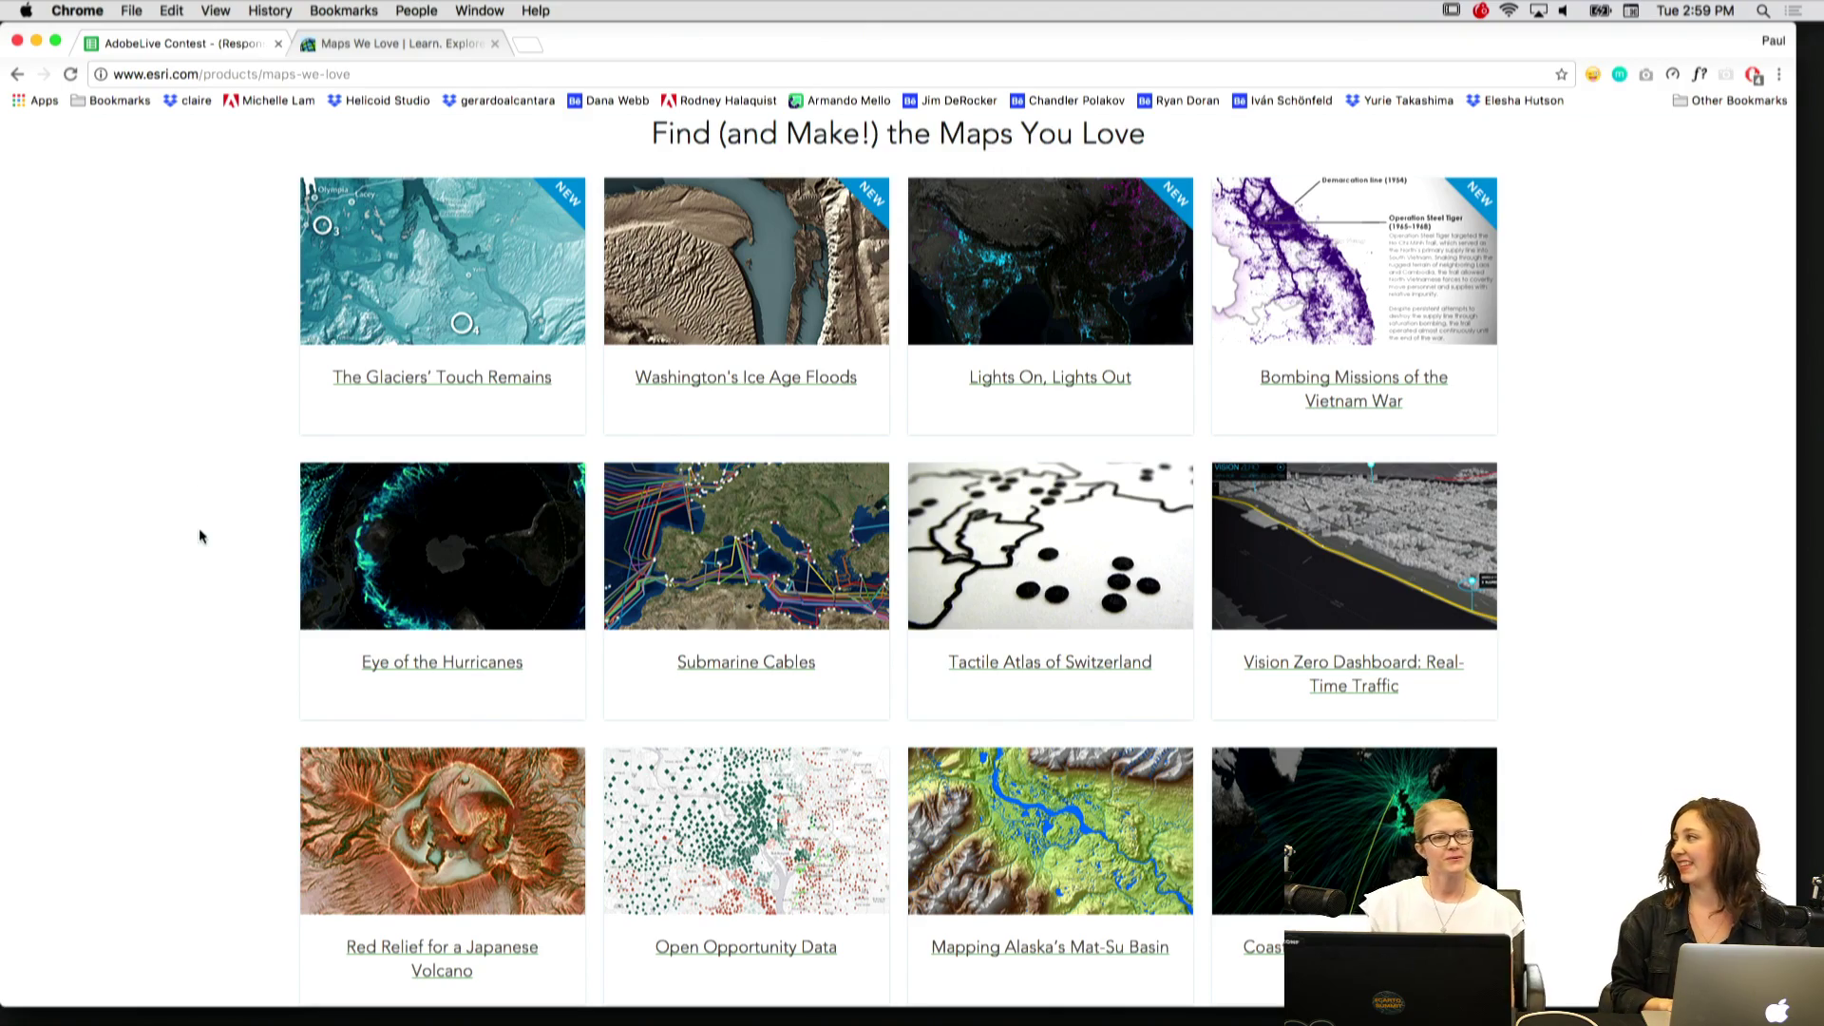
Browse down the Maps We Love gallery and open the Five Years of Drought story.
scroll(123, 411, "down", 5)
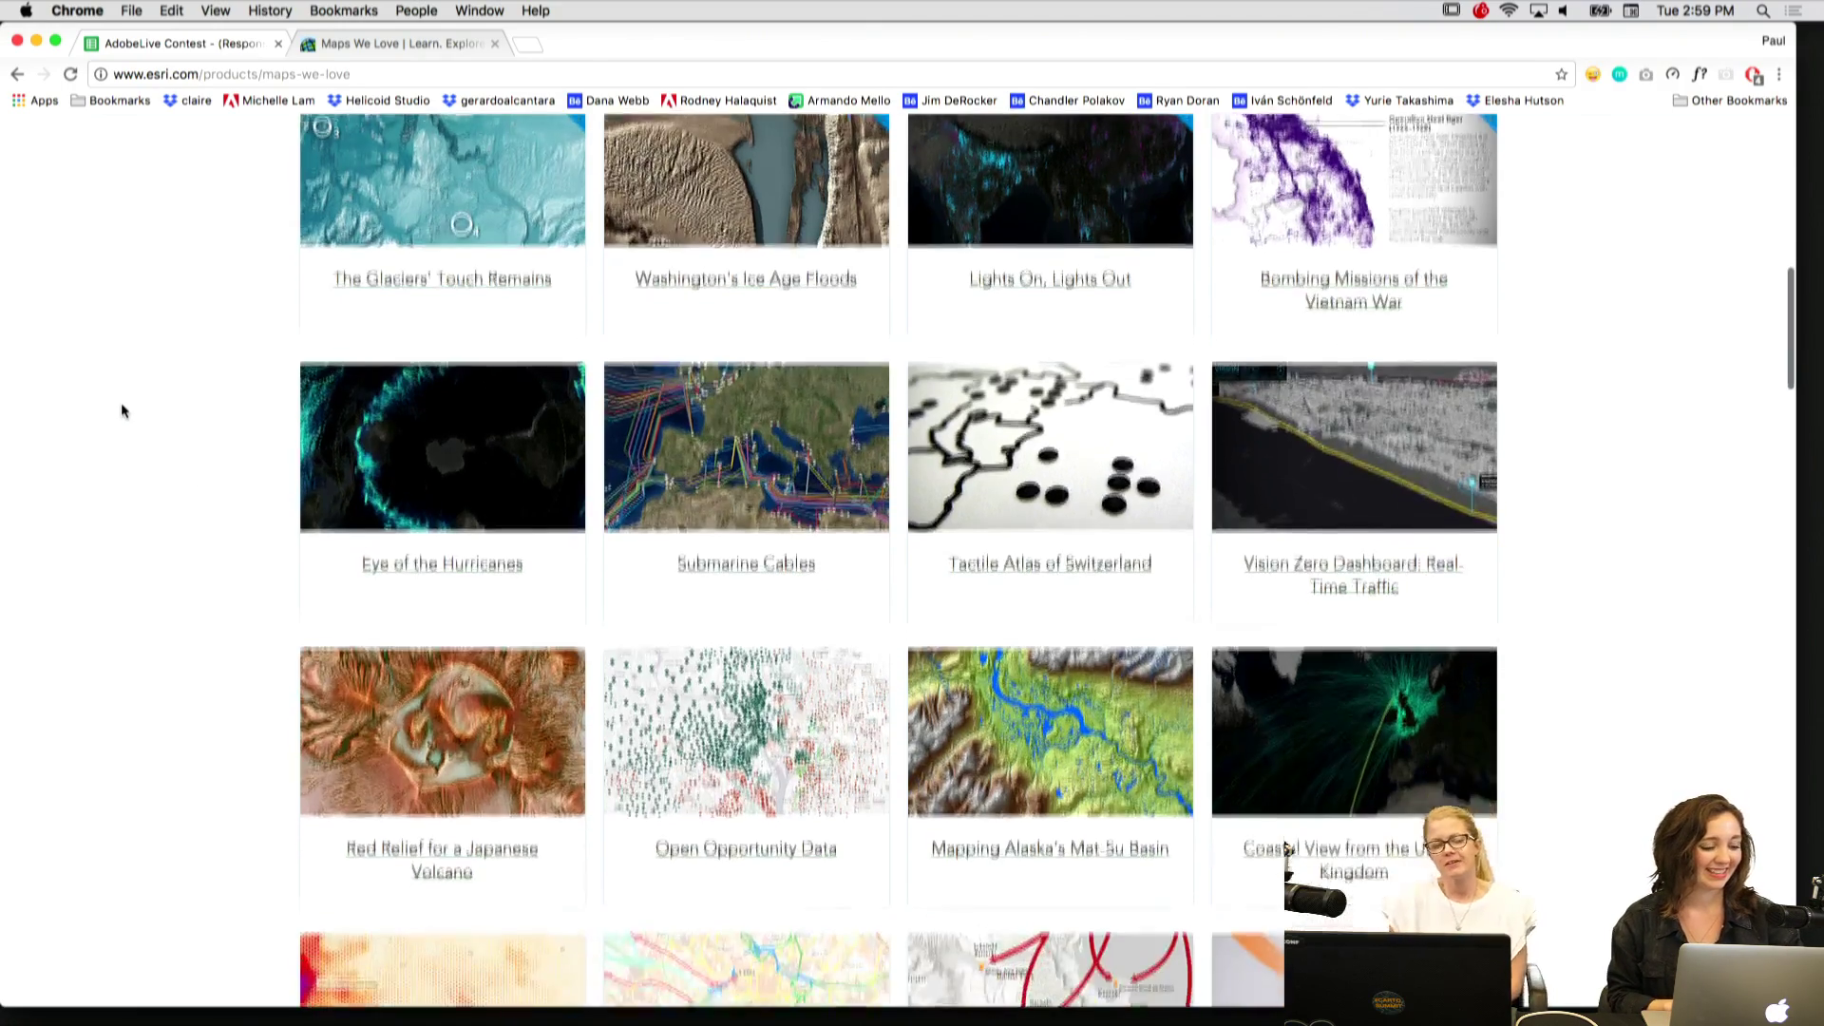
scroll(121, 411, "down", 3)
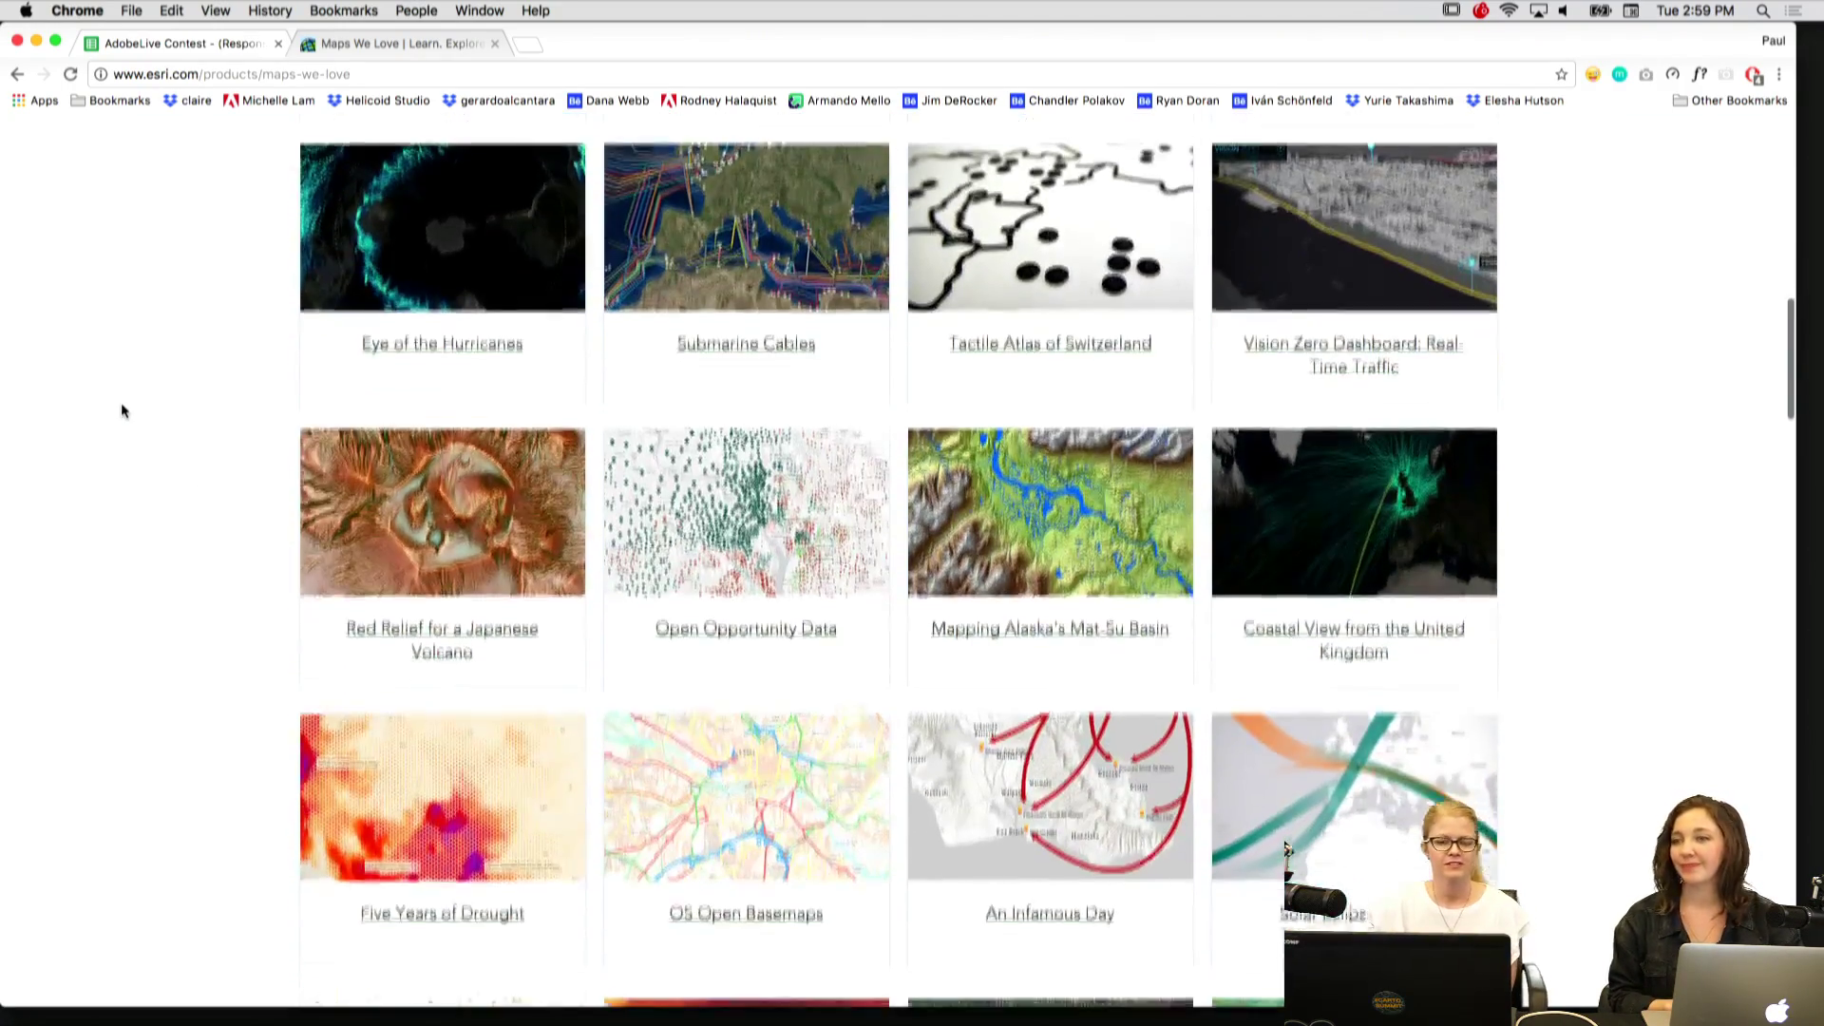
scroll(122, 410, "down", 2)
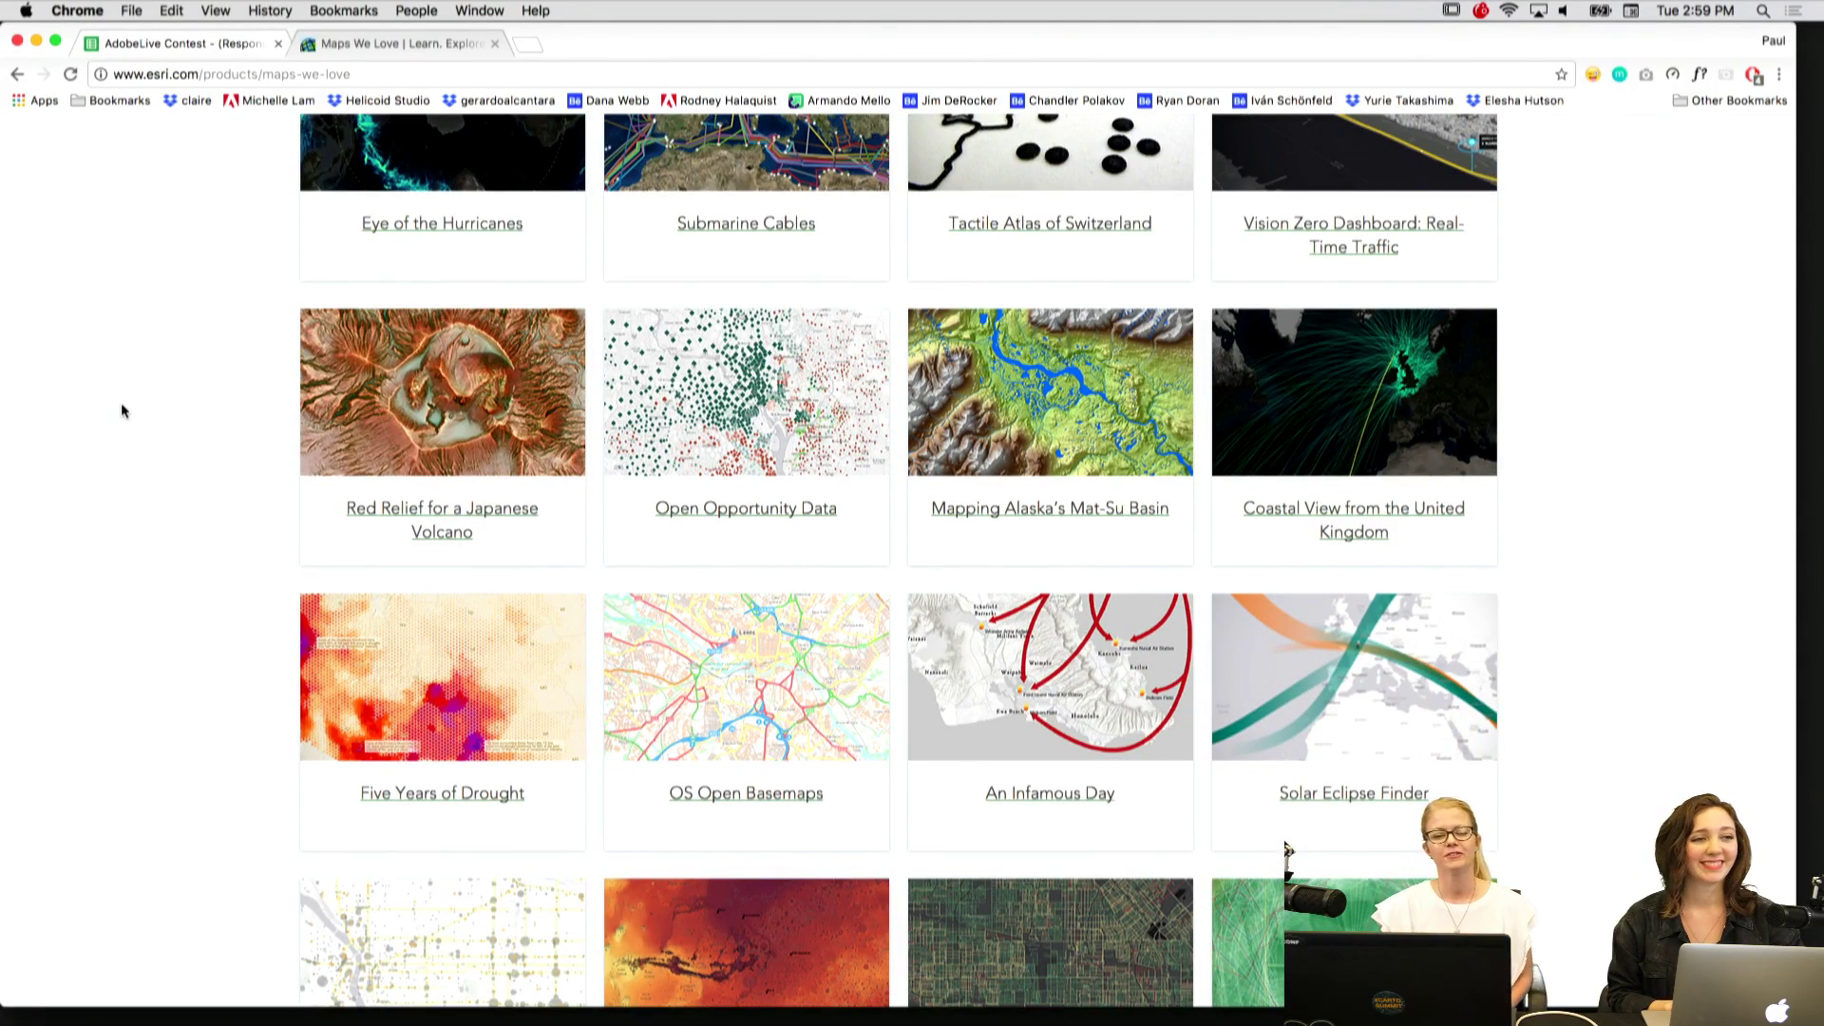
scroll(122, 411, "down", 3)
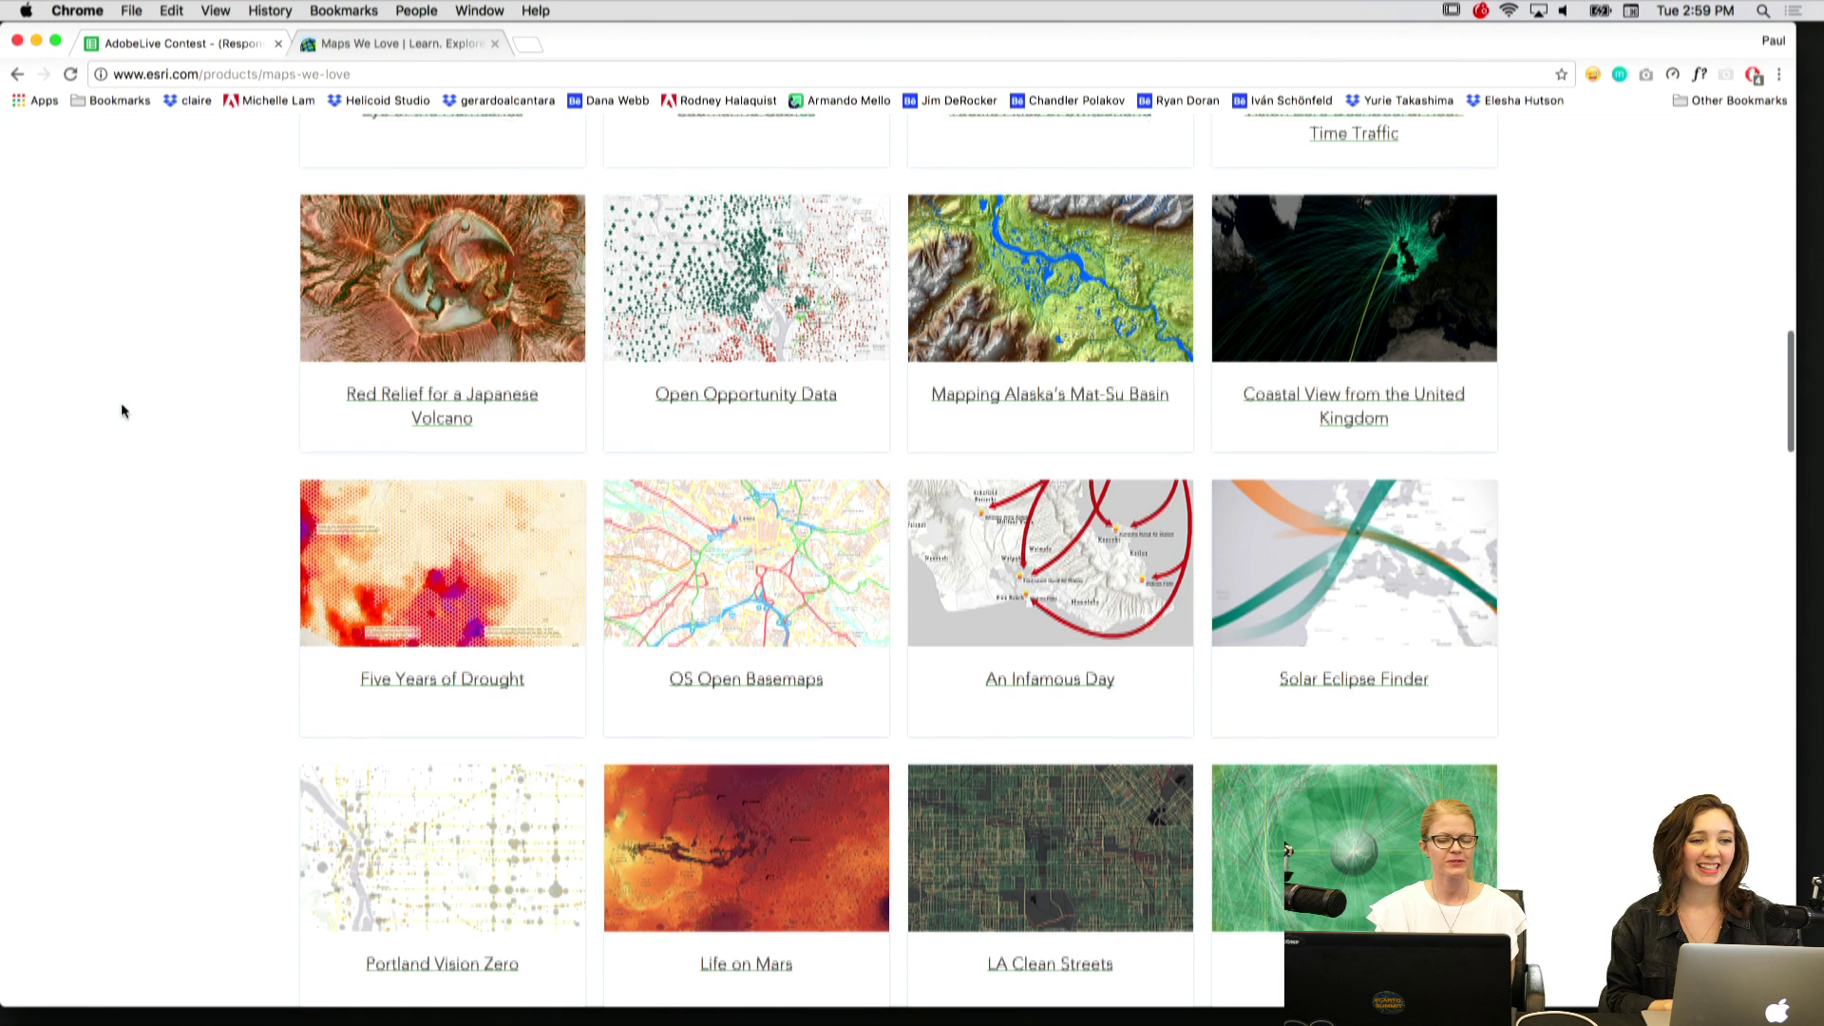
scroll(122, 404, "down", 1)
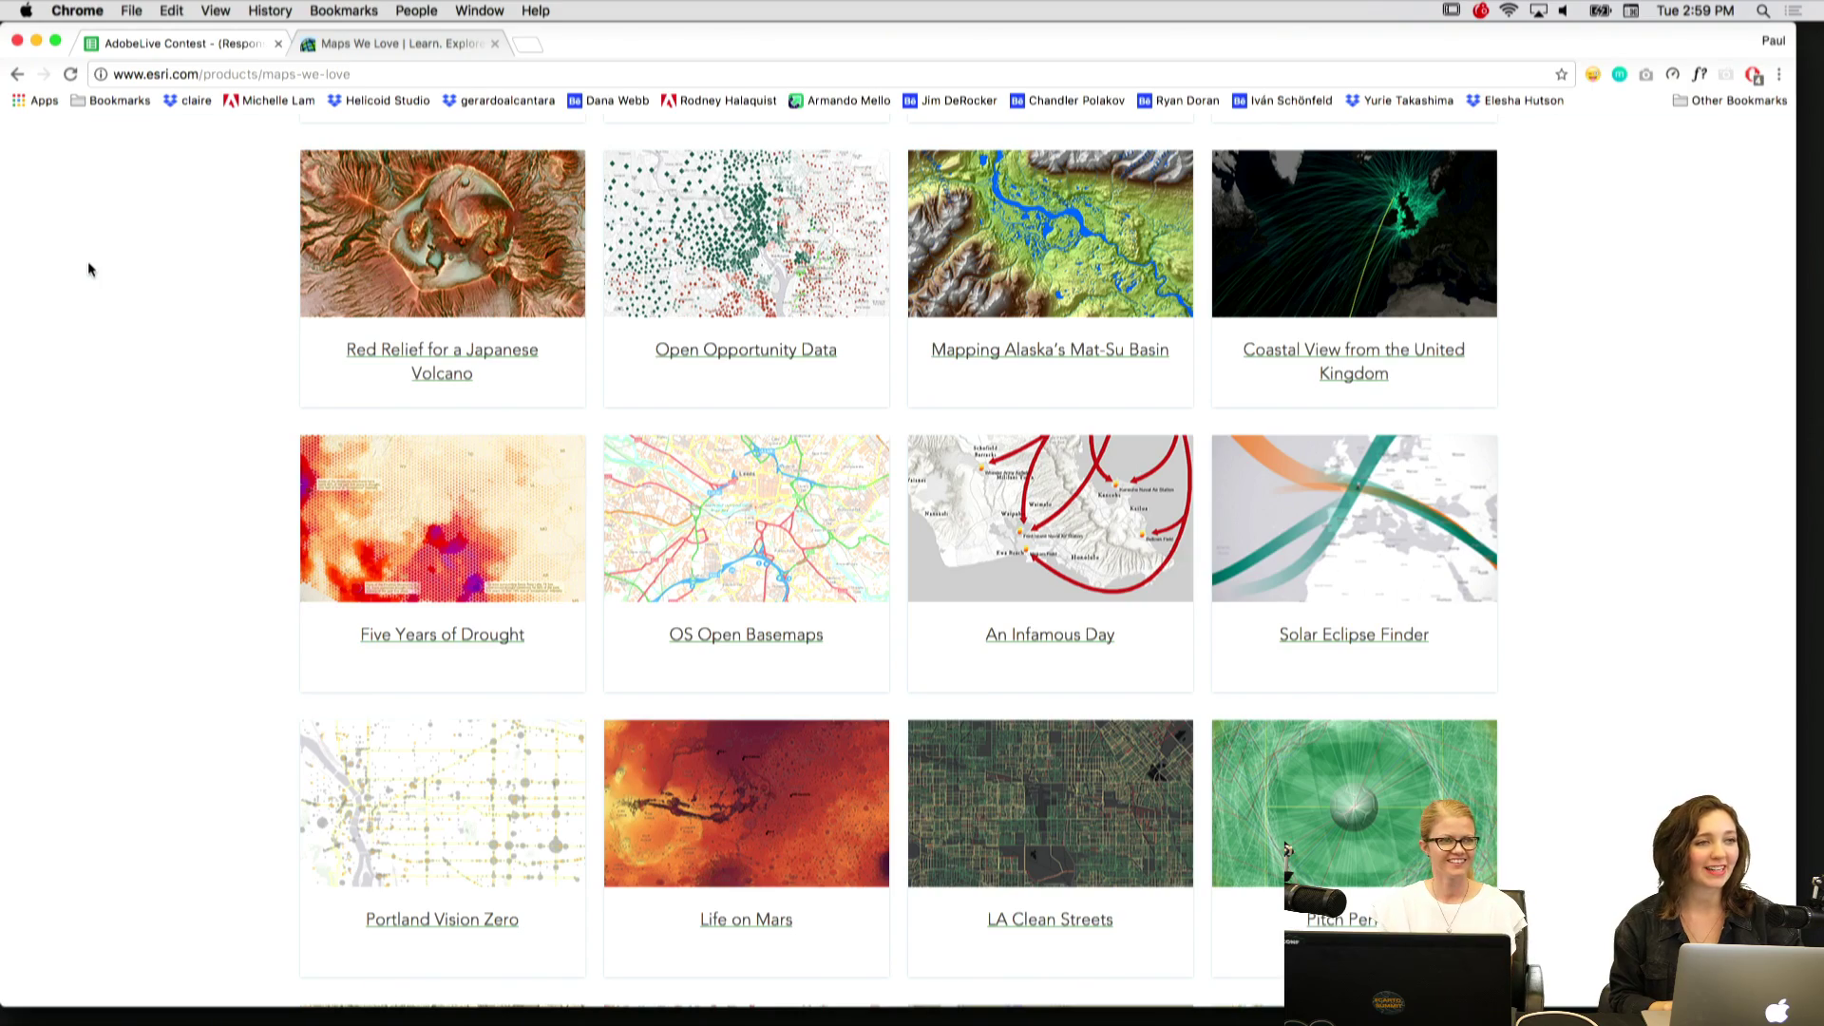
scroll(162, 568, "up", 3)
scroll(161, 568, "up", 10)
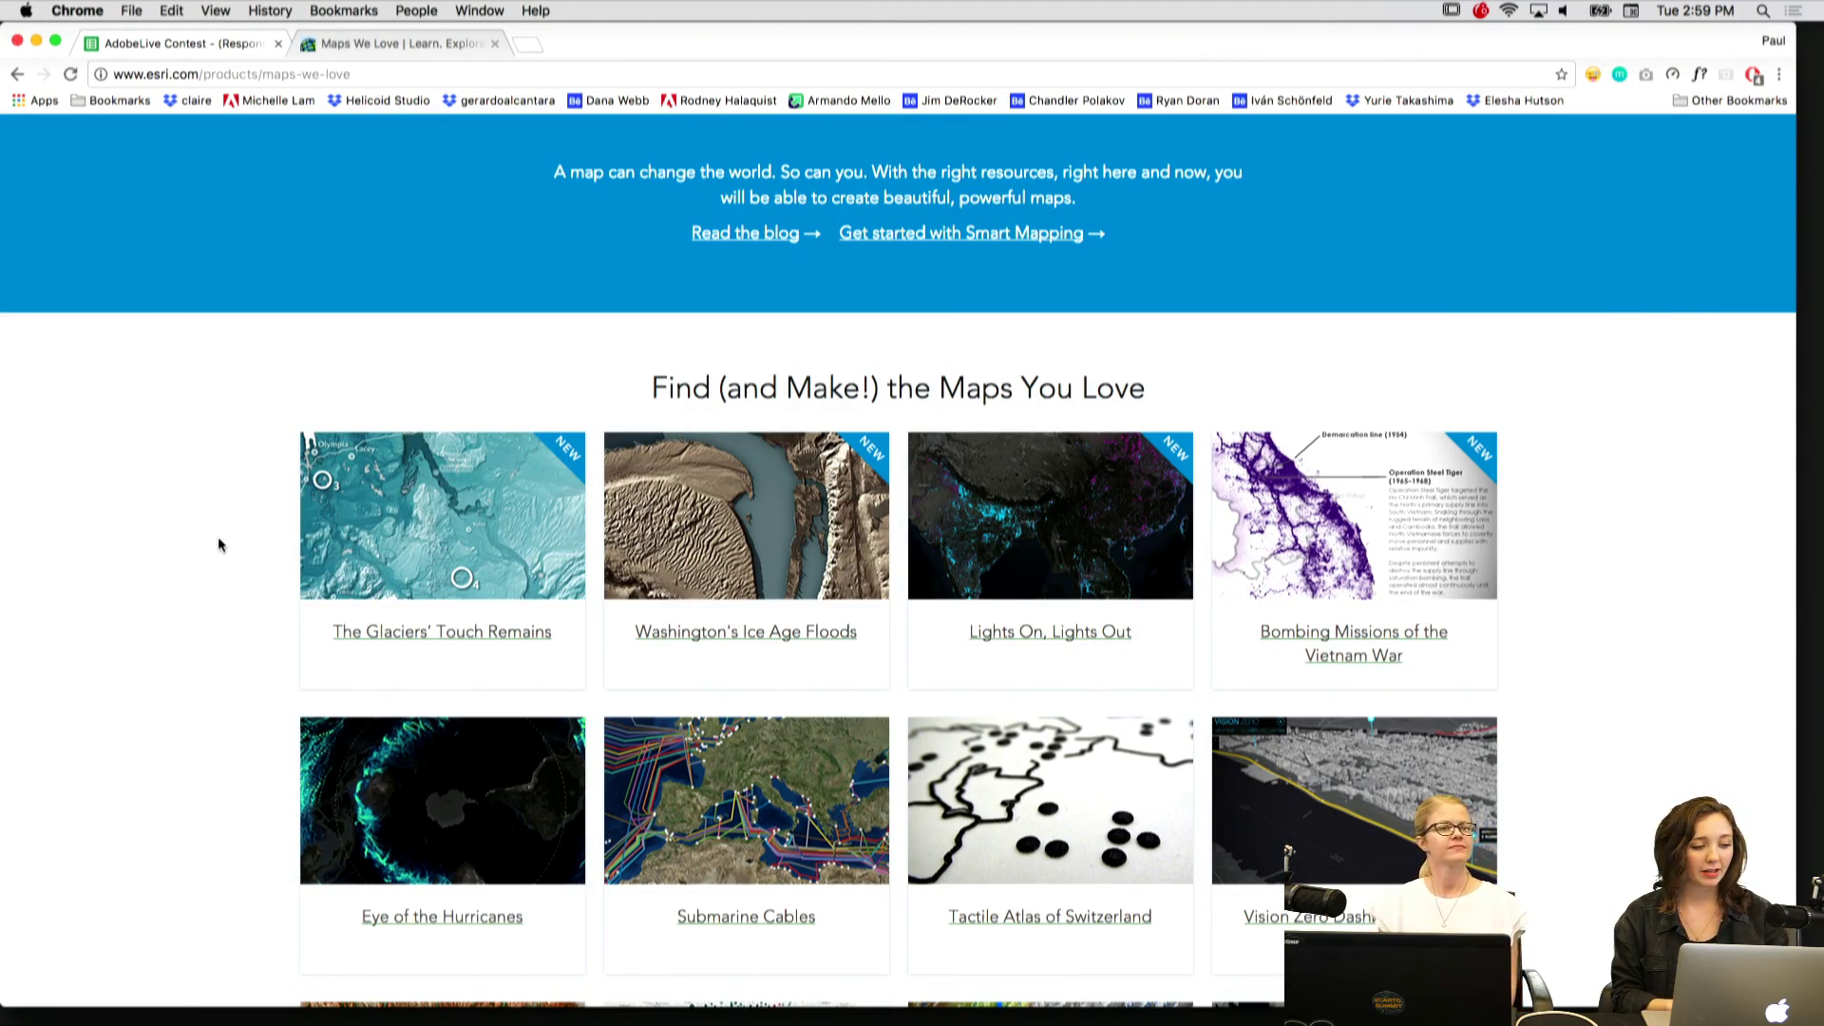
scroll(276, 537, "down", 2)
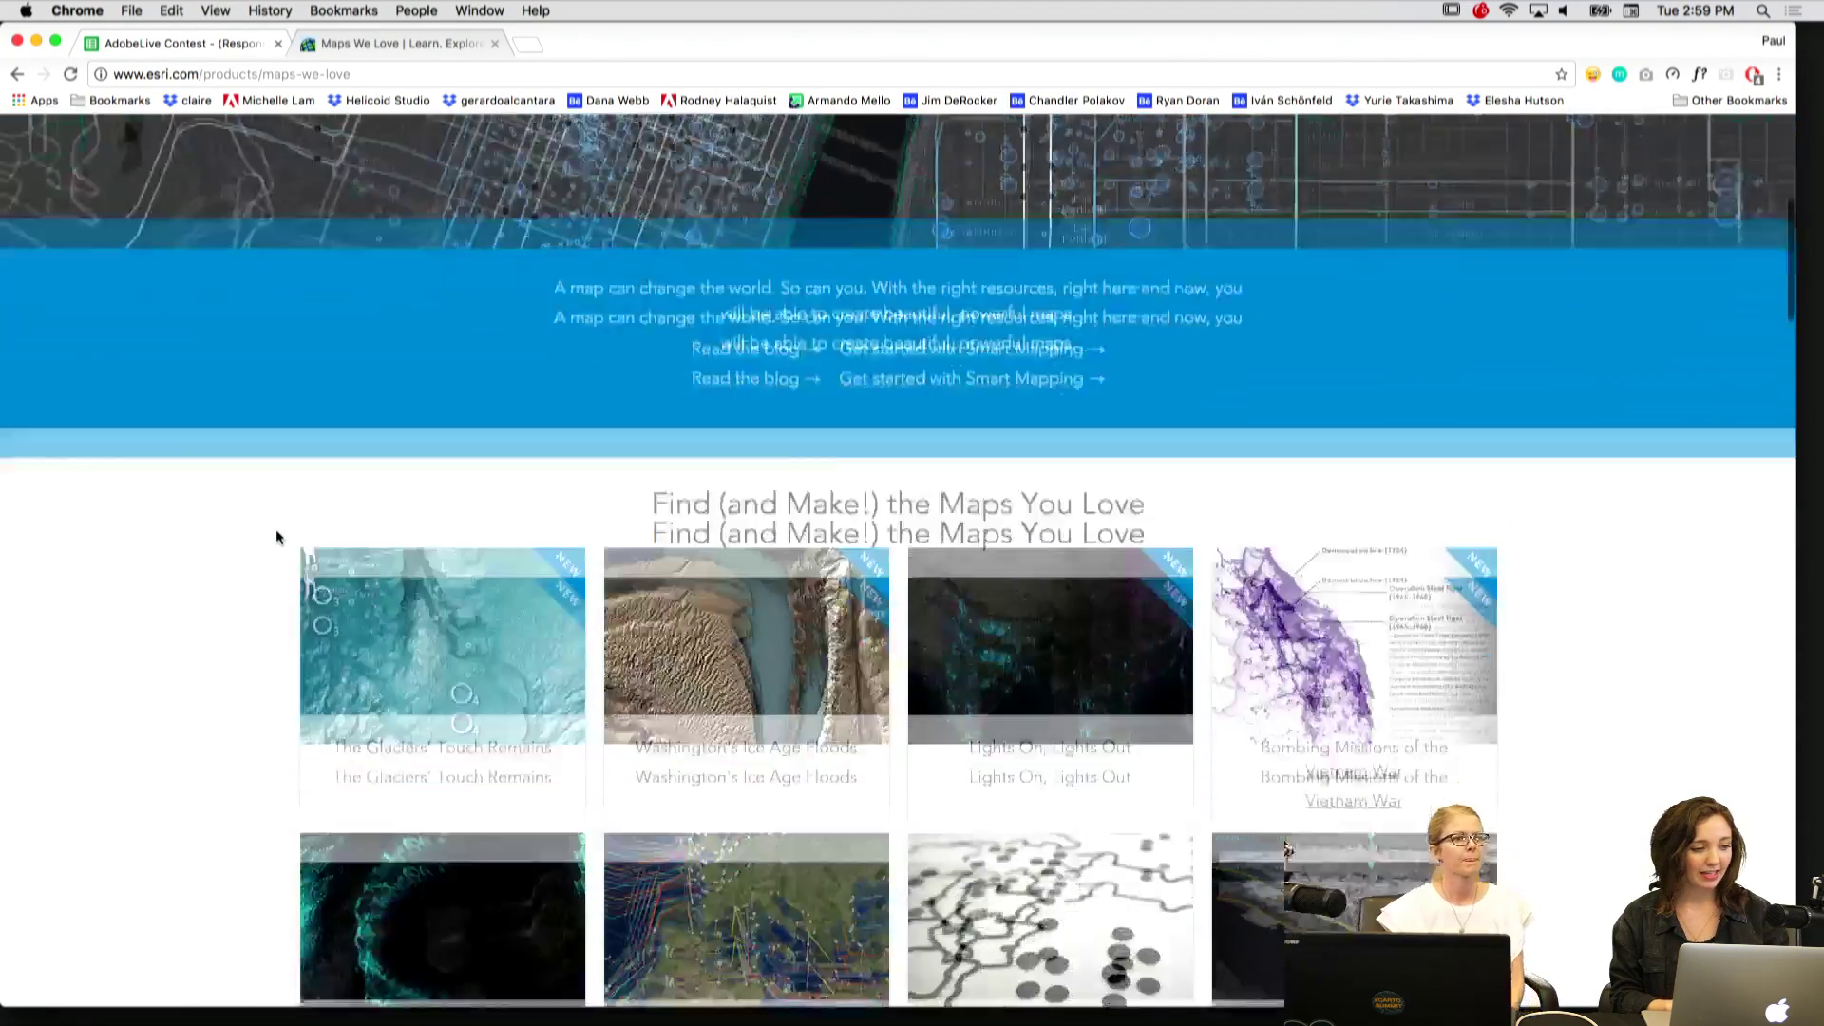
scroll(276, 536, "down", 4)
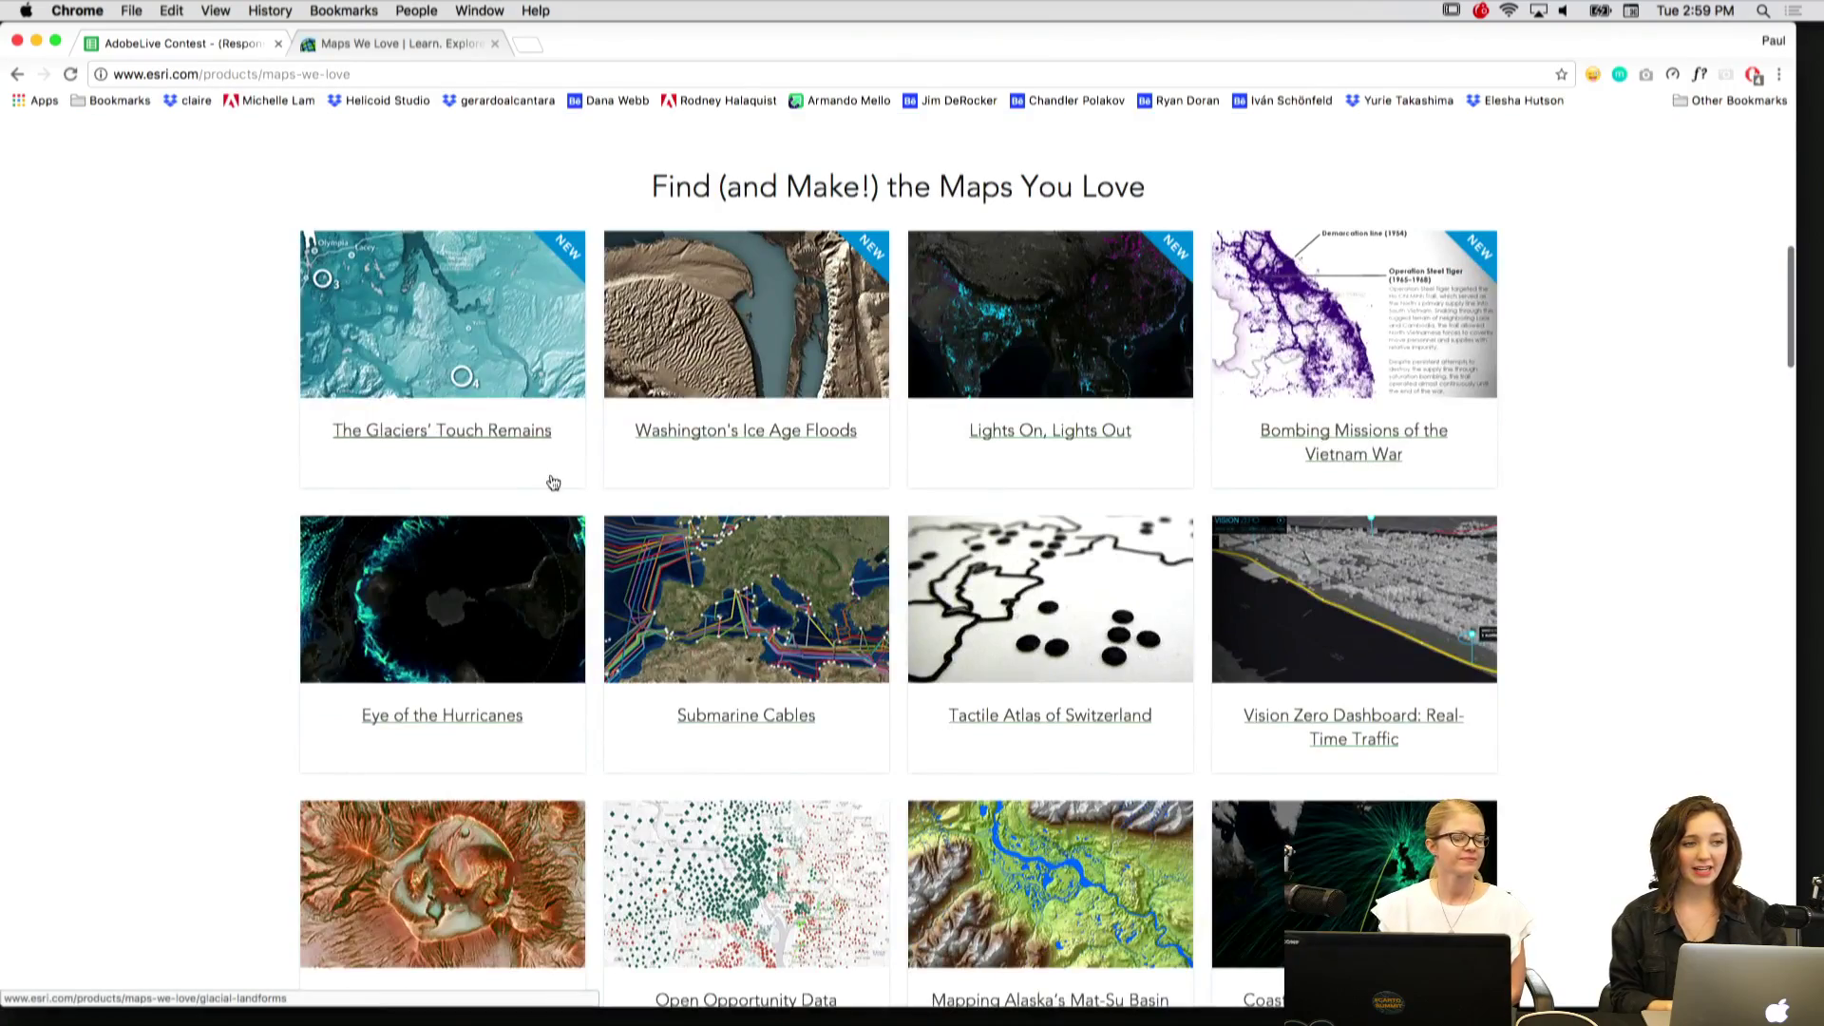
scroll(283, 494, "down", 4)
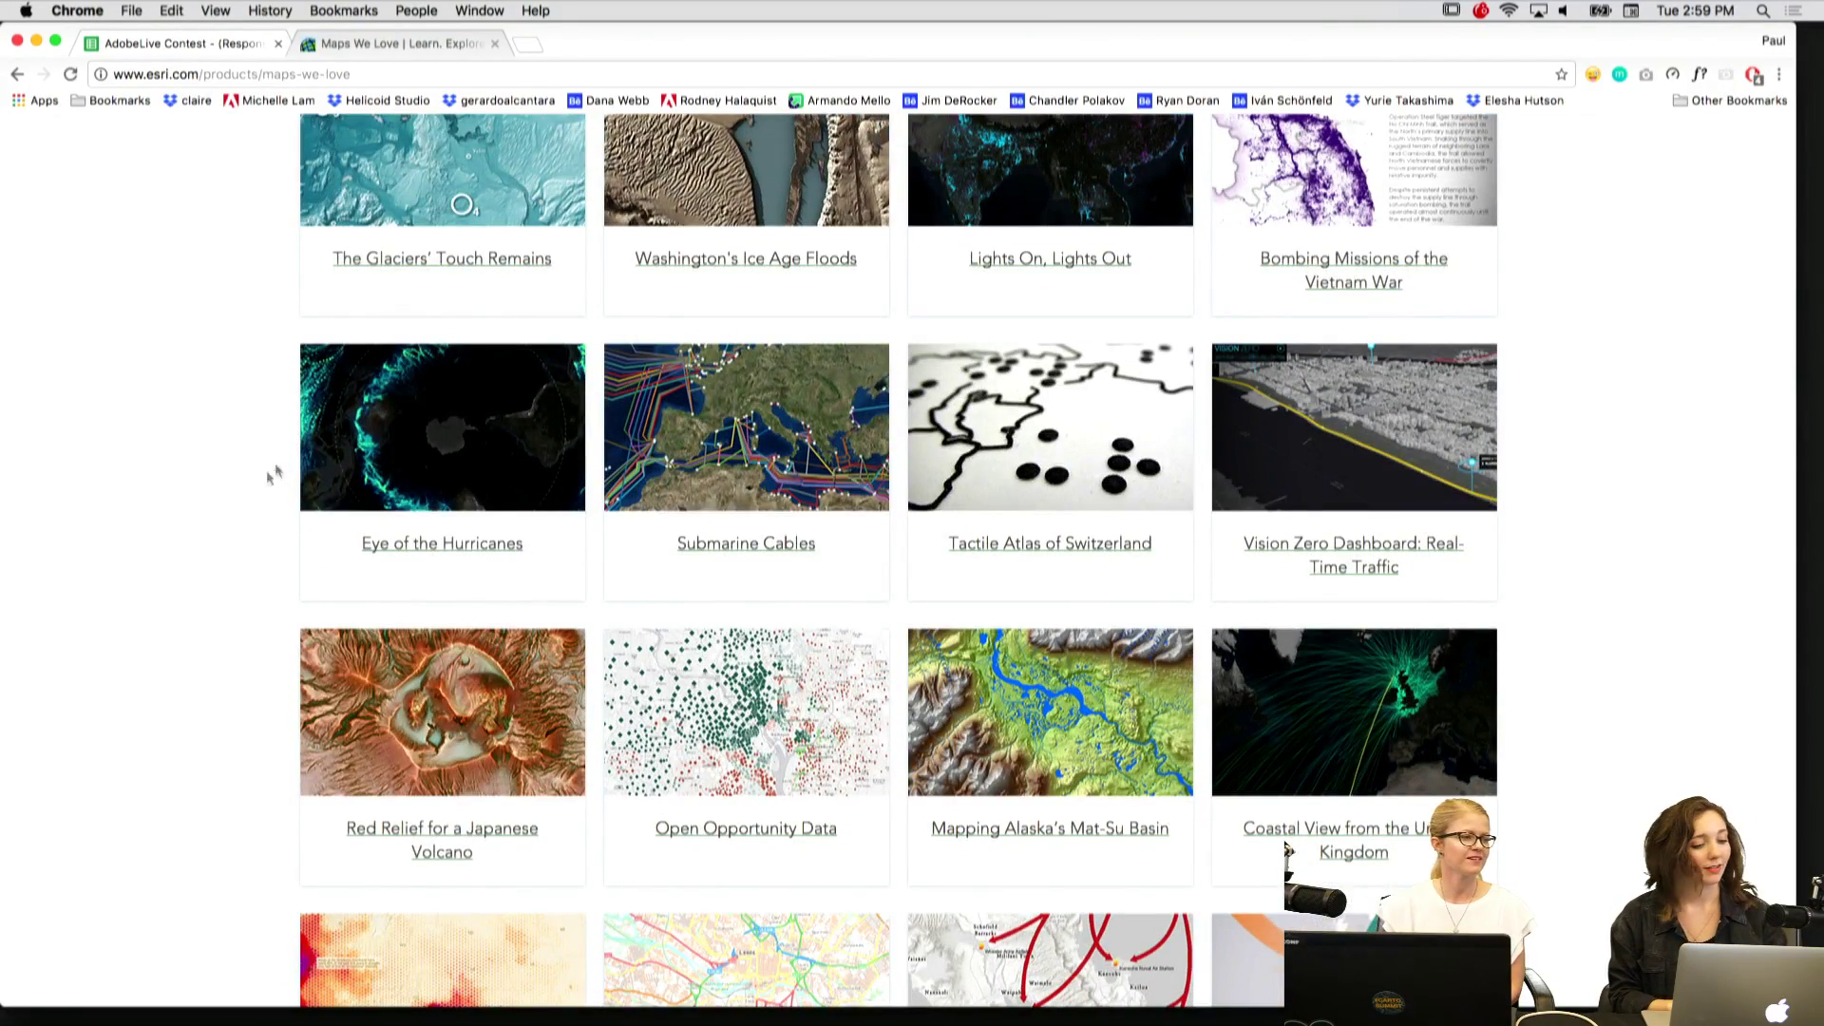
scroll(240, 576, "down", 3)
scroll(239, 577, "down", 3)
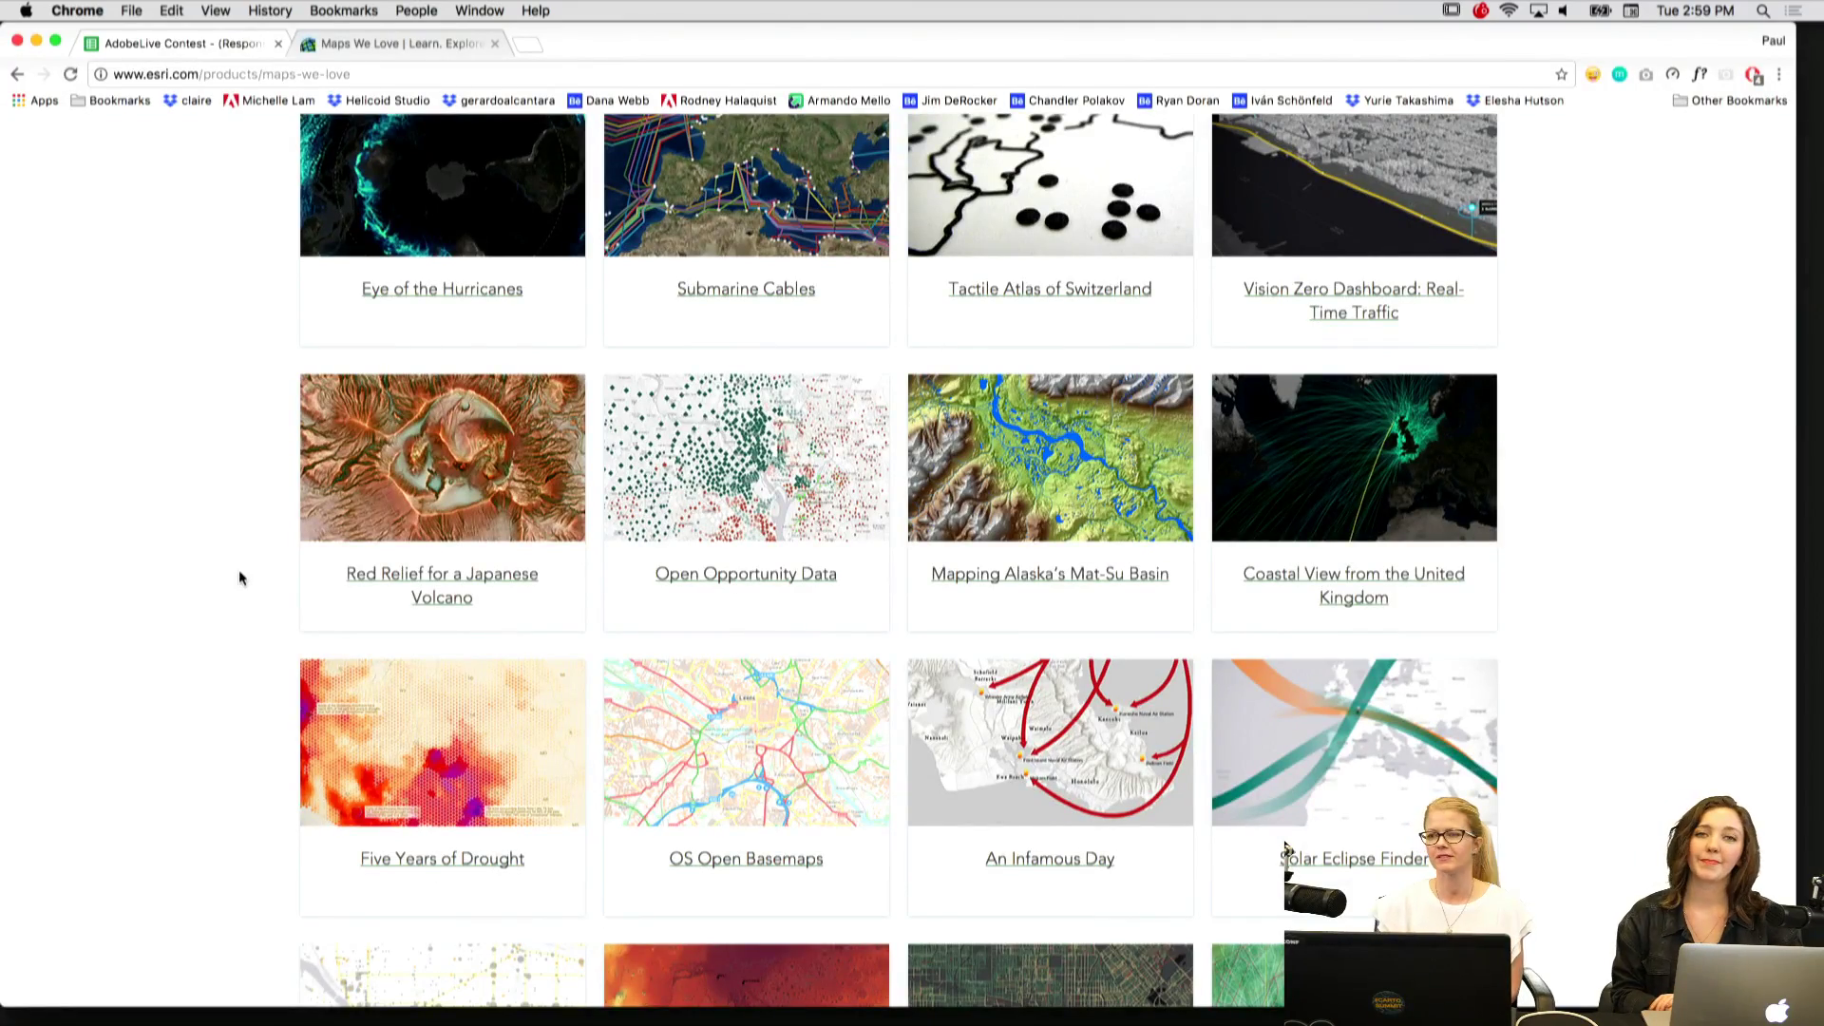
scroll(239, 577, "down", 4)
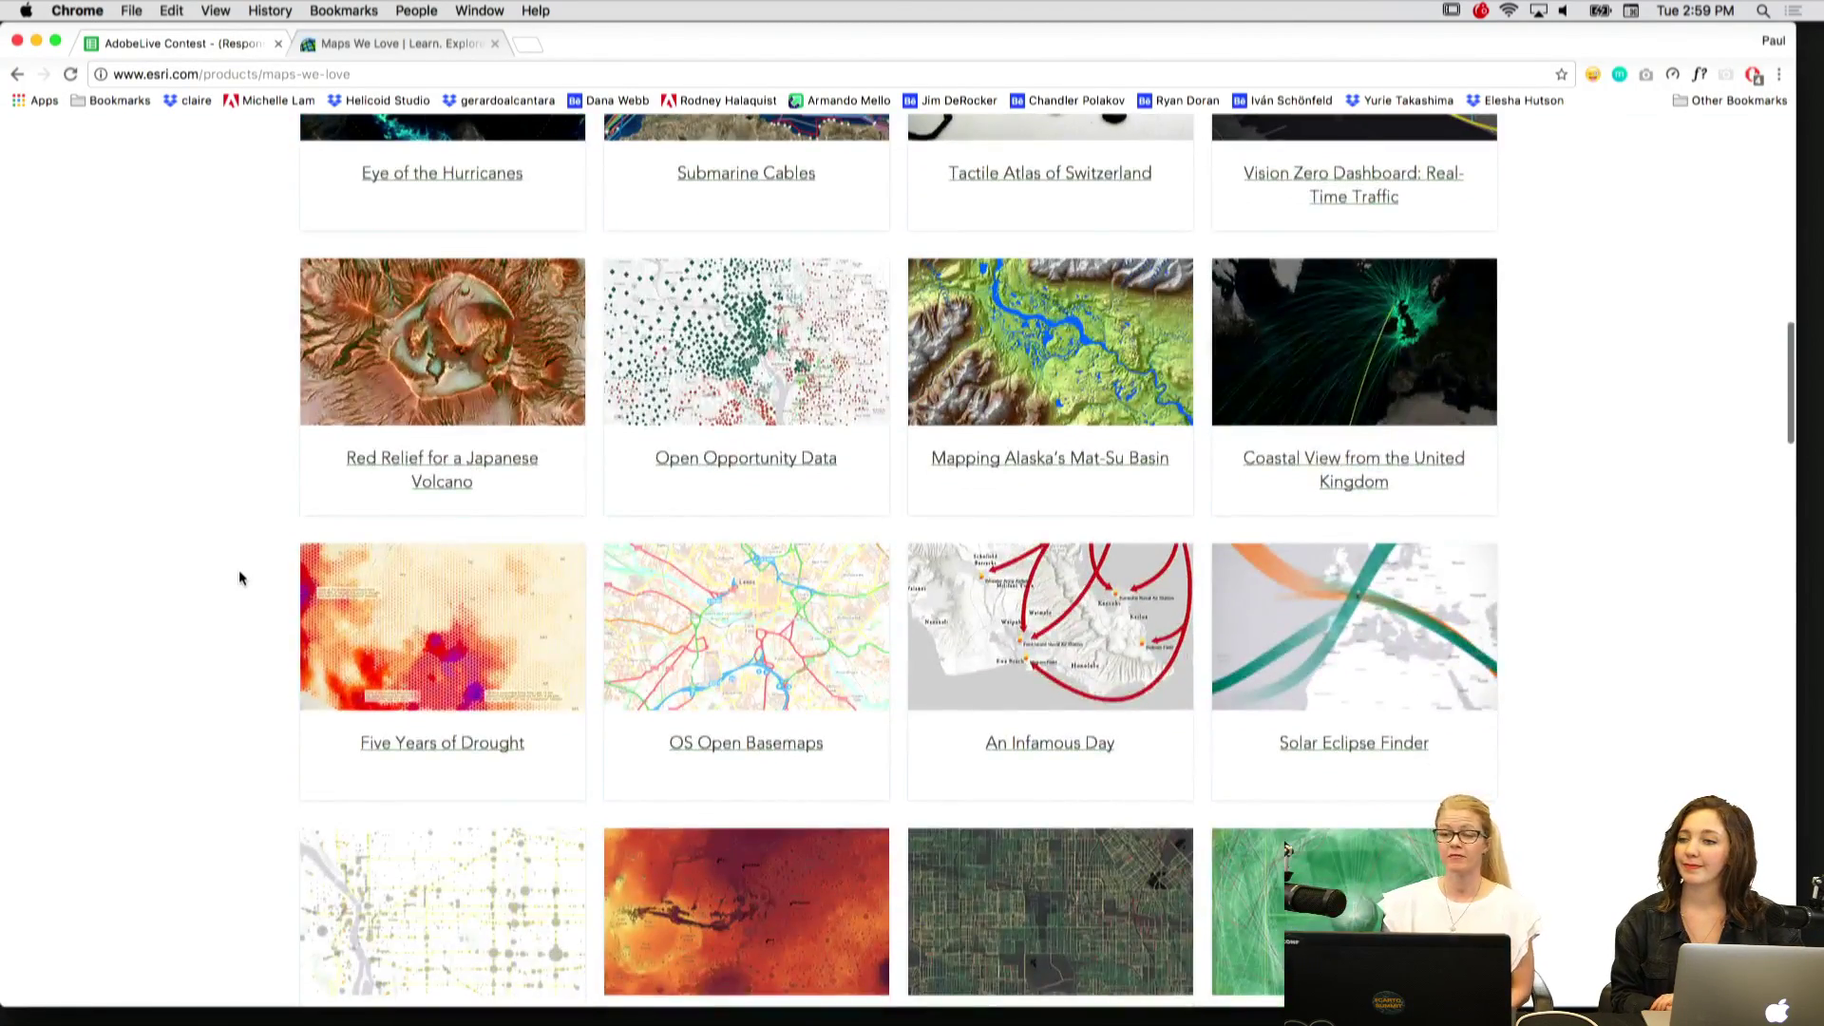
scroll(240, 577, "down", 3)
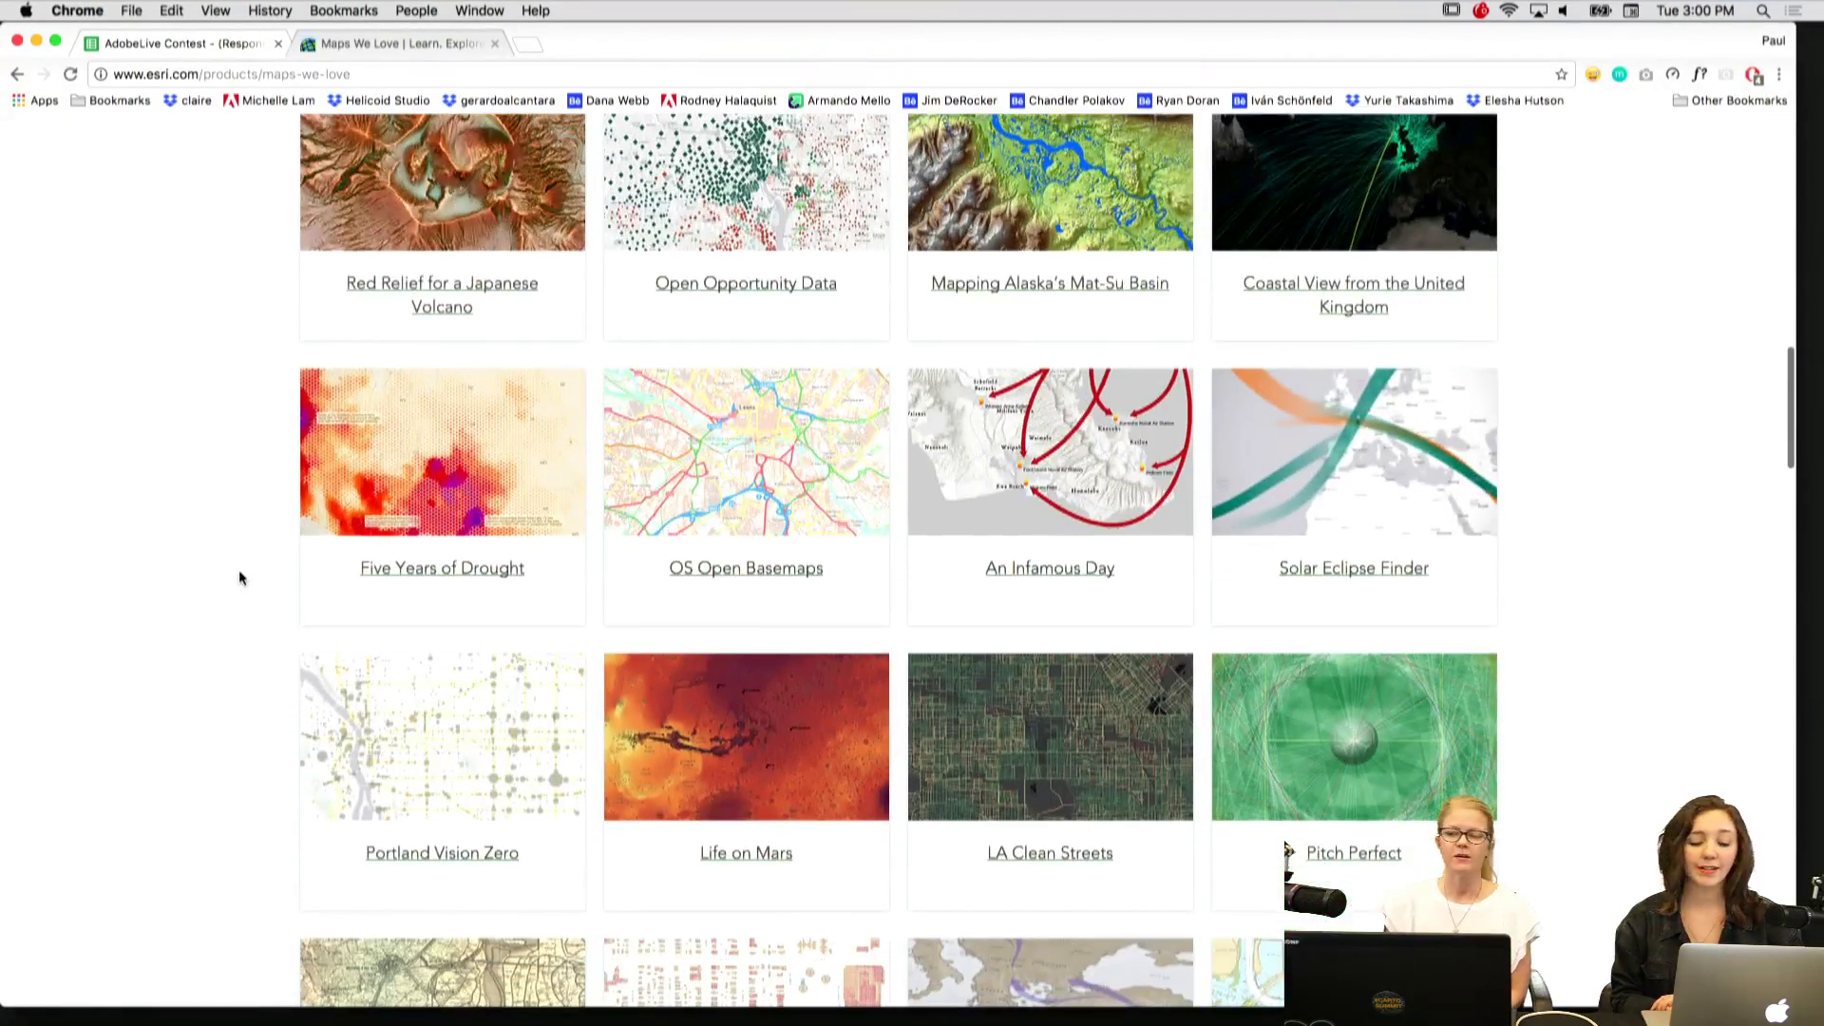
left_click(378, 440)
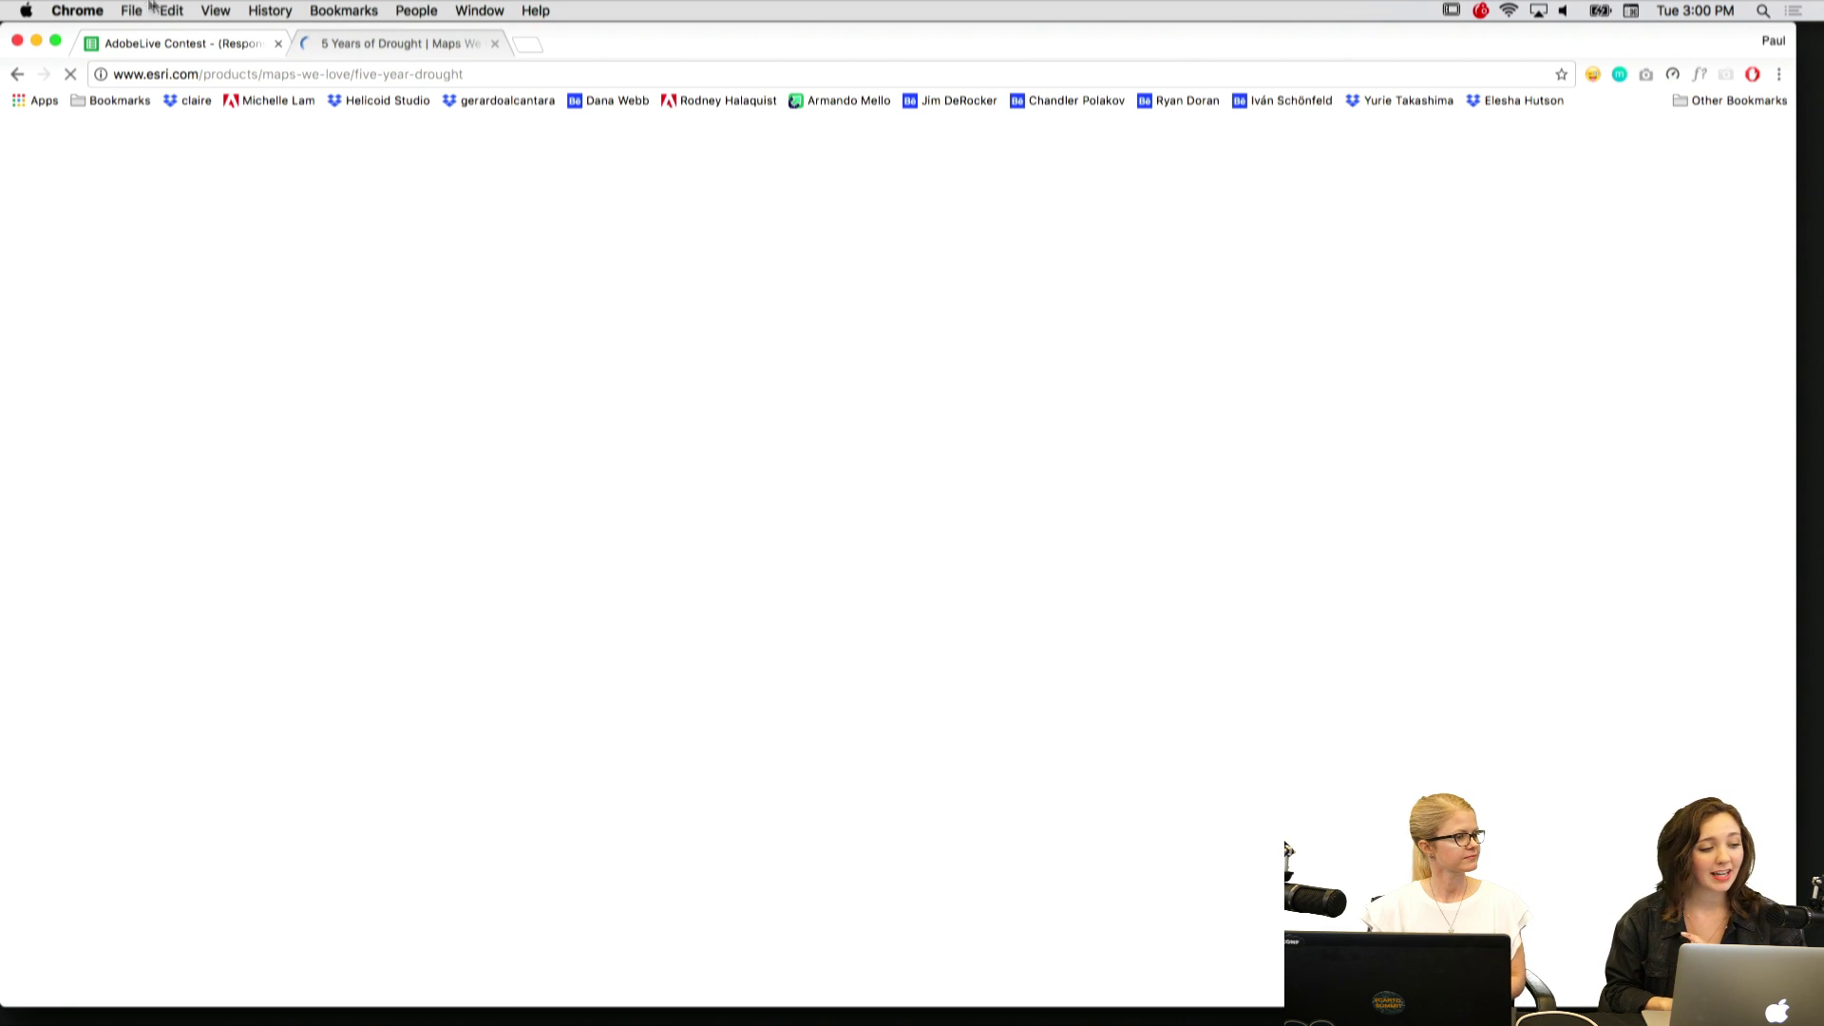
Go back from the drought story to the Maps We Love gallery.
left_click(16, 75)
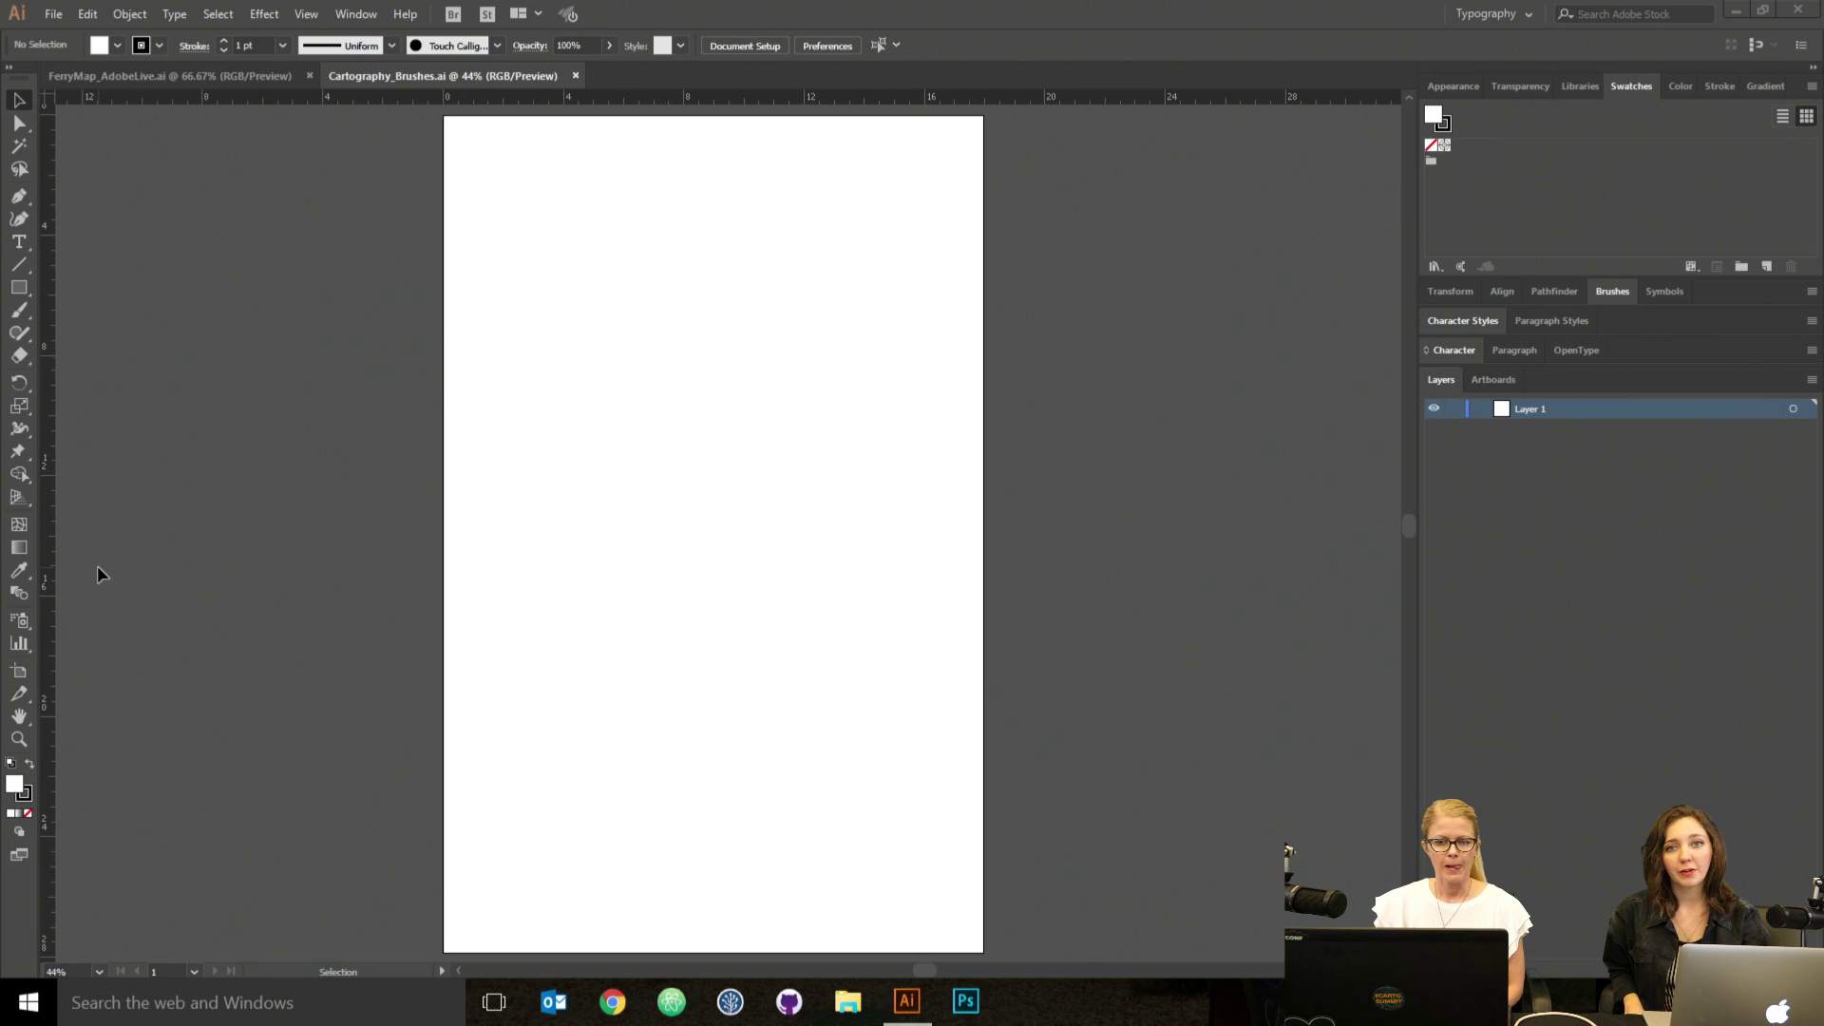
Show the Window menu's Extensions submenu in Illustrator.
left_click(366, 12)
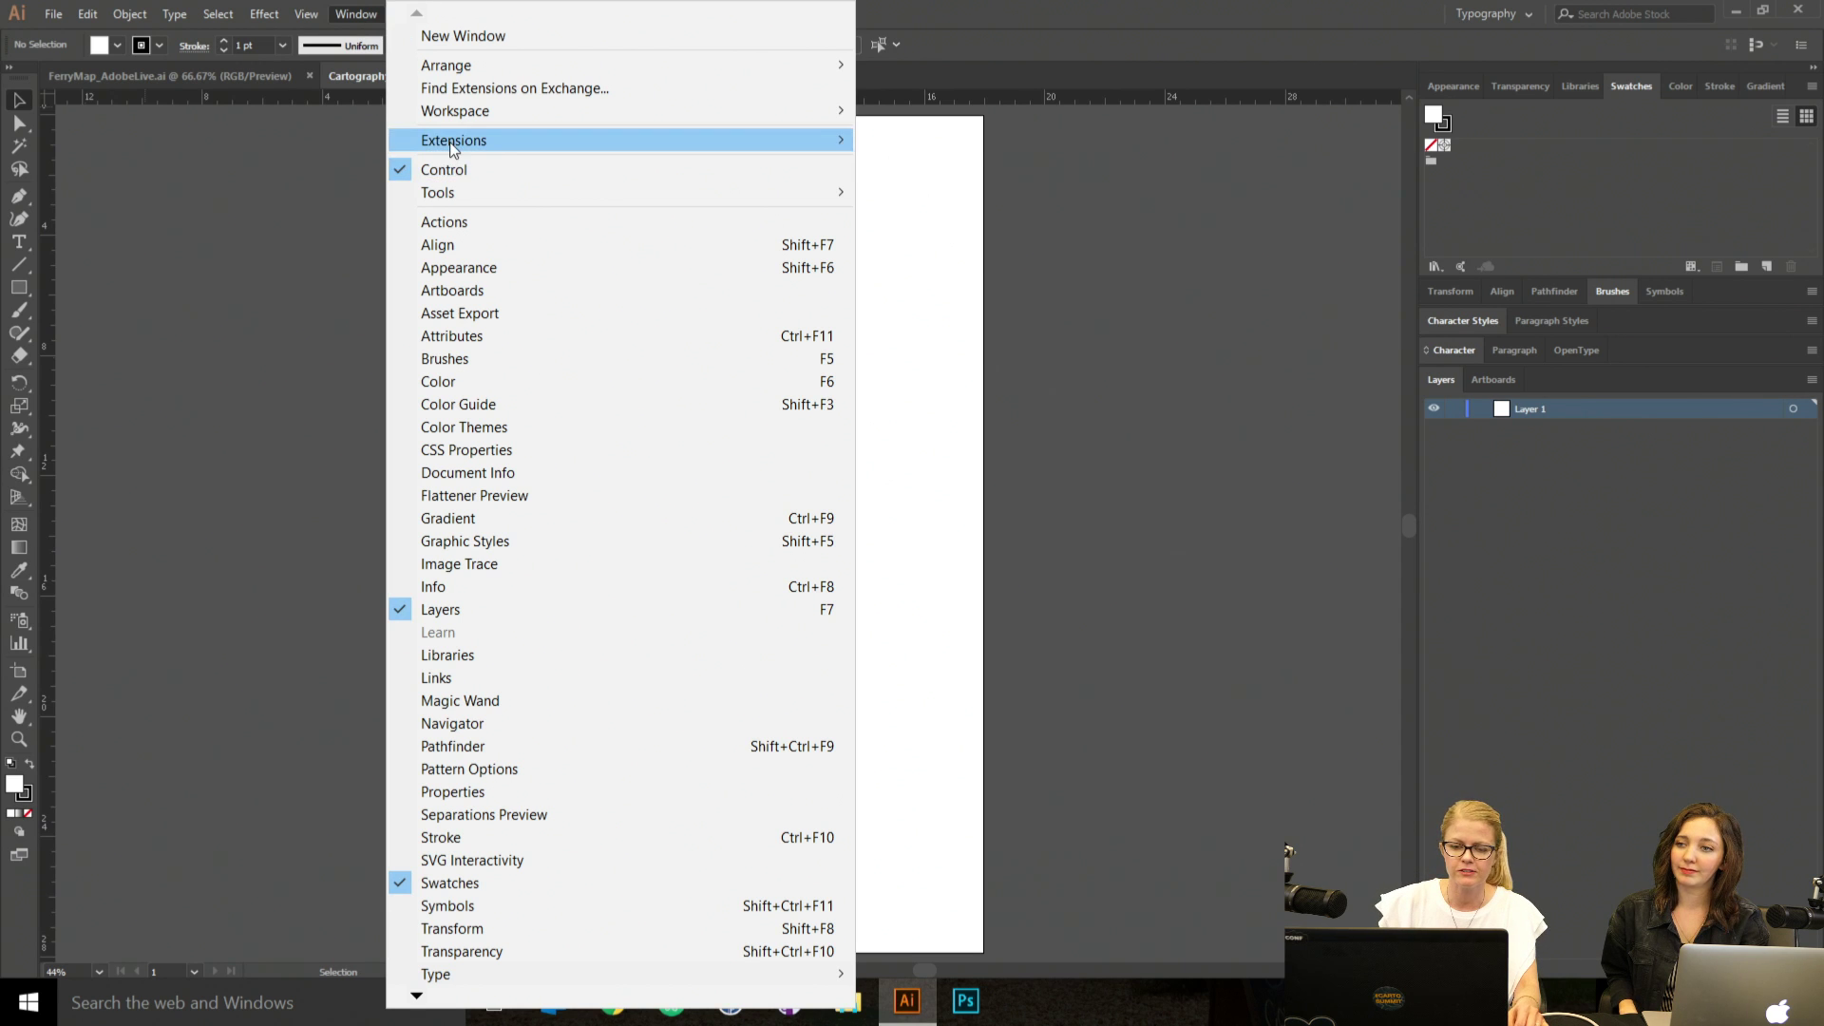
mouse_move(453, 149)
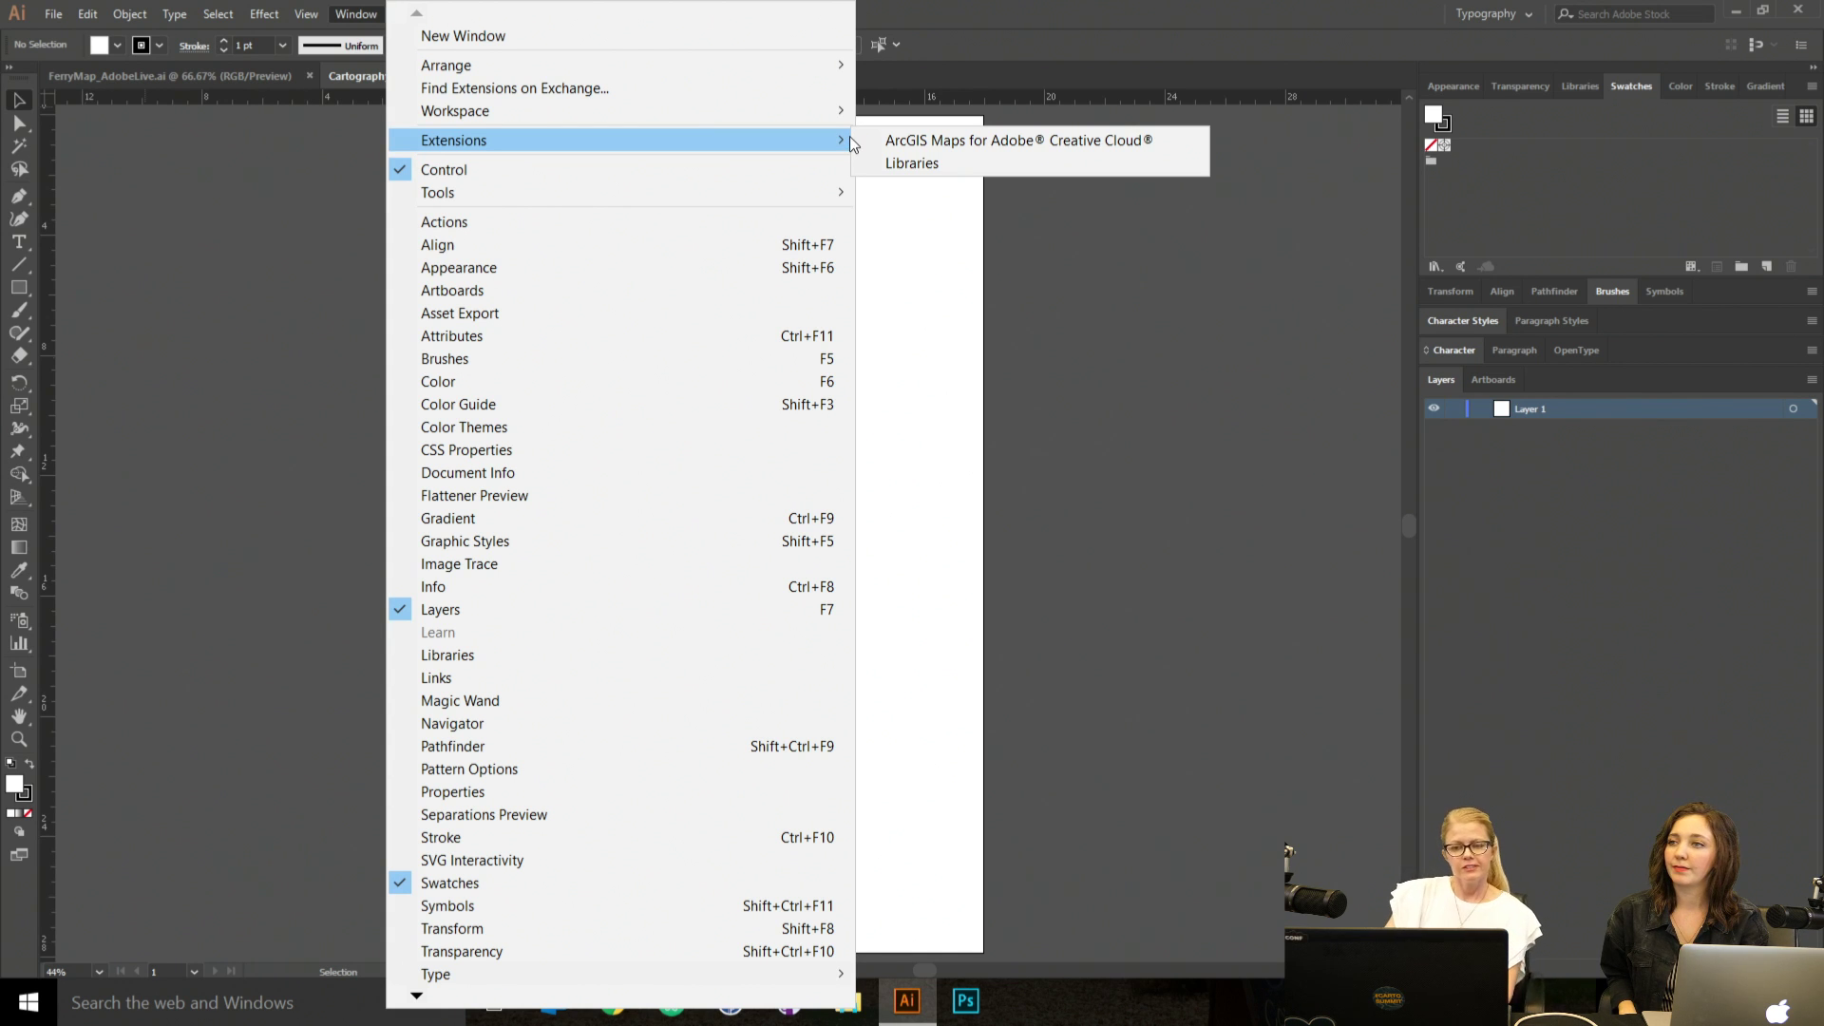
Launch the ArcGIS Maps for Adobe Creative Cloud extension from Window > Extensions.
left_click(1170, 139)
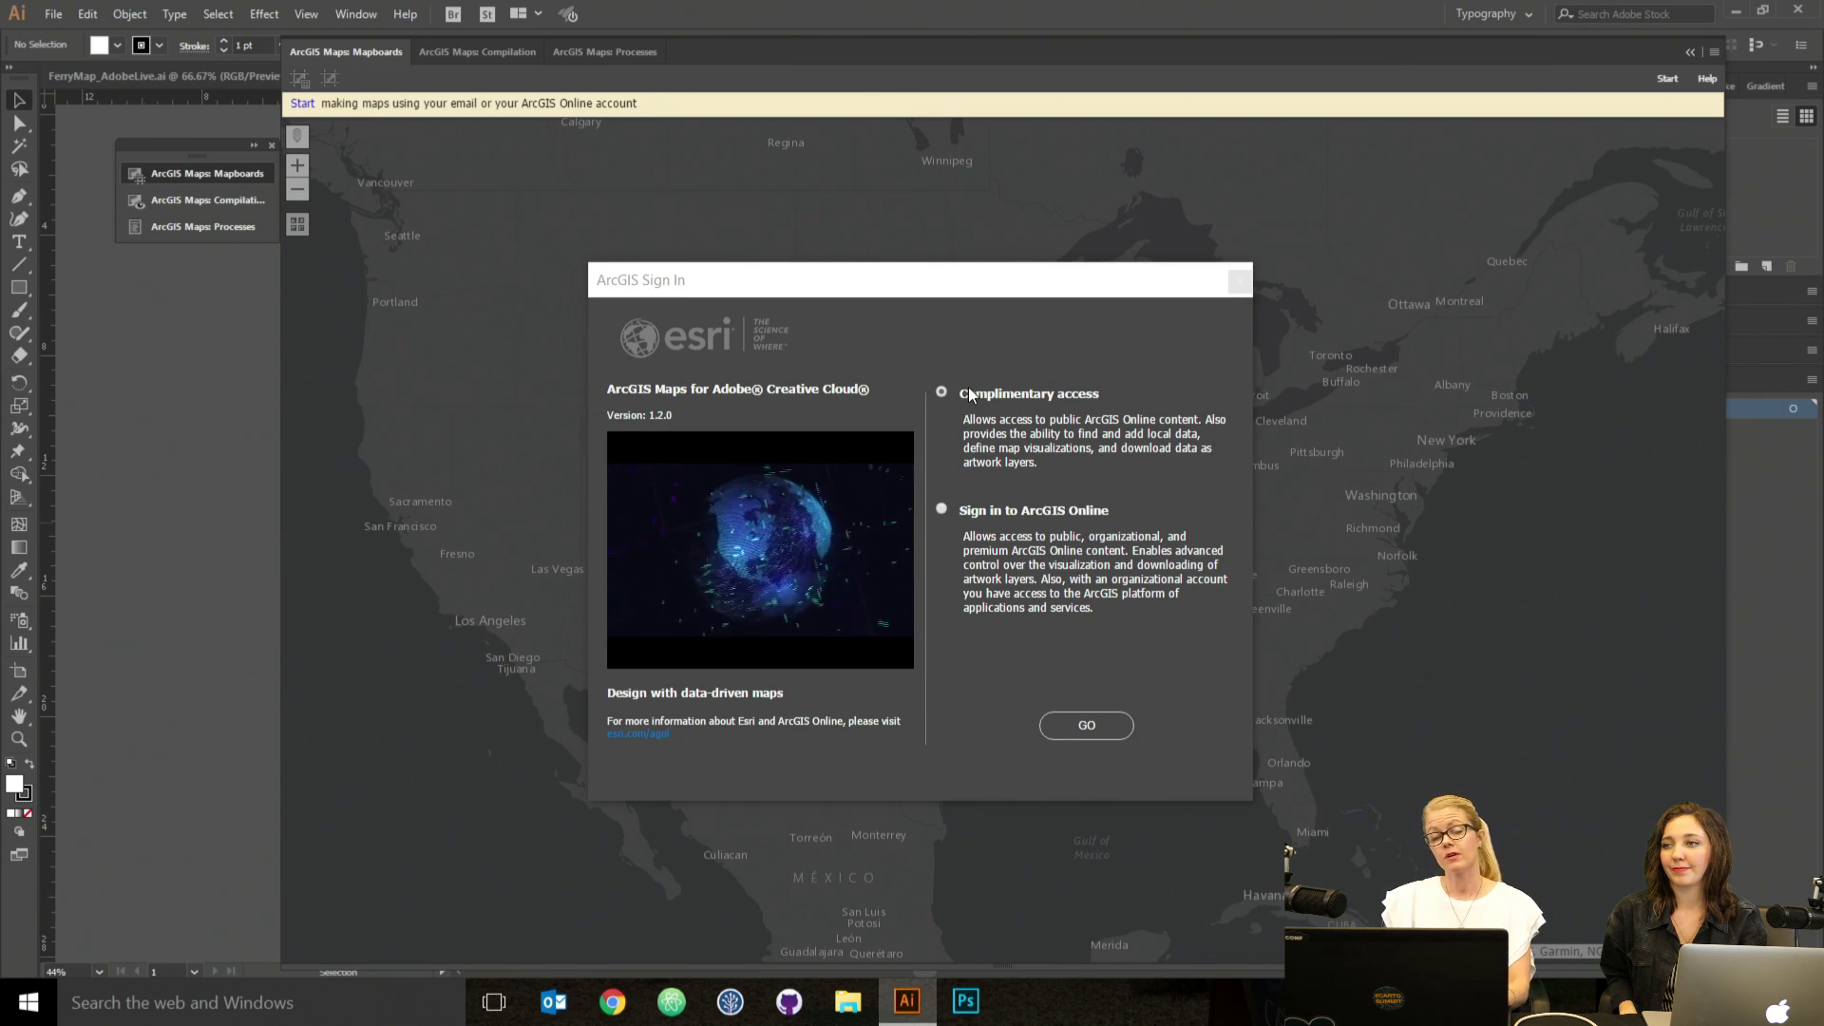
Sign in to ArcGIS Online with the account username and password.
left_click(942, 509)
left_click(1111, 726)
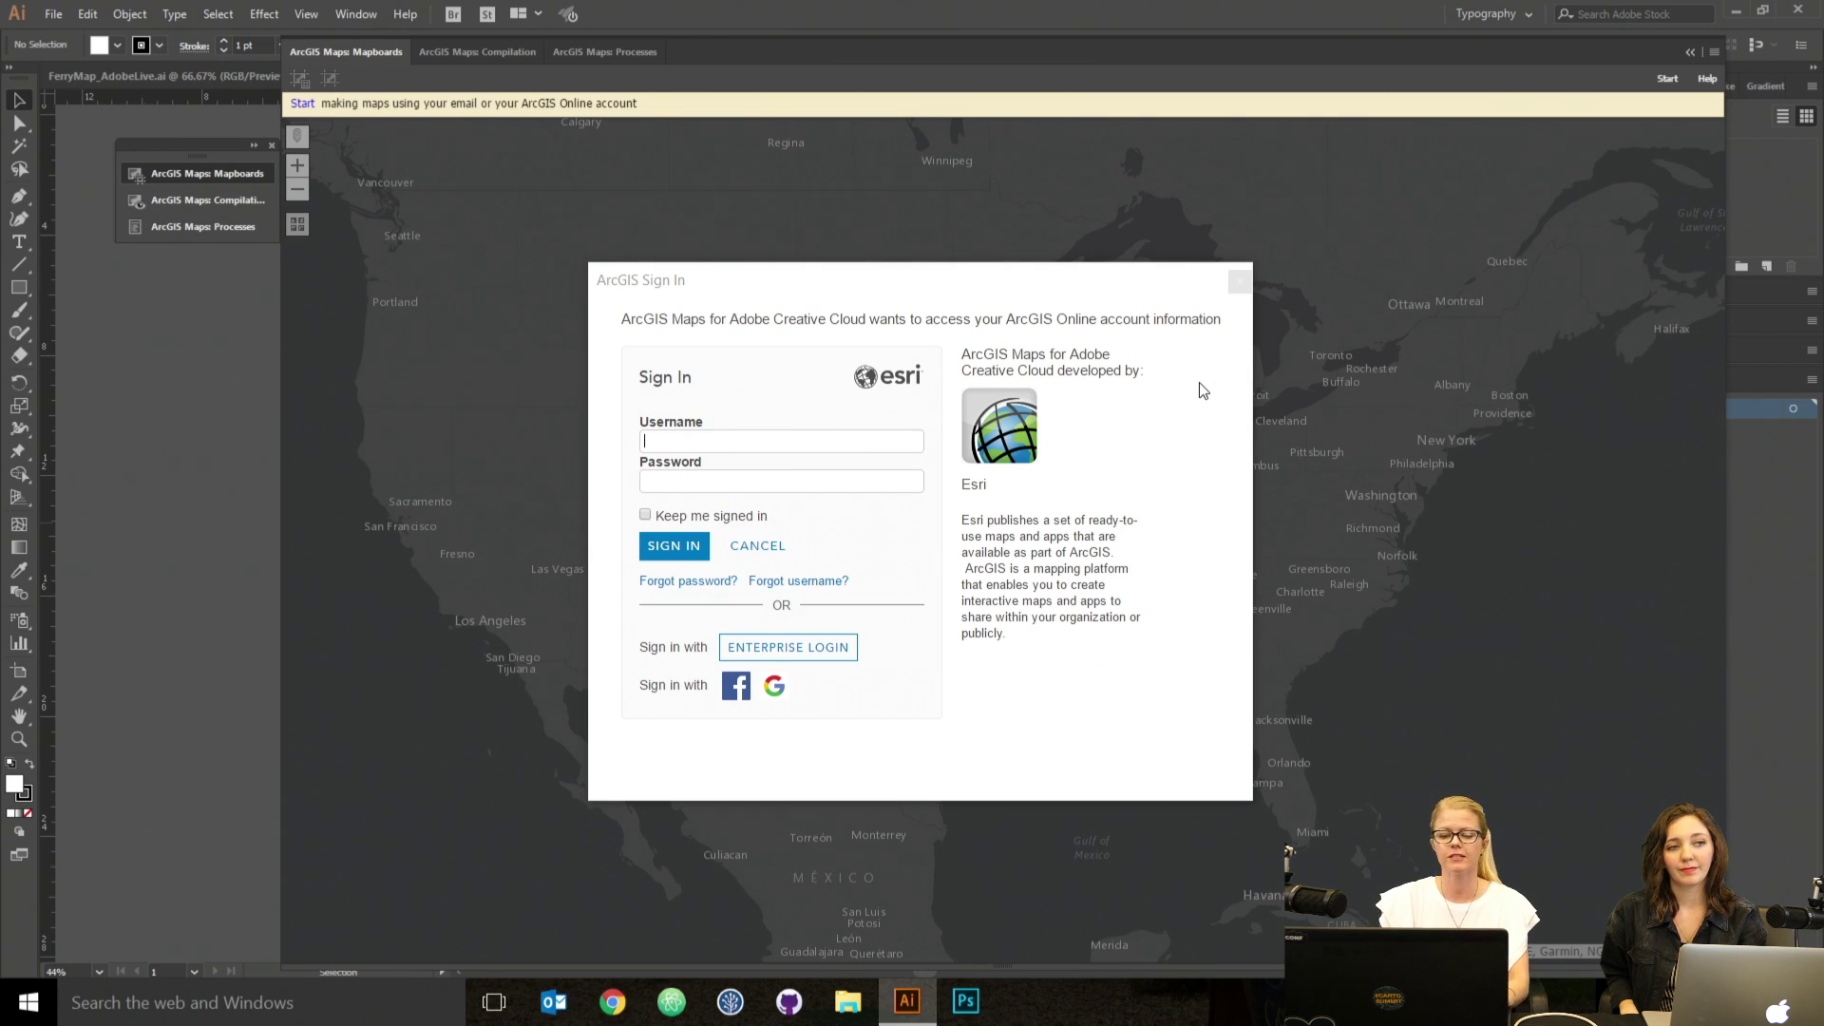
type("sbell_Pro")
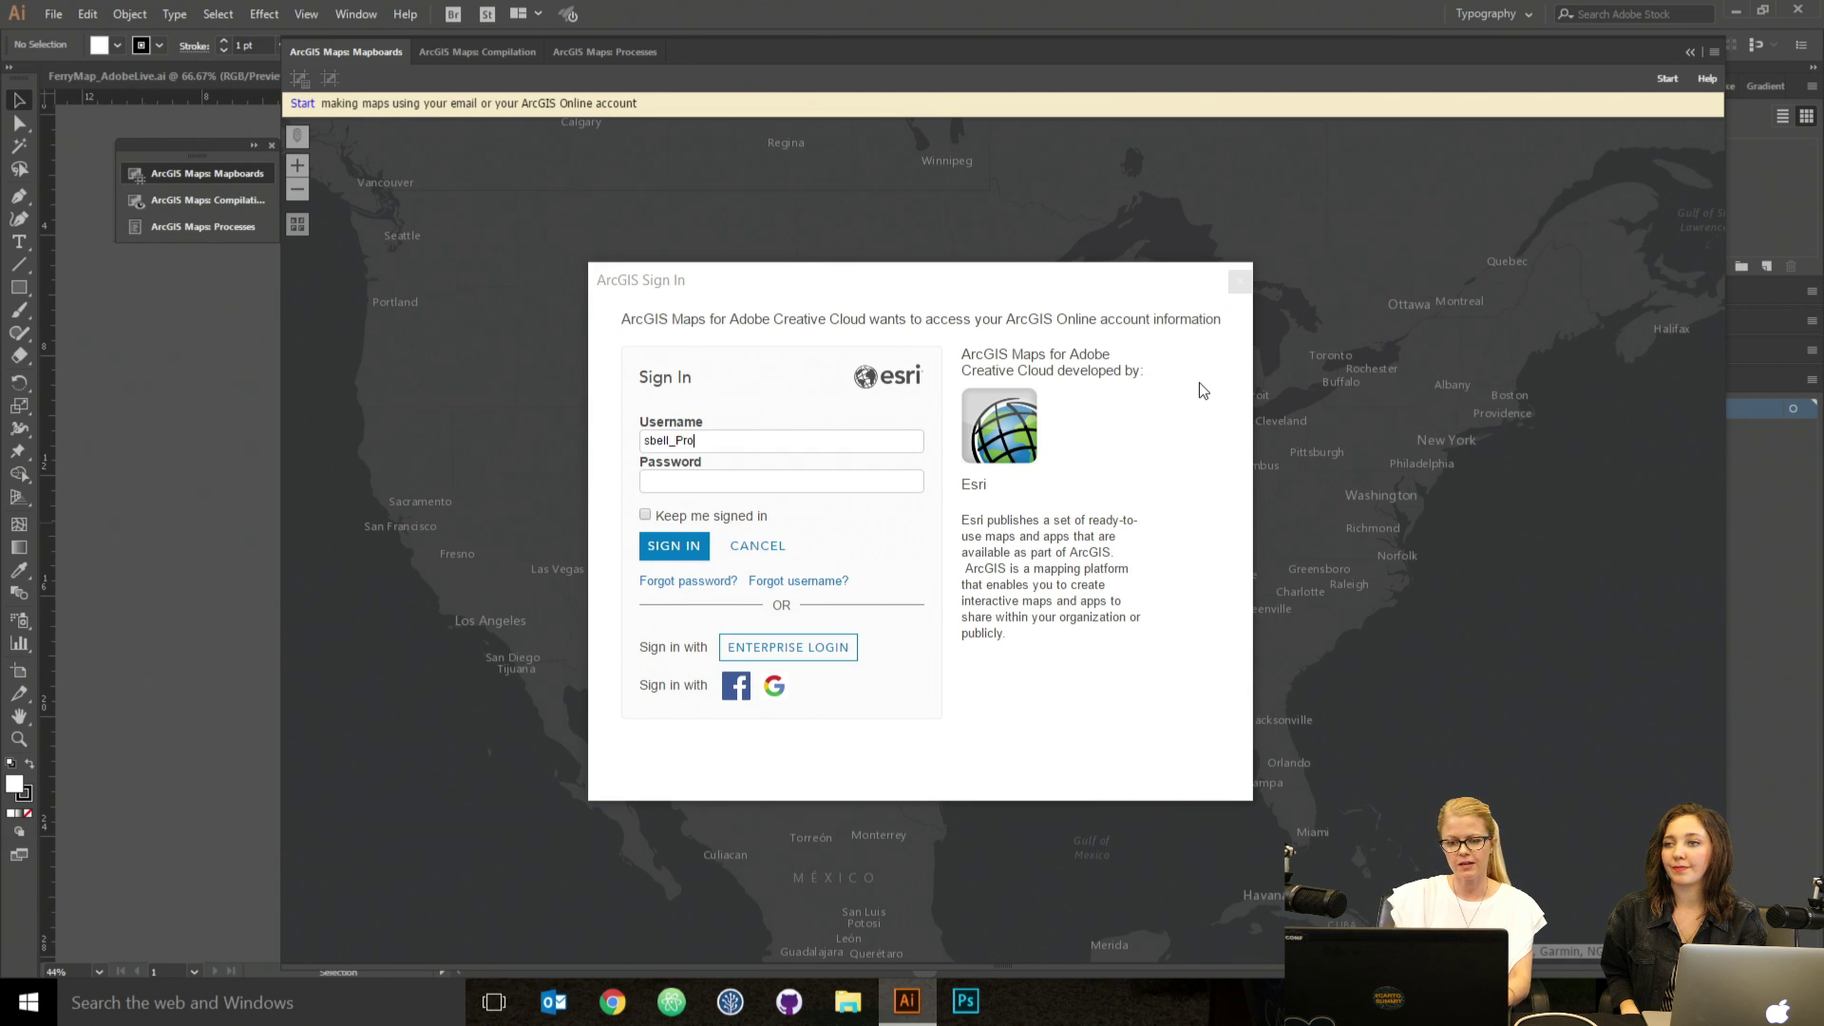
type("********")
key("Return")
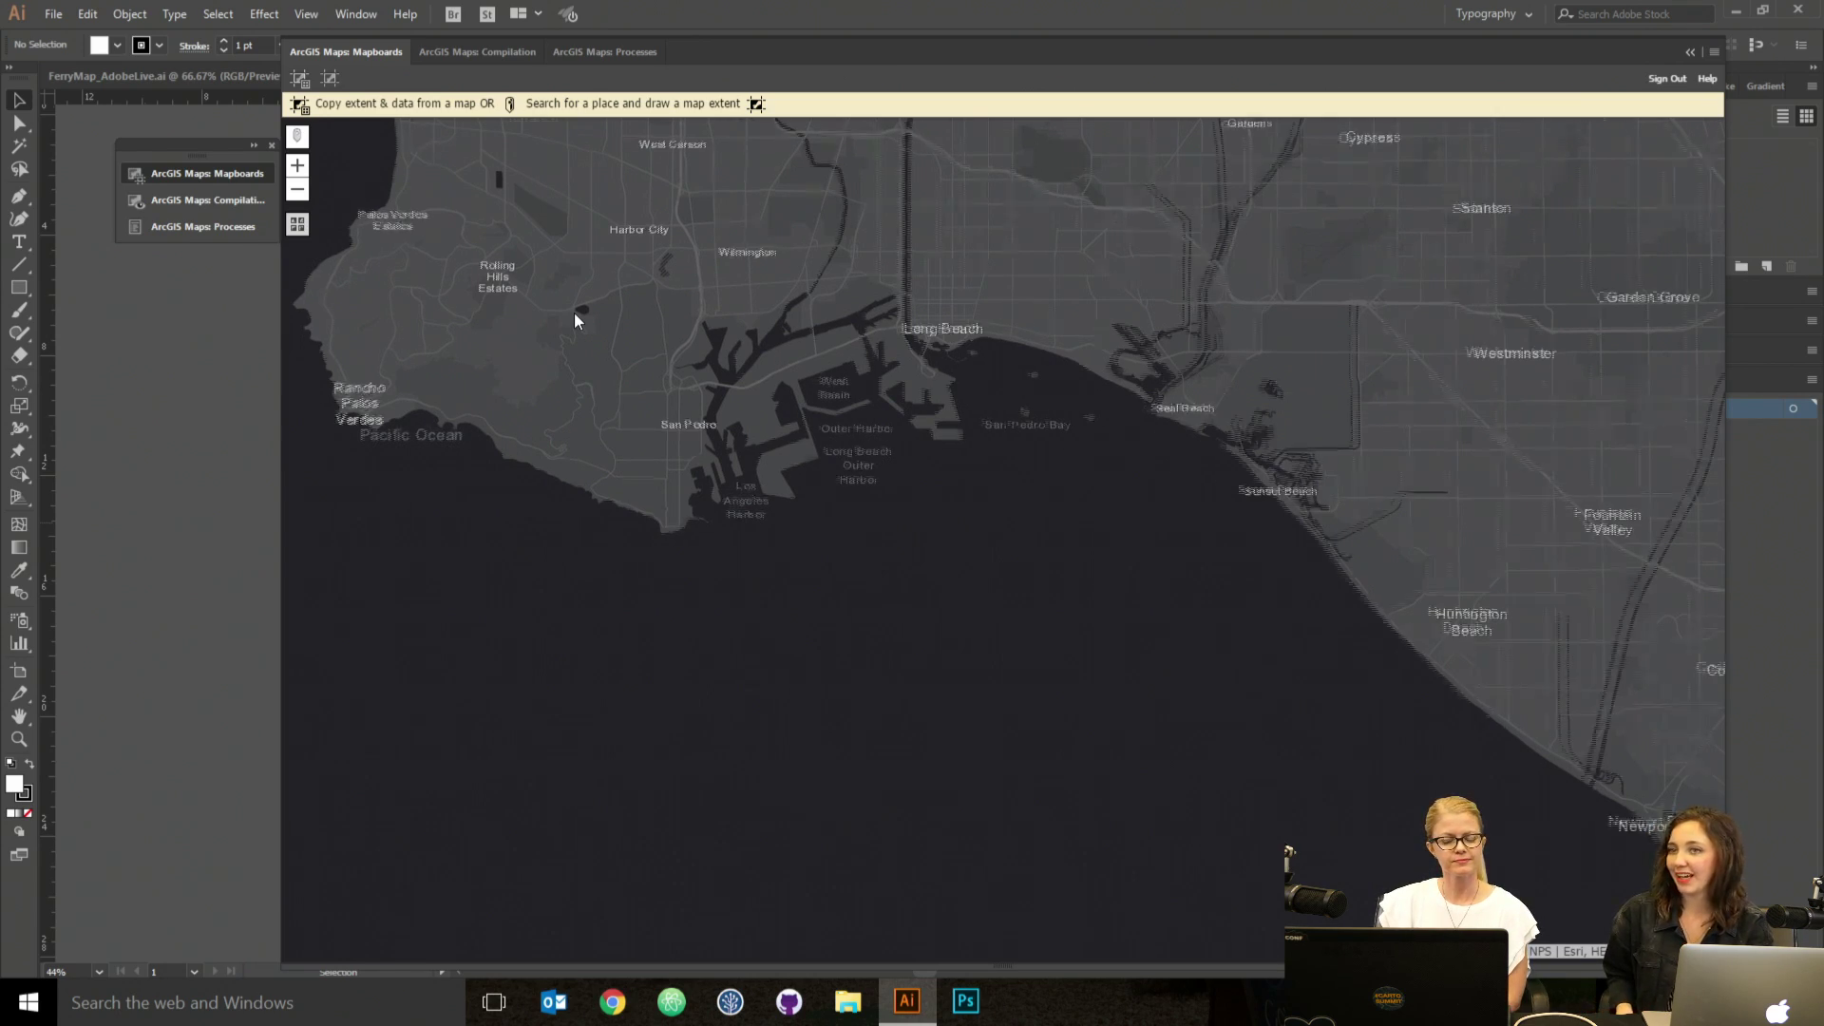
Zoom out and pan the dark basemap until the continental US is centred.
scroll(574, 313, "down", 1)
scroll(574, 314, "down", 2)
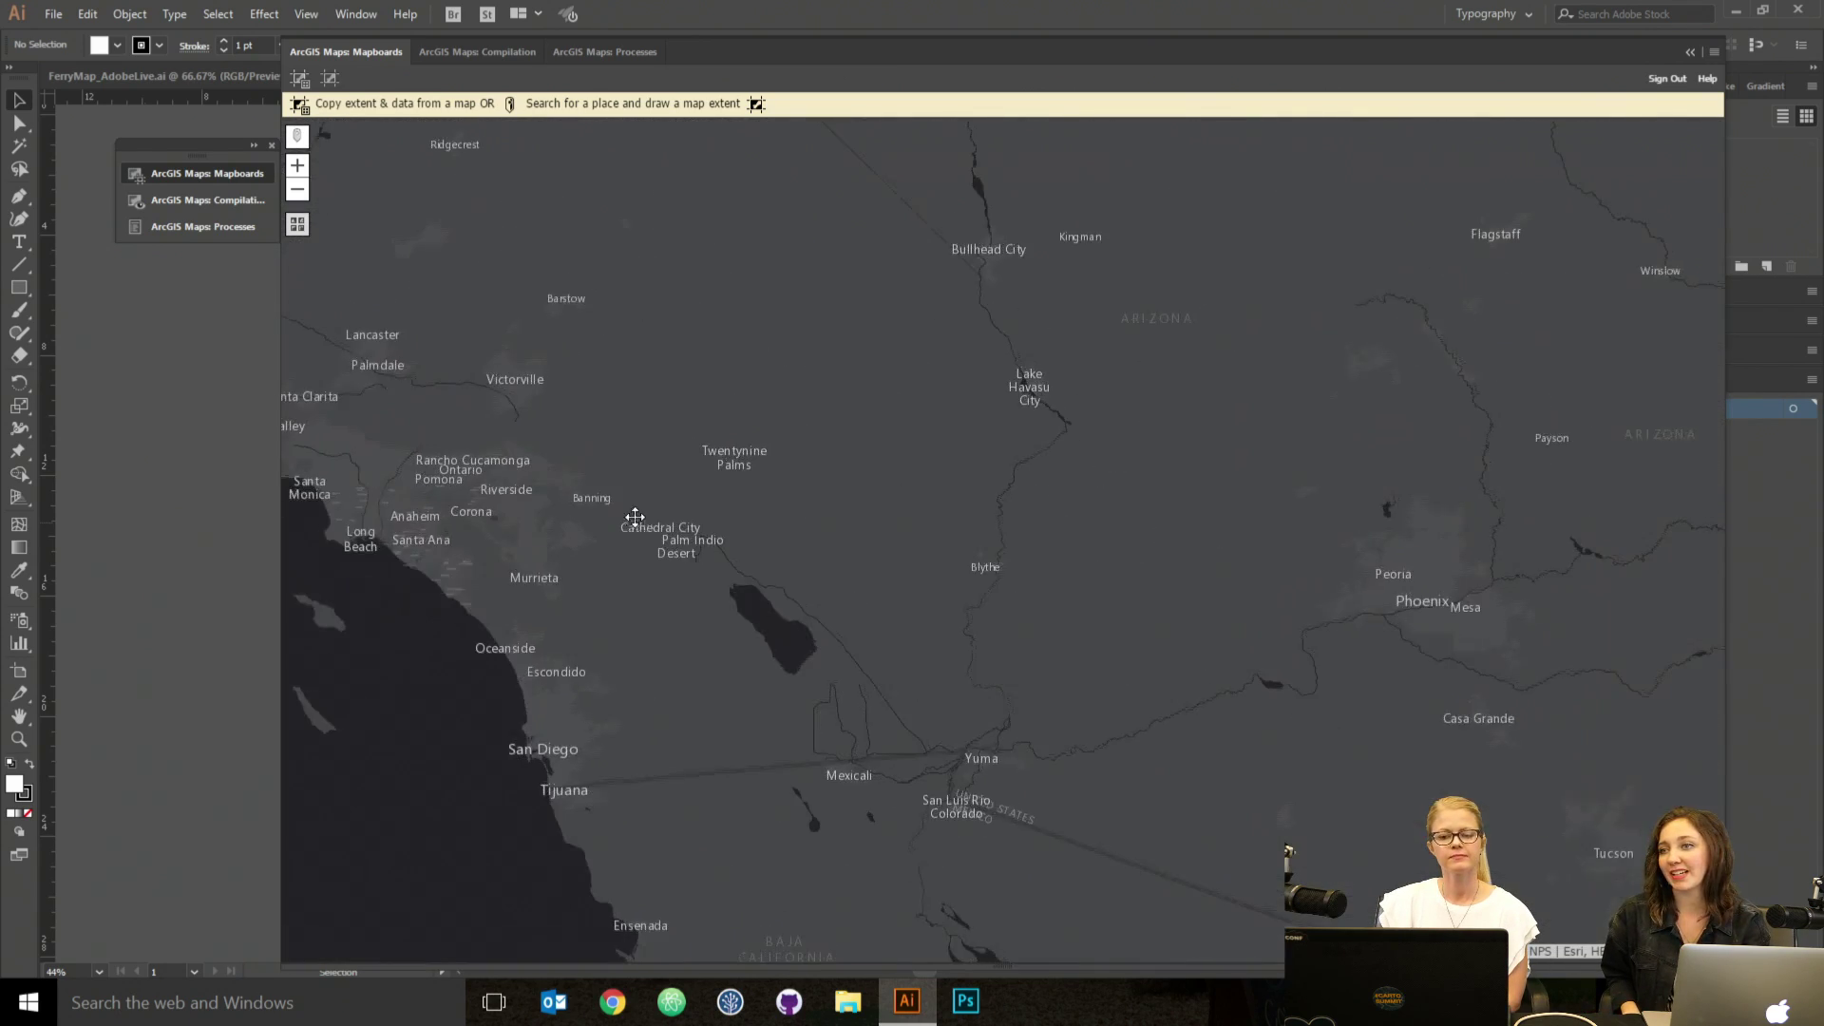
left_click_drag(889, 435, 418, 722)
scroll(1223, 416, "down", 1)
scroll(1286, 305, "down", 2)
left_click_drag(1286, 305, 974, 430)
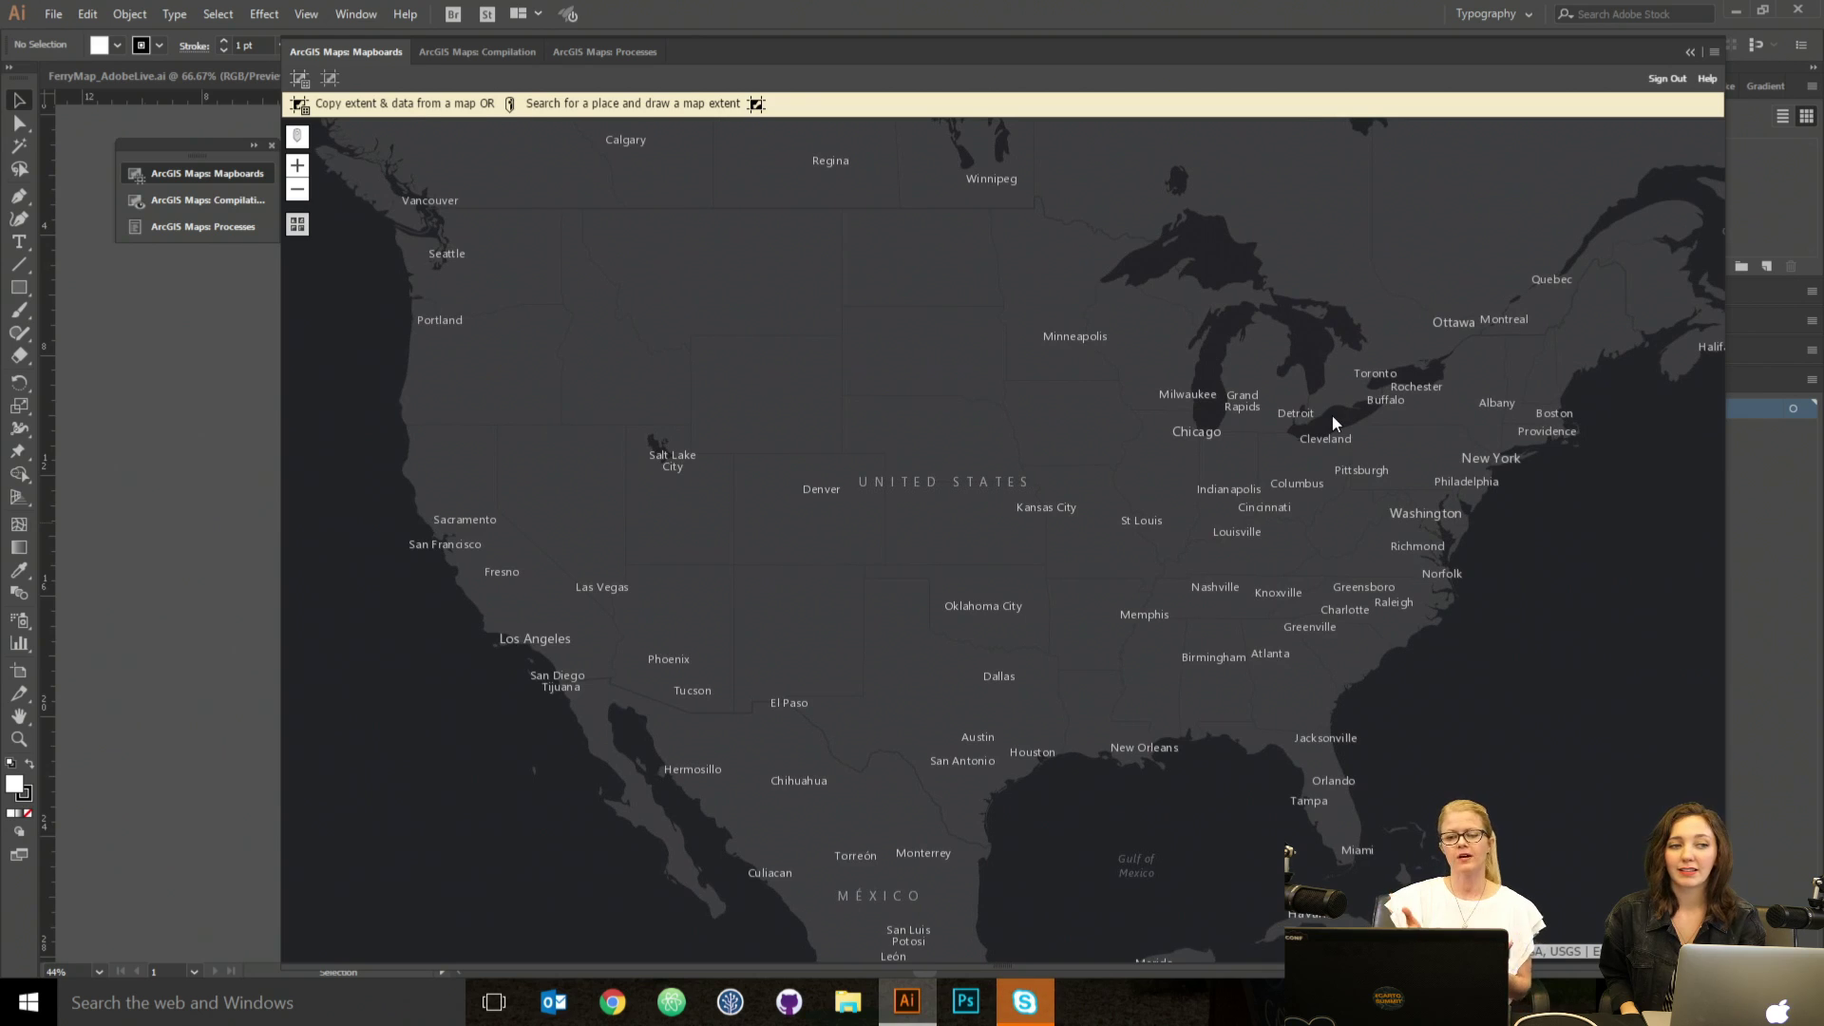
left_click_drag(898, 451, 876, 463)
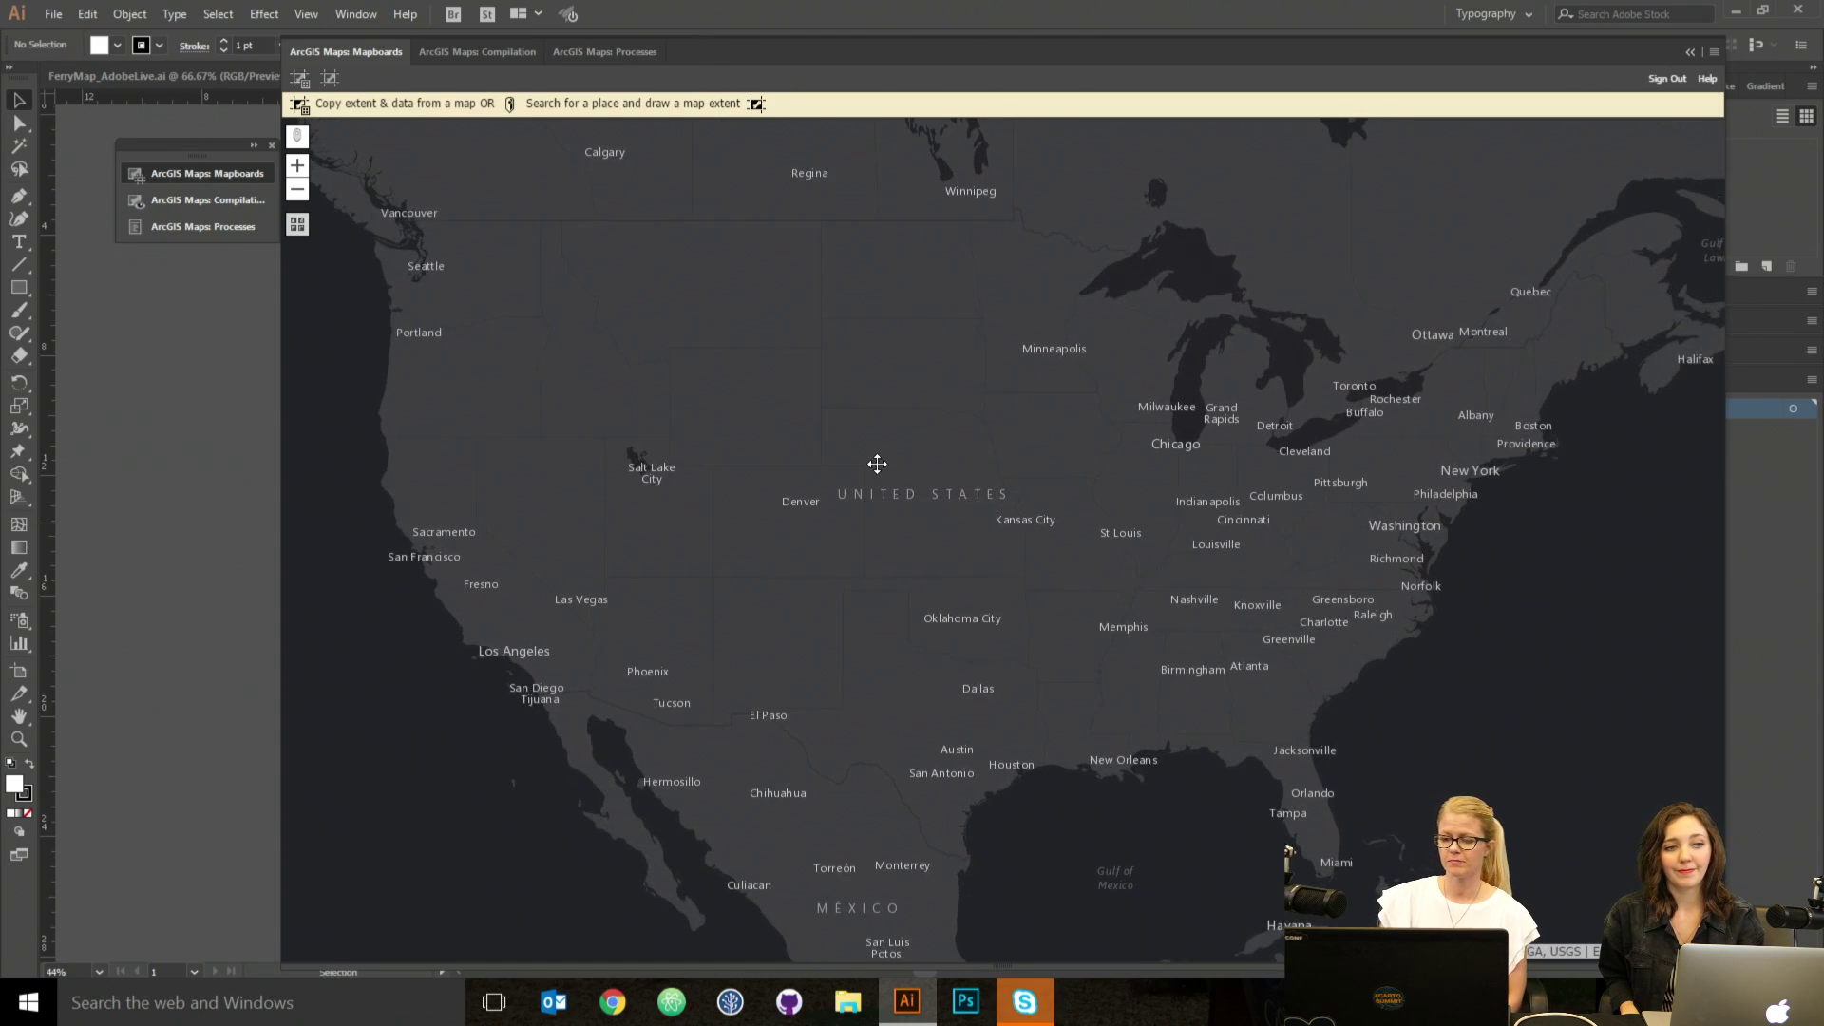
left_click_drag(807, 346, 809, 342)
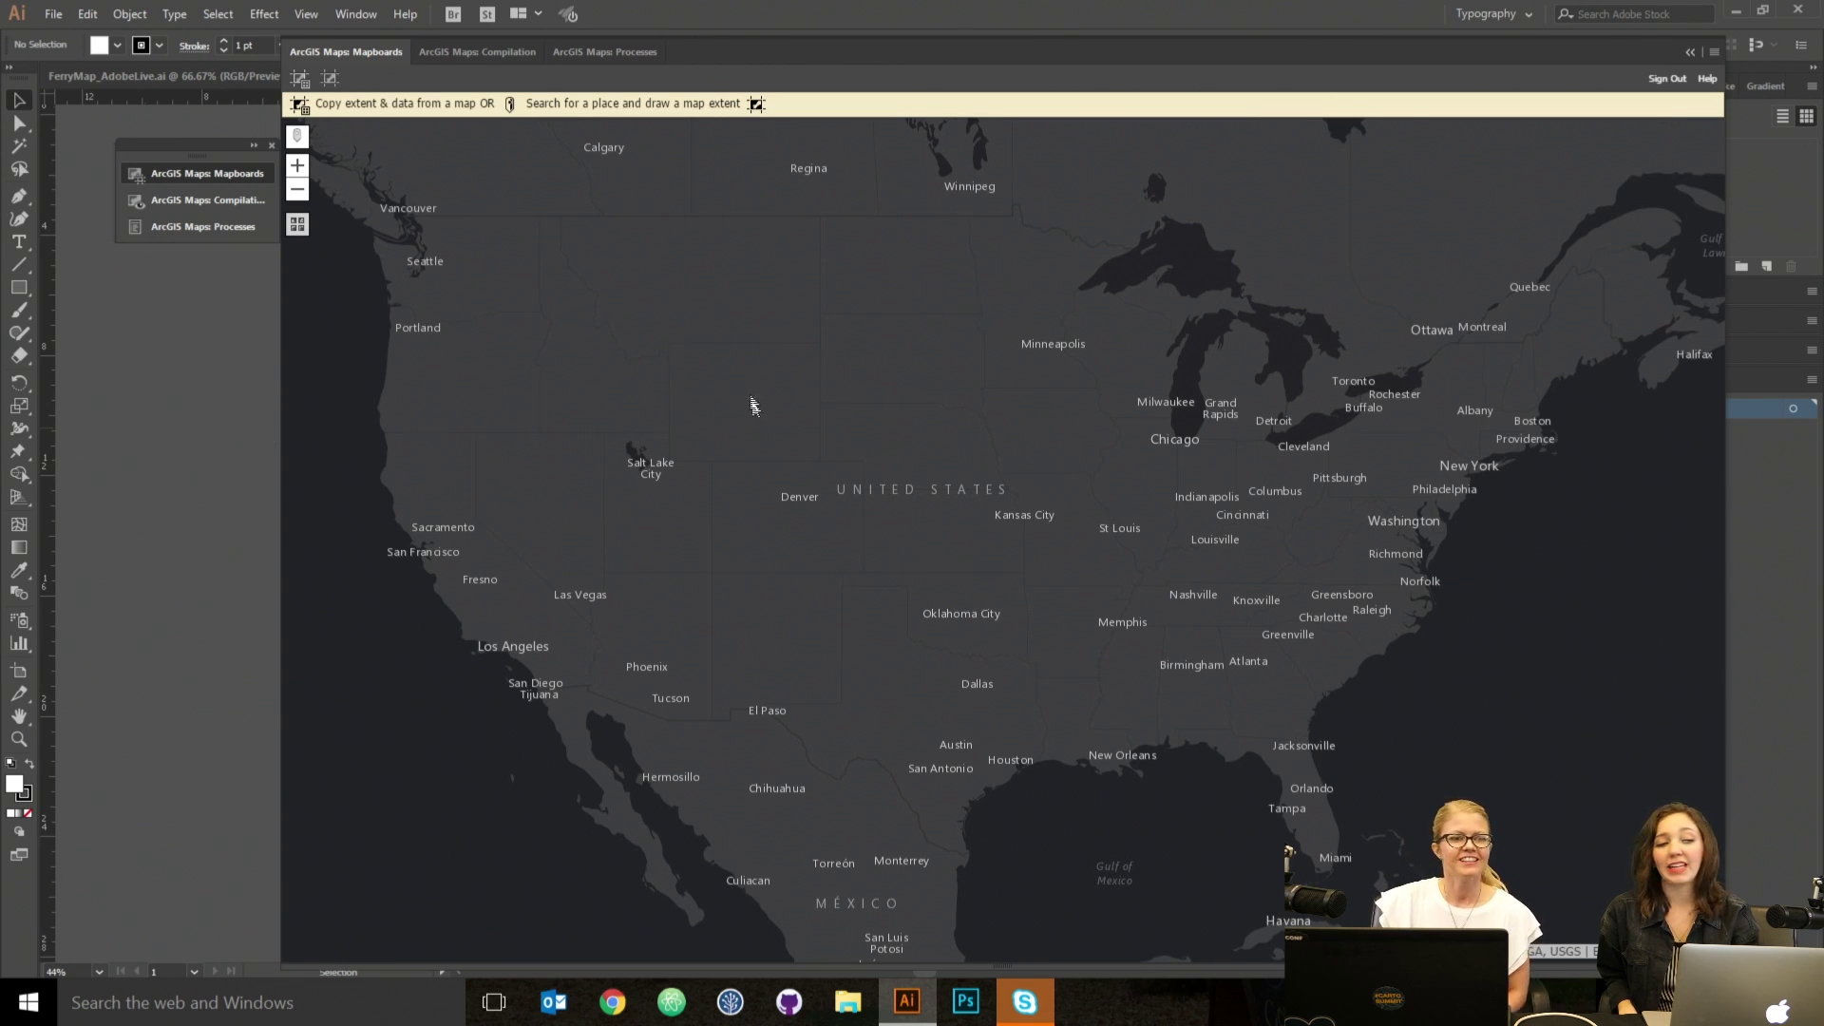
Switch the Mapboards panel to 'Manually create & edit map extent'.
left_click(331, 82)
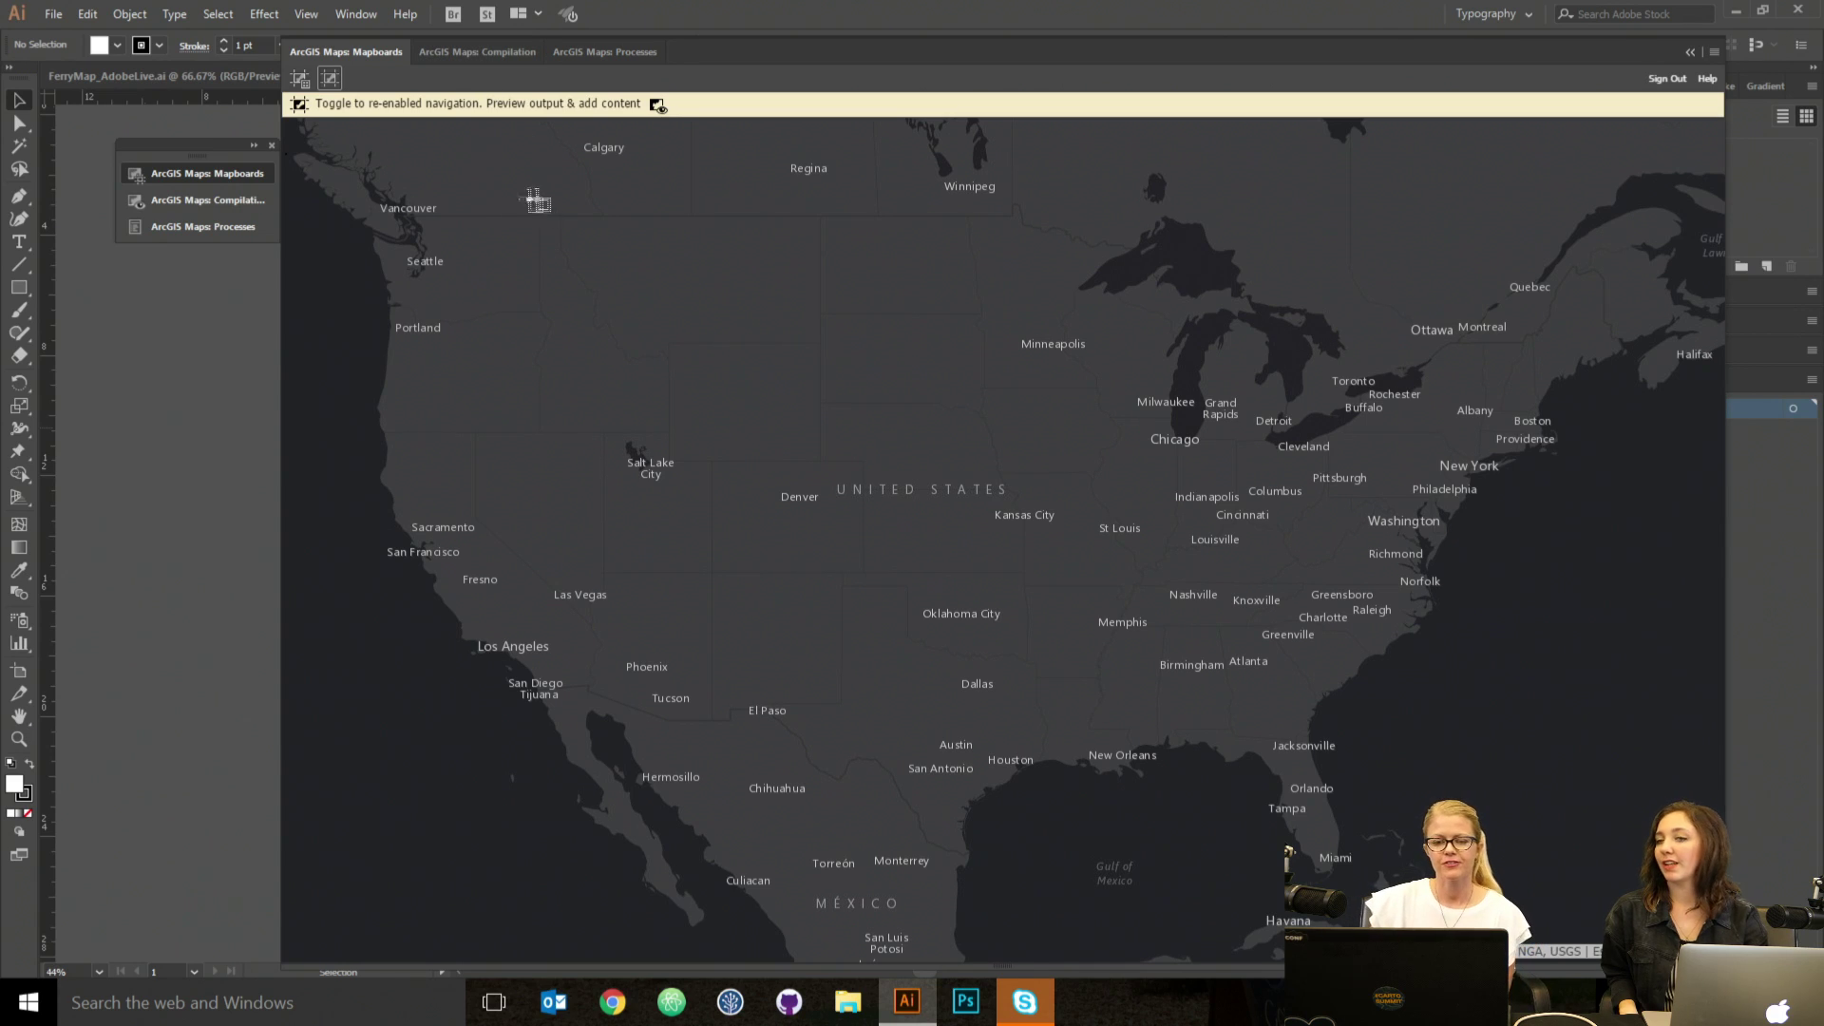
Redraw the map extent around the whole continental US and name the mapboard TopTenDestinations.
left_click(330, 77)
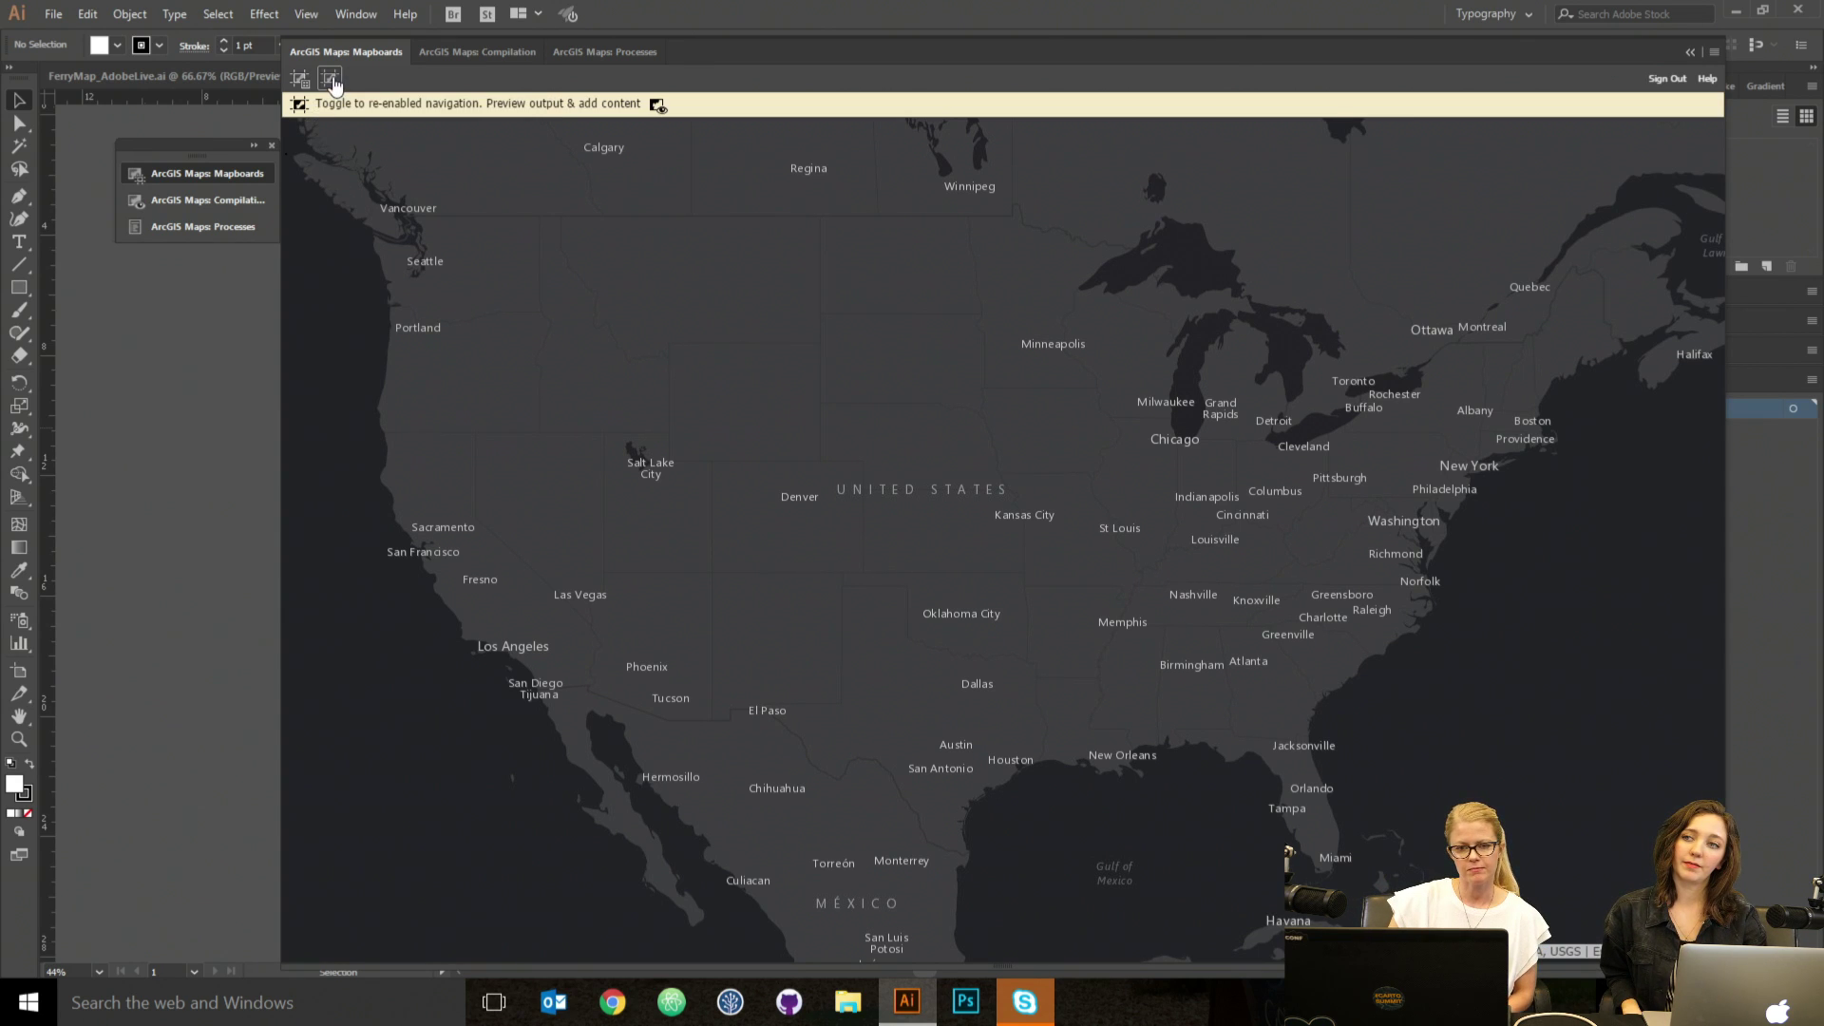
left_click_drag(310, 142, 828, 624)
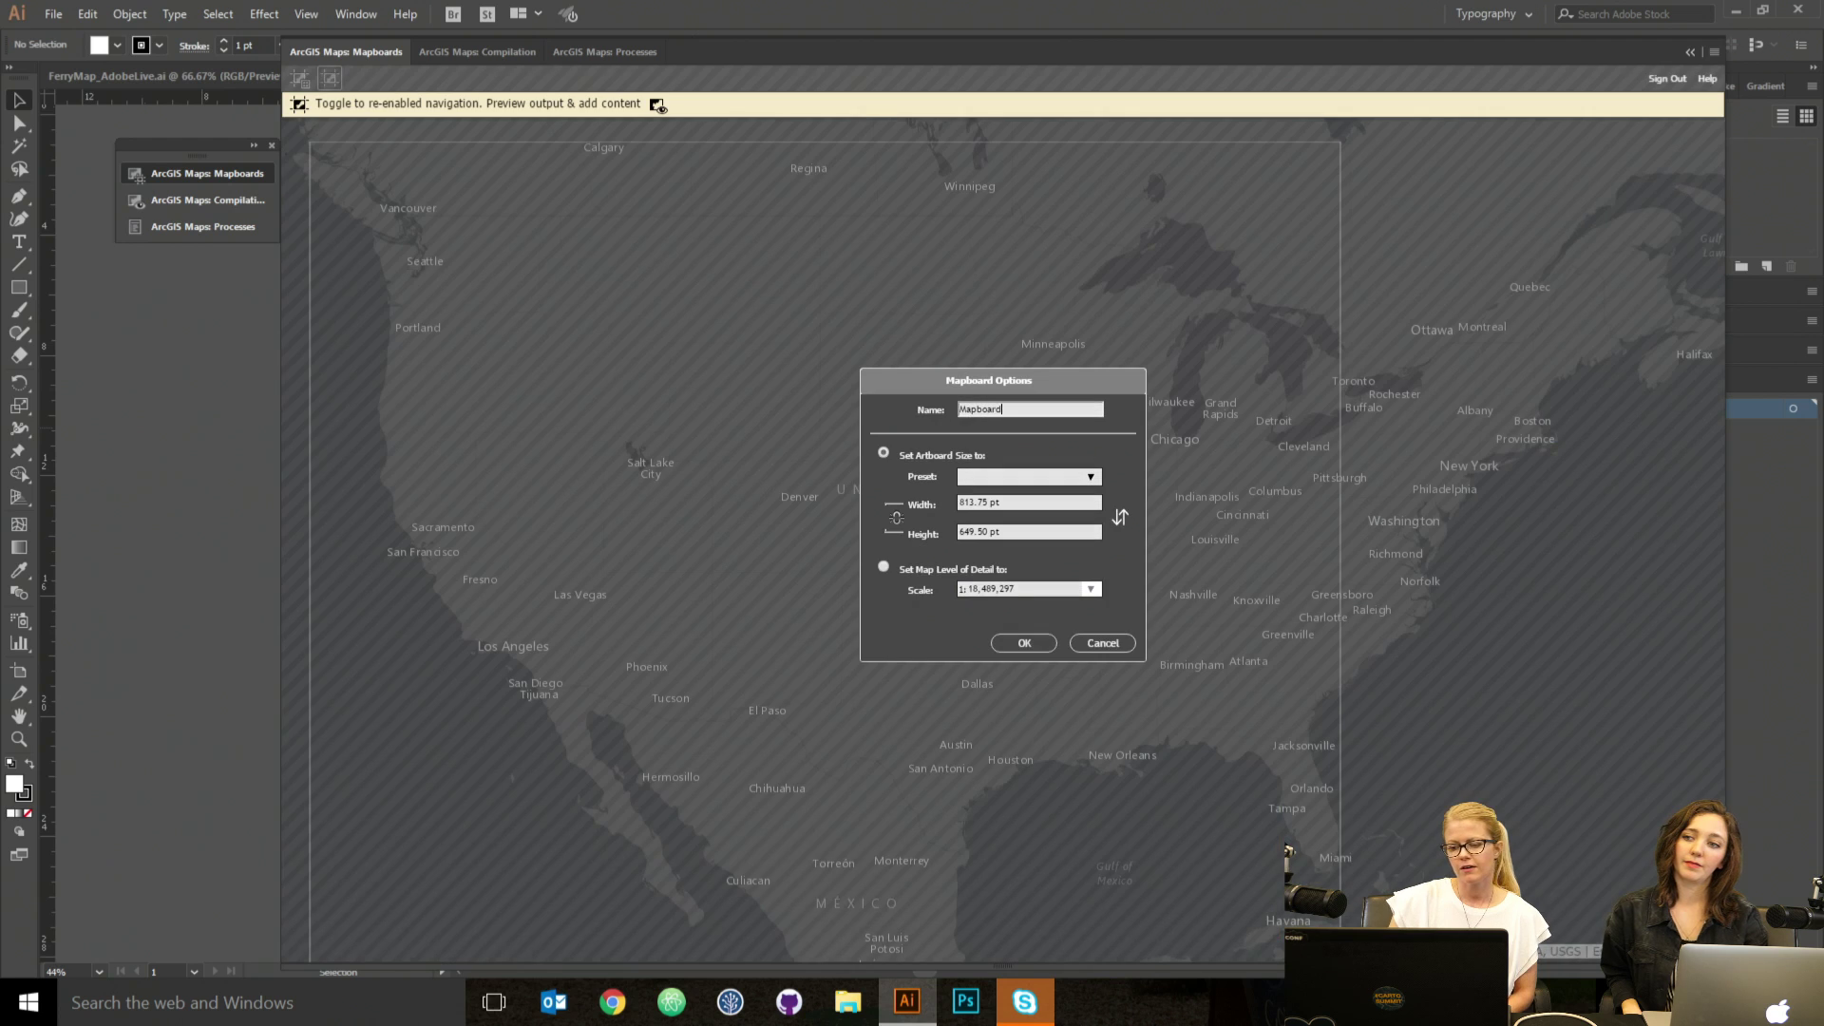
left_click(1101, 646)
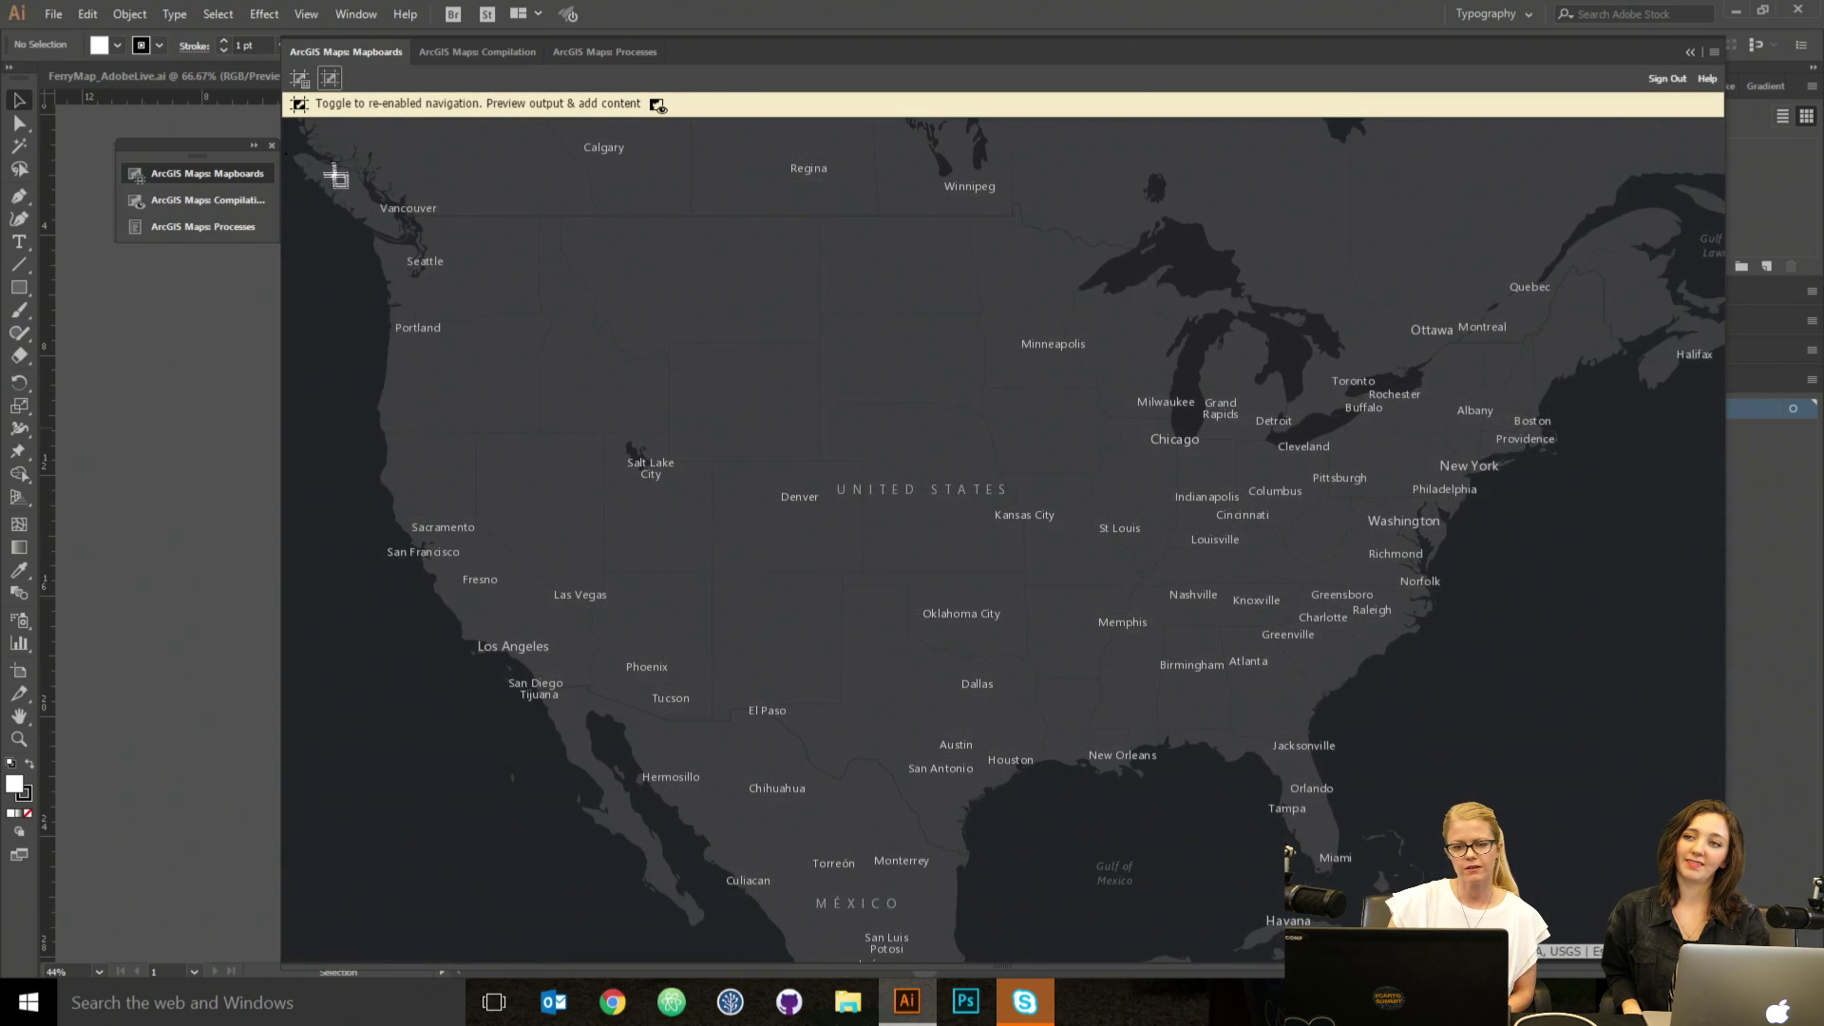
left_click_drag(309, 152, 1687, 900)
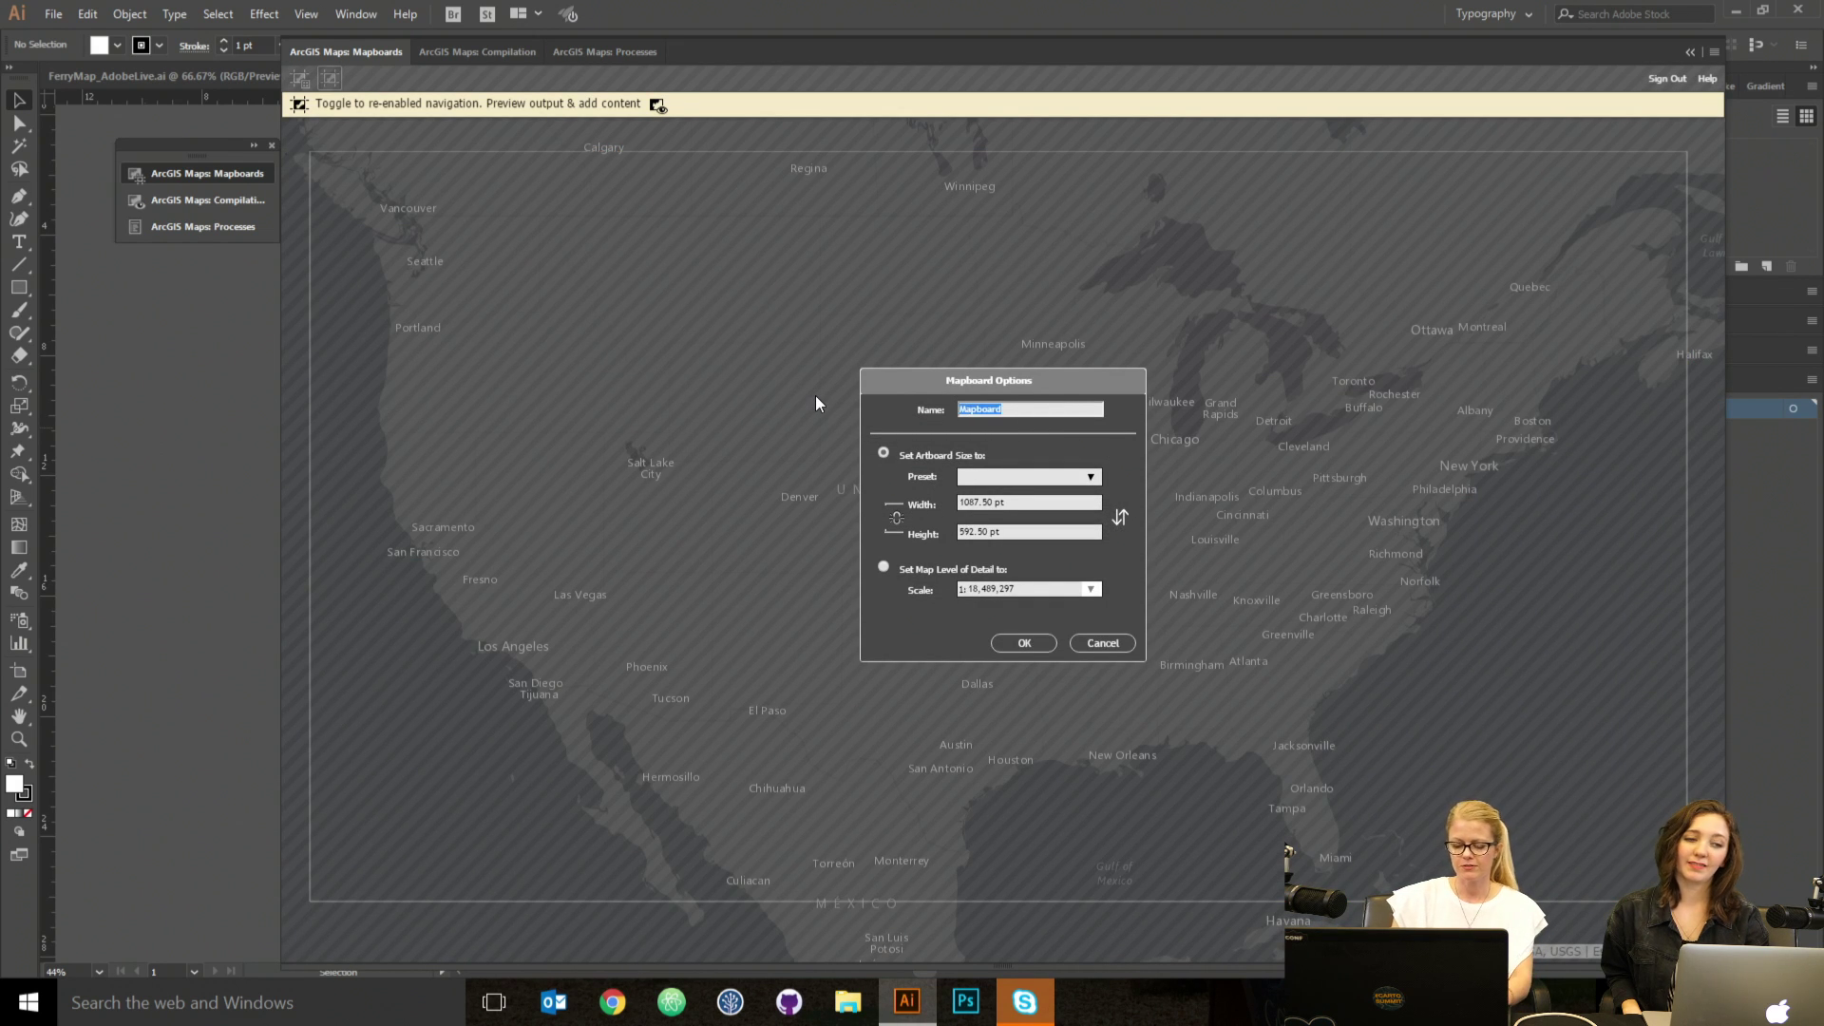
type("TopT")
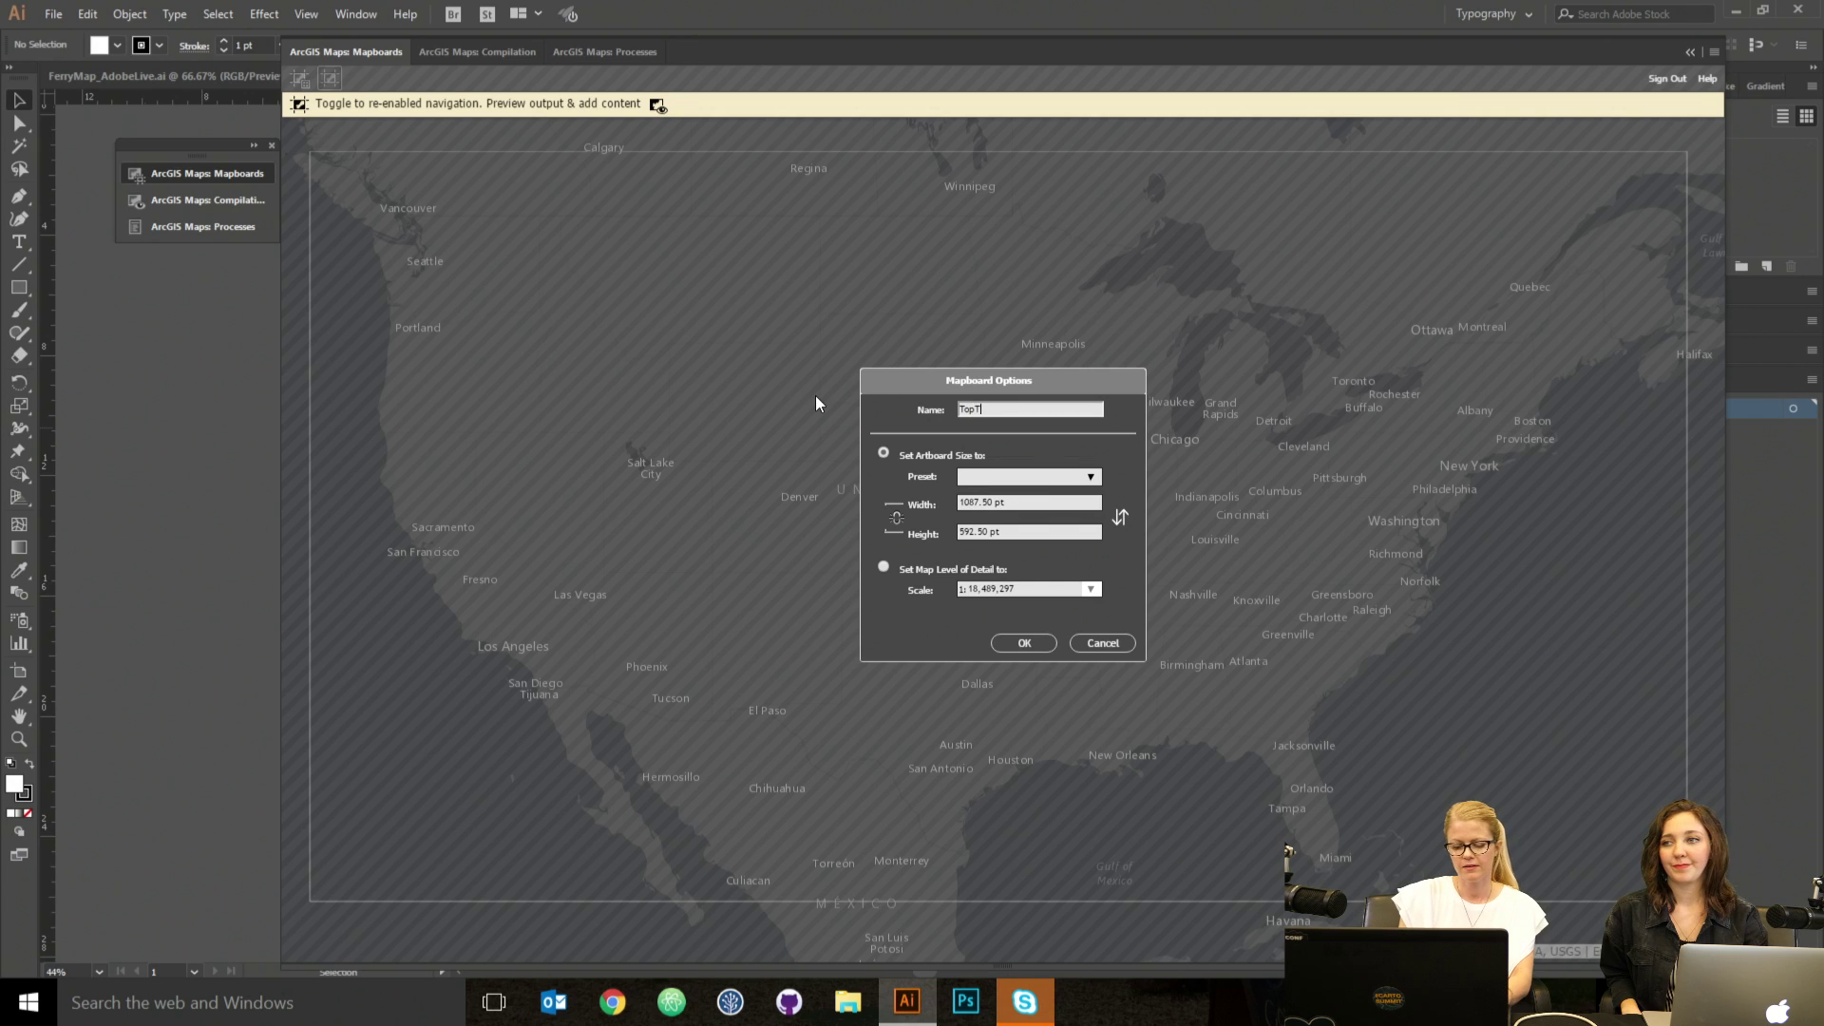
type("enDesti")
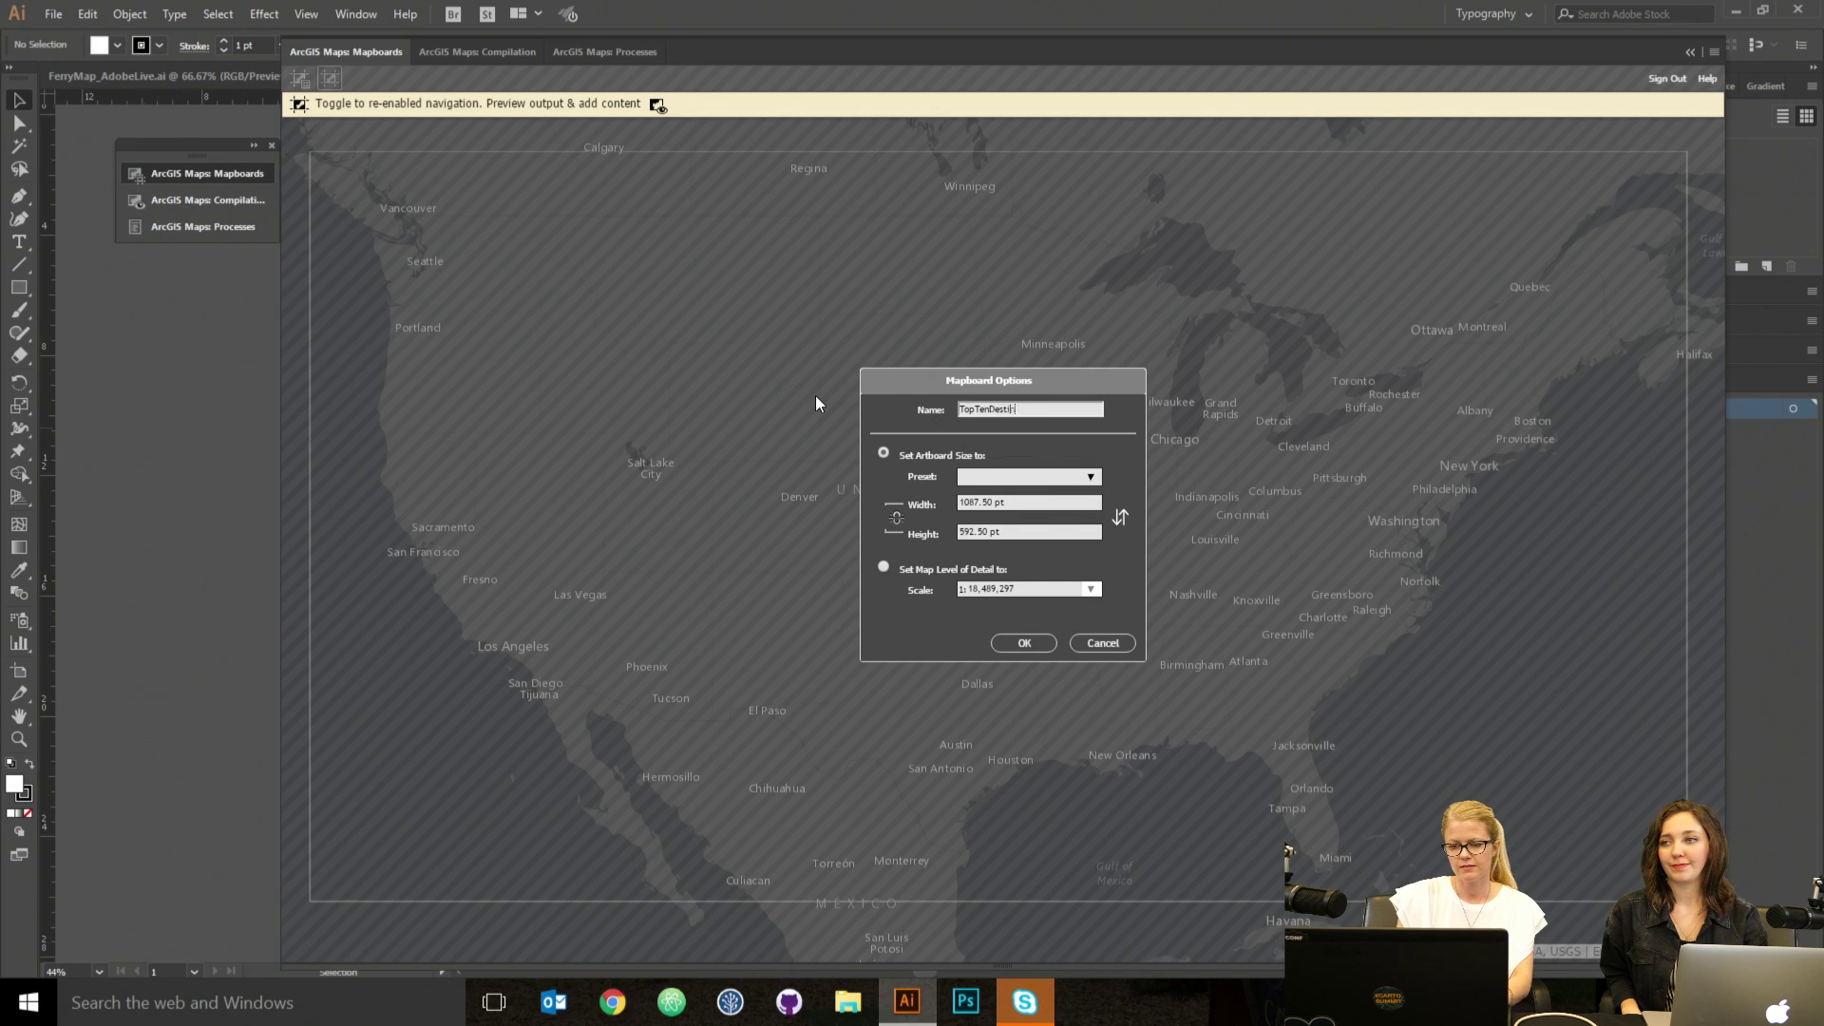
type("nations")
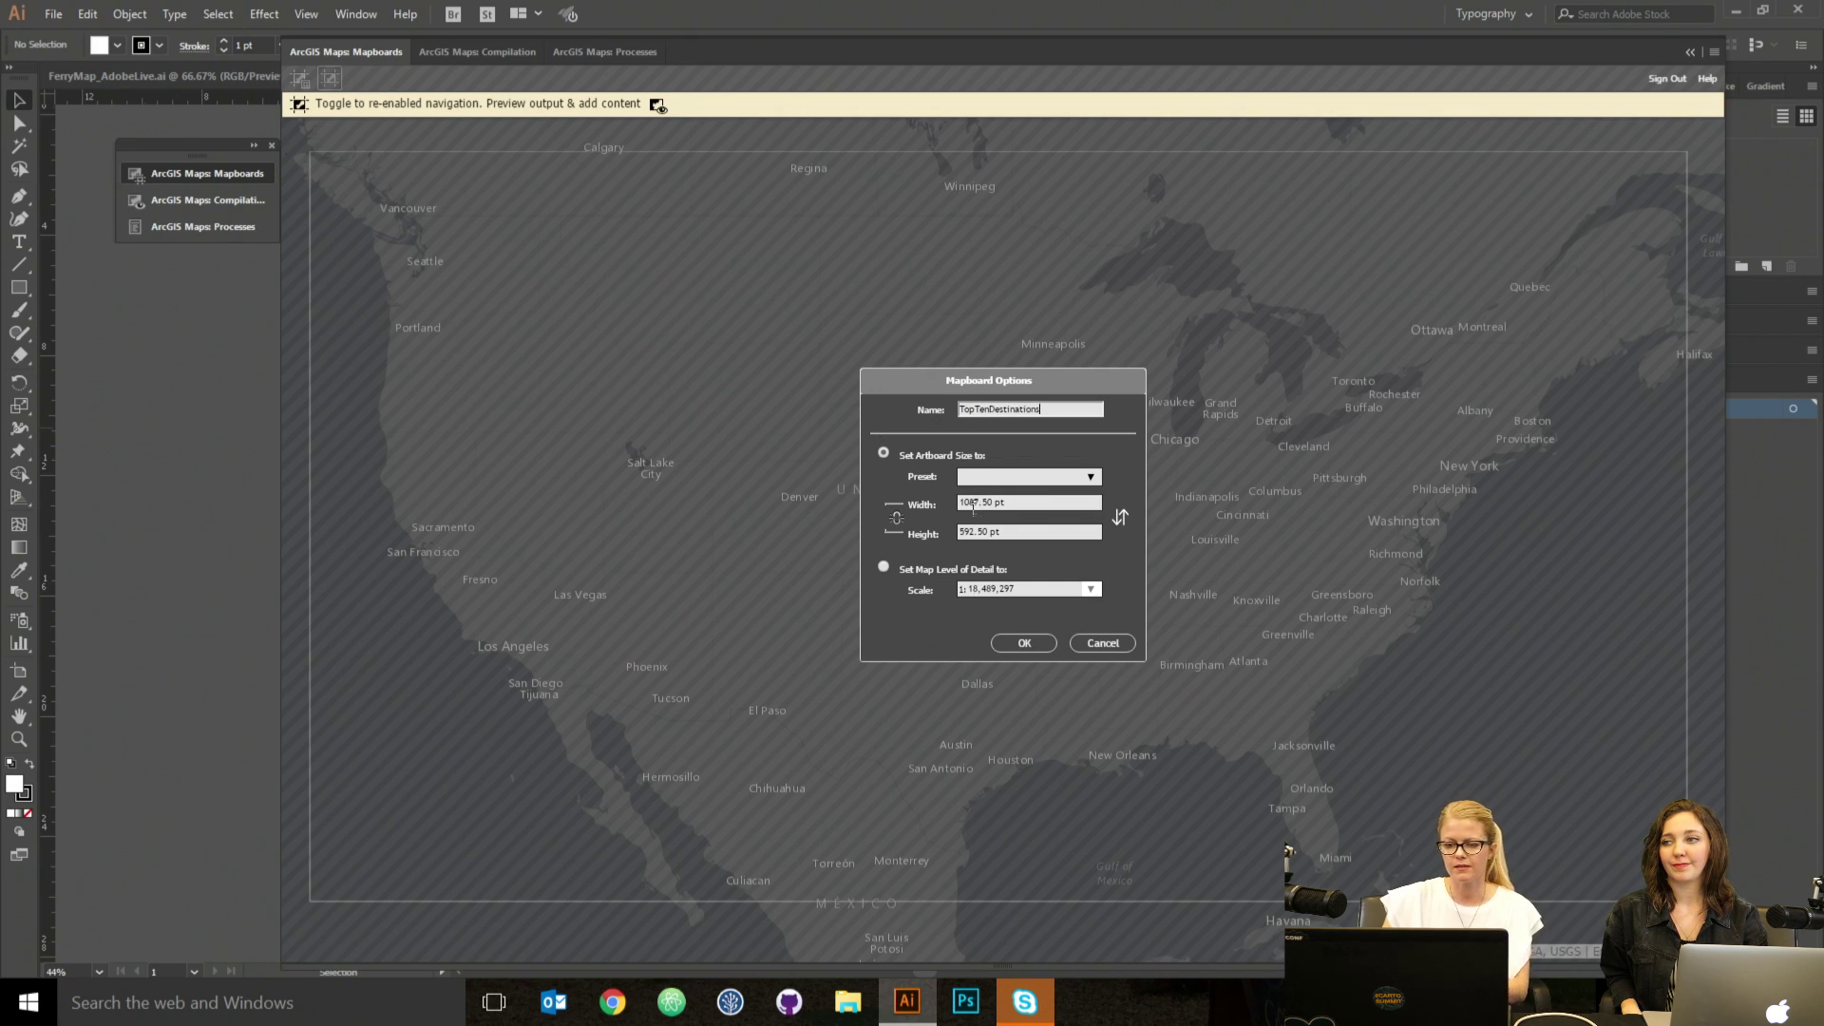
Create the TopTenDestinations mapboard at the ART 1920 x 1080 preset and view it in Compilation.
left_click(1092, 477)
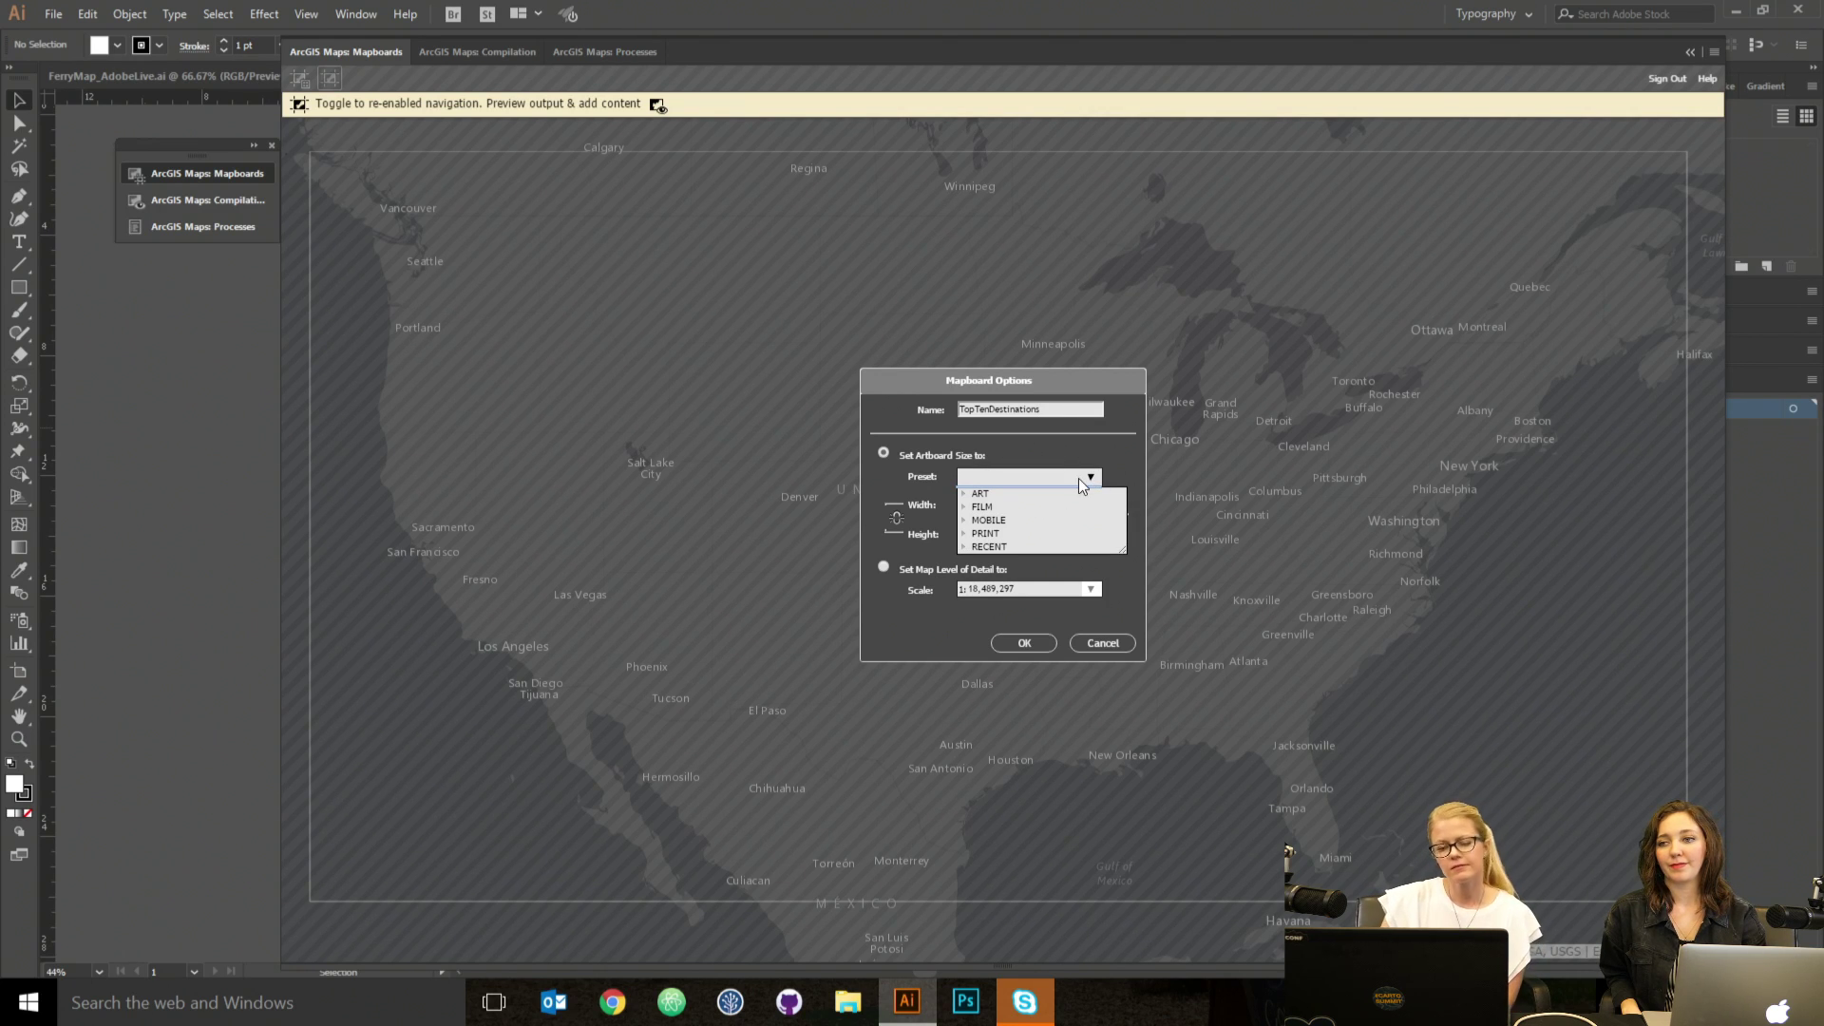
left_click(962, 520)
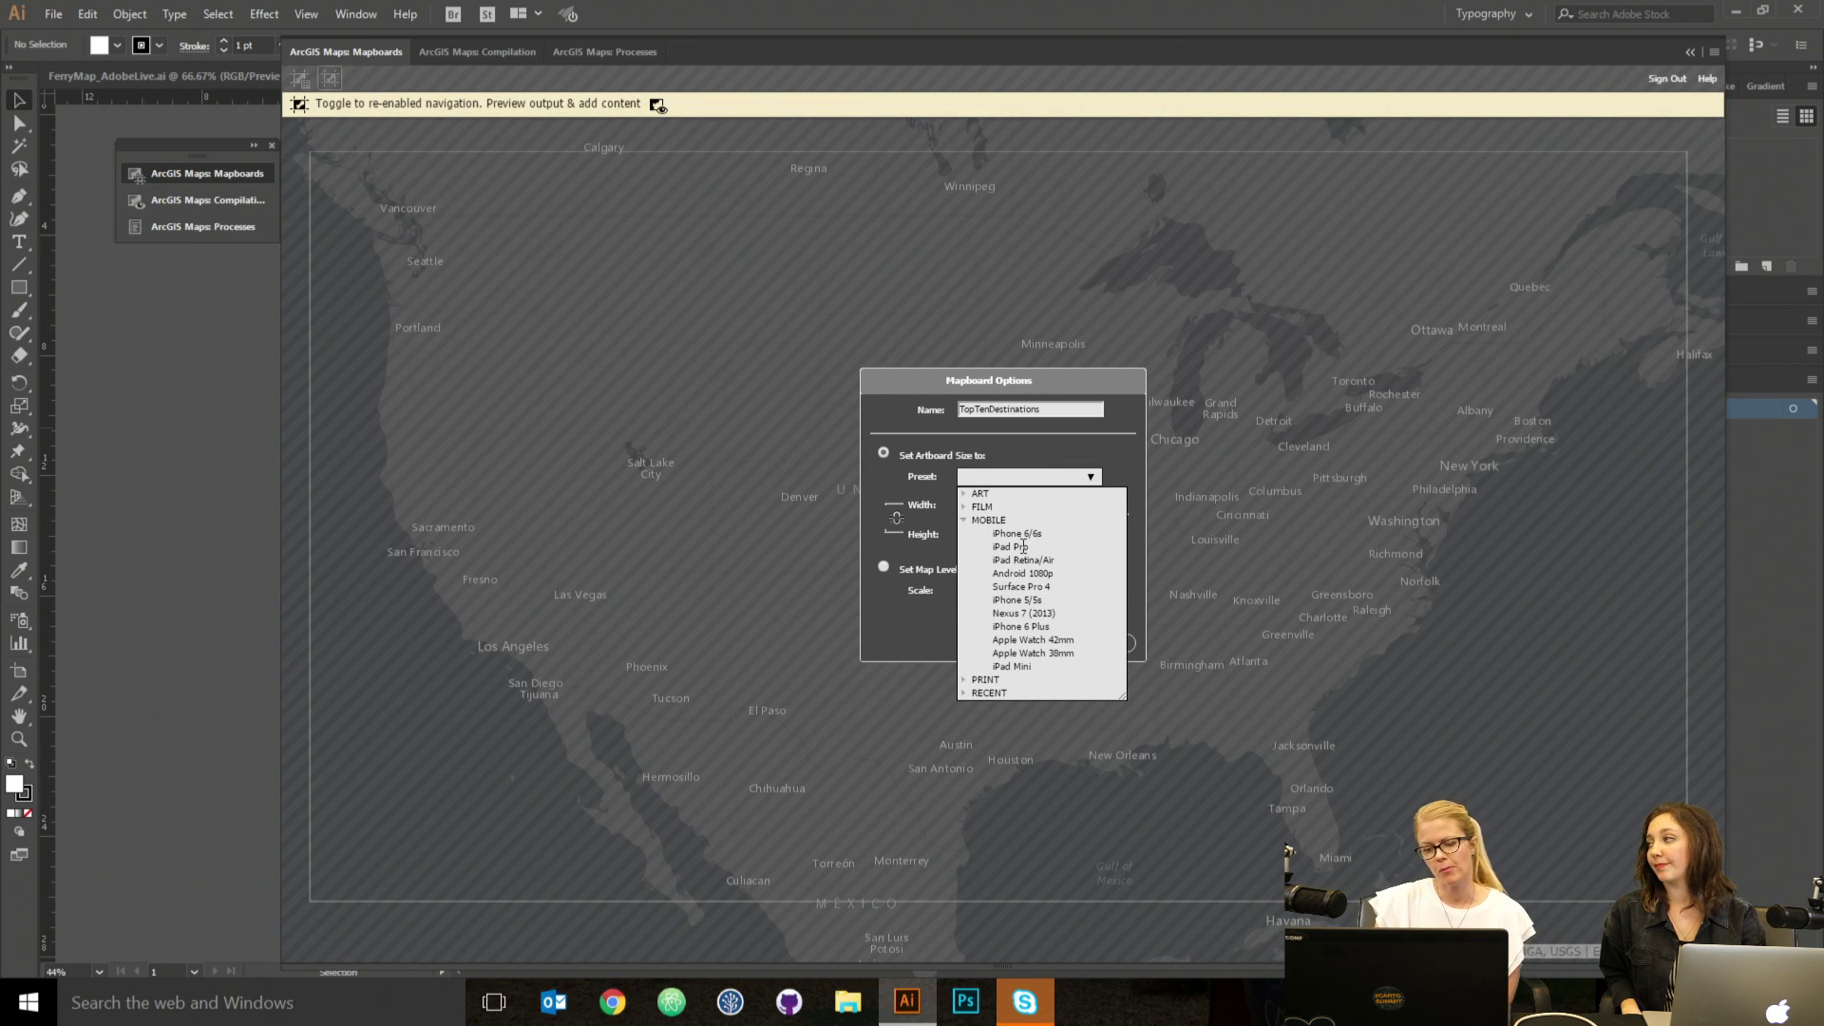
left_click(966, 520)
left_click(964, 533)
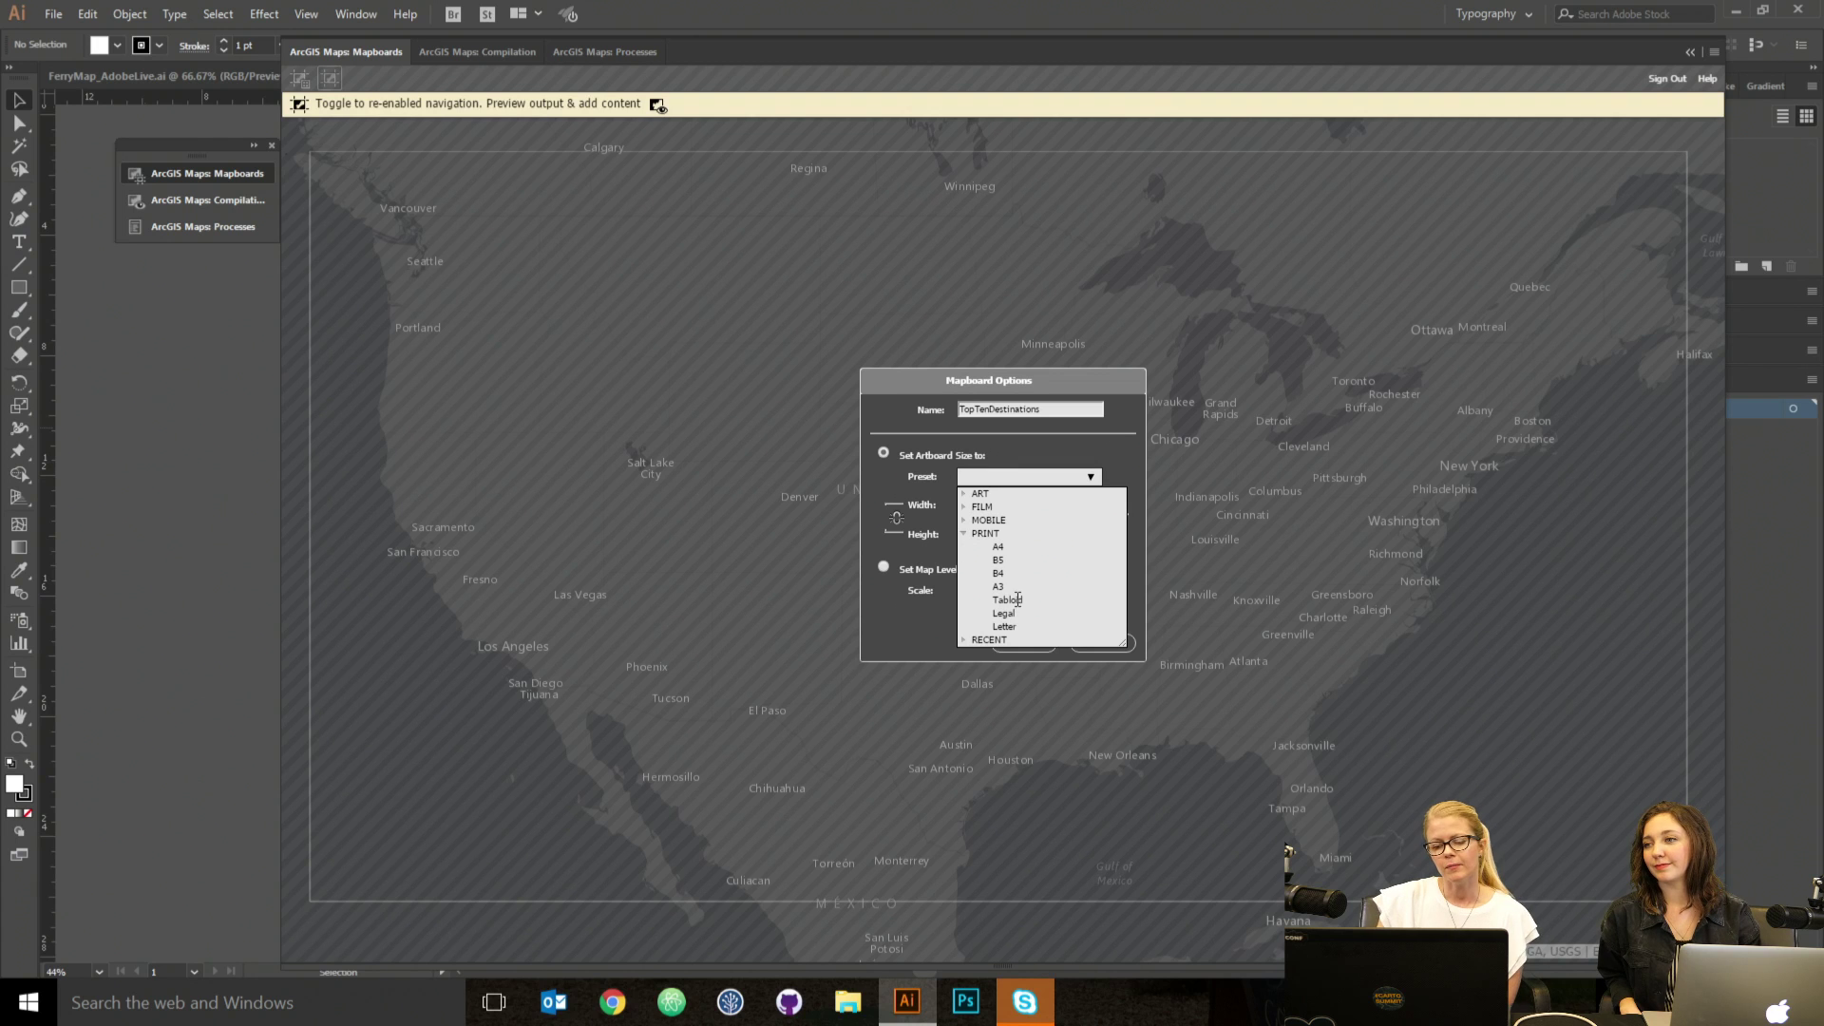
left_click(966, 534)
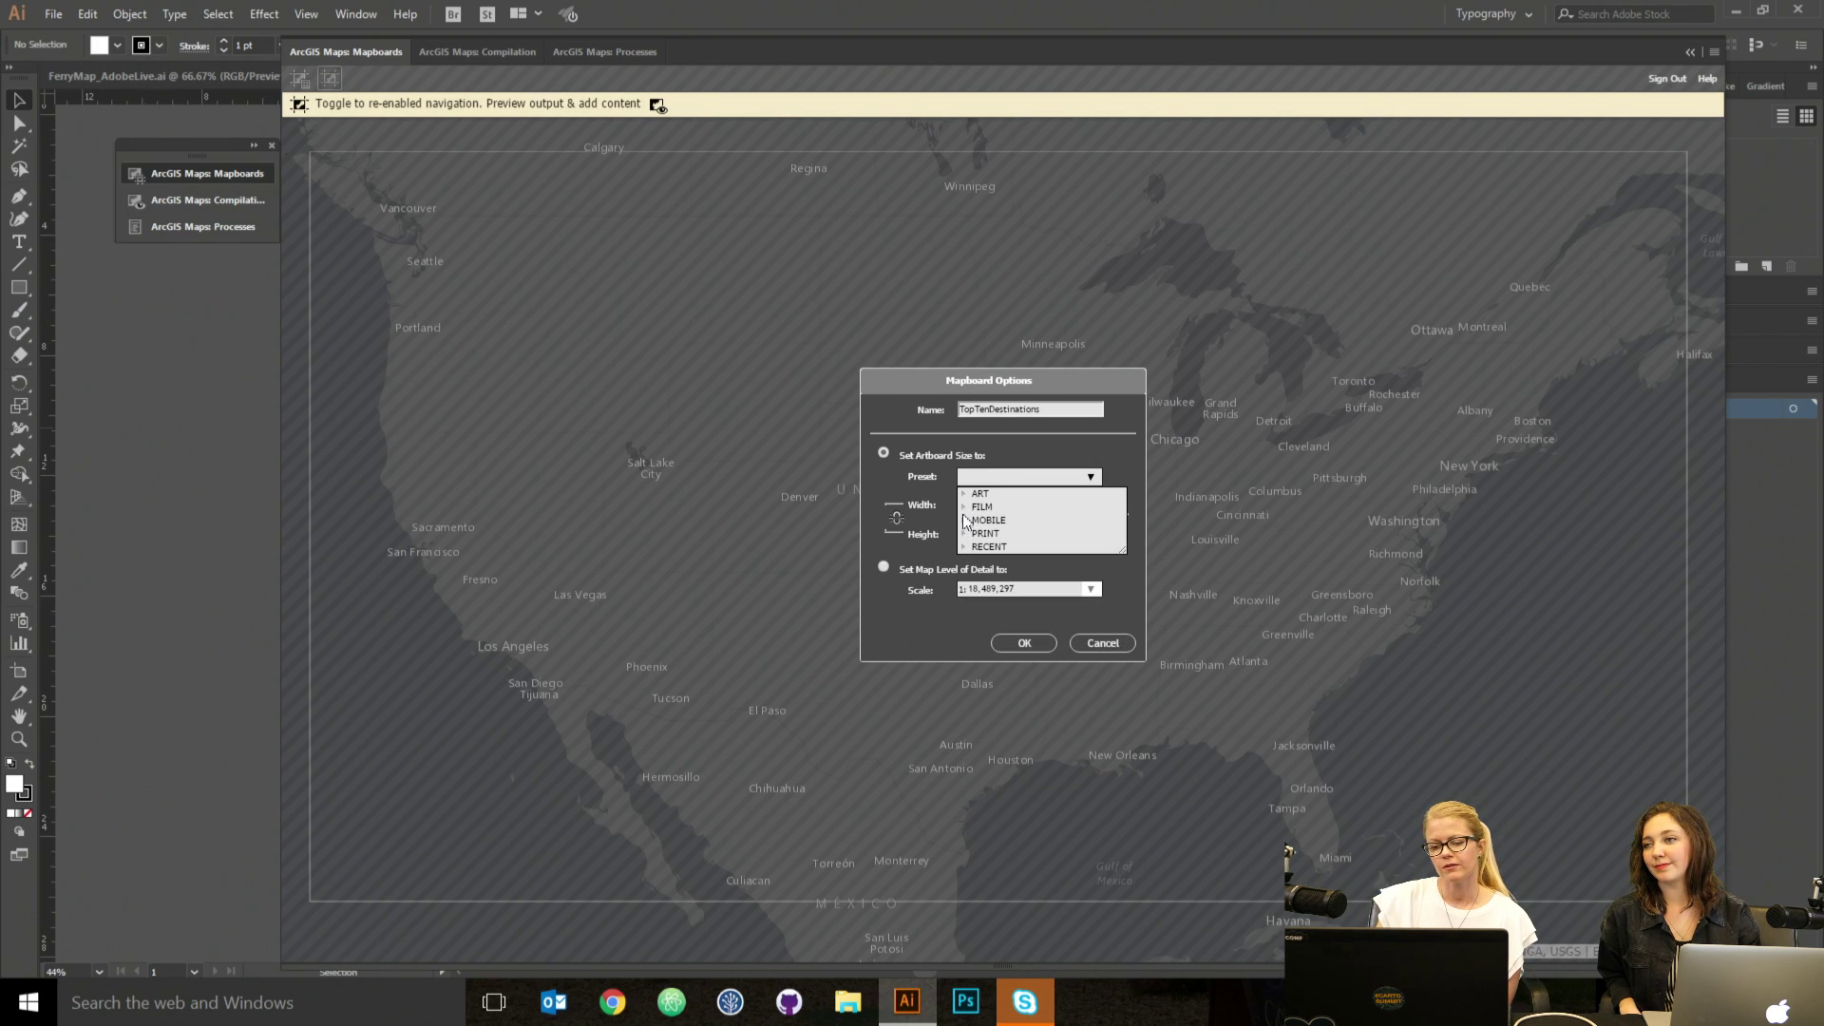
left_click(964, 511)
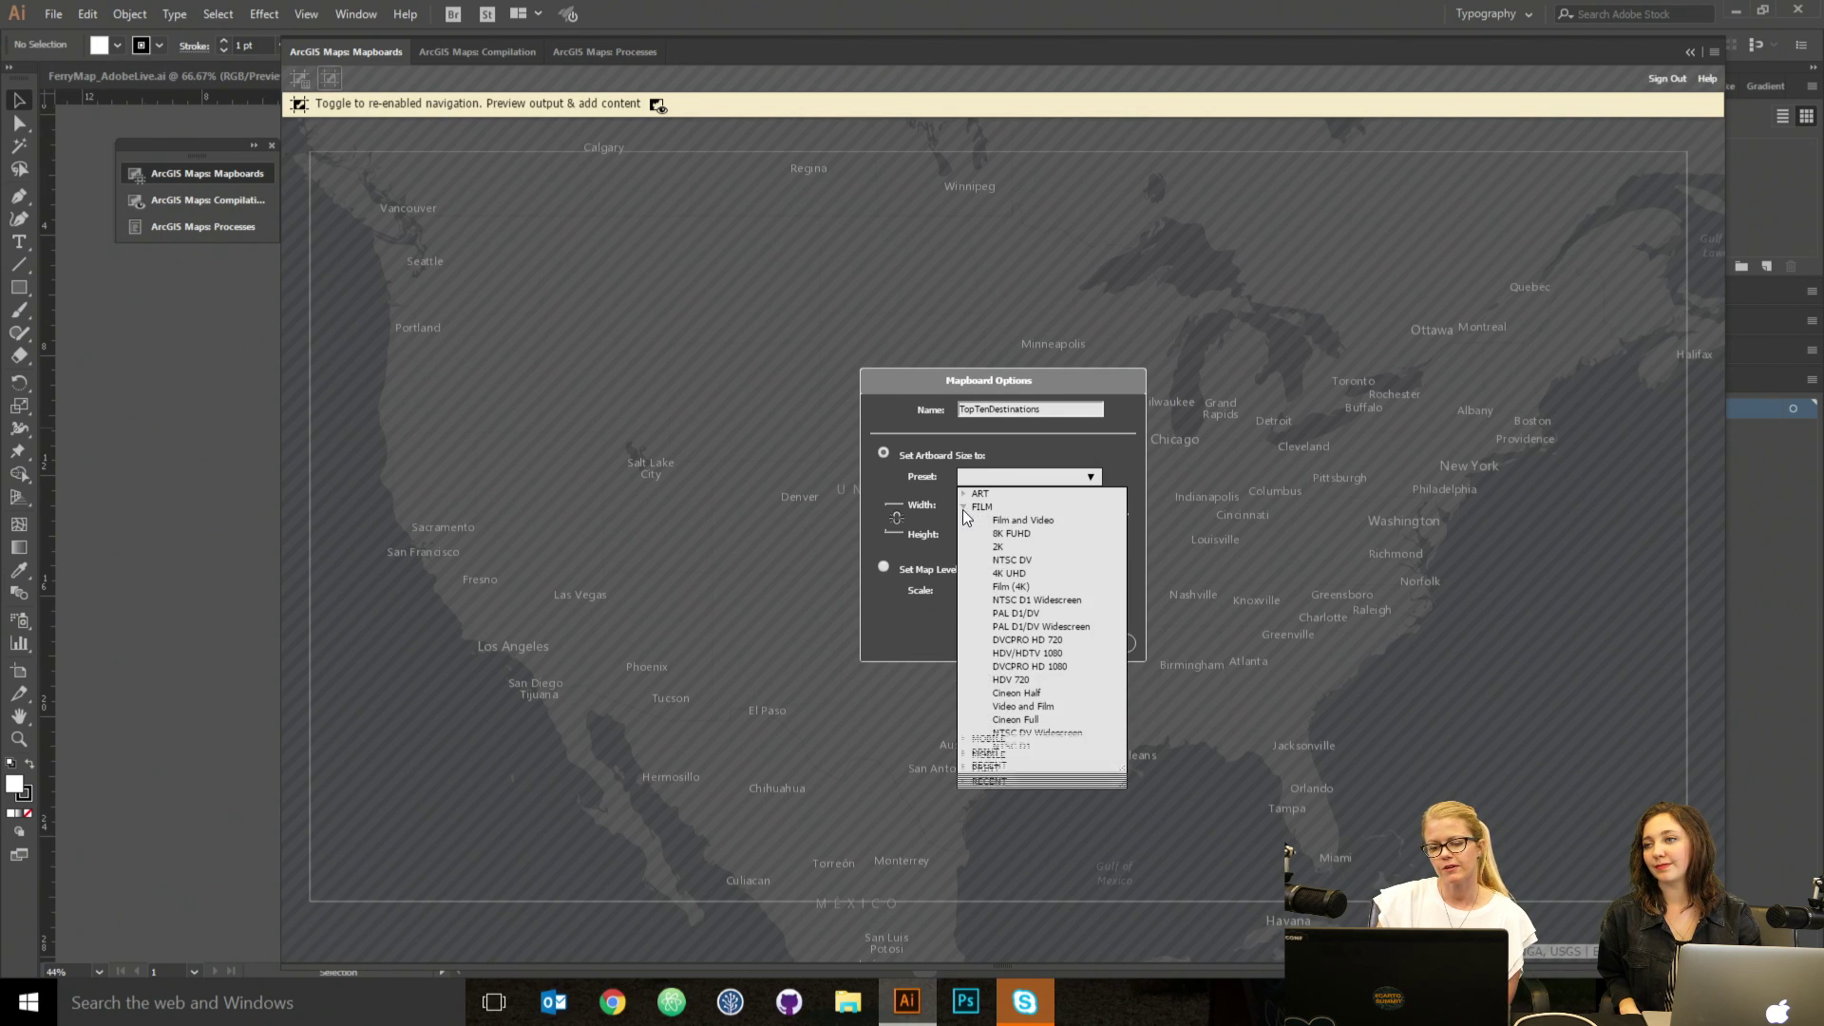
left_click(966, 494)
left_click(966, 494)
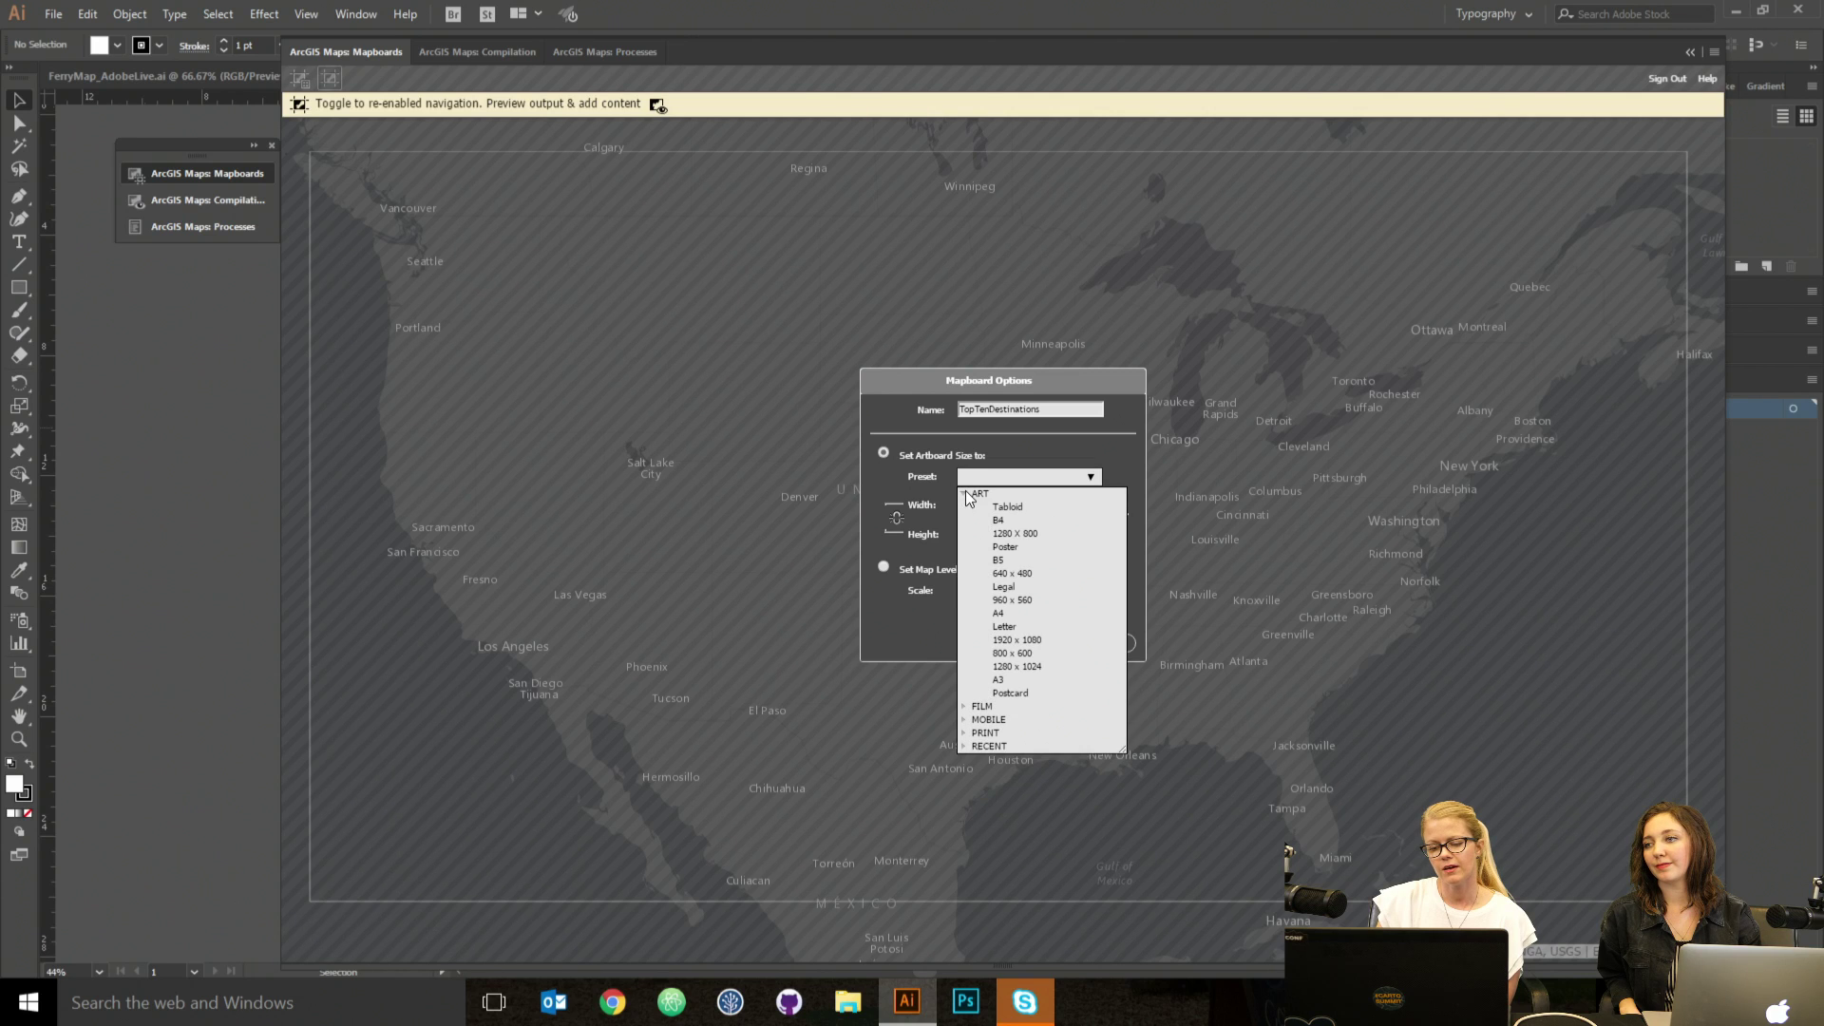
left_click(1034, 646)
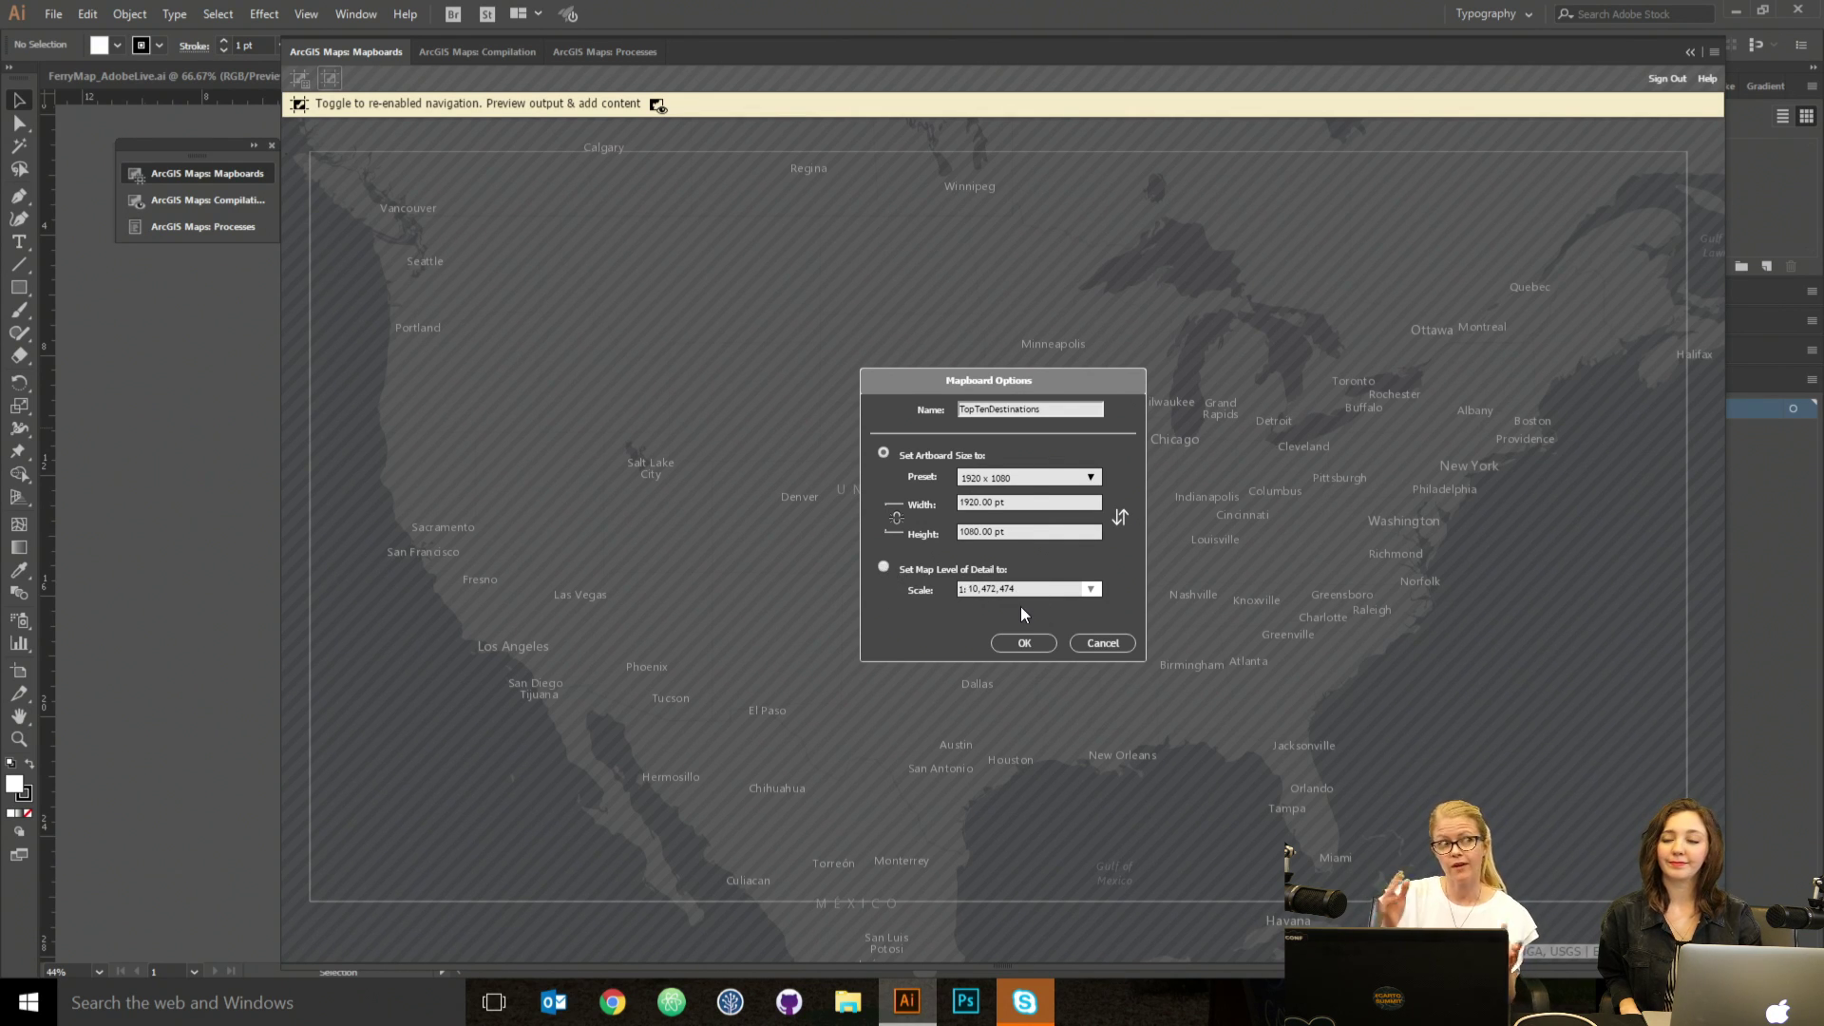
left_click(1019, 645)
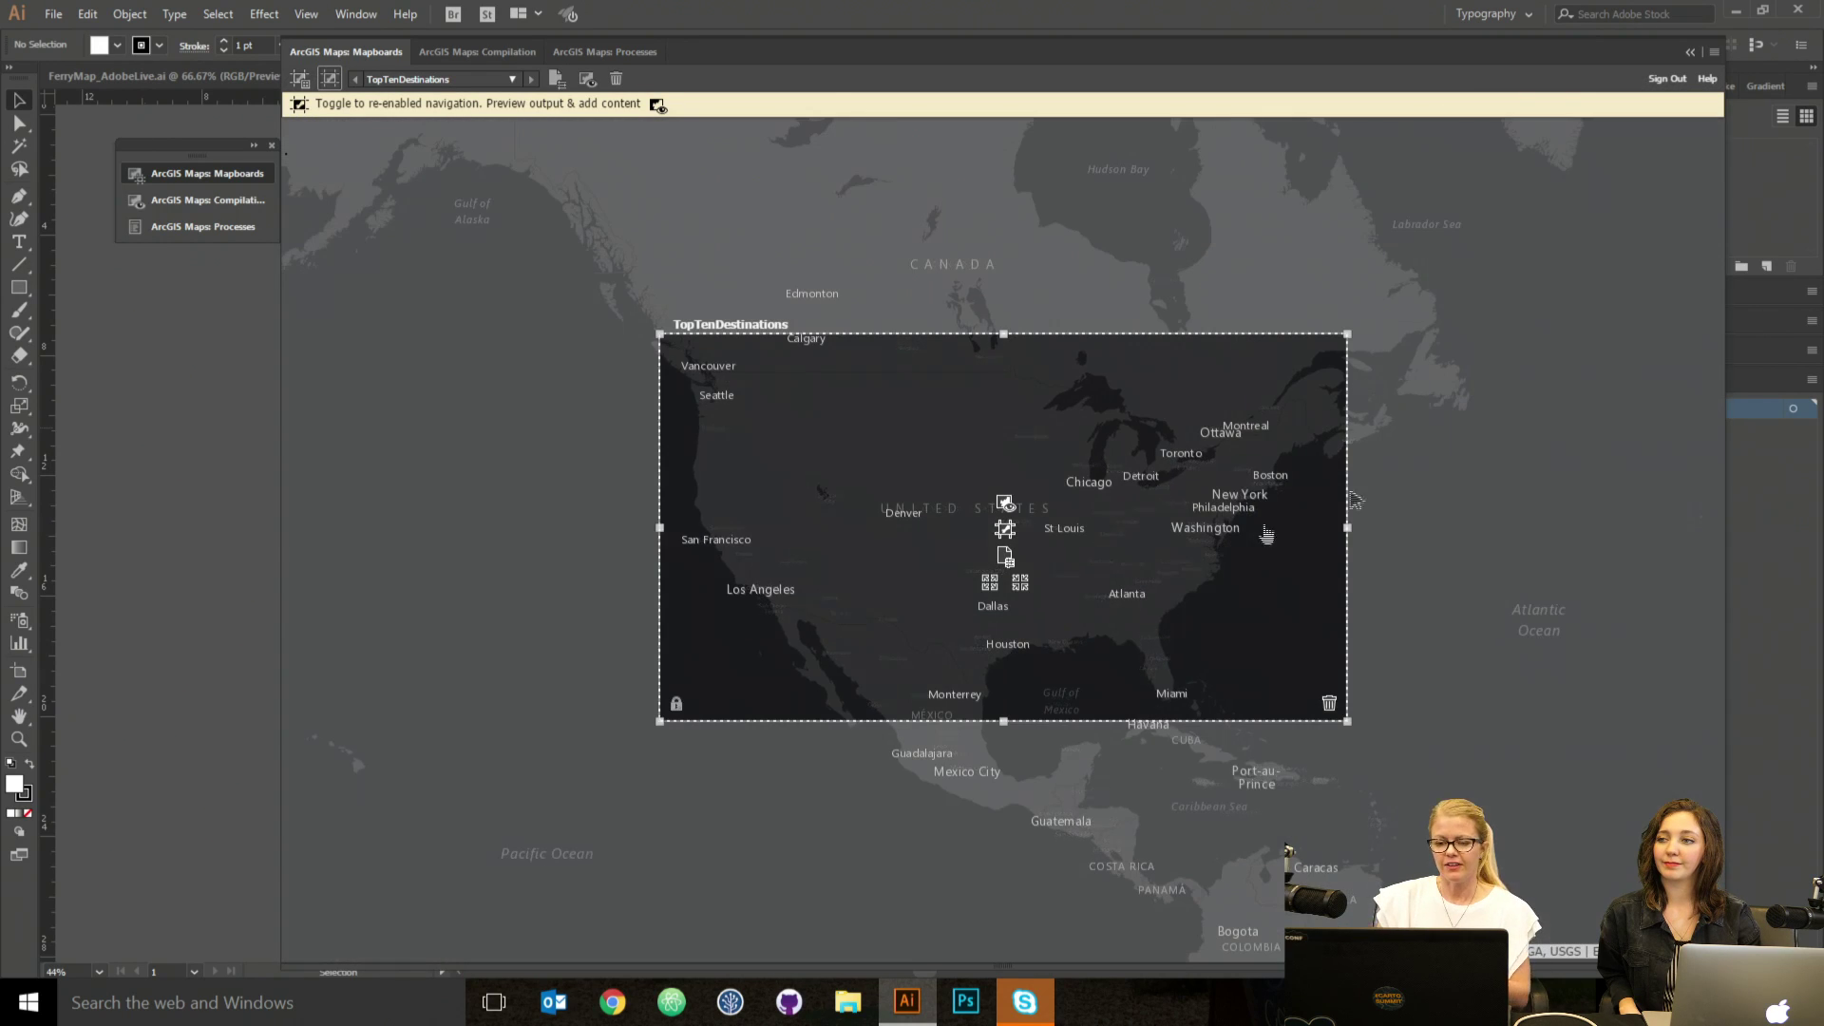
left_click(453, 51)
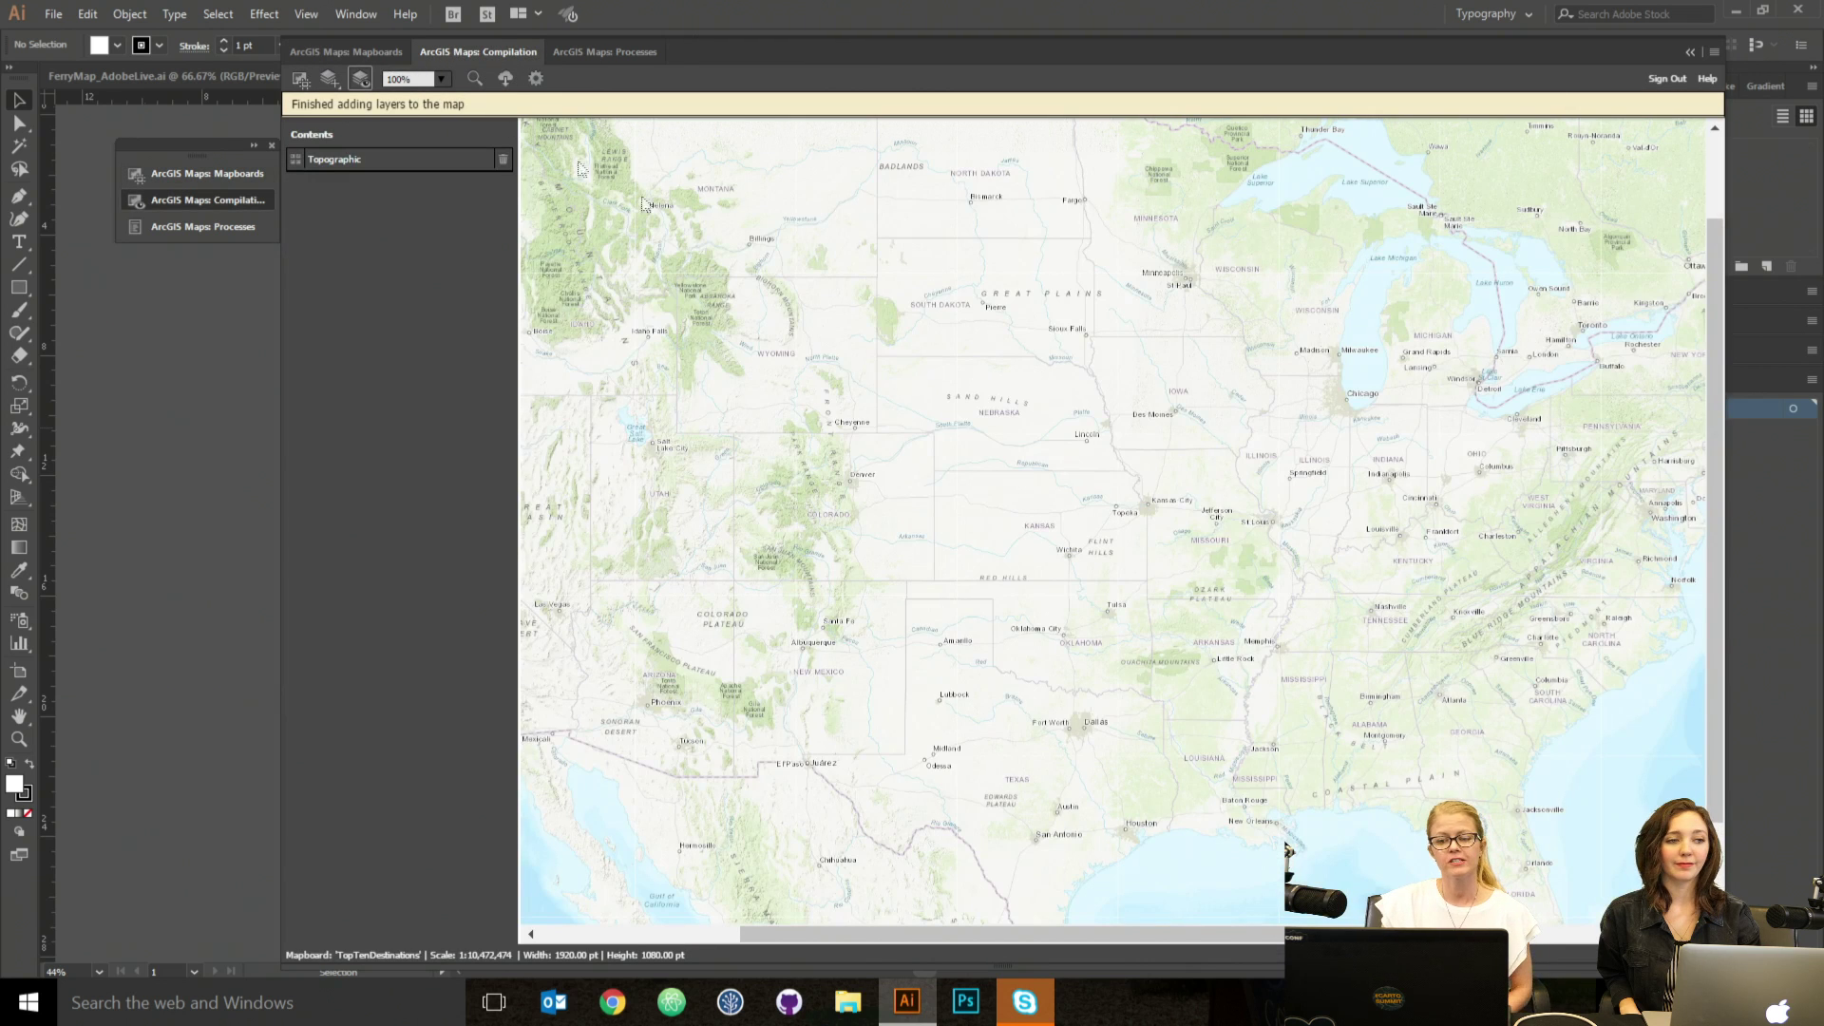
Zoom the compilation preview to 77% on the continental US and widen the map pane.
left_click(475, 78)
left_click_drag(535, 124, 1669, 914)
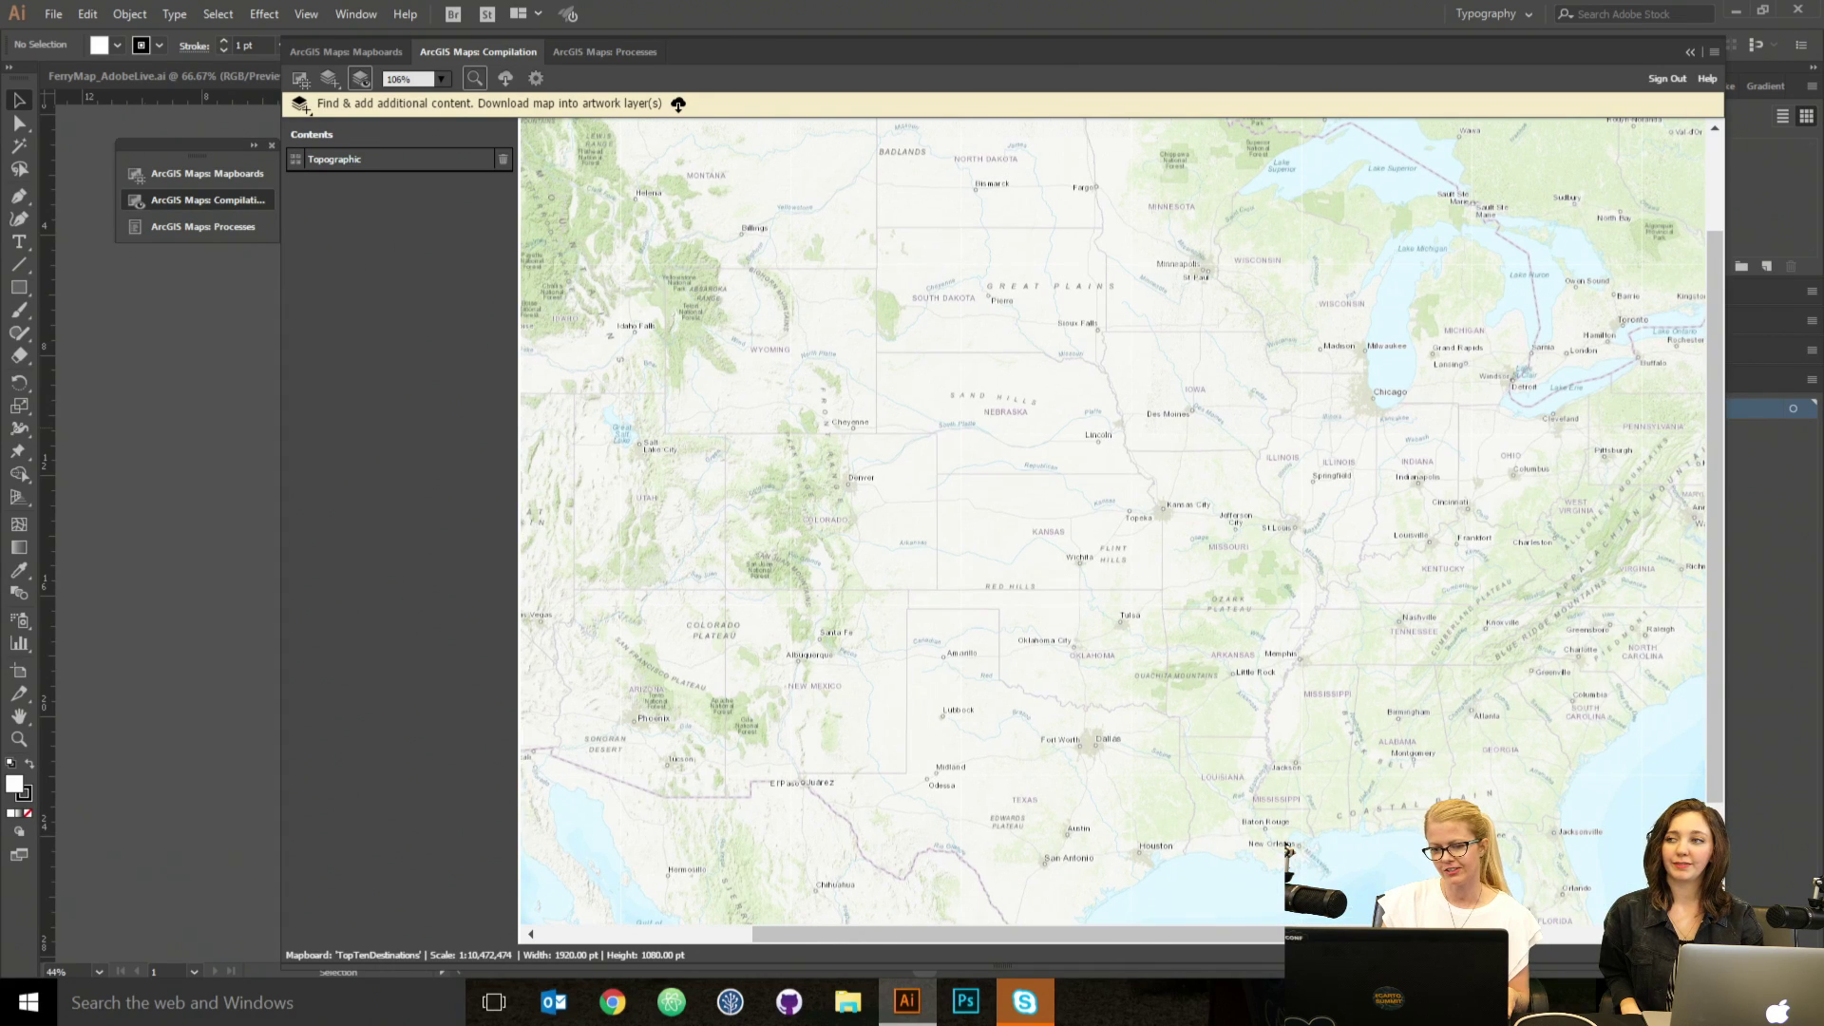
left_click_drag(563, 143, 1654, 895)
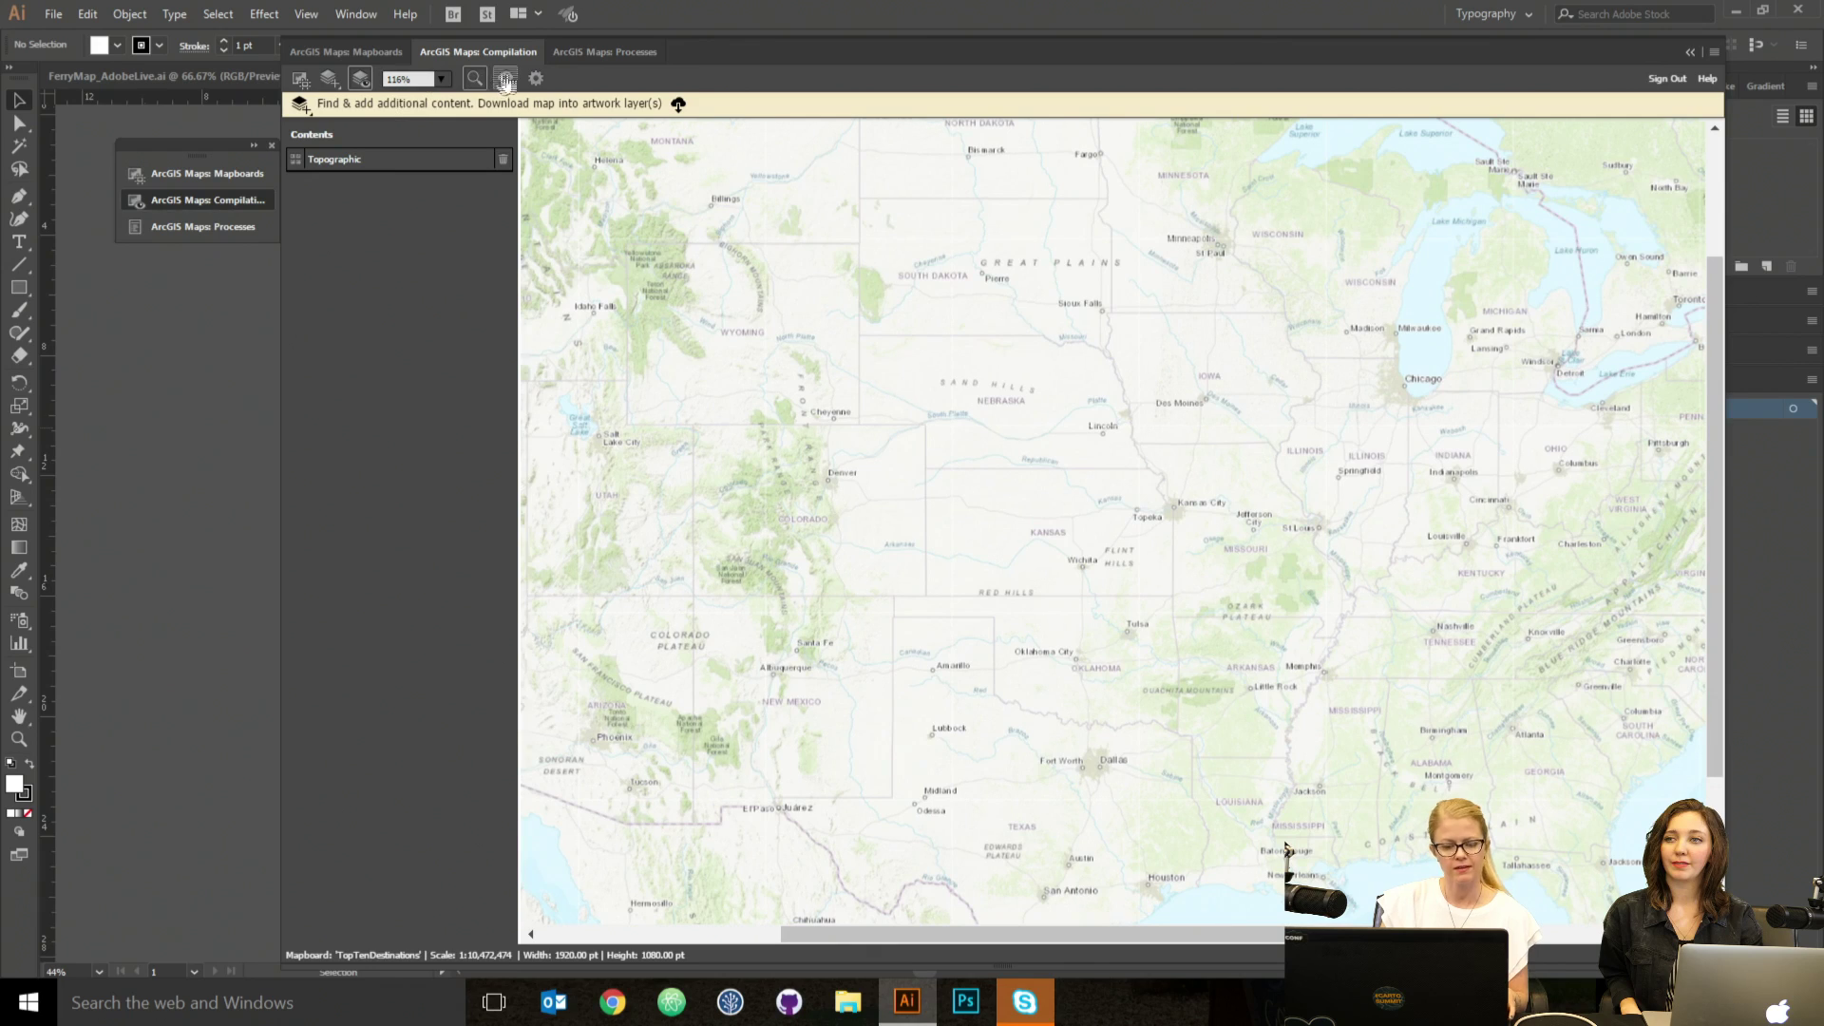
left_click_drag(557, 136, 1667, 898)
left_click_drag(1005, 933, 897, 913)
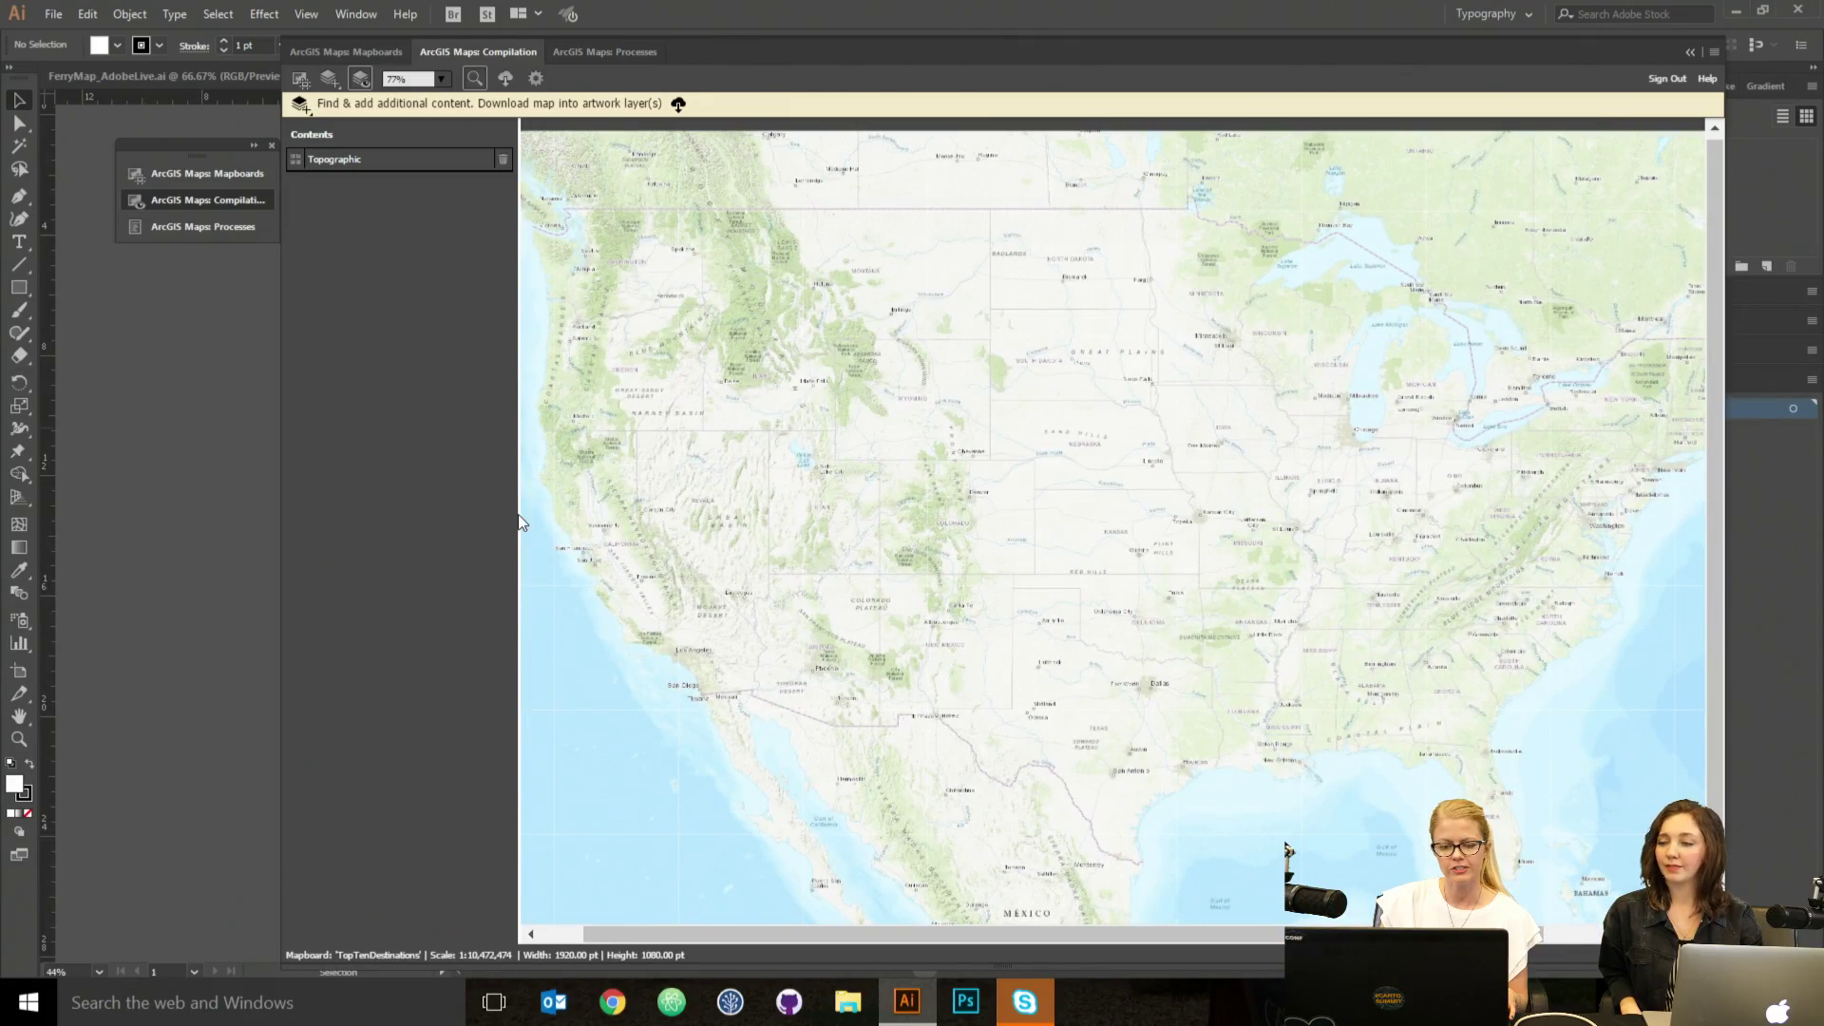
left_click_drag(519, 515, 462, 504)
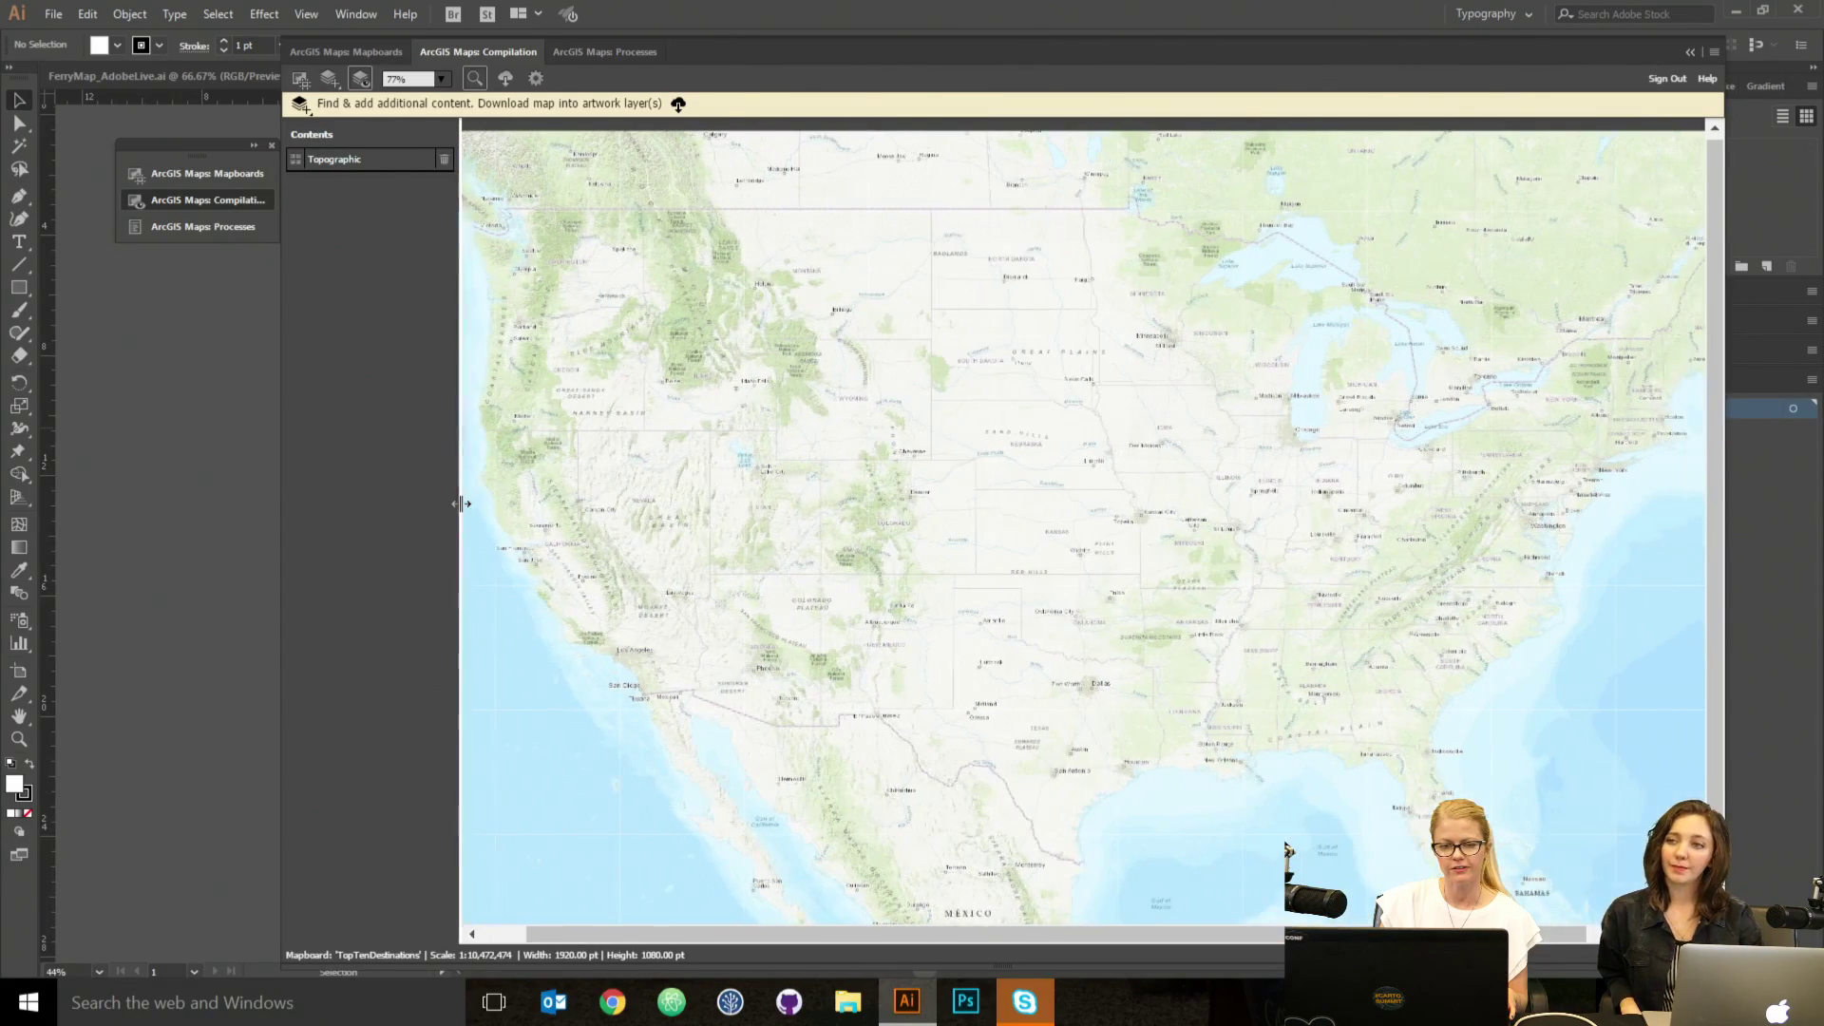
Briefly show the desktop, then bring the Illustrator map window back.
right_click(26, 1005)
left_click(95, 964)
right_click(27, 1005)
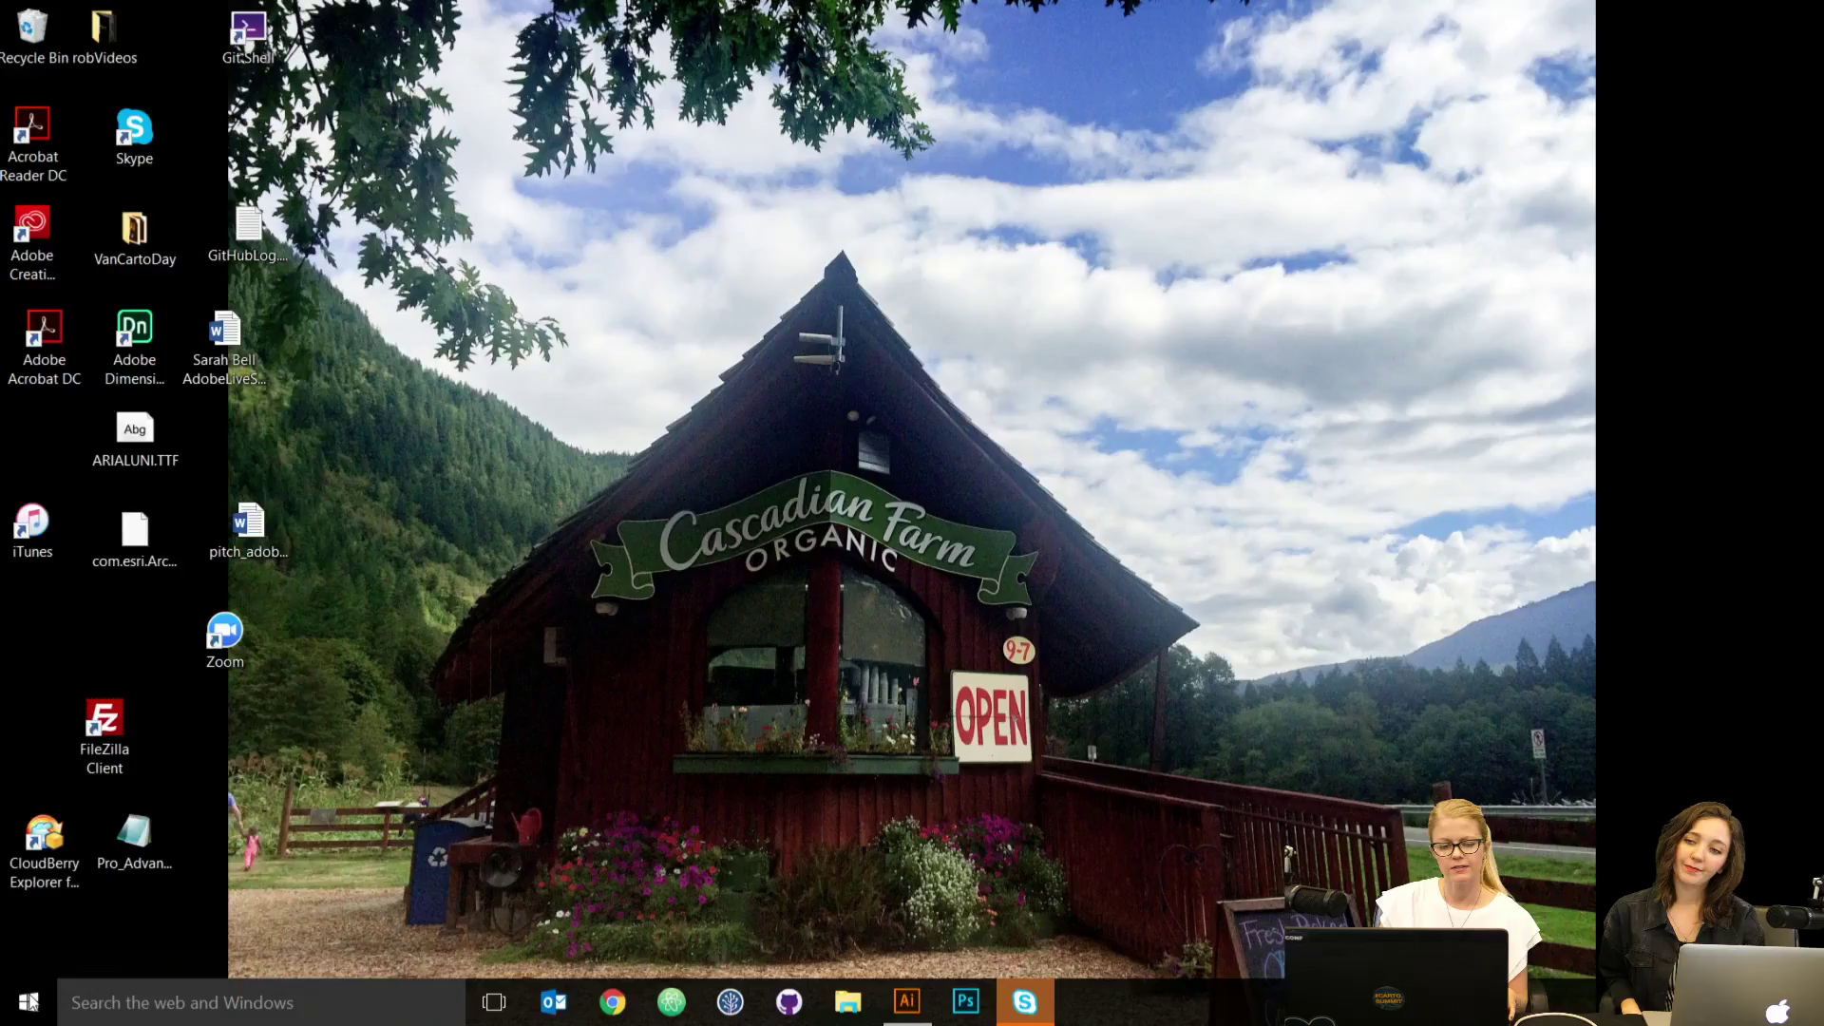
left_click(907, 1015)
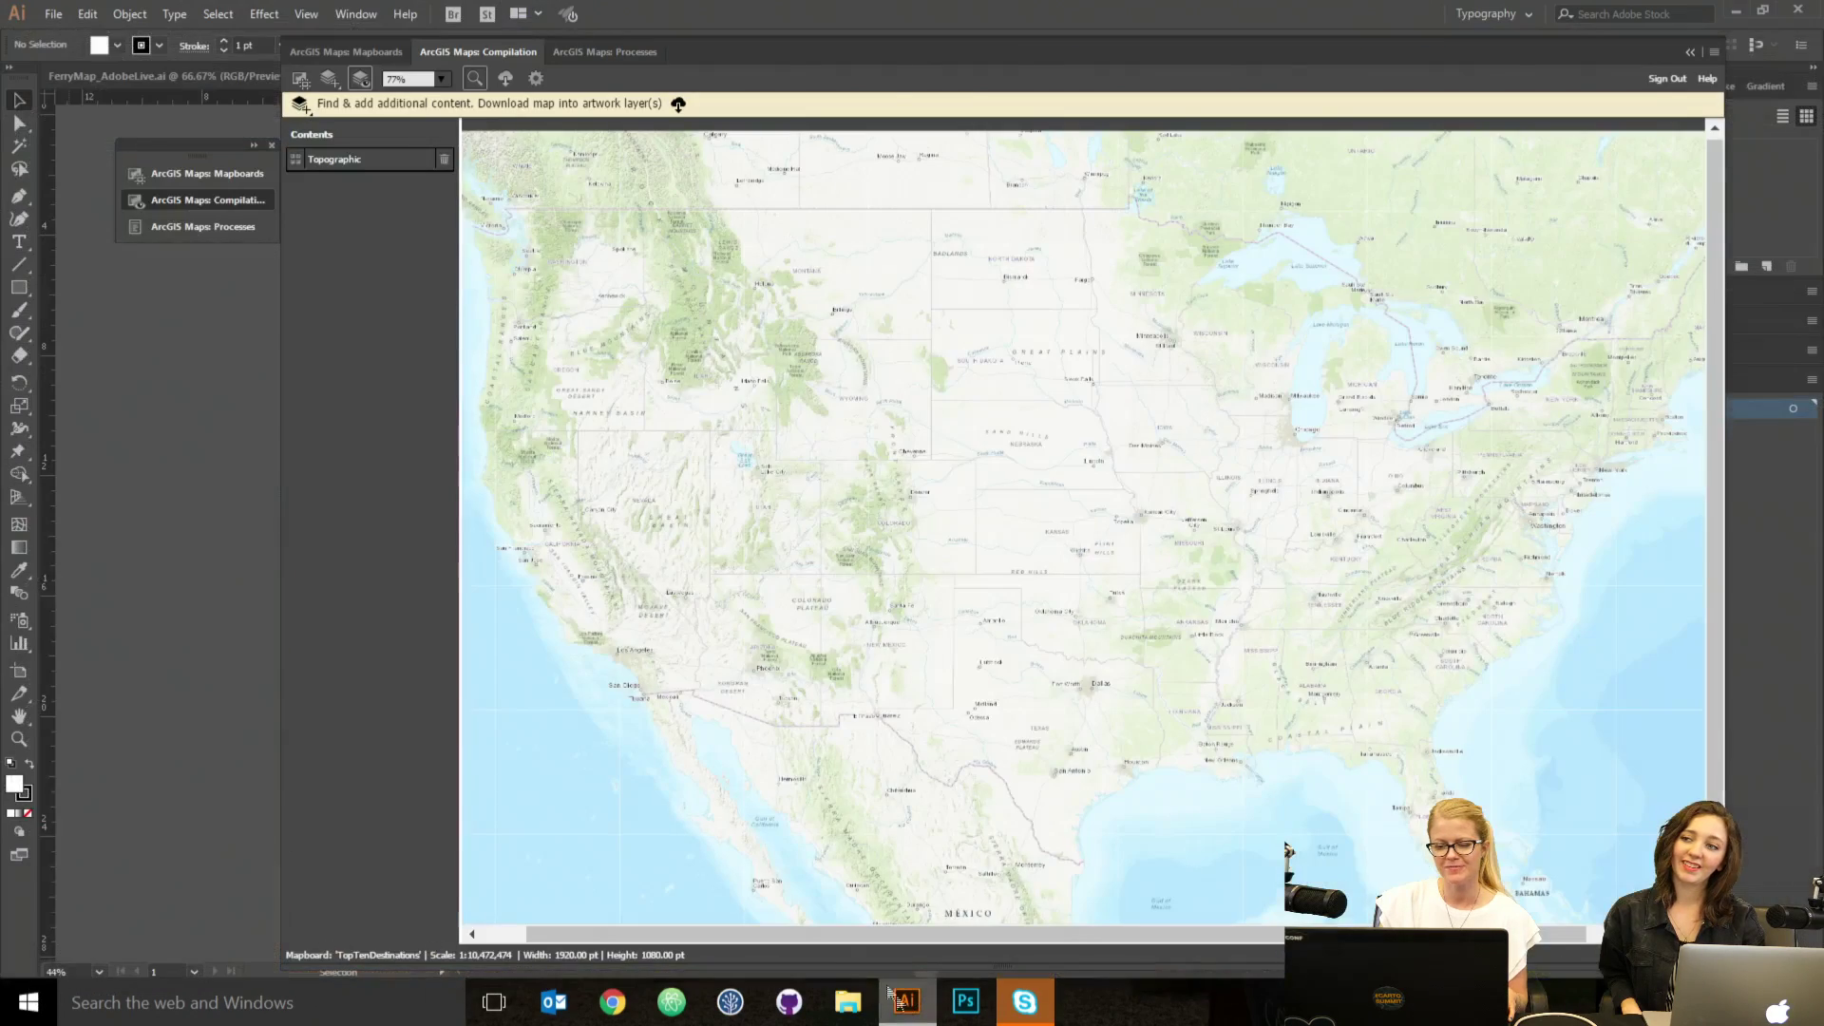
right_click(27, 1005)
key("Escape")
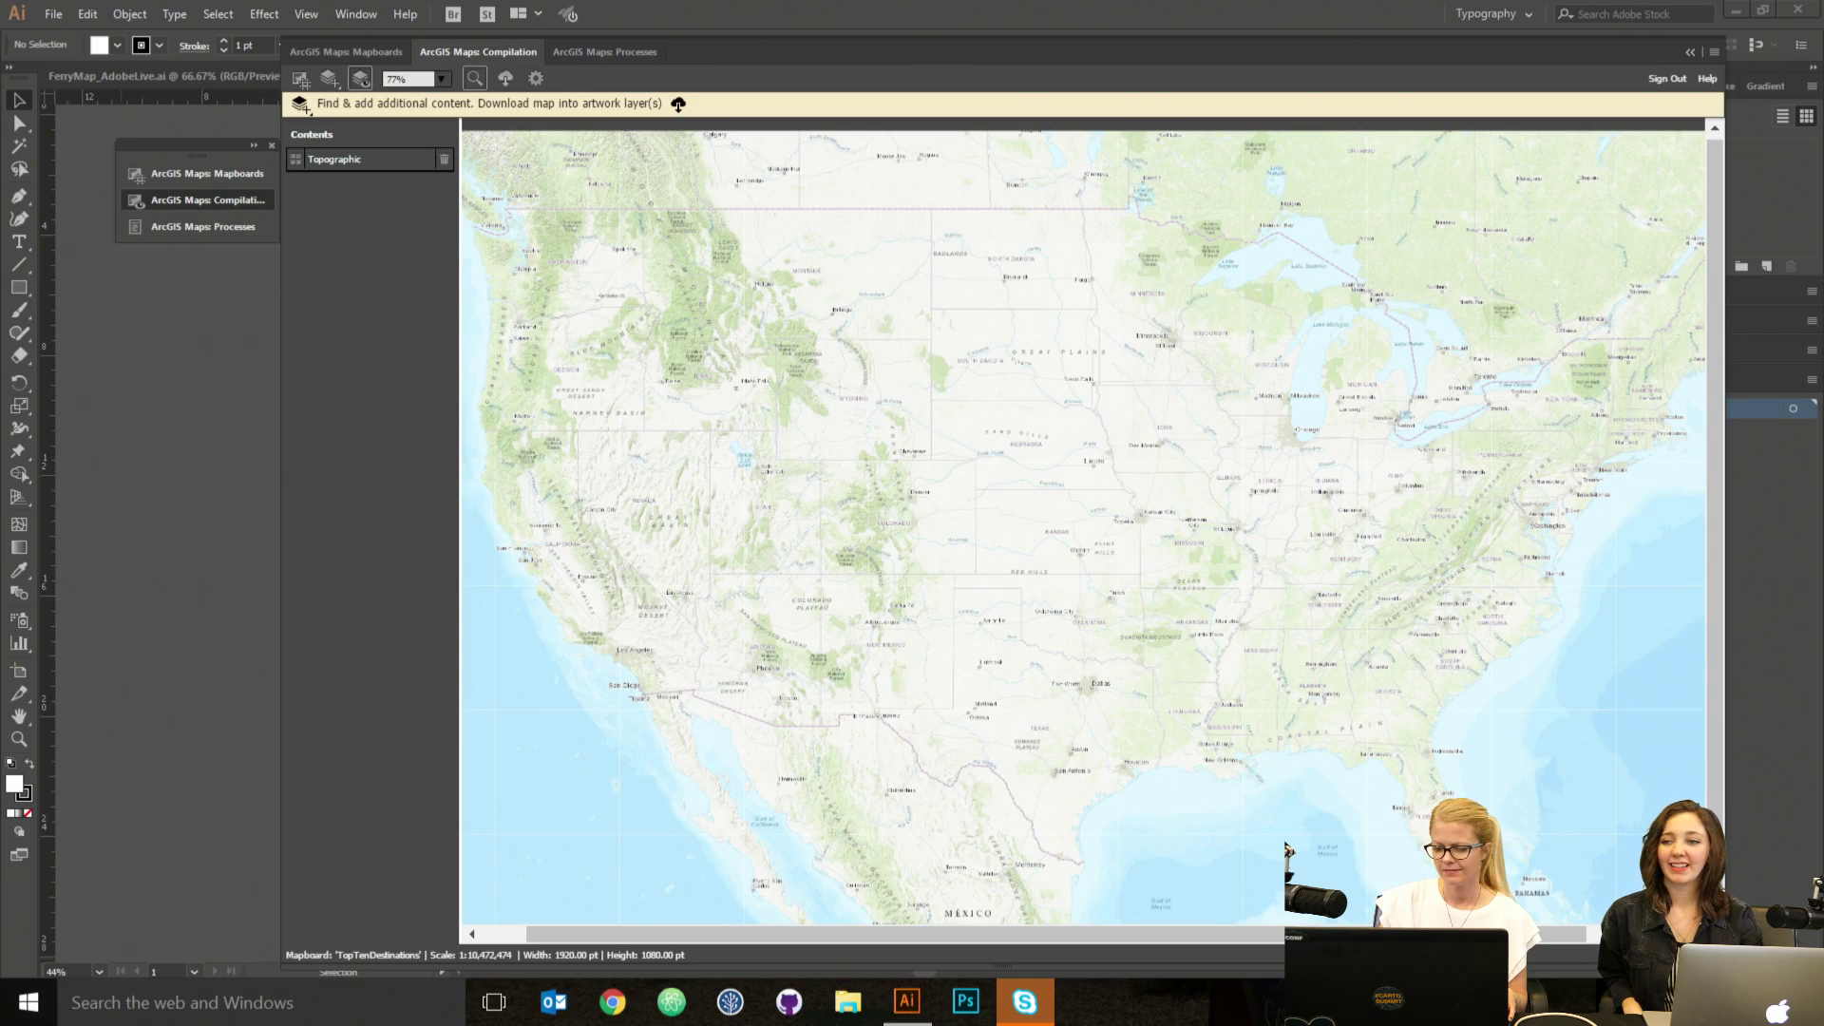
Open Top_10.csv from Excel's recent files and check the City column and rank values.
left_click(36, 1013)
right_click(378, 657)
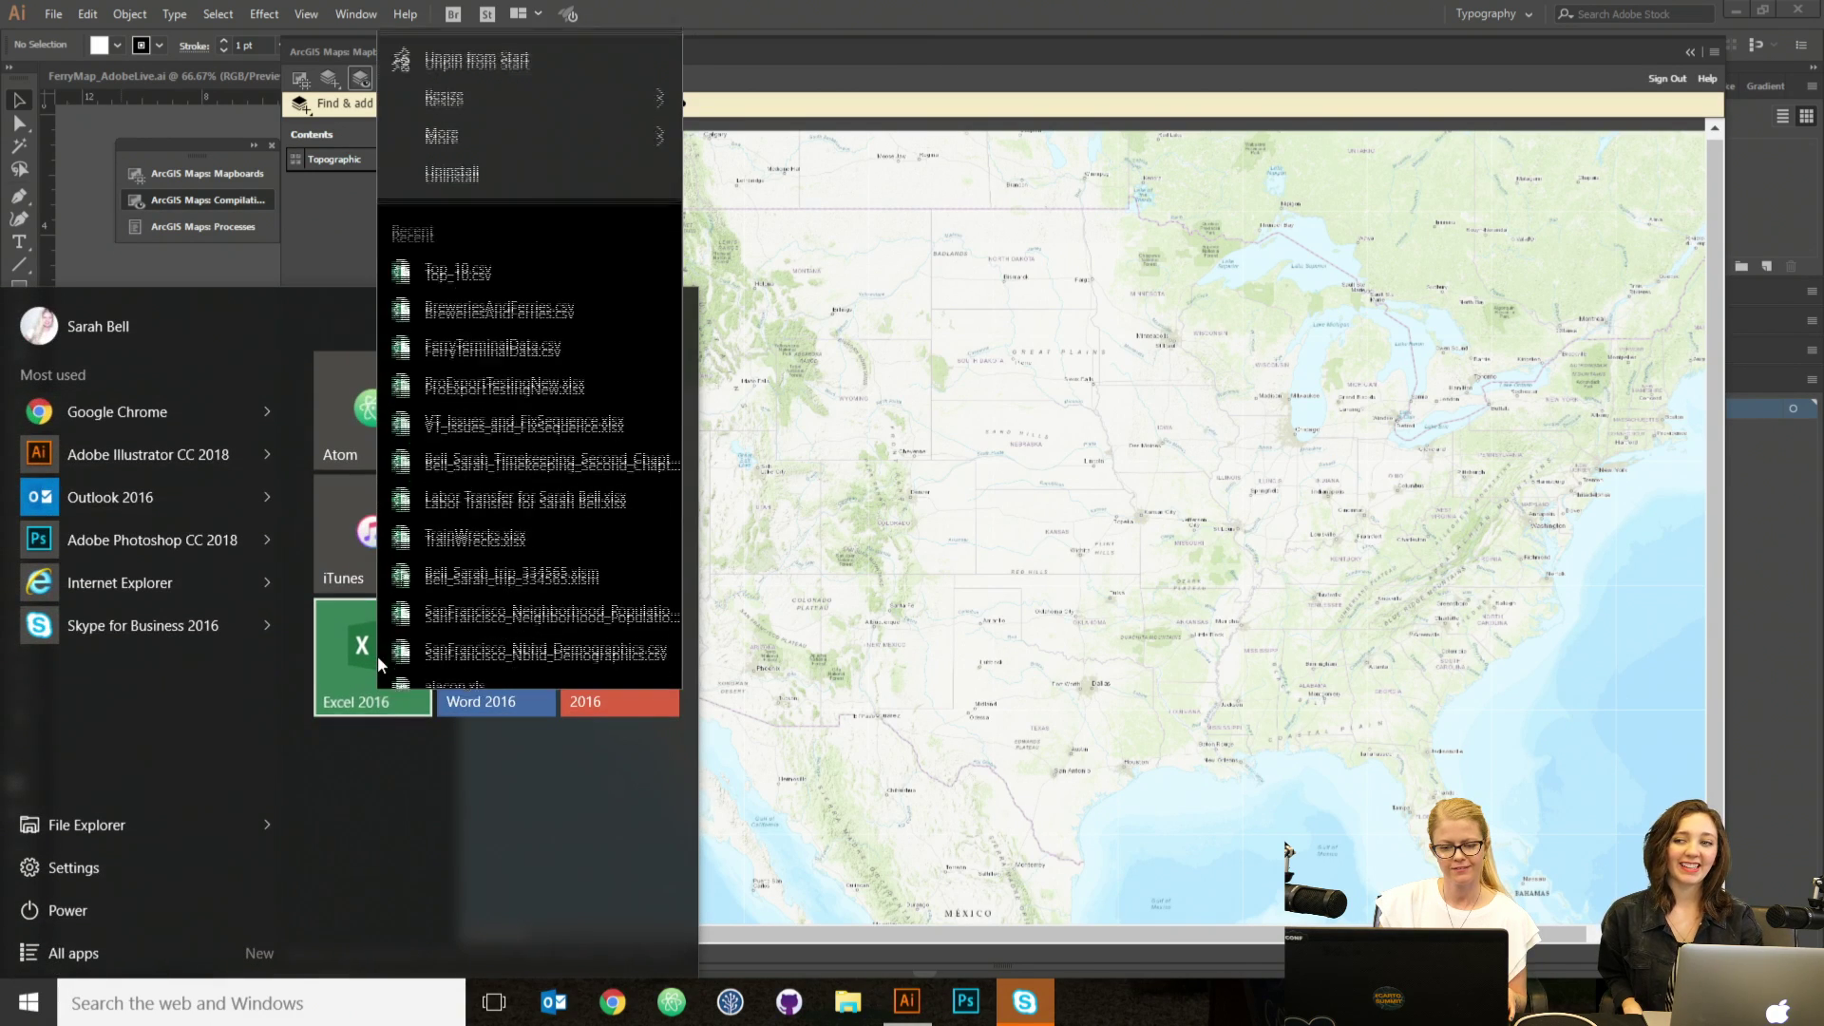
left_click(1245, 598)
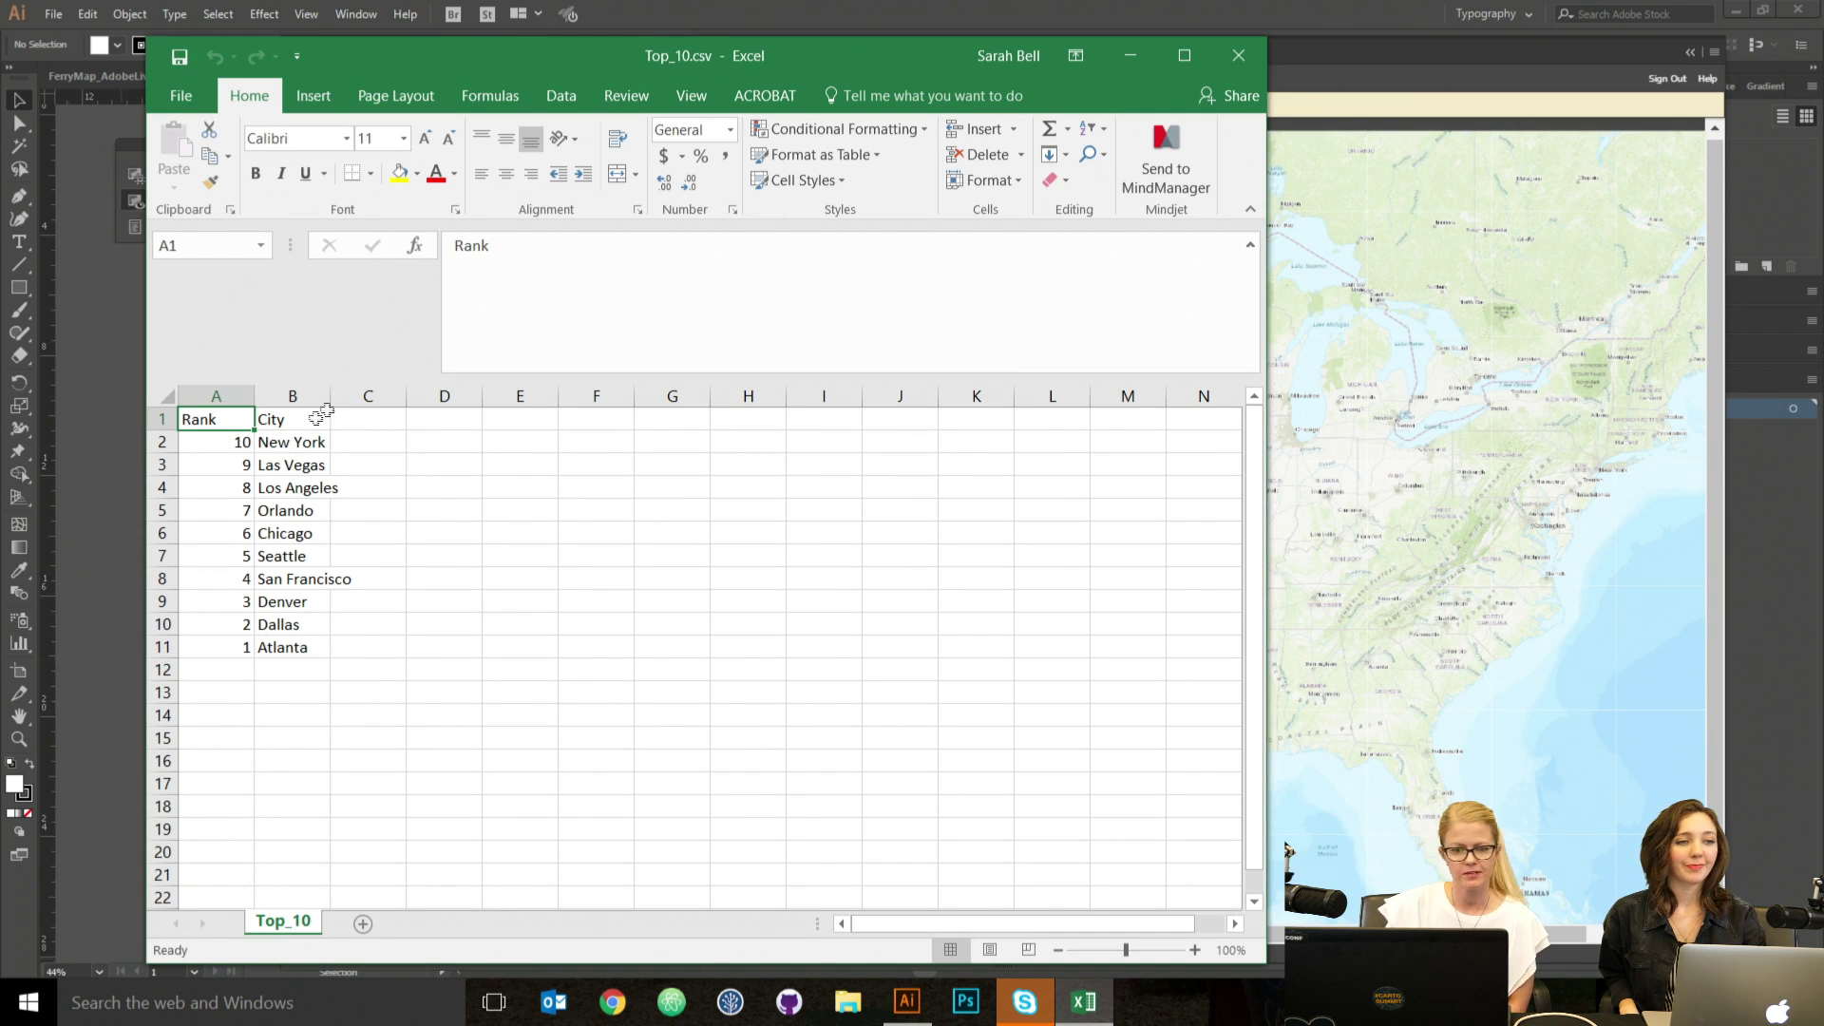
left_click(276, 421)
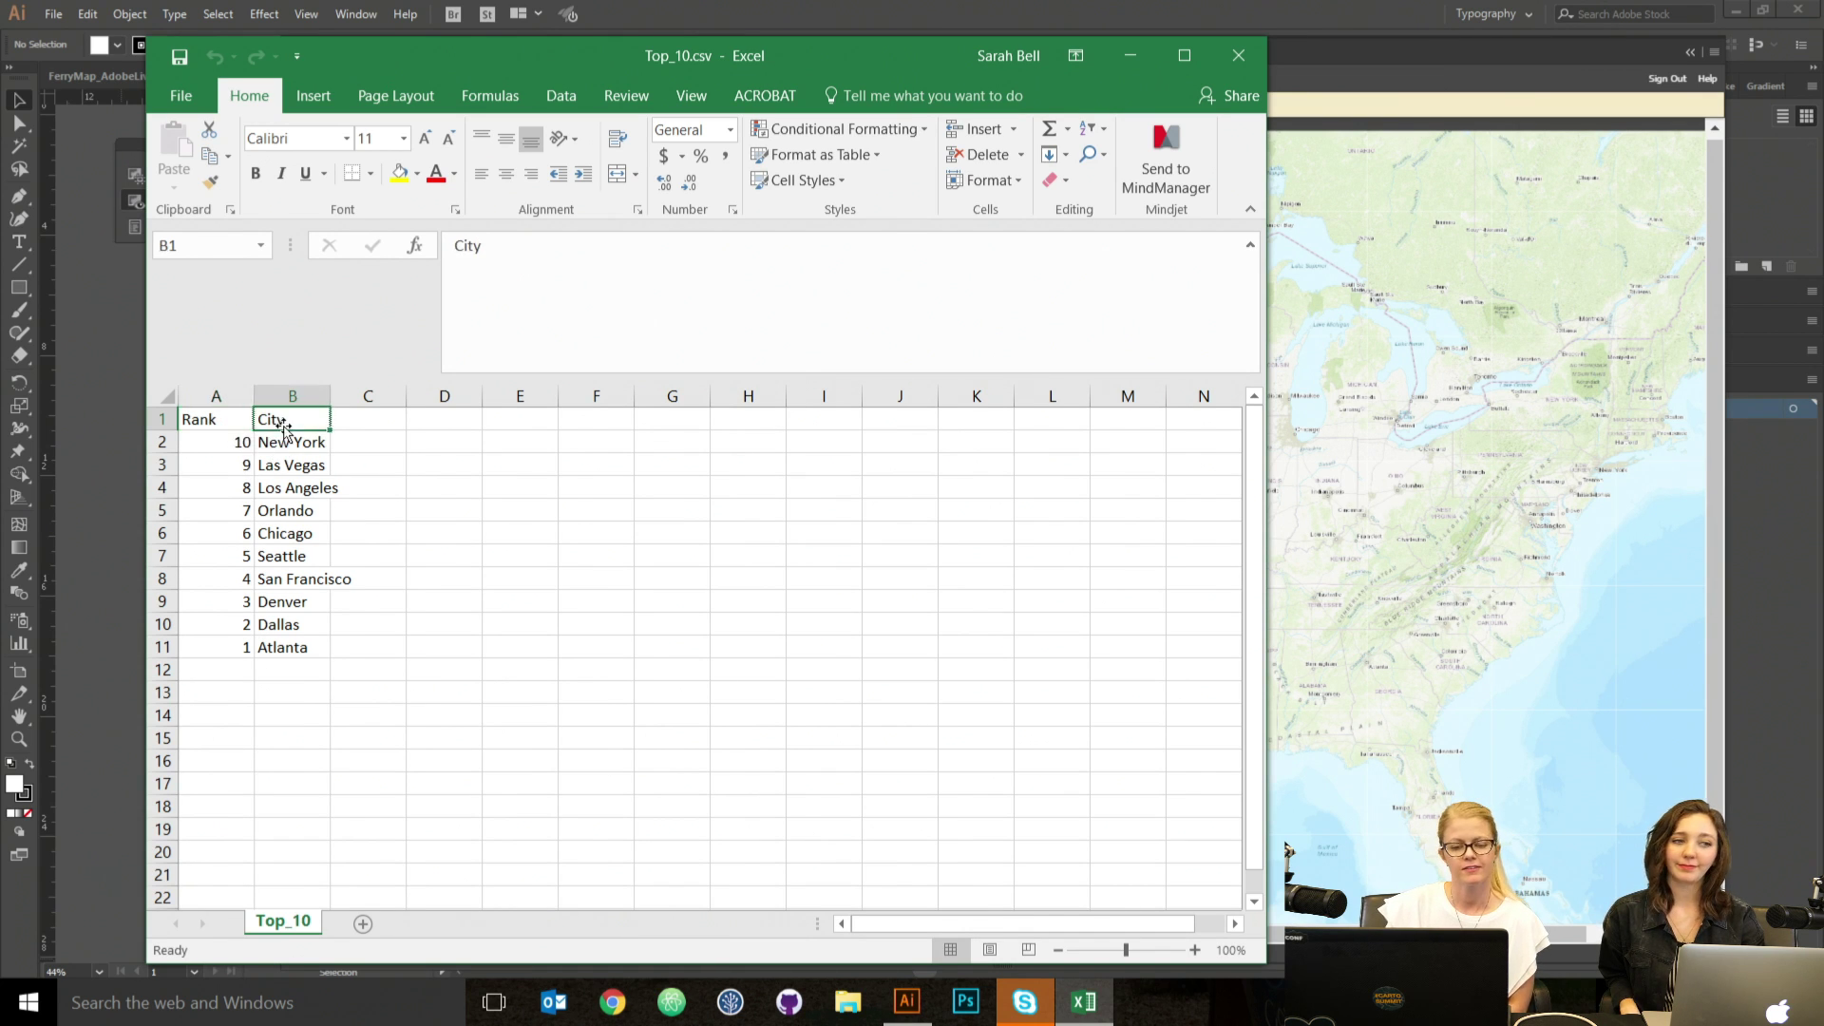
left_click(238, 443)
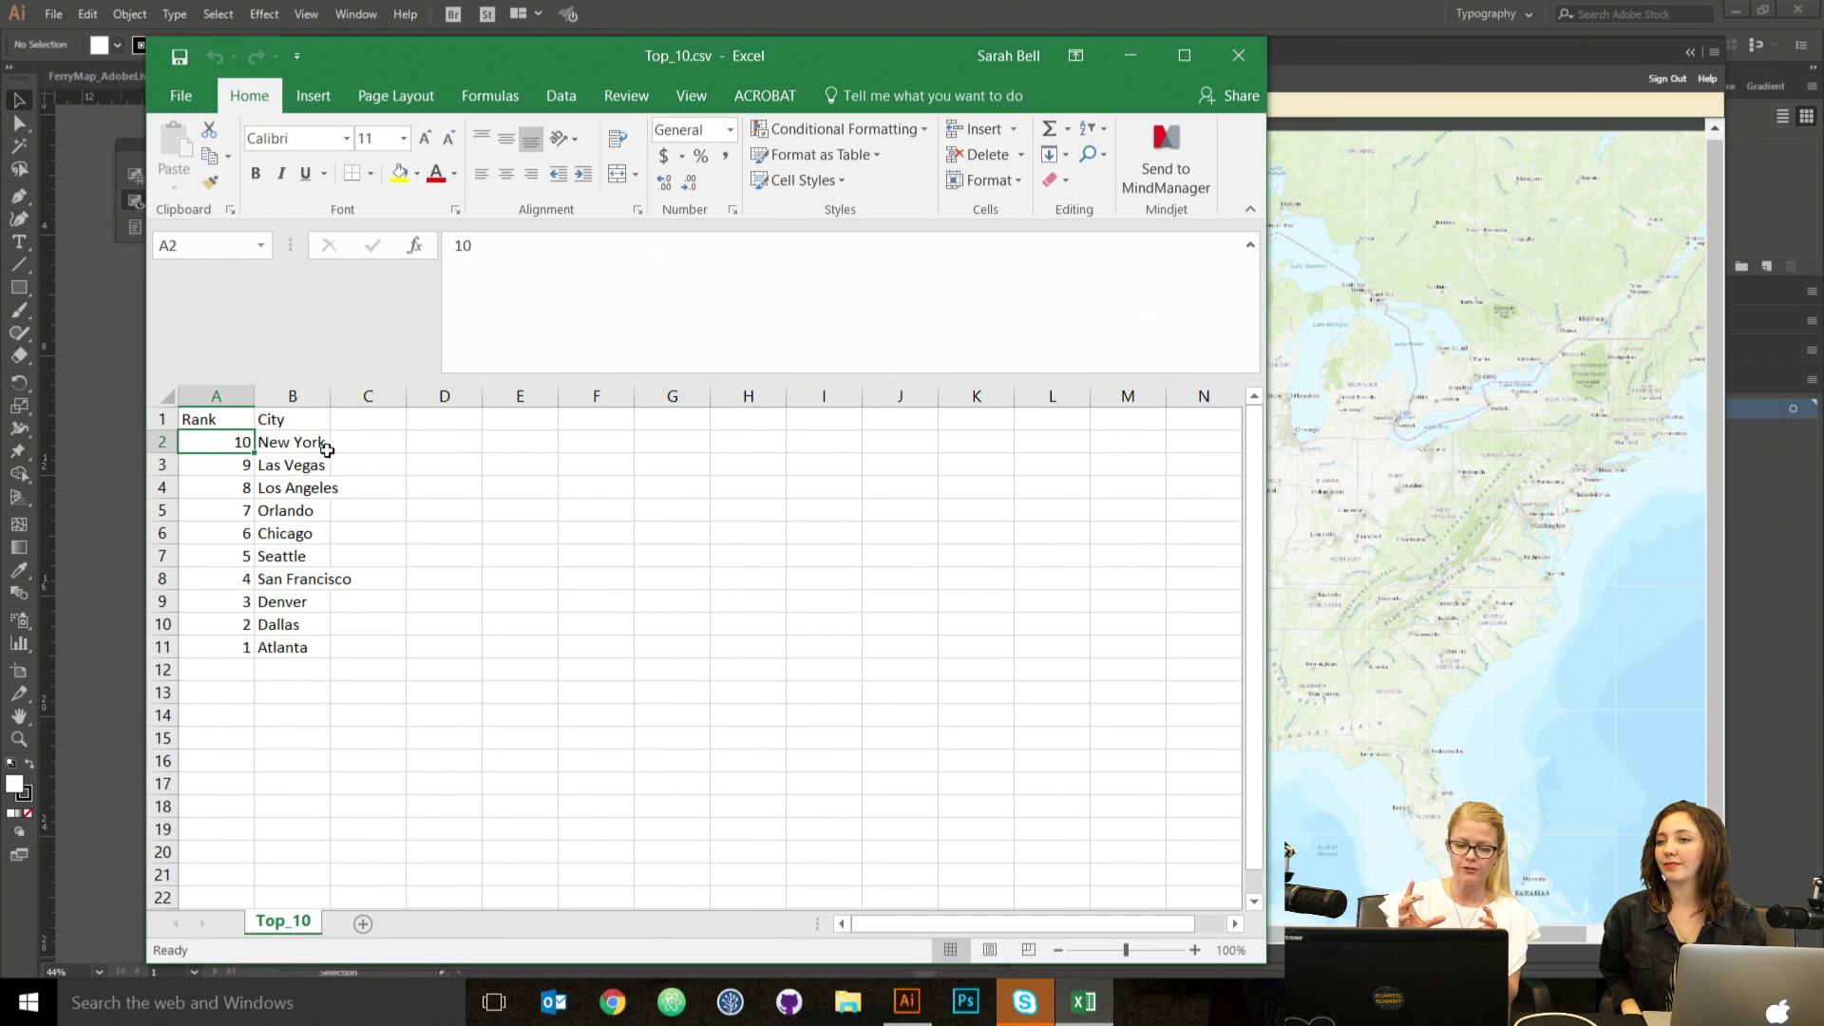
Minimize Excel, then search Add Places for 'universities' and add all 50 results to the map.
left_click(1130, 59)
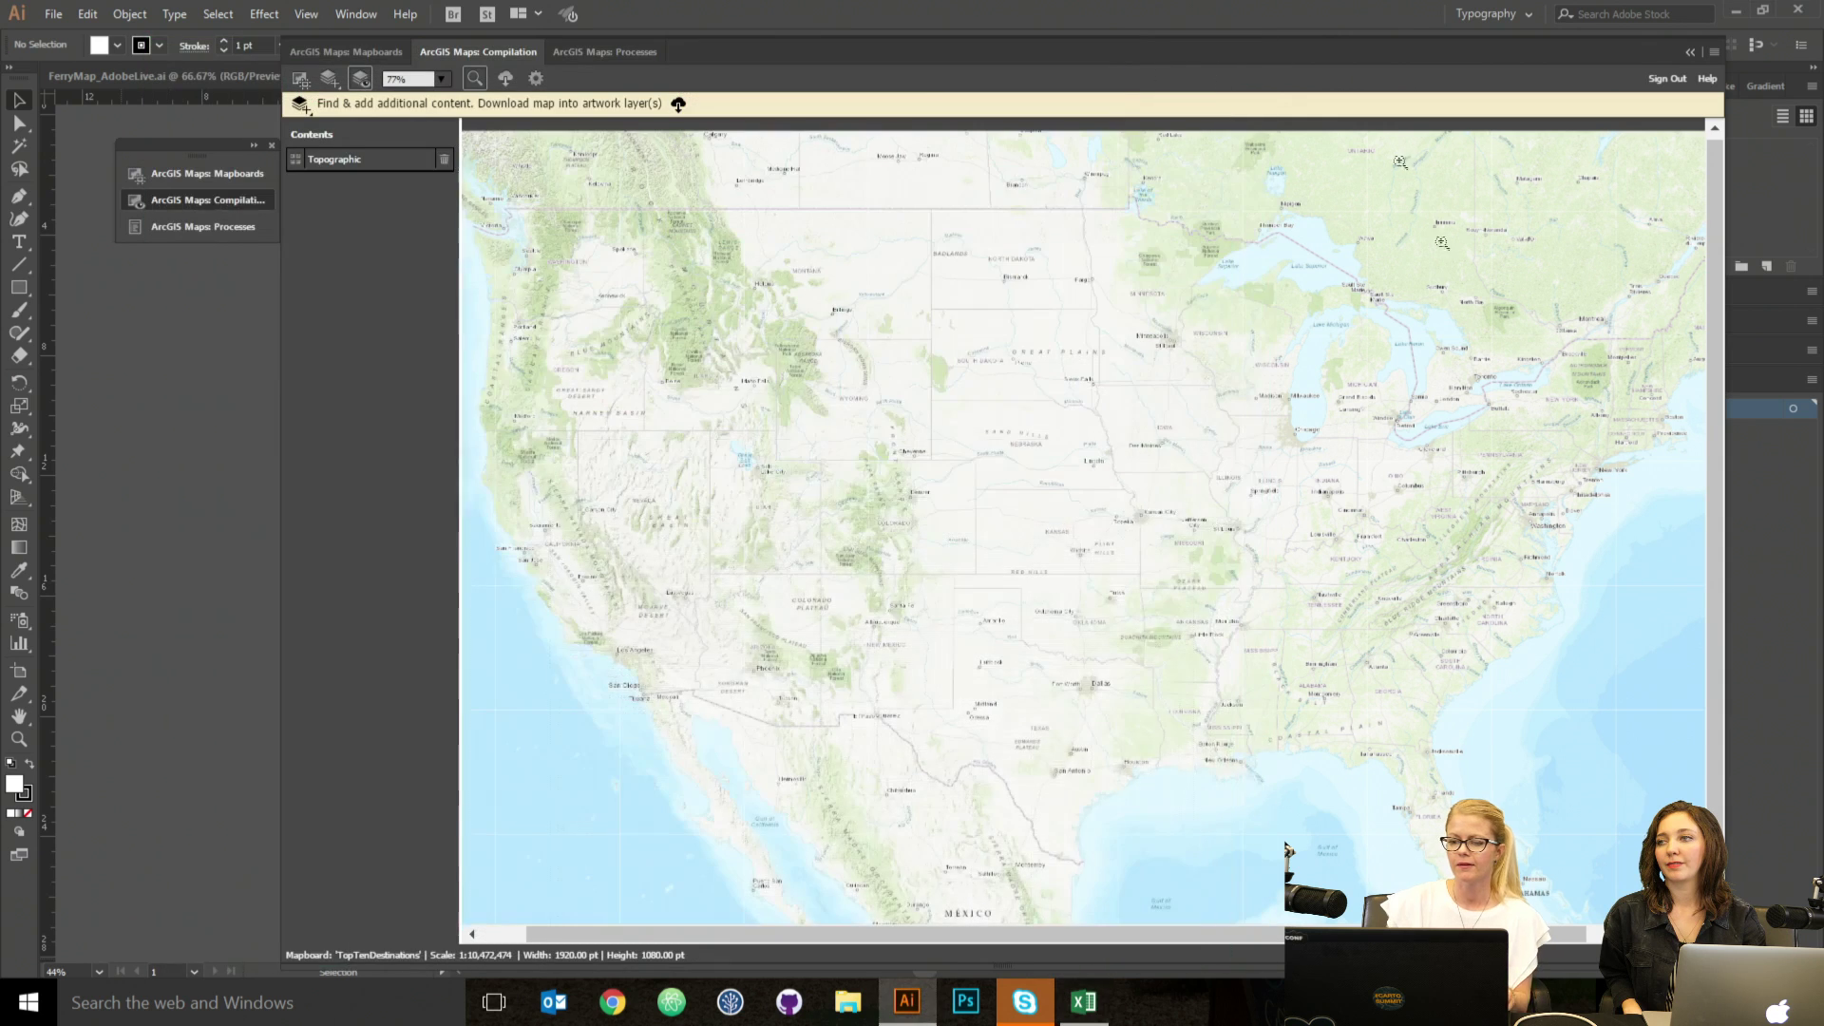
left_click(330, 78)
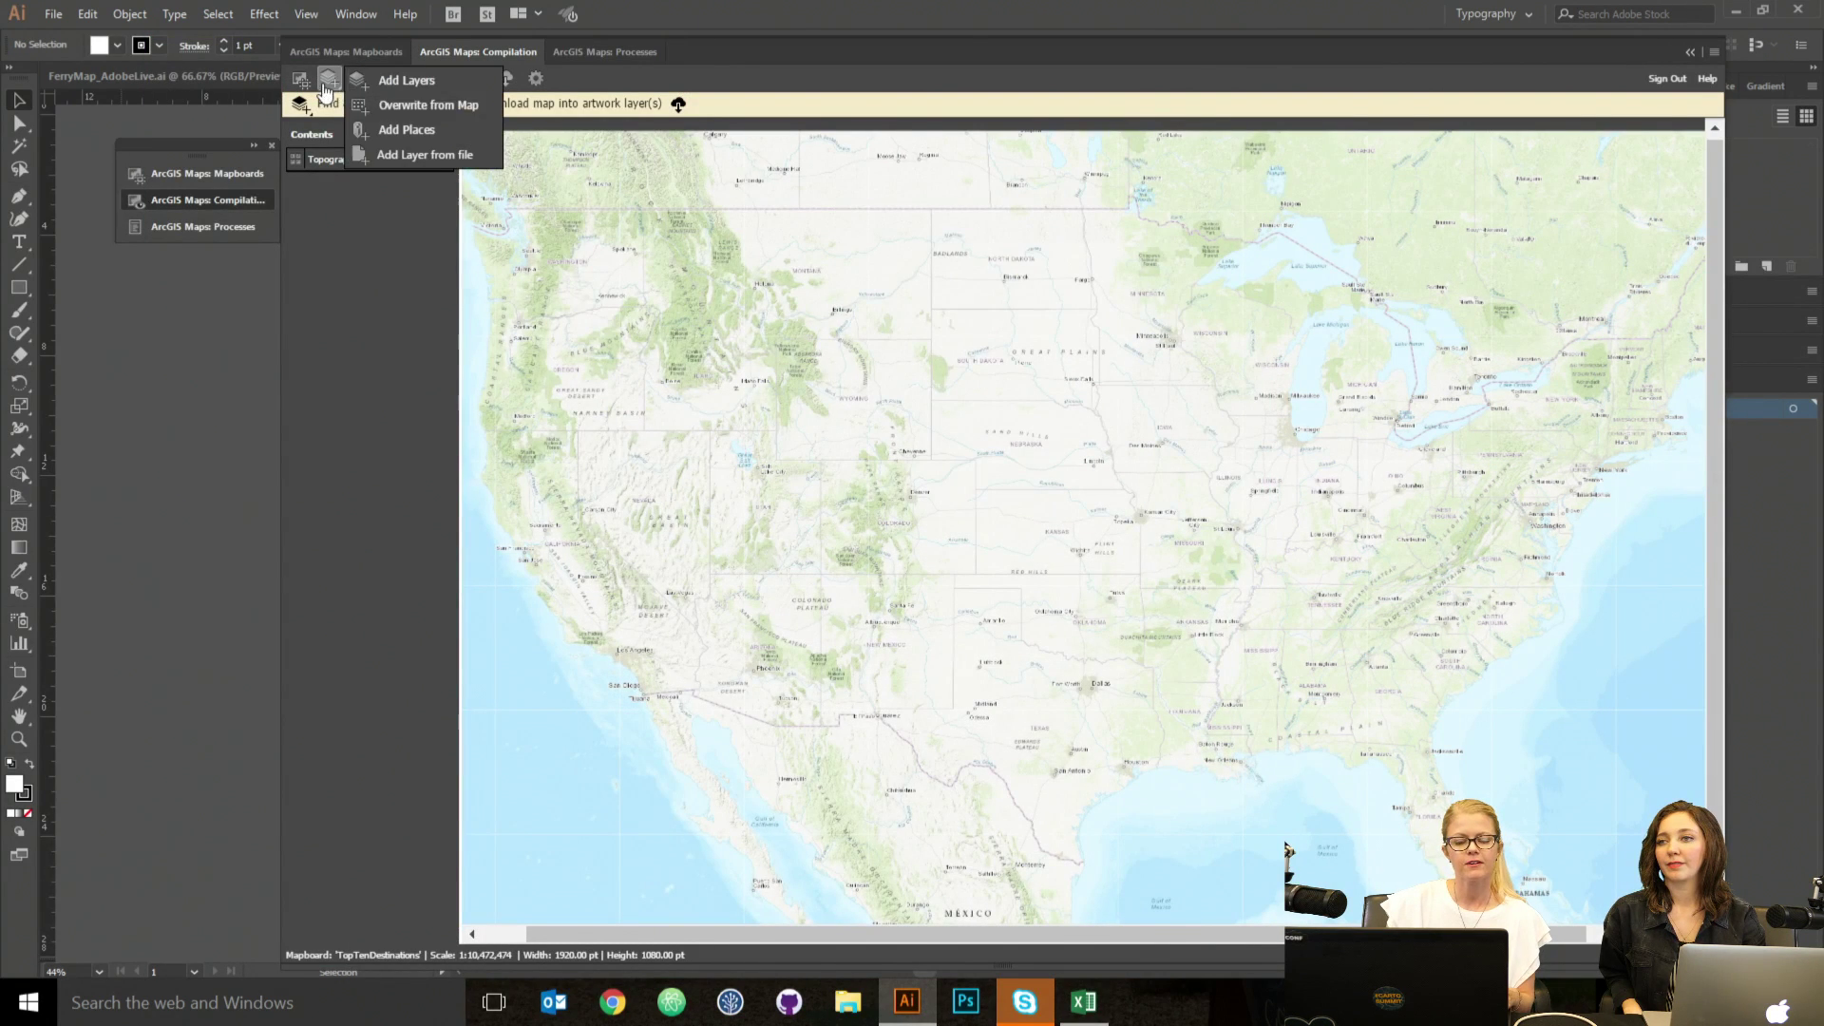
left_click(448, 129)
type("hos")
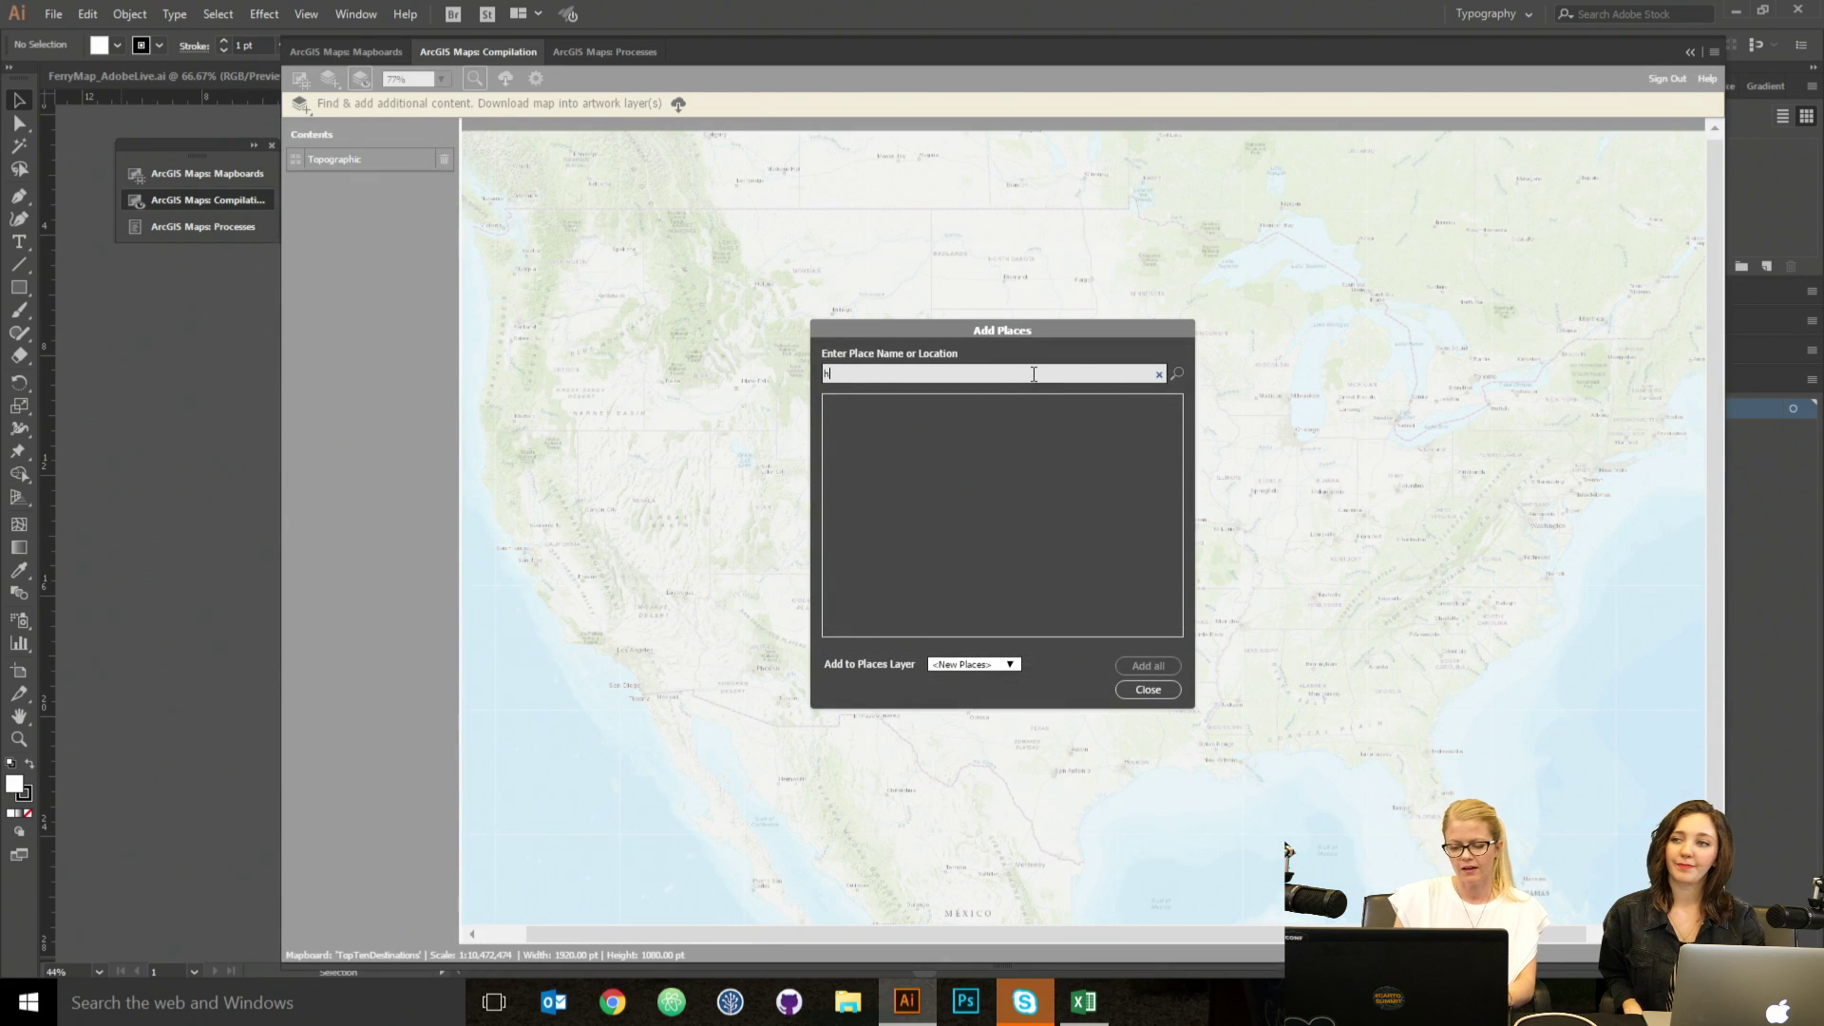
key("BackSpace")
key("BackSpace")
key("BackSpace")
type("univers")
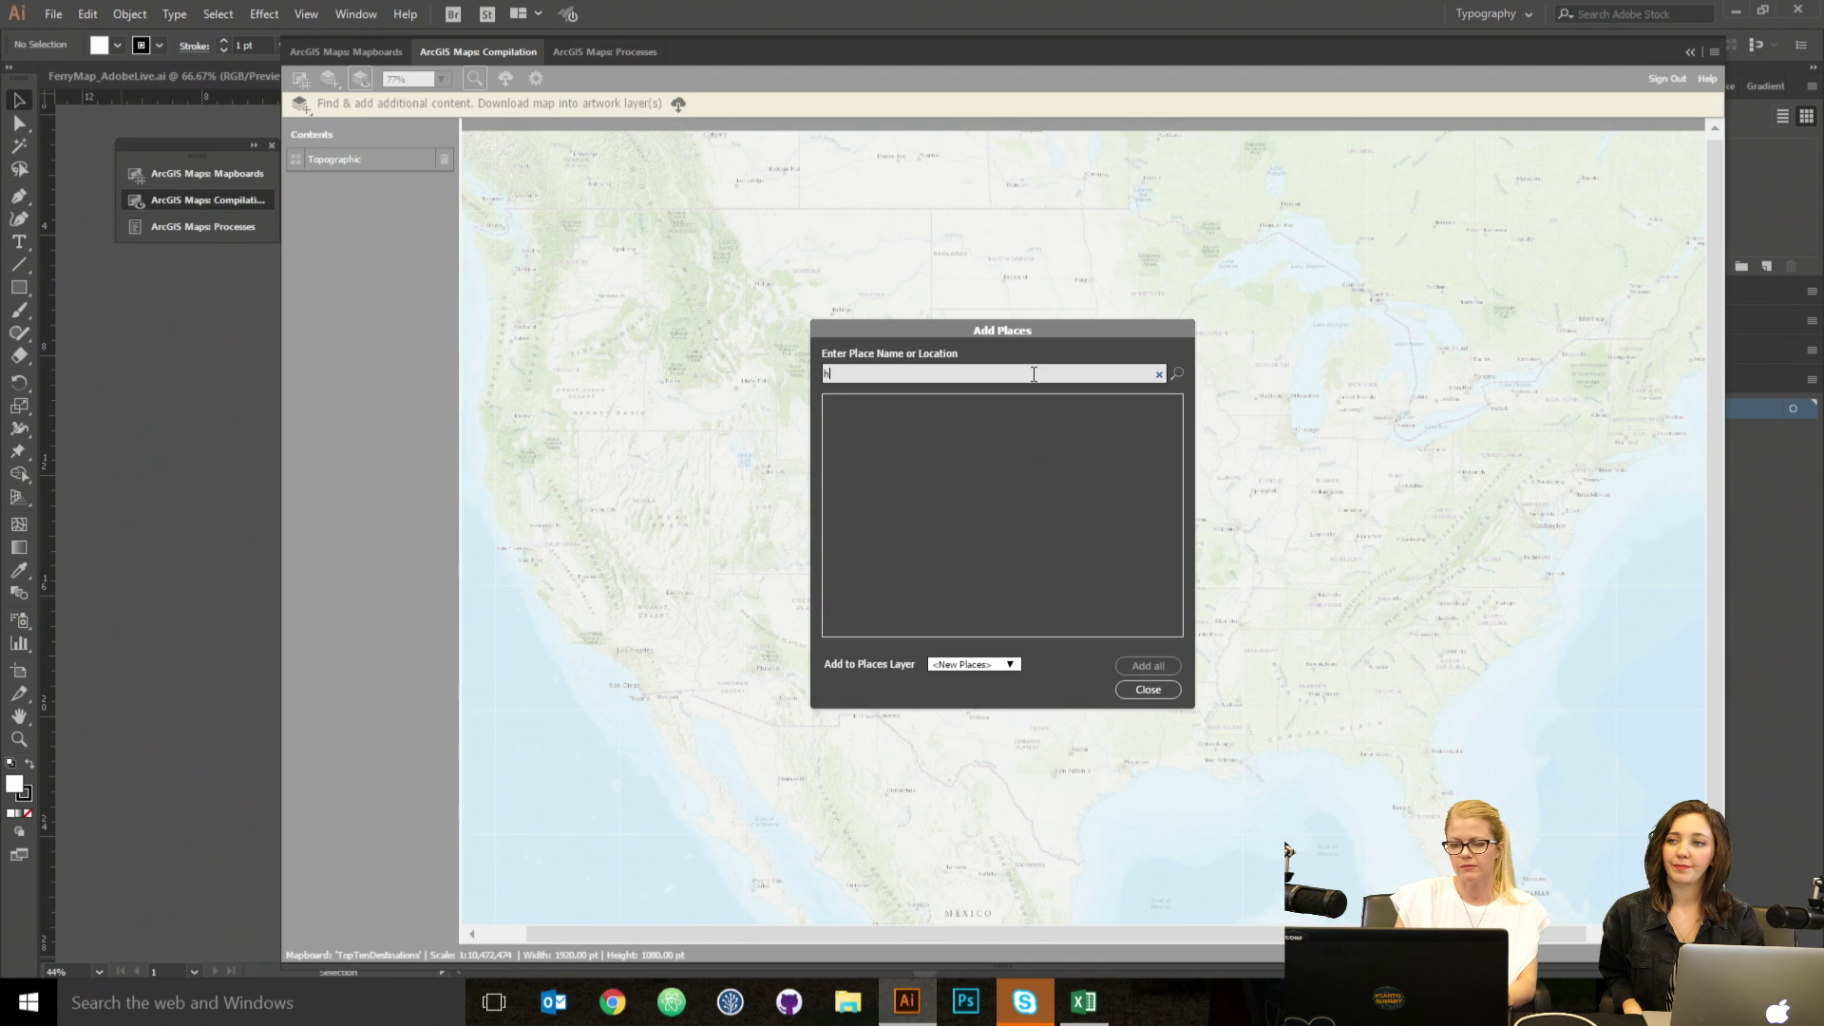
type("it")
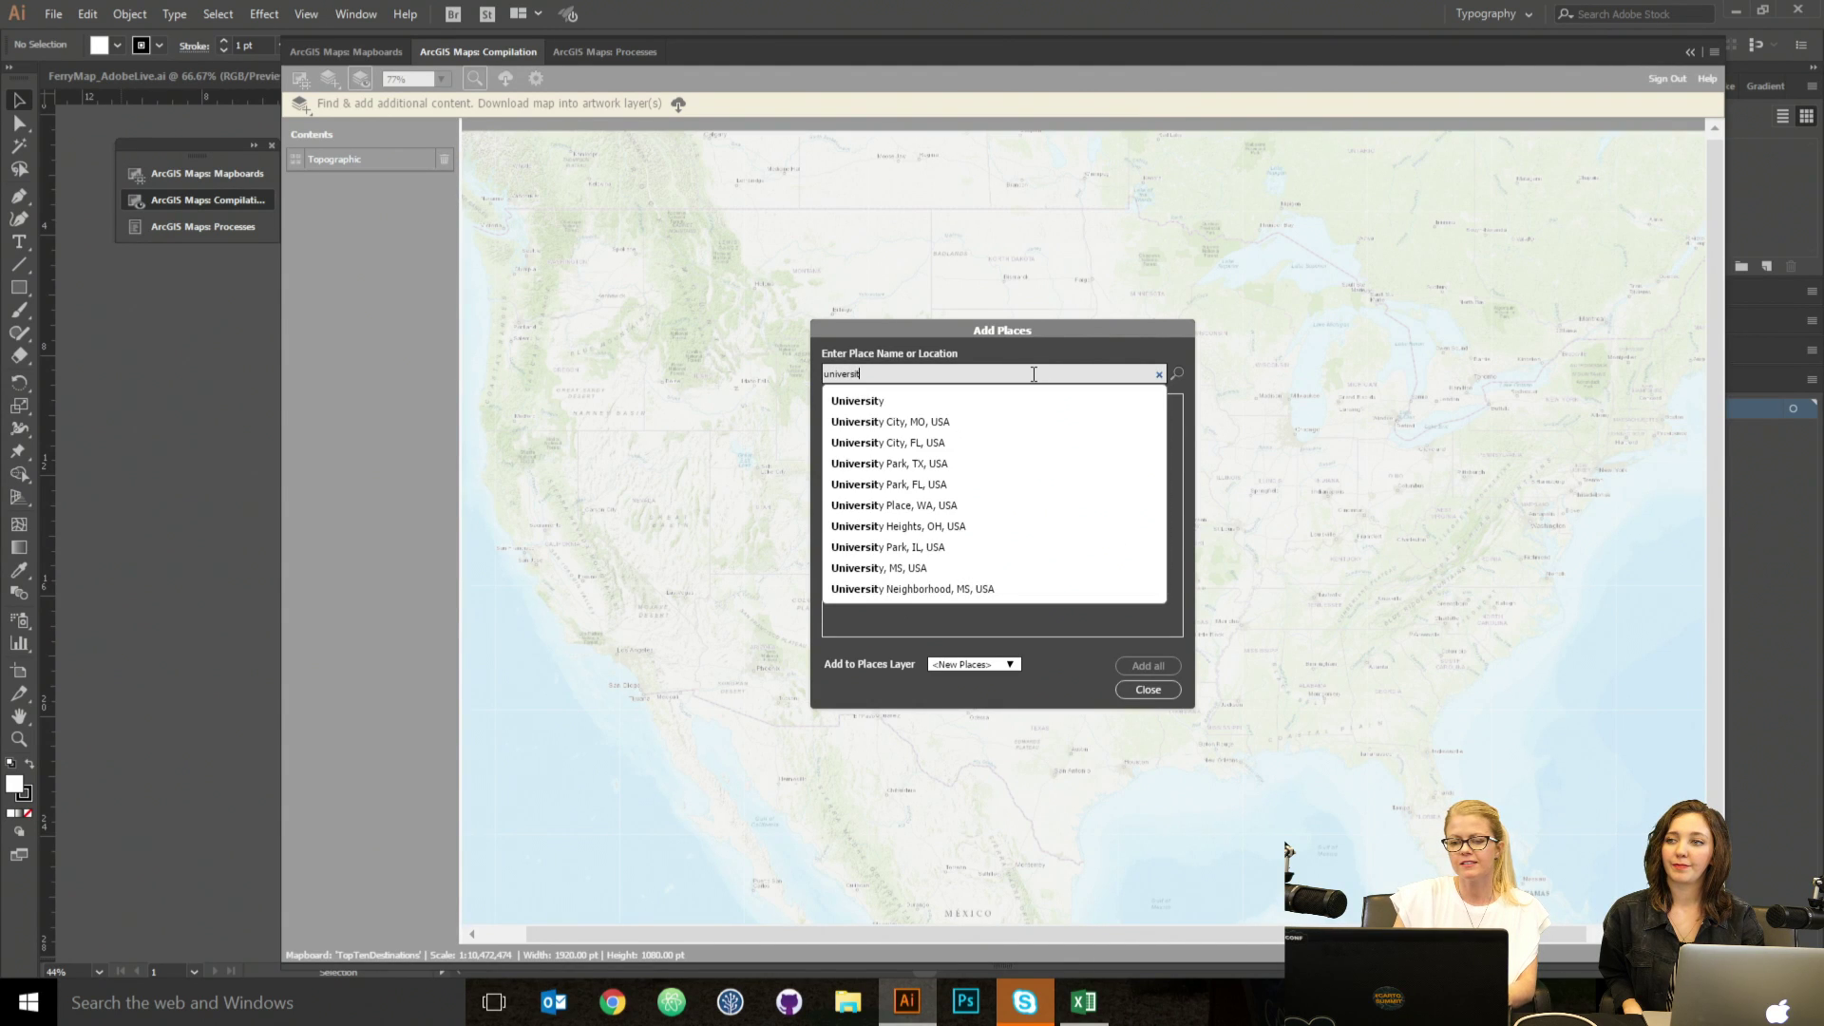
type("ies")
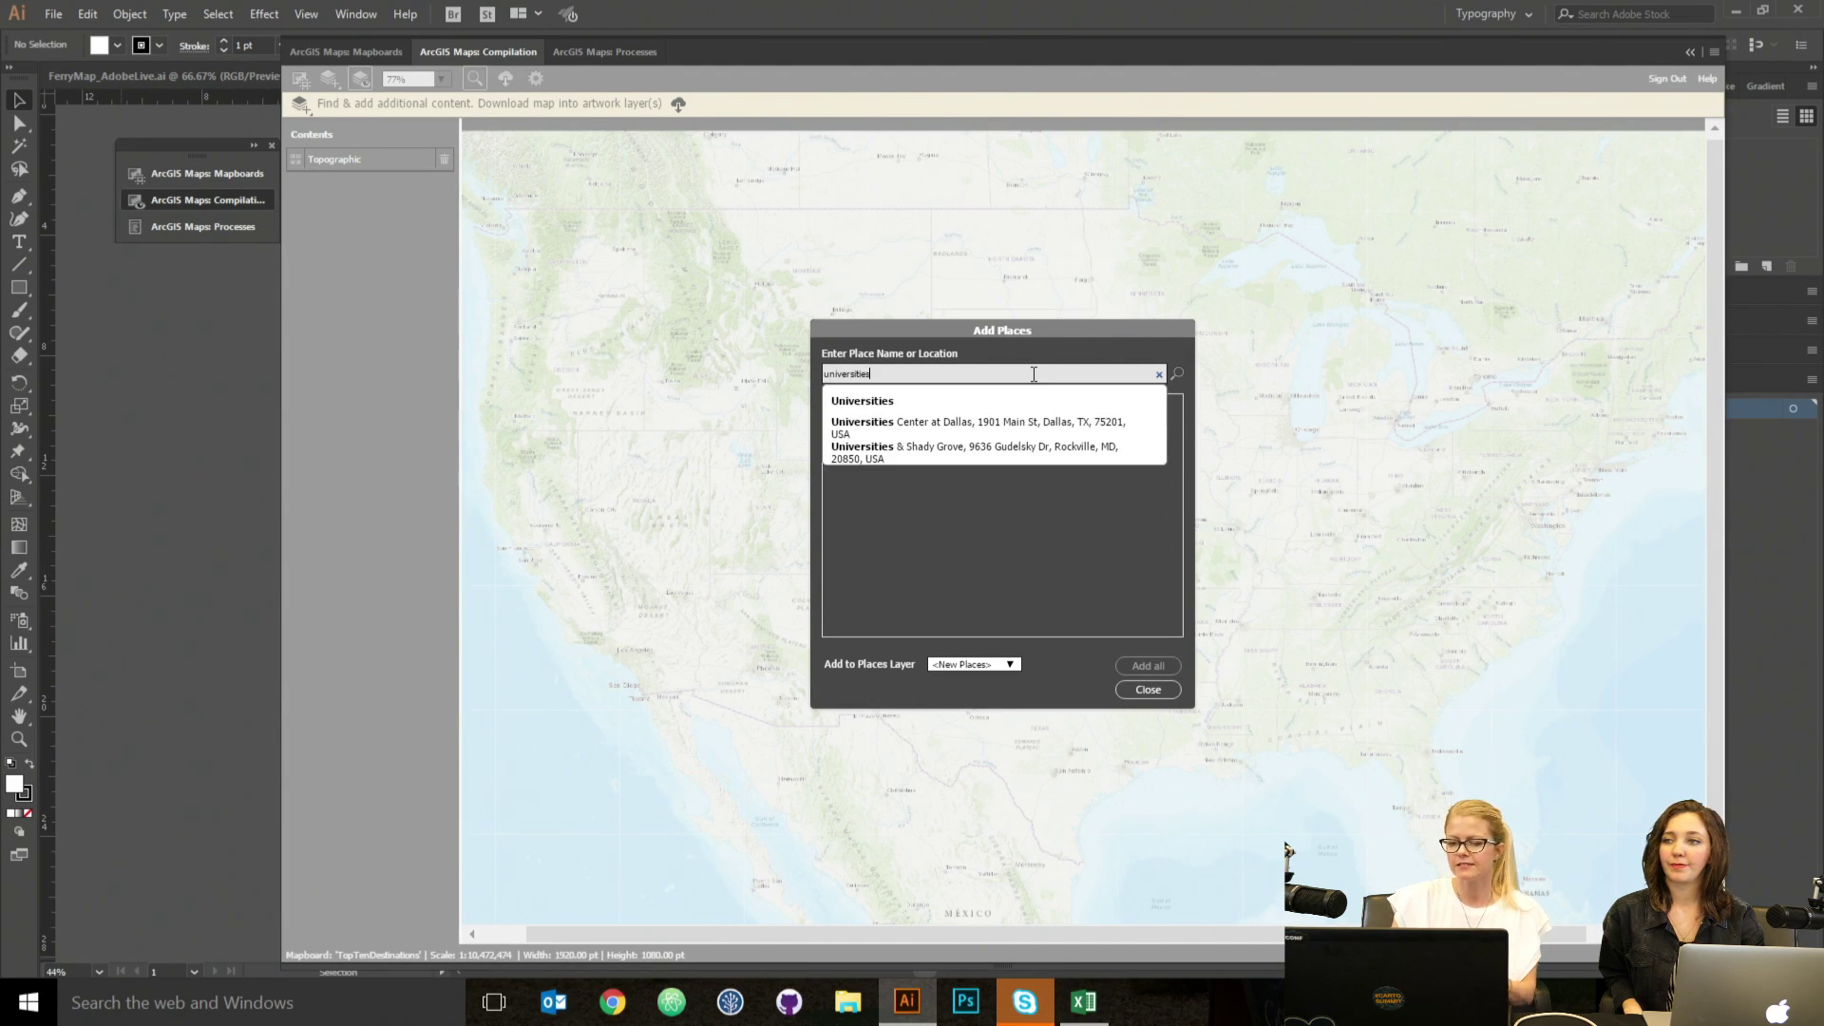
left_click(936, 400)
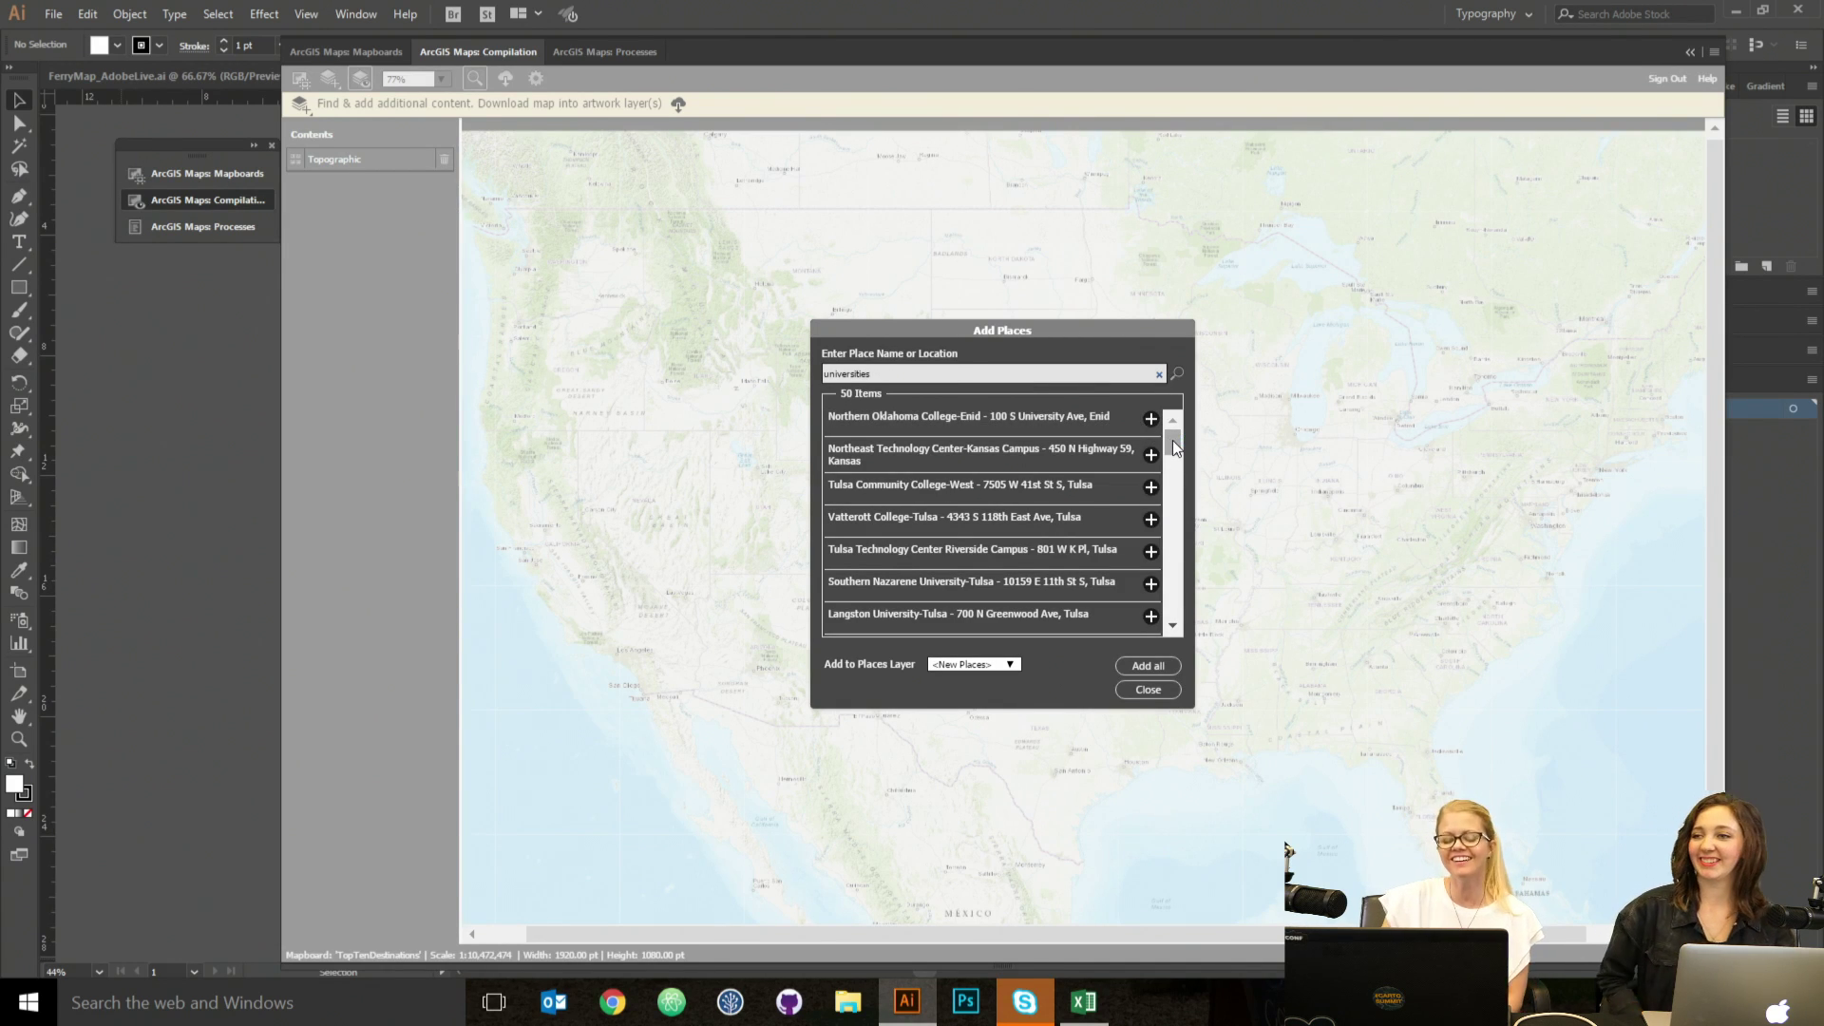
mouse_move(1172, 440)
left_mouse_down()
mouse_move(1172, 468)
mouse_move(1172, 439)
left_mouse_up()
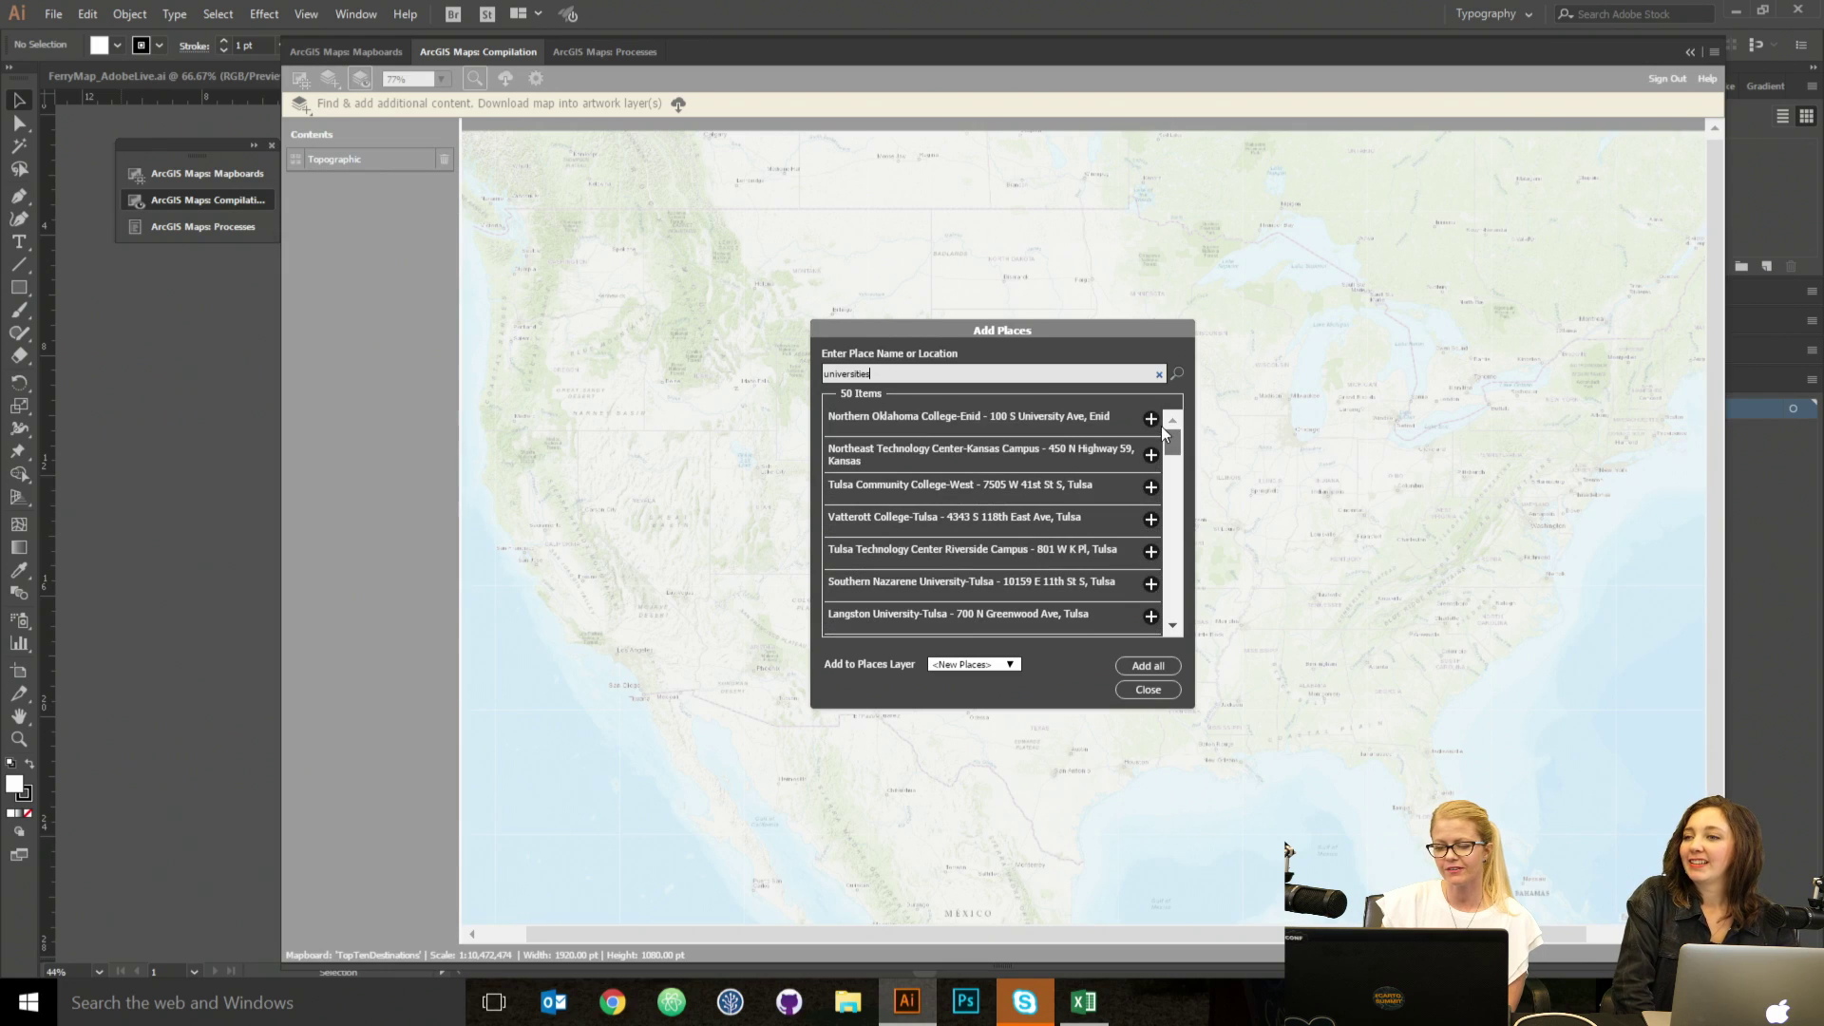
left_click(1151, 667)
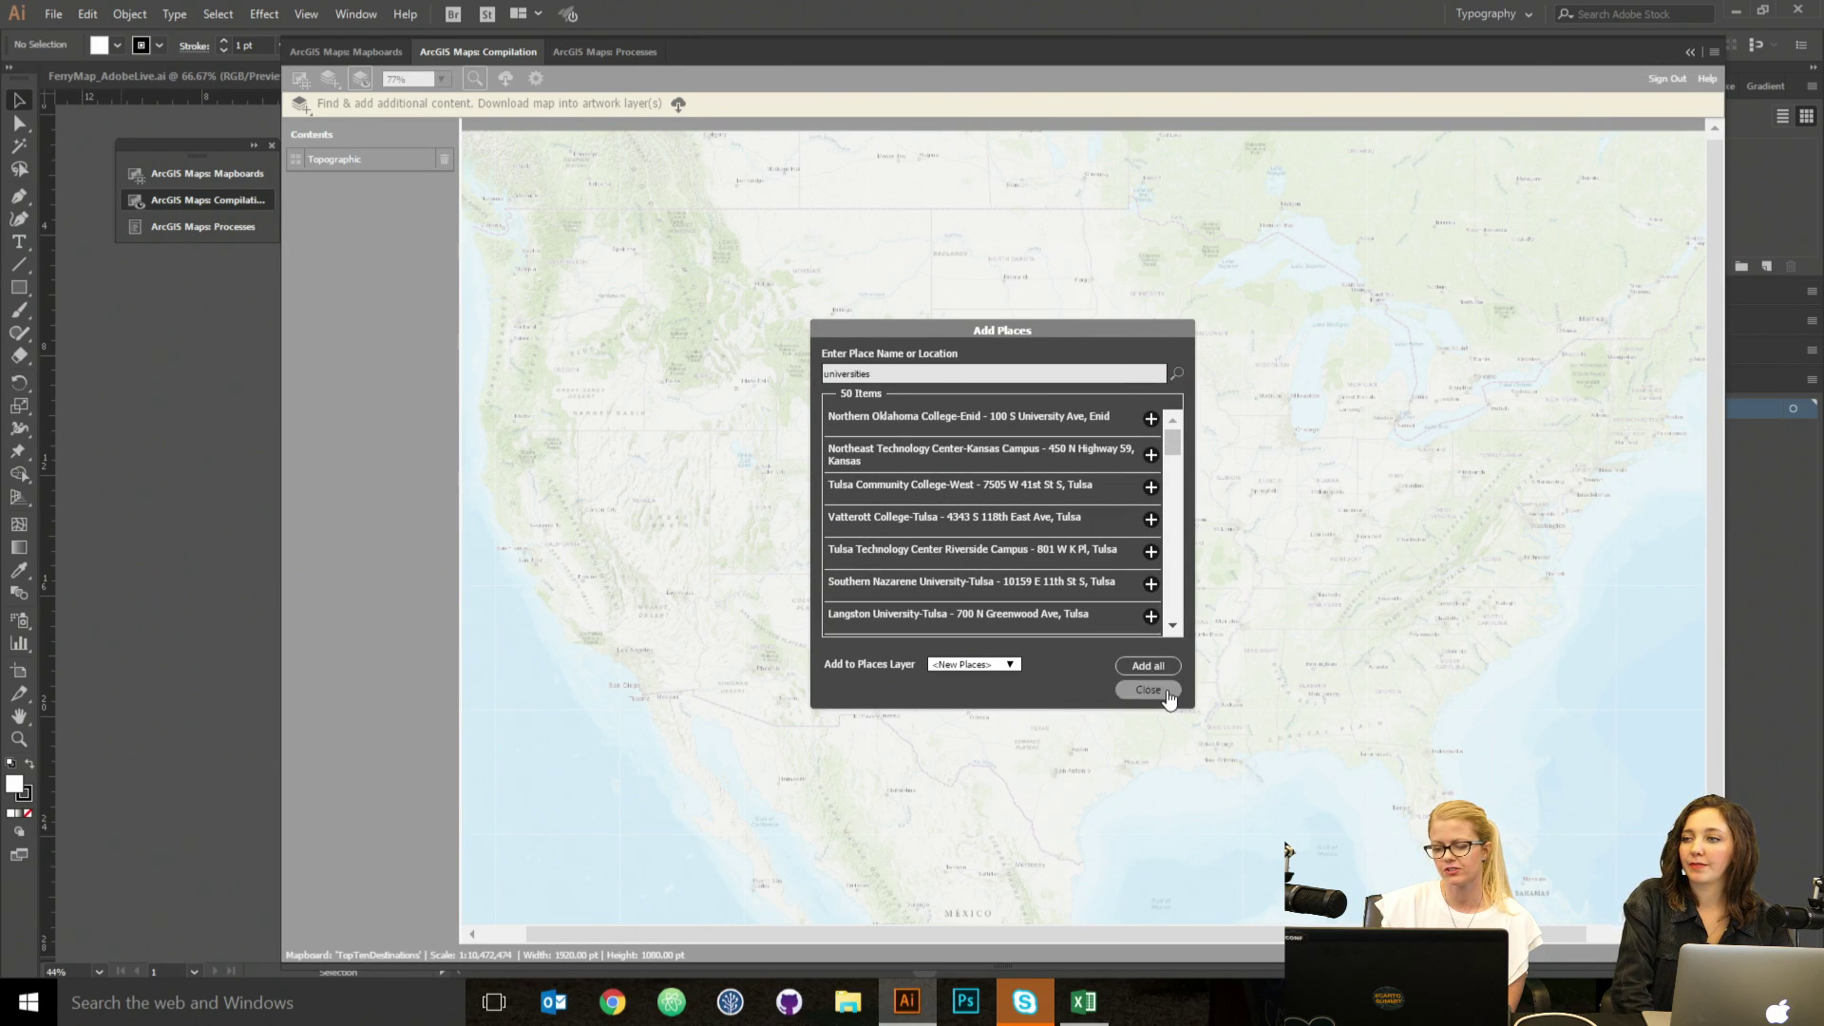
left_click(1150, 689)
Add the USA States (Generalized) and World Countries layers from the Add Layers browser.
left_click(329, 78)
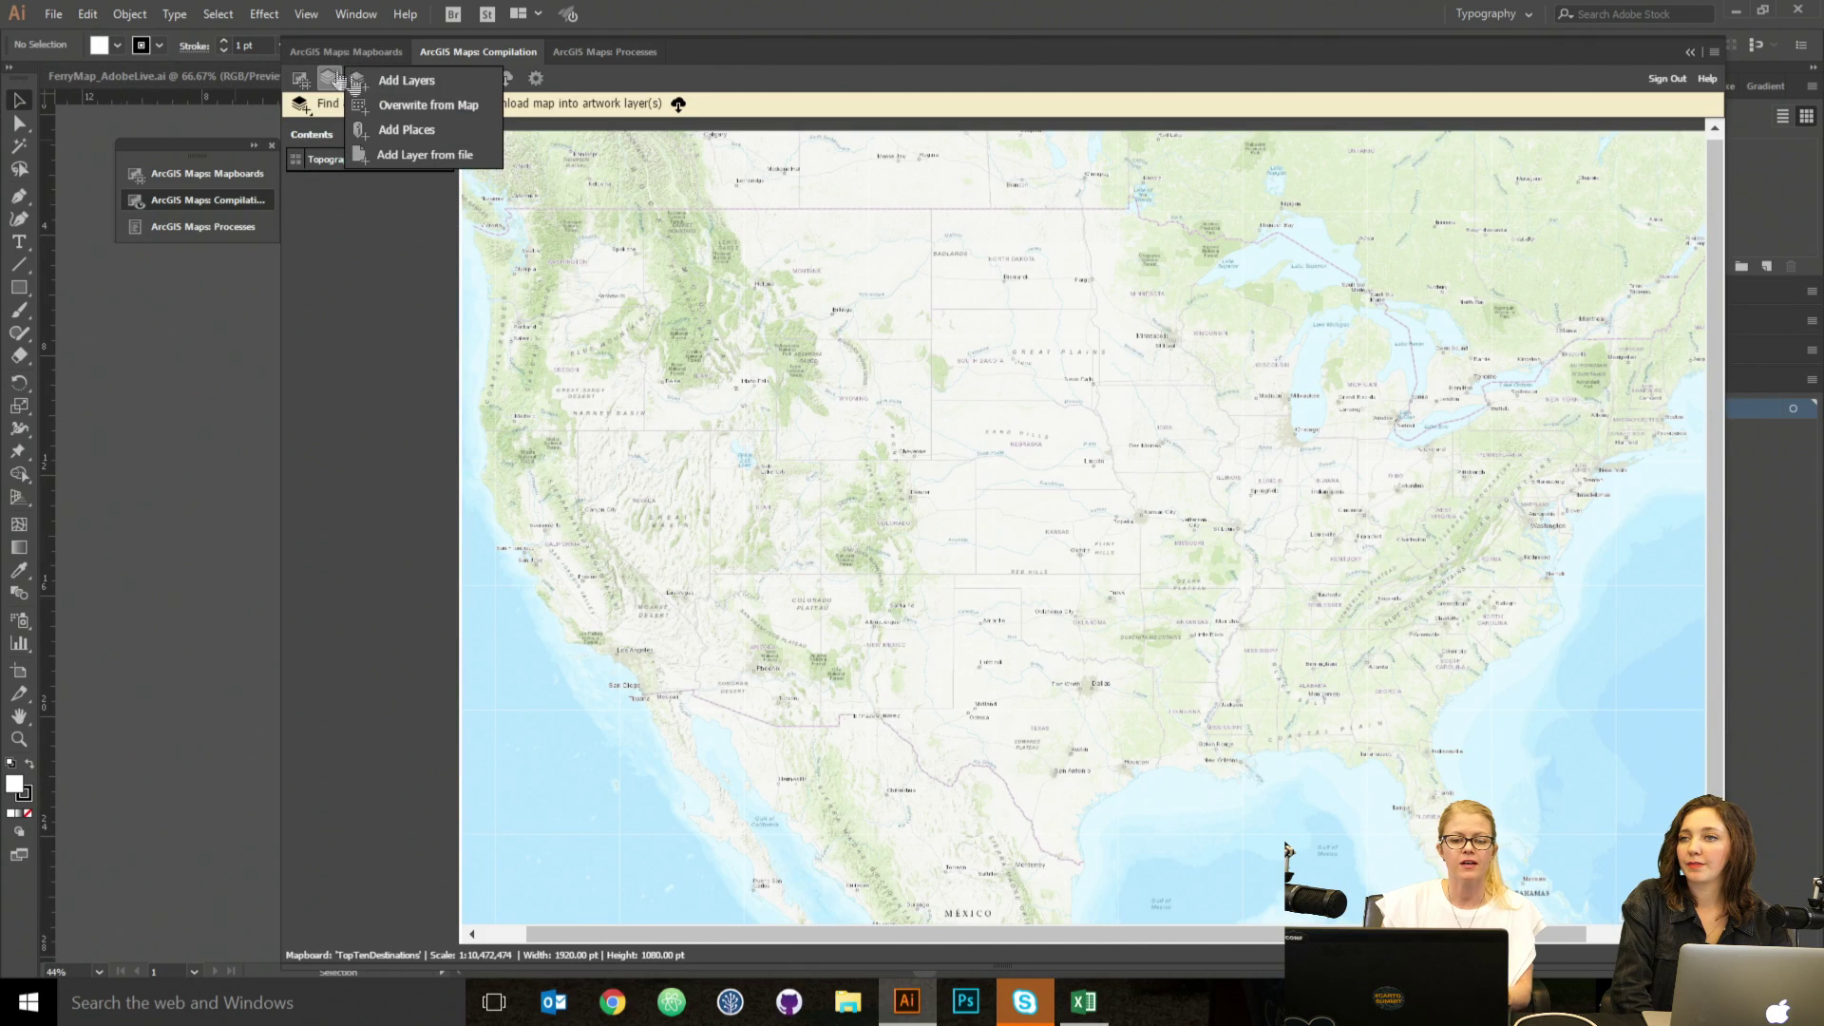
left_click(406, 80)
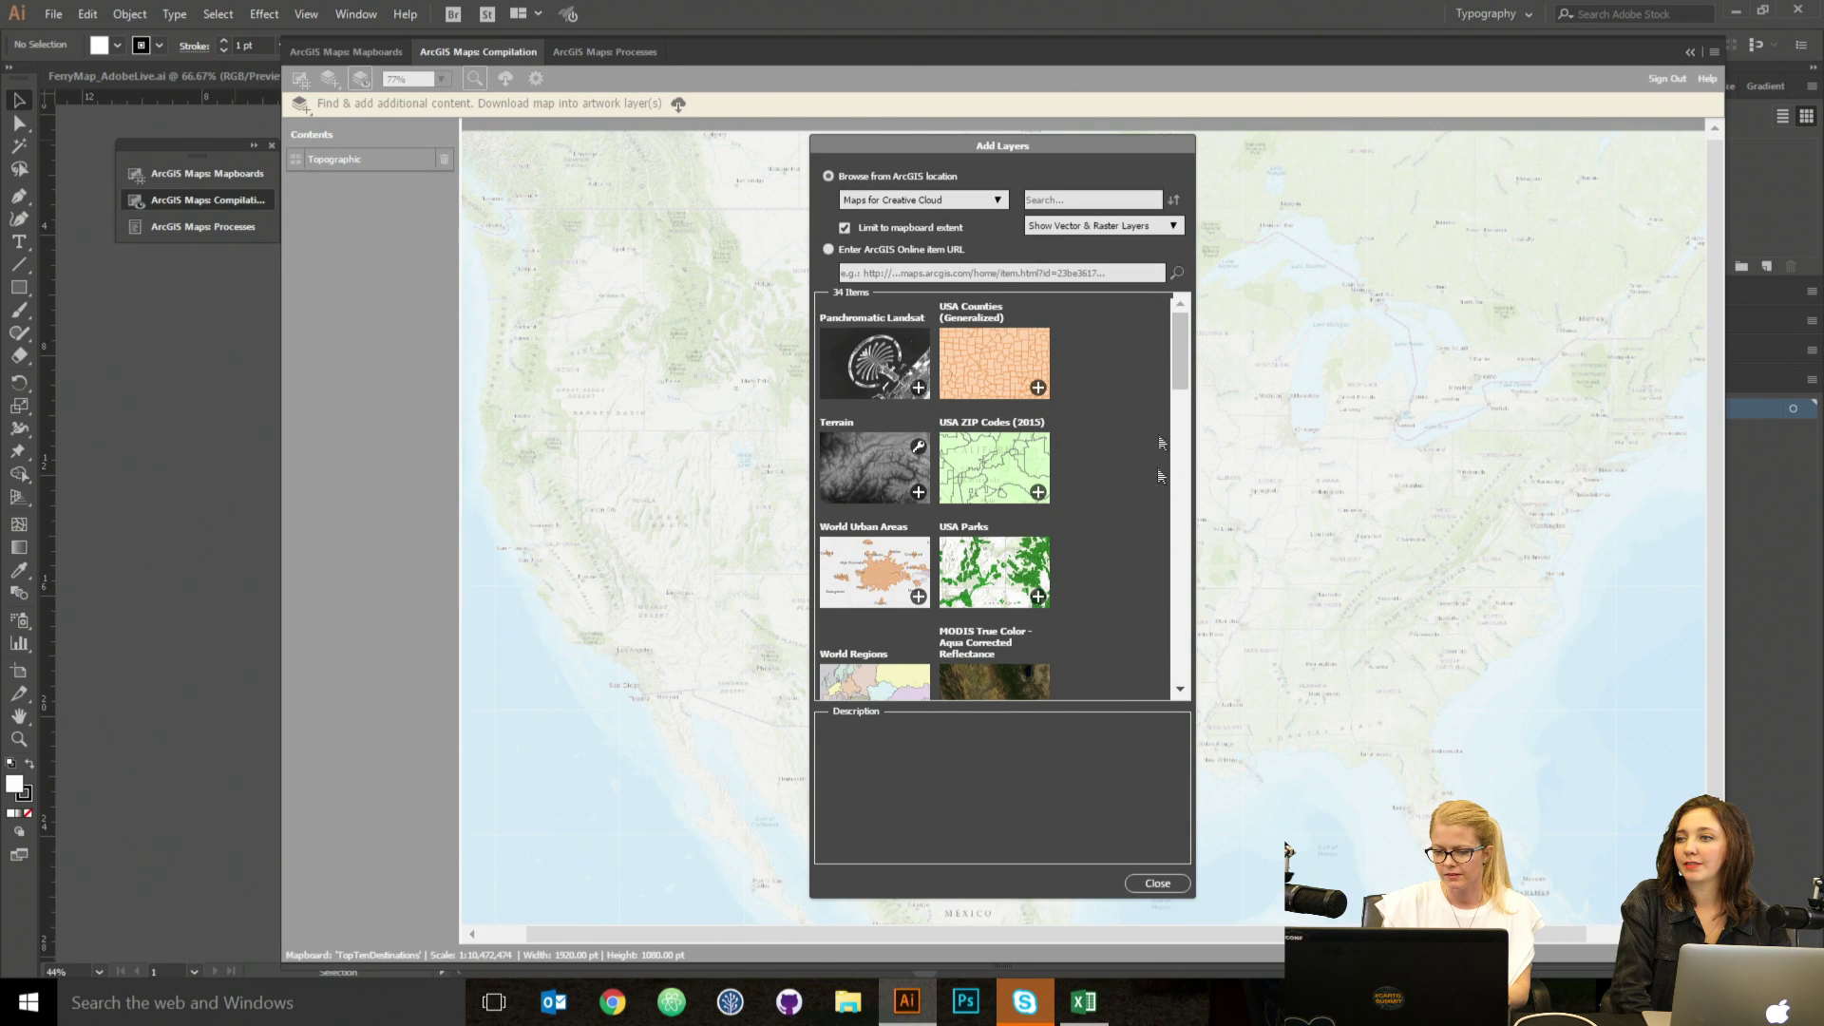
scroll(1182, 337, "down", 3)
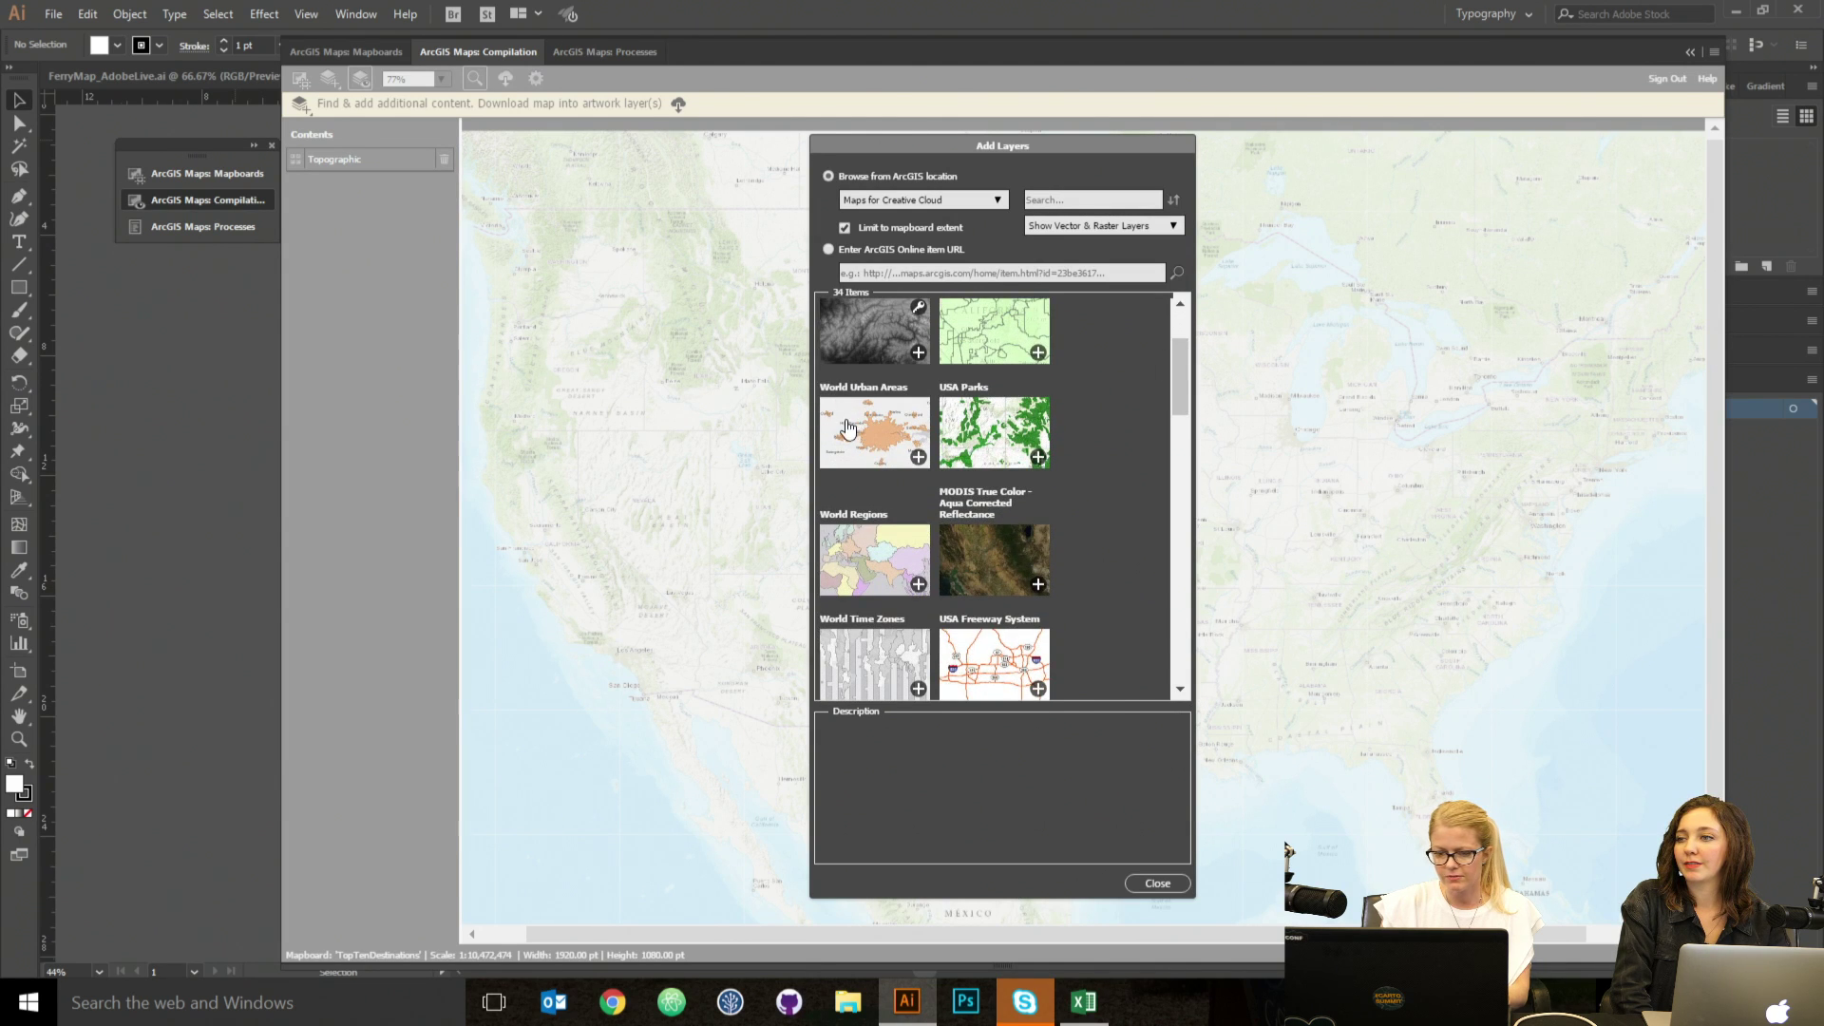
left_click_drag(1176, 357, 1184, 482)
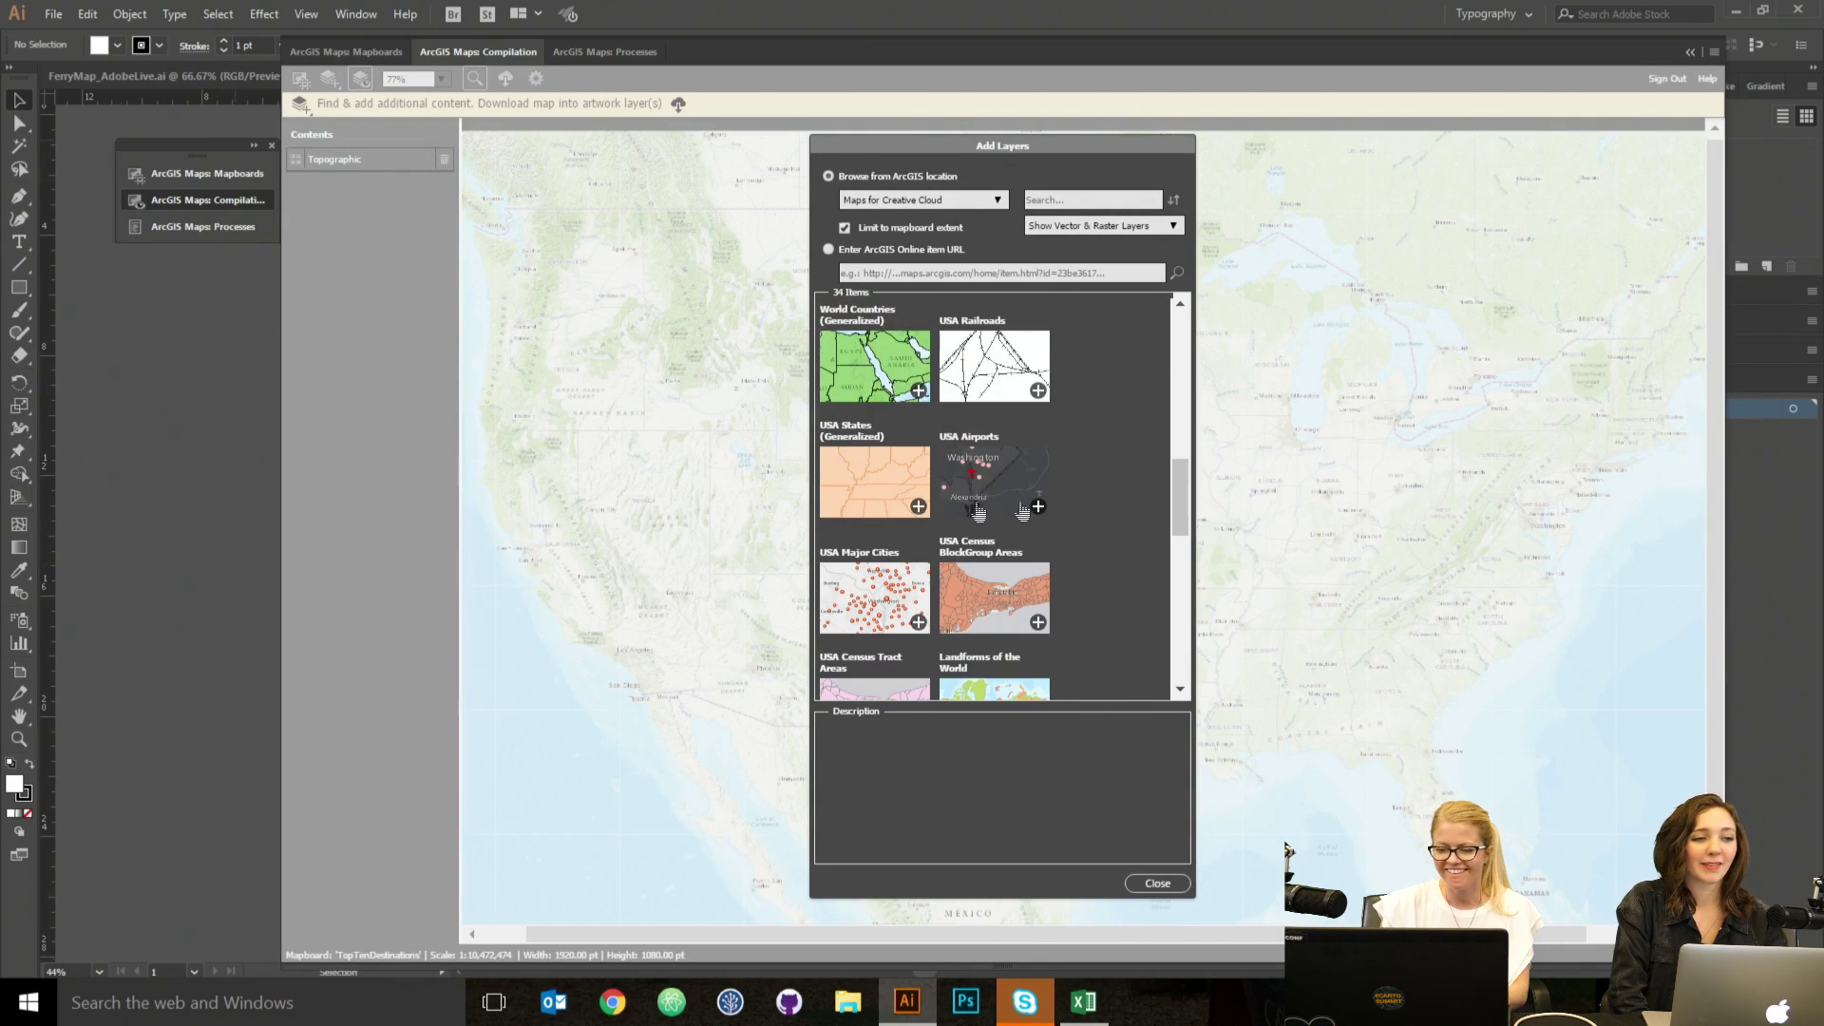
left_click(919, 507)
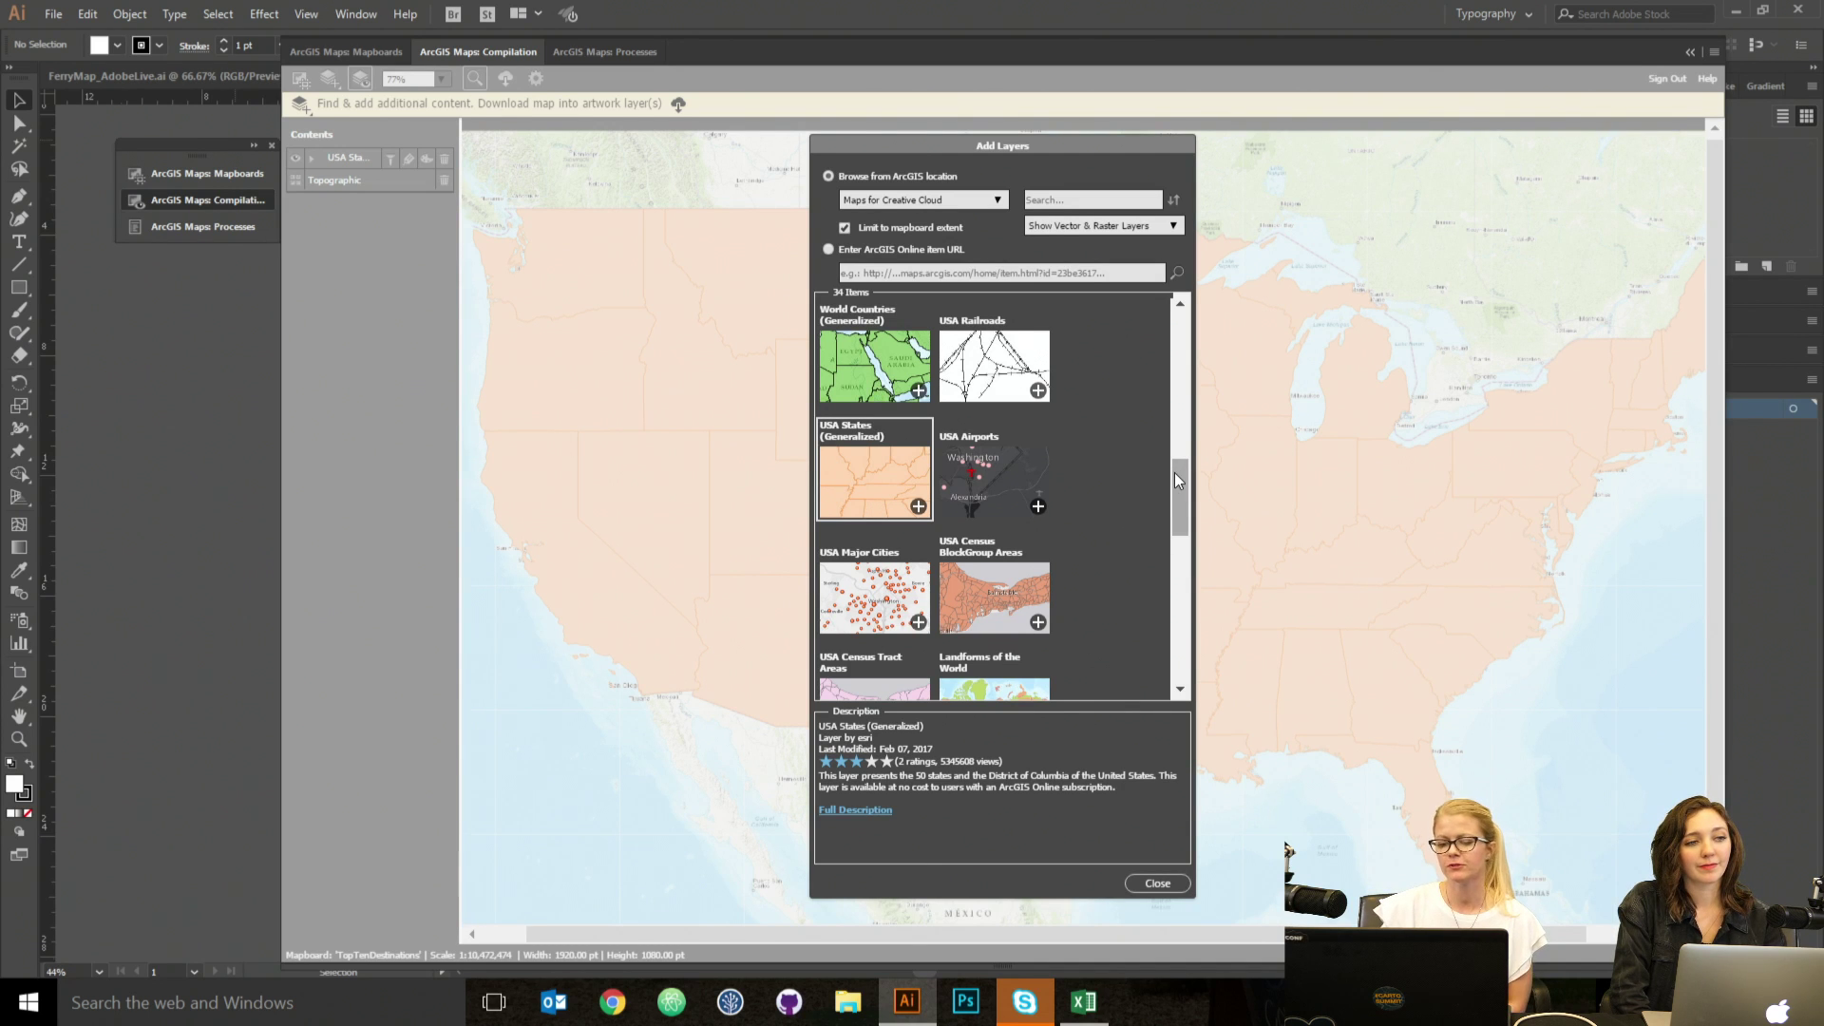
left_click_drag(1186, 488, 1178, 423)
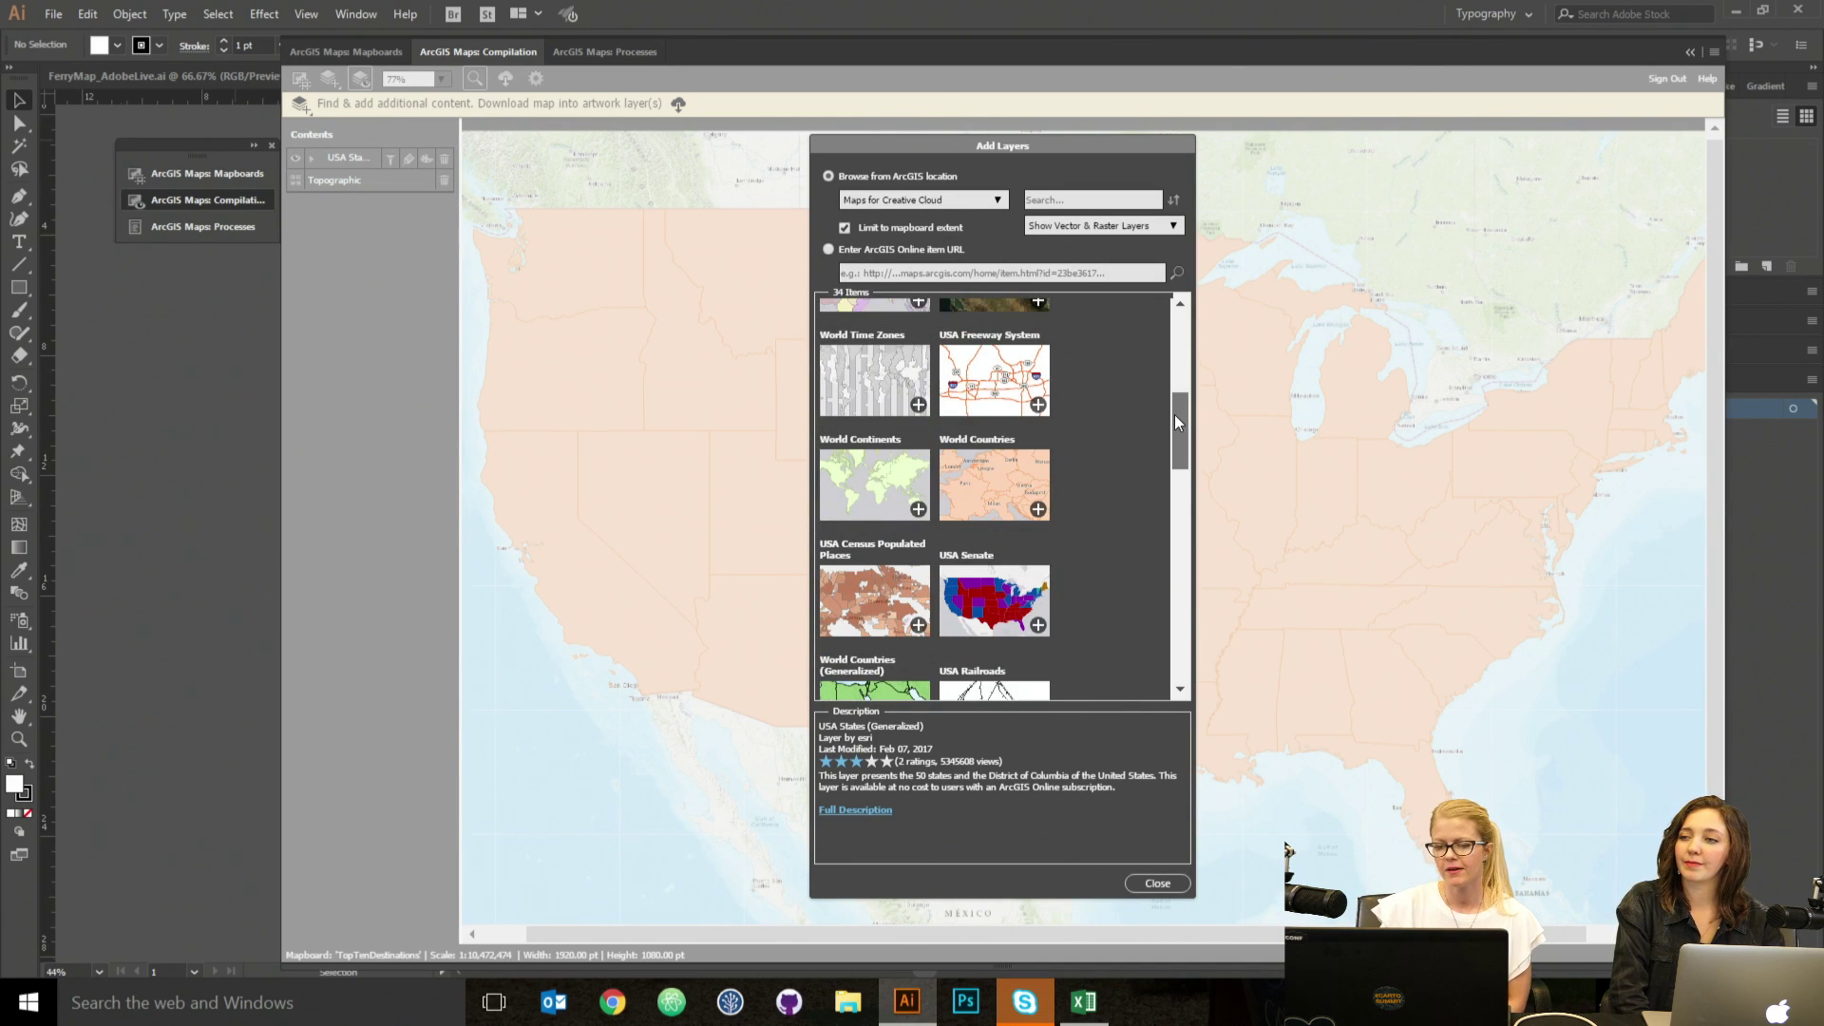
left_click(1037, 509)
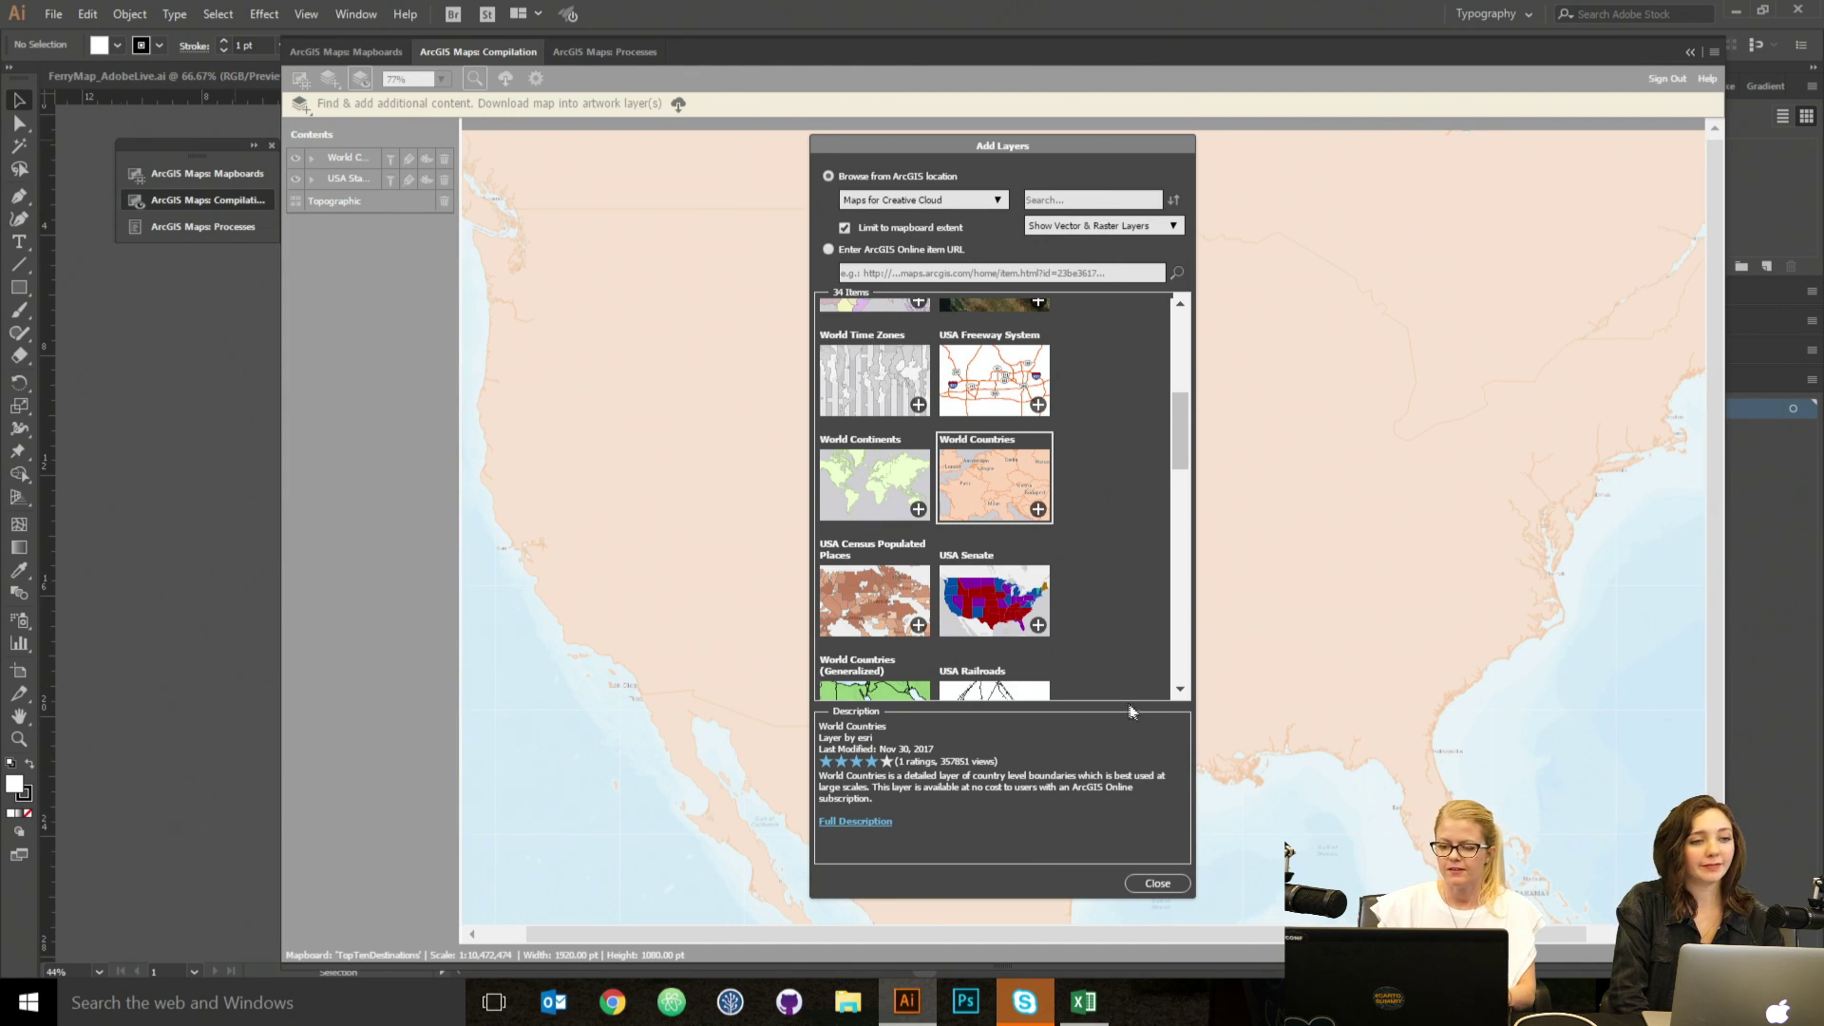
Search ArcGIS Online for 'lakes world', add the Lakes_World layer, and close the browser.
type("u")
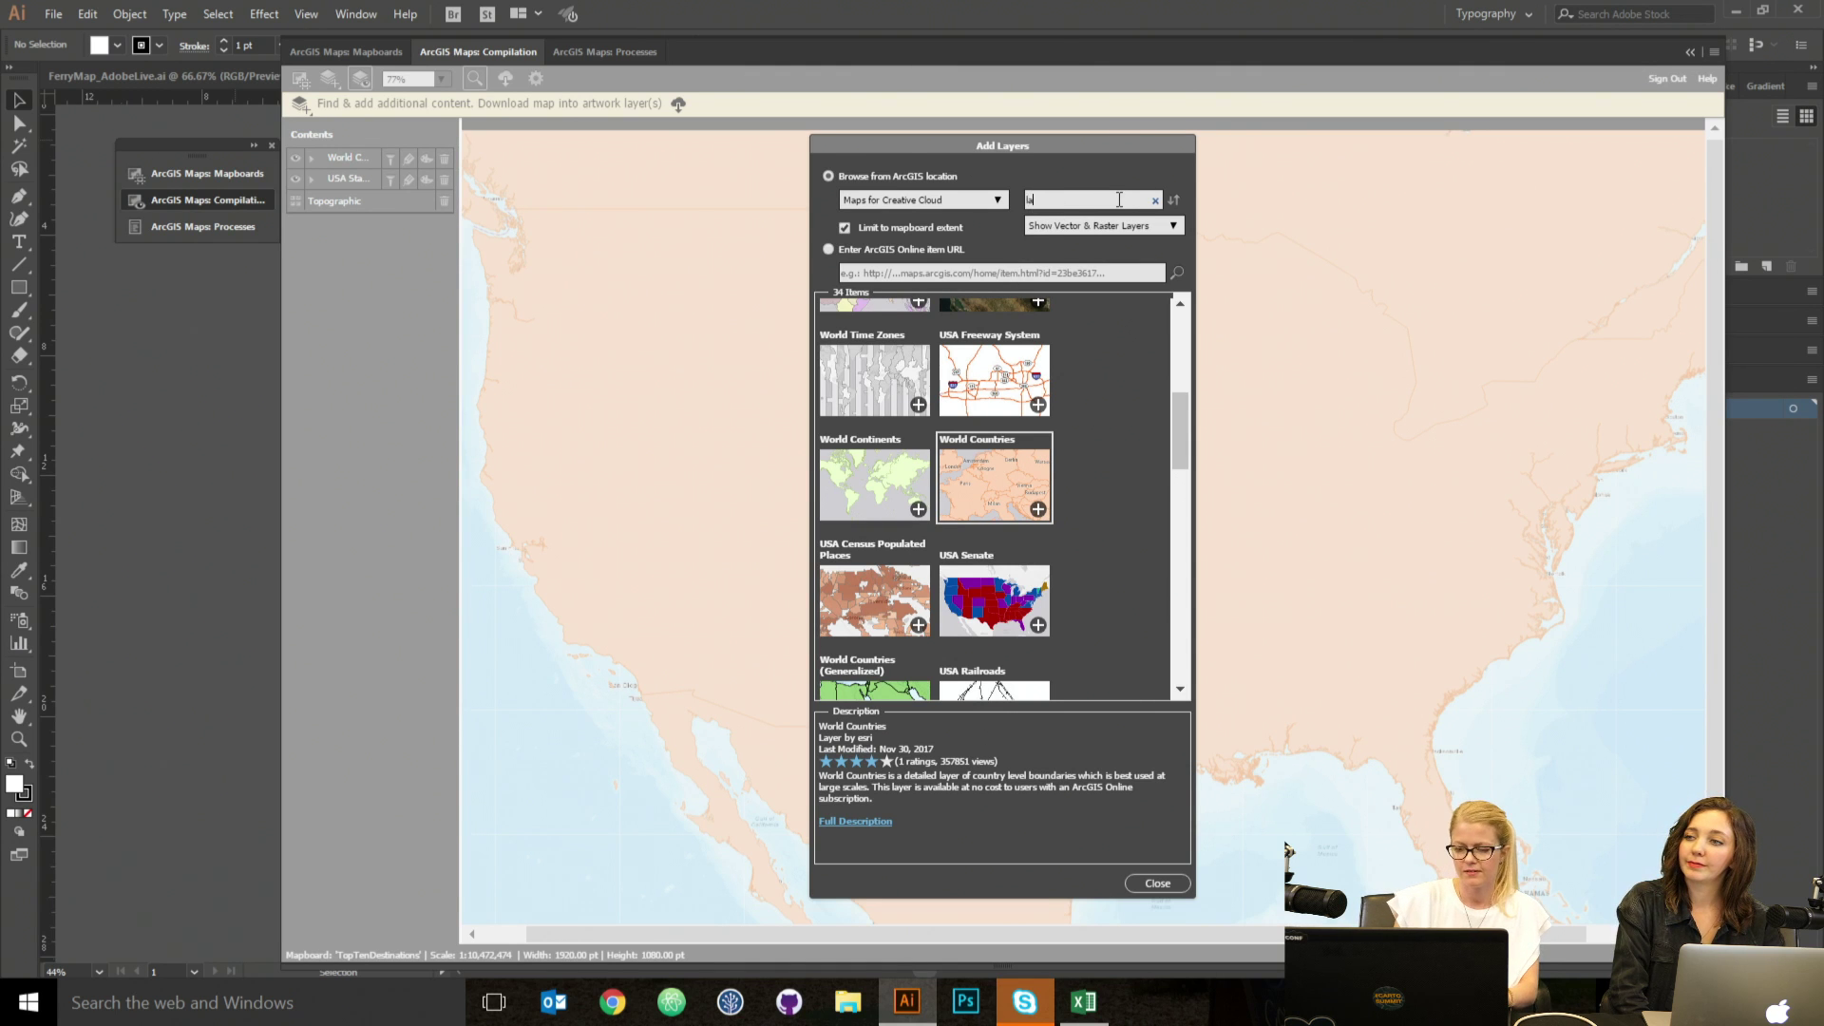
key("Return")
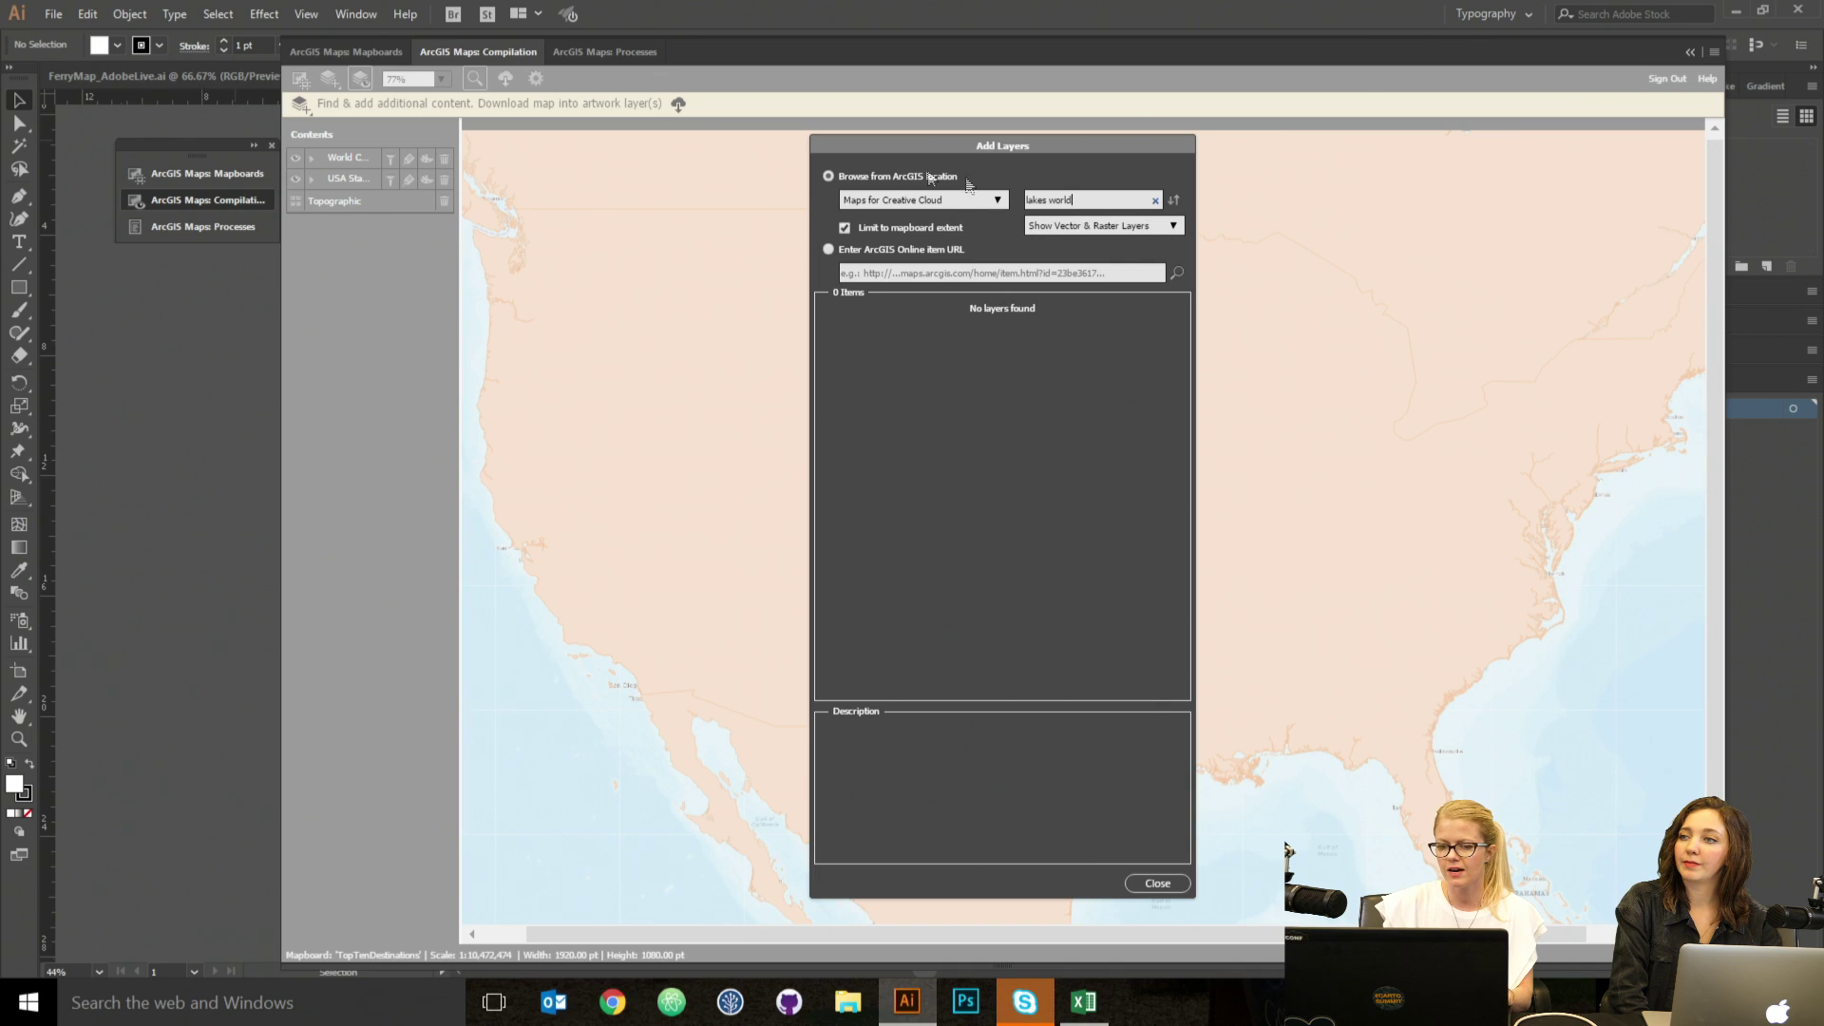
left_click(995, 201)
left_click(906, 258)
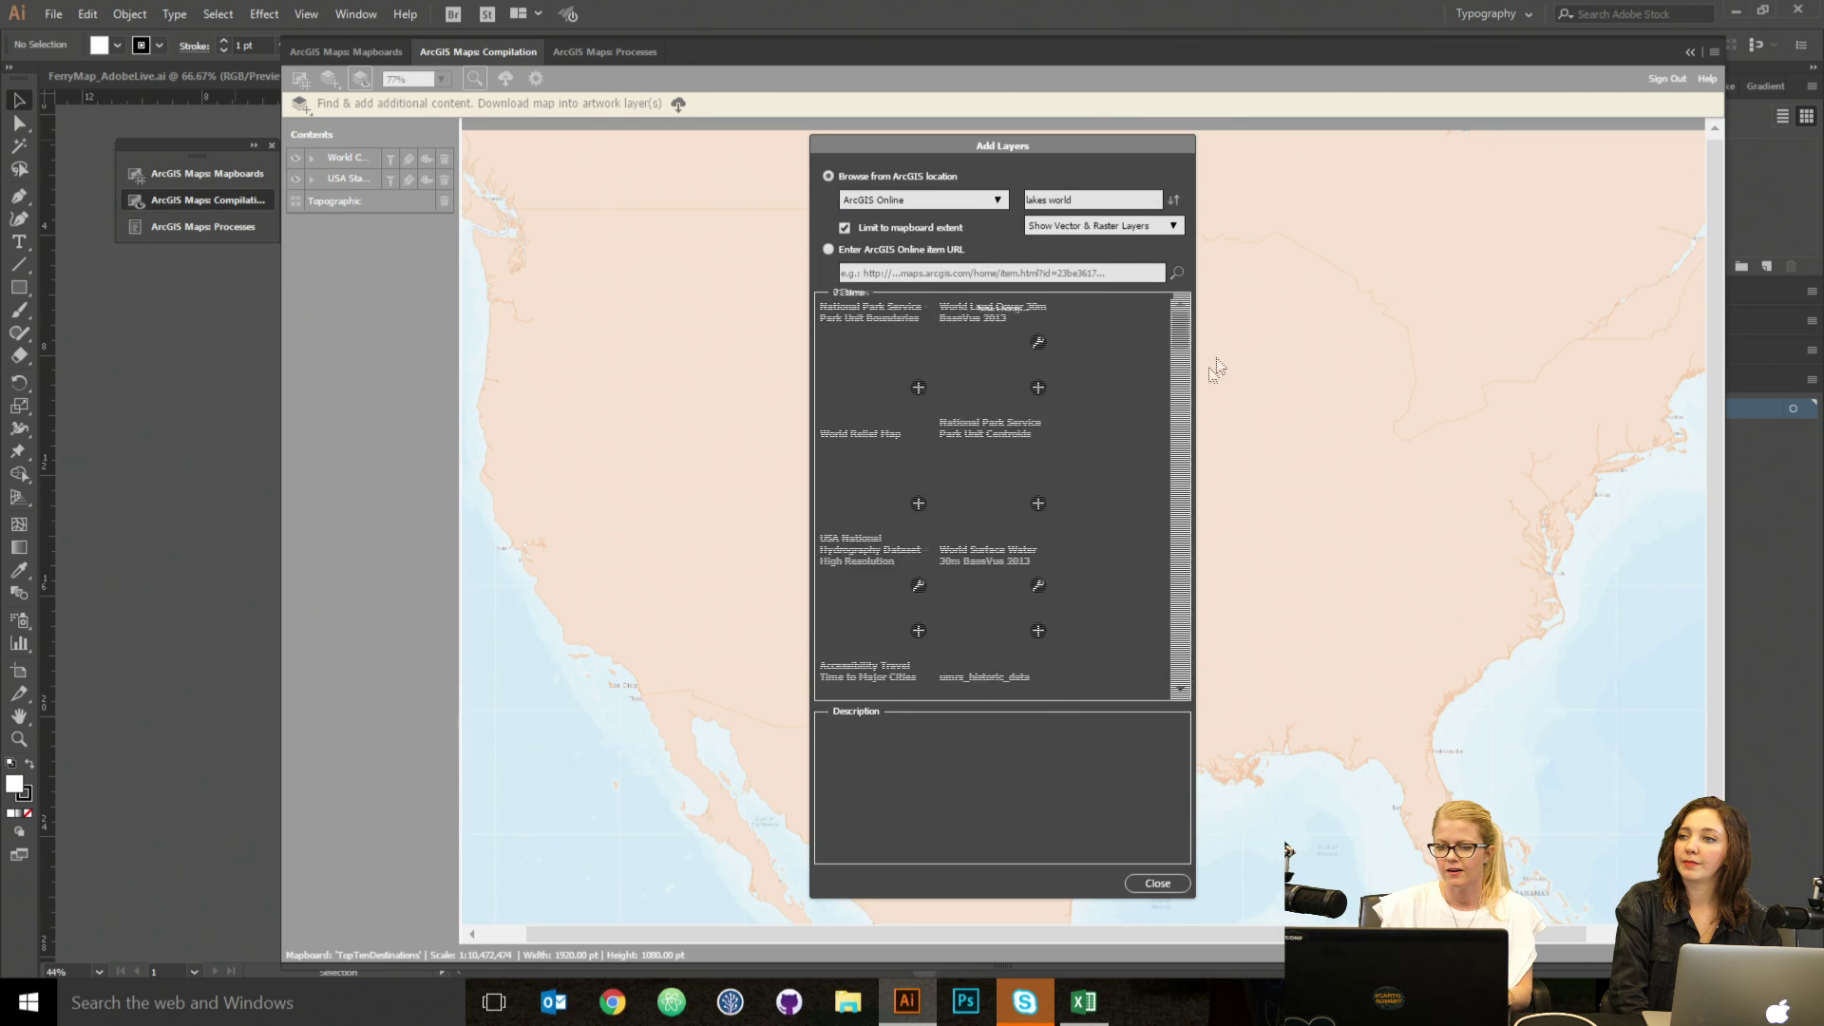
left_click_drag(1182, 332, 1176, 455)
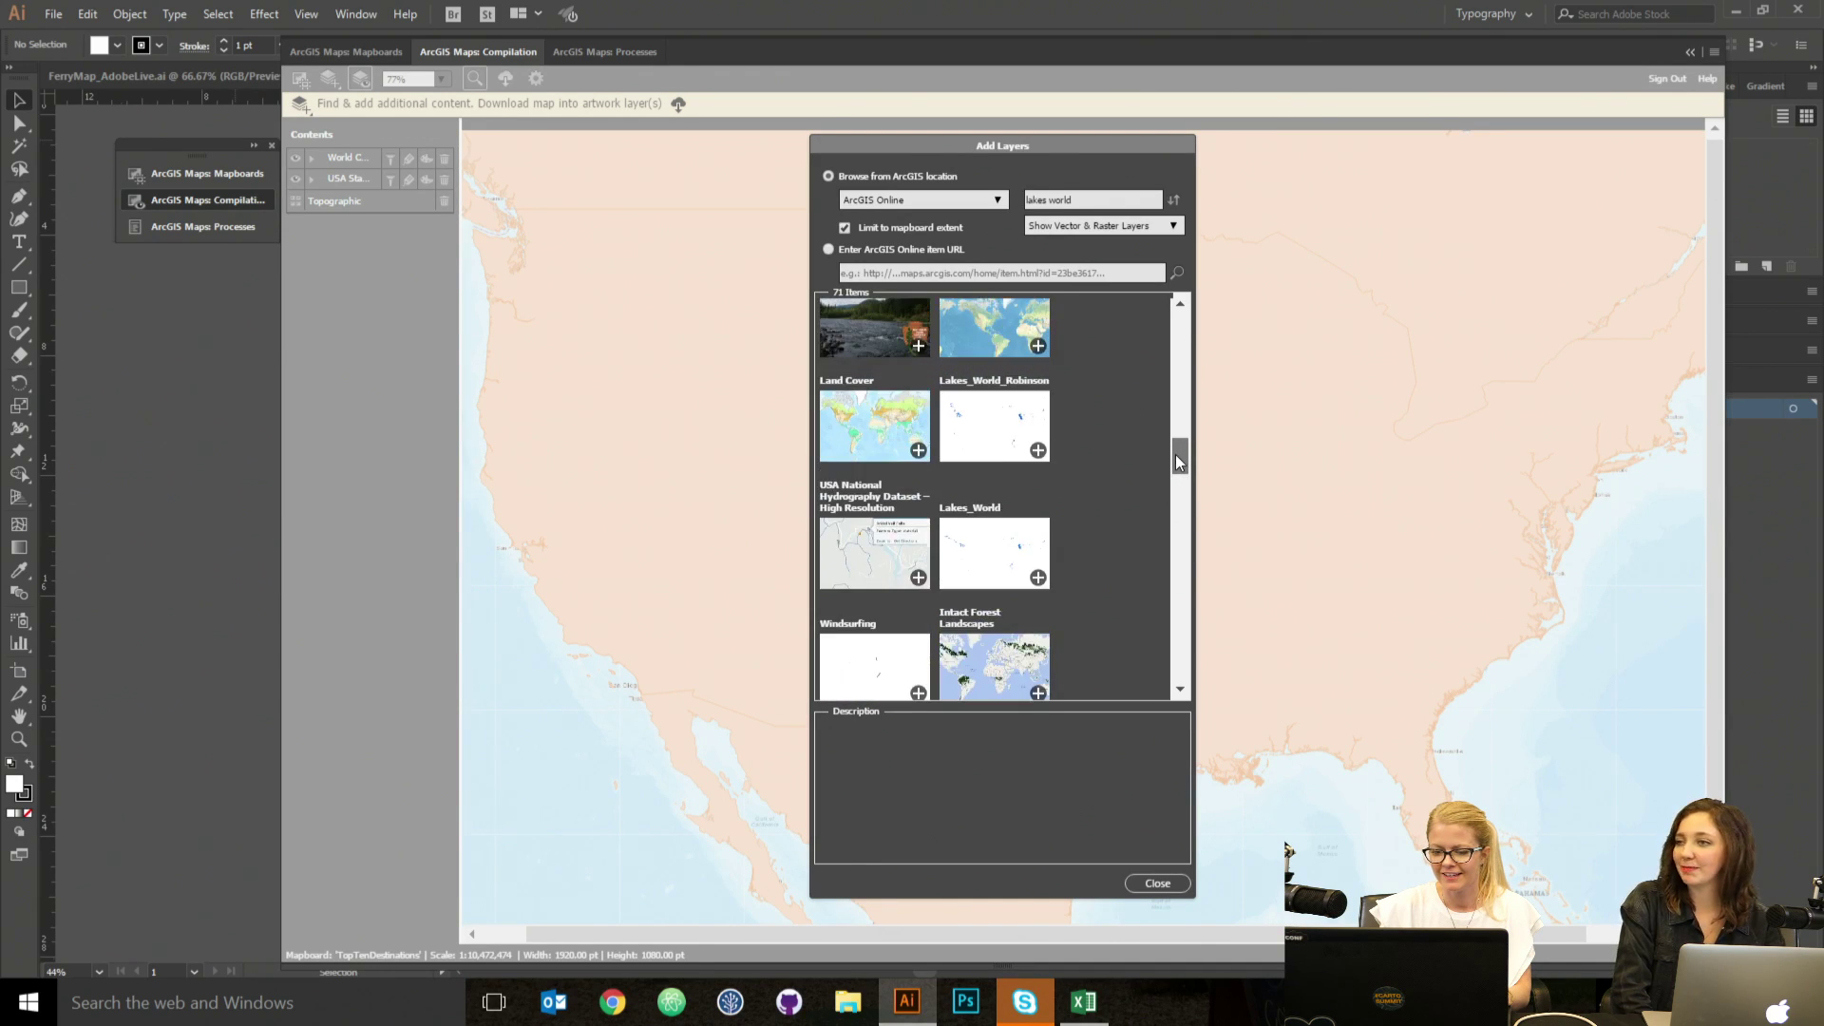
left_click(1038, 578)
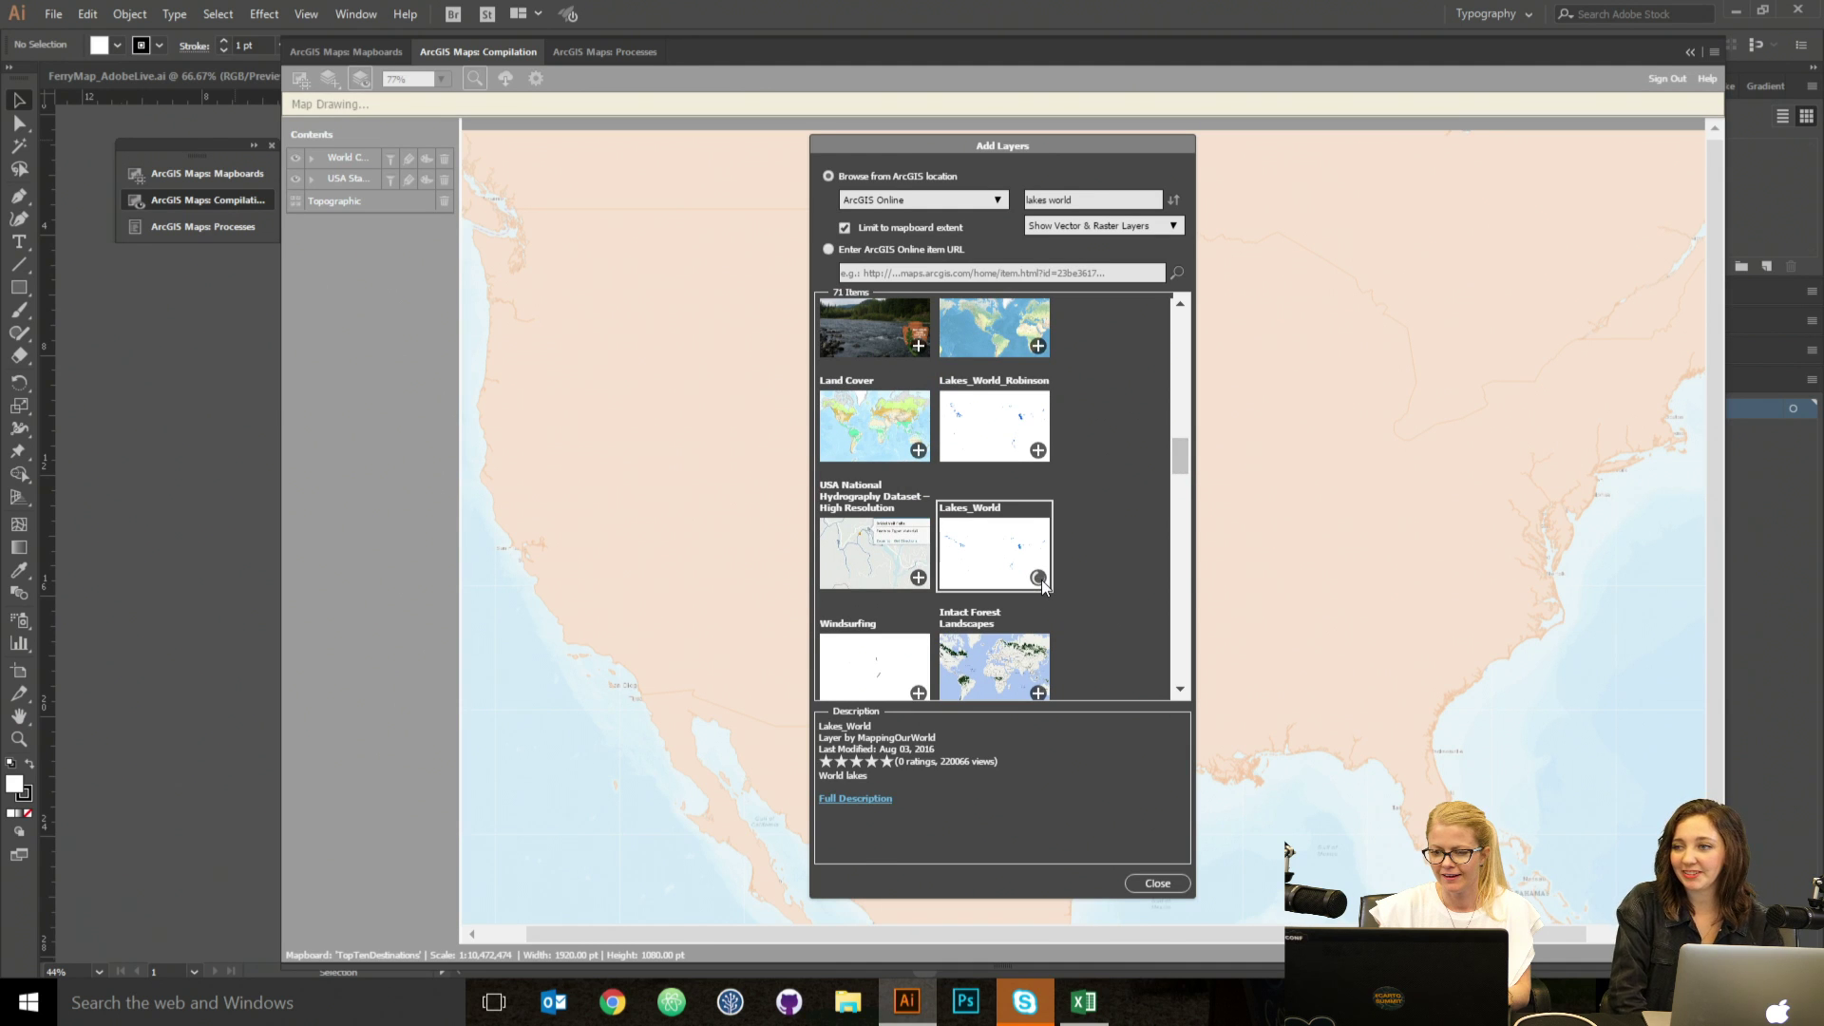
left_click(1176, 886)
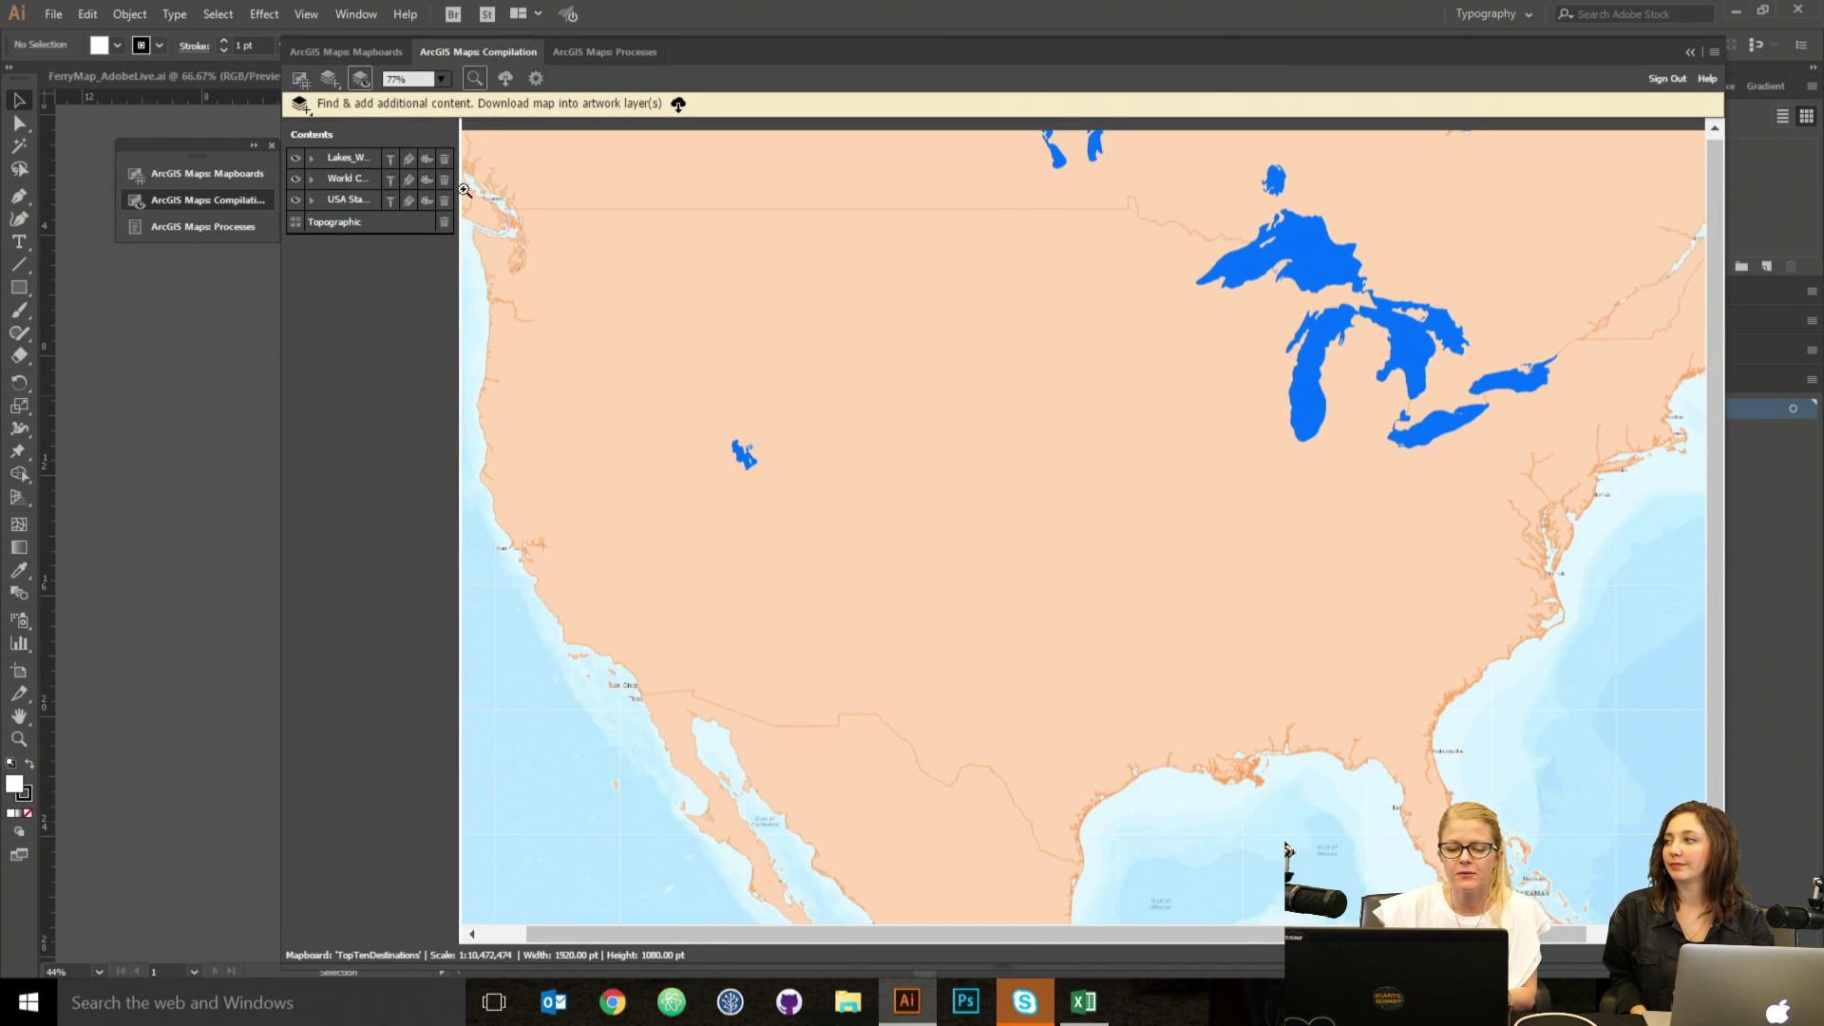
Widen the Contents panel, drag World Countries below USA States (Generalized), and enable state labels.
left_click_drag(461, 196, 510, 198)
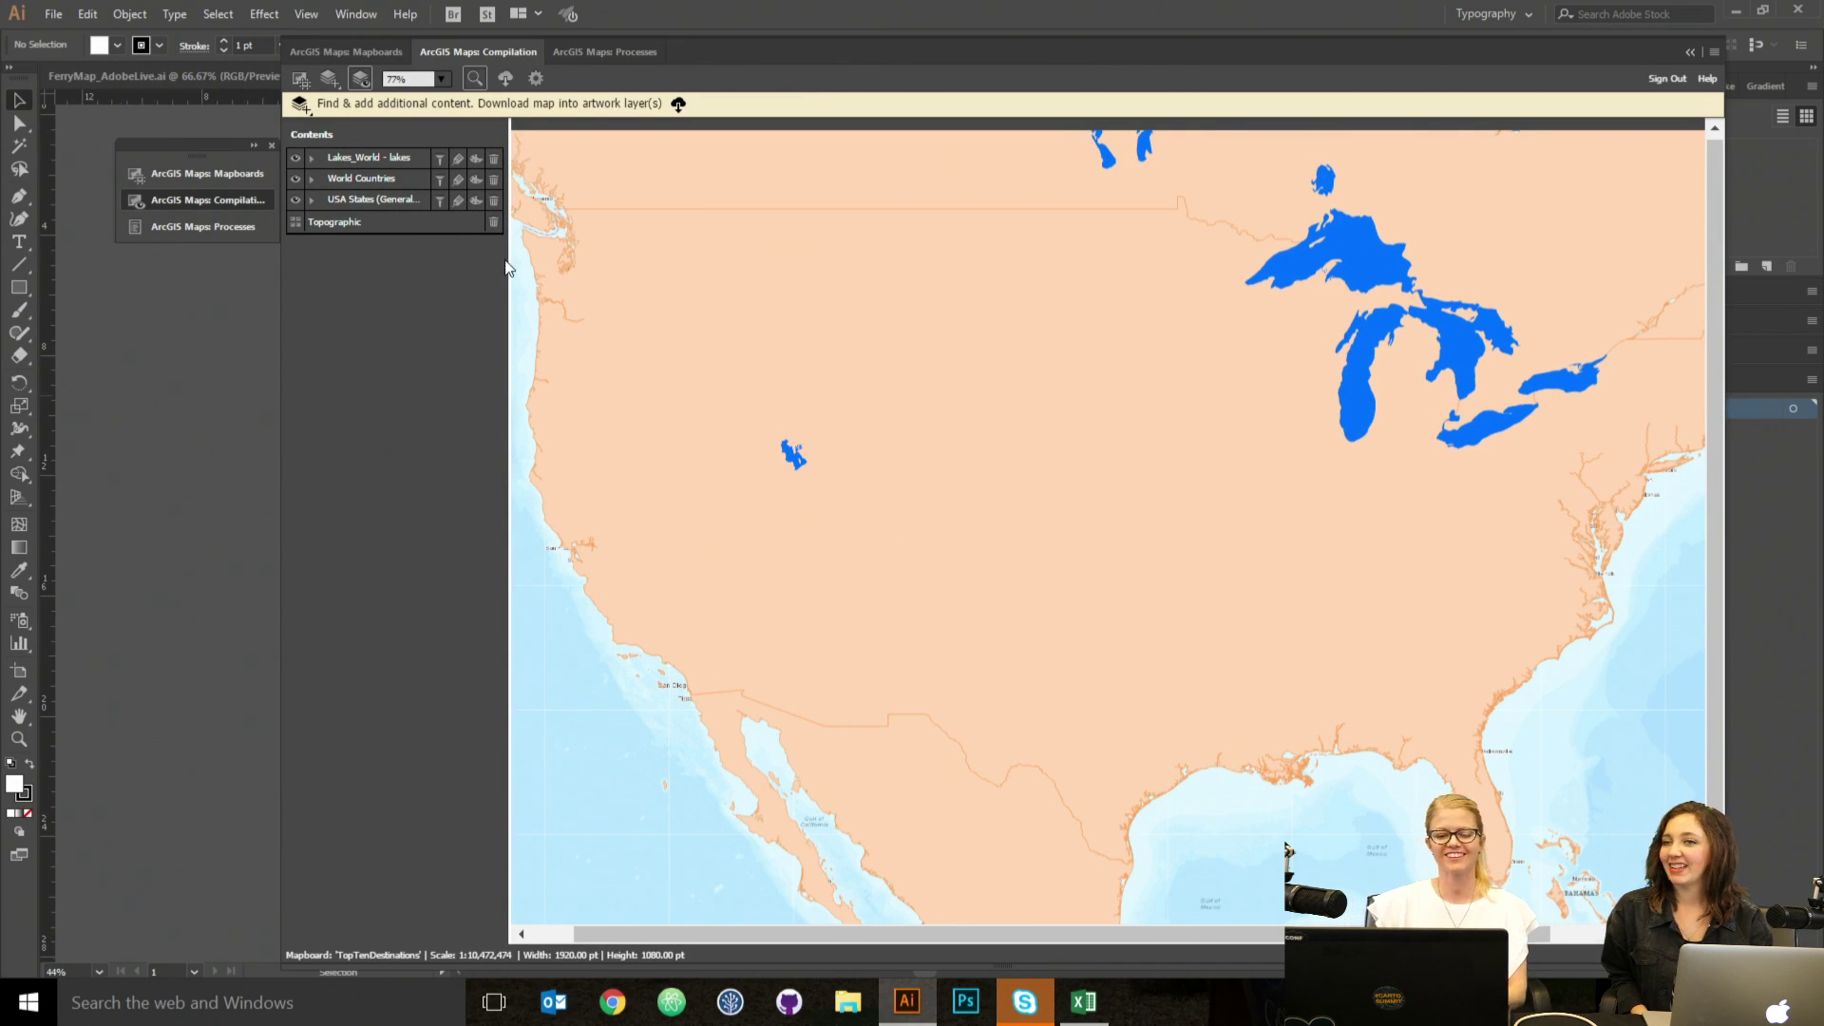
left_click_drag(510, 262, 532, 270)
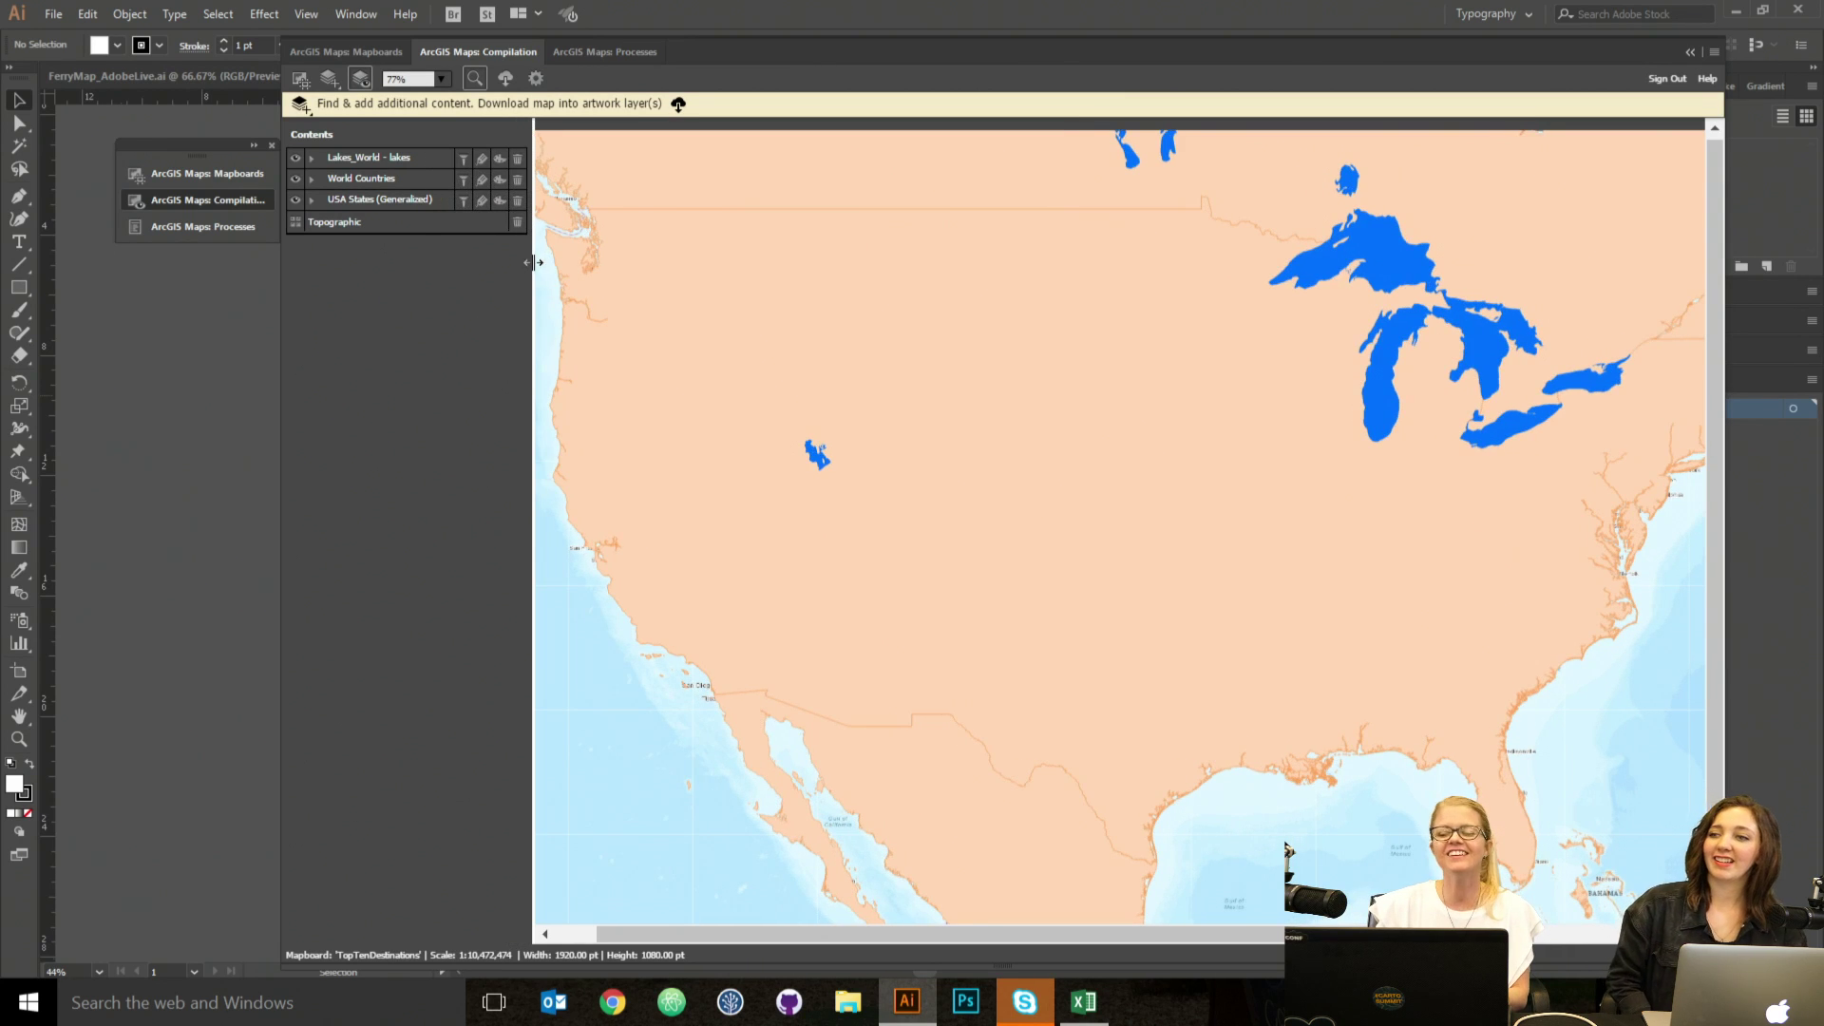
left_click(370, 162)
left_click(374, 183)
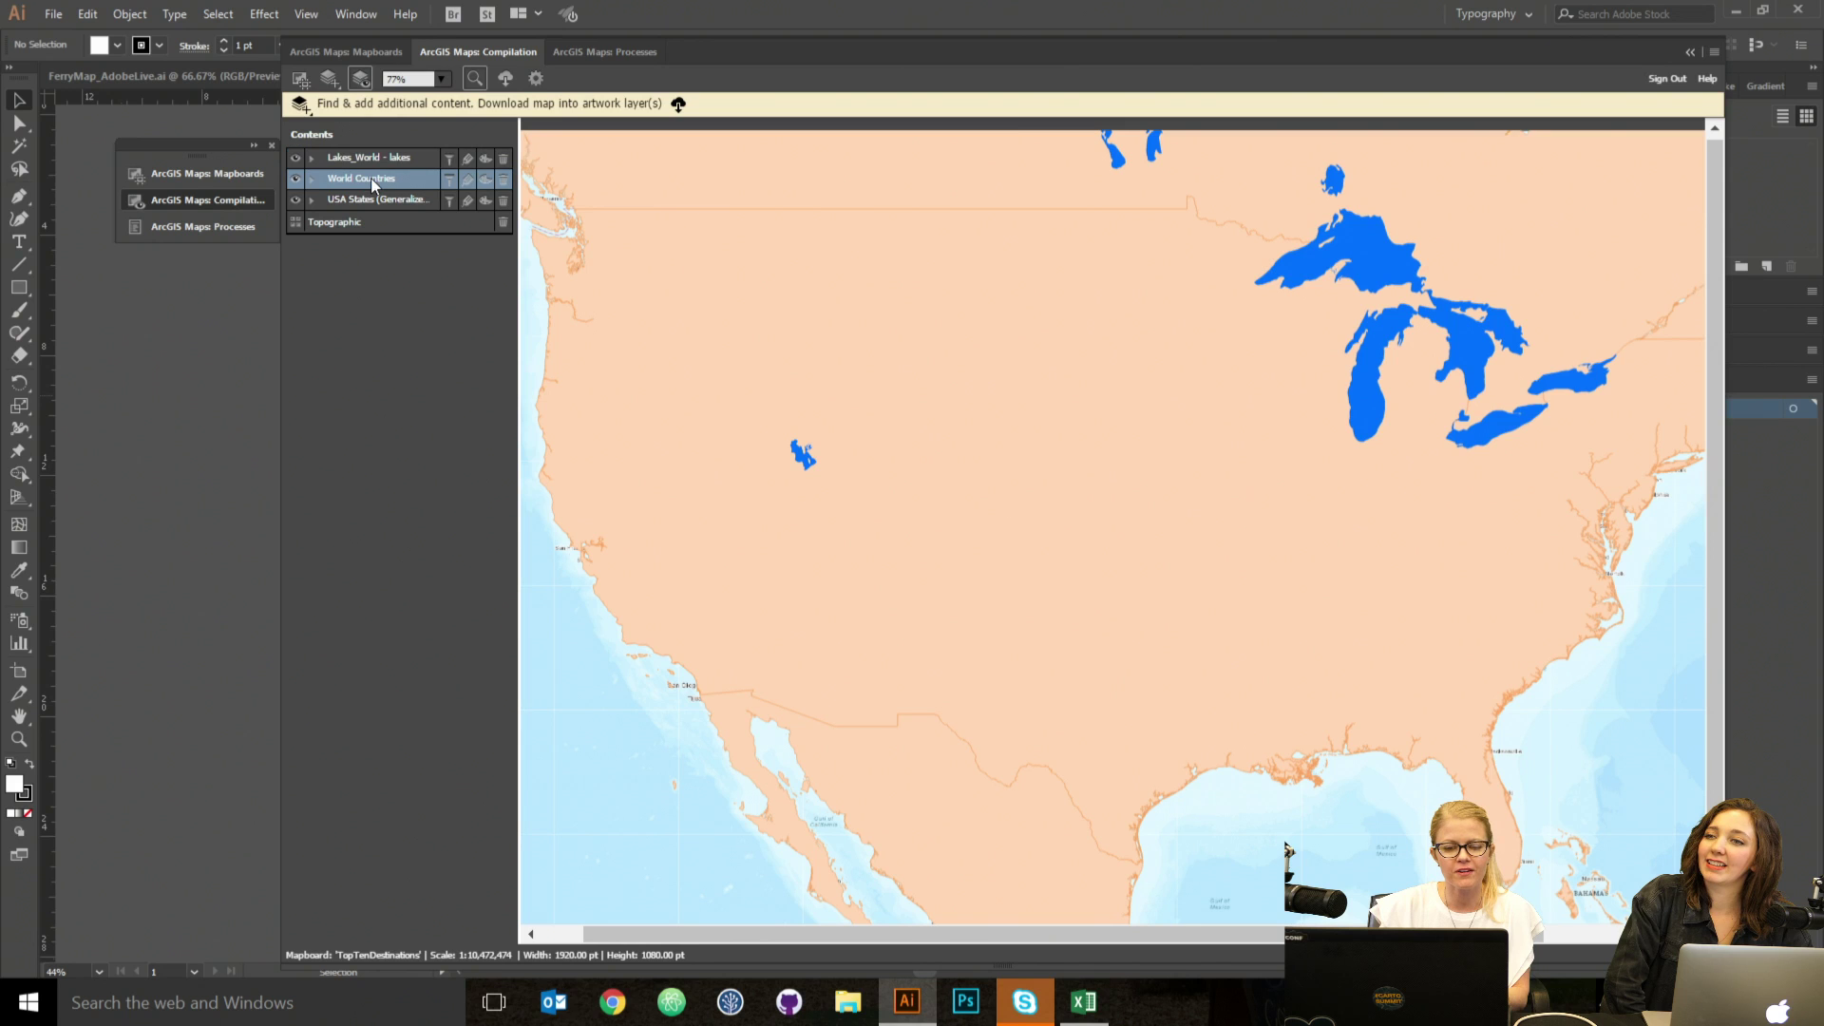
left_click_drag(372, 185, 374, 218)
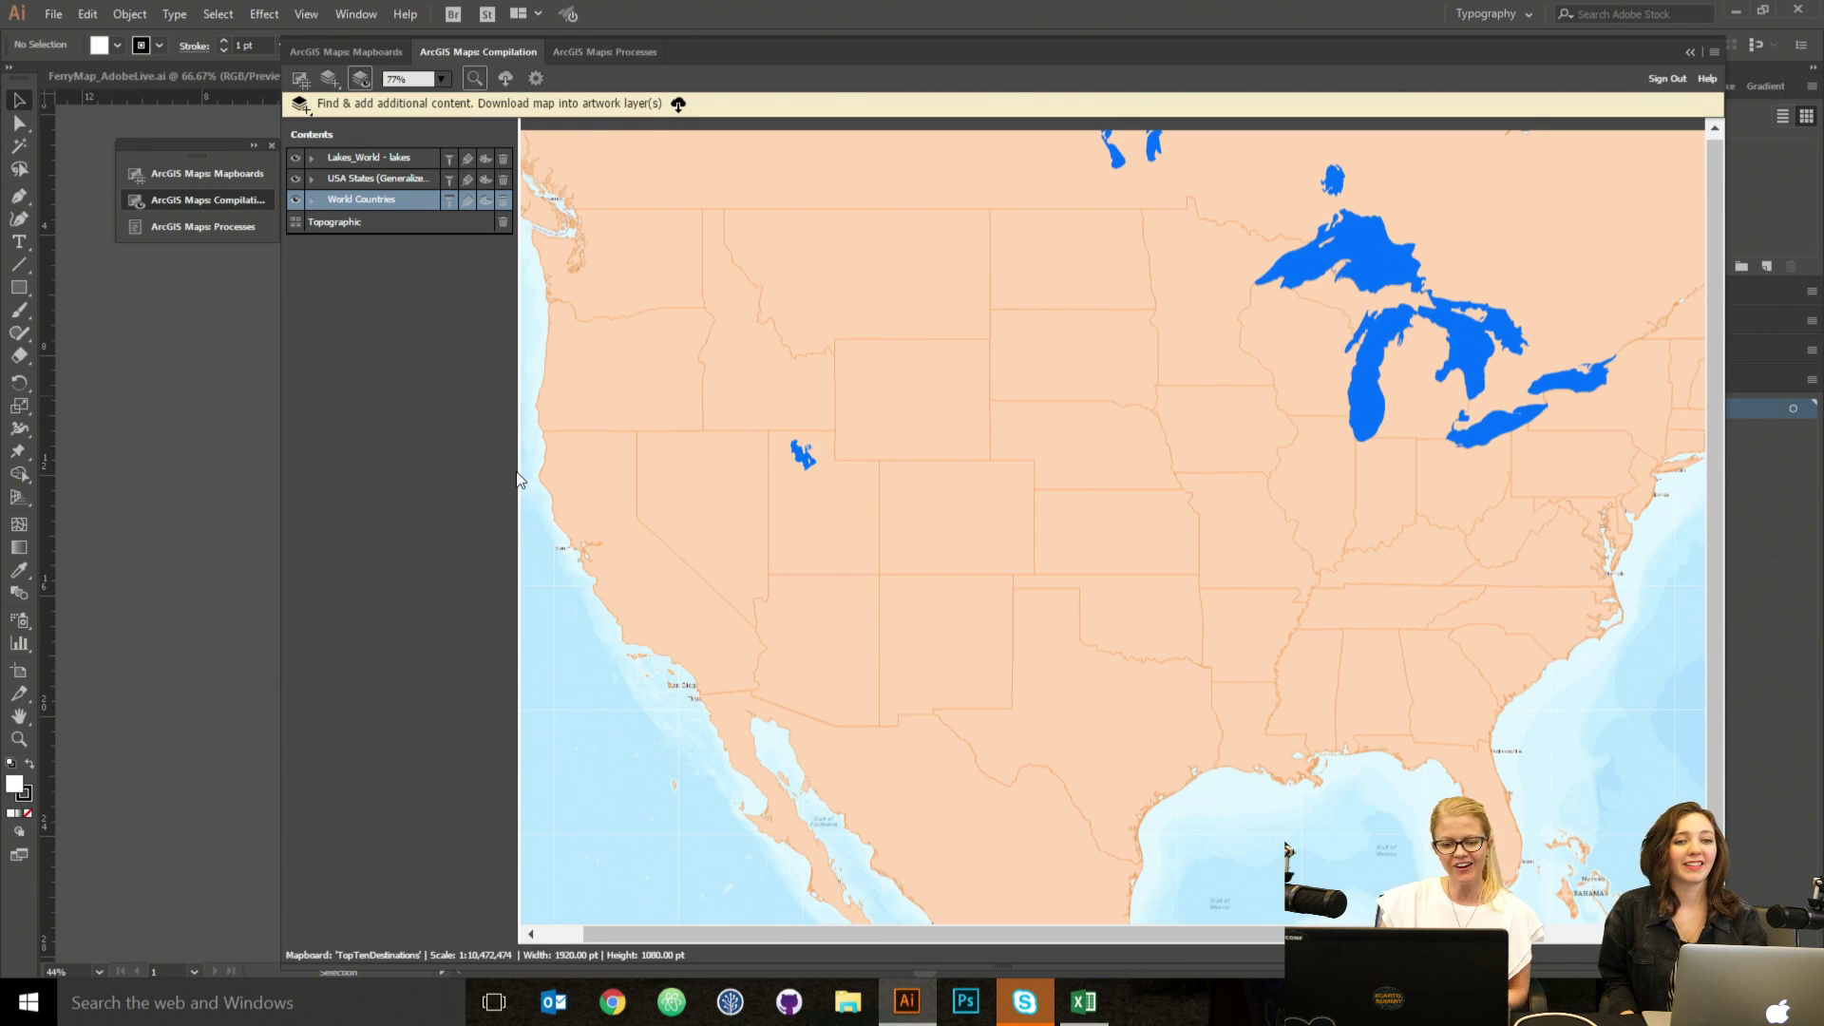
left_click_drag(519, 480, 539, 475)
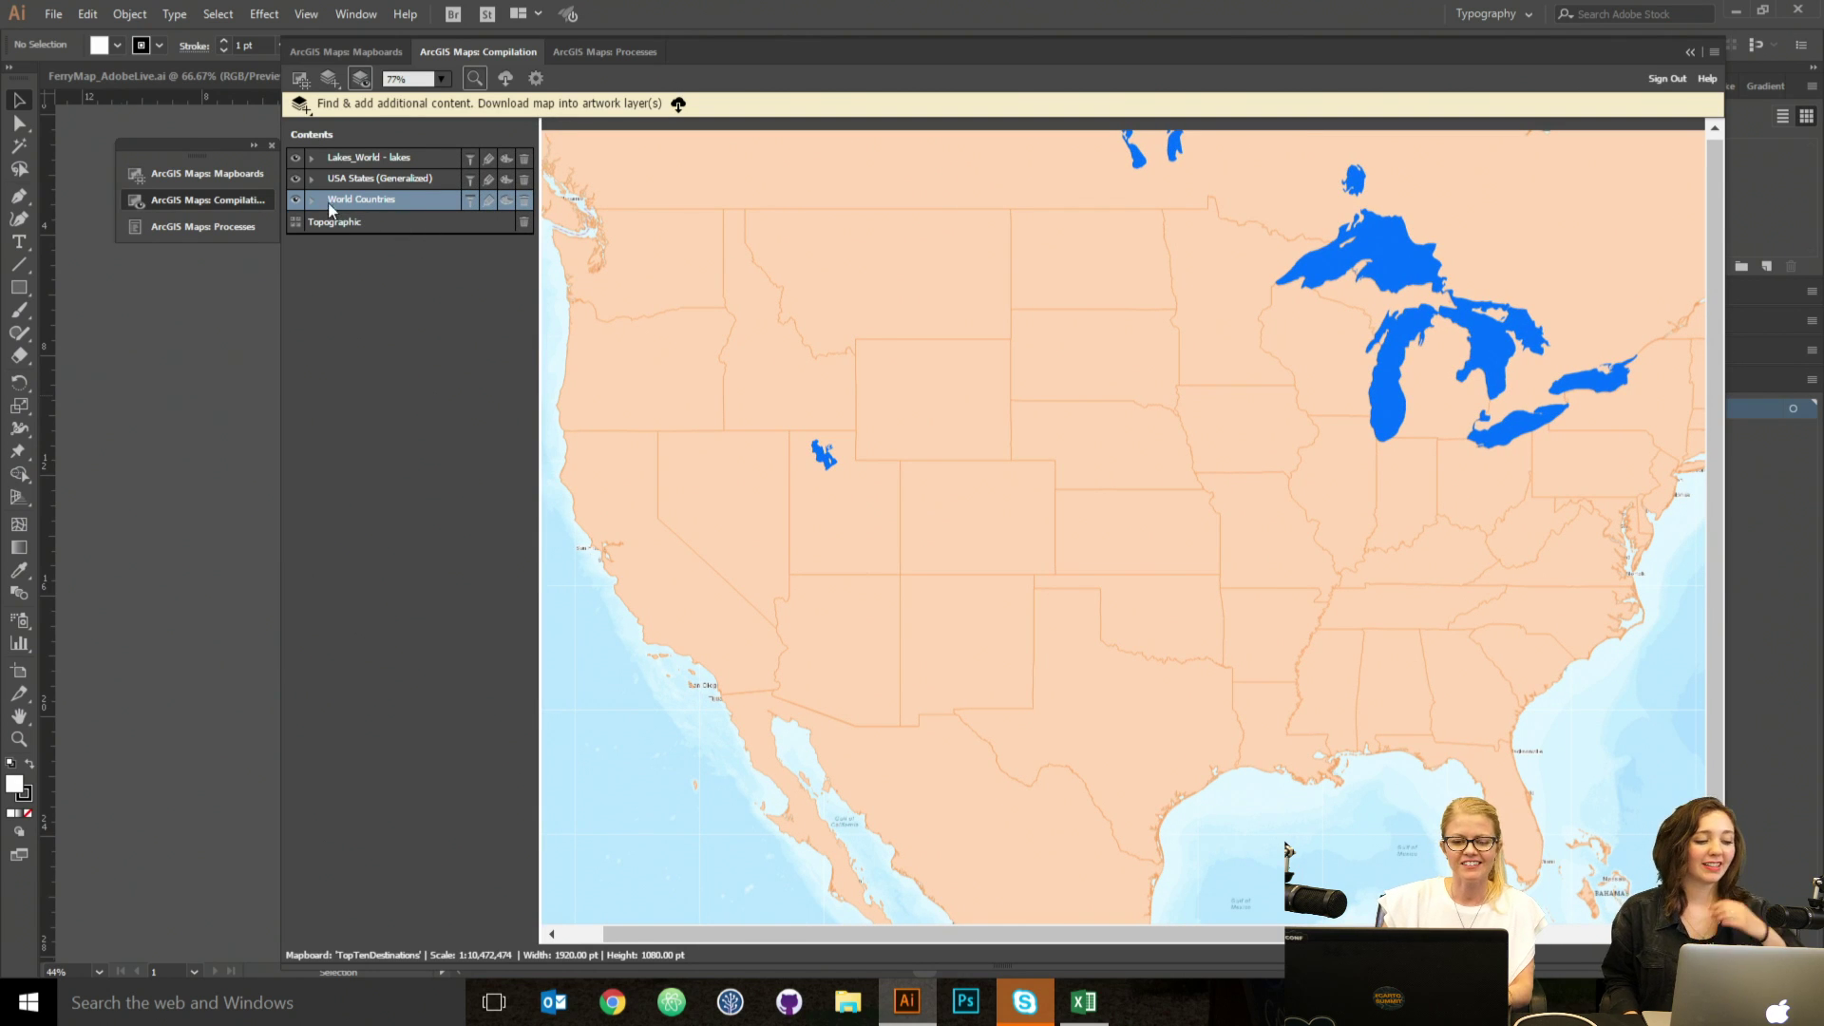
left_click(488, 178)
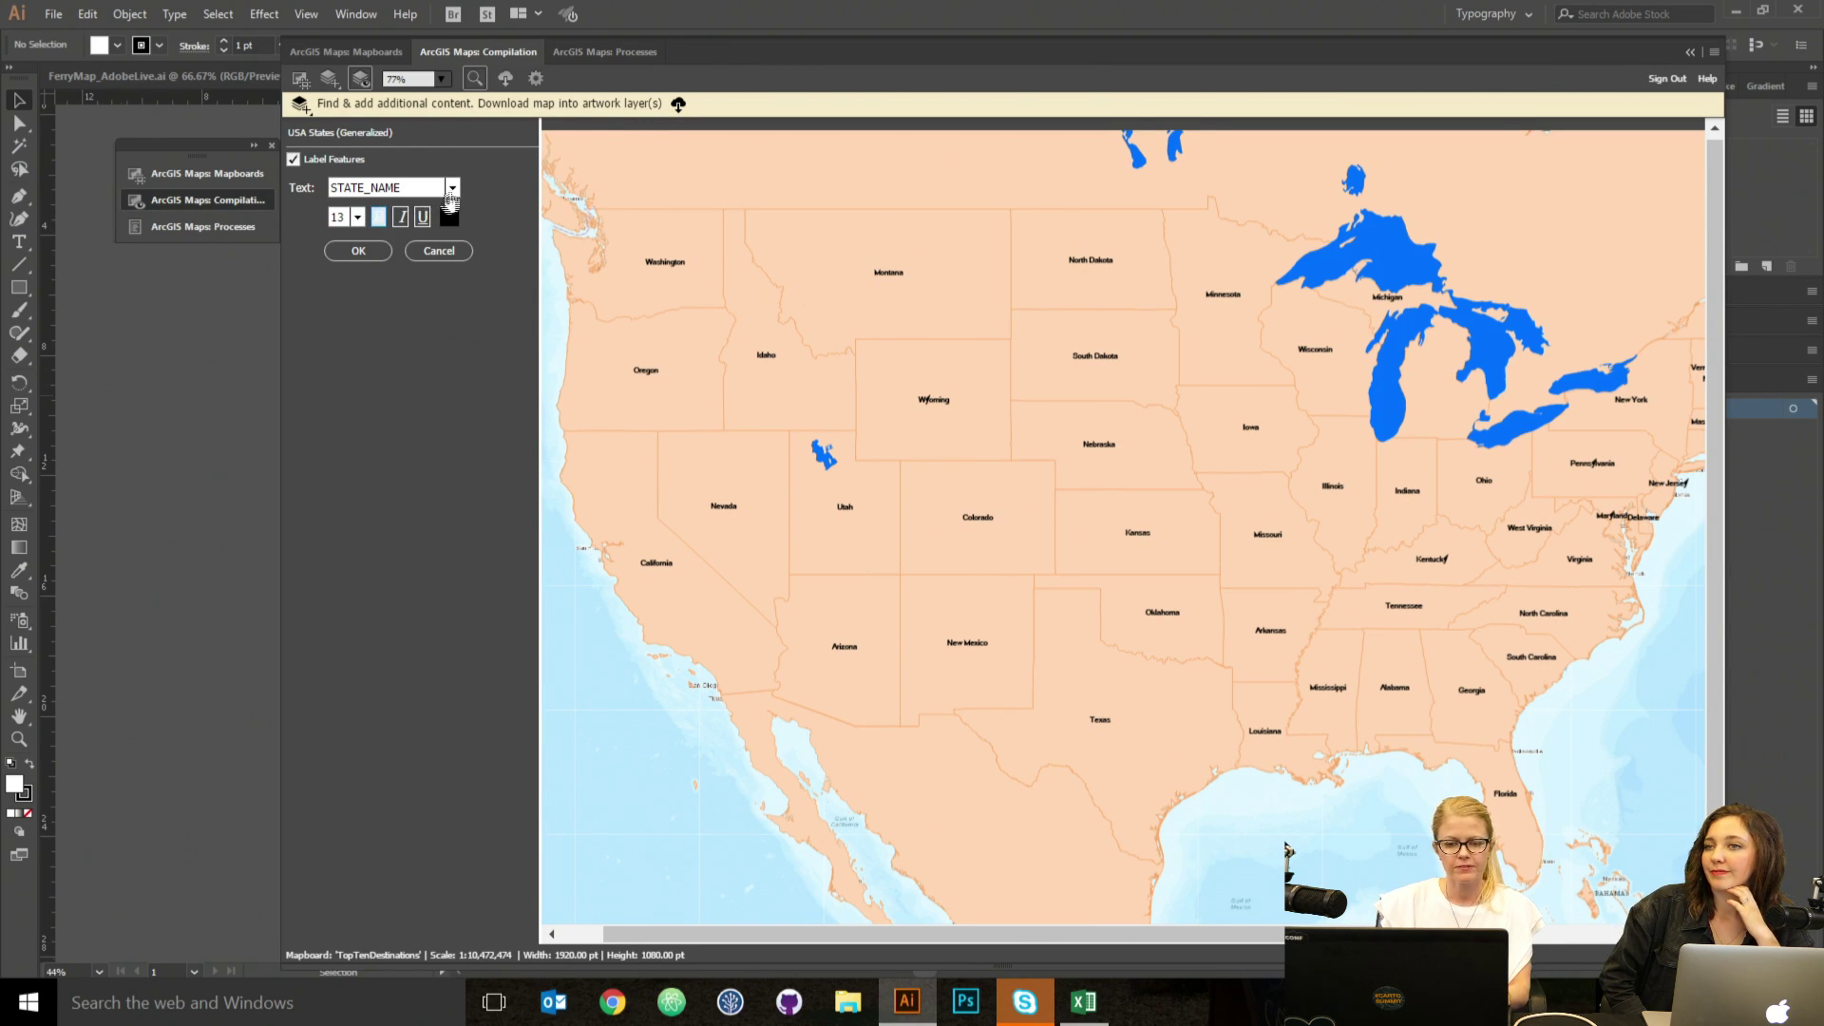
Set the USA States STATE_NAME labels to font size 6 and confirm.
left_click(357, 218)
left_click(344, 249)
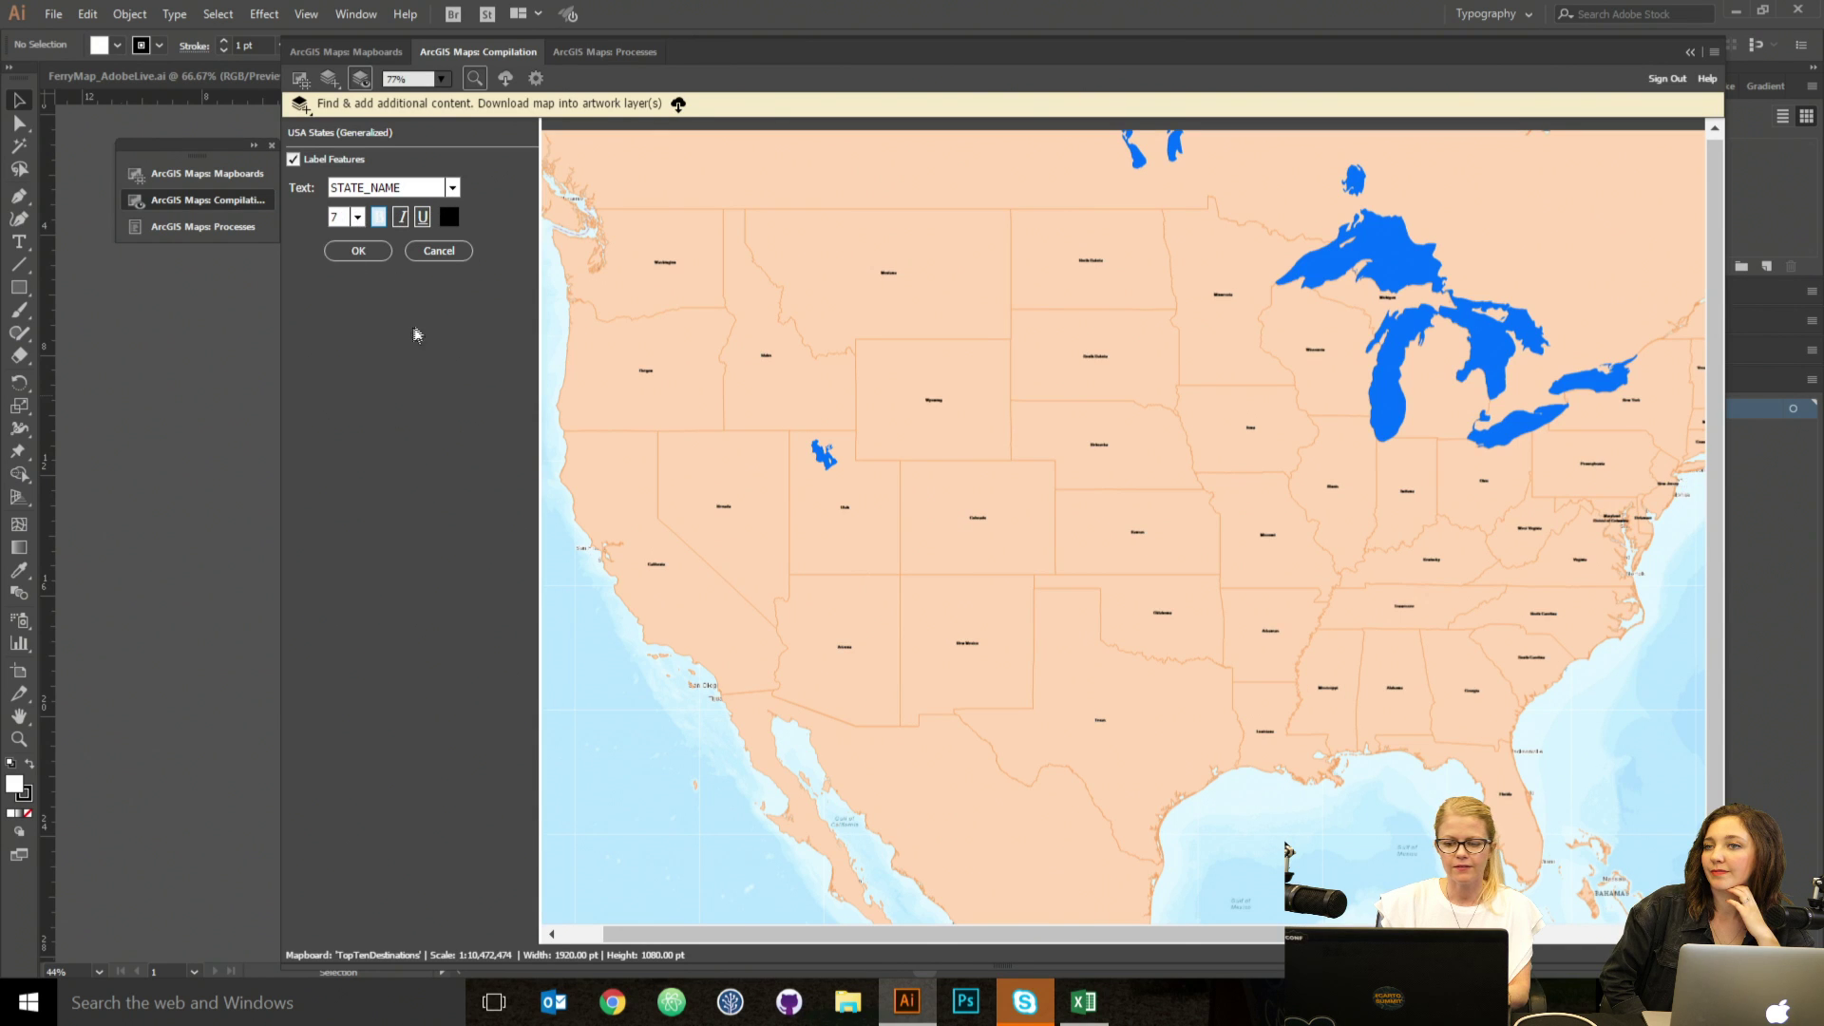
left_click(357, 217)
left_click(344, 238)
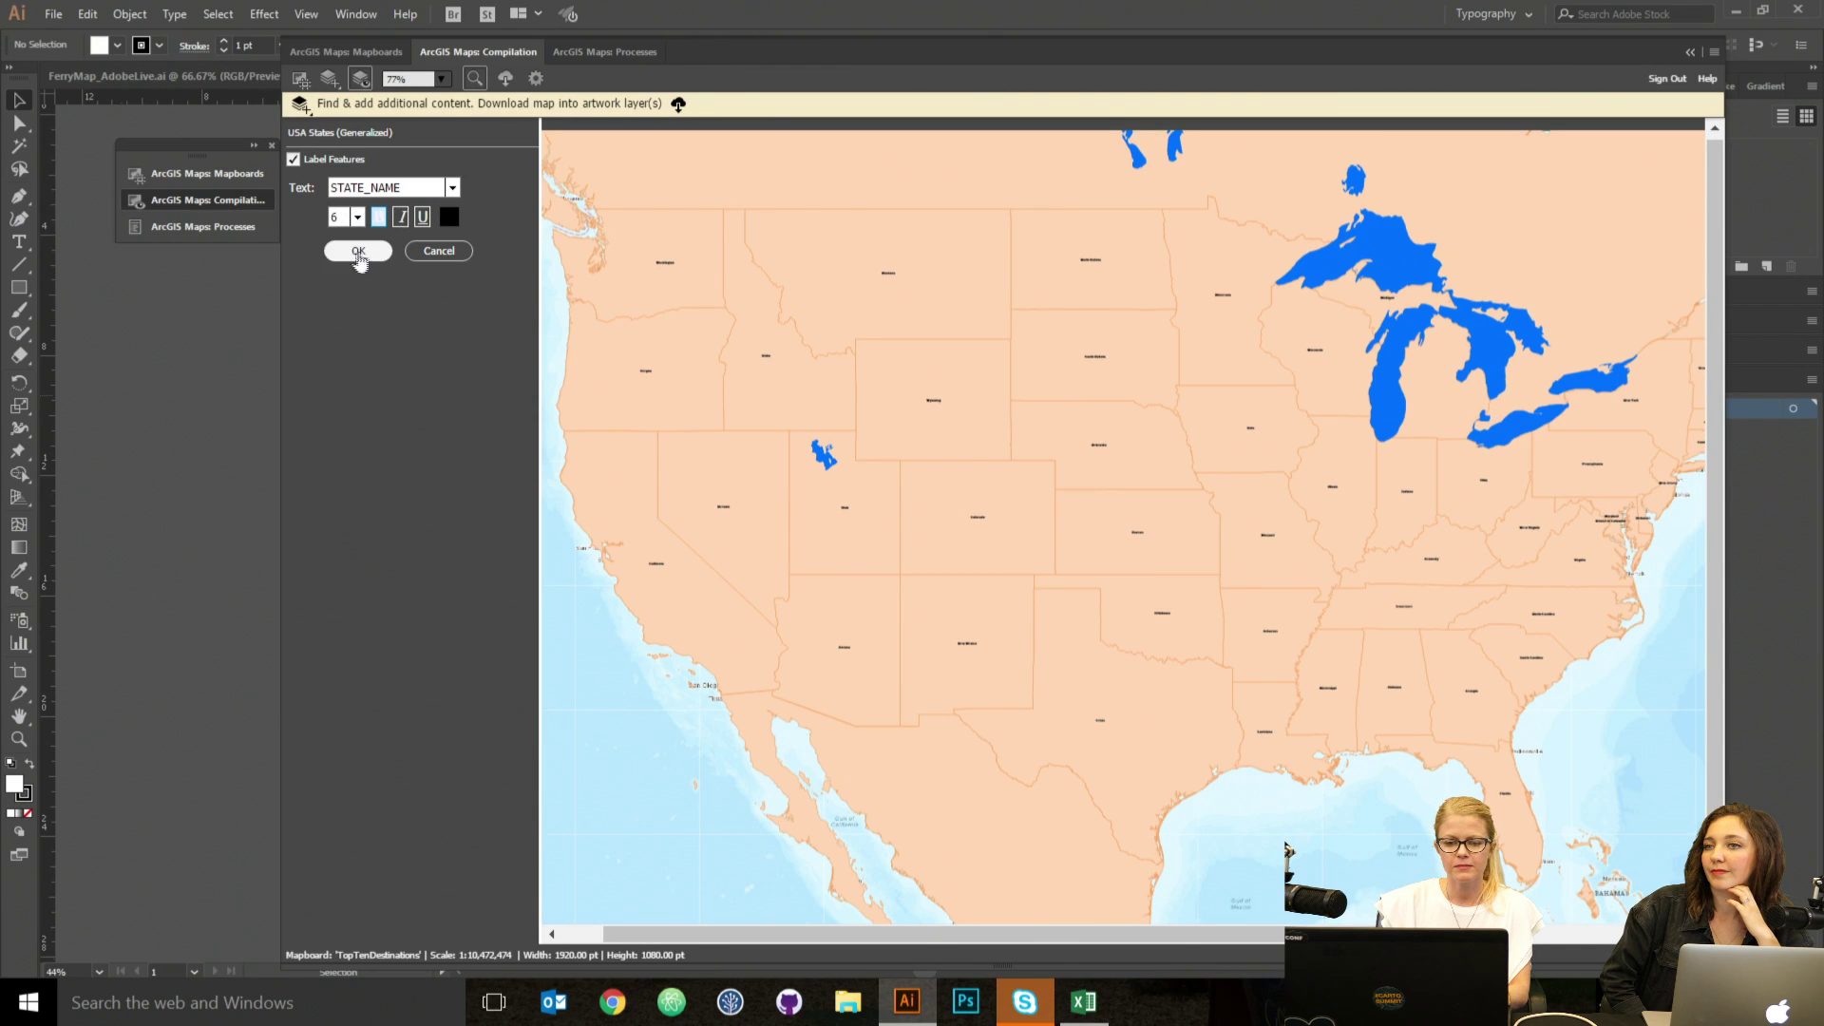
left_click(359, 252)
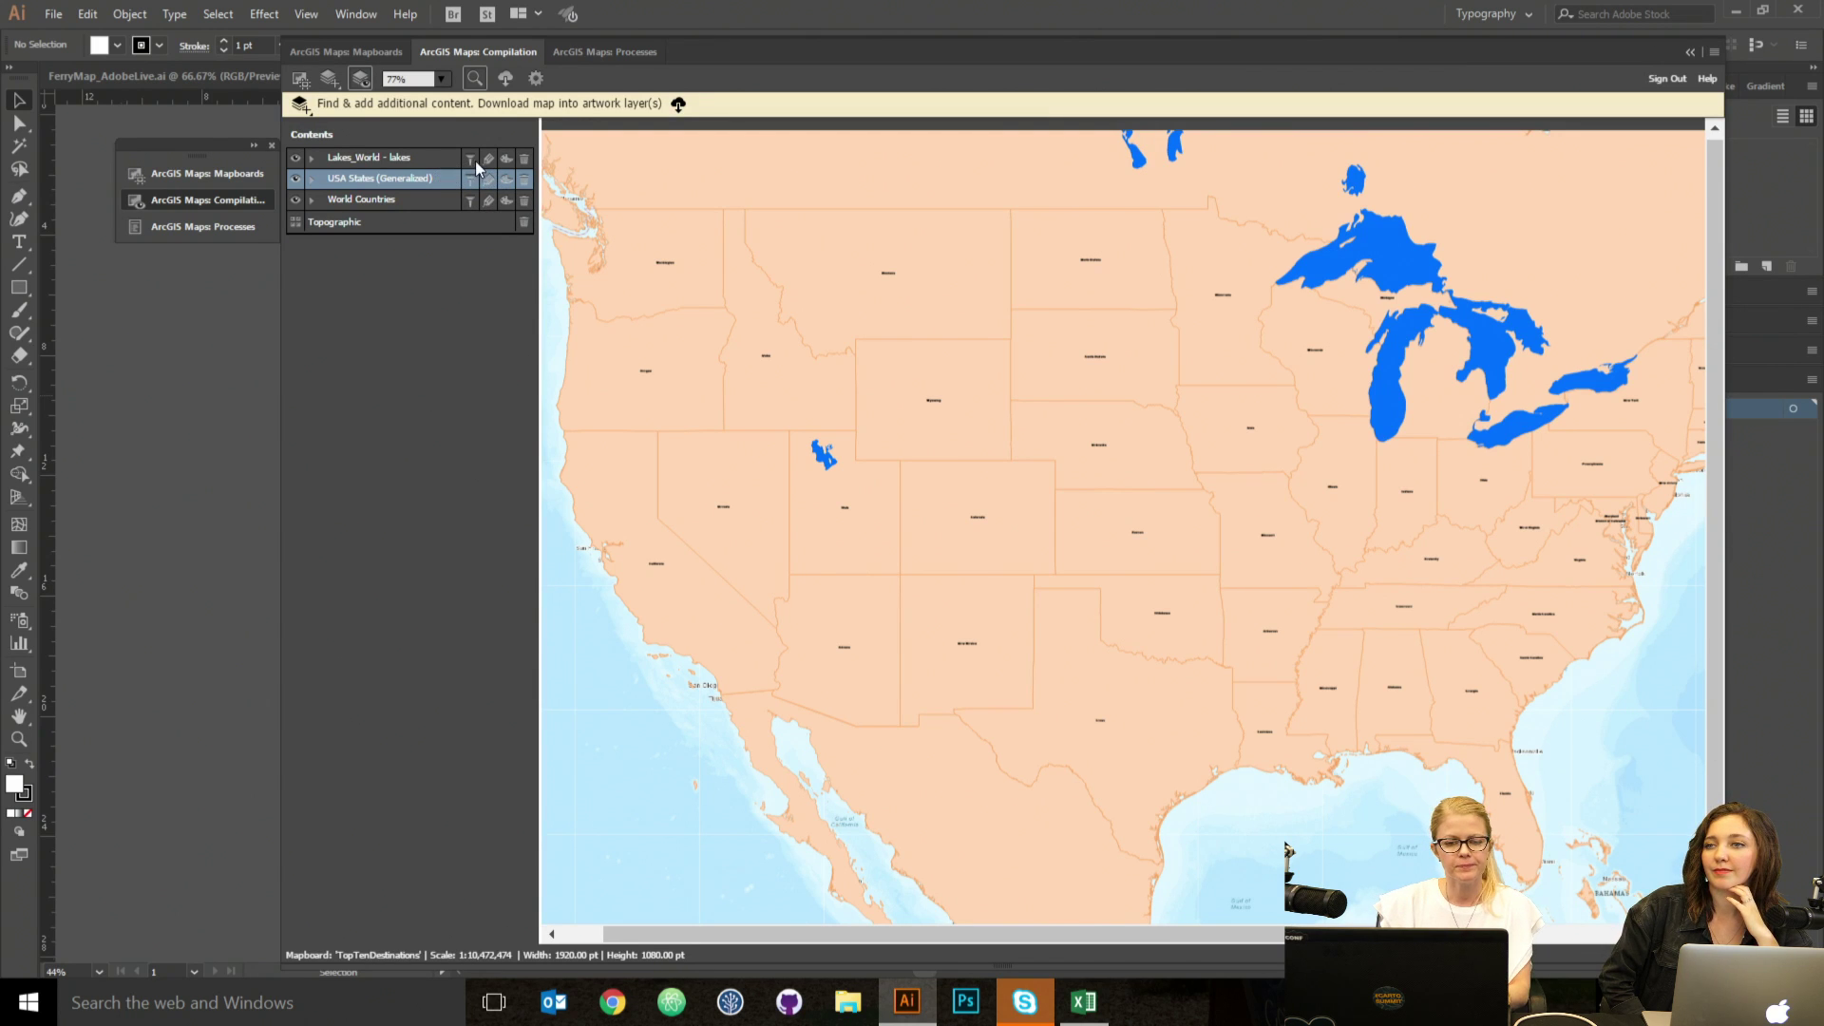
left_click(330, 79)
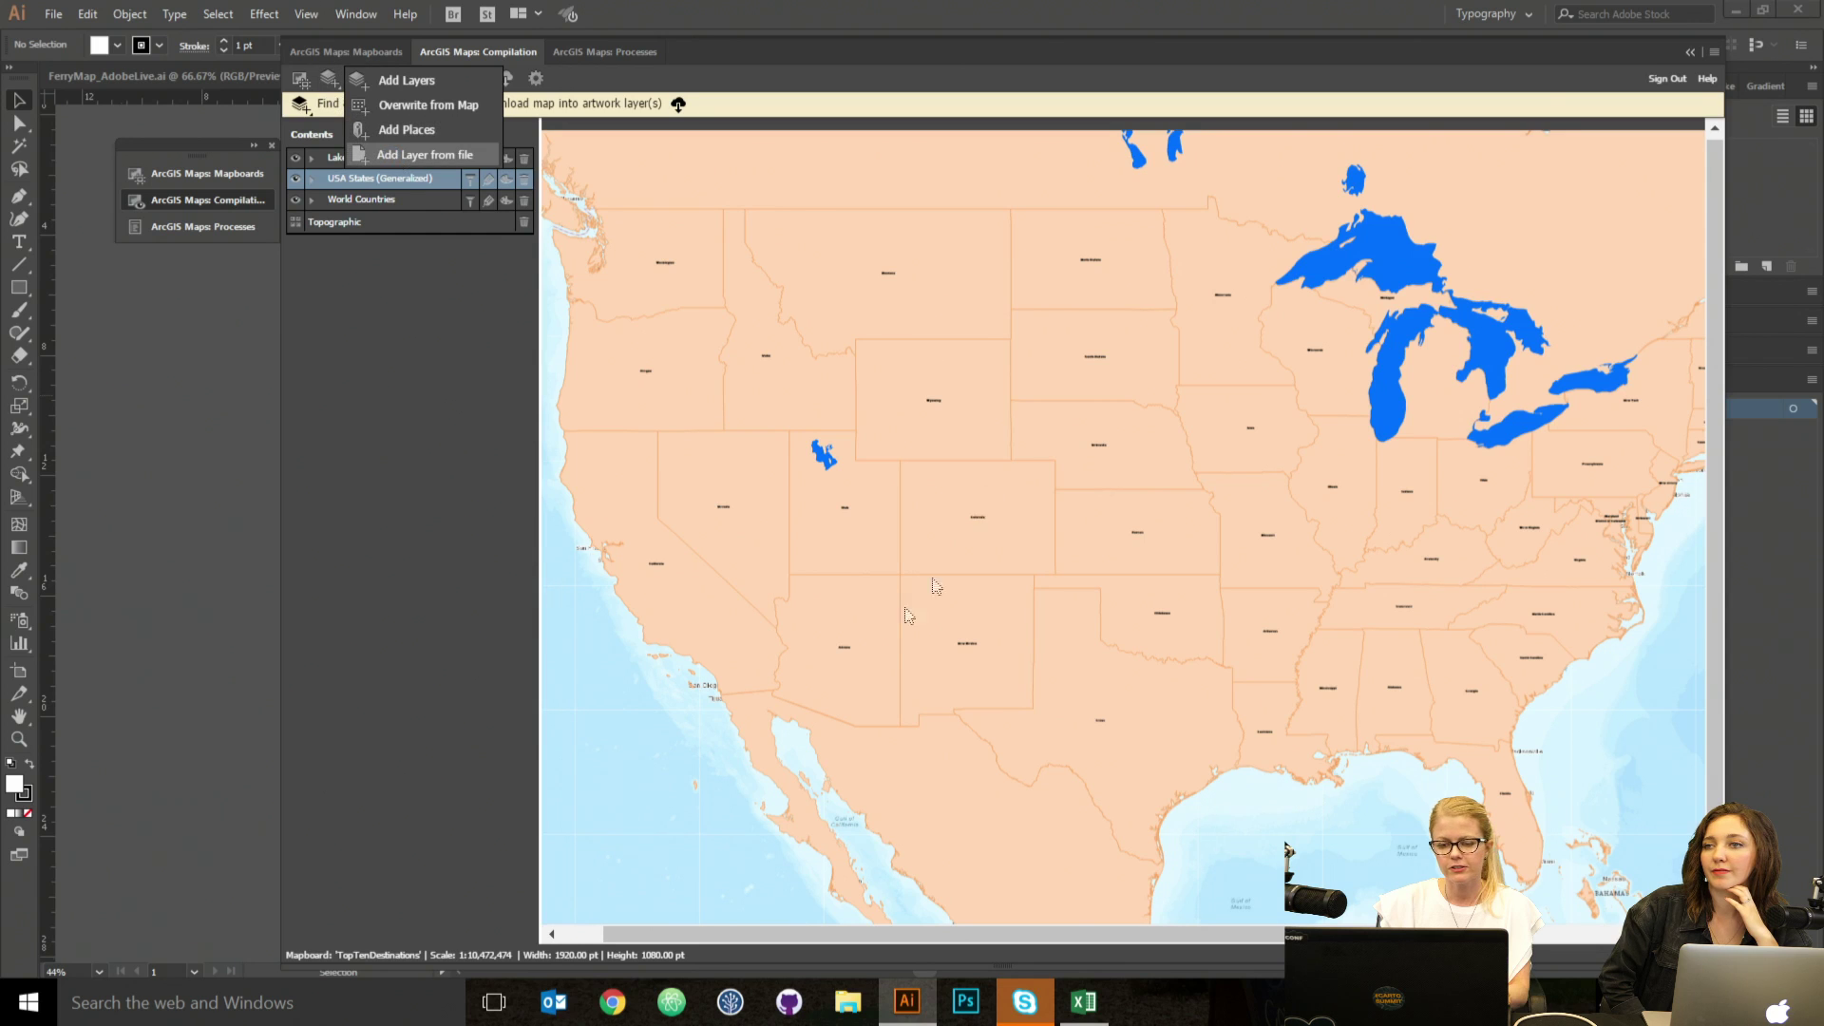
Load Top_10.csv from disk as a new Top_10 point layer on the map.
left_click(417, 154)
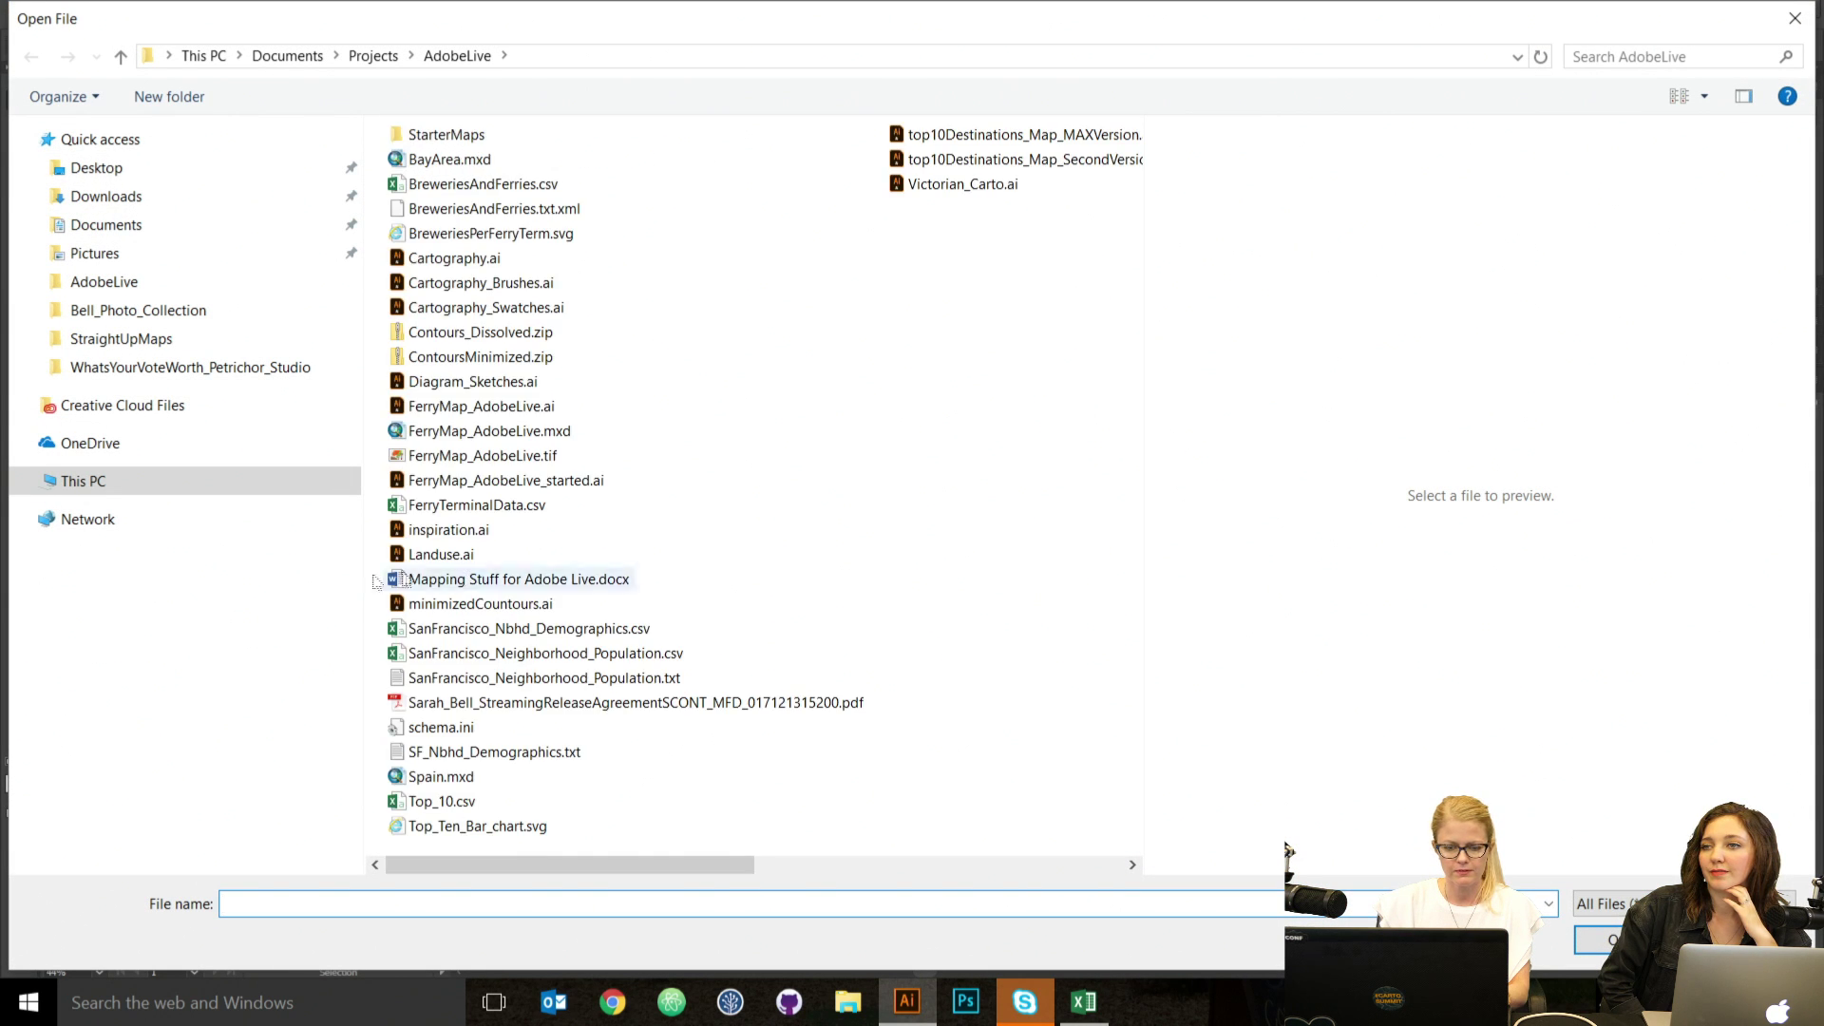
left_click(478, 804)
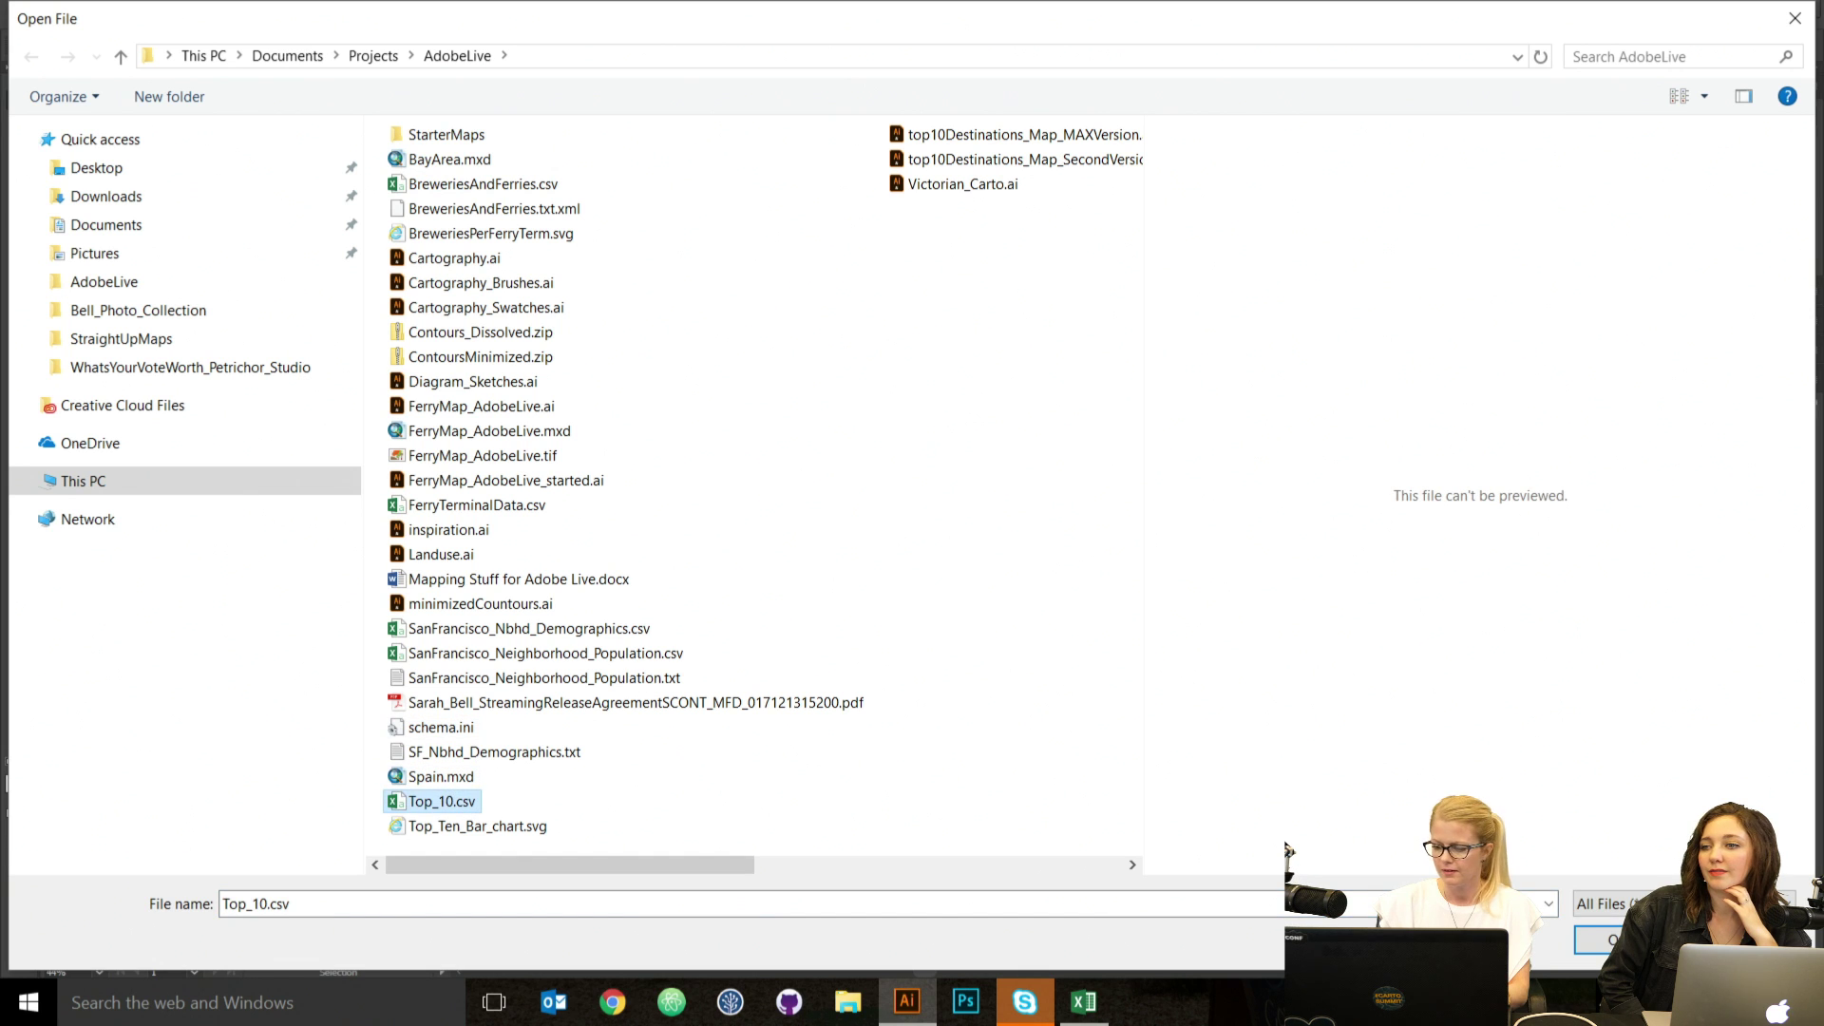
left_click(1601, 941)
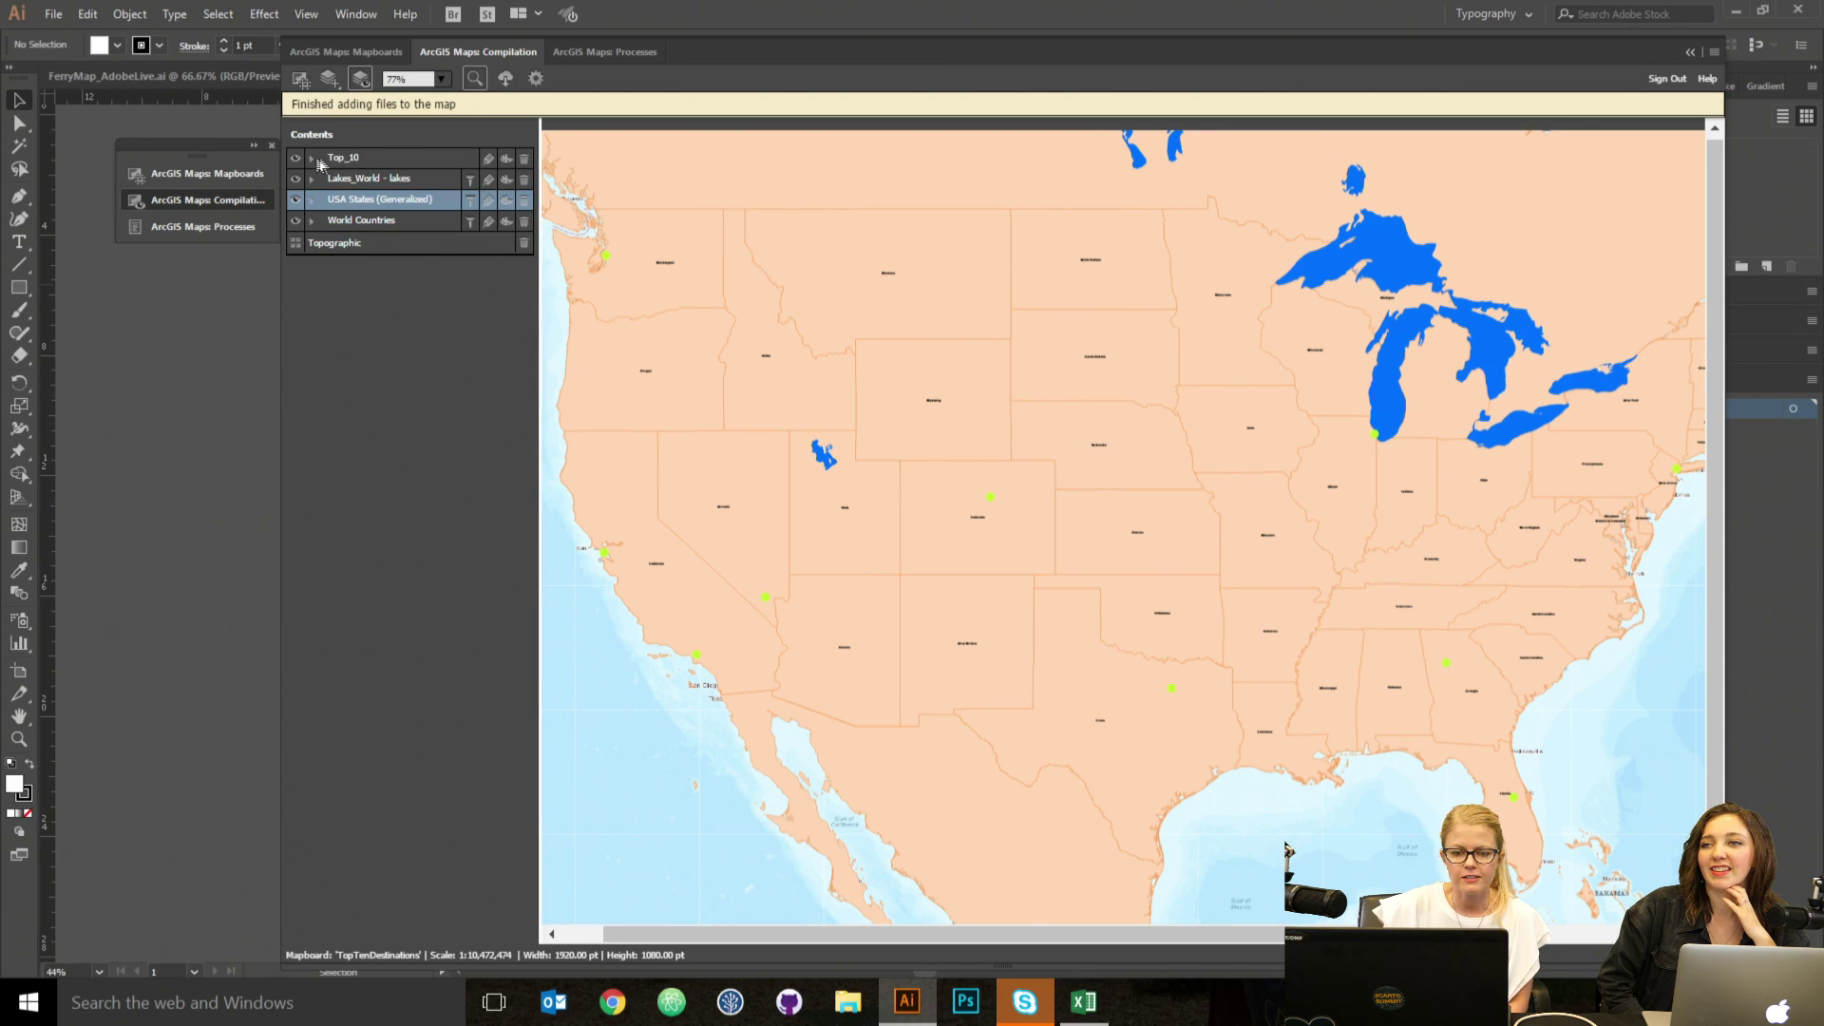
left_click(488, 158)
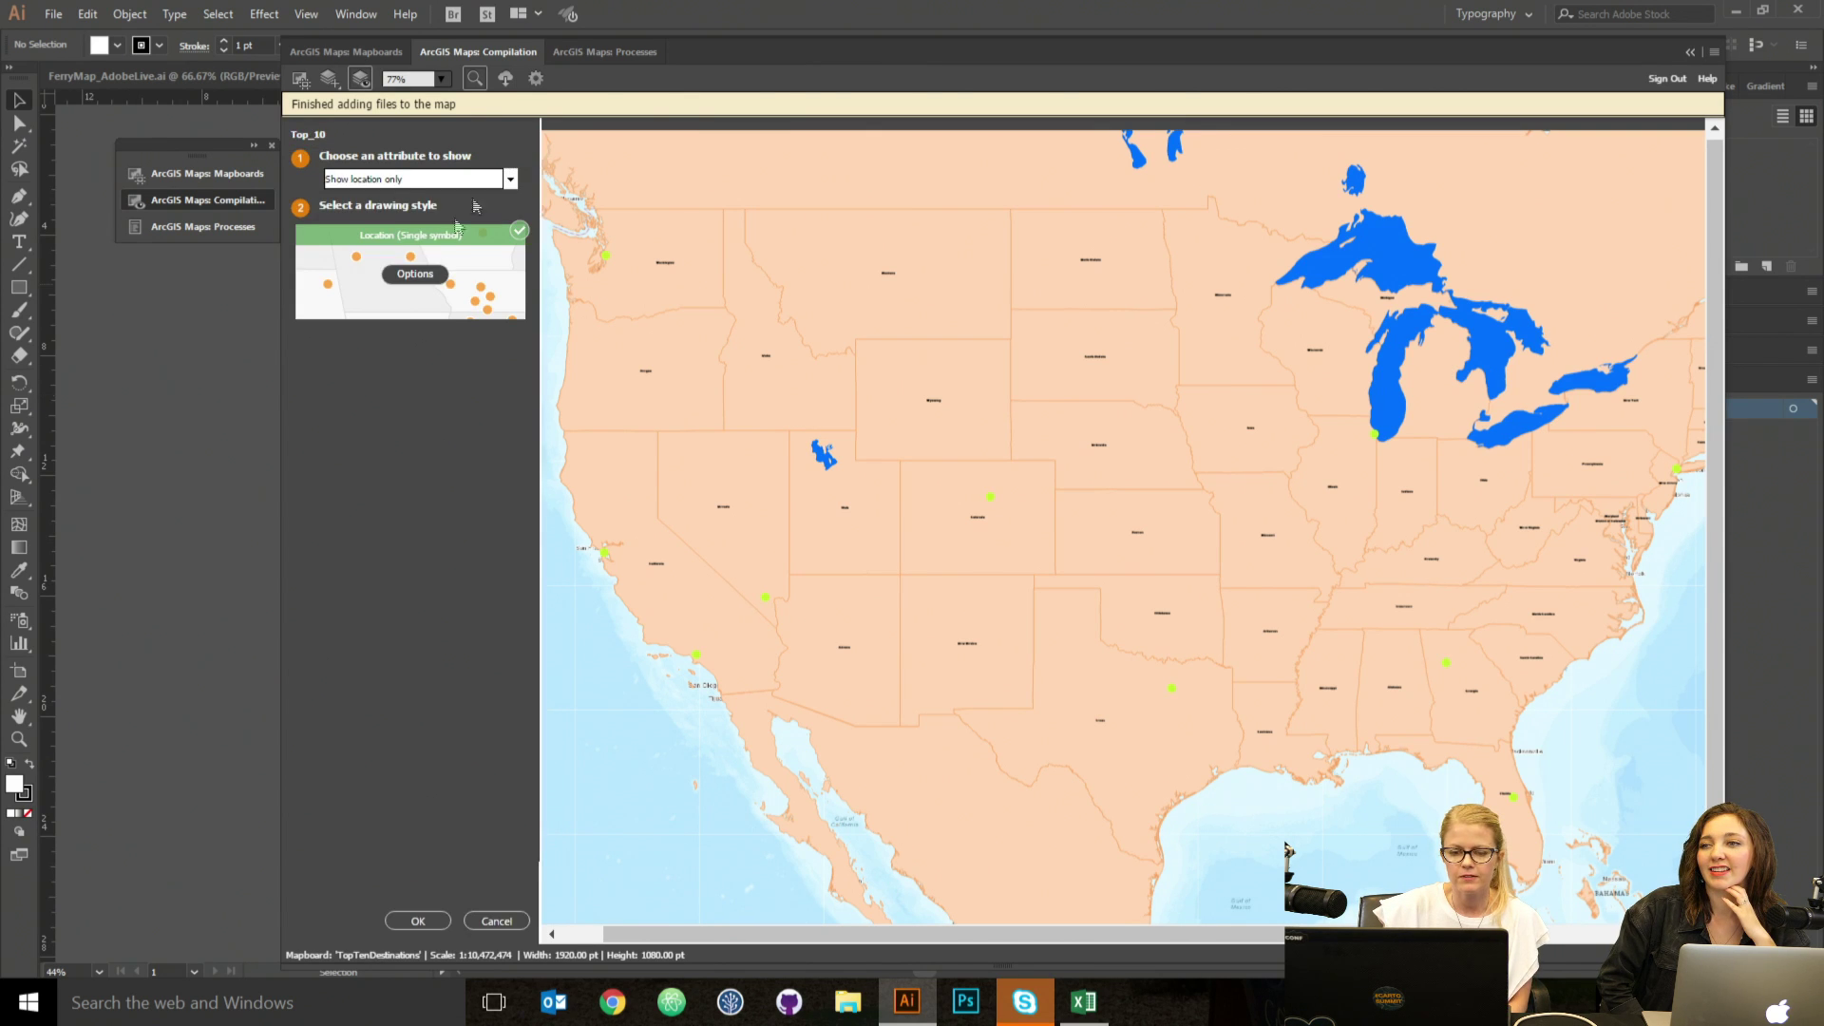
Change the Top_10 single-symbol point fill to magenta and apply the style.
left_click(418, 275)
left_click(418, 213)
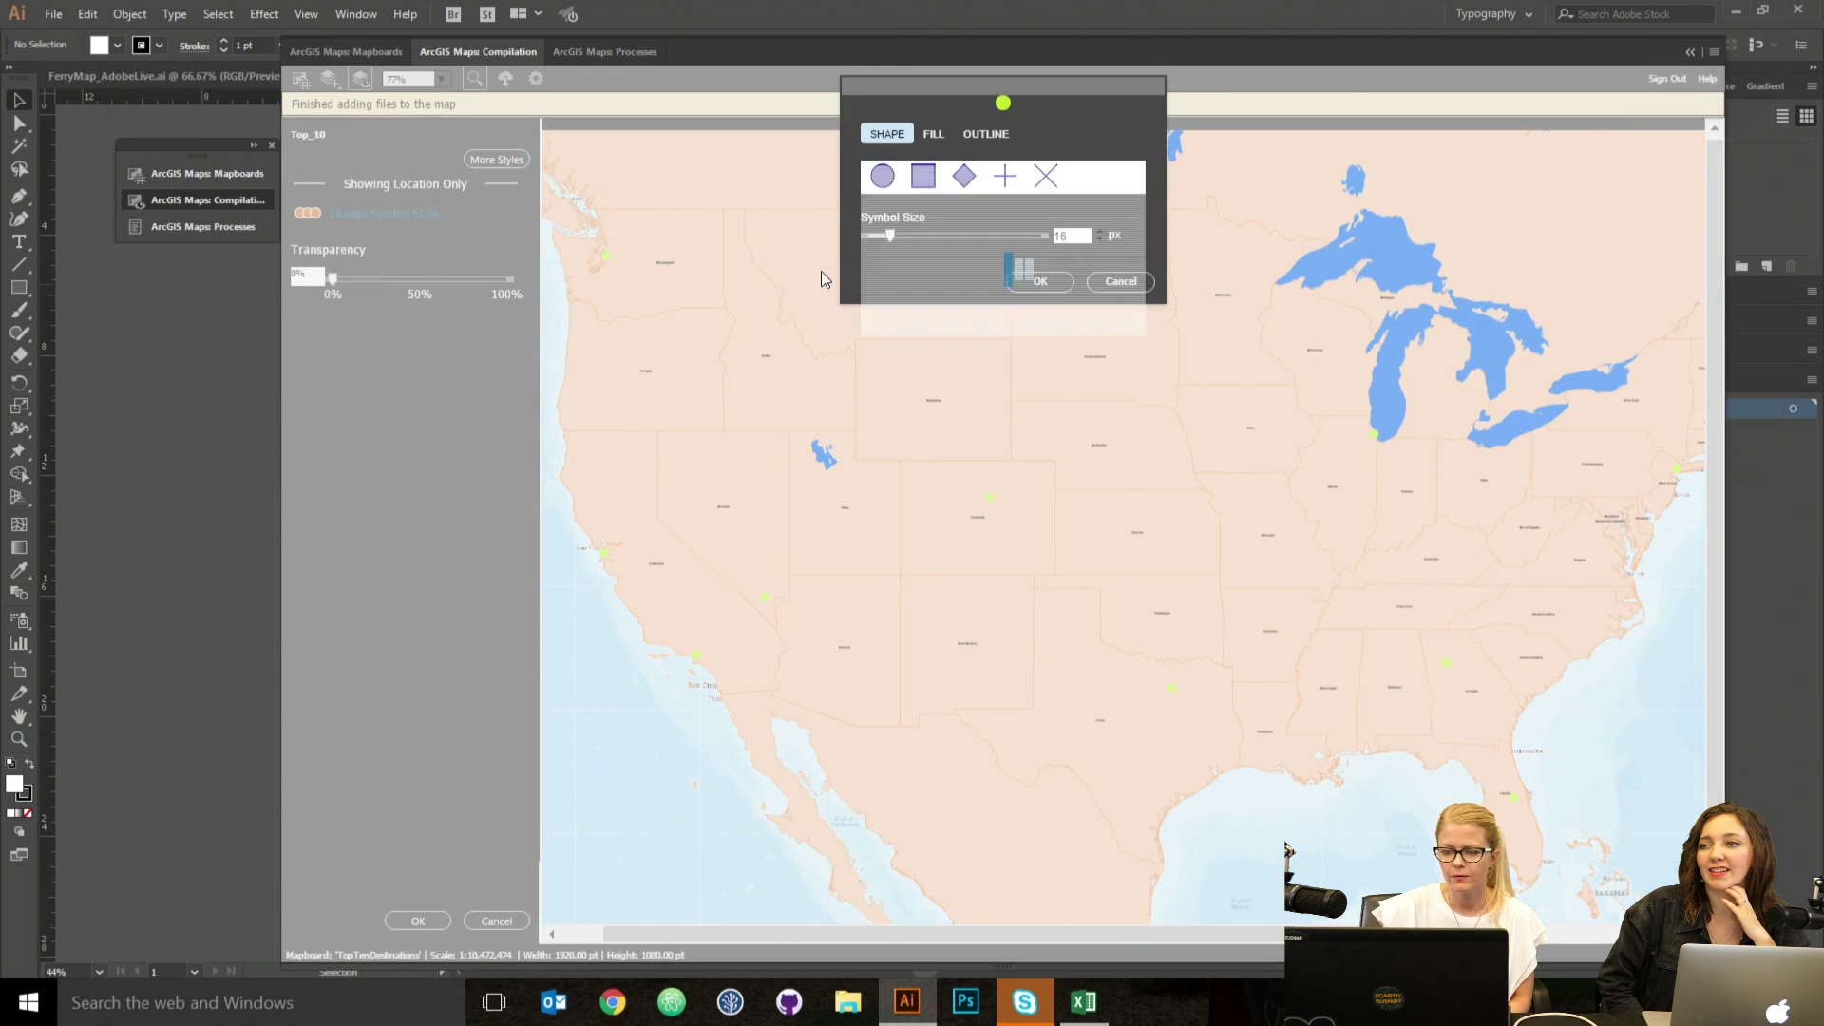
left_click(934, 134)
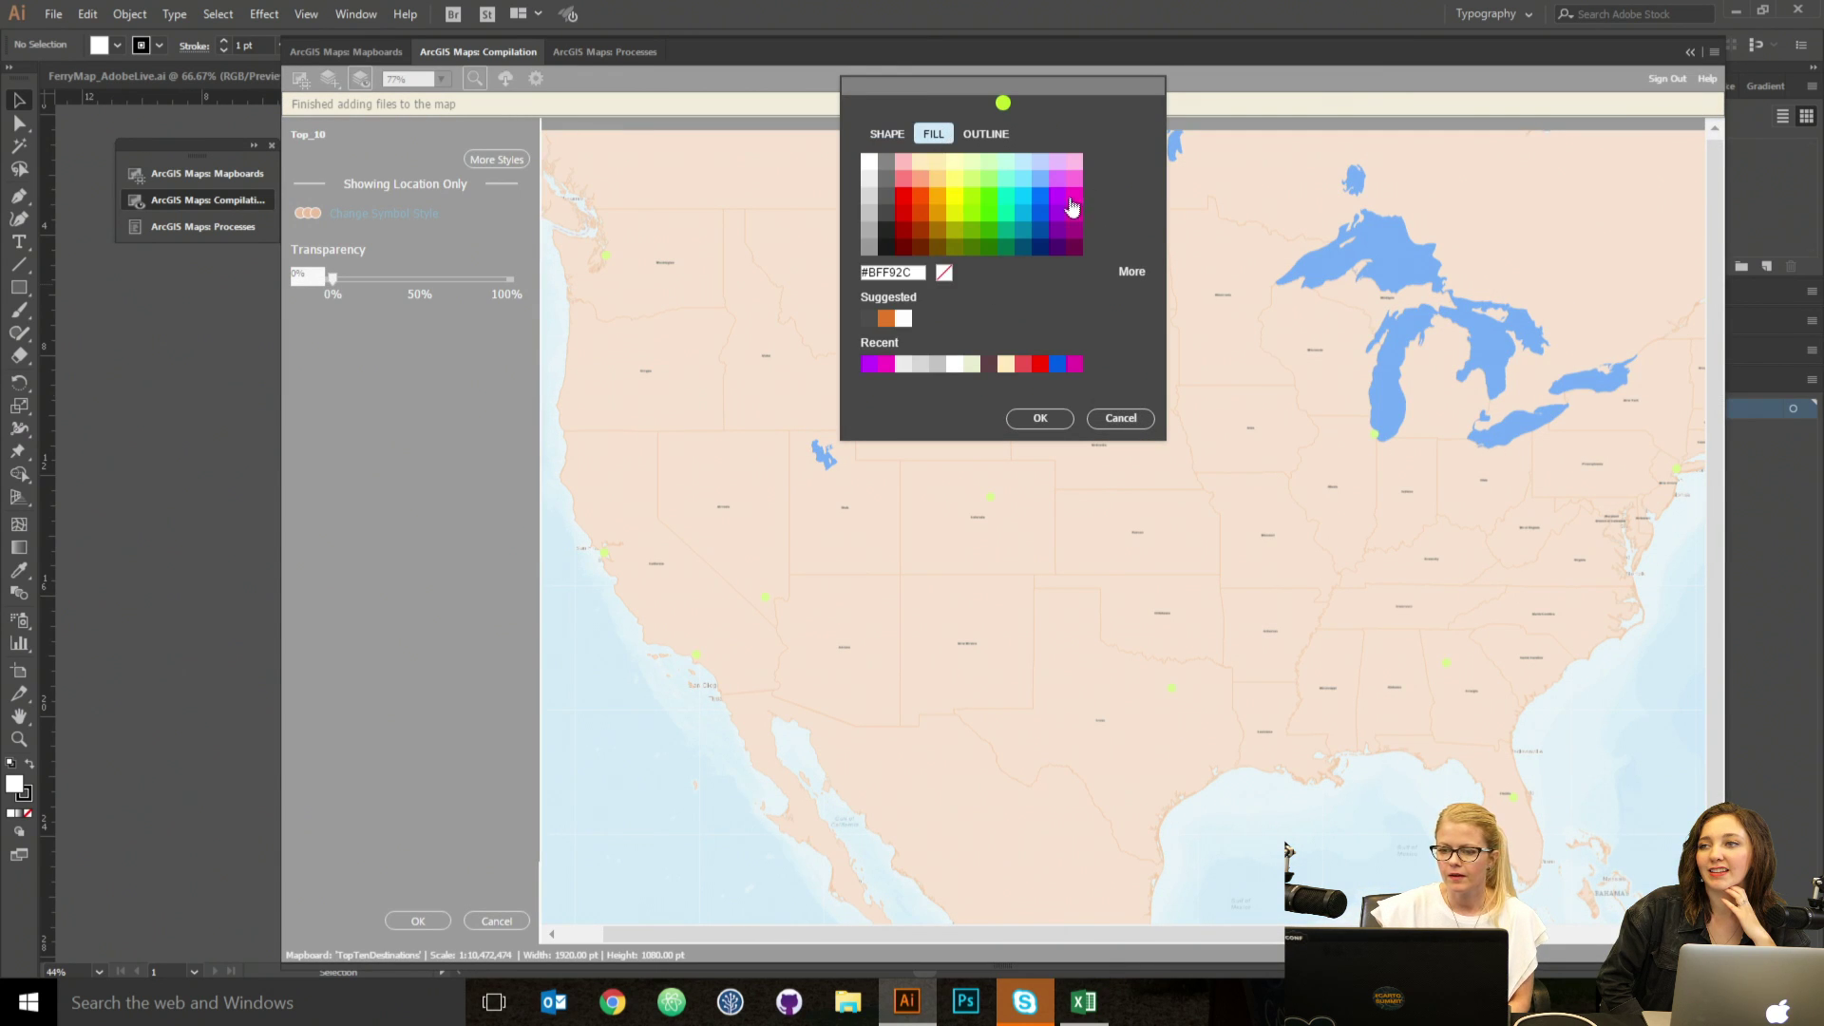
left_click(1074, 205)
left_click(1040, 418)
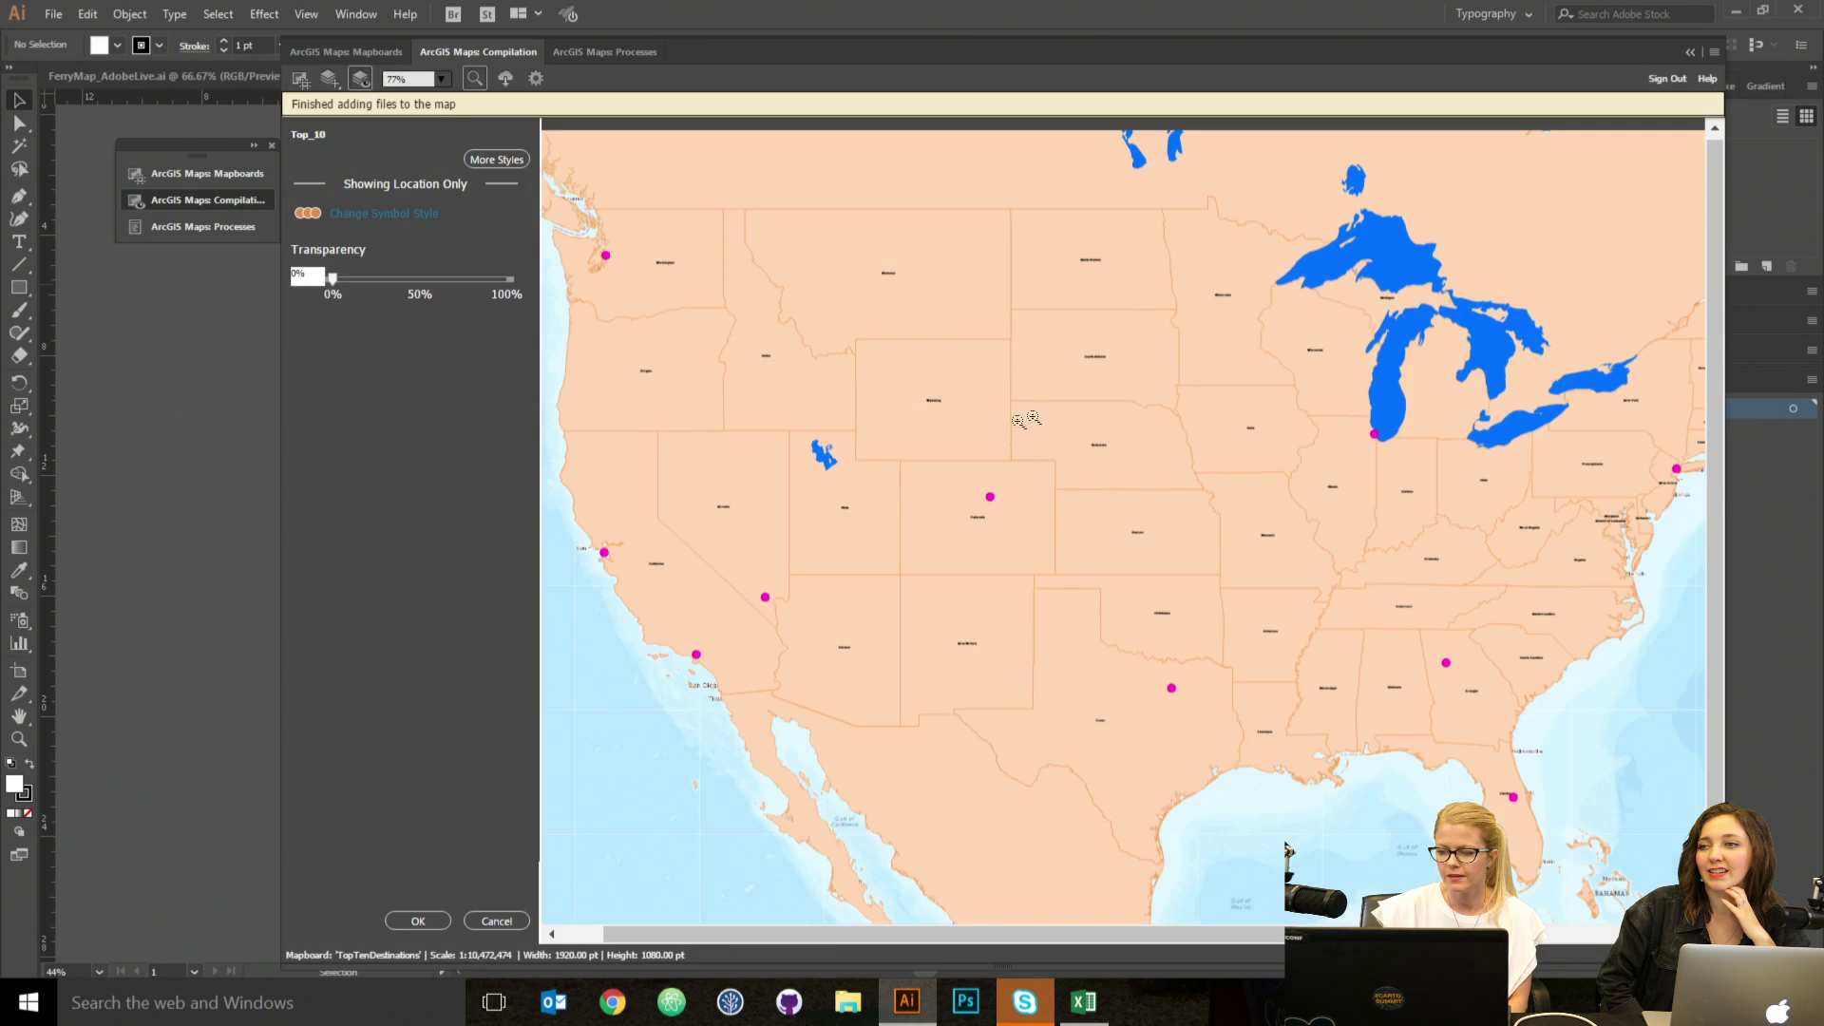
left_click(418, 919)
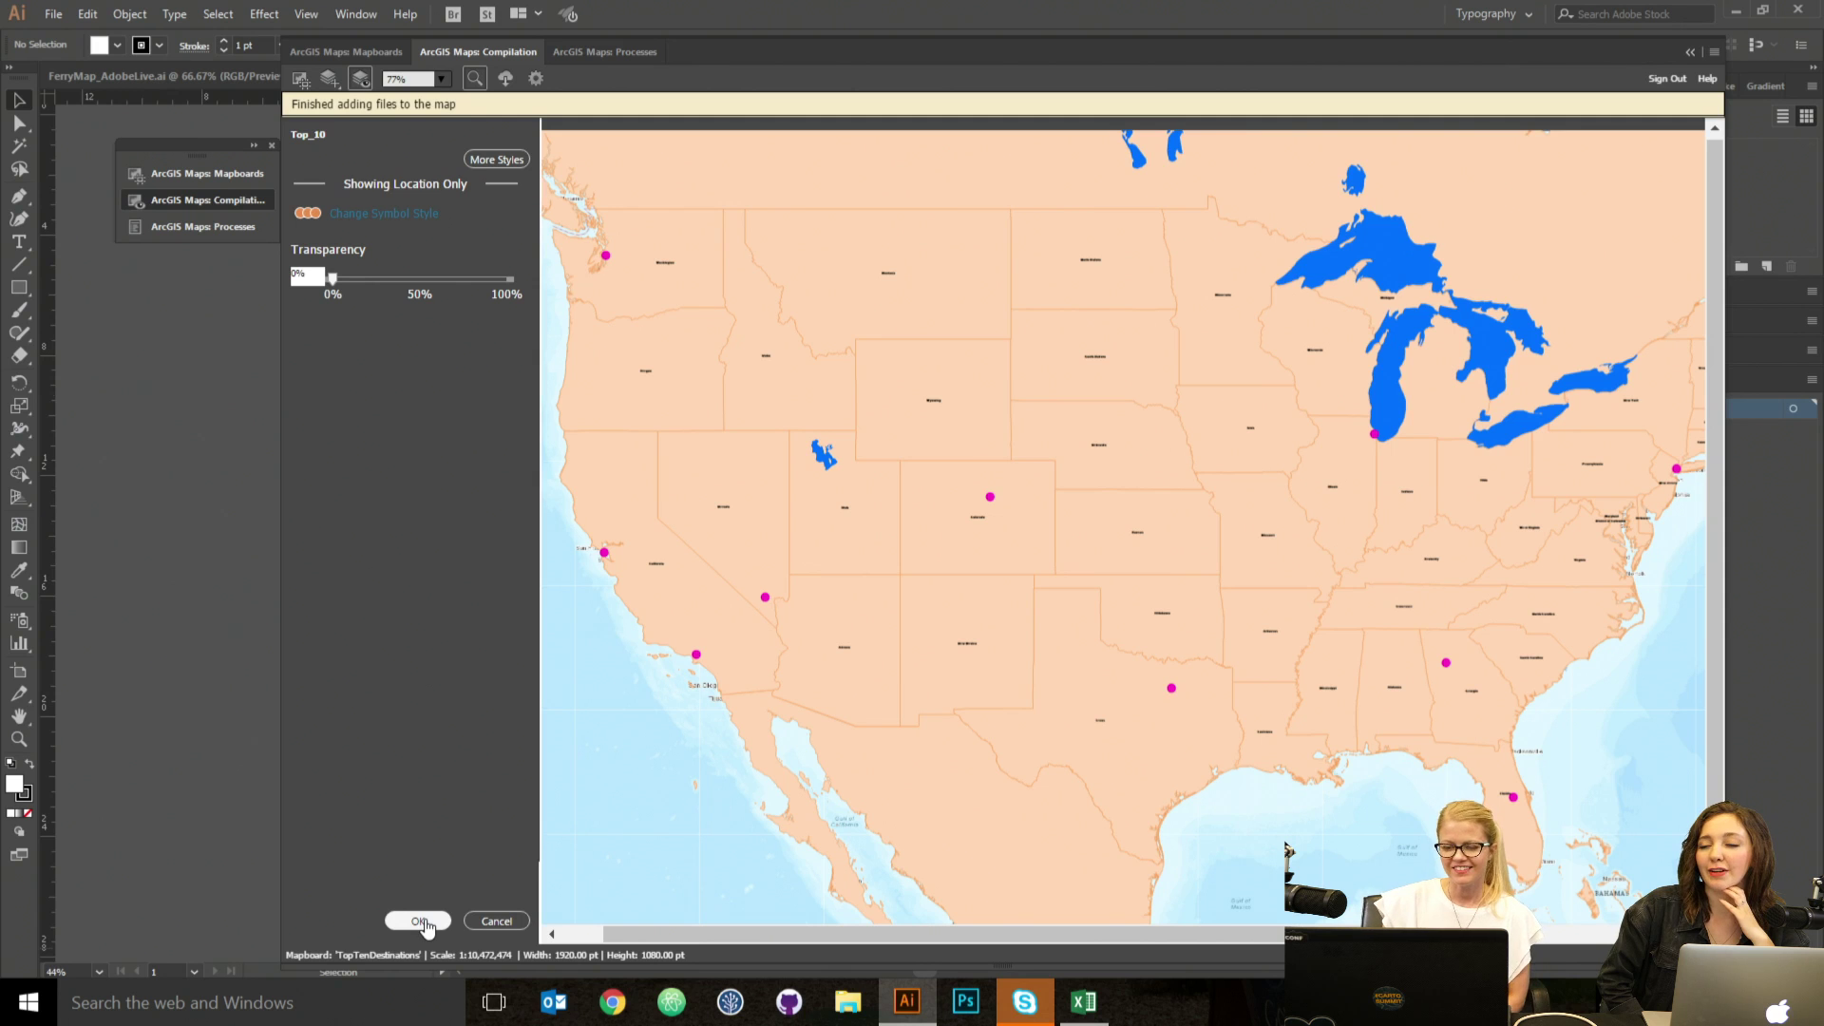
left_click(419, 920)
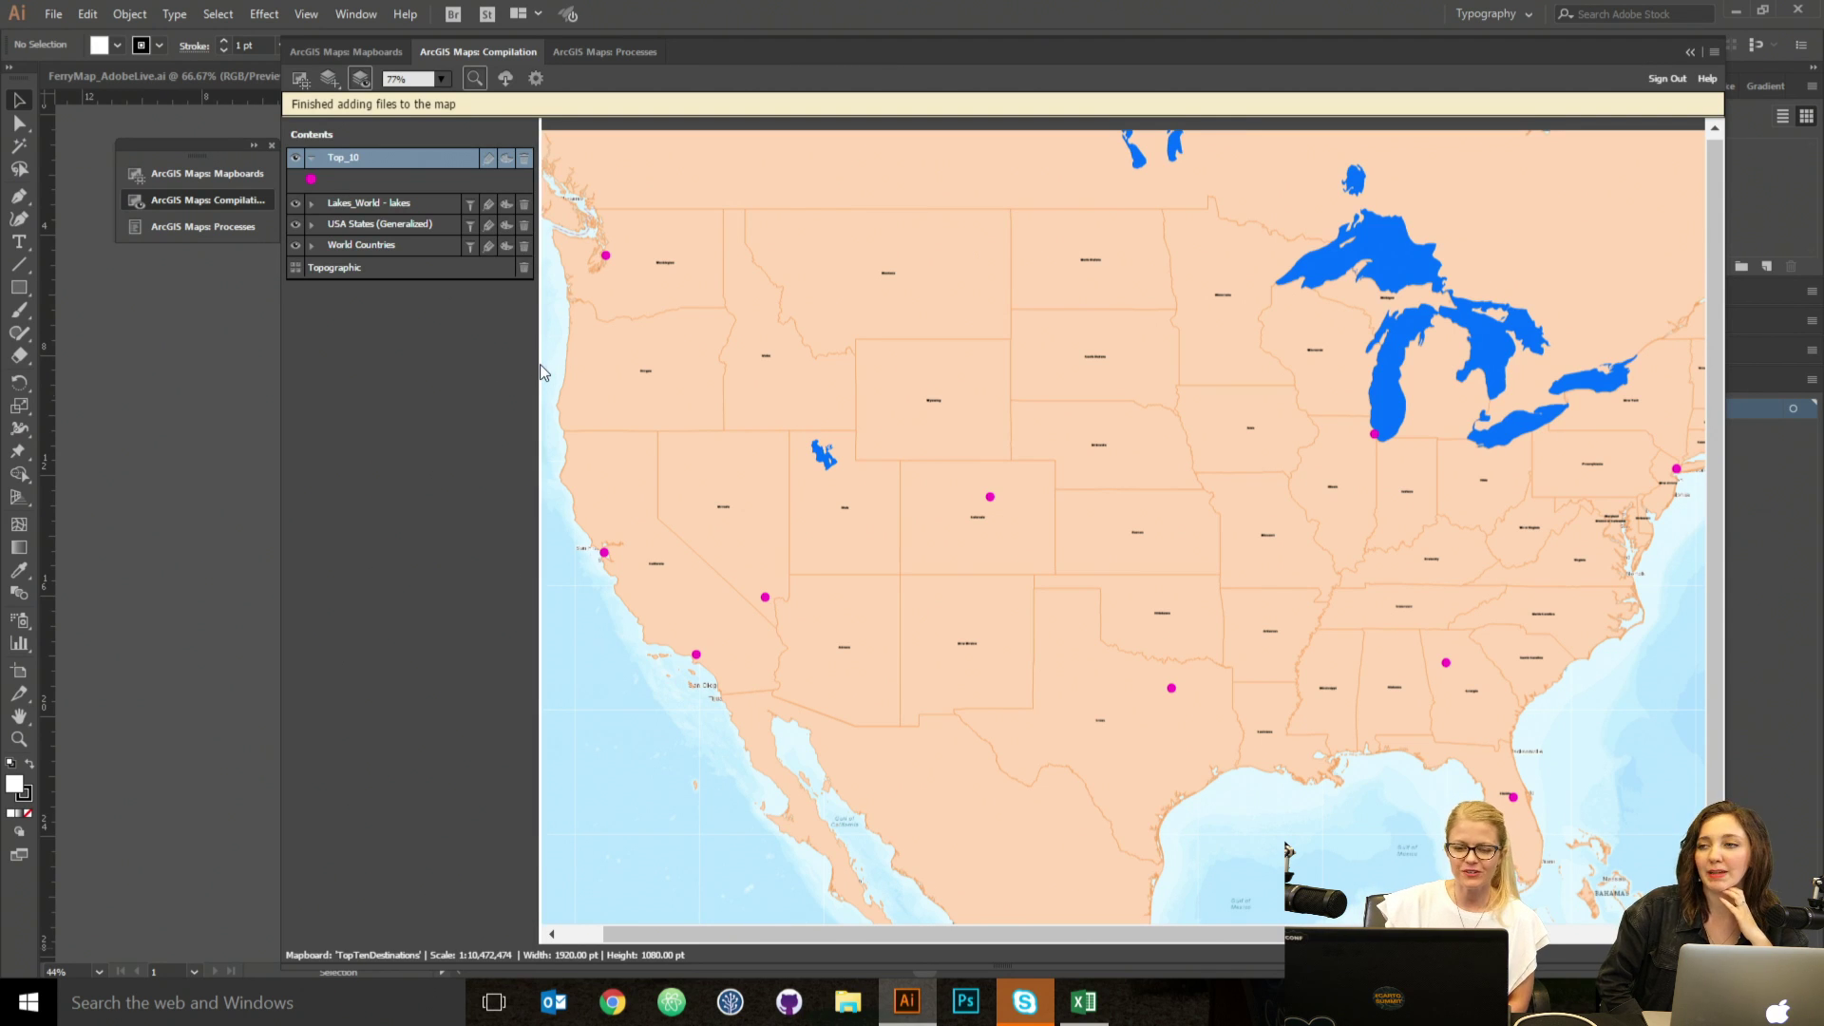
left_click_drag(539, 368, 524, 369)
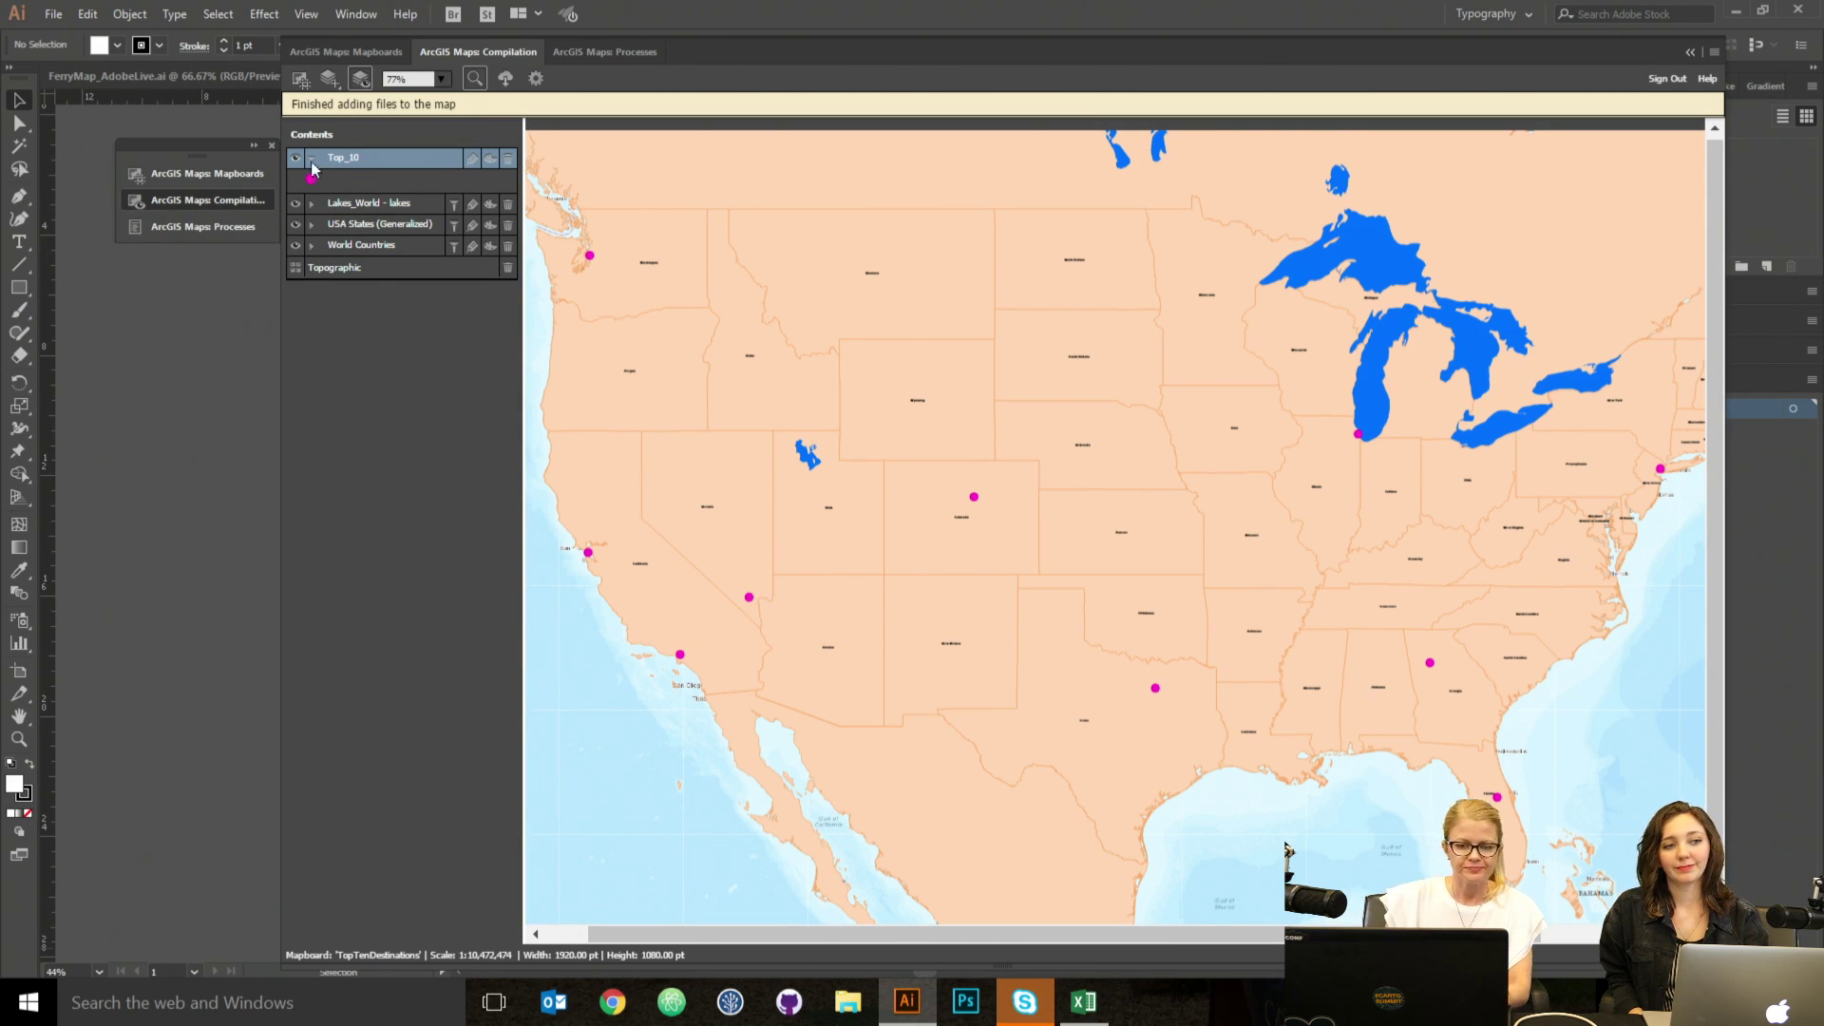
Reopen the Top_10 layer's style options, currently location-only with a single symbol.
left_click(490, 159)
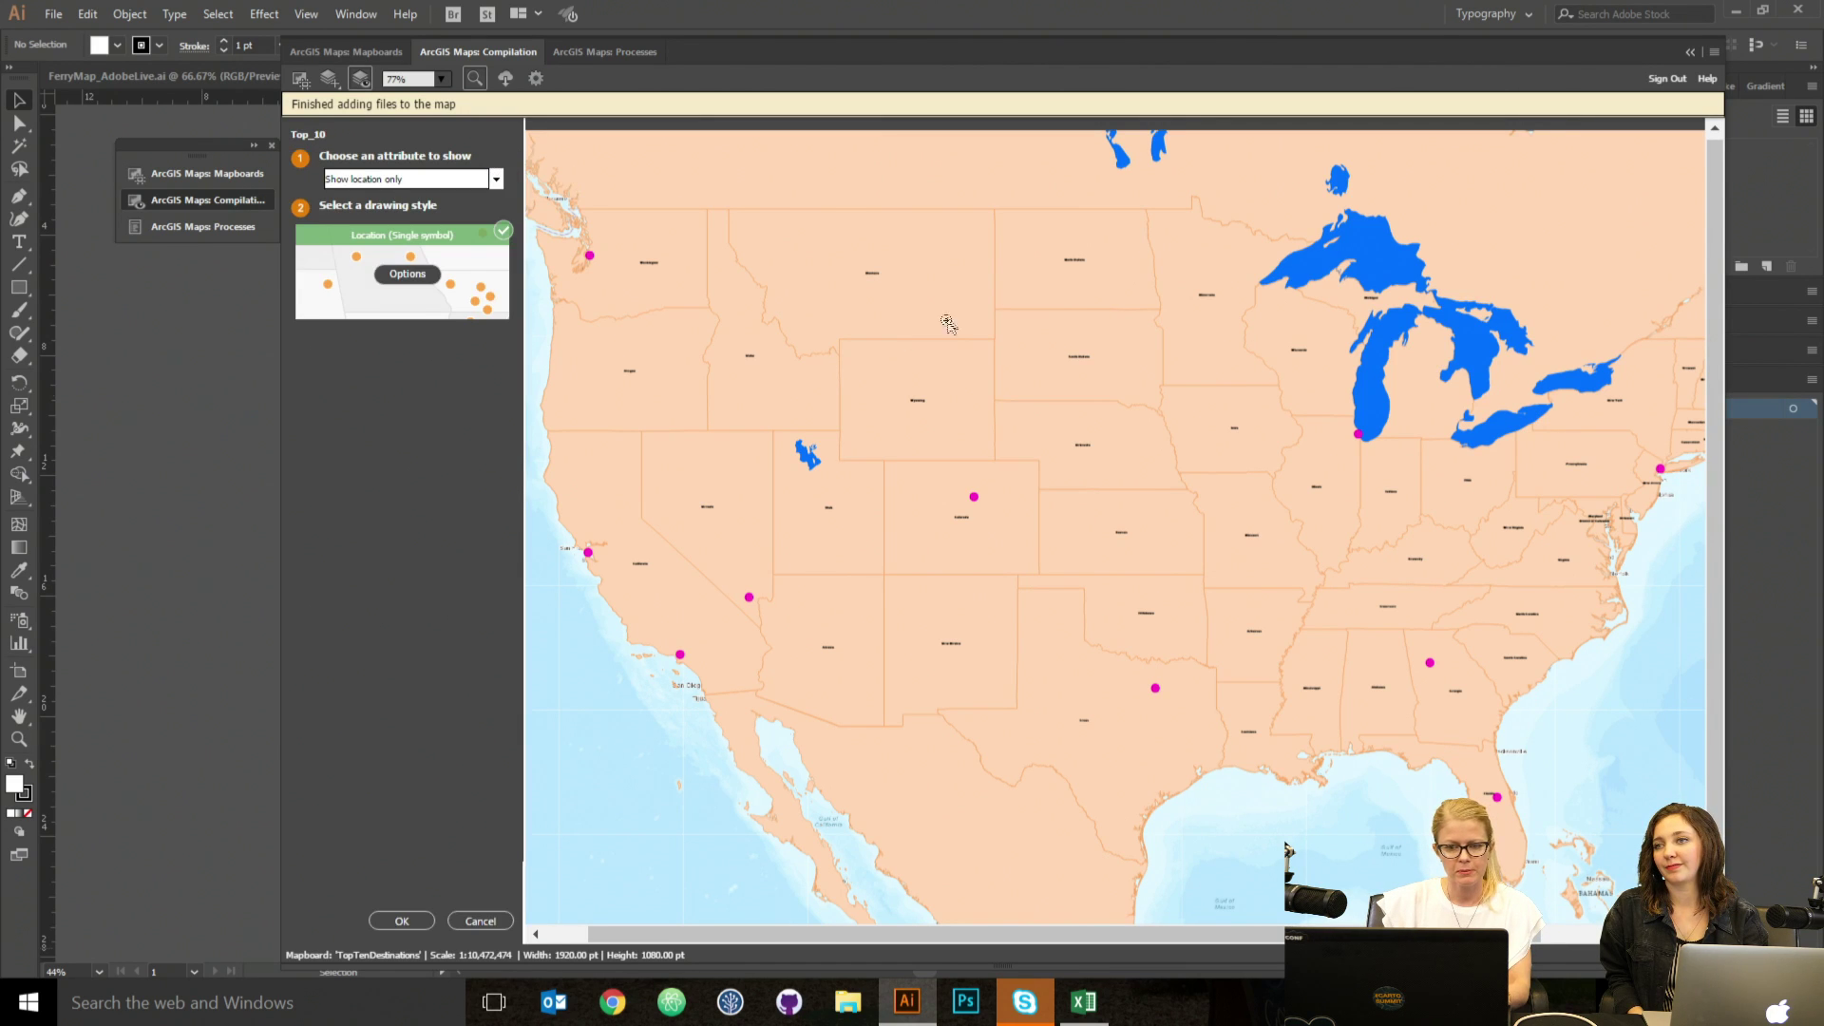
Size the Top_10 points by Rank using Counts and Amounts (Size) with 120 px maximum.
left_click(497, 180)
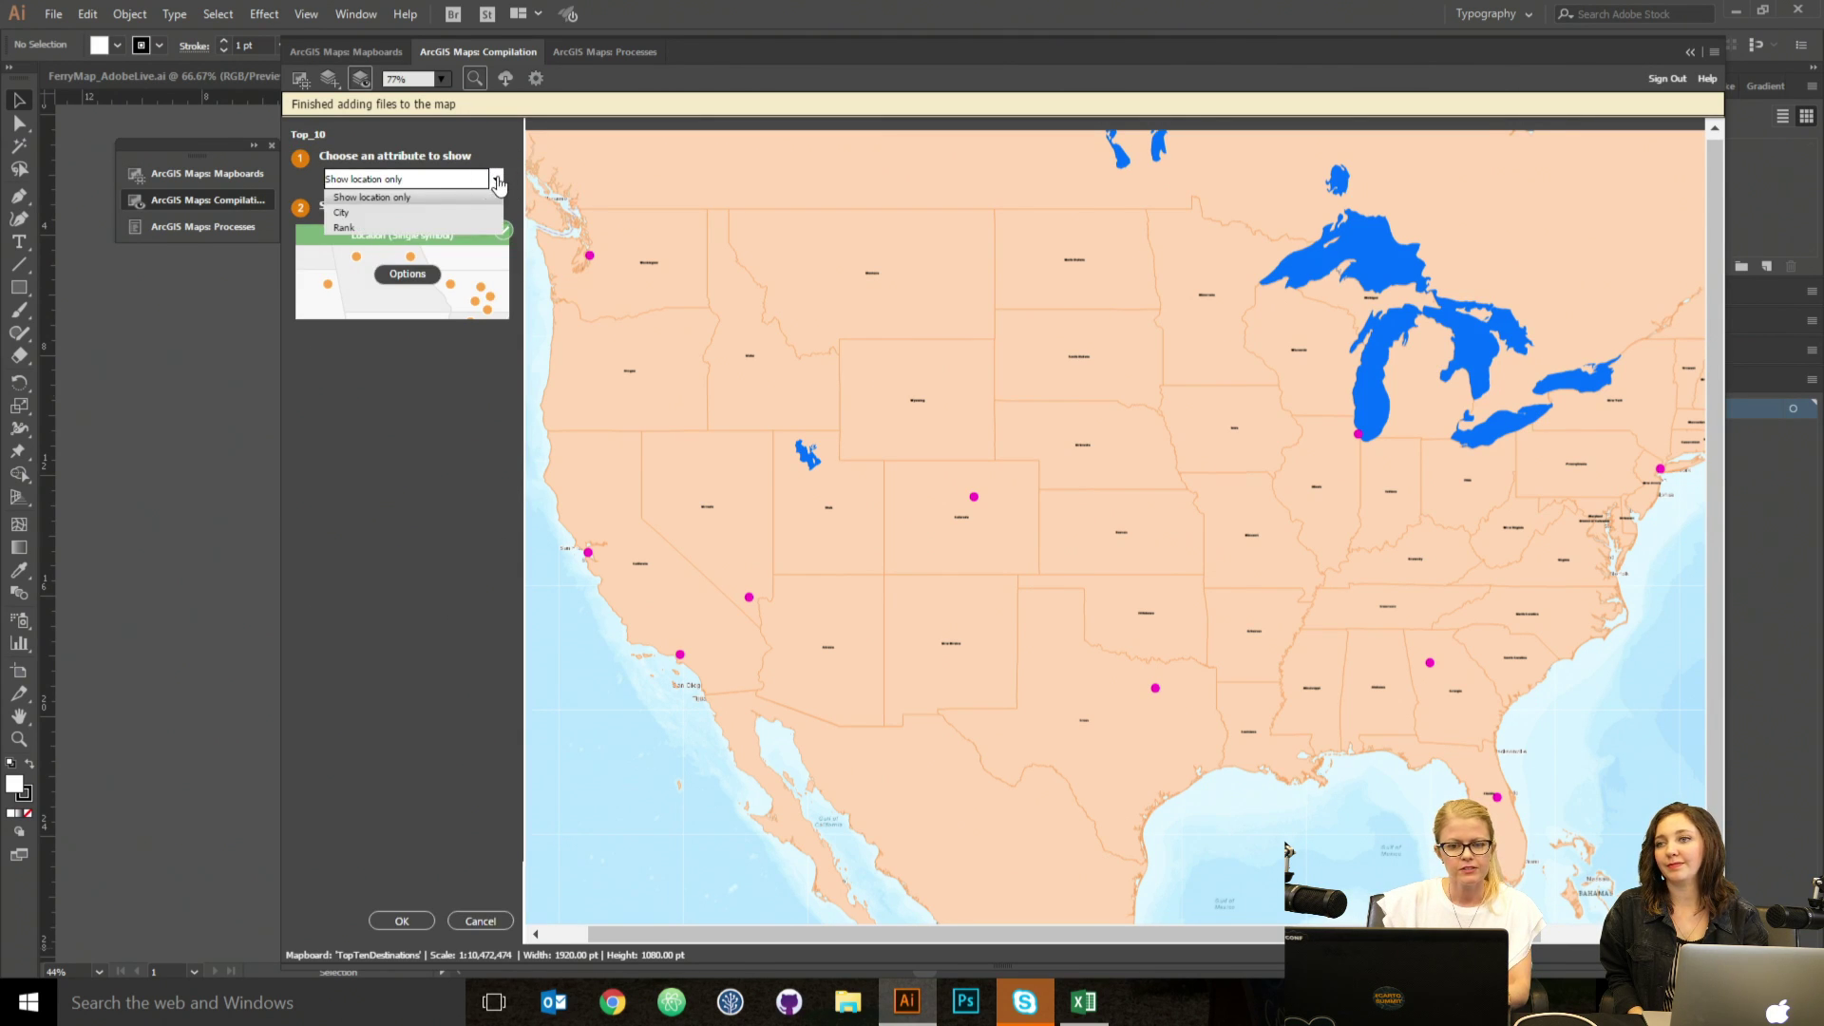
left_click(344, 228)
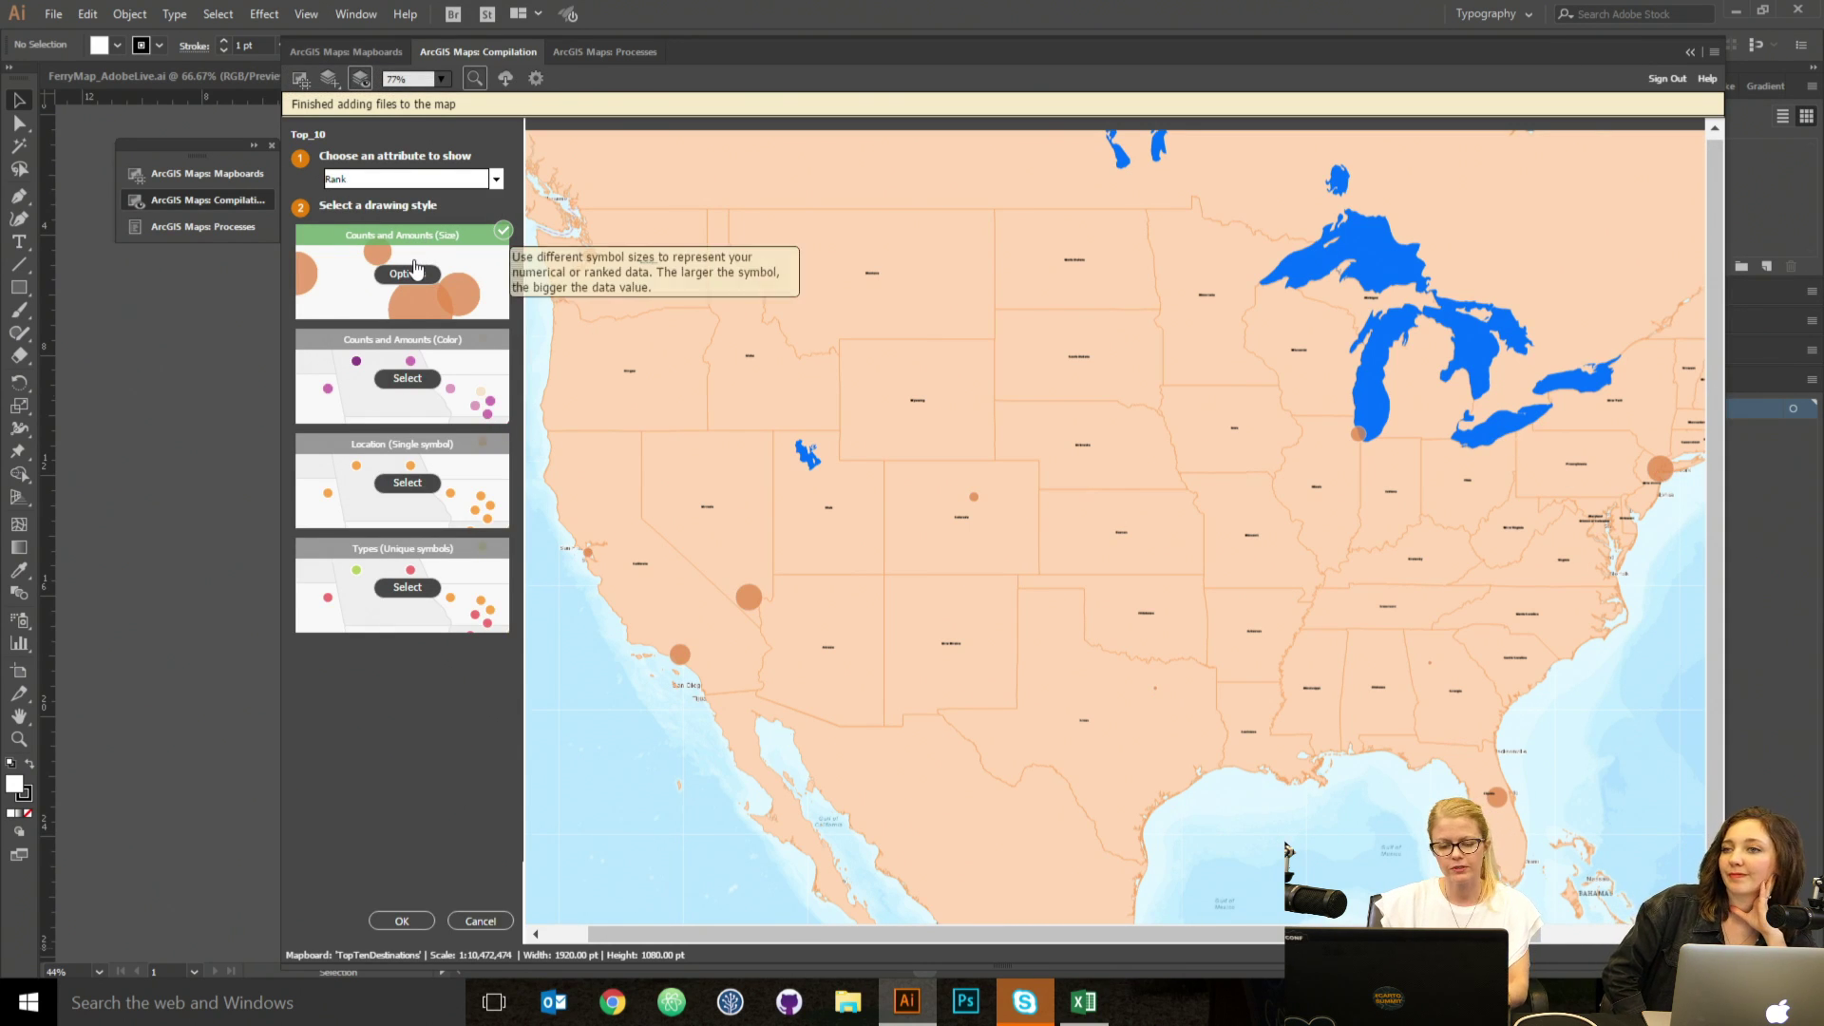
left_click(409, 273)
double_click(430, 671)
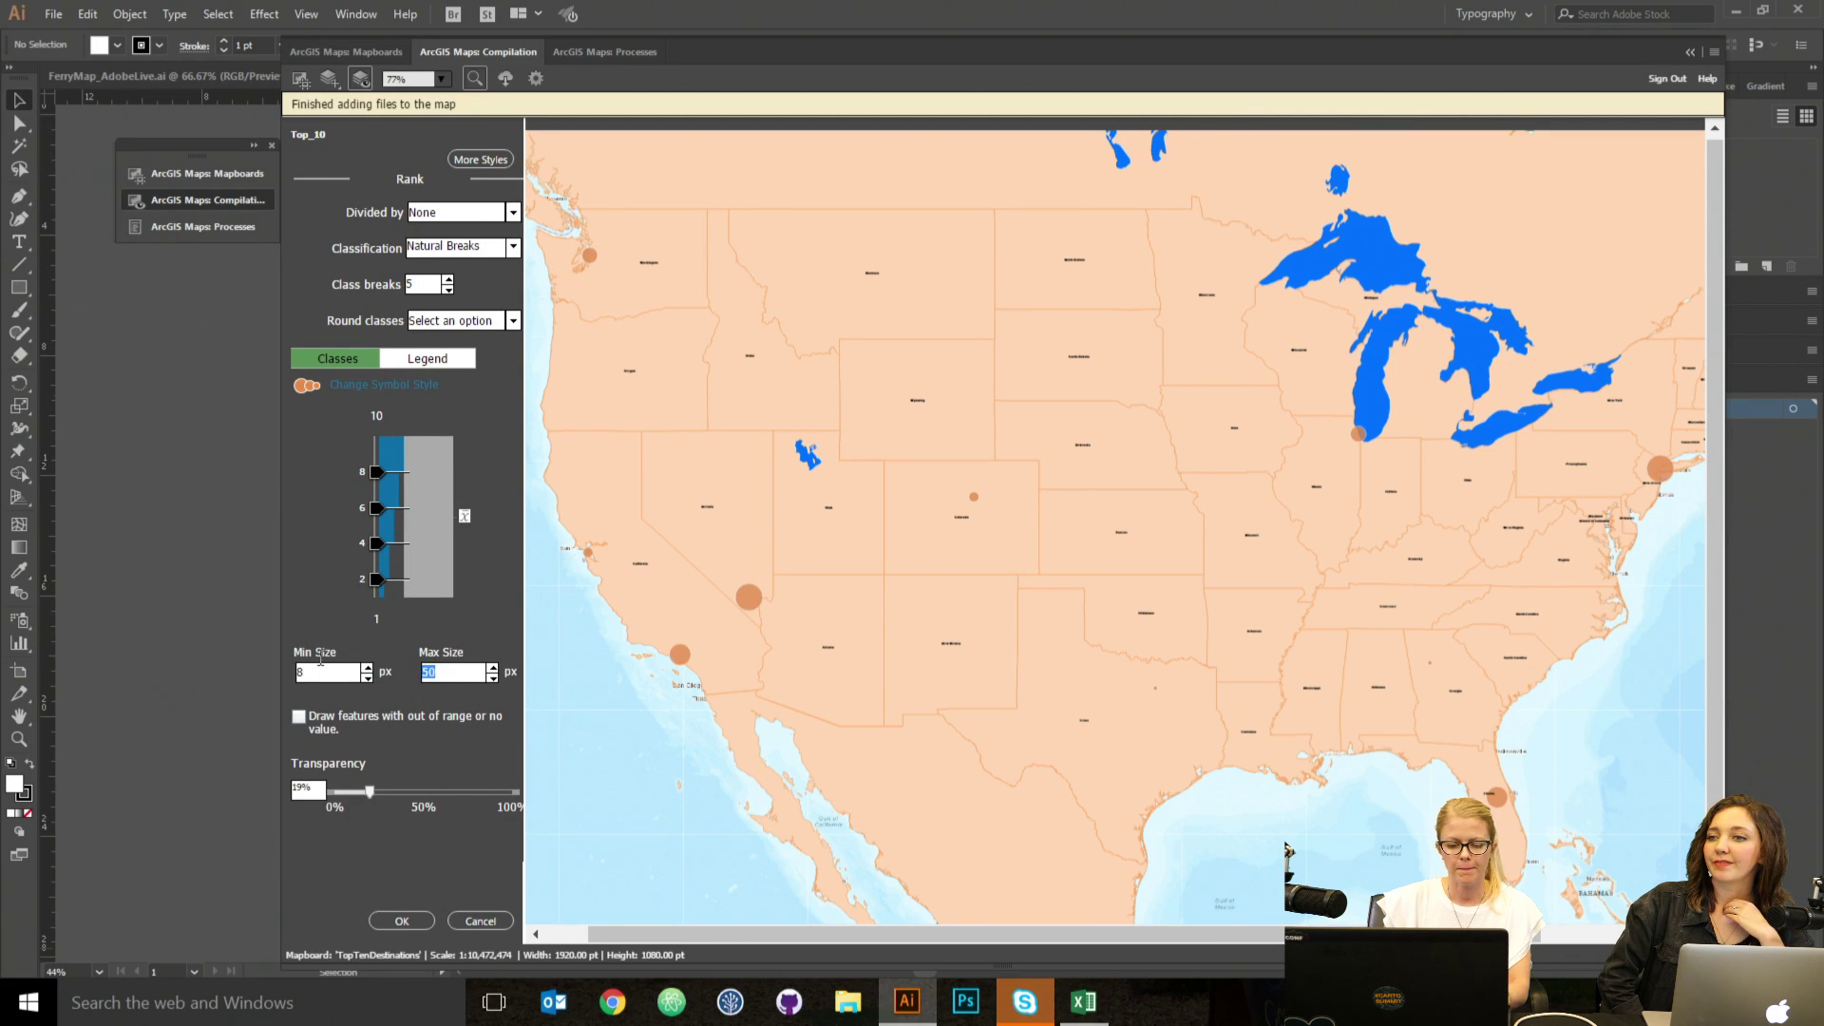
type("120")
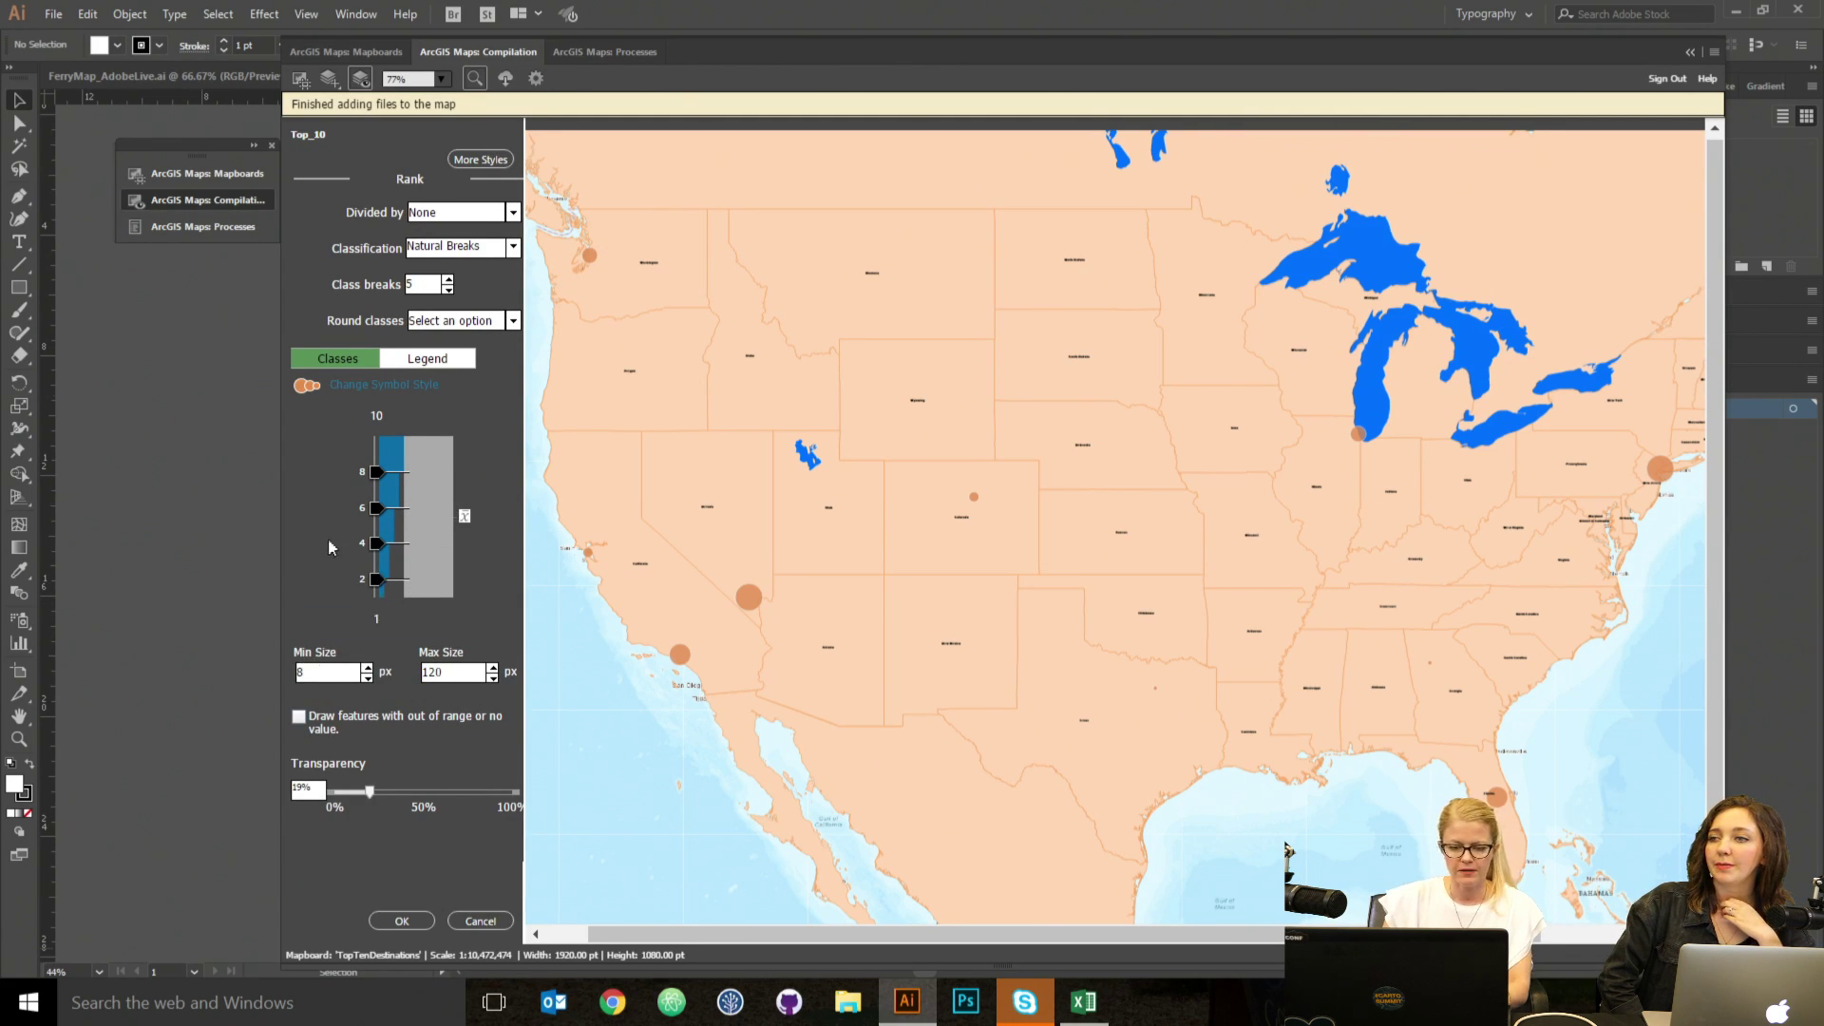
left_click(402, 921)
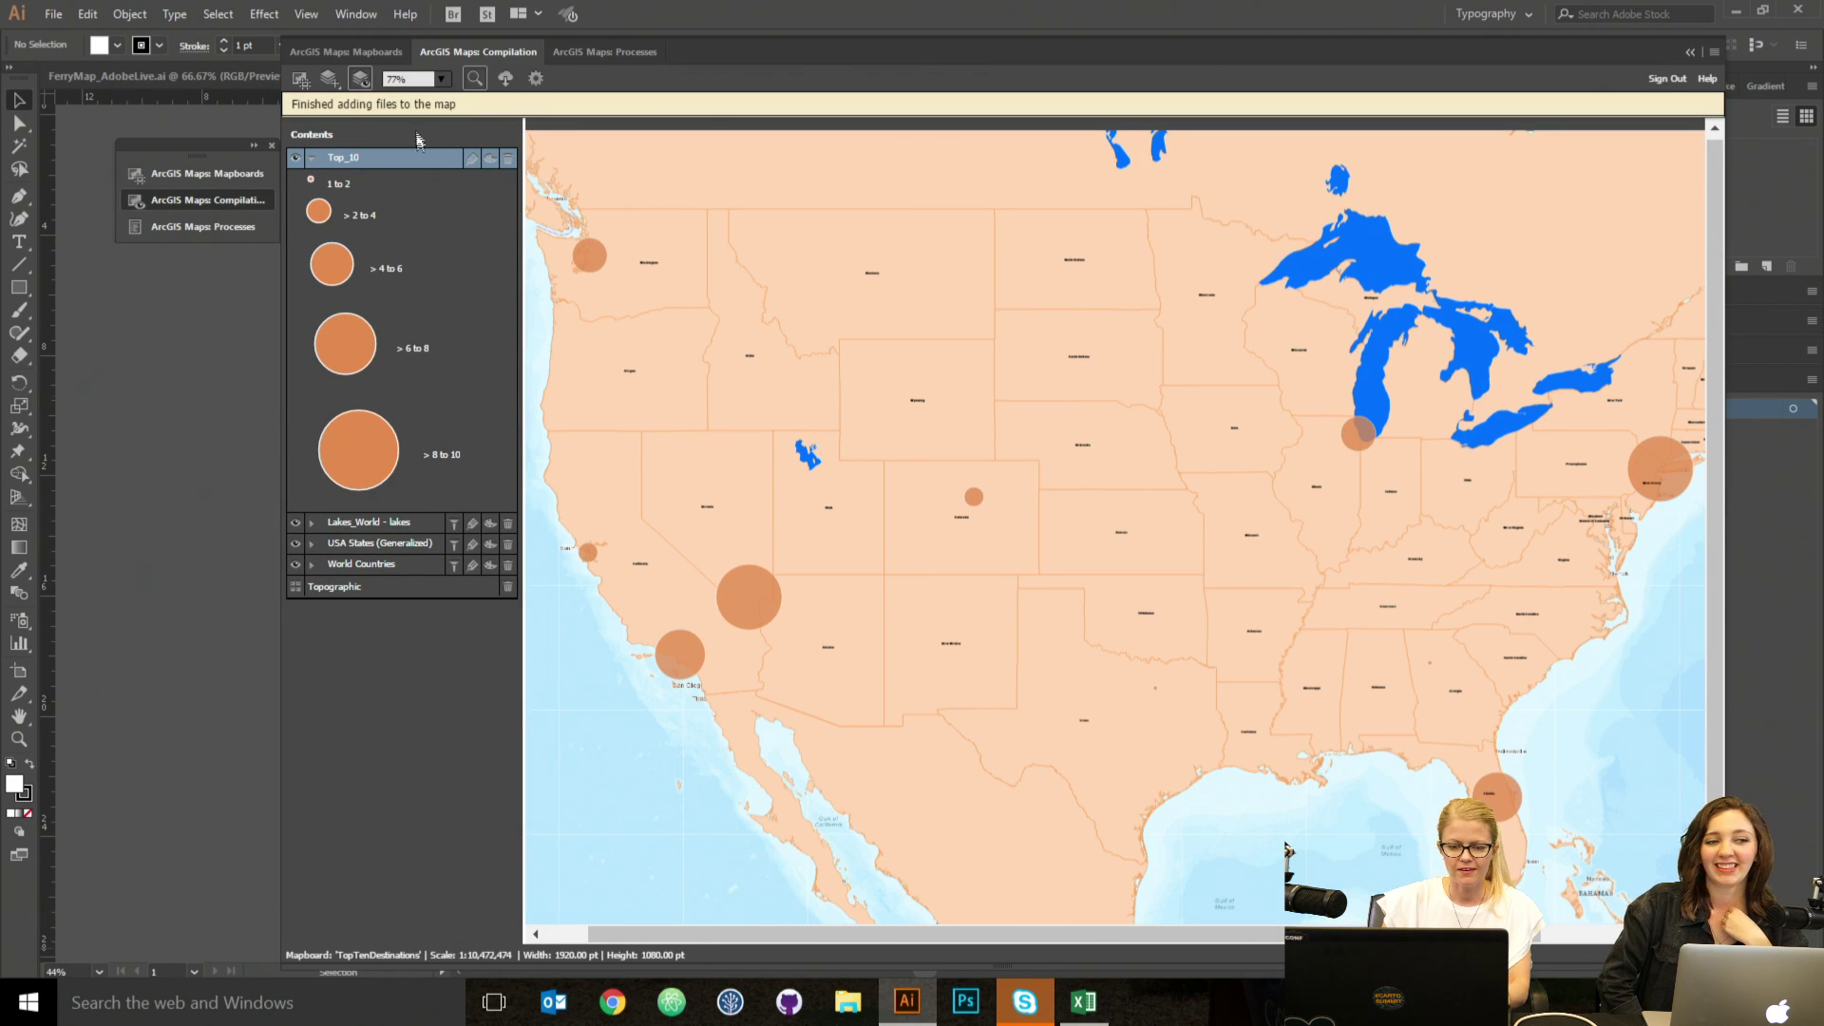
left_click(472, 159)
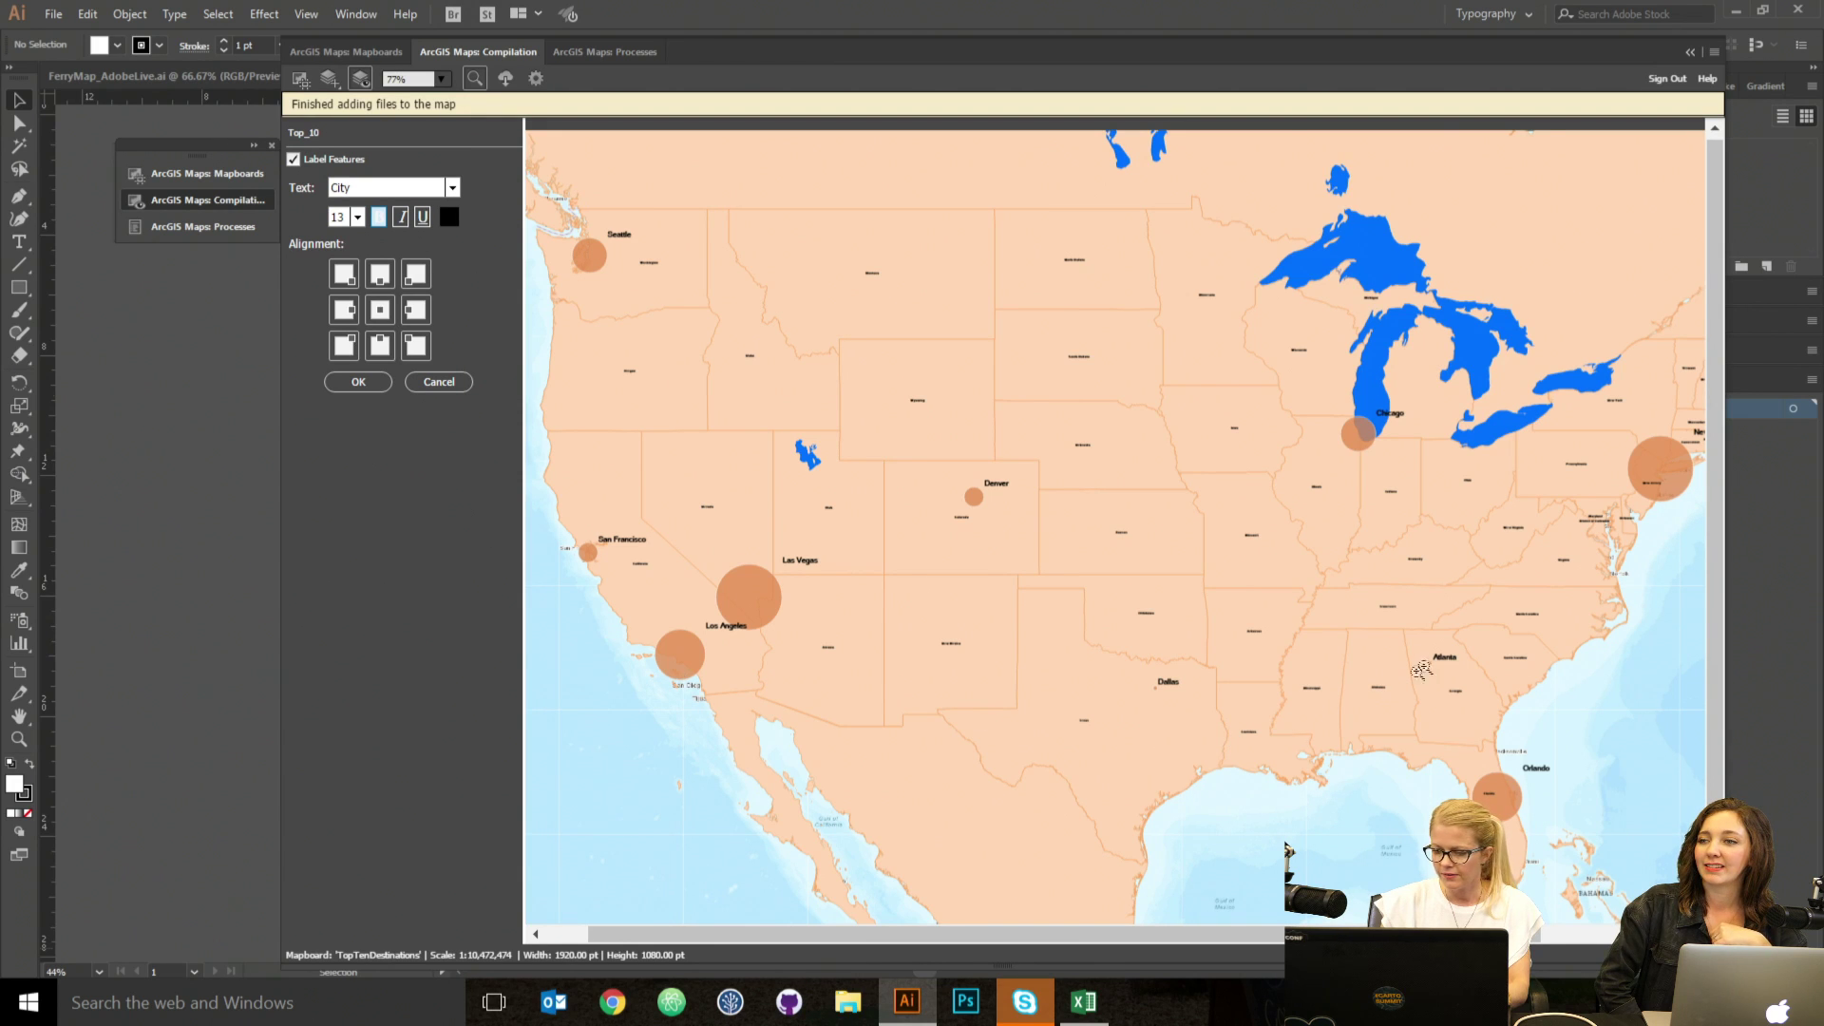
Label the Top_10 points with their City names in bold, then reopen that layer's drawing styles.
left_click(377, 221)
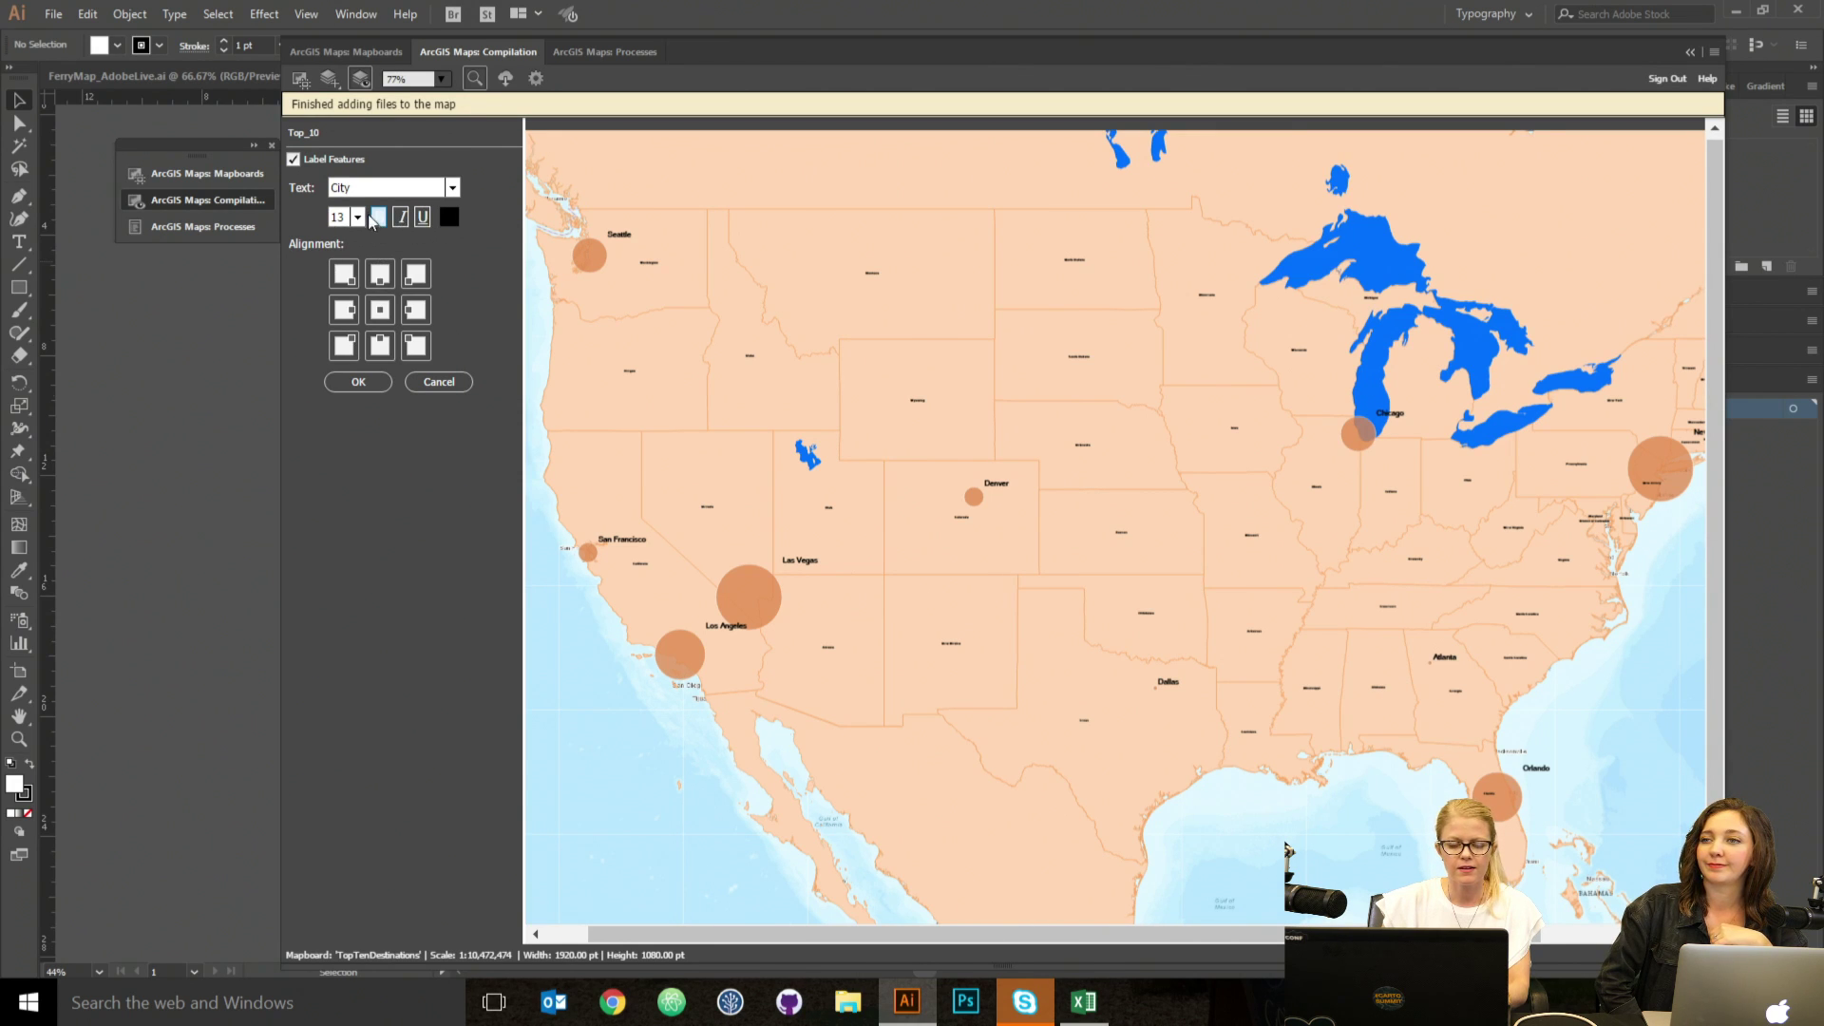
left_click(358, 381)
left_click(488, 161)
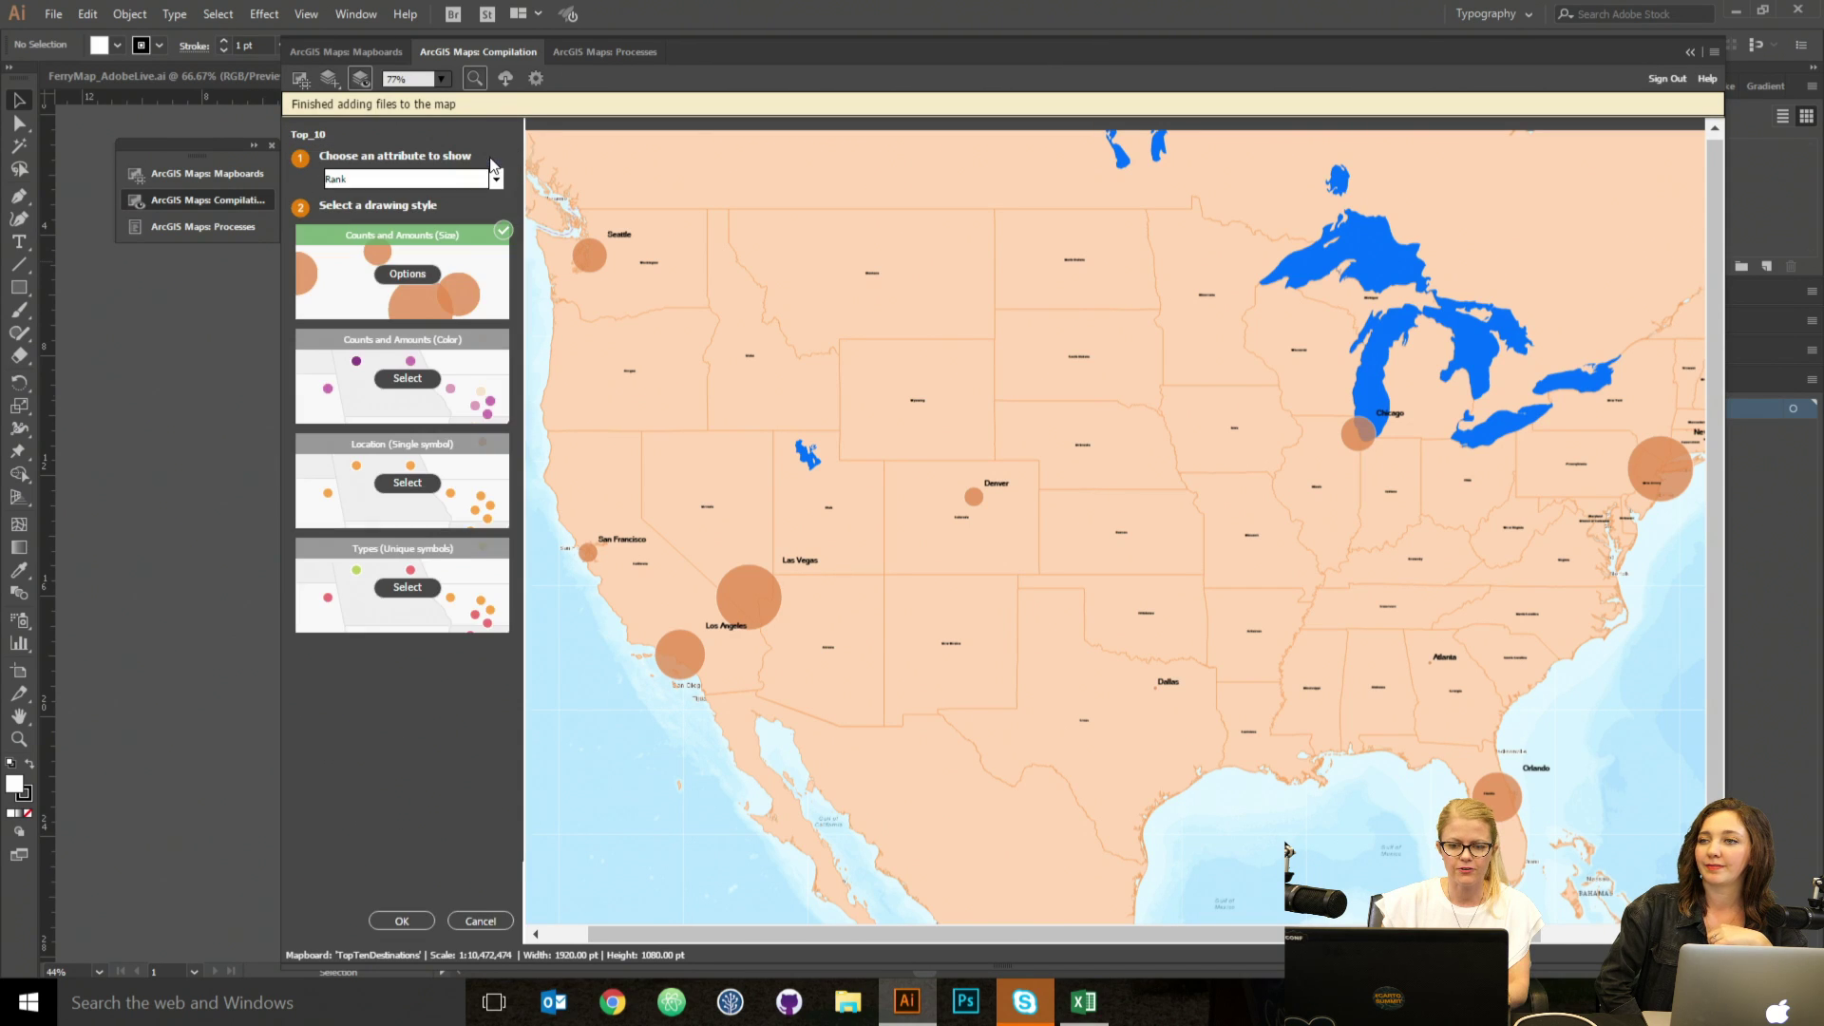
Fill the rank-sized Top_10 circles with magenta #FF00C5, then sync the map into artwork layers.
left_click(407, 280)
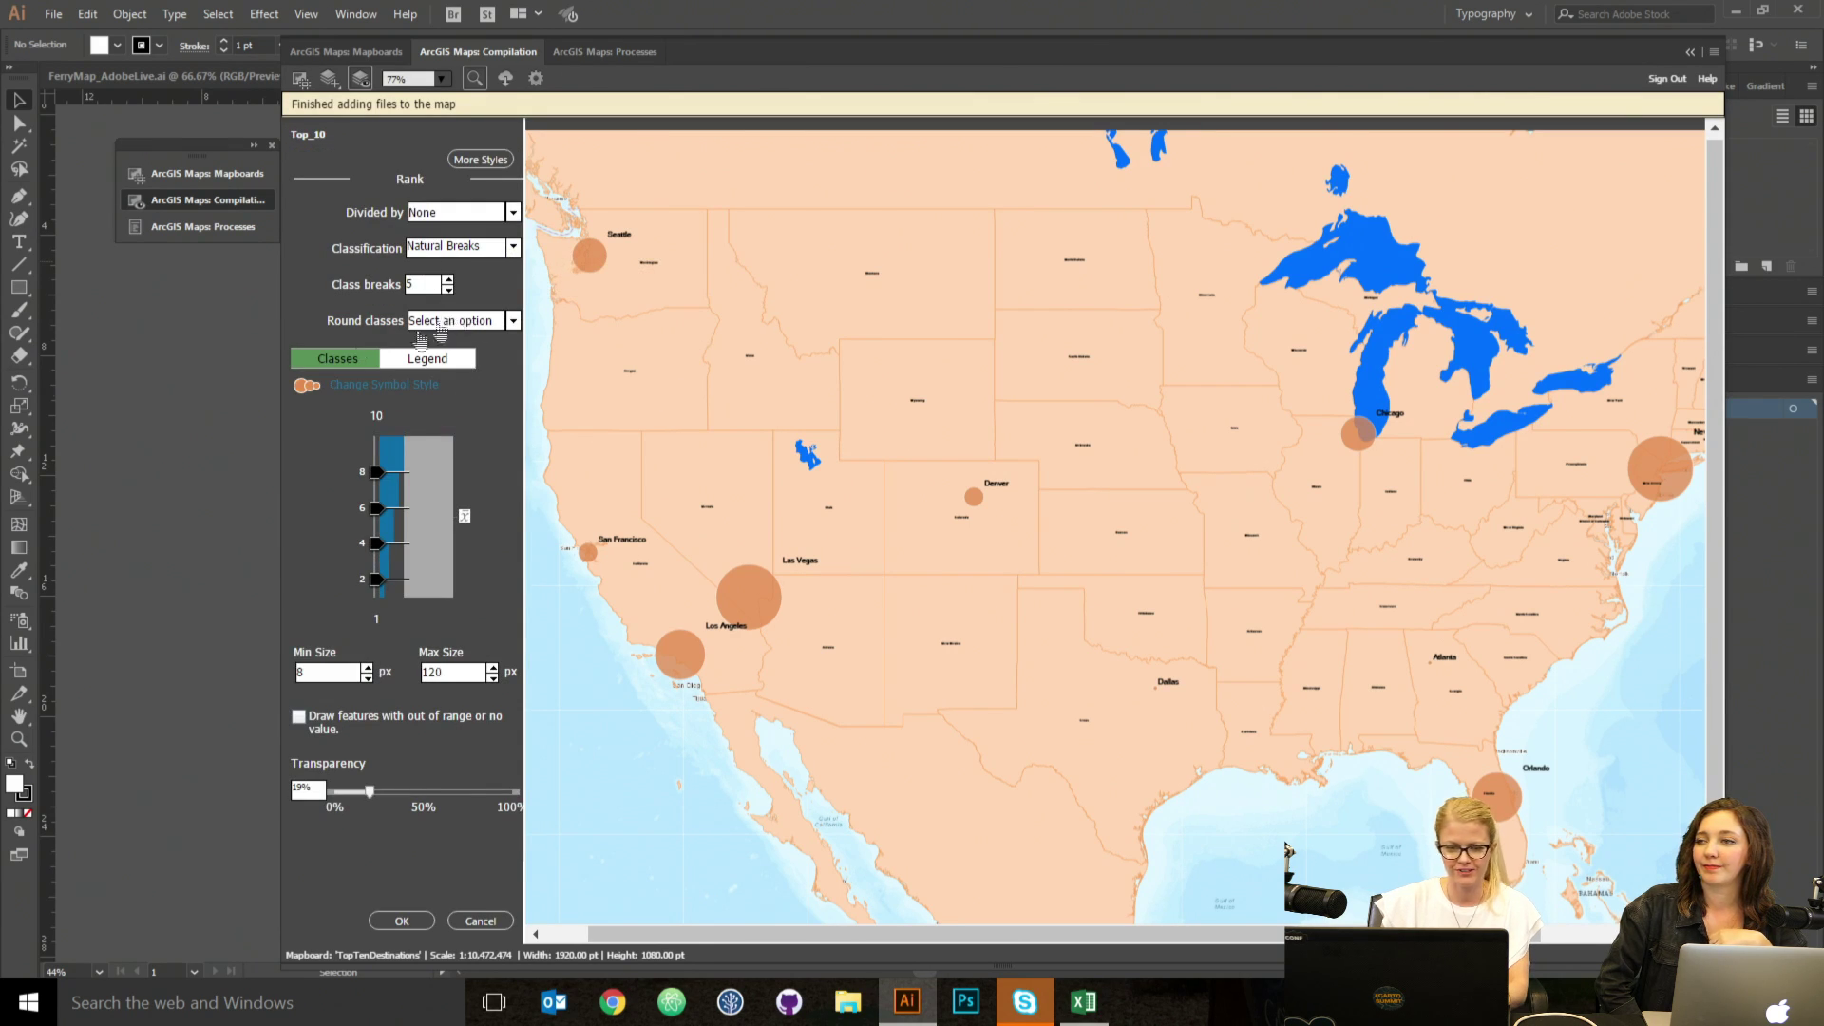
left_click(367, 385)
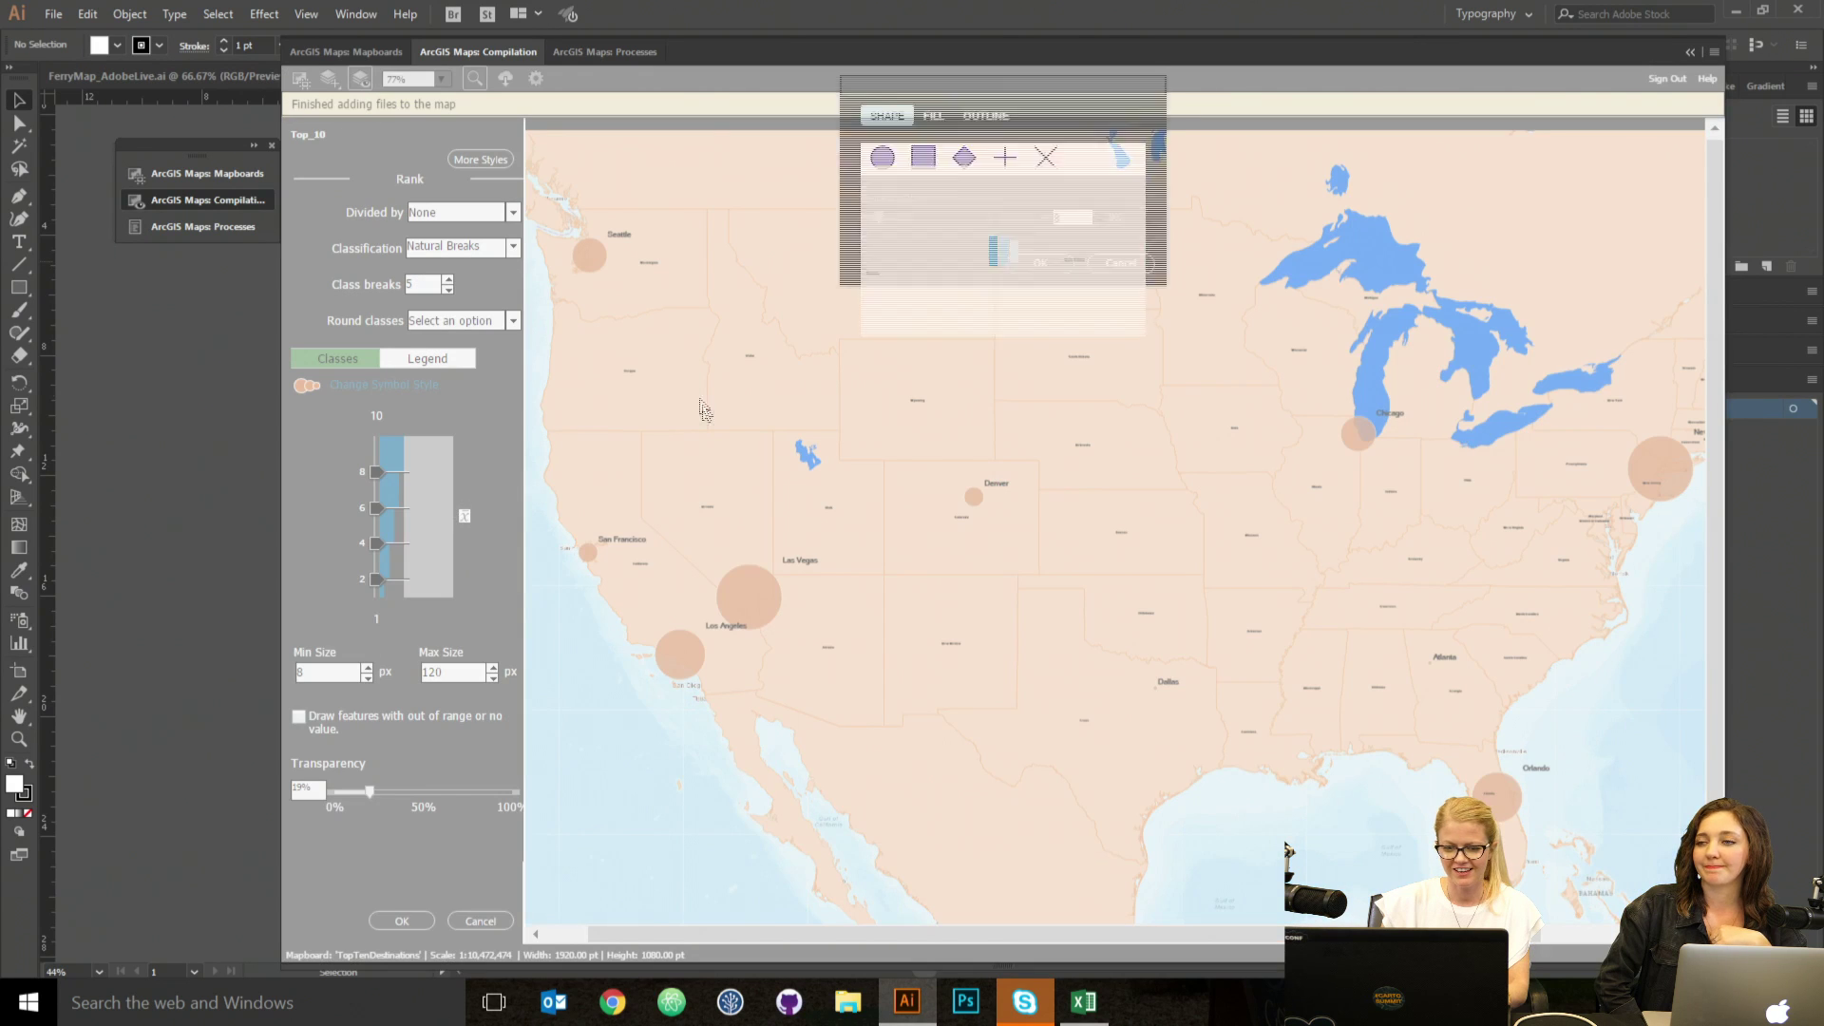
left_click(934, 133)
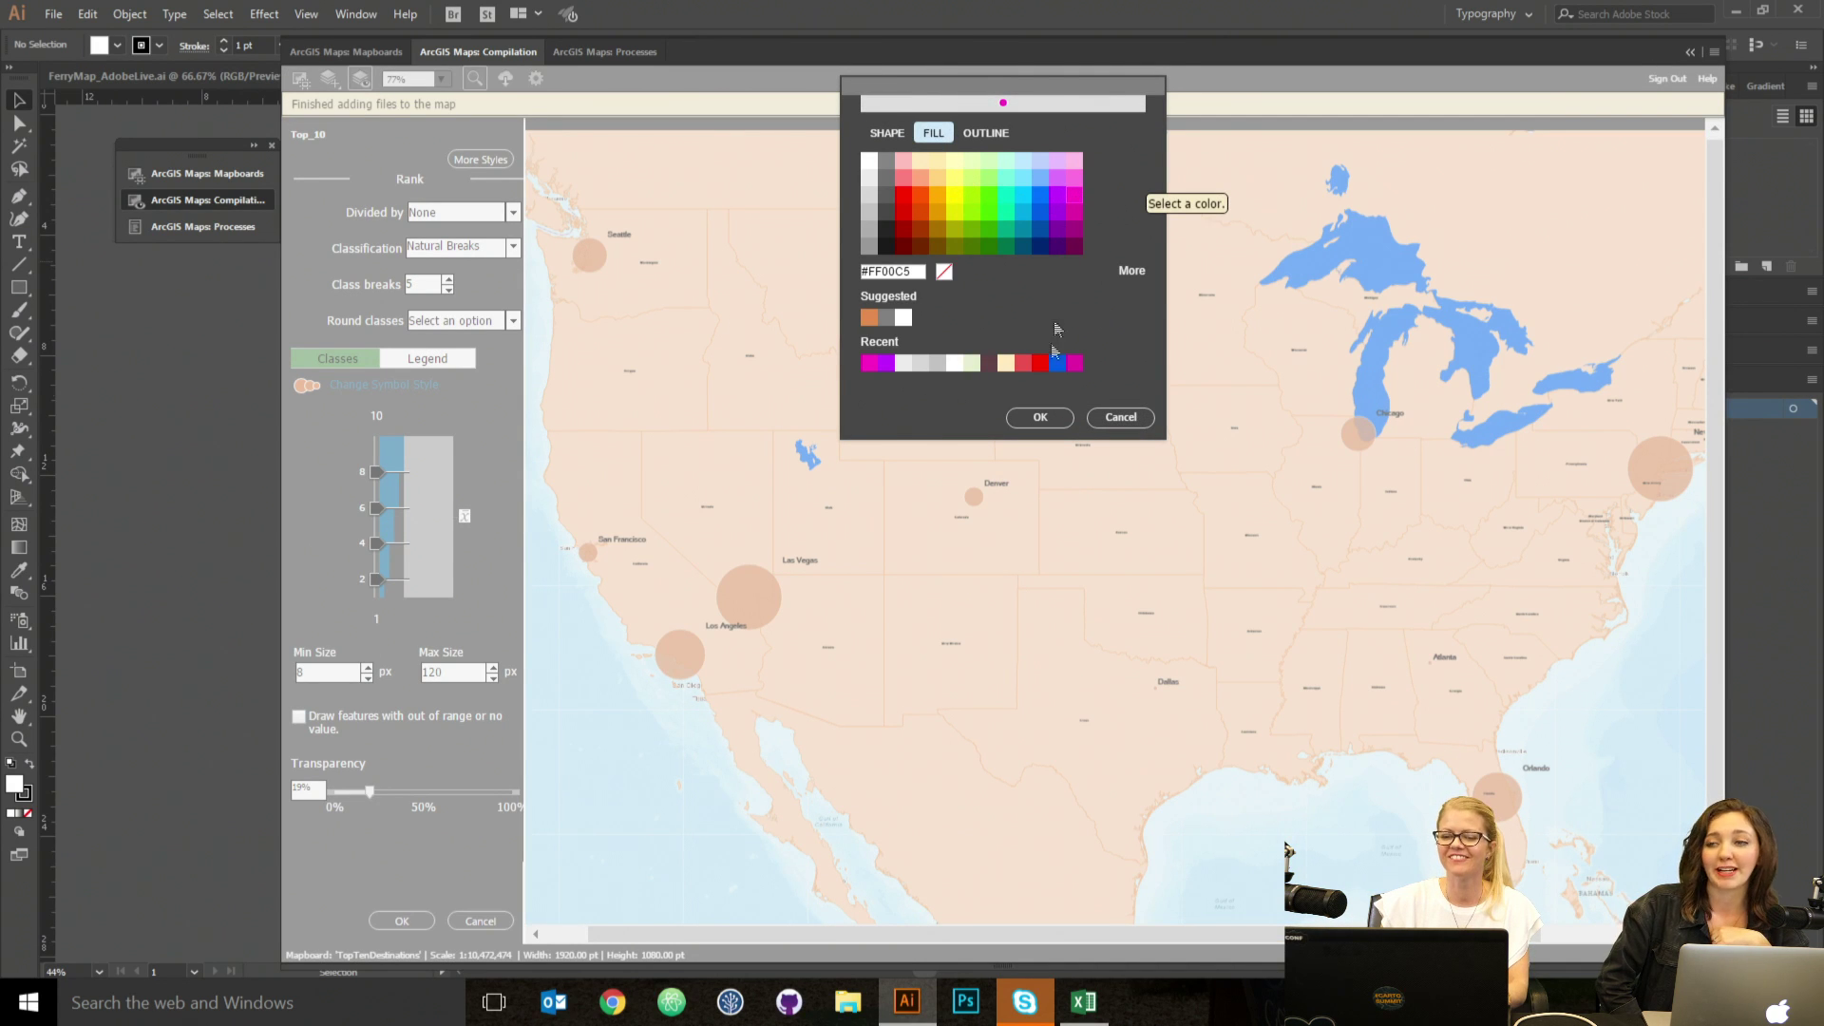
left_click(1040, 417)
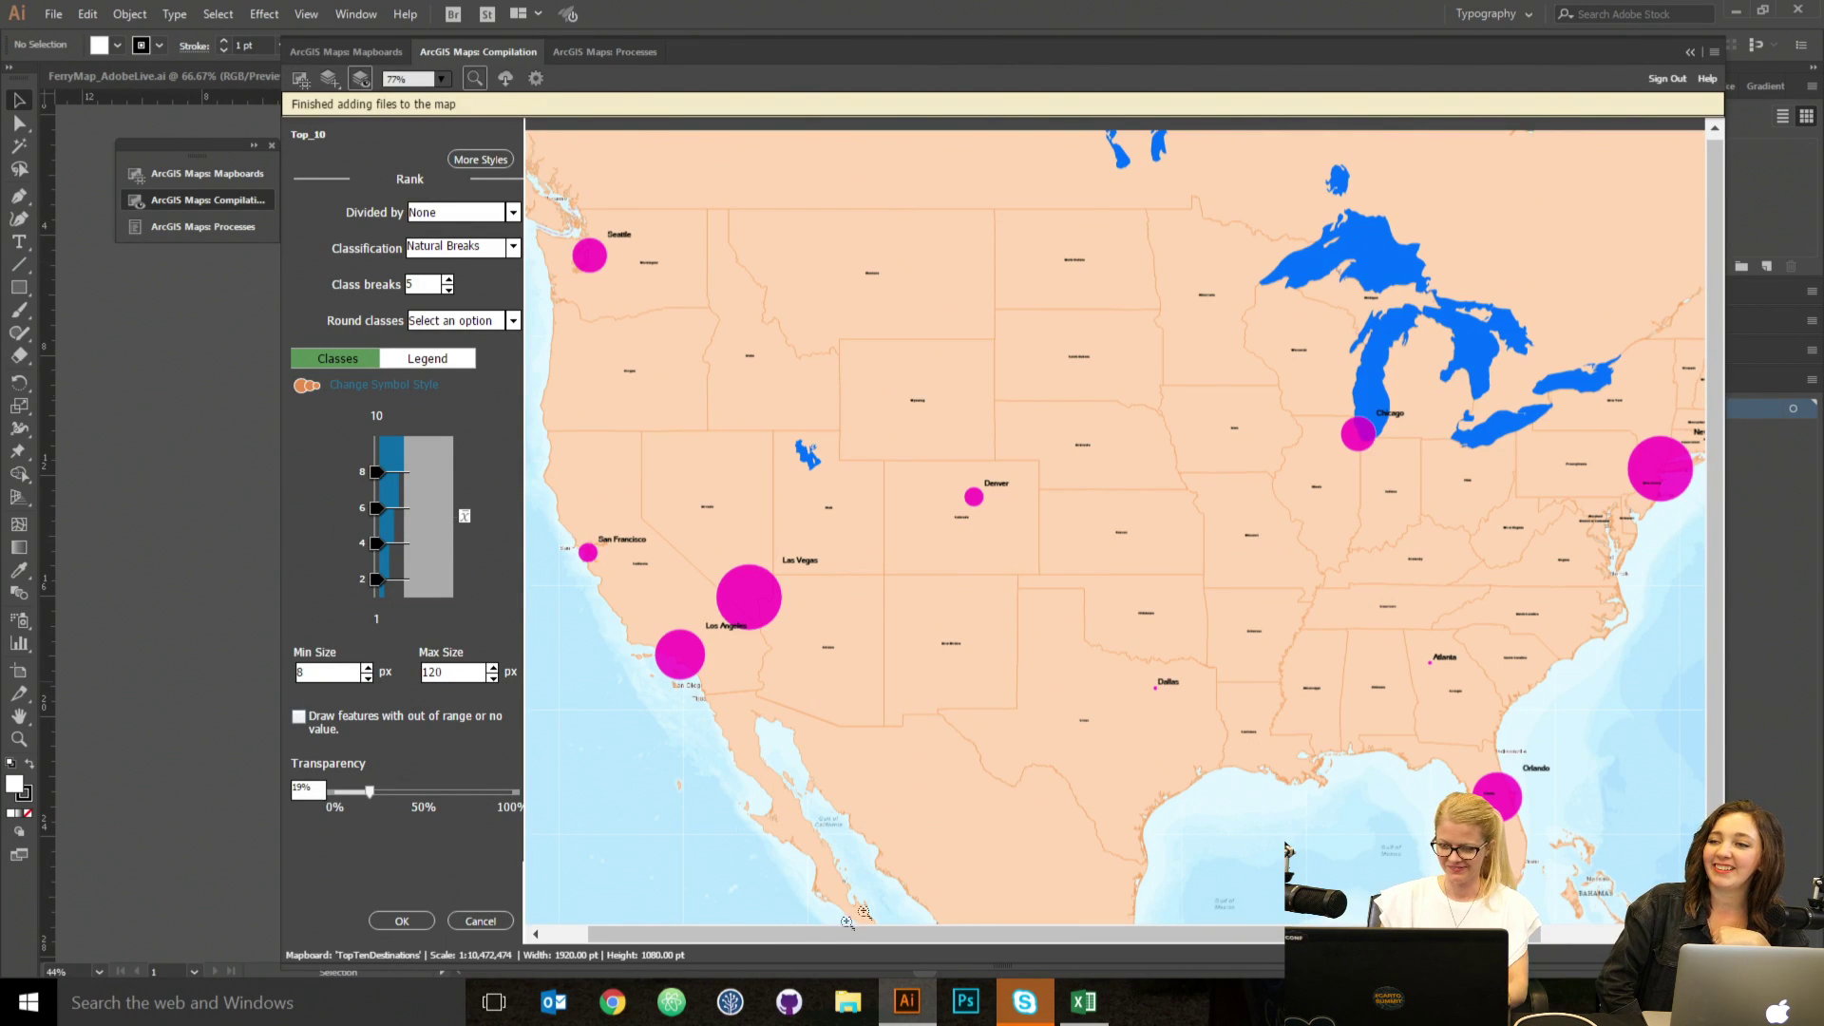
left_click(402, 921)
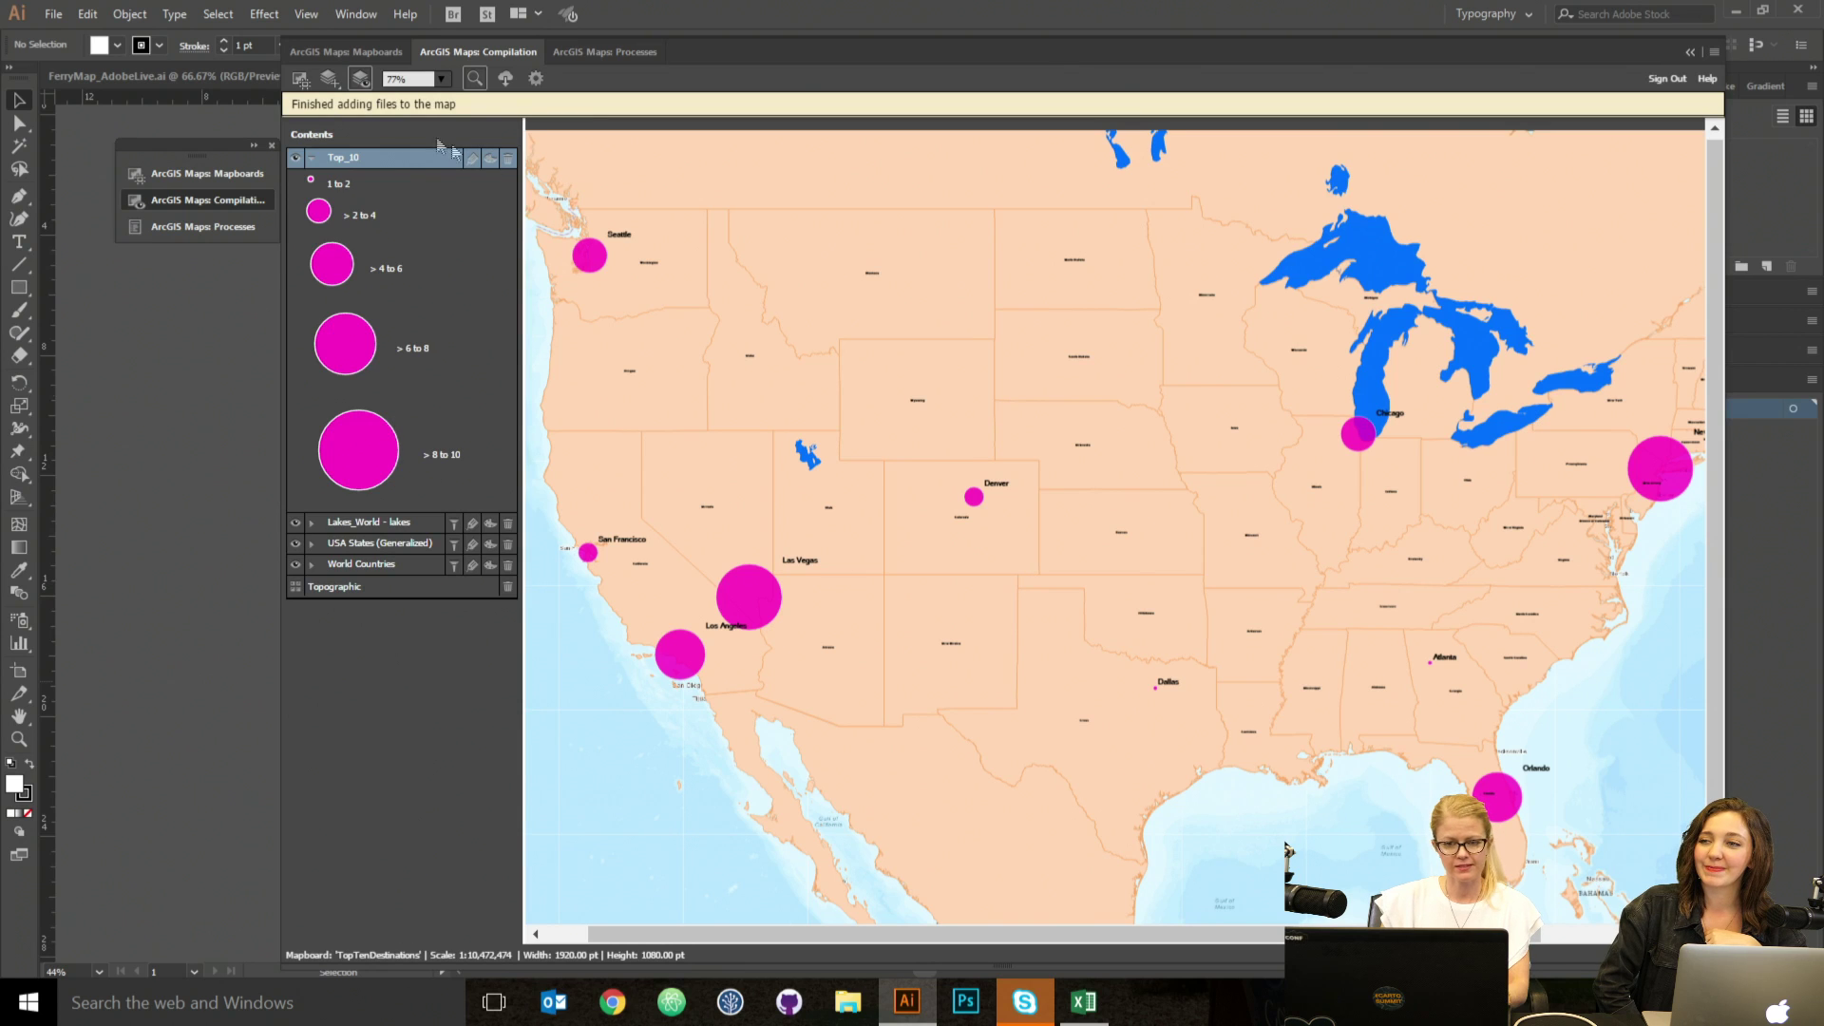
left_click(311, 158)
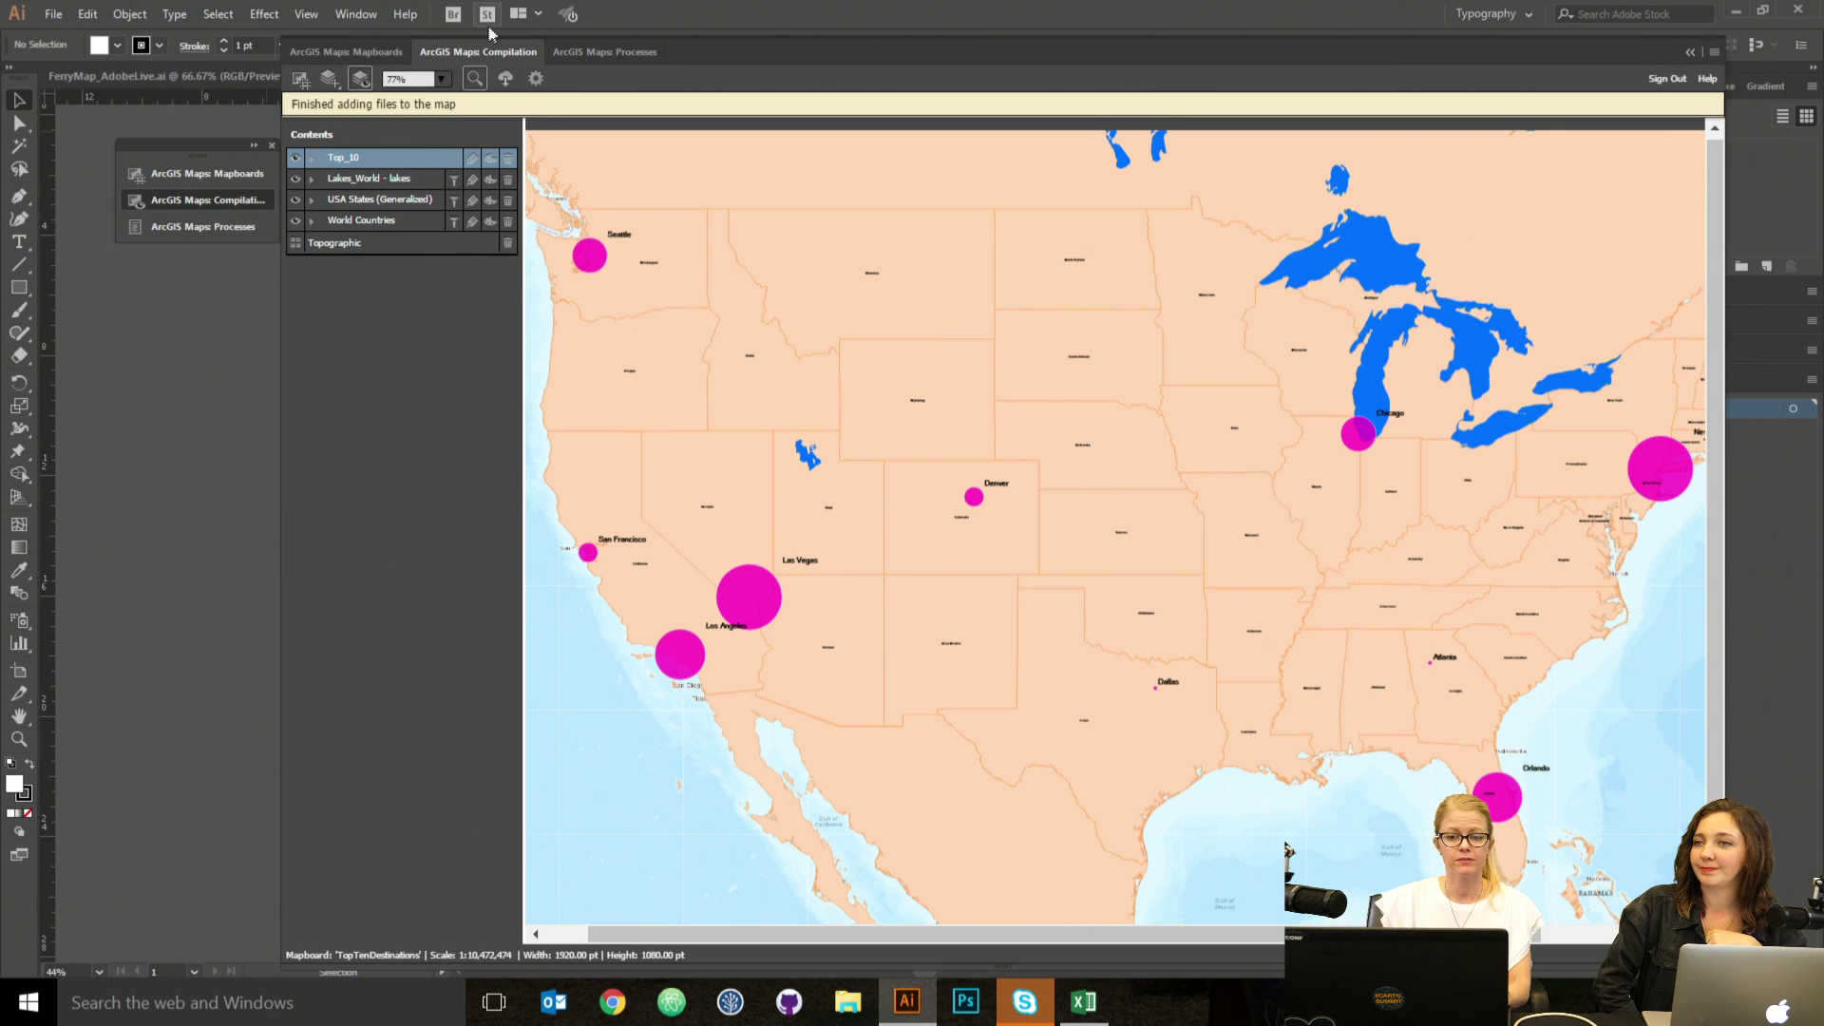
left_click(506, 83)
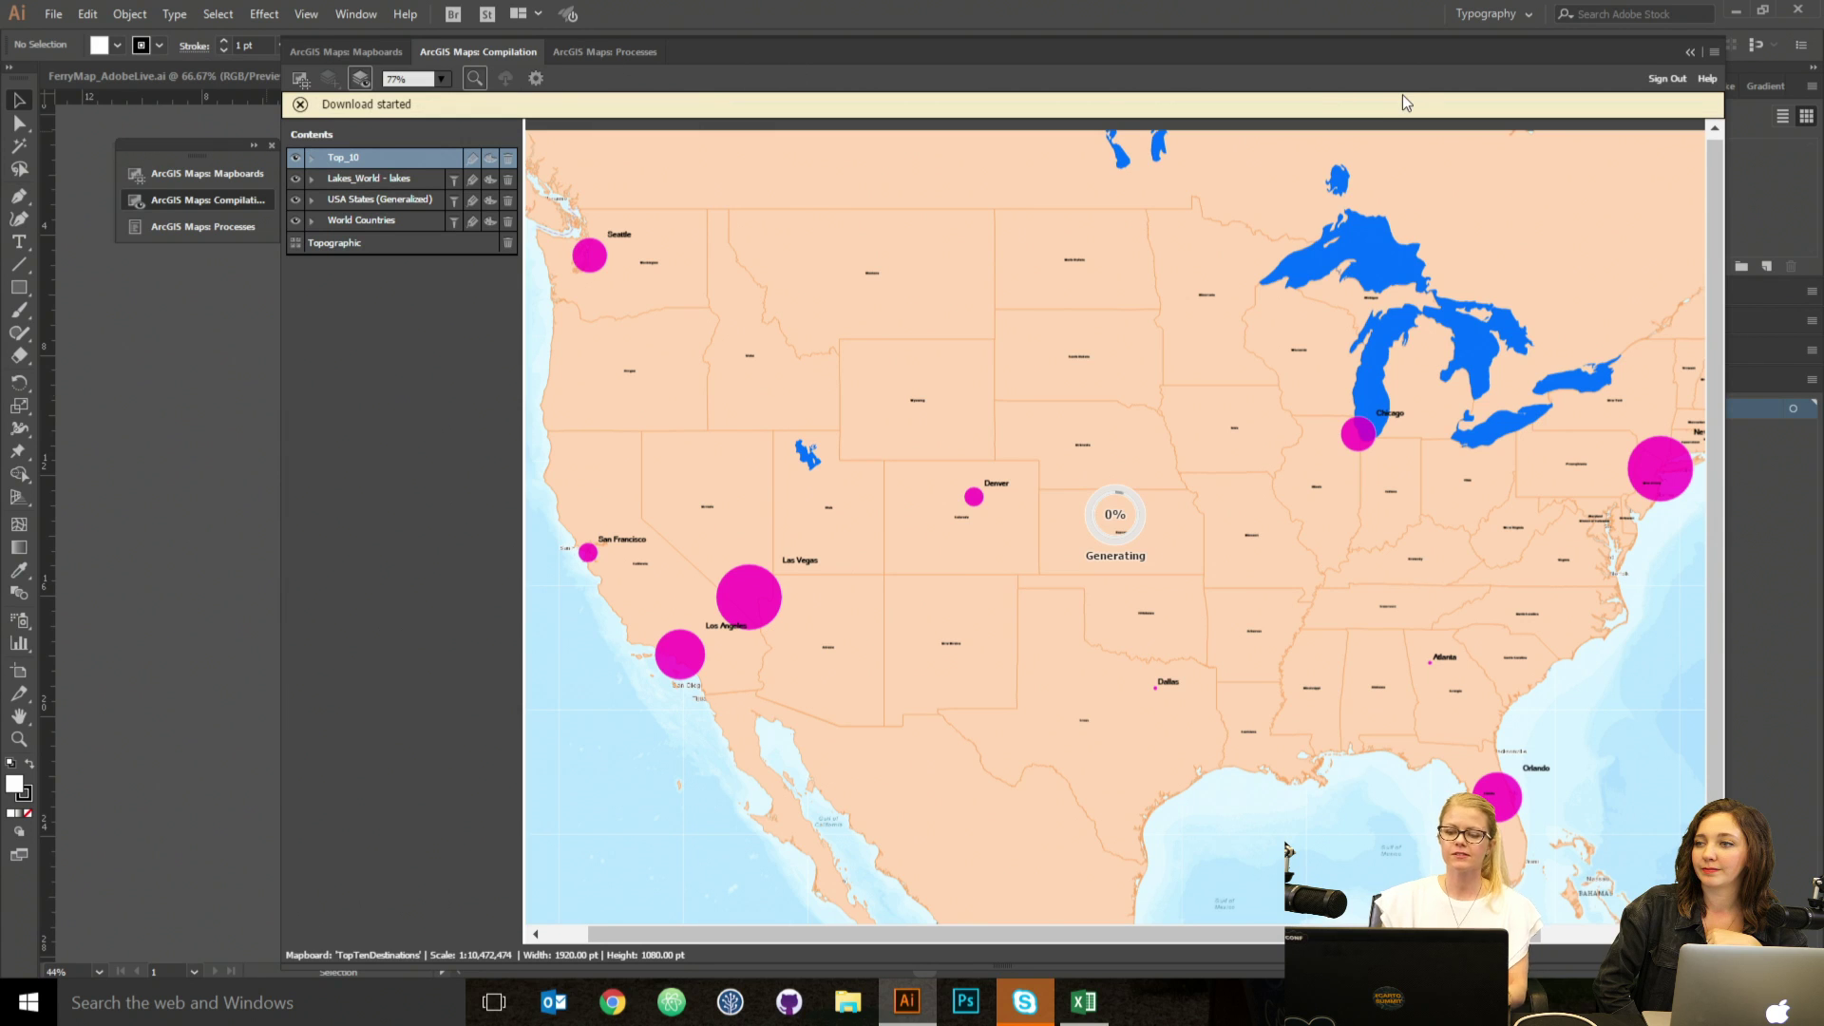
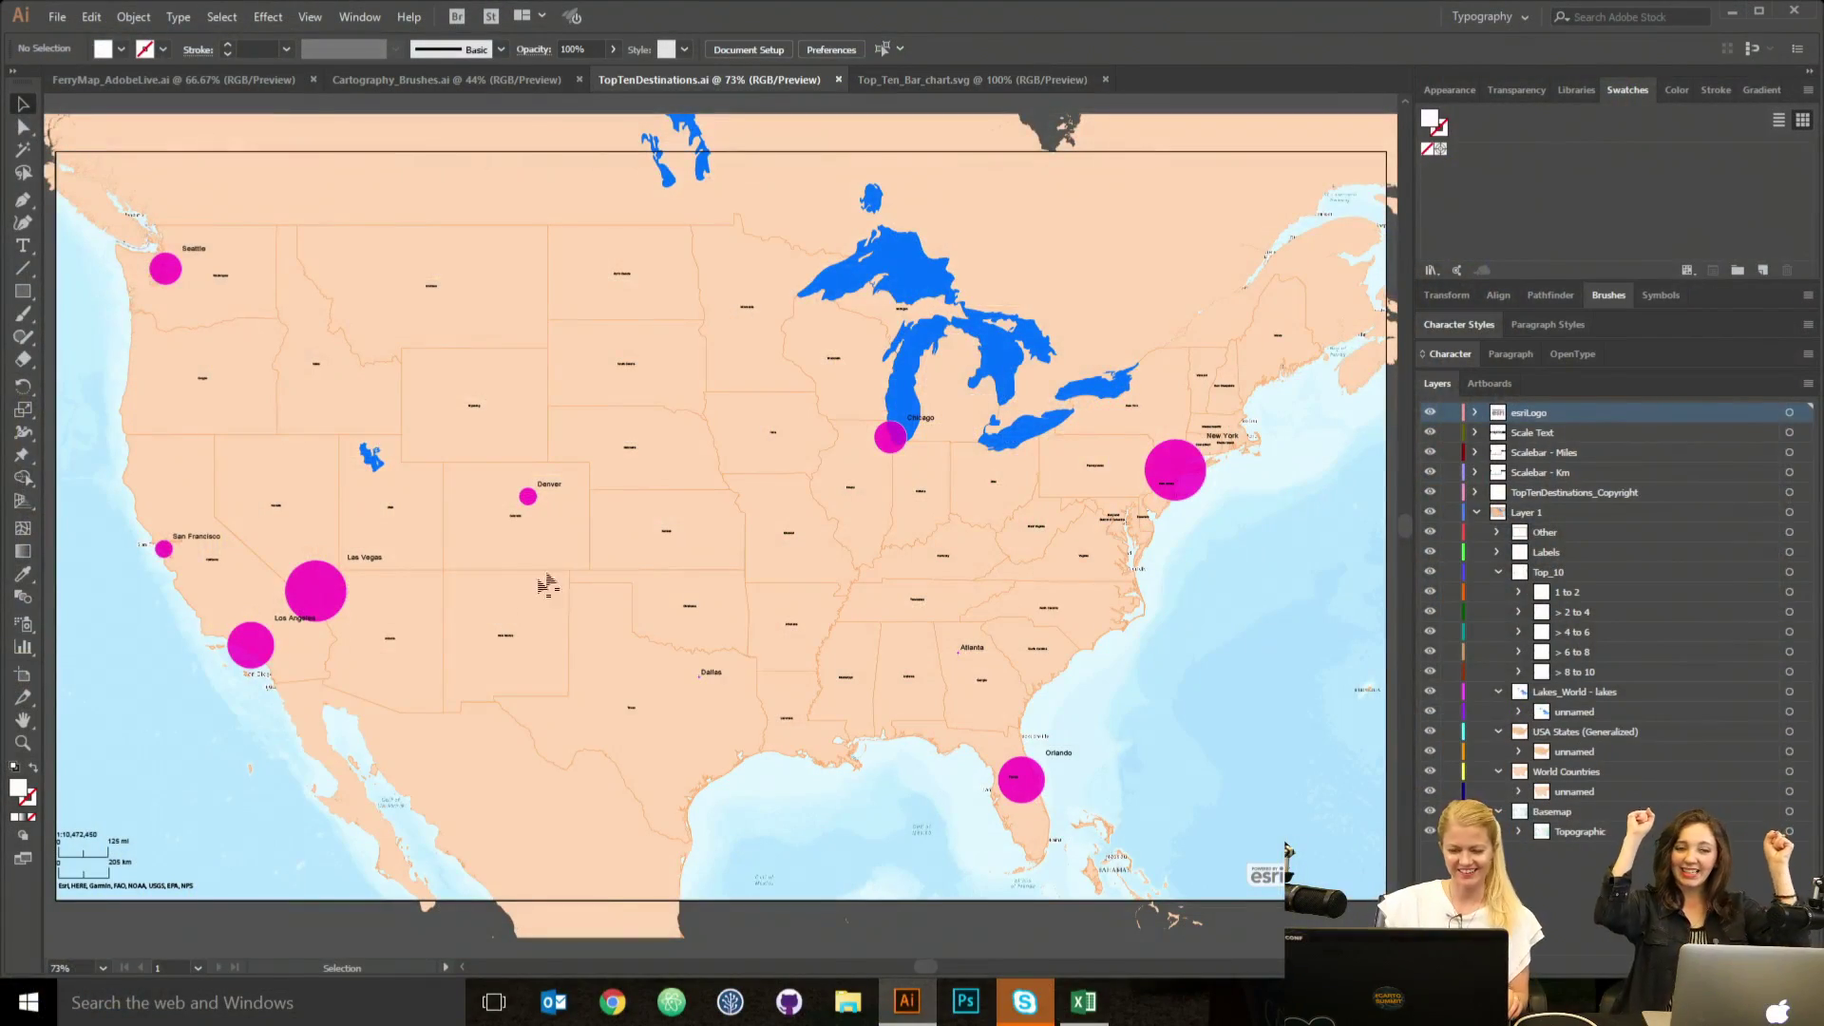
At 66.67% zoom, isolate Layer 1, then re-show Basemap and the map sublayers through World Countries.
key("ctrl+minus")
mouse_move(551, 509)
left_mouse_down()
mouse_move(582, 525)
mouse_move(562, 505)
left_mouse_up()
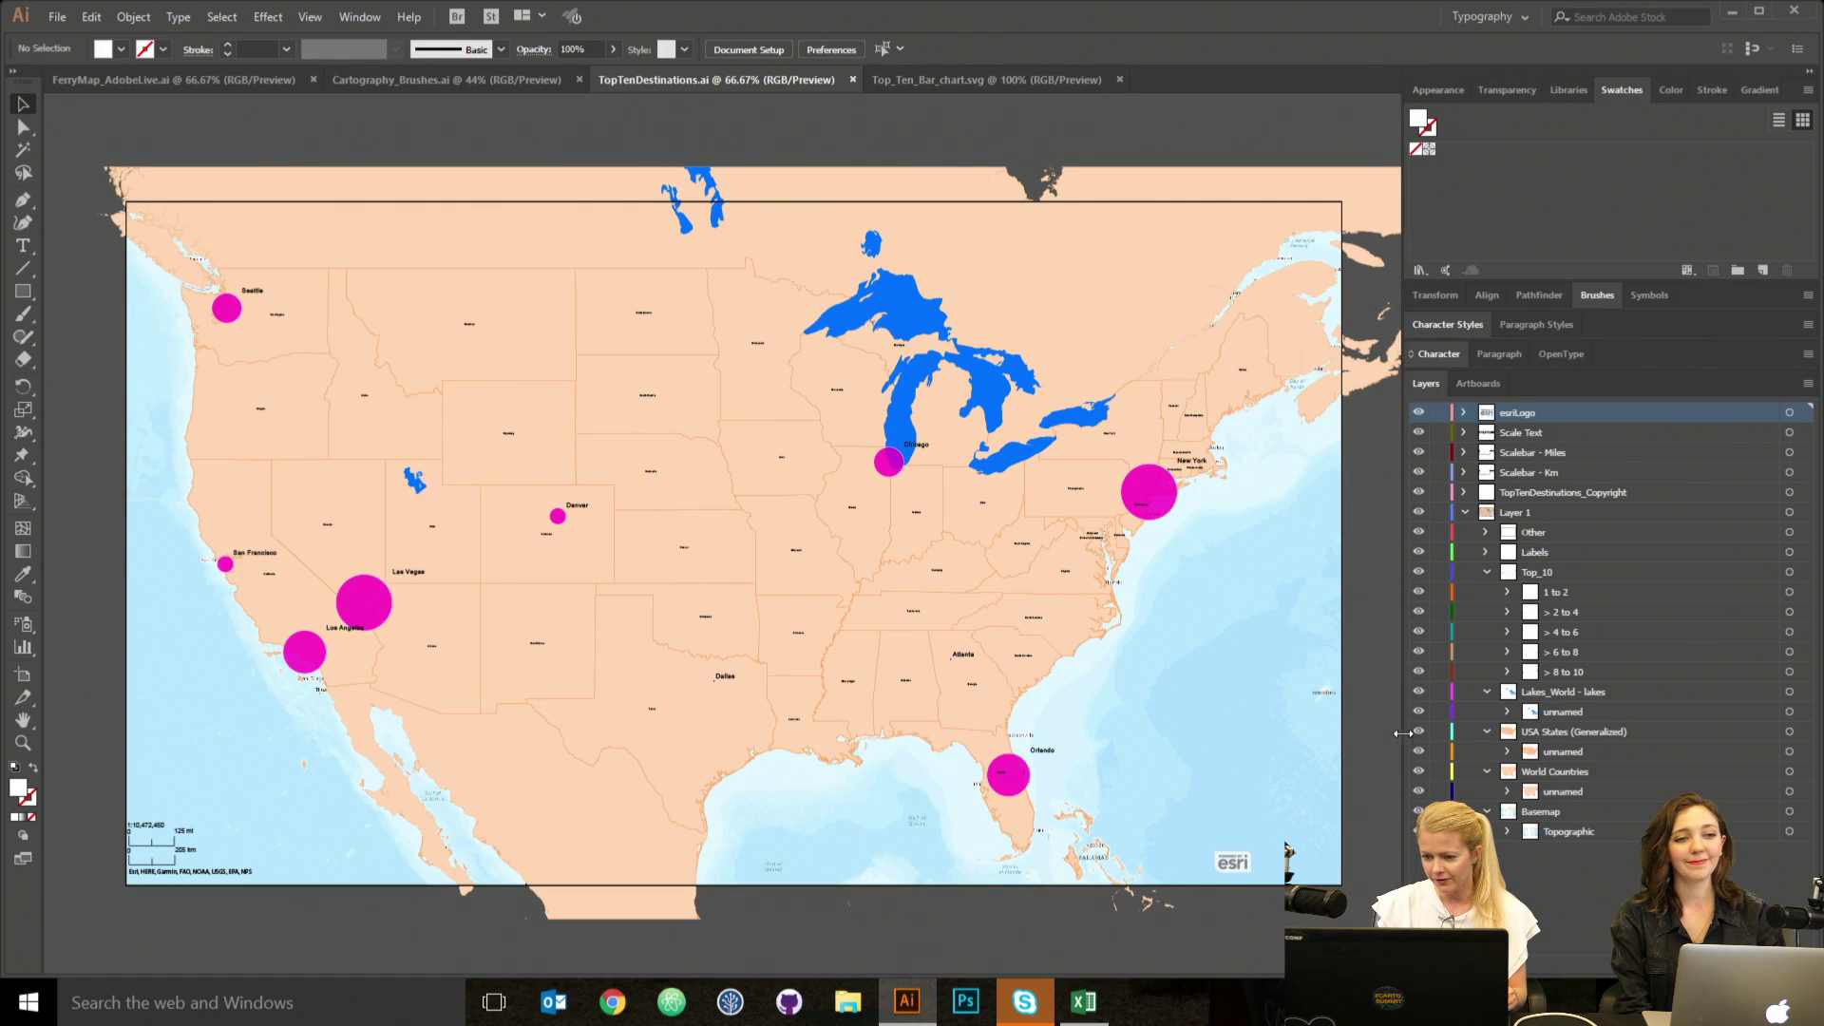
left_click_drag(1413, 735, 1402, 736)
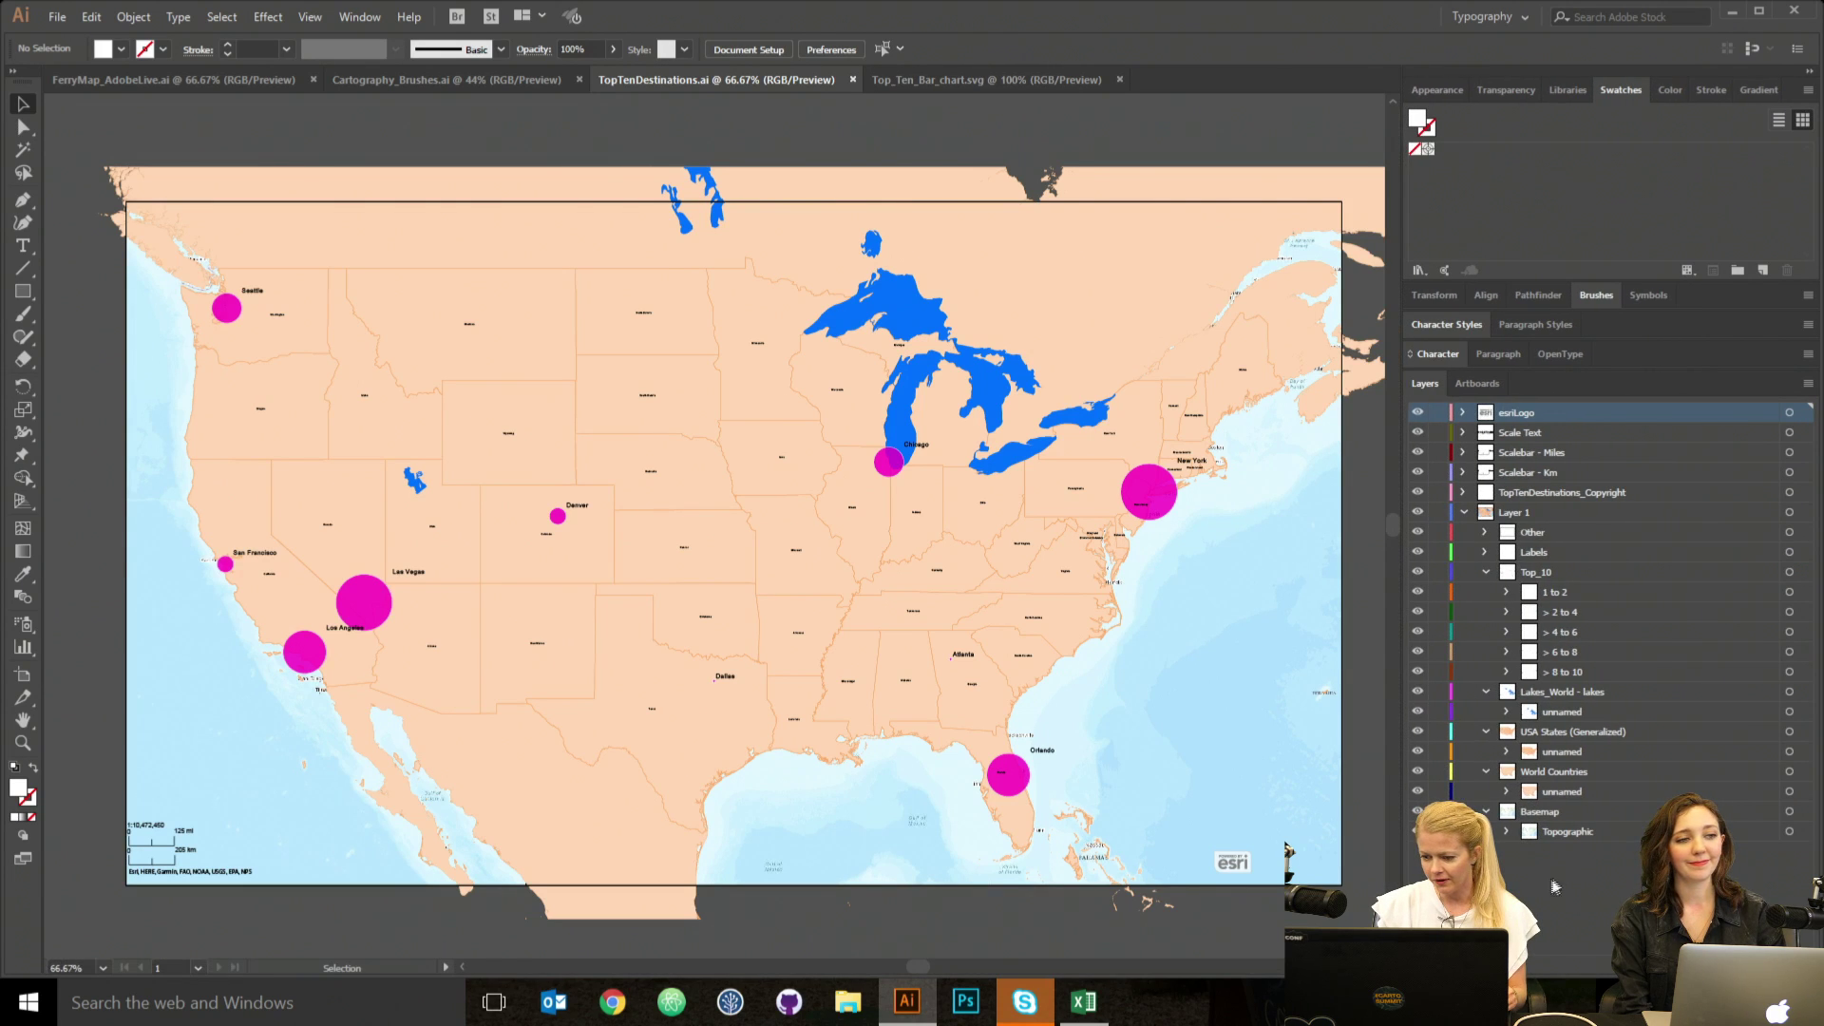
left_click(1417, 811, "alt")
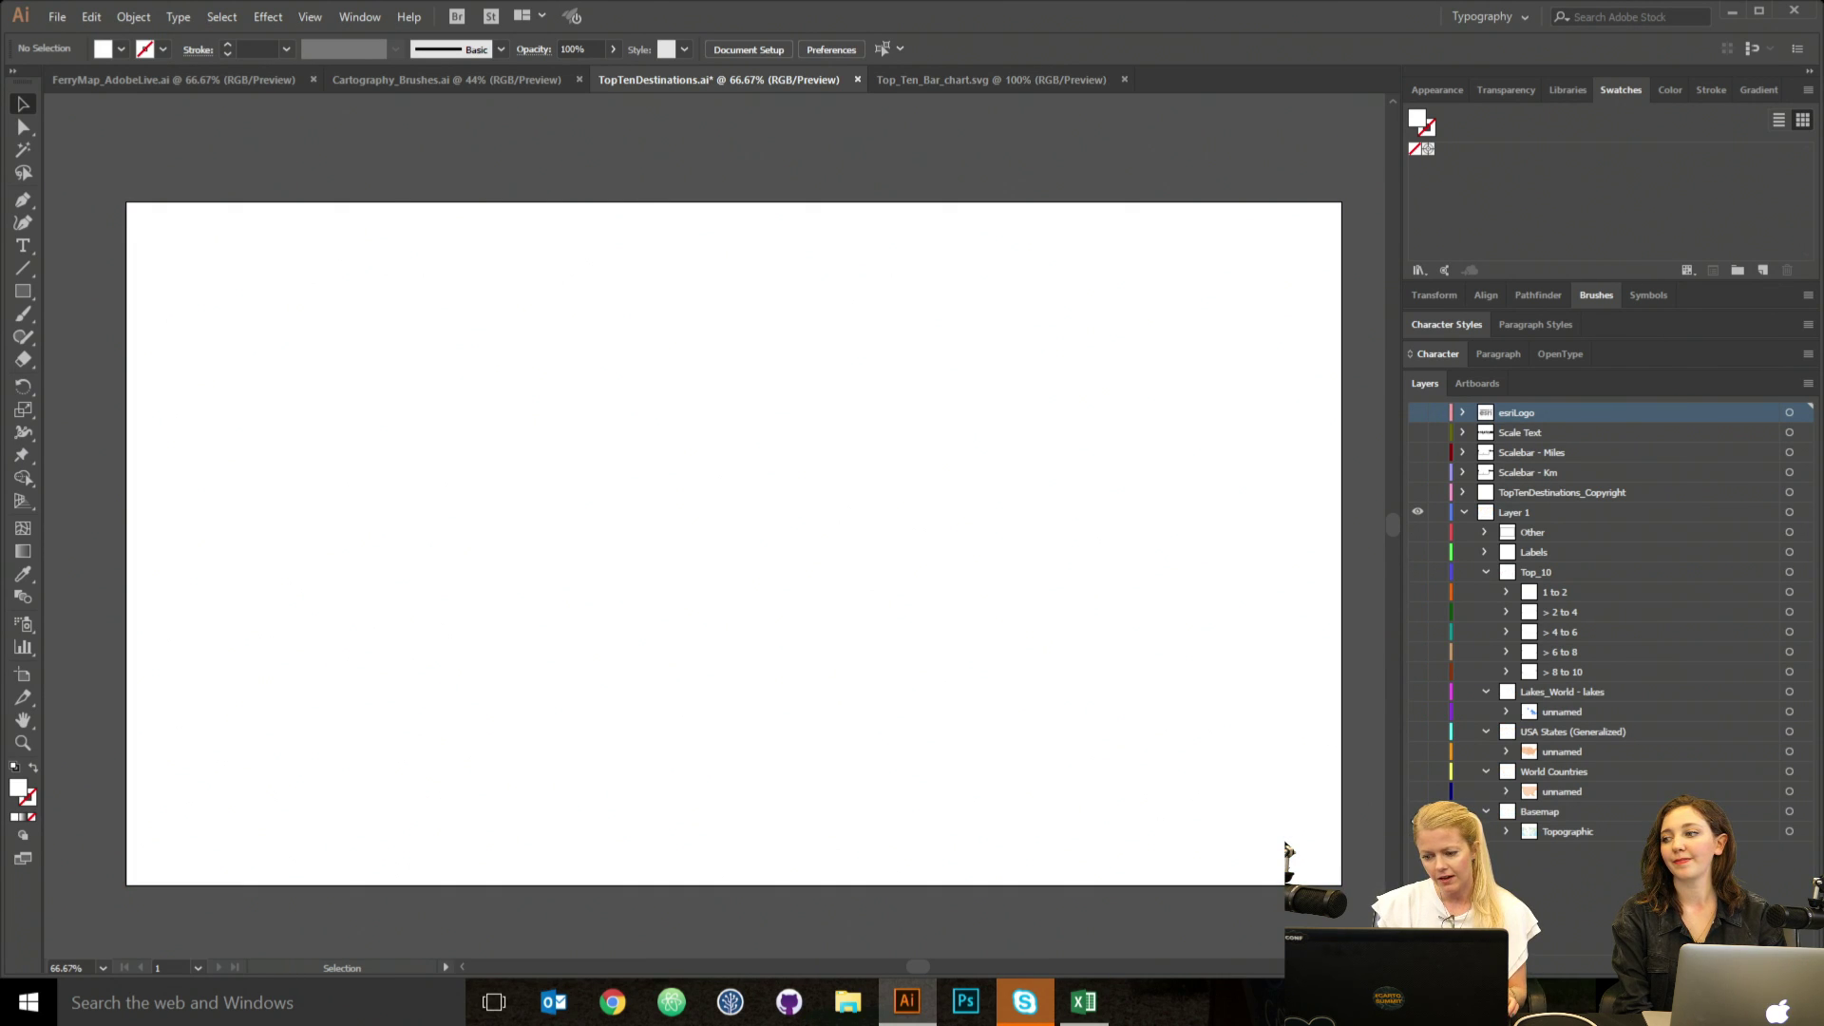
left_click(1418, 831)
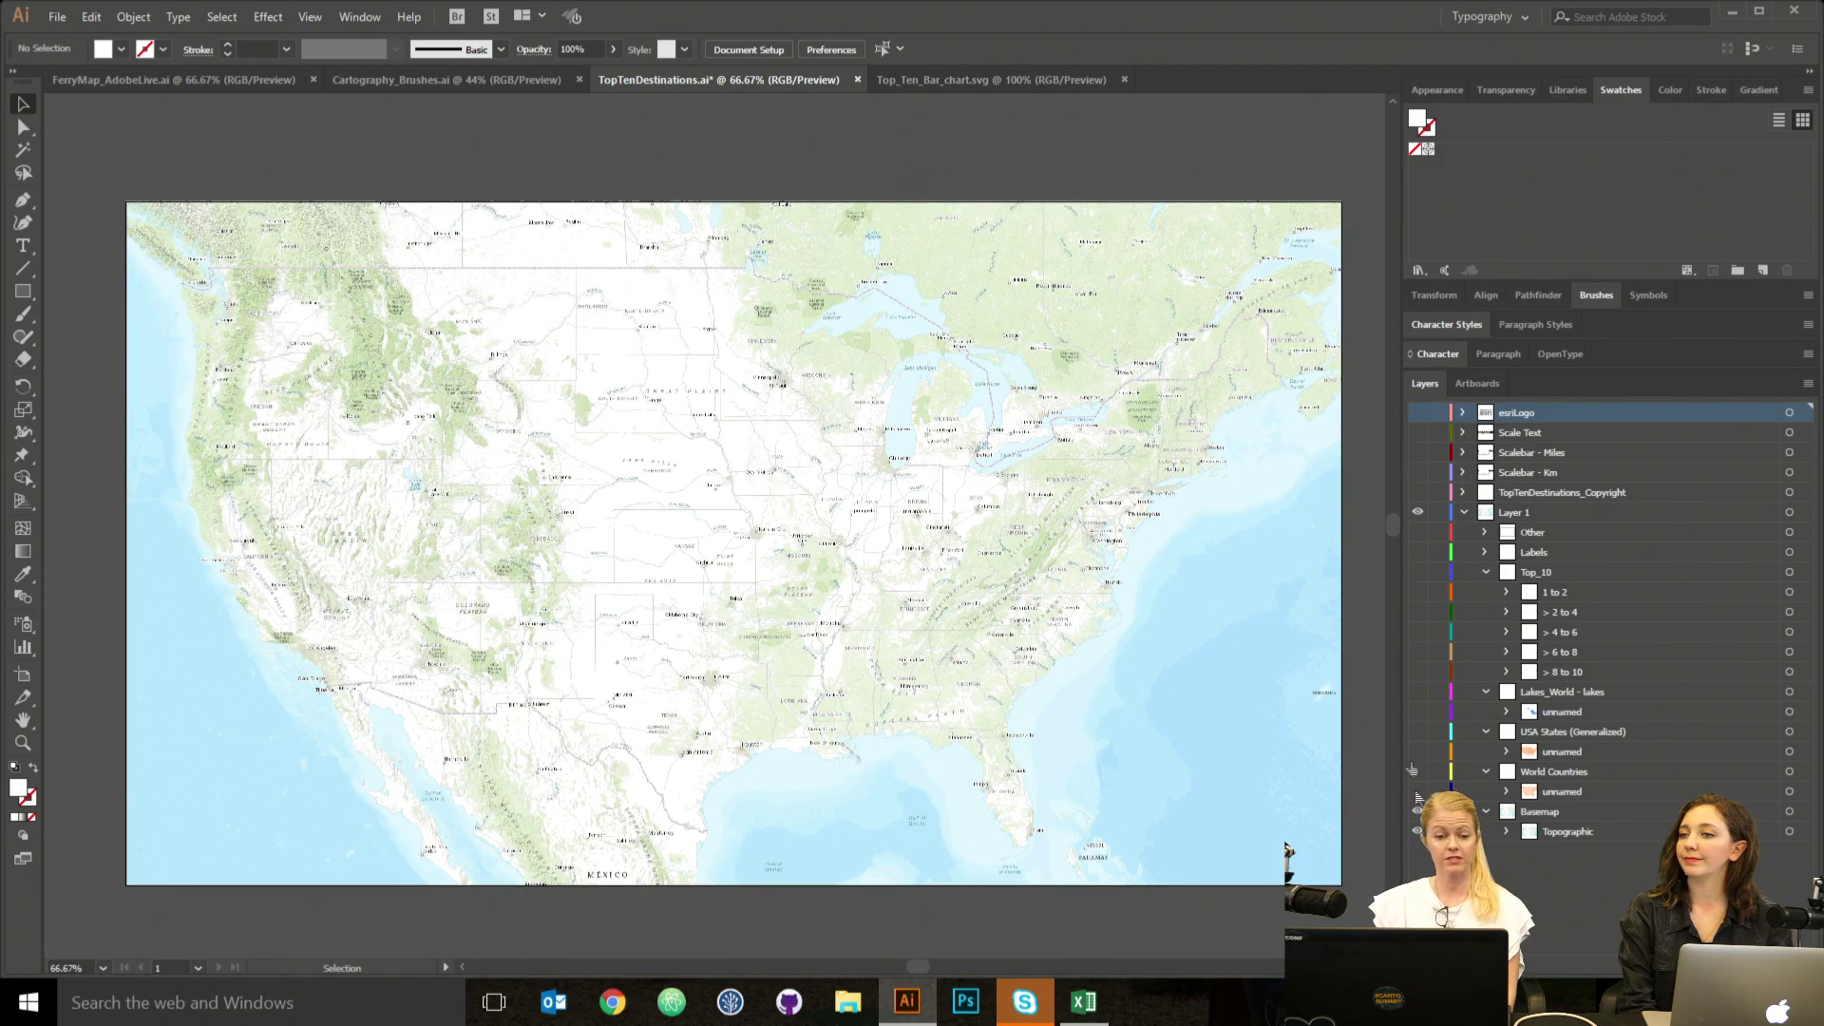
left_click_drag(1417, 532, 1417, 771)
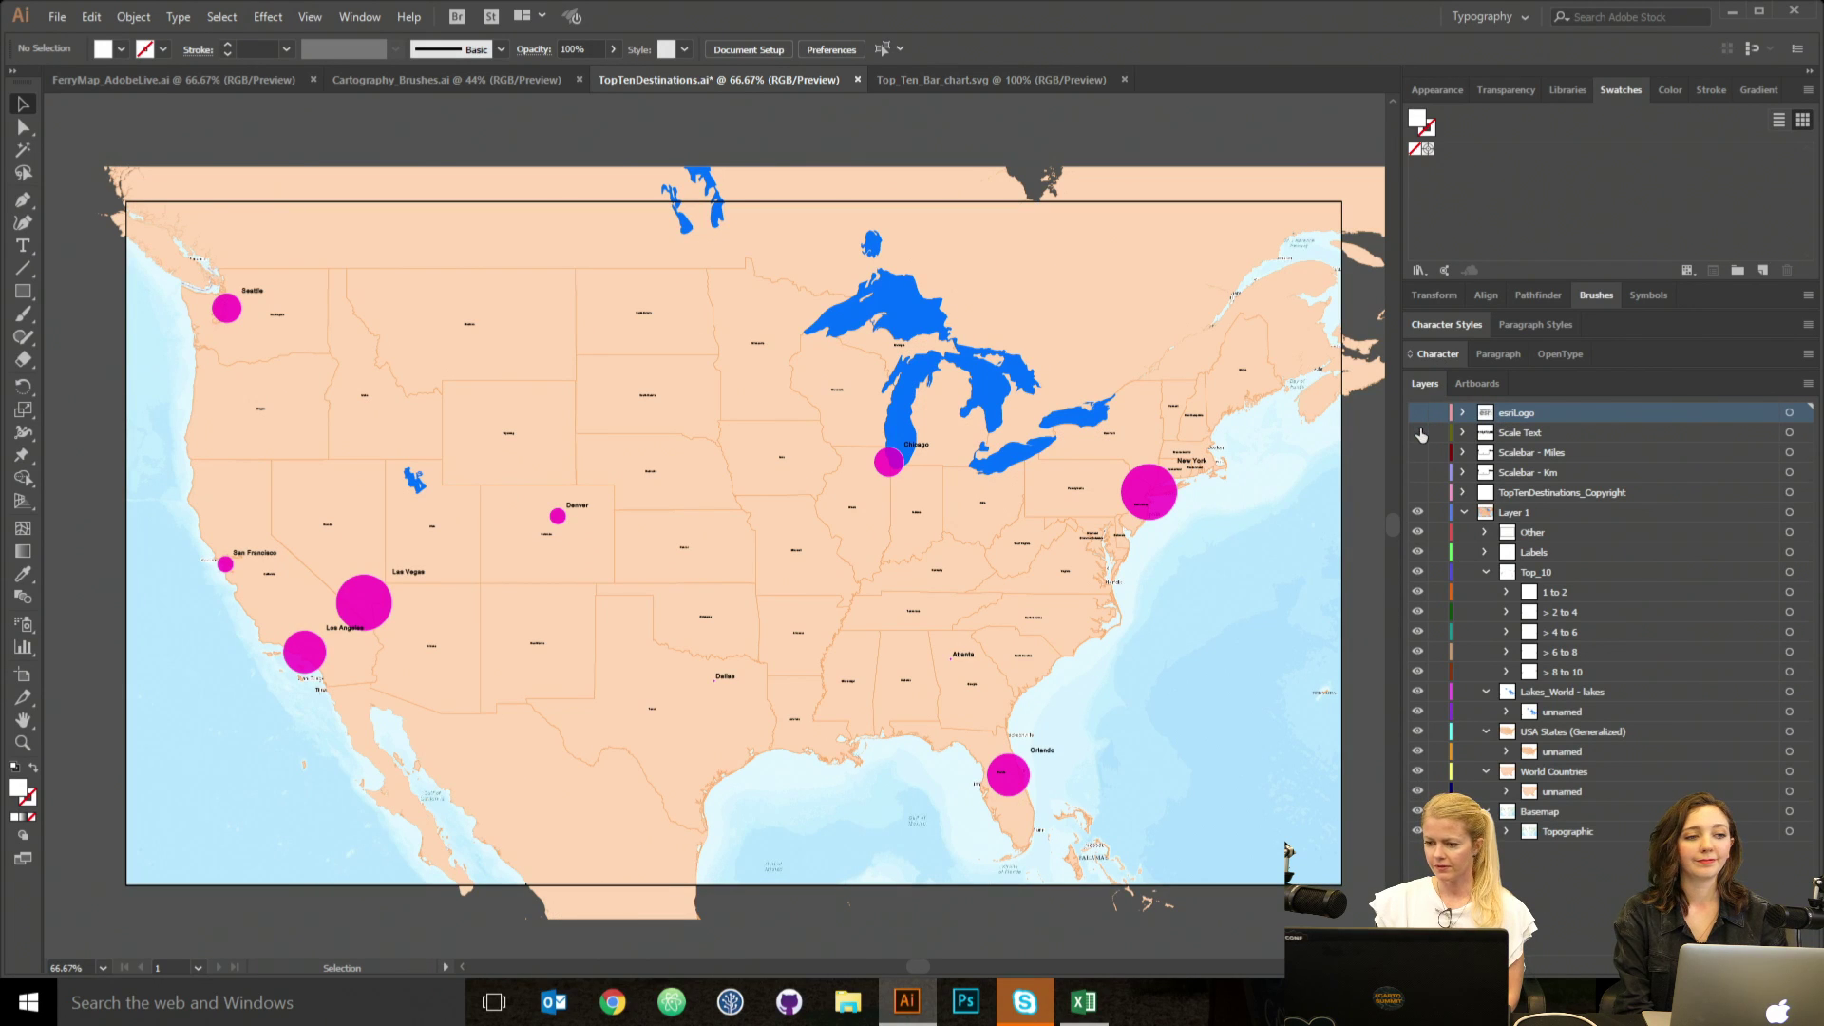
left_click_drag(1418, 432, 1418, 467)
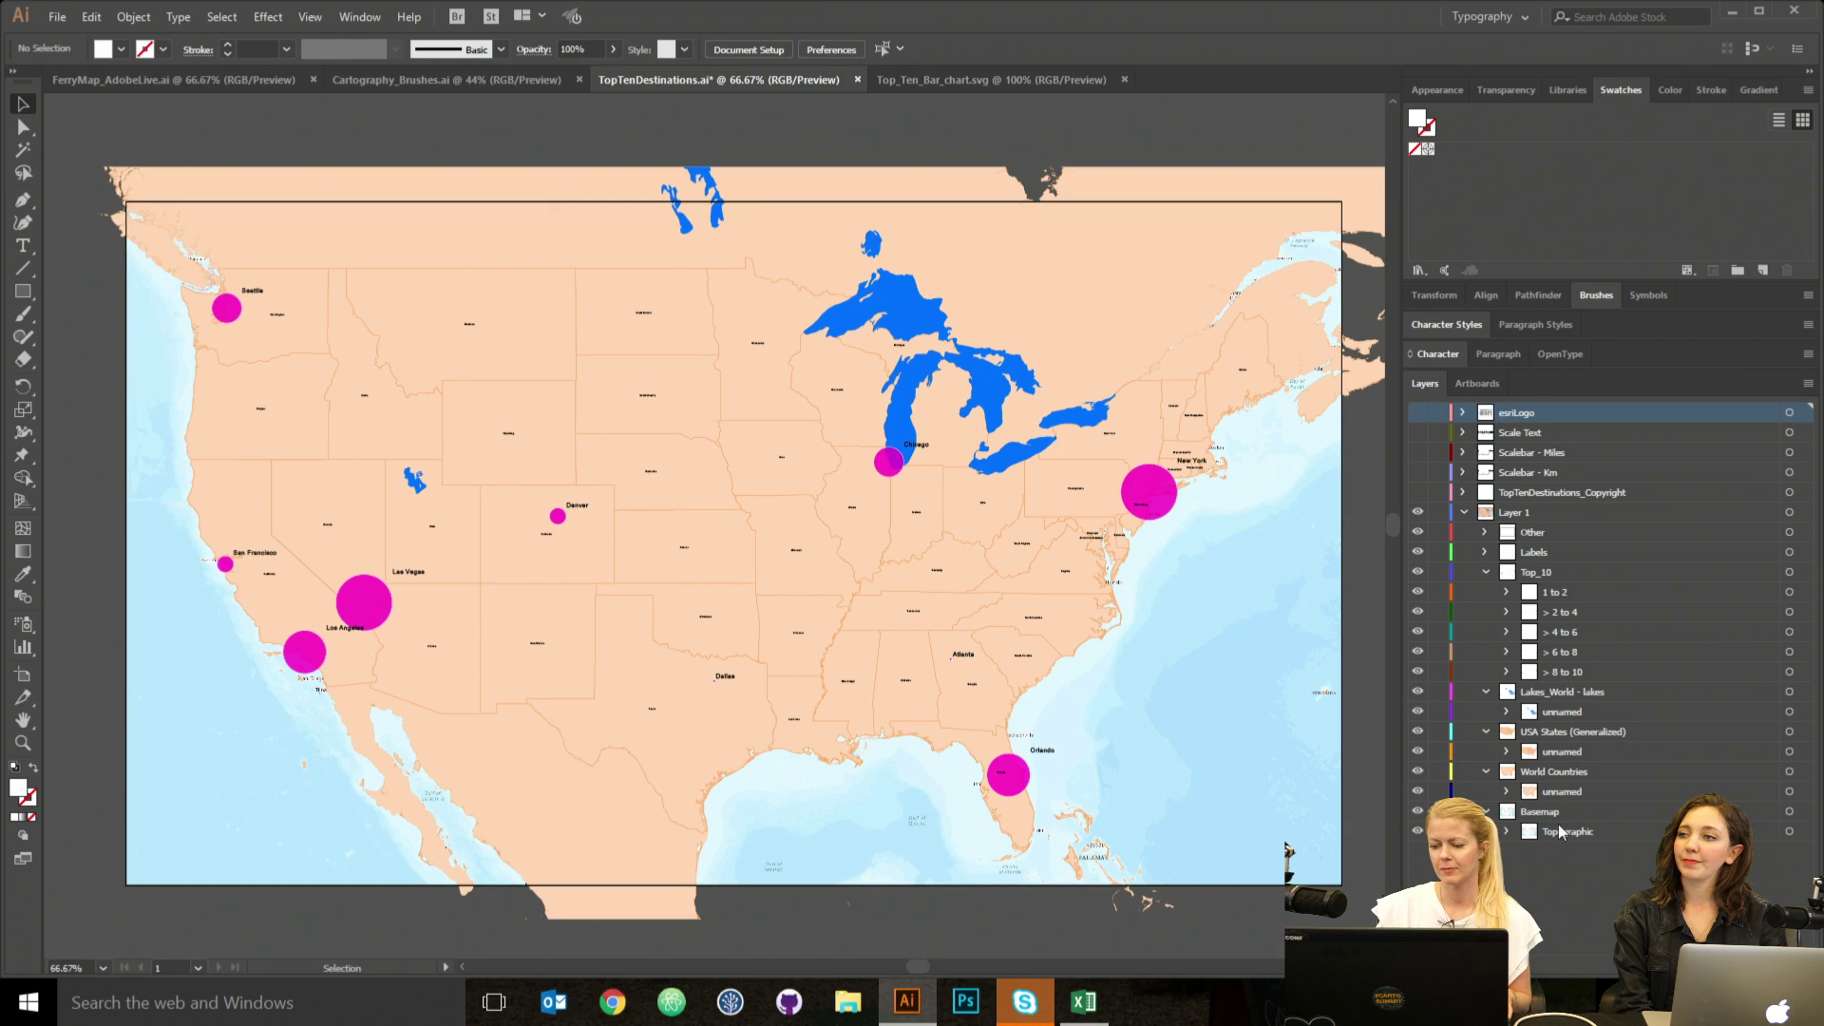
Collapse the Basemap layer in the Layers panel.
left_click(1486, 811)
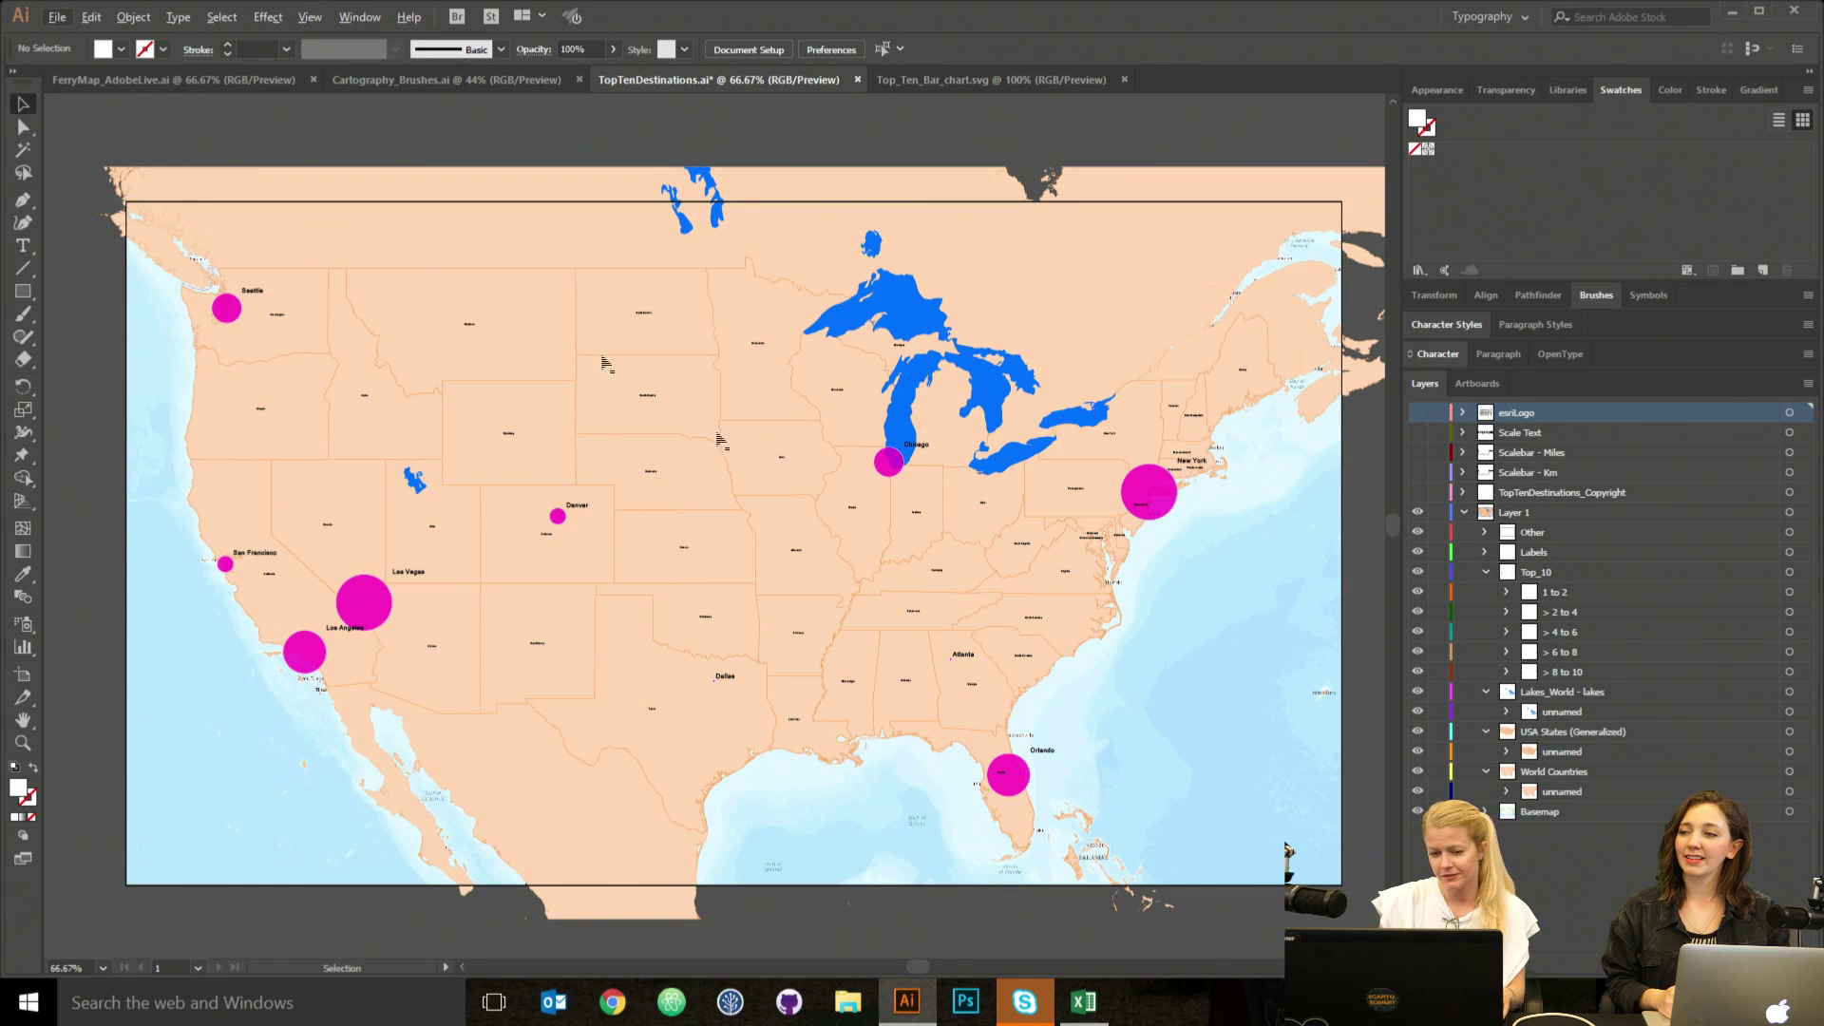
Create a layer named 'ocean' above Basemap and make it the only visible layer.
left_click(1417, 812)
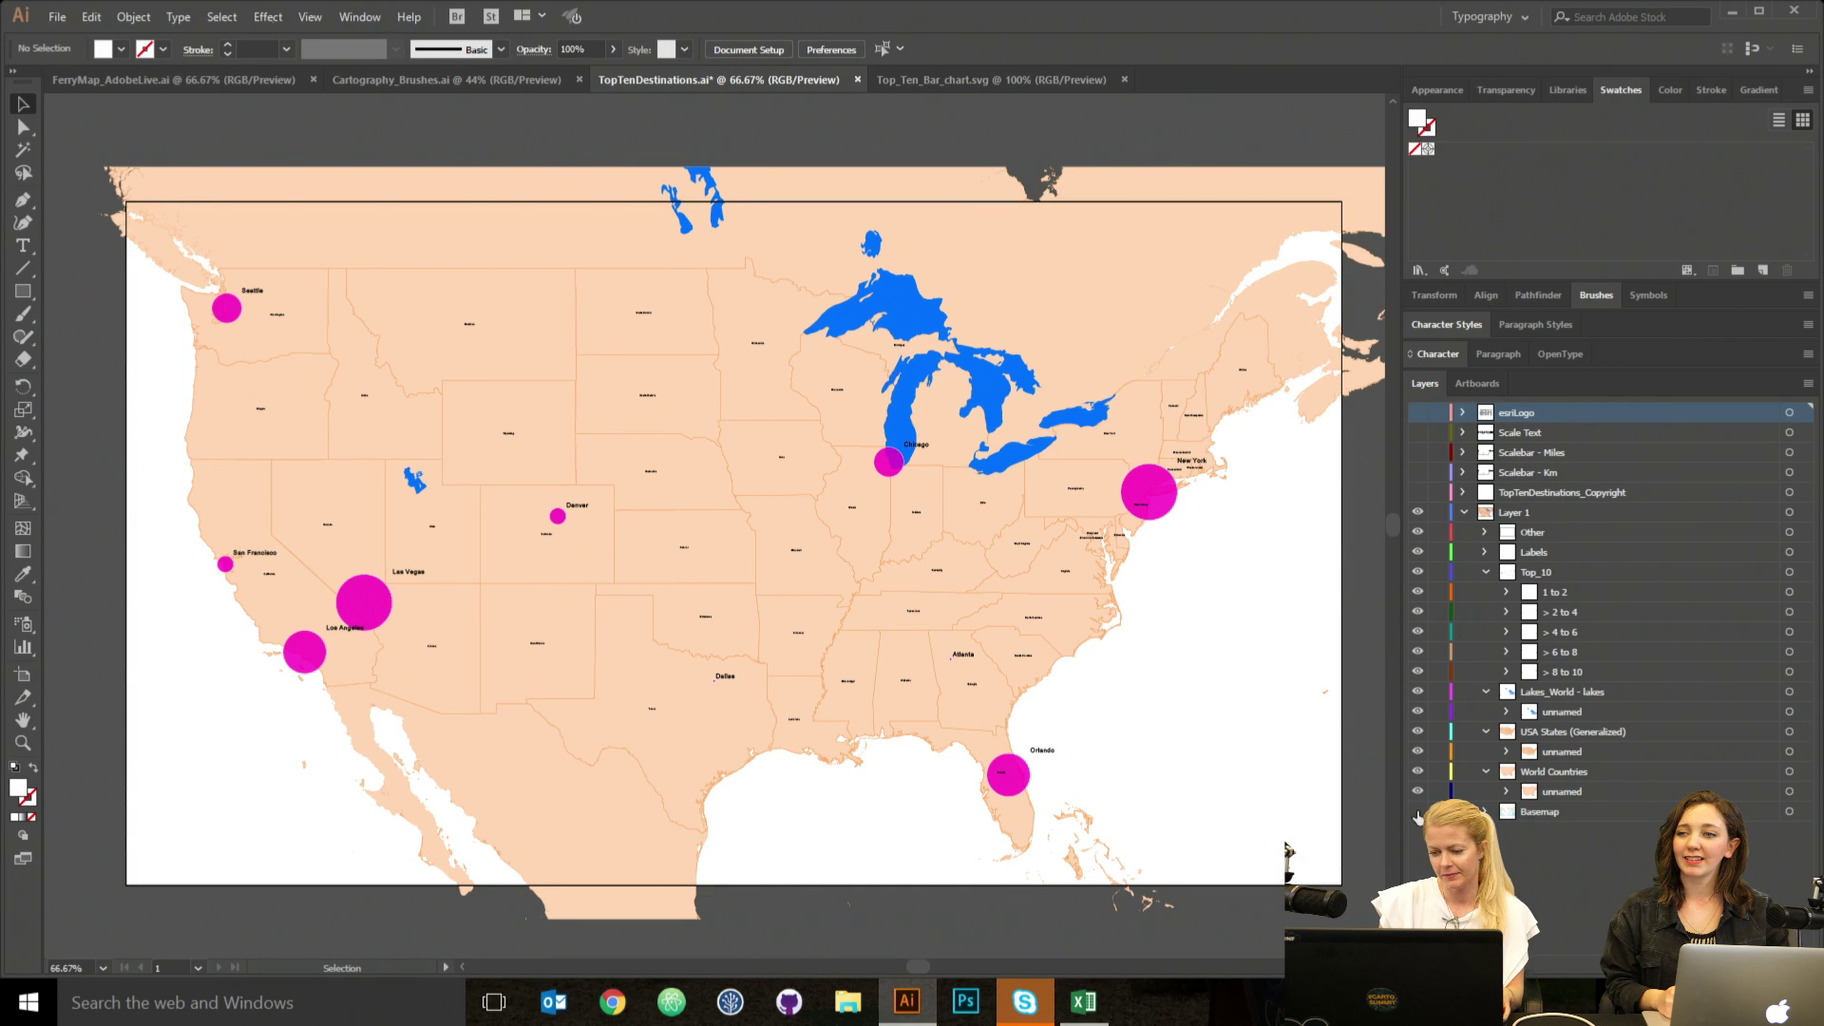
left_click(1417, 811)
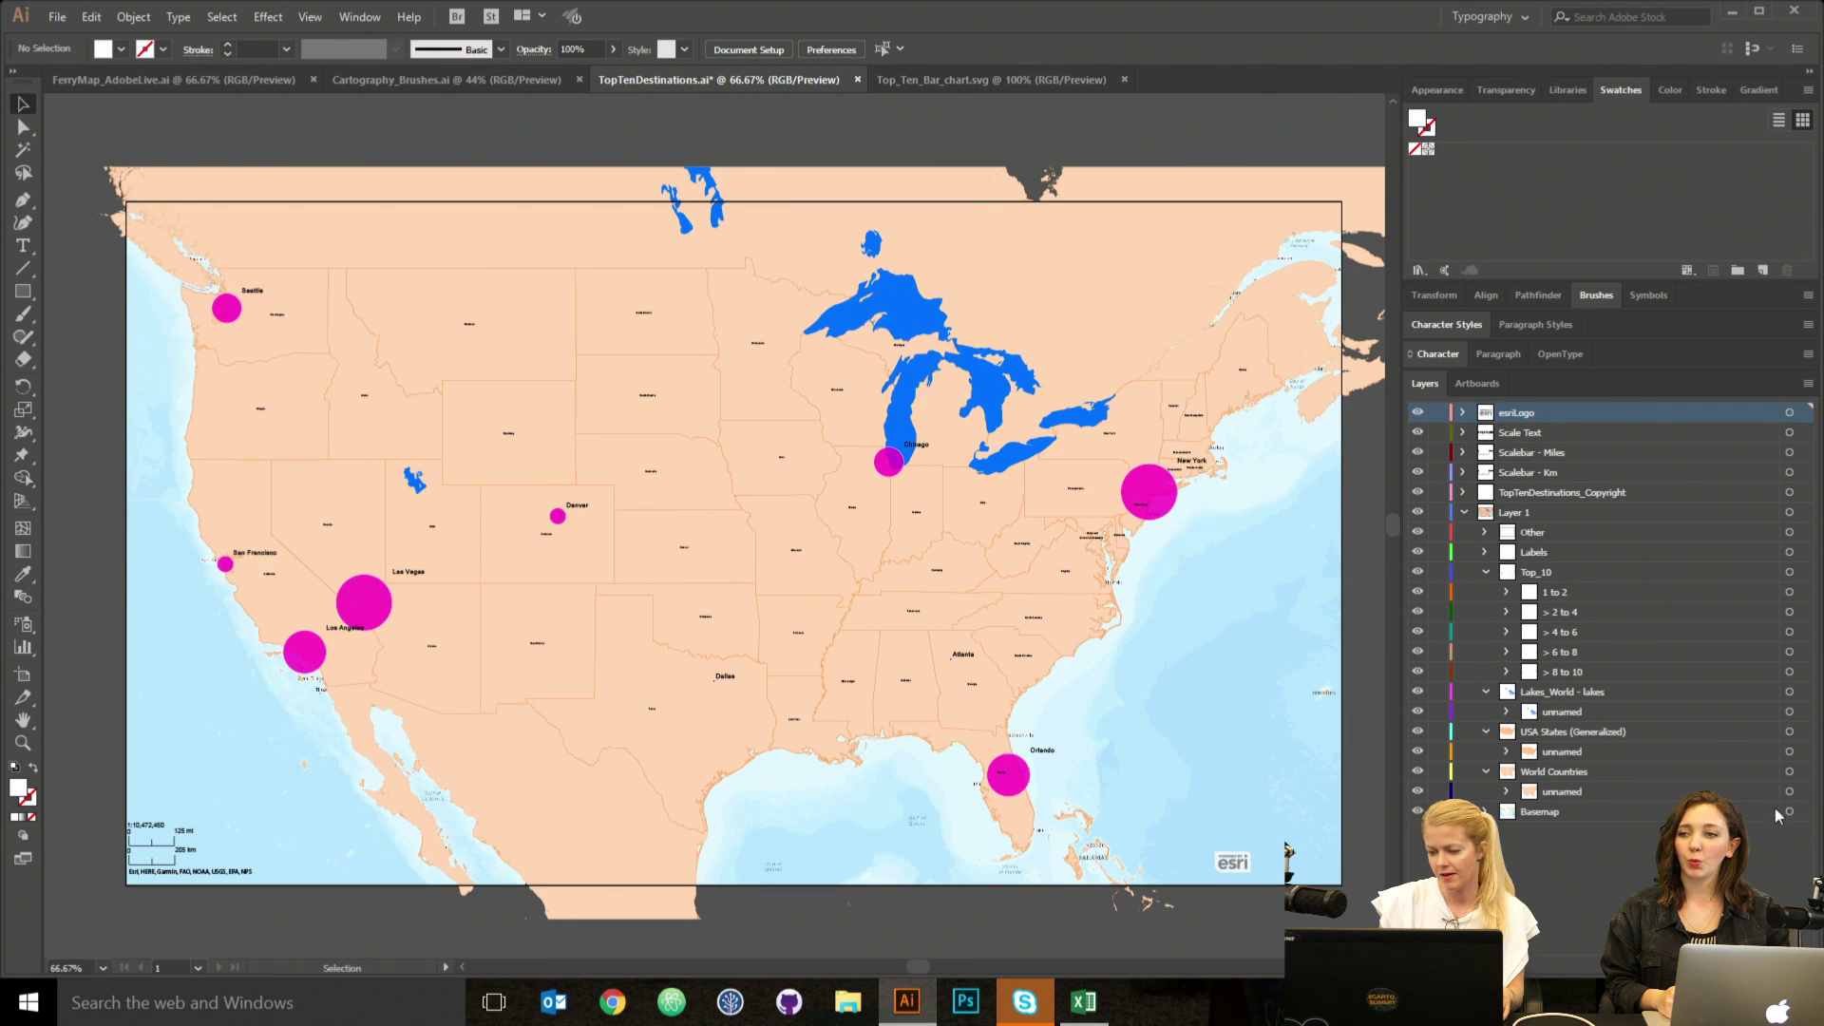
left_click(1539, 811)
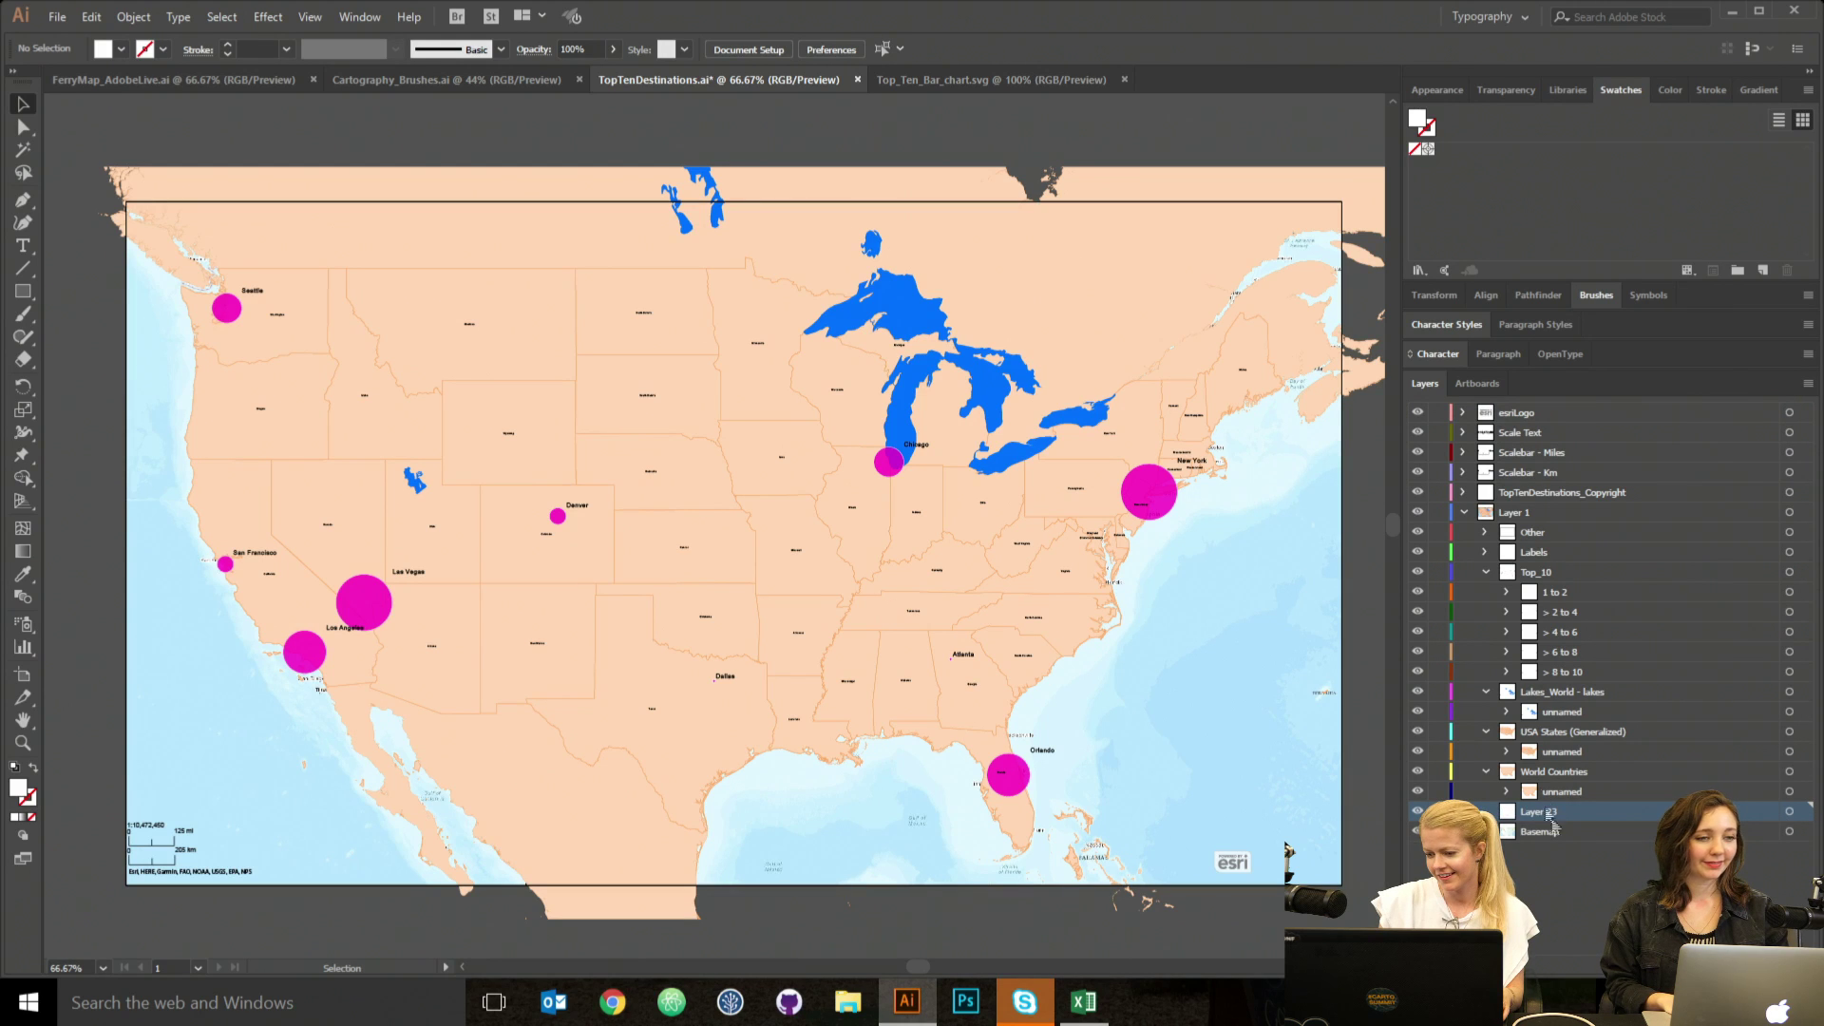
key("ctrl+l")
double_click(1538, 809)
type("ocean")
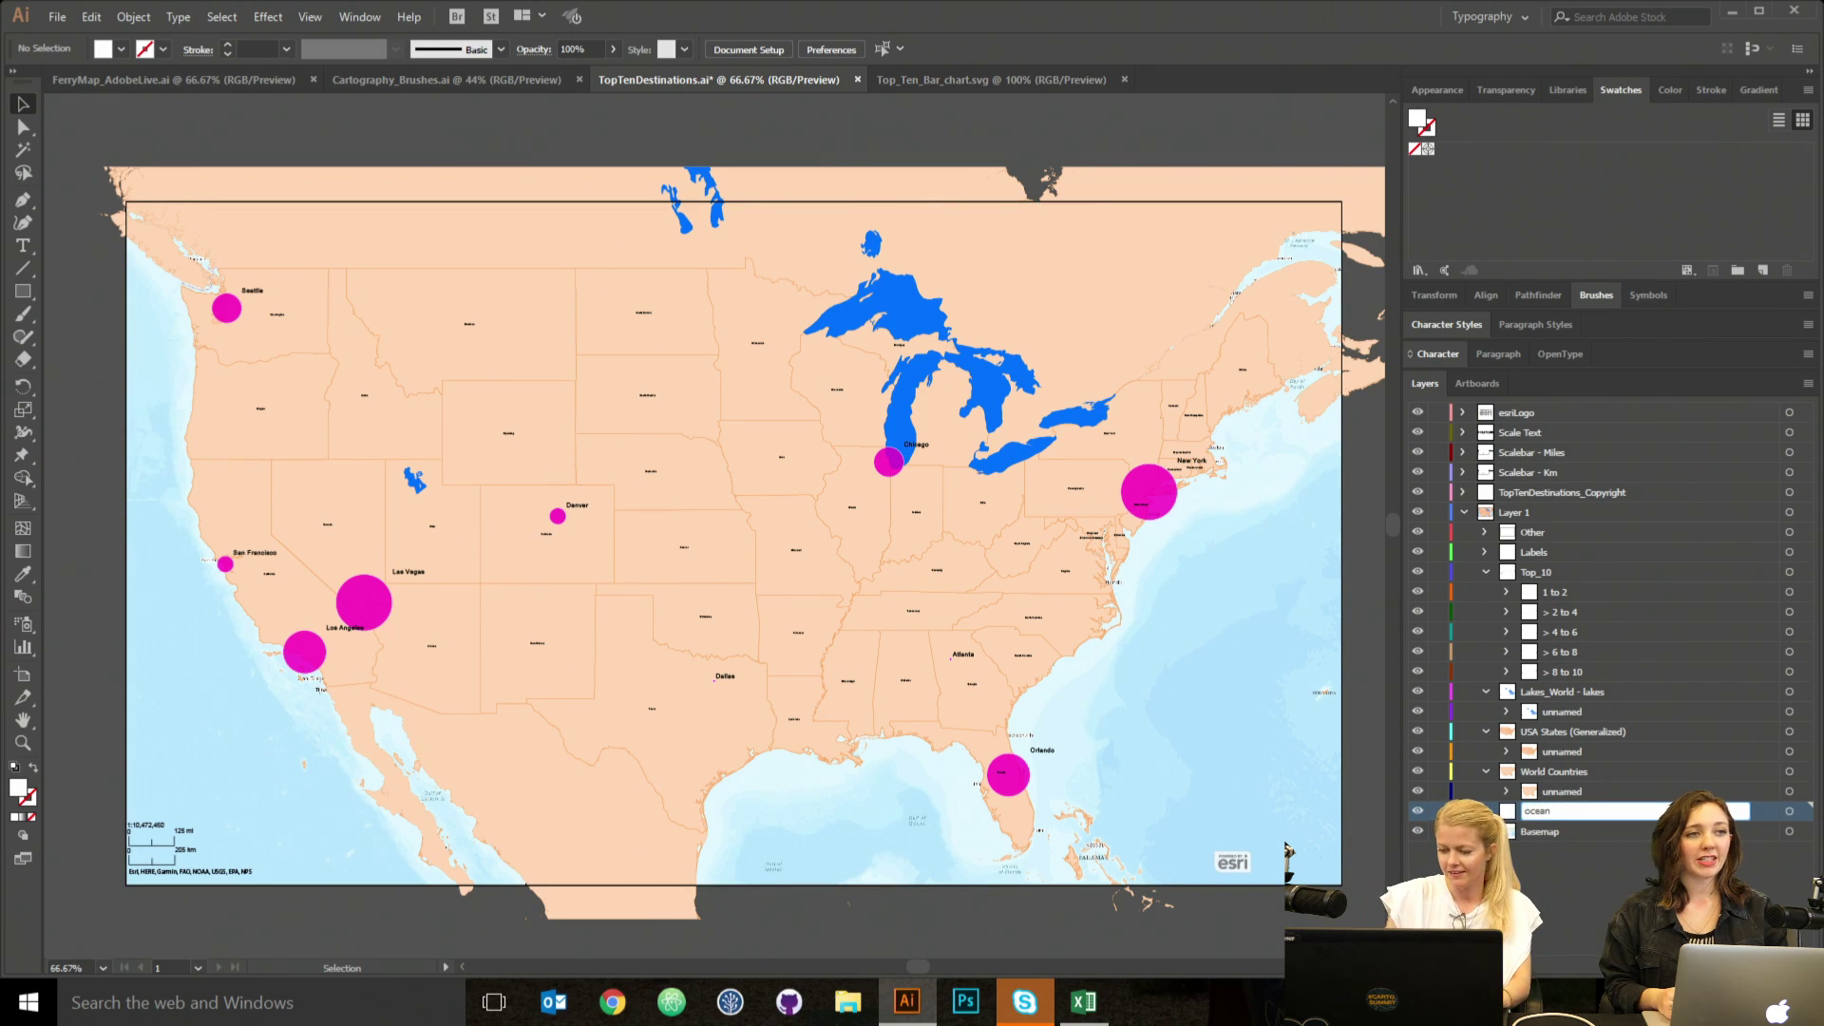
key("Return")
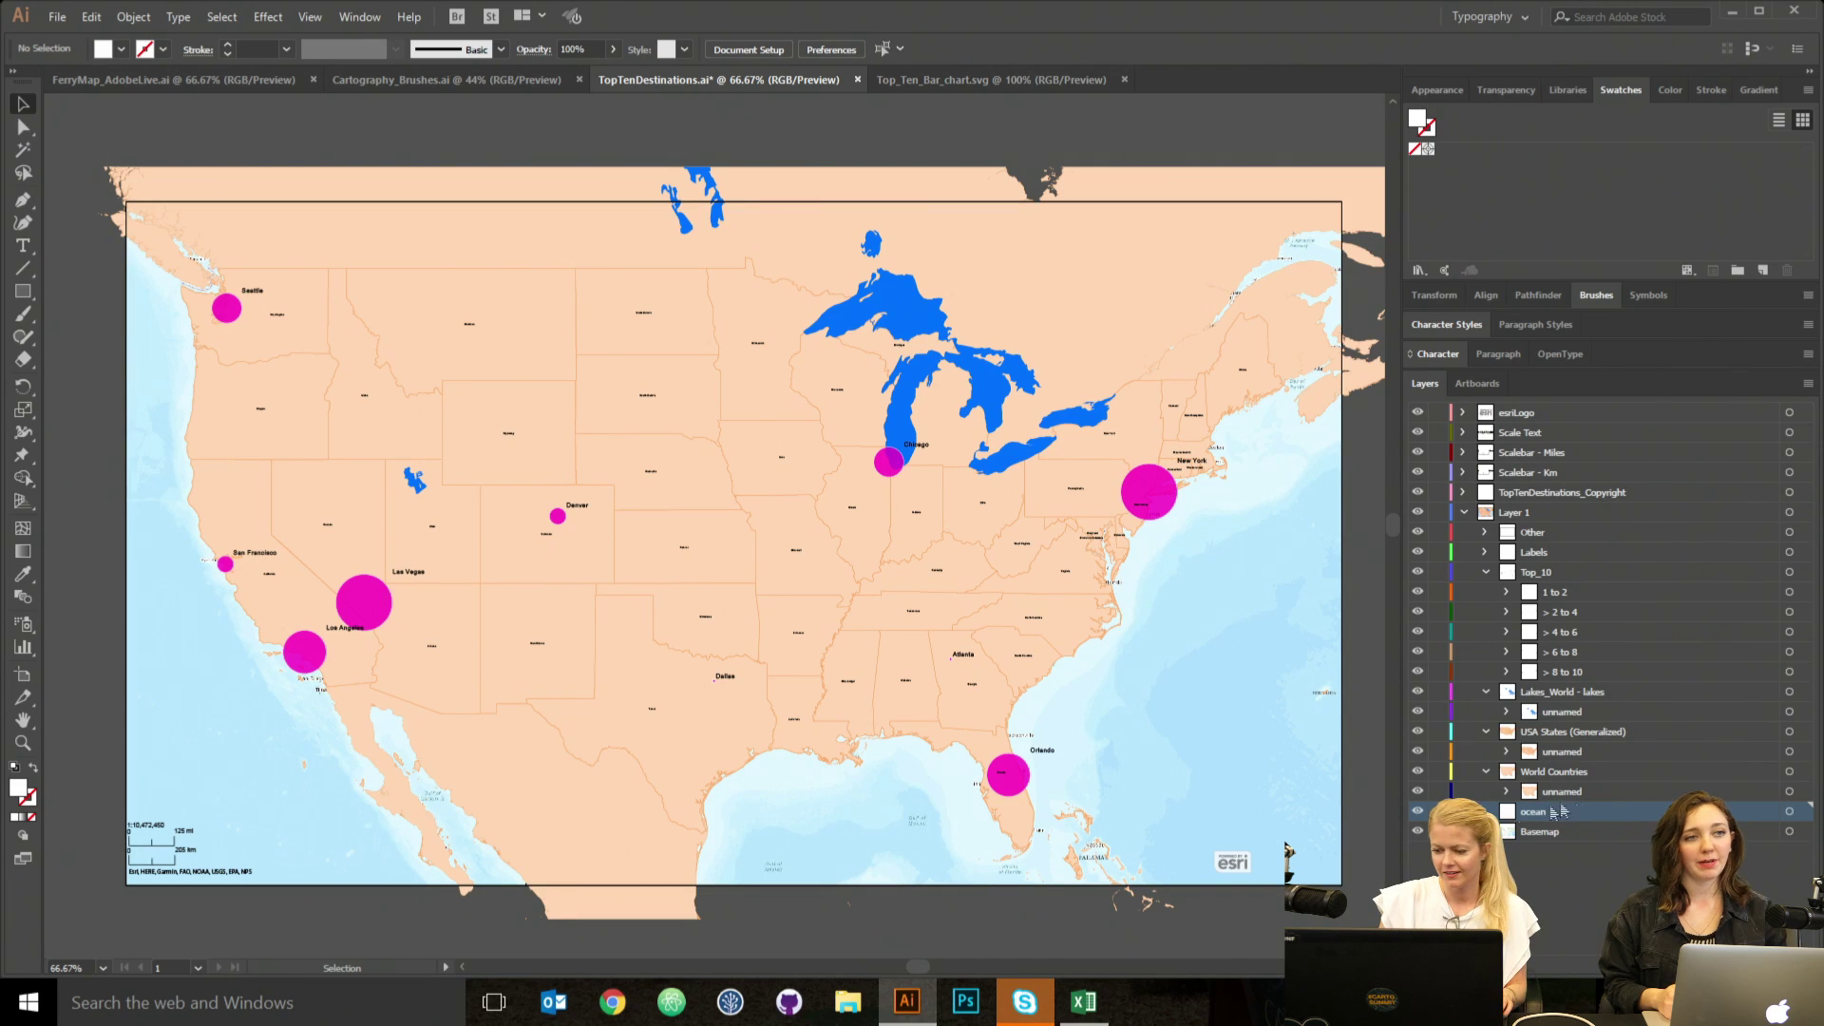
left_click(1417, 811, "alt")
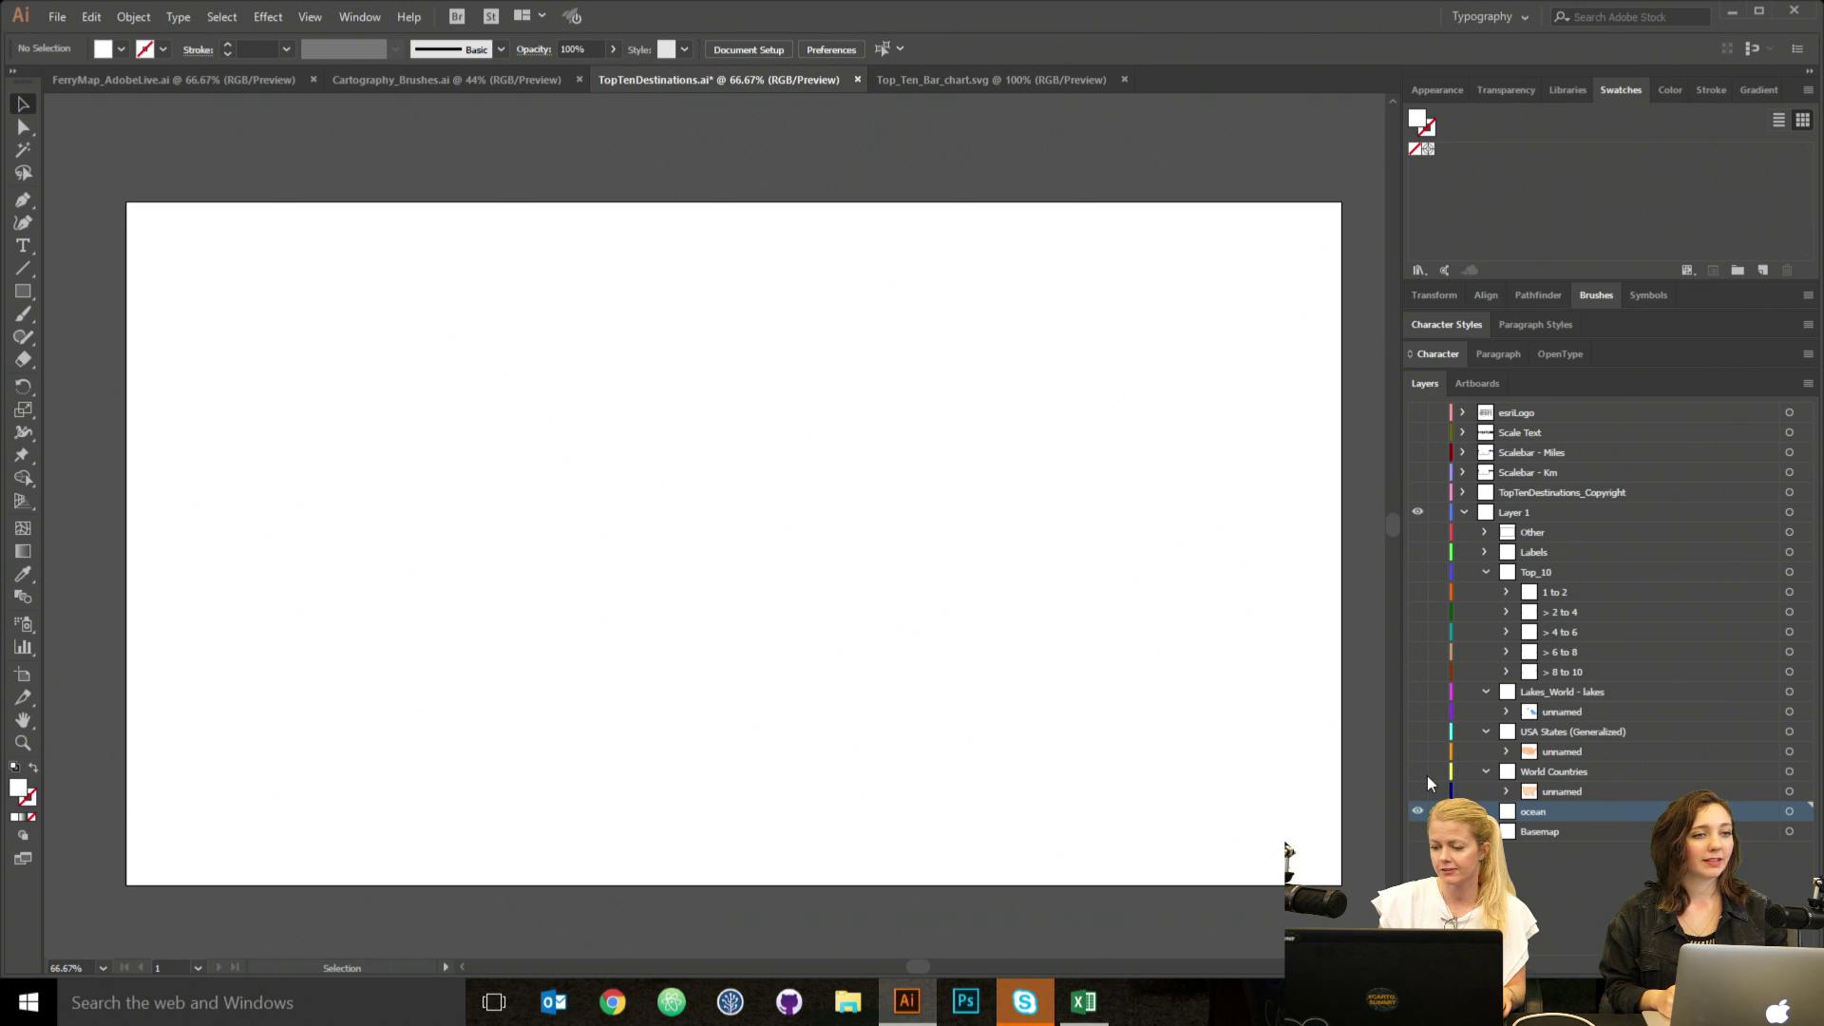
Duplicate the World Countries layer from the Layers panel menu.
left_click(1486, 771)
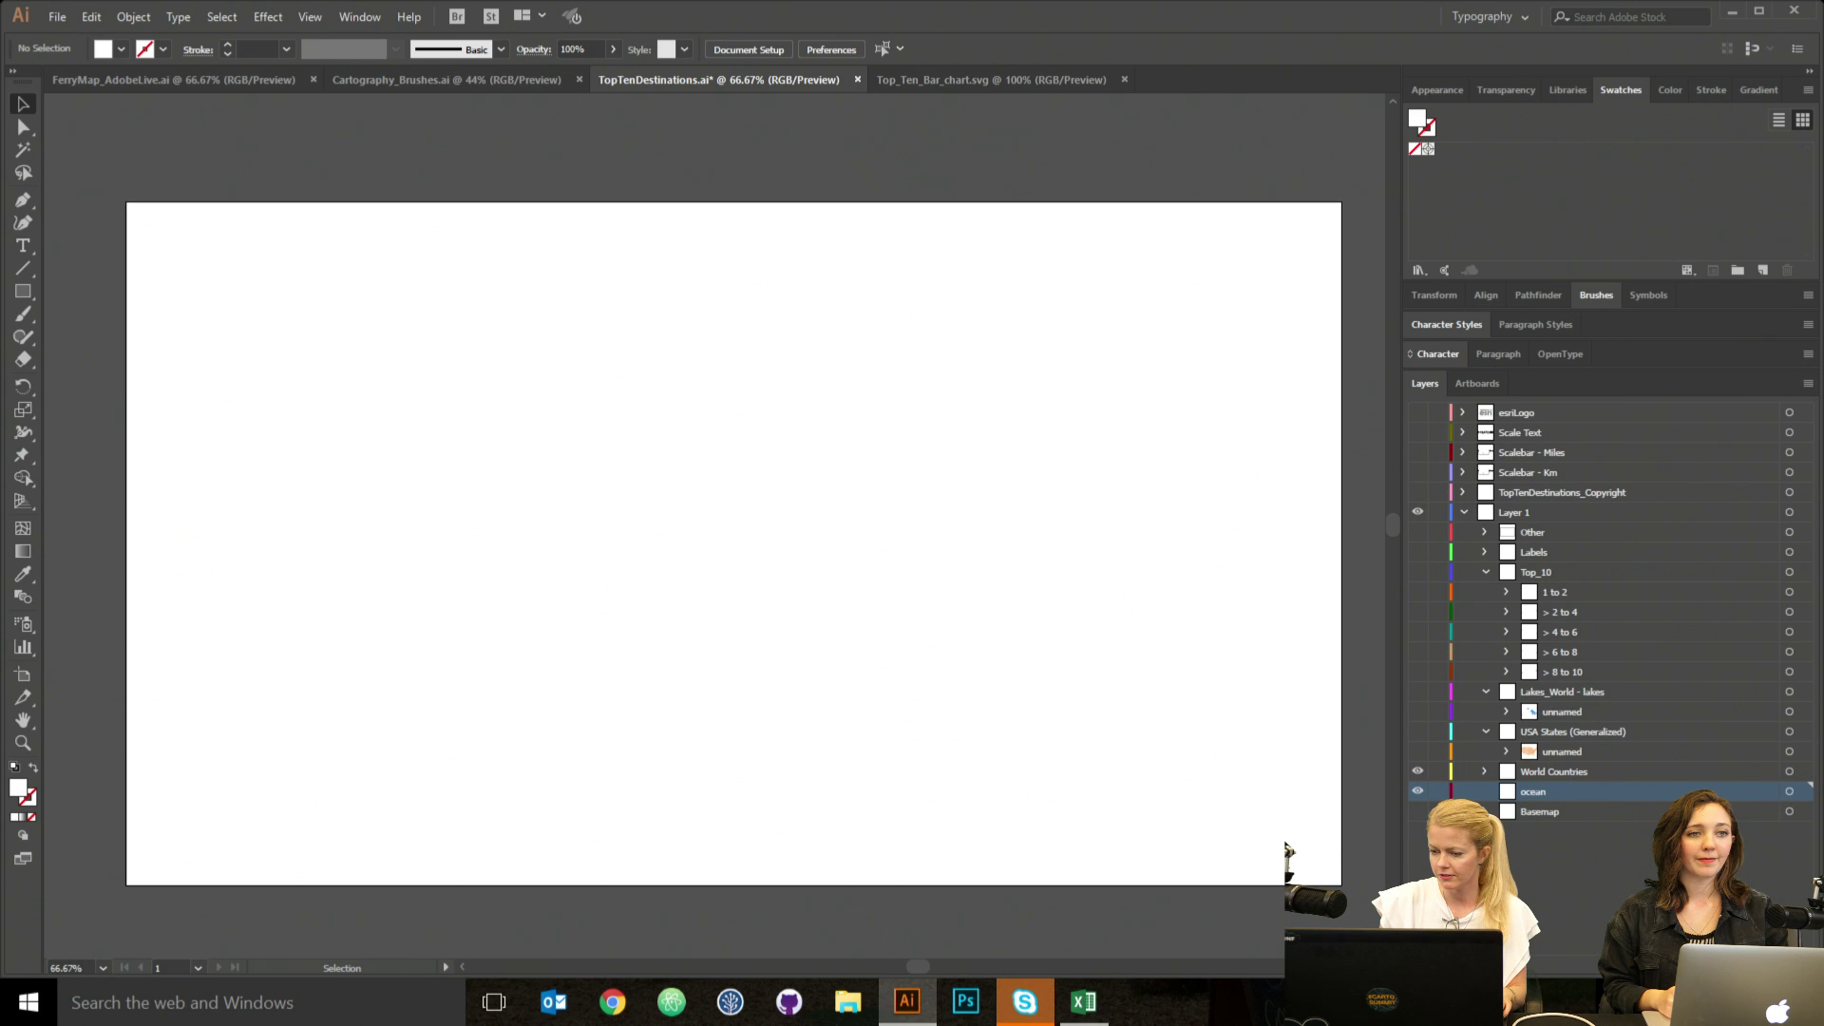
left_click(1485, 771)
left_click(1417, 791)
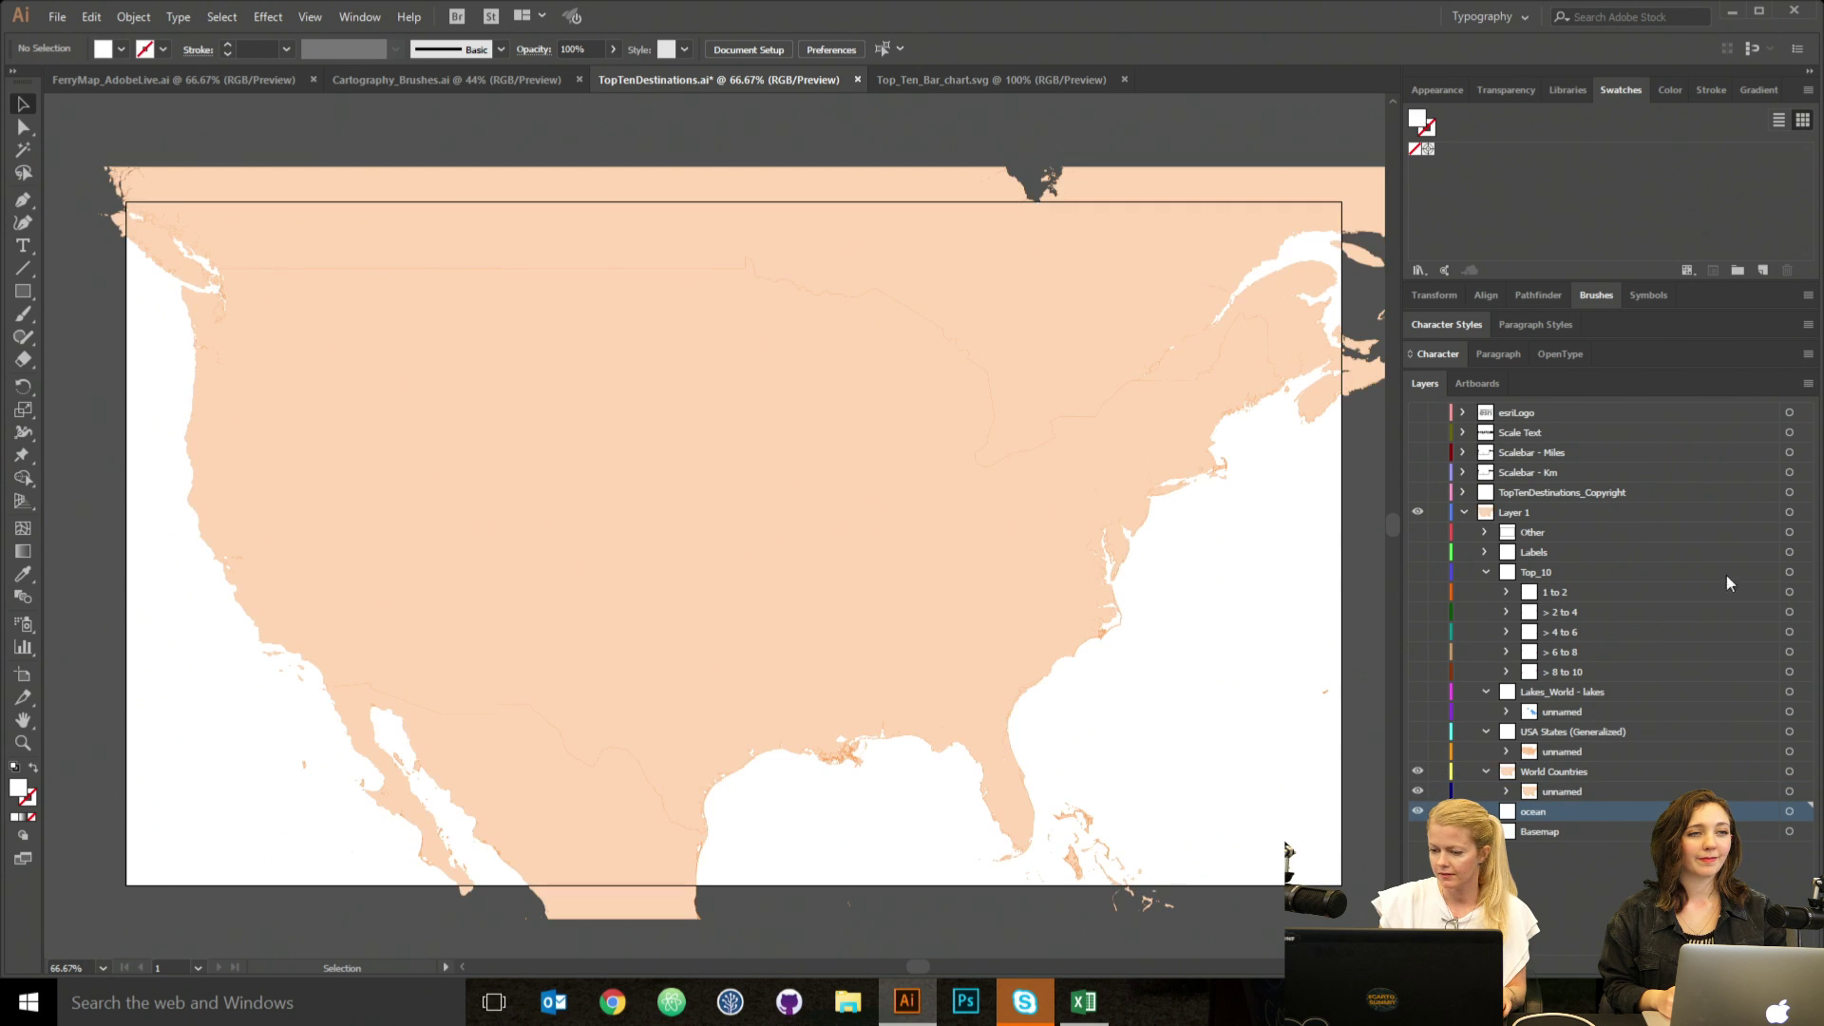
left_click(1808, 383)
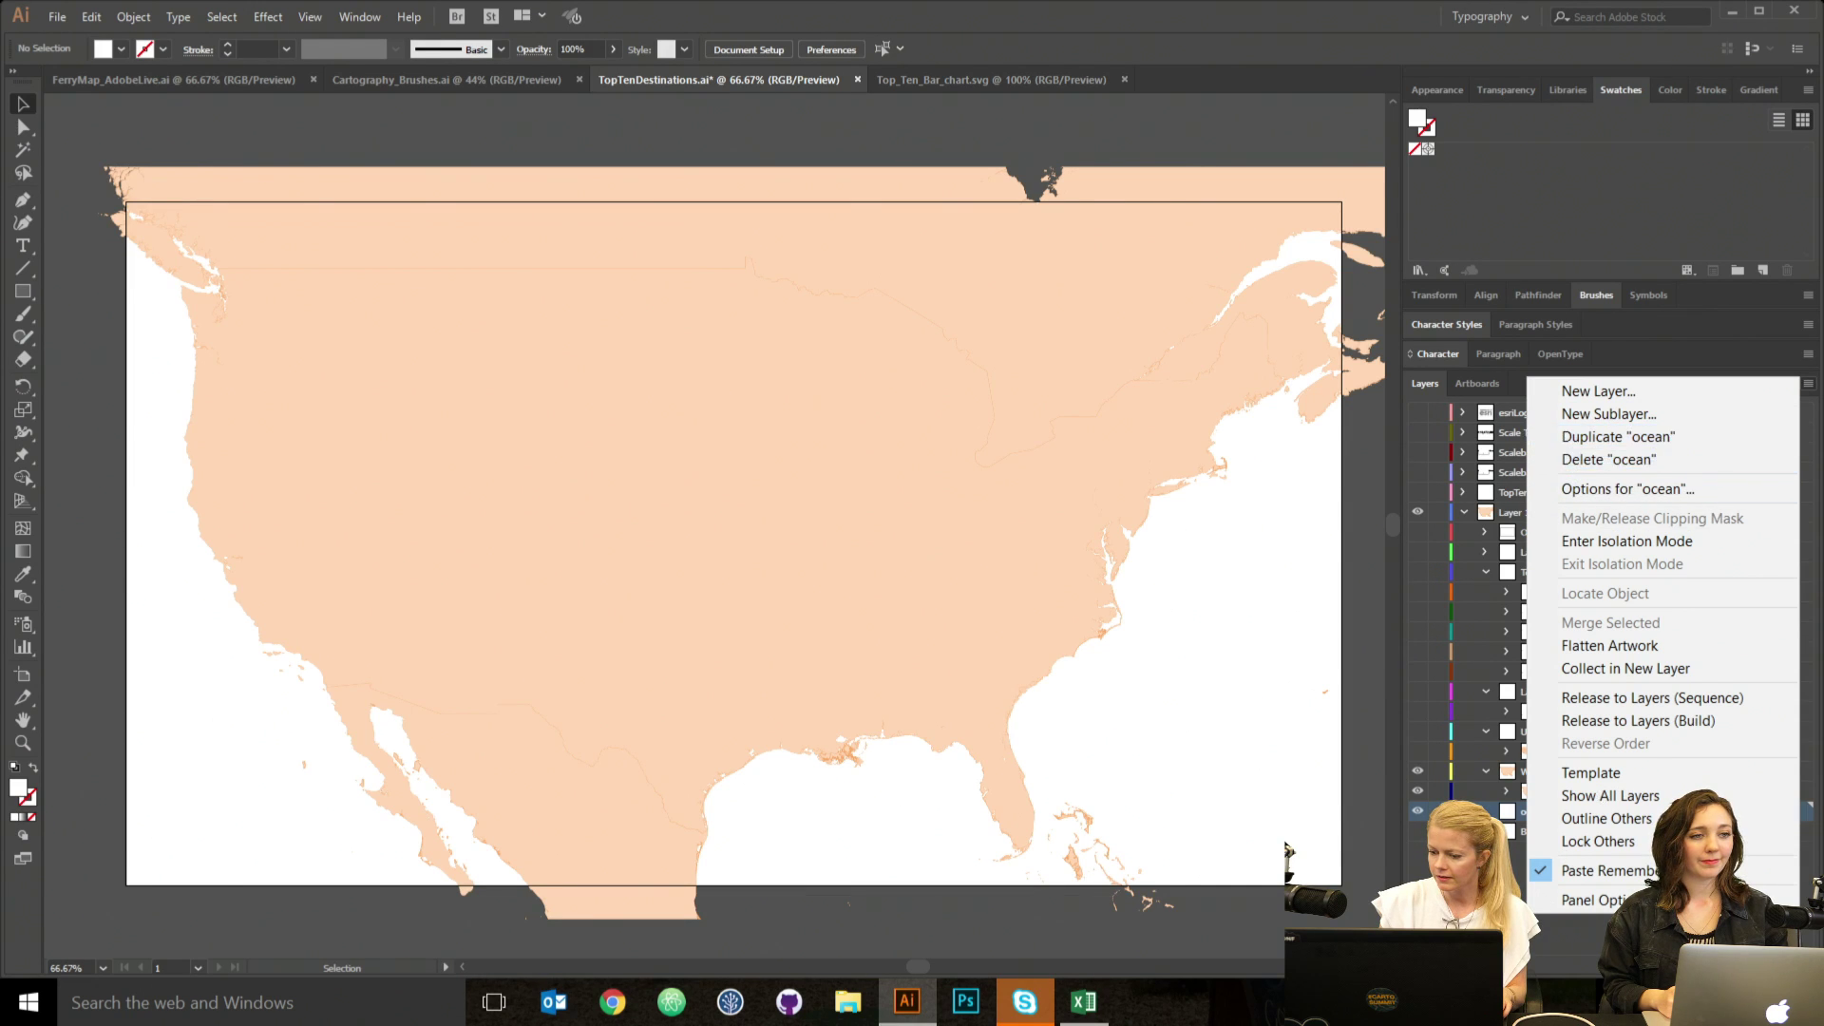
left_click(1622, 772)
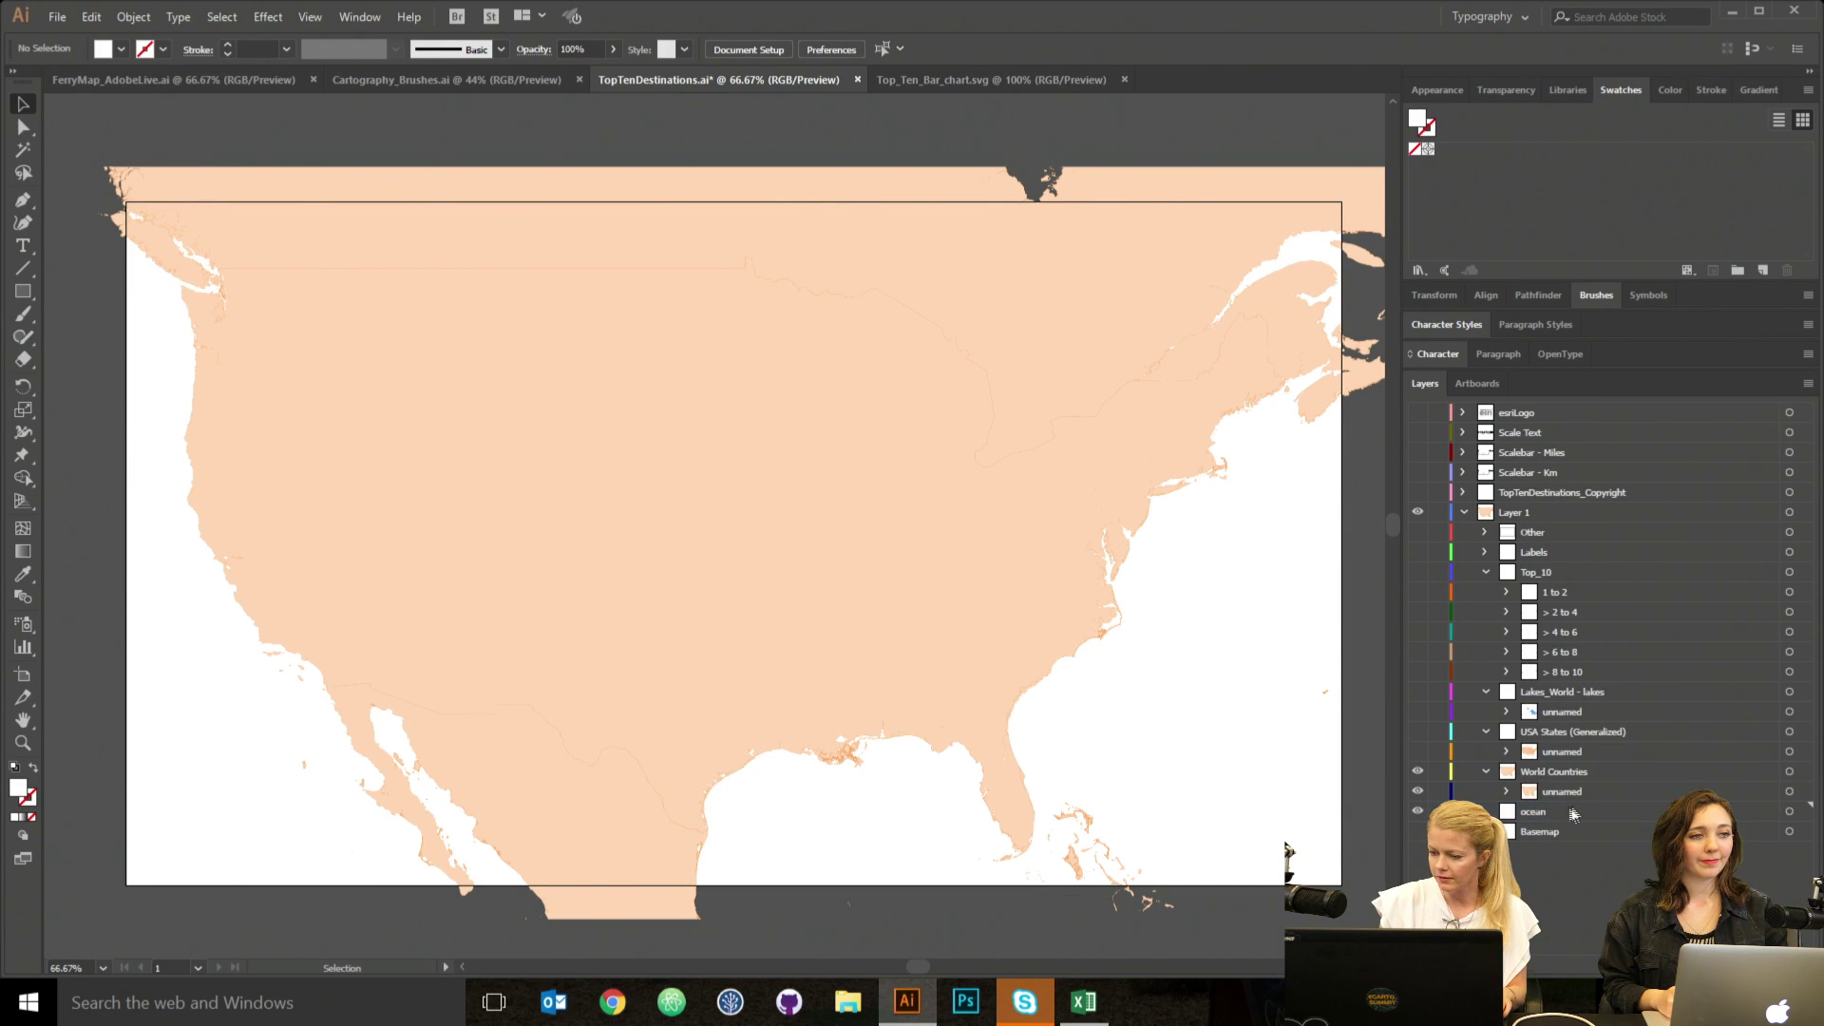
left_click(1808, 383)
left_click(1686, 437)
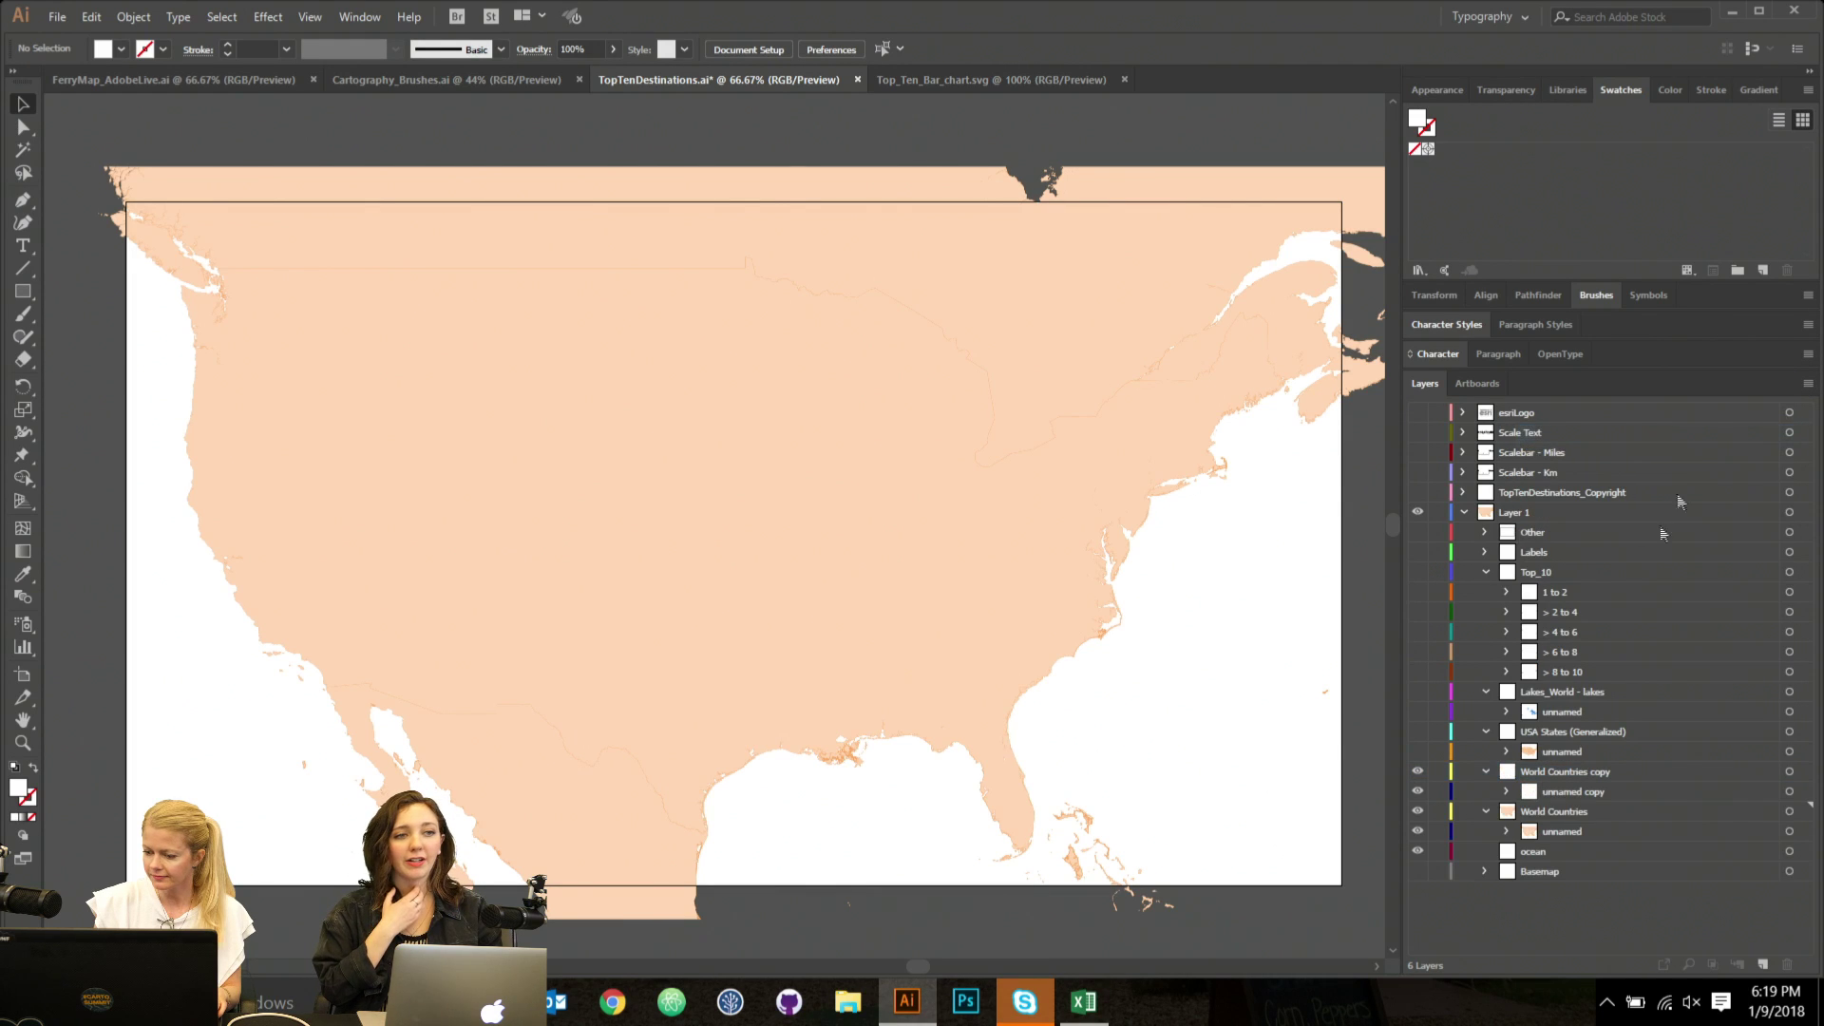
Hide the original World Countries, open Pathfinder for the copy's artwork, and target the ocean layer.
left_click(1486, 812)
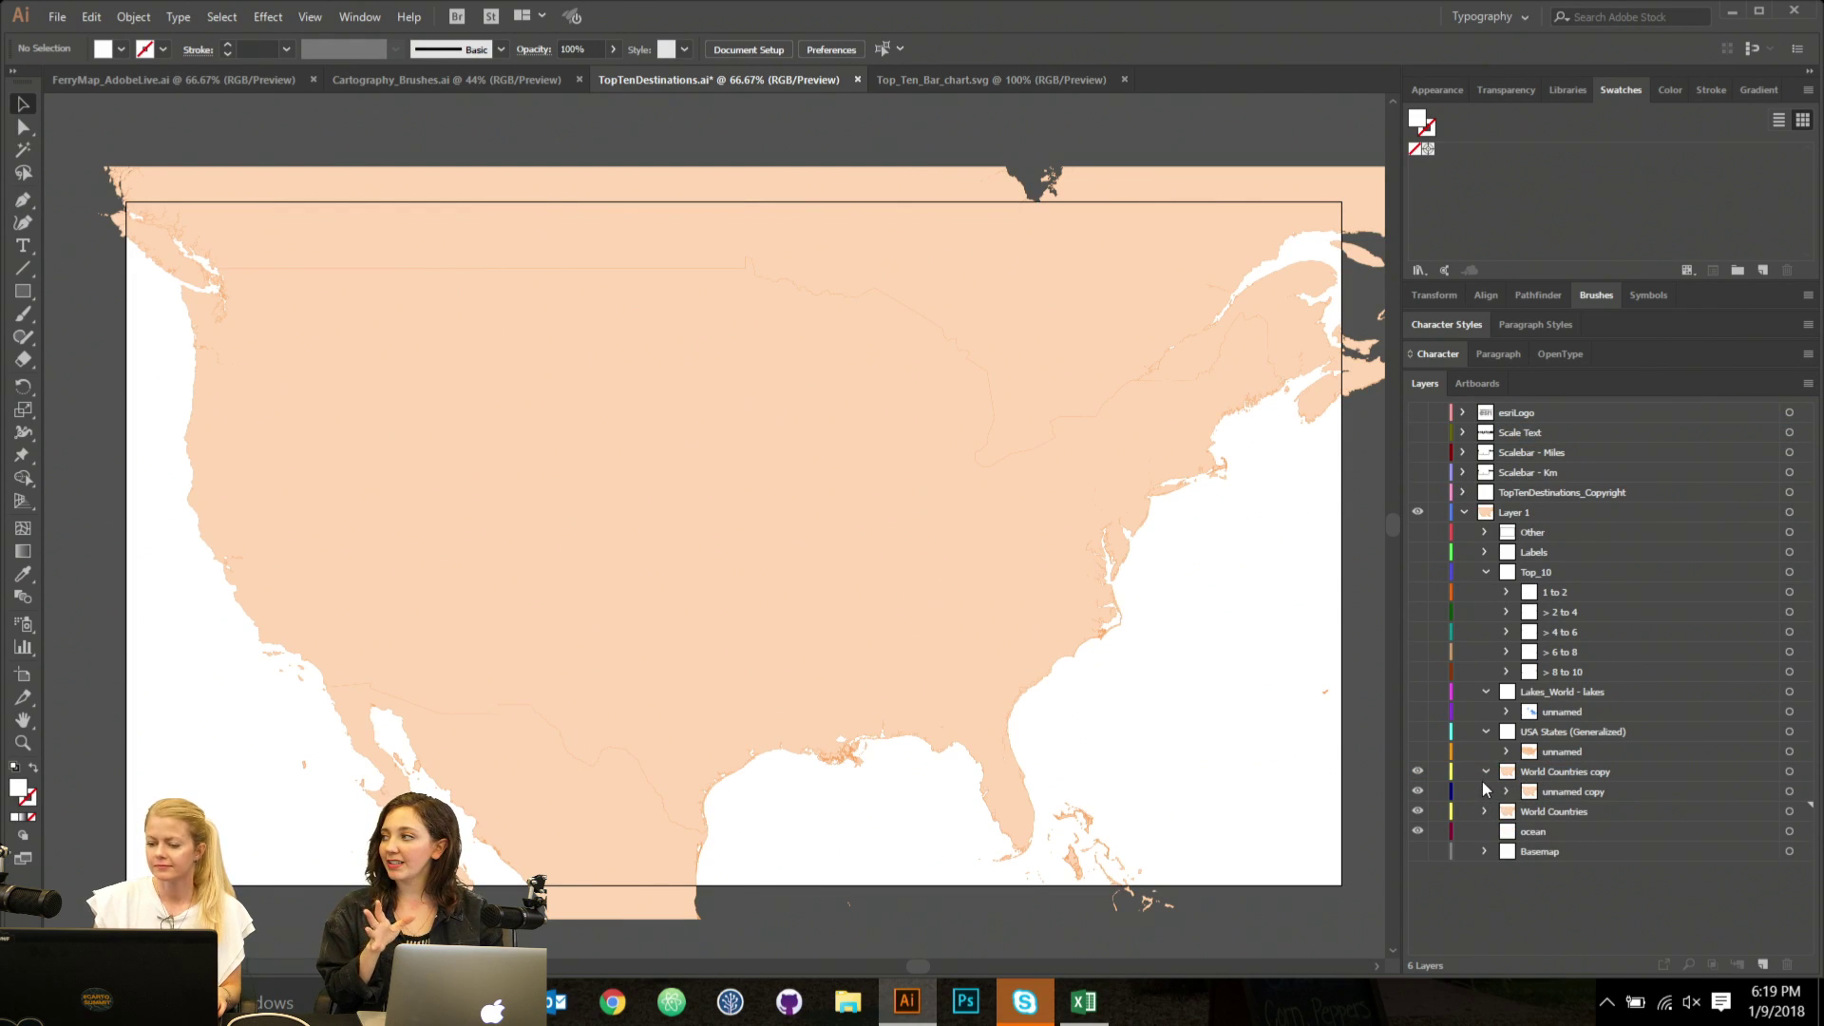
left_click(1486, 771)
left_click(1417, 791)
left_click(1798, 772)
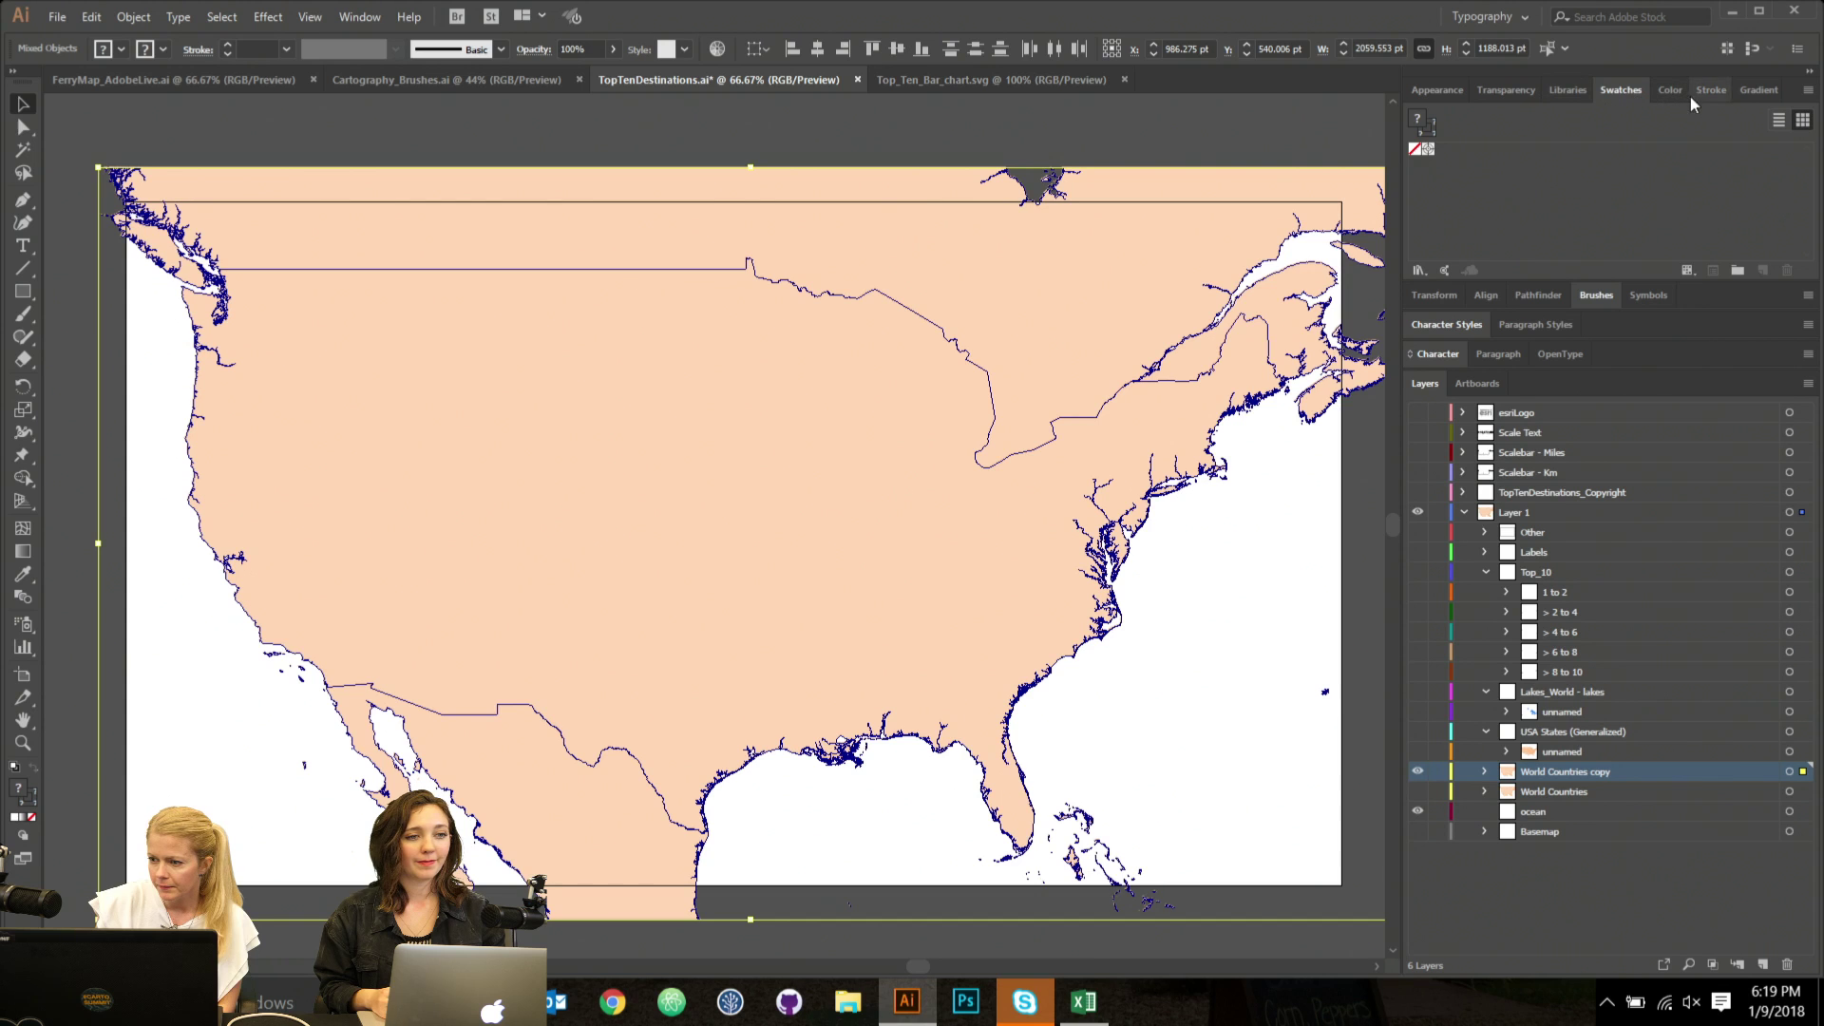
left_click(1548, 292)
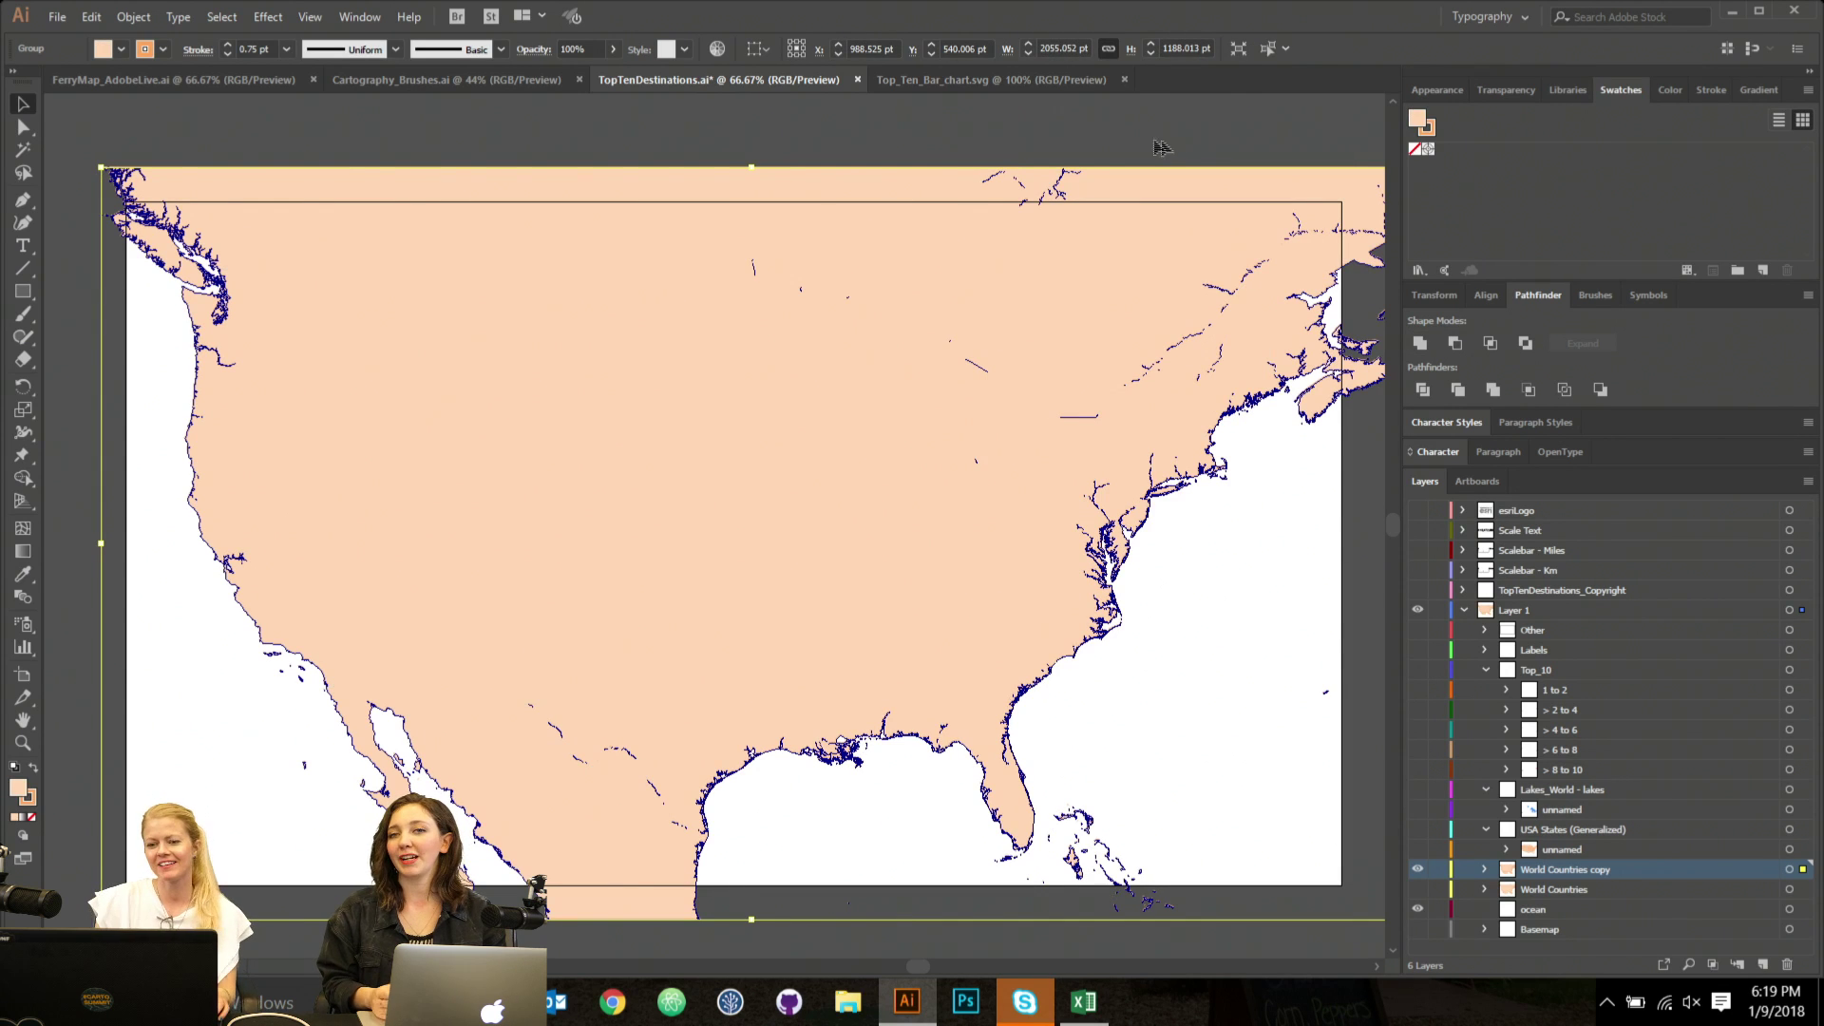
left_click(1548, 912)
key("ctrl+minus")
key("m")
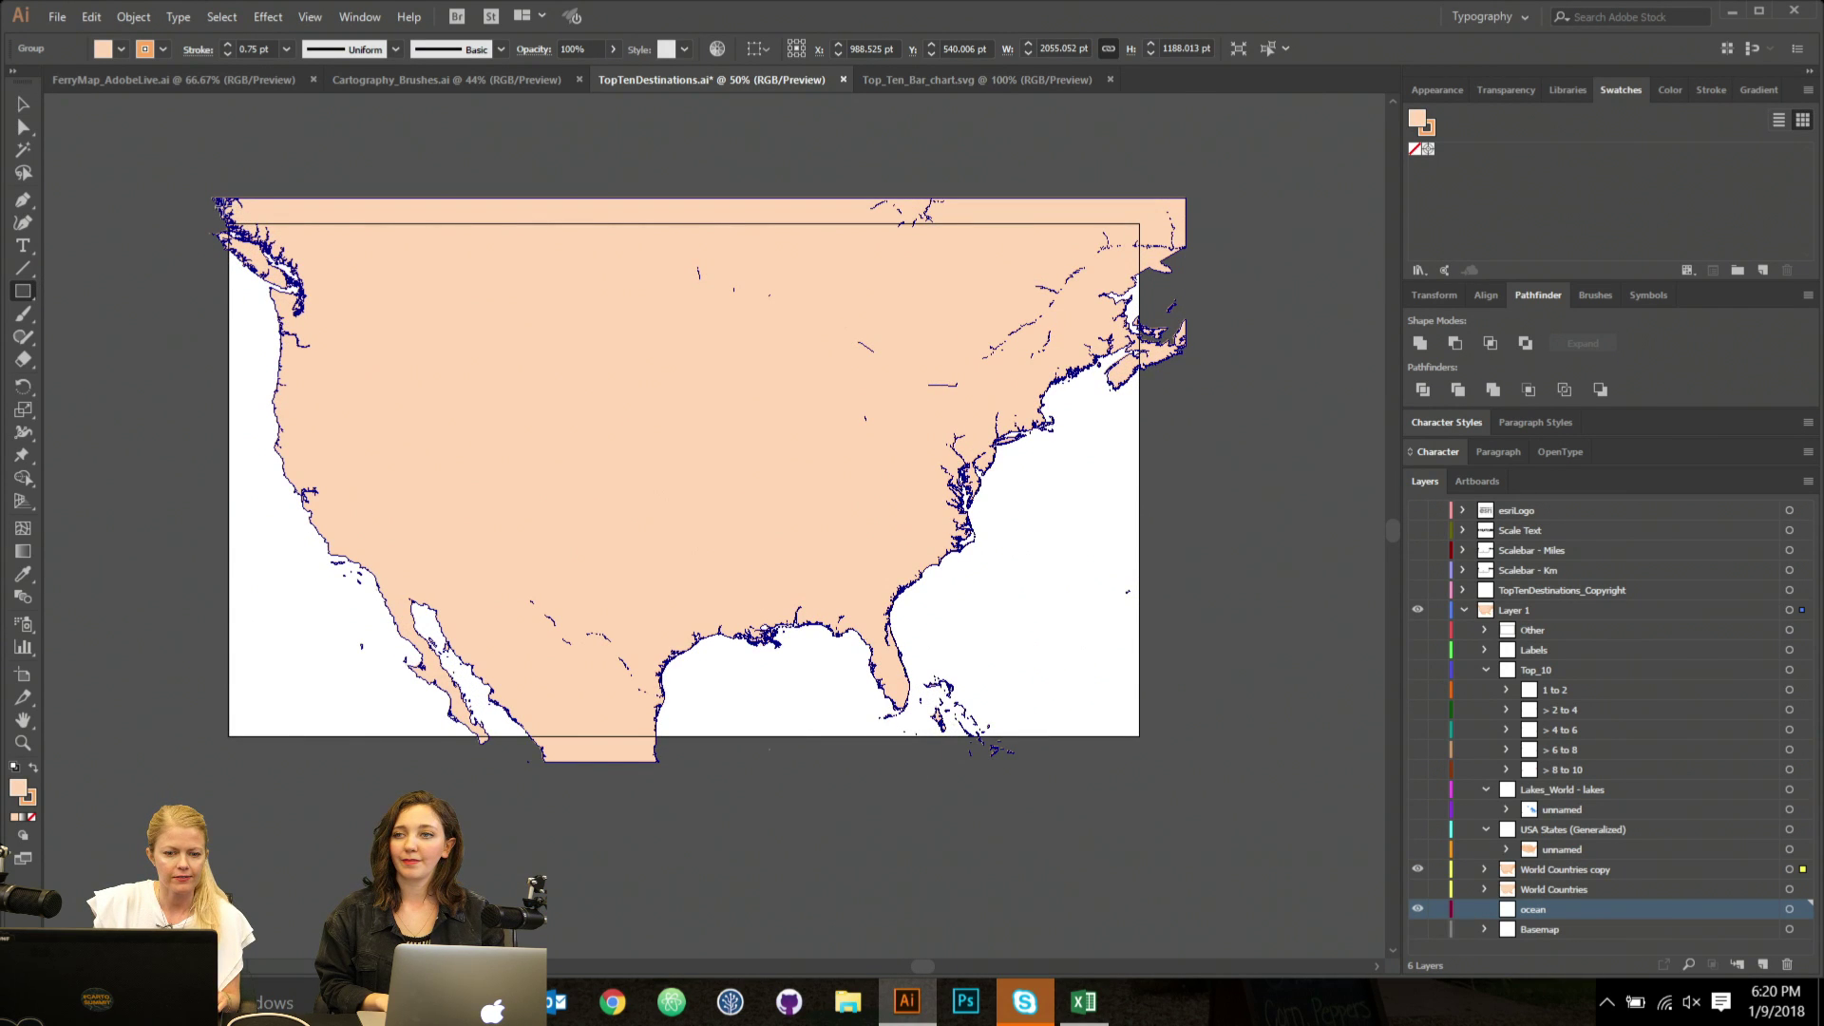
Draw a rectangle over the whole map on the ocean layer and fill it pale cyan #cceced.
left_click_drag(222, 206, 1154, 749)
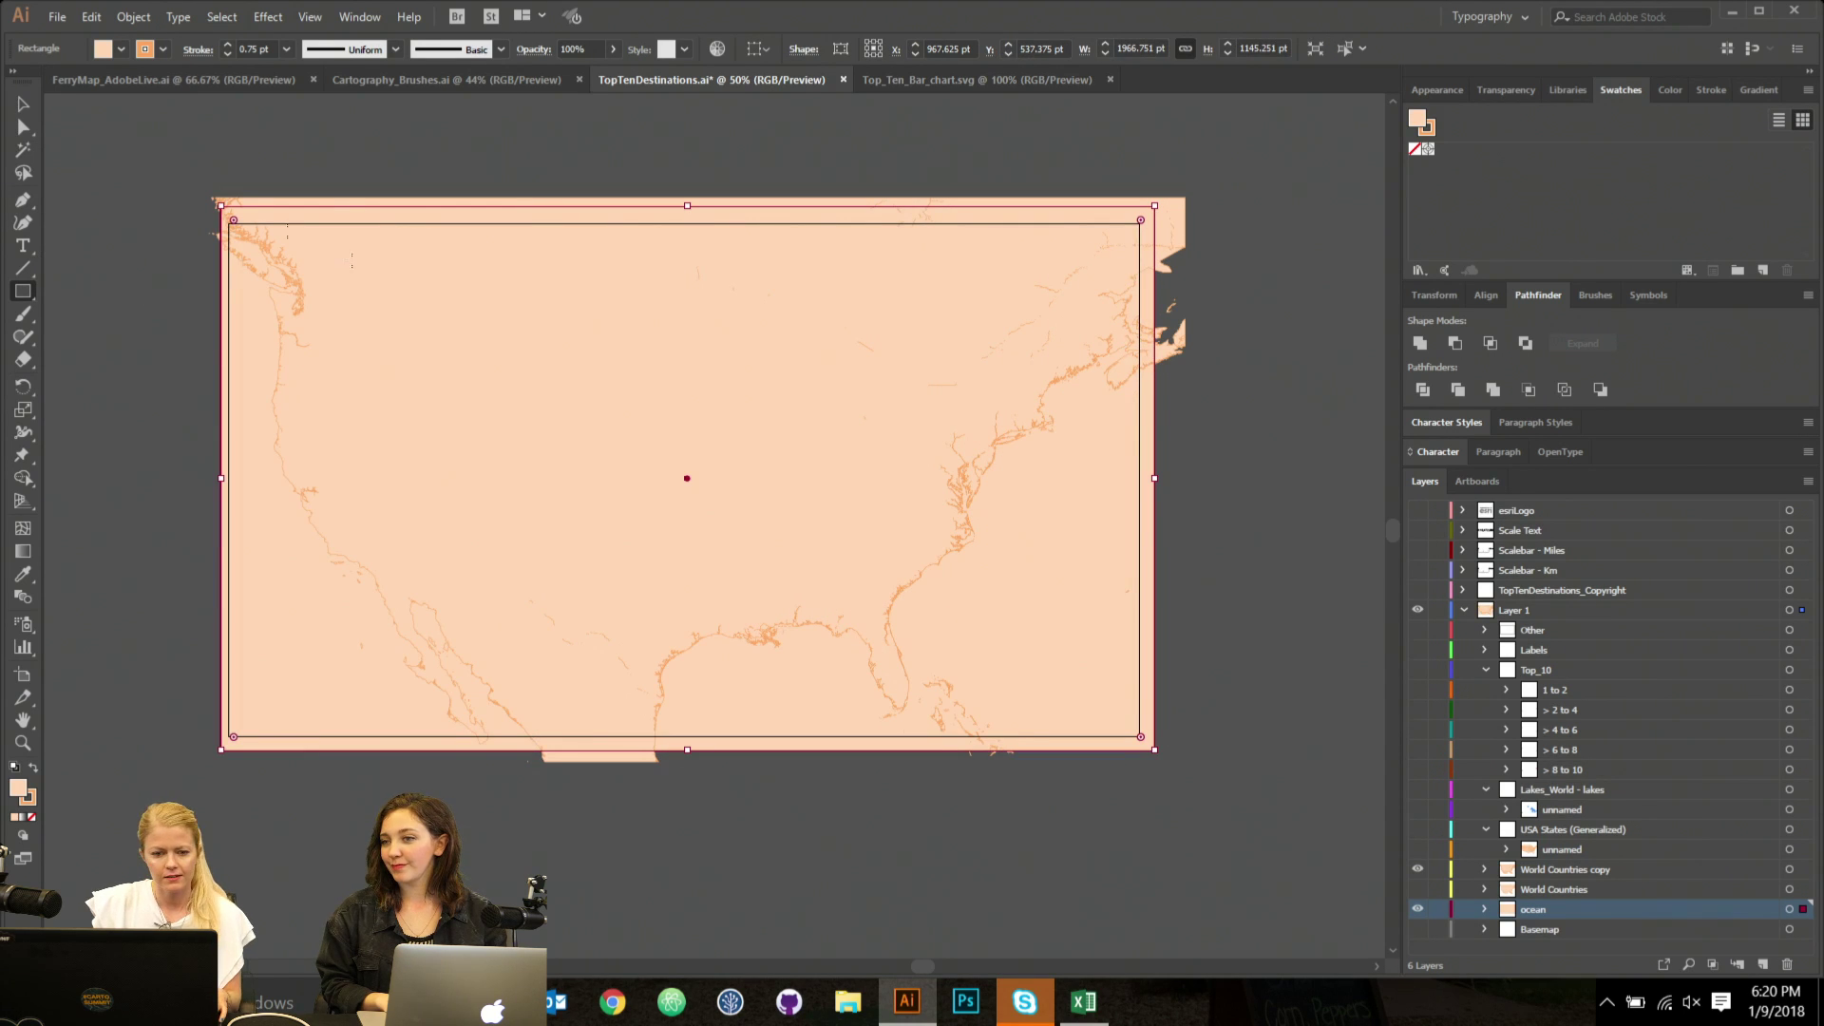
double_click(18, 787)
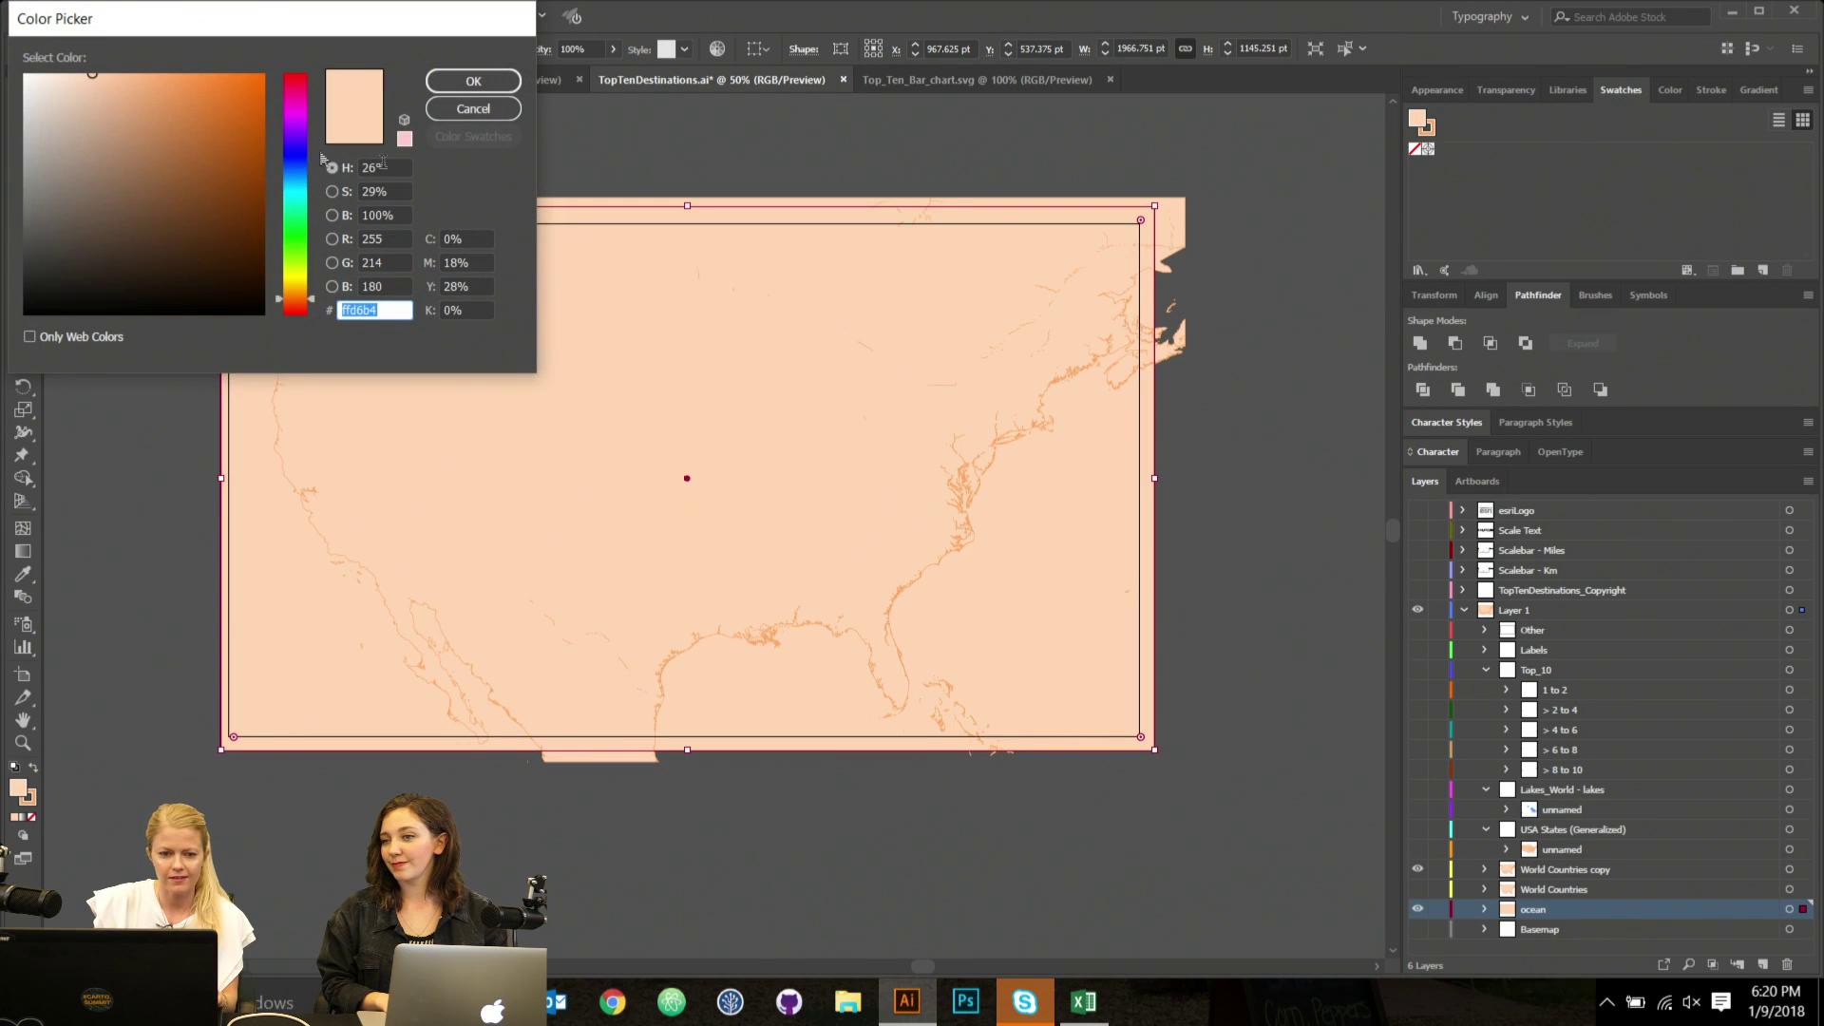
left_click_drag(285, 302, 312, 194)
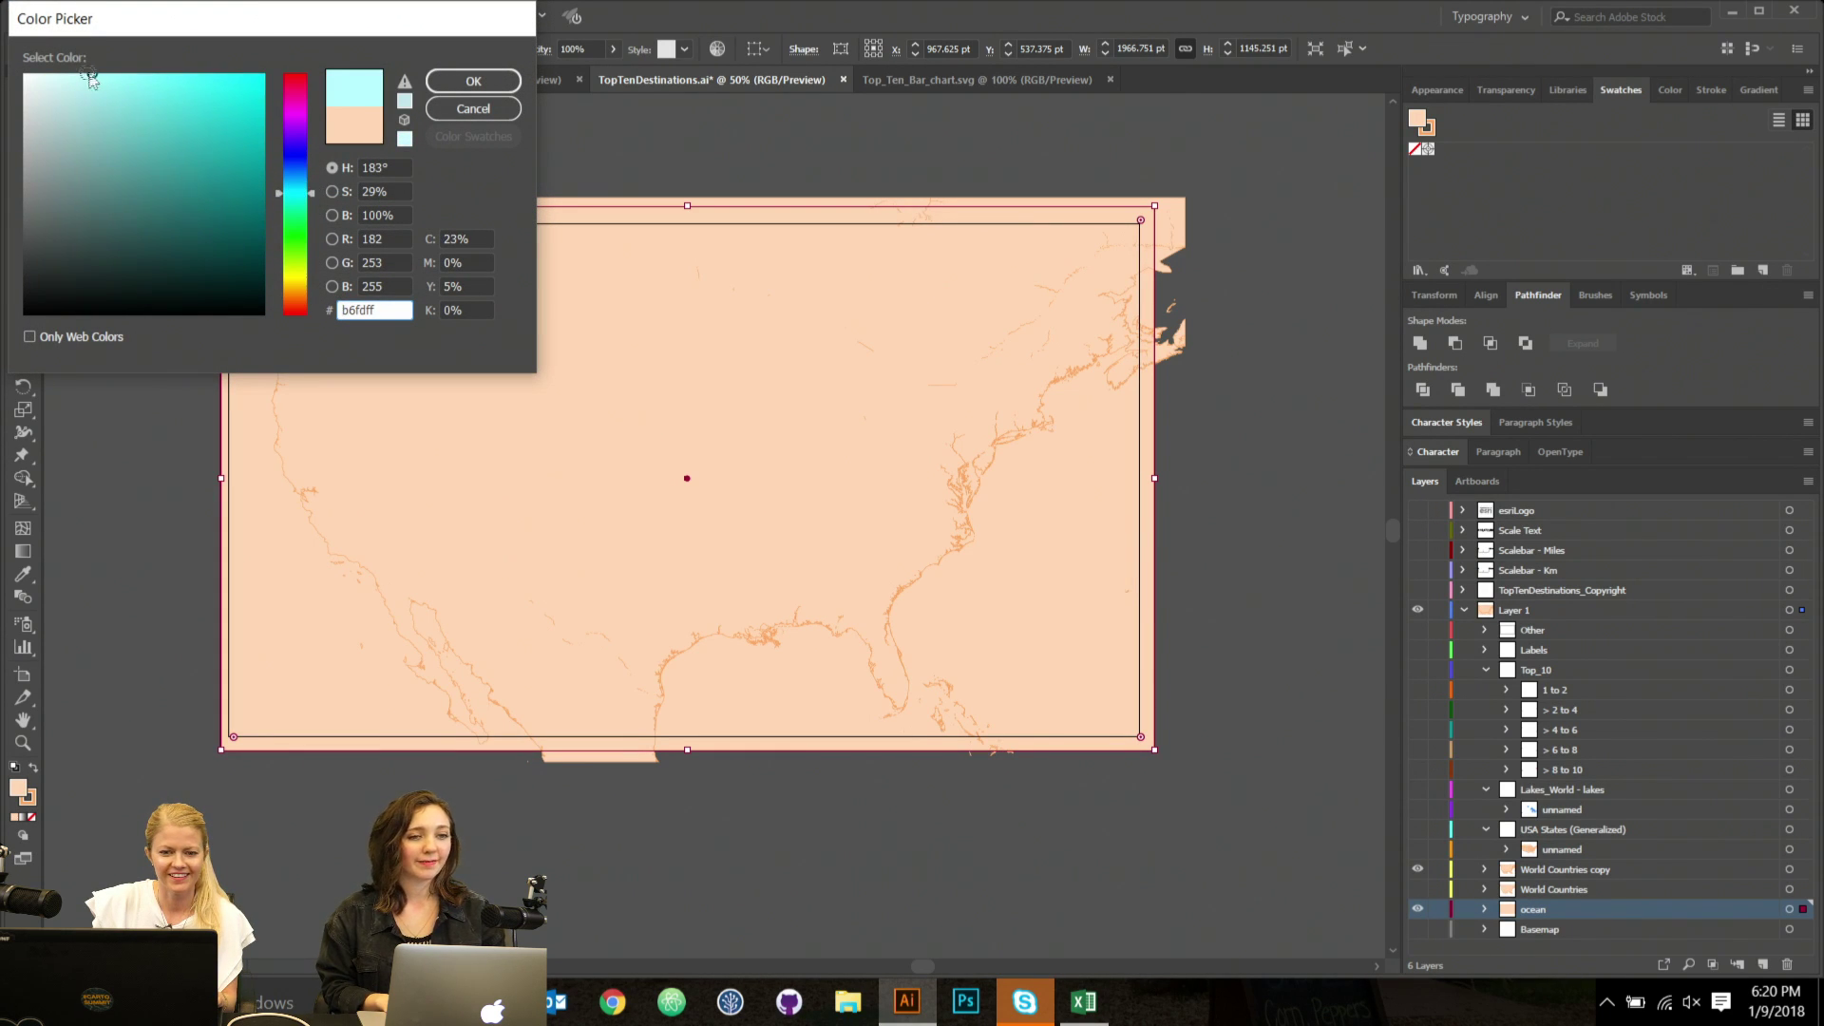
left_click_drag(85, 82, 56, 91)
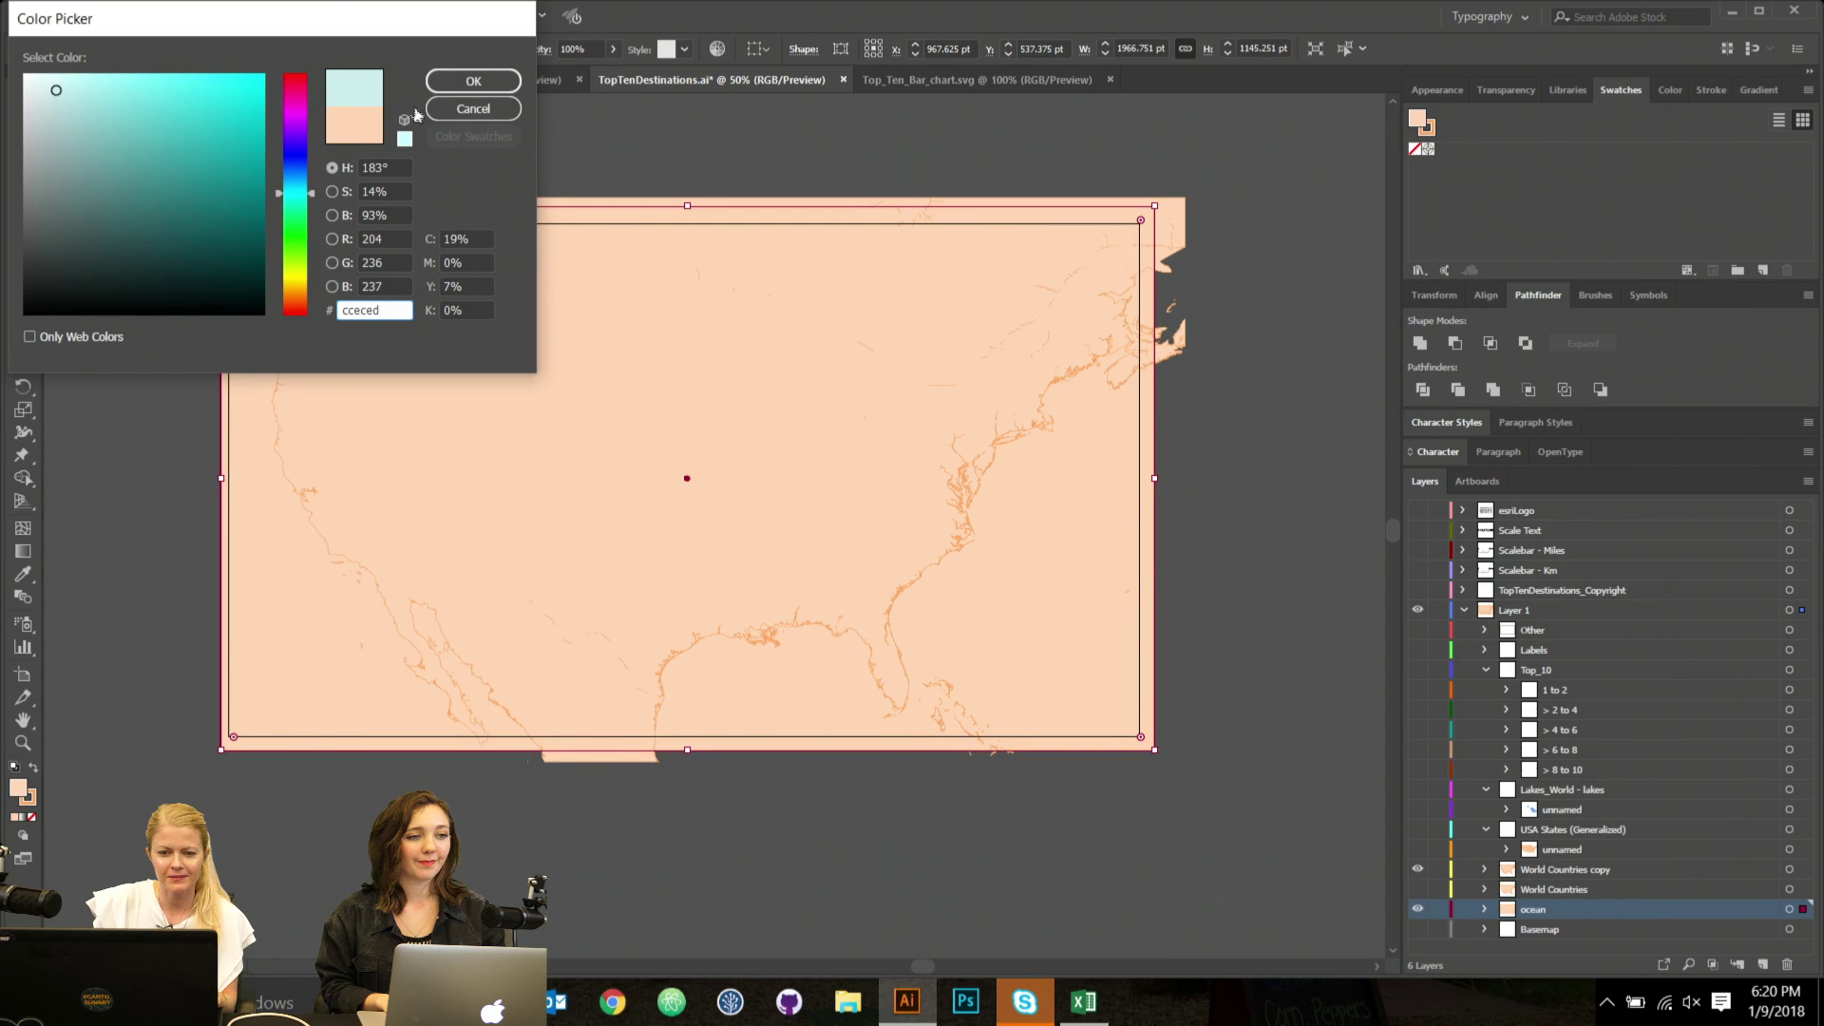
left_click(473, 82)
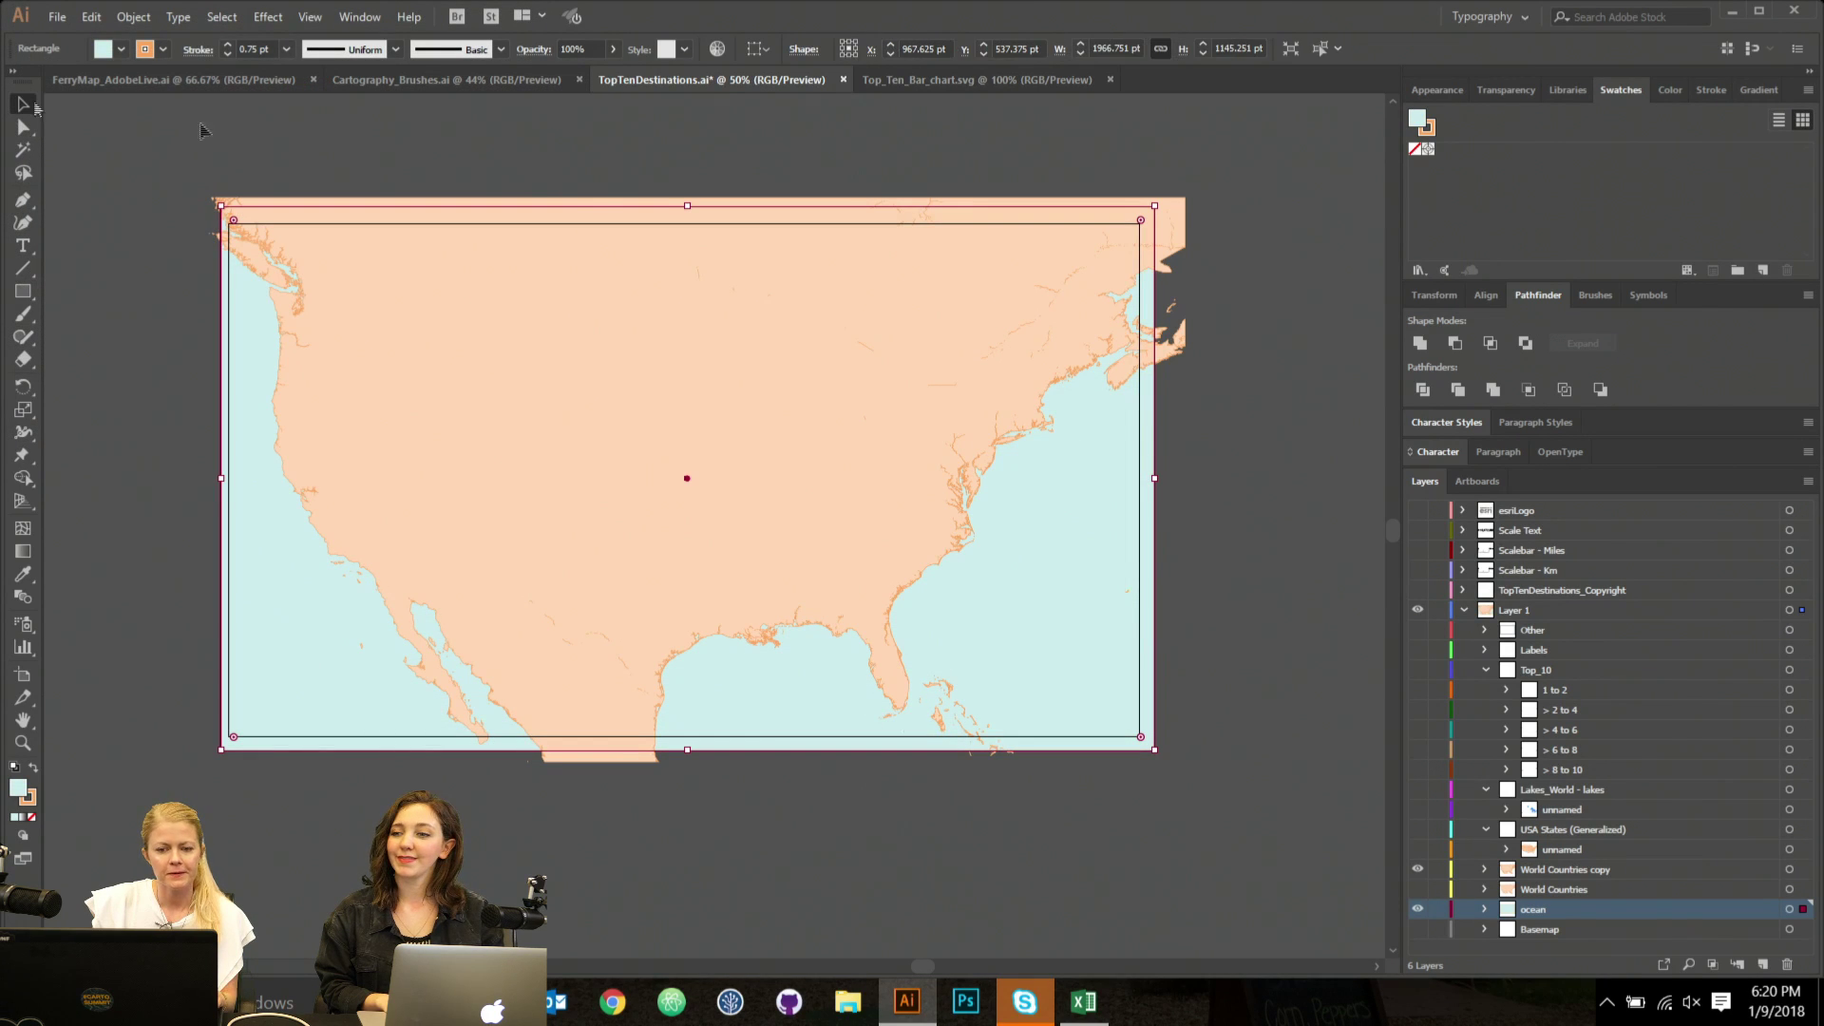
left_click(1306, 601)
left_click(798, 466)
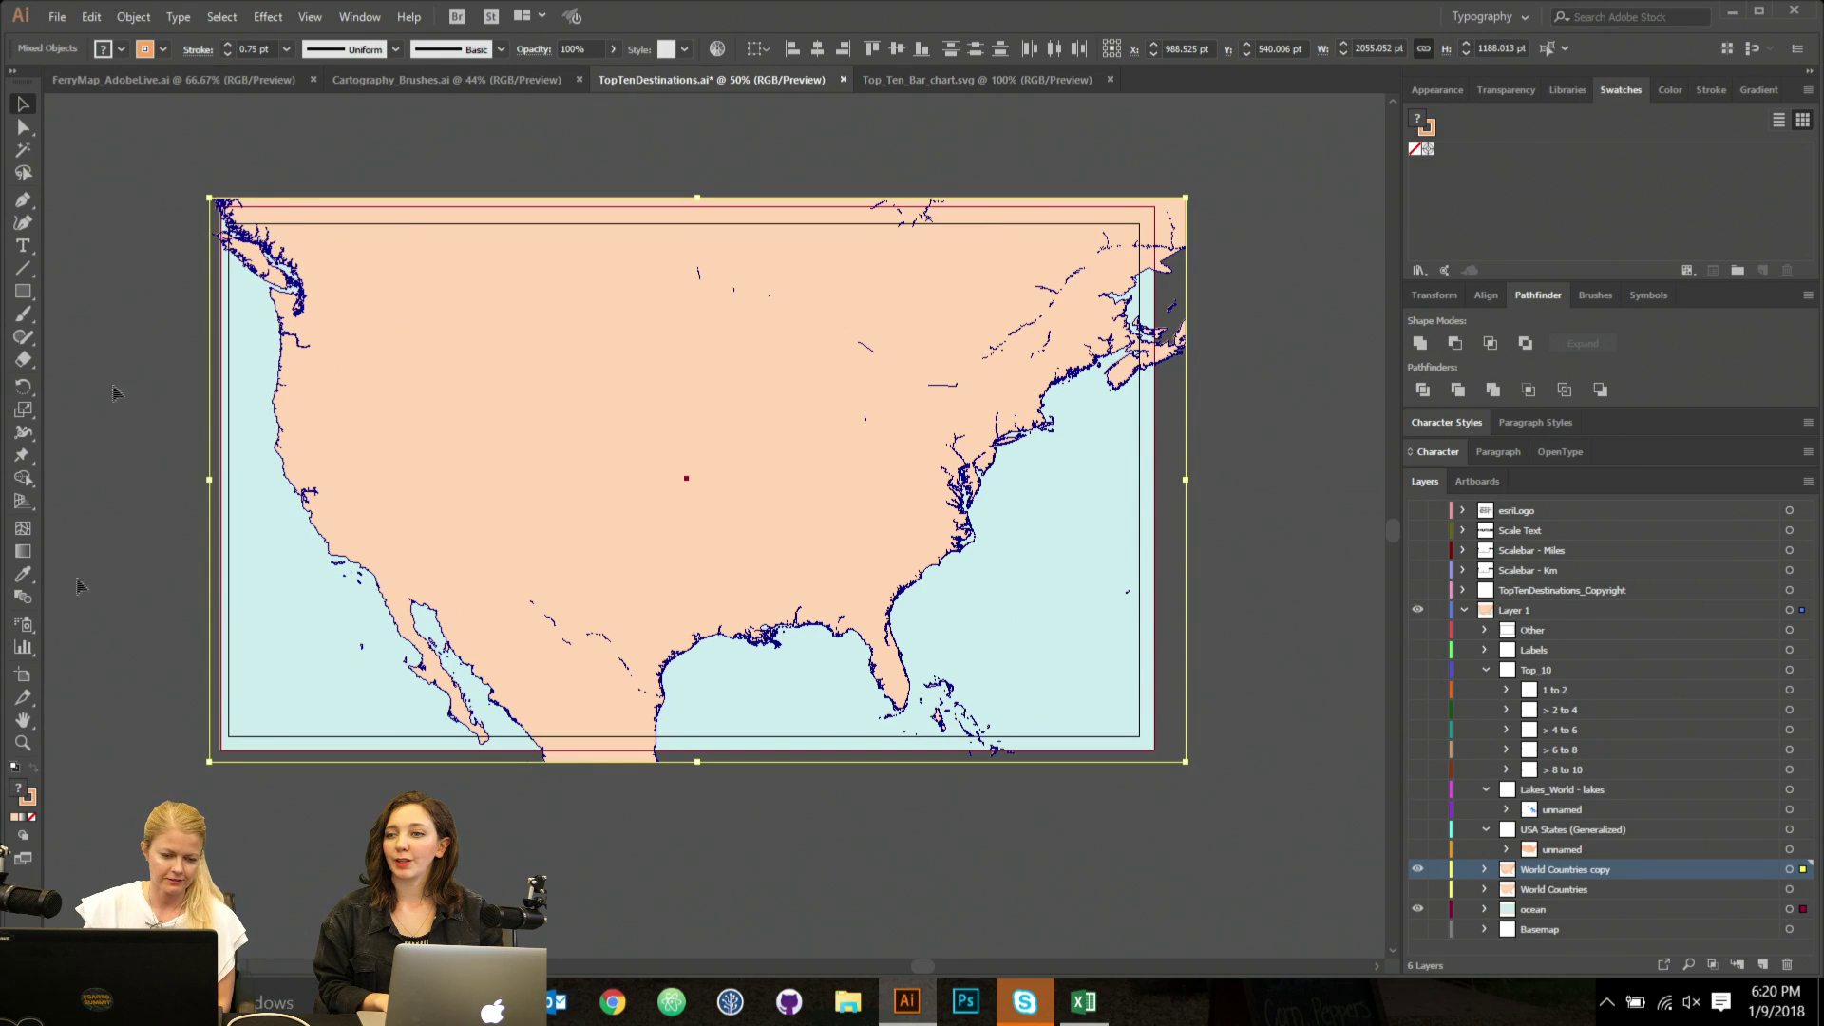
Subtract the land from the ocean rectangle, move it onto the ocean layer, and delete World Countries copy.
left_click(1453, 347)
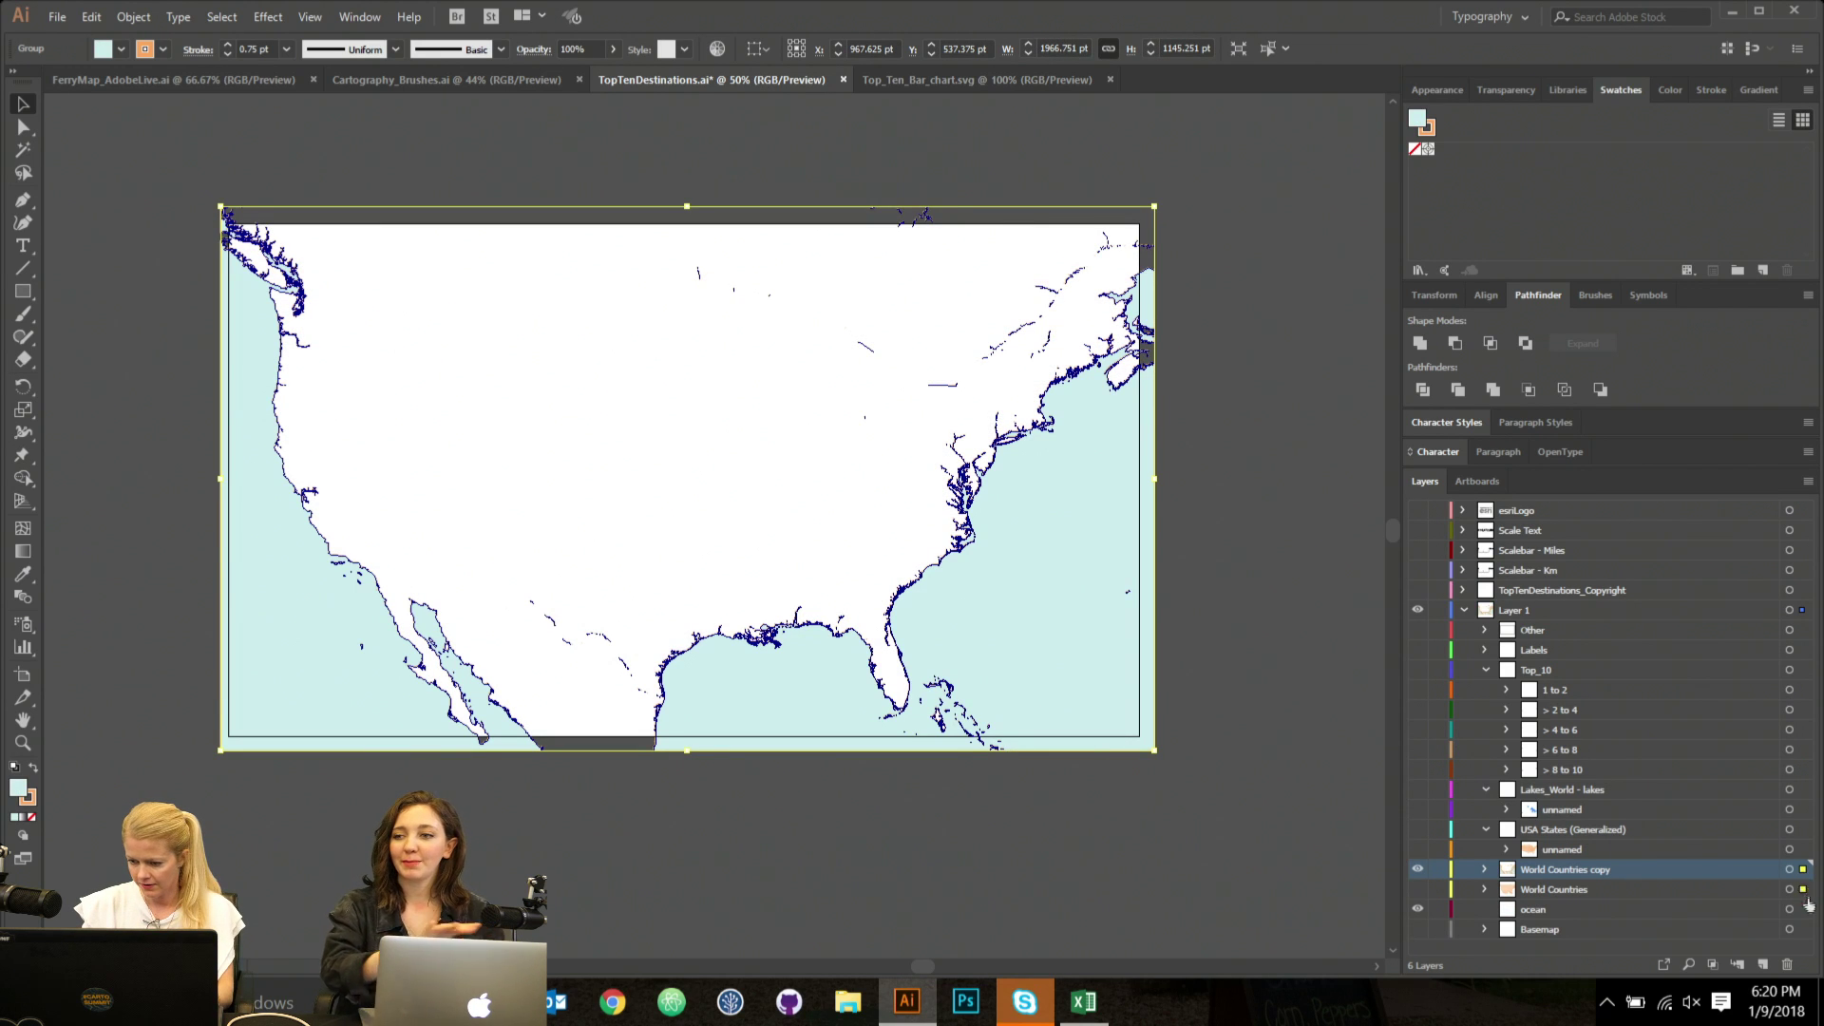
left_click_drag(1784, 913, 1790, 910)
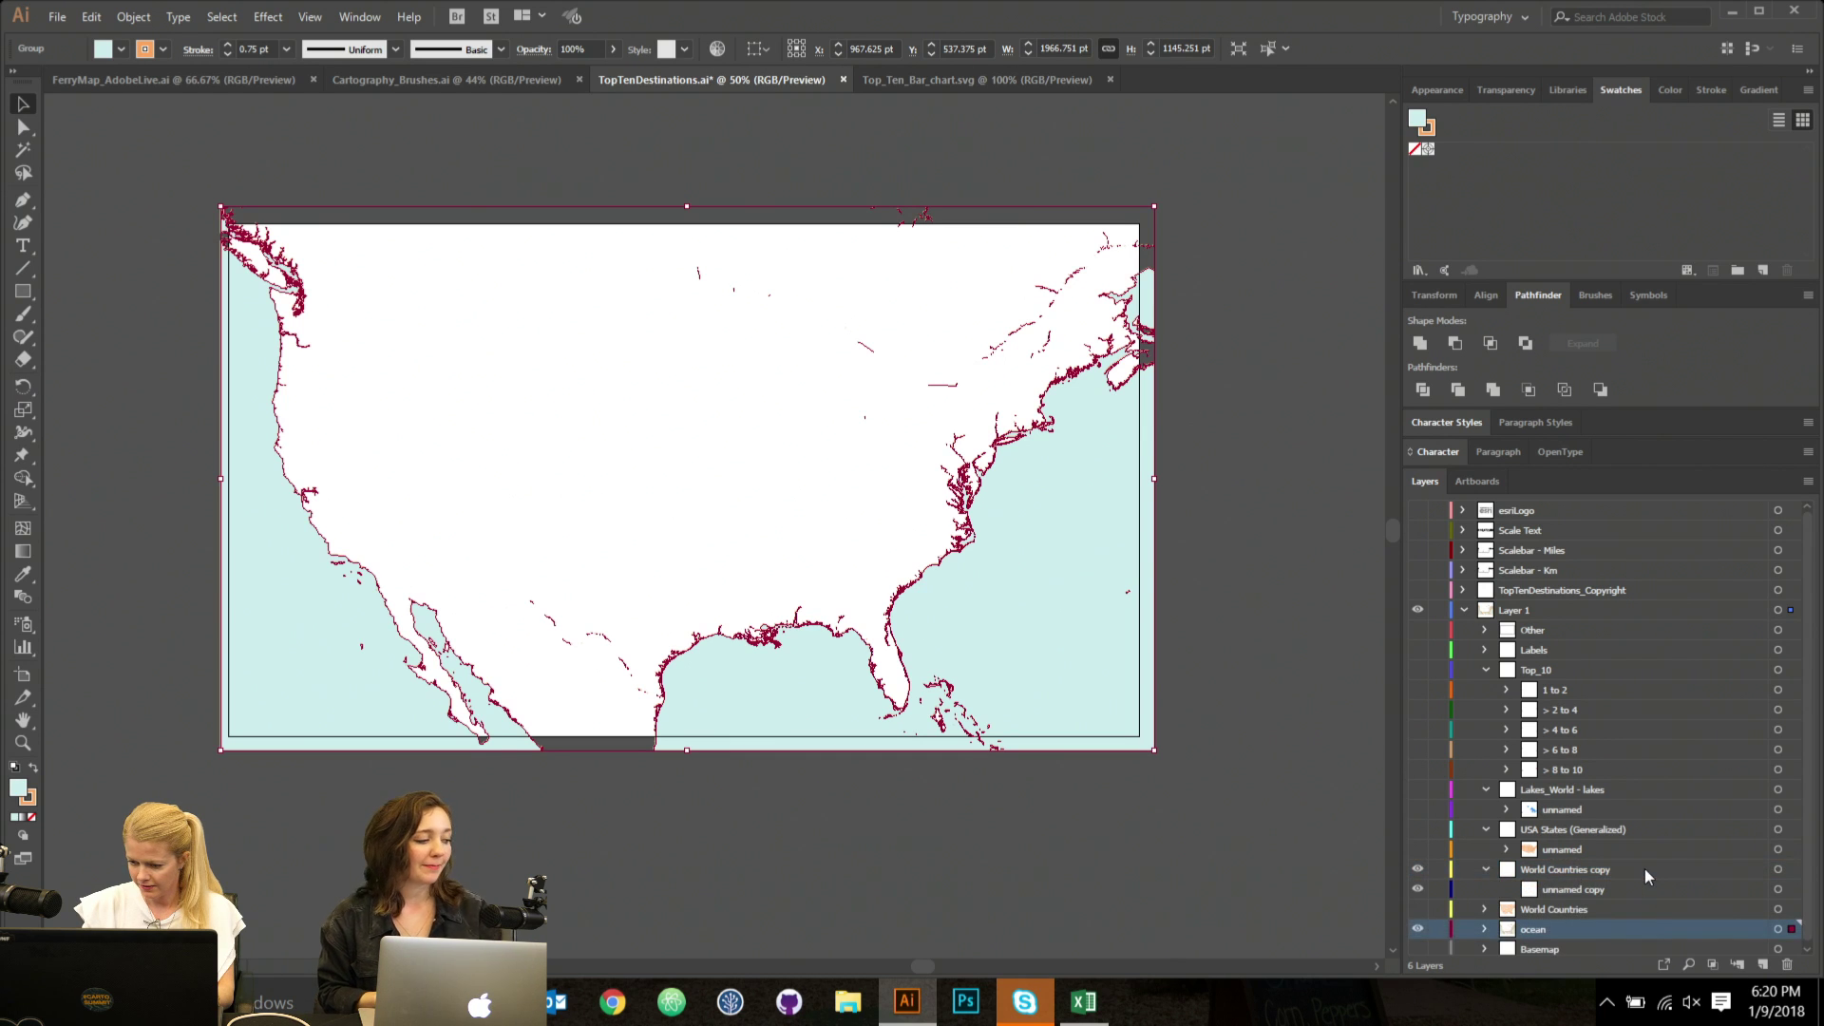
left_click(1786, 964)
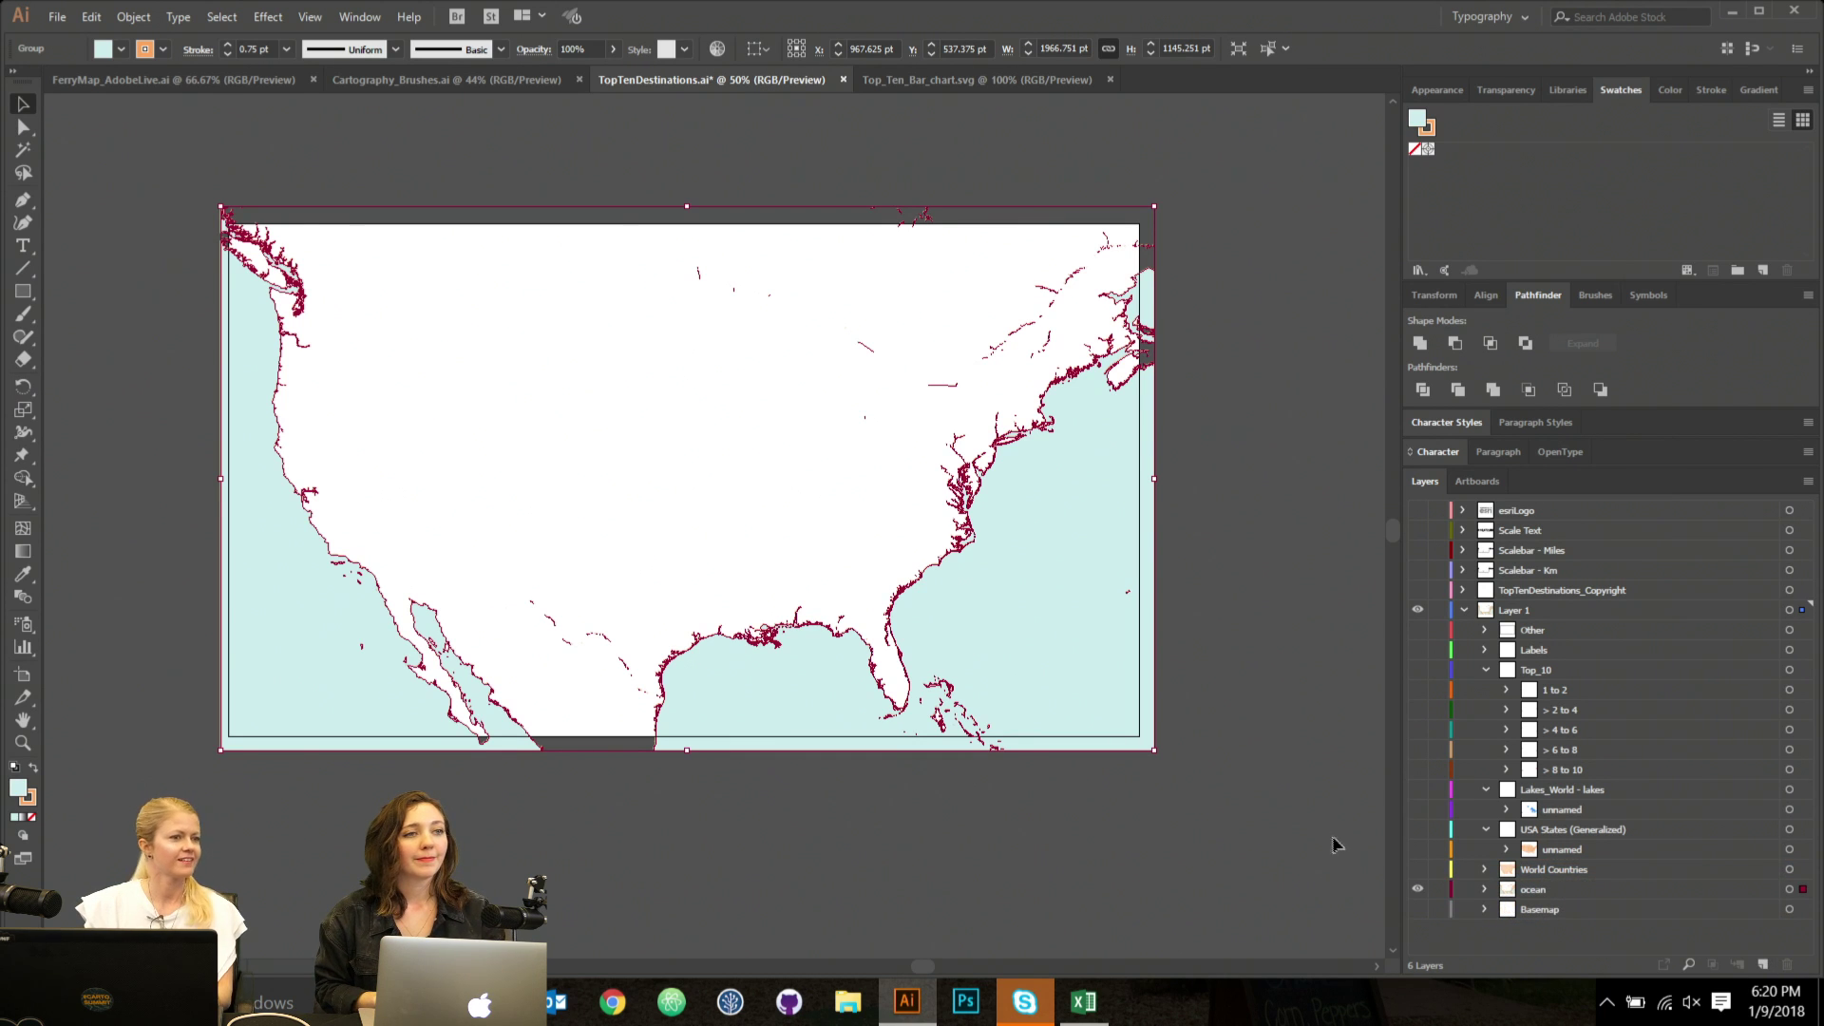
Set the ocean artwork's stroke to None to remove the crimson coastline.
left_click(1298, 616)
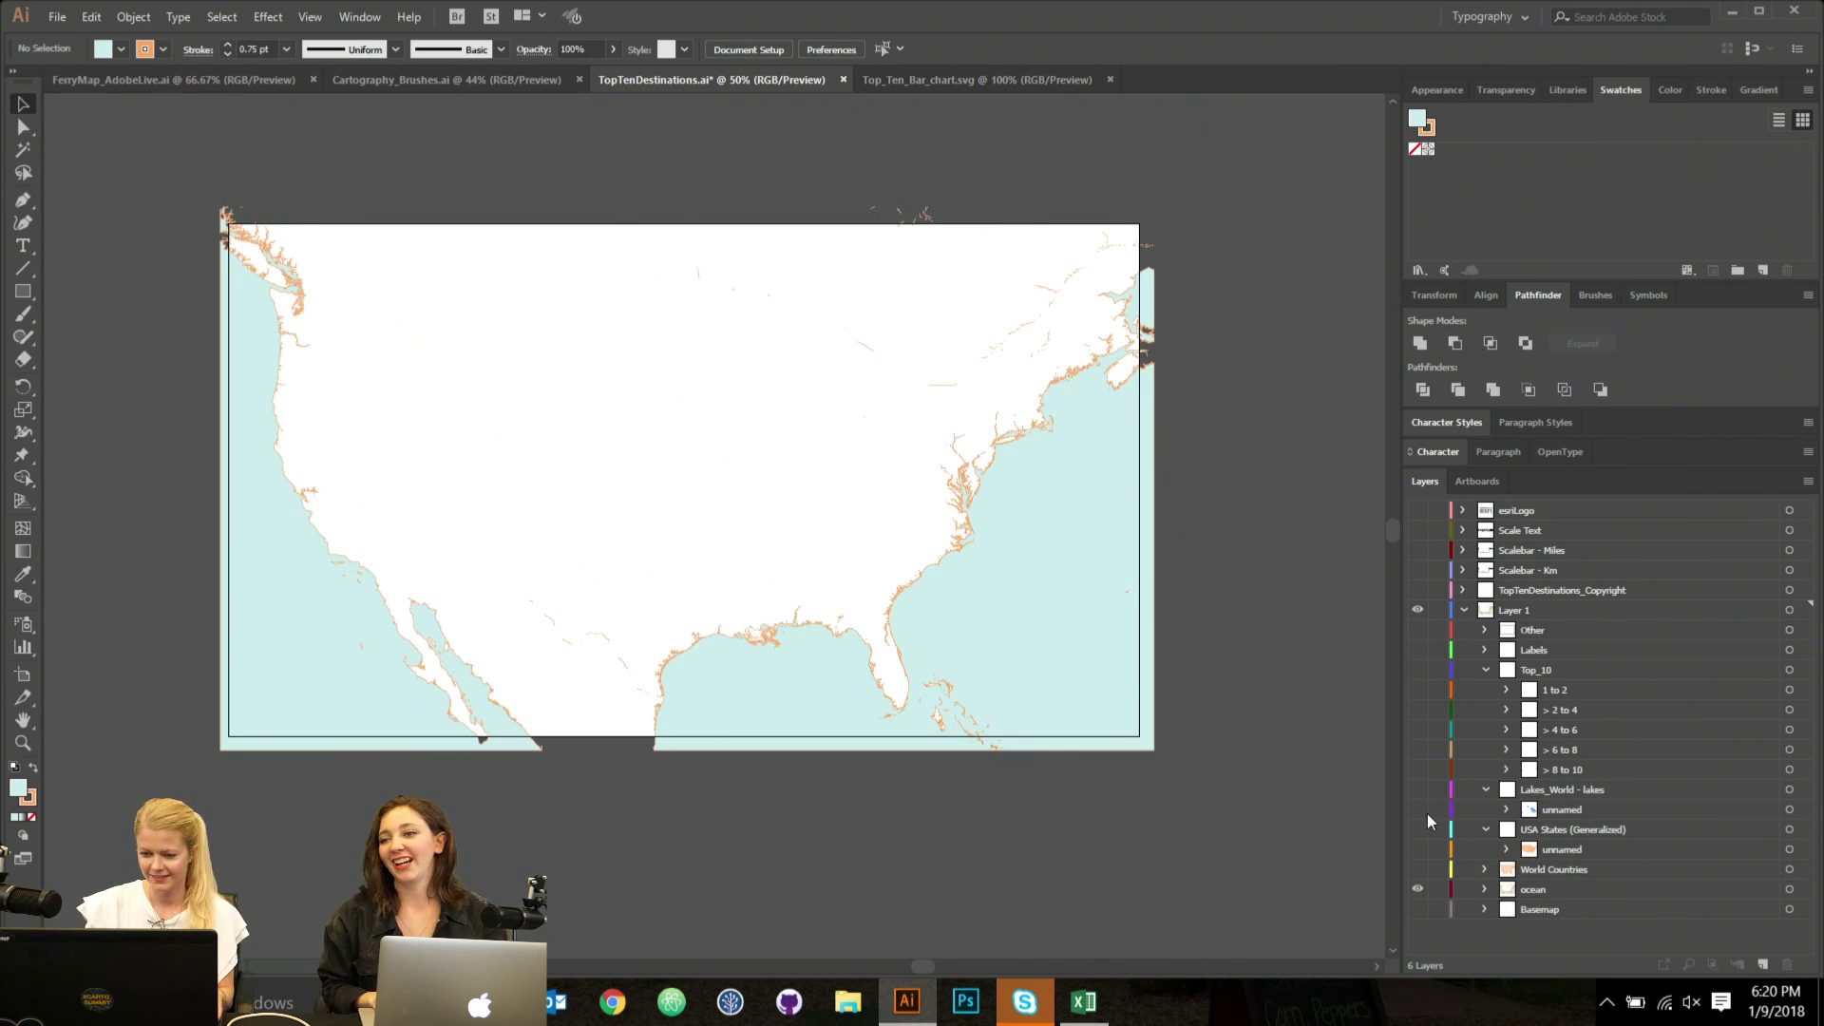
left_click(973, 572)
left_click(163, 49)
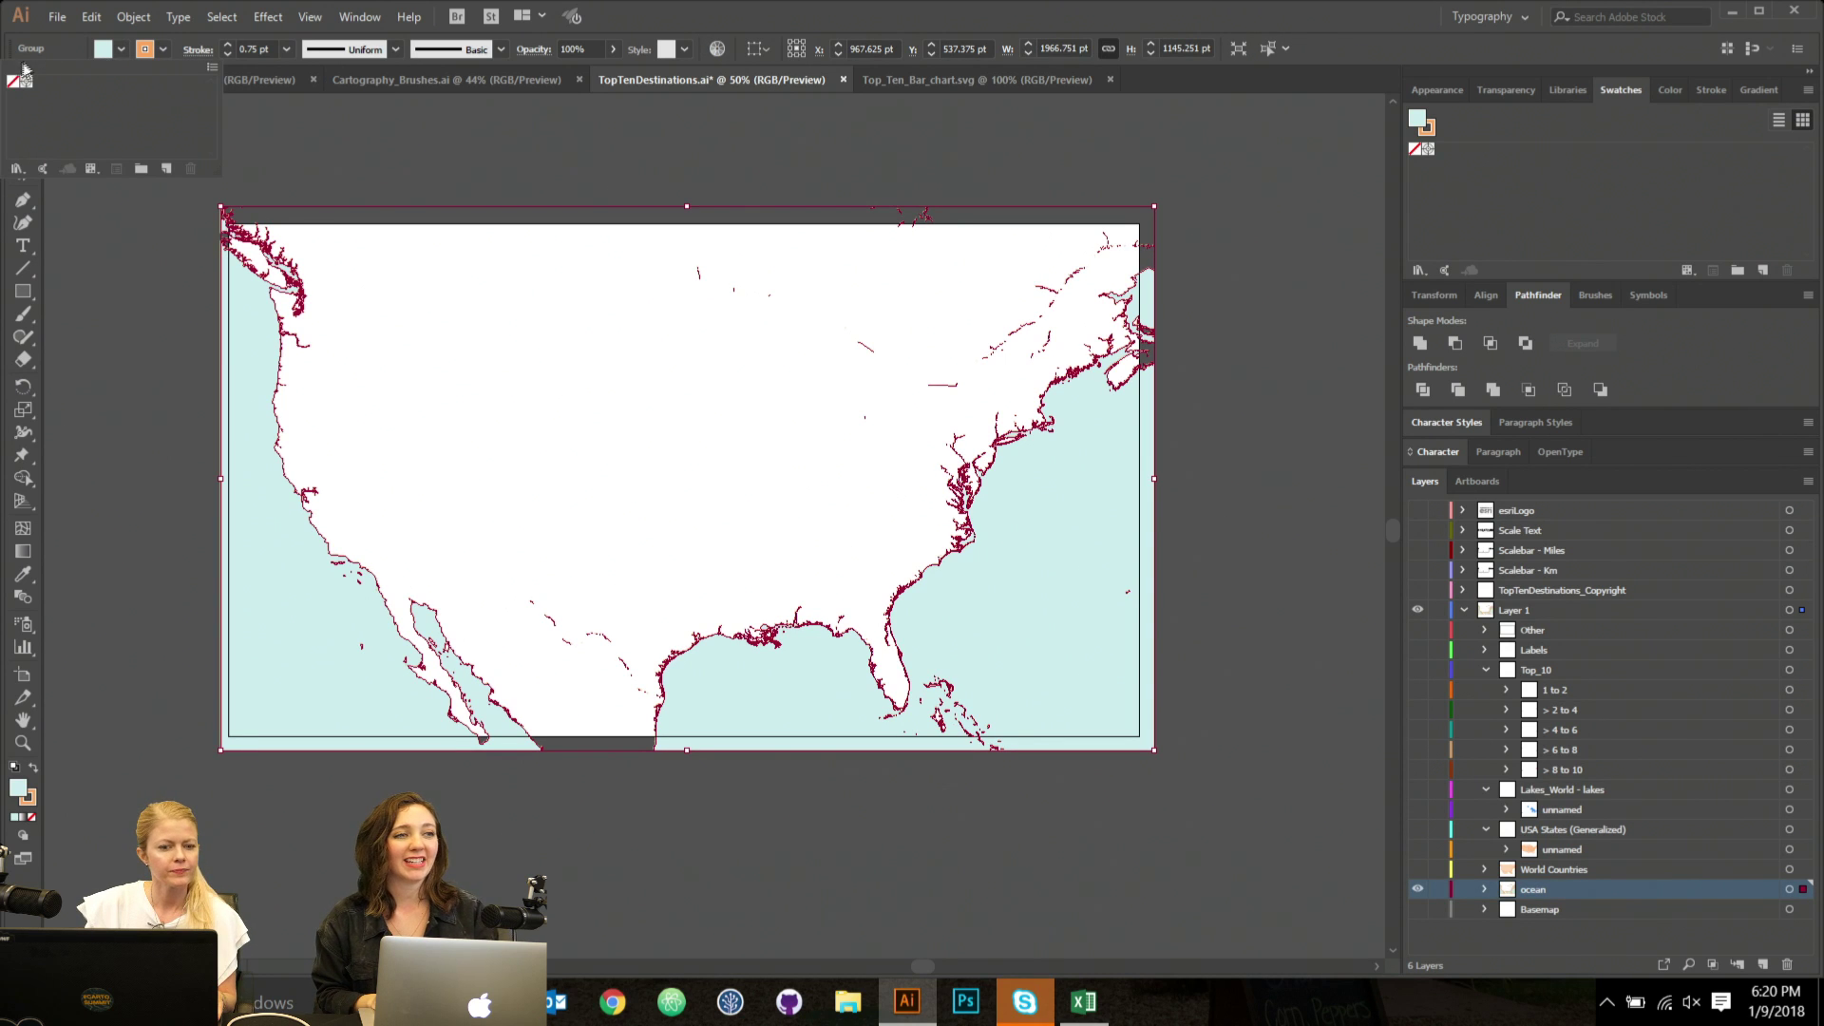
left_click(13, 82)
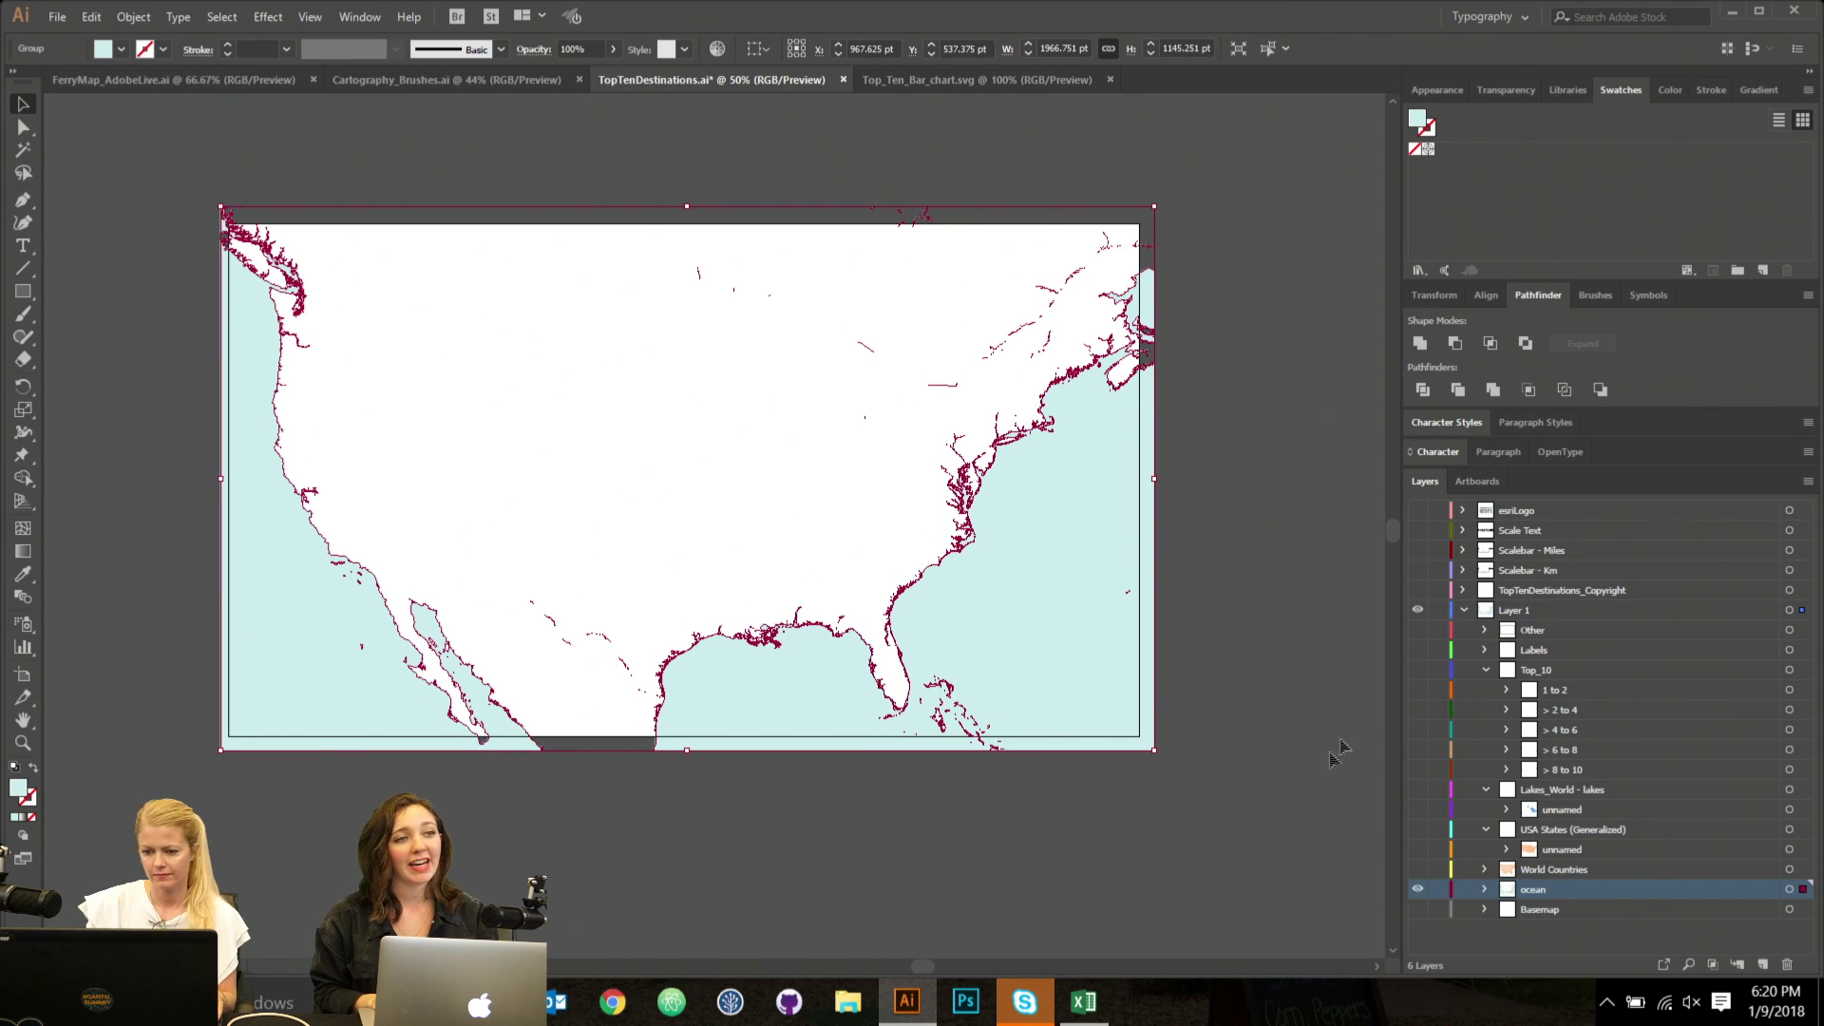
left_click(1300, 802)
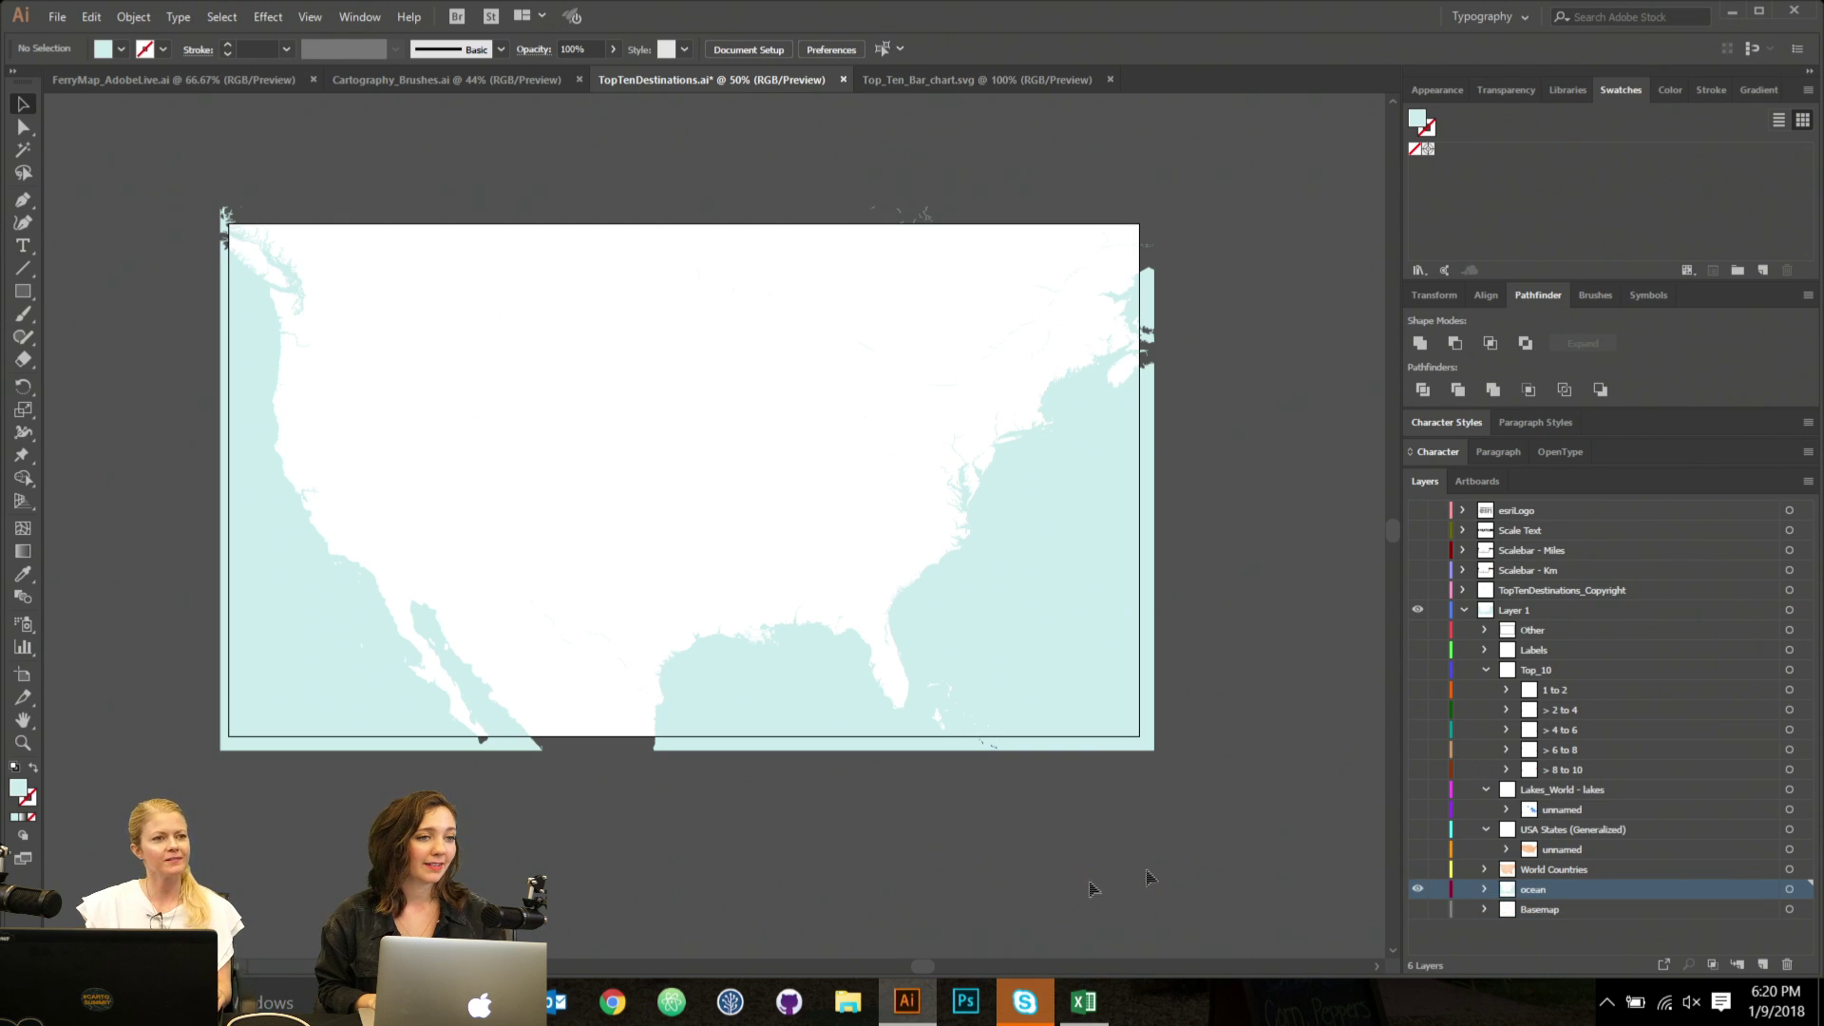
Show World Countries and give its artwork no outline and a pale green fill.
left_click(1418, 869)
left_click(1805, 857)
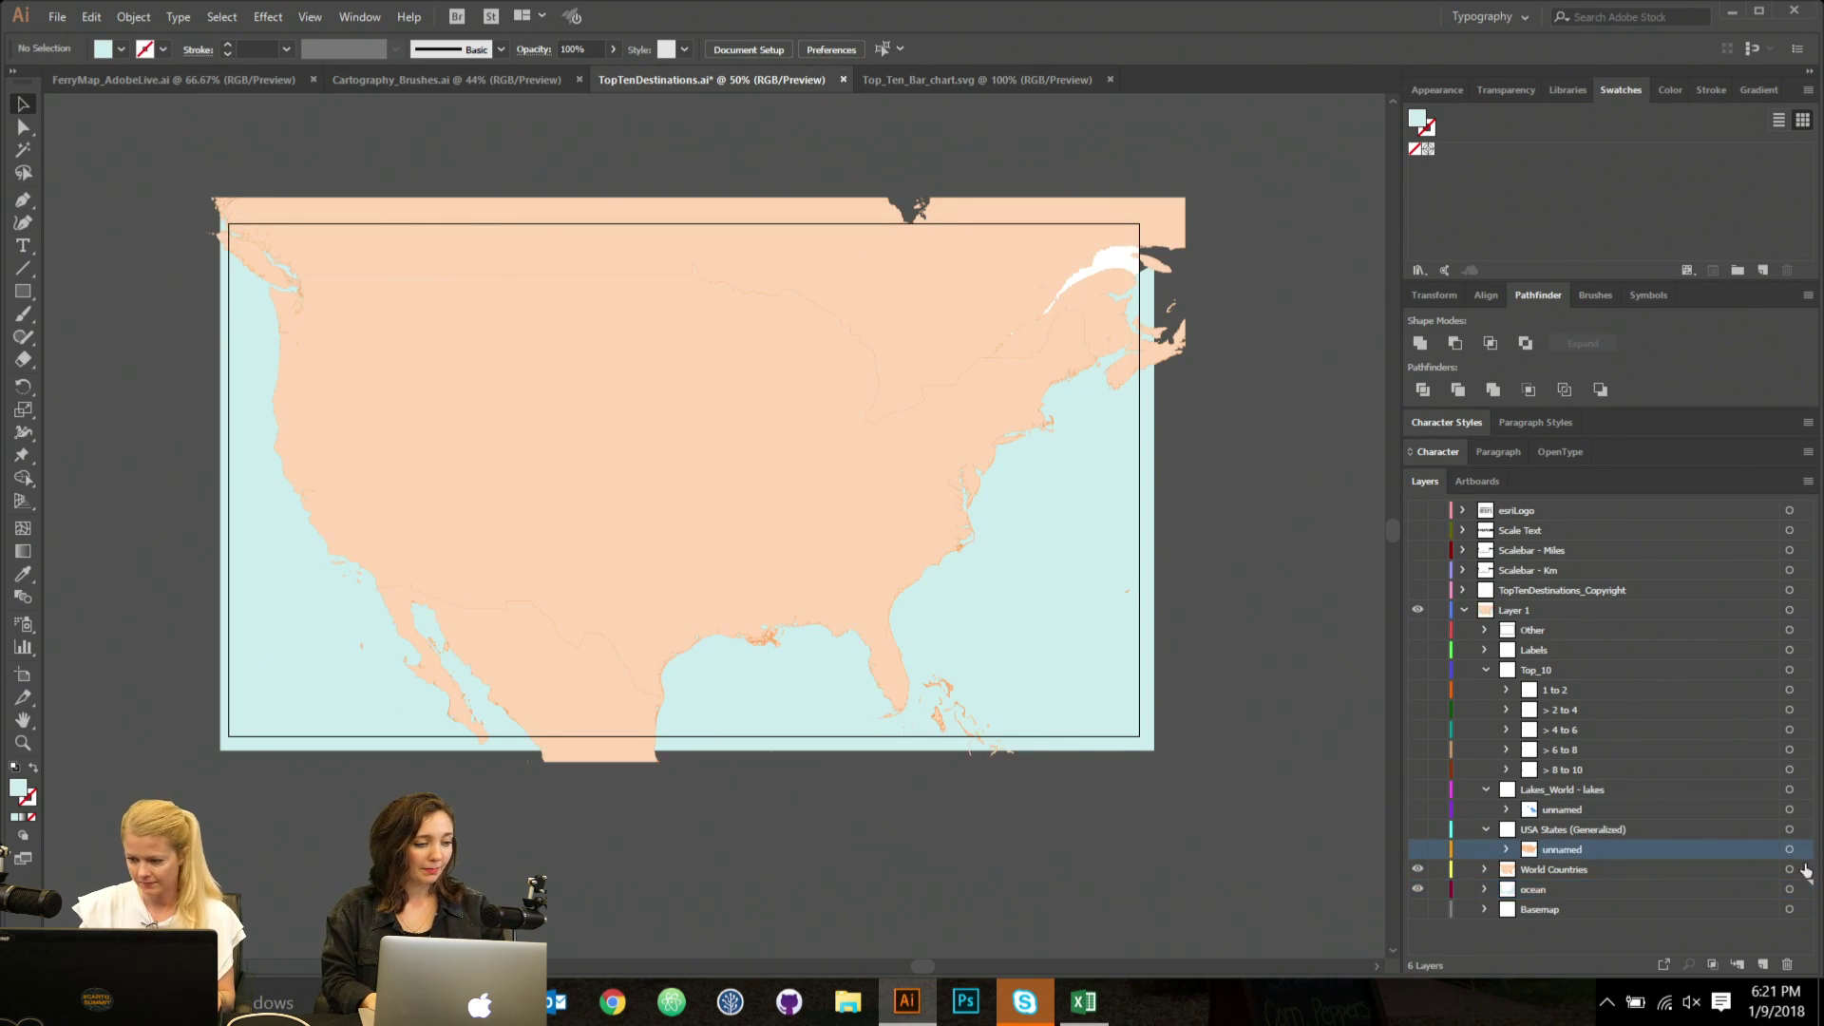
left_click(1804, 869)
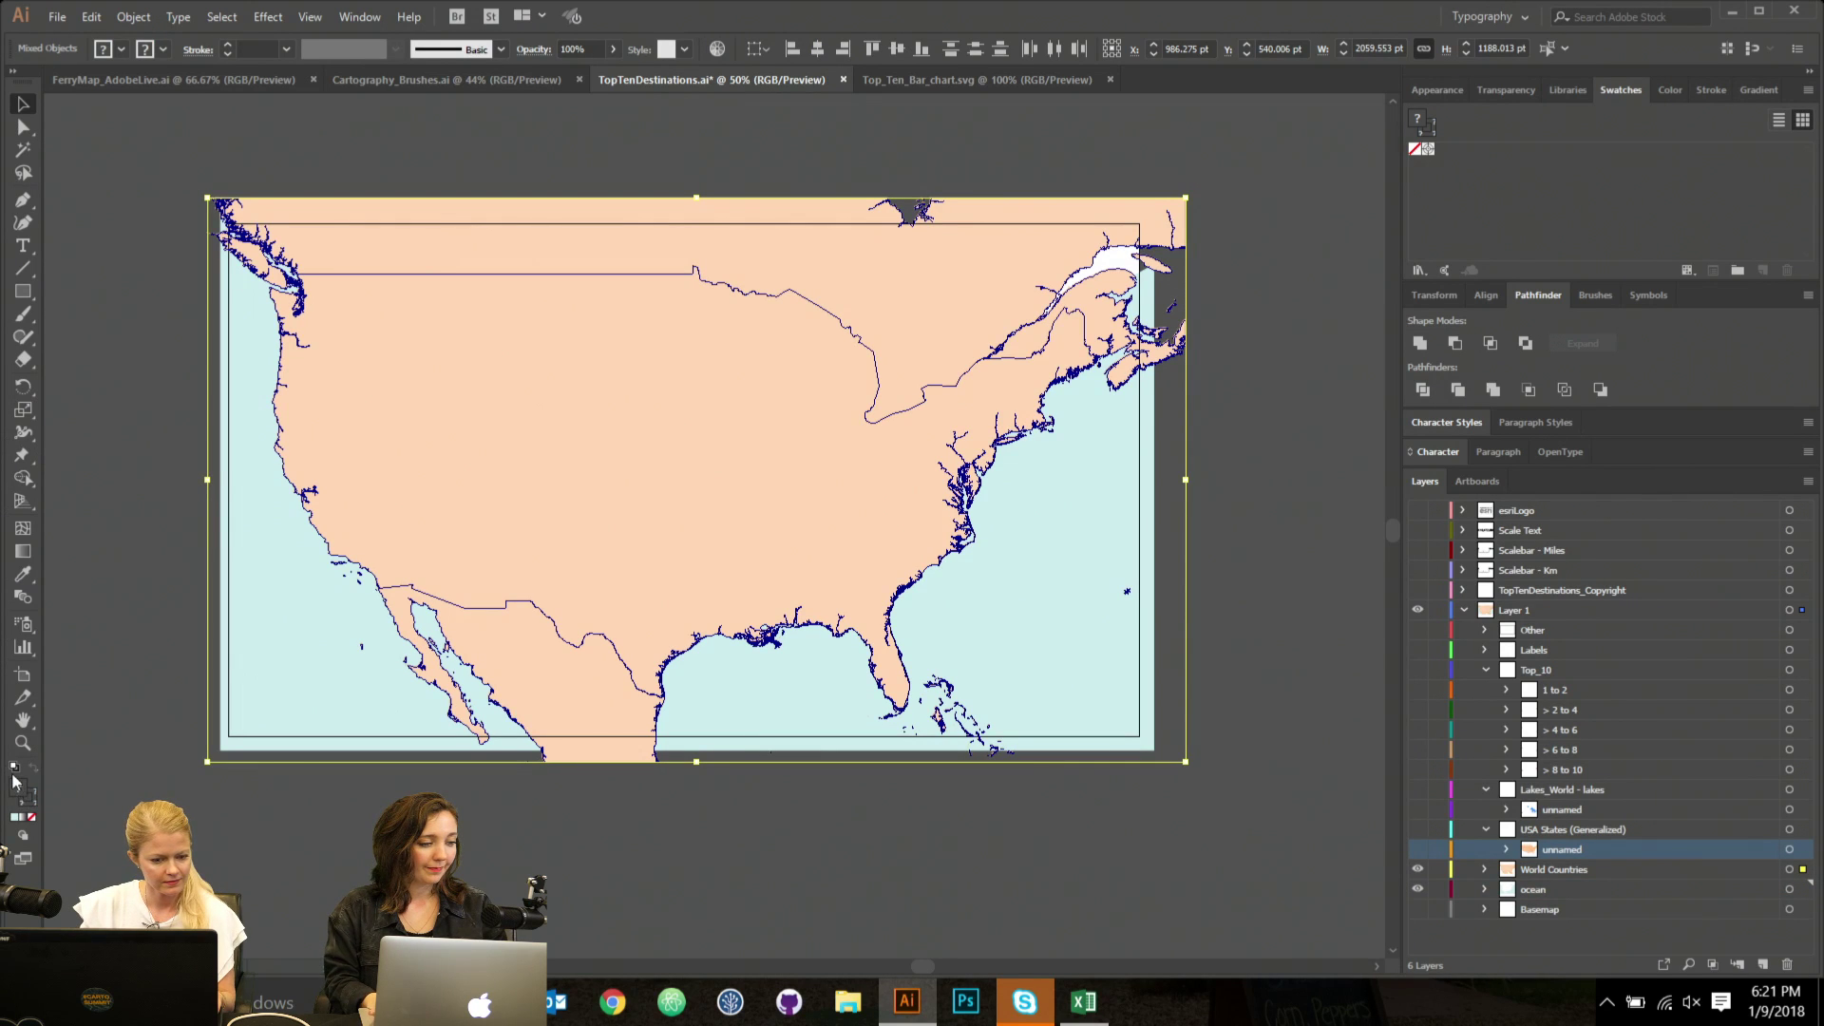
left_click(36, 817)
left_click(33, 815)
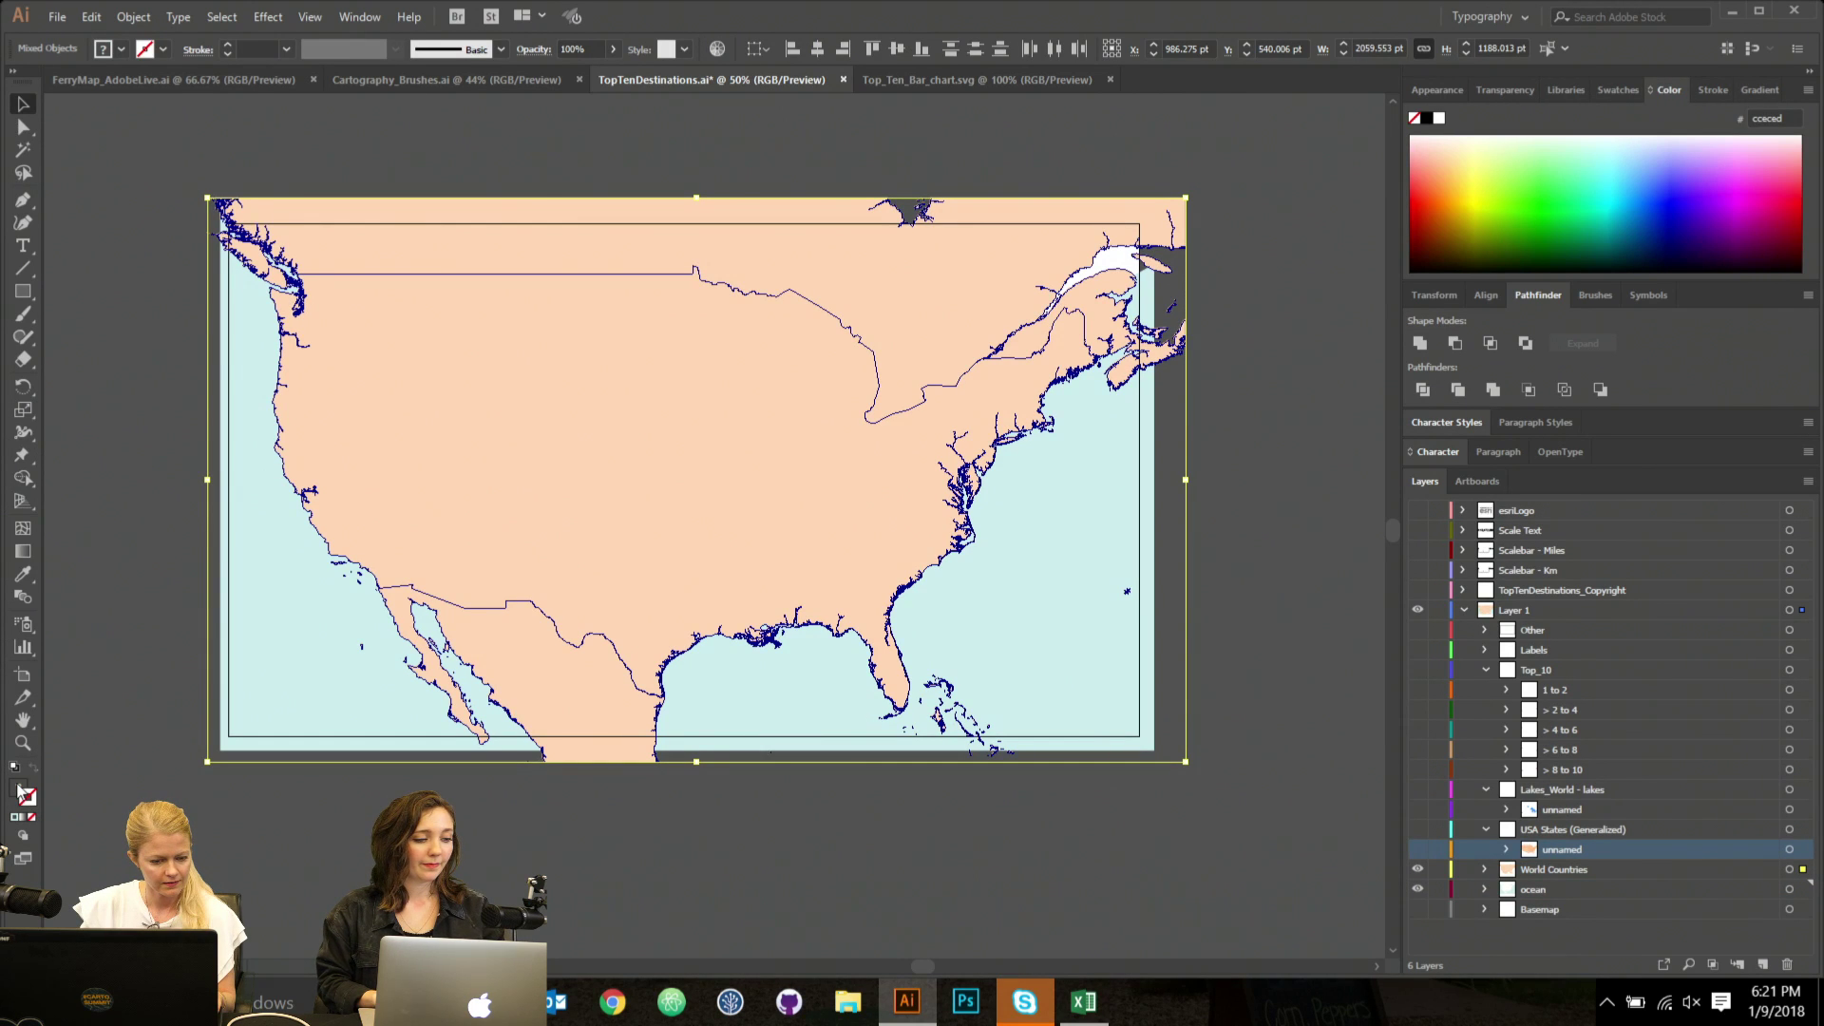
double_click(20, 790)
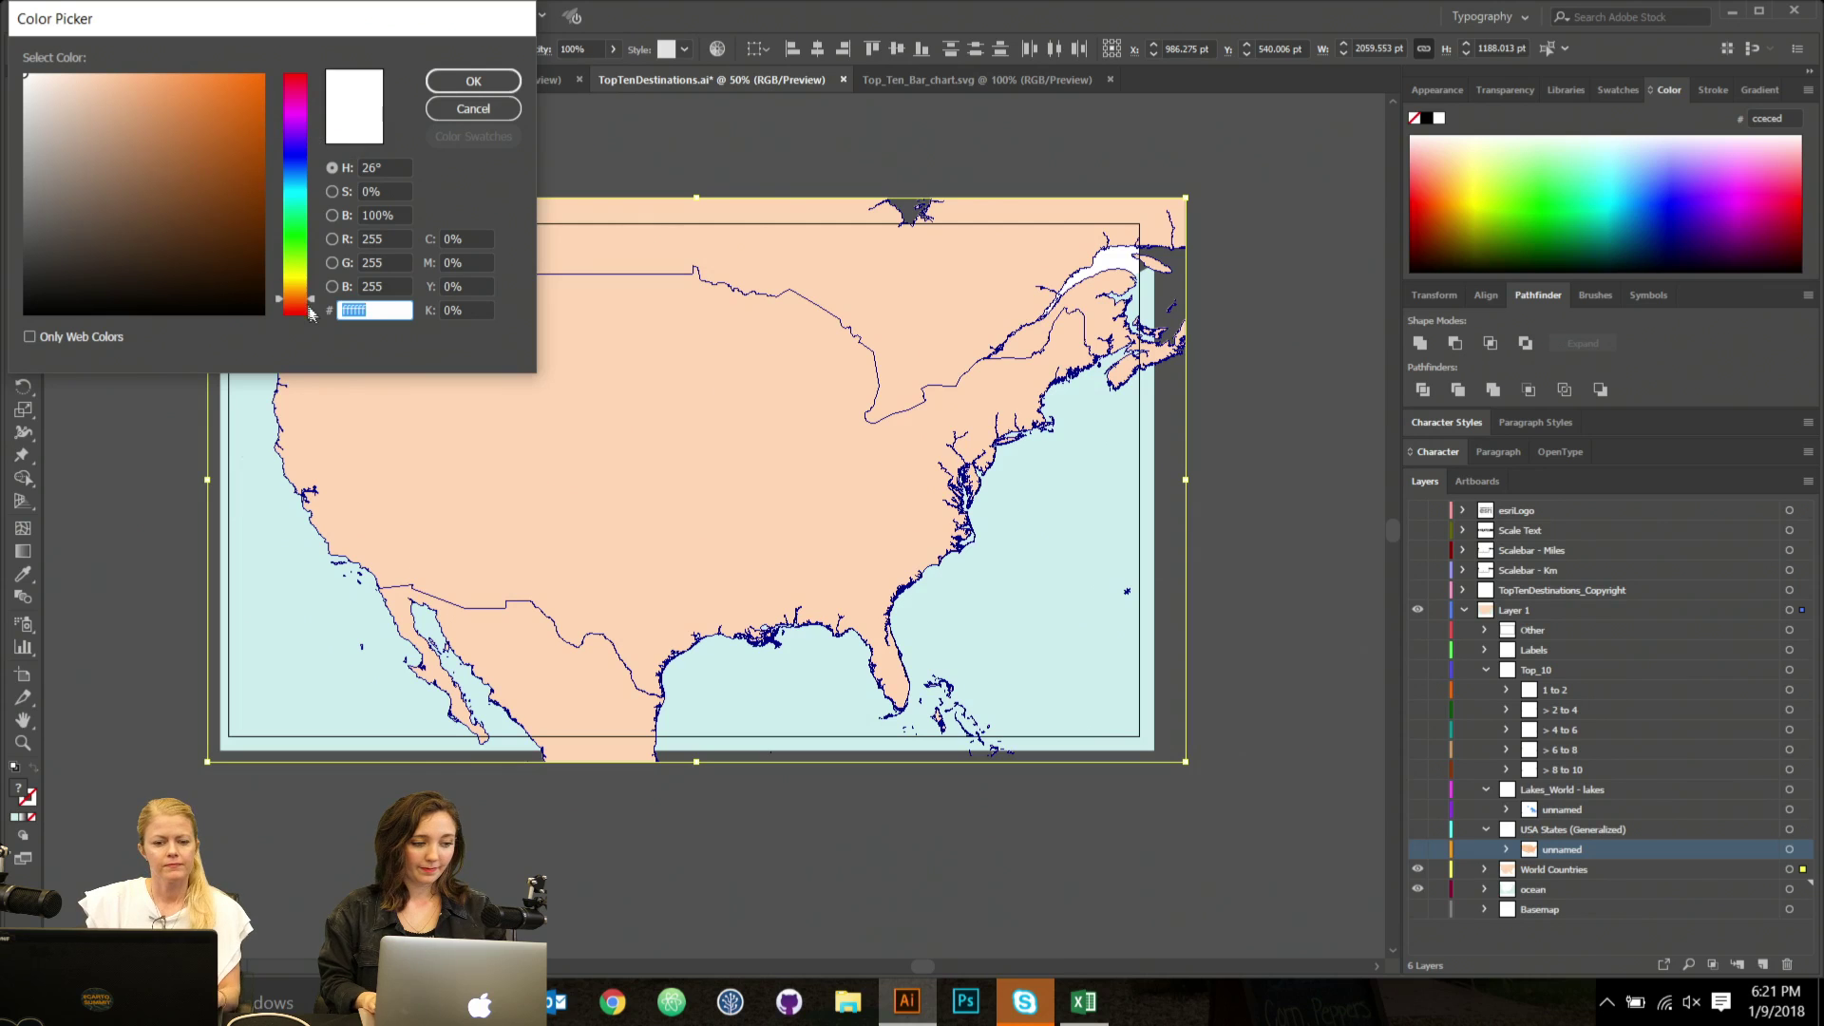
left_click_drag(311, 304, 300, 214)
mouse_move(28, 78)
left_mouse_down()
mouse_move(52, 84)
mouse_move(25, 96)
left_mouse_up()
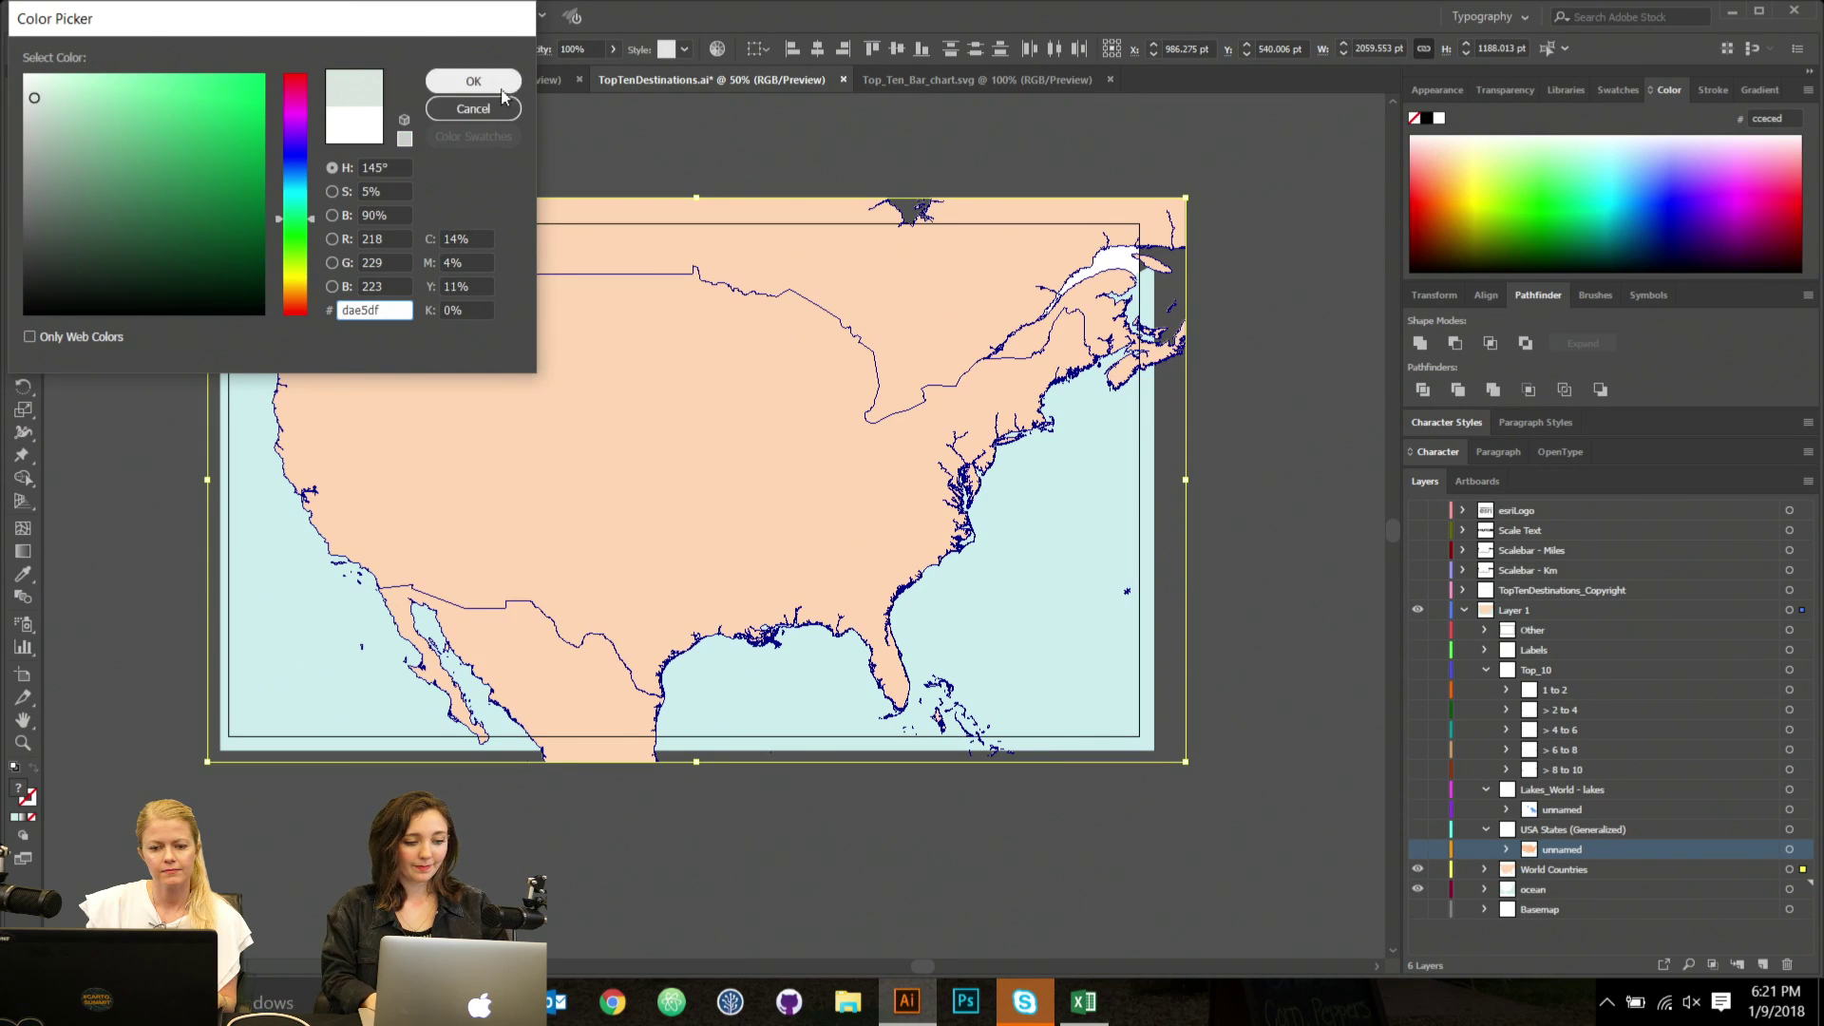
left_click(473, 81)
left_click(1296, 540)
Fill the USA land and World Countries with pale green bfd8ca, switching the Color panel to RGB.
left_click(522, 560)
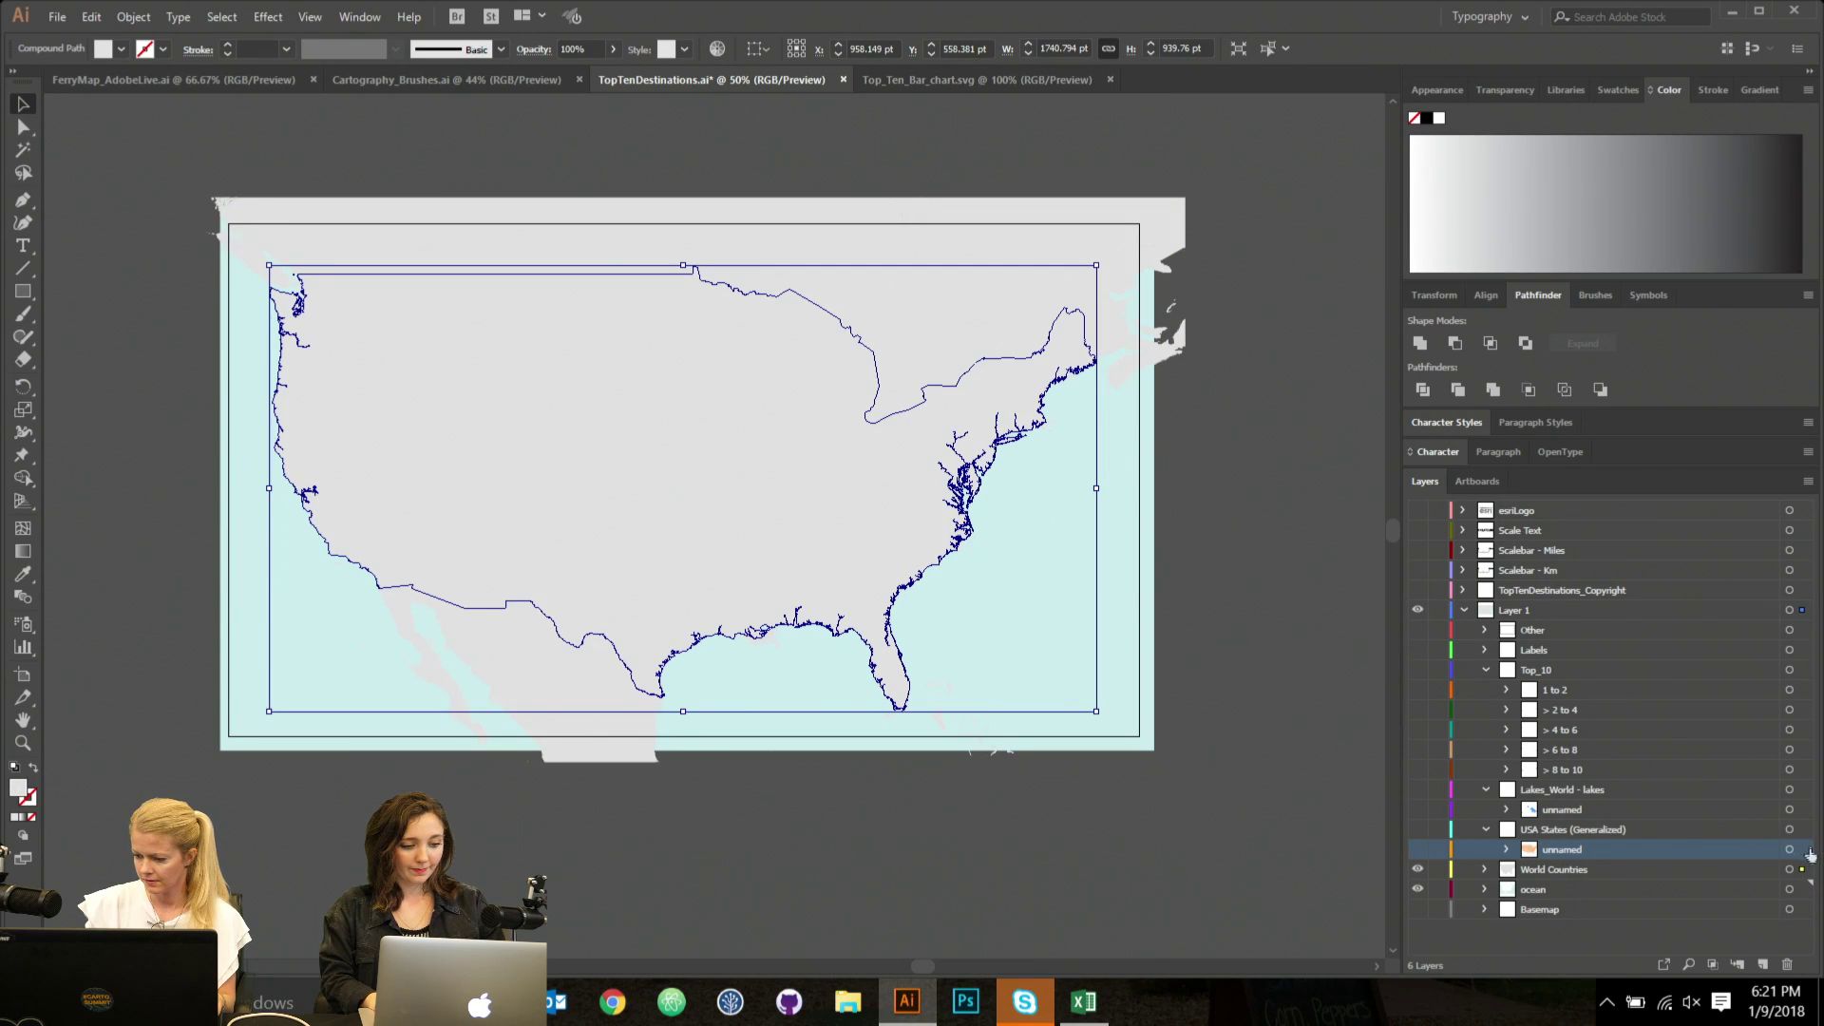
left_click(1802, 872, "shift")
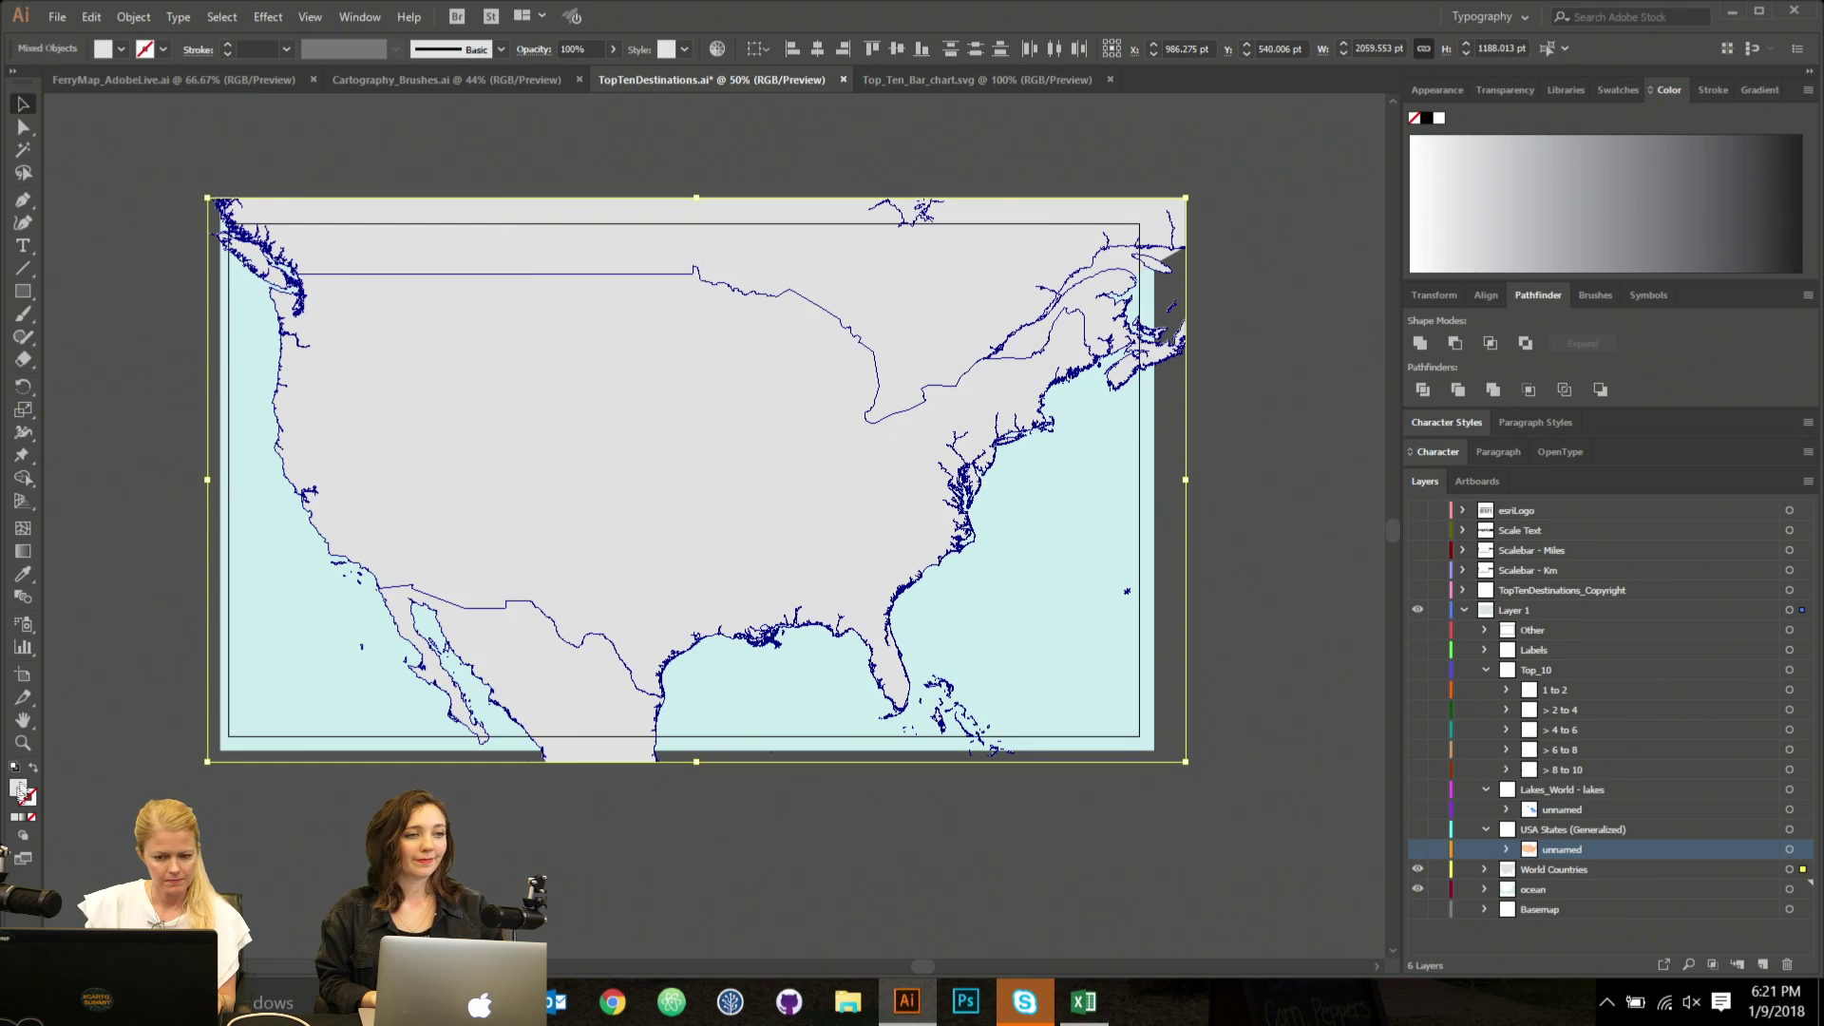
left_click_drag(33, 101, 53, 107)
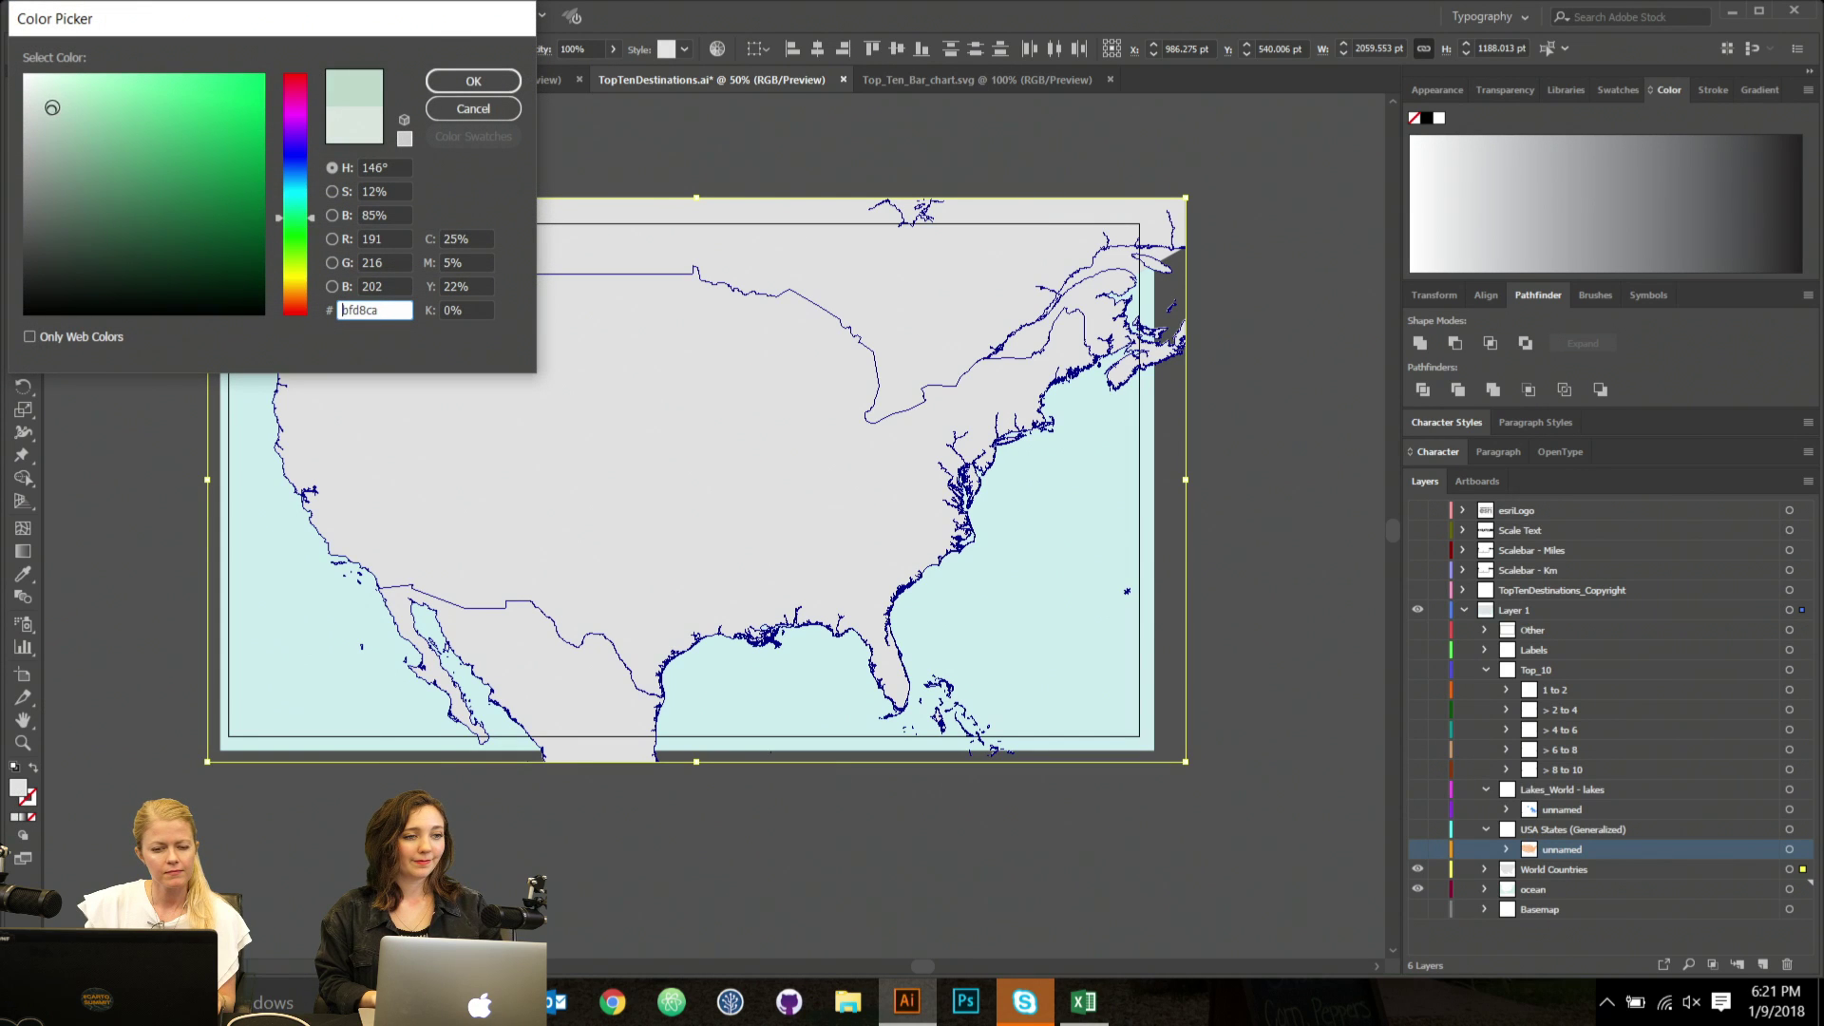
left_click(473, 80)
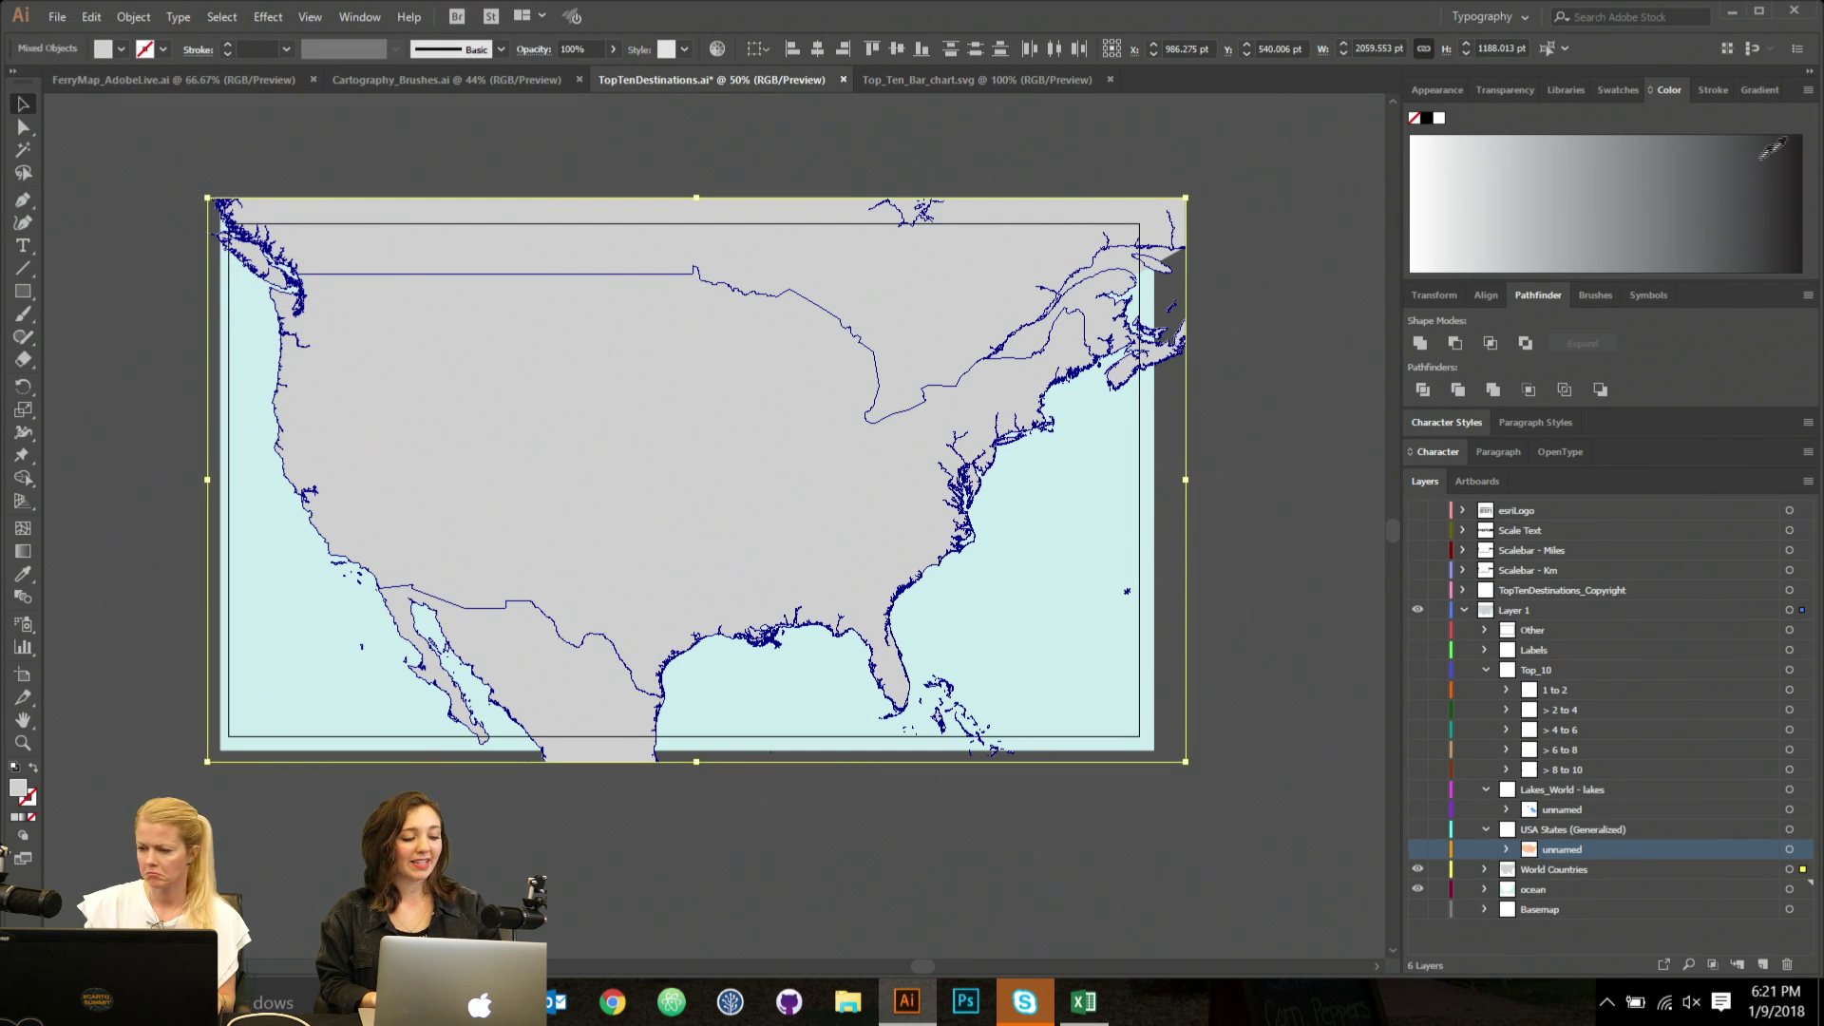
left_click(1807, 90)
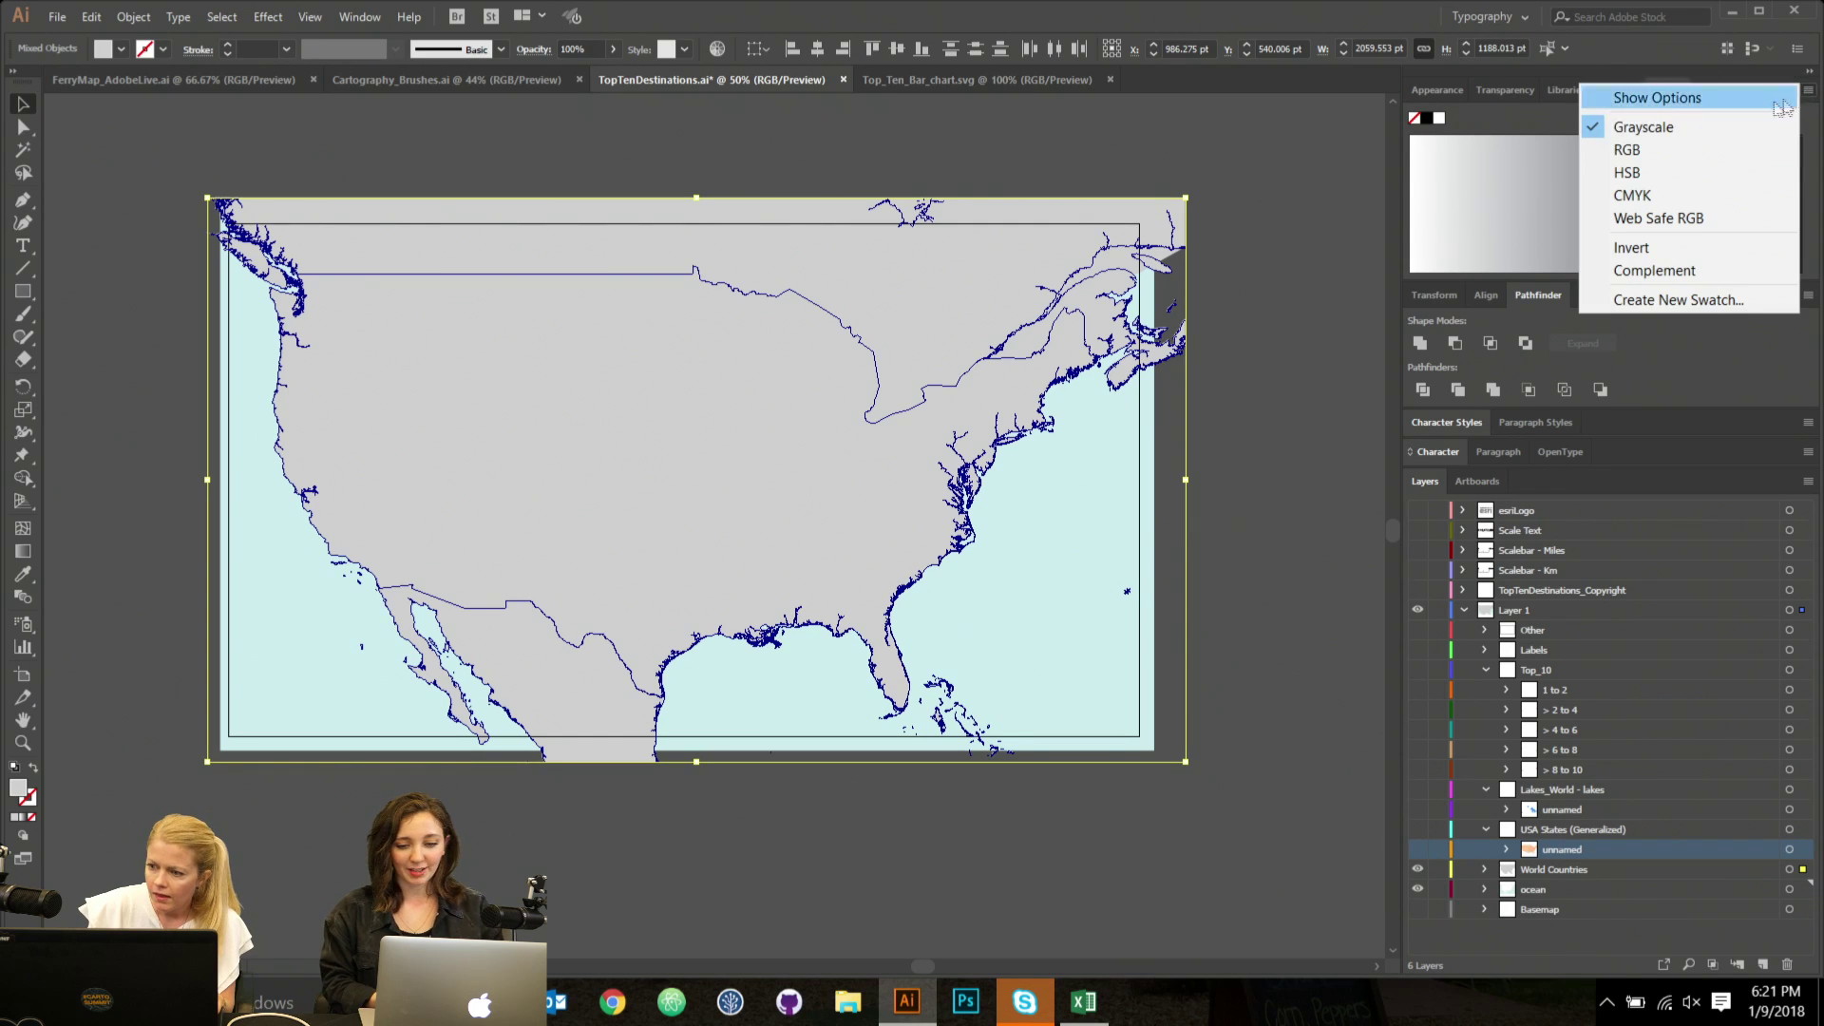
left_click(1646, 162)
Show and select the USA States (Generalized) sublayer.
left_click(1230, 433)
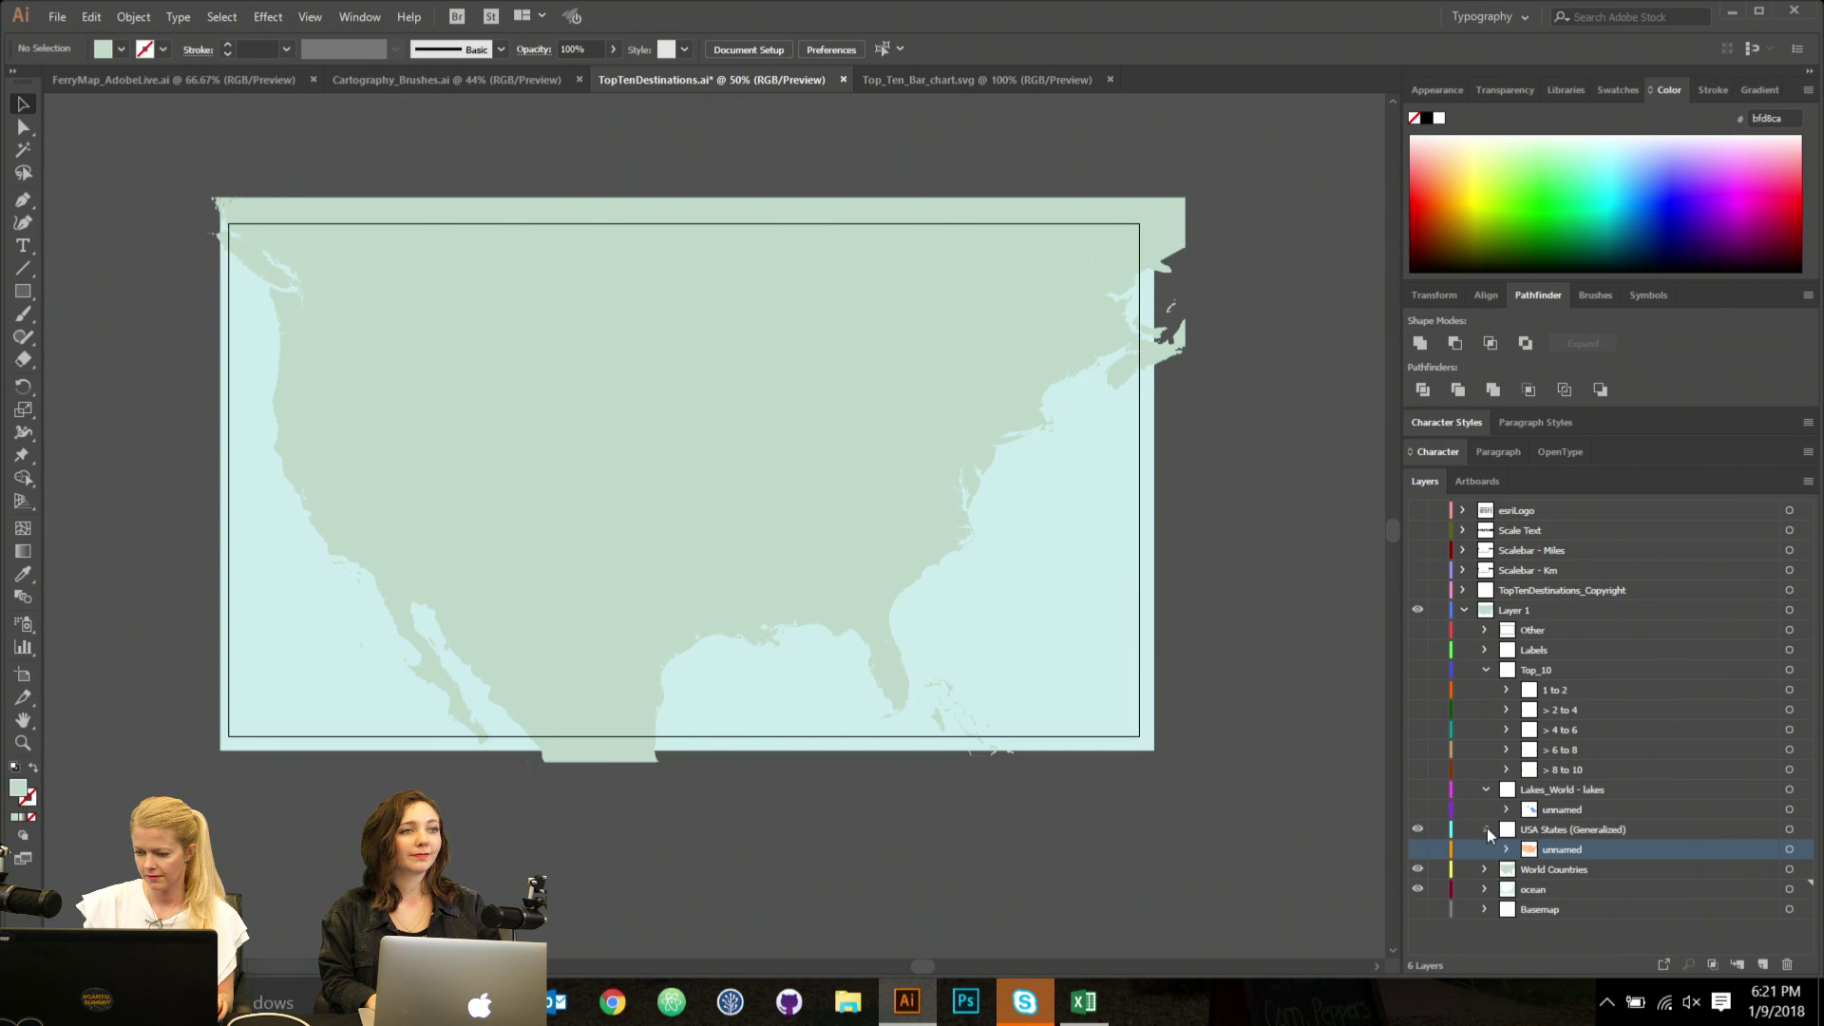
left_click(1486, 829)
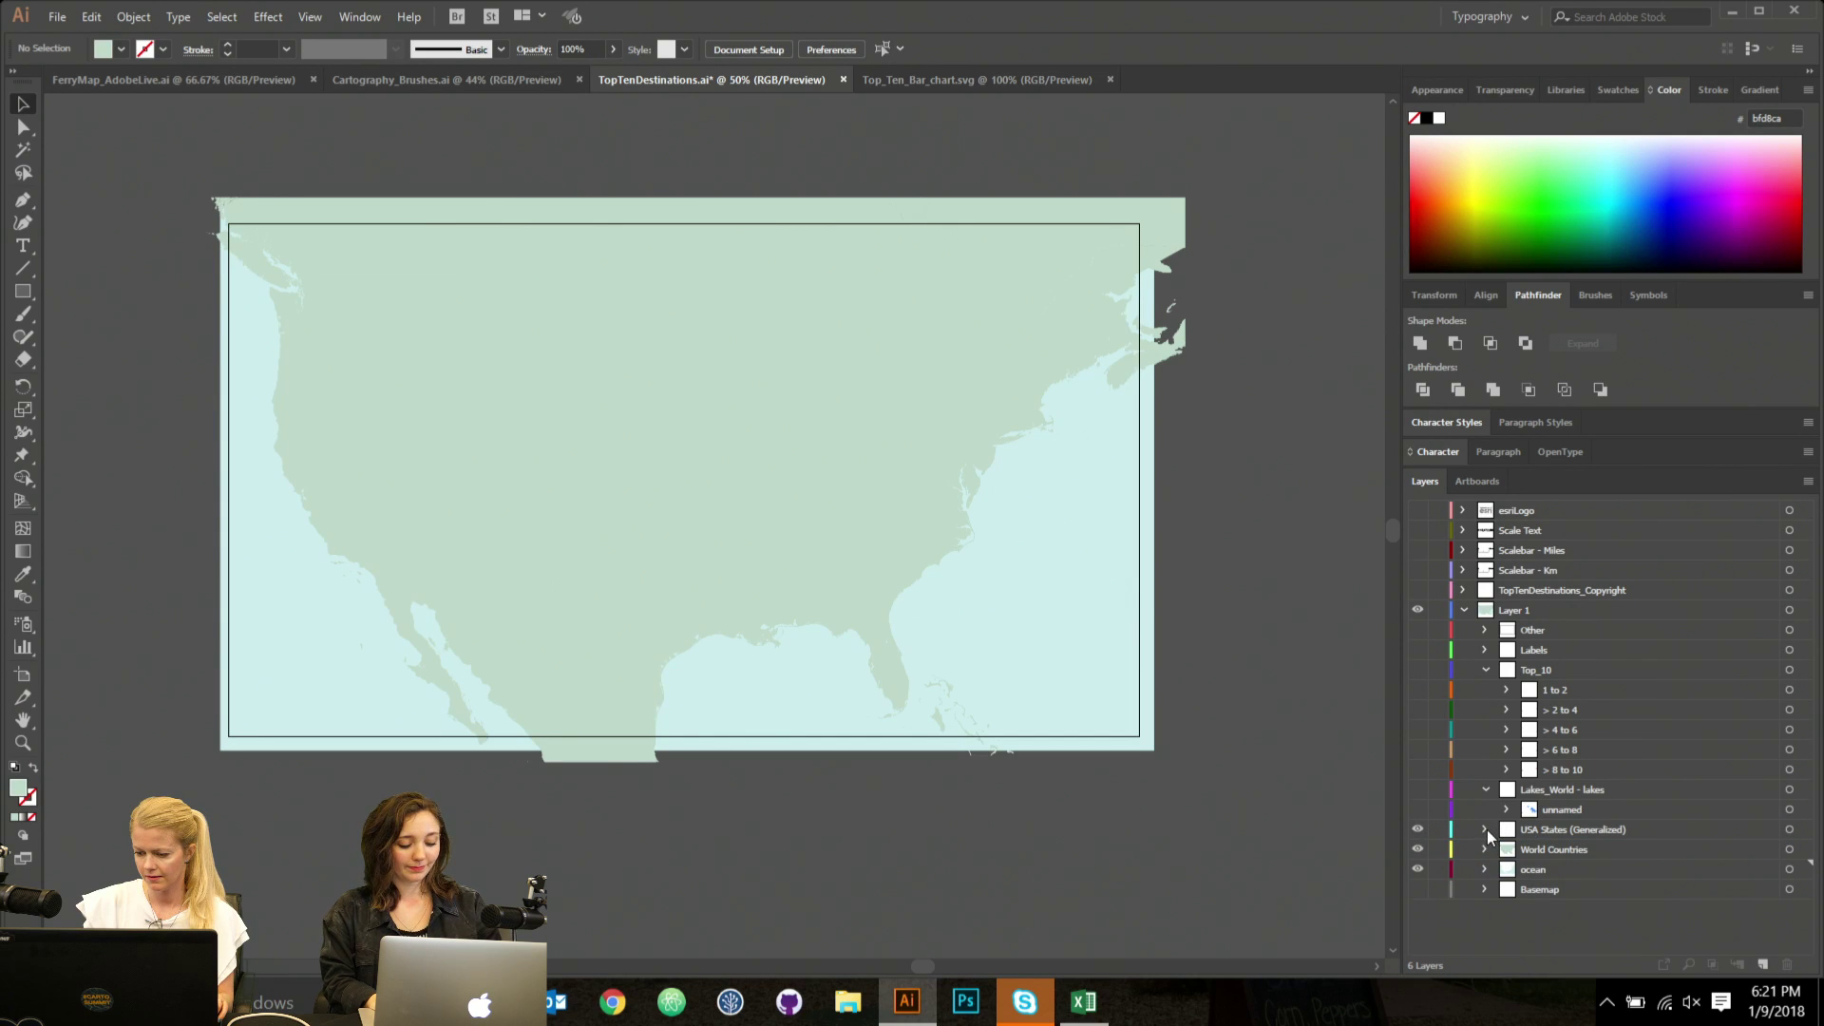
left_click(1803, 831)
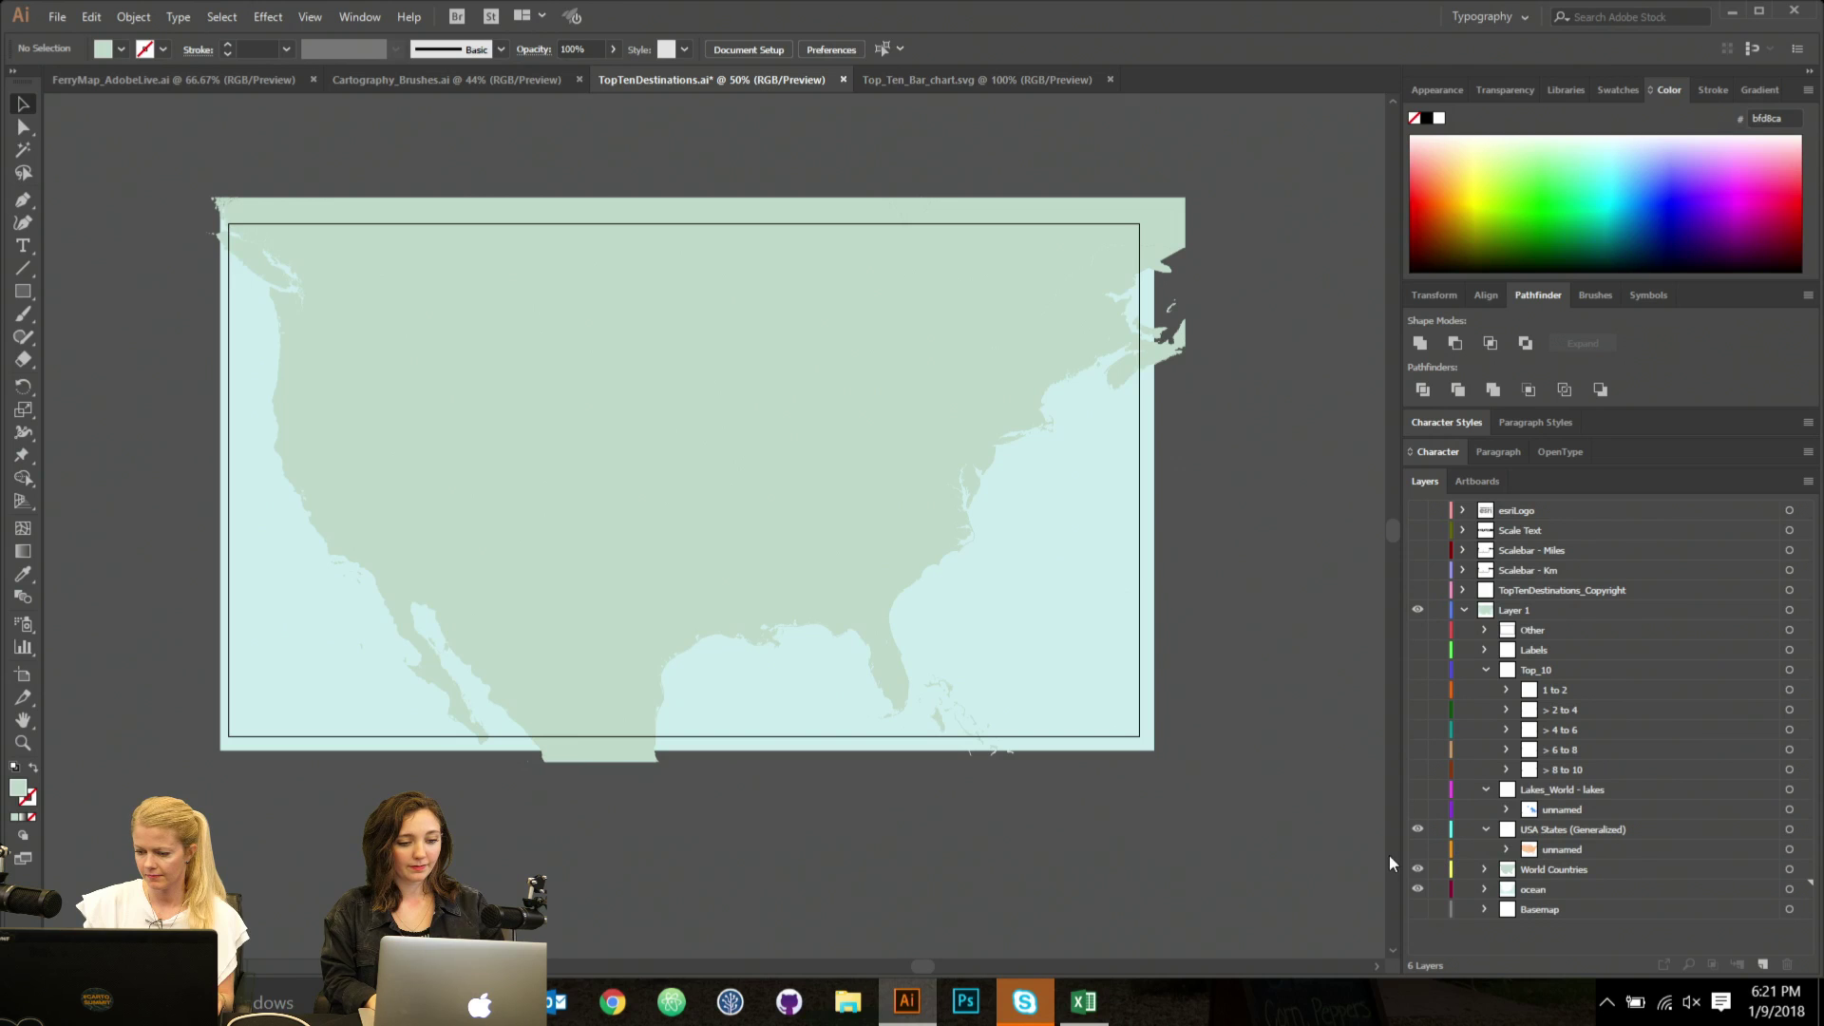
left_click(1417, 849)
Sample Canada's green onto the US states, then darken their fill to a5c6b2.
left_click(1802, 830)
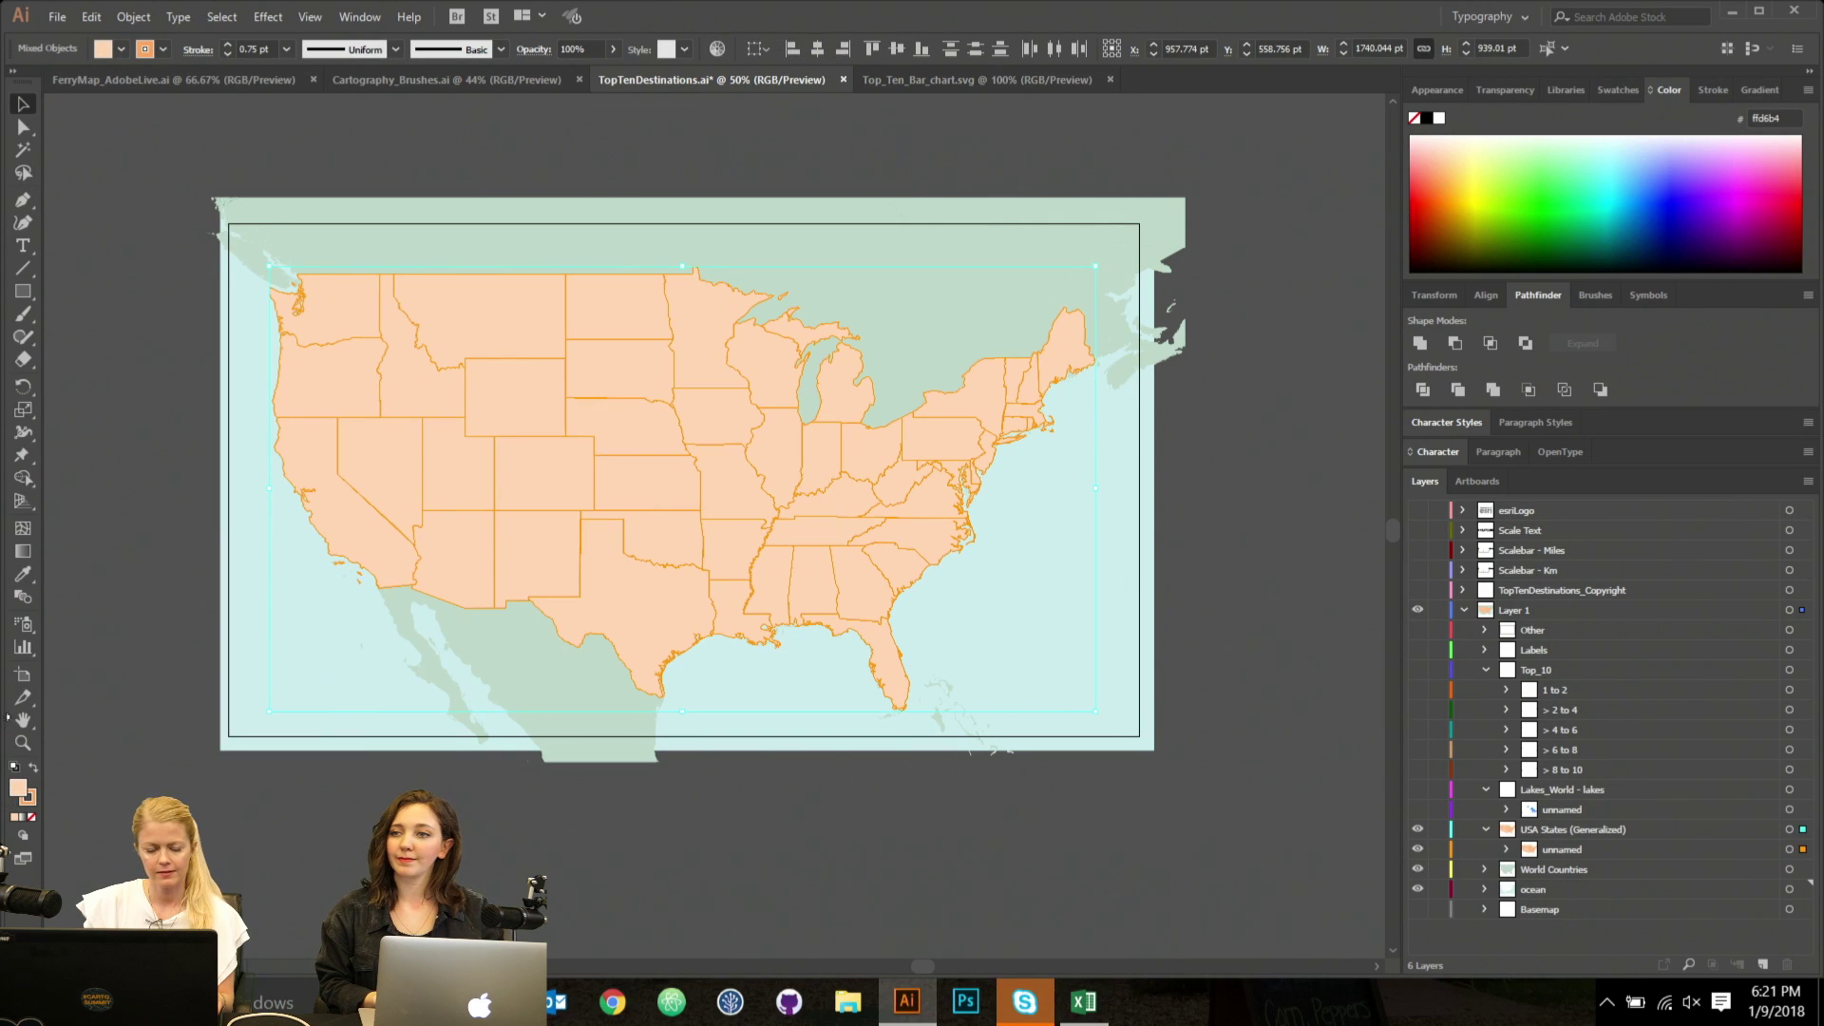
key("i")
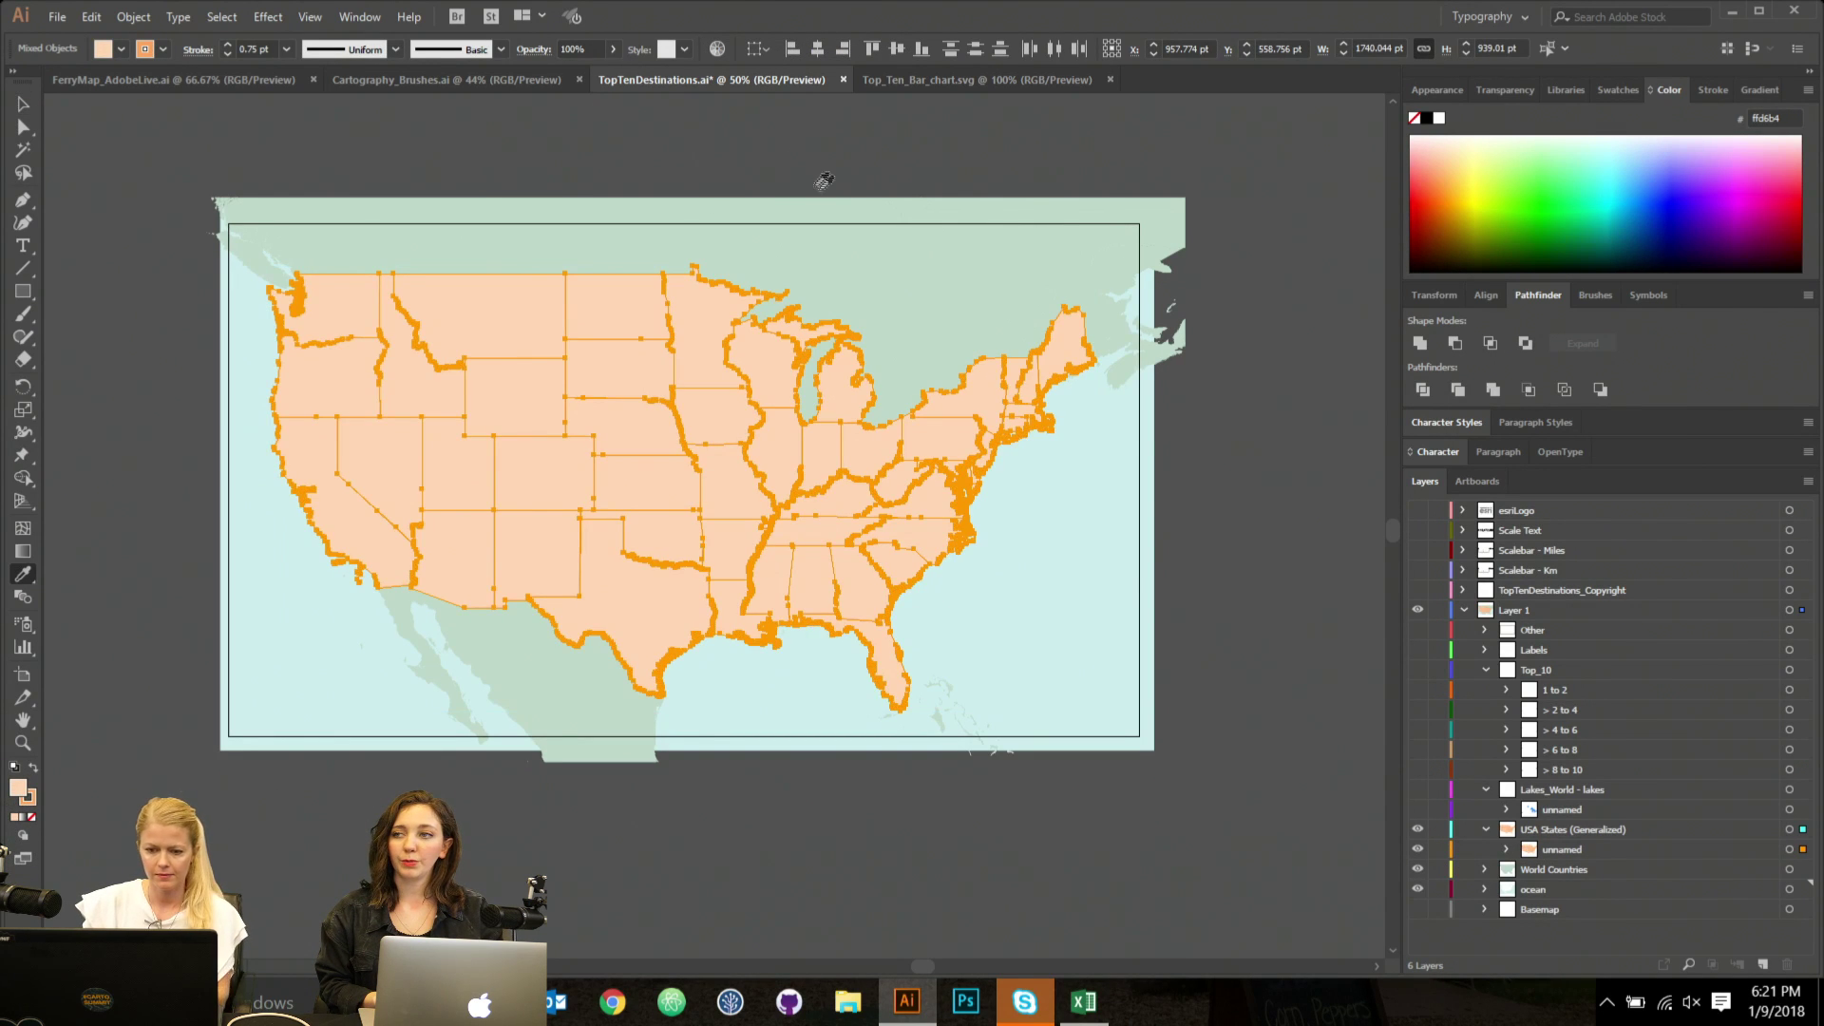
left_click(854, 241)
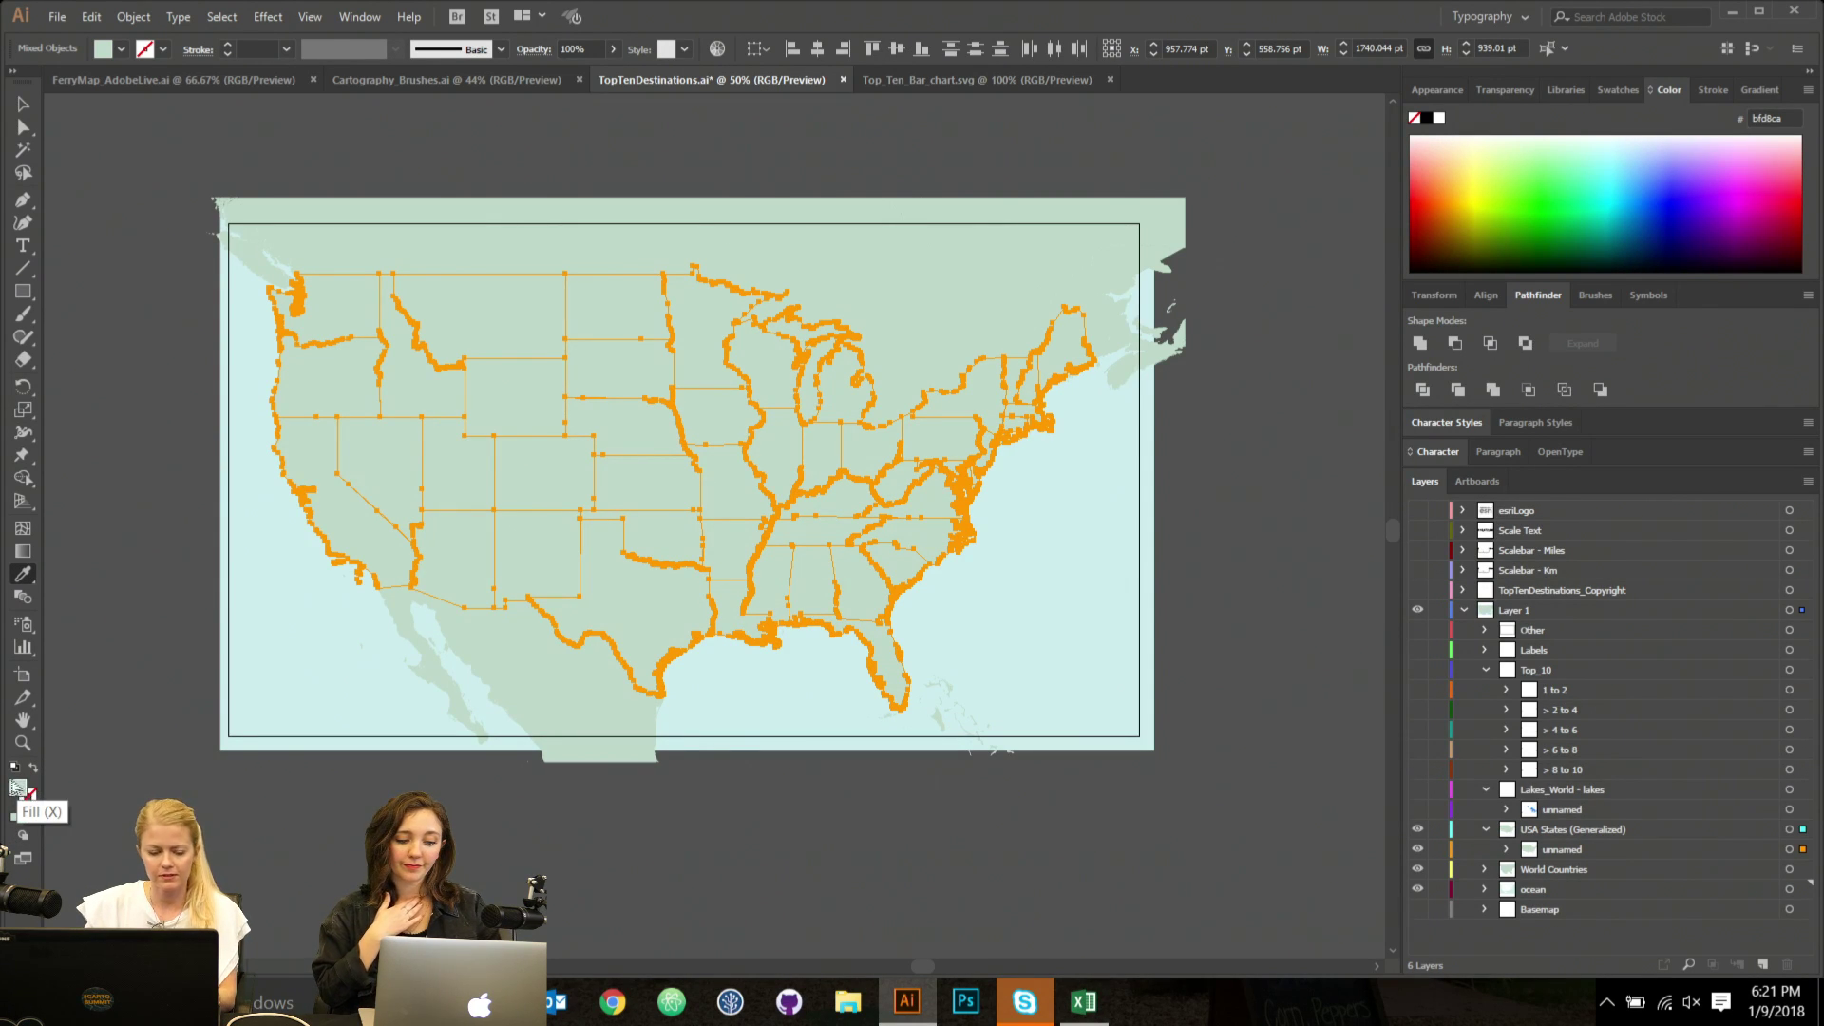
double_click(17, 787)
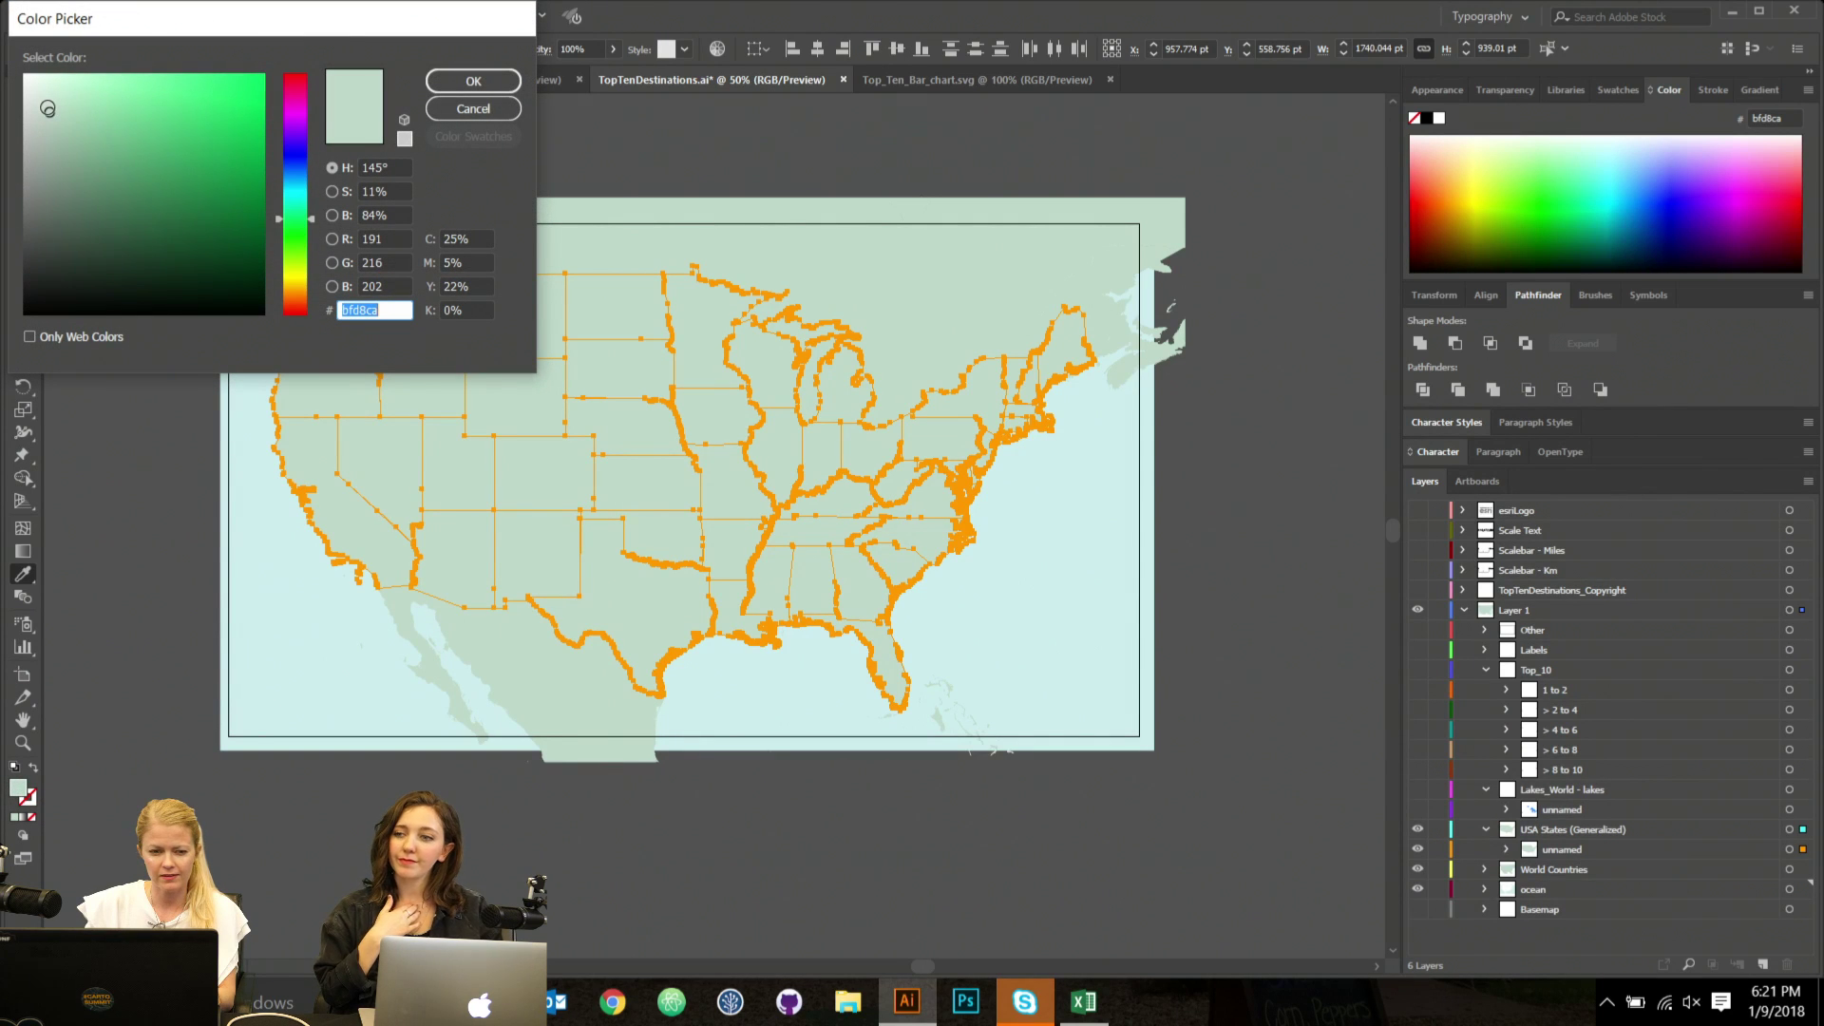
mouse_move(46, 113)
left_mouse_down()
mouse_move(67, 104)
mouse_move(64, 127)
left_mouse_up()
left_click(472, 82)
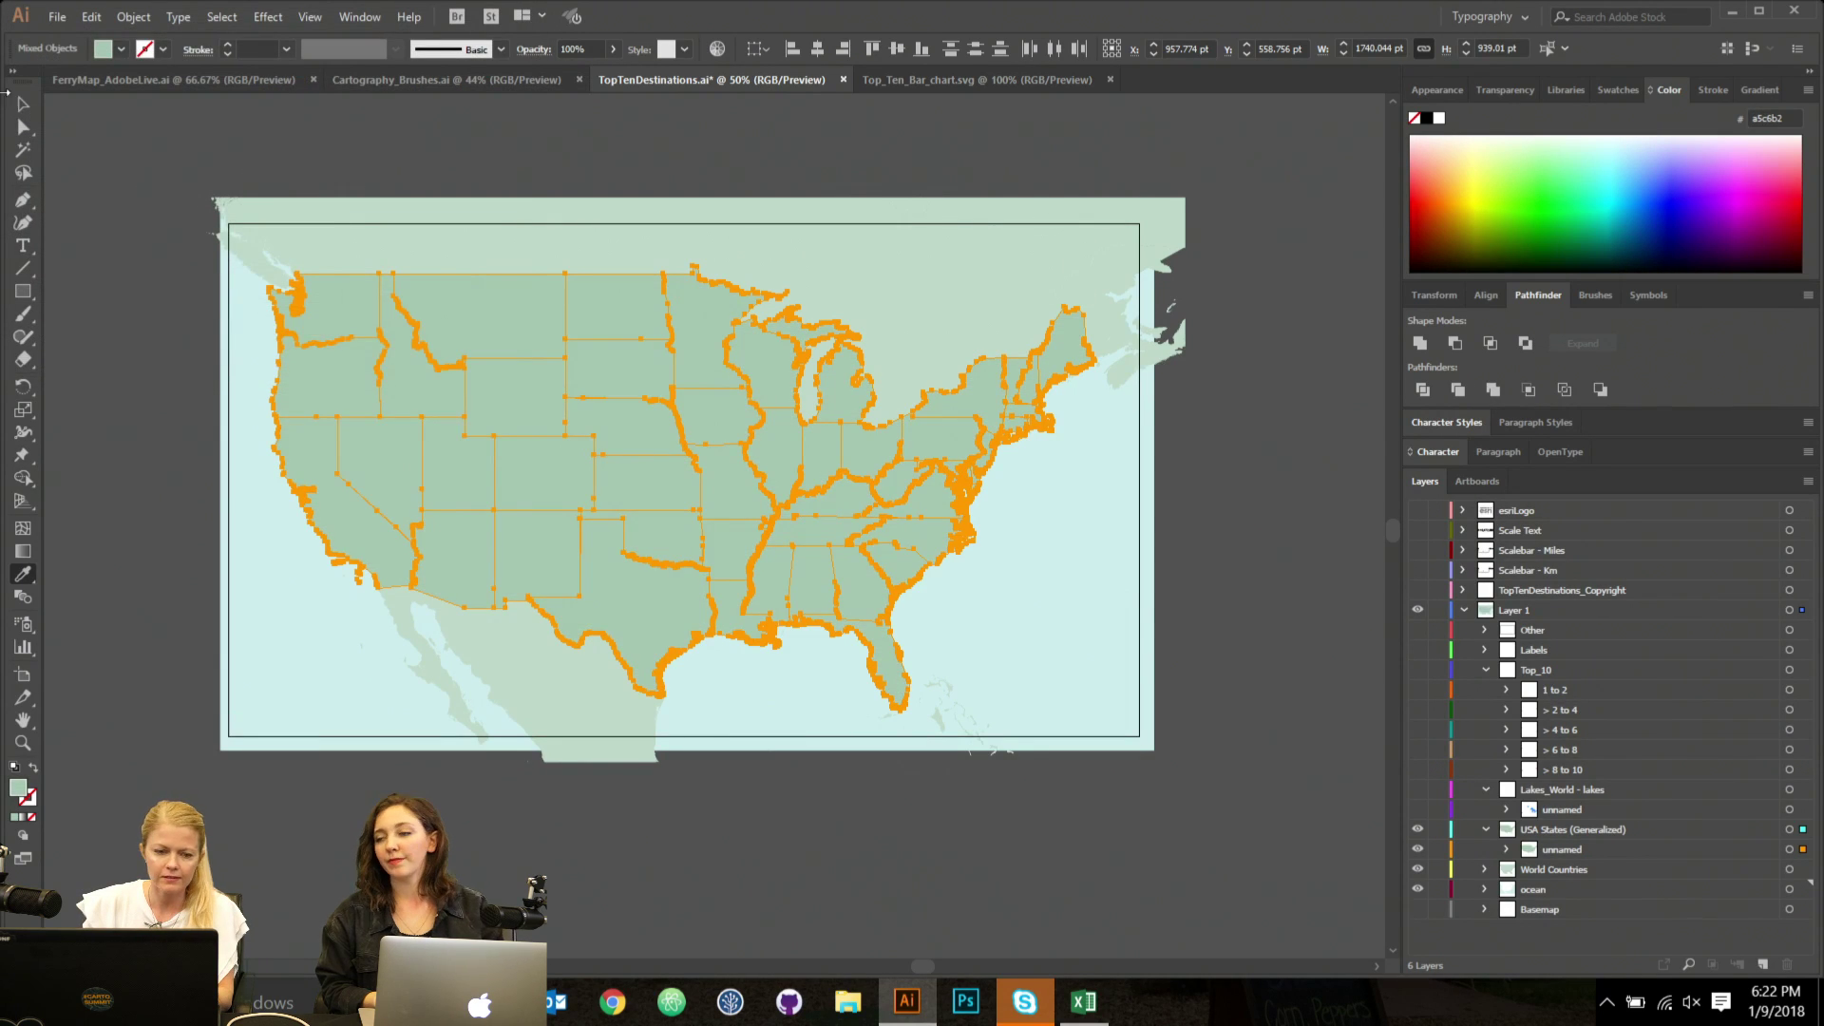
Outline the US states in gray-green 839389.
key("v")
left_click(1260, 399)
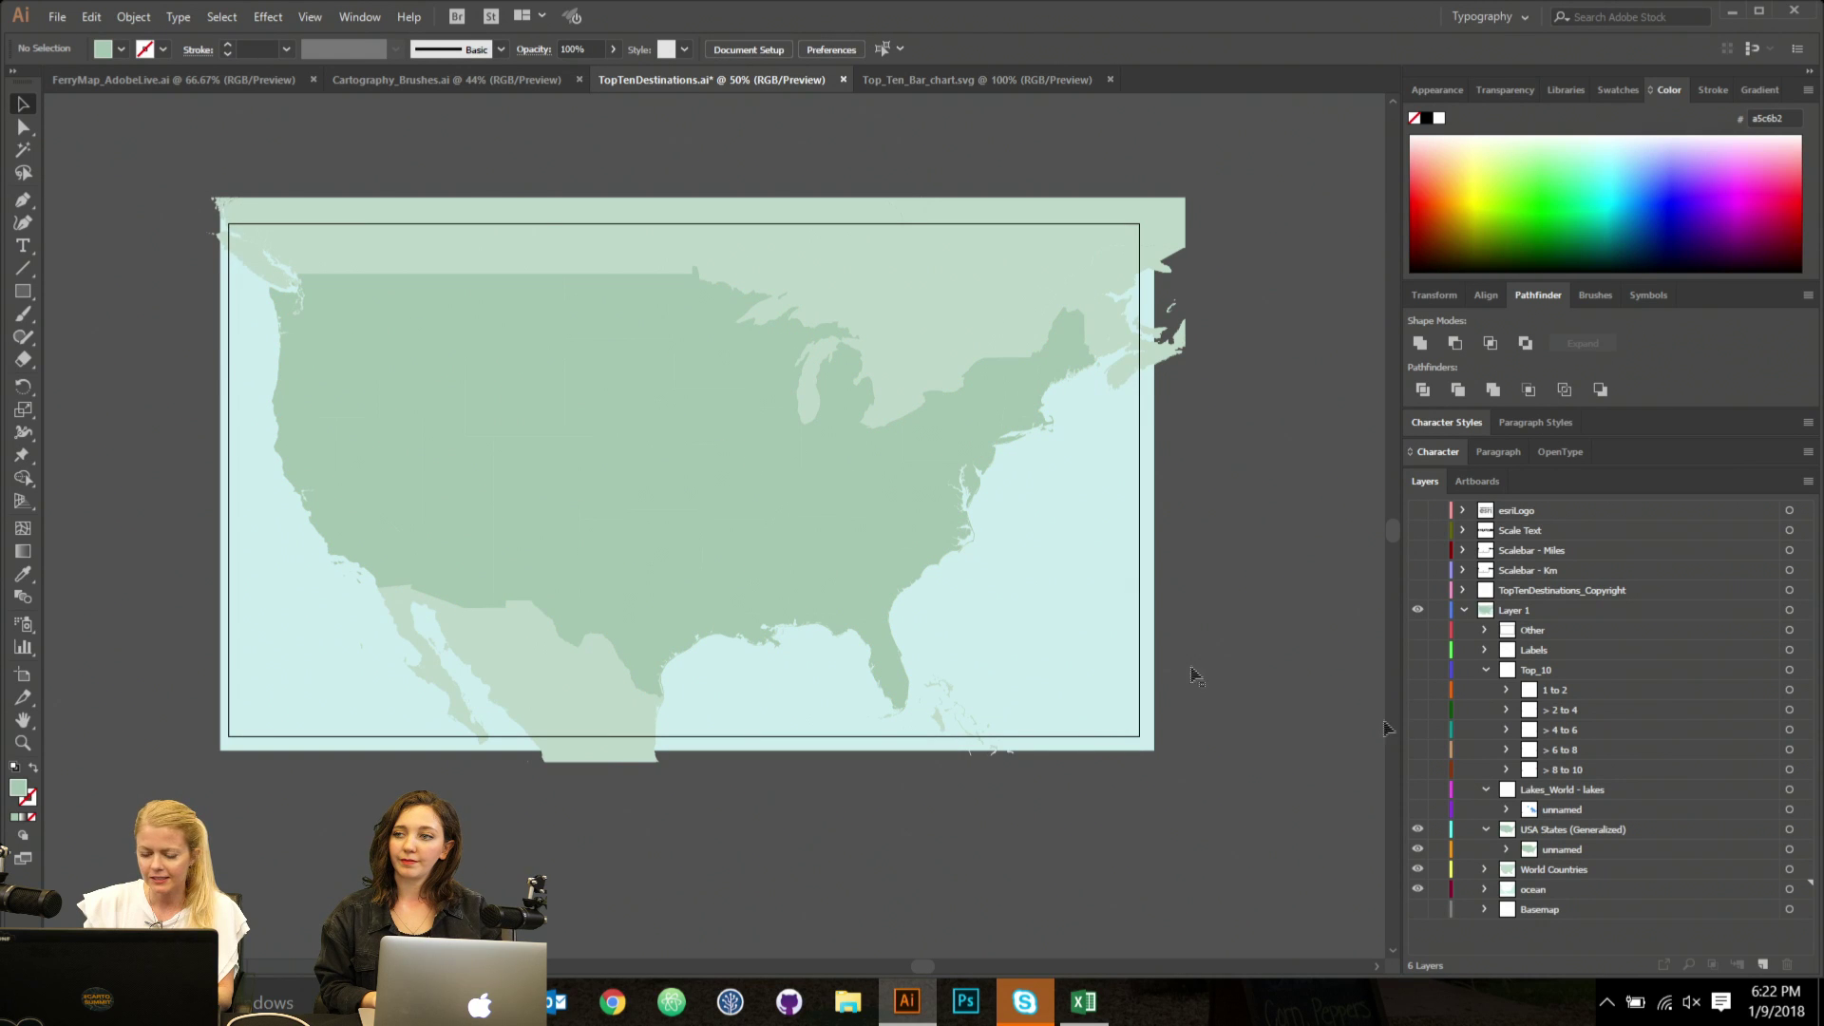
left_click(1802, 829)
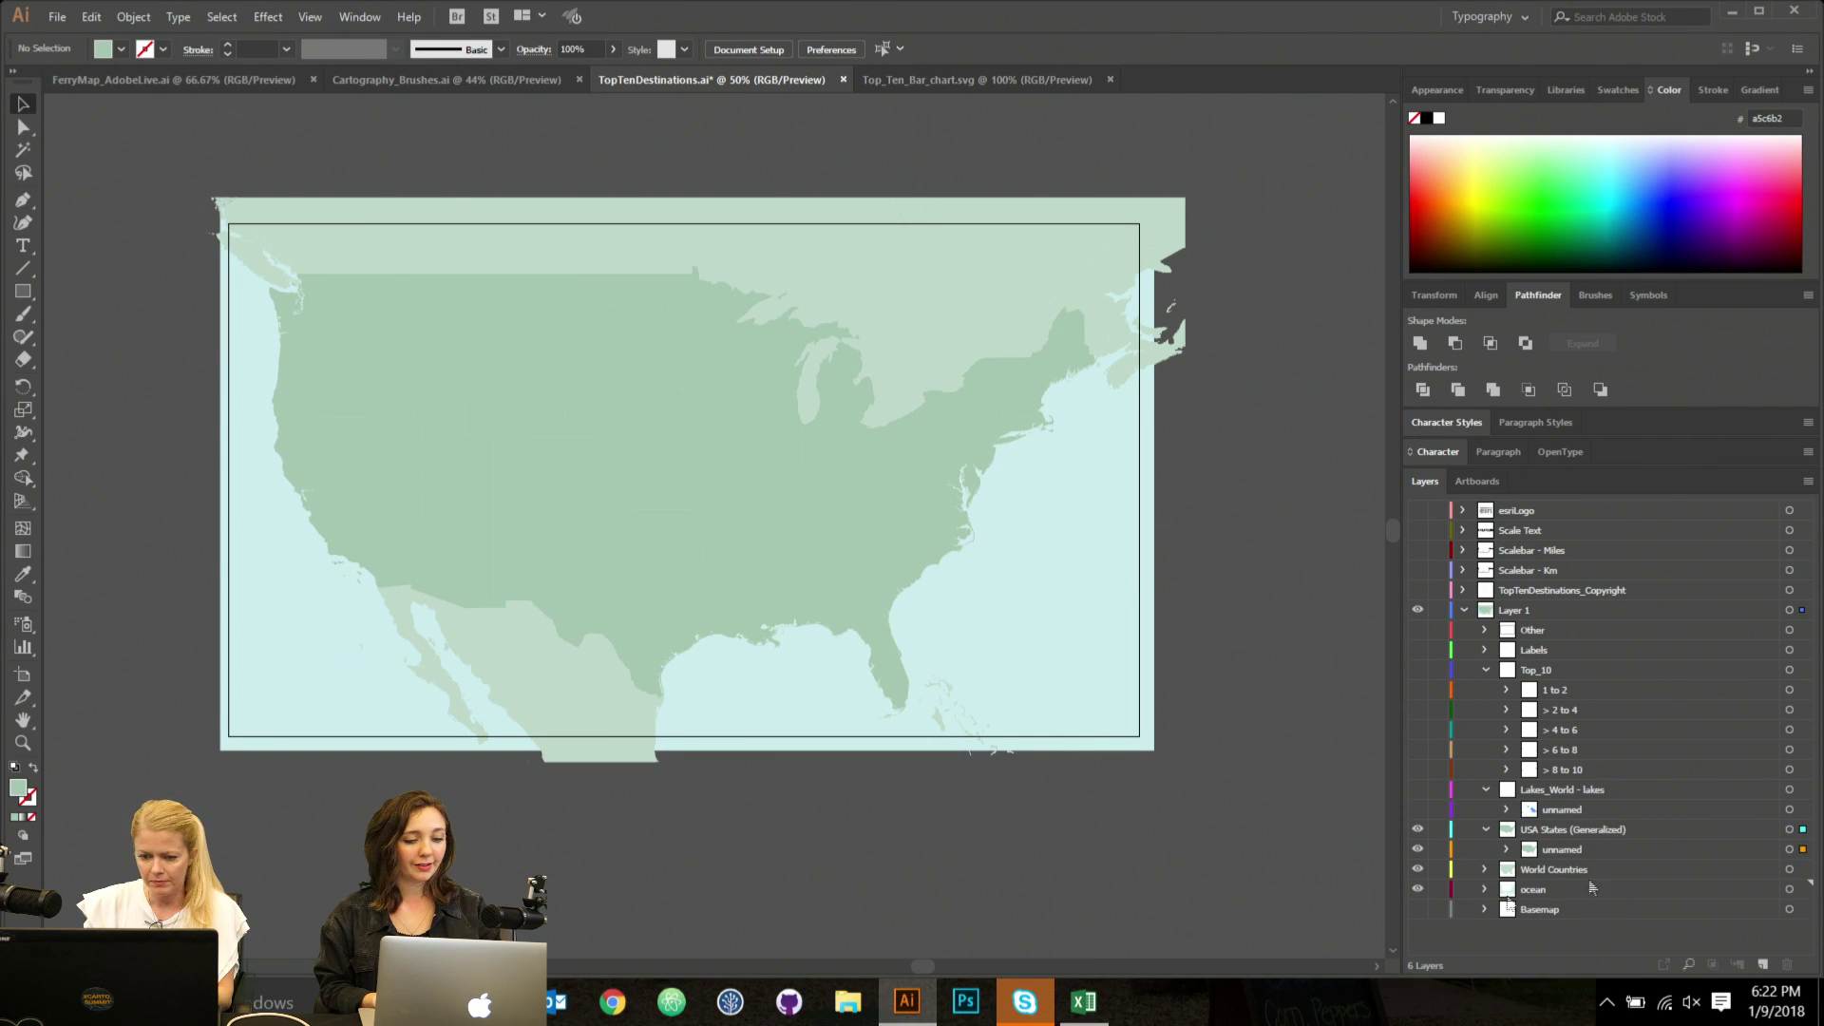
double_click(29, 798)
type("666b68")
left_click(37, 210)
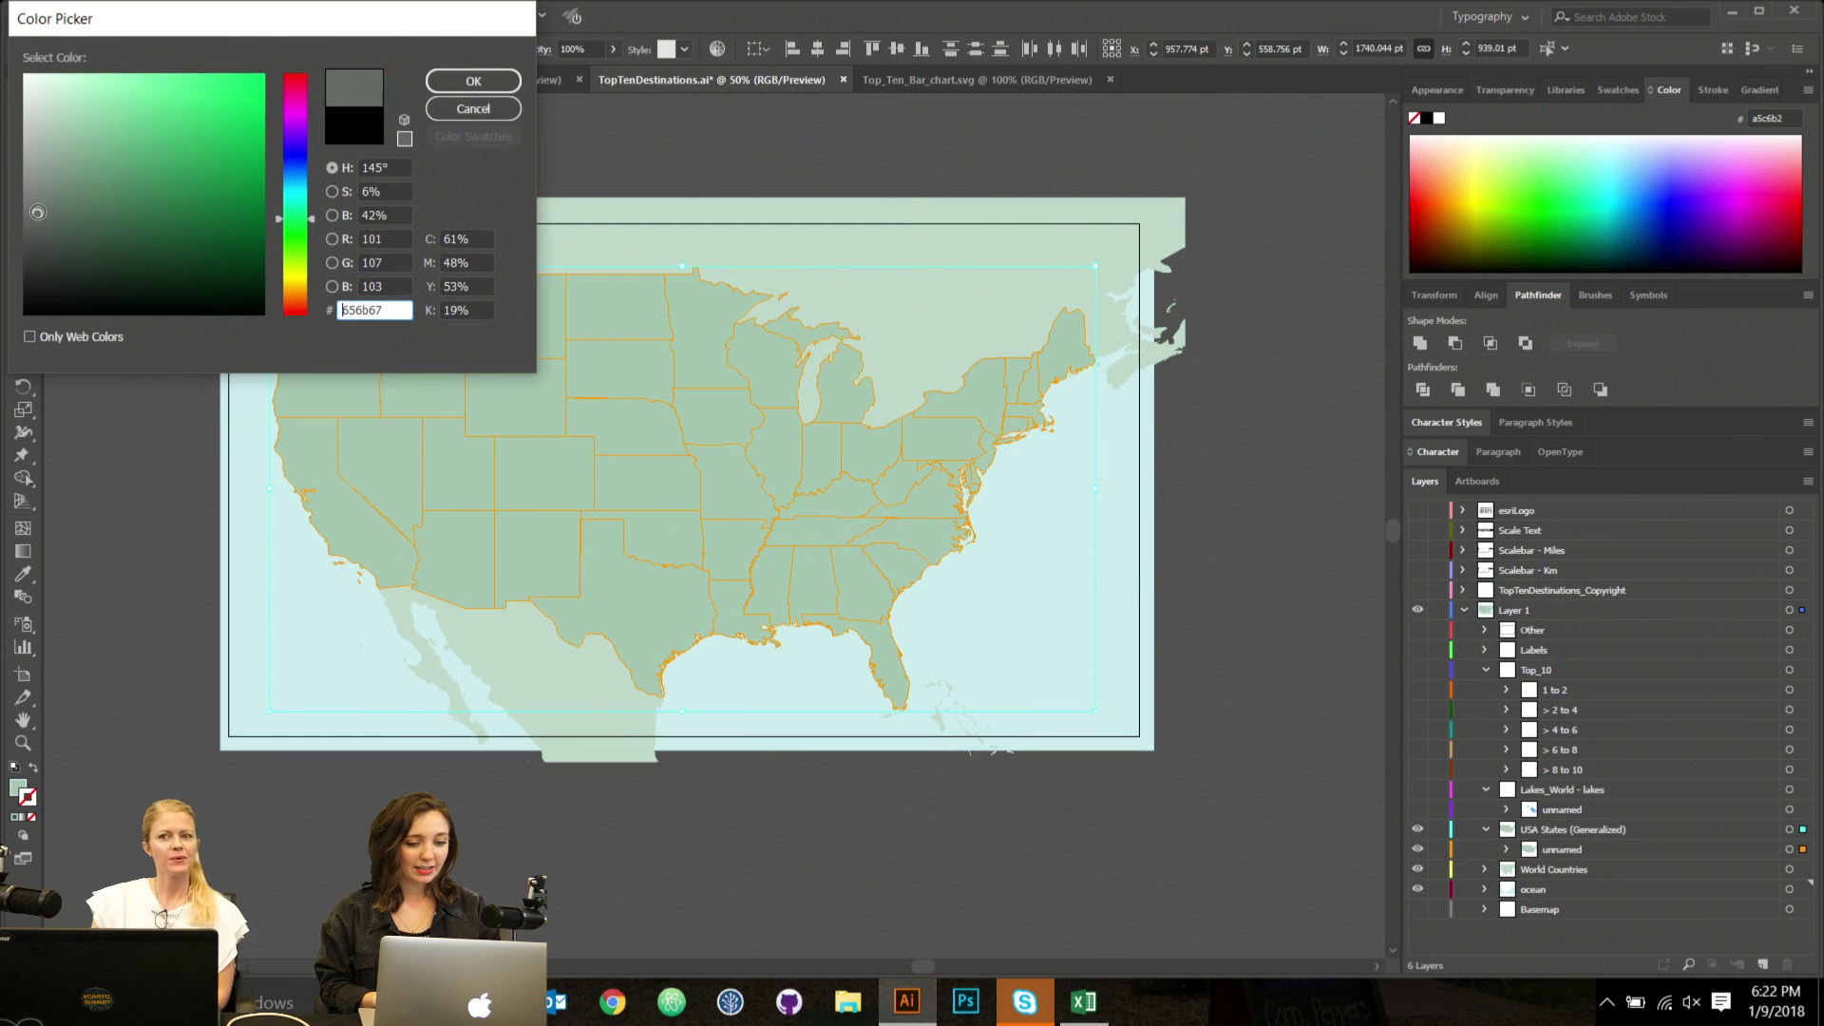
left_click_drag(37, 211, 51, 174)
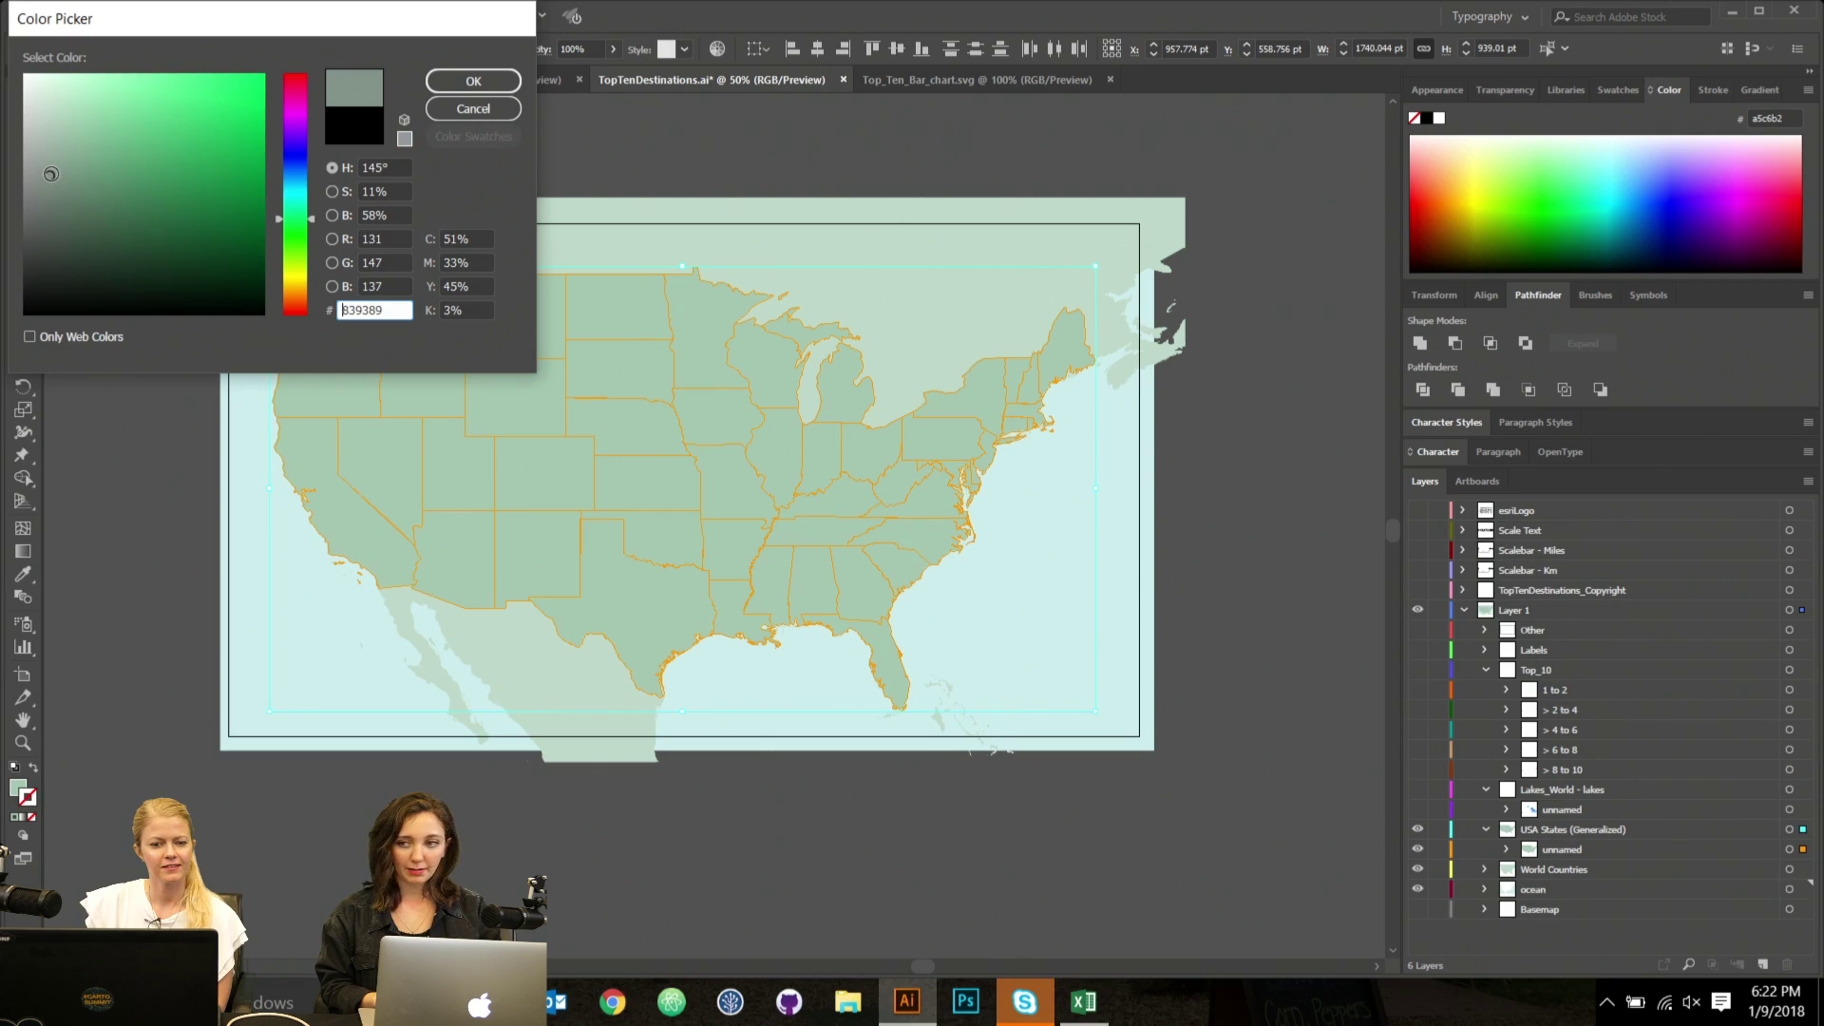
left_click(473, 81)
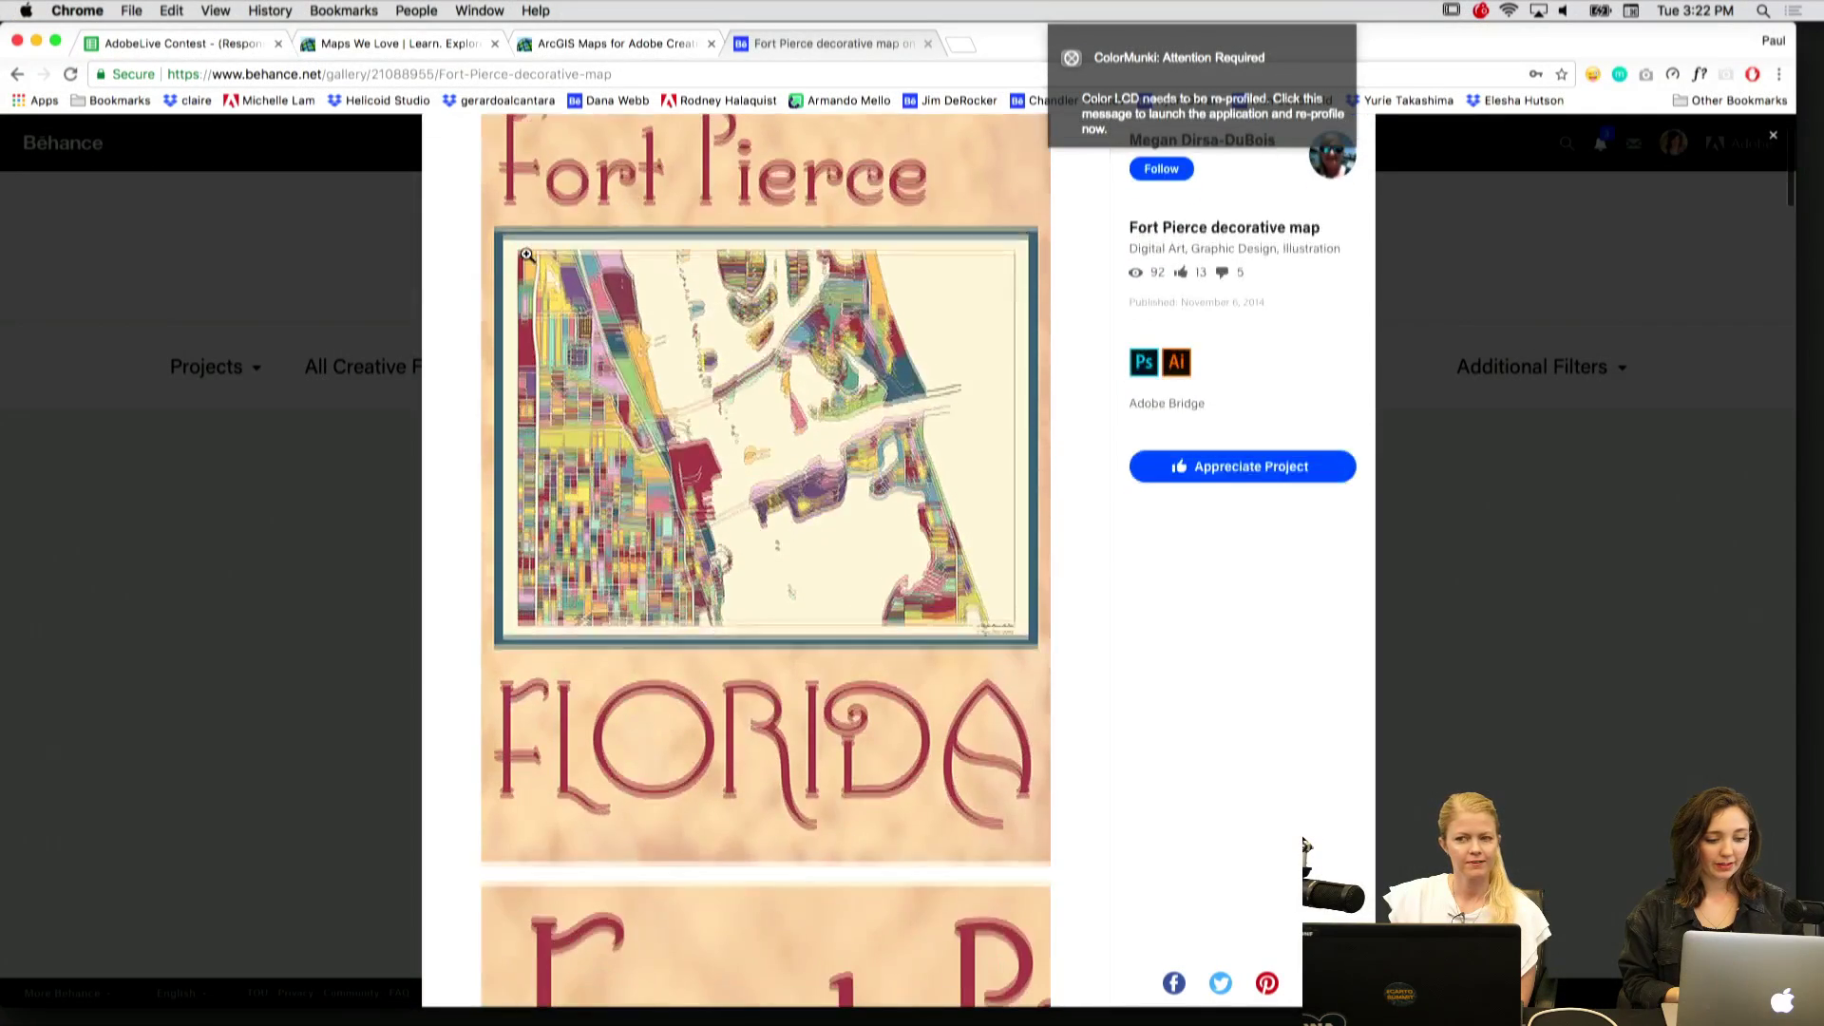
Scroll down through the Fort Pierce decorative map images on Behance, then back up slightly.
scroll(527, 254, "down", 3)
scroll(527, 255, "down", 3)
scroll(528, 255, "down", 6)
scroll(527, 254, "down", 6)
scroll(526, 255, "down", 9)
scroll(526, 254, "down", 9)
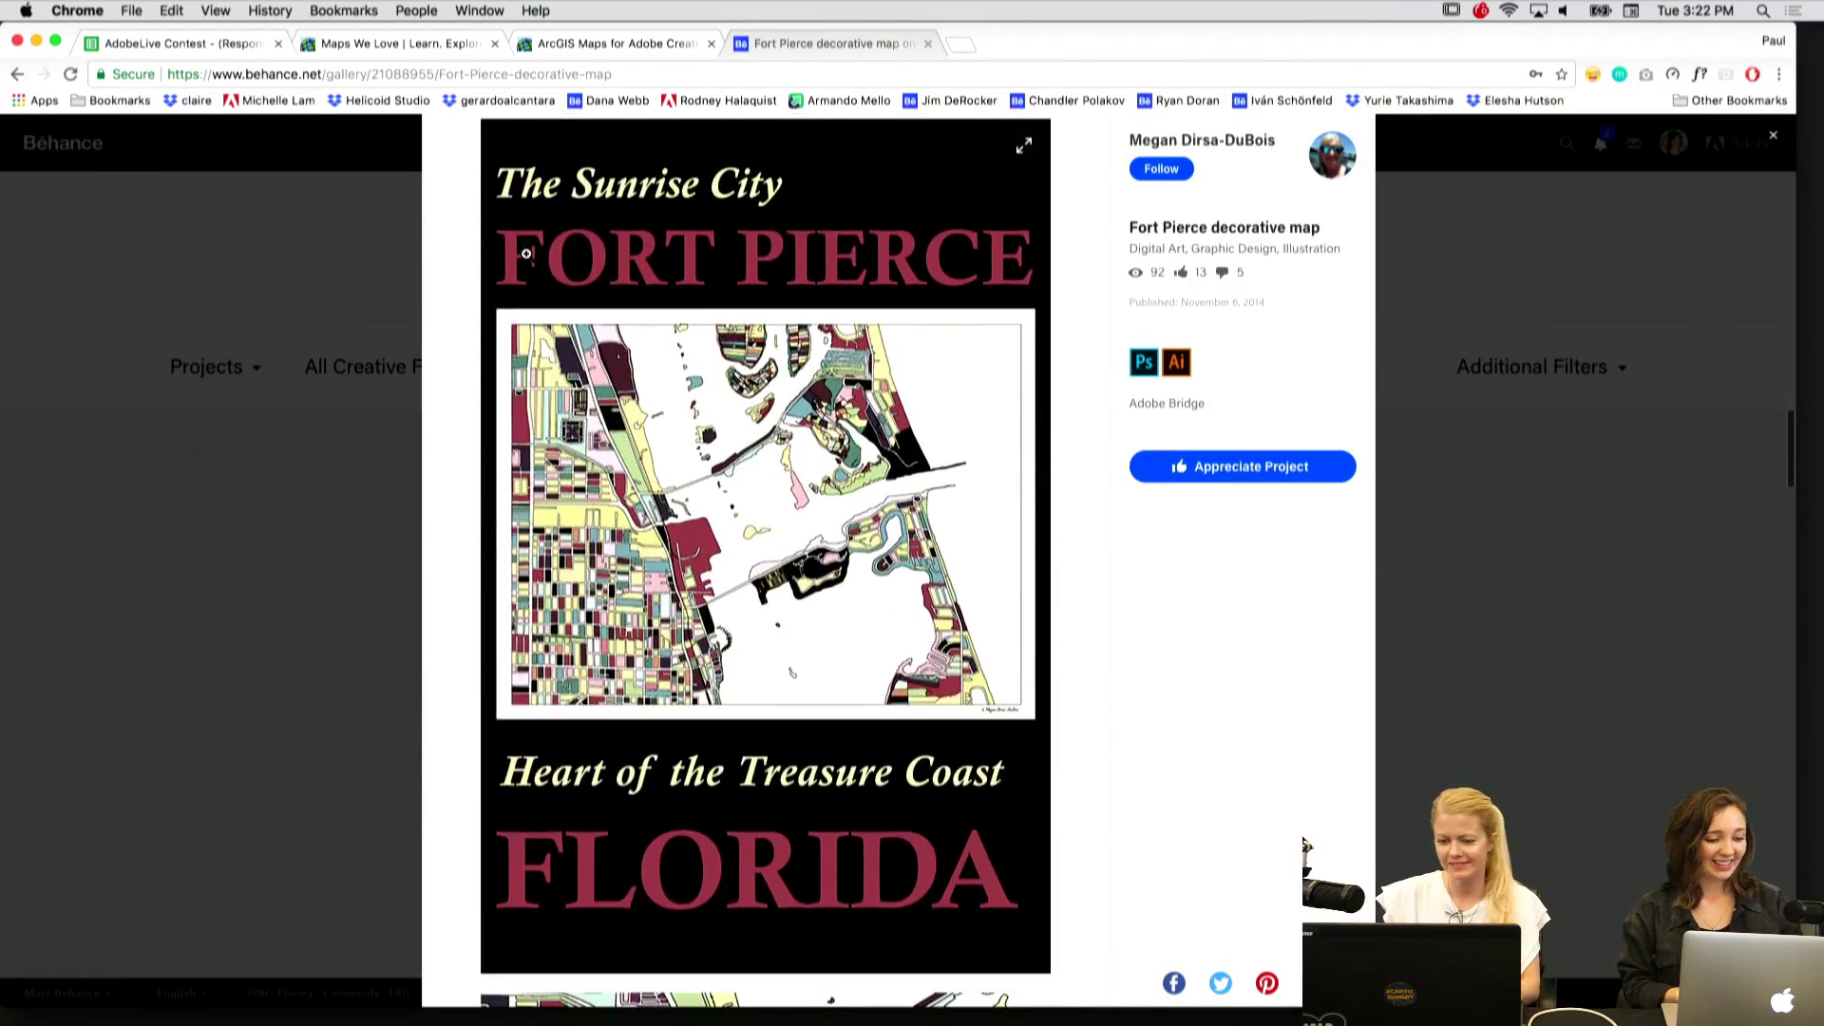
scroll(527, 255, "down", 9)
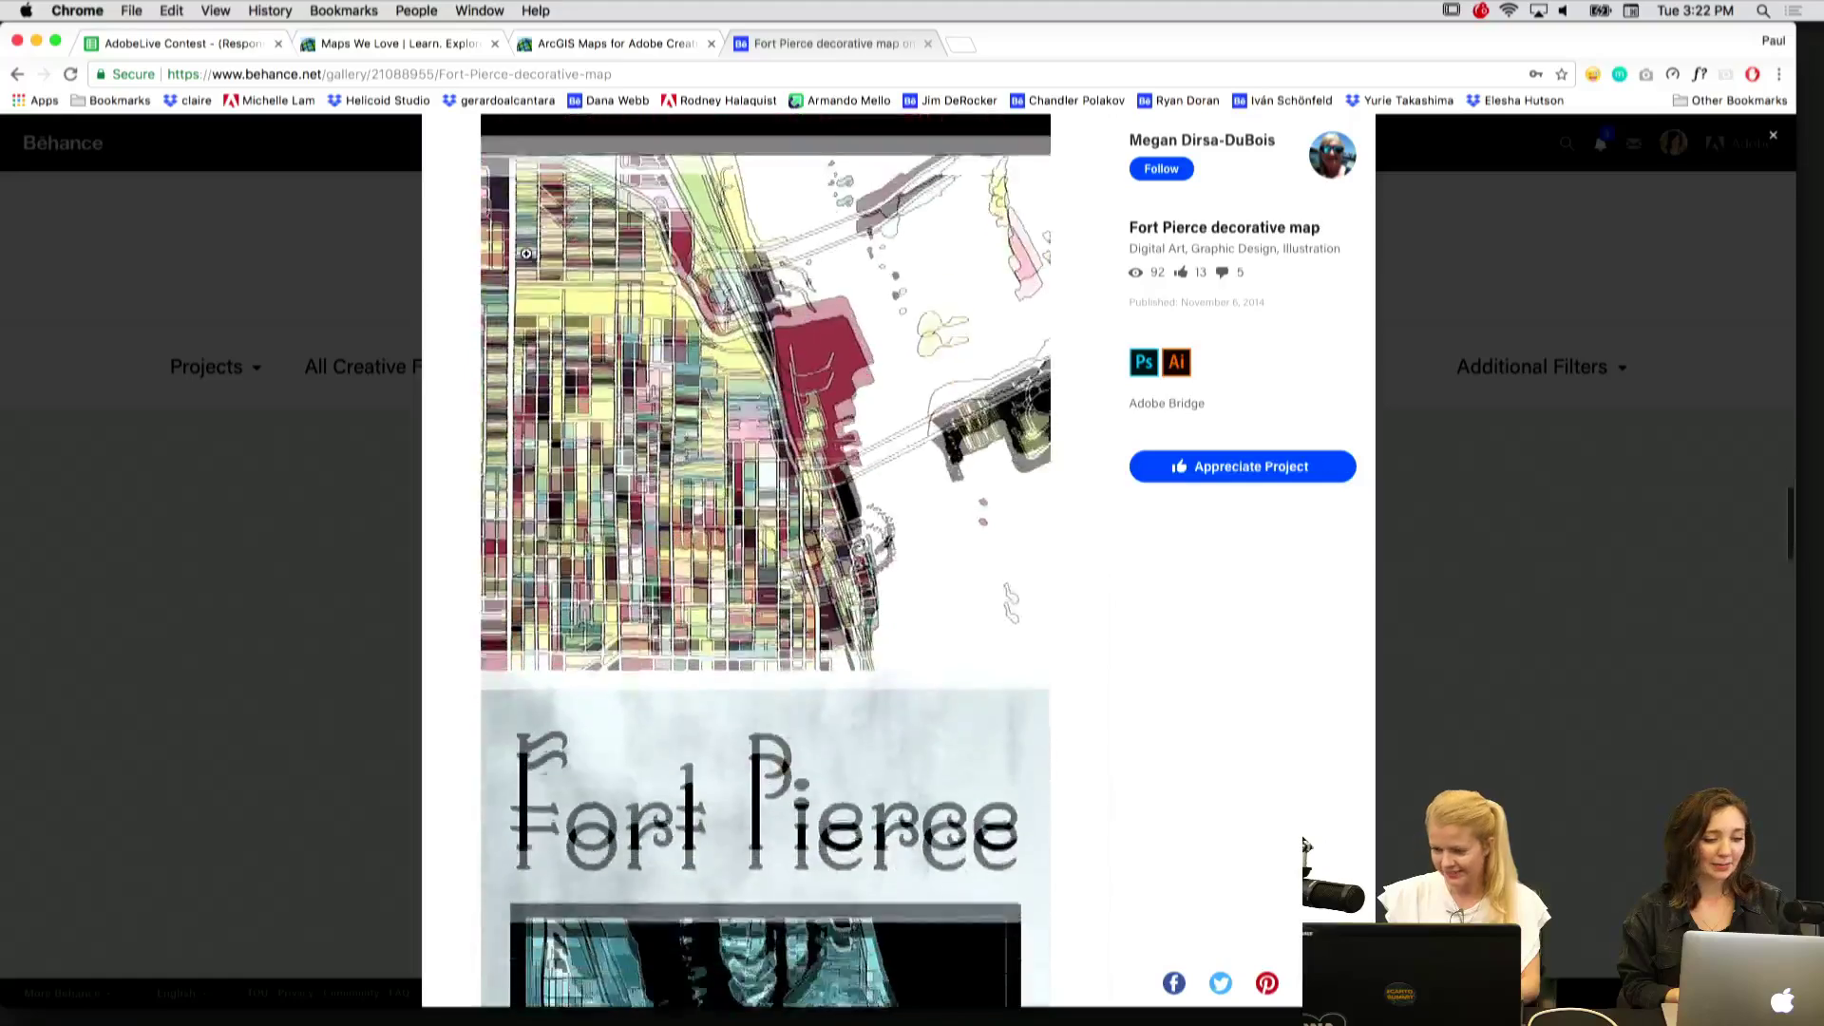
scroll(526, 255, "down", 8)
scroll(526, 255, "up", 20)
scroll(526, 254, "up", 10)
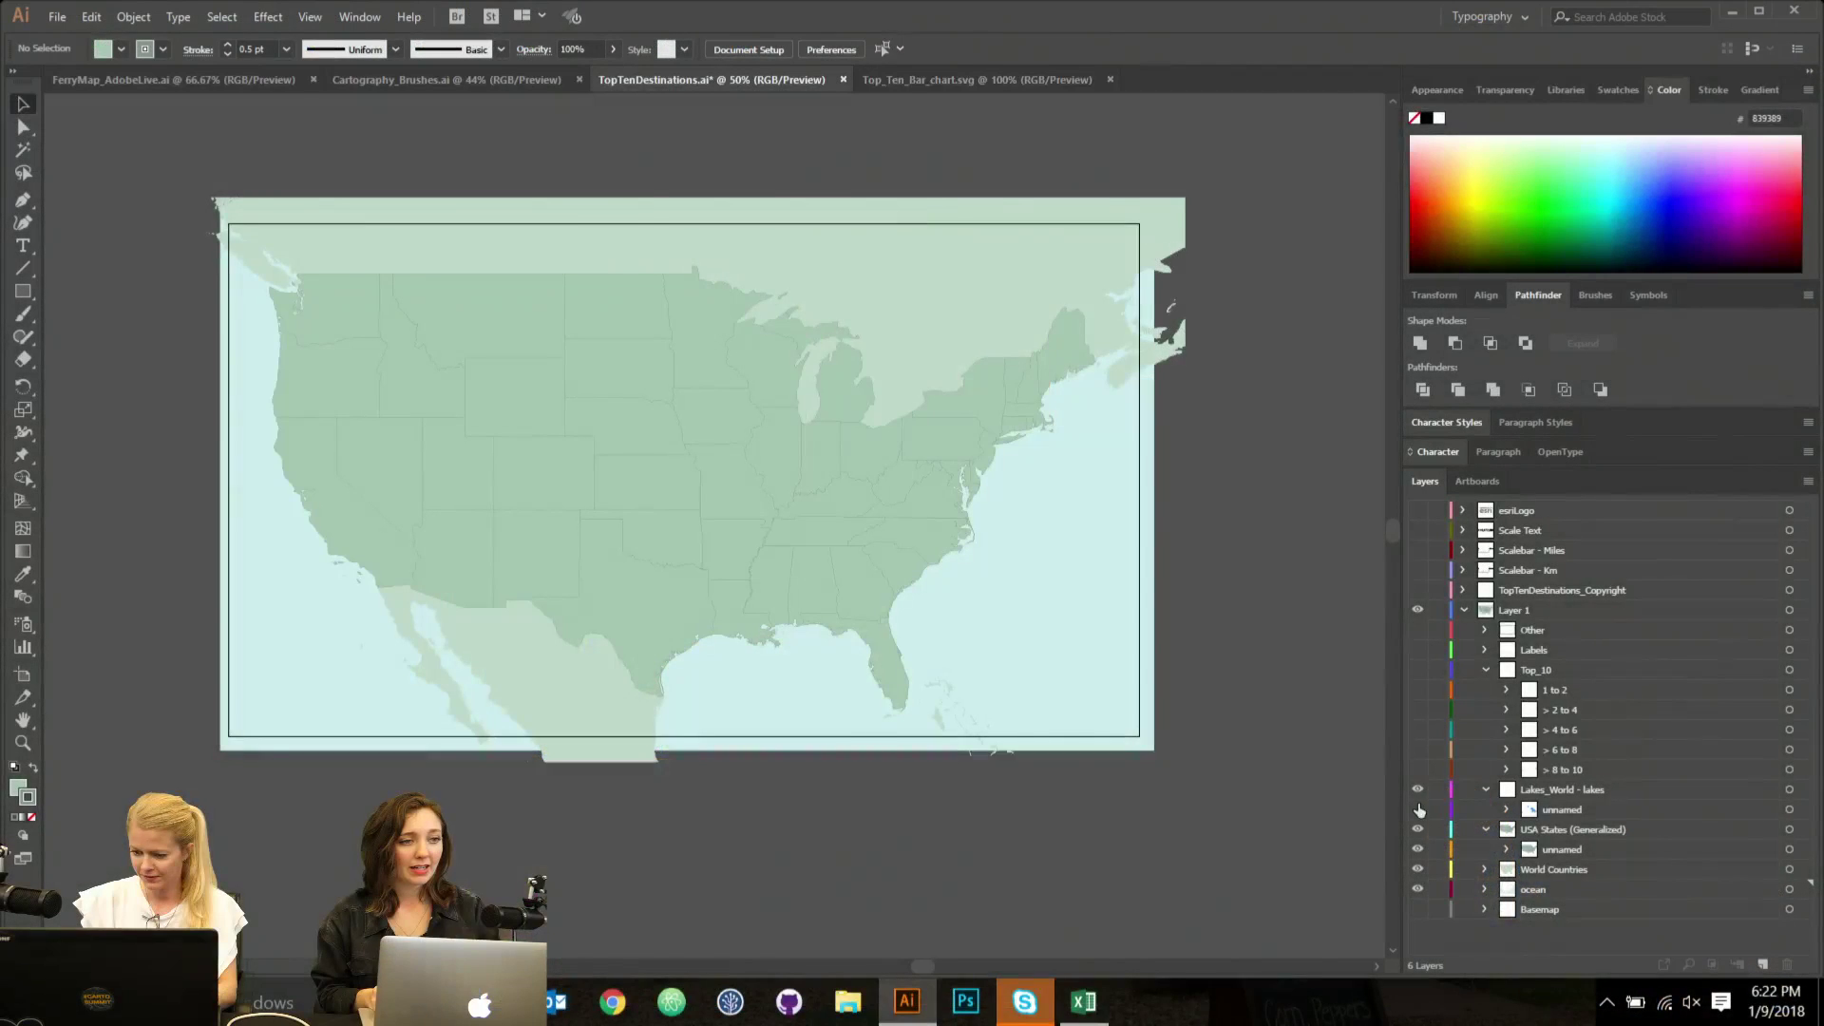
Show the Lakes_World - lakes layer and sample the ocean's light cyan onto the lakes.
left_click(1417, 809)
left_click(1788, 789)
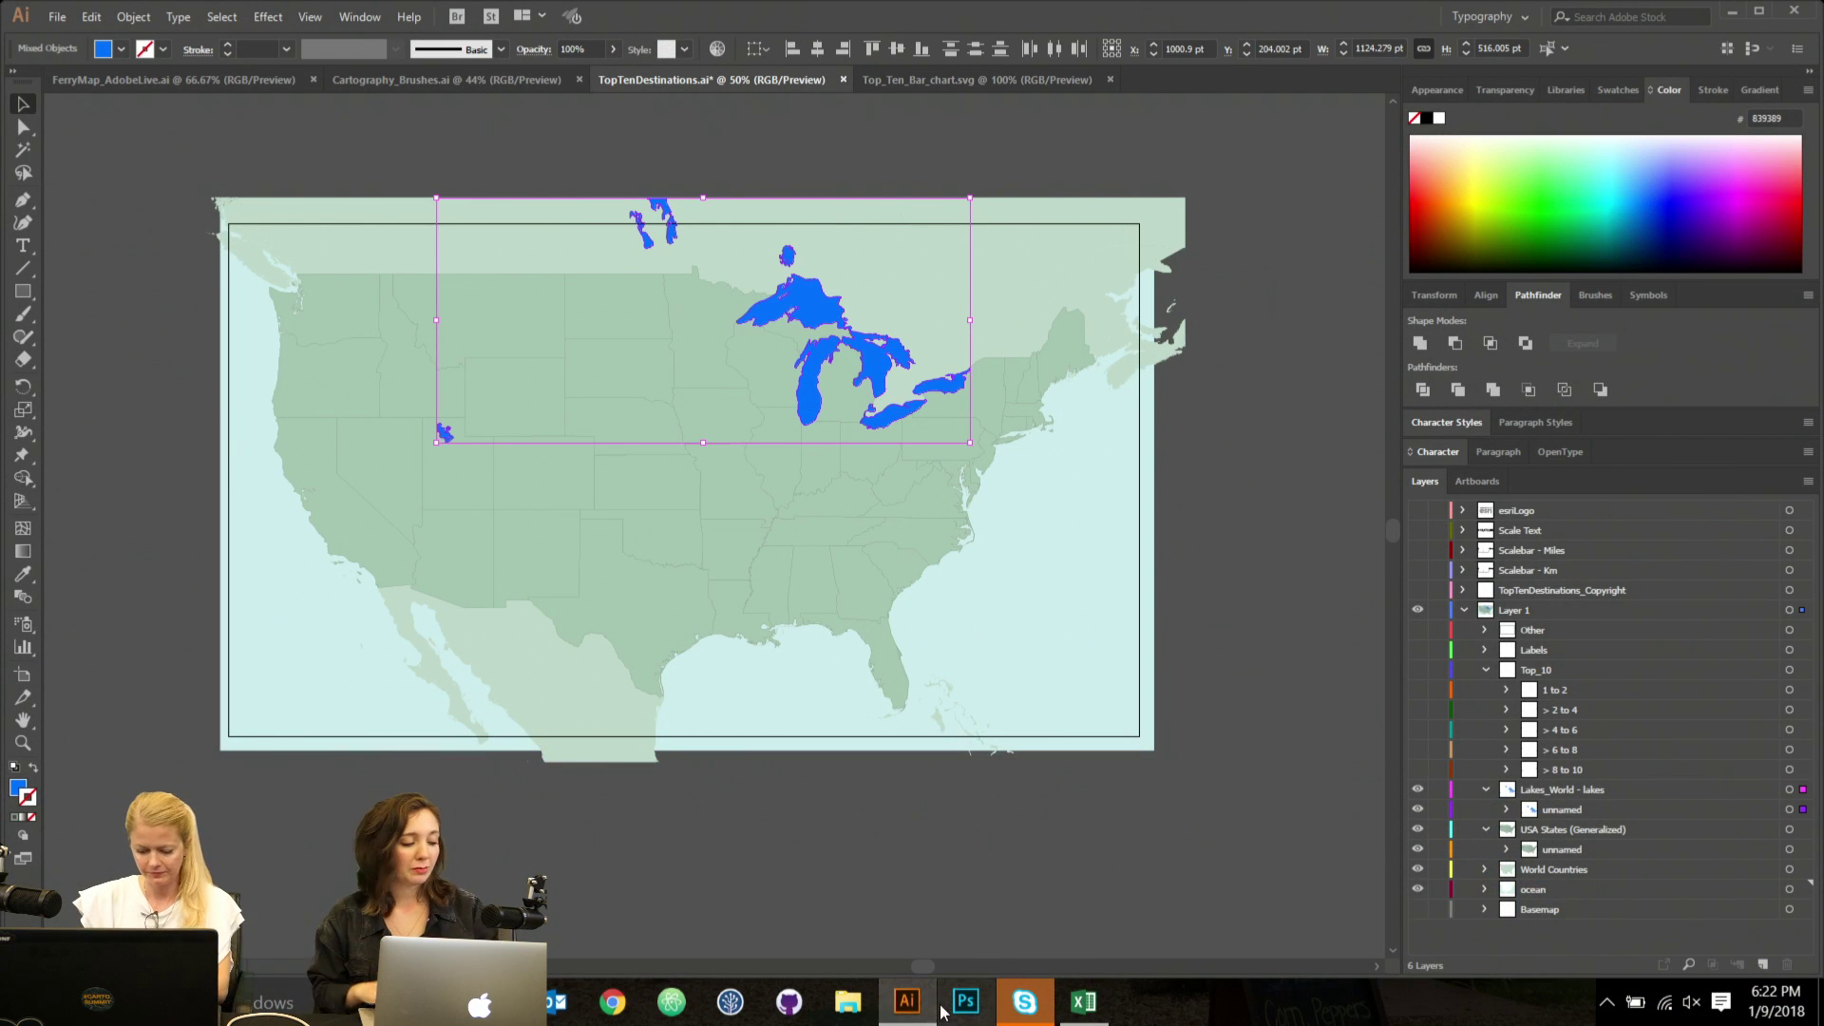
key("i")
left_click(1029, 597)
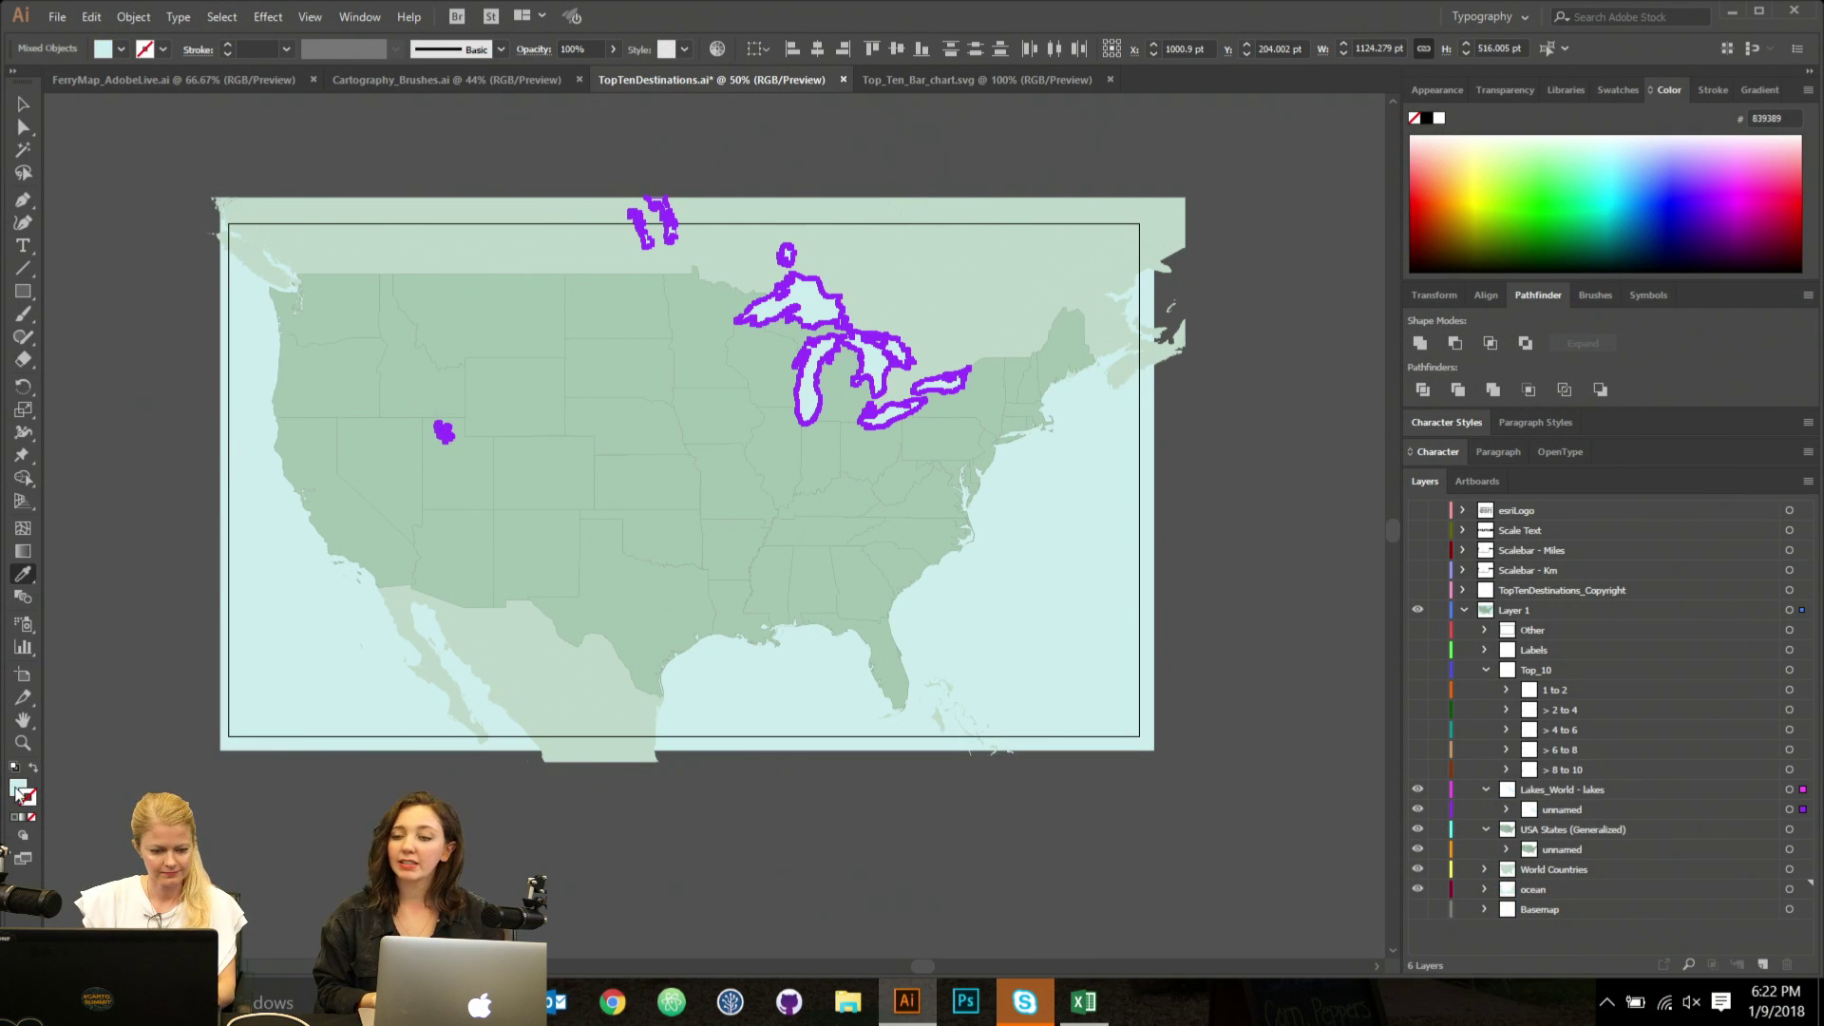
left_click(23, 104)
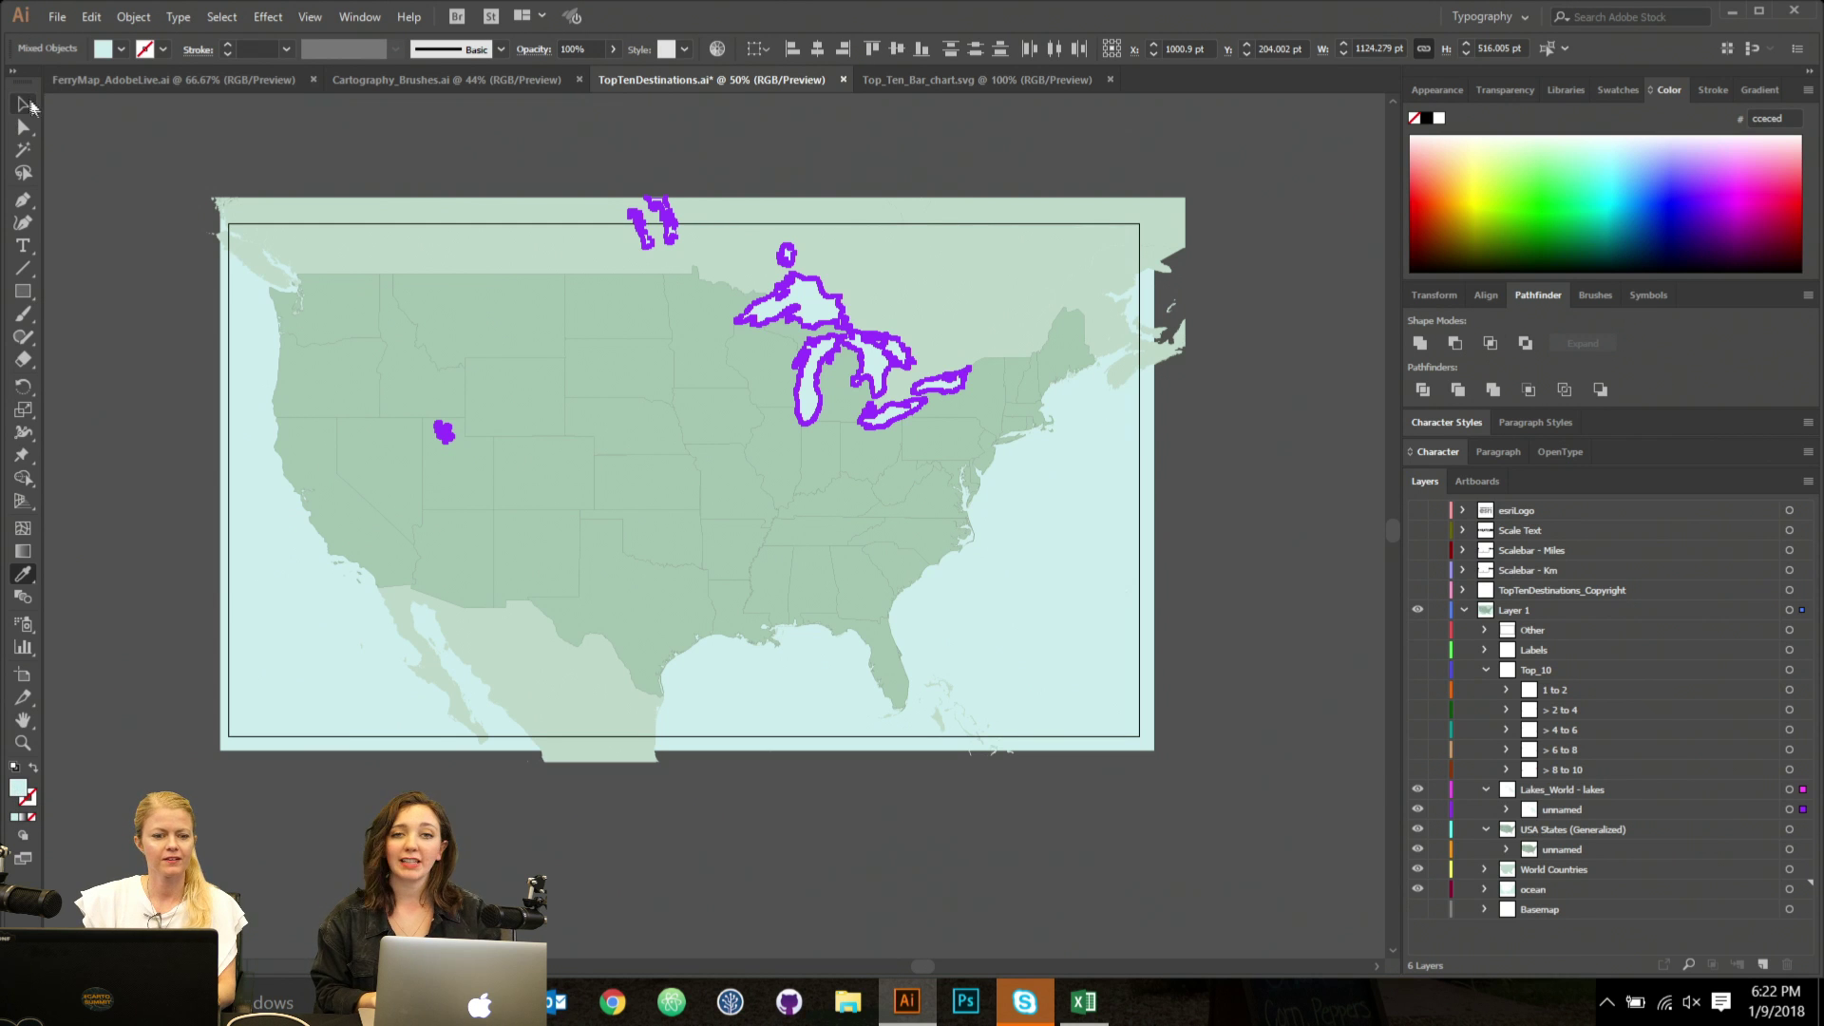
left_click(1024, 551)
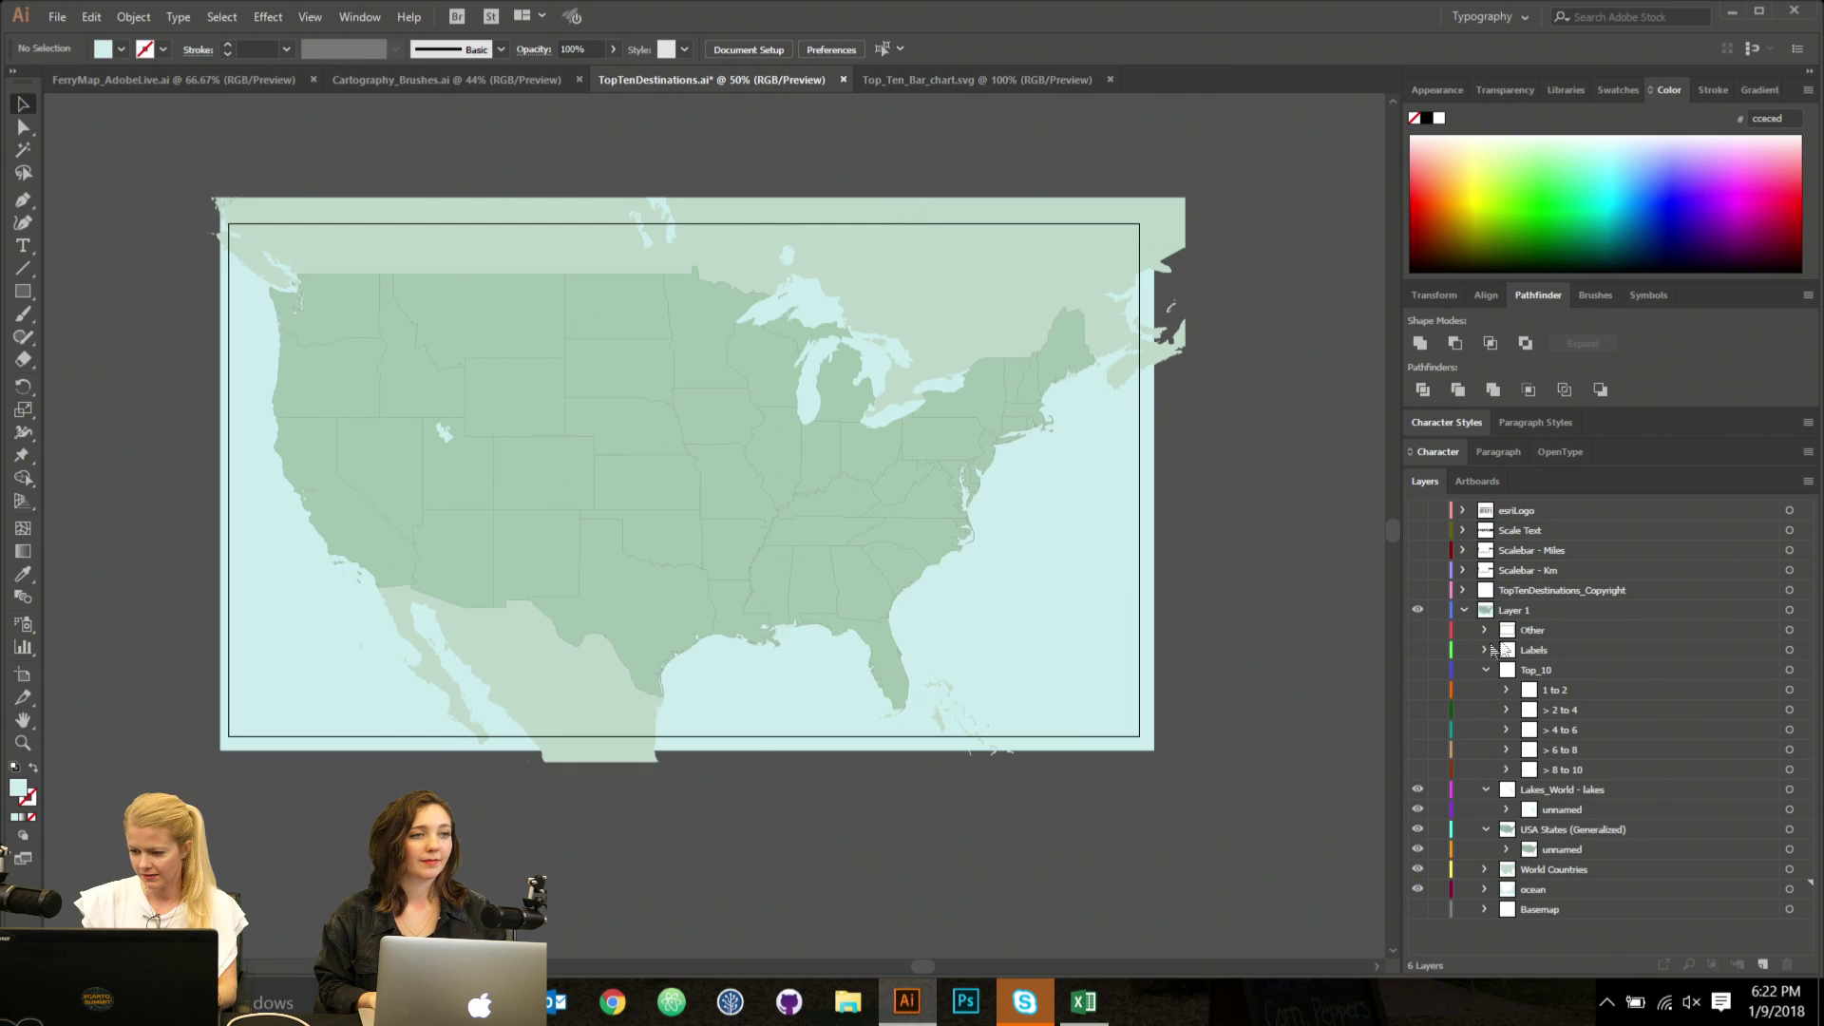
Show the Top_10 layer and change its circles' fill to a magenta-red.
left_click(1418, 669)
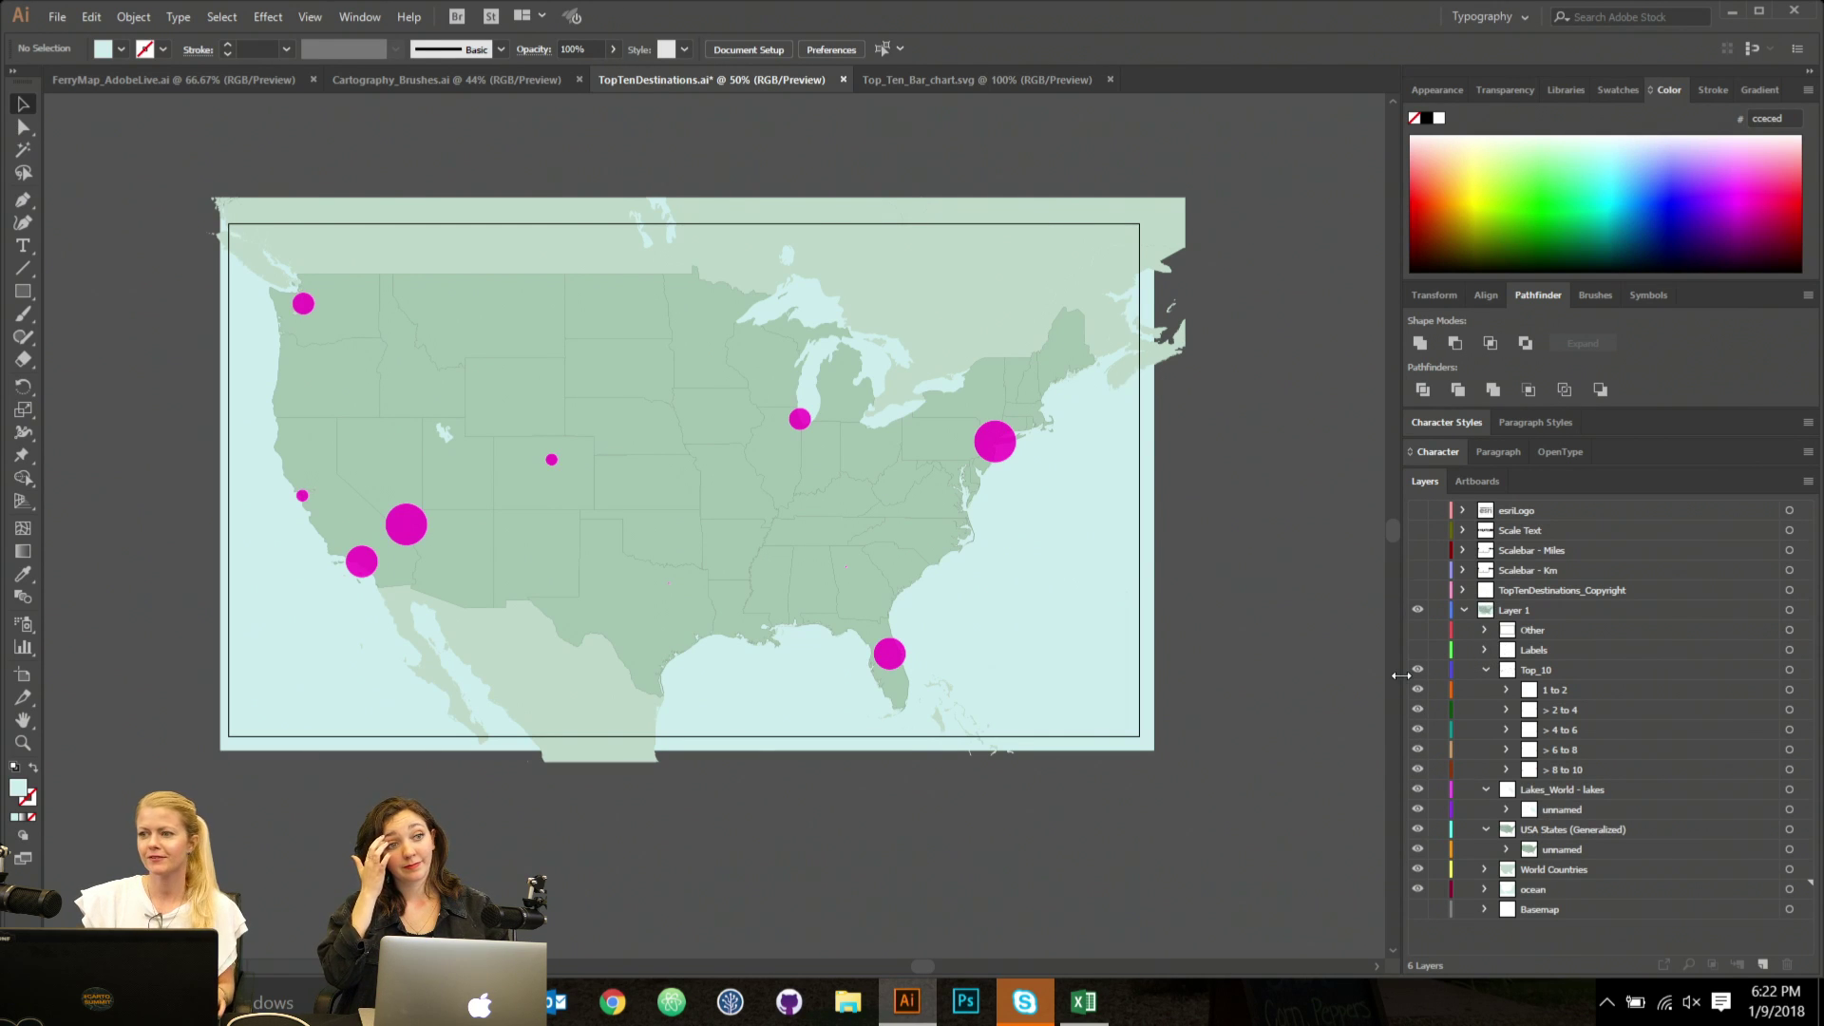
left_click(1802, 671)
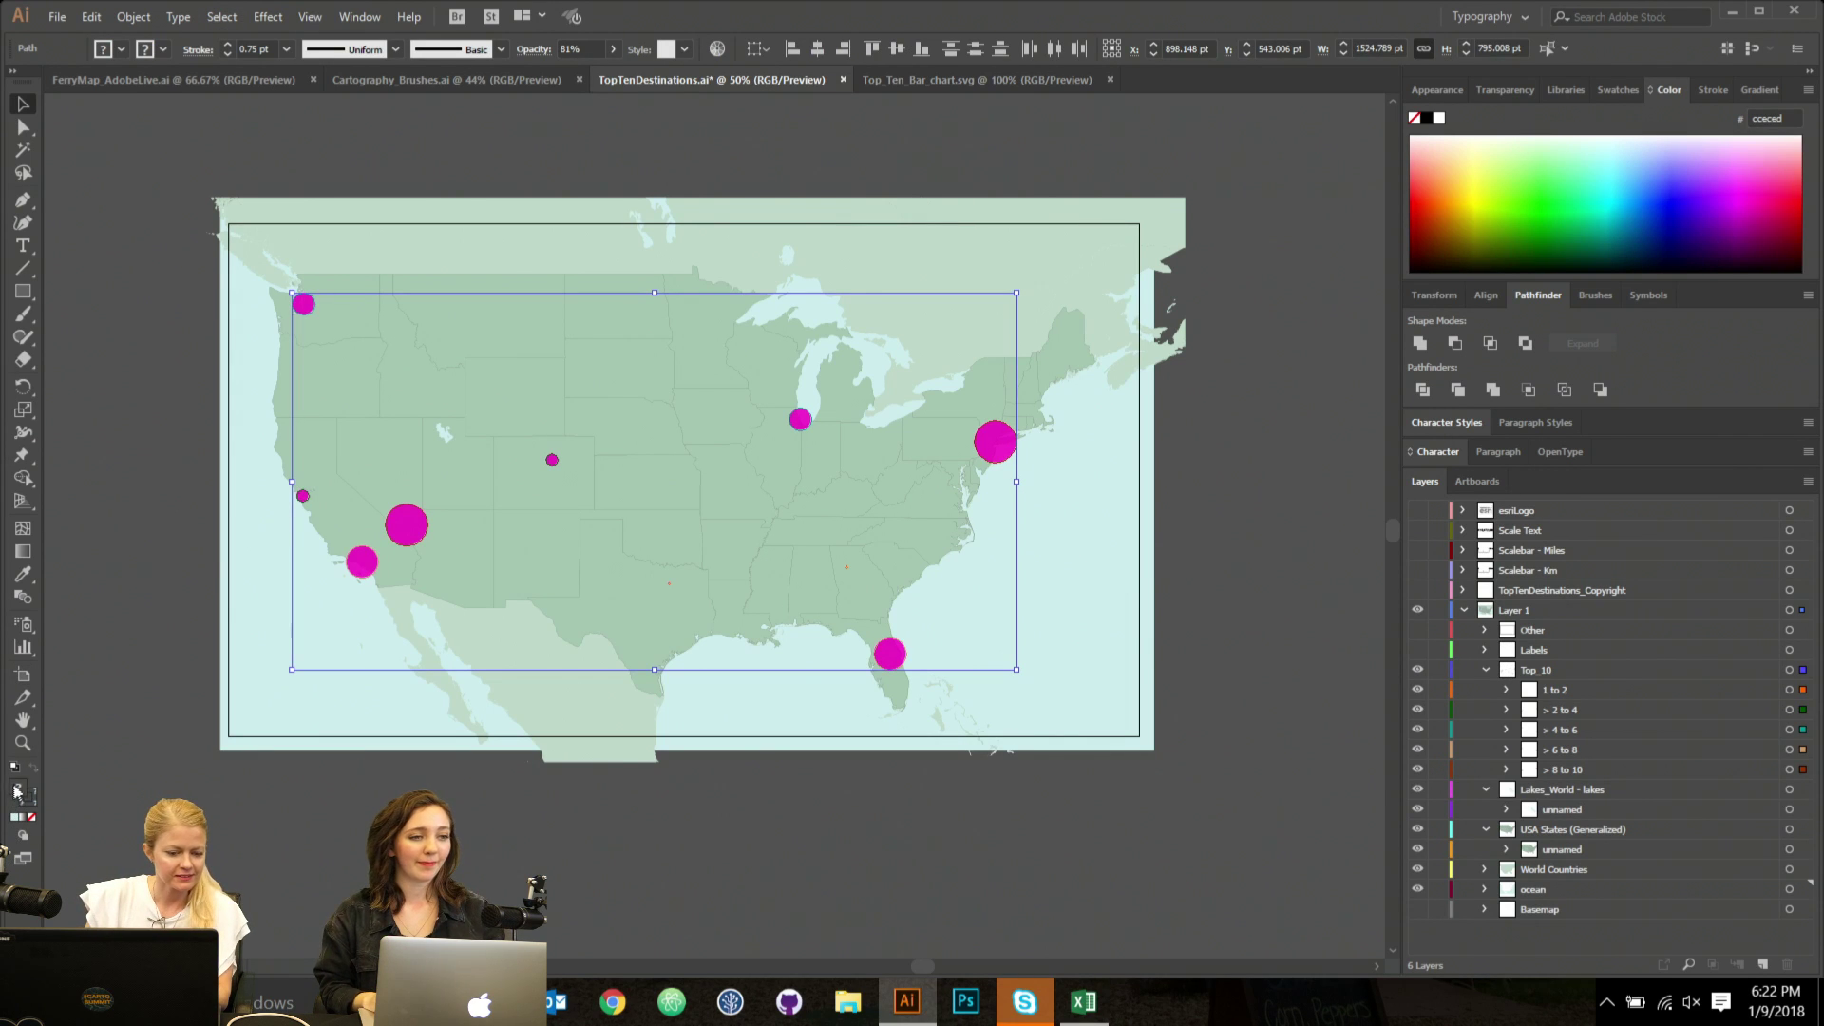
double_click(20, 791)
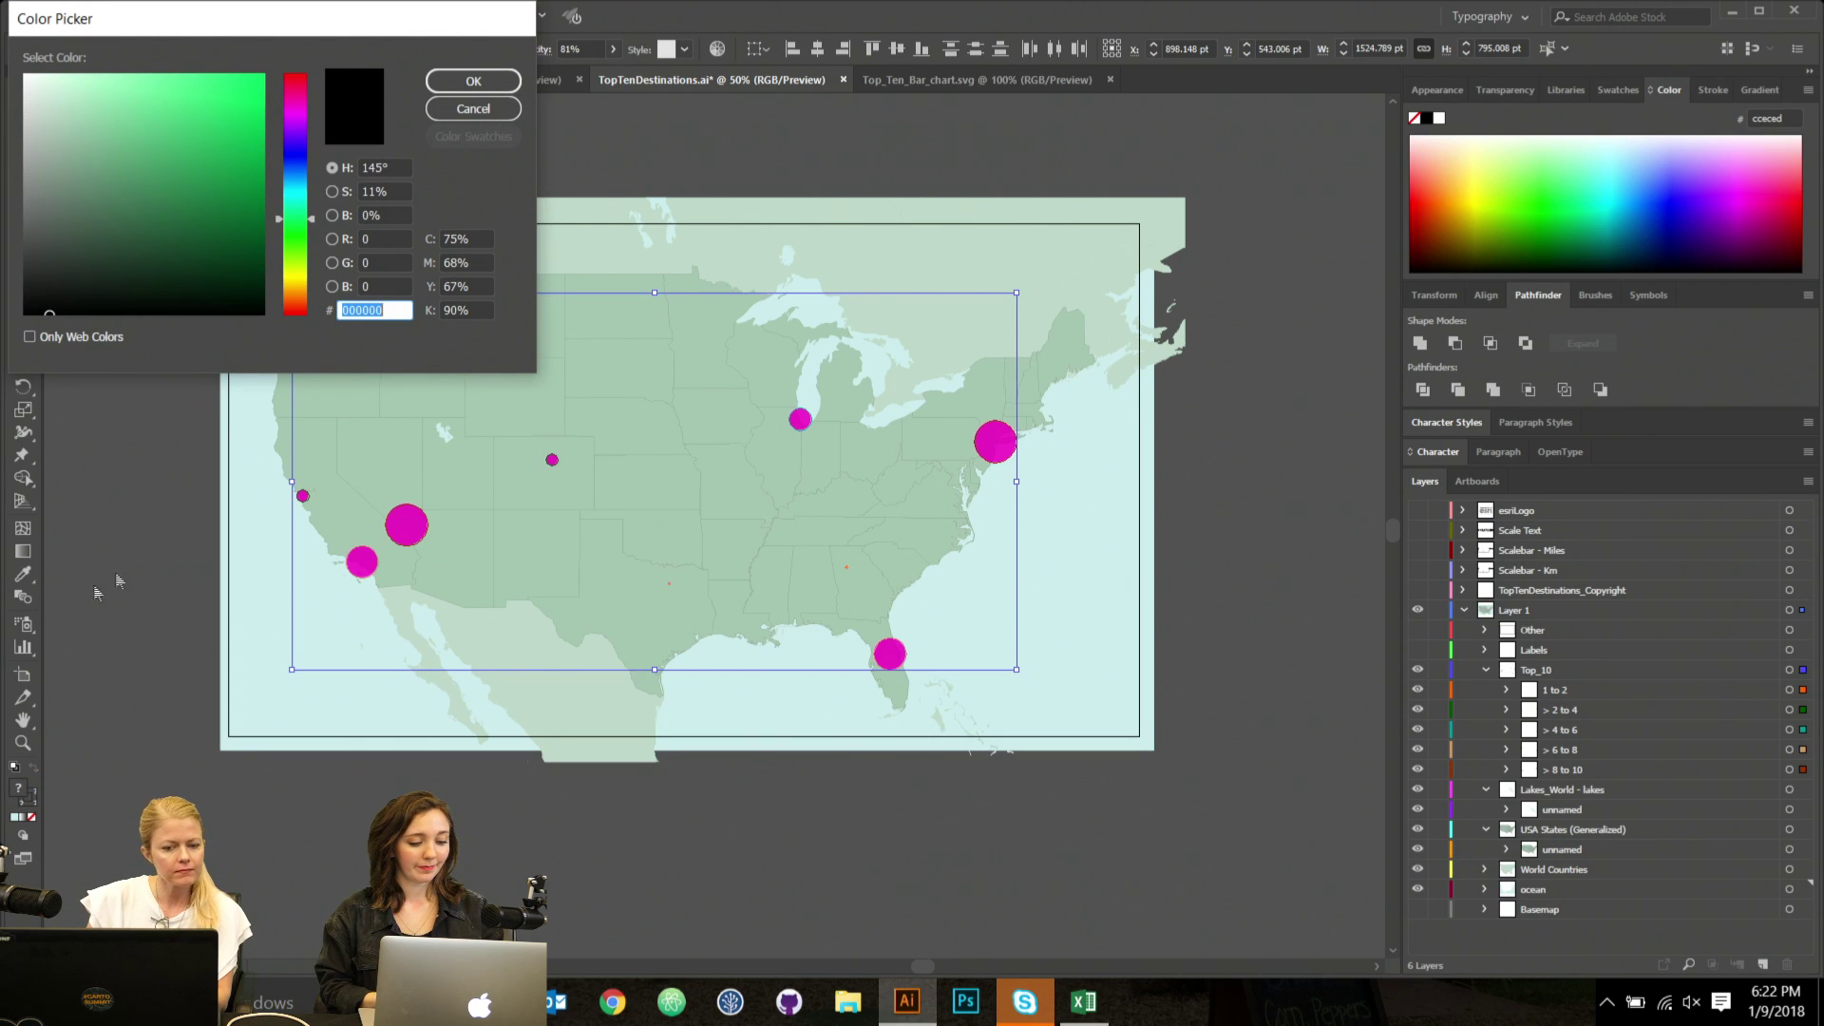
left_click_drag(312, 221, 253, 92)
left_click(496, 82)
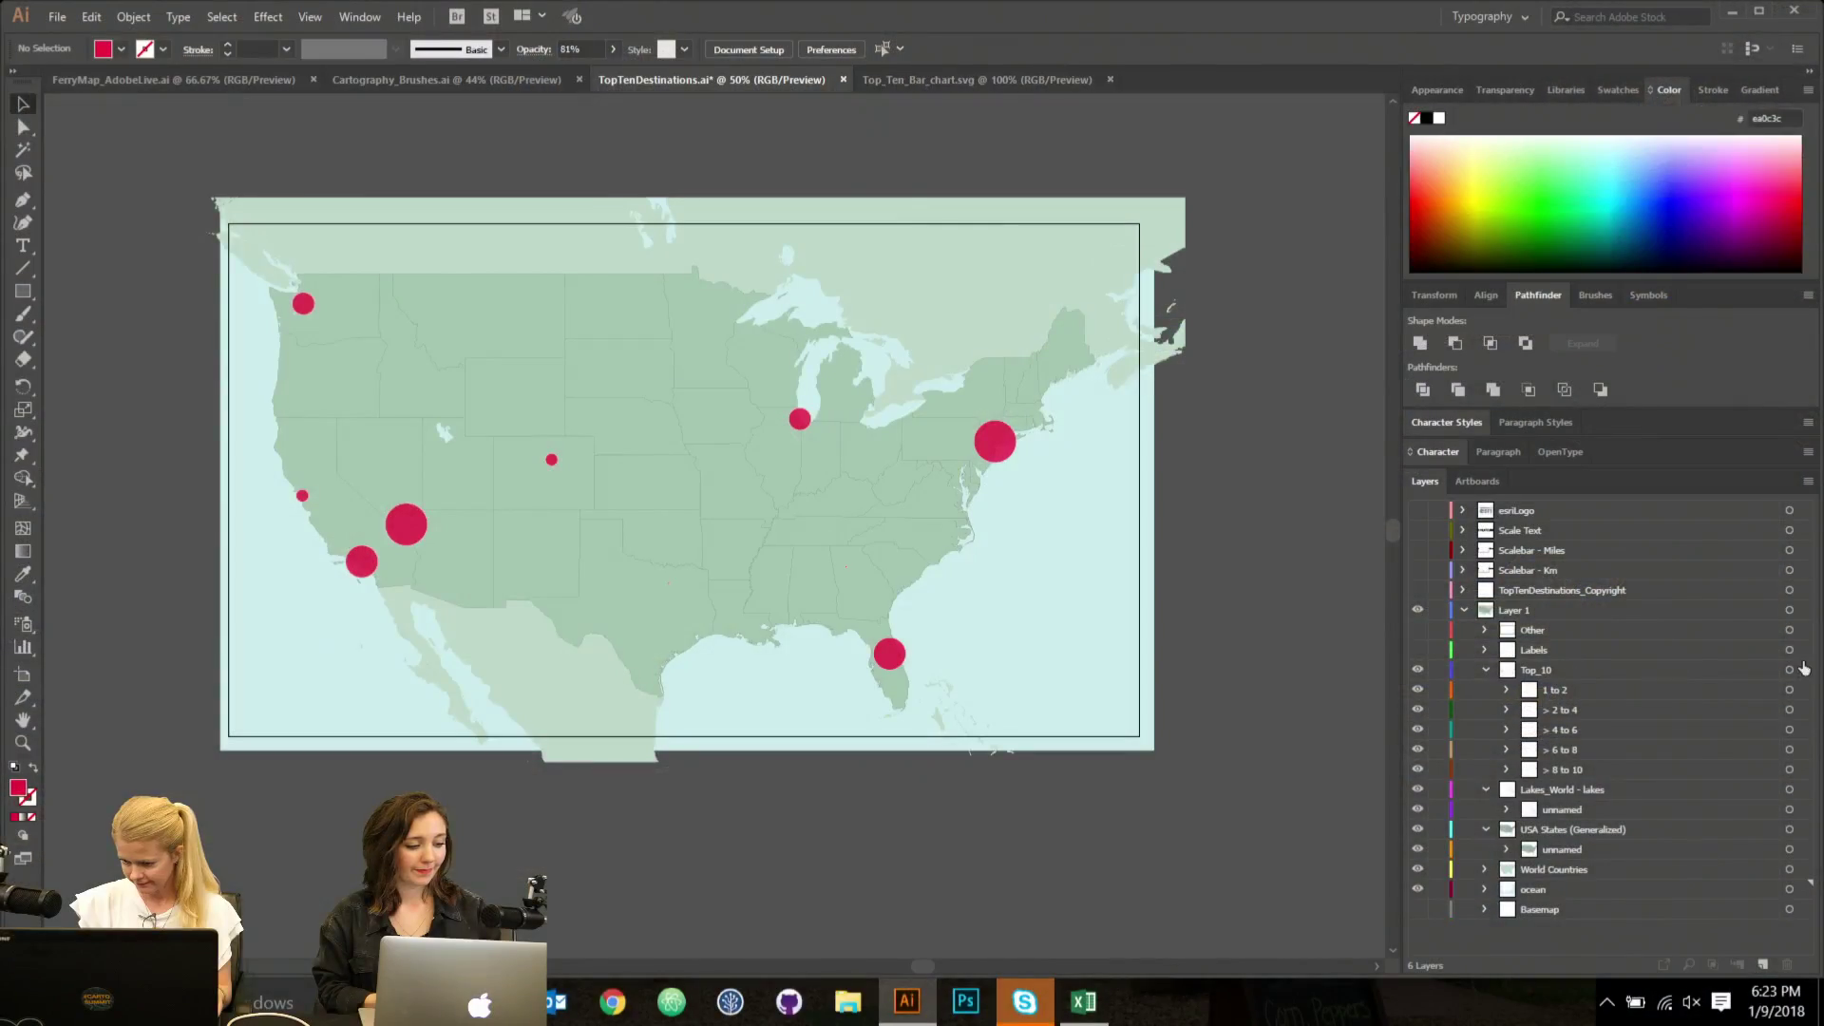
Darken the Top_10 circles' fill to the crimson d11546.
left_click(1803, 671)
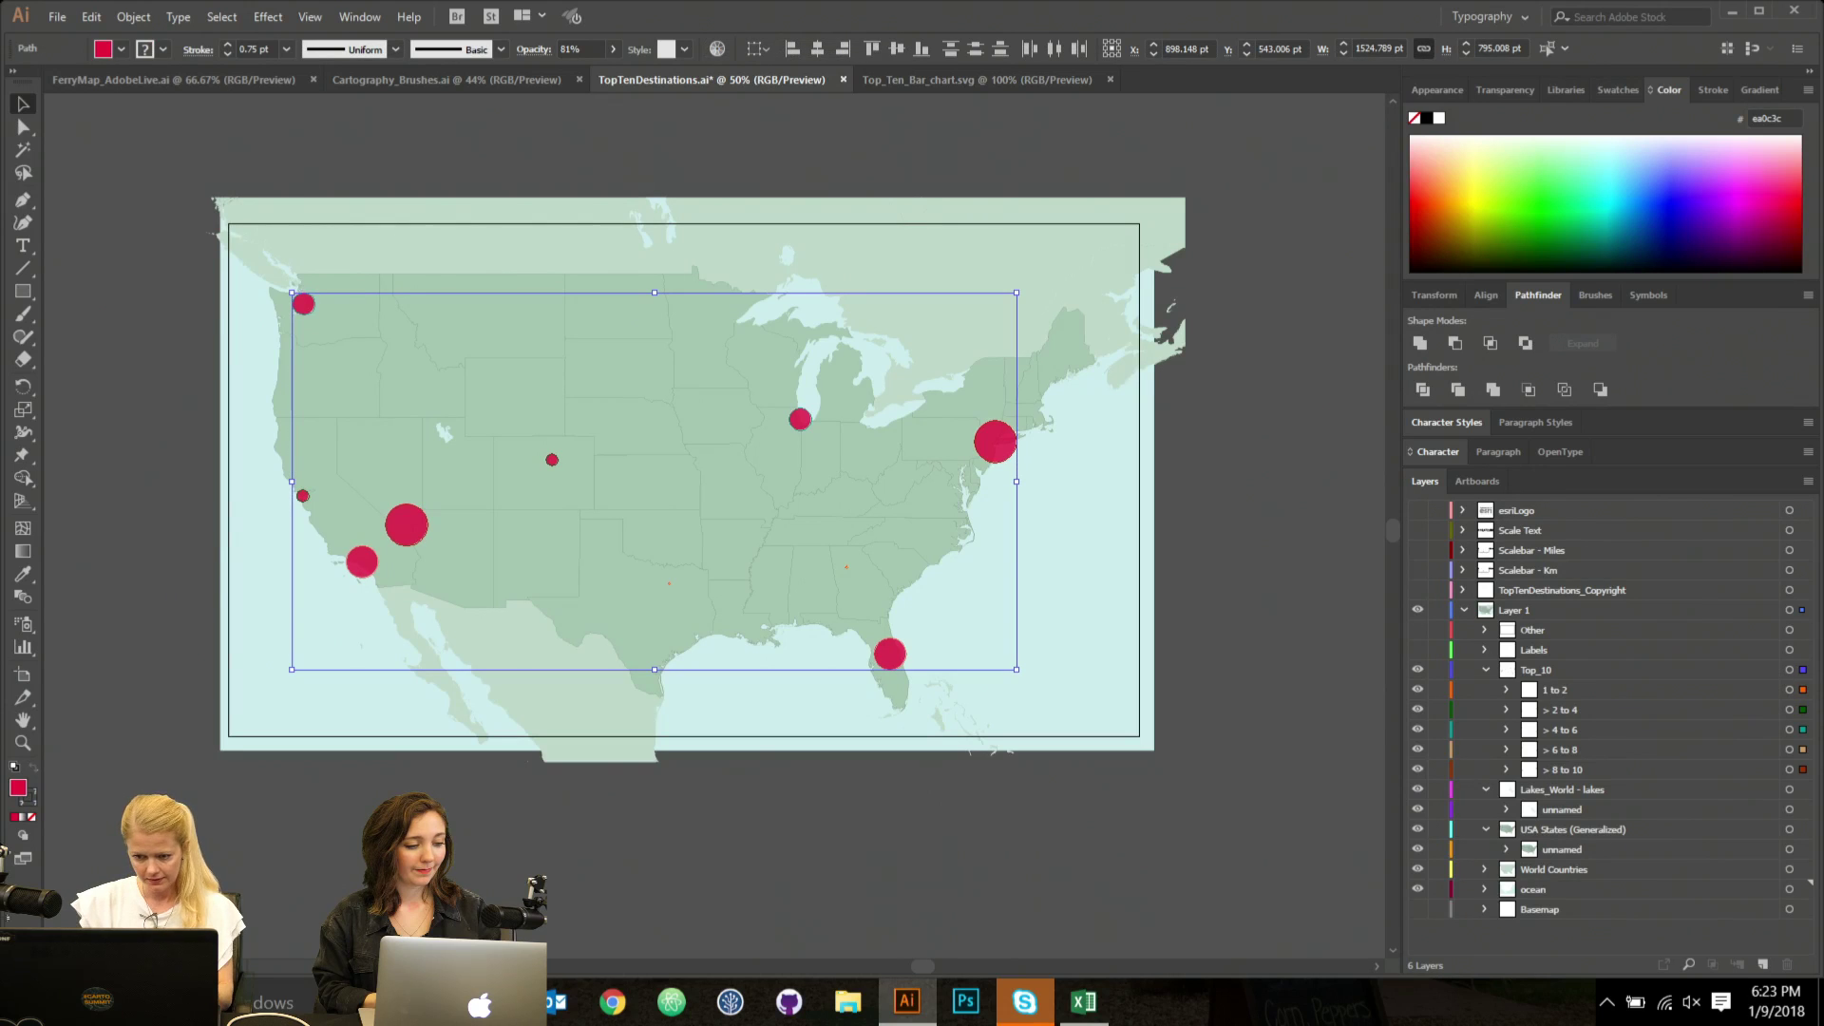
double_click(18, 788)
left_click_drag(235, 99, 242, 114)
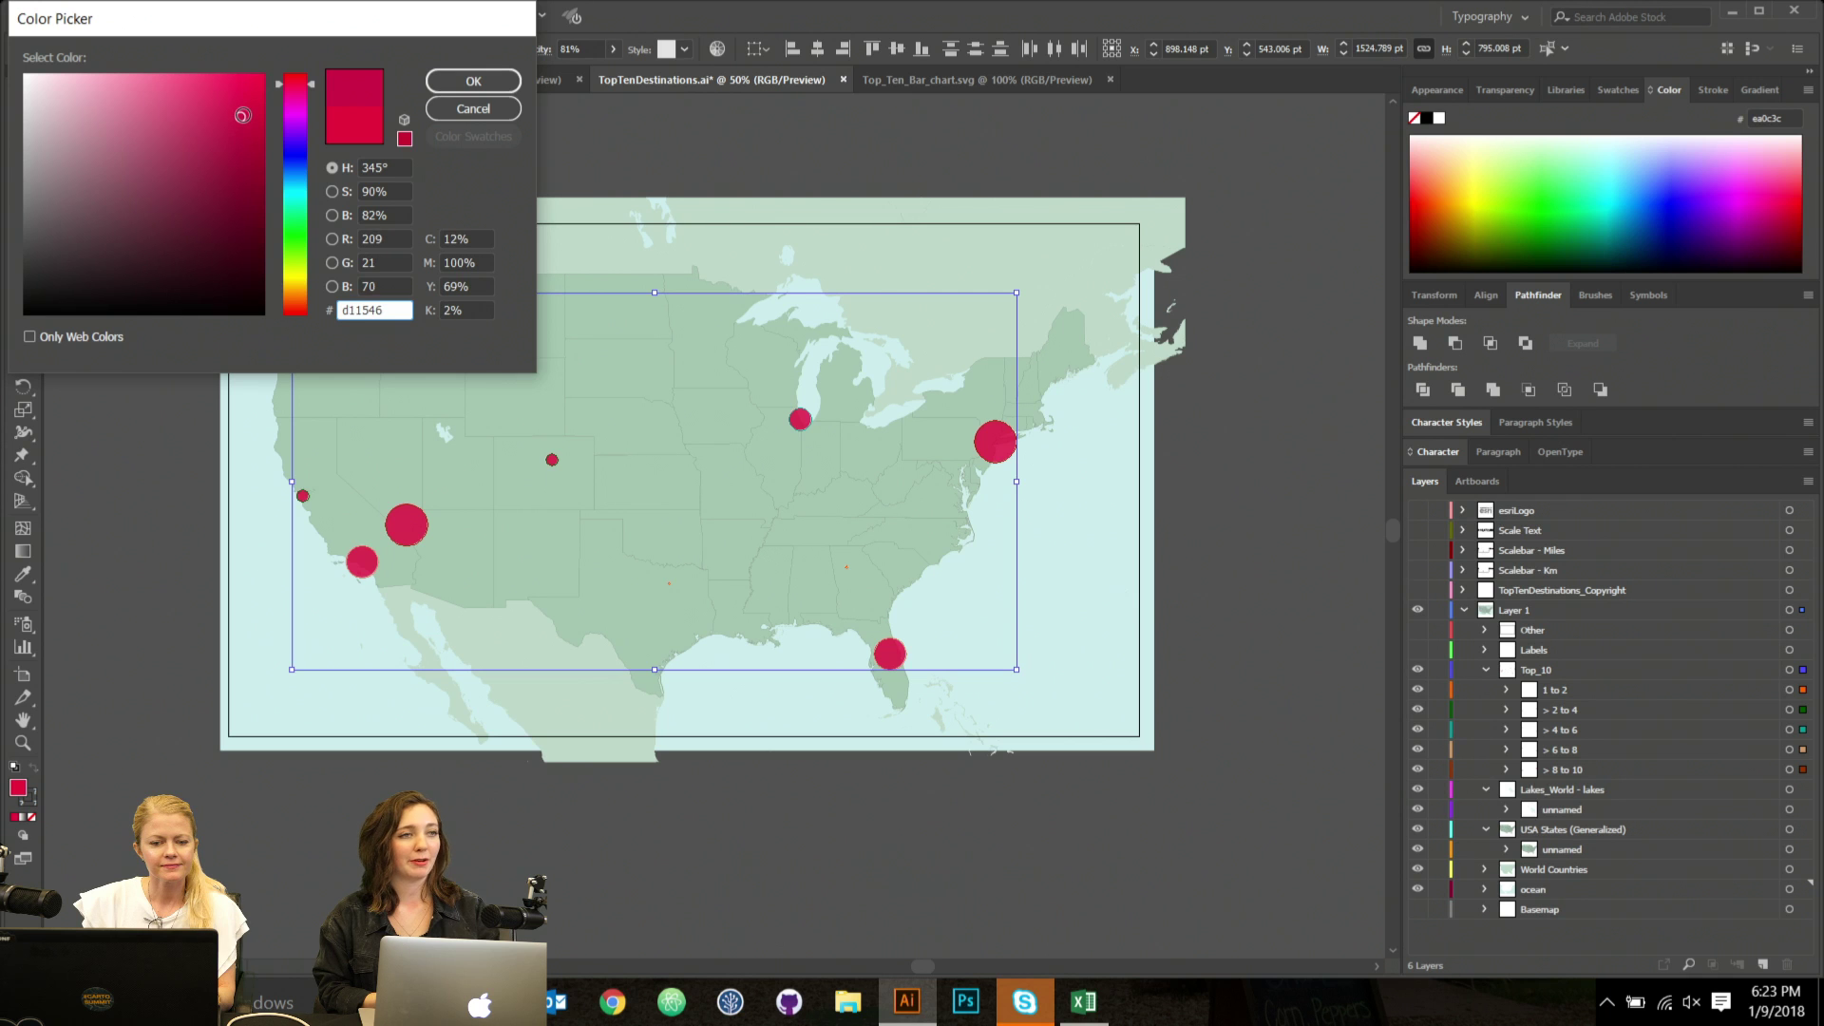
double_click(393, 309)
key("ctrl+c")
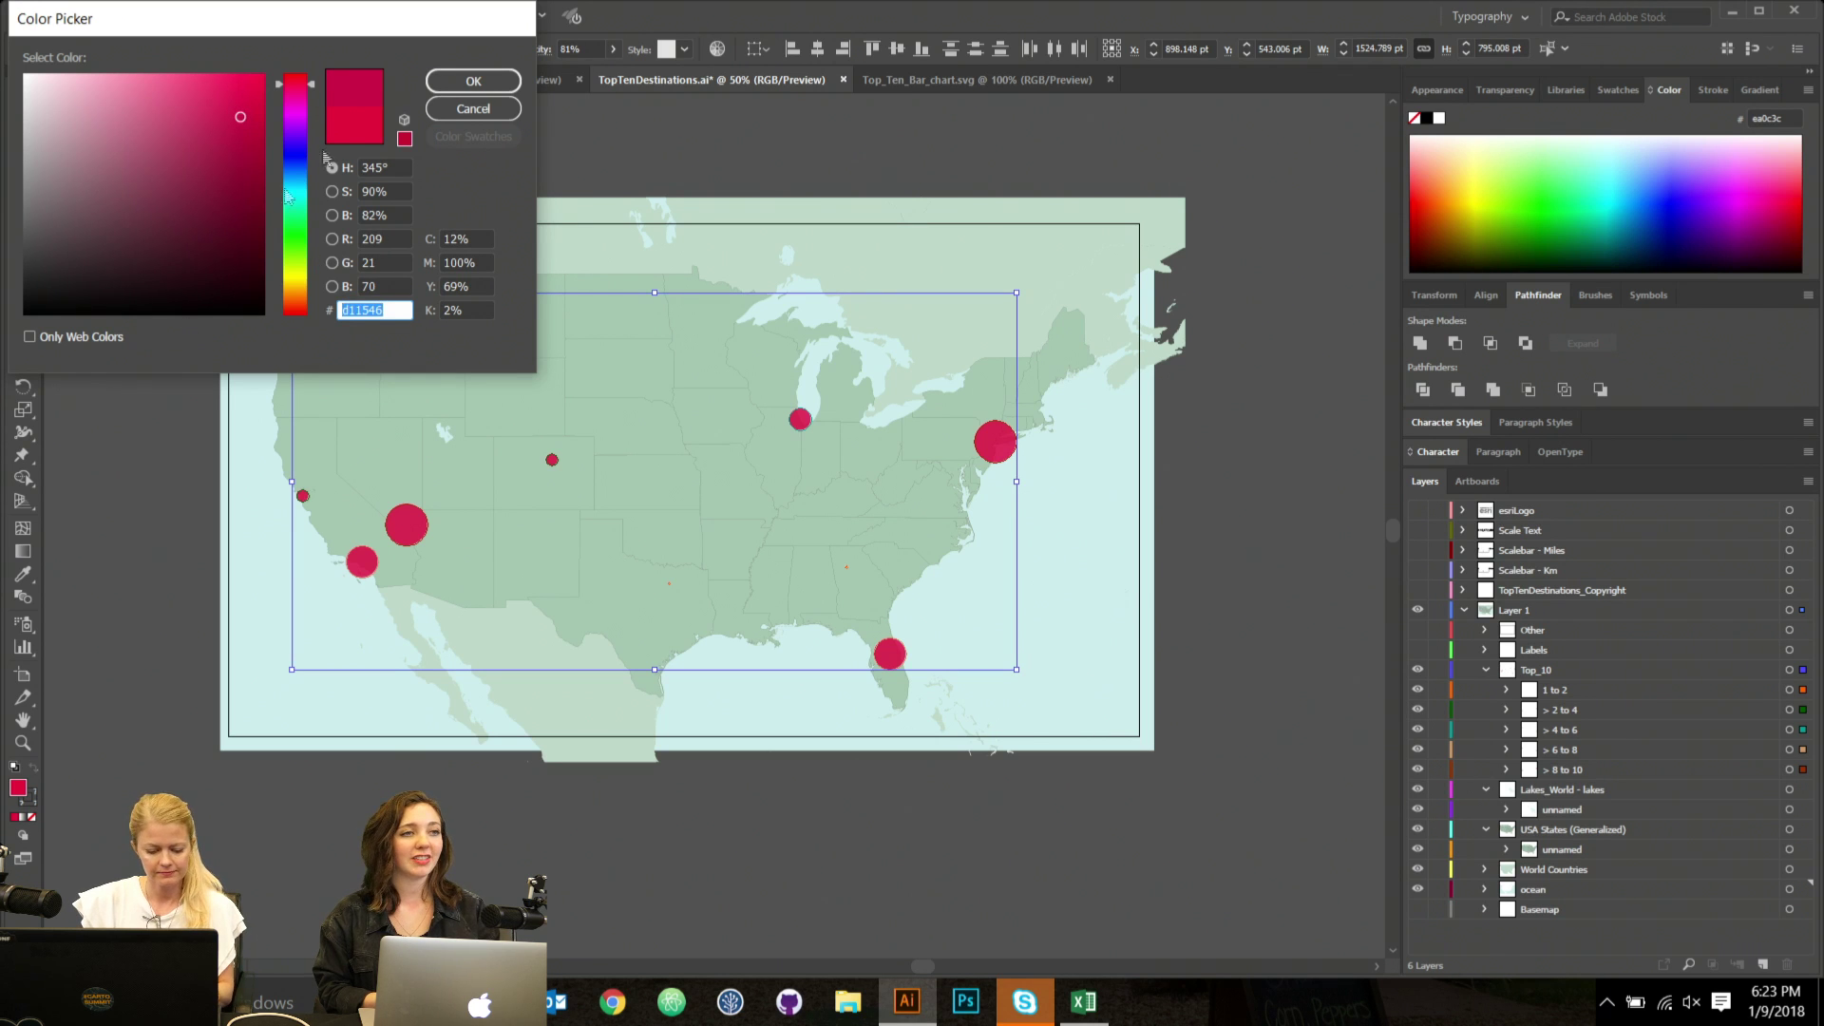
left_click(473, 81)
left_click(268, 21)
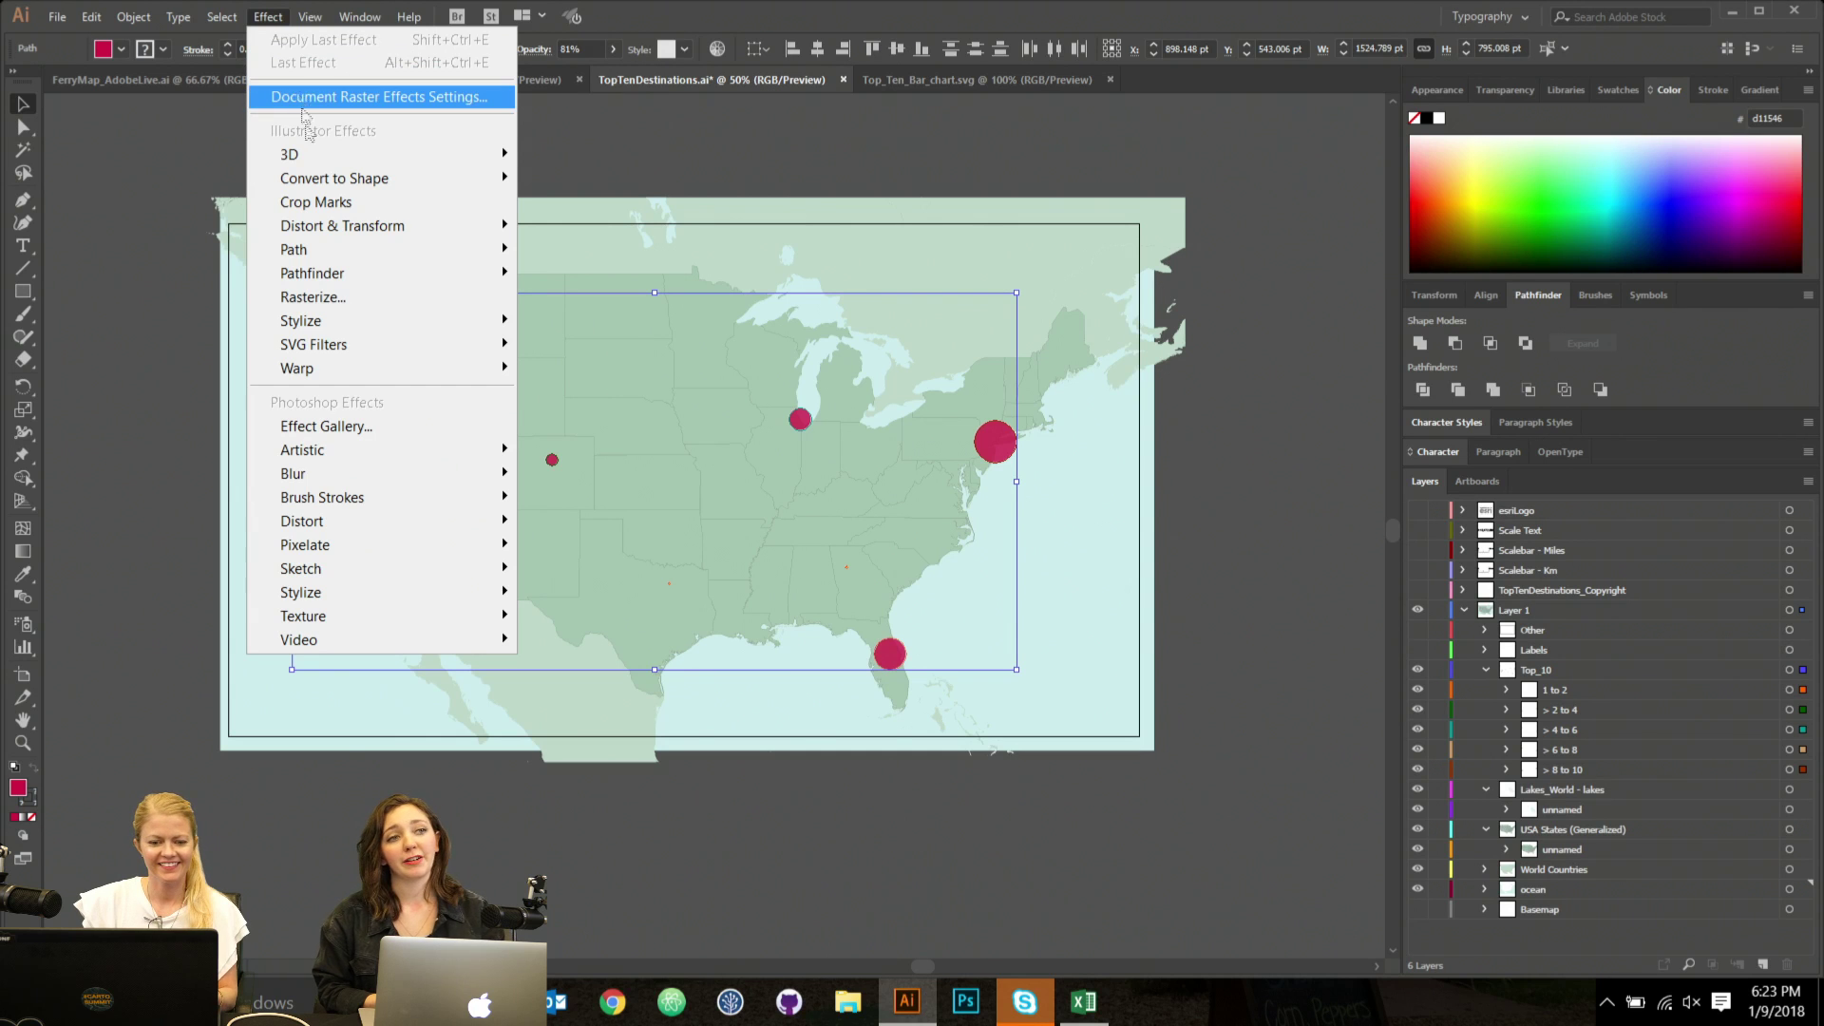
Add an Inner Glow to the circles in Normal mode with crimson d11546.
mouse_move(329, 323)
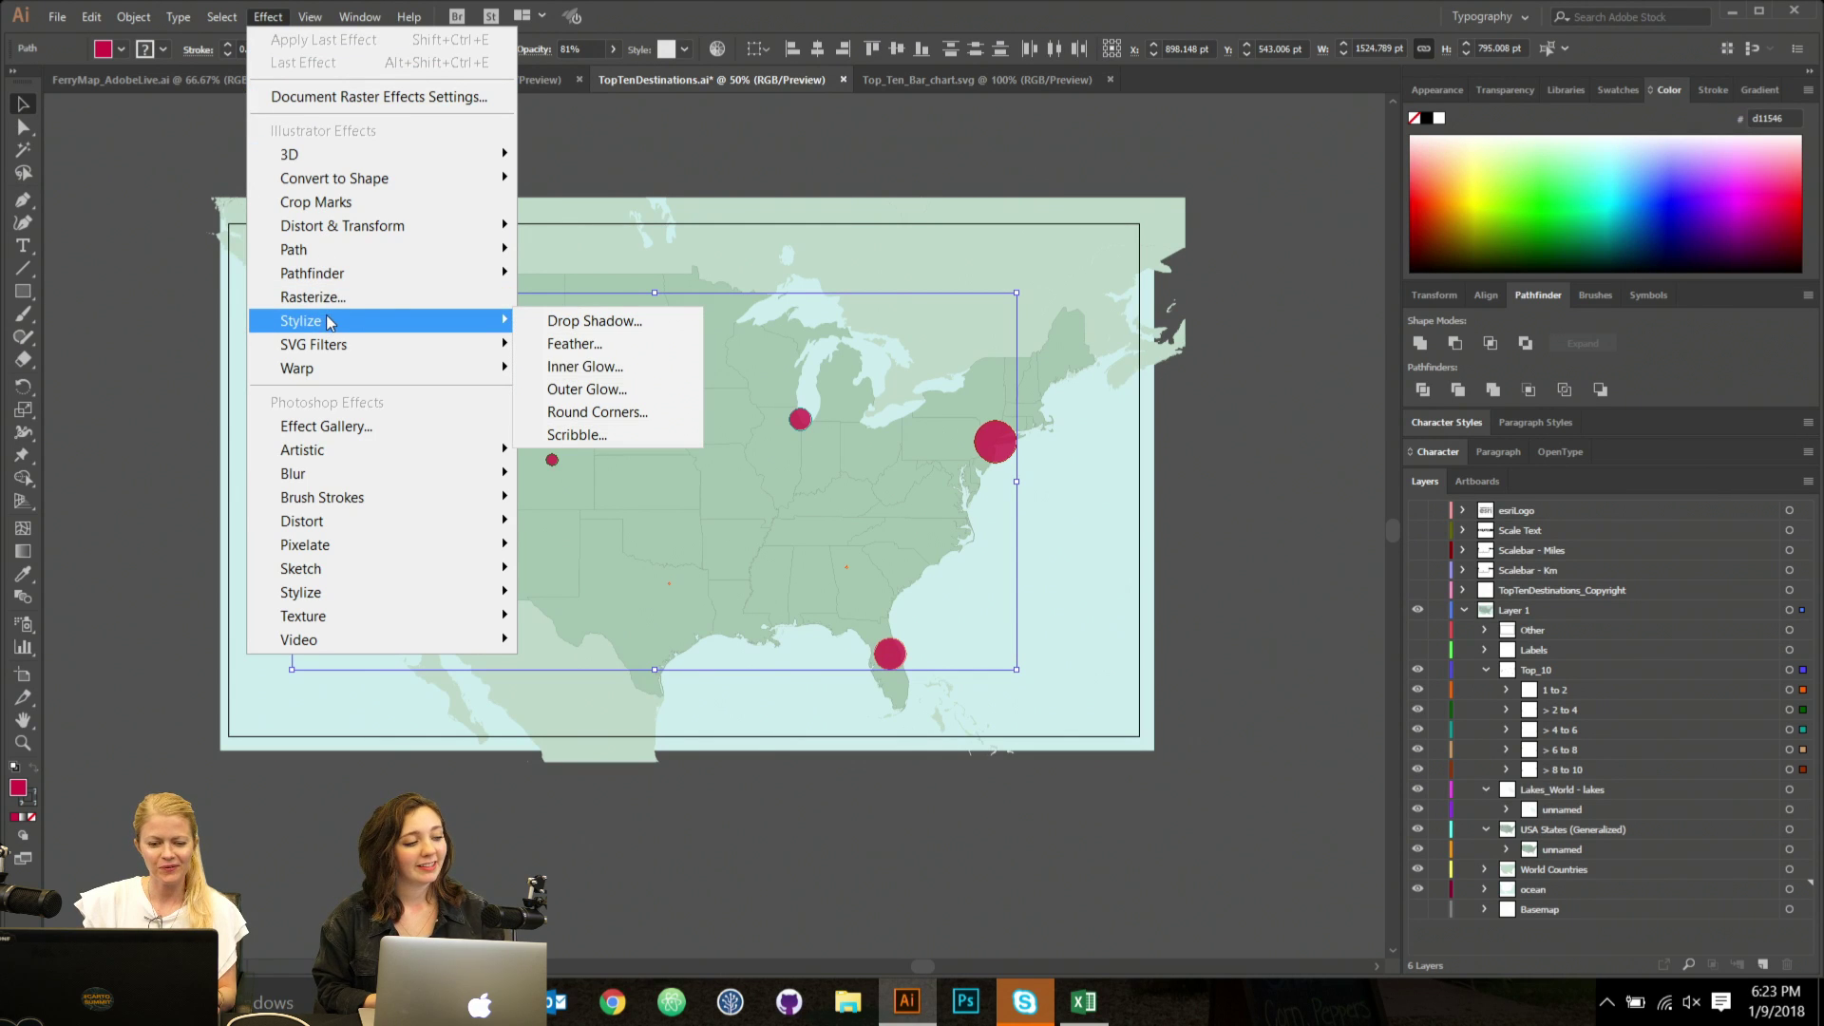
left_click(616, 374)
left_click(157, 66)
left_click(114, 72)
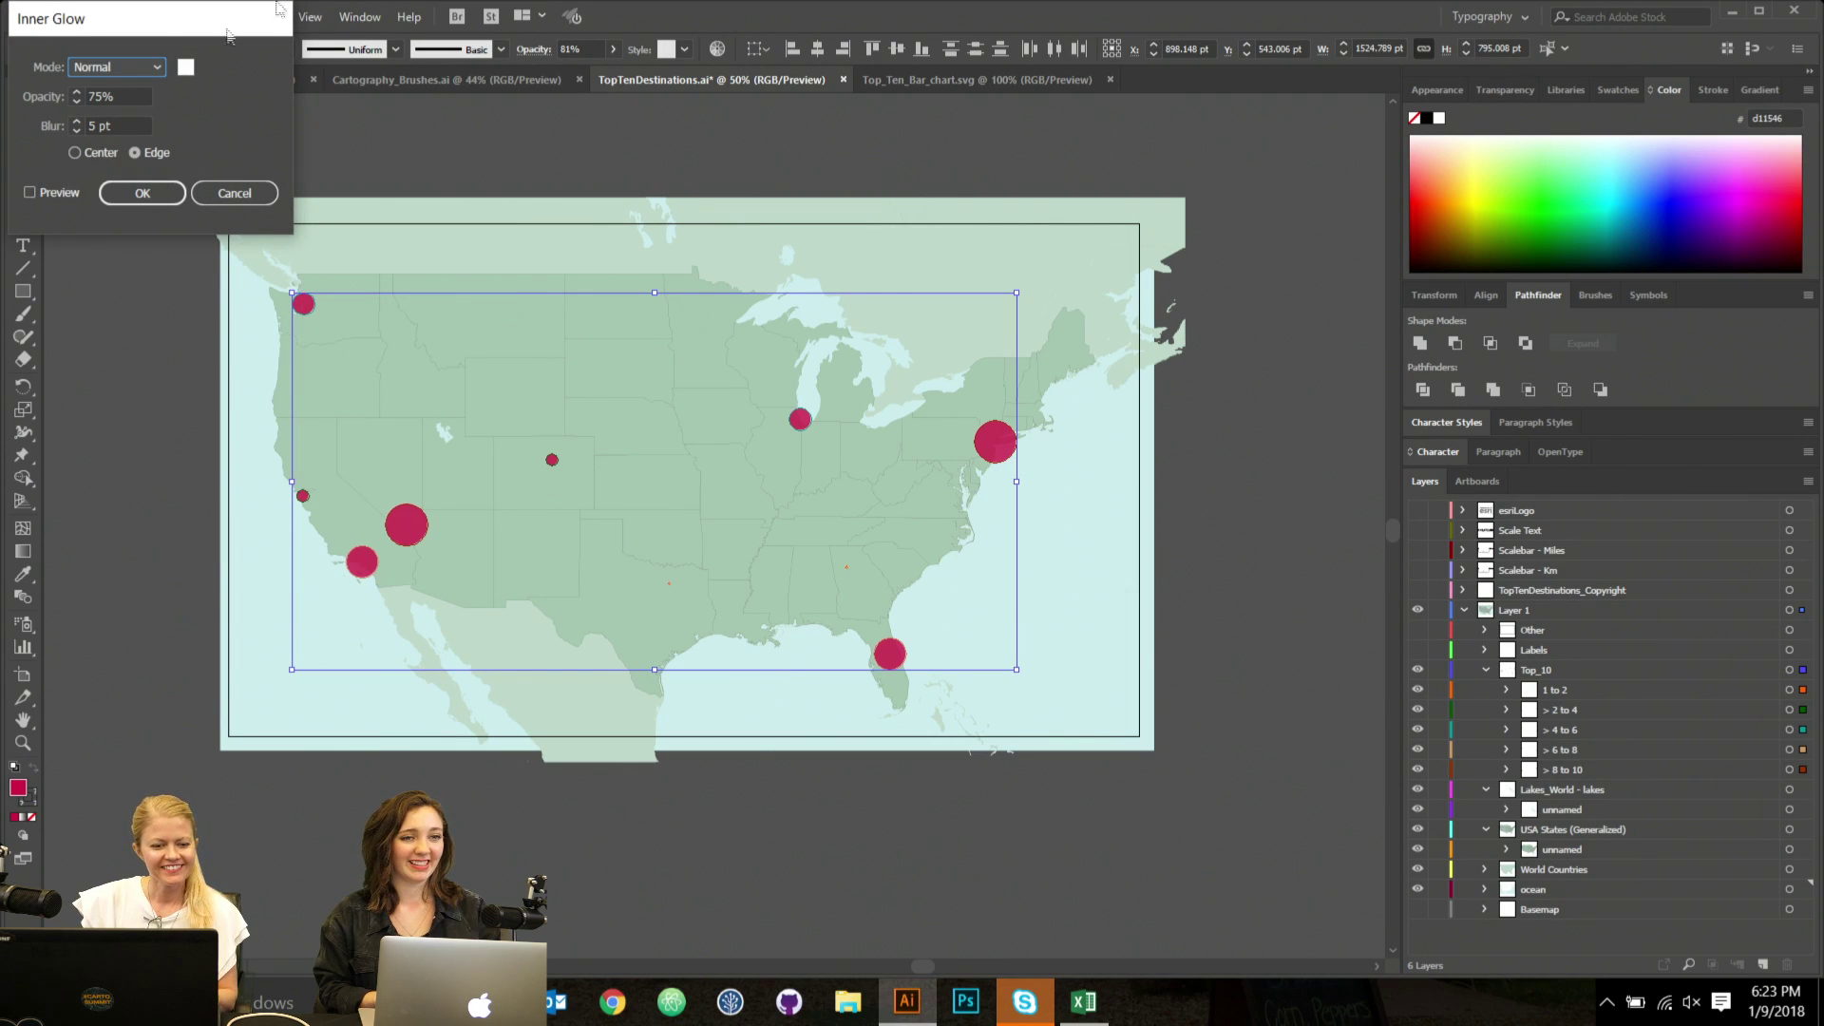
left_click(185, 70)
key("ctrl+v")
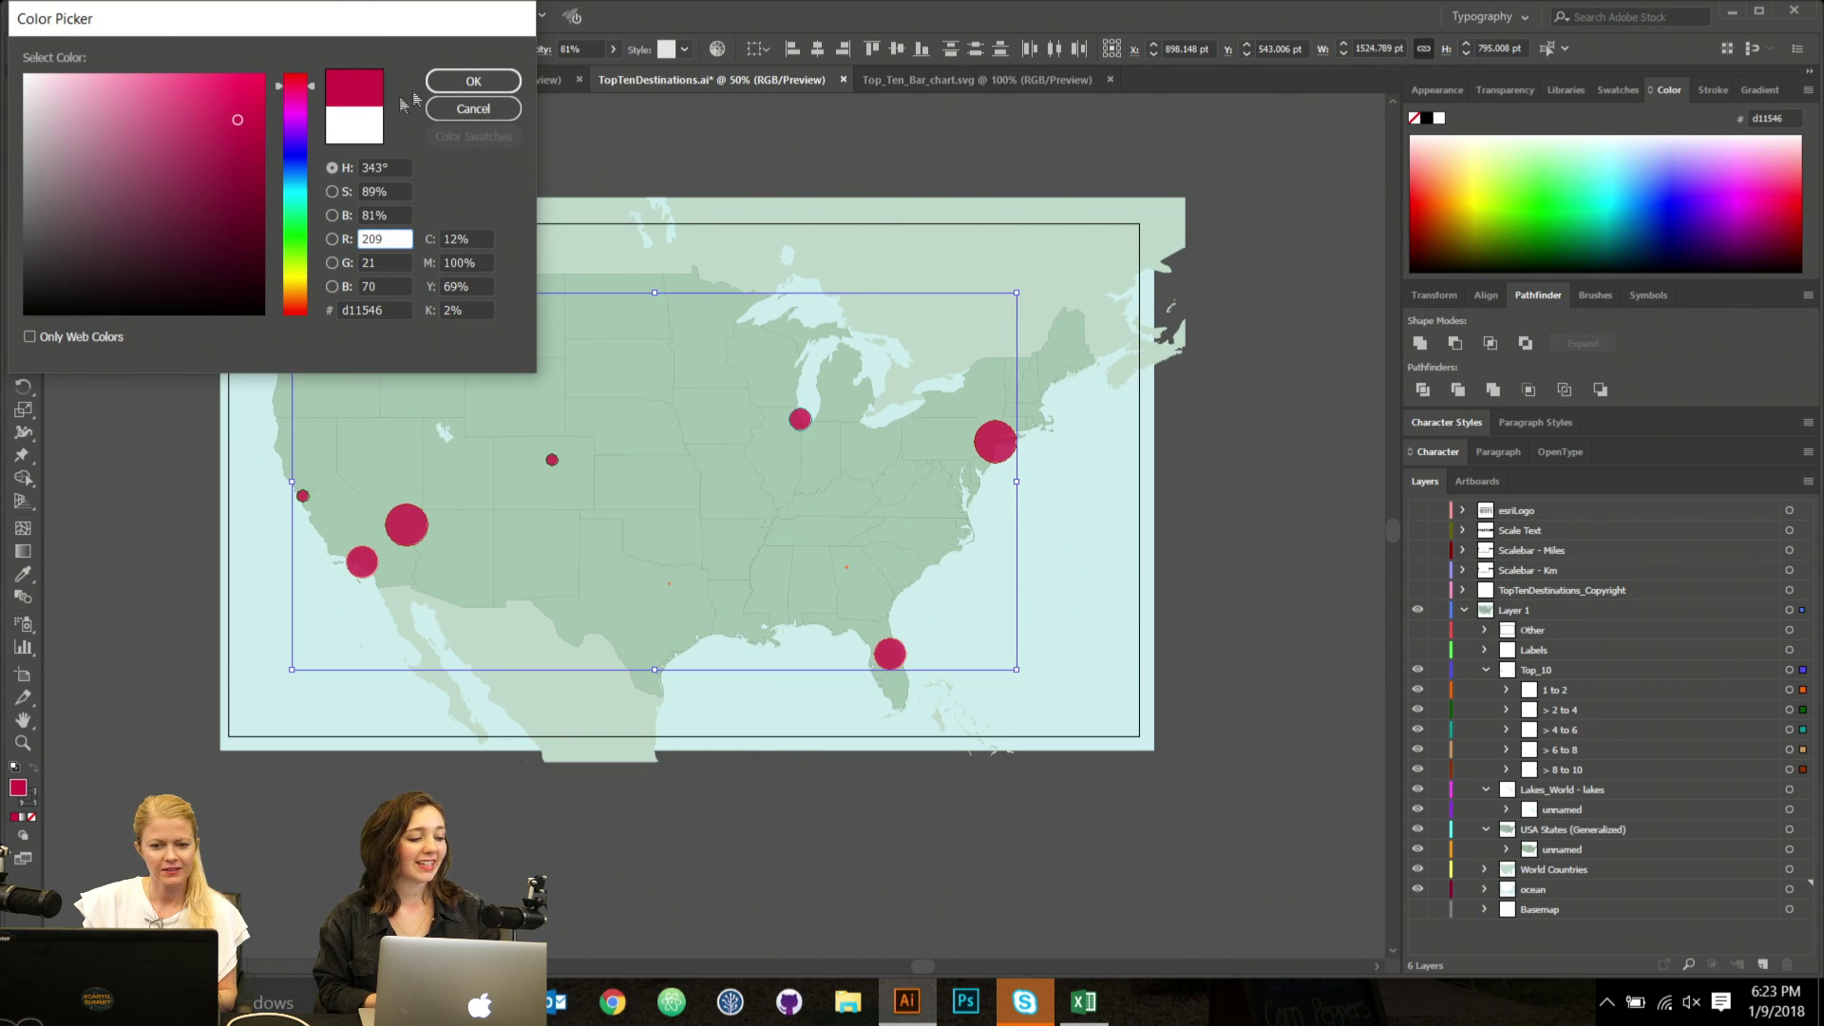
left_click(473, 80)
left_click(29, 193)
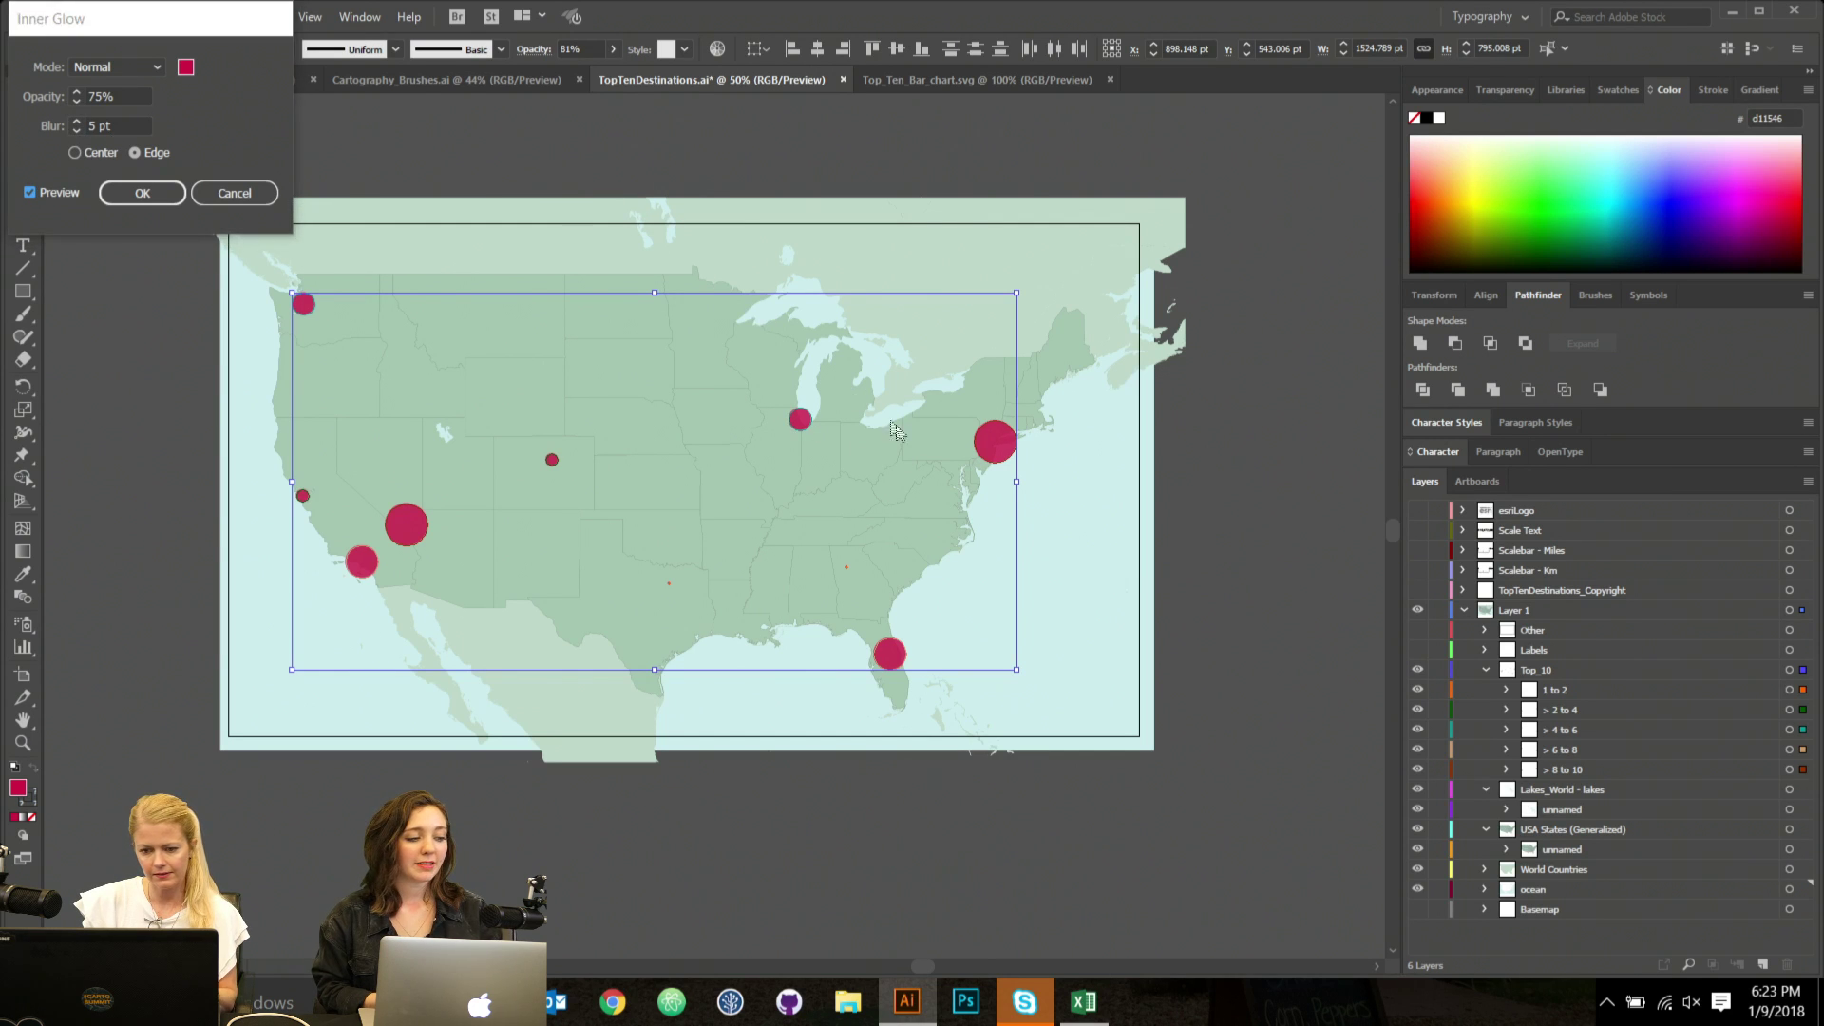
left_click(162, 193)
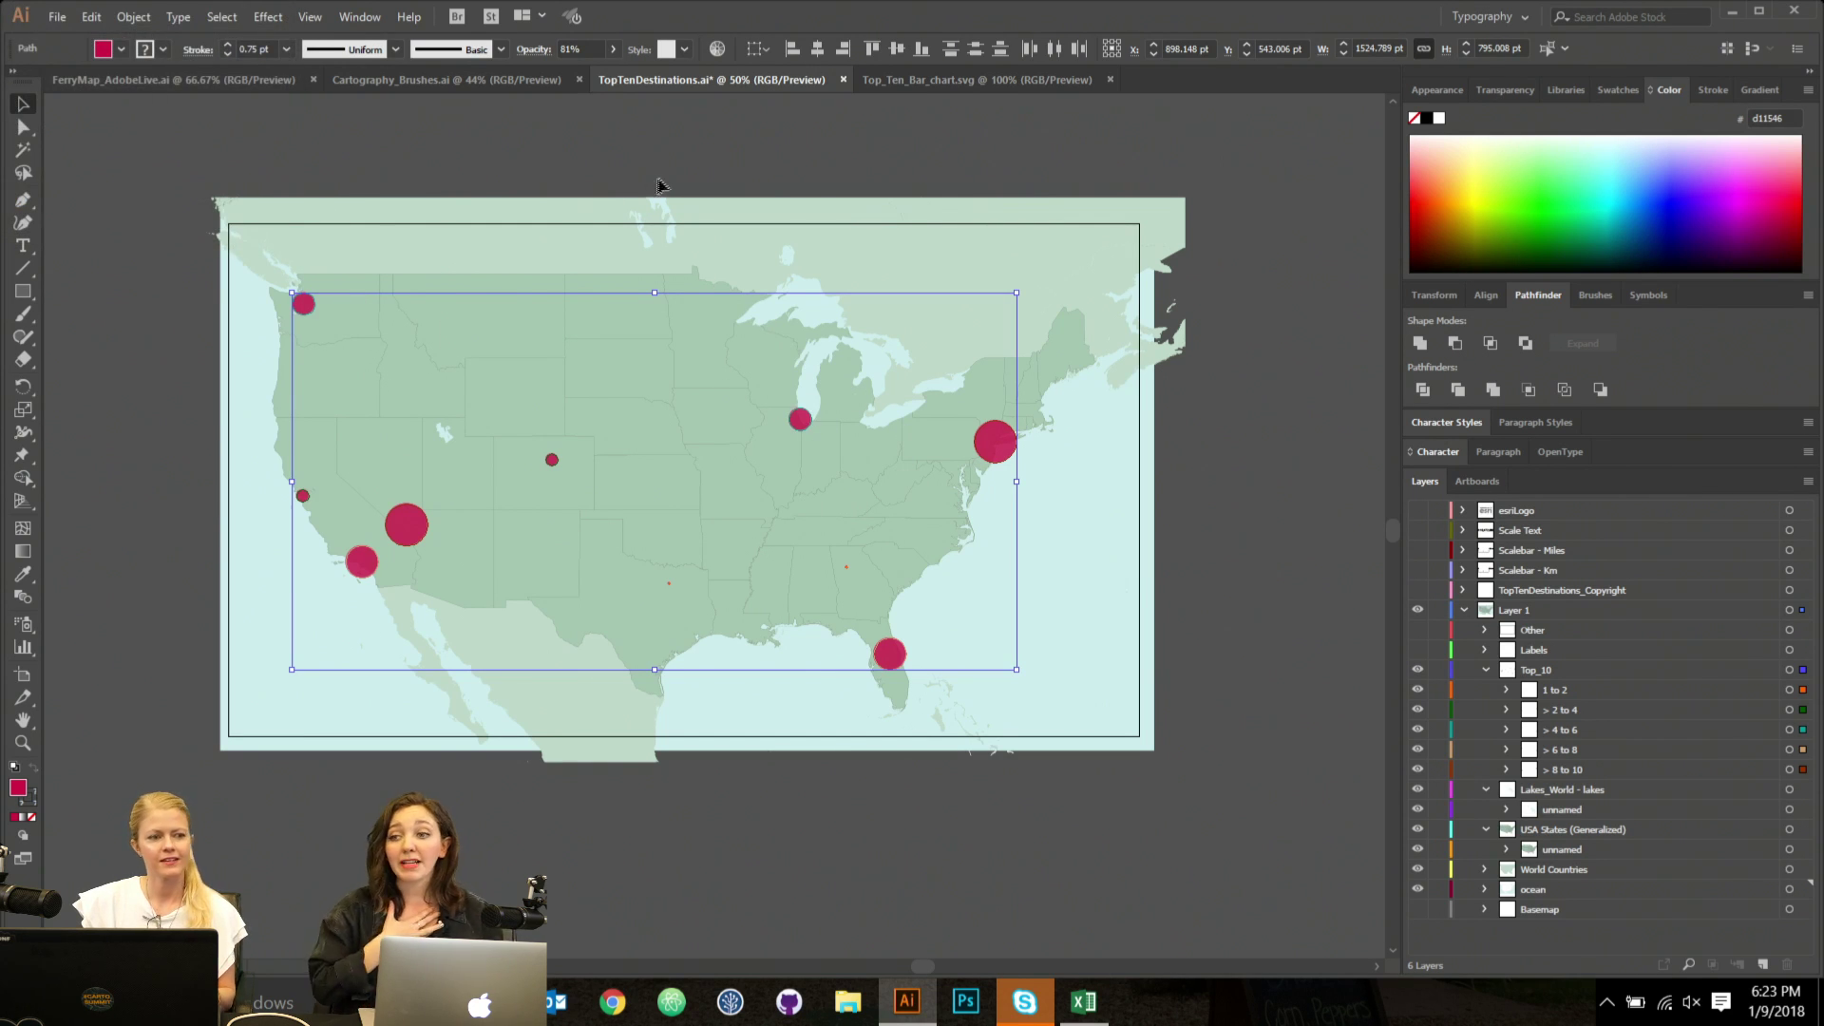
Zoom into the eastern United States and select the New York circle.
left_click_drag(596, 160, 1207, 751)
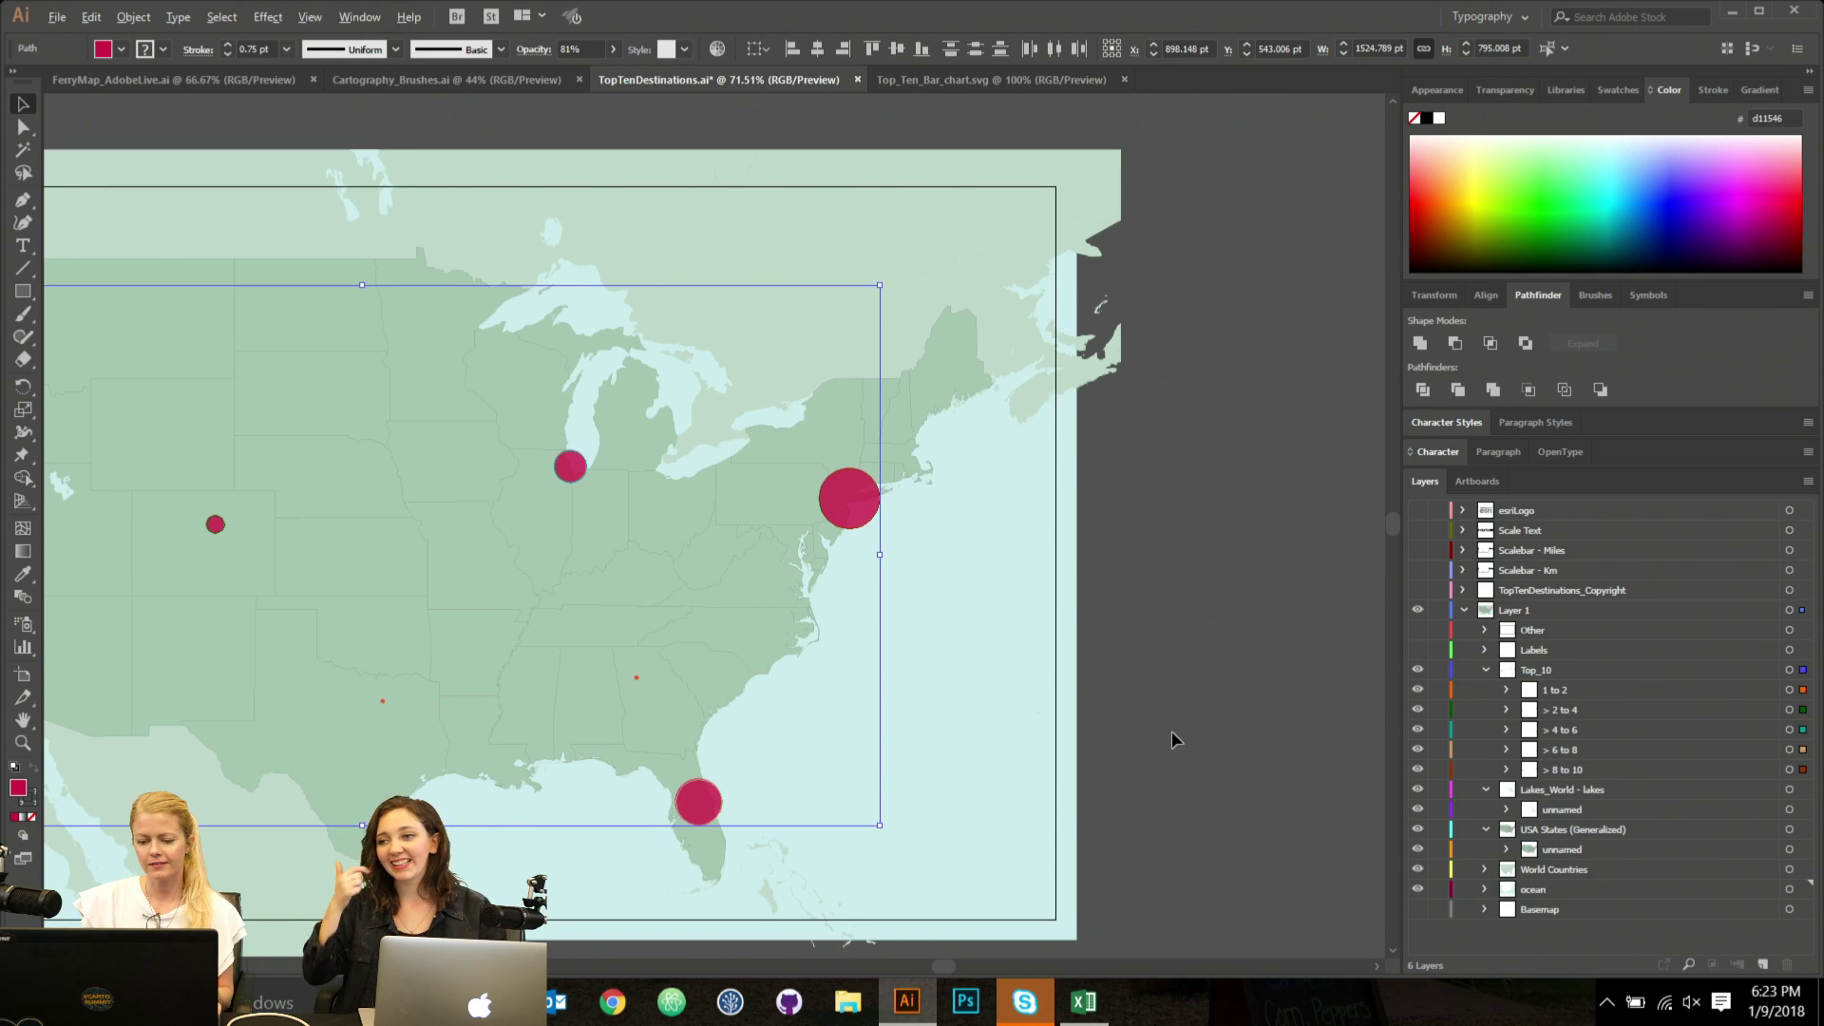
left_click(1183, 687)
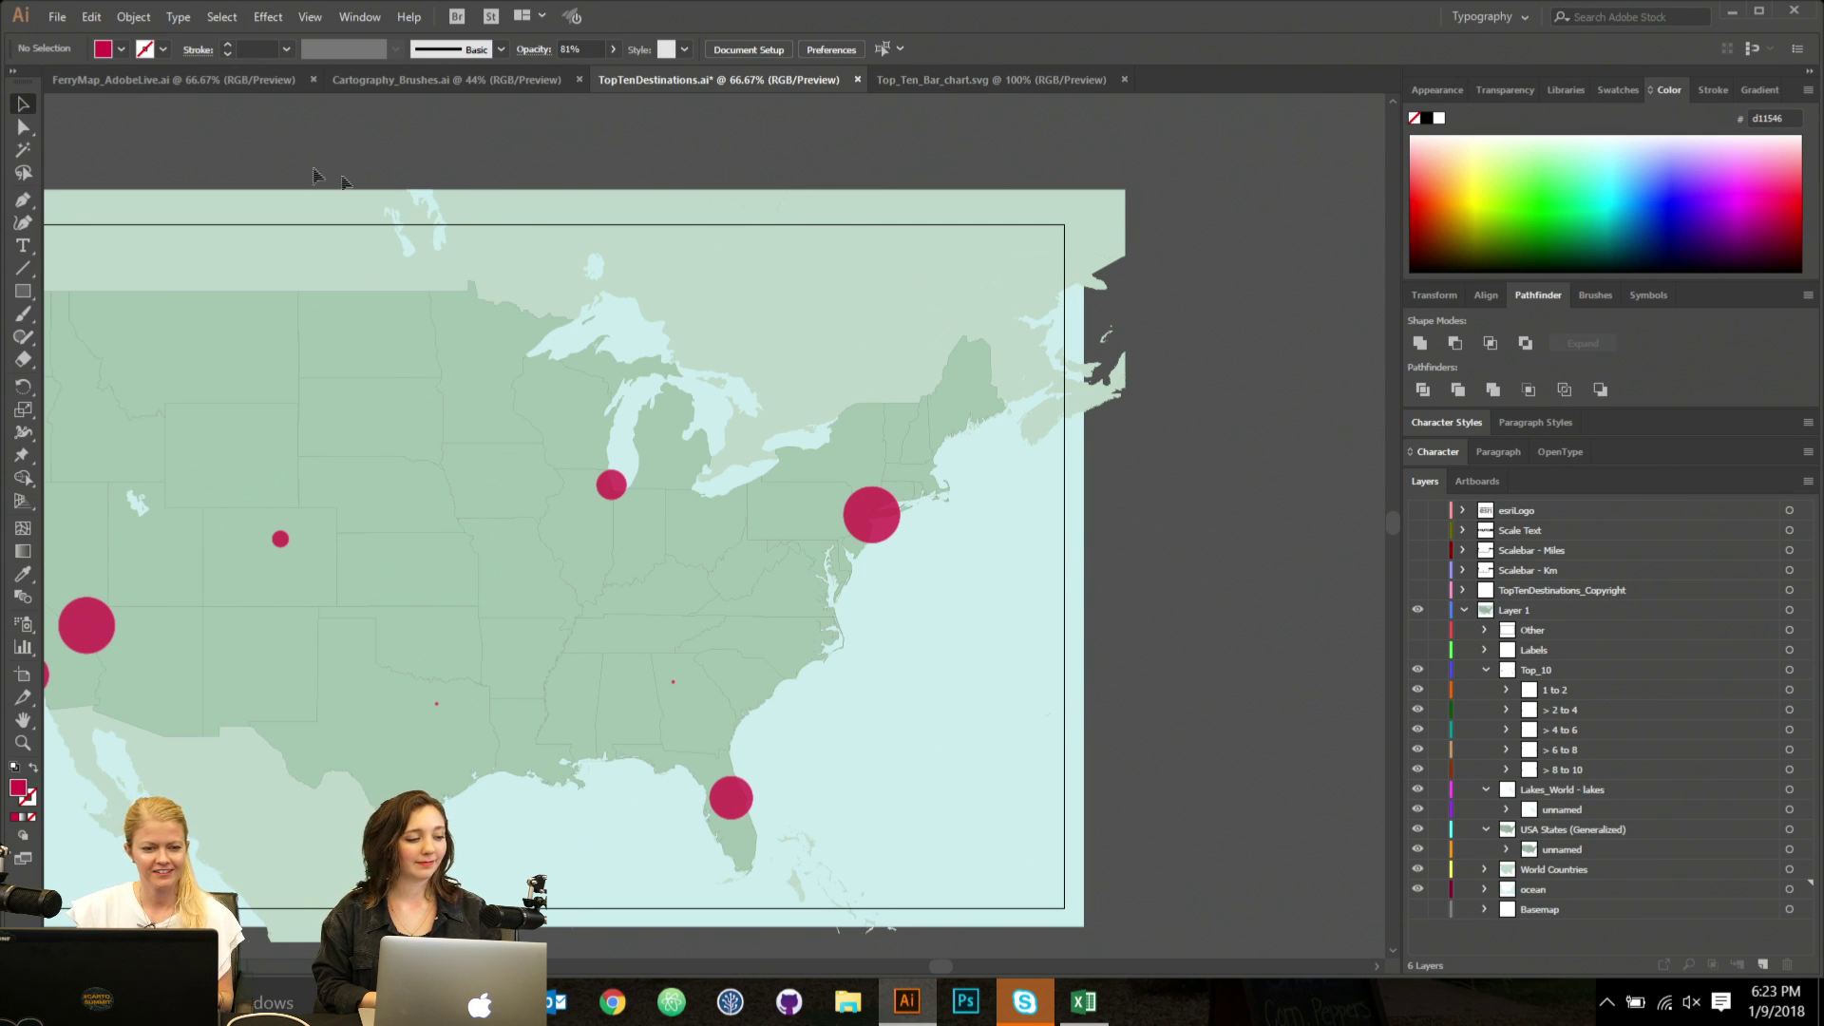
left_click(876, 532)
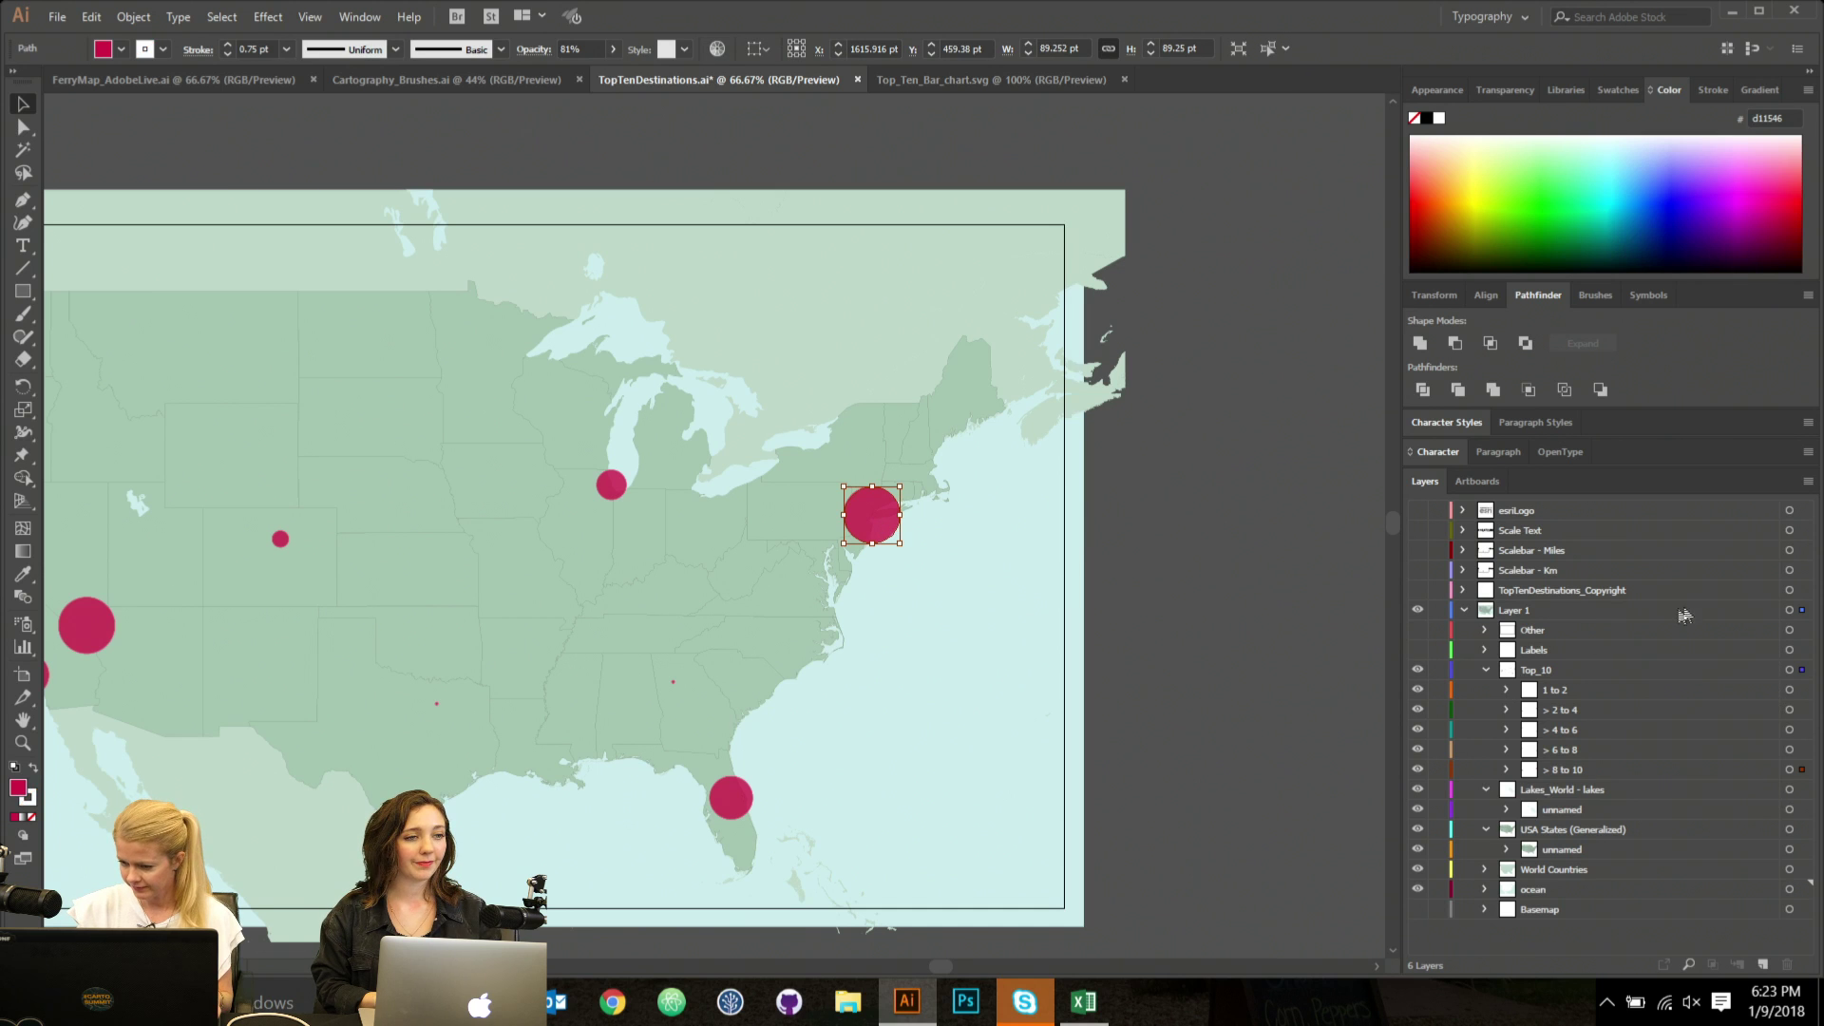
Lower the Top_10 circles' opacity from 81% to 74%.
left_click(1802, 670)
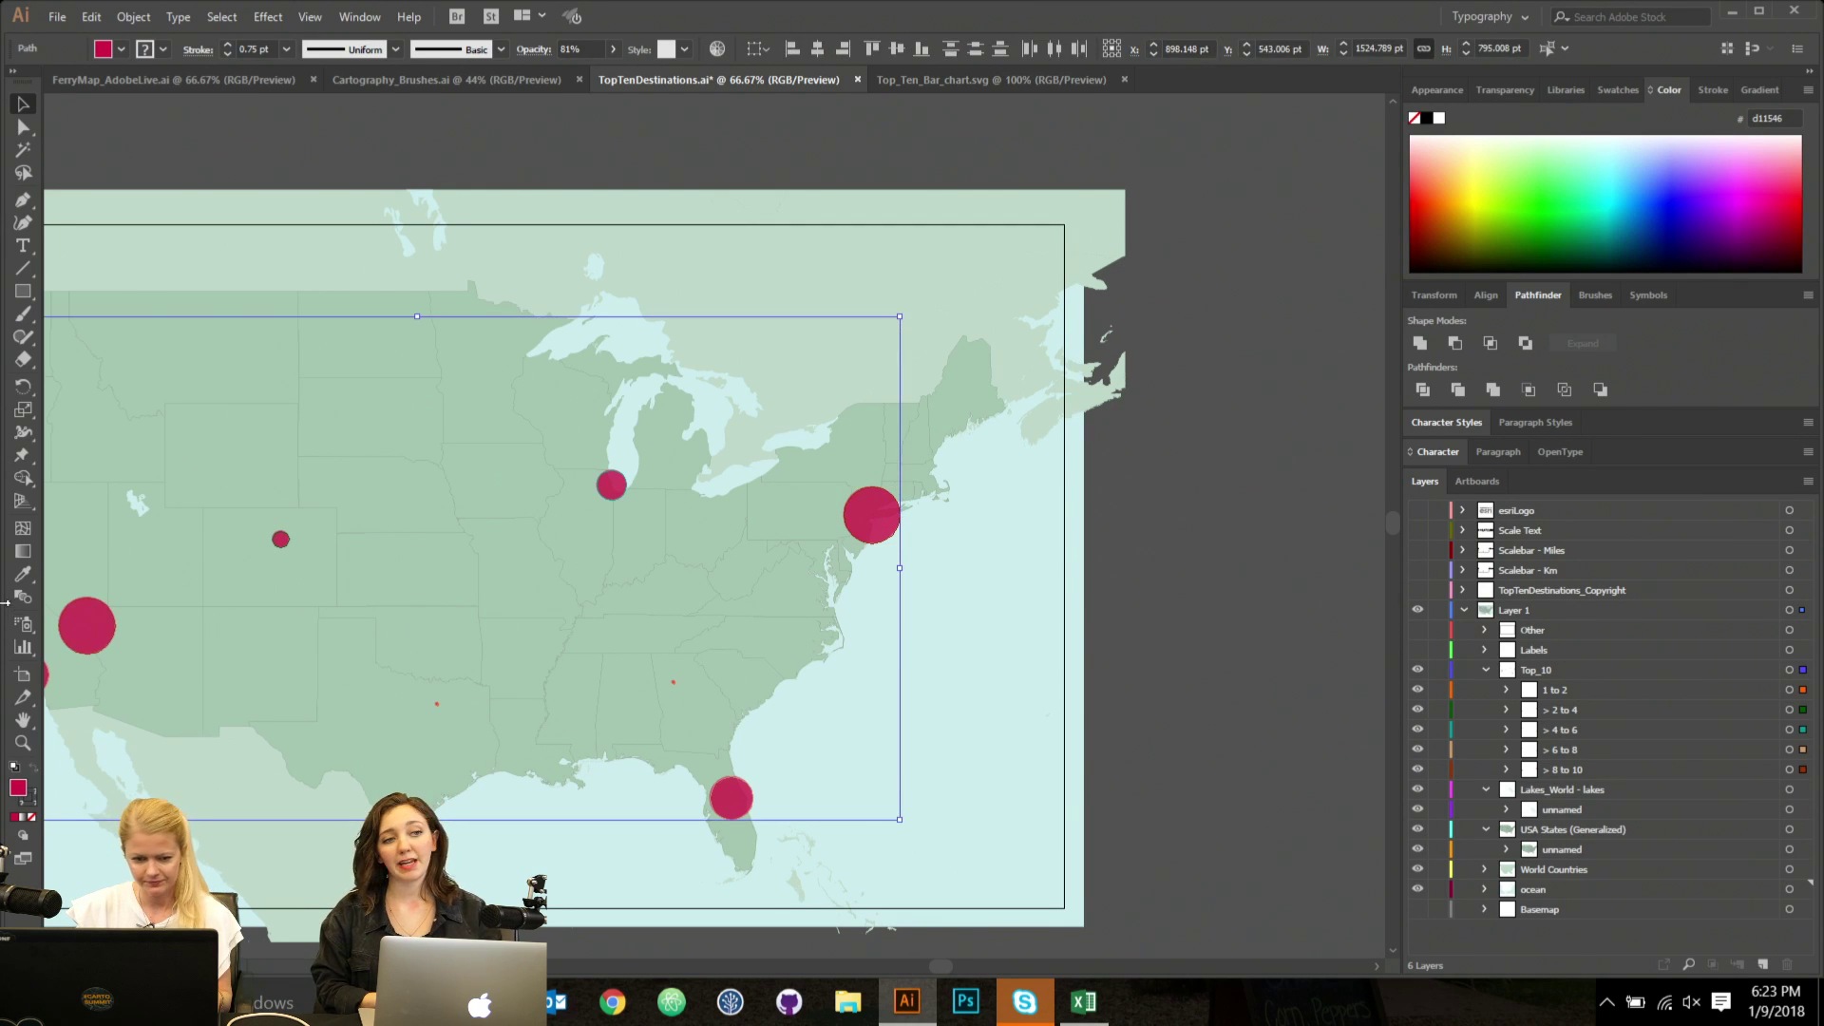
left_click(612, 51)
left_click_drag(593, 75, 590, 73)
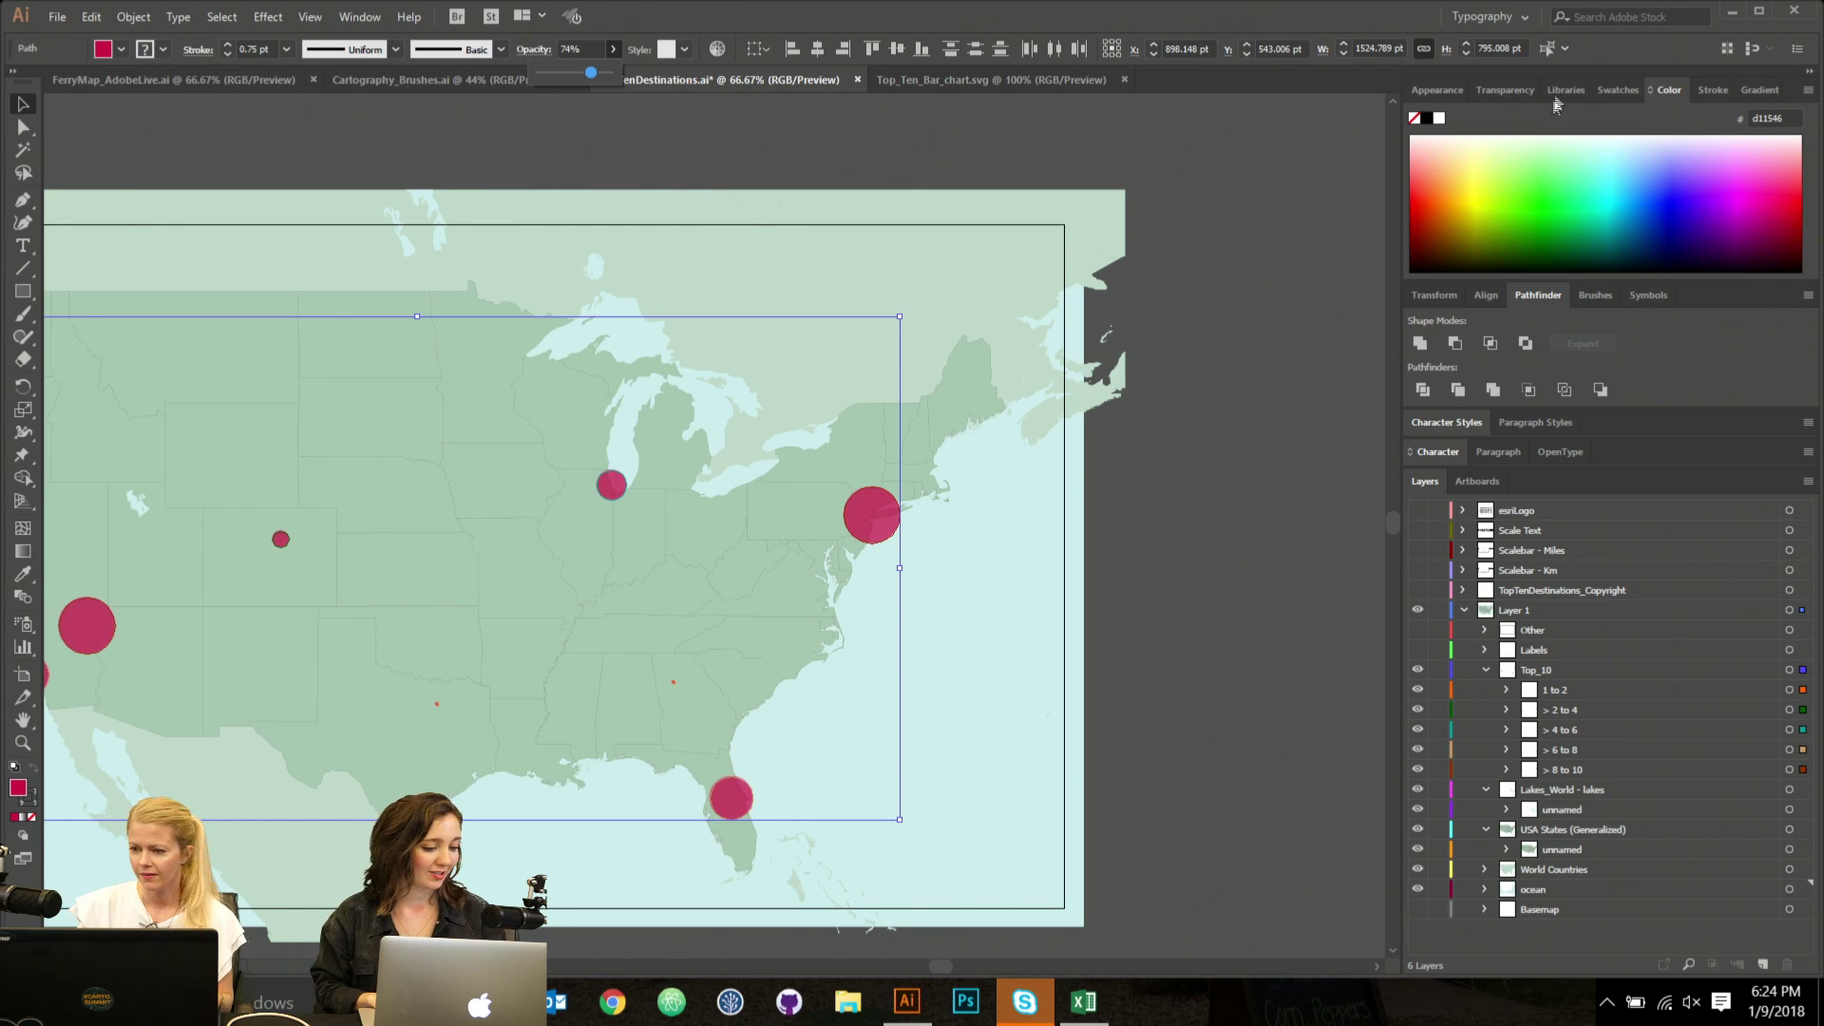
Change the circles' inner glow to the darker colour af1444 with a 14 pt blur.
left_click(1437, 89)
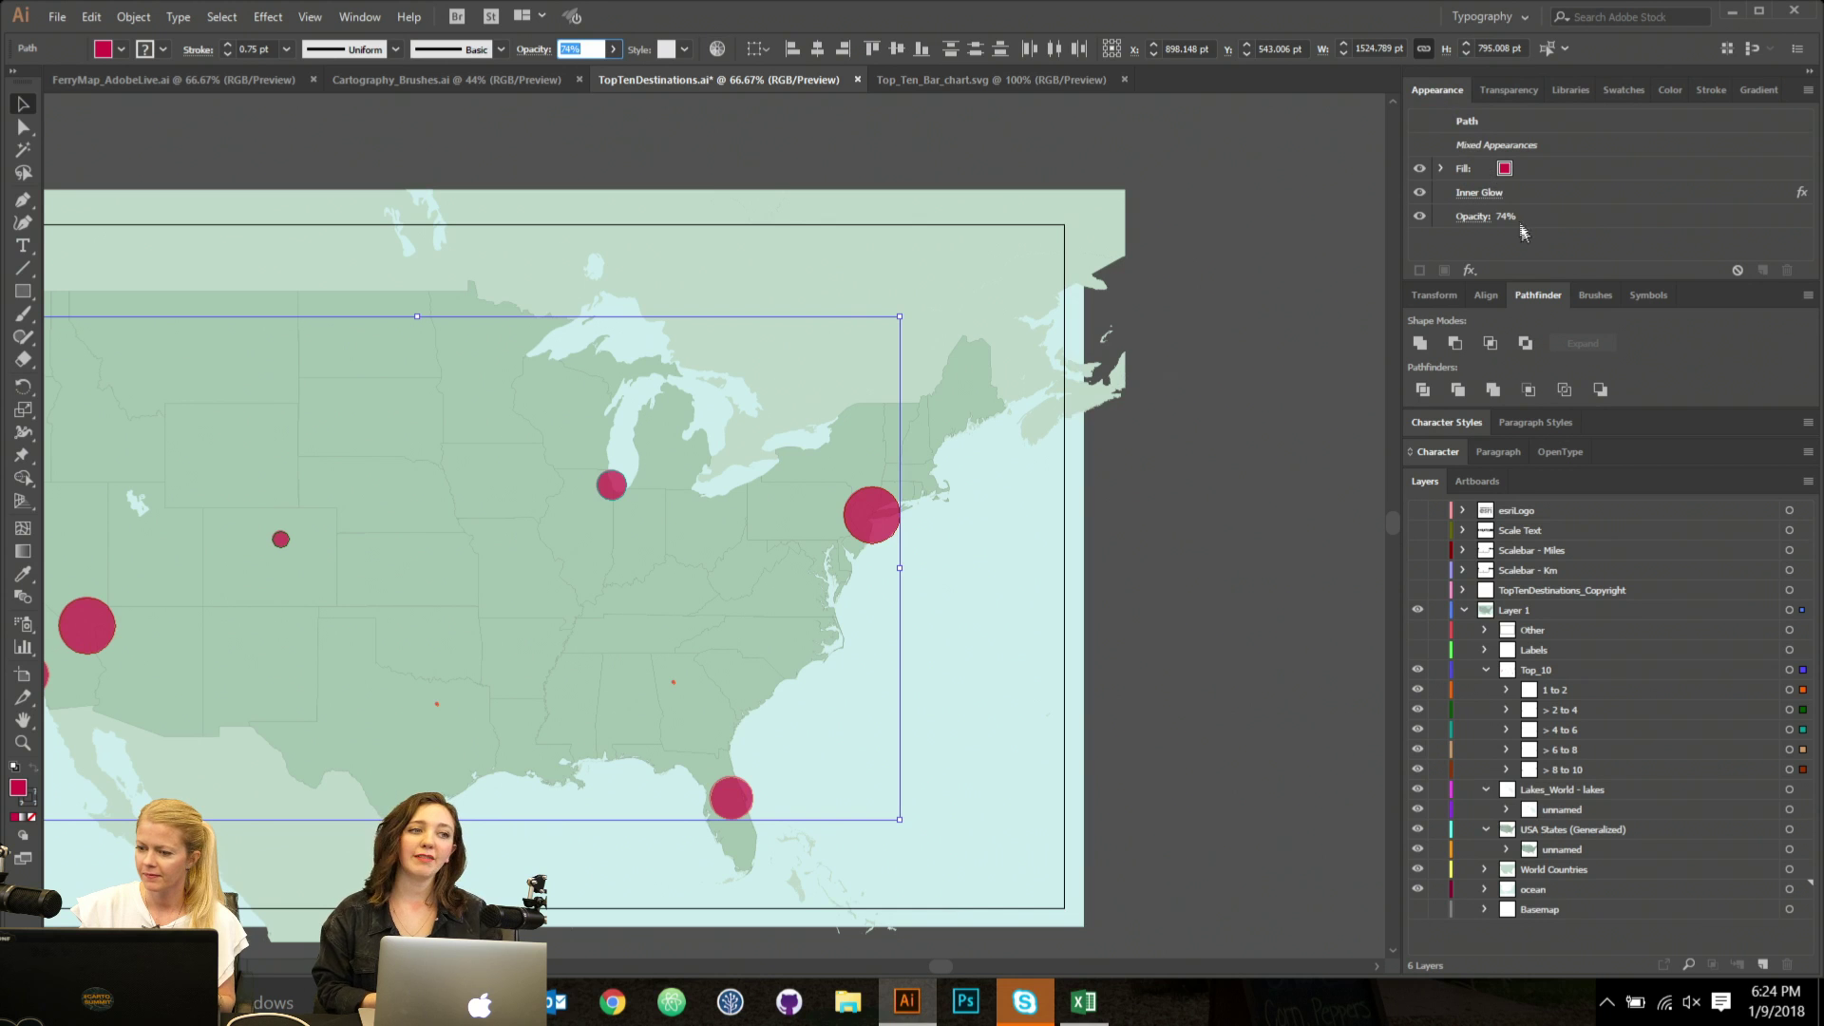
double_click(1528, 200)
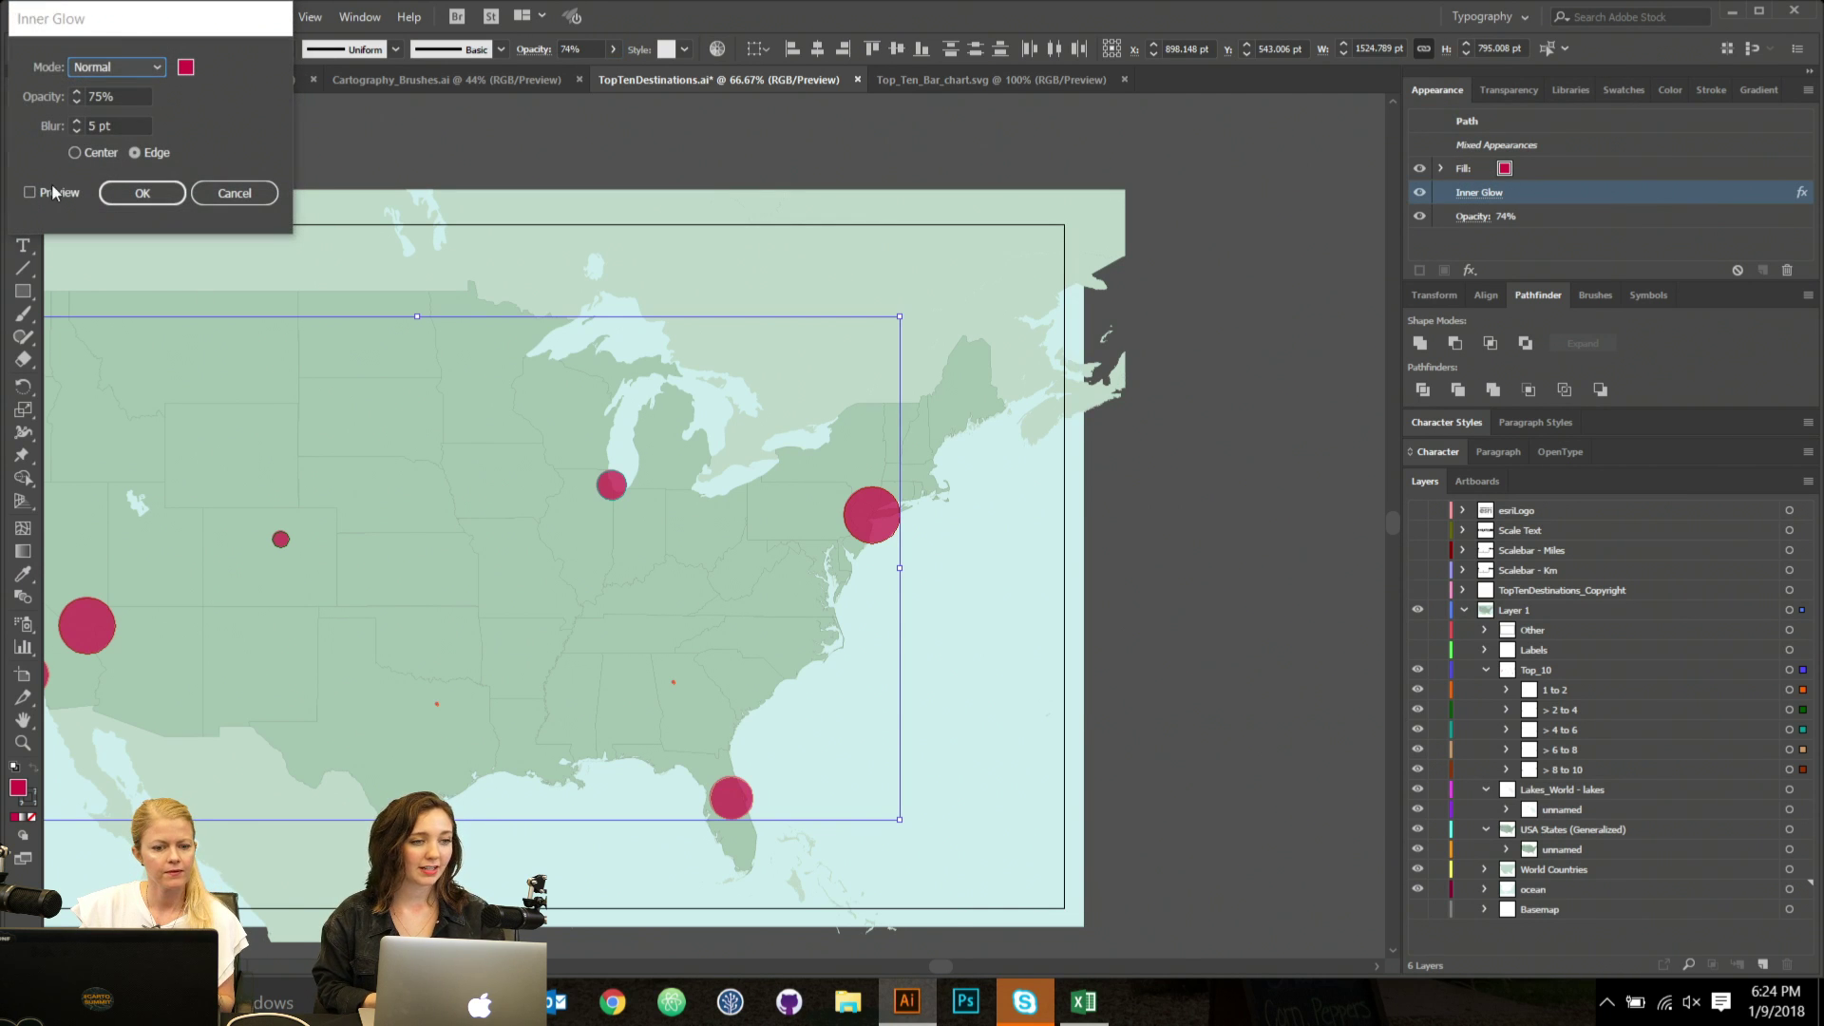
left_click(32, 193)
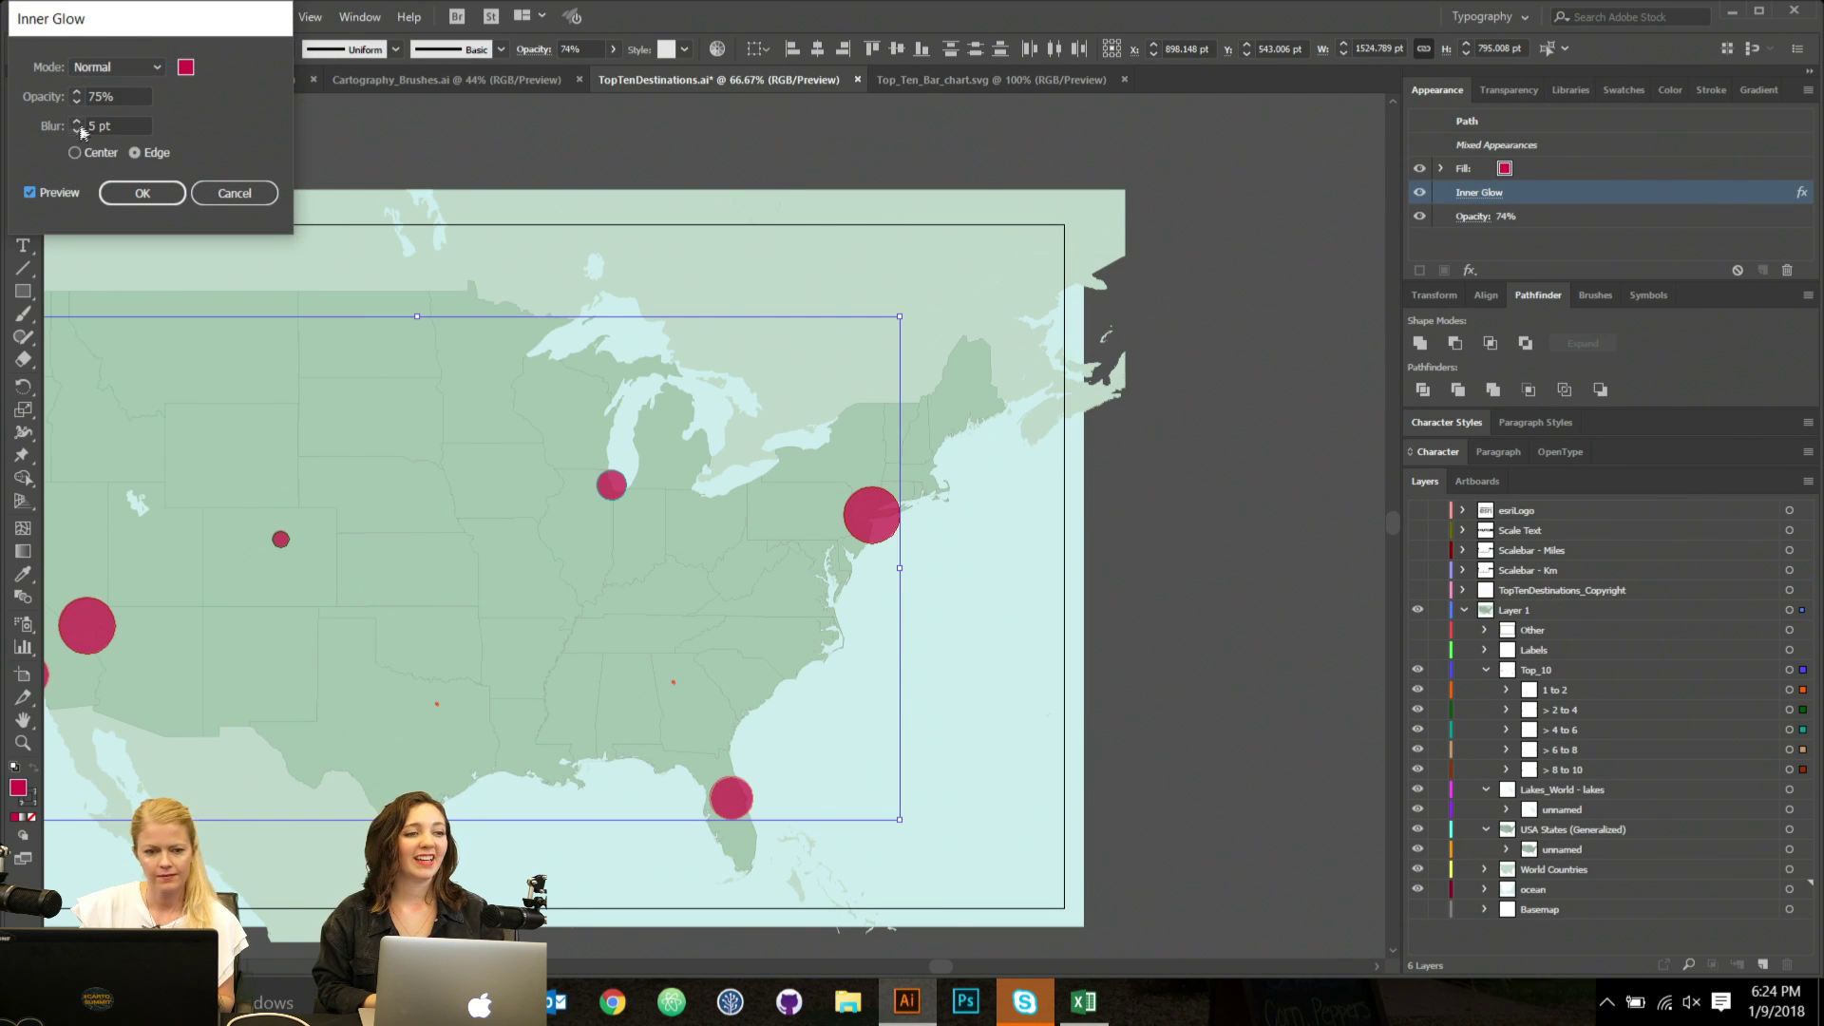
left_click(185, 66)
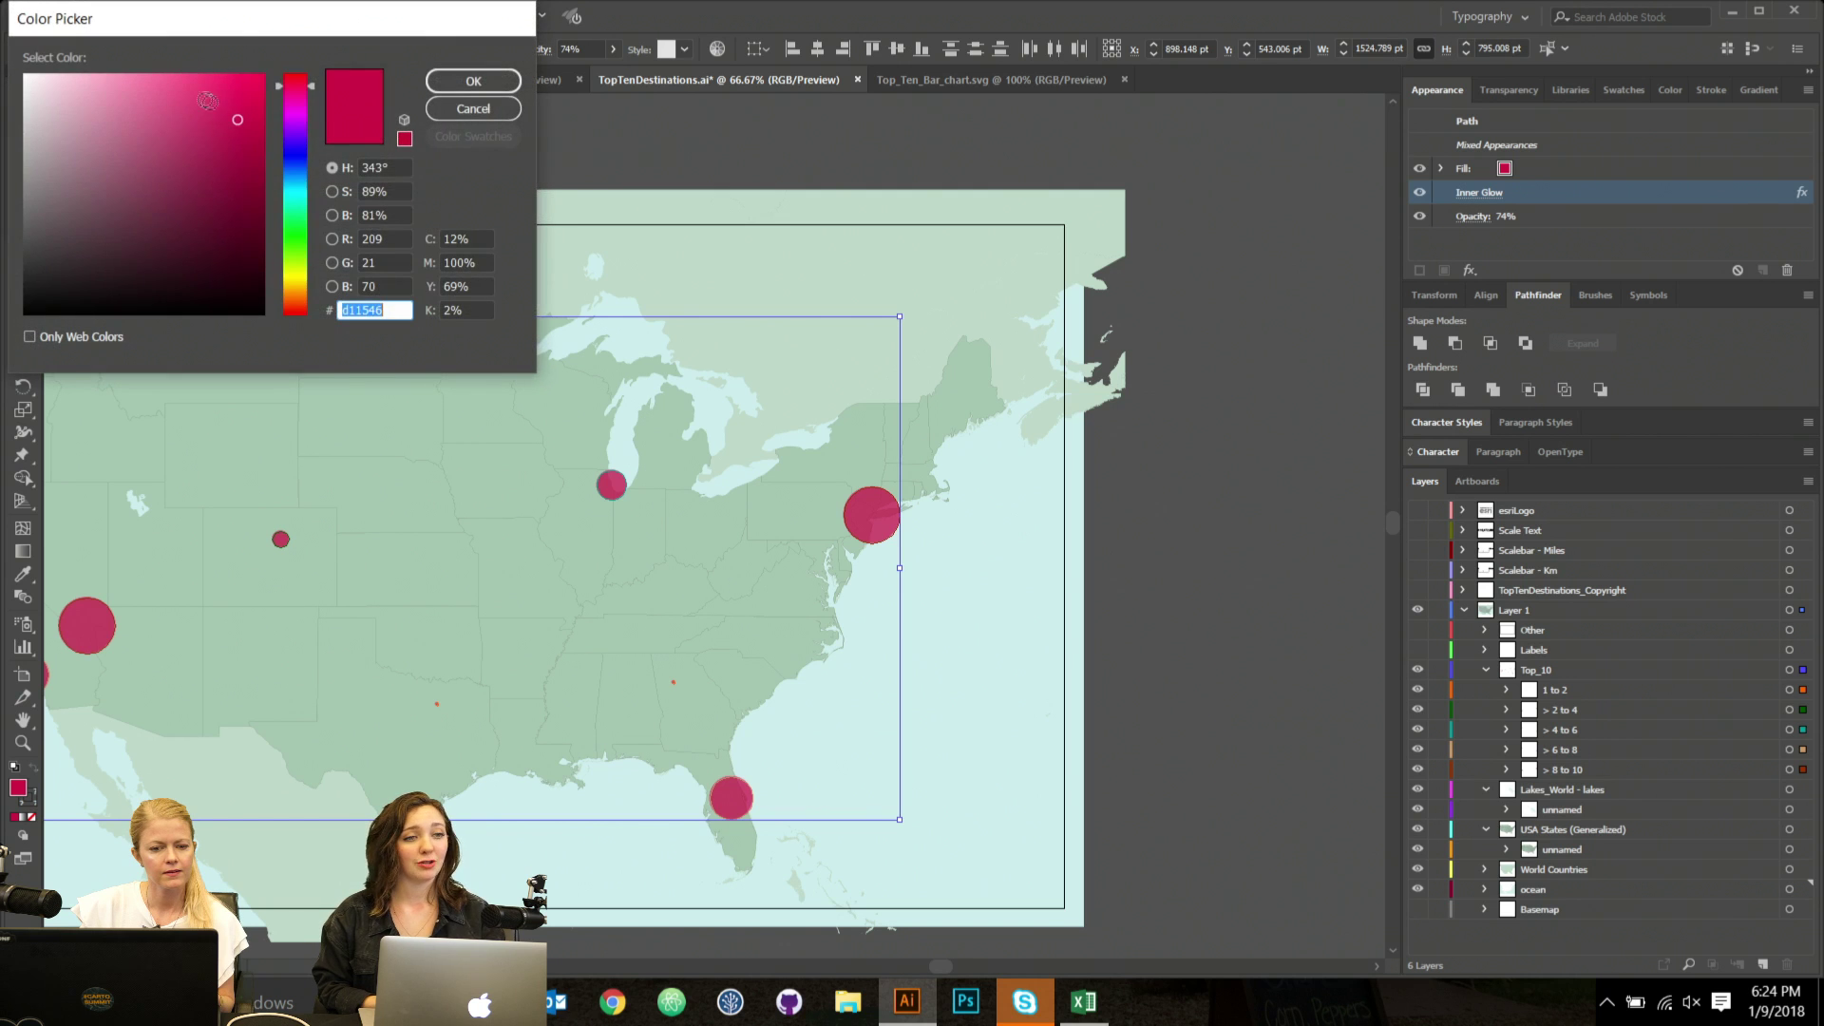
left_click_drag(235, 118, 237, 146)
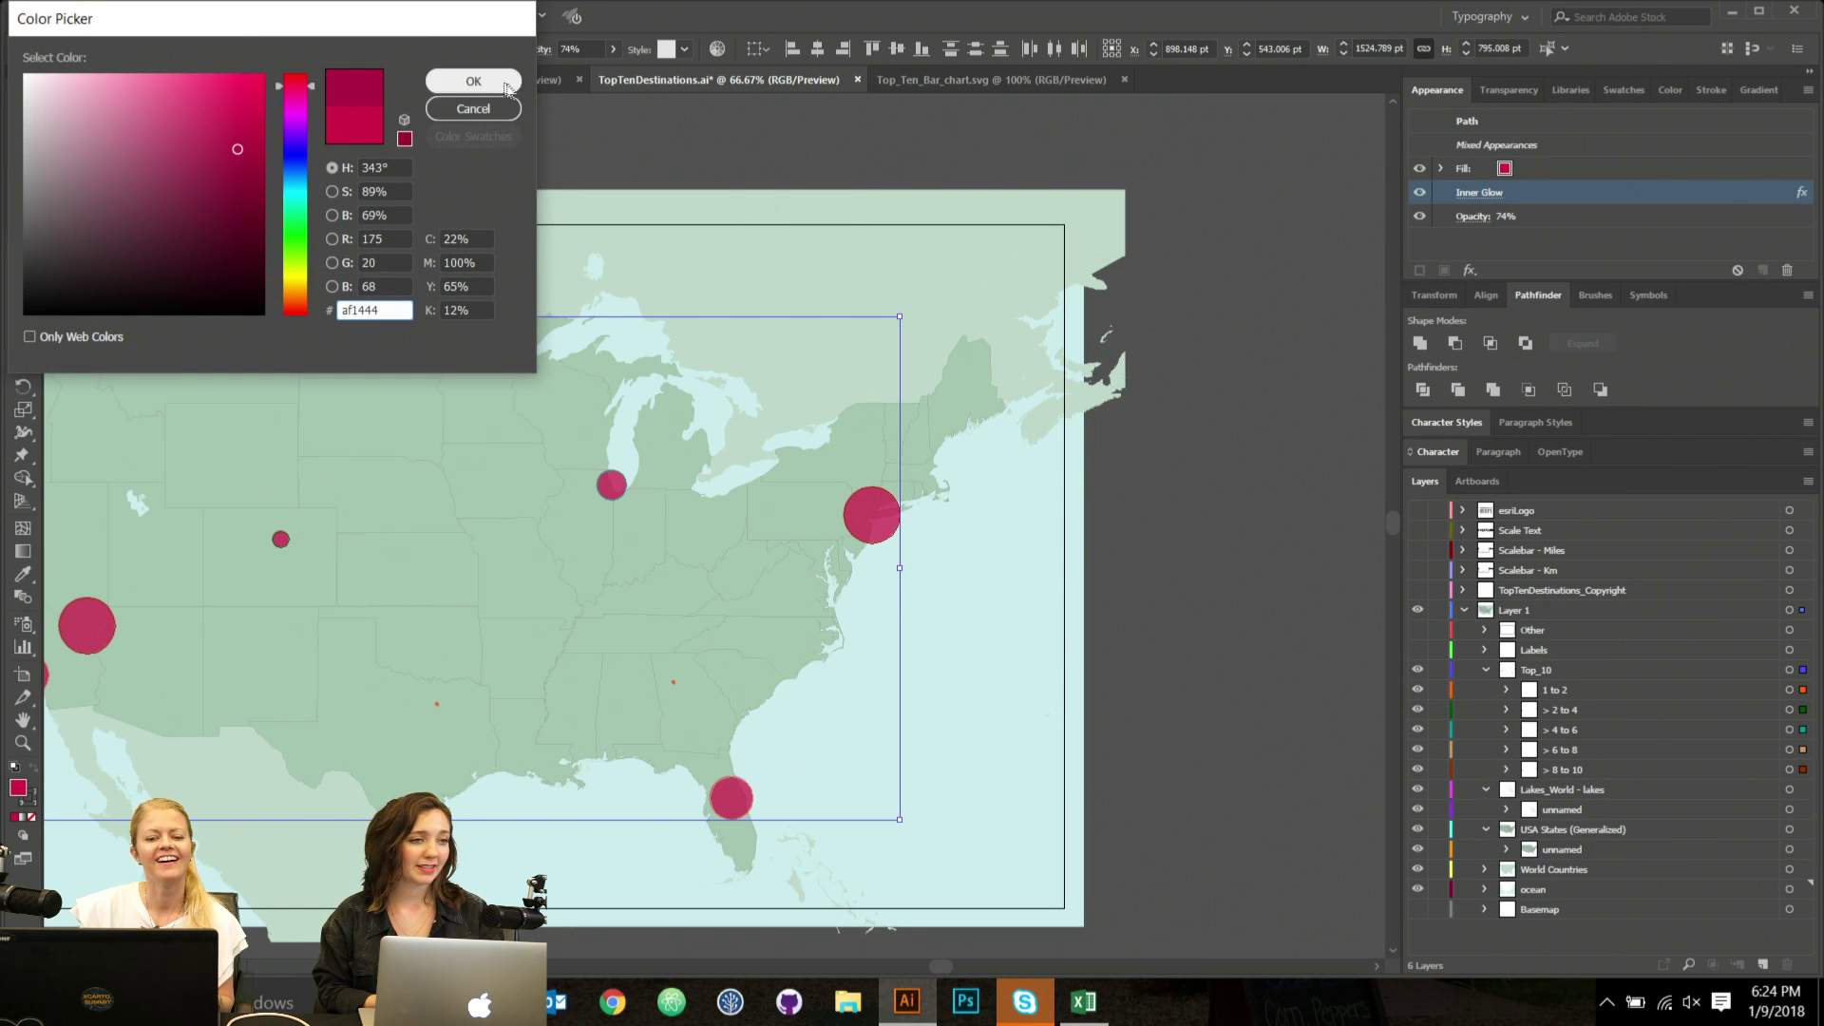
left_click(473, 81)
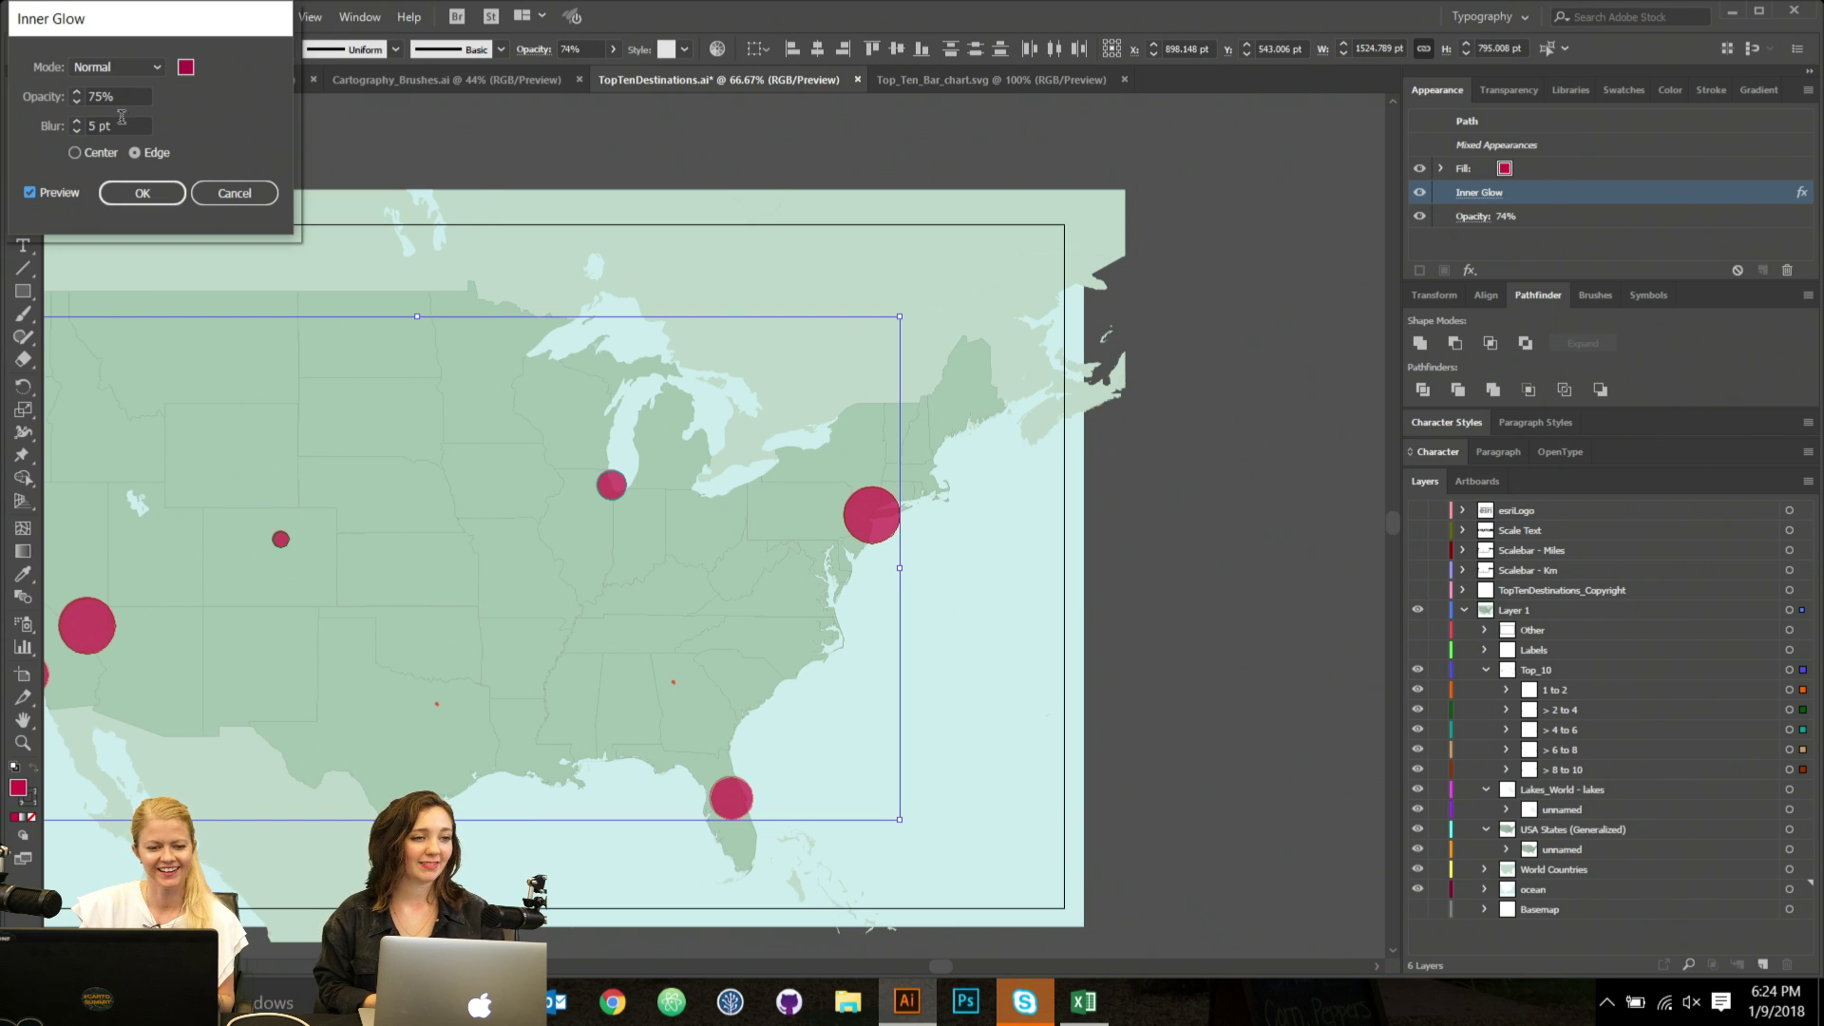
left_click(76, 122)
left_click(76, 122)
left_click(76, 122)
left_click(76, 122)
left_click(76, 121)
left_click(76, 121)
left_click(76, 121)
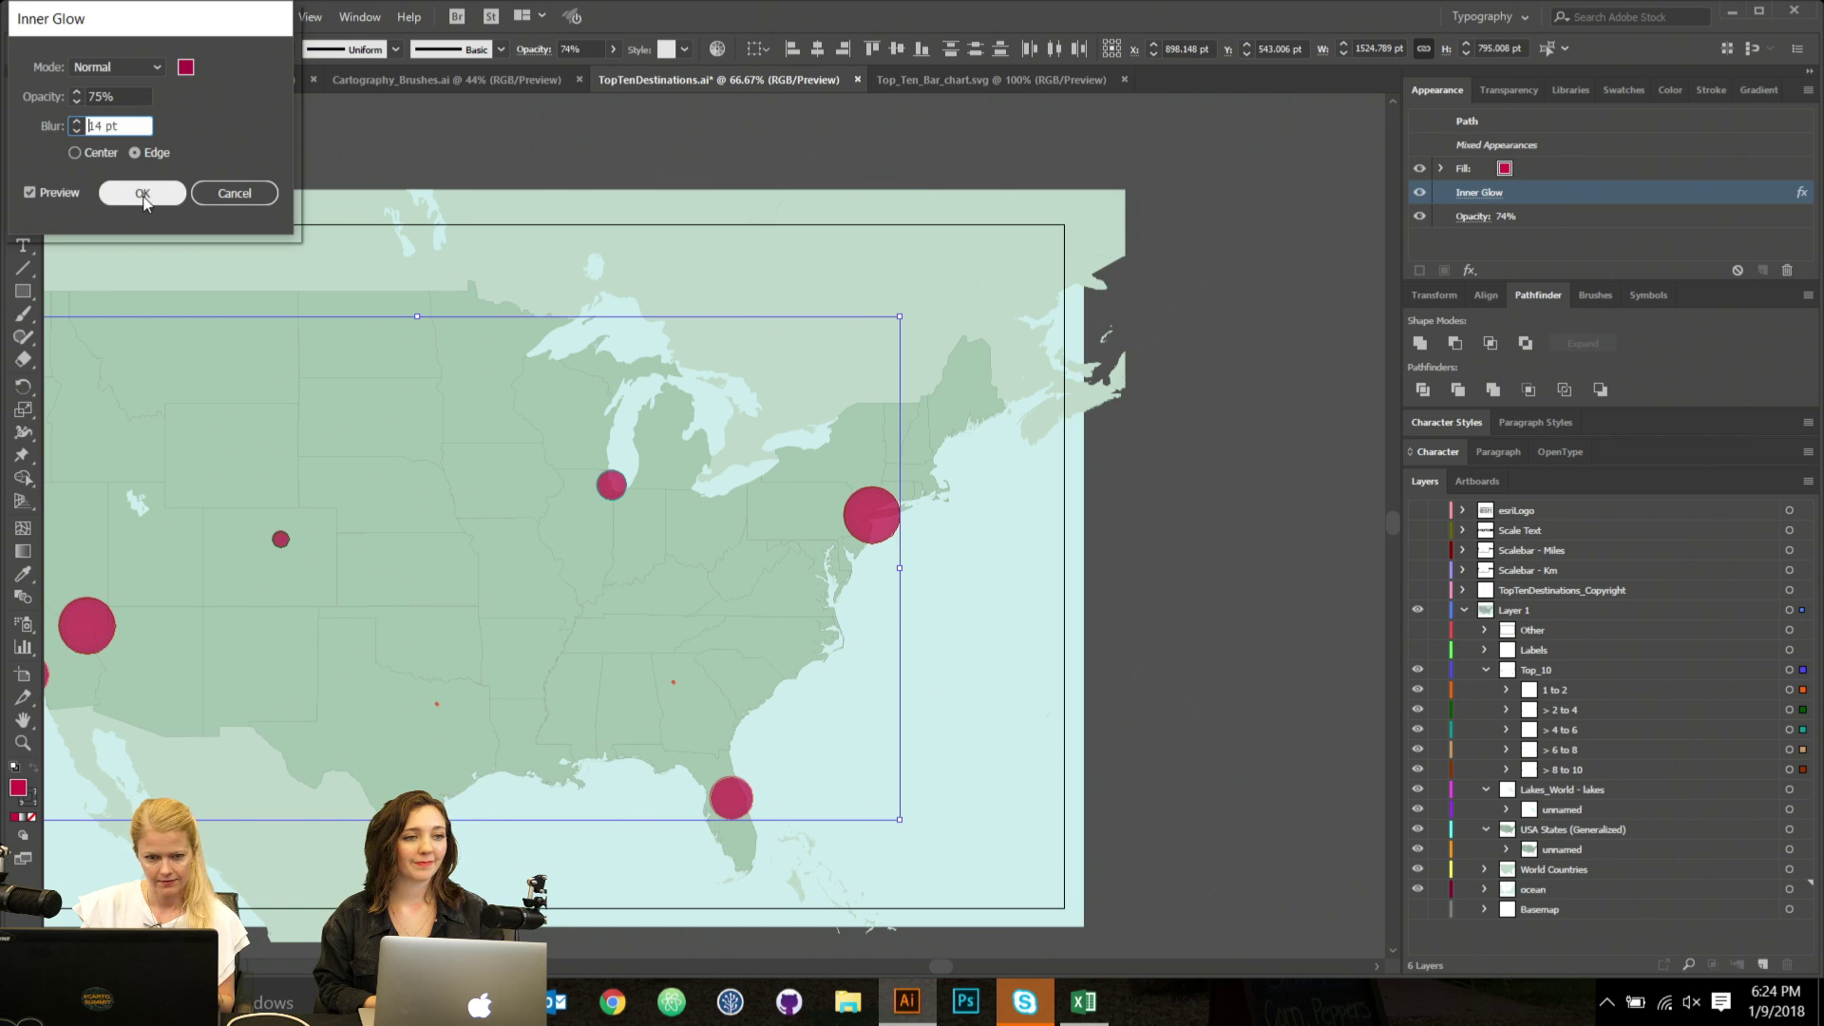
left_click(144, 195)
left_click(1271, 604)
left_click_drag(859, 611, 1037, 559)
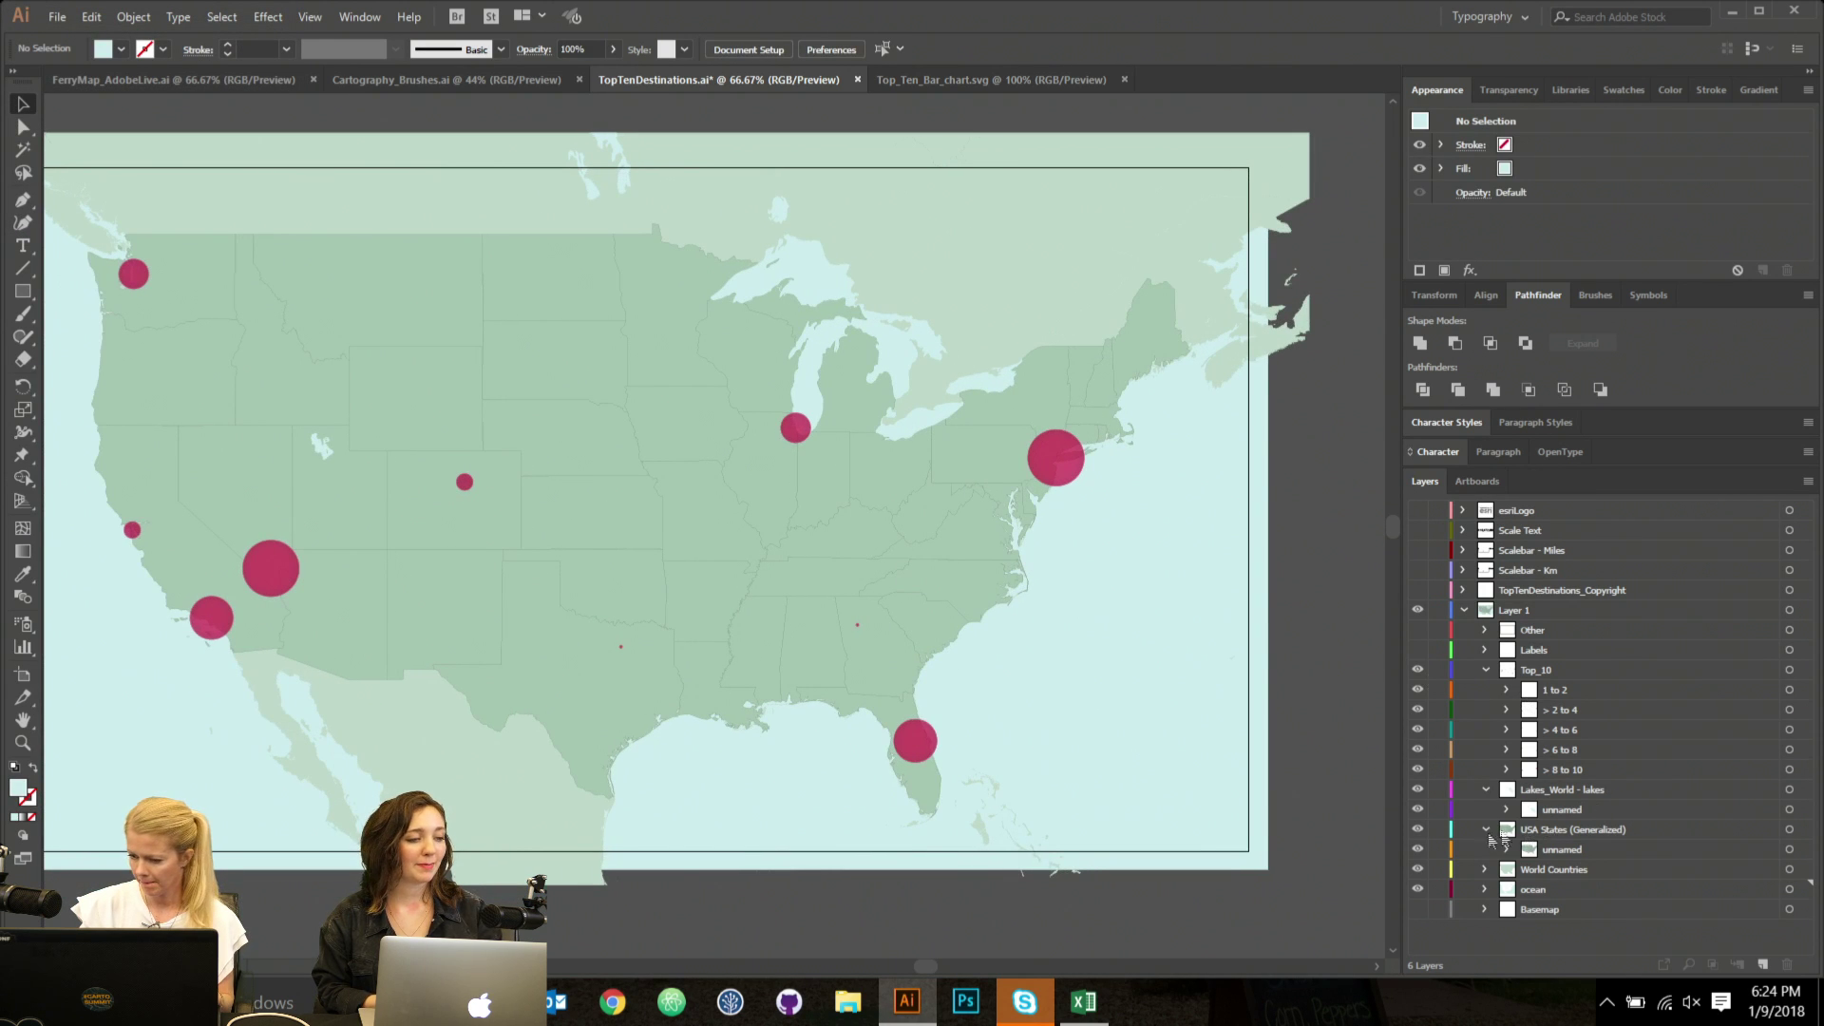
Recolour all US state shapes from green to the pale beige ddd7bf.
left_click(1790, 829)
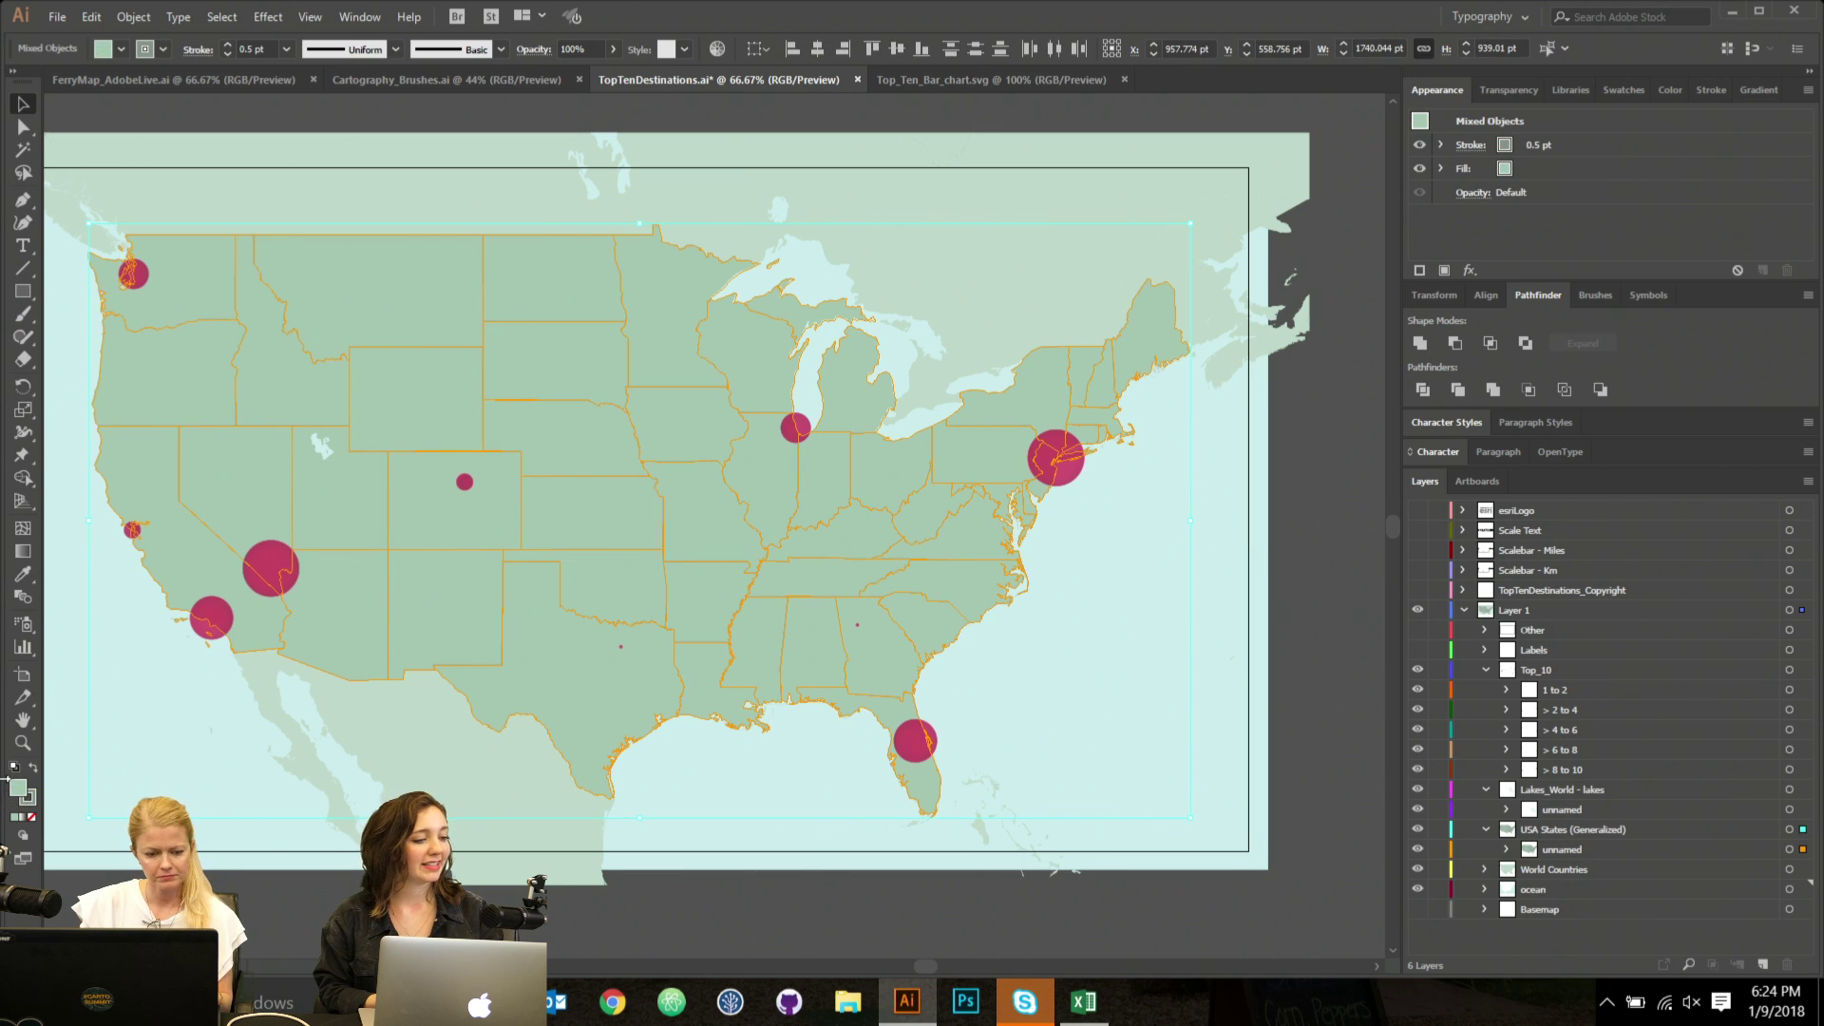
double_click(17, 789)
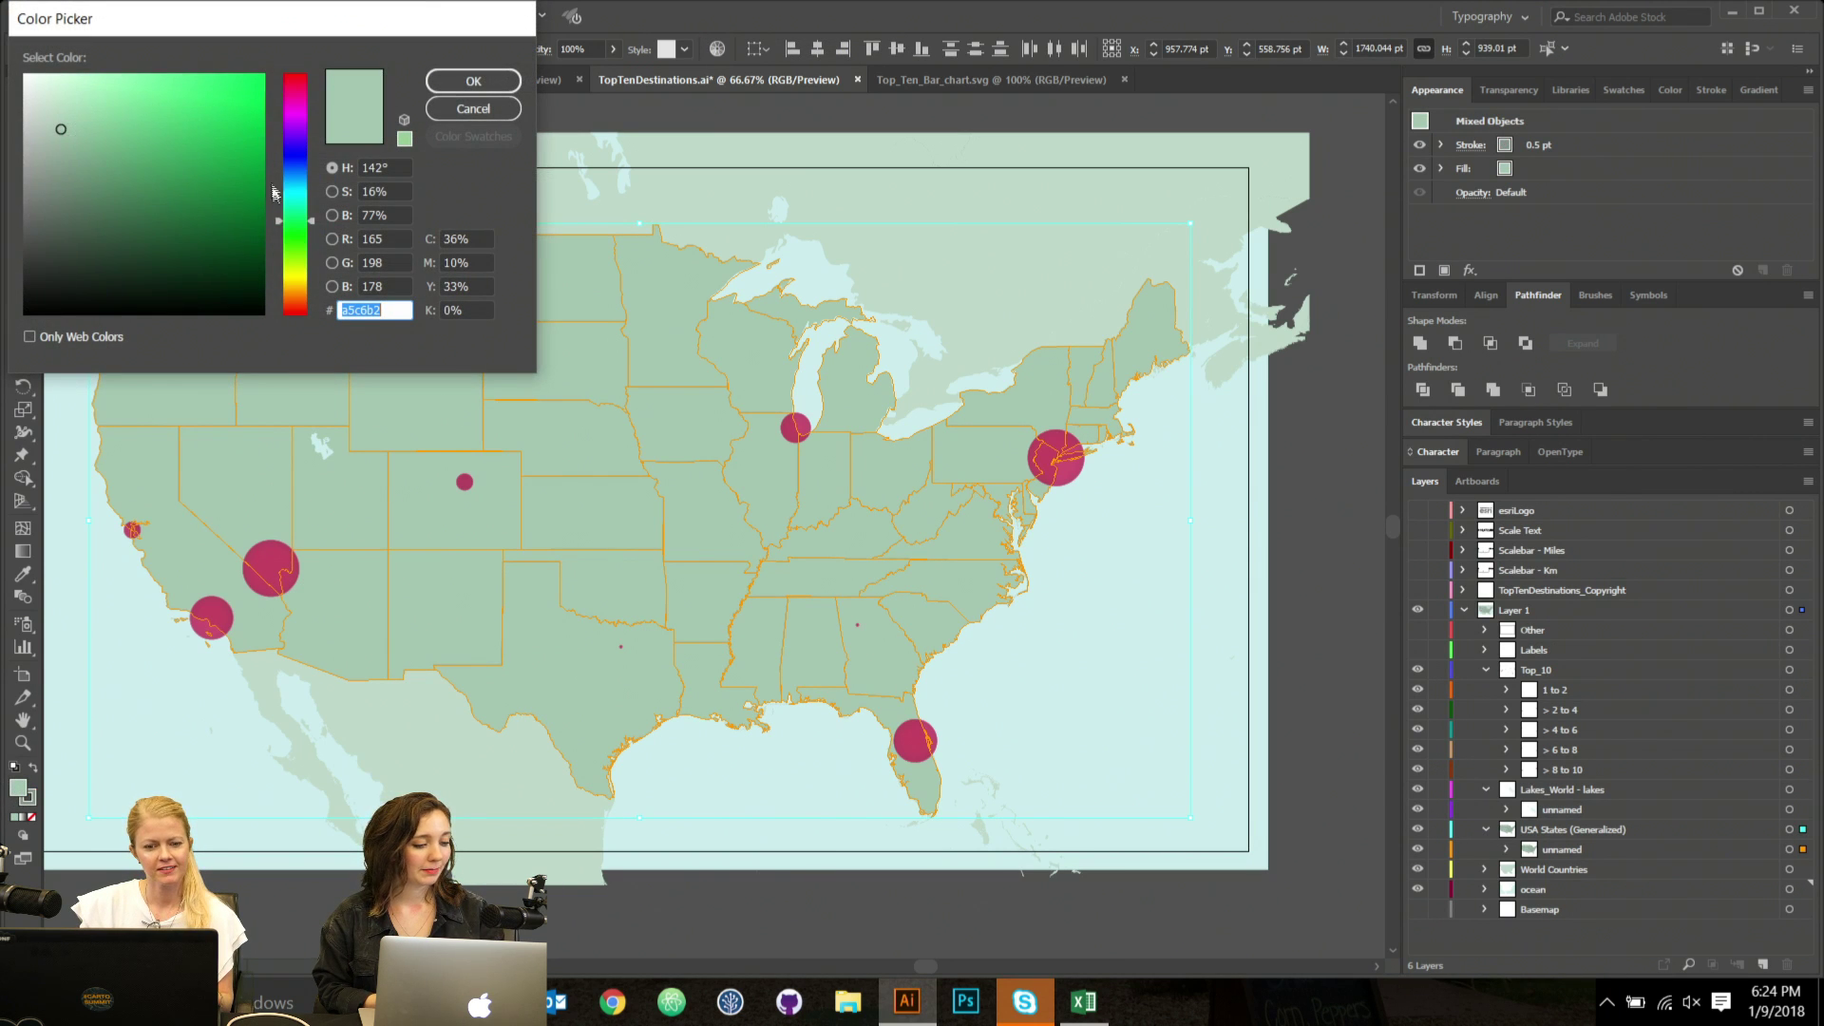
left_click_drag(312, 227, 309, 221)
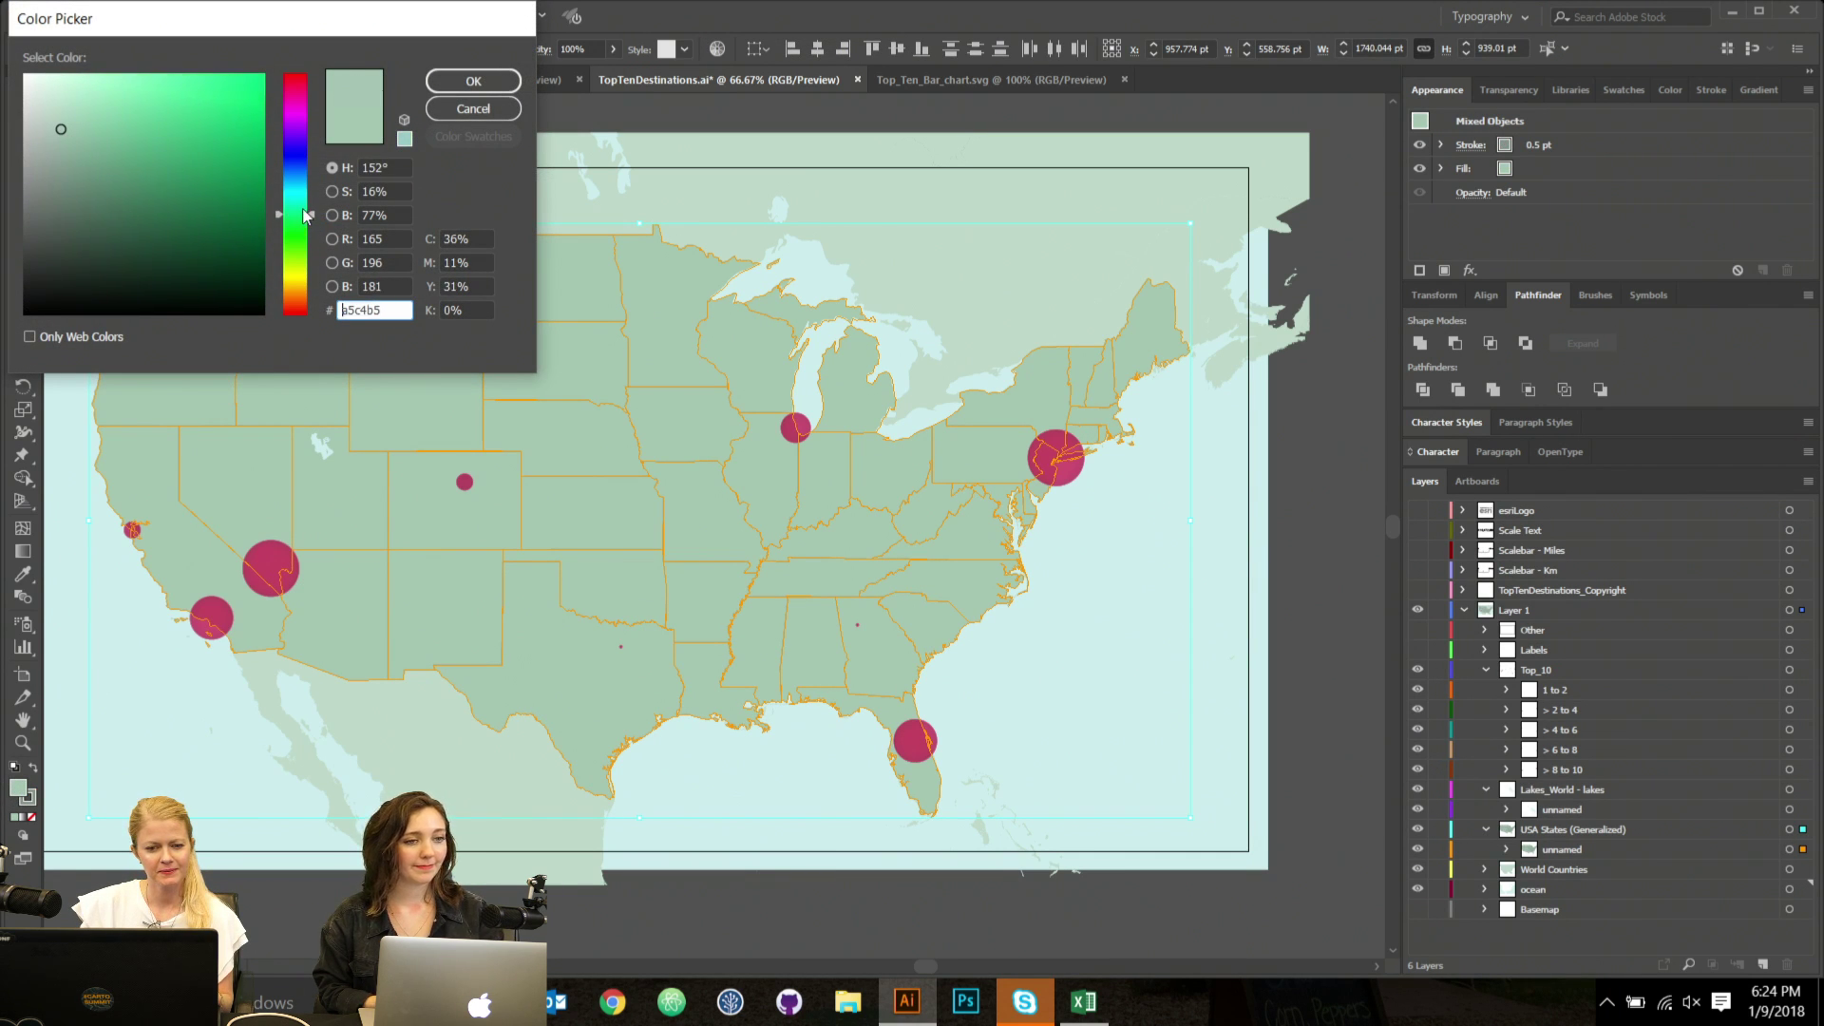
left_click_drag(58, 127, 66, 110)
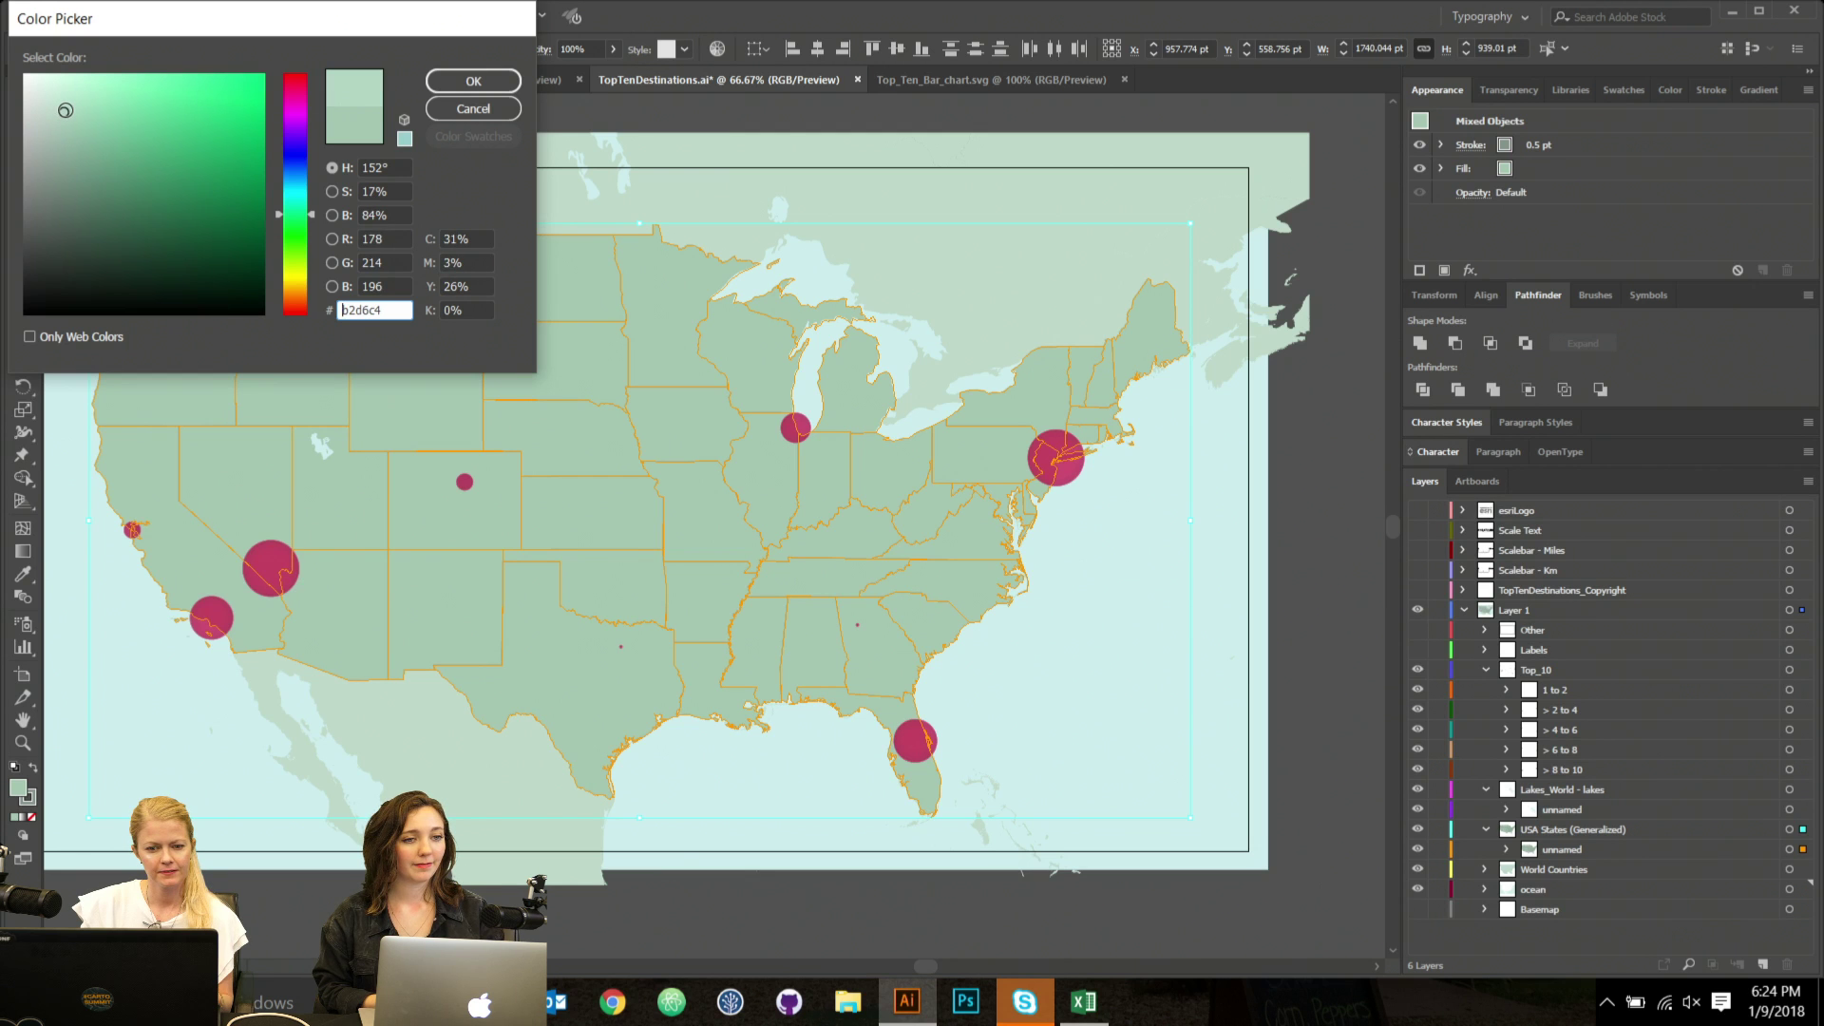
left_click(473, 81)
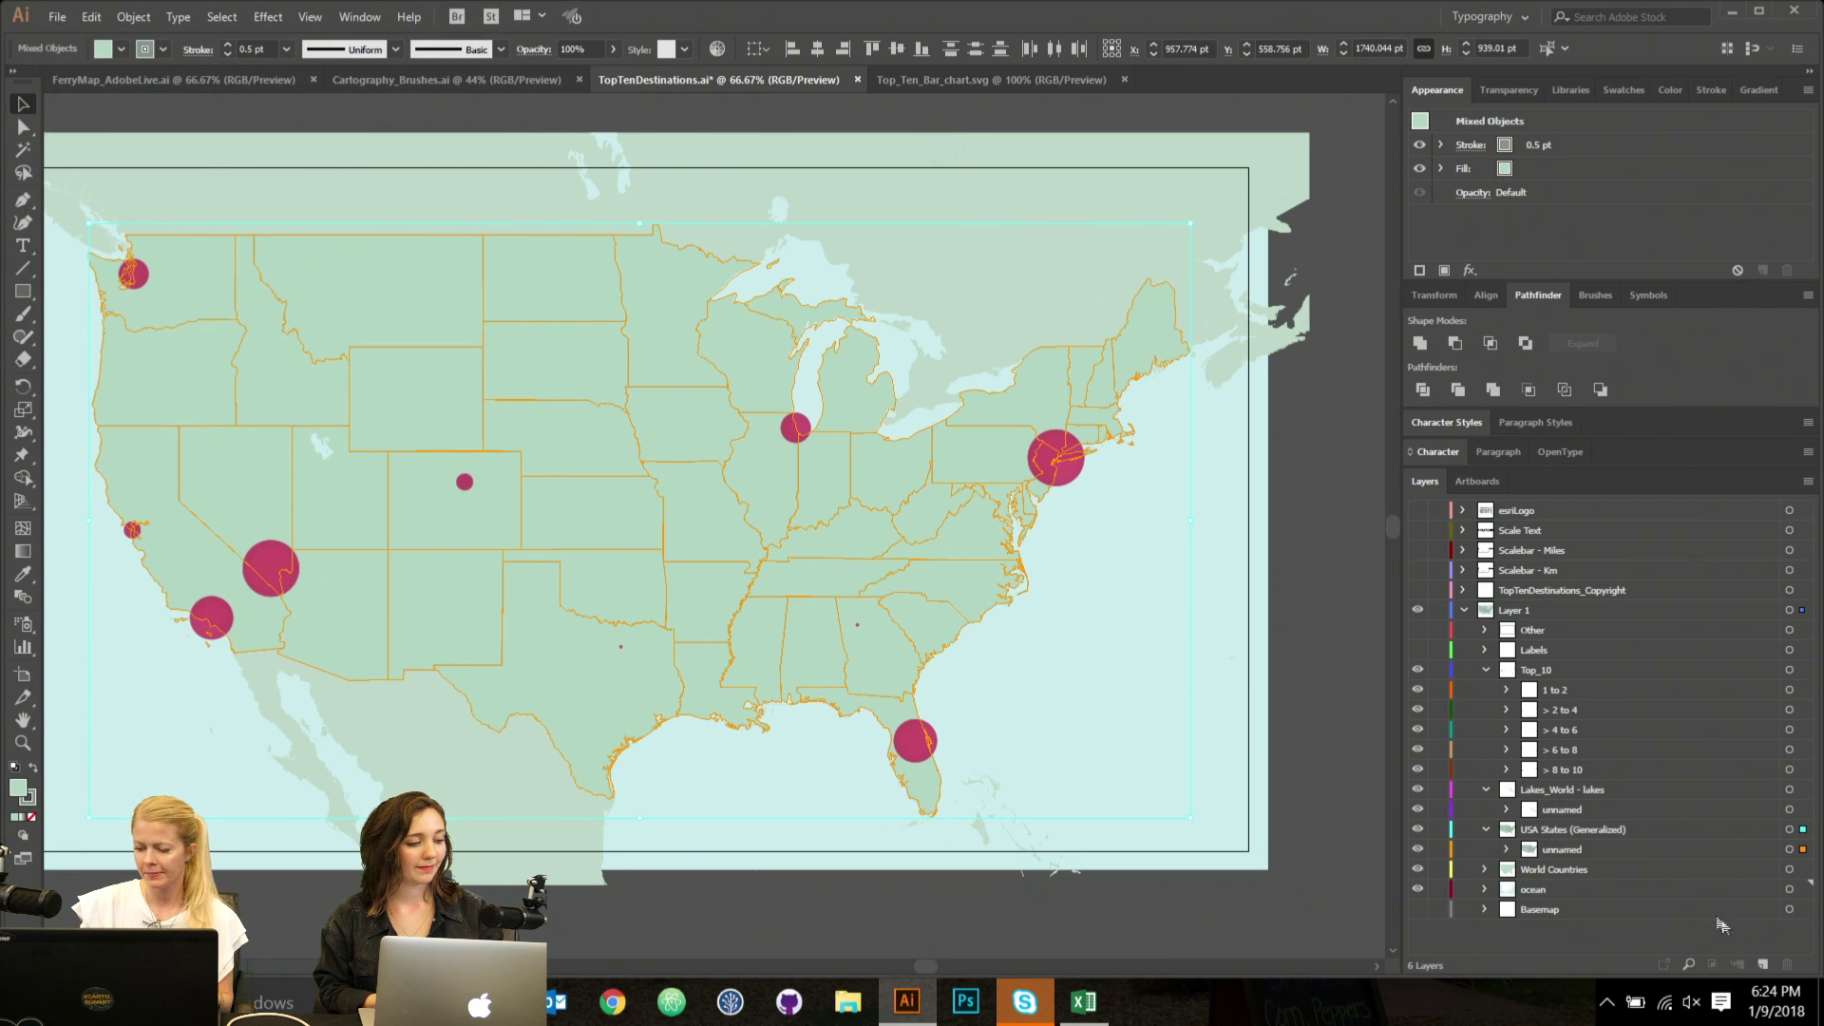
double_click(19, 788)
left_click_drag(313, 216, 318, 278)
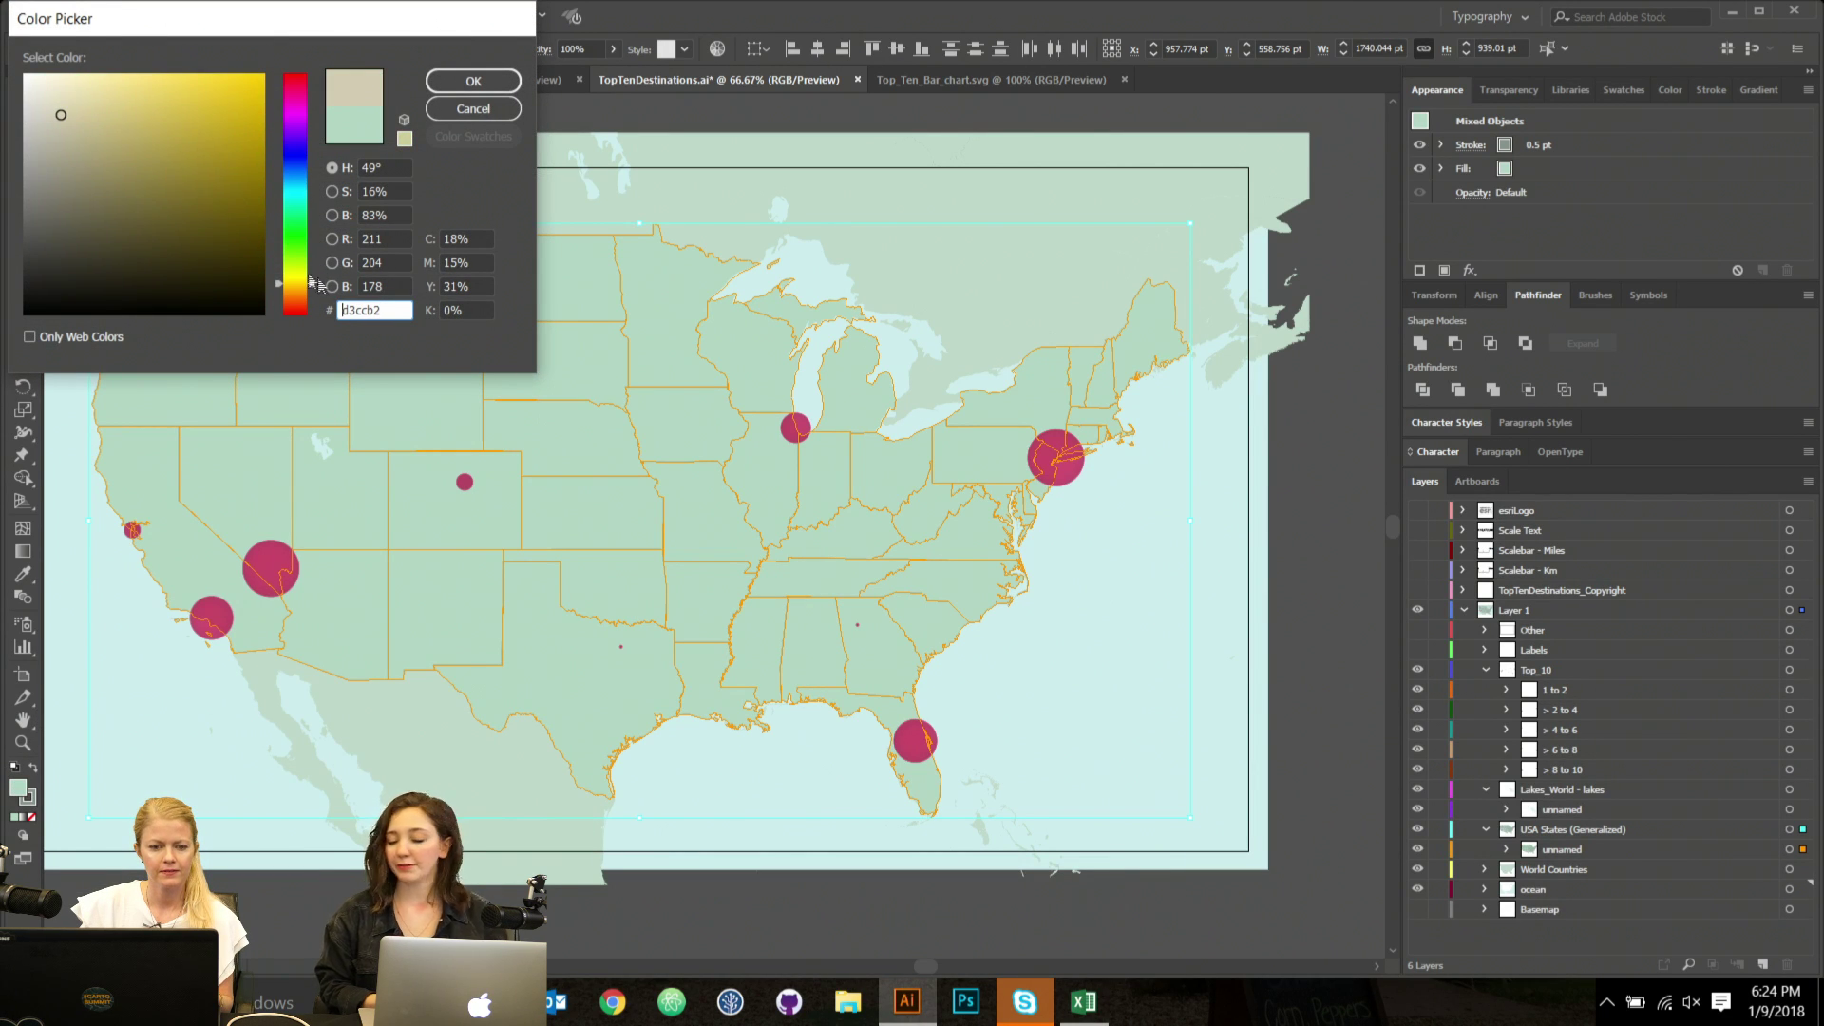
mouse_move(60, 115)
left_mouse_down()
mouse_move(71, 93)
mouse_move(56, 105)
left_mouse_up()
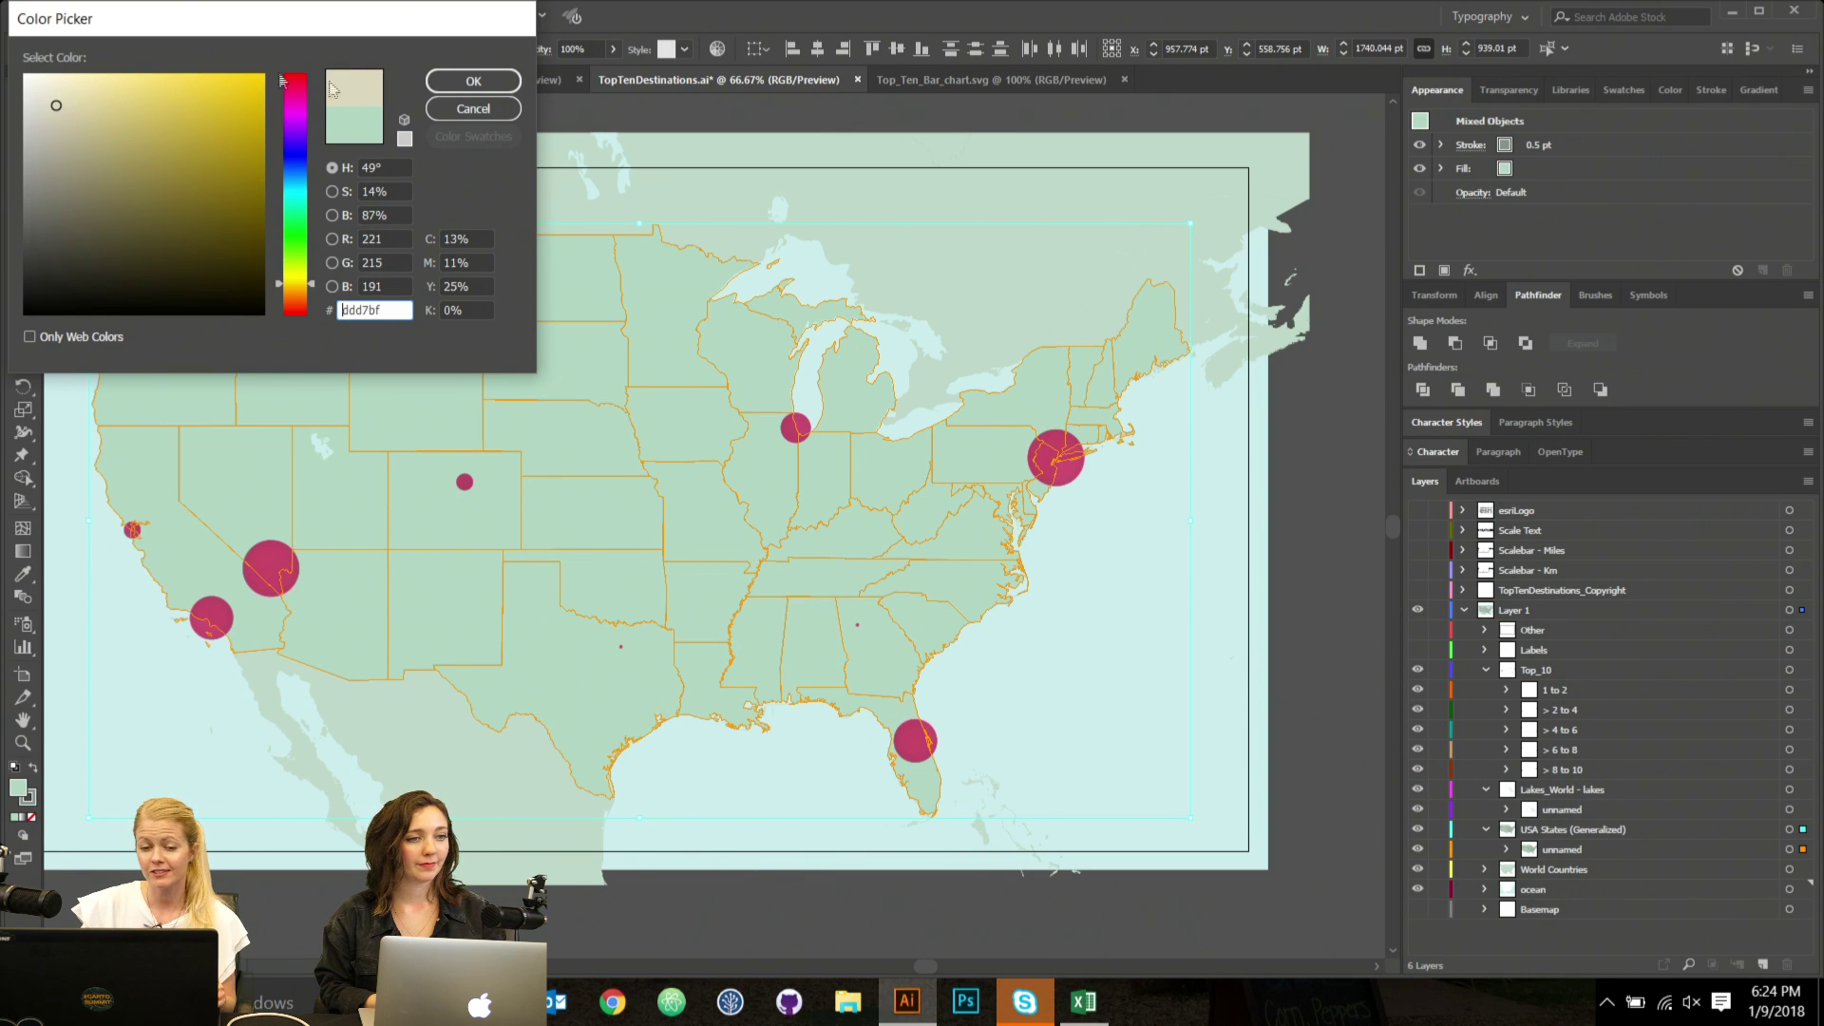
left_click(473, 80)
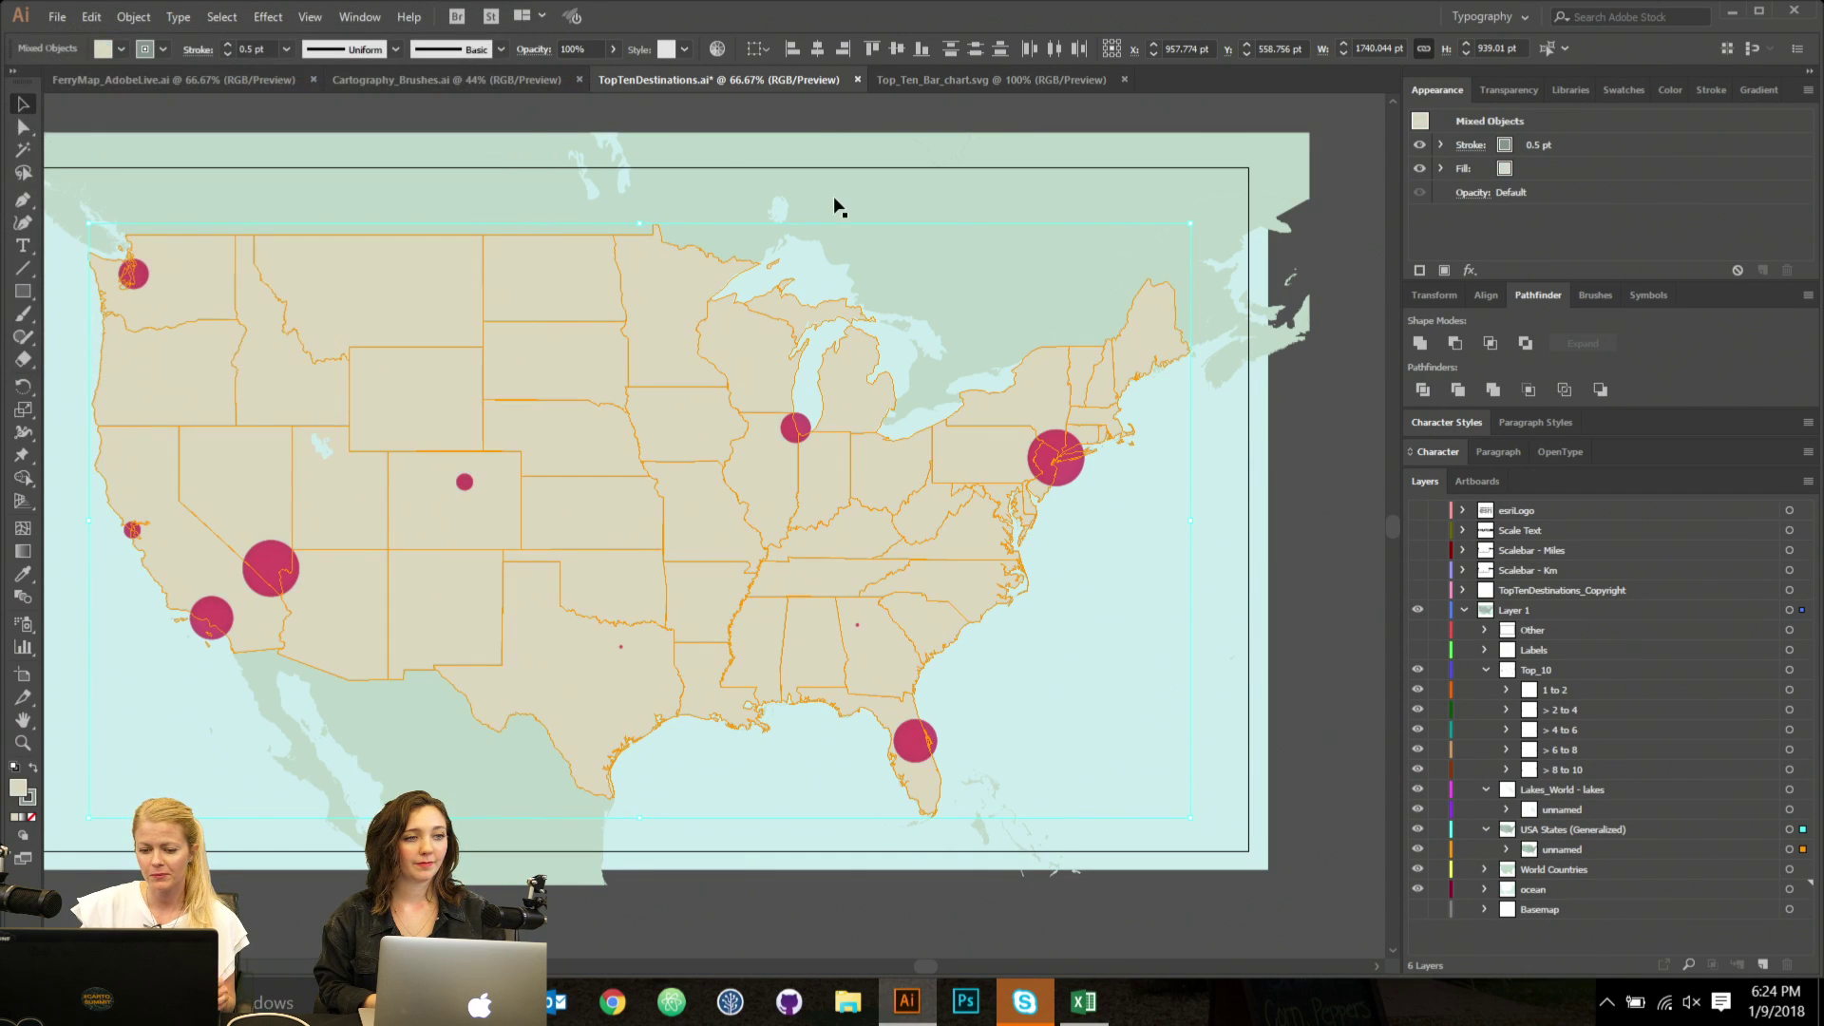
left_click(1325, 447)
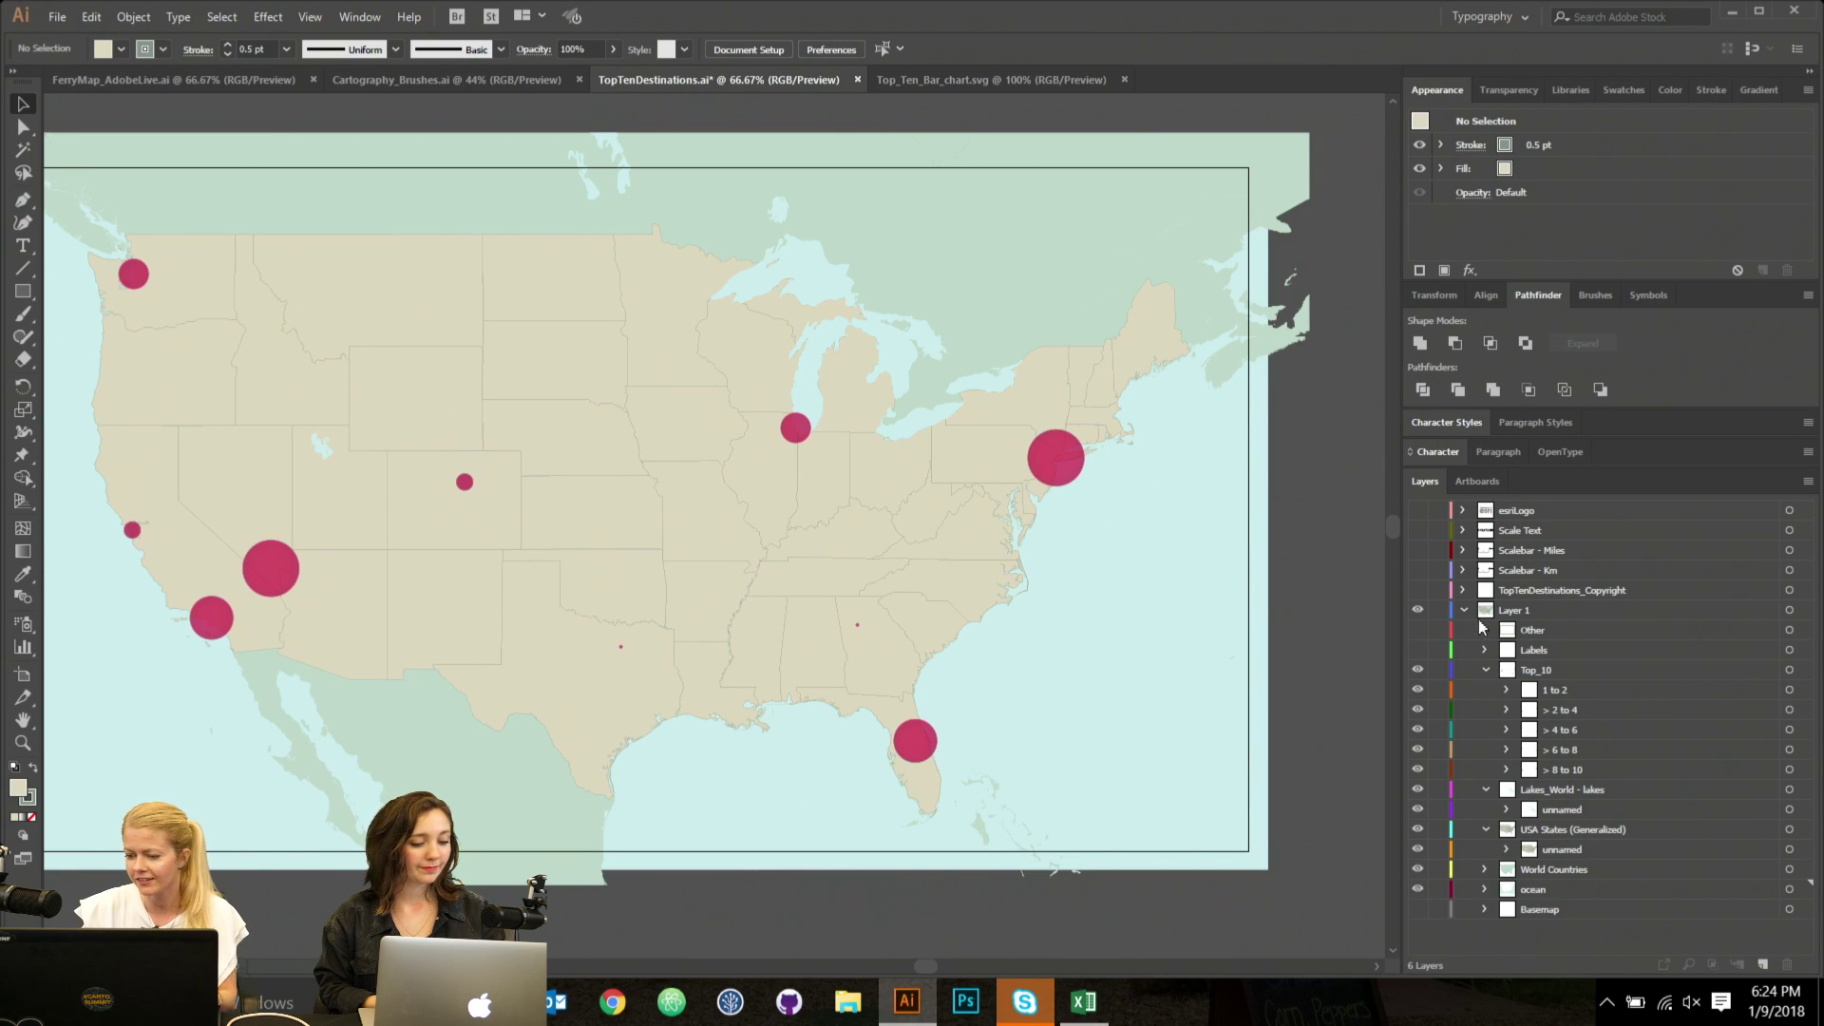
Make the Labels layer visible and expand it to list its labels.
left_click(1416, 650)
left_click(1483, 650)
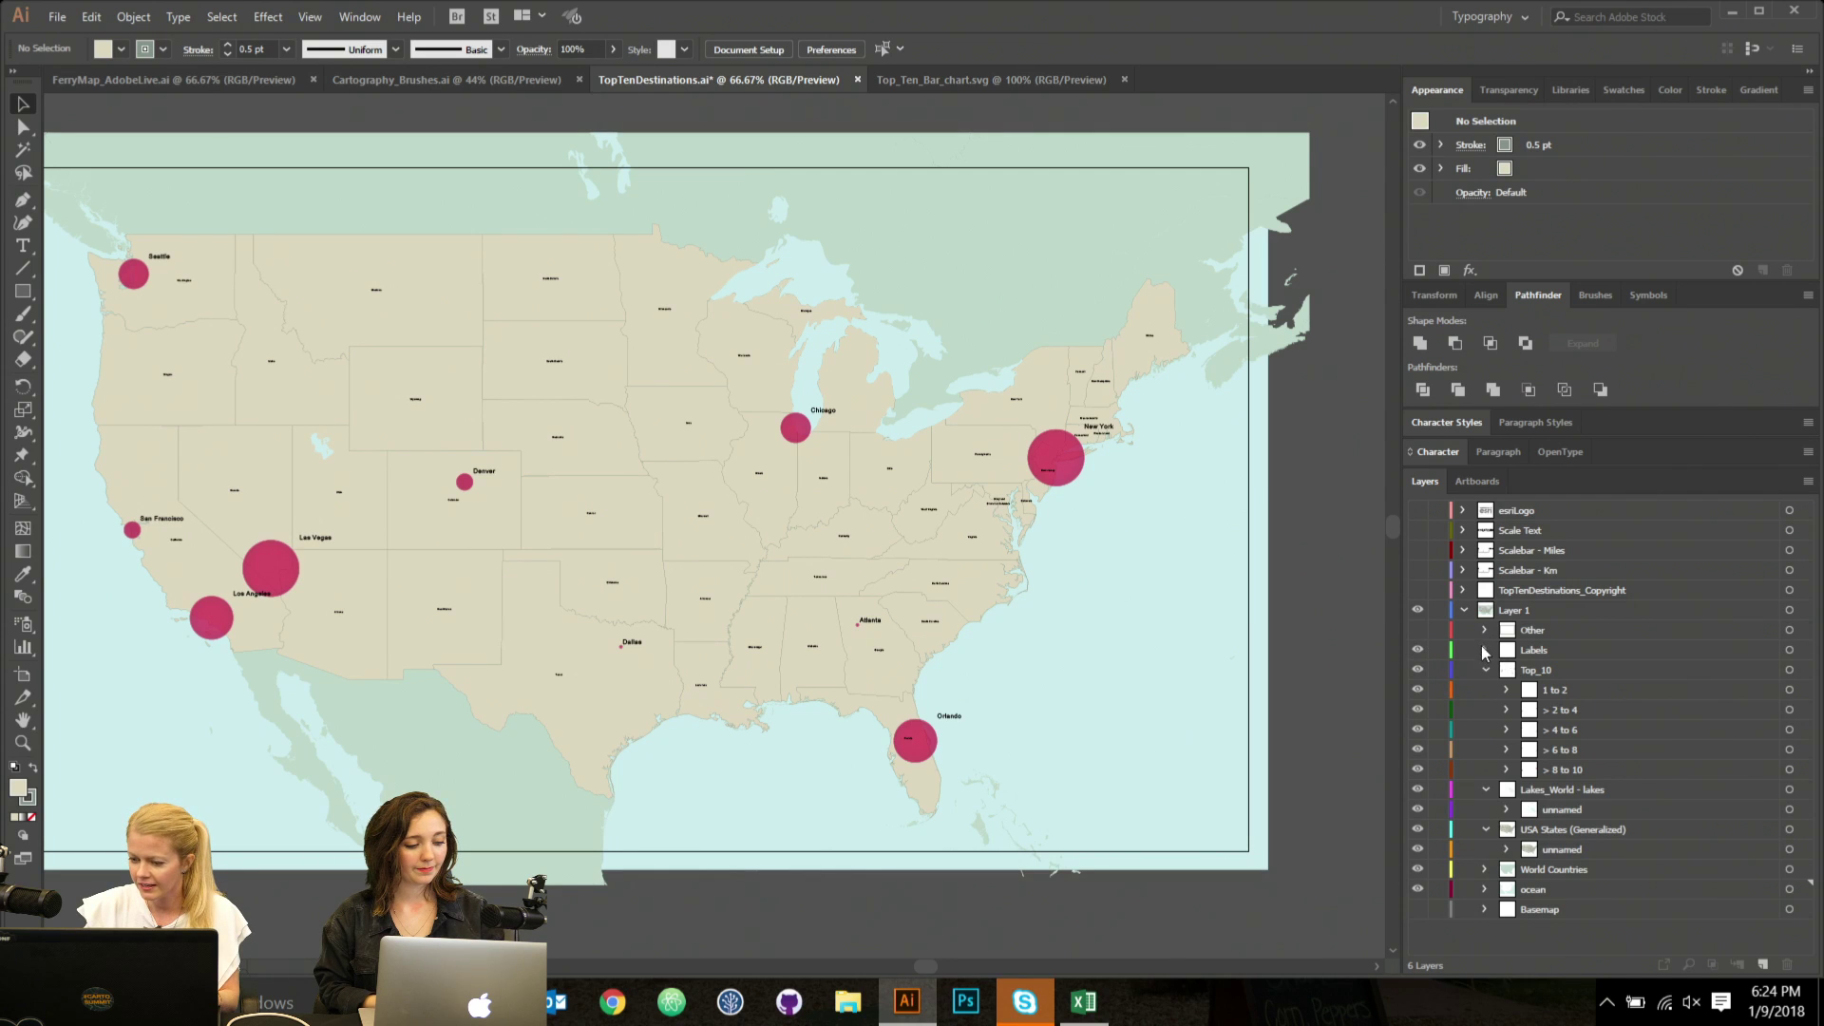
left_click(1777, 650)
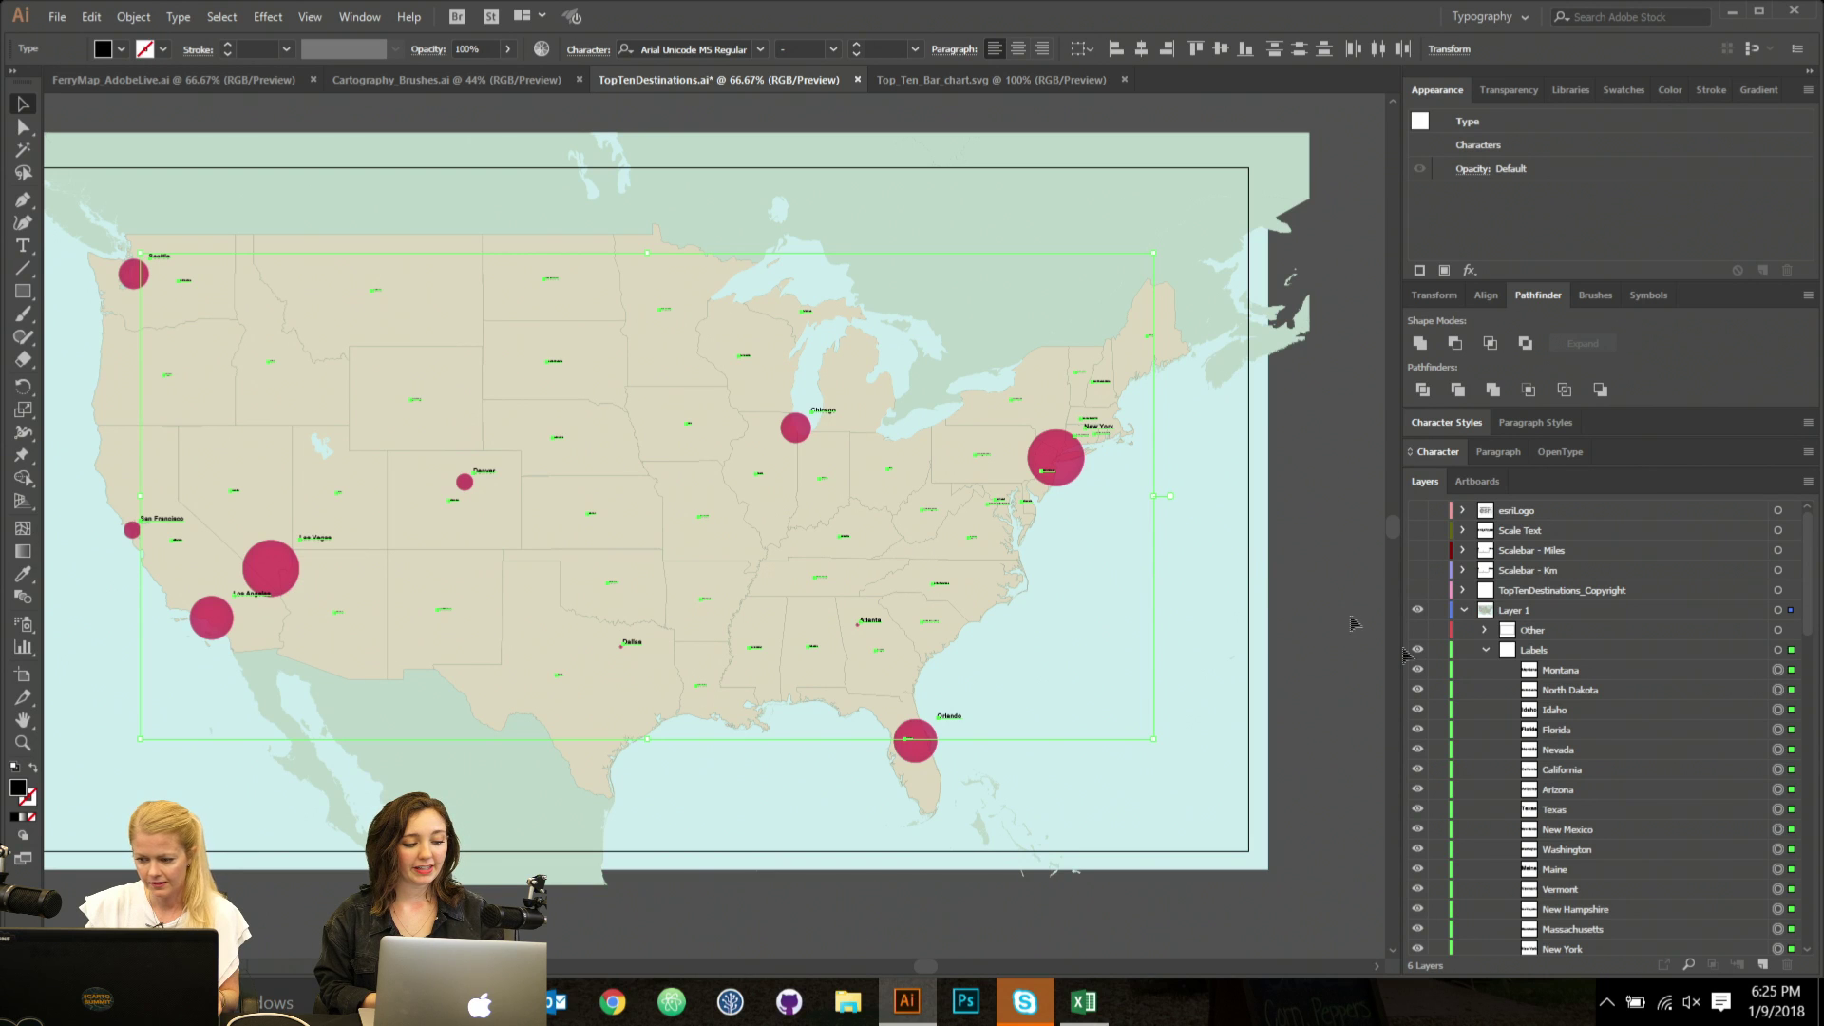
scroll(1250, 725, "down", 1)
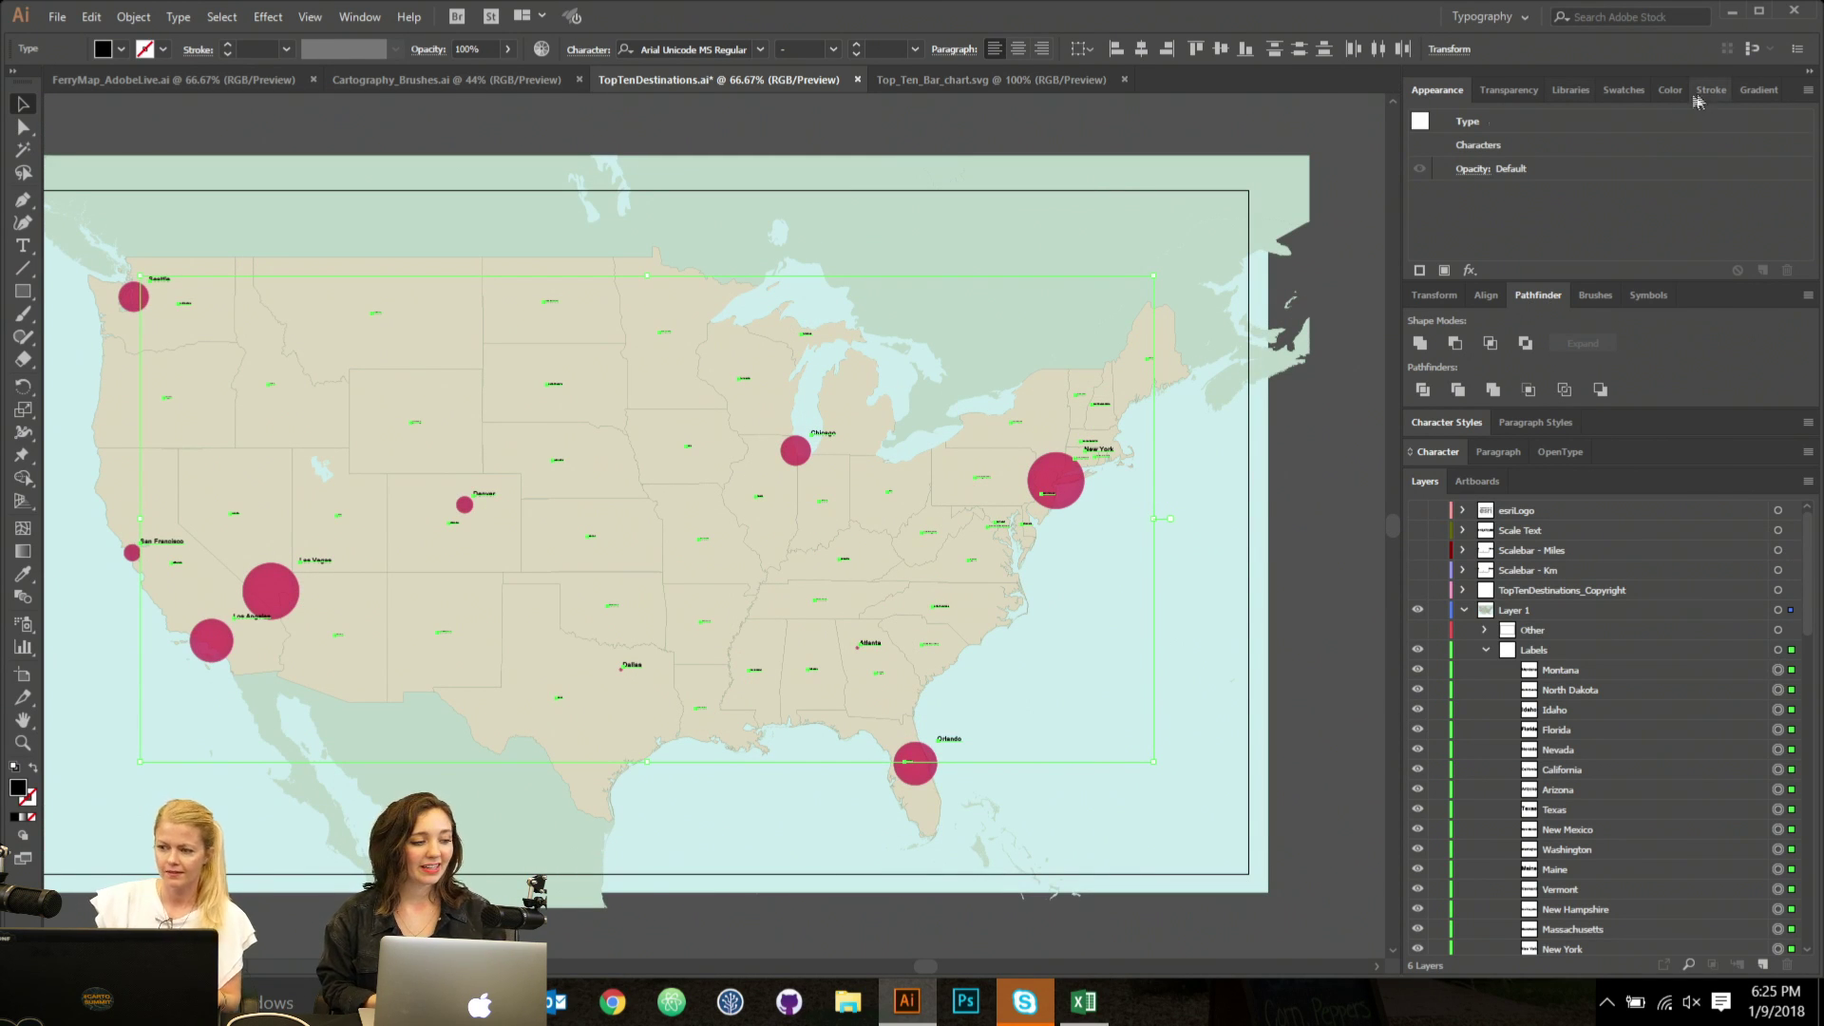
double_click(1437, 91)
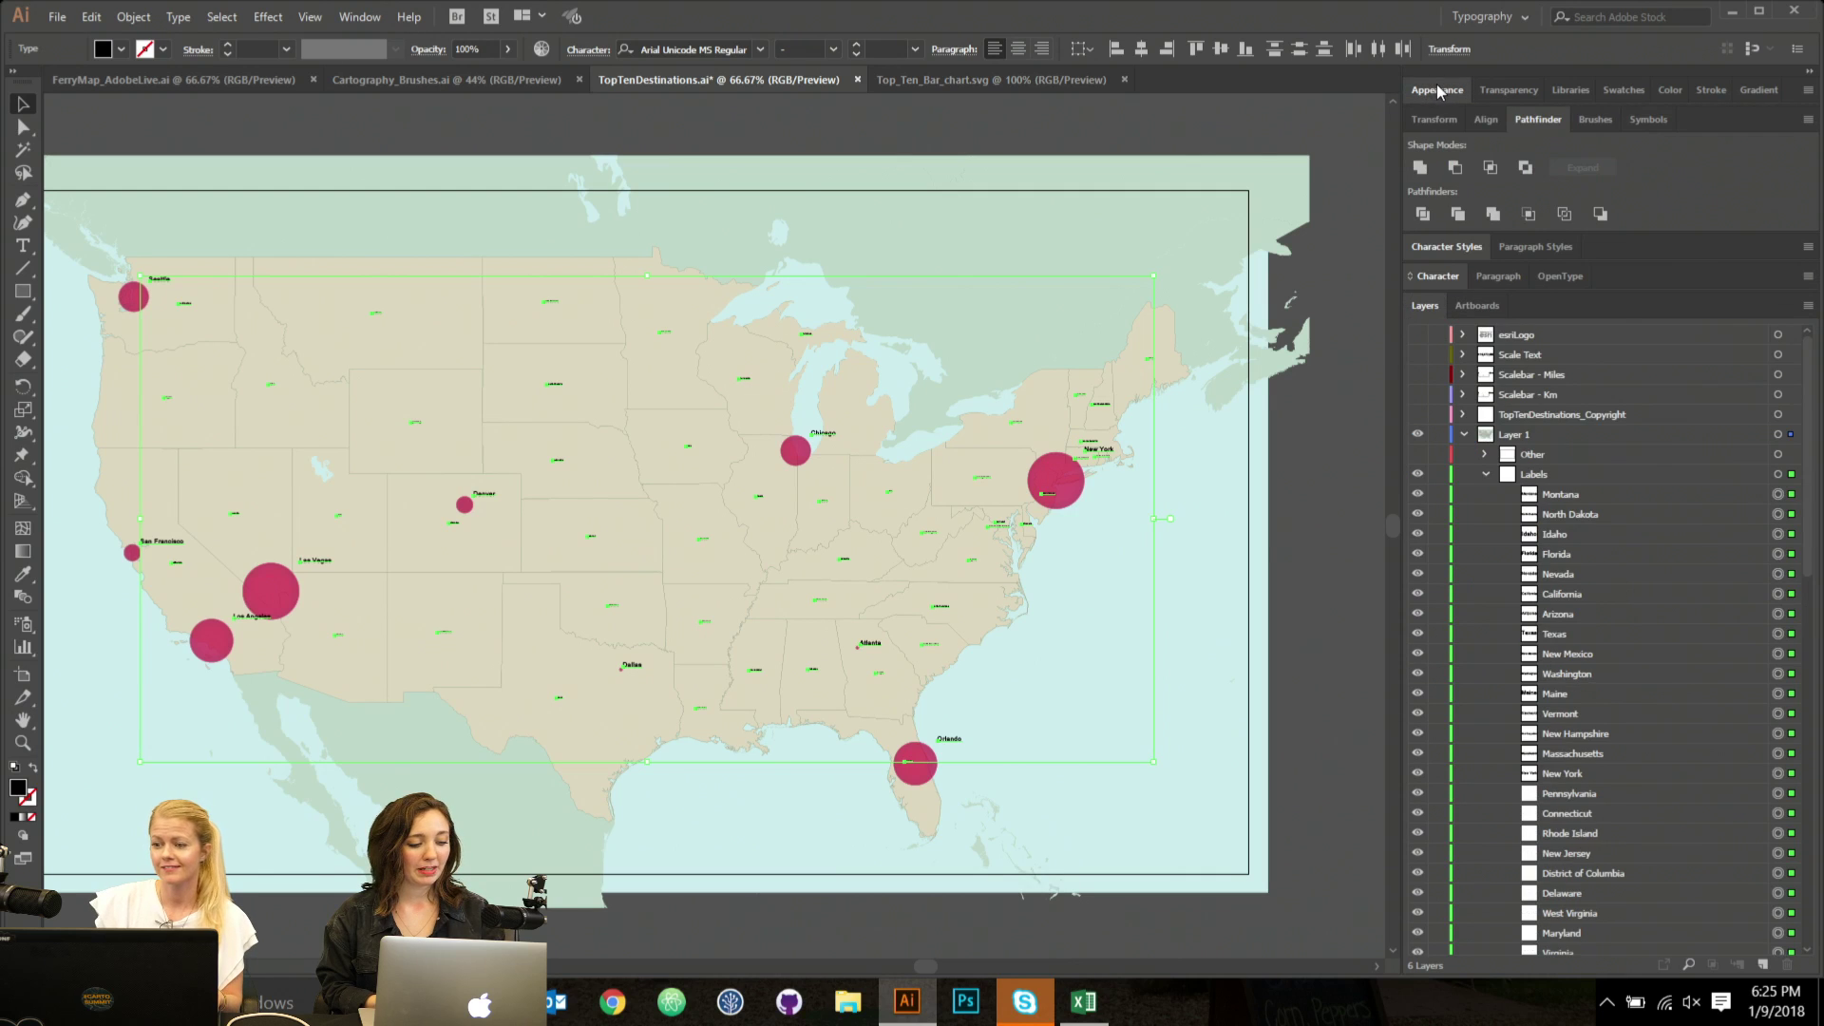
double_click(1540, 121)
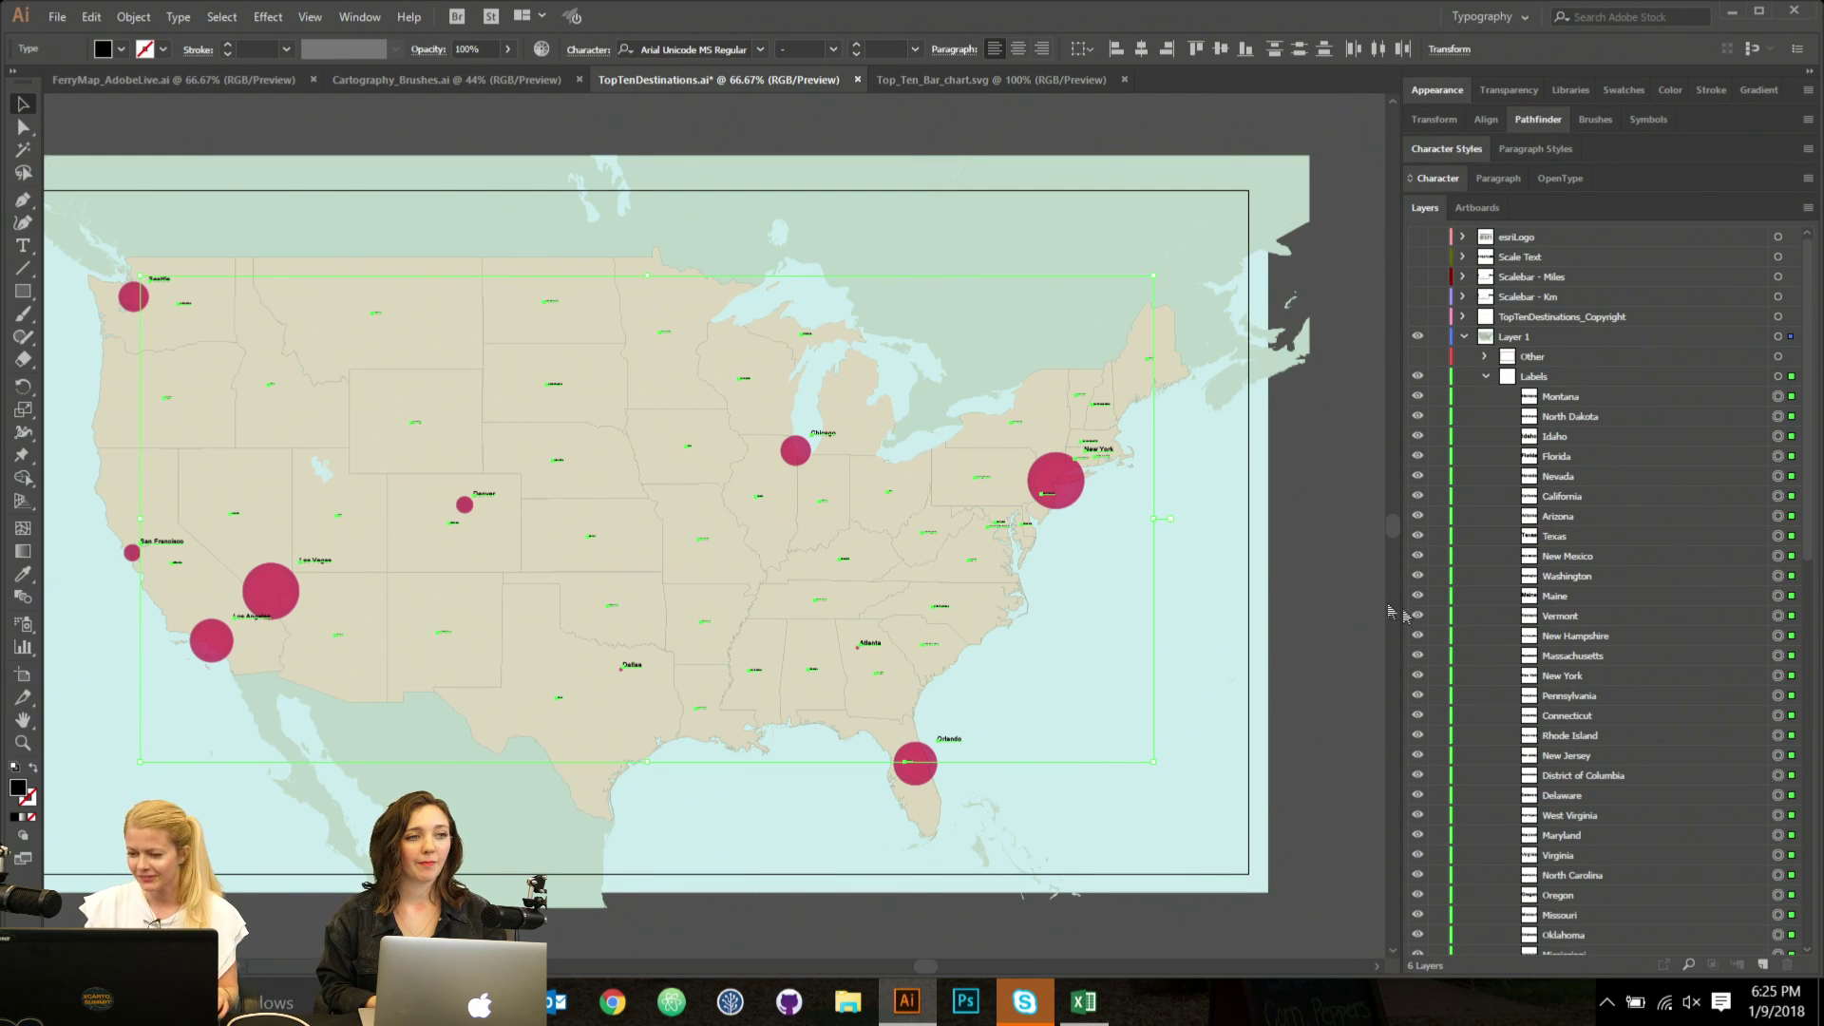
scroll(1271, 608, "down", 1)
Select the New York, Chicago, Orlando, Denver, Las Vegas, Los Angeles, San Francisco and Seattle labels.
left_click(1199, 524)
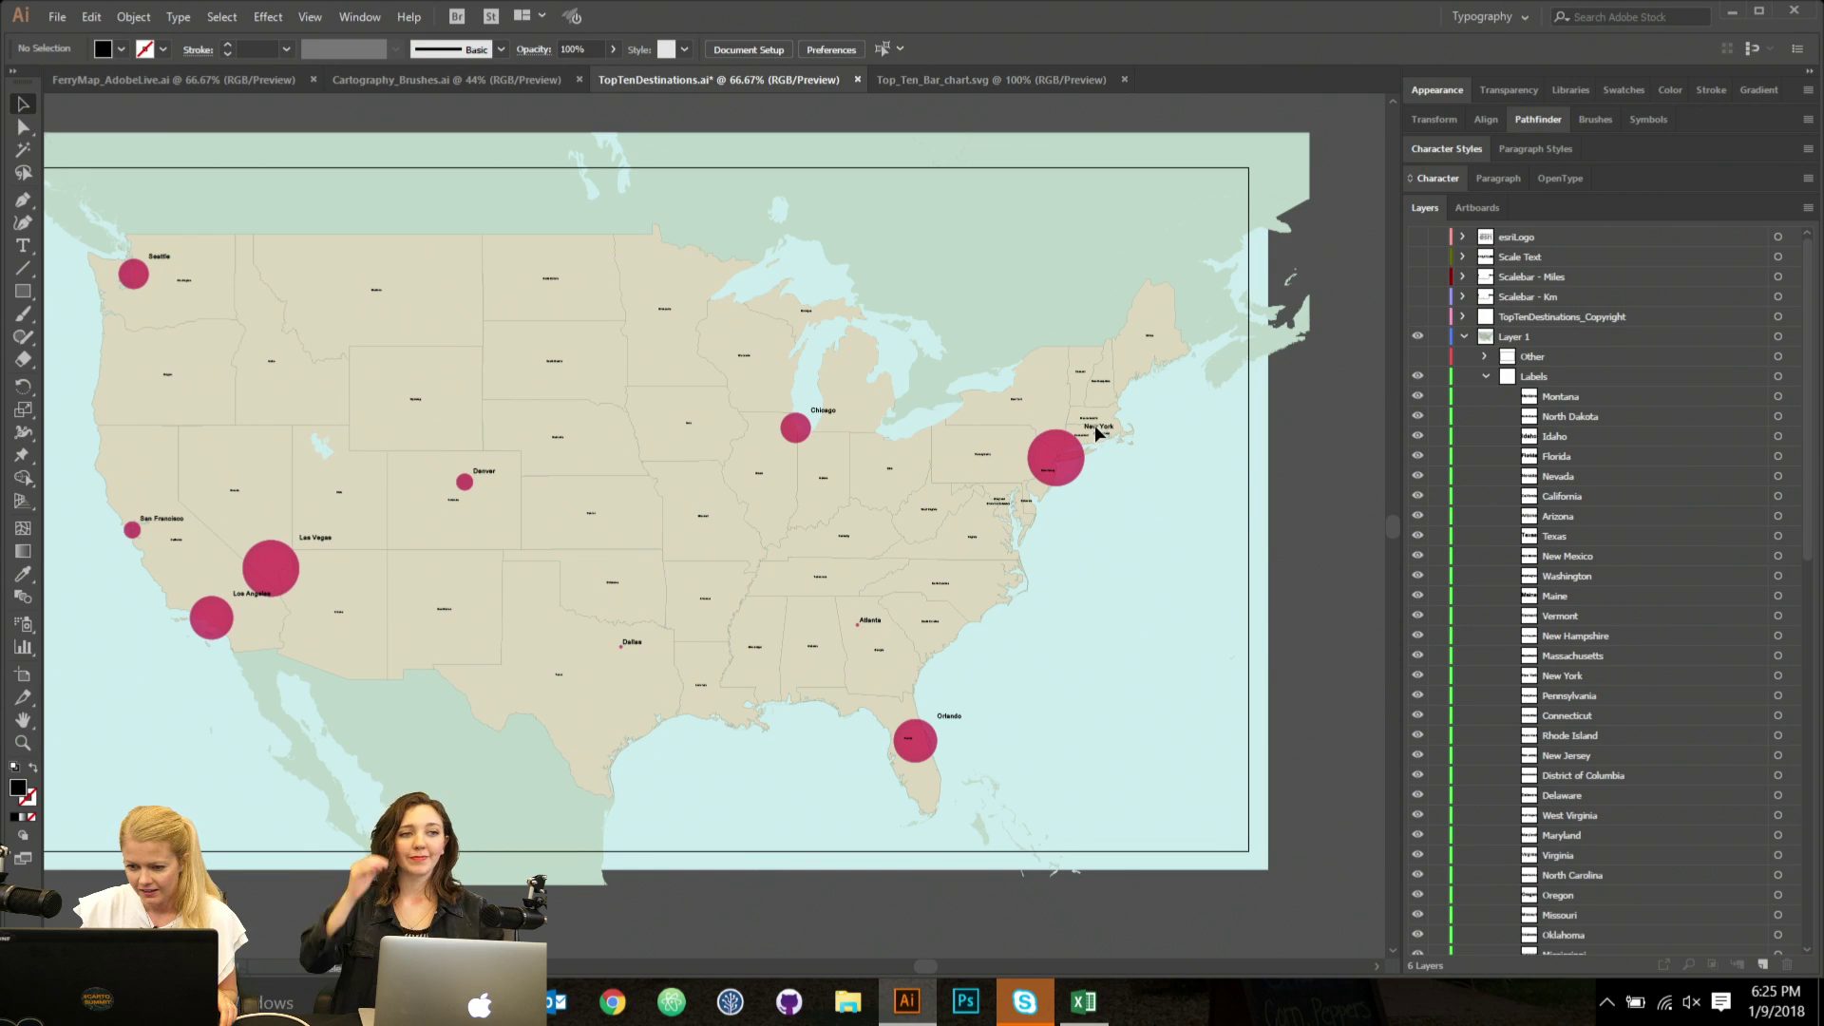
left_click(1097, 429)
left_click(823, 412, "shift")
left_click(948, 717, "shift")
left_click(482, 475, "shift")
left_click(318, 538, "shift")
left_click(253, 593, "shift")
left_click(162, 518, "shift")
left_click(160, 257, "shift")
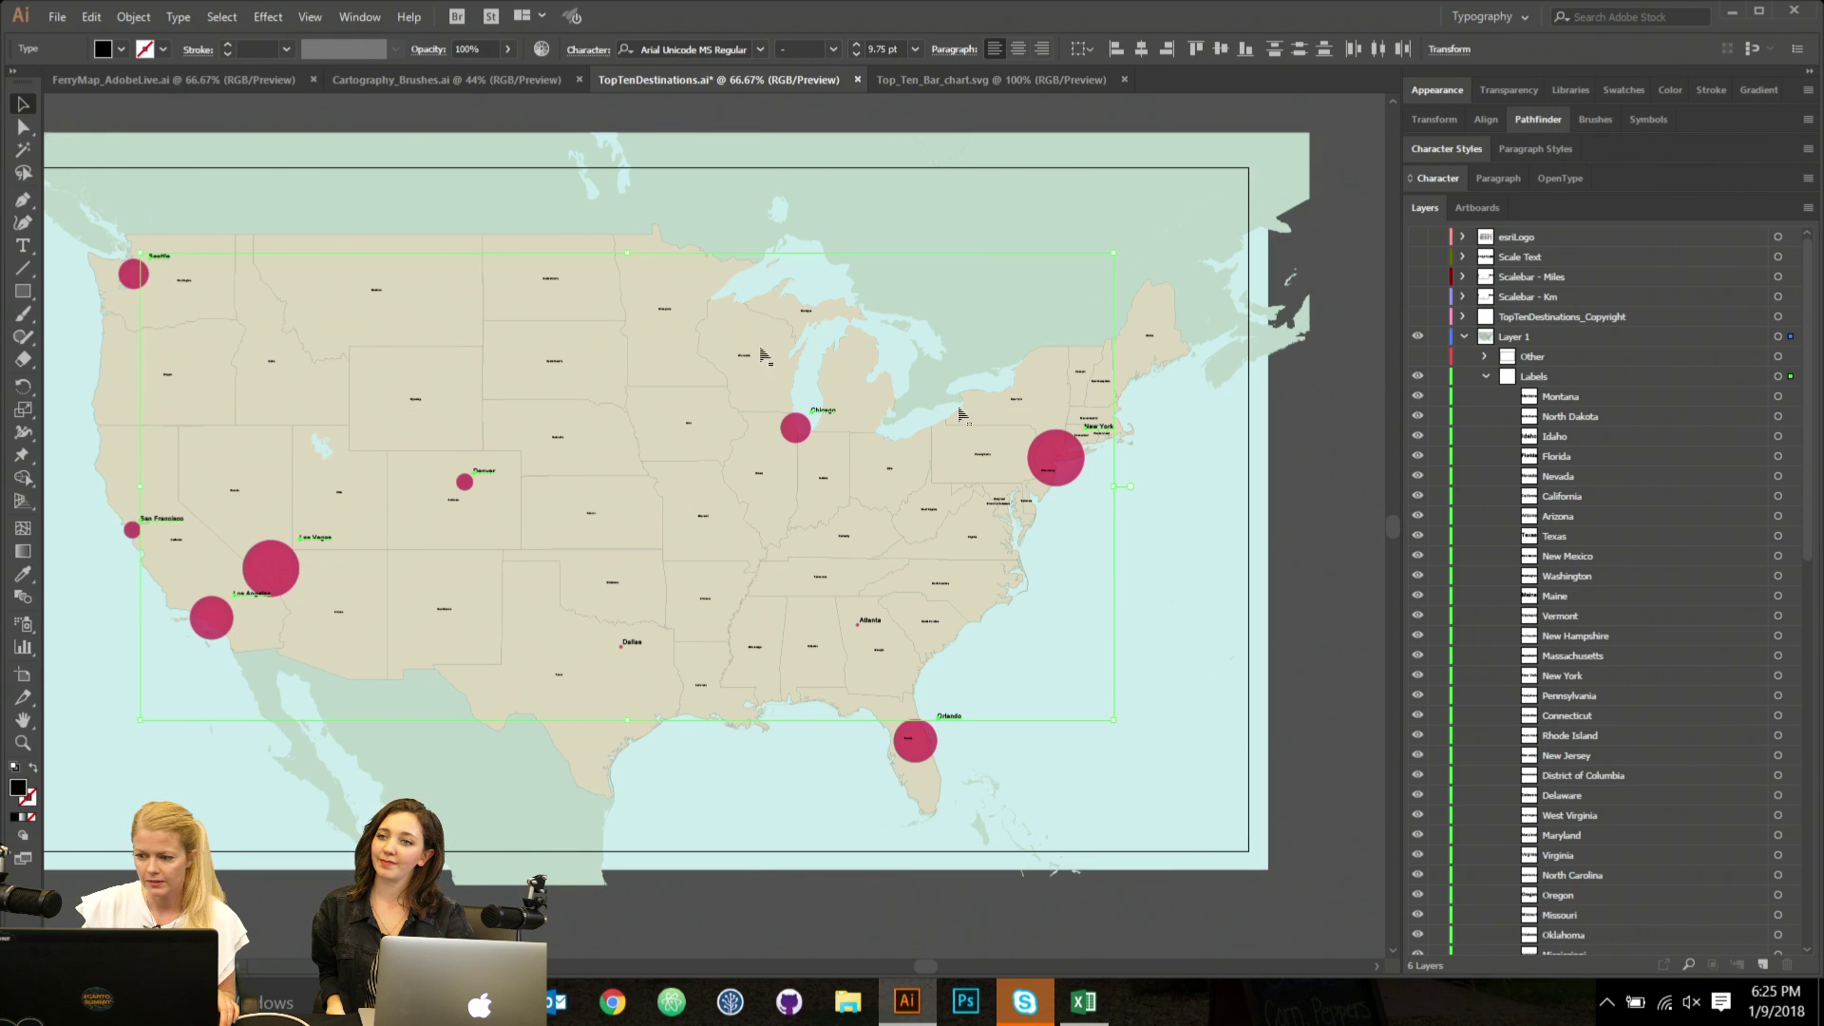
Create a new Layer 26 and move the selected city labels into it.
left_click(1764, 965)
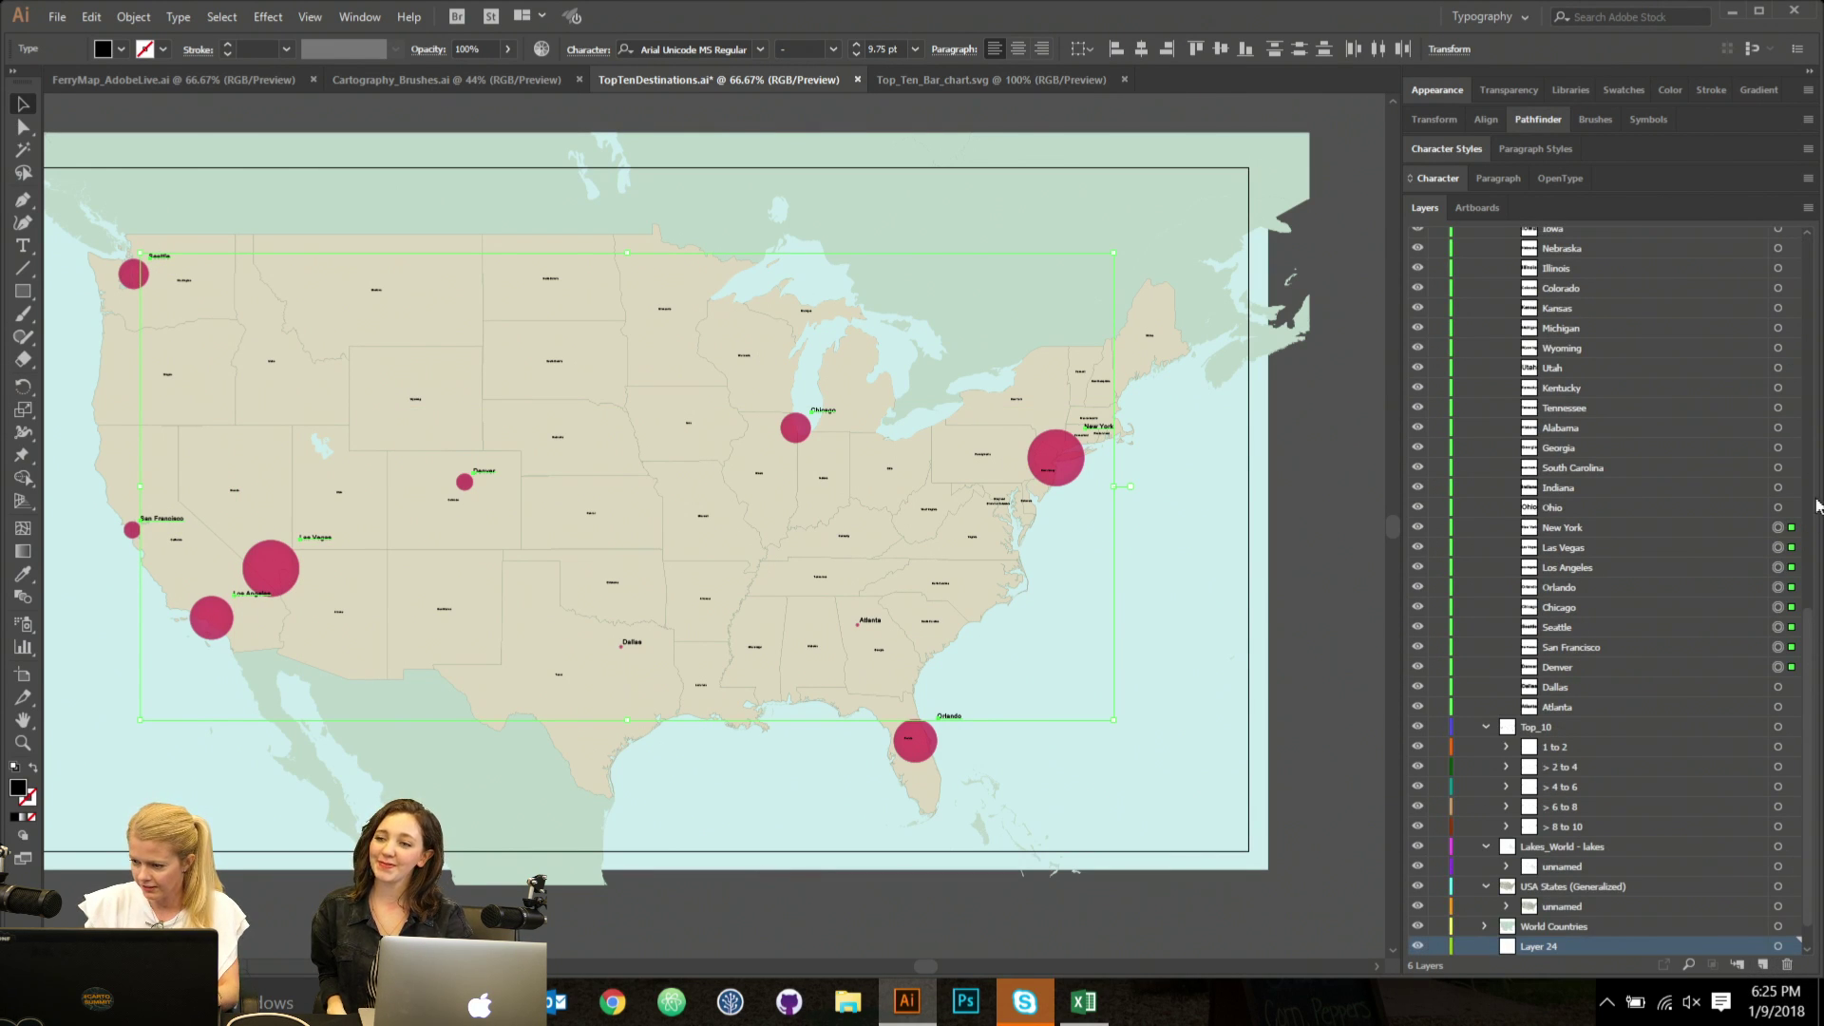
scroll(1786, 505, "up", 15)
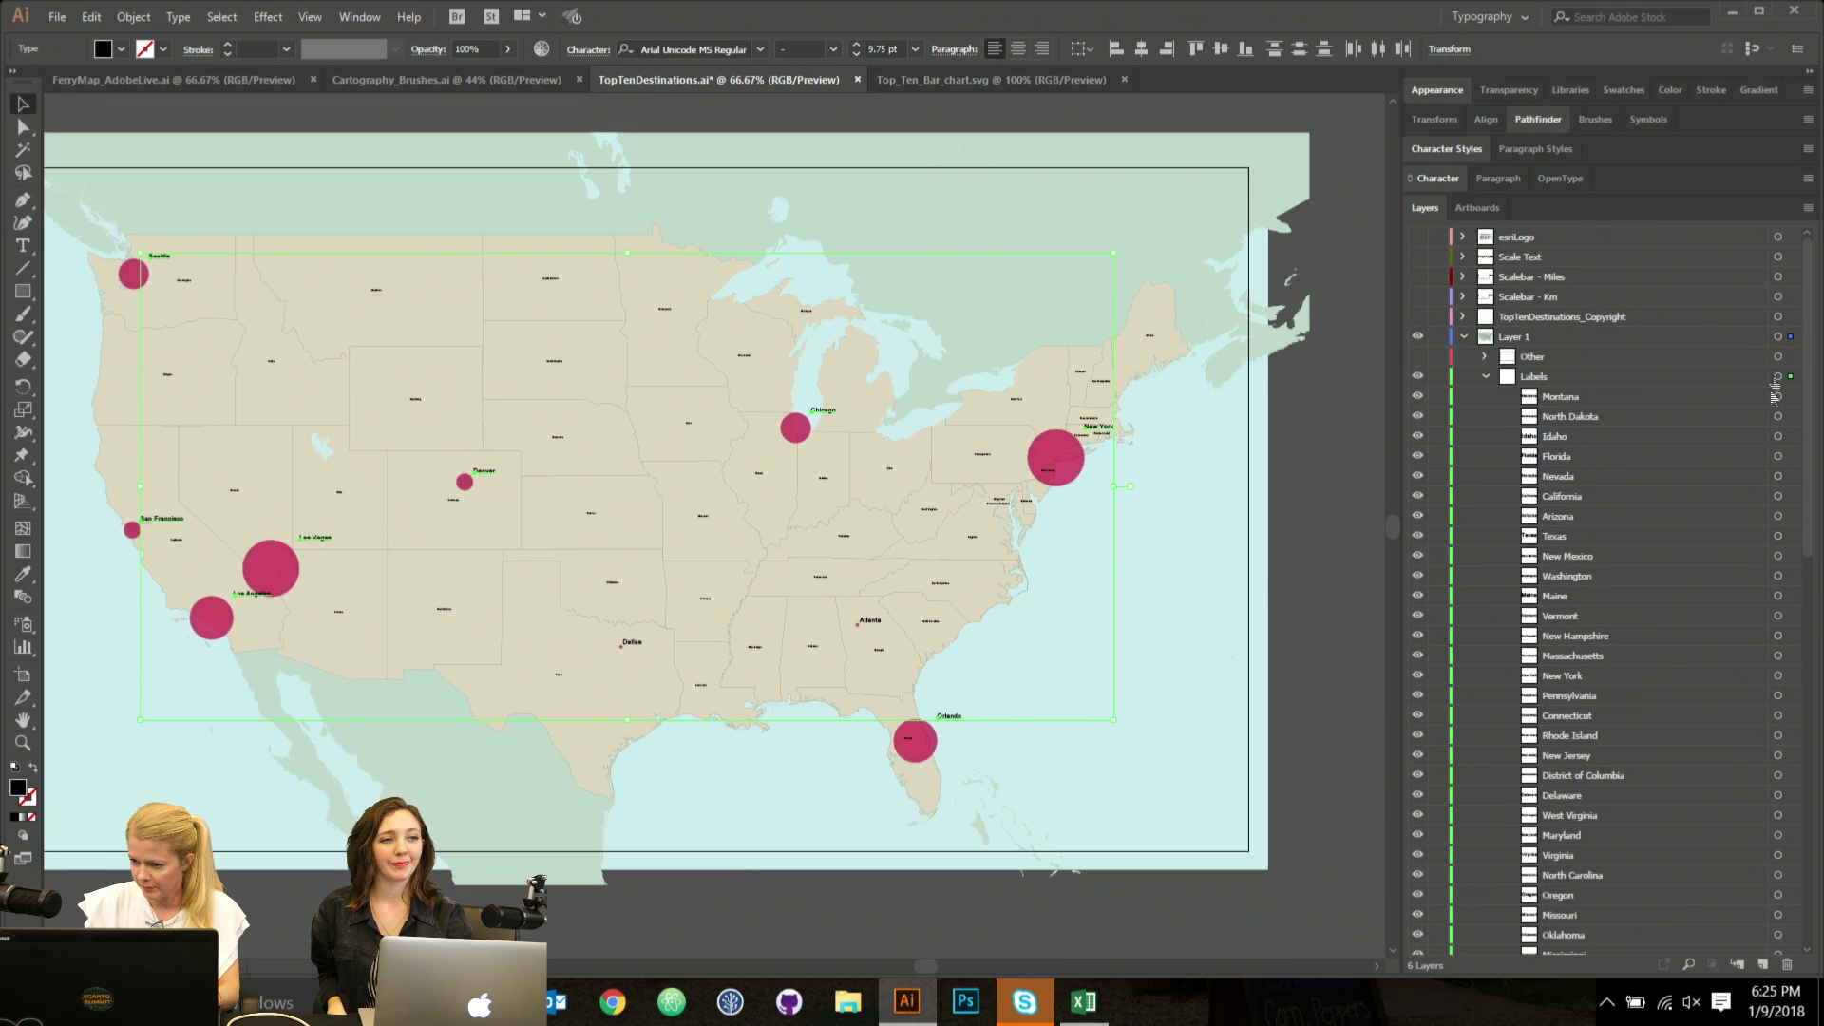
left_click(1486, 376)
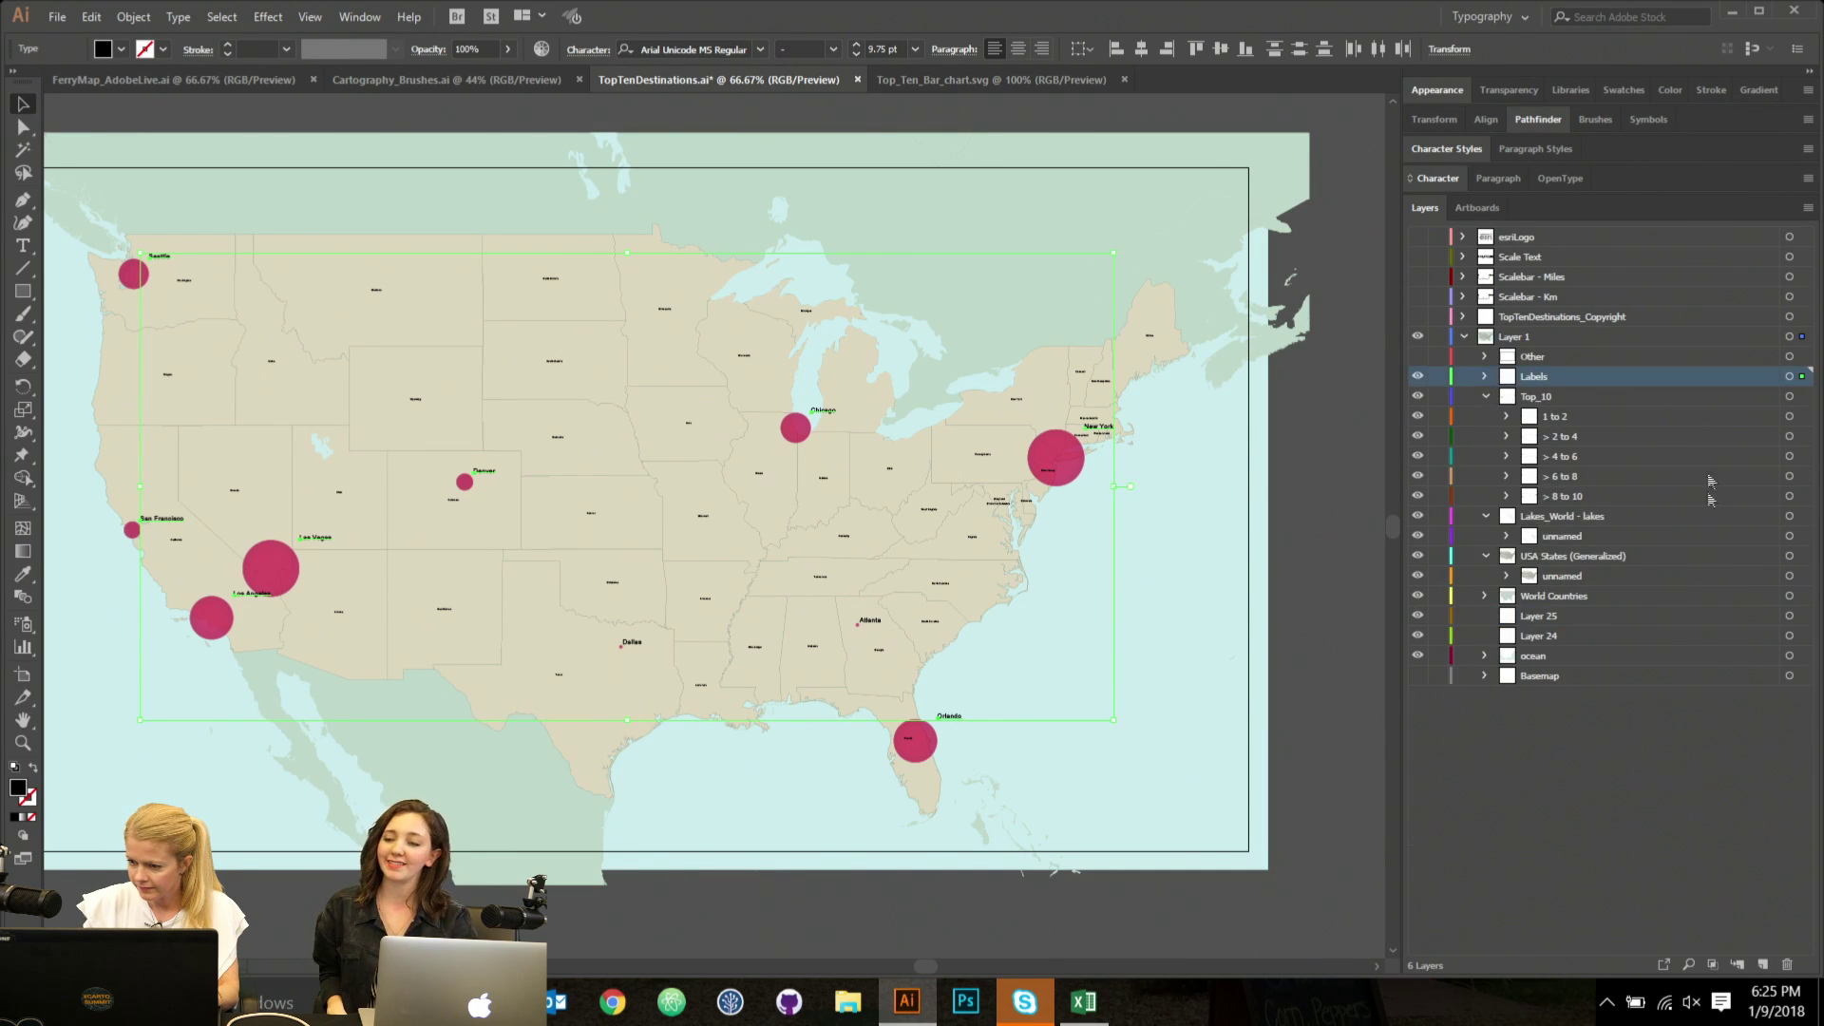
left_click(1765, 954)
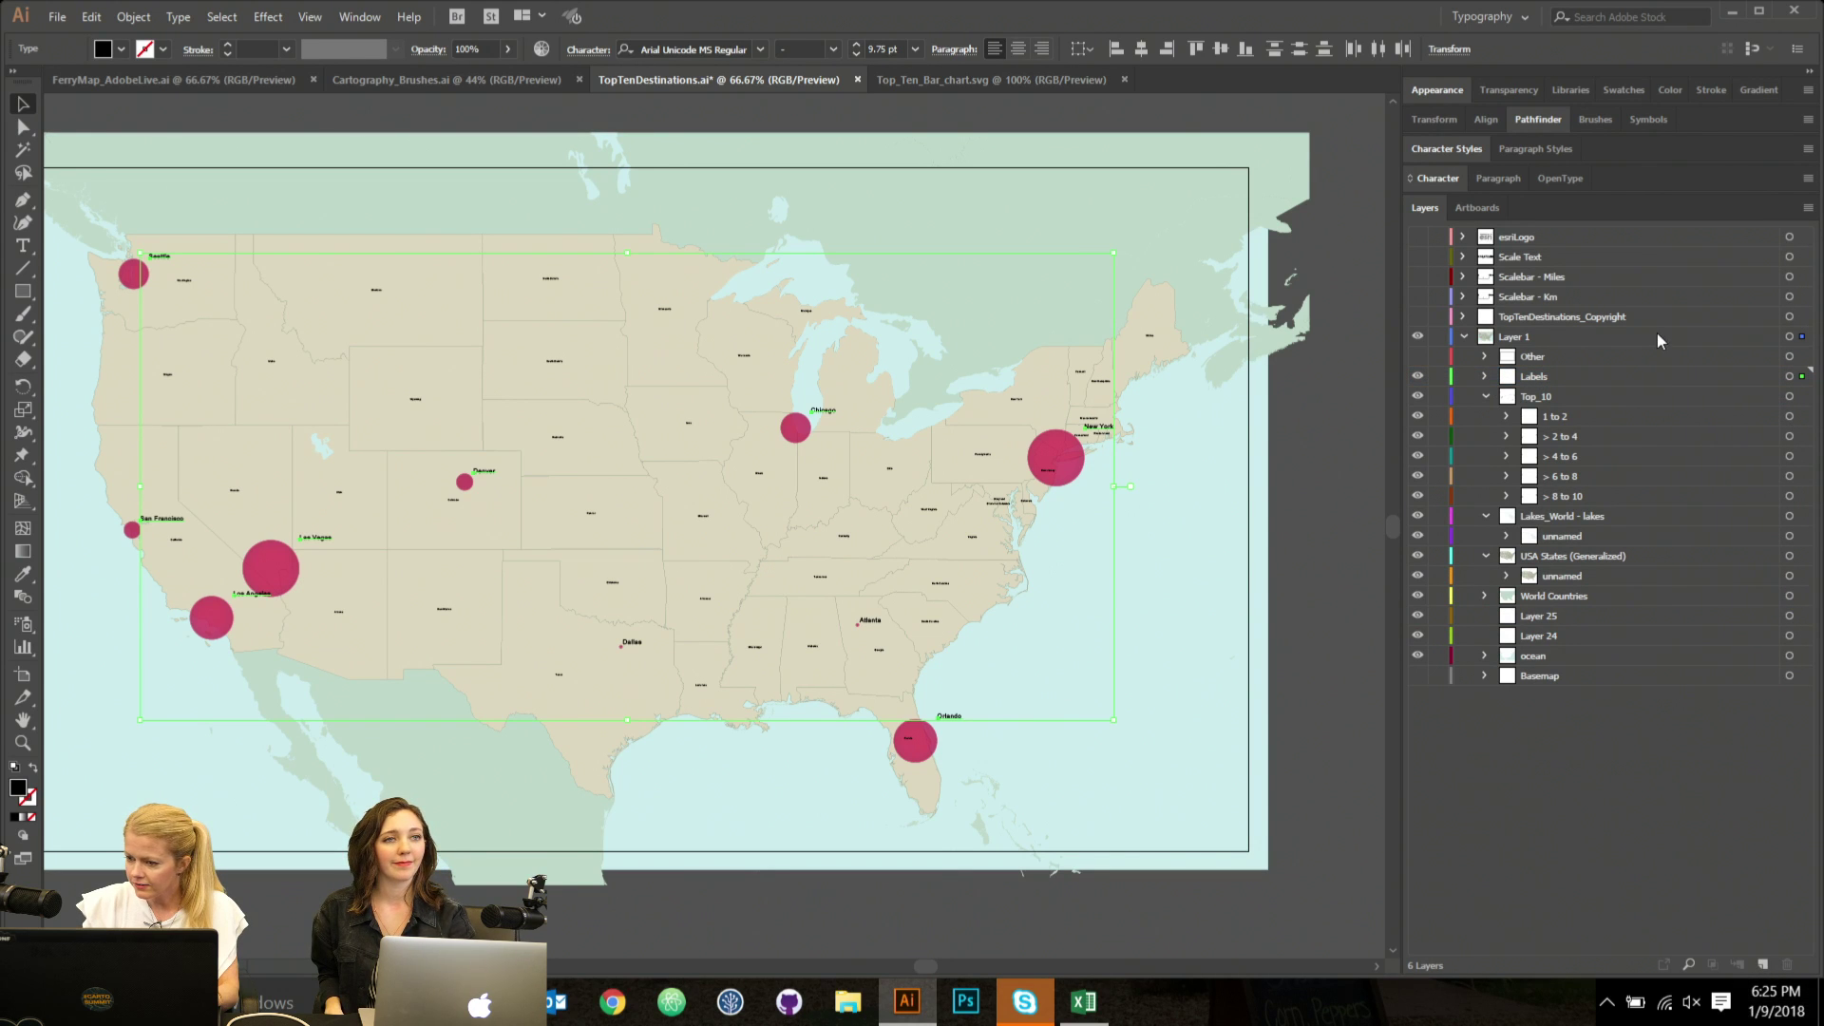
left_click(1762, 965)
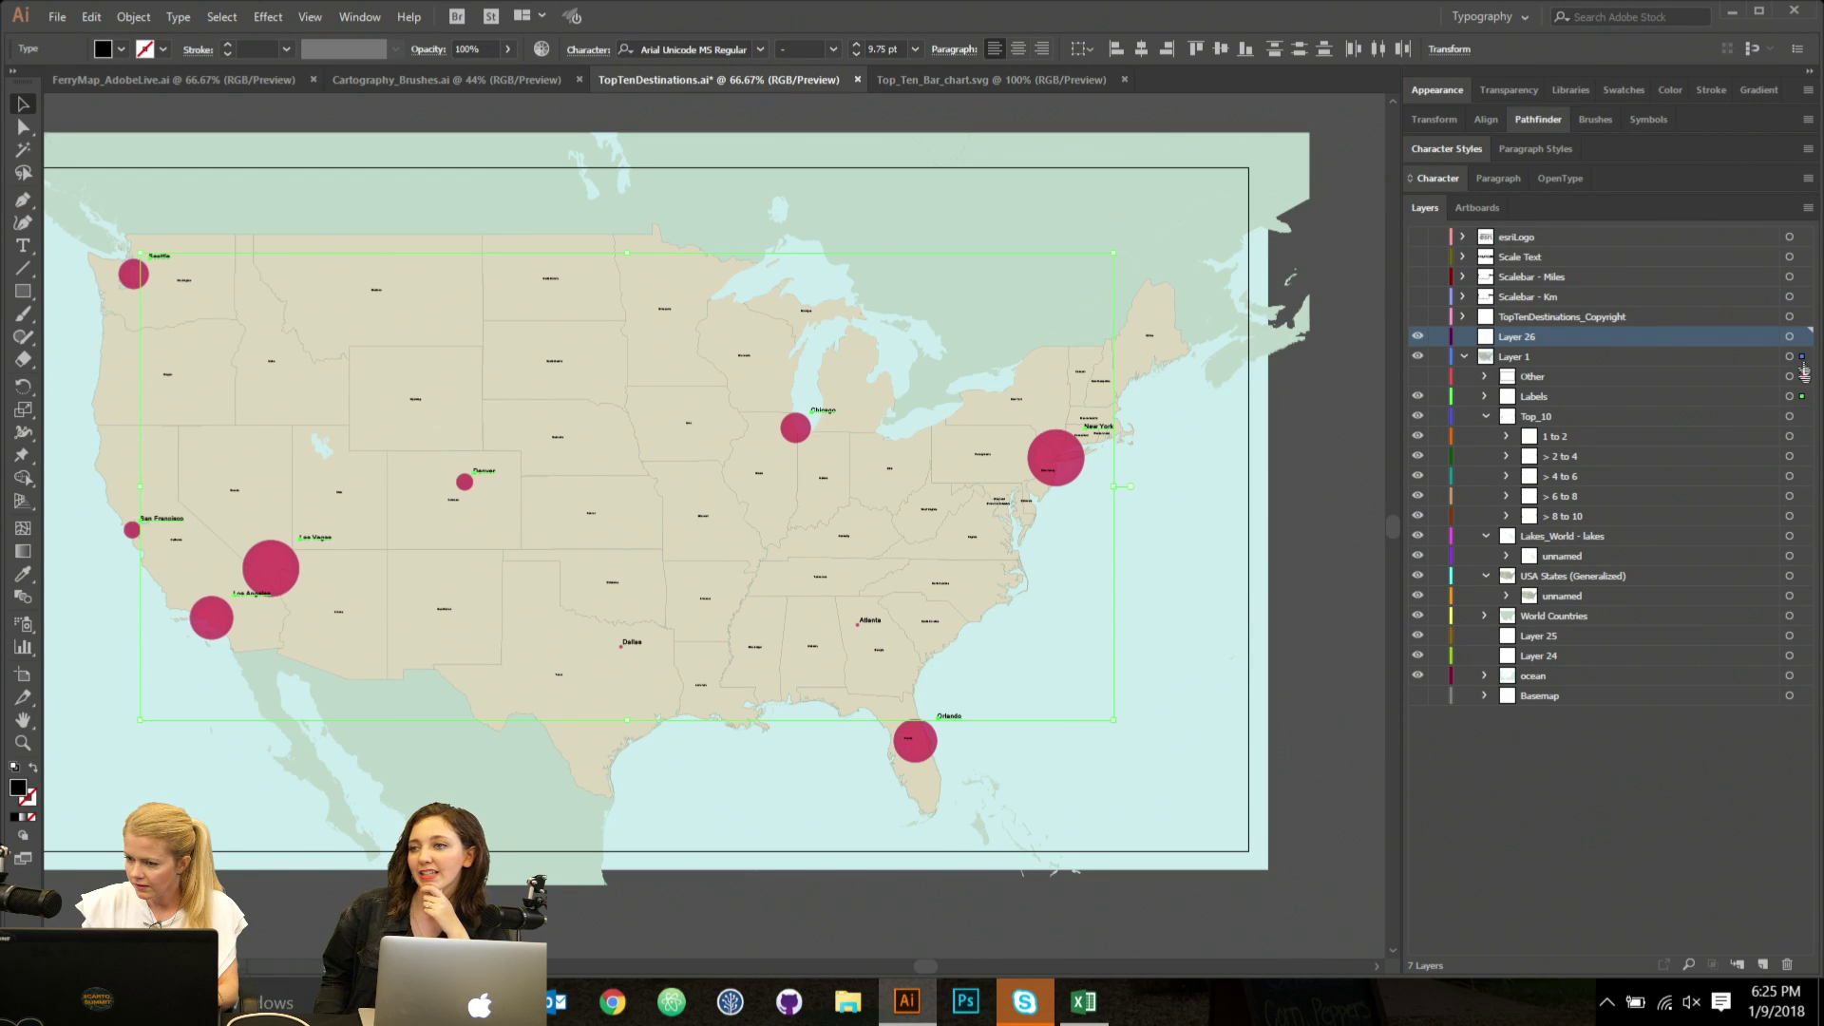
left_click_drag(1801, 340, 1801, 338)
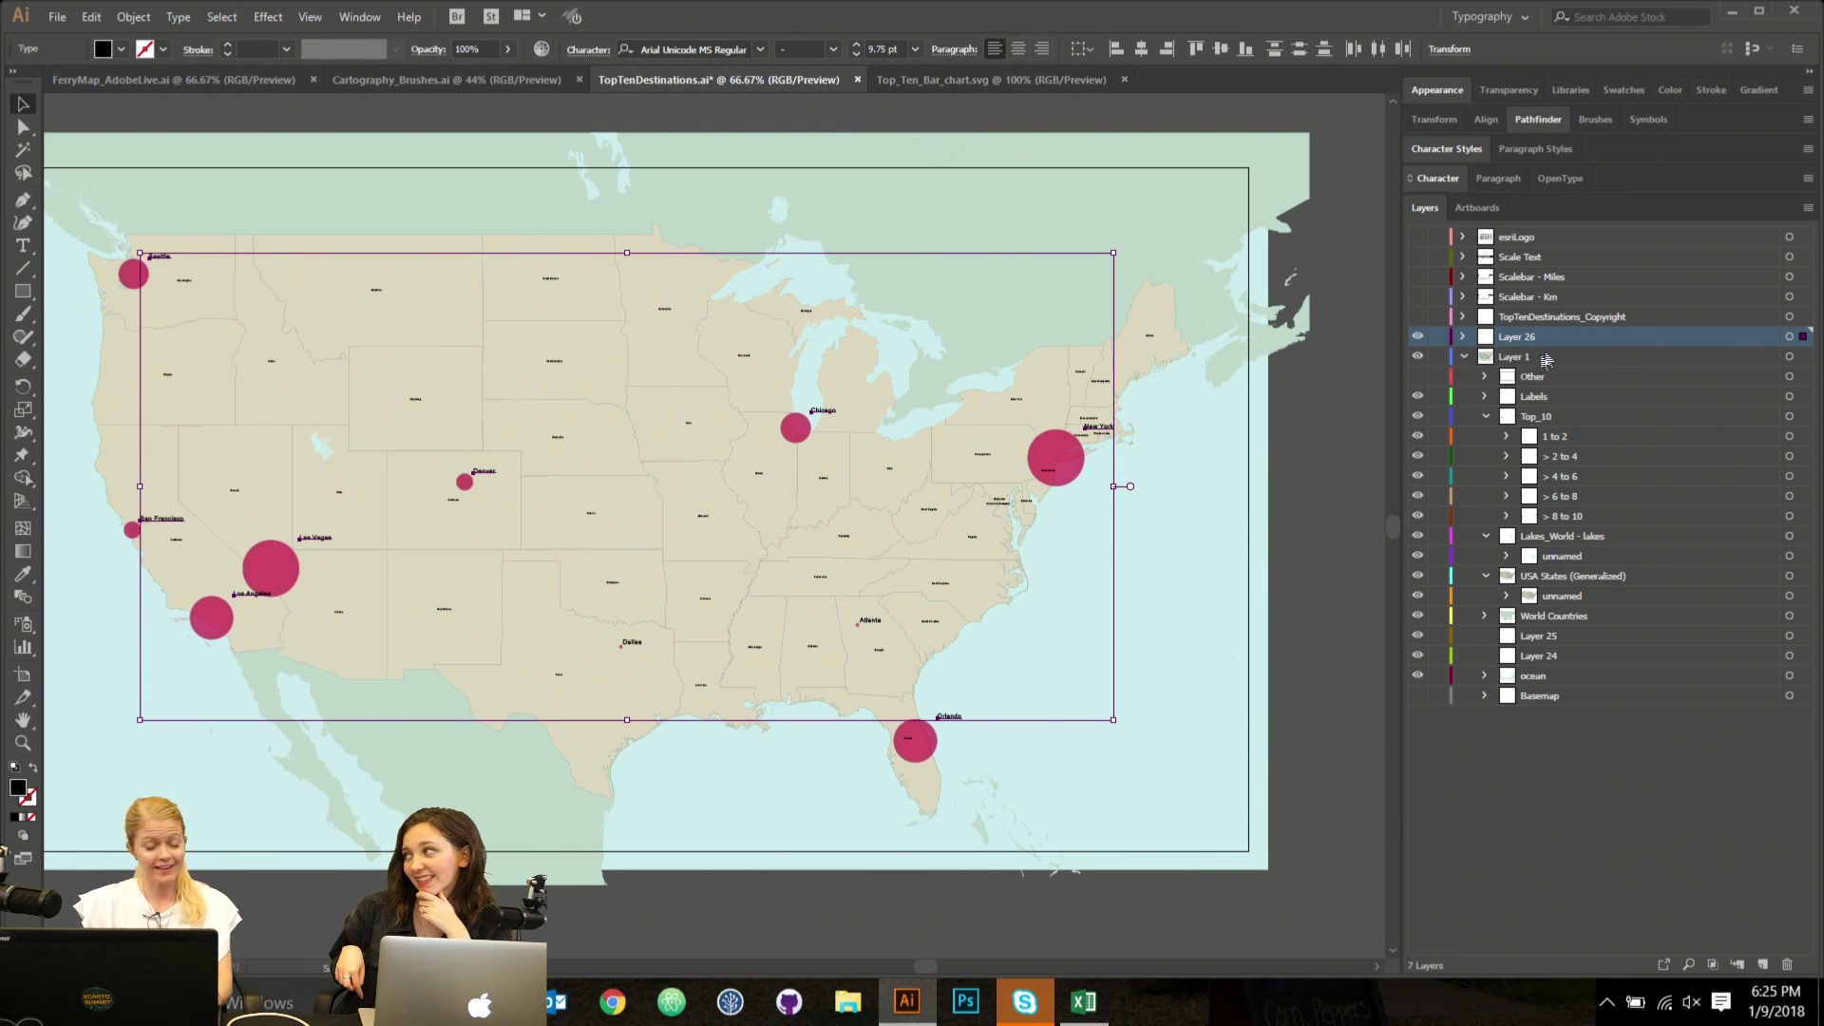
Nest Layer 26 inside Layer 1 below Other and hide it.
left_click(1324, 411)
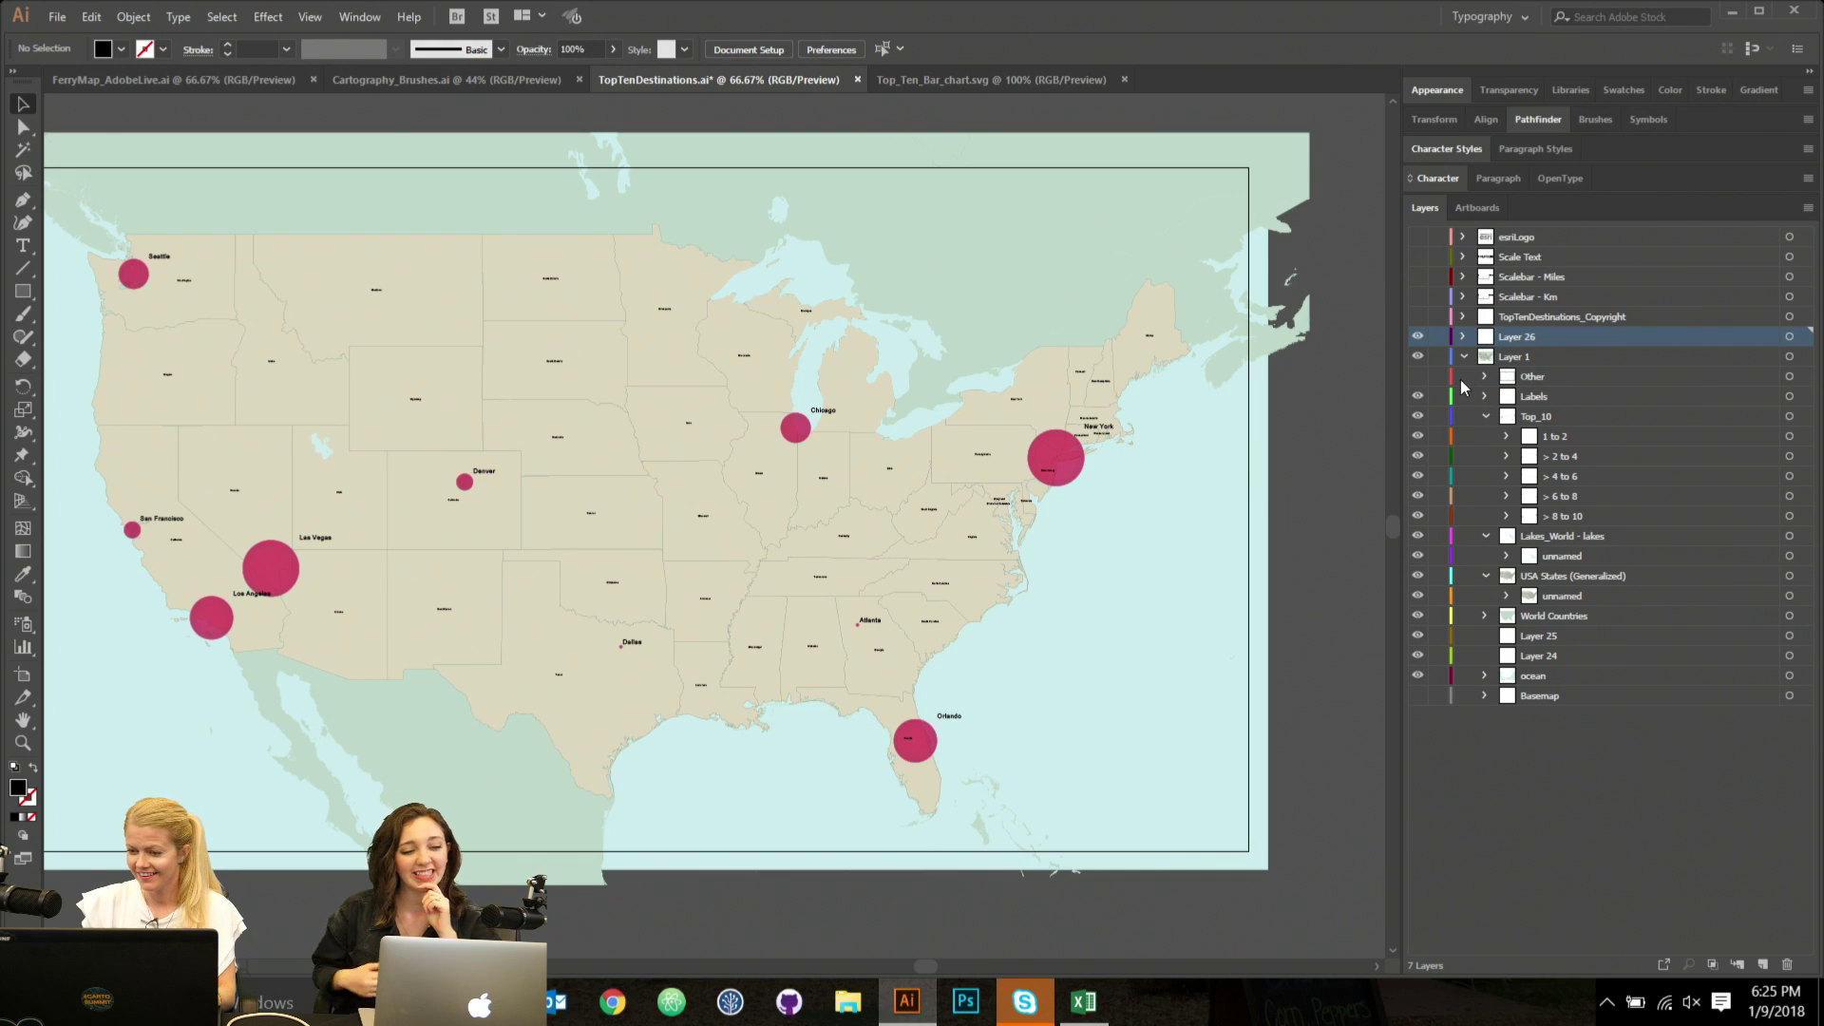
left_click_drag(1568, 345, 1532, 401)
left_click(1417, 377)
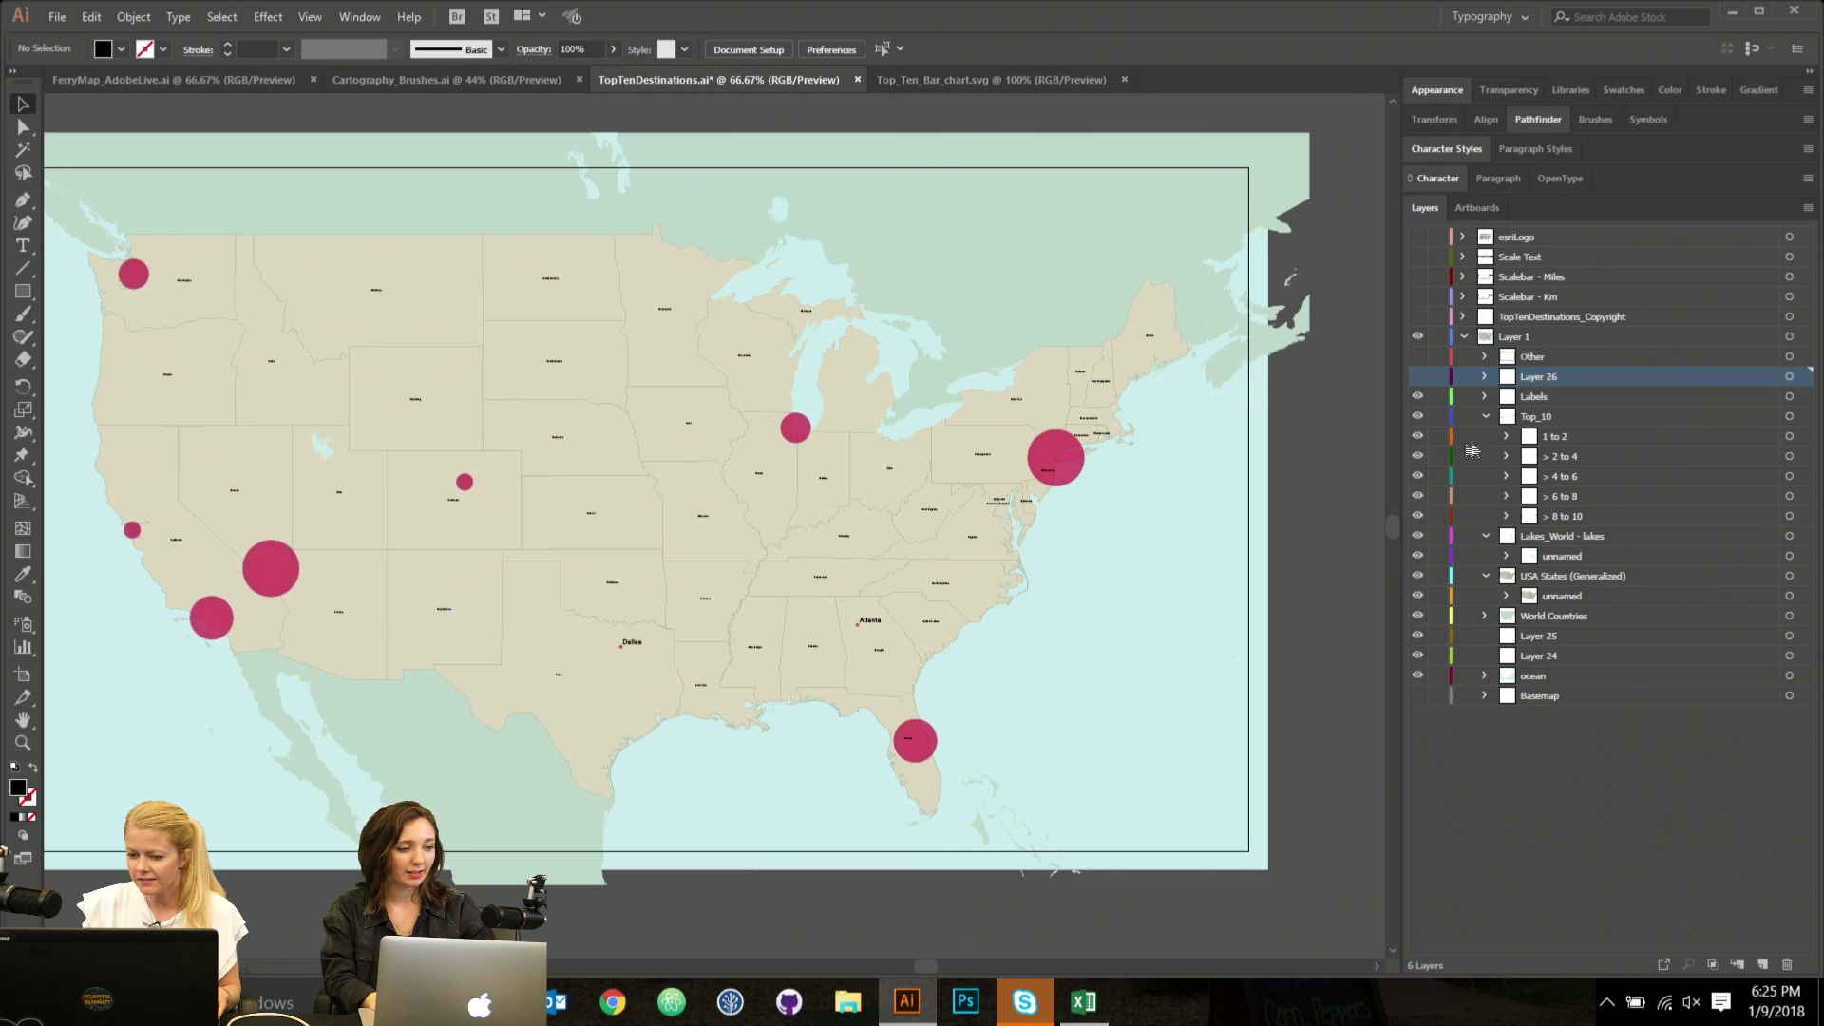
left_click(1804, 398)
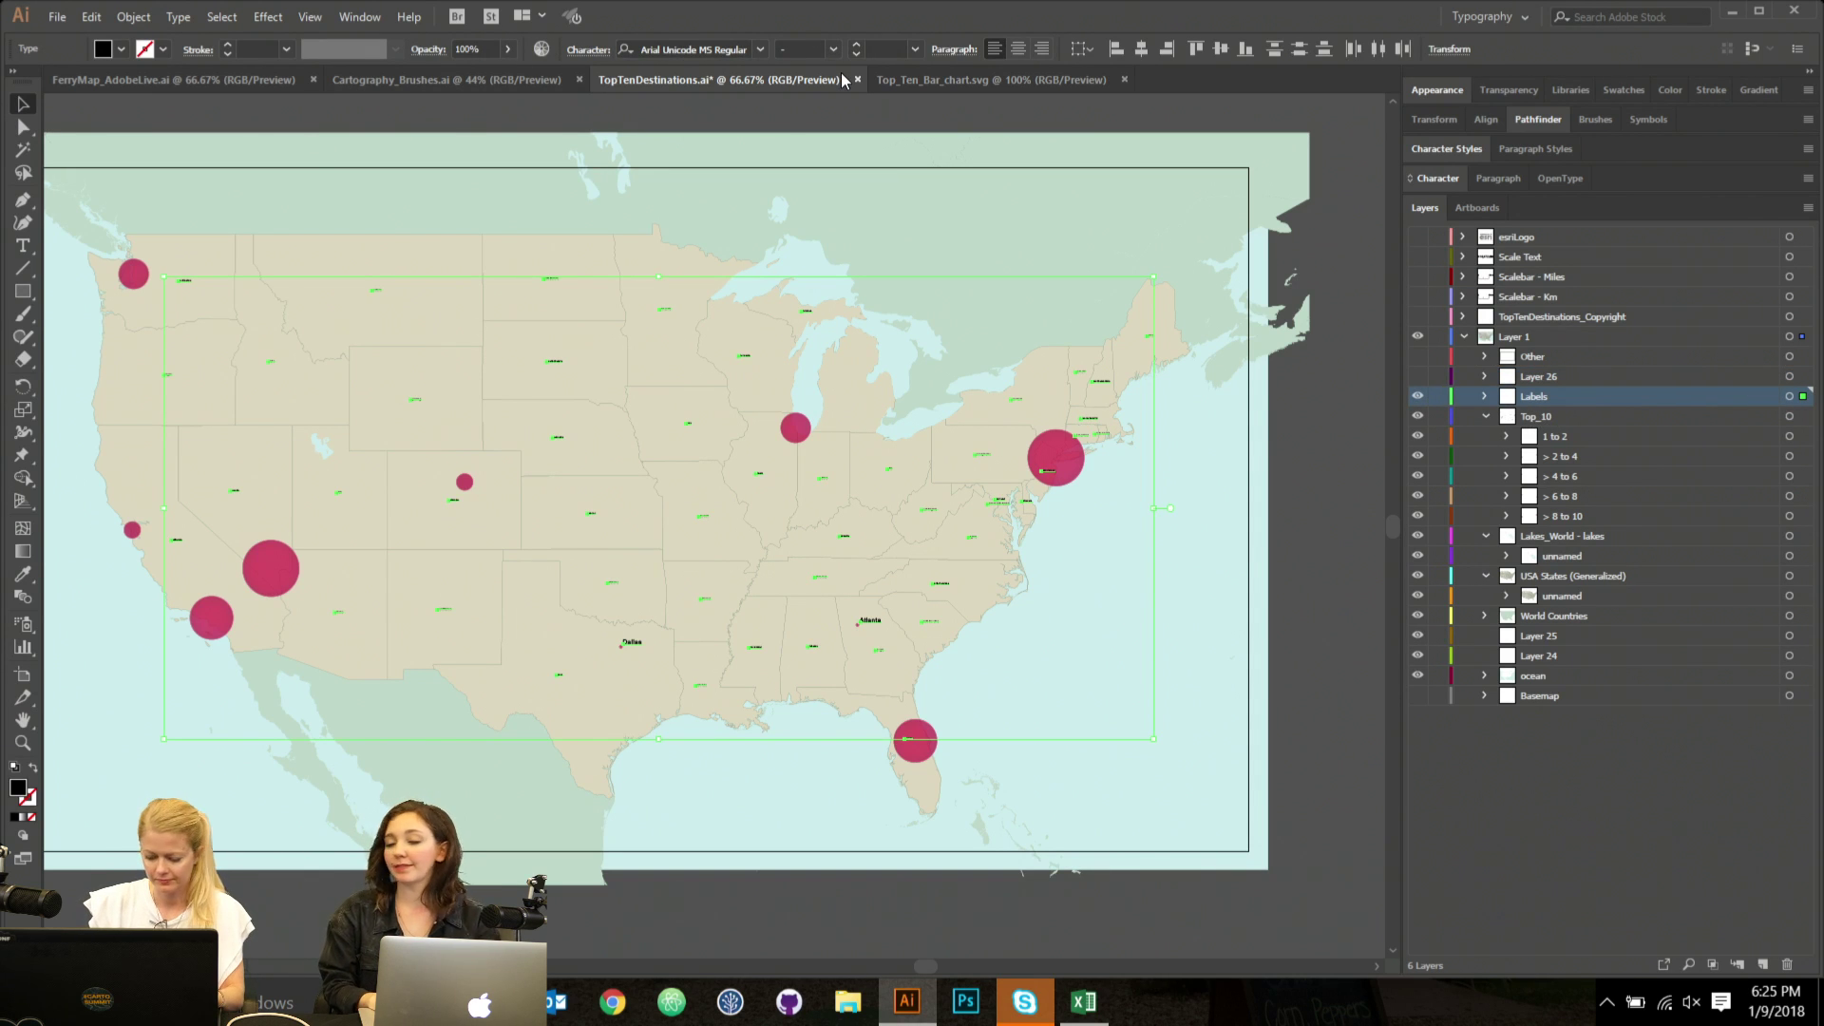
Search 'futur' and give the state labels Futura BdCn BT Bold at 14 pt.
left_click(761, 51)
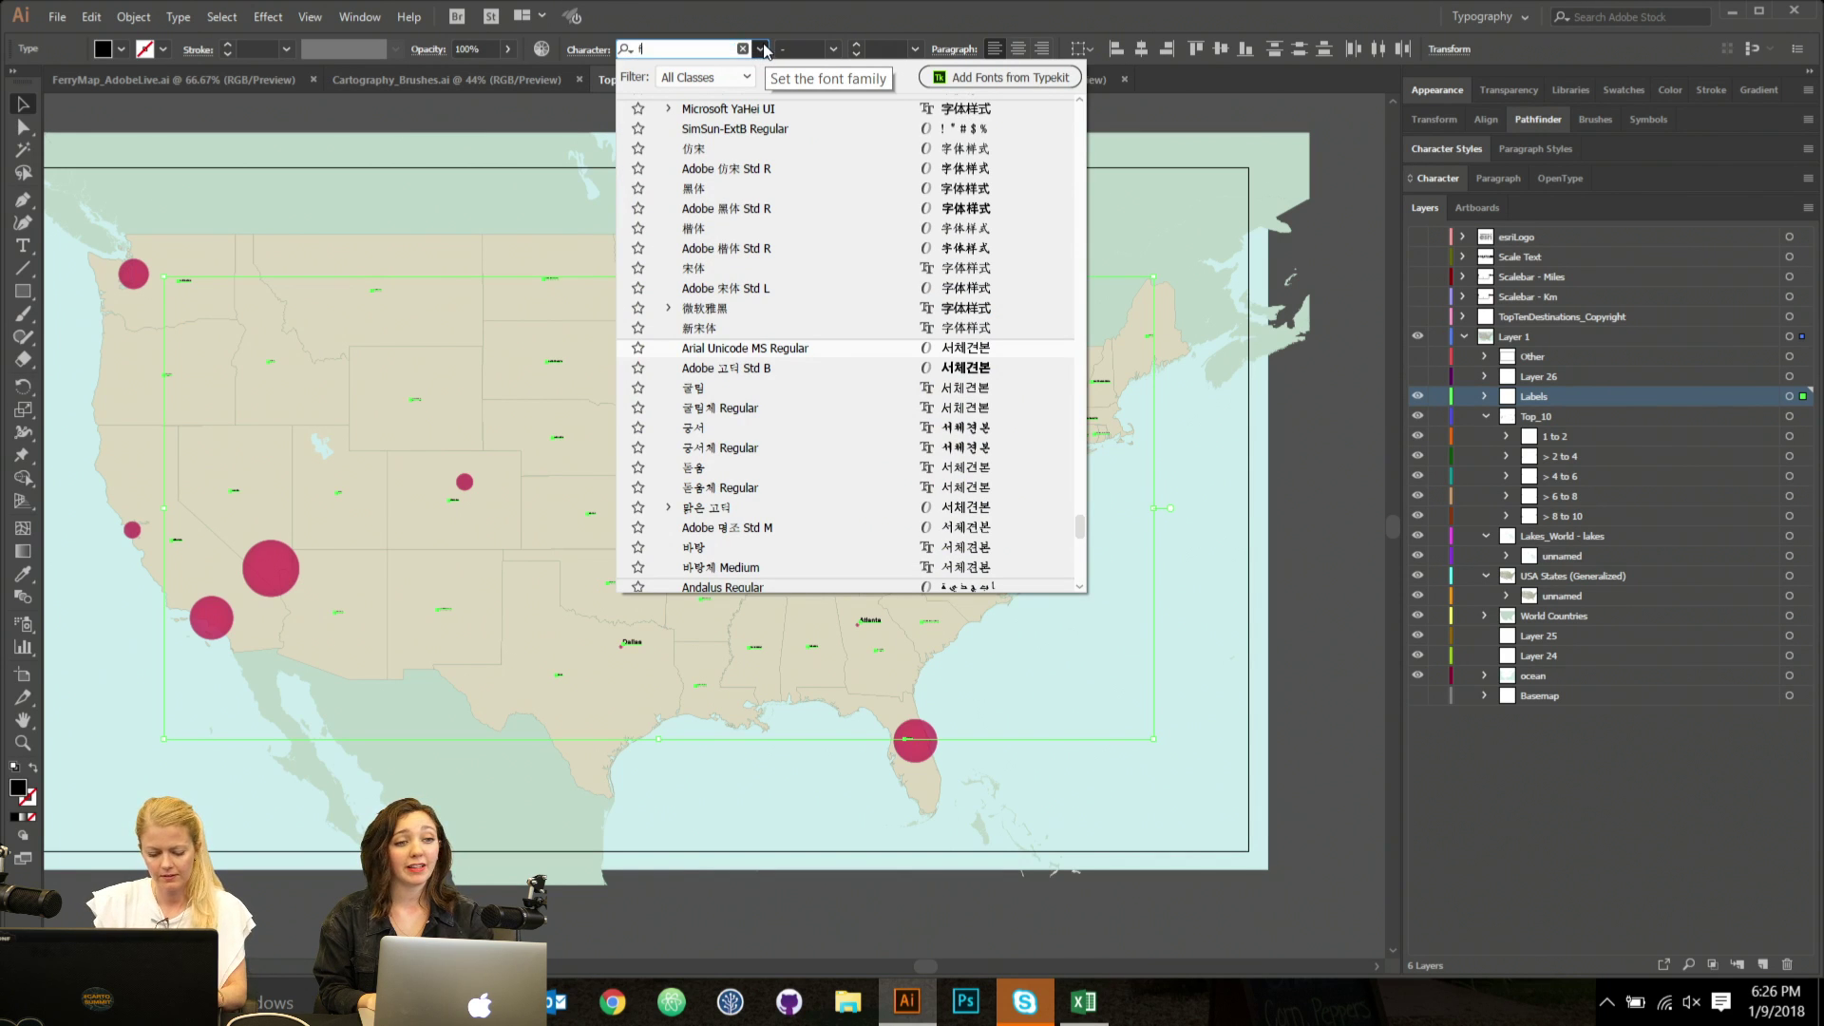
type("fu")
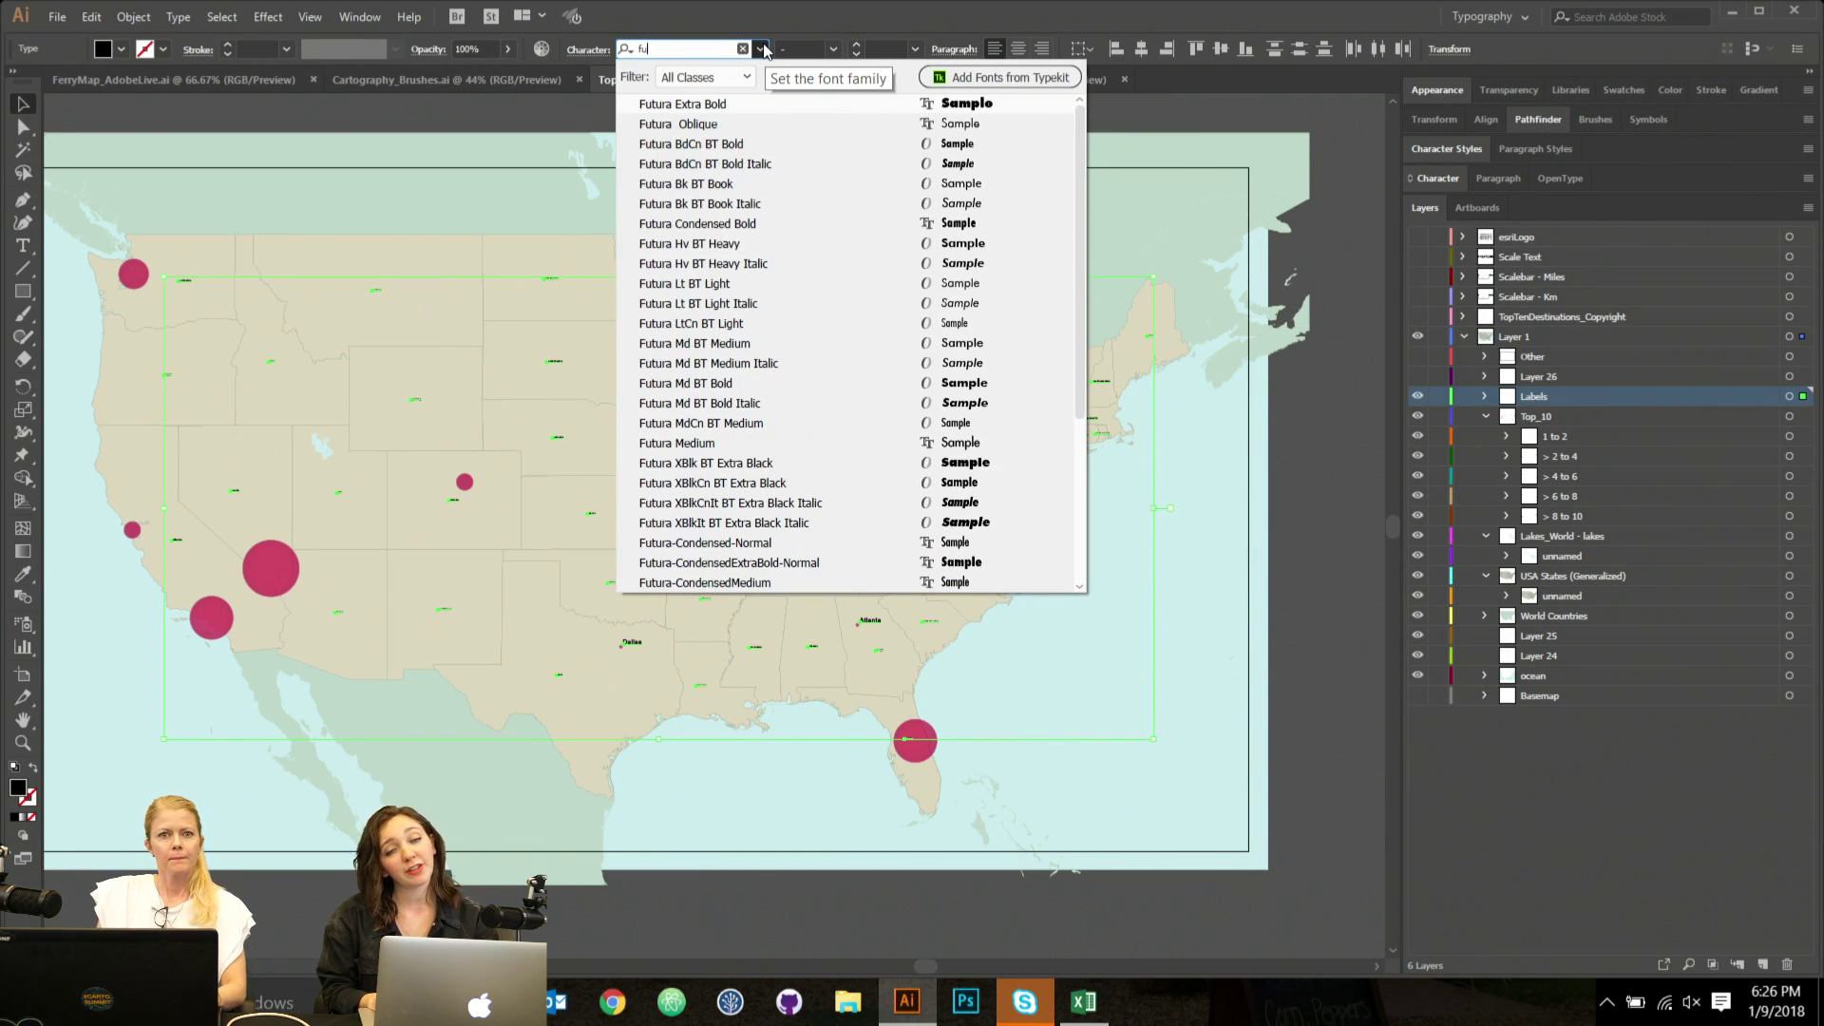
type("tura")
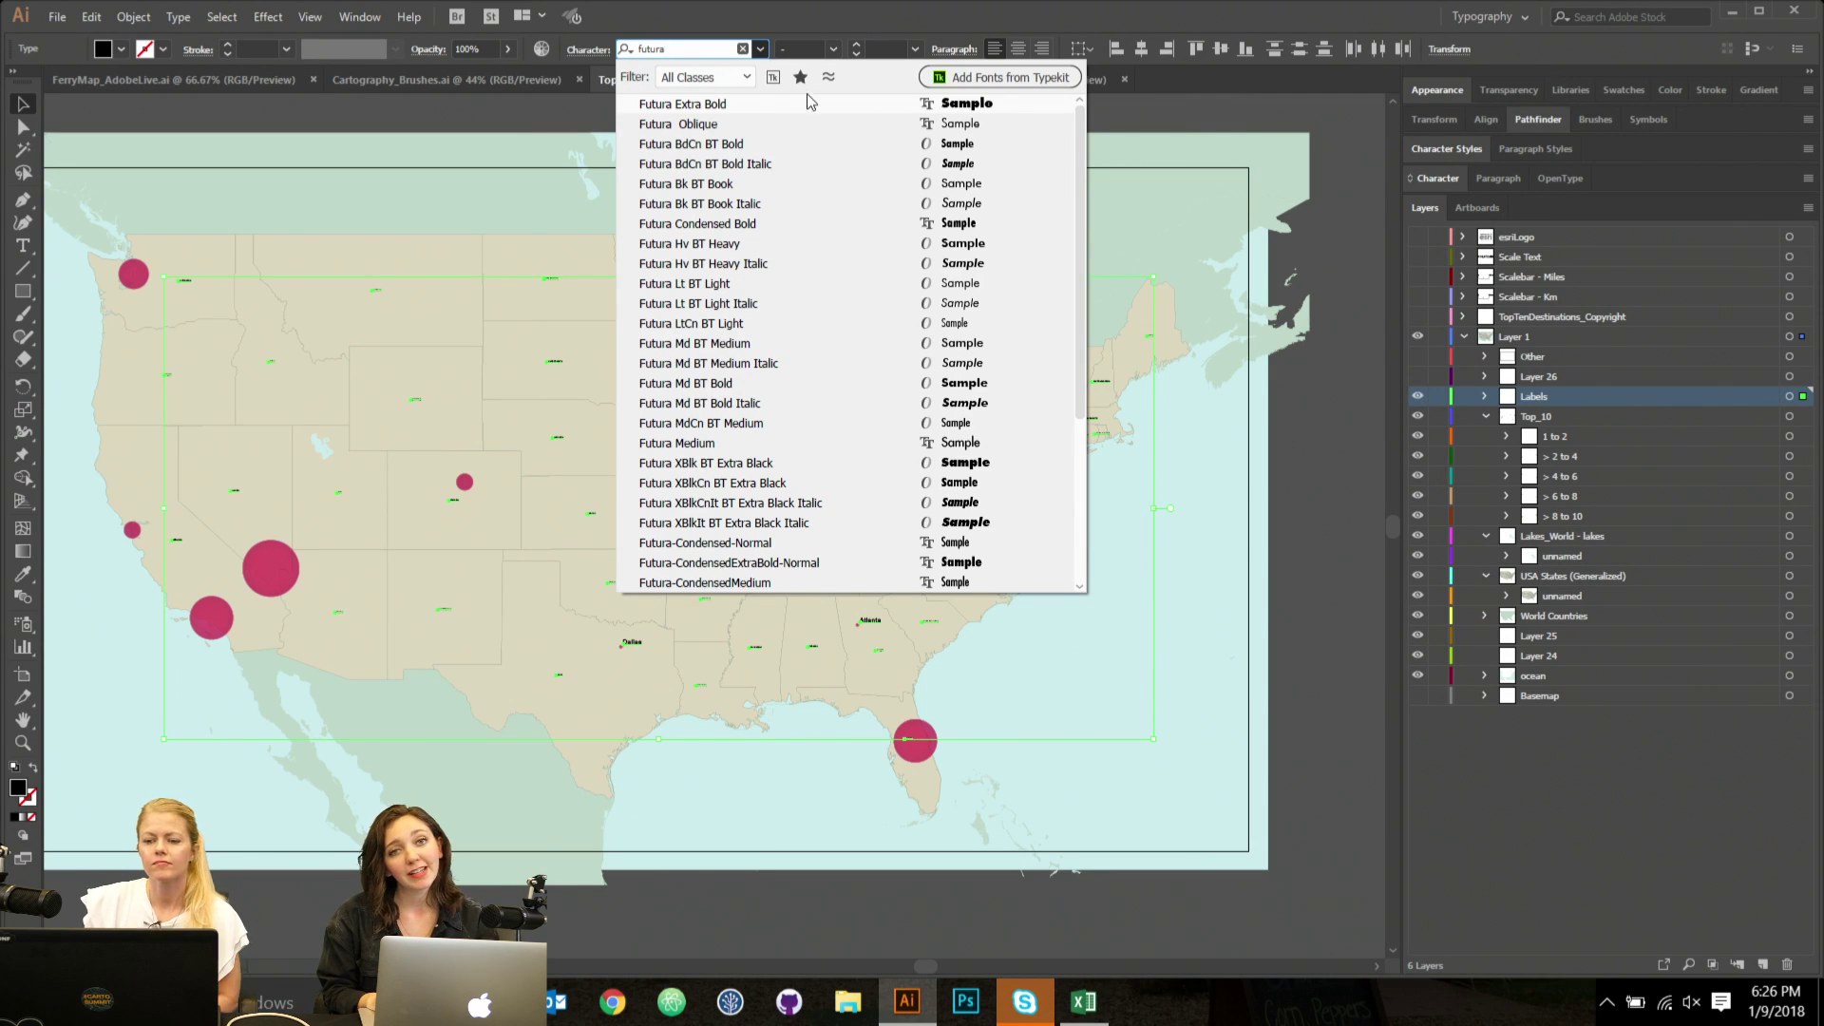
left_click(806, 145)
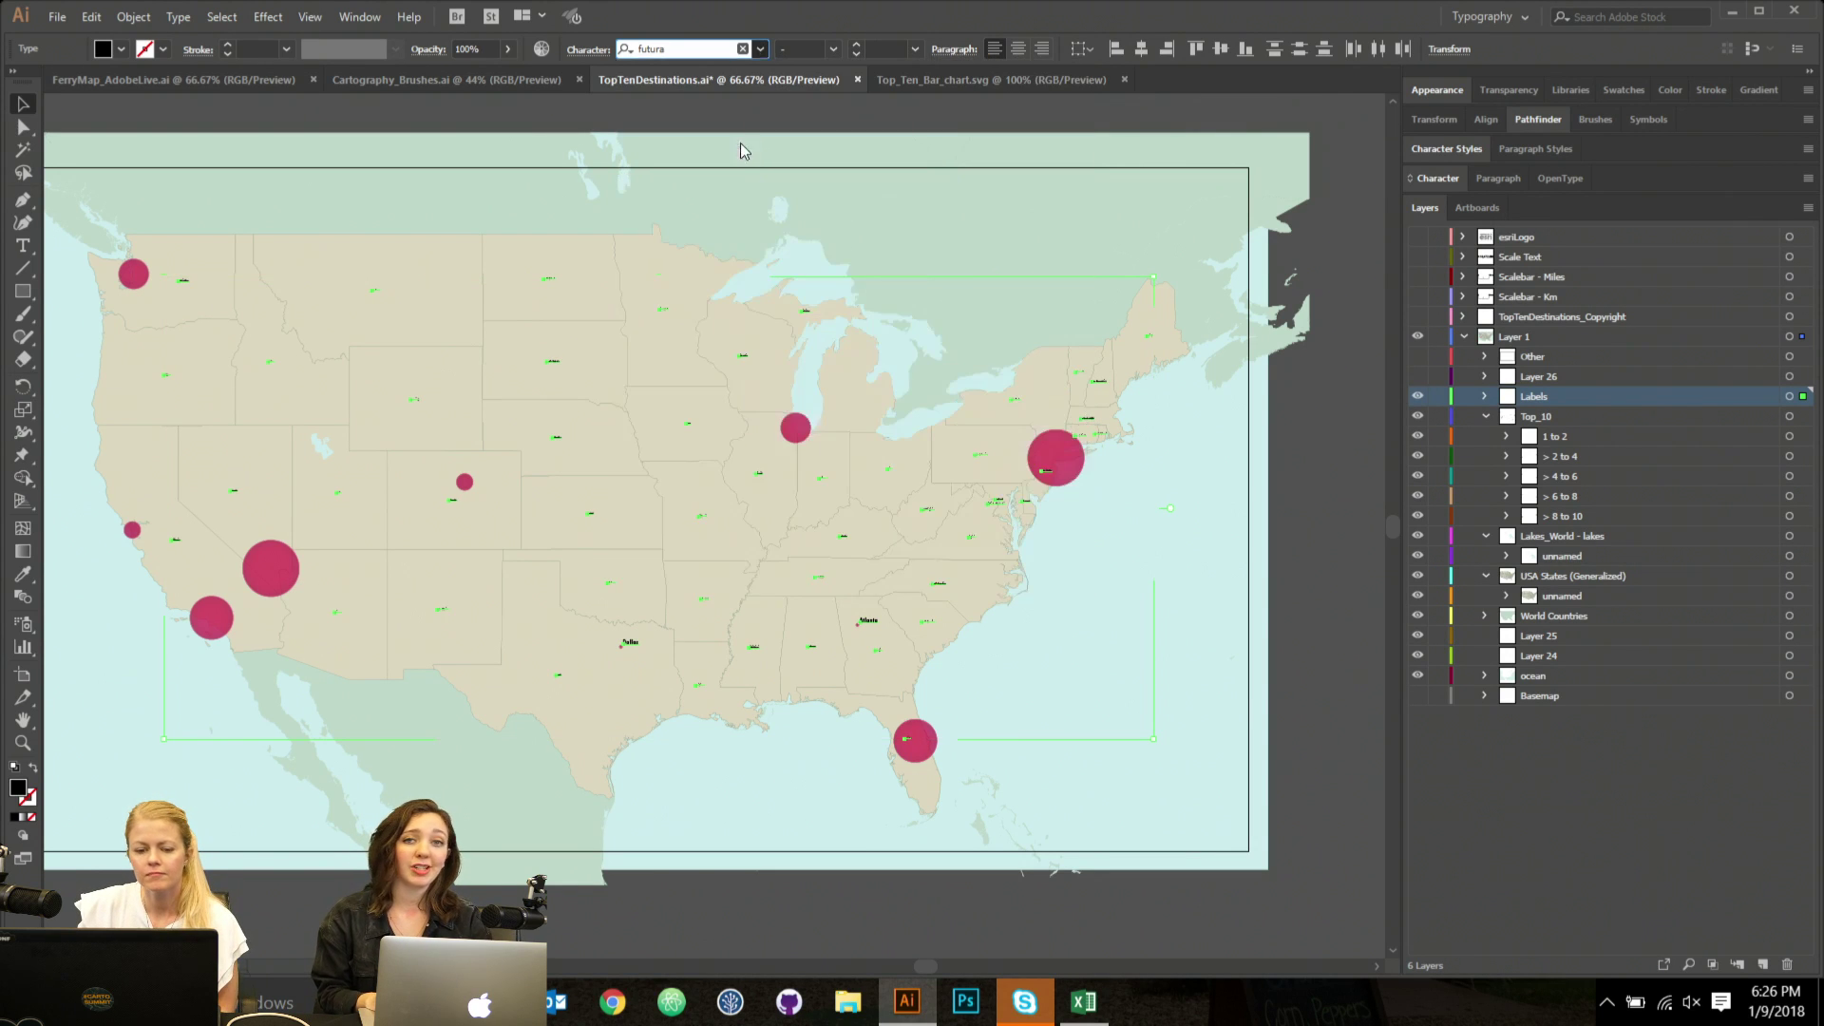
left_click(915, 49)
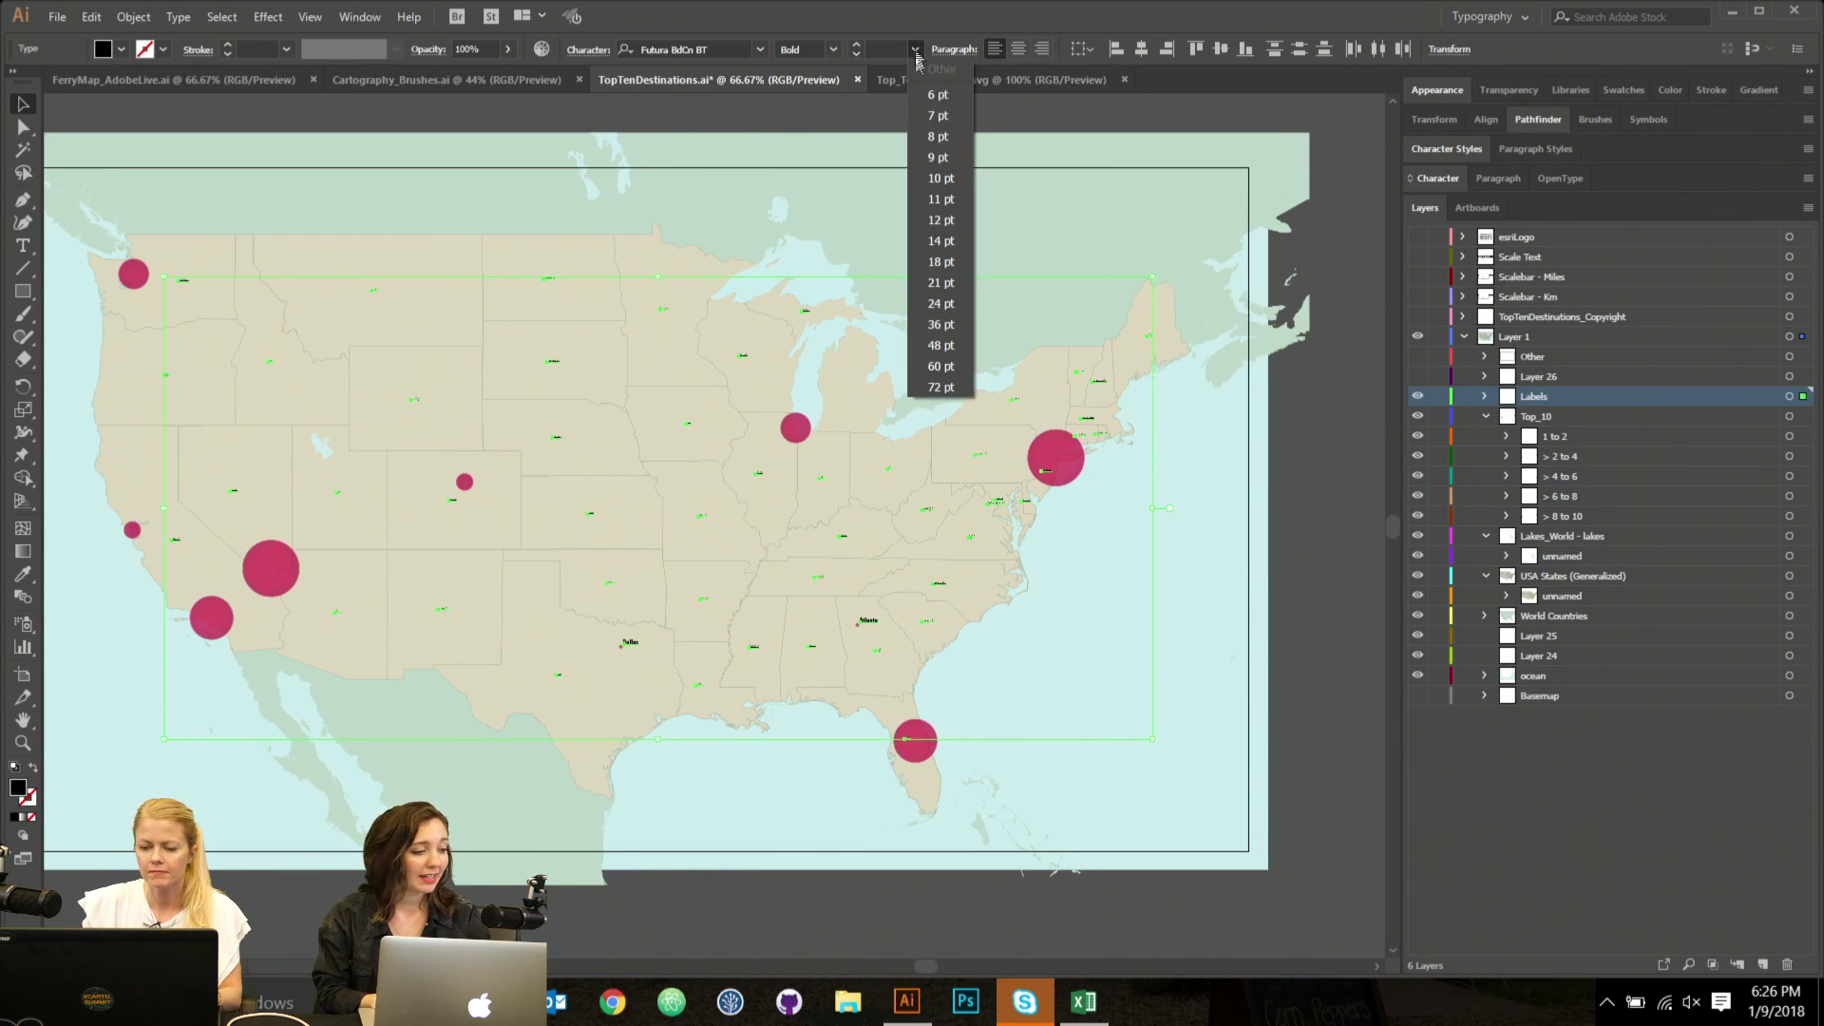
left_click(938, 245)
Sample the land colour onto the state labels, remove their stroke, and darken the fill to a39c84.
key("i")
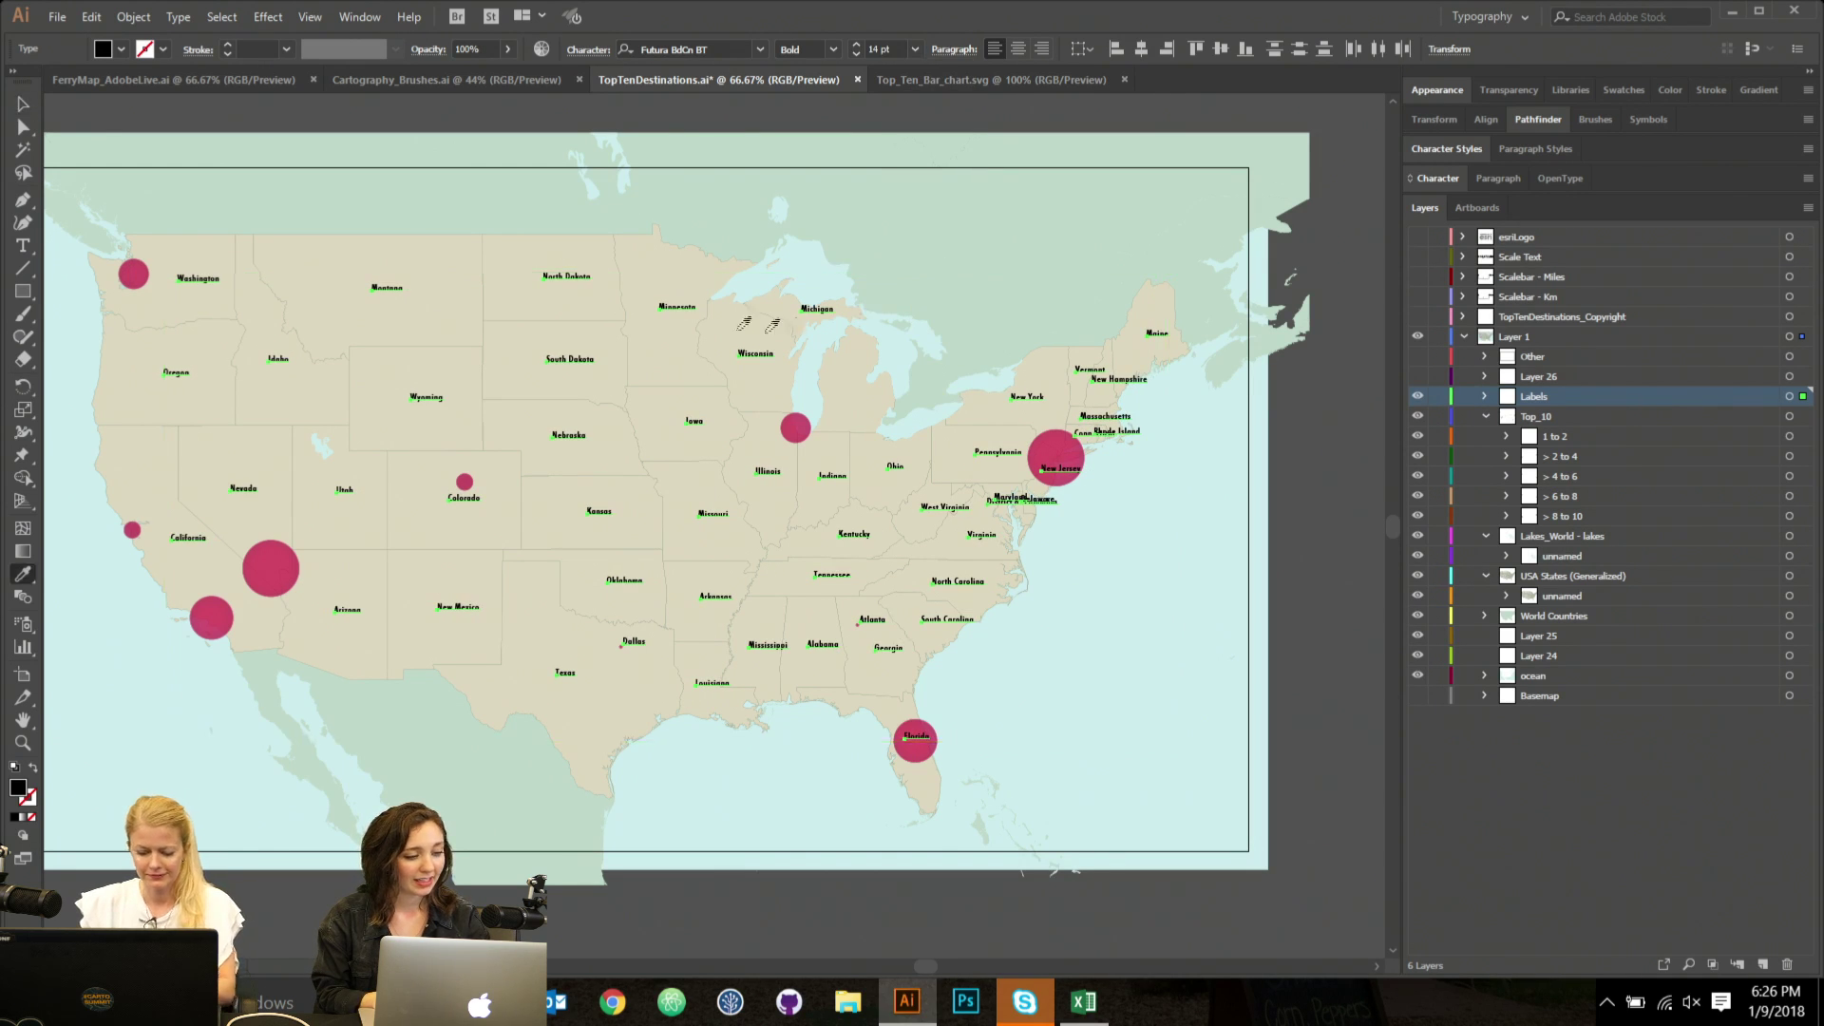
left_click(646, 266)
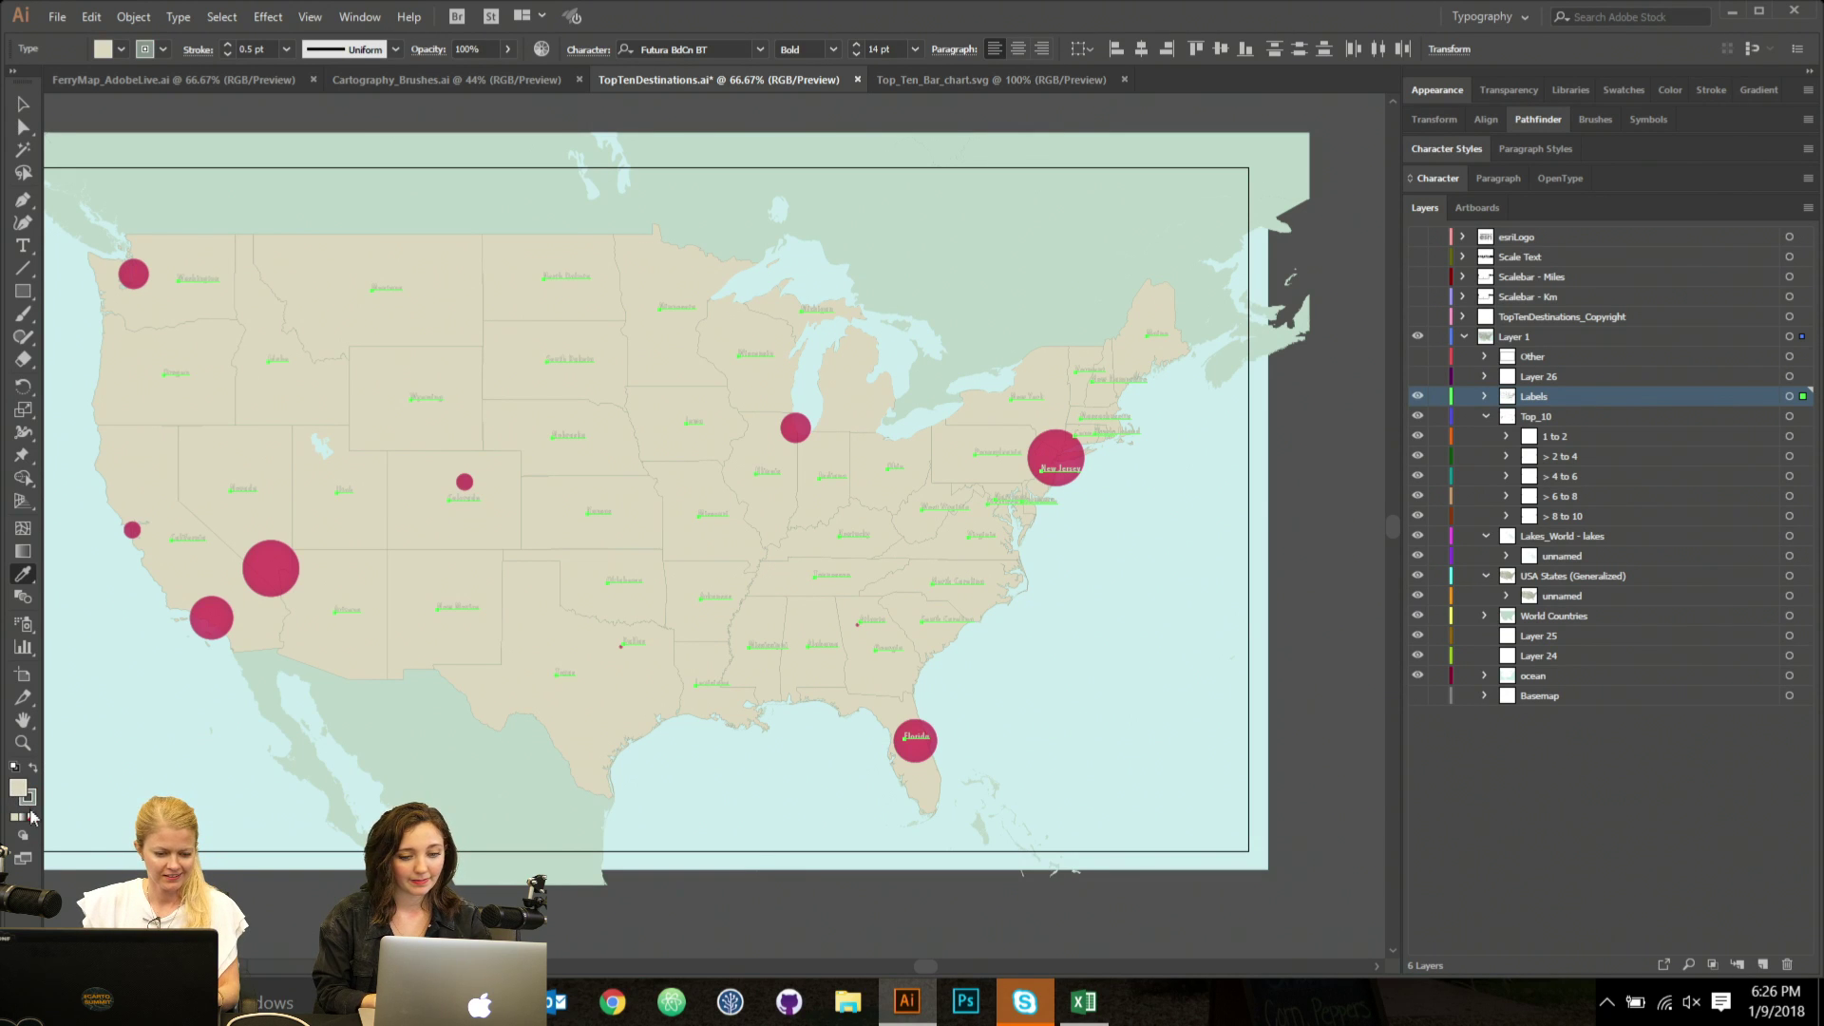
left_click(34, 803)
left_click(33, 818)
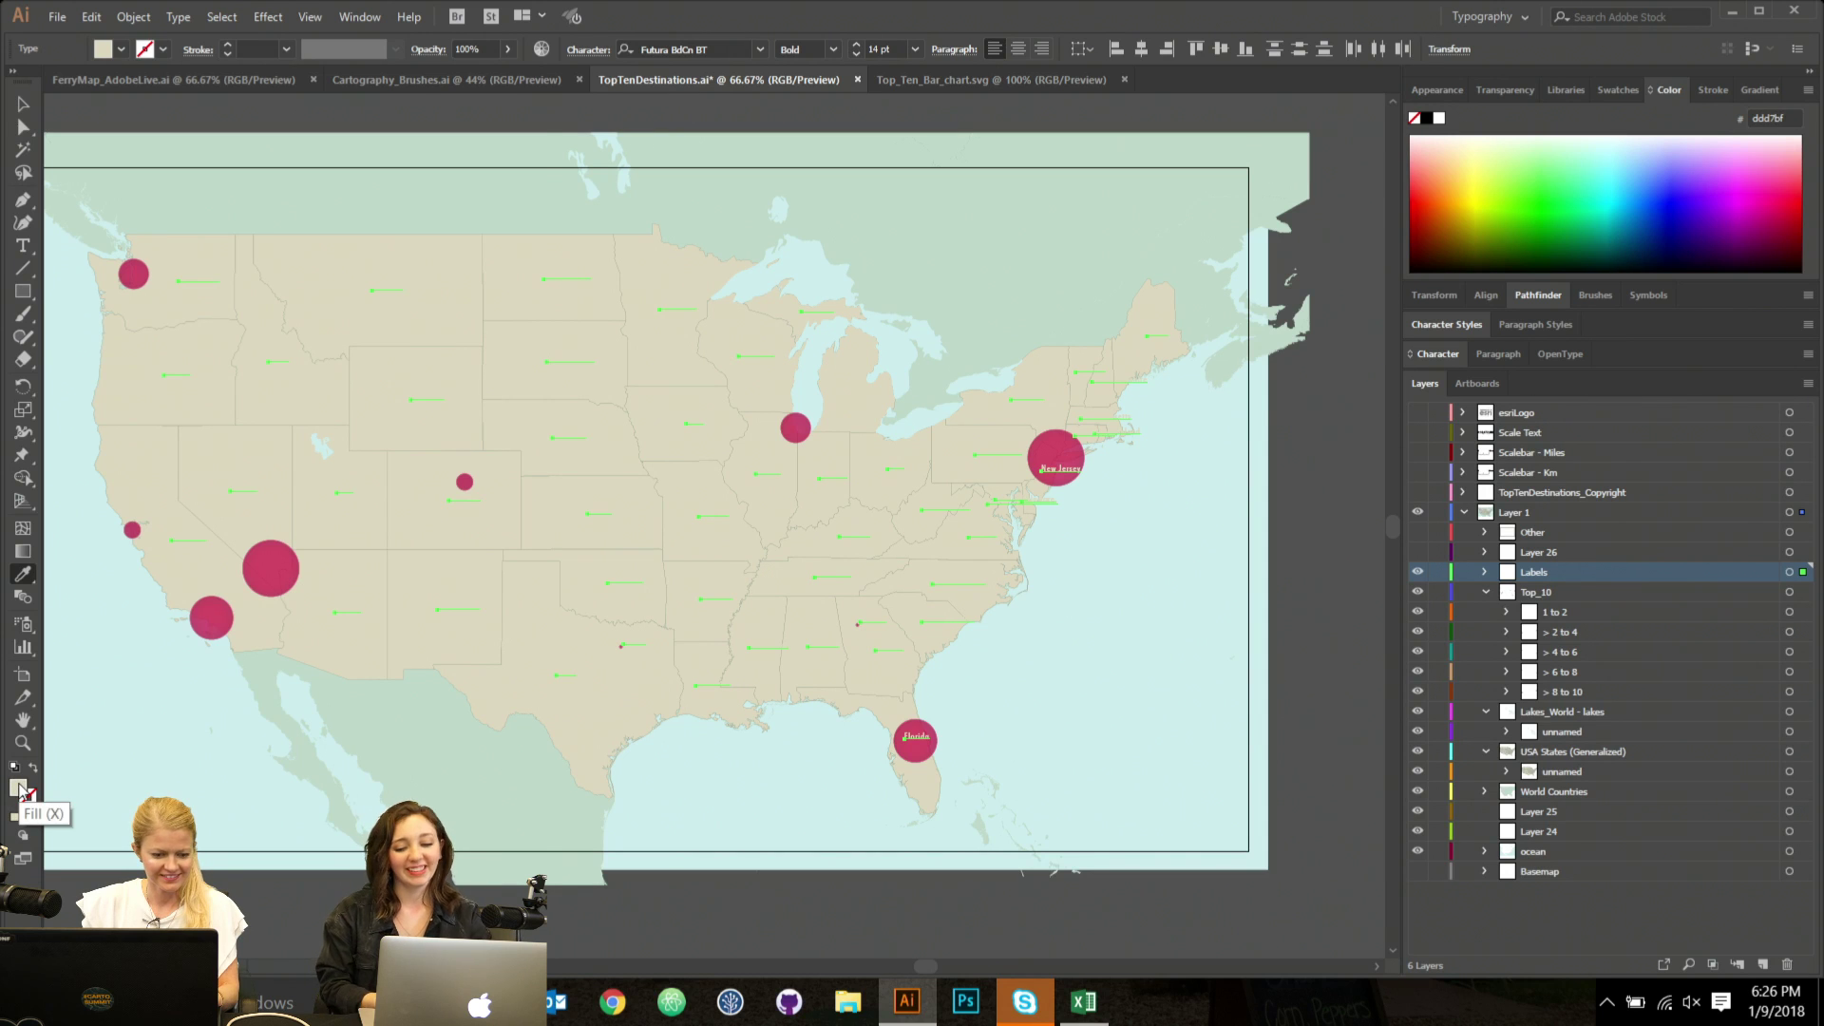
double_click(18, 789)
left_click(76, 133)
left_click_drag(77, 133, 69, 161)
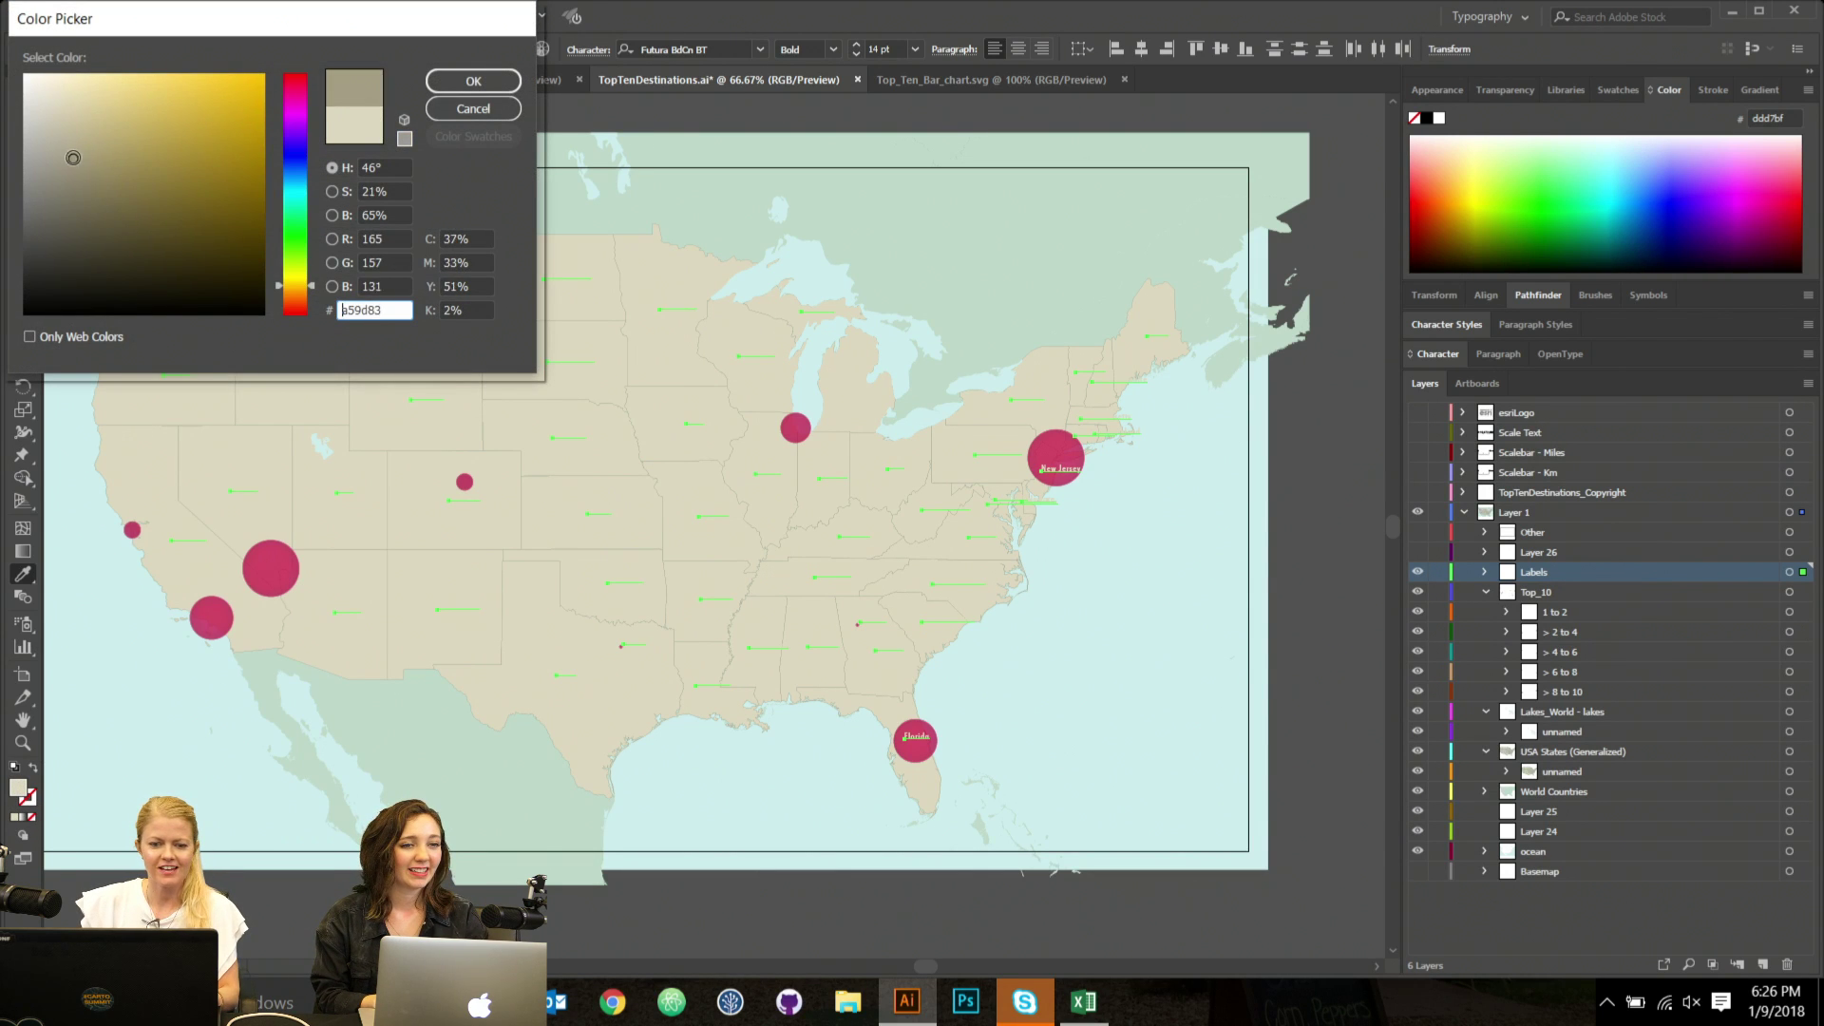
left_click(465, 83)
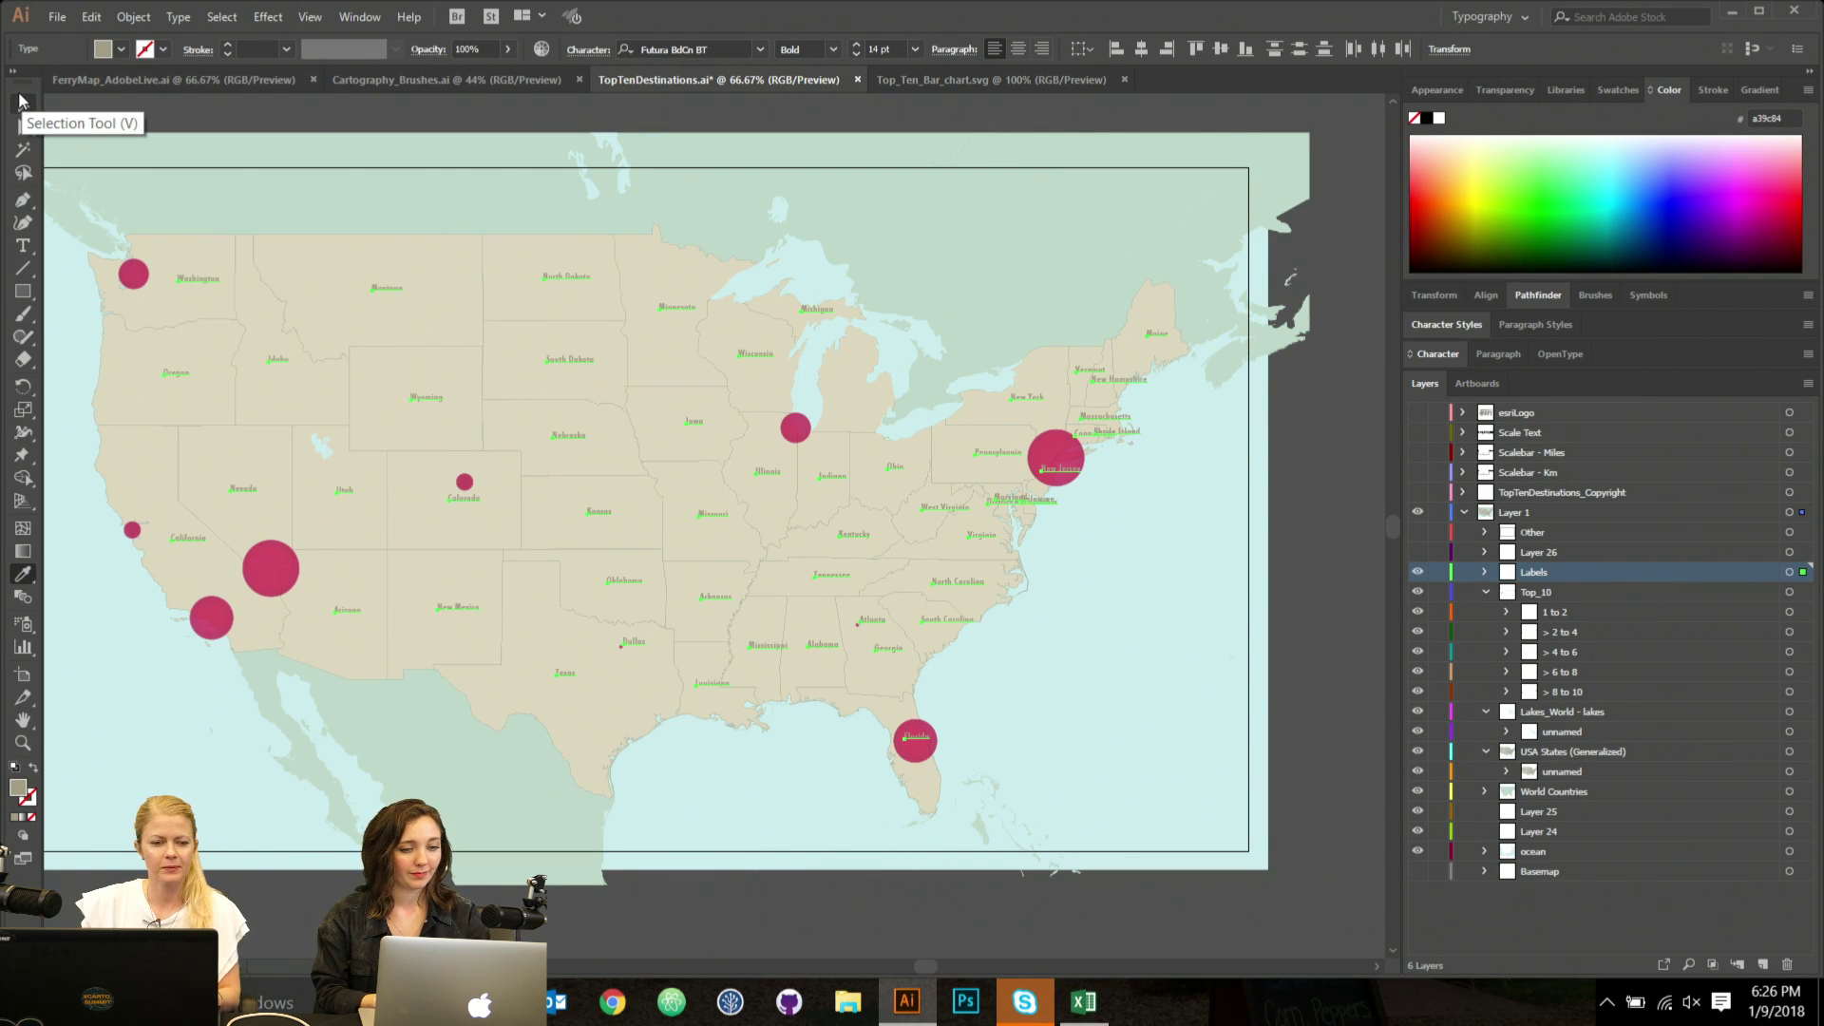
left_click(22, 103)
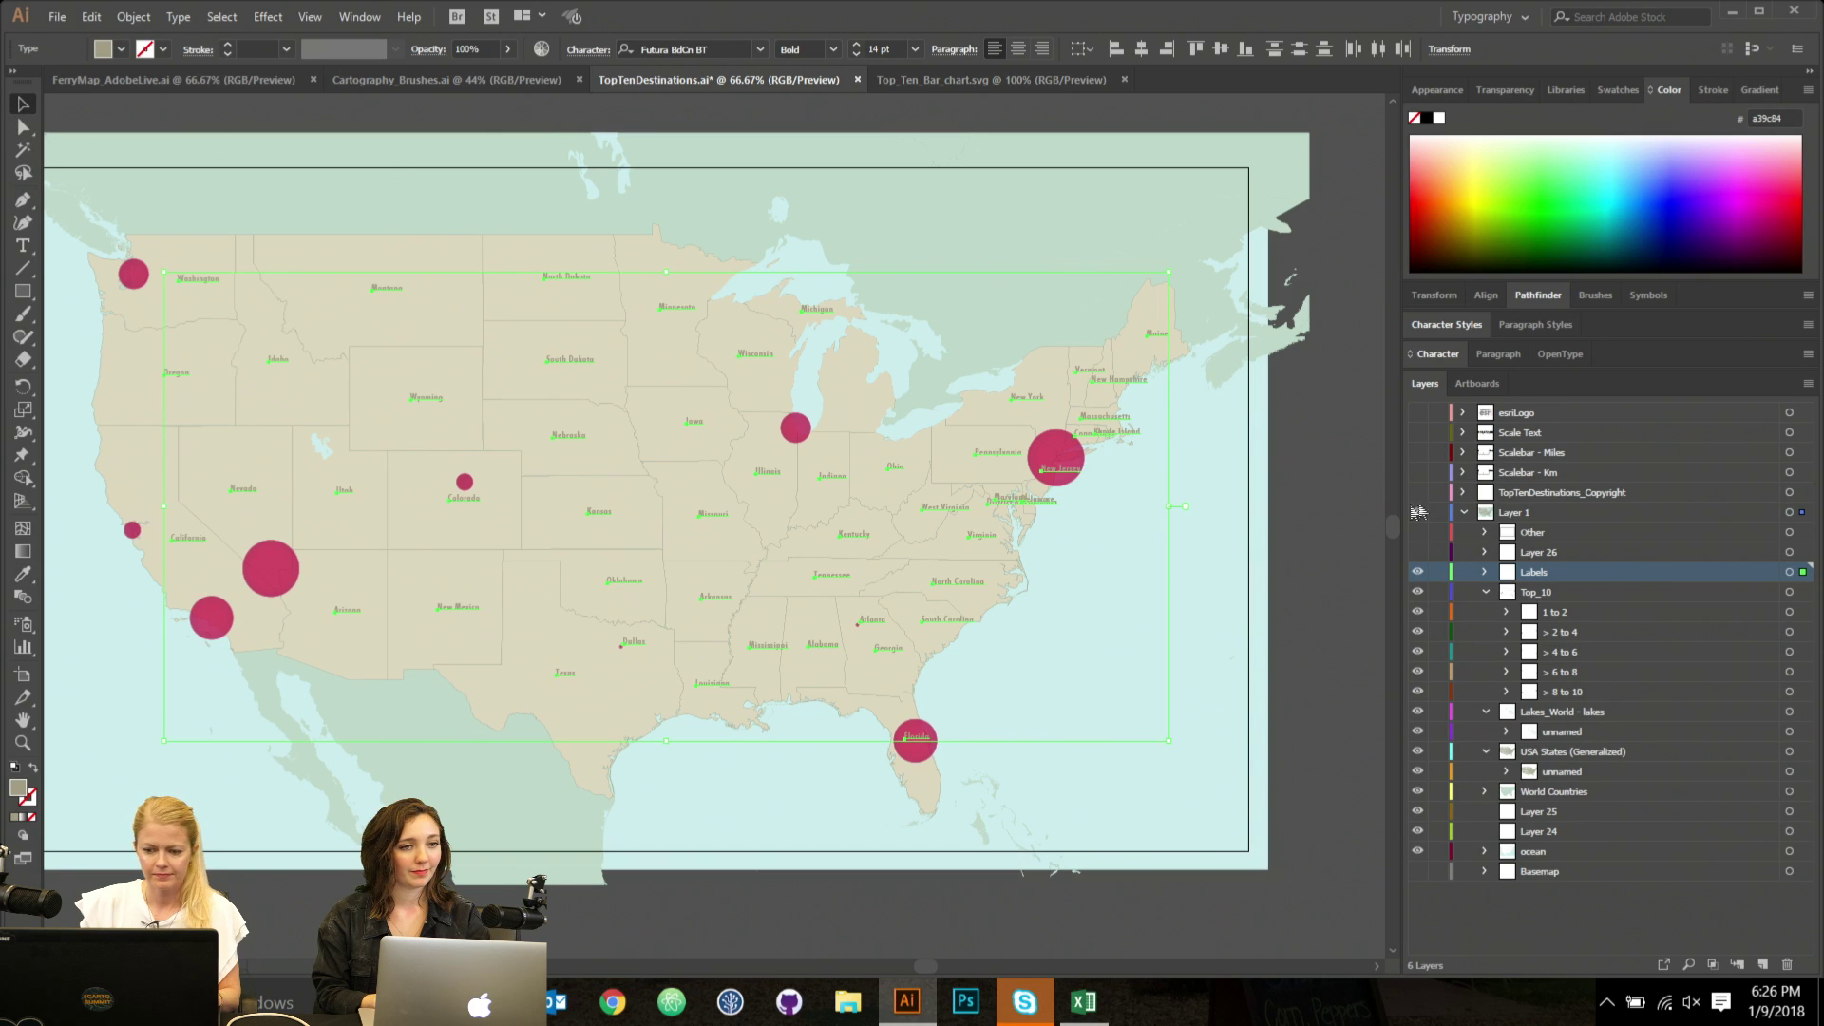
left_click(1315, 527)
scroll(798, 703, "left", 1)
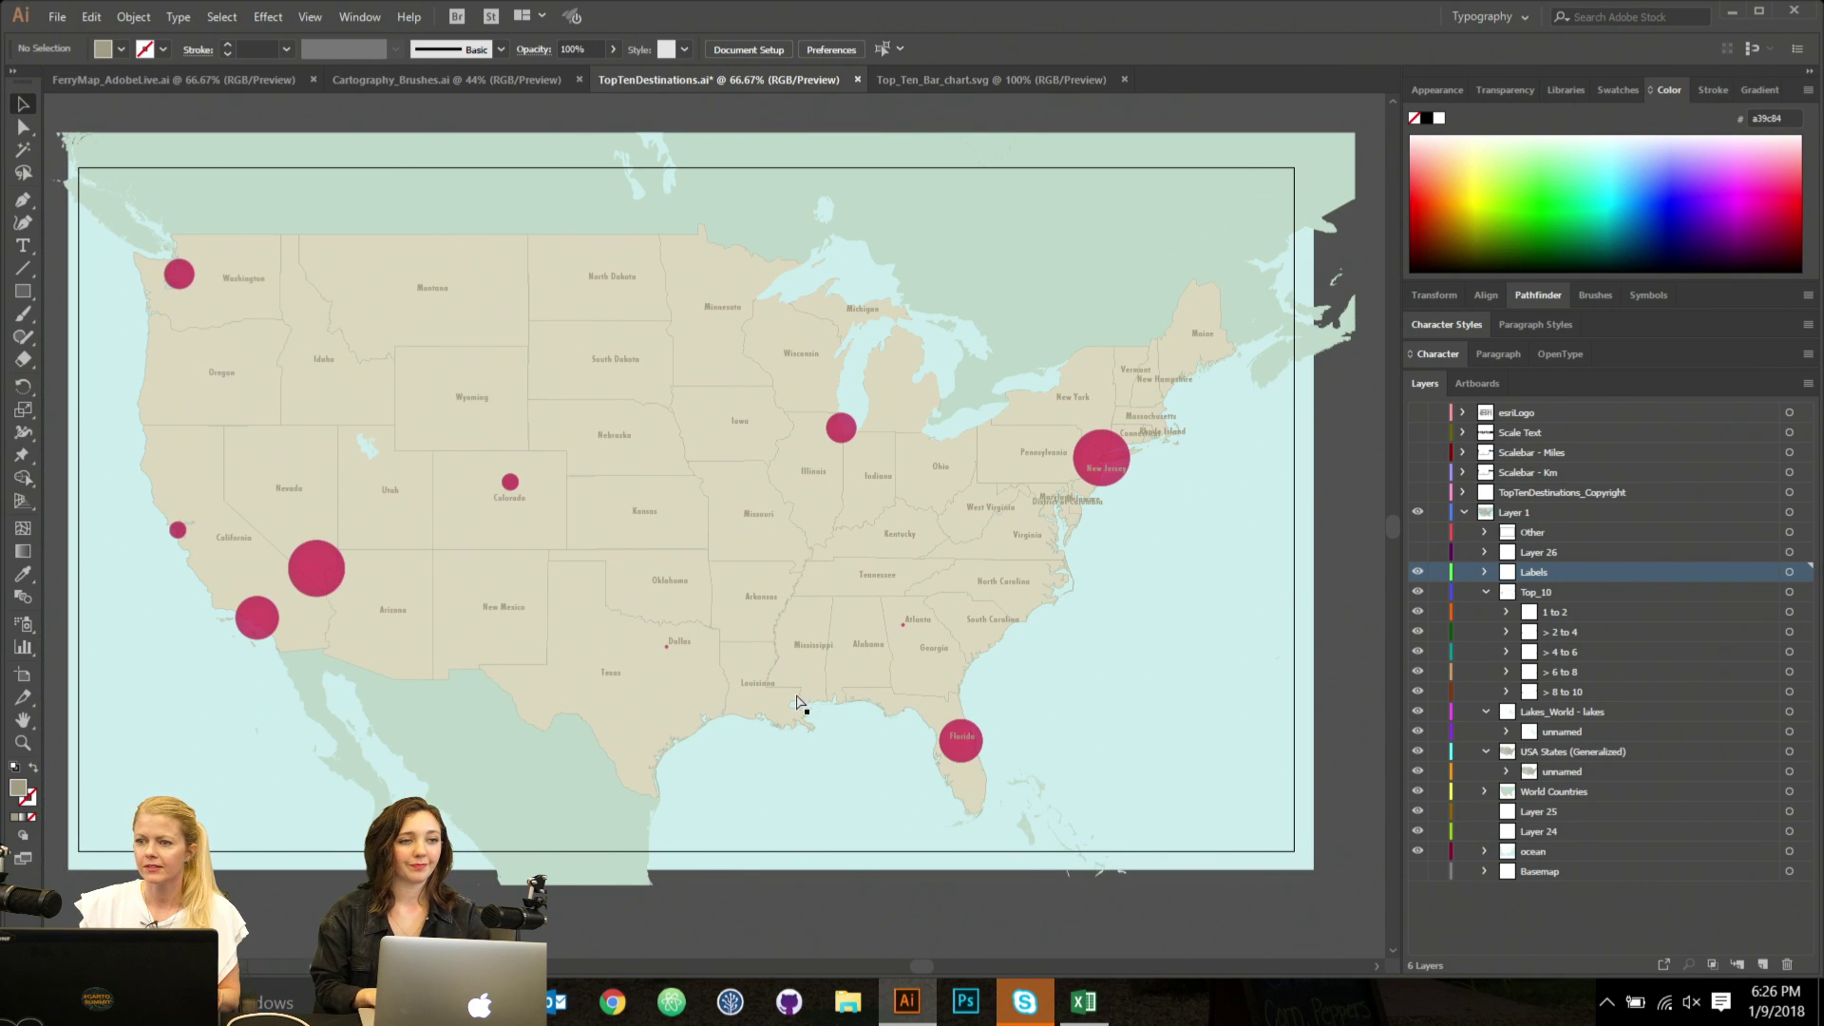
Fill the USA States (Generalized) shapes with the light cream f4eedc.
left_click(1484, 752)
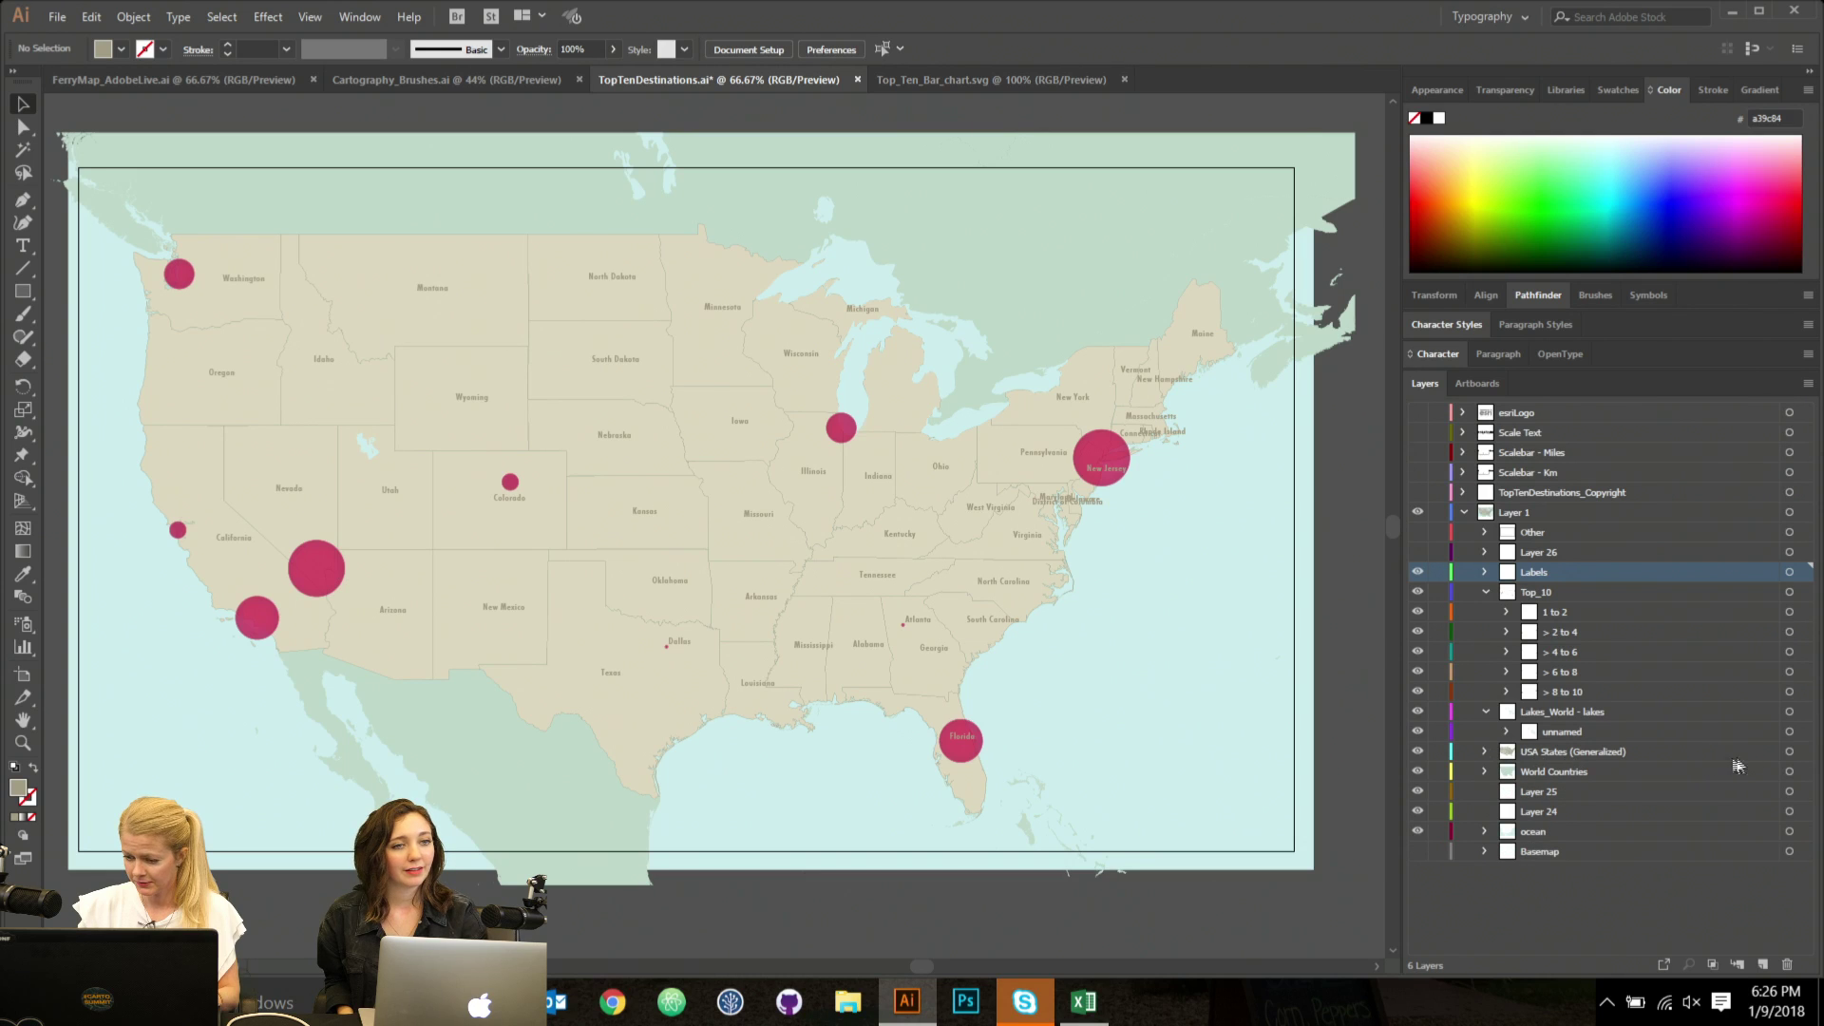
left_click(1802, 752)
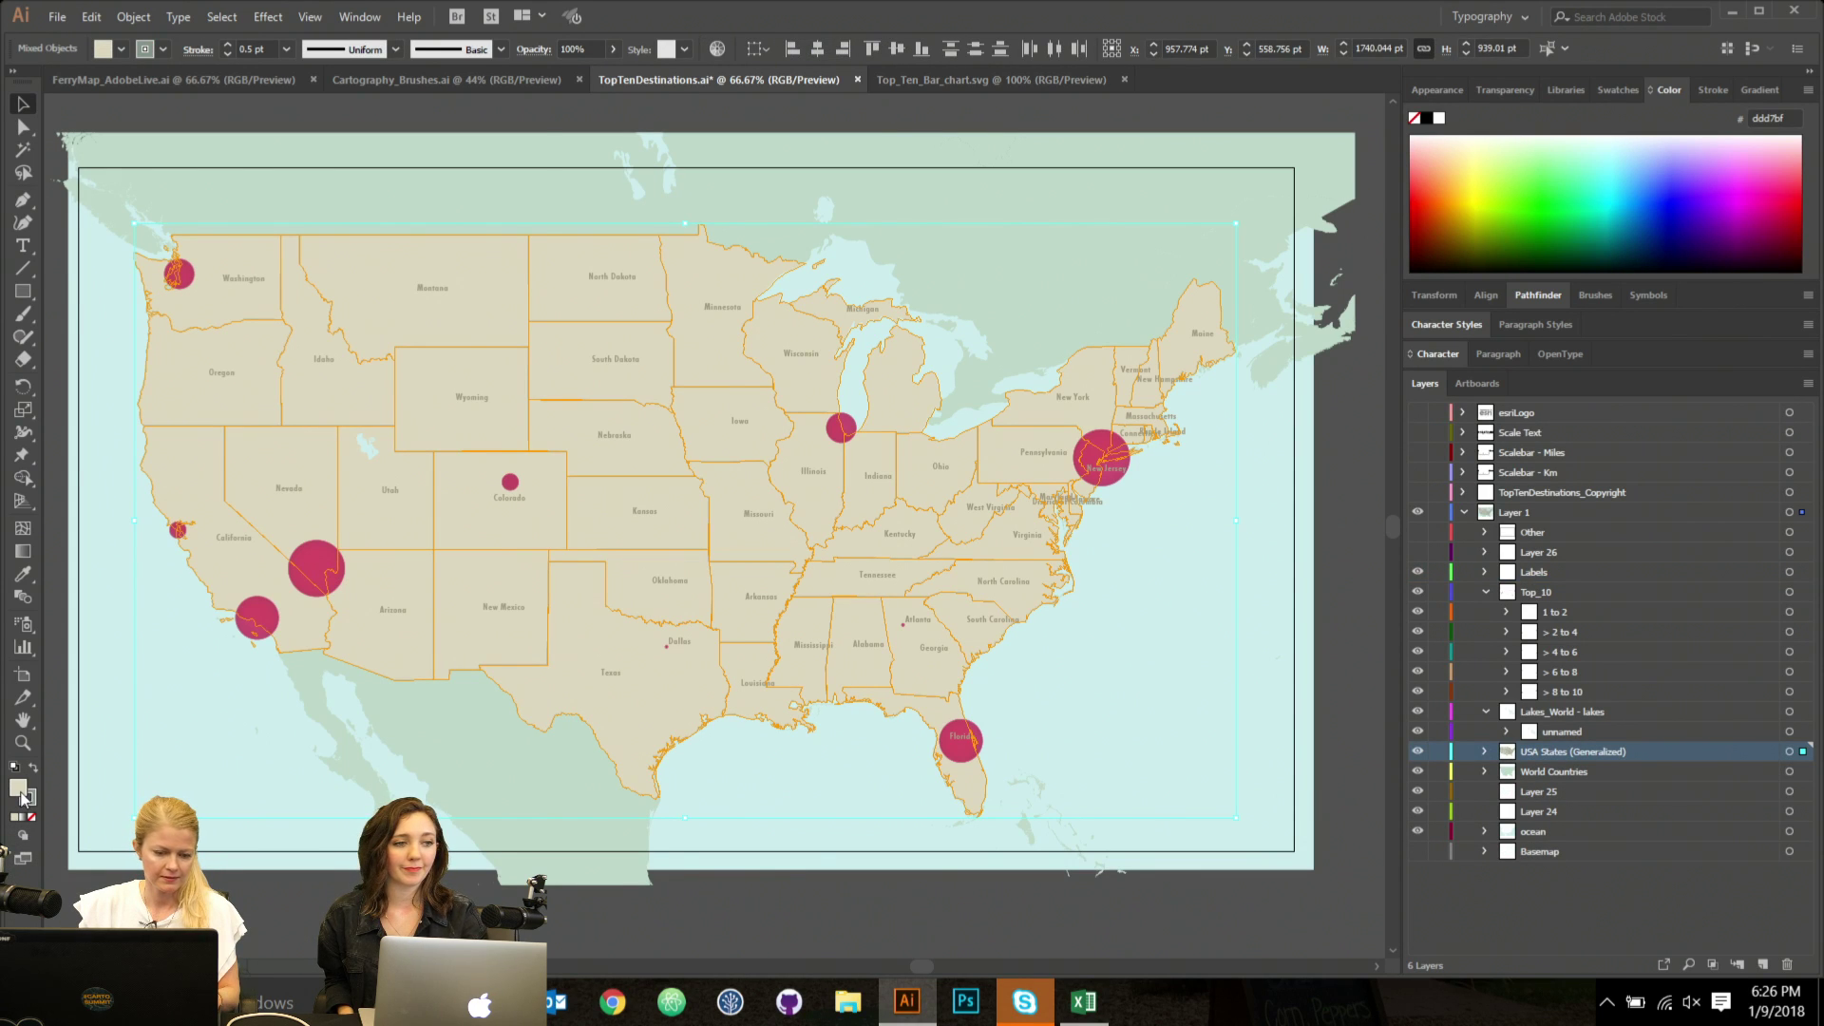
double_click(18, 786)
left_click(56, 91)
left_click_drag(56, 91, 49, 83)
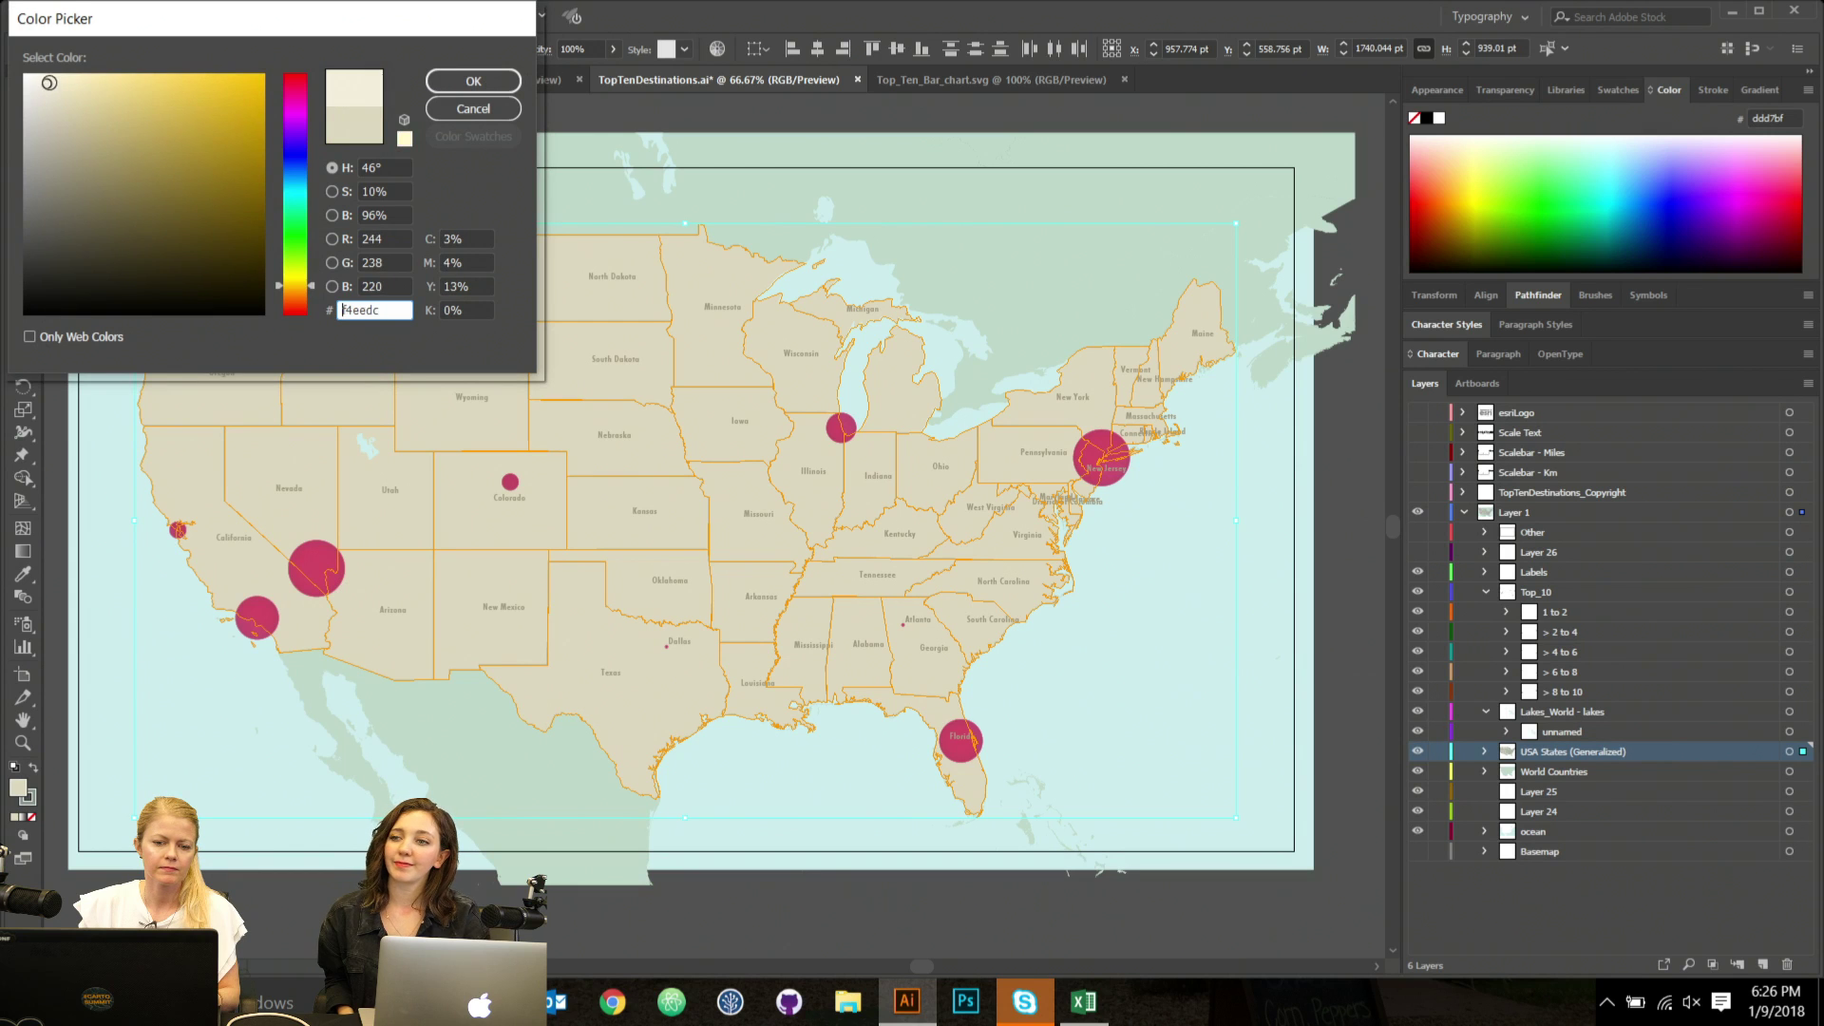
left_click(473, 81)
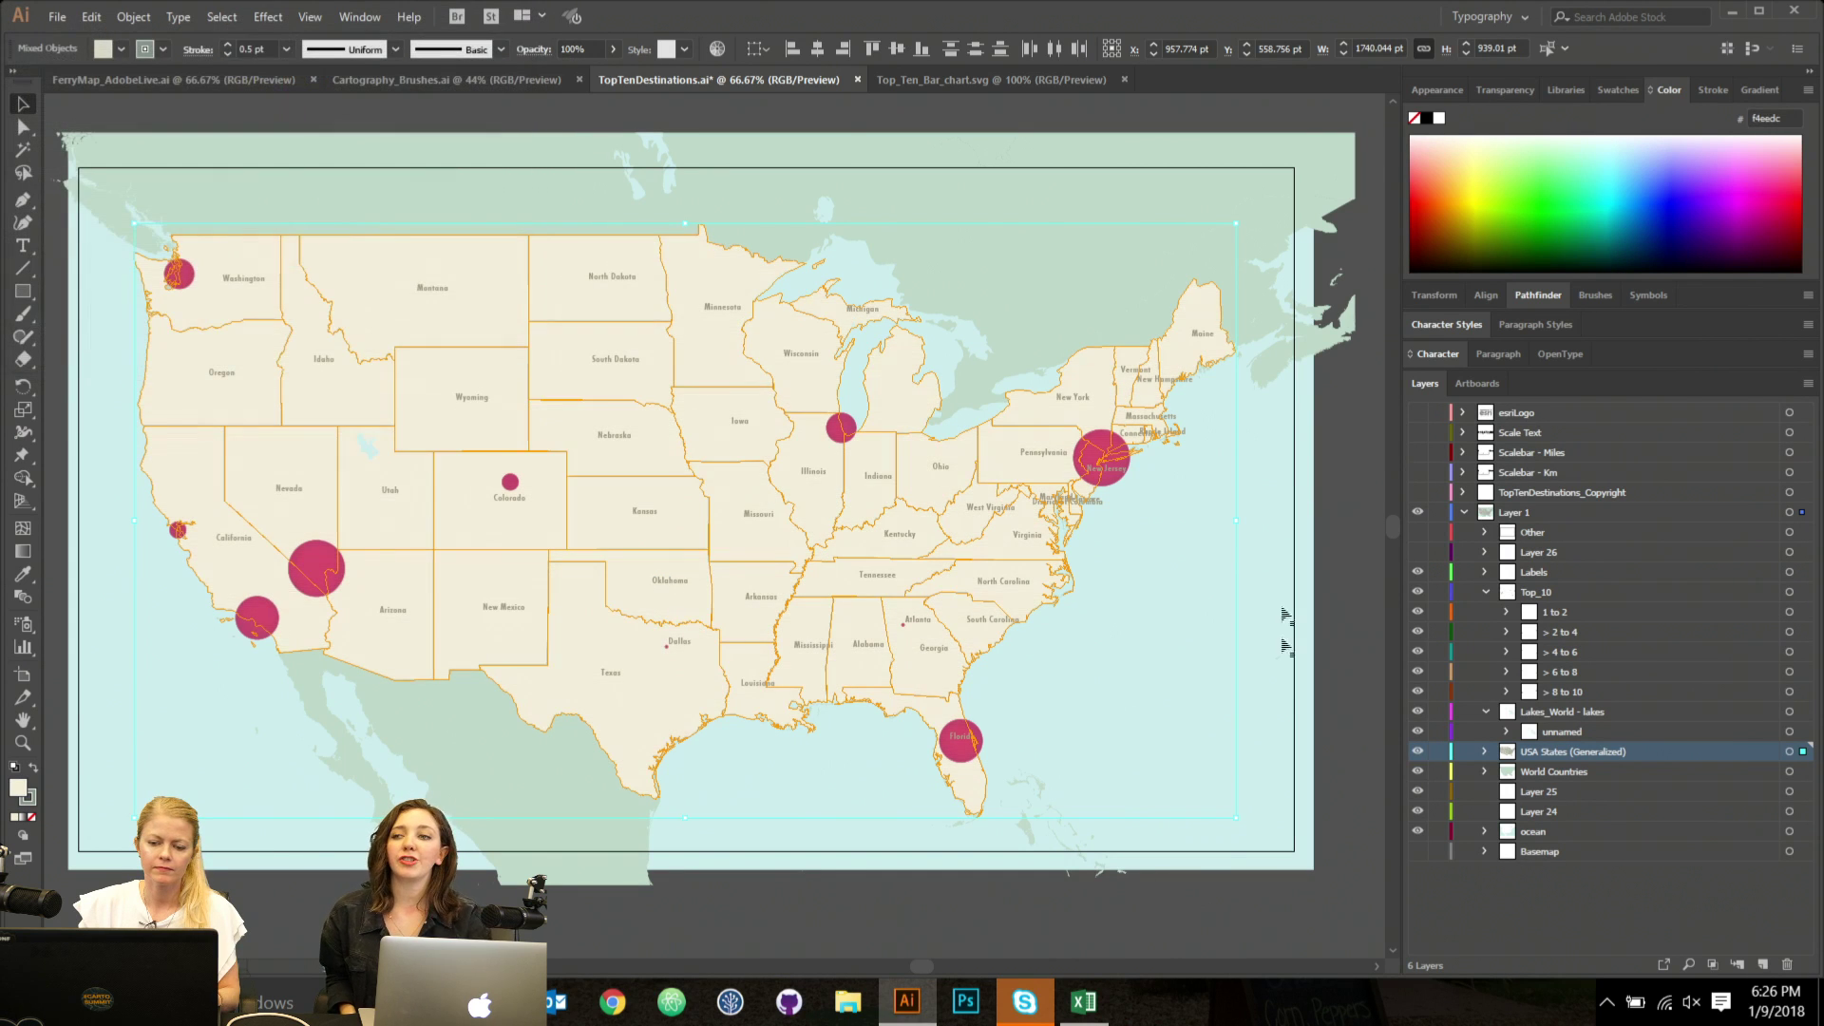
left_click(1176, 916)
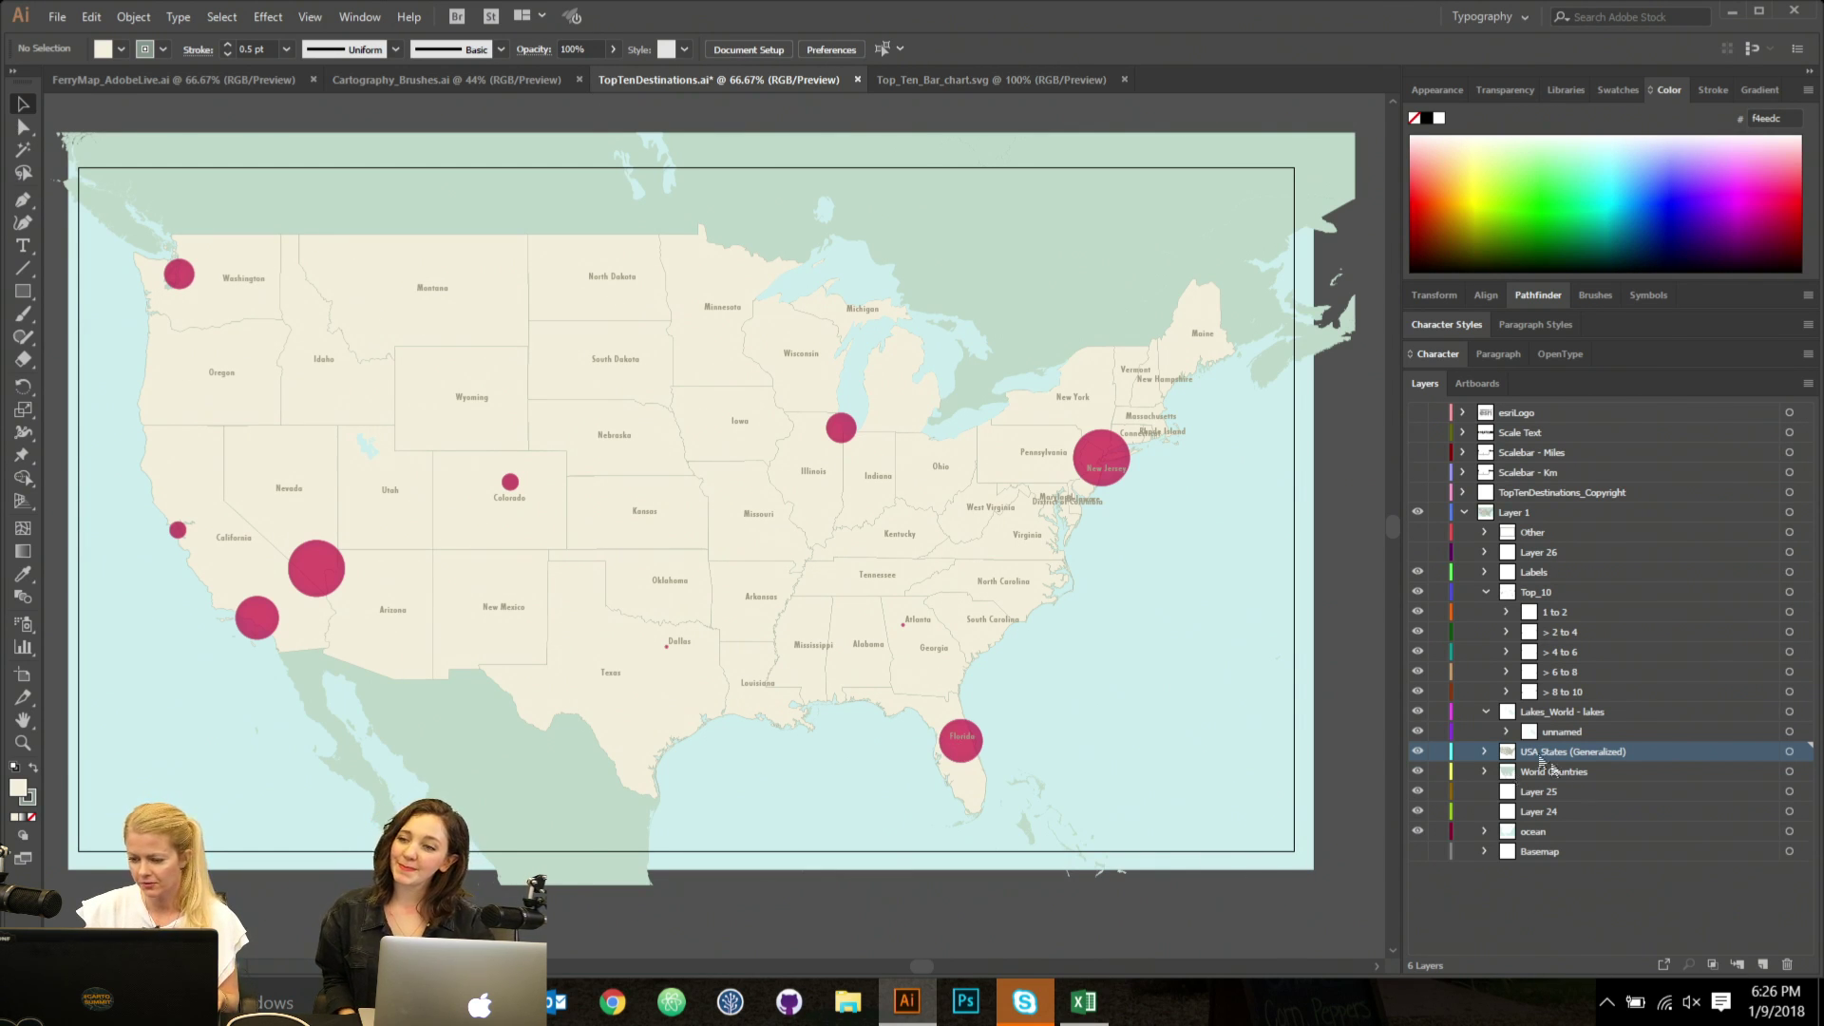
left_click(1485, 711)
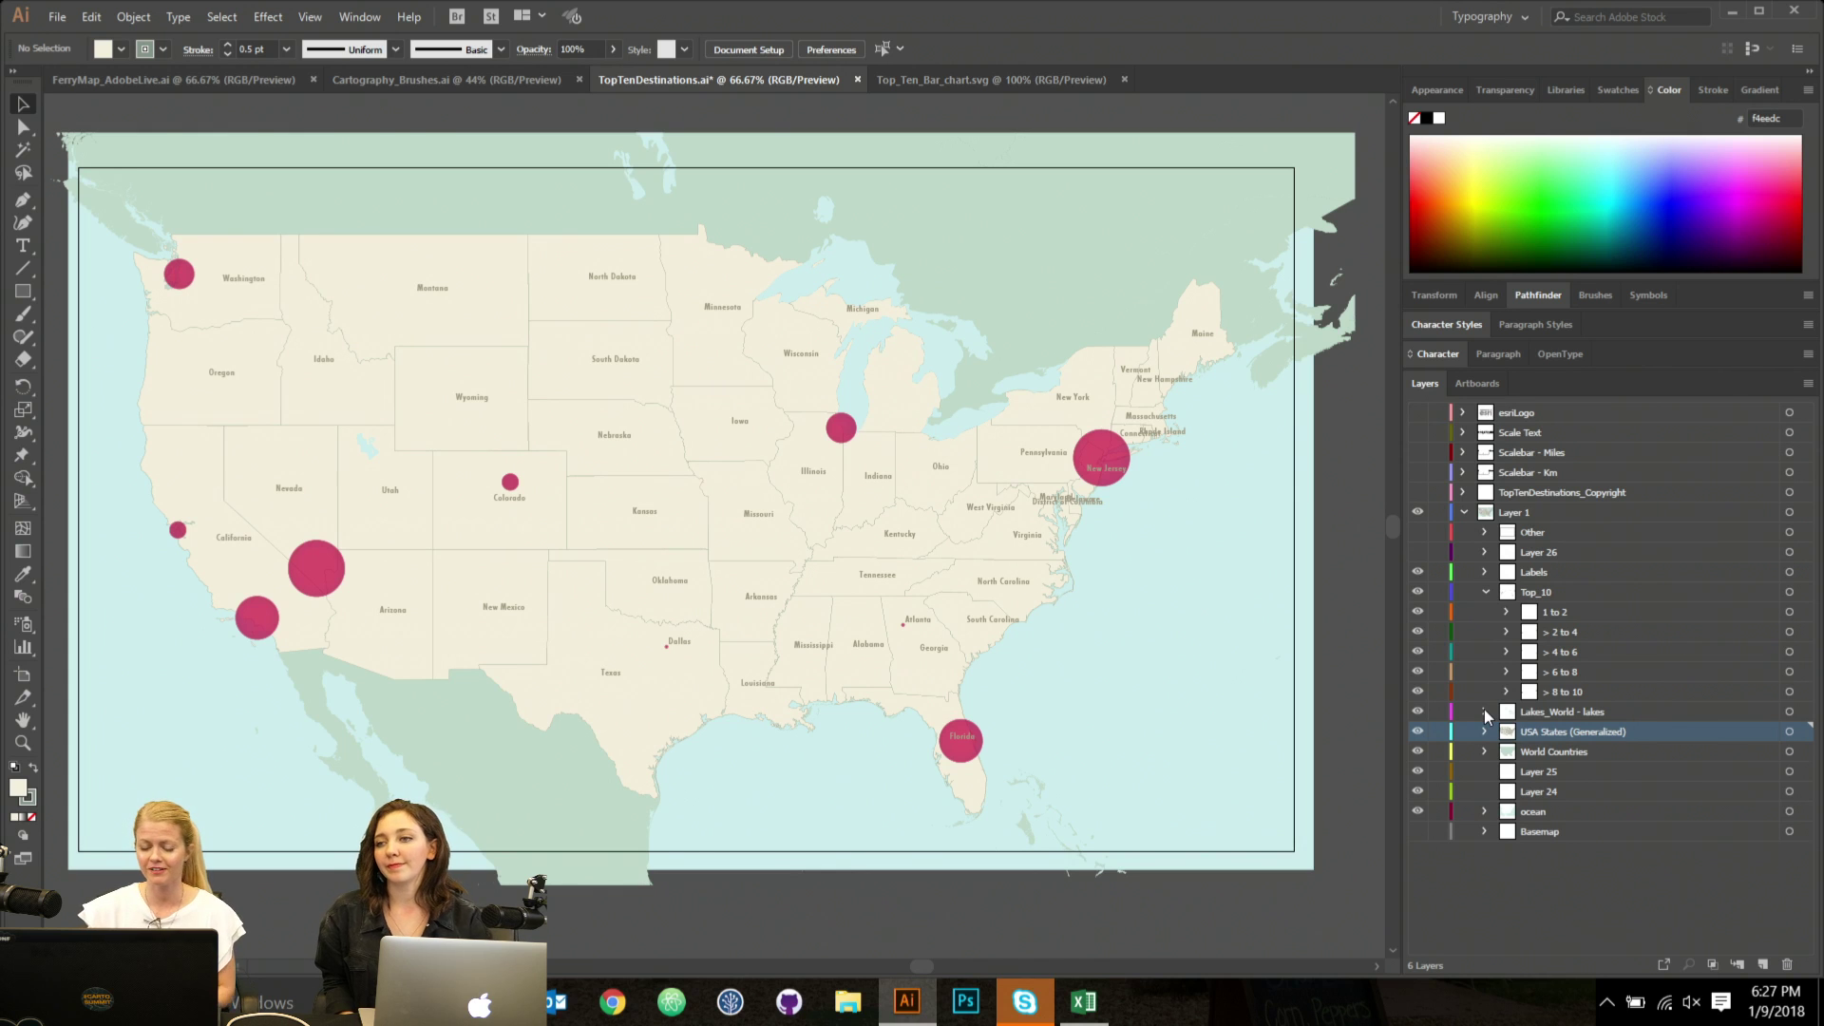
Nudge the Minnesota label down-left, then show and select Layer 26's city labels.
left_click(1417, 553)
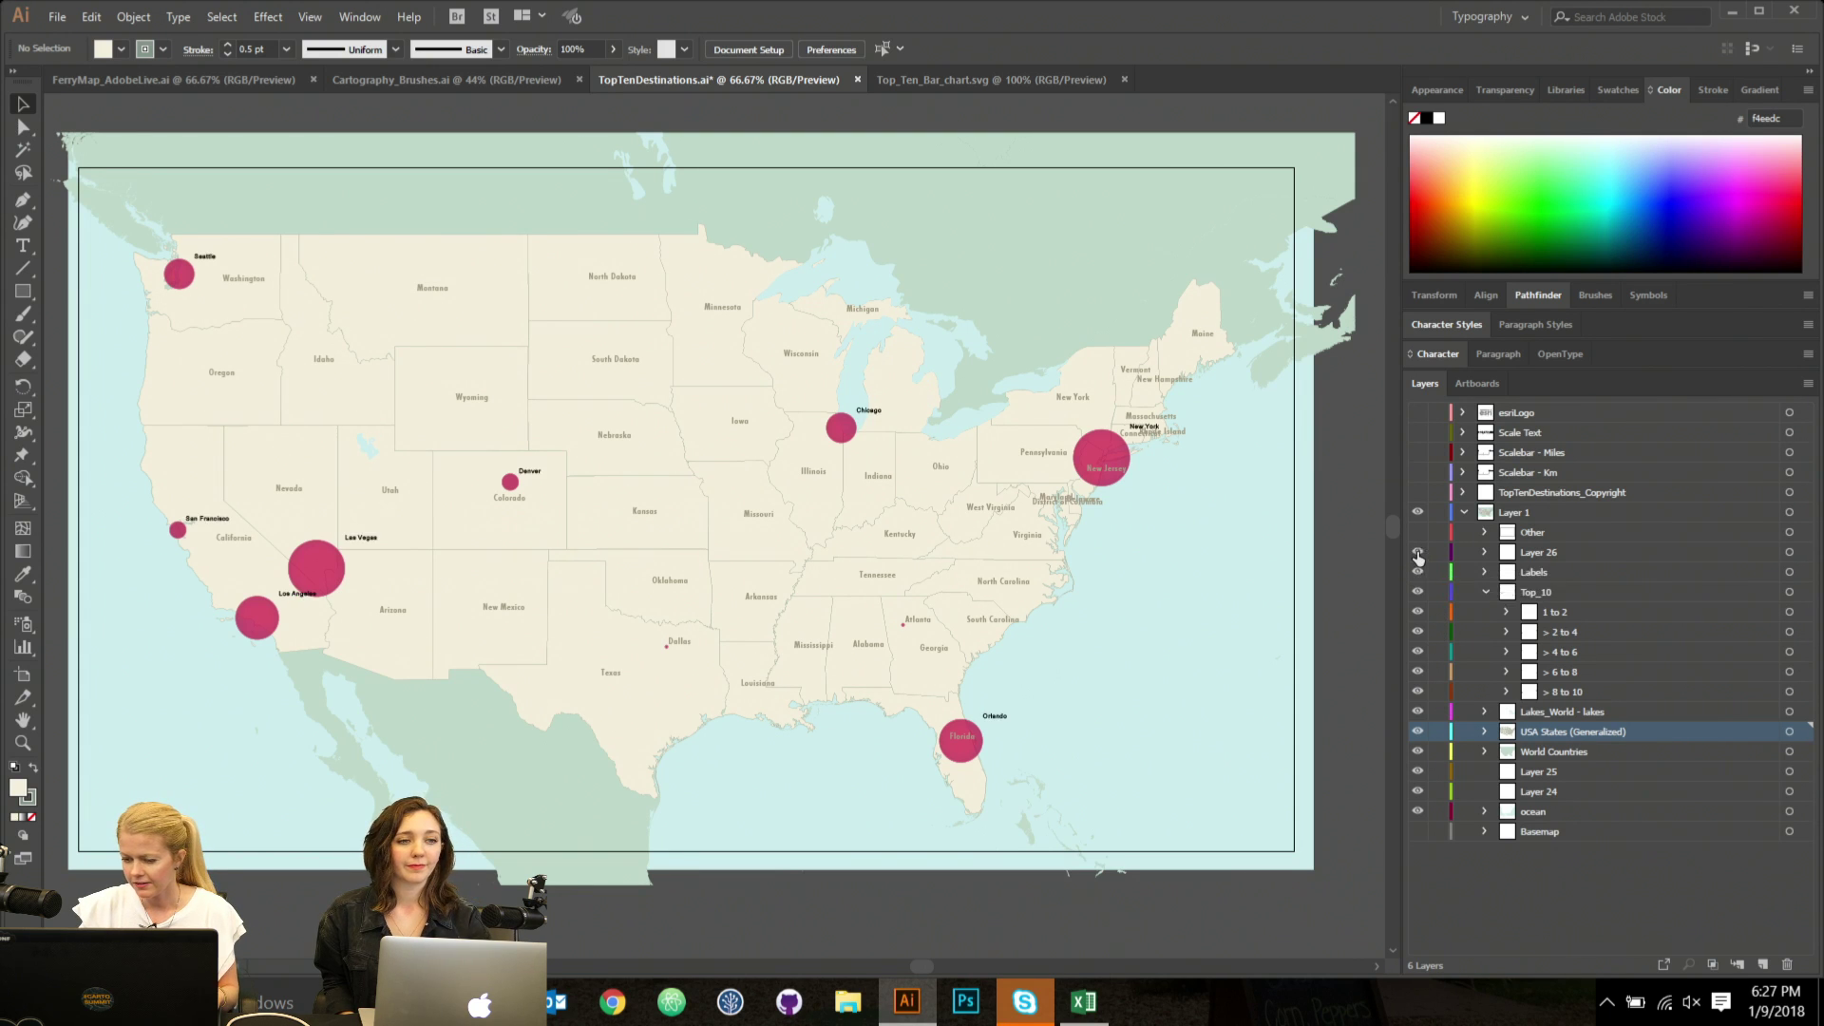
left_click(1418, 554)
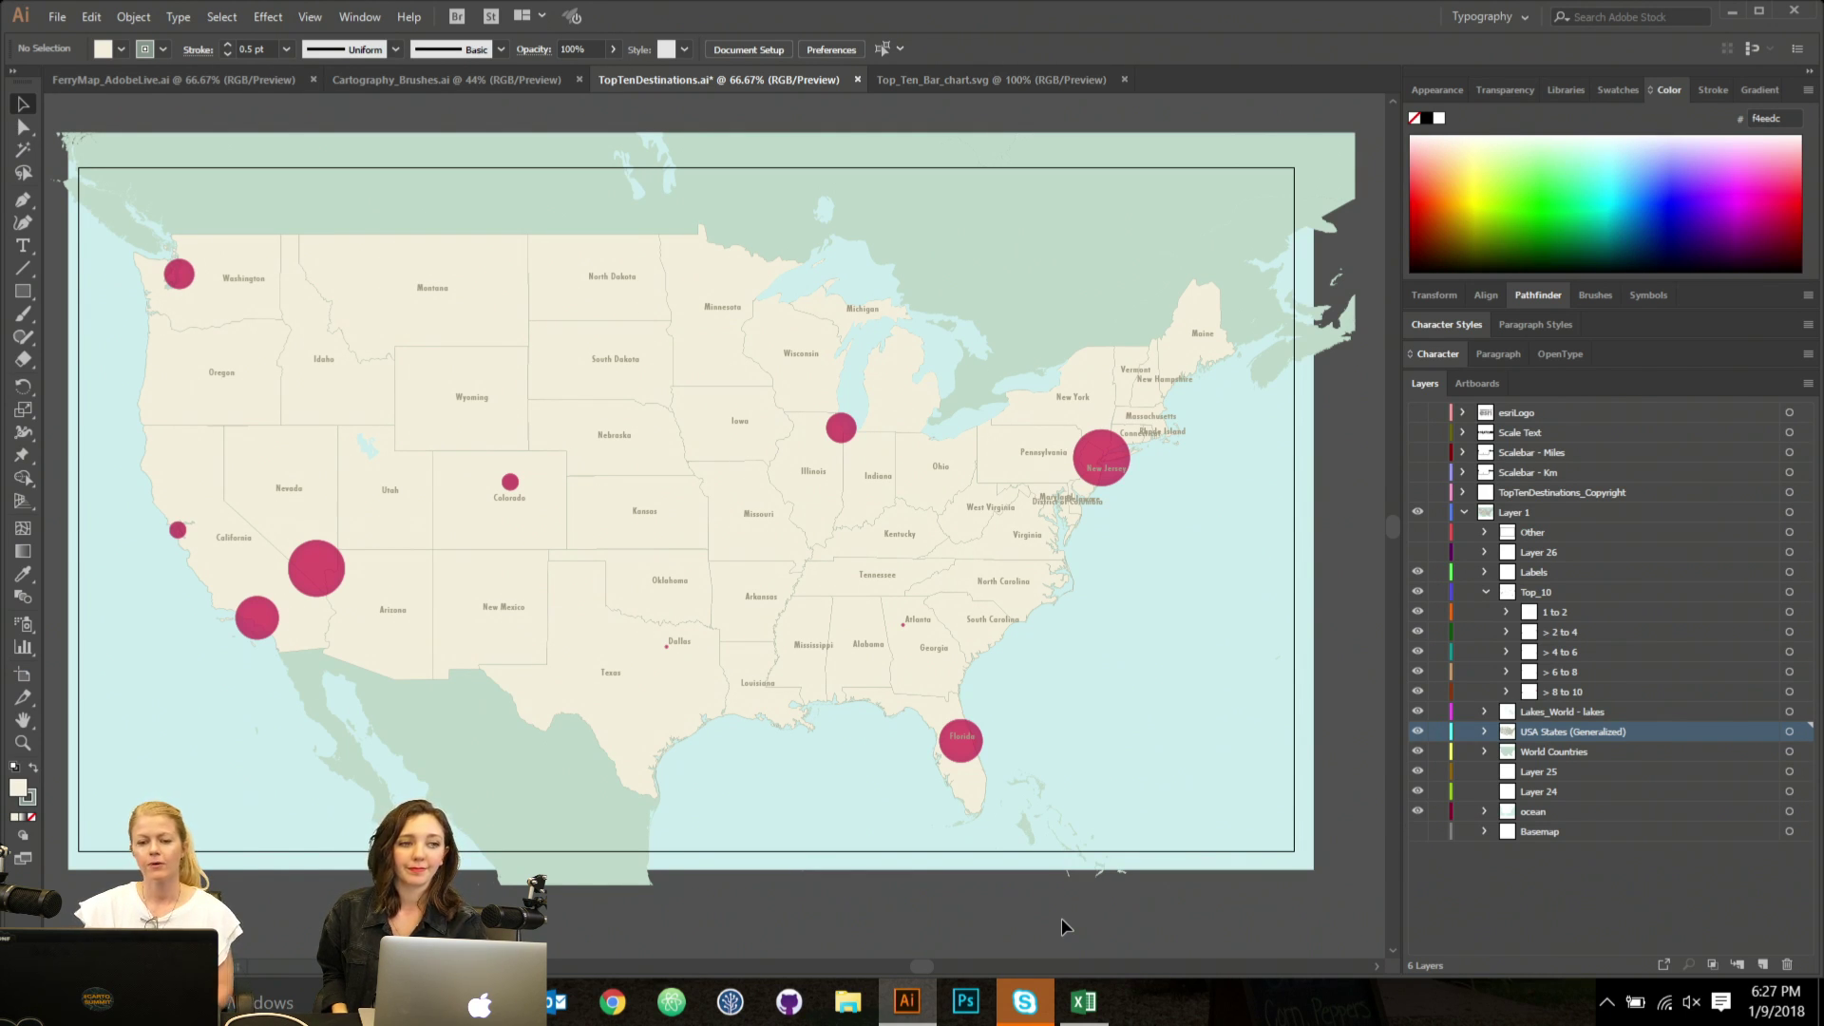
left_click_drag(729, 319, 715, 340)
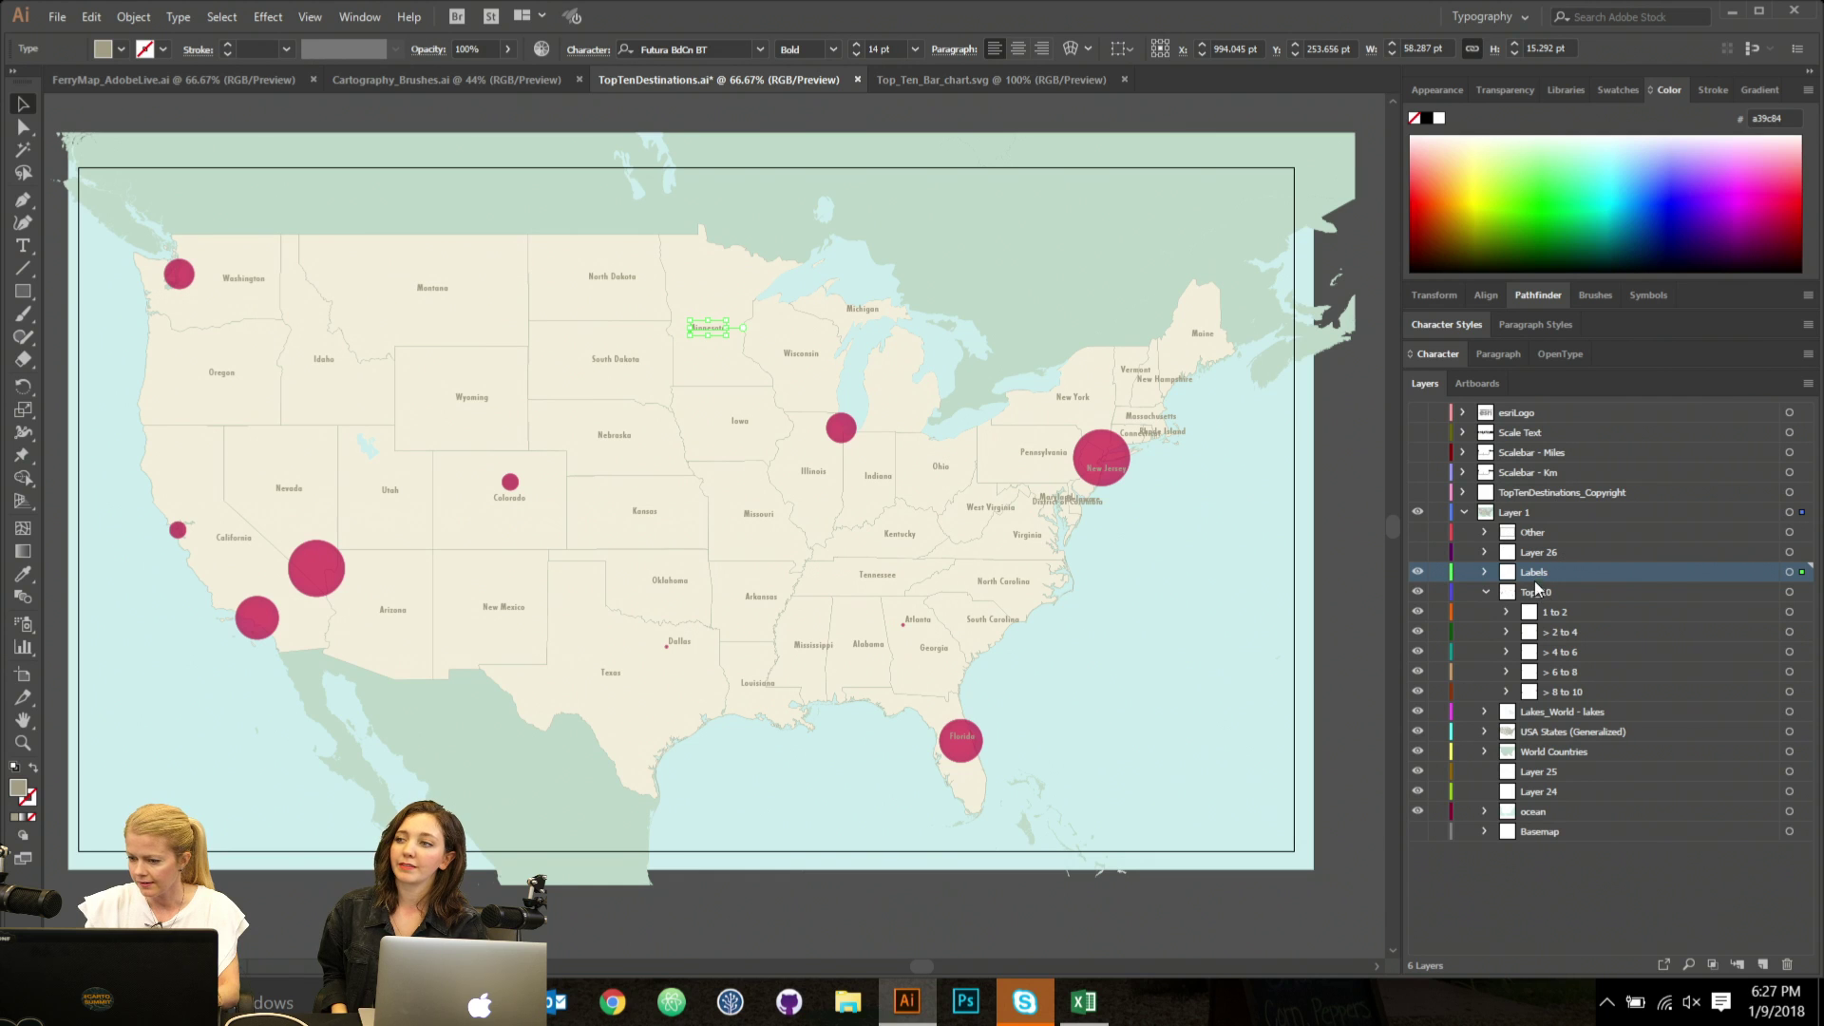
left_click(1484, 572)
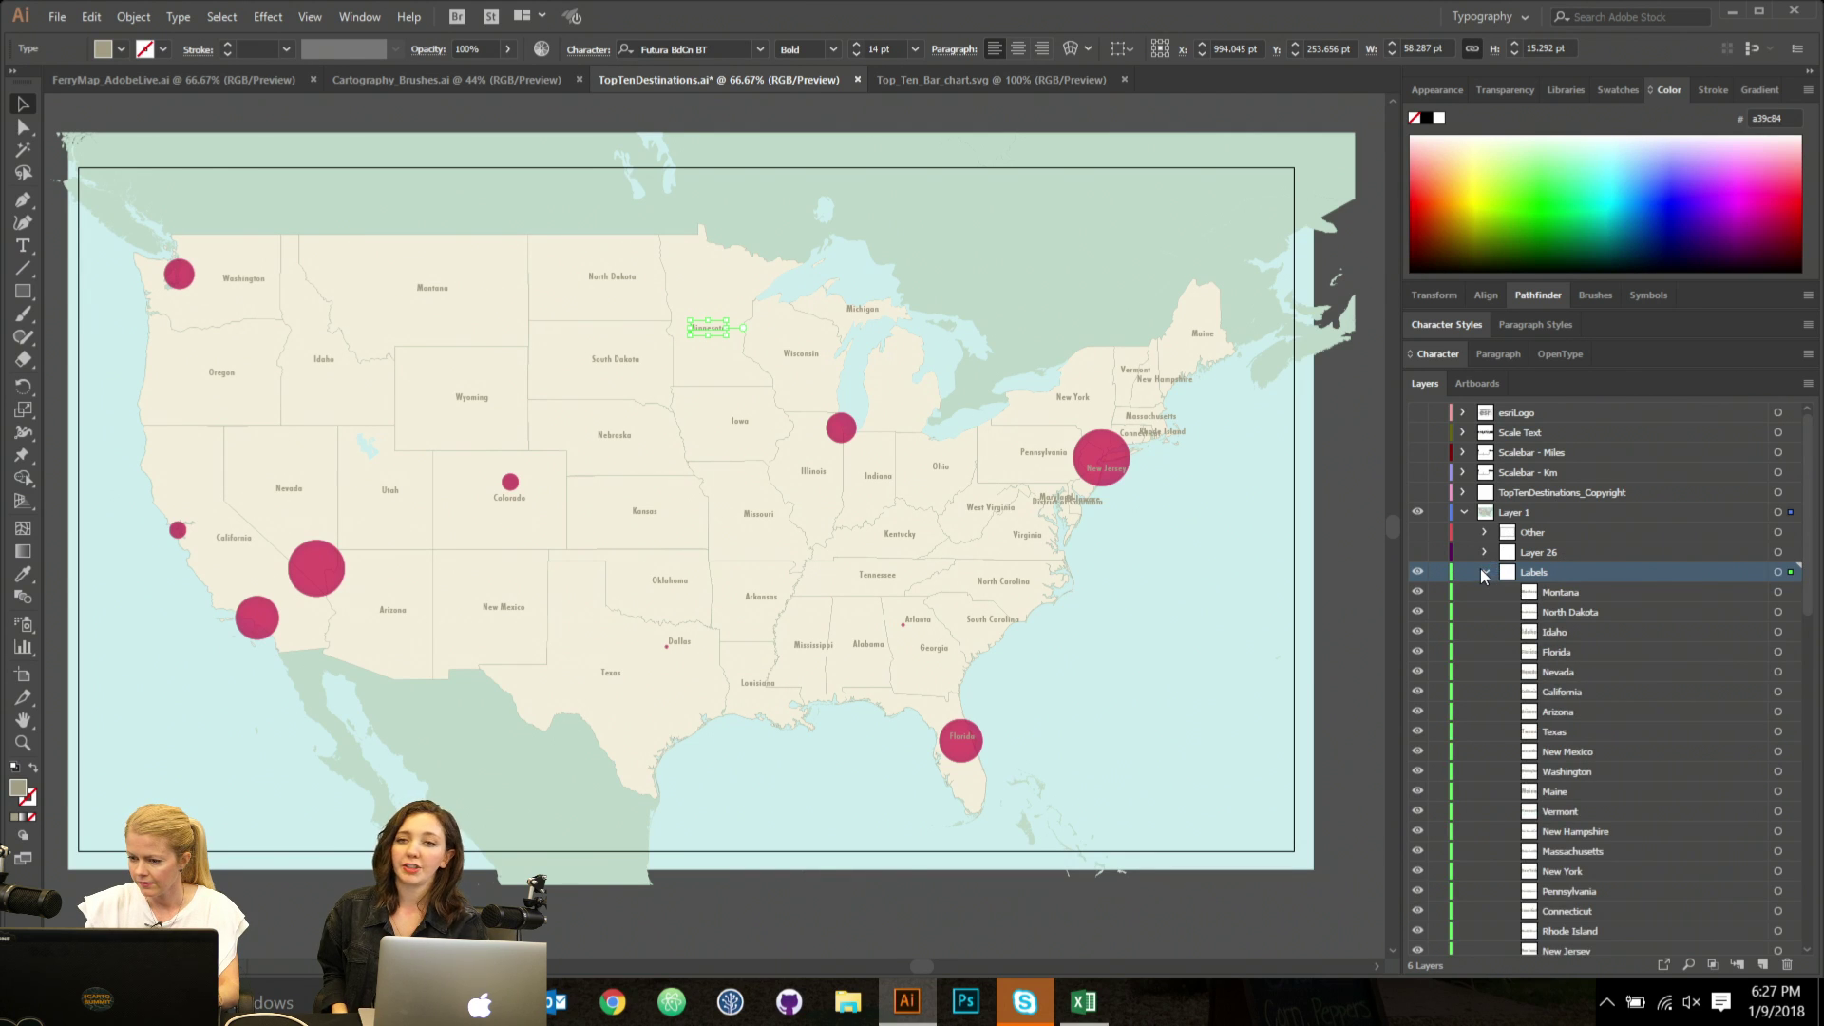
left_click(1483, 572)
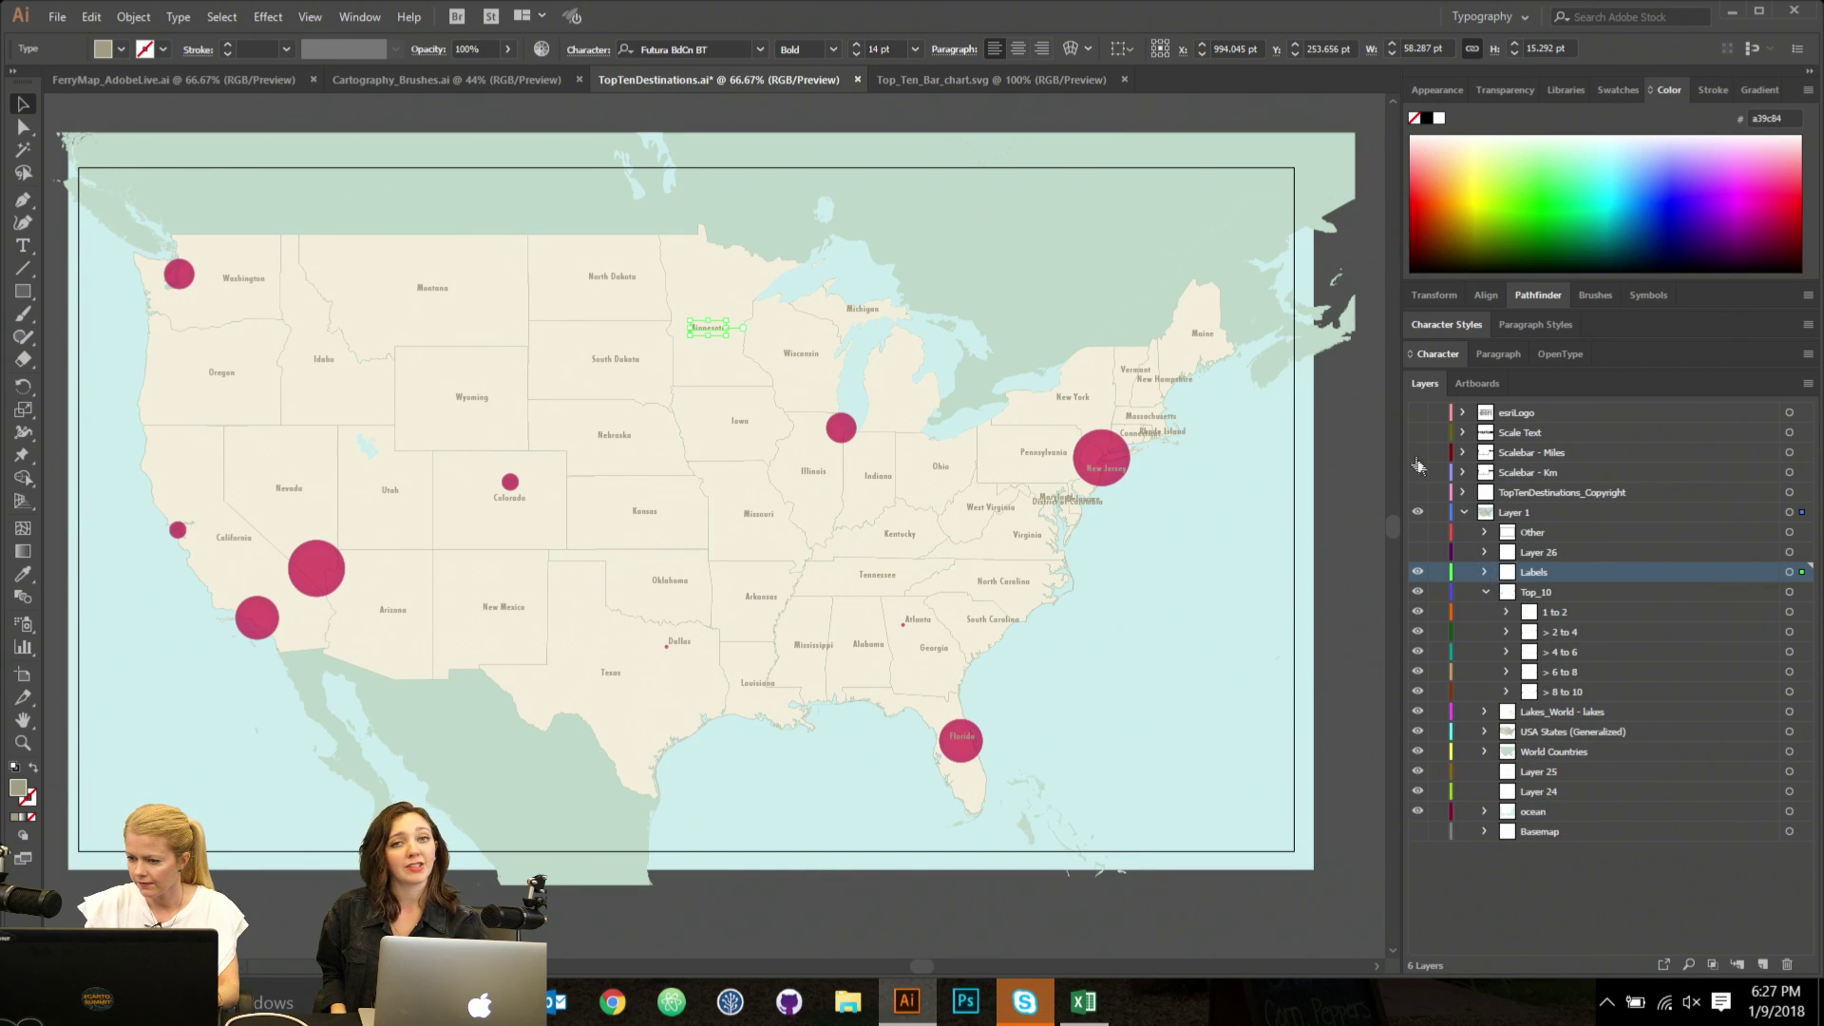
left_click(1417, 553)
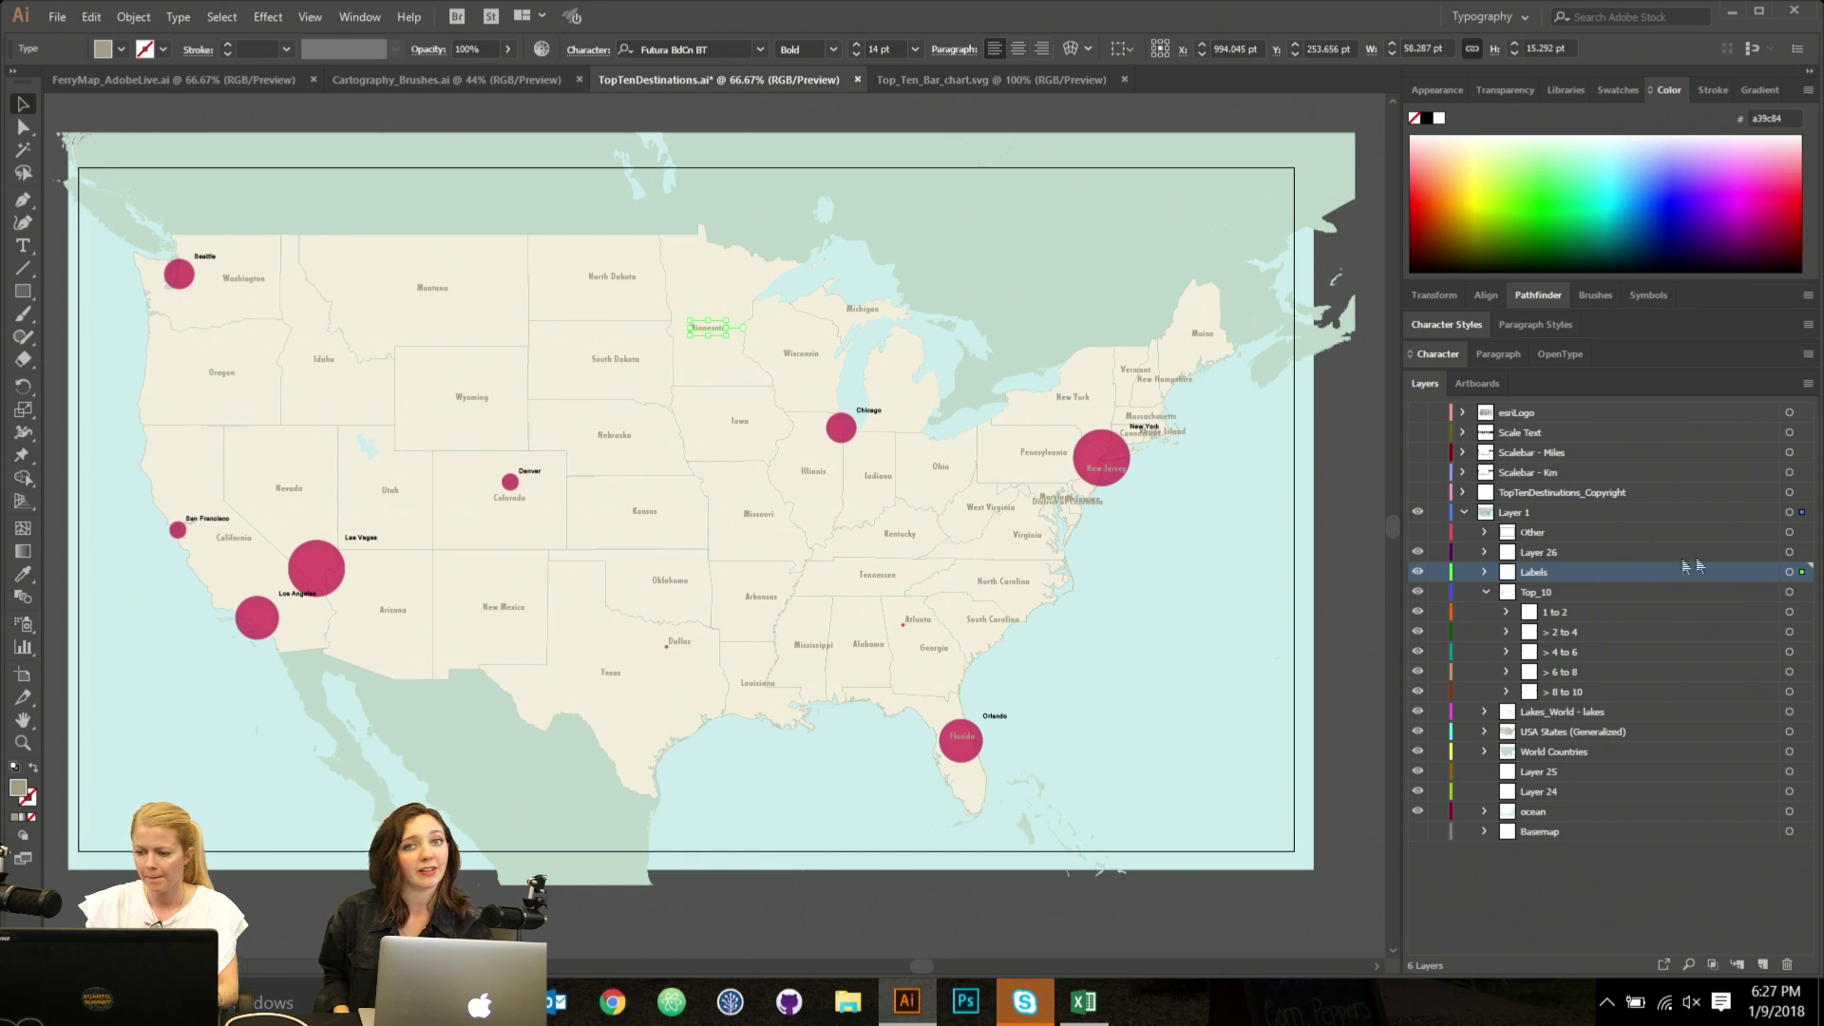
left_click(1790, 552)
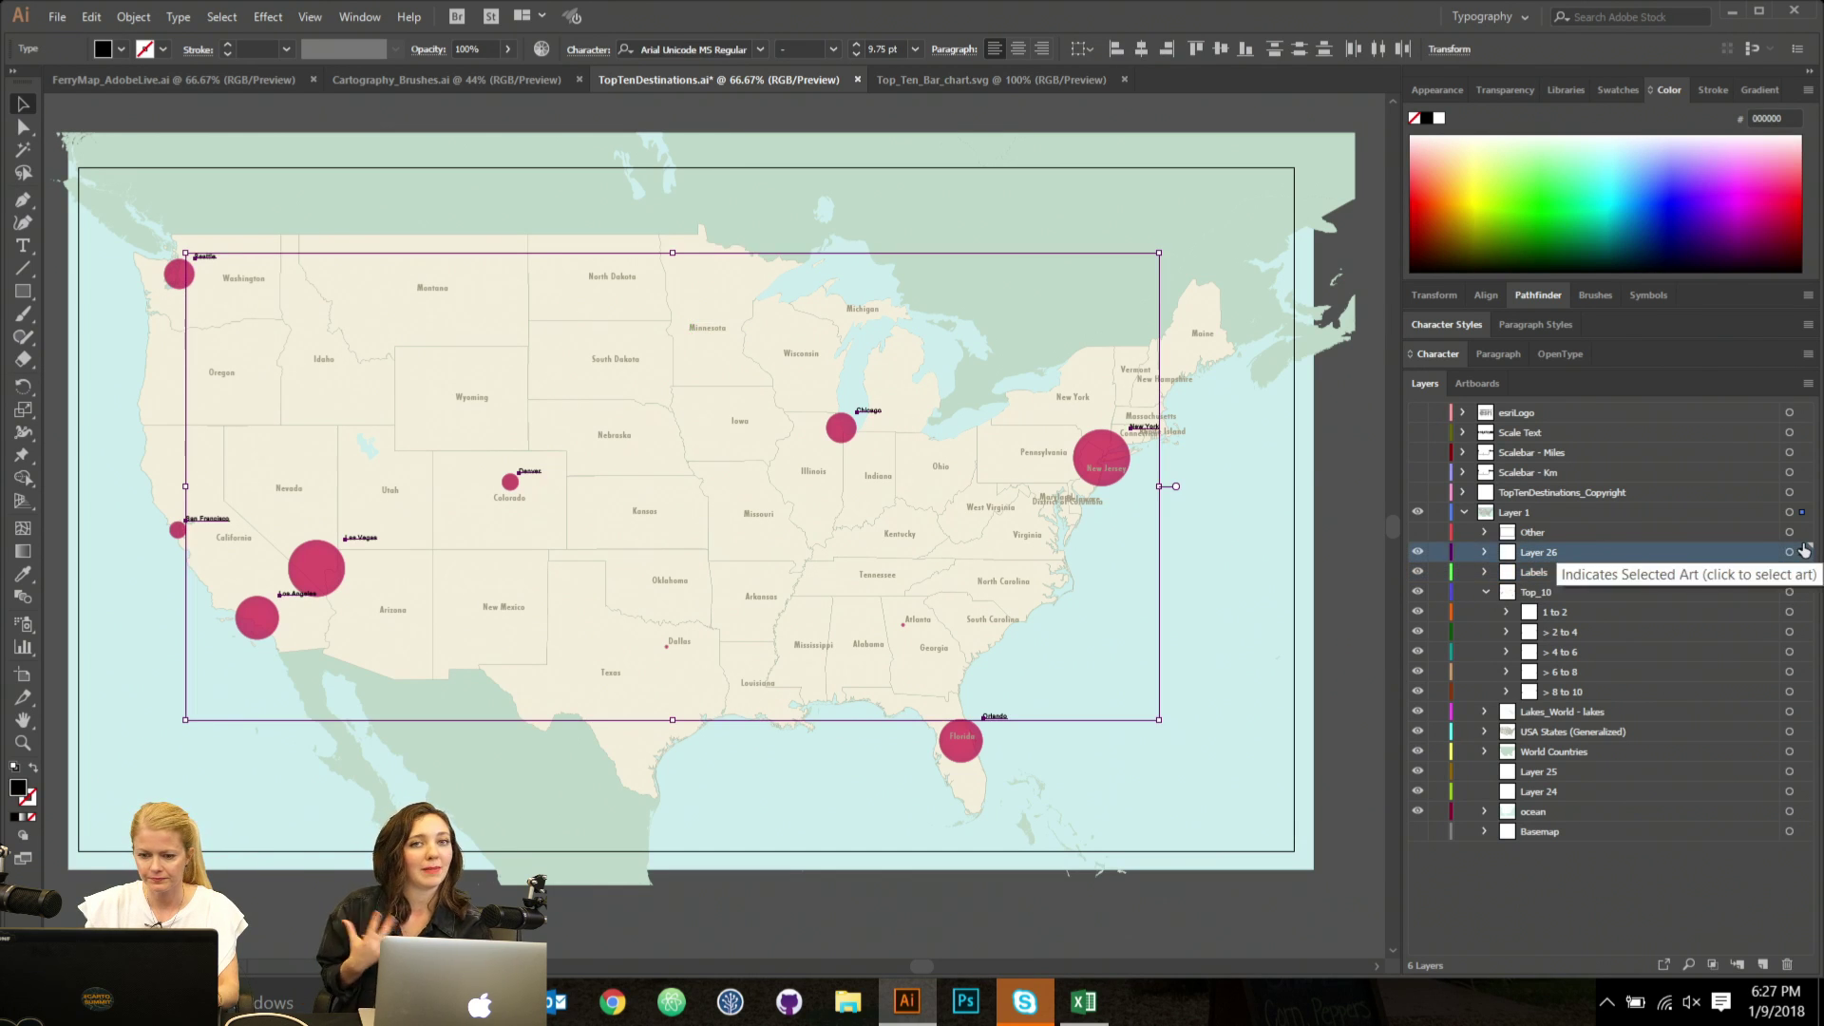
Set the city labels to Futura XBlkIt BT Extra Black Italic at 36 pt.
left_click(760, 50)
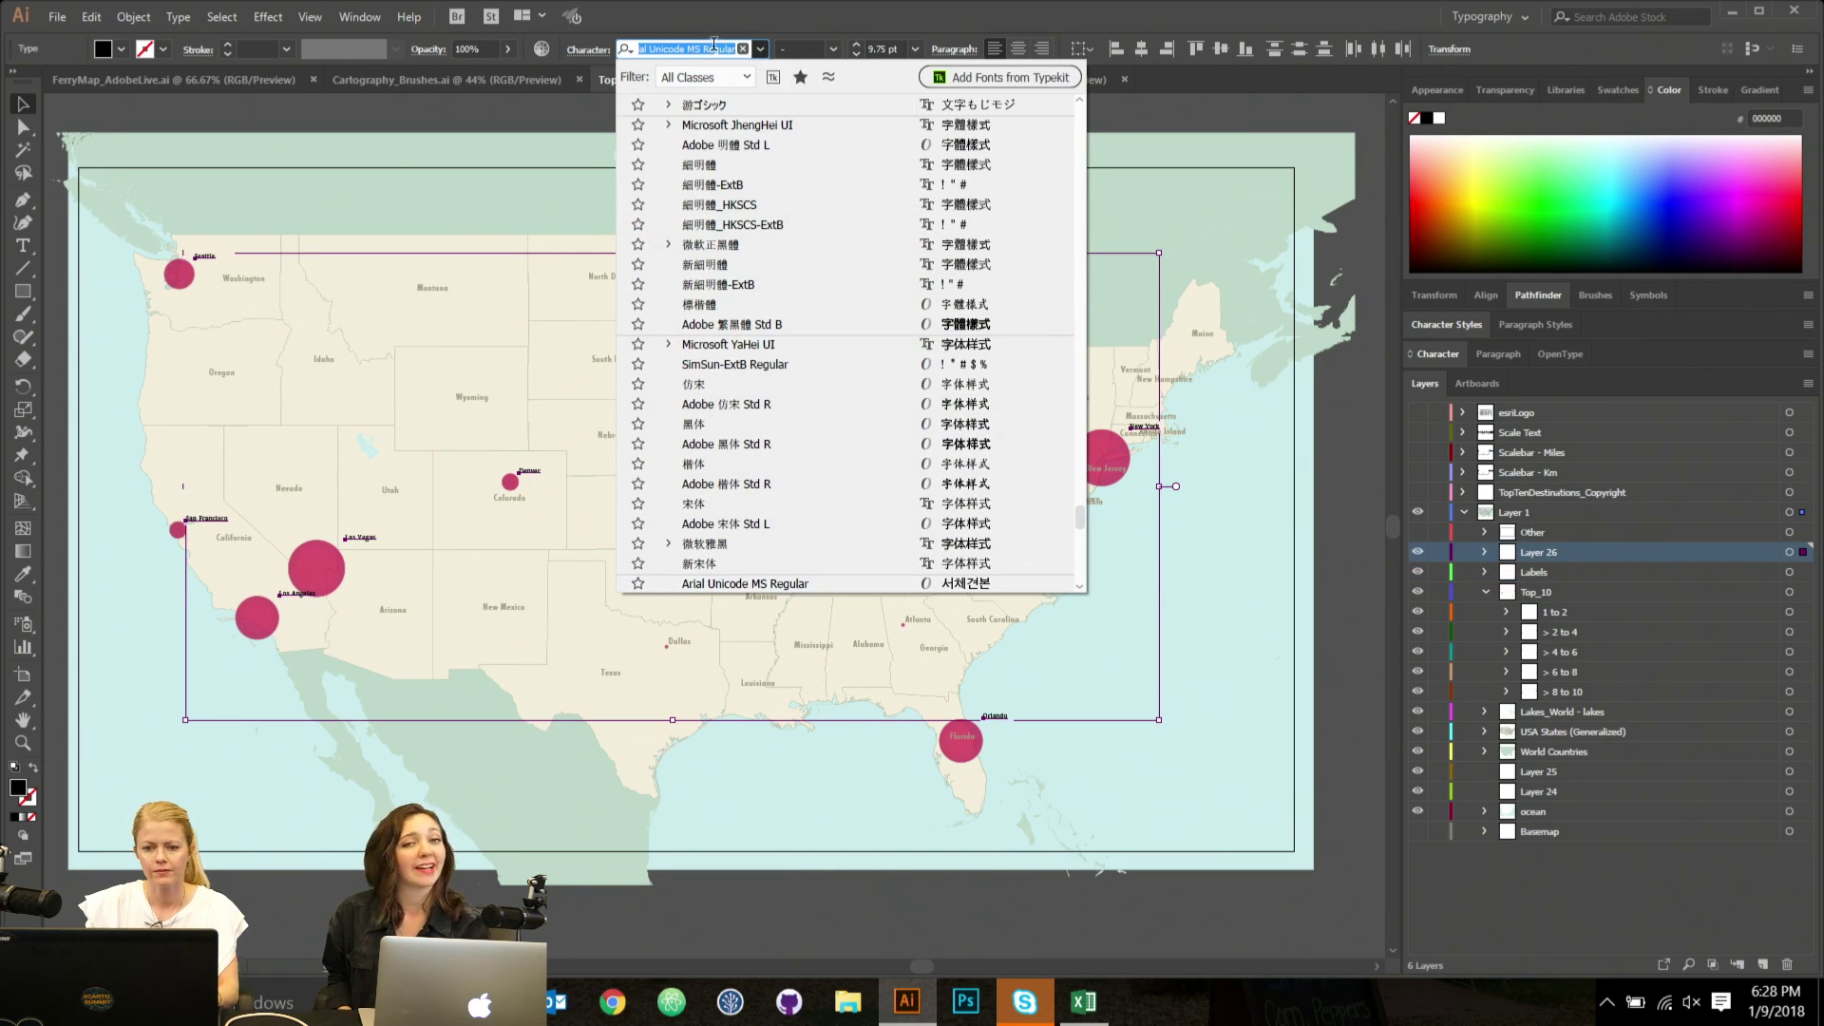
type("fu")
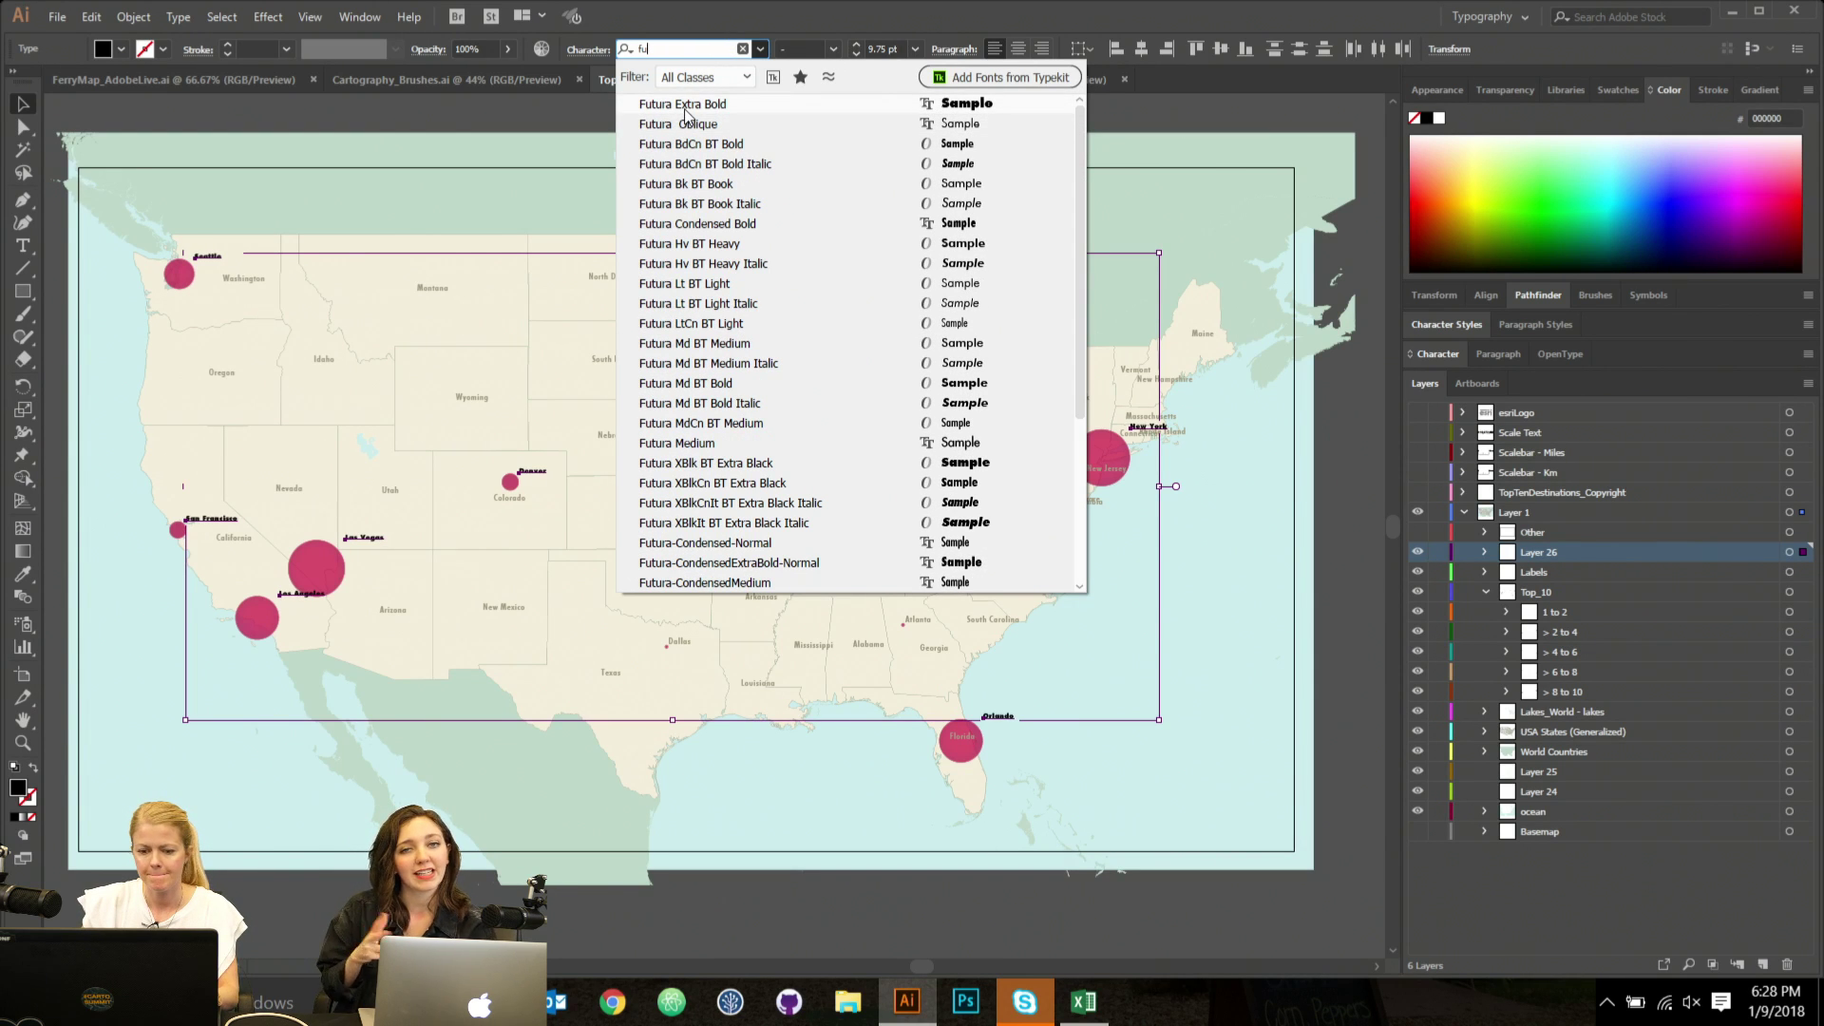
left_click(757, 528)
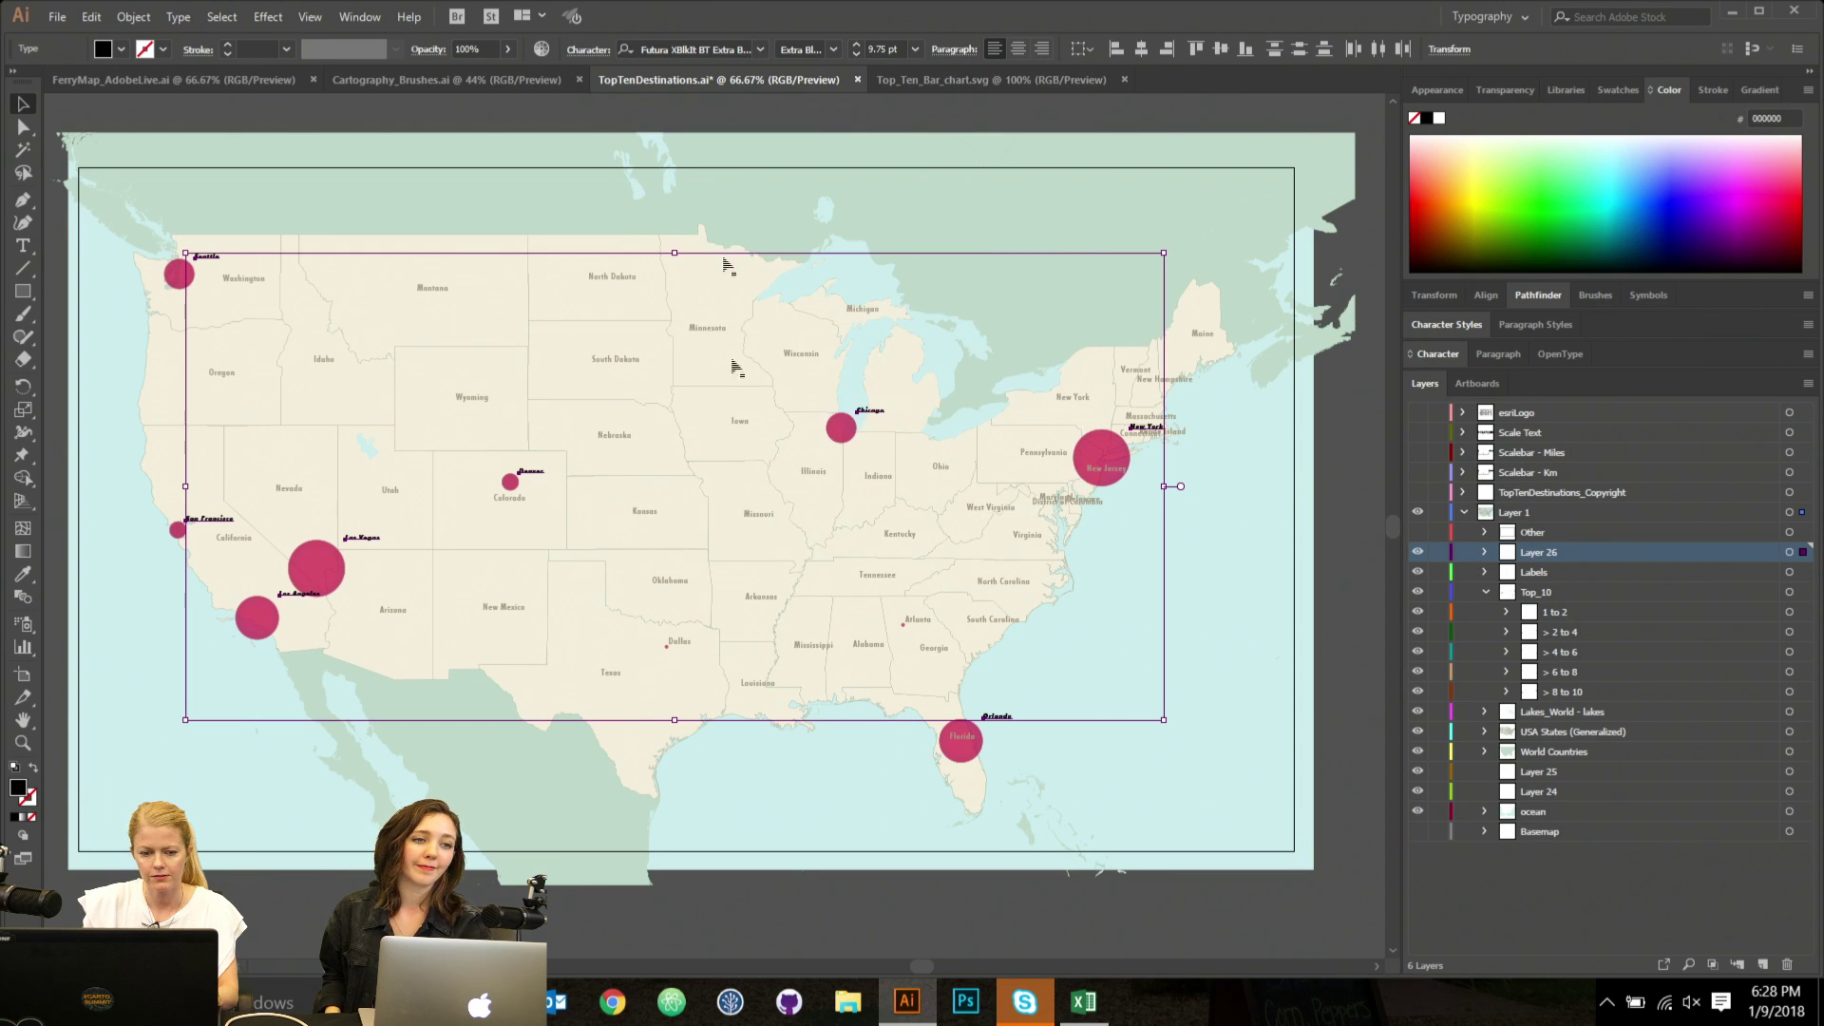
left_click(915, 48)
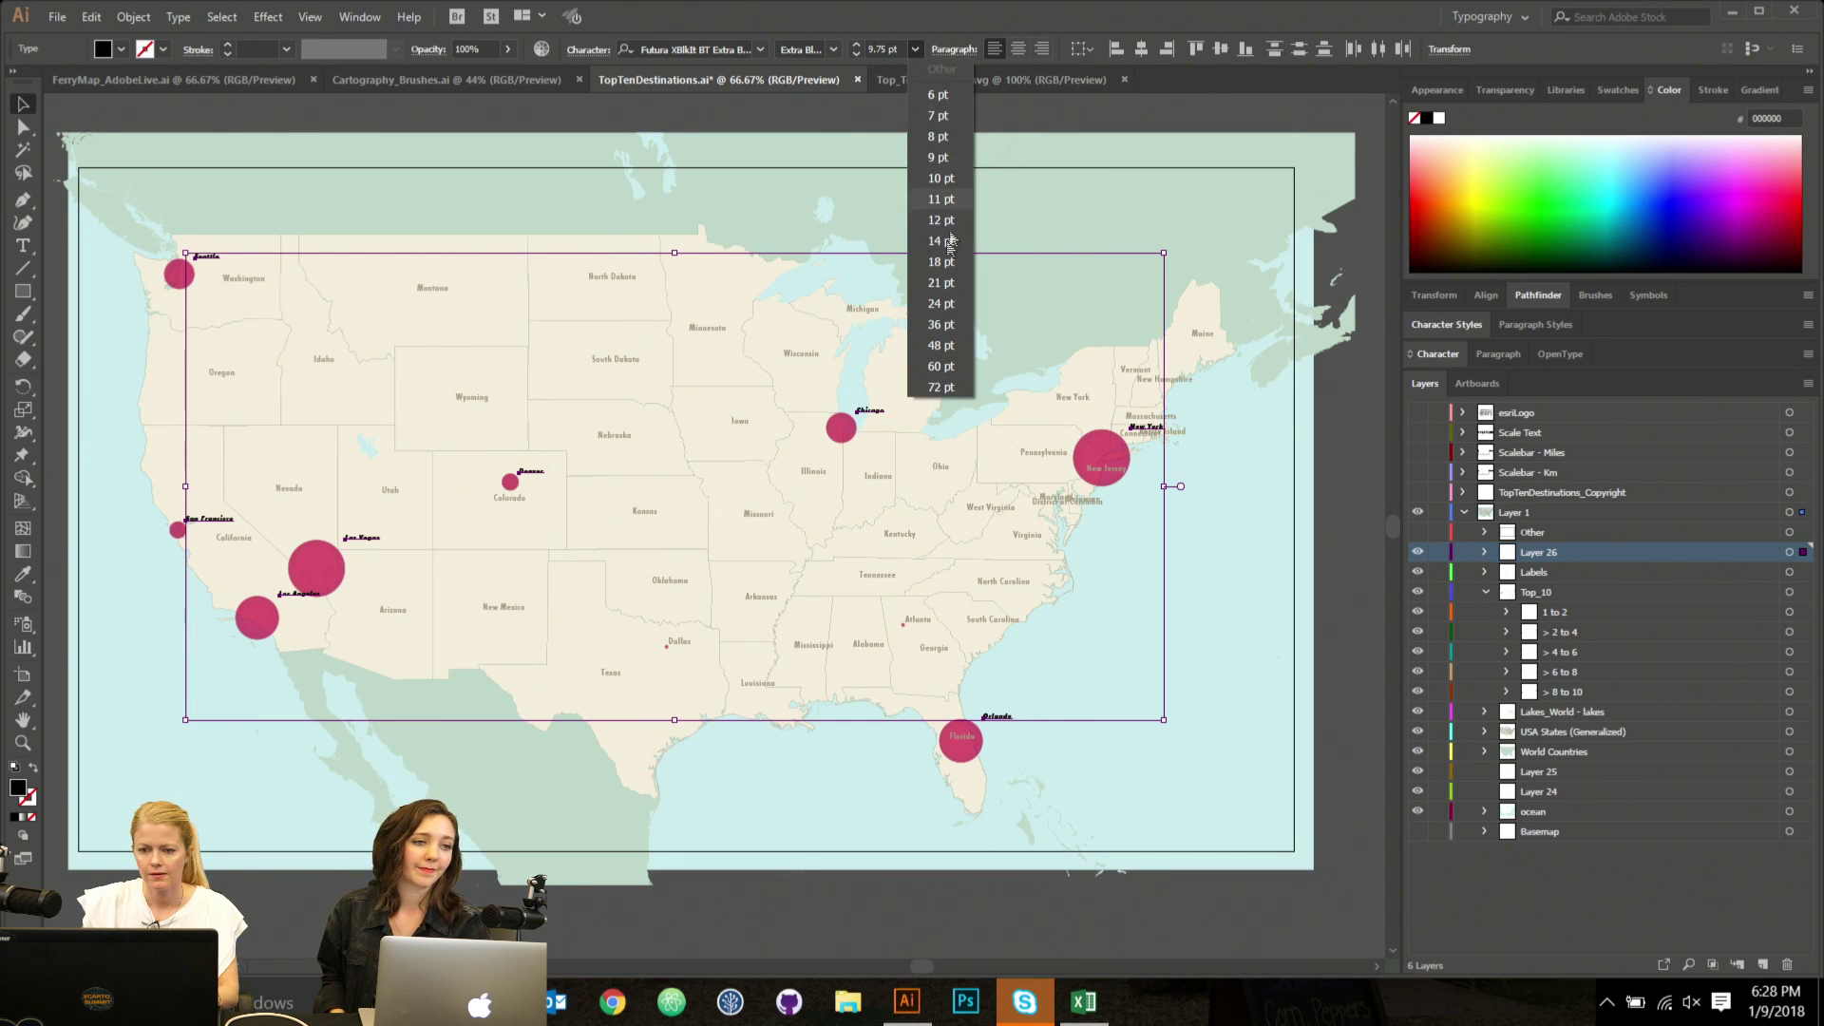
left_click(940, 327)
left_click(832, 50)
left_click(833, 49)
Switch the city labels to the condensed Futura XBlkCnIt BT Extra Black Italic.
left_click(760, 49)
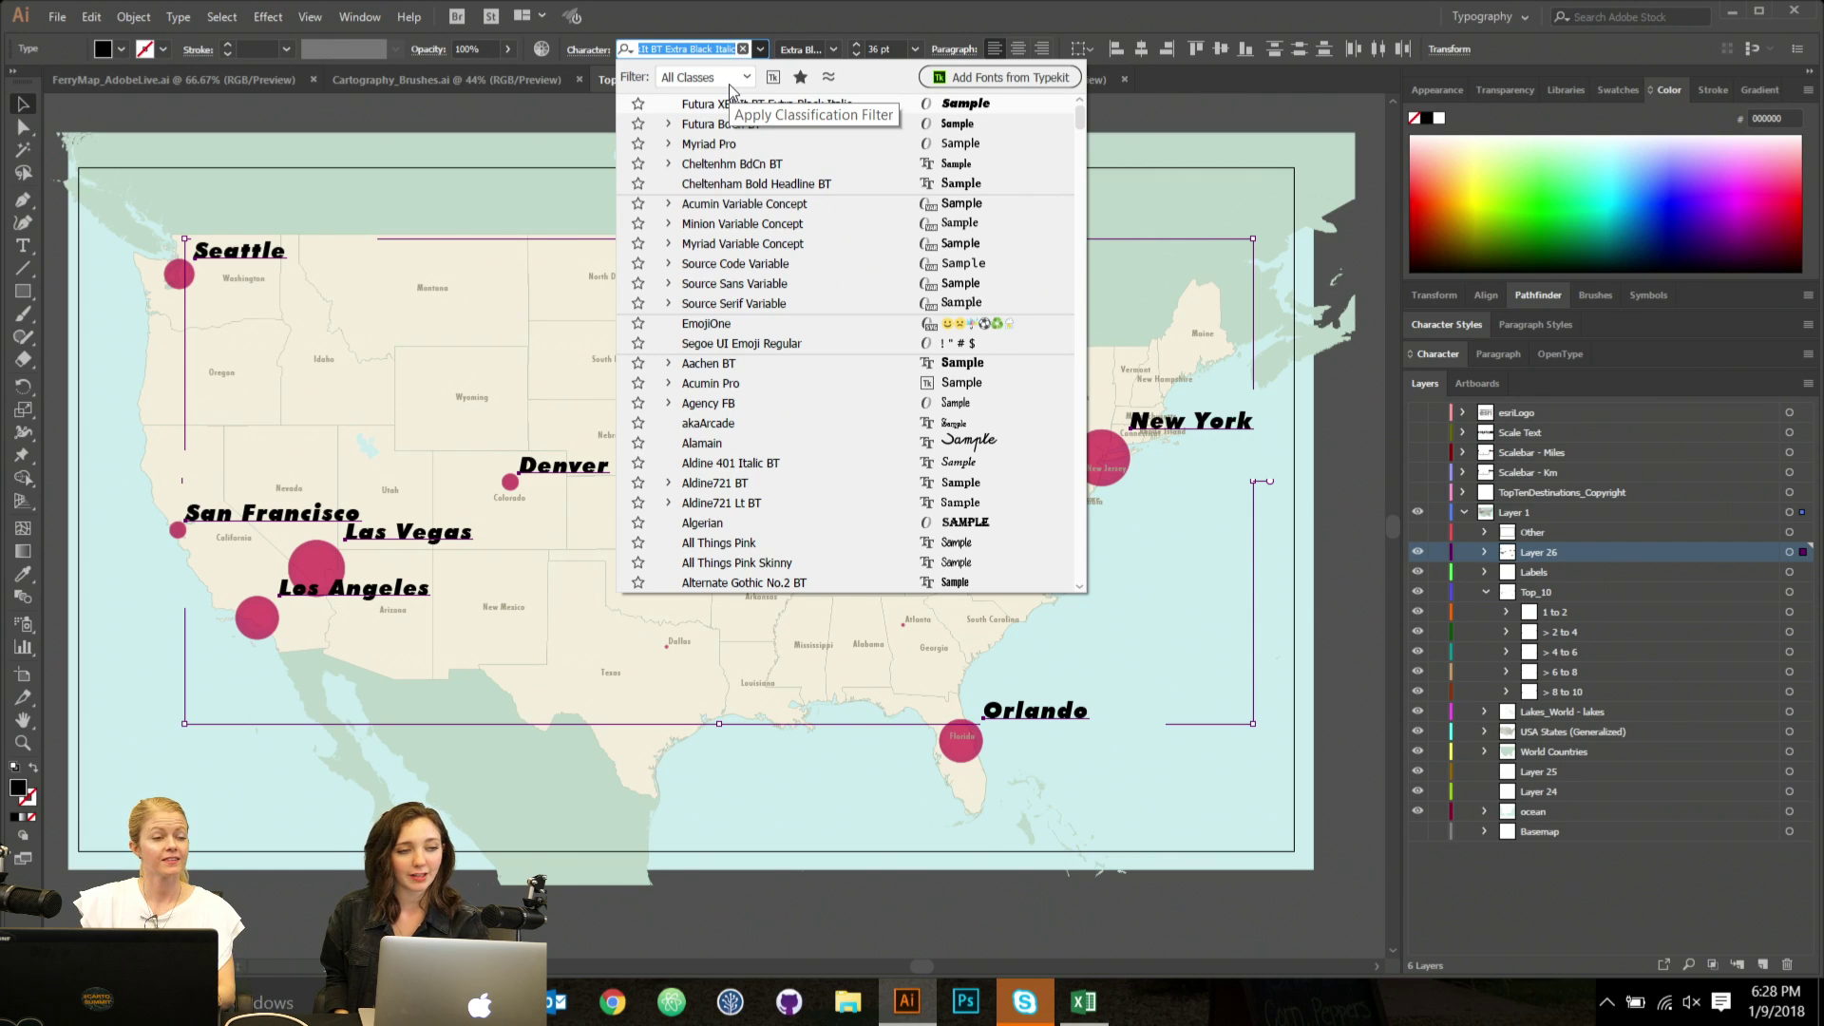
type("fut")
type("ure")
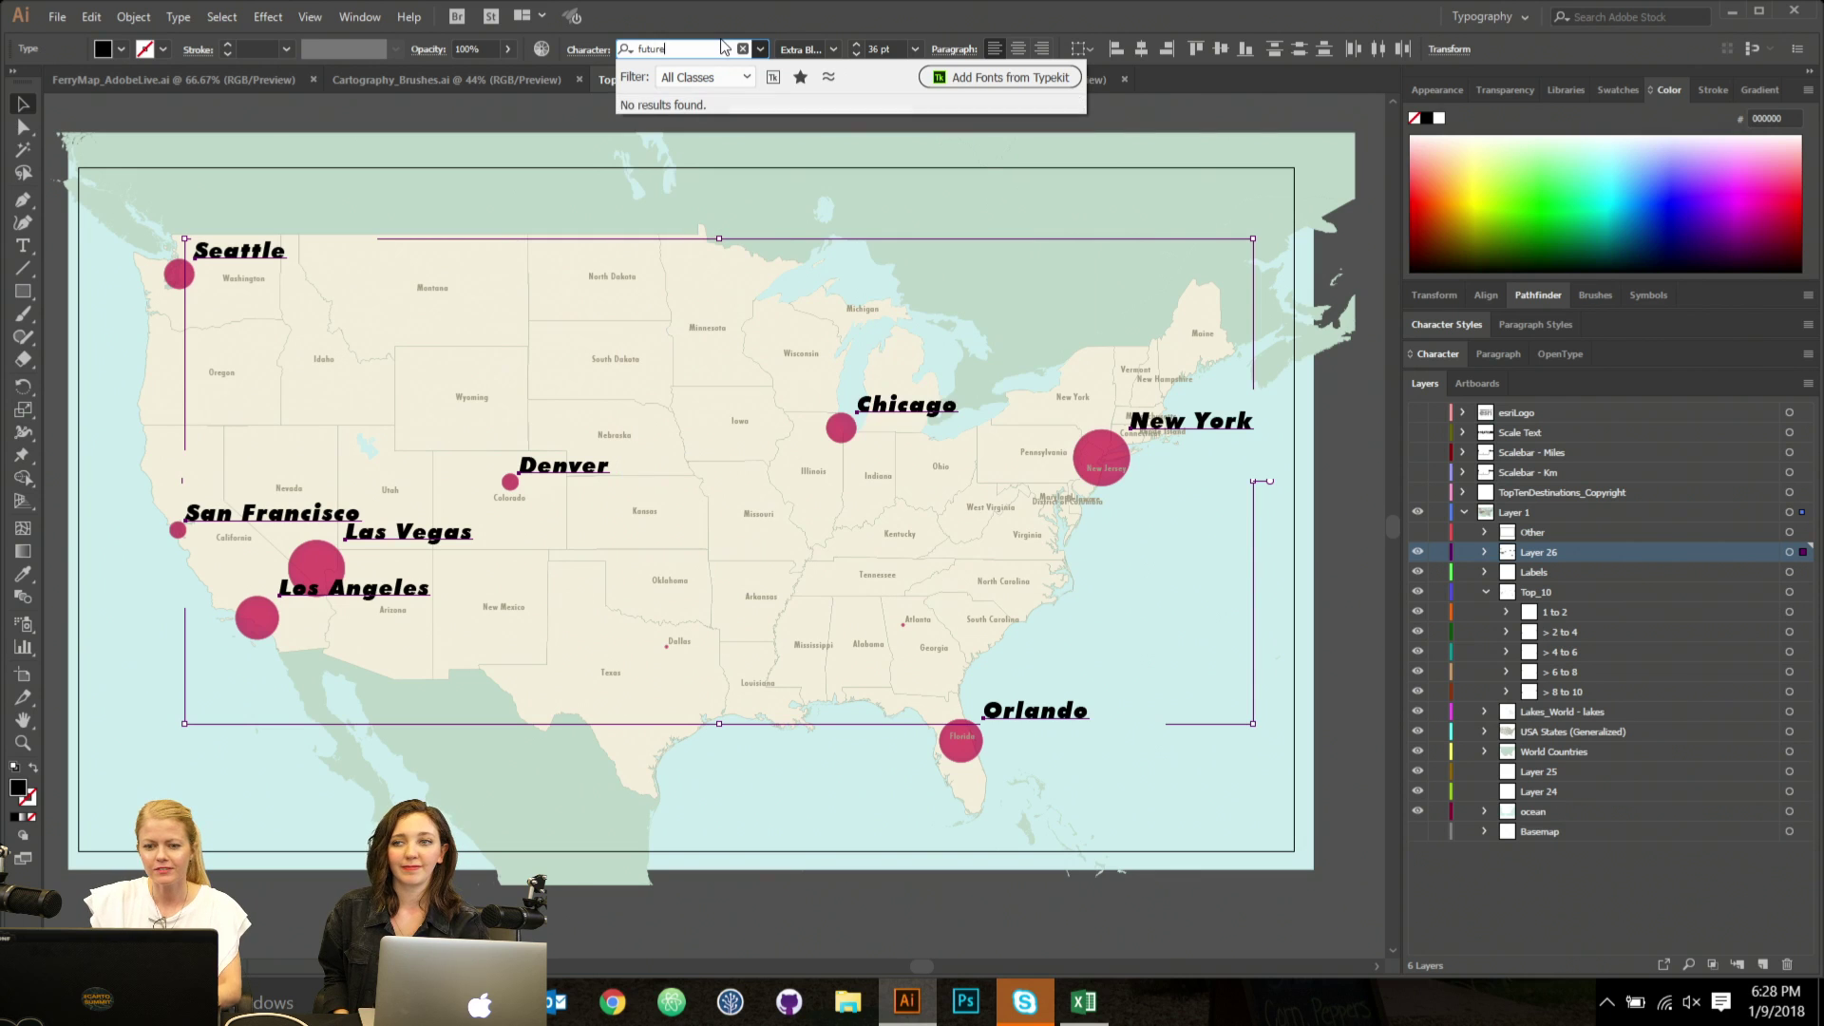
left_click_drag(668, 49, 583, 52)
type("futu")
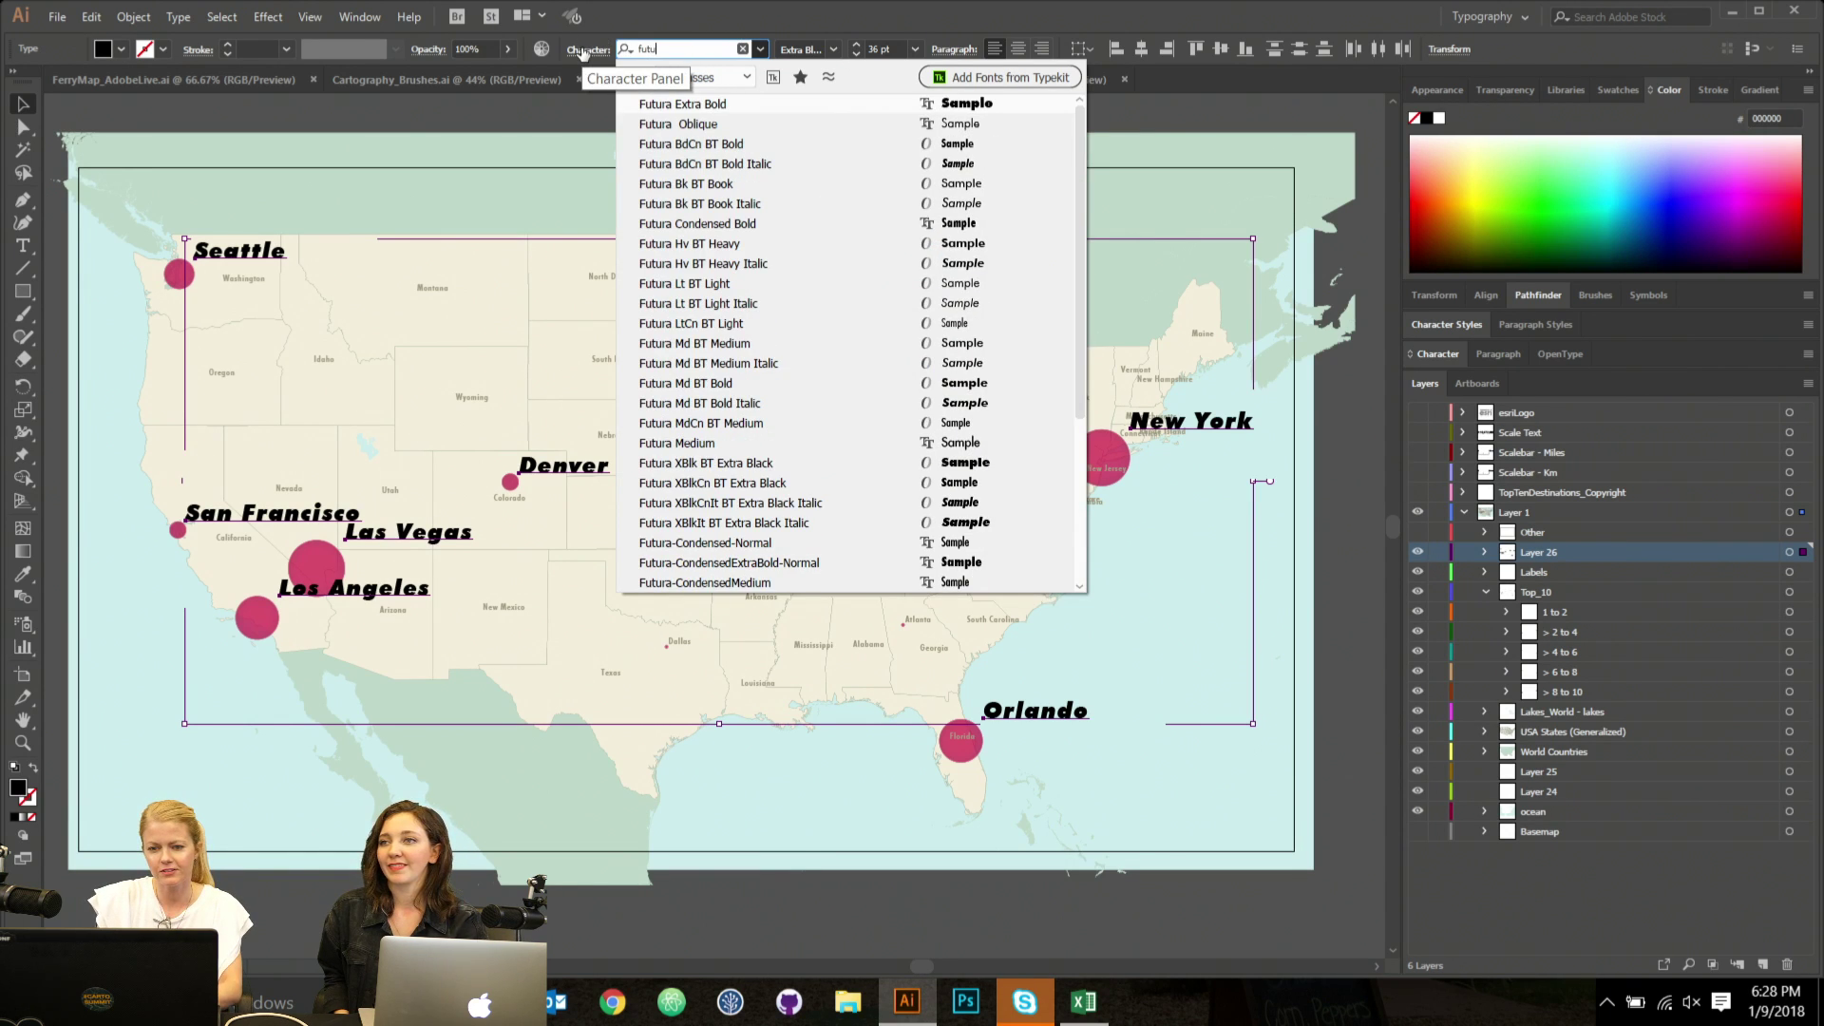
type("ra")
key("Return")
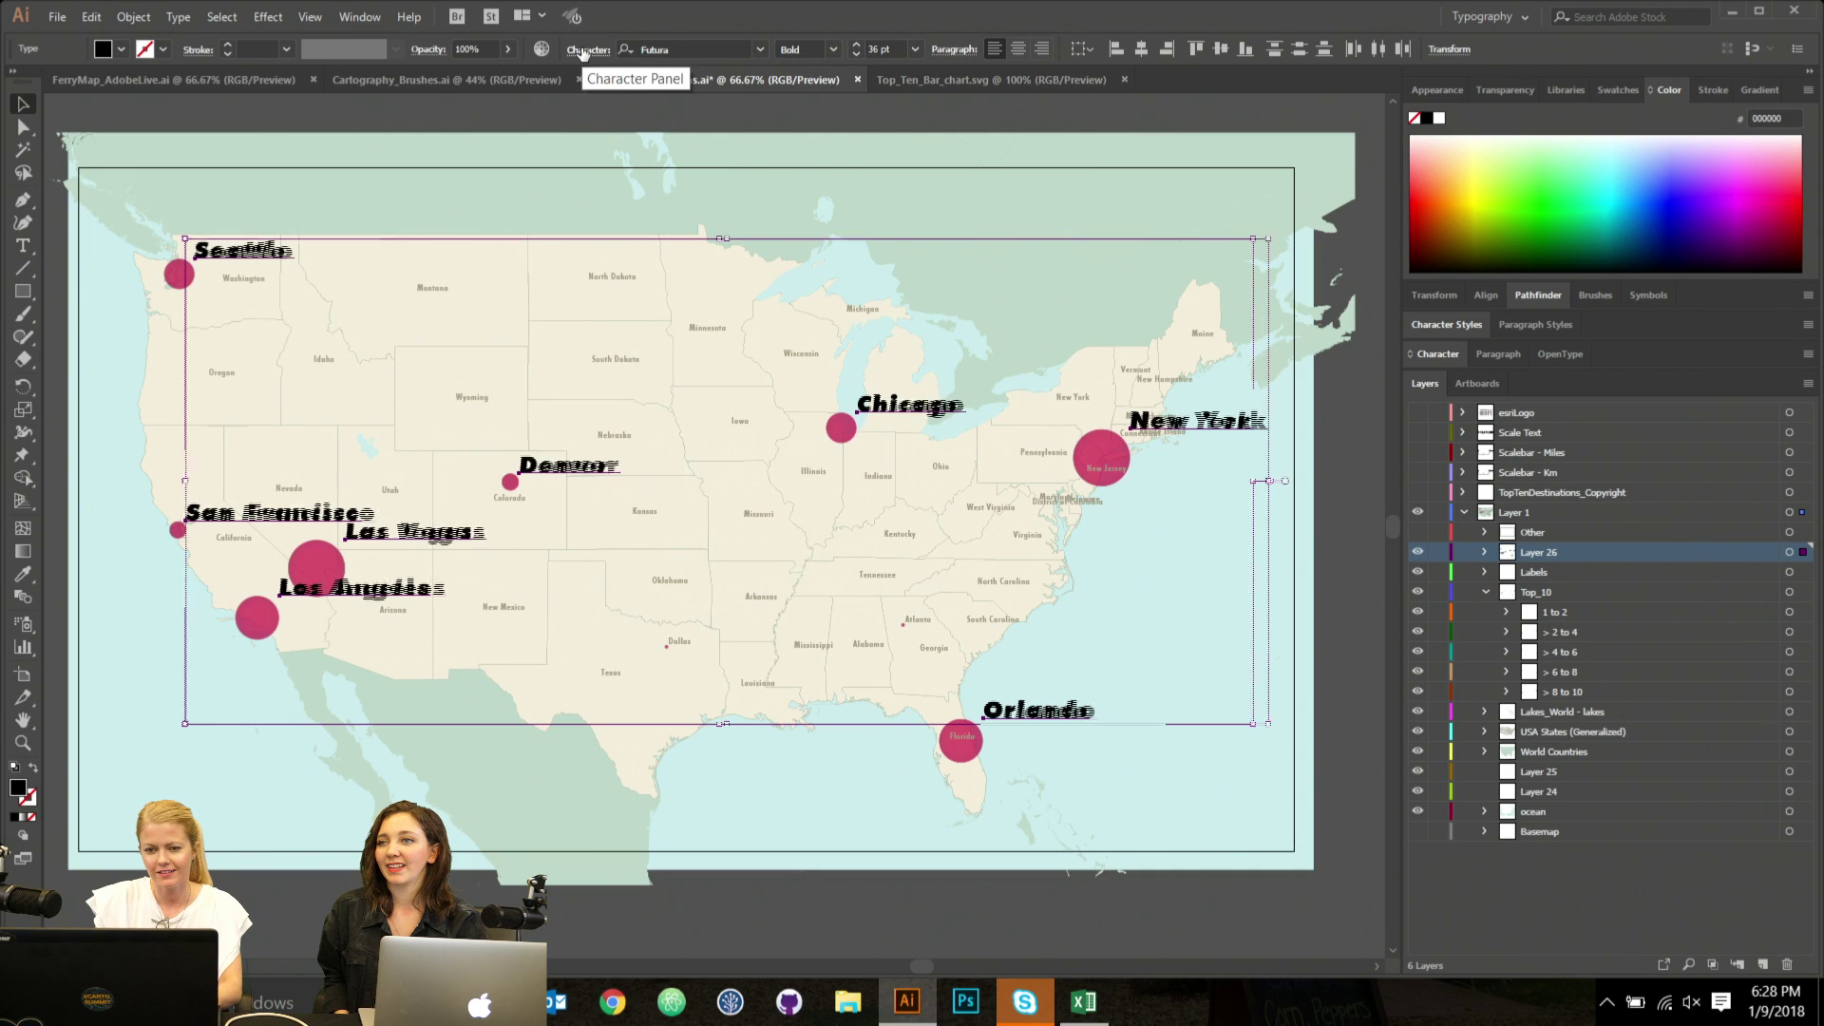
left_click(760, 49)
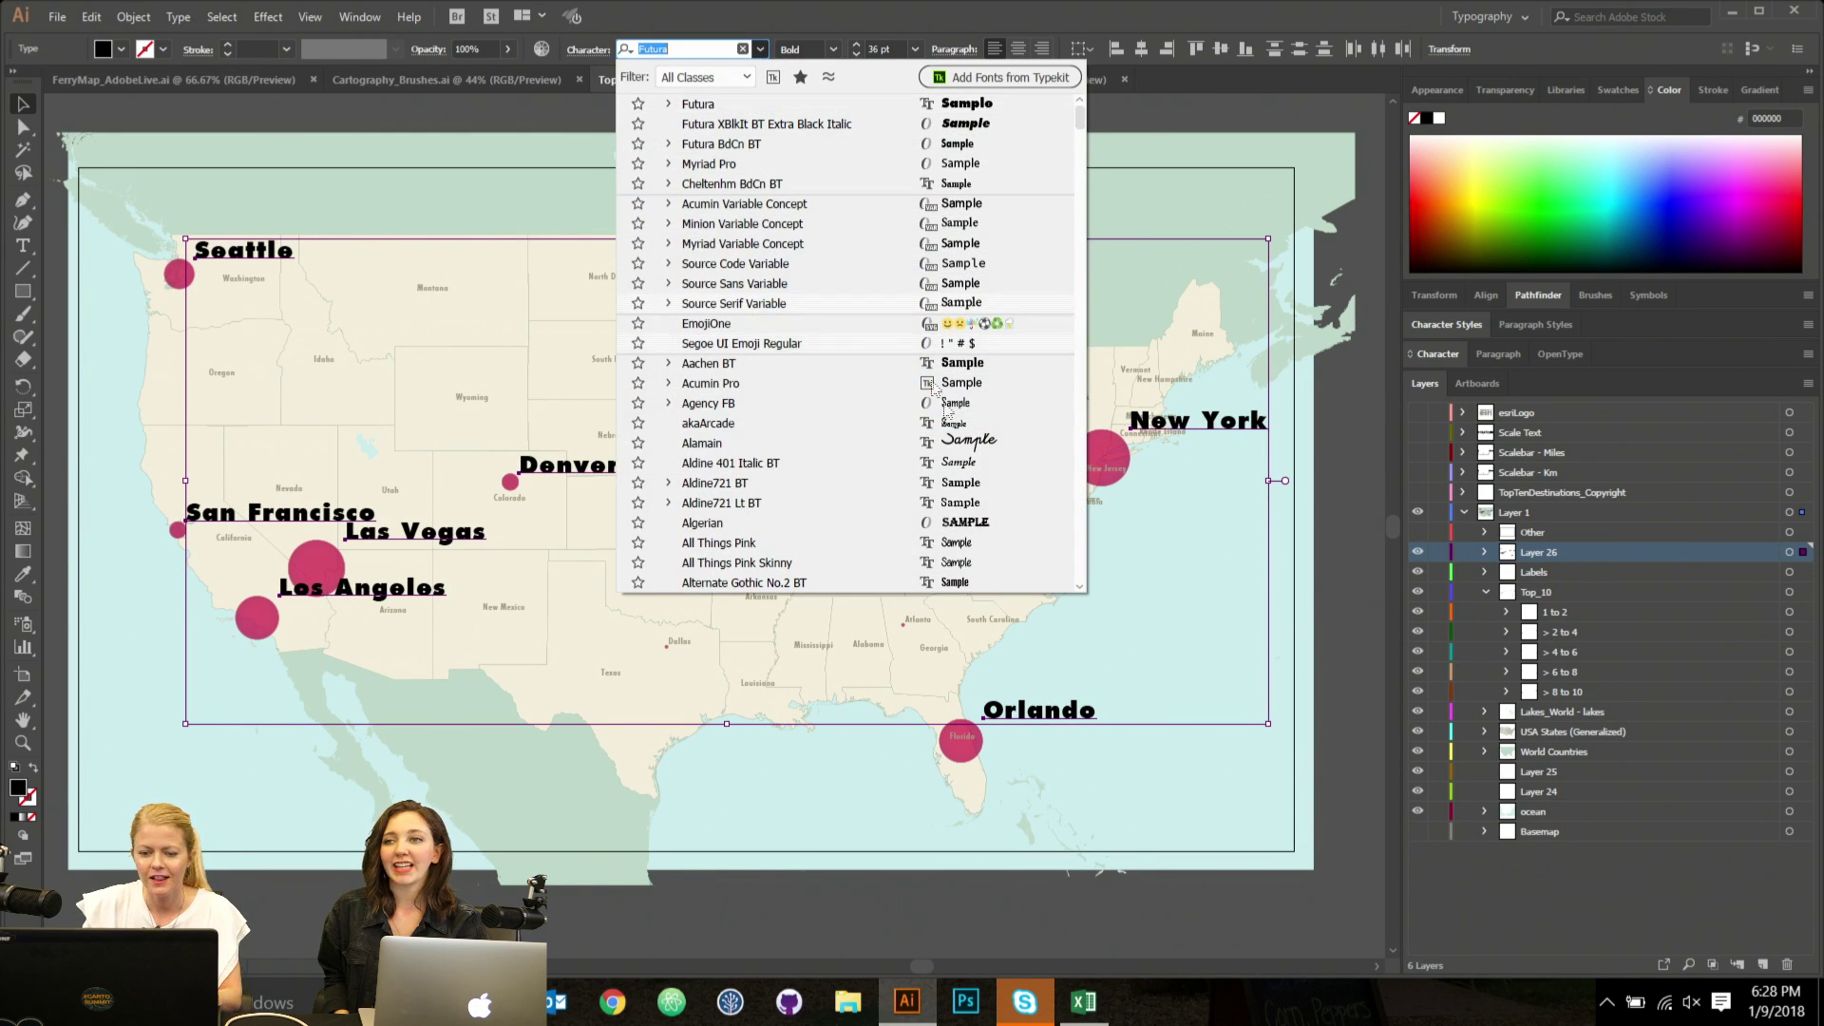
type("fu")
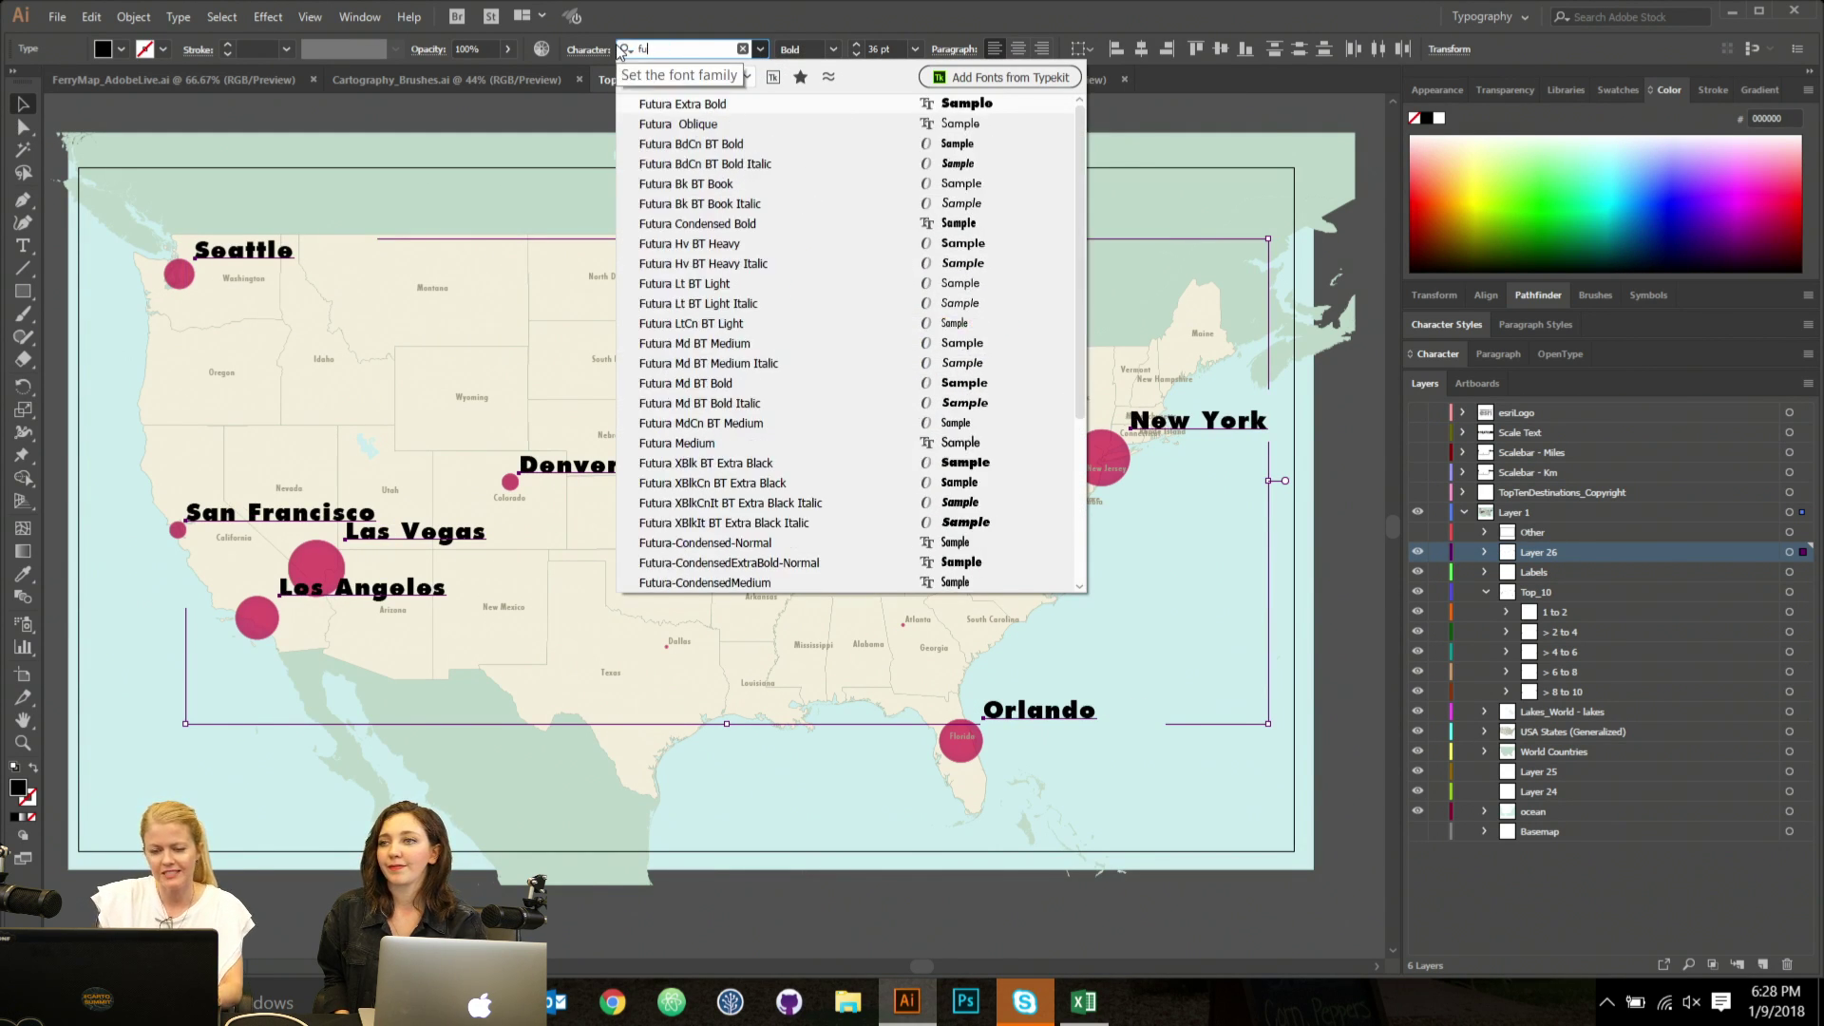
type("tura")
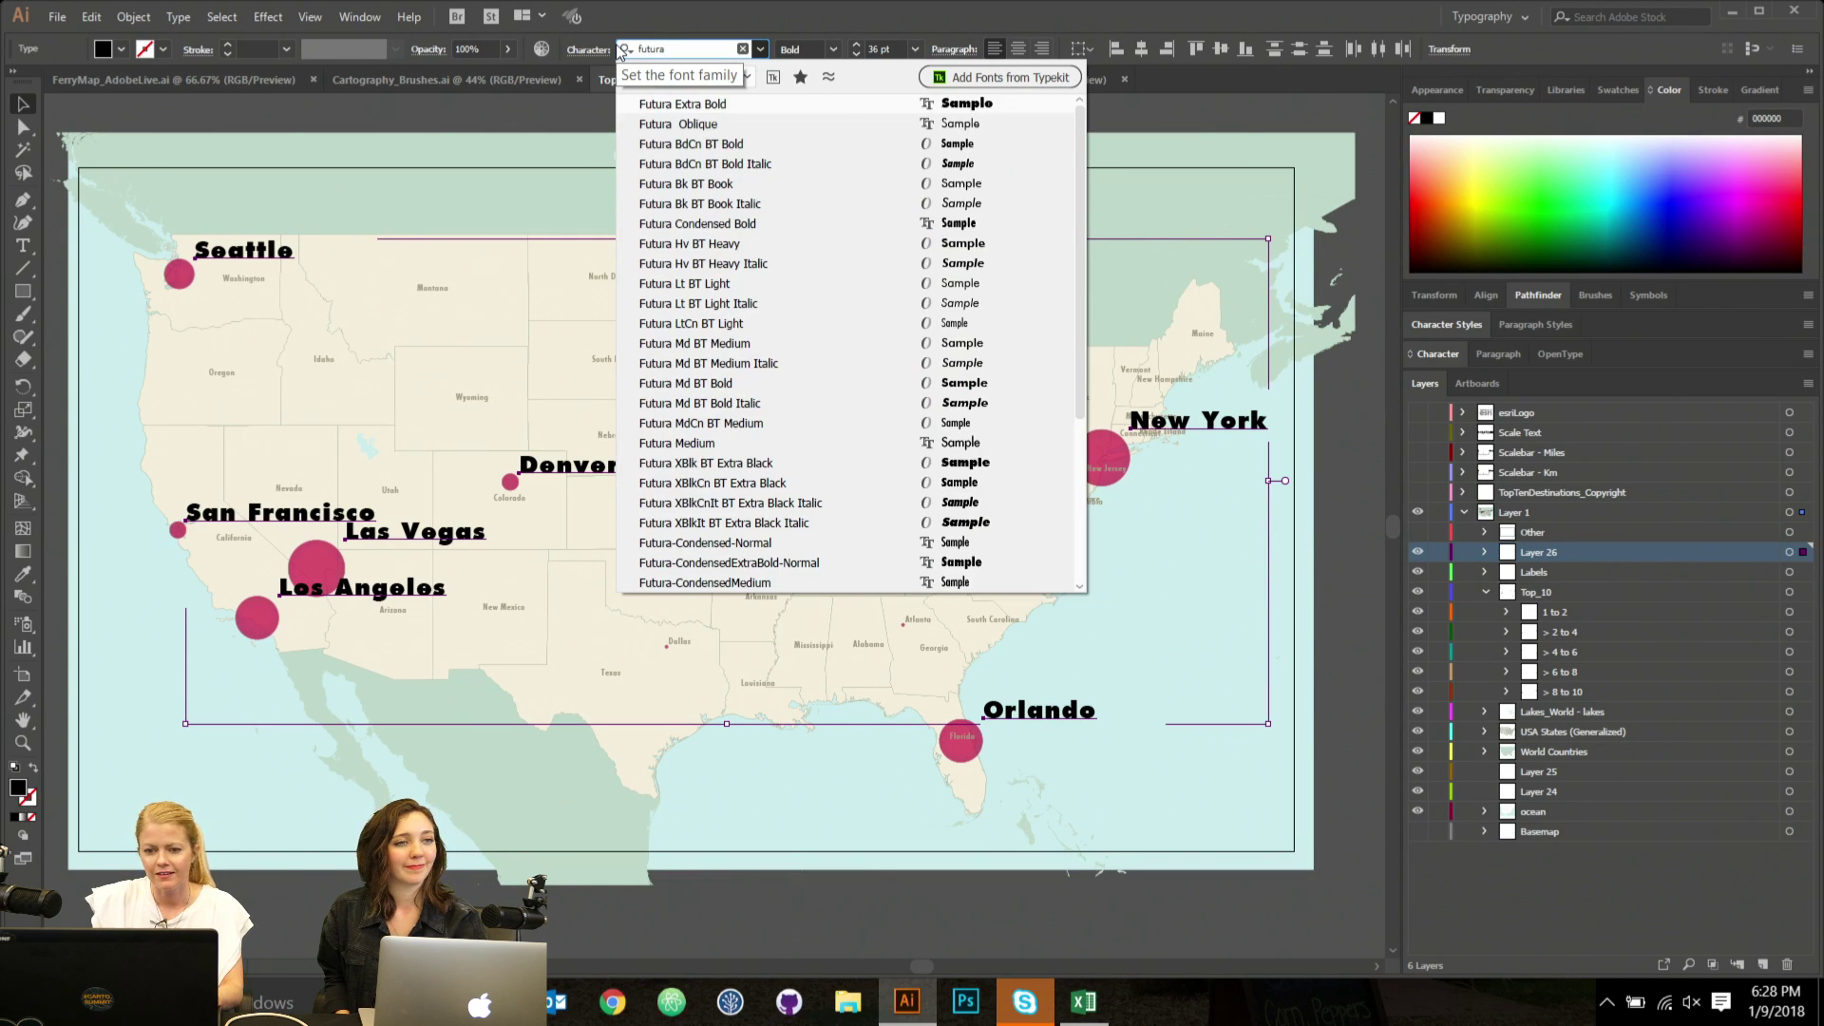
left_click(849, 499)
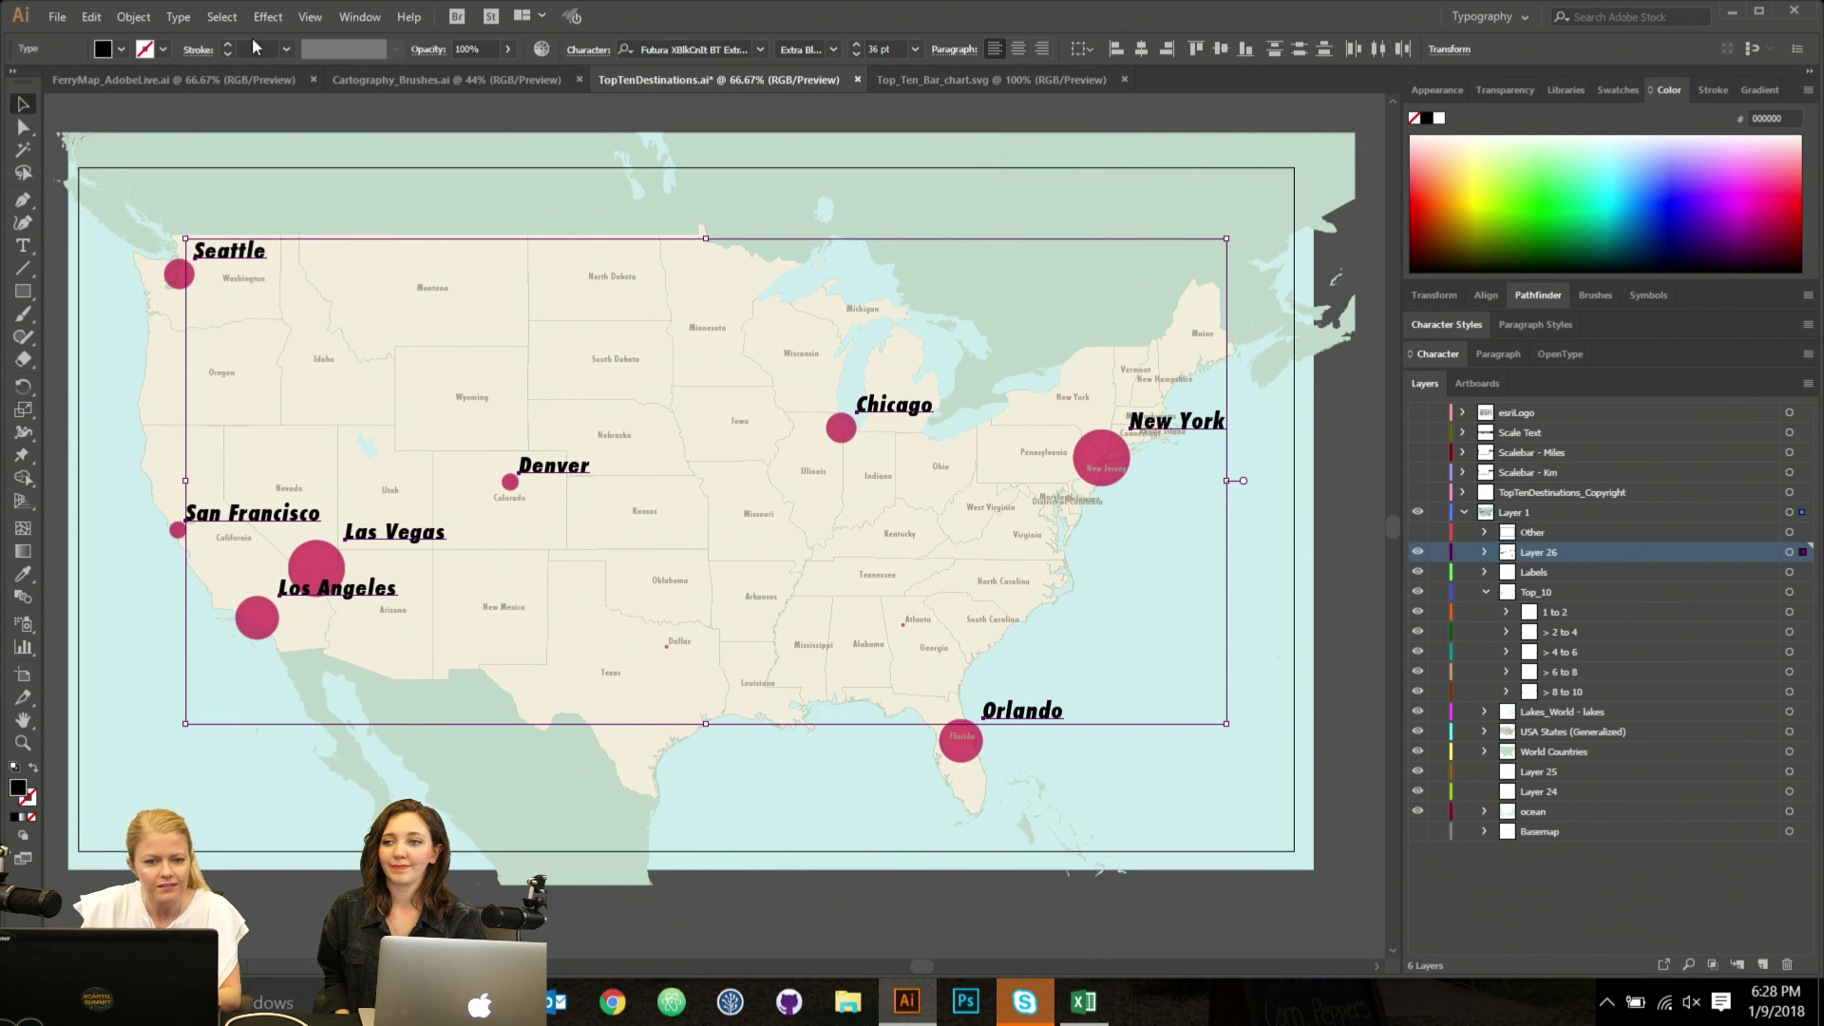
left_click(188, 21)
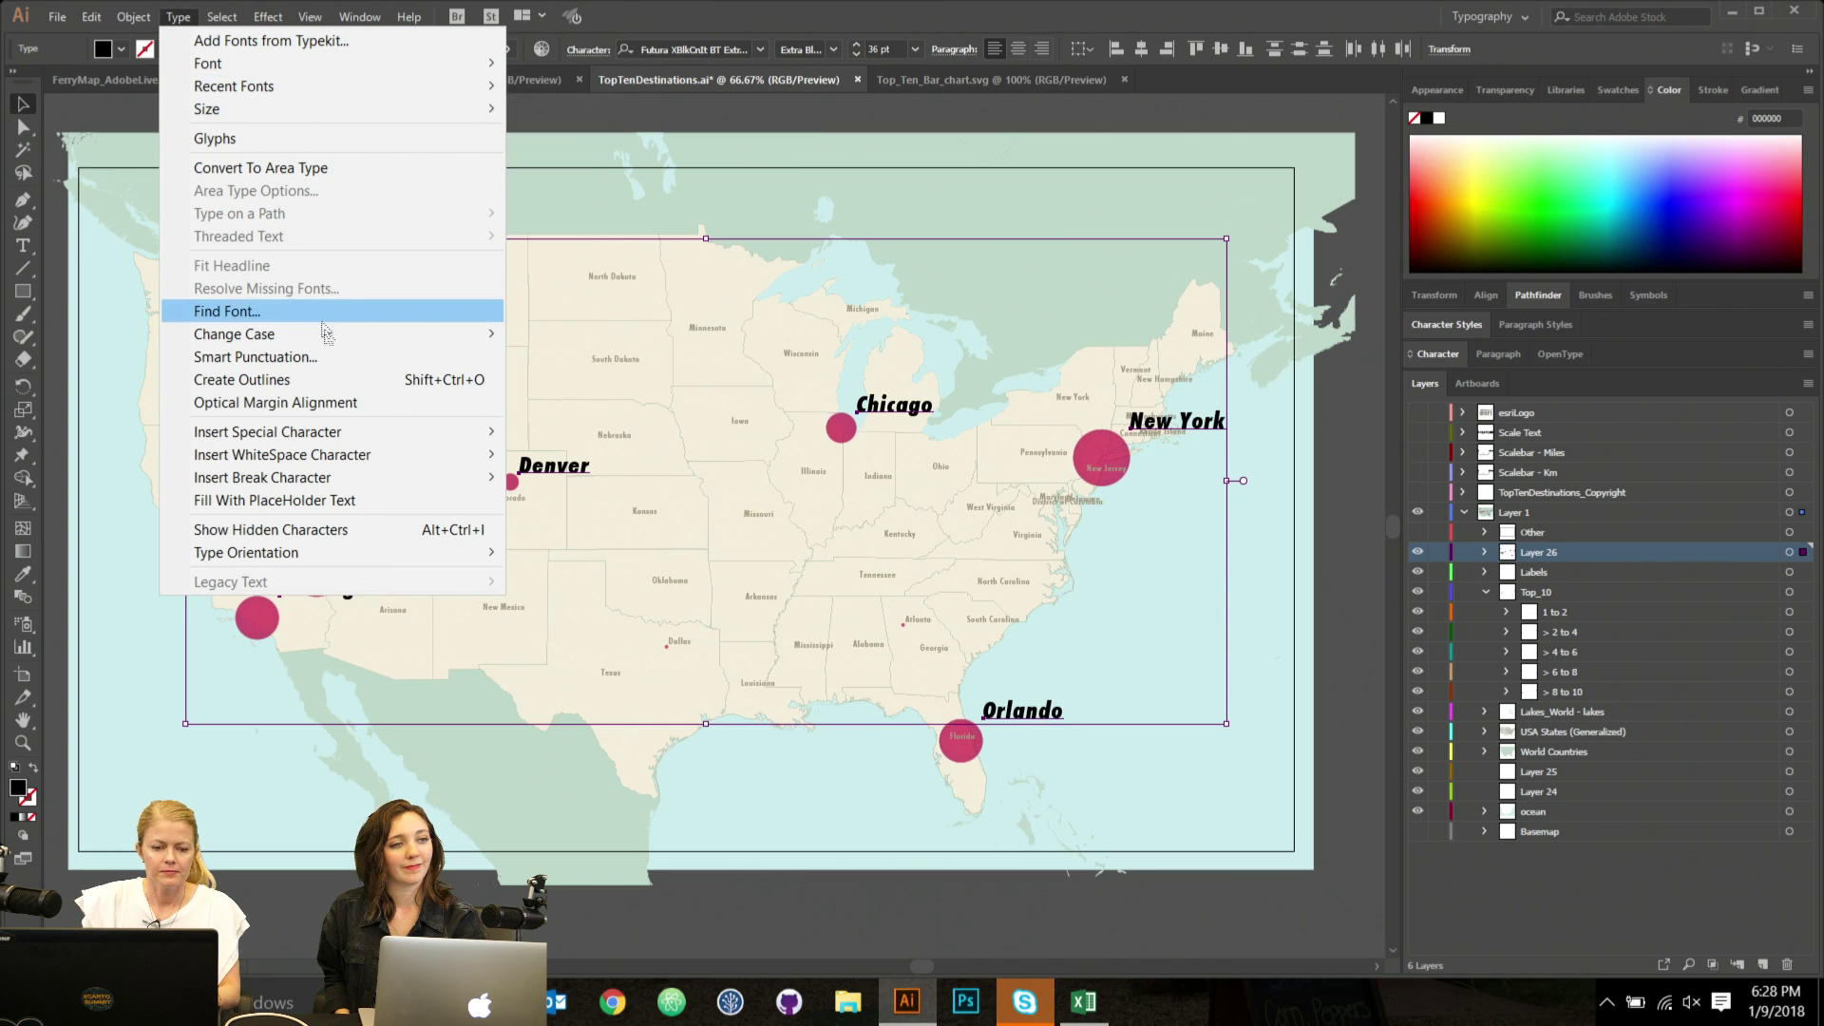
Make the city labels UPPERCASE and sample the Chicago circle's pink onto them.
mouse_move(332, 334)
left_click(561, 335)
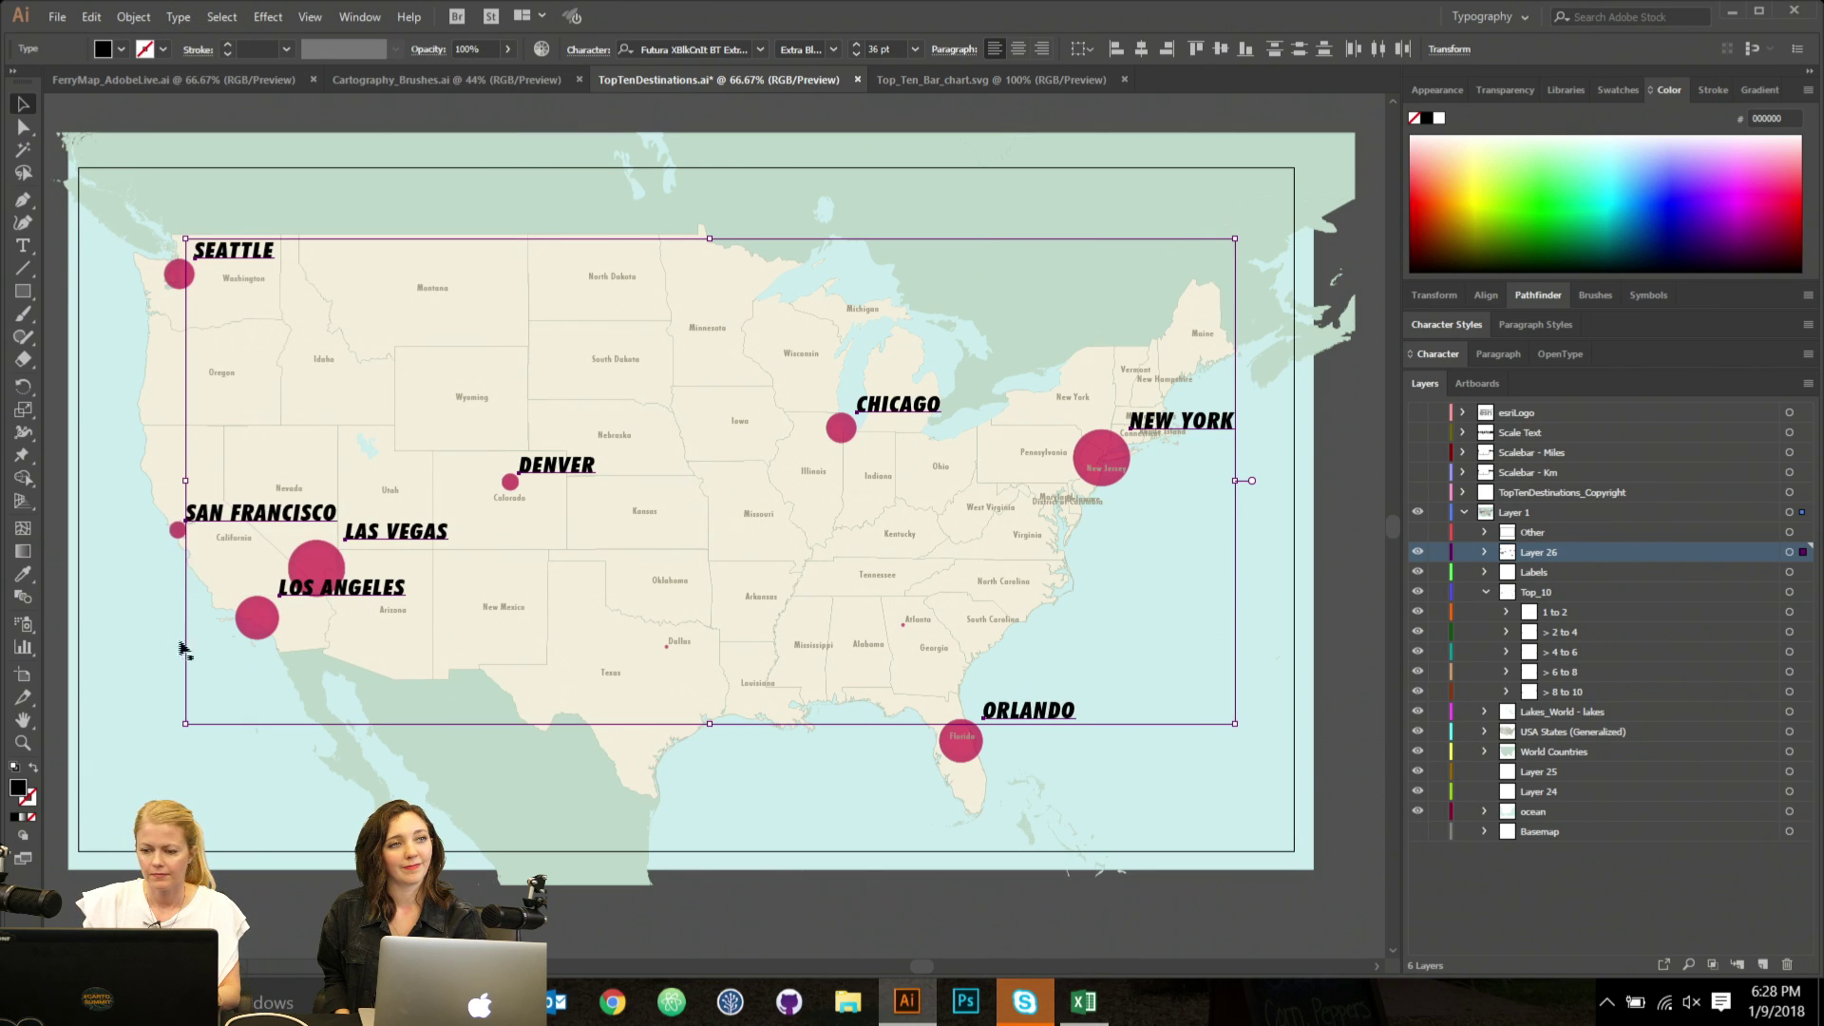
key("o")
key("i")
left_click(841, 427)
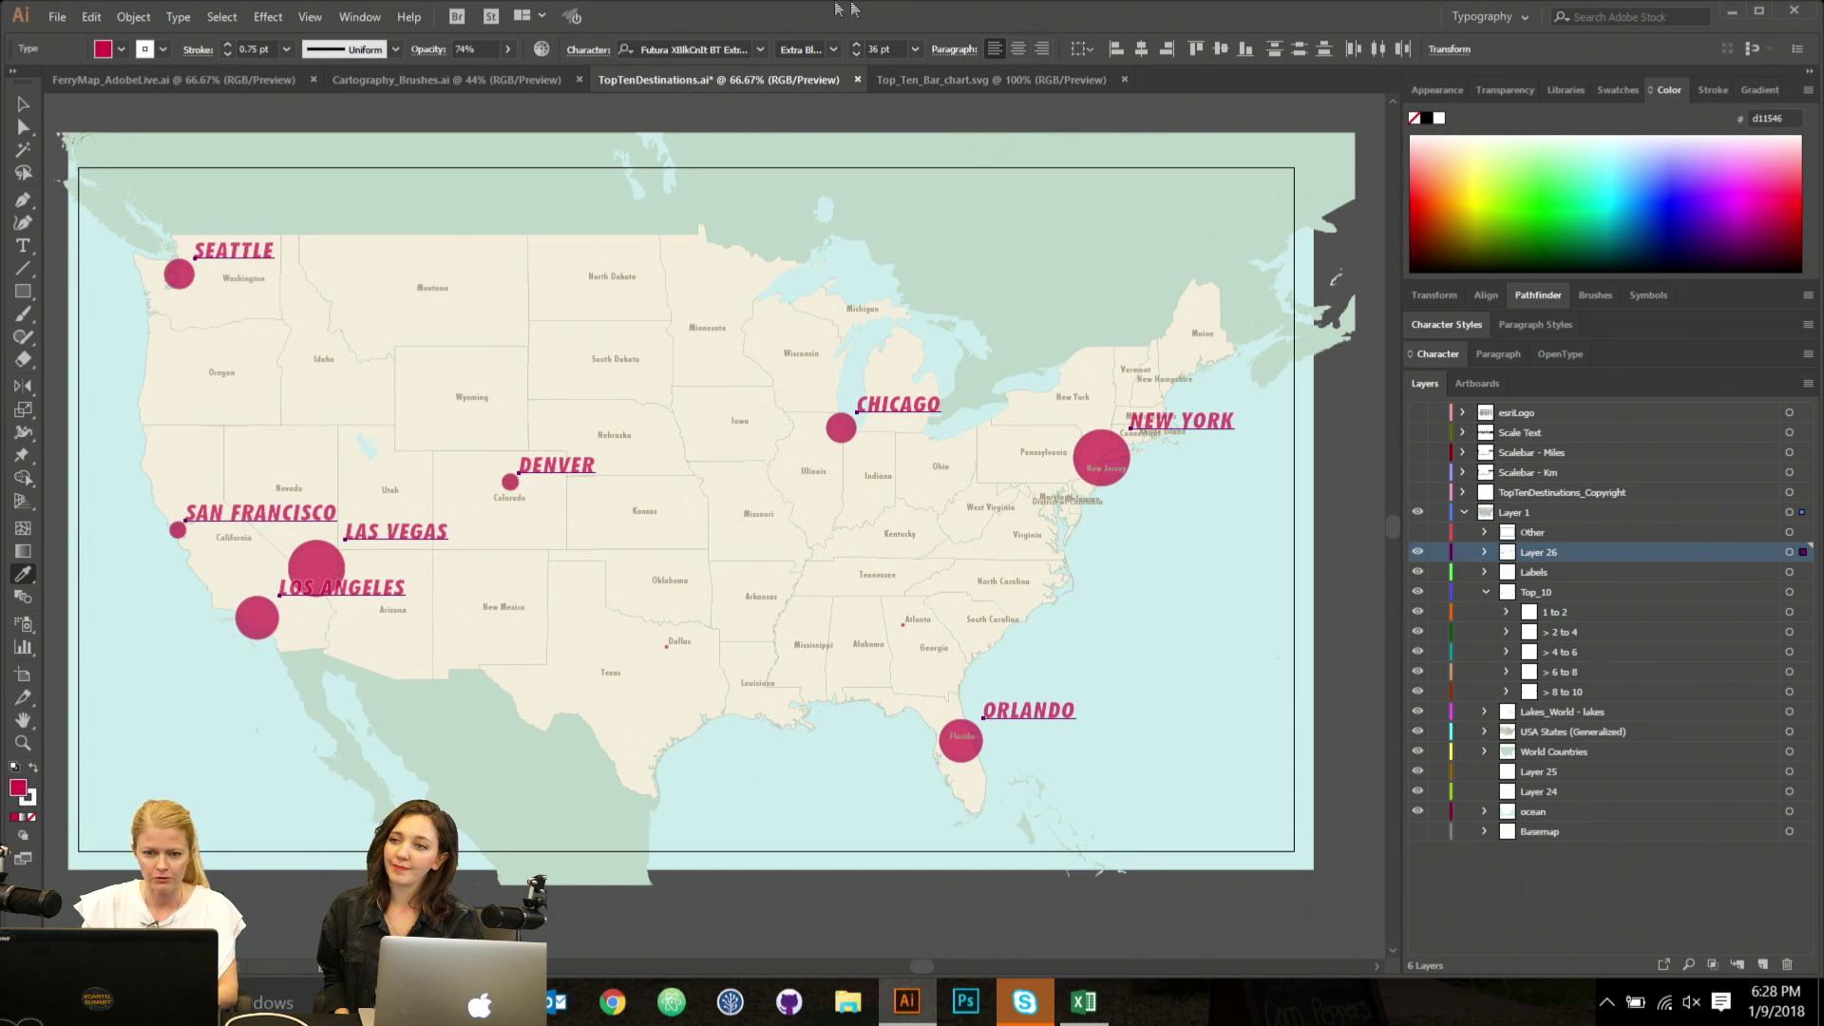
Darken the label fill to dark crimson 84143d and deselect the labels.
left_click(118, 48)
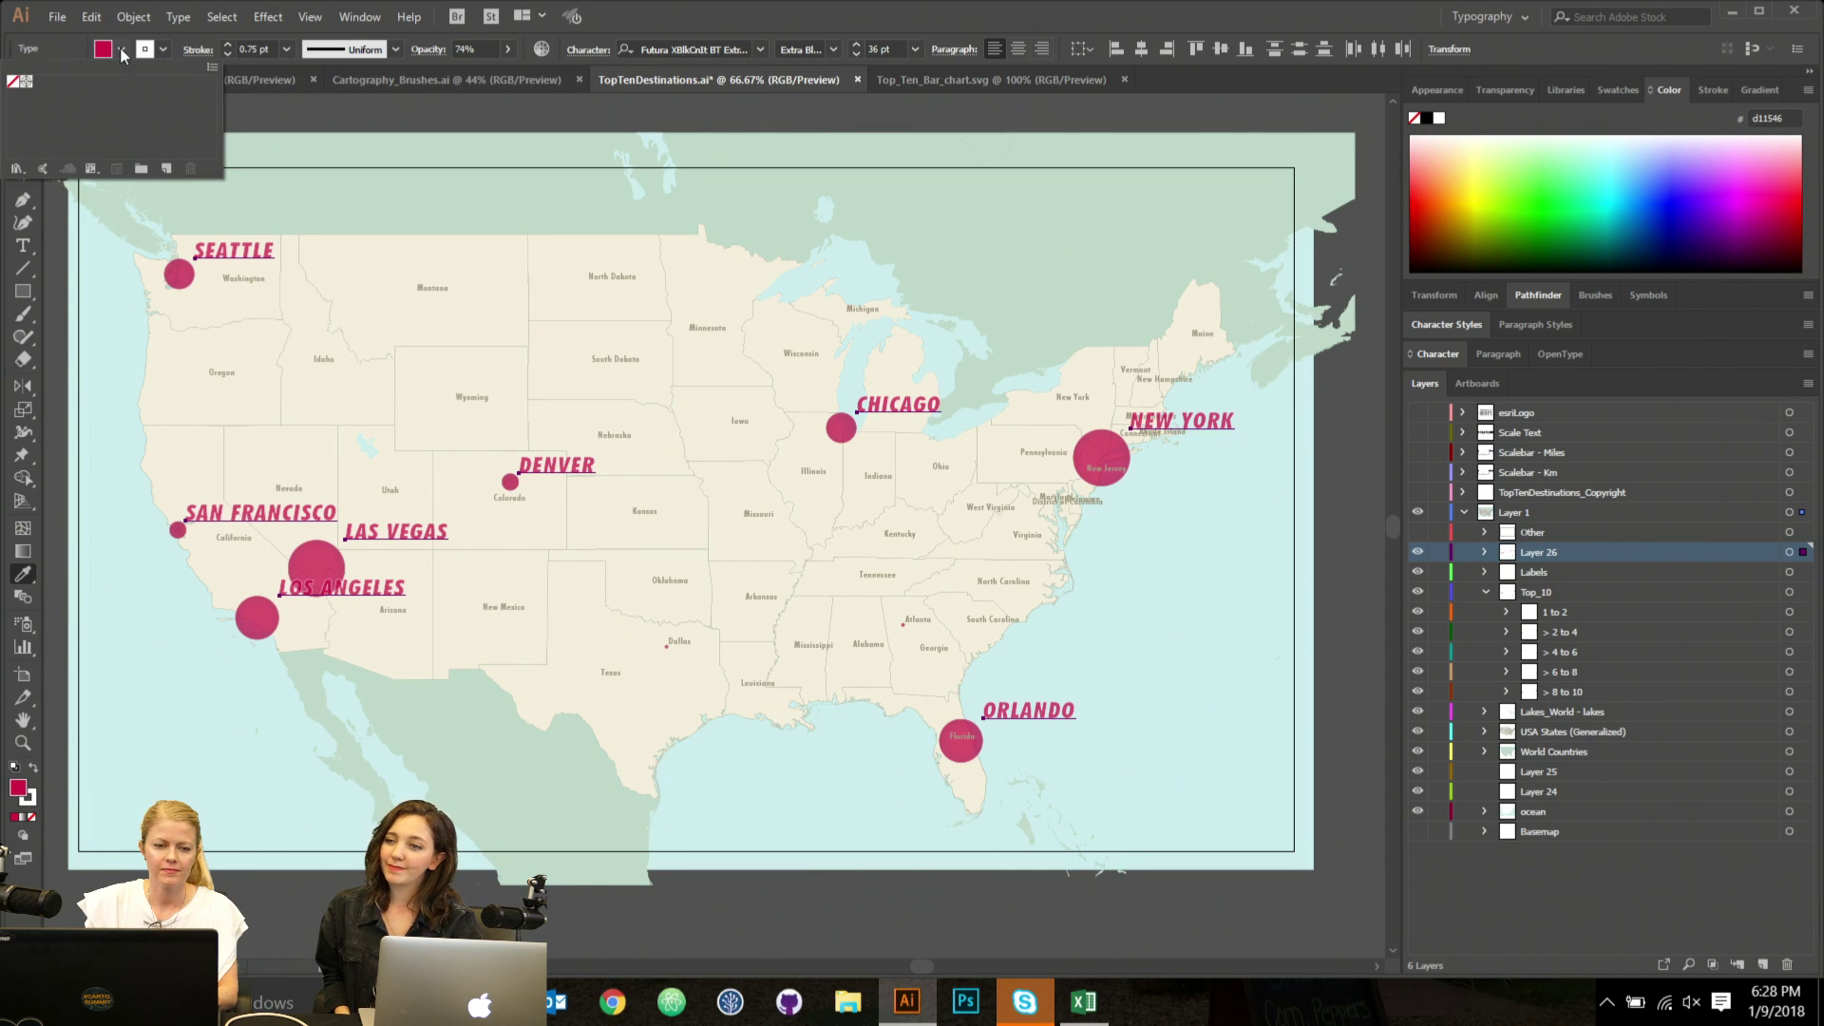
left_click(722, 19)
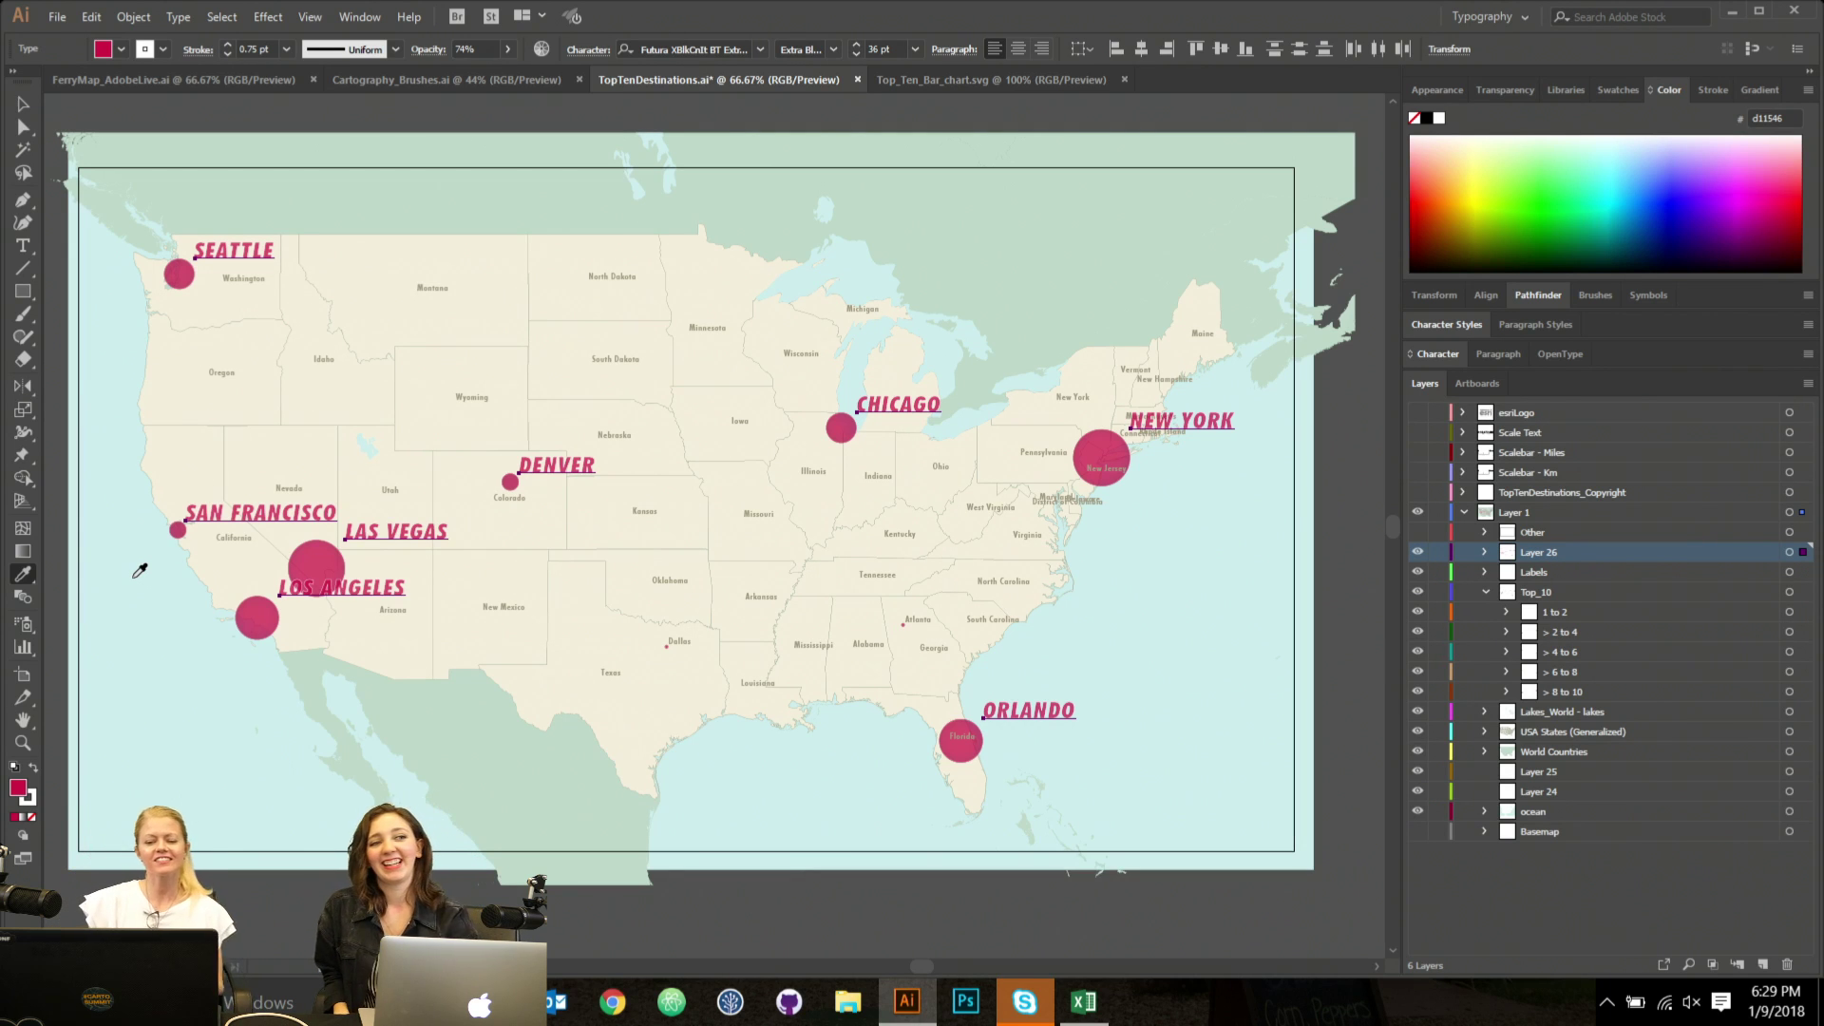
double_click(19, 794)
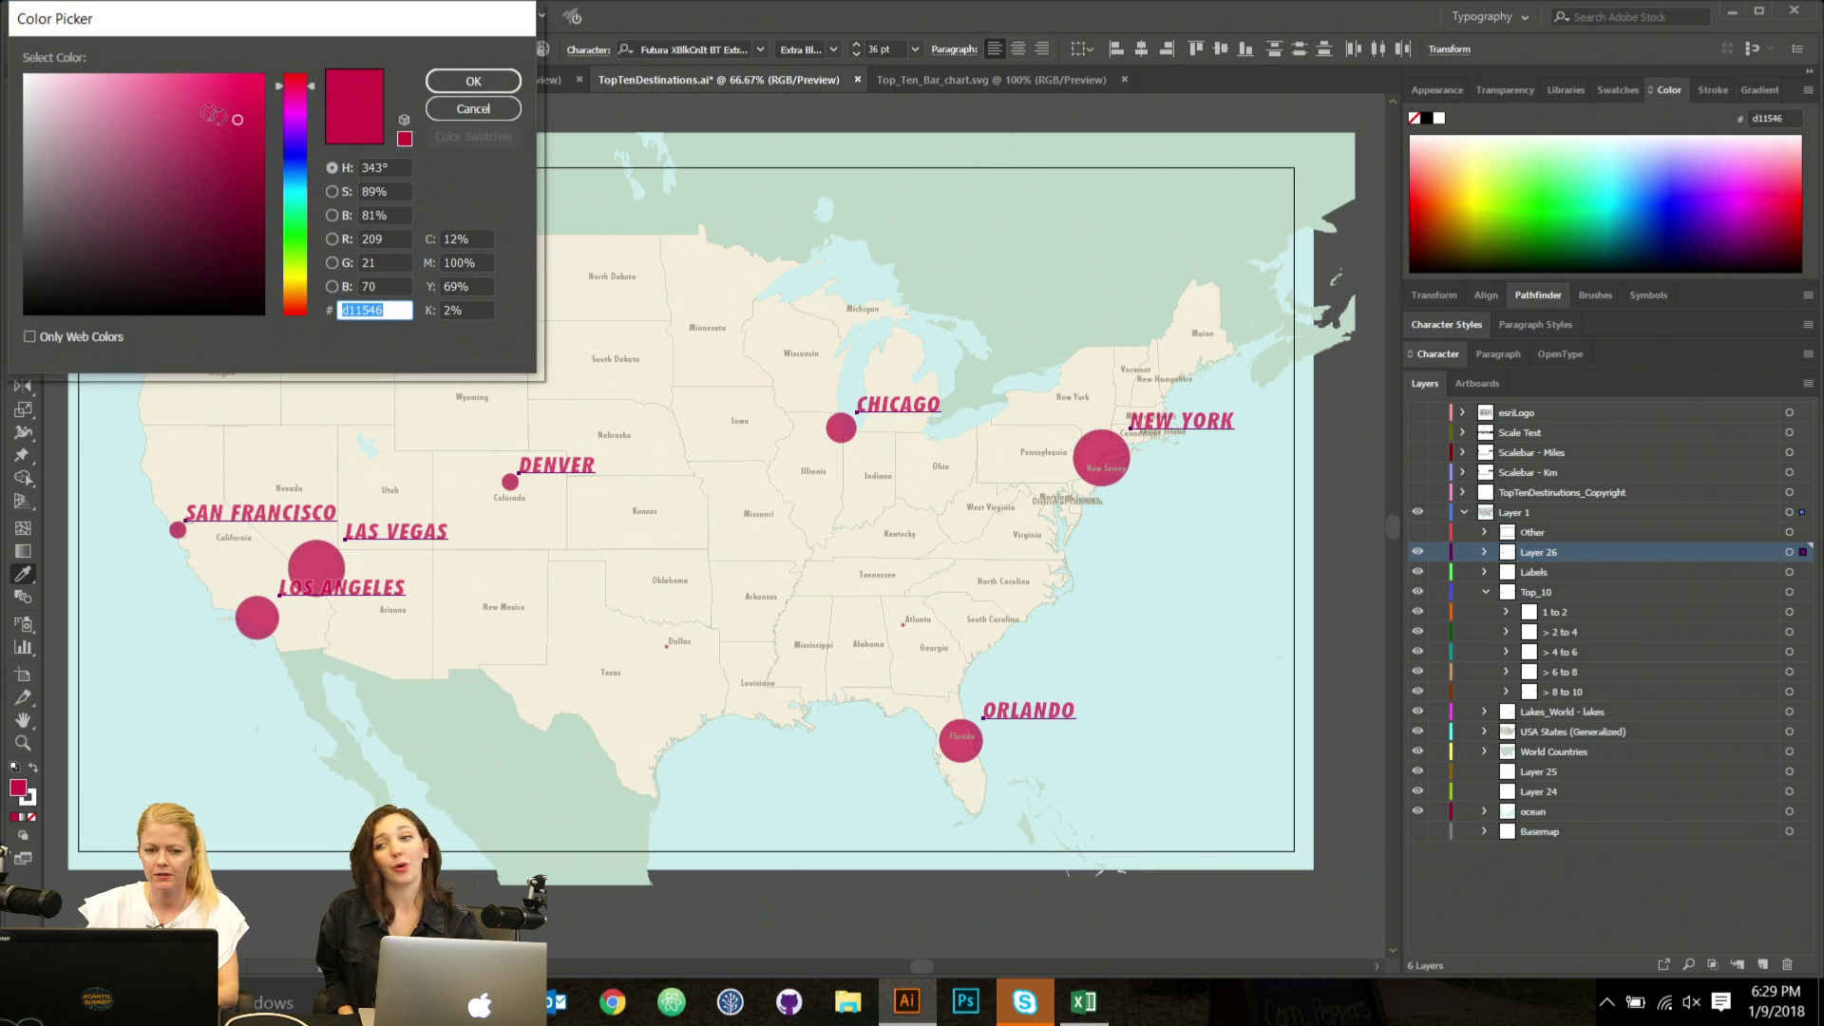
left_click_drag(240, 120, 237, 165)
left_click(459, 82)
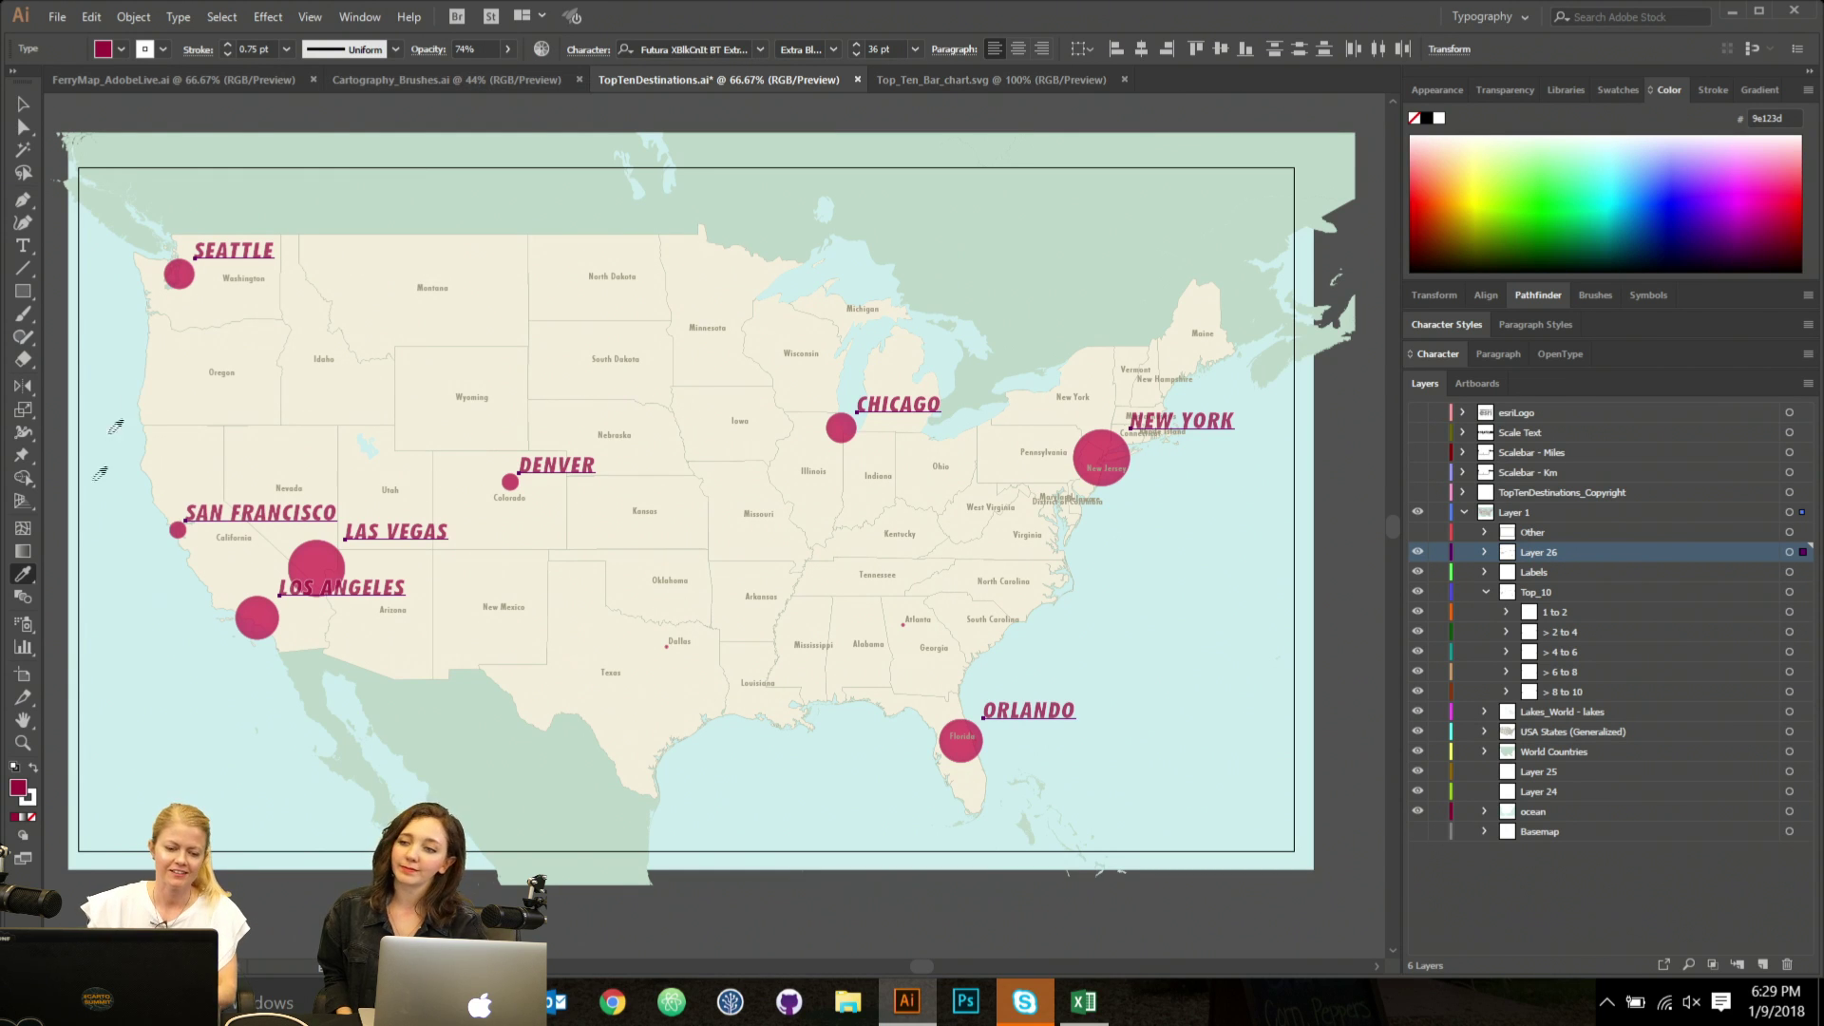
double_click(16, 796)
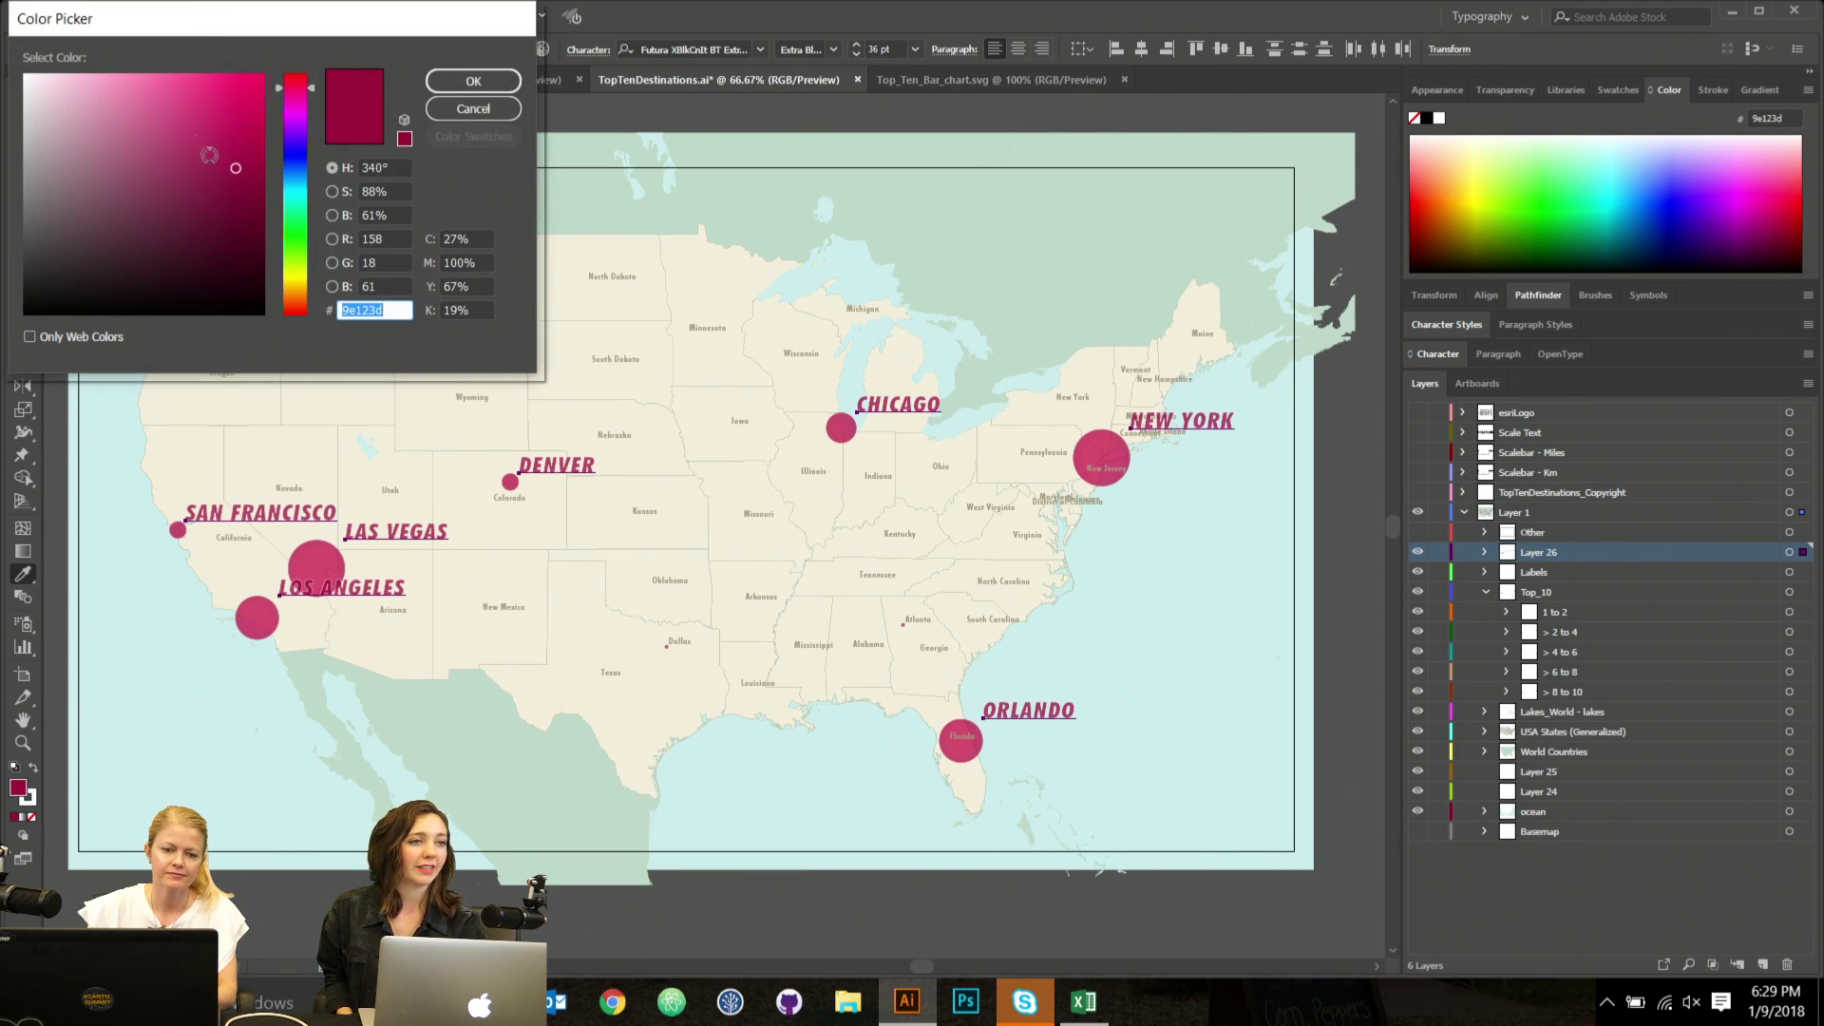
left_click_drag(230, 173, 235, 186)
left_click(473, 81)
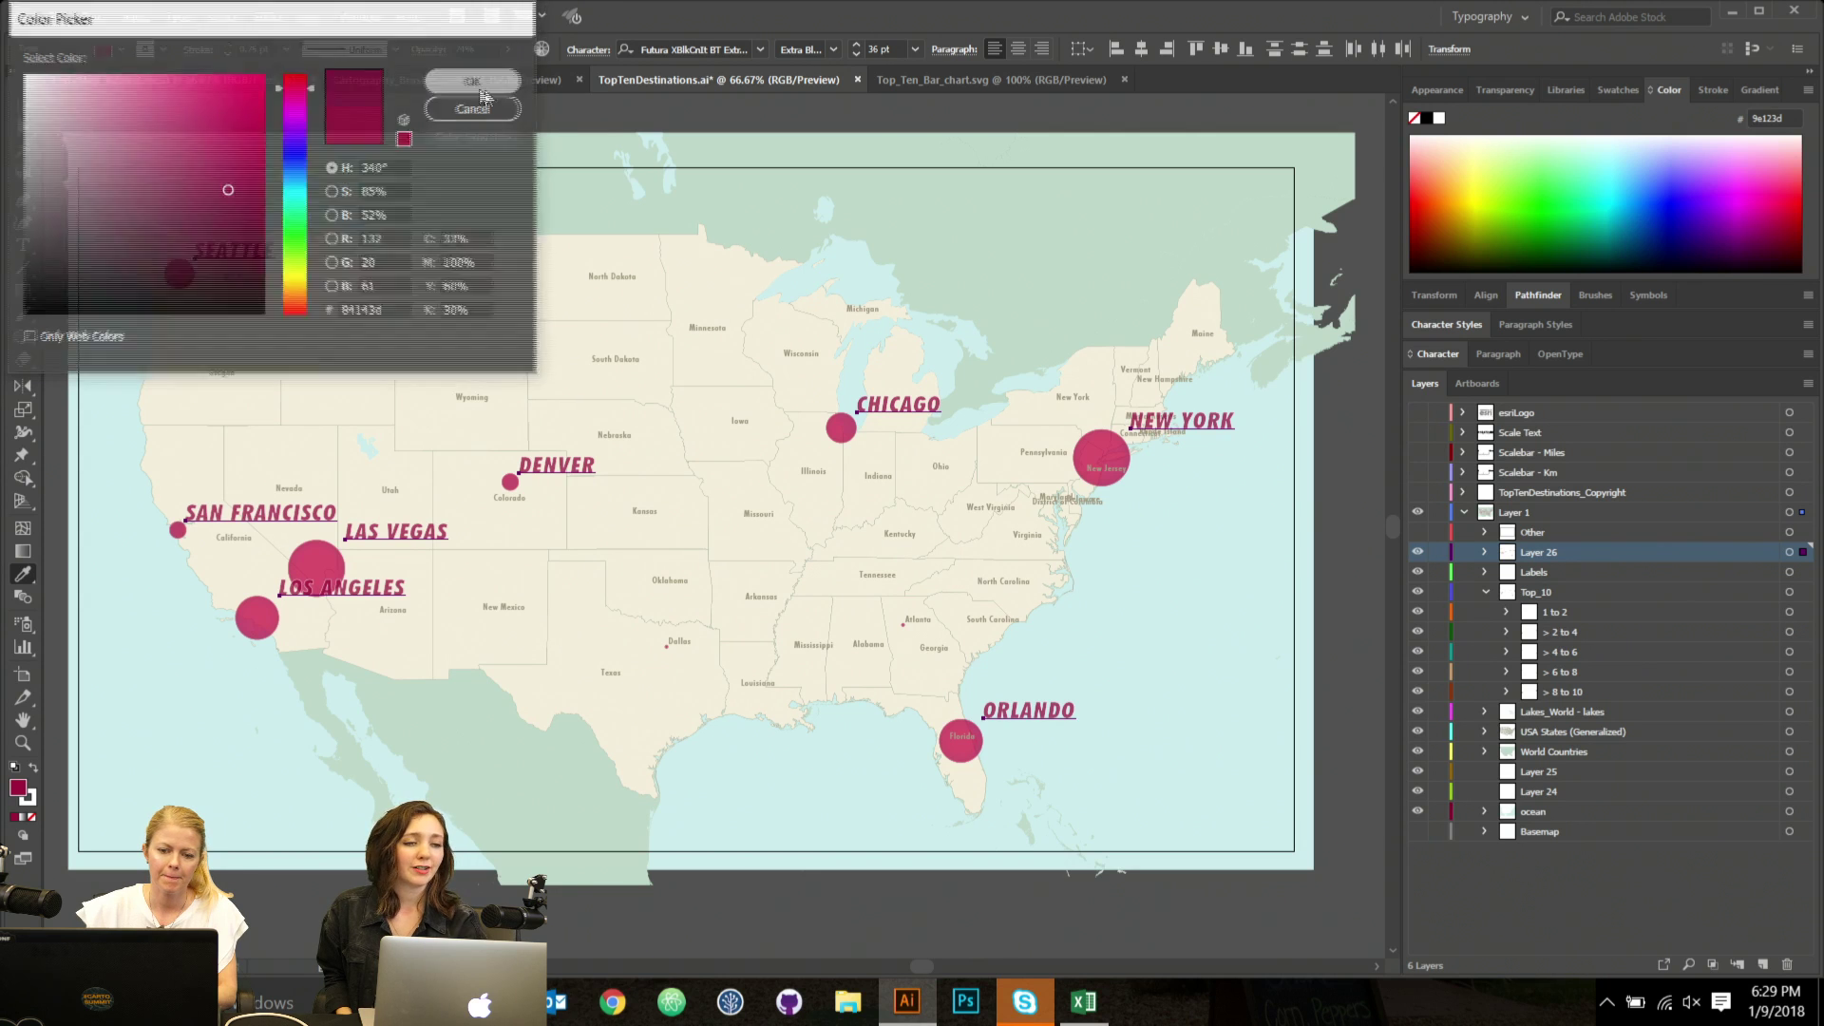
left_click(23, 104)
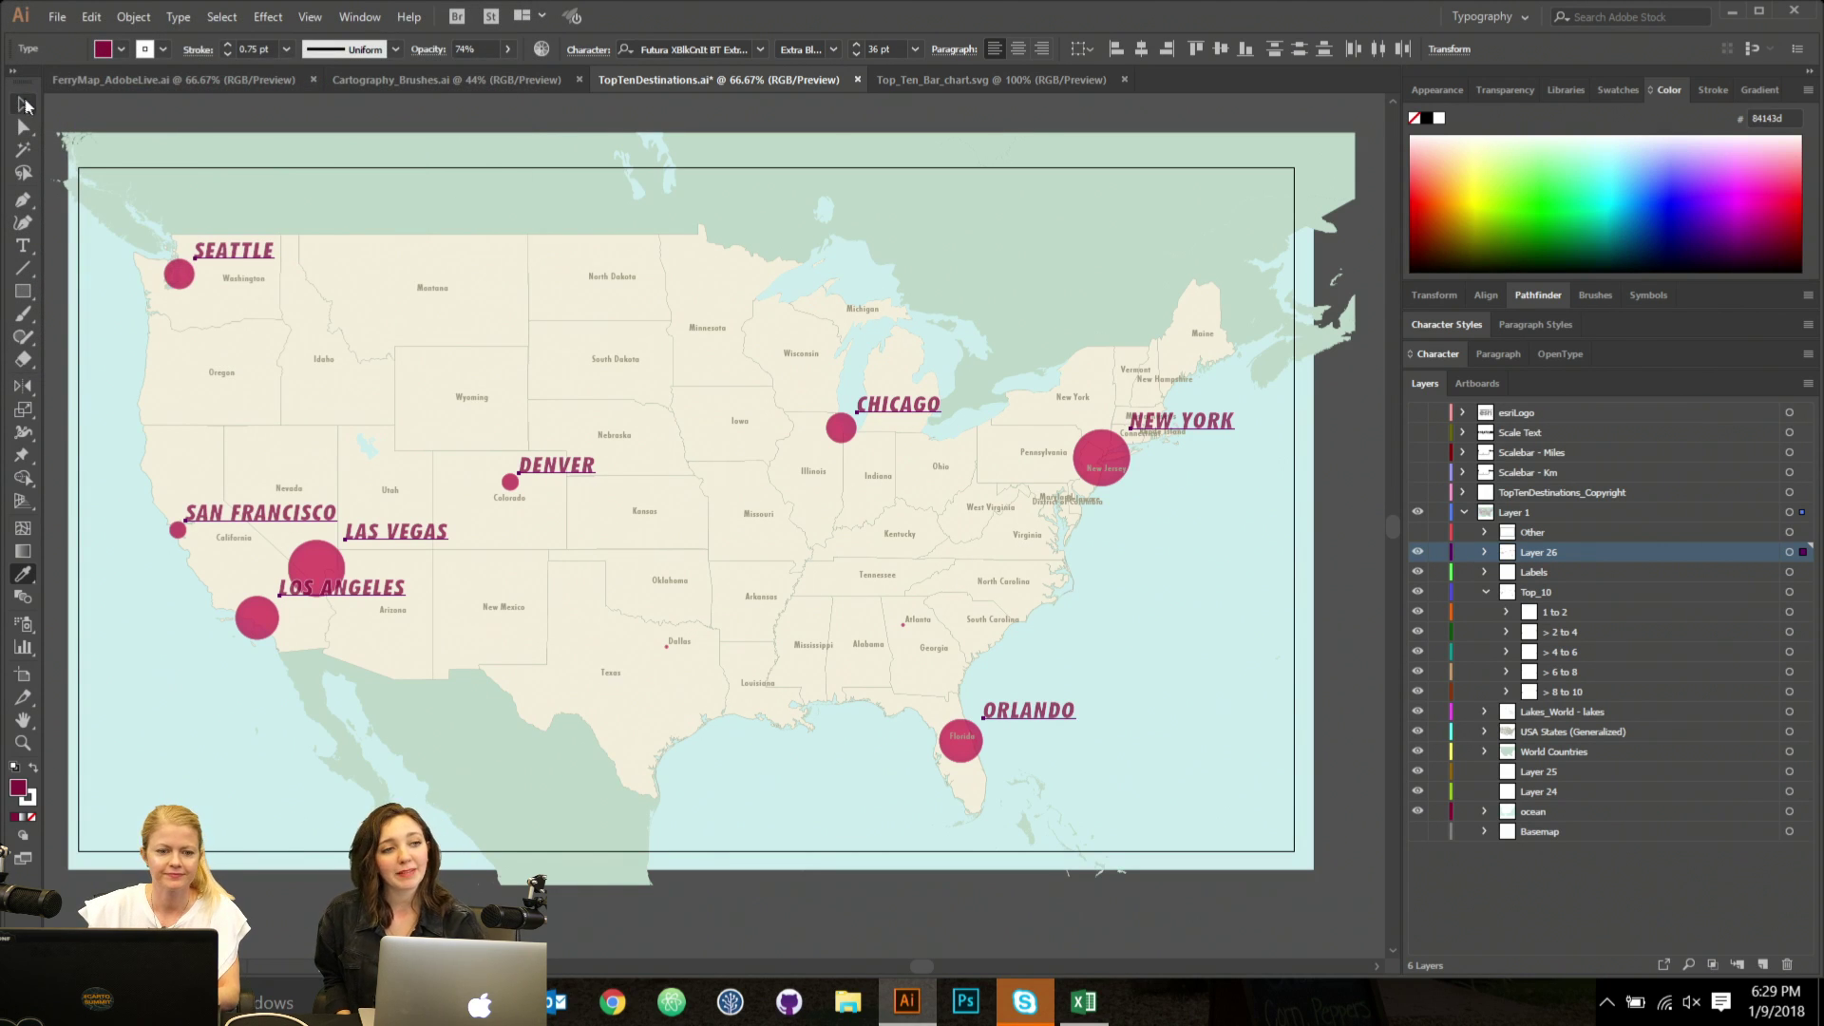
left_click(198, 112)
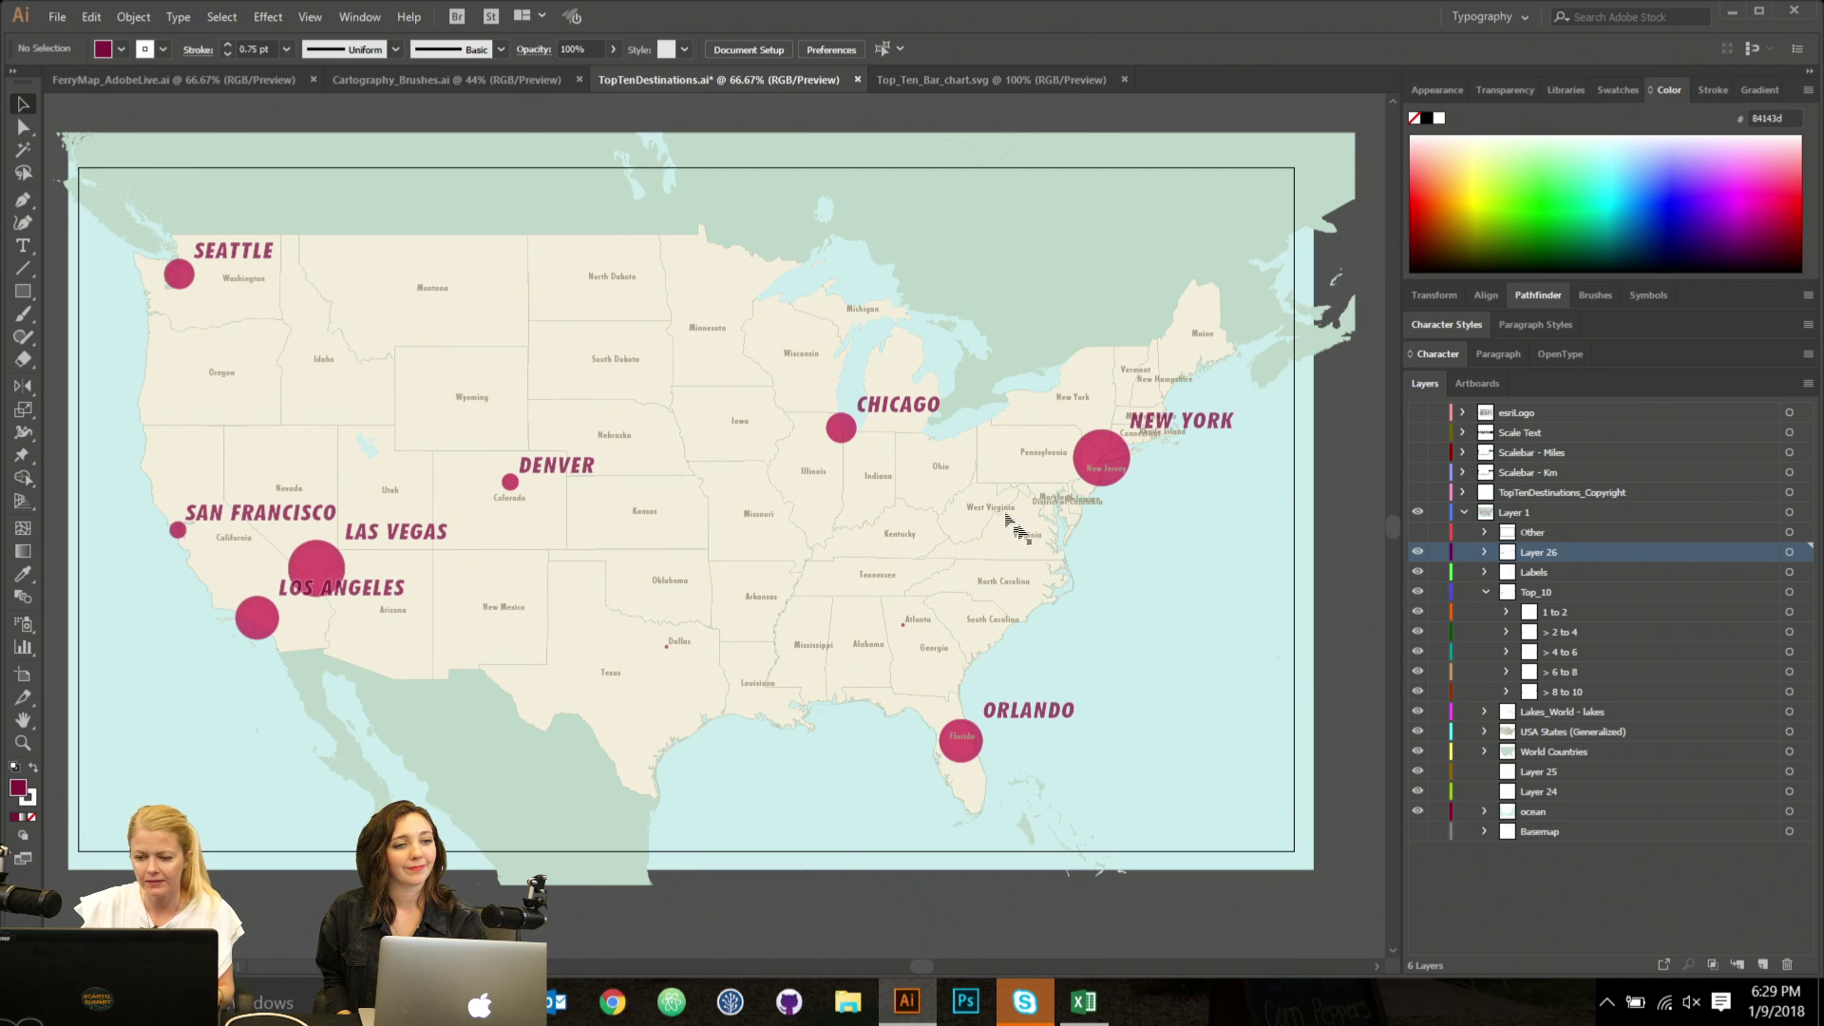
In Top_Ten_Bar_chart.svg, expand the bar chart layer and select all its artwork.
left_click(988, 82)
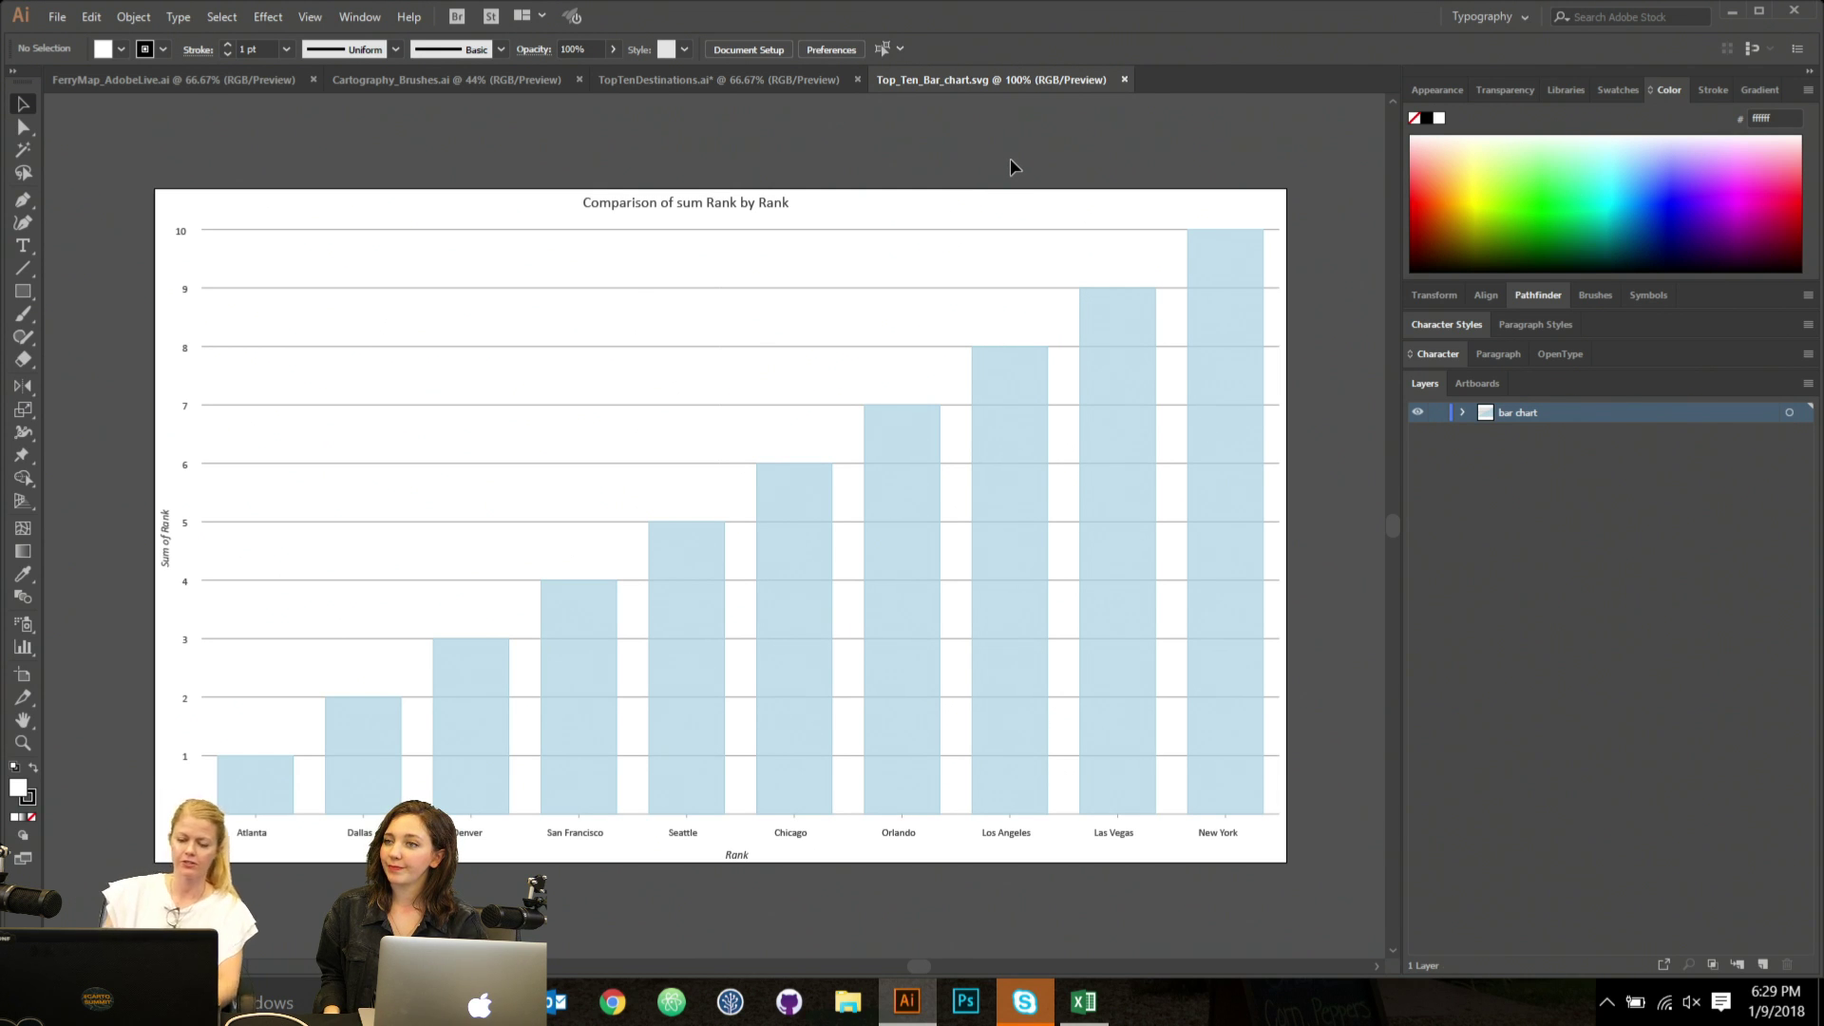
left_click(697, 79)
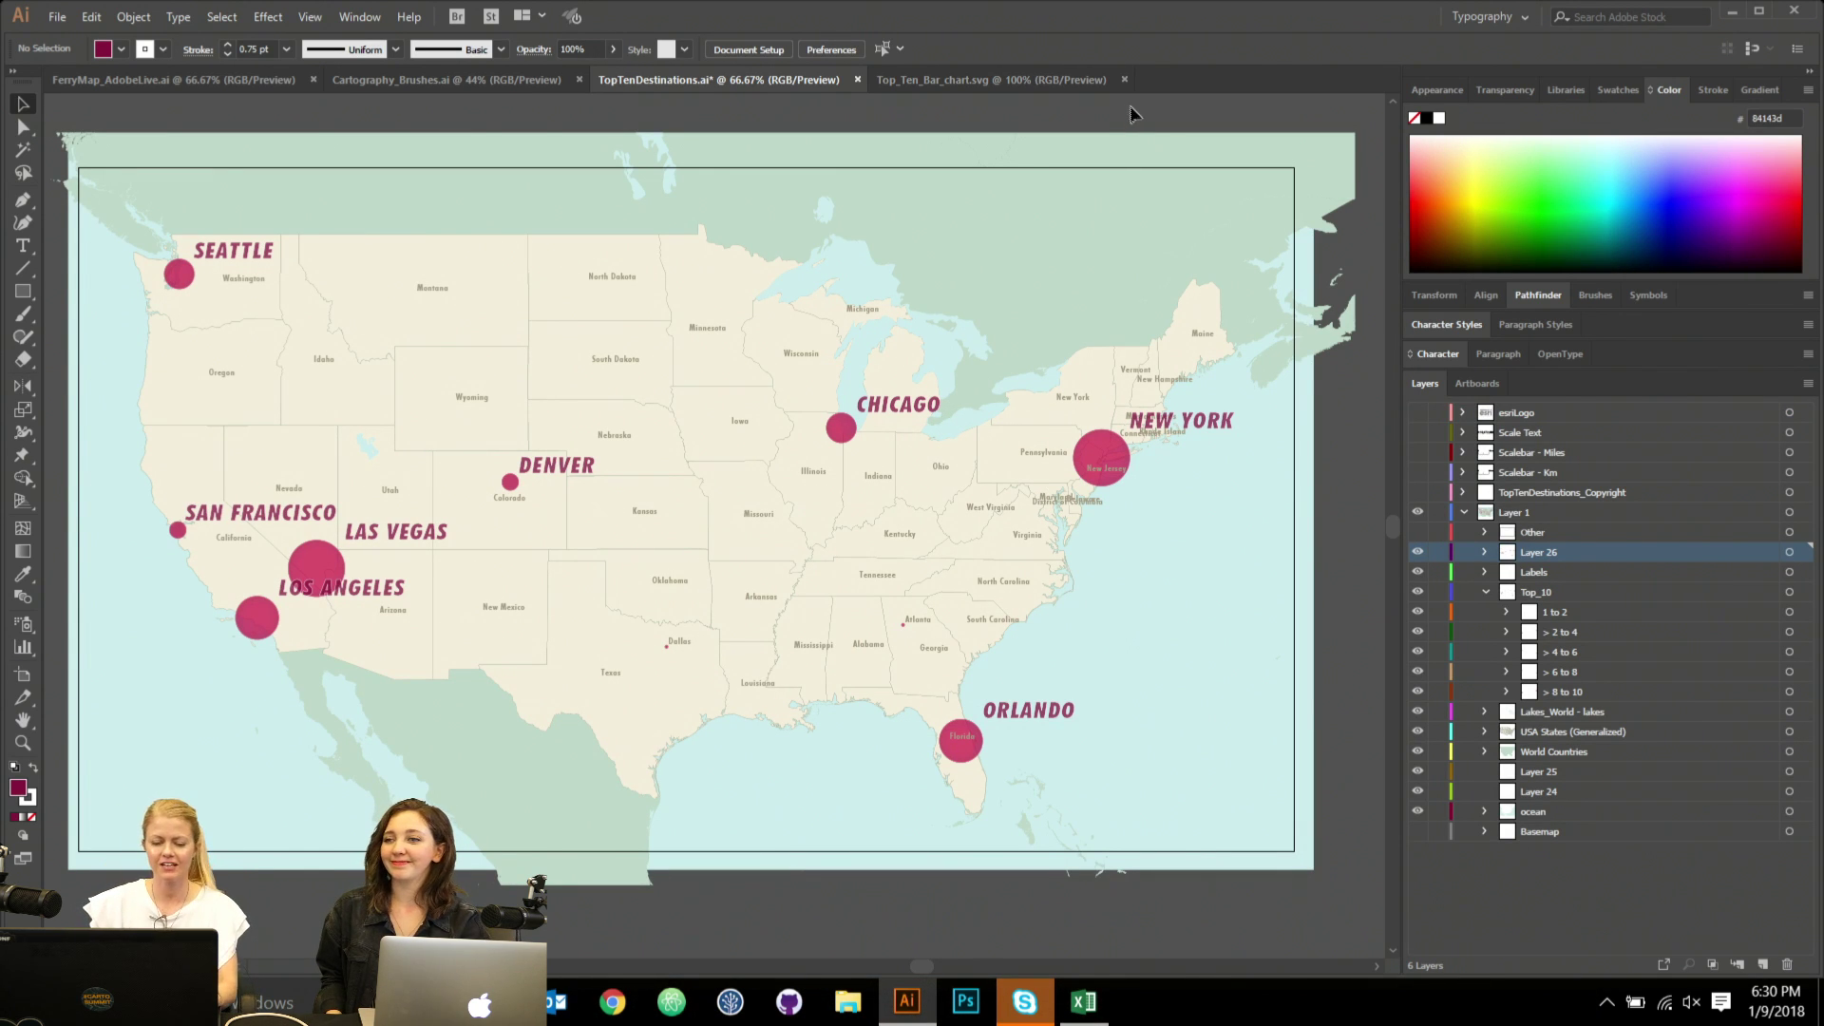
left_click(1044, 79)
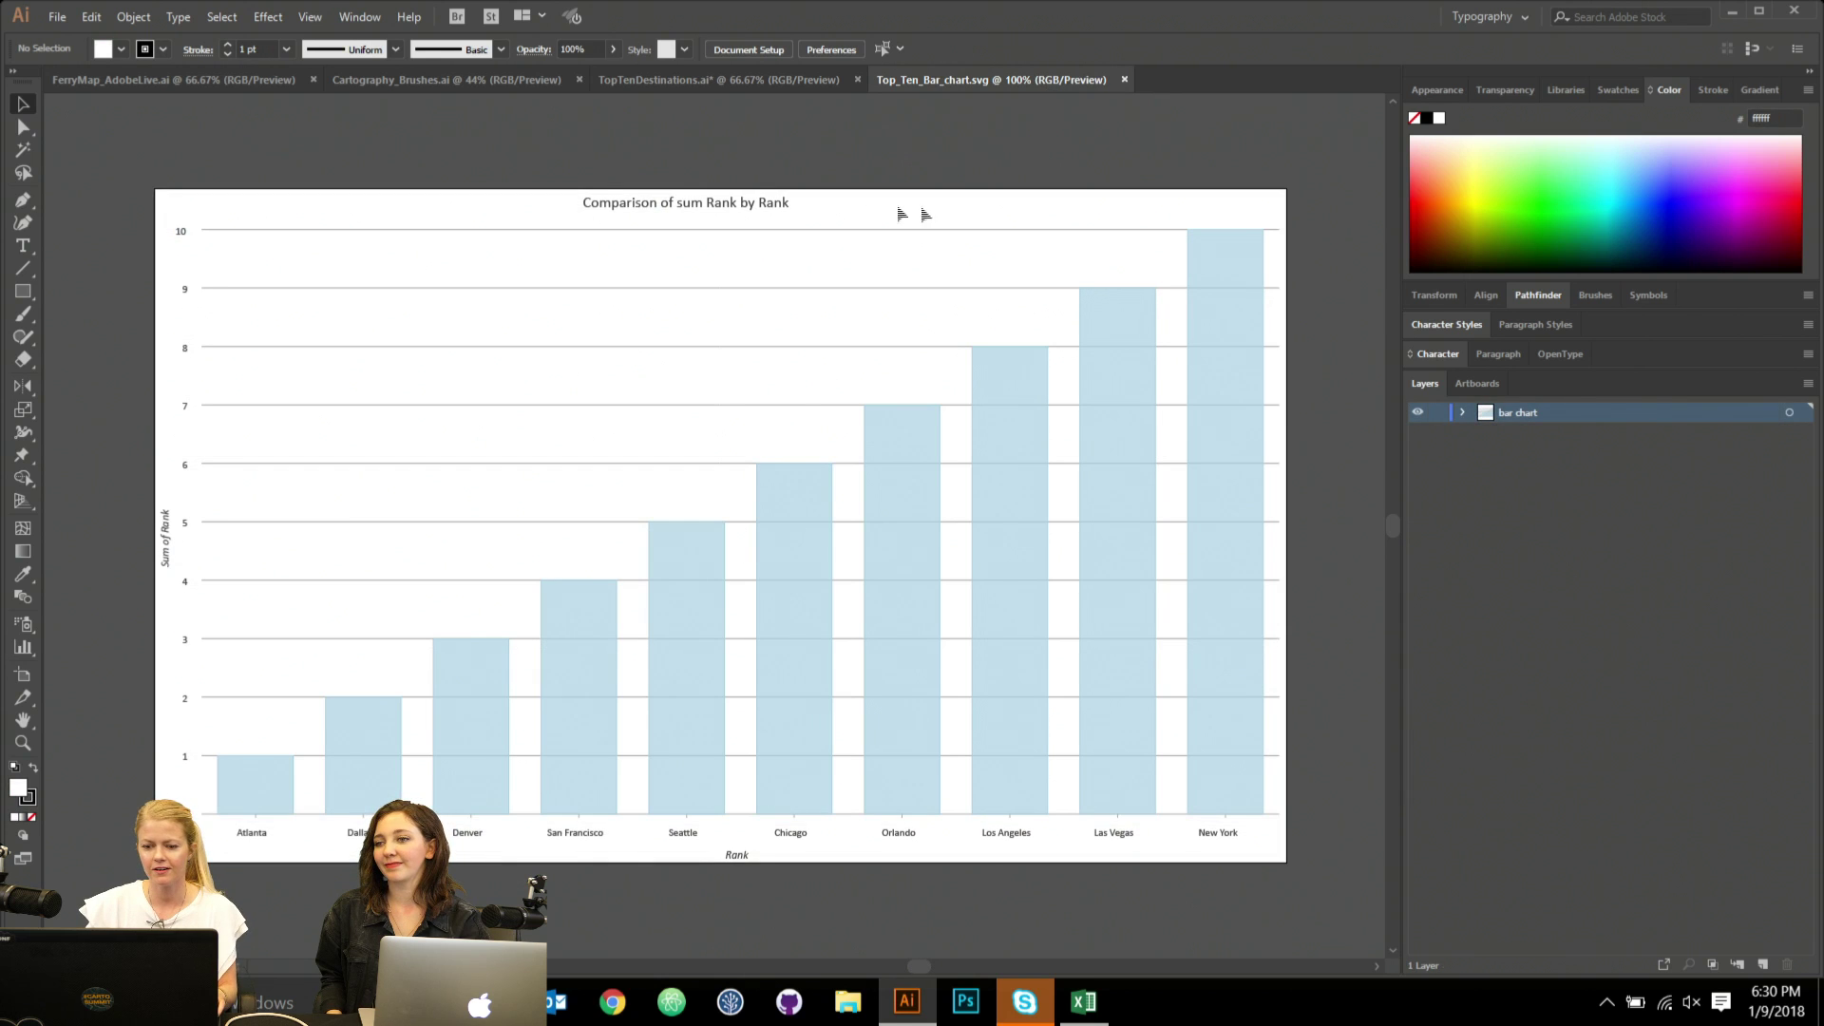
left_click(1462, 413)
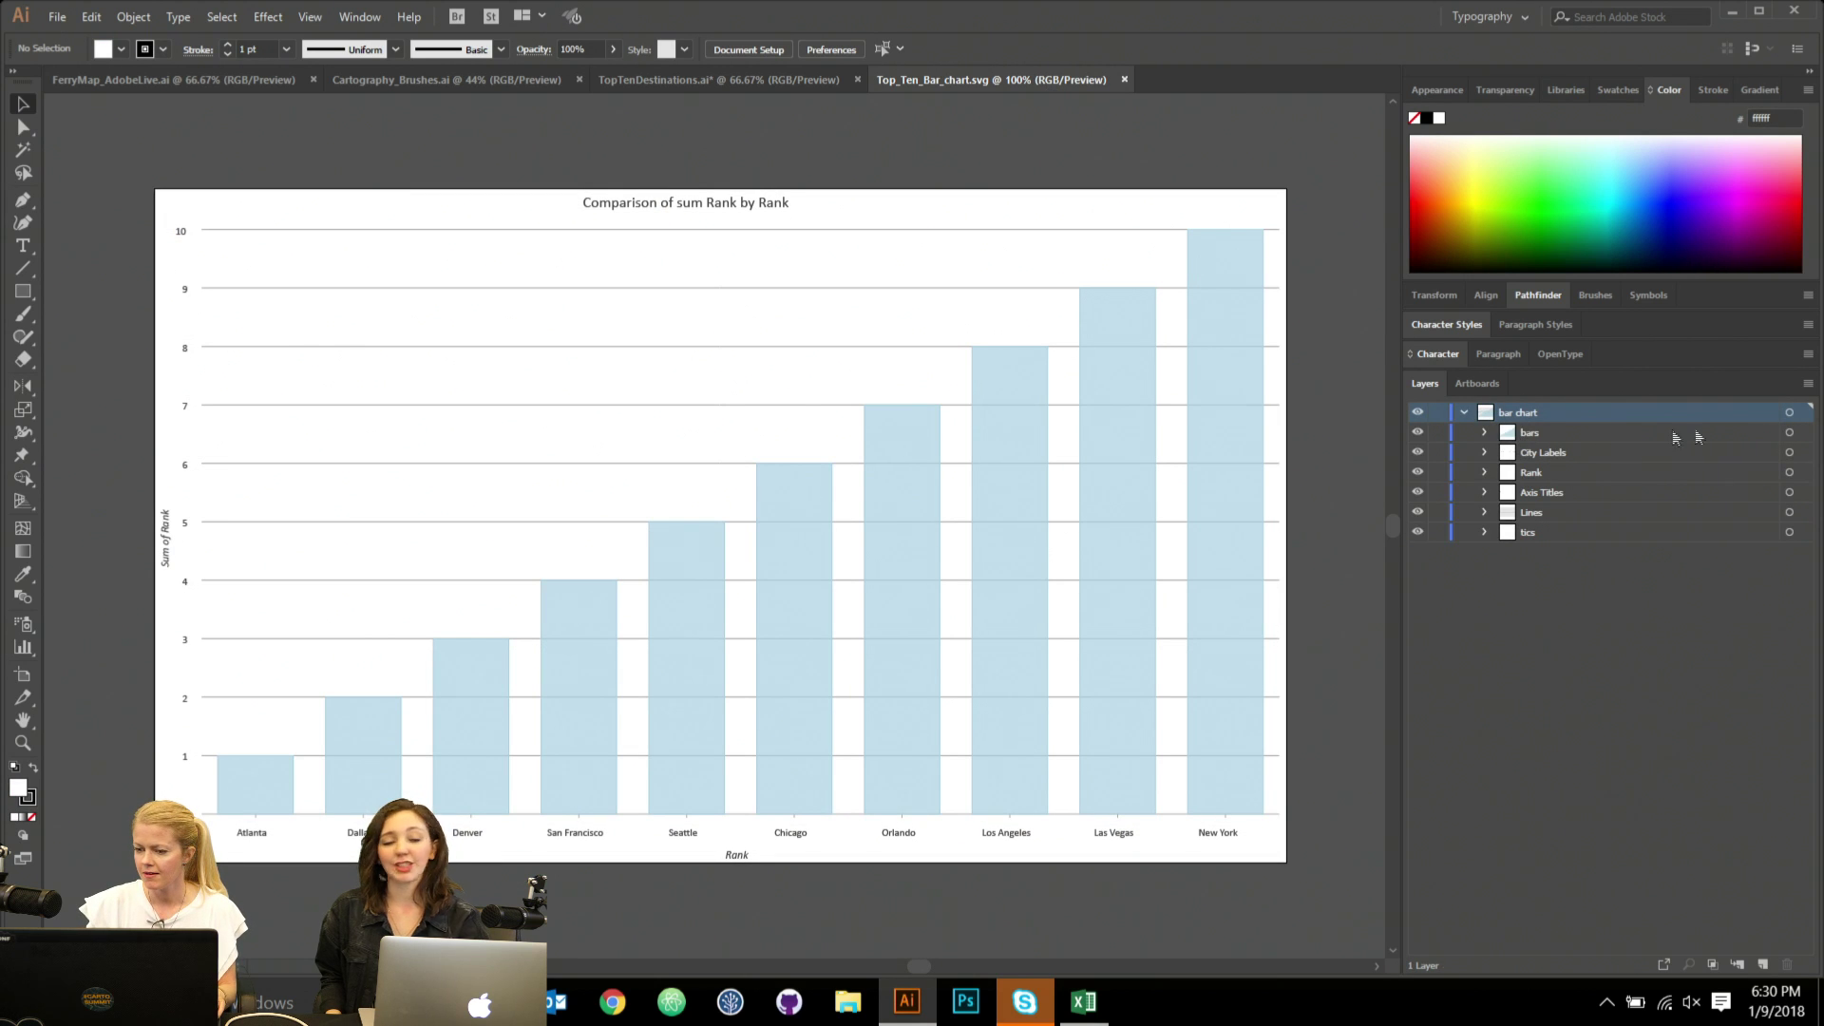
left_click(1789, 412)
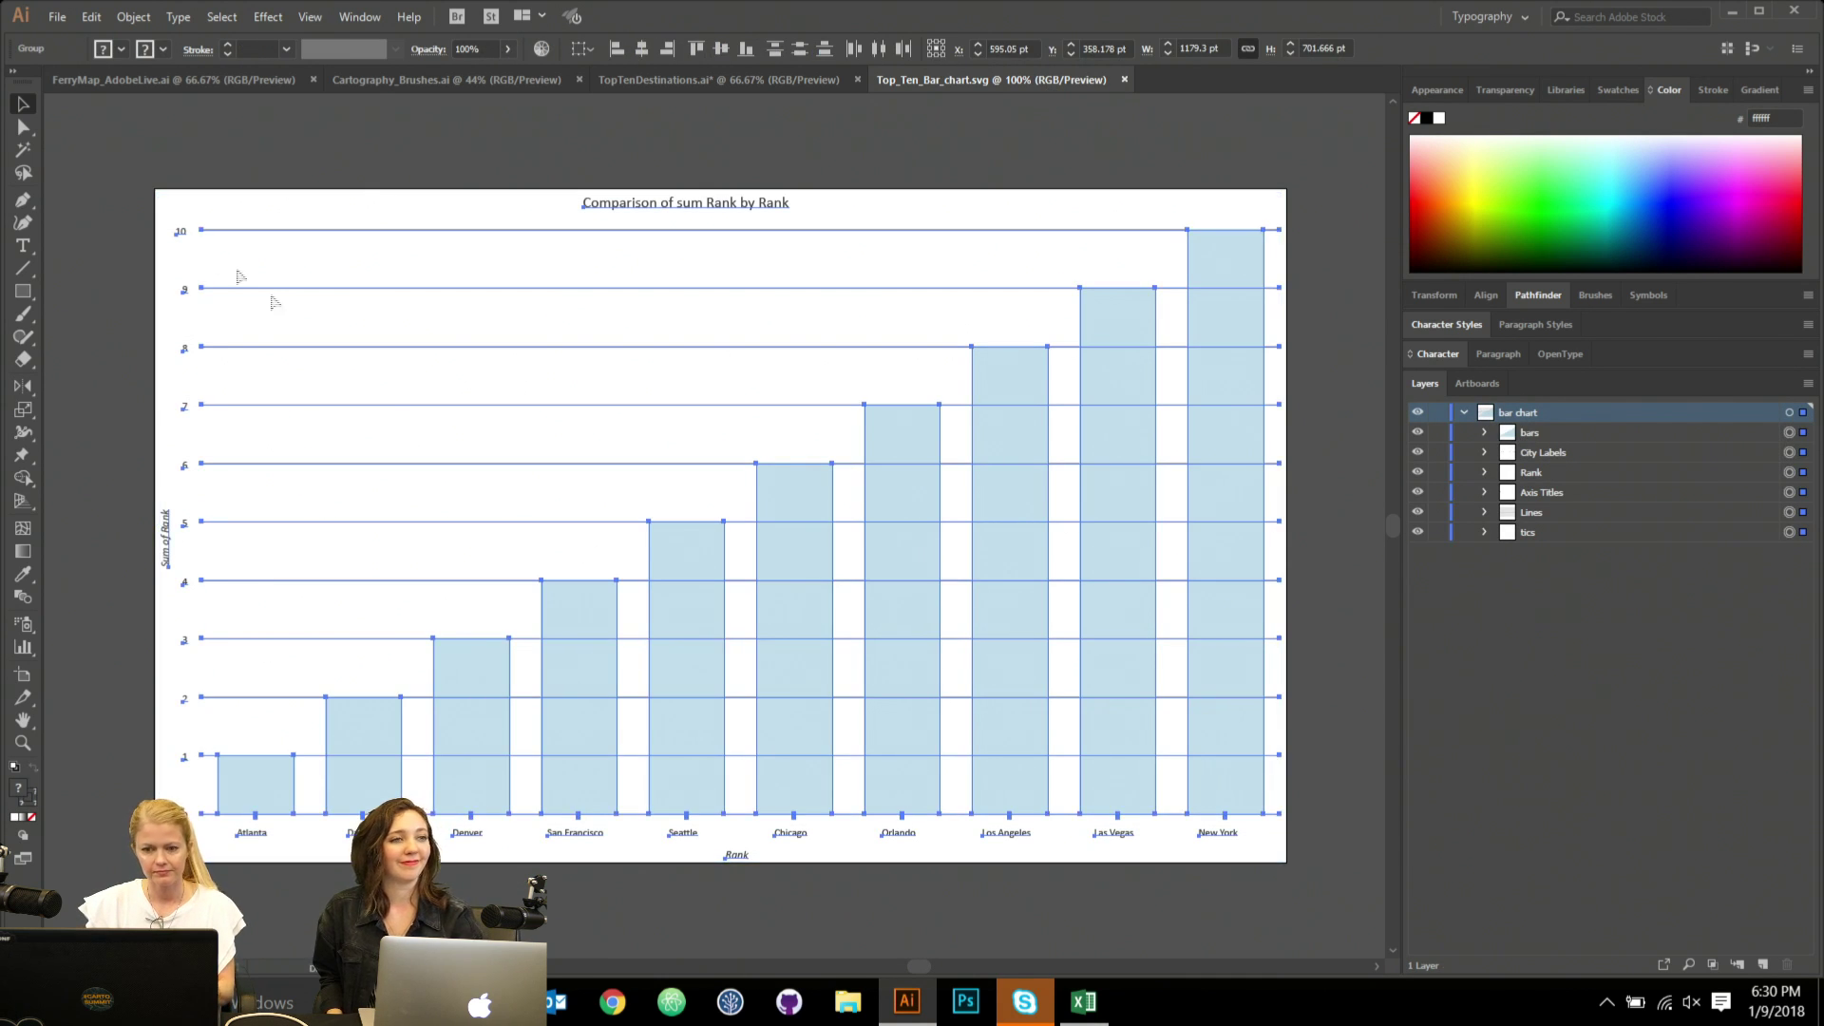
Paste the bar chart into the map document, place it left of the map, and rotate it 90°.
left_click(662, 81)
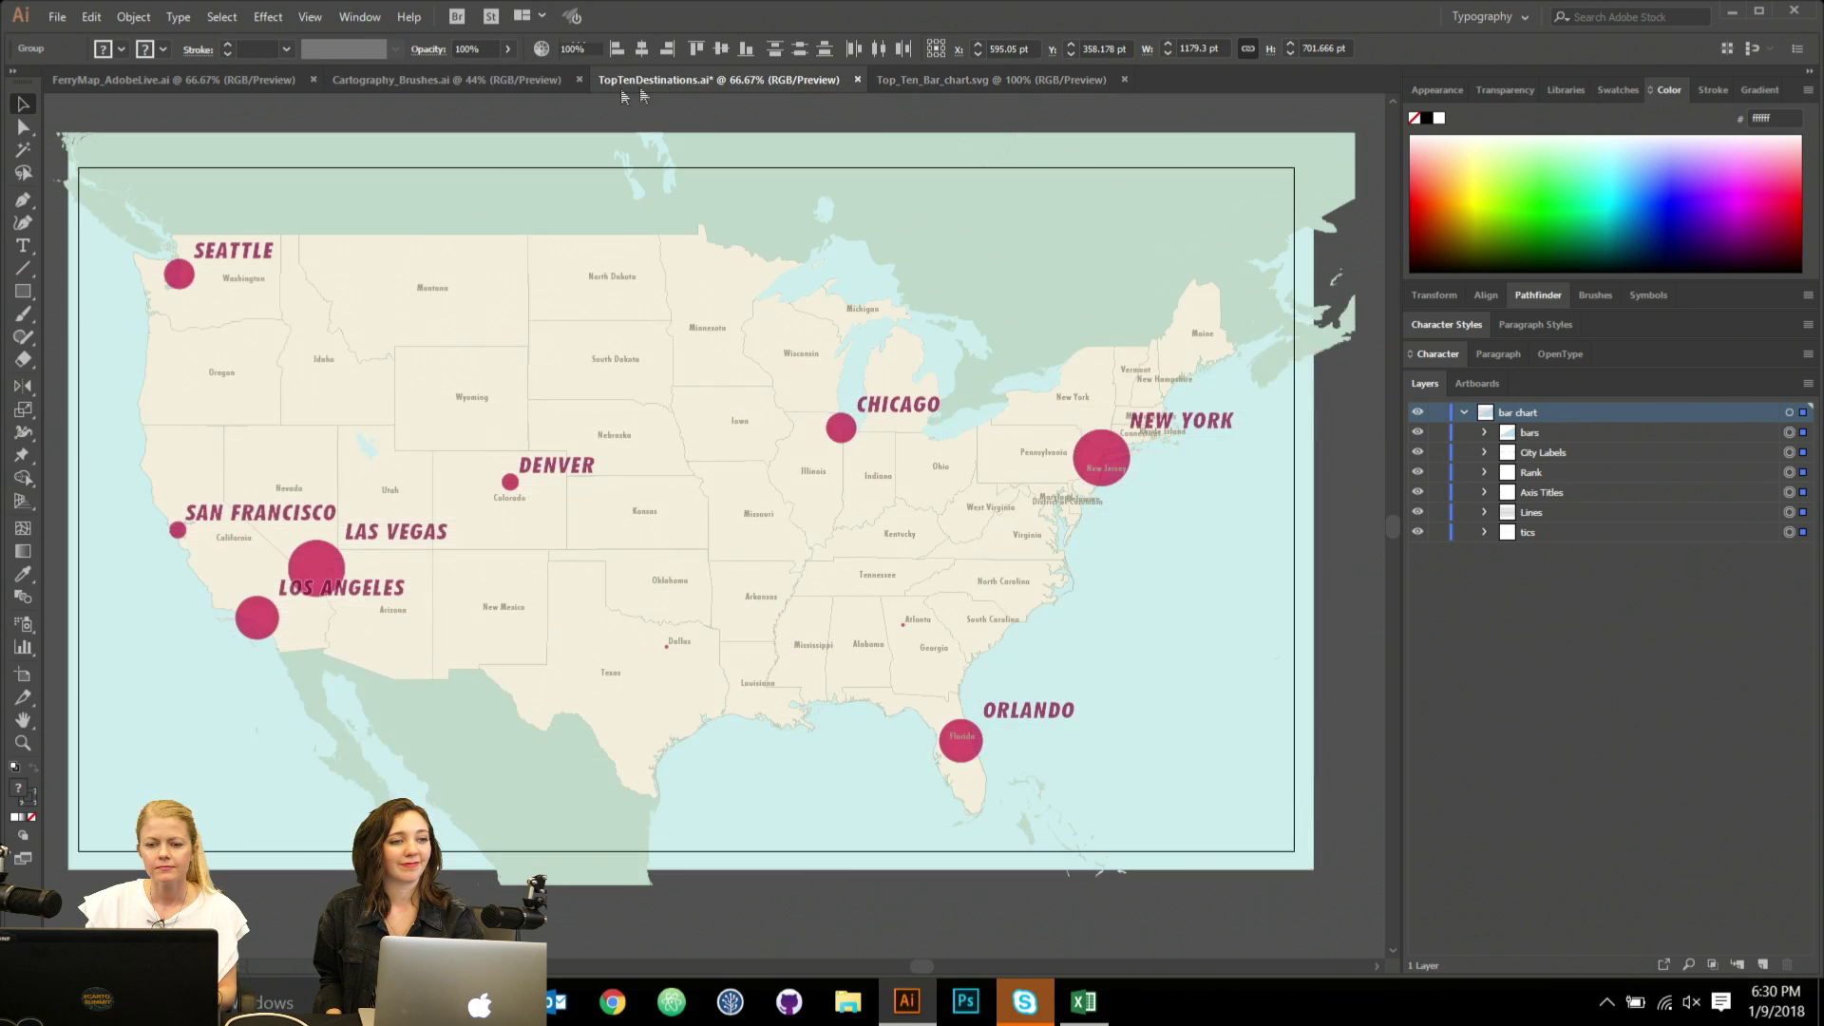
key("ctrl+v")
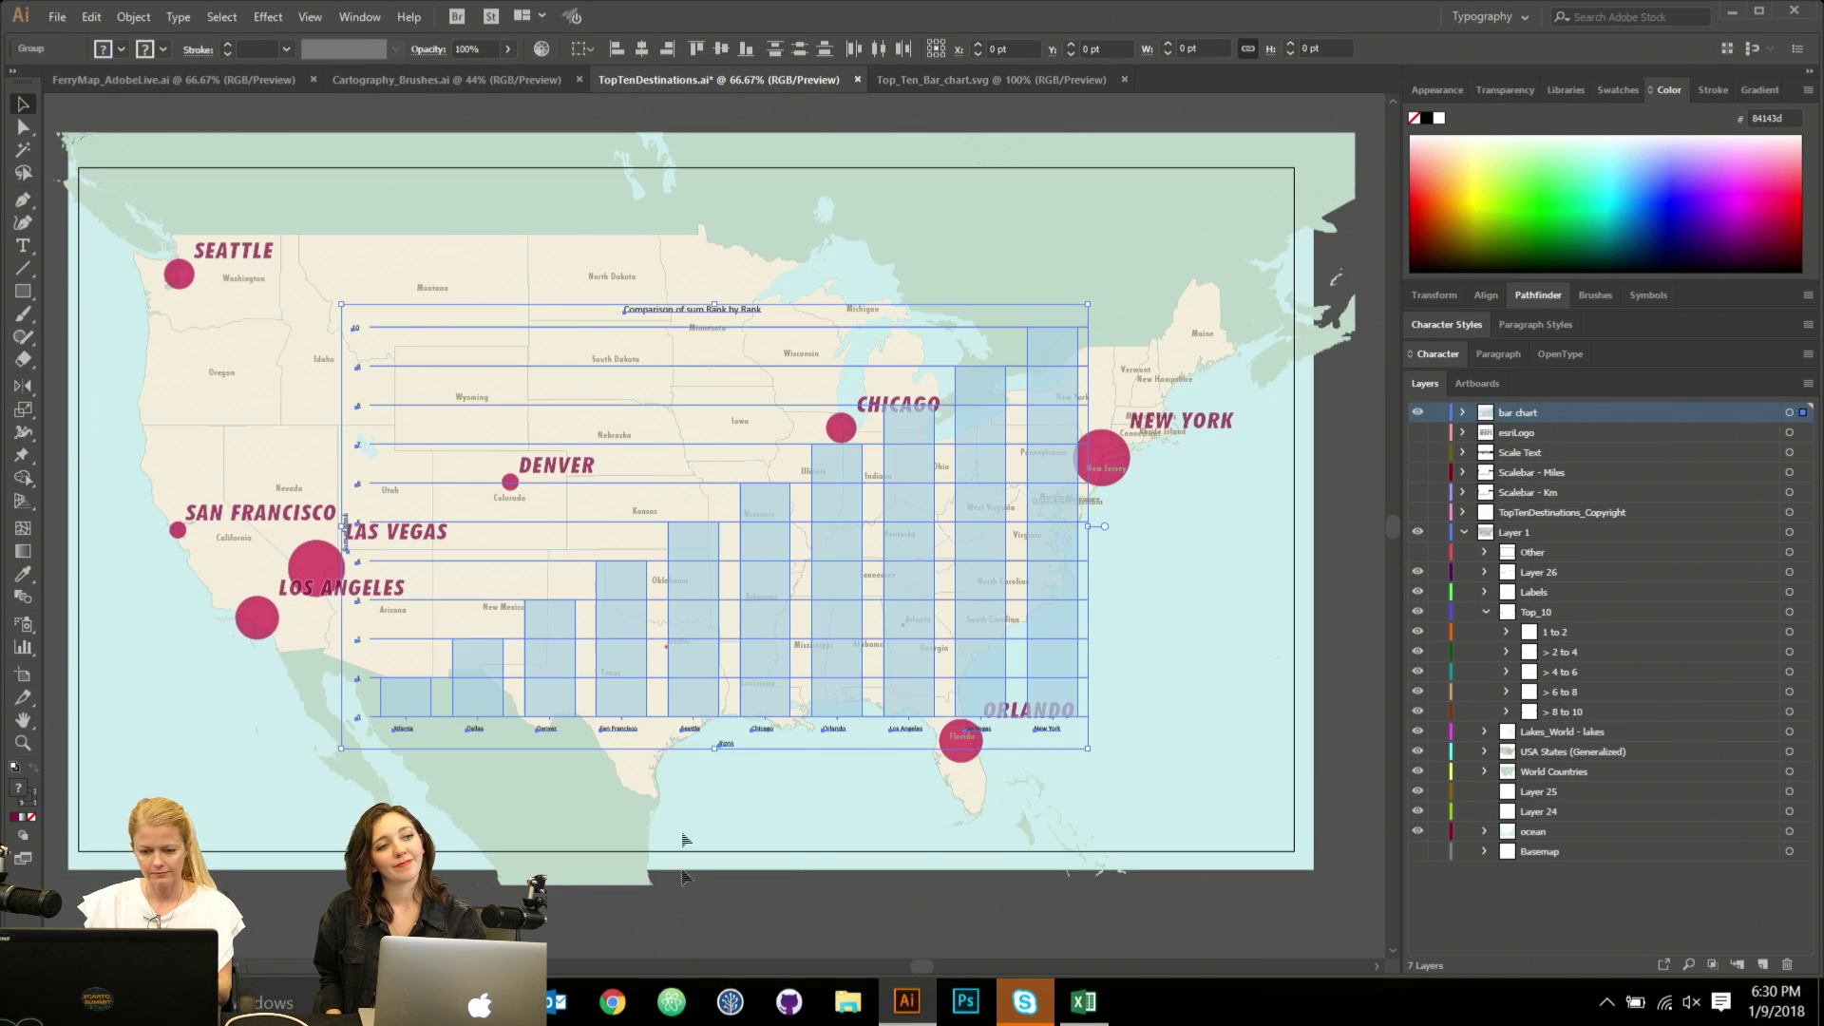
scroll(757, 529, "down", 1)
key("ctrl+minus")
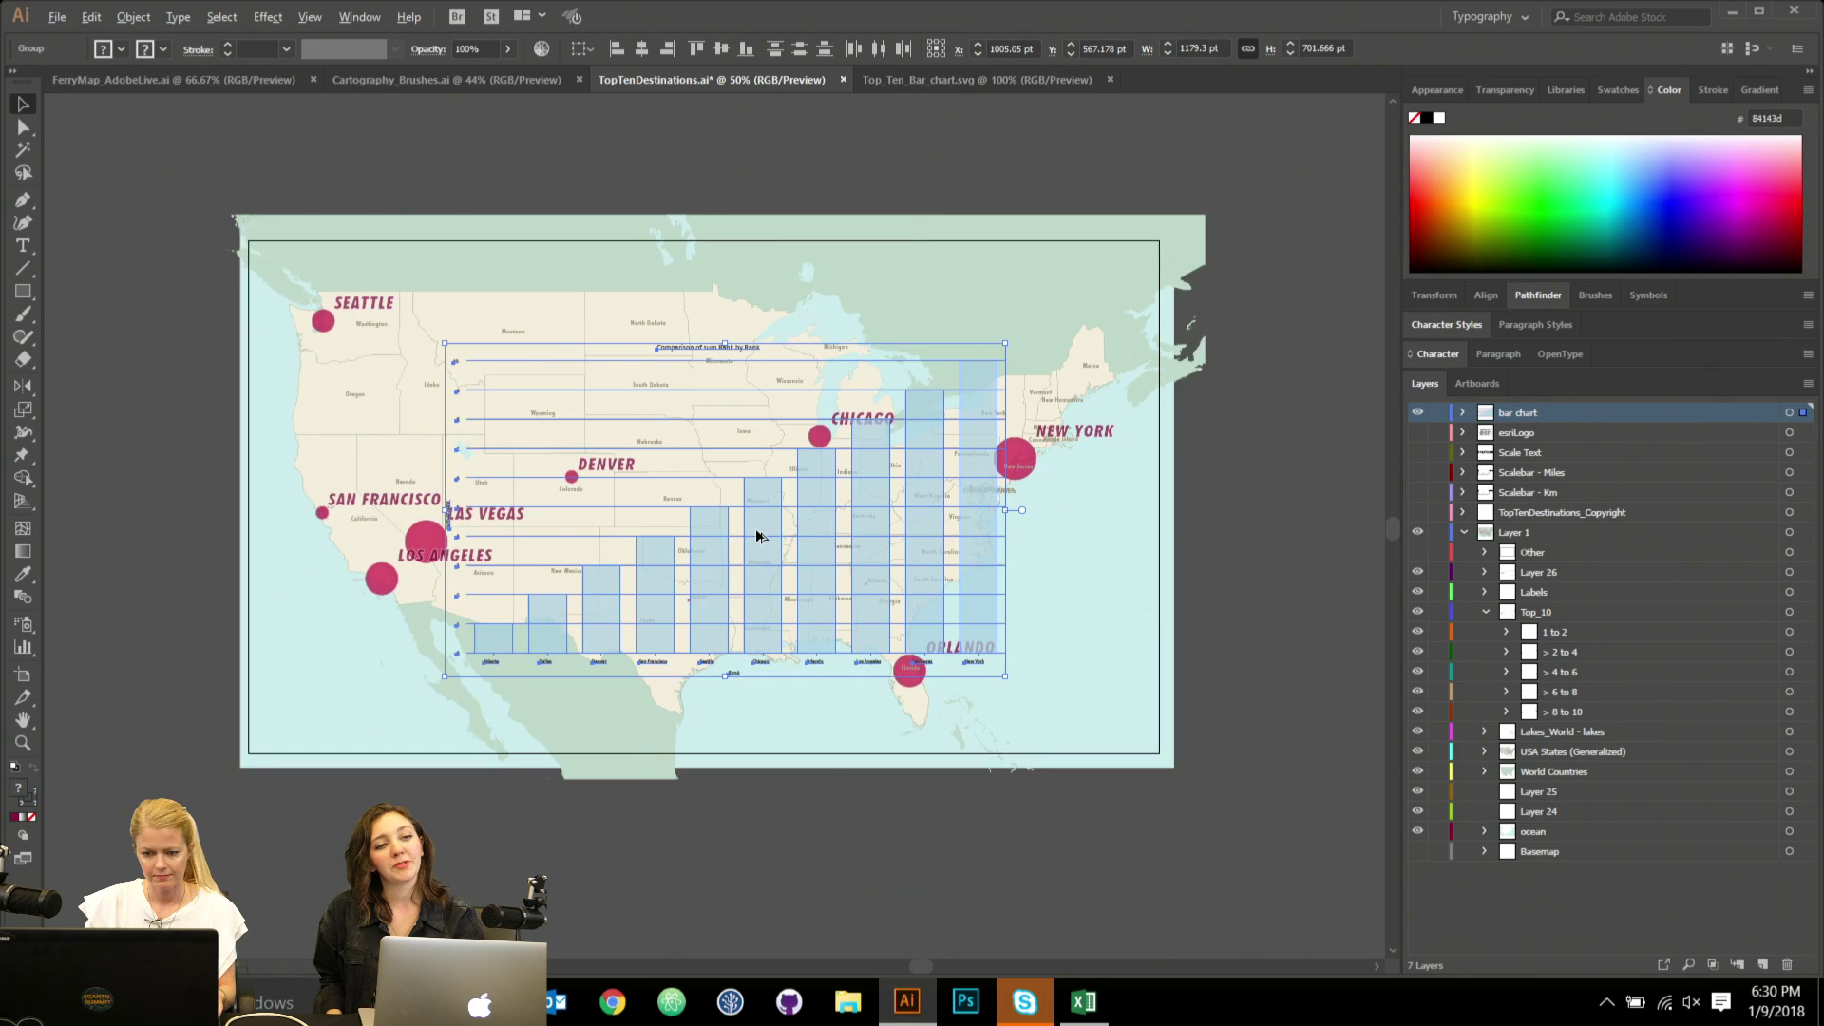
left_click_drag(760, 522, 122, 447)
scroll(328, 235, "left", 5)
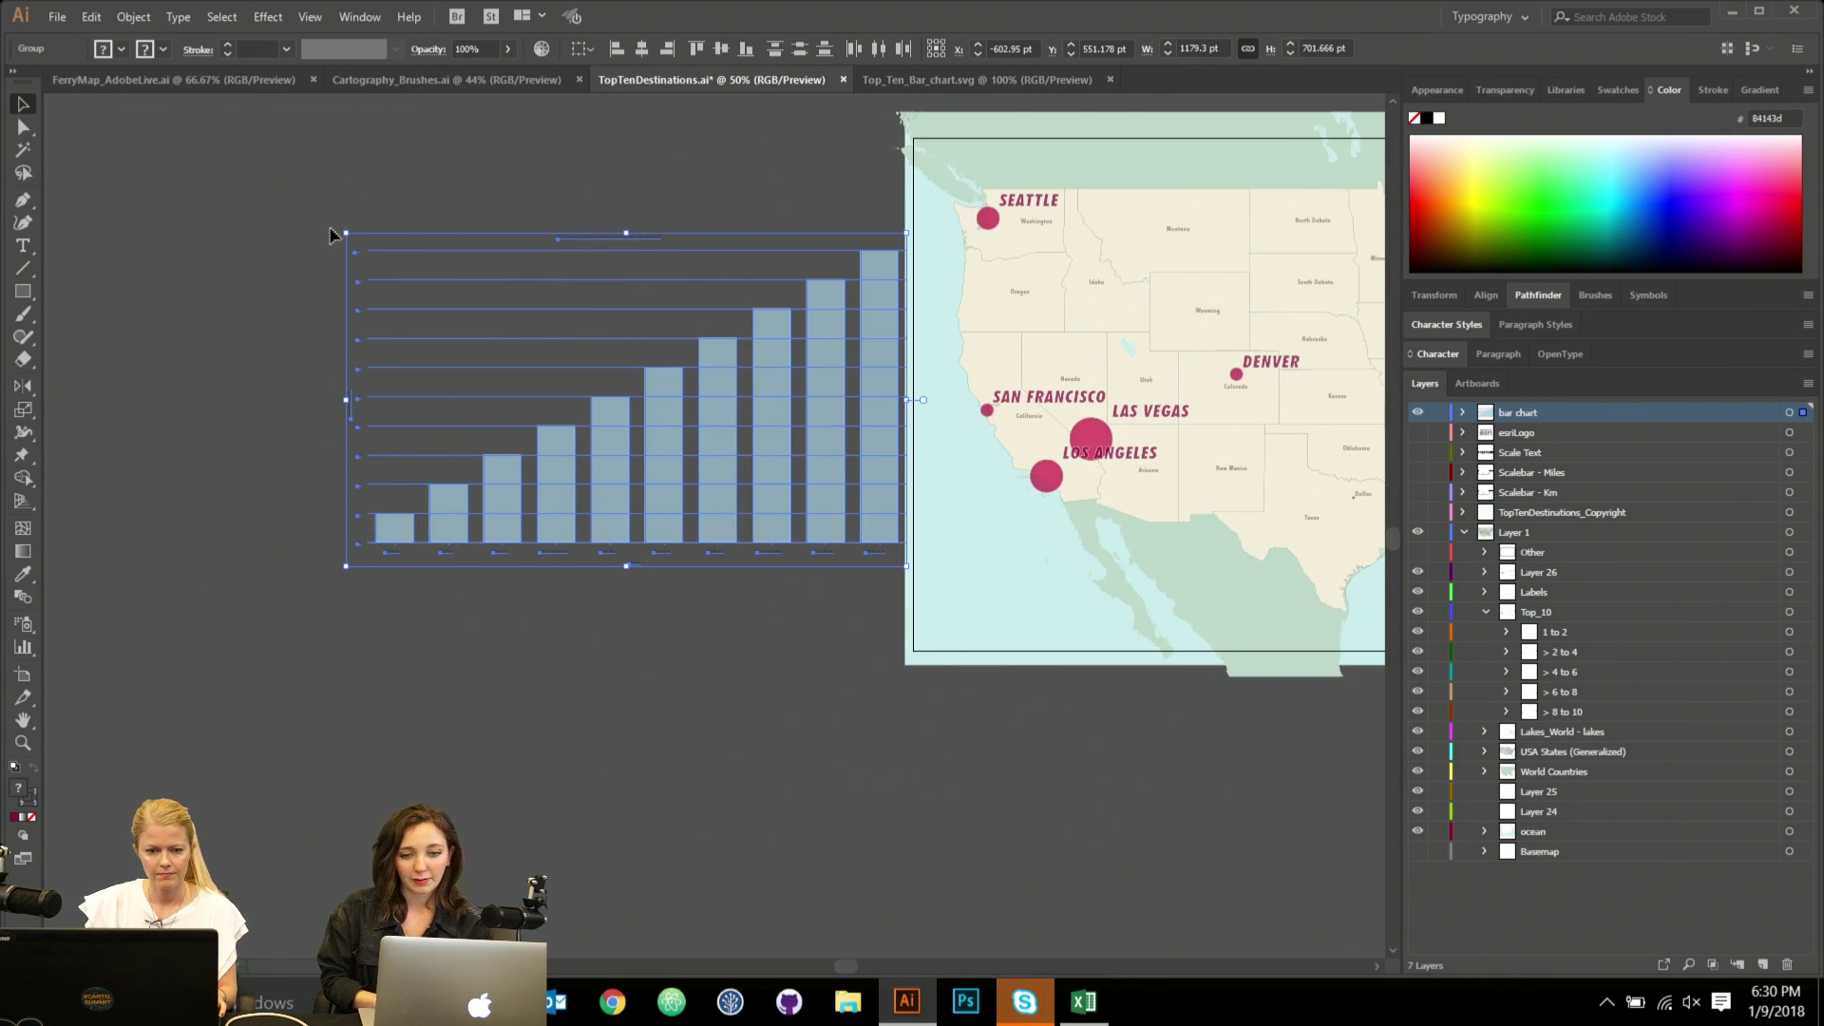
left_click_drag(327, 236, 789, 101)
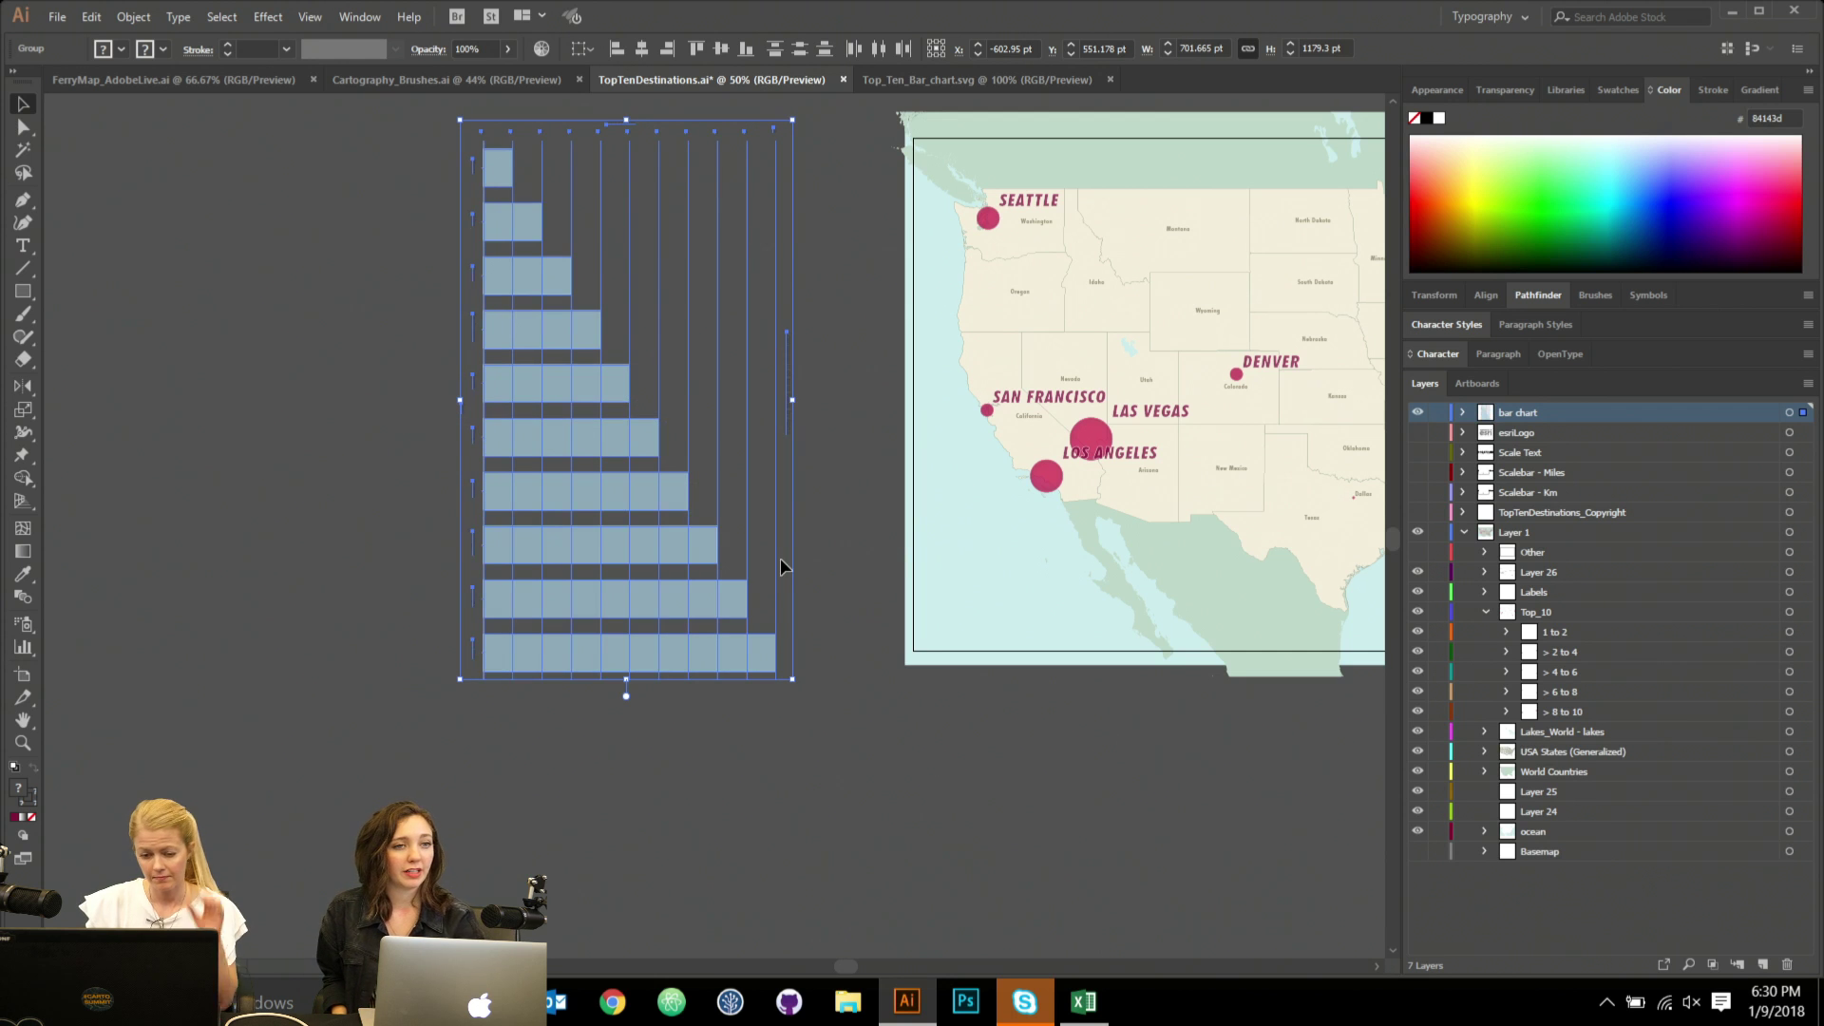
left_click(828, 532)
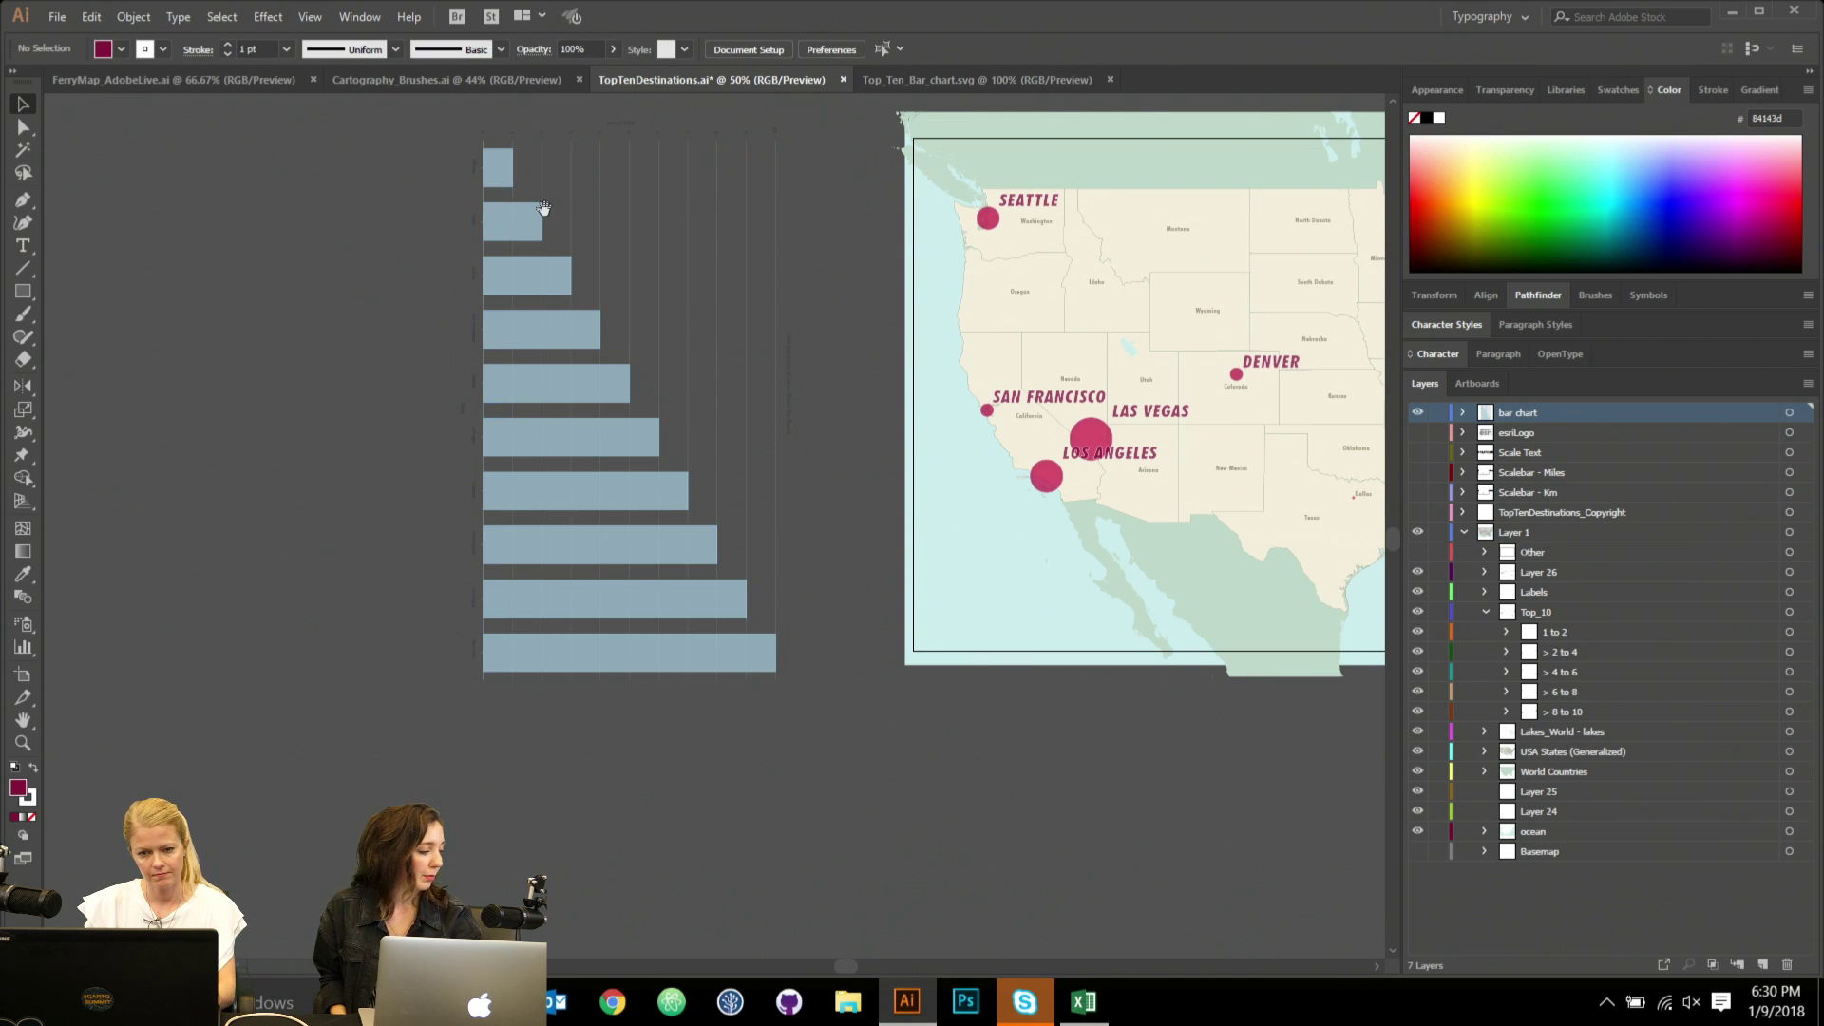
Lock every layer except the bar chart and select the chart's City Labels.
left_click(1463, 413)
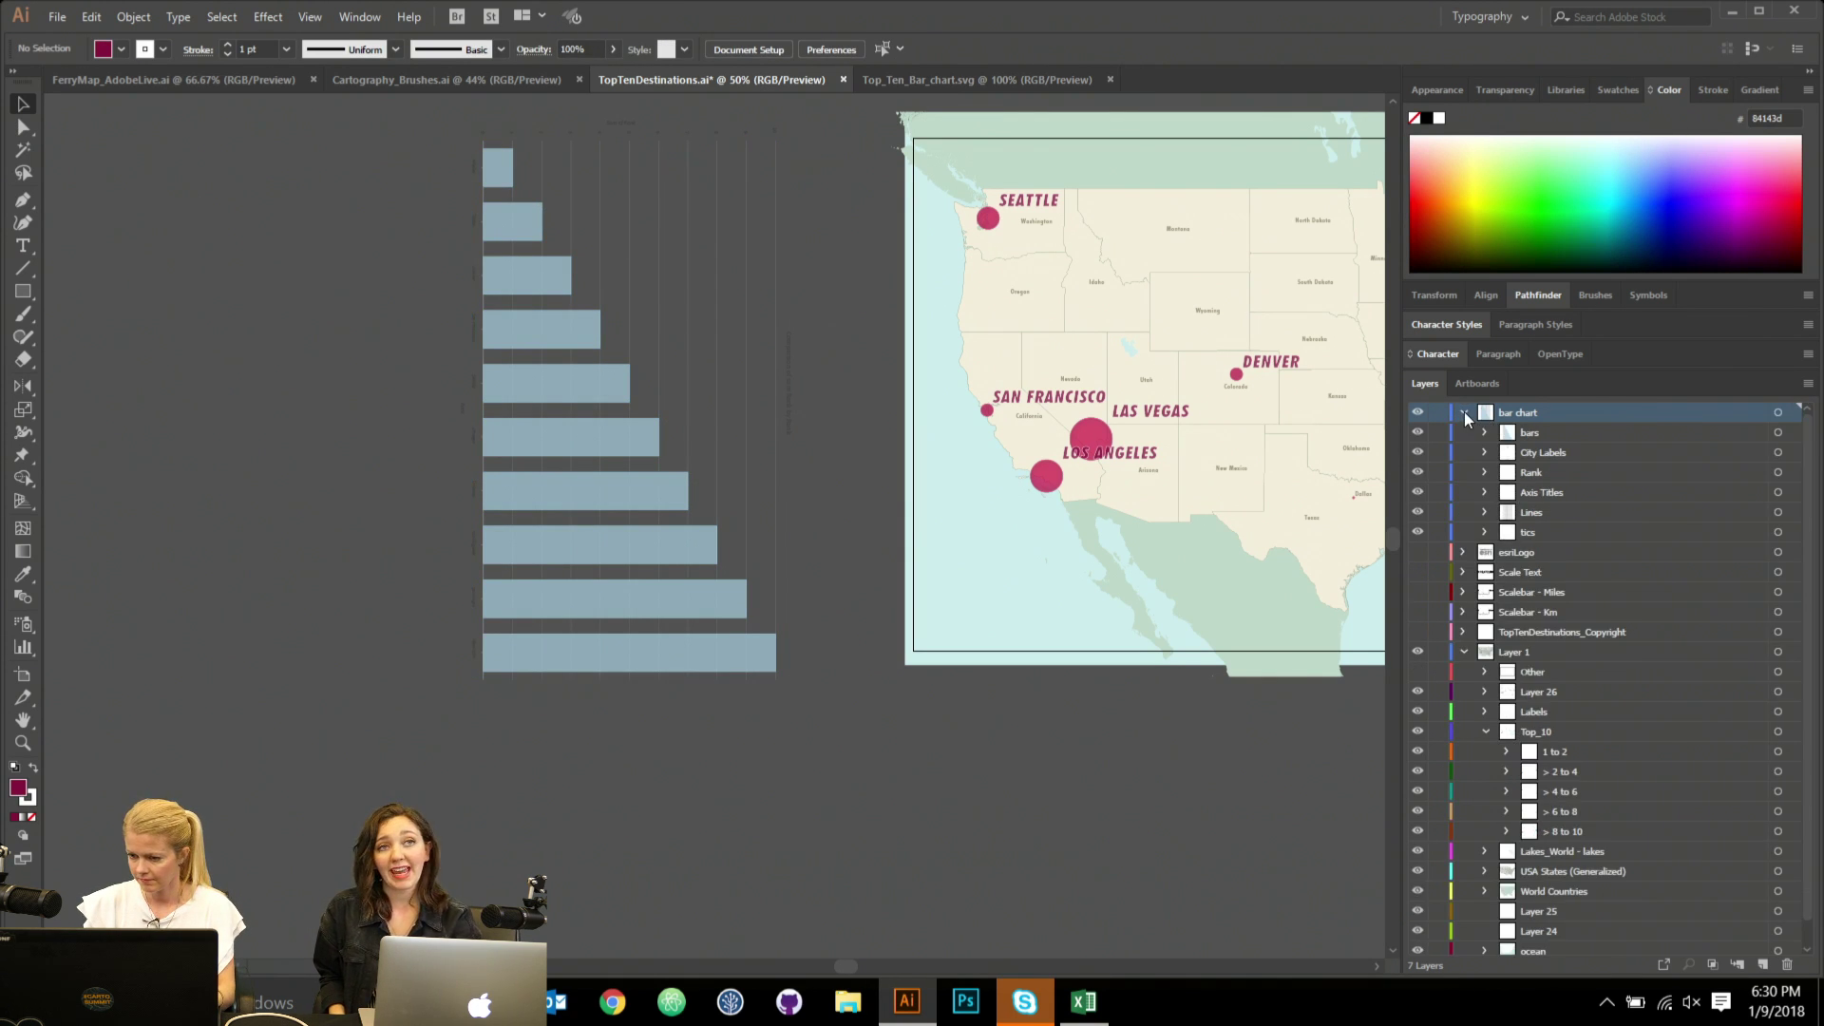
left_click(1437, 412, "alt")
scroll(501, 460, "up", 2)
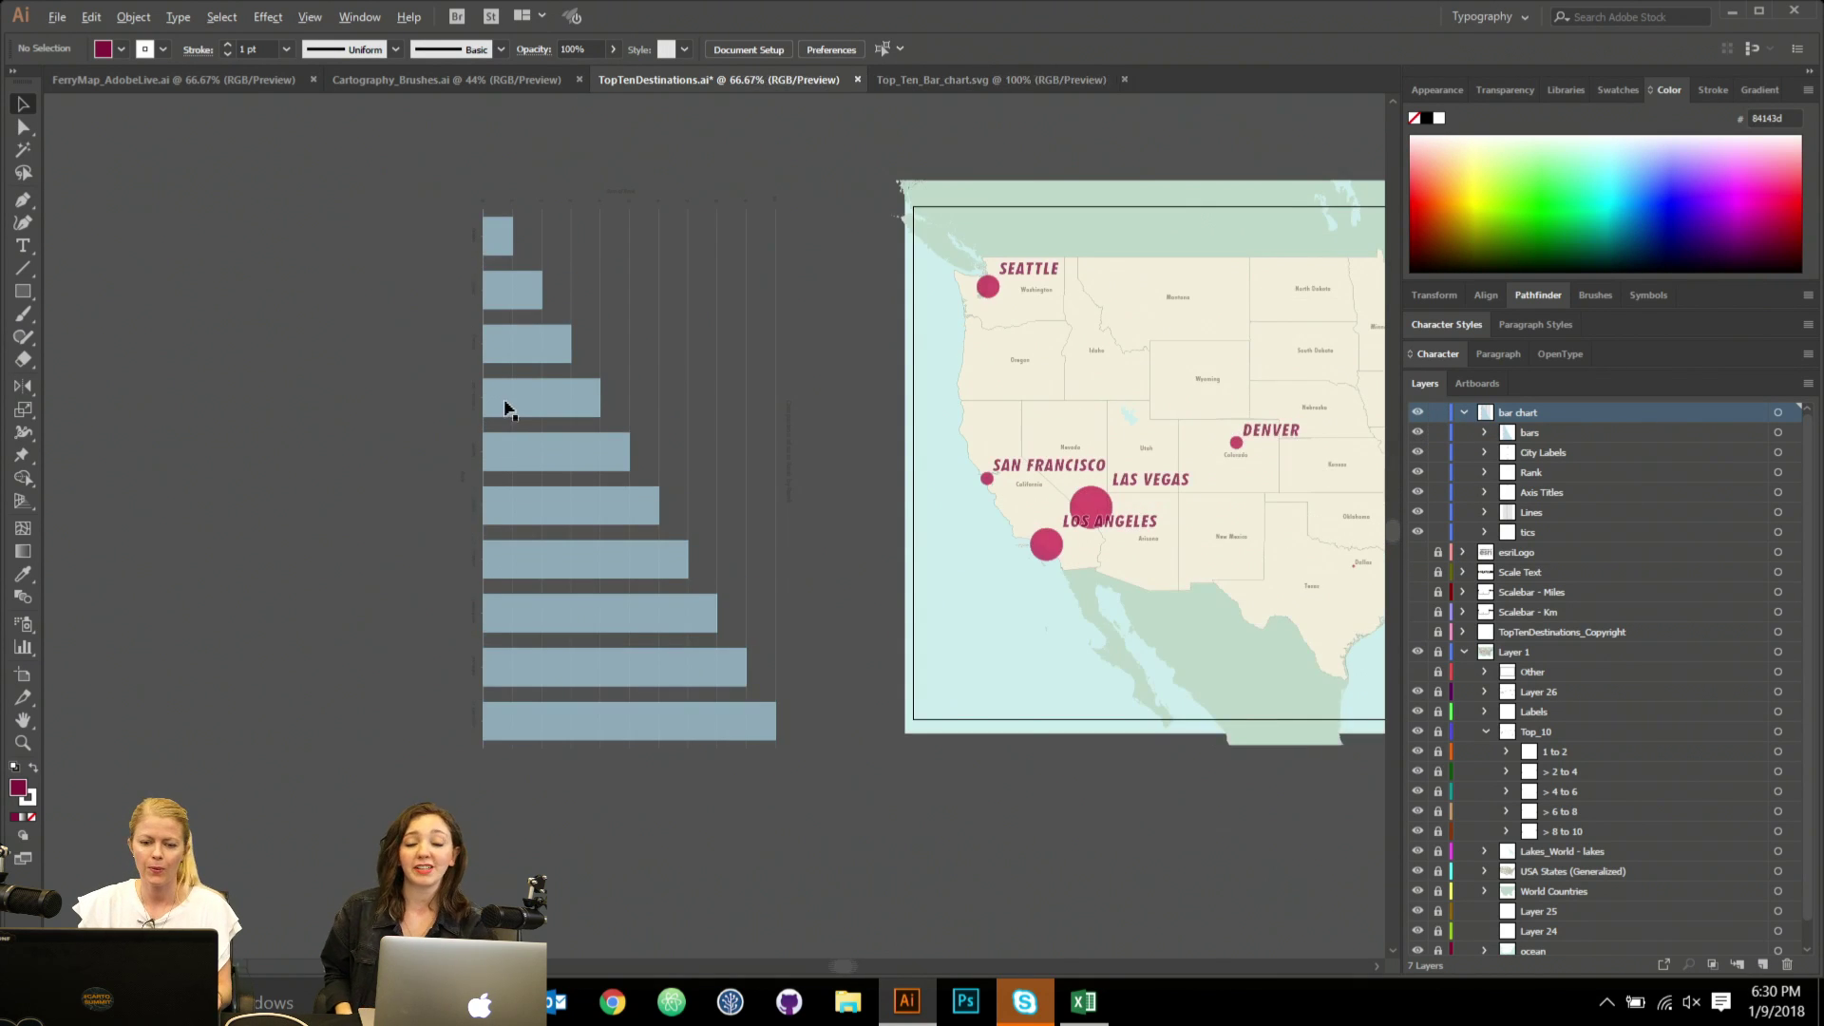
scroll(500, 408, "up", 2)
scroll(595, 264, "down", 3)
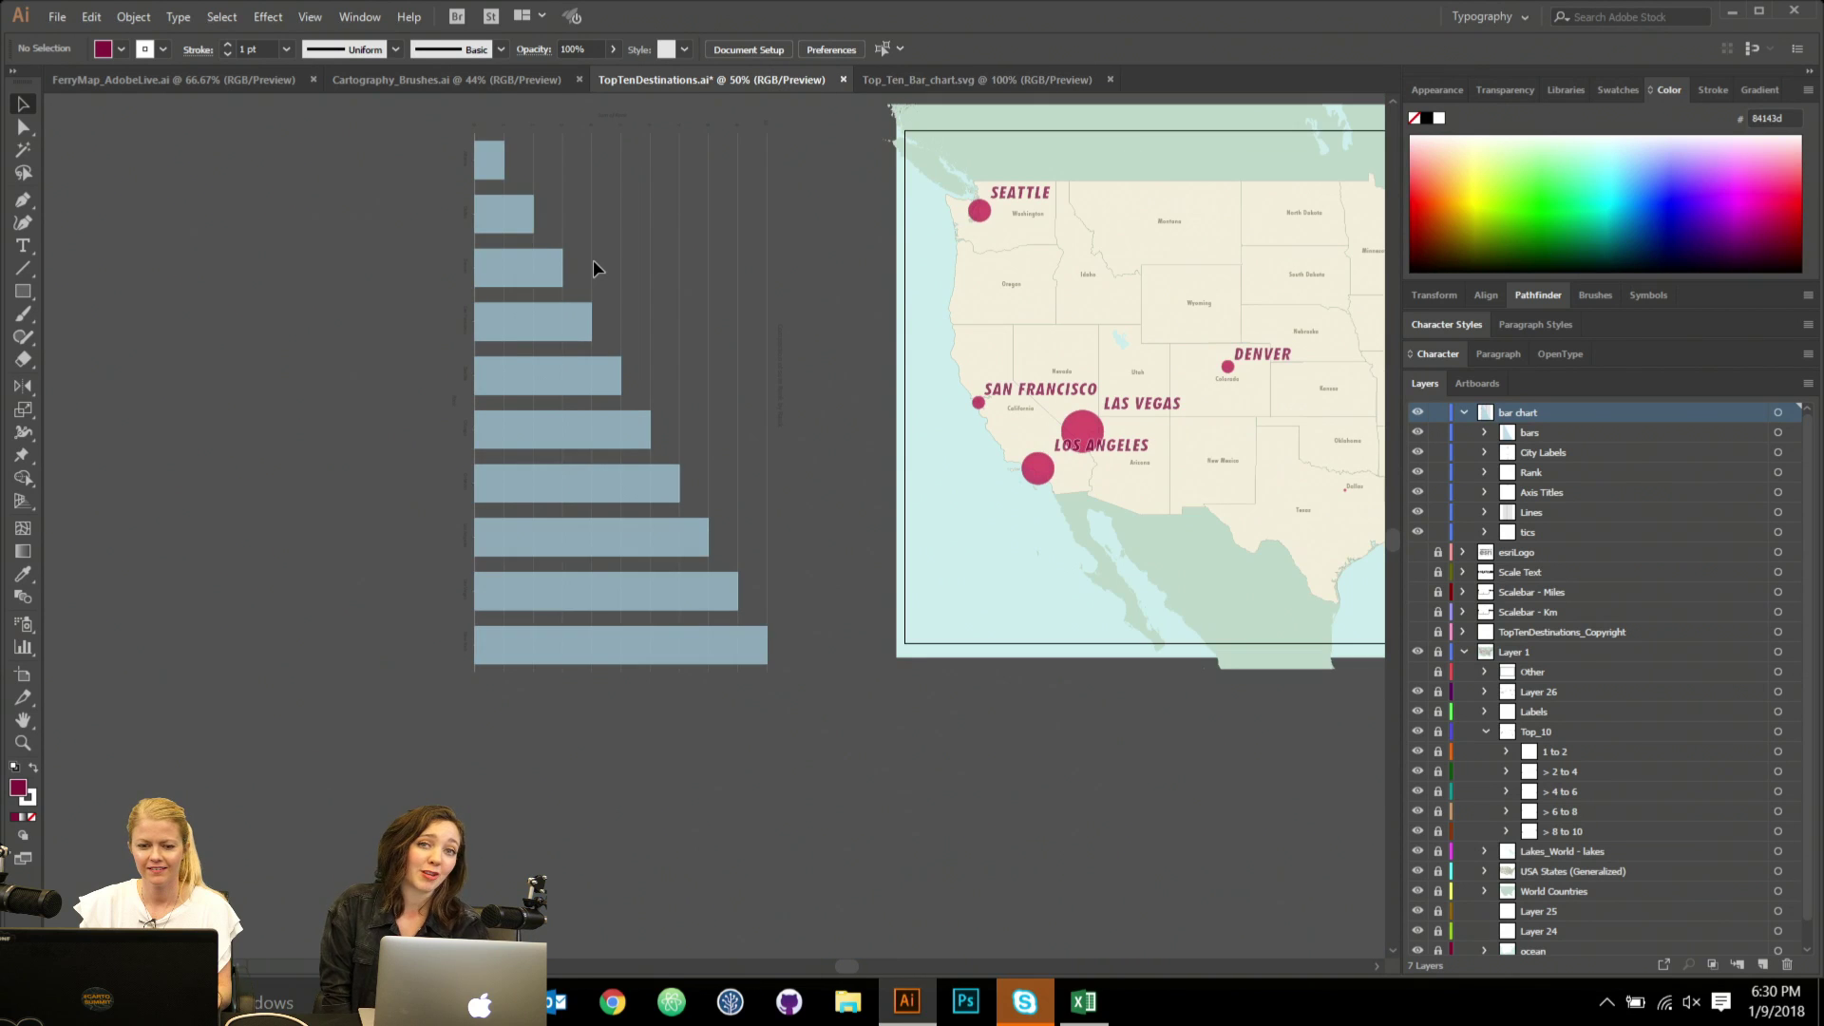
scroll(501, 229, "up", 1)
scroll(499, 222, "up", 1)
left_click(466, 211)
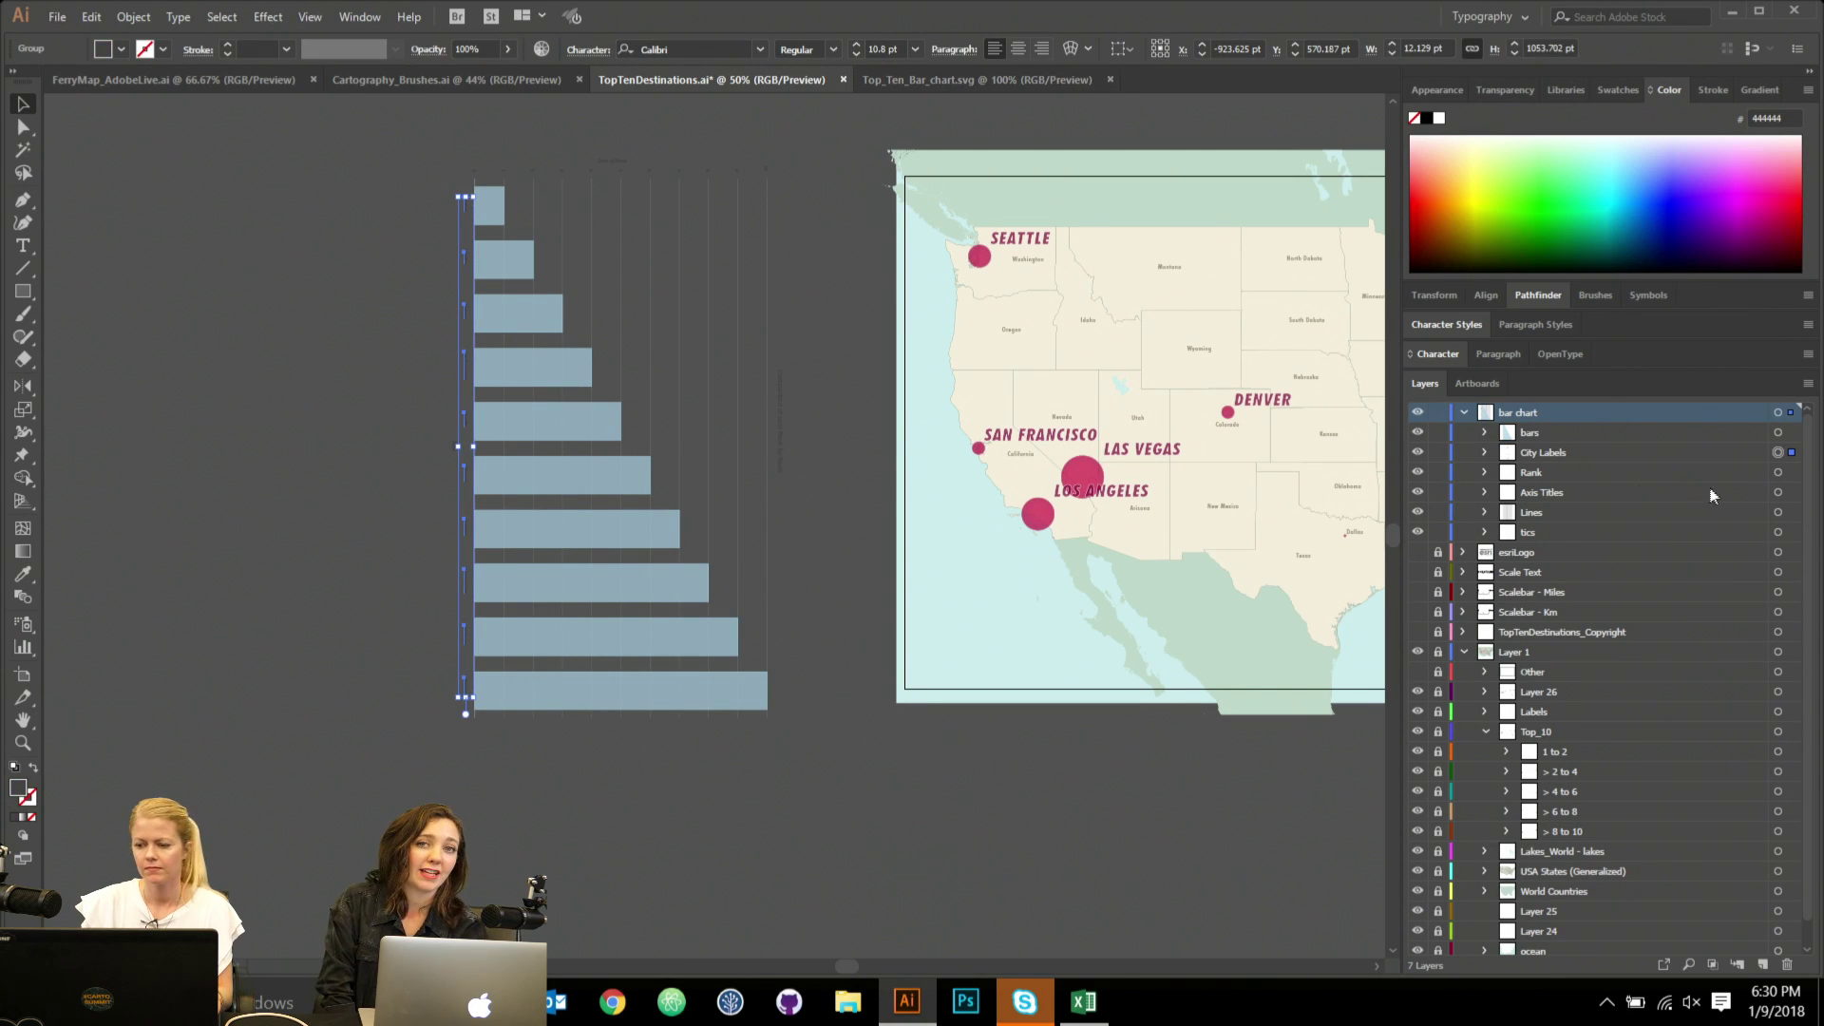
left_click(1485, 452)
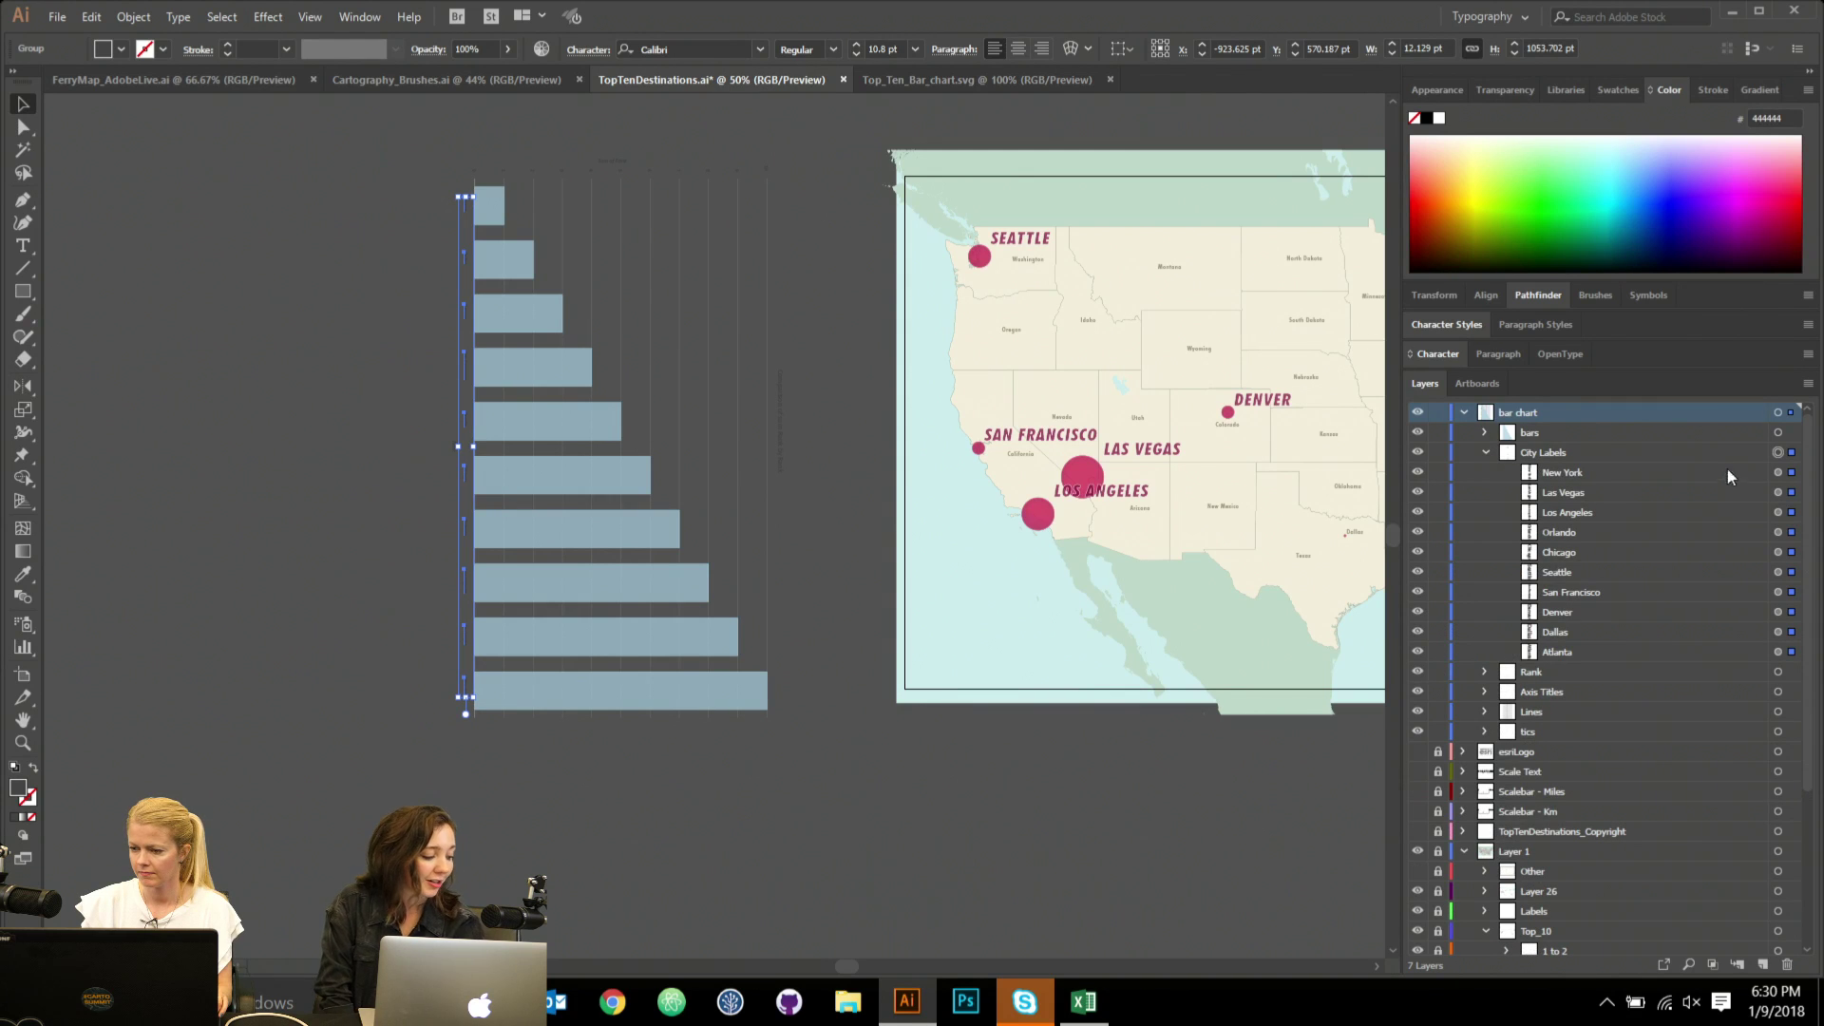
left_click(1485, 453)
left_click(459, 215)
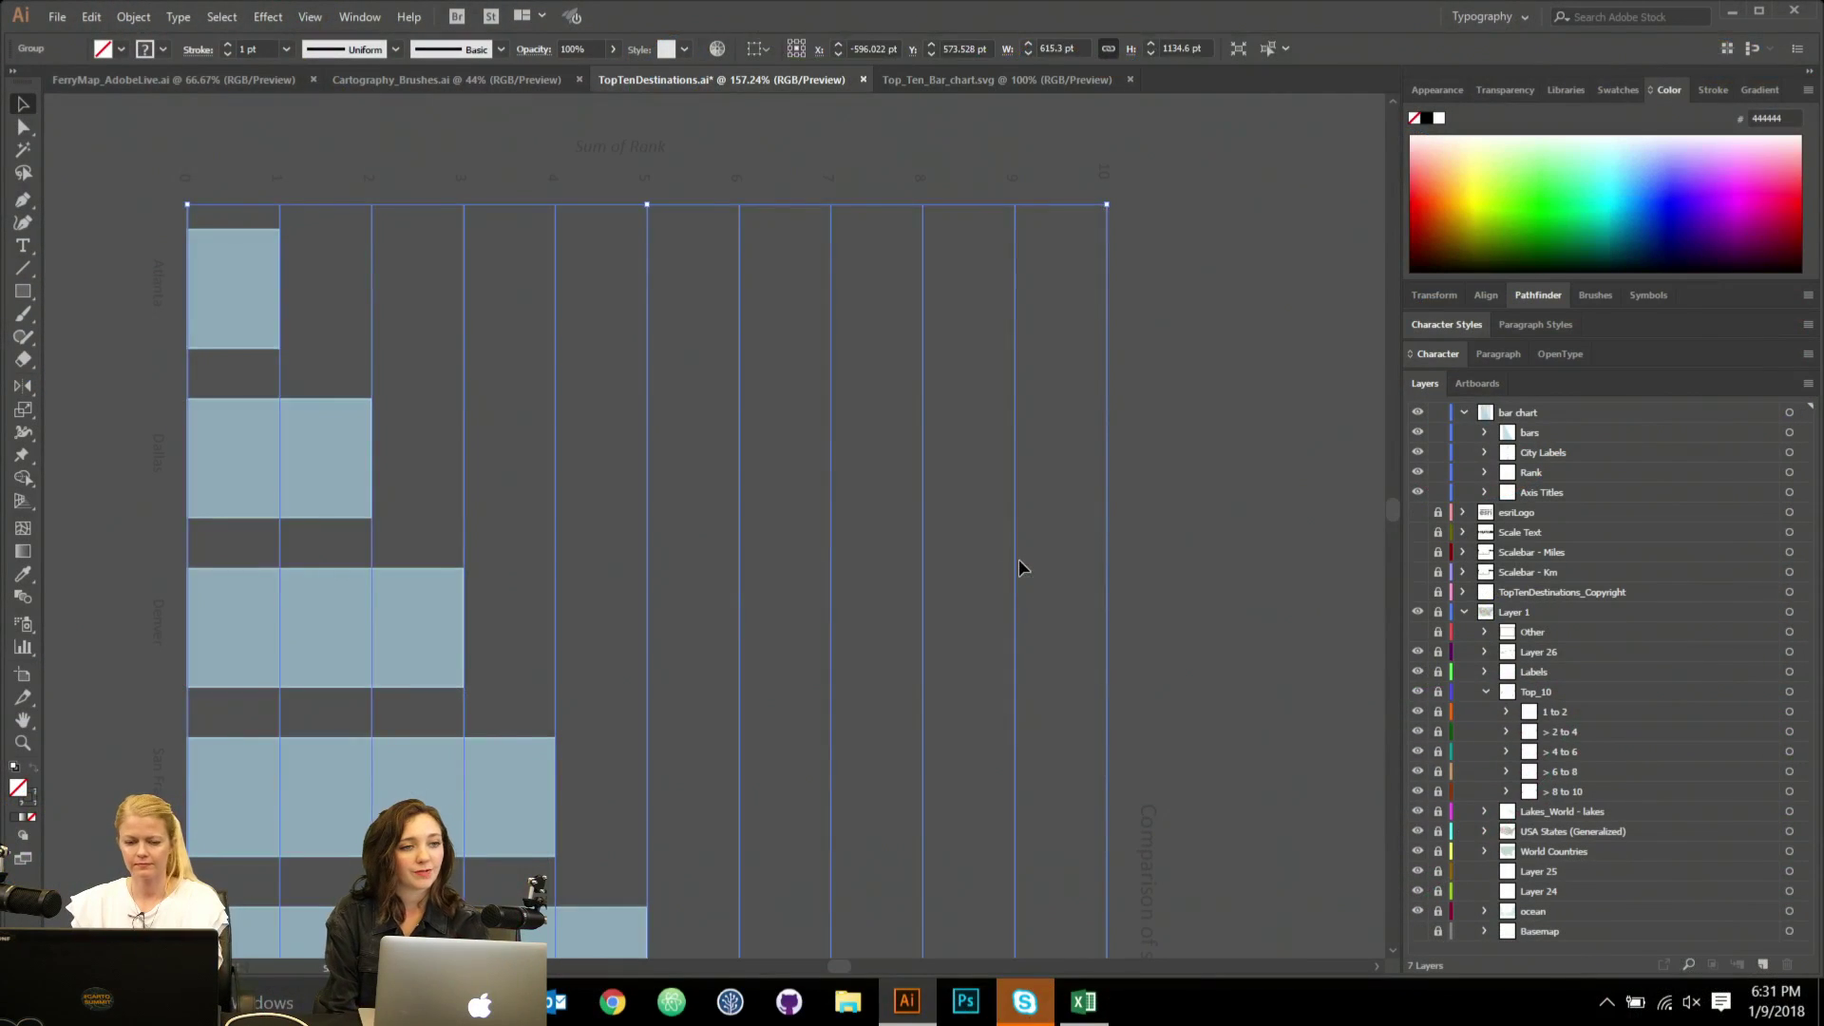
left_click(1018, 559)
scroll(278, 404, "down", 3)
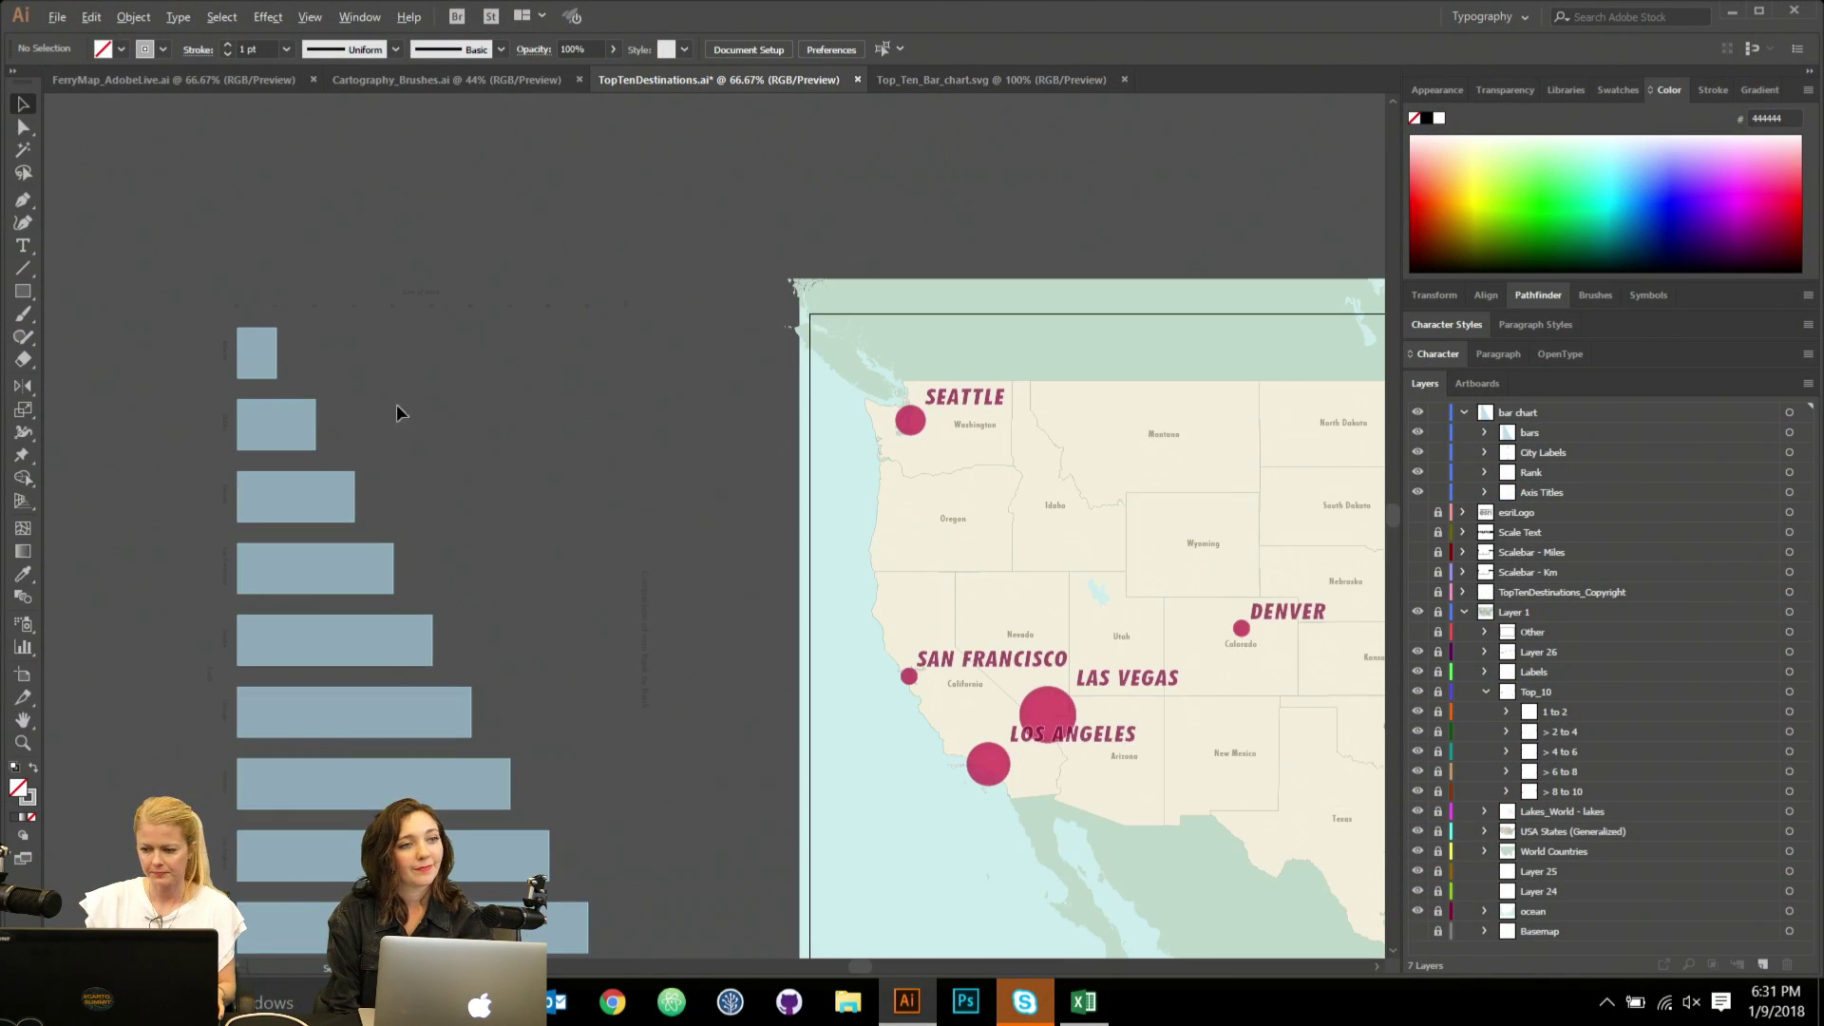
scroll(671, 556, "down", 1)
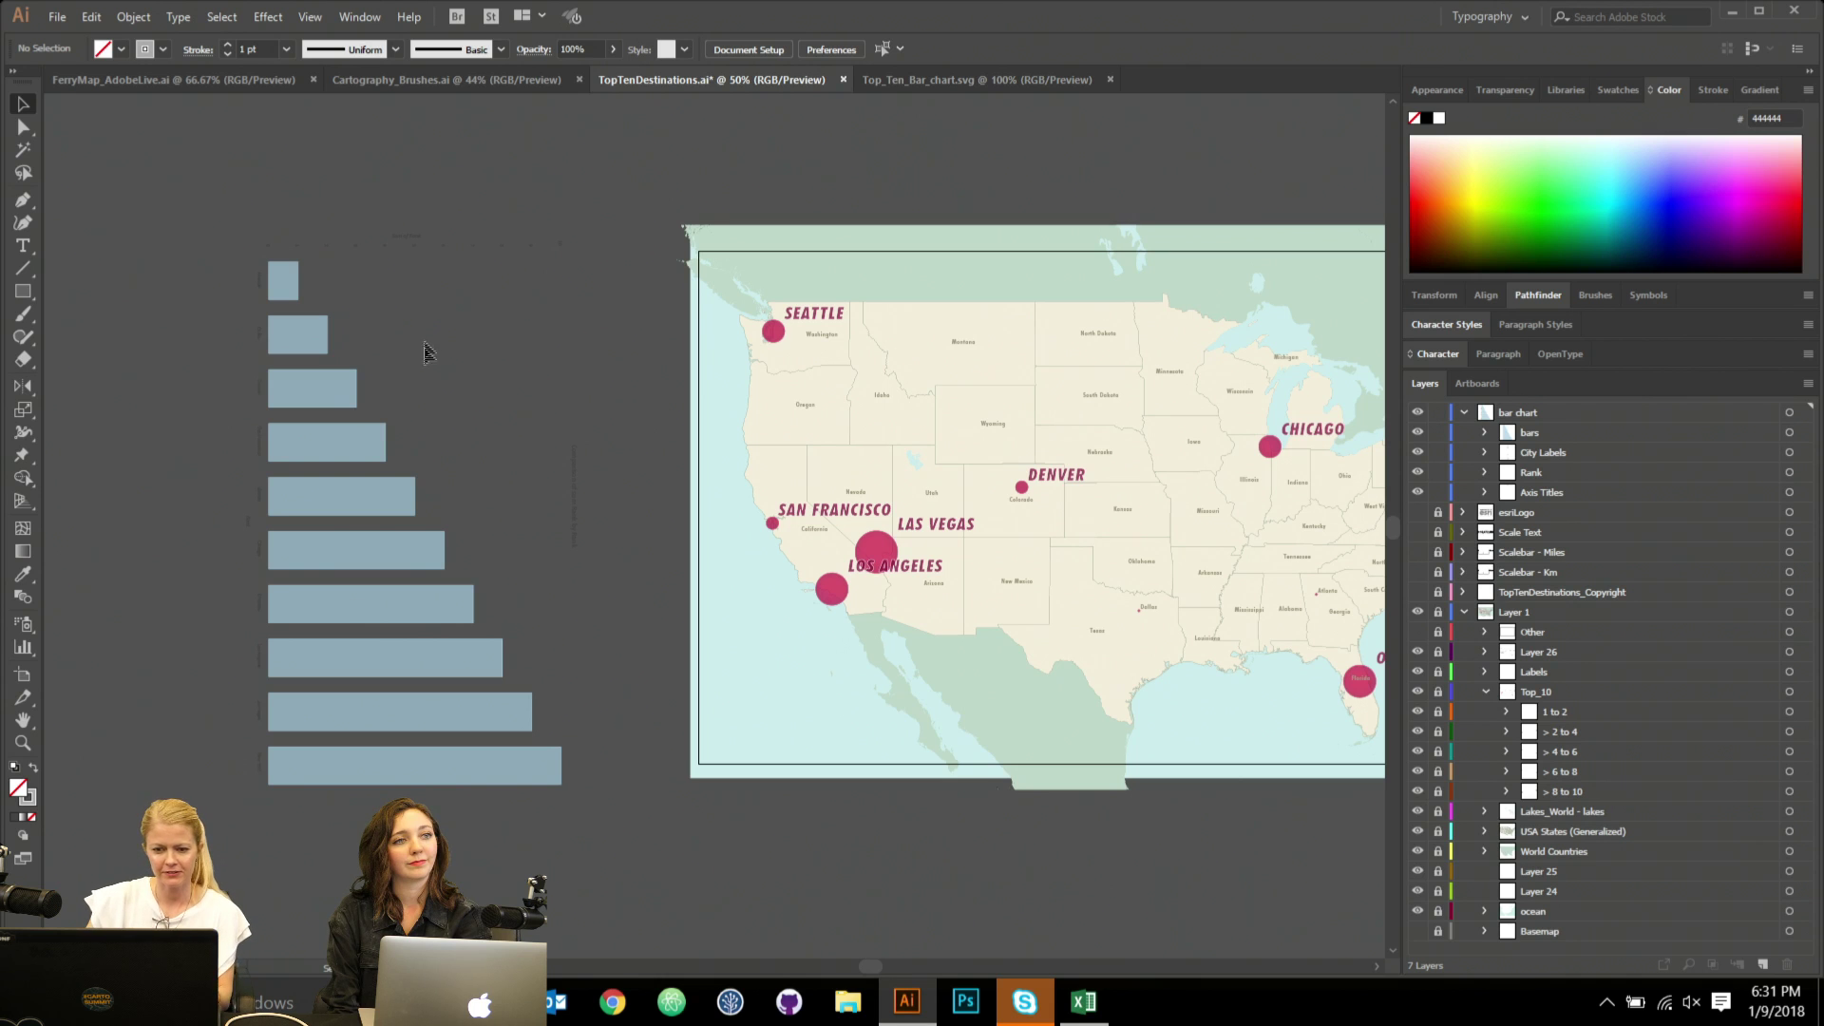
Shorten and narrow the bars group and move it over the Pacific off California.
left_click(283, 290)
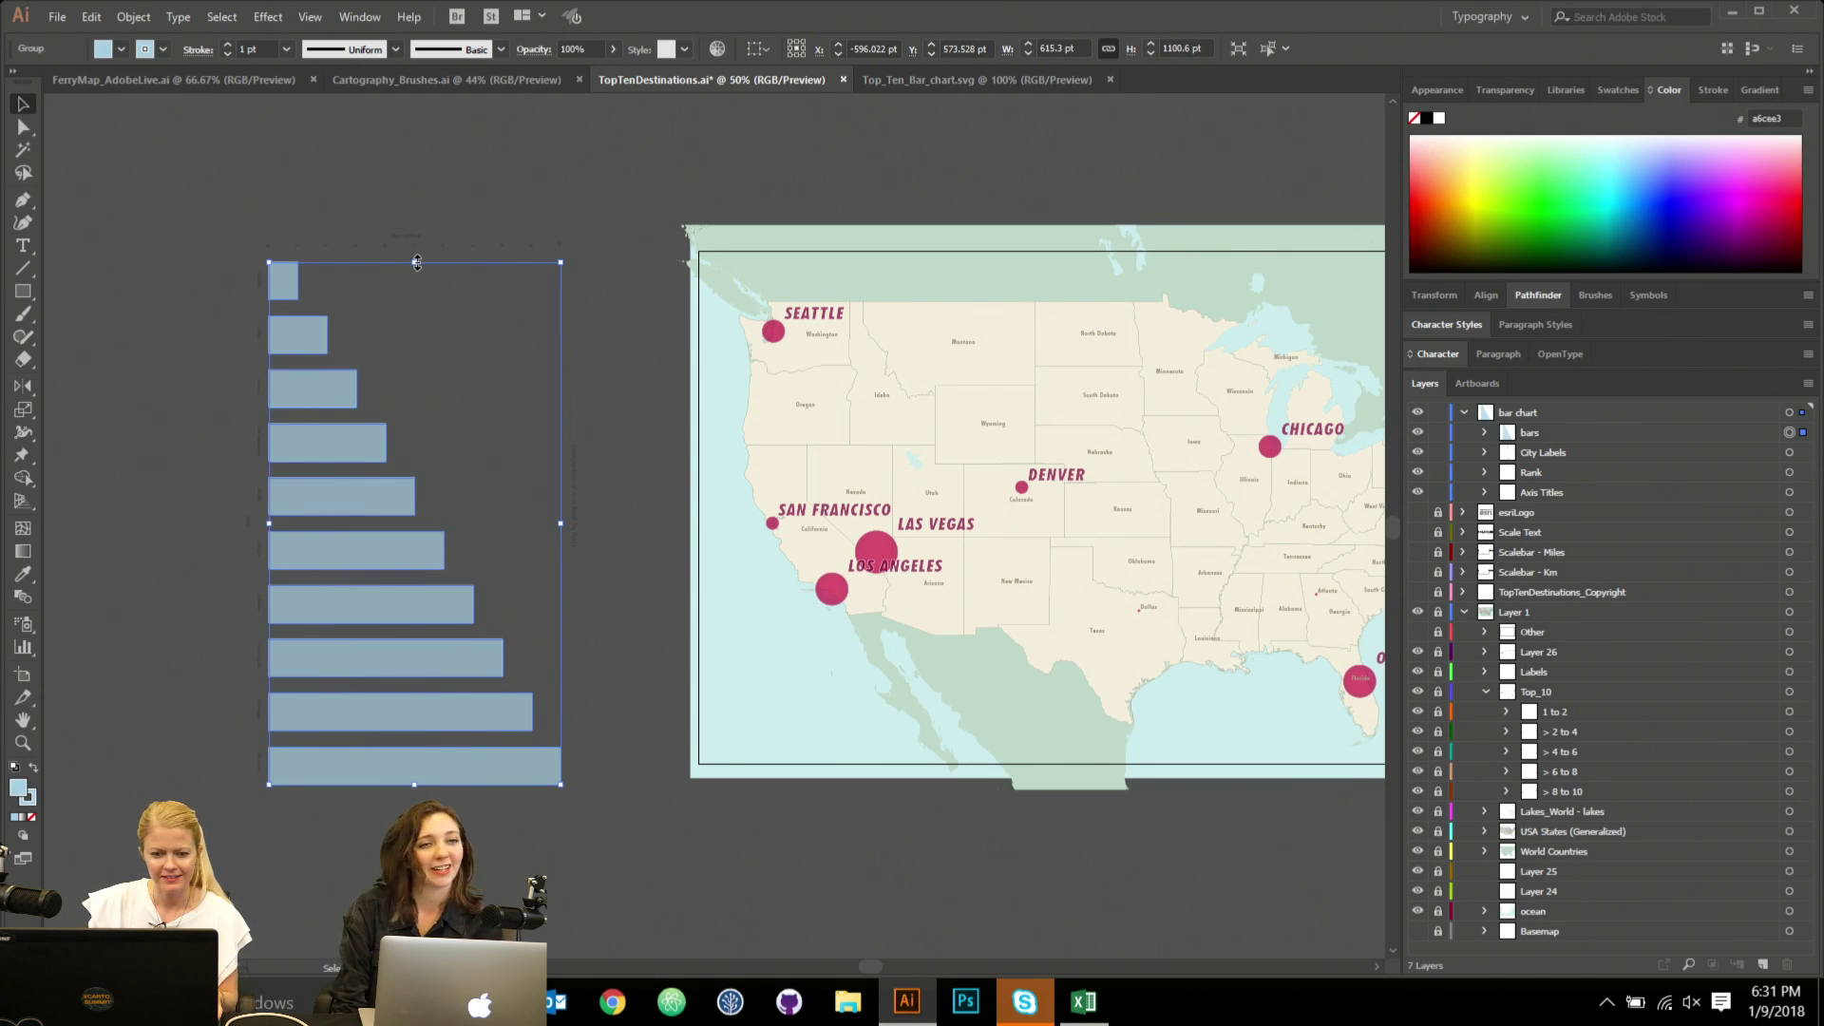
left_click_drag(415, 262, 404, 460)
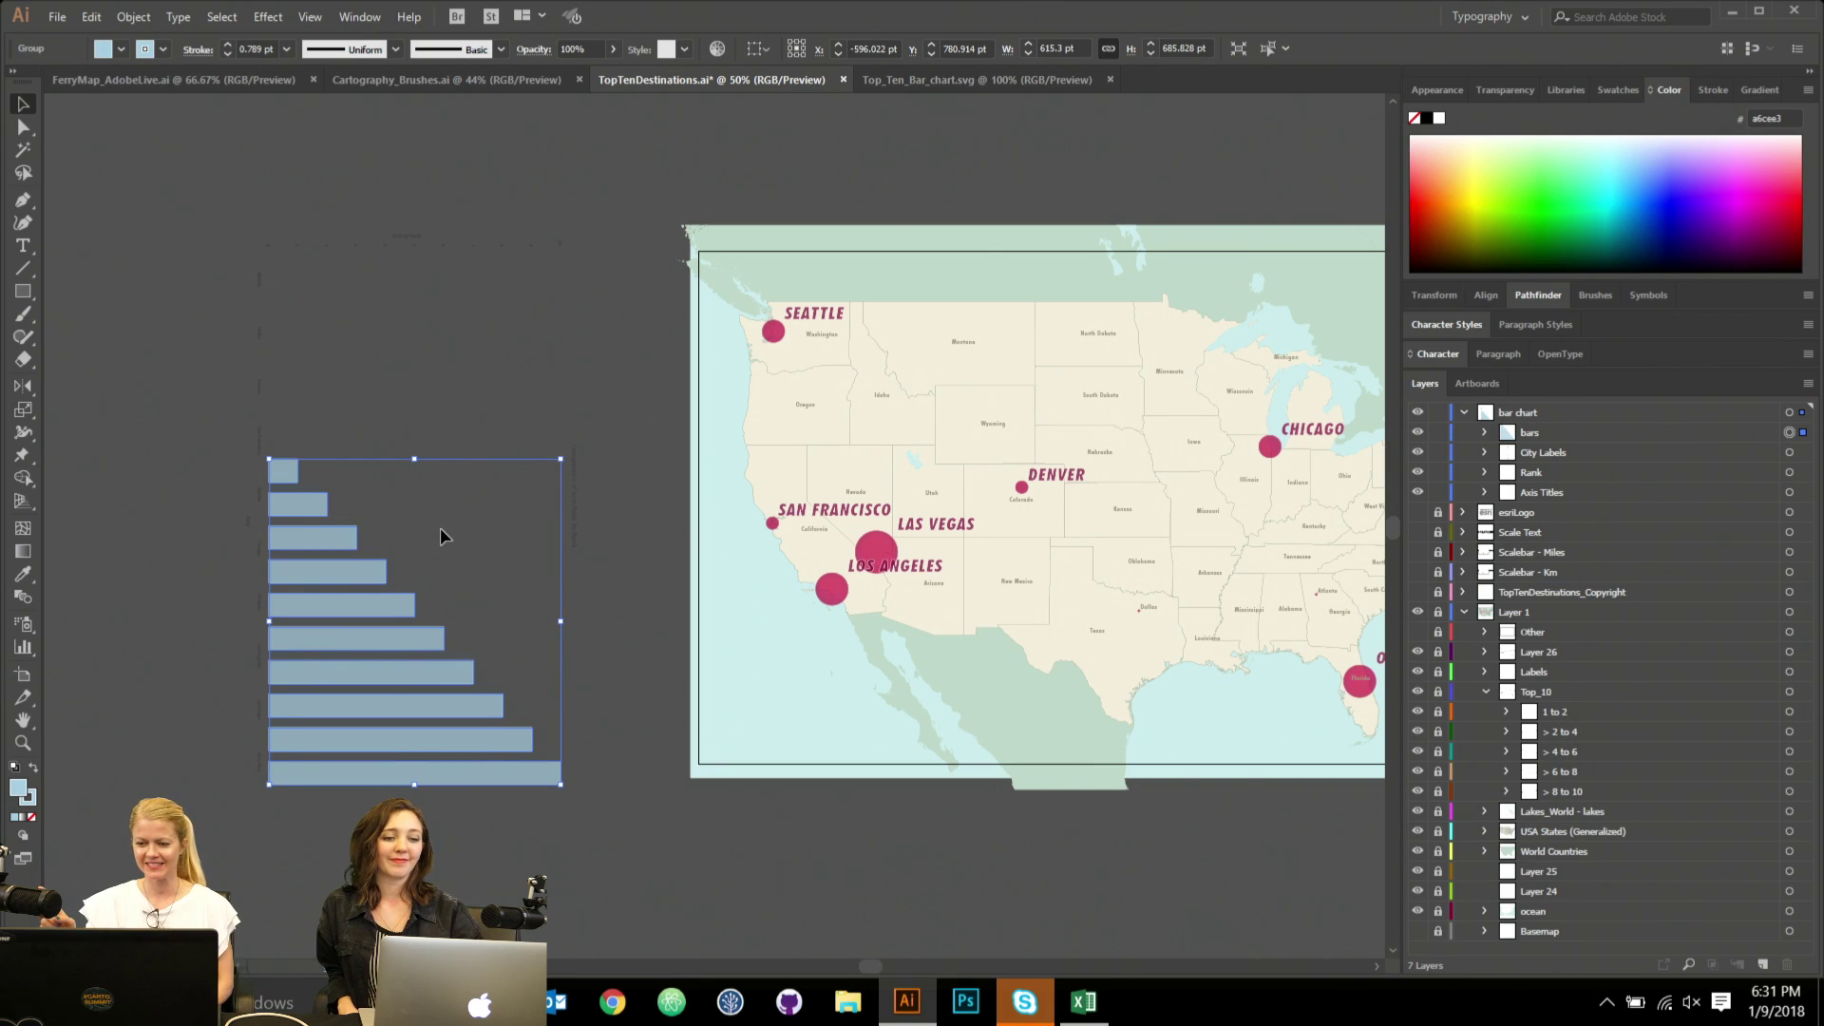
left_click_drag(361, 611, 800, 575)
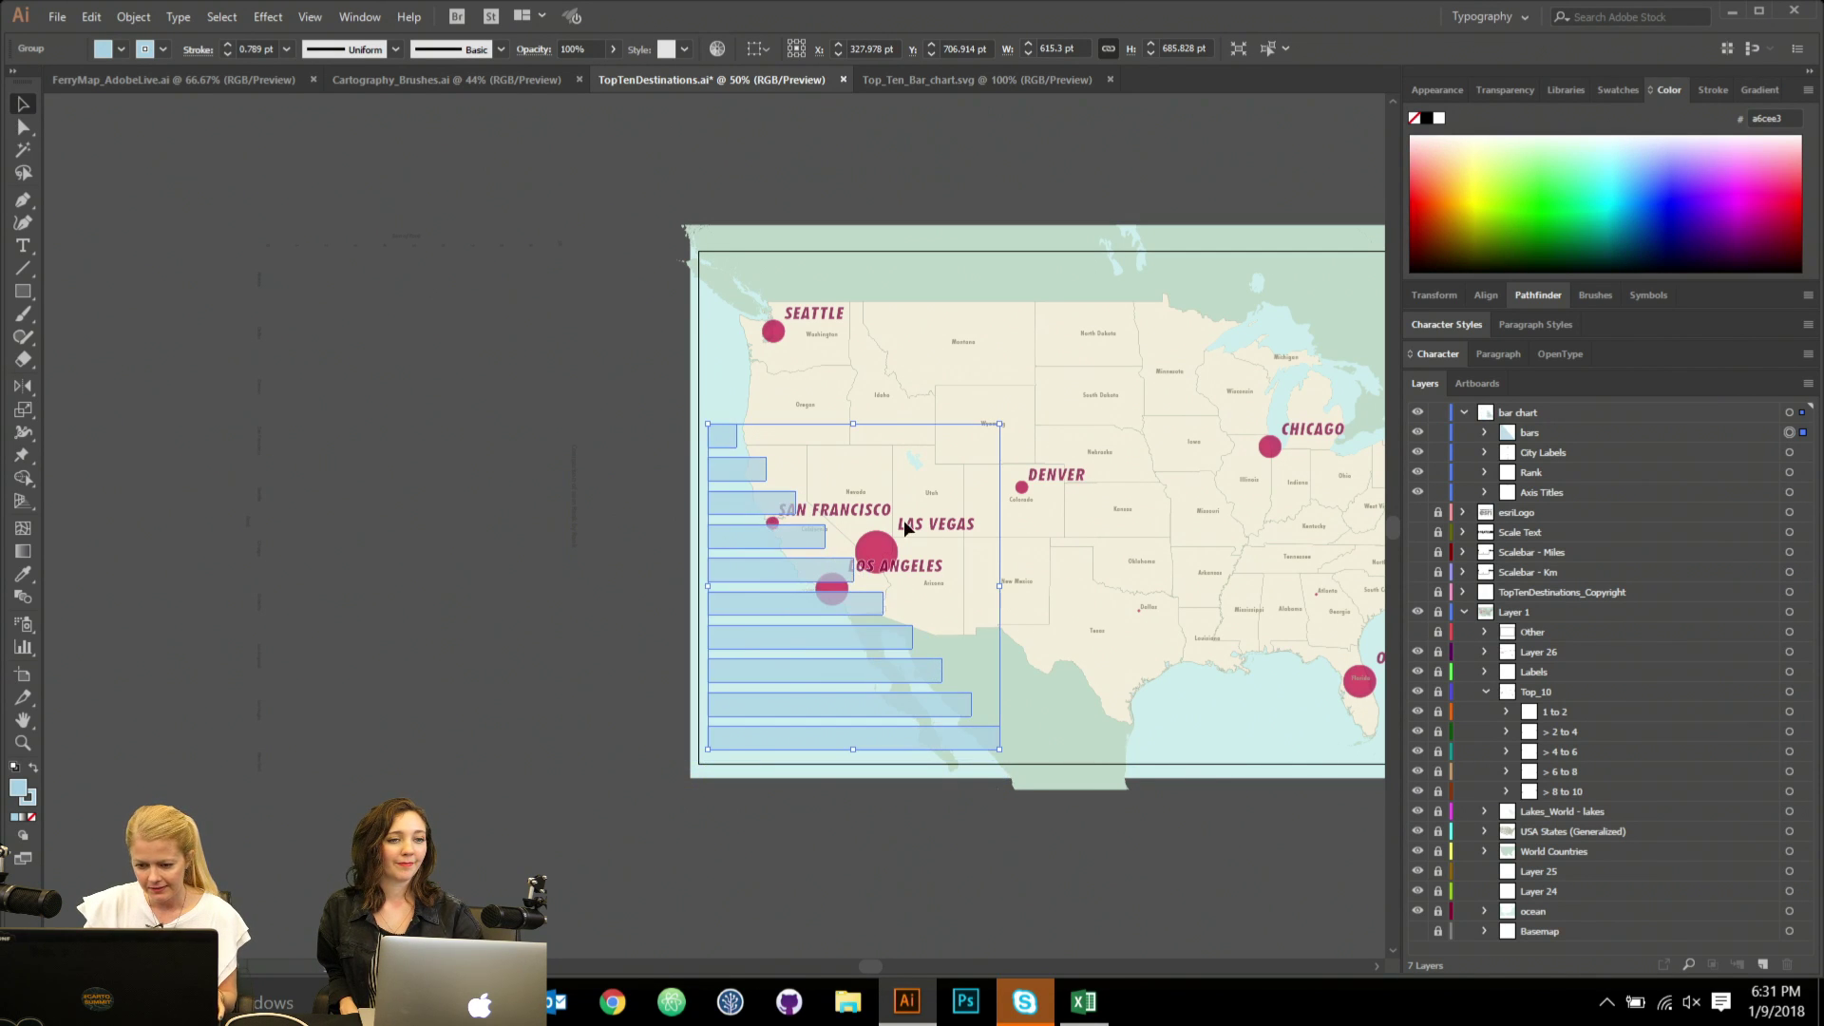
left_click_drag(1003, 586, 898, 594)
left_click_drag(801, 427, 801, 505)
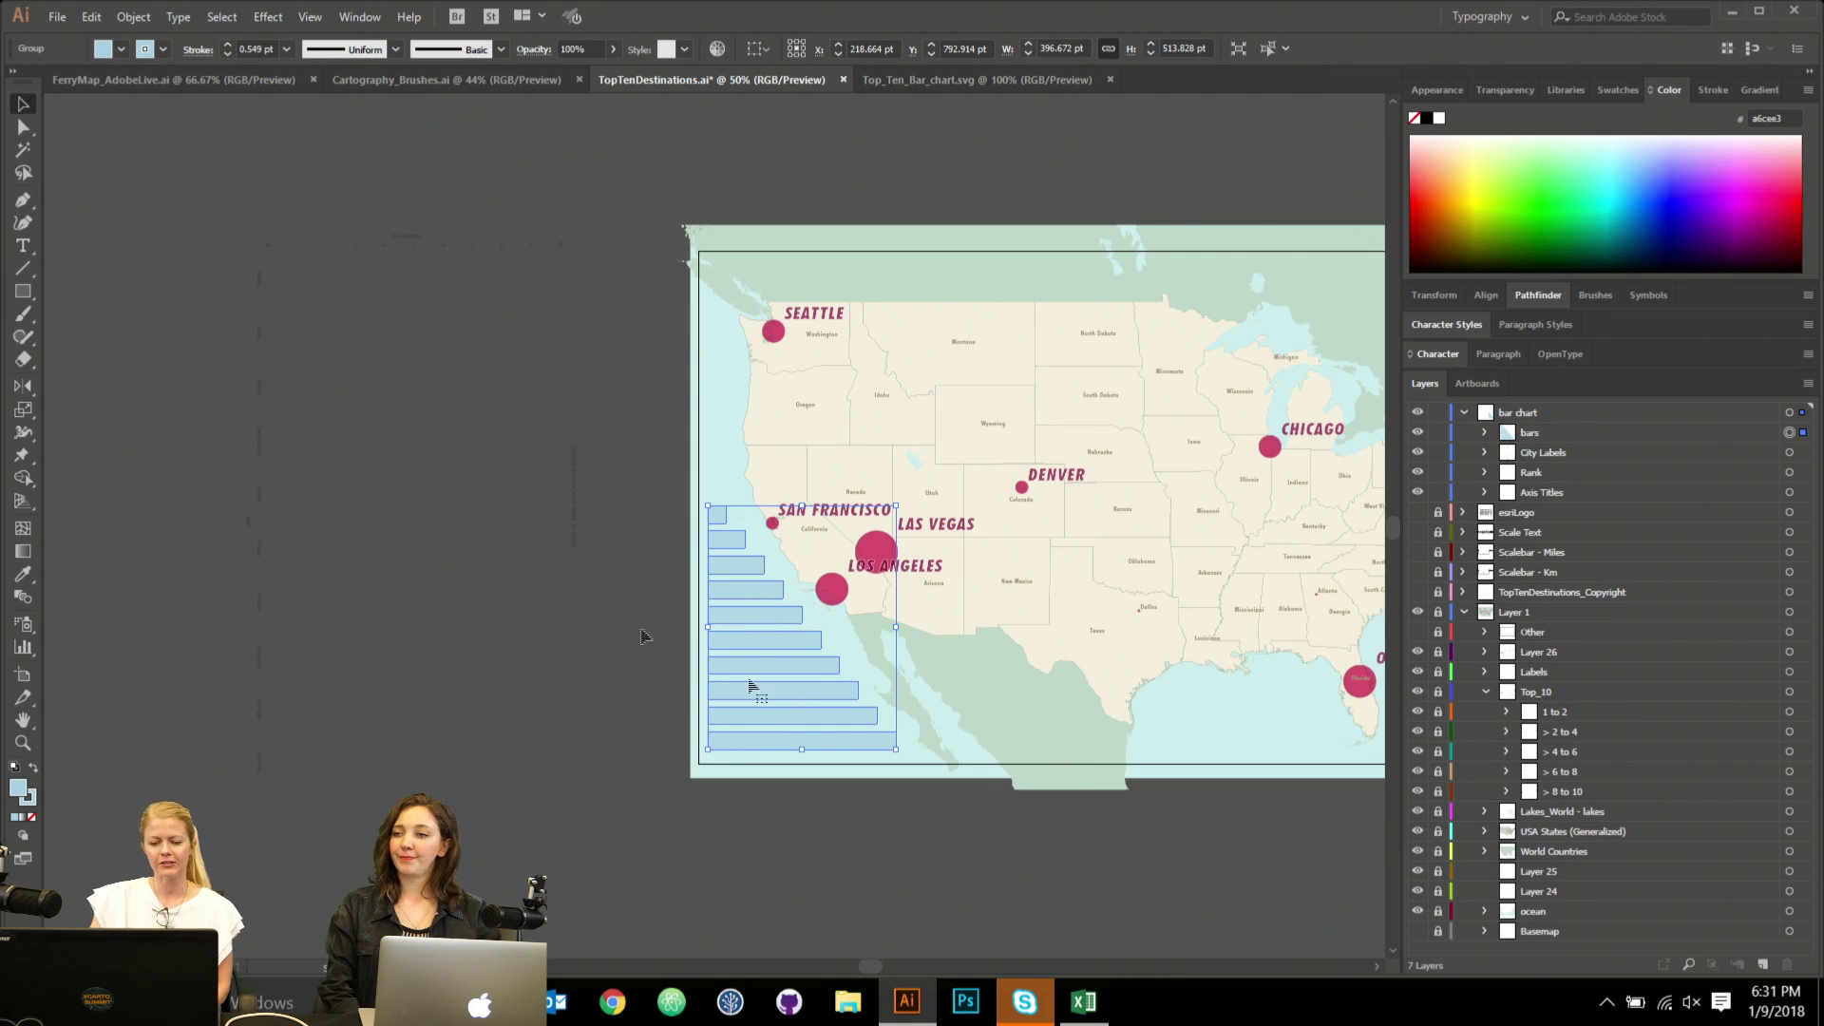
left_click(914, 768)
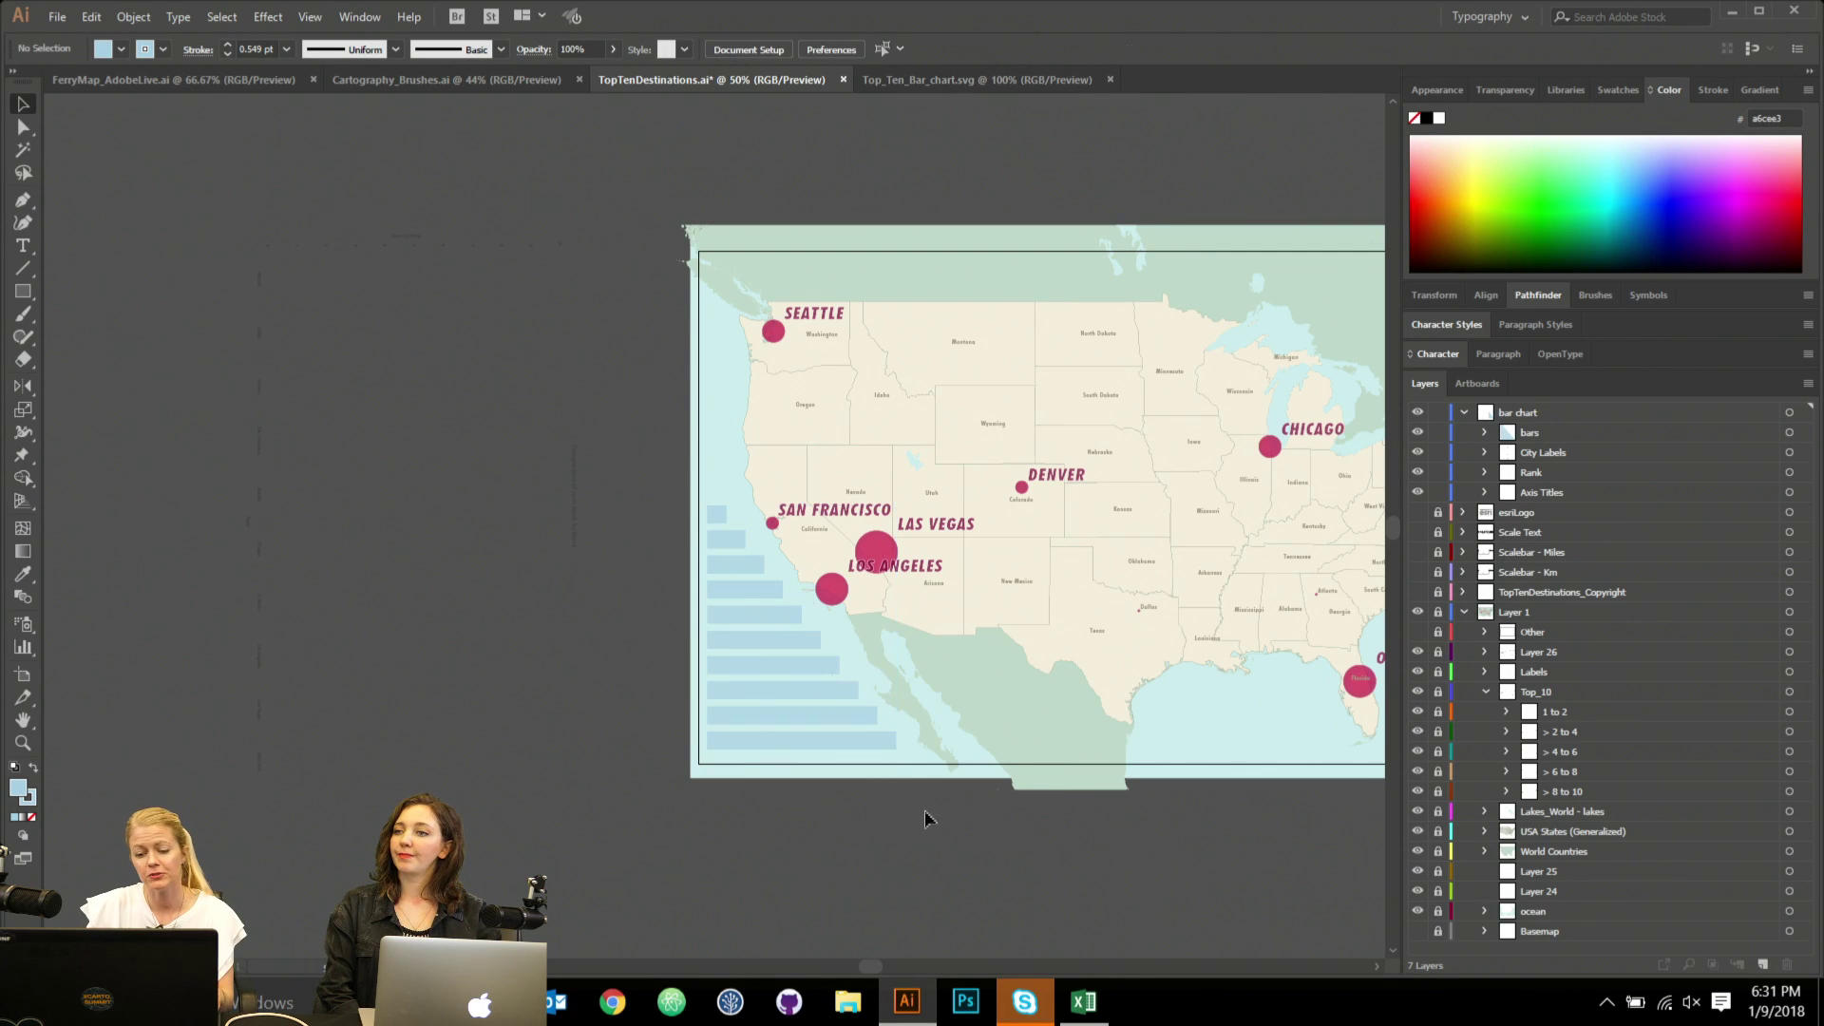
left_click_drag(720, 655, 312, 569)
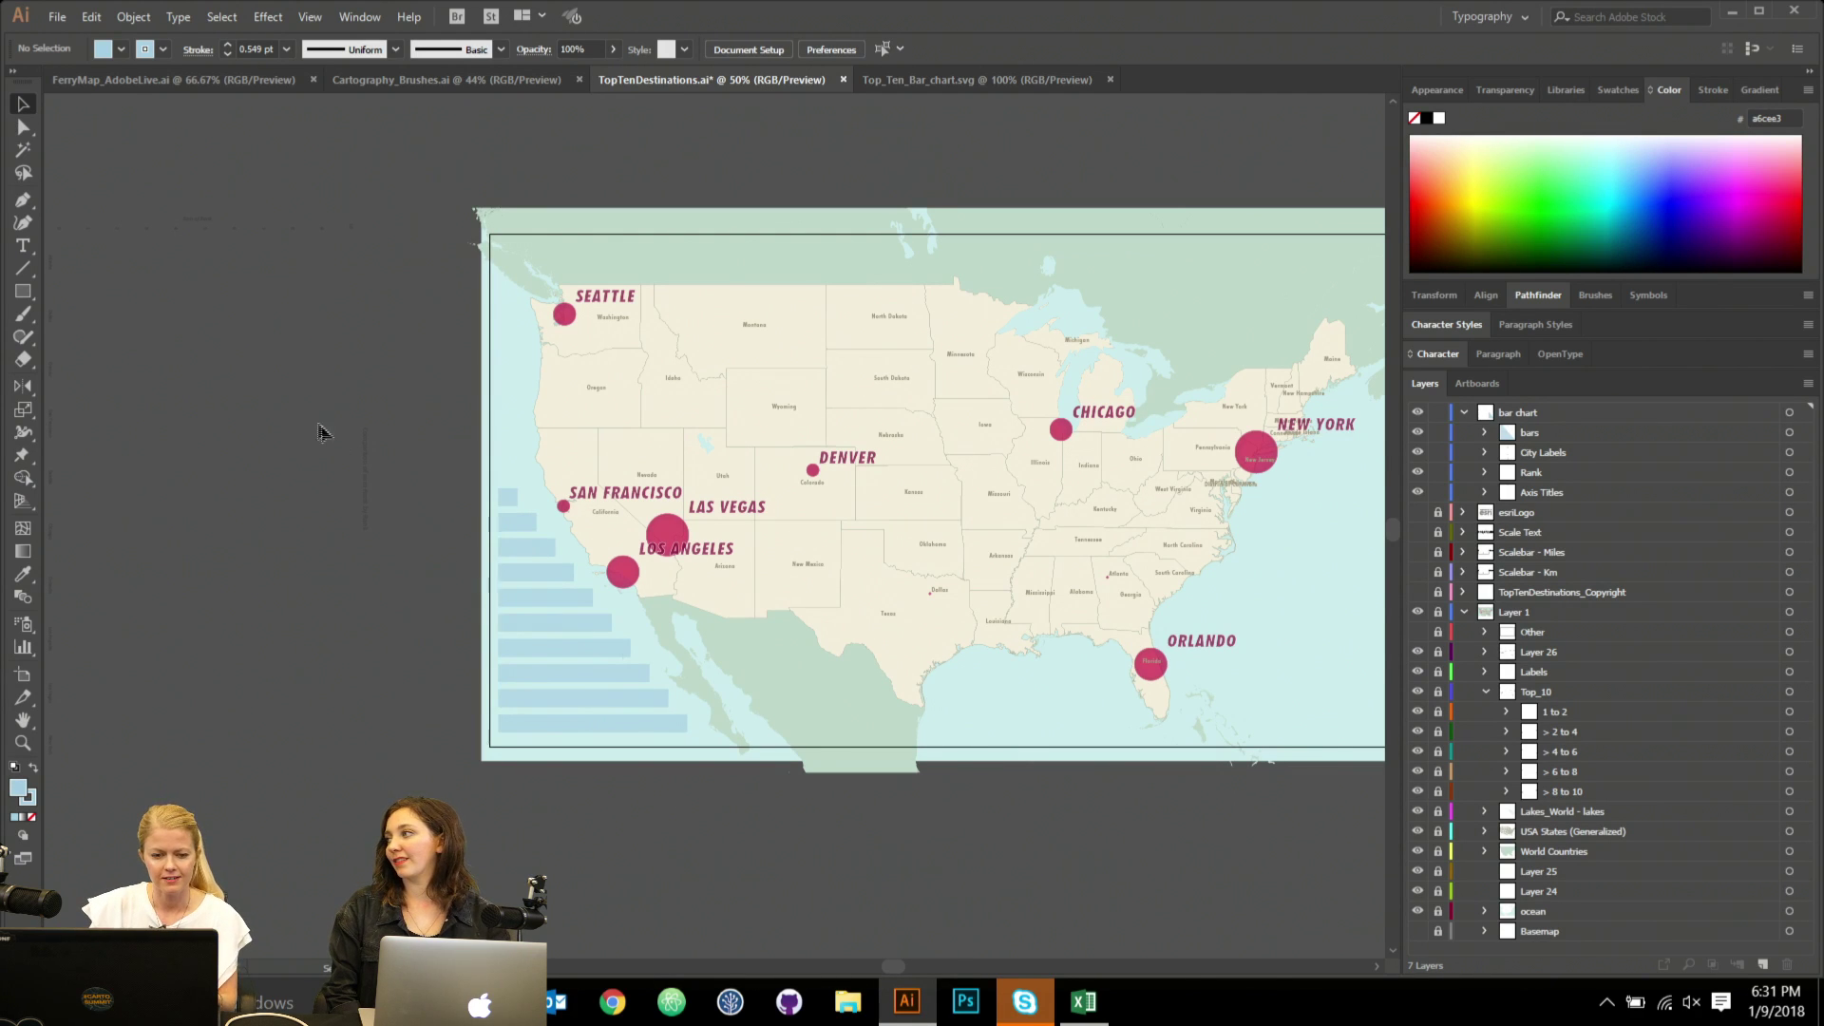
scroll(345, 374, "left", 3)
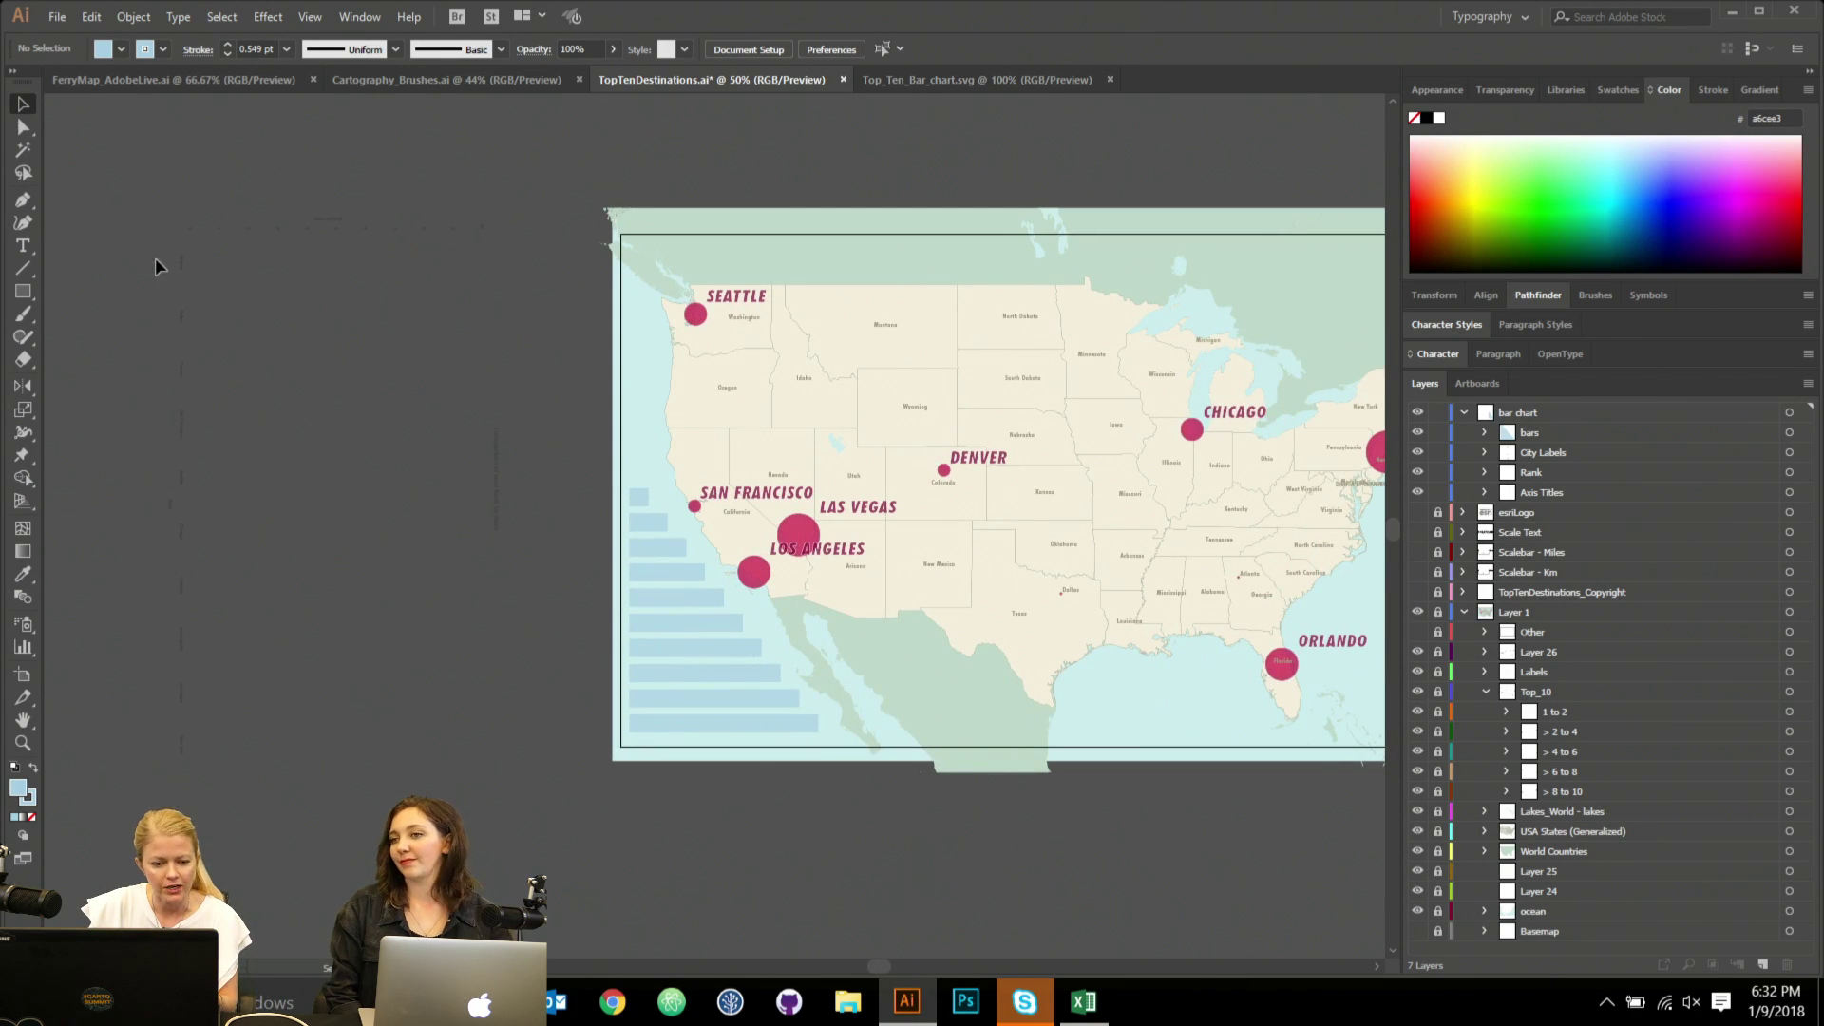
Ungroup the city labels and select all the separate label texts.
left_click(181, 256)
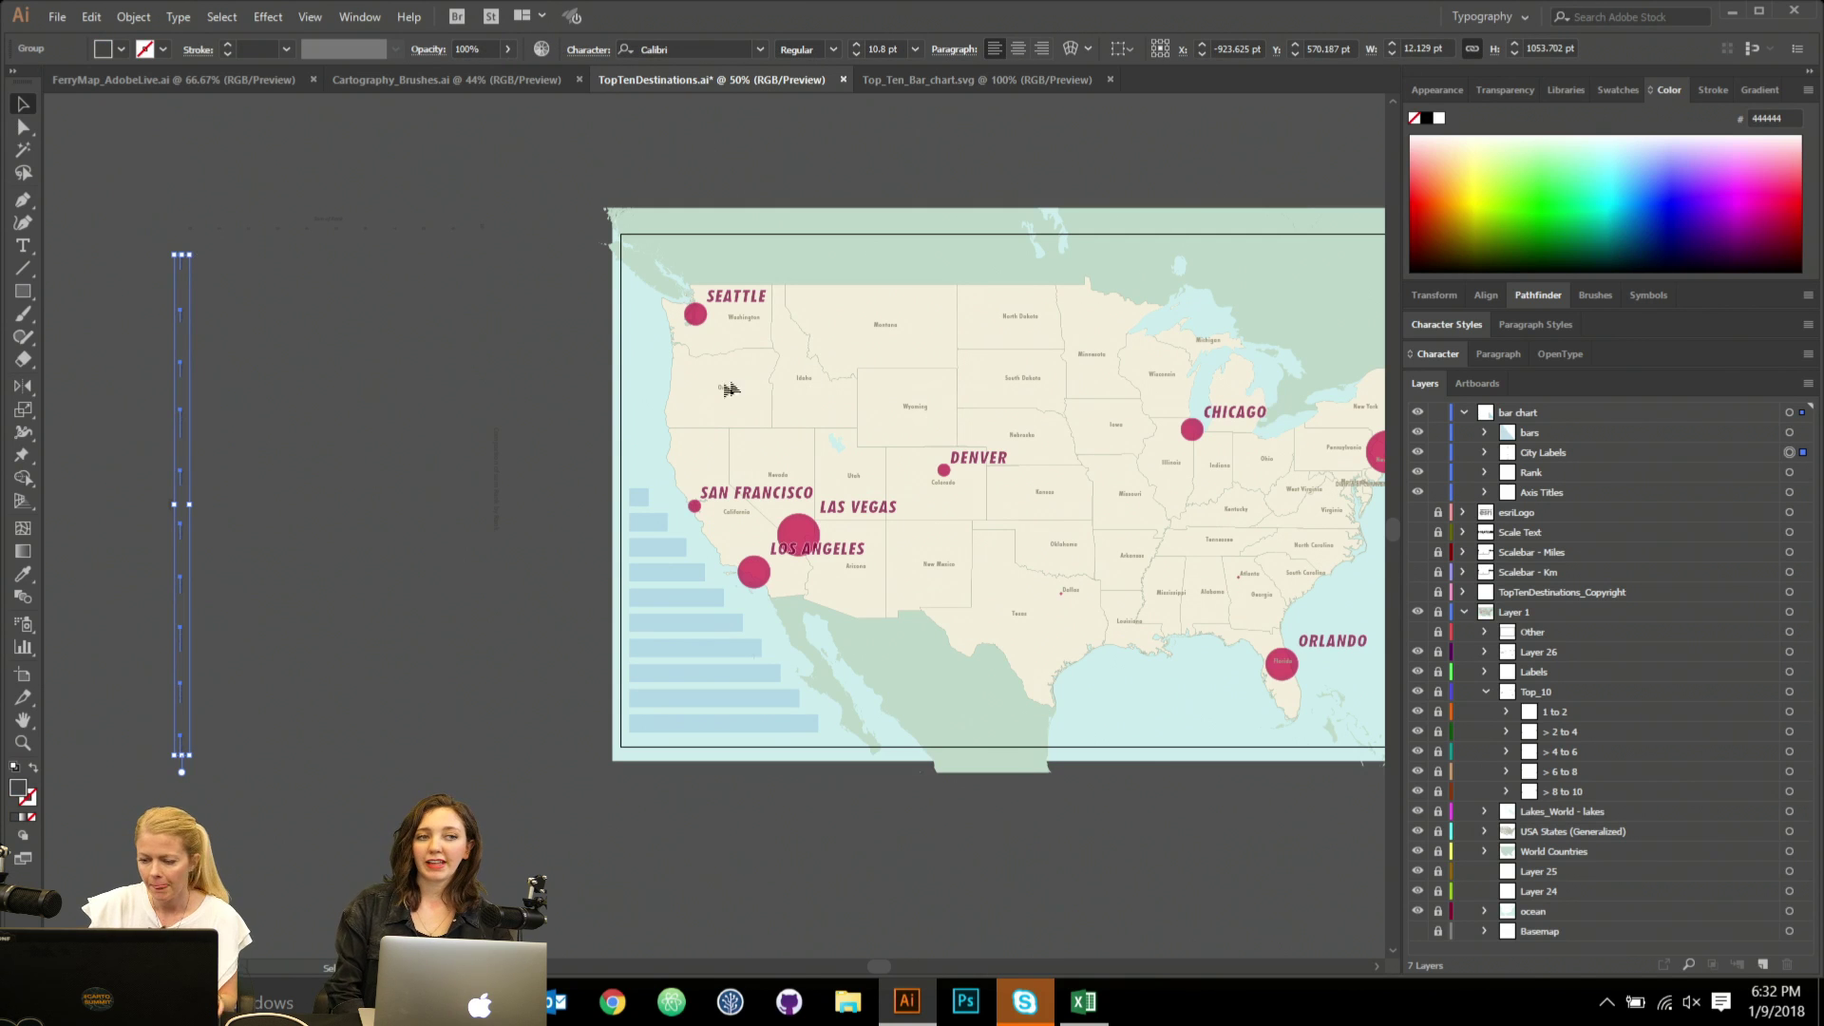
key("ctrl+shift+g")
left_click(365, 500)
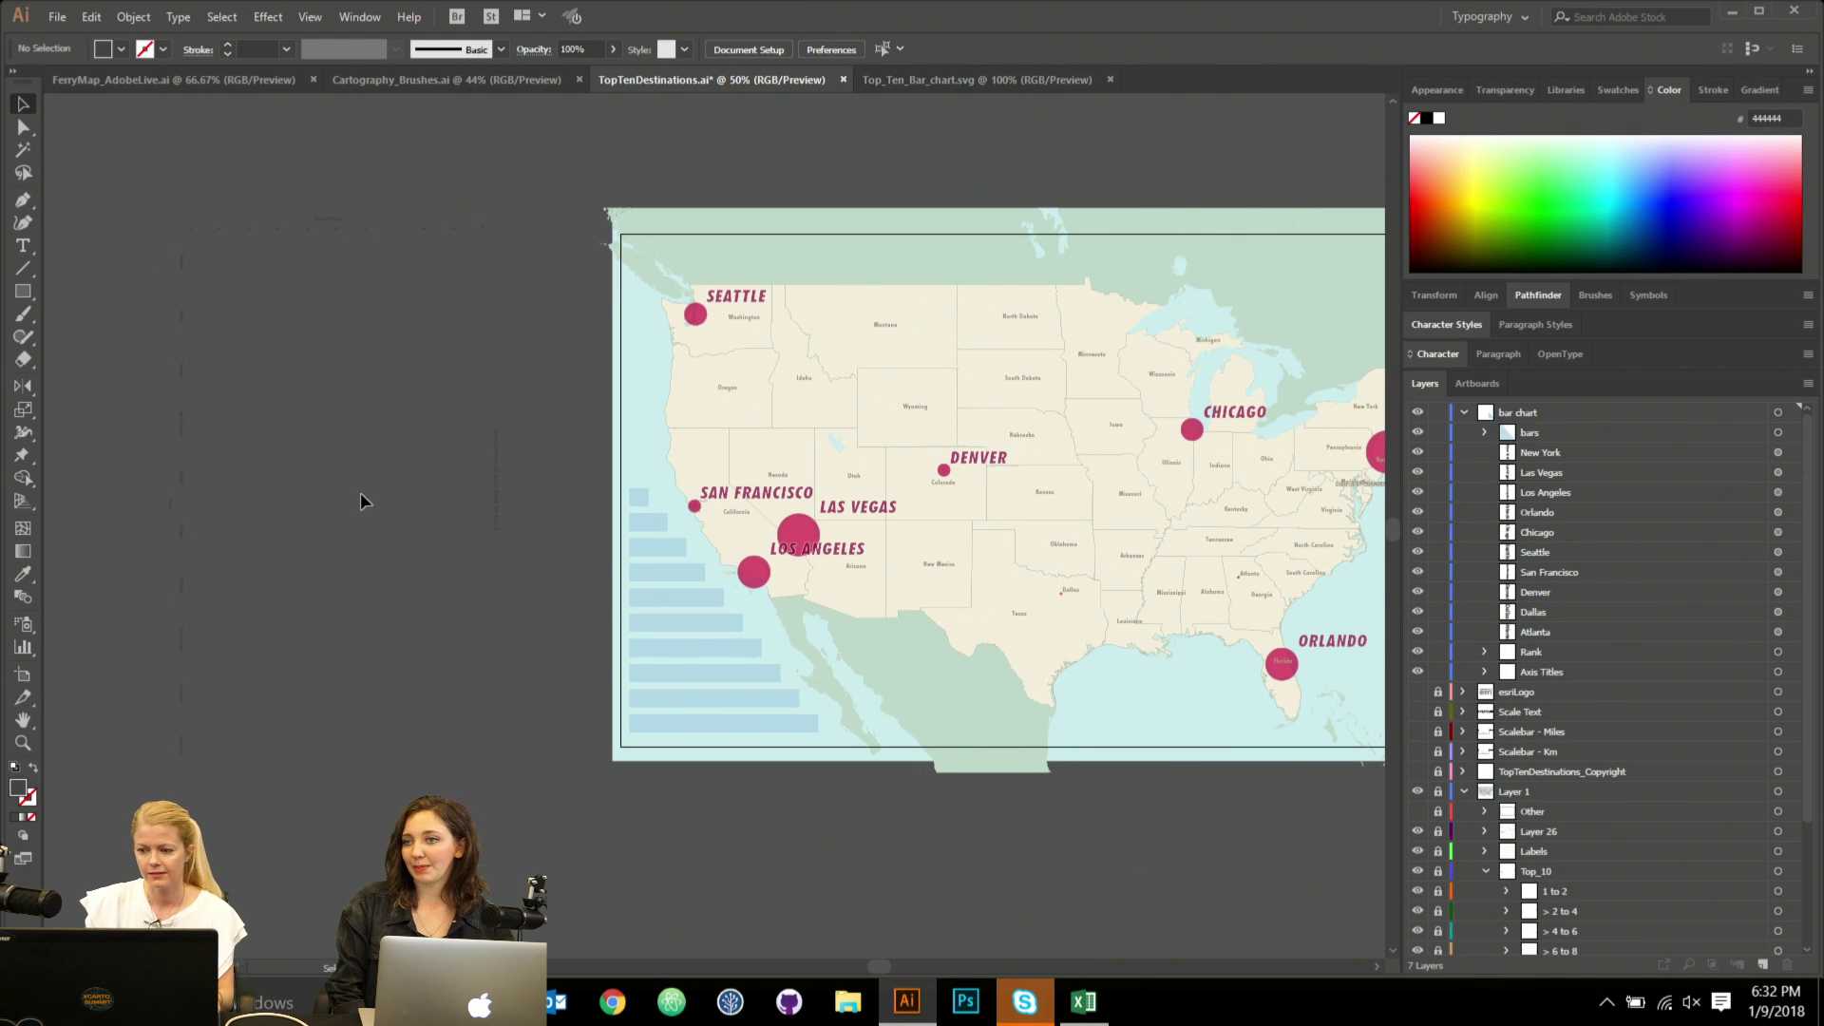
left_click(183, 266)
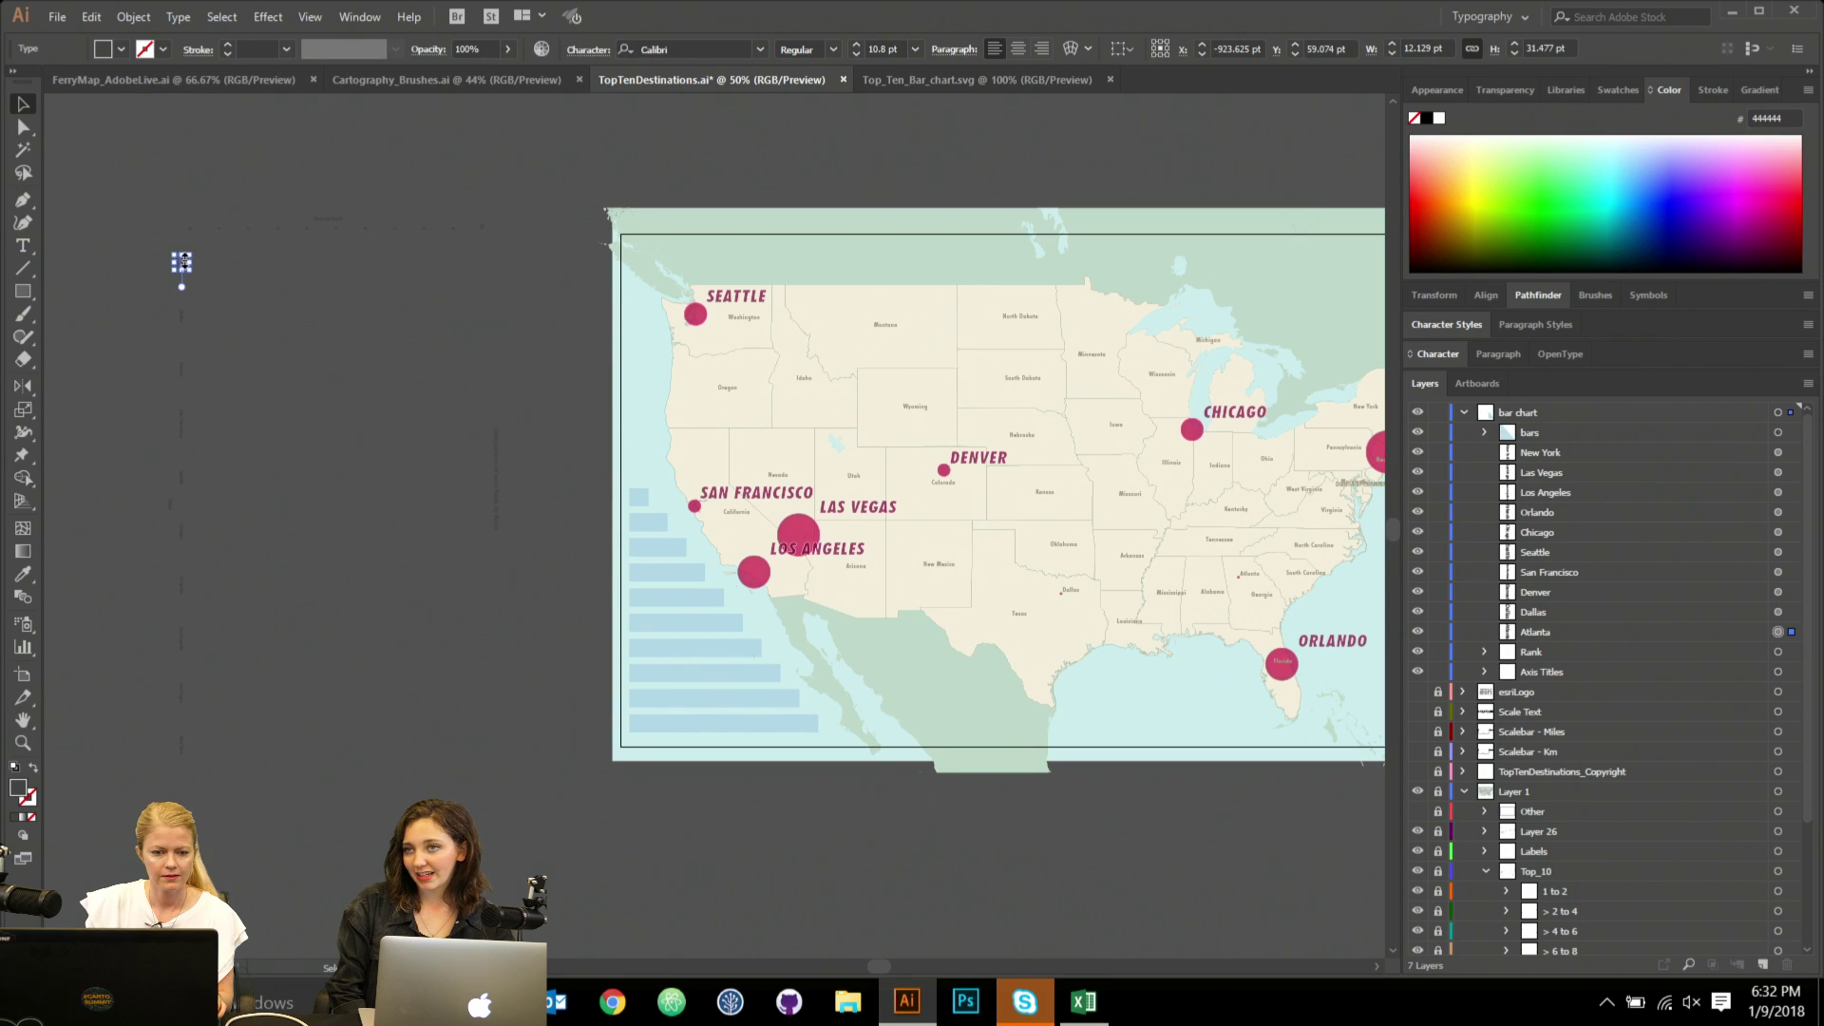
left_click_drag(175, 244, 205, 763)
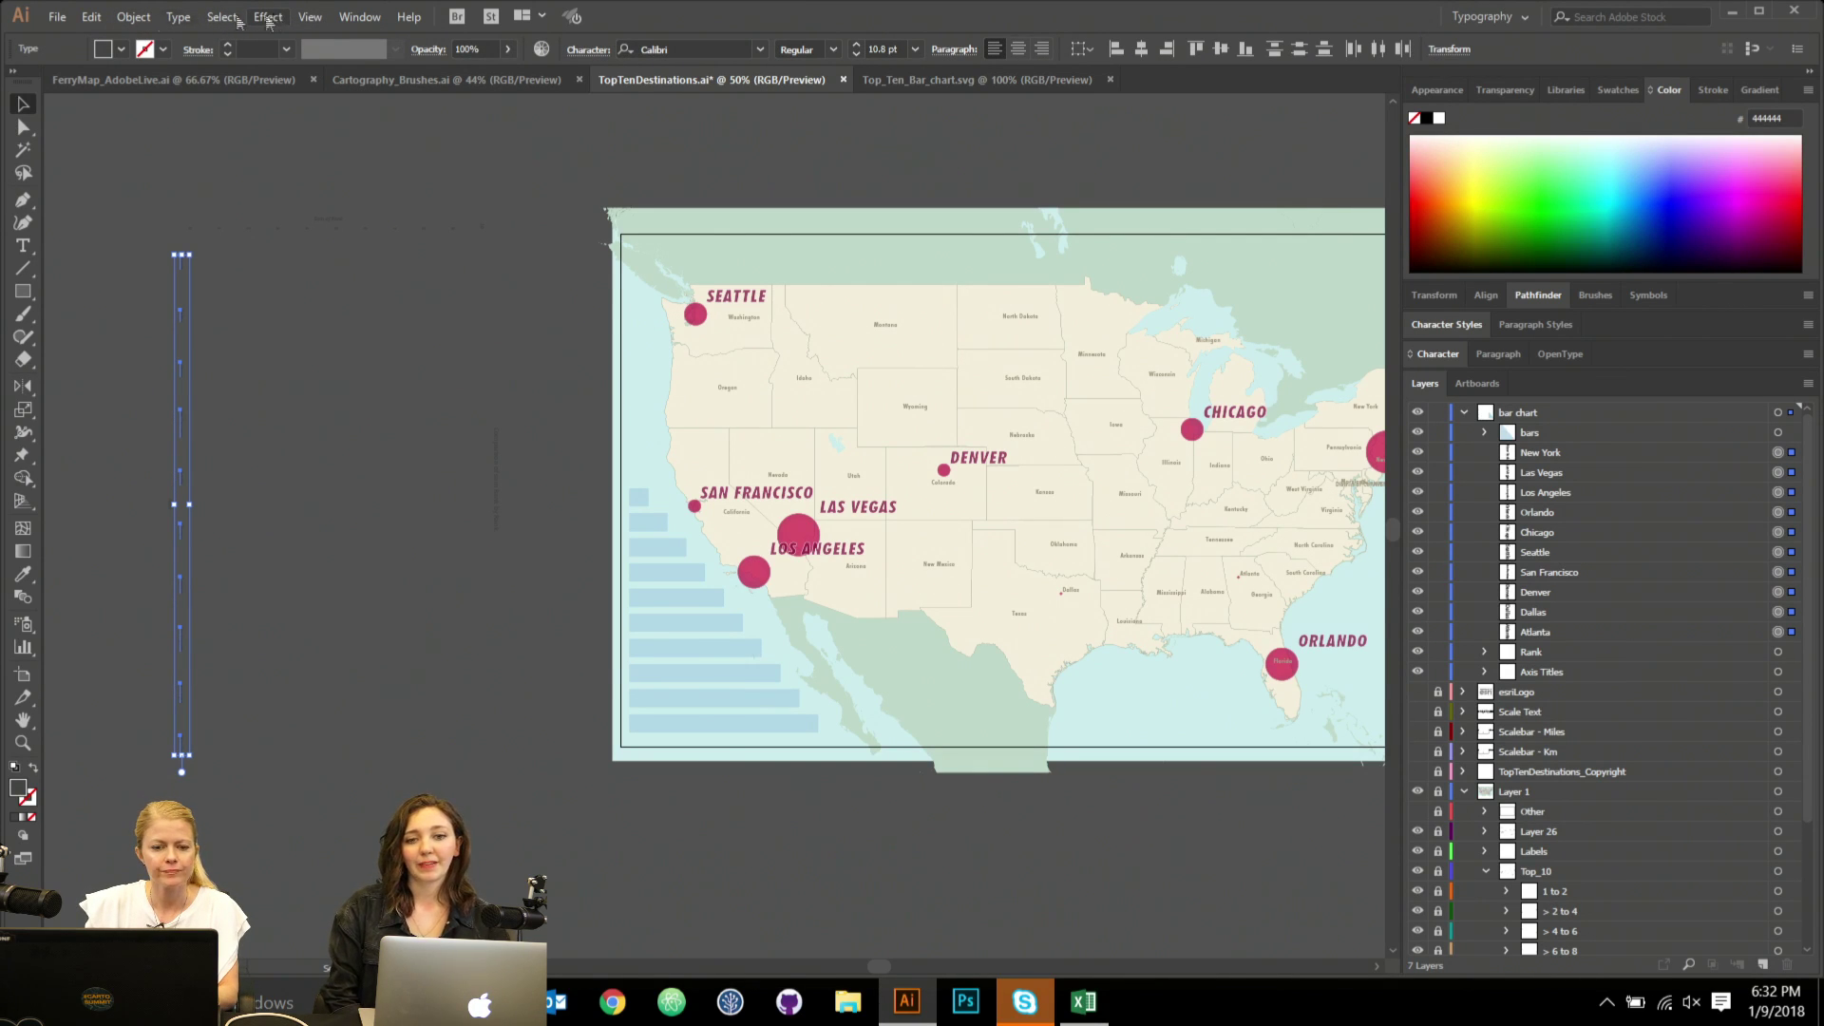
Rotate each label individually with Transform Each so it reads horizontally.
left_click(133, 17)
mouse_move(380, 39)
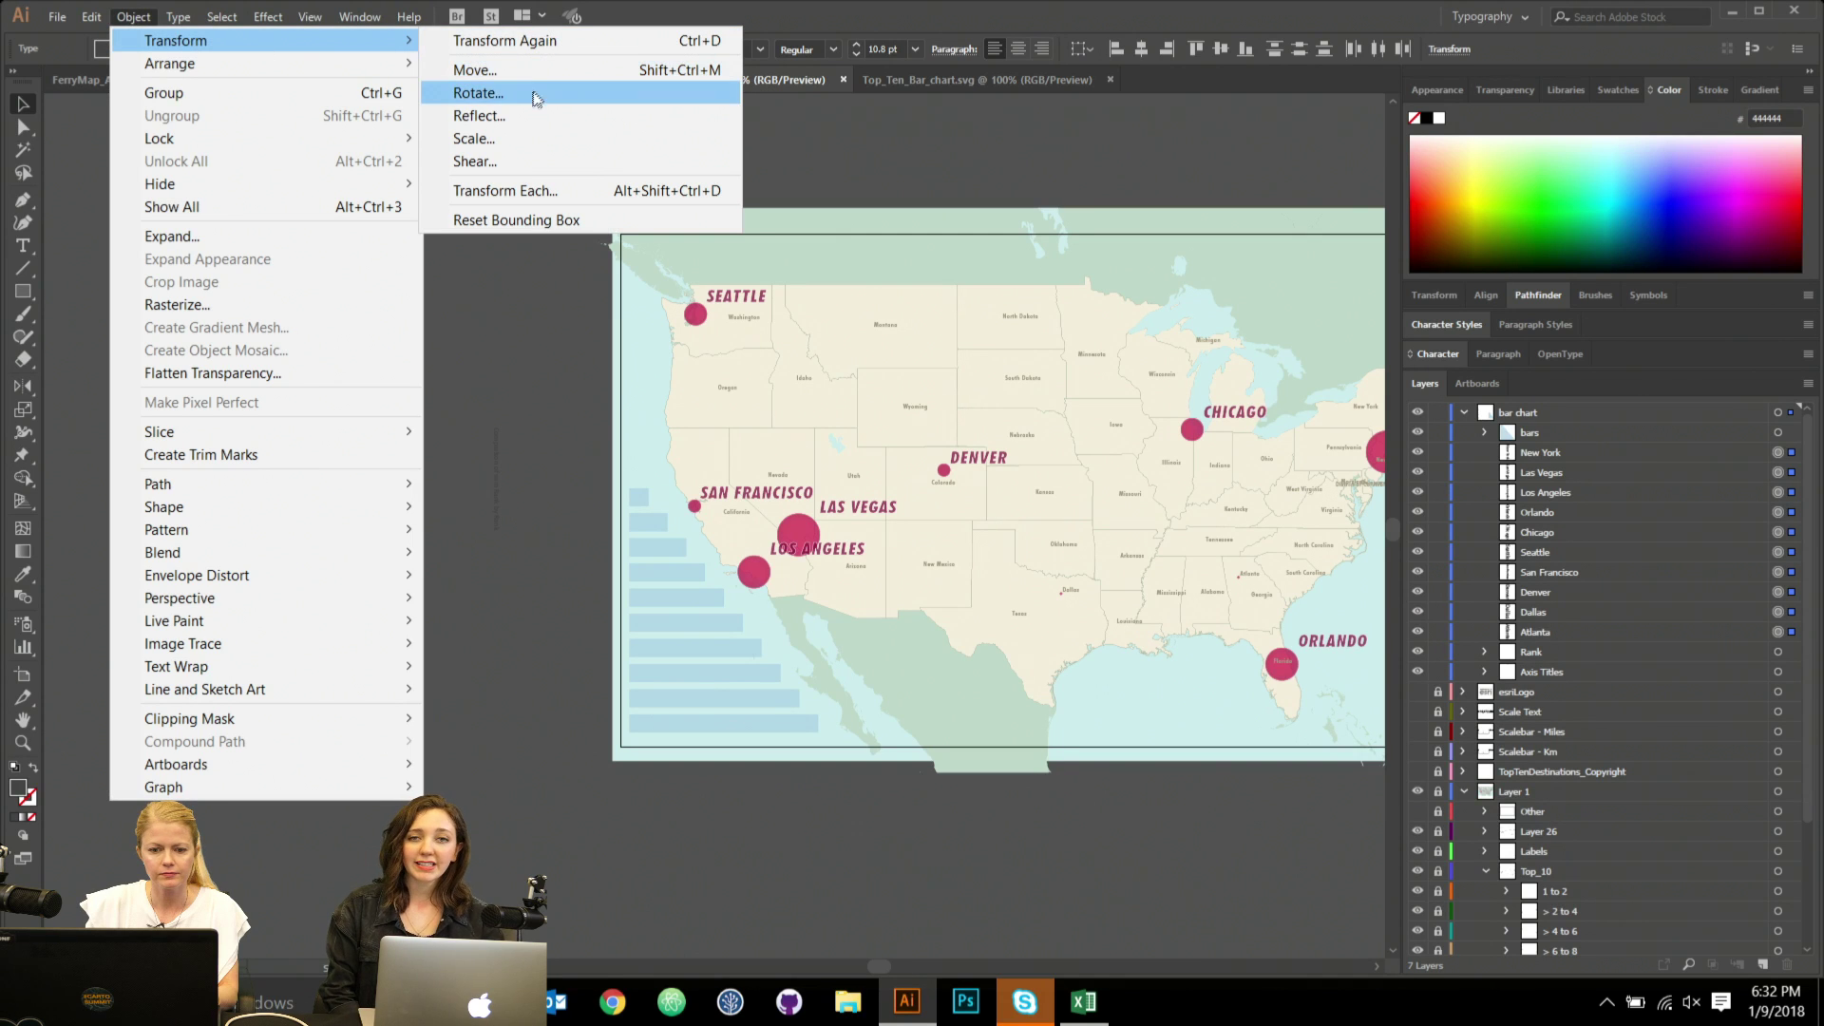
left_click(511, 191)
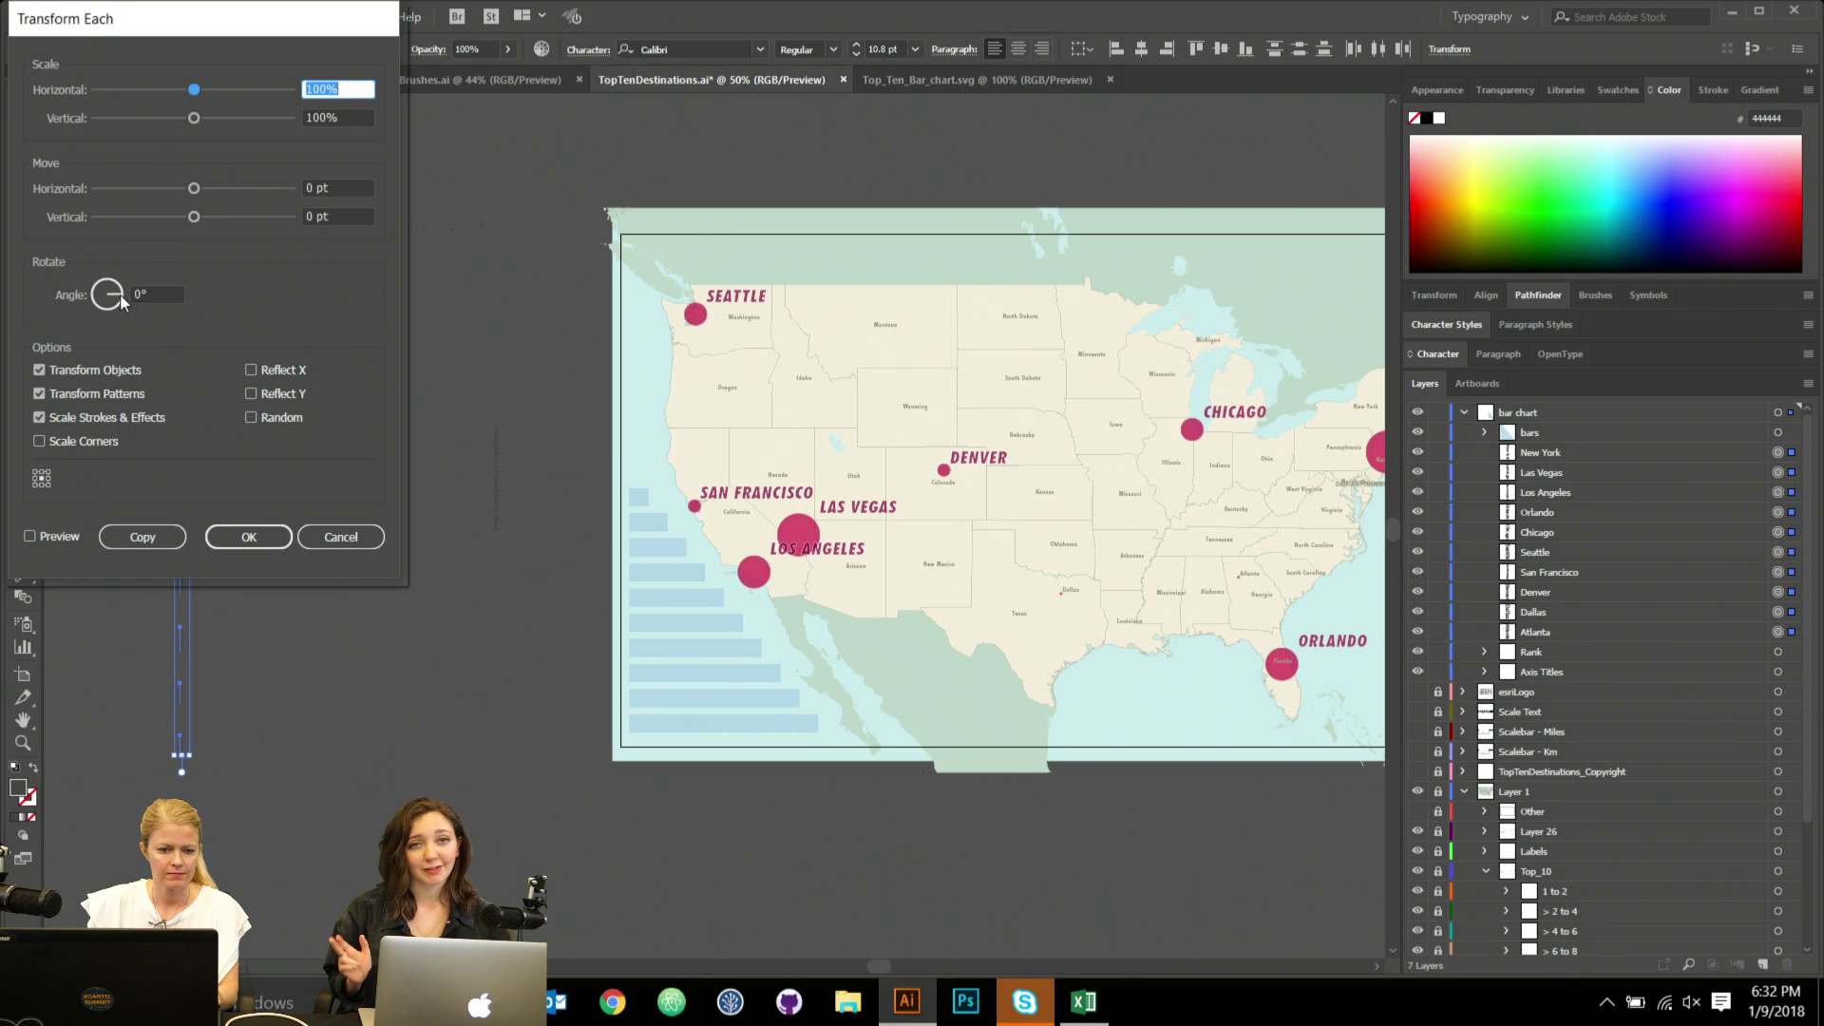
left_click(164, 293)
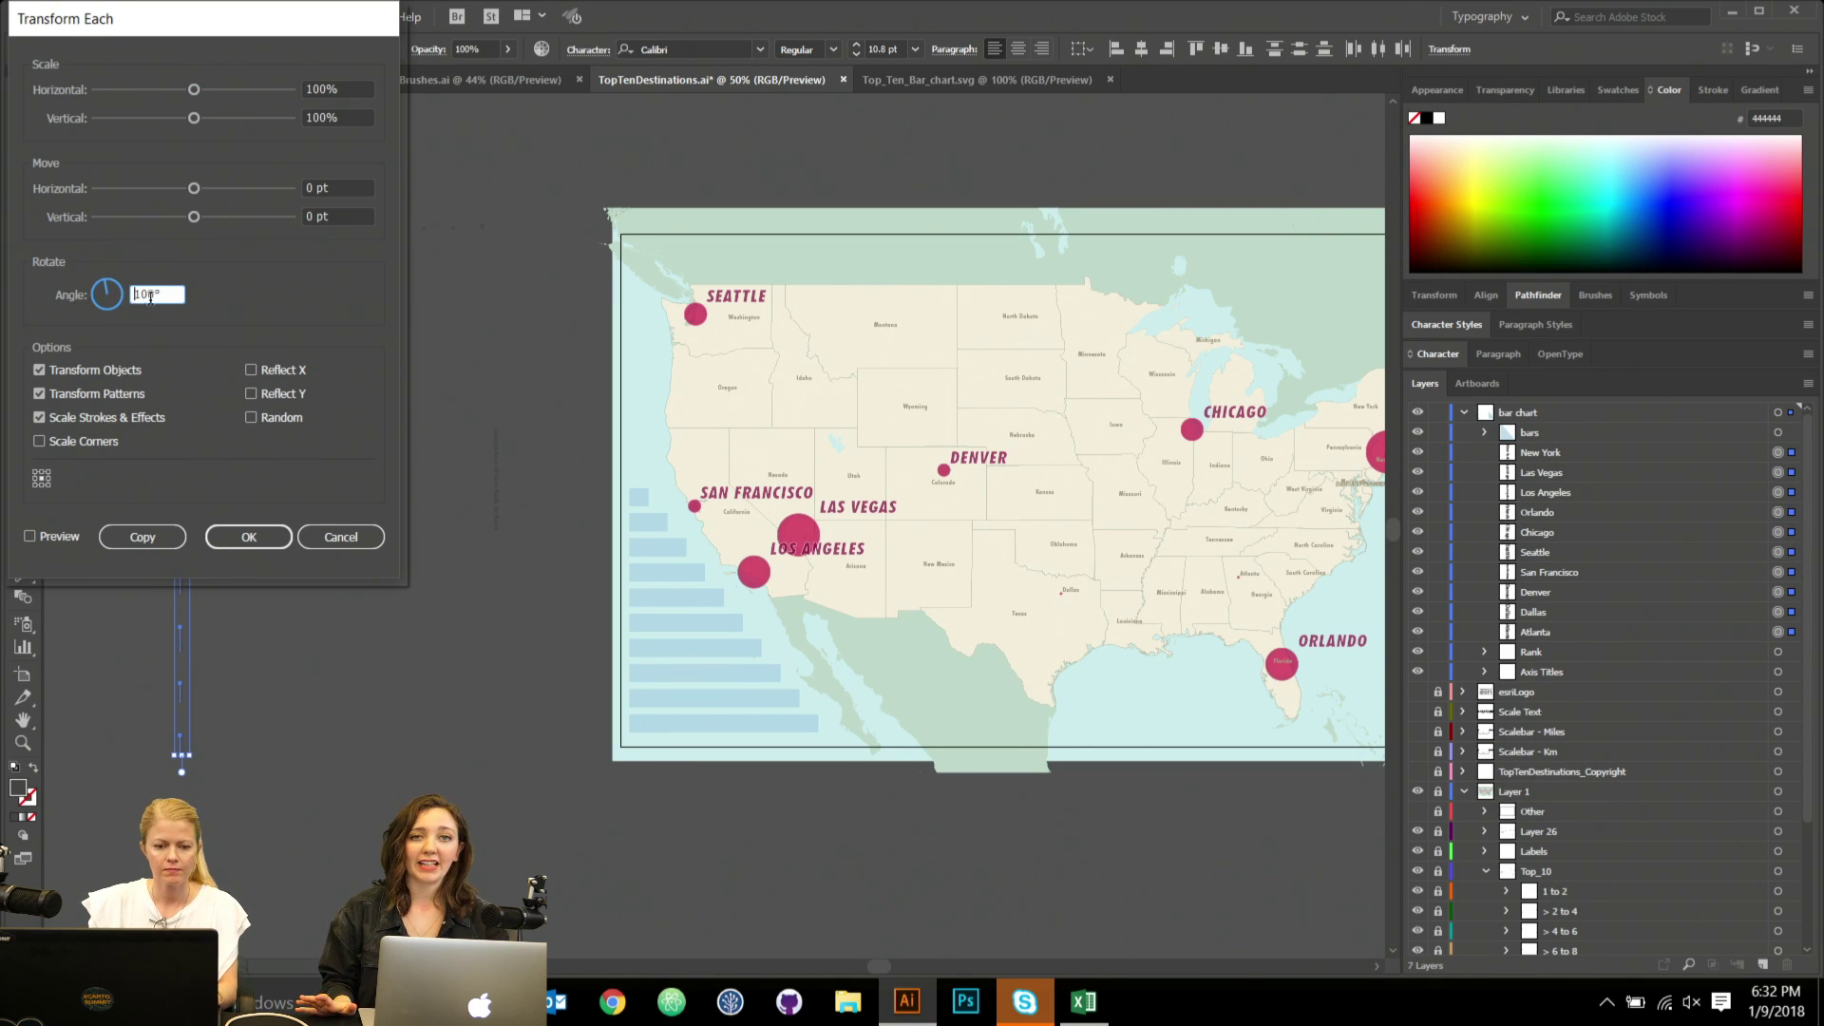
key("Return")
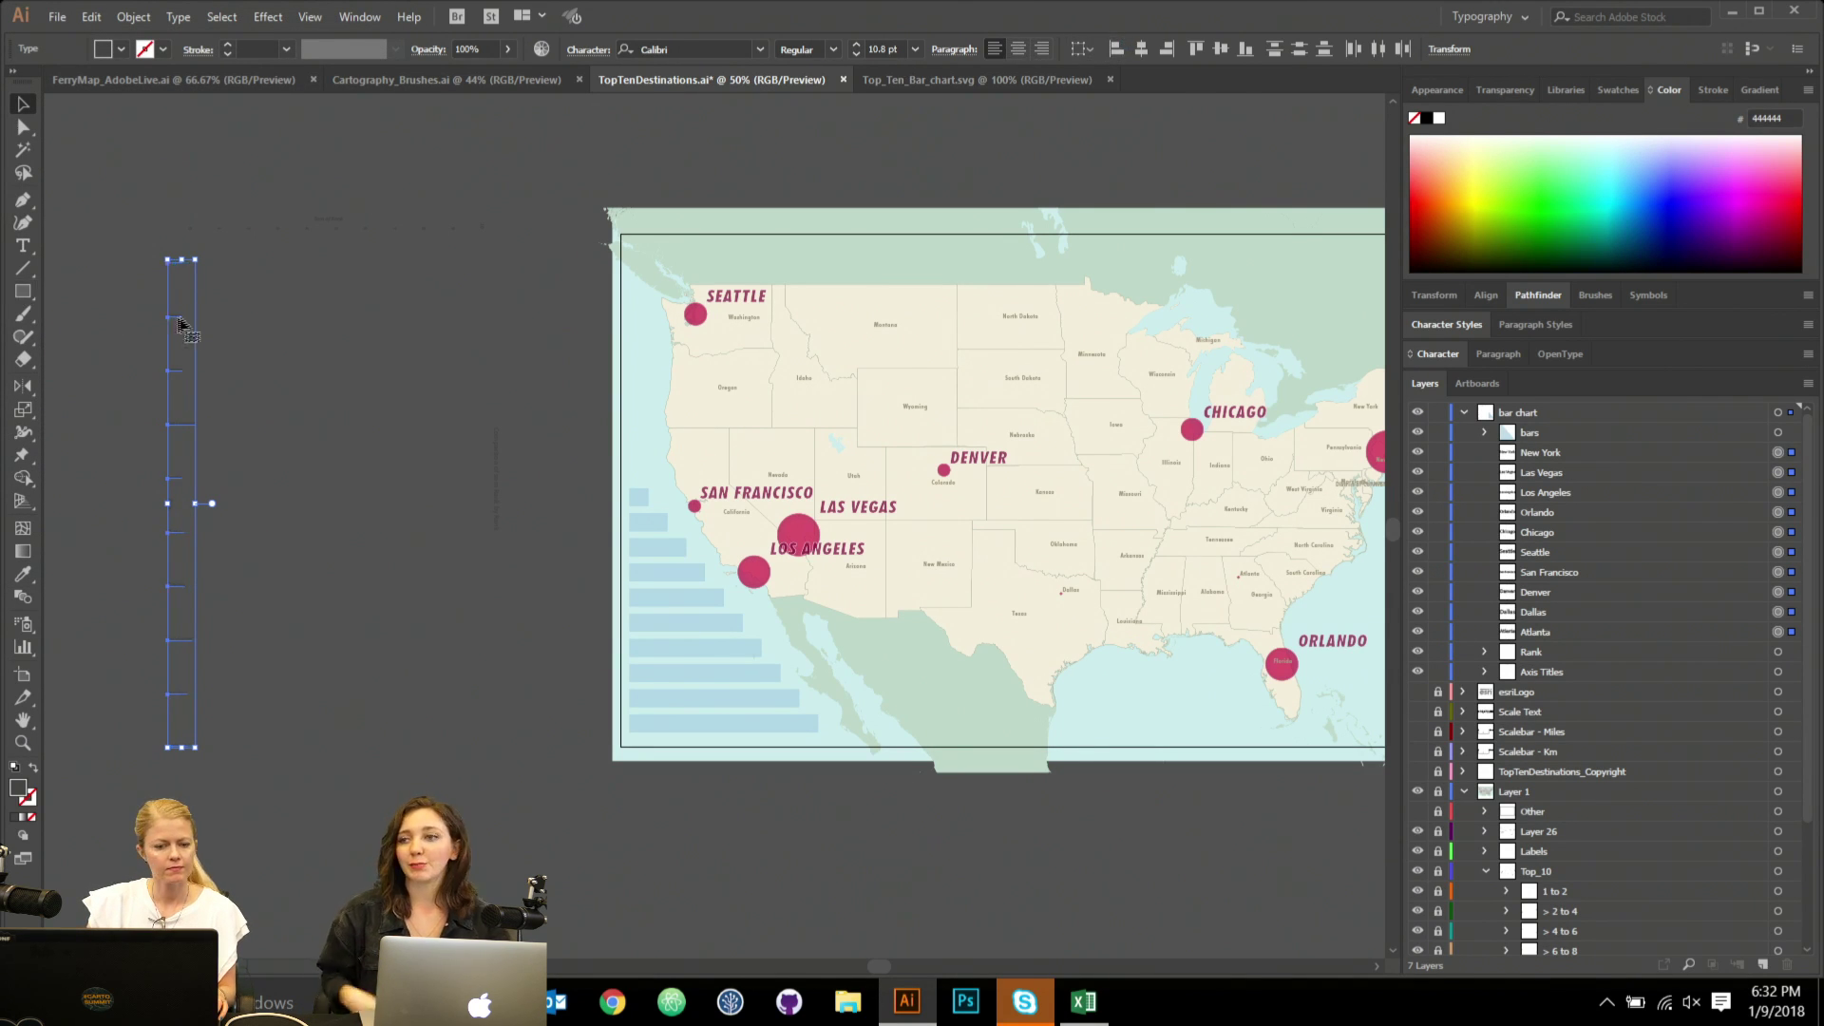
Move and shrink the city label column, then align it on the bars' left ends.
left_click_drag(177, 321, 592, 357)
left_click_drag(609, 294, 596, 373)
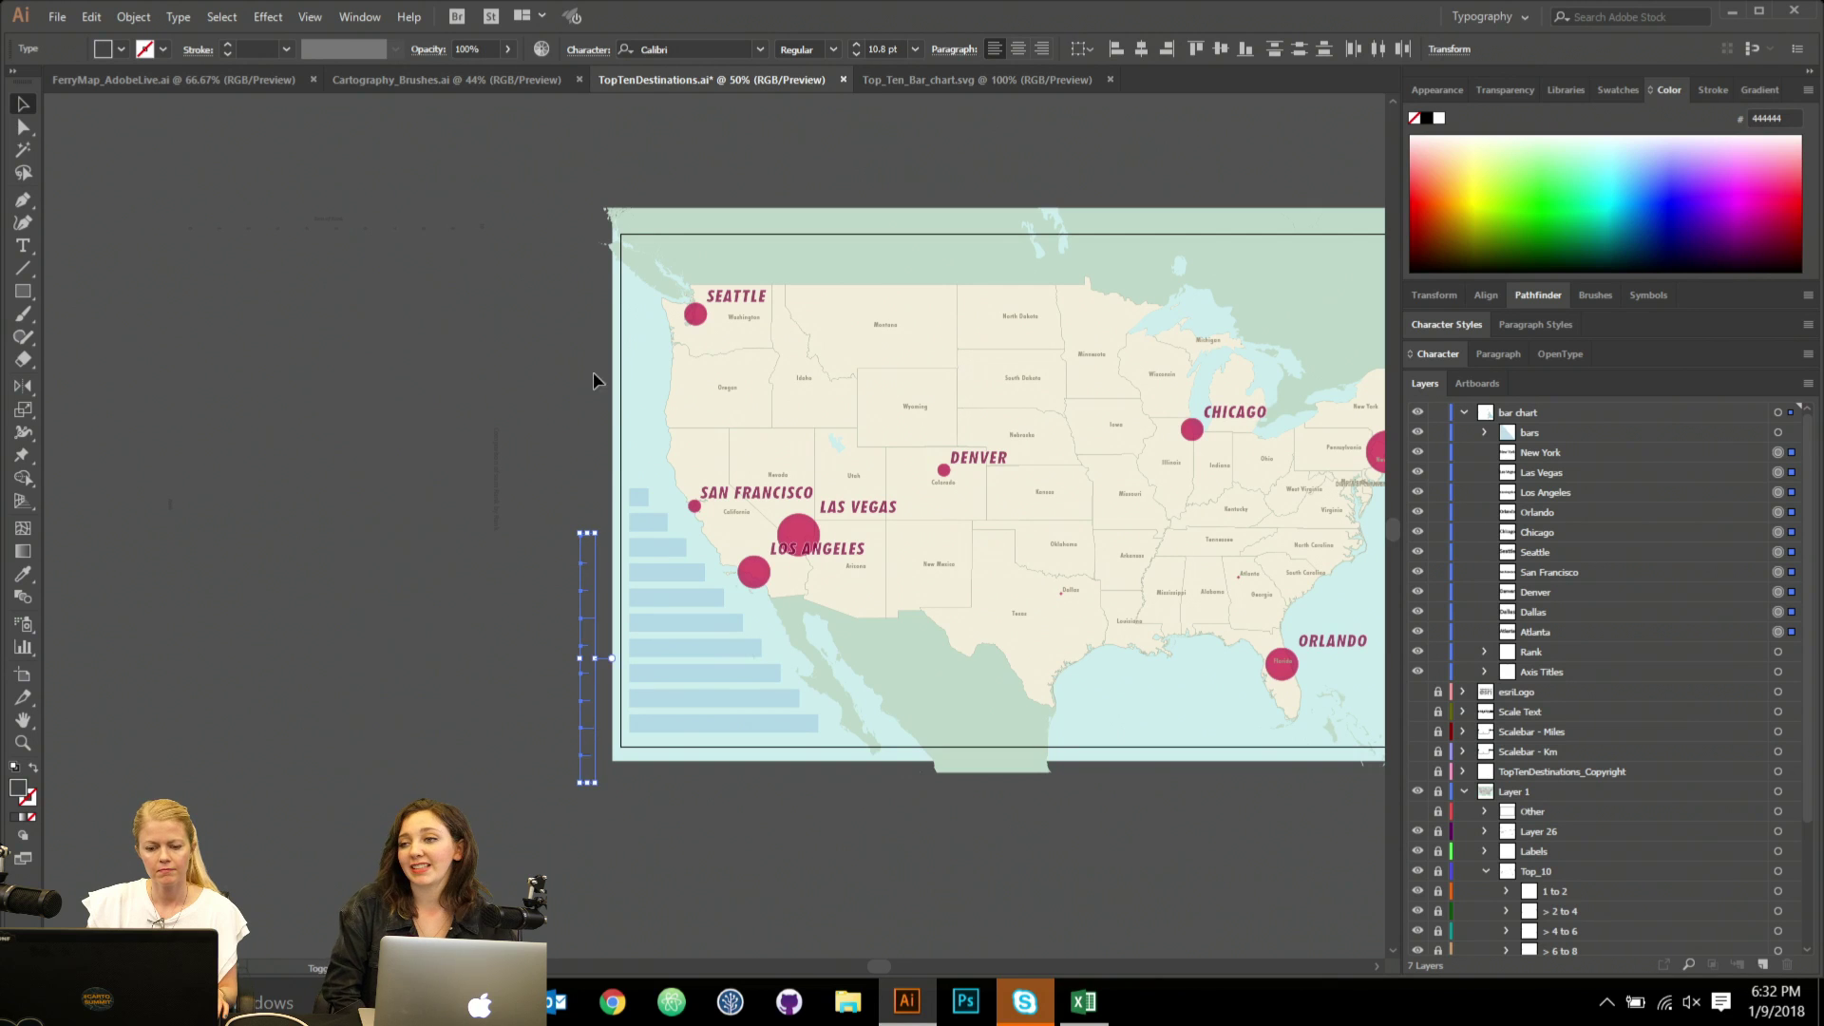
key("ctrl+equal")
key("ctrl+equal")
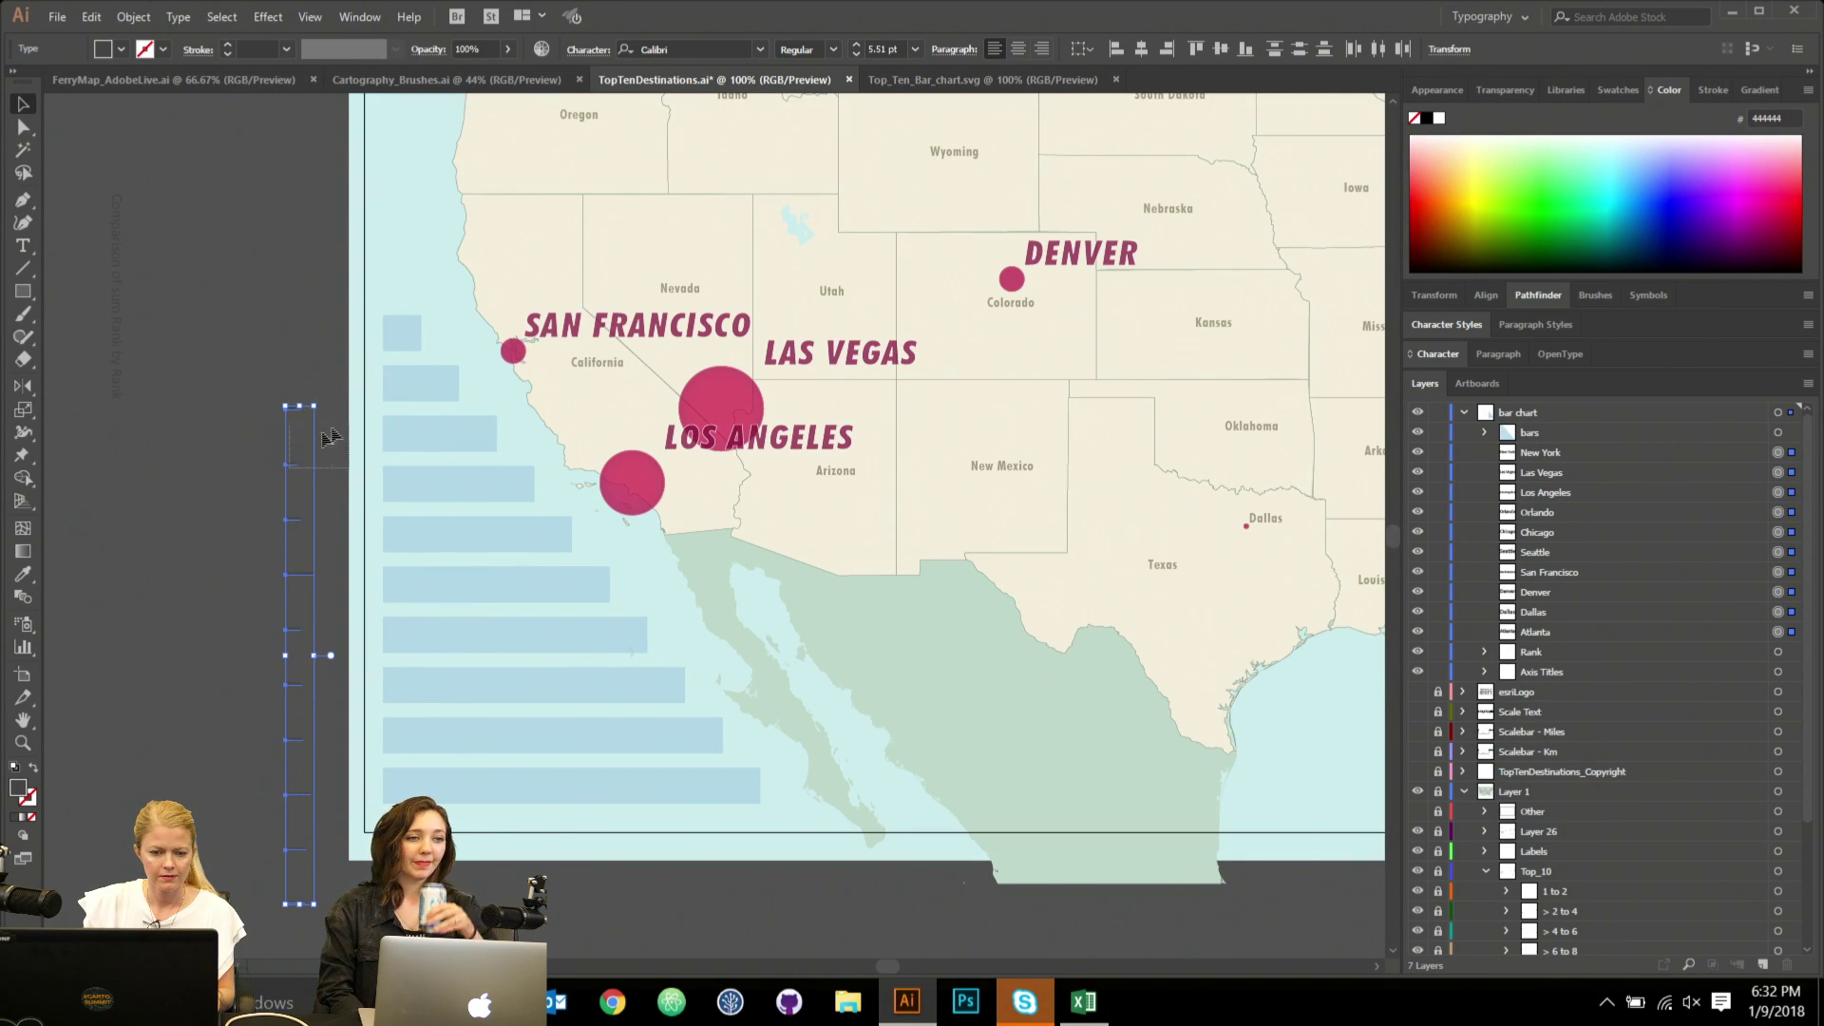
left_click(285, 462)
left_click_drag(252, 358, 345, 843)
scroll(333, 664, "down", 2)
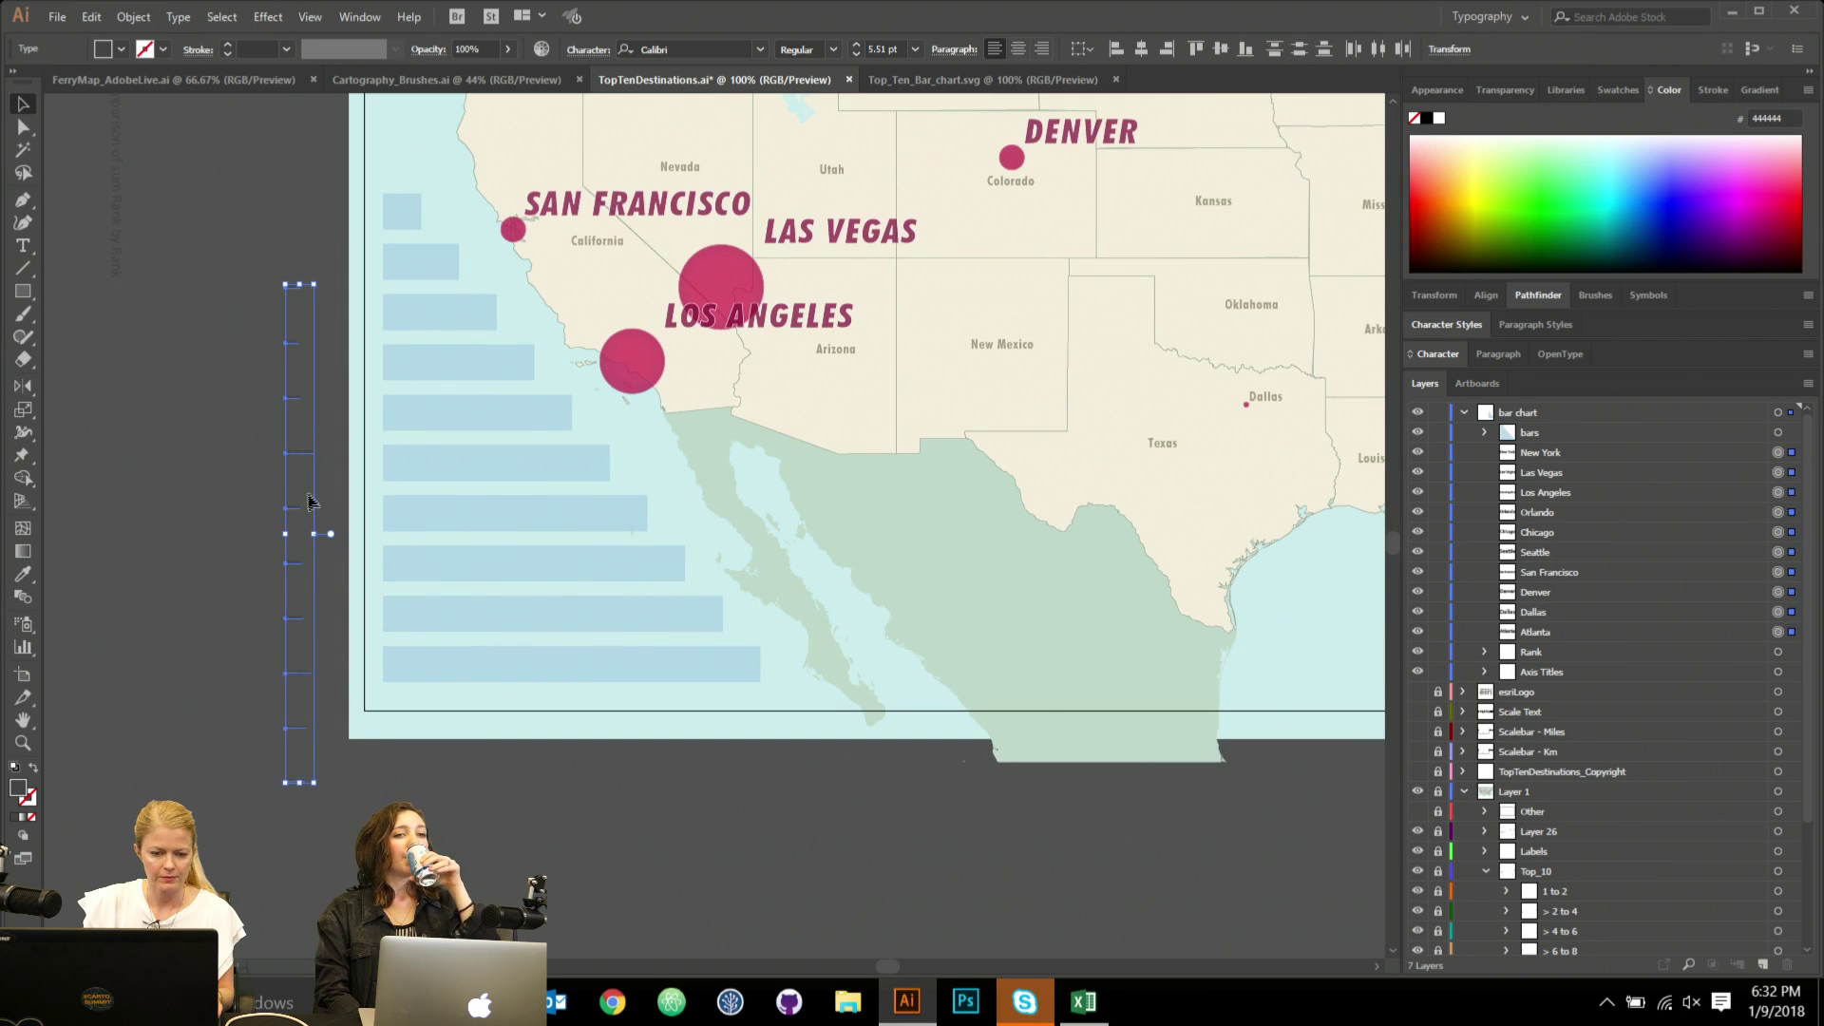
left_click_drag(413, 369, 425, 210)
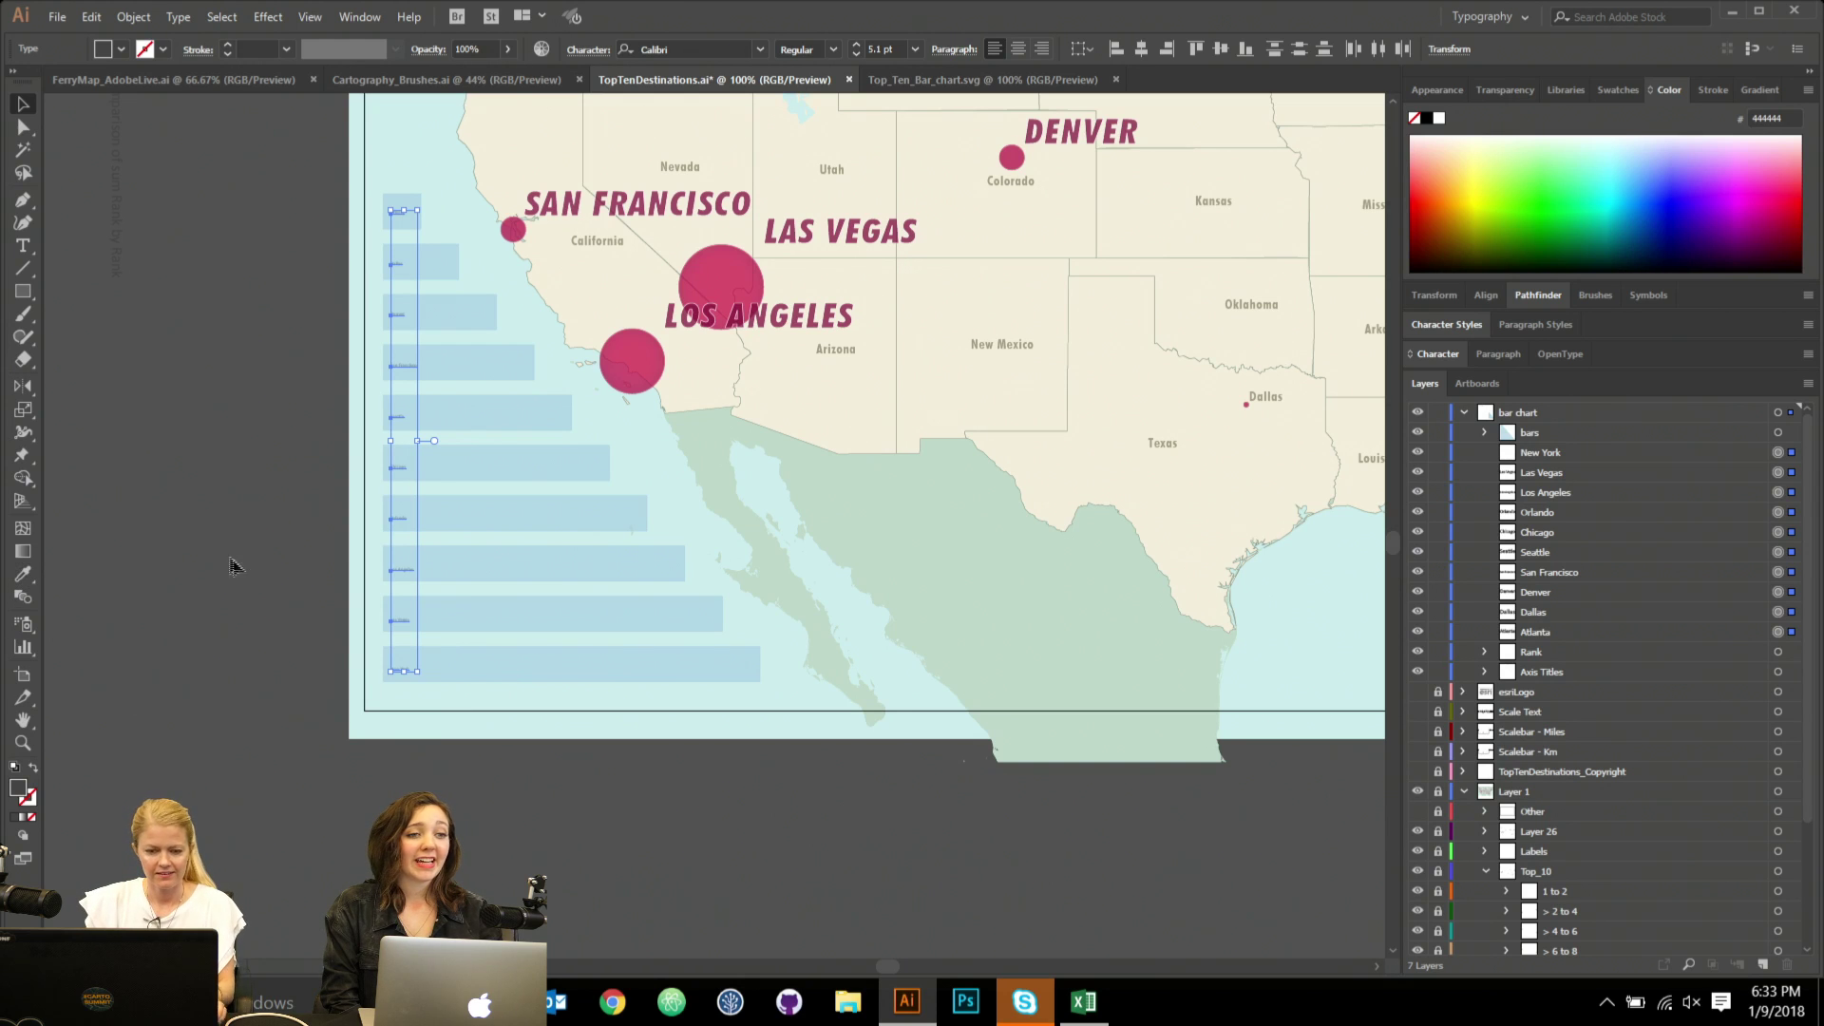
Give the chart labels the Las Vegas label's type style at 14 pt.
key("i")
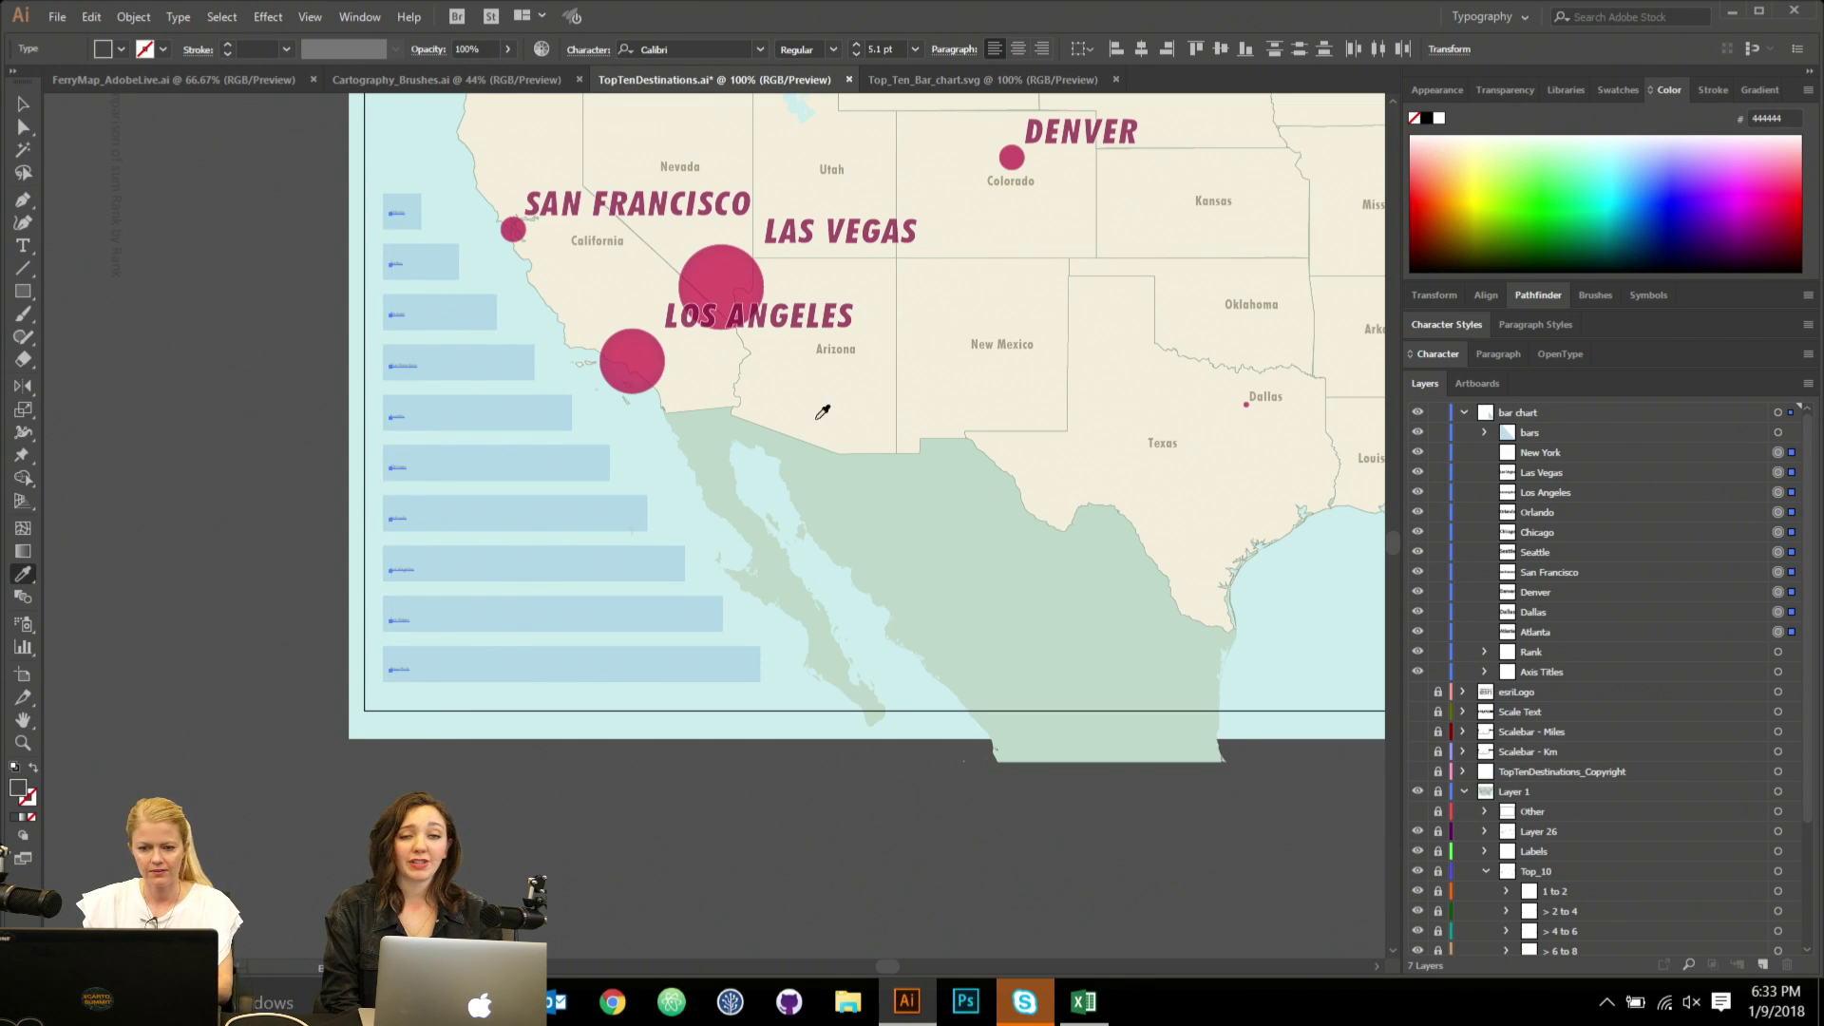
left_click(844, 222)
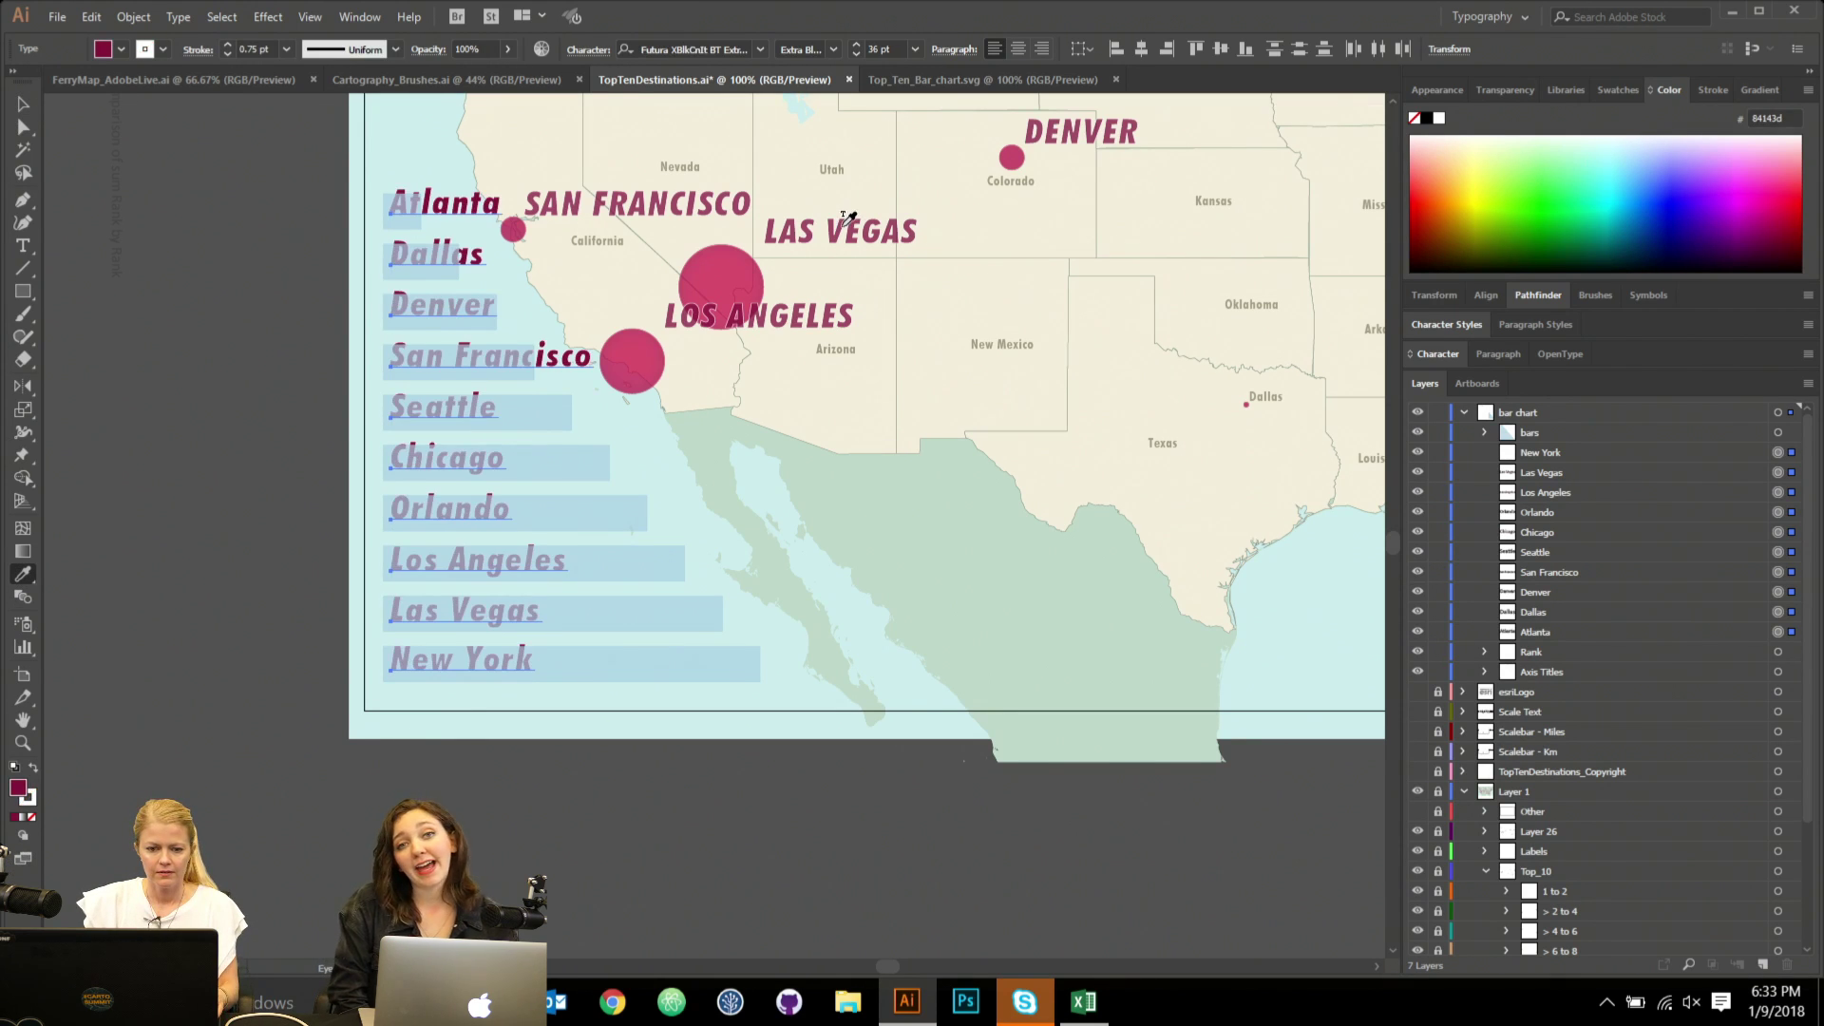
left_click(915, 48)
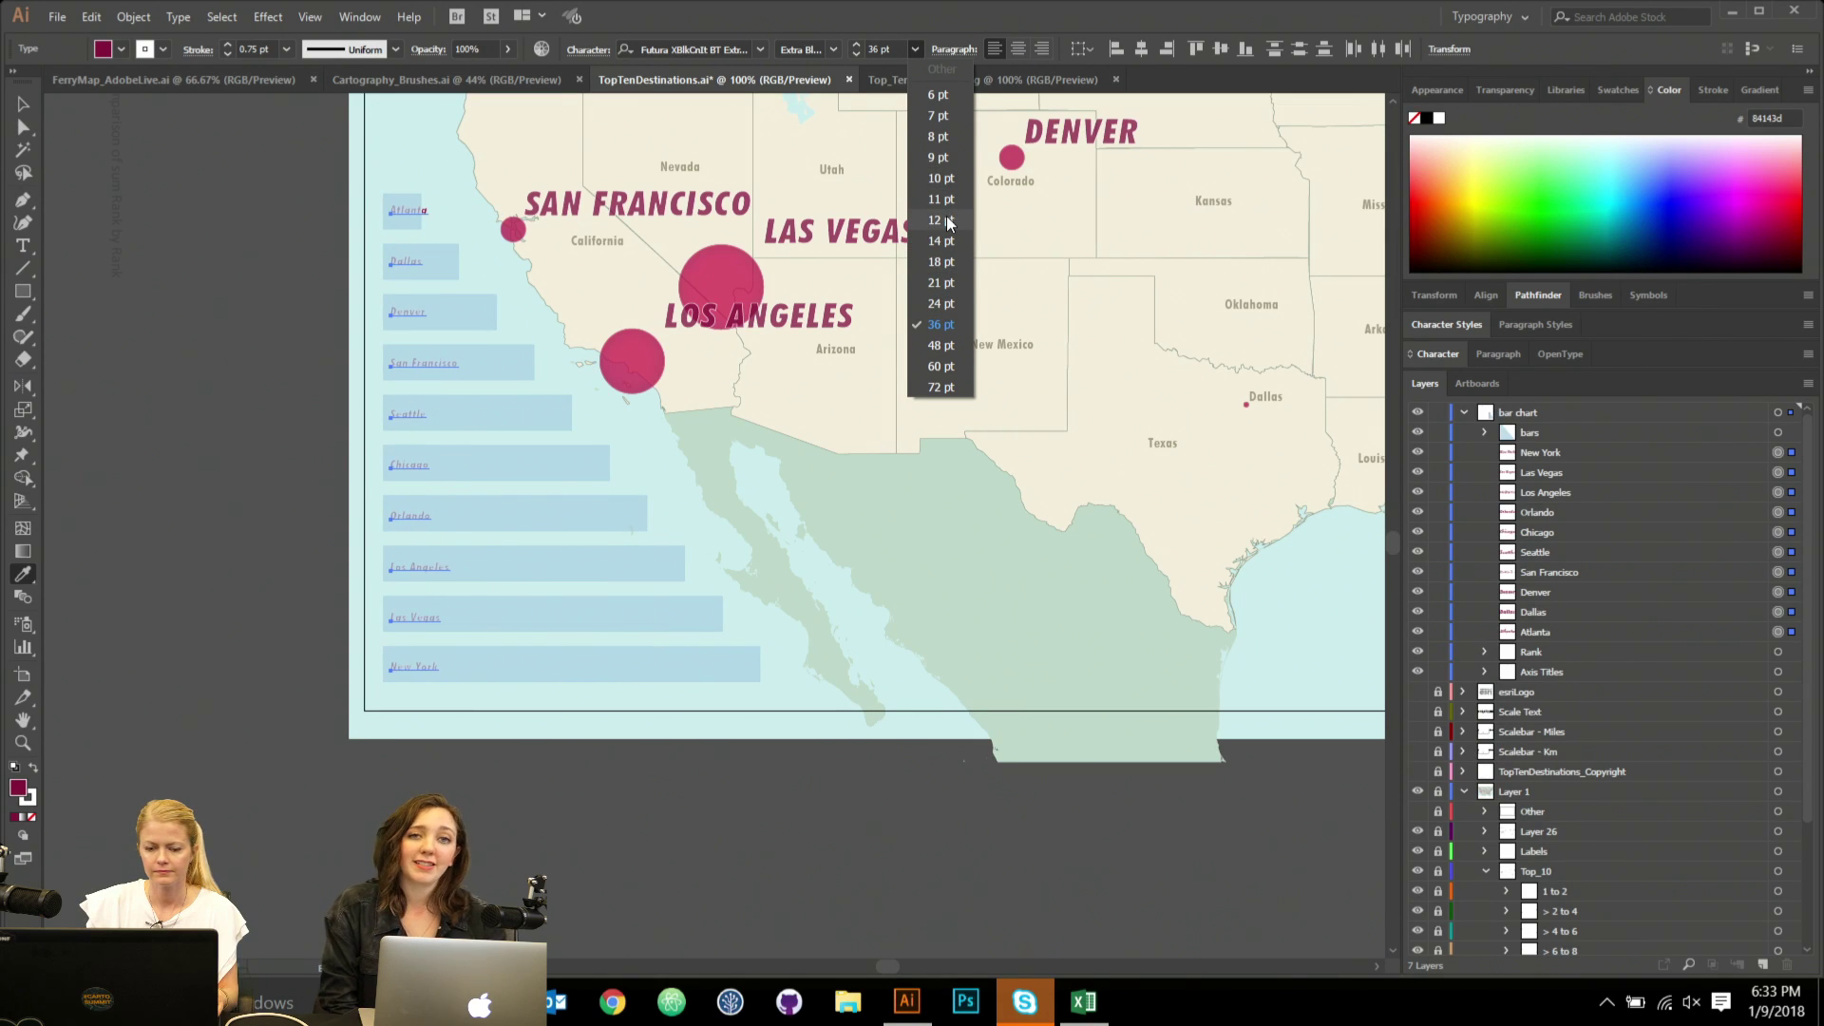
left_click(946, 240)
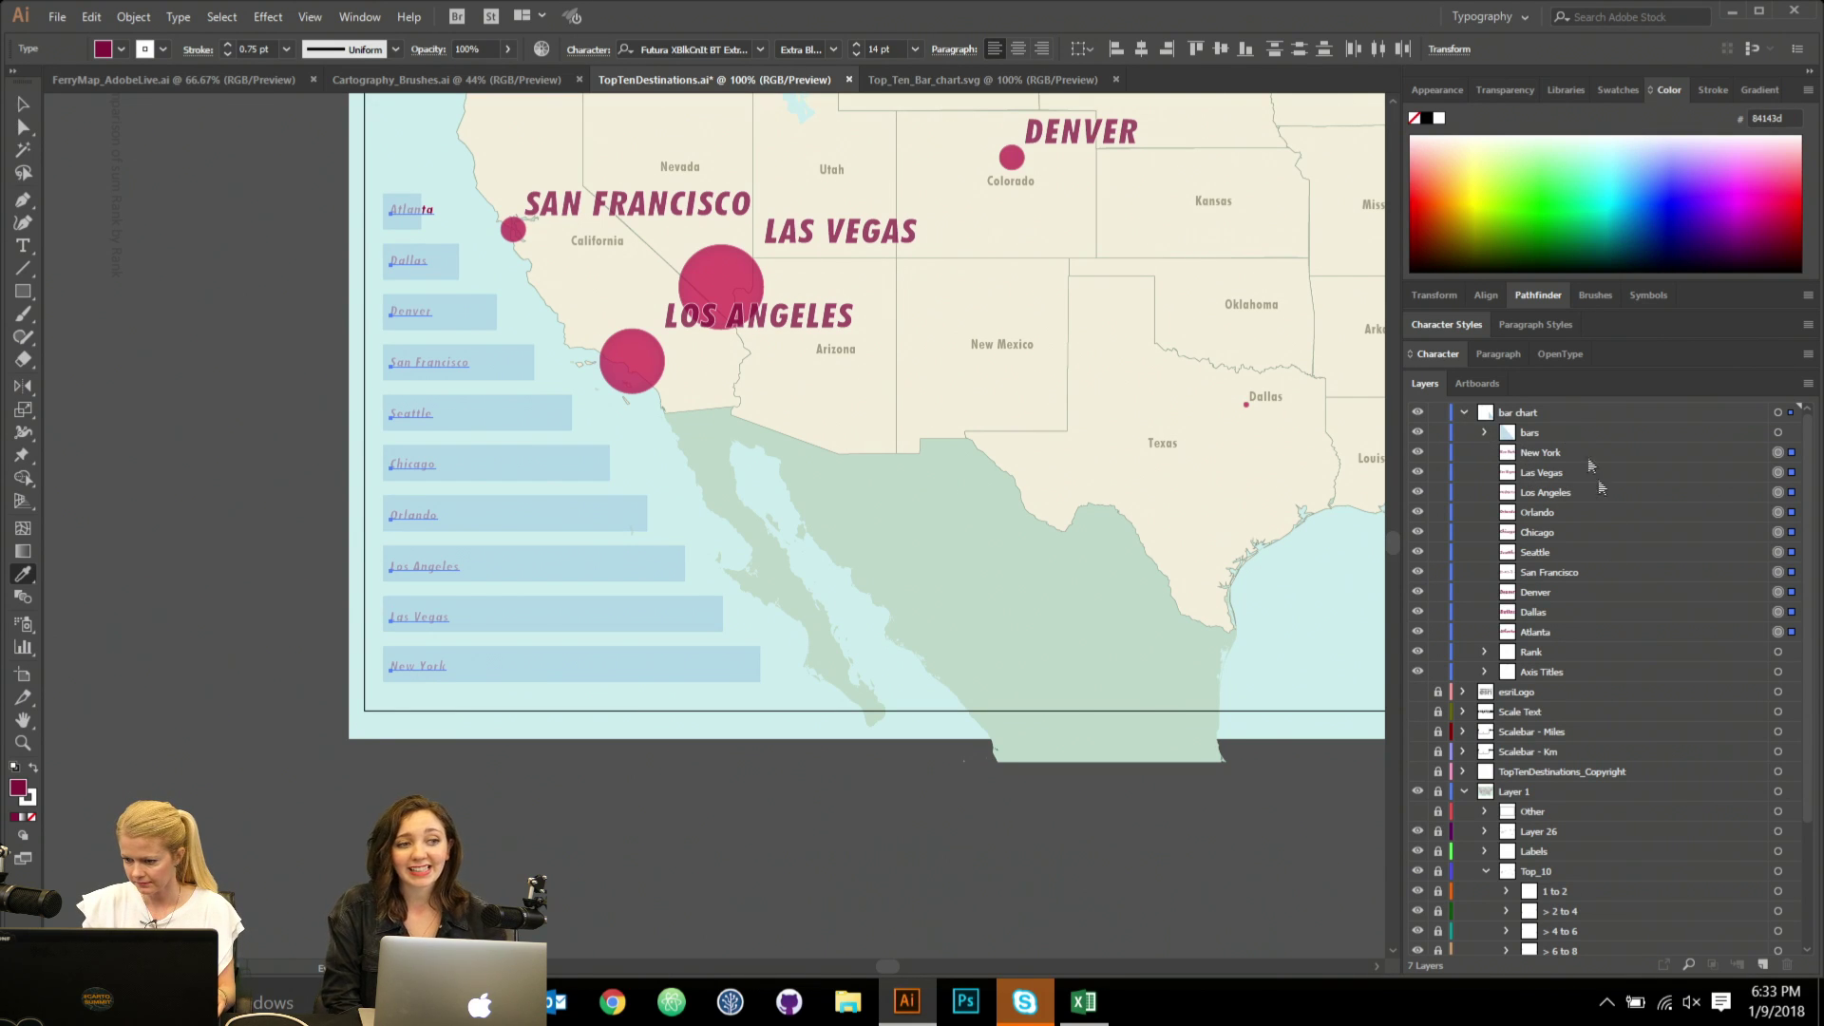
Move the bars below the labels, remove the white stroke, and colour the labels dark grey #525252.
left_click_drag(1563, 437, 1559, 641)
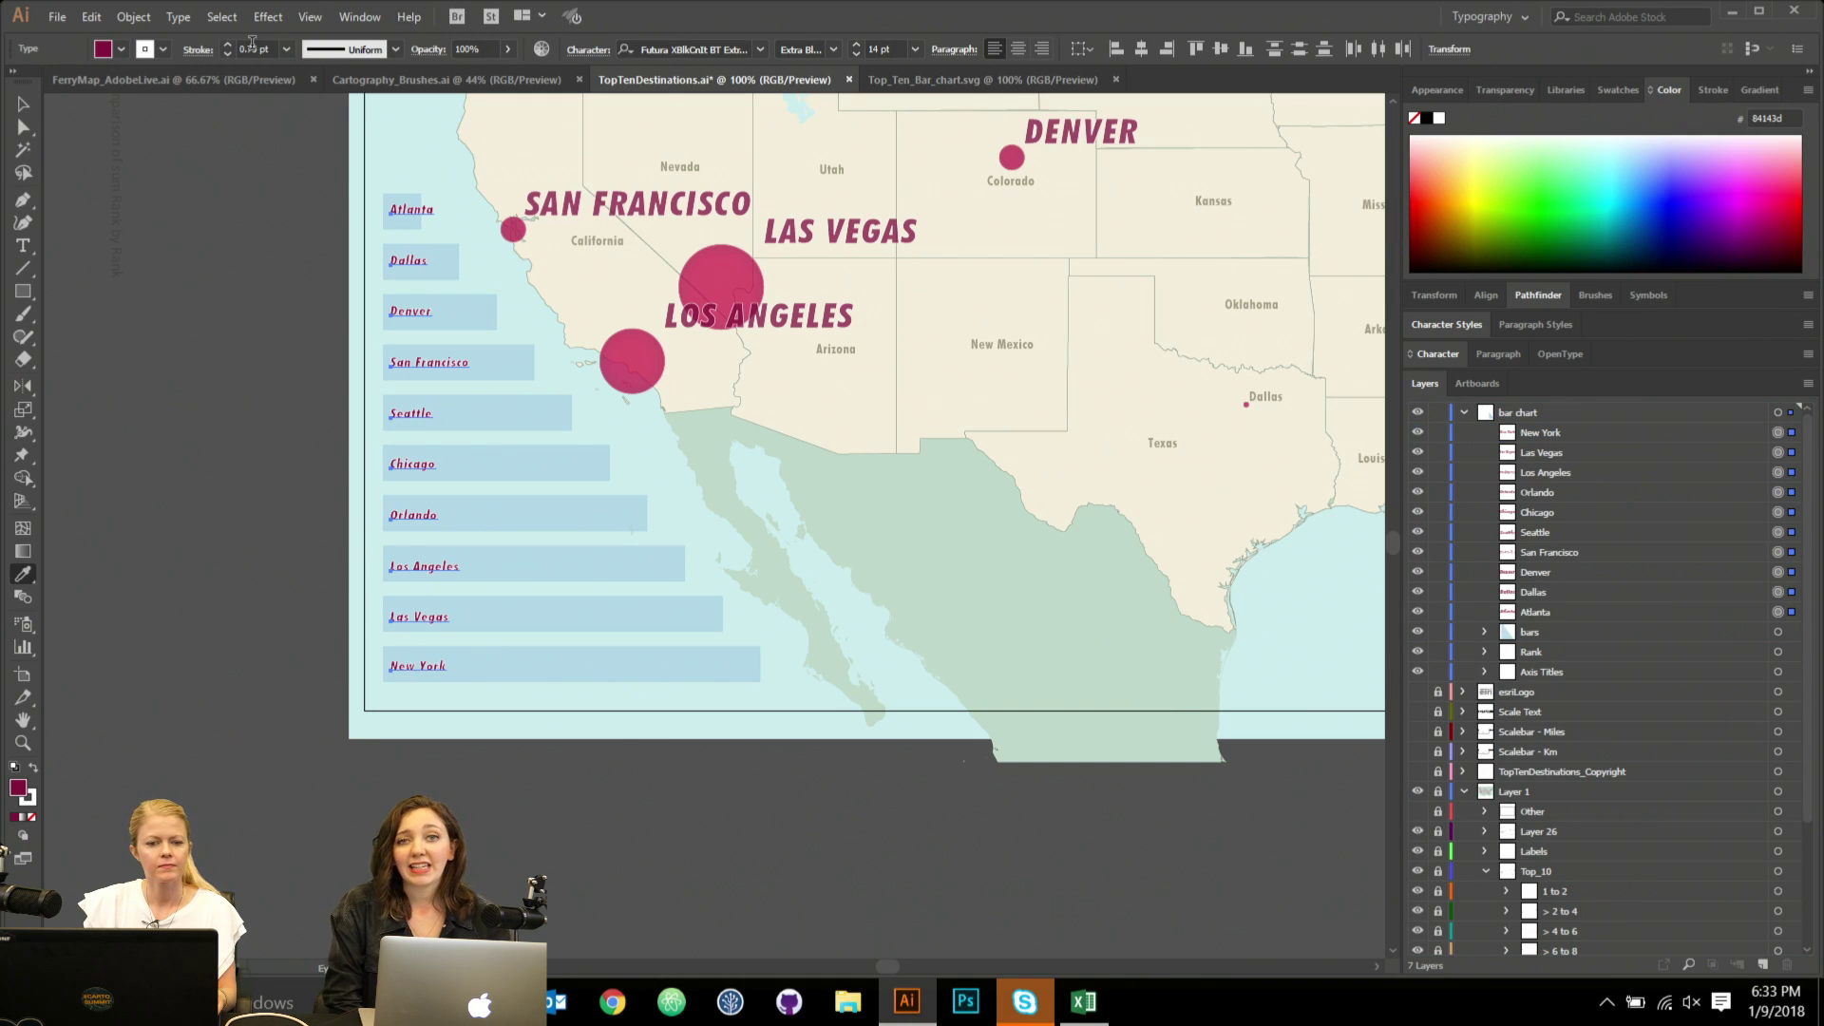
left_click(286, 50)
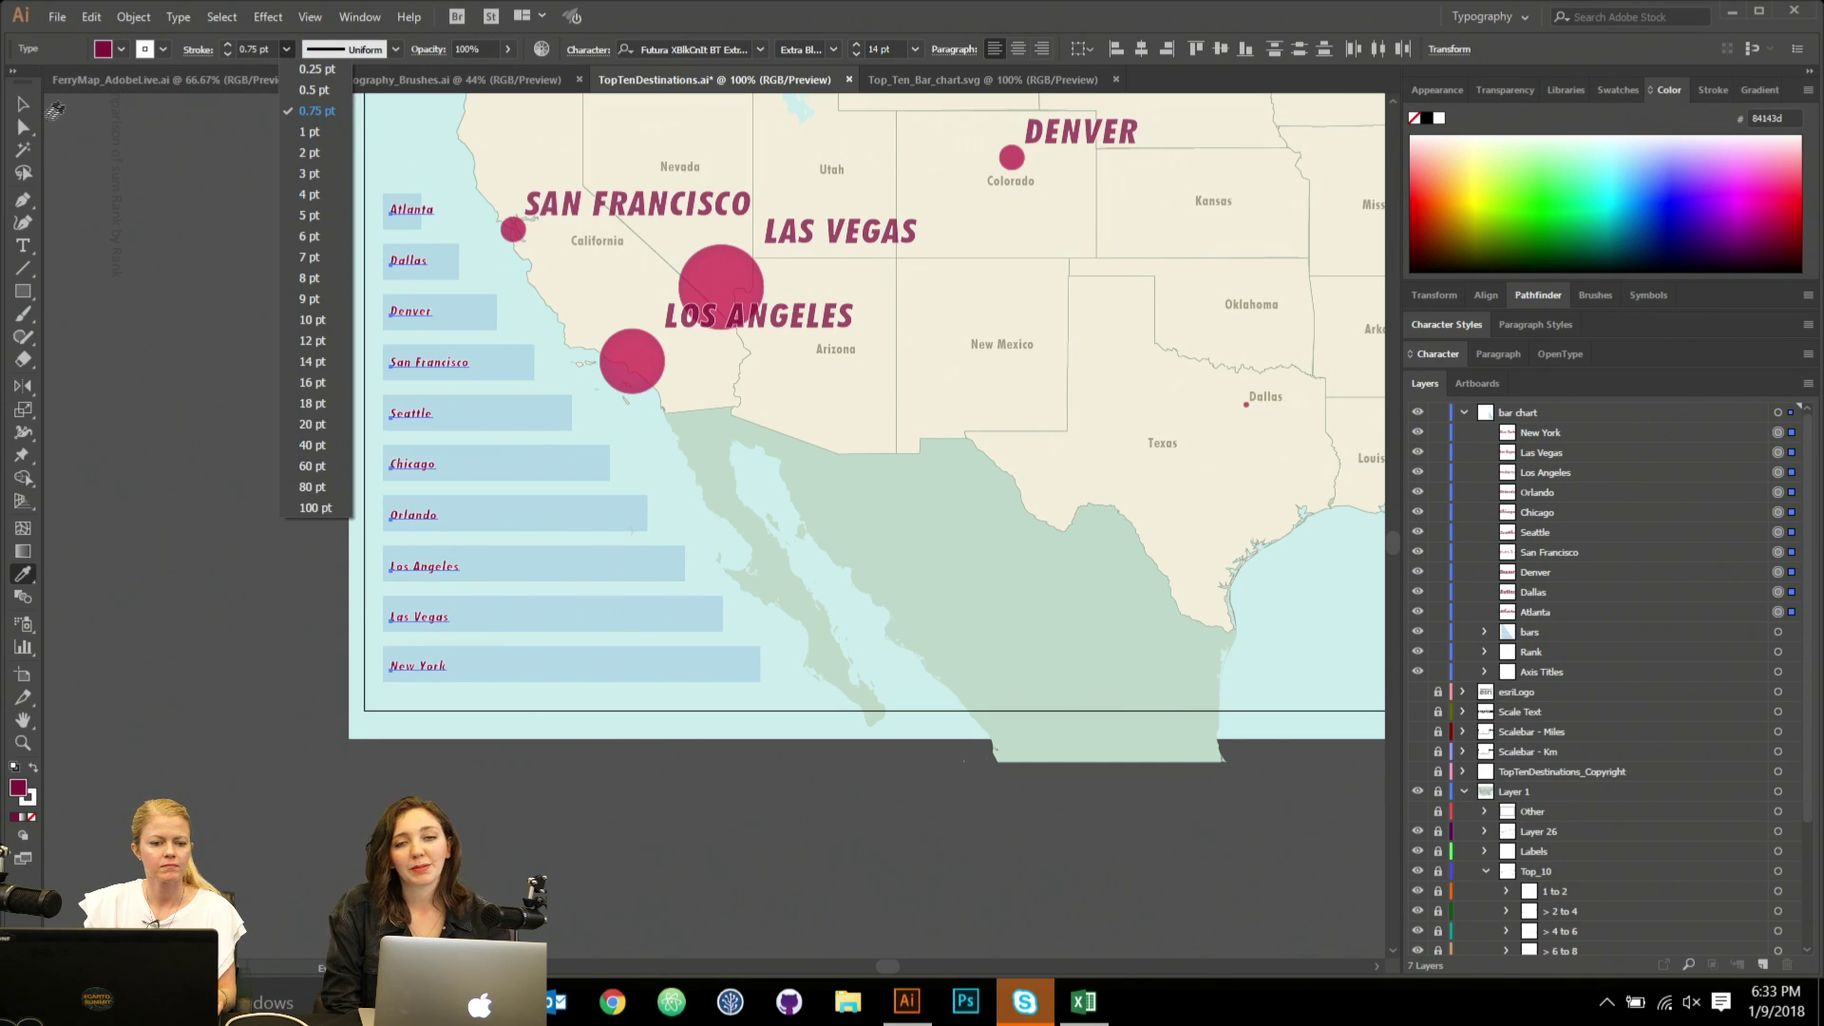
left_click(36, 94)
left_click(163, 50)
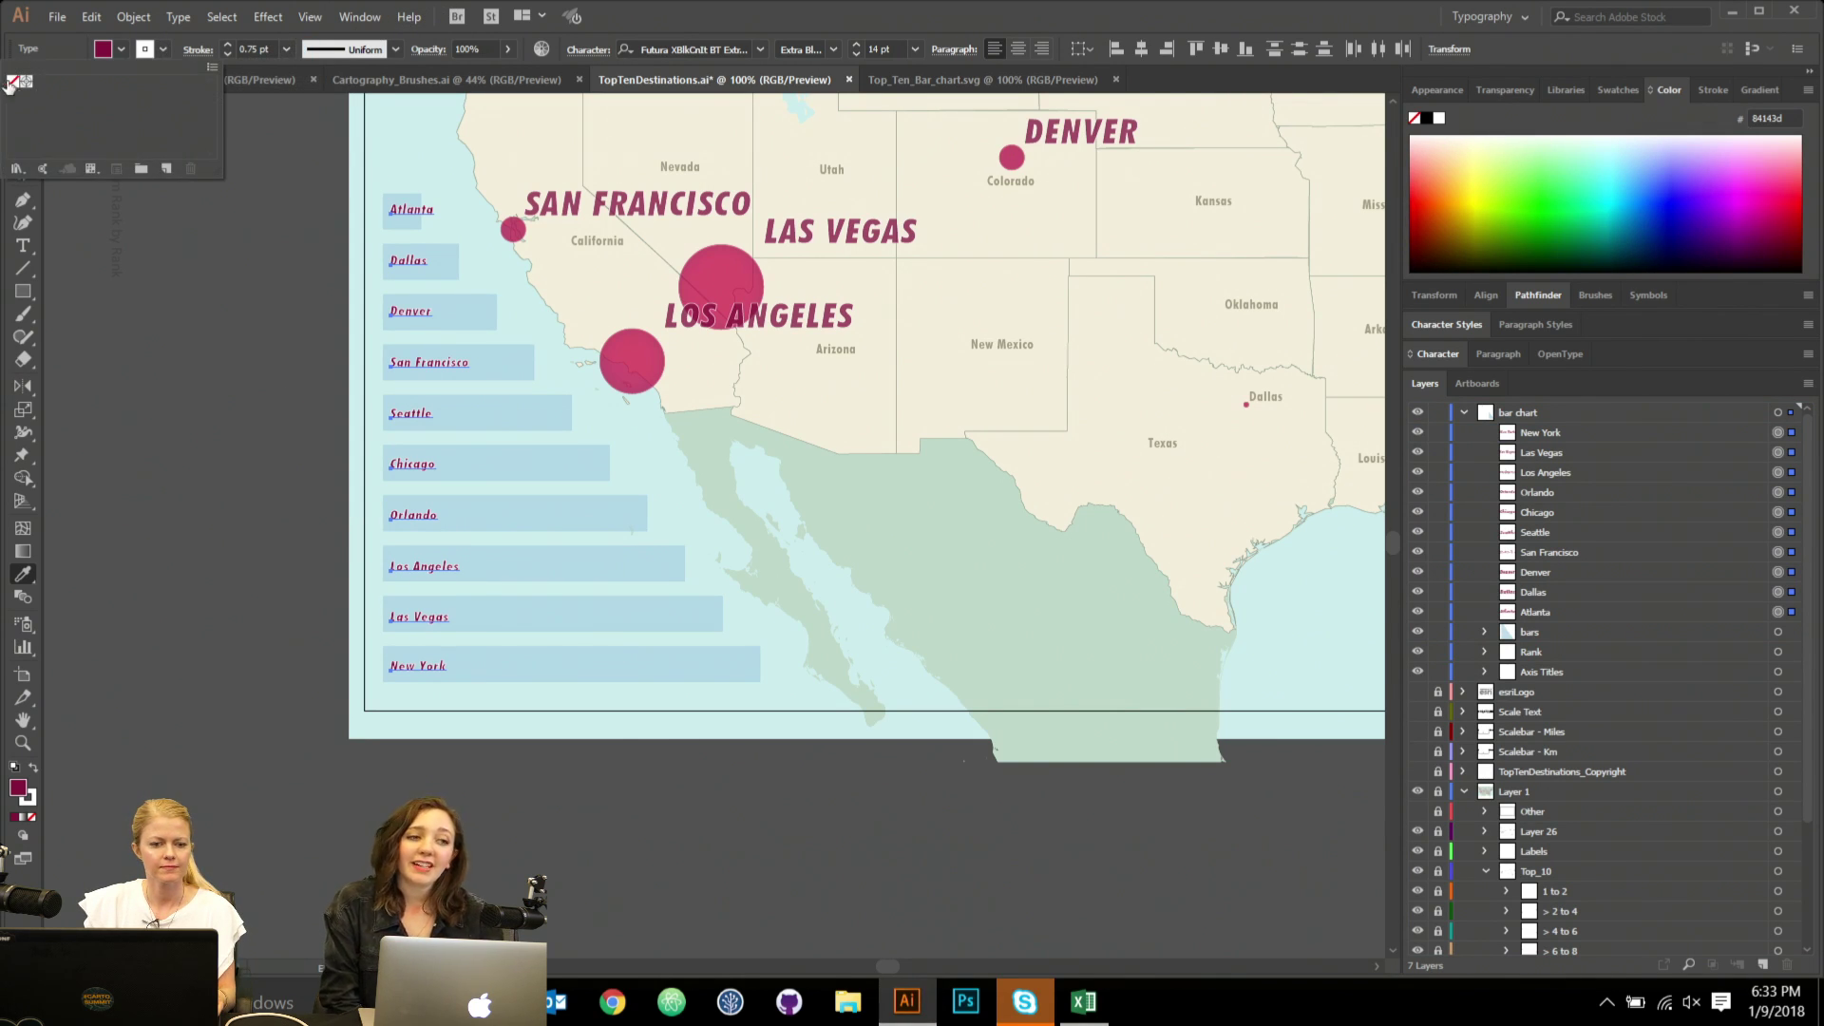
left_click(13, 82)
left_click(29, 798)
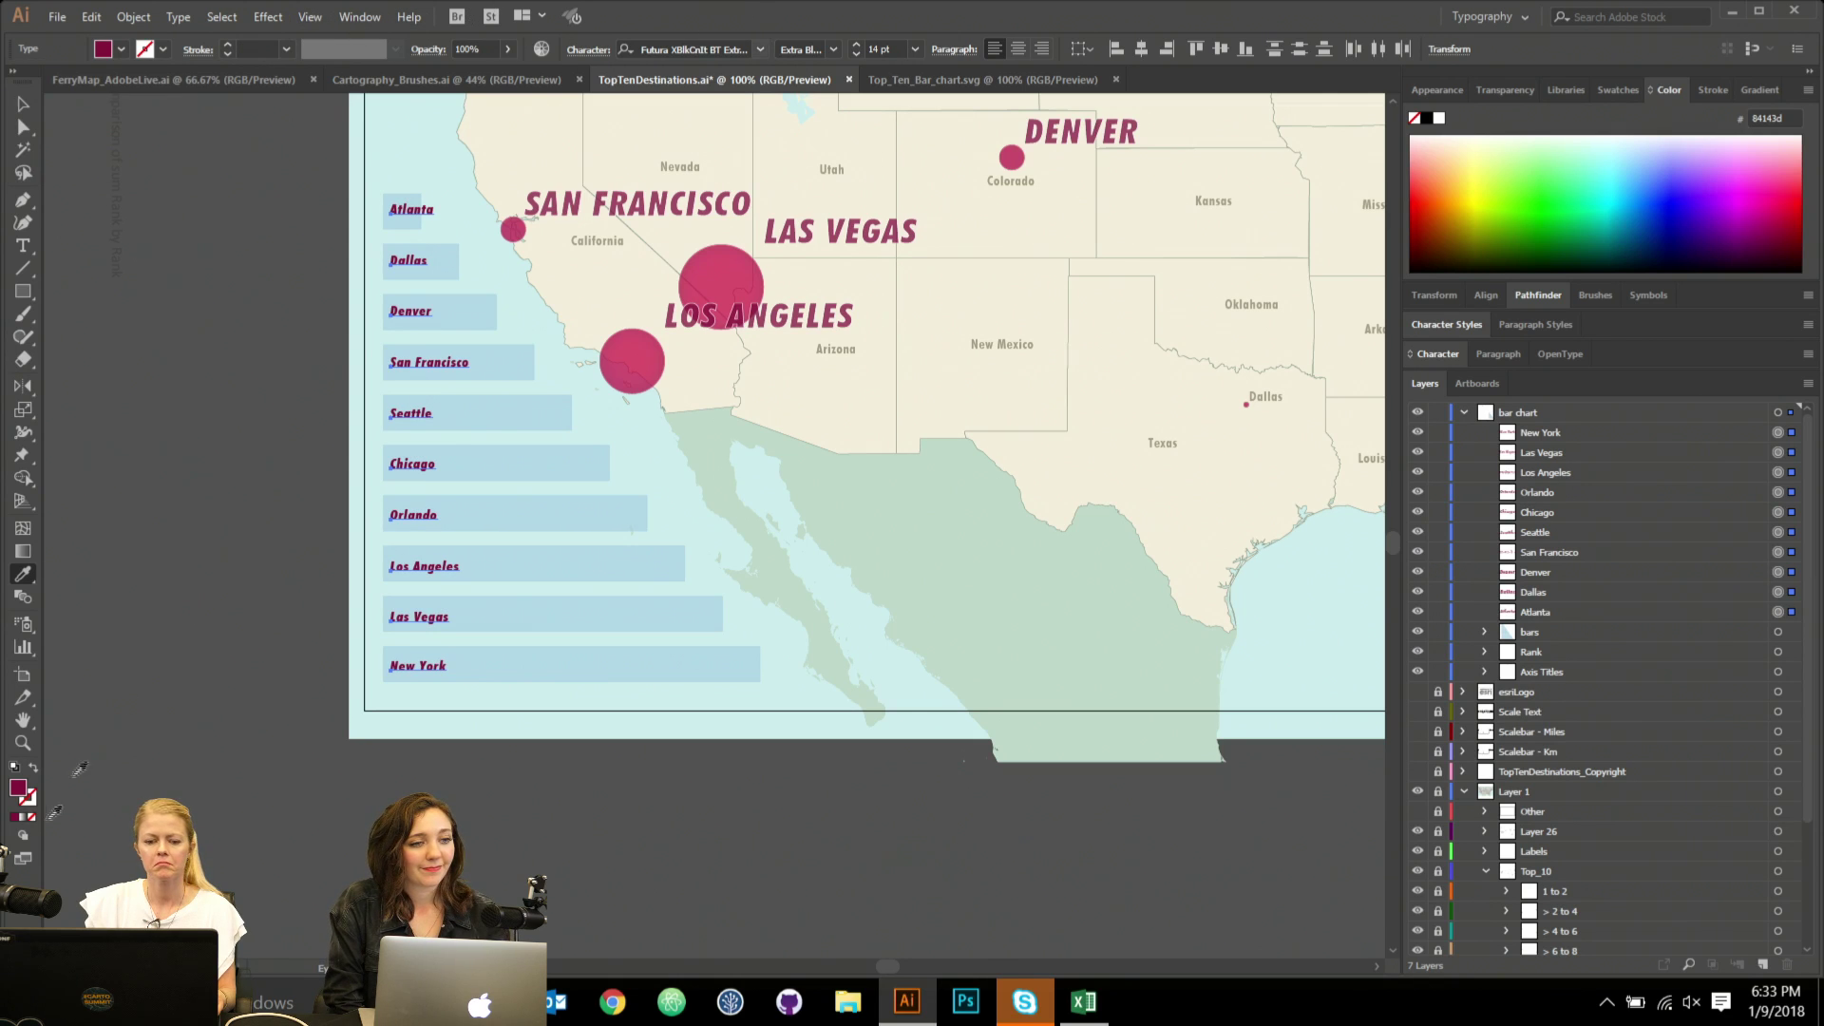
key("v")
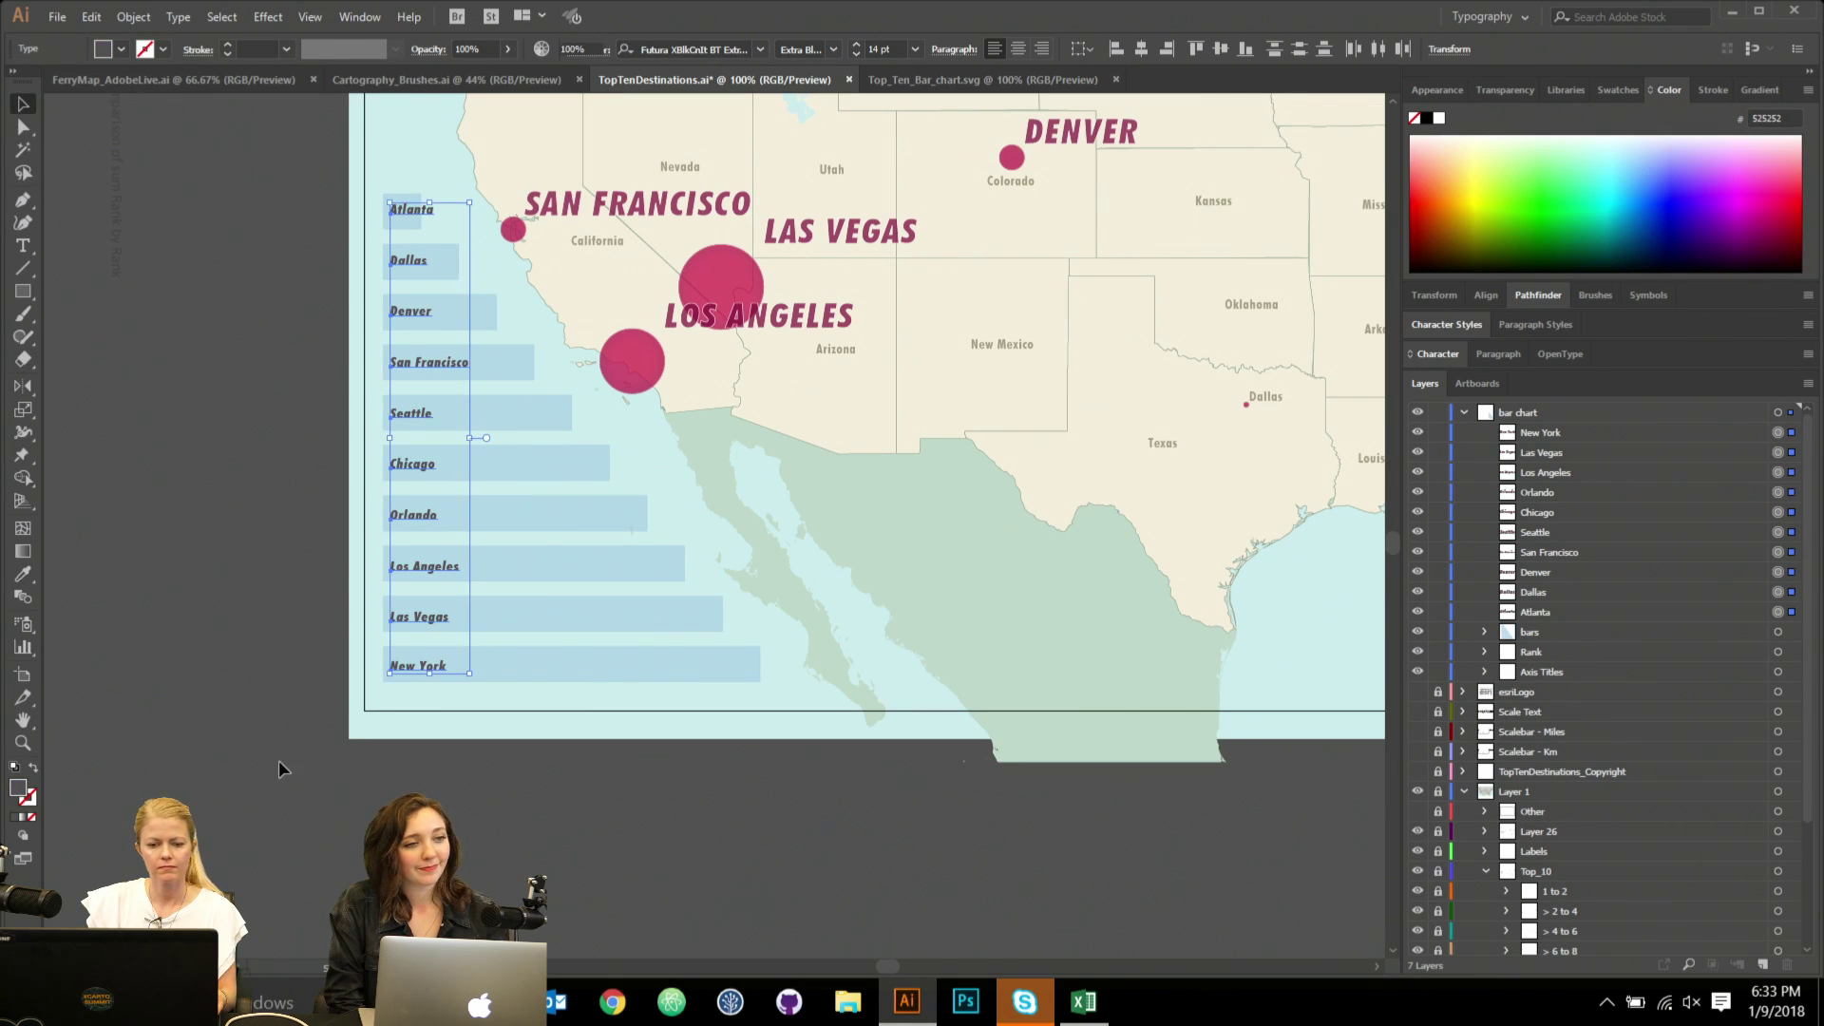
left_click(279, 762)
scroll(247, 482, "down", 2)
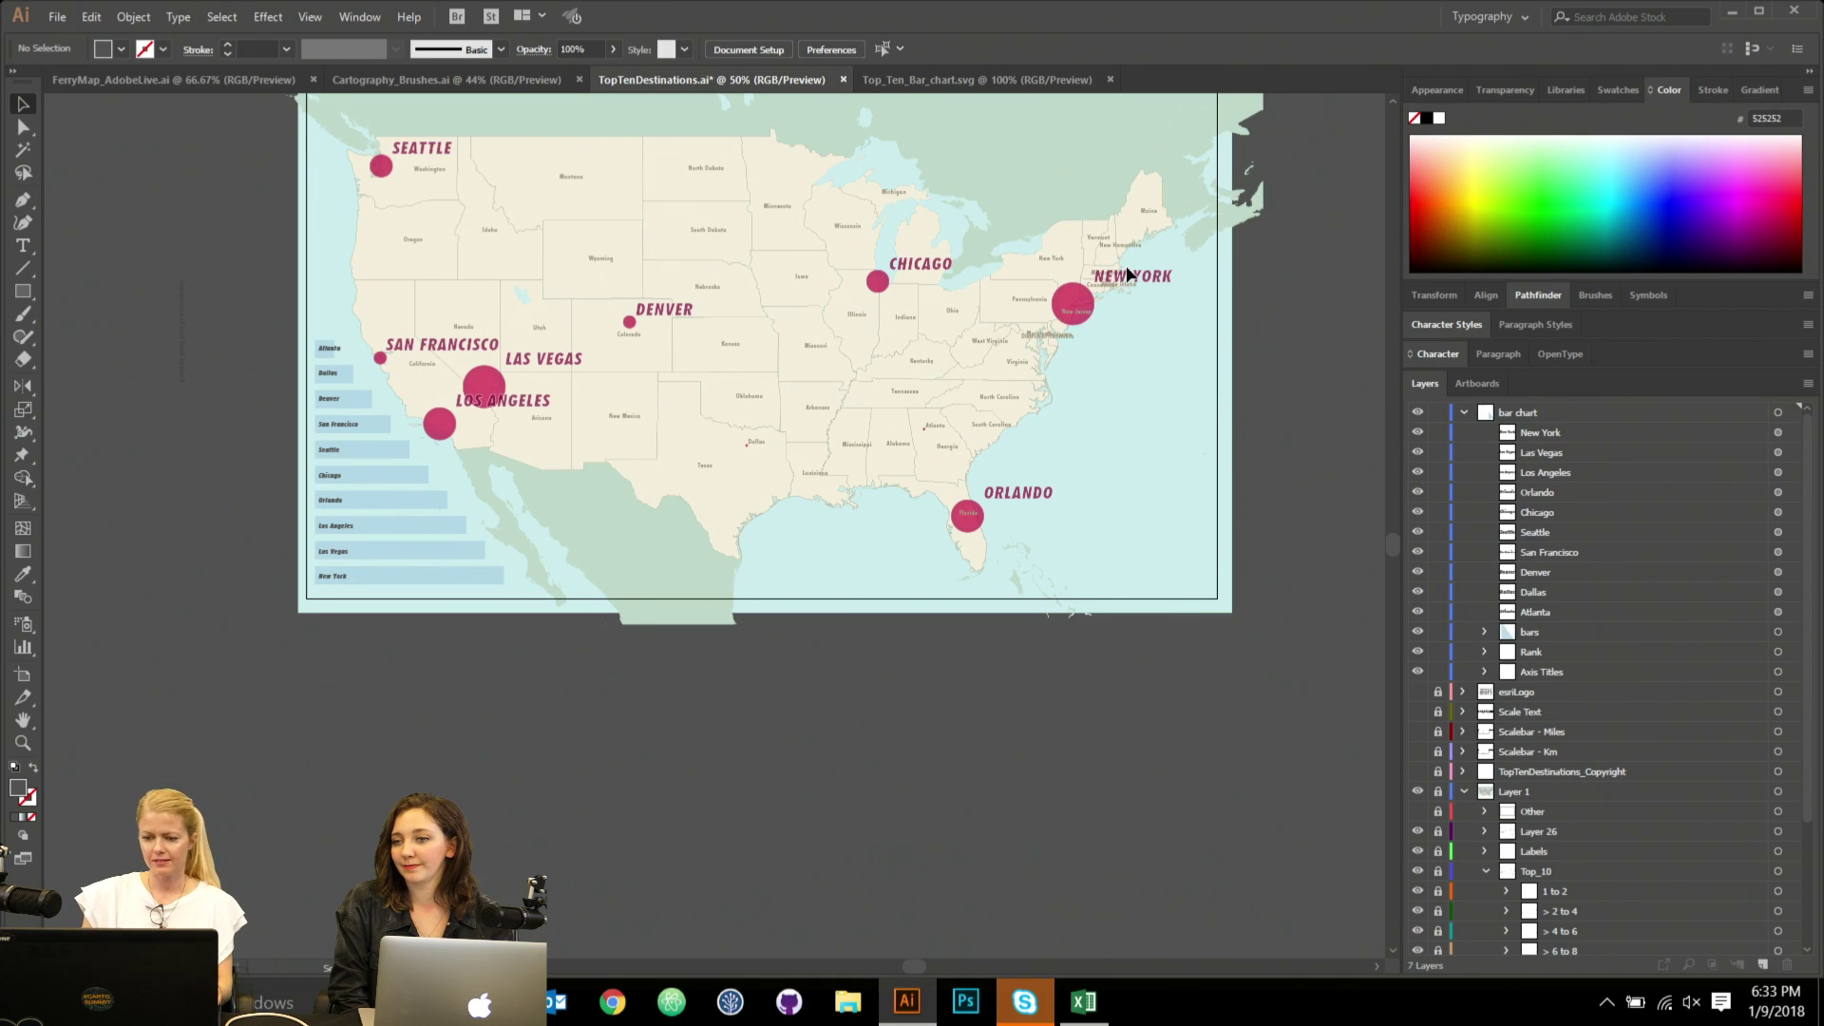
Collapse the bar chart and Top_10 layers and select Layer 1.
left_click(1463, 415)
scroll(1209, 464, "up", 4)
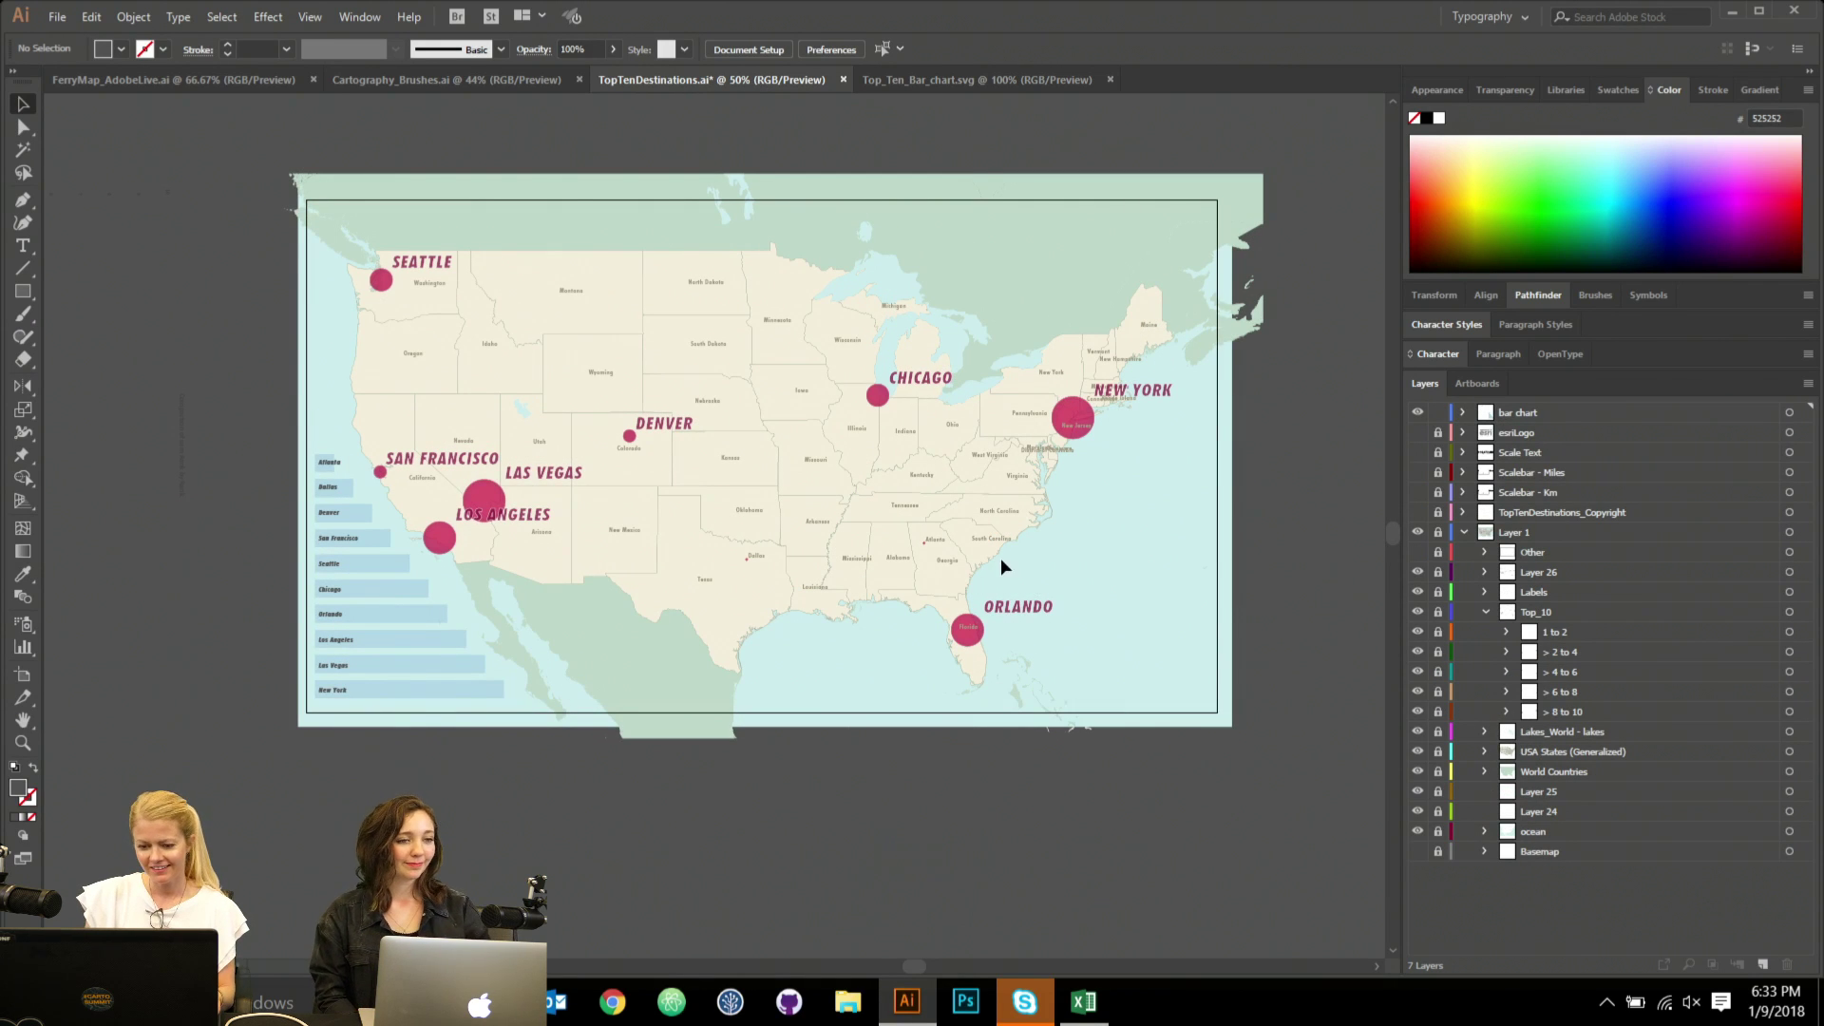
scroll(893, 549, "up", 1)
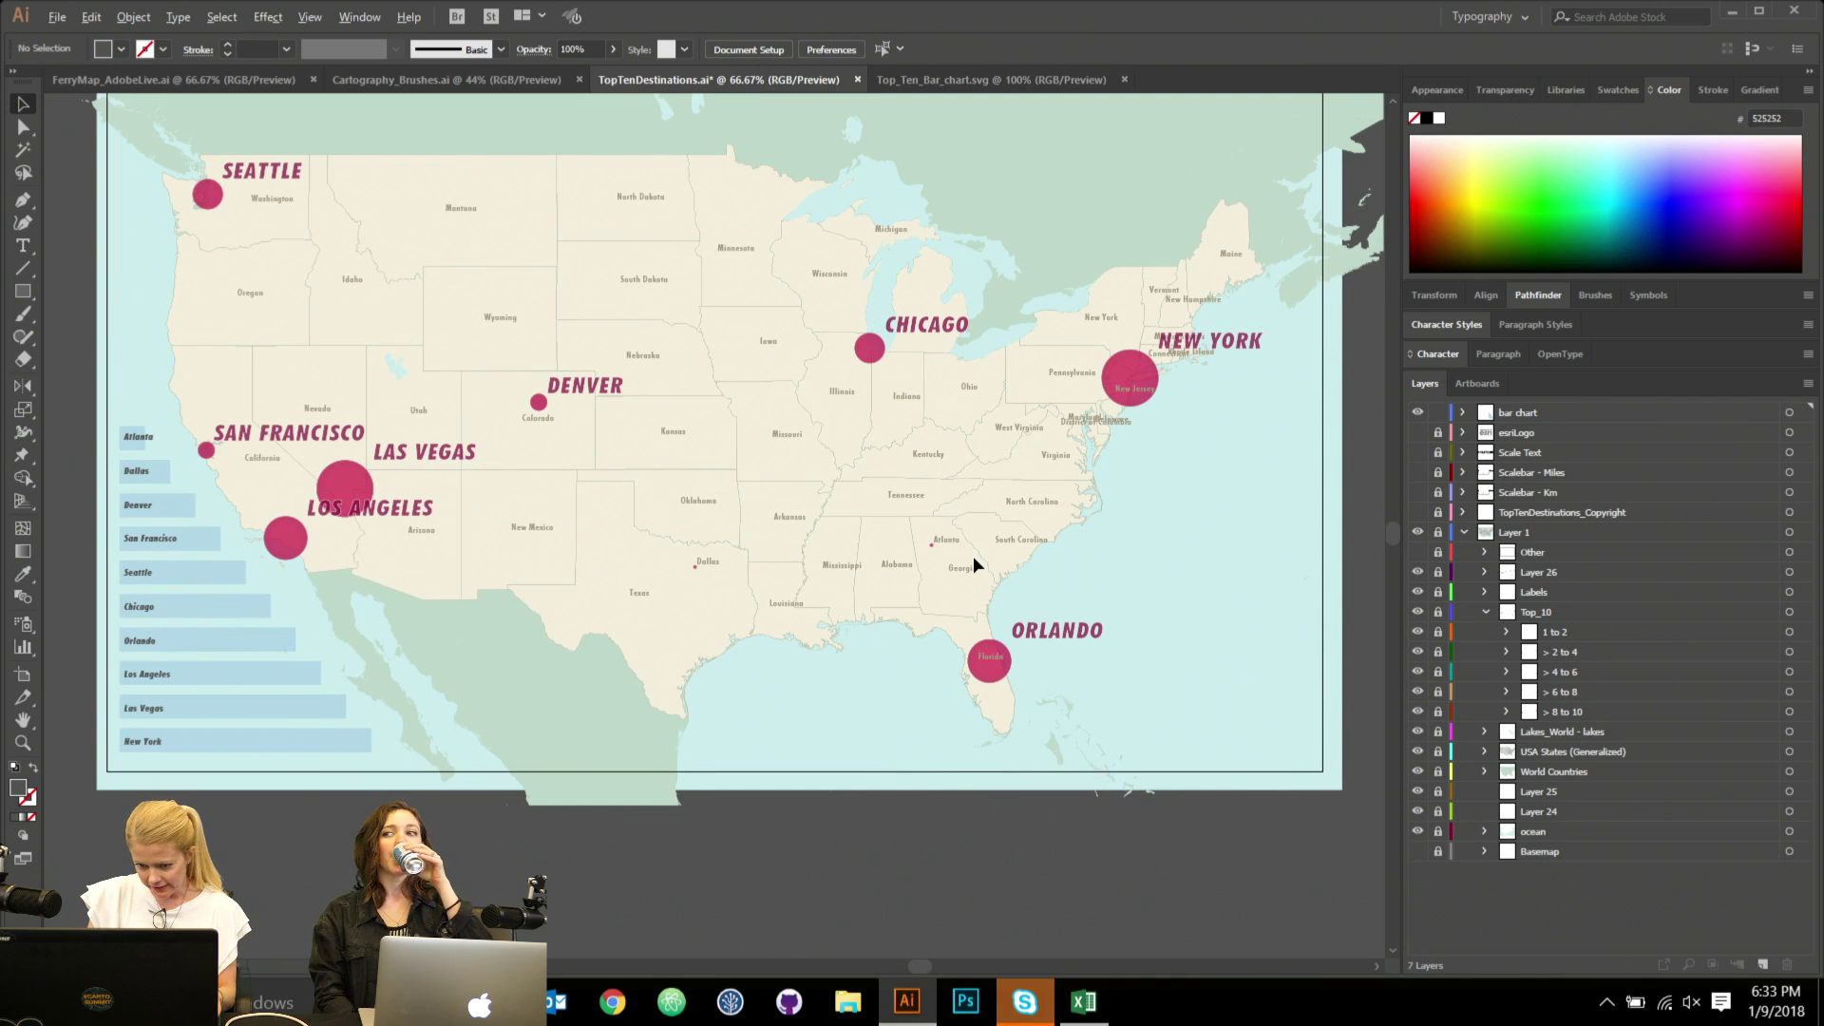
scroll(778, 281, "up", 2)
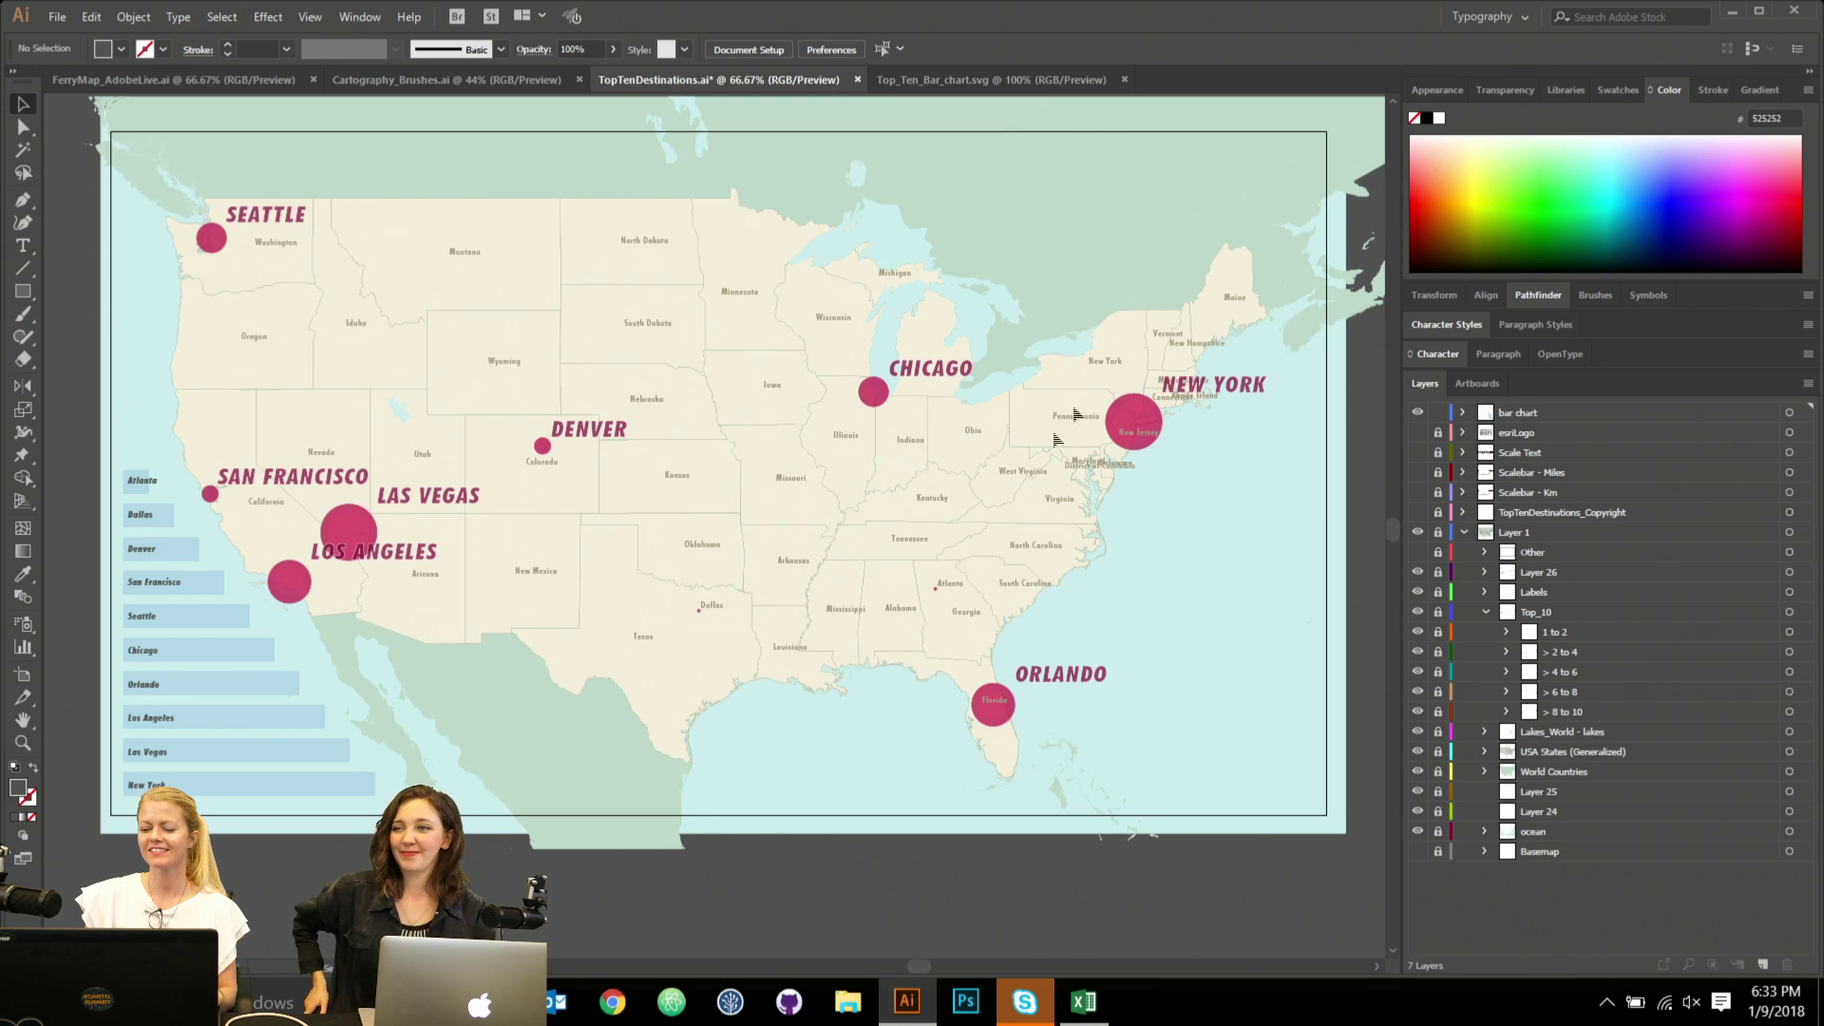
left_click_drag(889, 313, 876, 359)
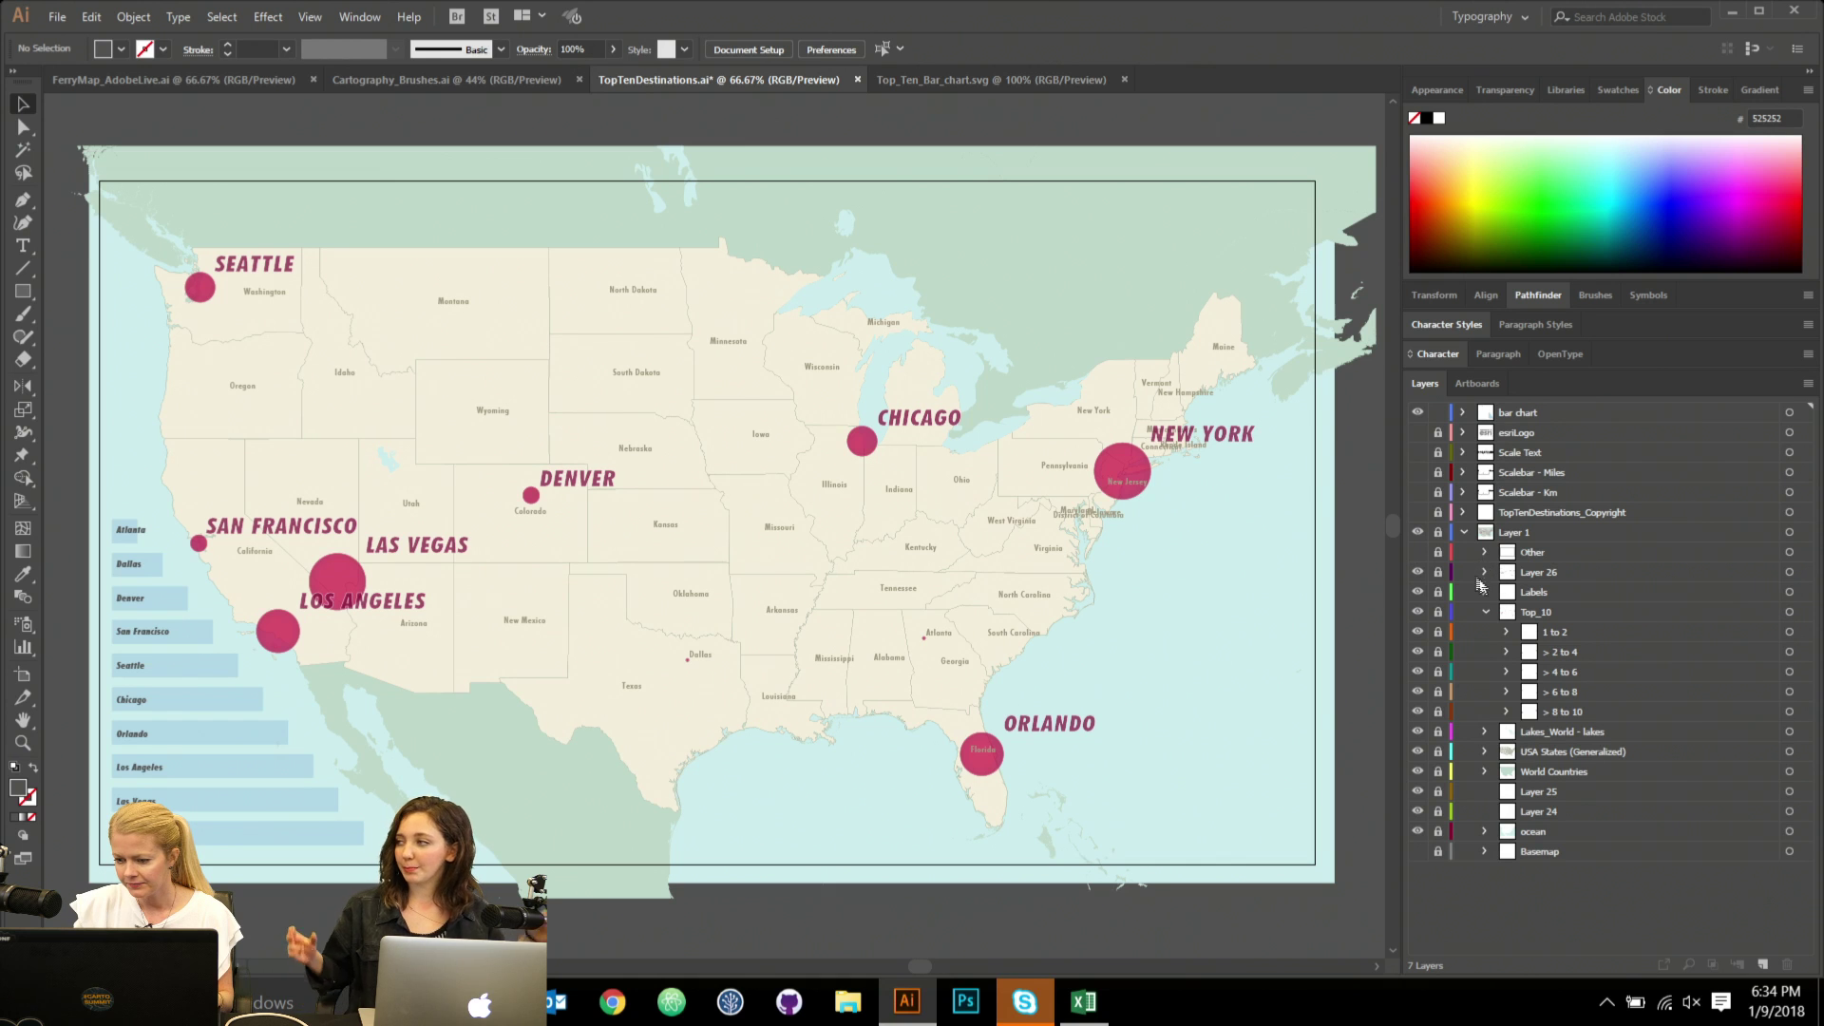
left_click(1486, 612)
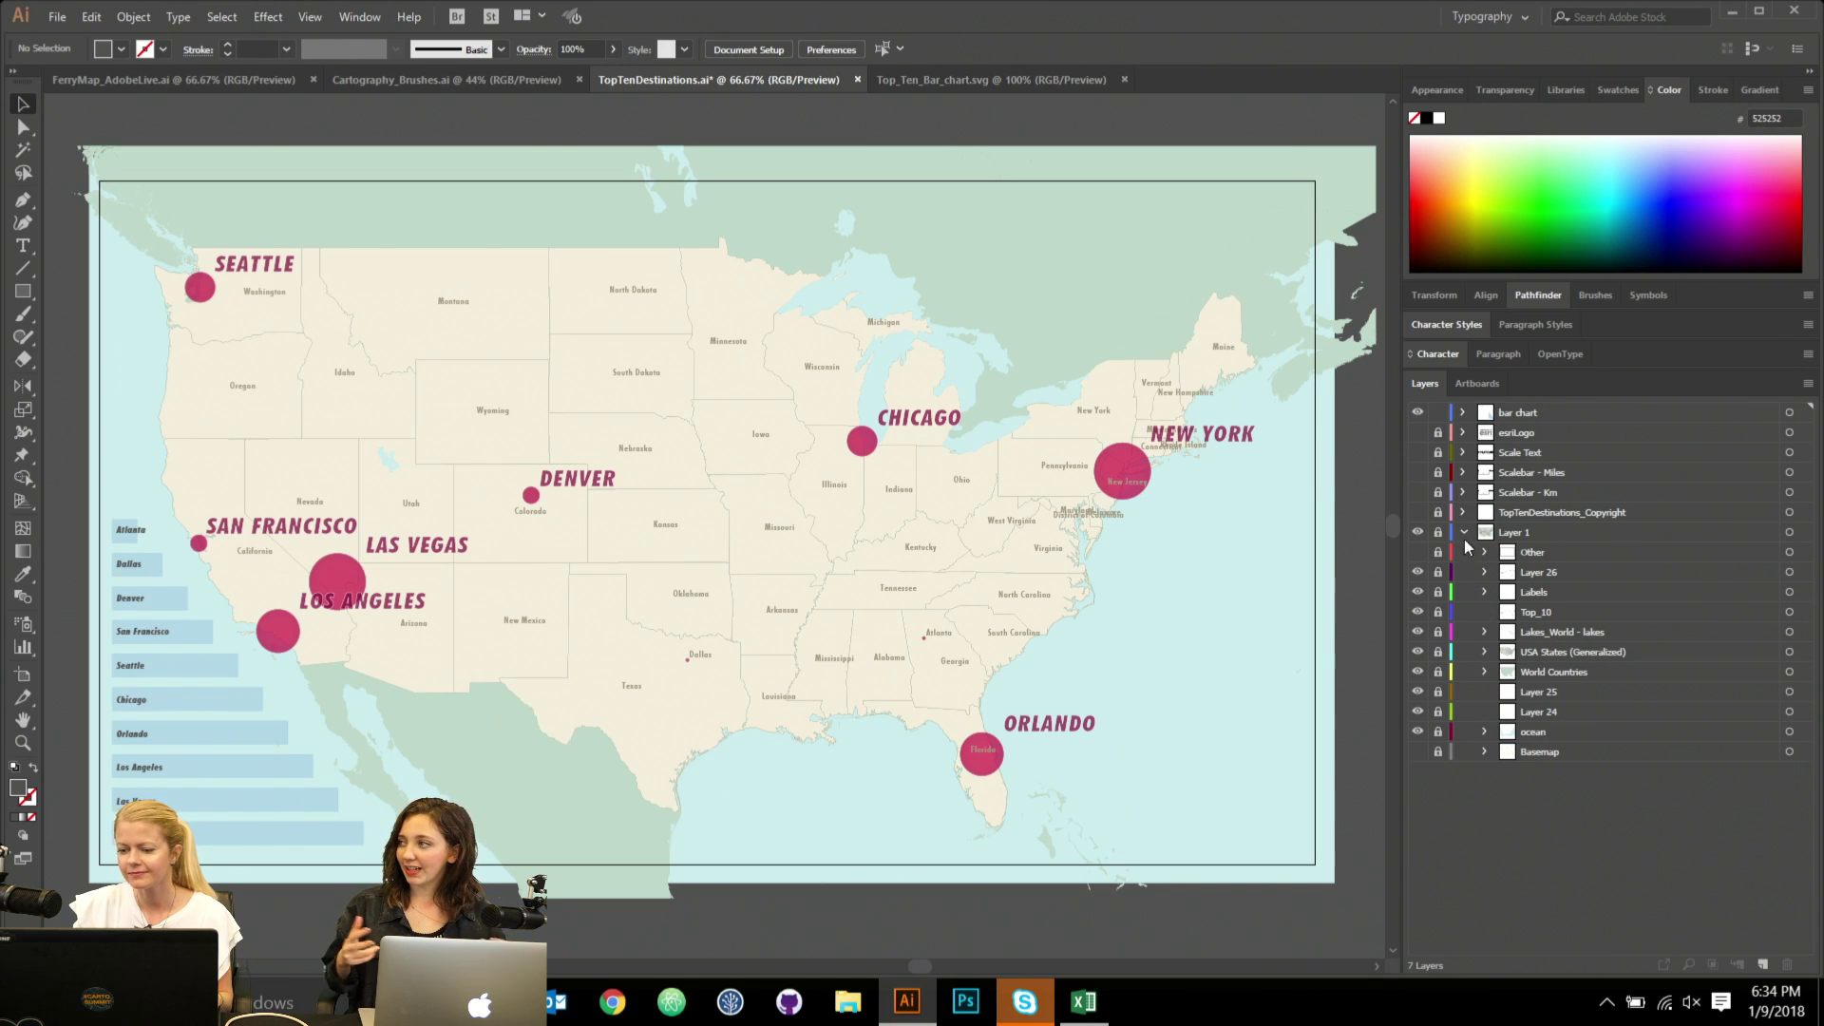
left_click(1596, 532)
On a new layer, draw a tall rectangle over the East Coast, then switch to Chrome.
left_click(1765, 965)
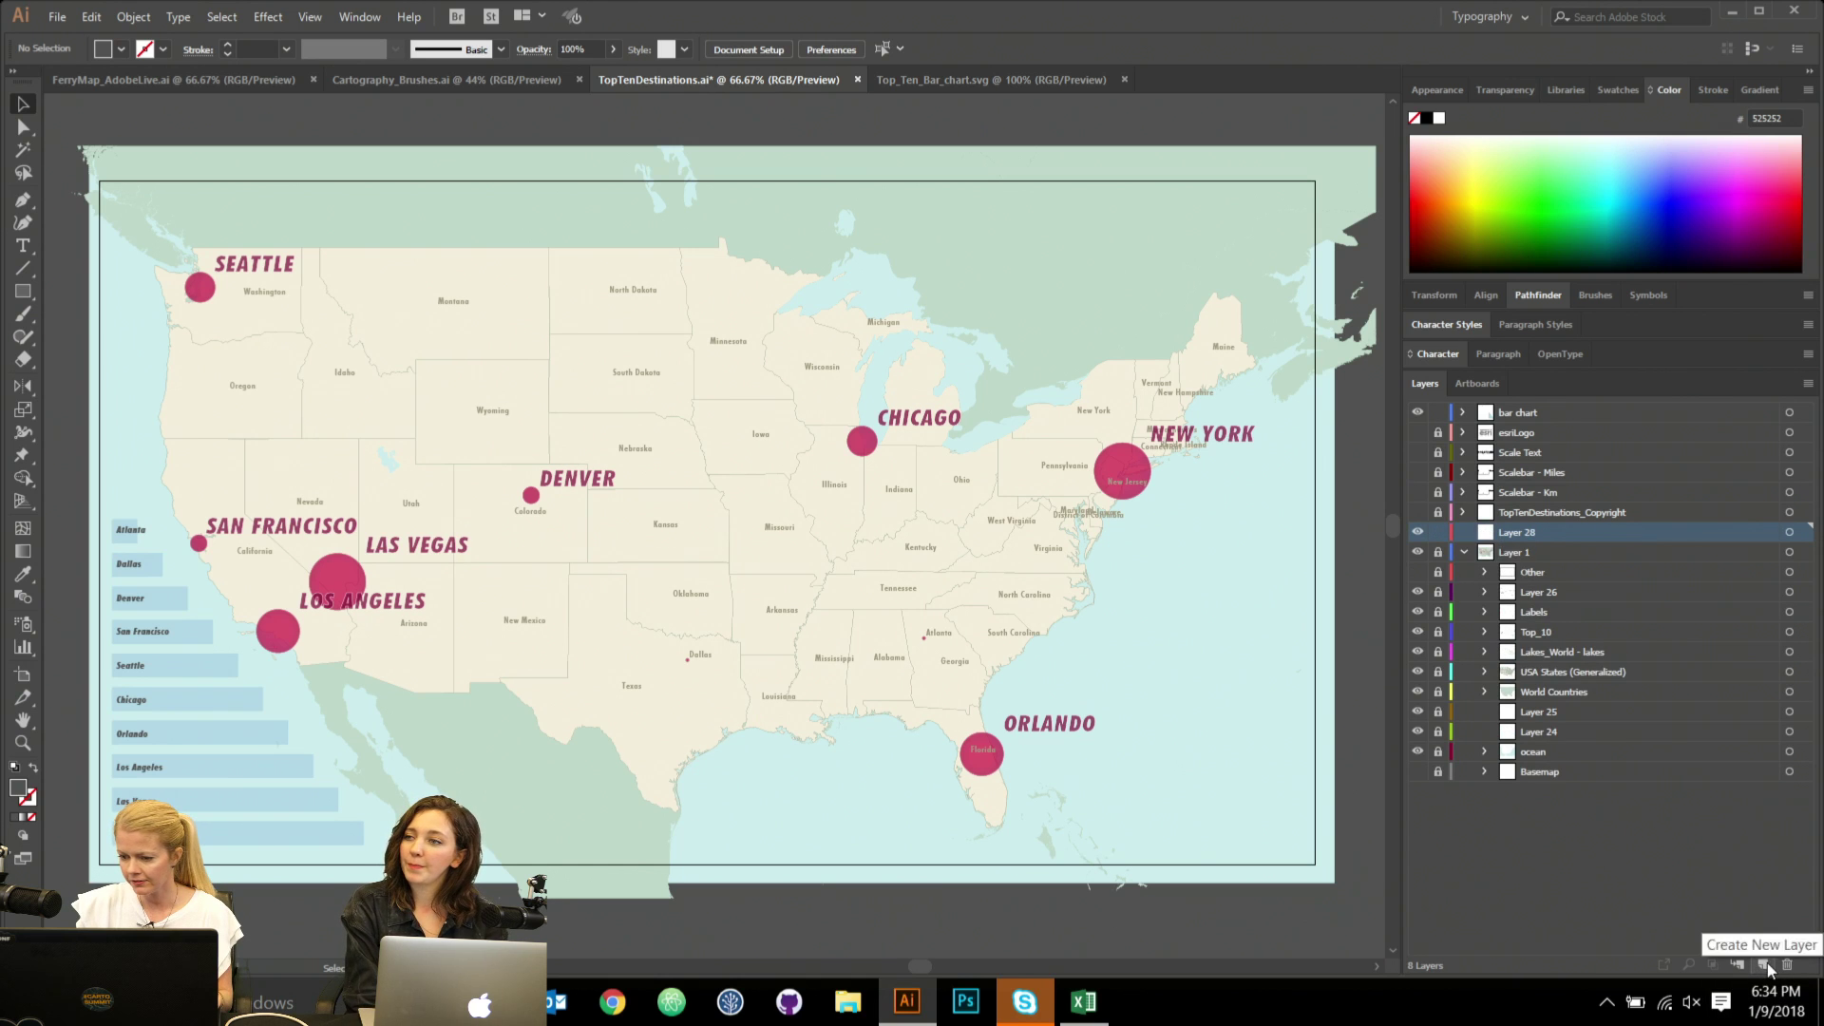
scroll(1028, 475, "right", 3)
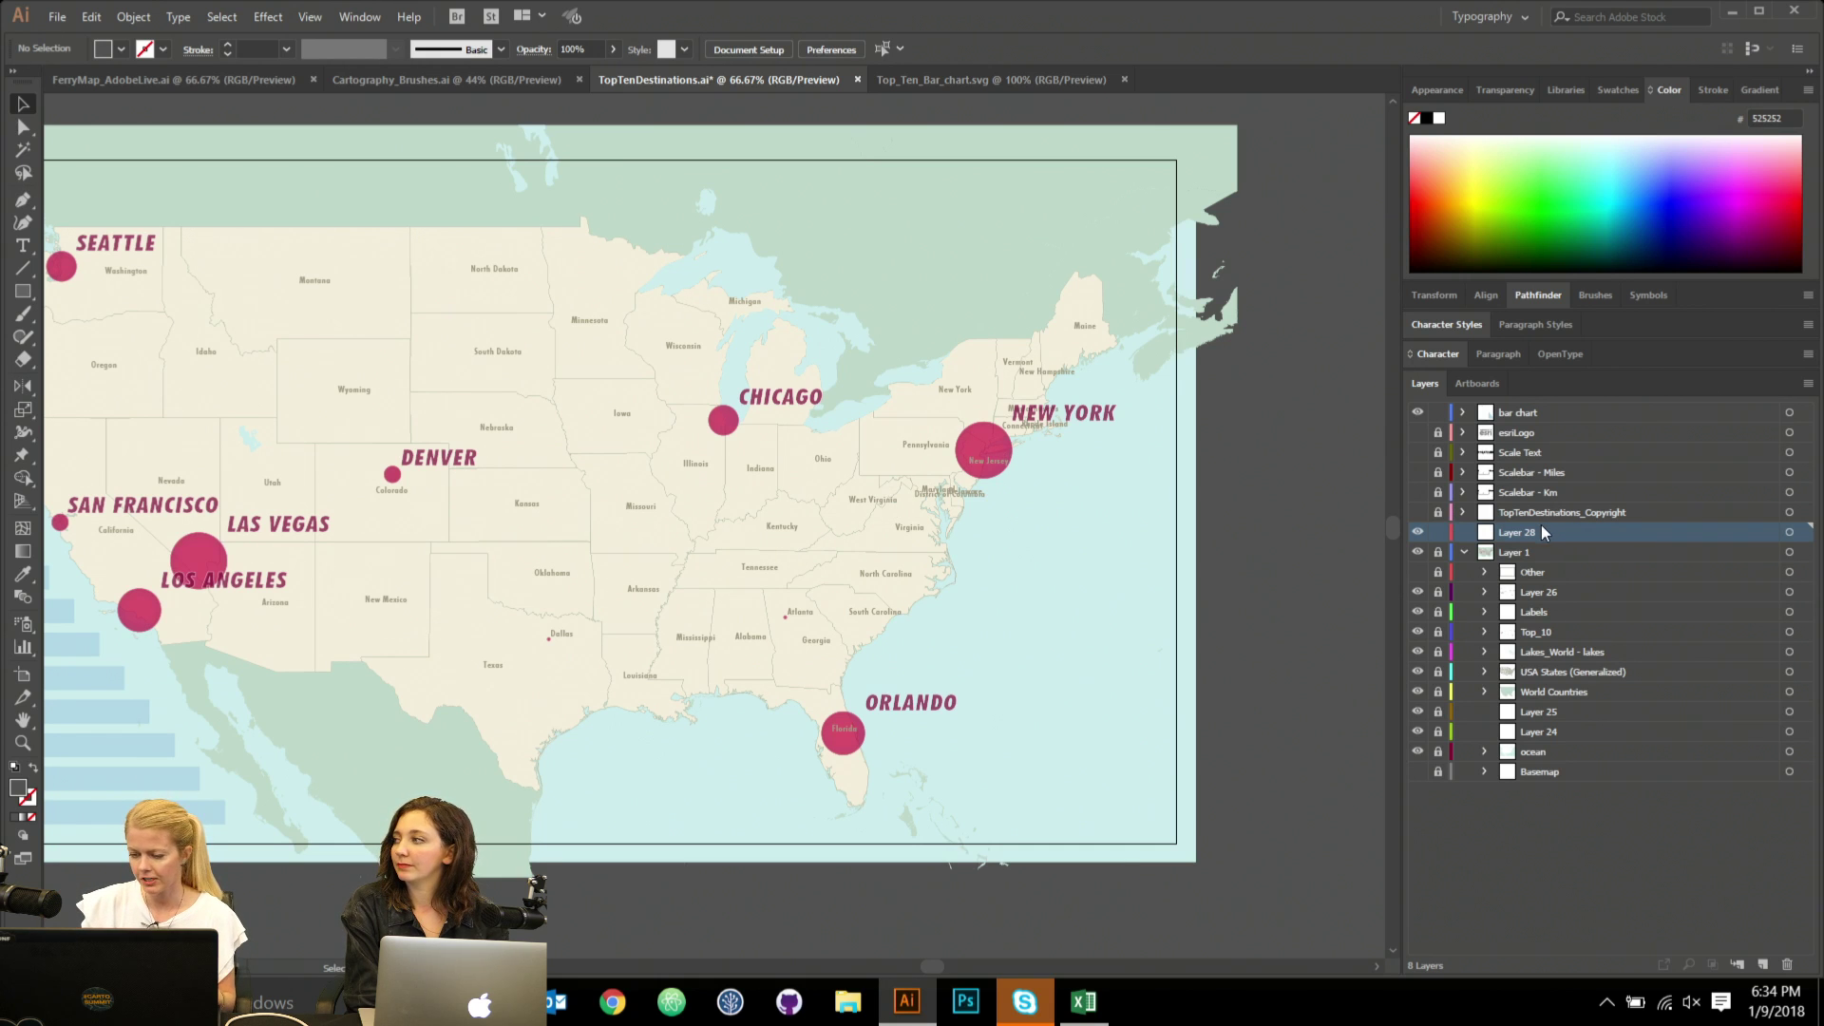
left_click(23, 292)
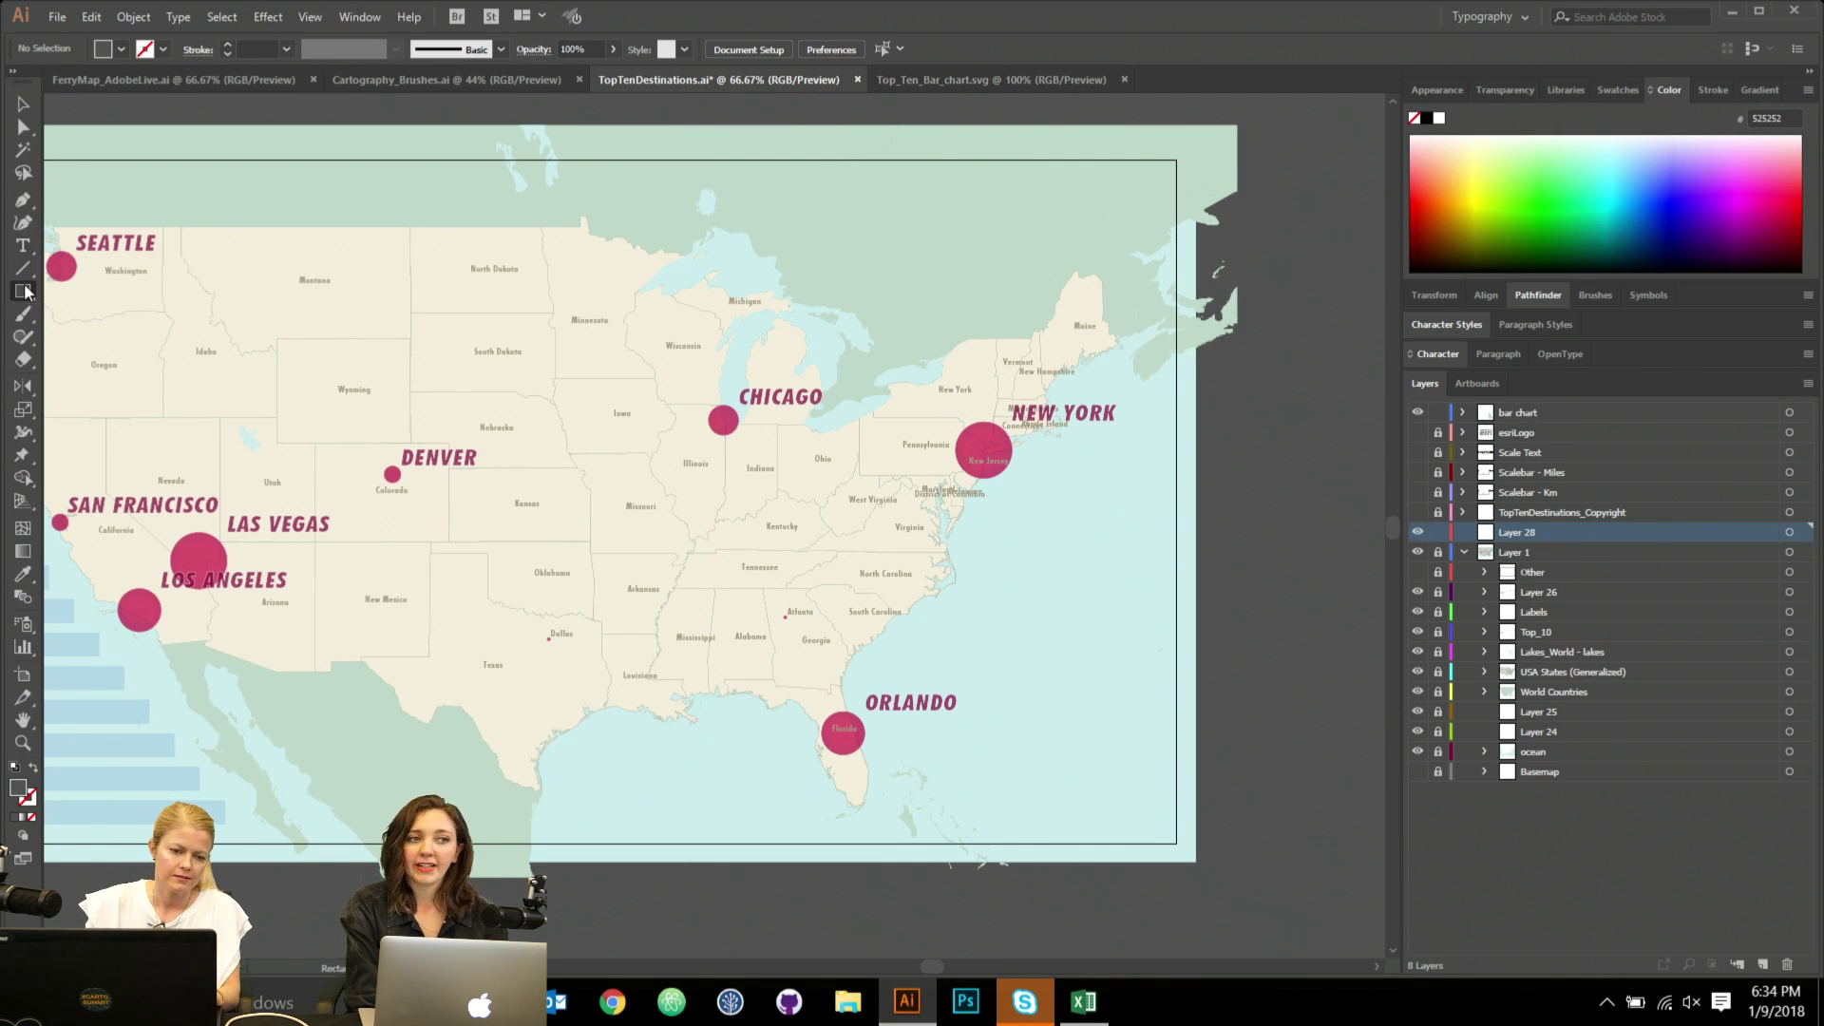
left_click_drag(1174, 835, 820, 317)
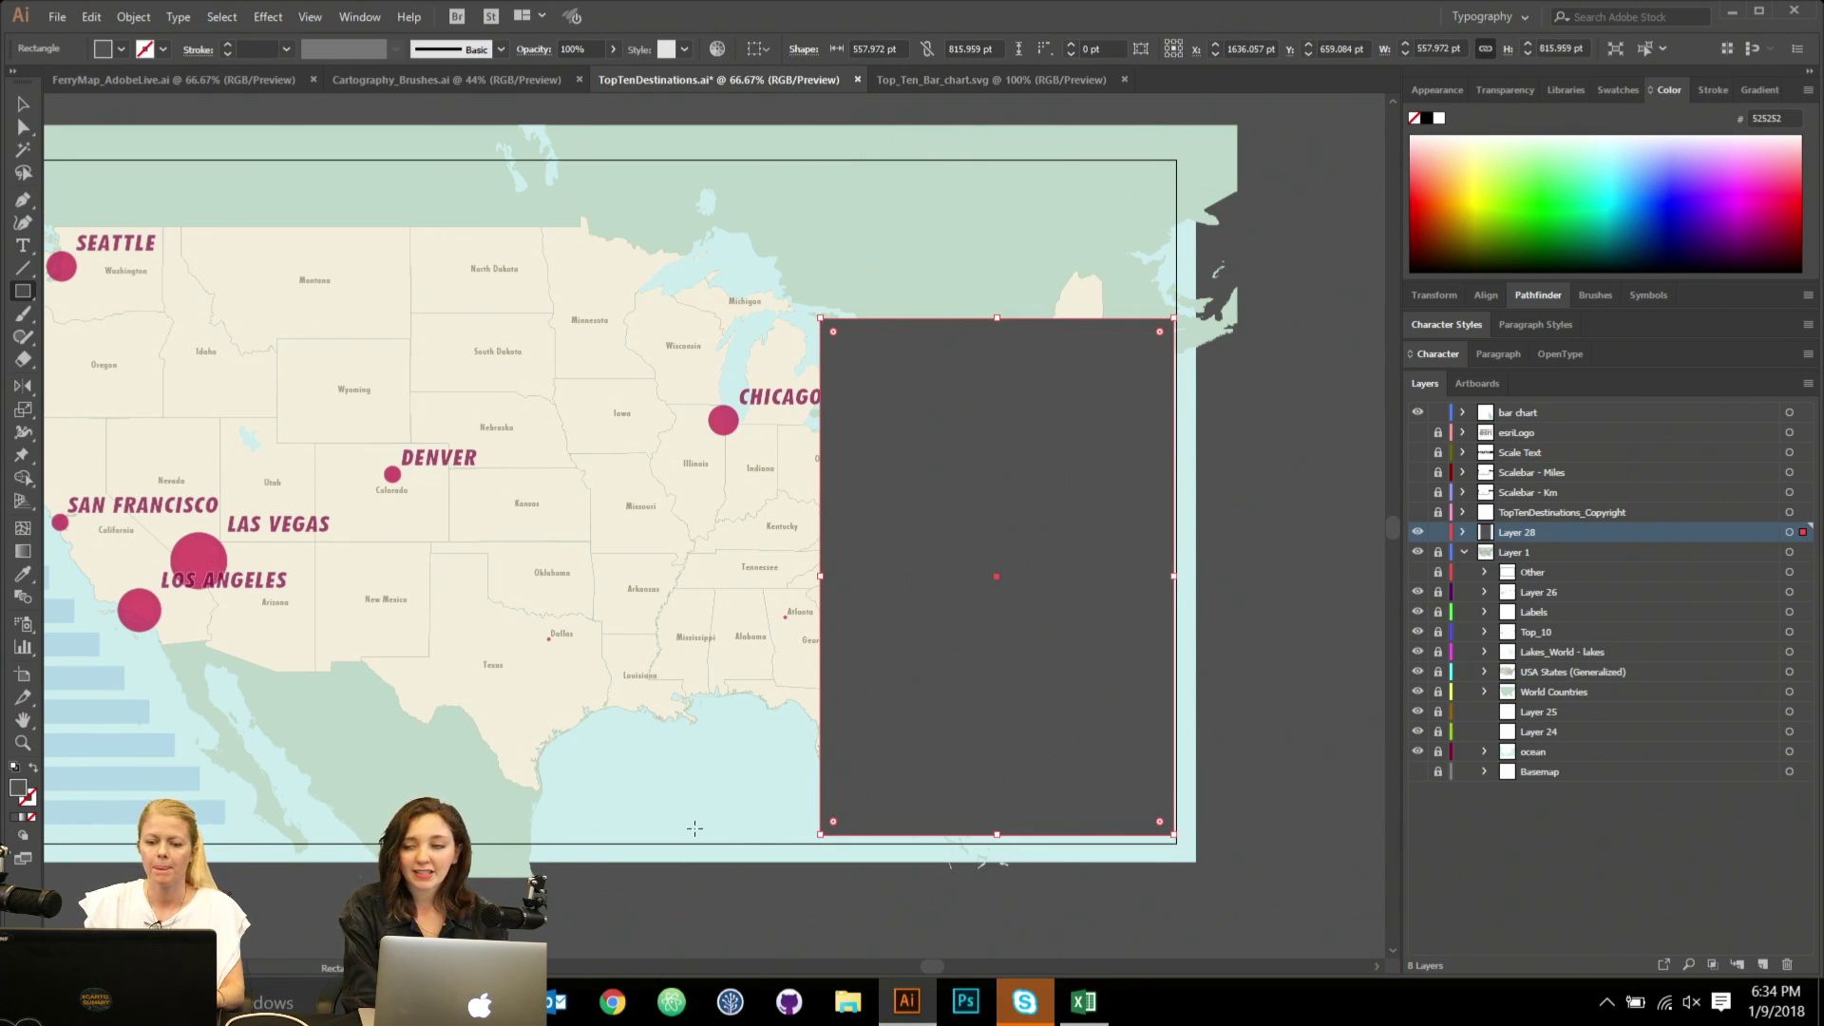
left_click(23, 103)
left_click_drag(905, 591, 1130, 711)
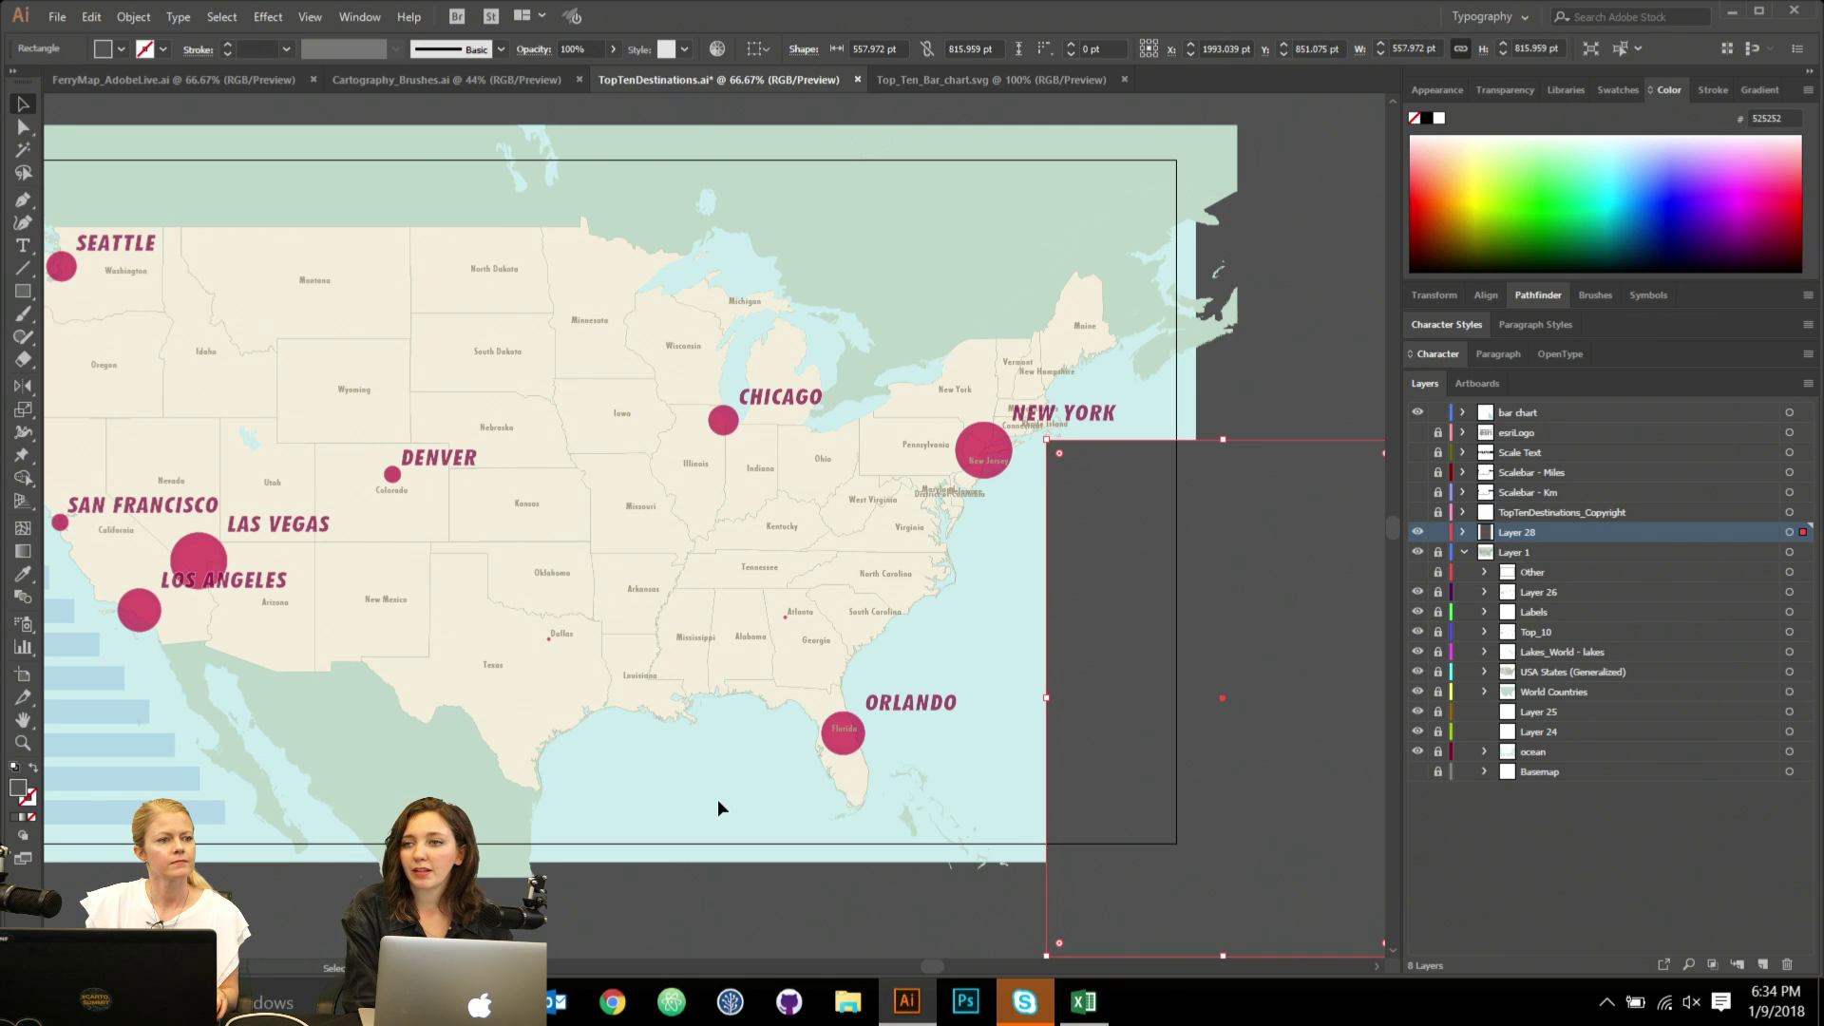
key("ctrl+z")
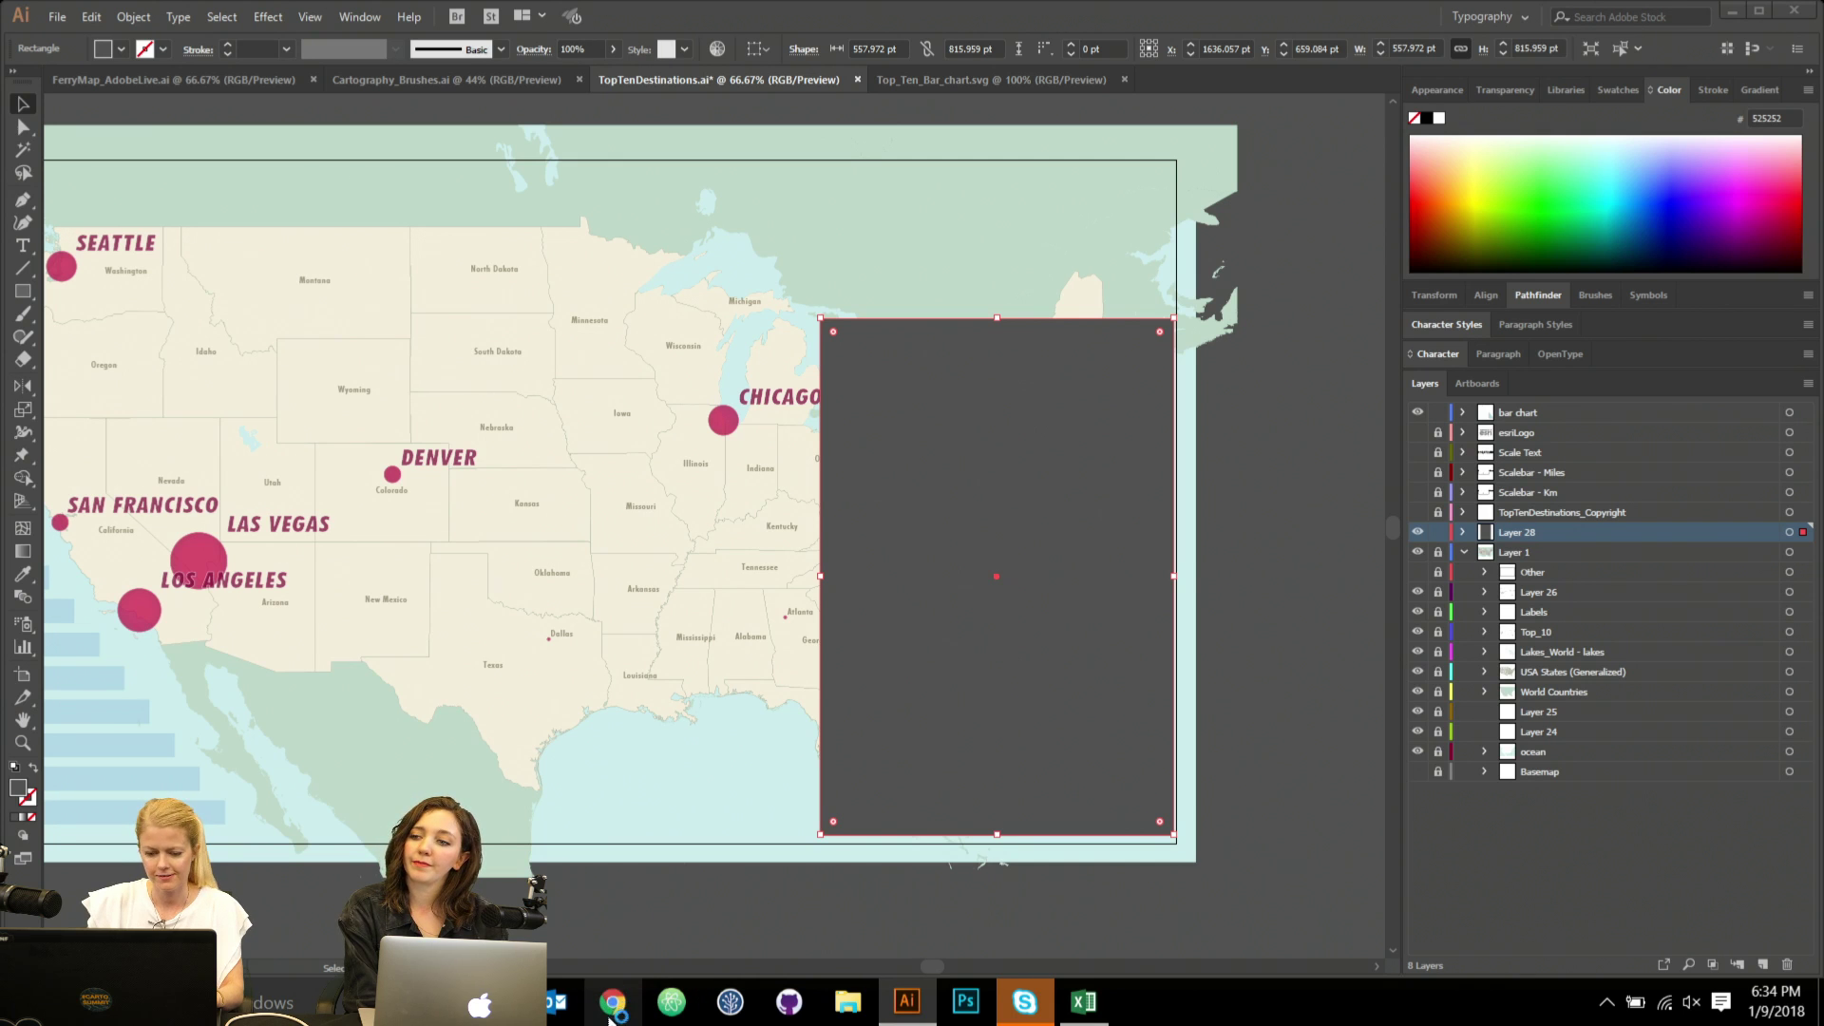
key("alt+Tab")
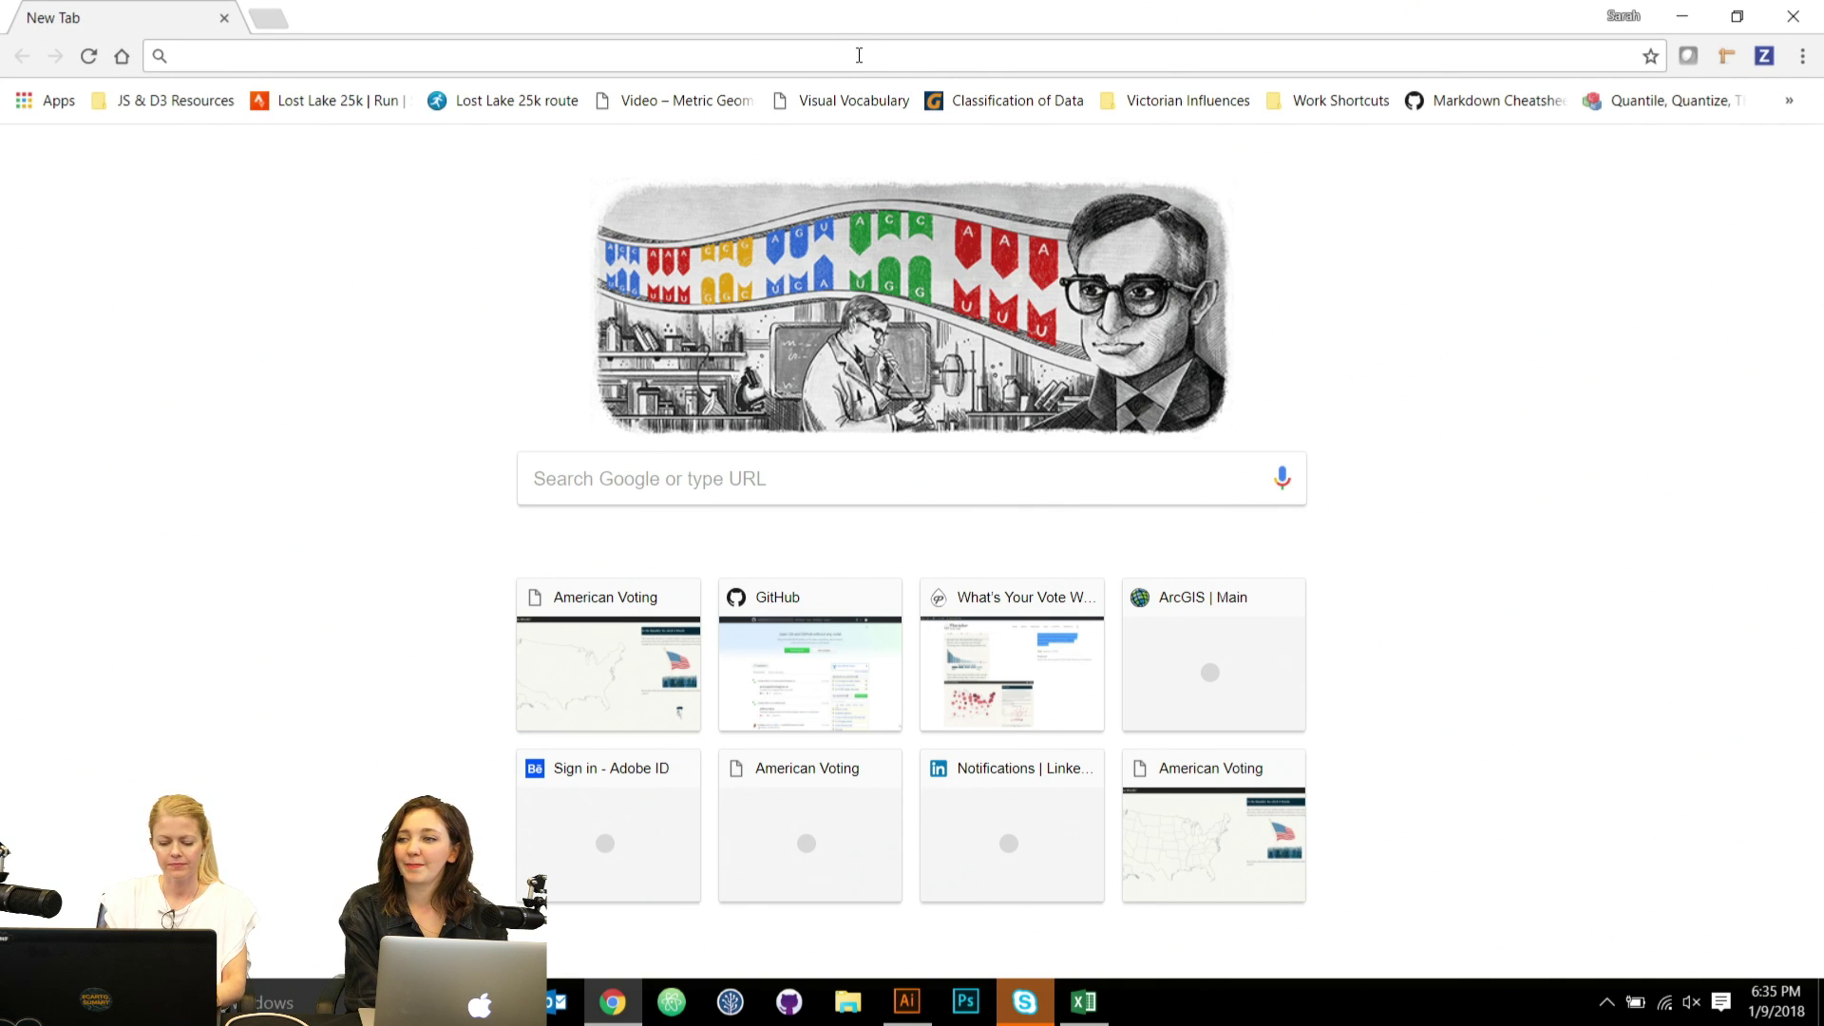
Search 'top ten destinations labor day expedia', open Expedia's release, and select its opening paragraph.
left_click(859, 55)
type("top ten")
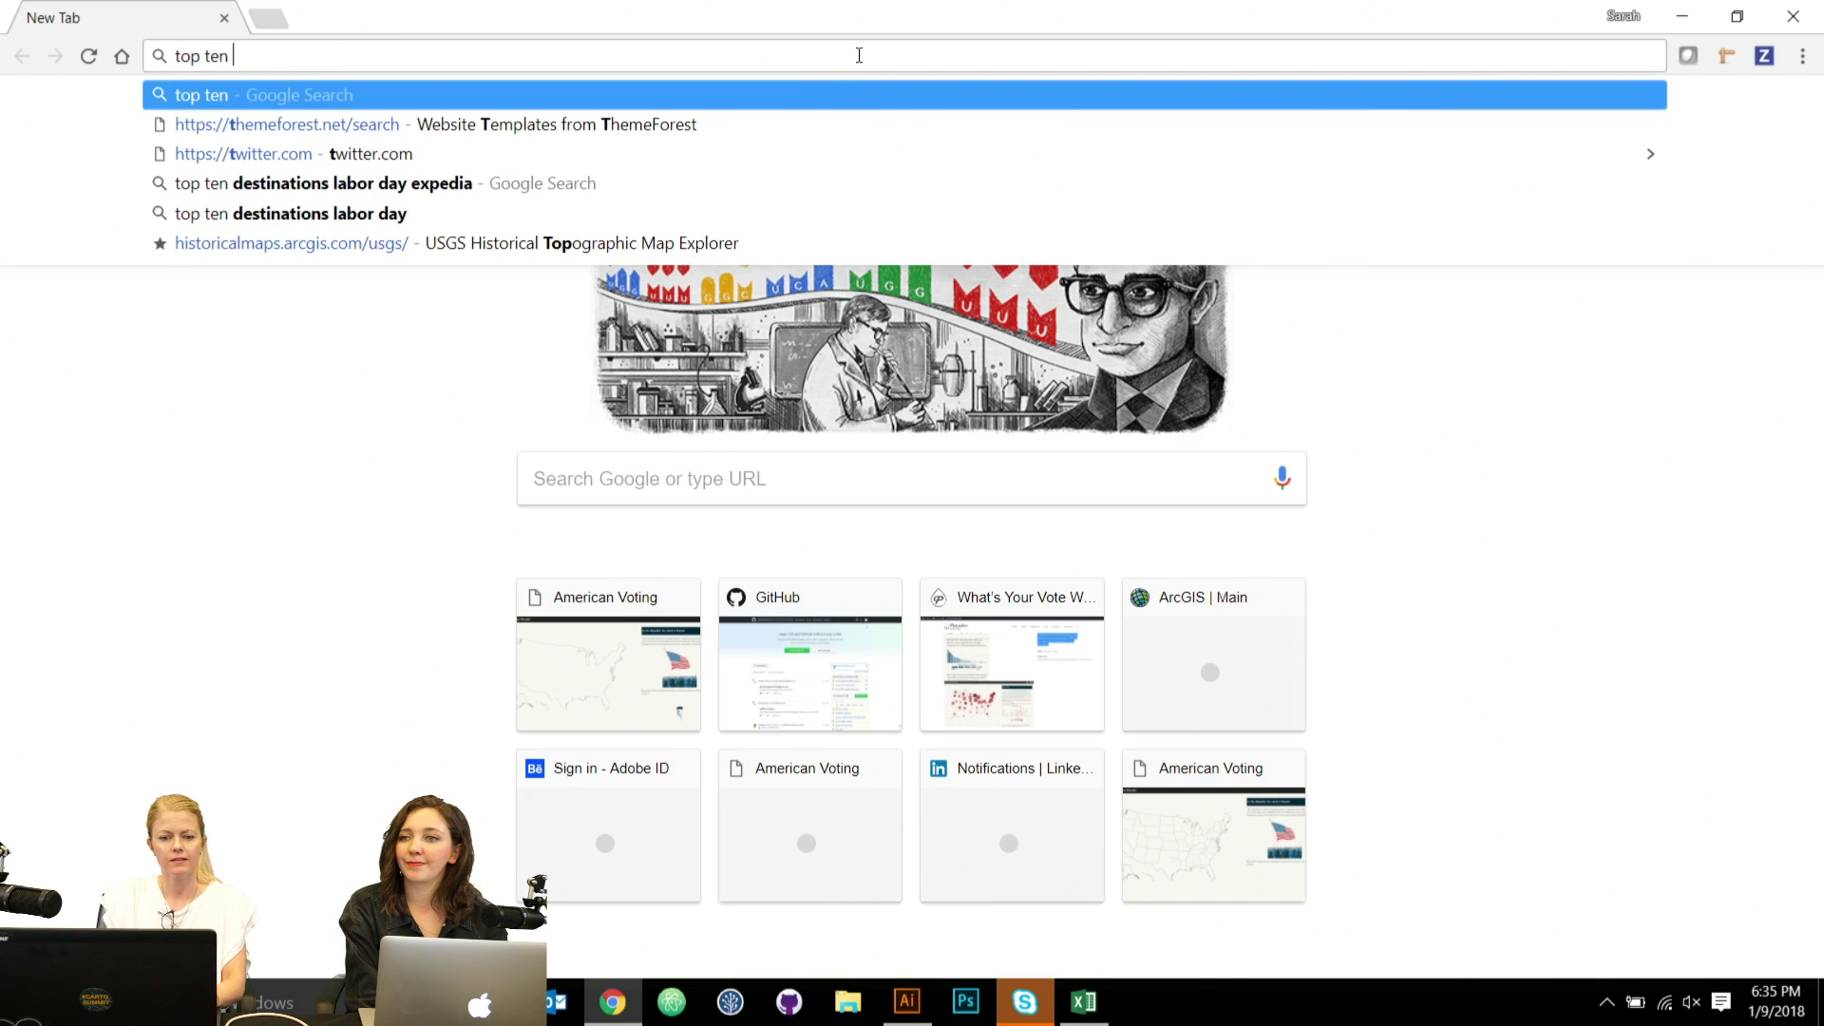
key("Down")
key("Return")
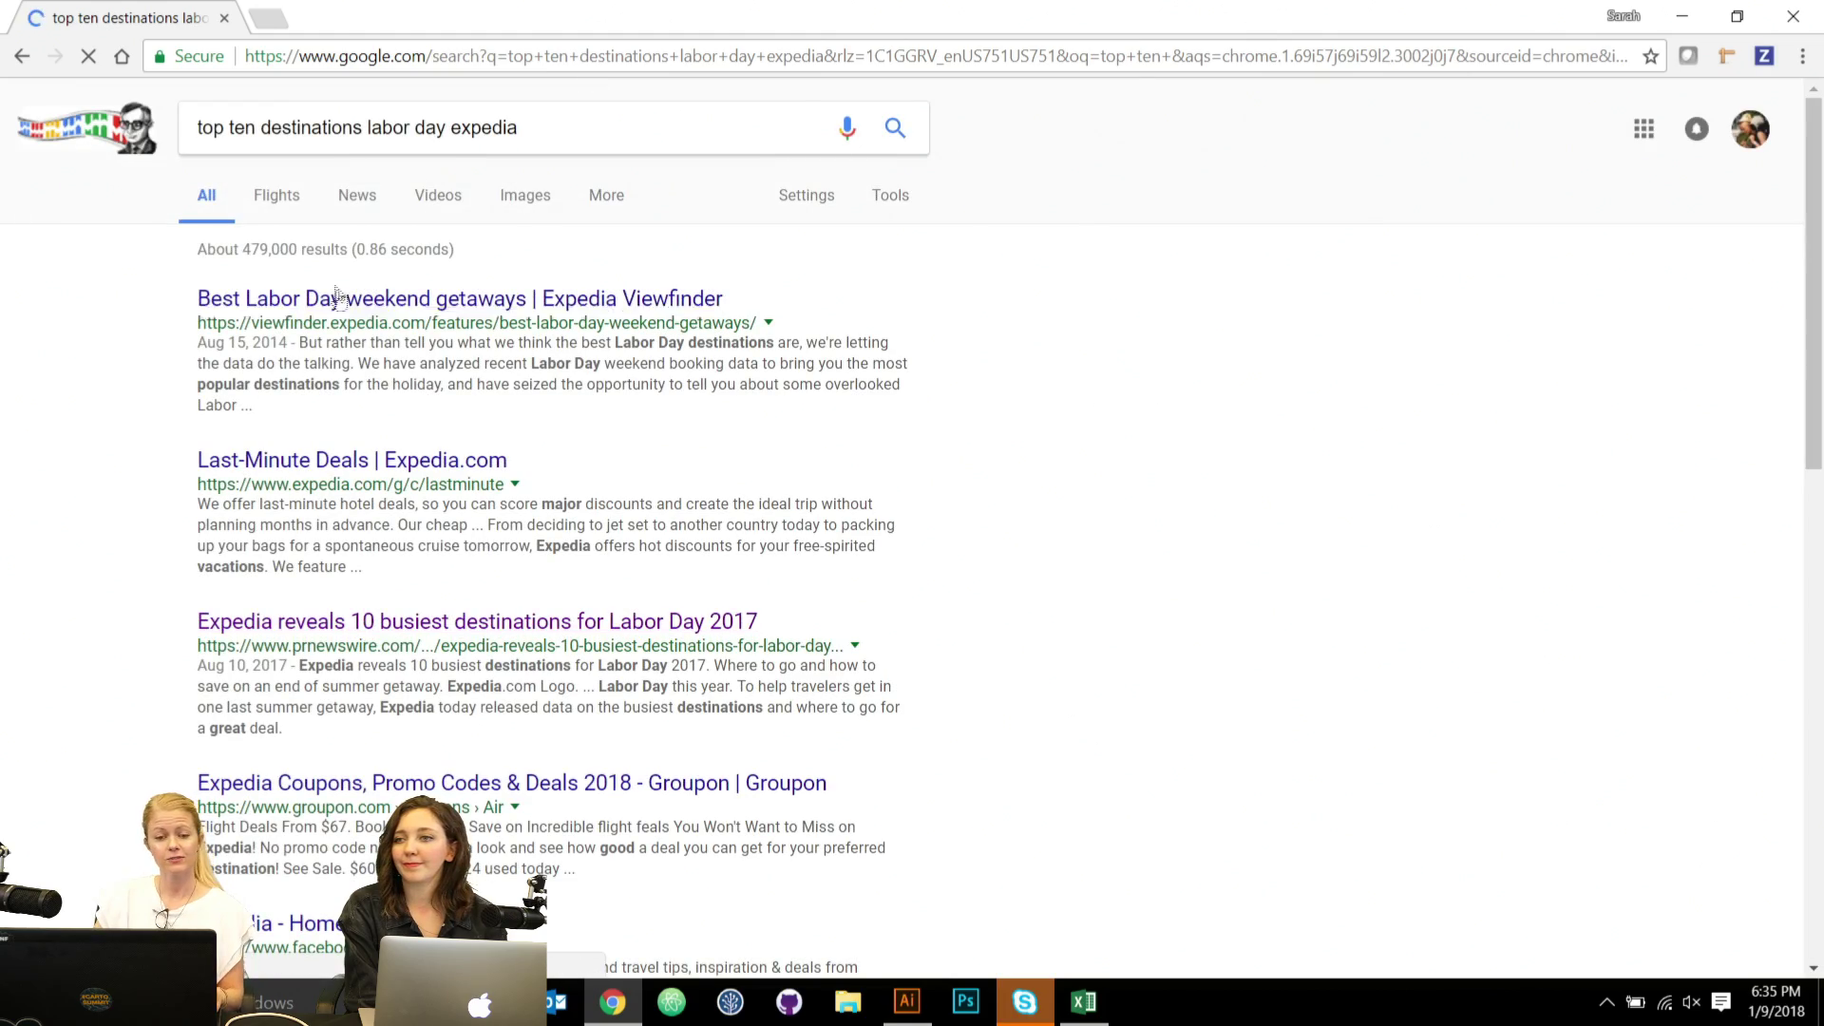
left_click(388, 624)
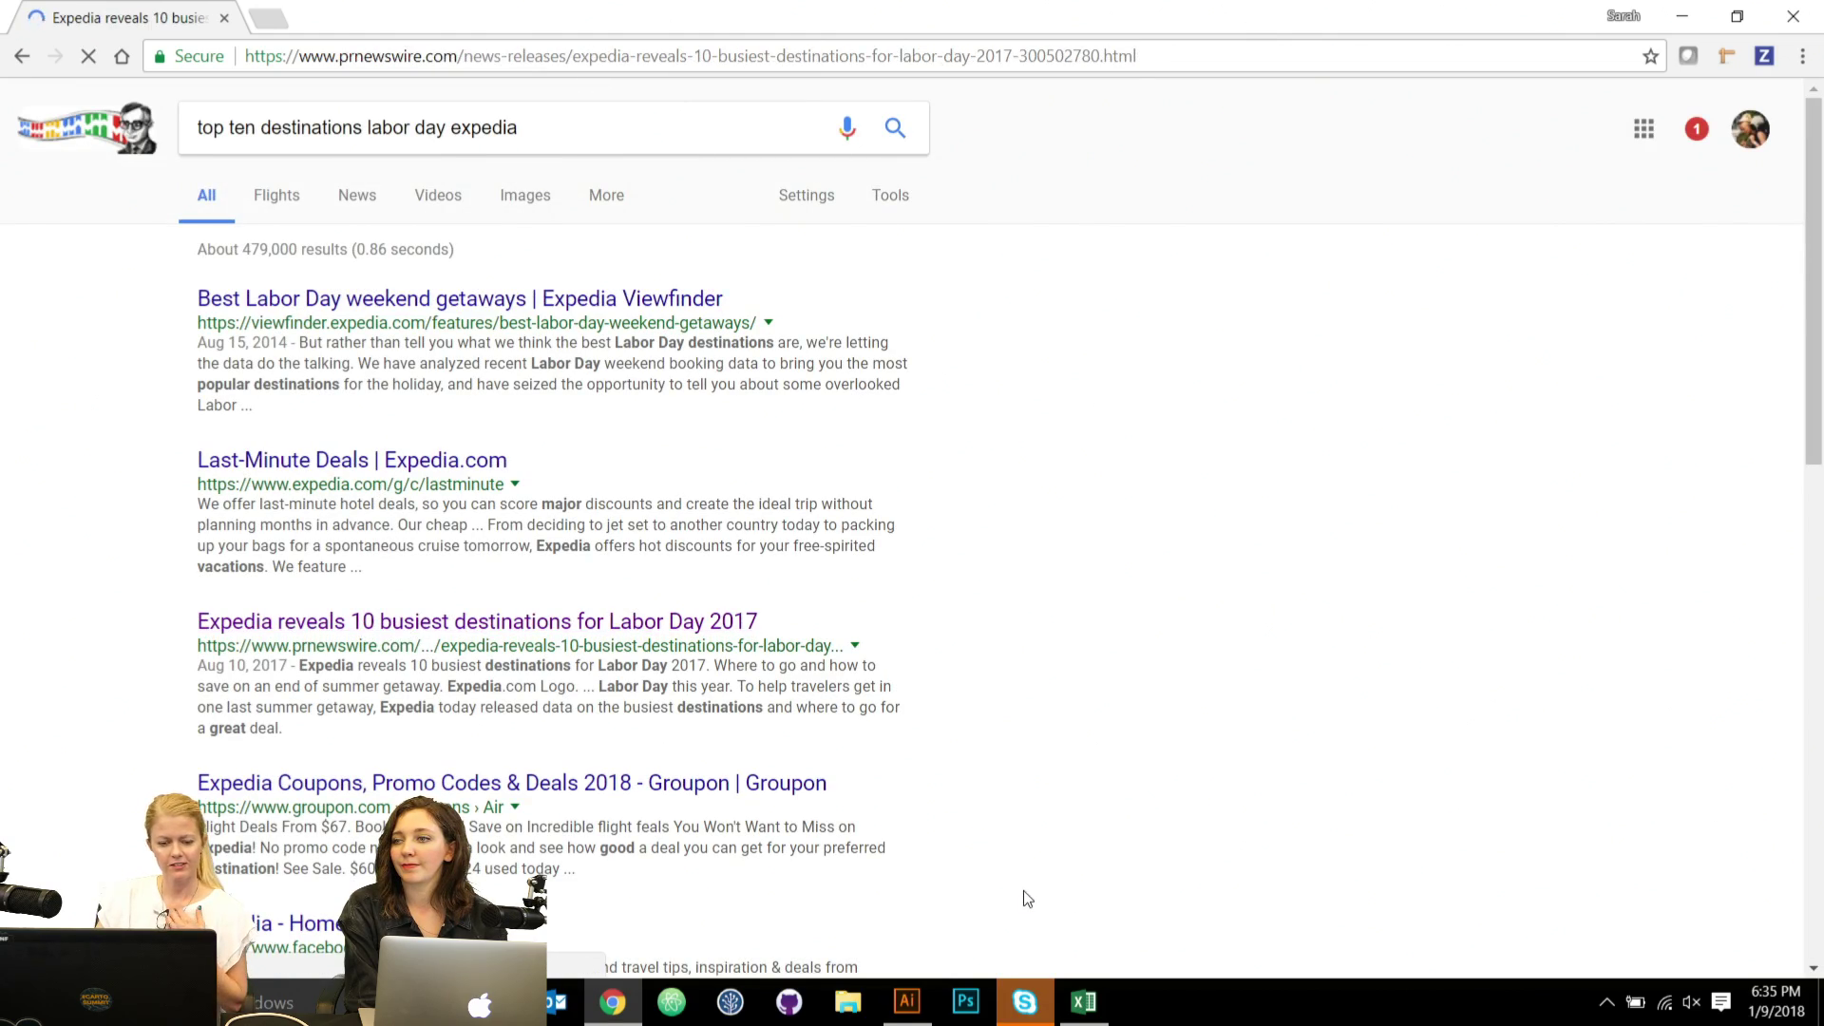
scroll(589, 580, "down", 4)
scroll(589, 579, "down", 4)
scroll(631, 579, "up", 3)
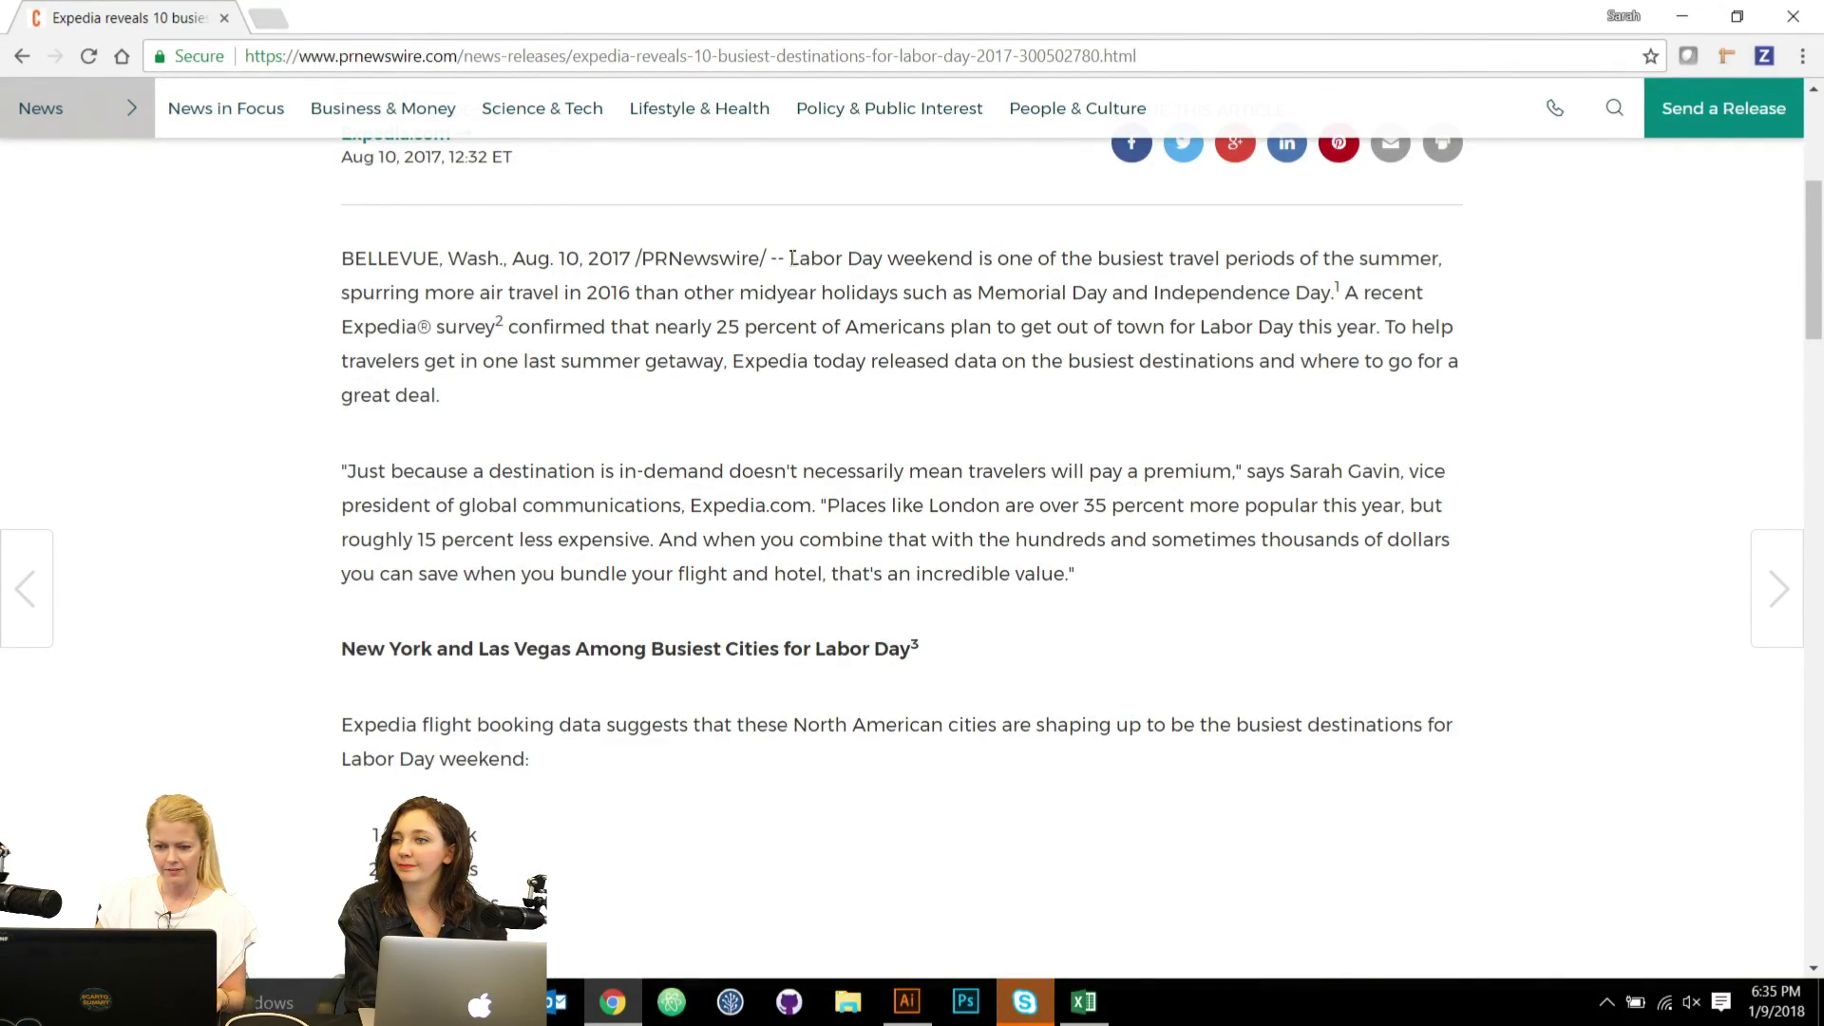
left_click_drag(790, 256, 860, 407)
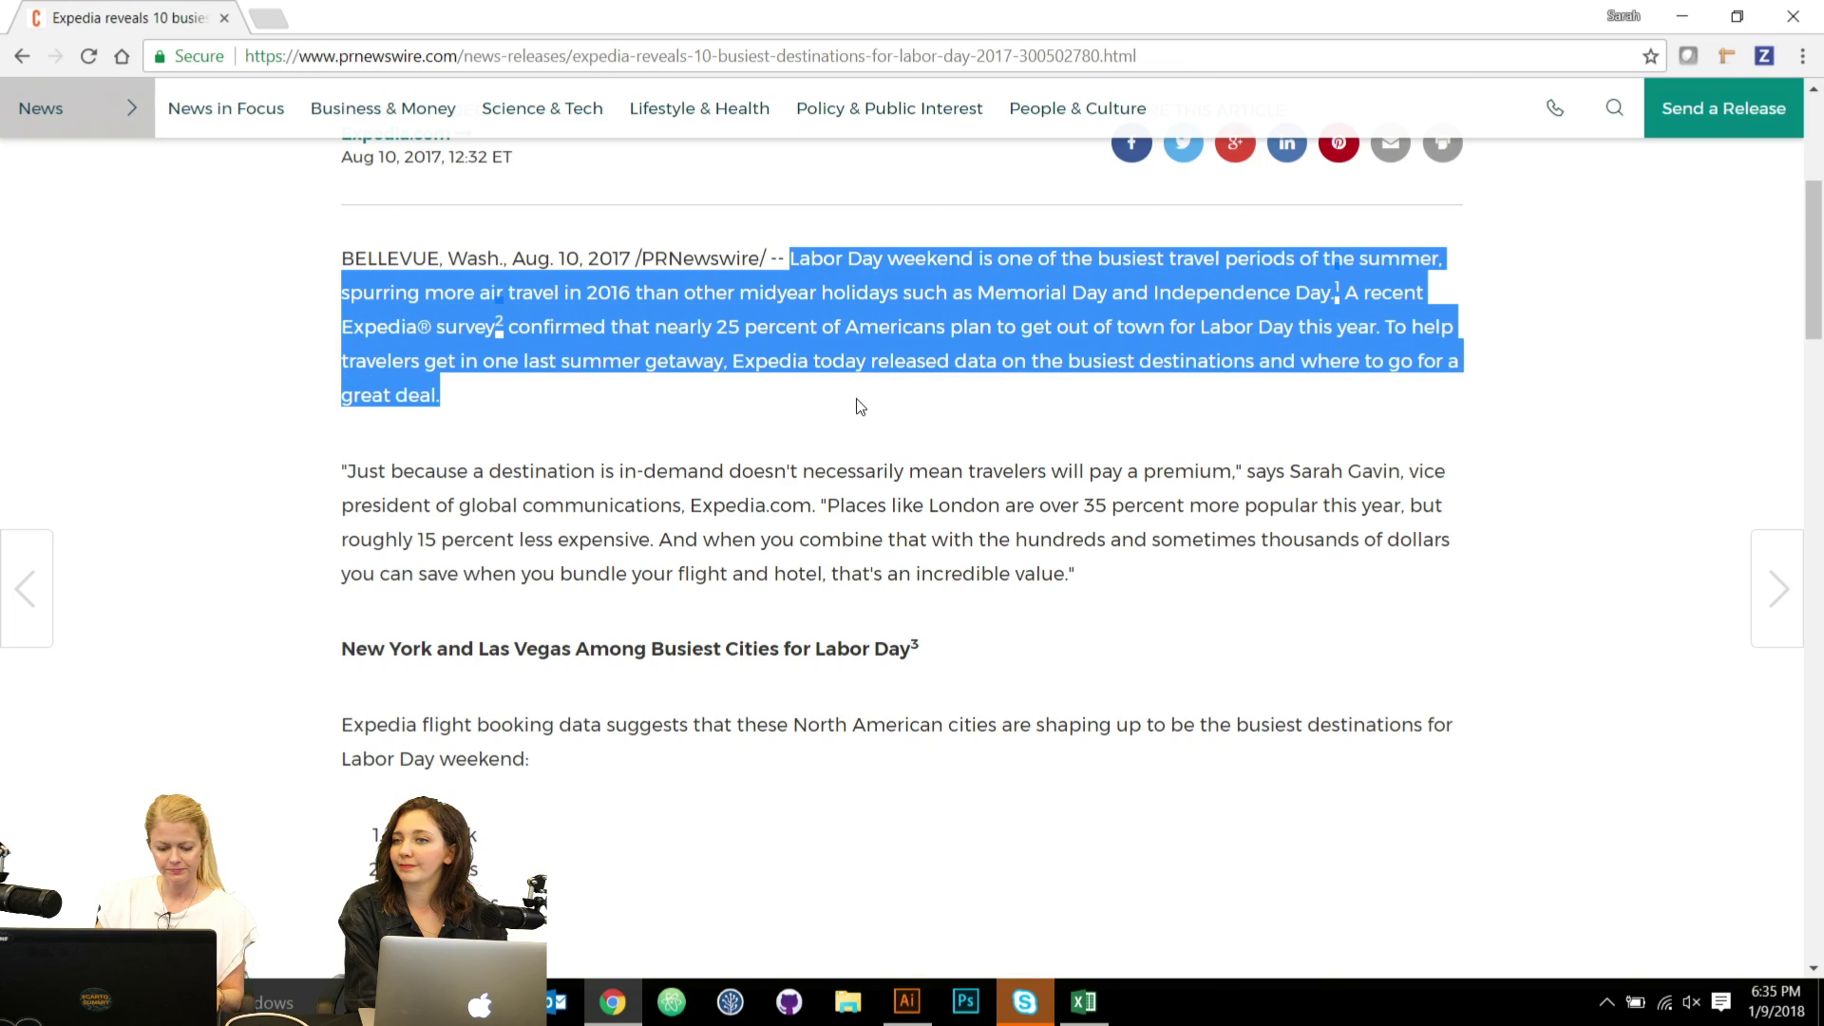
key("alt+Tab")
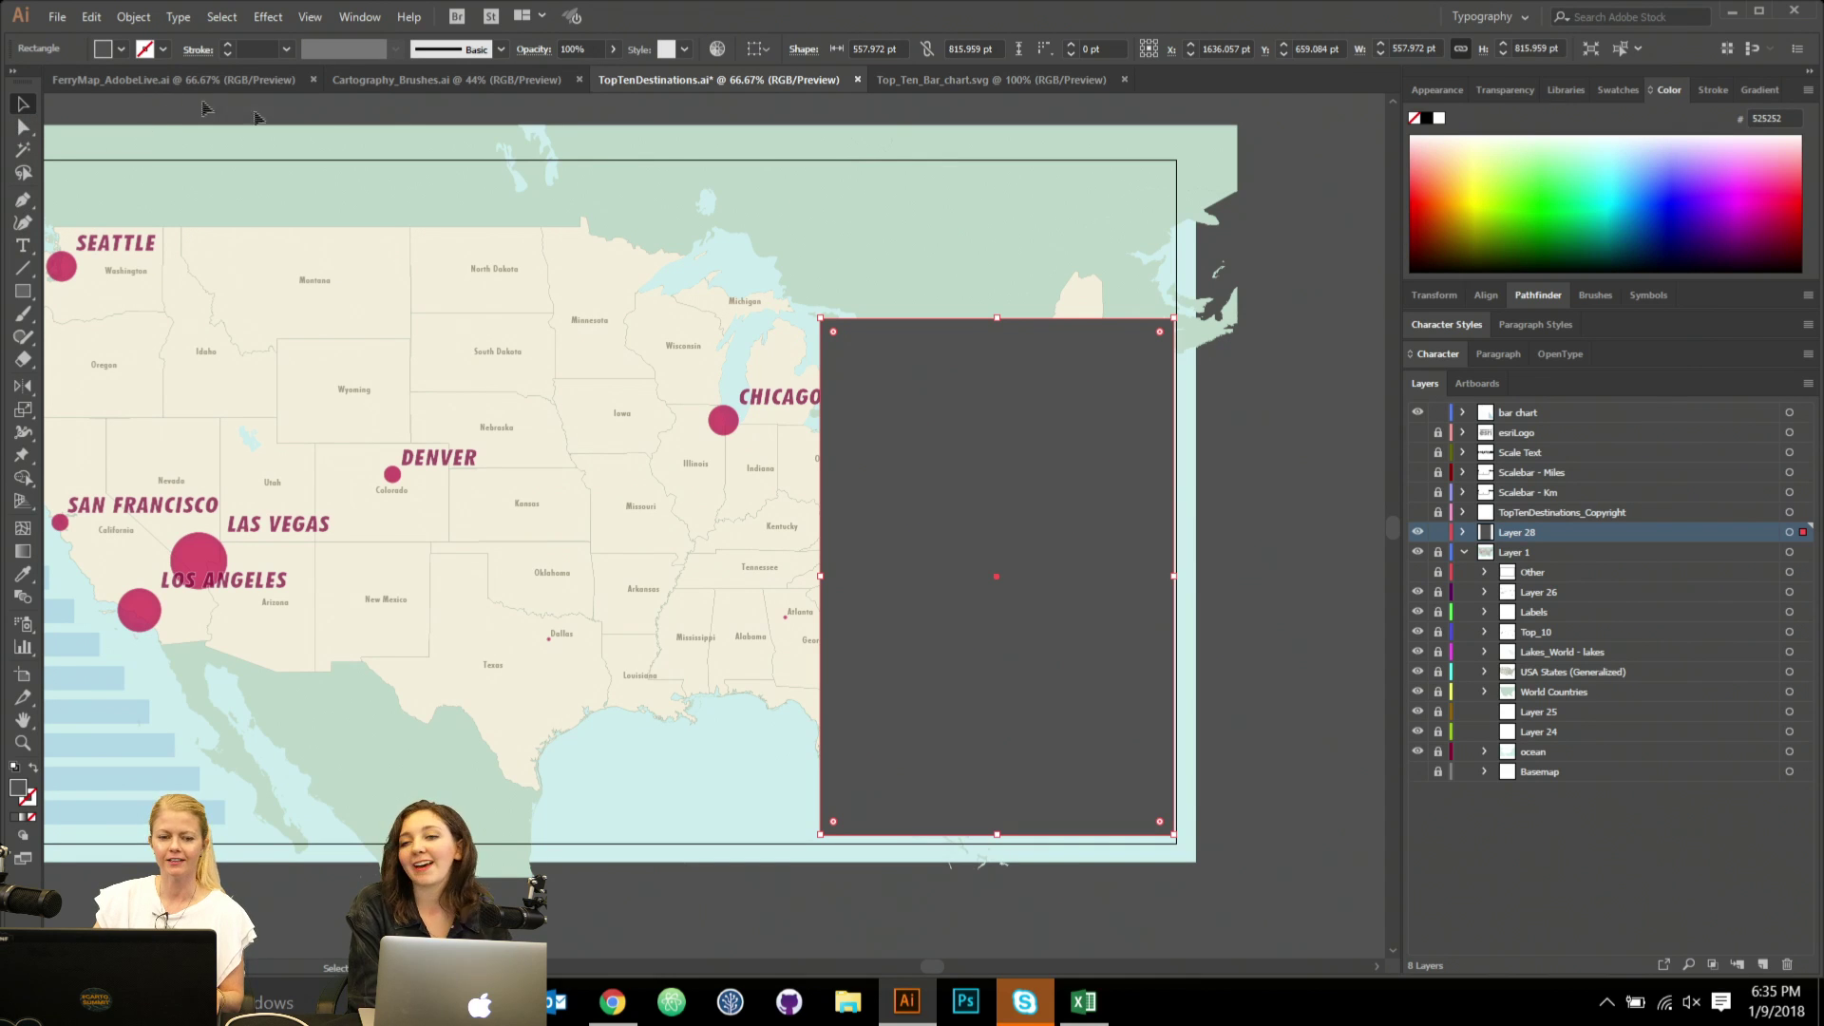
Make the rectangle an unfilled outline, lowering its top edge toward New York and nudging its left side right.
left_click(1286, 513)
left_click(1001, 323)
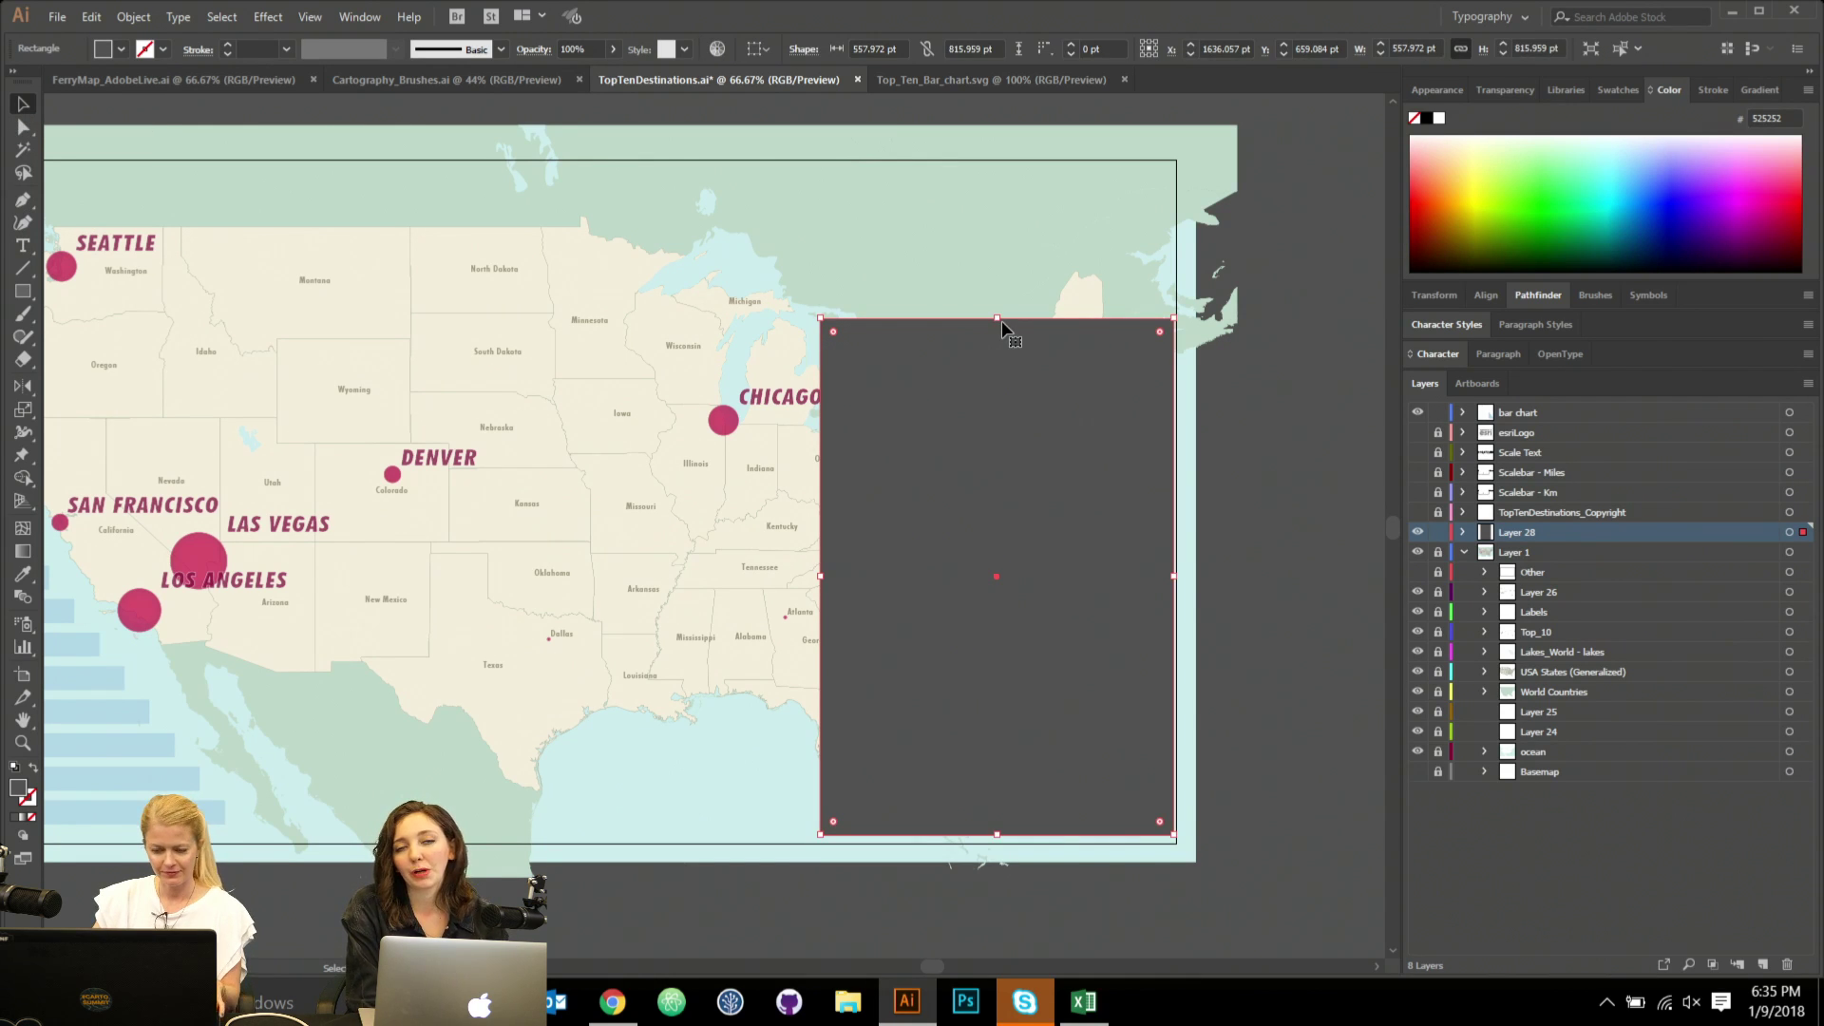
left_click(33, 770)
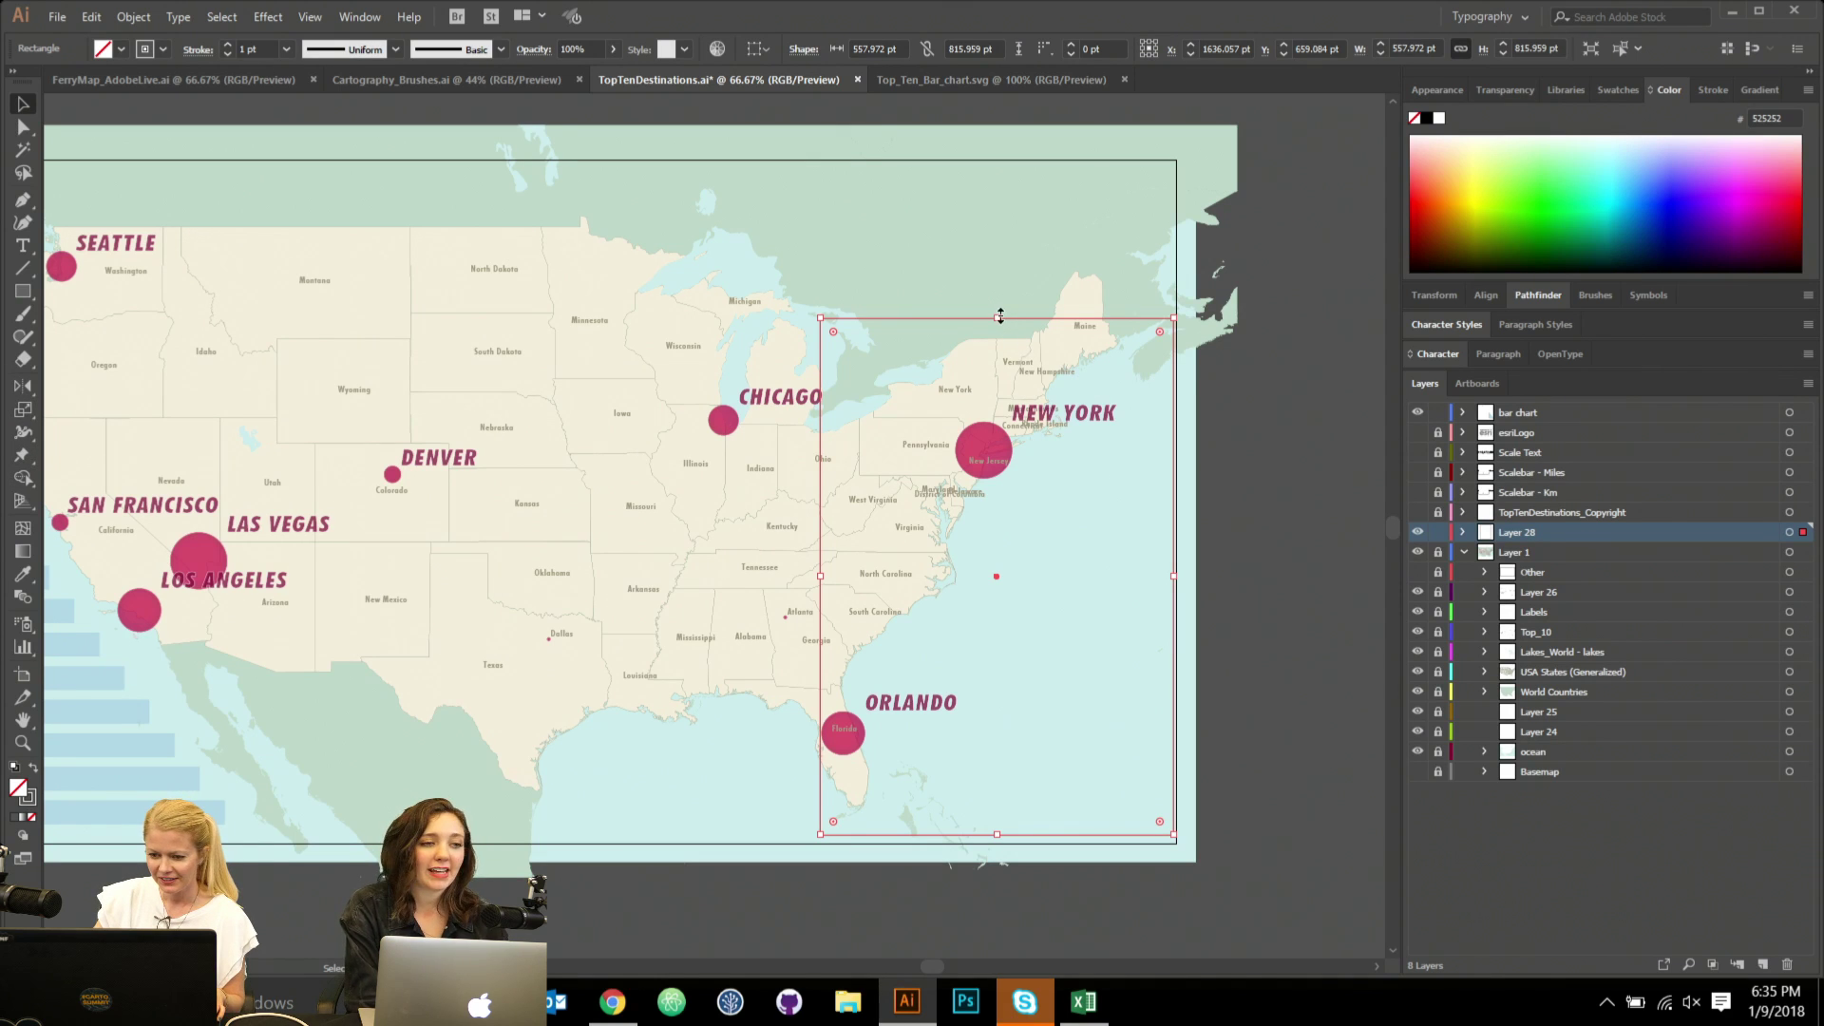
left_click_drag(1000, 319, 997, 377)
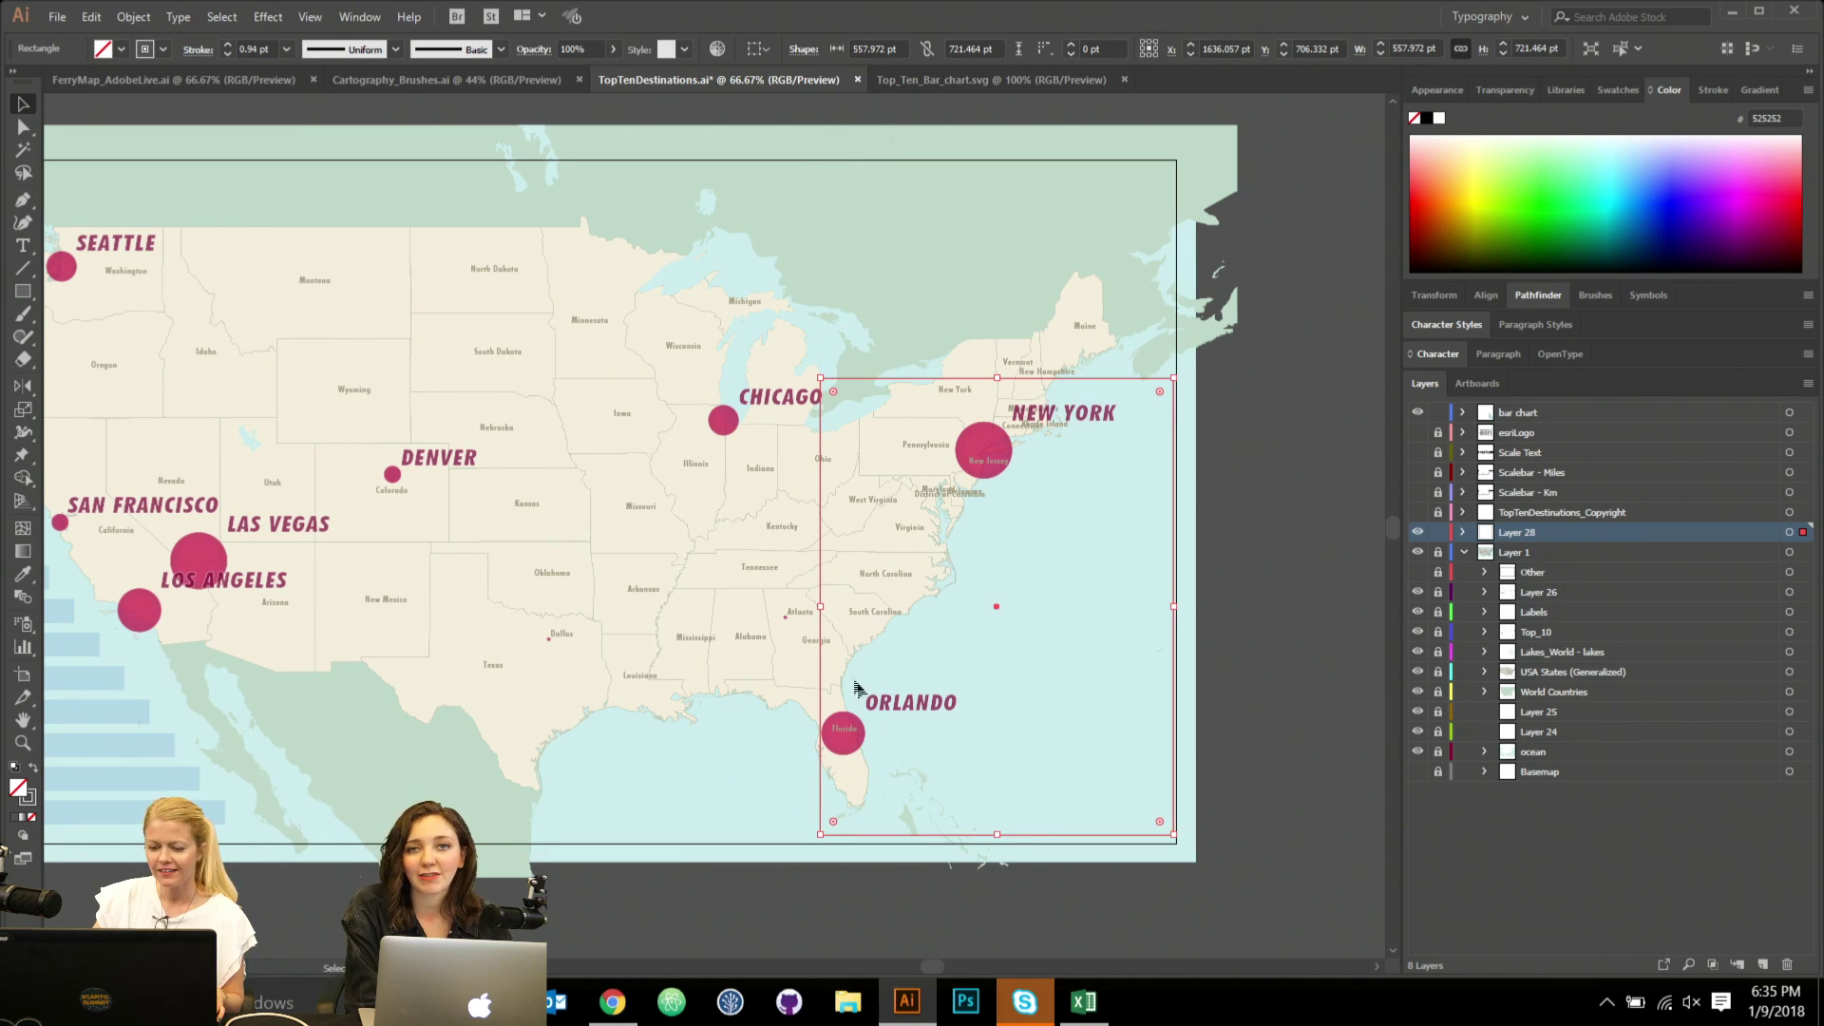
mouse_move(820, 610)
left_mouse_down()
mouse_move(860, 618)
mouse_move(837, 610)
left_mouse_up()
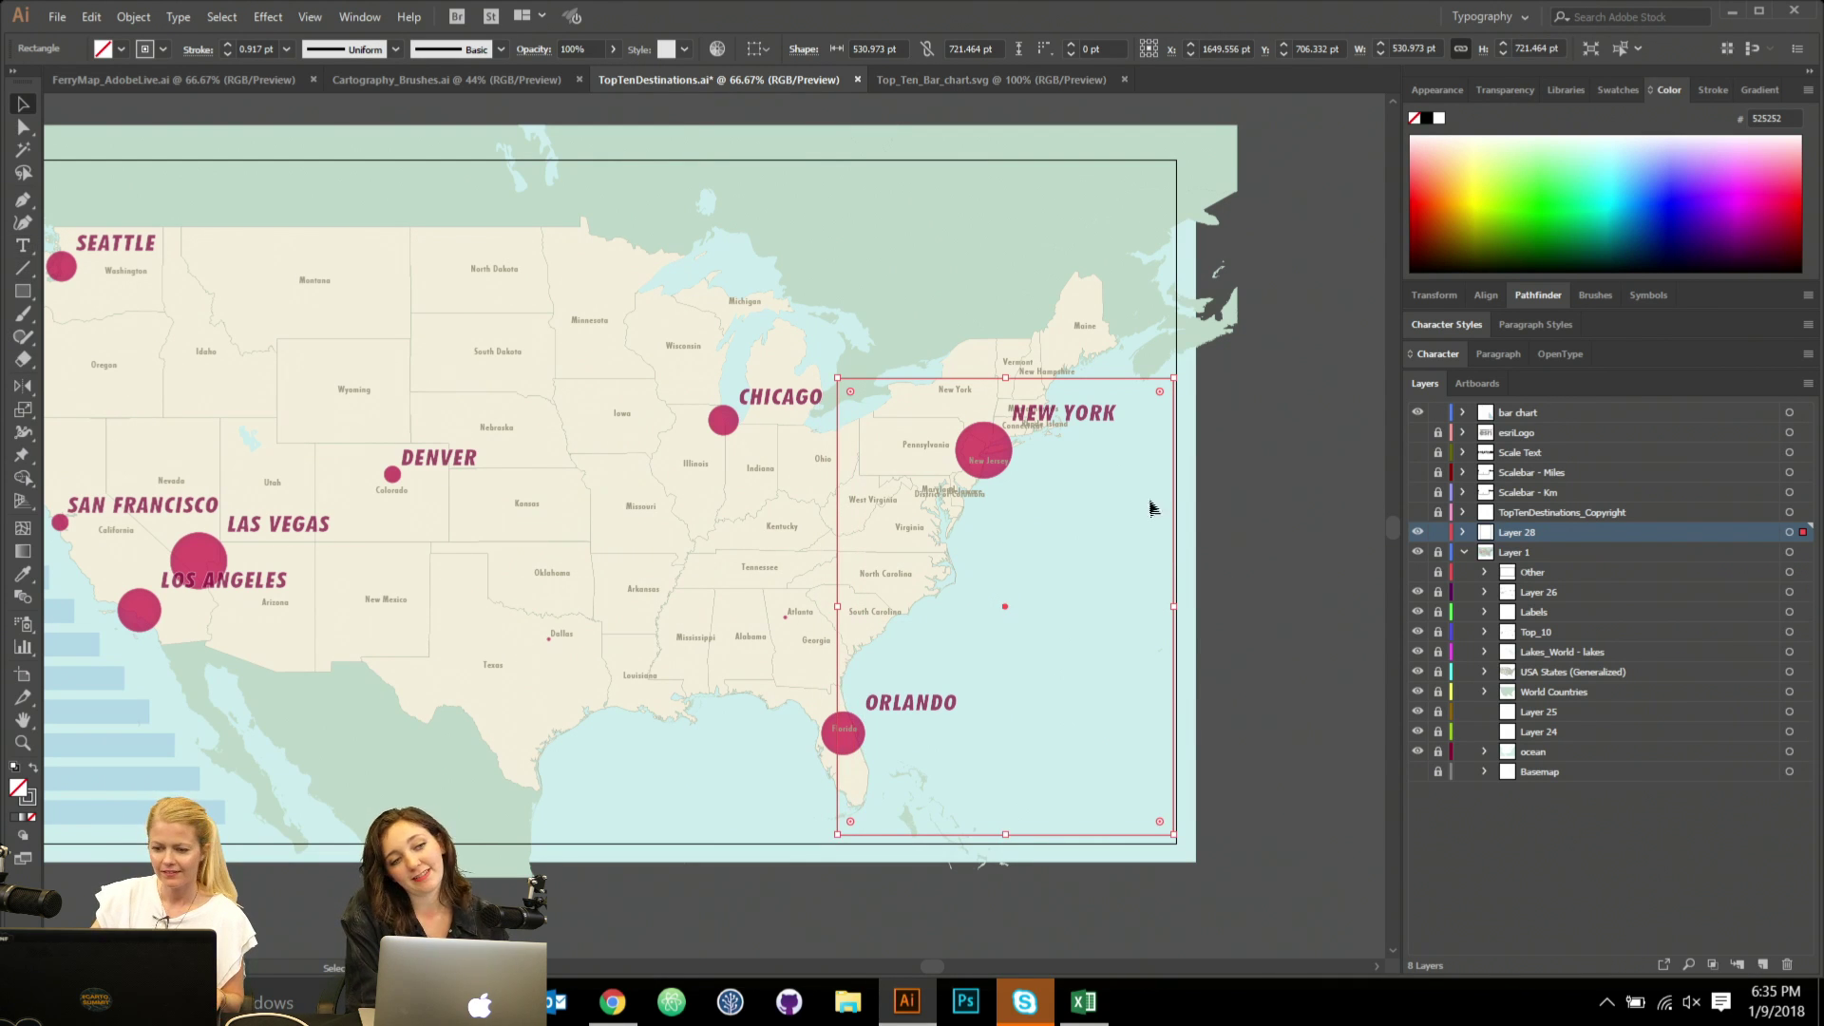
Zoom in on the East Coast and redraw the outline's western edge with the Pencil along the shoreline from Maine down.
left_click_drag(1090, 504, 1001, 509)
scroll(1000, 509, "up", 1)
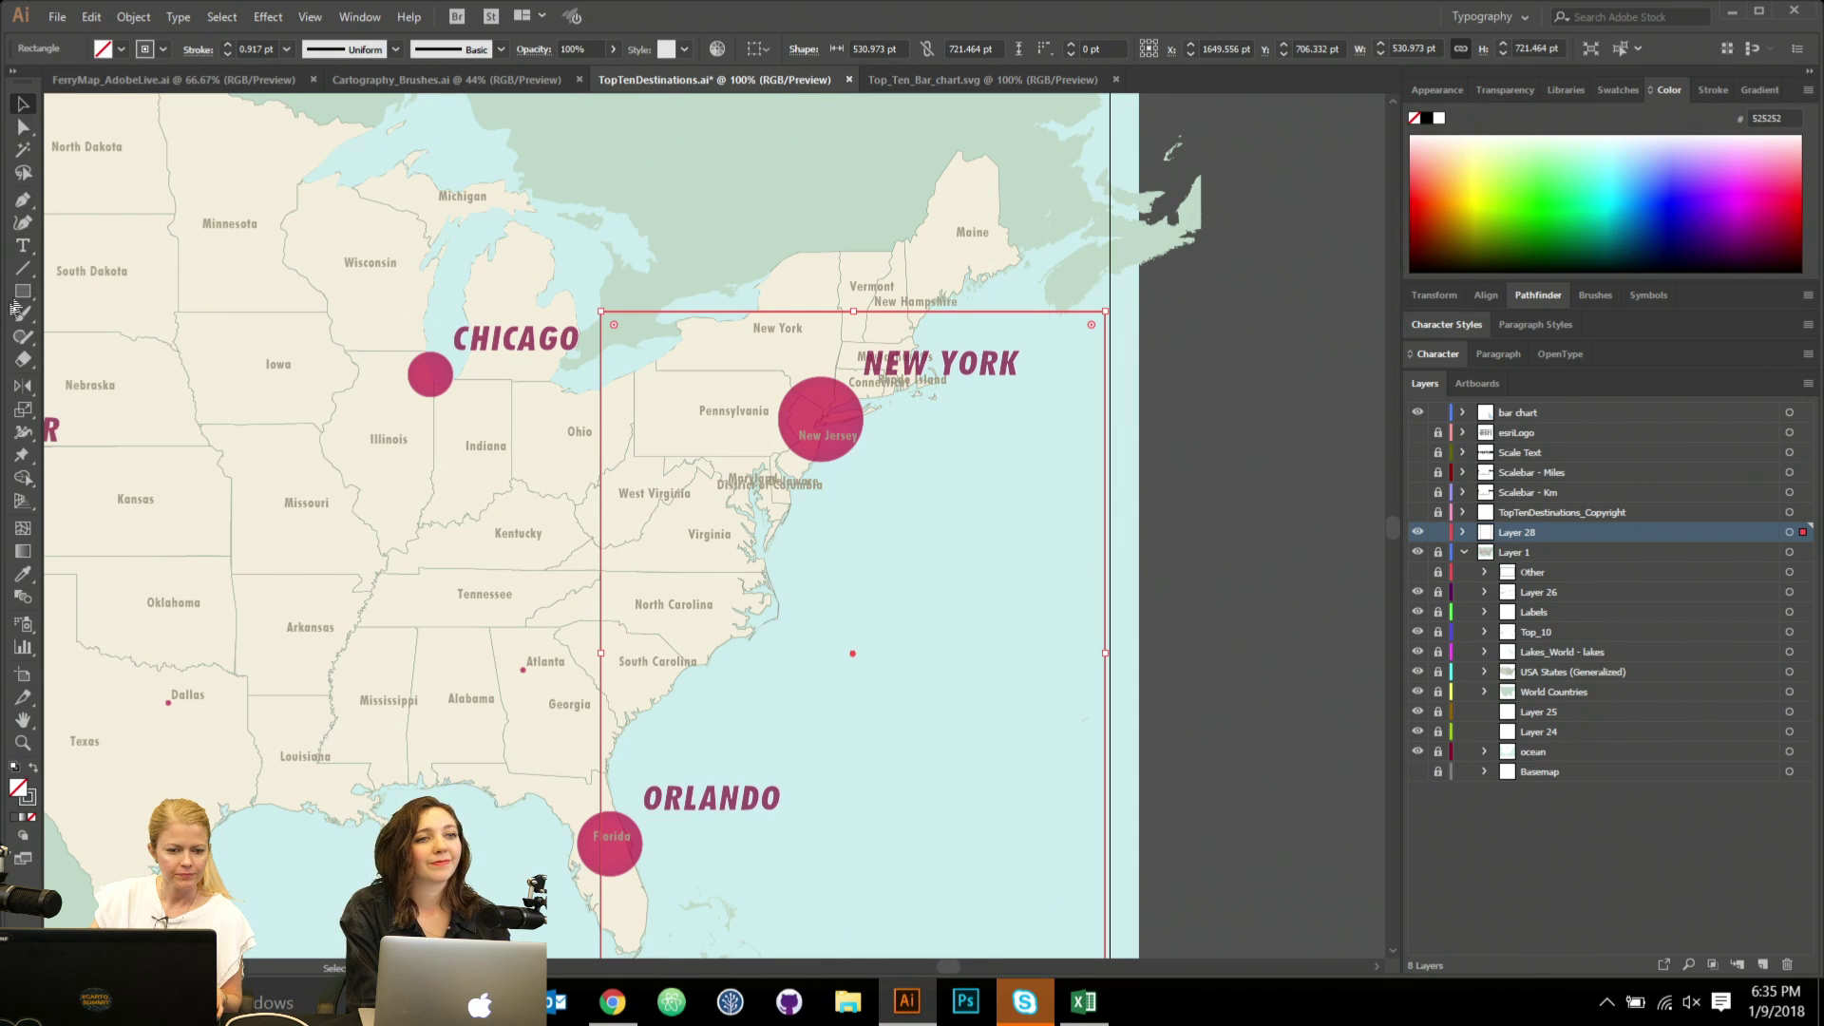
left_click(23, 336)
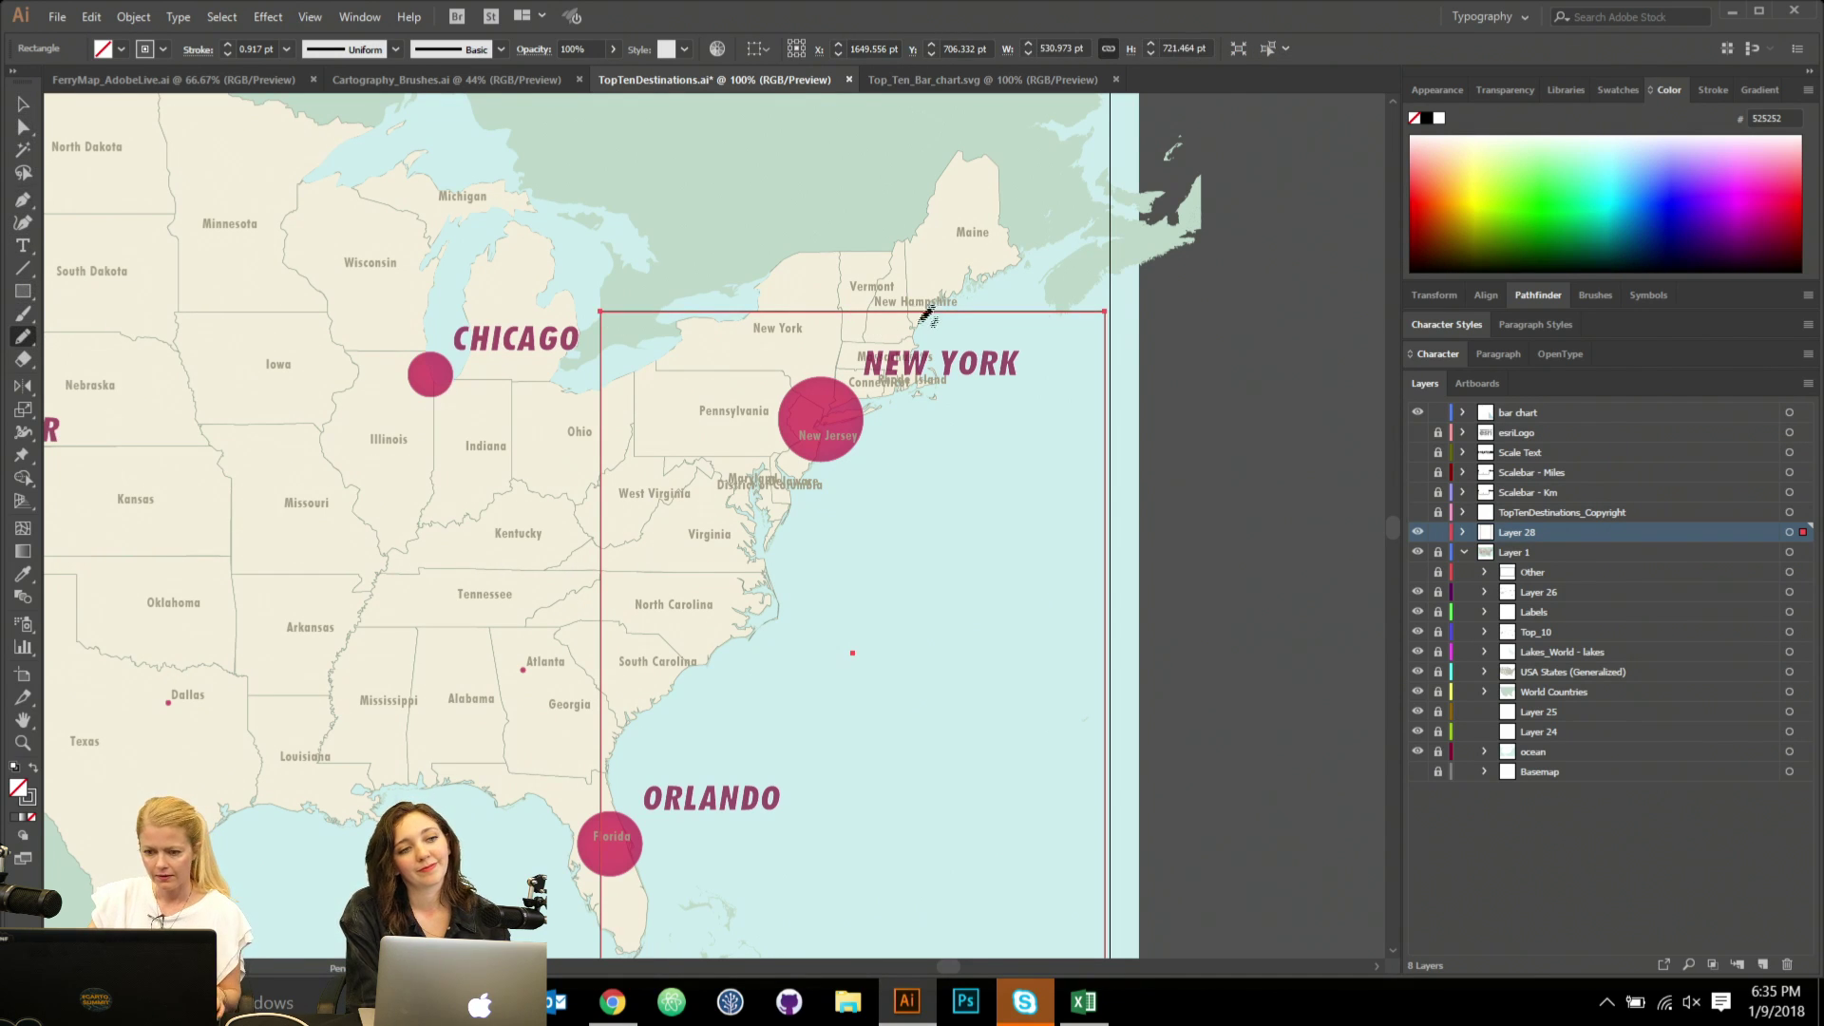
mouse_move(1032, 309)
left_mouse_down()
mouse_move(974, 334)
mouse_move(947, 402)
mouse_move(866, 461)
mouse_move(780, 651)
mouse_move(719, 711)
mouse_move(602, 769)
left_mouse_up()
mouse_move(1018, 312)
left_mouse_down()
mouse_move(874, 455)
mouse_move(799, 609)
mouse_move(604, 774)
left_mouse_up()
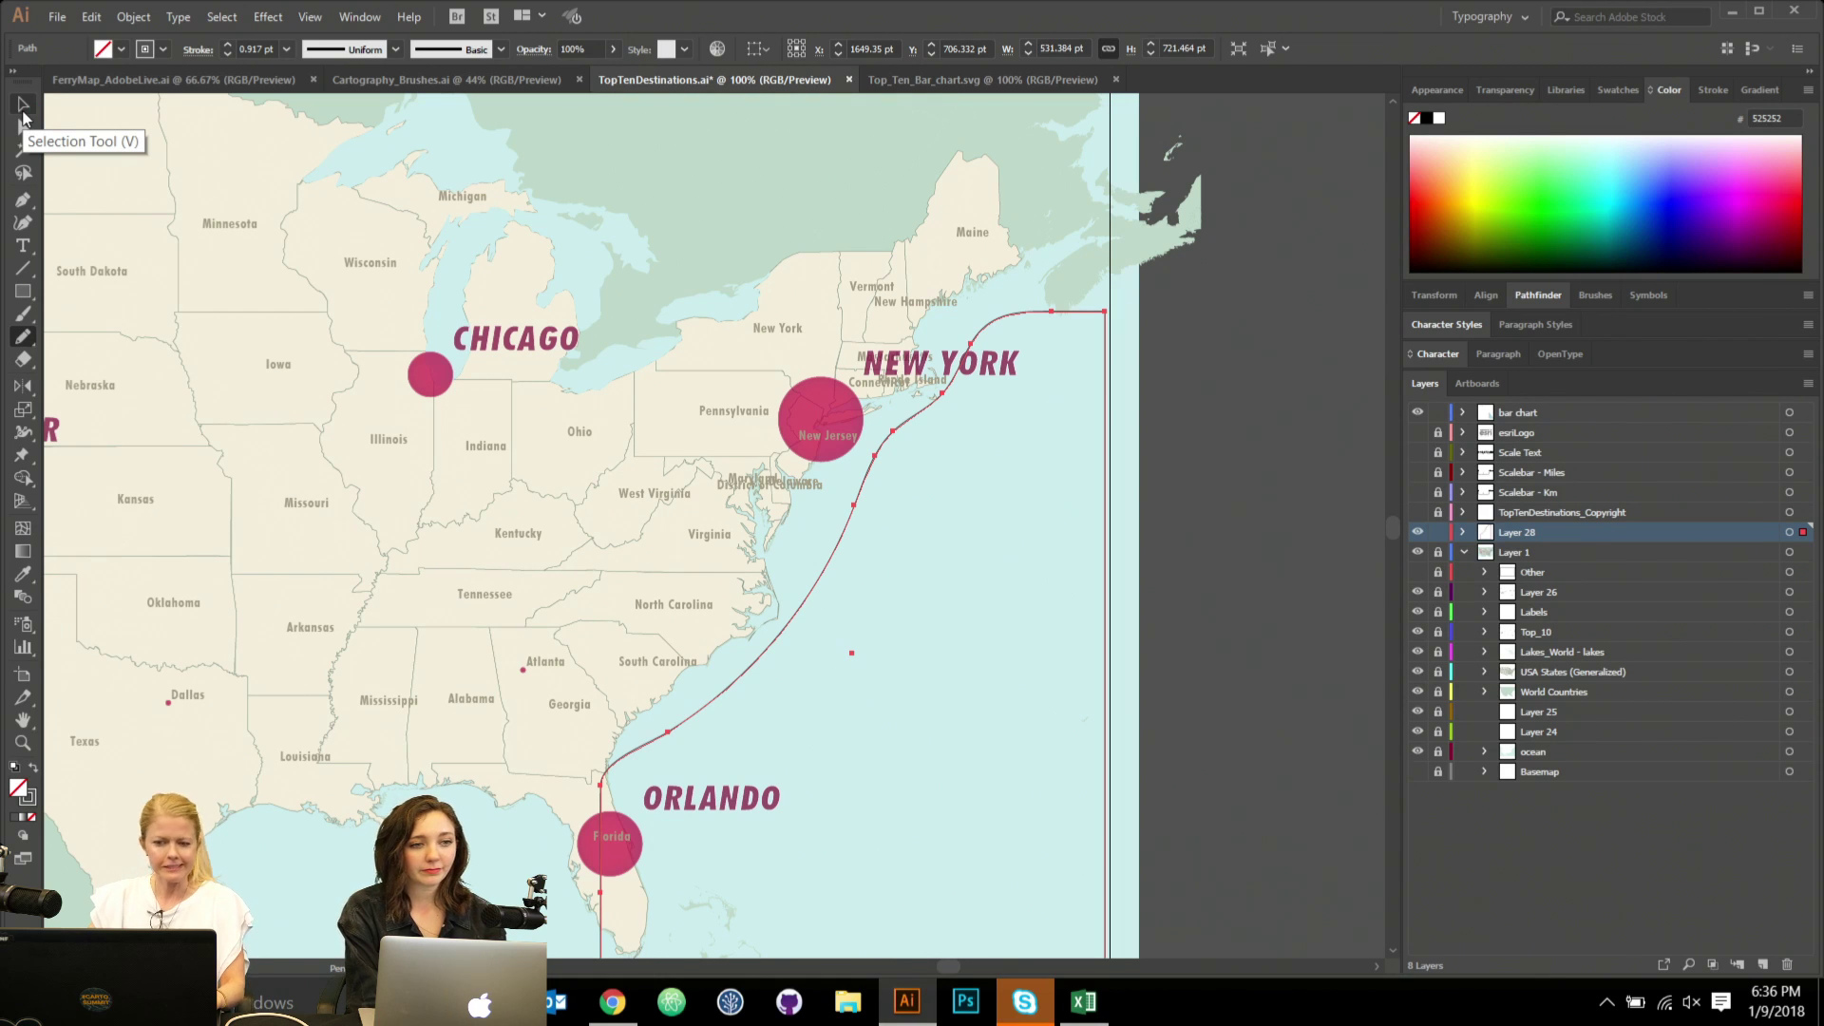
Fill the coast-shaped outline with area type and paste in the Labor Day paragraph.
left_click(22, 245)
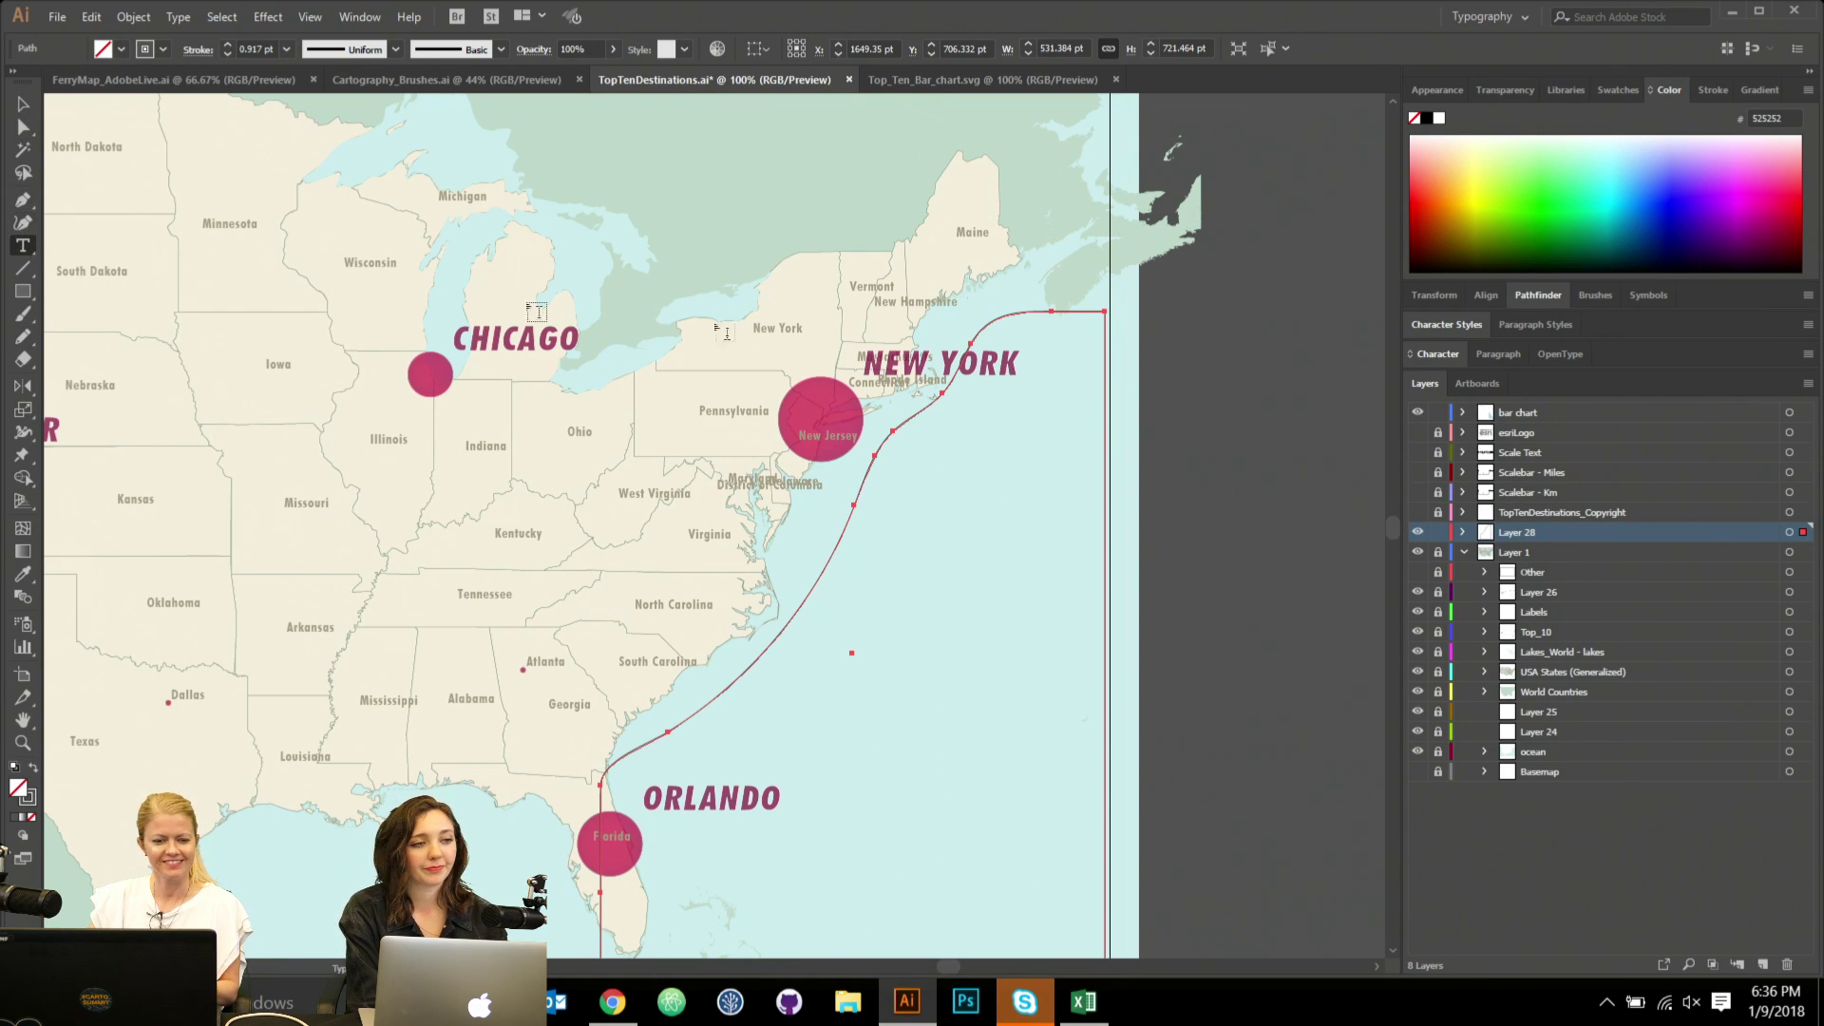
left_click(994, 337)
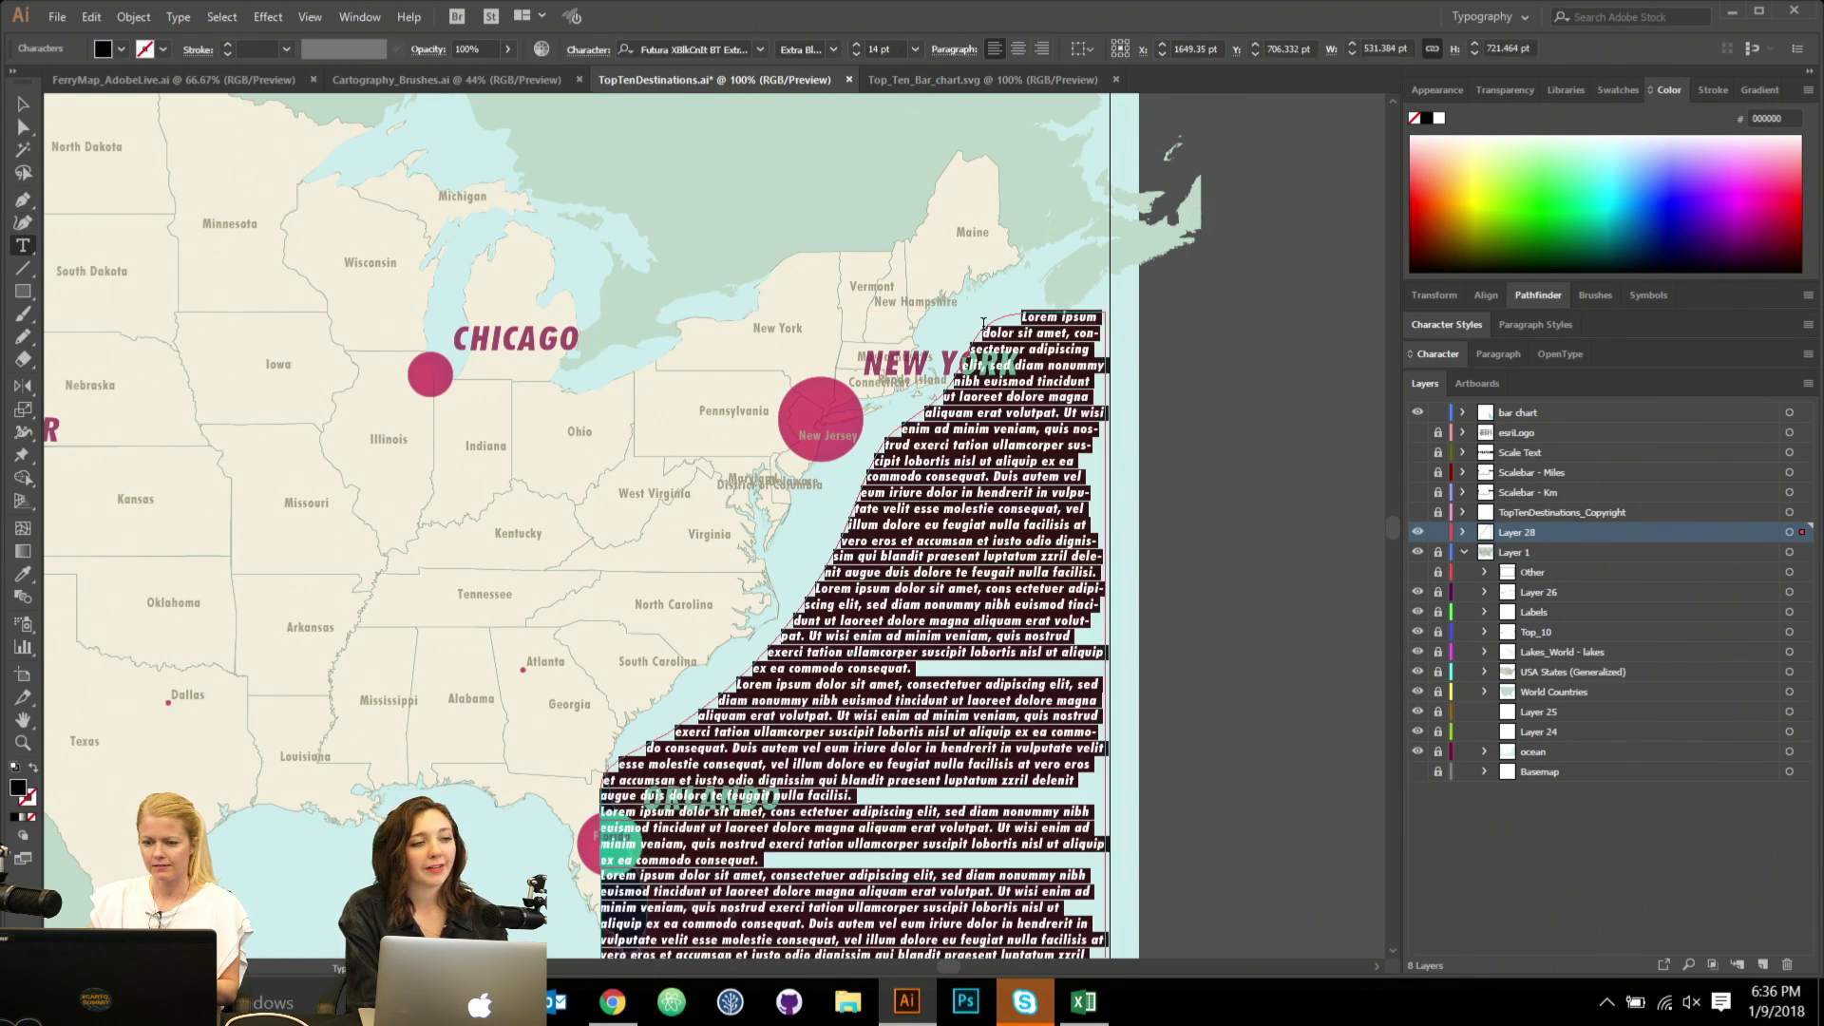
type("Labor Day weekend is one of the busiest travel periods of the summer, spurring more air travel in 2016 than other mid-year holidays such as Memorial Day and Independence Day.1 A recent Expedia® survey2 confirmed that nearly 25 percent of Americans plan to get out of town for Labor Day this year. To help travelers get in one last summer getaway, Expedia today released data on the busiest destinations and where to go for a great deal.")
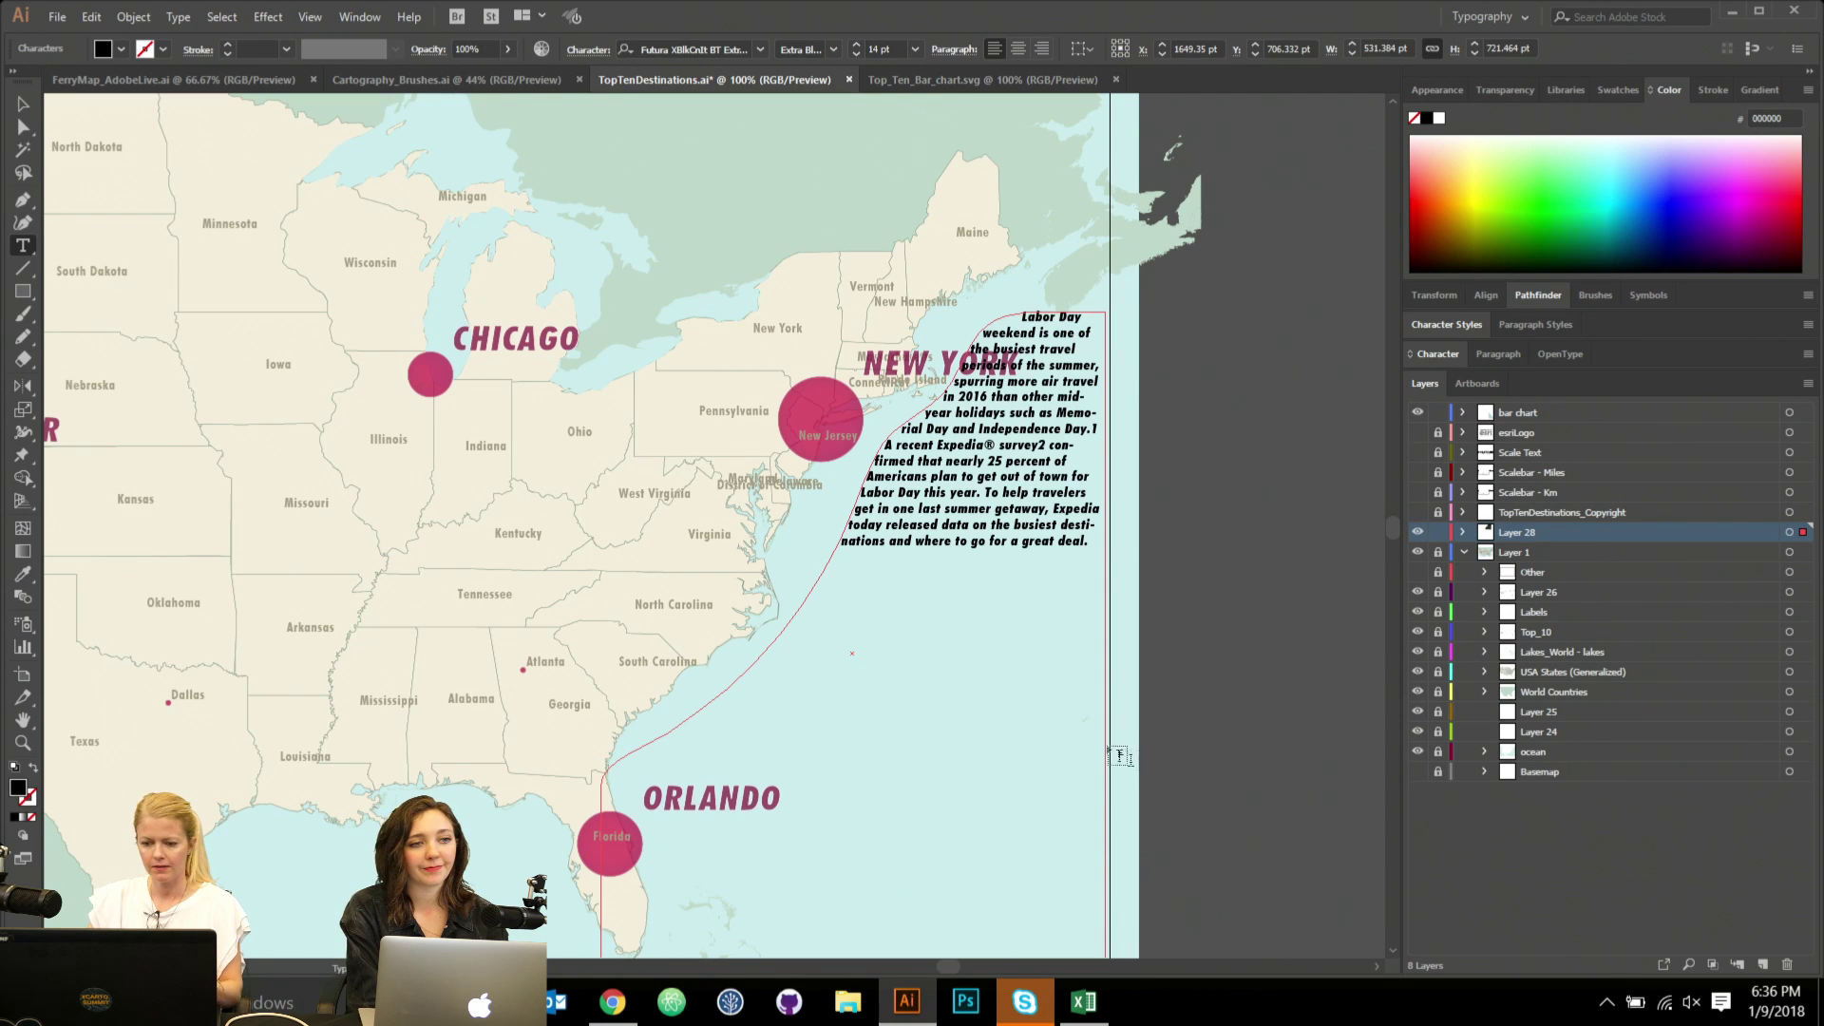
key("Escape")
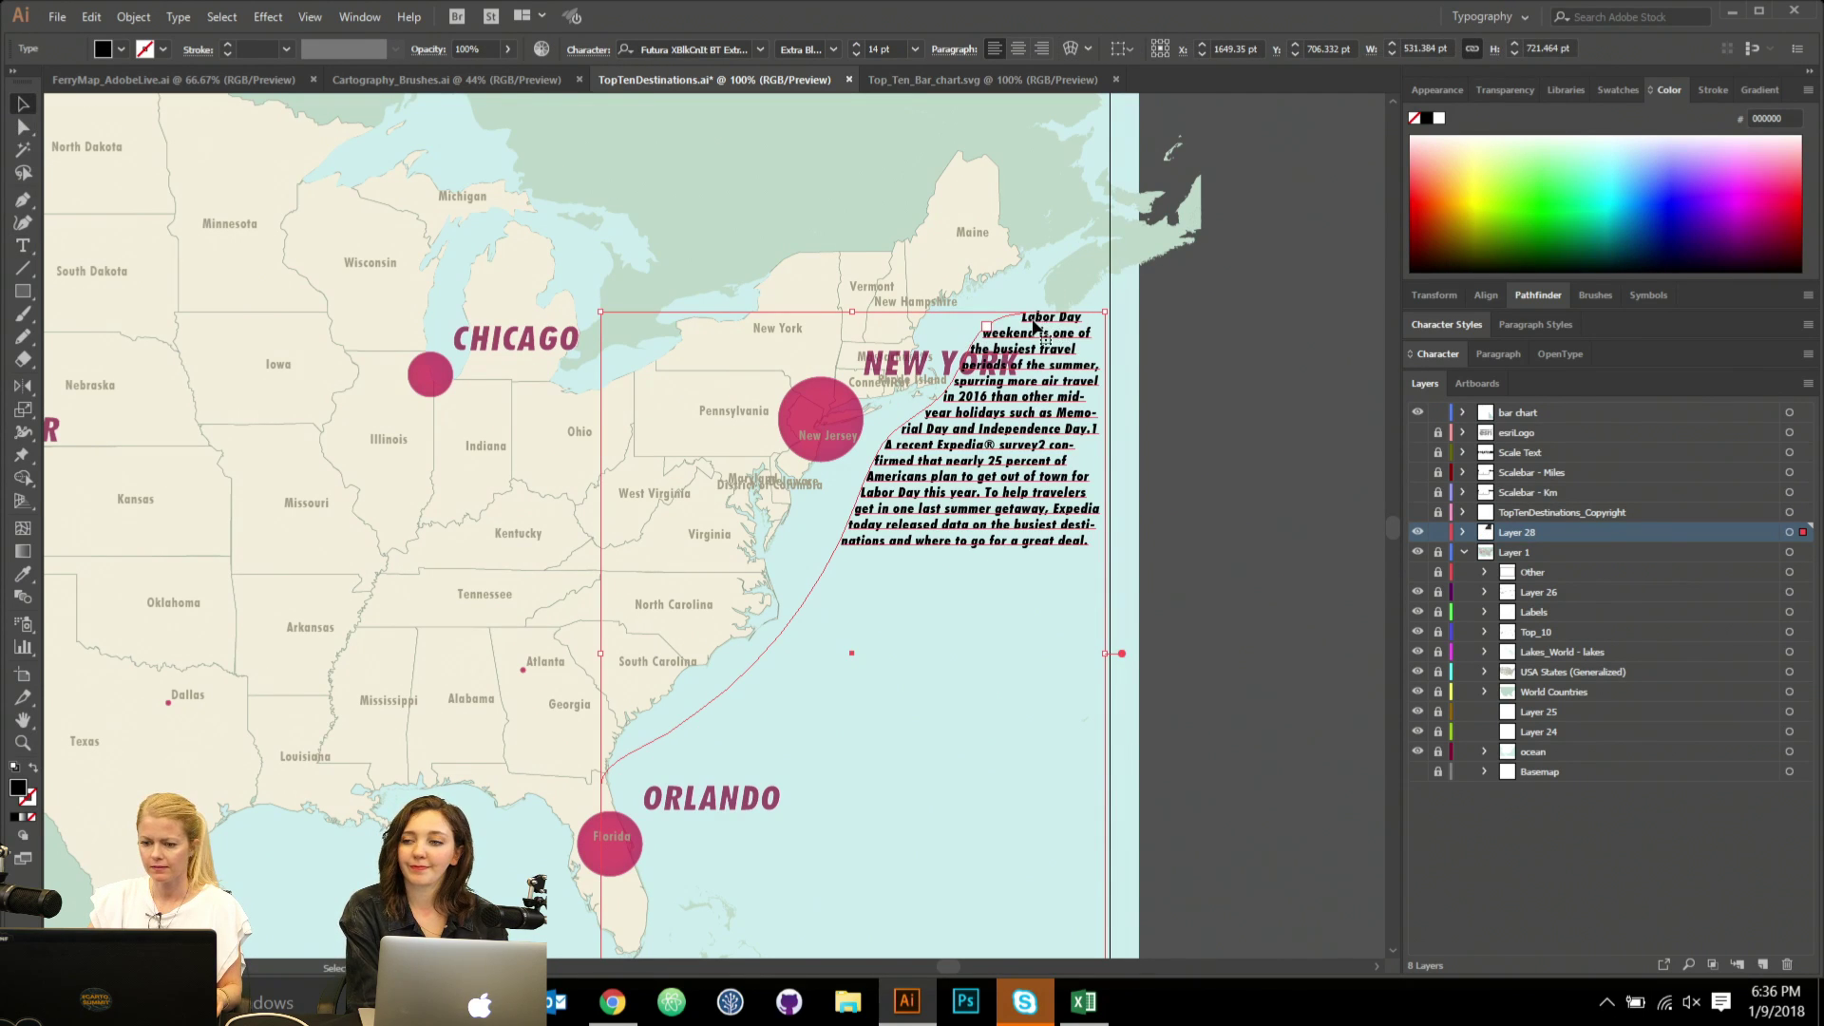
Set the text to 24 pt Futura BdCn BT Bold Italic.
left_click(915, 50)
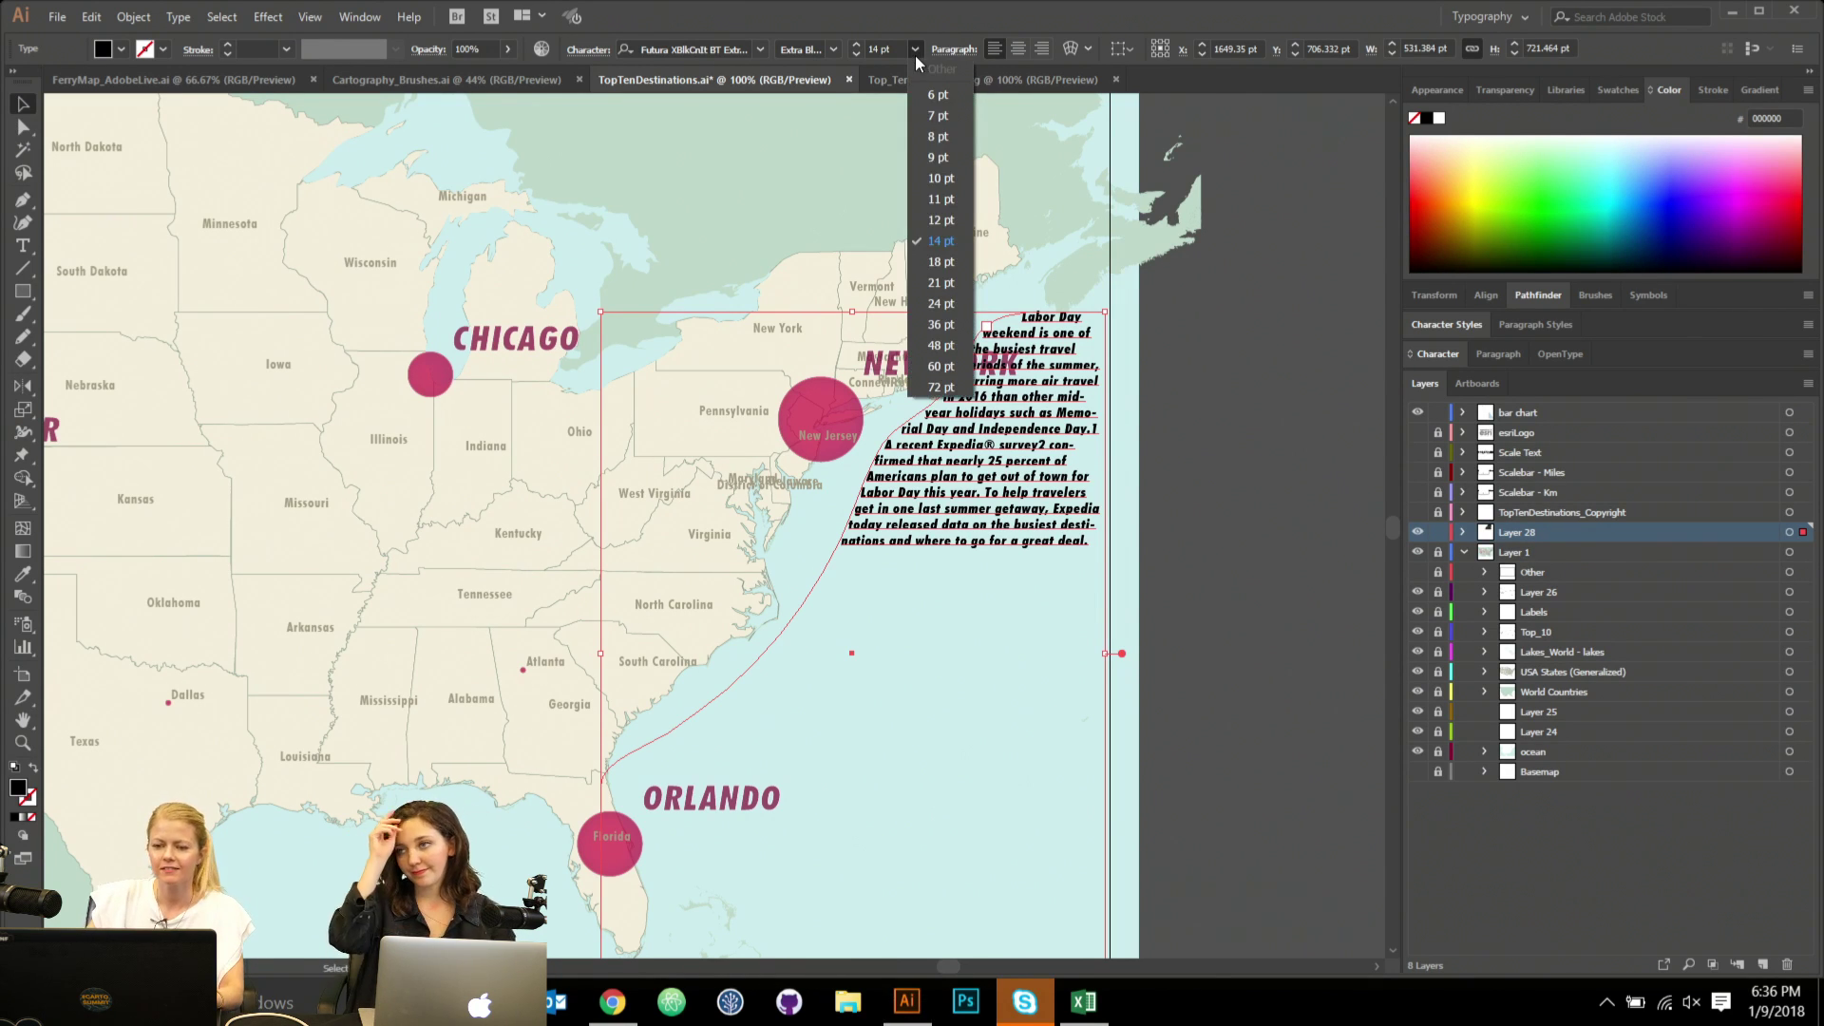
left_click(941, 304)
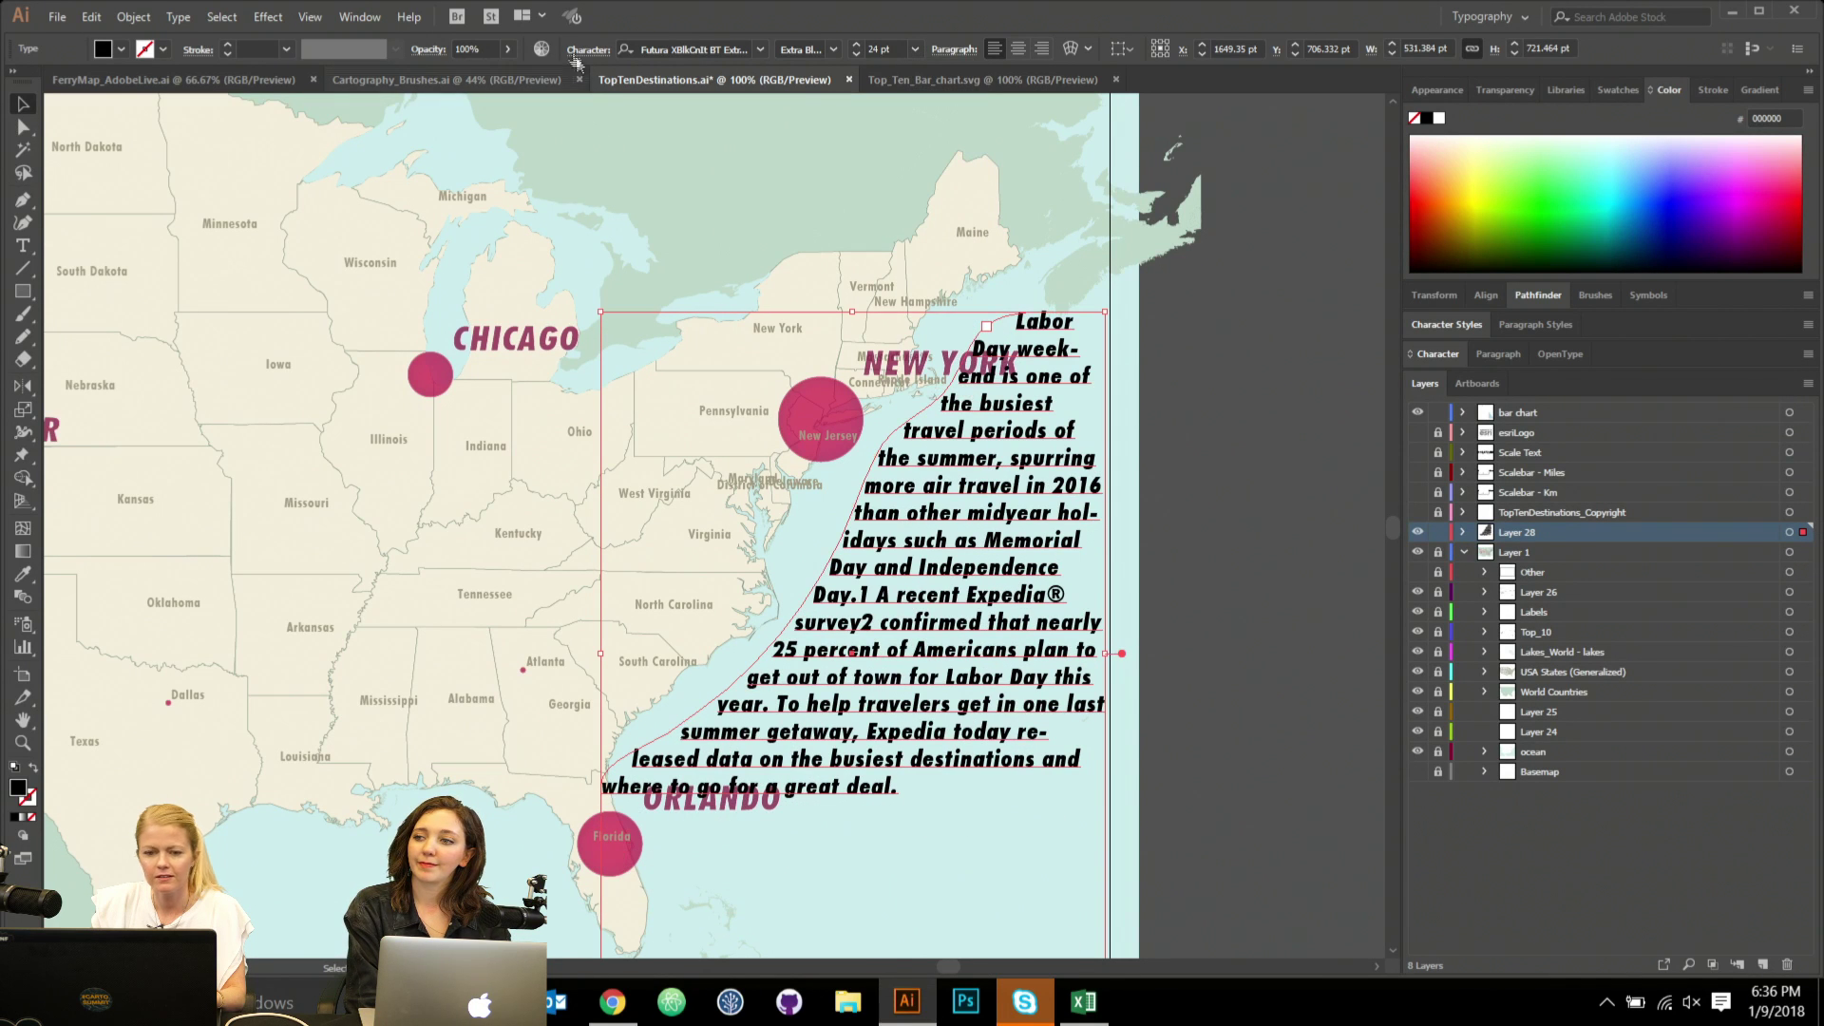
left_click(761, 48)
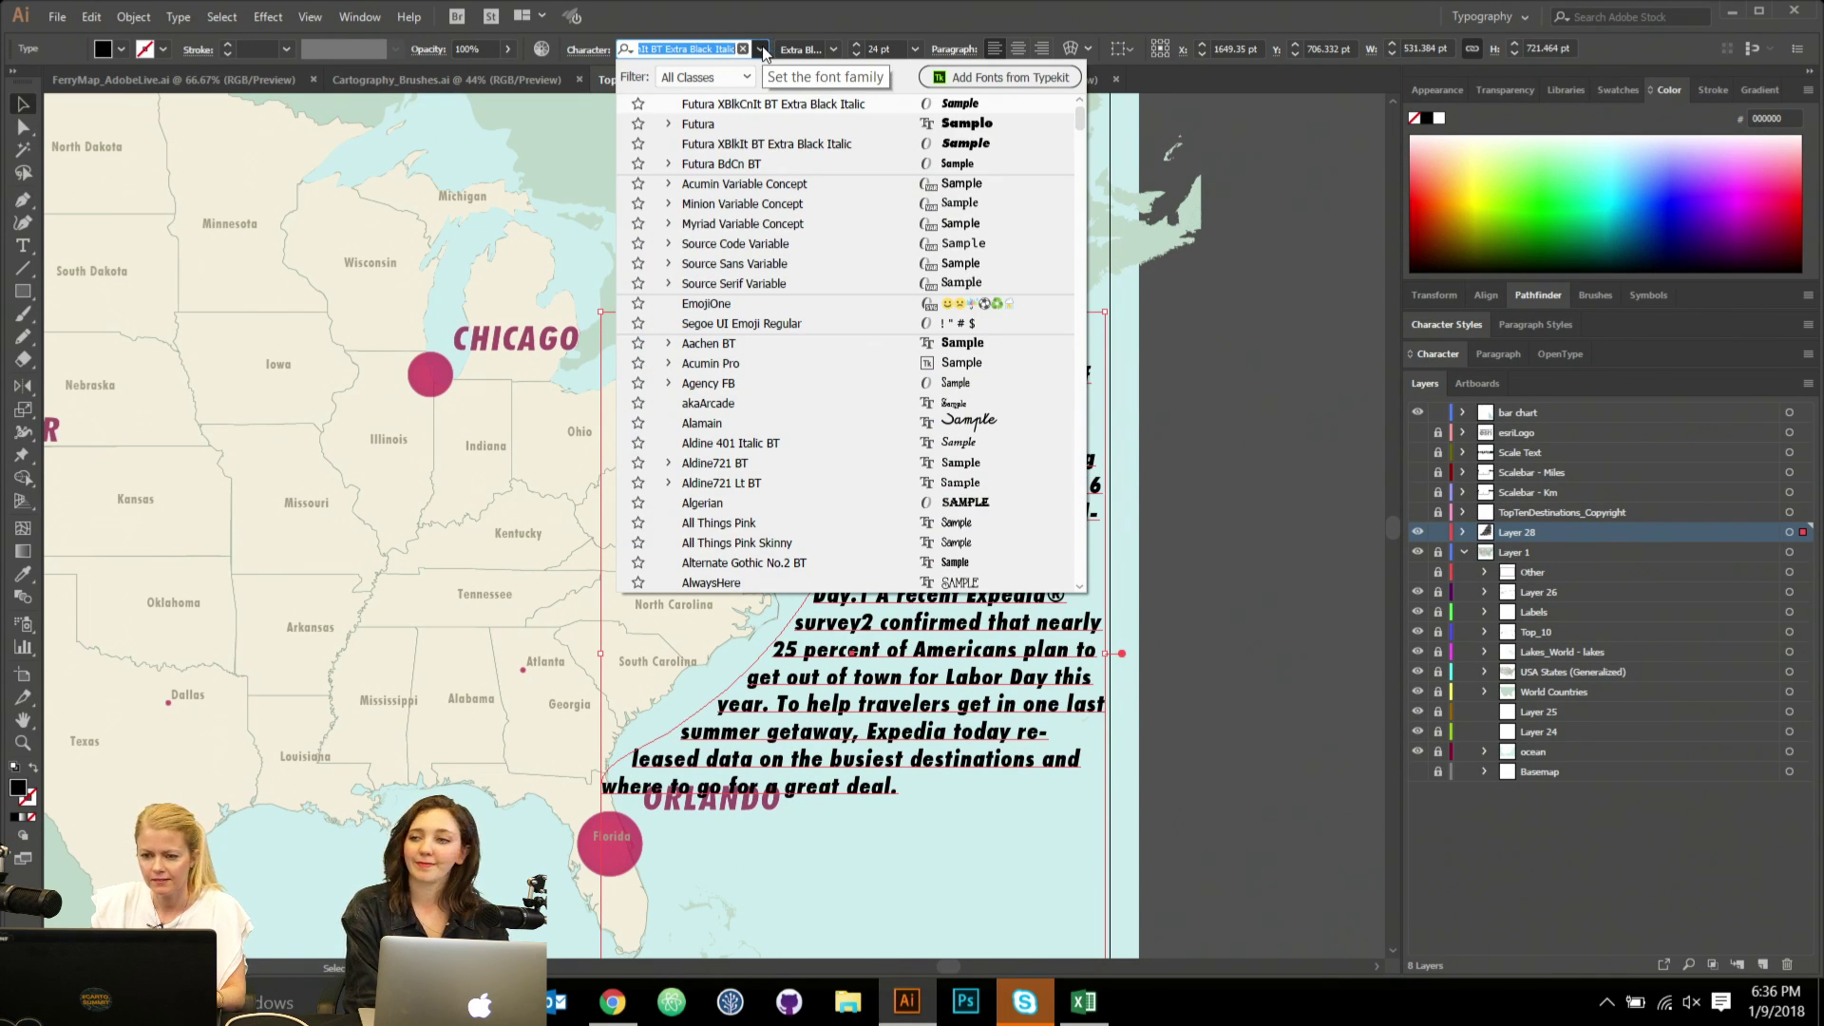
left_click(756, 163)
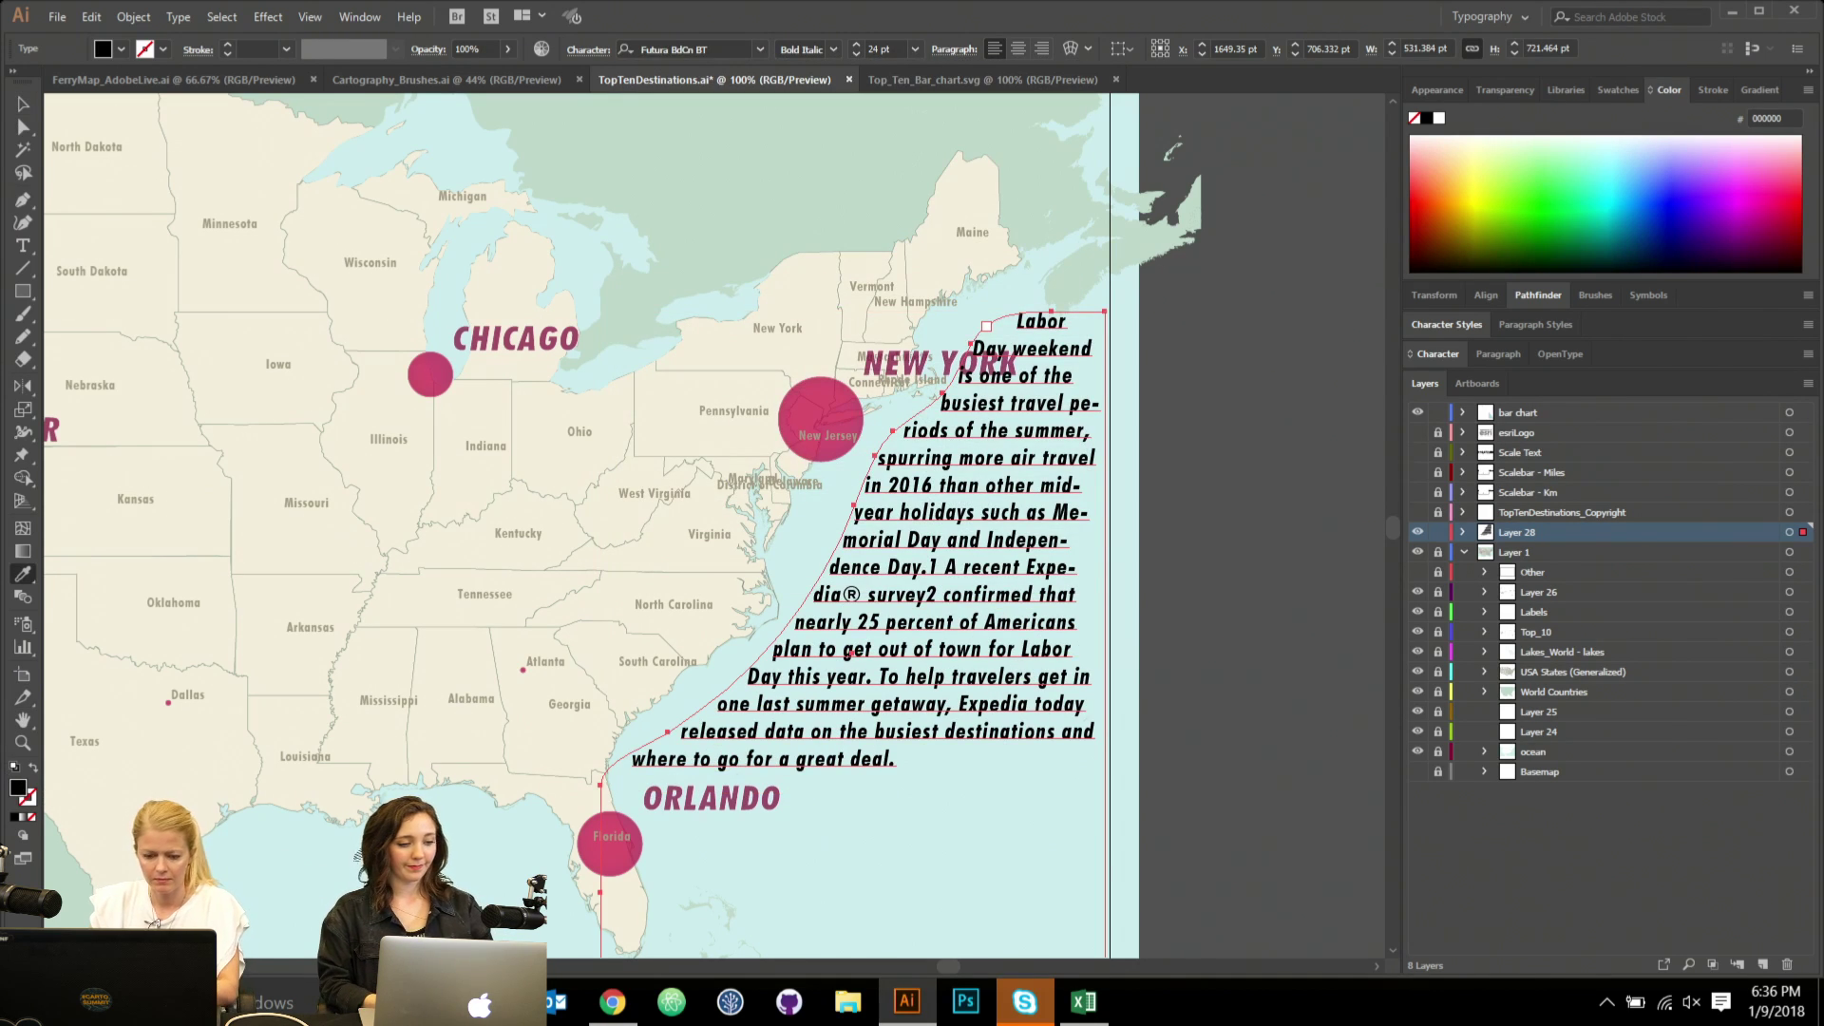
Colour the text with the sampled light-blue bar colour, set its stroke to None, then darken it to blue #3e5f6d.
scroll(249, 844, "left", 10)
scroll(249, 843, "down", 2)
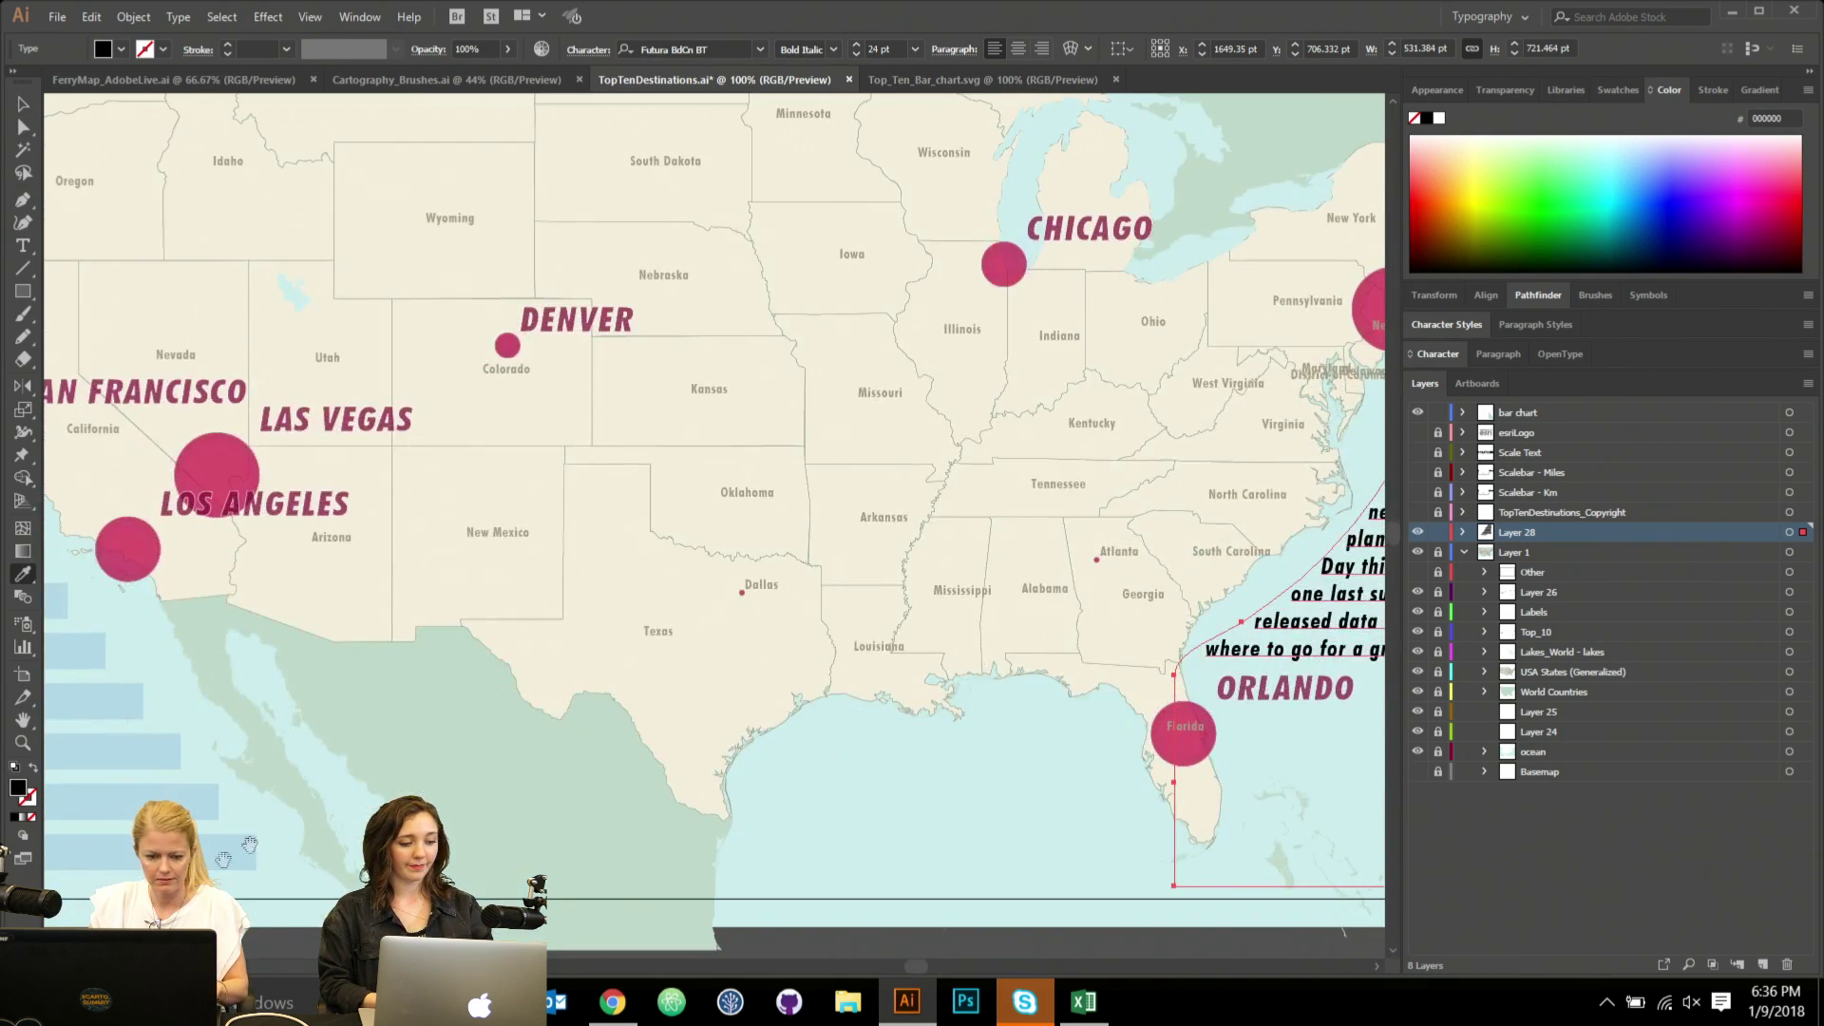
left_click(203, 798)
scroll(1018, 439, "right", 7)
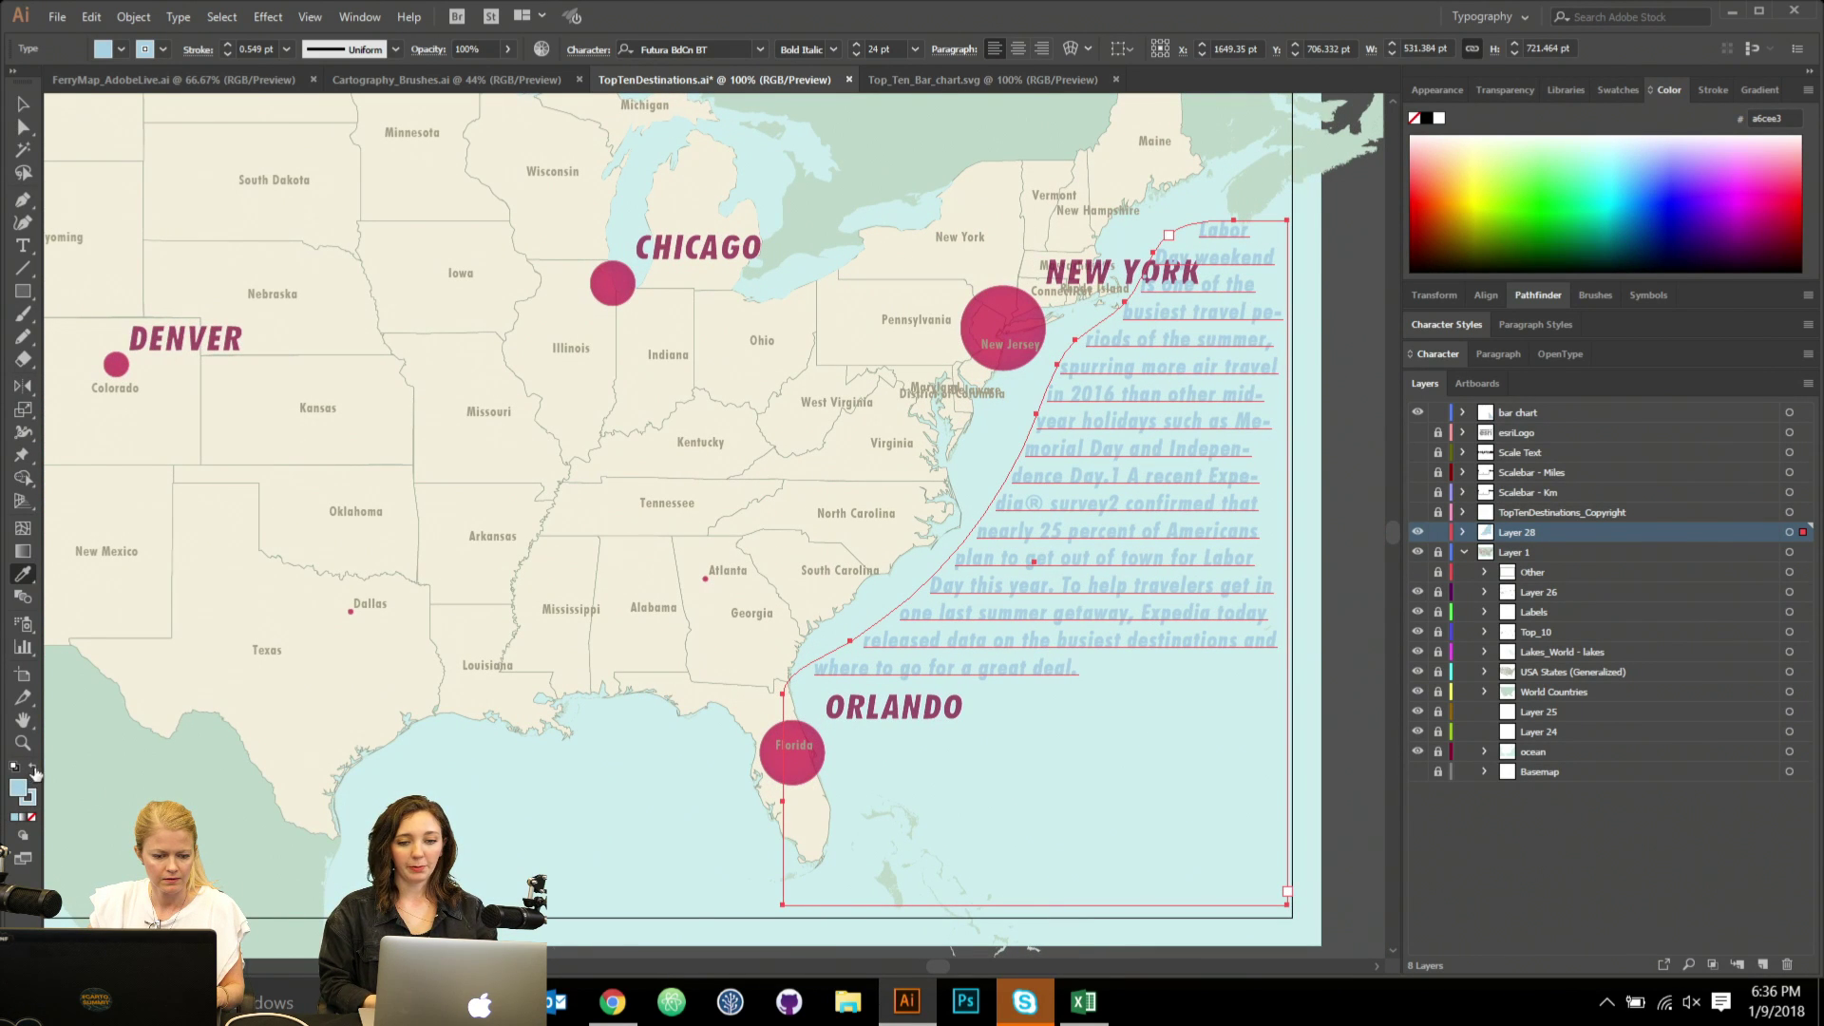
left_click(31, 817)
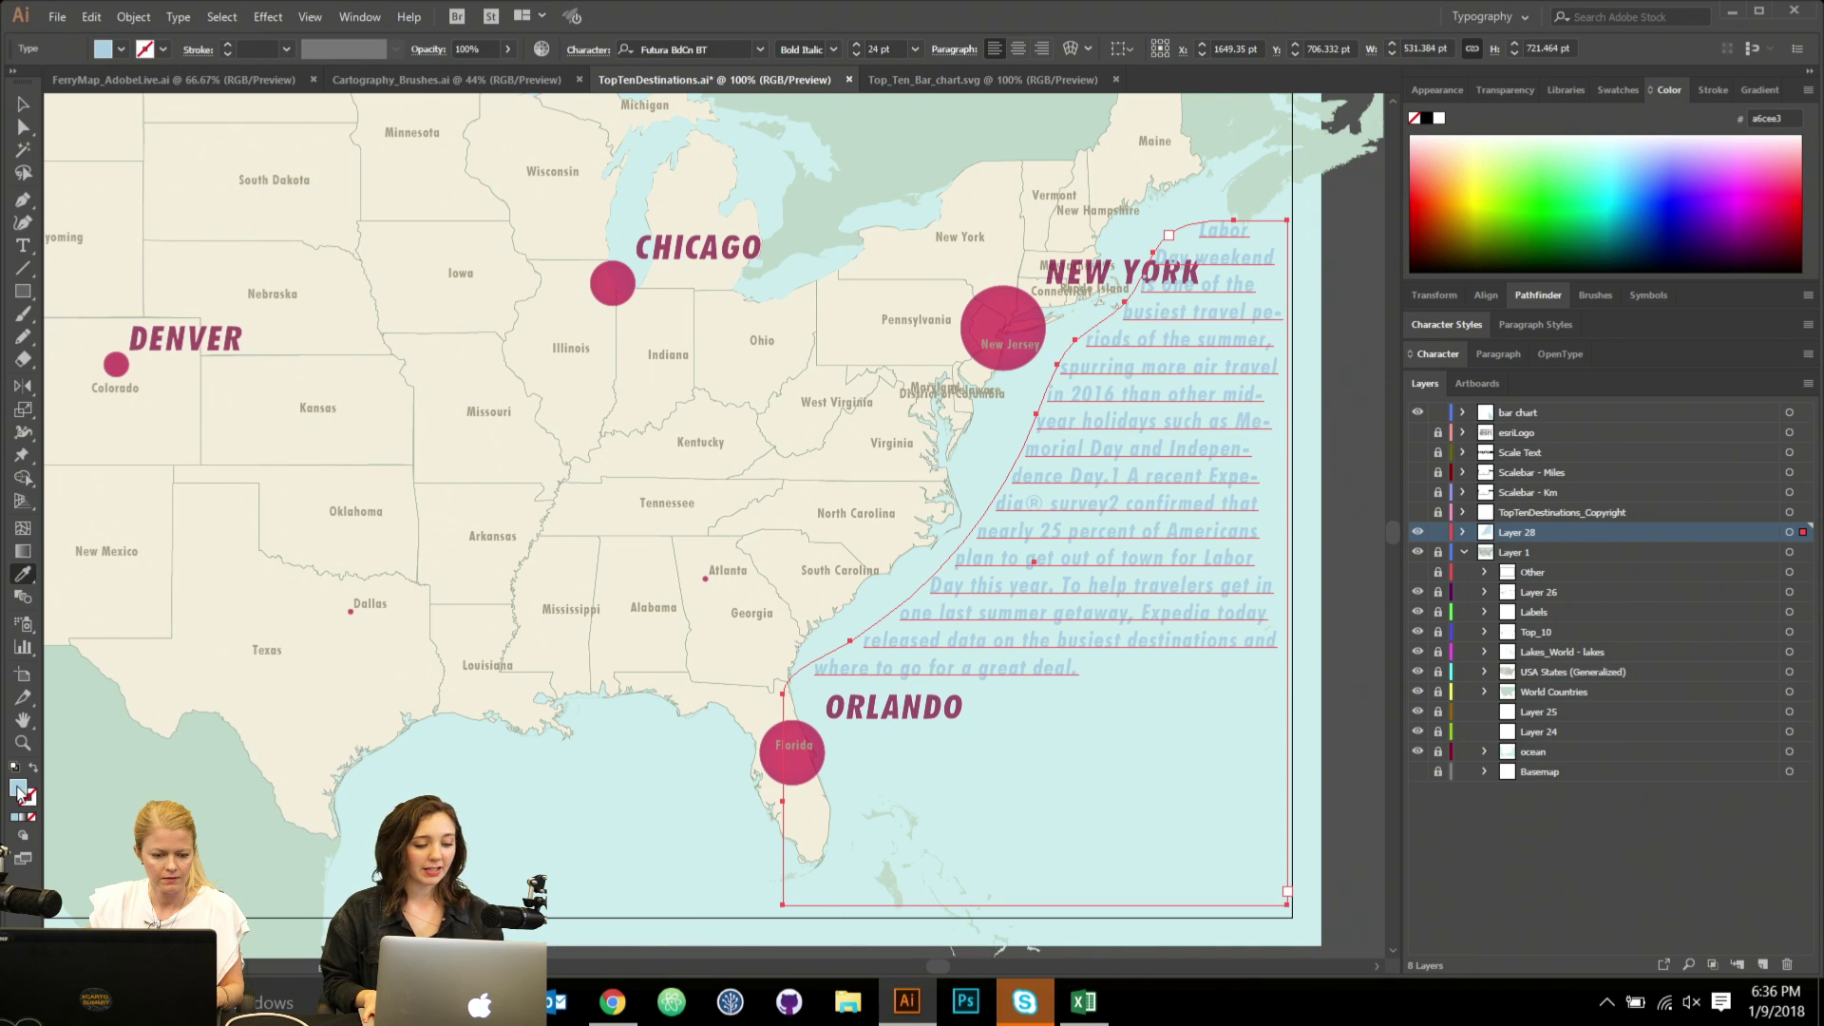
double_click(19, 789)
type("3e5f6d")
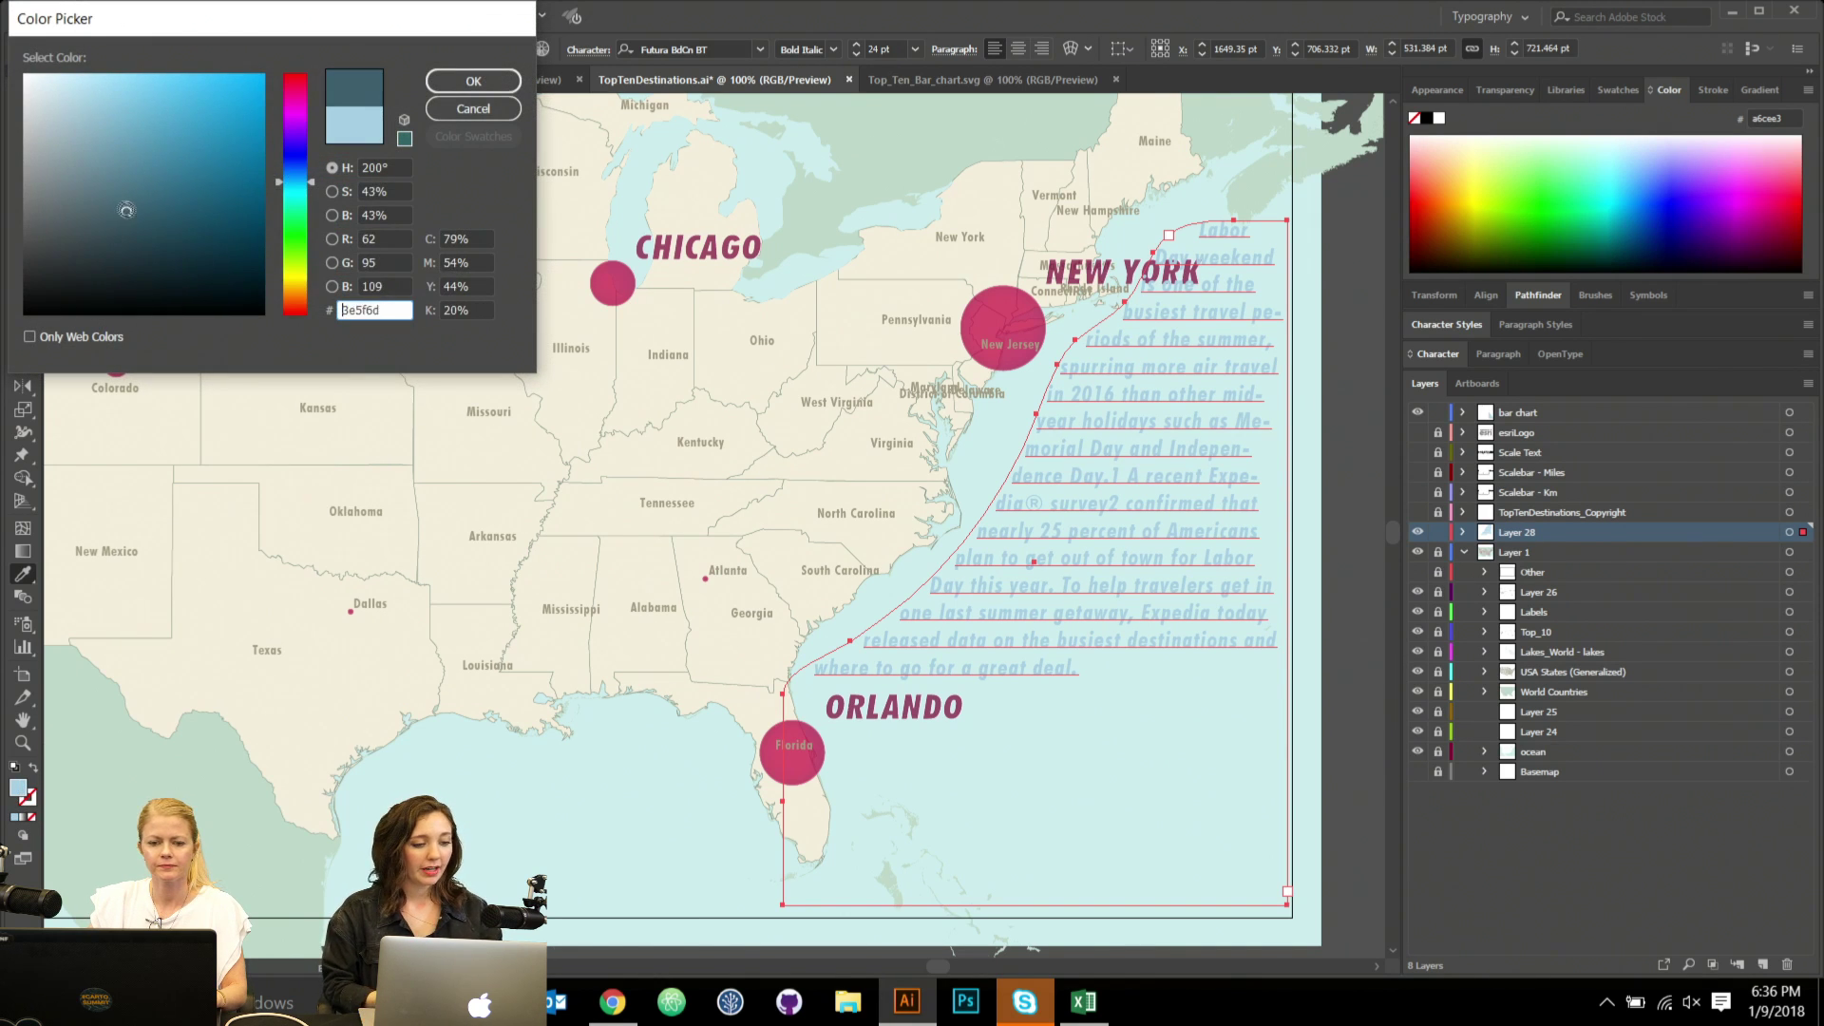
left_click(154, 233)
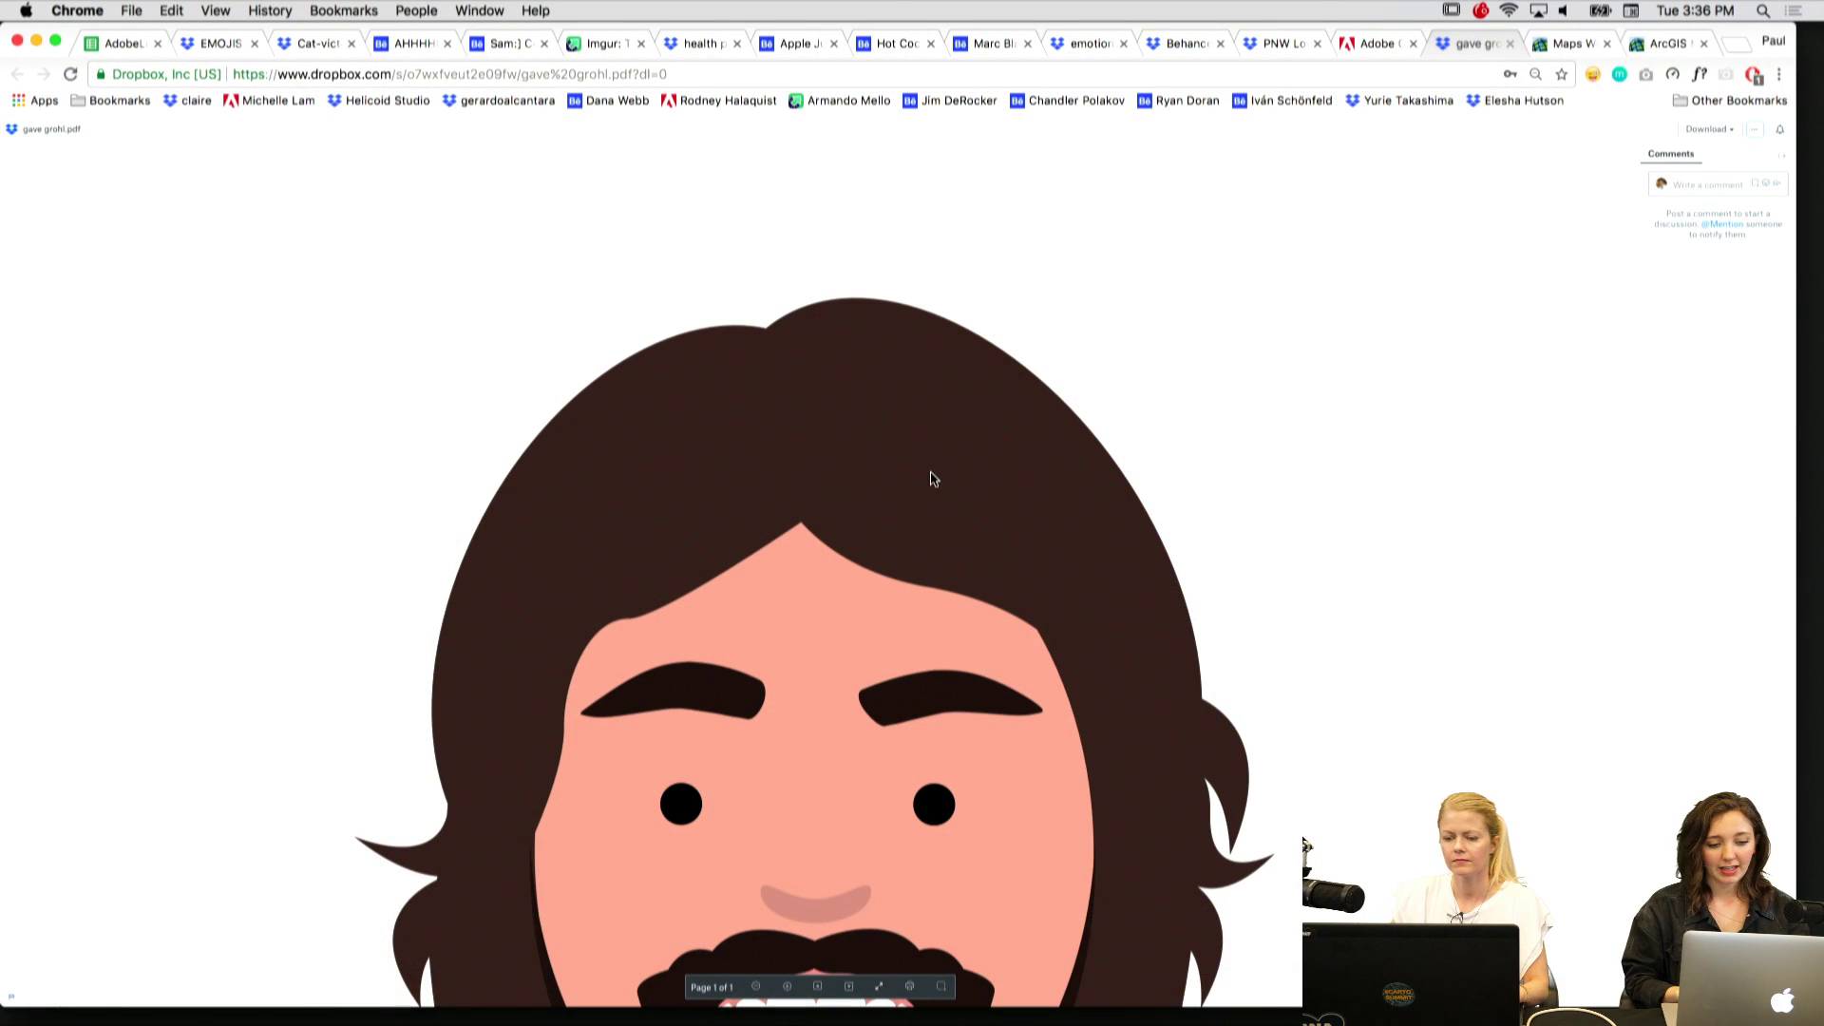
Scroll through the current emoji design, then move to the Bowling emoji tab.
scroll(931, 479, "down", 3)
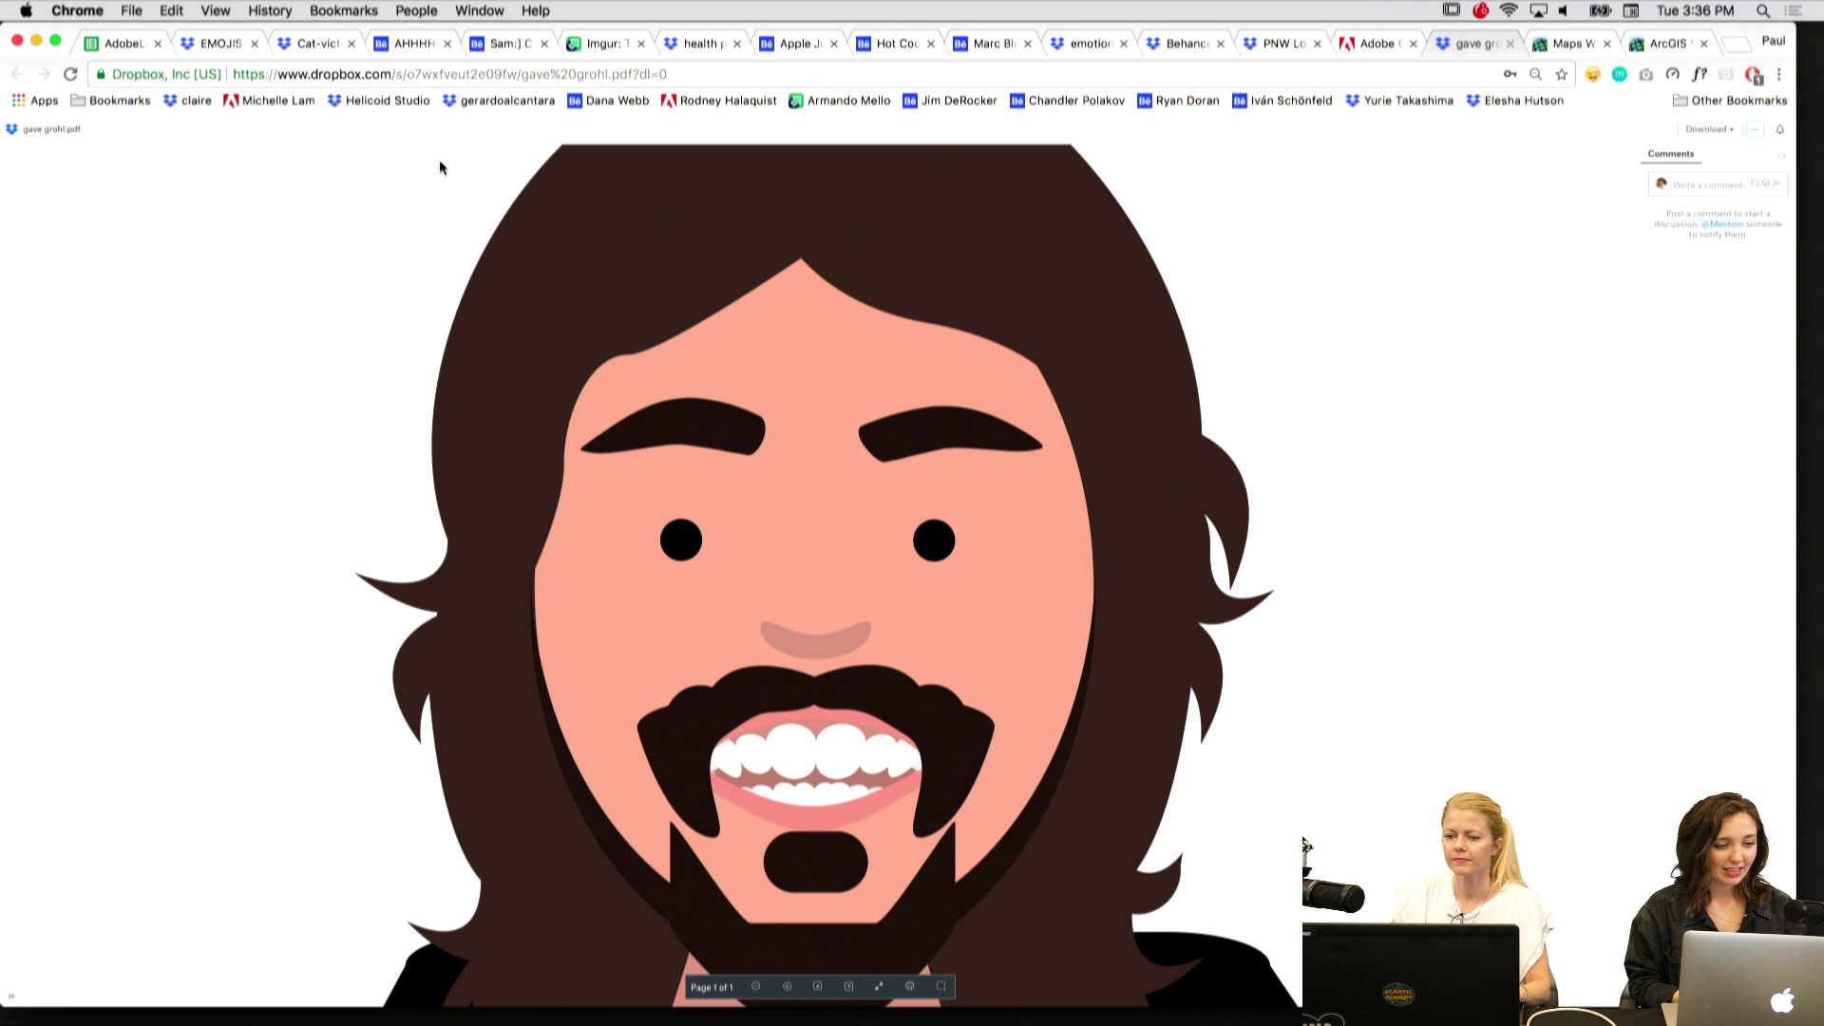
scroll(709, 370, "down", 5)
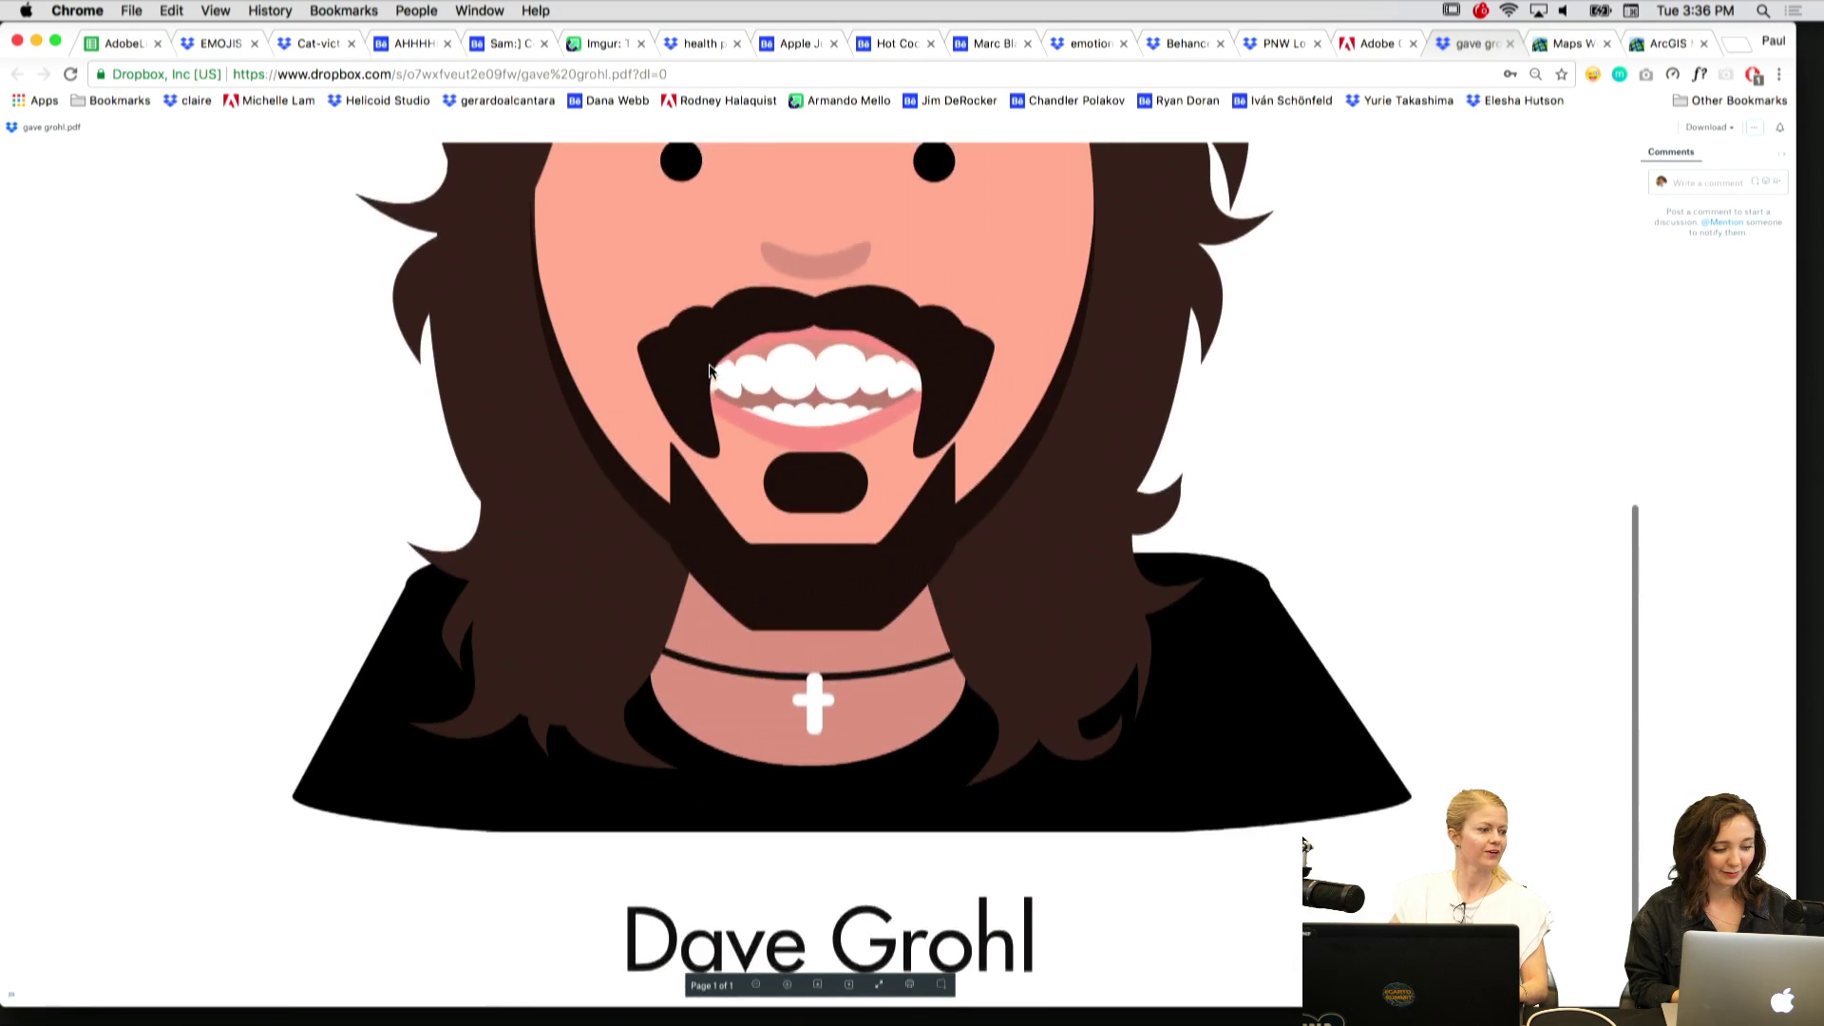
scroll(709, 370, "up", 8)
scroll(709, 368, "down", 5)
scroll(709, 369, "up", 4)
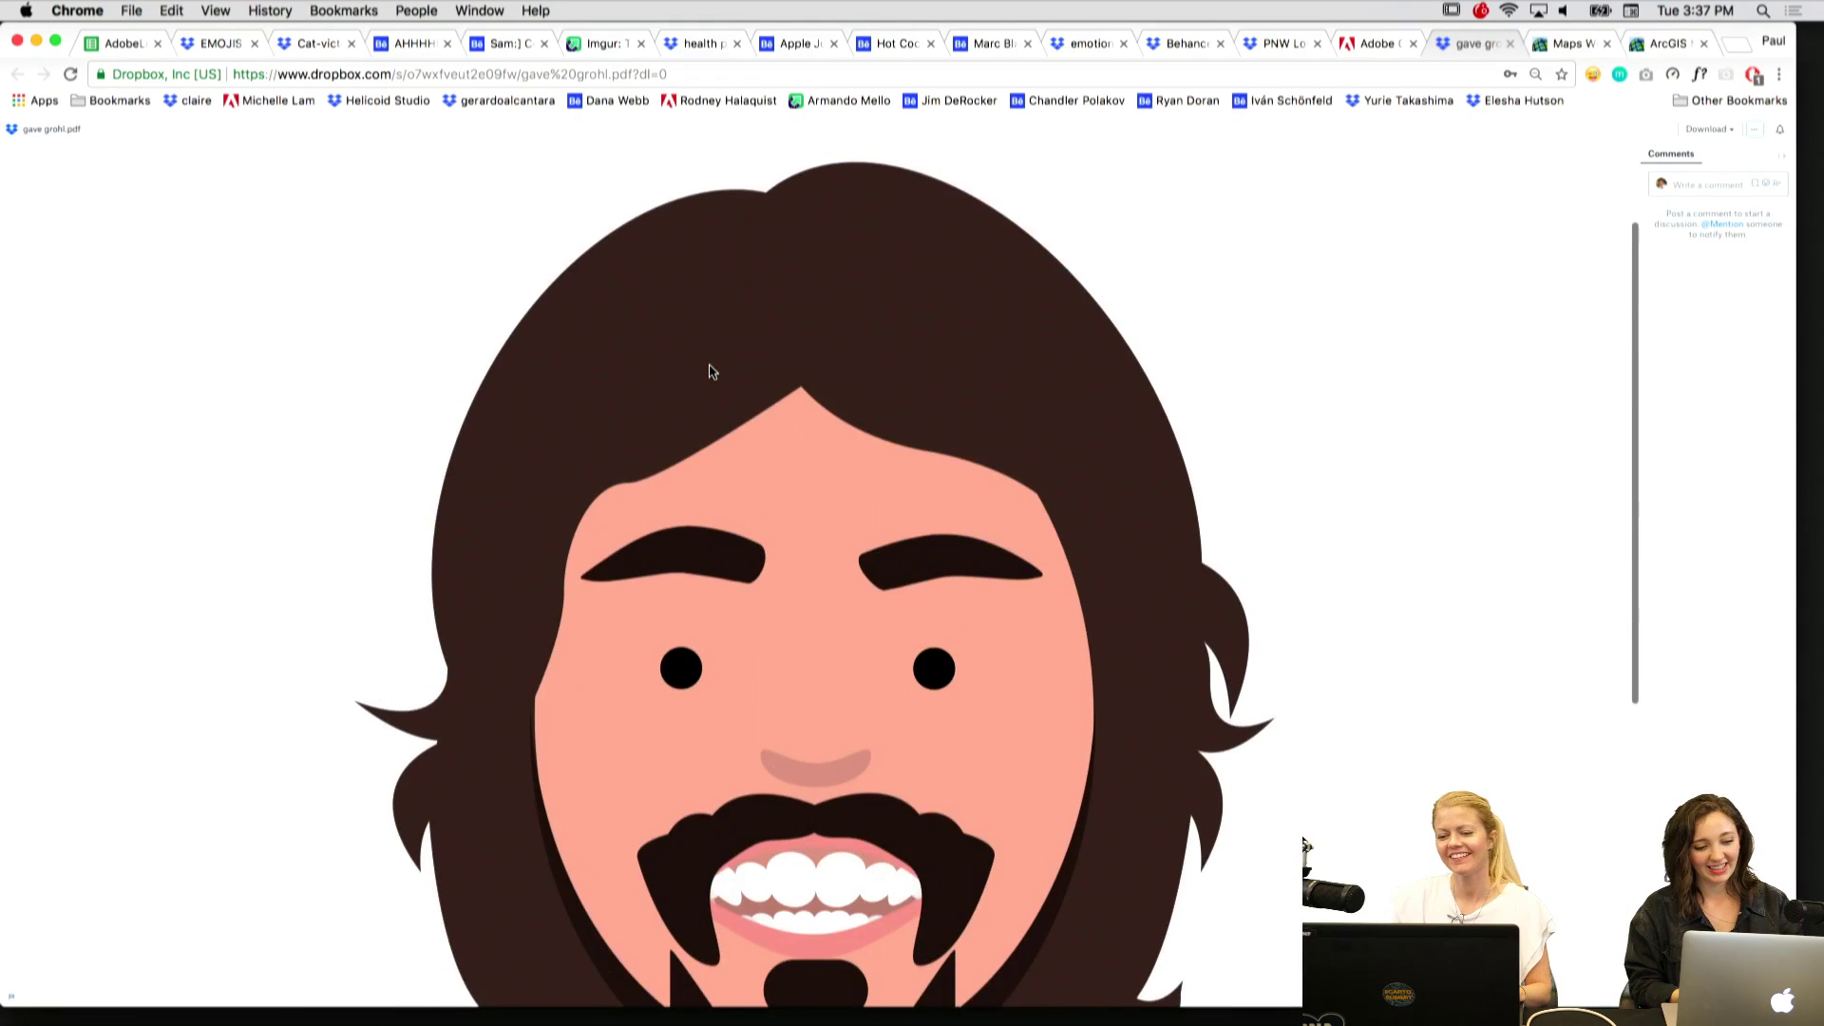
scroll(712, 371, "down", 1)
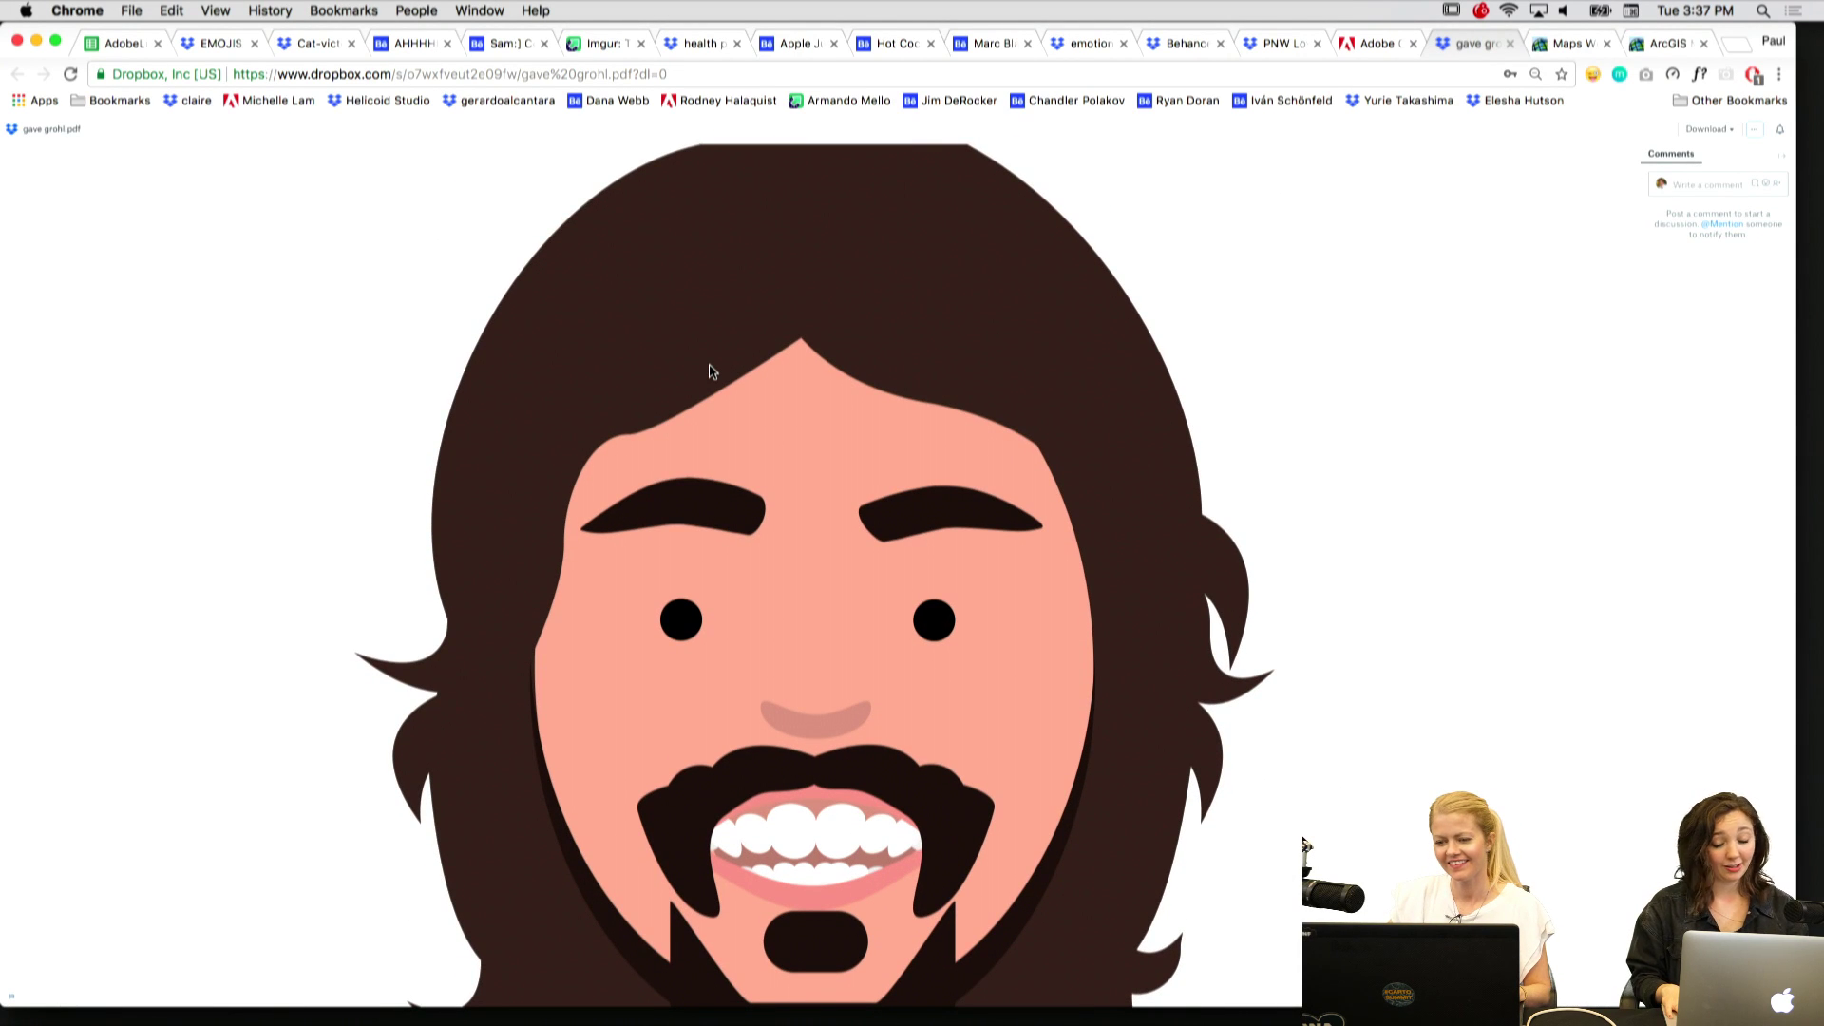
key("ctrl+shift+Tab")
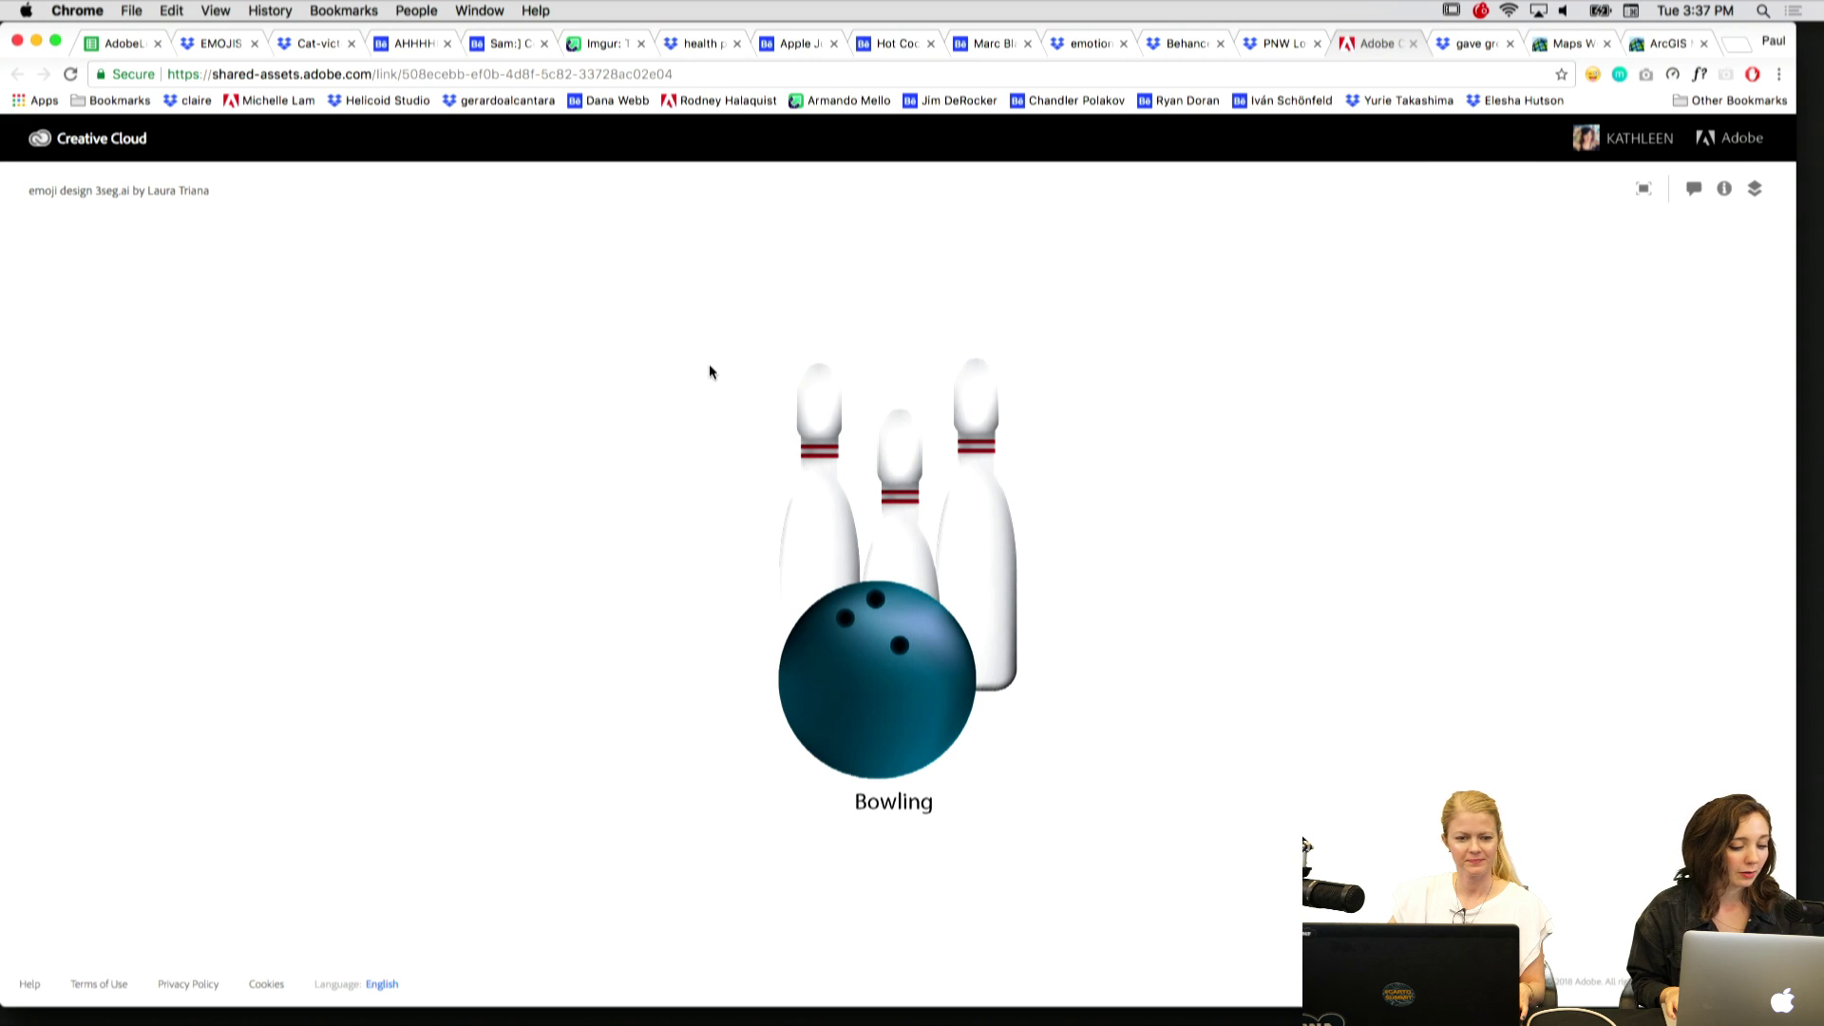
Browse the PNW Love emoji, the Behance emoji folder's Umoji.ai preview, the emotion sketches and the designer's profile.
key("super+alt+Left")
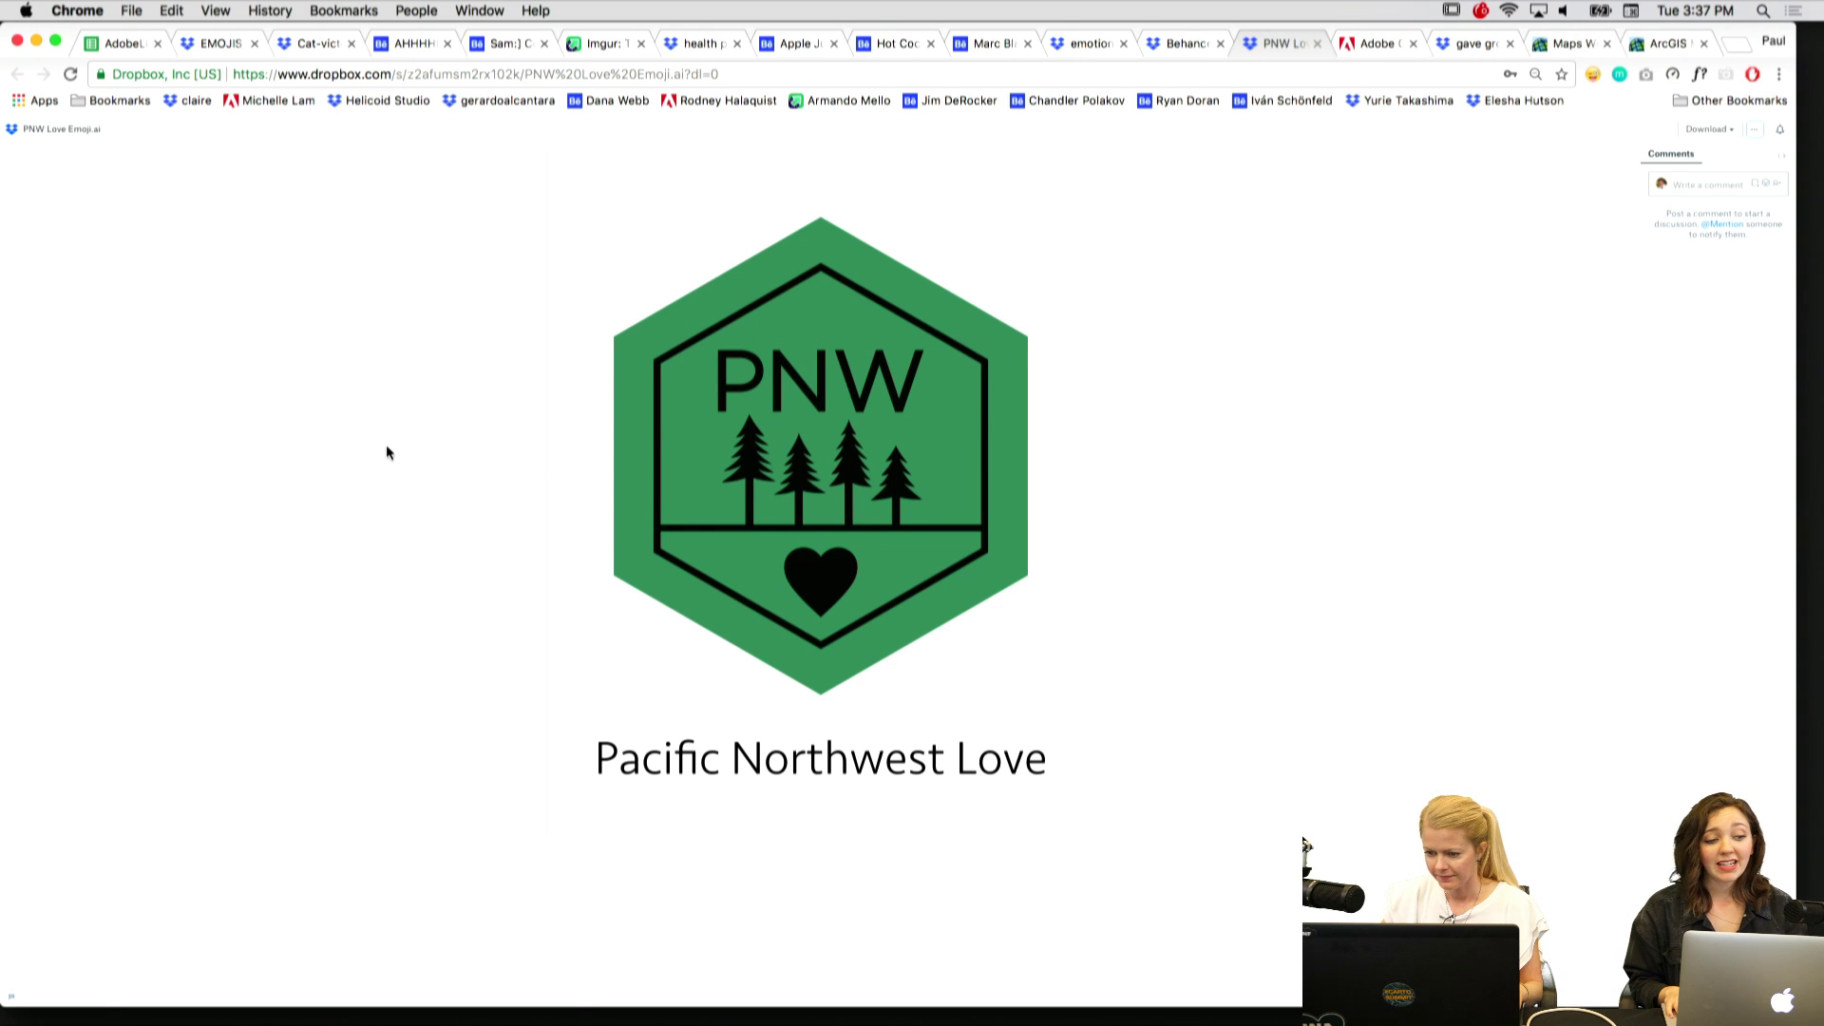
key("ctrl+shift+Tab")
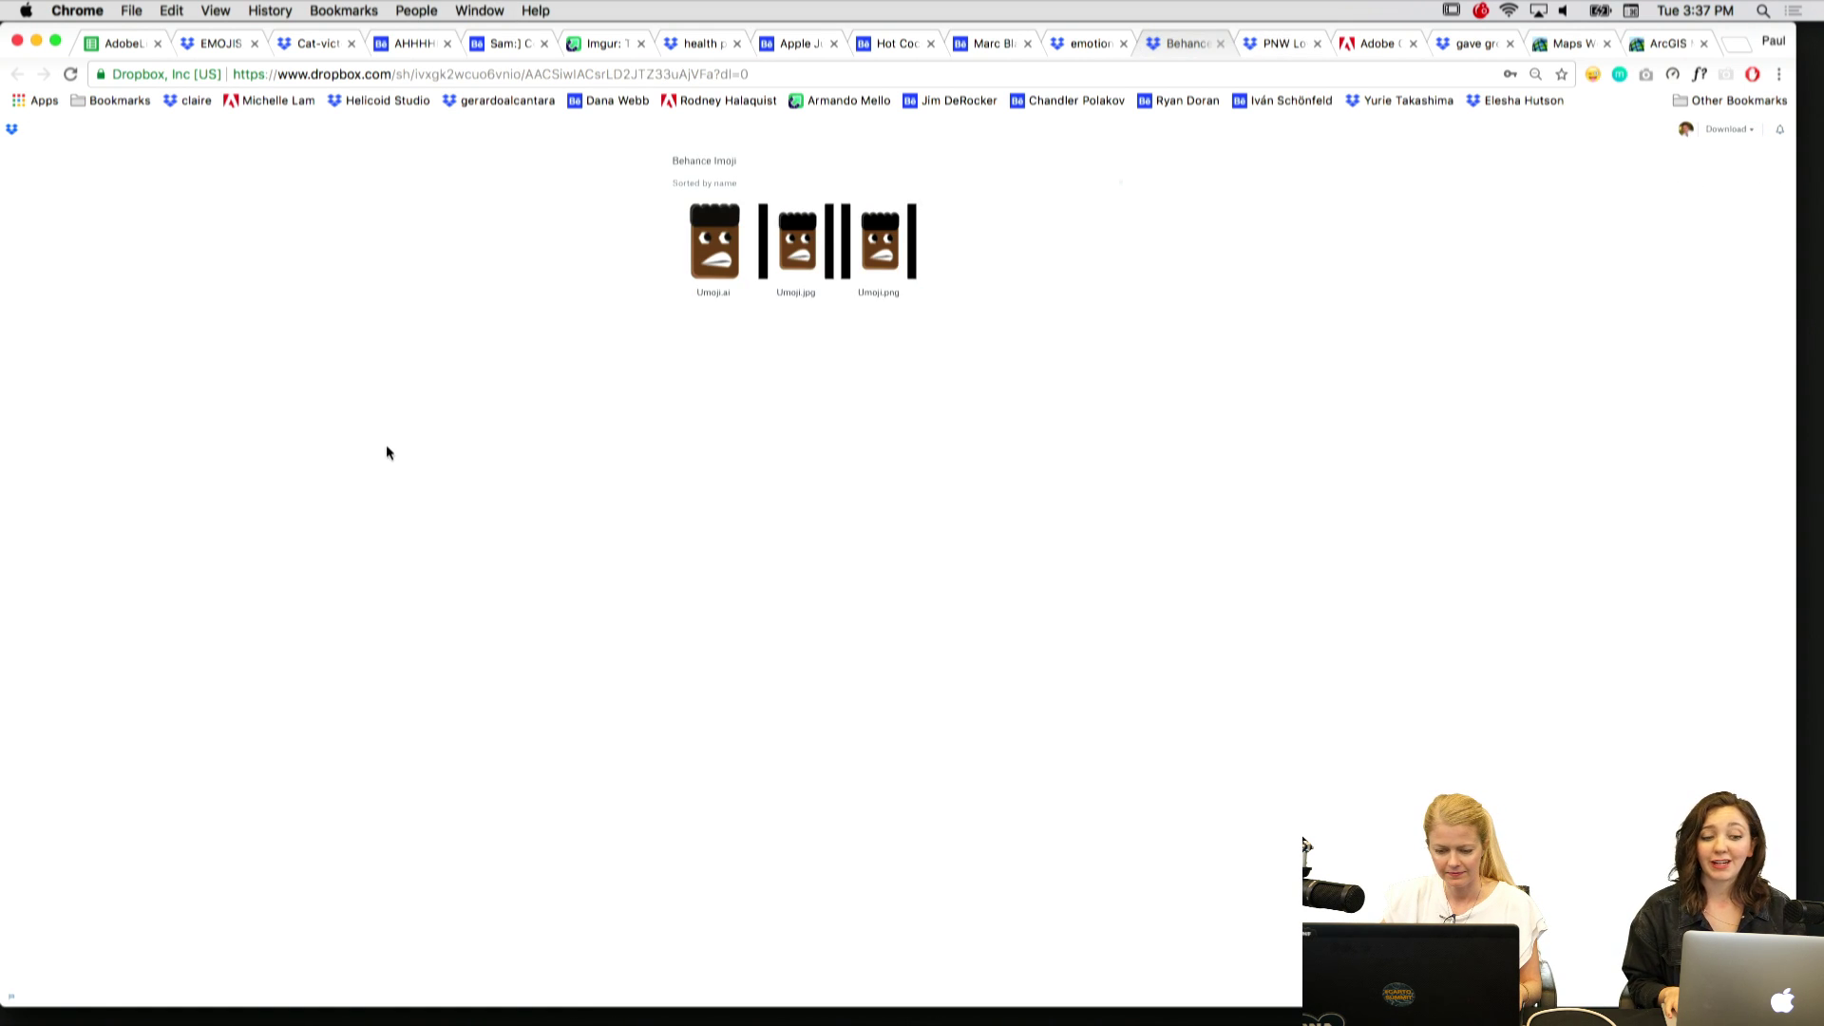
left_click(741, 262)
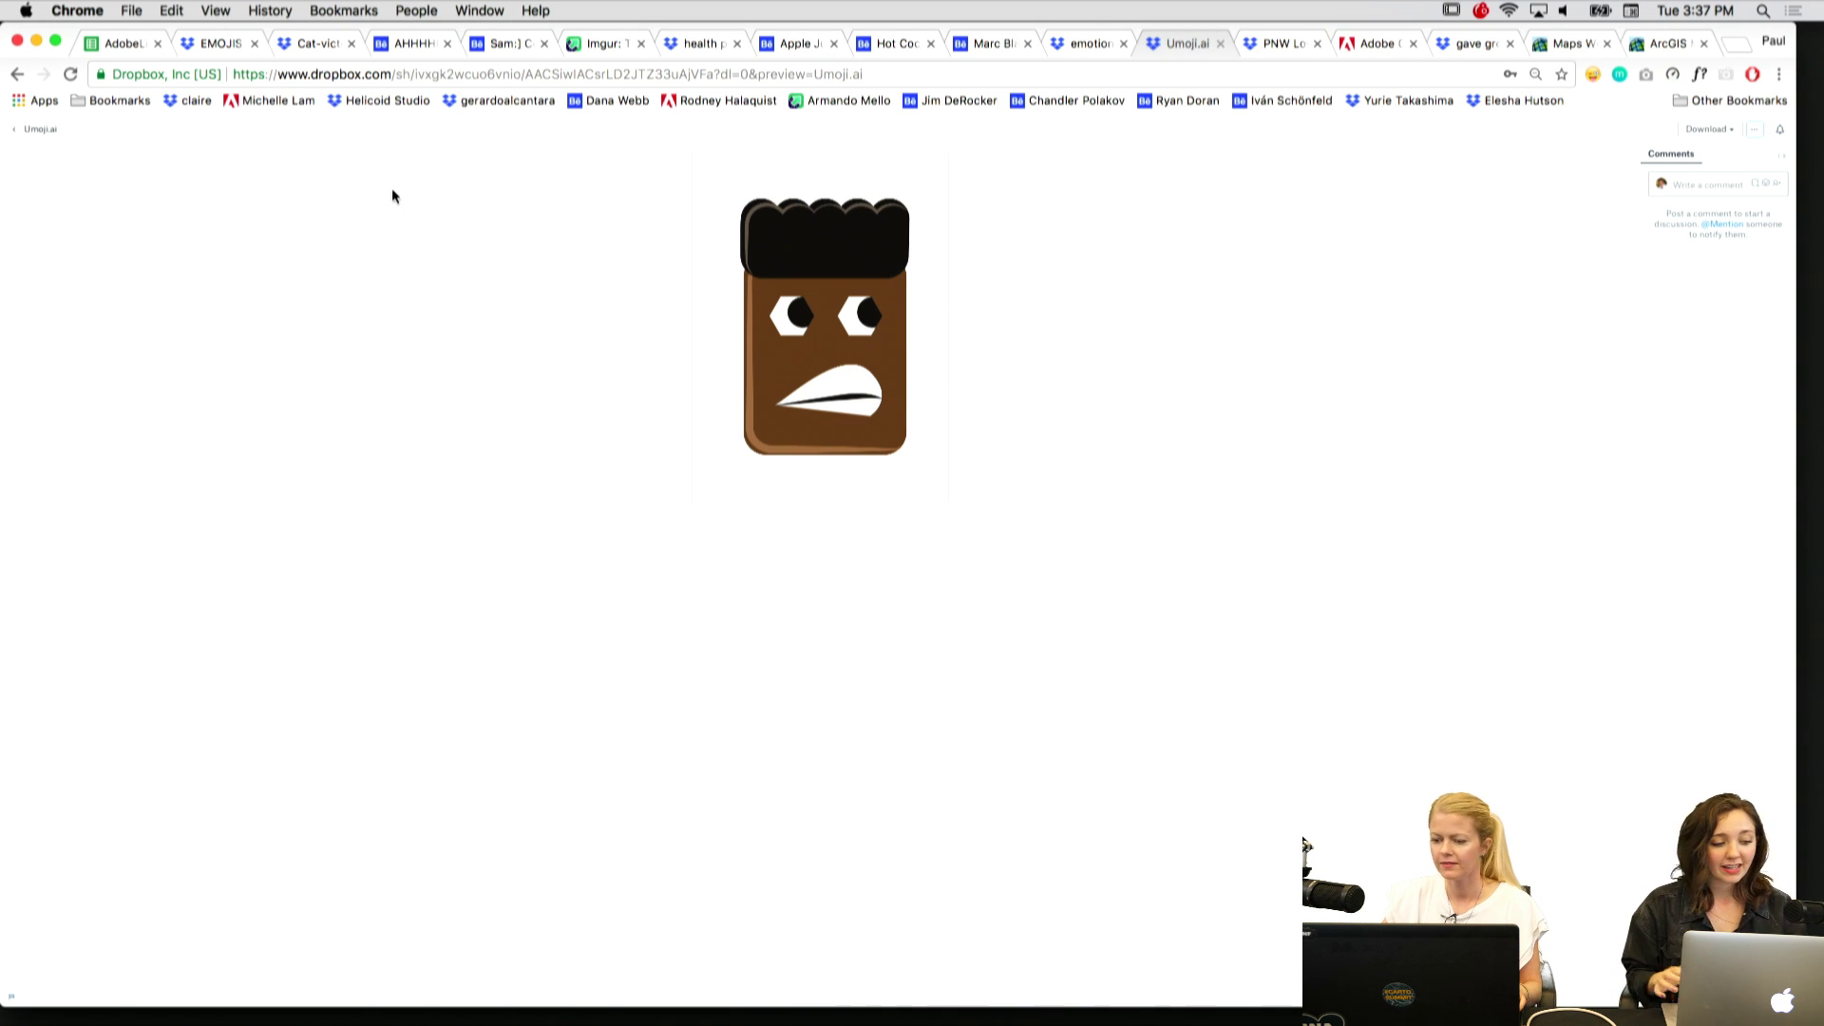
key("super+alt+Left")
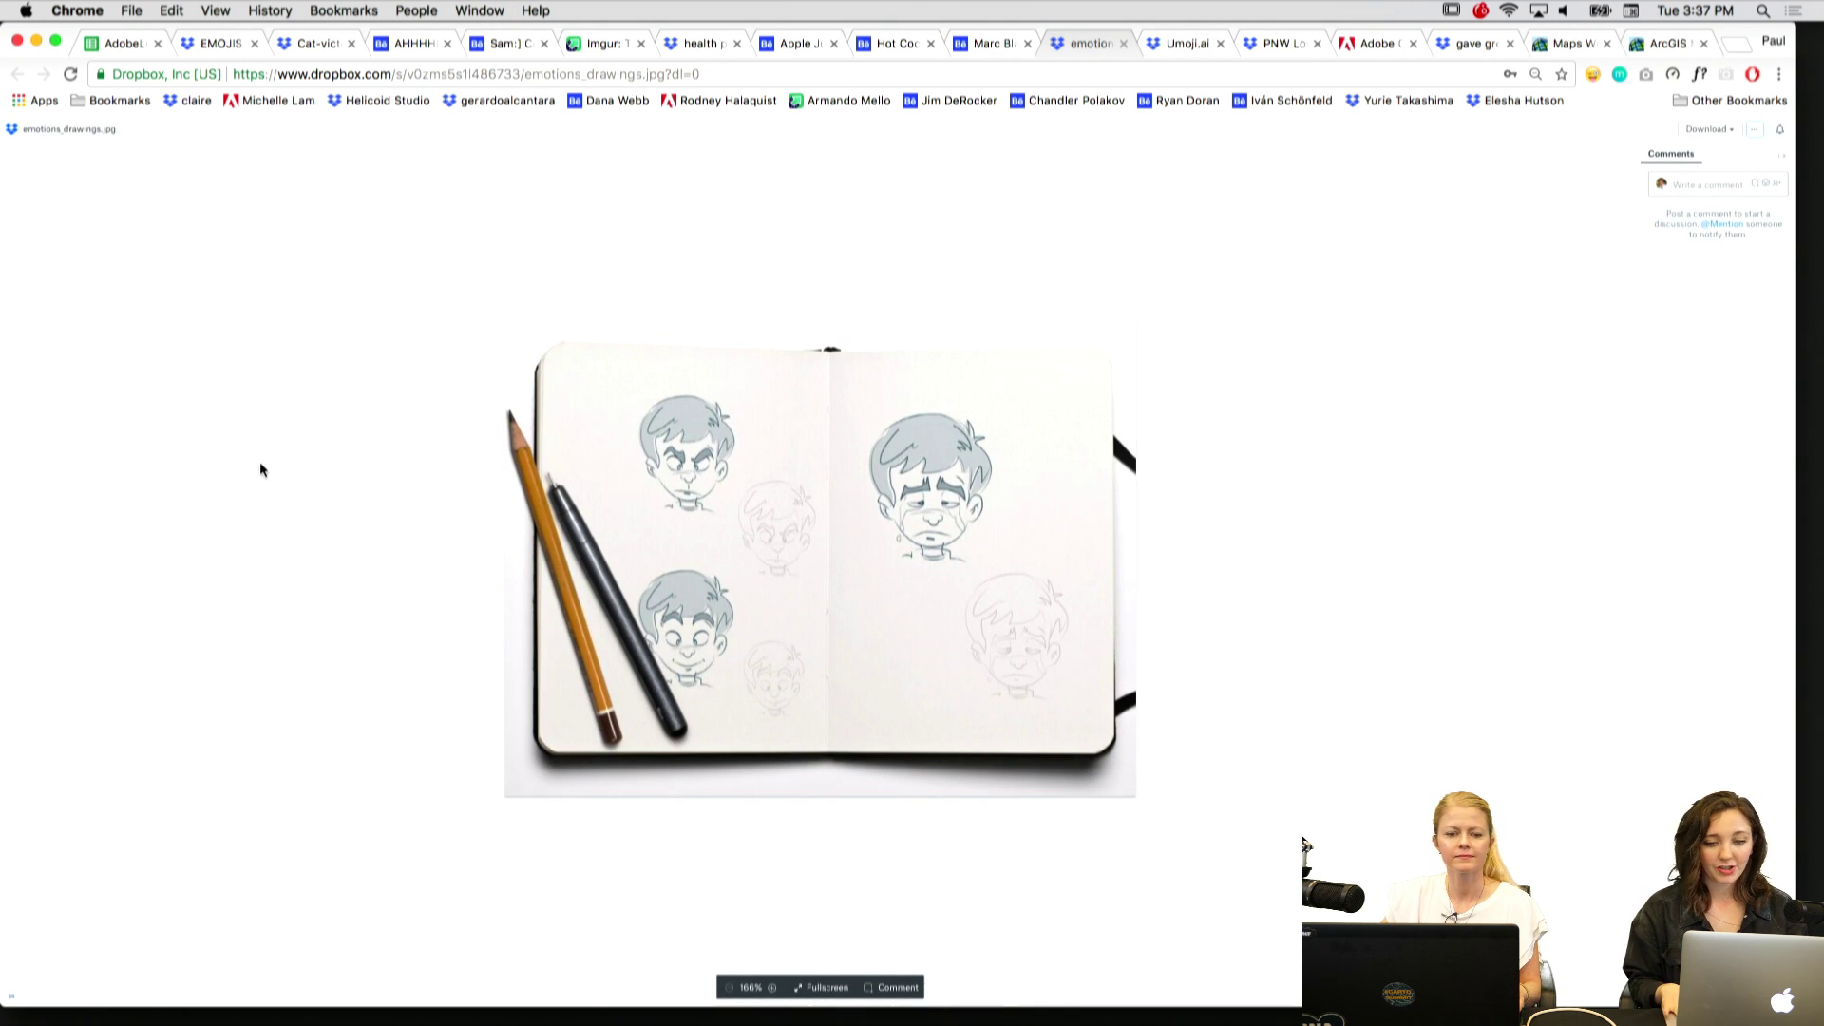
key("super+alt+Left")
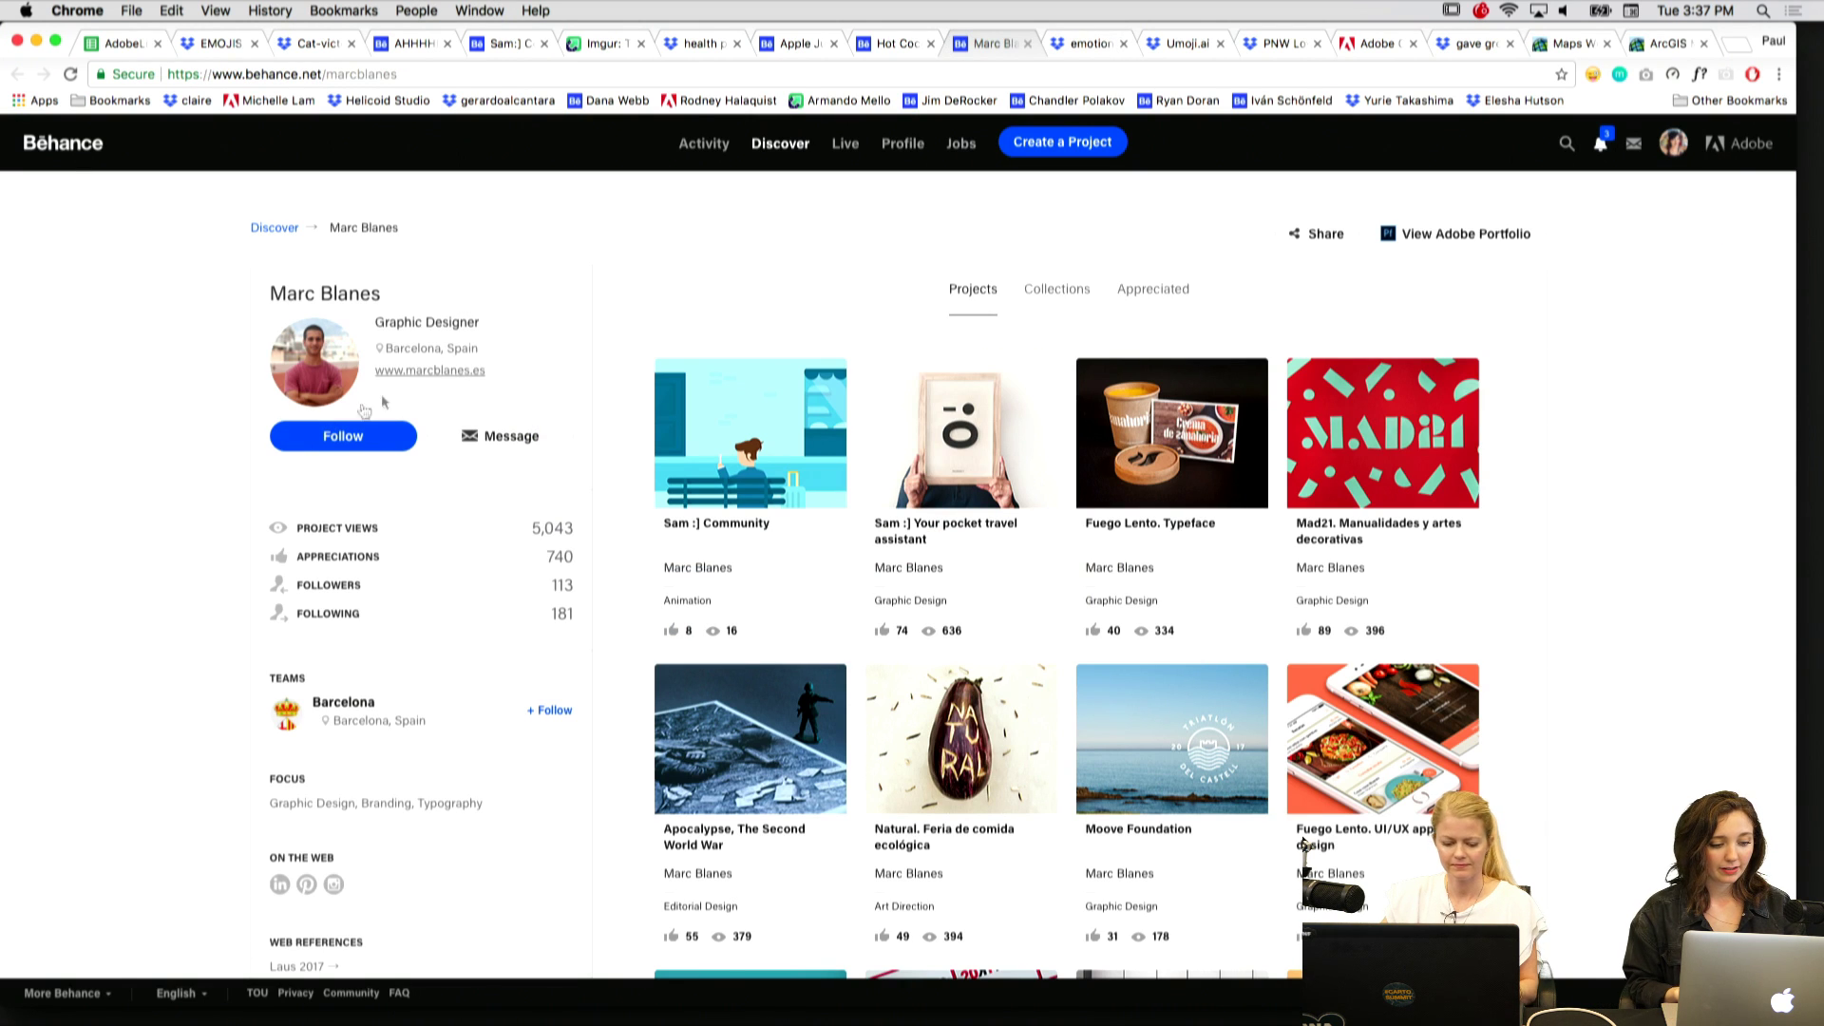
Open and close the Sam :] Community project, then scroll through the Hot Cocoa Emoji project.
left_click(727, 426)
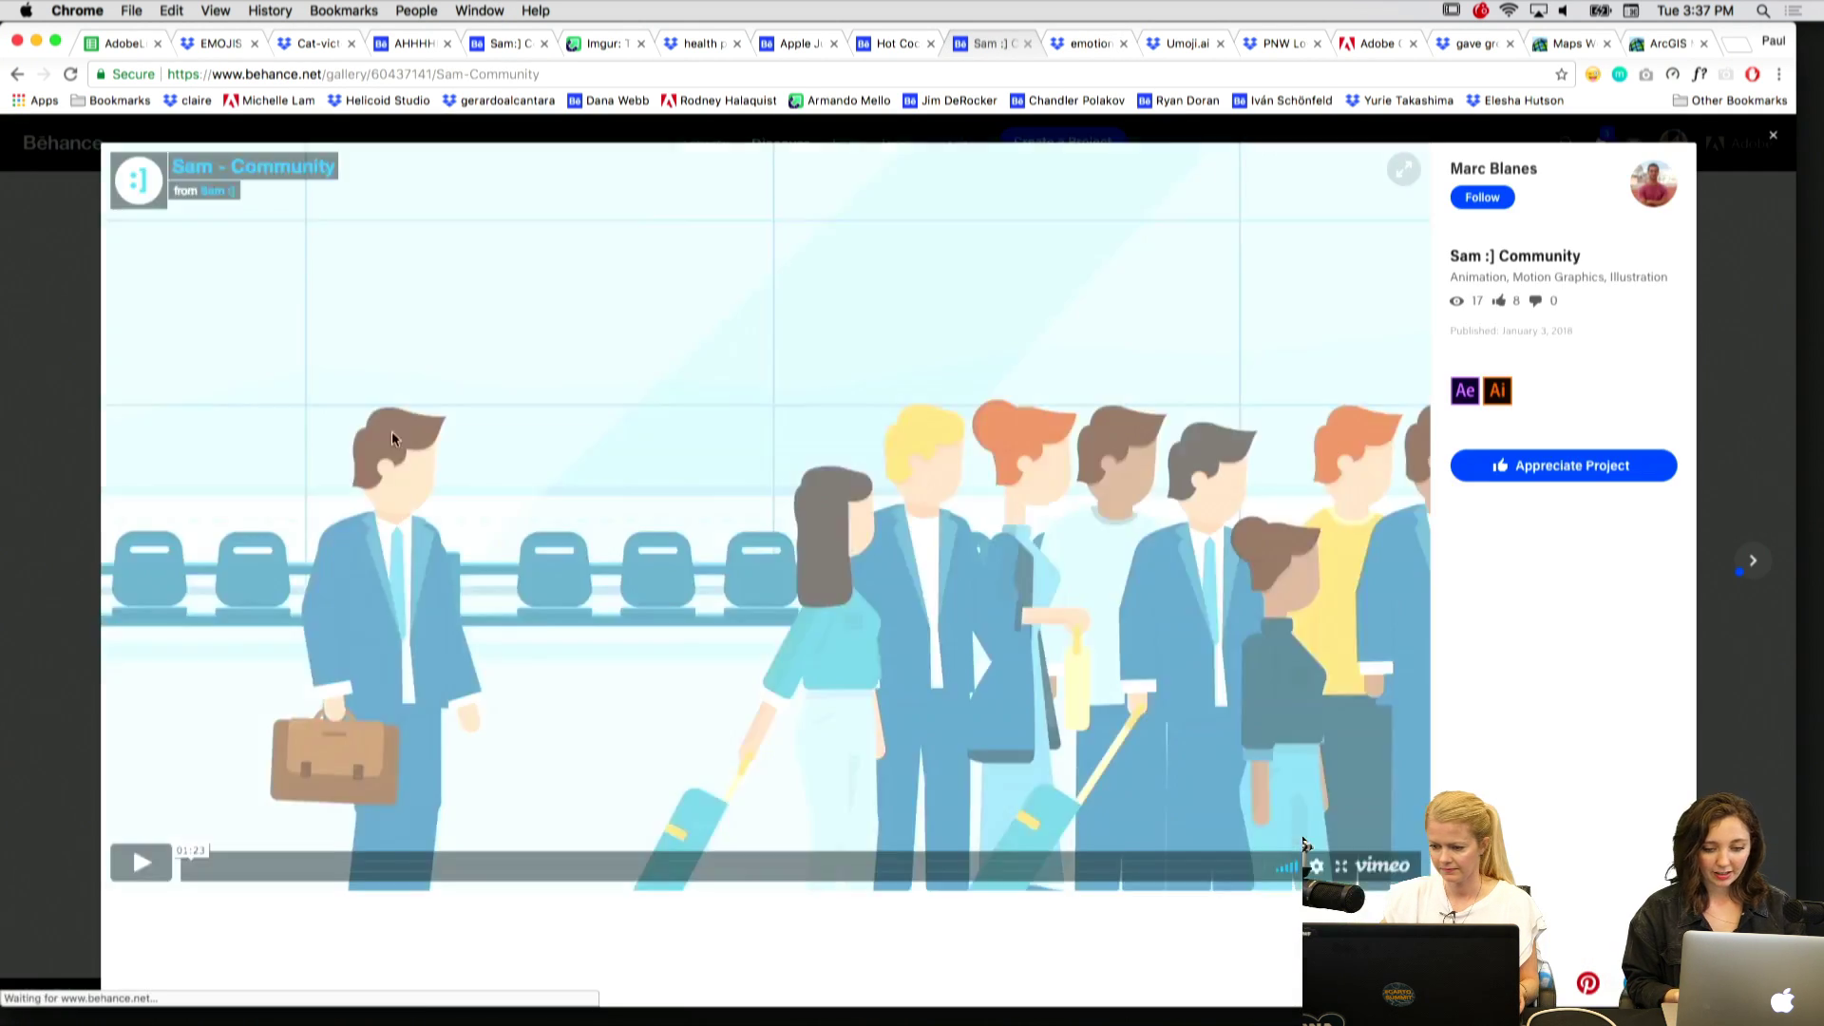
key("super+w")
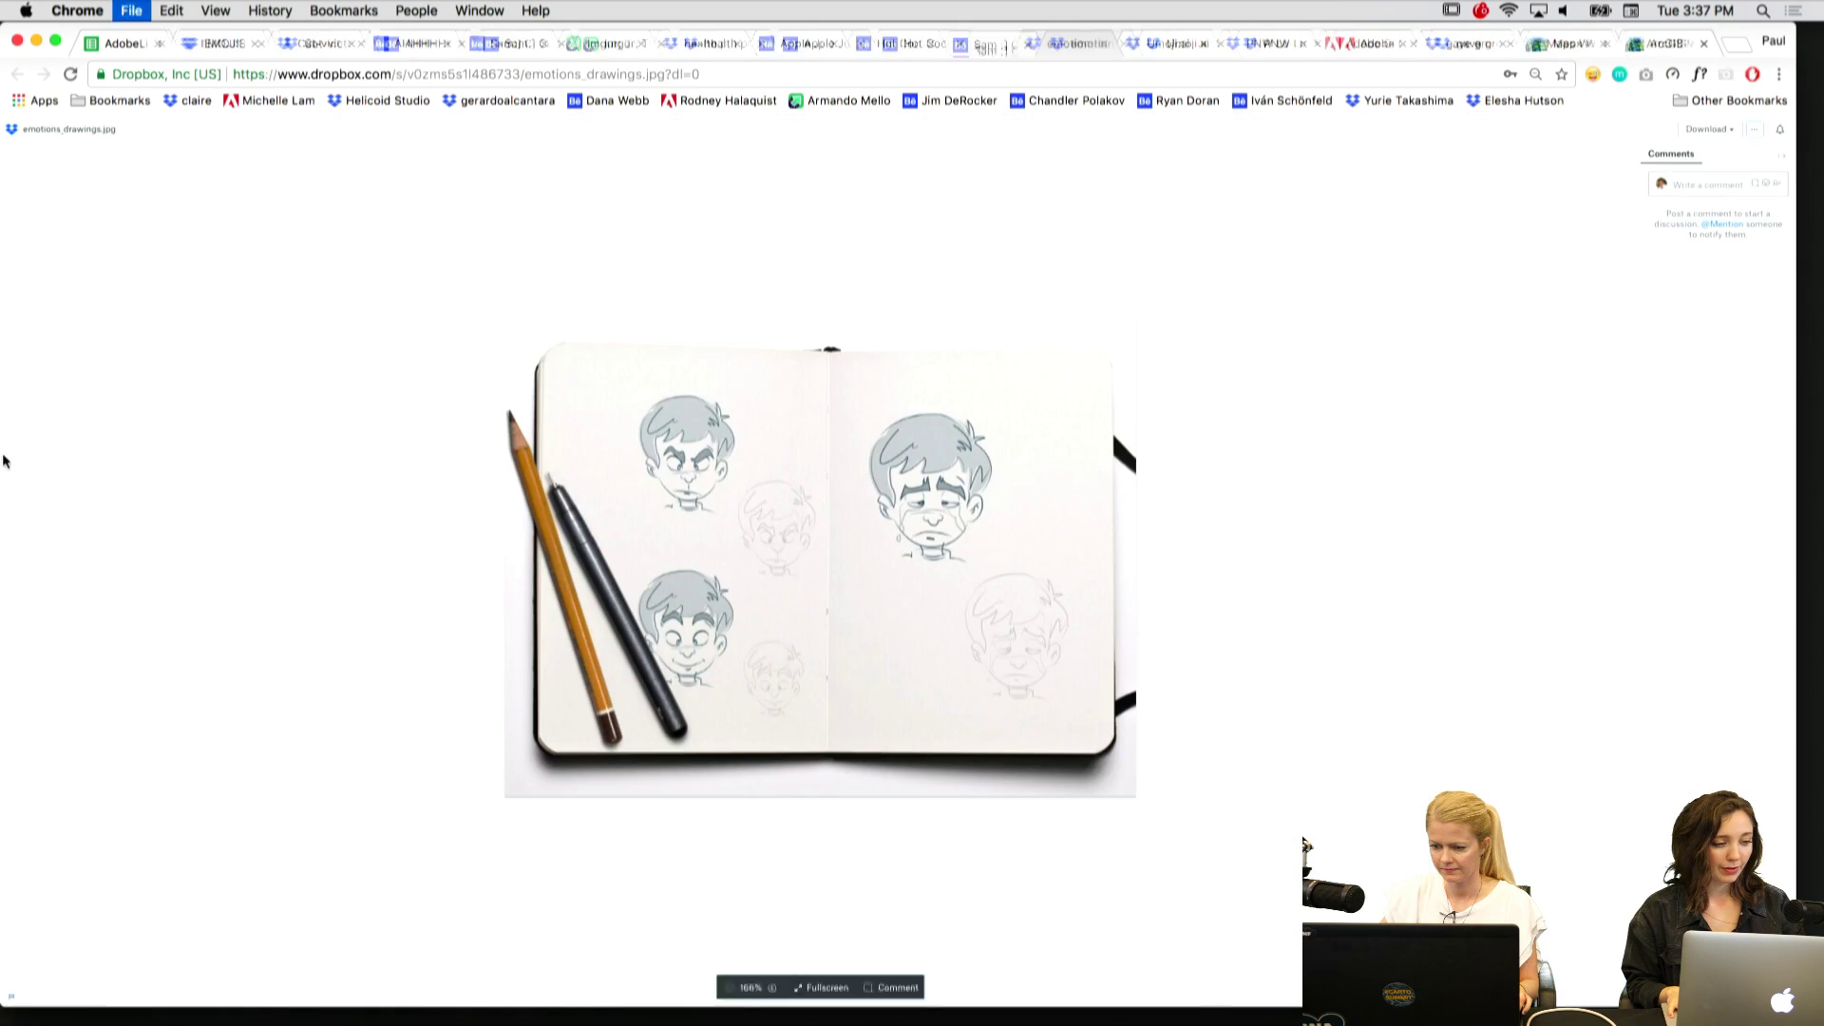
key("super+alt+Left")
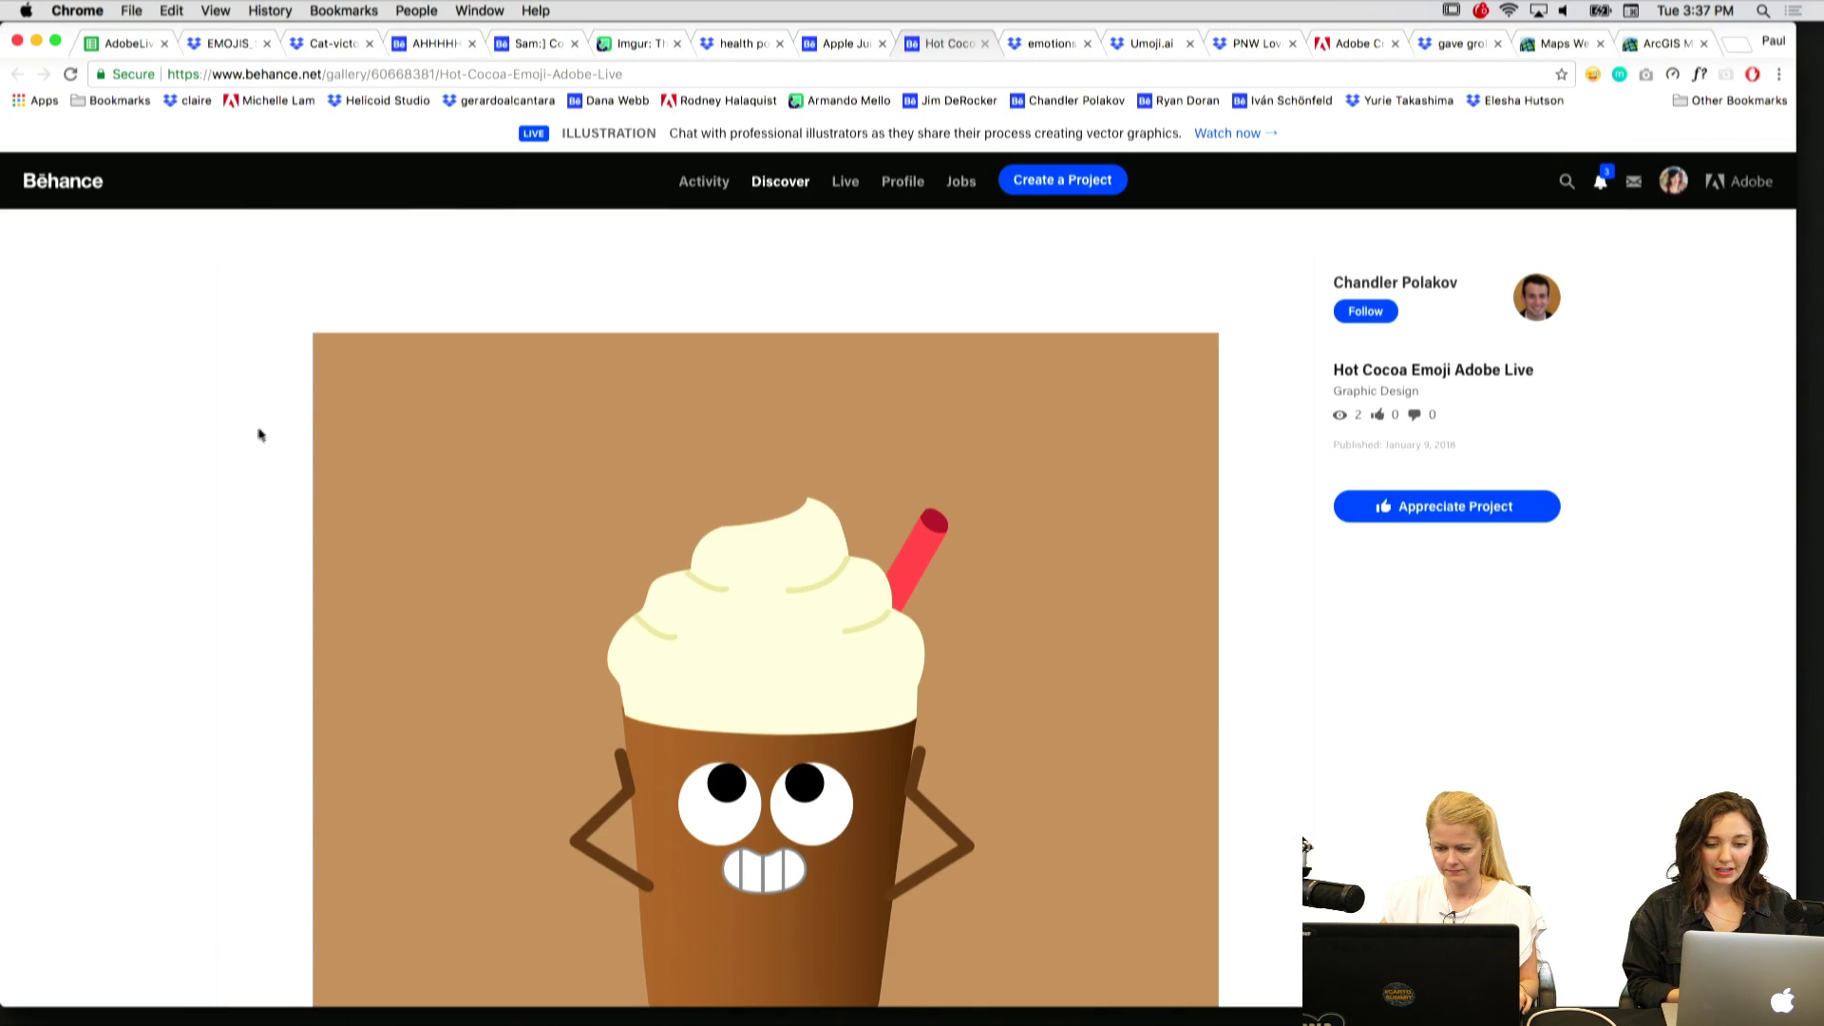
scroll(479, 527, "down", 3)
scroll(481, 536, "down", 2)
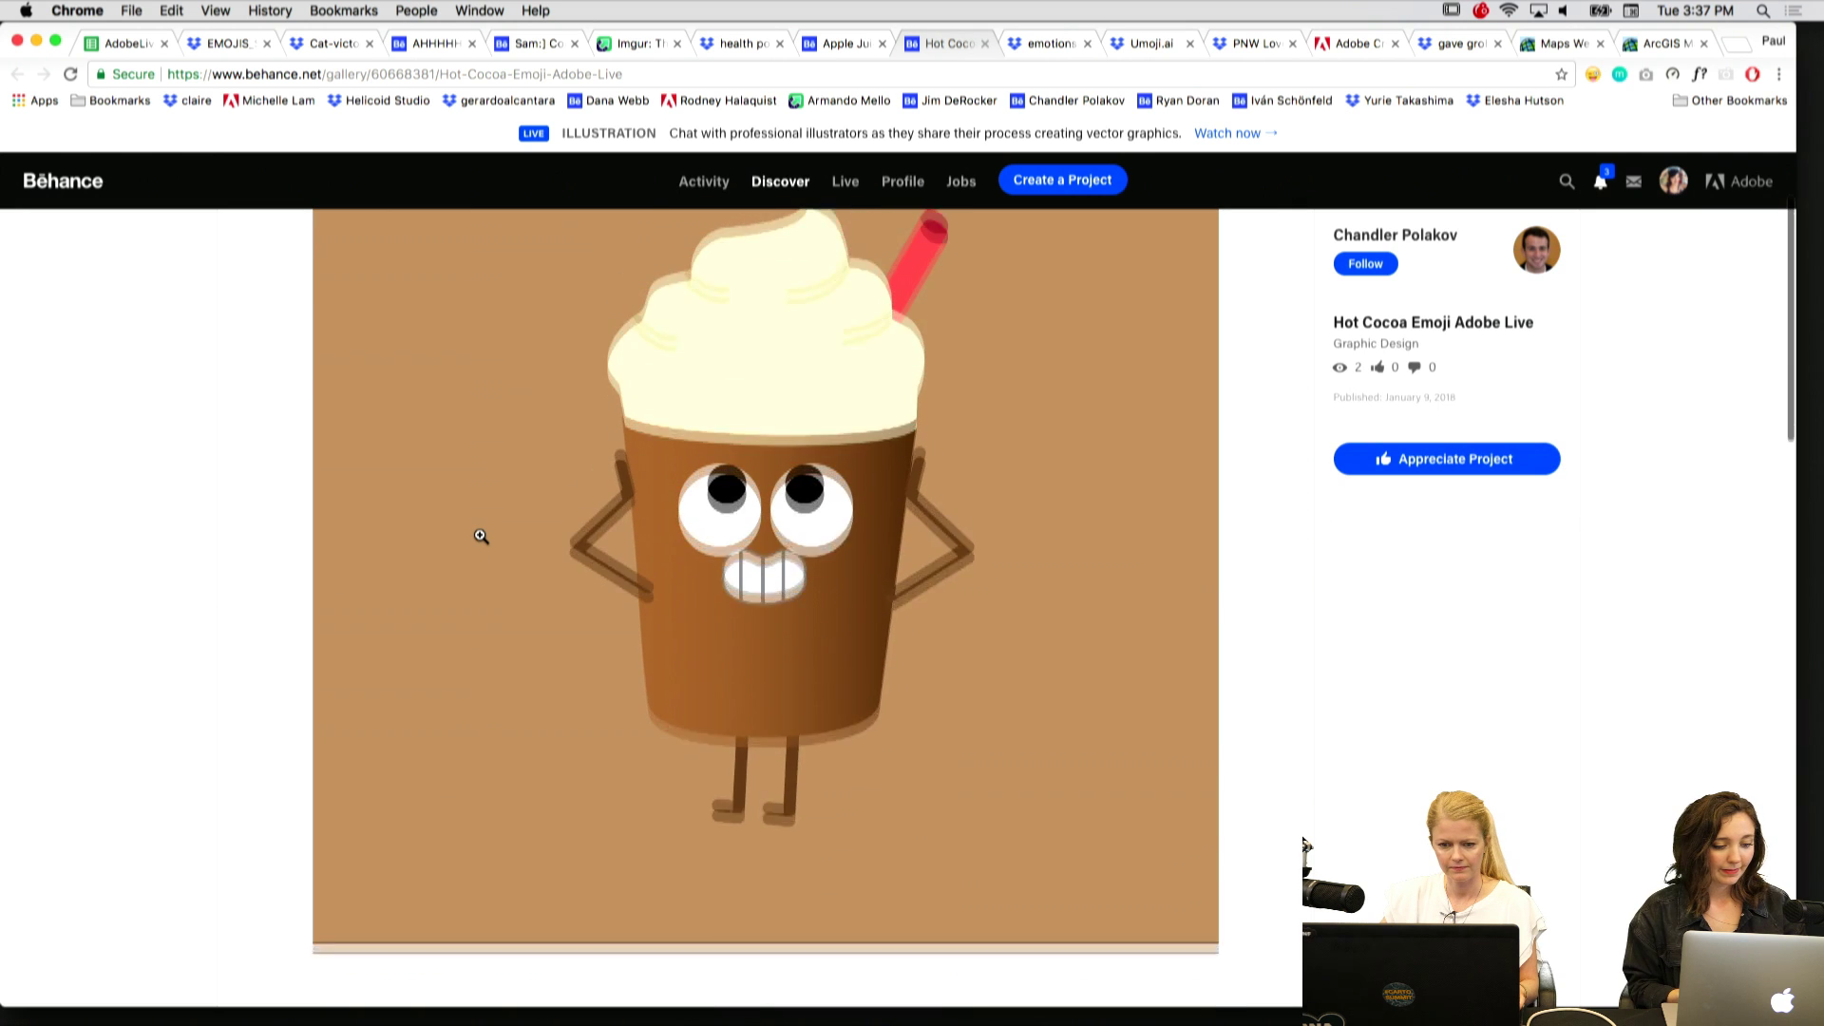
scroll(481, 535, "up", 3)
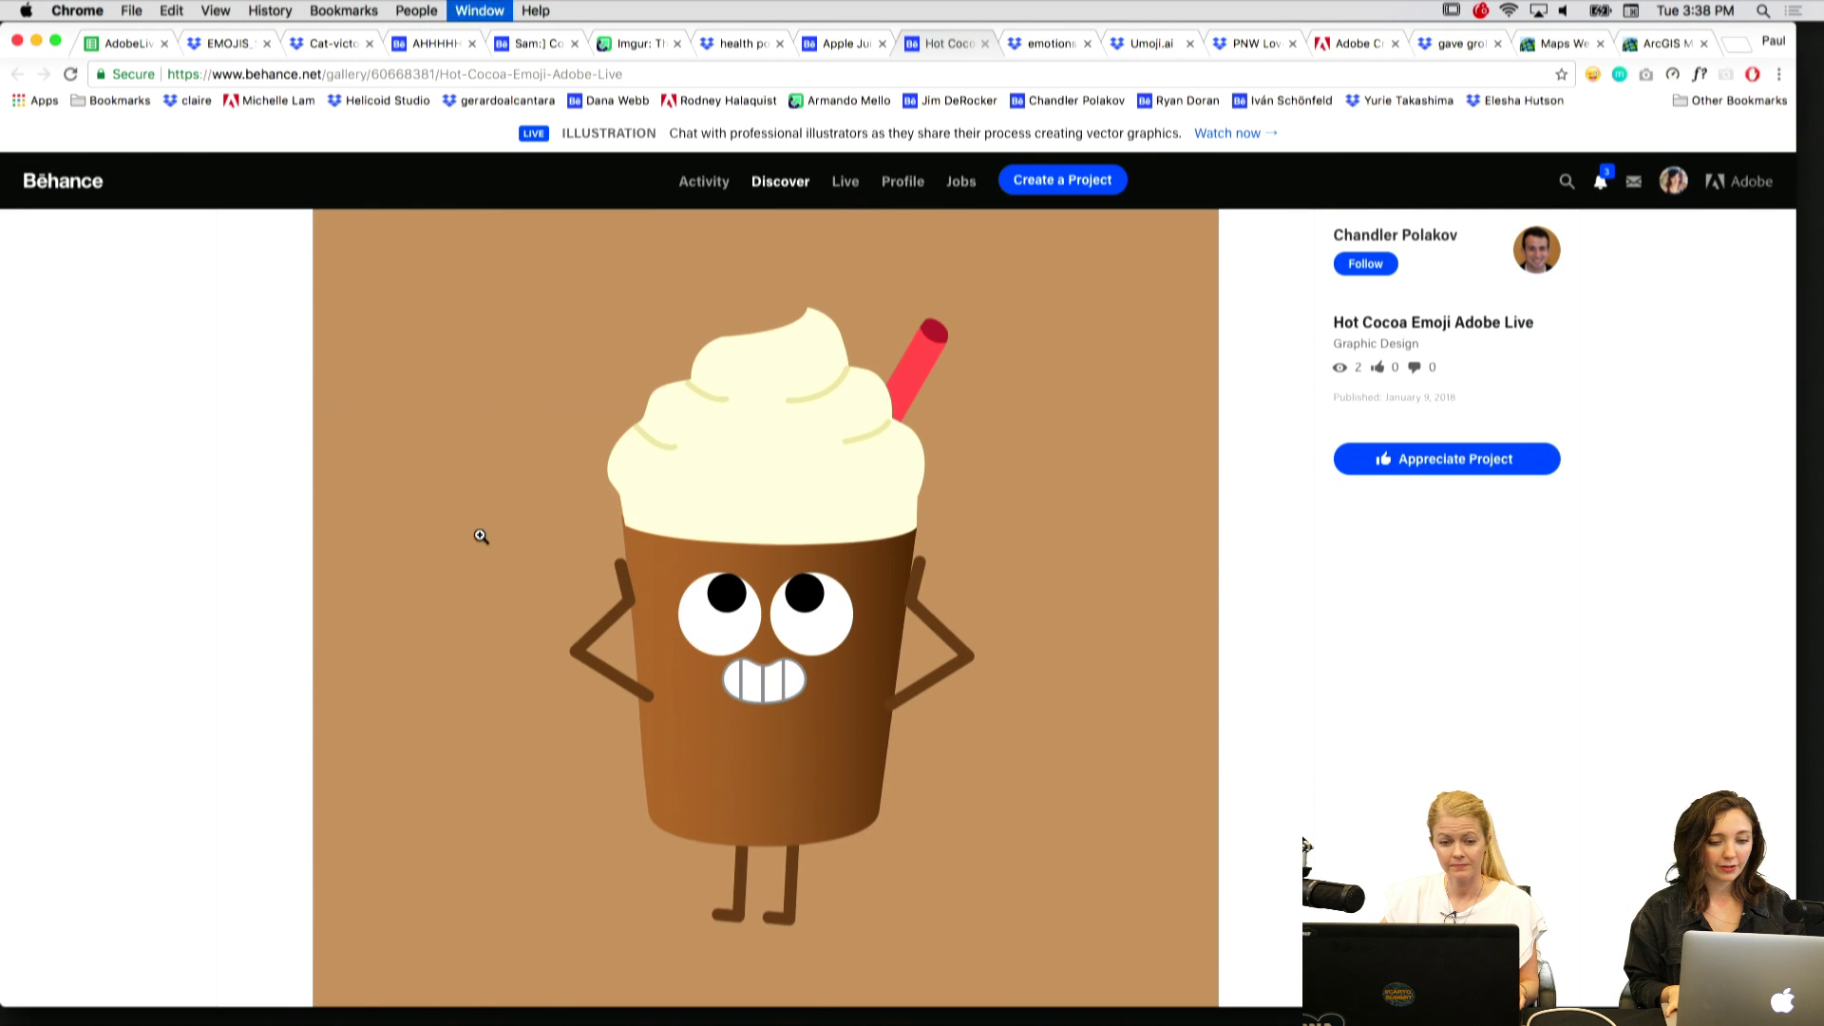
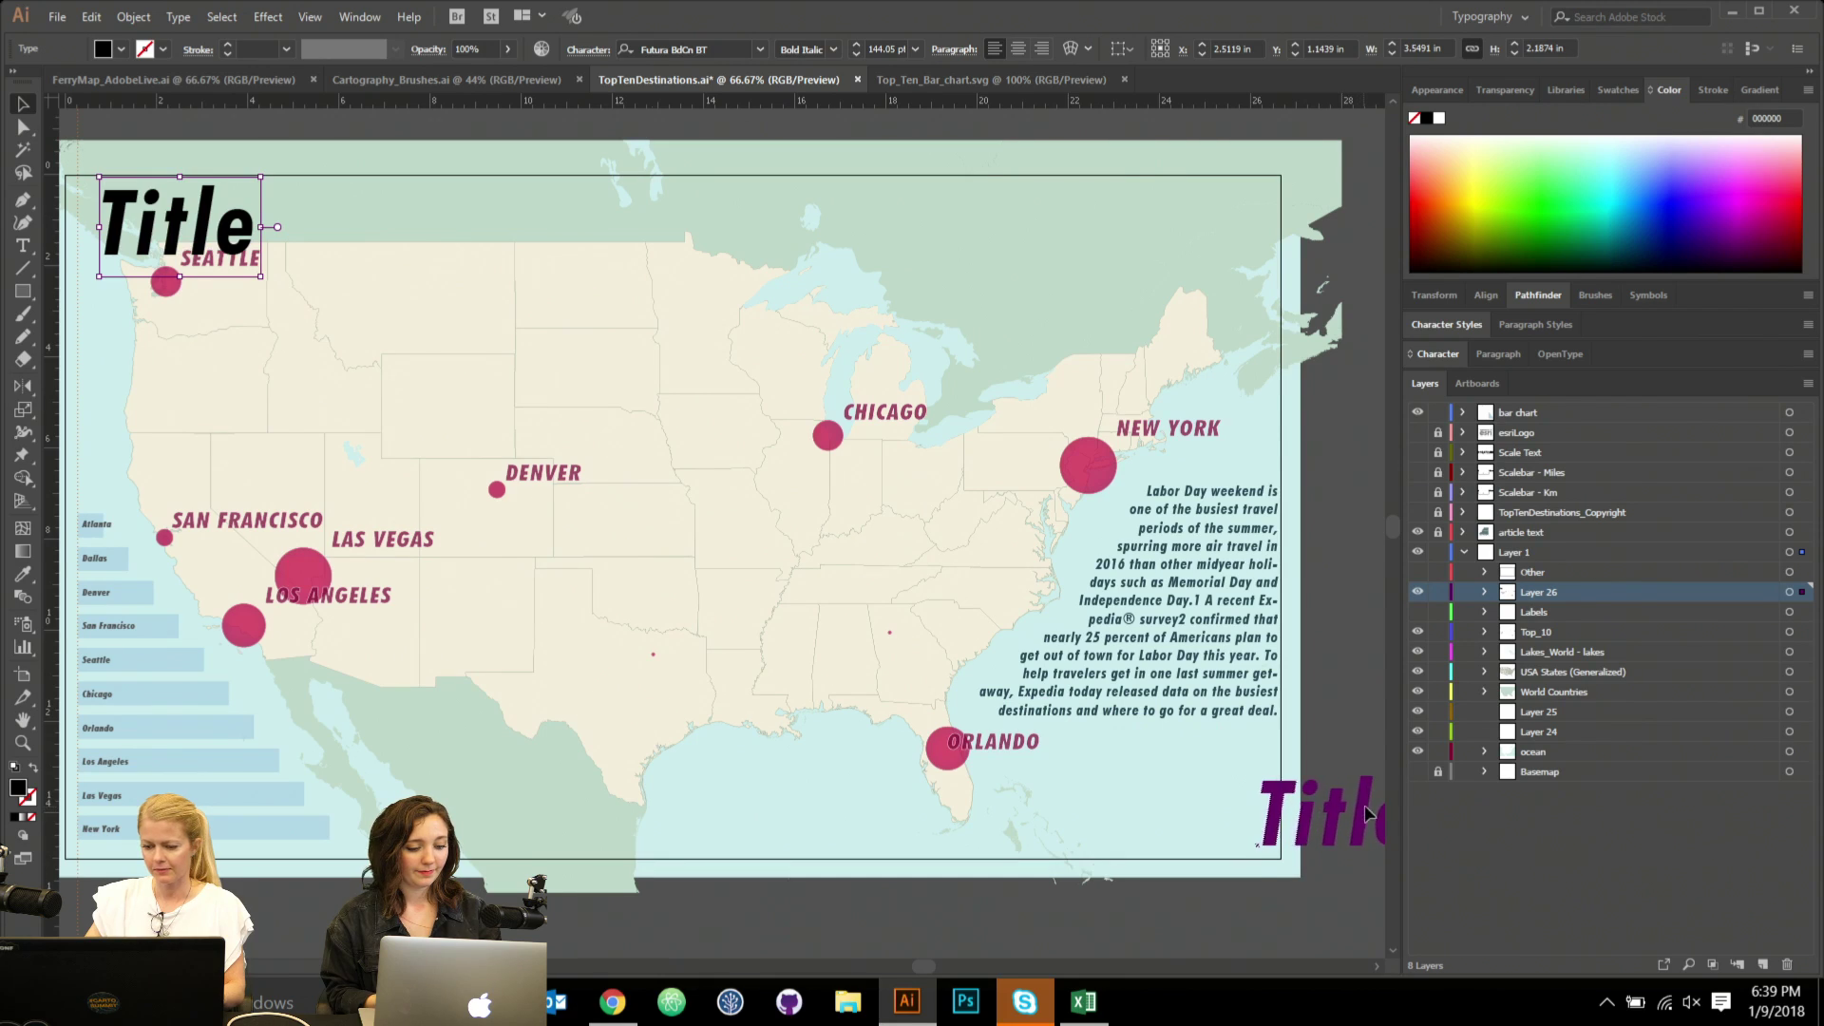
Move the Title text to the map's lower right and right-align it.
left_click_drag(1320, 478, 1097, 440)
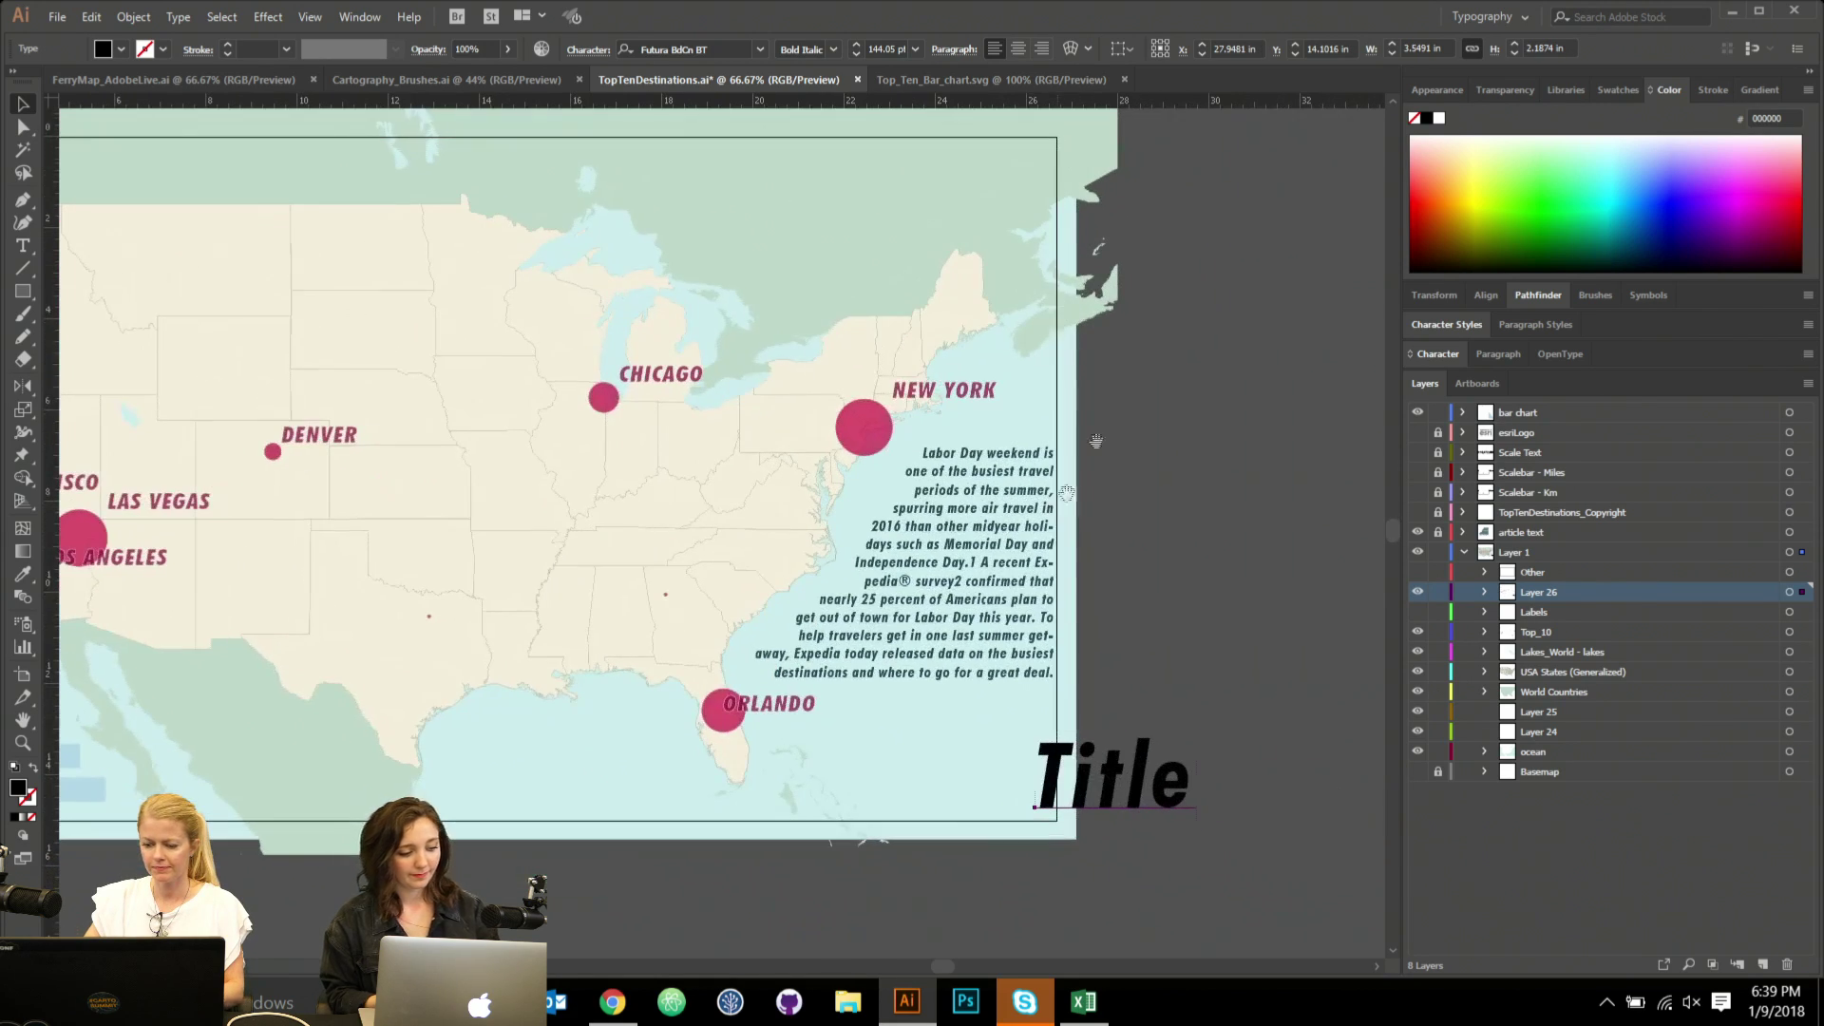
left_click(1041, 48)
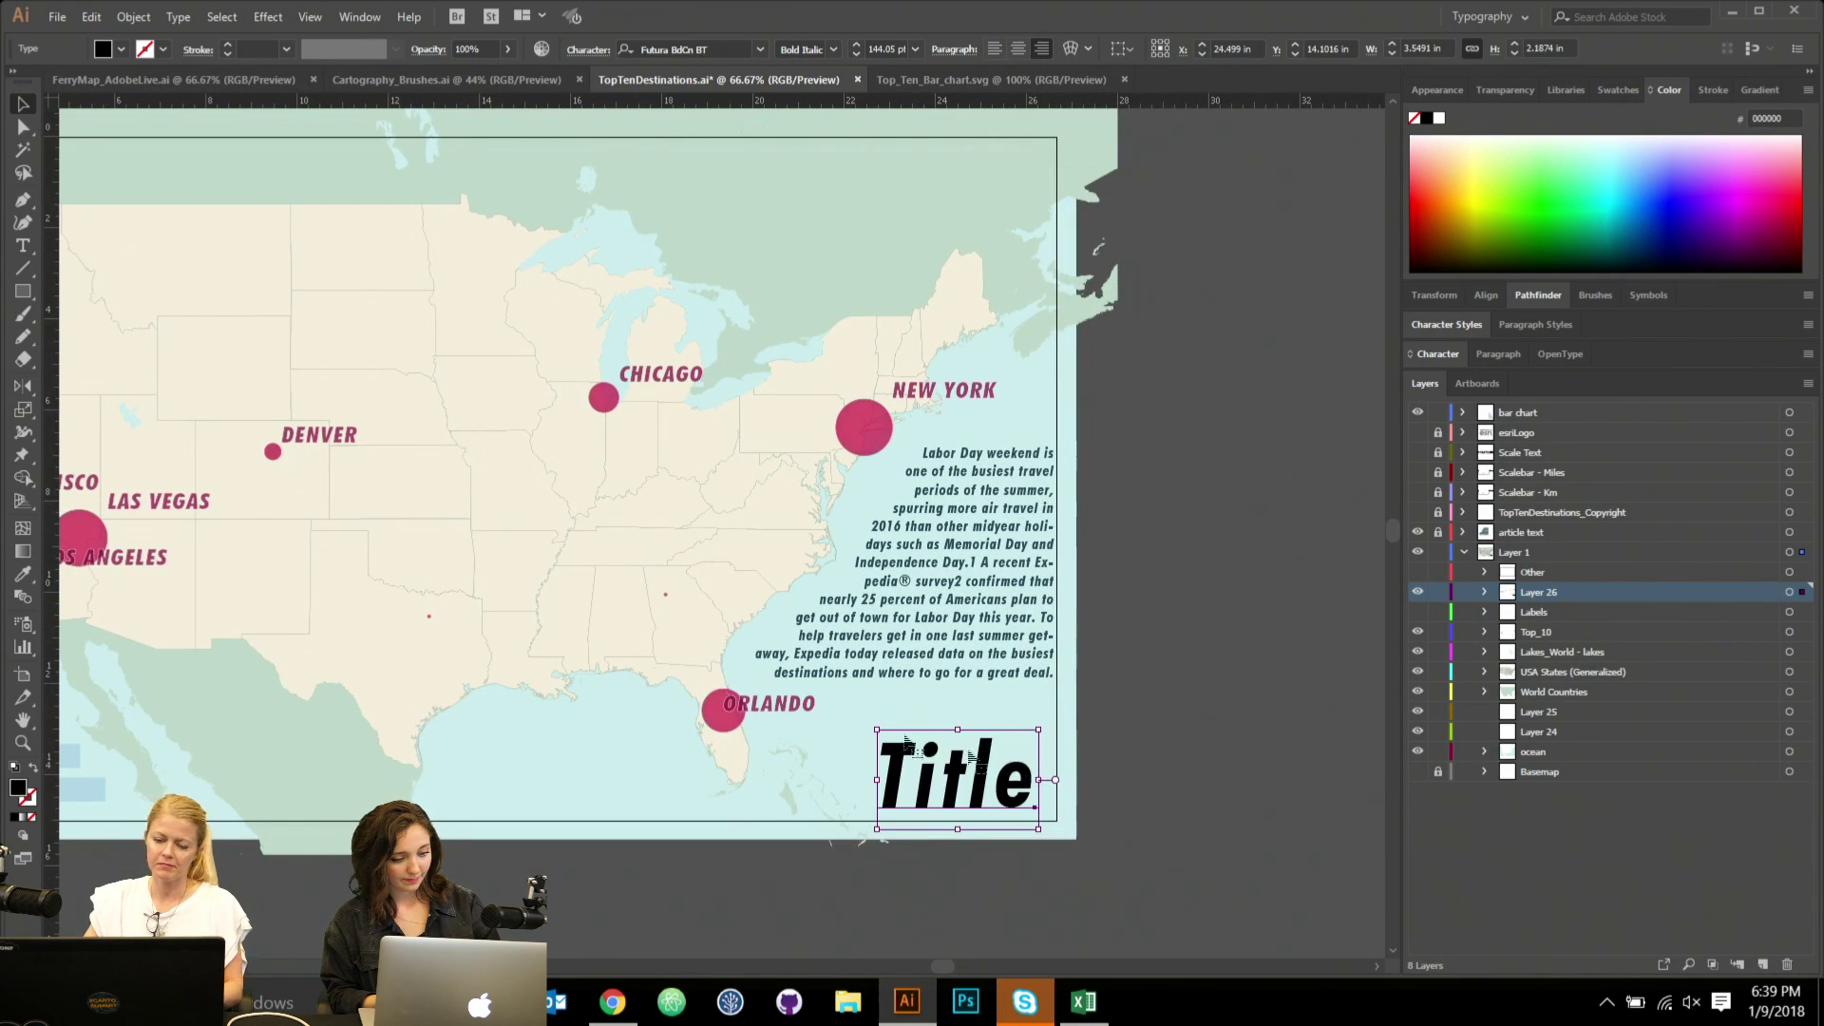
scroll(791, 618, "left", 4)
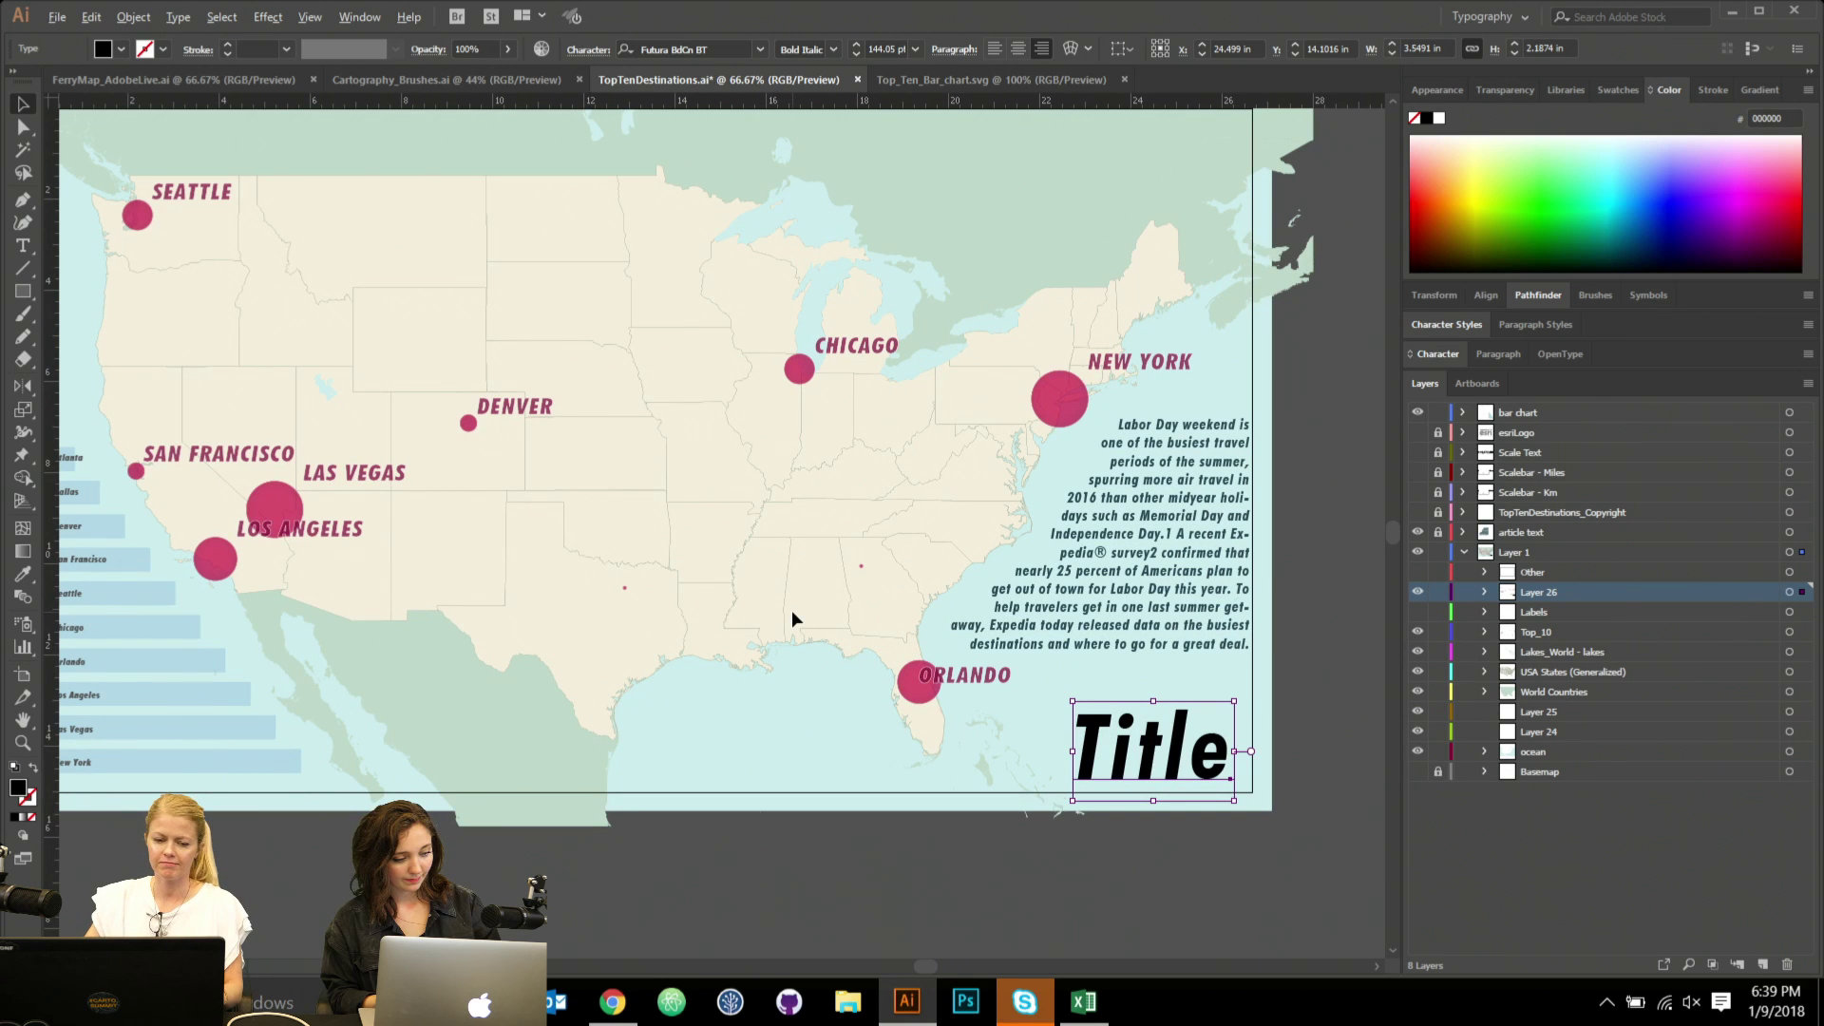
scroll(649, 508, "down", 1)
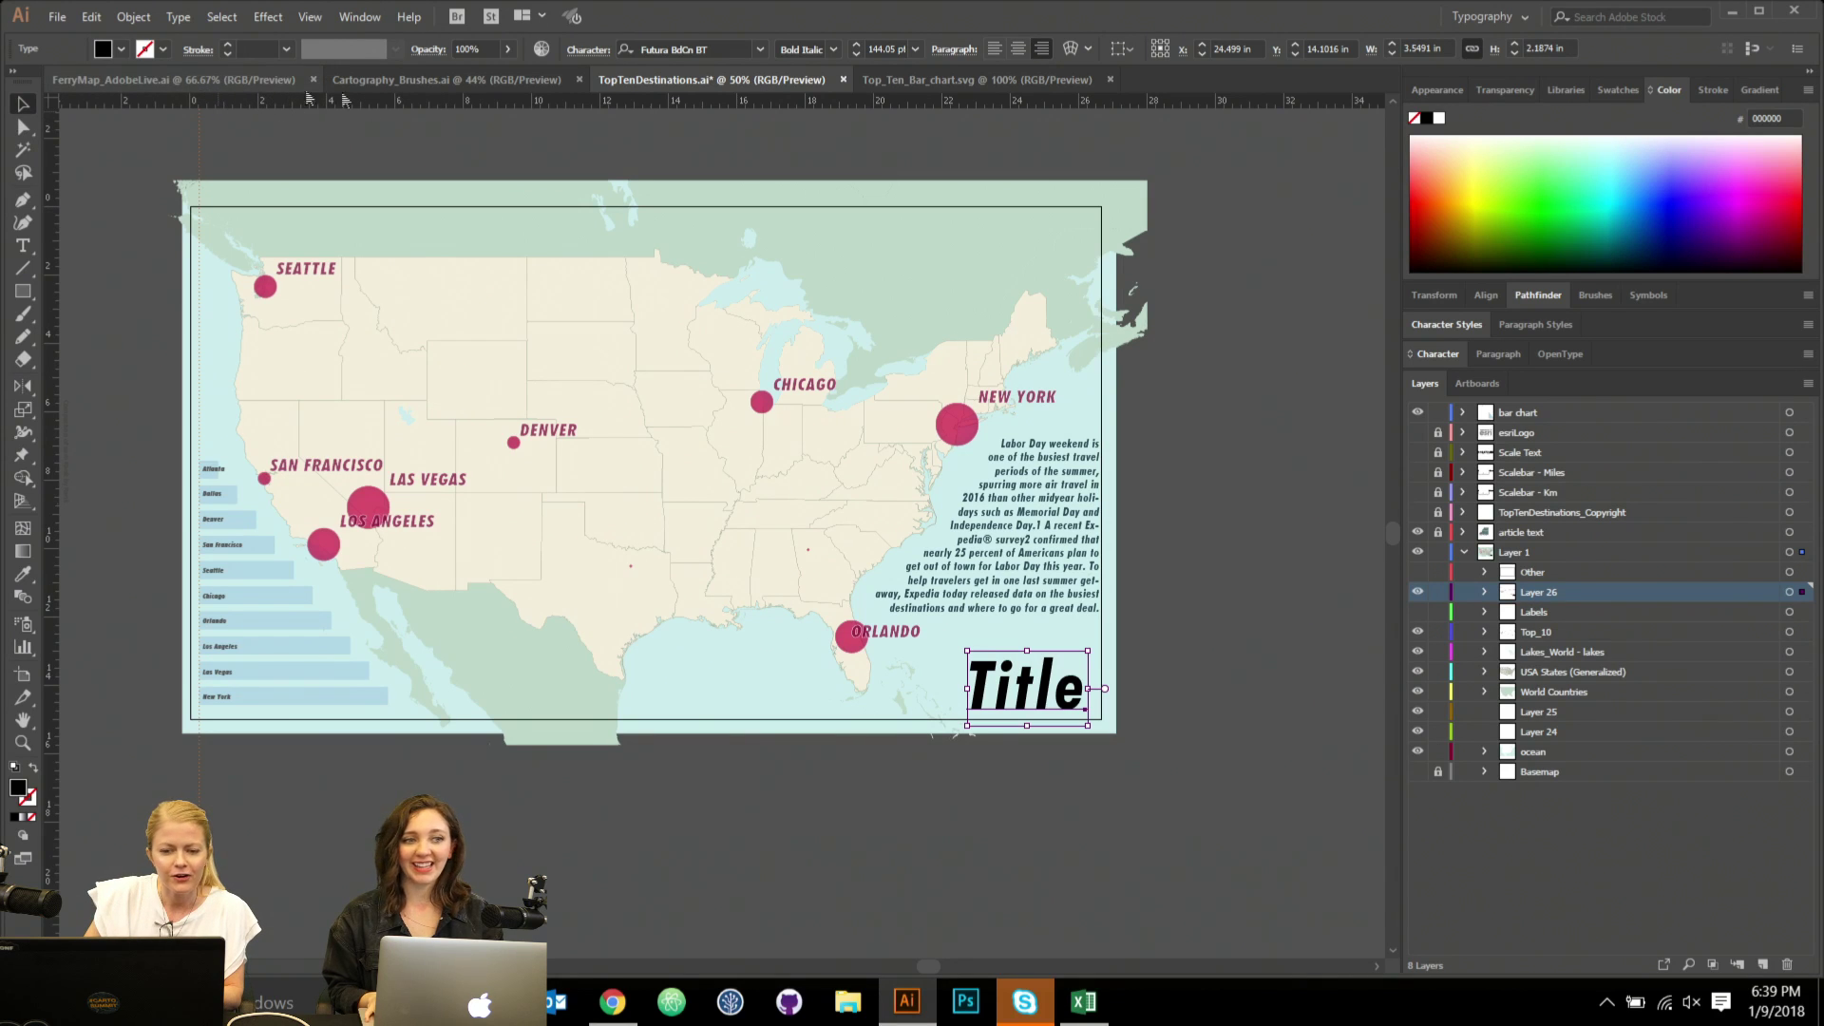
Open the ArcGIS Maps panel from Window > Extensions.
left_click(359, 17)
mouse_move(452, 142)
left_click(944, 140)
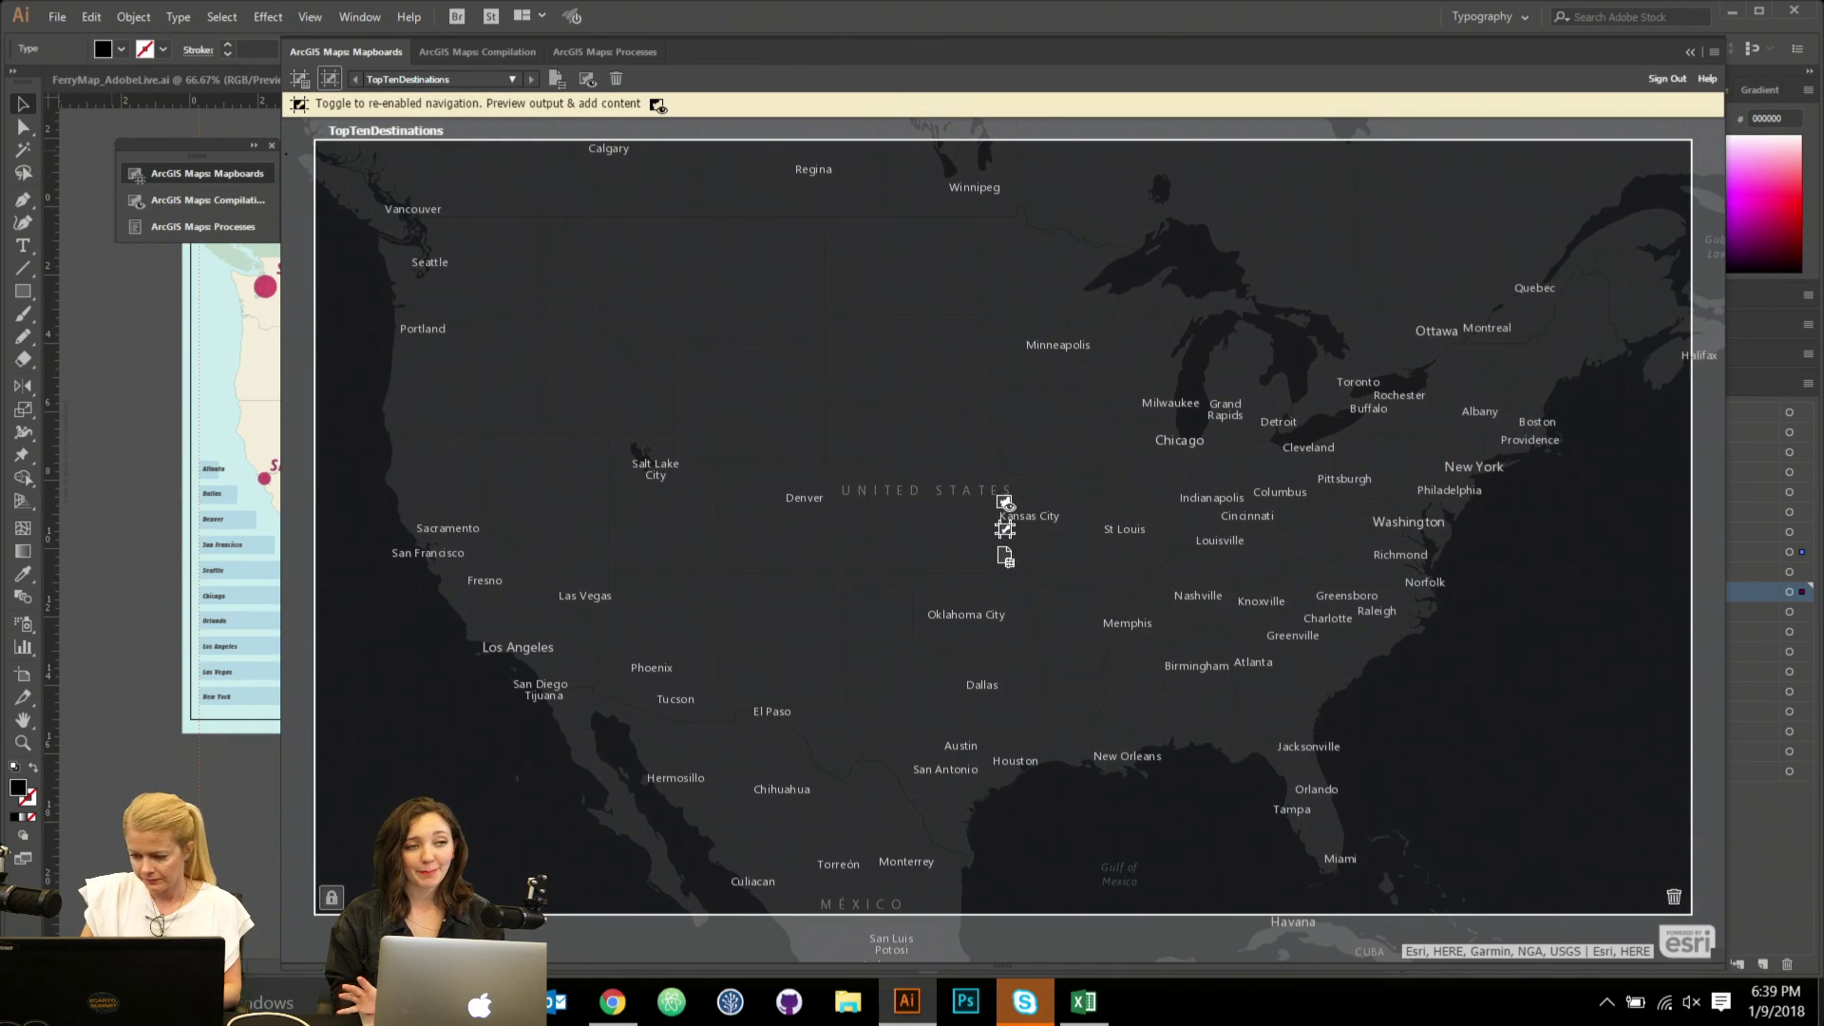
Delete the TopTenDestinations mapboard and pan the basemap toward the Pacific Northwest.
left_click(1678, 901)
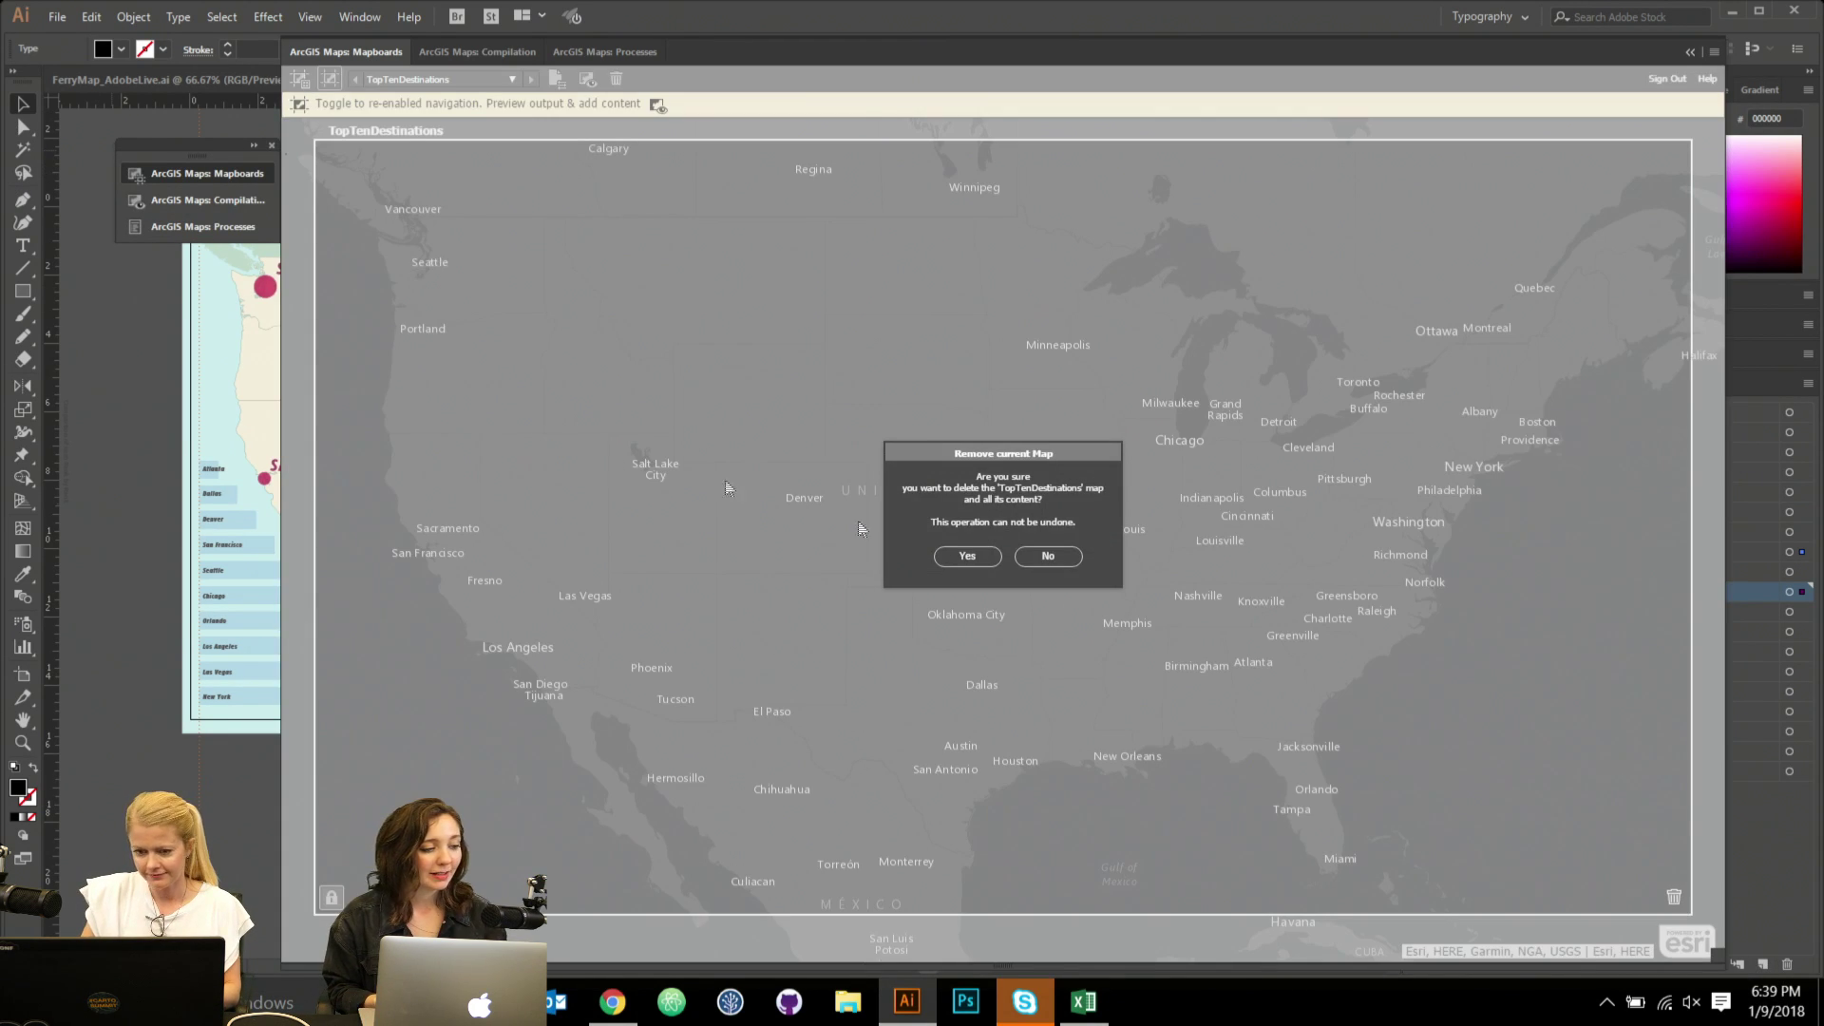
left_click(967, 556)
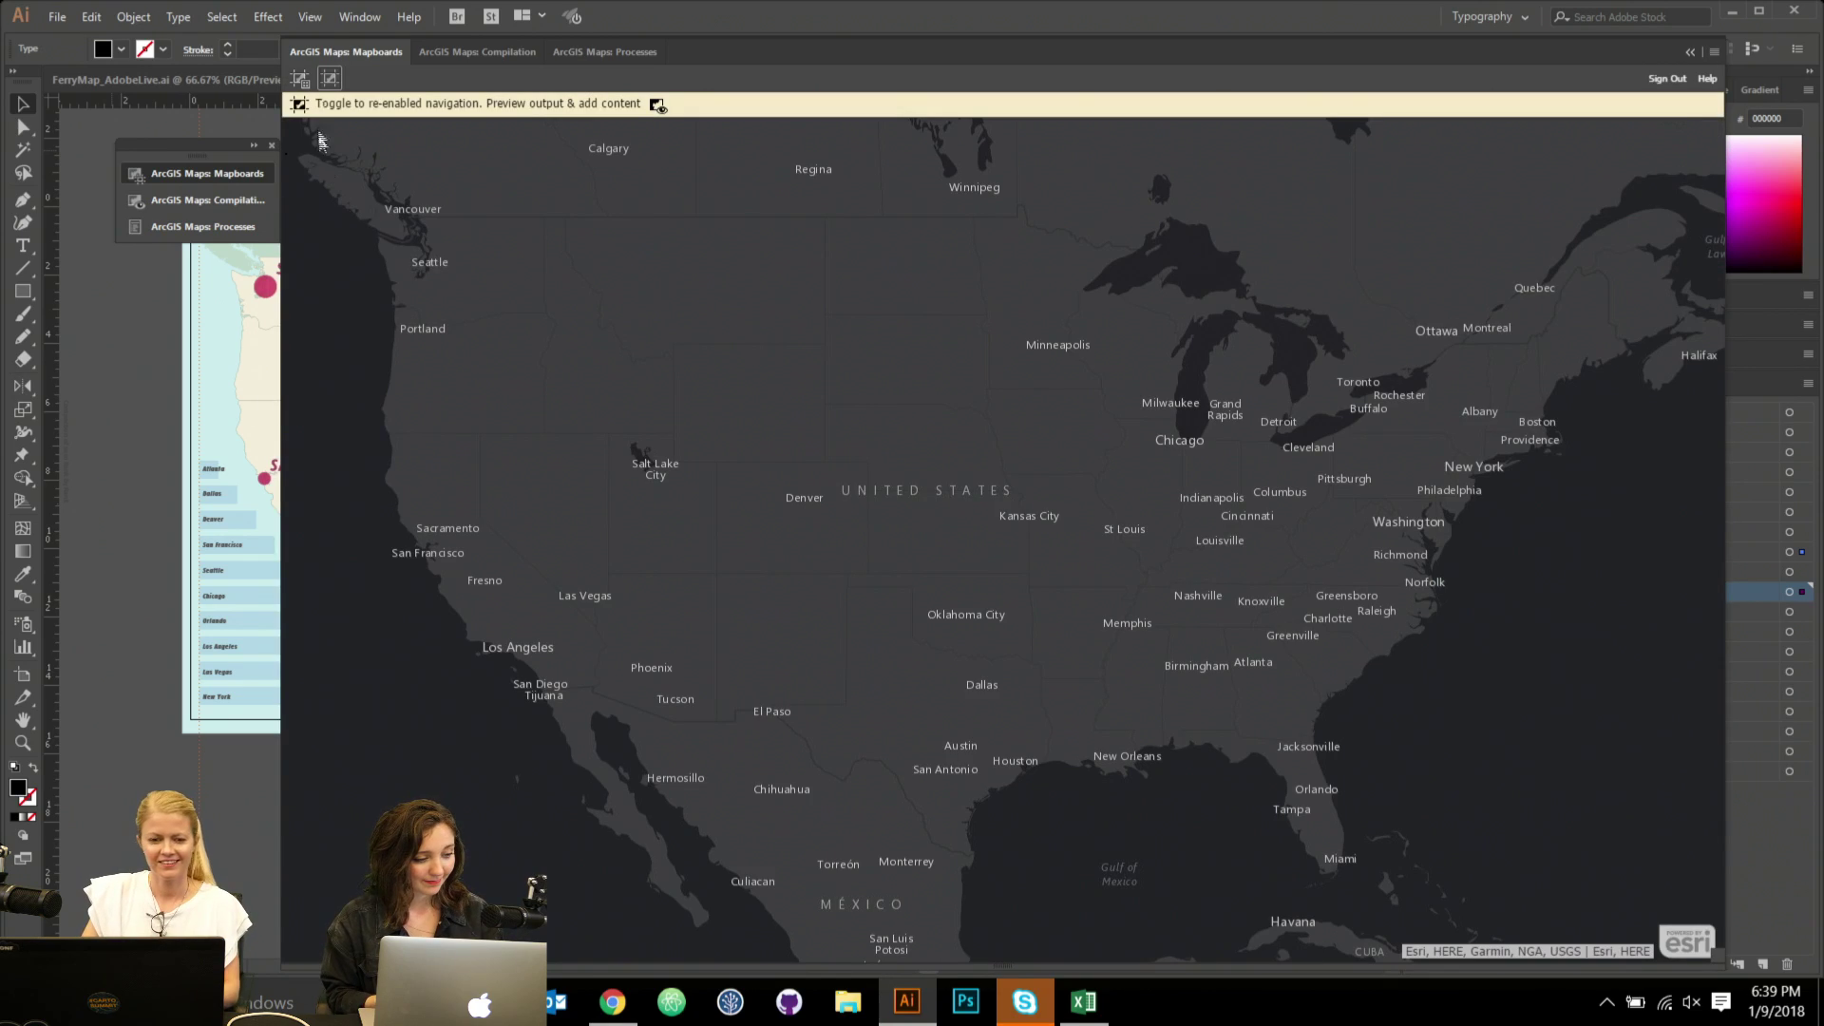
left_click(331, 78)
left_click_drag(440, 188, 675, 346)
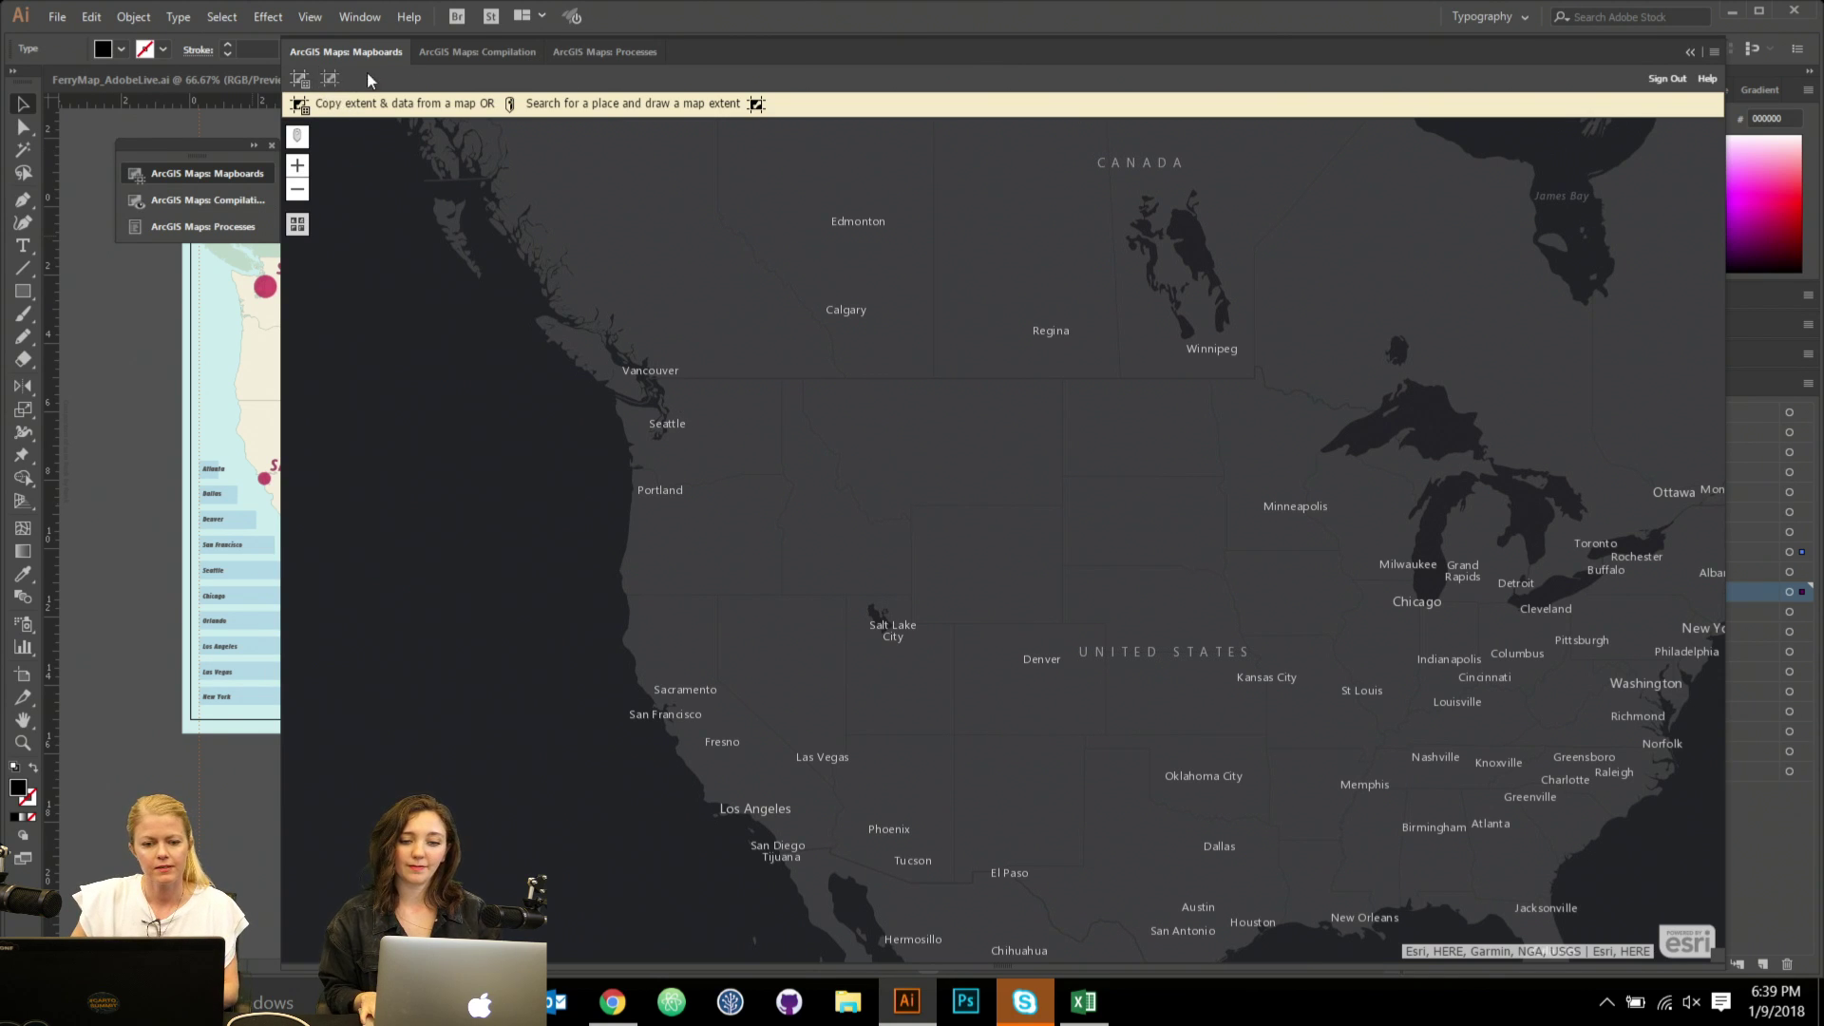
Add the 'Ferry Map Adobe Live Day 1' web map from My Organization as a mapboard.
left_click(330, 78)
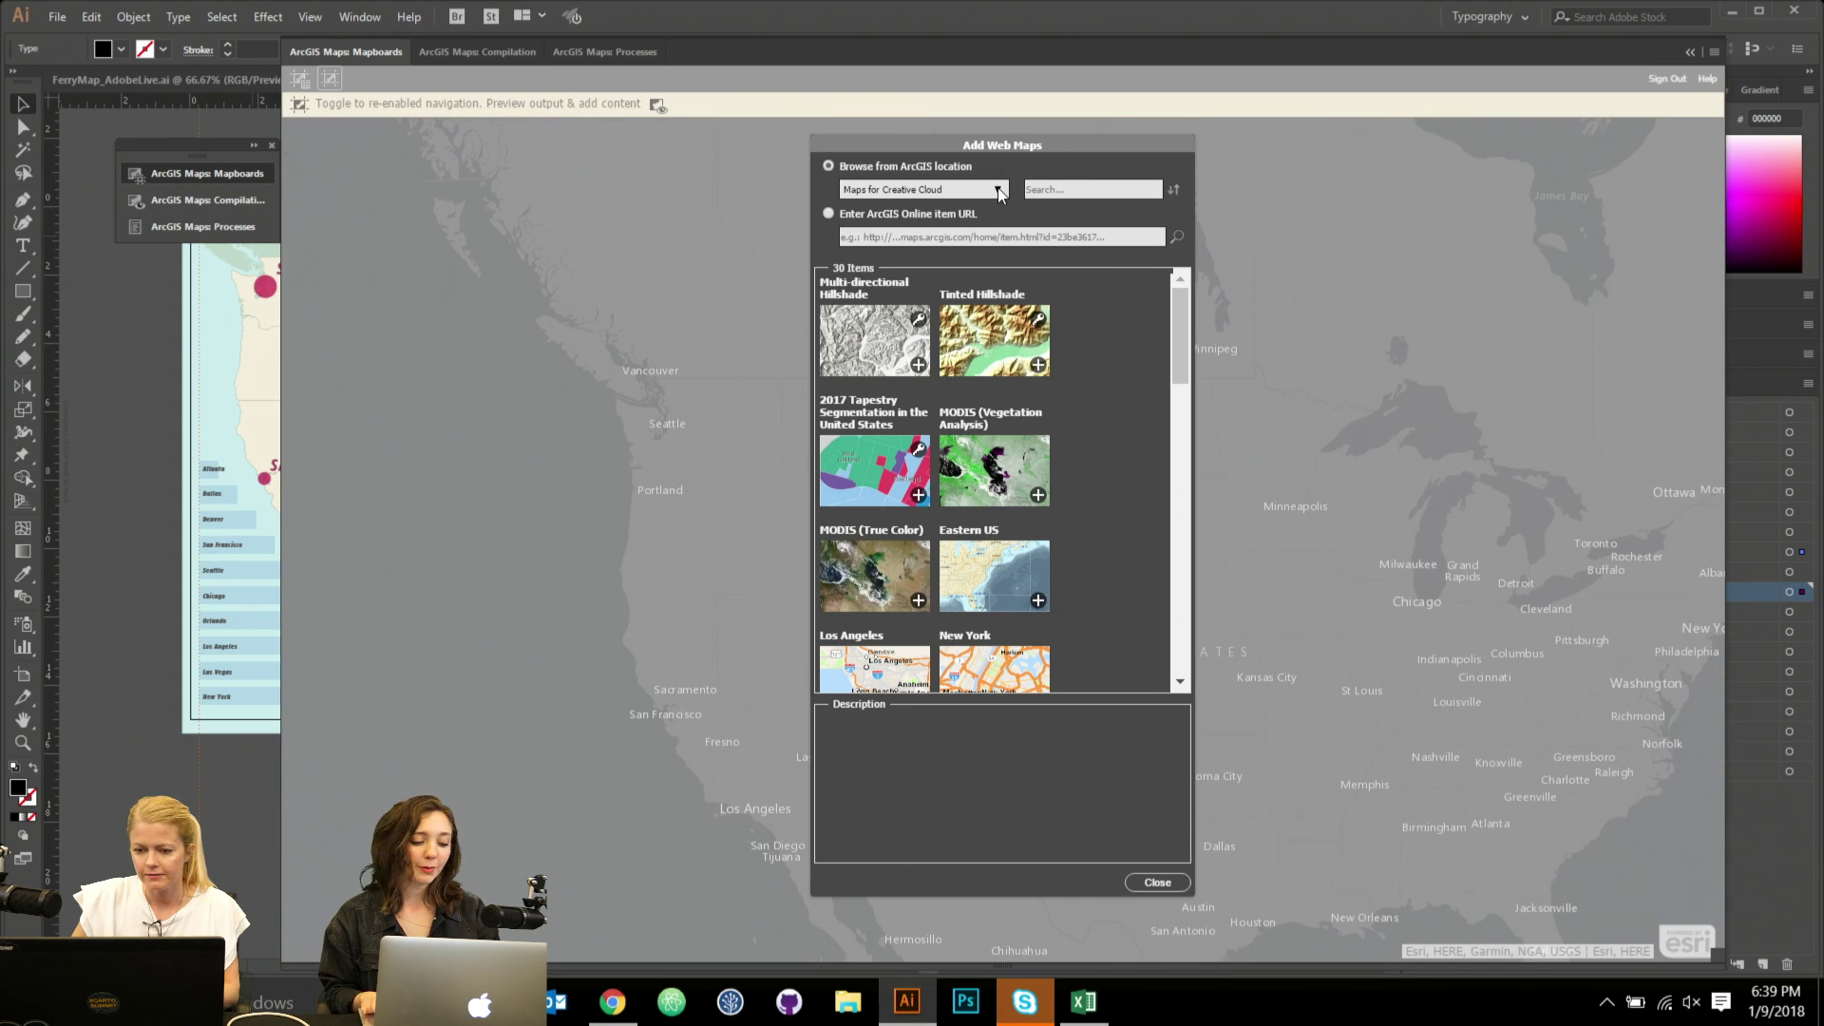
left_click(999, 190)
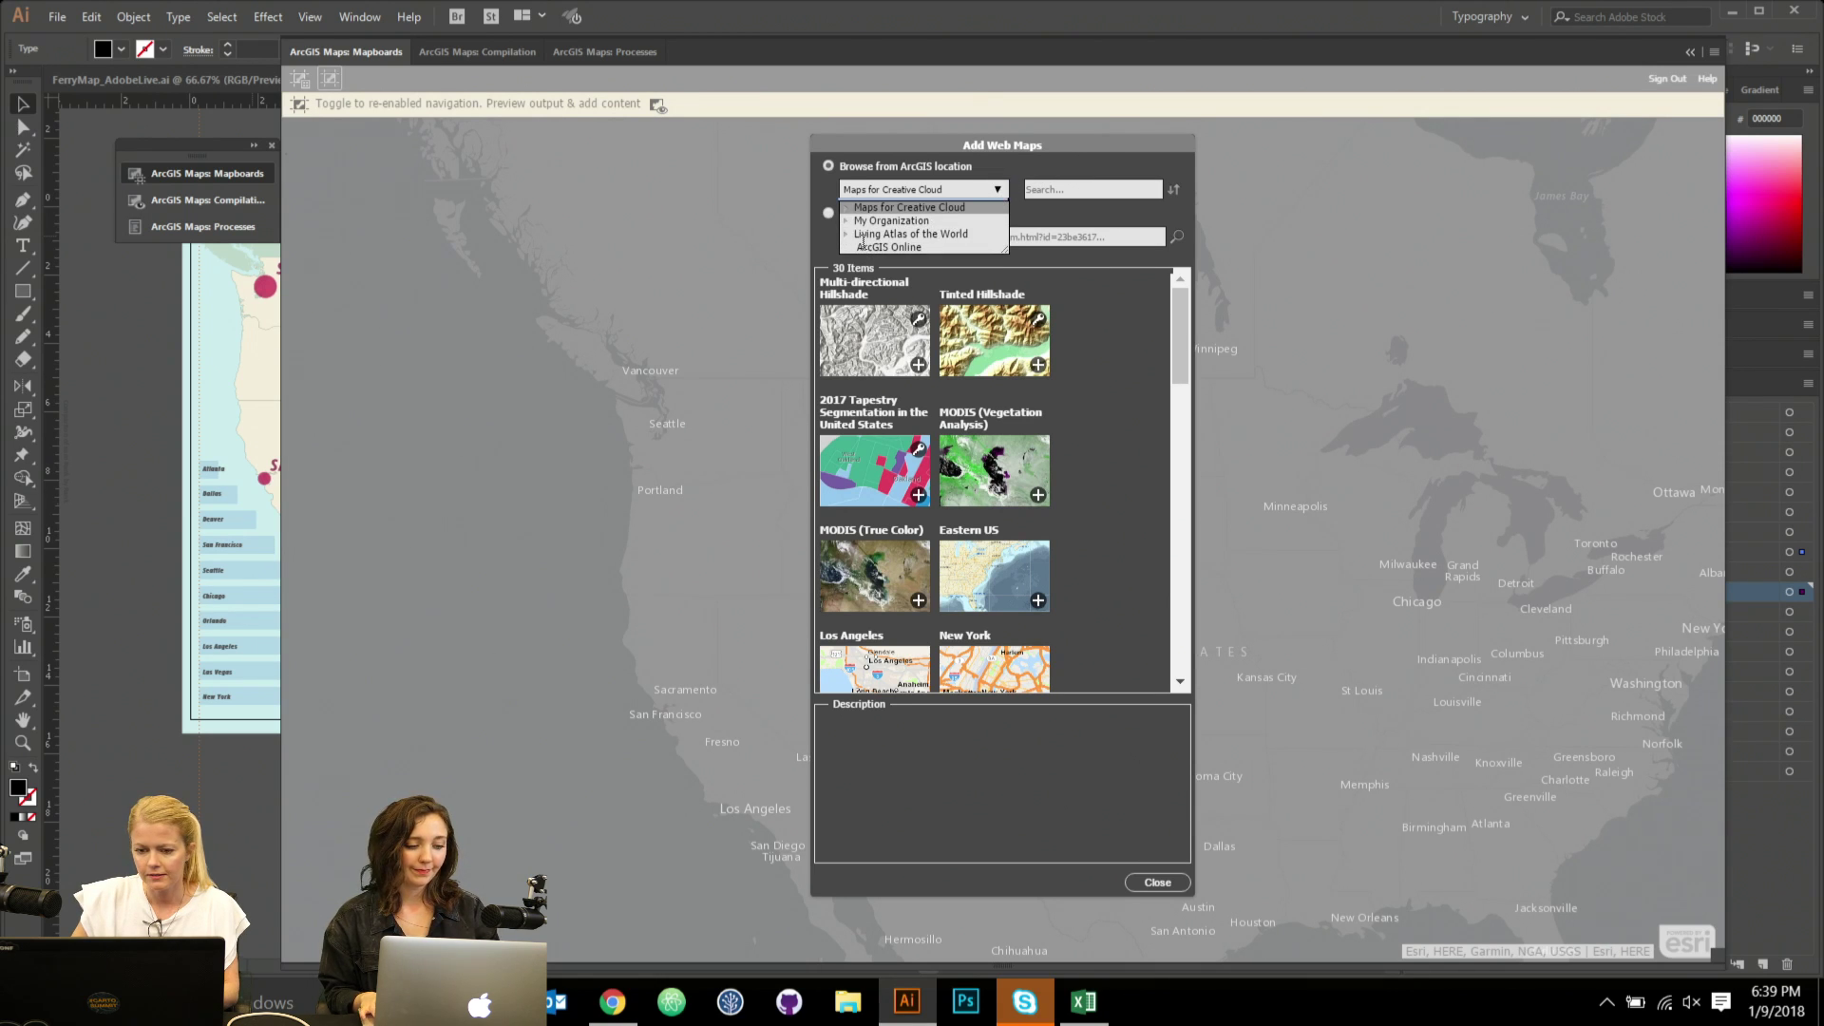
left_click(861, 219)
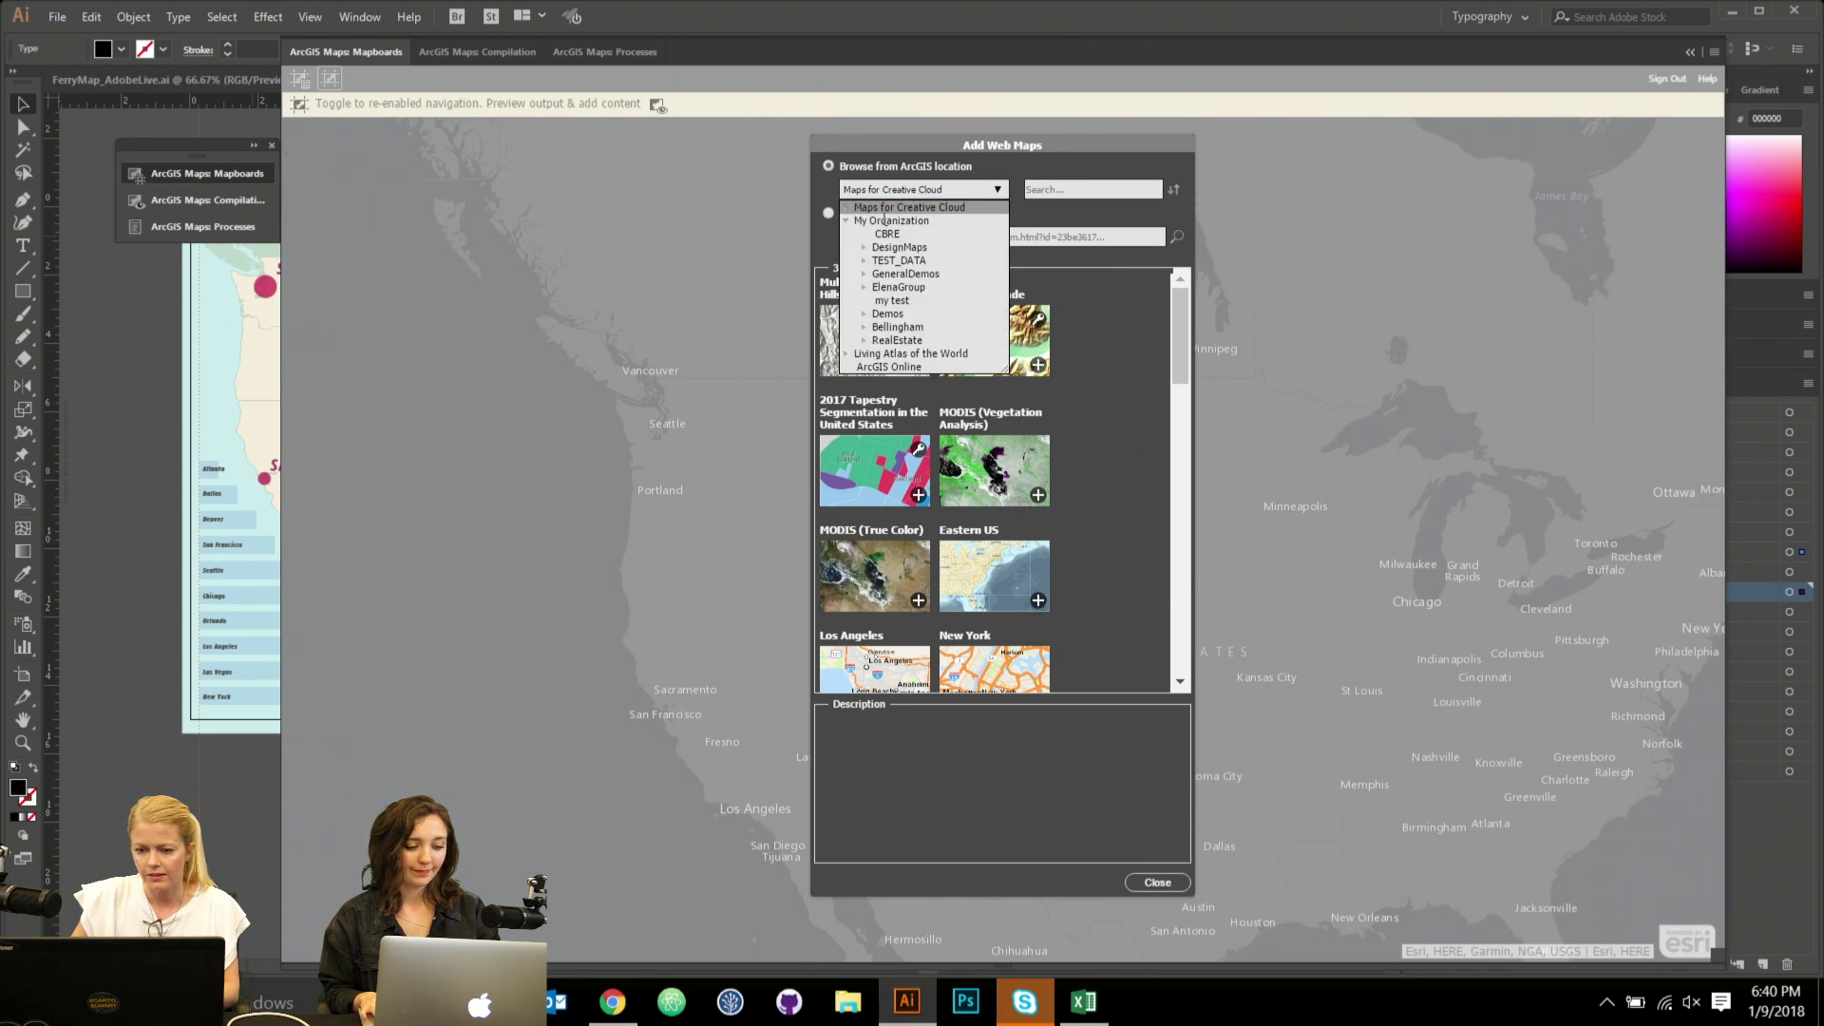
left_click(884, 219)
left_click(998, 190)
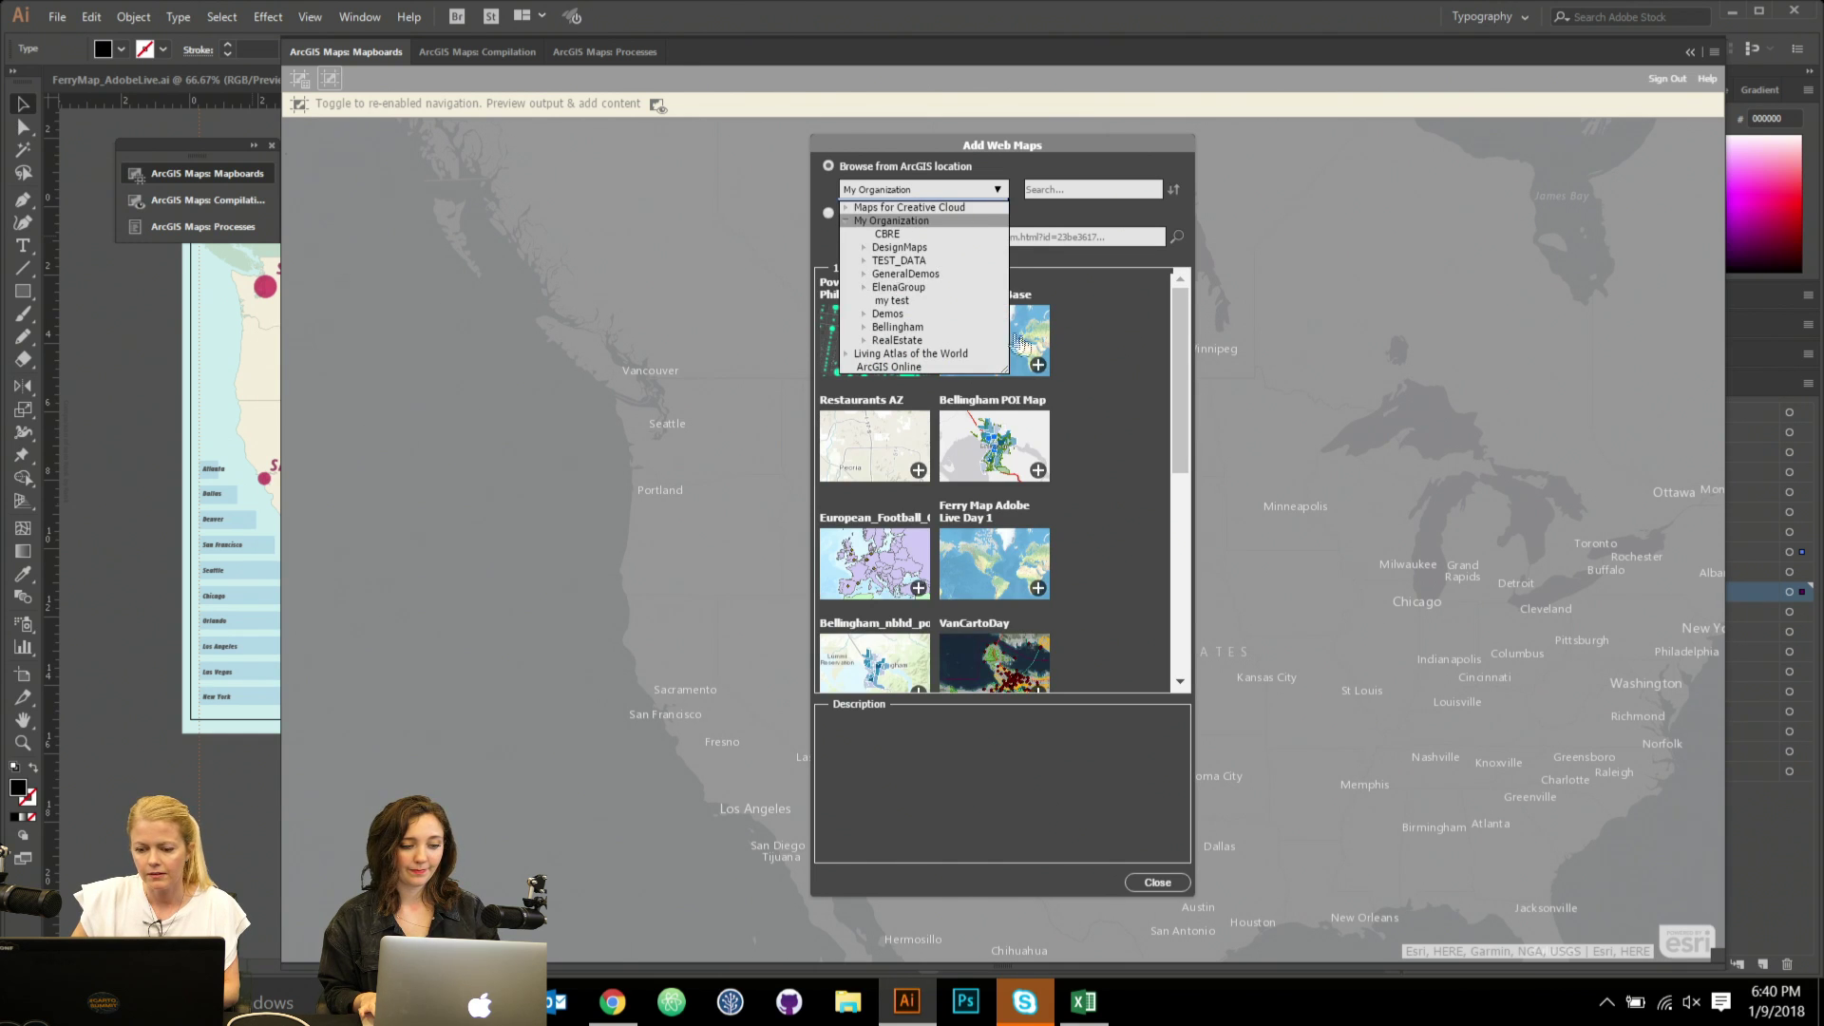
mouse_move(1187, 350)
left_mouse_down()
mouse_move(1195, 573)
mouse_move(1201, 336)
left_mouse_up()
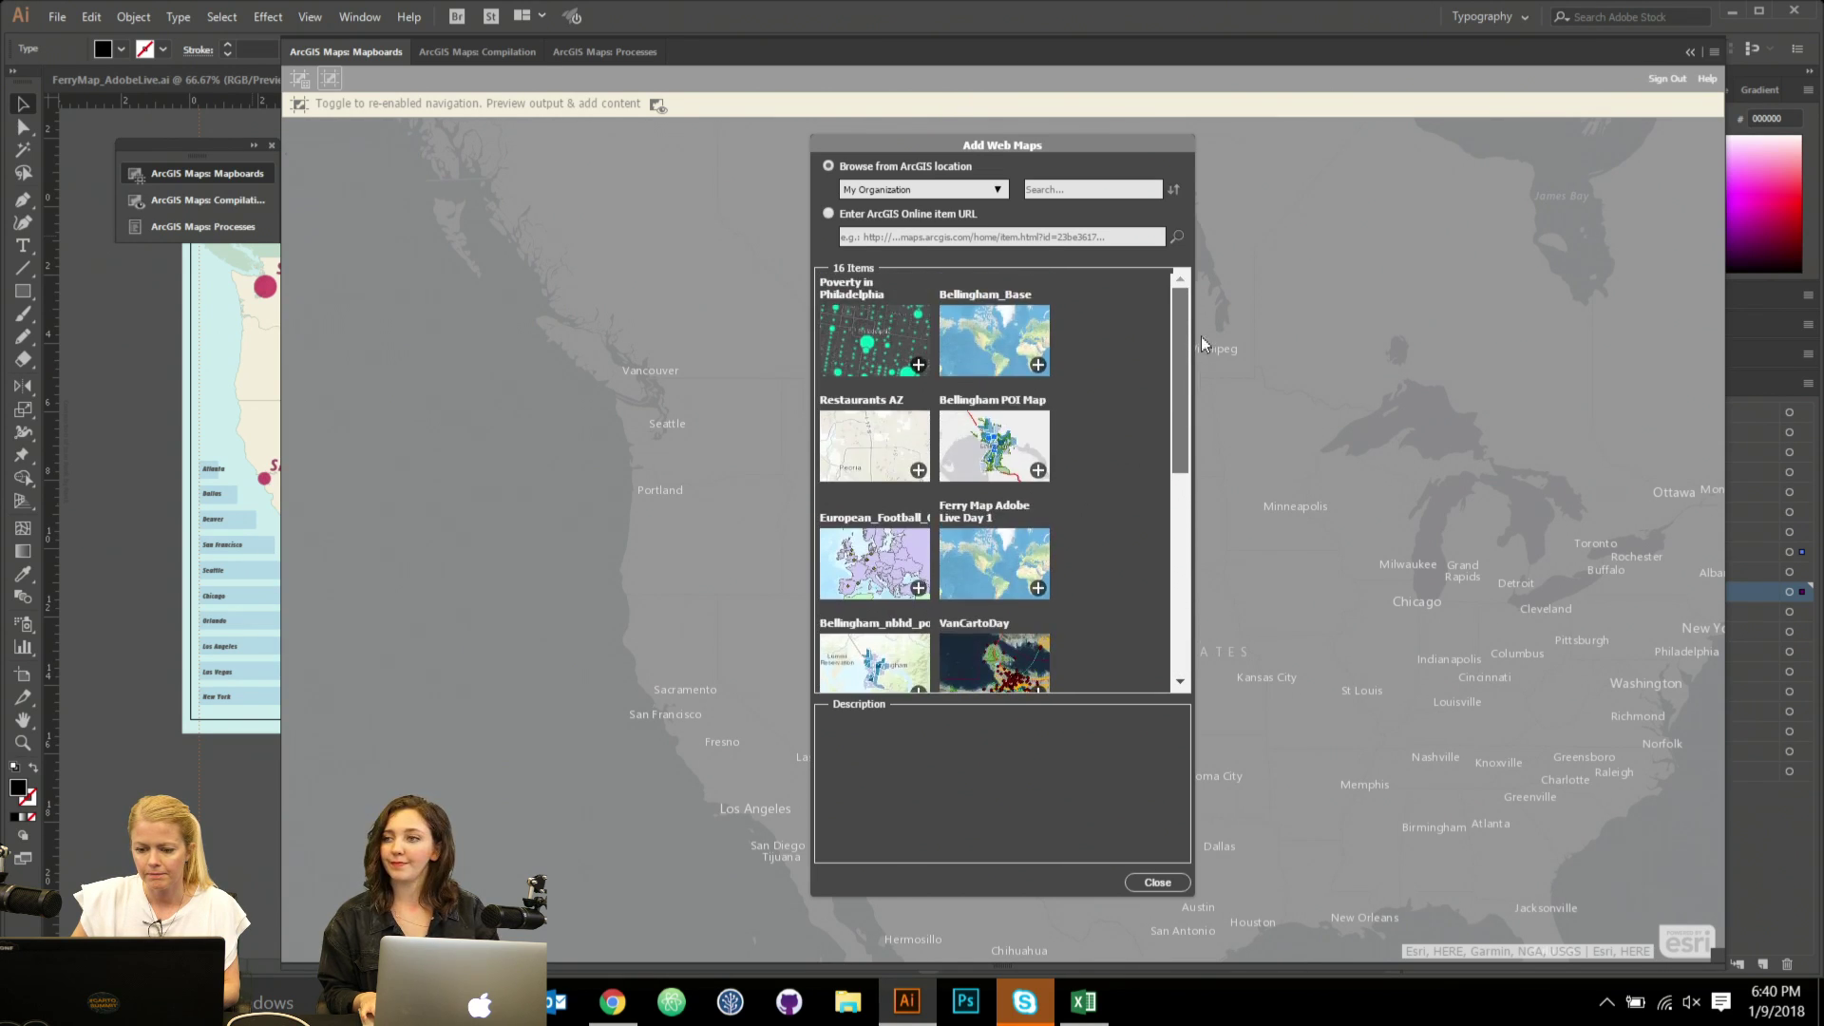
left_click(1038, 589)
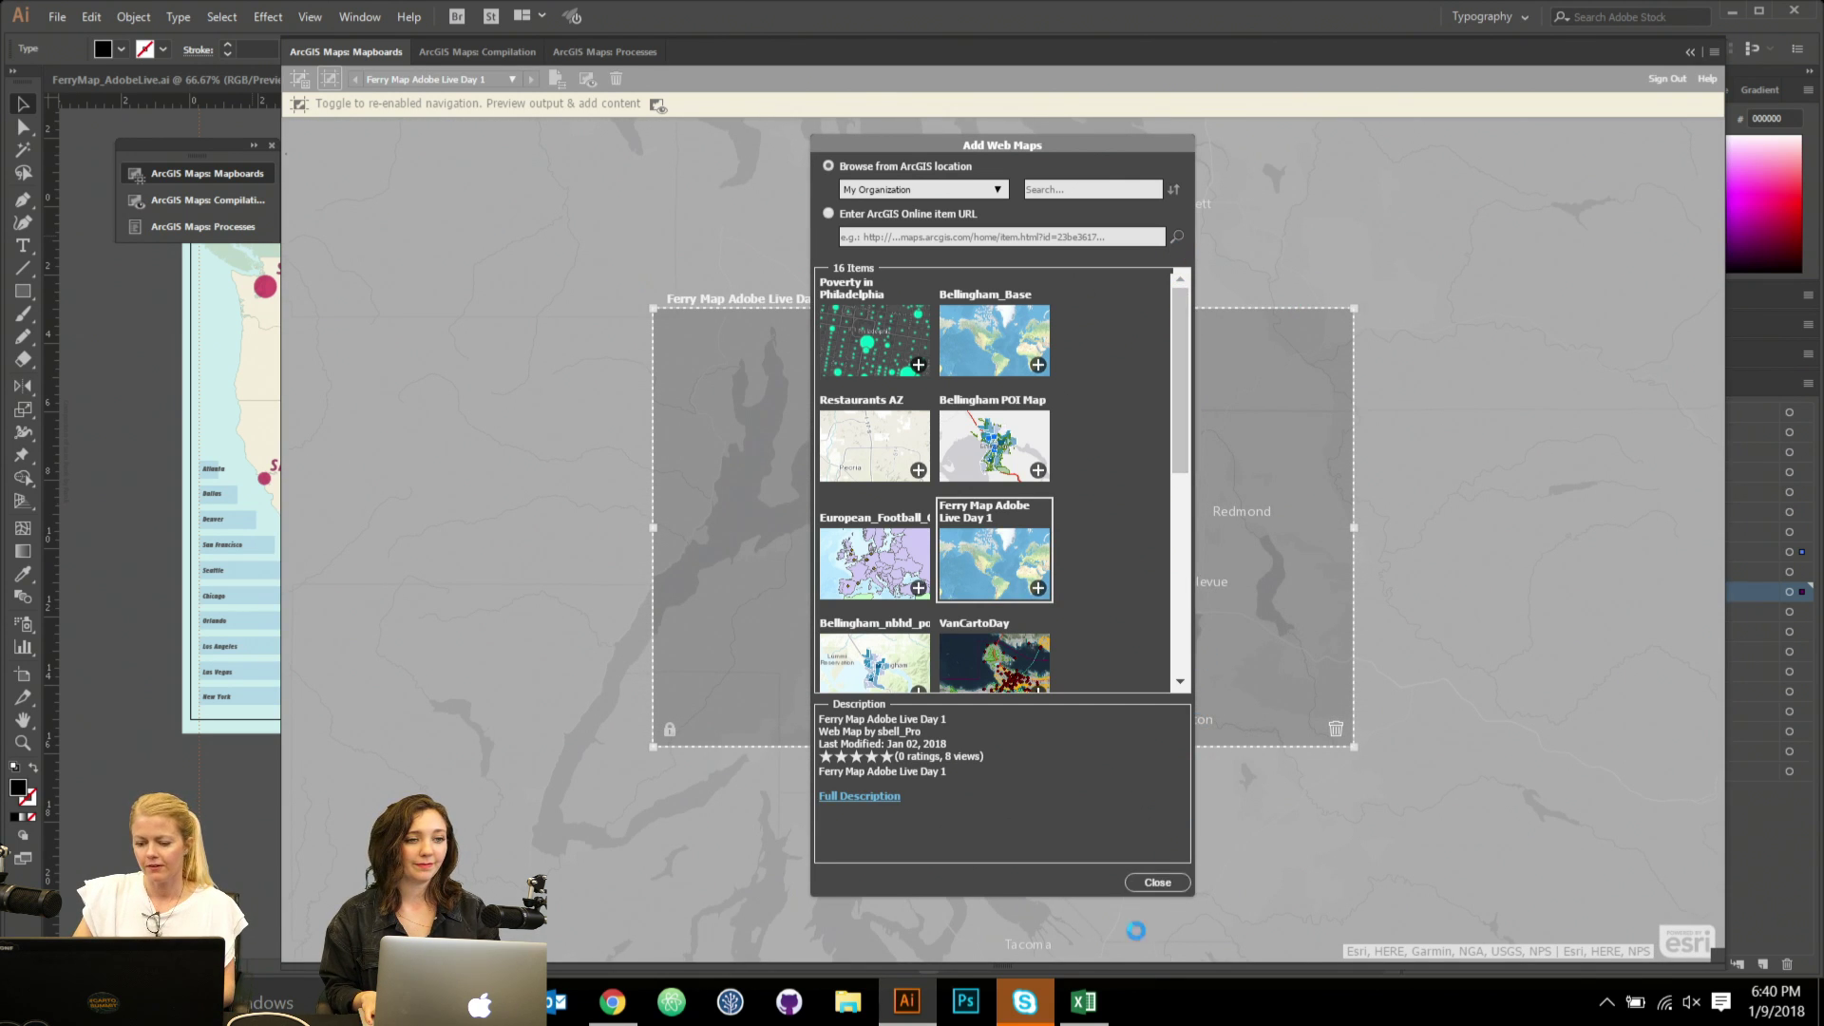
left_click(1159, 882)
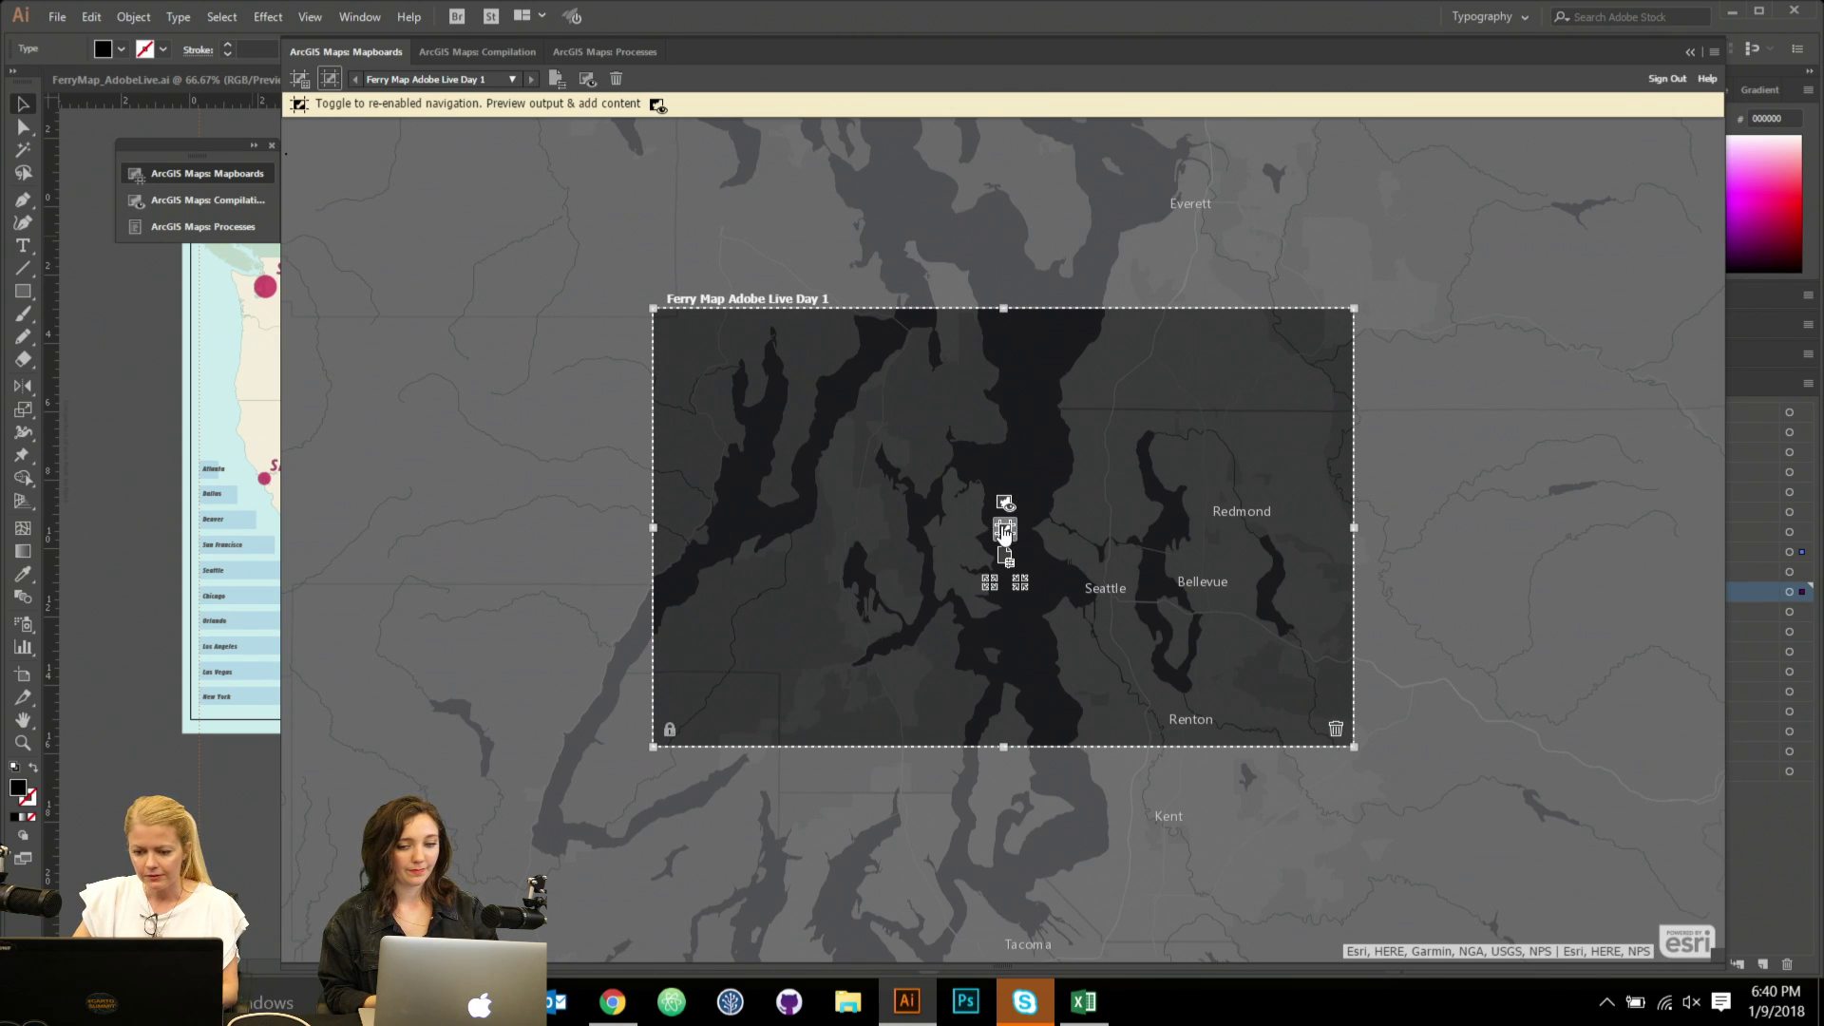
Set the mapboard size preset to PRINT > Tabloid.
left_click(1006, 556)
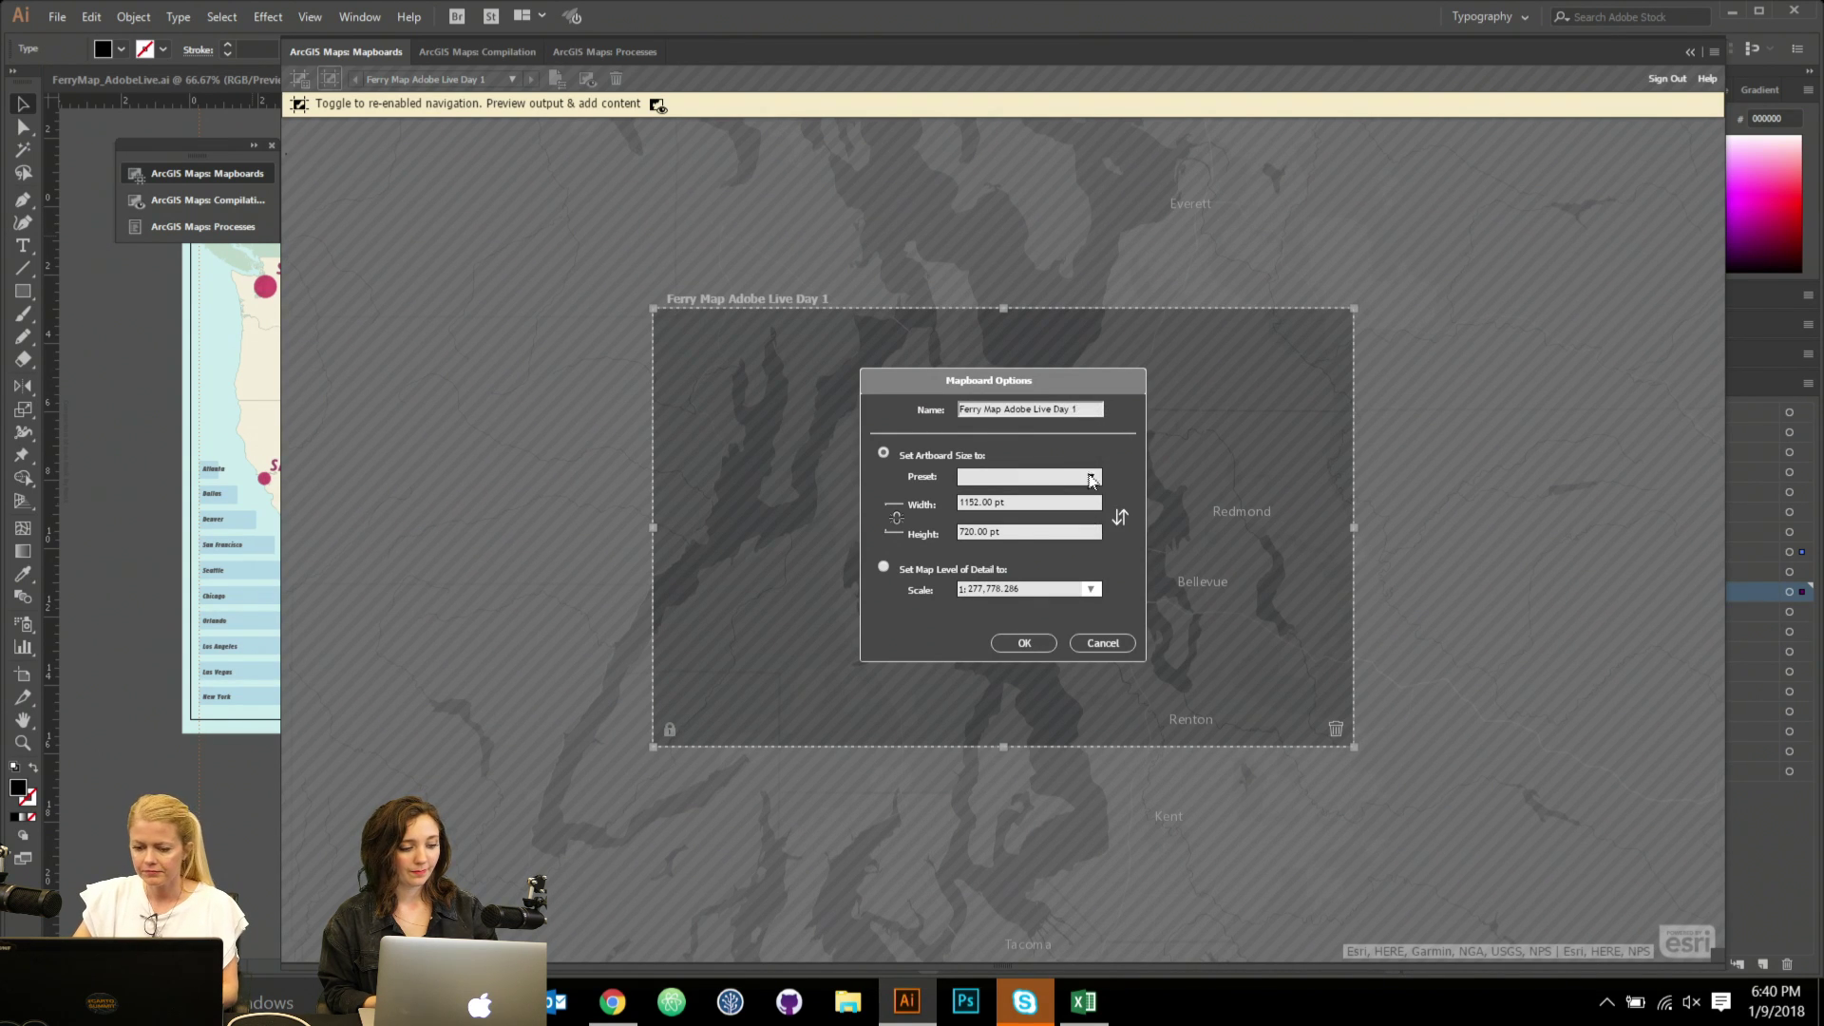
left_click(1093, 477)
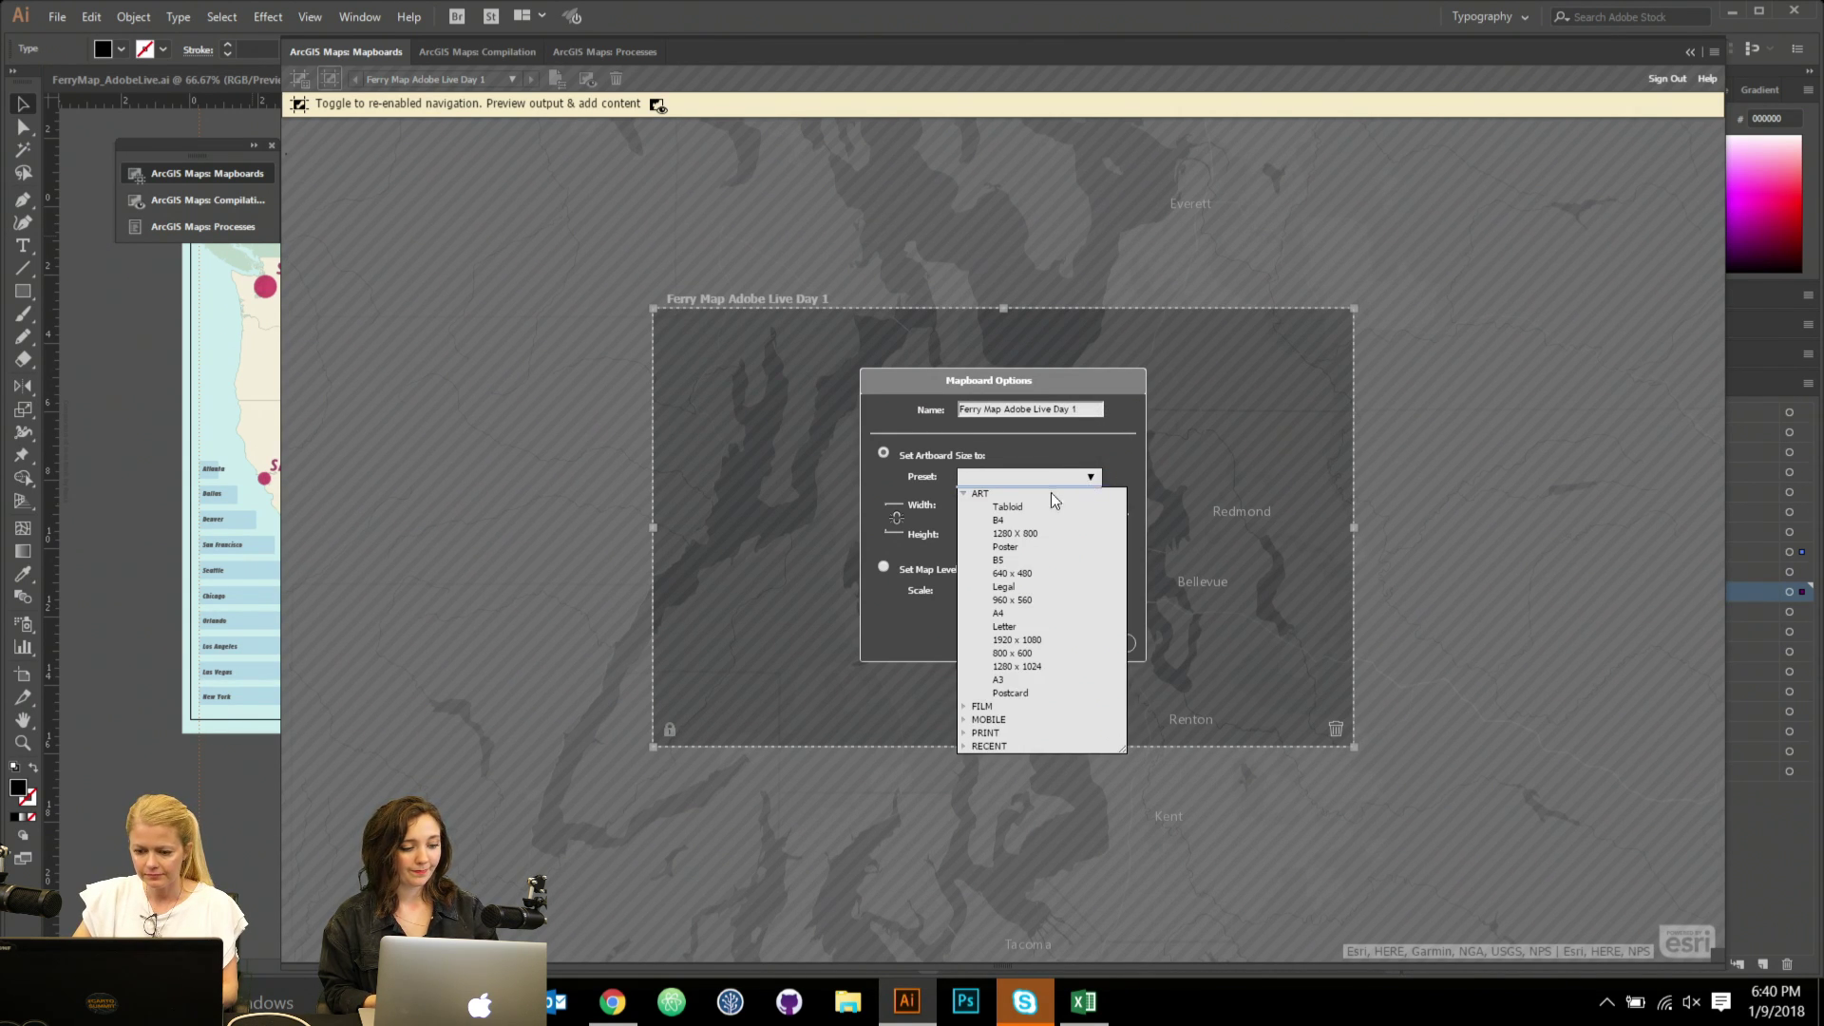
left_click(964, 493)
left_click(964, 534)
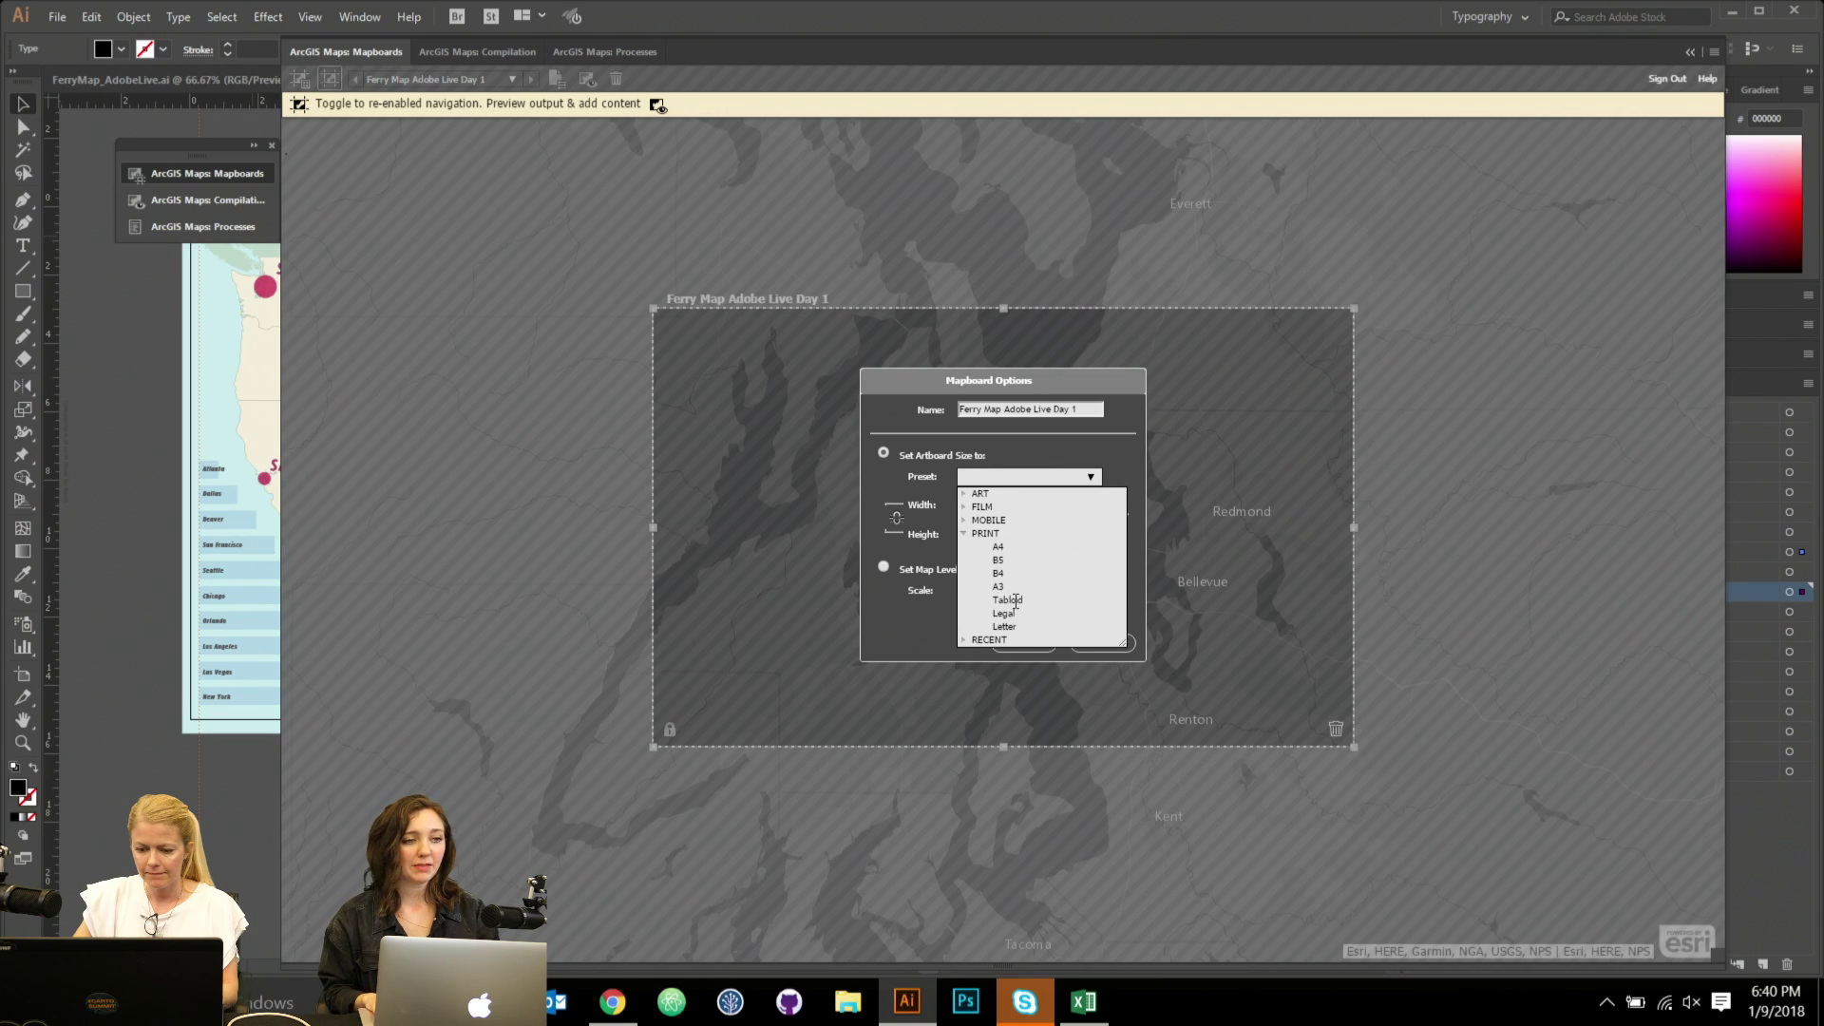
left_click(1015, 601)
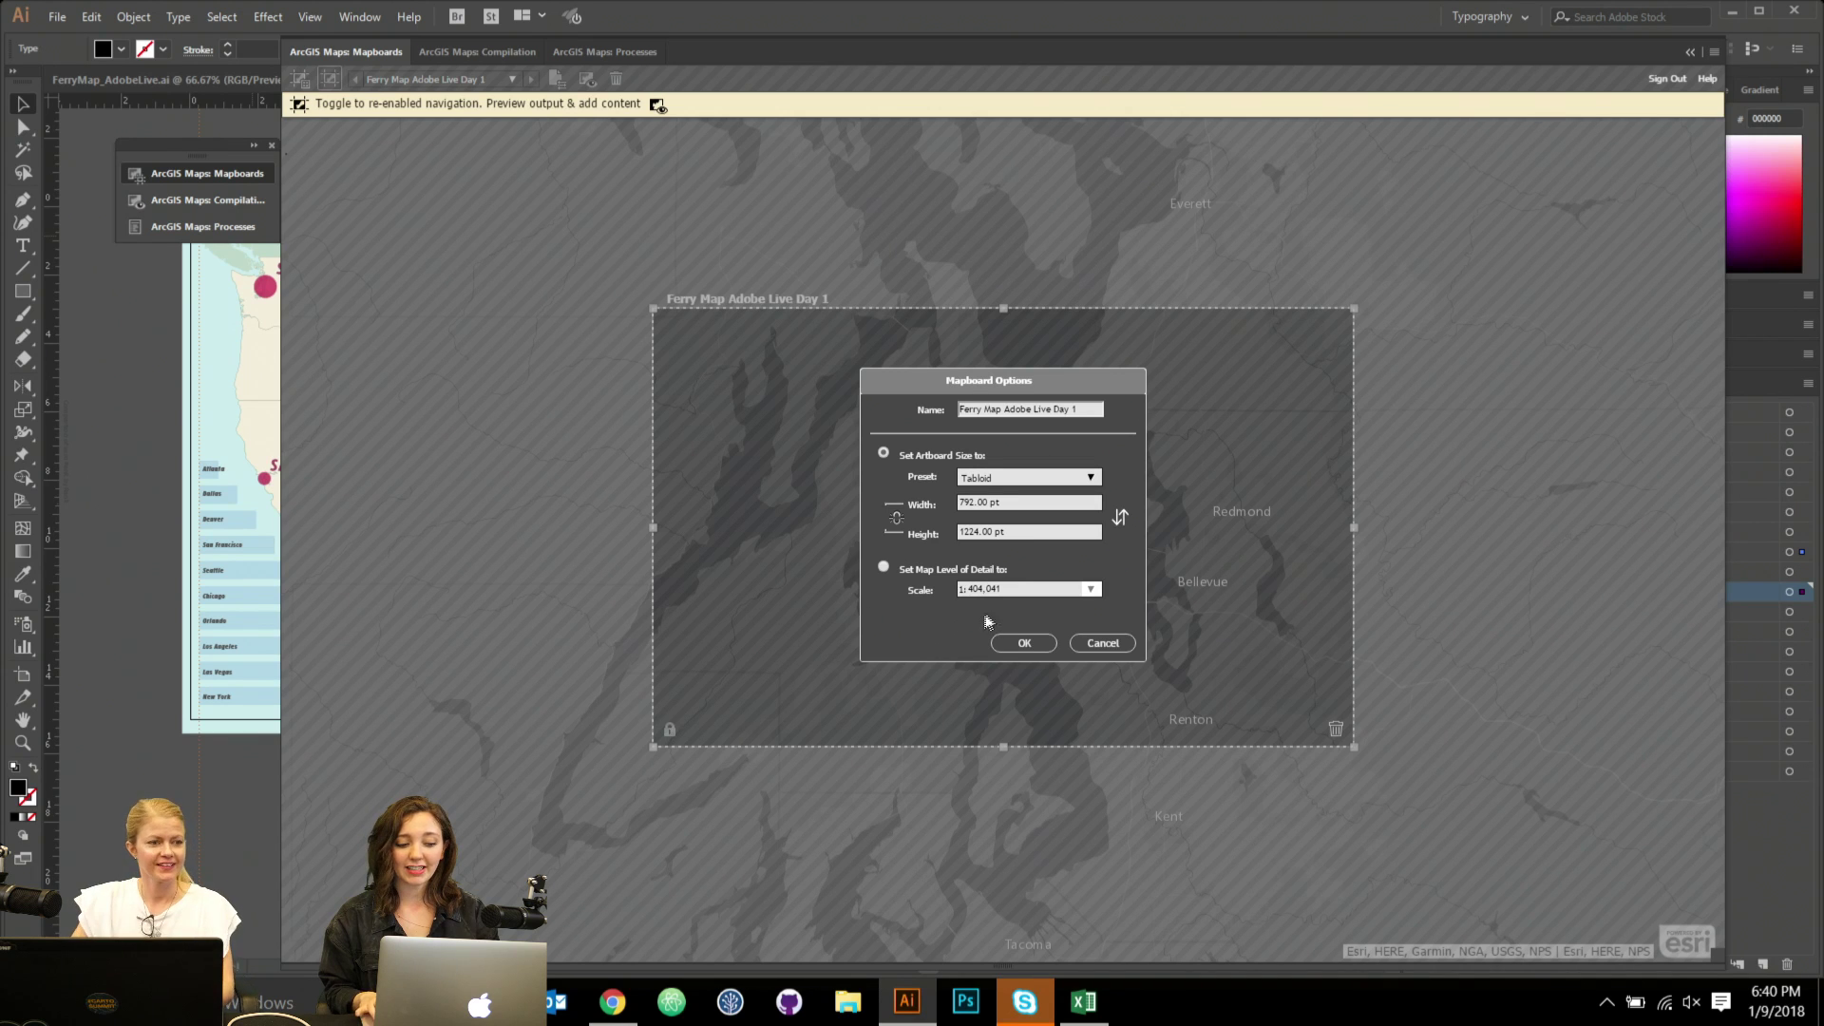
left_click(1026, 644)
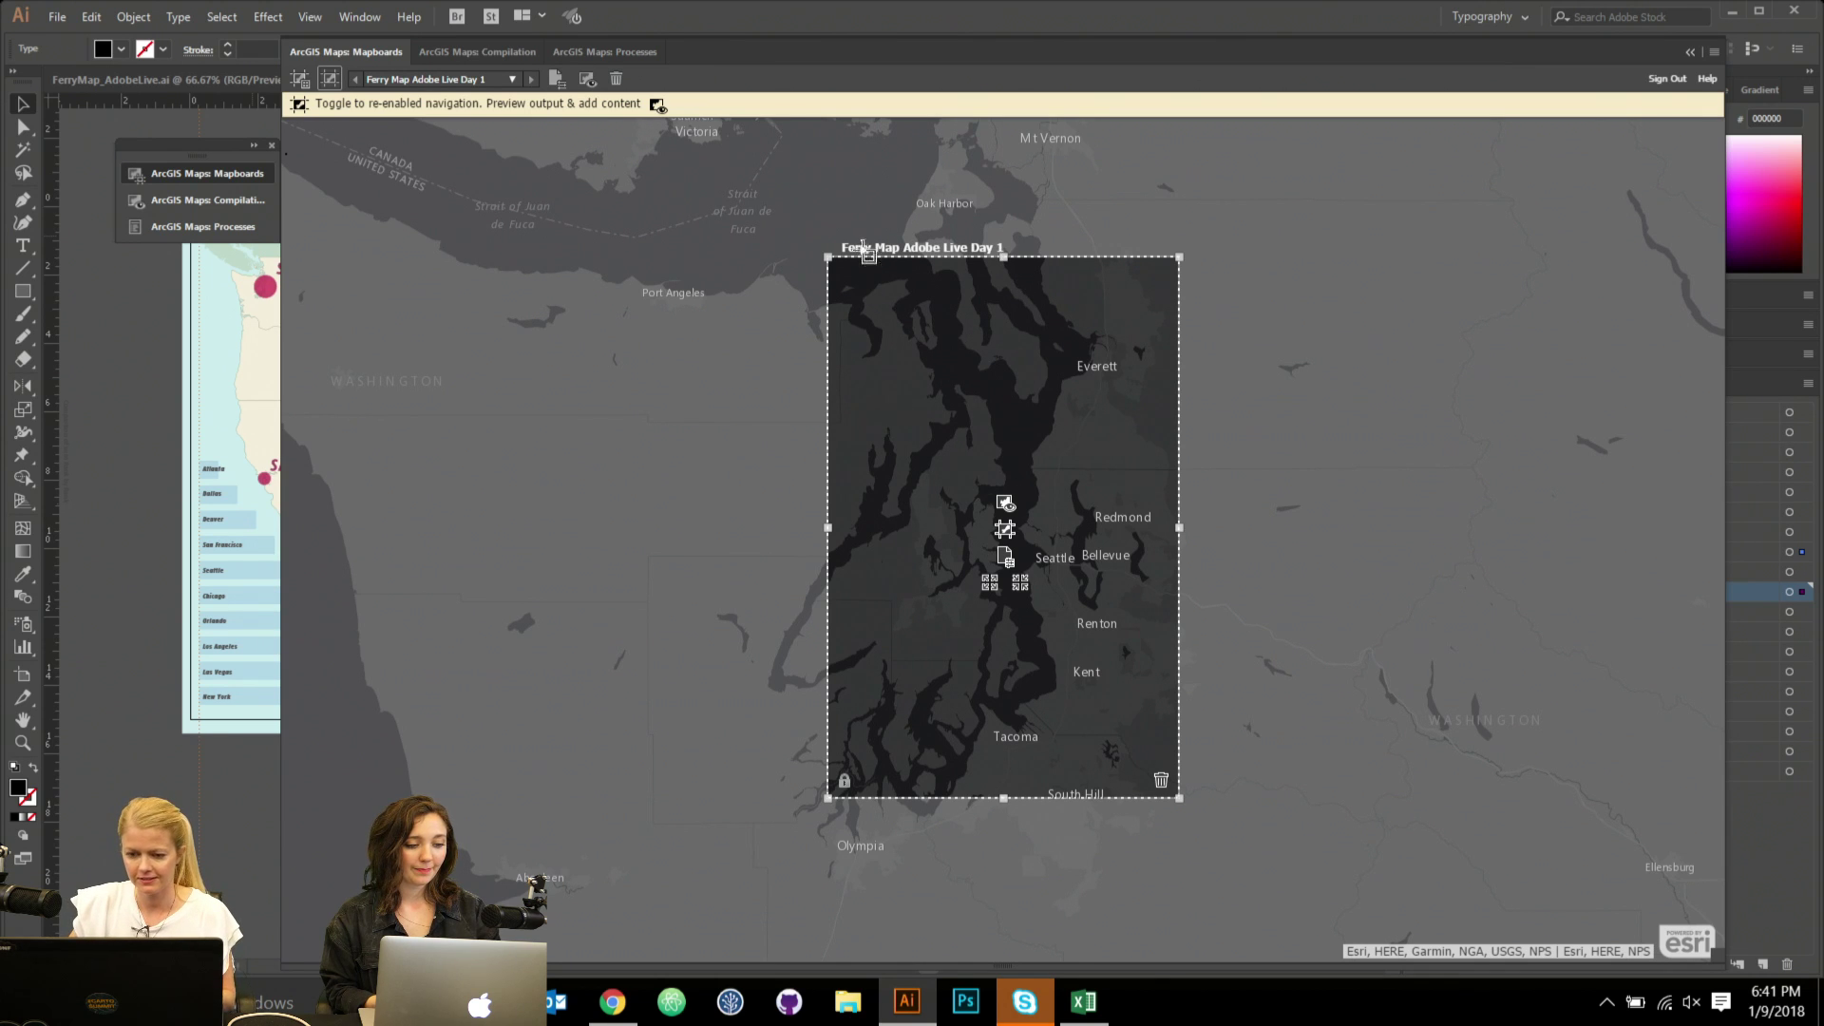
Shrink the map extent around Seattle, then delete the ferry mapboard.
left_click_drag(865, 249, 921, 342)
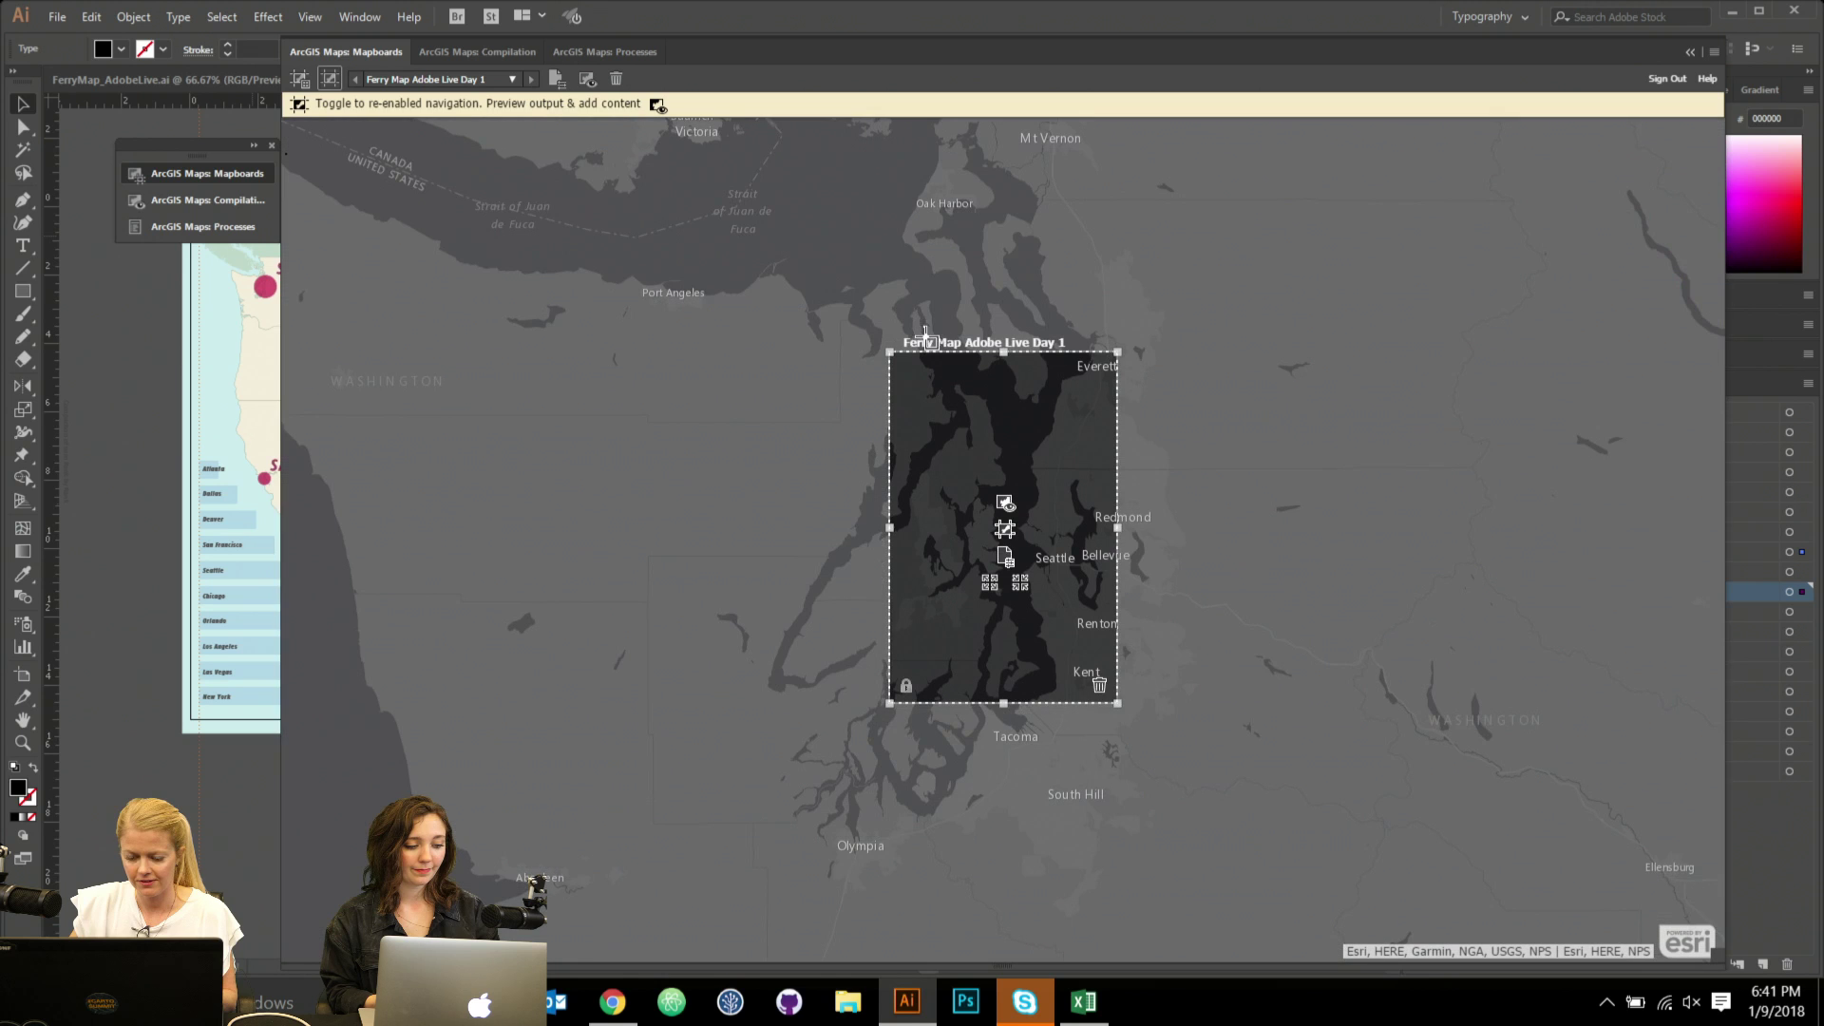
left_click(1003, 528)
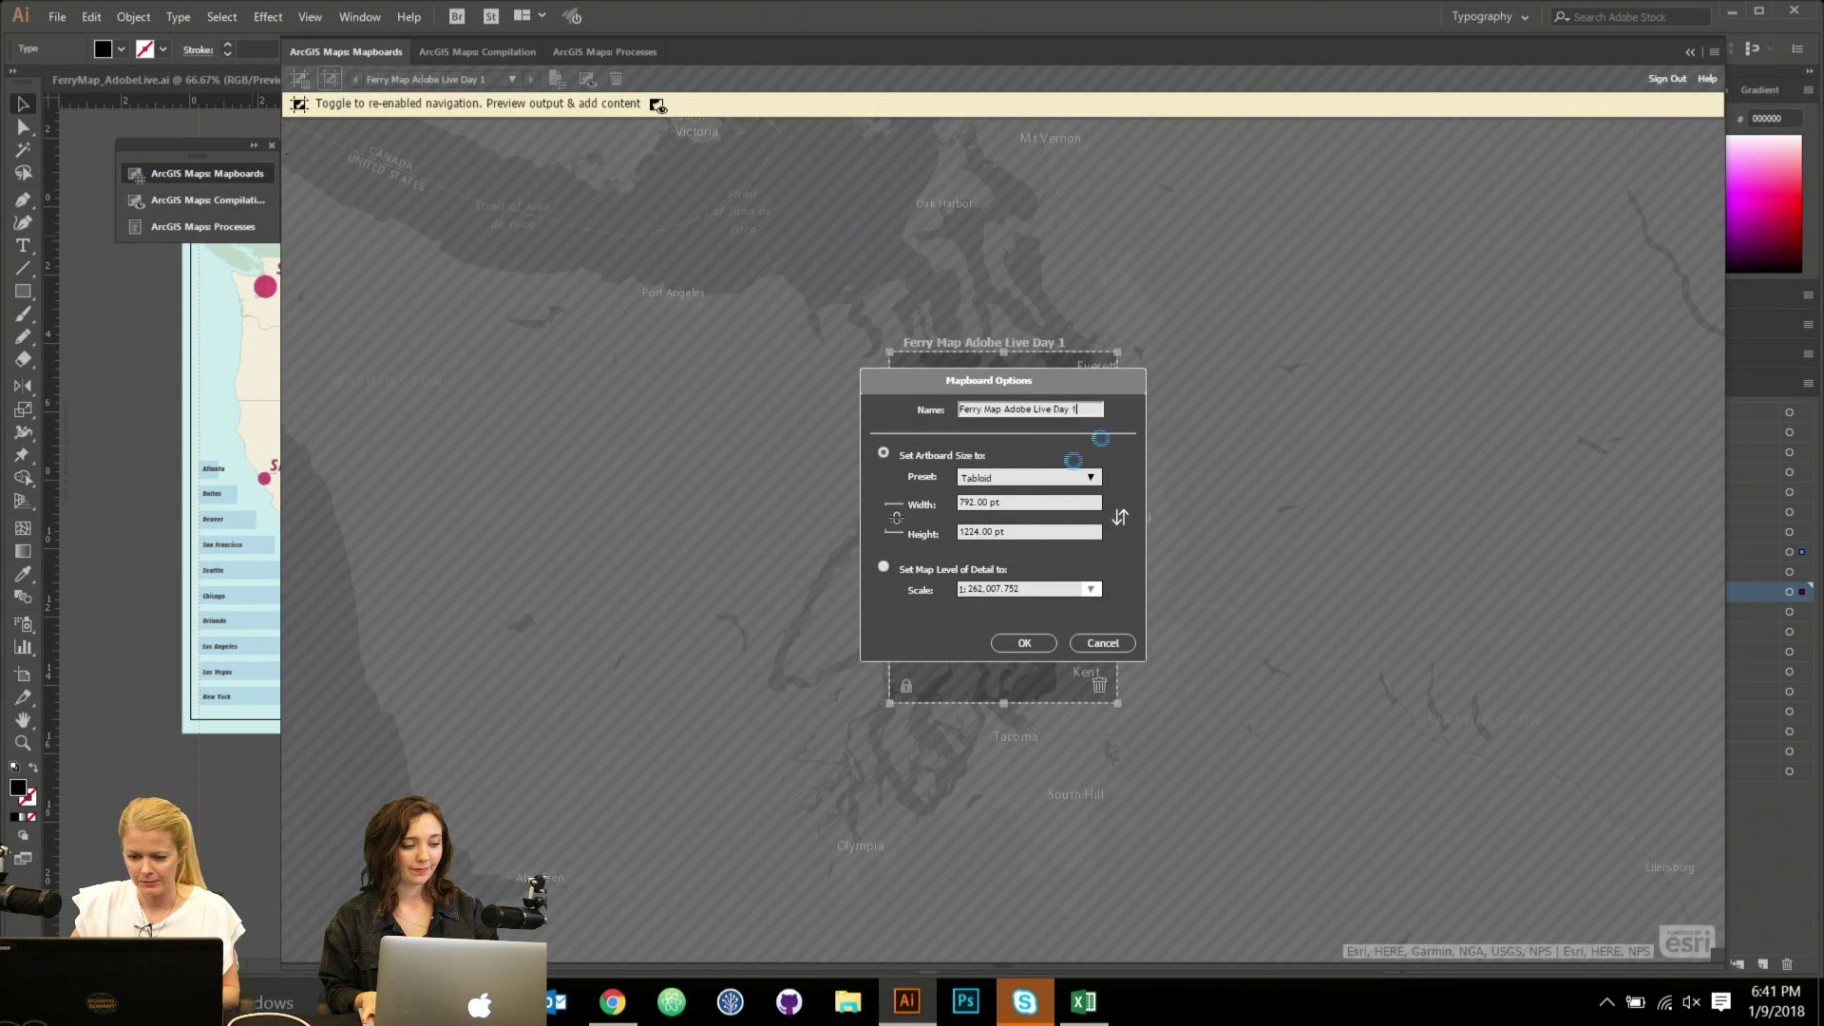
left_click(1102, 643)
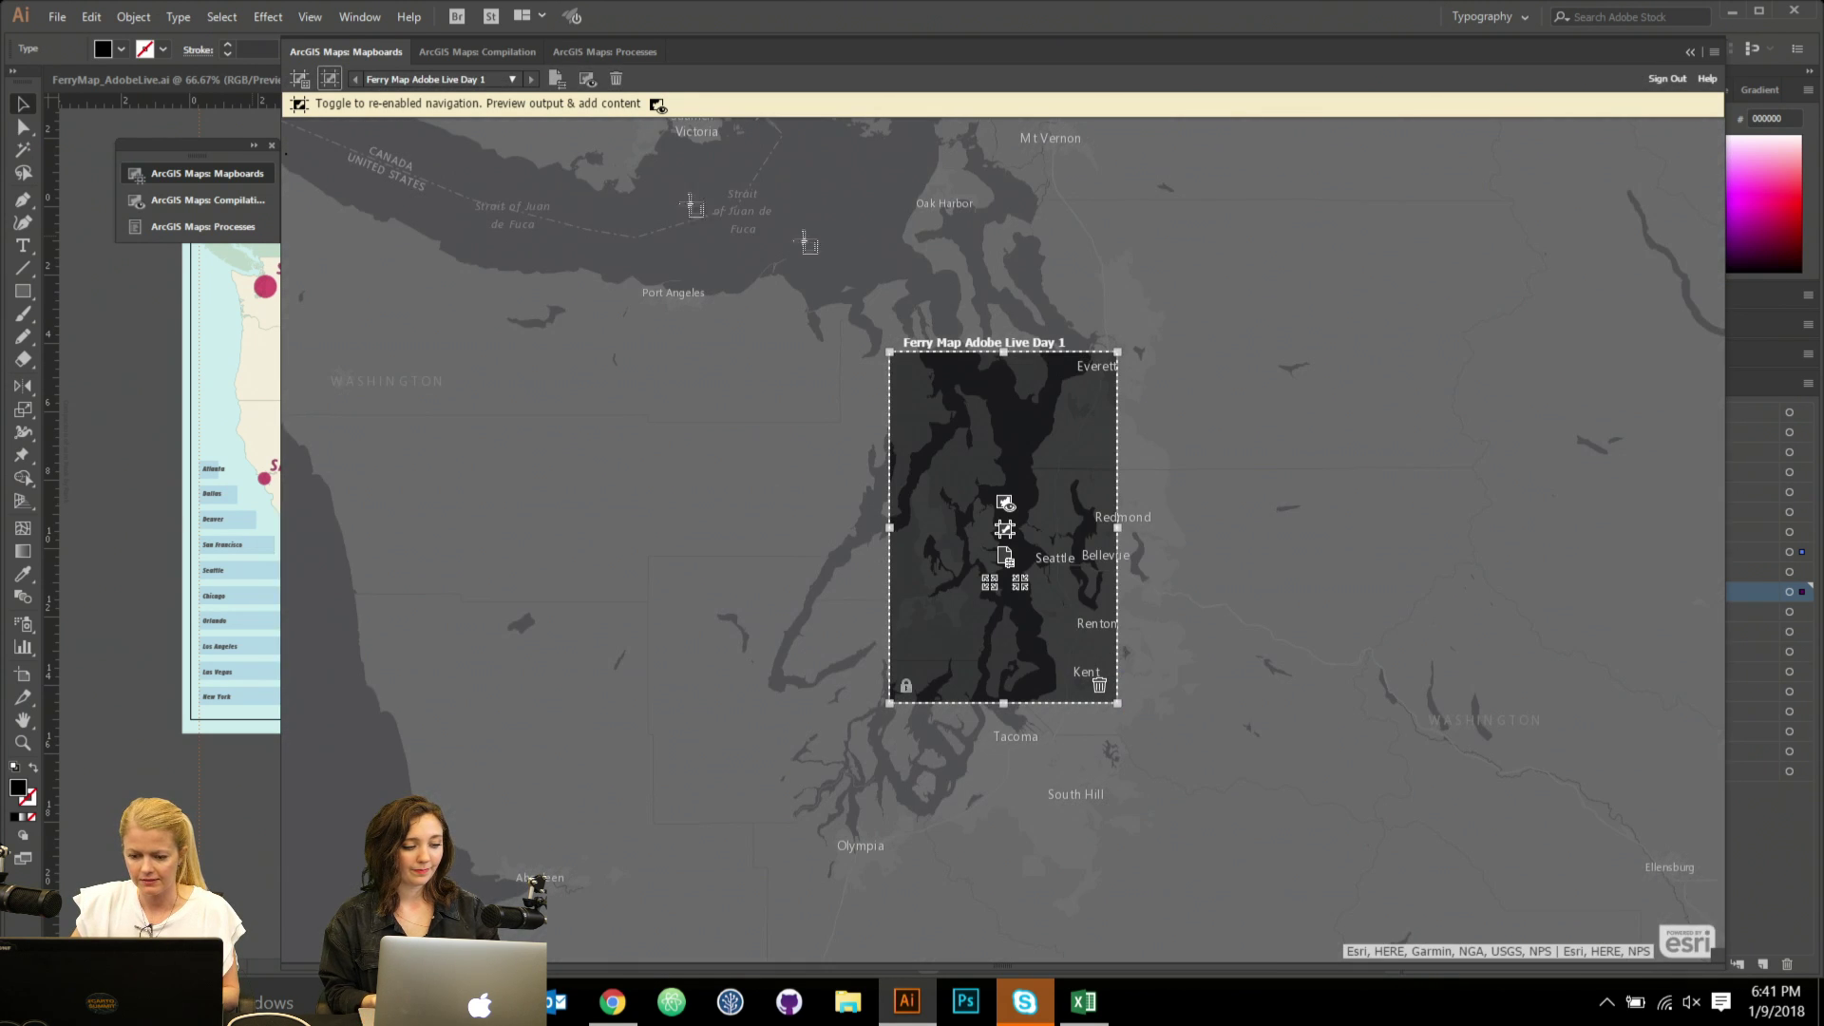
left_click(1099, 686)
left_click(967, 556)
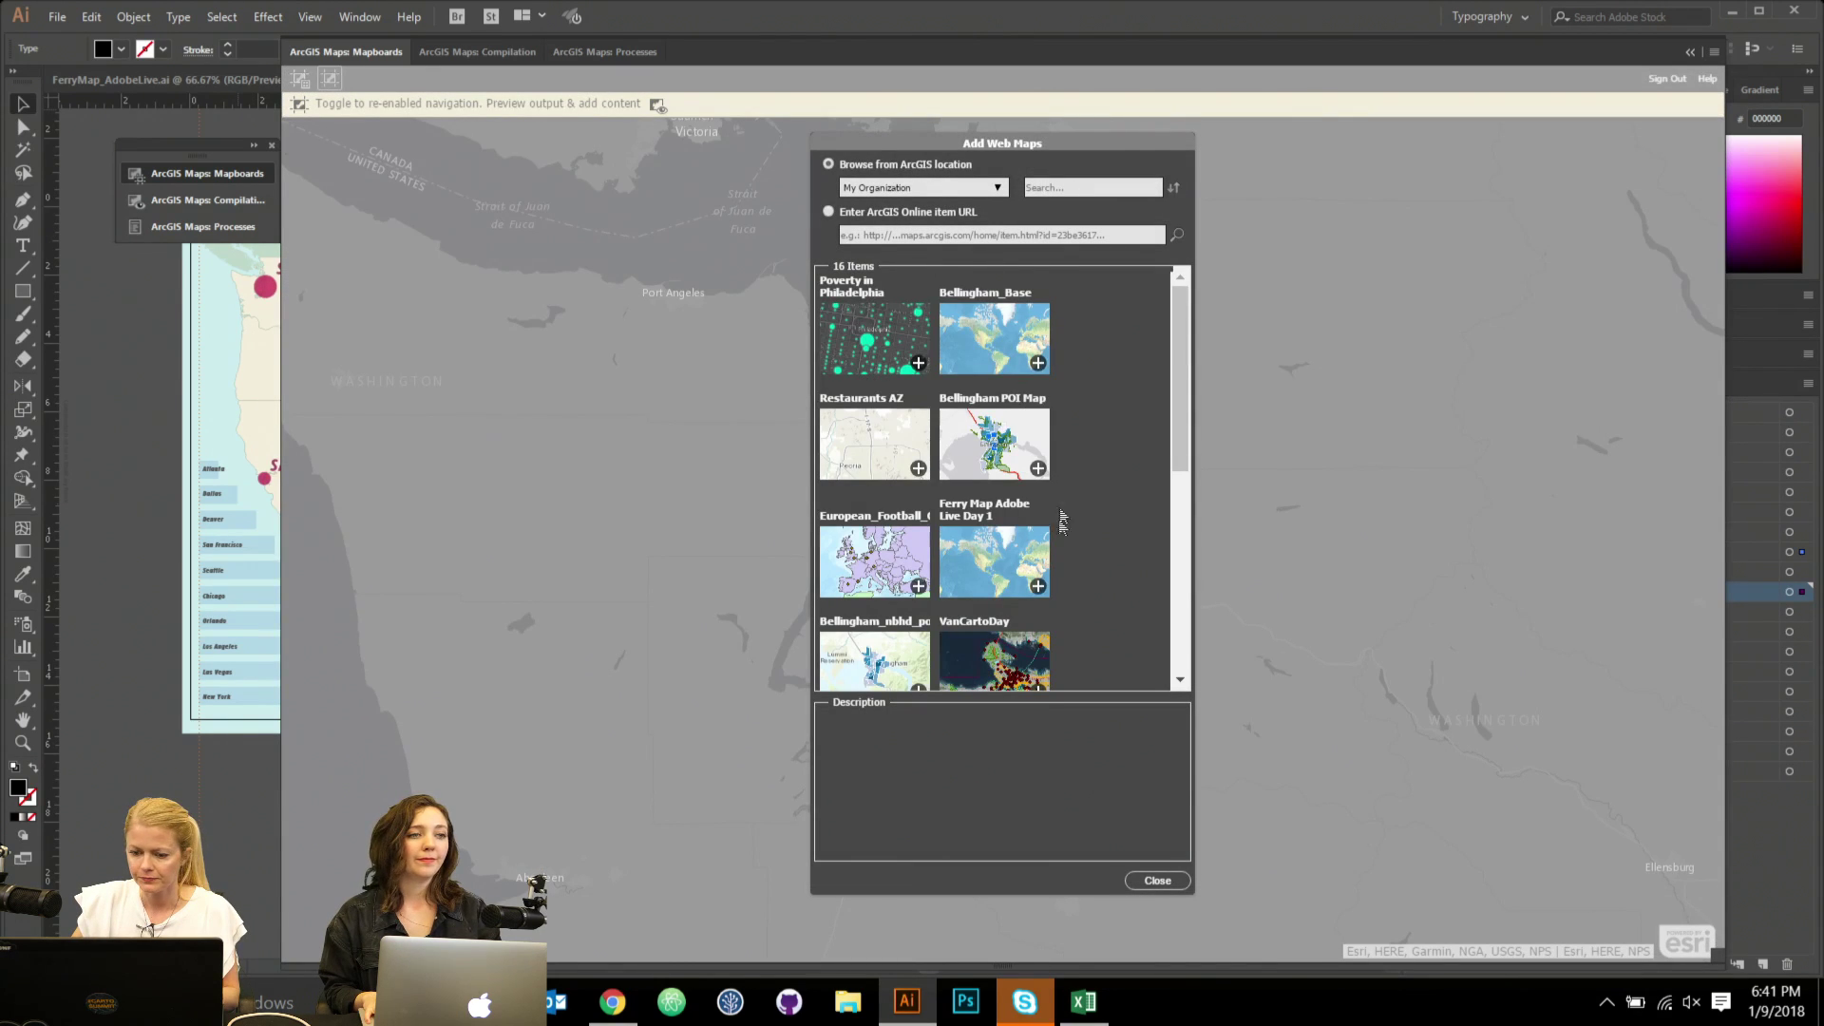
Add 'Ferry Map Adobe Live Day 1' again and close the web map browser.
left_click(1037, 587)
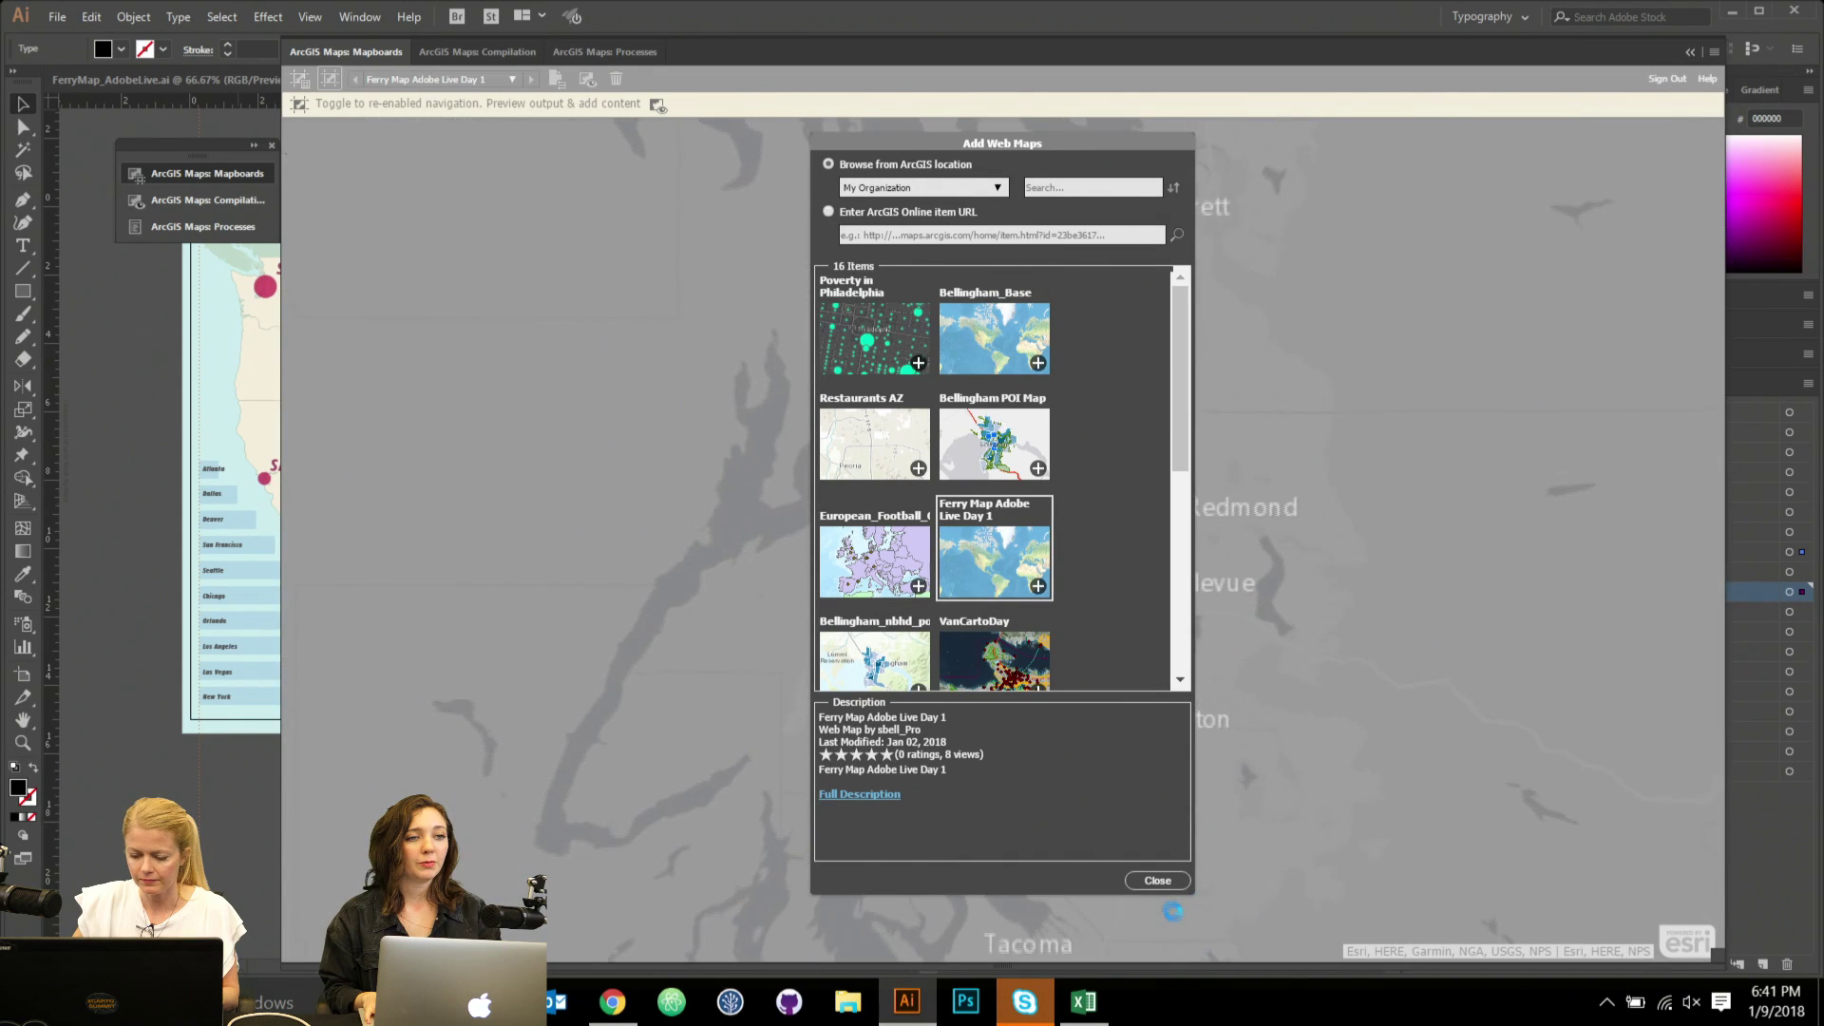
left_click(1157, 880)
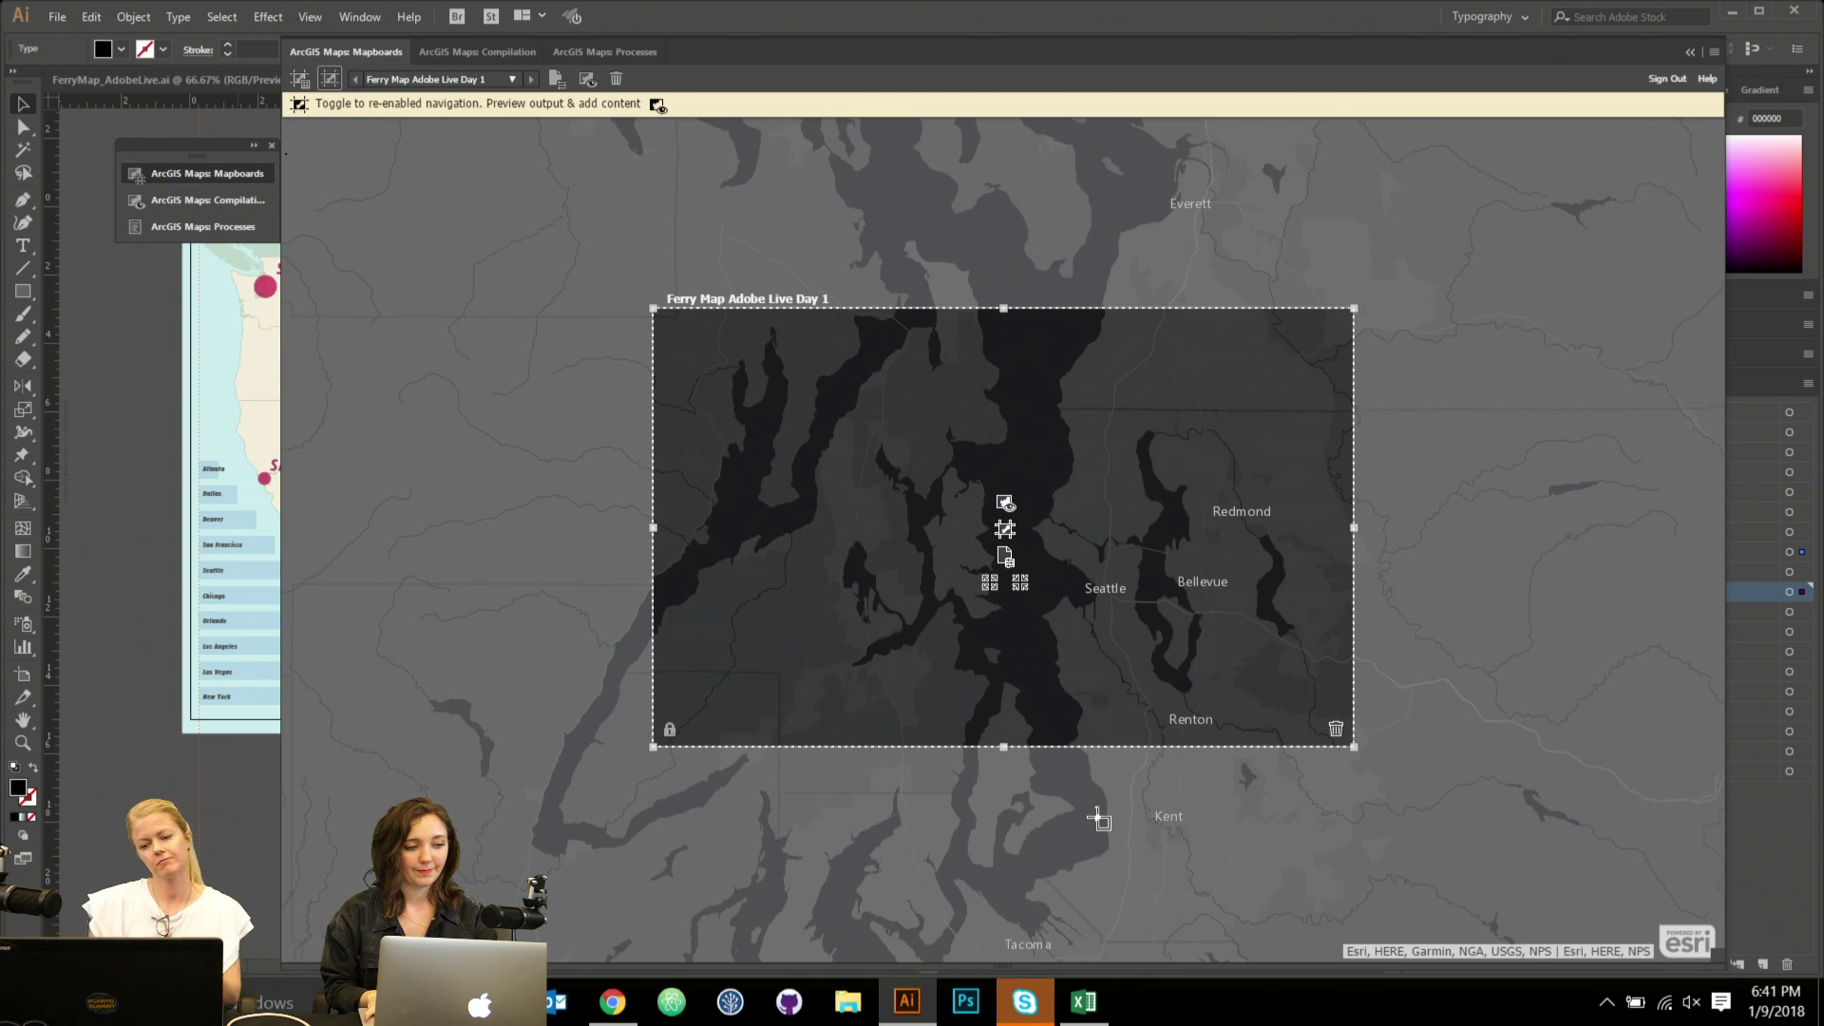
Set the mapboard's map scale to Cities 1:144,447.
left_click(1018, 582)
left_click(1017, 582)
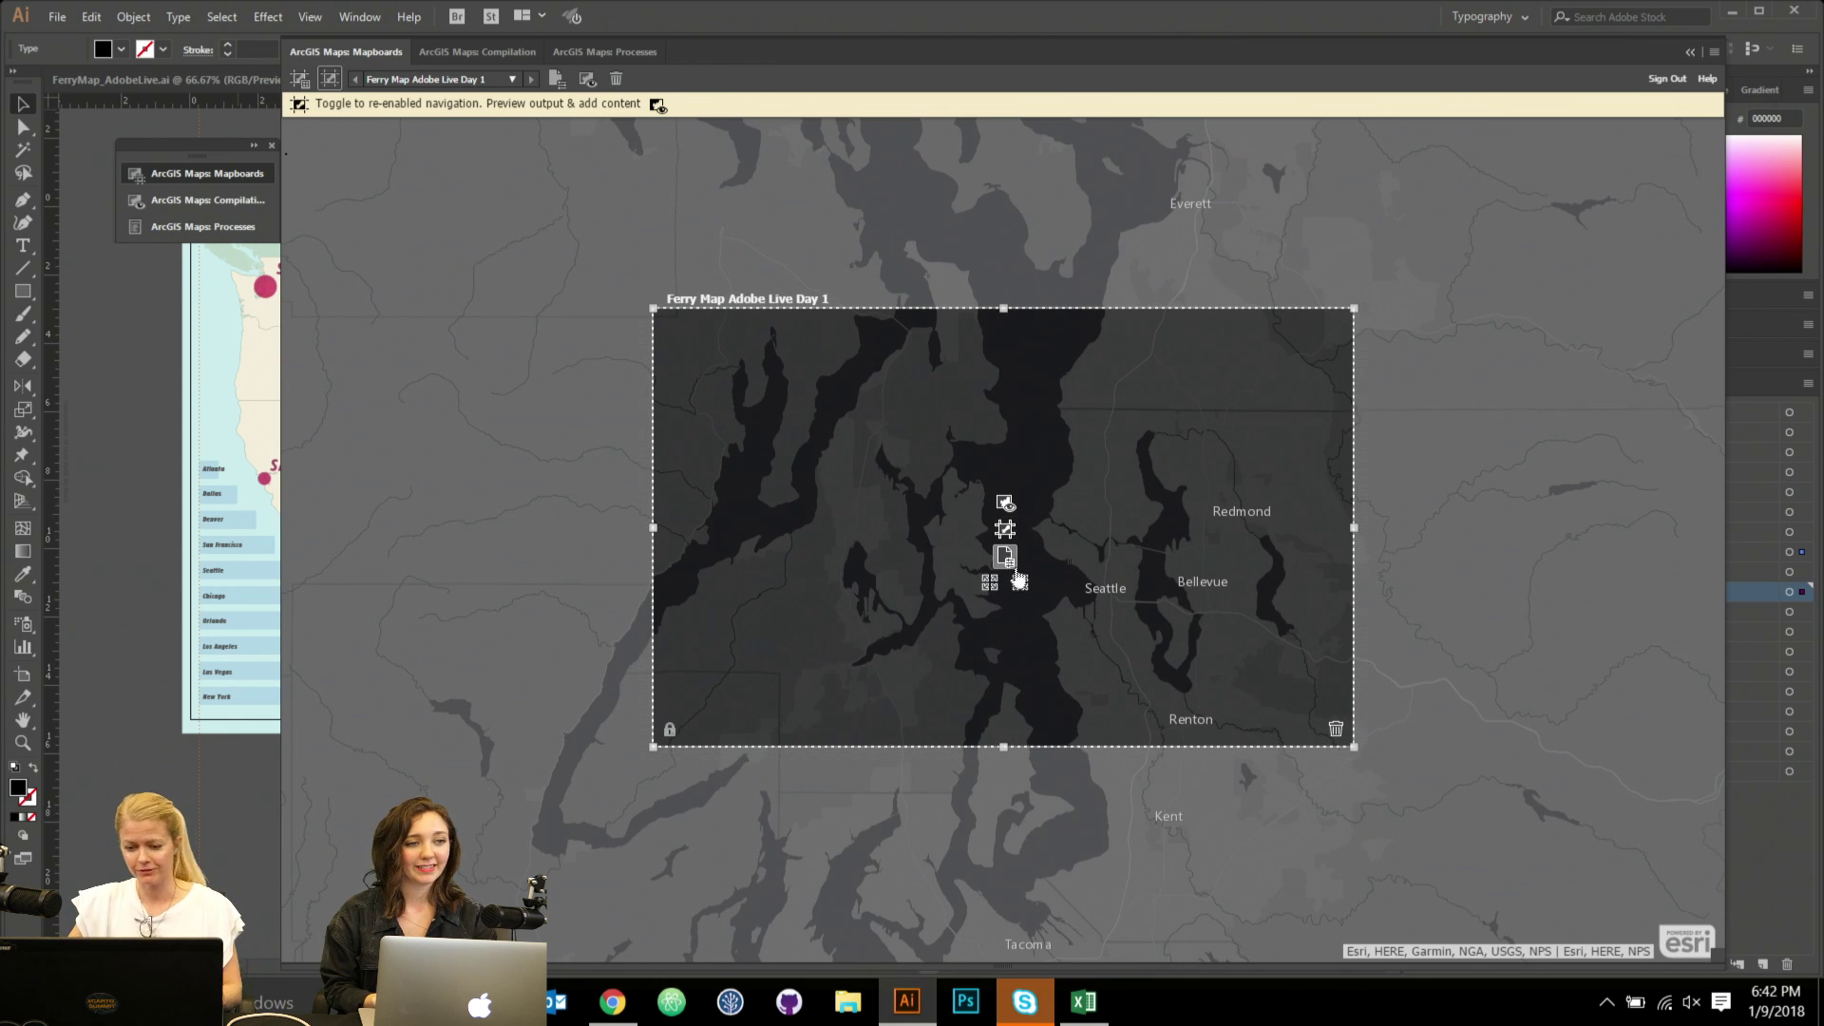
left_click(1013, 567)
left_click(885, 567)
left_click(1096, 589)
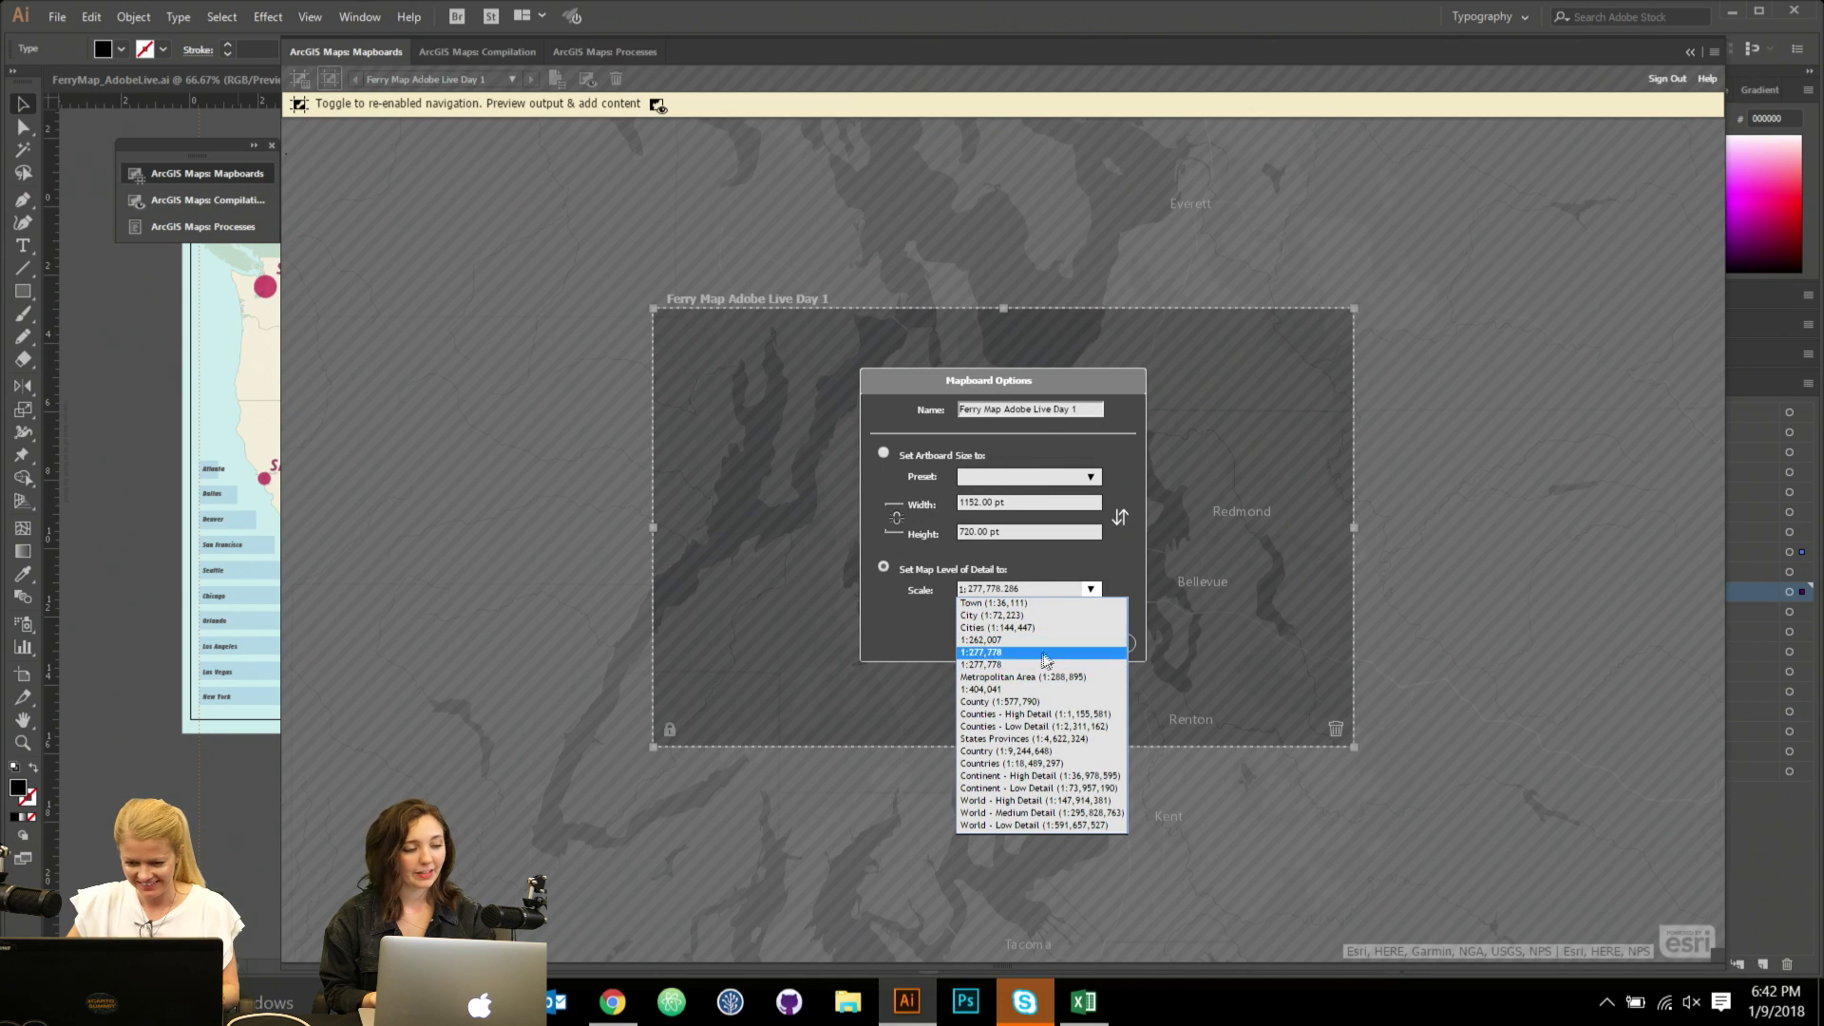
left_click(1019, 628)
left_click(1079, 639)
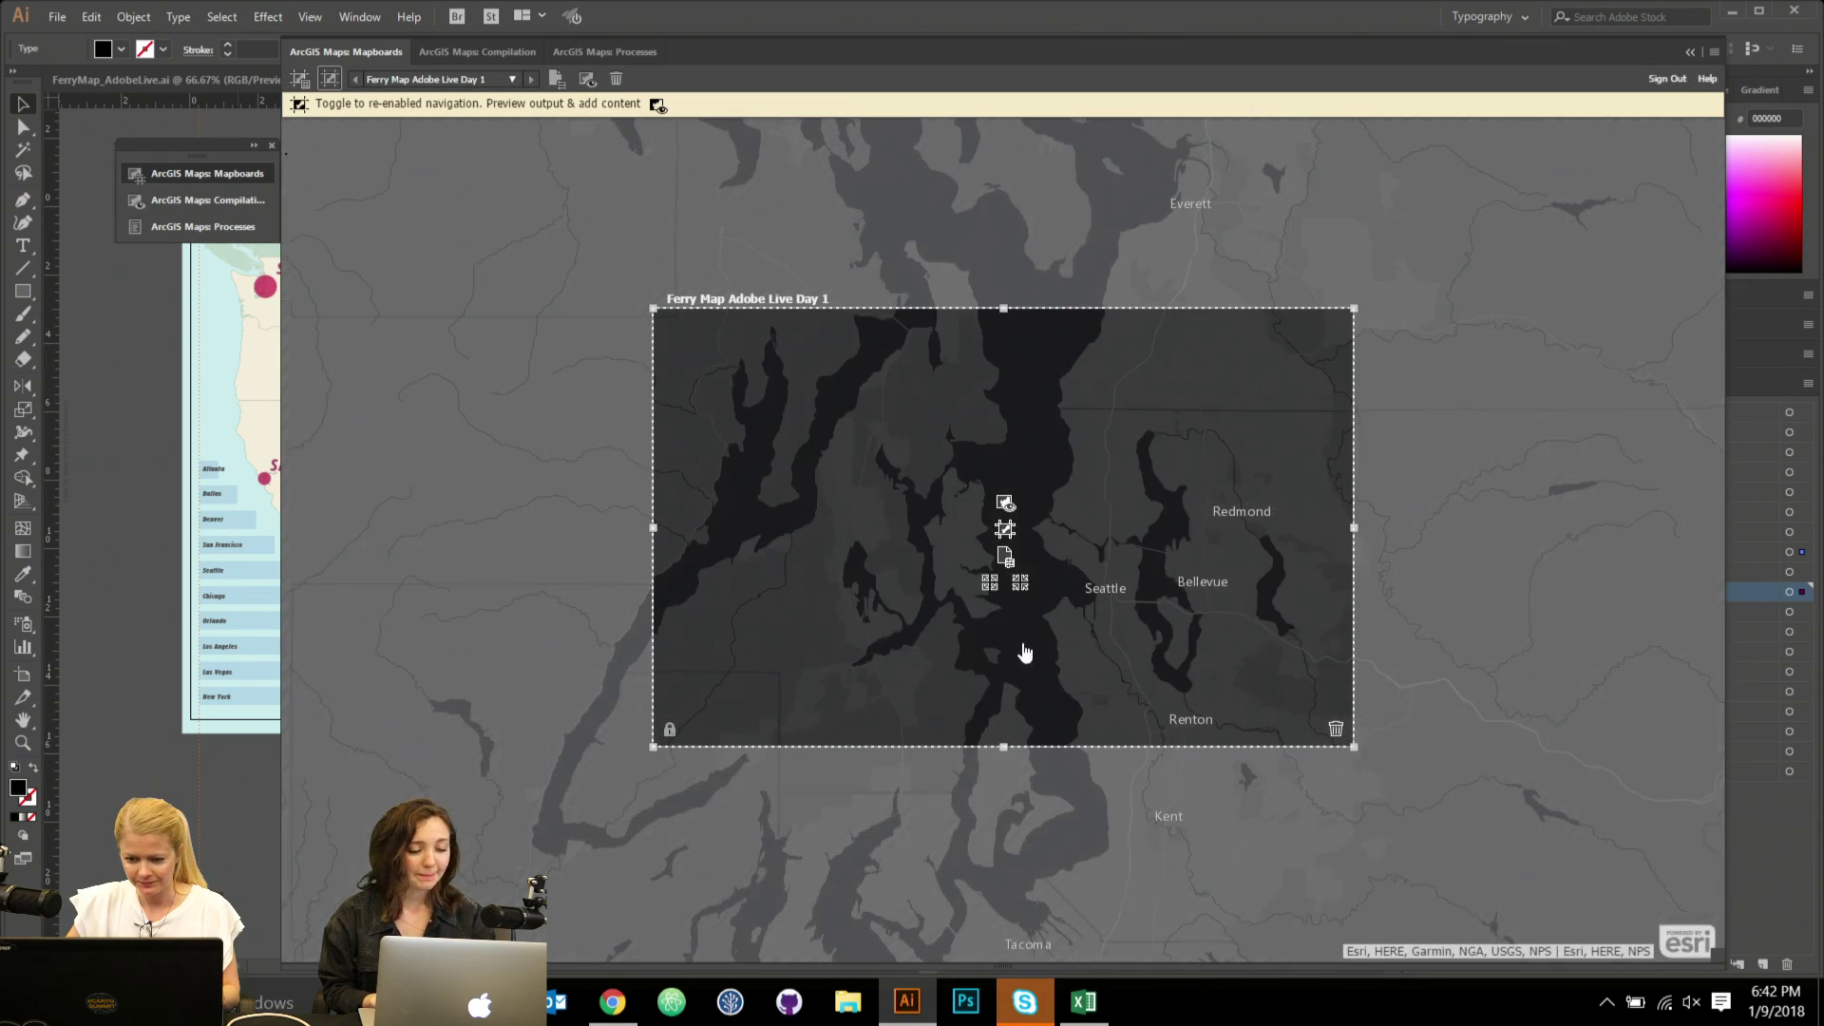
Size the mapboard to Tabloid and shrink its frame toward the centre.
left_click(1005, 556)
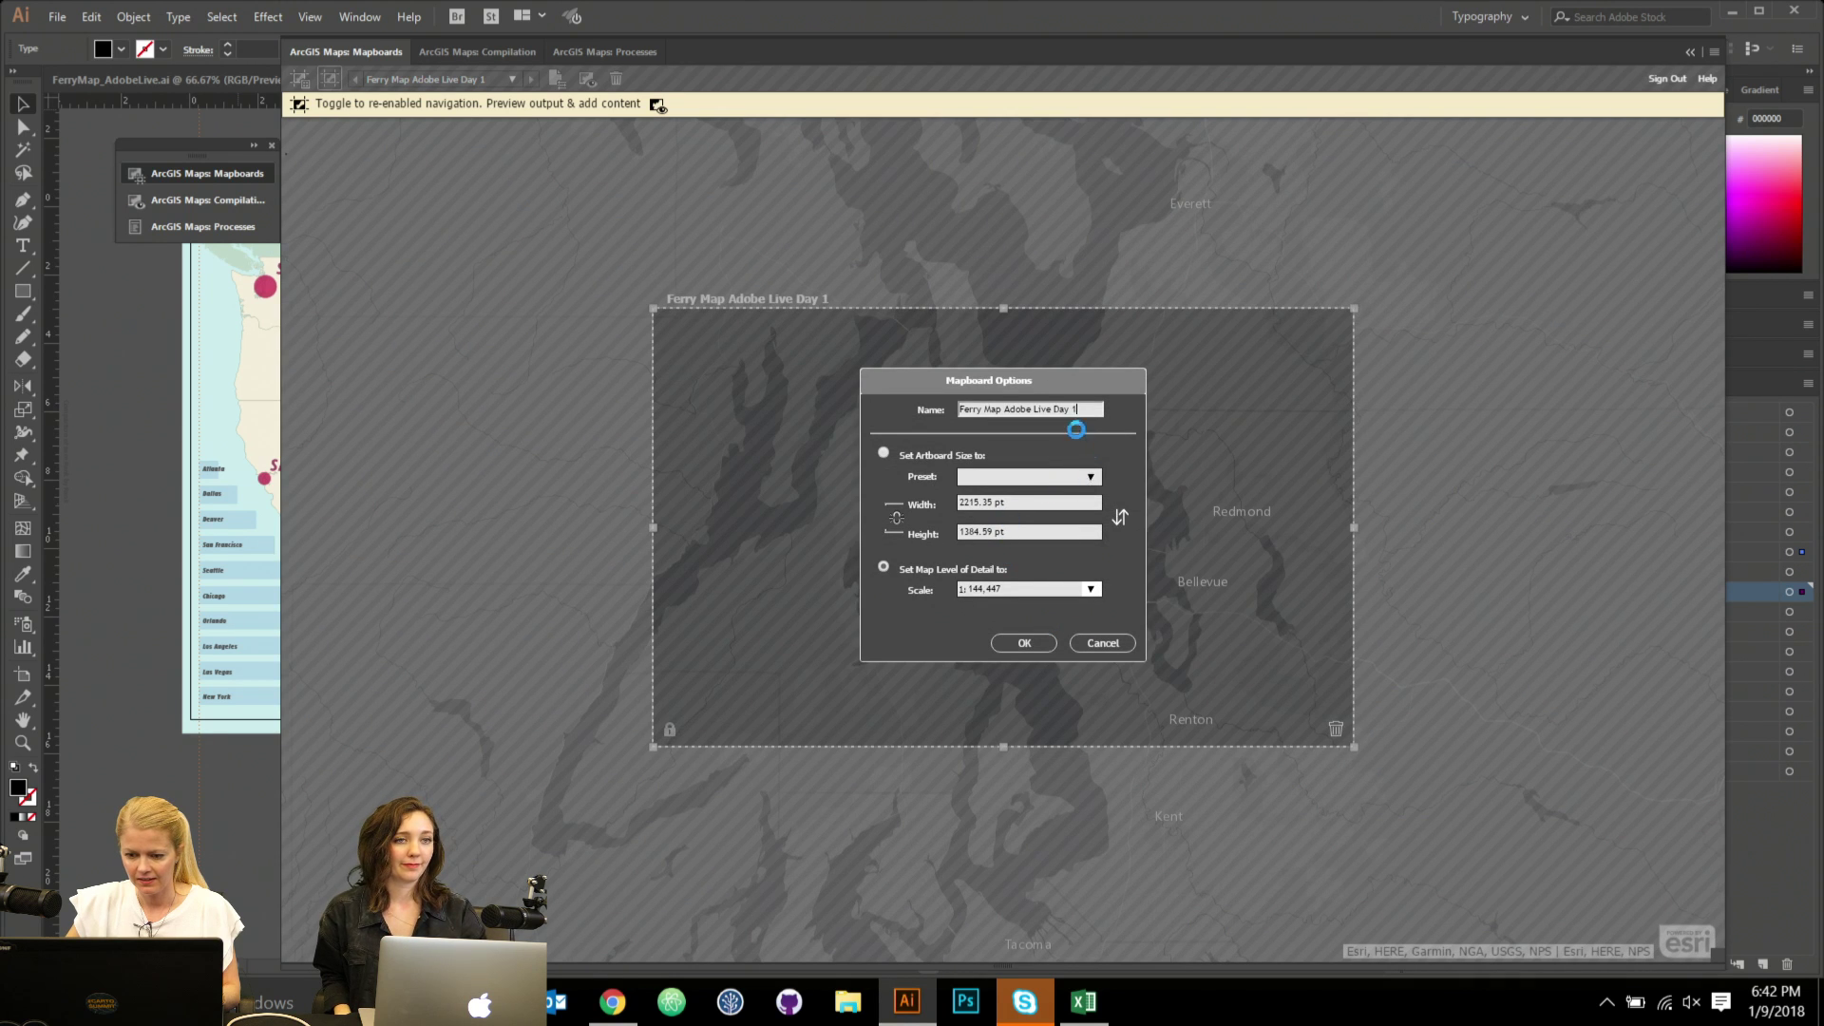
left_click(1090, 478)
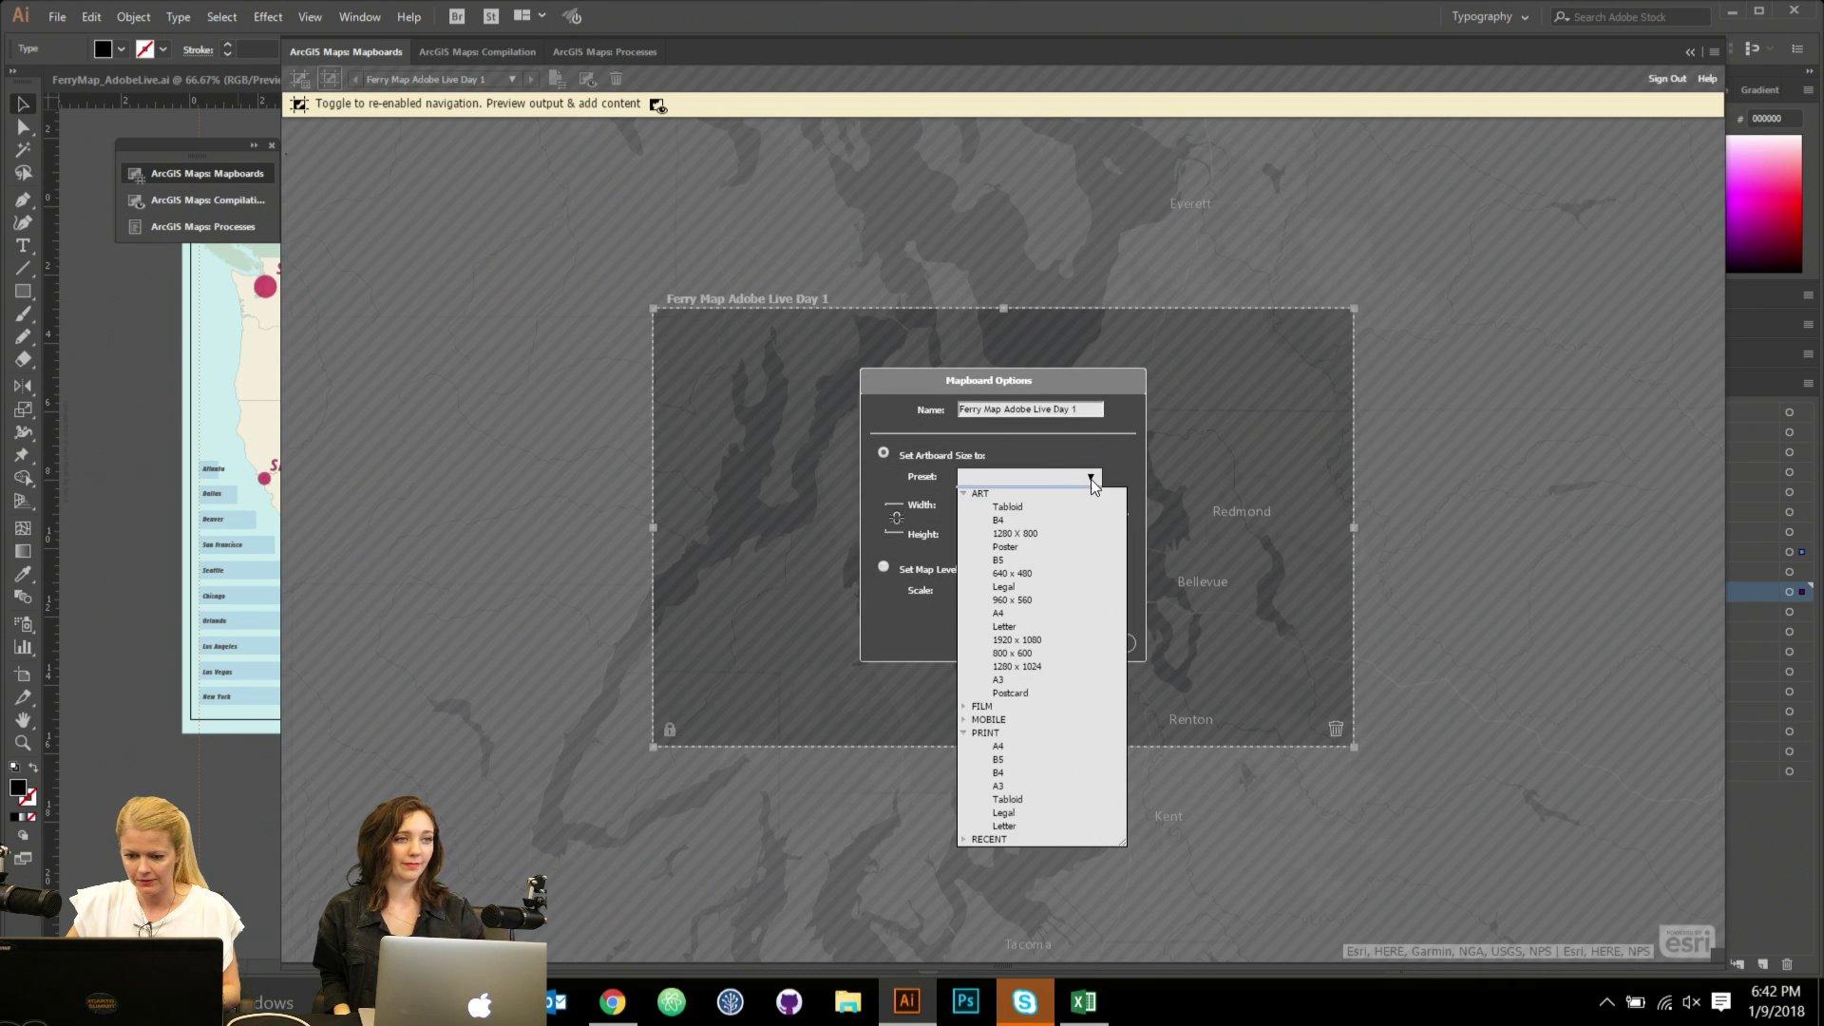
left_click(1009, 799)
left_click(1024, 643)
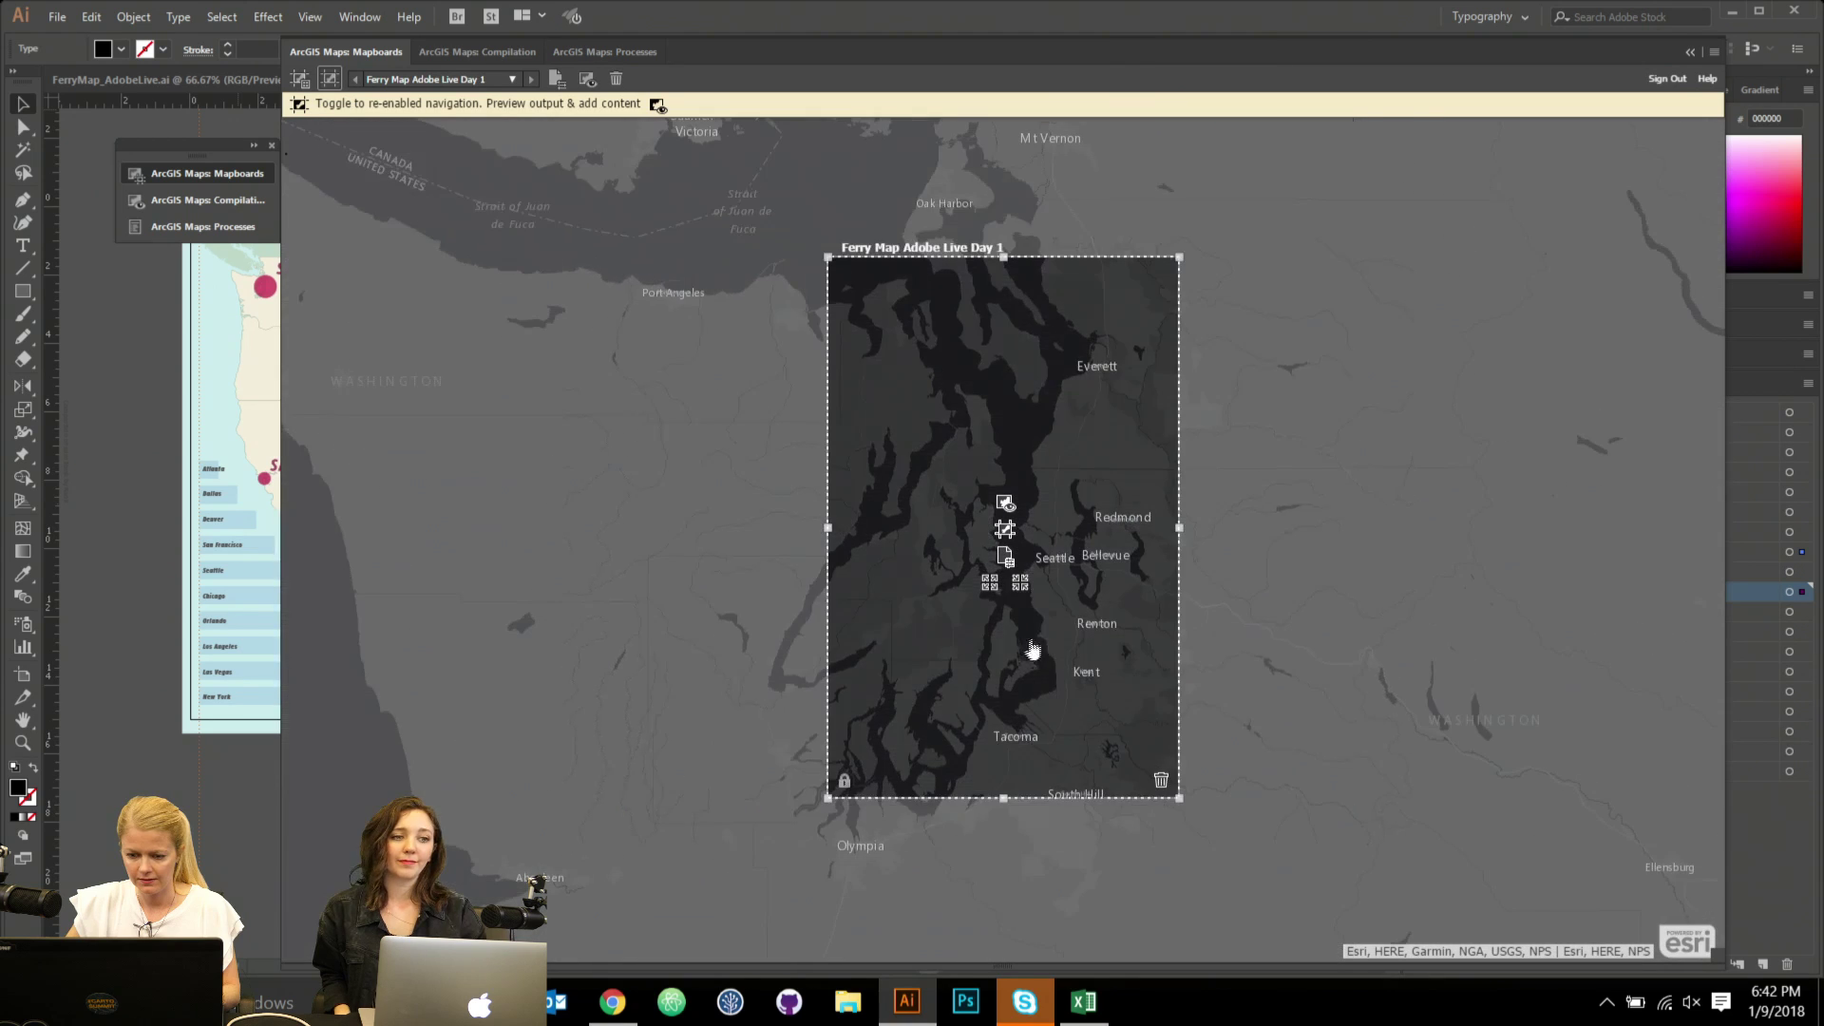
left_click_drag(825, 252, 940, 435)
Frame Bainbridge Island and Seattle in the mapboard, then open Compilation.
left_click(1024, 530)
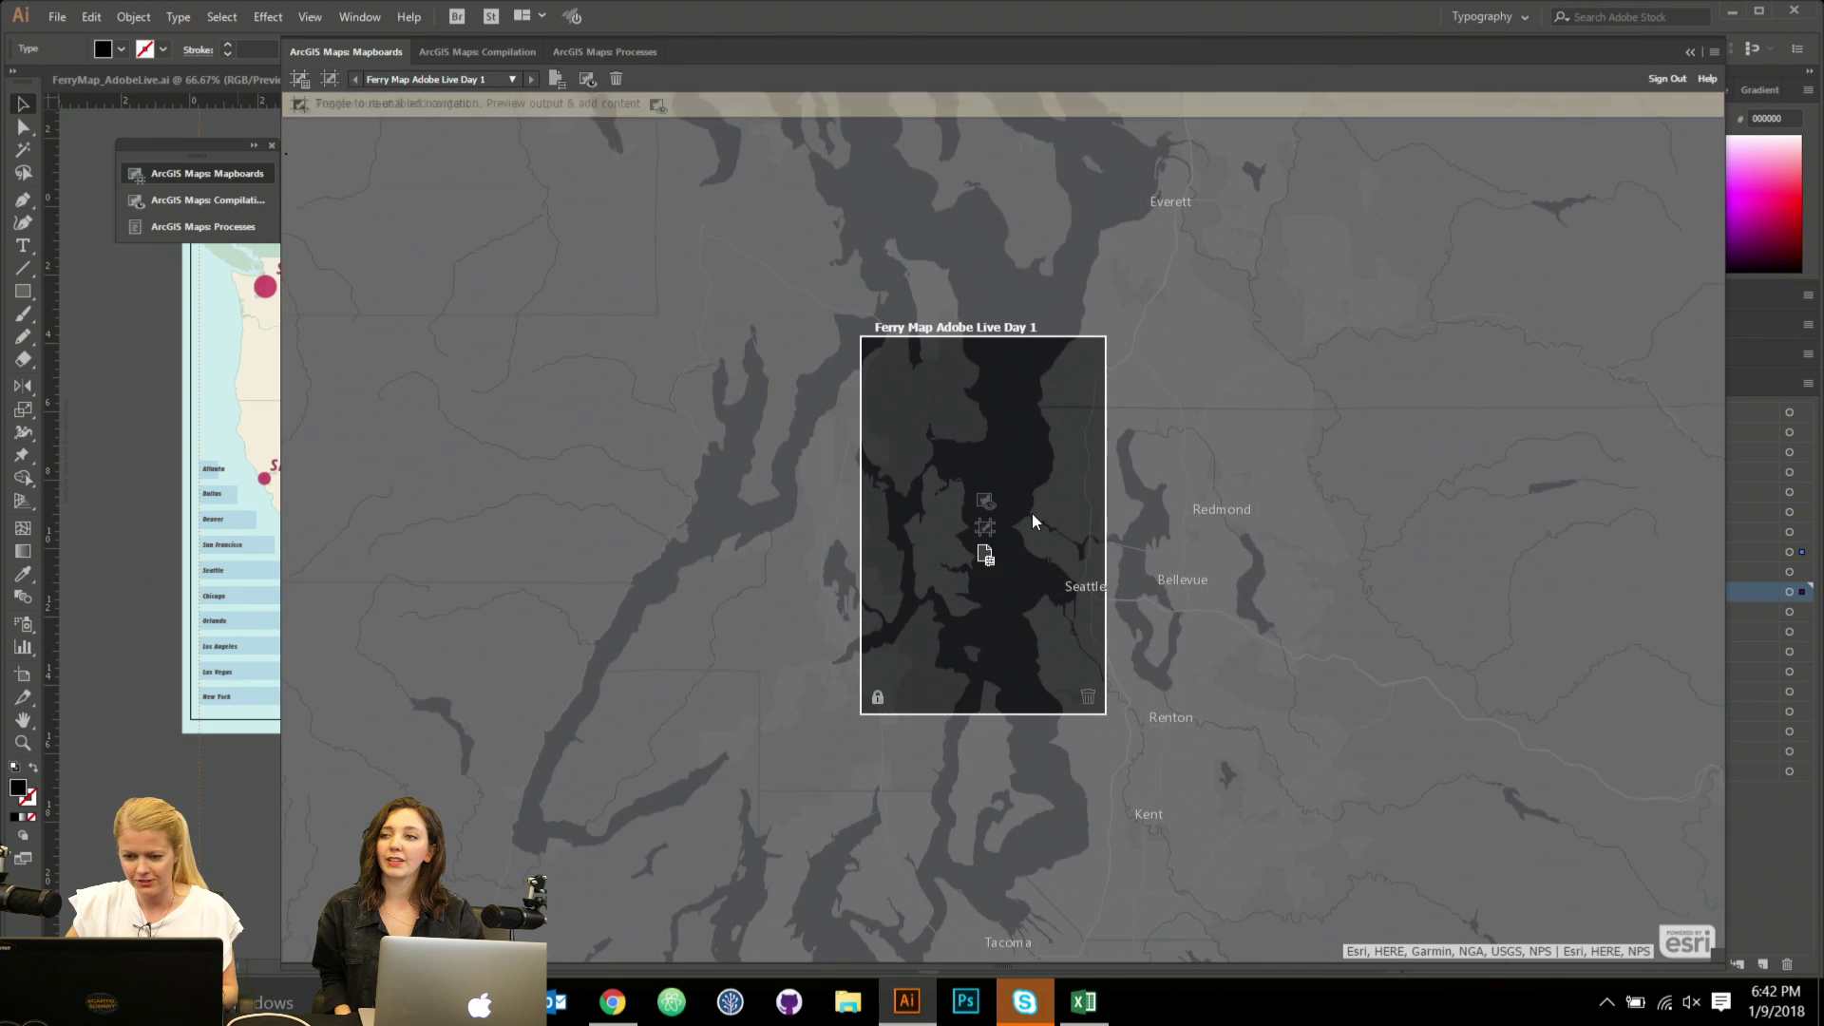
scroll(1032, 512, "up", 1)
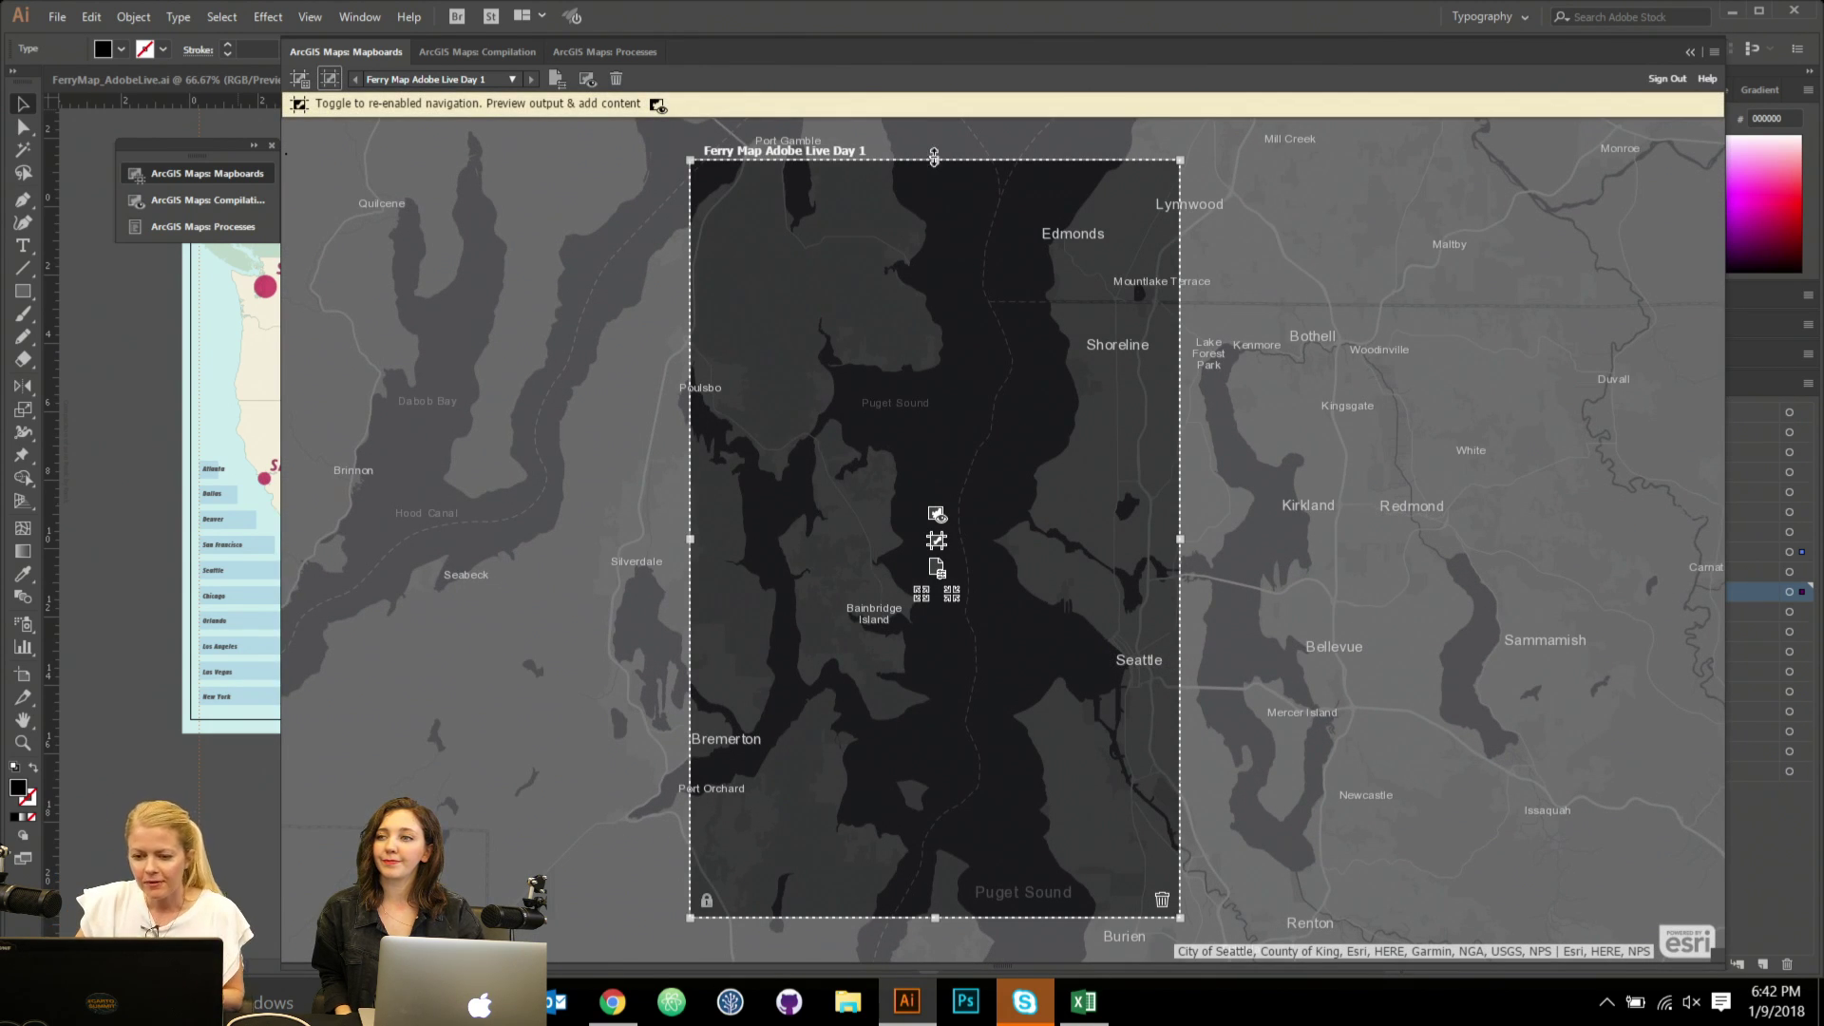
left_click_drag(691, 154, 710, 189)
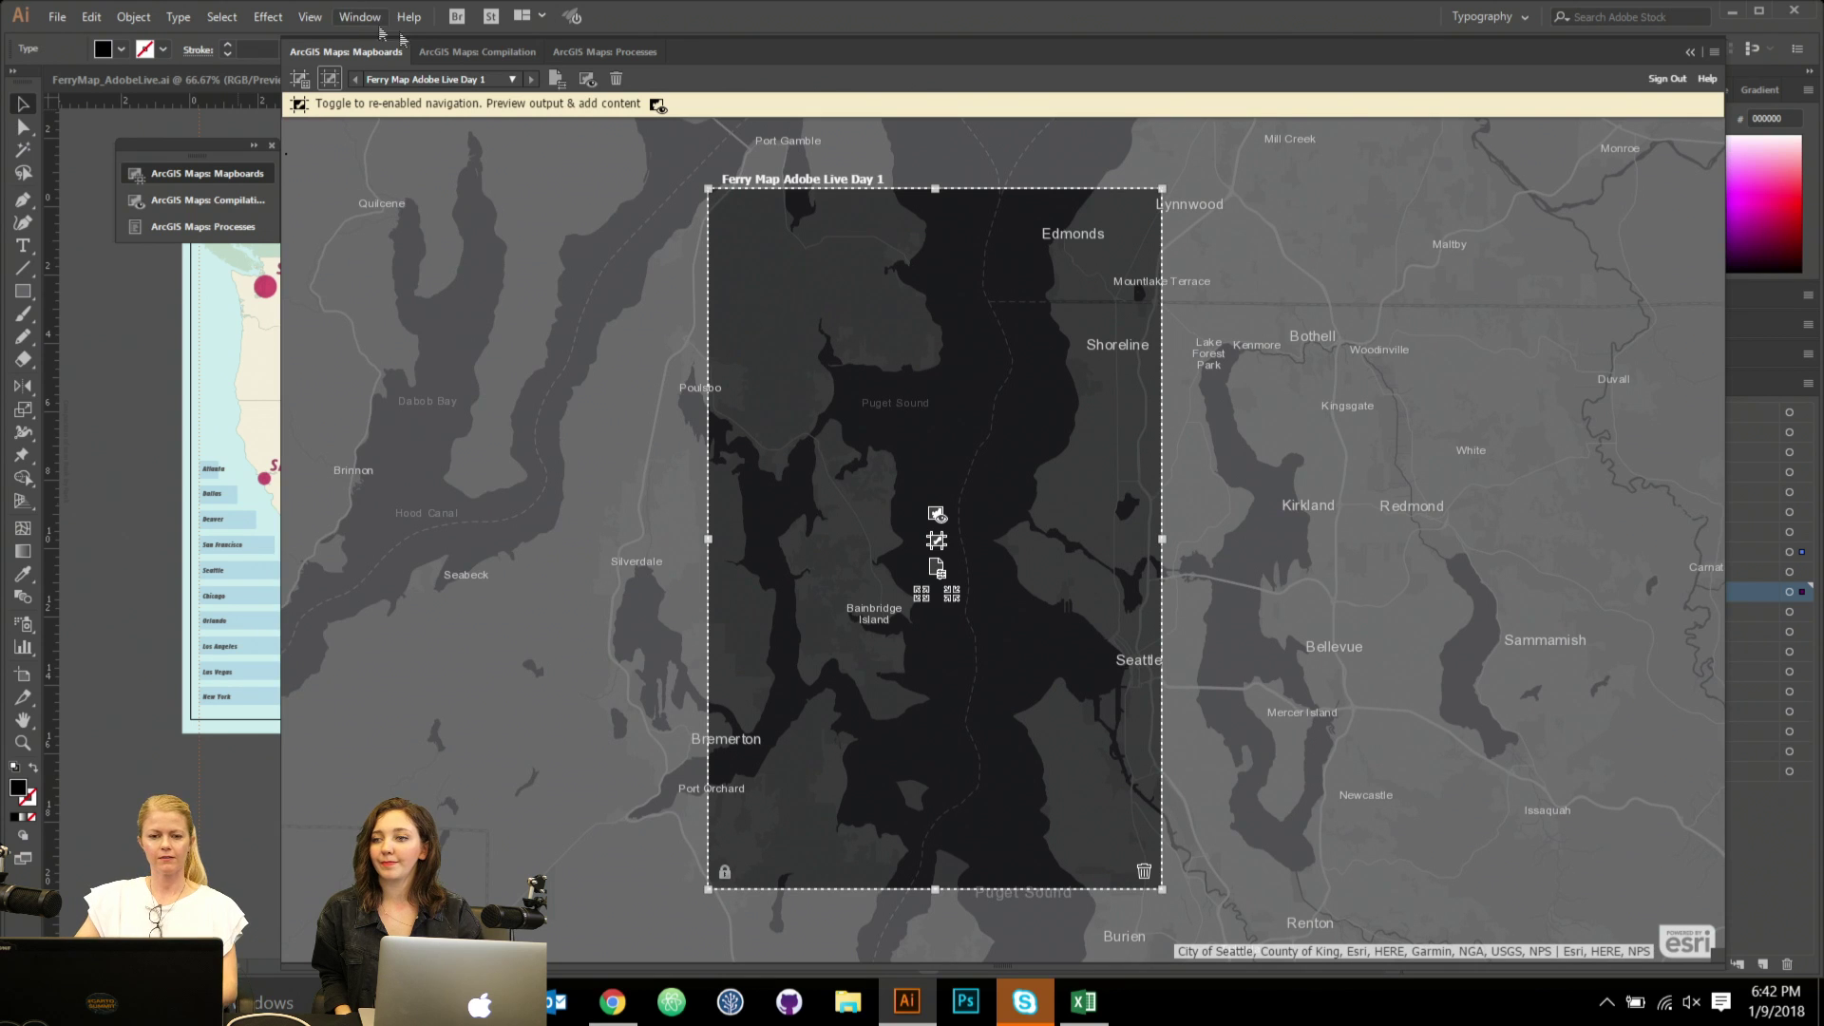
left_click(478, 51)
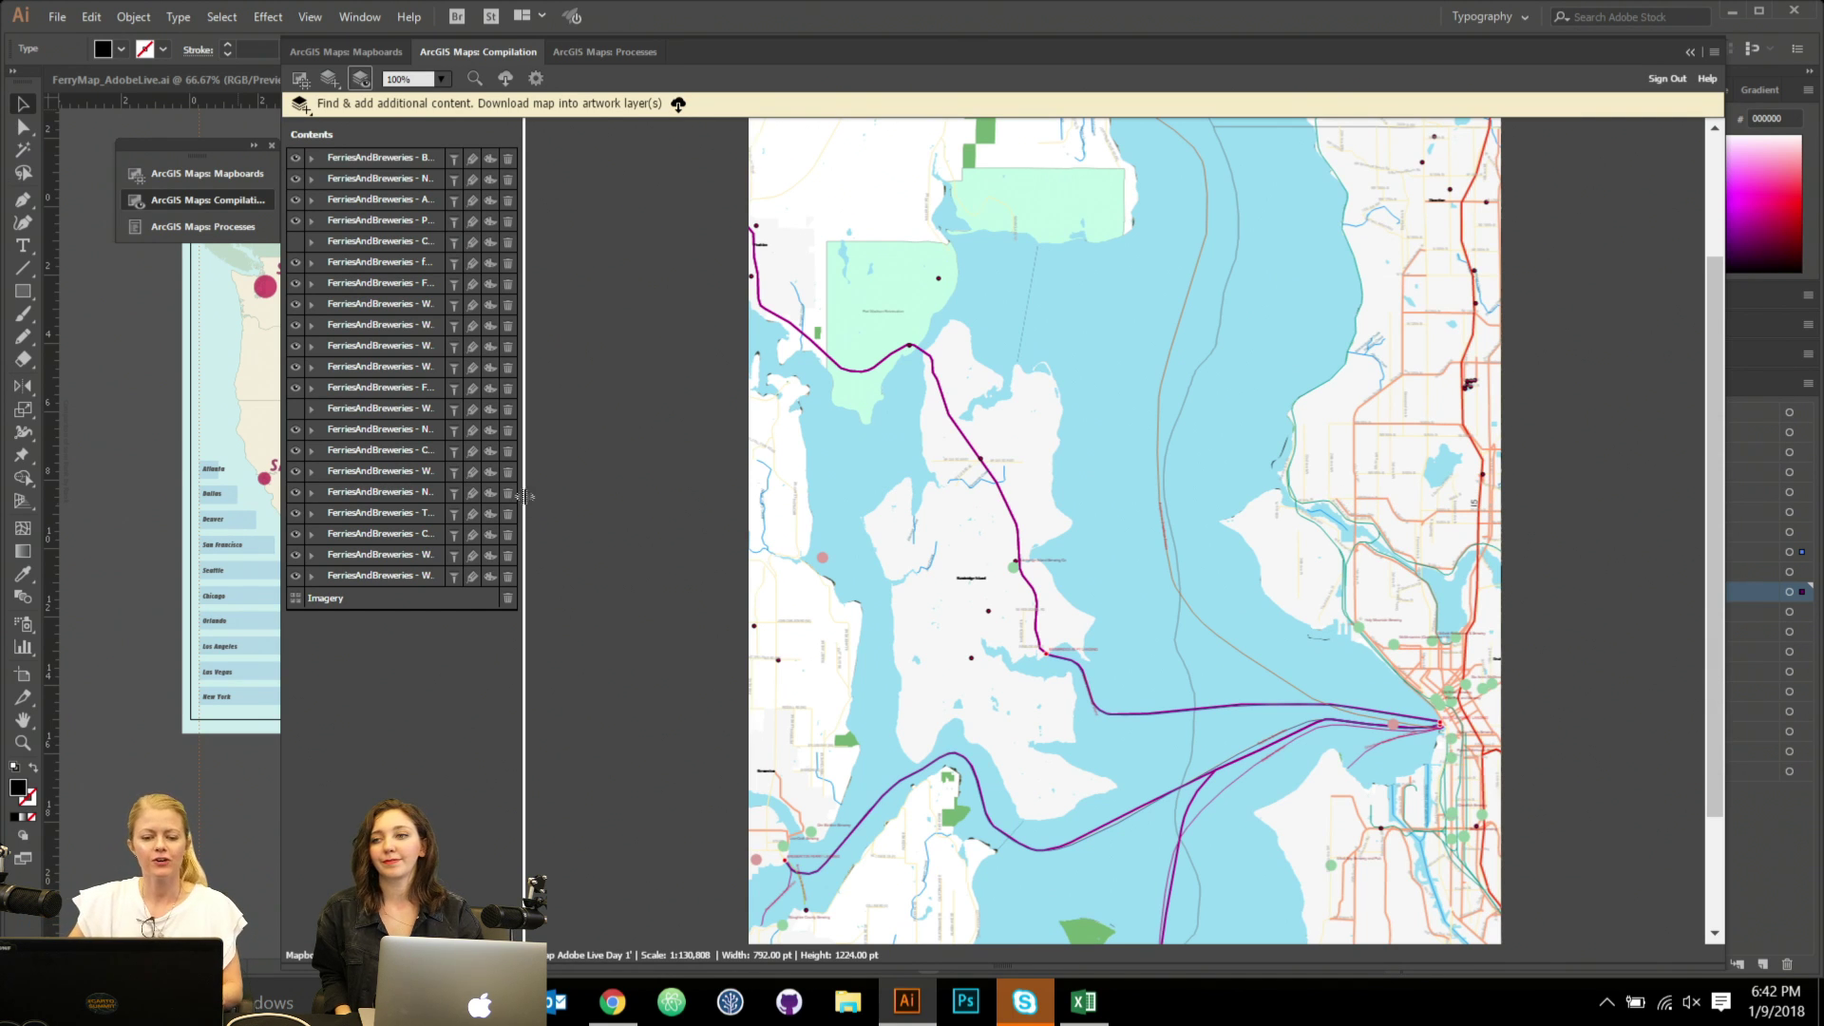
Widen the Contents layer list to show full names, then close ArcGIS Maps.
left_click_drag(526, 495, 775, 487)
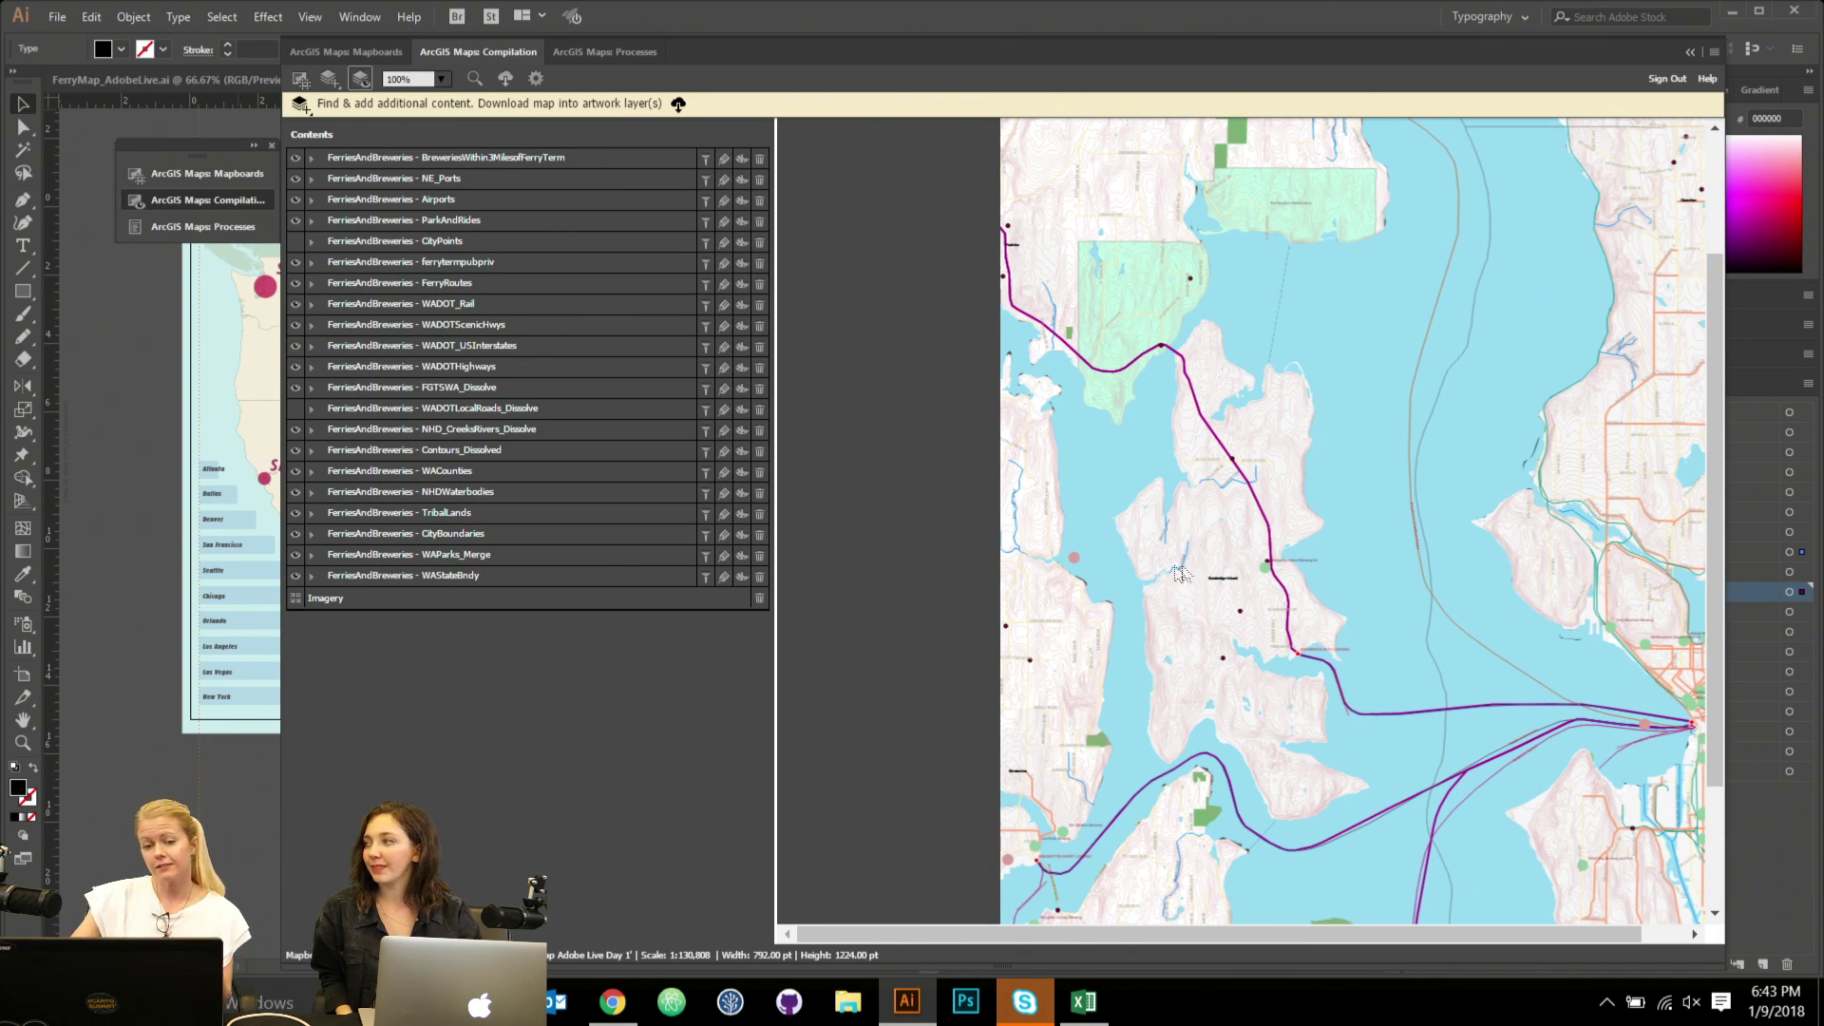
left_click(1689, 49)
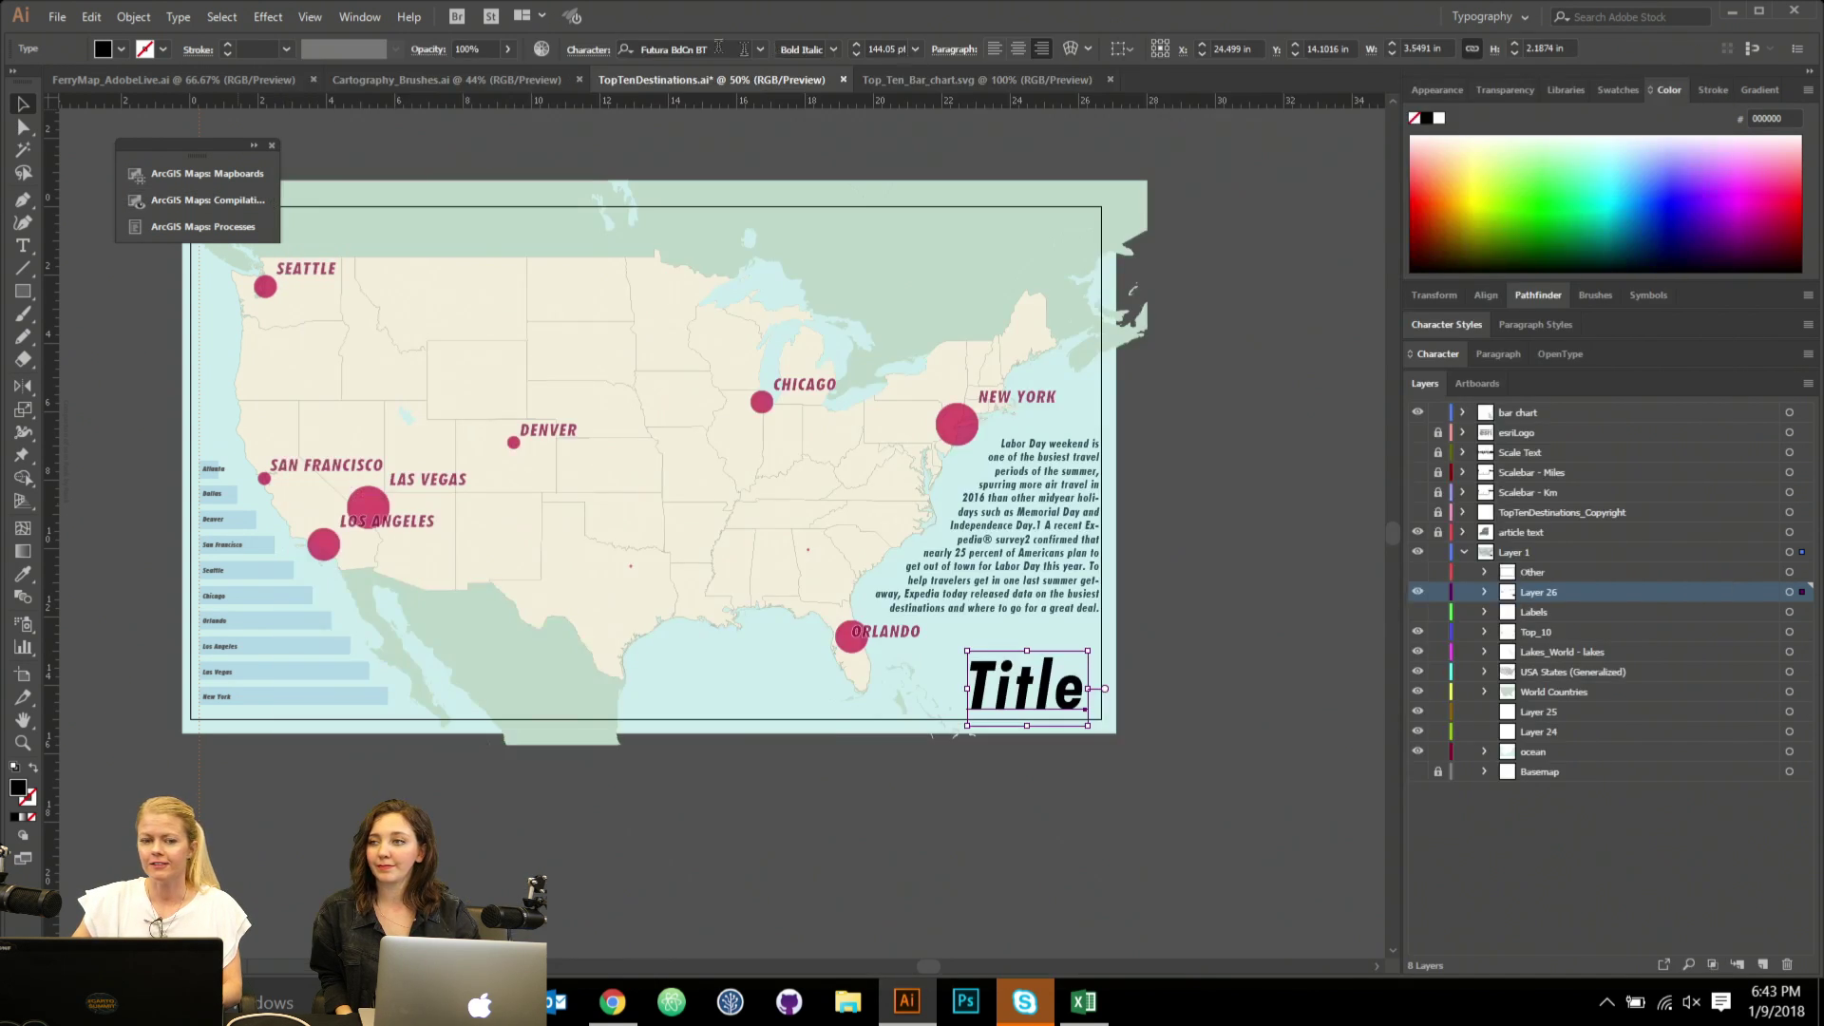
Switch to FerryMap_AdobeLive.ai and bring the ferry map into view.
left_click(186, 84)
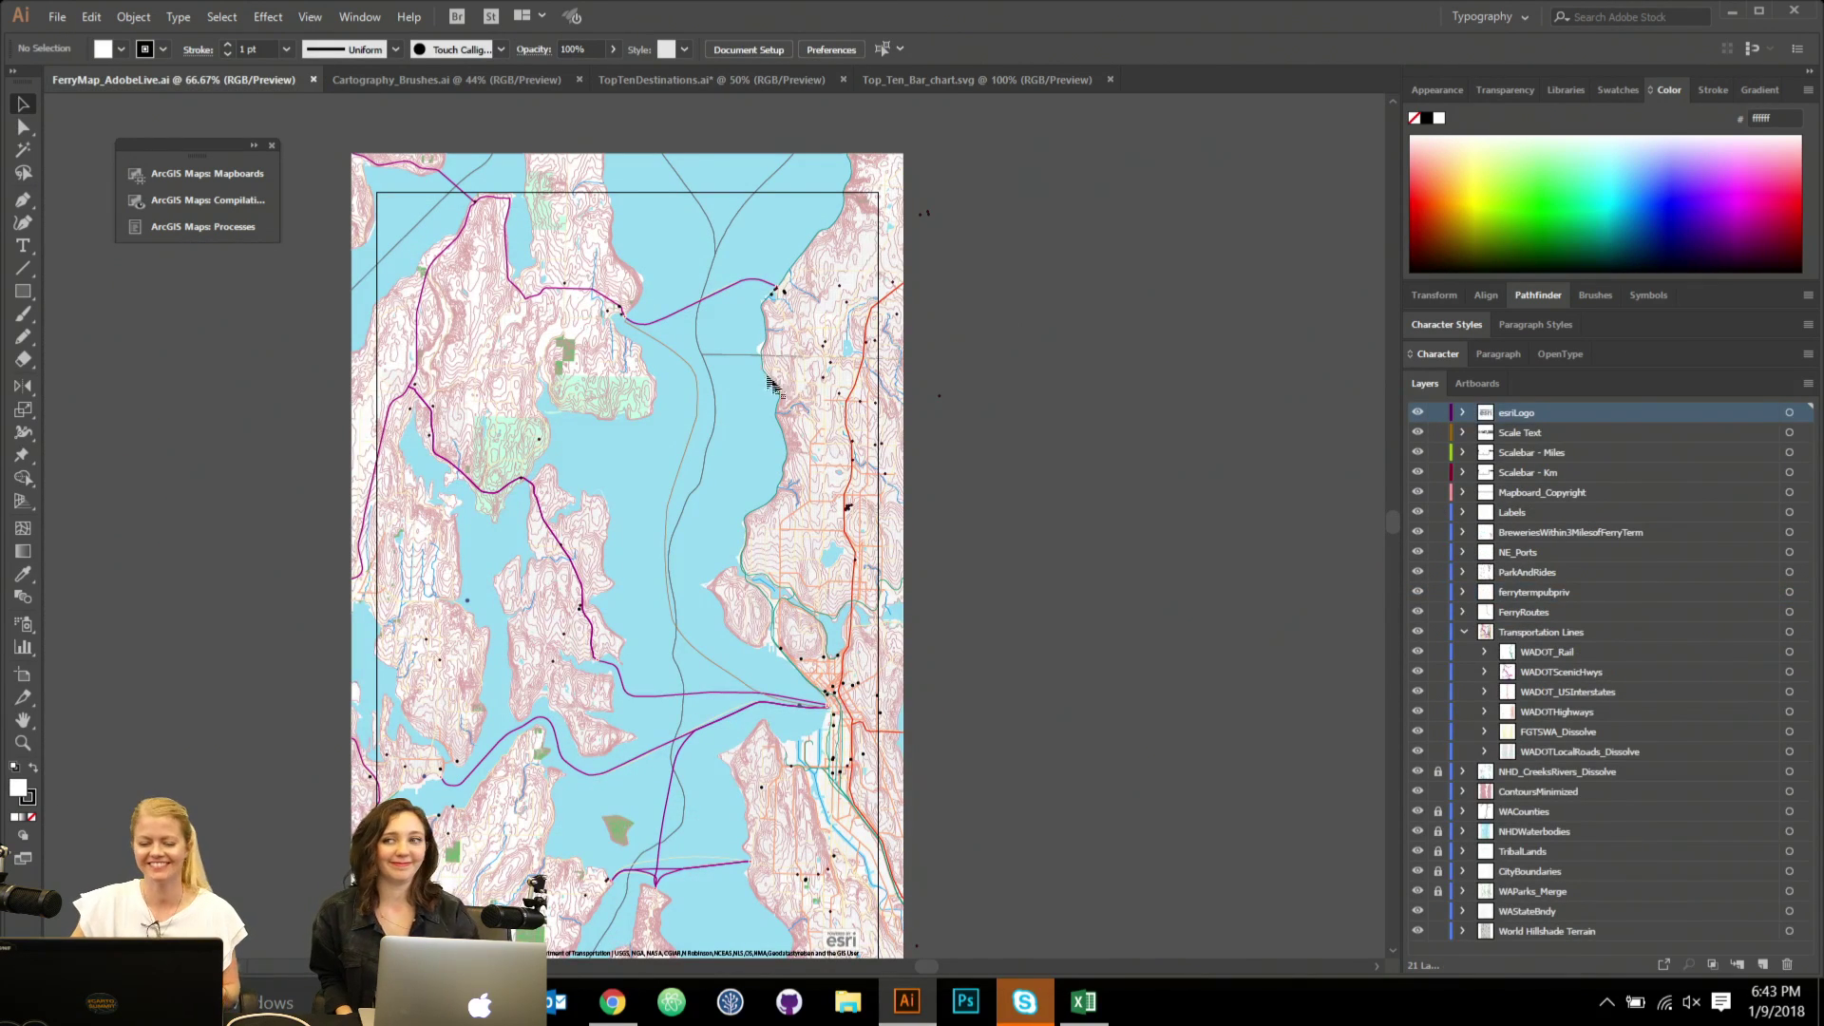
left_click_drag(622, 378, 692, 337)
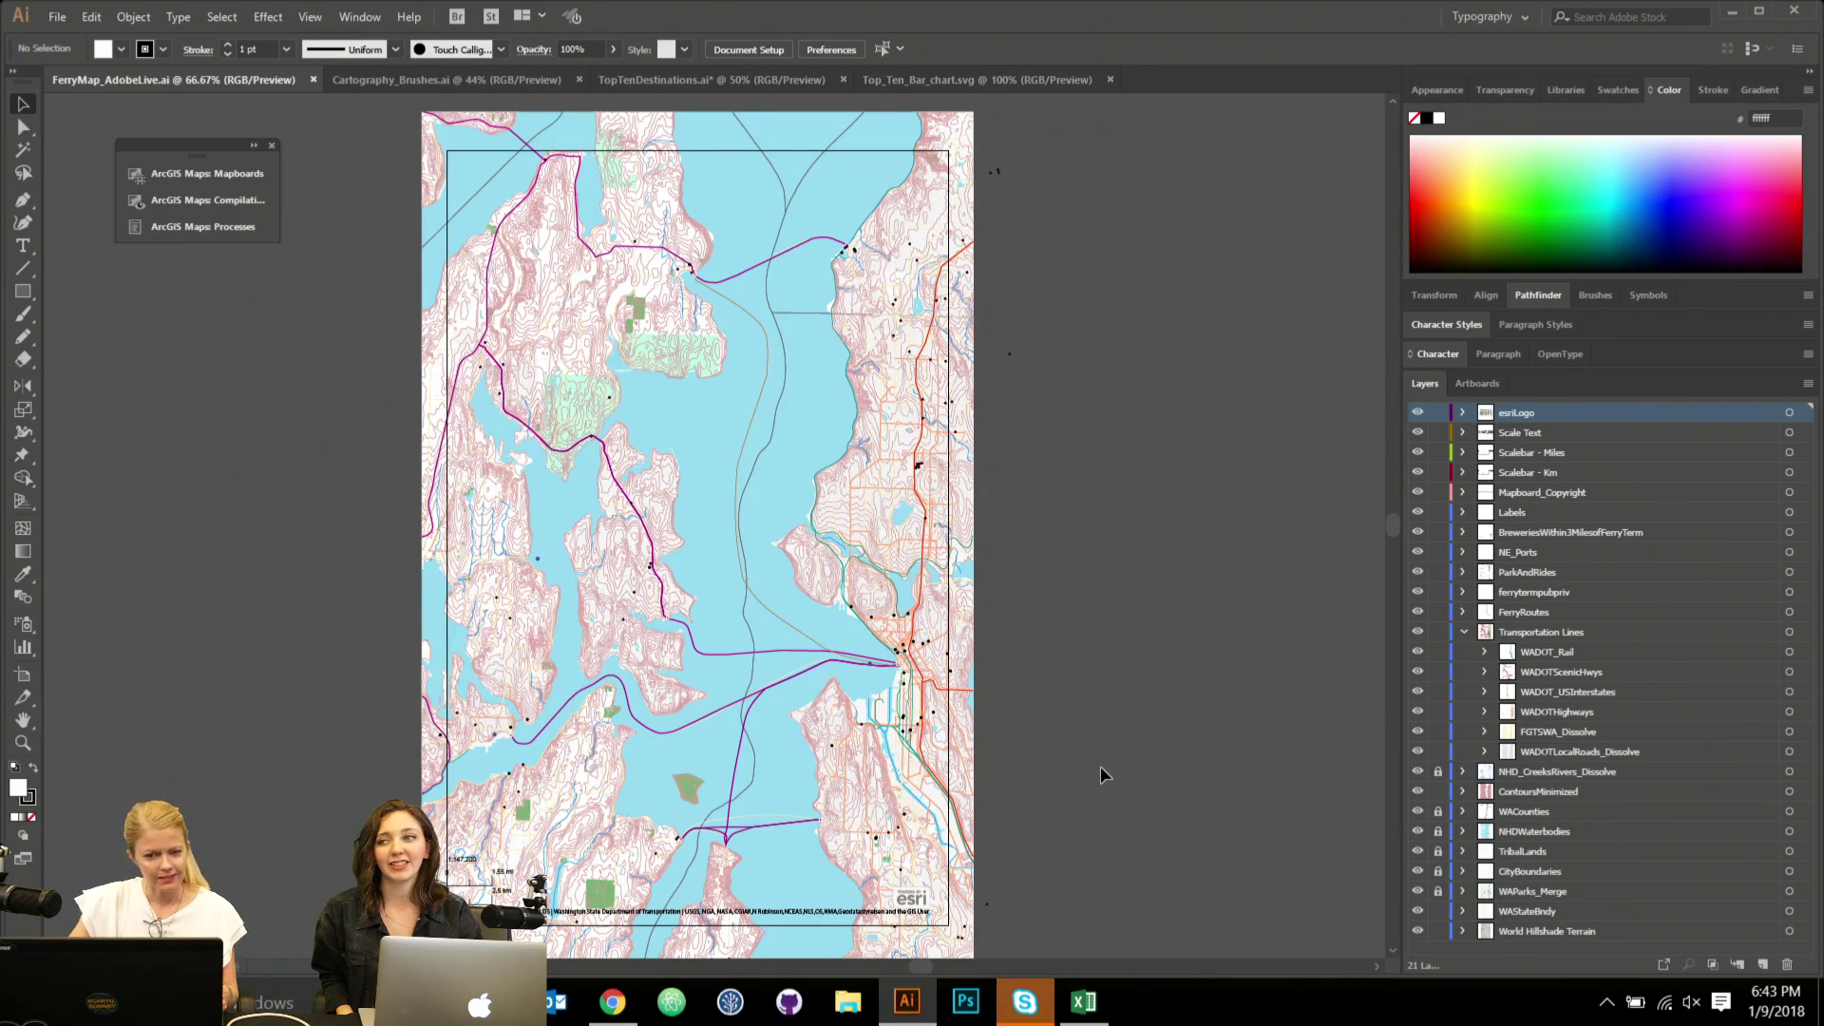
scroll(846, 561, "up", 1)
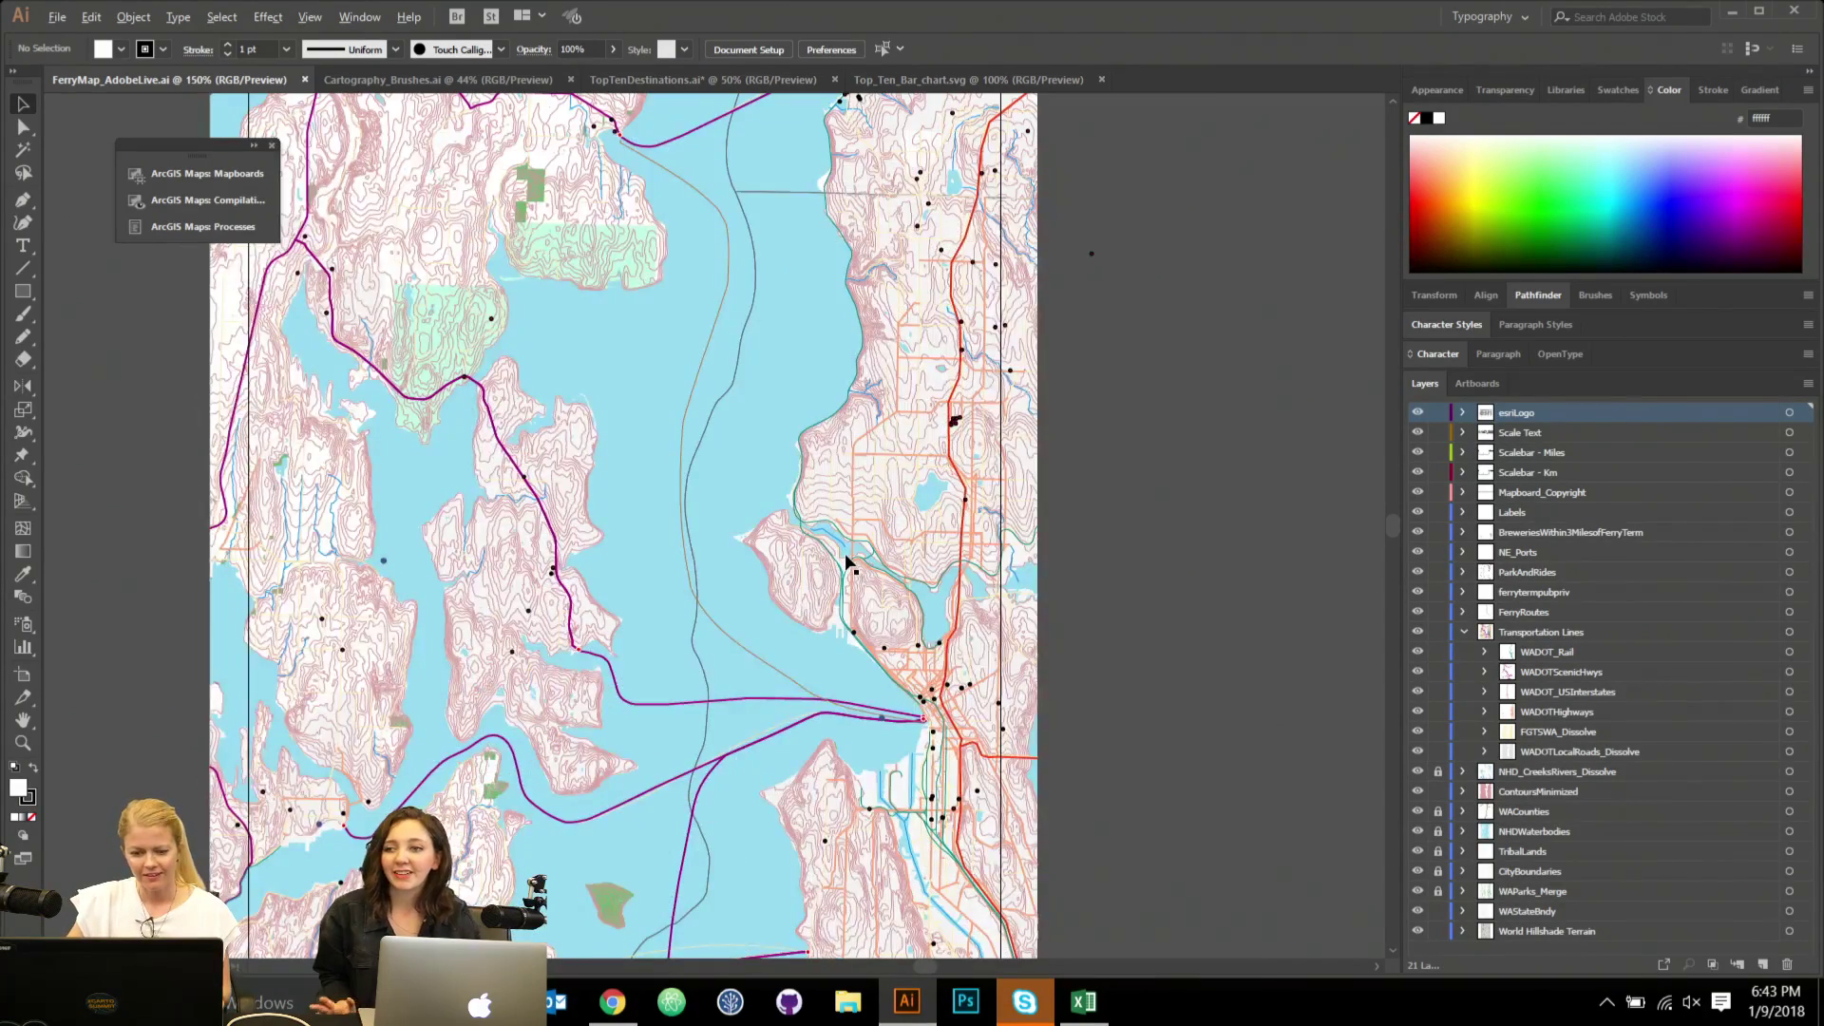
scroll(845, 560, "up", 1)
scroll(845, 561, "down", 1)
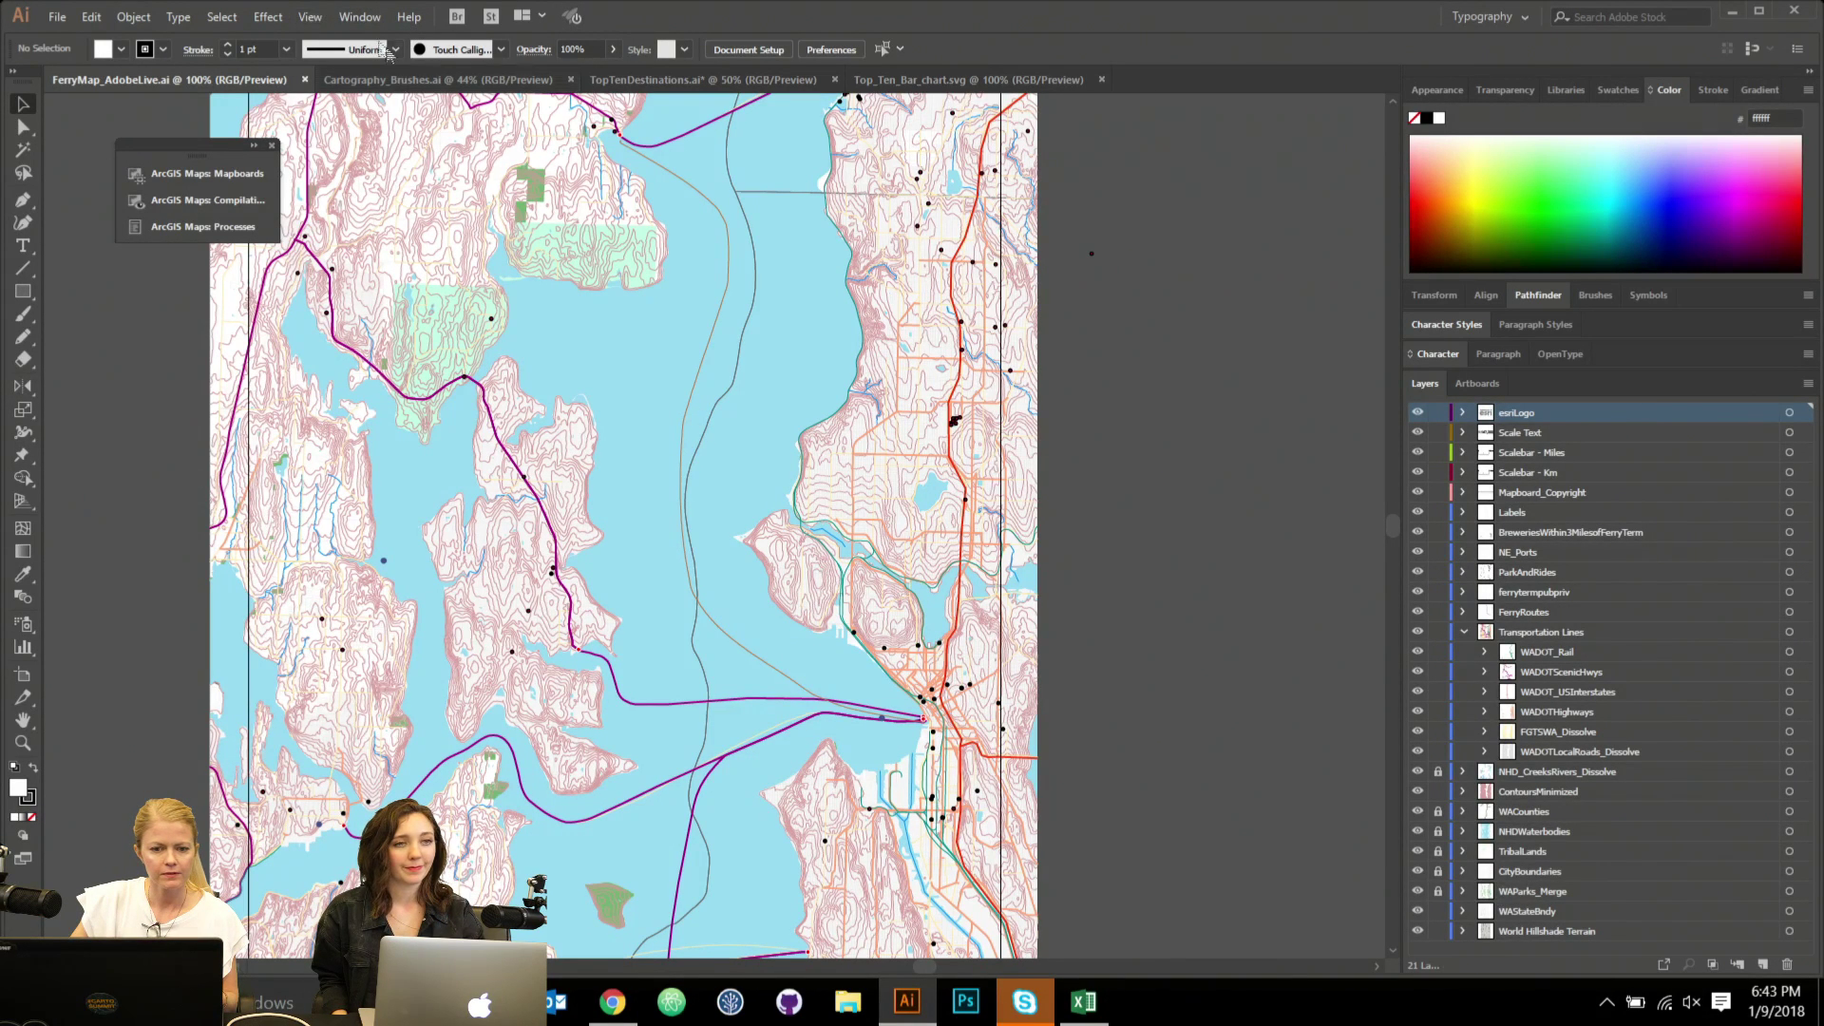
Show rulers and confirm they measure in inches.
left_click(310, 17)
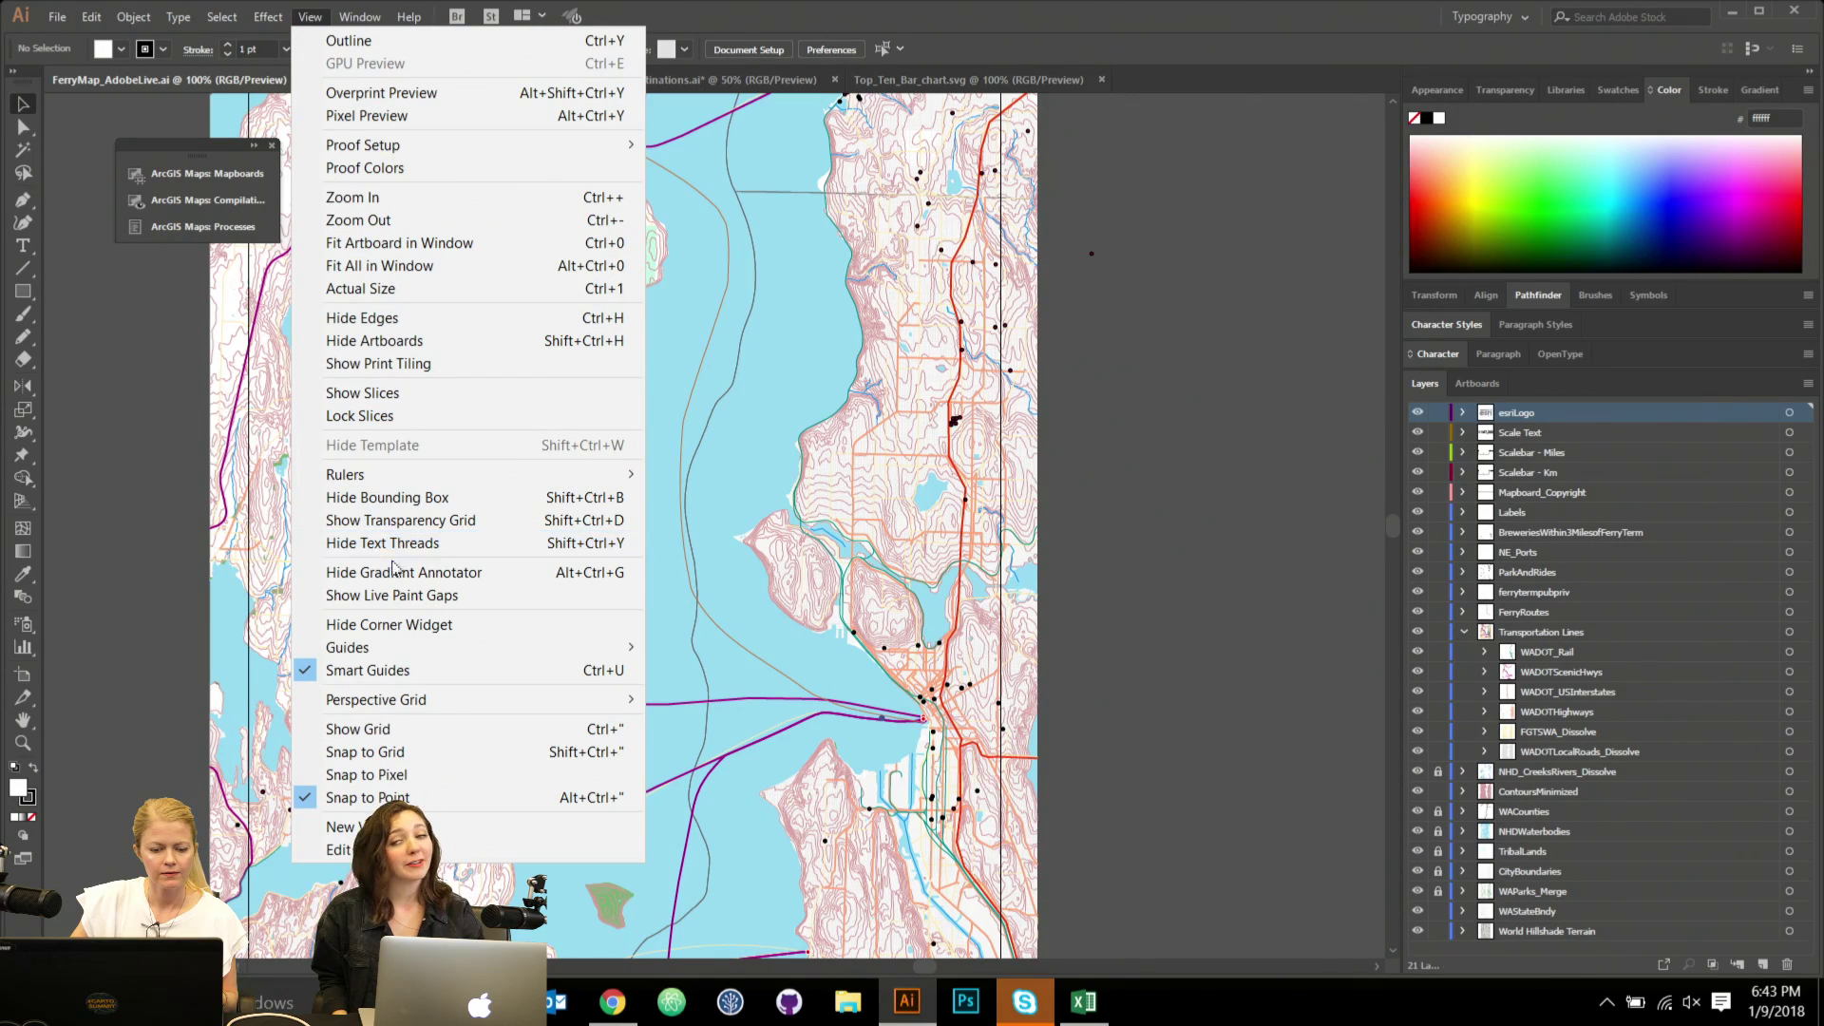
mouse_move(396, 482)
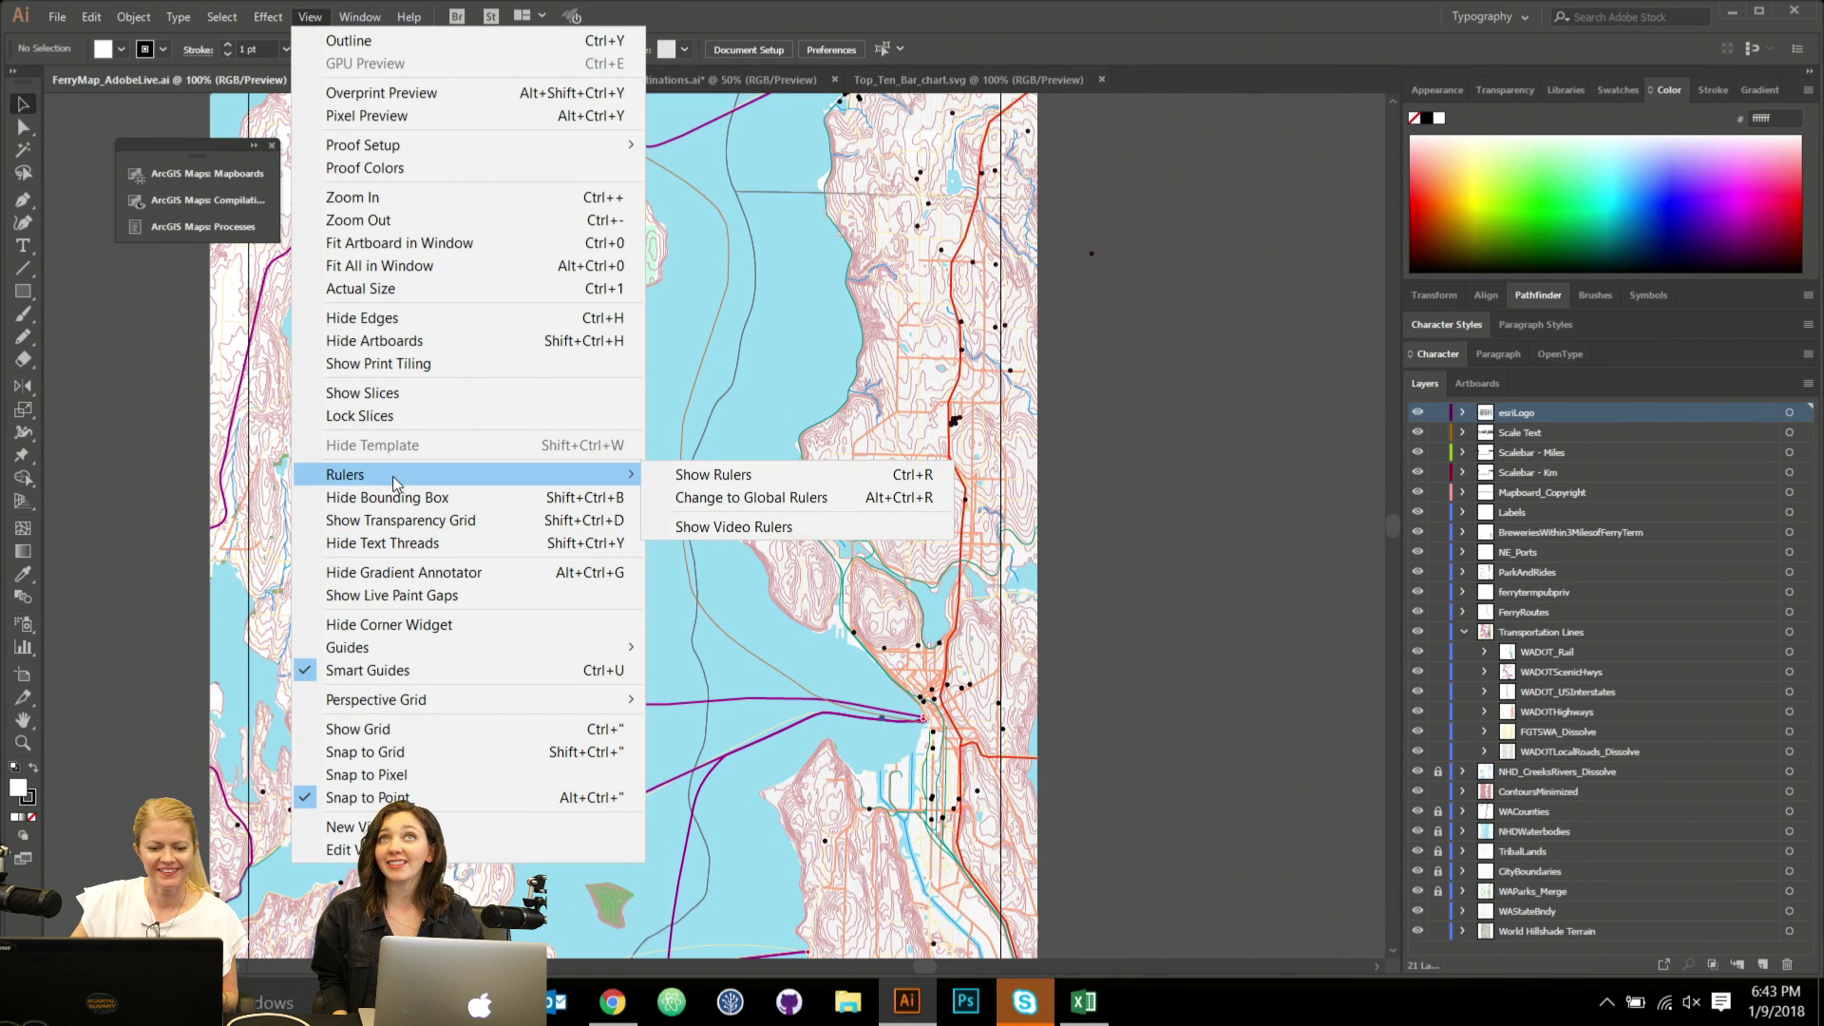
left_click(707, 475)
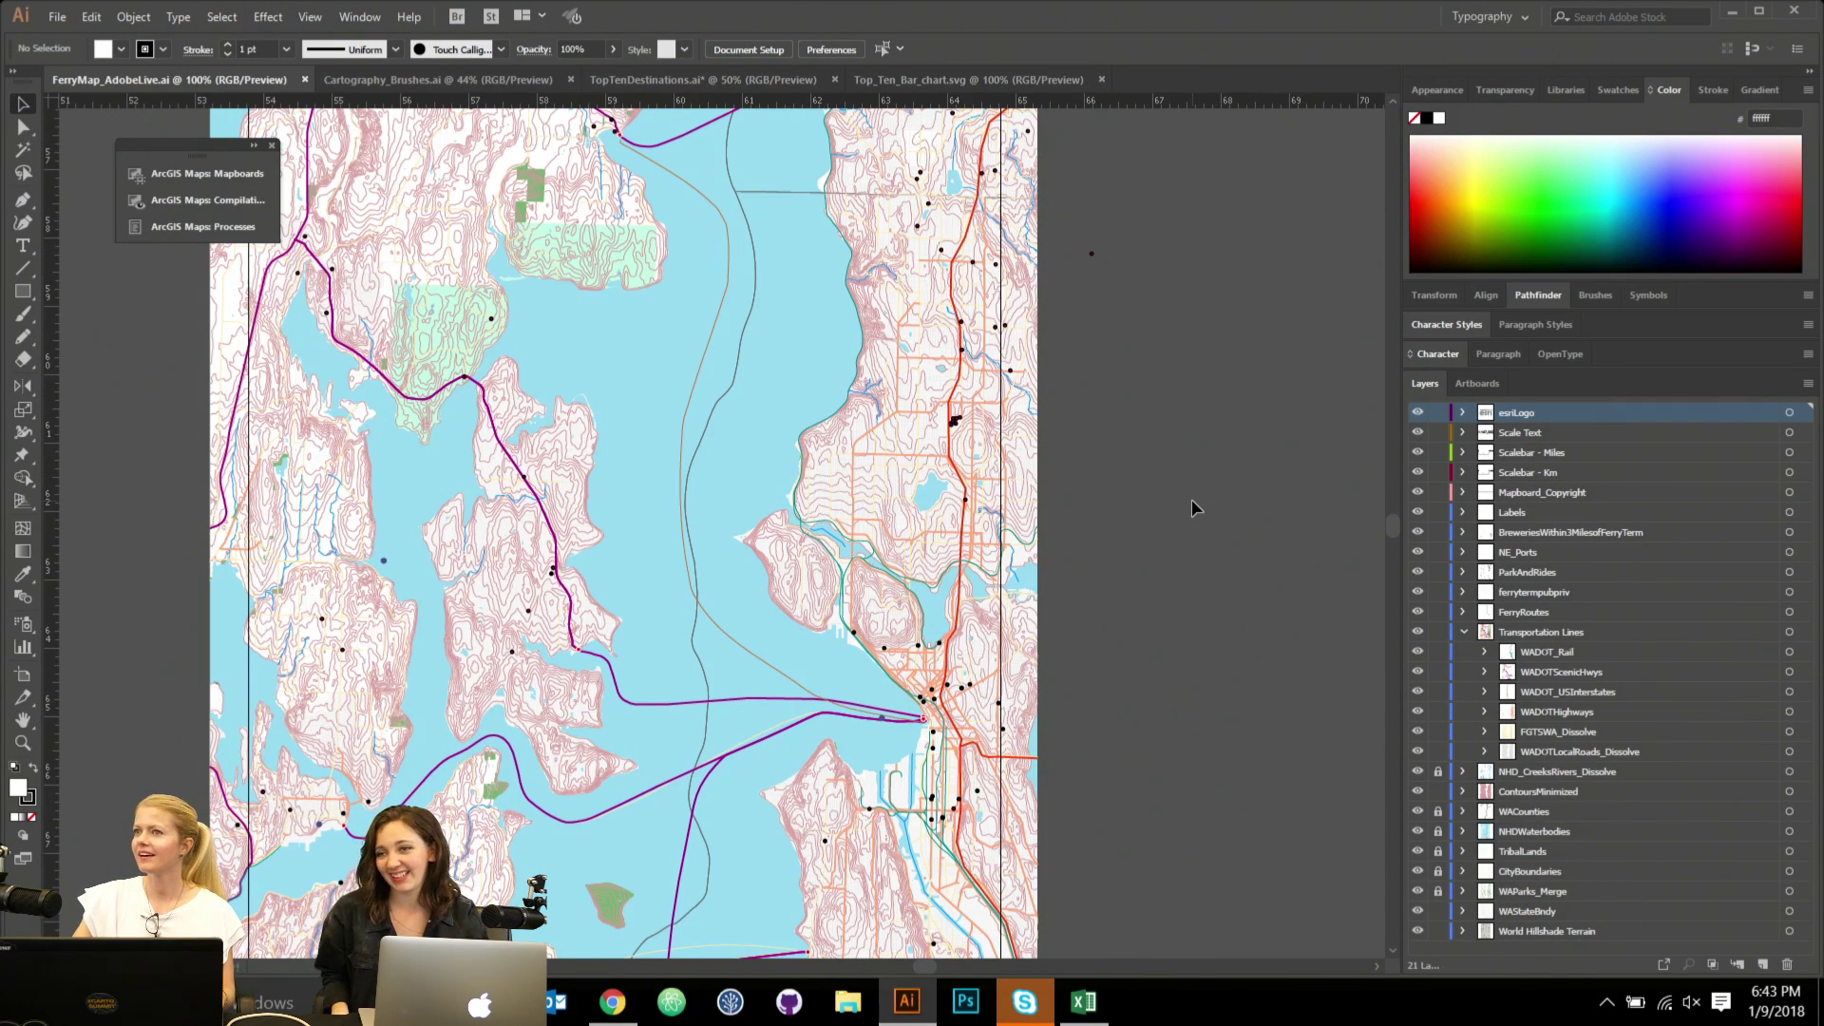
right_click(761, 108)
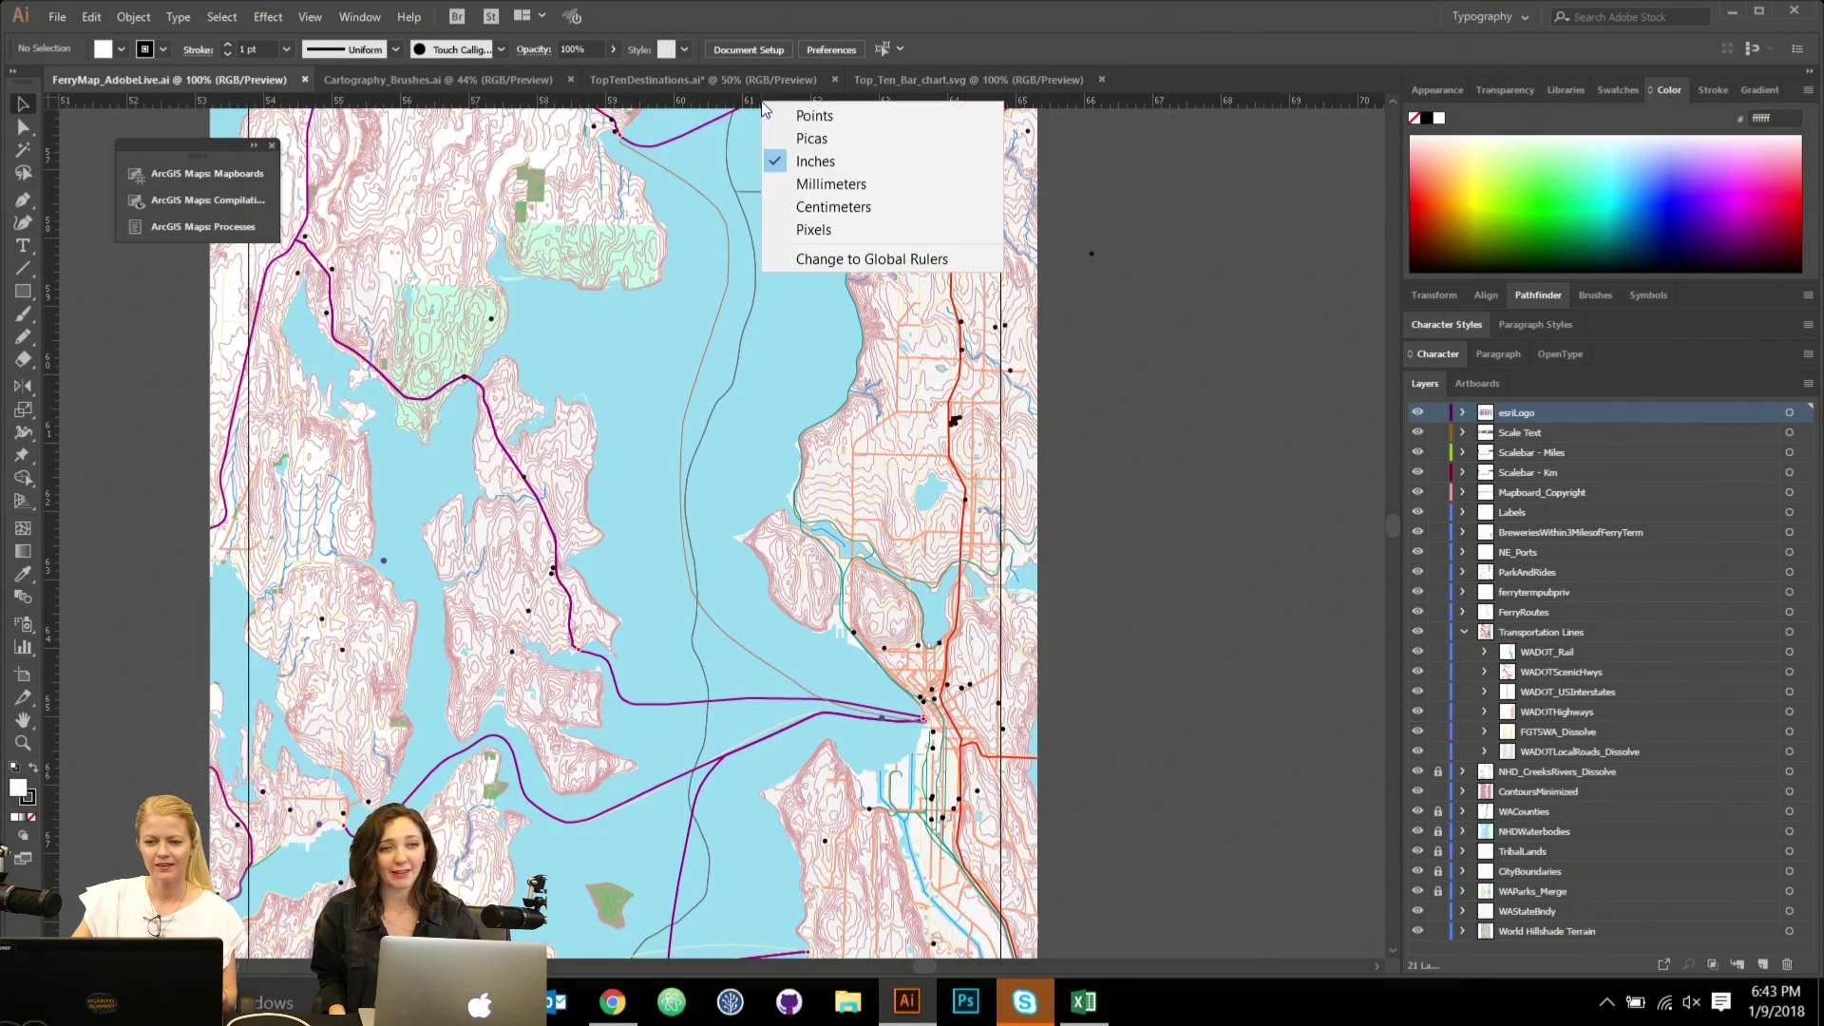
left_click(521, 190)
left_click_drag(520, 190, 733, 430)
Set the ruler origin at the artboard's top-left corner.
left_click_drag(52, 98, 462, 191)
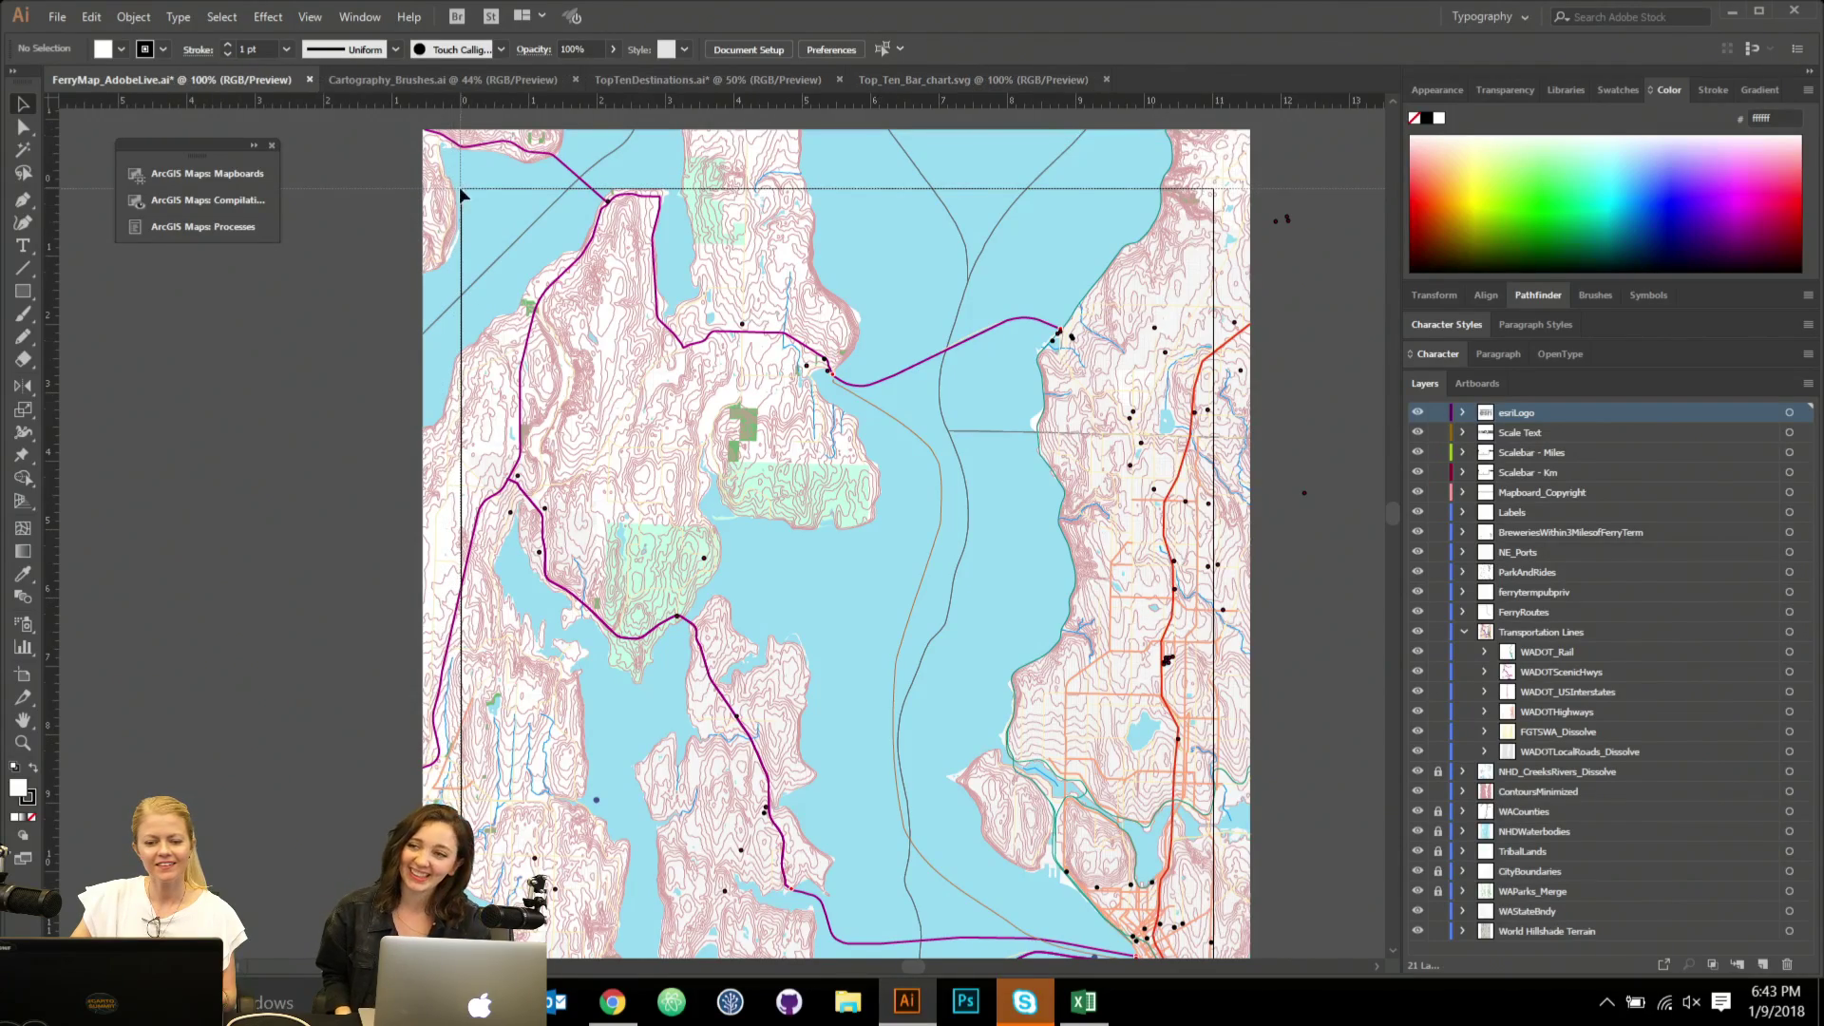
scroll(929, 486, "up", 1)
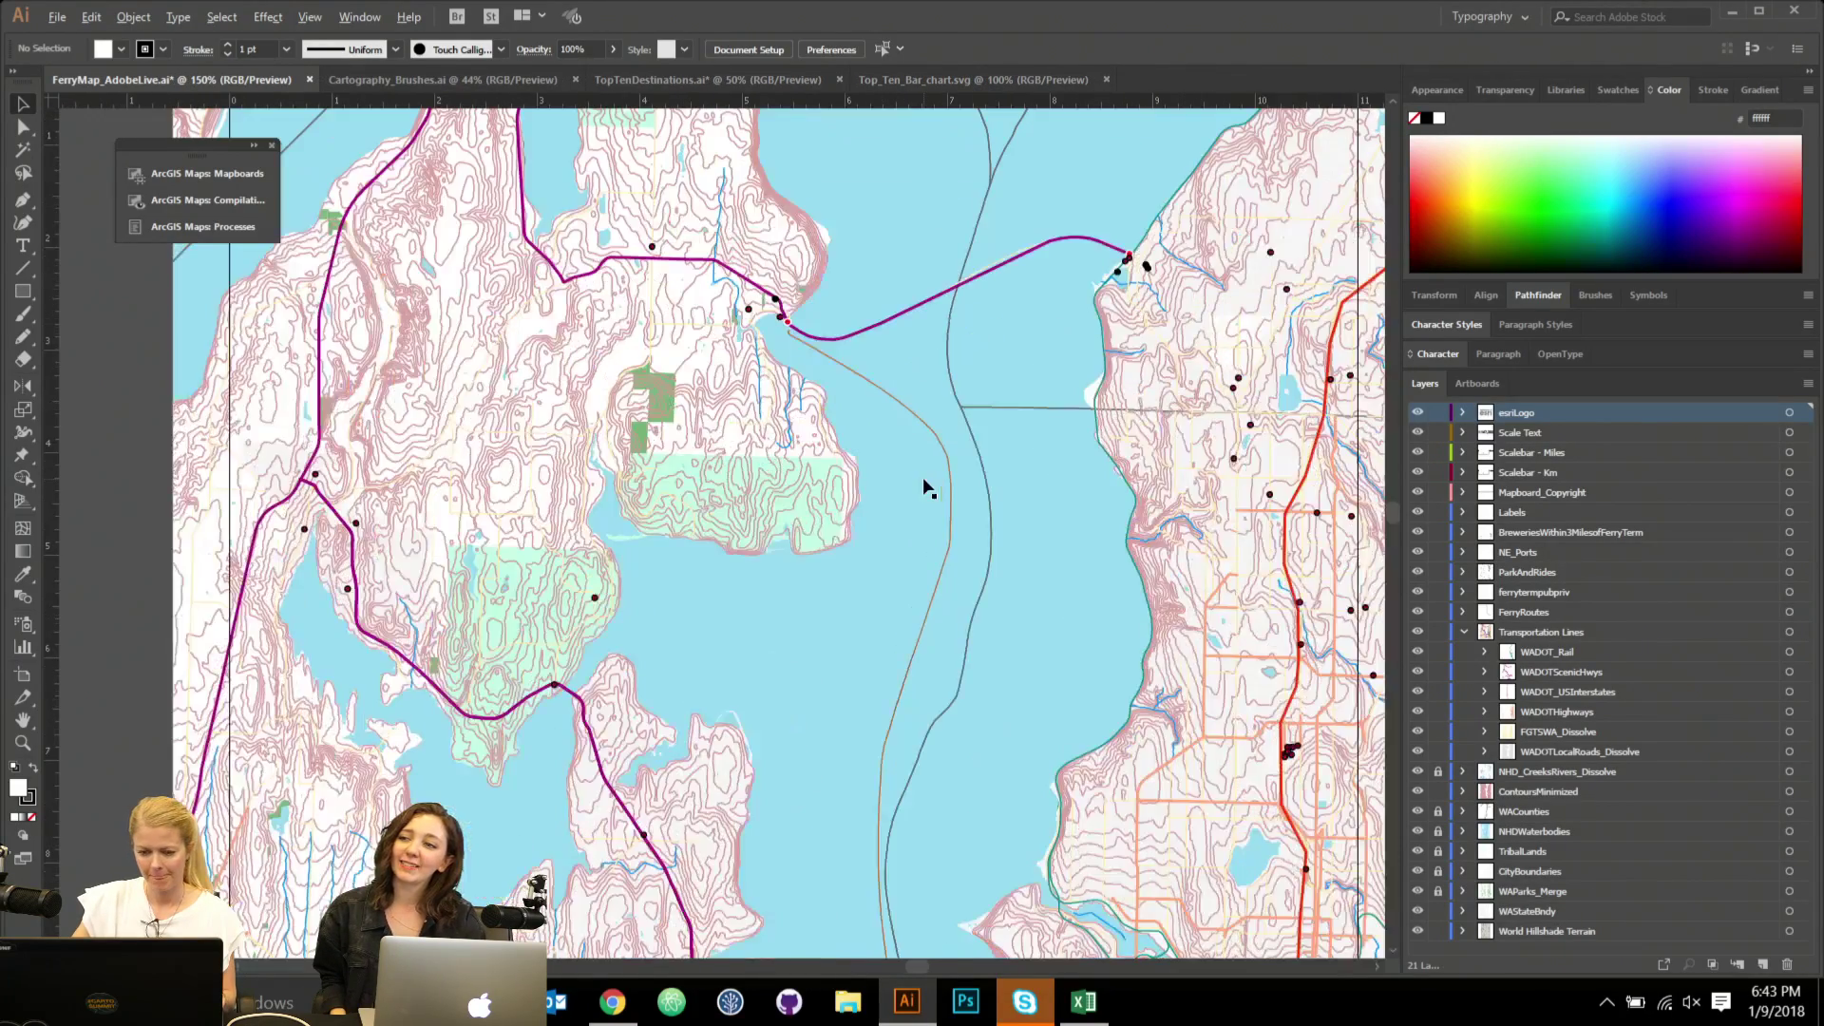
scroll(929, 486, "down", 3)
scroll(851, 565, "down", 2)
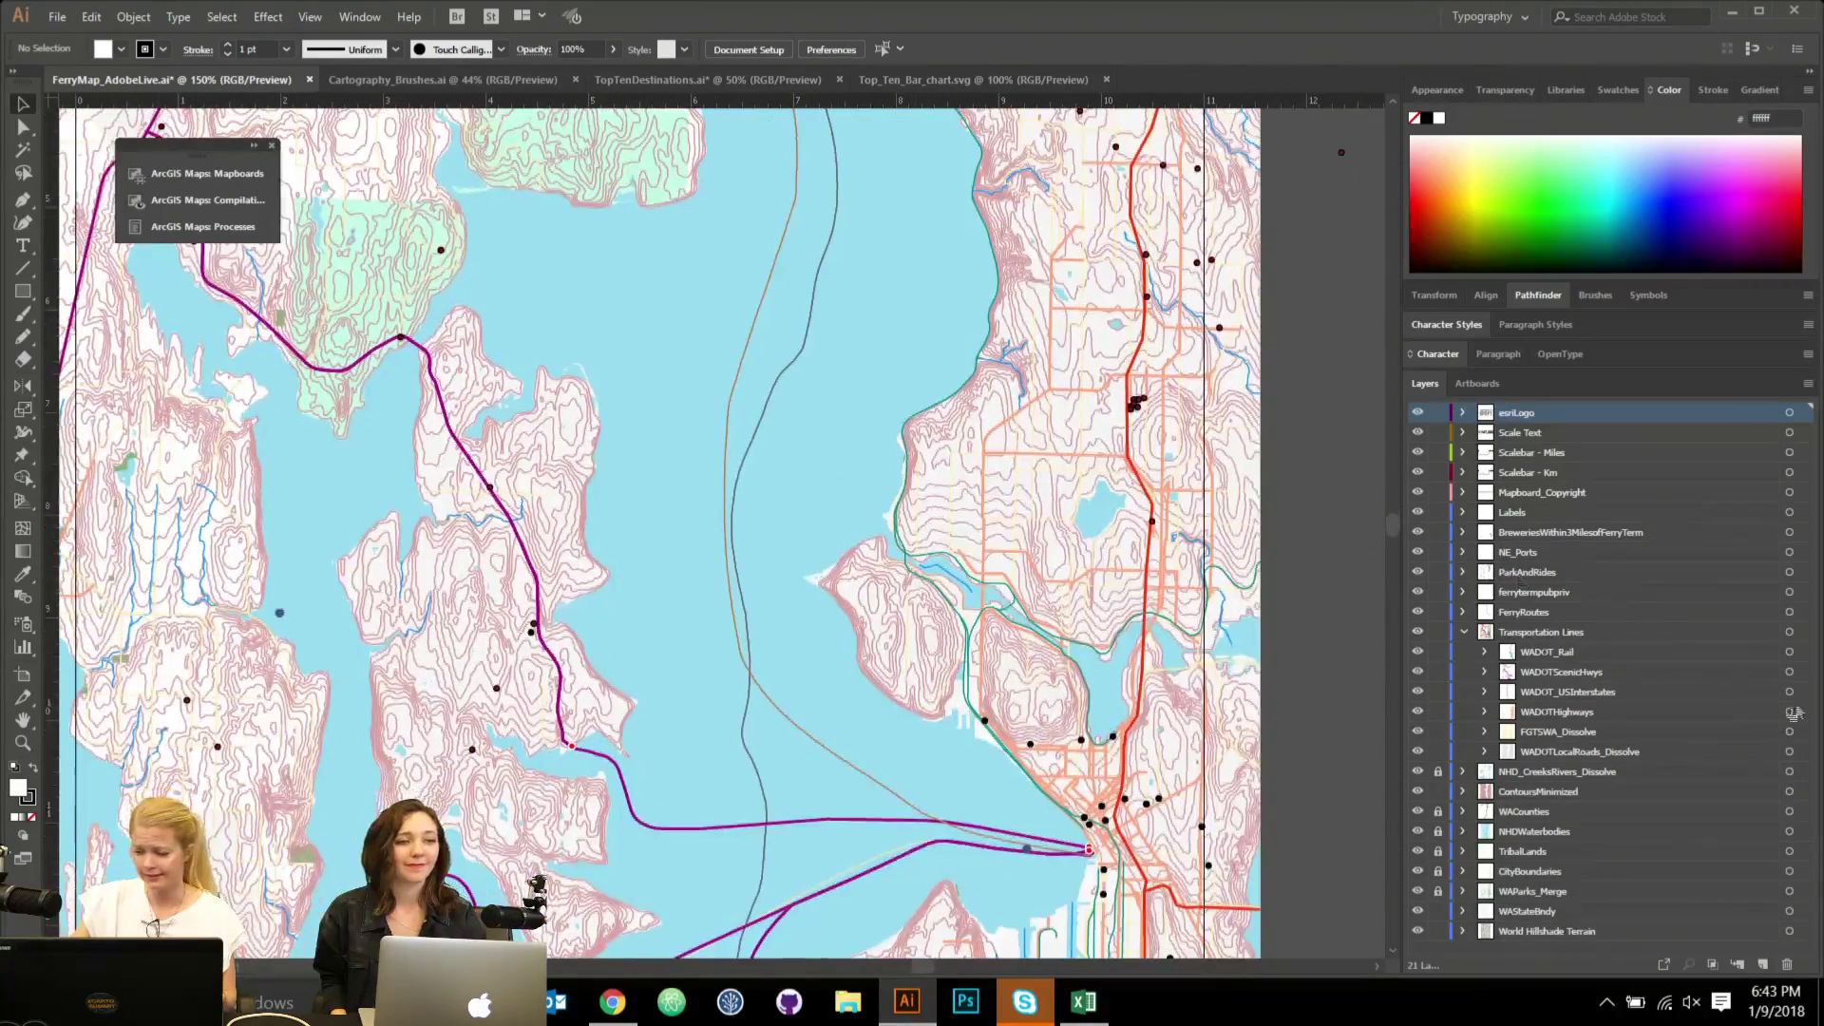
Hide all the sublayers of the Labels layer.
left_click(1462, 513)
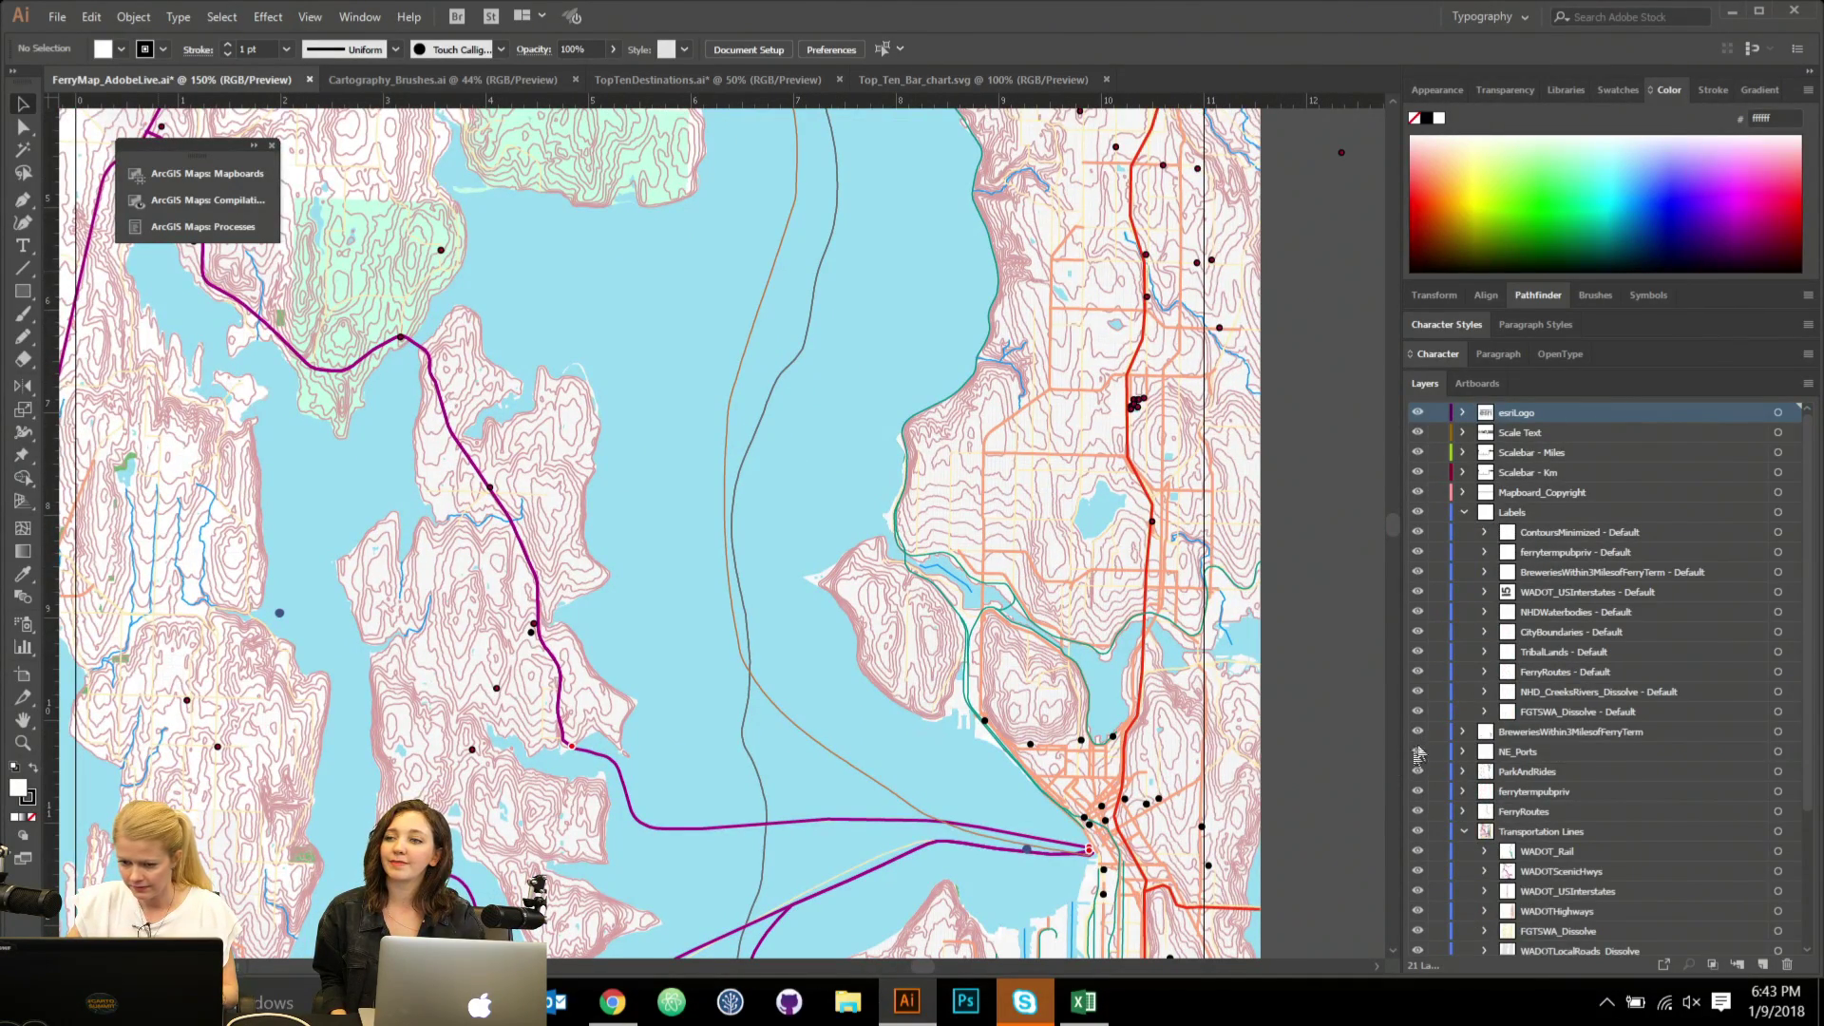
key("ctrl+minus")
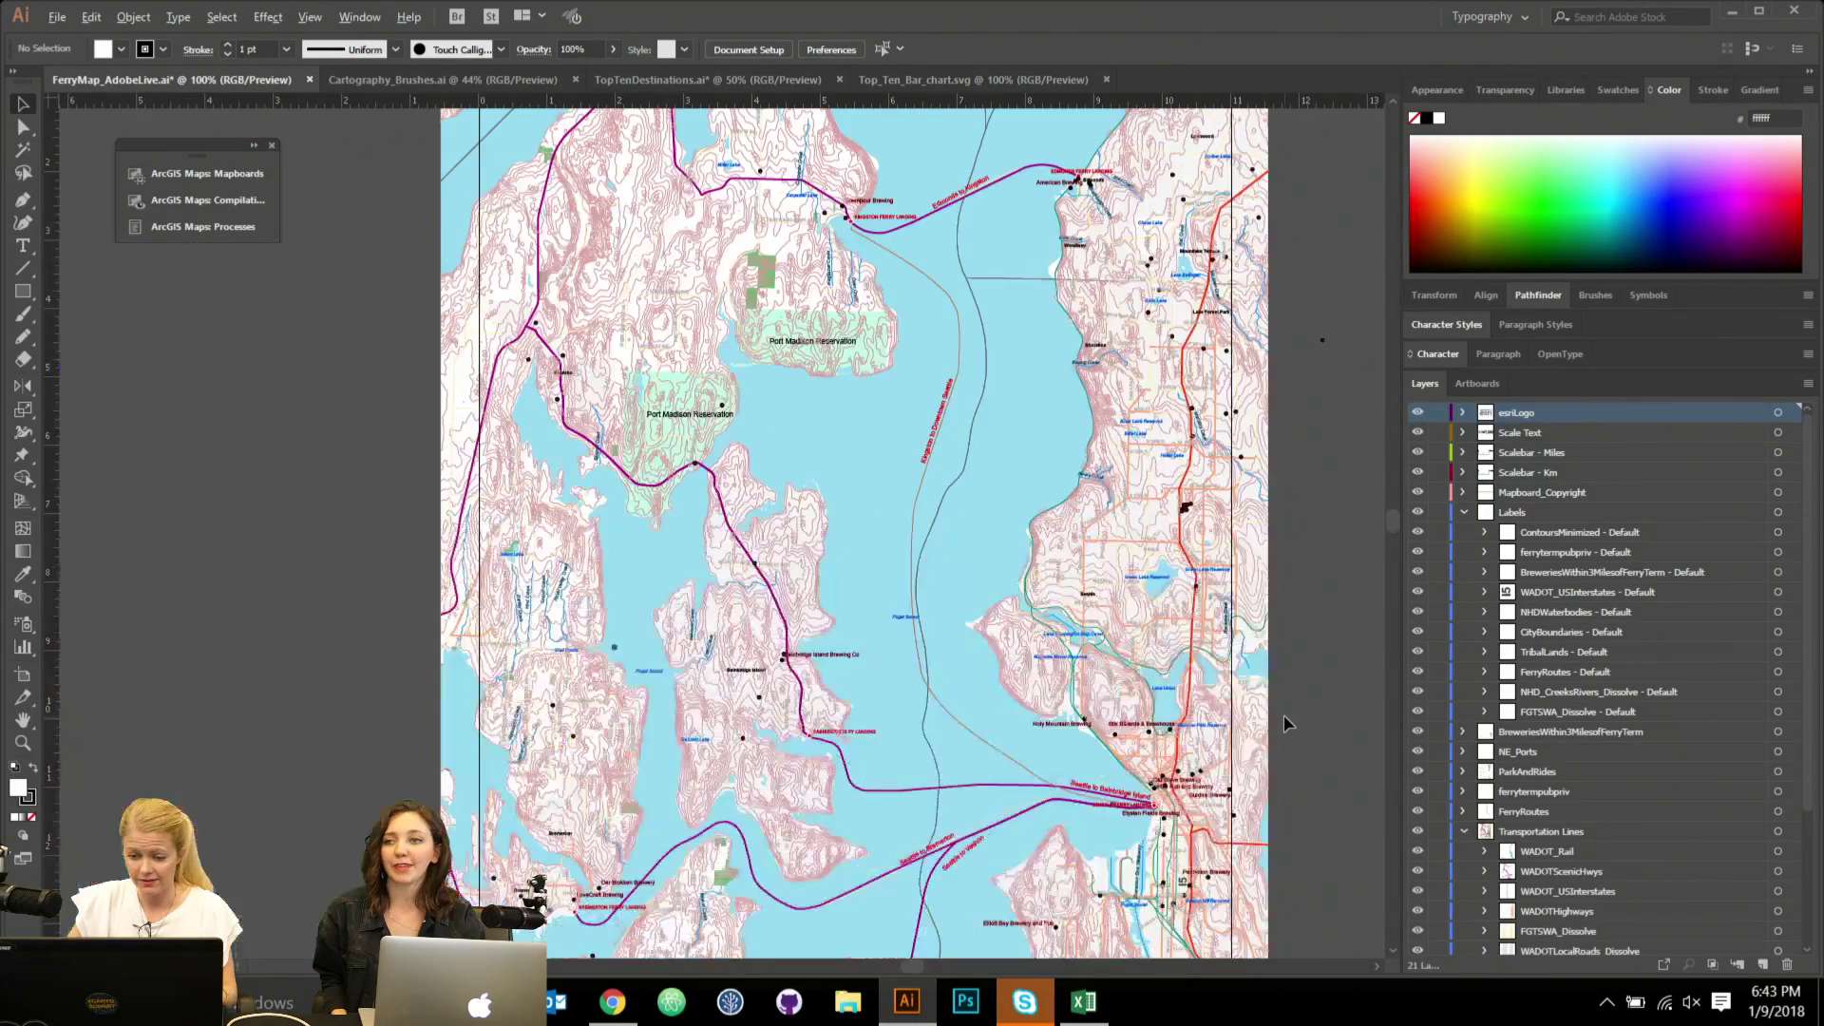
key("ctrl+minus")
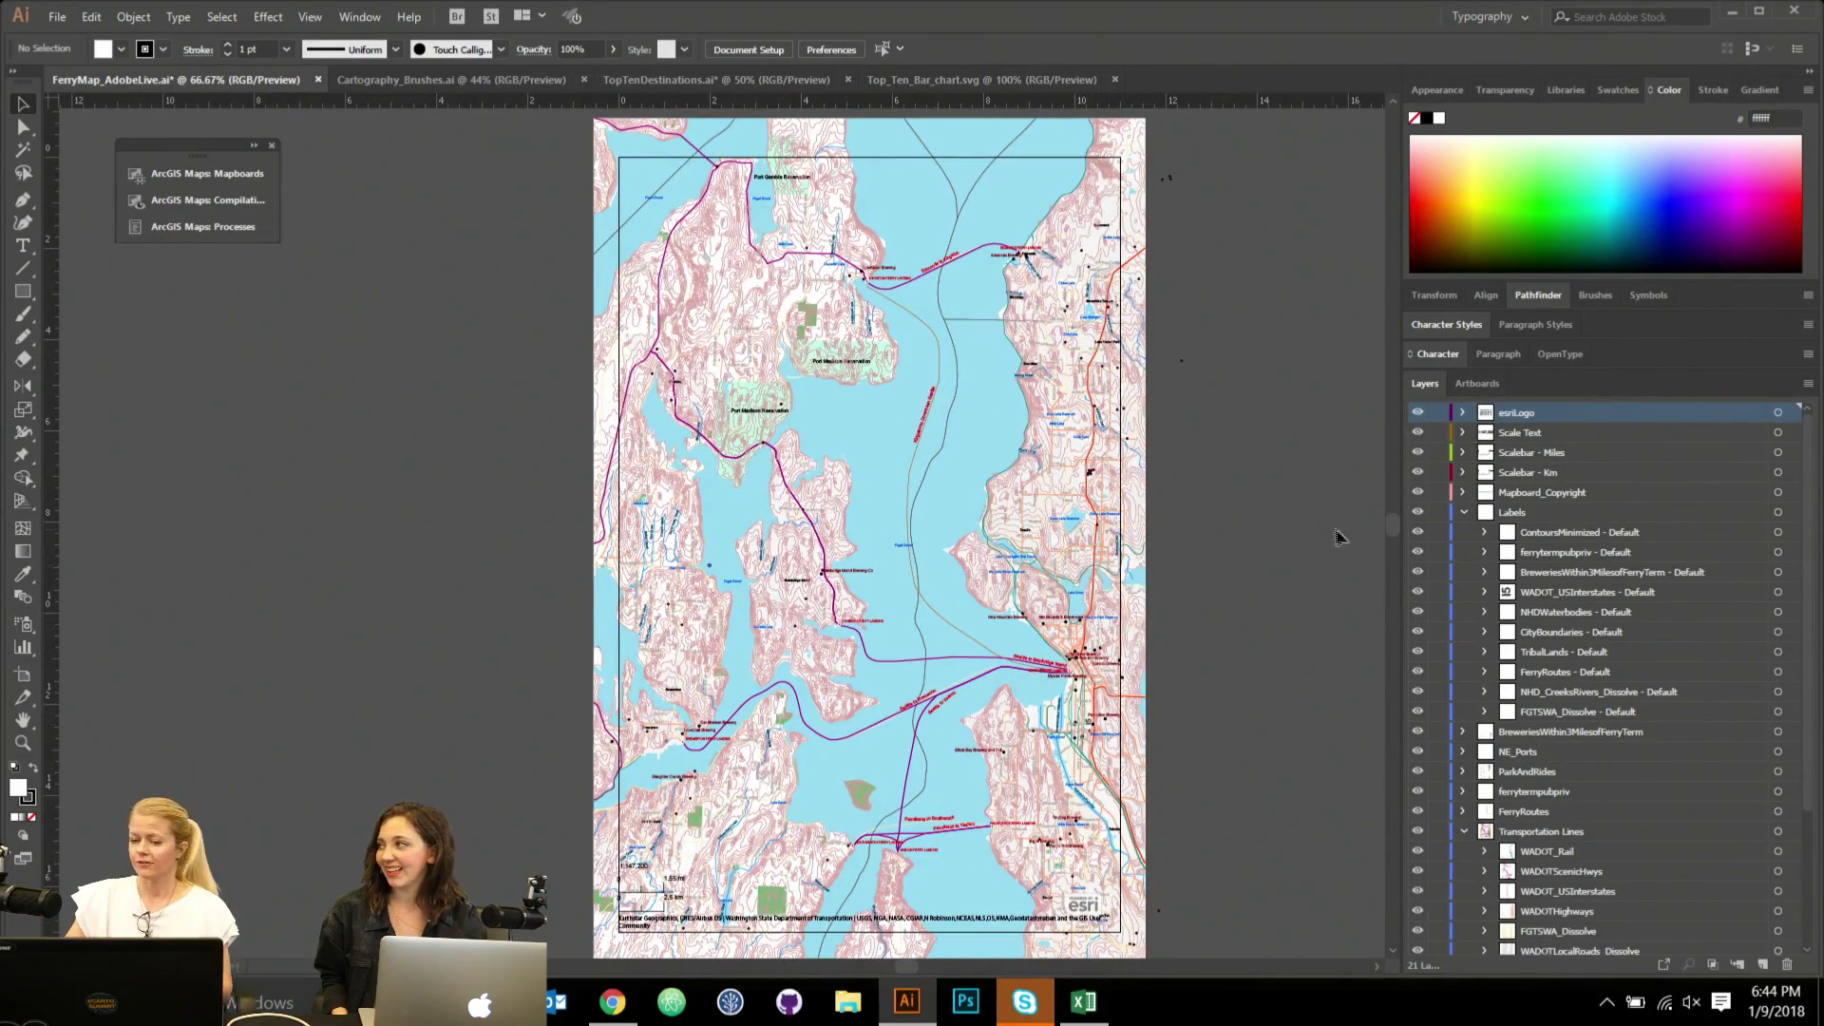
left_click_drag(1420, 538, 1428, 711)
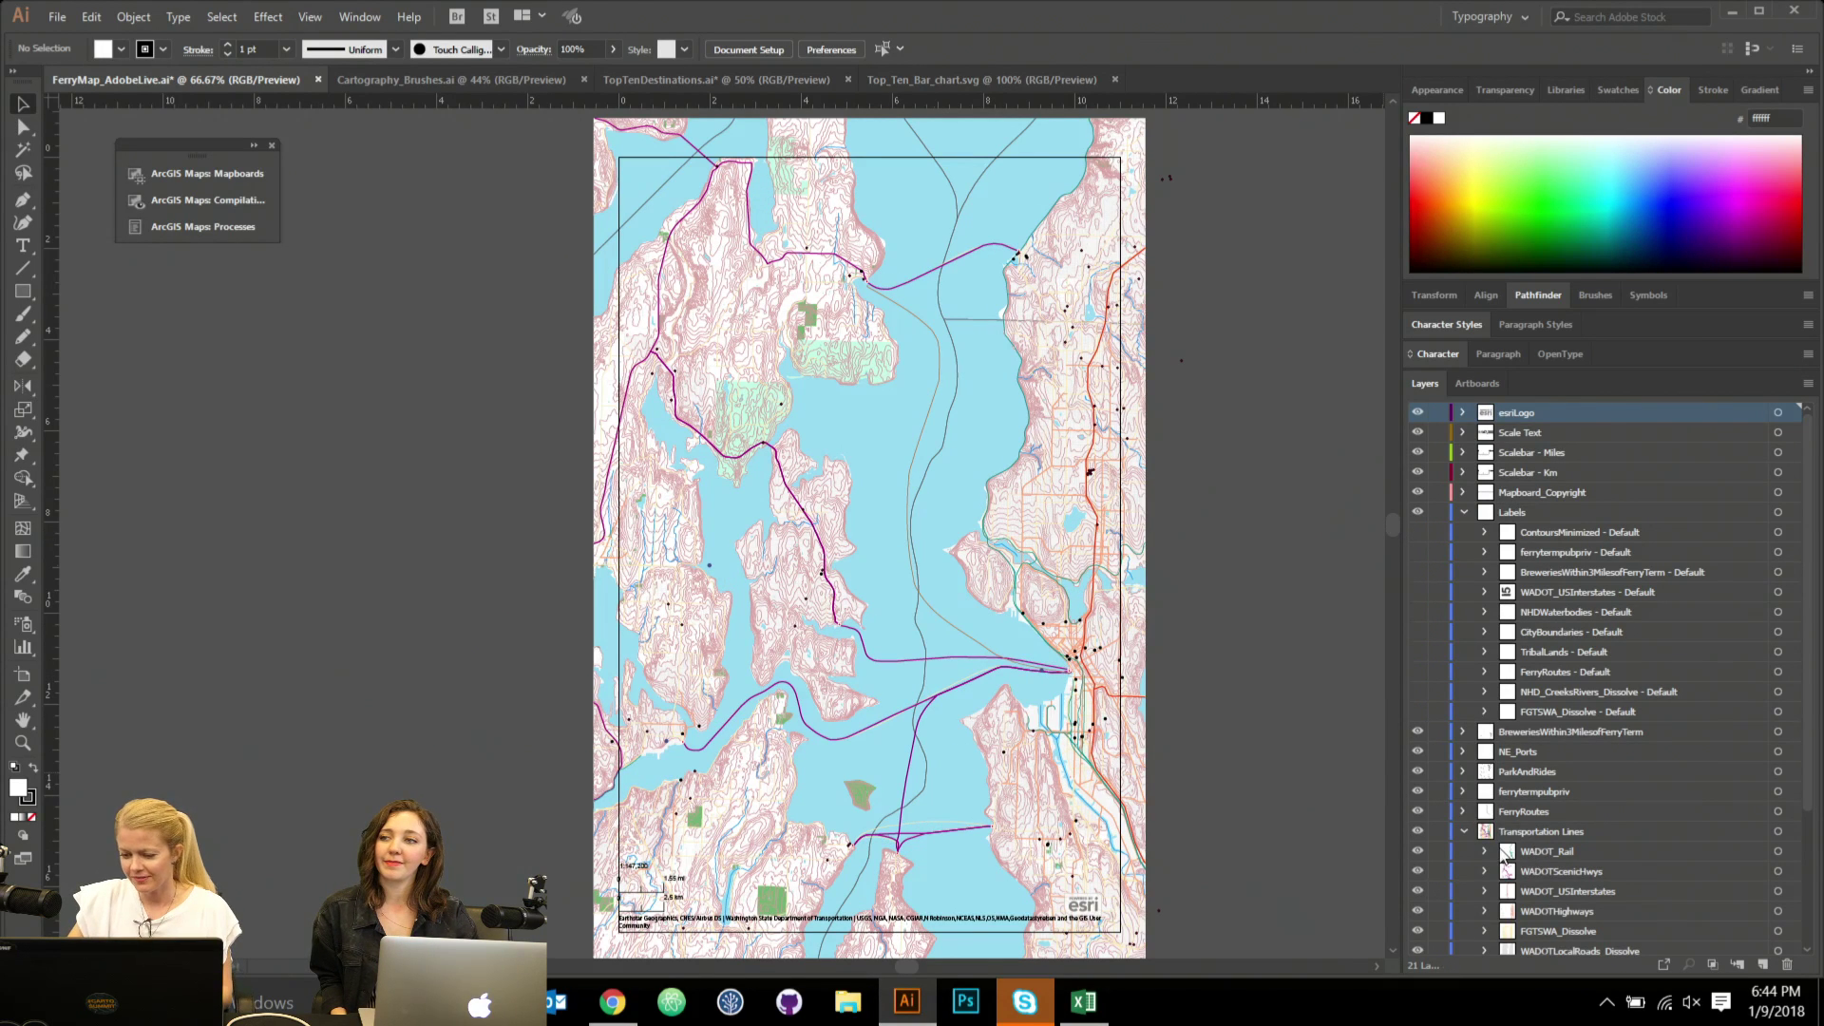
left_click(1467, 831)
Lock NHD_CreeksRivers_Dissolve and hide the ContoursMinimized contour lines.
scroll(1468, 829, "down", 2)
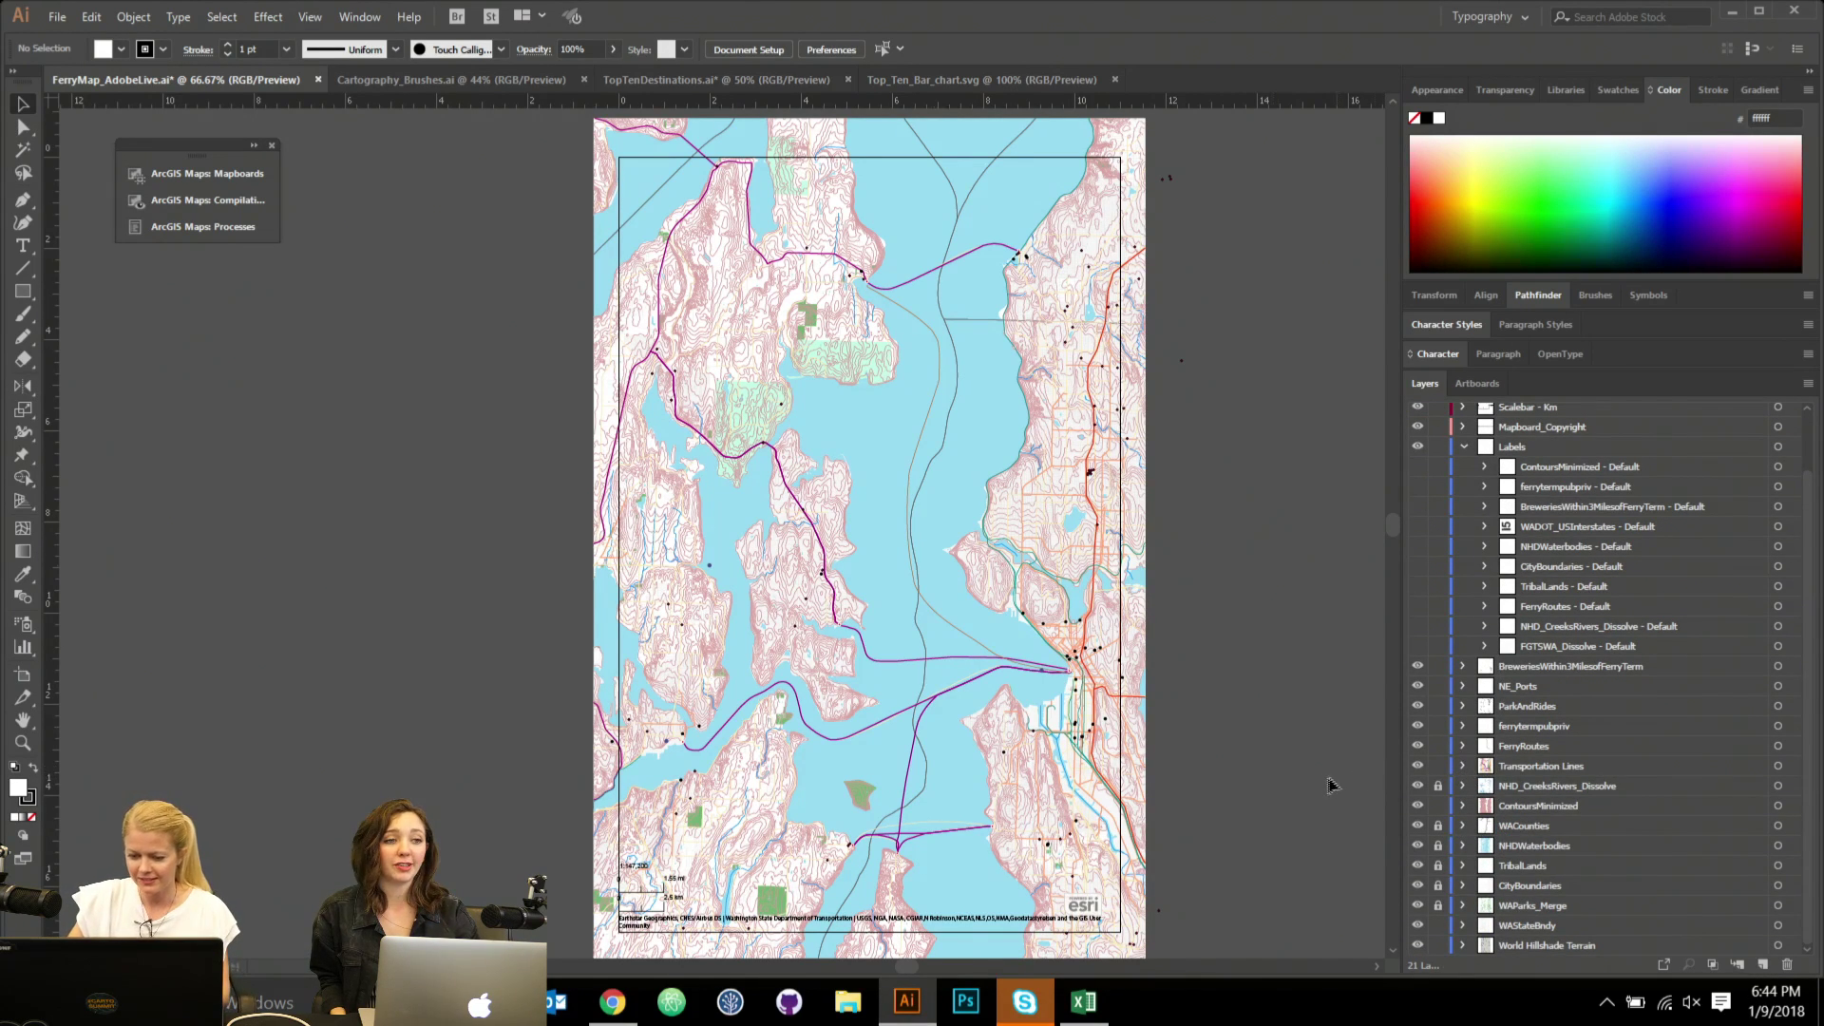
left_click(1436, 785)
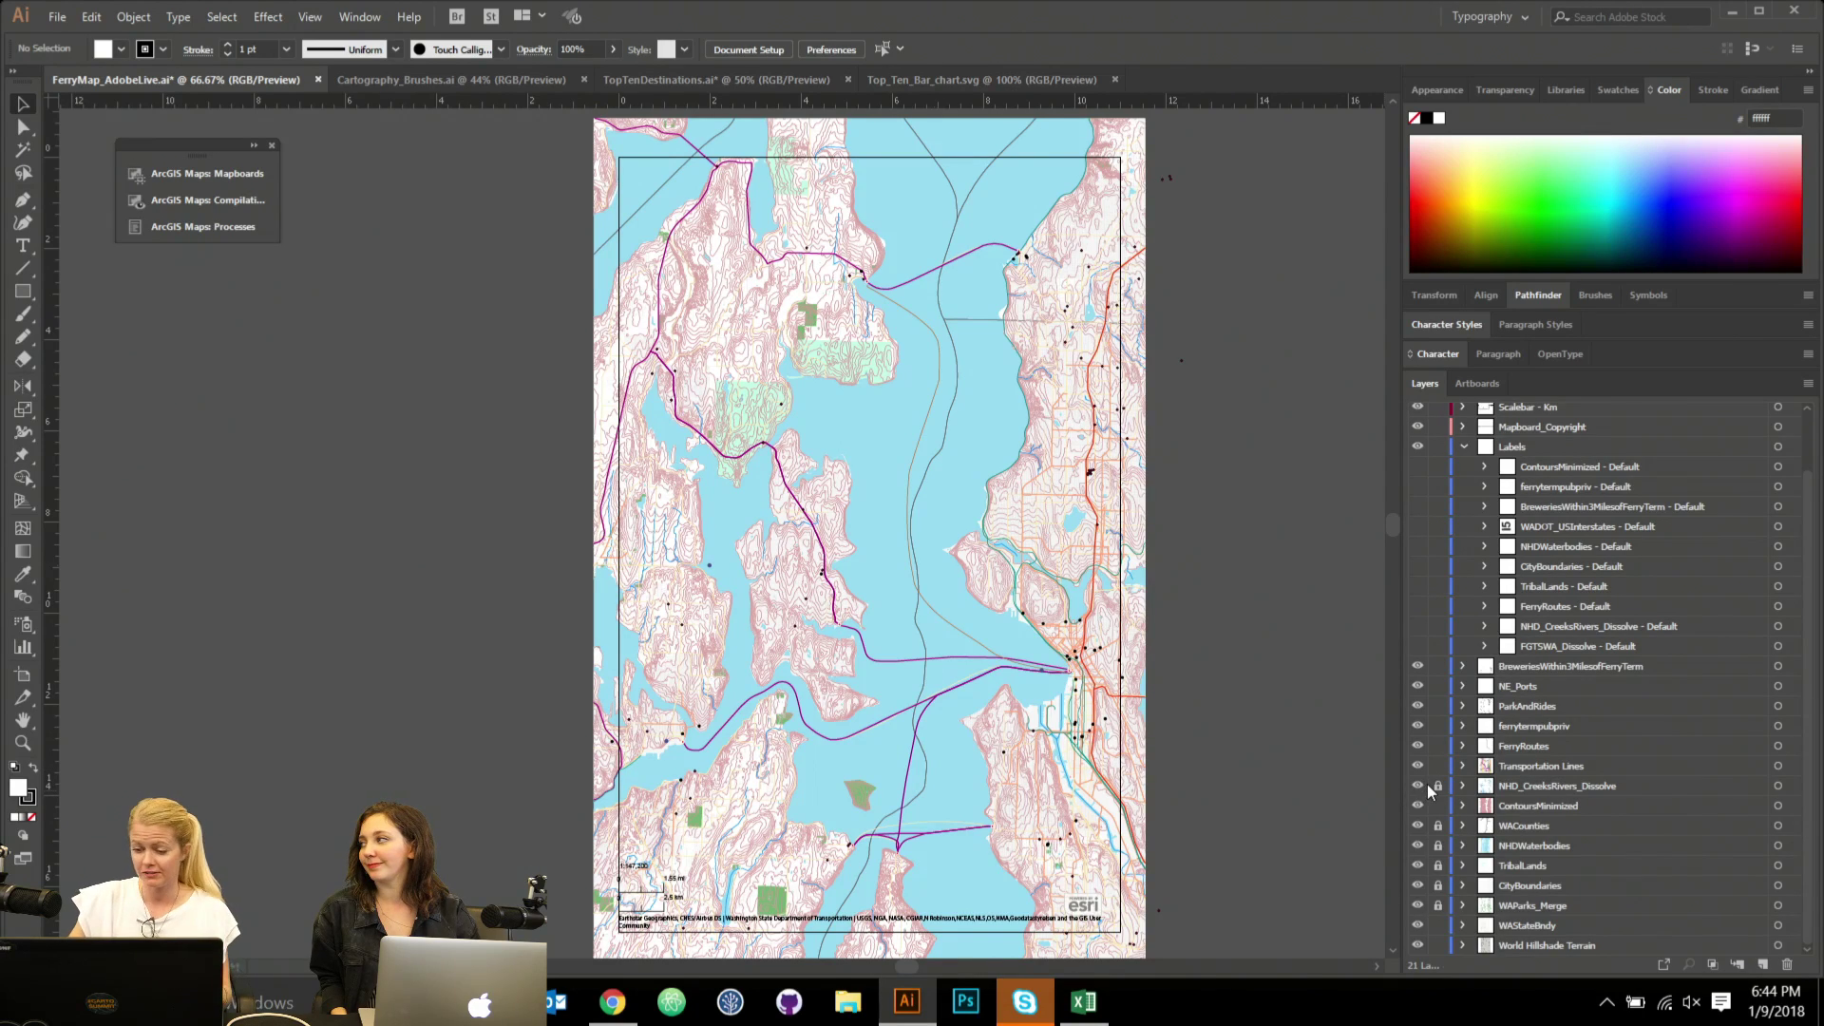
left_click(1417, 805)
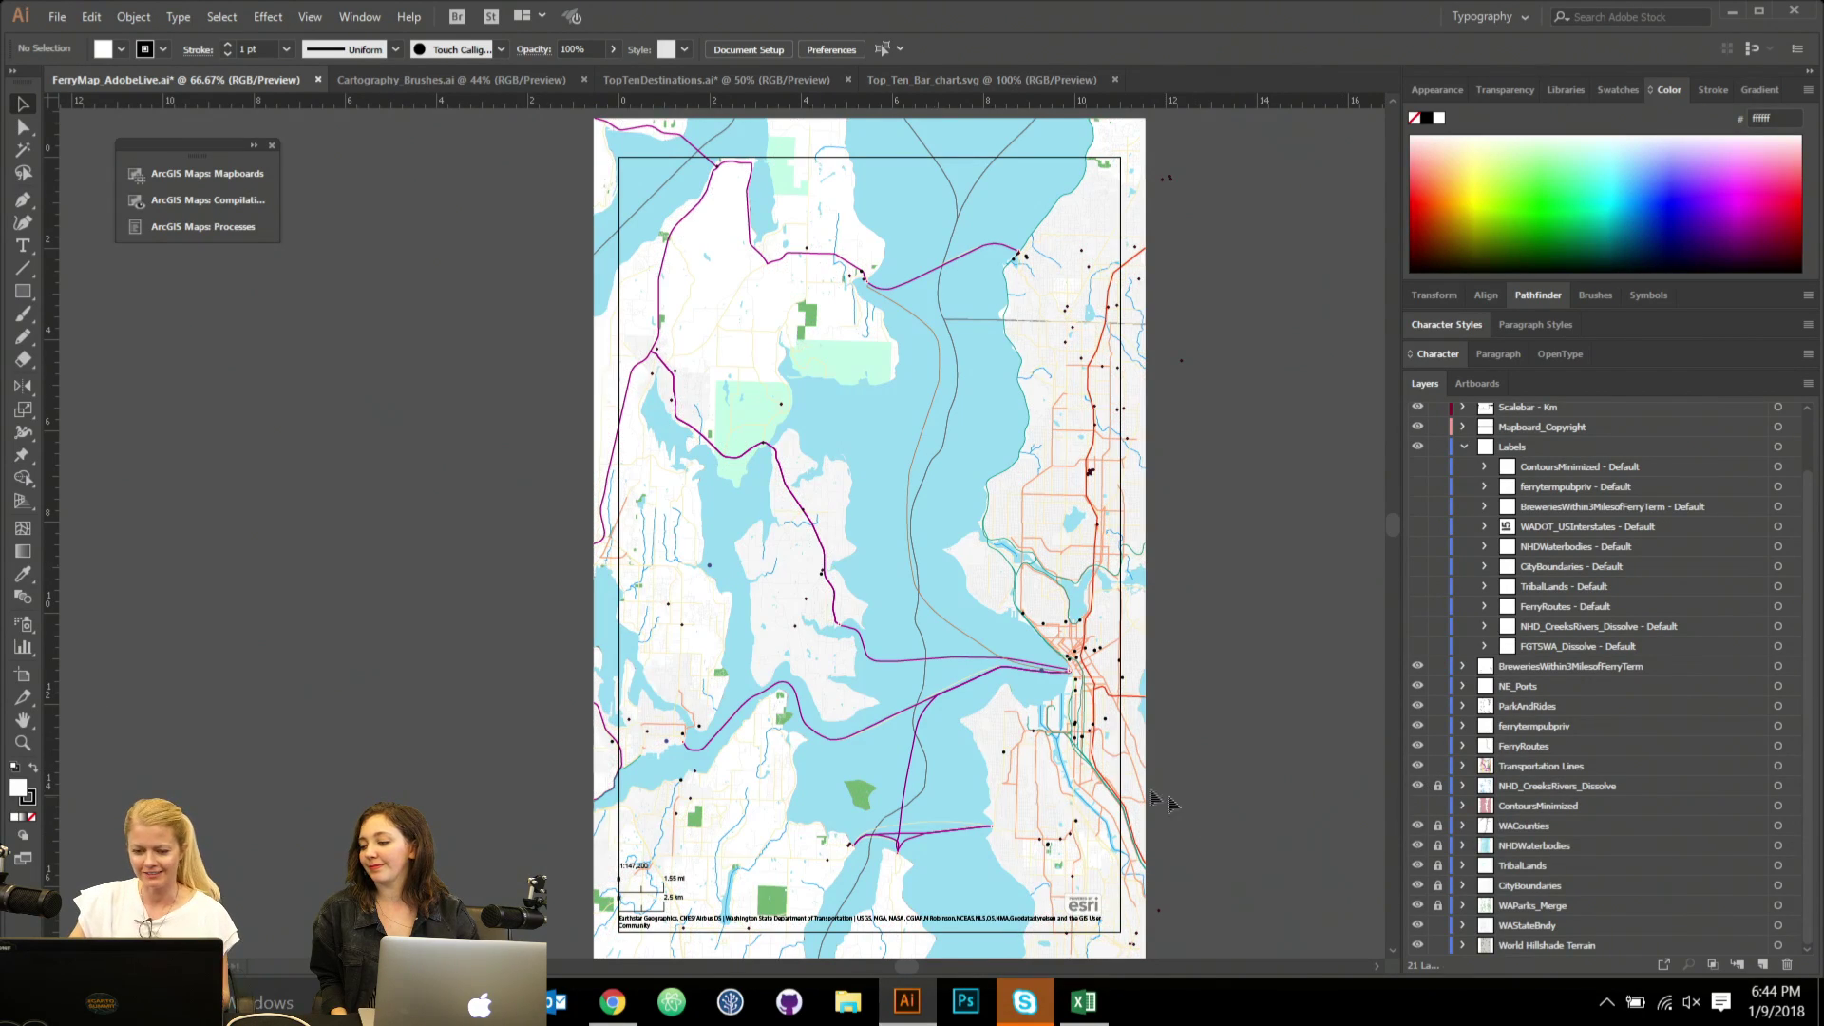
left_click_drag(1041, 701, 874, 658)
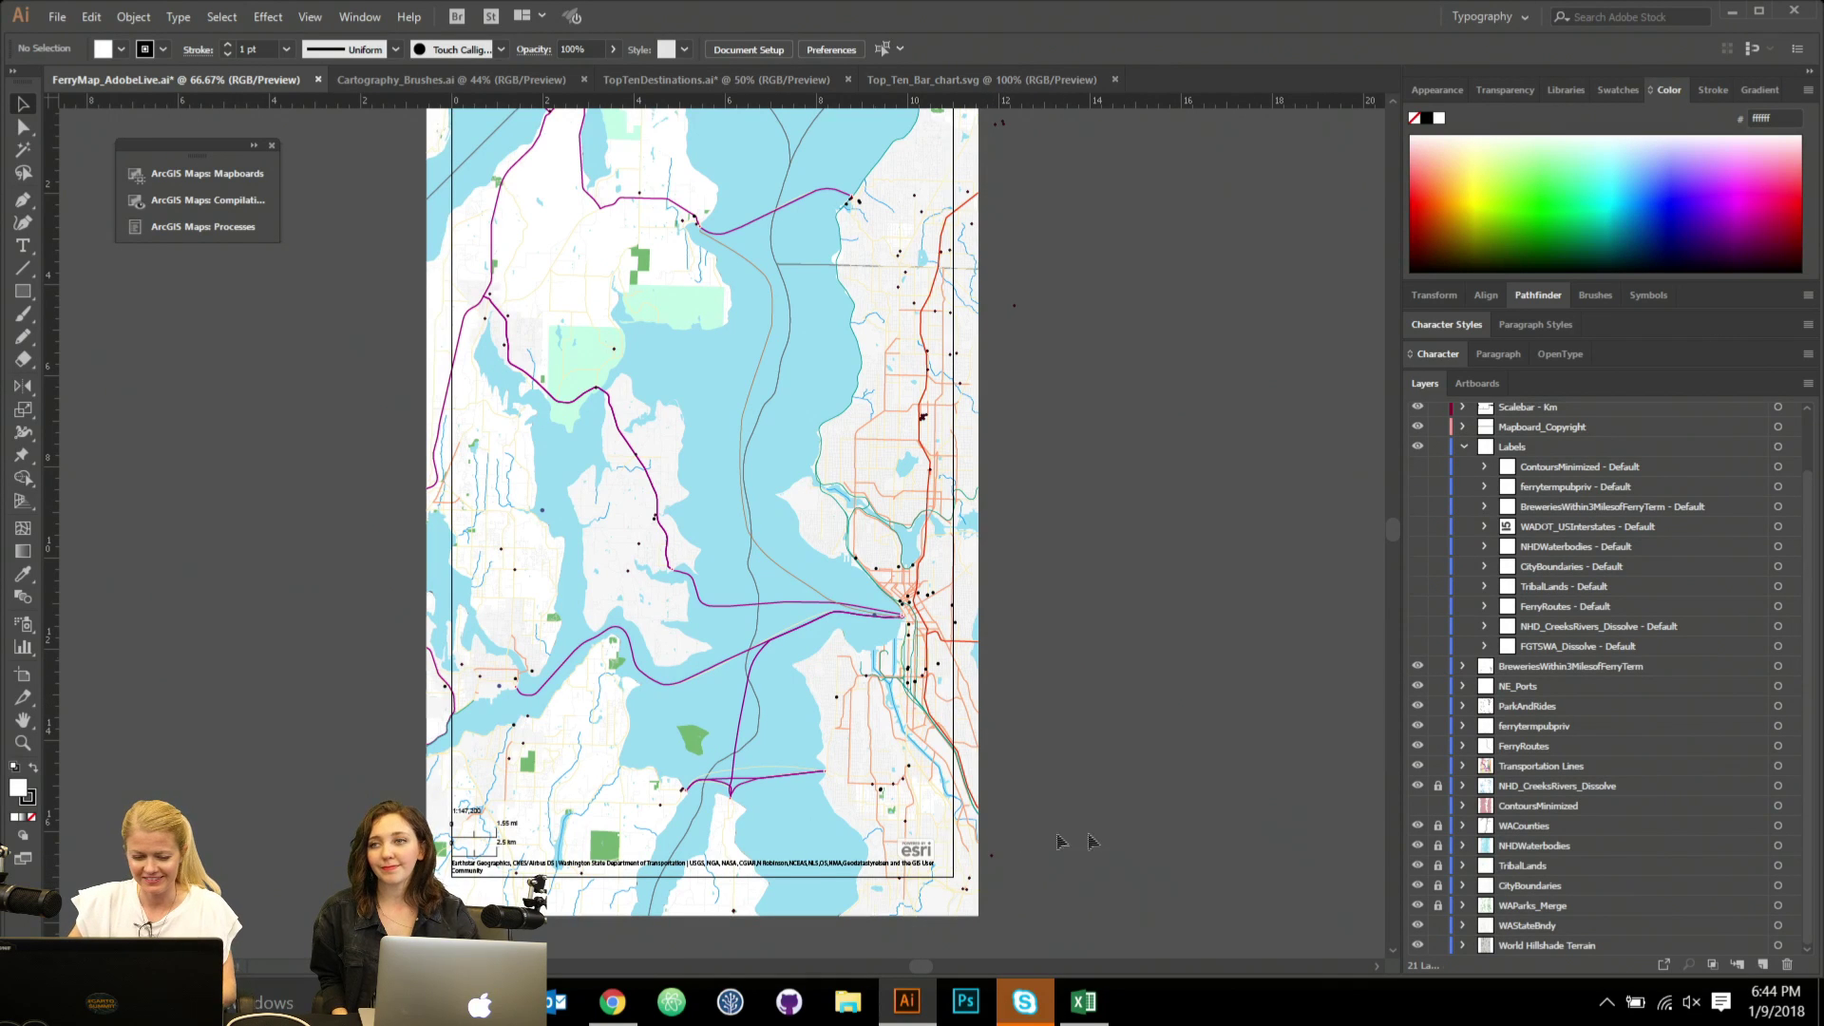
scroll(1168, 676, "up", 1)
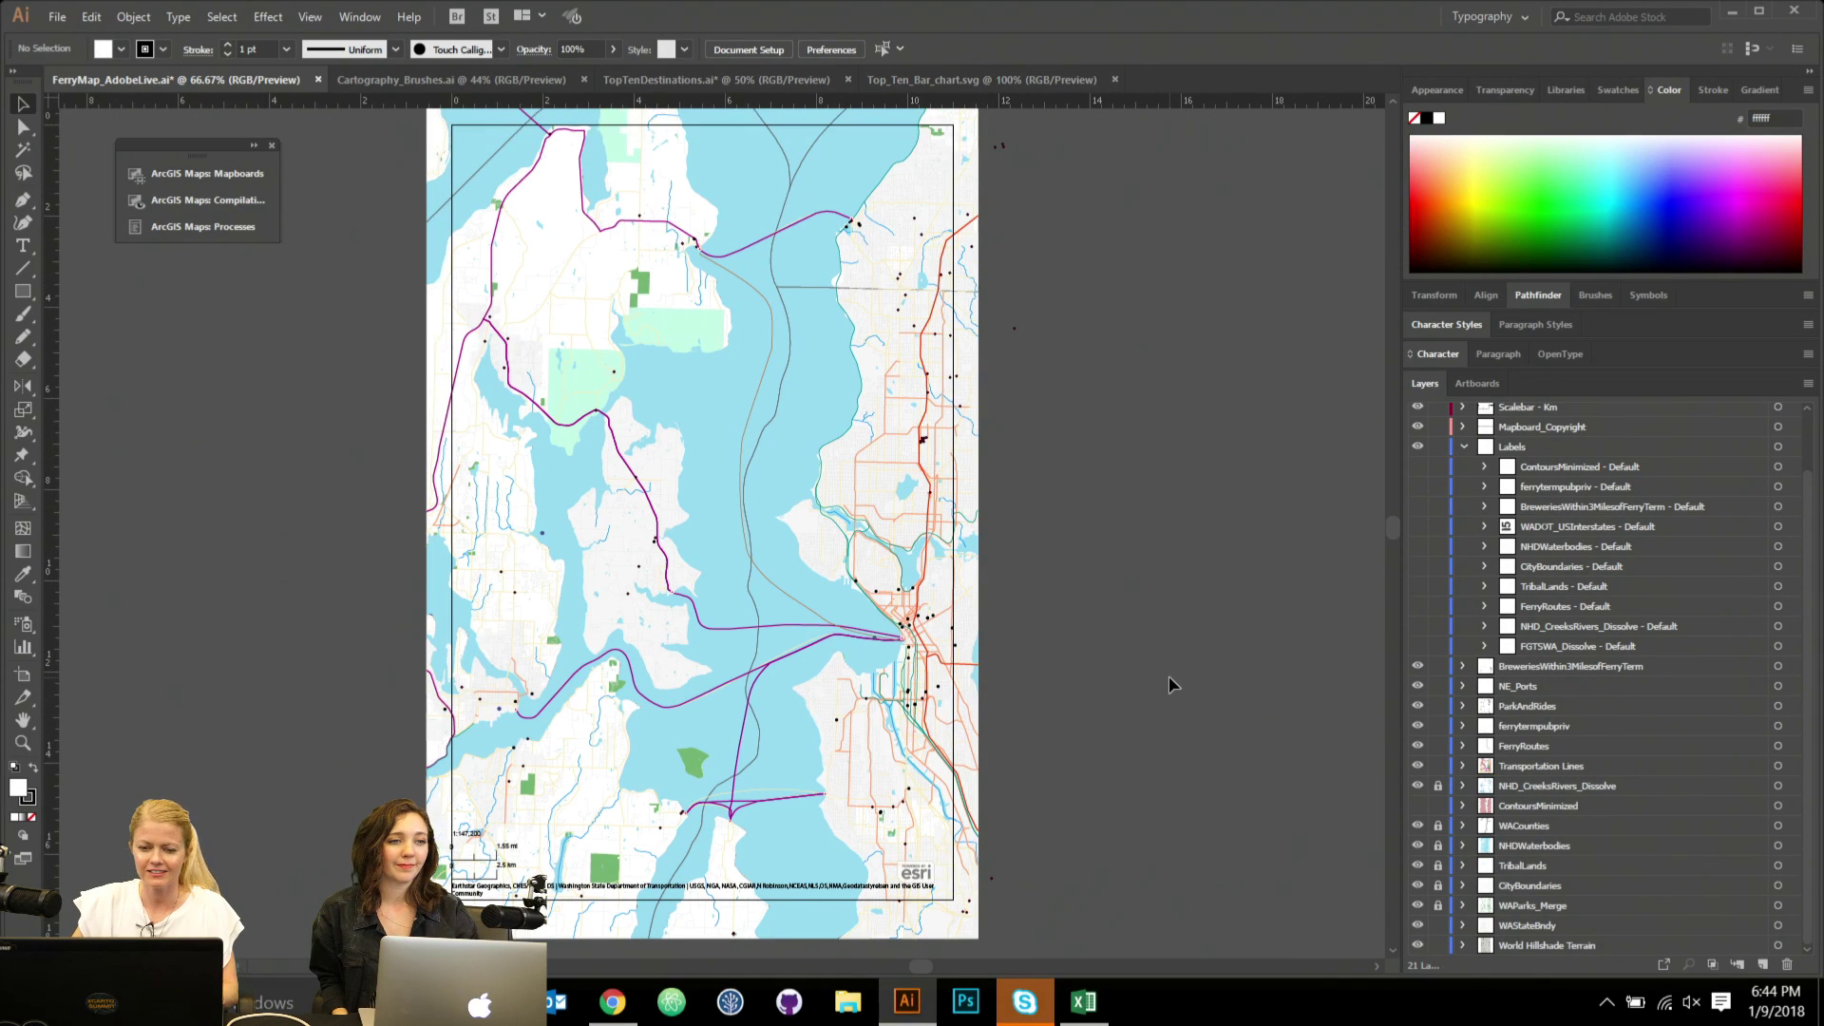
Toggle the World Hillshade Terrain layer and its images, leaving the hillshade hidden.
left_click(1418, 945)
left_click(1418, 946, "alt")
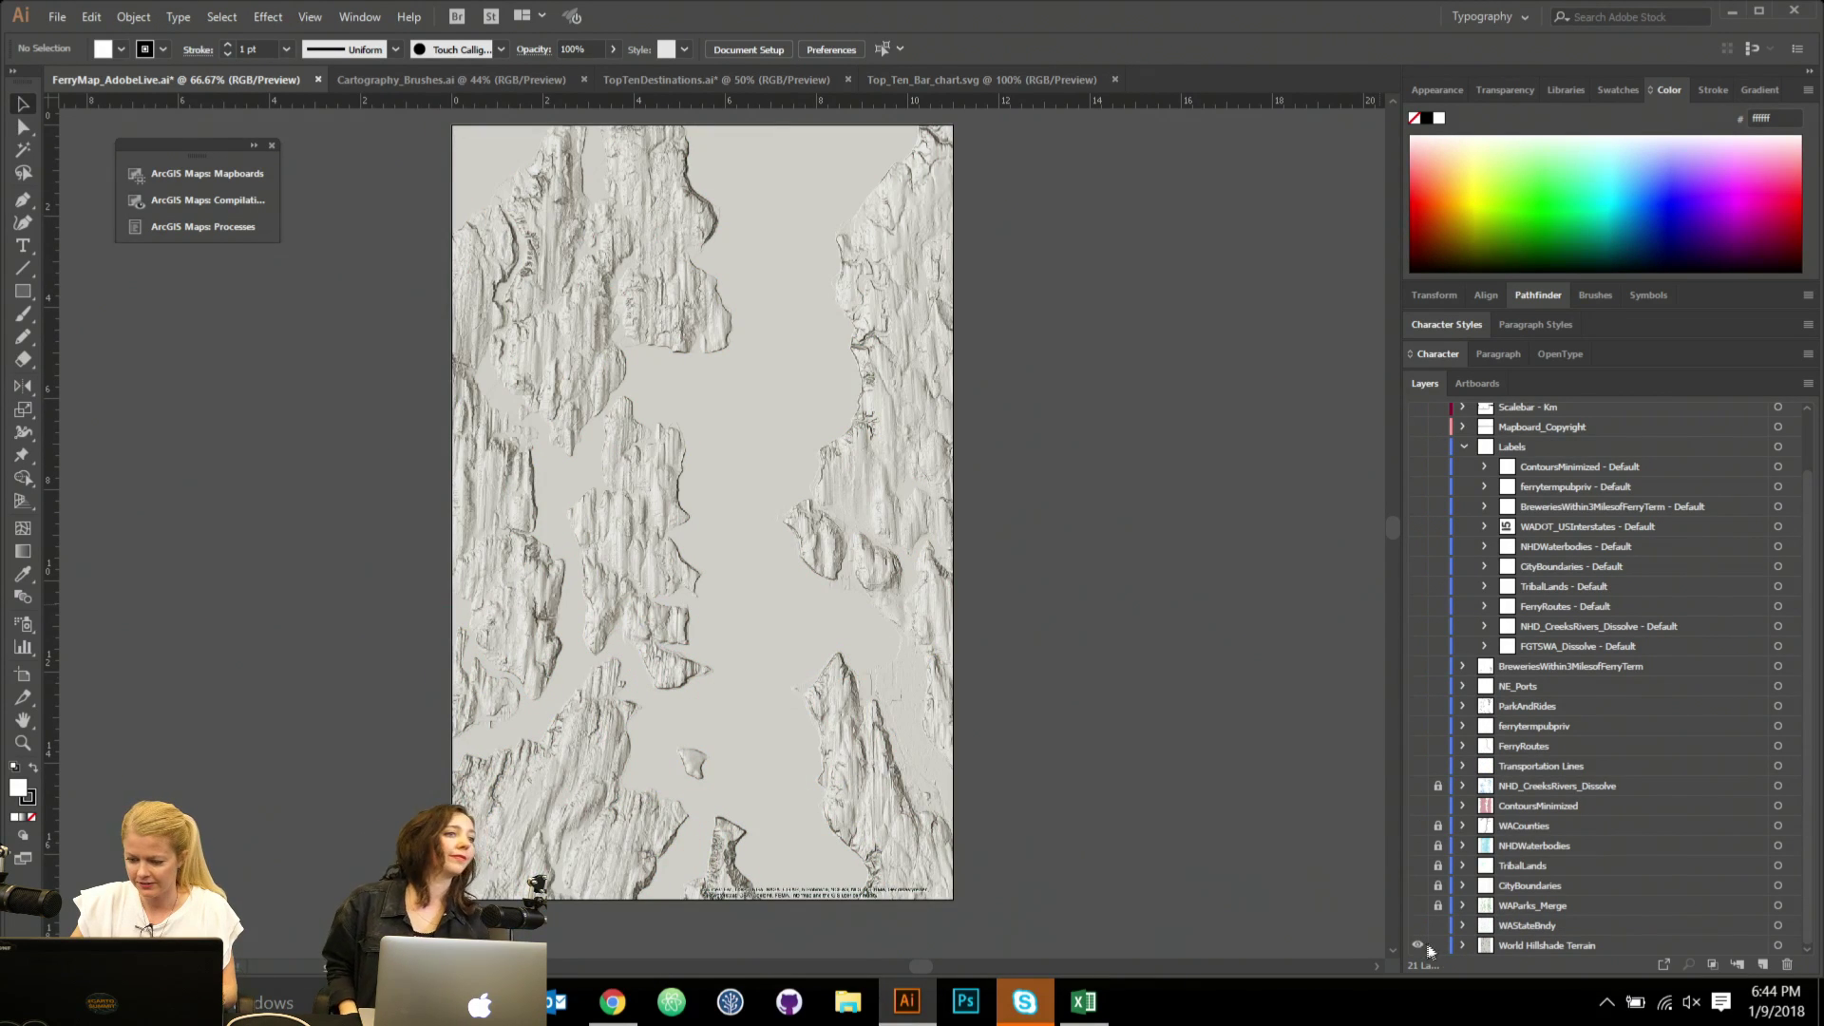
left_click(1462, 945)
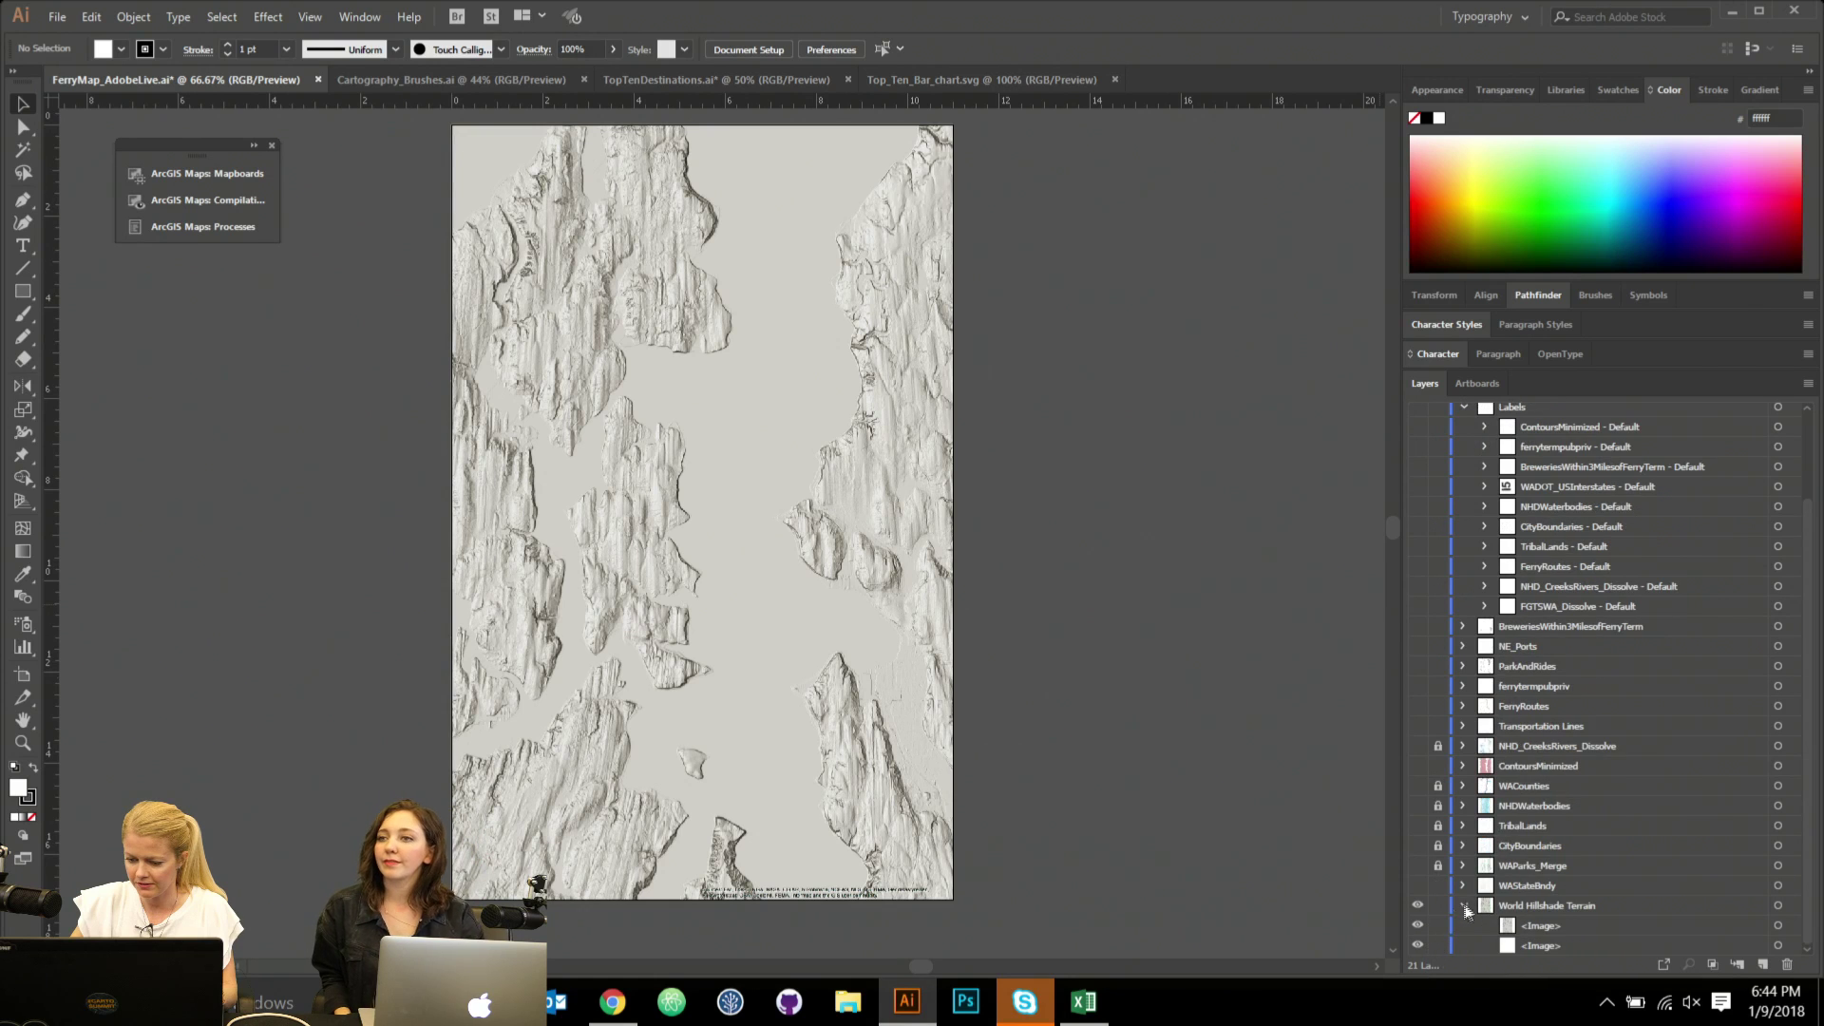
left_click(1418, 924)
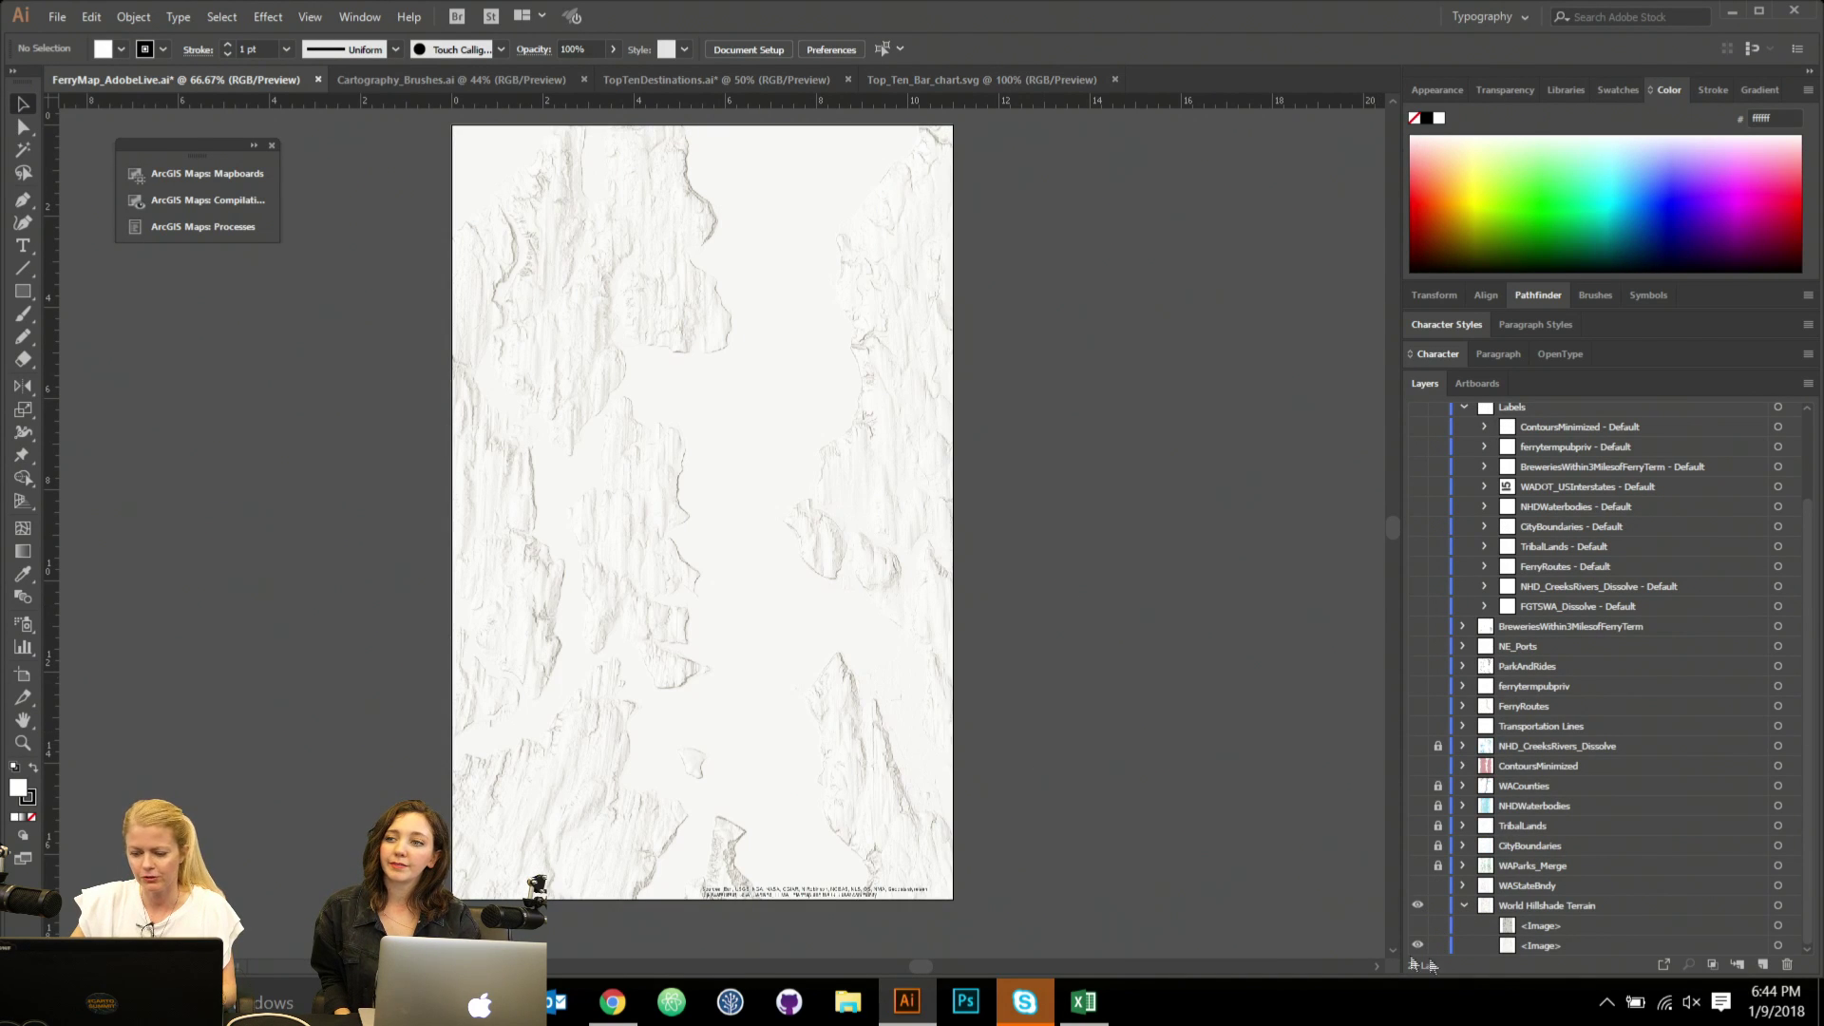
left_click(1417, 926)
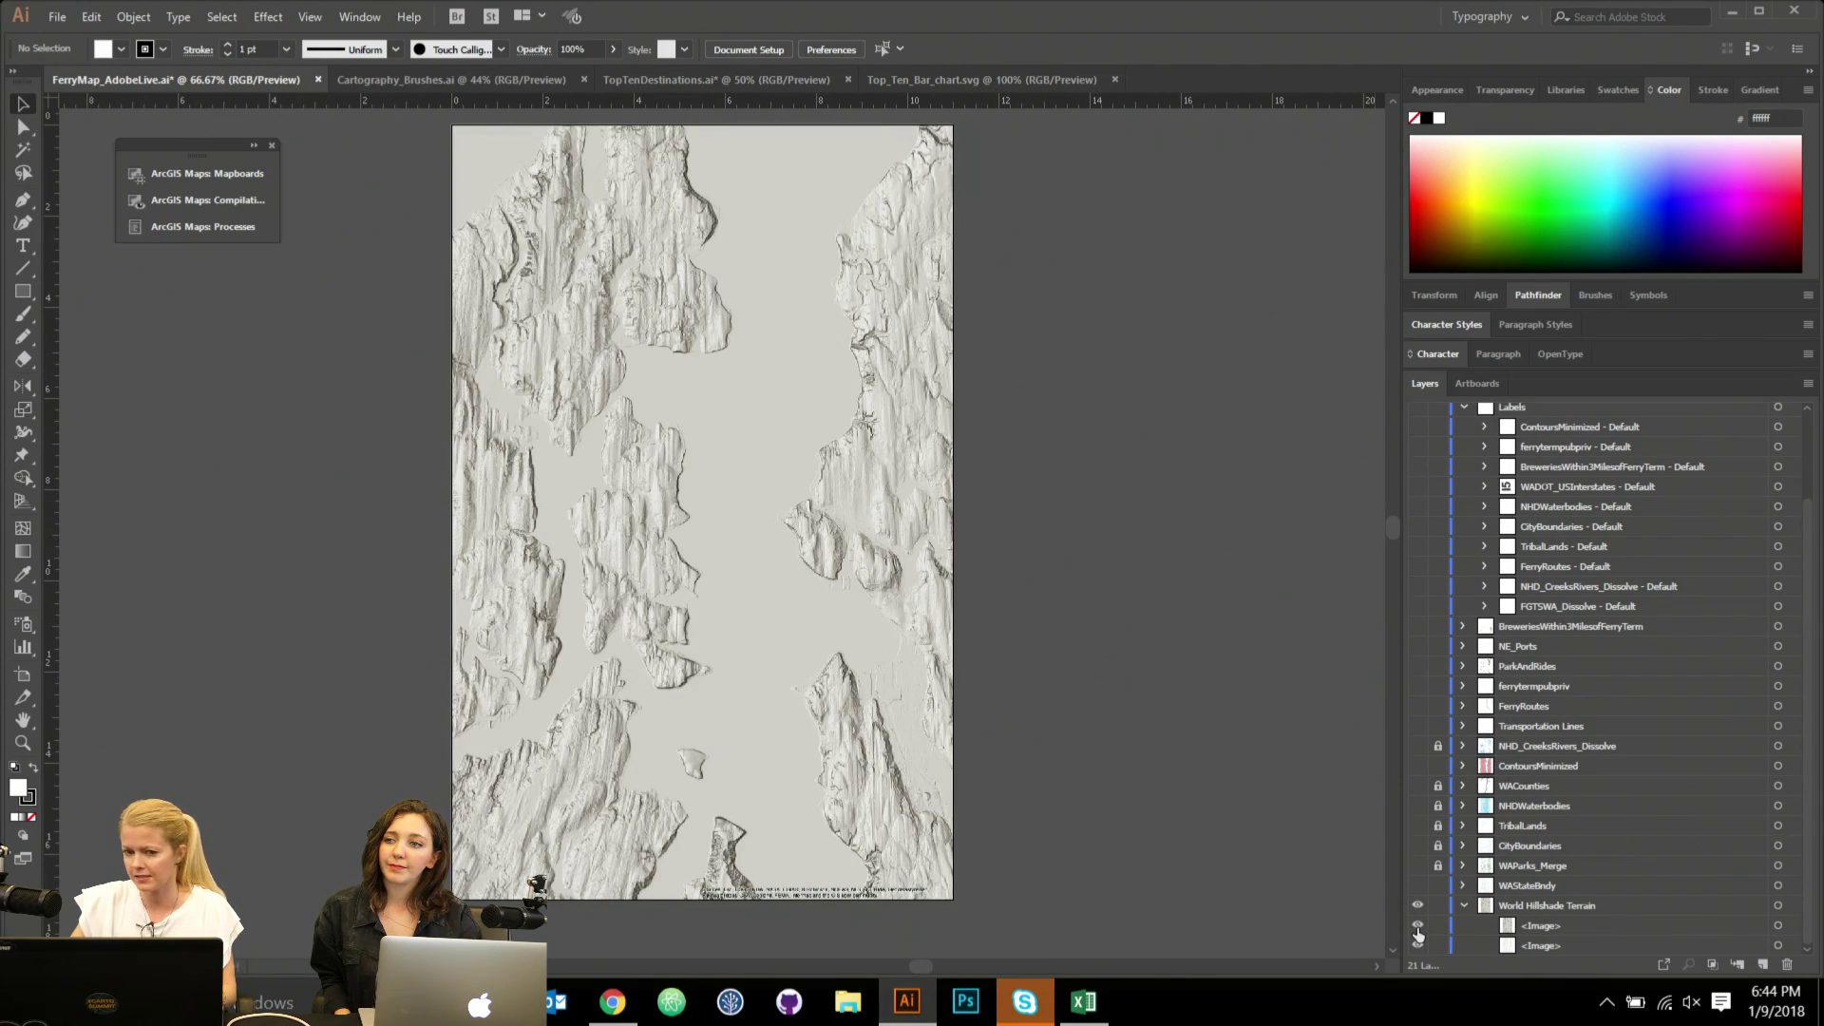
left_click(1418, 934)
left_click(1418, 946)
left_click(1463, 906)
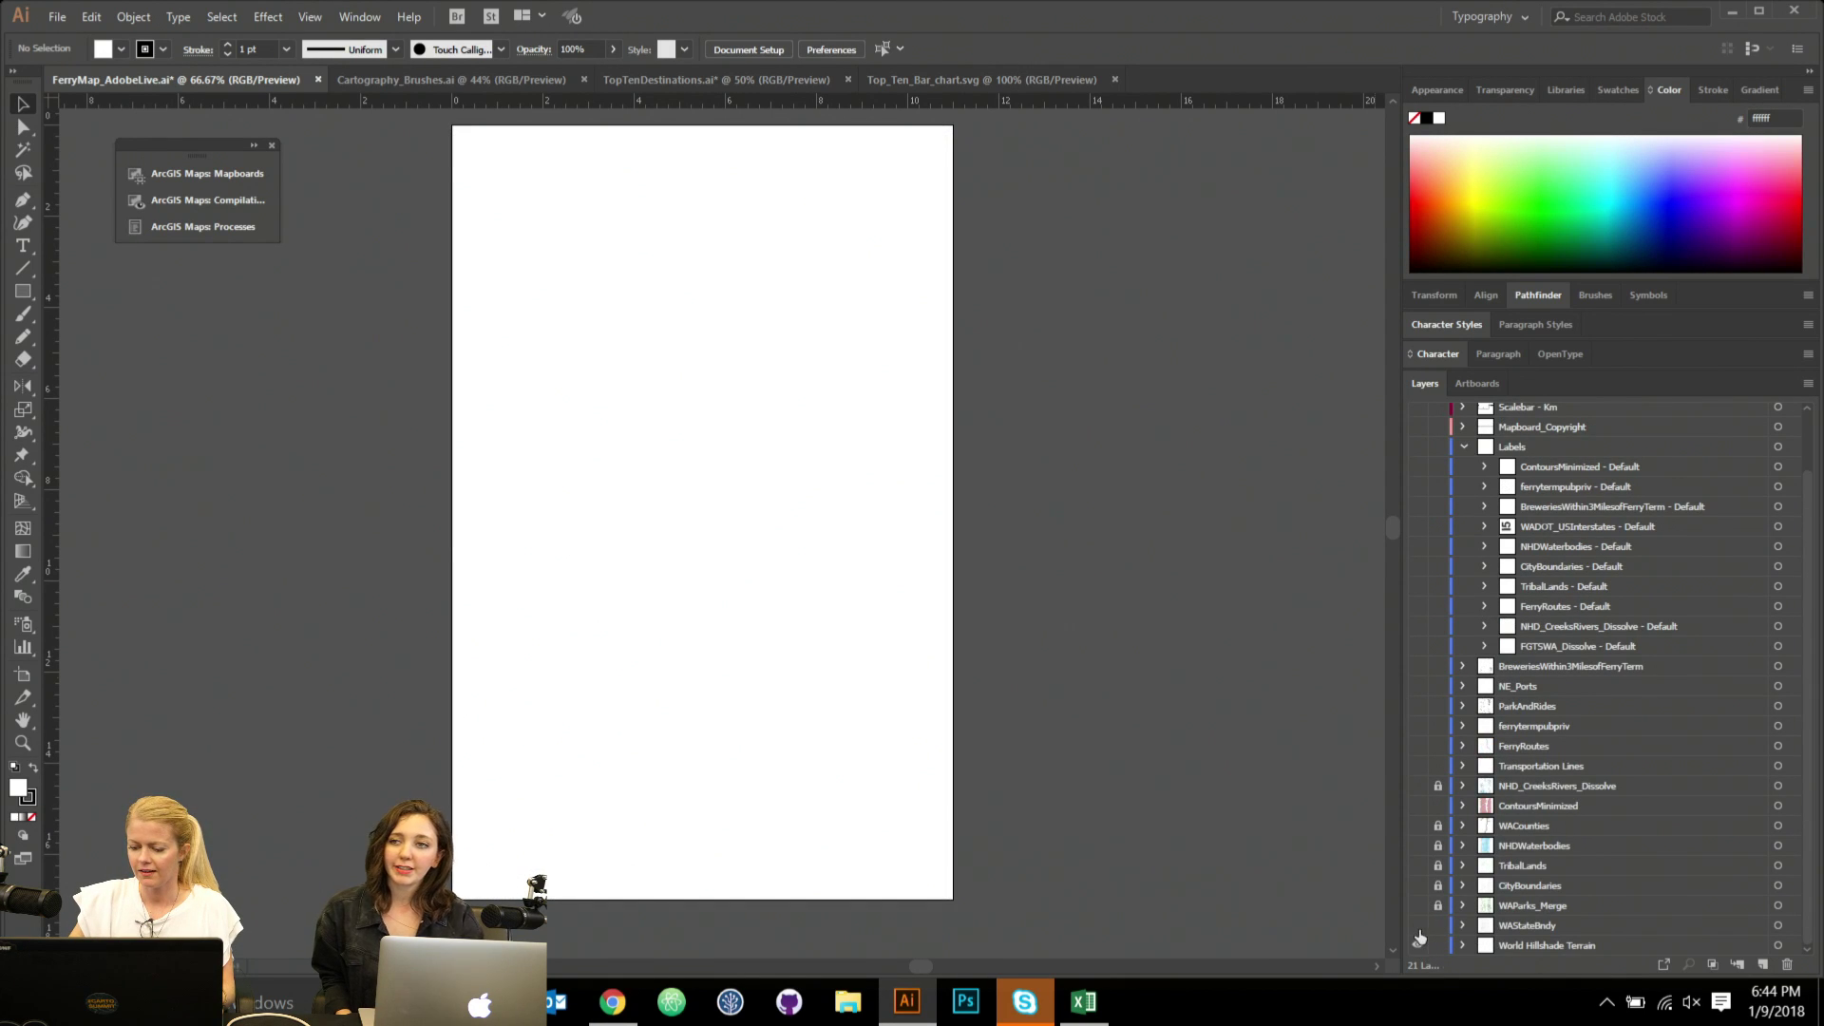
Show WAStateBndy, parks and the remaining map layers, then lock WAParks_Merge.
left_click(1418, 926)
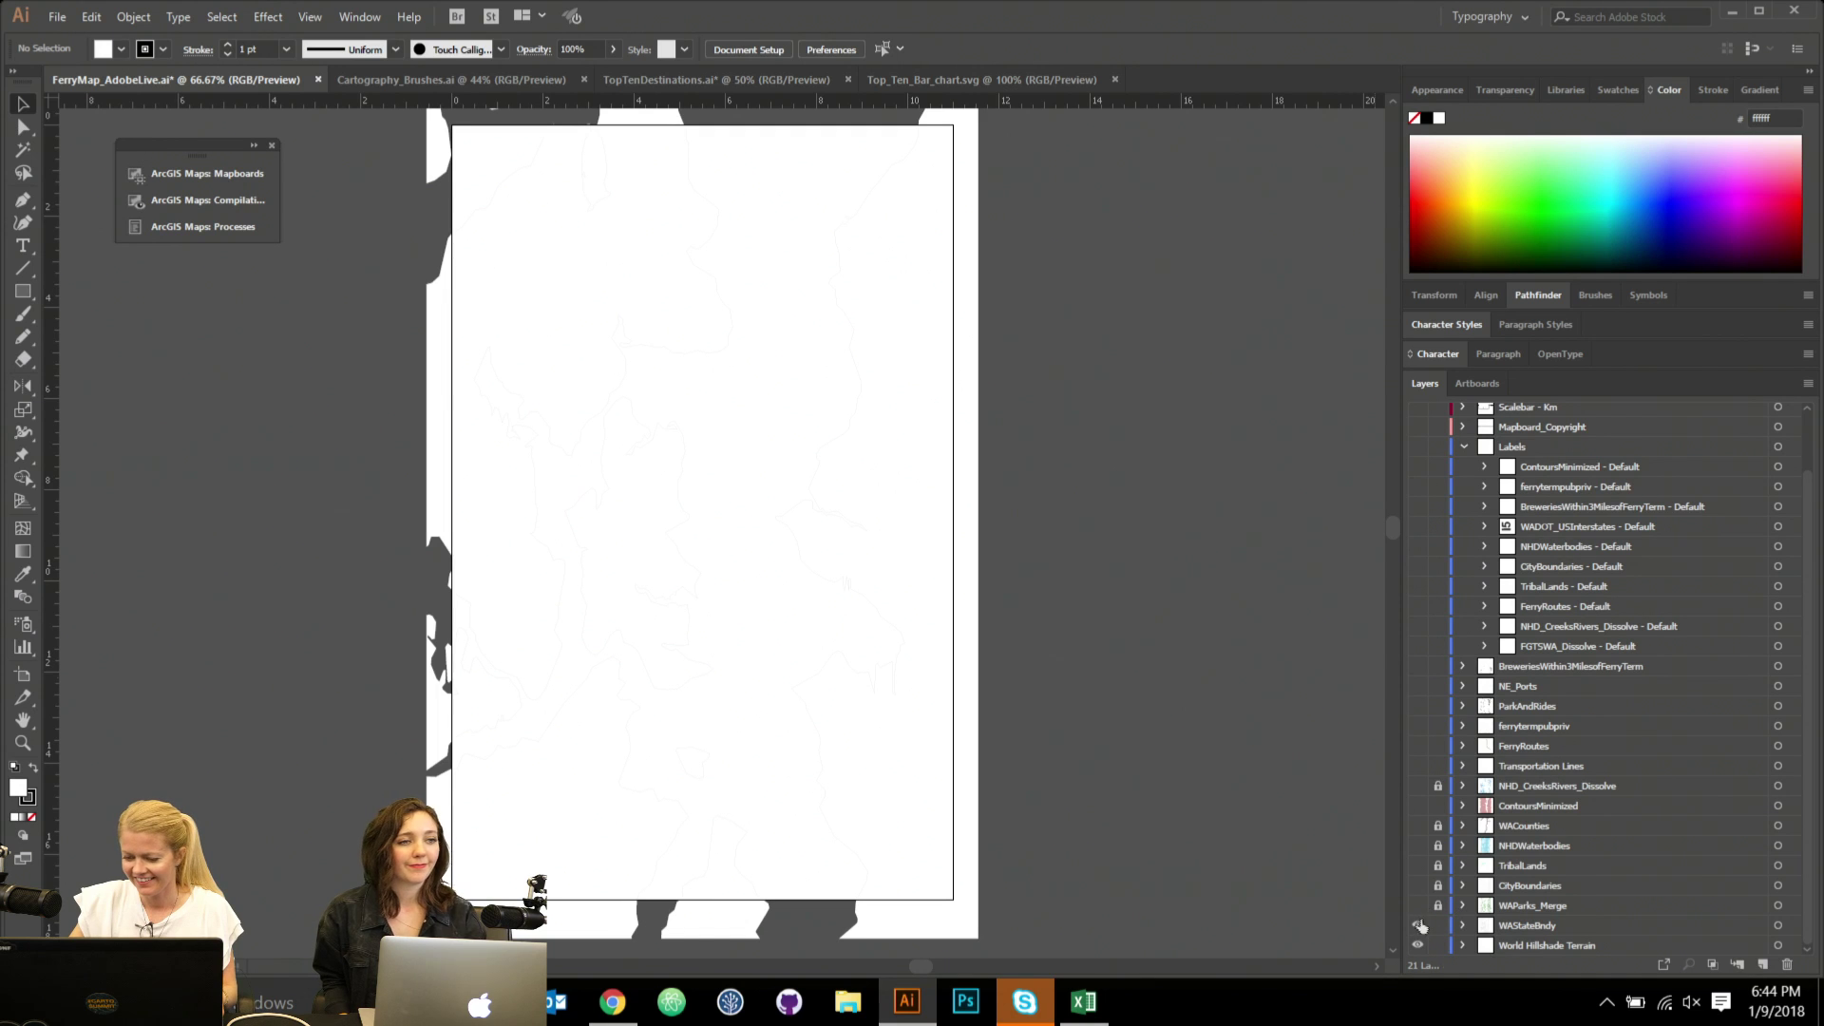
left_click(1415, 907)
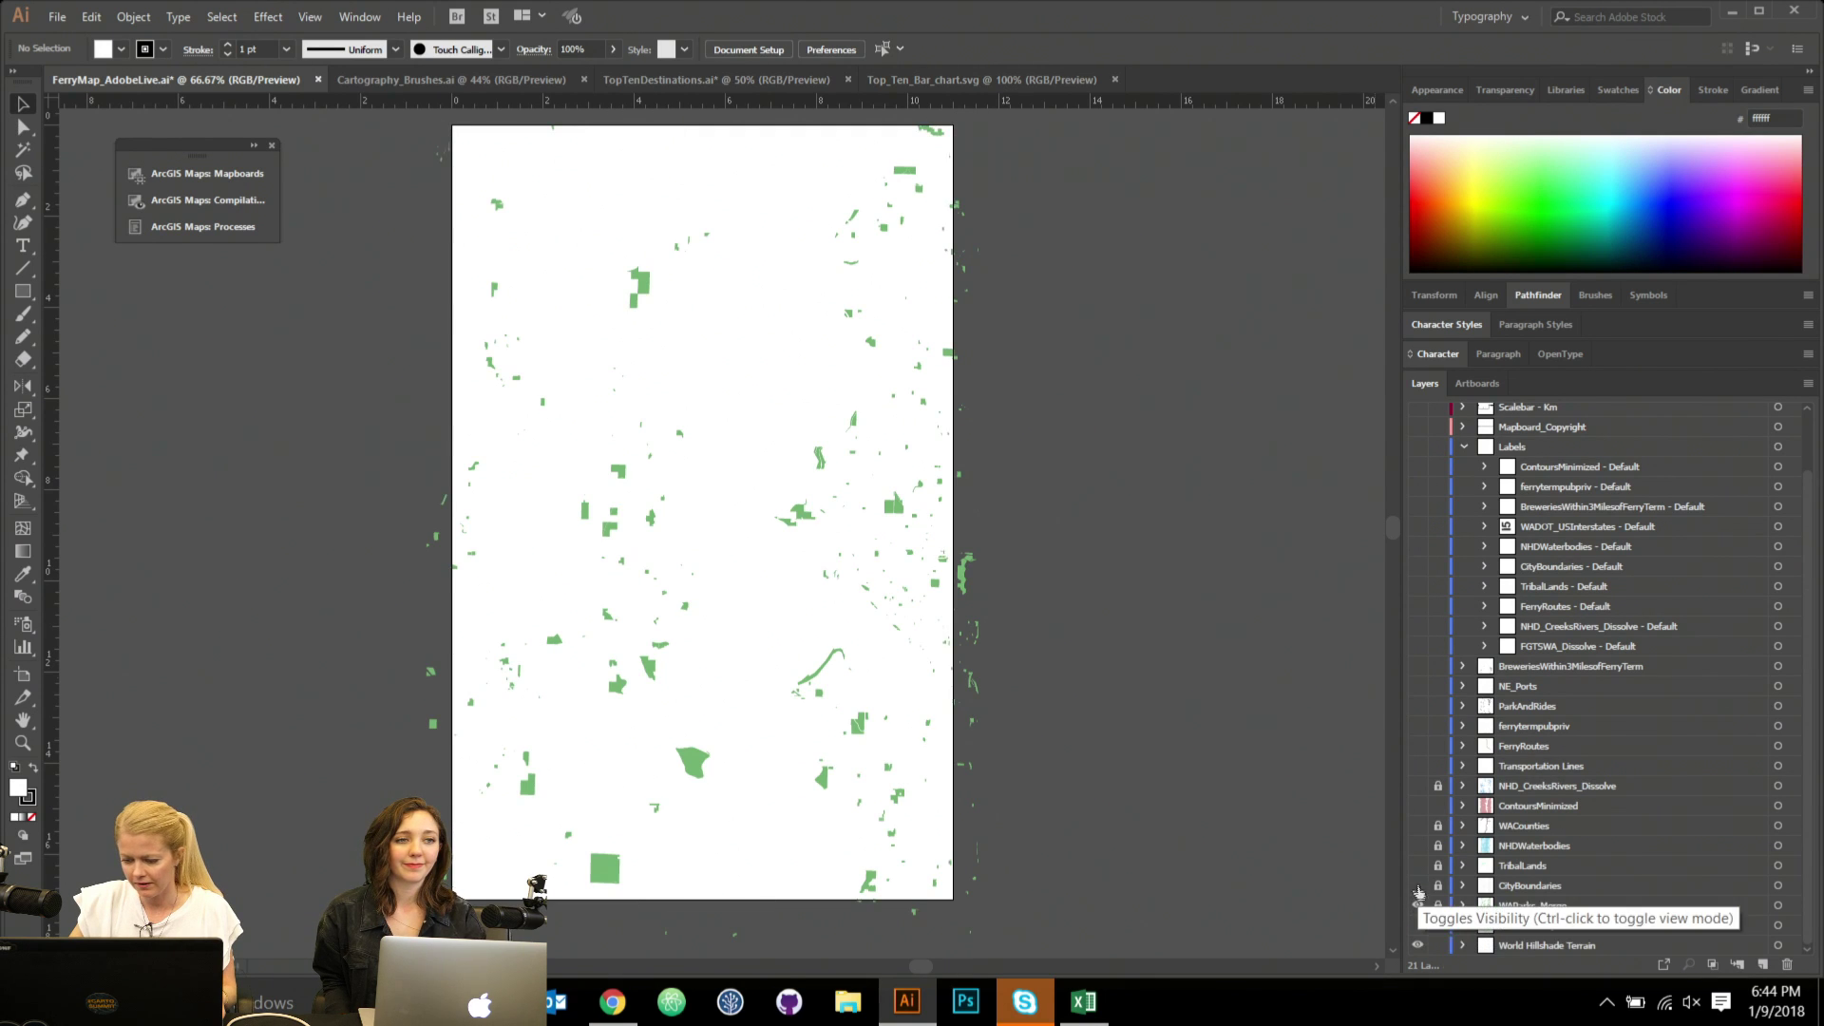
left_click_drag(1421, 893, 1431, 655)
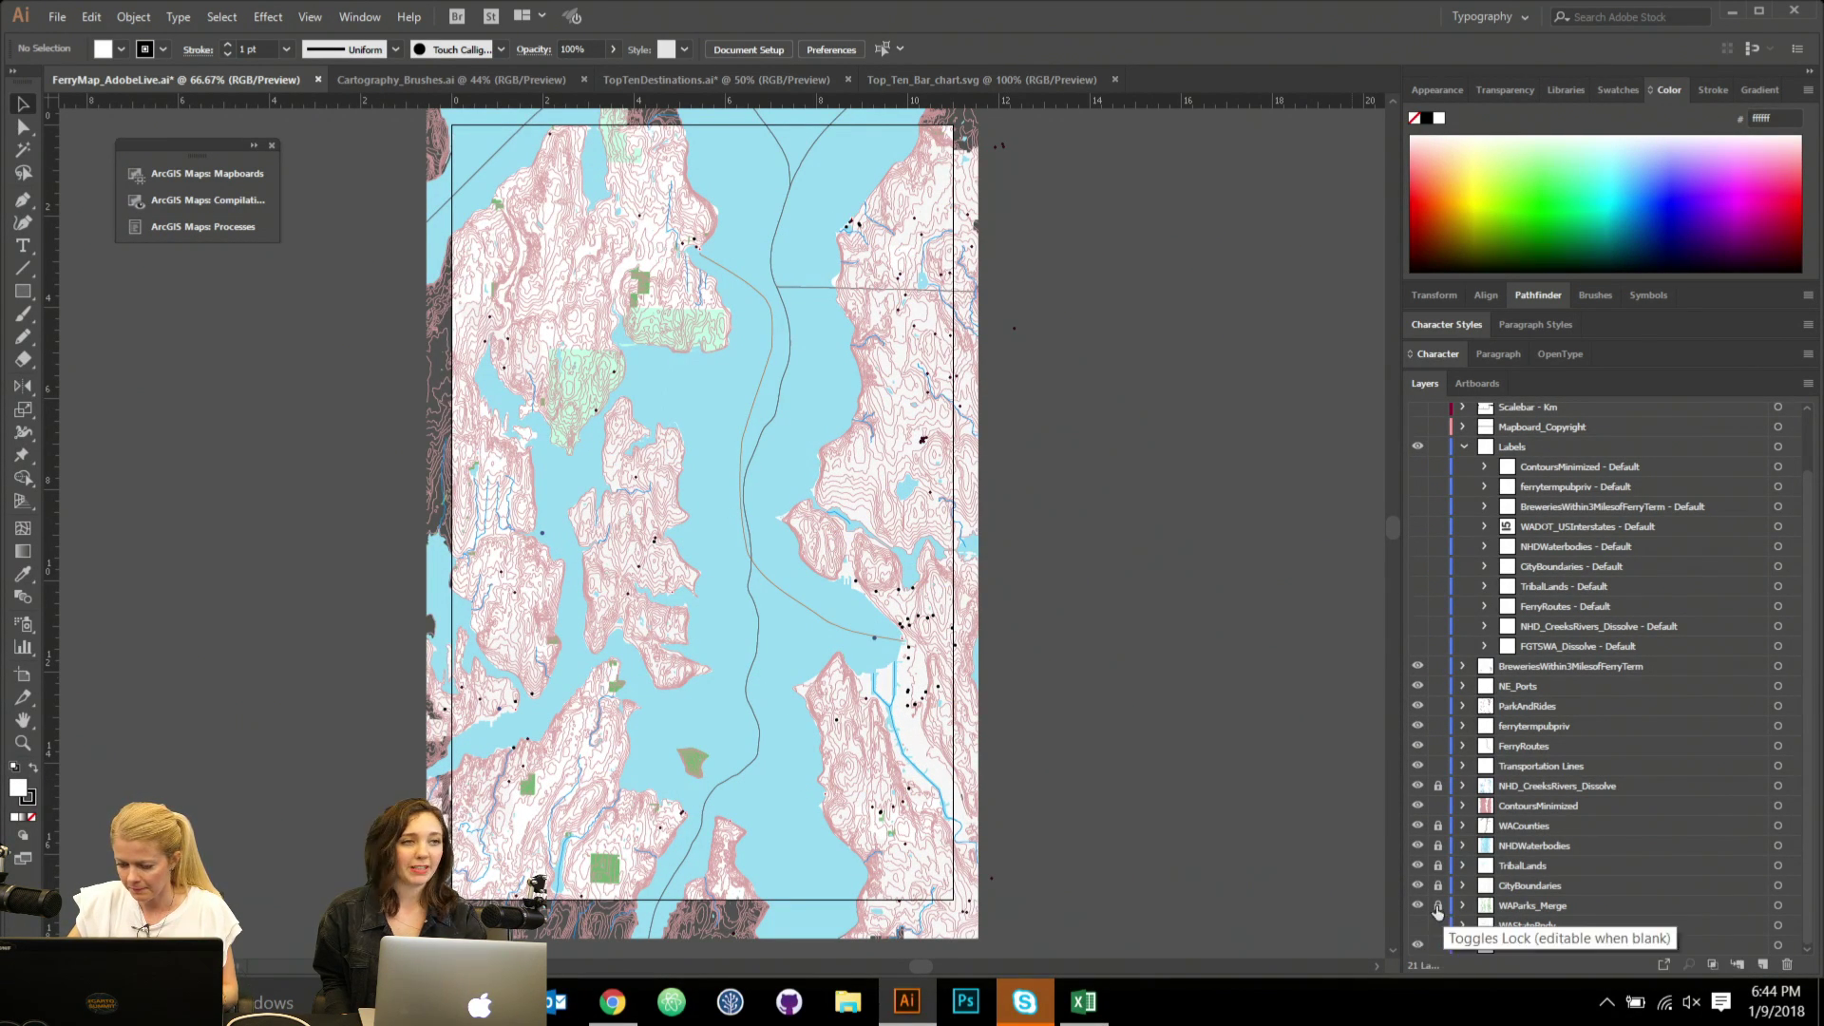
left_click(1438, 906)
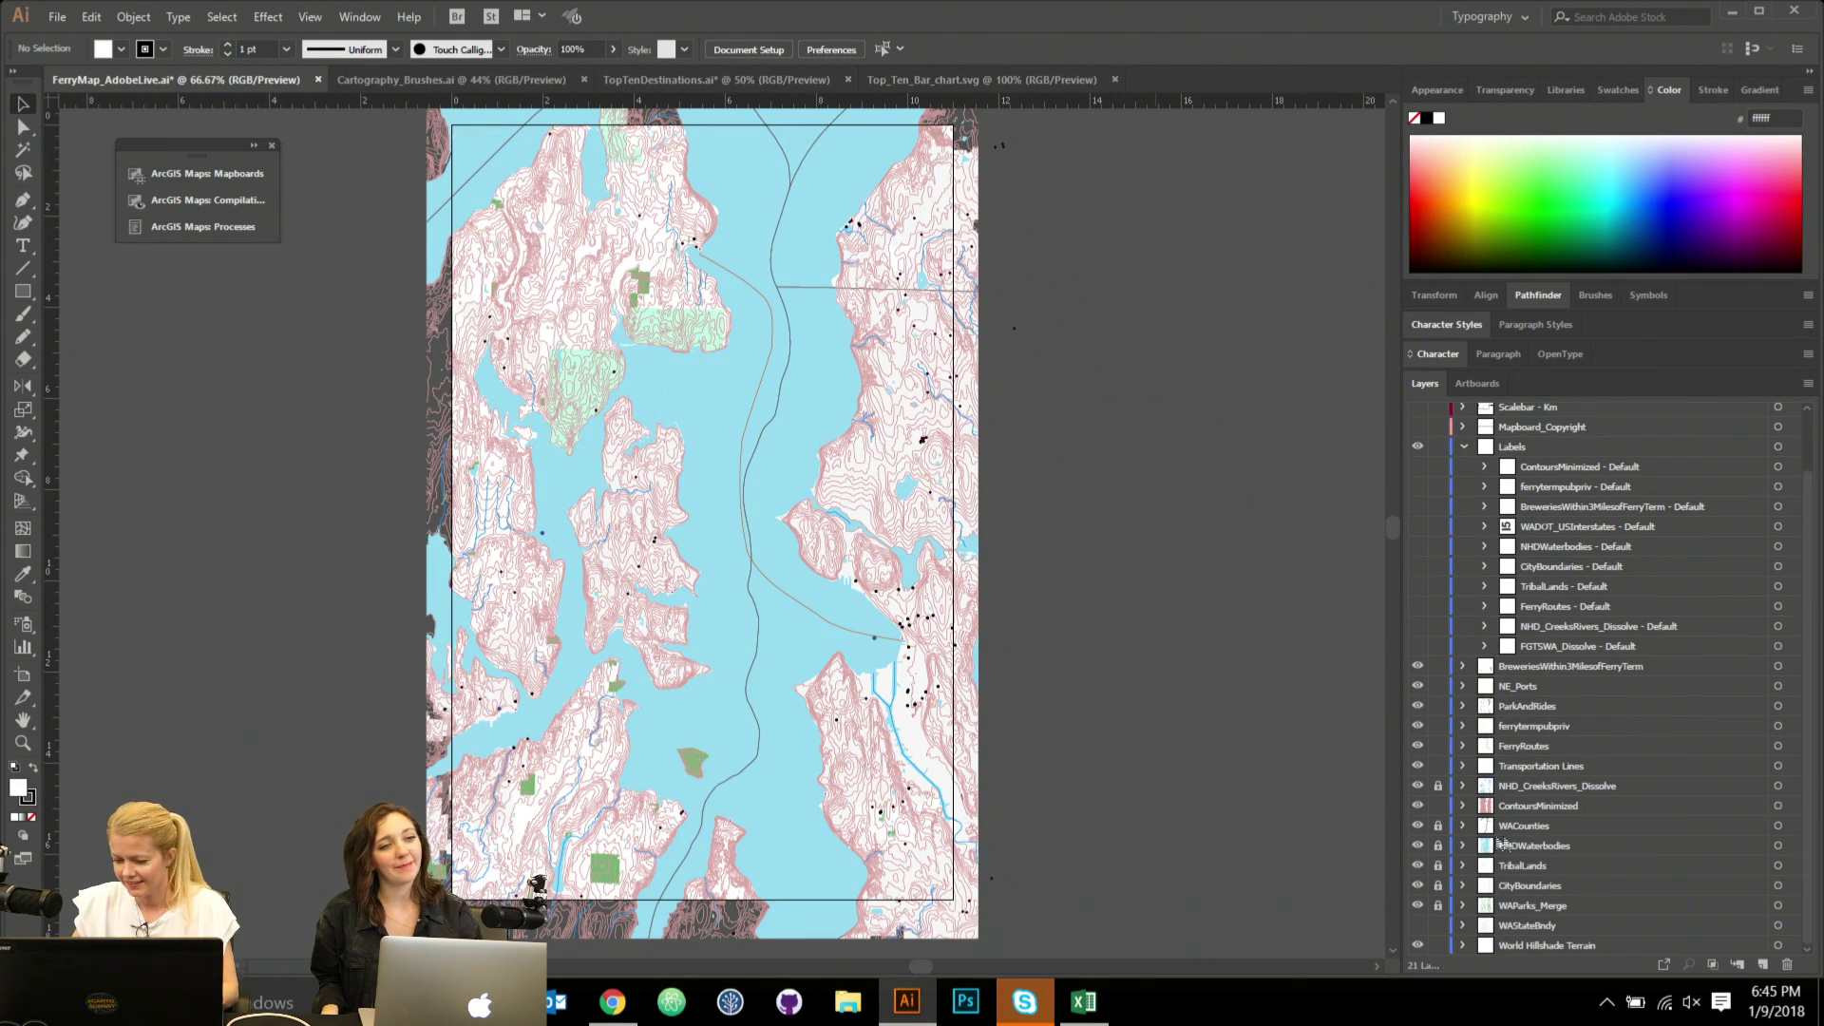
Add a new layer above NHDWaterbodies and name it 'polygon merge'.
left_click(1671, 850)
left_click(1766, 967)
double_click(1518, 846)
type("polygons")
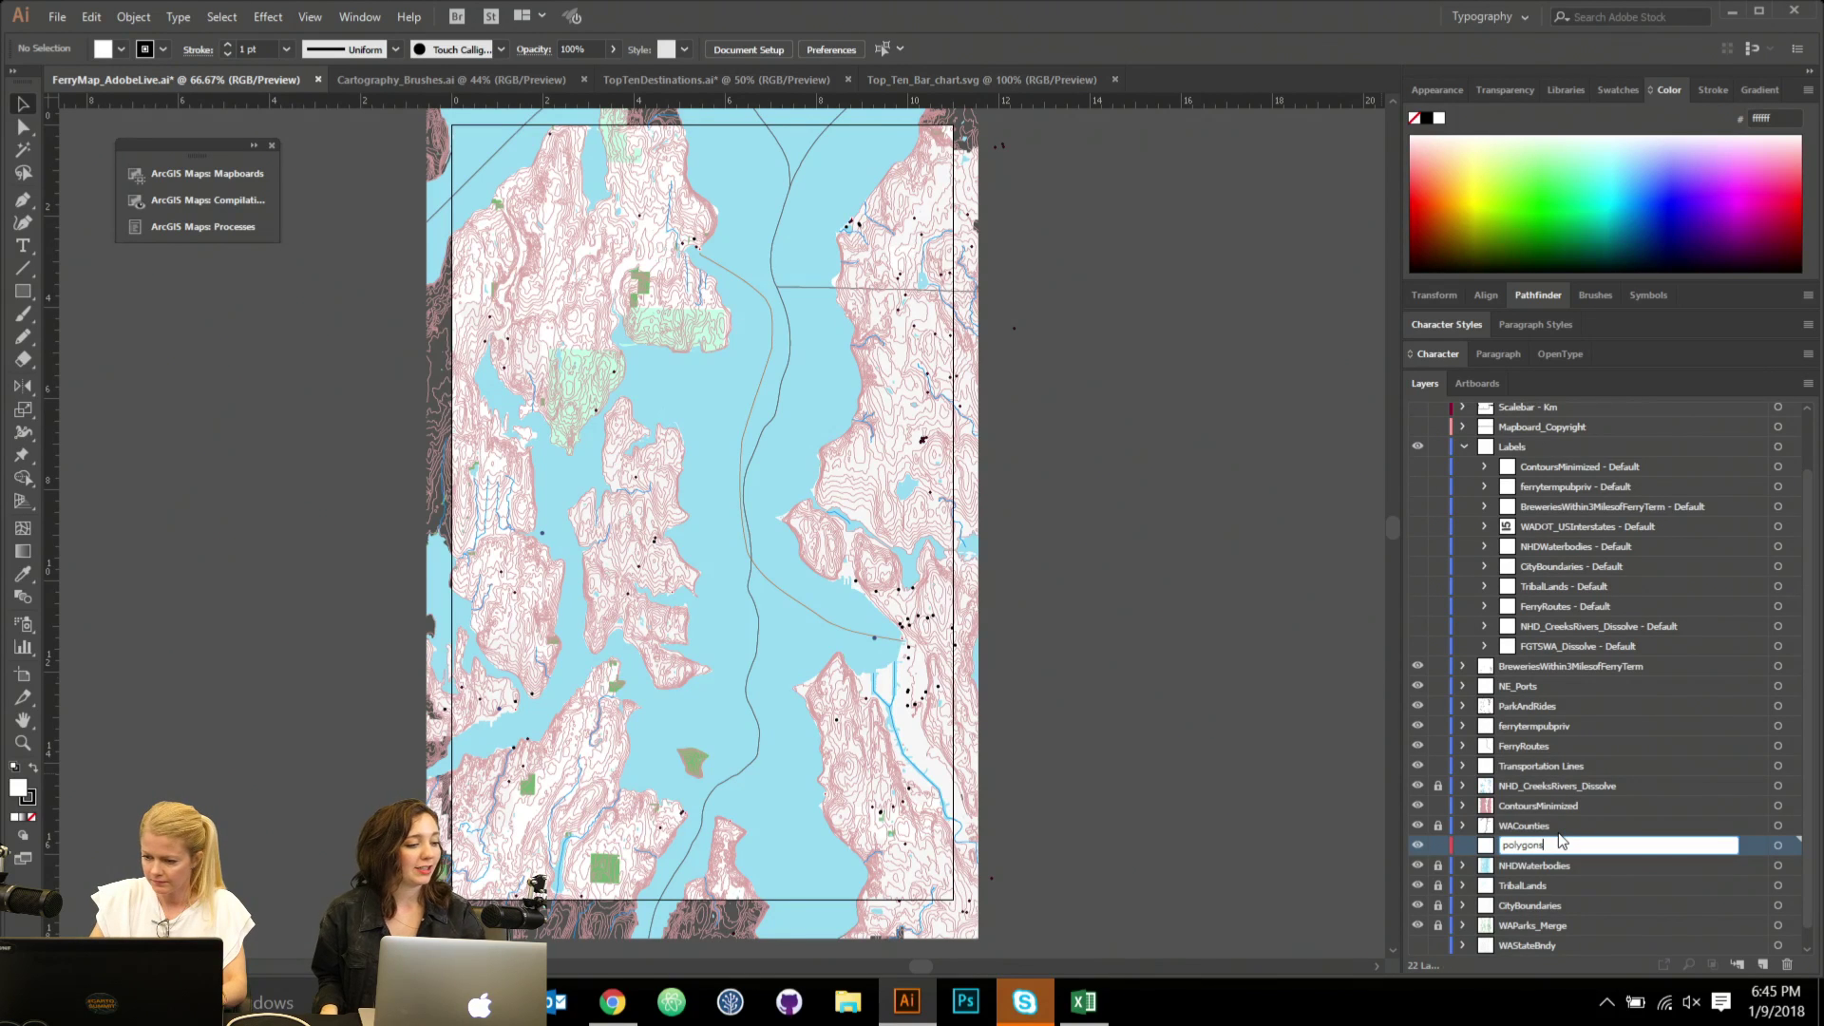
key("BackSpace")
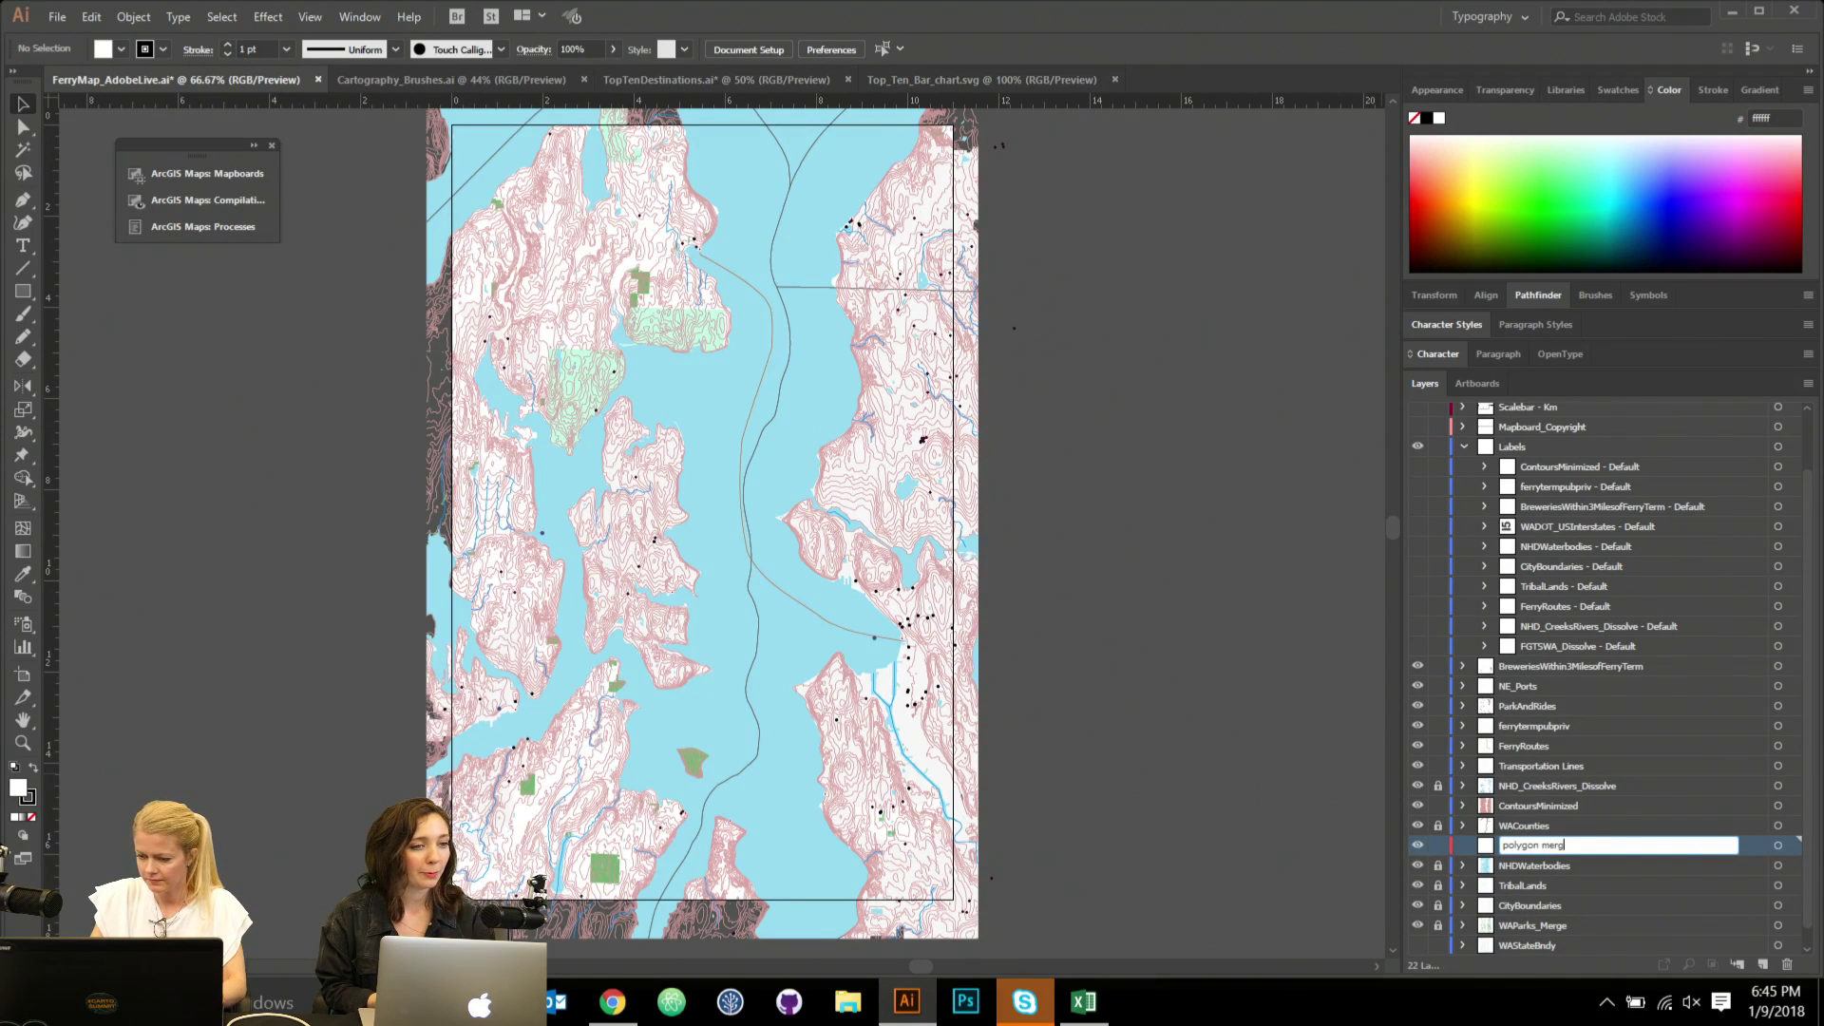
type("merge")
key("Return")
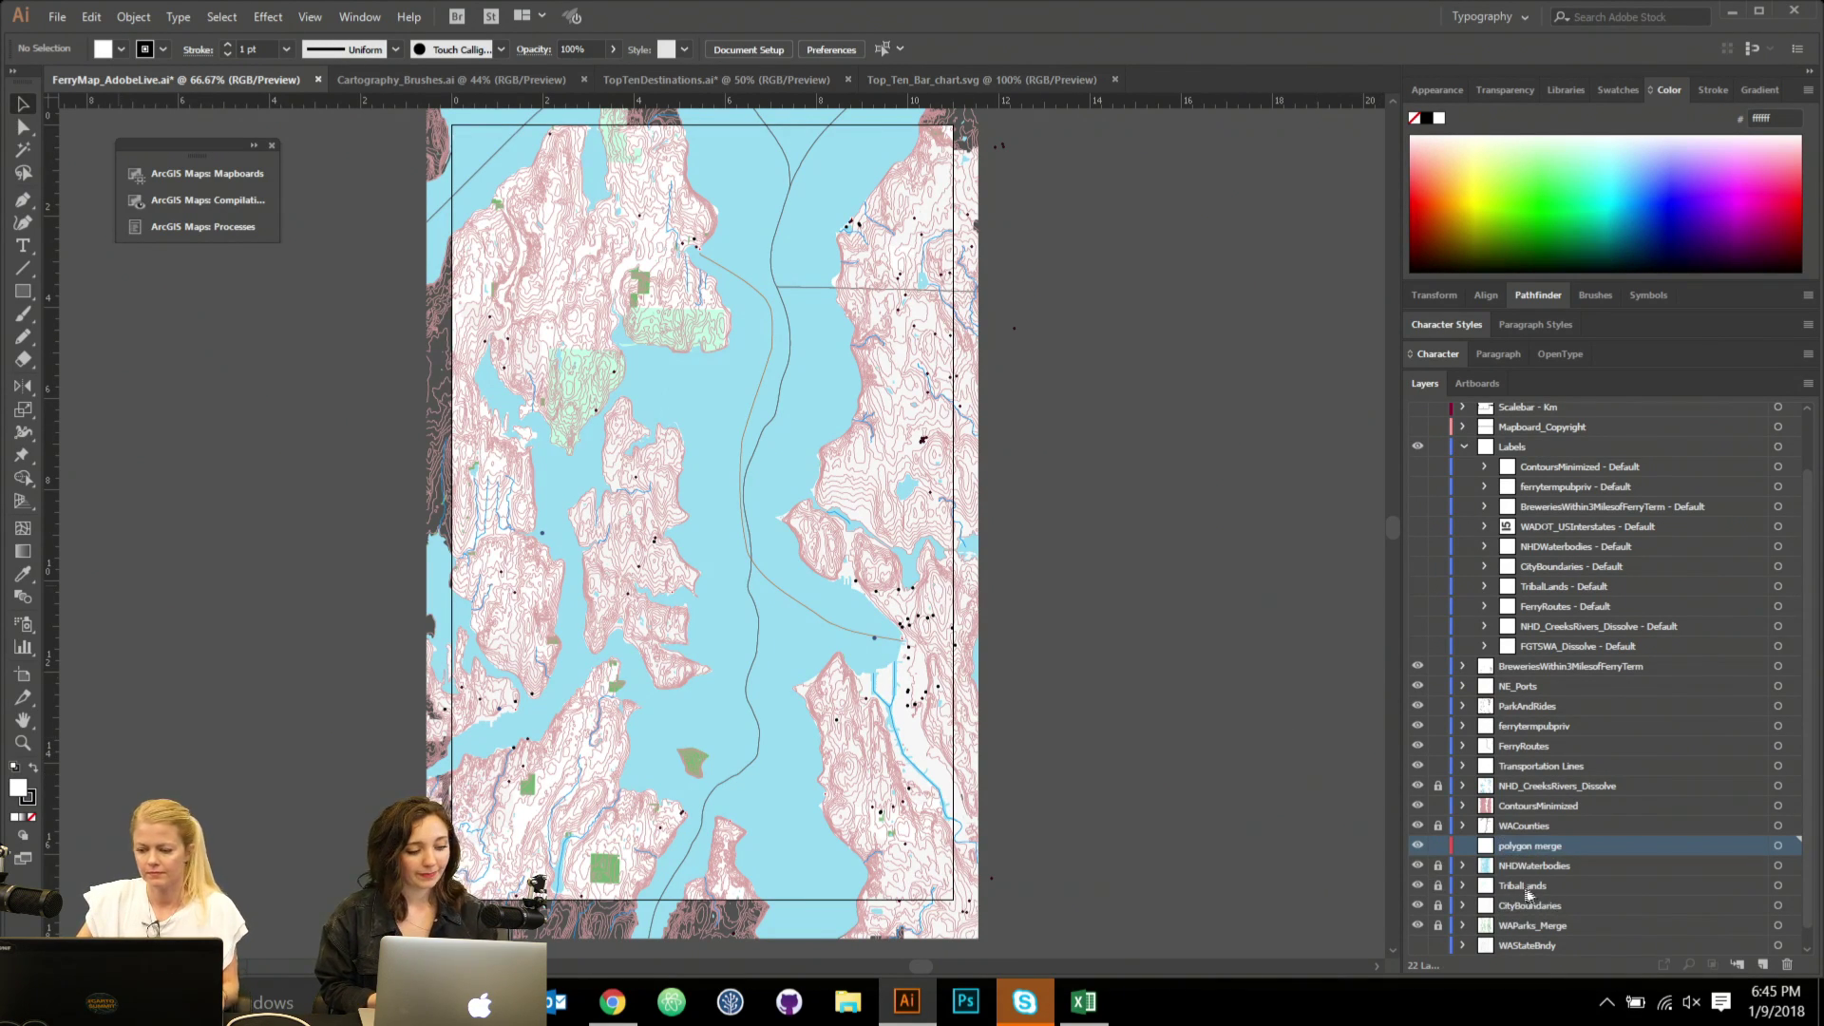
Solo polygon merge, then show TribalLands, CityBoundaries and WAParks_Merge, unlocking TribalLands and WAParks_Merge.
left_click(1417, 847, "alt")
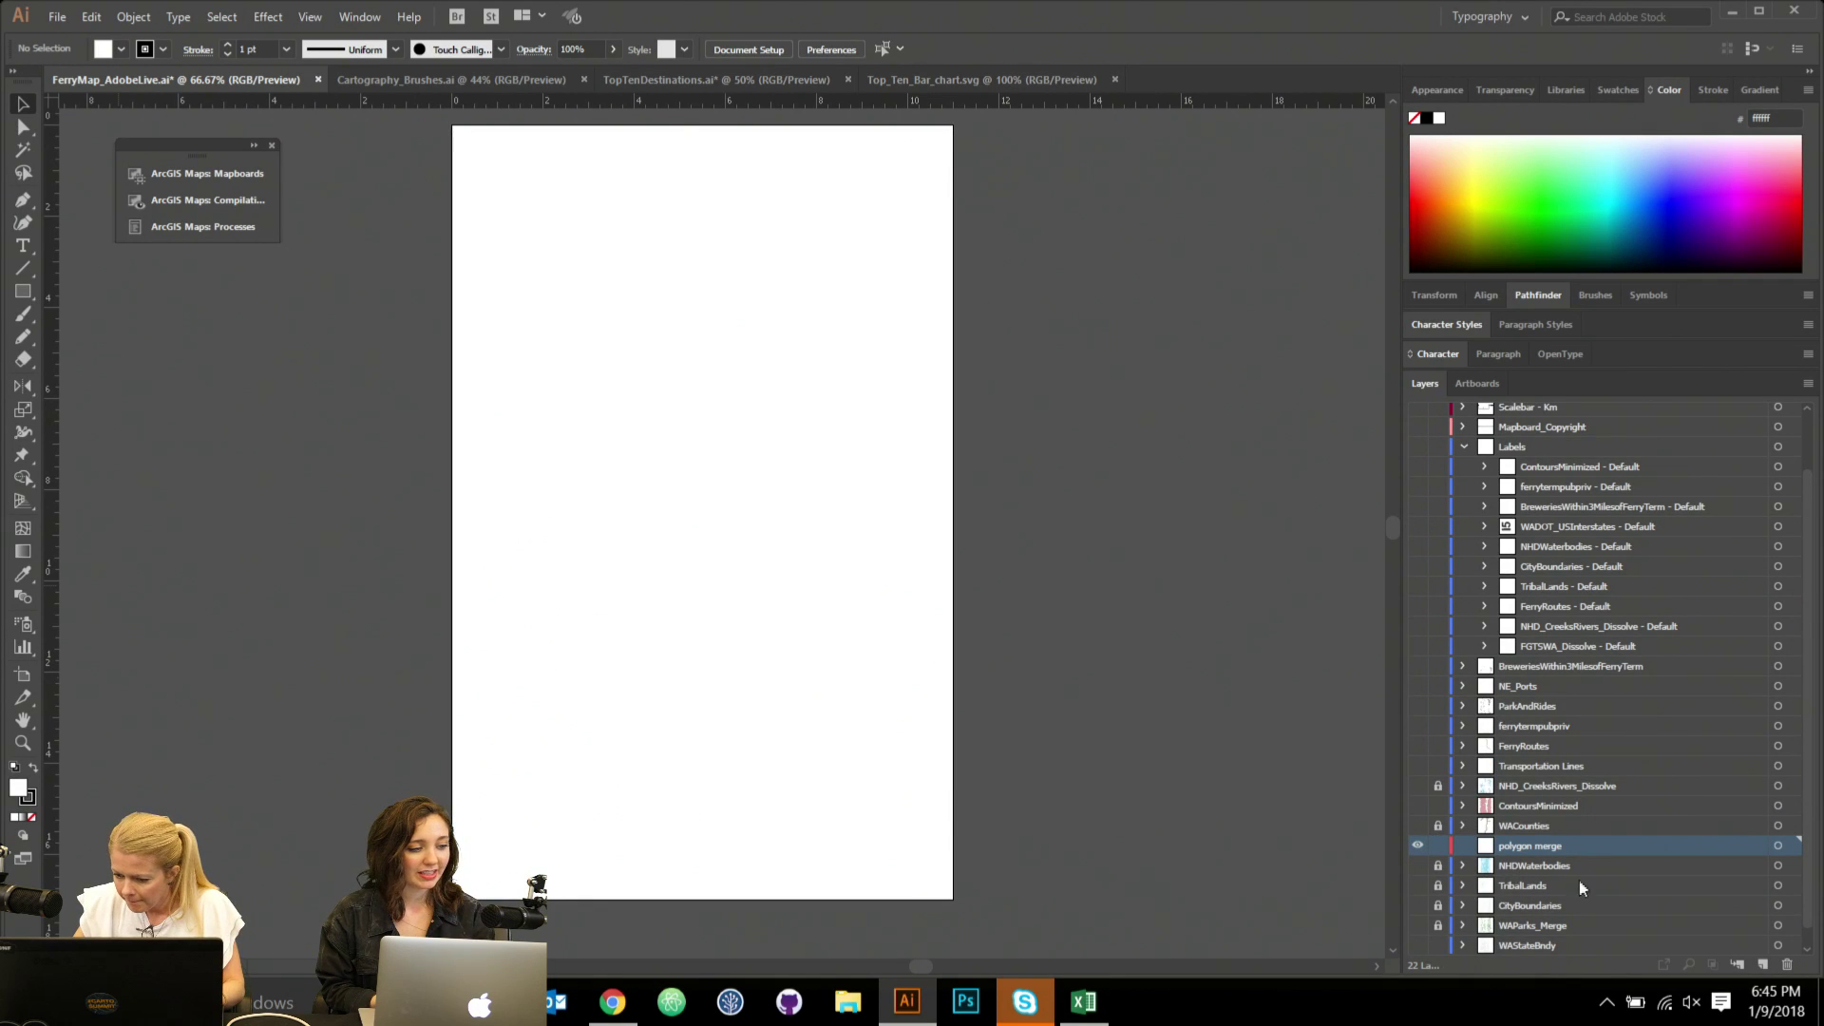
scroll(1578, 869, "down", 1)
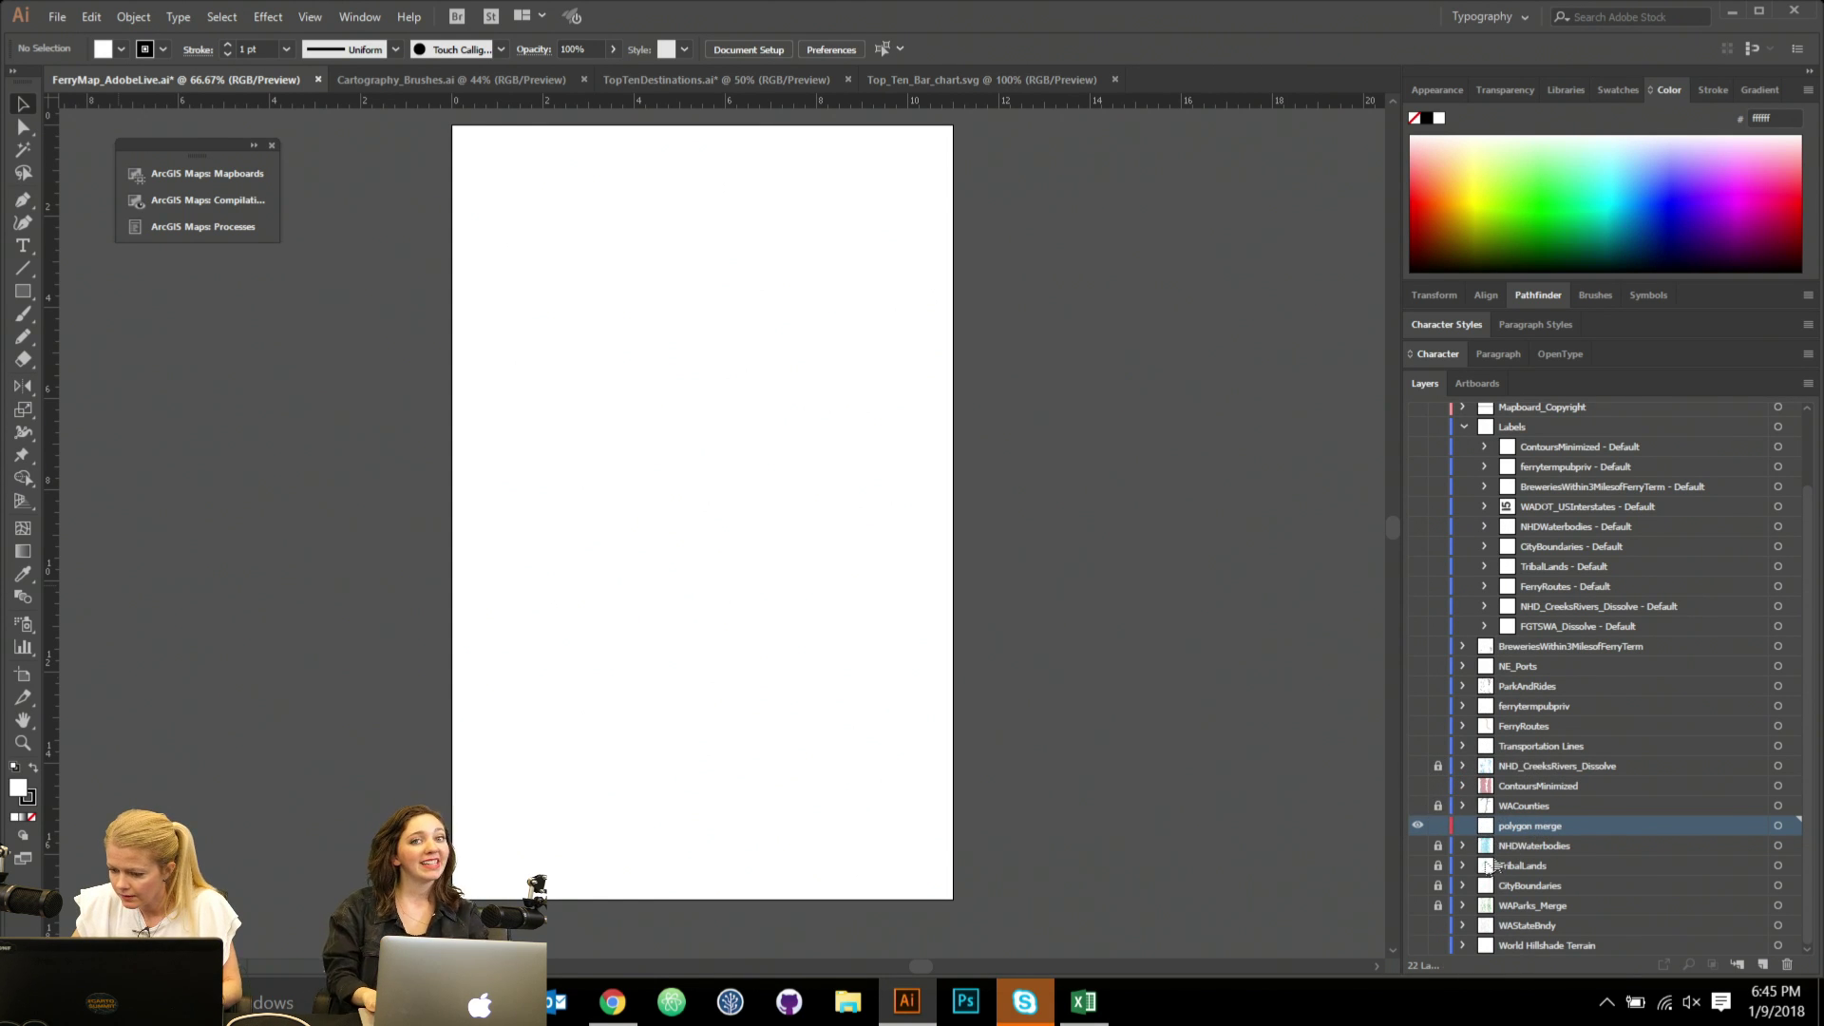
left_click(1418, 865)
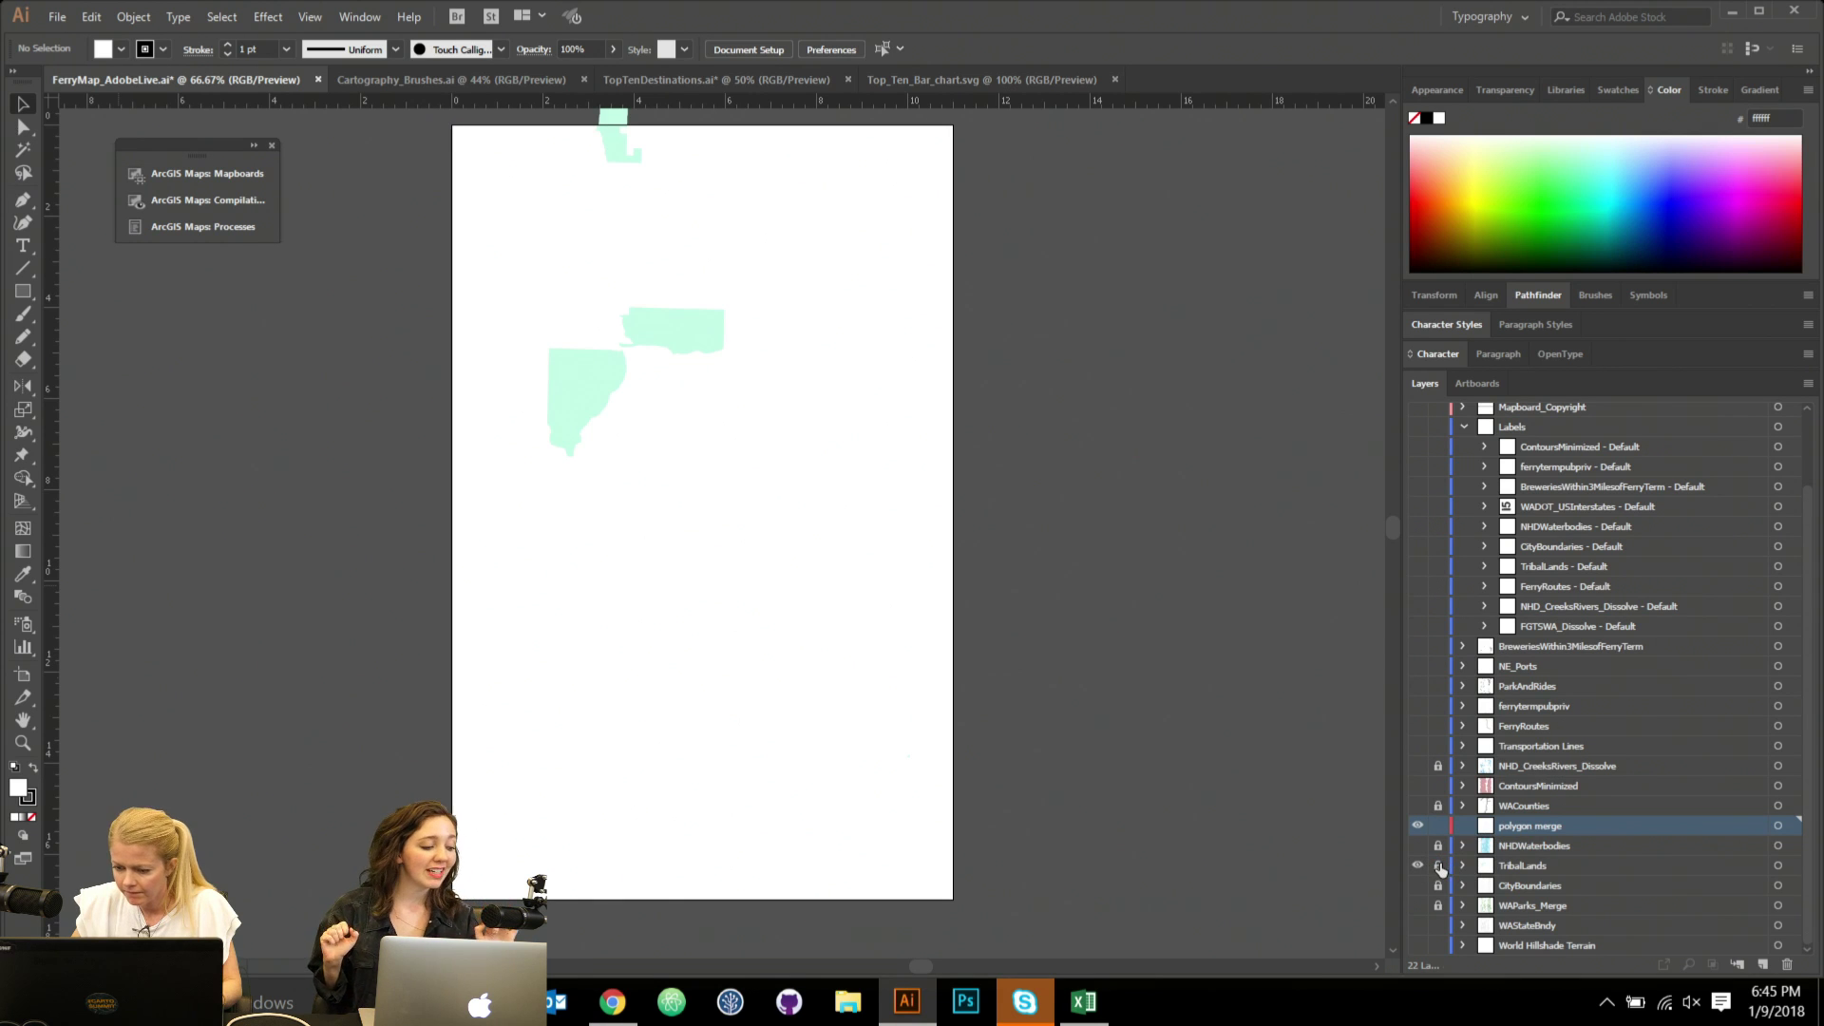
left_click(1439, 865)
left_click(1418, 885)
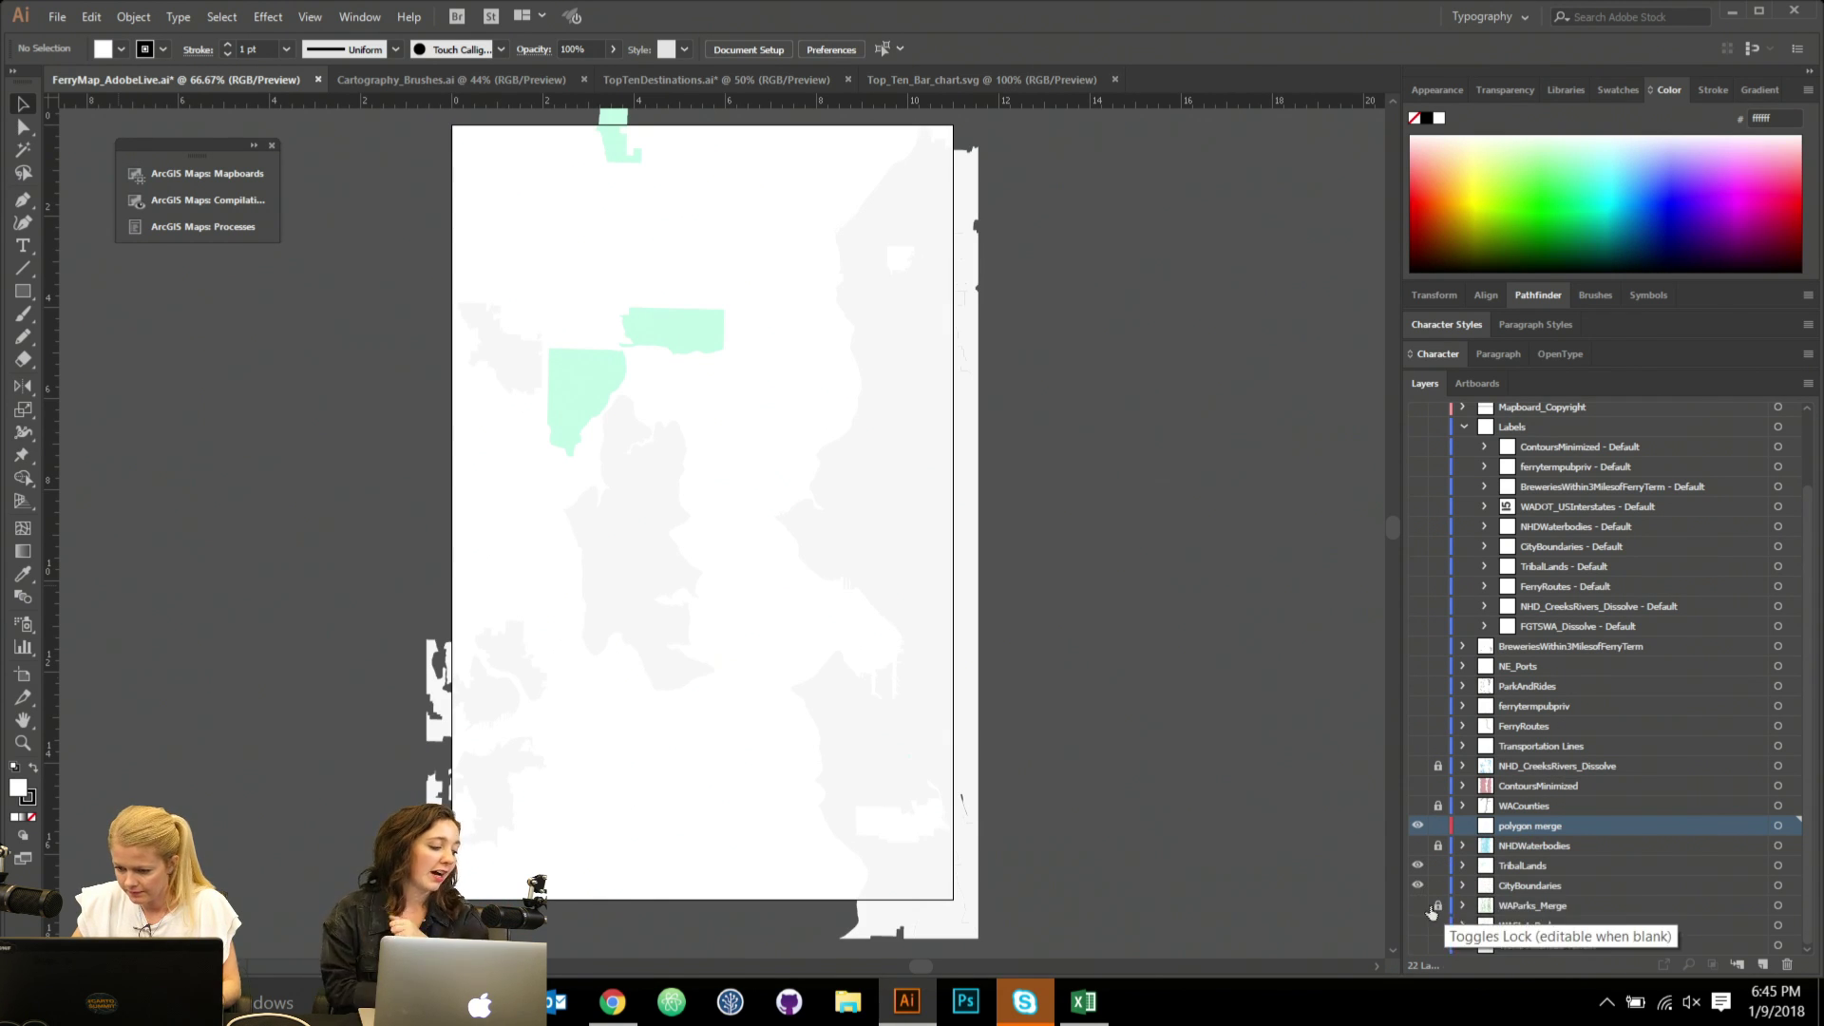
left_click(1417, 905)
left_click(1437, 905)
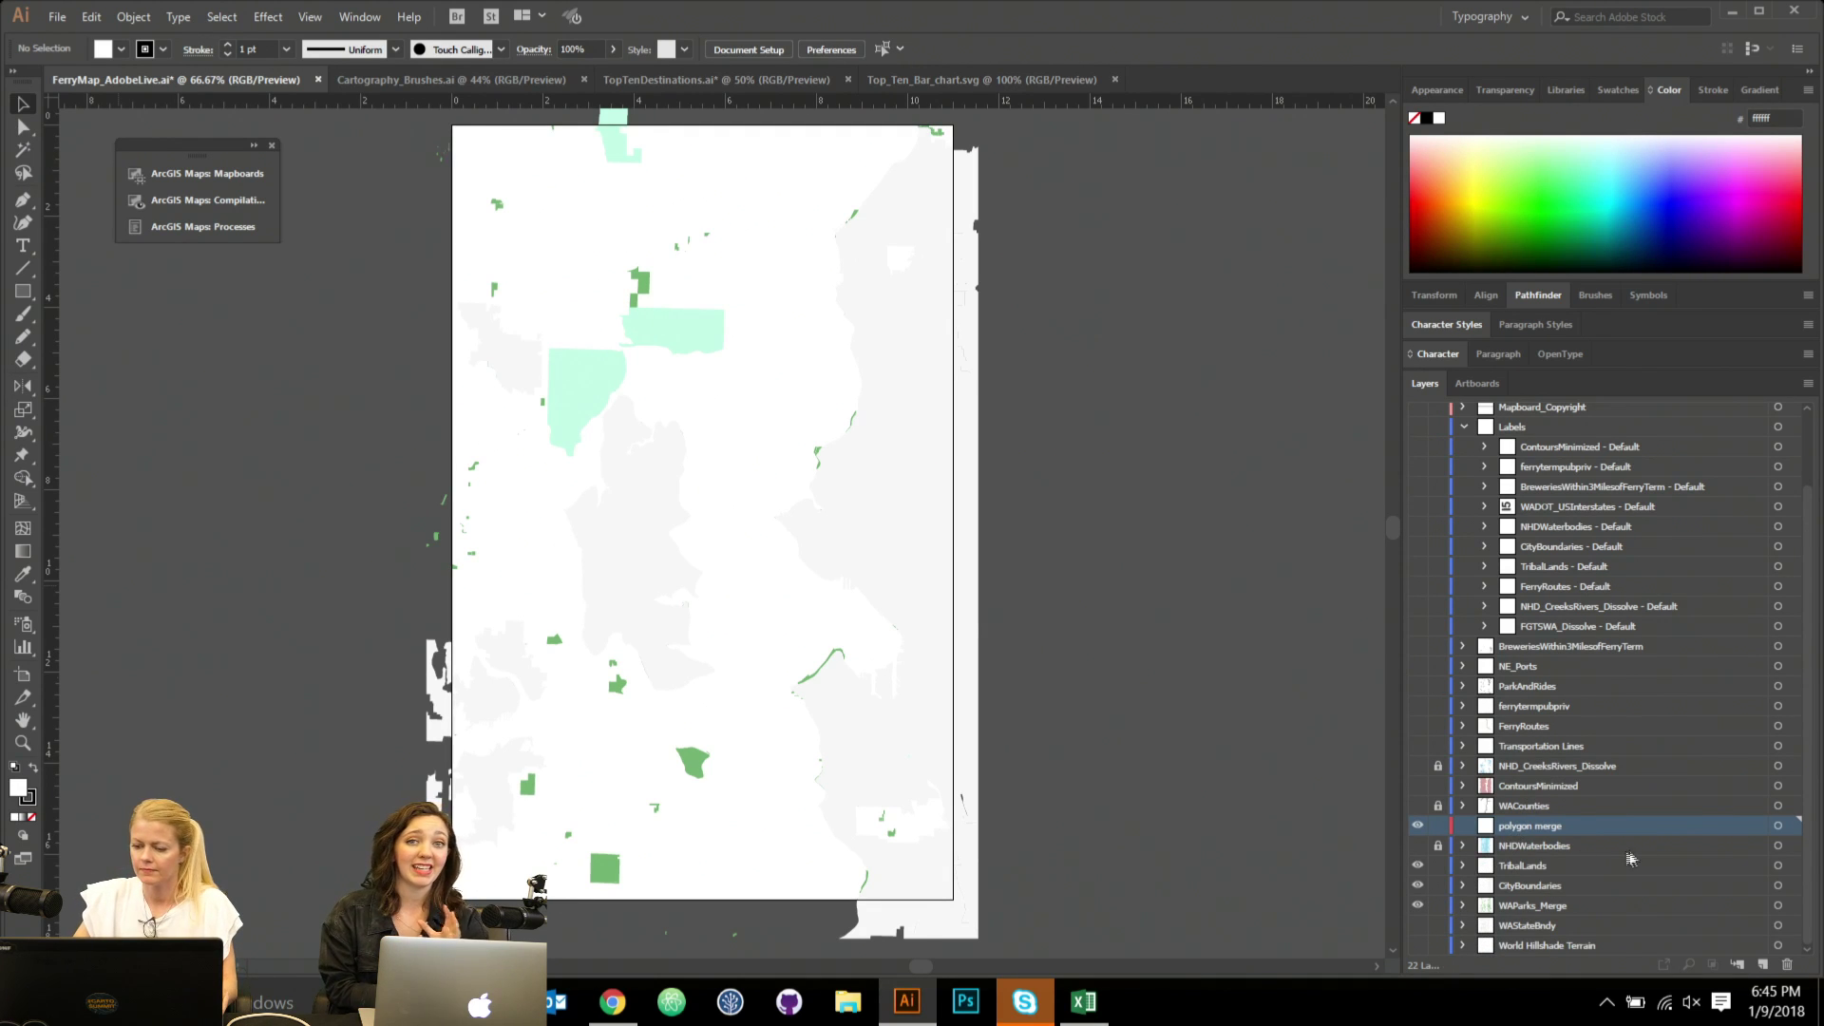
Duplicate TribalLands and CityBoundaries, moving the TribalLands copy into polygon merge.
left_click(1782, 865)
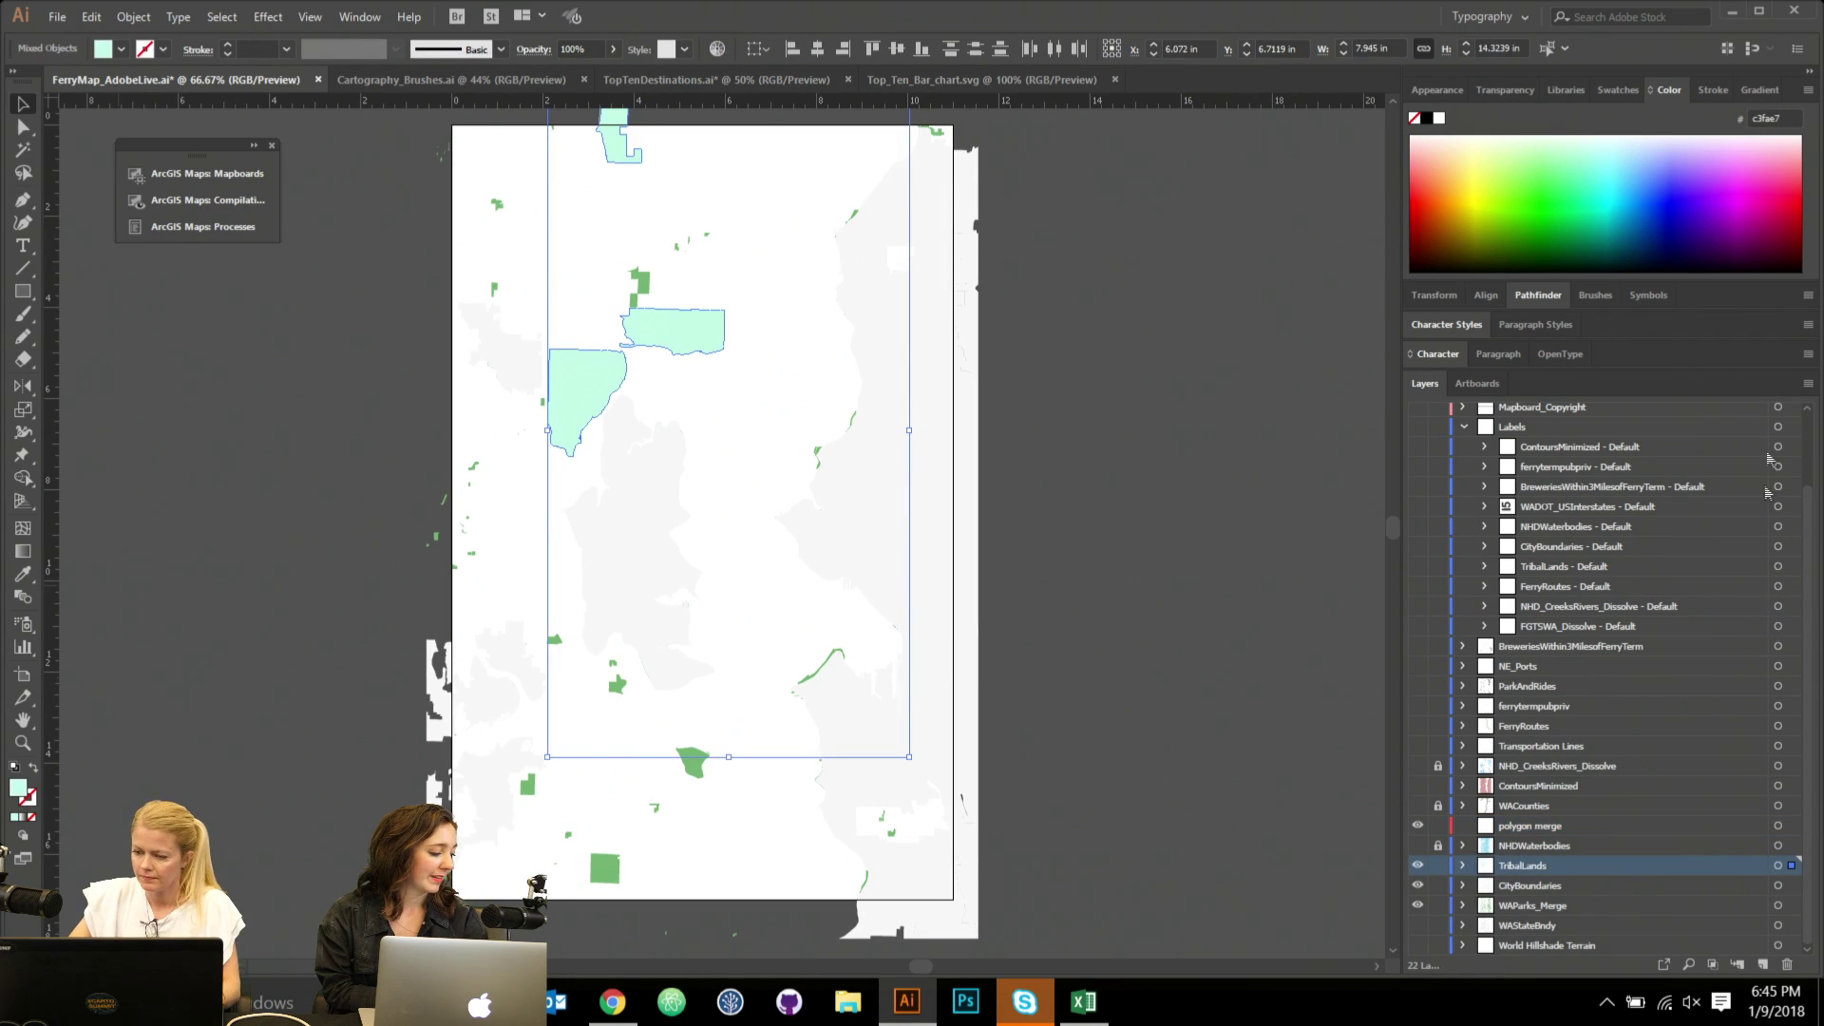
left_click(1807, 383)
left_click(1664, 437)
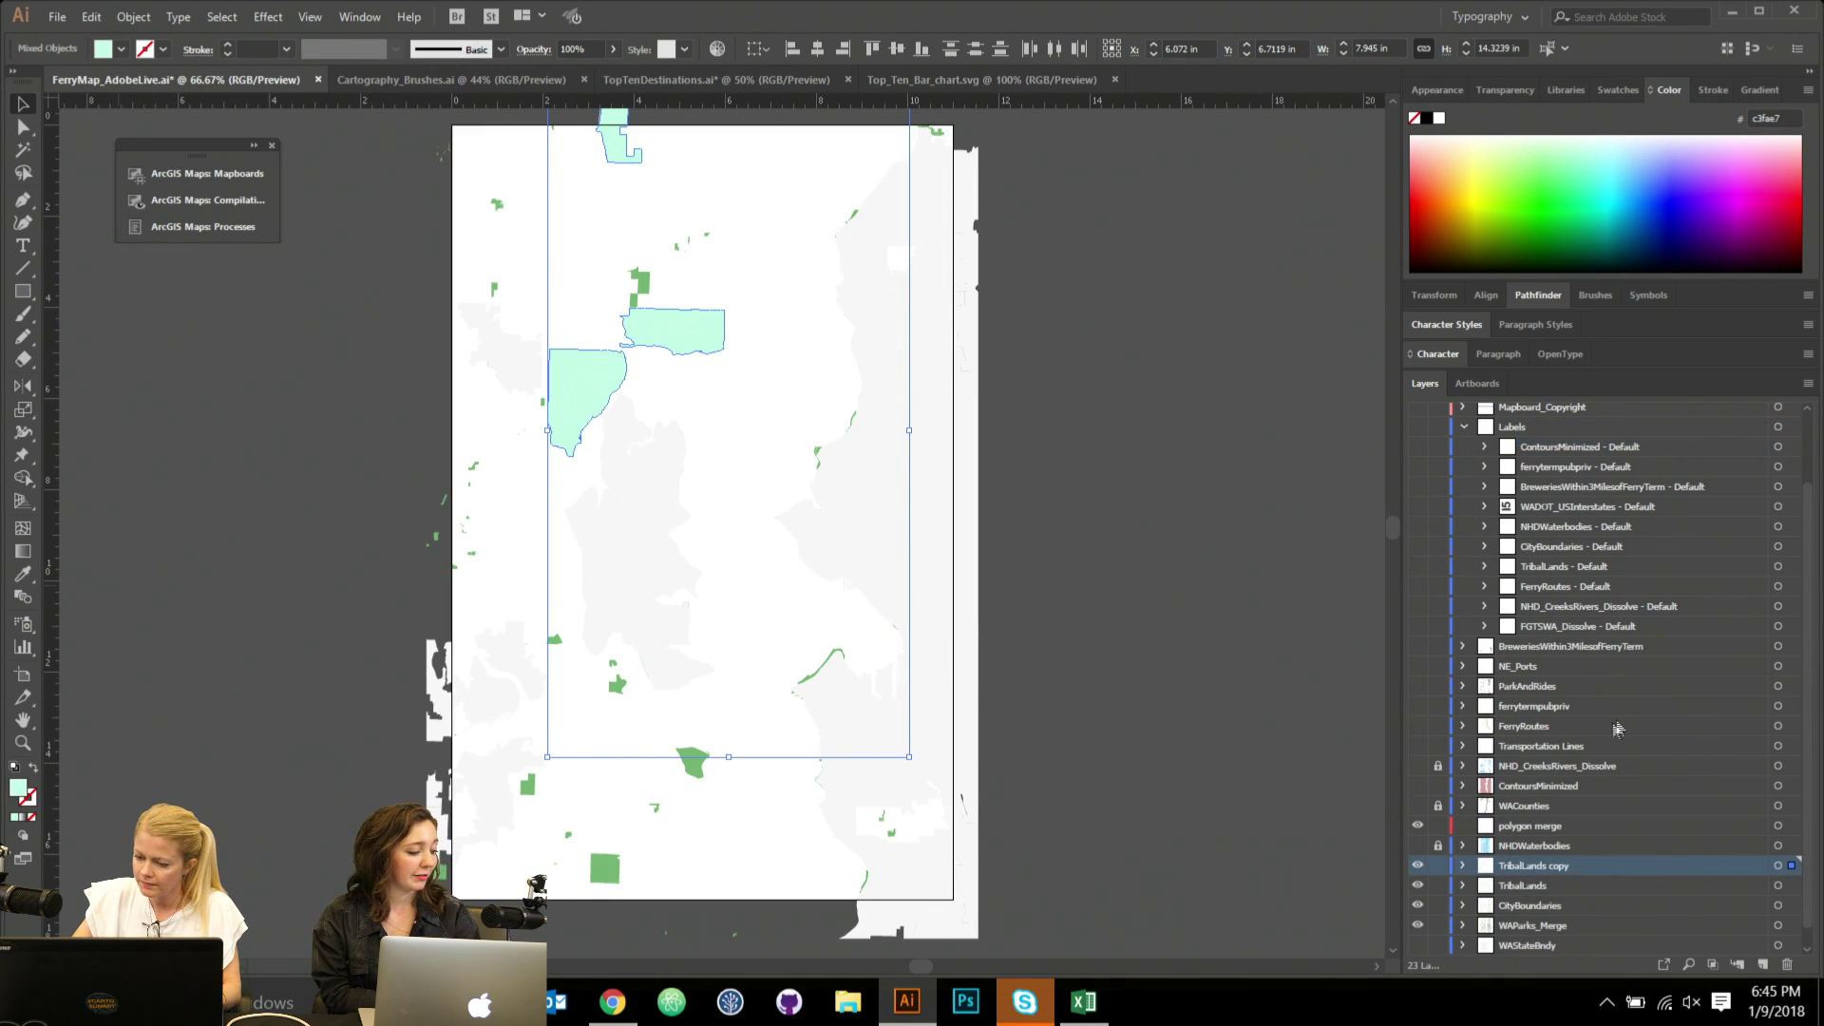
left_click_drag(1532, 865, 1564, 827)
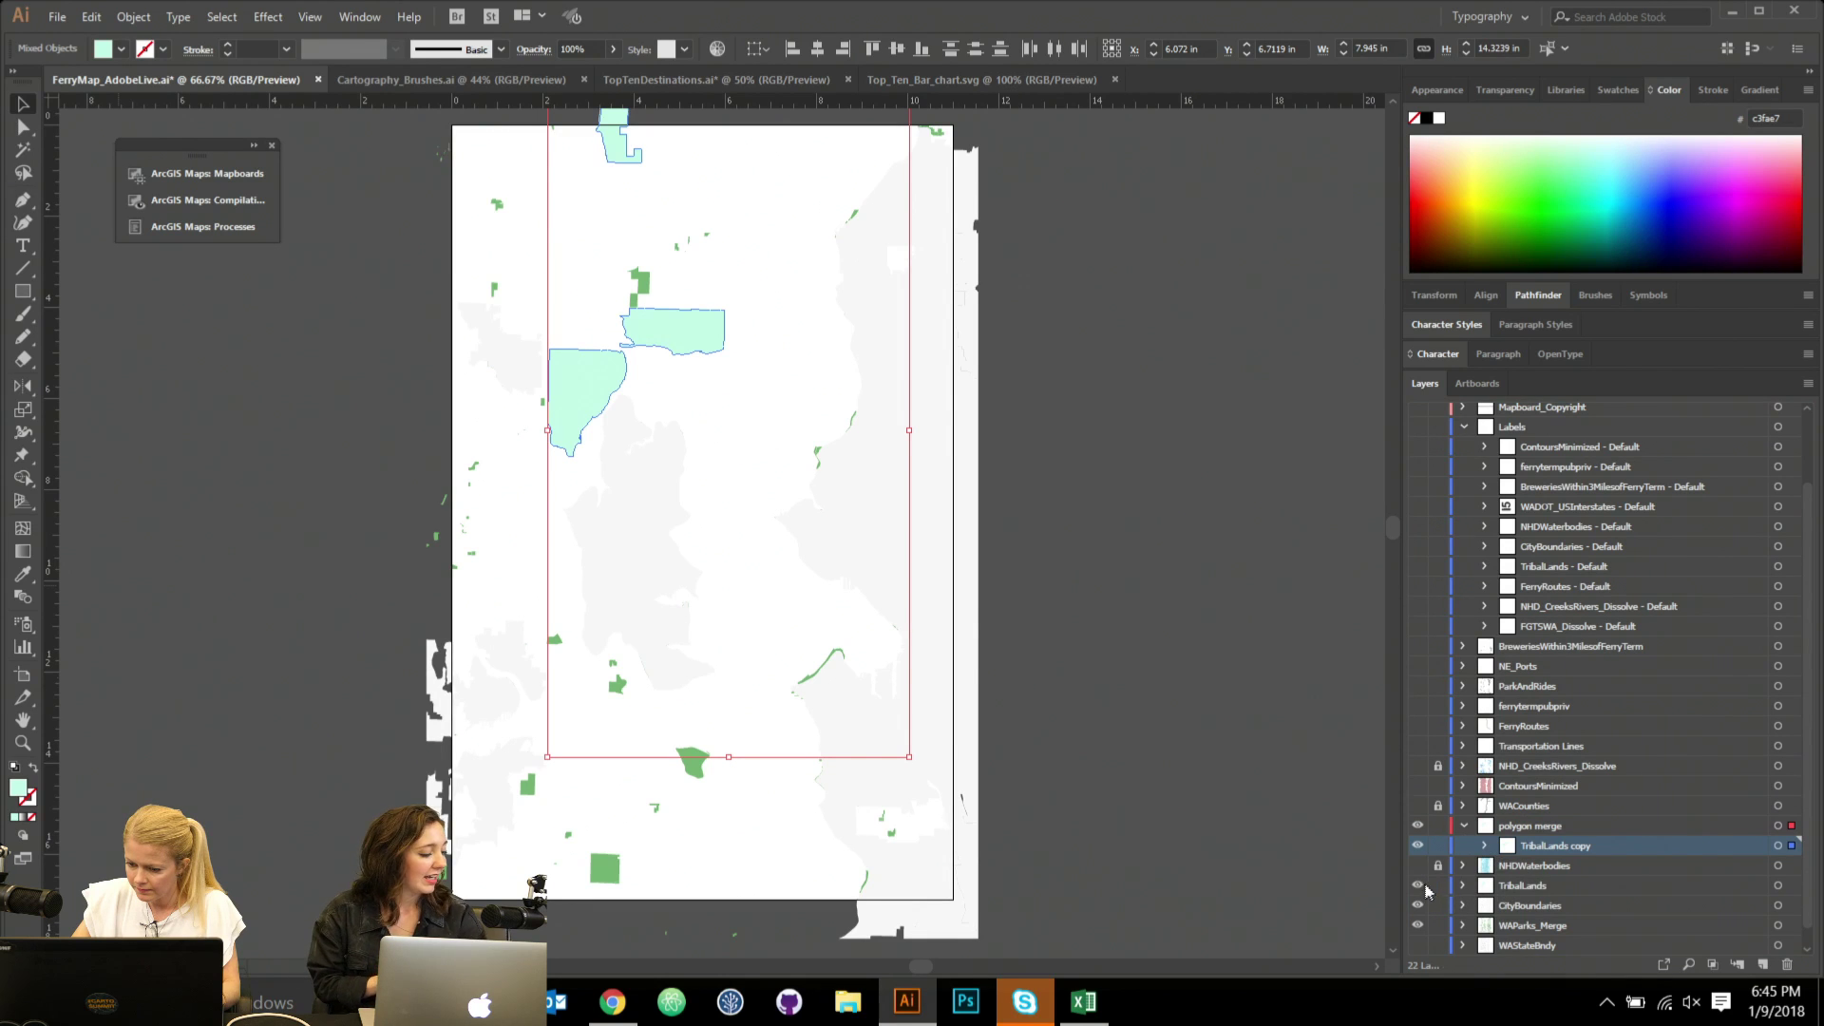
left_click(1510, 904)
left_click(1807, 386)
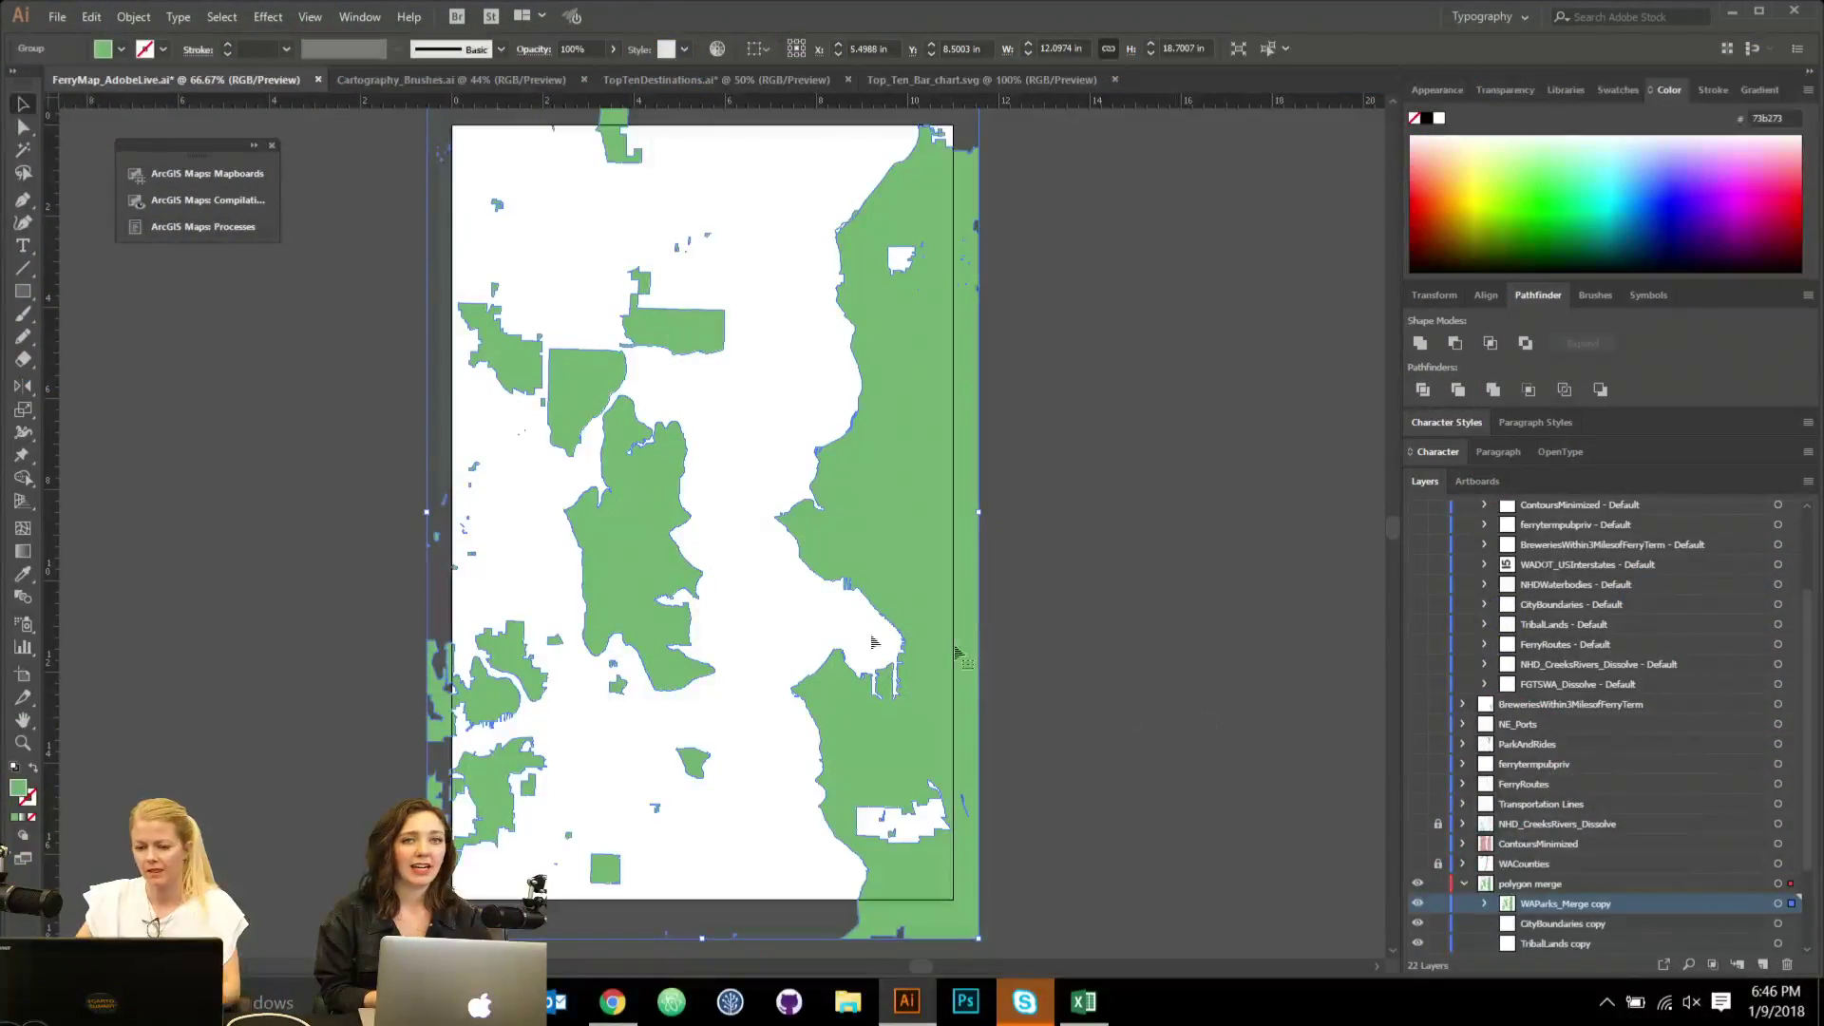
scroll(1568, 807, "down", 3)
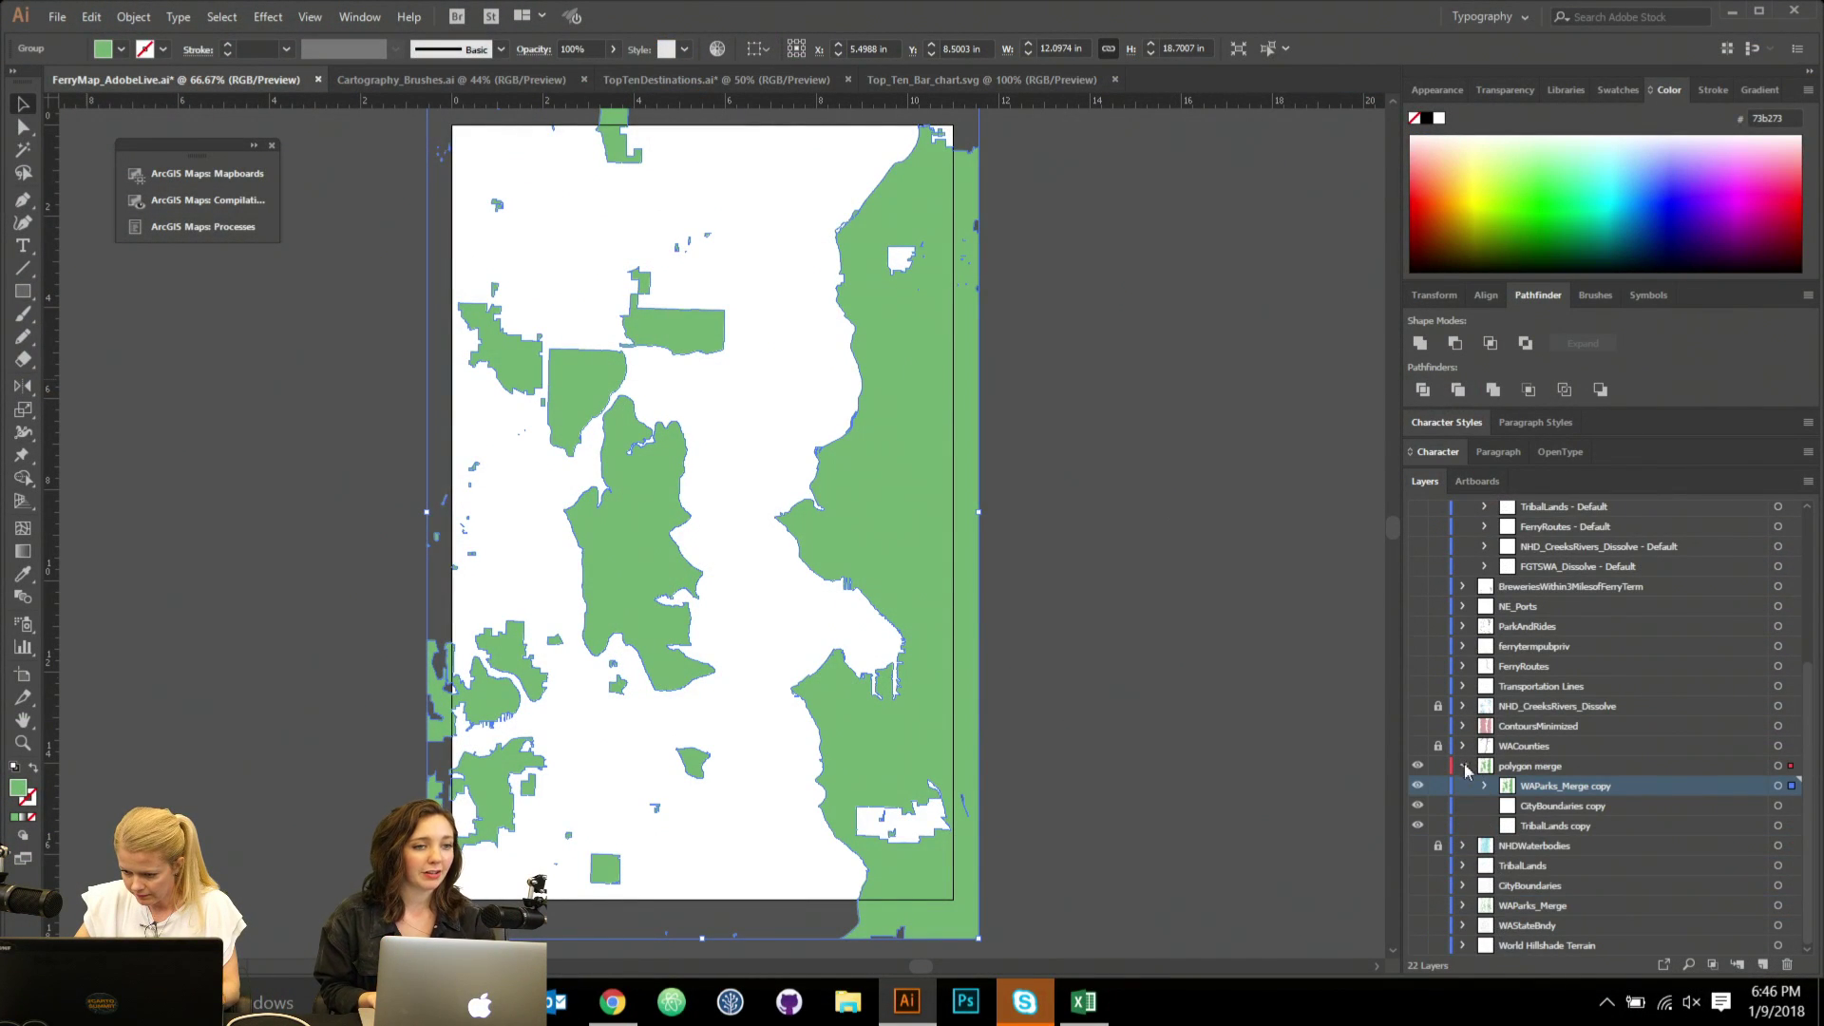
Collapse and hide the polygon merge layer, briefly checking Outline view.
left_click(1467, 770)
left_click(1417, 826)
key("ctrl+y")
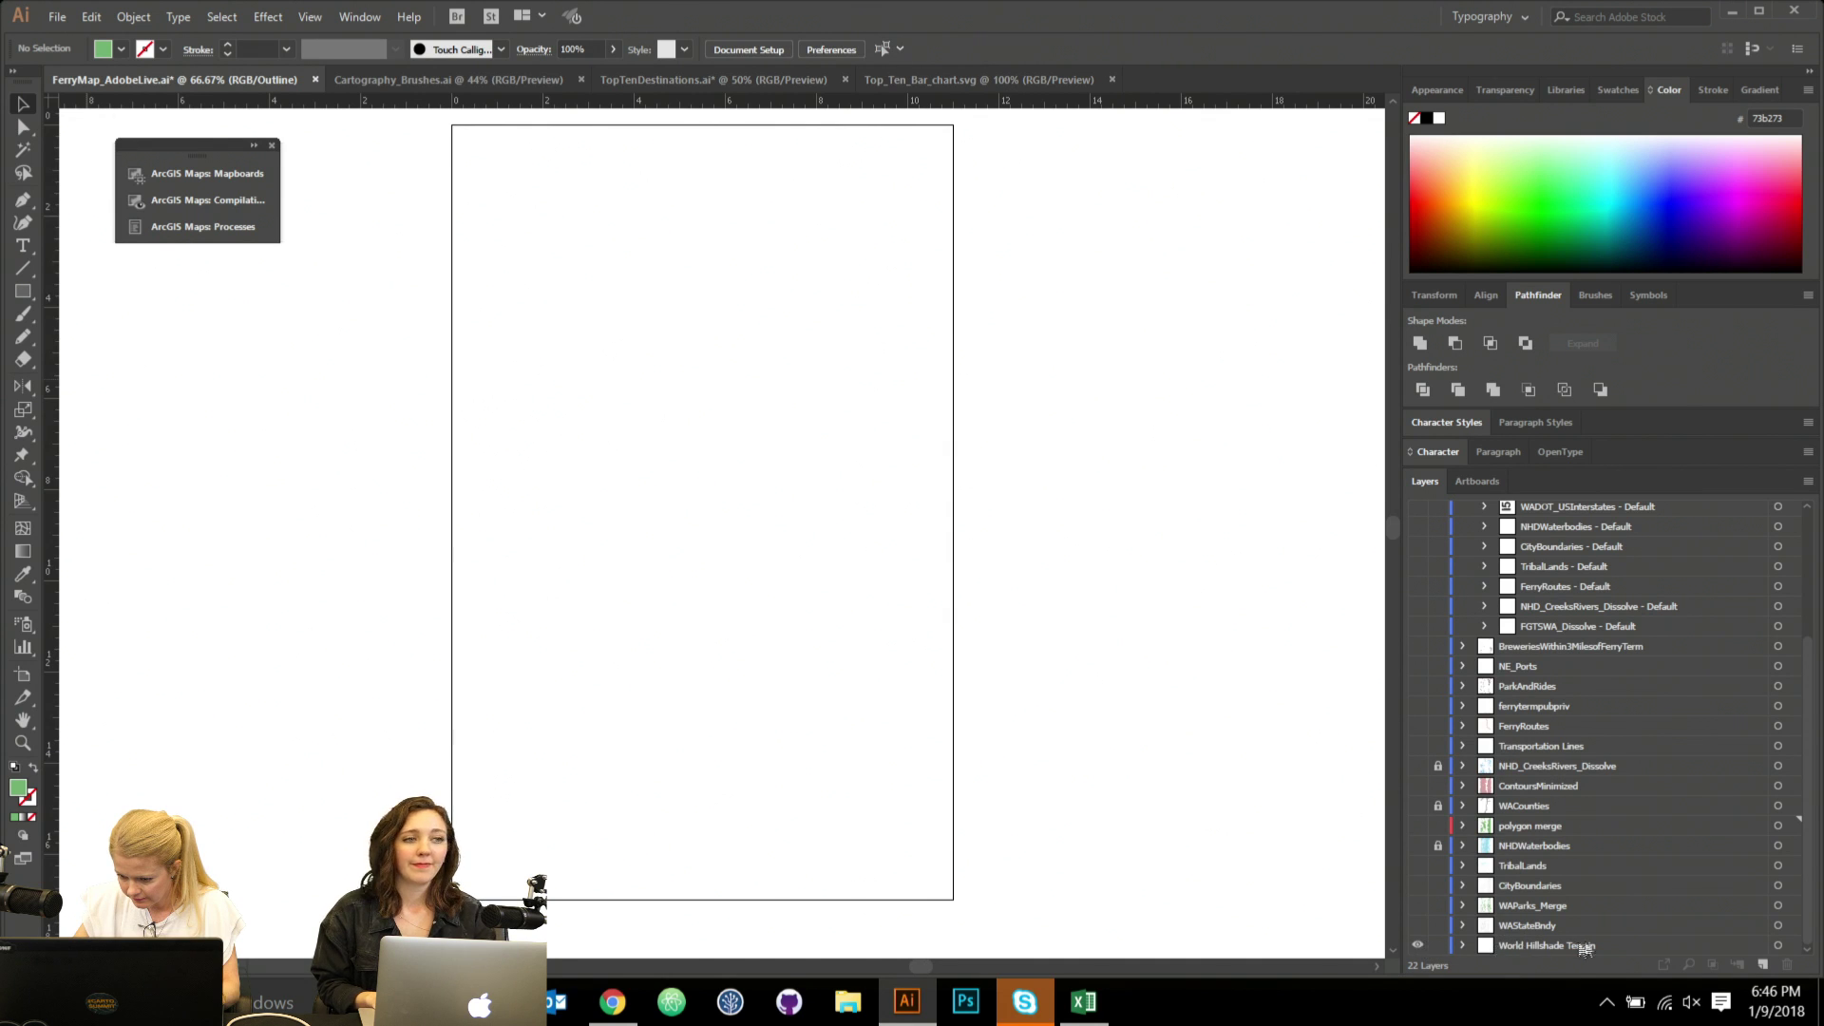
key("ctrl+y")
left_click(1576, 947)
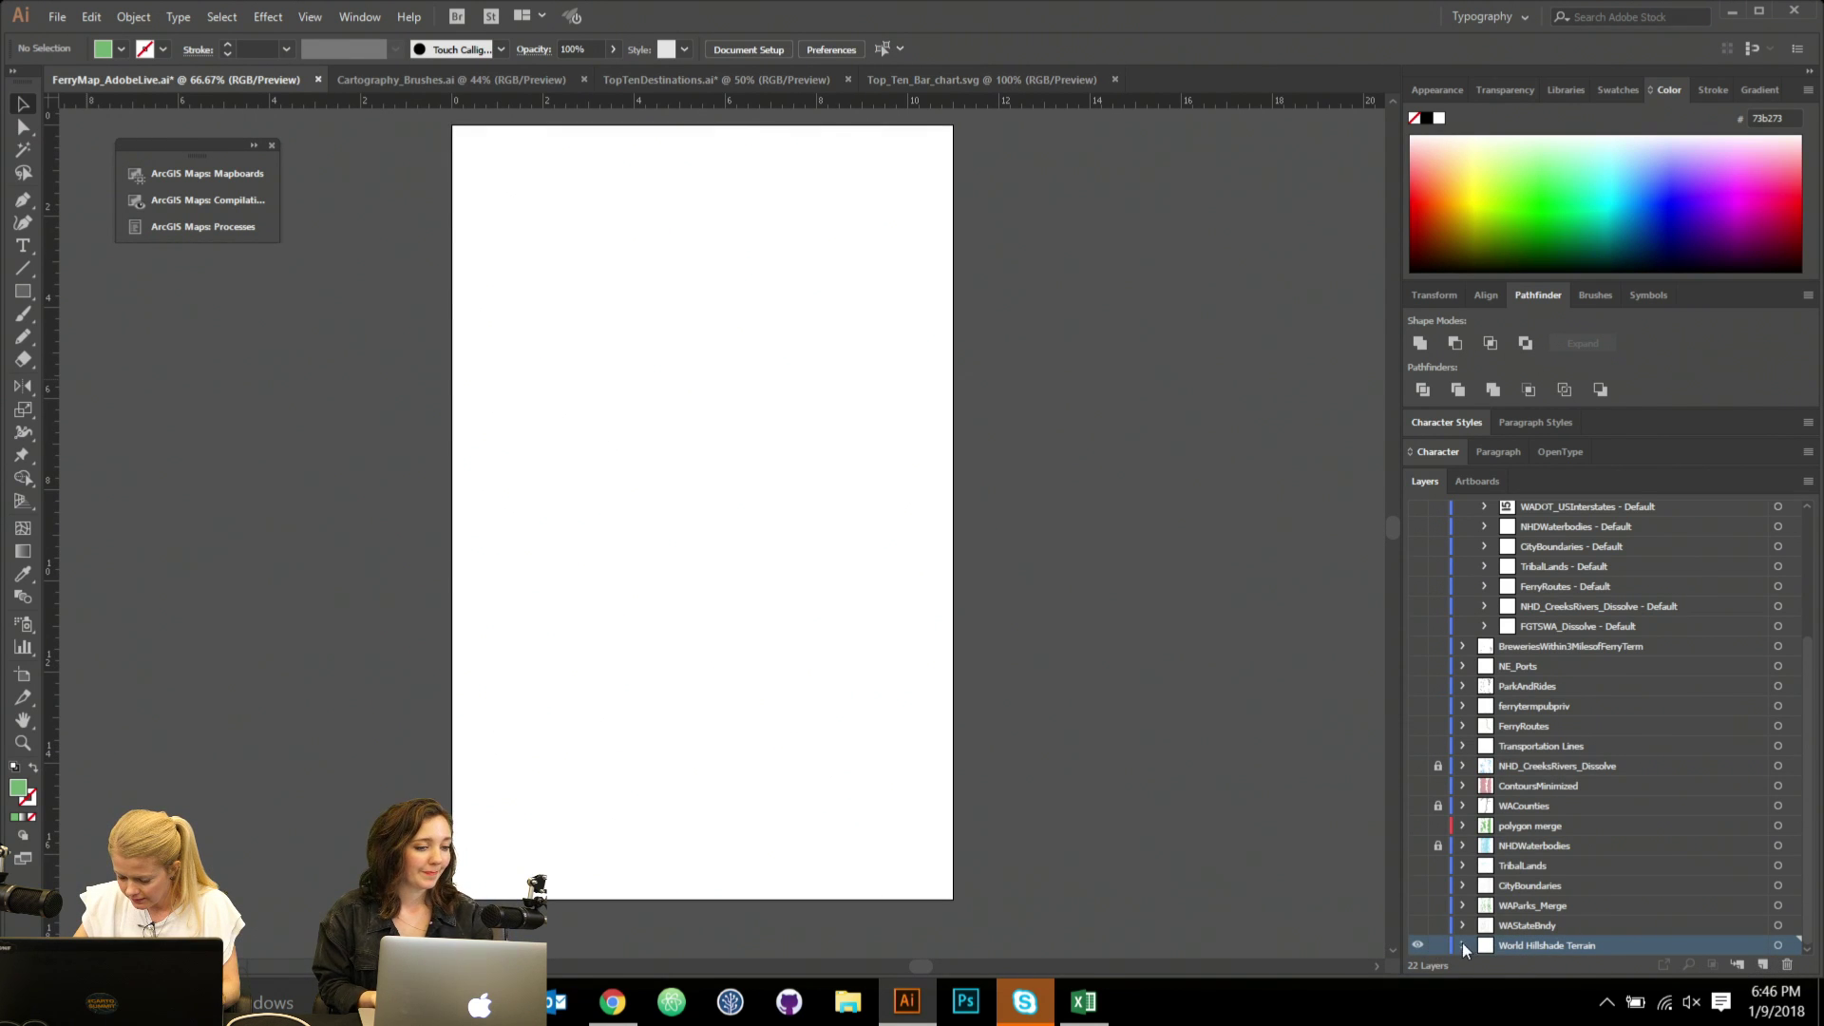
Add a new layer above World Hillshade Terrain and draw a rectangle covering the artboard.
left_click(1461, 946)
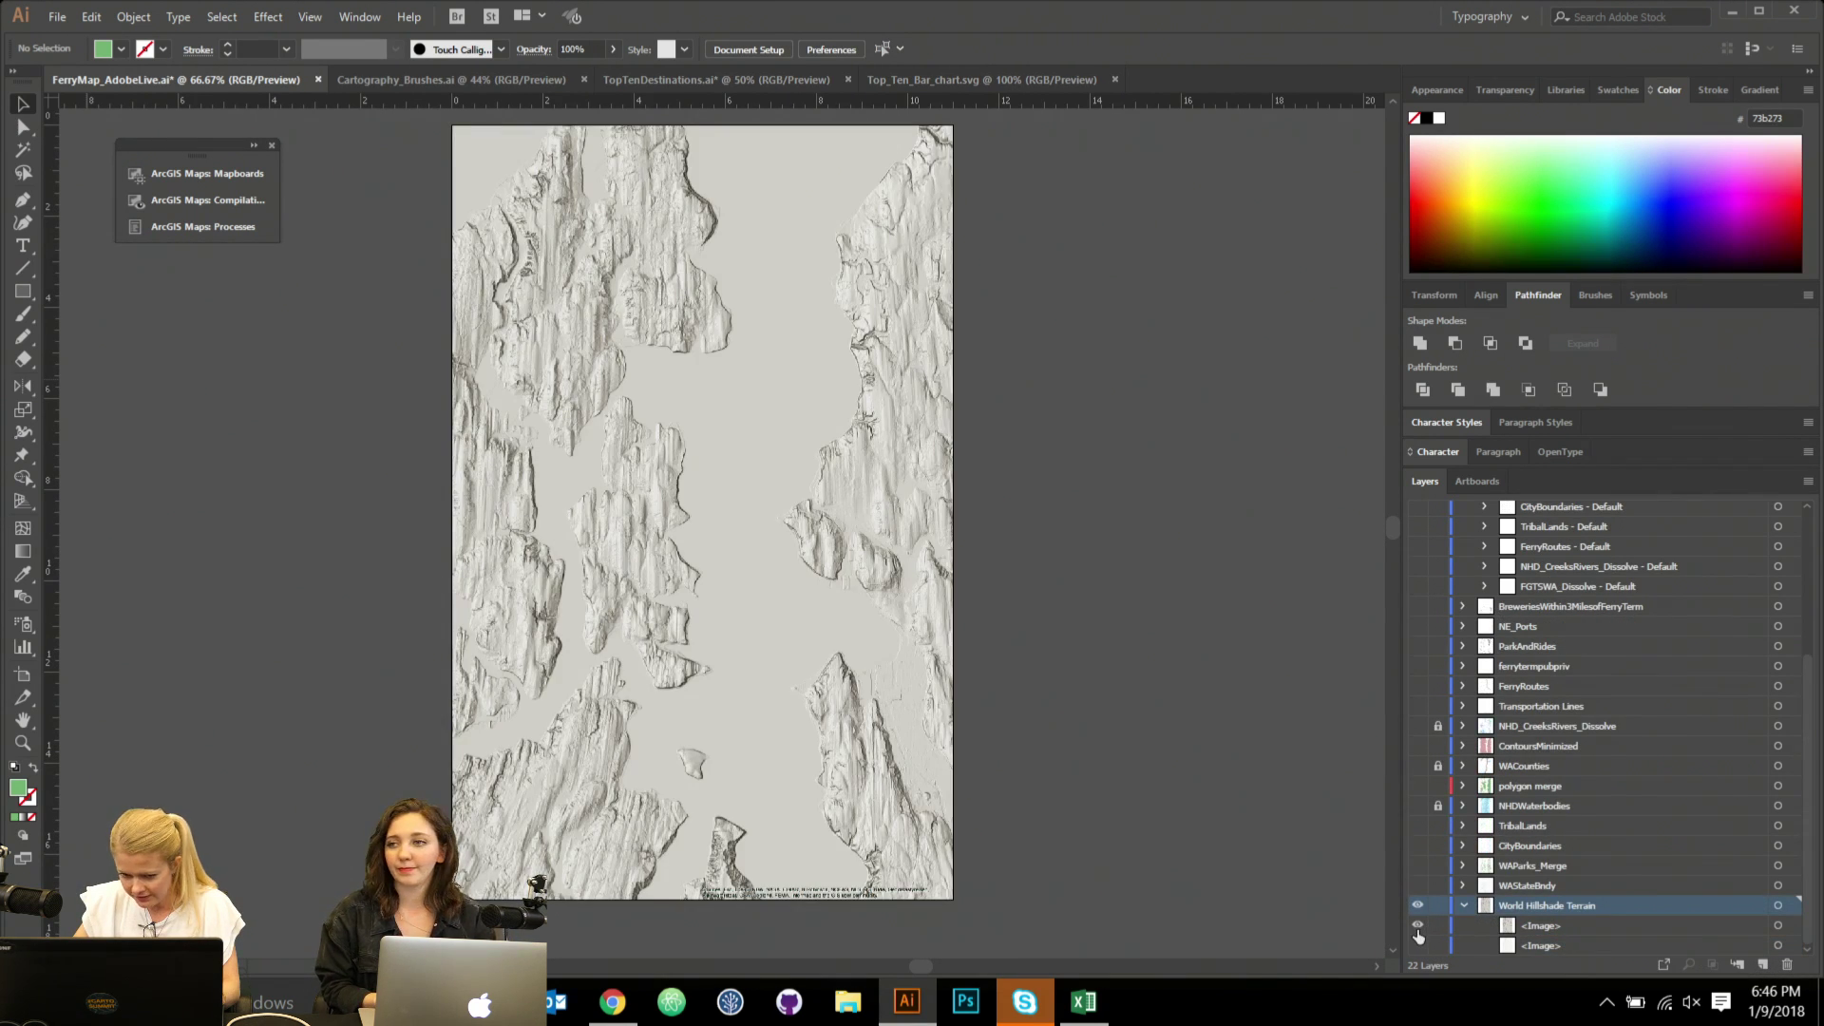
left_click(1763, 965)
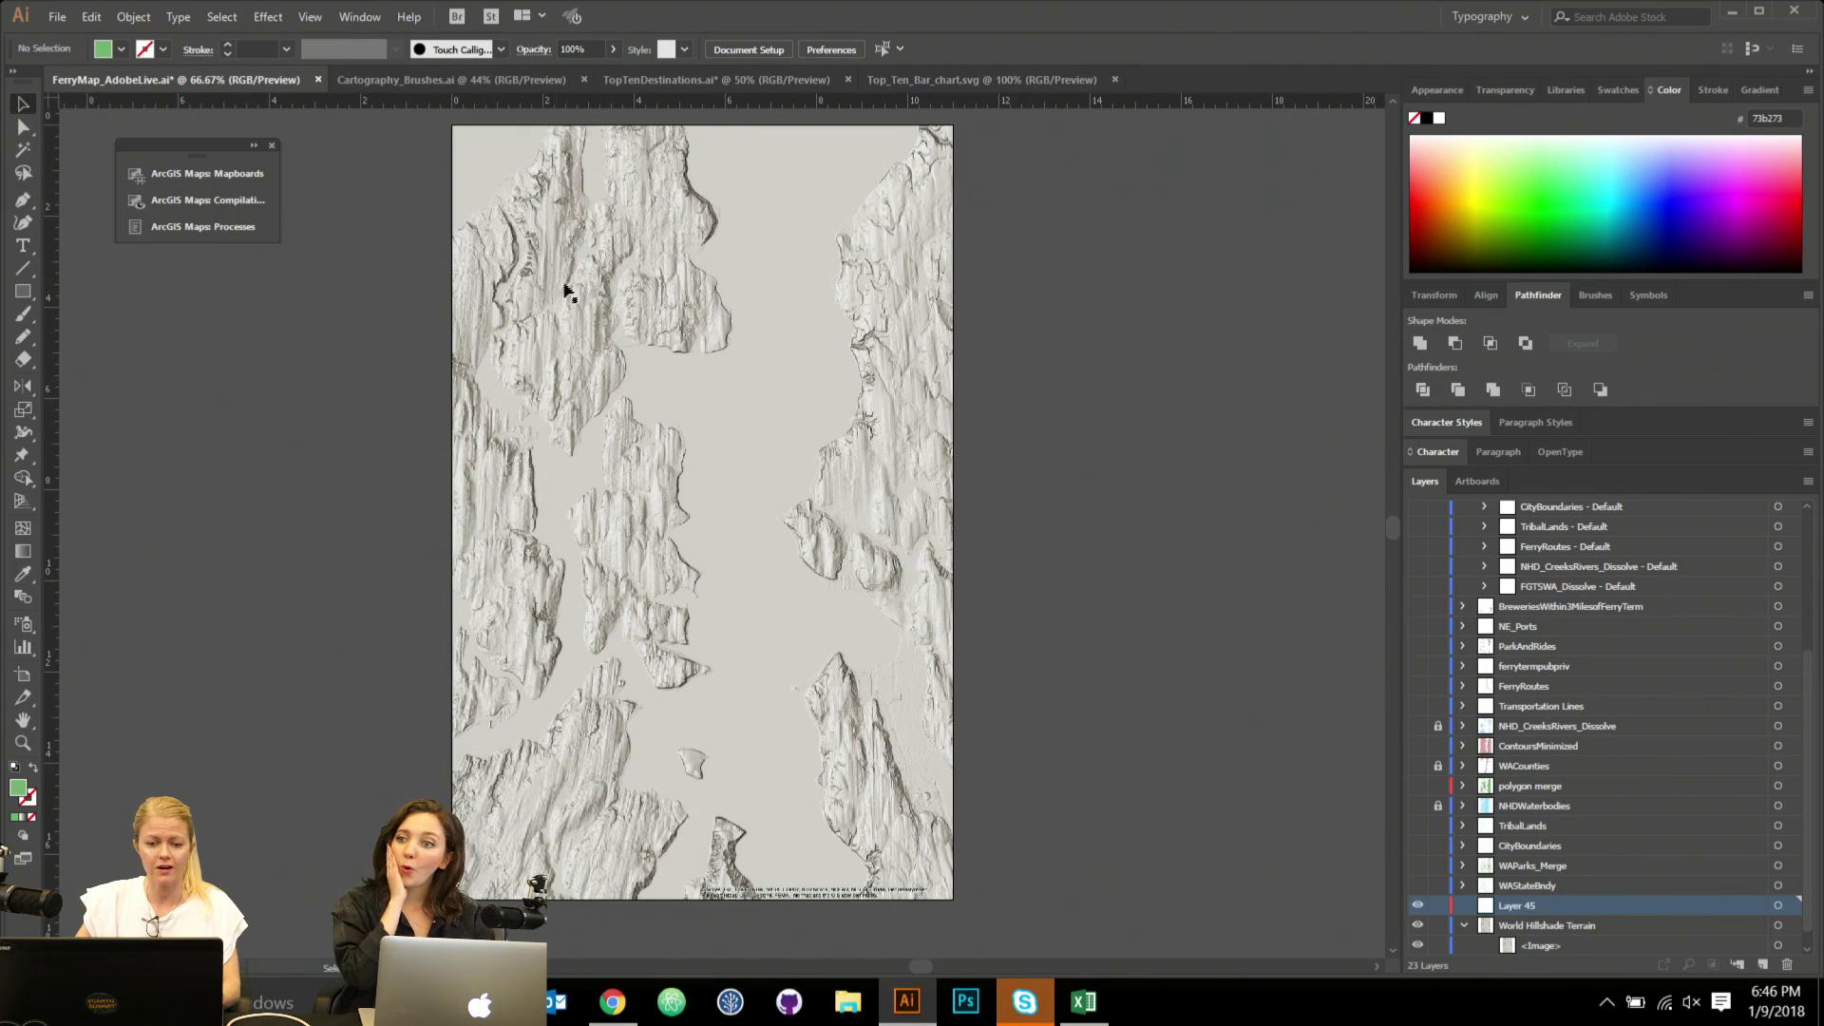
scroll(565, 290, "up", 1)
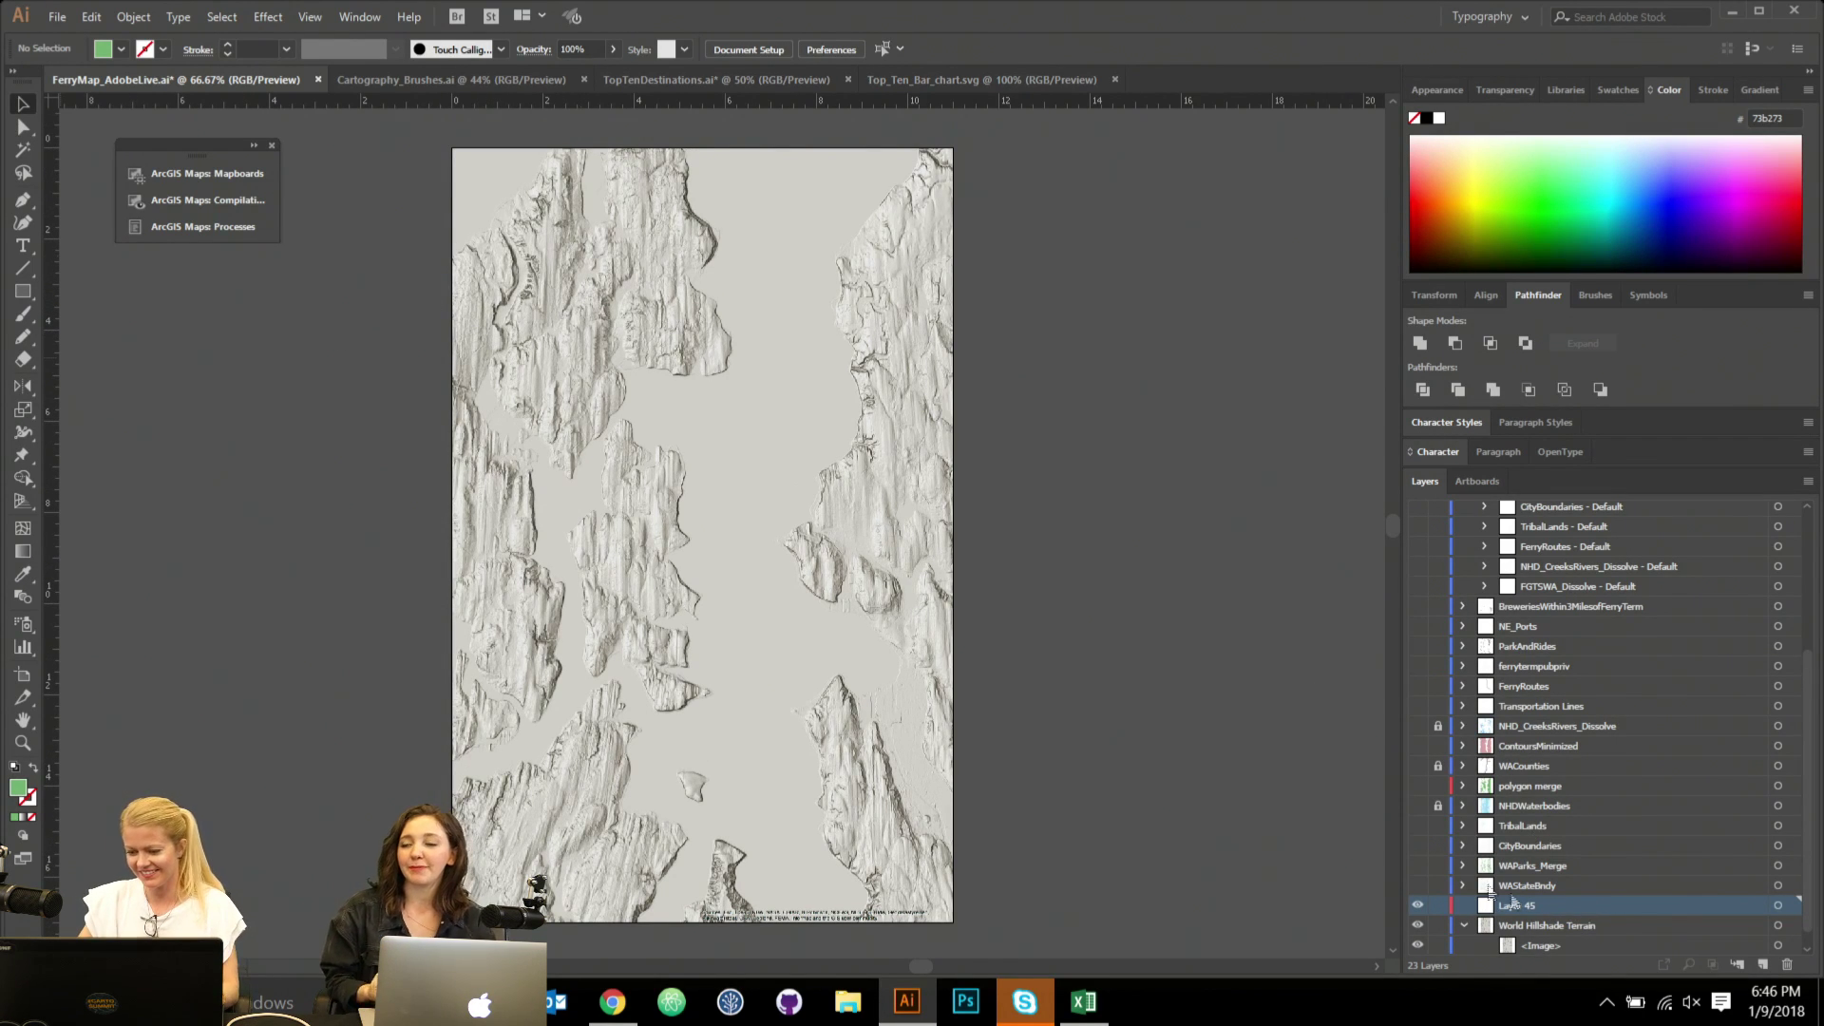
left_click(23, 291)
left_click_drag(445, 136, 962, 931)
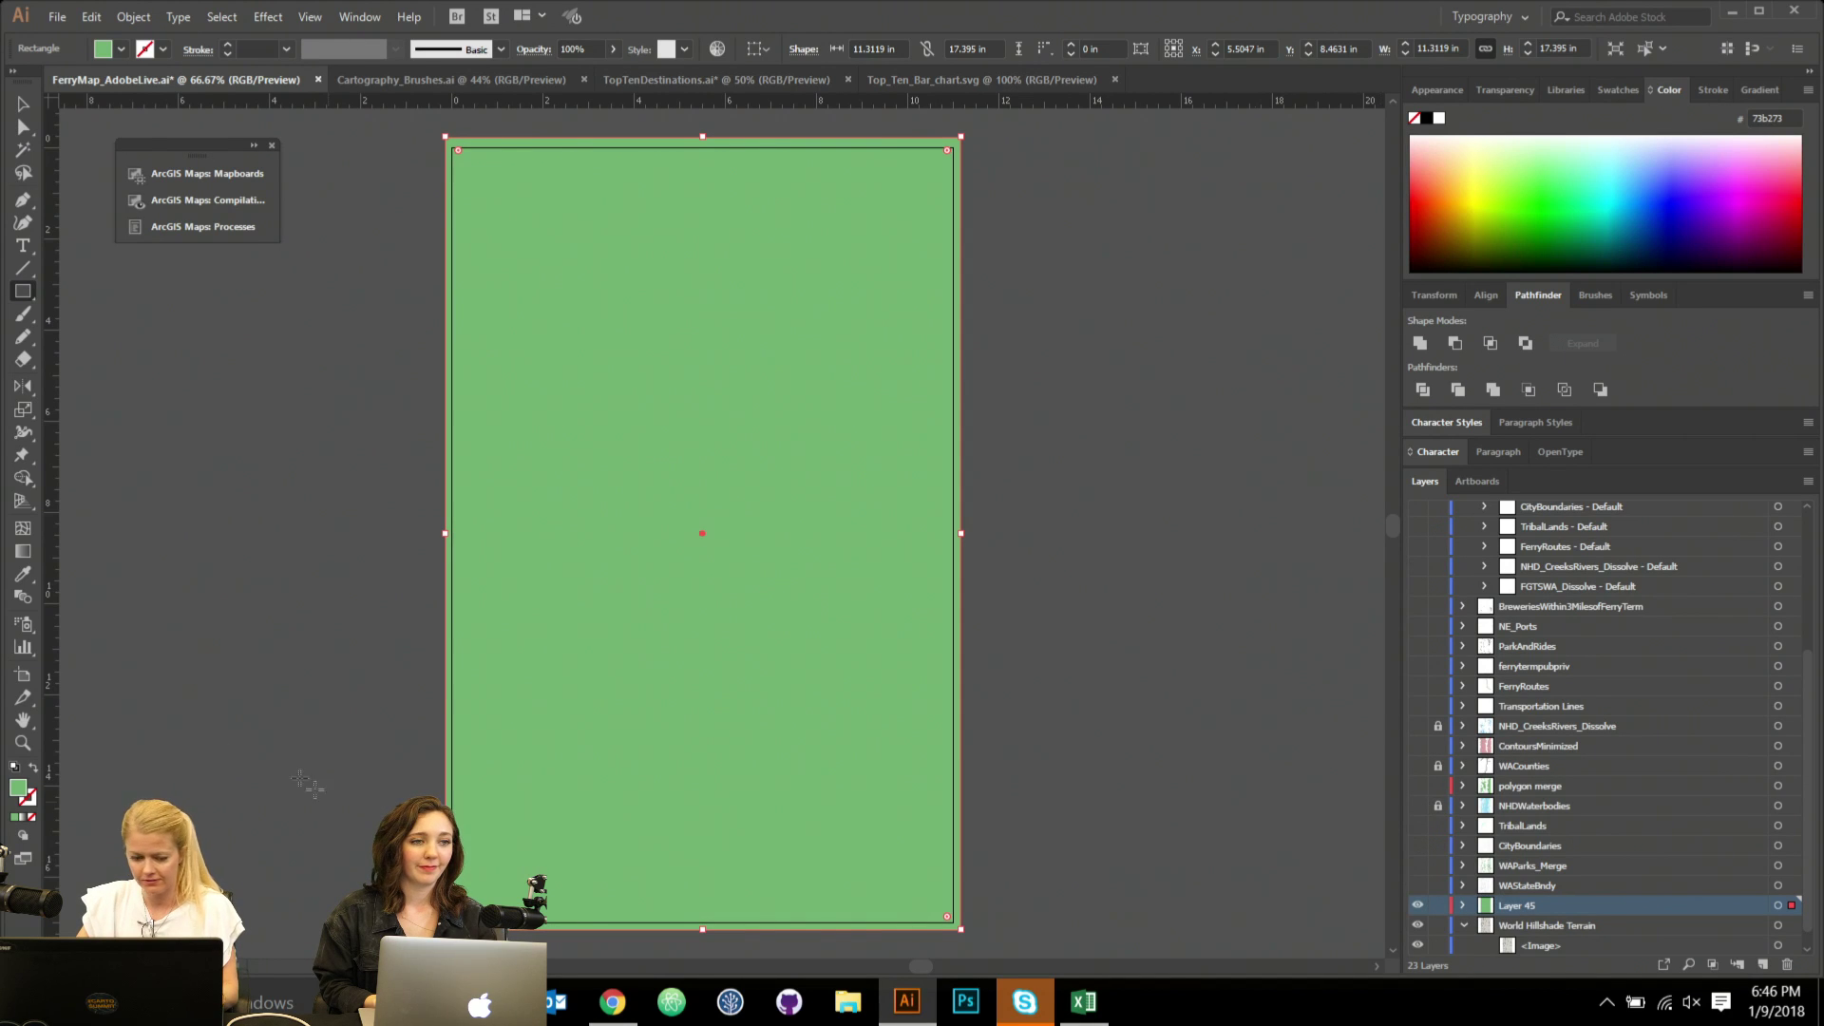
Fill the rectangle with the cream colour efedd0.
double_click(21, 789)
mouse_move(108, 150)
left_mouse_down()
mouse_move(71, 91)
mouse_move(47, 92)
left_mouse_up()
left_click_drag(313, 241, 317, 284)
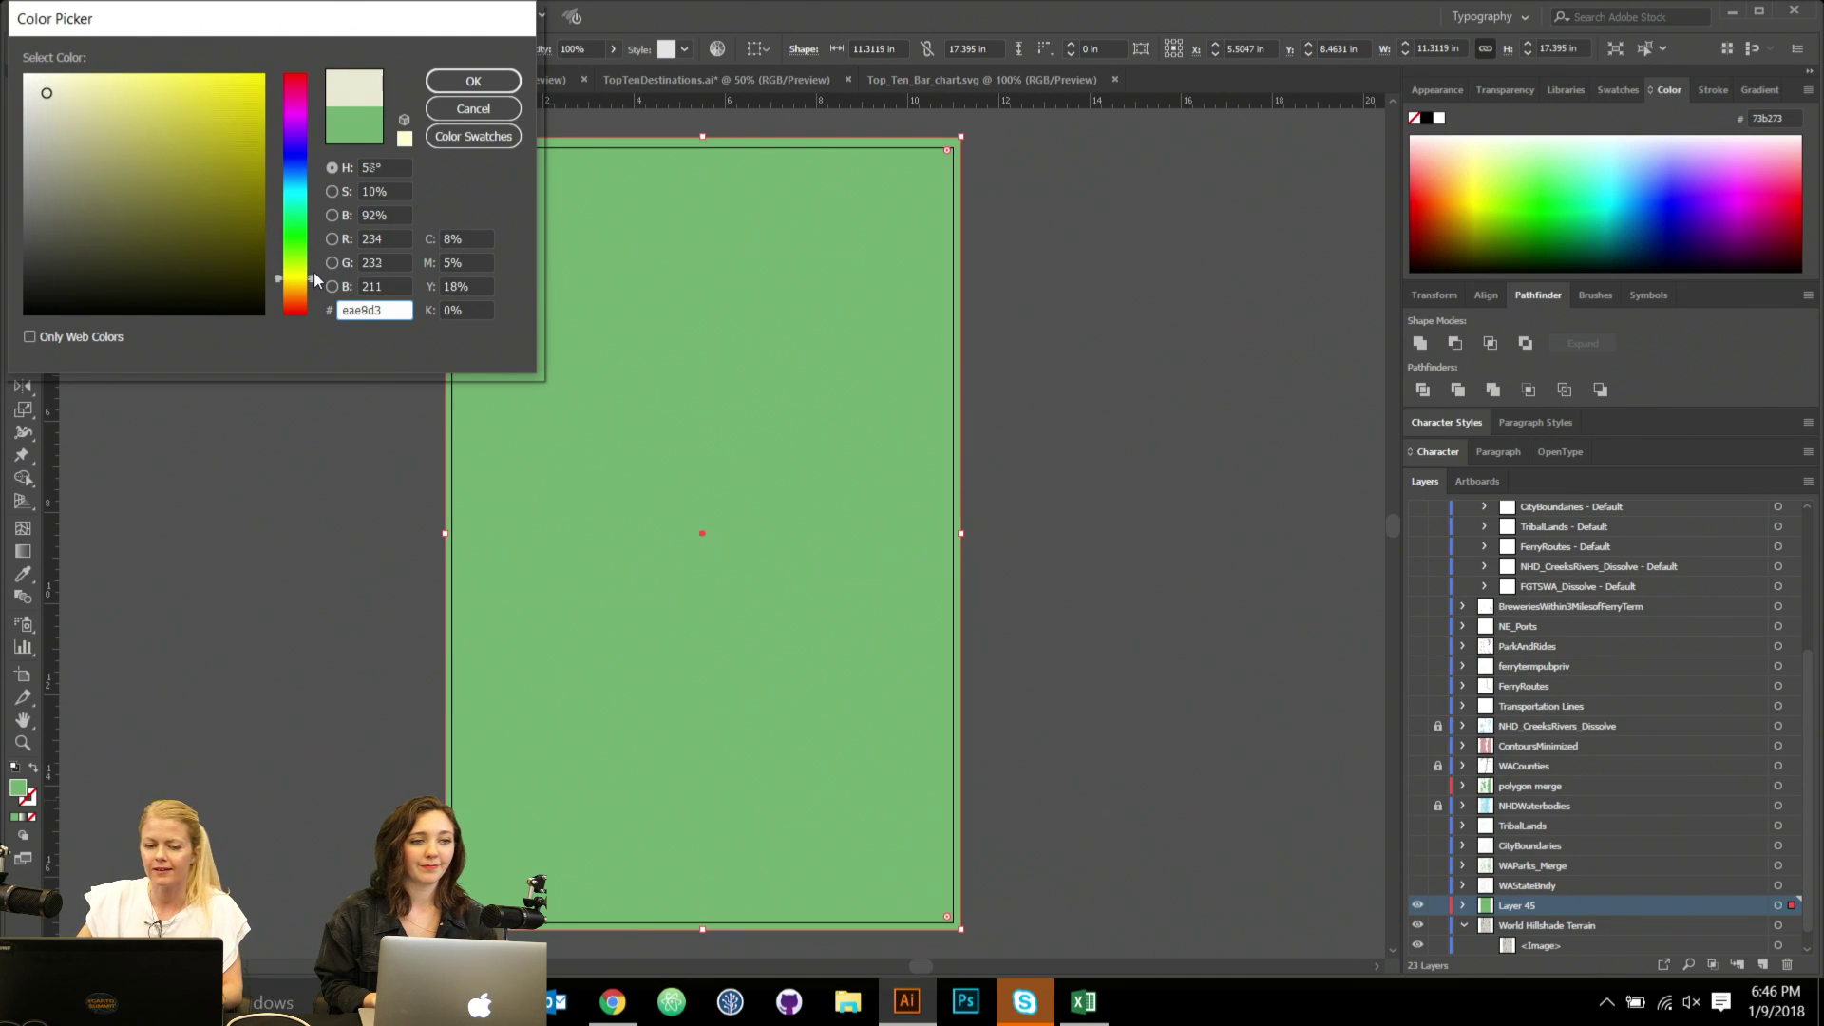
left_click_drag(49, 91, 54, 89)
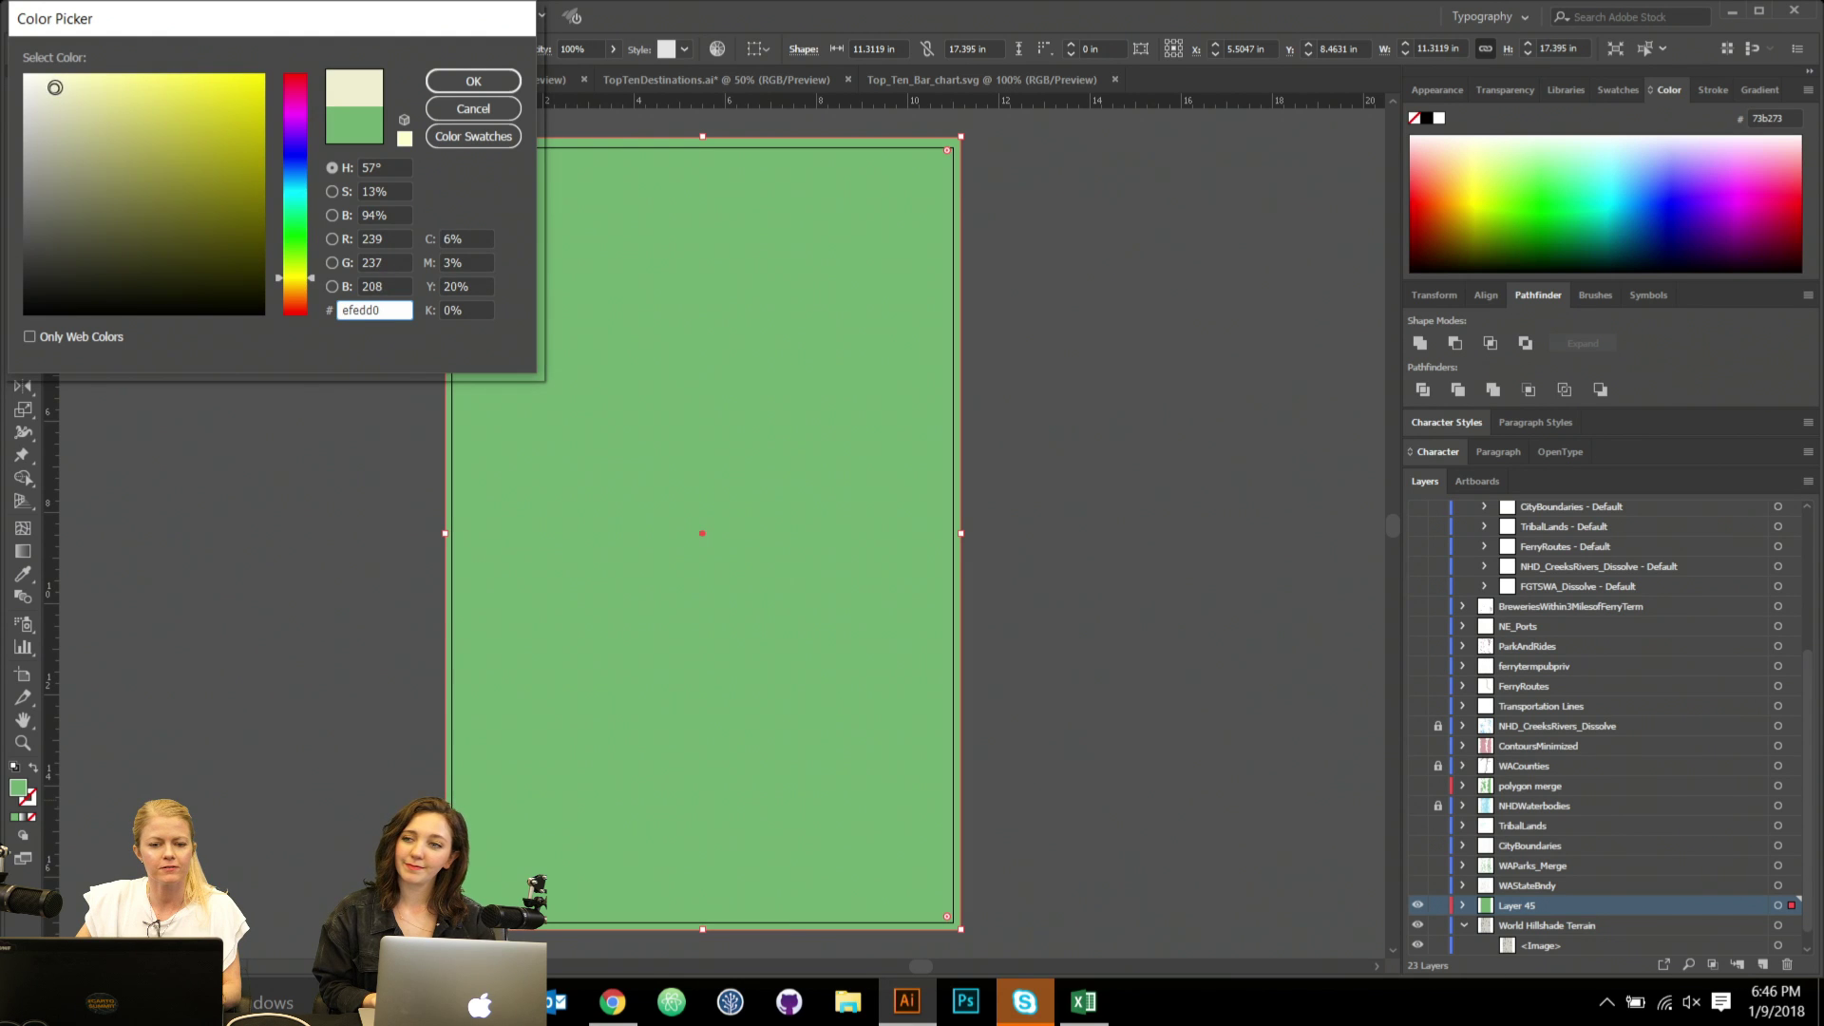
left_click(473, 83)
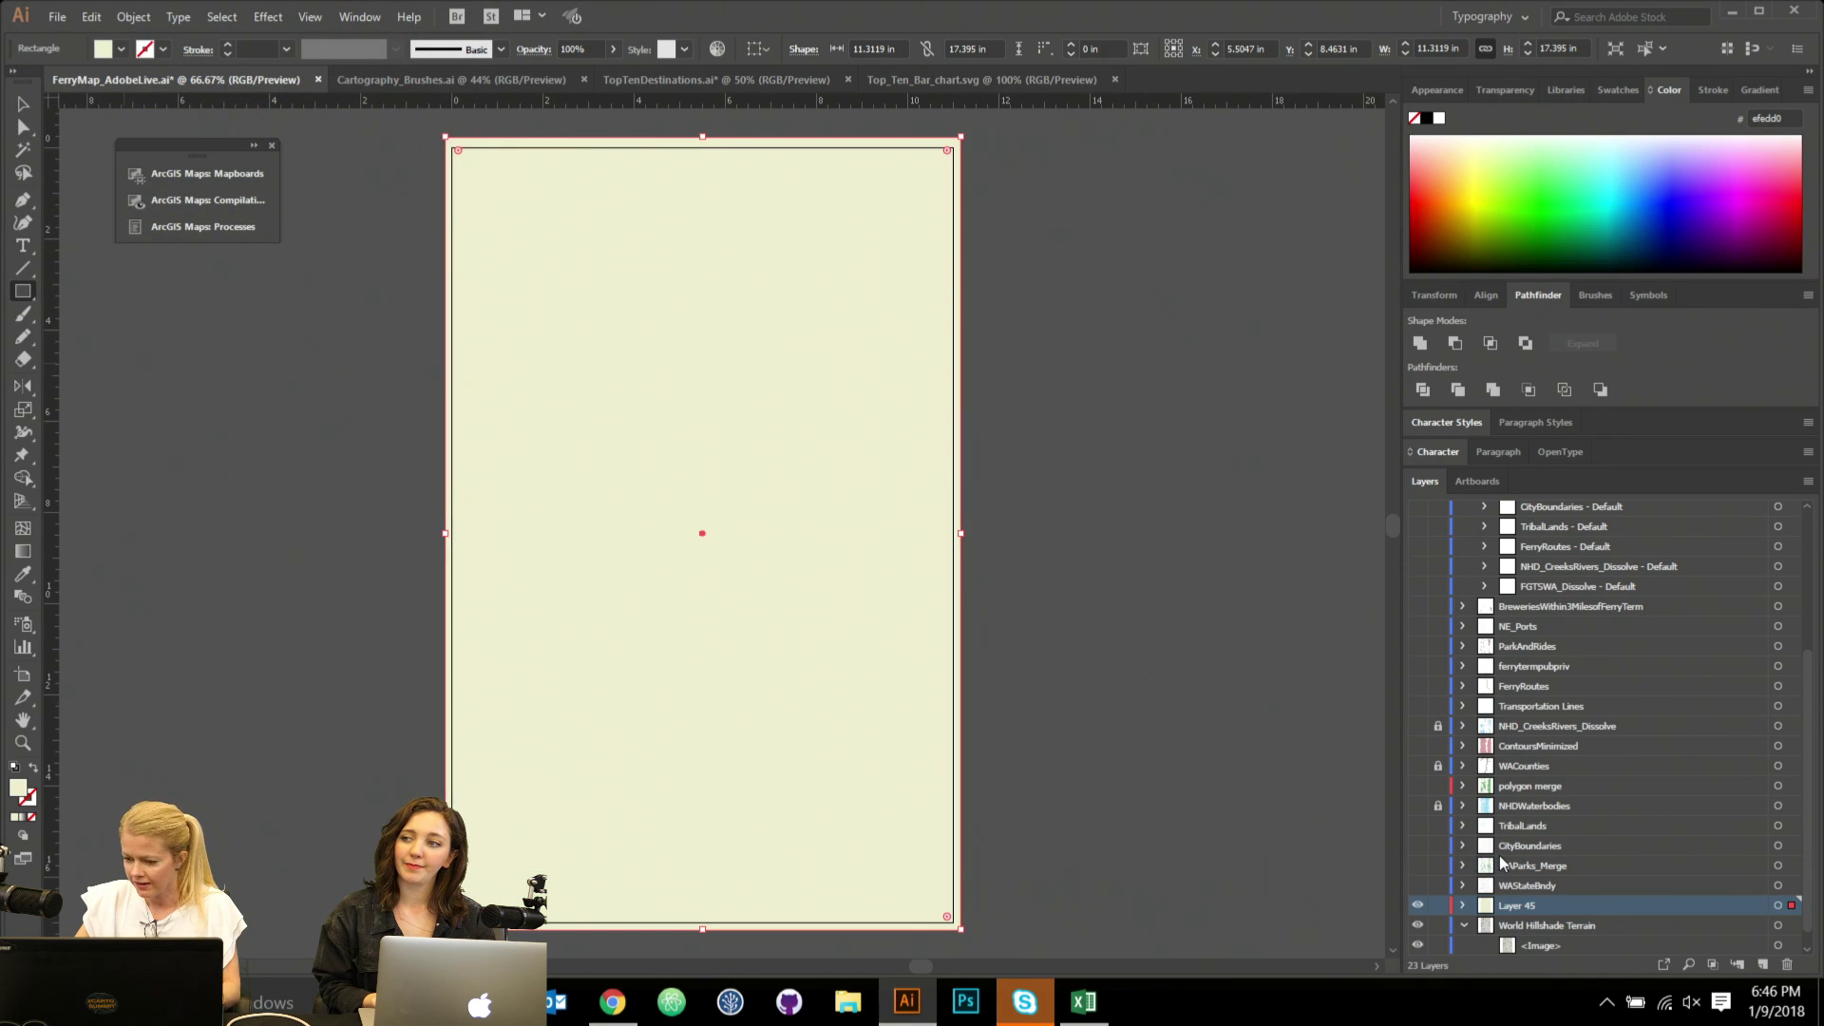
Show polygon merge and enlarge the cream rectangle beyond the artboard edges.
left_click(1417, 787)
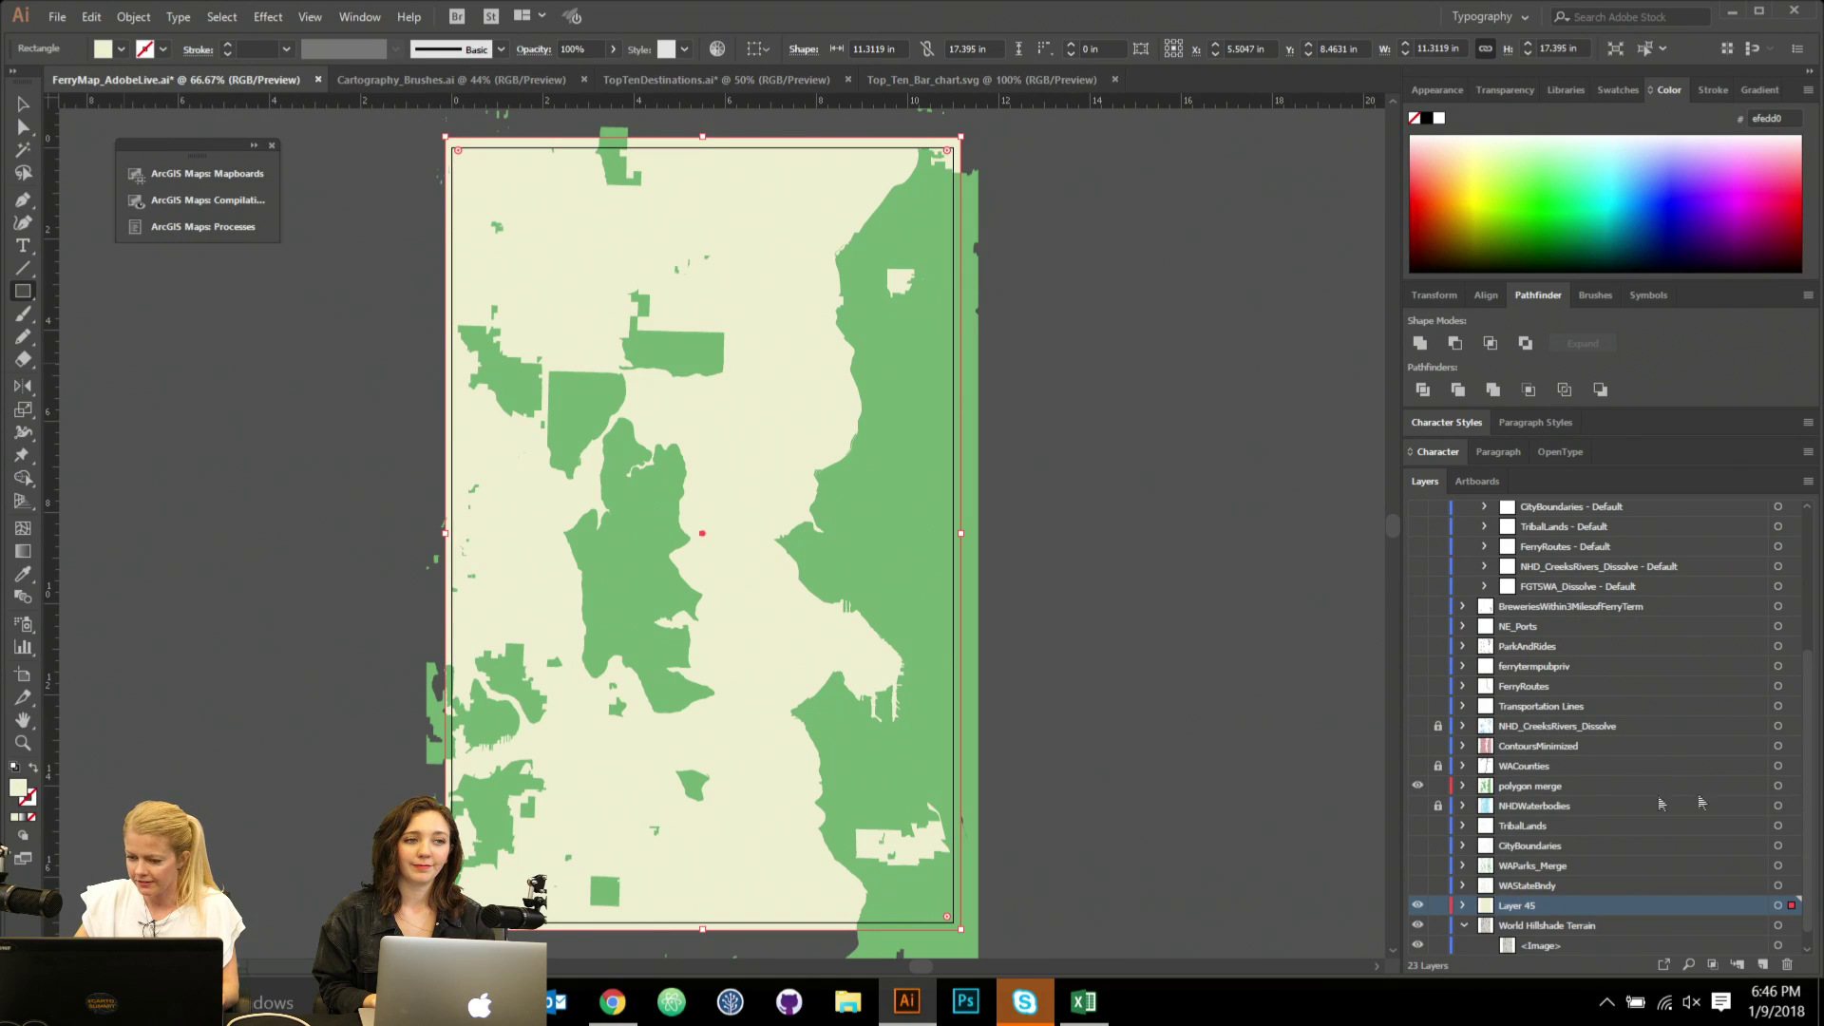
left_click(1791, 786)
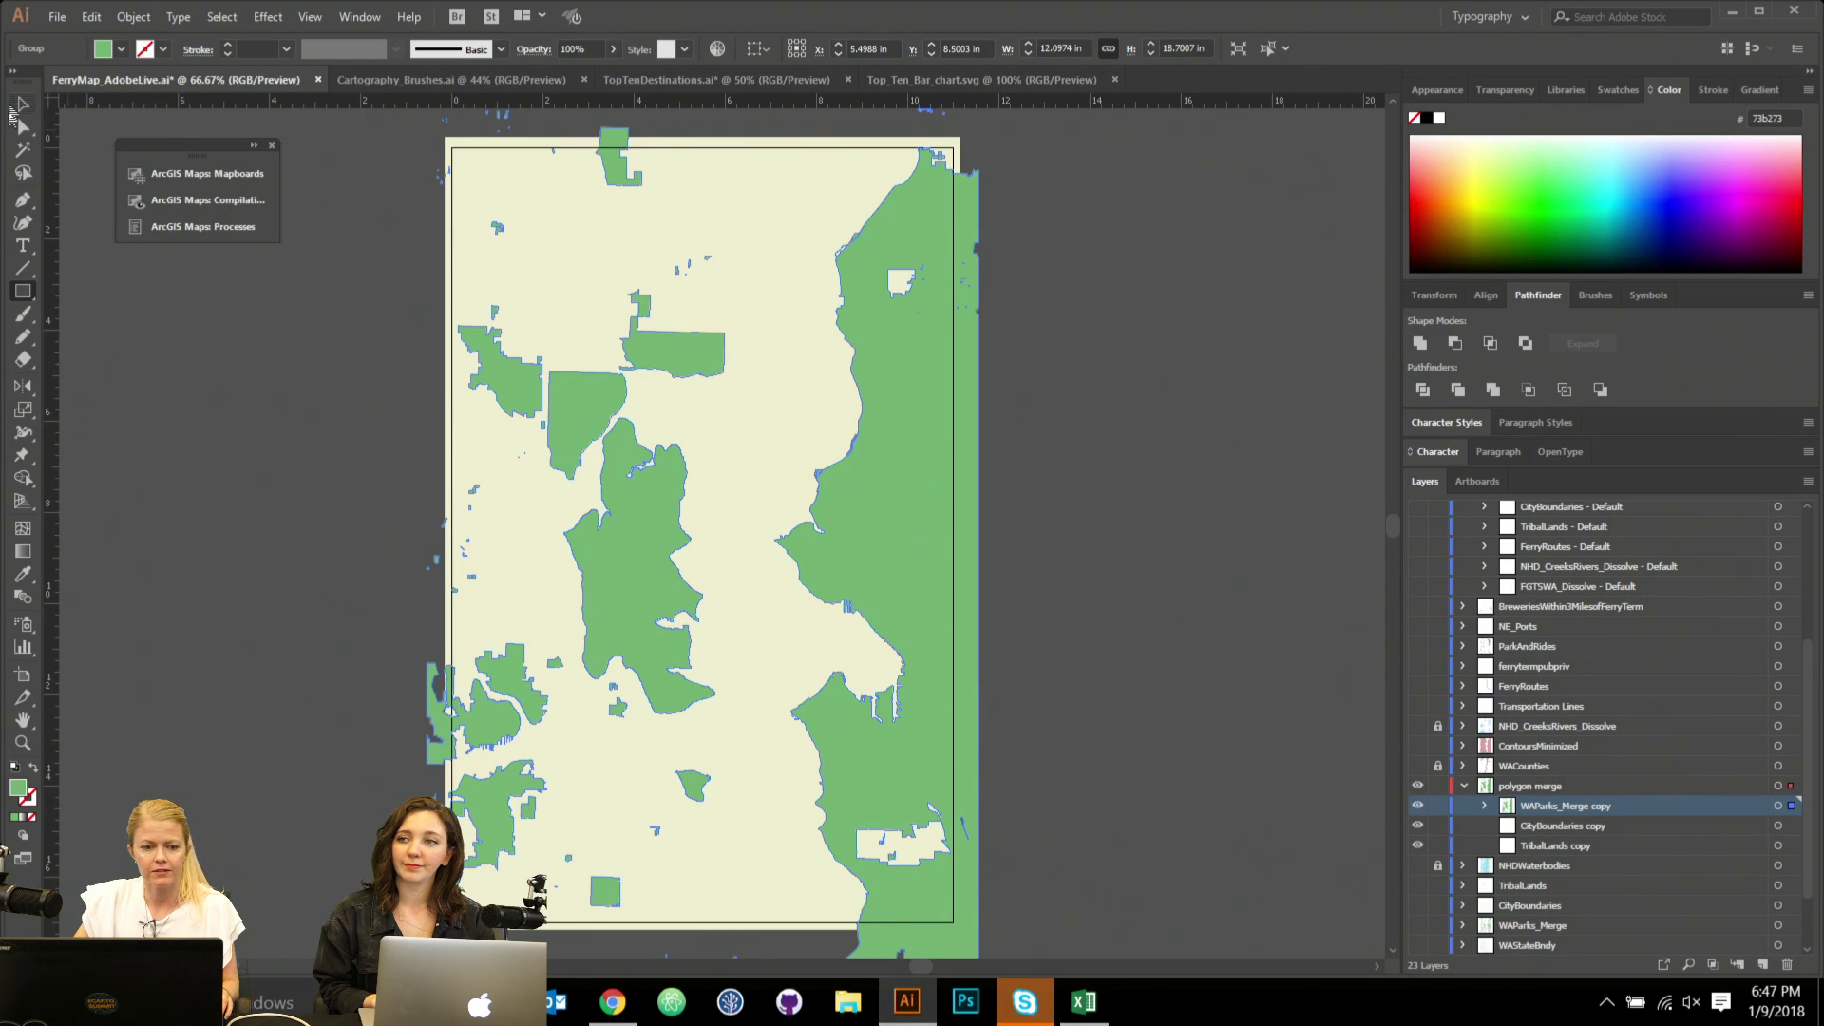
left_click(608, 237)
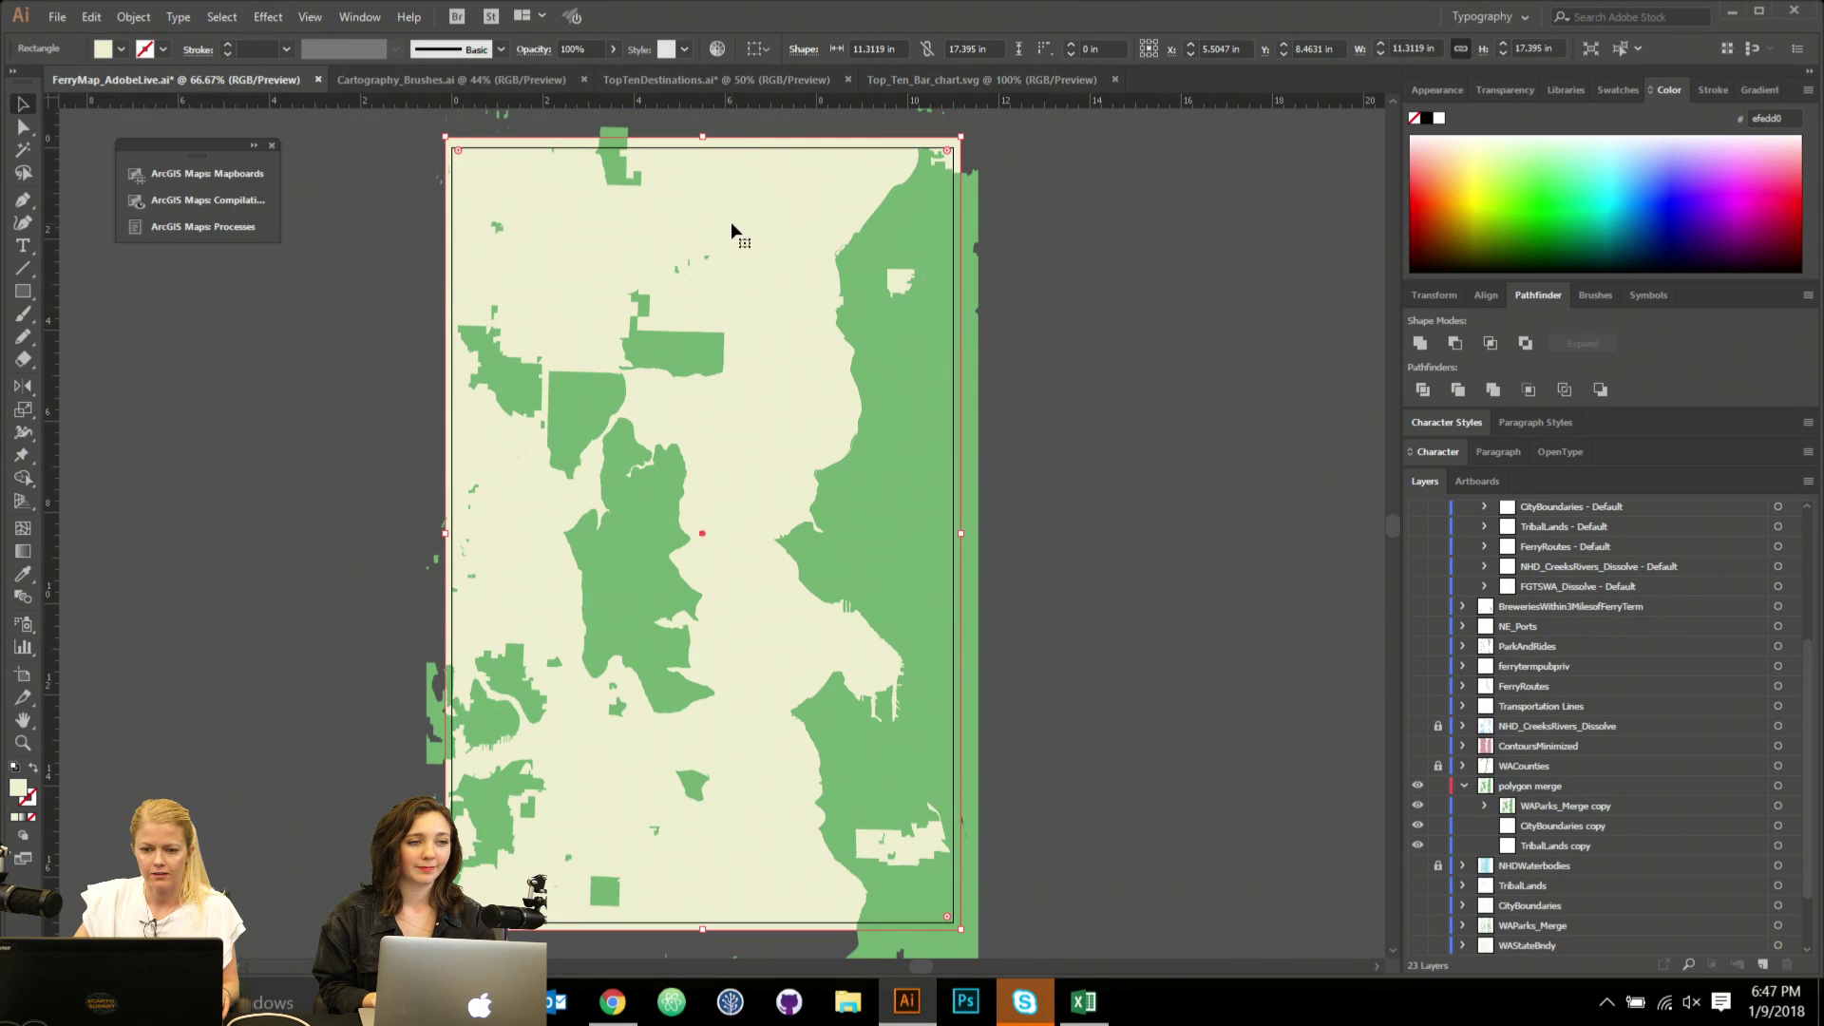
left_click_drag(960, 533, 1006, 533)
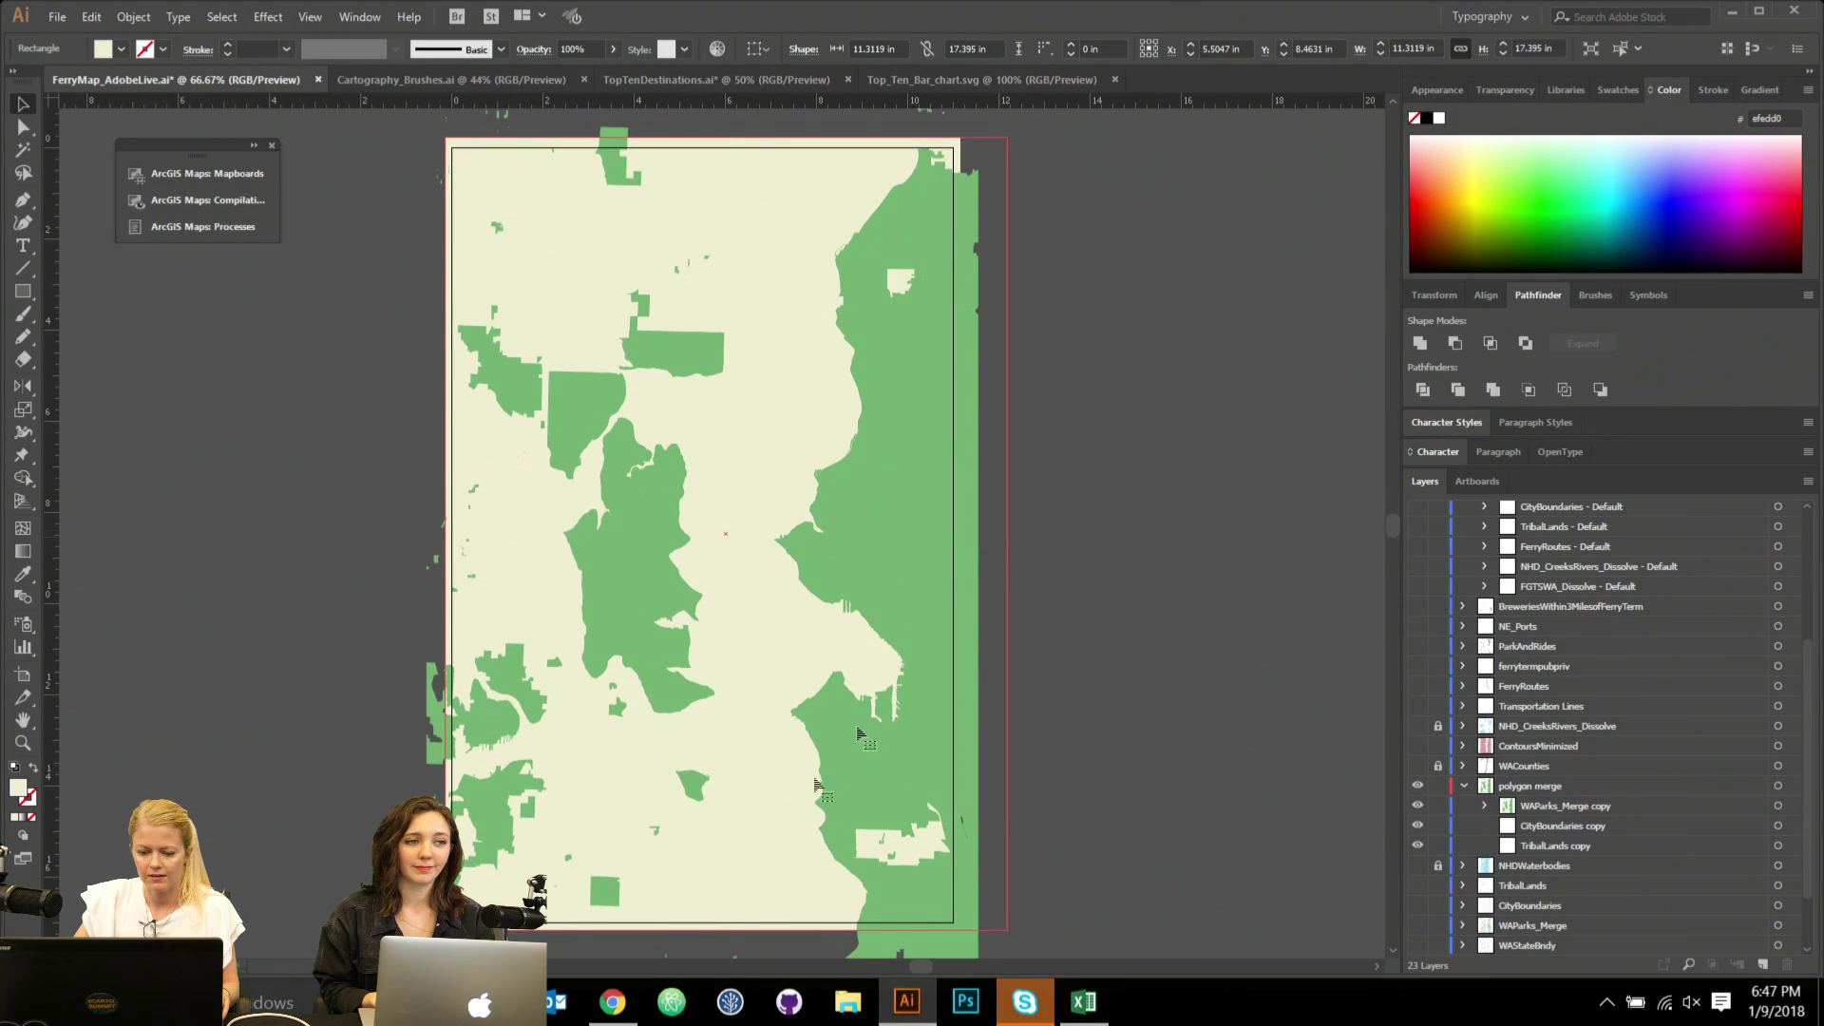
scroll(755, 817, "down", 2)
left_click_drag(726, 866, 727, 905)
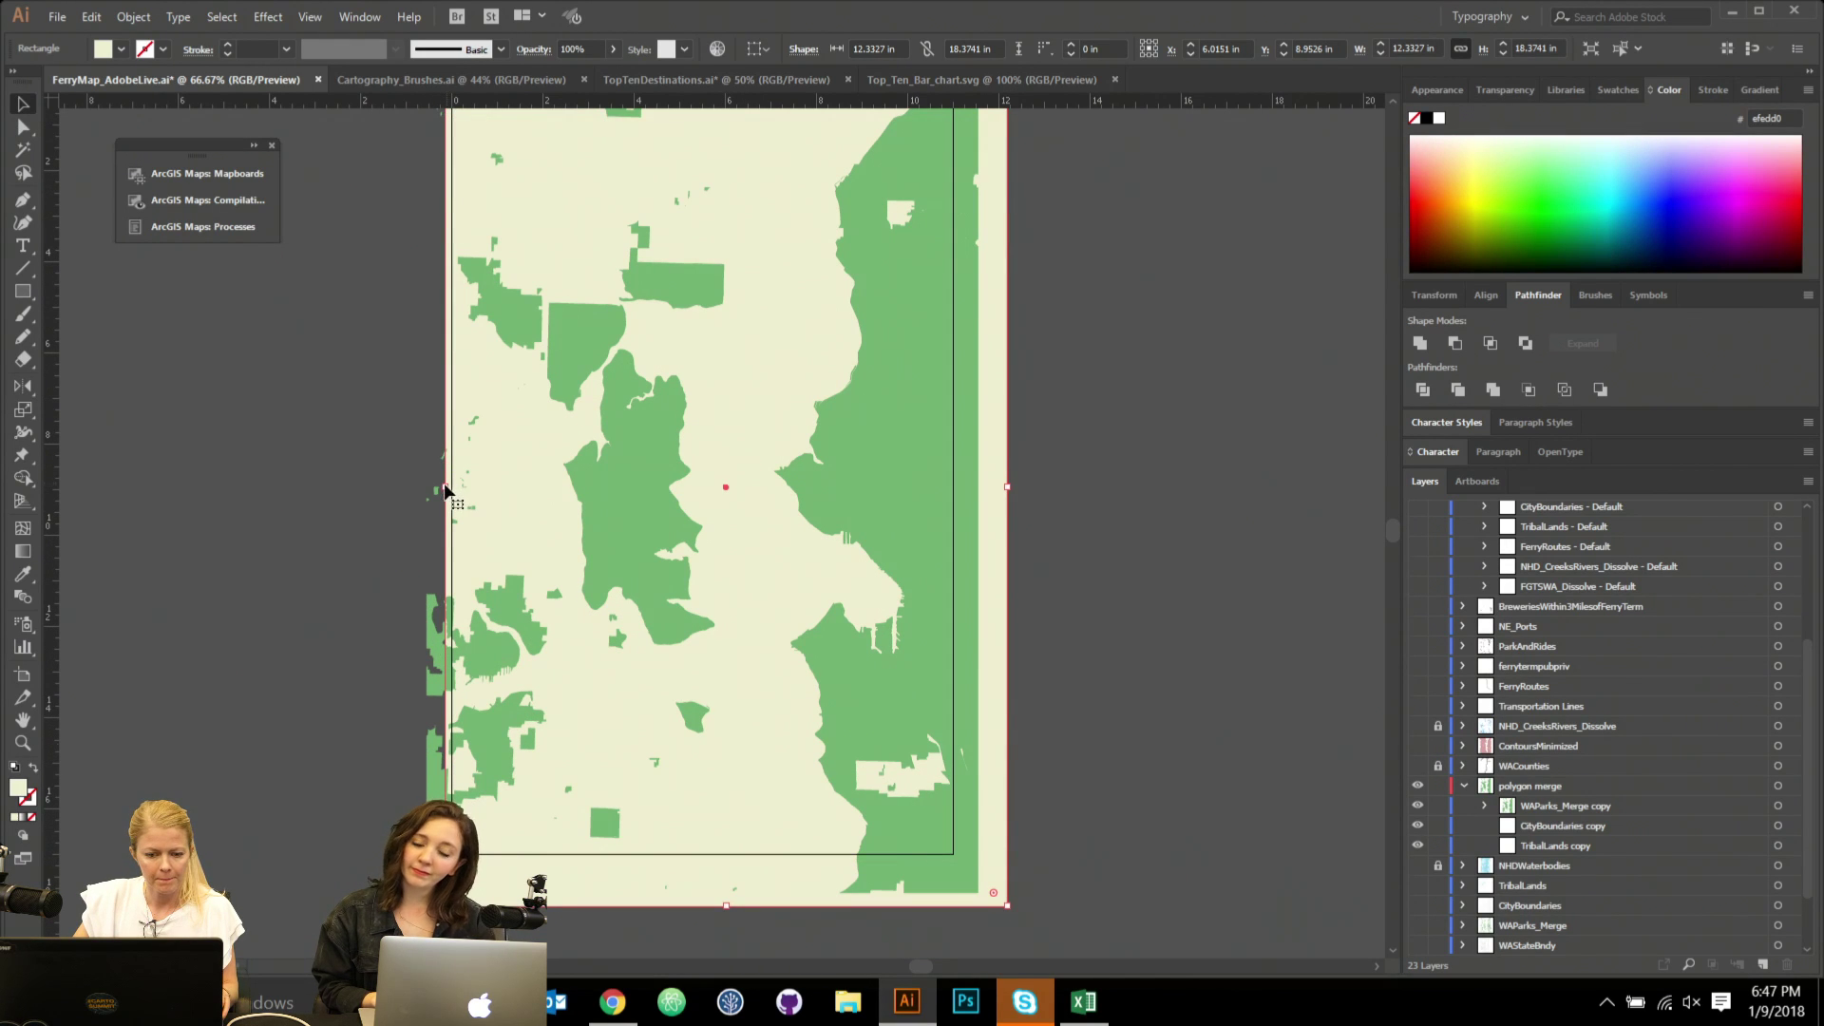
left_click_drag(443, 487, 400, 488)
scroll(654, 524, "up", 3)
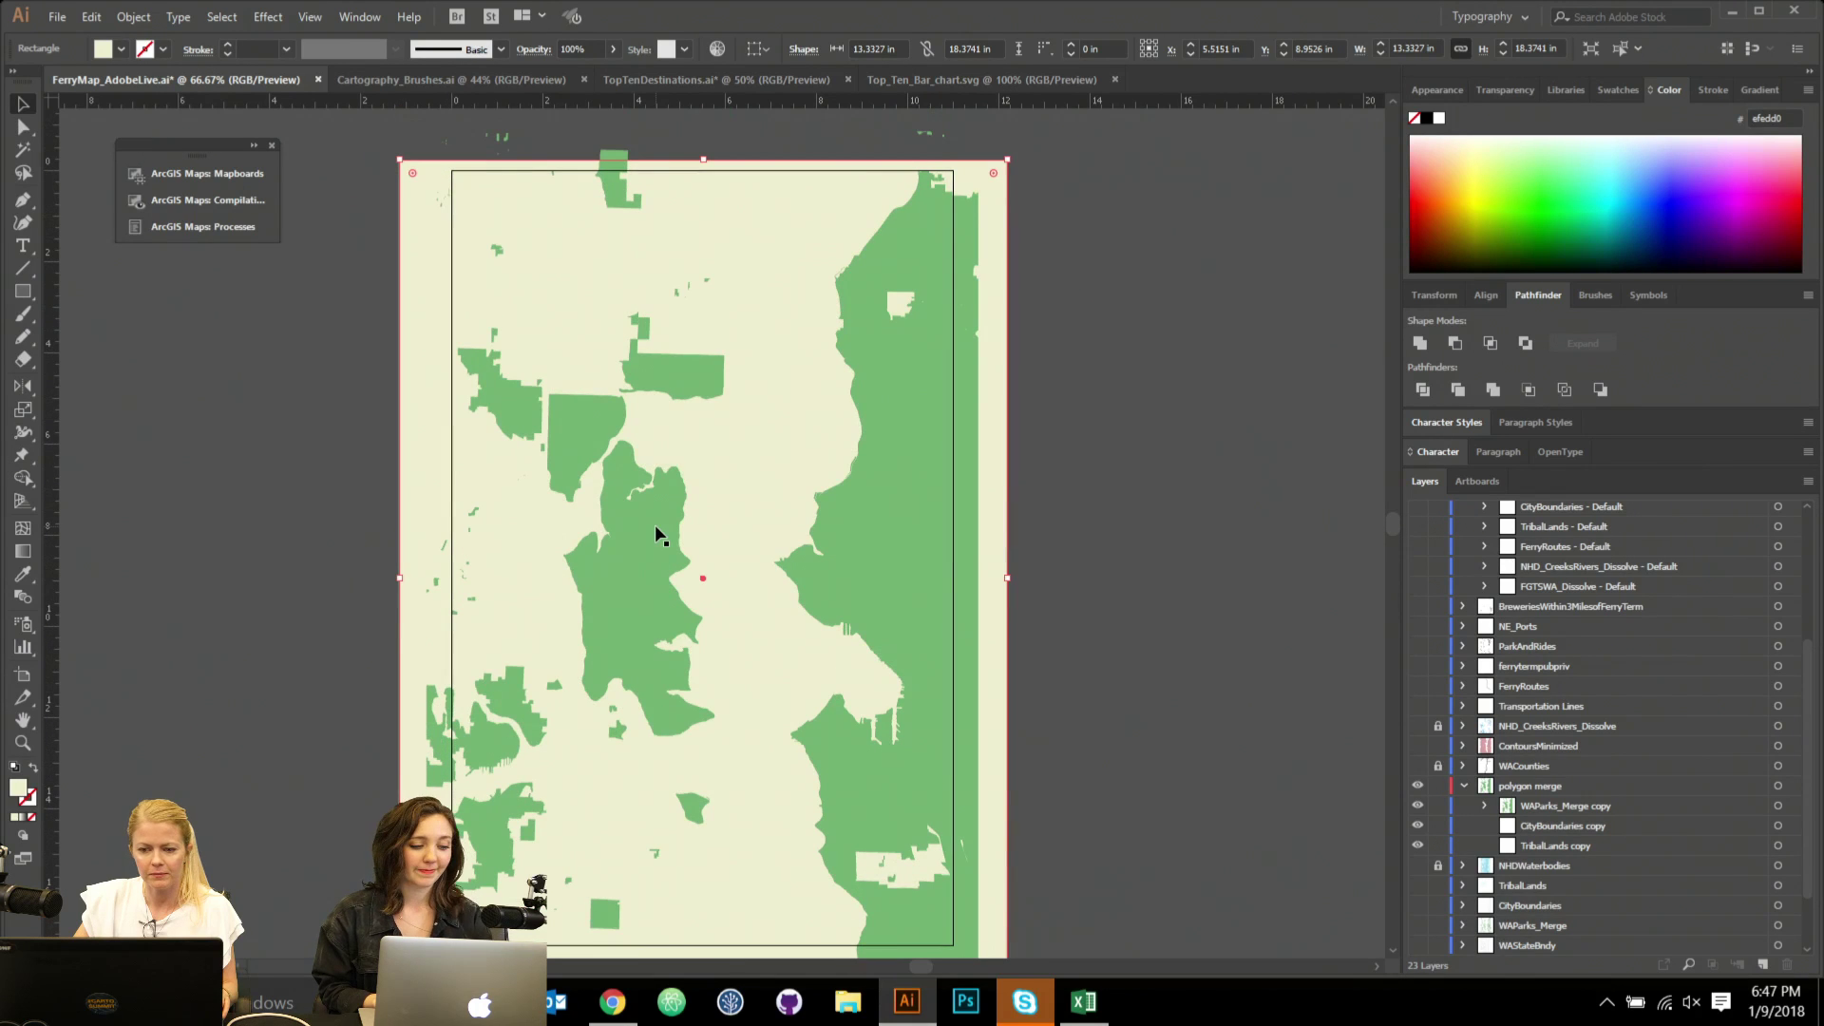
left_click_drag(704, 158, 701, 119)
scroll(789, 489, "down", 3)
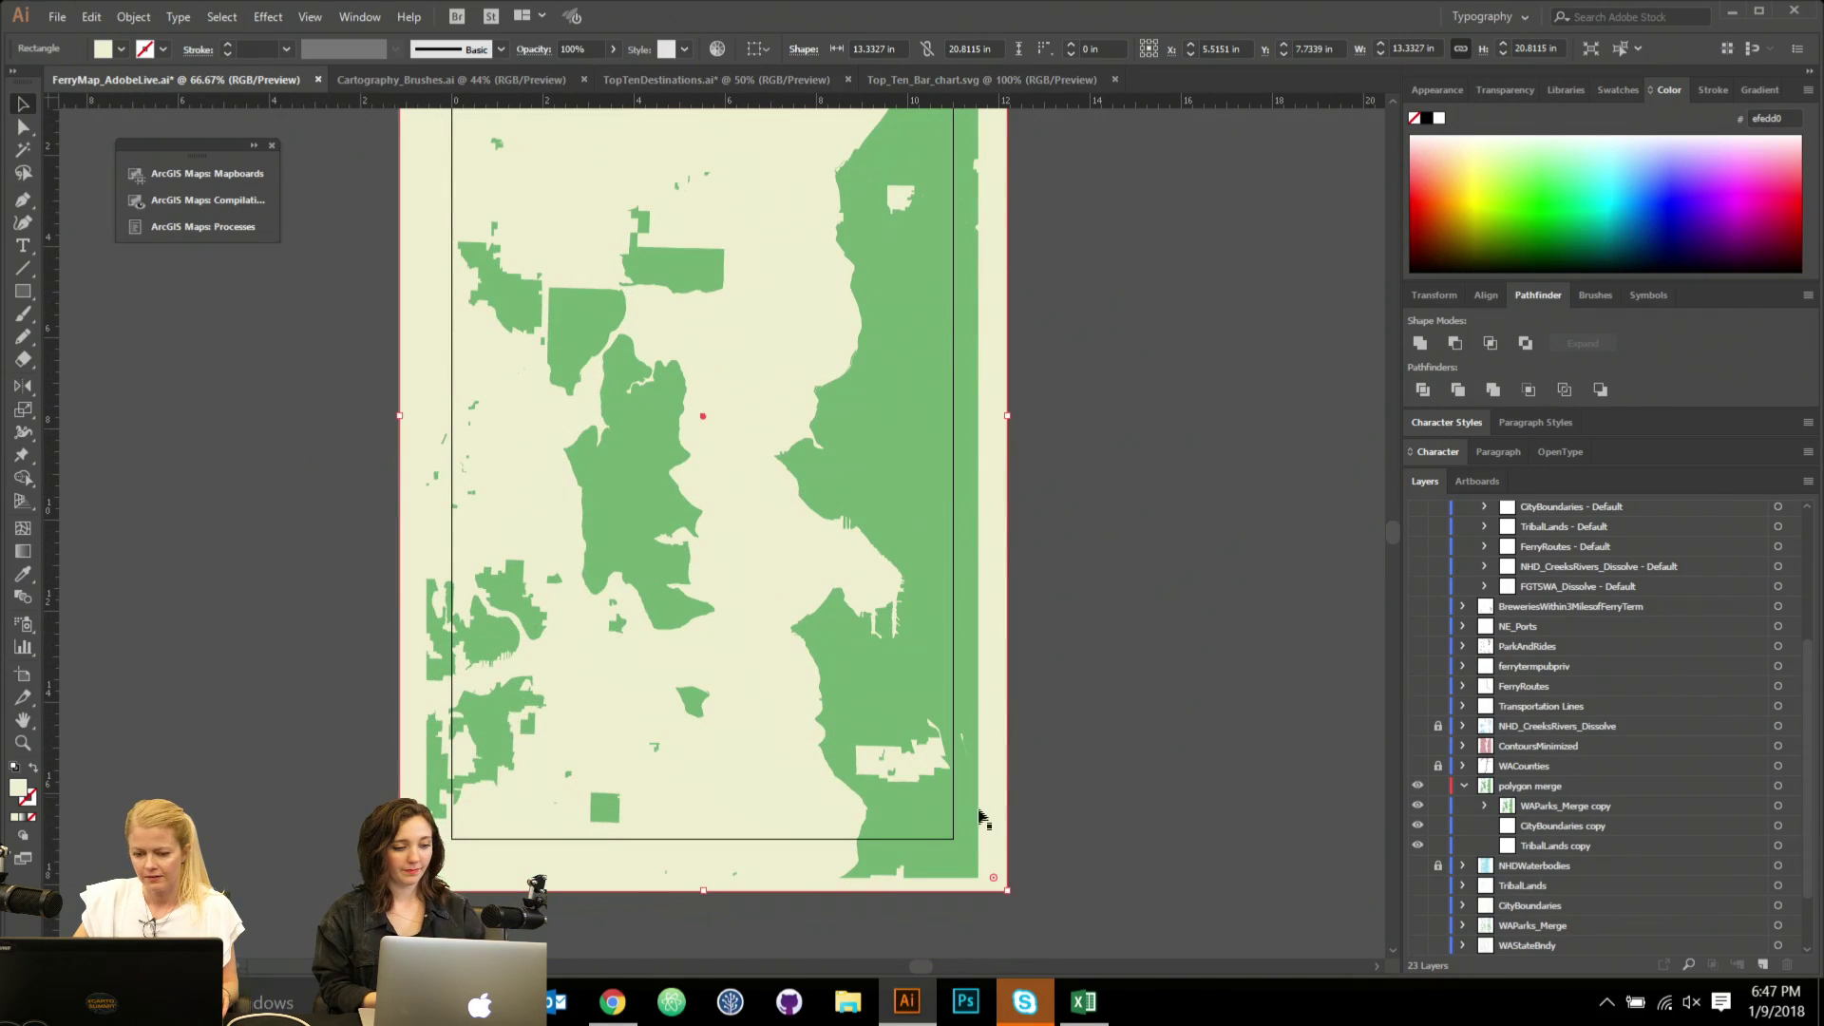
Apply Minus Front to the green park shapes and the background, leaving one group.
left_click(908, 518, "shift")
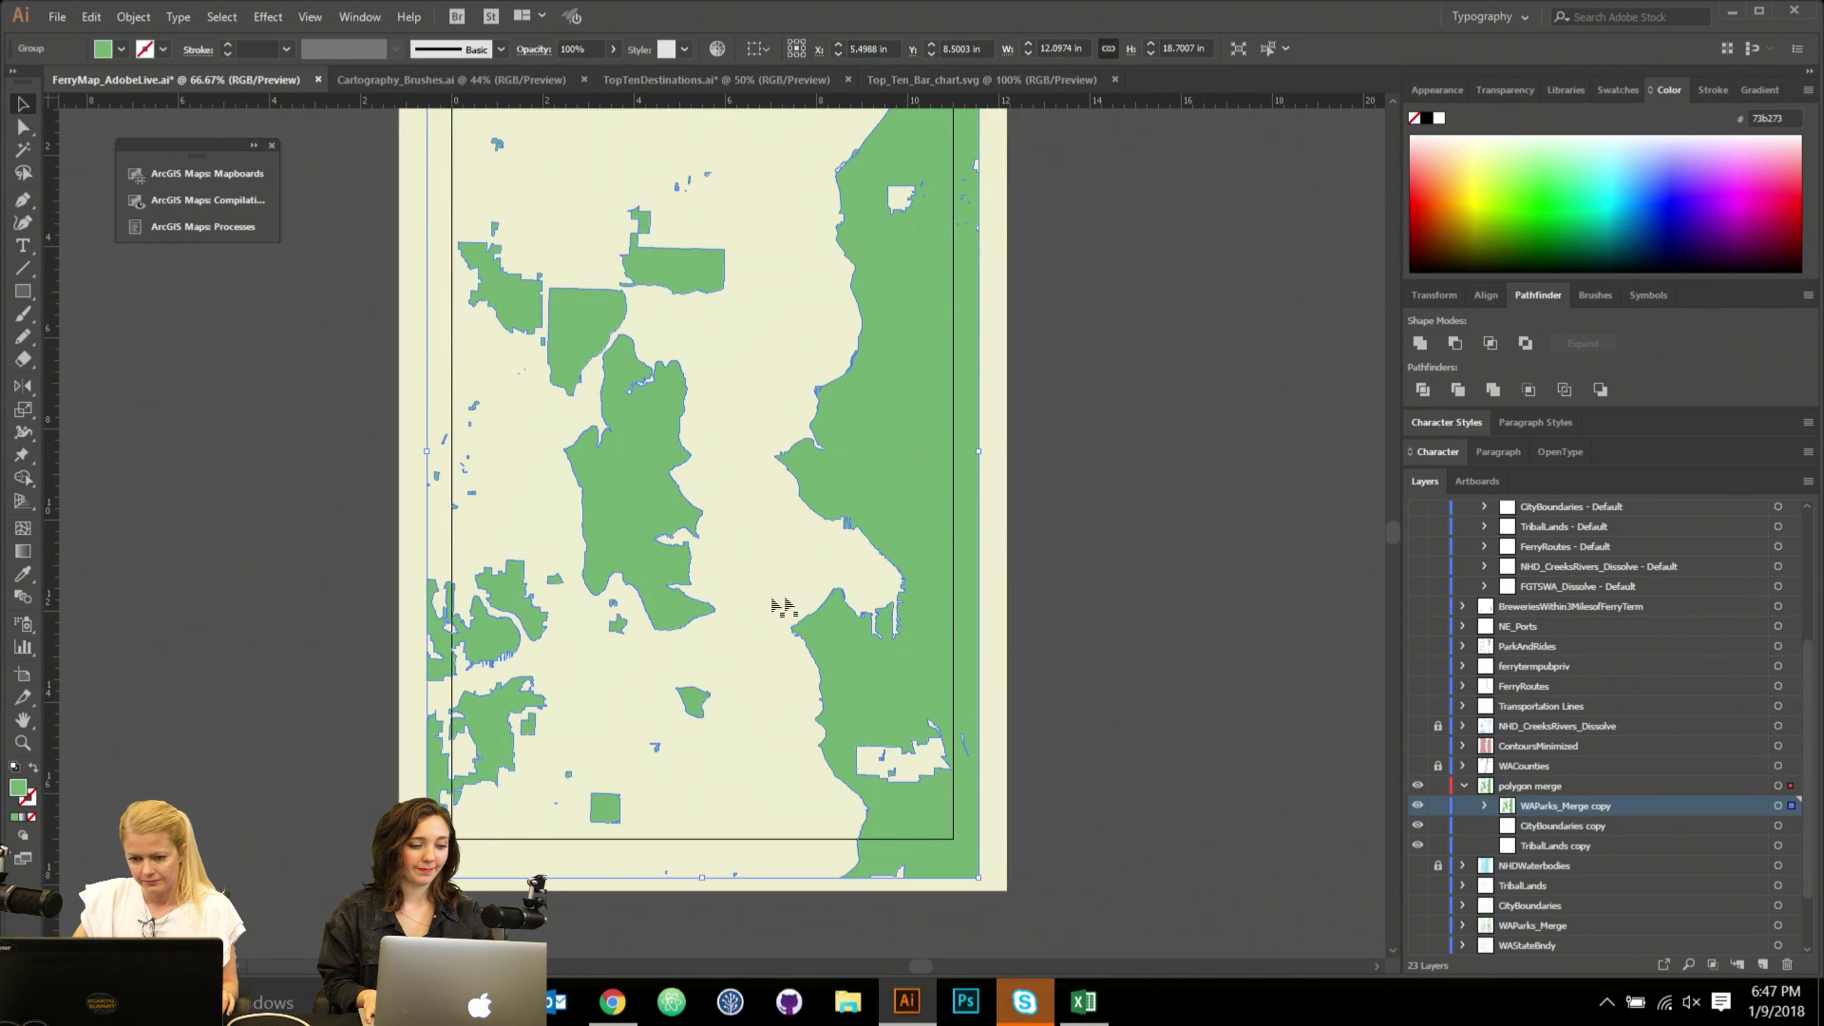
left_click(1456, 345)
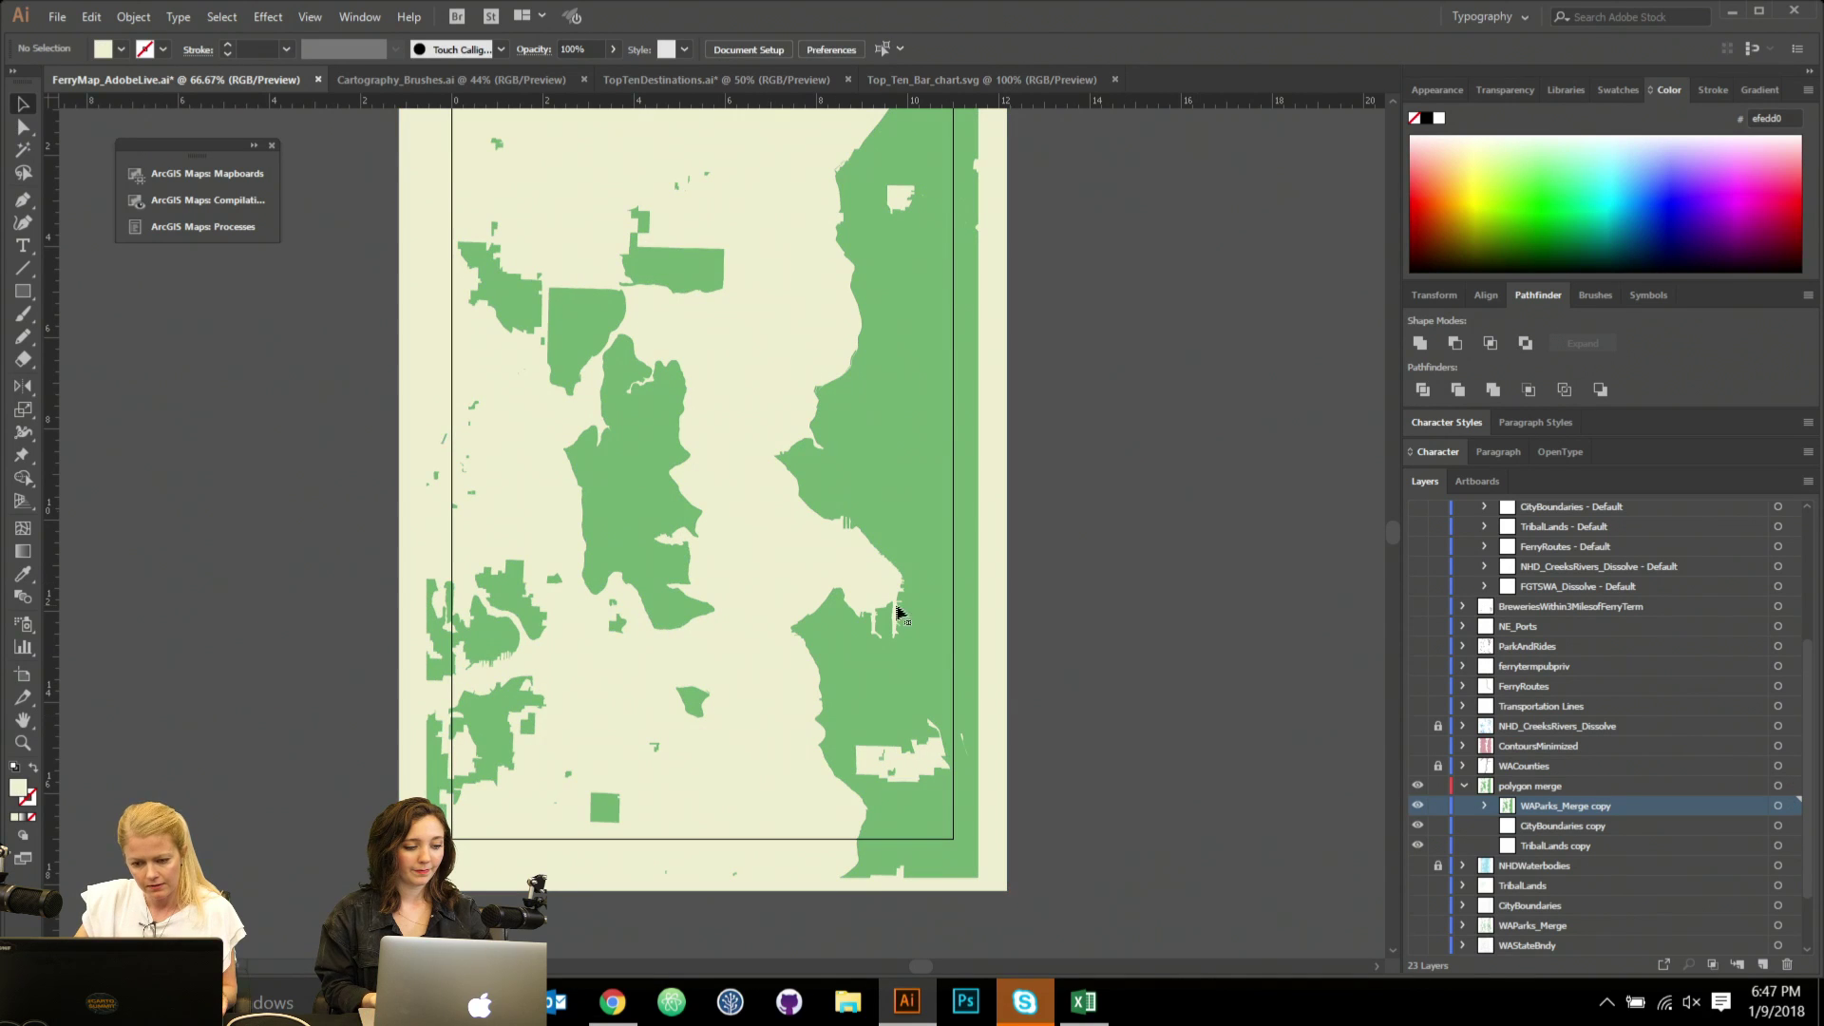
left_click(751, 576)
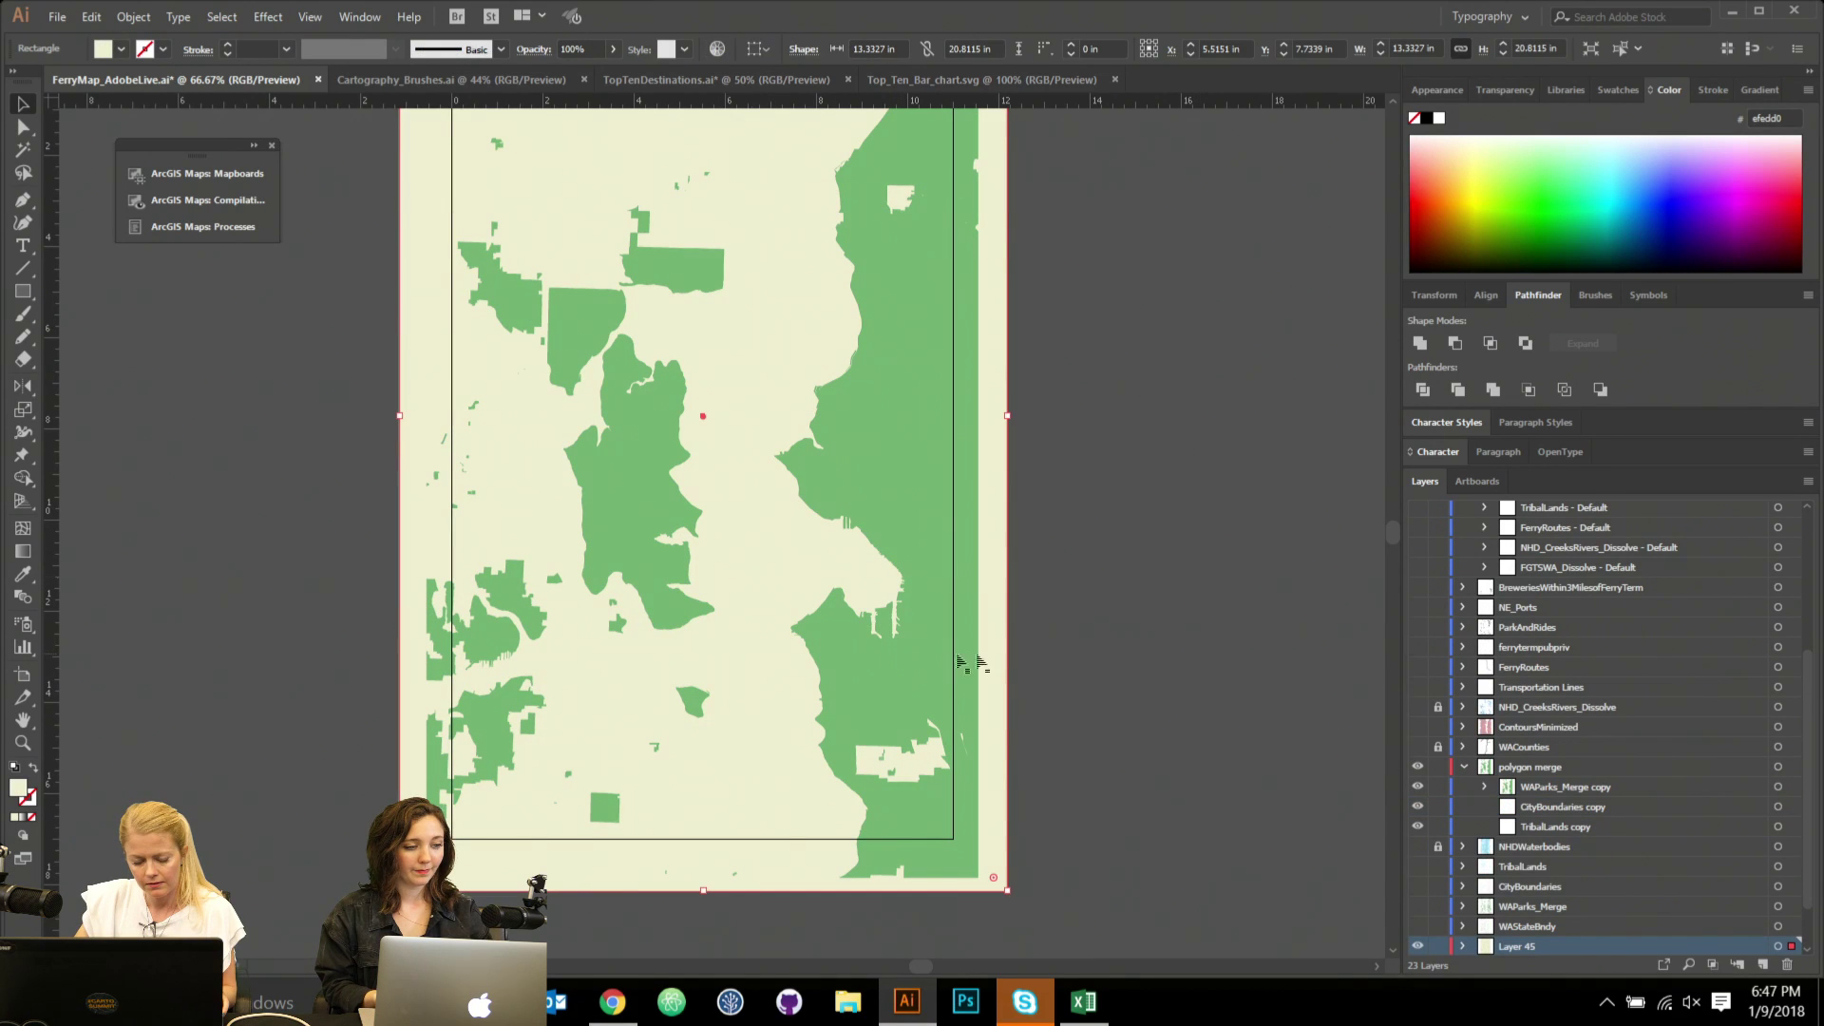
Select and deselect the green park shapes to inspect their outlines.
left_click(932, 530)
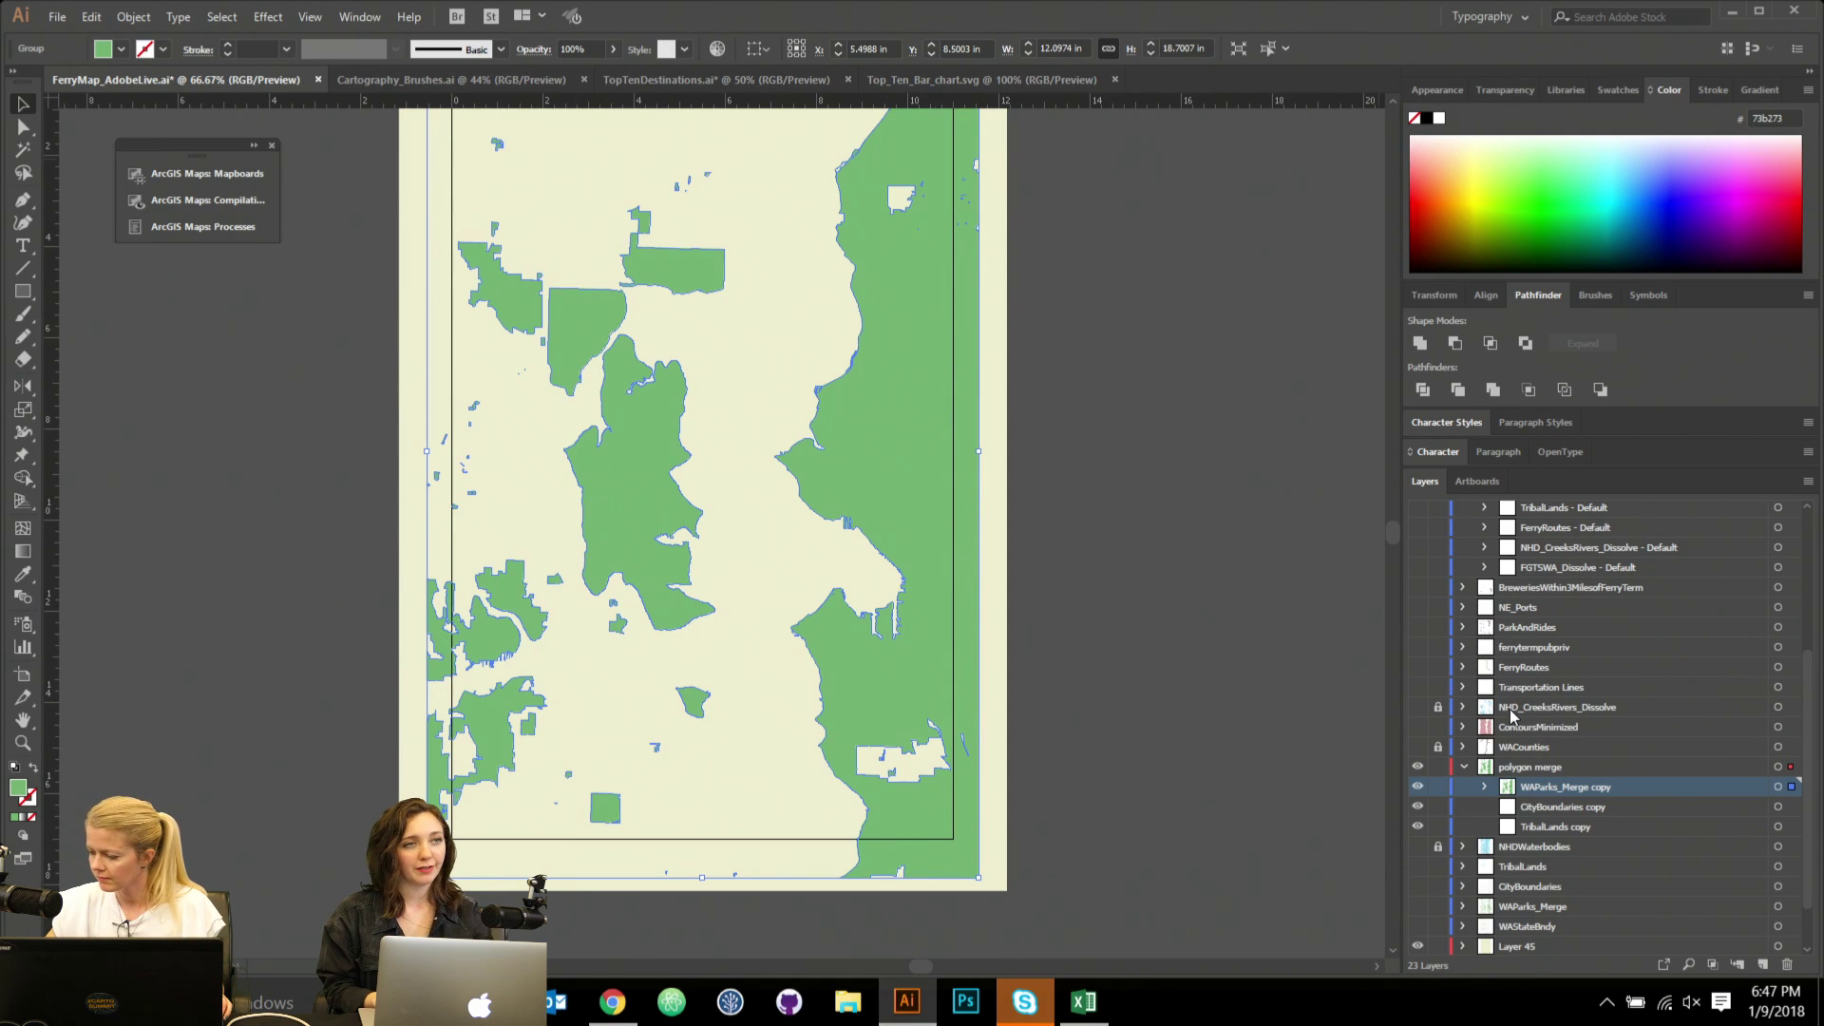
left_click(1075, 686)
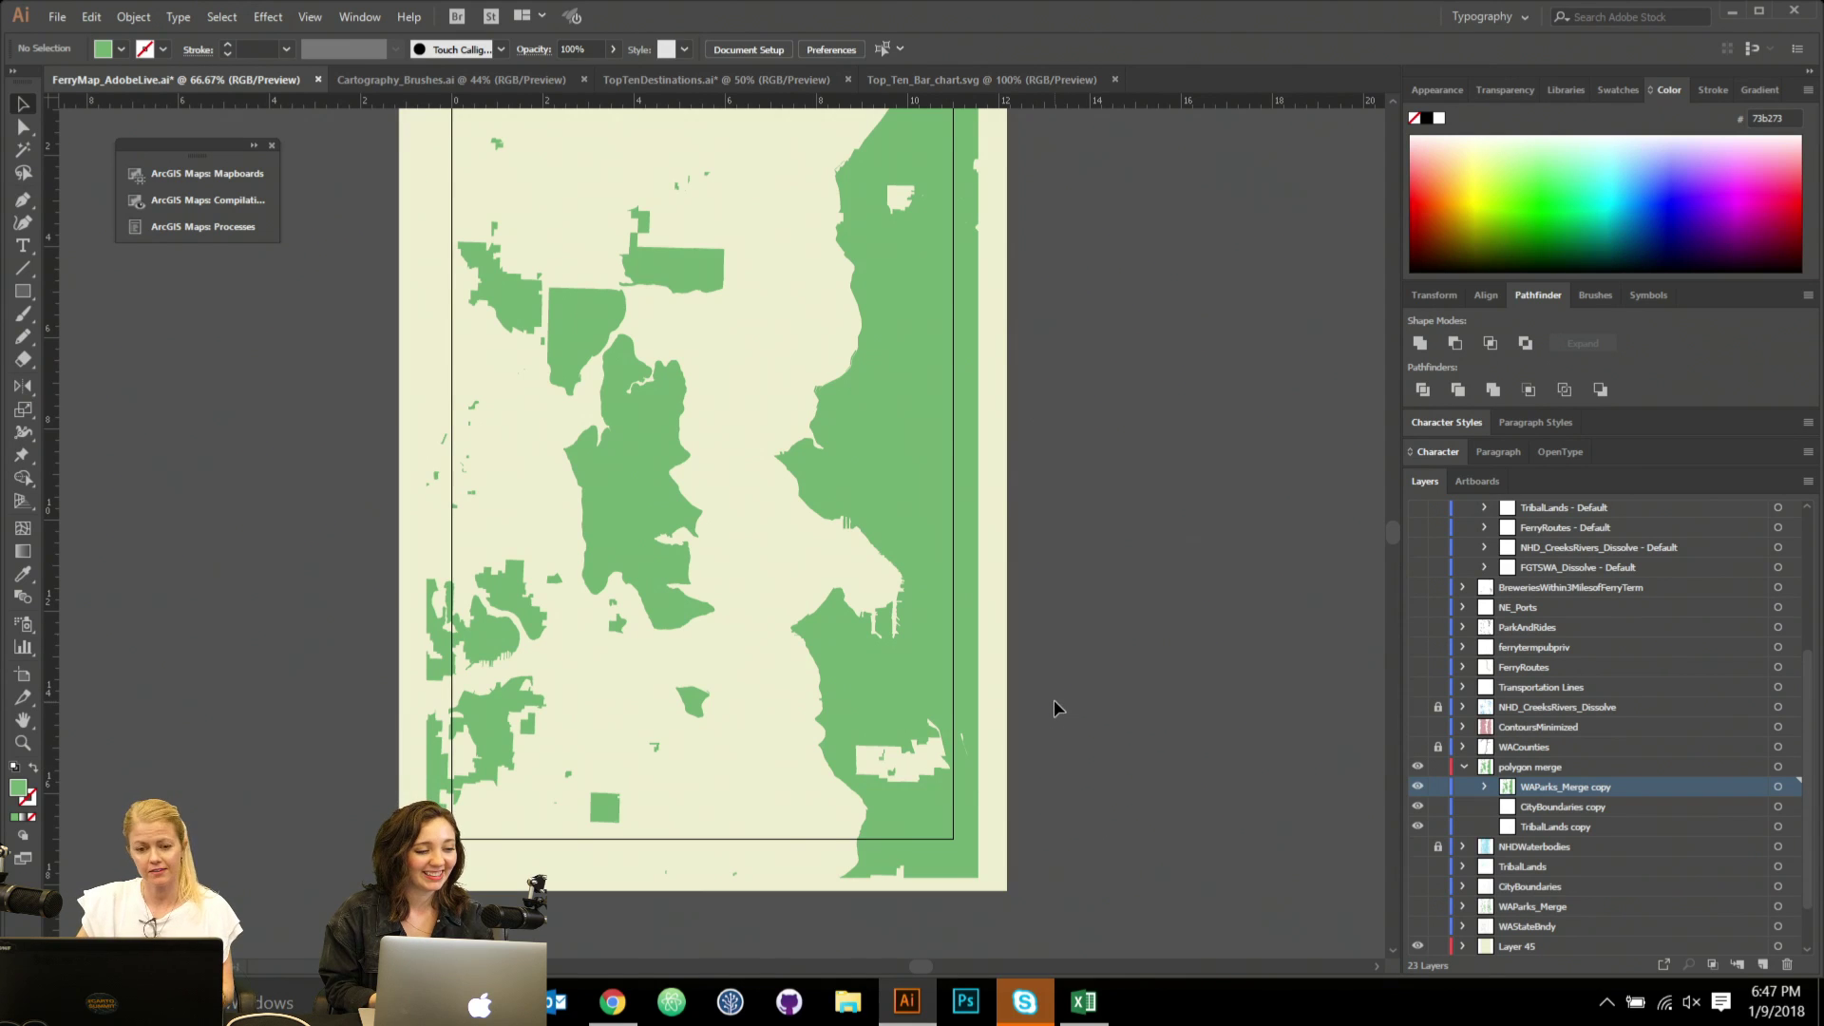
scroll(1053, 700, "up", 1)
scroll(1030, 674, "up", 1)
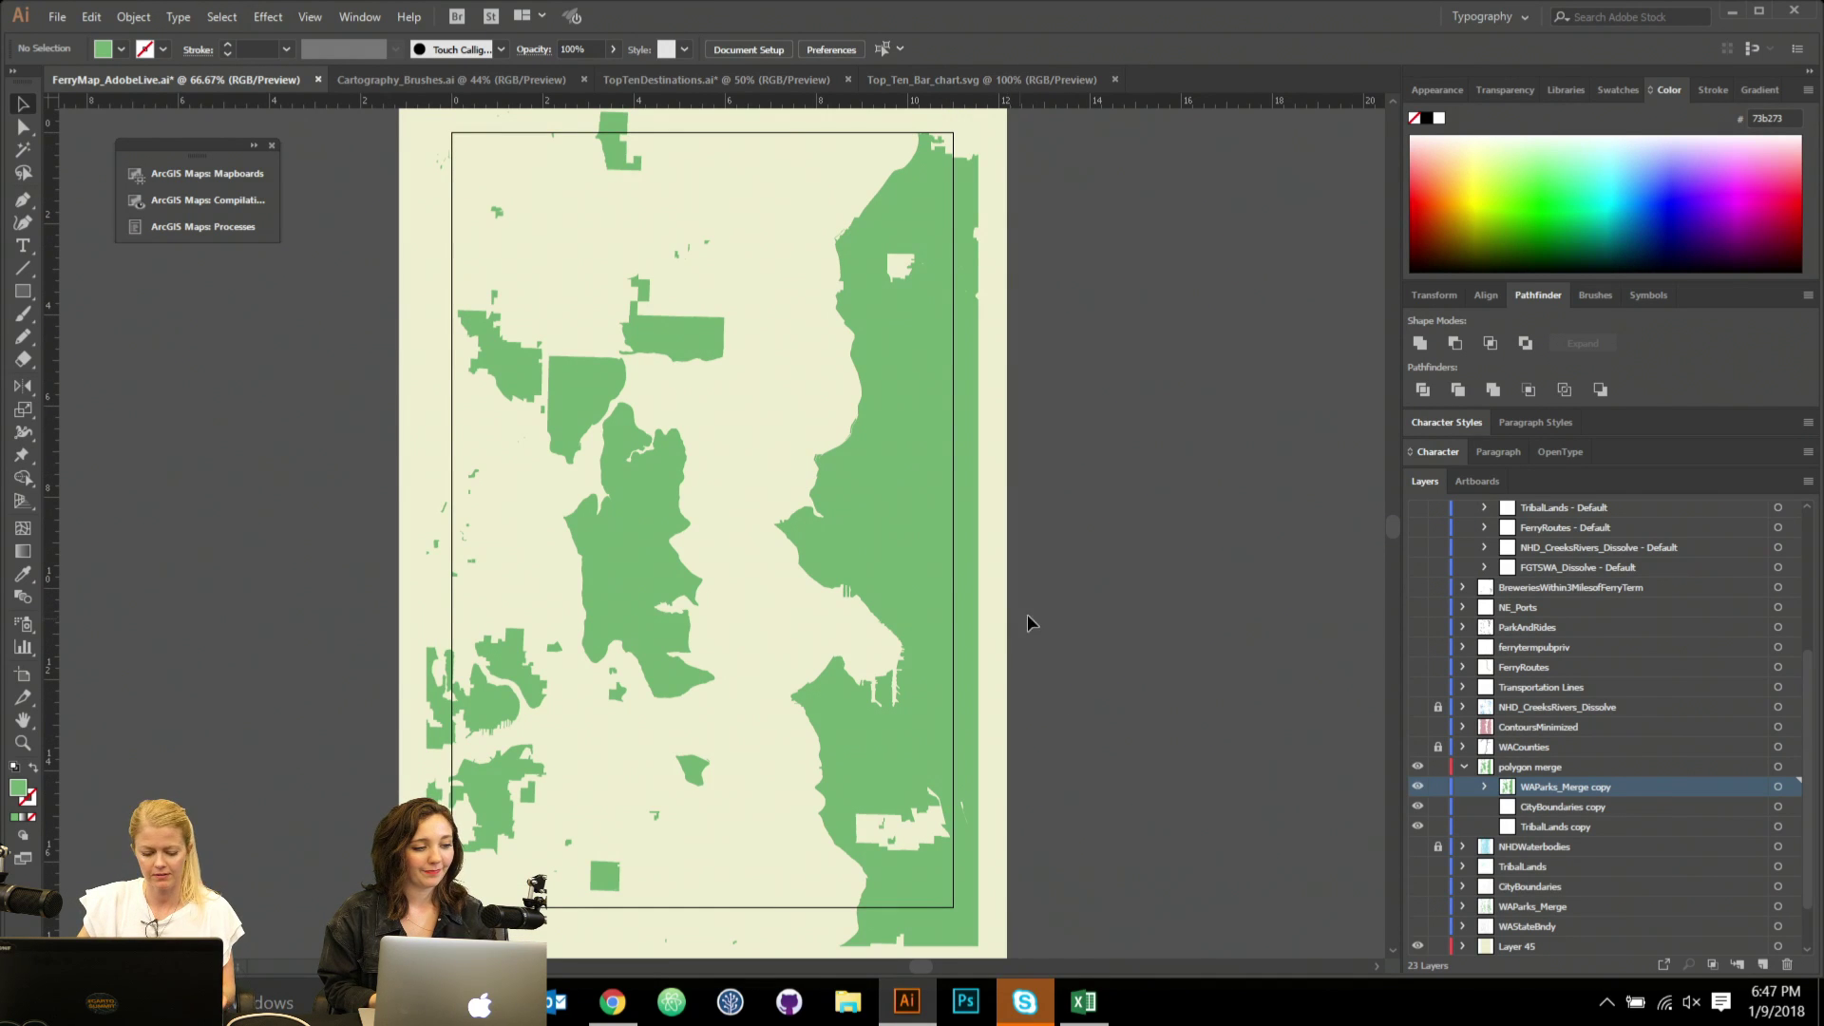
left_click(878, 231)
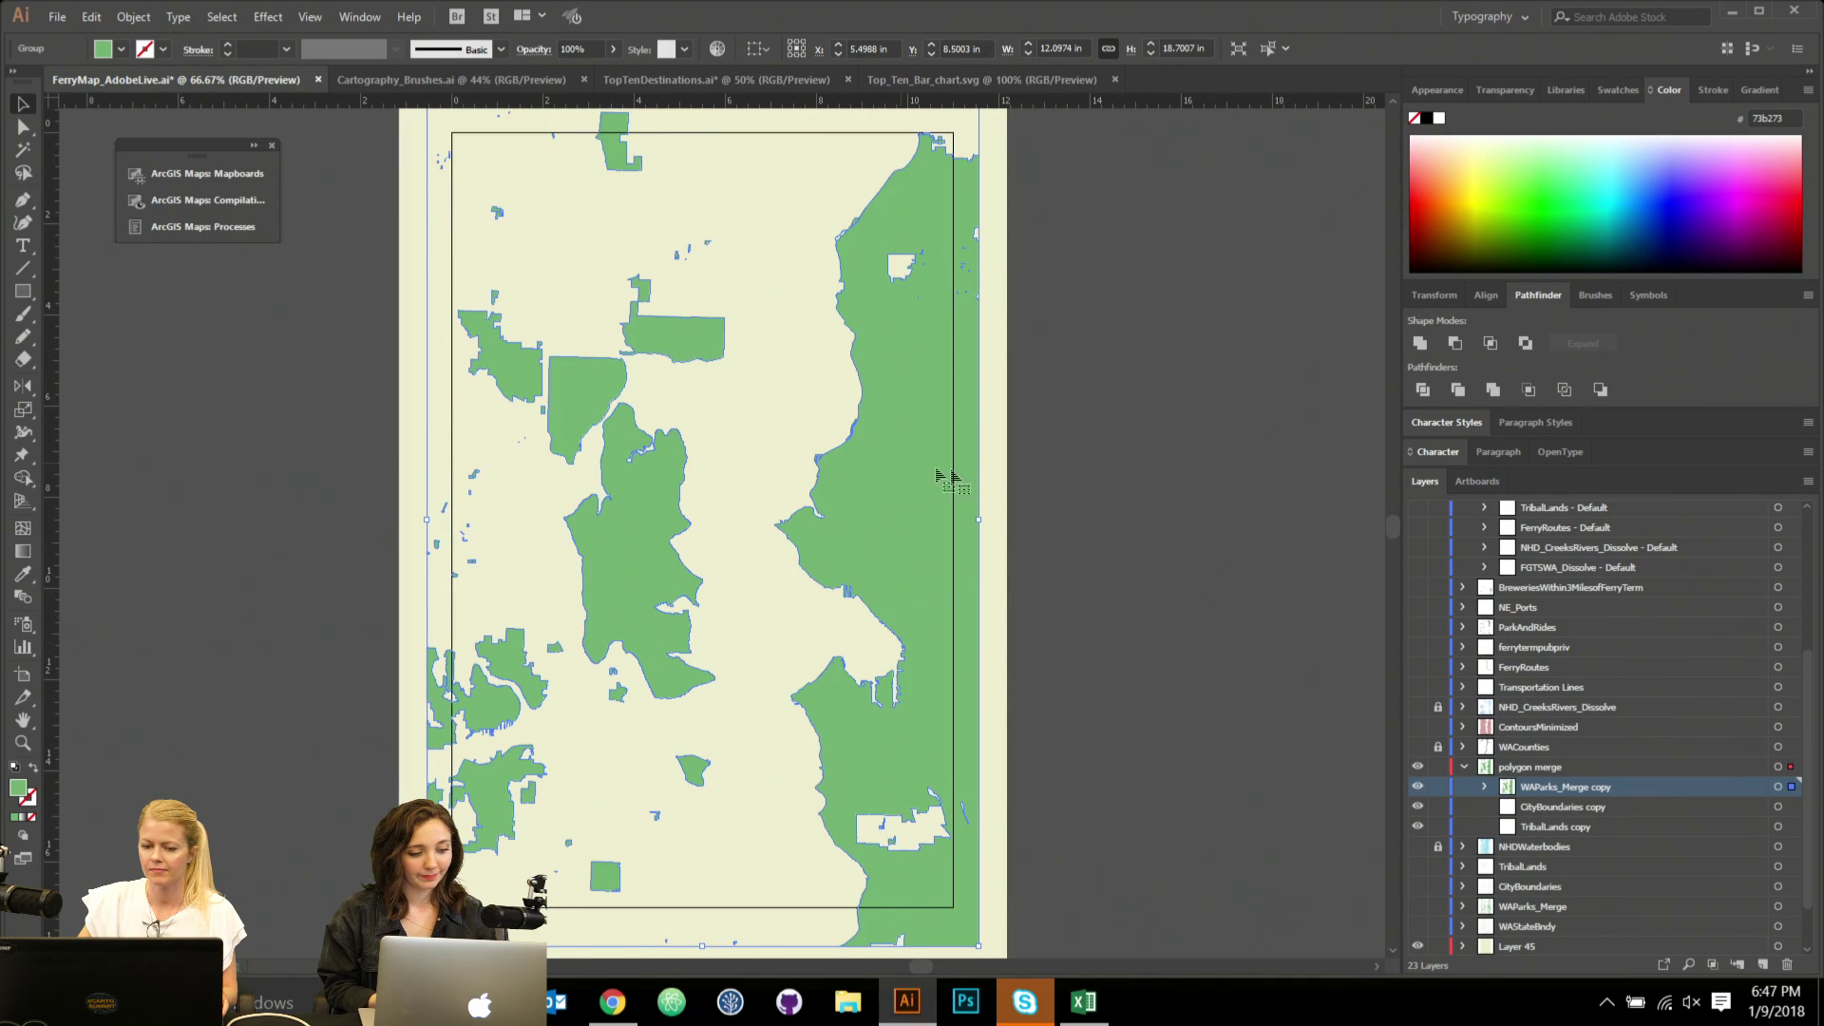
left_click(1057, 516)
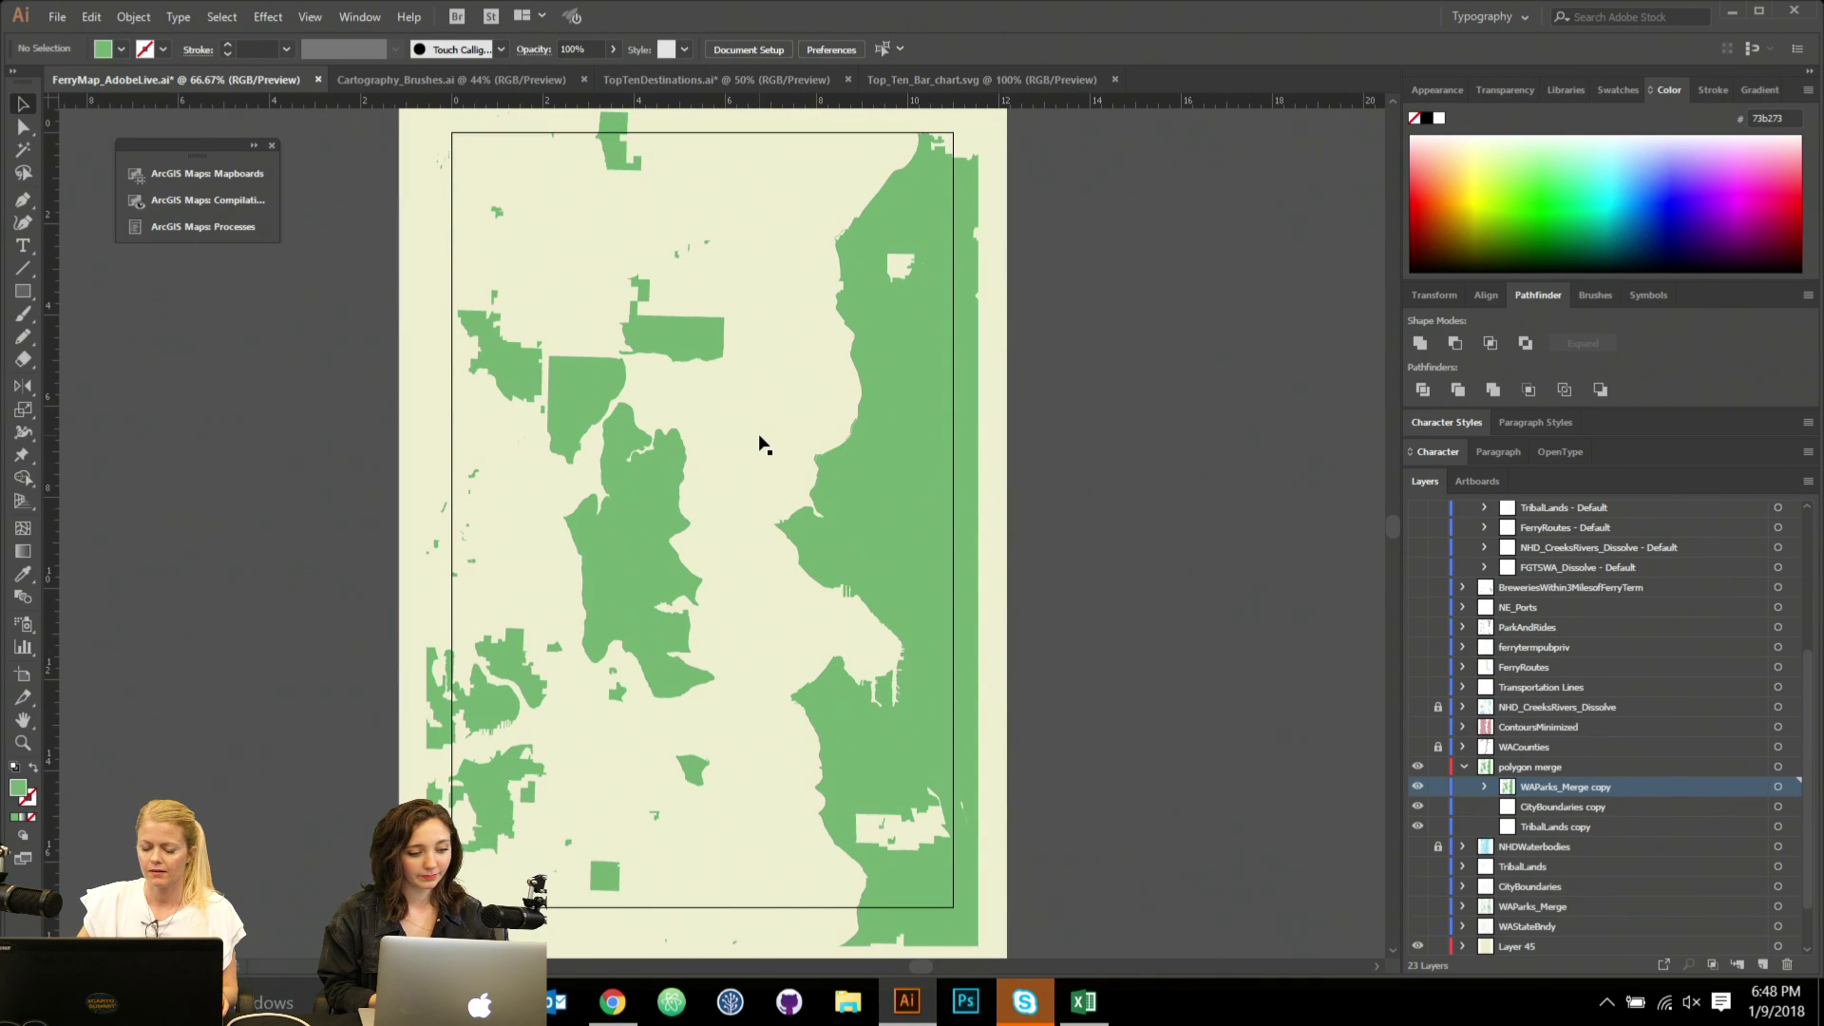
Check the map group and background selections, then pick the CityBoundaries copy and TribalLands copy layers.
left_click(758, 433)
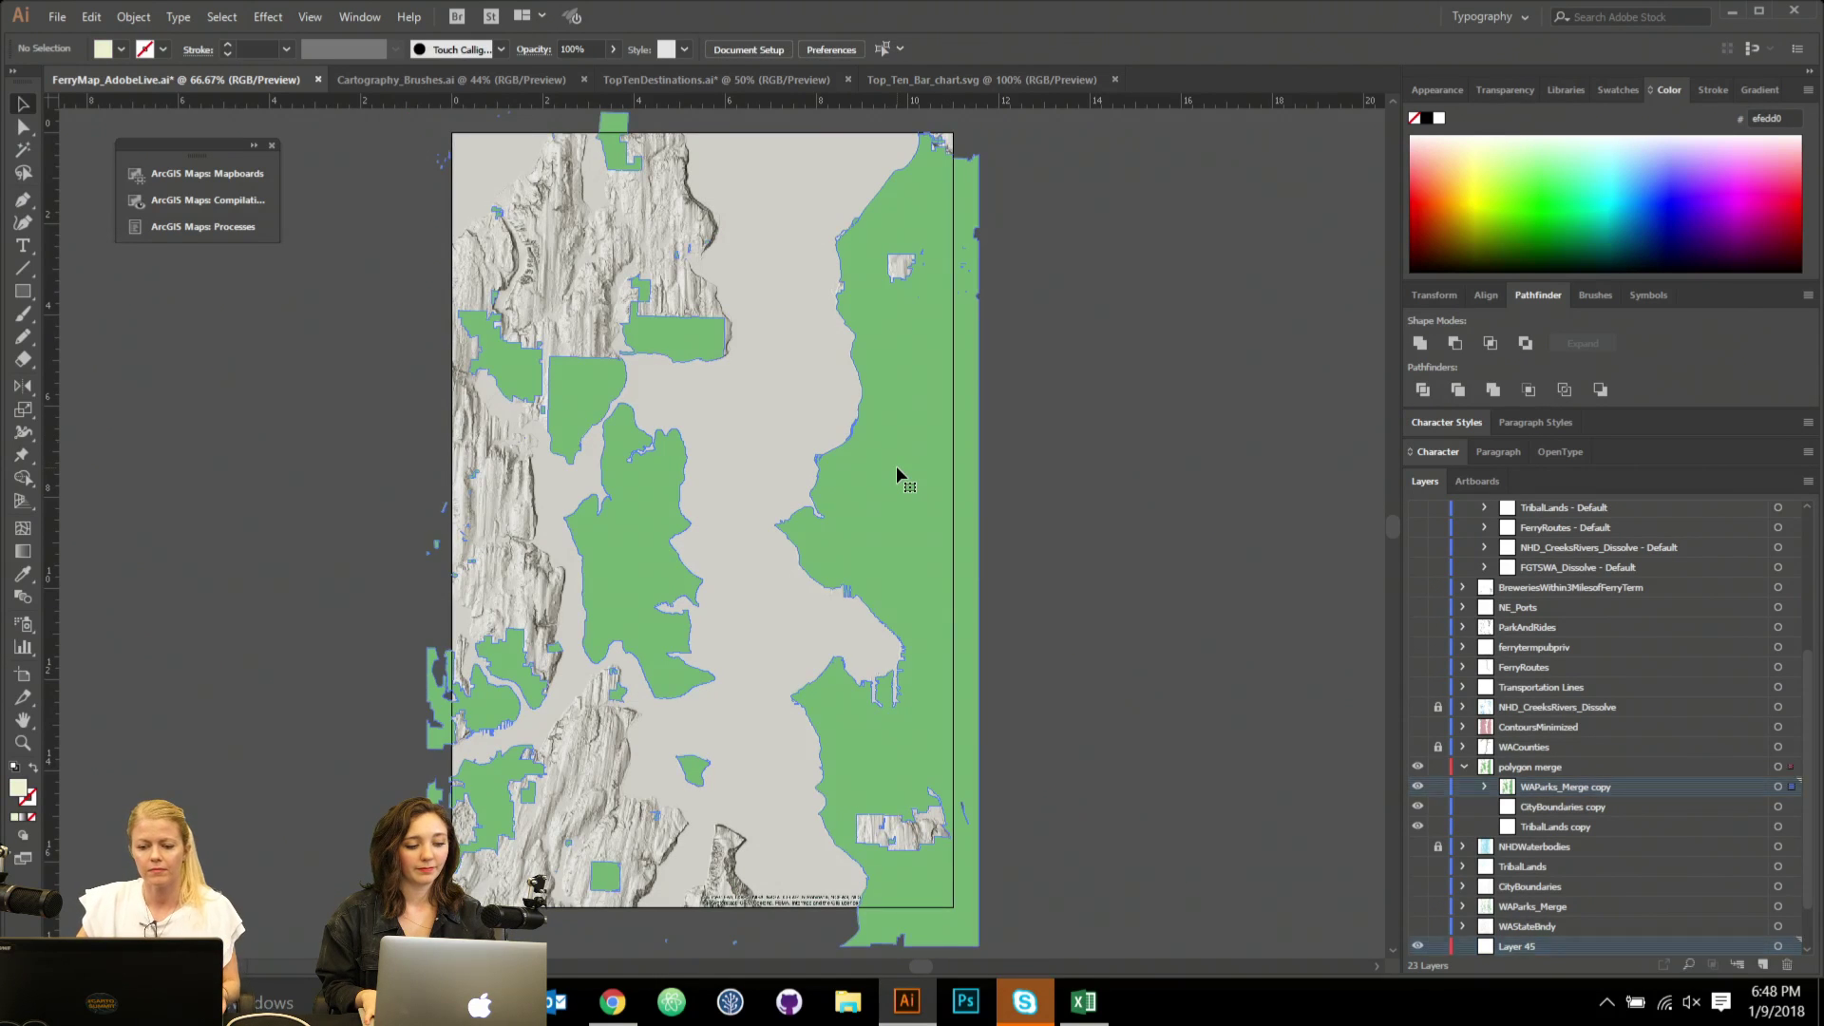
key("ctrl+a")
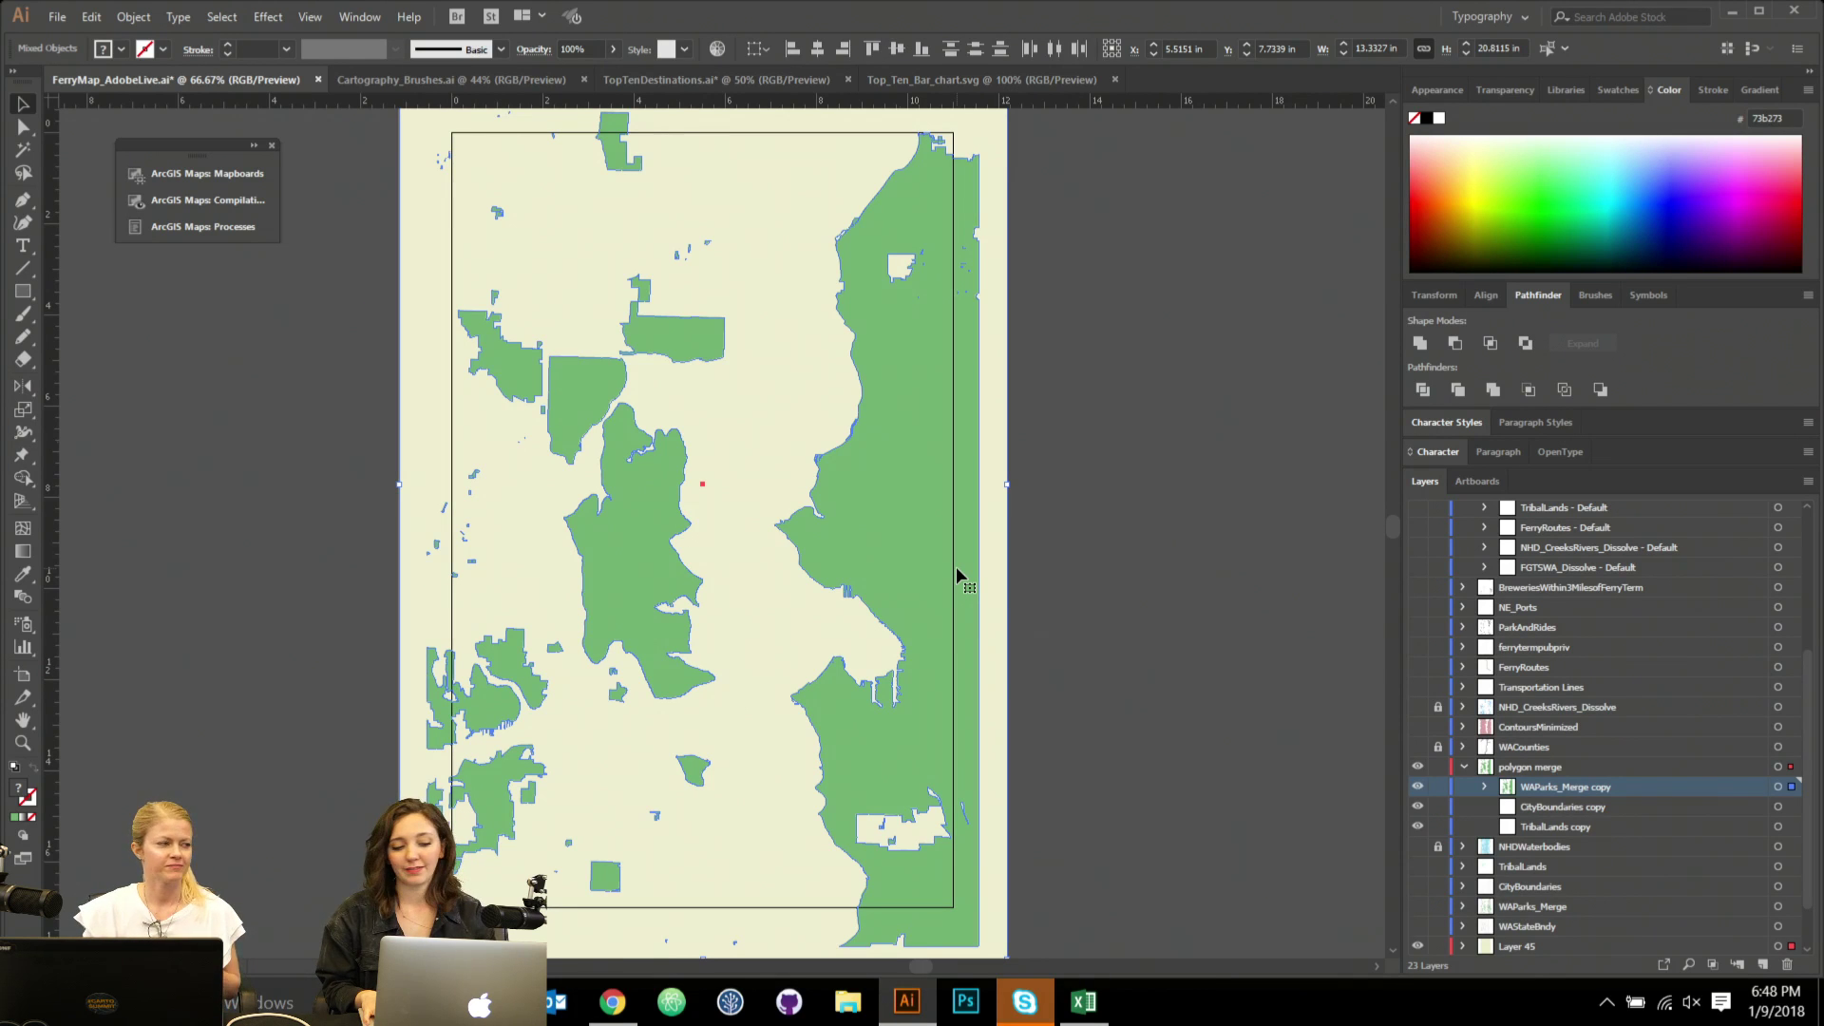
left_click(1154, 584)
scroll(1079, 456, "up", 1)
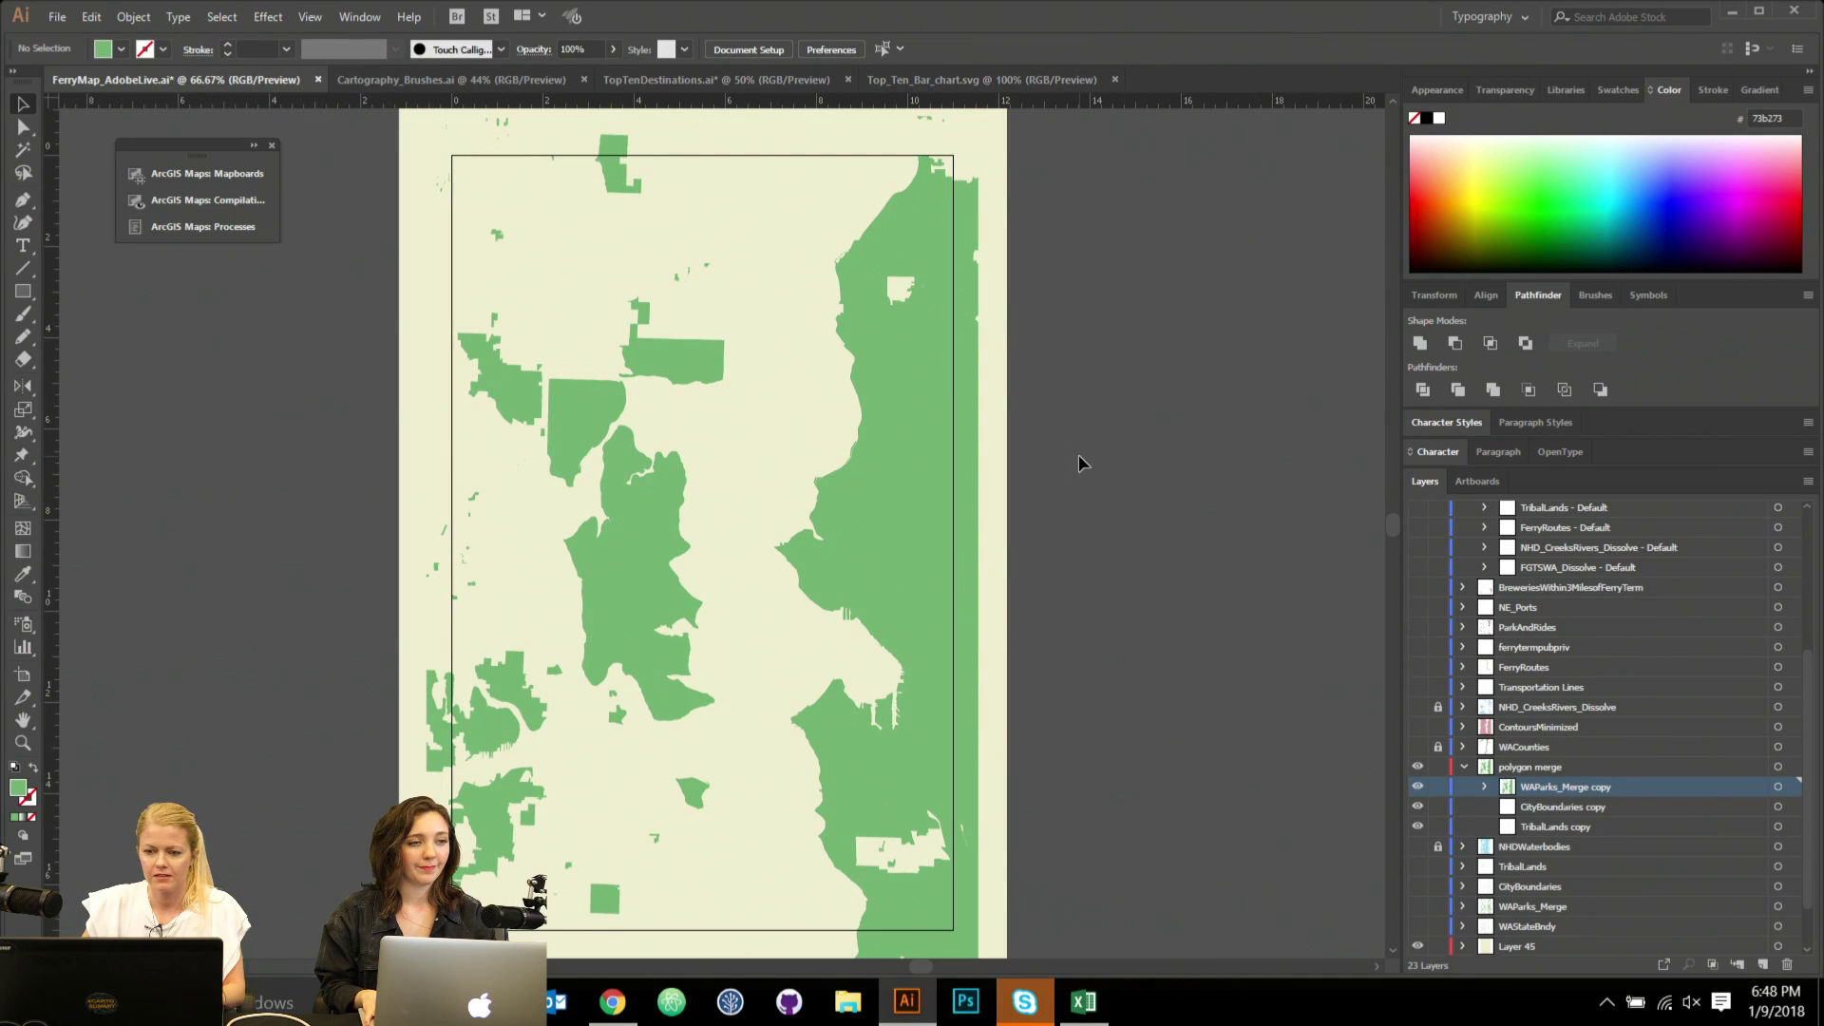
scroll(1079, 455, "down", 1)
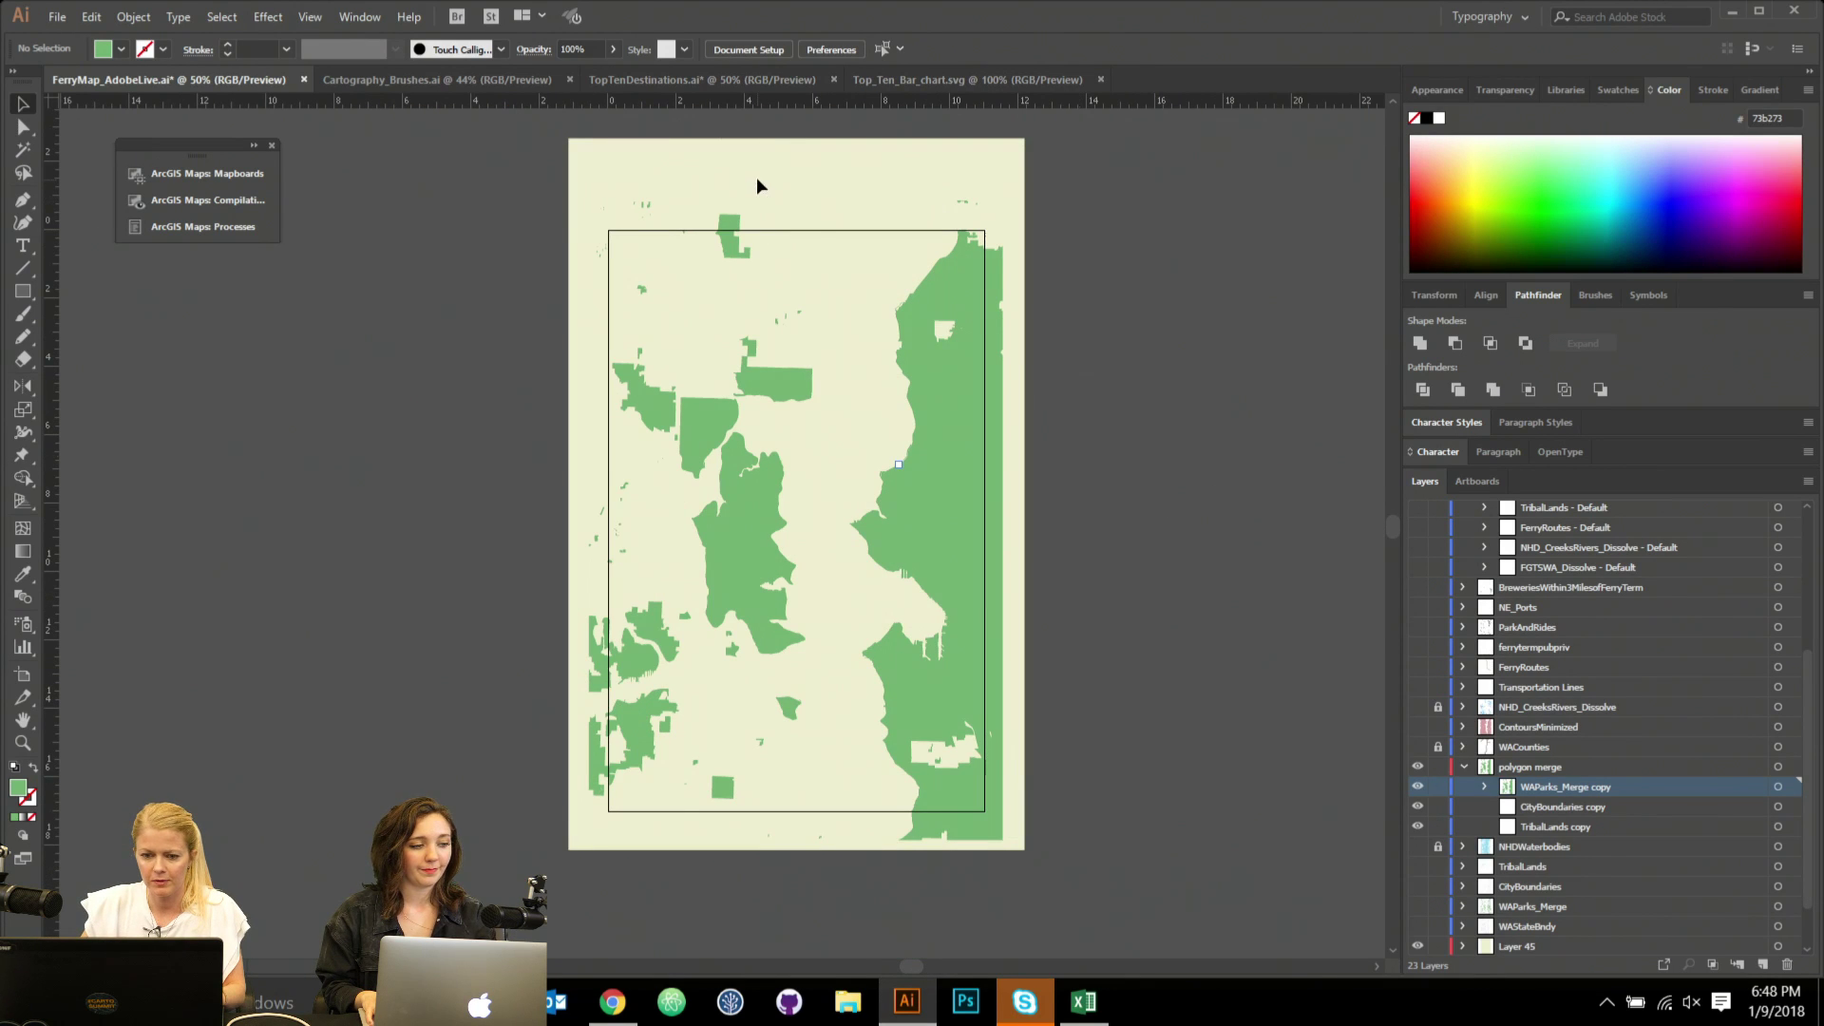
left_click(875, 290)
left_click(914, 345)
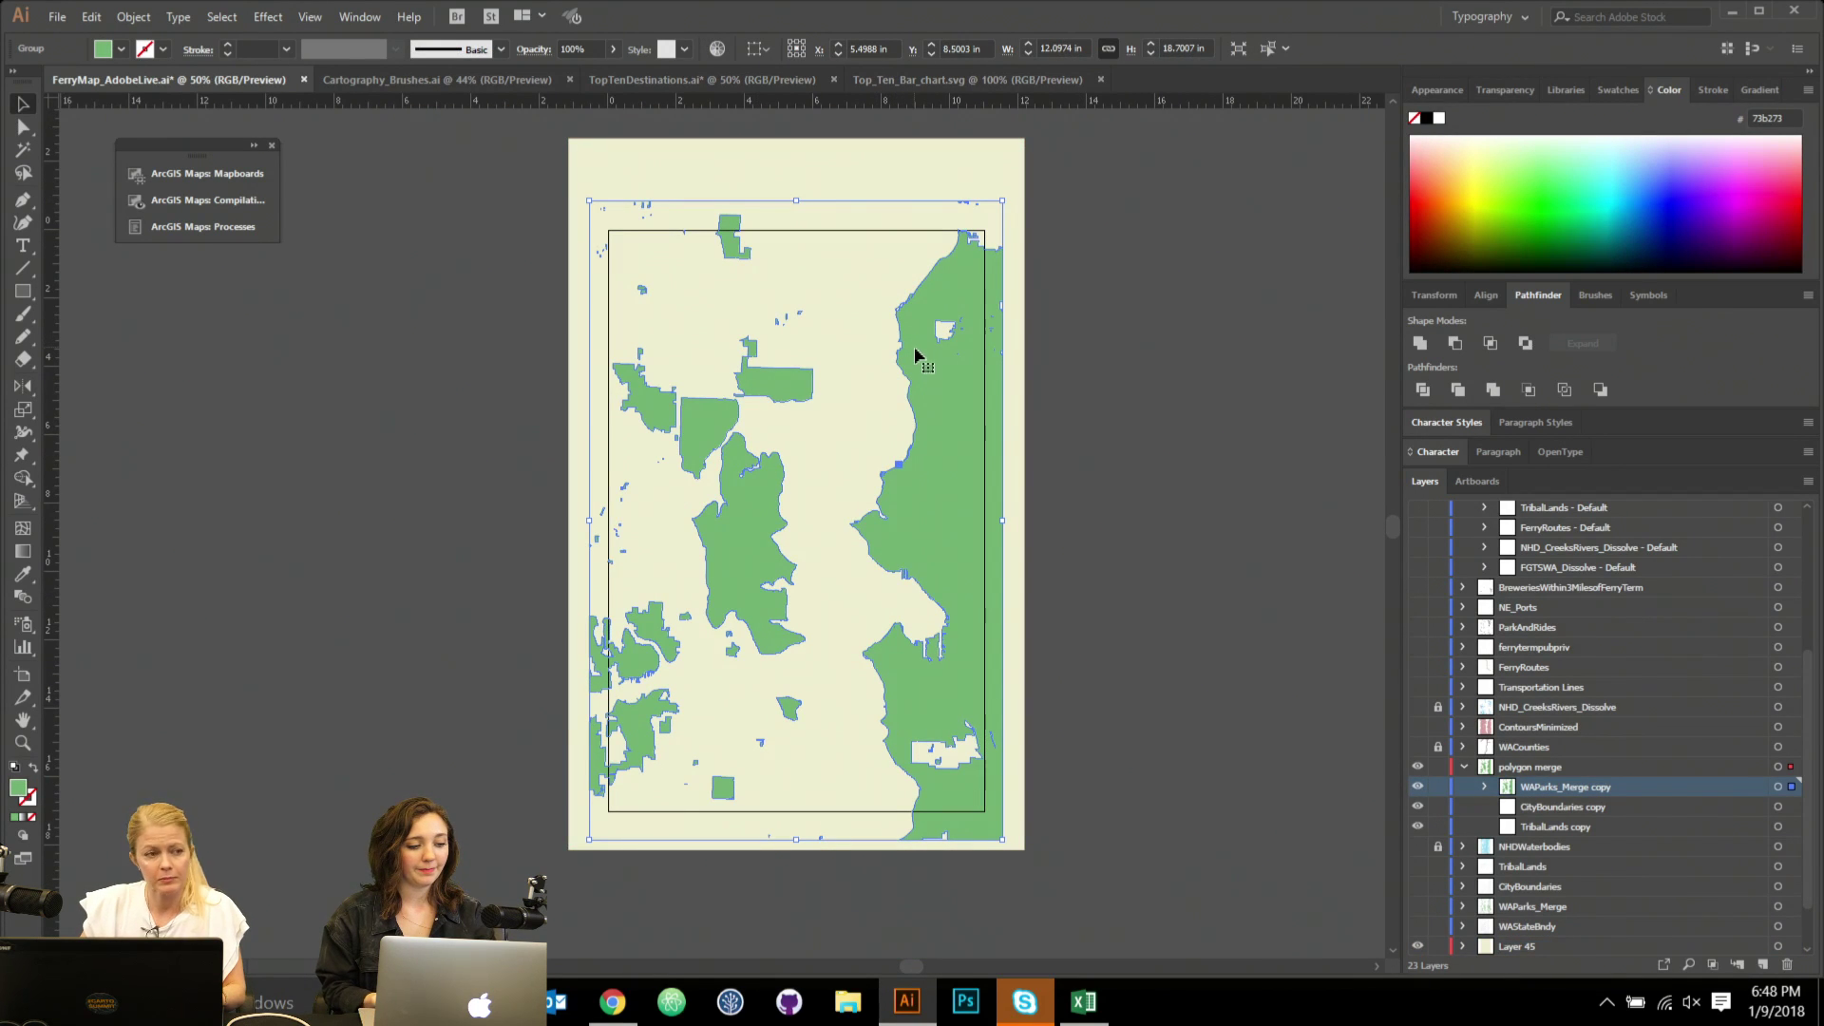
scroll(1171, 498, "up", 1)
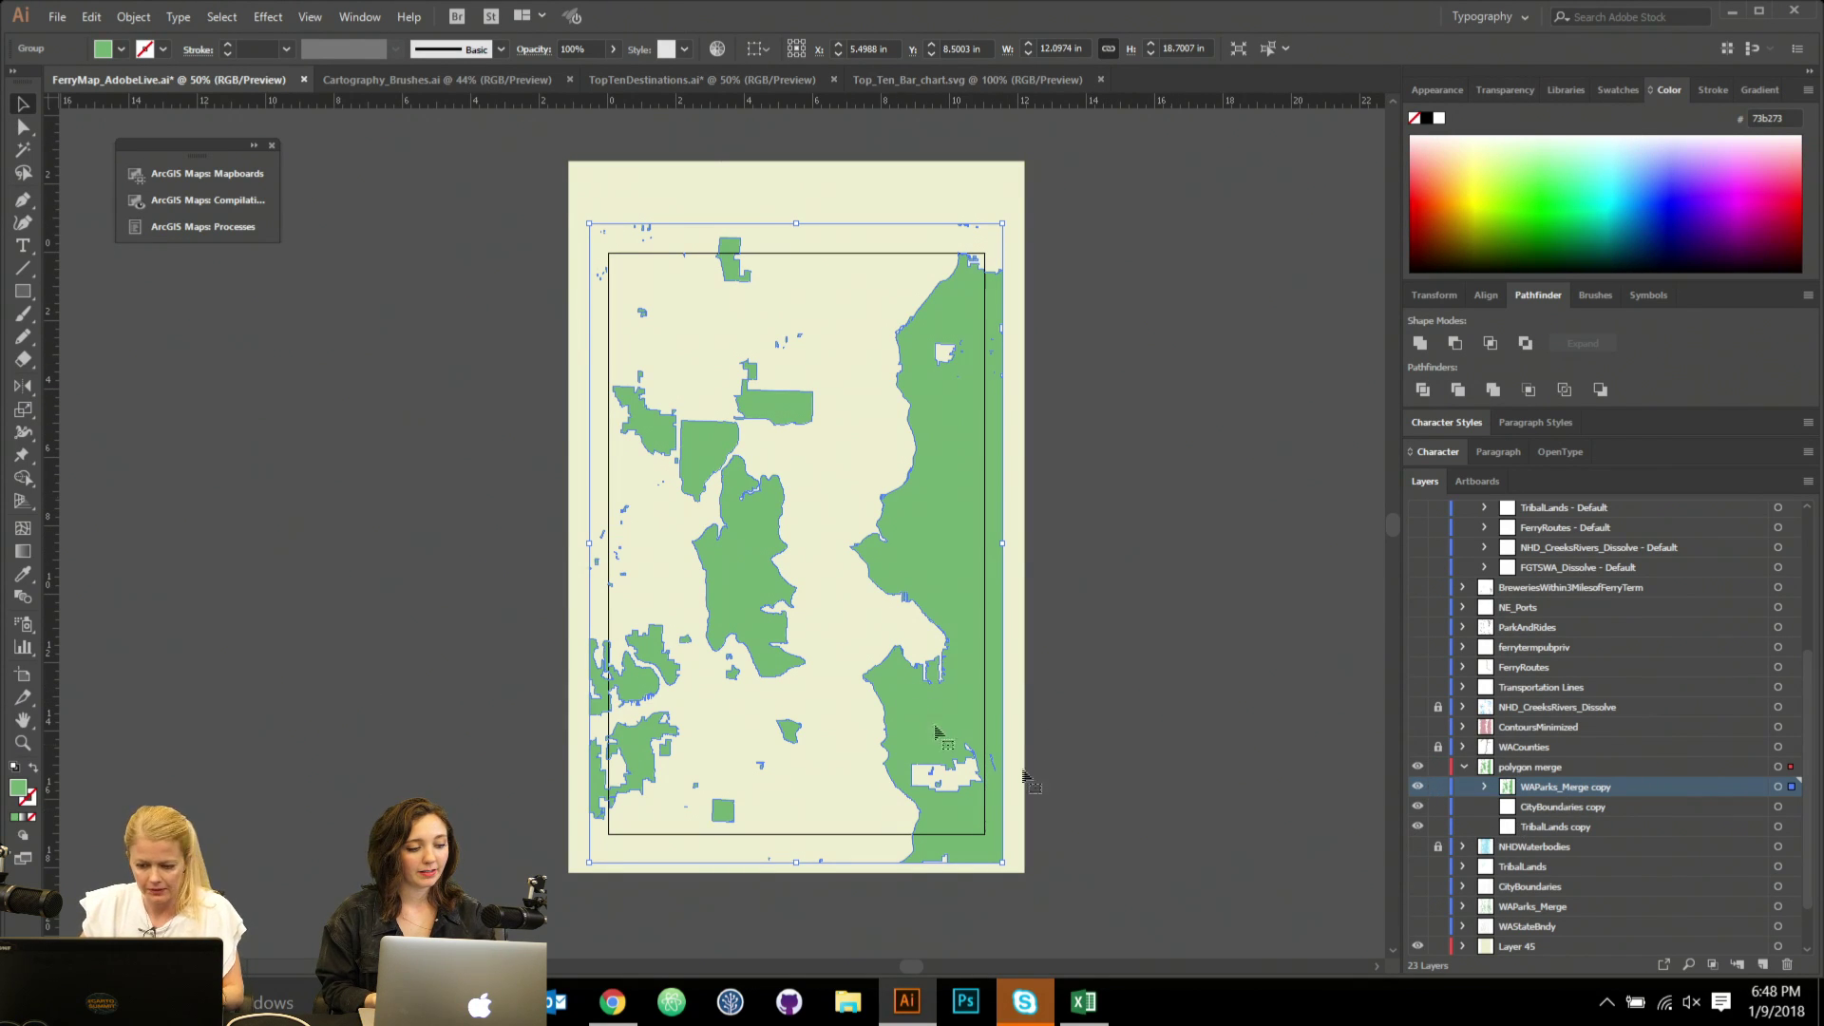
left_click(1557, 807)
left_click(1558, 826, "shift")
Nest both copies in WAParks_Merge copy and eyedropper the cream background onto the land shapes.
left_click_drag(1558, 826, 1491, 789)
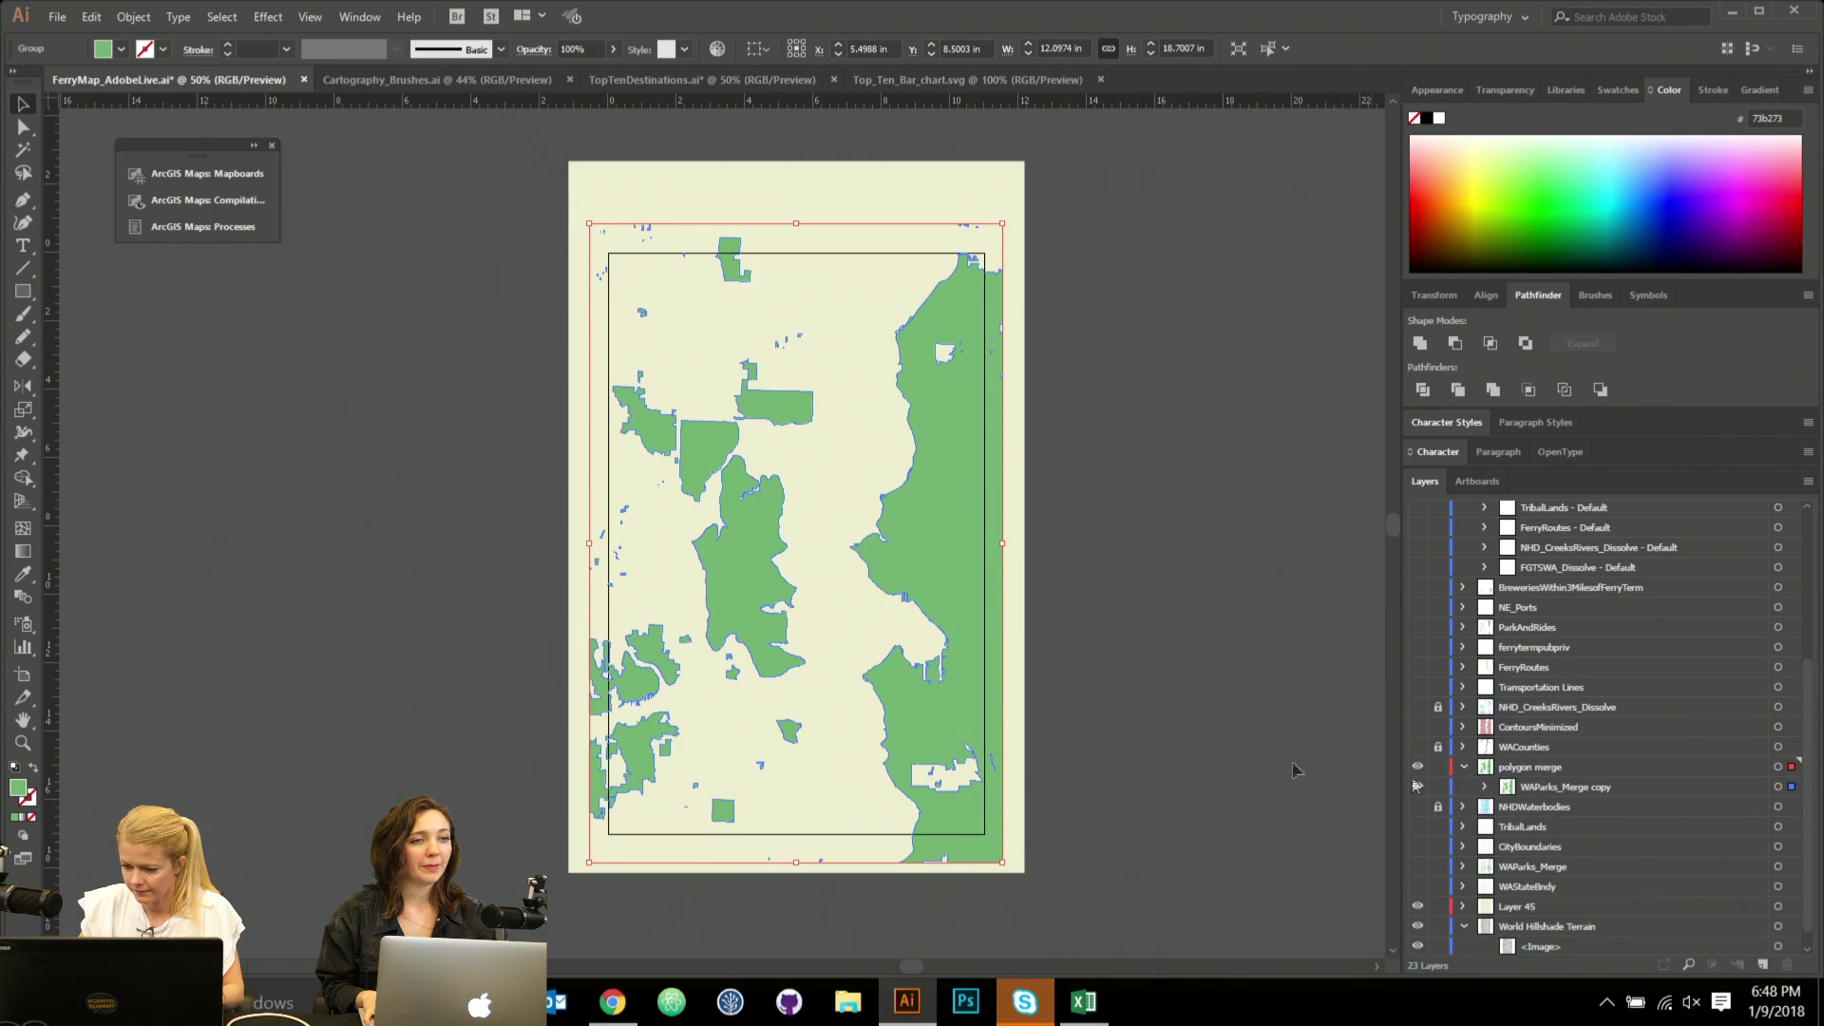
key("i")
left_click(848, 307)
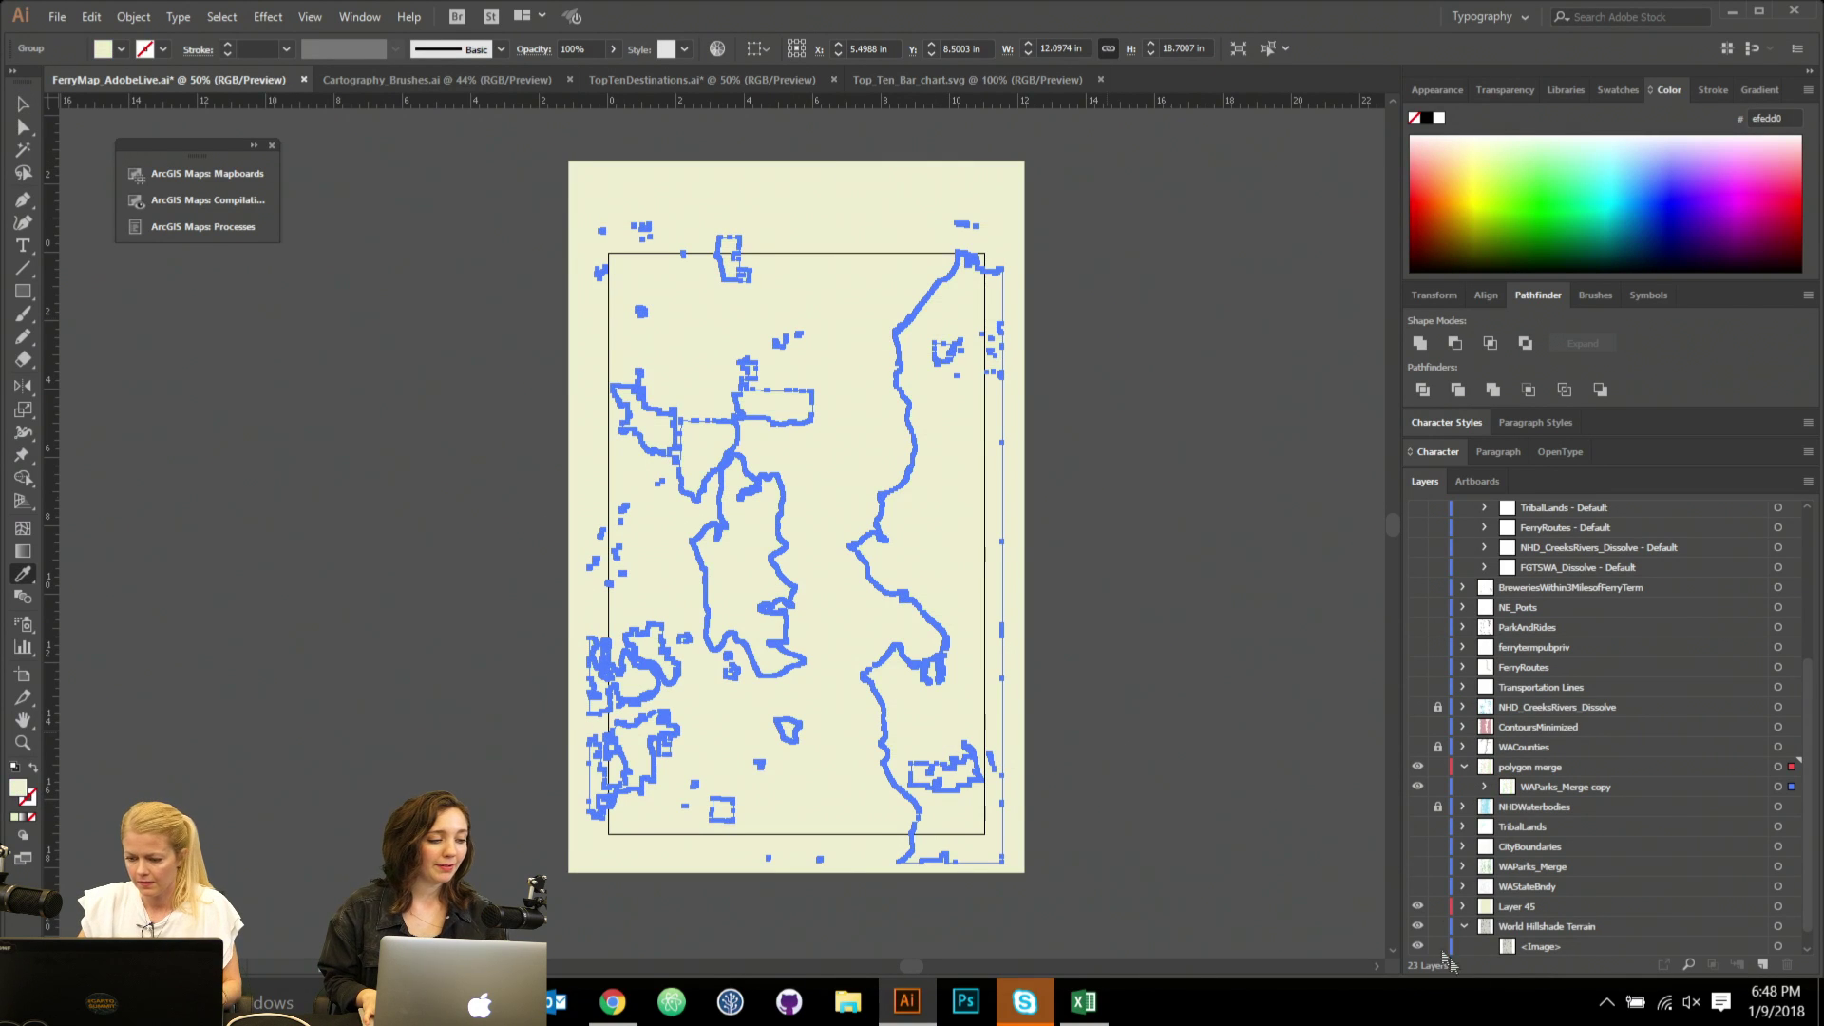
Set the land group to 40% opacity and show the hillshade and NHDWaterbodies layers.
left_click(613, 48)
left_click_drag(611, 73, 569, 76)
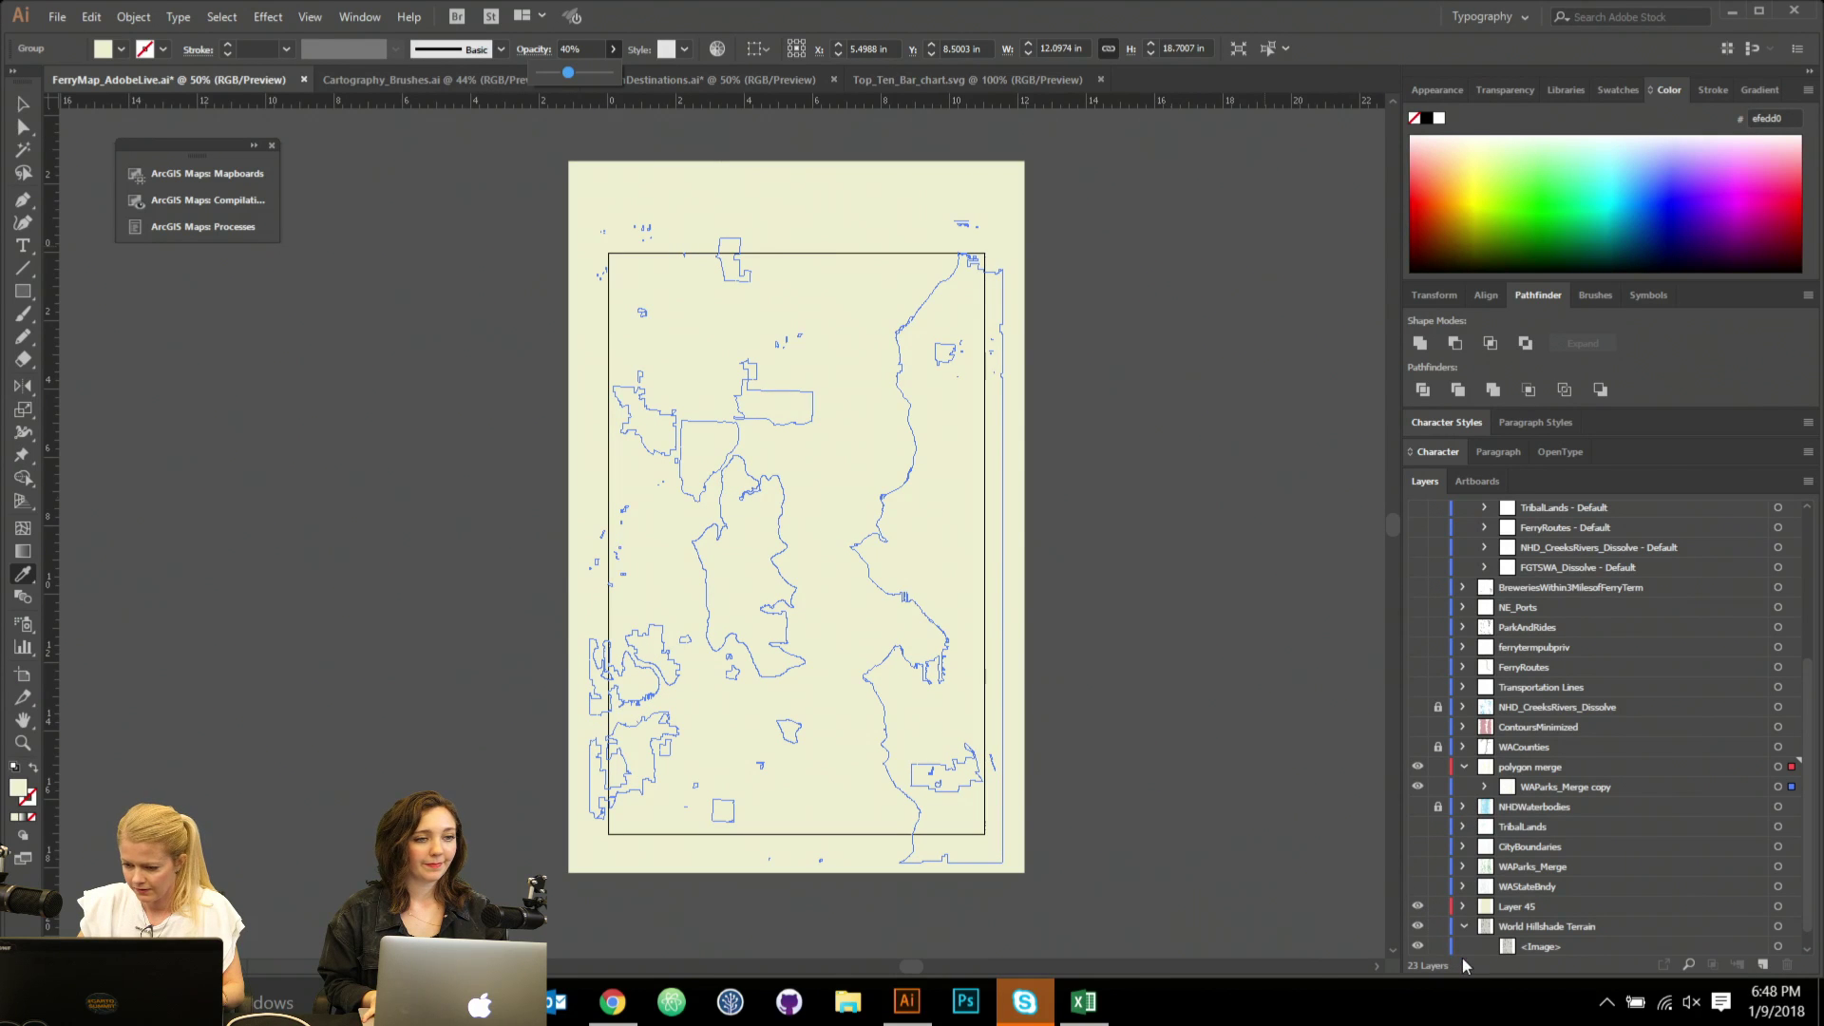
left_click(1418, 910)
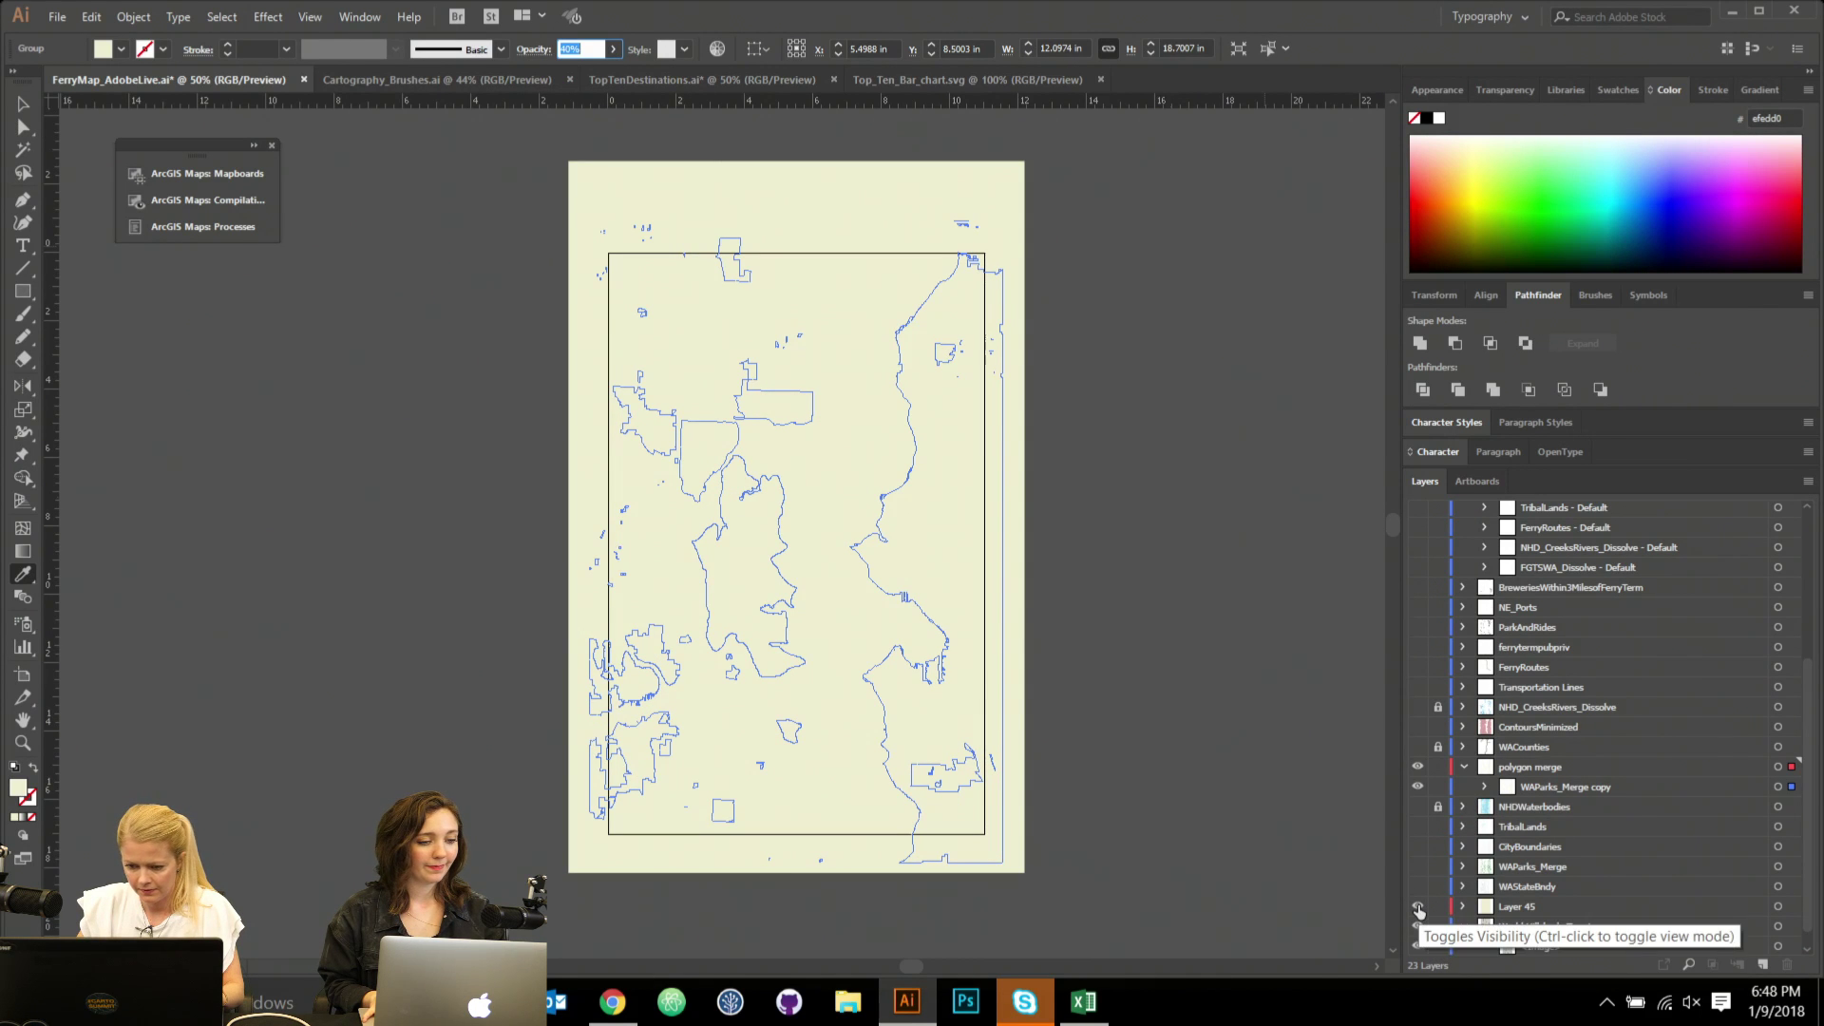
left_click(1417, 926)
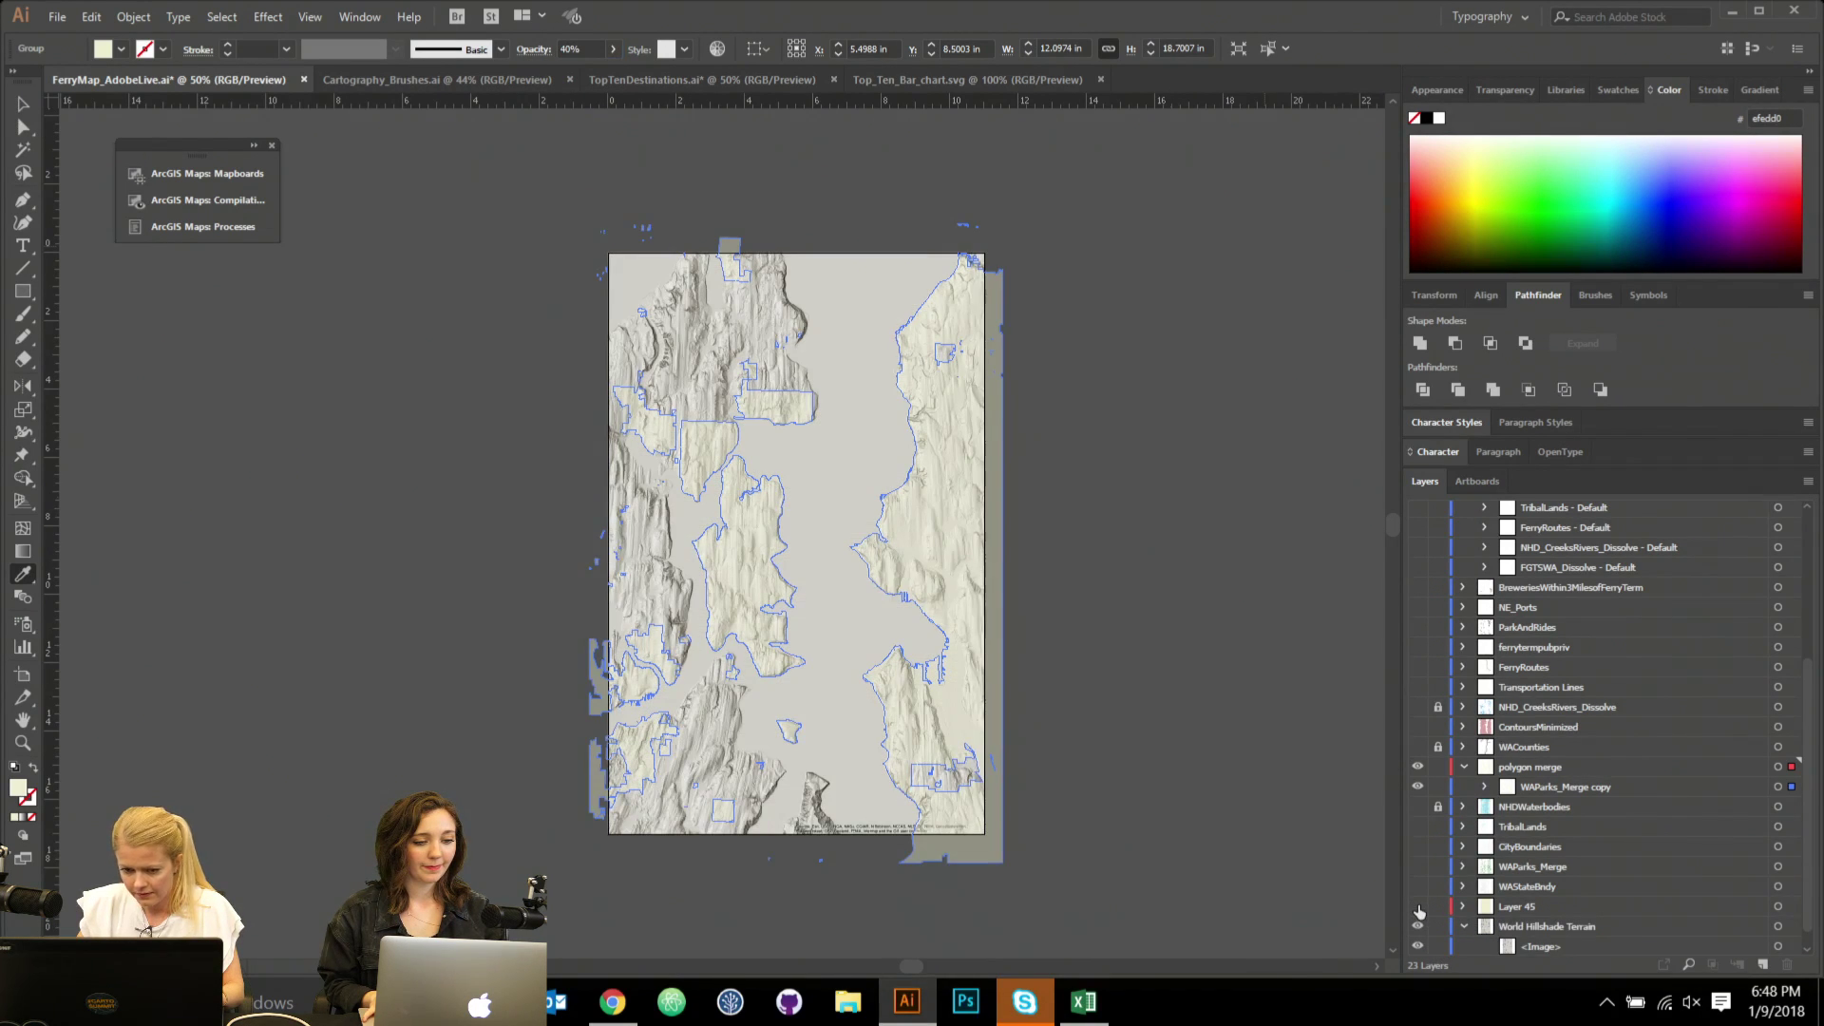
left_click(1417, 807)
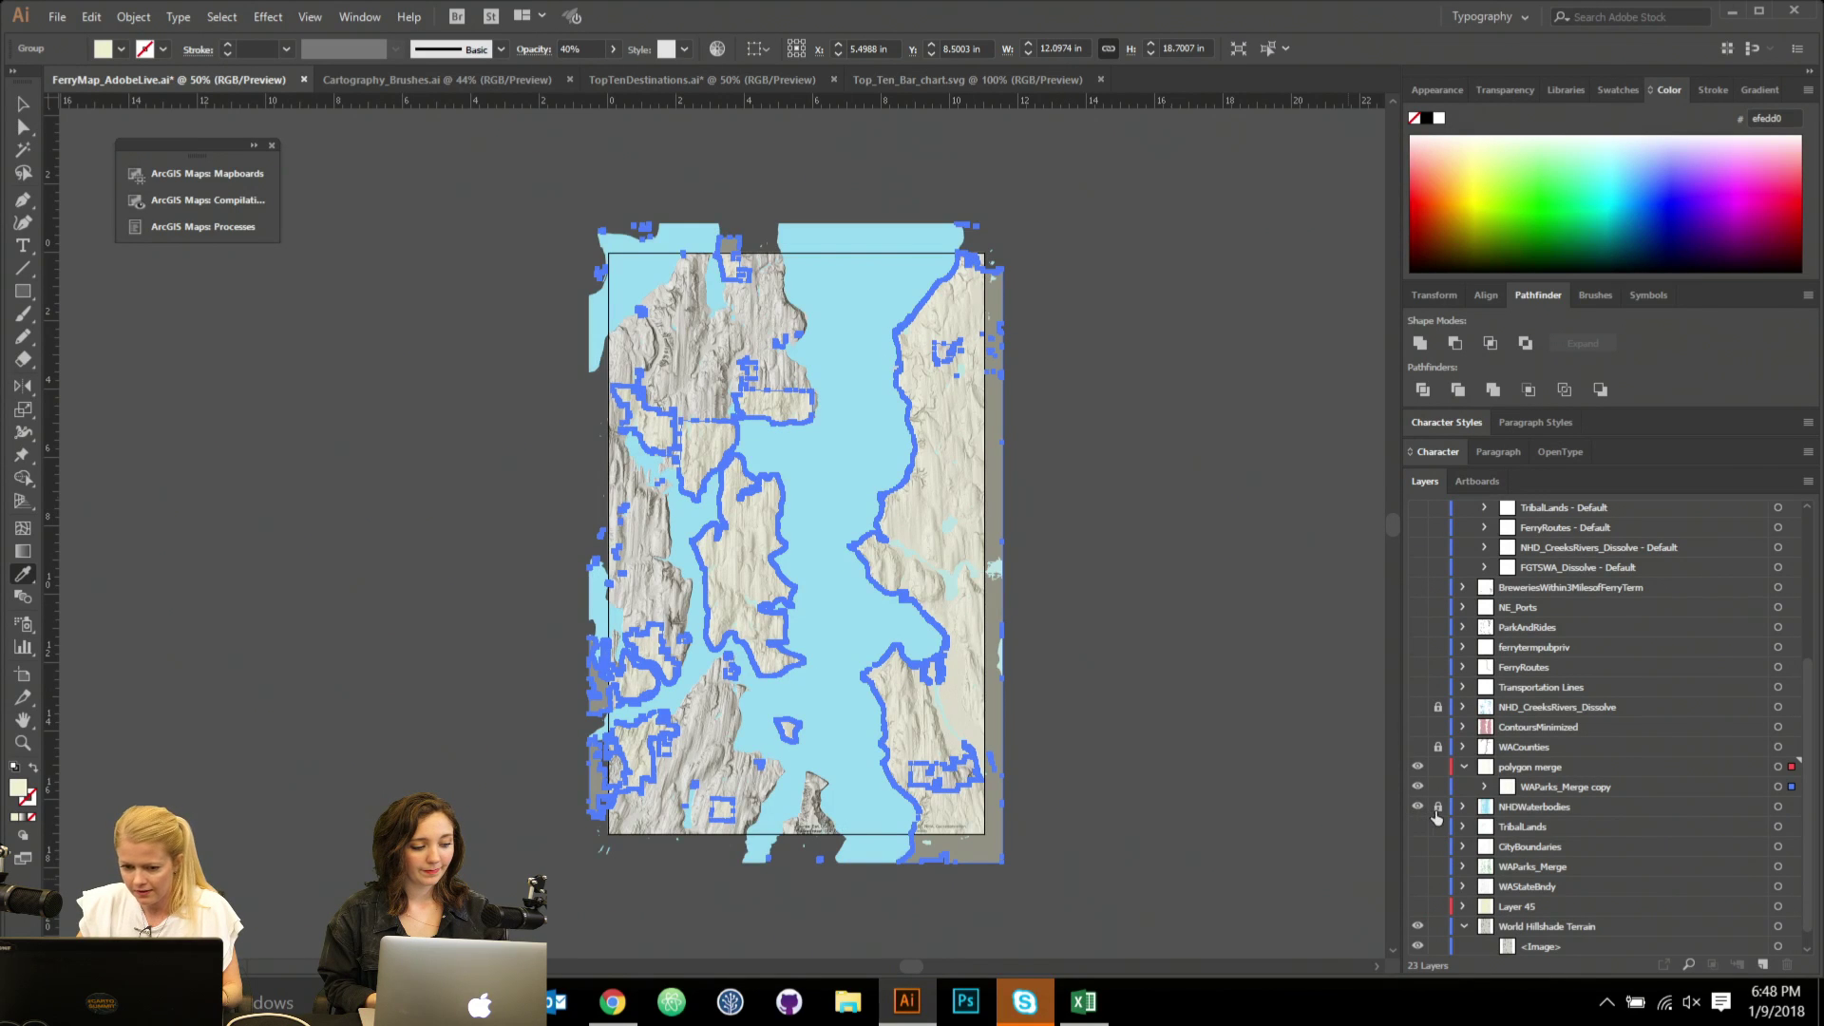
left_click(1464, 906)
Delete the cream background rectangle from Layer 45.
key("ctrl+shift+a")
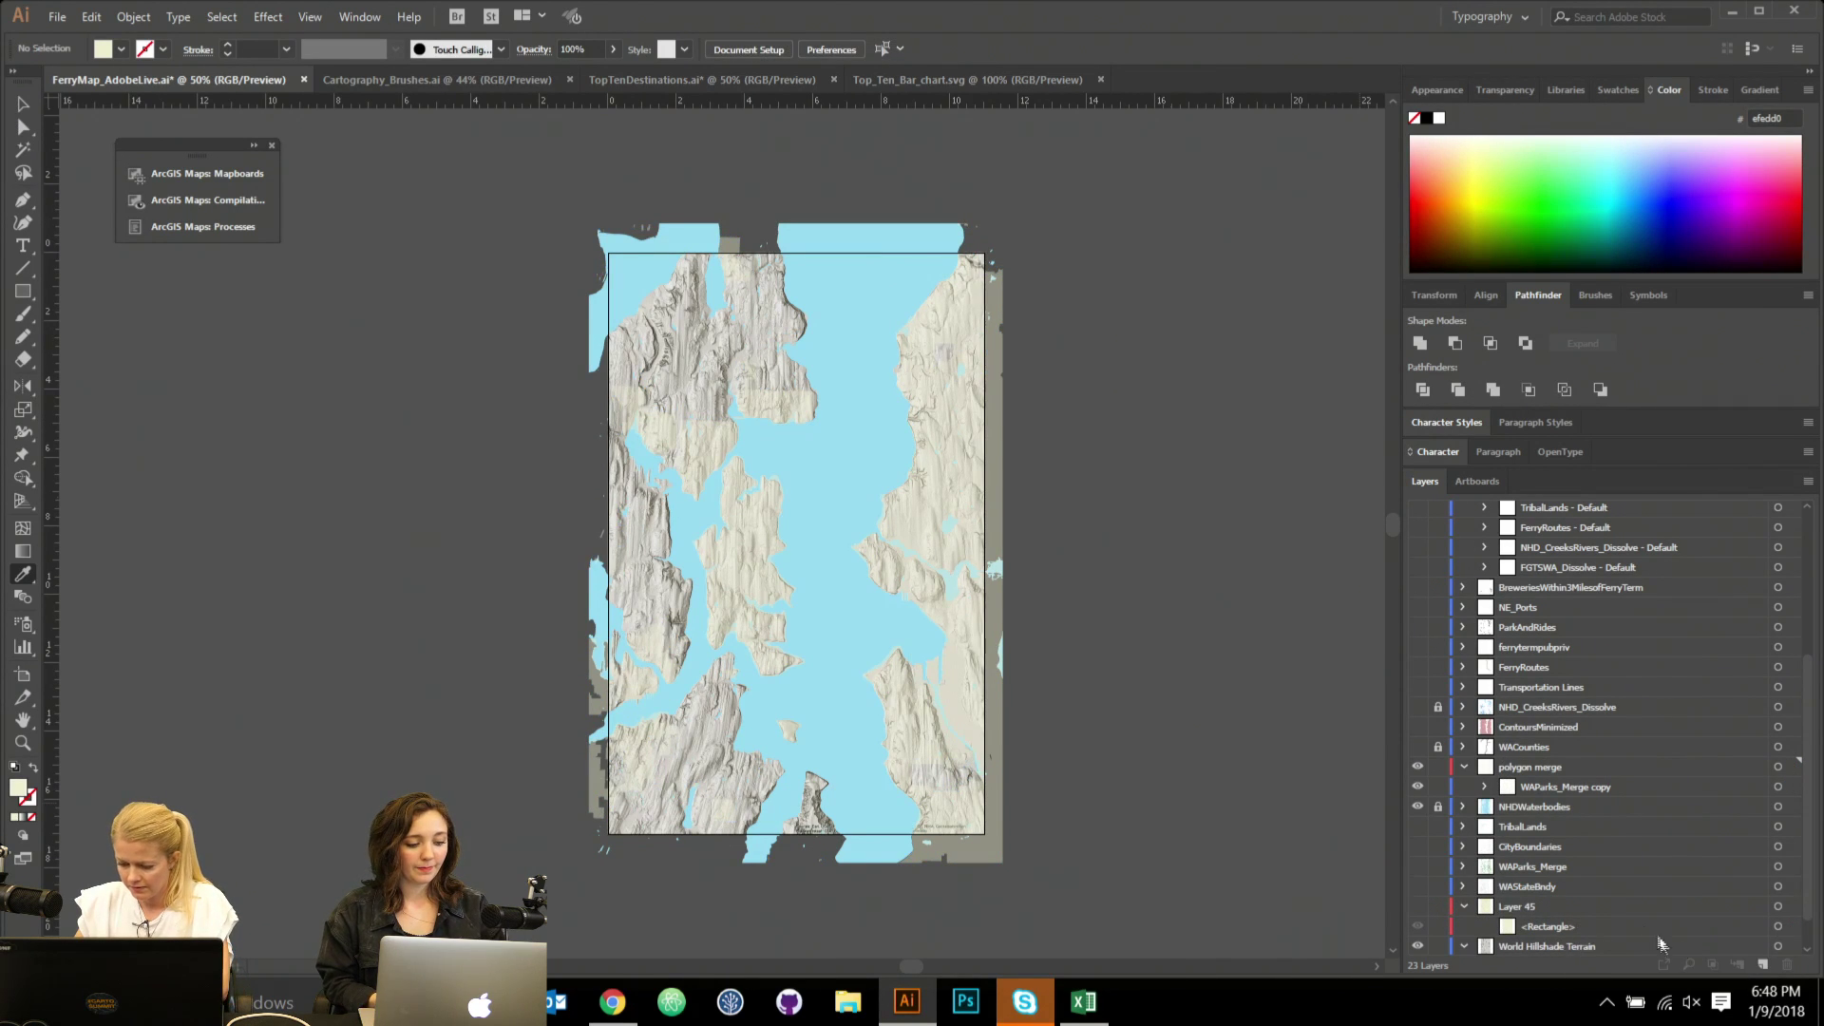
left_click(1417, 906)
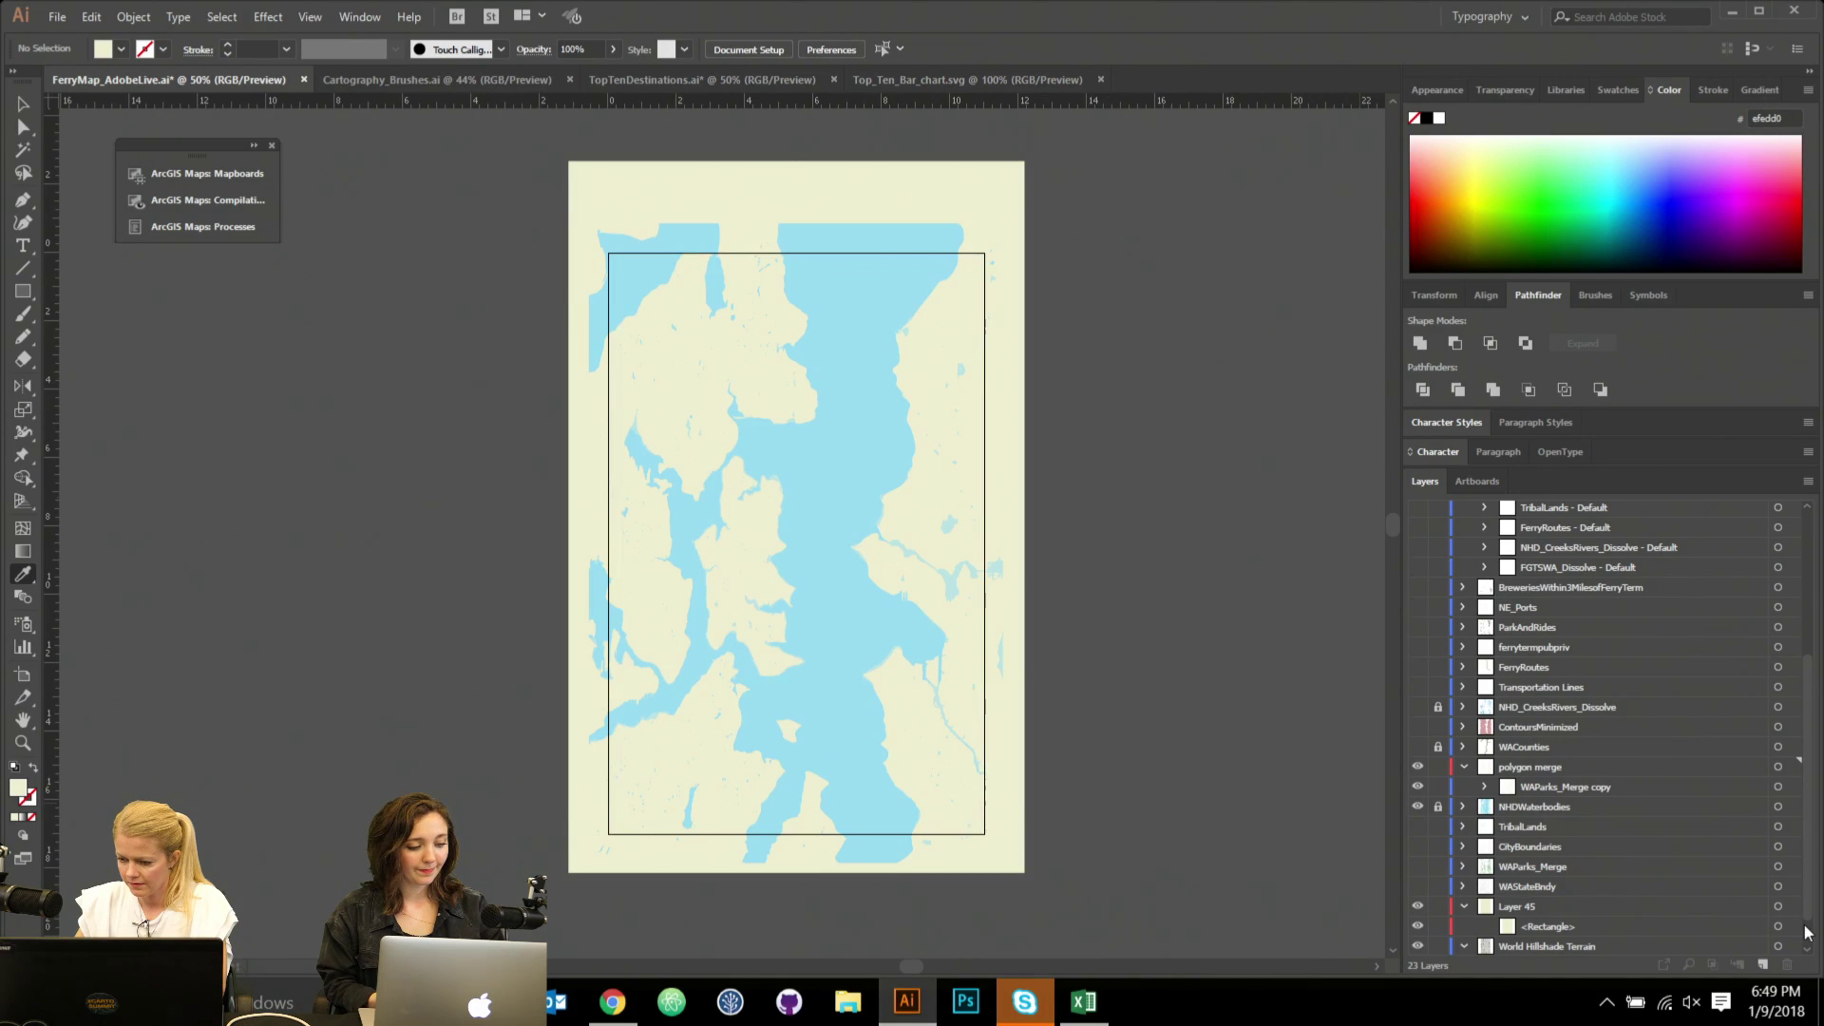
left_click(1792, 926)
key("Delete")
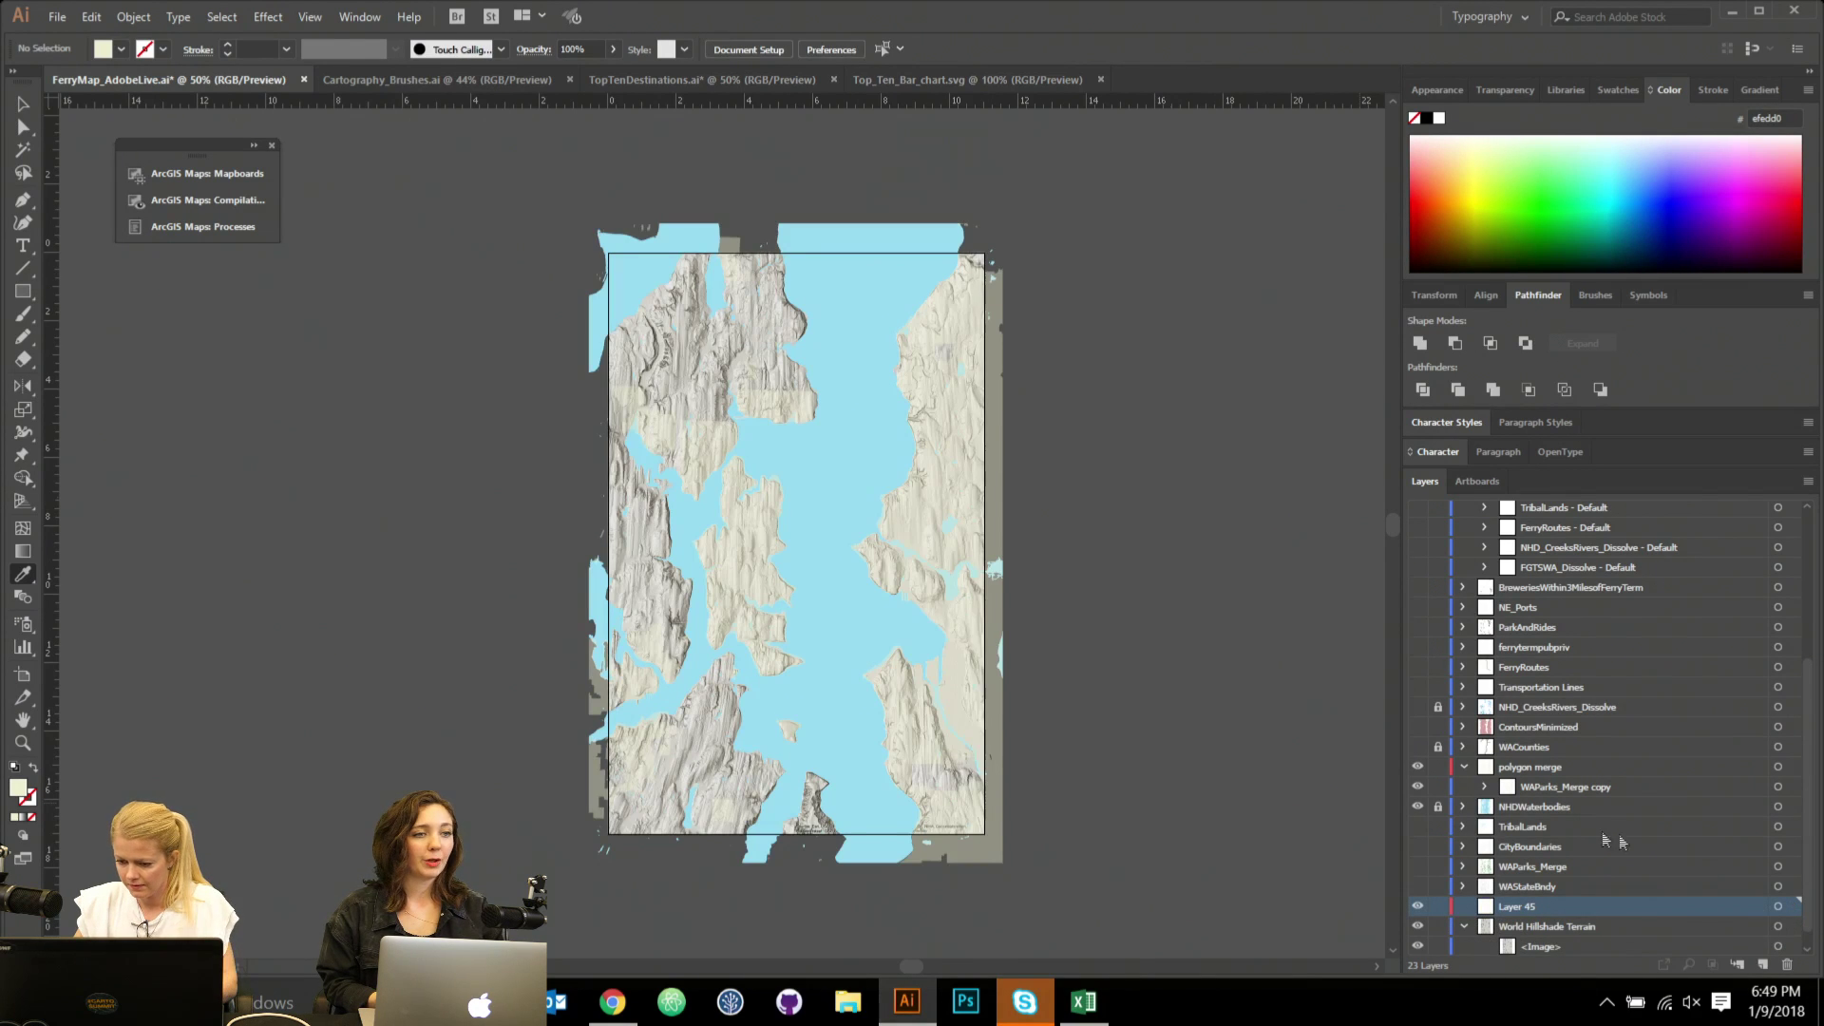
Cut and paste the land group from polygon merge into Layer 45 at 69% opacity.
left_click(1792, 768)
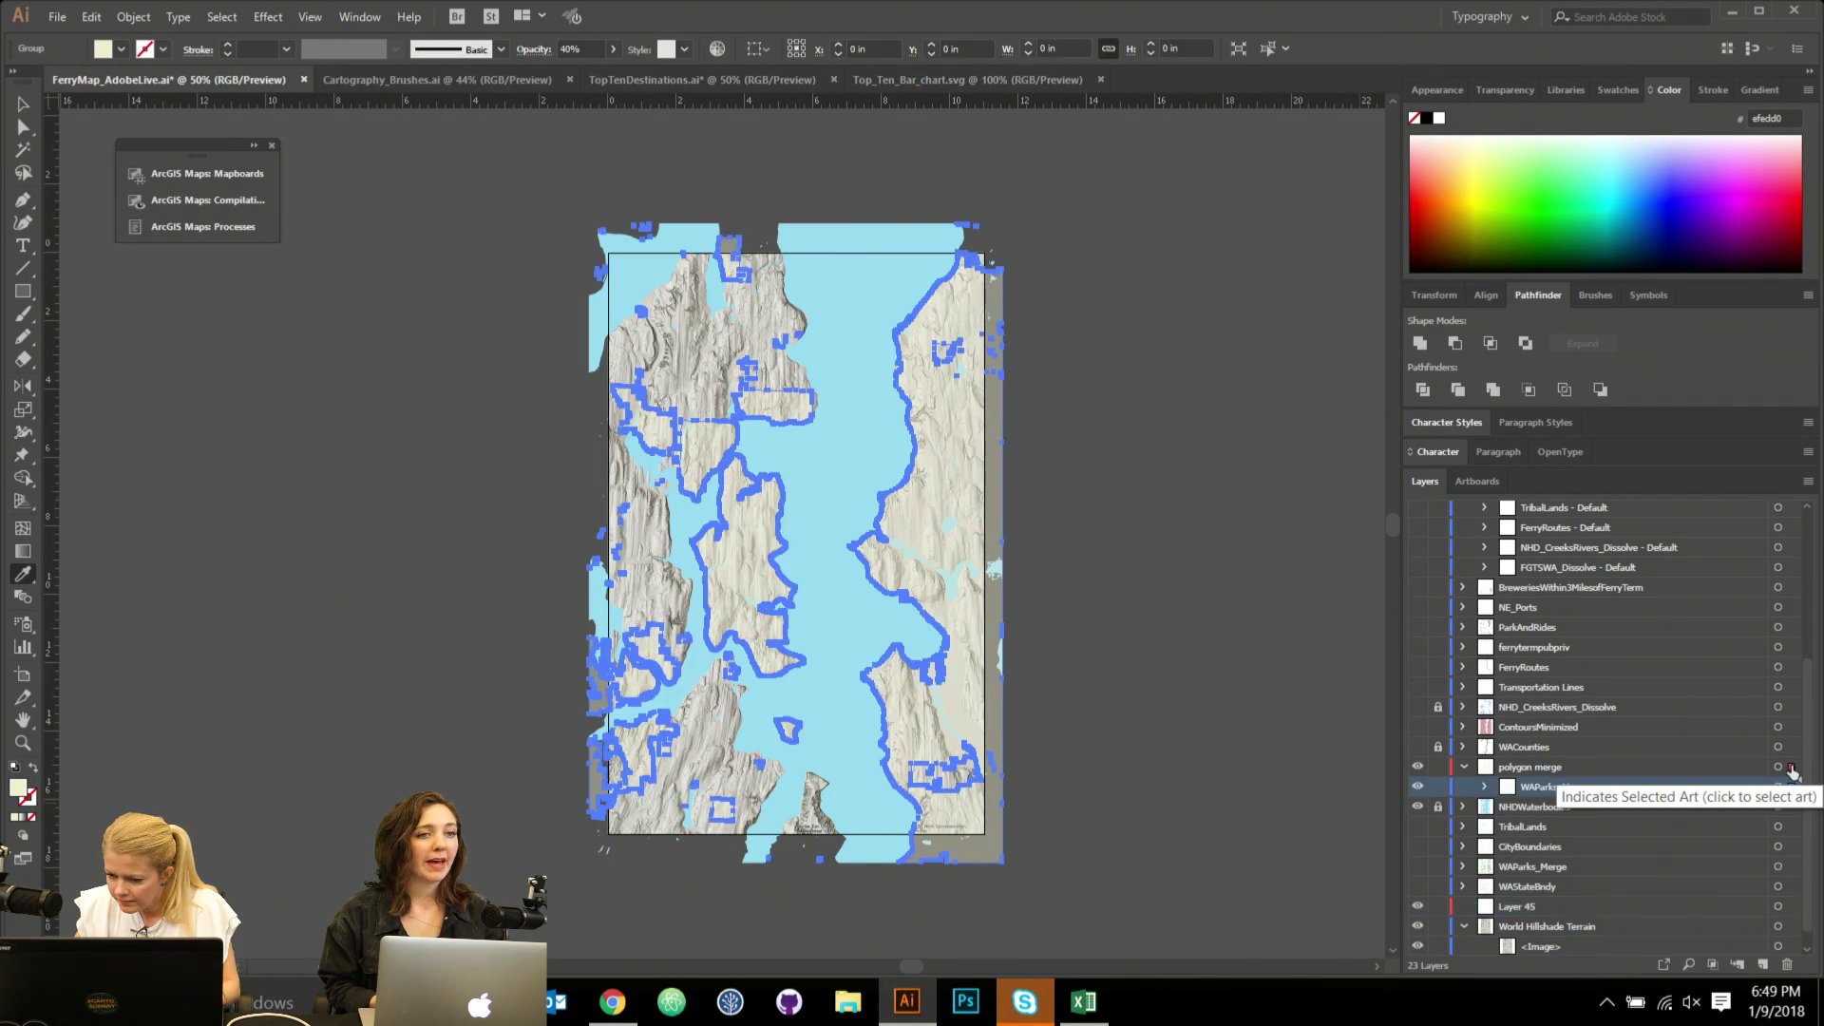
left_click(1725, 910)
key("ctrl+x")
key("ctrl+f")
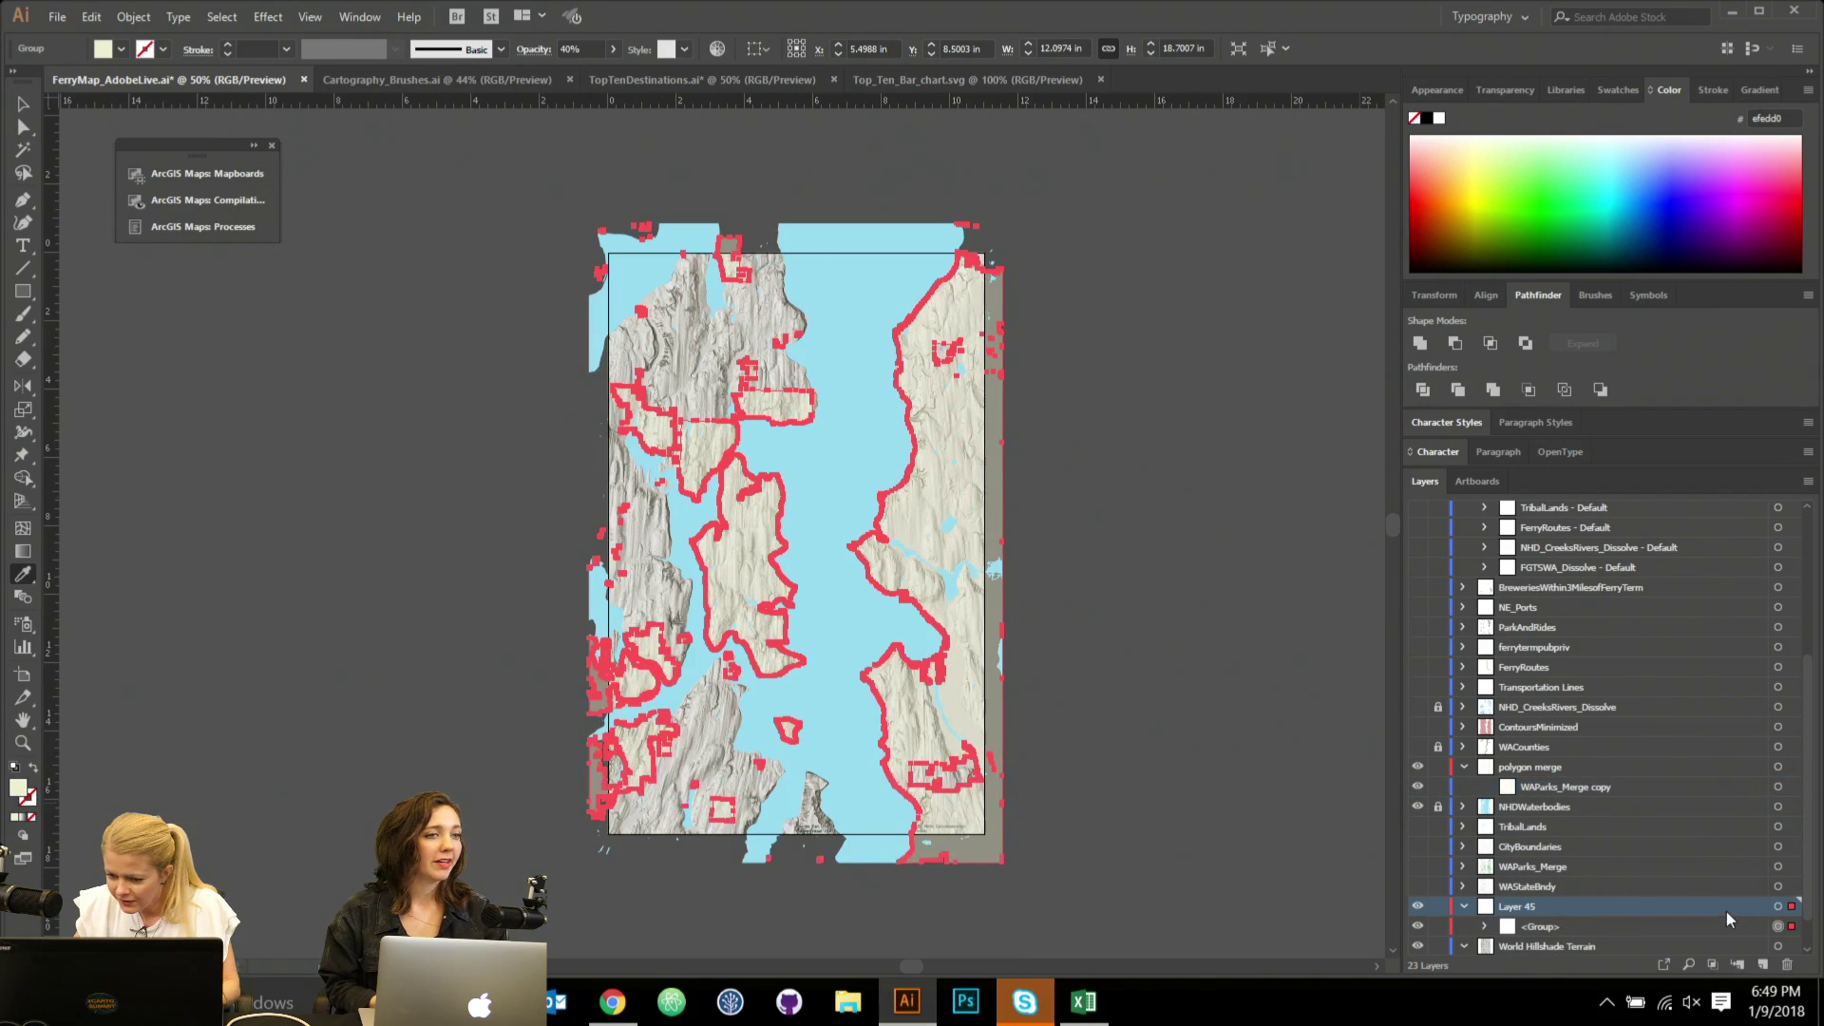
left_click(613, 49)
left_click_drag(570, 74, 585, 77)
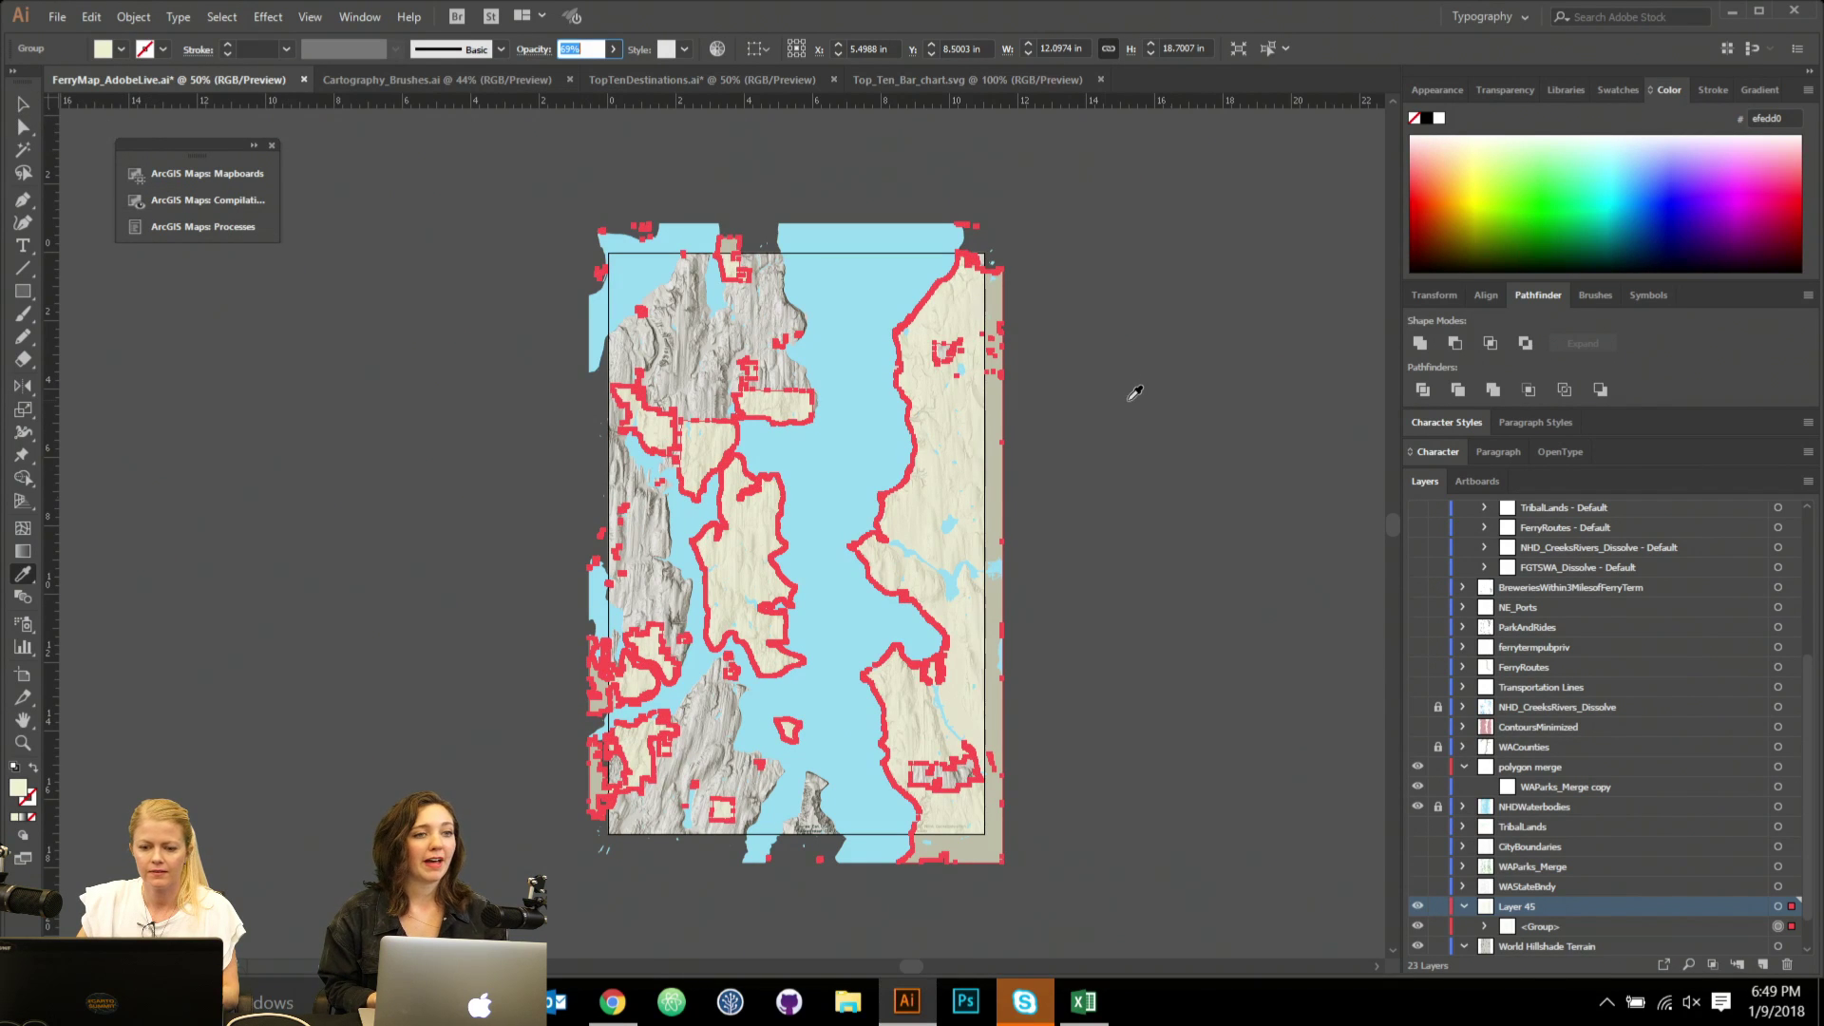
key("v")
key("ctrl+shift+a")
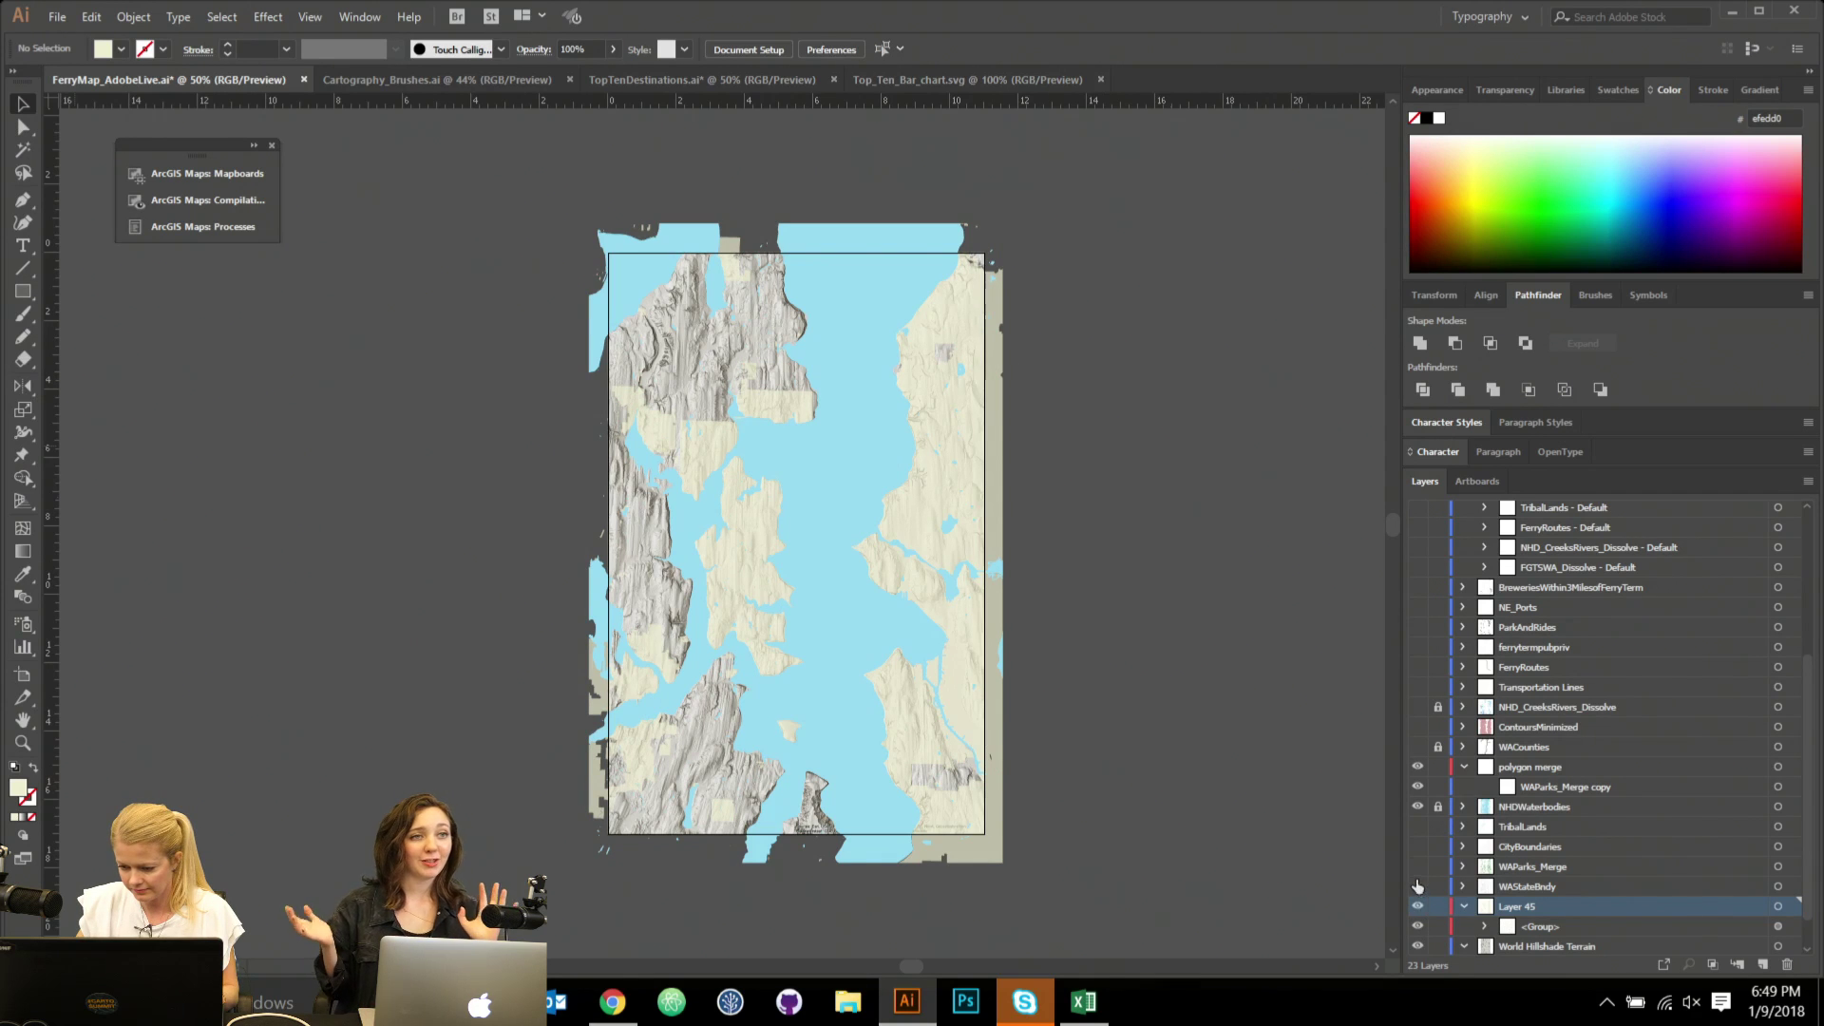
Show WAStateBndy, drag it under the land group in Layer 45, and show WAParks_Merge.
left_click(1418, 887)
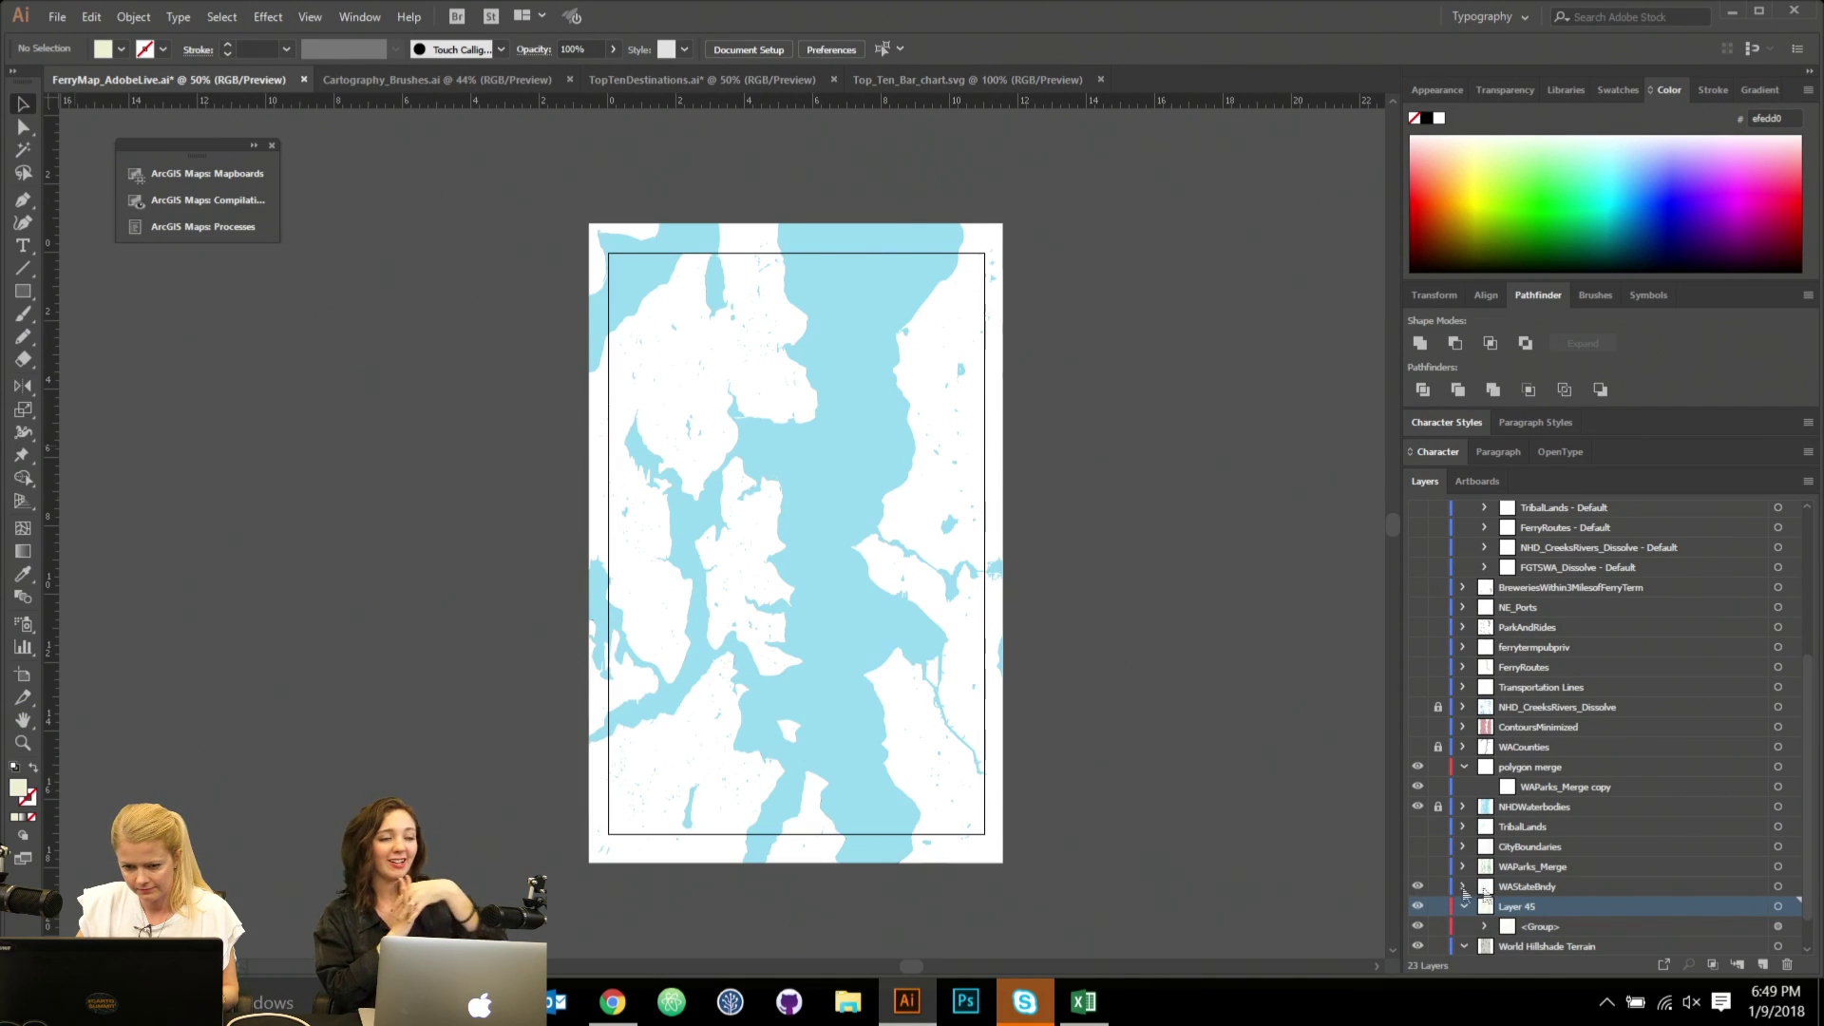
left_click_drag(1543, 903, 1544, 912)
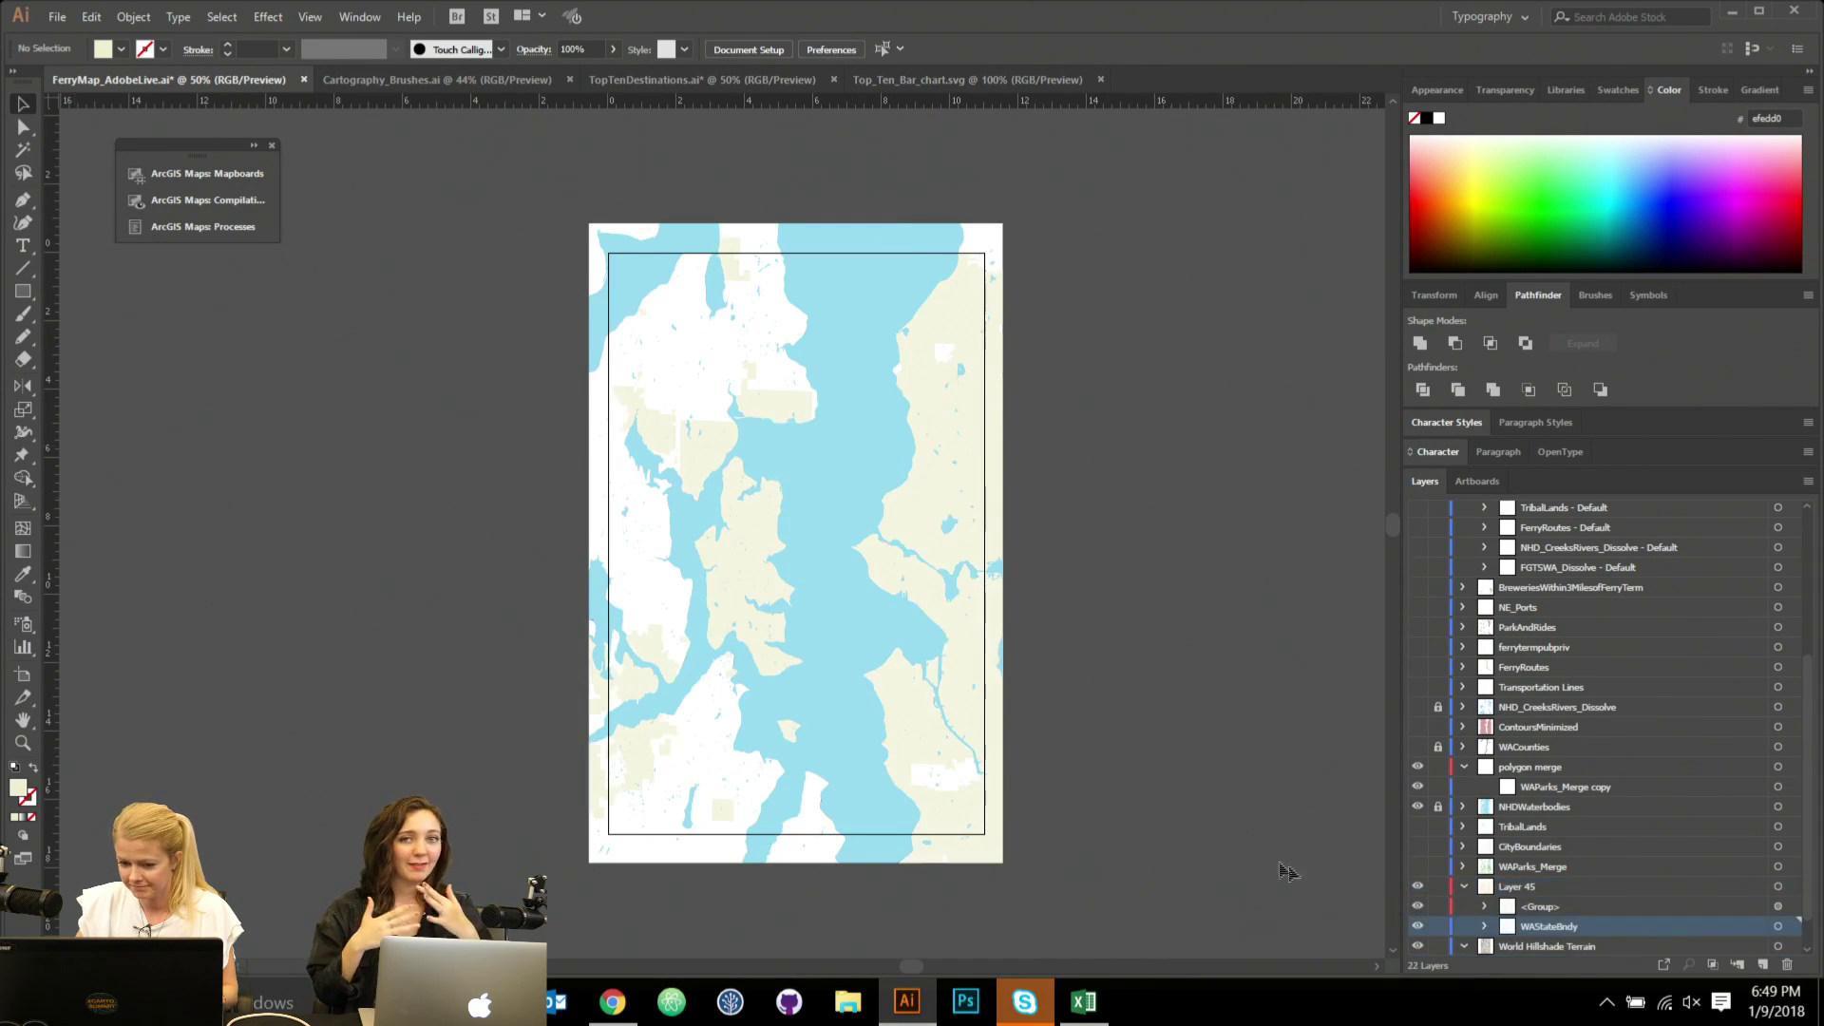
left_click(1416, 867)
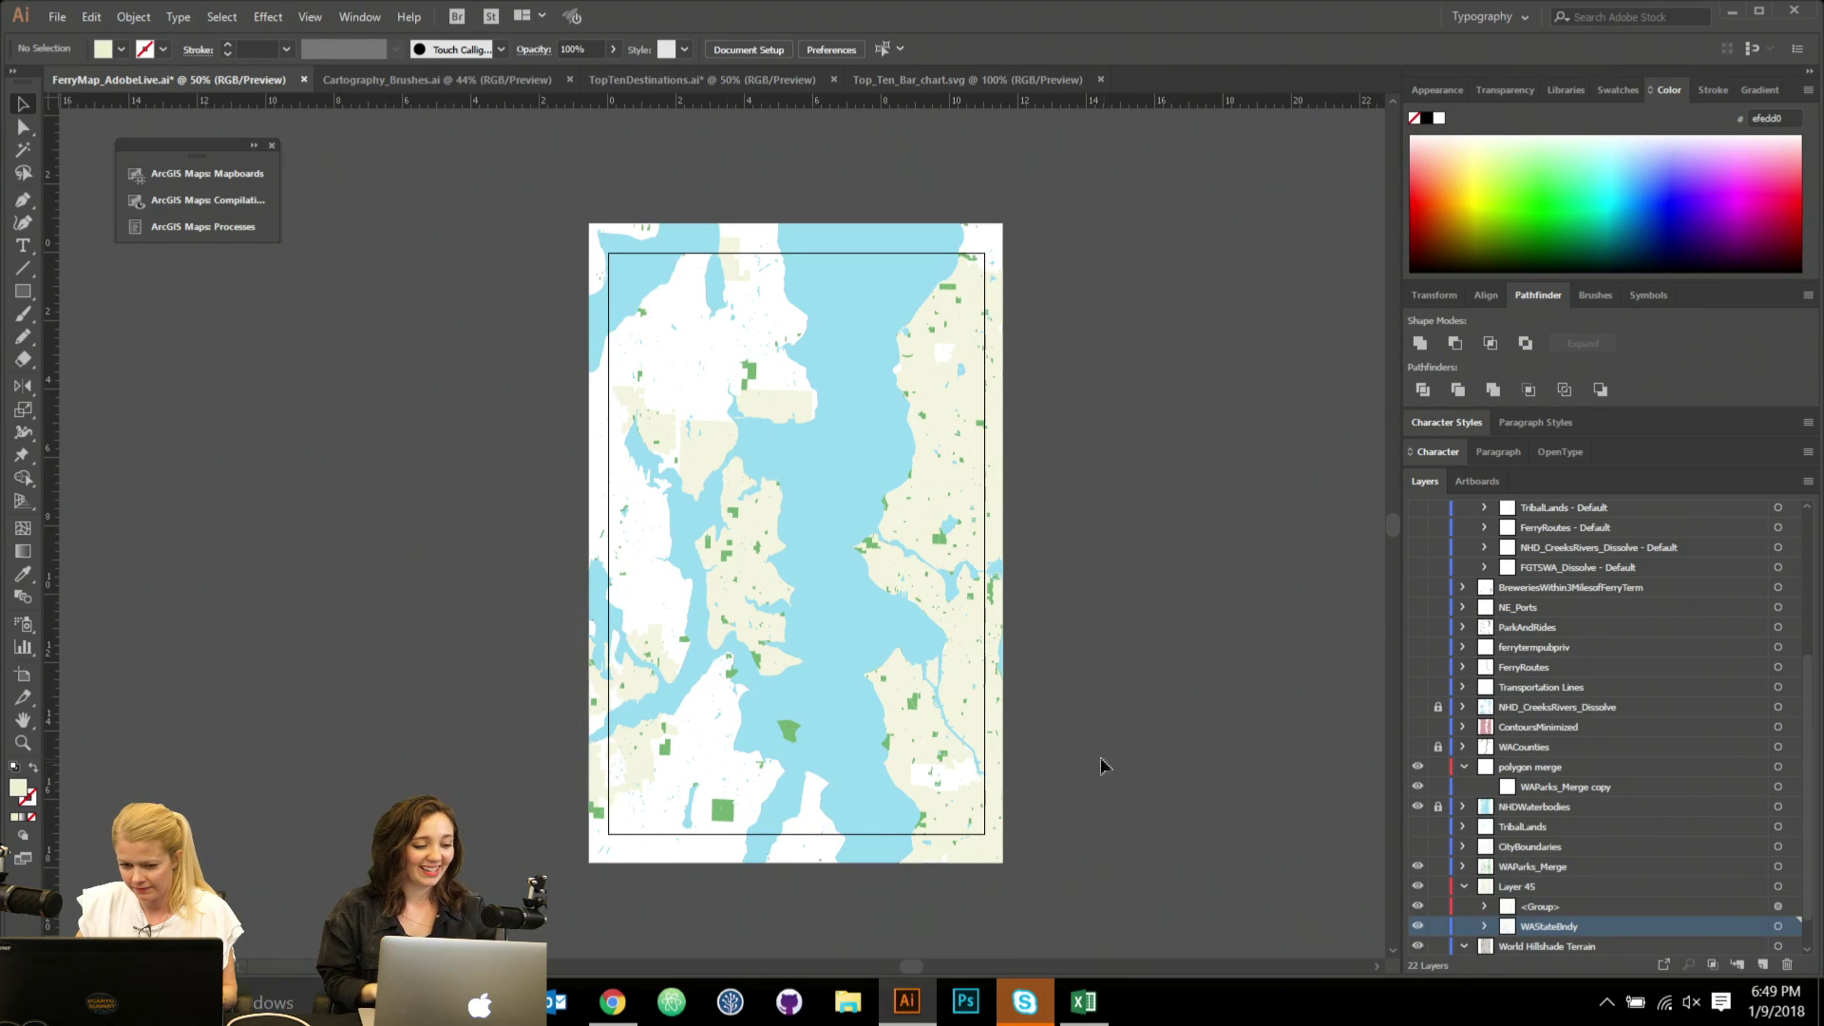
scroll(1068, 737, "up", 2)
scroll(1067, 737, "down", 1)
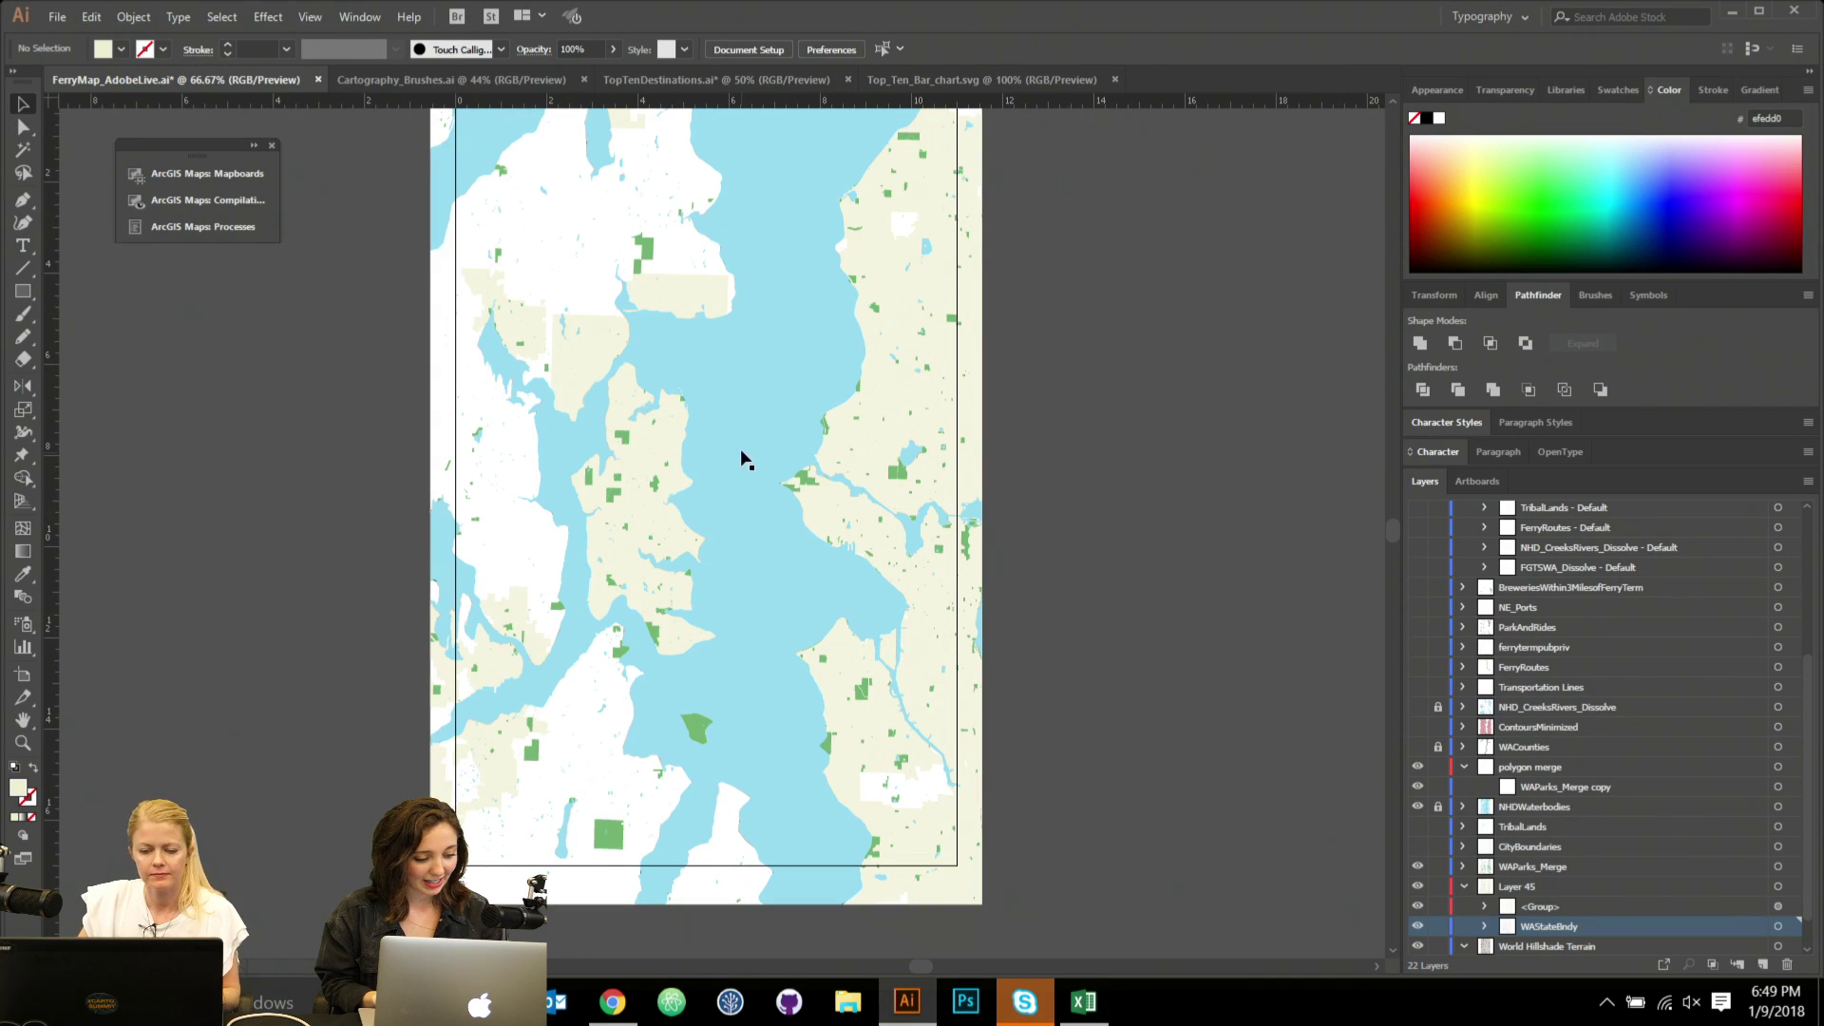
scroll(746, 460, "up", 1)
left_click(771, 467)
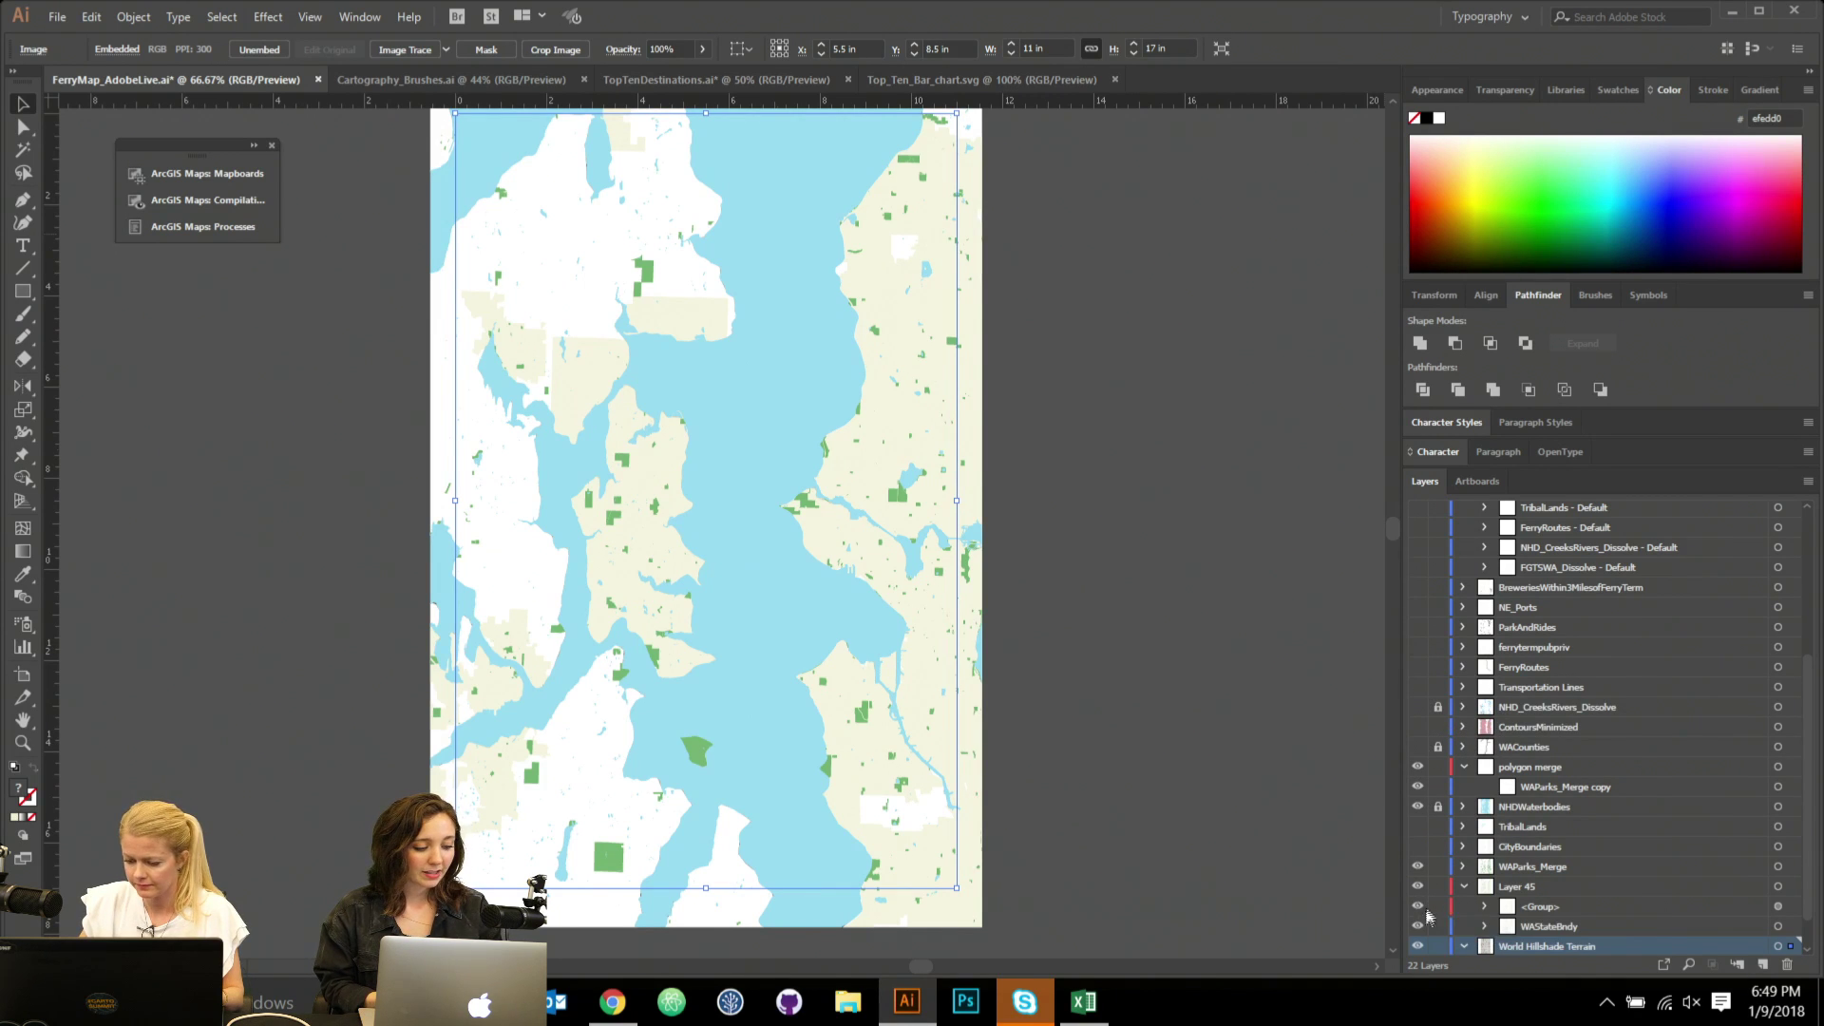
Give the WAStateBndy land the sampled beige fill at 63% opacity.
left_click(1416, 848)
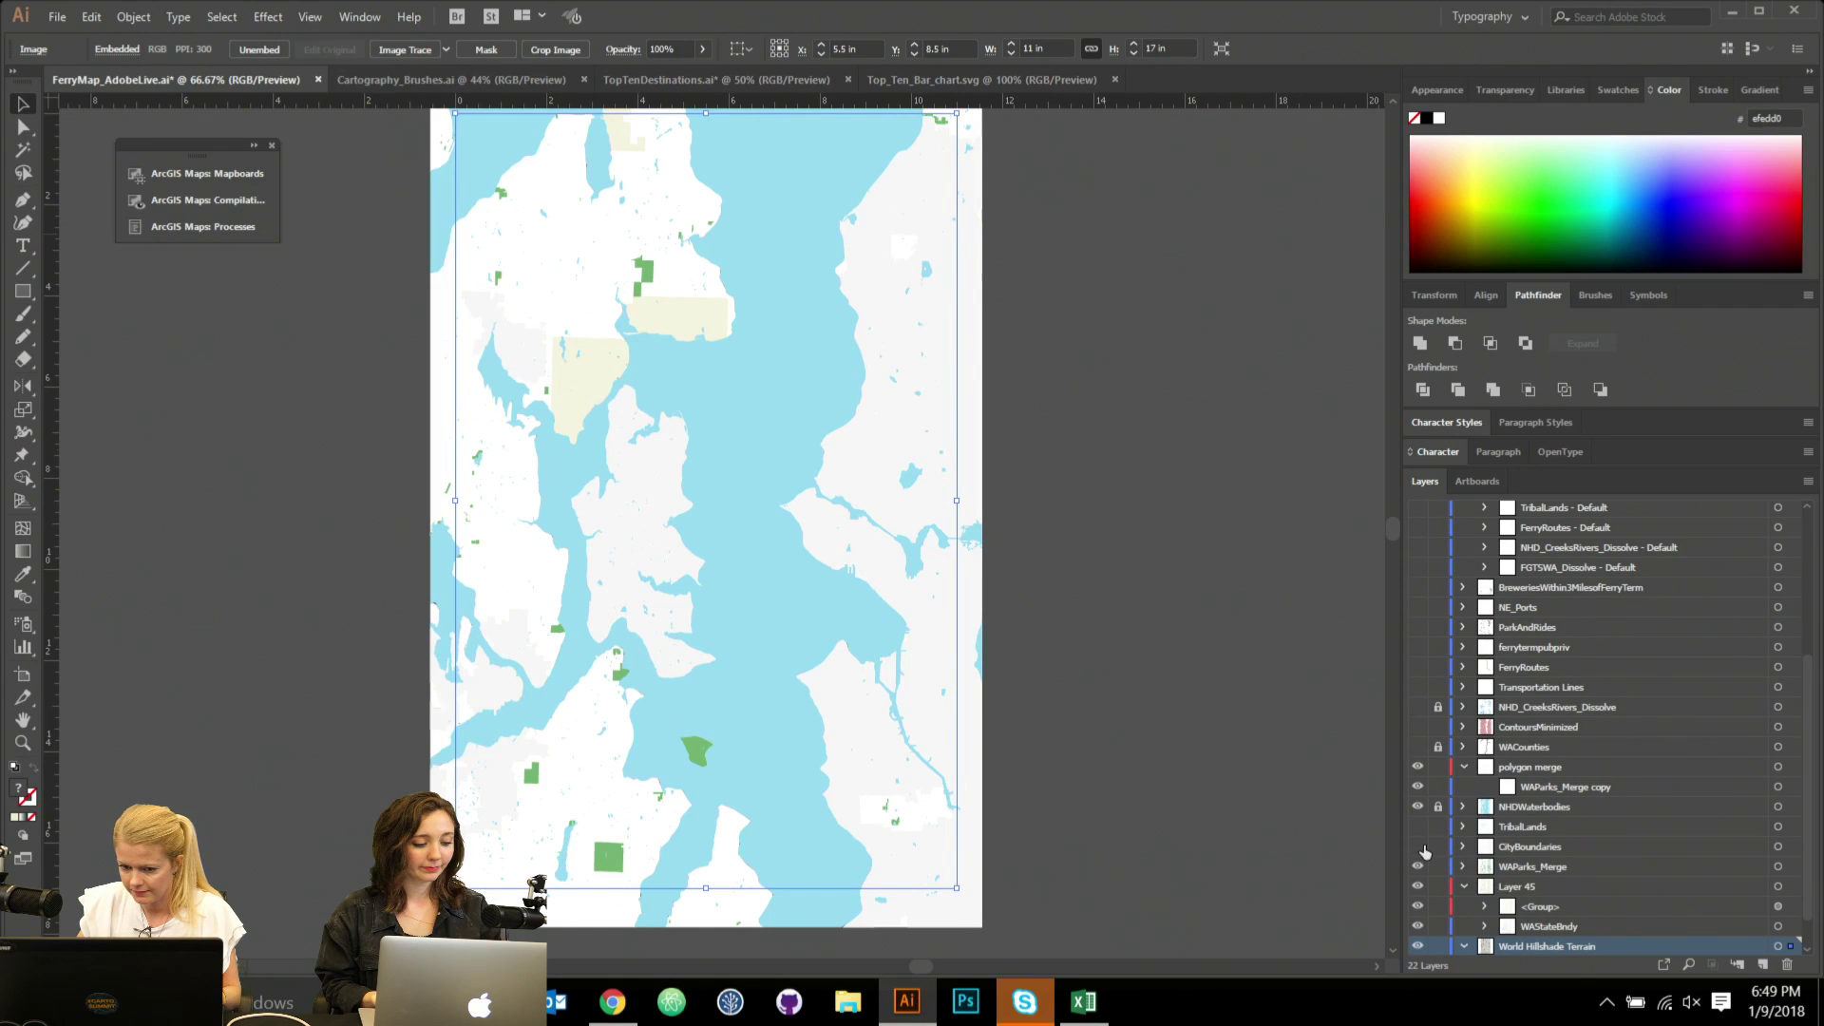
left_click(602, 779)
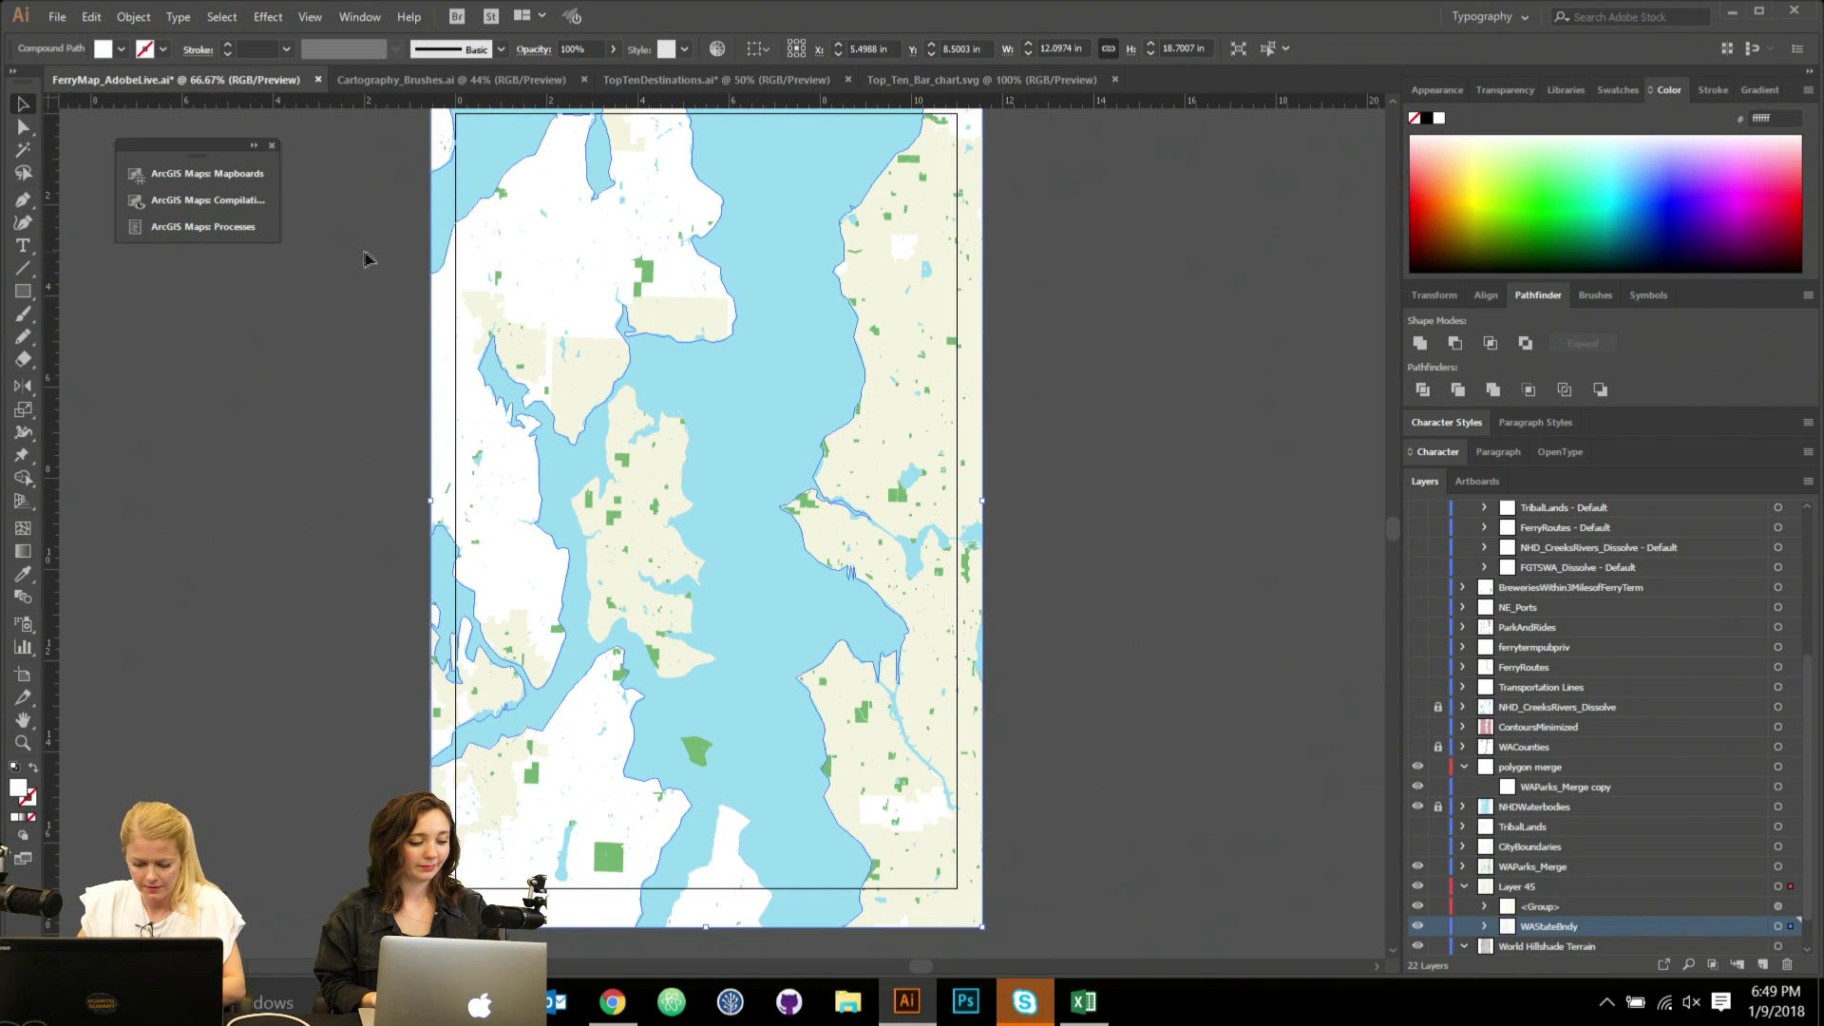
key("i")
left_click(879, 251)
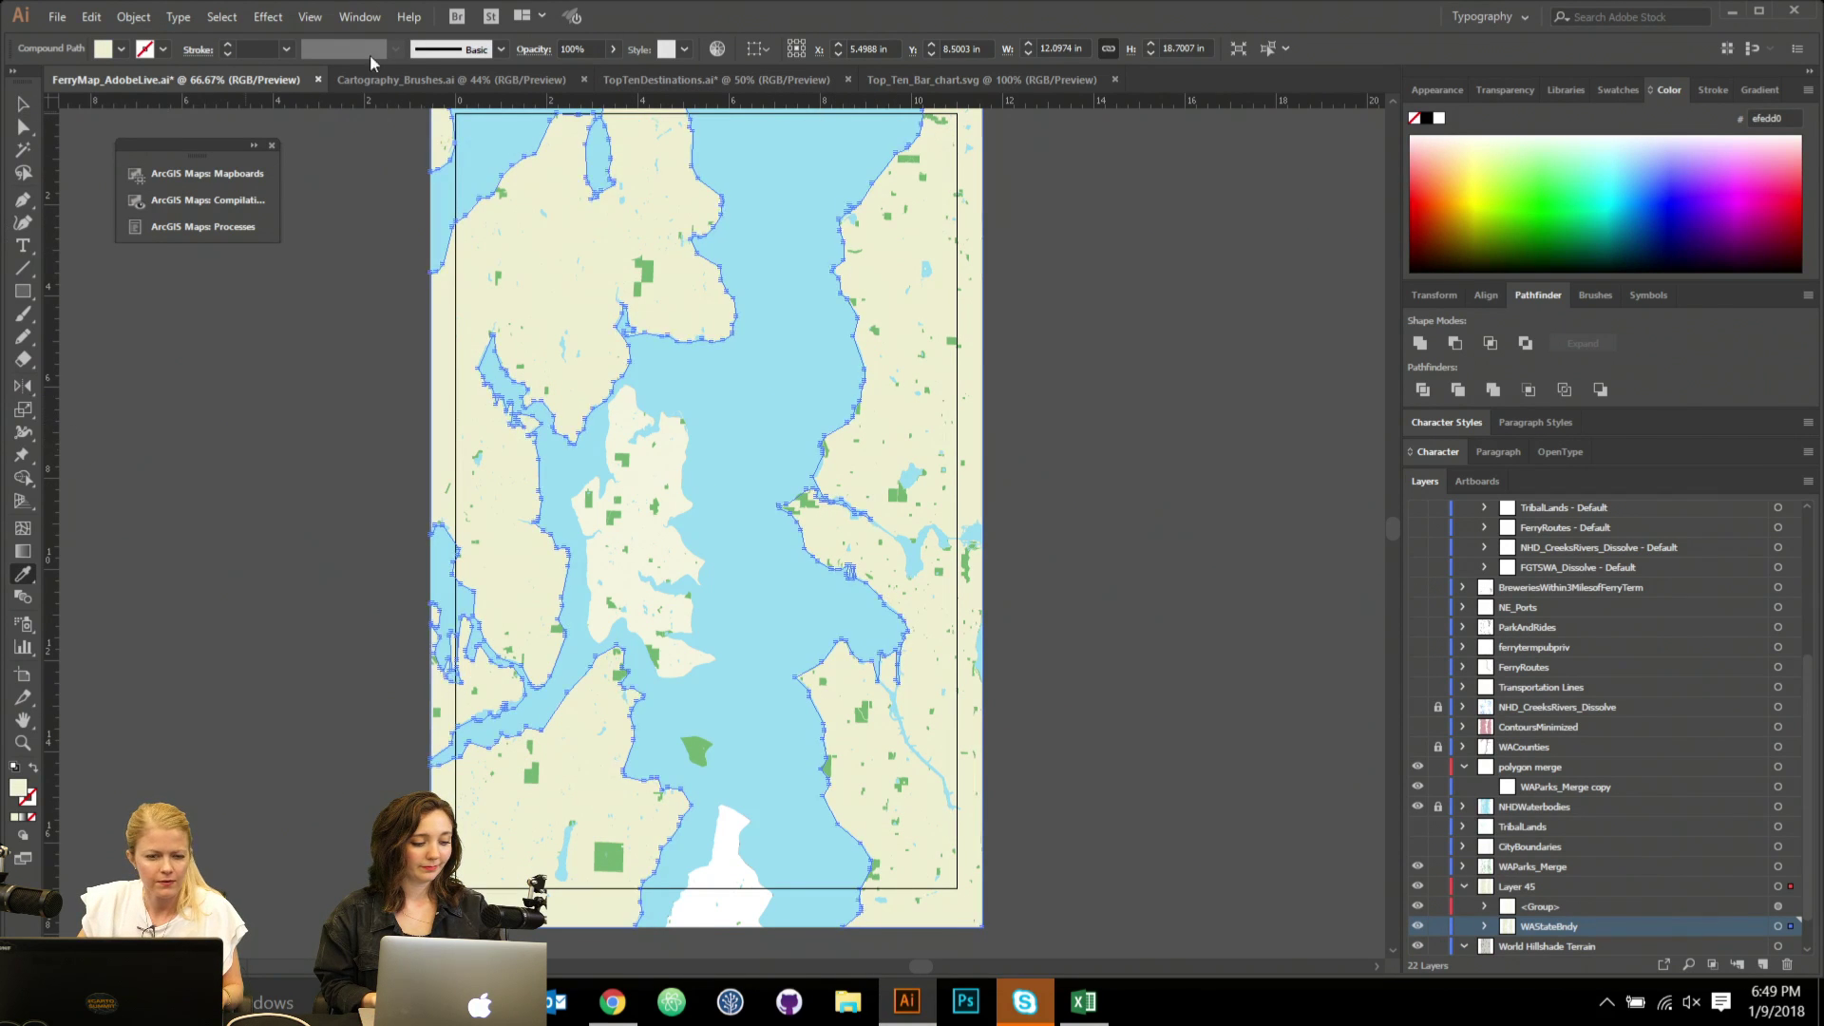
left_click(614, 48)
left_click_drag(614, 71, 582, 75)
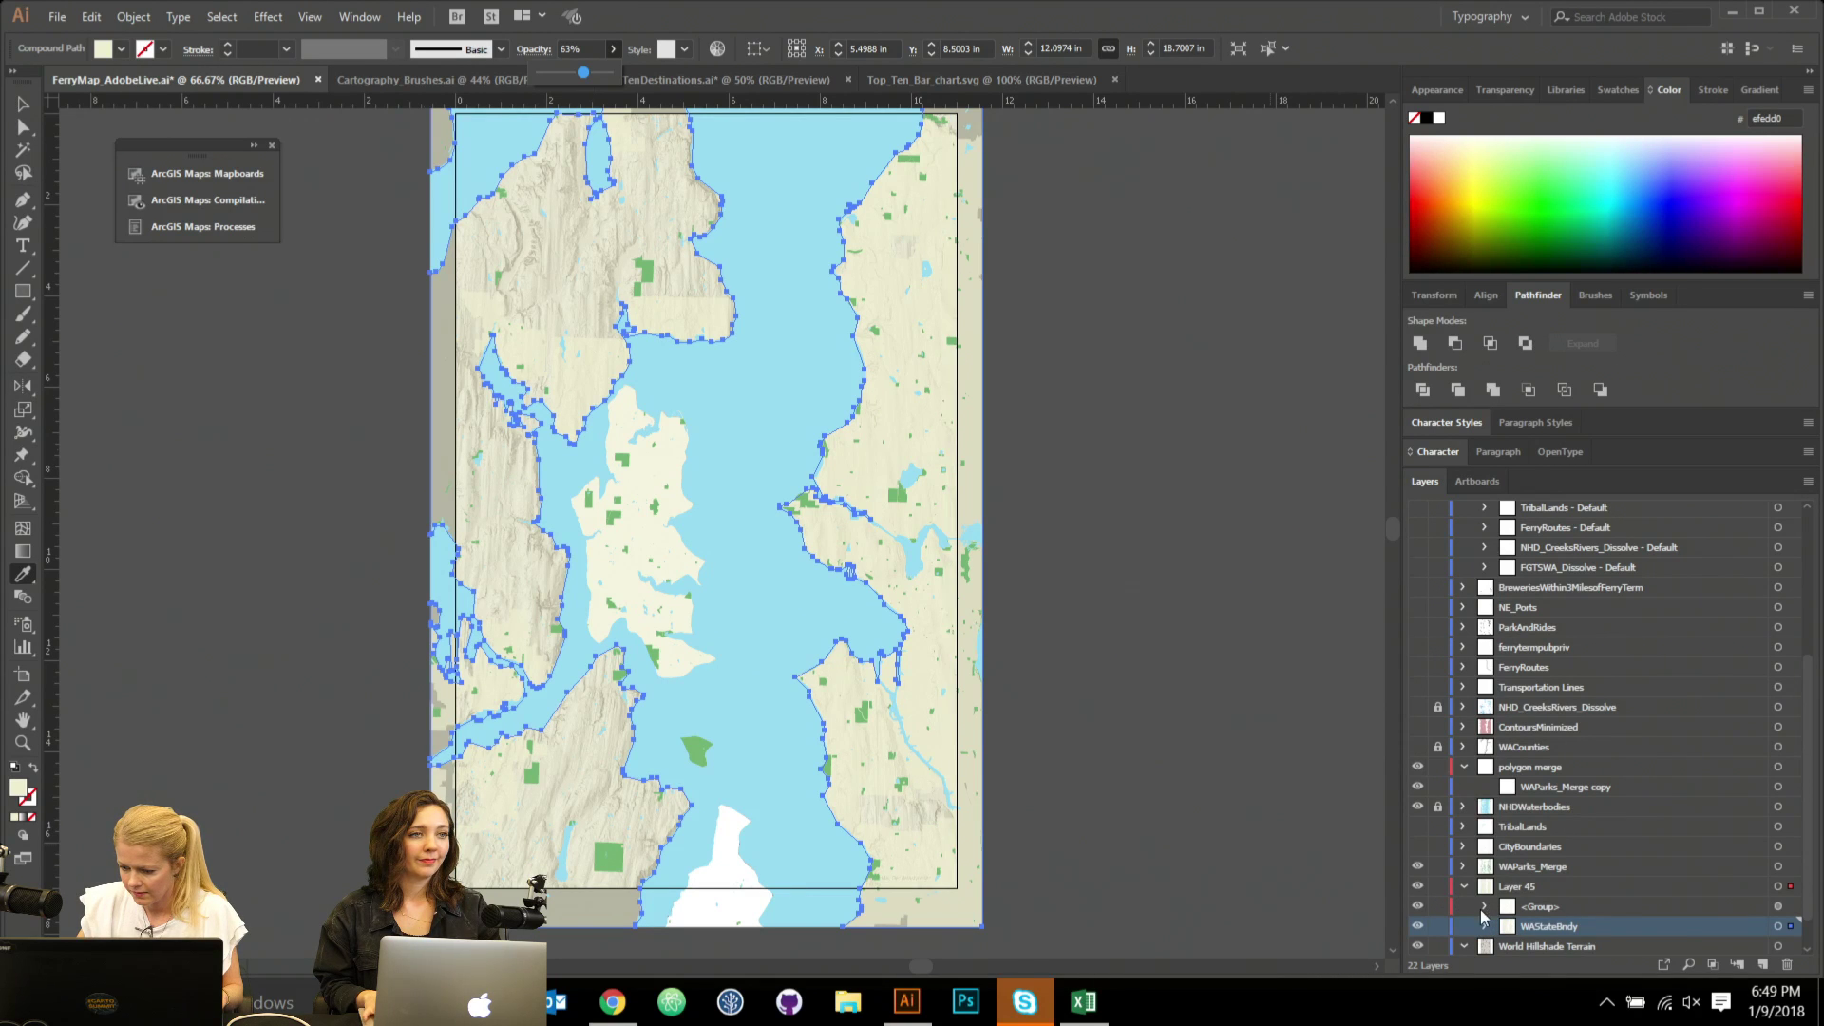
key("Return")
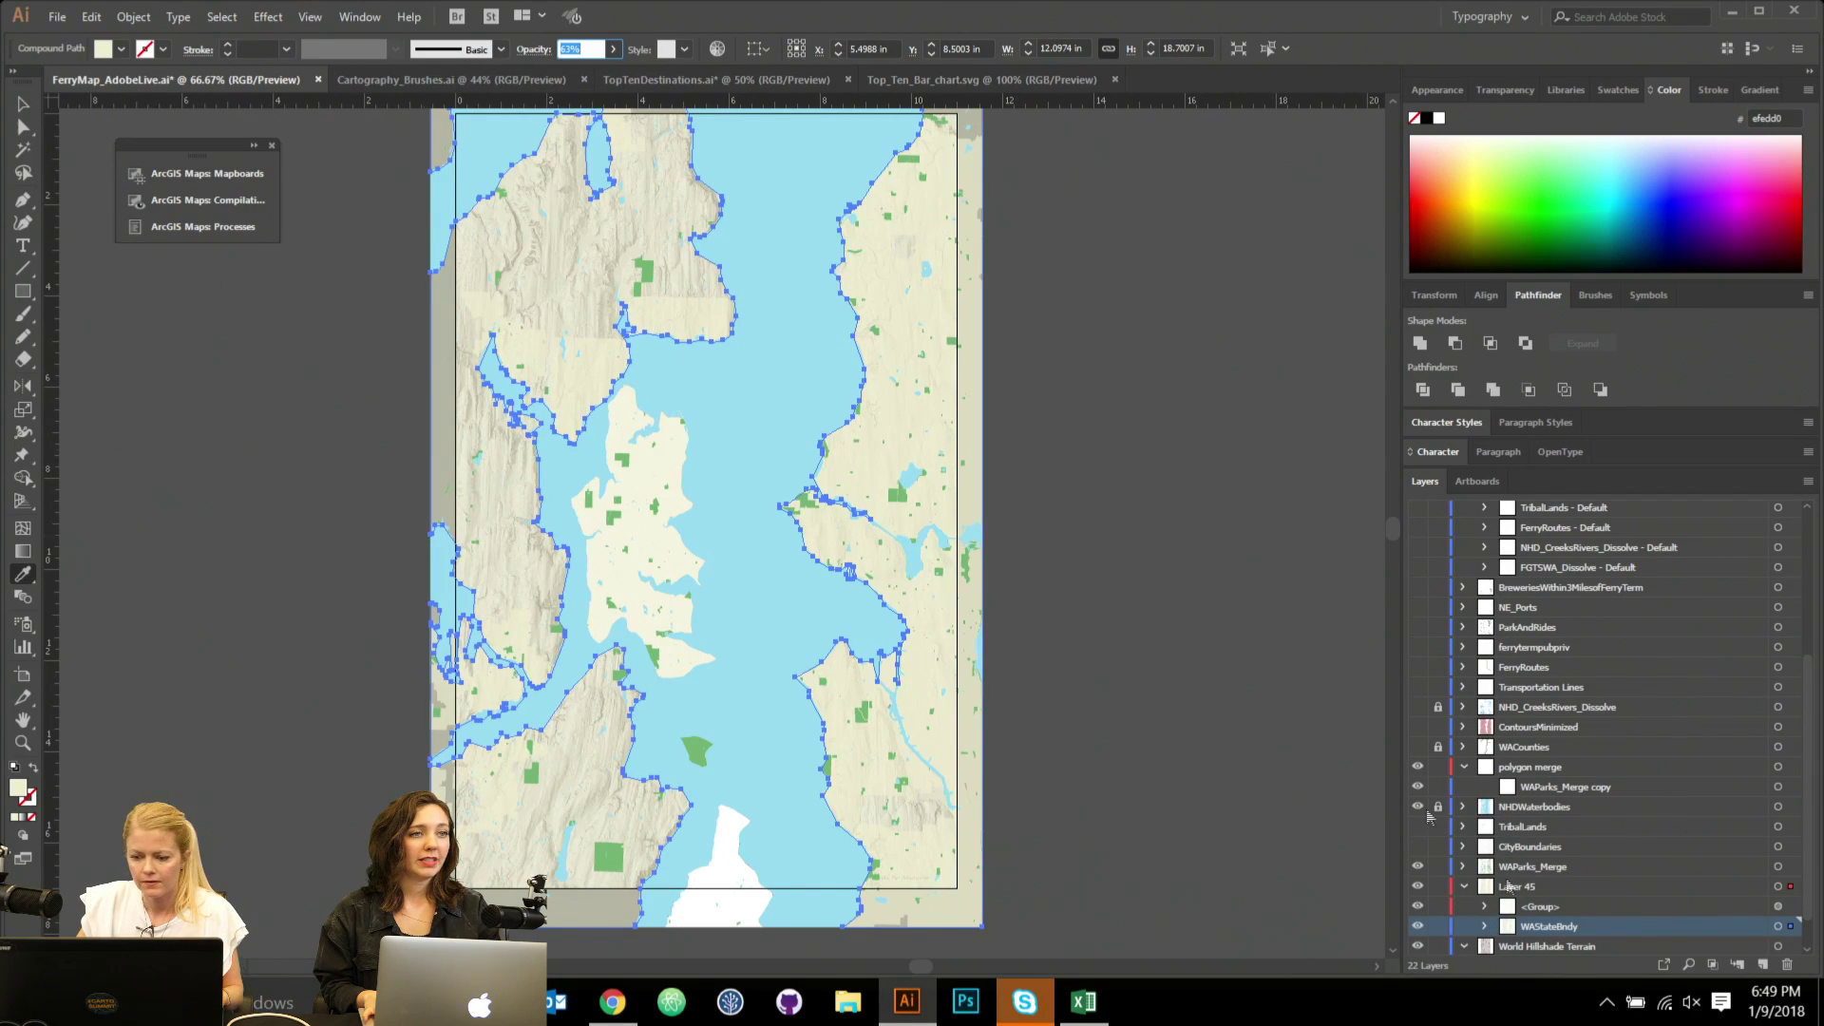
Collapse Layer 45 and turn on the CityBoundaries and TribalLands layers.
left_click(1464, 886)
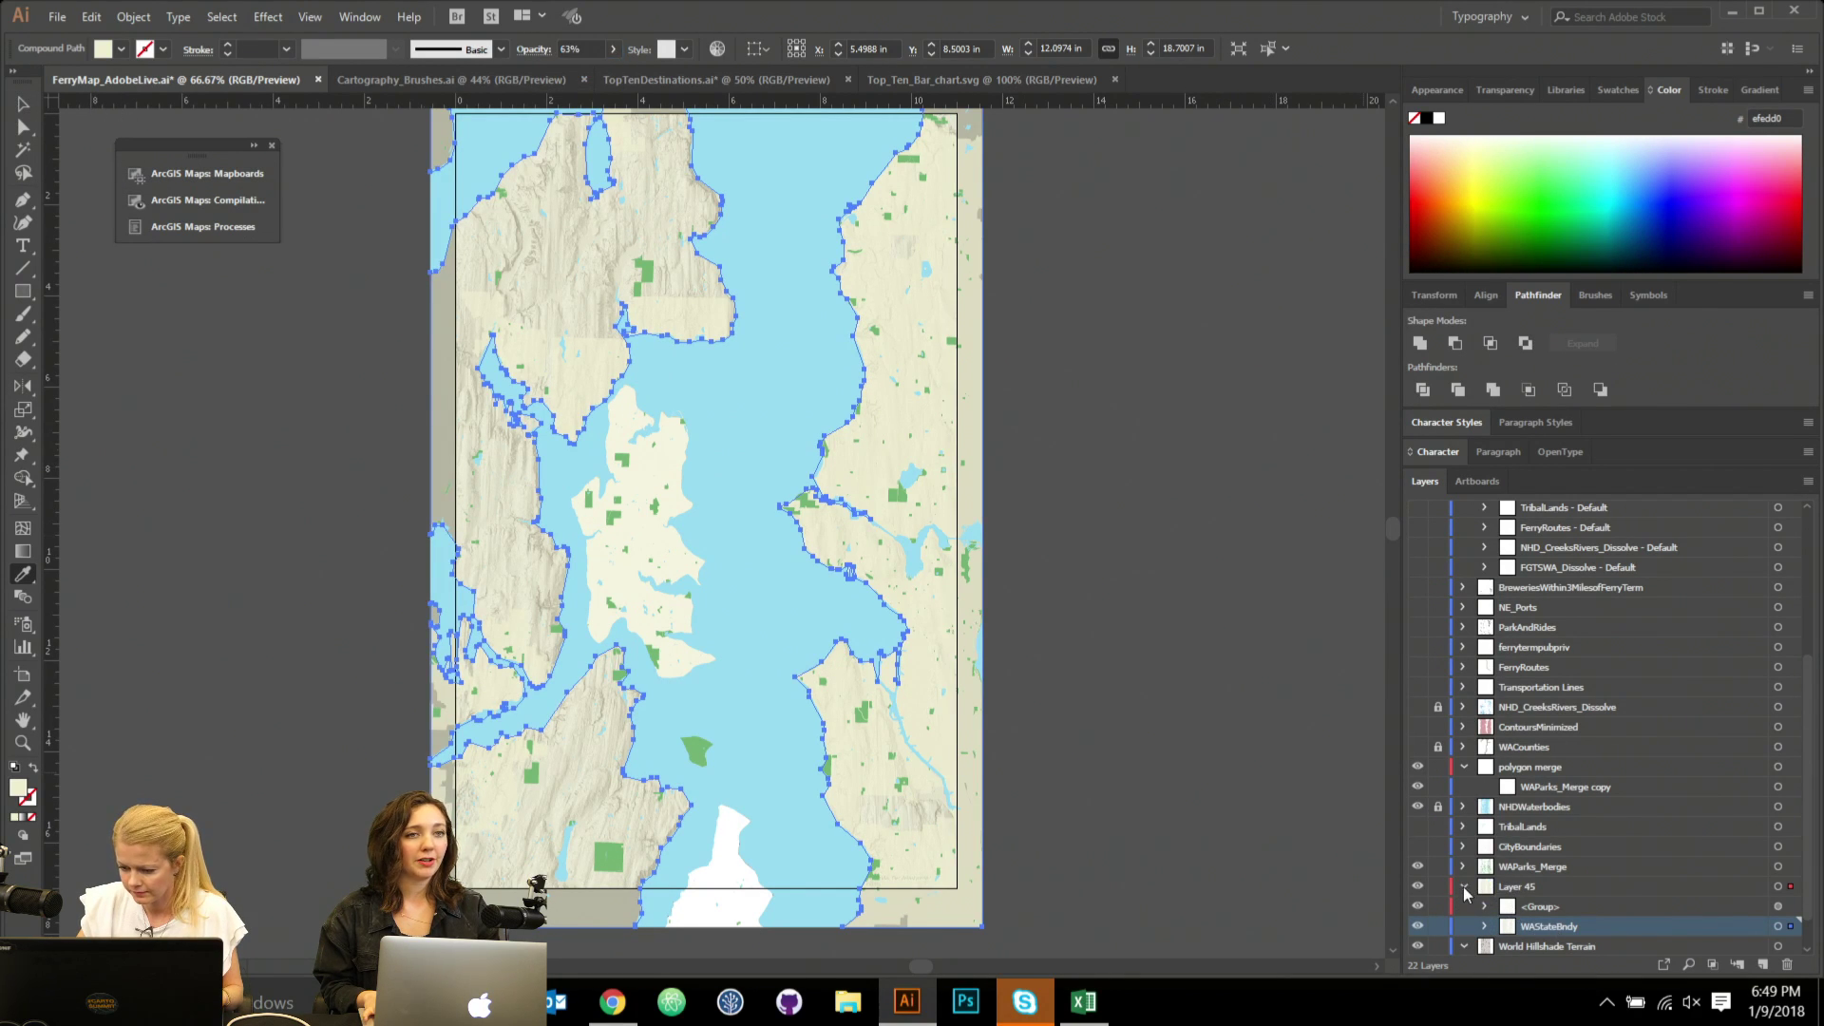
left_click(1421, 847)
left_click(1418, 847)
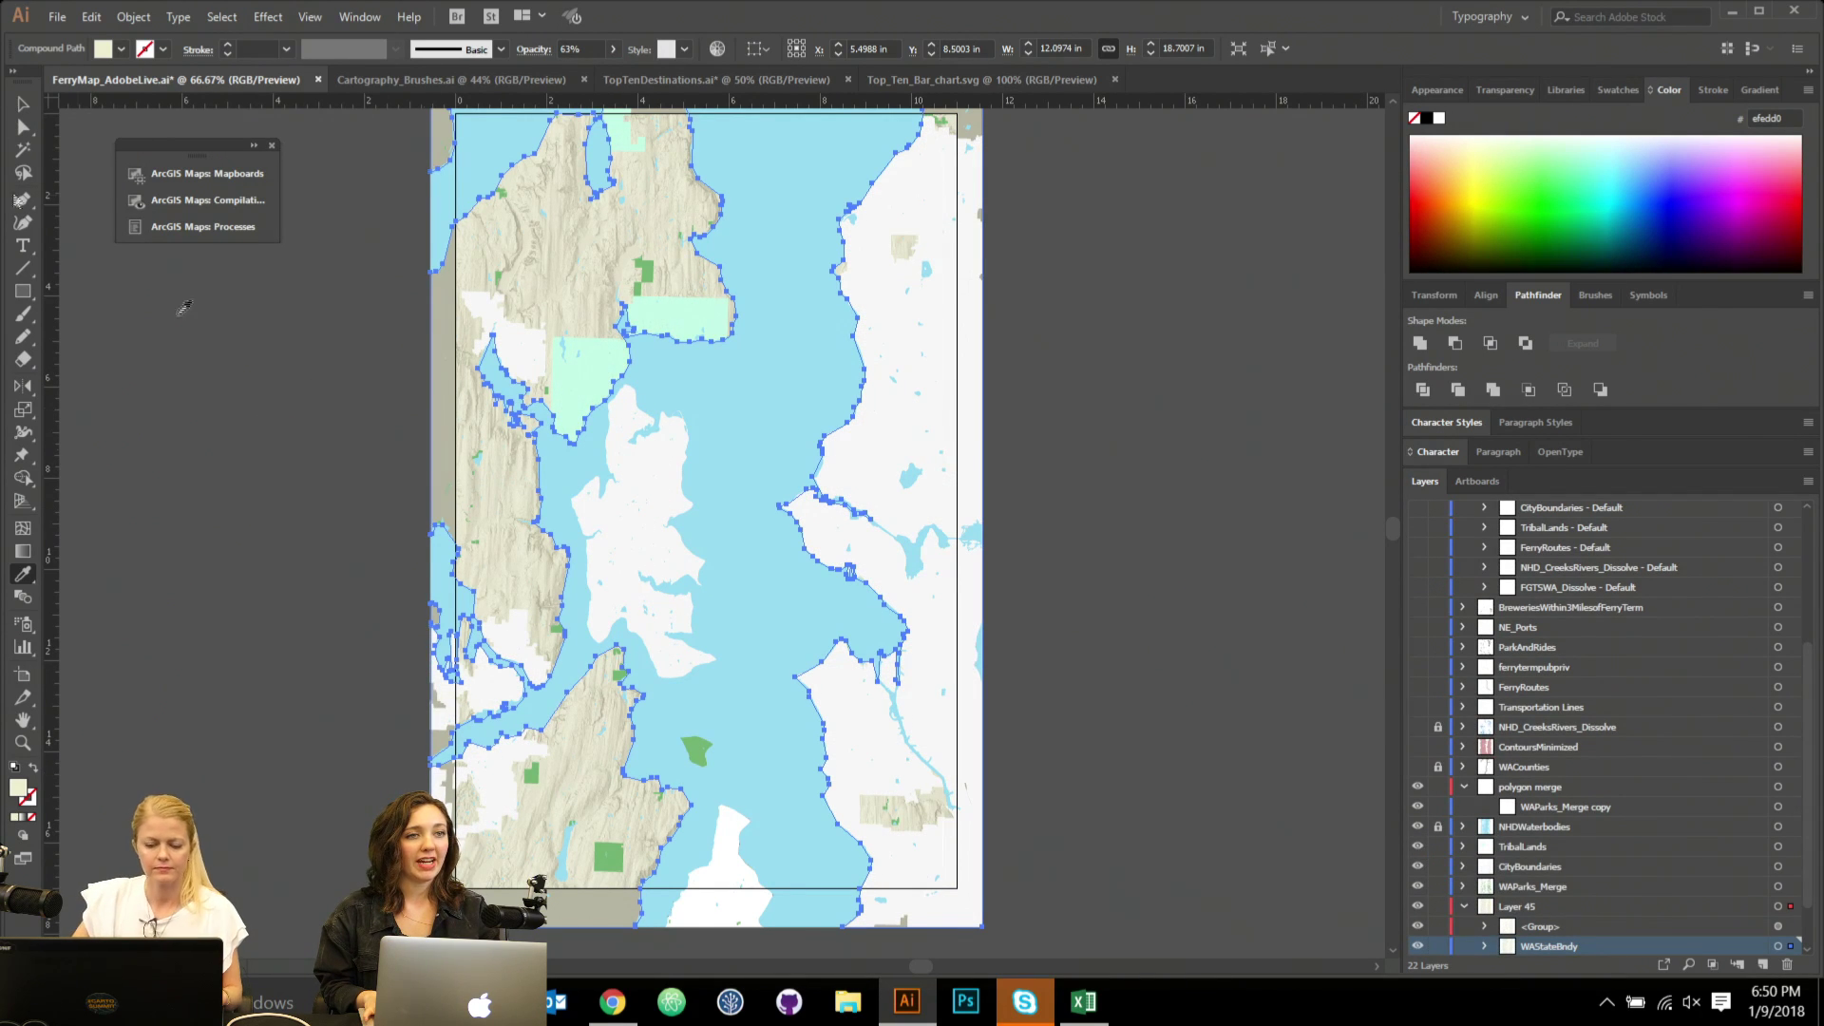
Select all TribalLands shapes and fill them pale pink e0c6d8.
key("c")
key("ctrl+shift+a")
key("v")
left_click(582, 376)
scroll(598, 302, "up", 1)
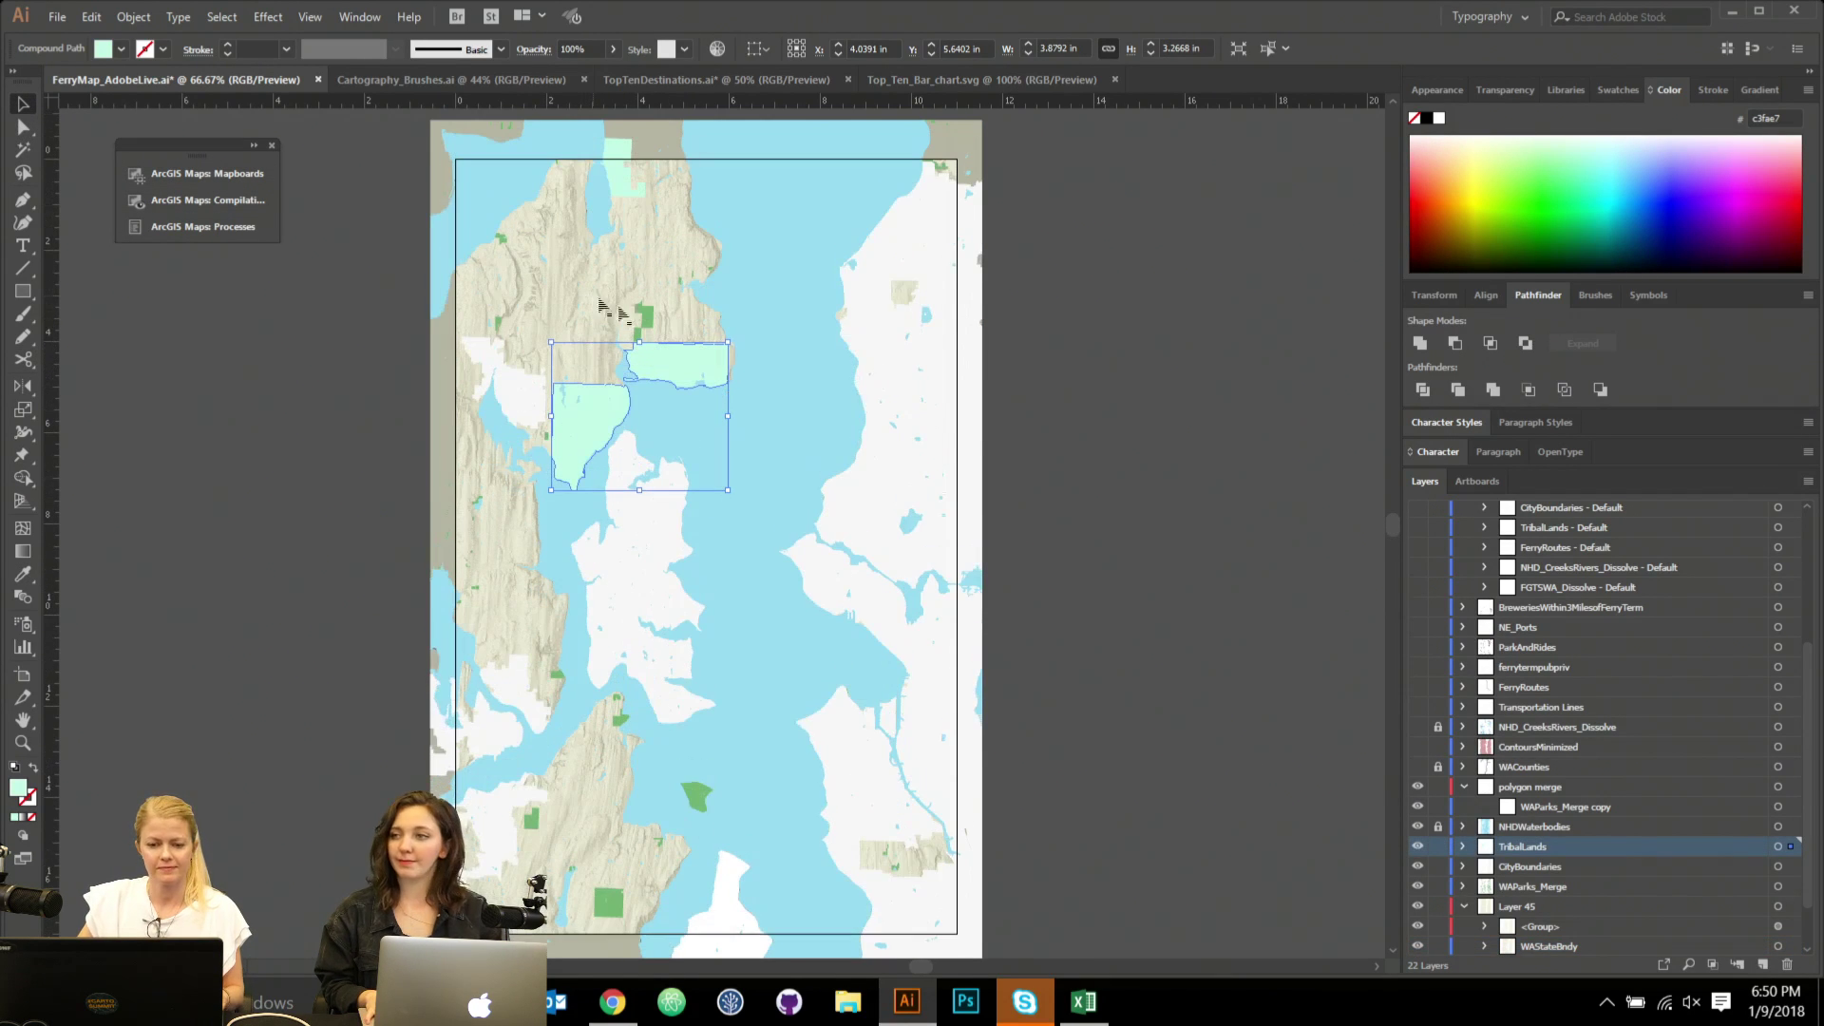
left_click(1791, 848)
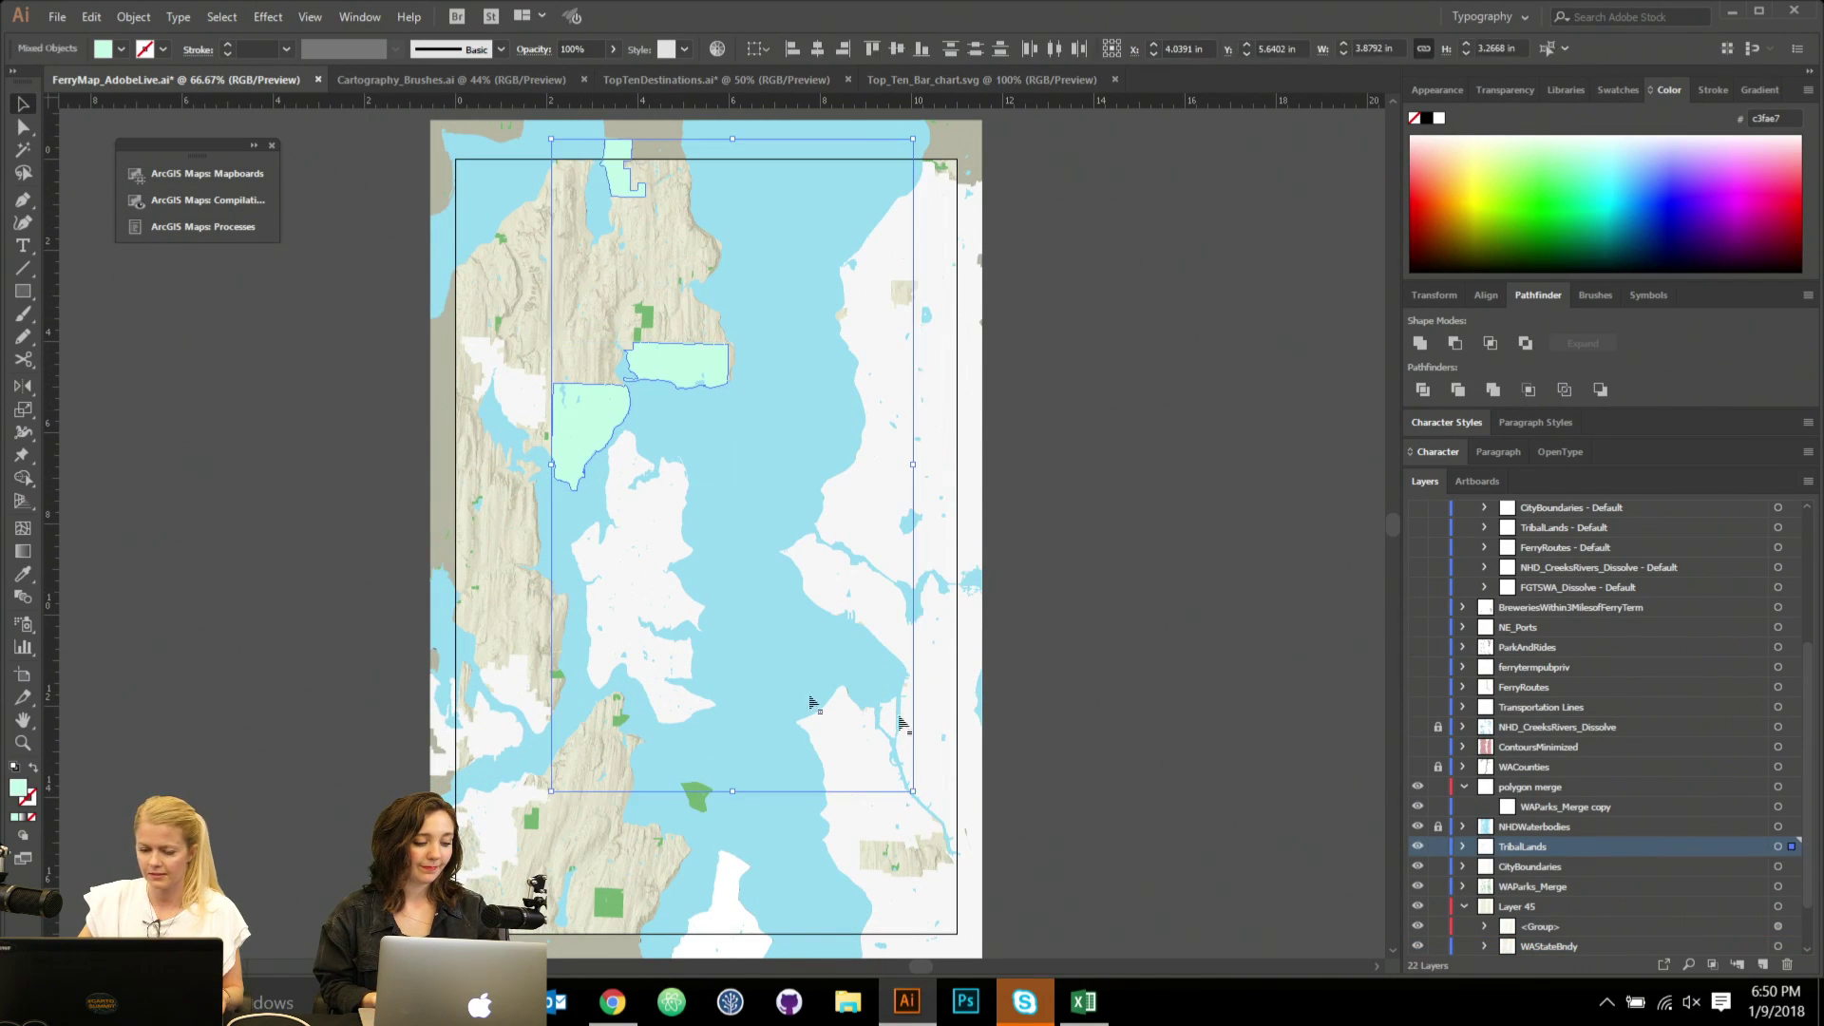
double_click(19, 788)
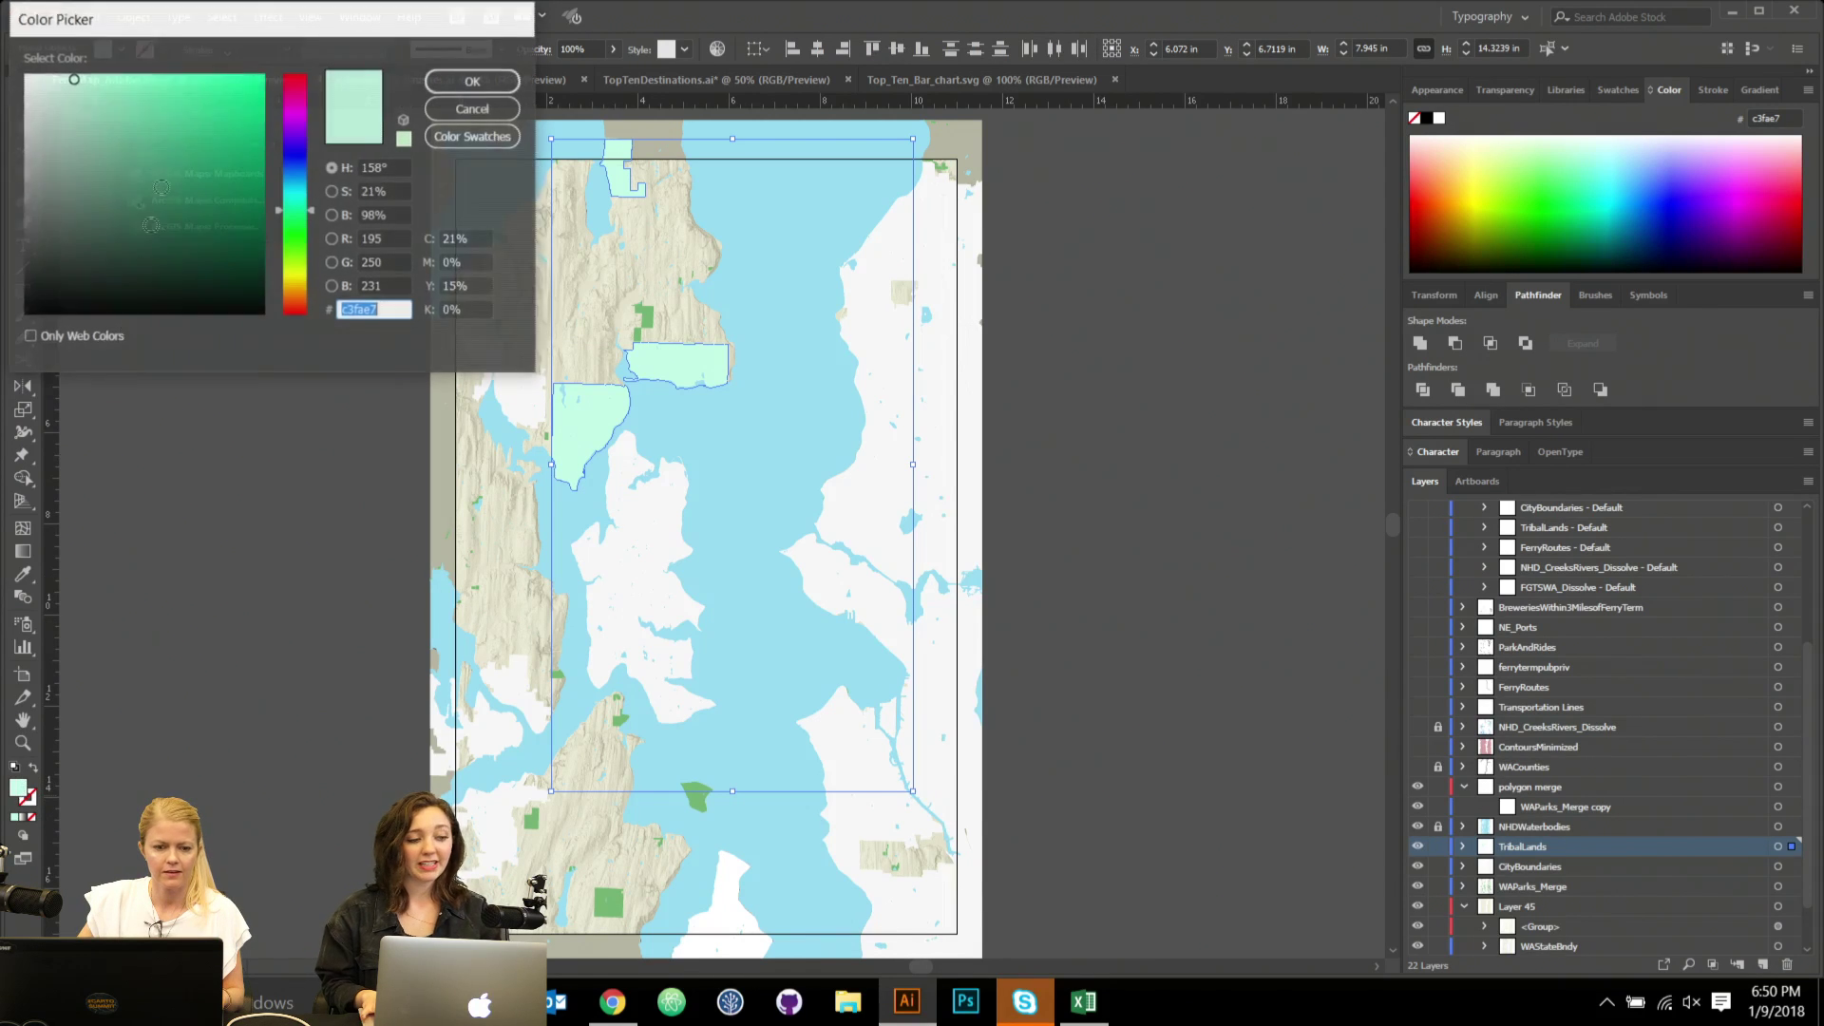
left_click(306, 157)
left_click_drag(306, 157, 292, 94)
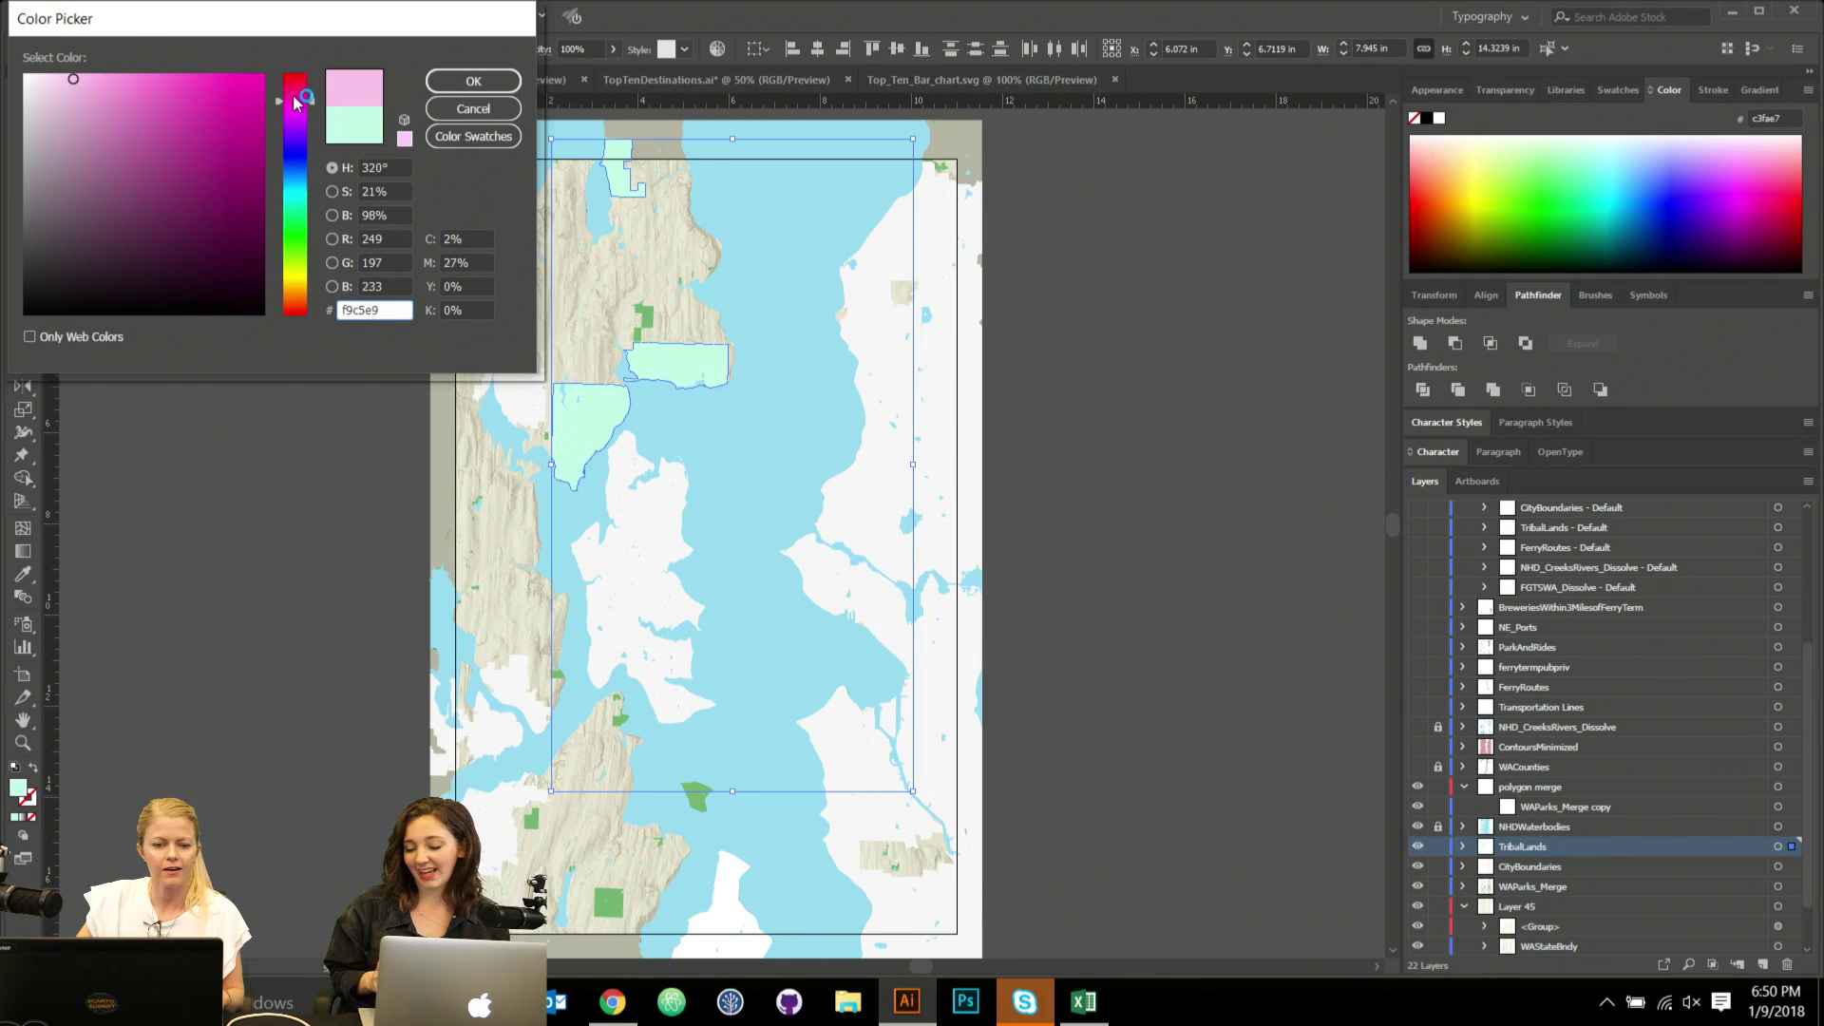
left_click_drag(72, 78, 51, 101)
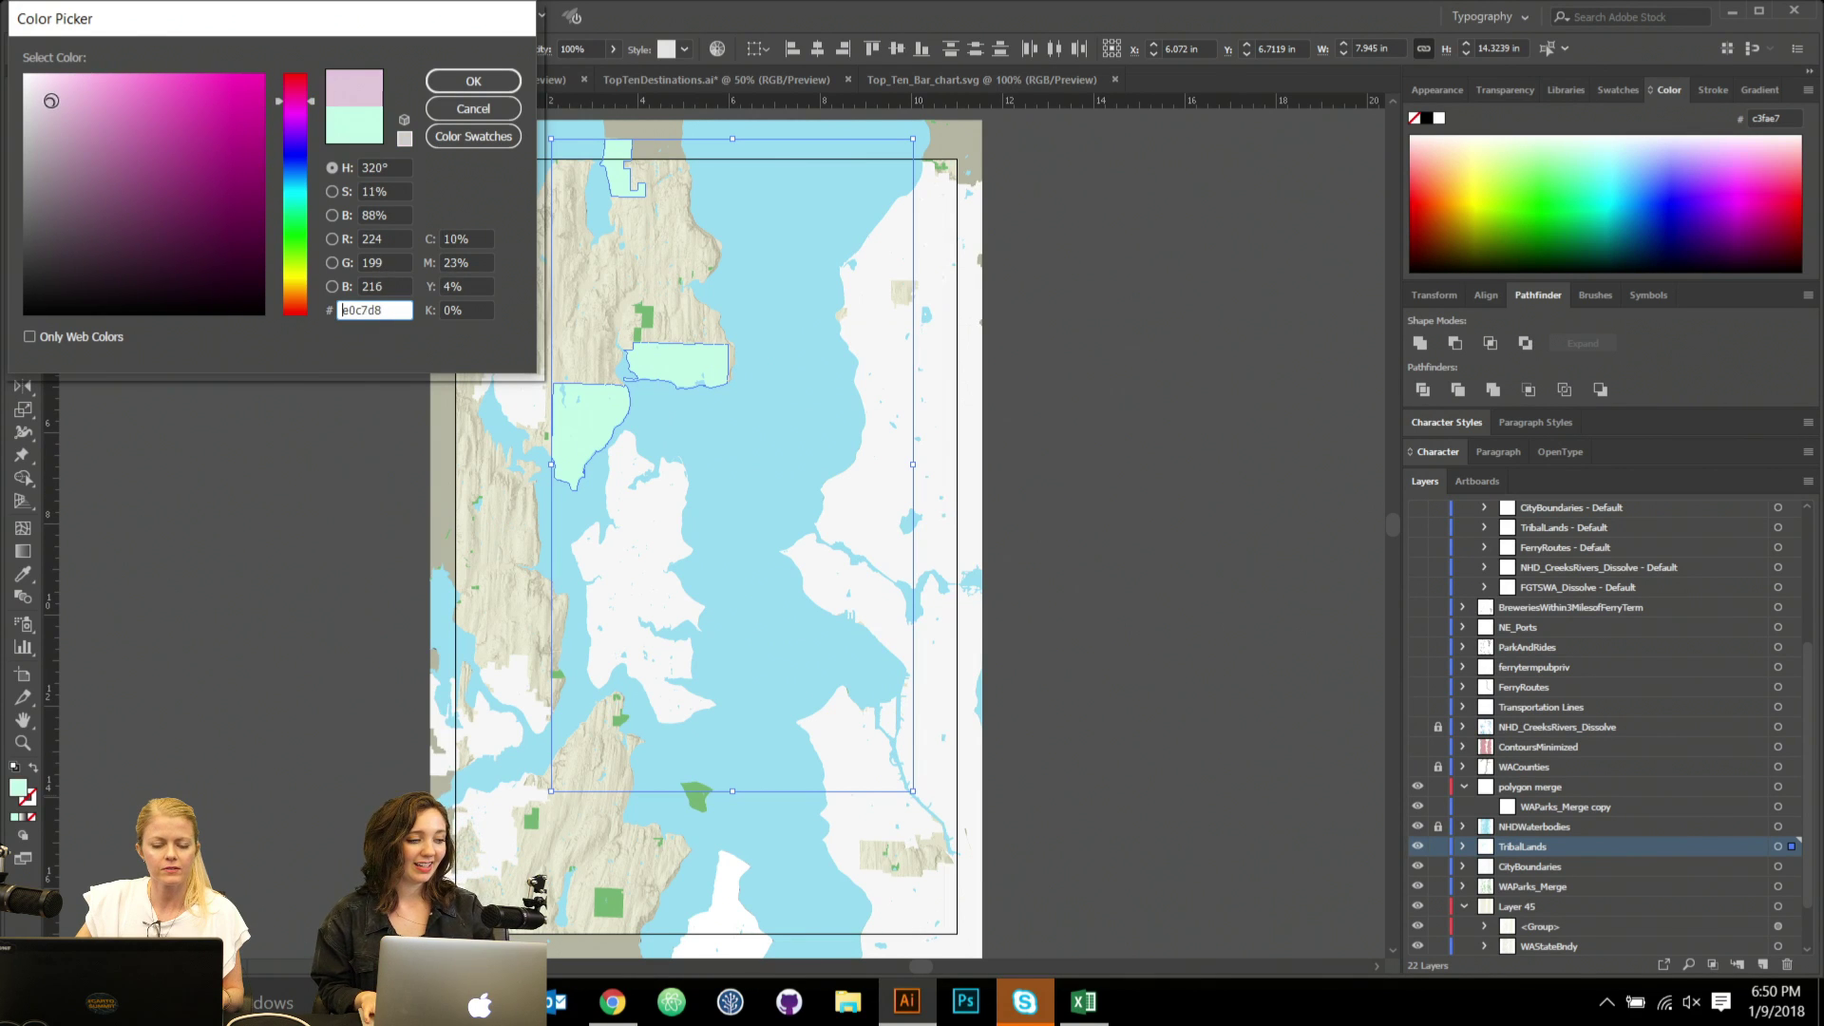
left_click(499, 81)
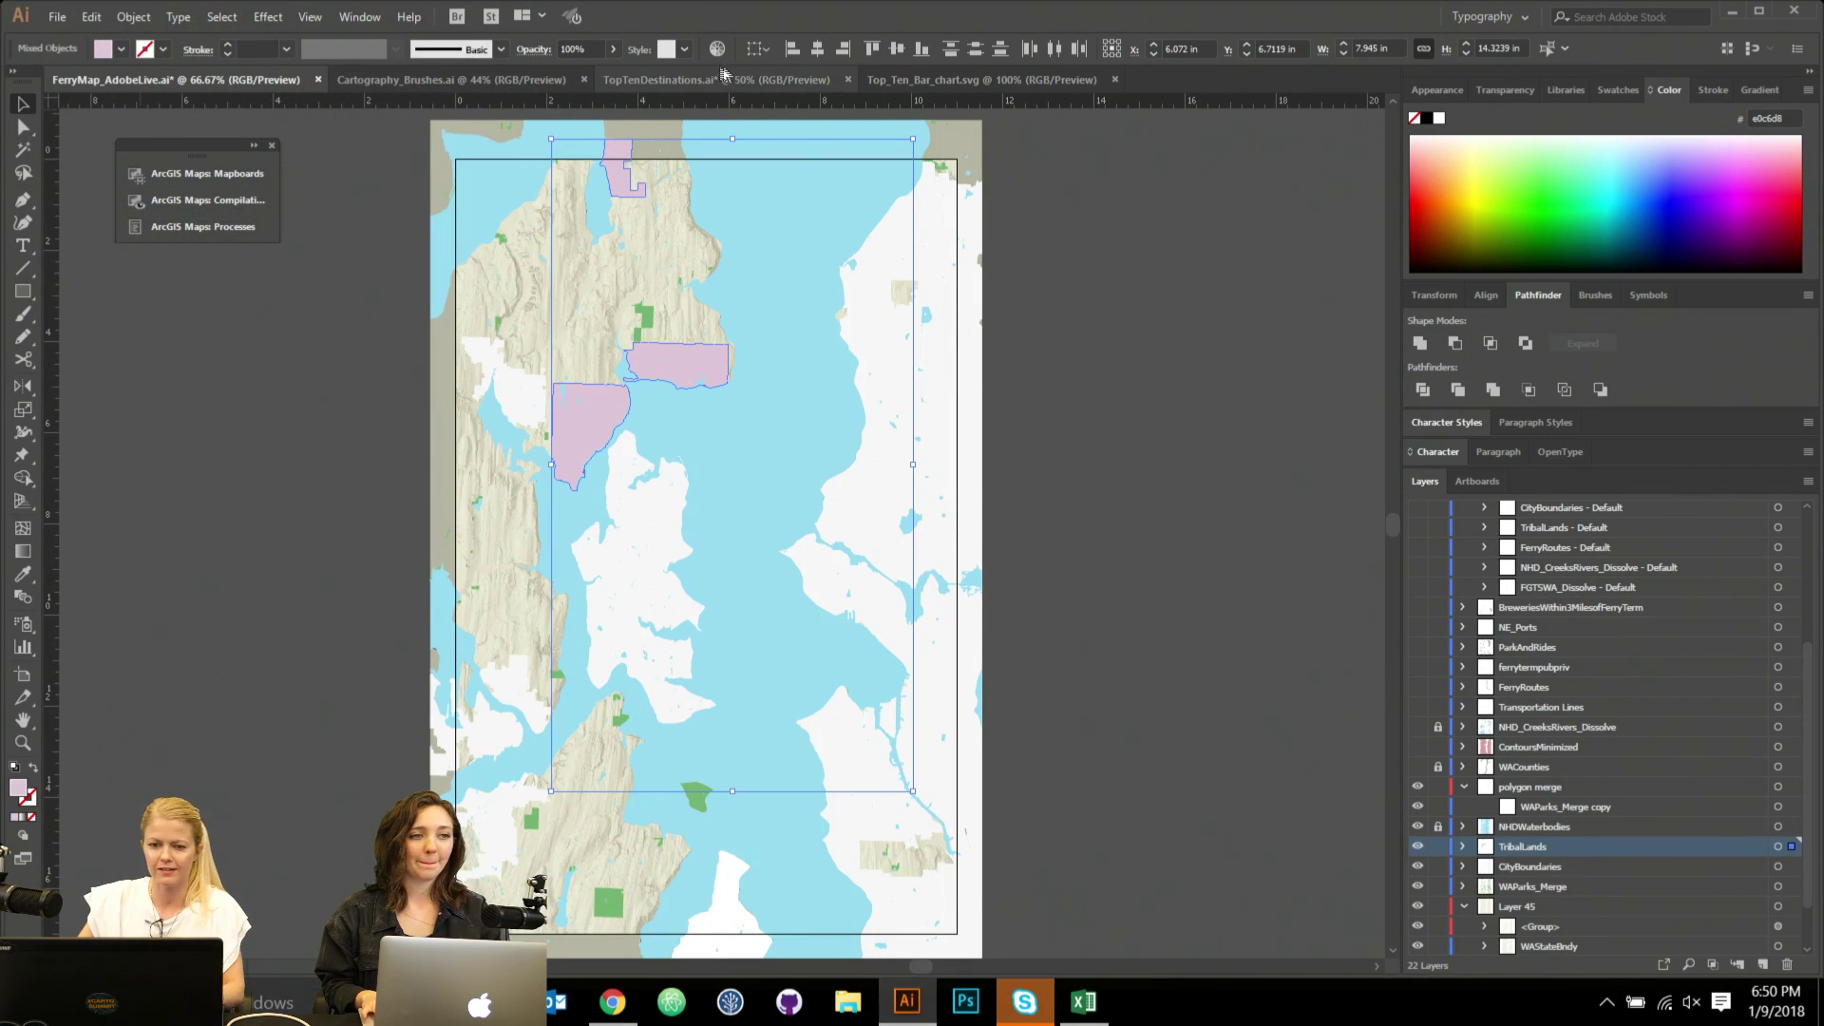
Lower the tribal lands' opacity to about 64% and deselect.
left_click(612, 48)
left_click_drag(609, 74, 579, 75)
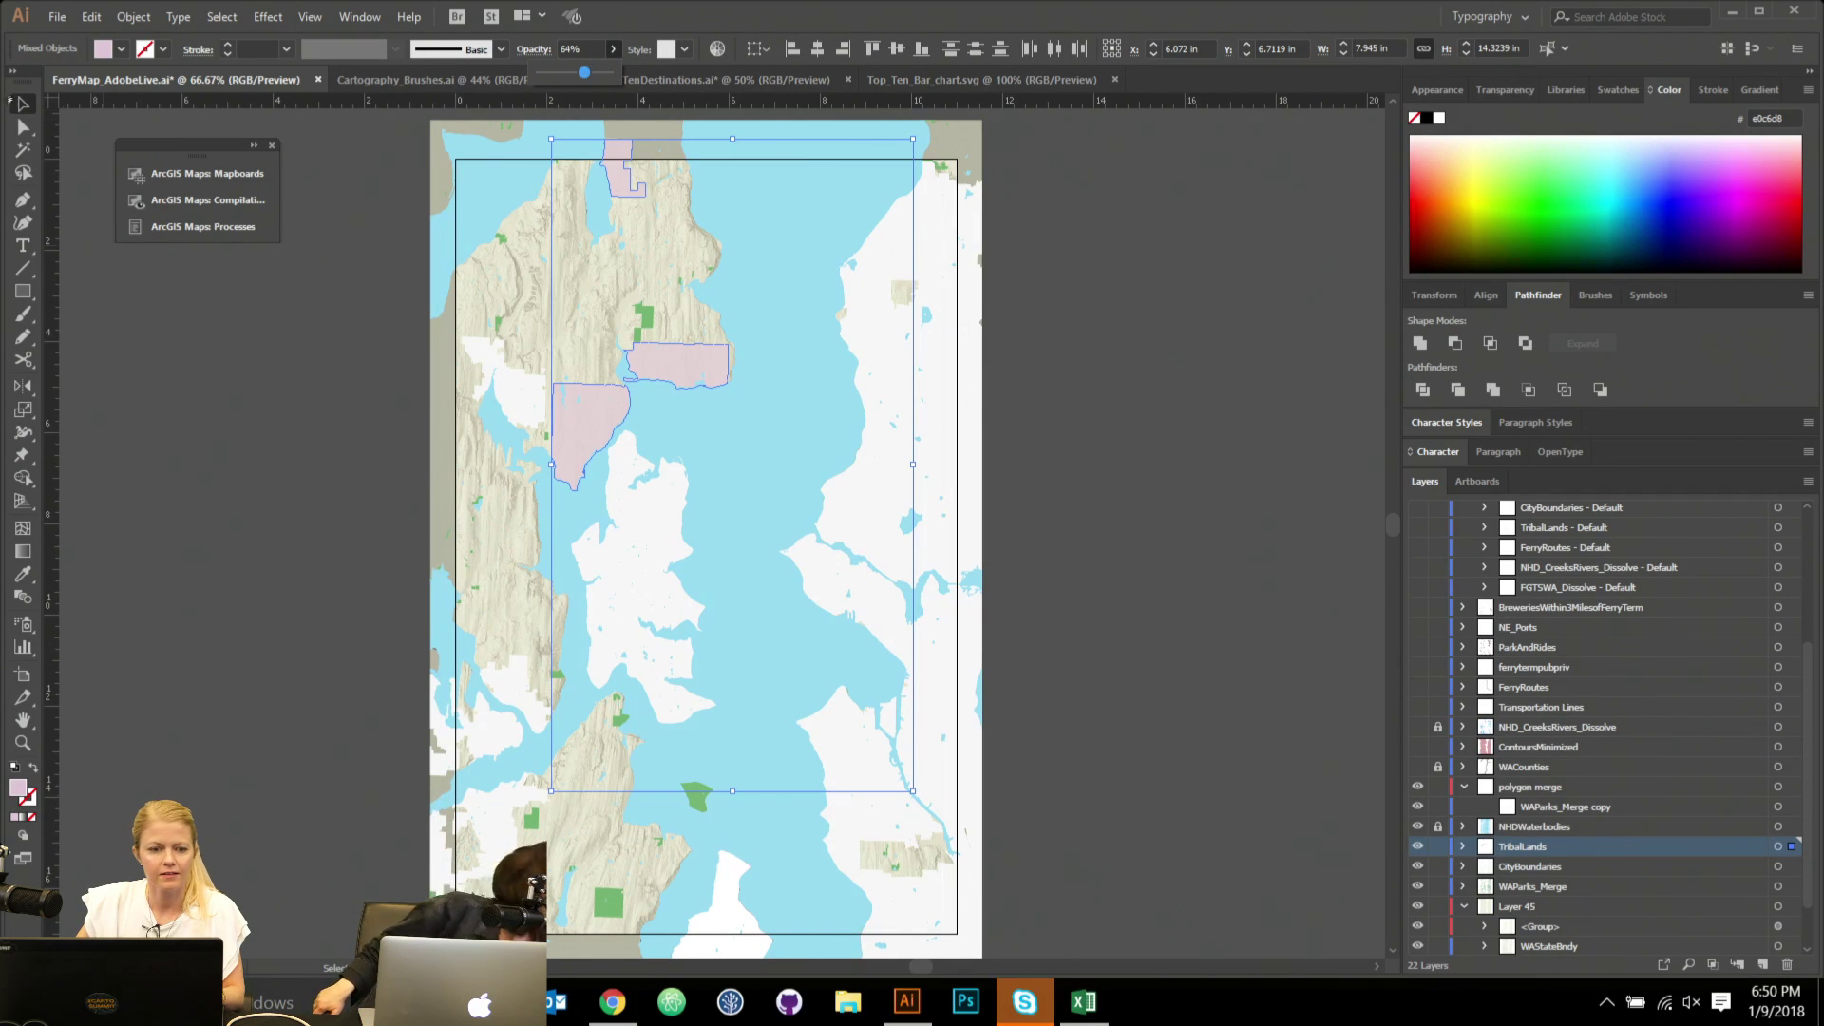
left_click(809, 667)
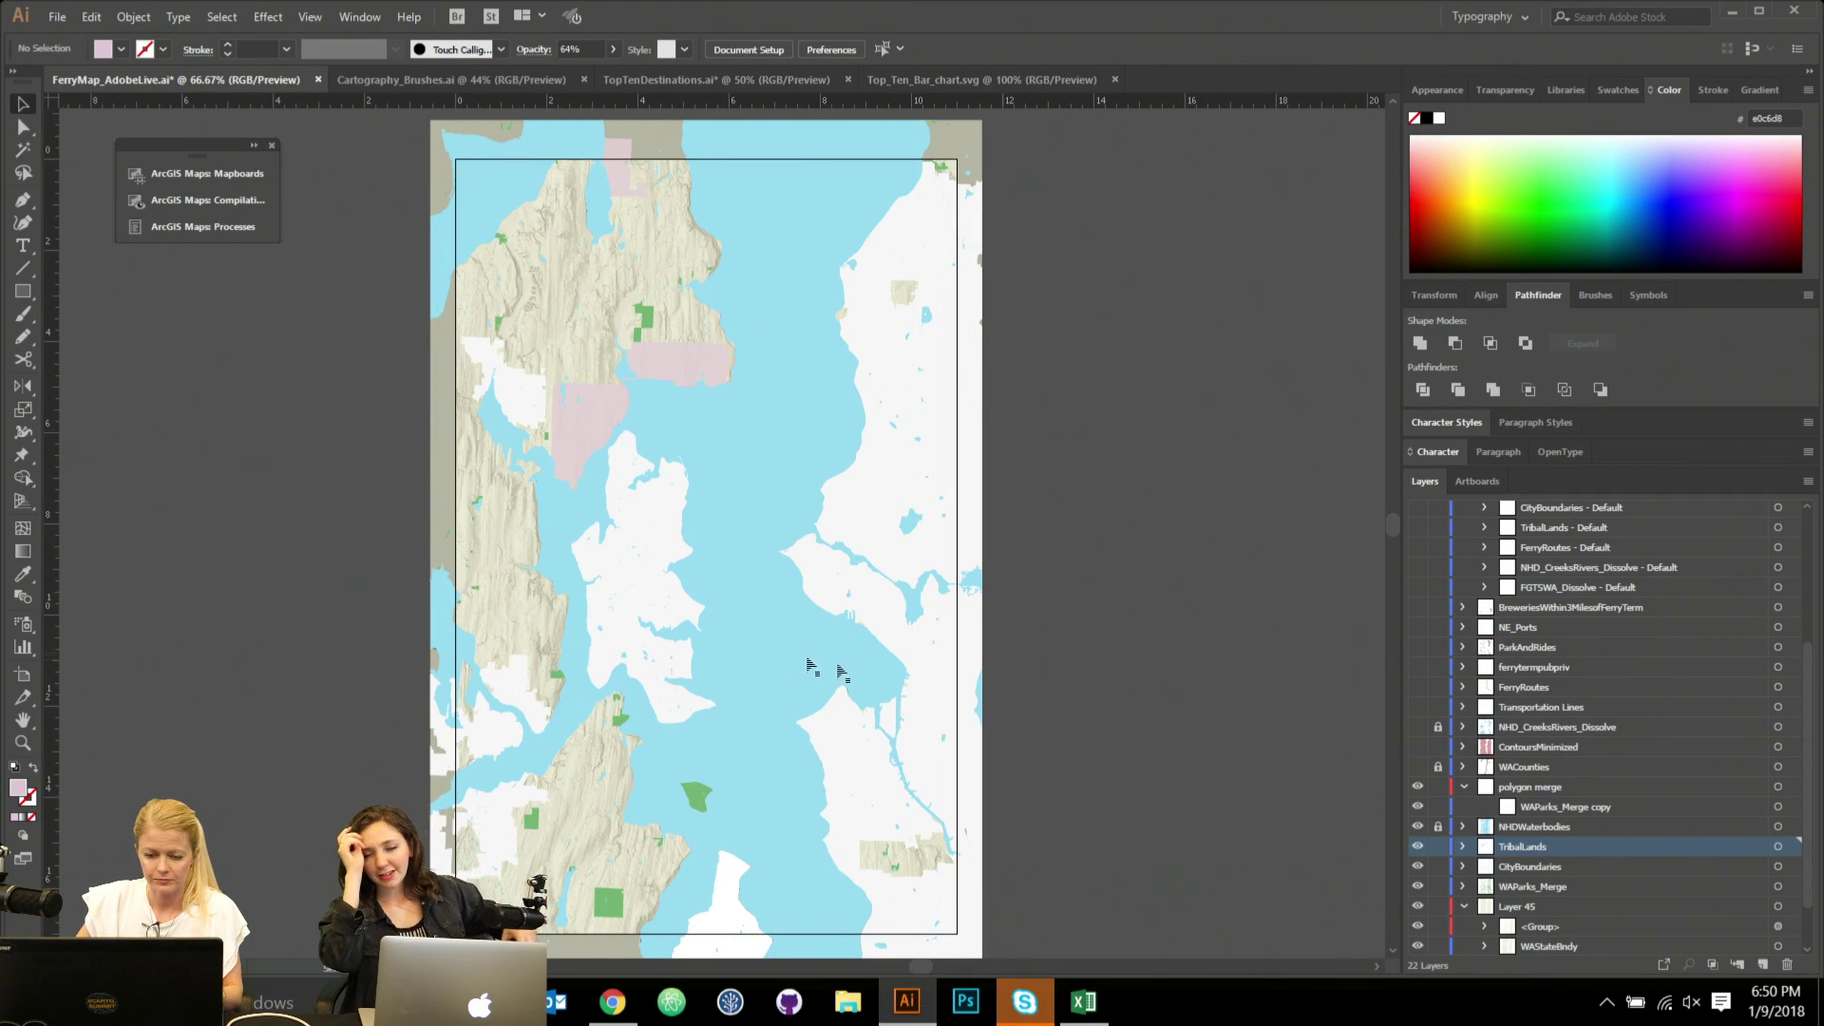
left_click(654, 499)
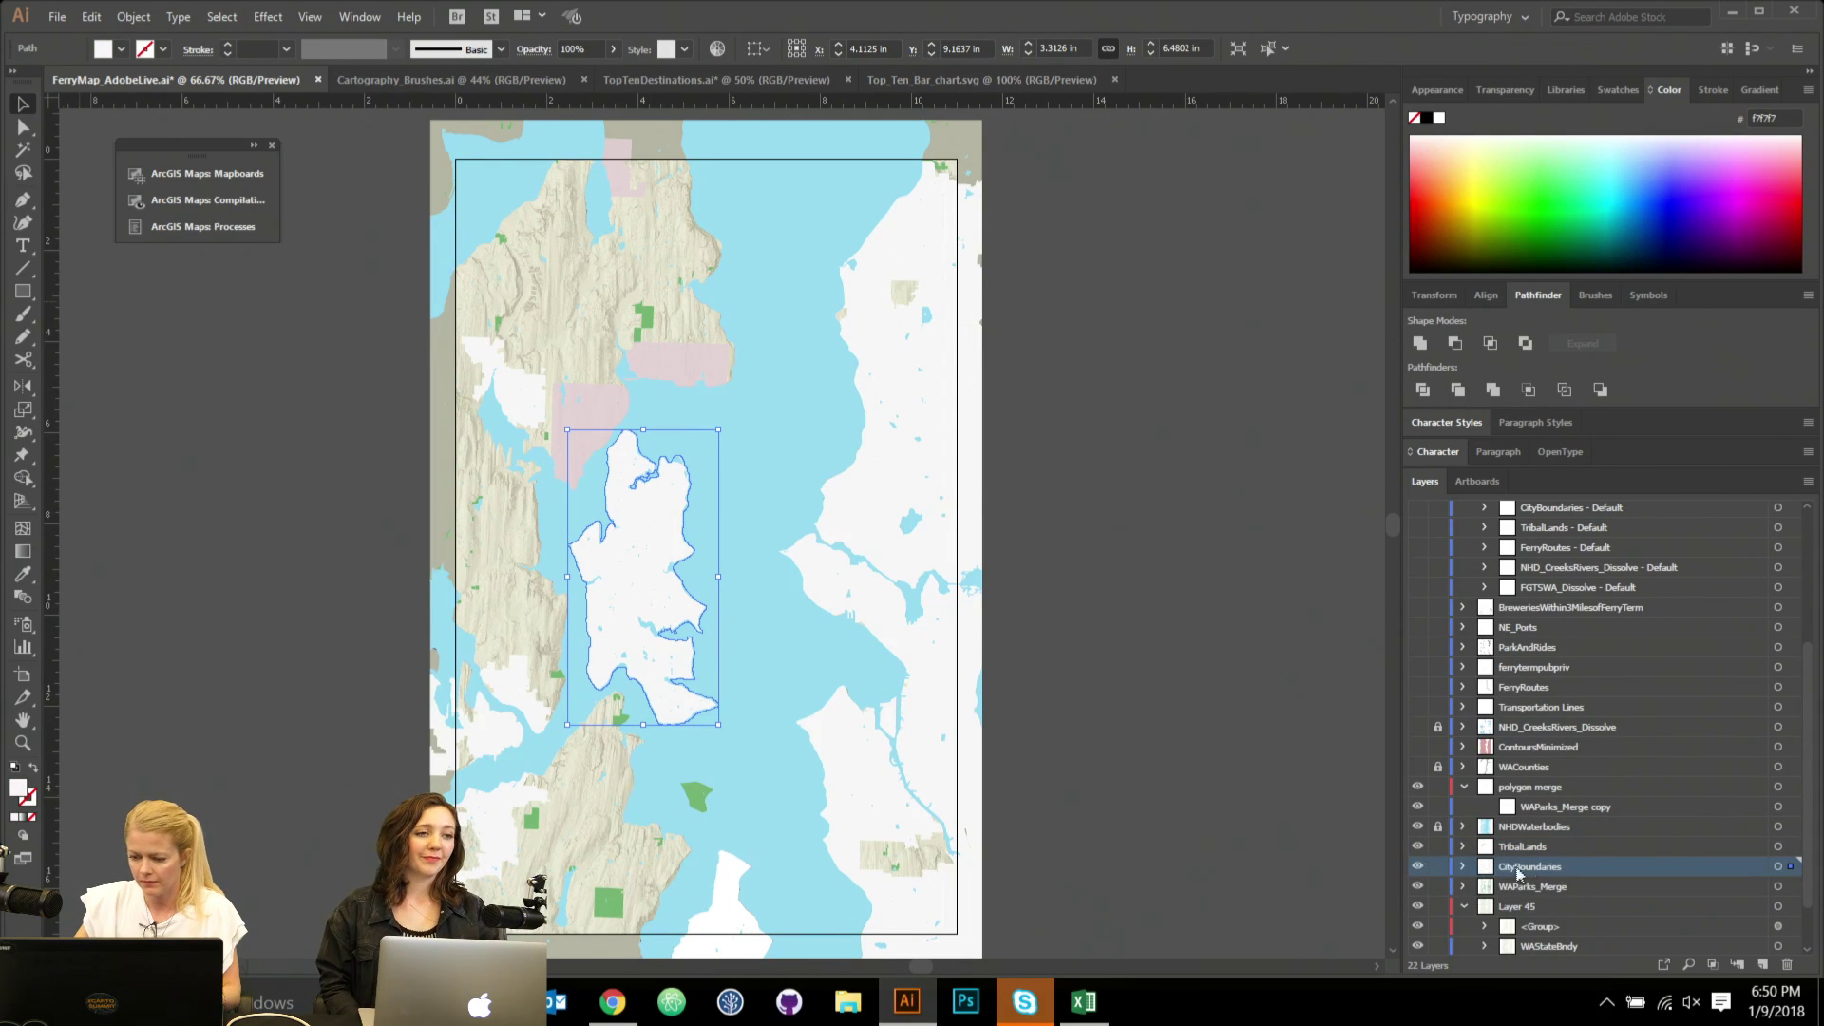
left_click(1436, 769)
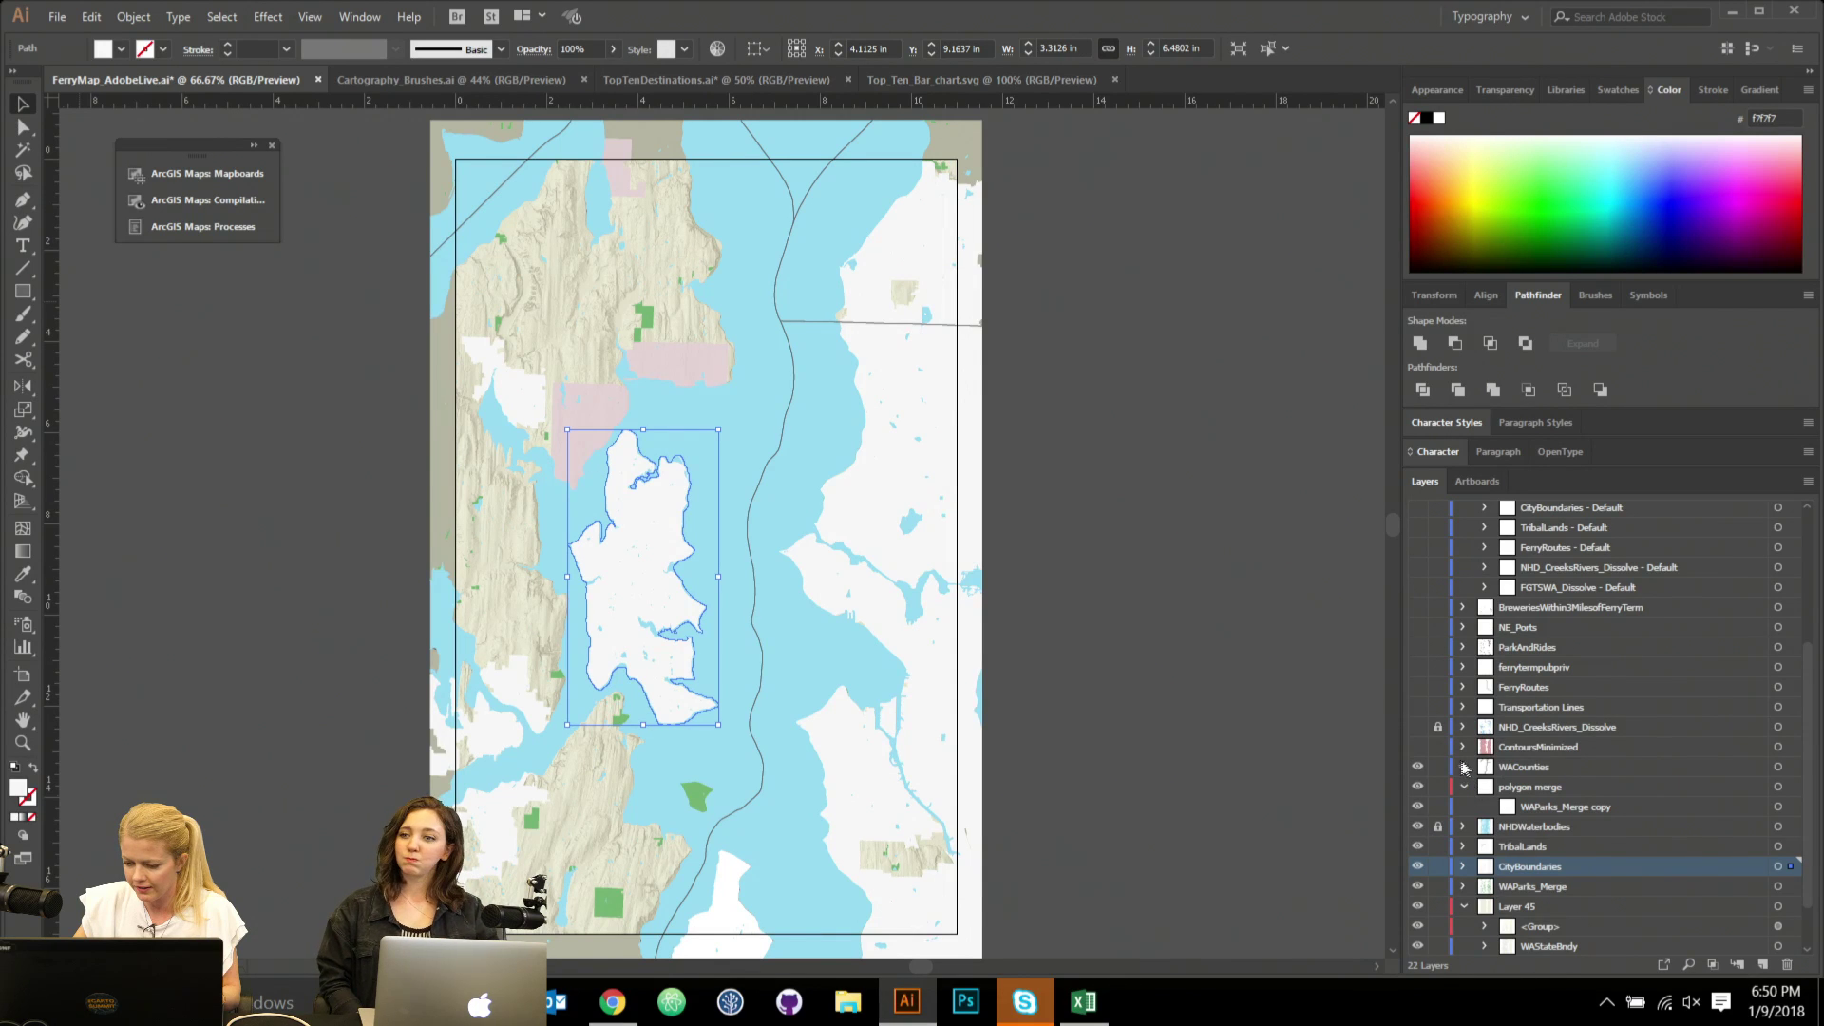
left_click(1463, 767)
left_click(1791, 767)
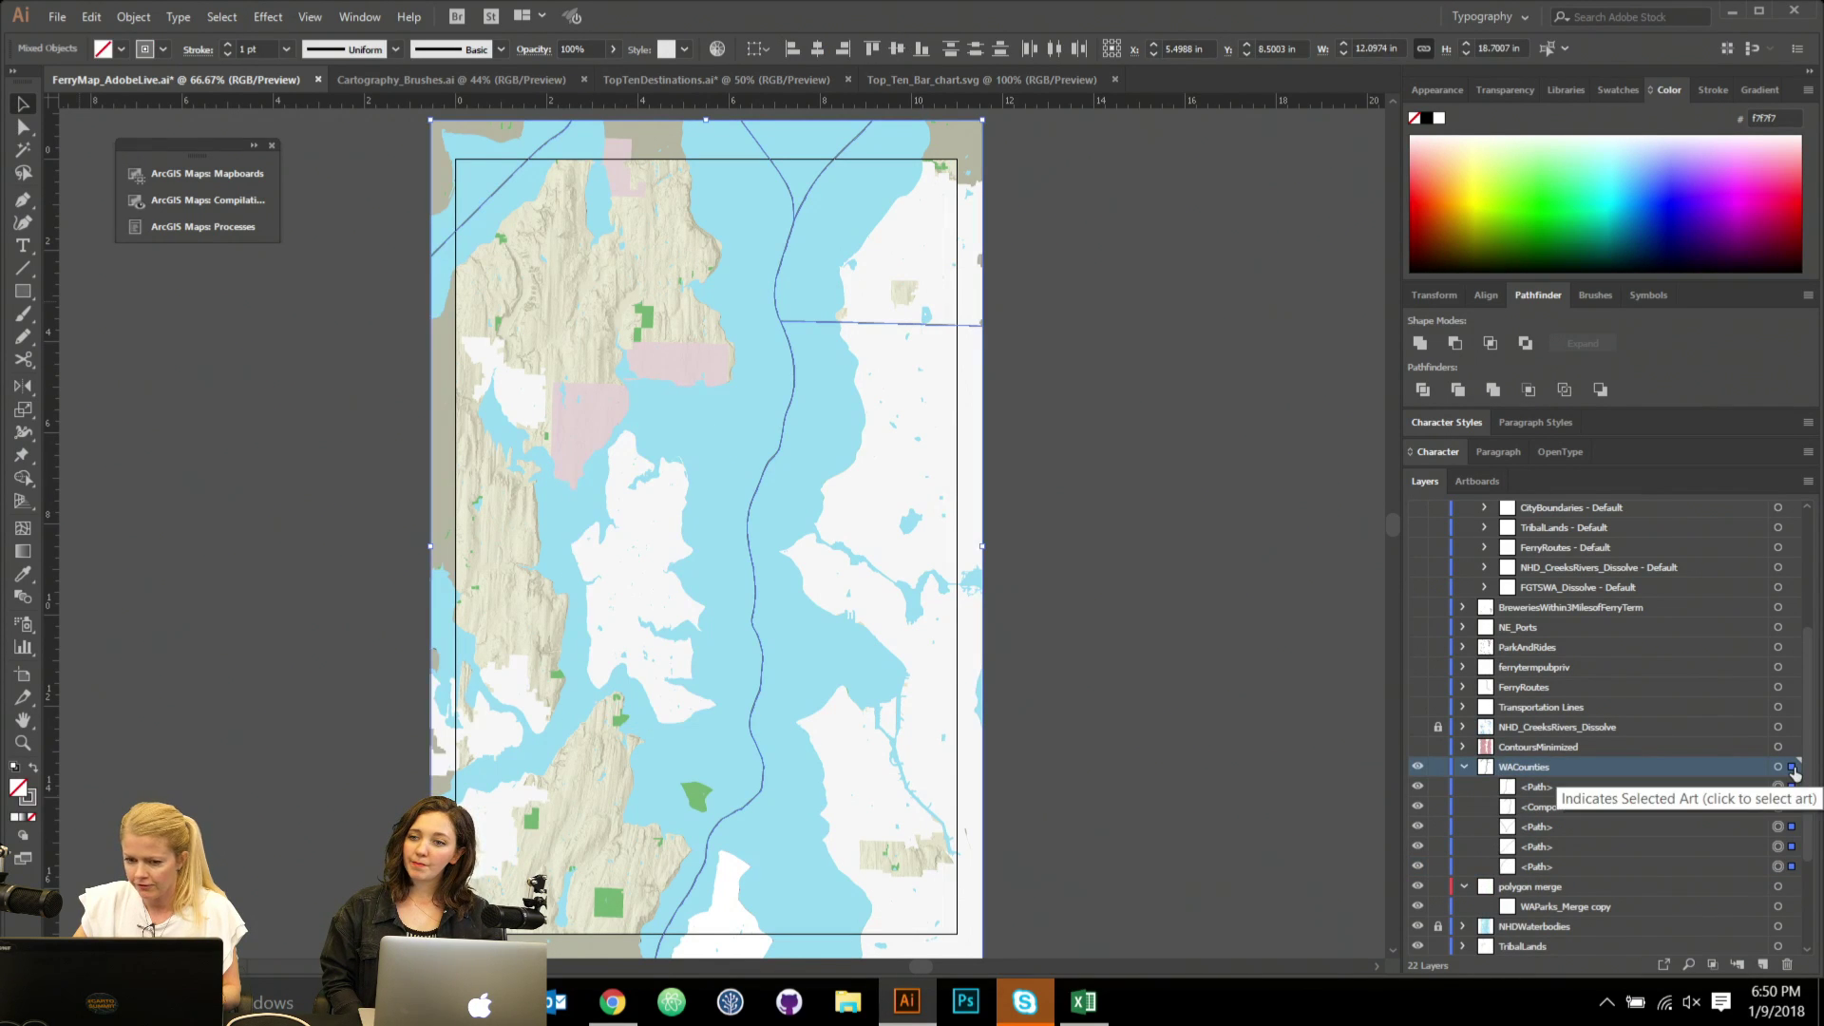
scroll(1004, 365, "up", 1)
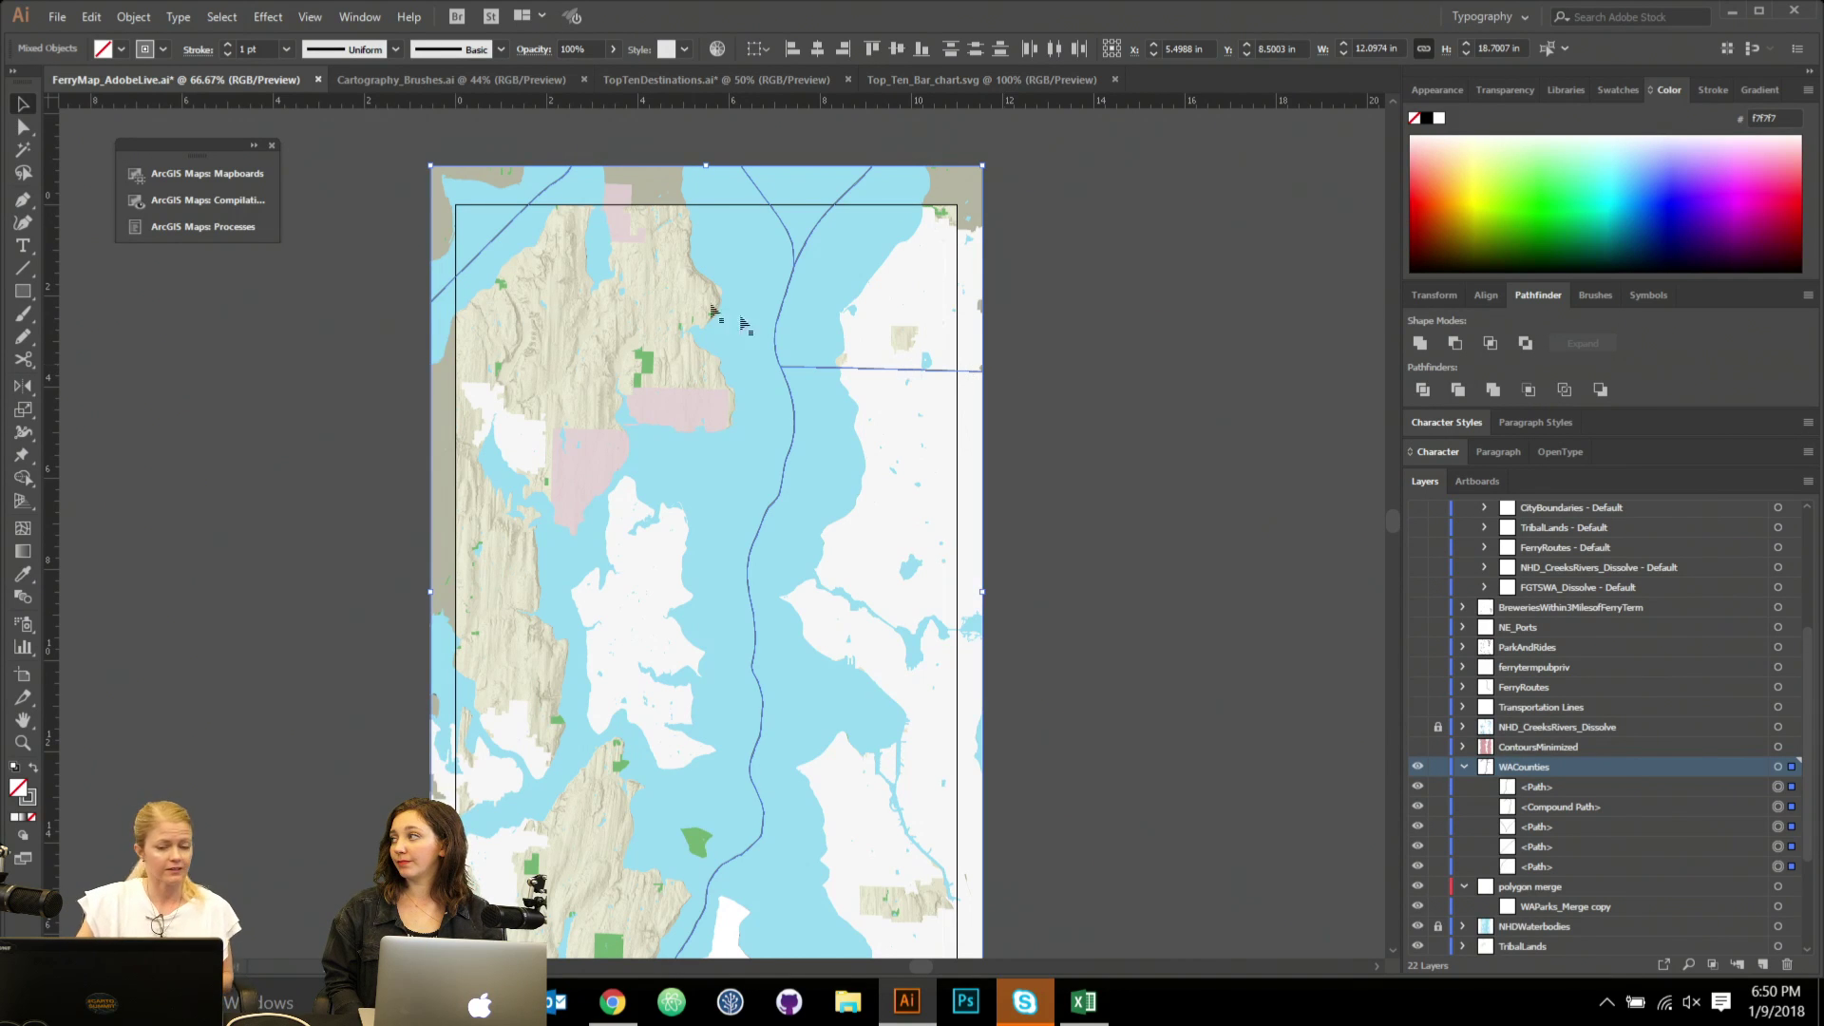
left_click(812, 155)
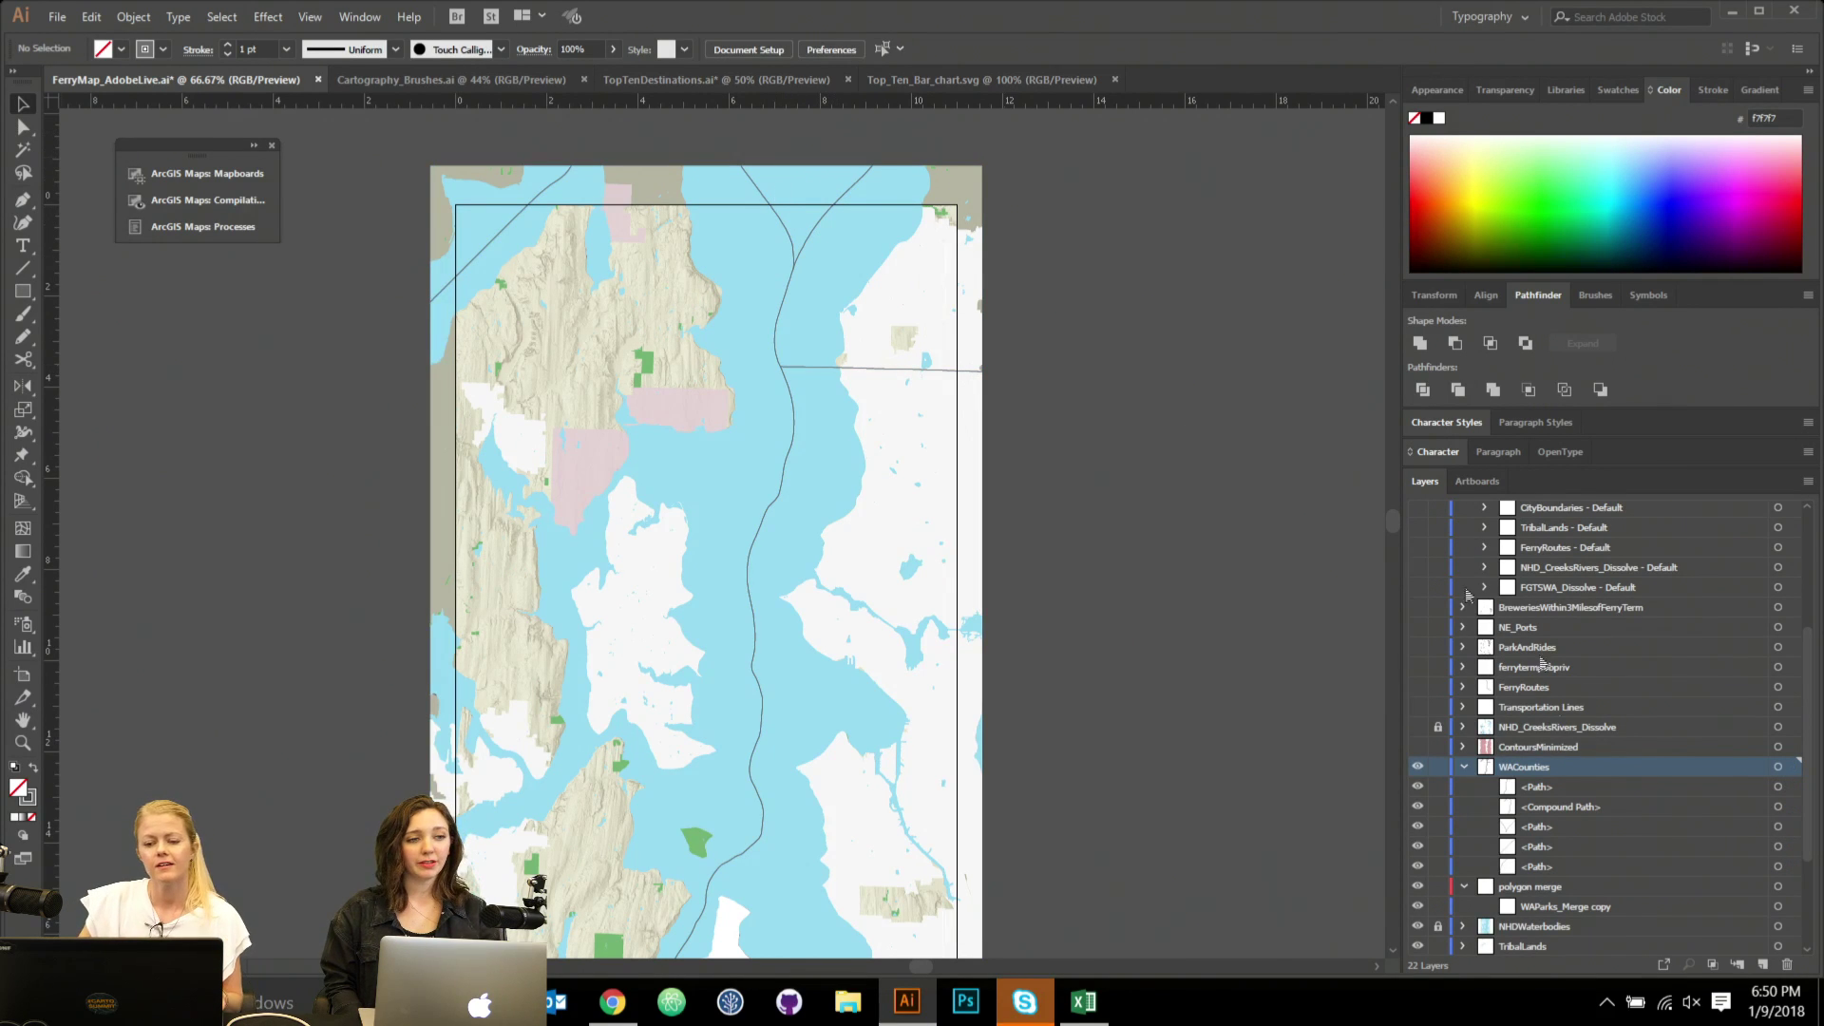
left_click(790, 236)
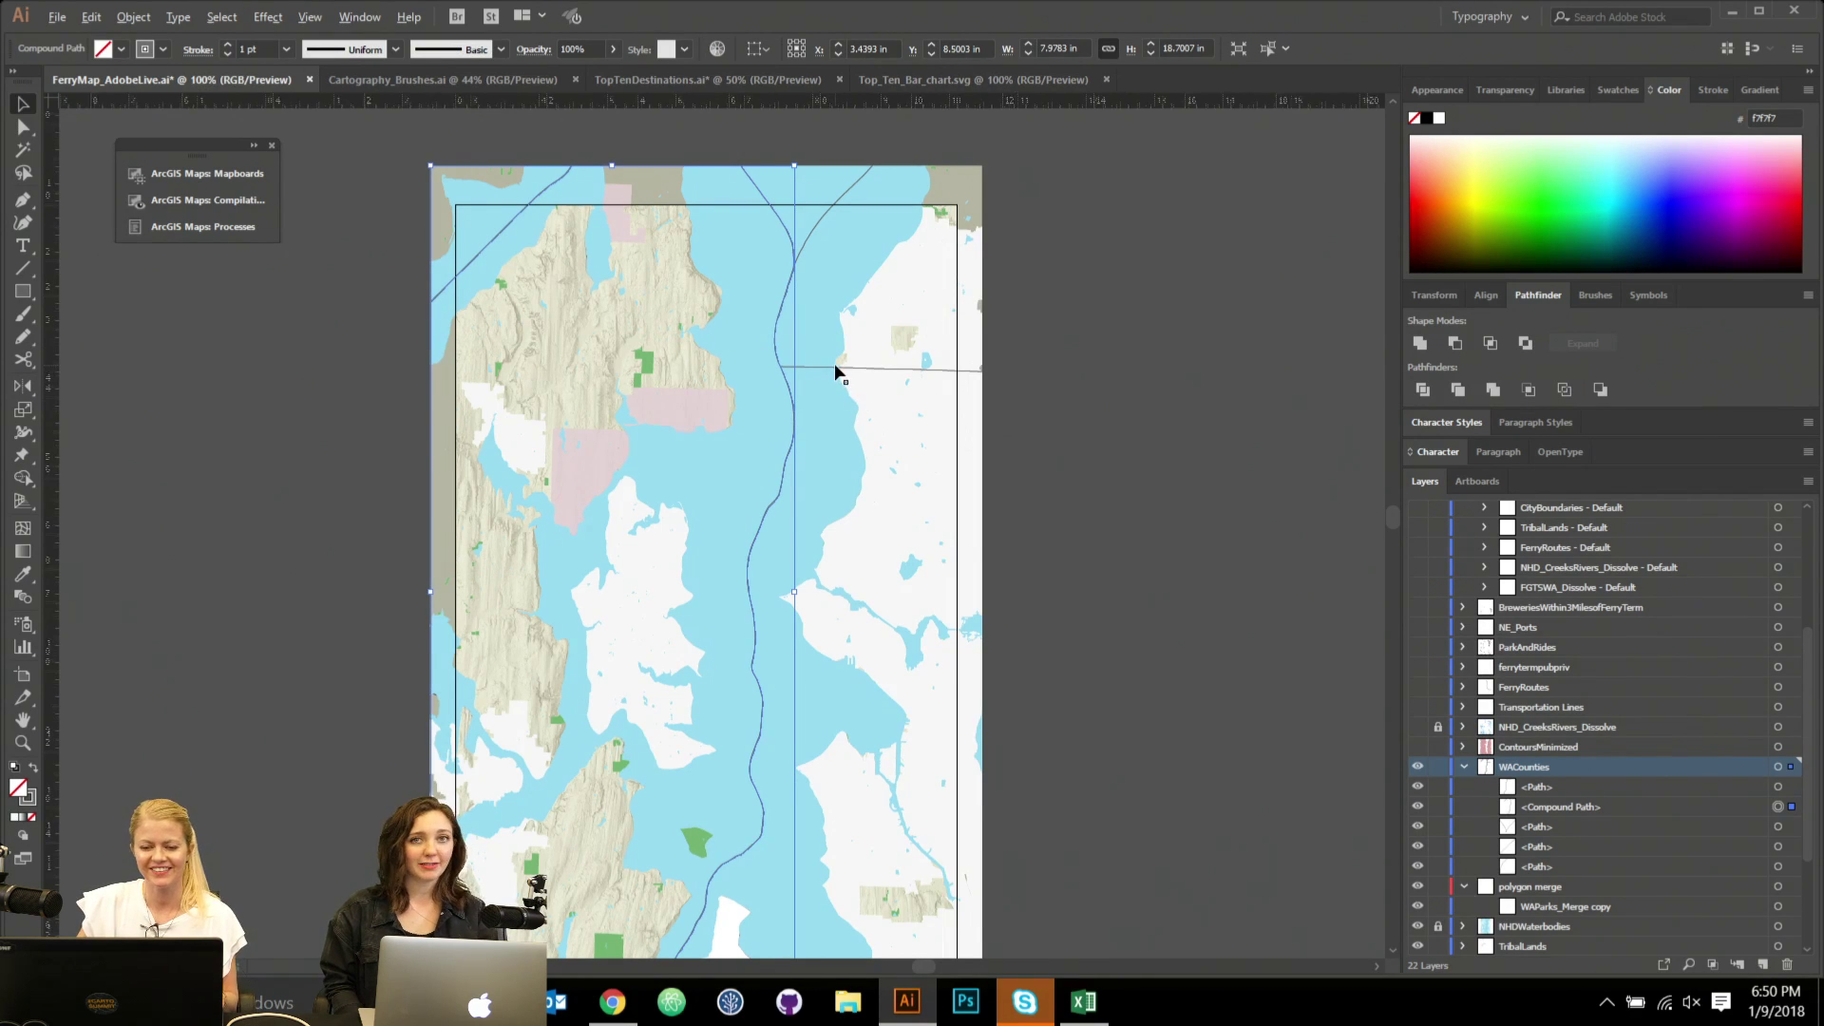
scroll(781, 256, "up", 2)
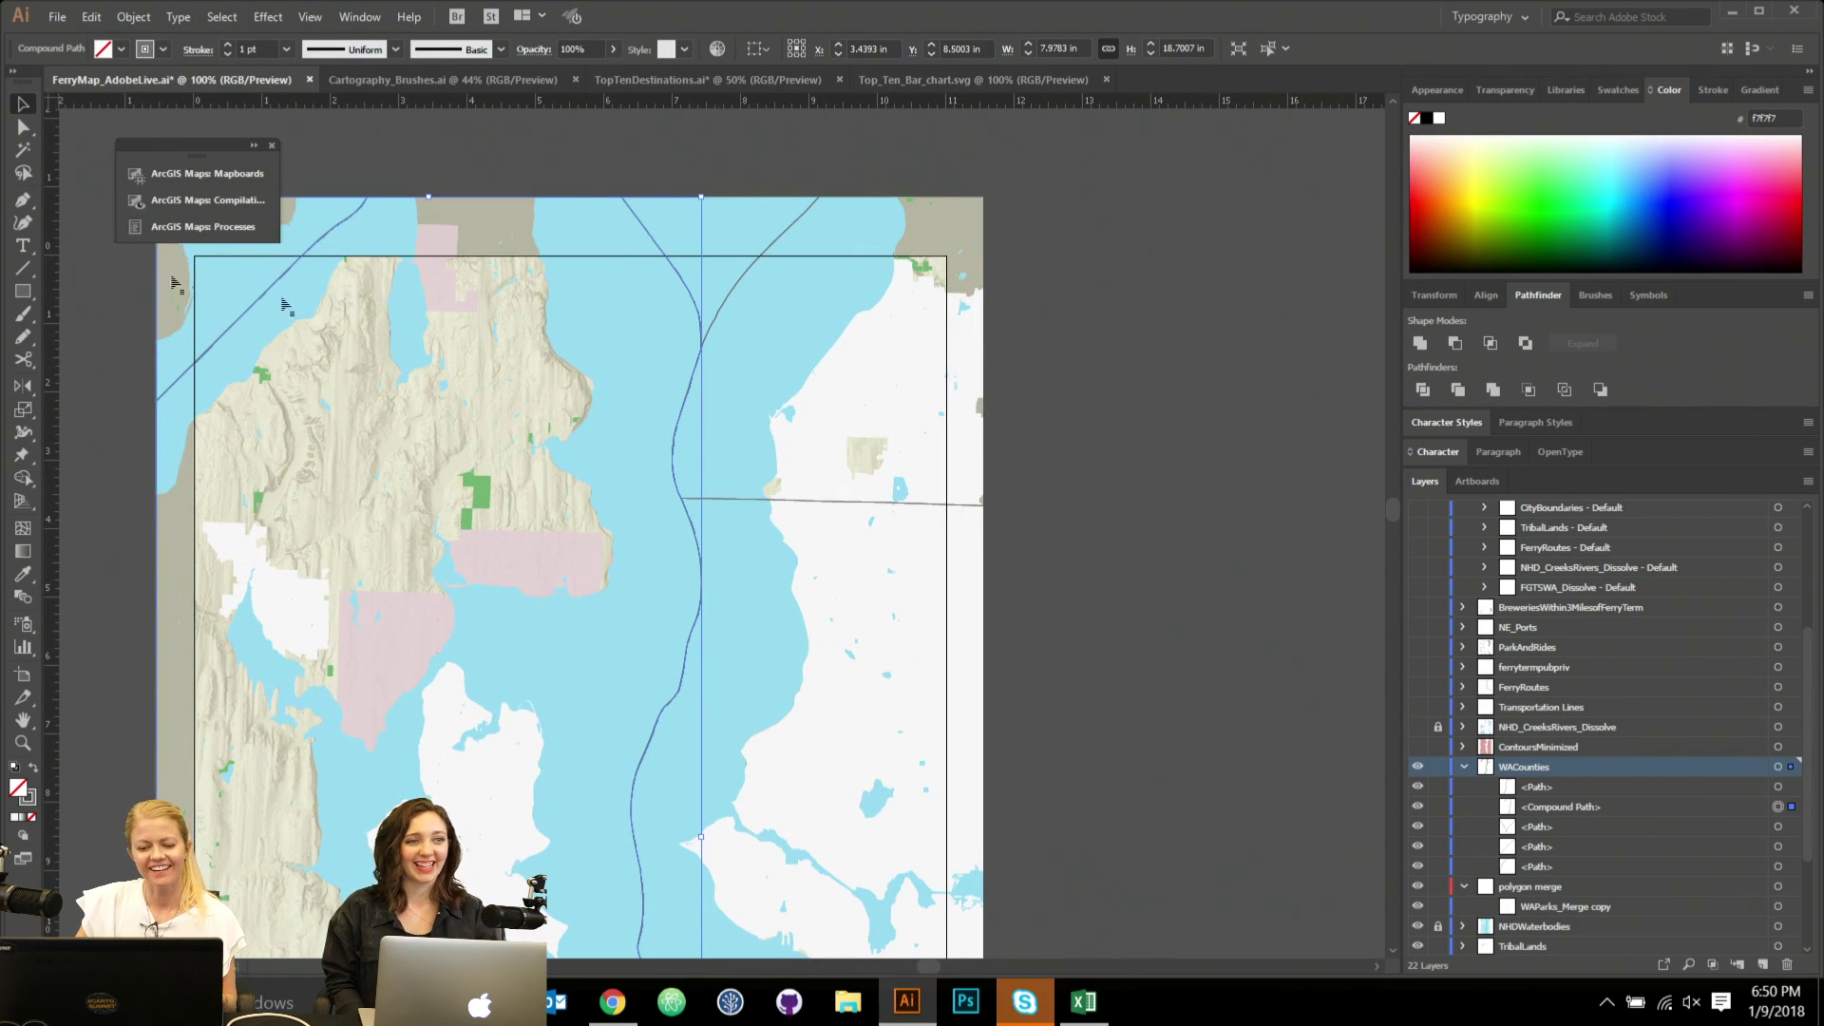
left_click(23, 126)
left_click(680, 168)
left_click(700, 344)
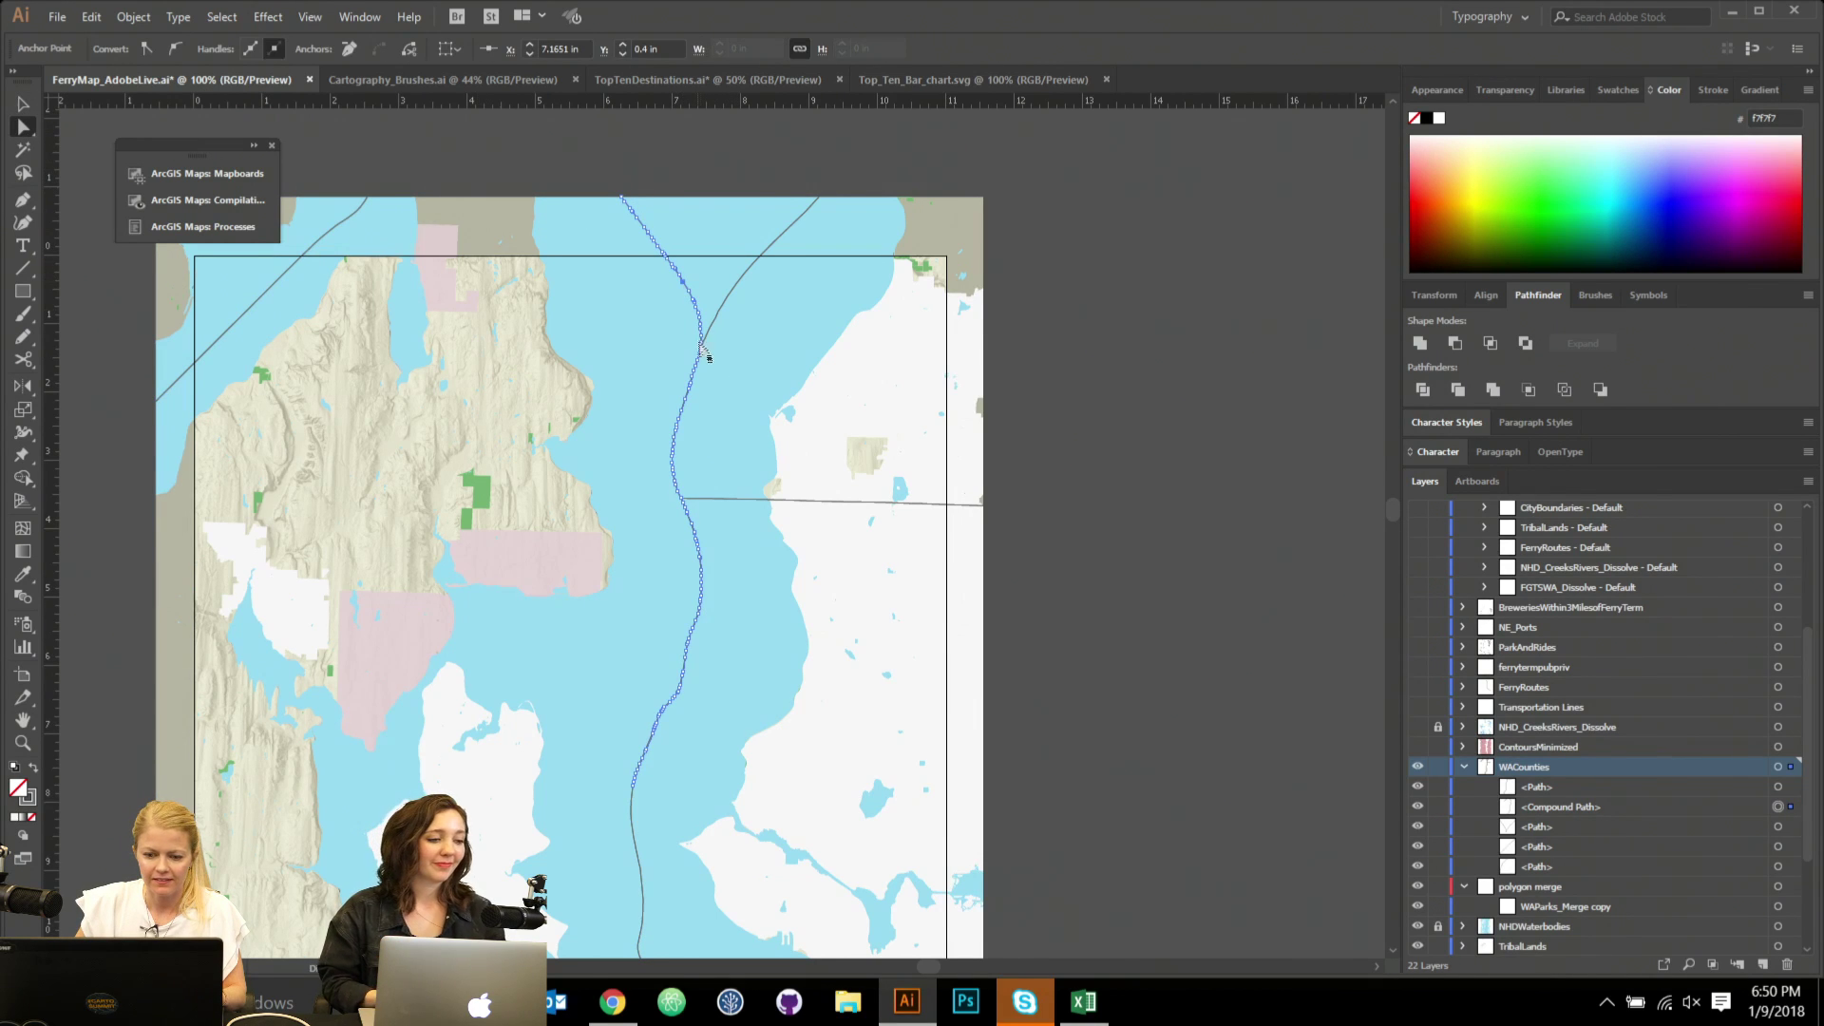
scroll(700, 355, "up", 2)
left_click(736, 295)
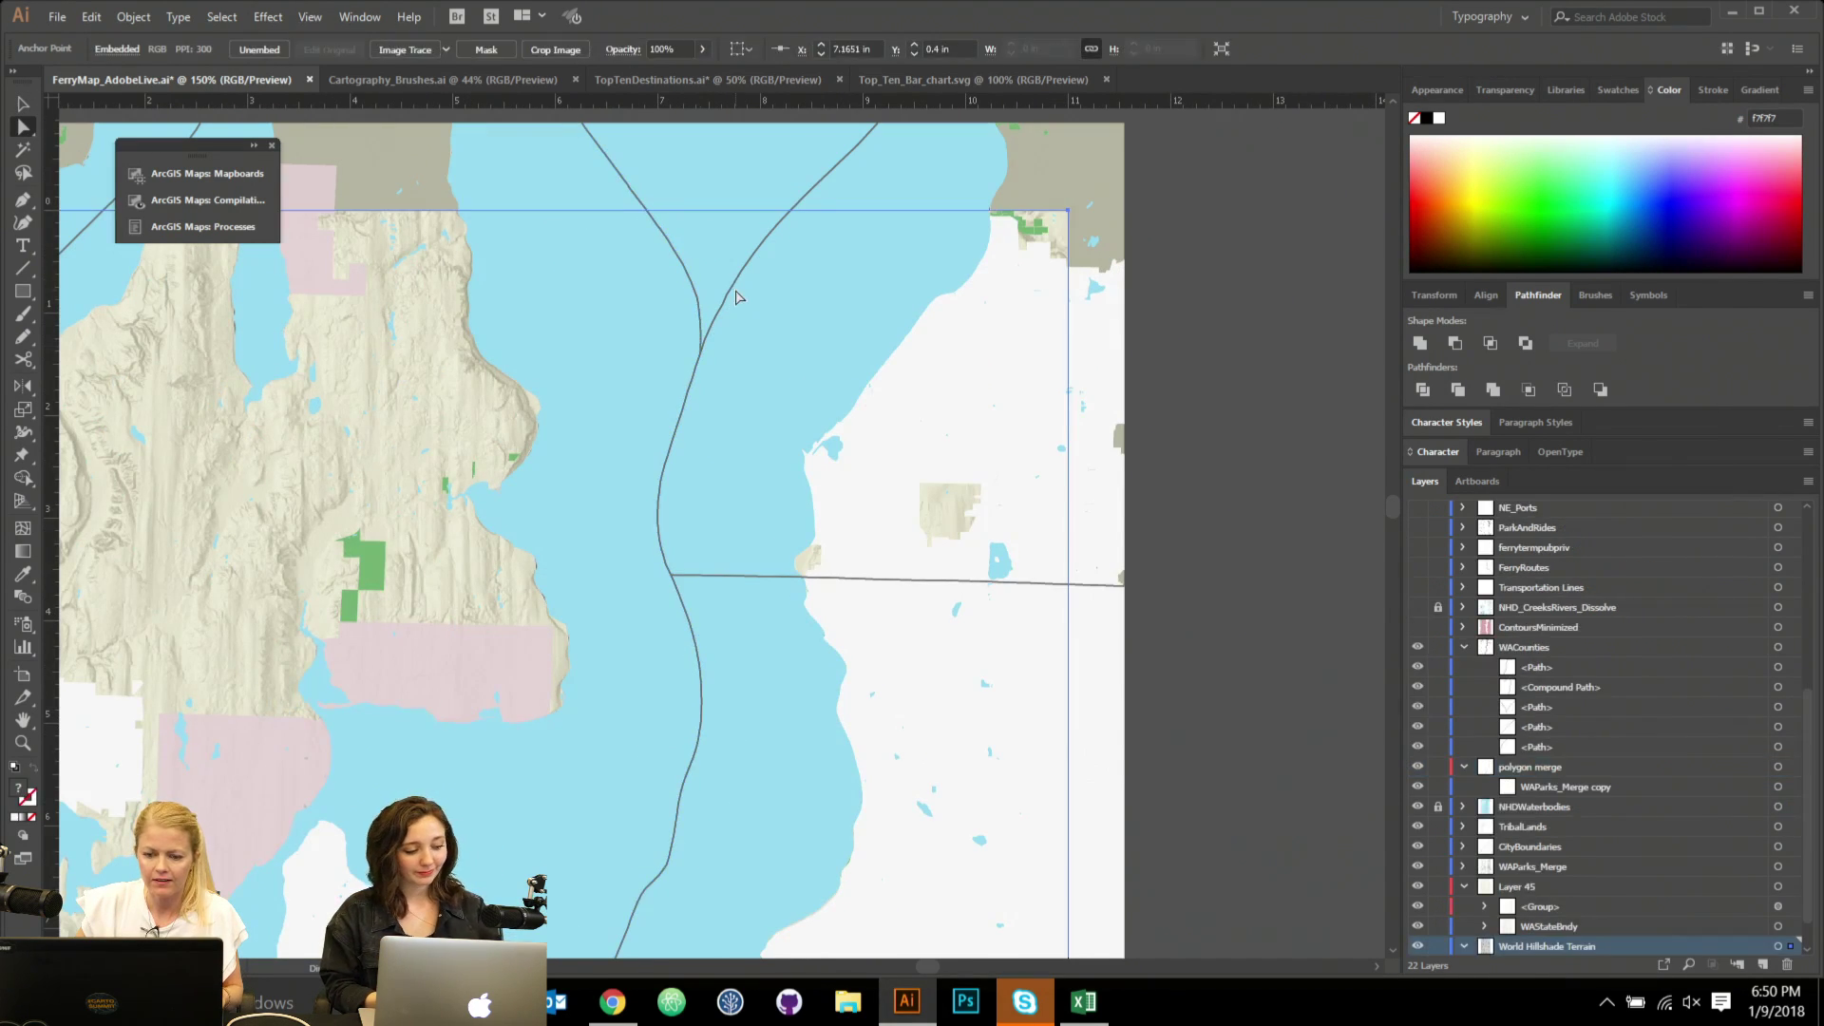
scroll(726, 342, "up", 2)
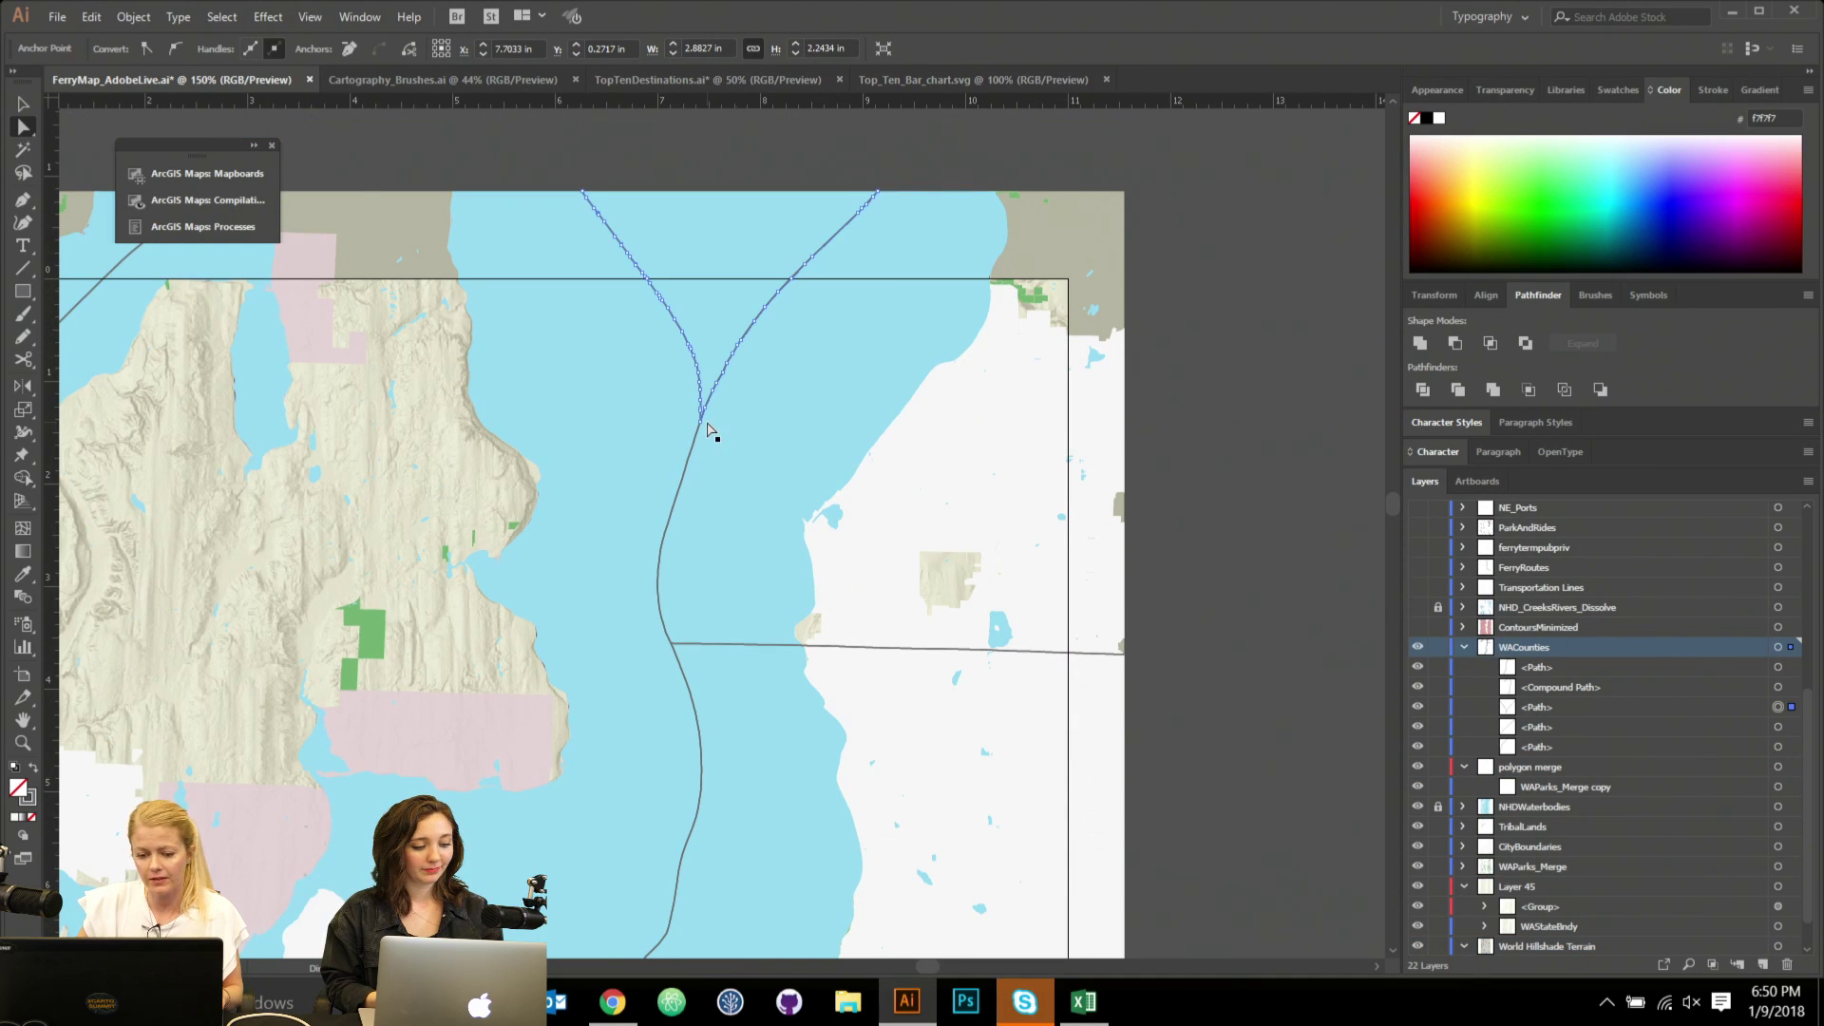
scroll(707, 430, "up", 3)
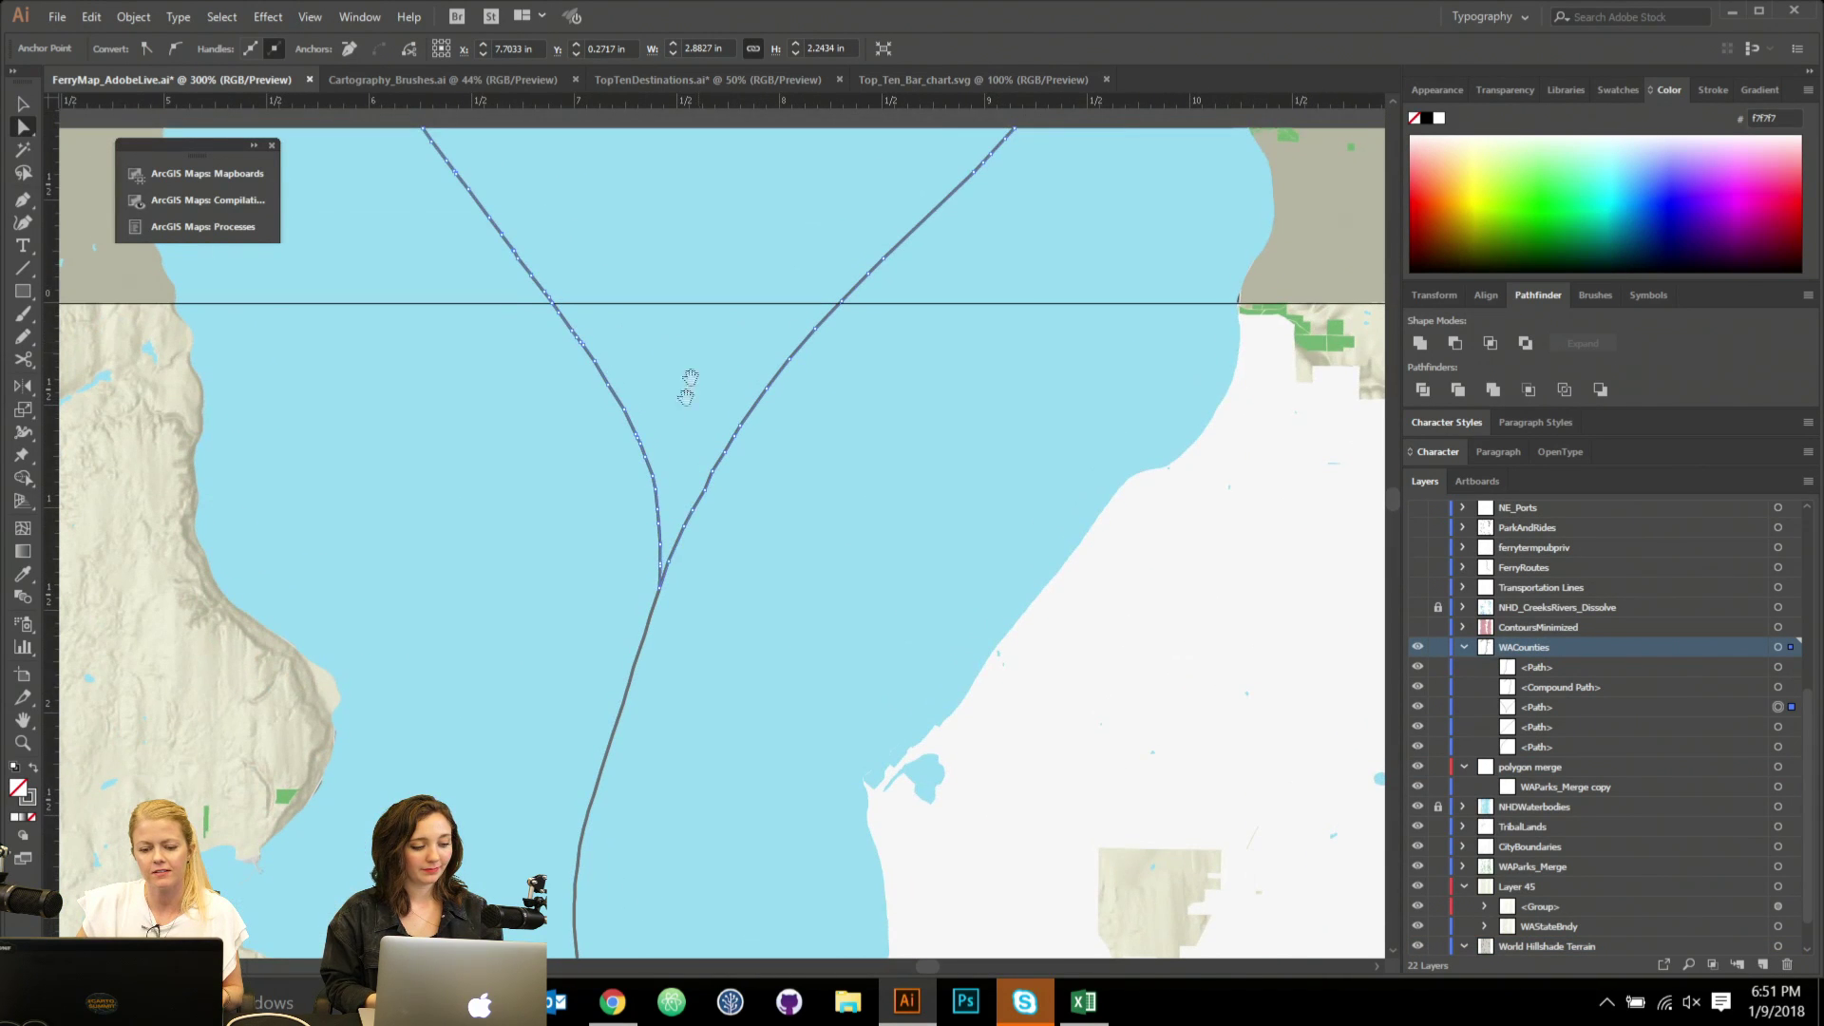
left_click(662, 564)
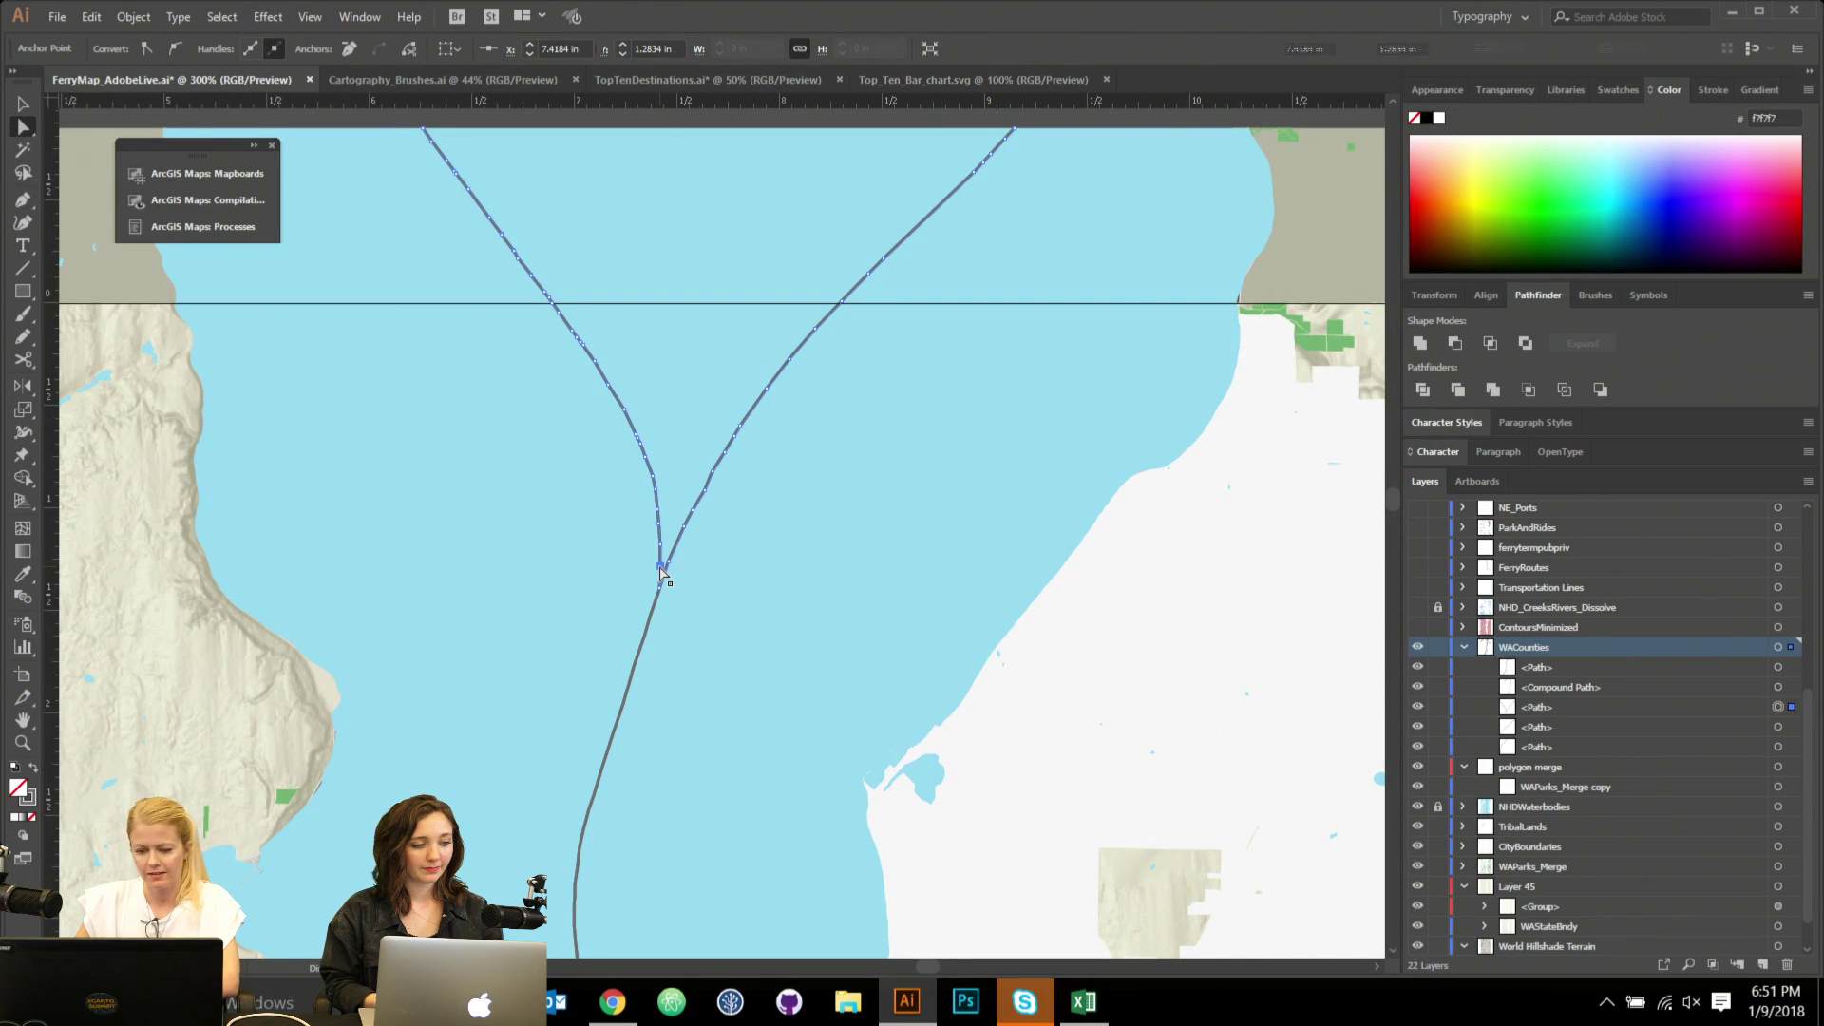
key("ctrl+j")
left_click(918, 665)
left_click(739, 425)
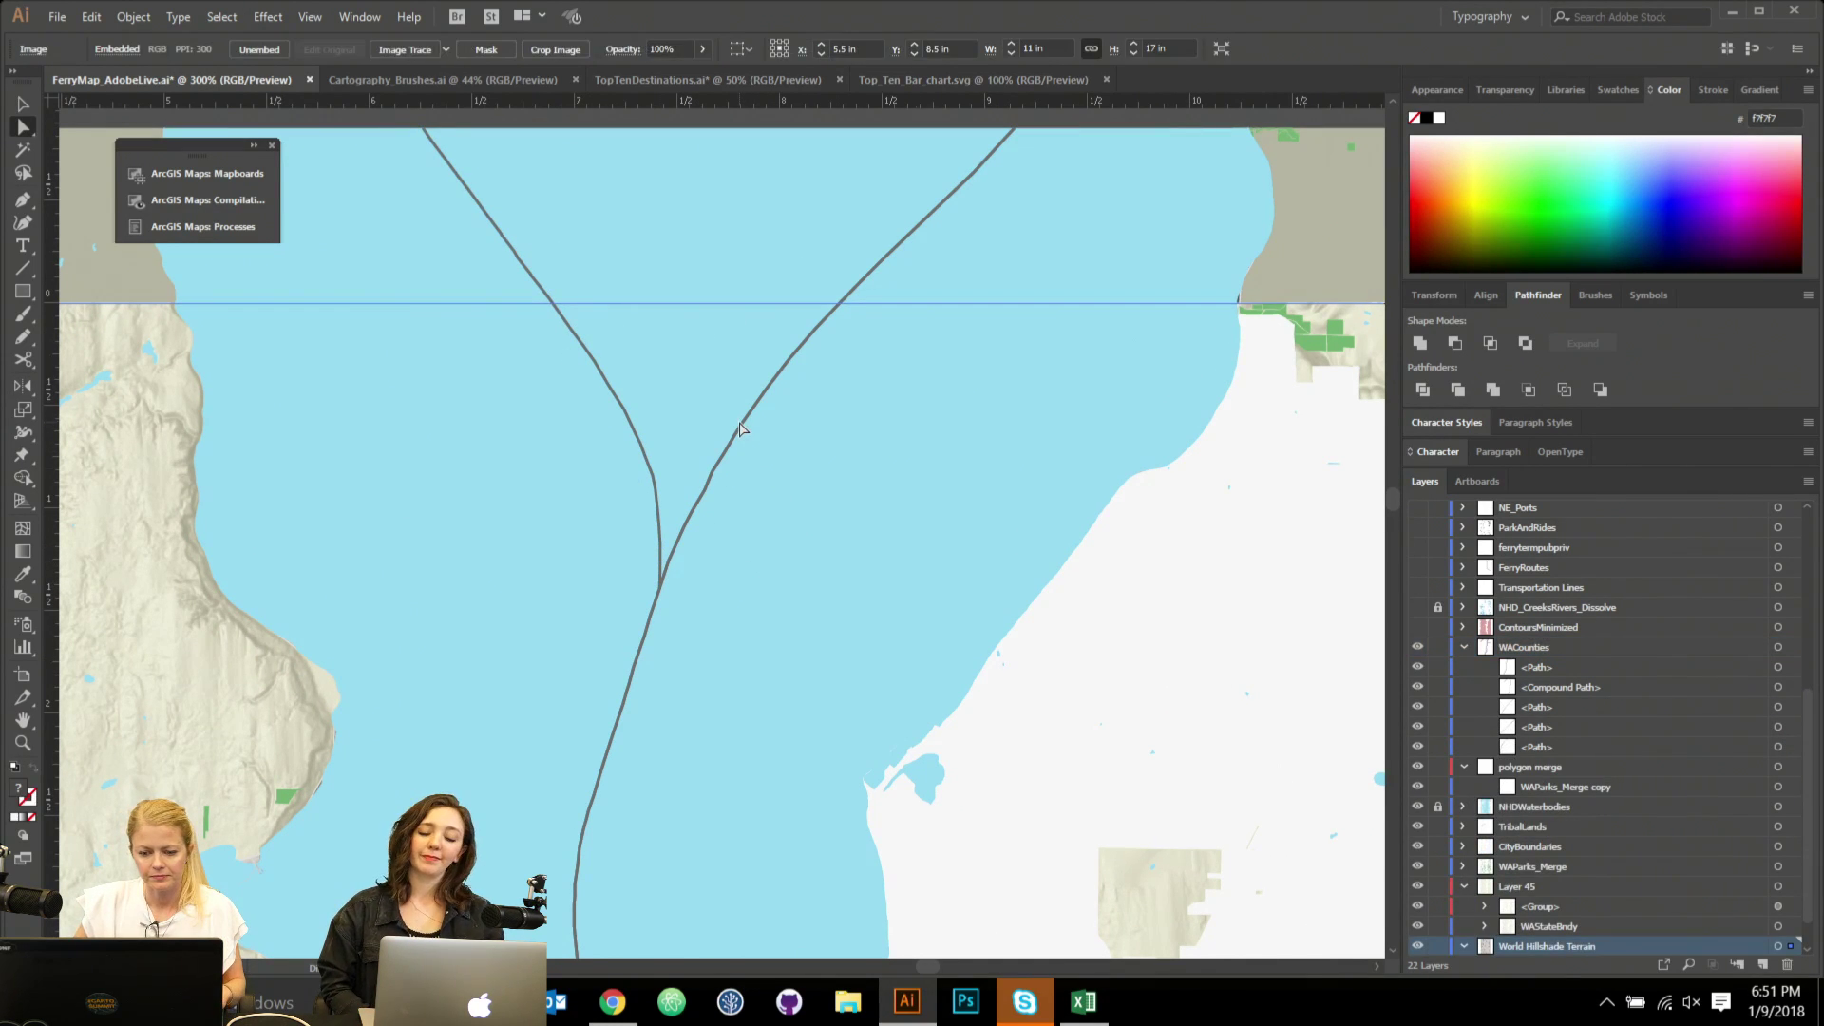
scroll(740, 551, "down", 2)
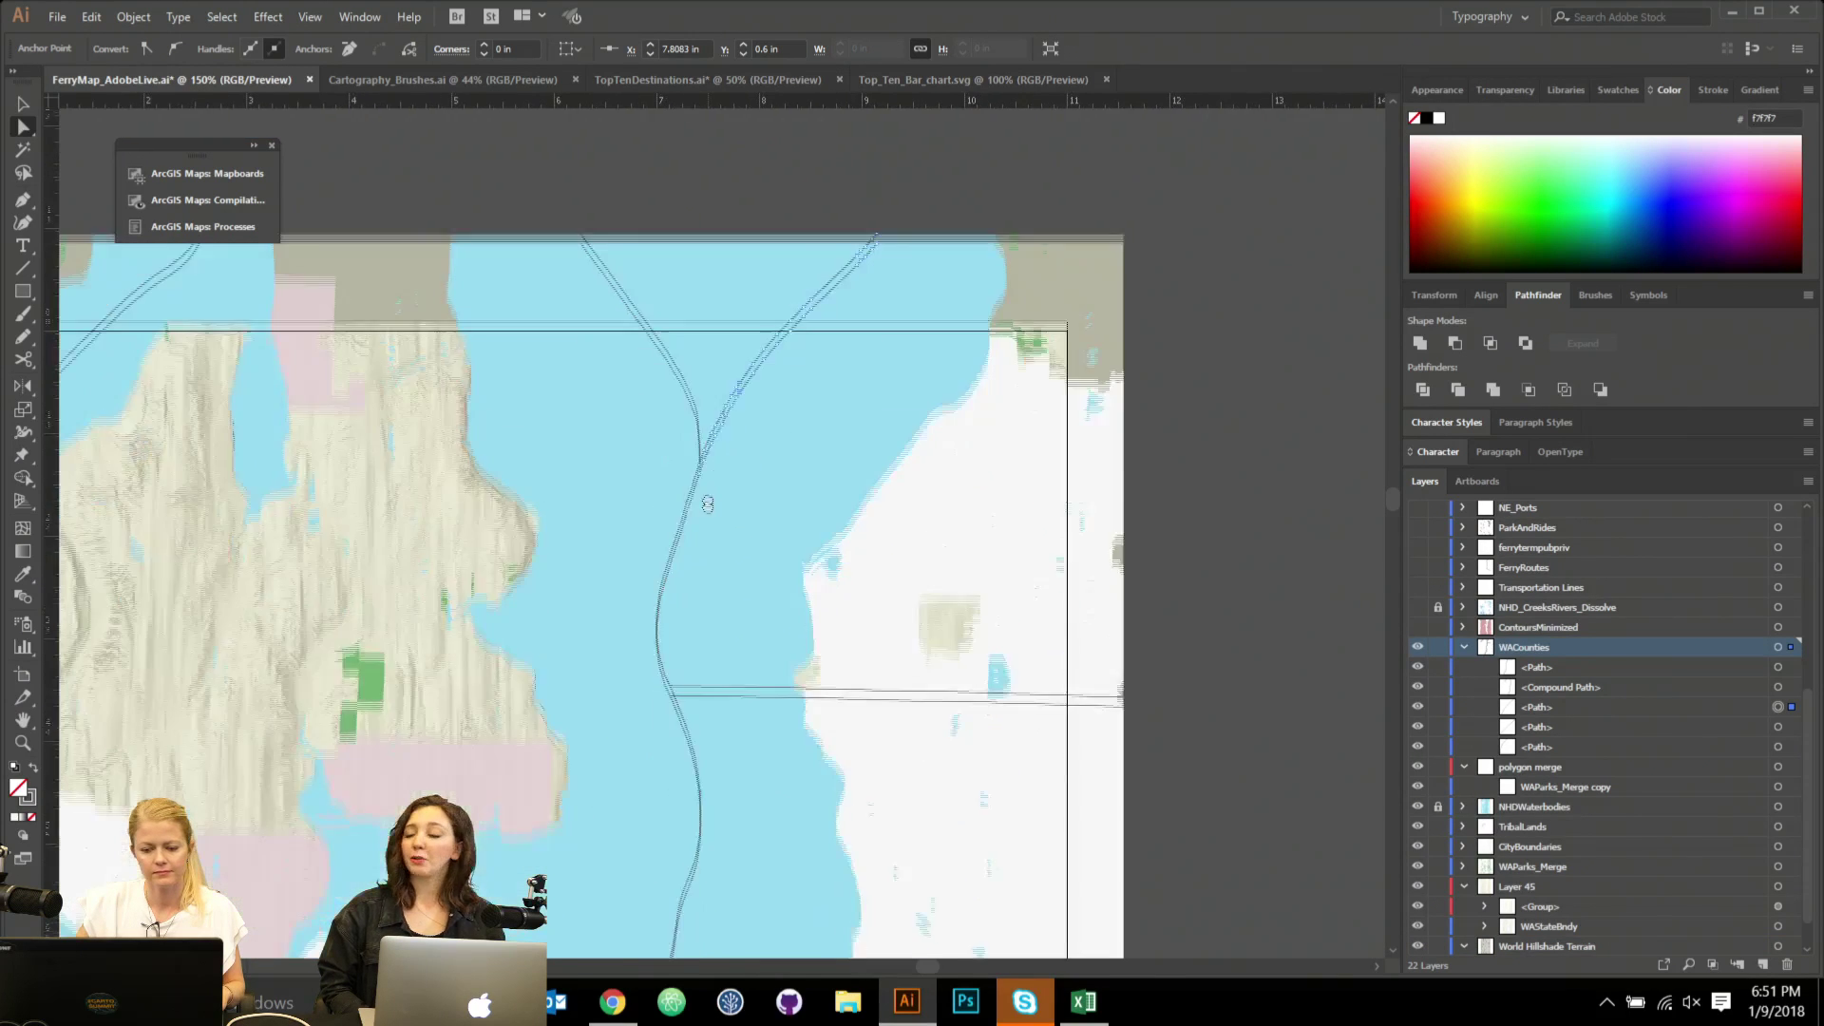
left_click(683, 377)
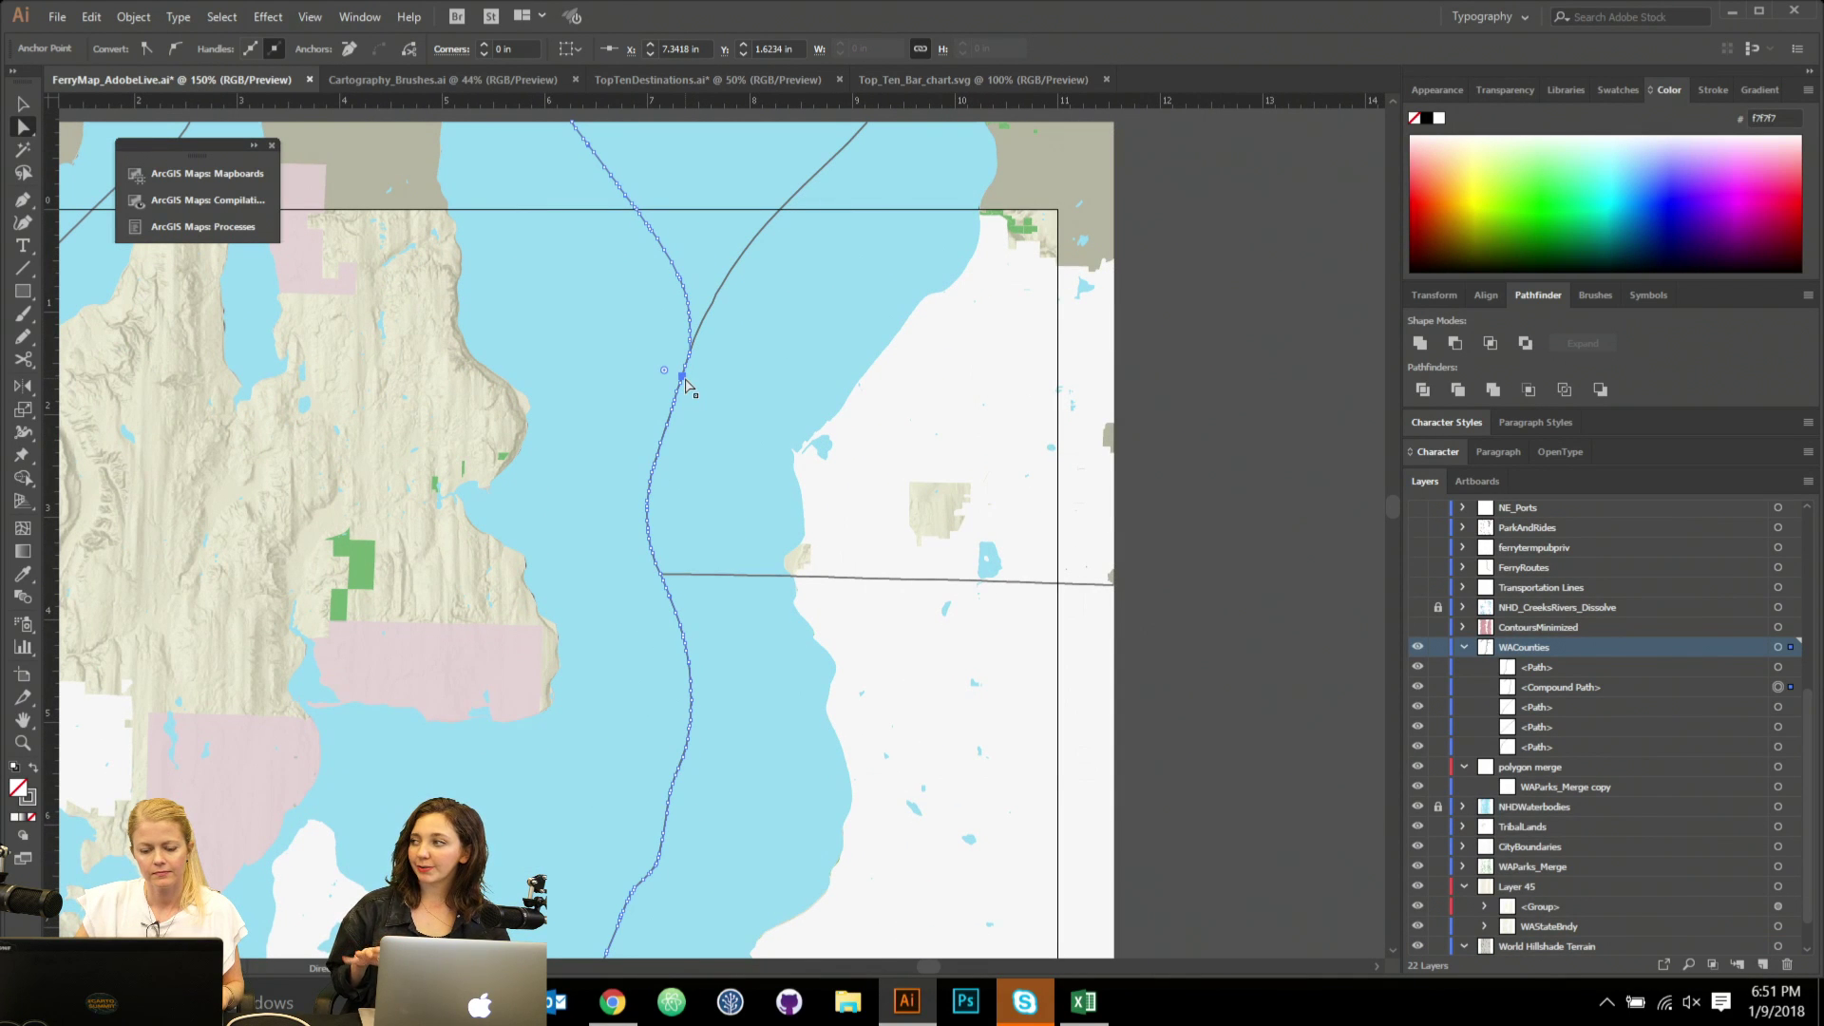
left_click(681, 576)
left_click(680, 576)
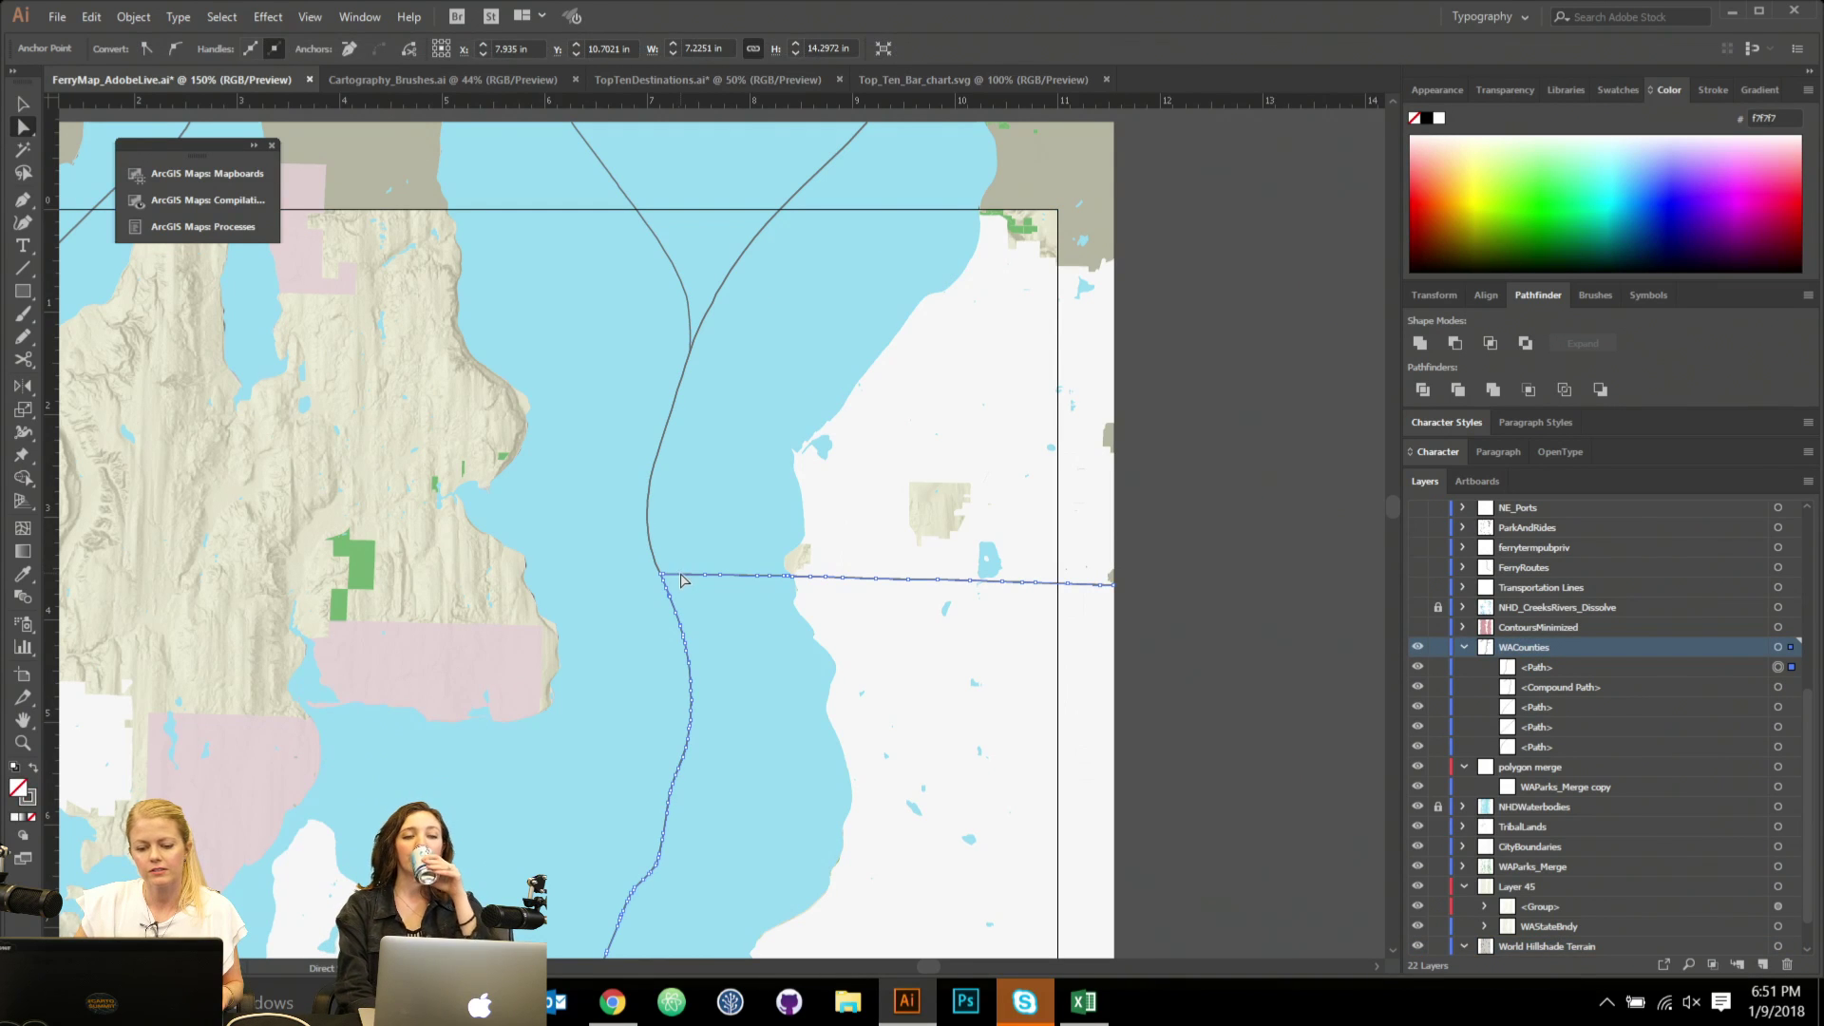
scroll(789, 609, "down", 1)
scroll(789, 609, "down", 3)
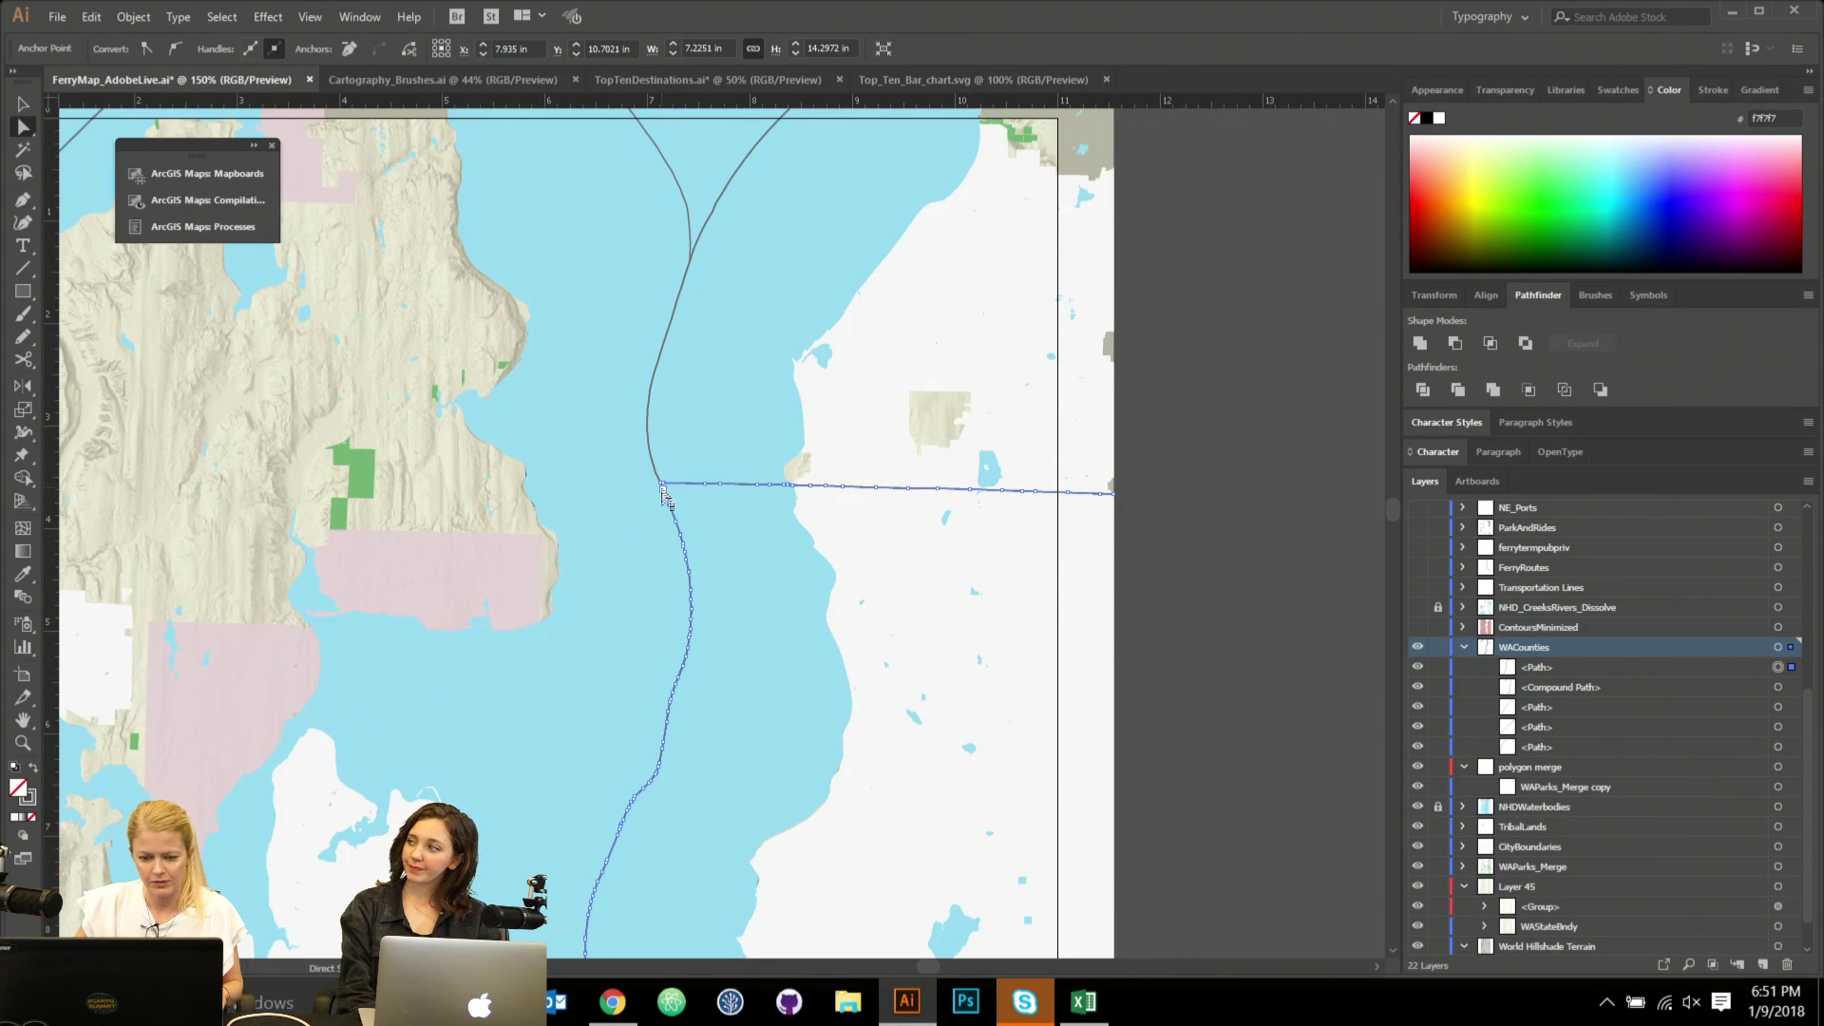
scroll(662, 492, "up", 2)
left_click(666, 494, "shift")
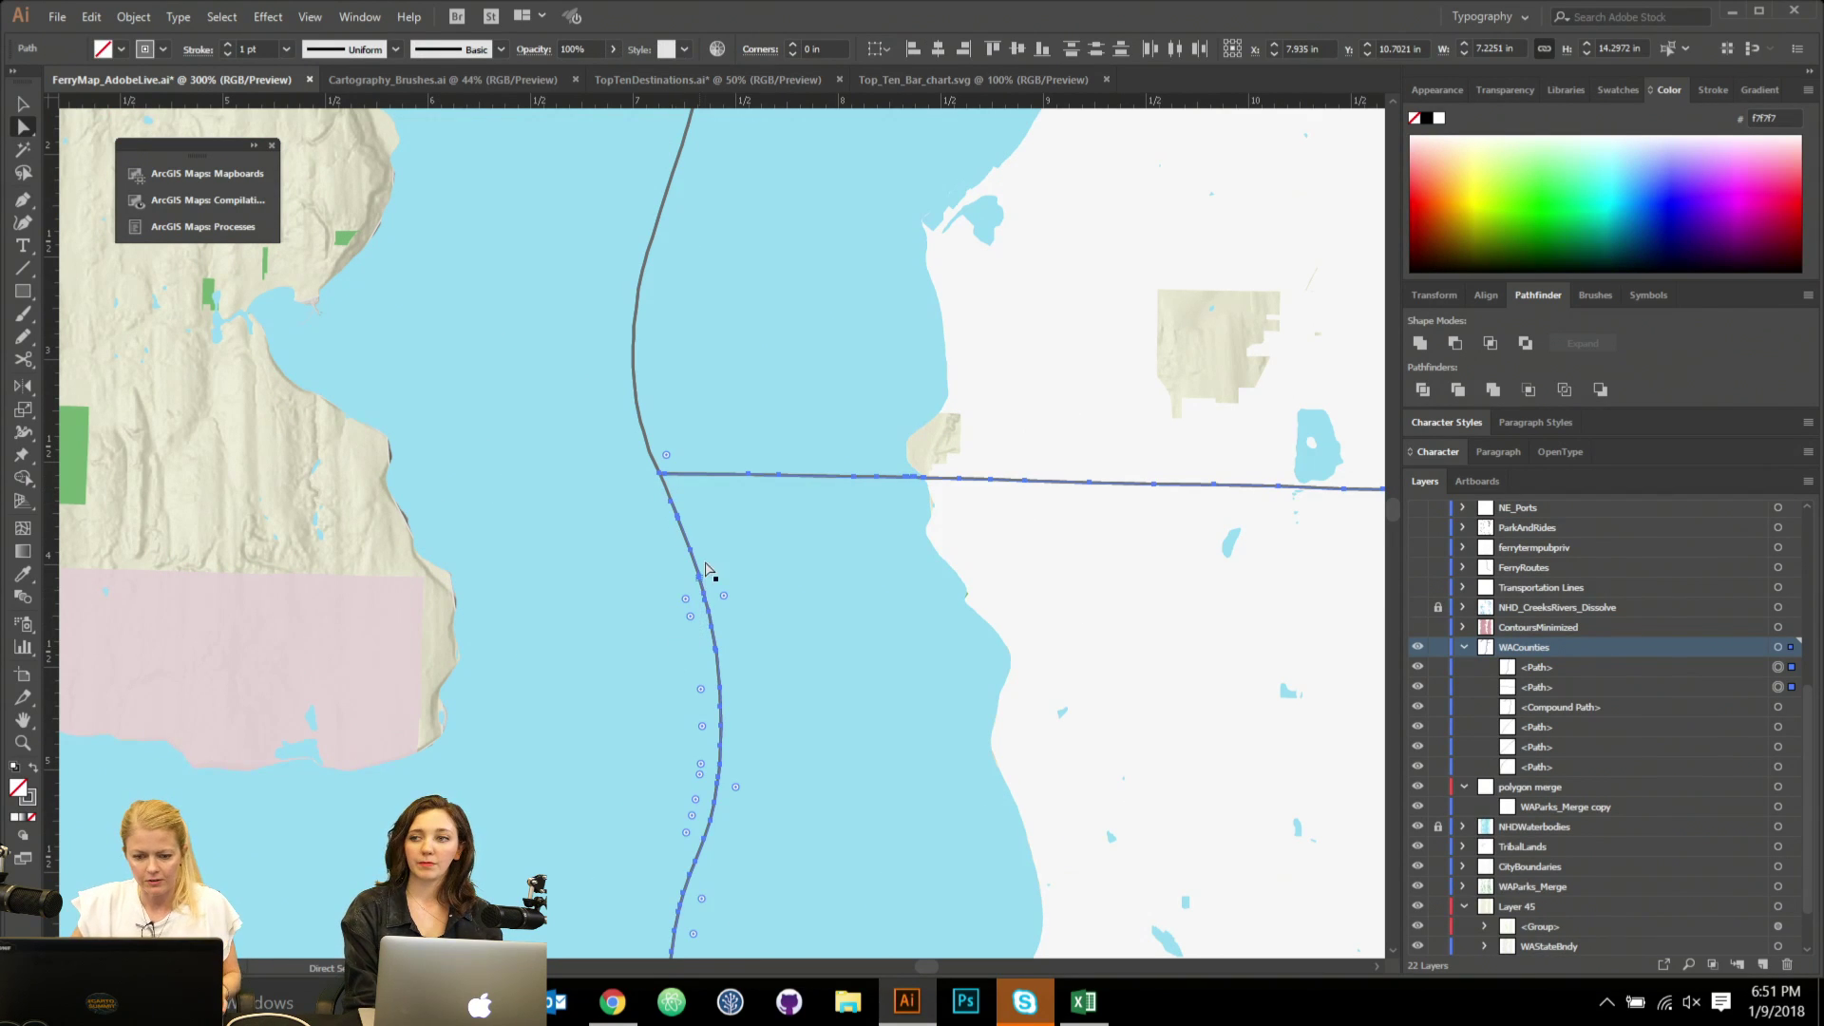
left_click(644, 526)
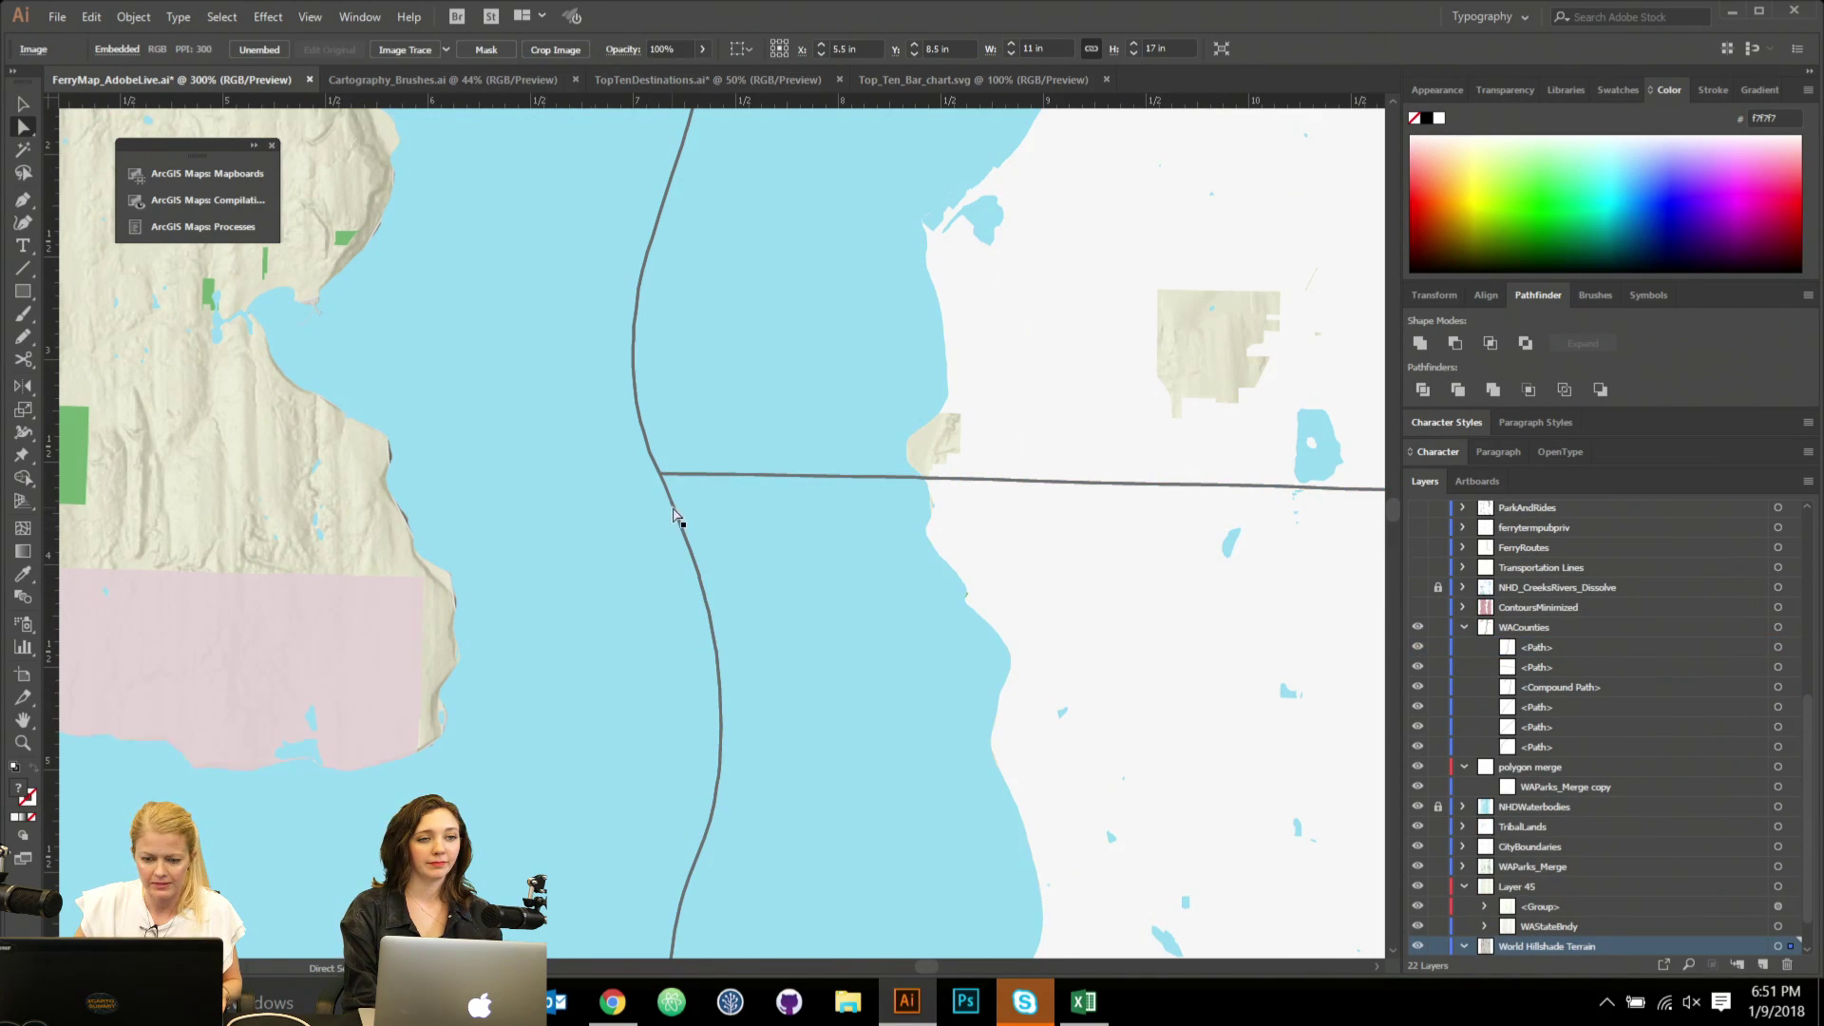
Delete the redundant county boundary line running through the water.
left_click(676, 515)
scroll(676, 515, "down", 2)
left_click_drag(773, 723, 742, 447)
scroll(691, 580, "down", 2)
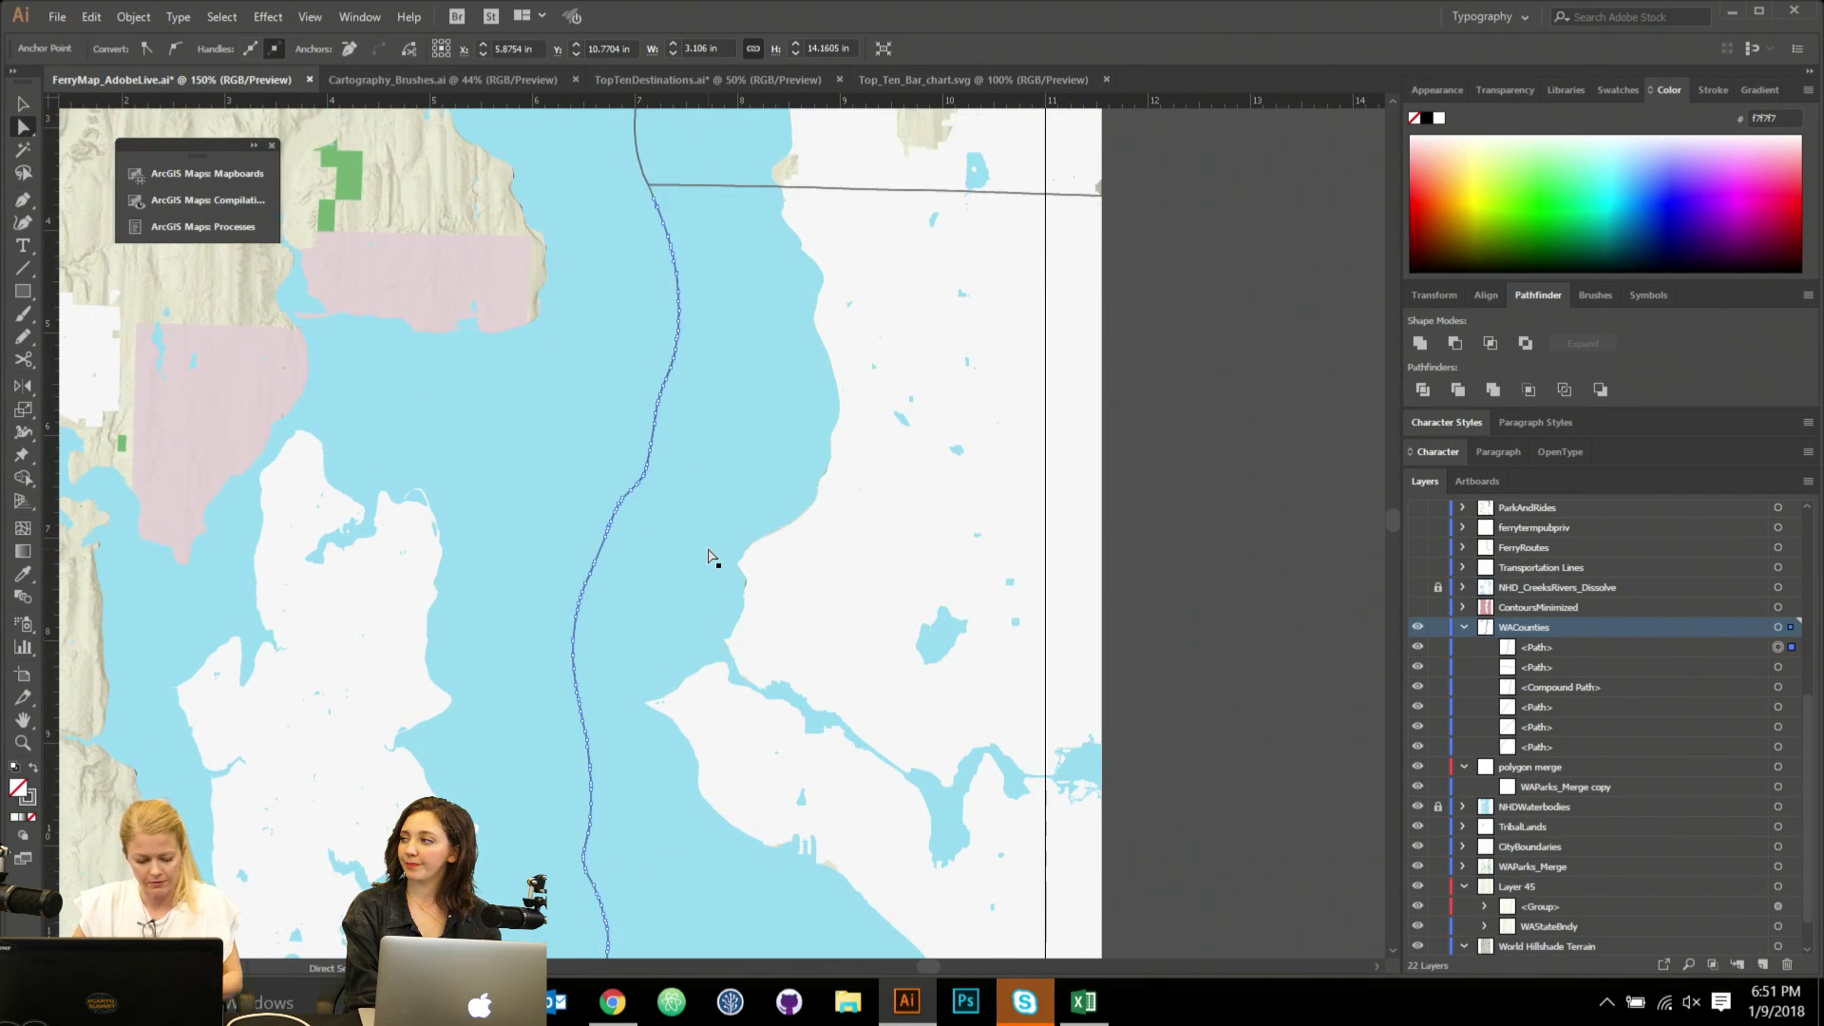
scroll(712, 558, "down", 1)
scroll(708, 560, "down", 5)
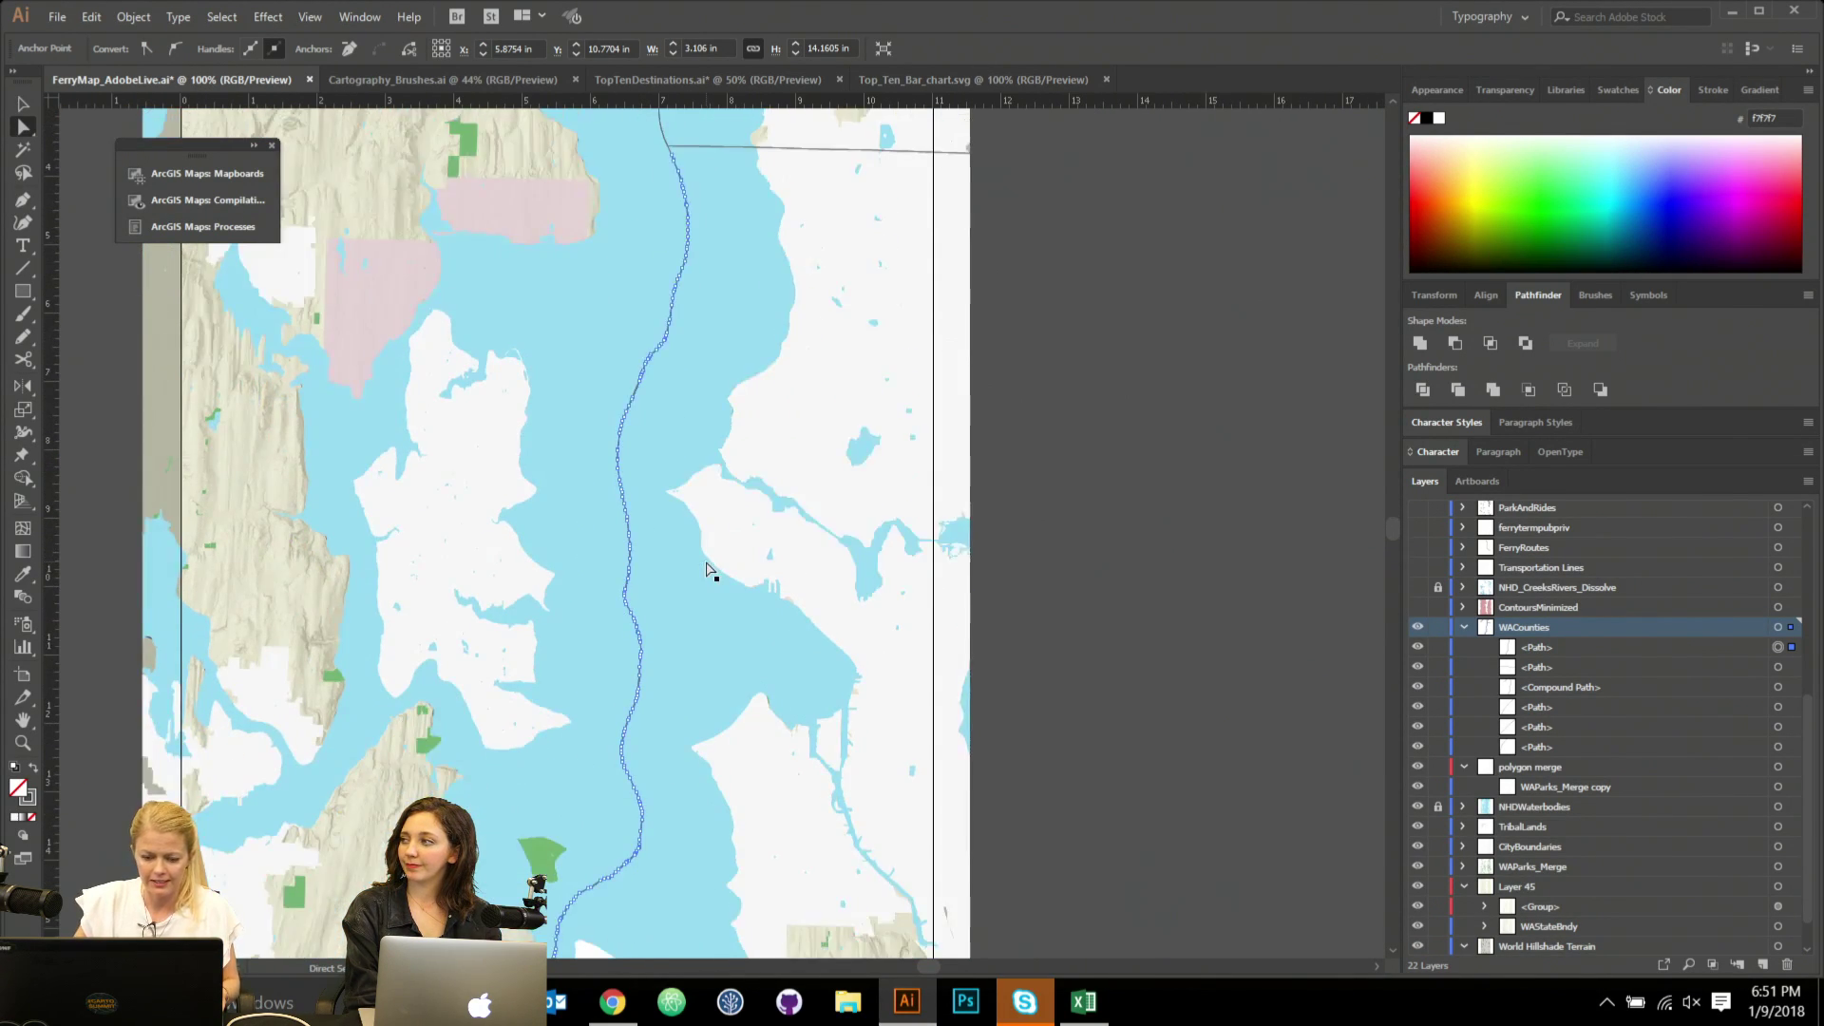
scroll(707, 565, "down", 1)
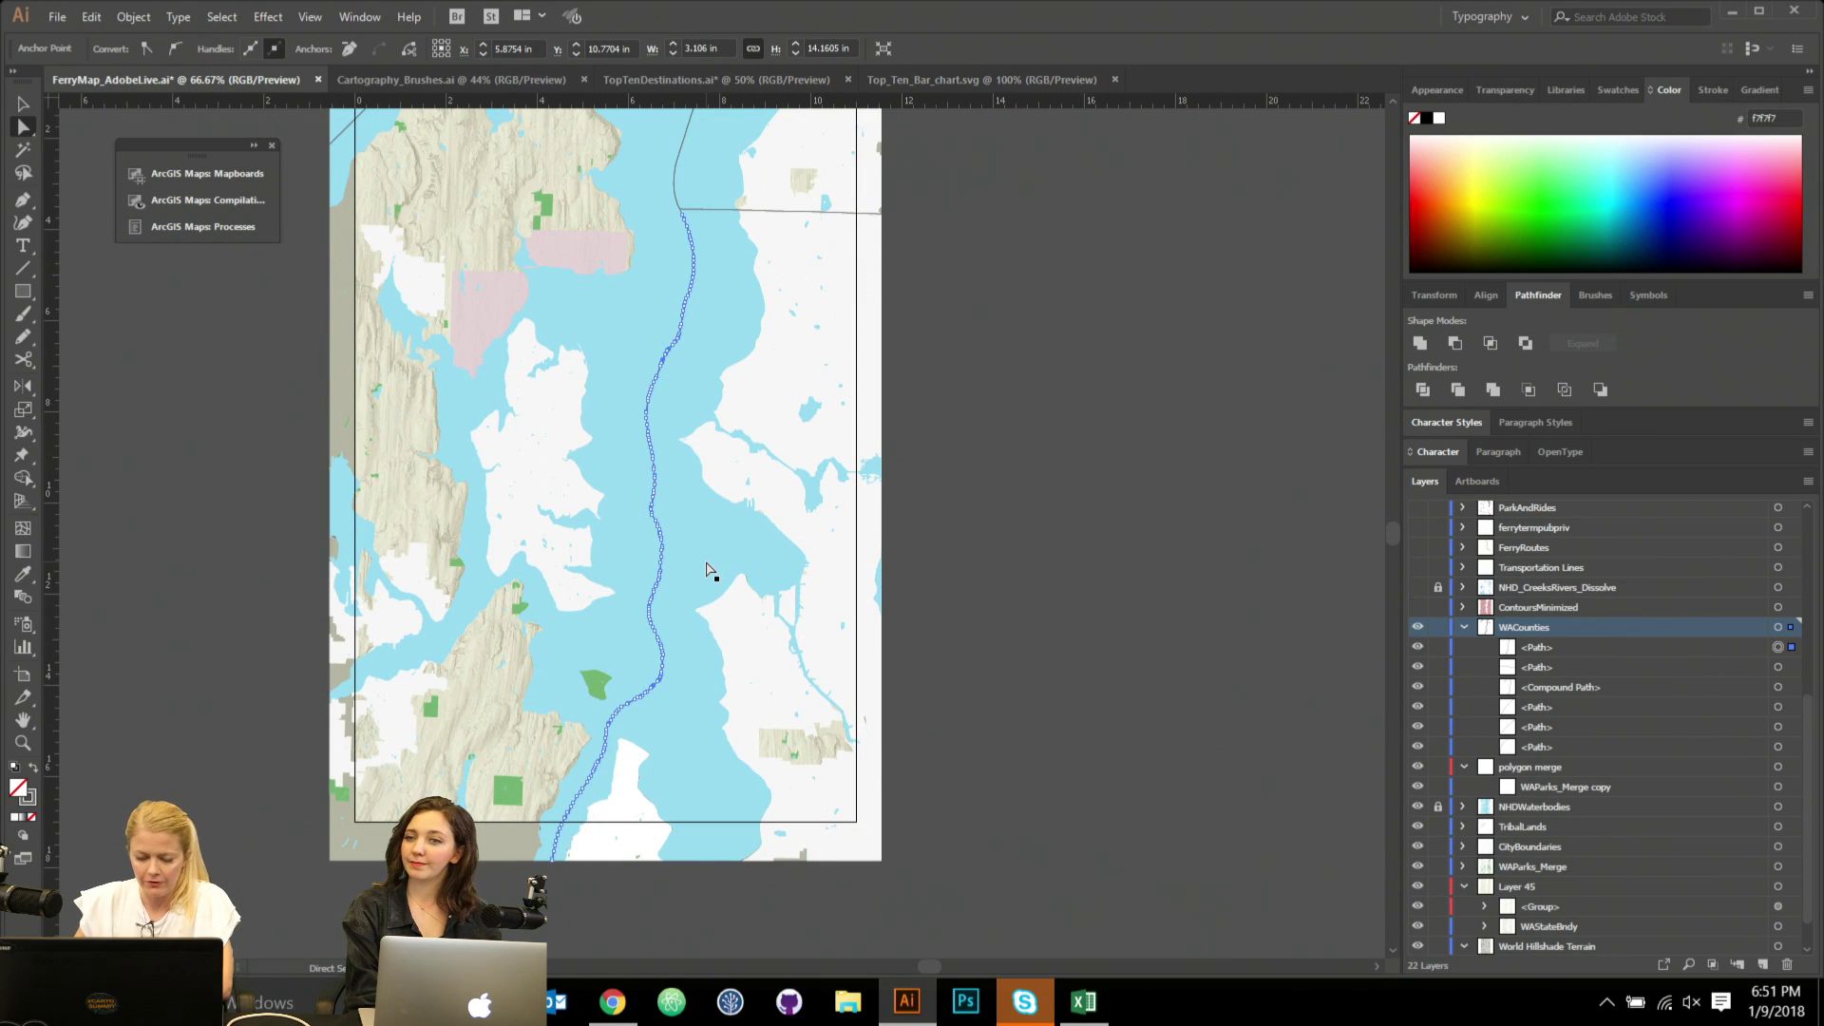
key("Delete")
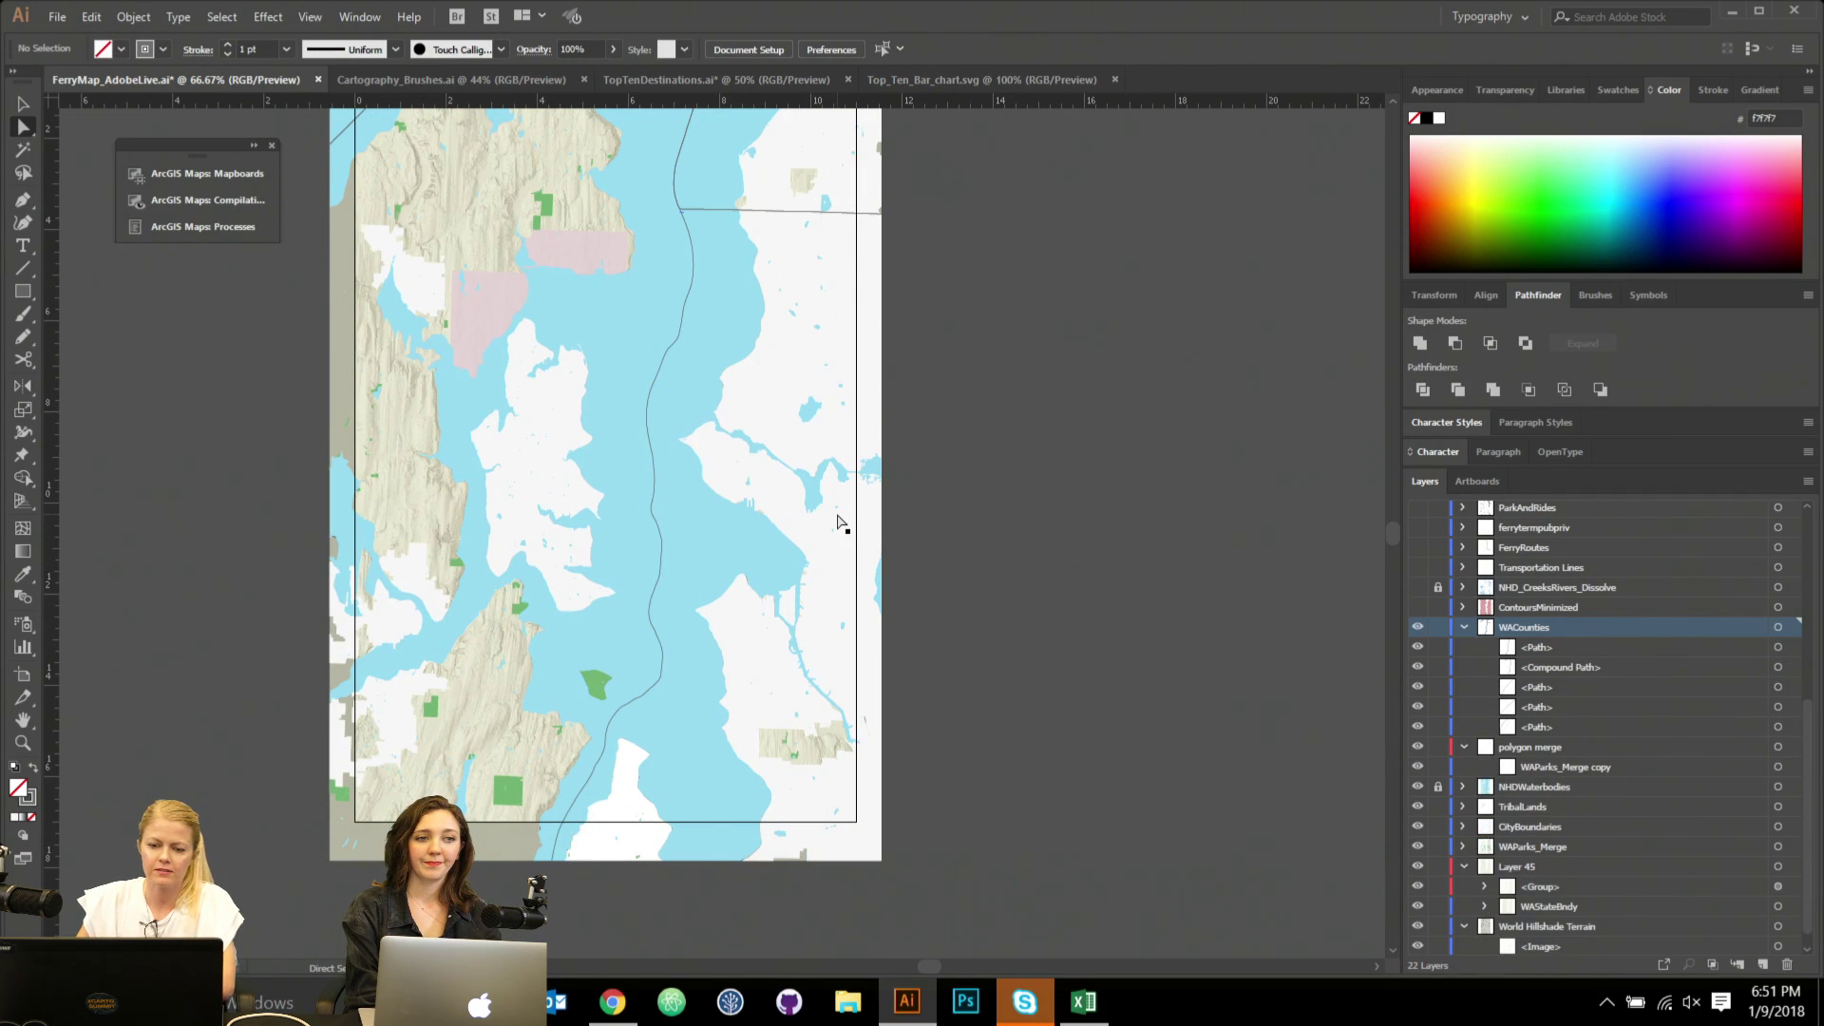
scroll(717, 453, "up", 3)
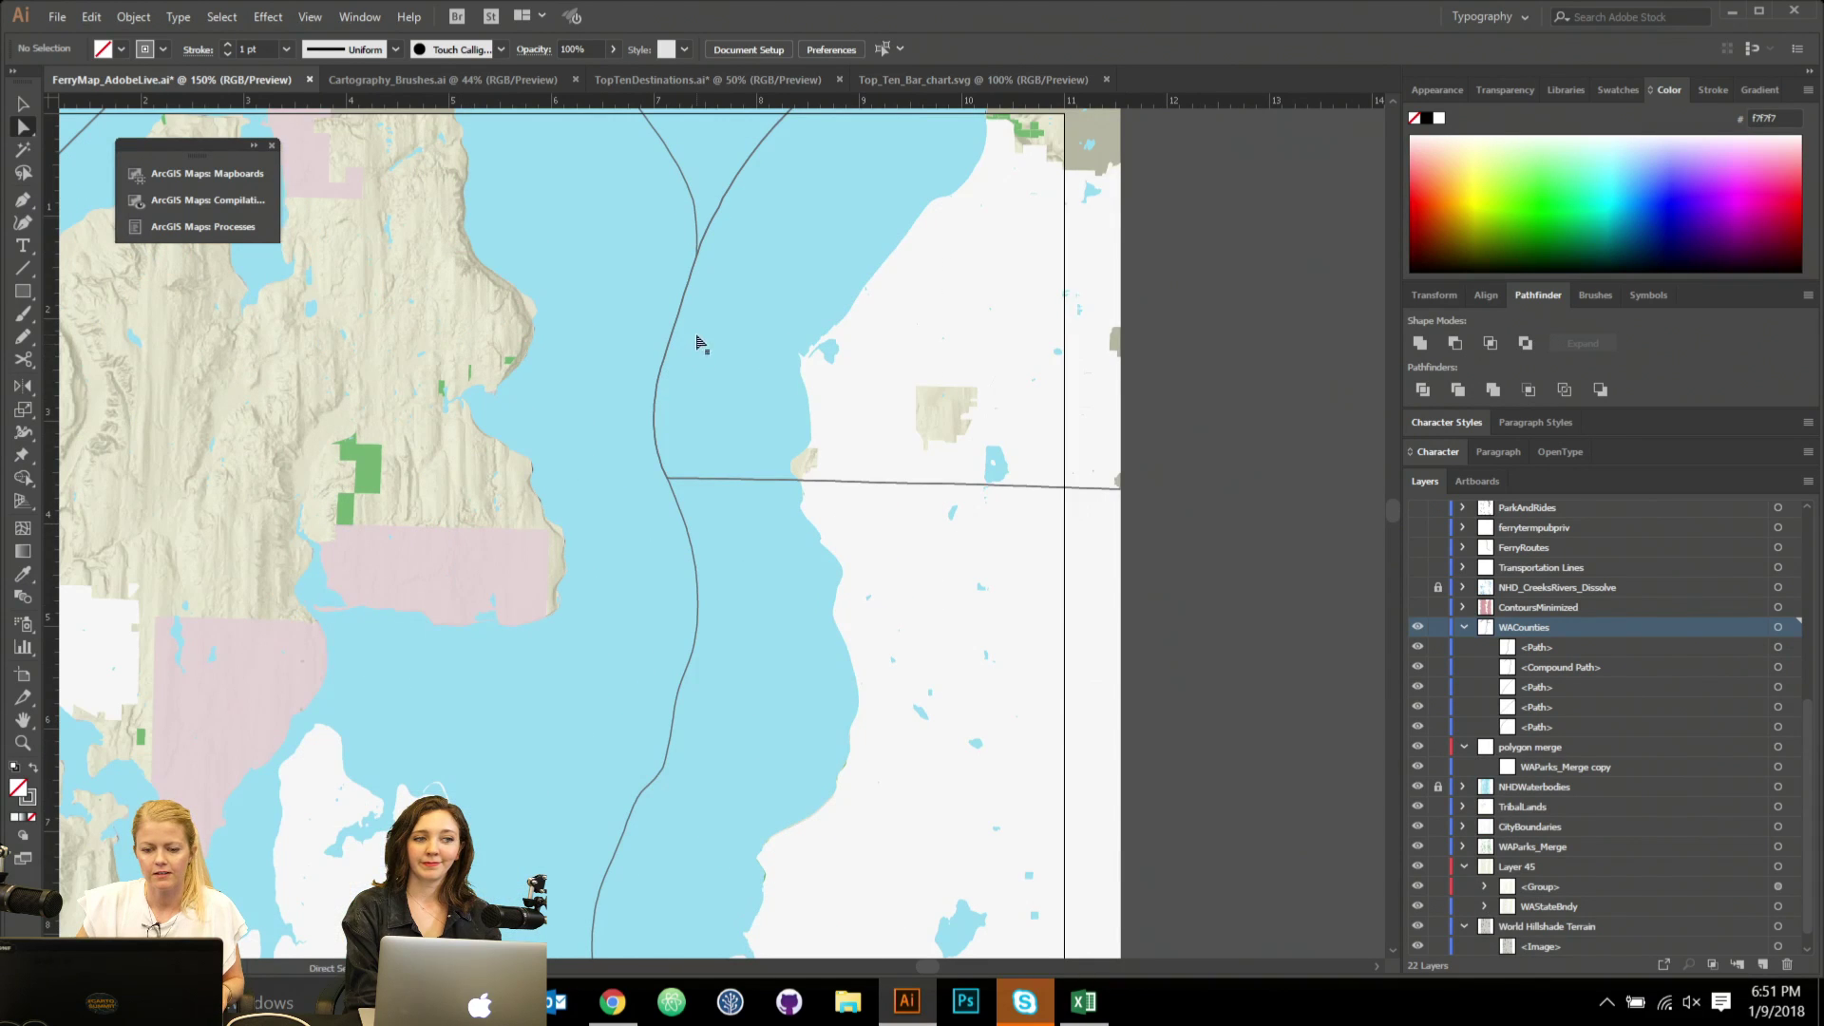
Test edits and a delete on the curving county compound path, then undo them.
left_click(693, 357)
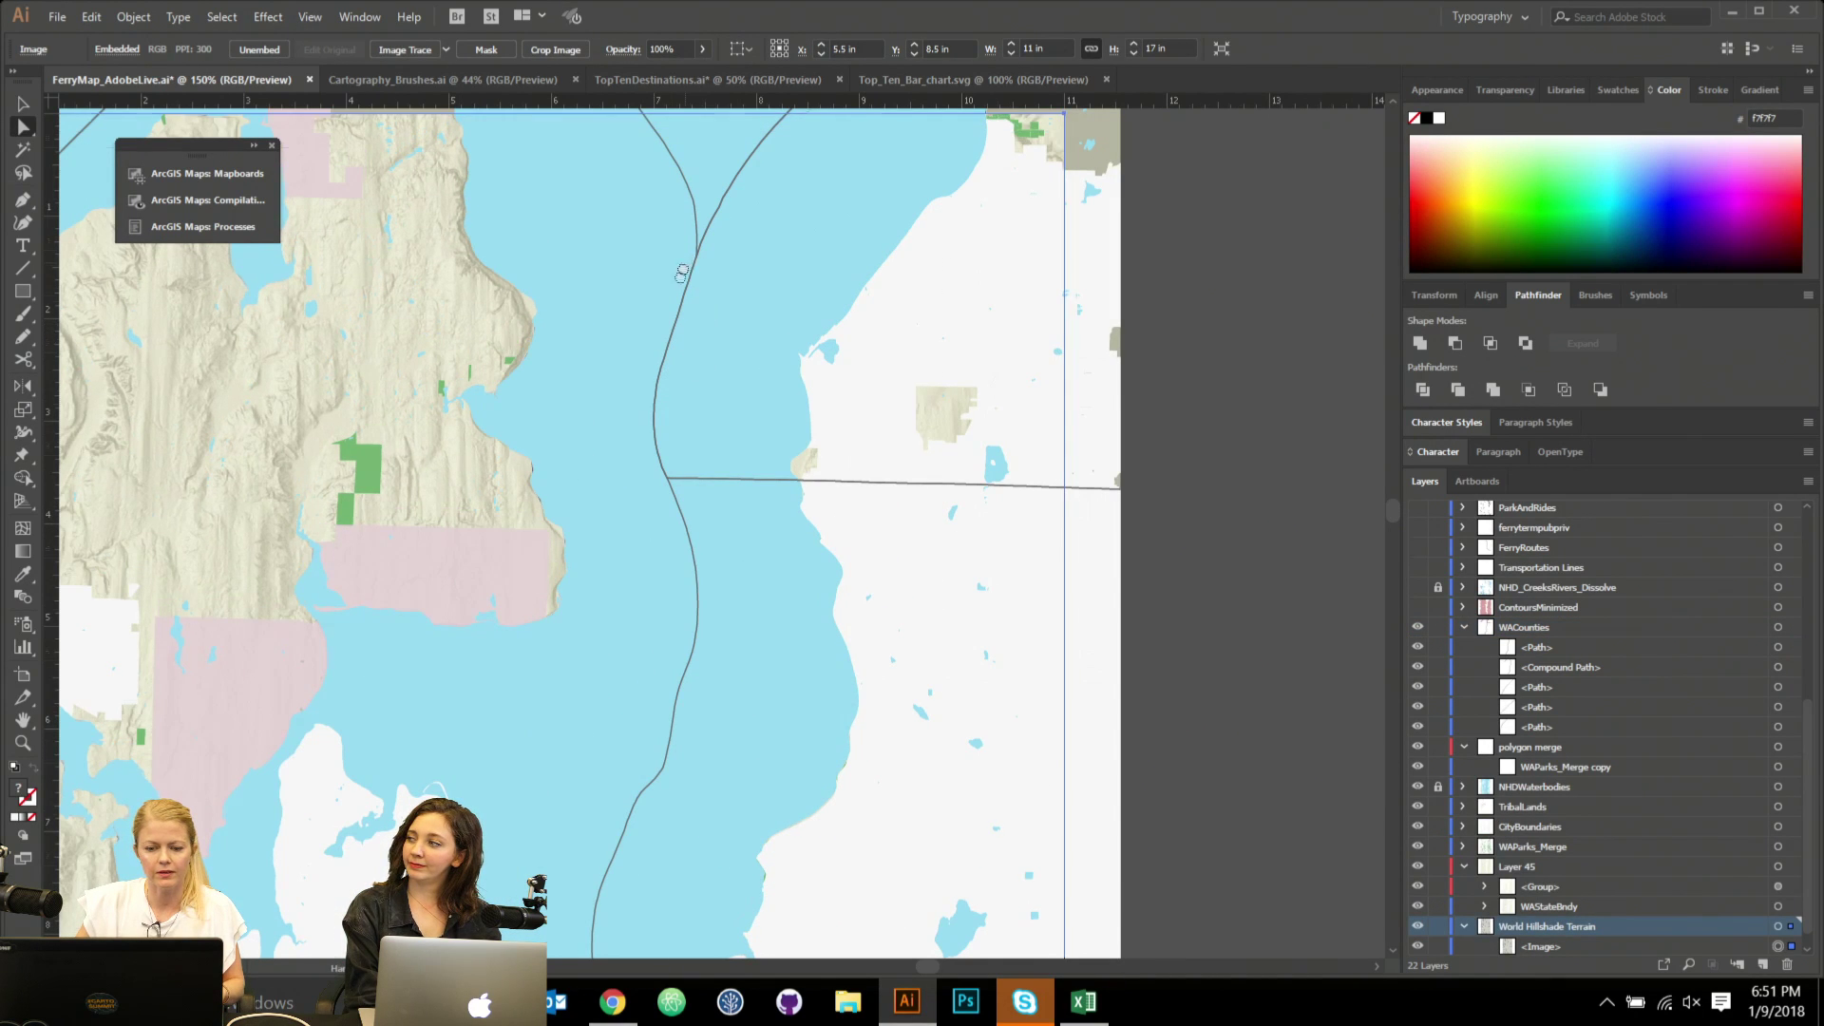
left_click_drag(691, 250, 632, 404)
left_click(637, 416)
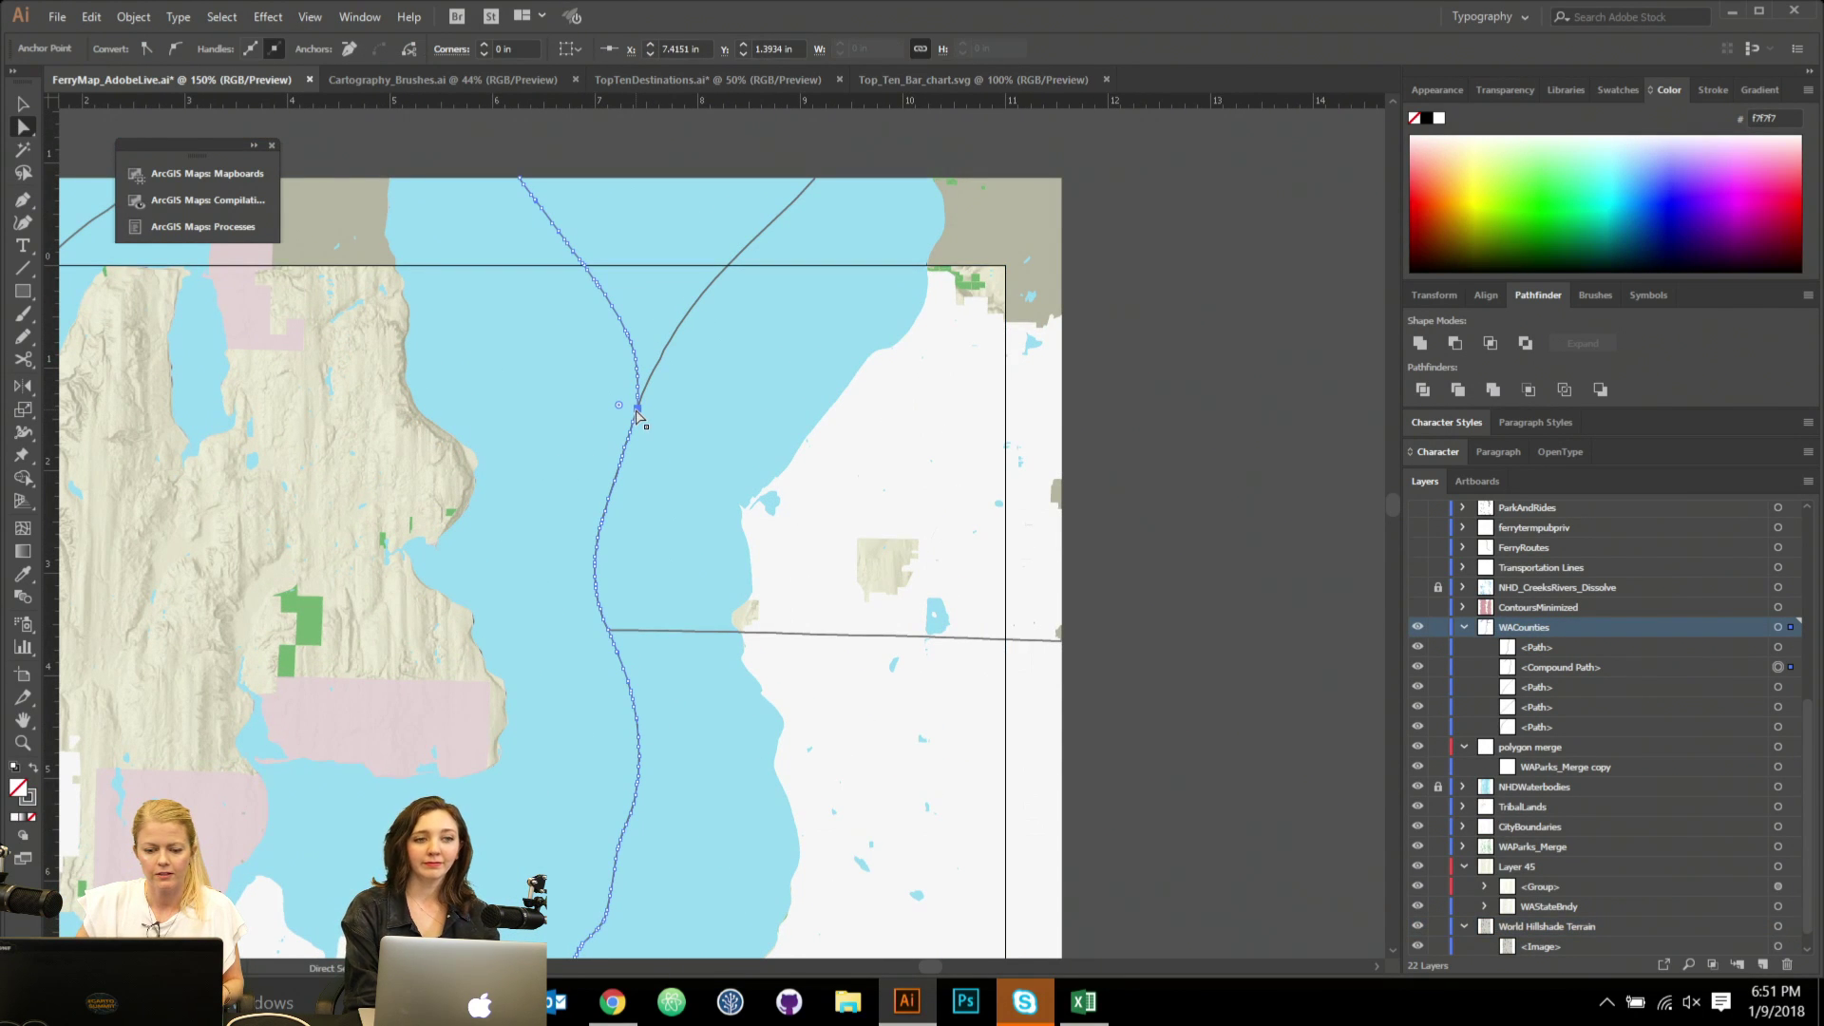
left_click(645, 395)
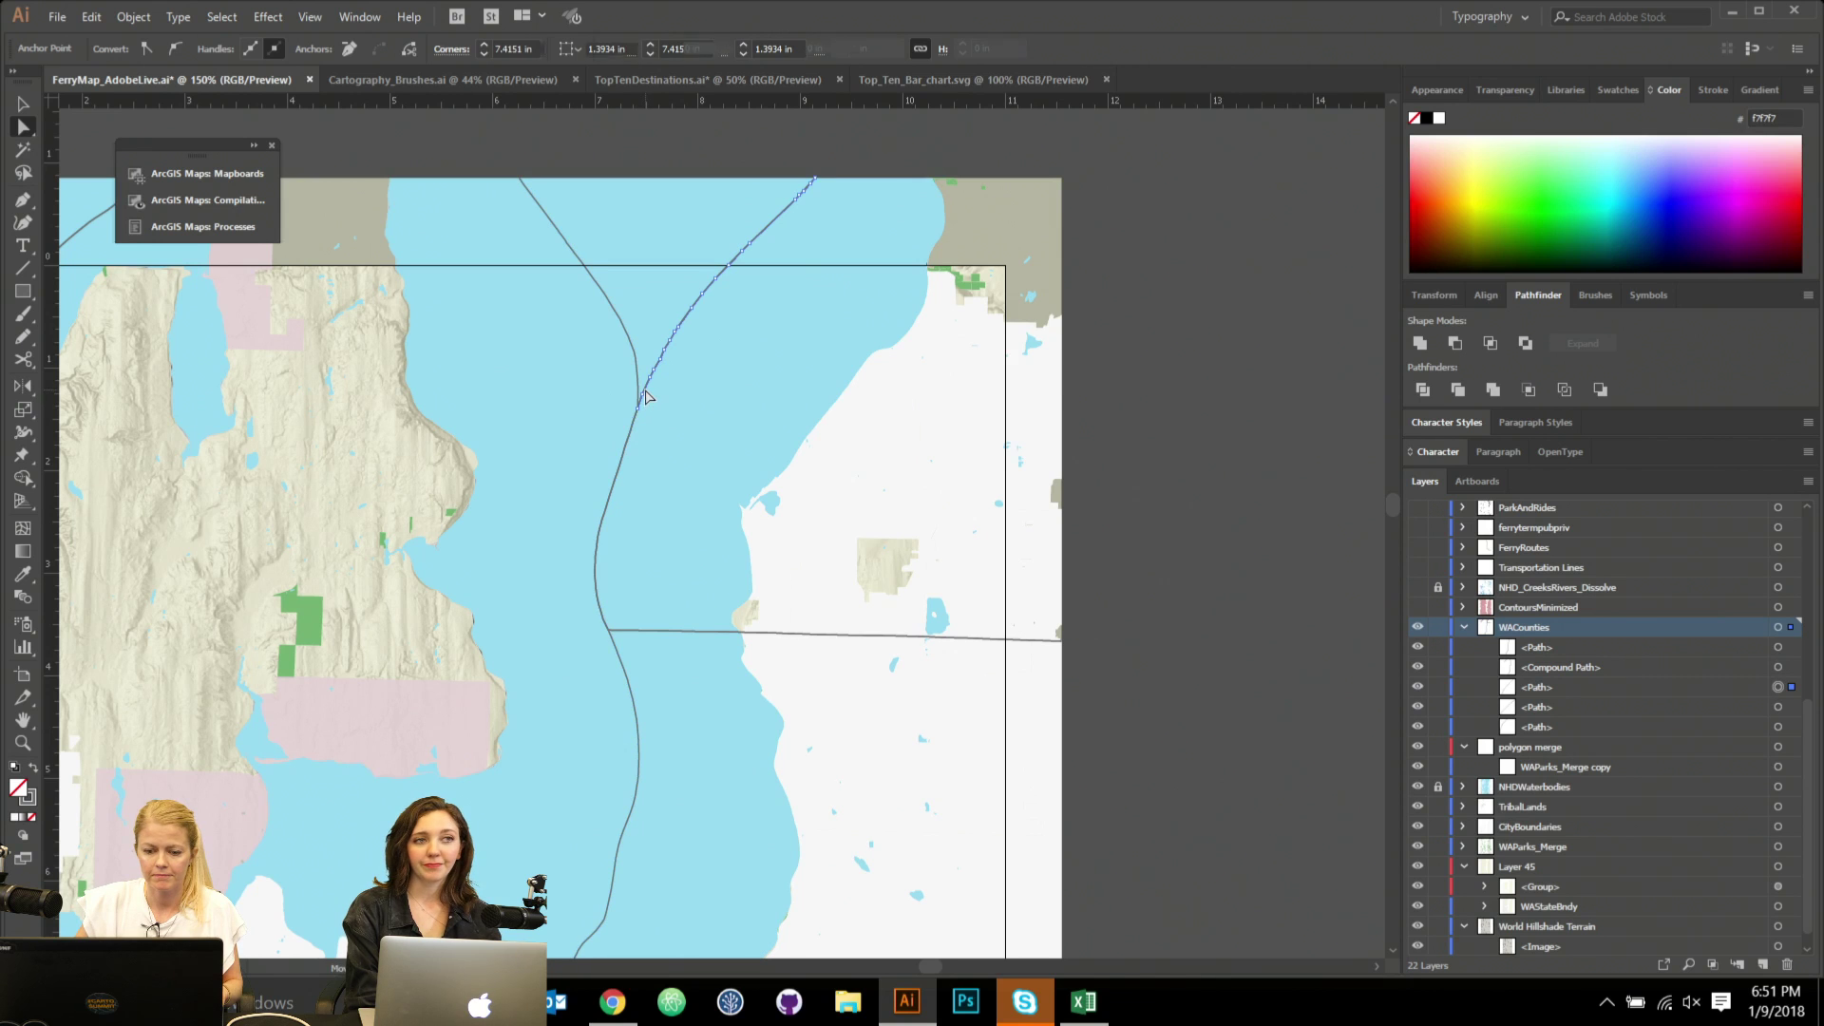
left_click(627, 444)
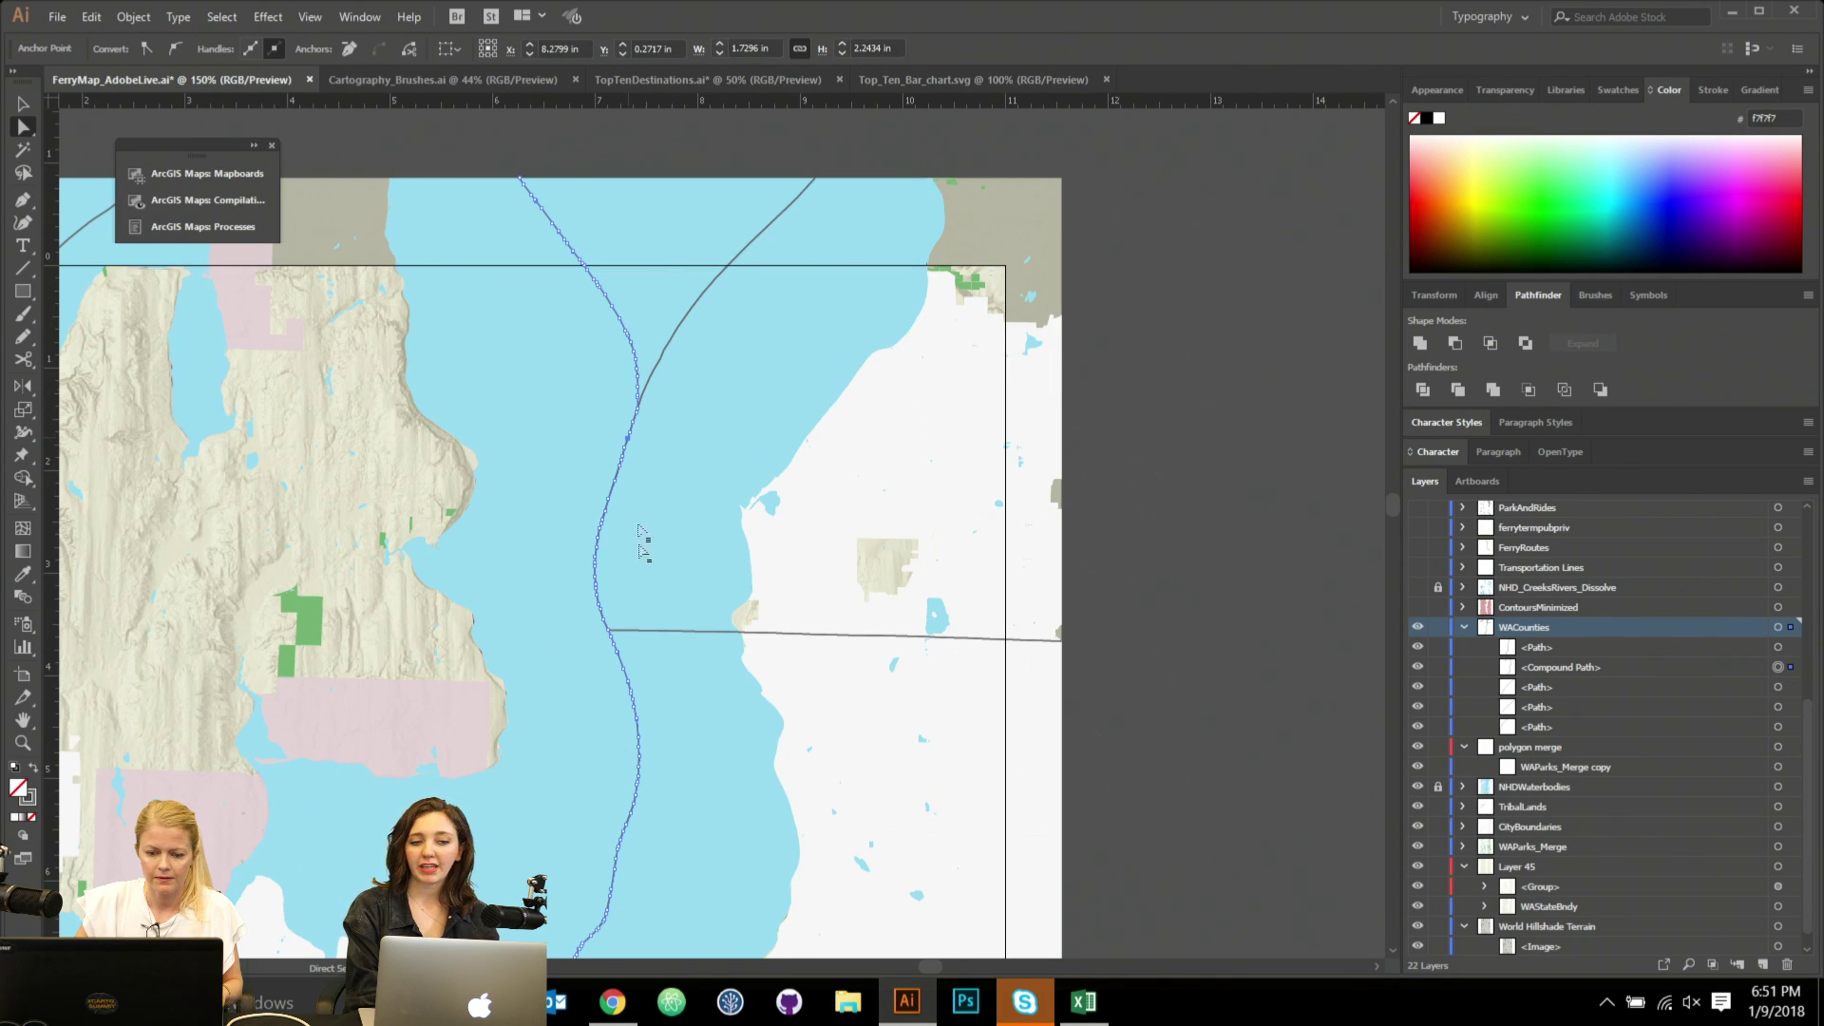
left_click(648, 637)
left_click(596, 549)
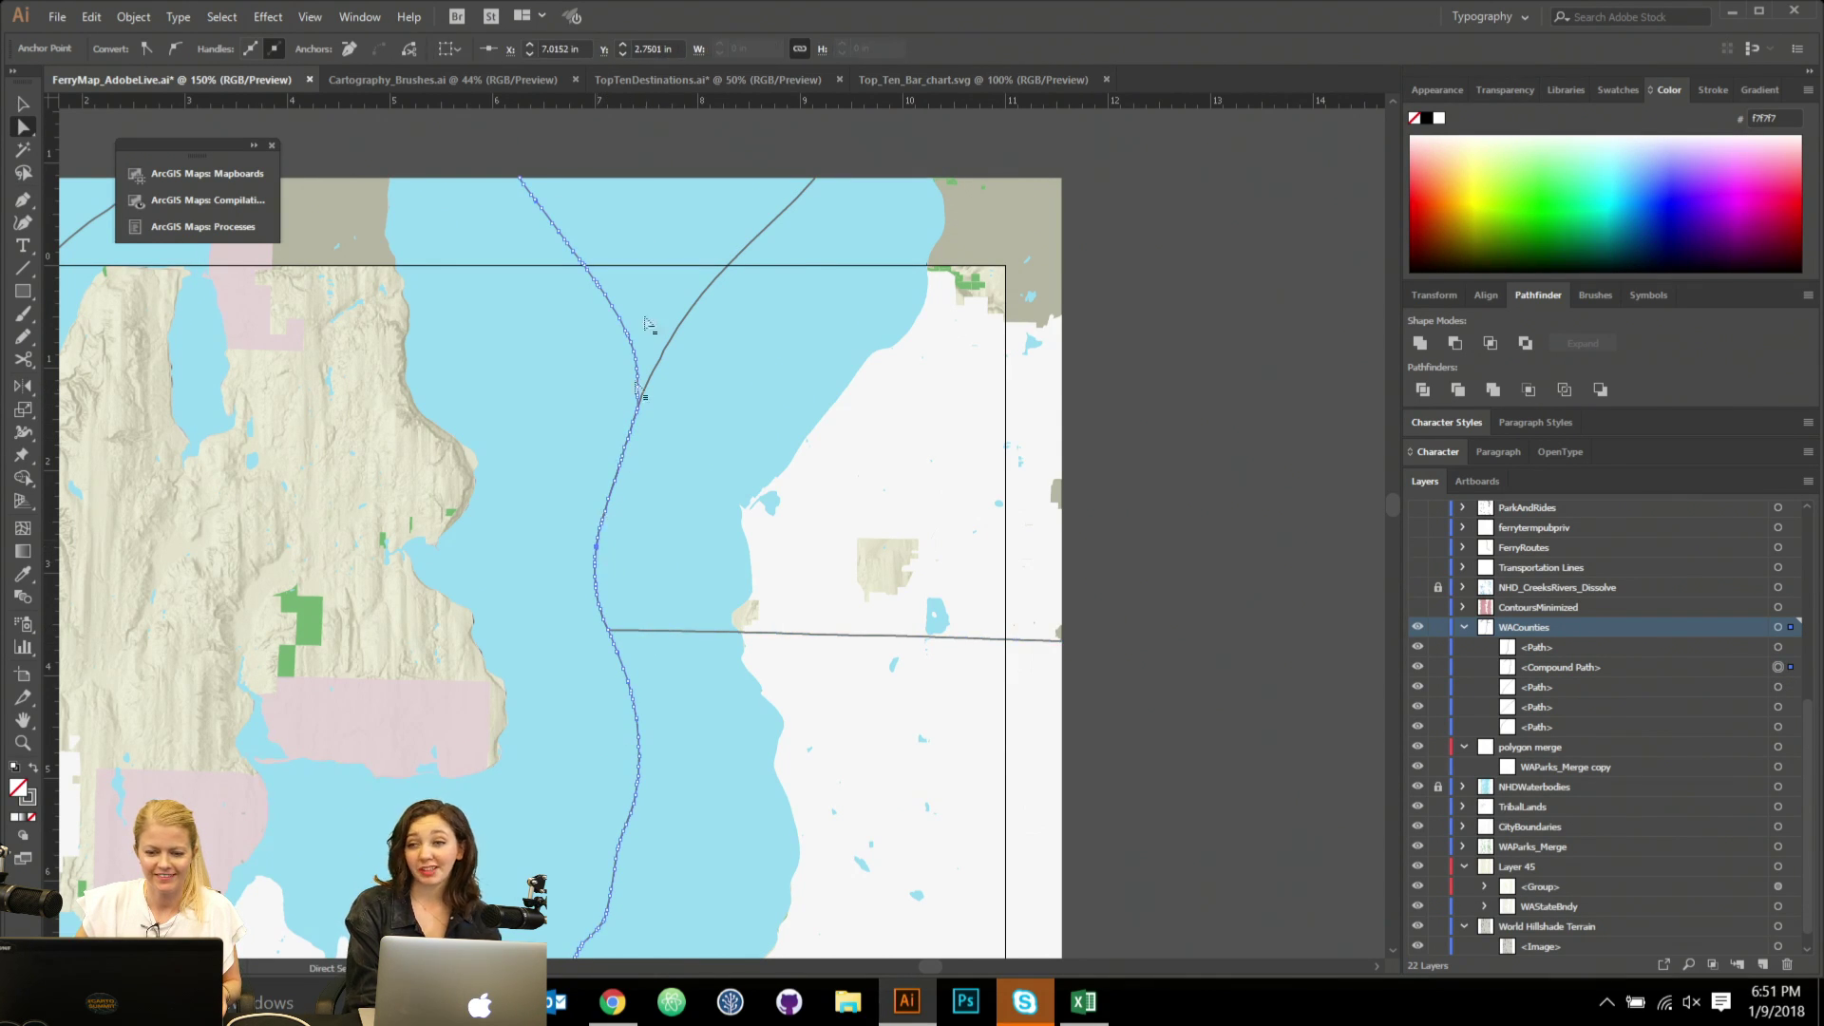
key("v")
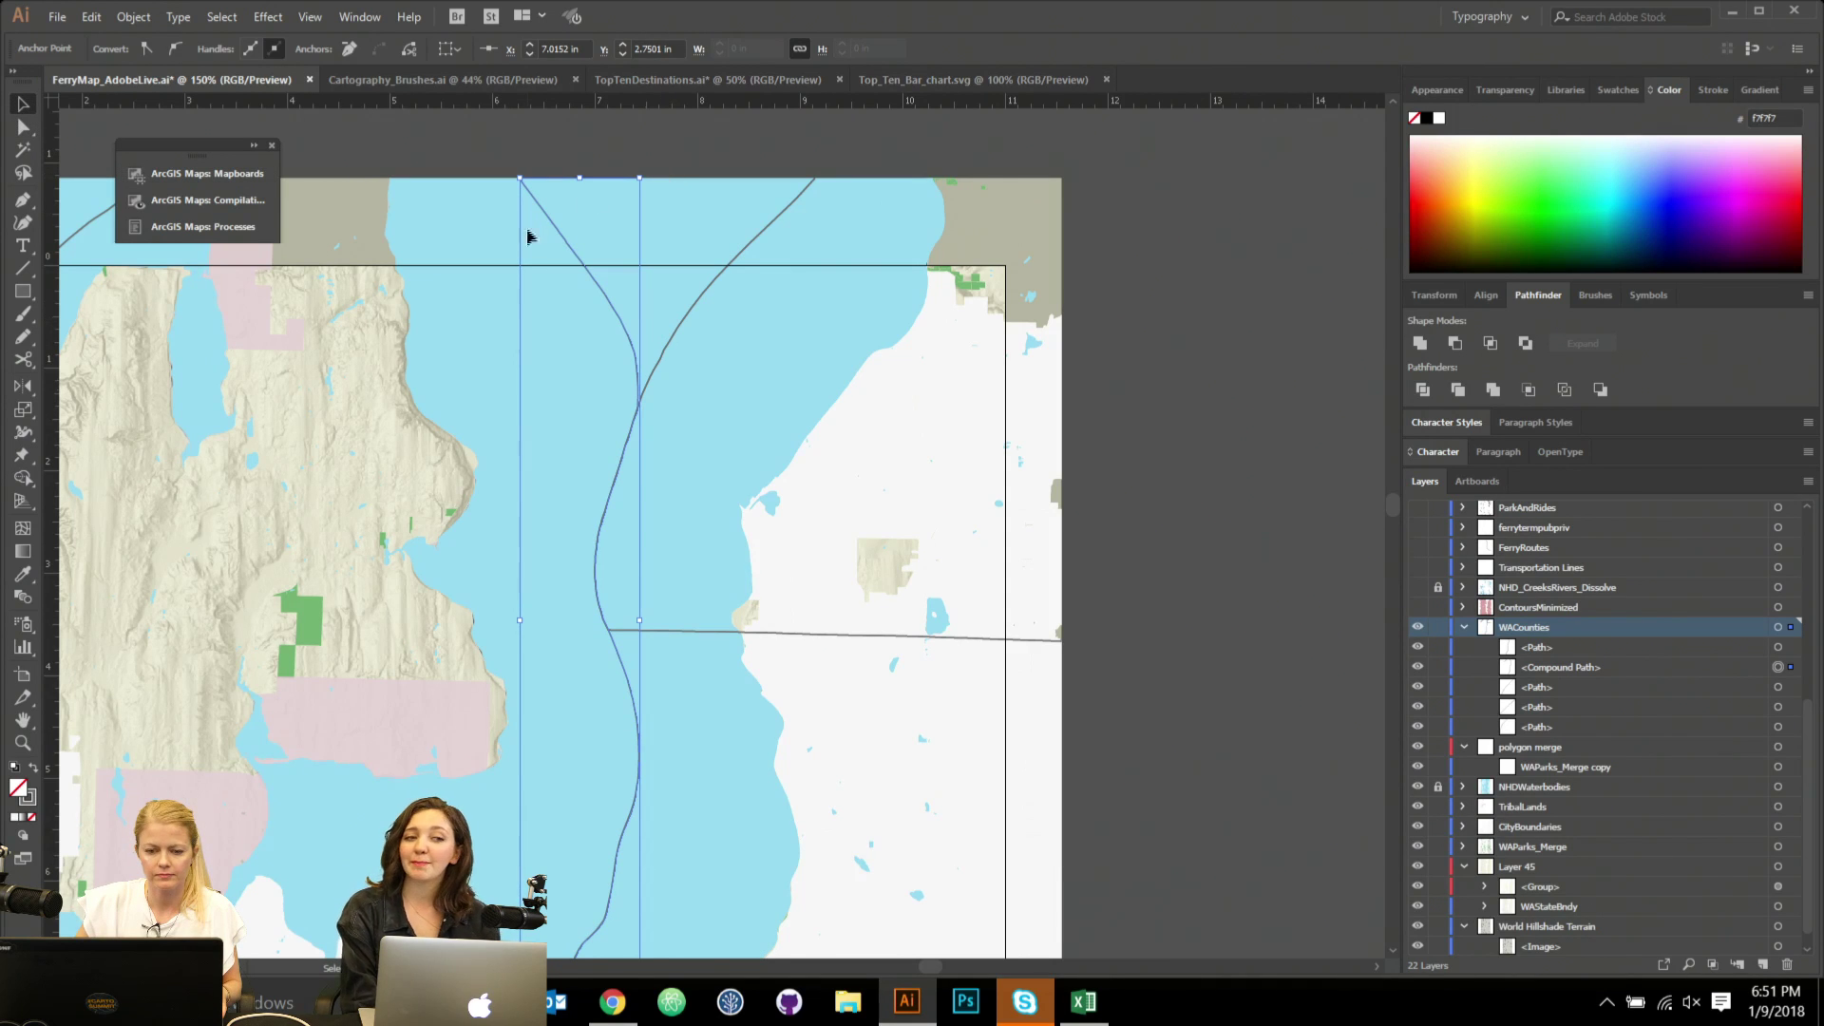
key("ctrl+z")
key("ctrl+z")
key("ctrl+z")
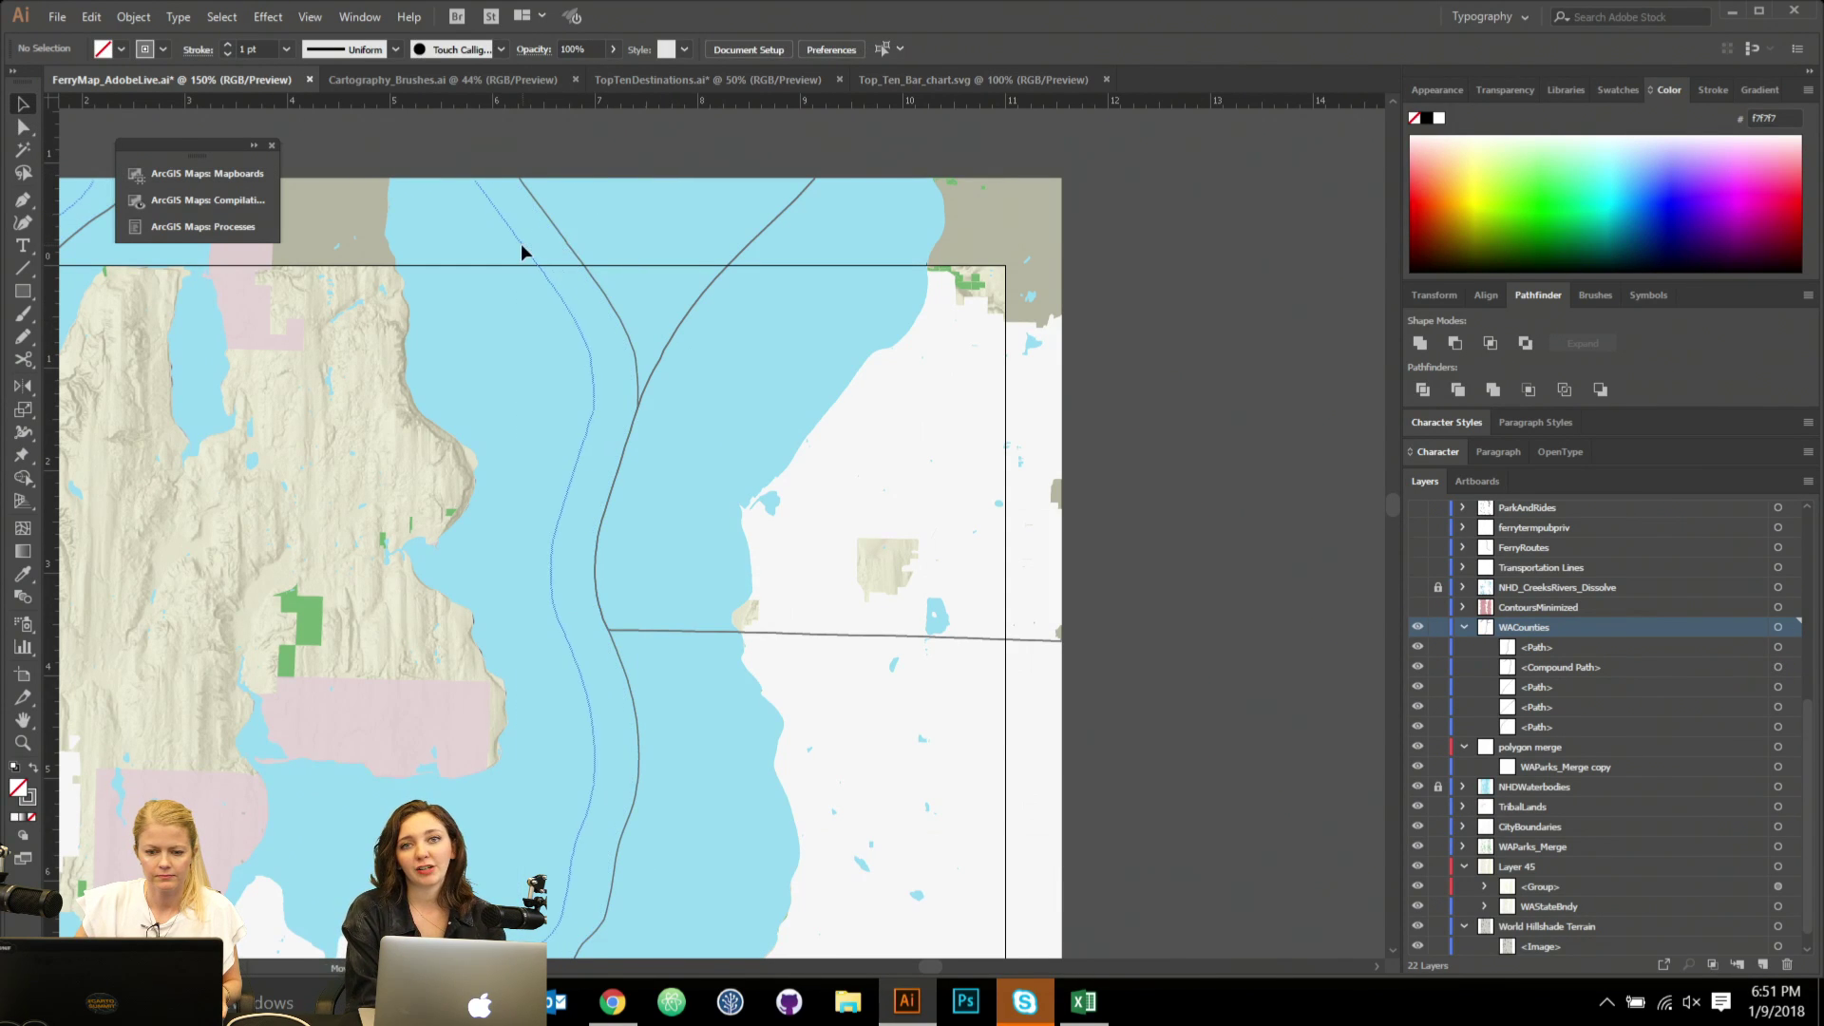
key("Delete")
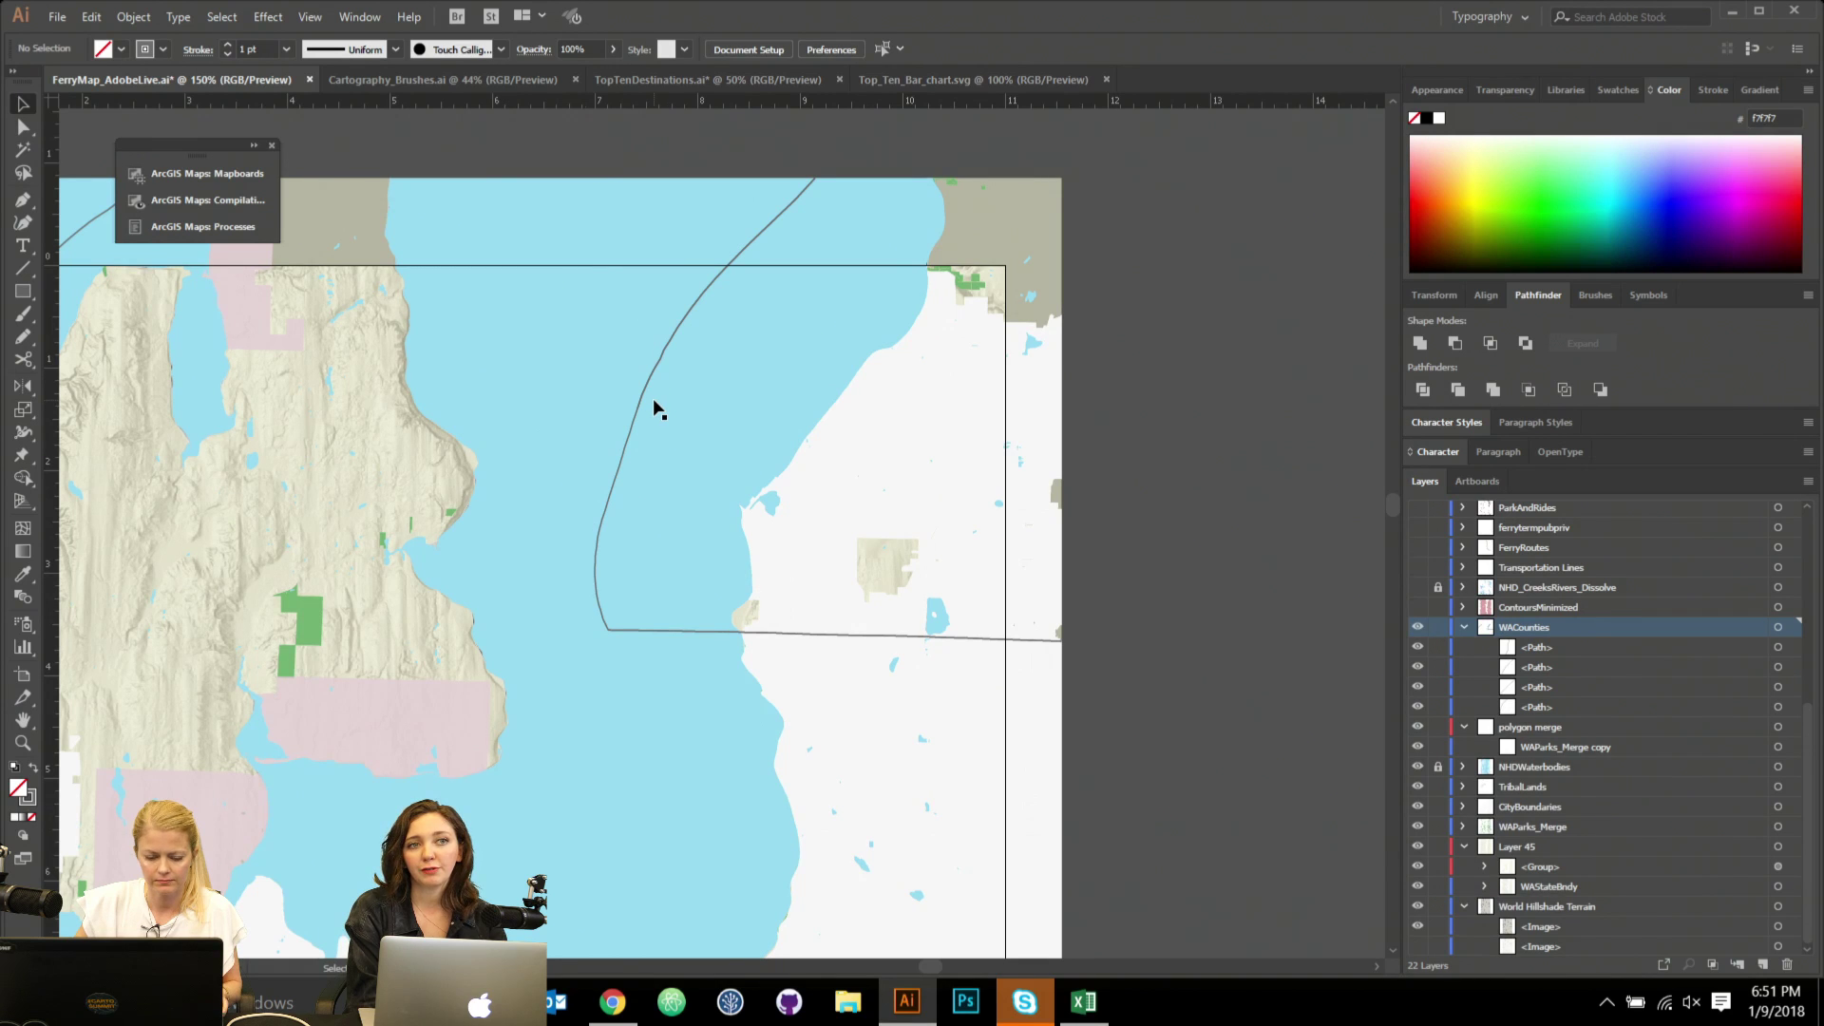
key("ctrl+z")
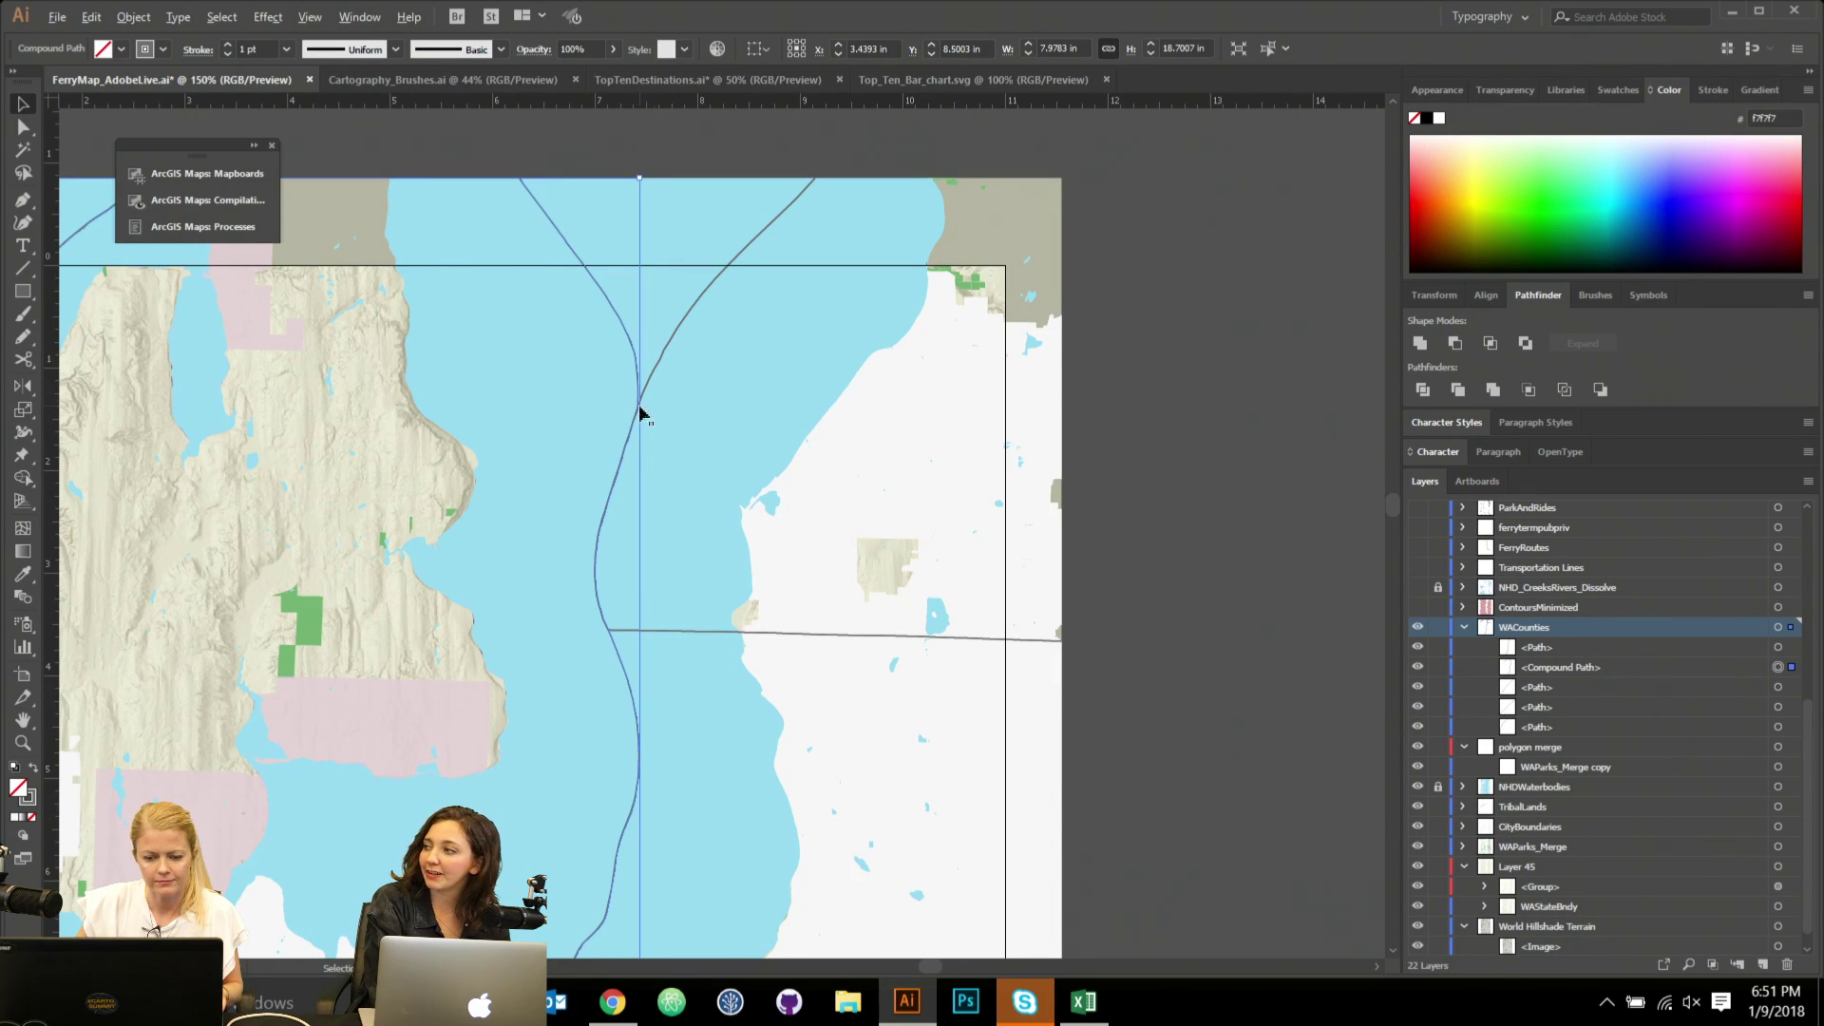
Inspect the county line's anchors with Direct Selection, then select every WACounties object.
left_click(23, 127)
scroll(719, 403, "up", 2)
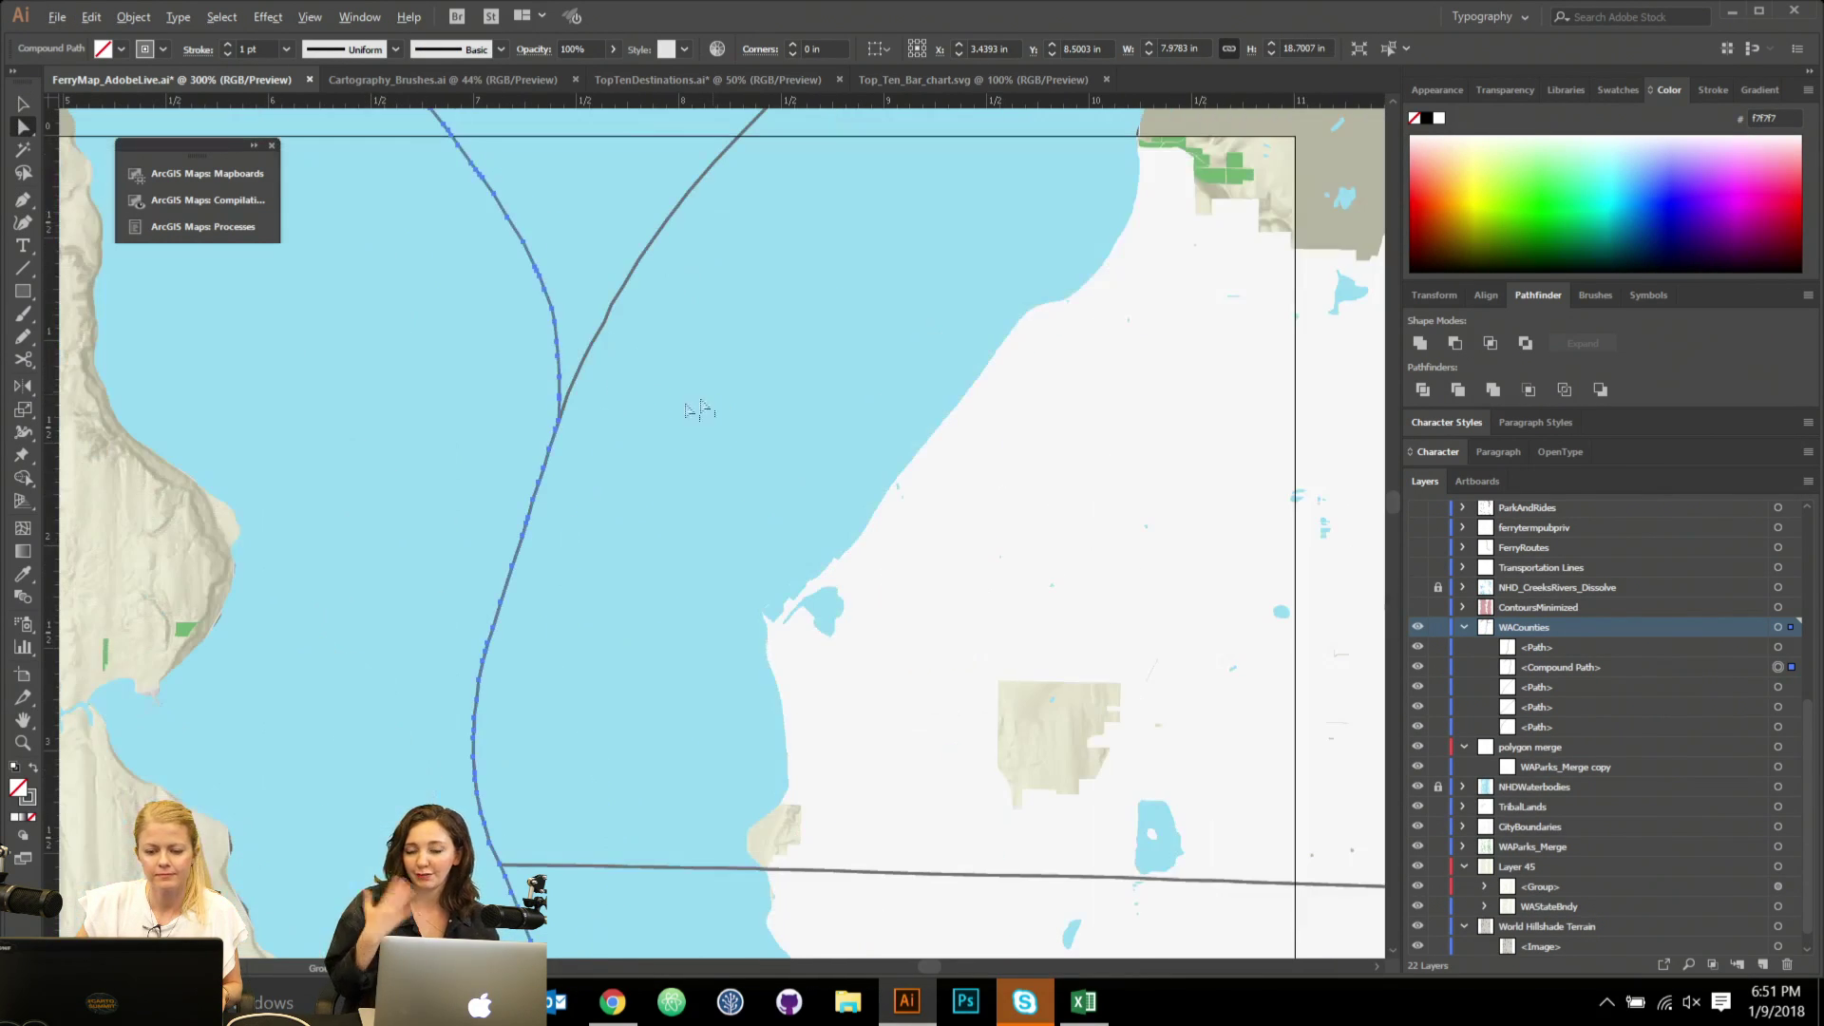
left_click(494, 864)
left_click_drag(446, 432, 561, 960)
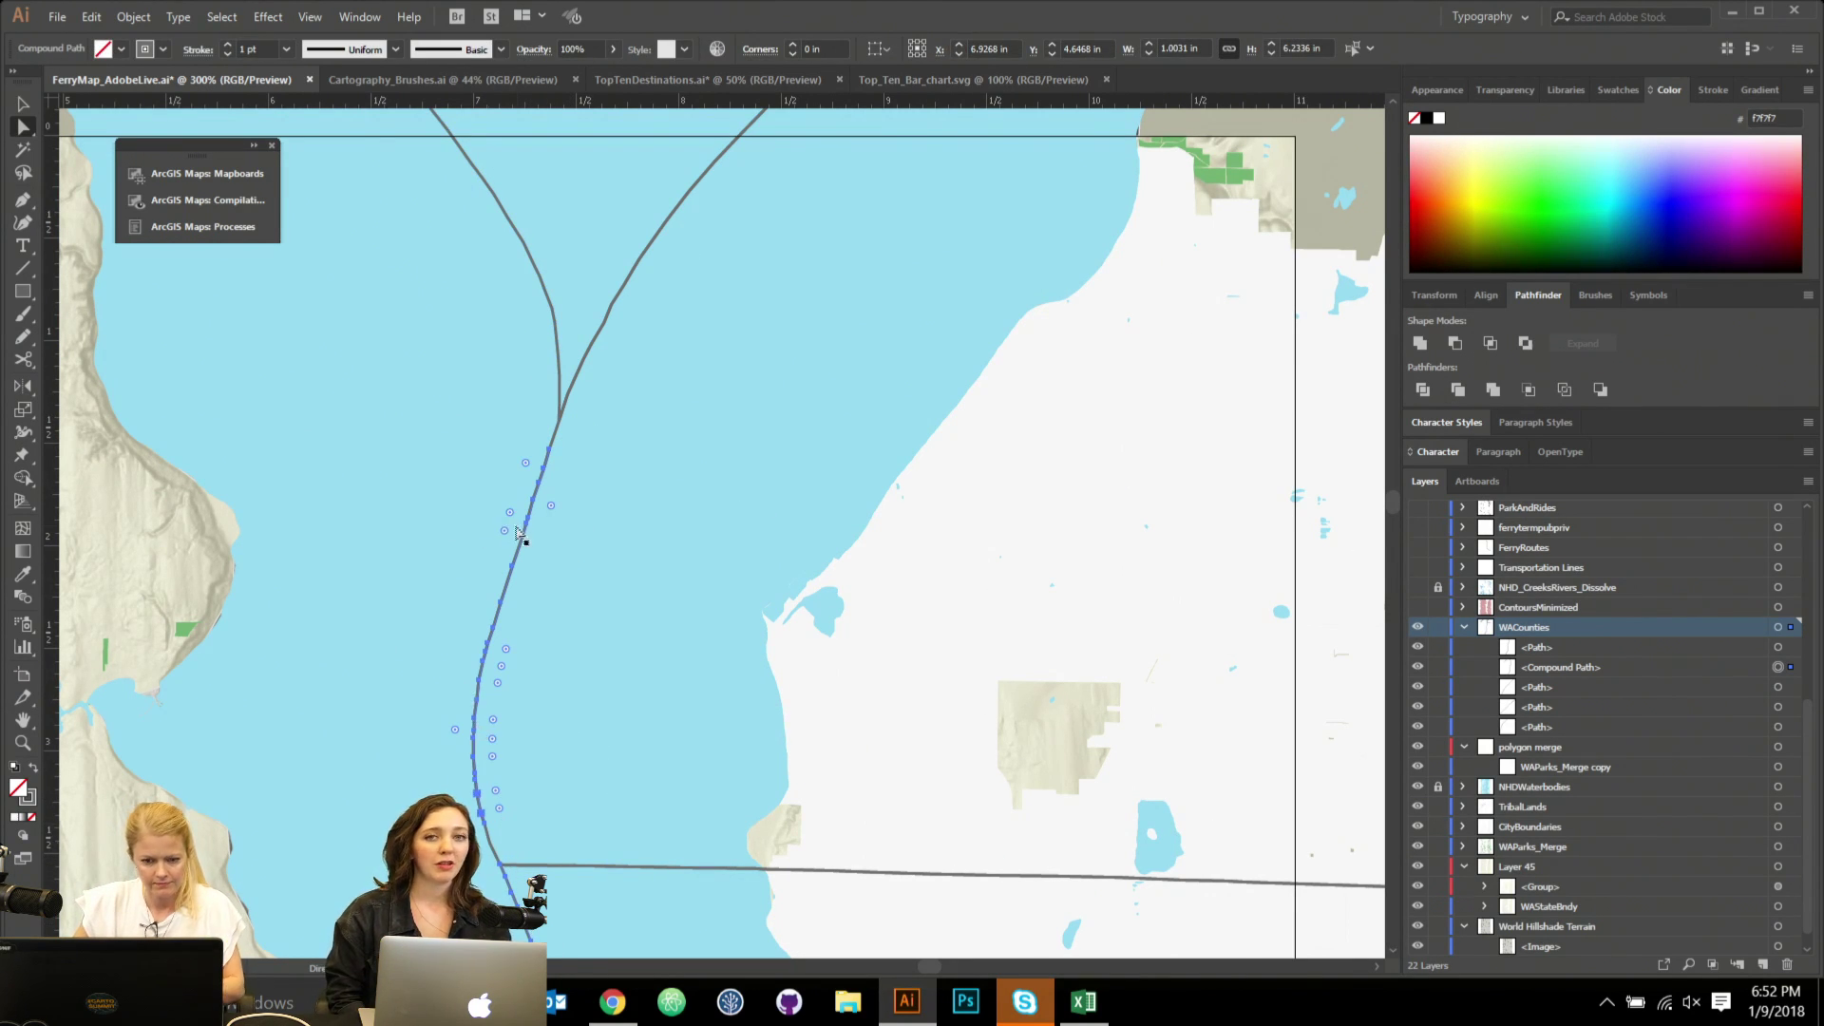
left_click(535, 507)
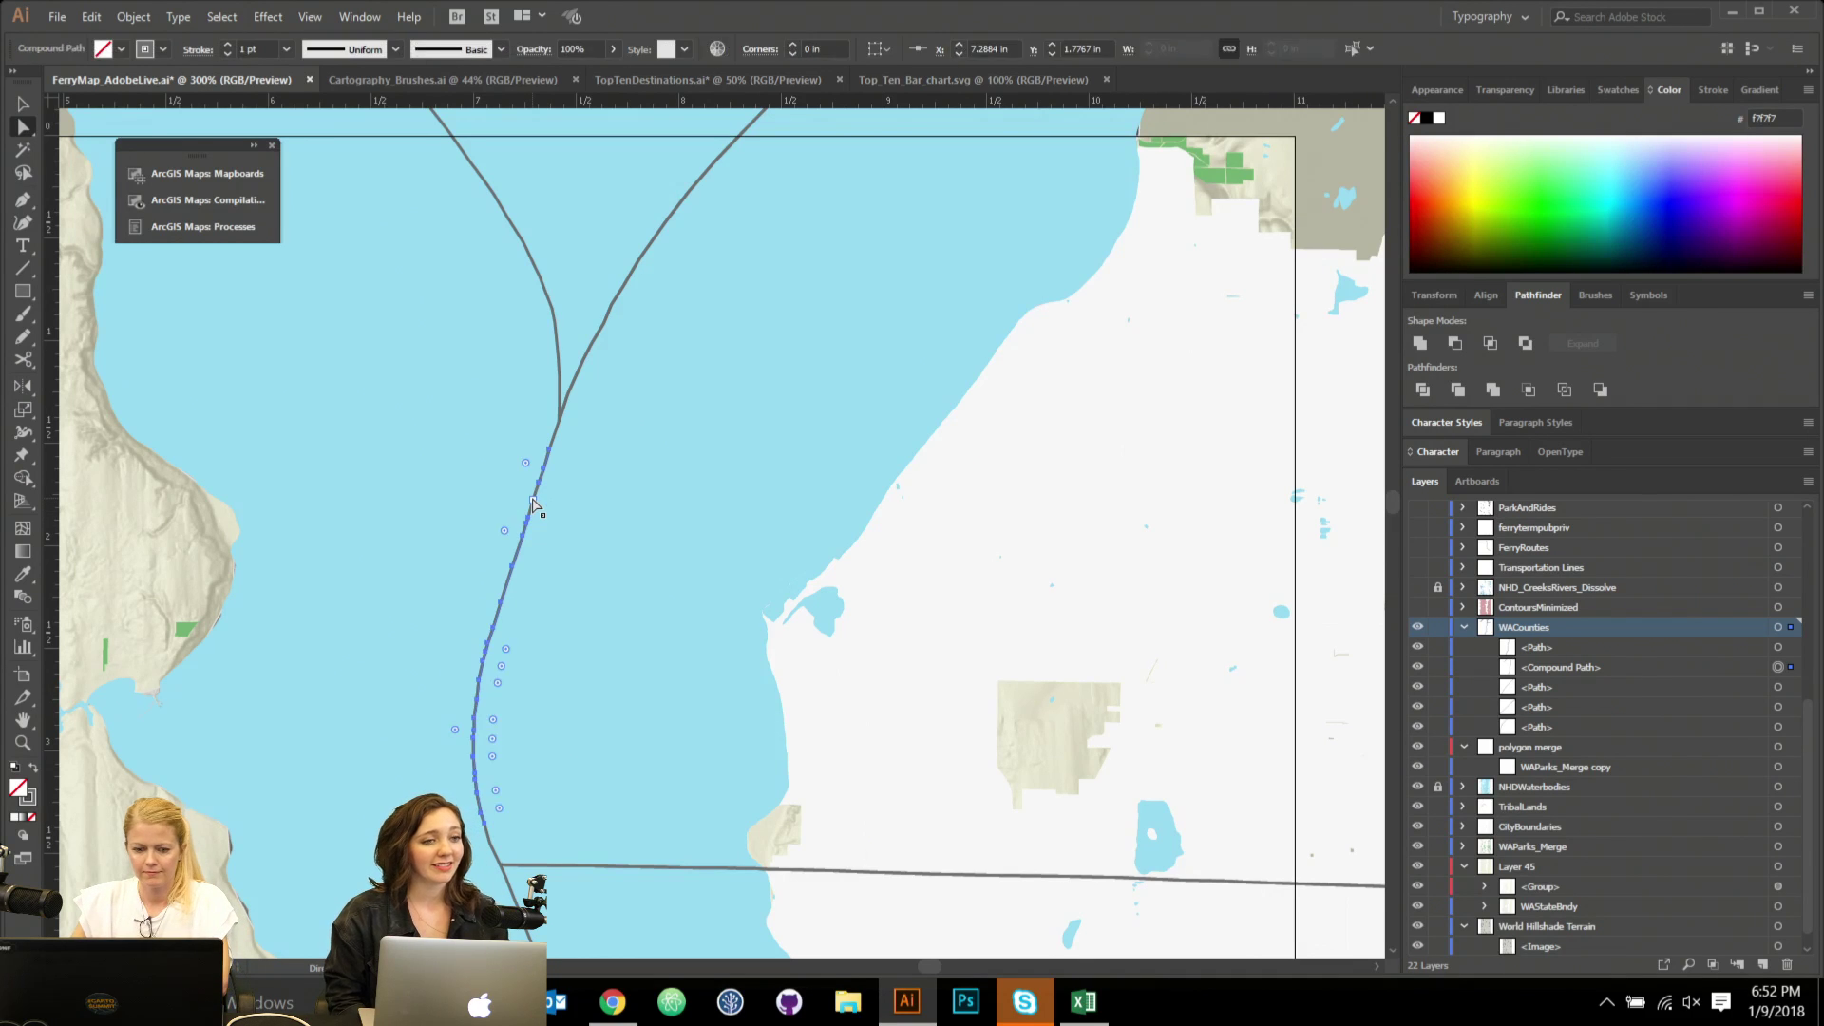
scroll(535, 508, "down", 1)
scroll(520, 460, "down", 1)
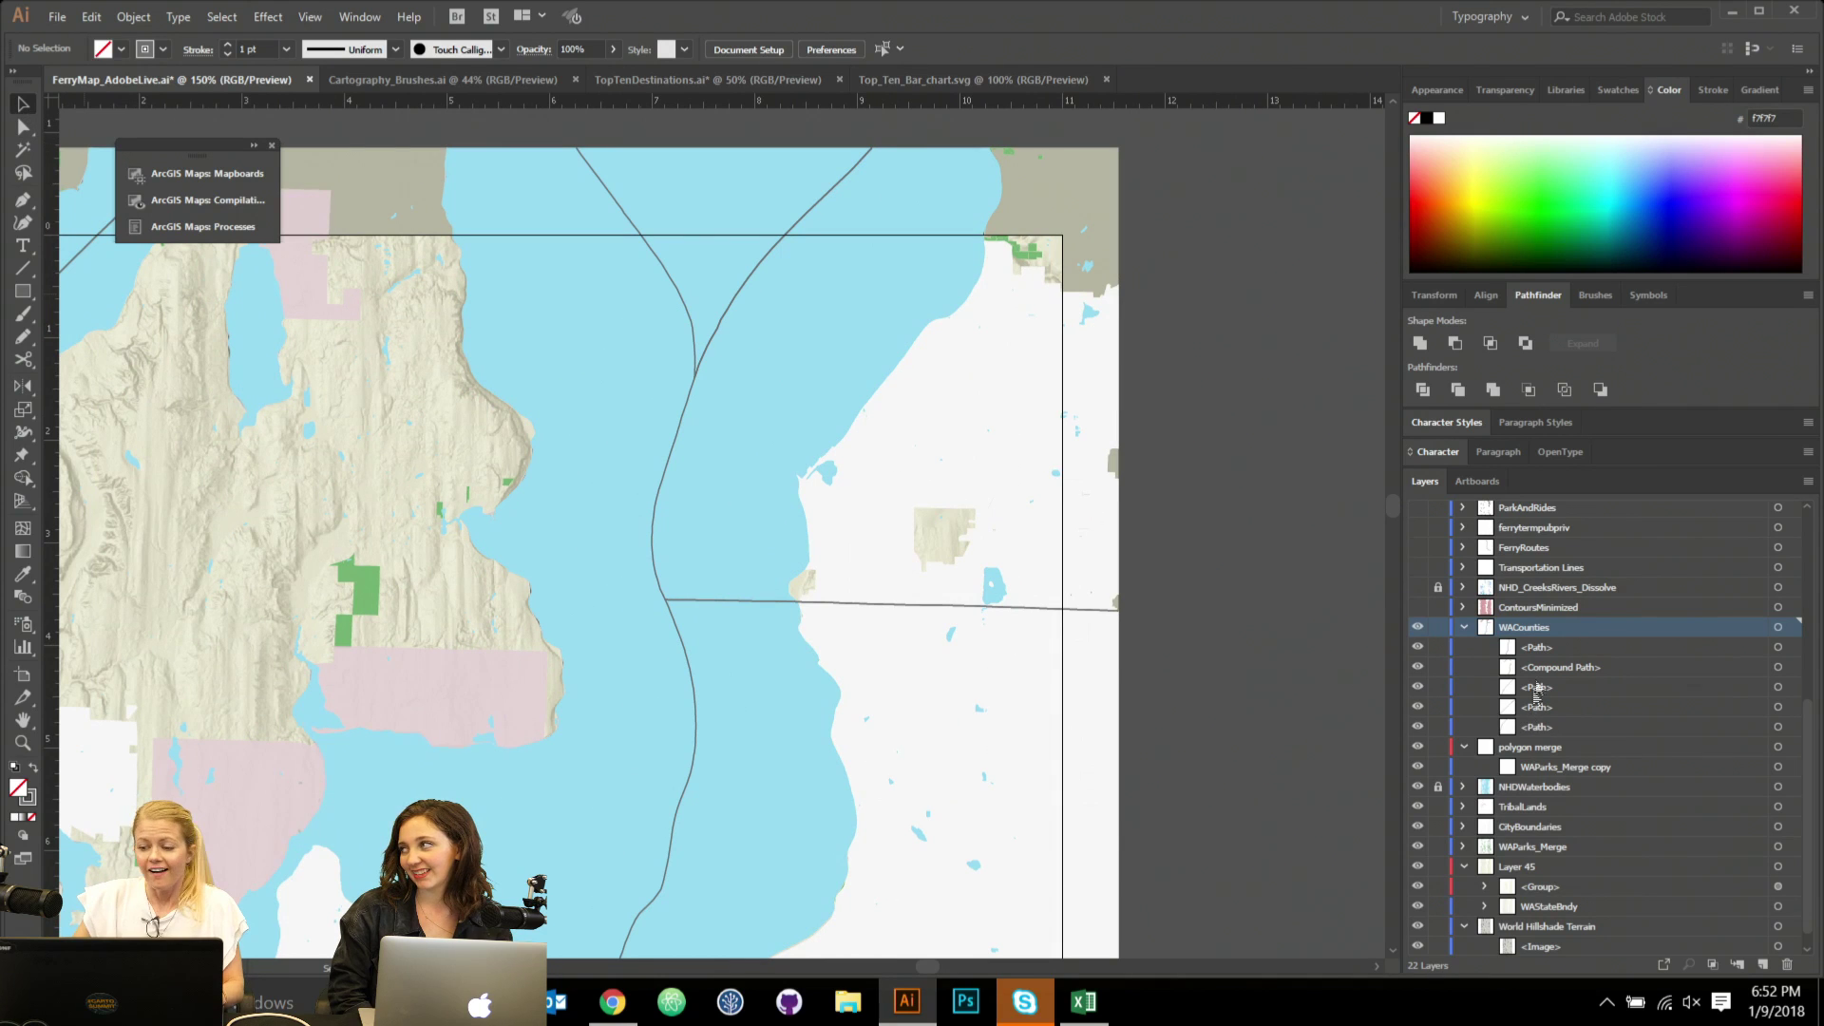
left_click(715, 344)
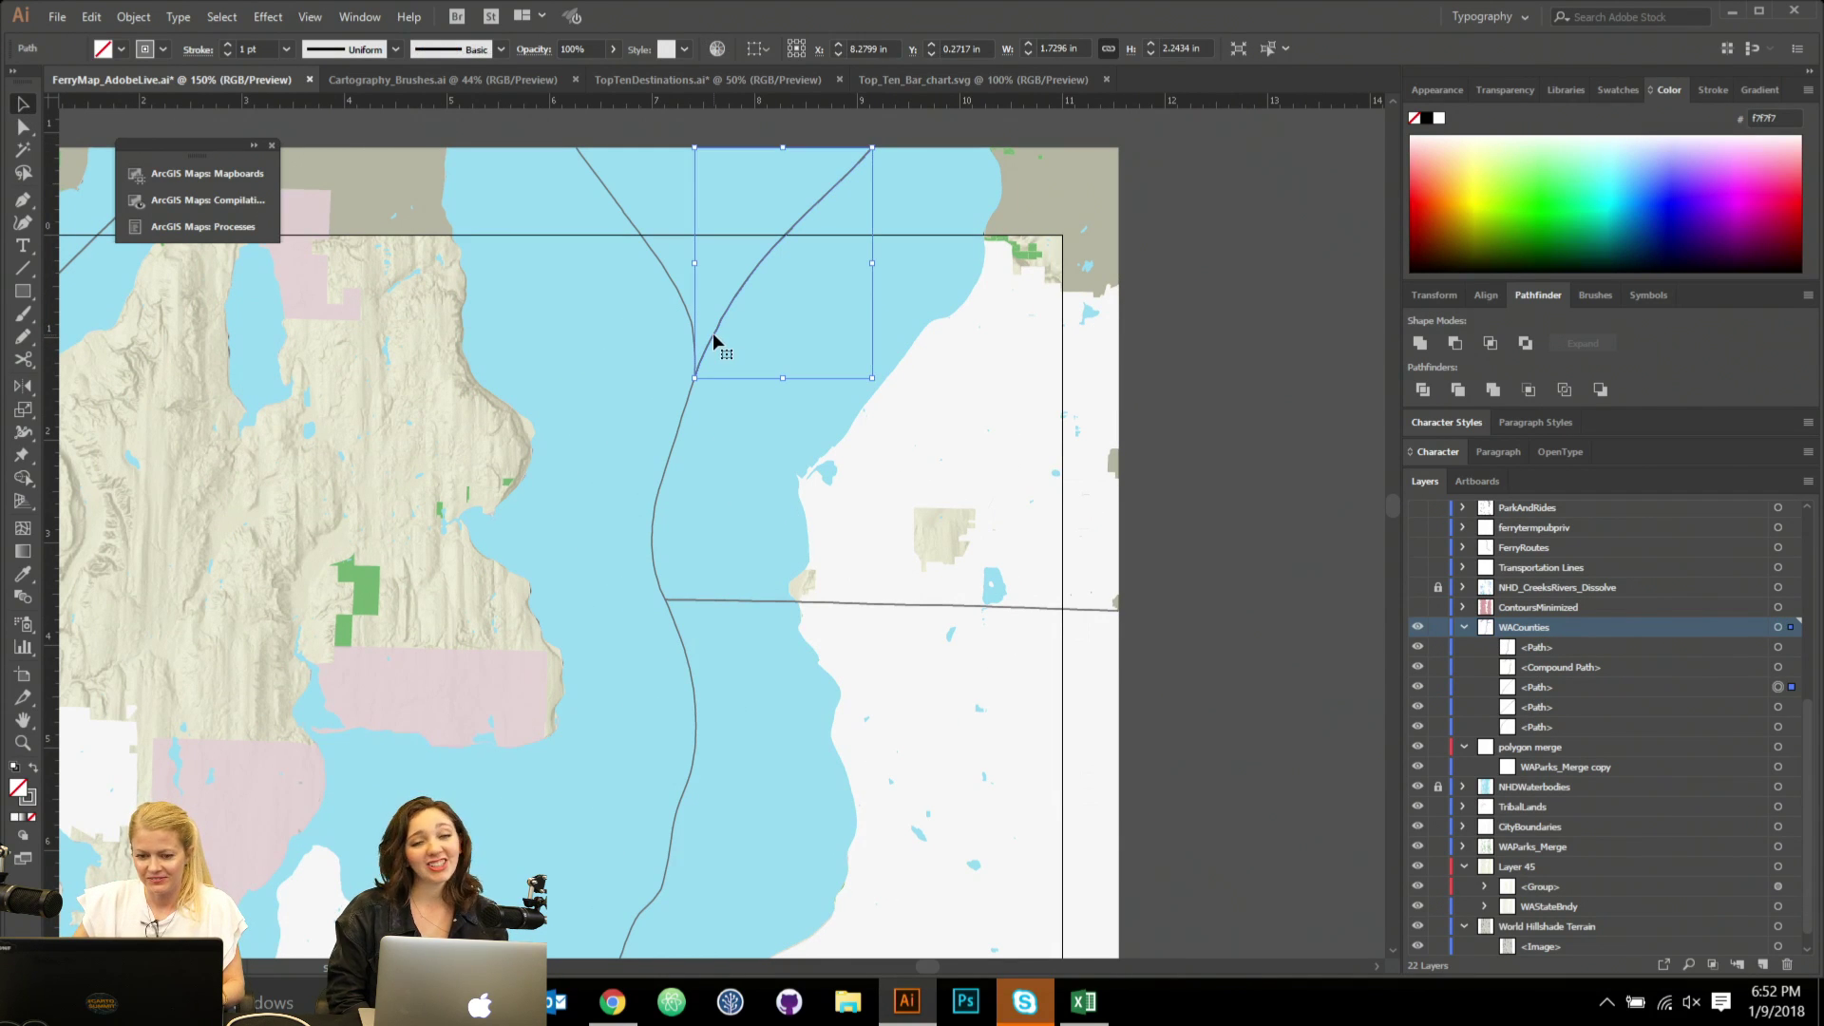
left_click(1790, 627)
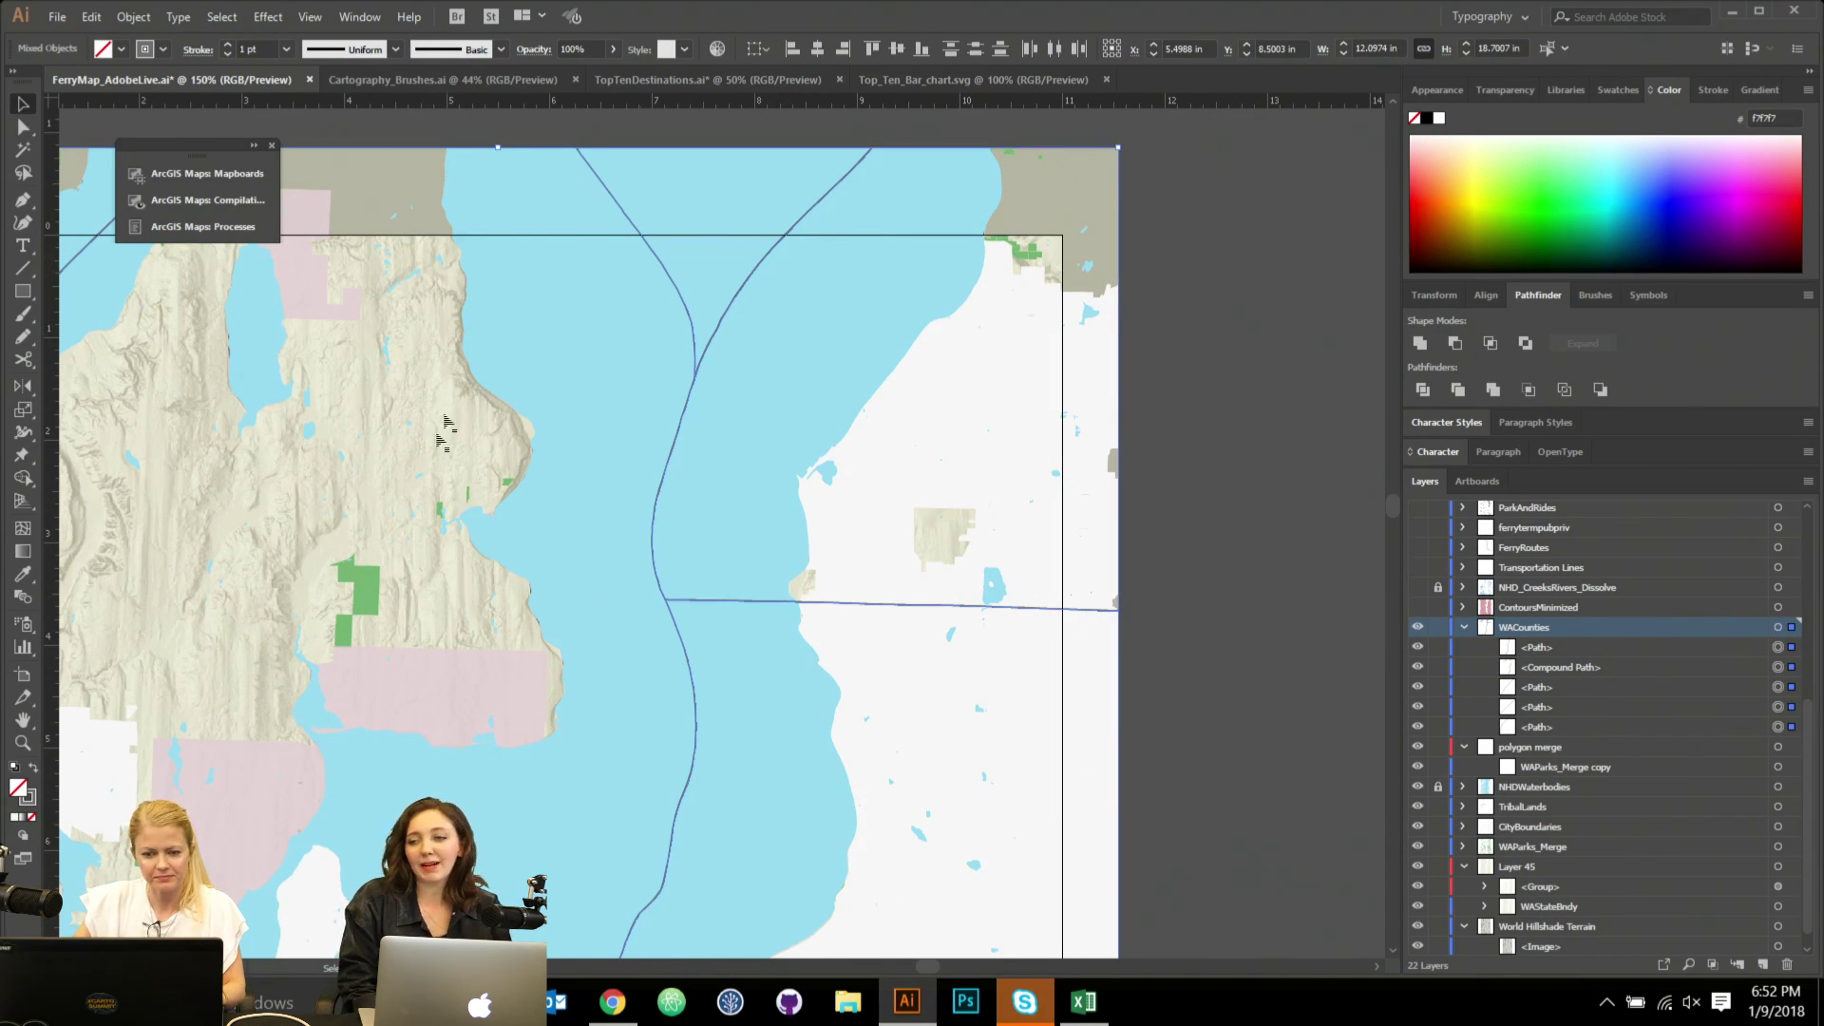
Give the county paths the water's colour using the Eyedropper.
double_click(28, 796)
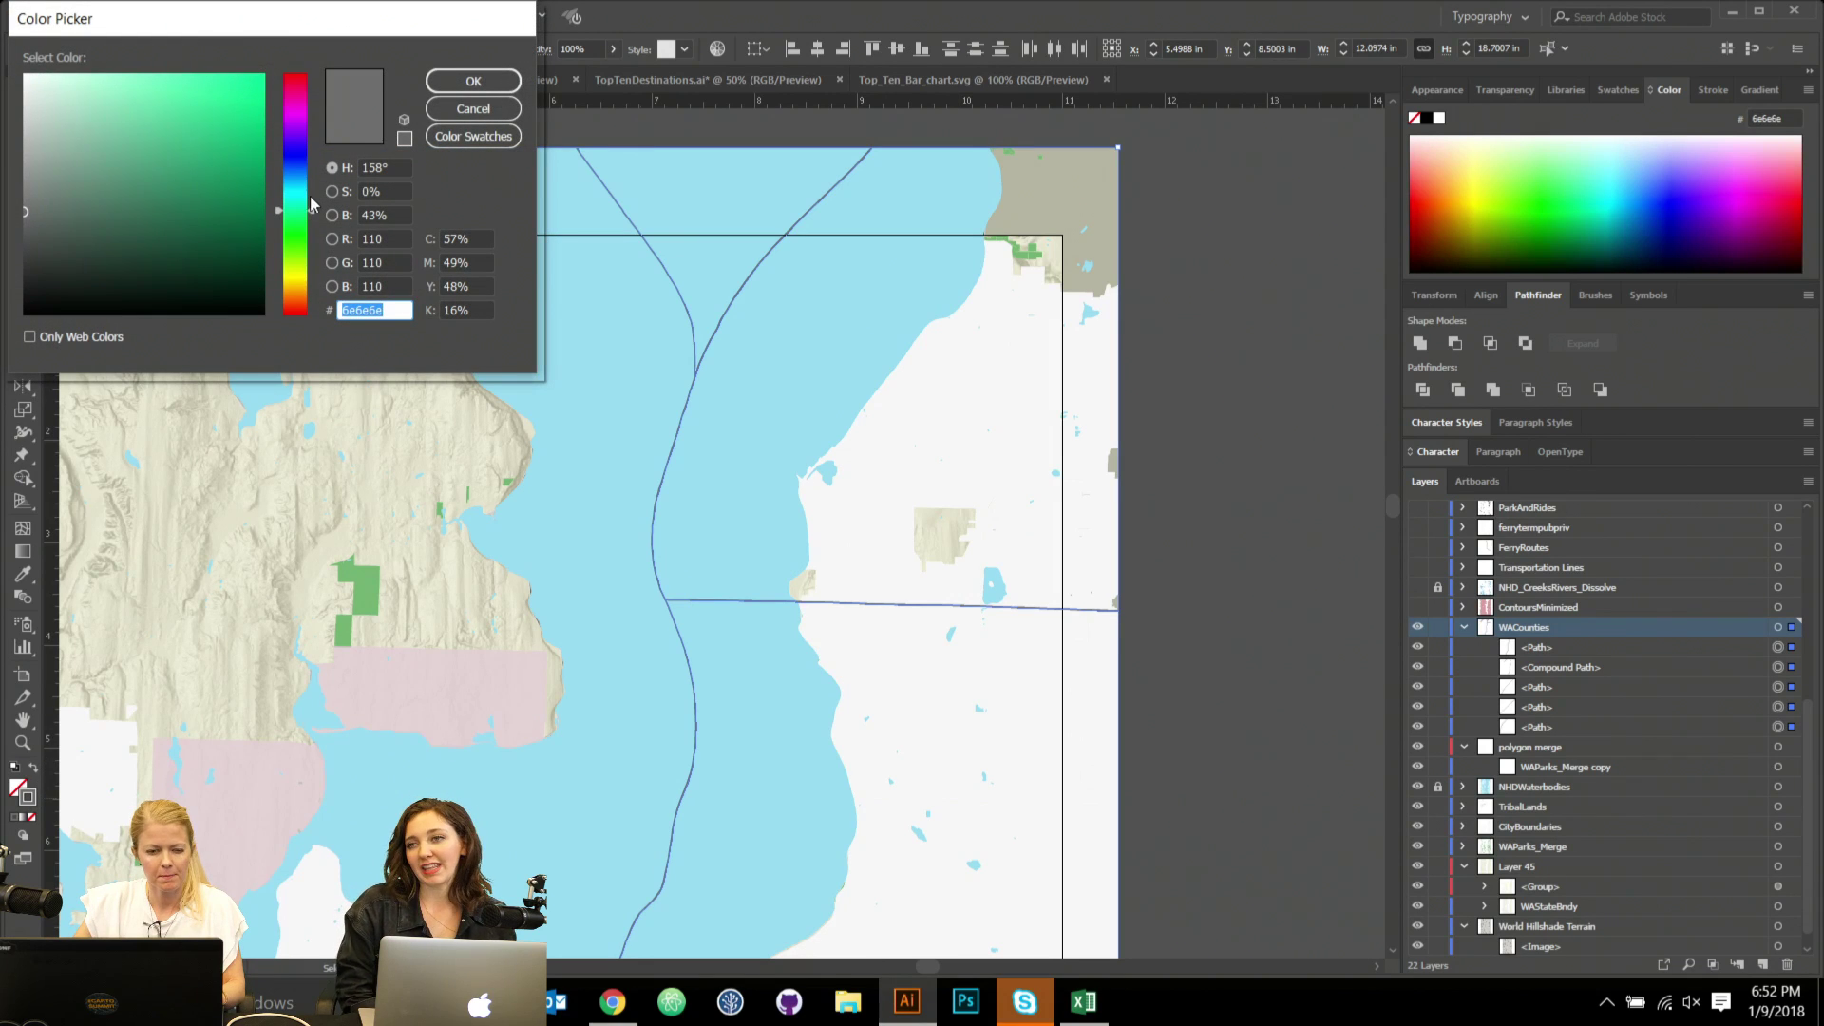
key("BackSpace")
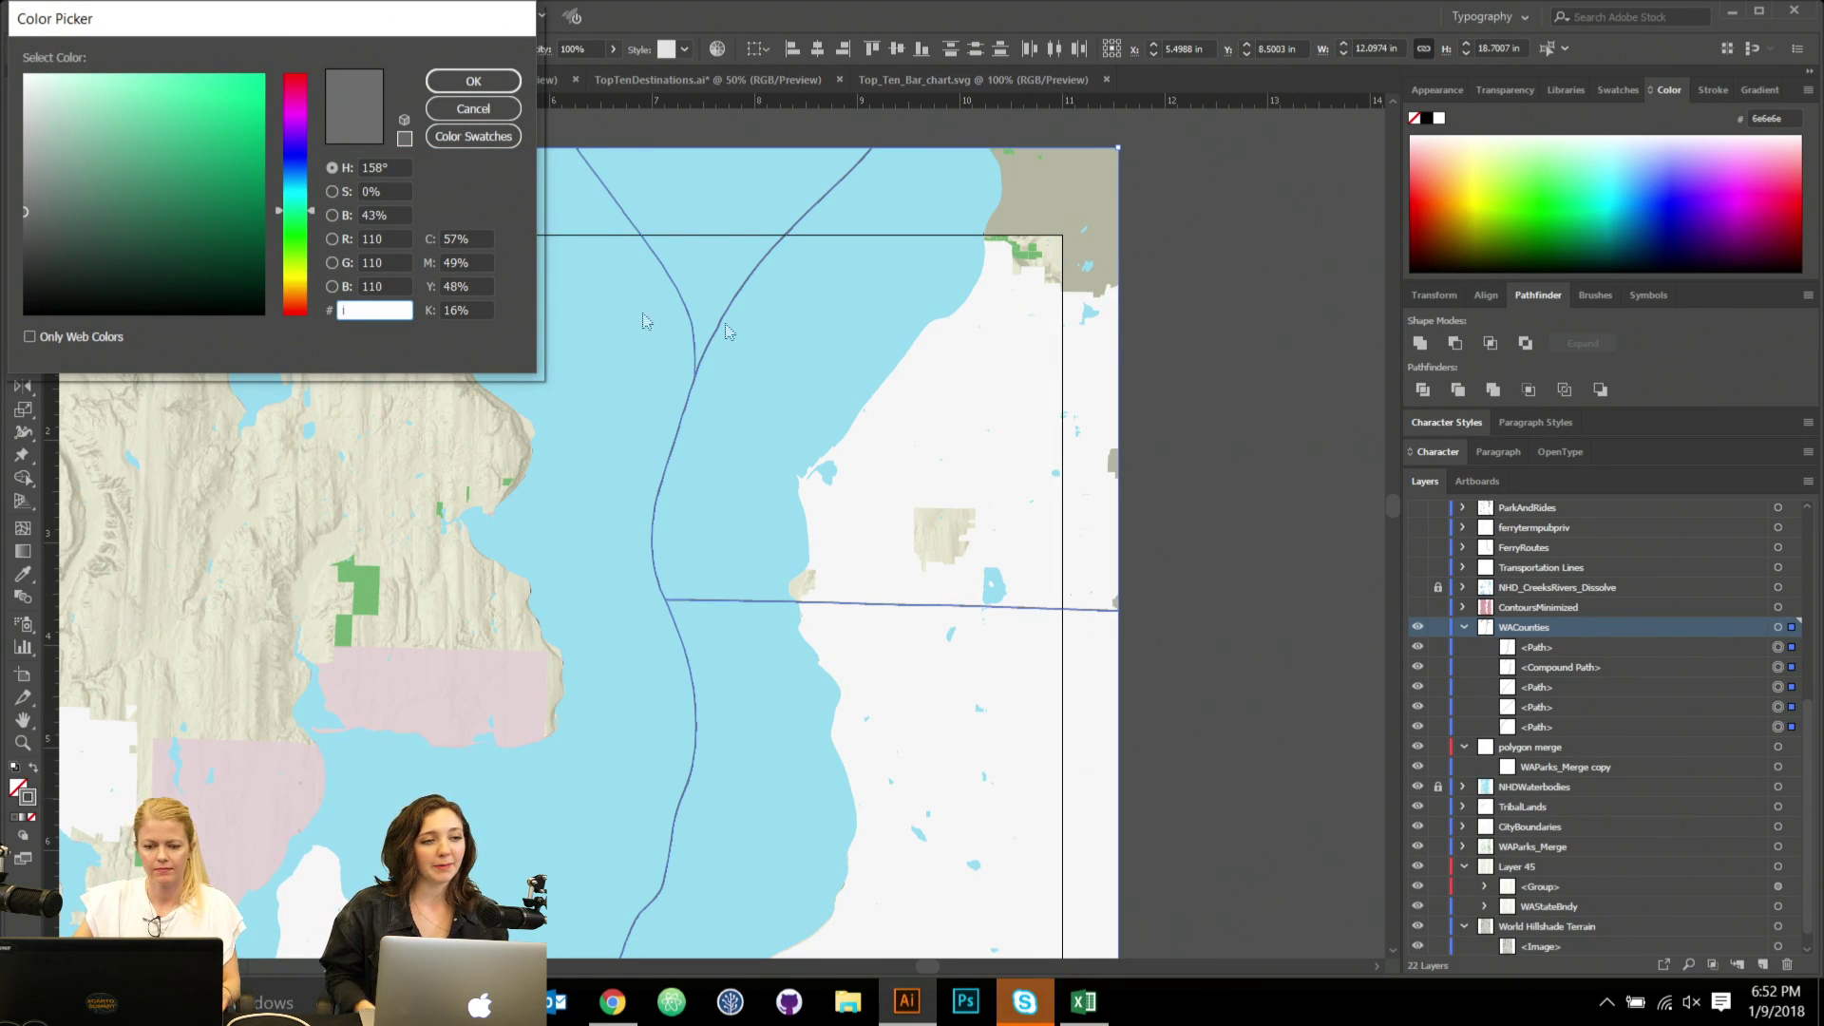
left_click(470, 110)
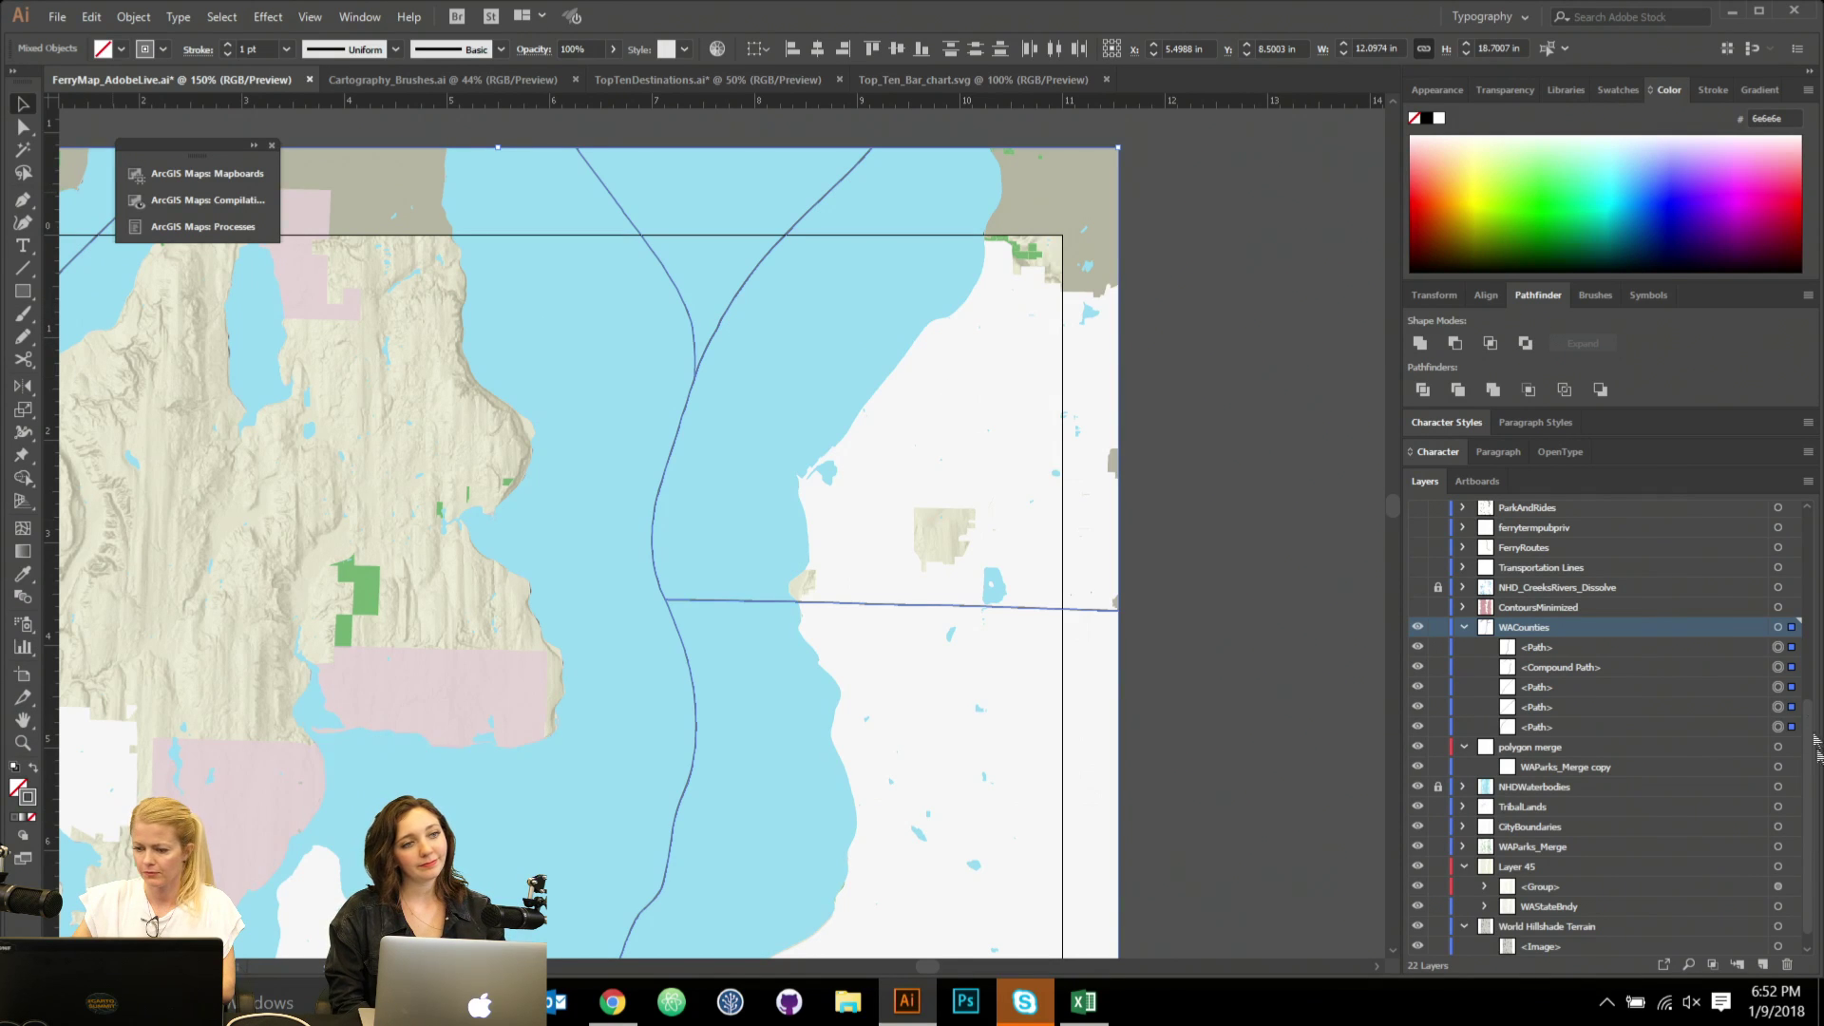
key("i")
left_click(864, 327)
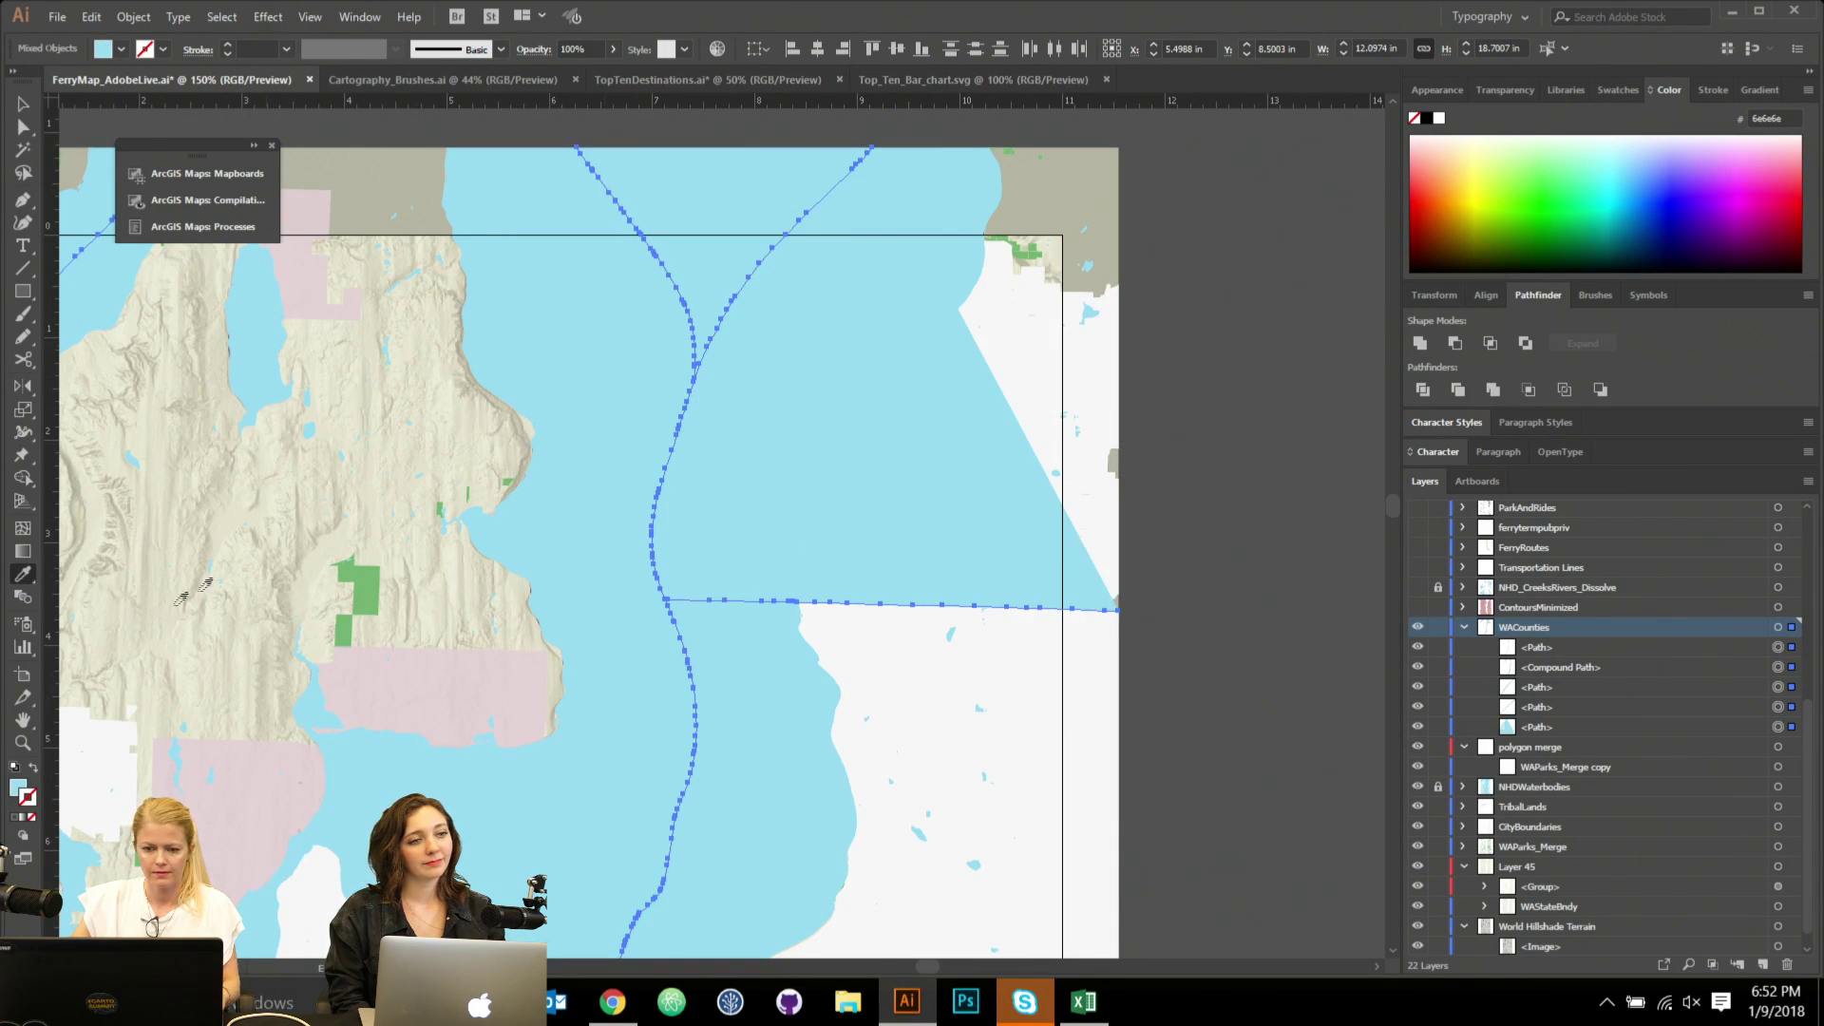
Swap fill and stroke so the county lines have no fill and a 75bfd3 stroke.
left_click(33, 770)
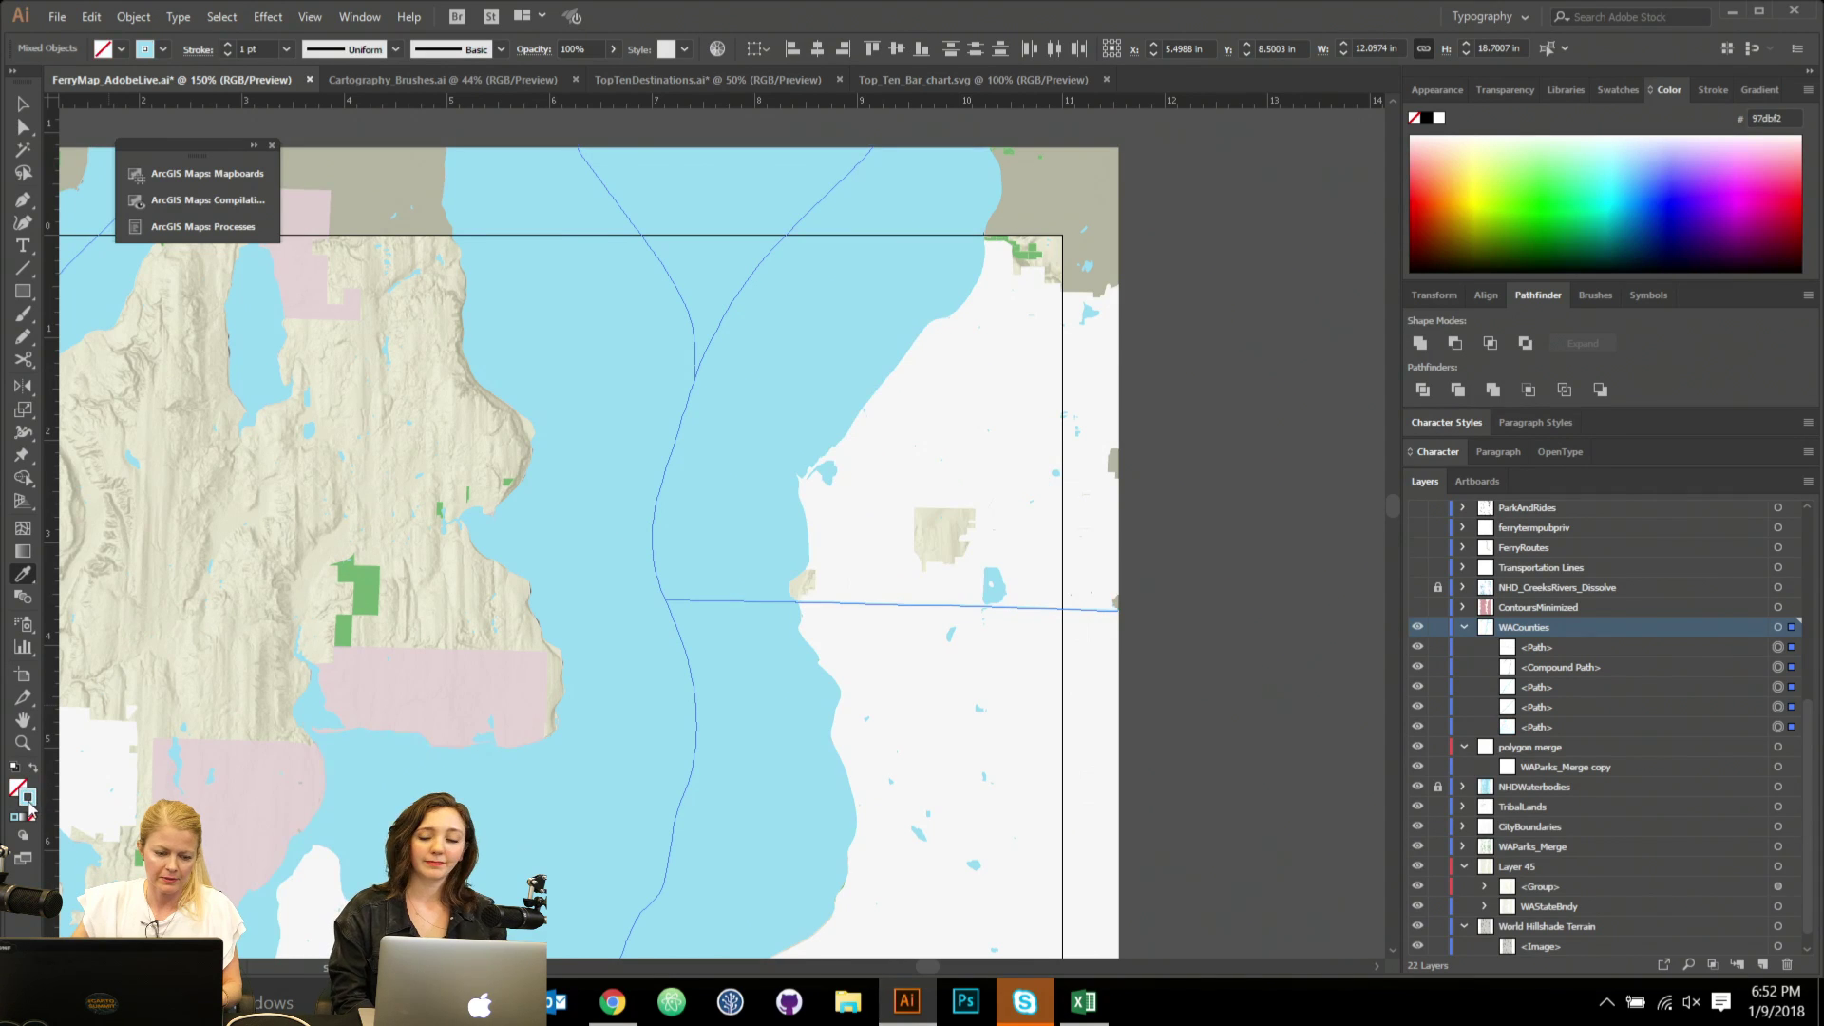
double_click(28, 796)
left_click_drag(113, 86, 131, 115)
left_click(517, 84)
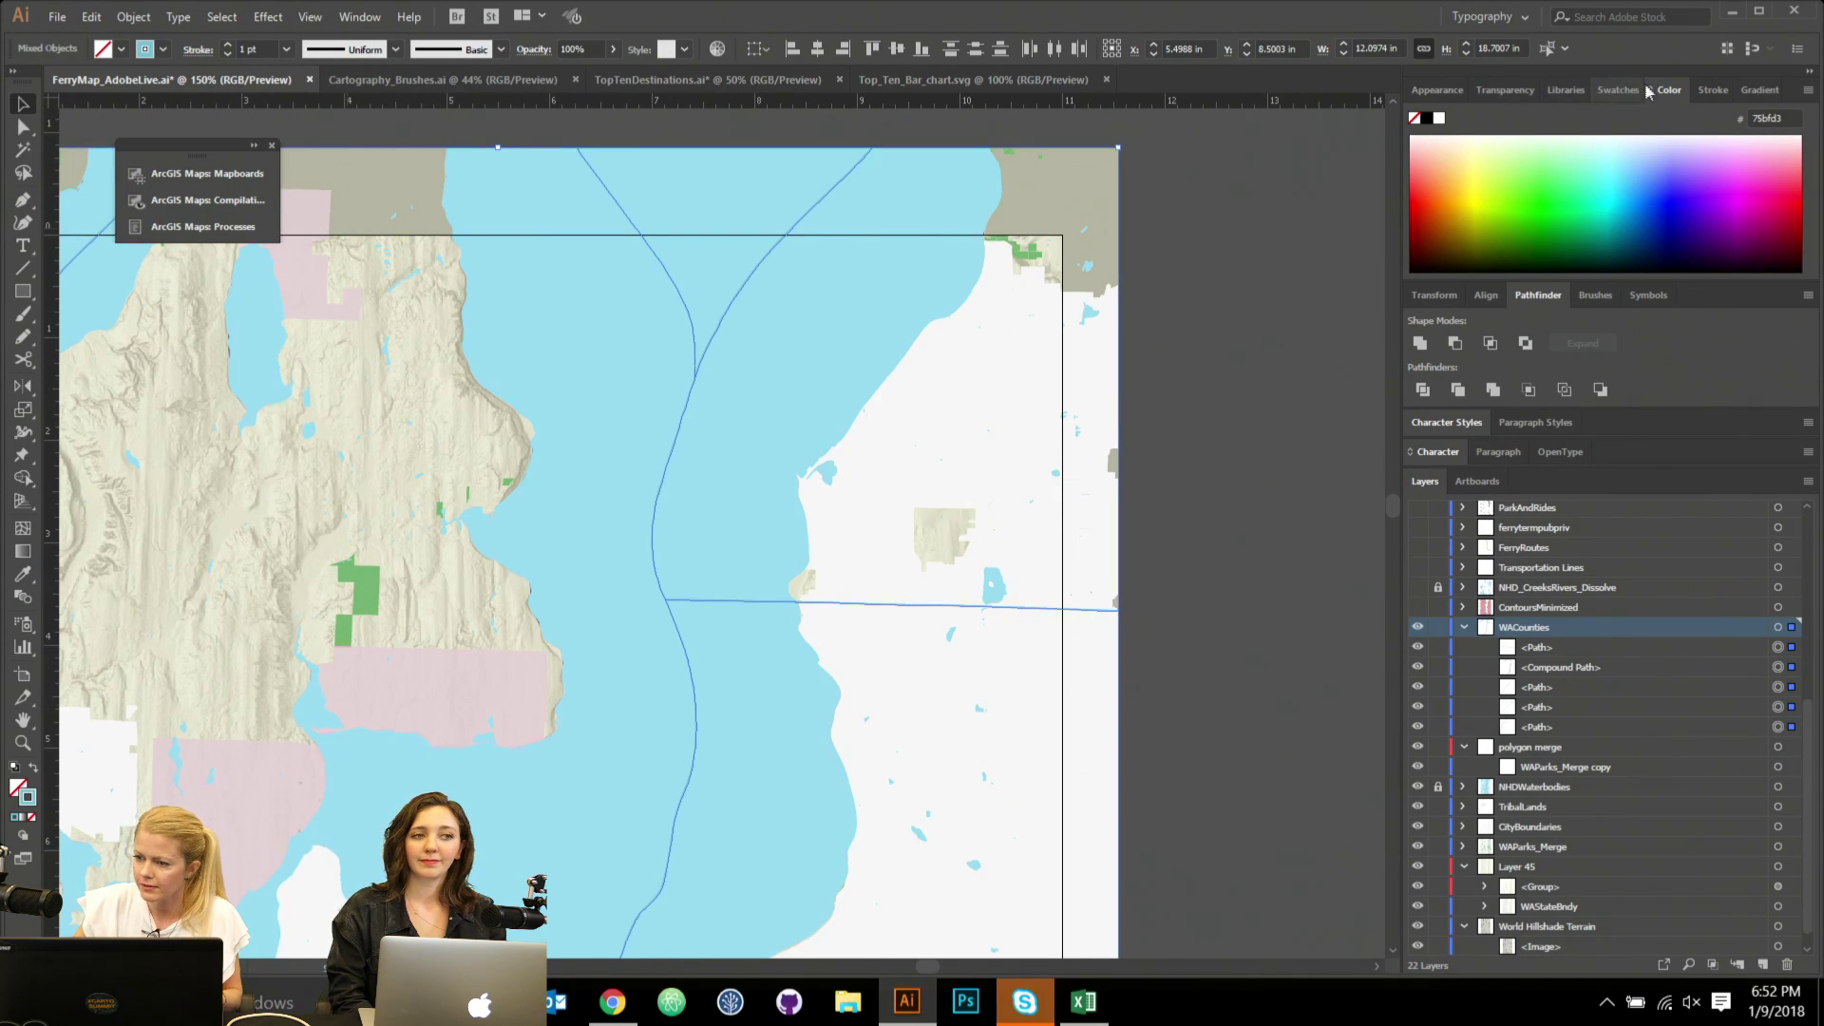
Make the boundary lines dashed with an 8 pt dash and a 7 pt gap.
left_click(1709, 89)
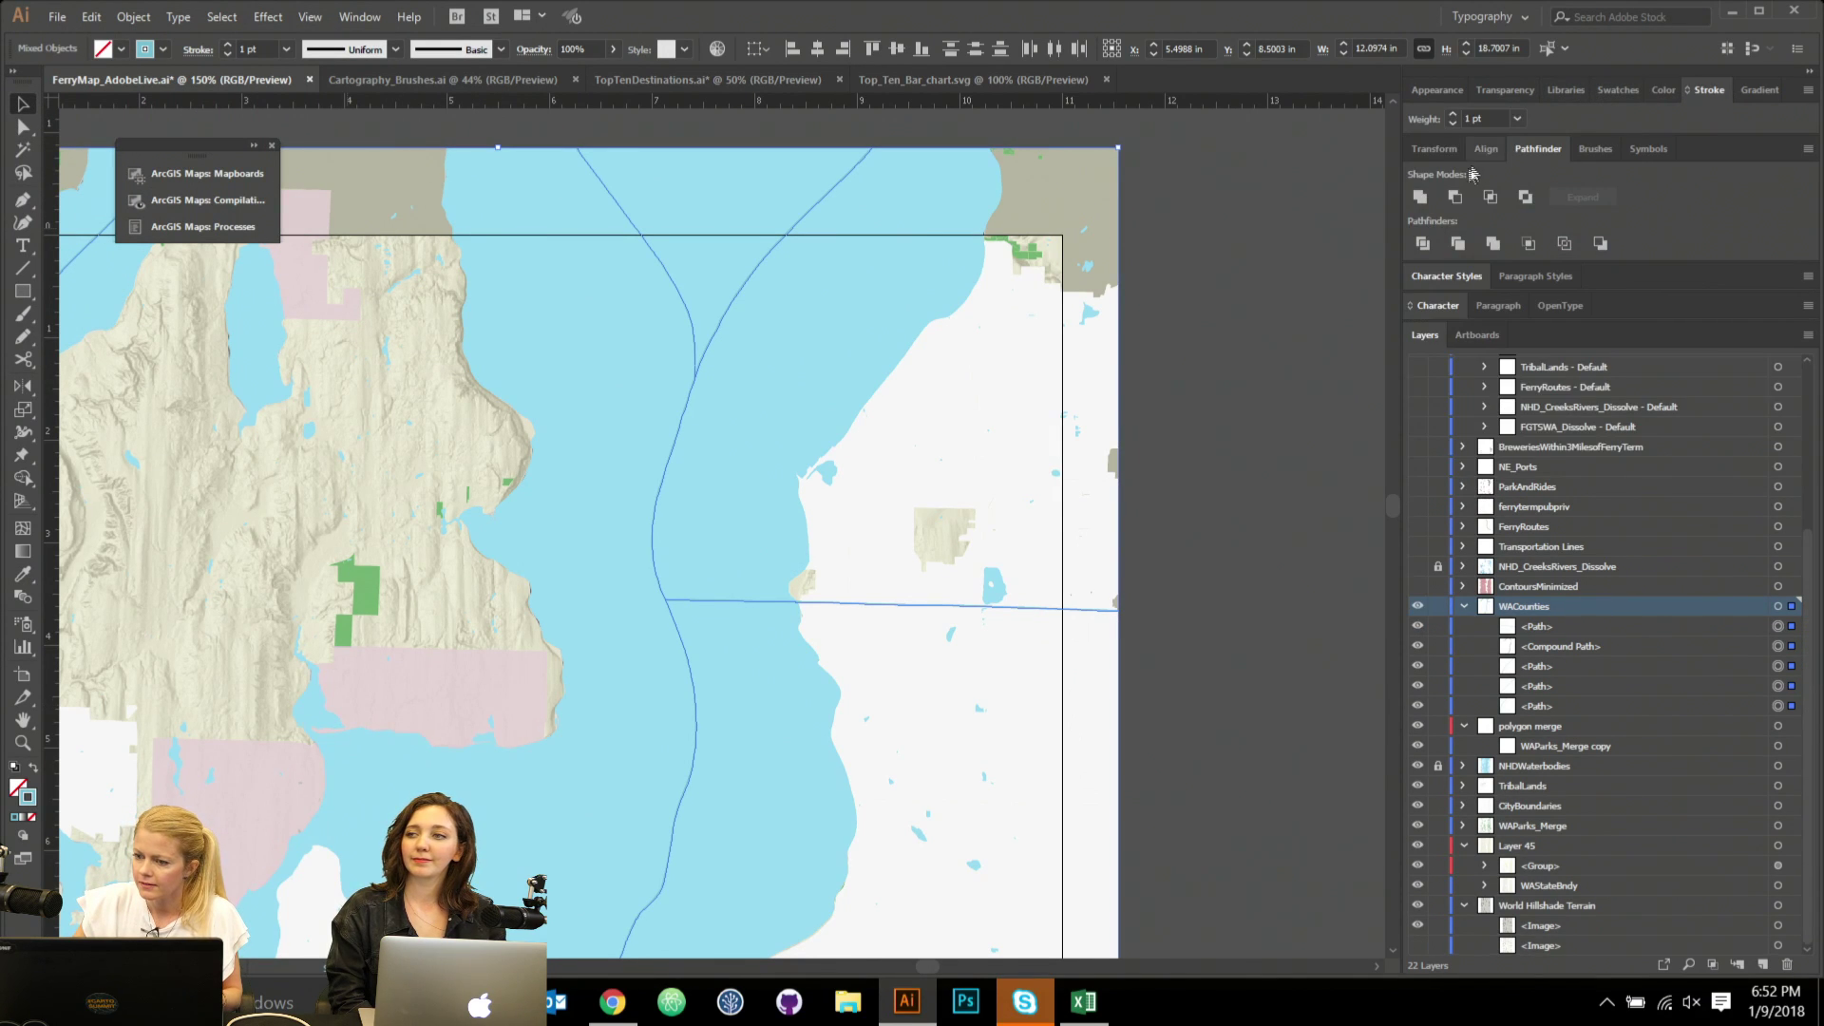
left_click(1708, 90)
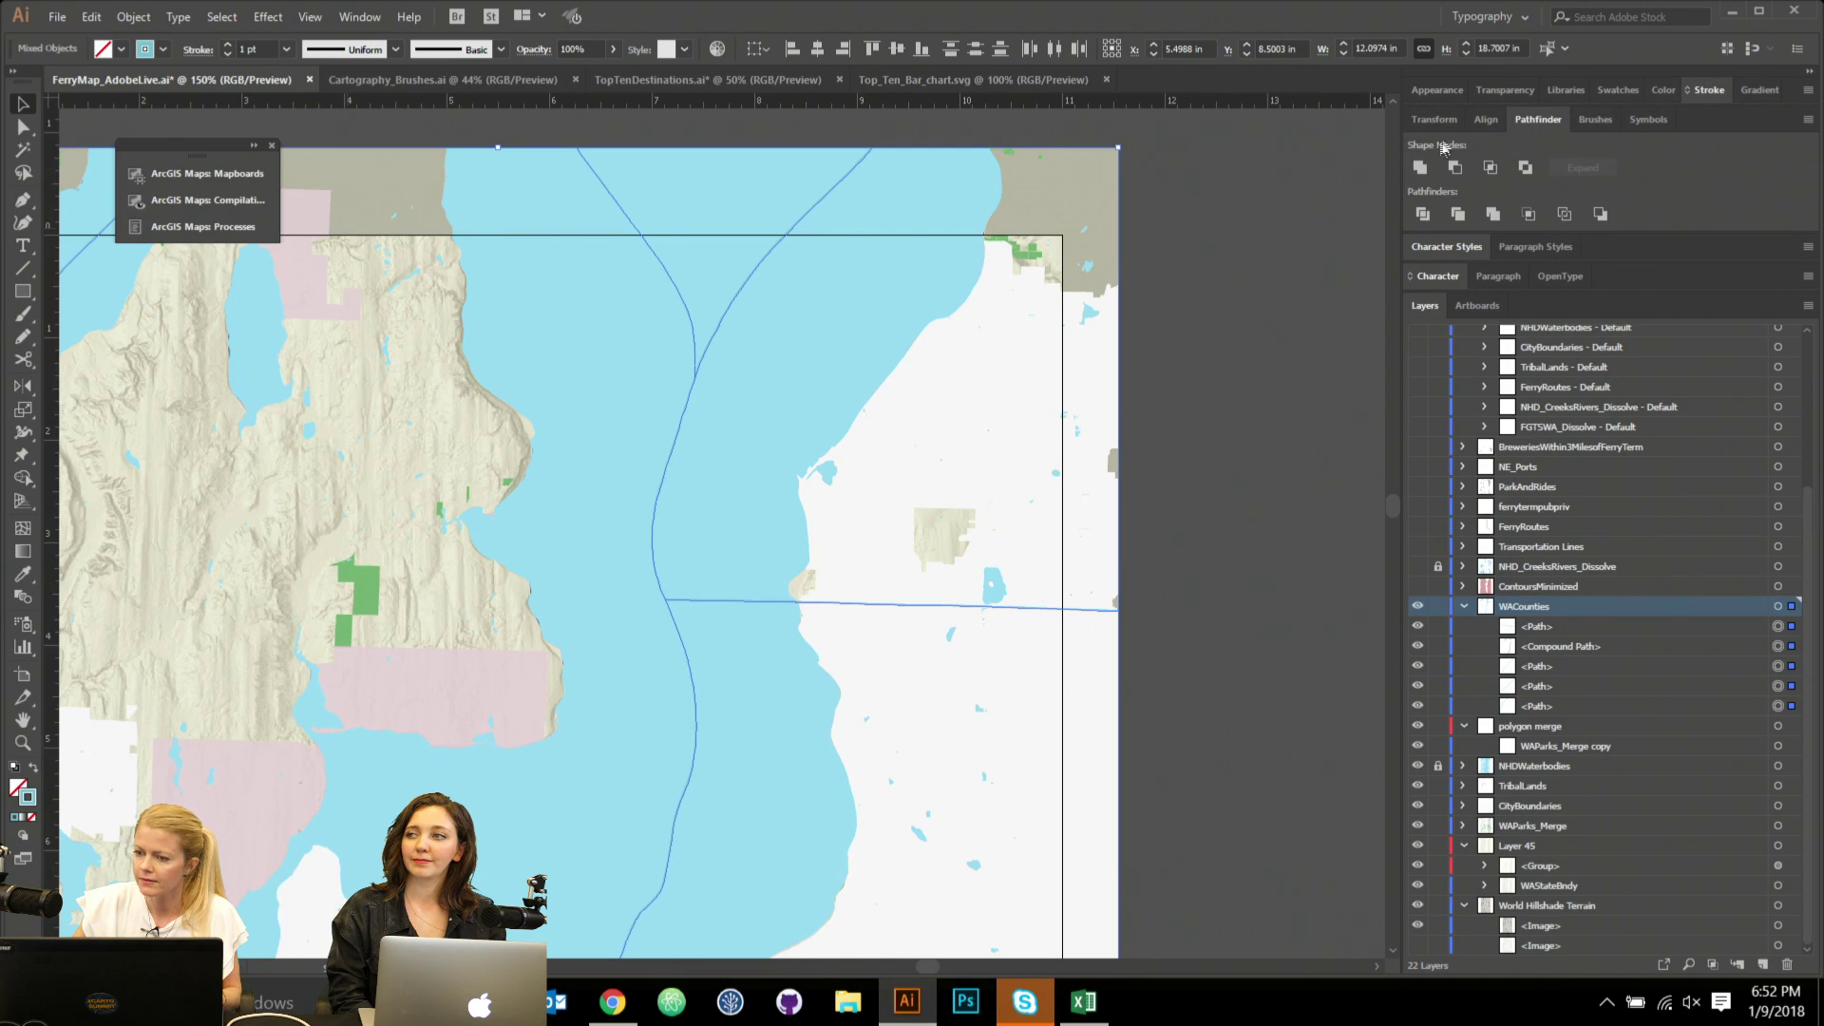
left_click(1710, 91)
left_click(1414, 227)
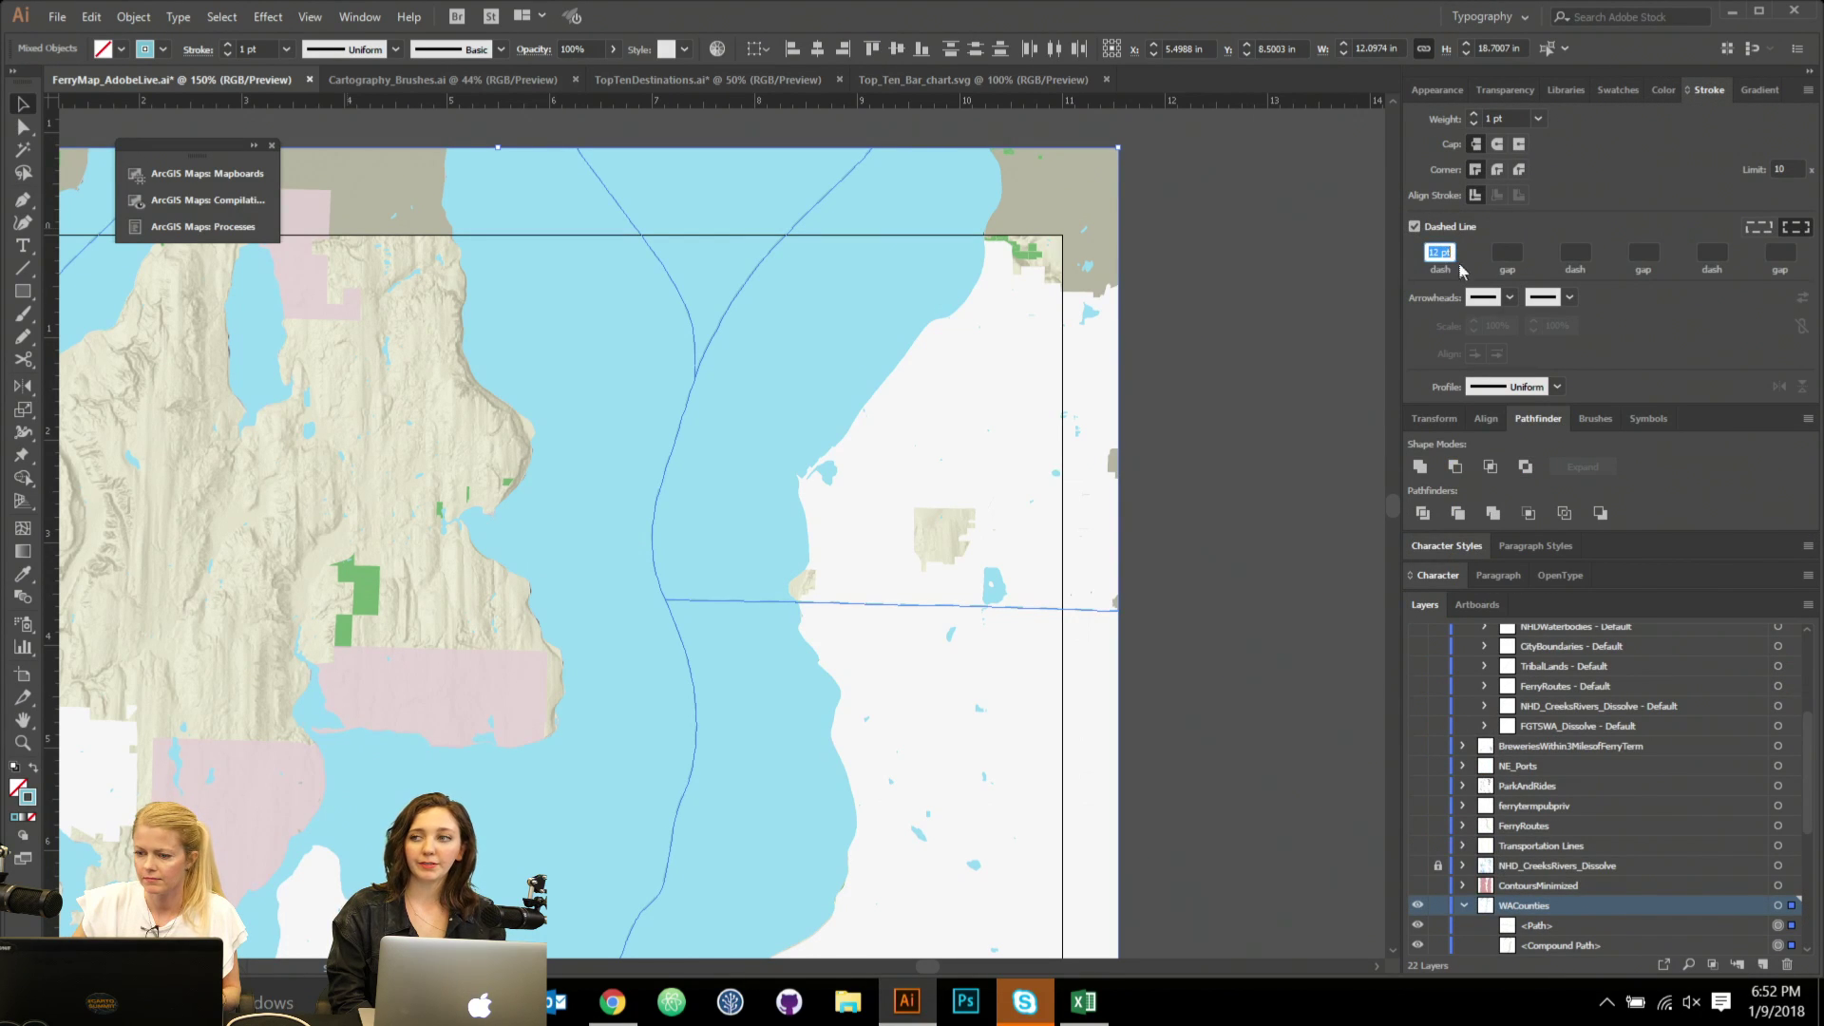
left_click(1453, 254)
left_click_drag(1452, 248, 1378, 239)
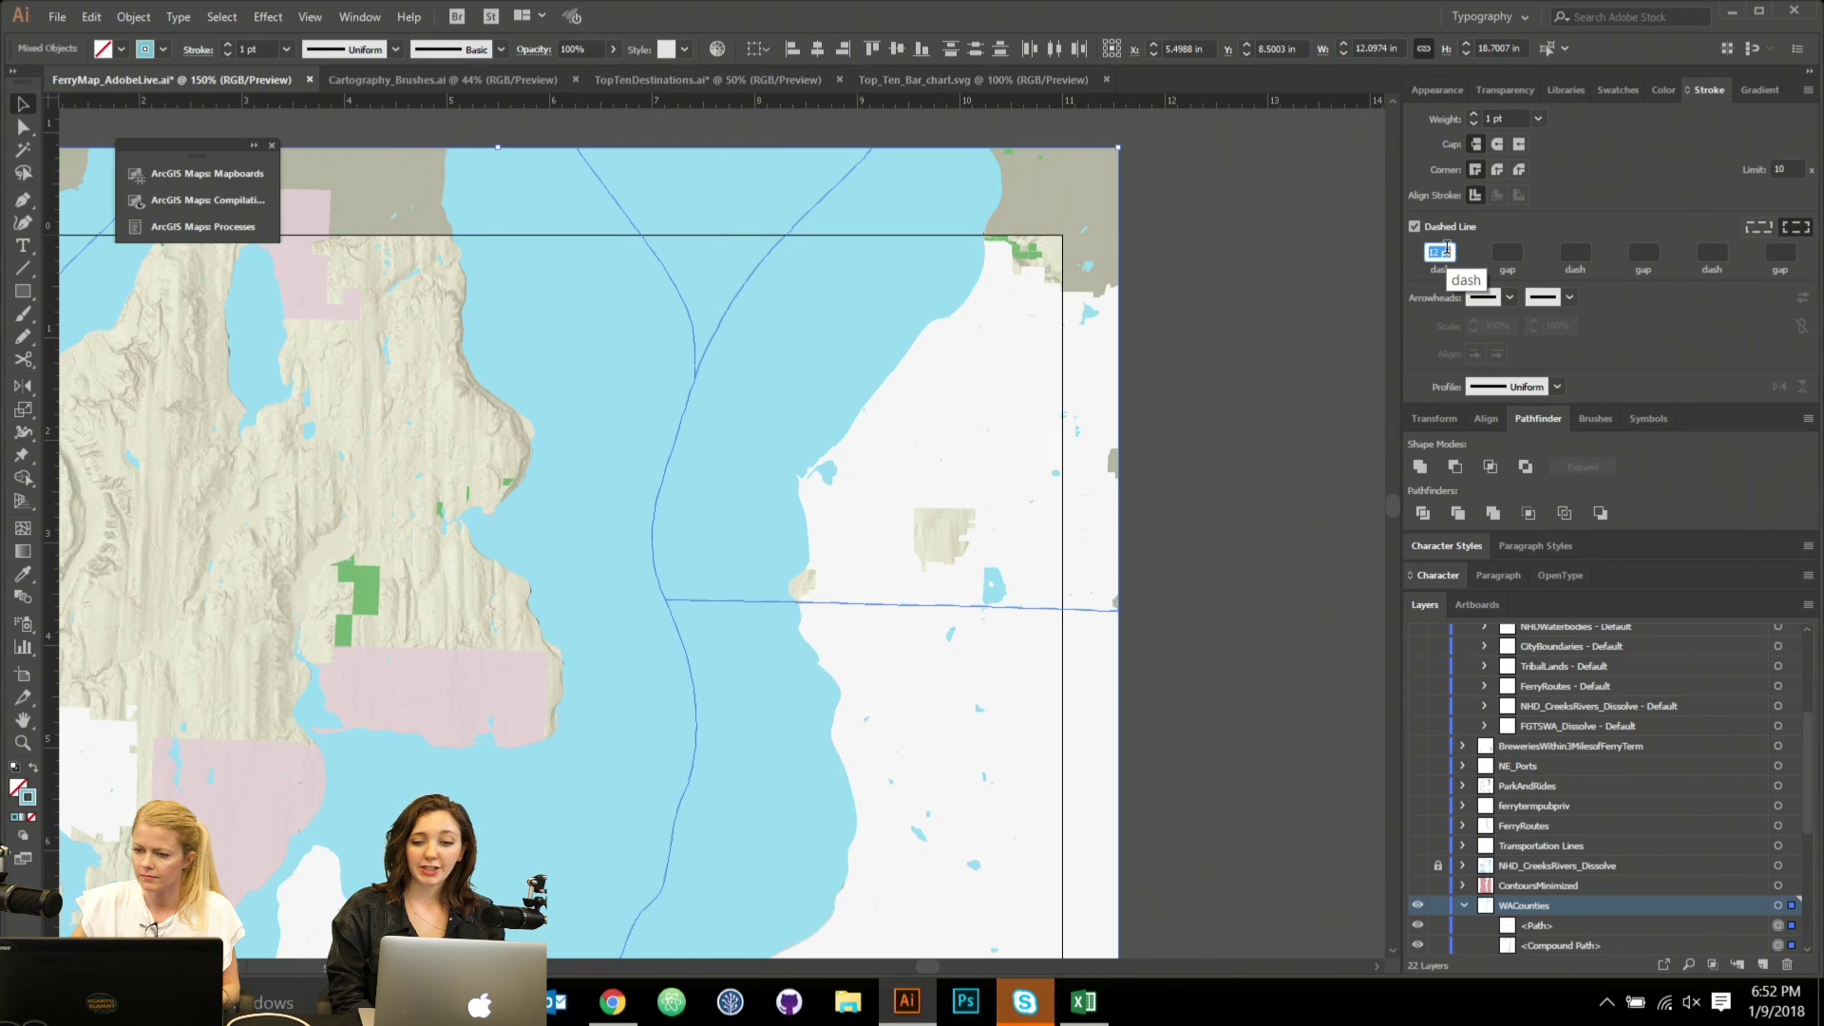
type("8")
left_click(1515, 253)
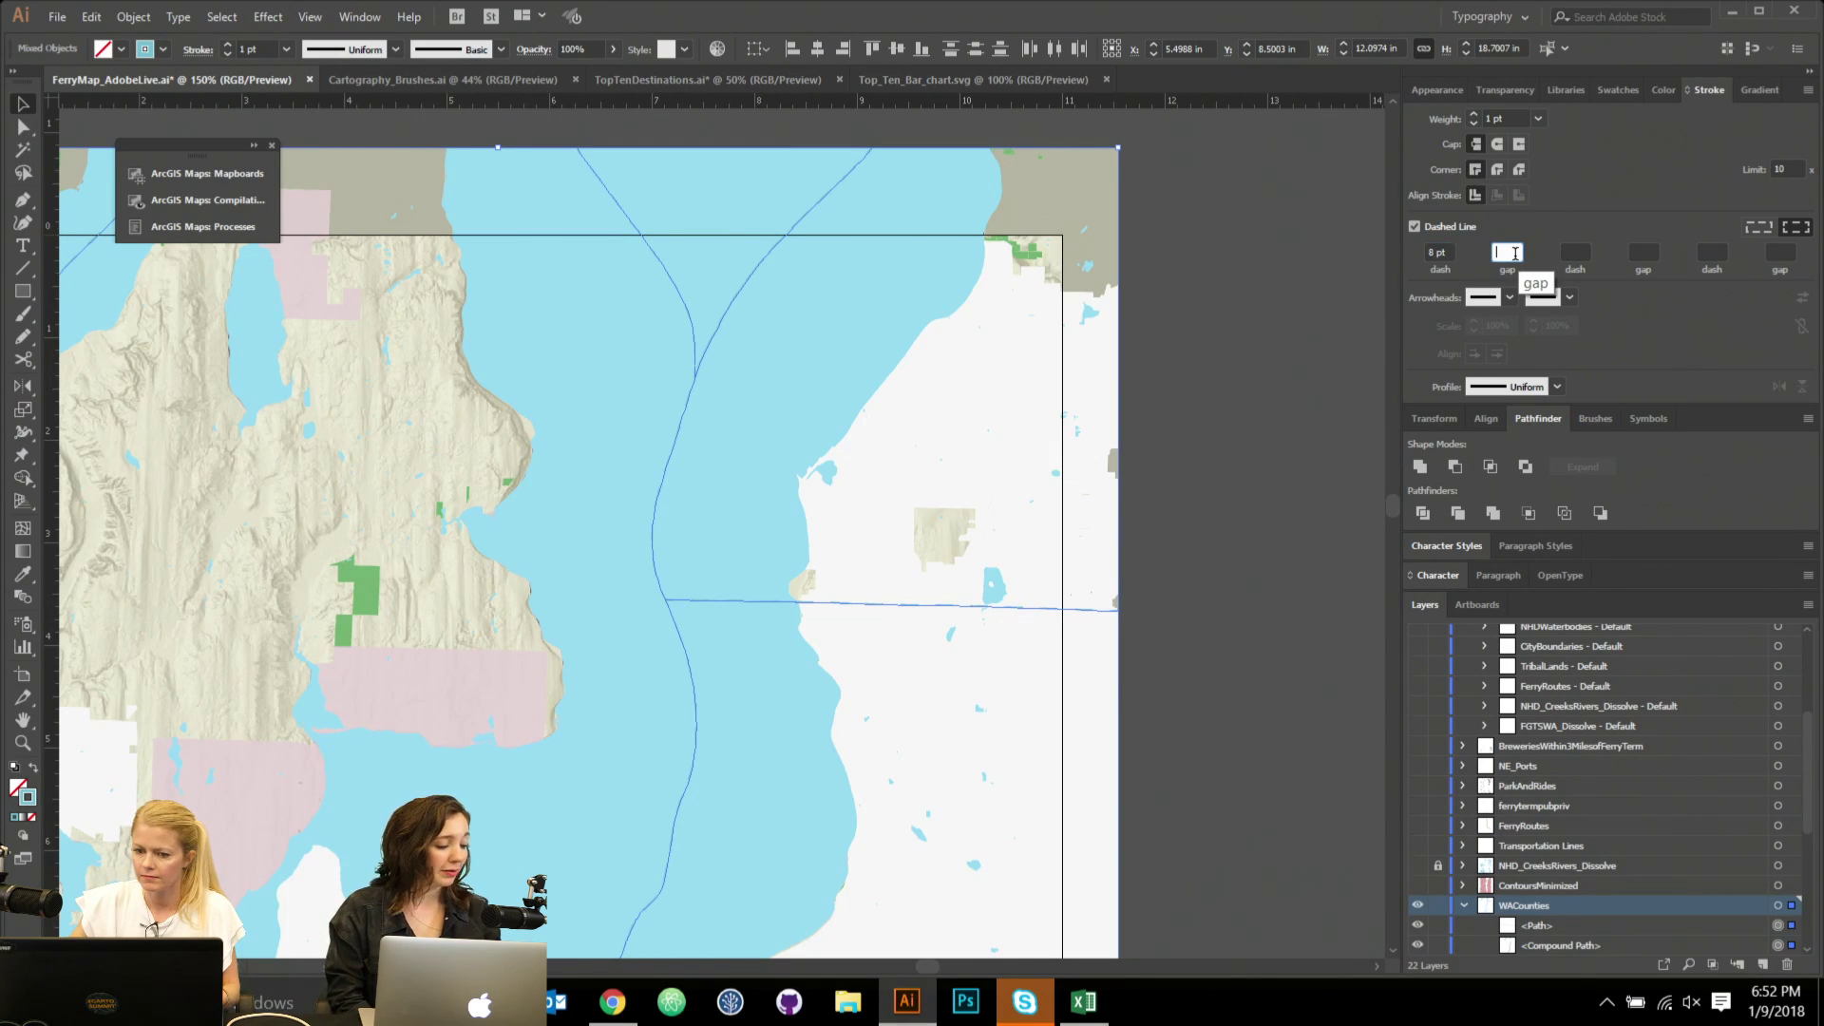
type("7")
key("Return")
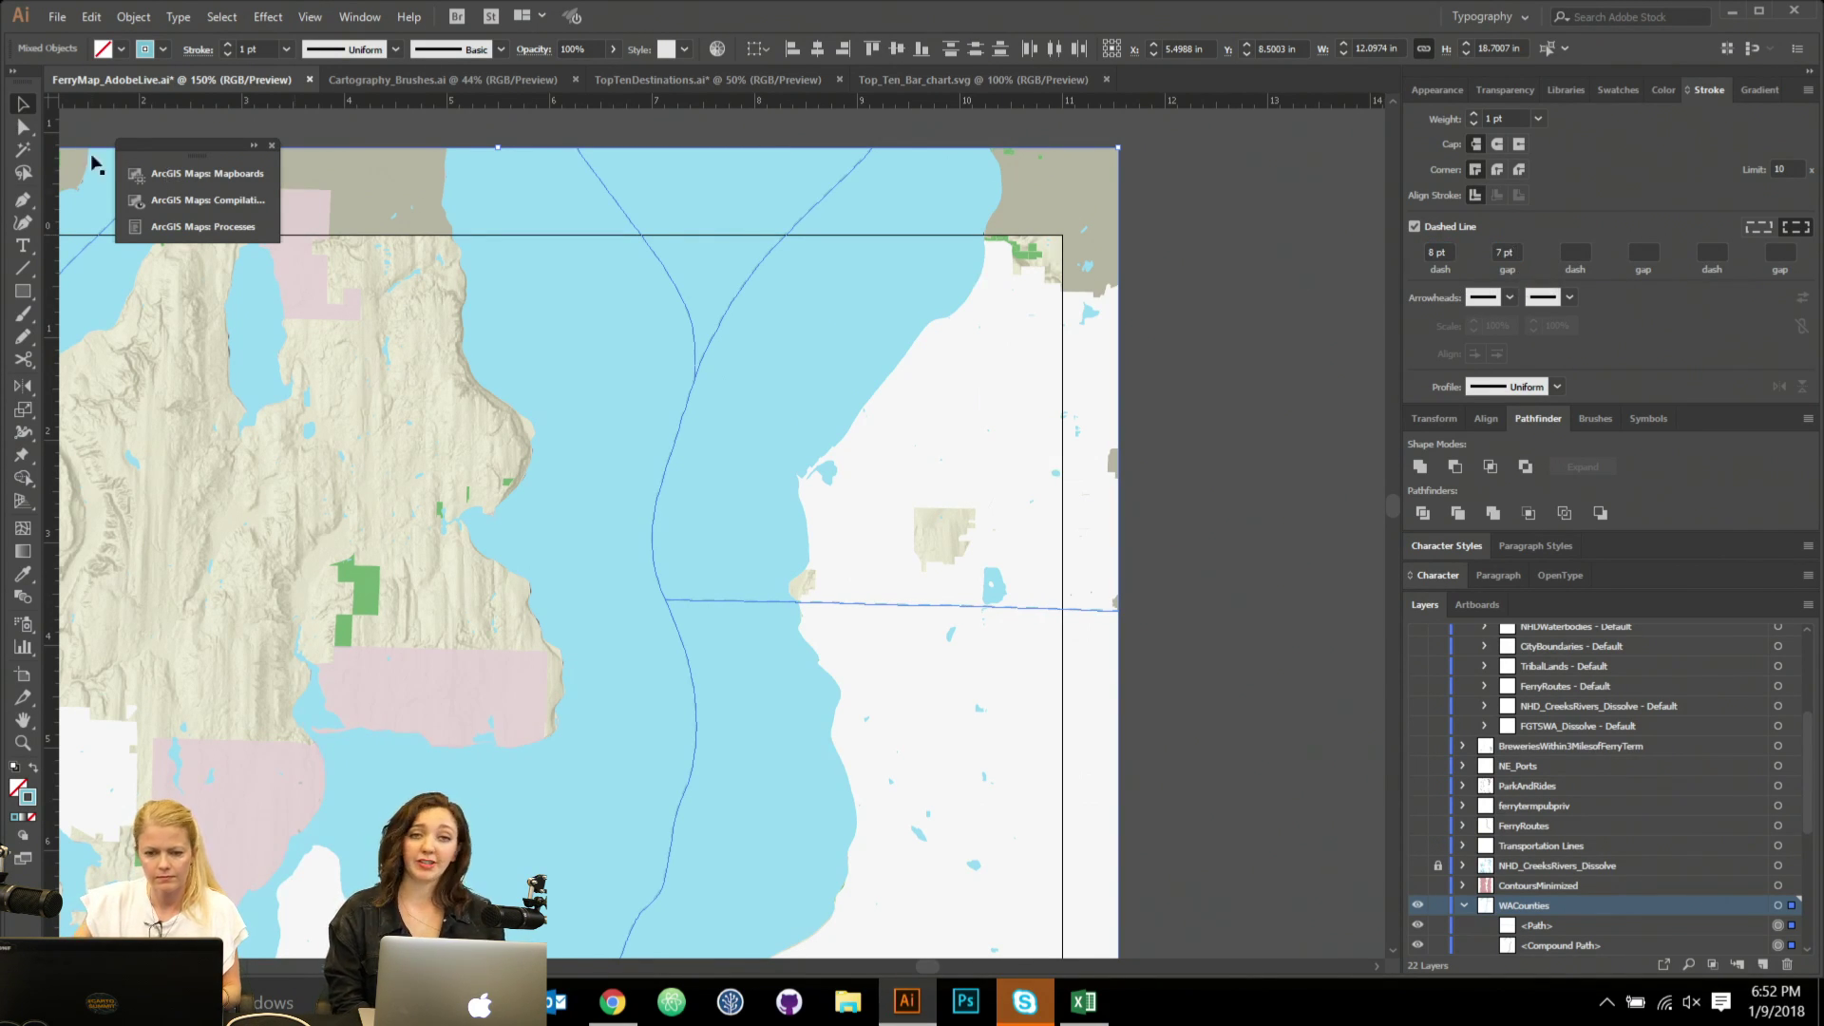
left_click(1197, 546)
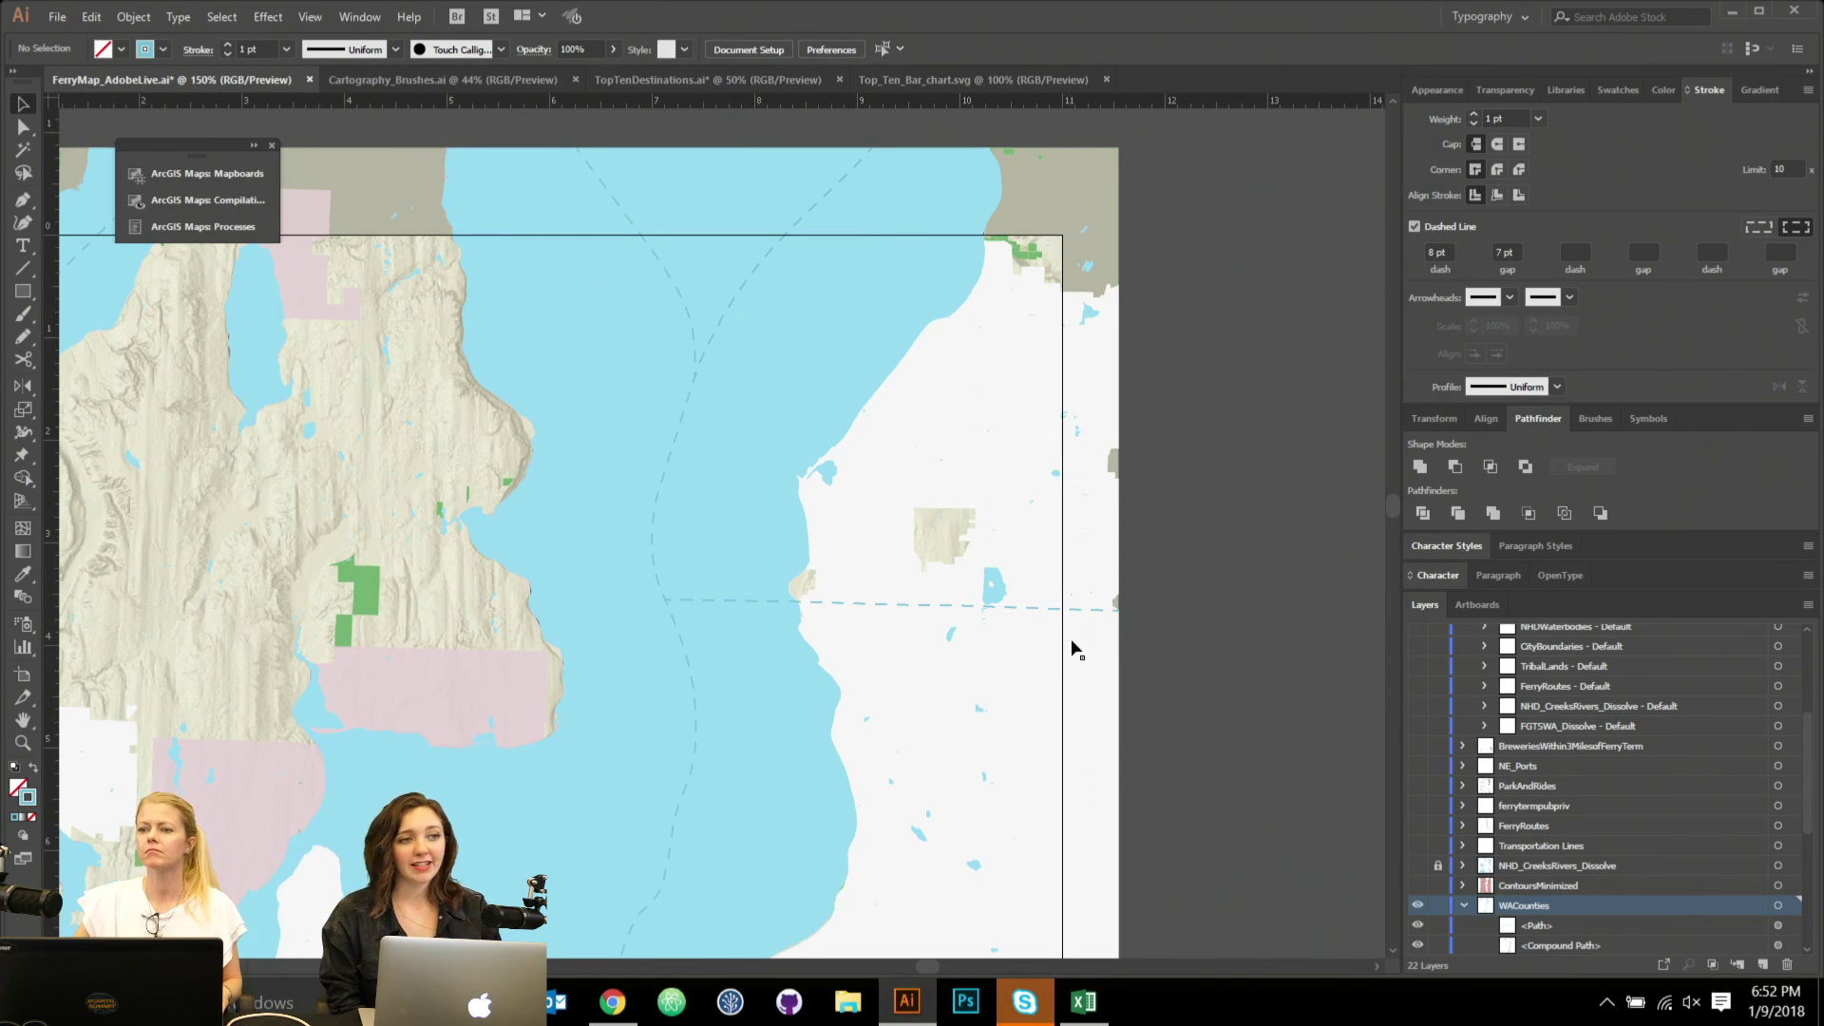
Collapse the World Hillshade Terrain layer and target all NHDWaterbodies water shapes.
left_click(692, 534)
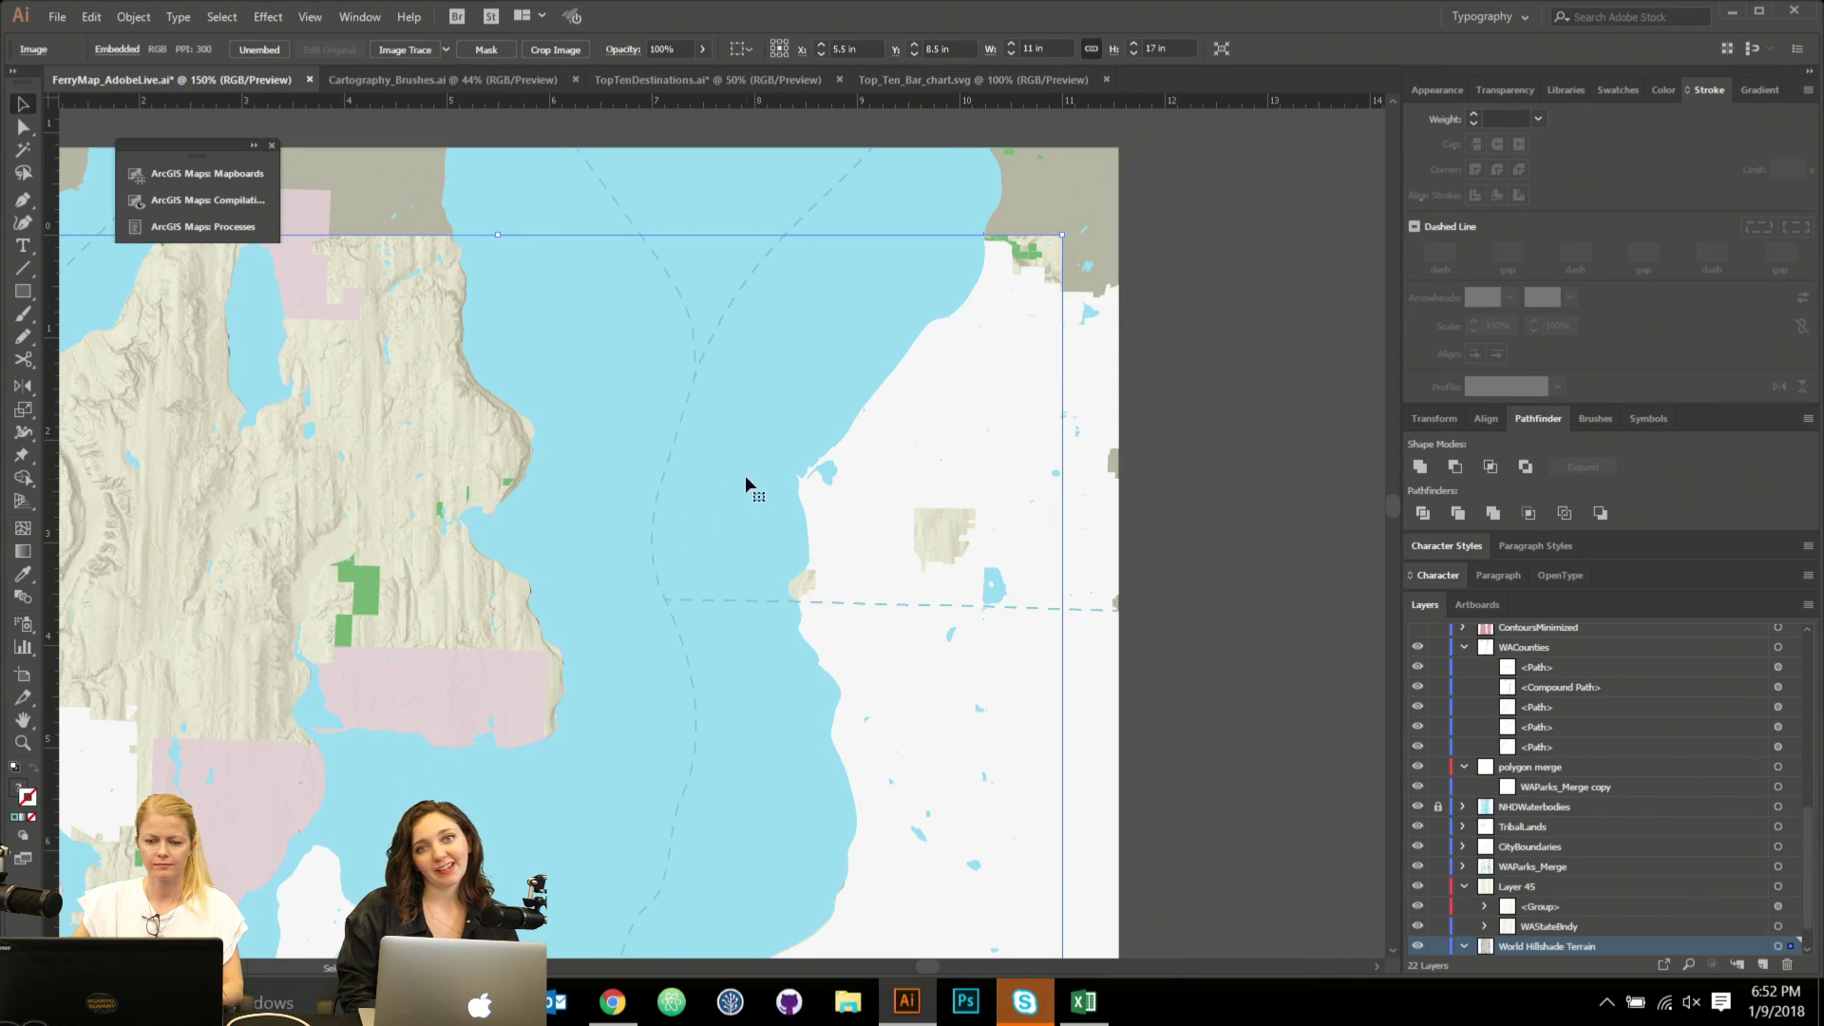
left_click(775, 180)
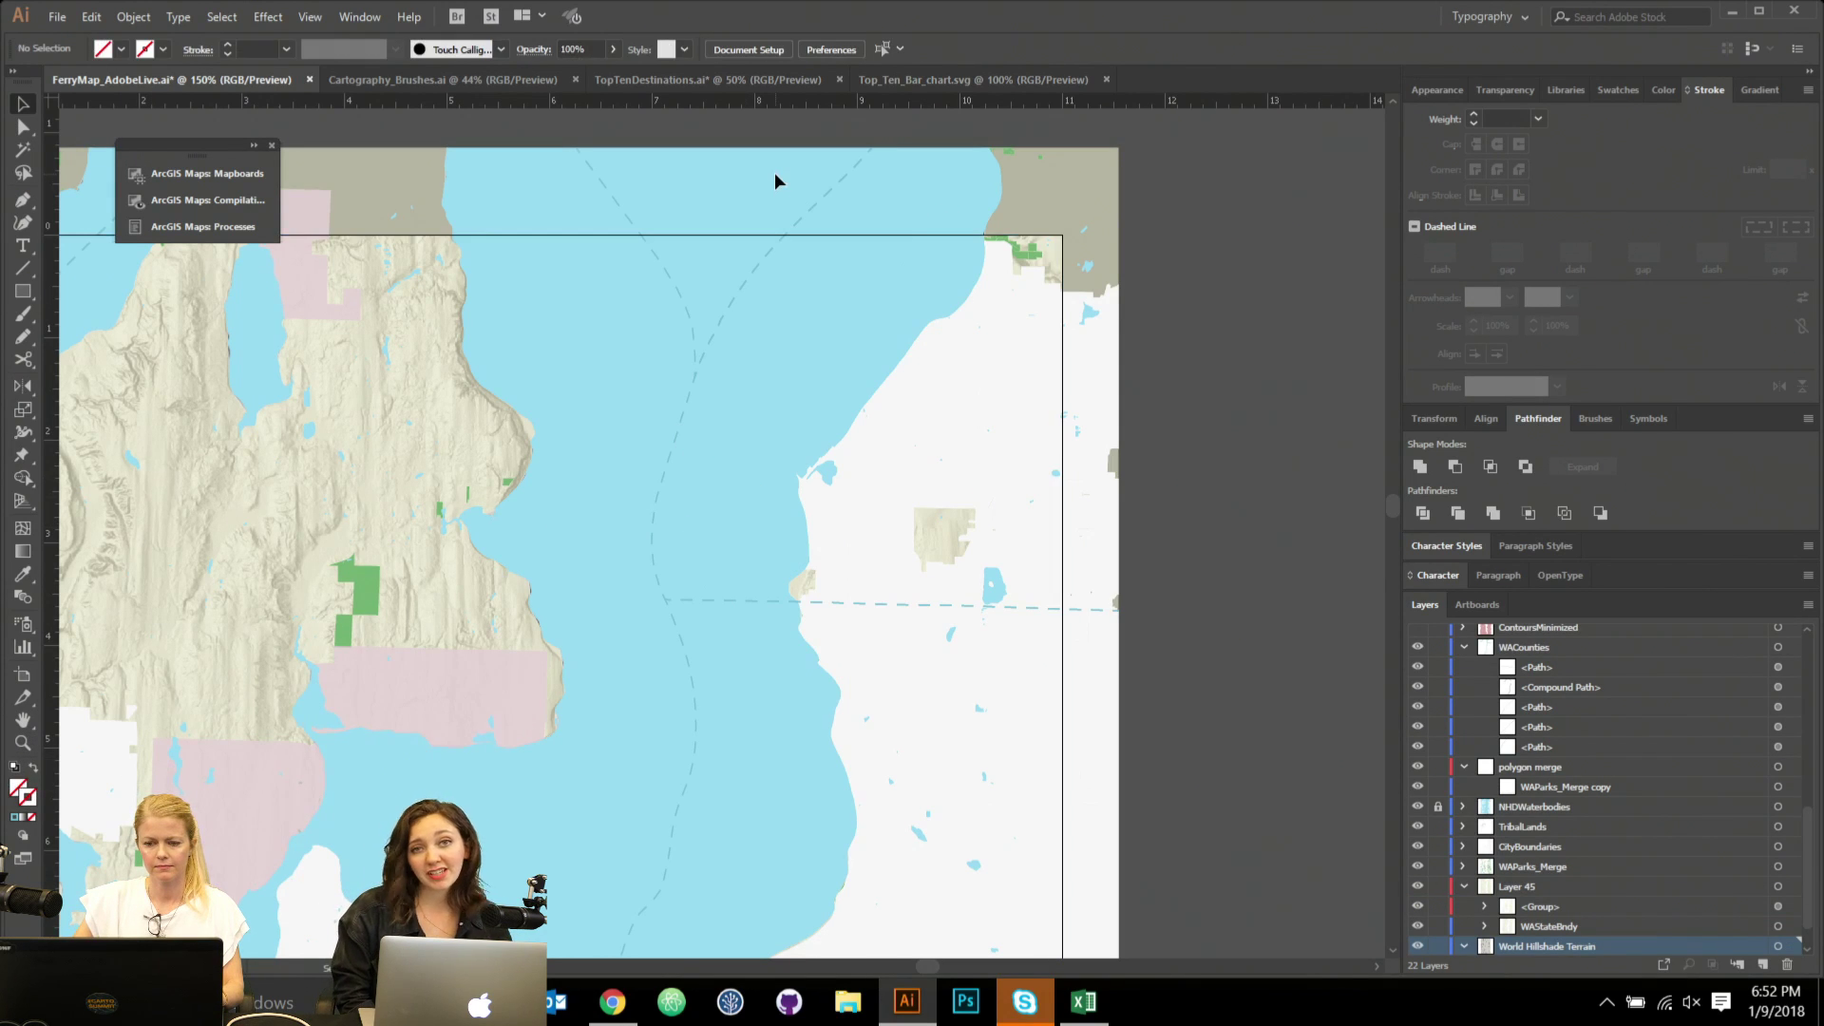
scroll(1273, 744, "down", 2)
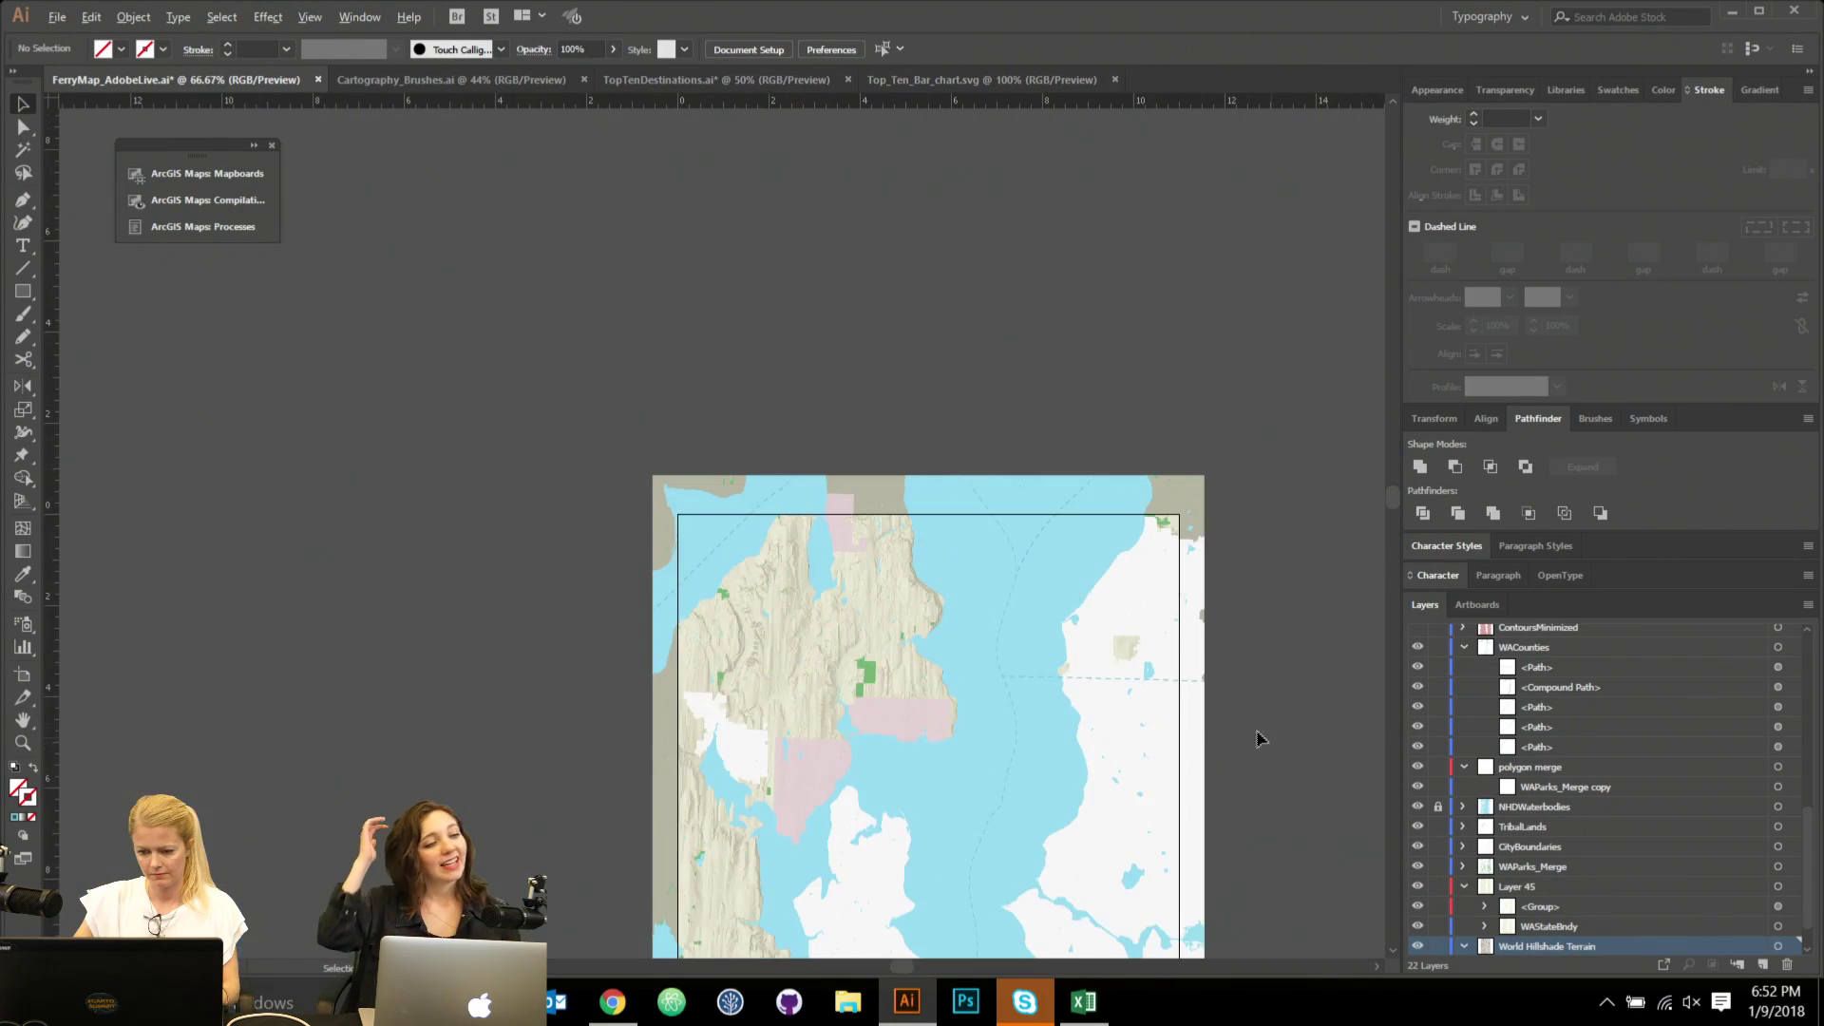
scroll(1273, 744, "down", 3)
scroll(1272, 744, "right", 2)
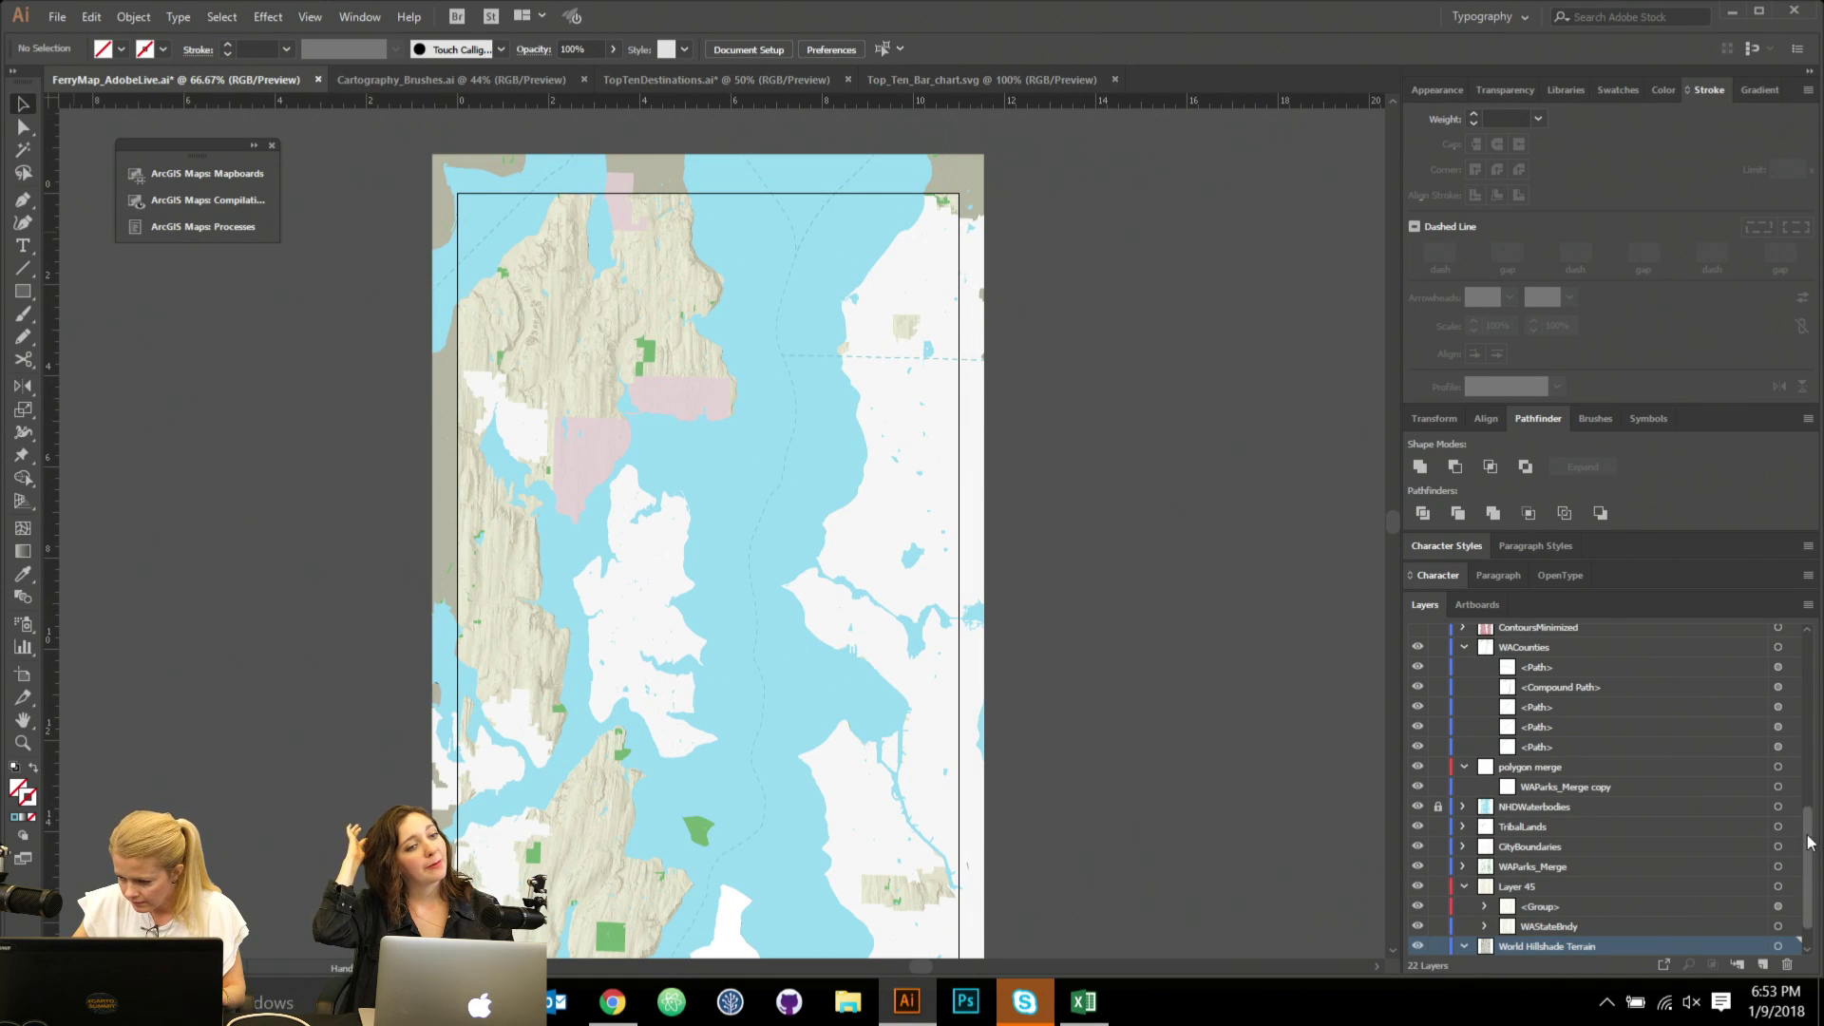
scroll(1614, 855, "down", 1)
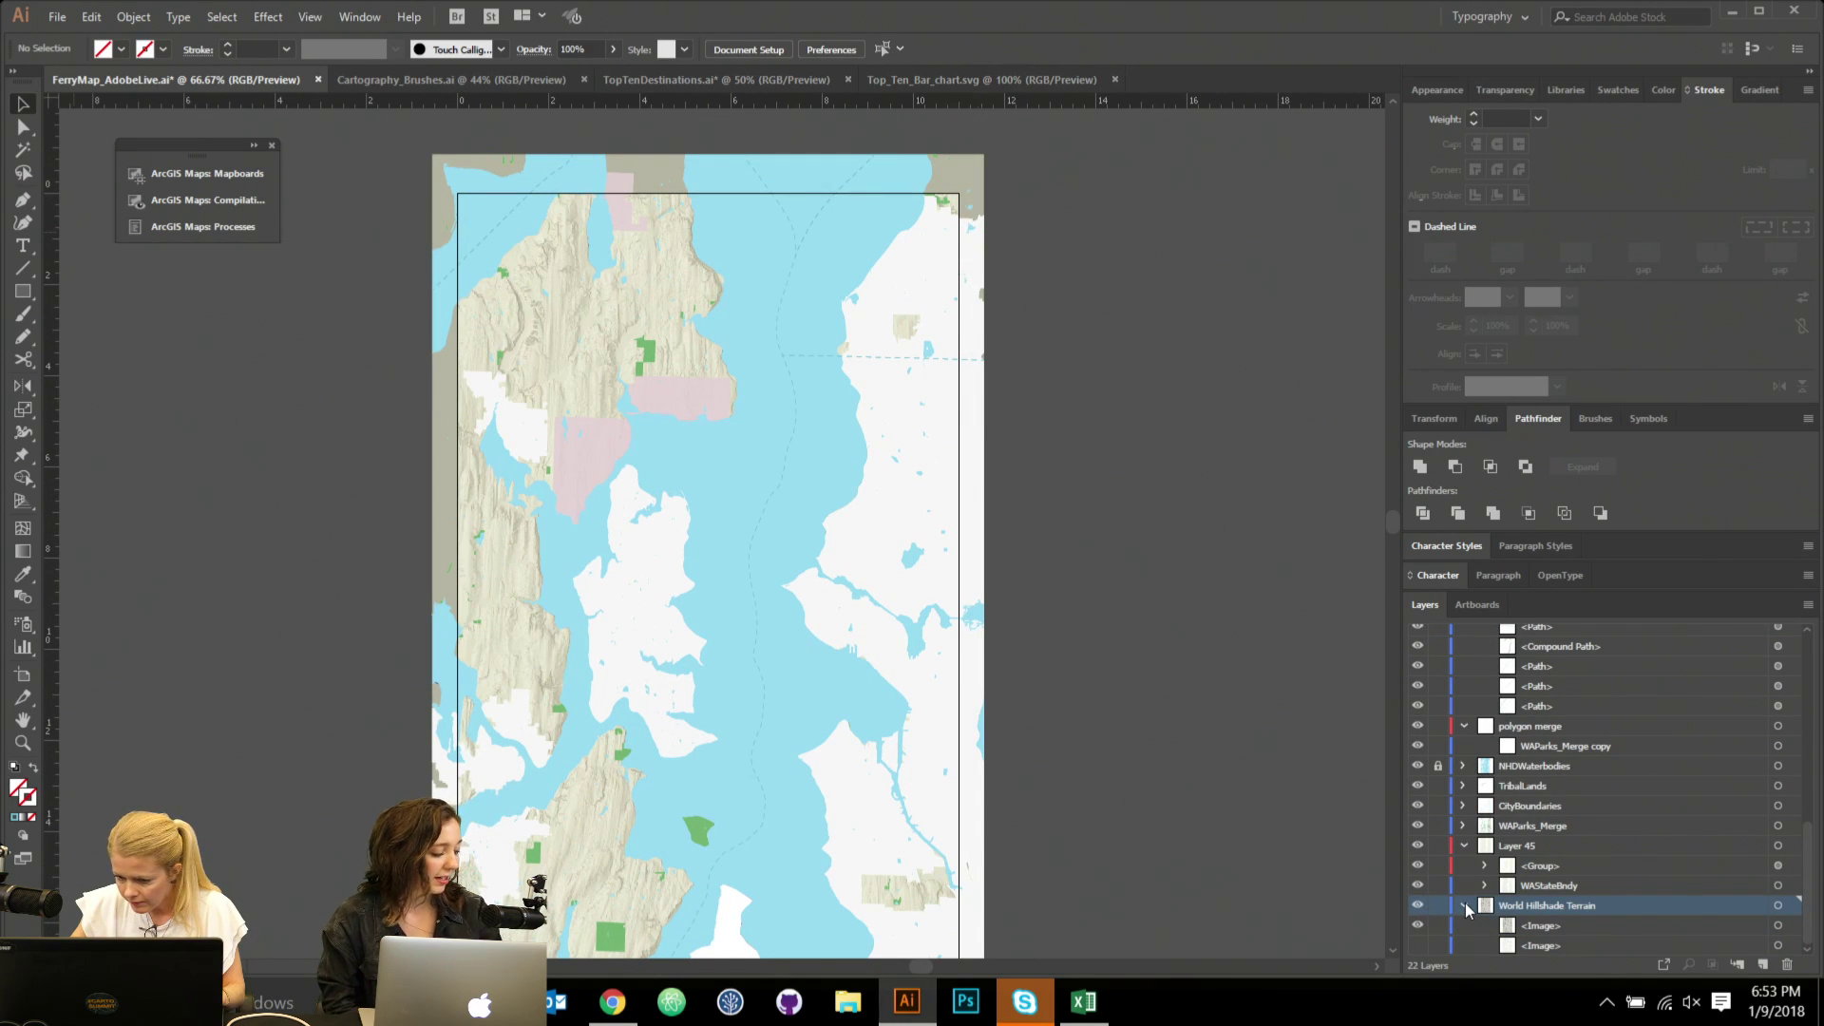
left_click(1465, 905)
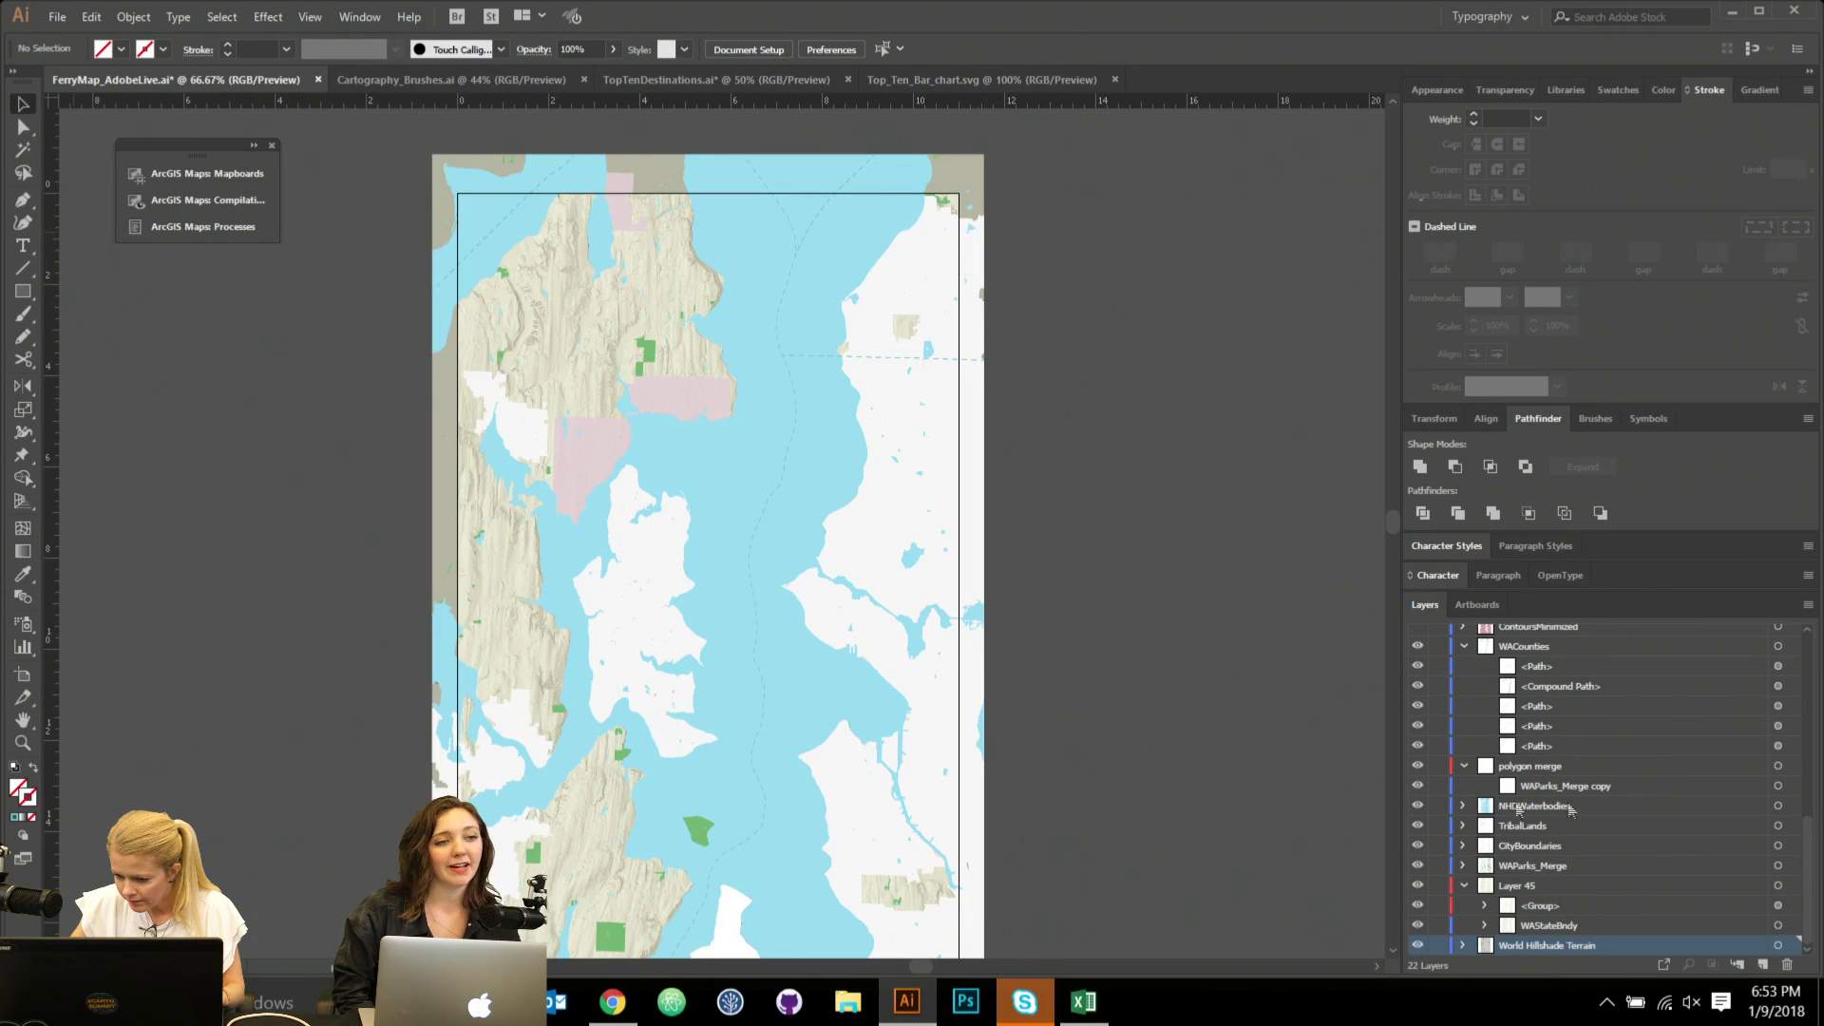
left_click(1777, 805)
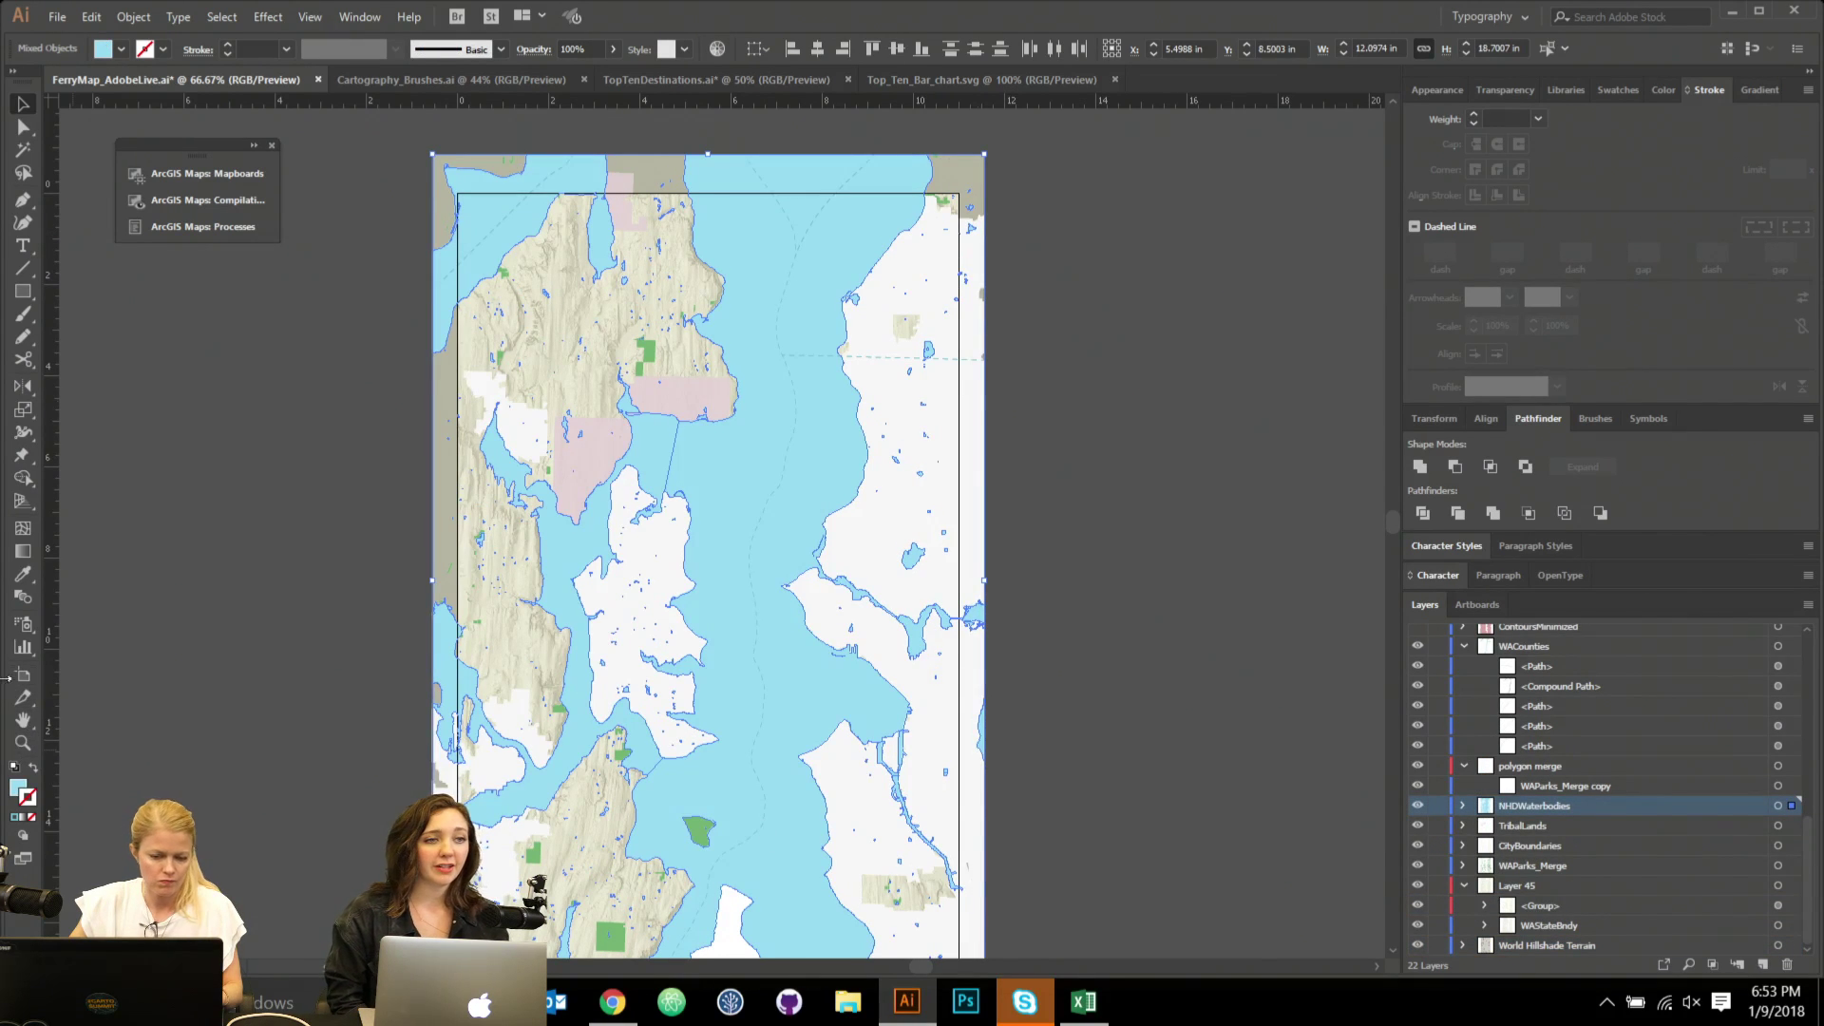
Merge the NHDWaterbodies shapes into one group with Pathfinder Unite.
key("F6")
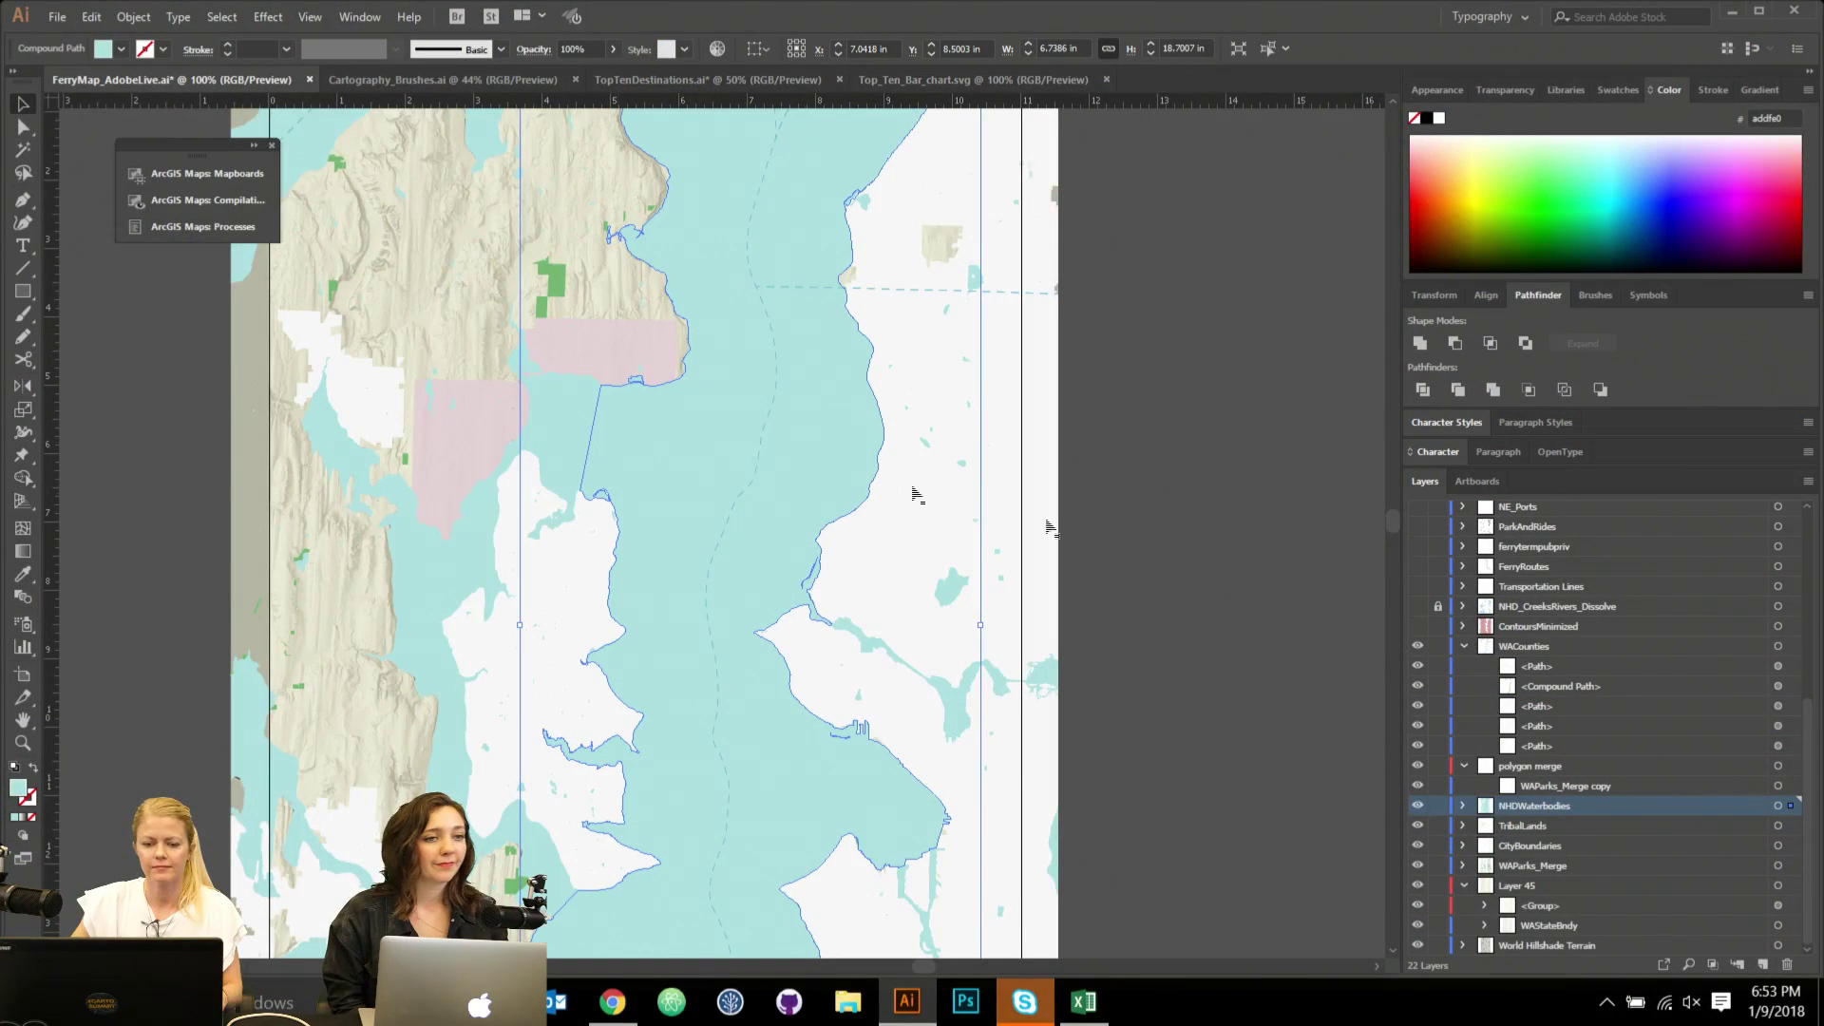
left_click(1790, 806)
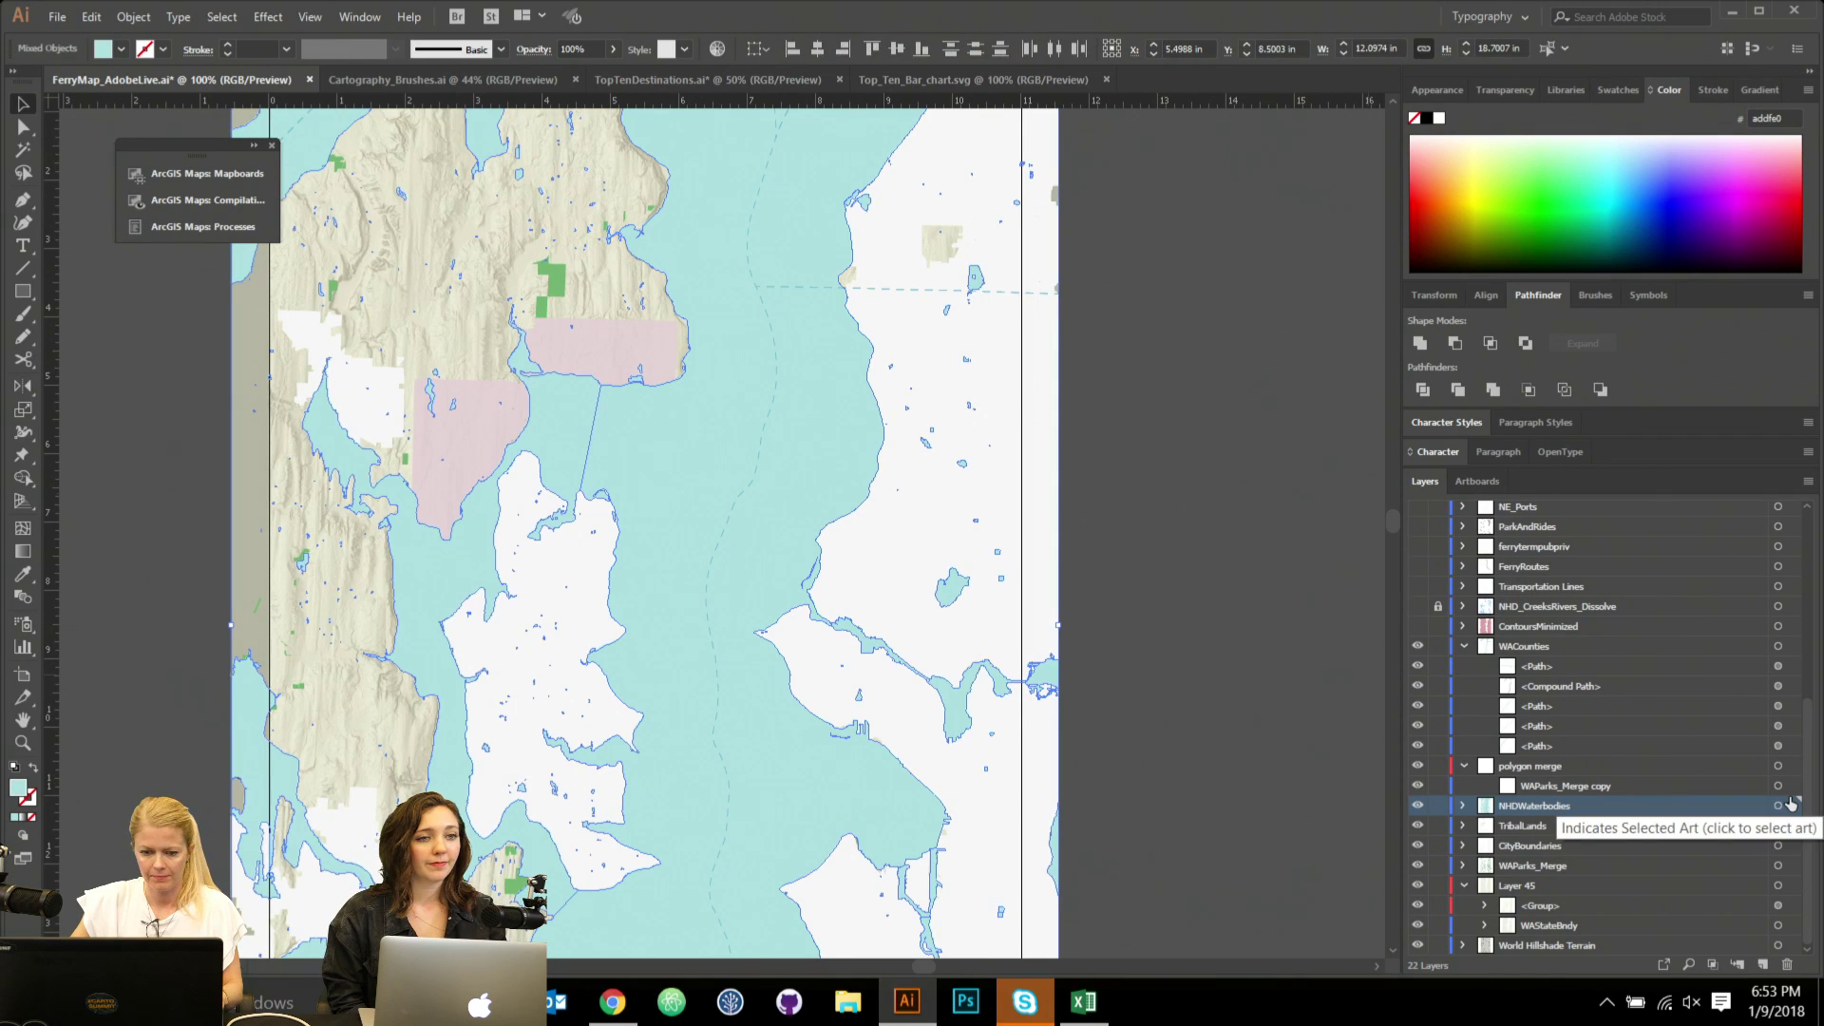
left_click(1420, 344)
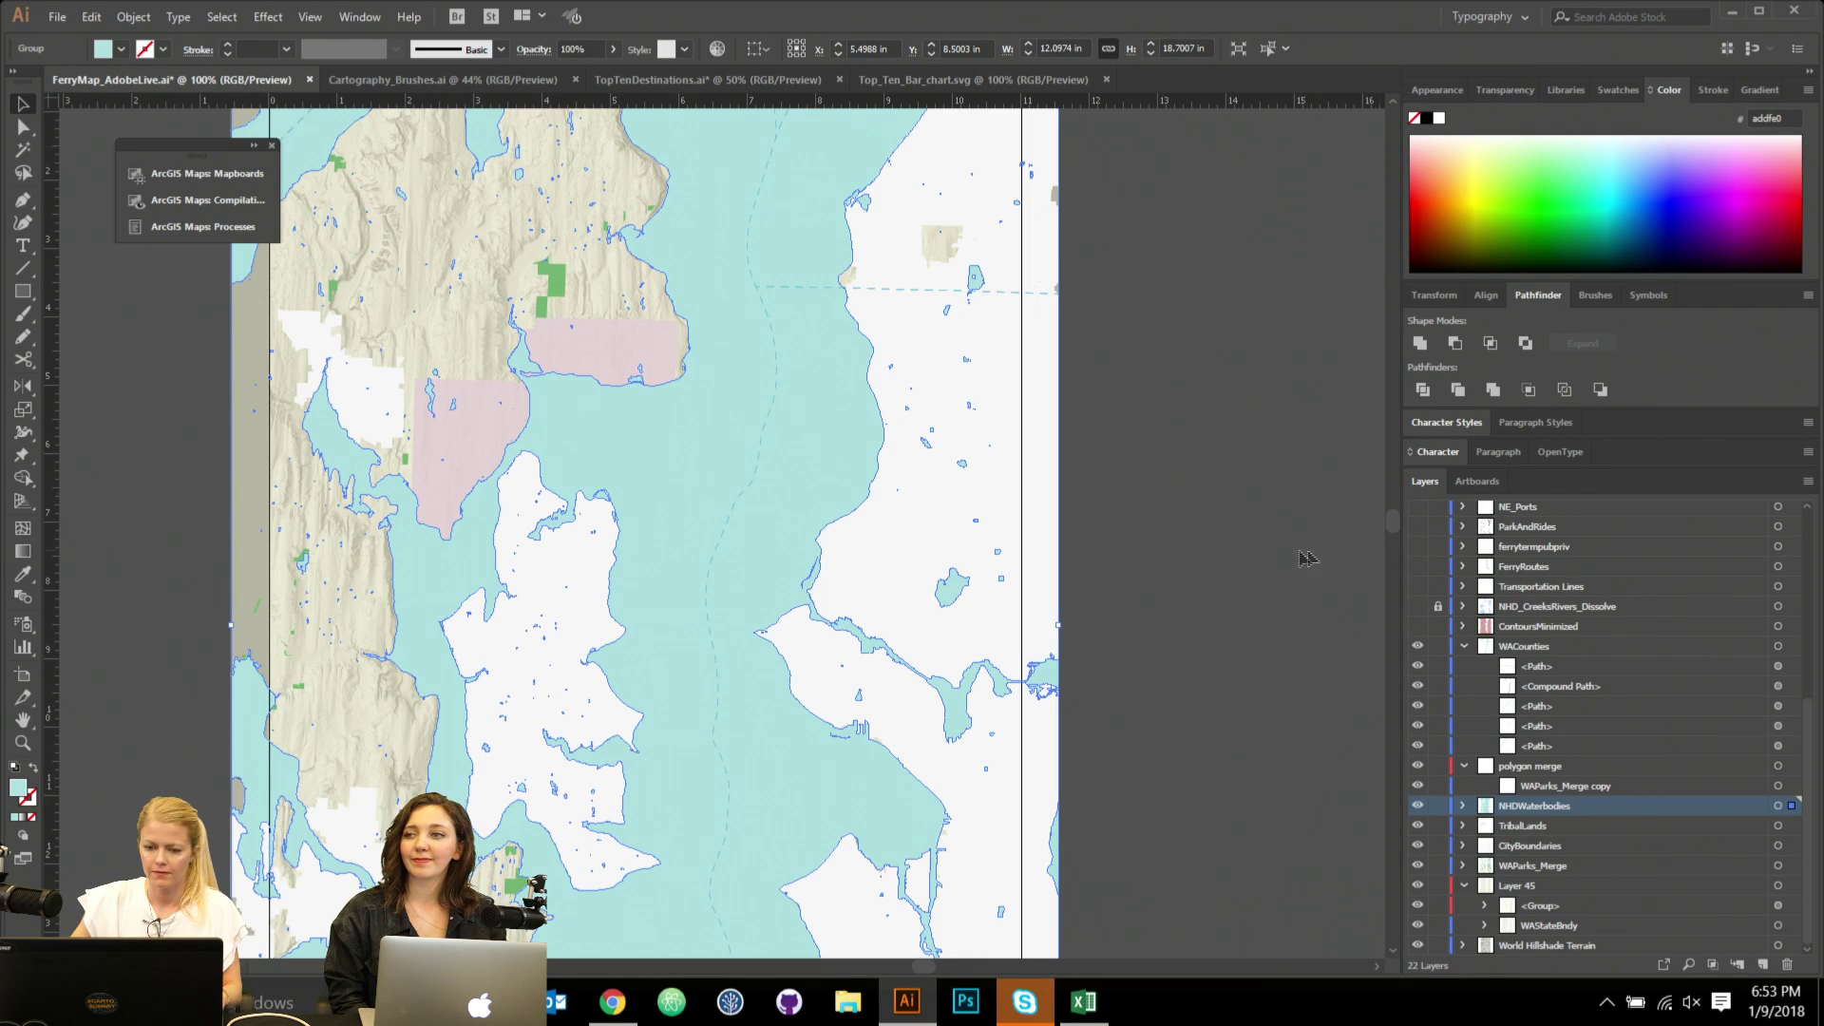
left_click(807, 496)
left_click(841, 442)
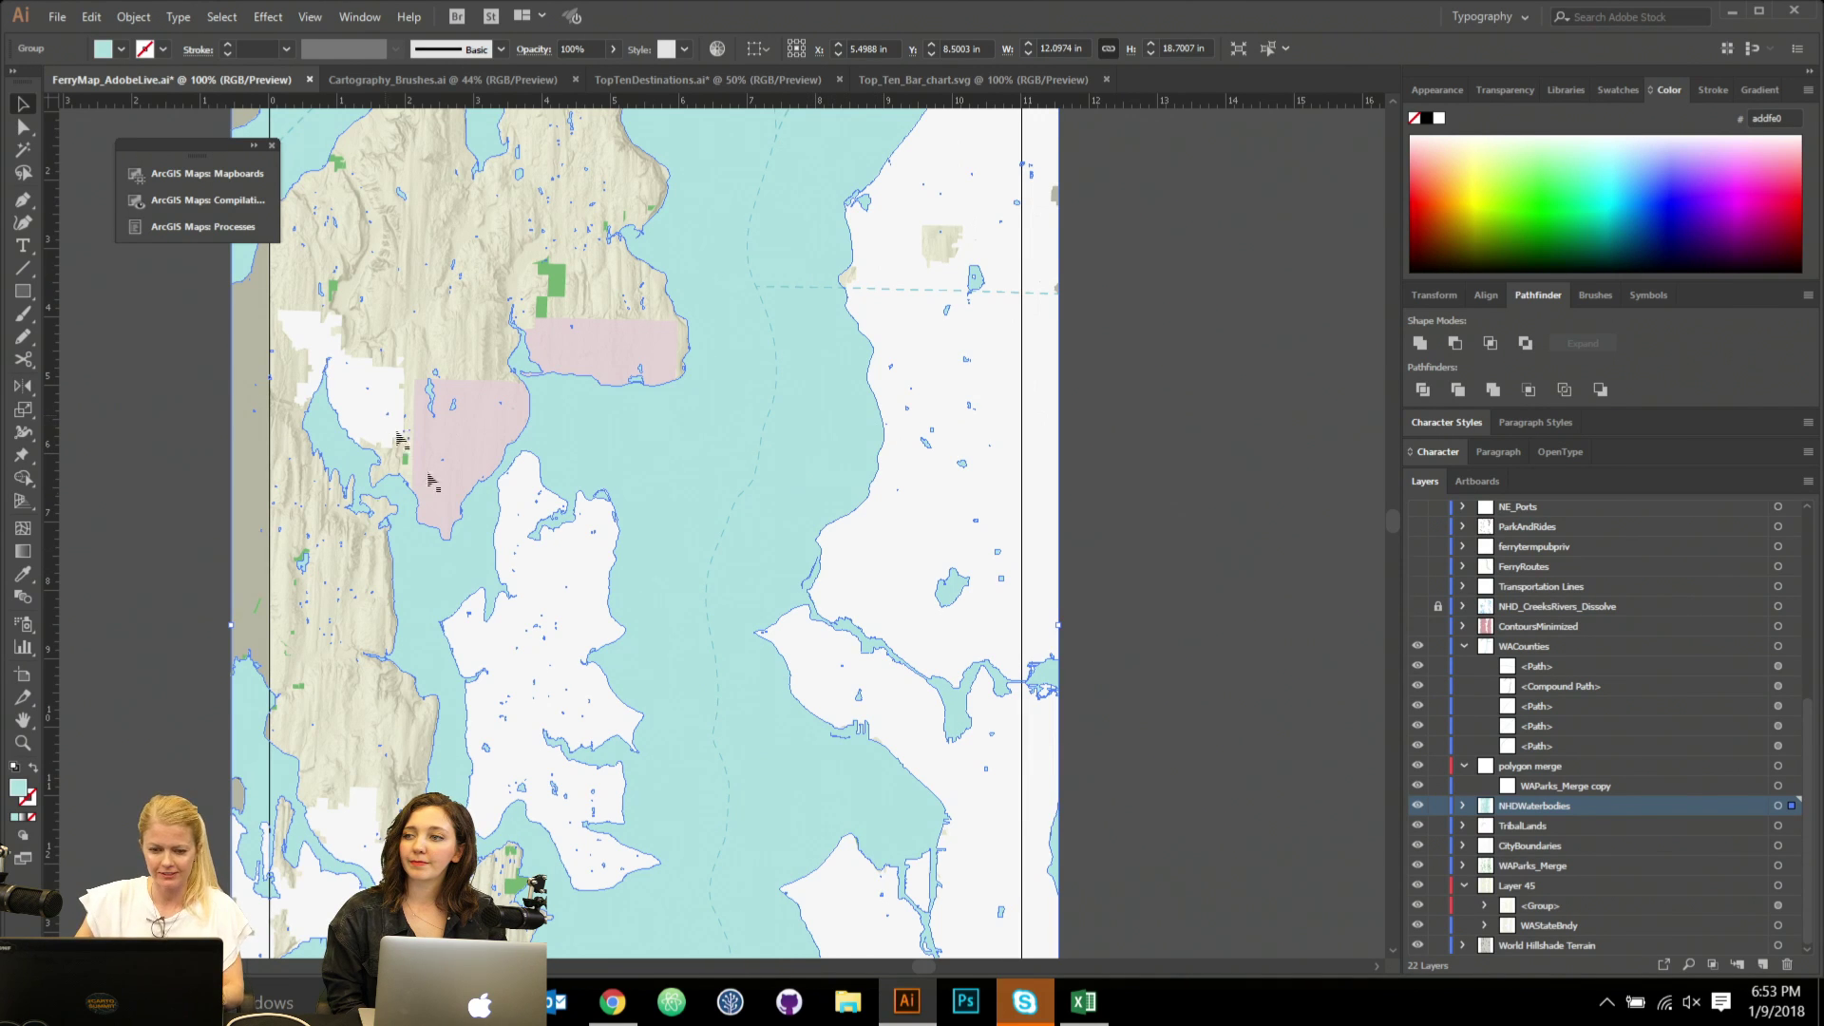
Fill the merged water with pale teal caeaea after trying a darker shade.
double_click(19, 790)
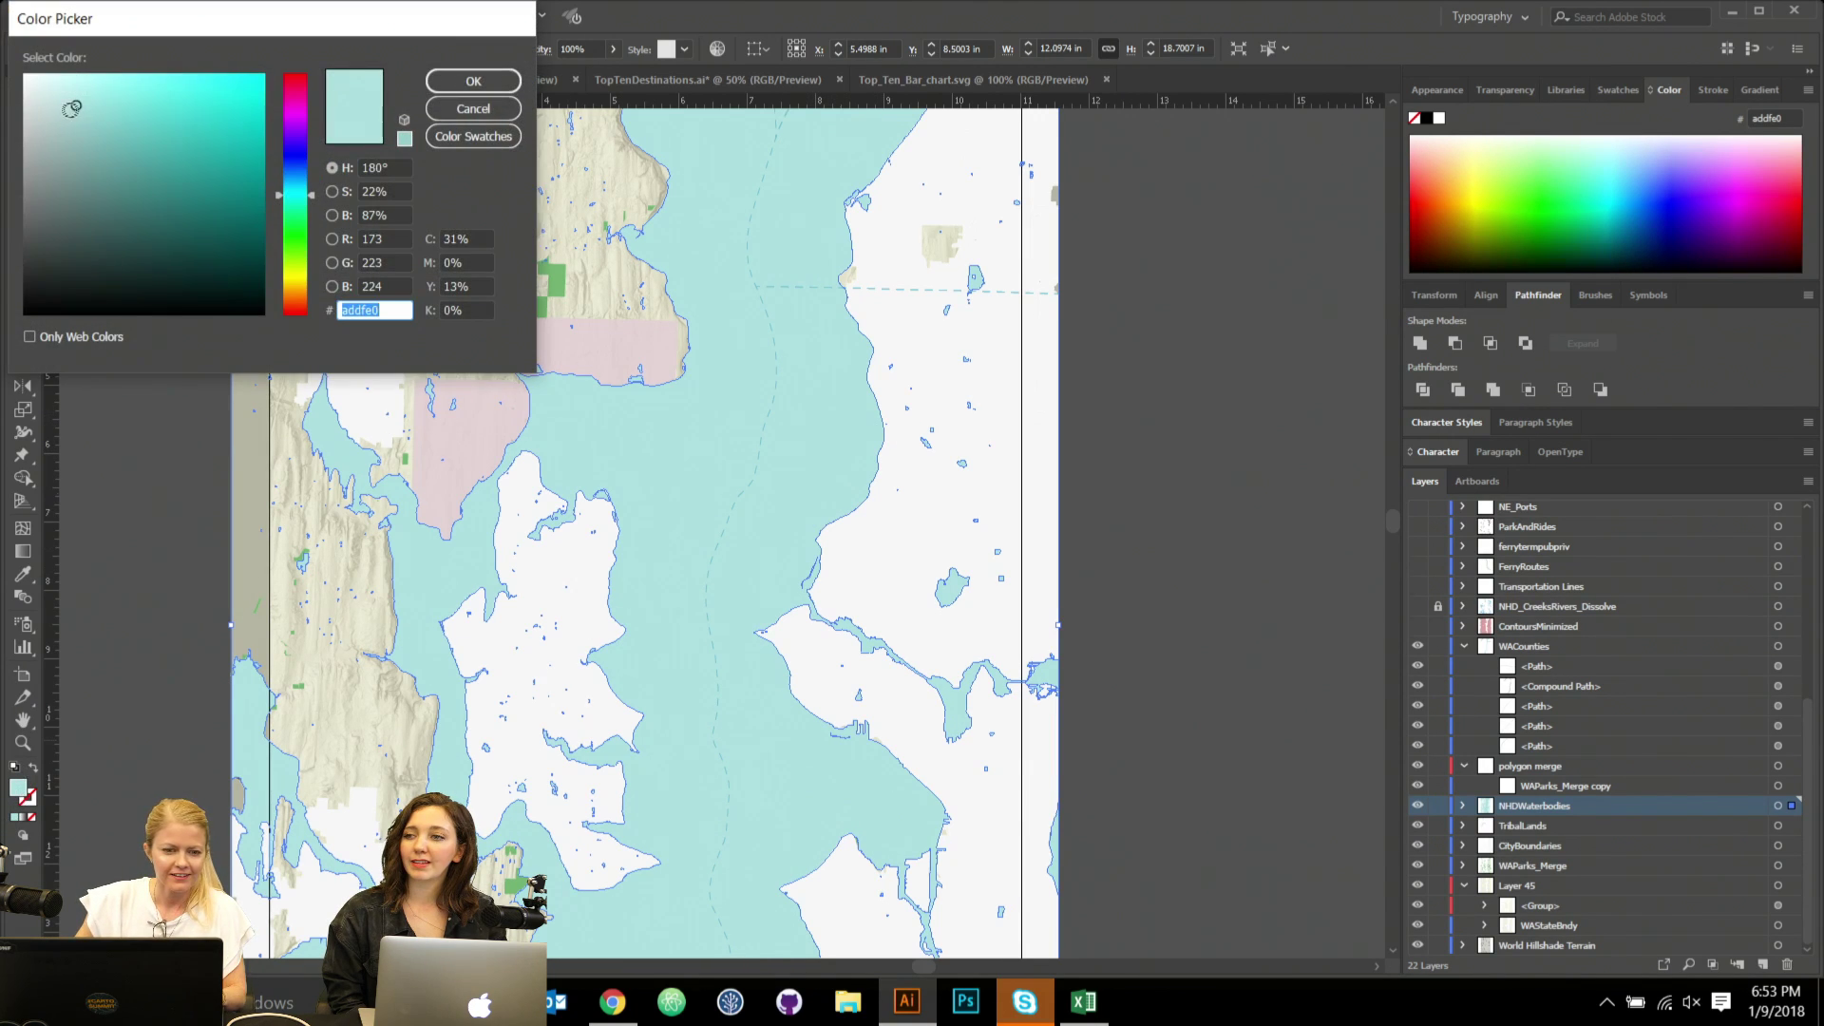
left_click(69, 117)
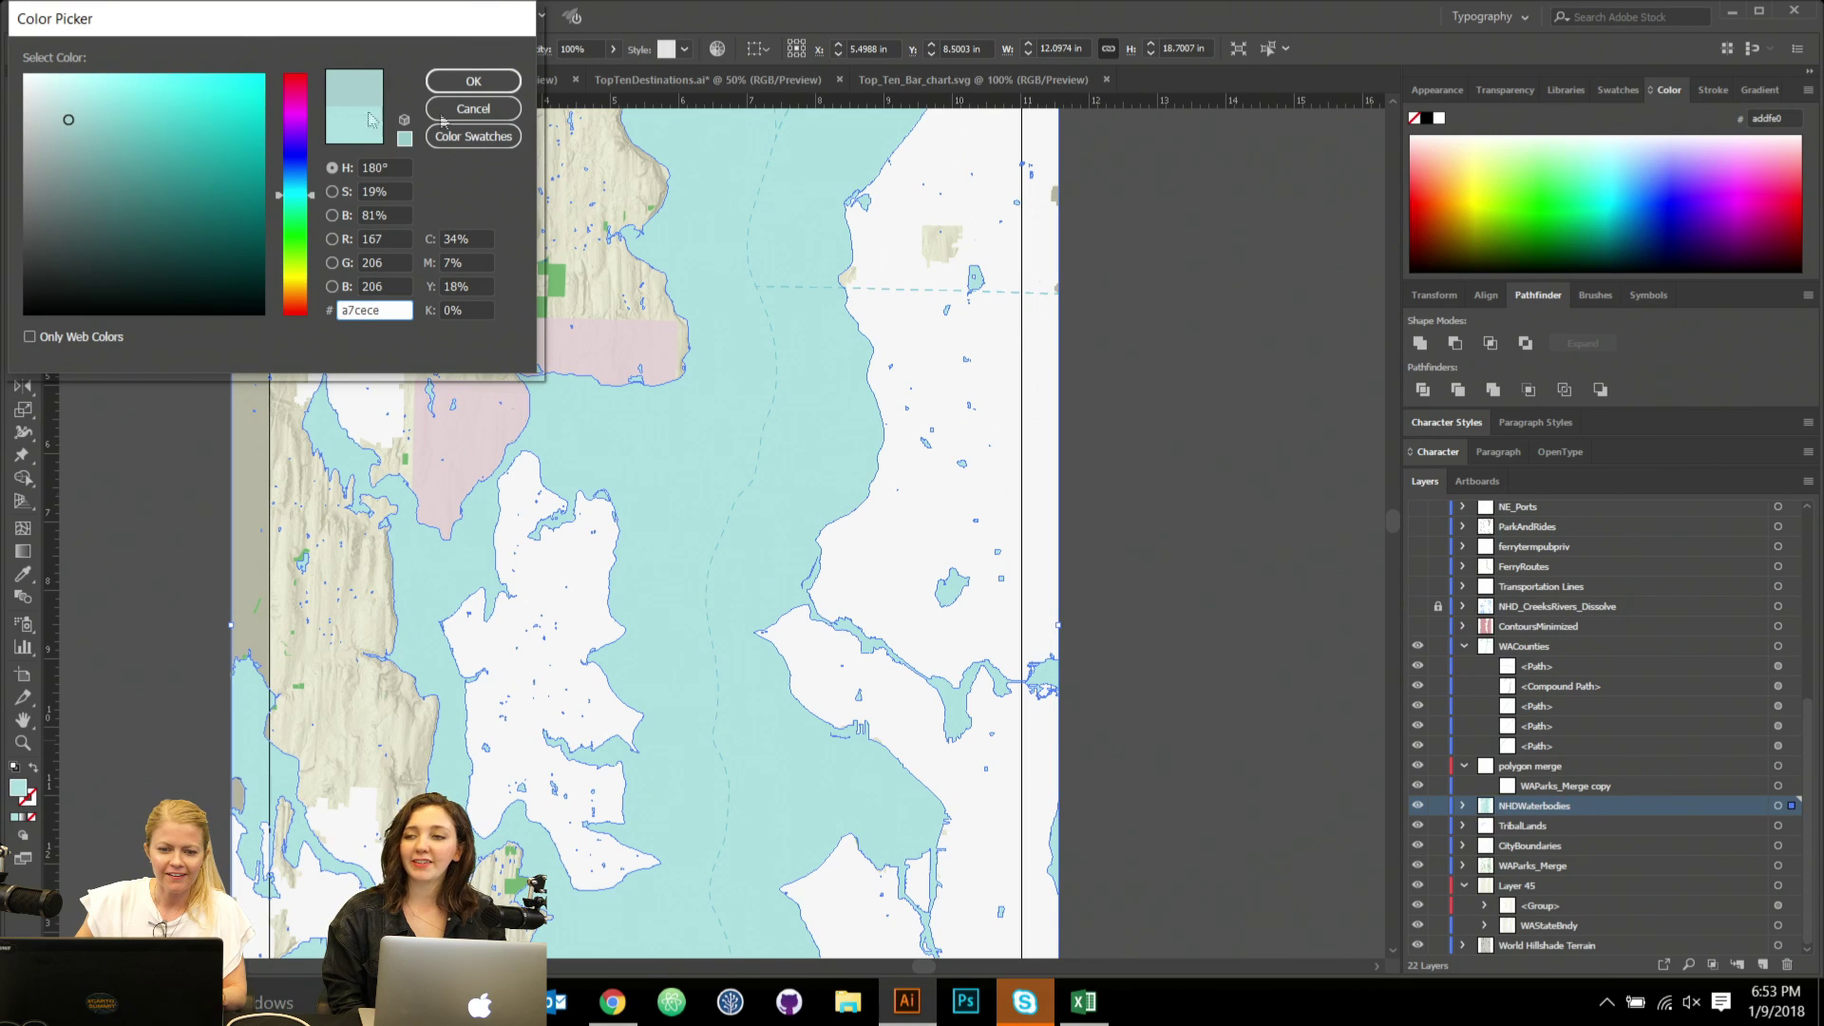
left_click(473, 82)
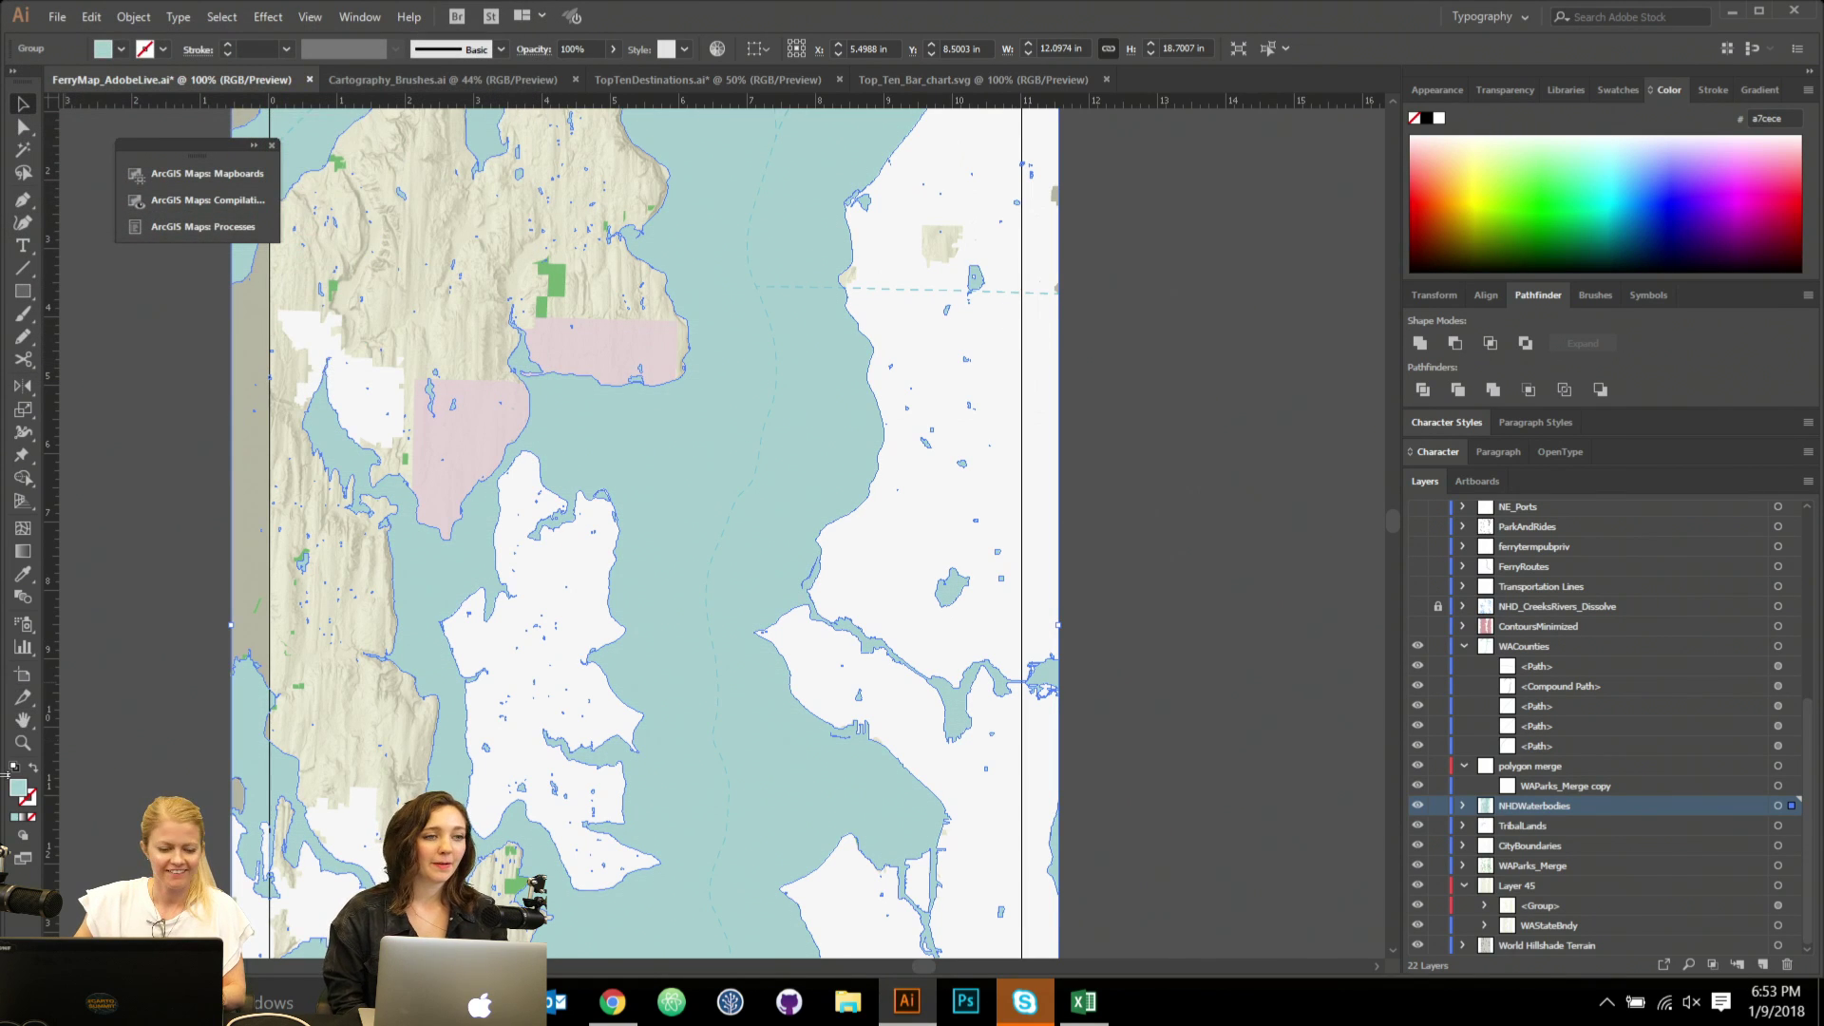
key("ctrl+z")
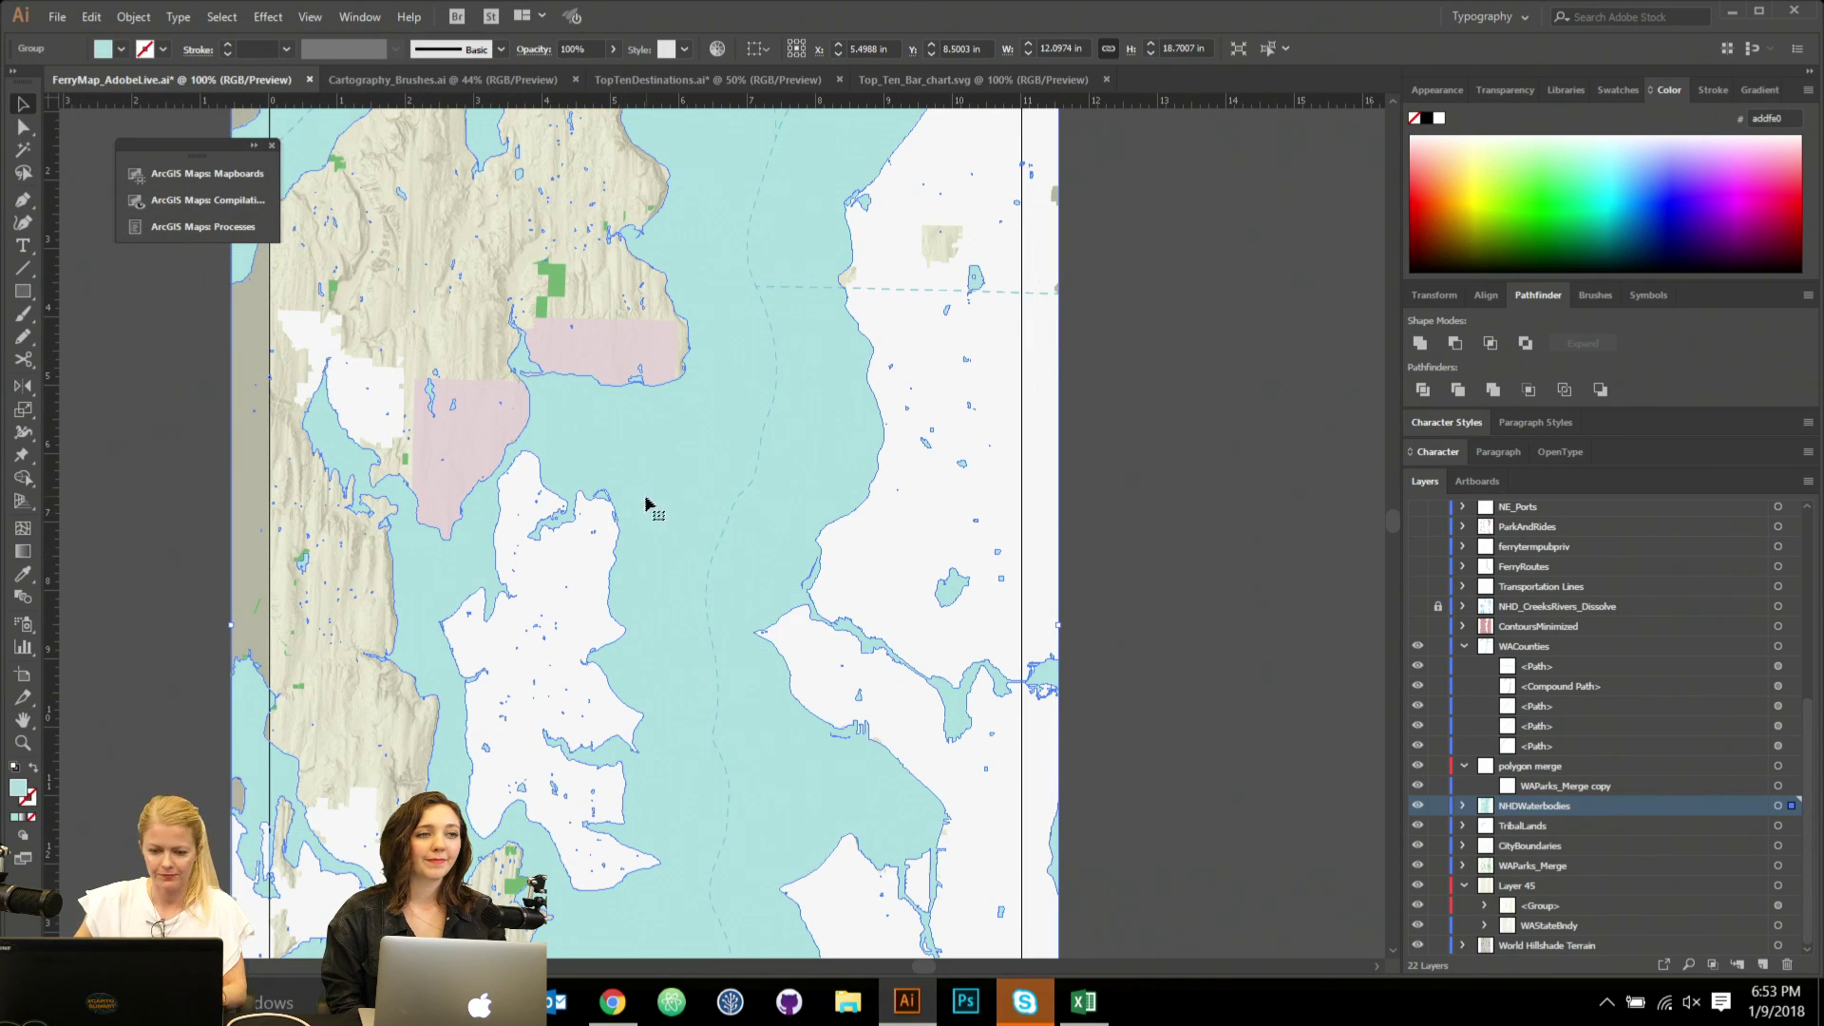
double_click(21, 791)
left_click_drag(79, 105, 56, 93)
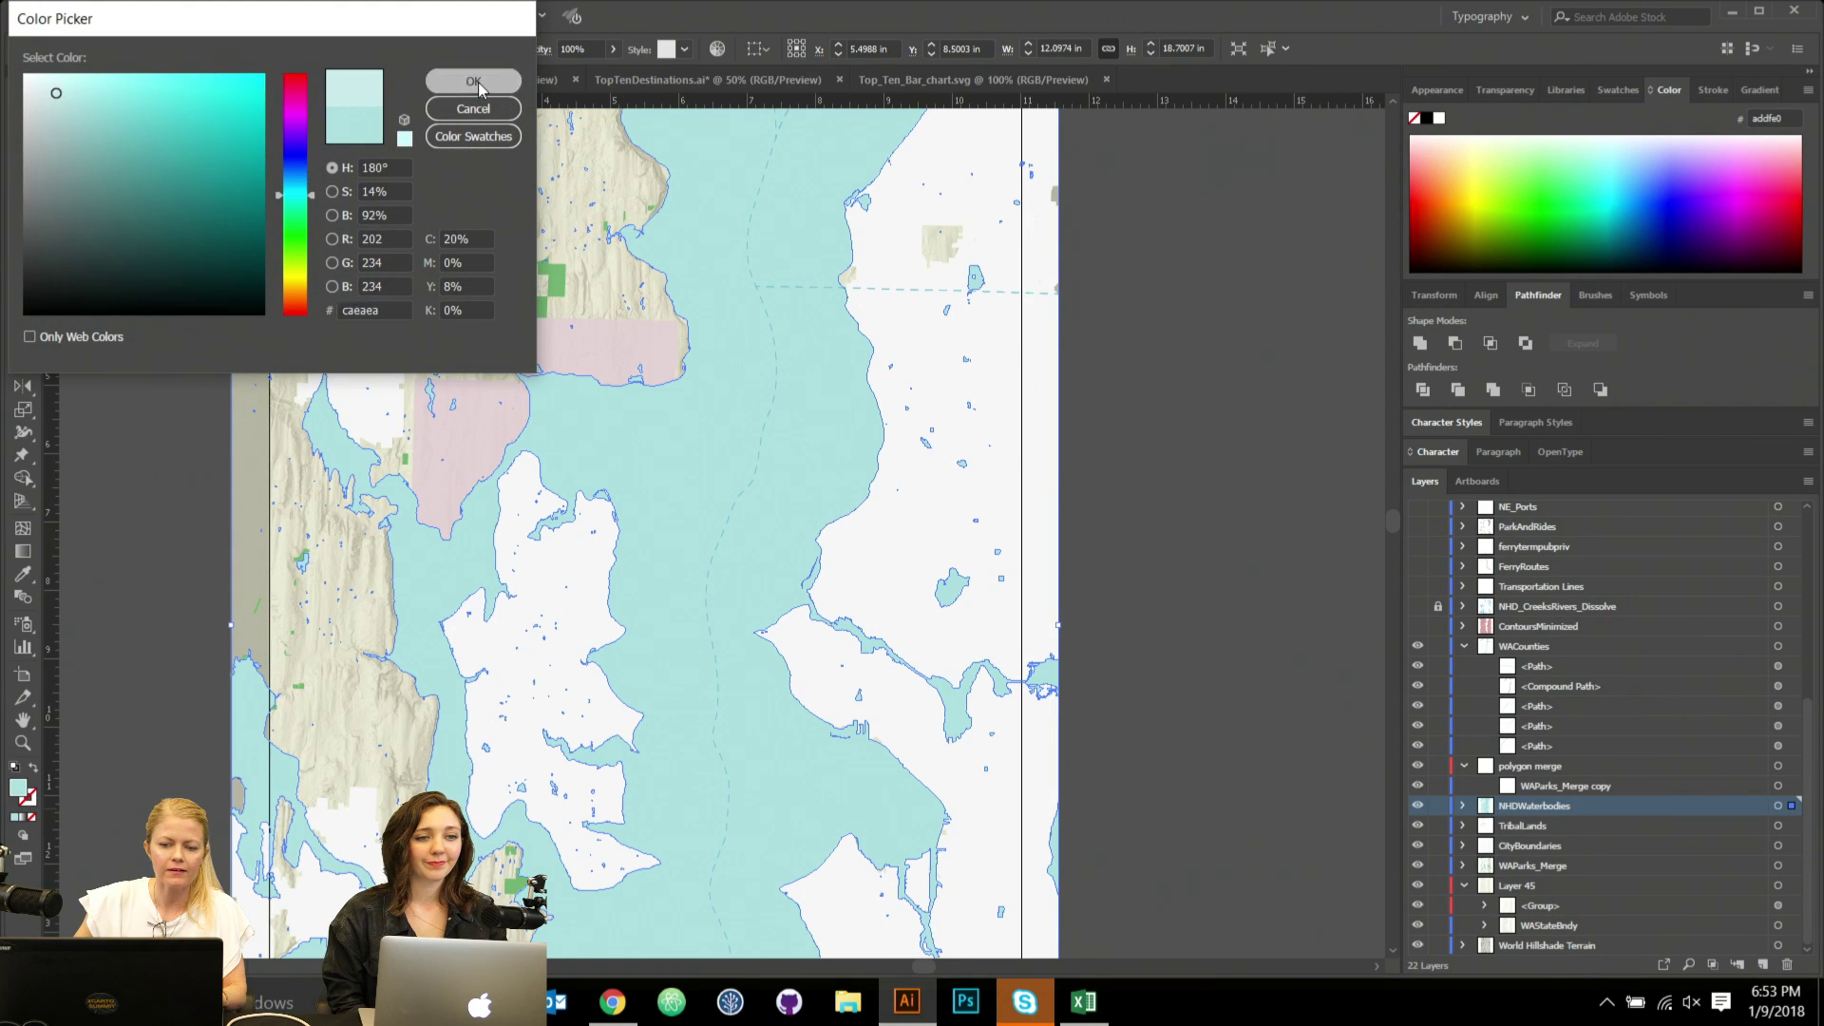
left_click(473, 81)
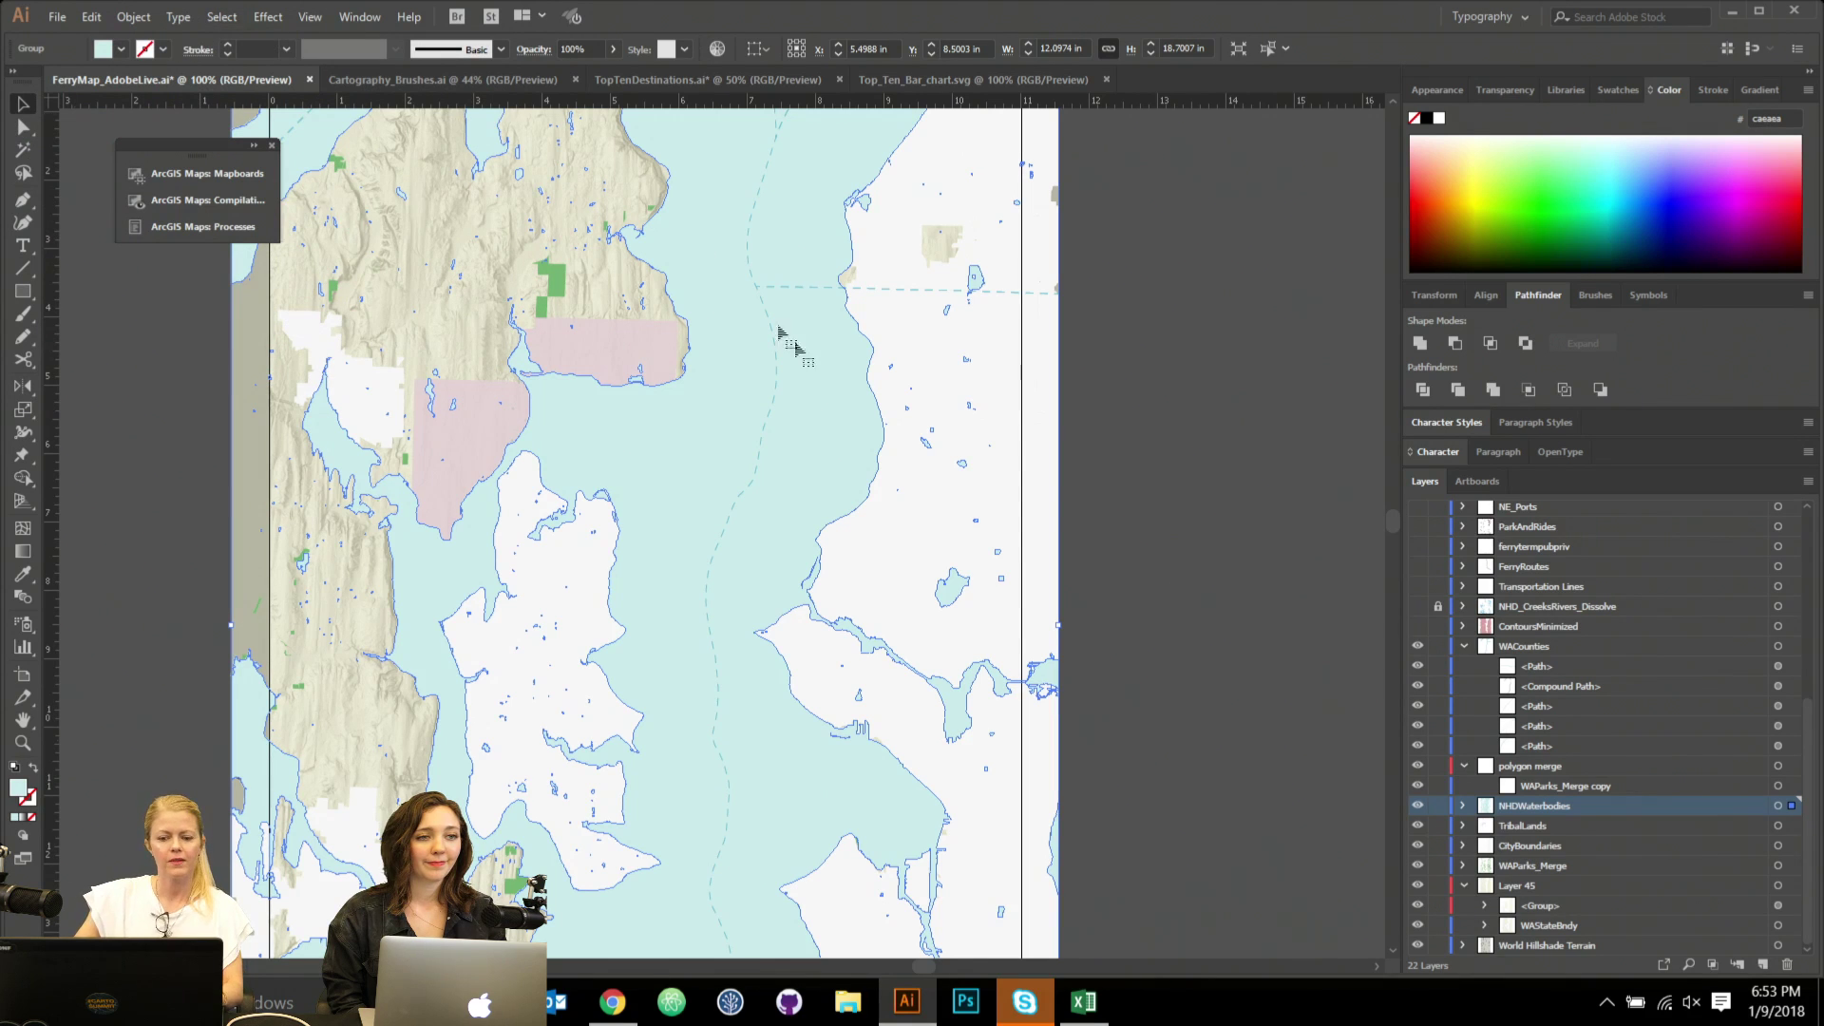
left_click(1263, 520)
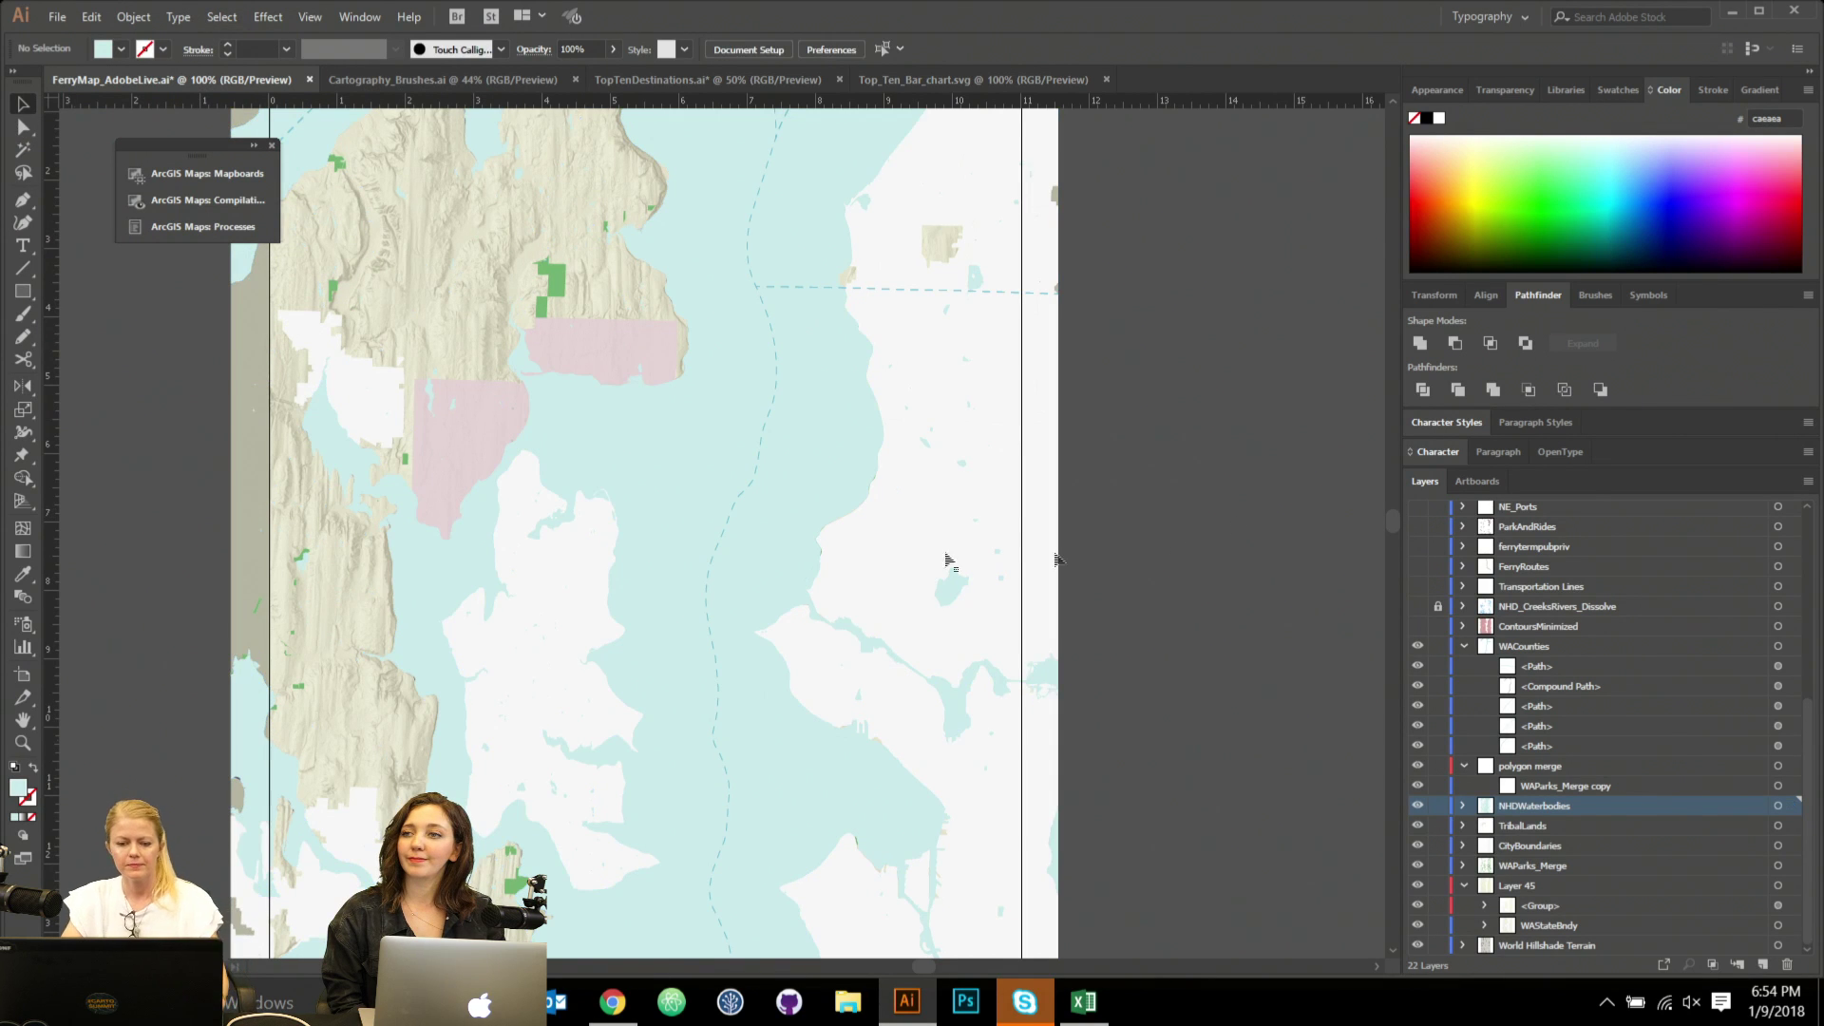
left_click(654, 499)
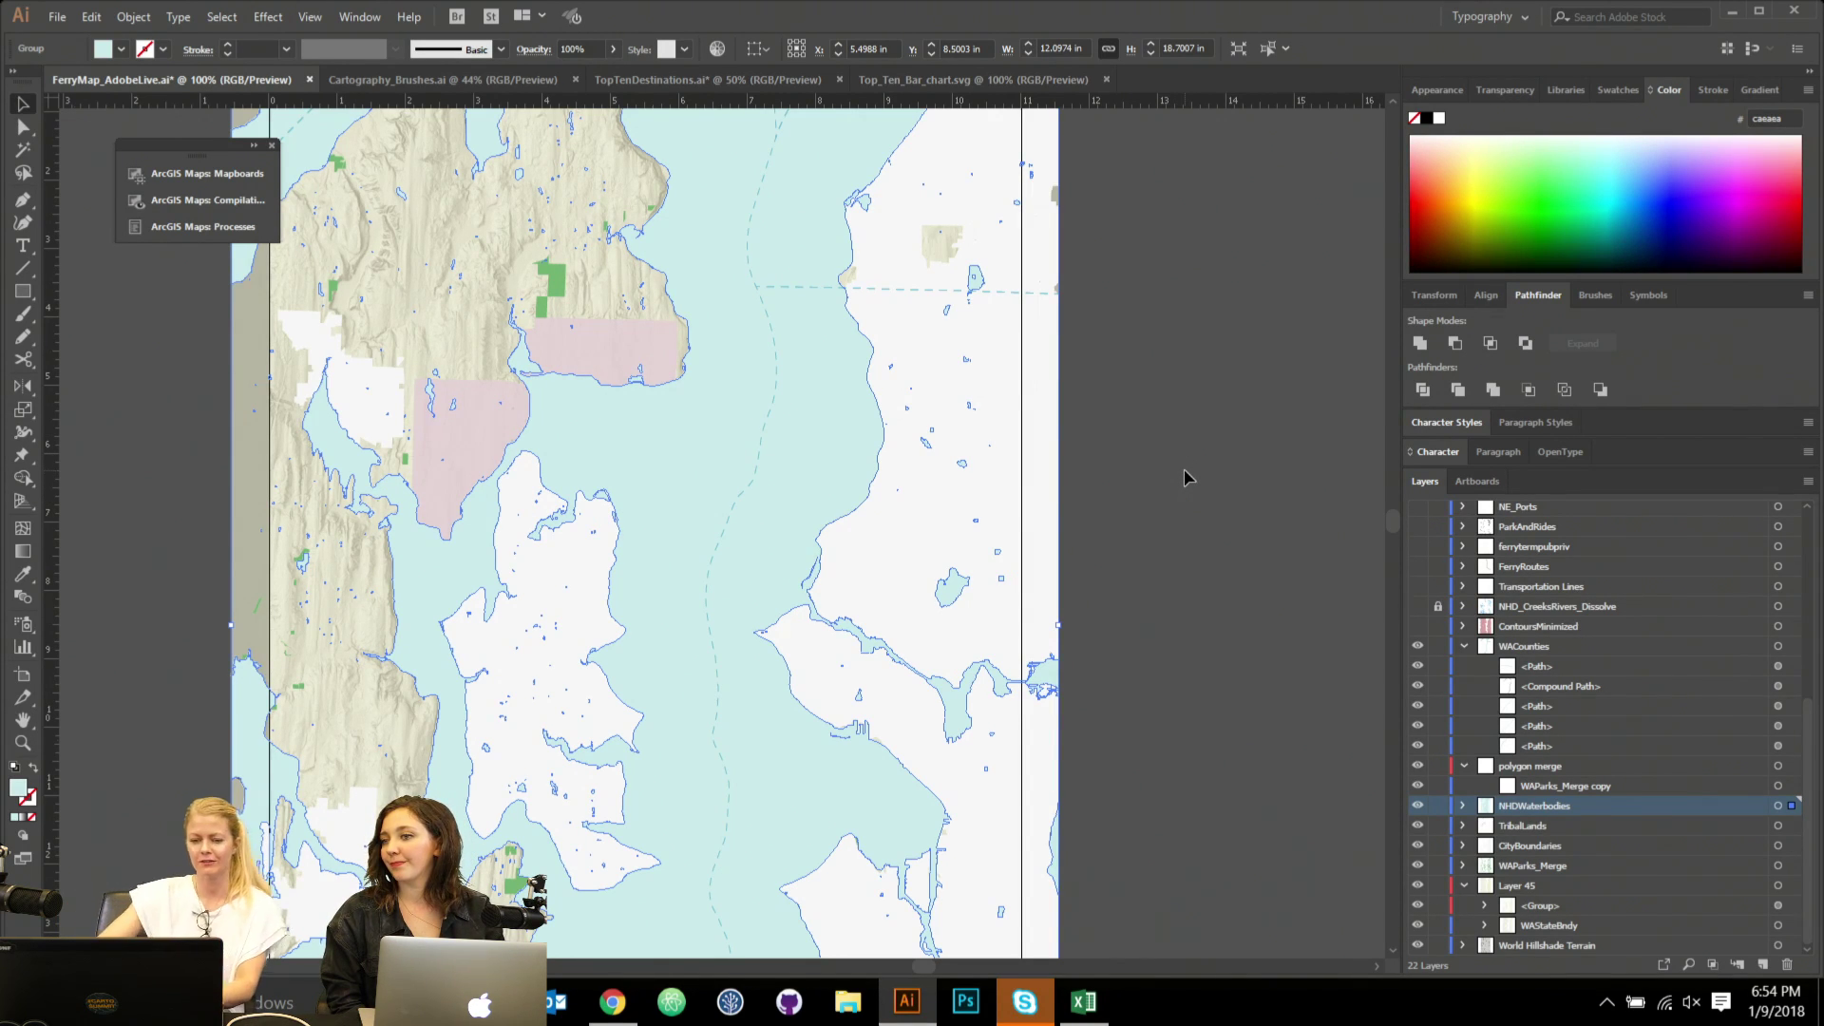
Close the ArcGIS Maps floating panel.
left_click(272, 147)
scroll(1250, 339, "up", 1)
scroll(1250, 340, "up", 1)
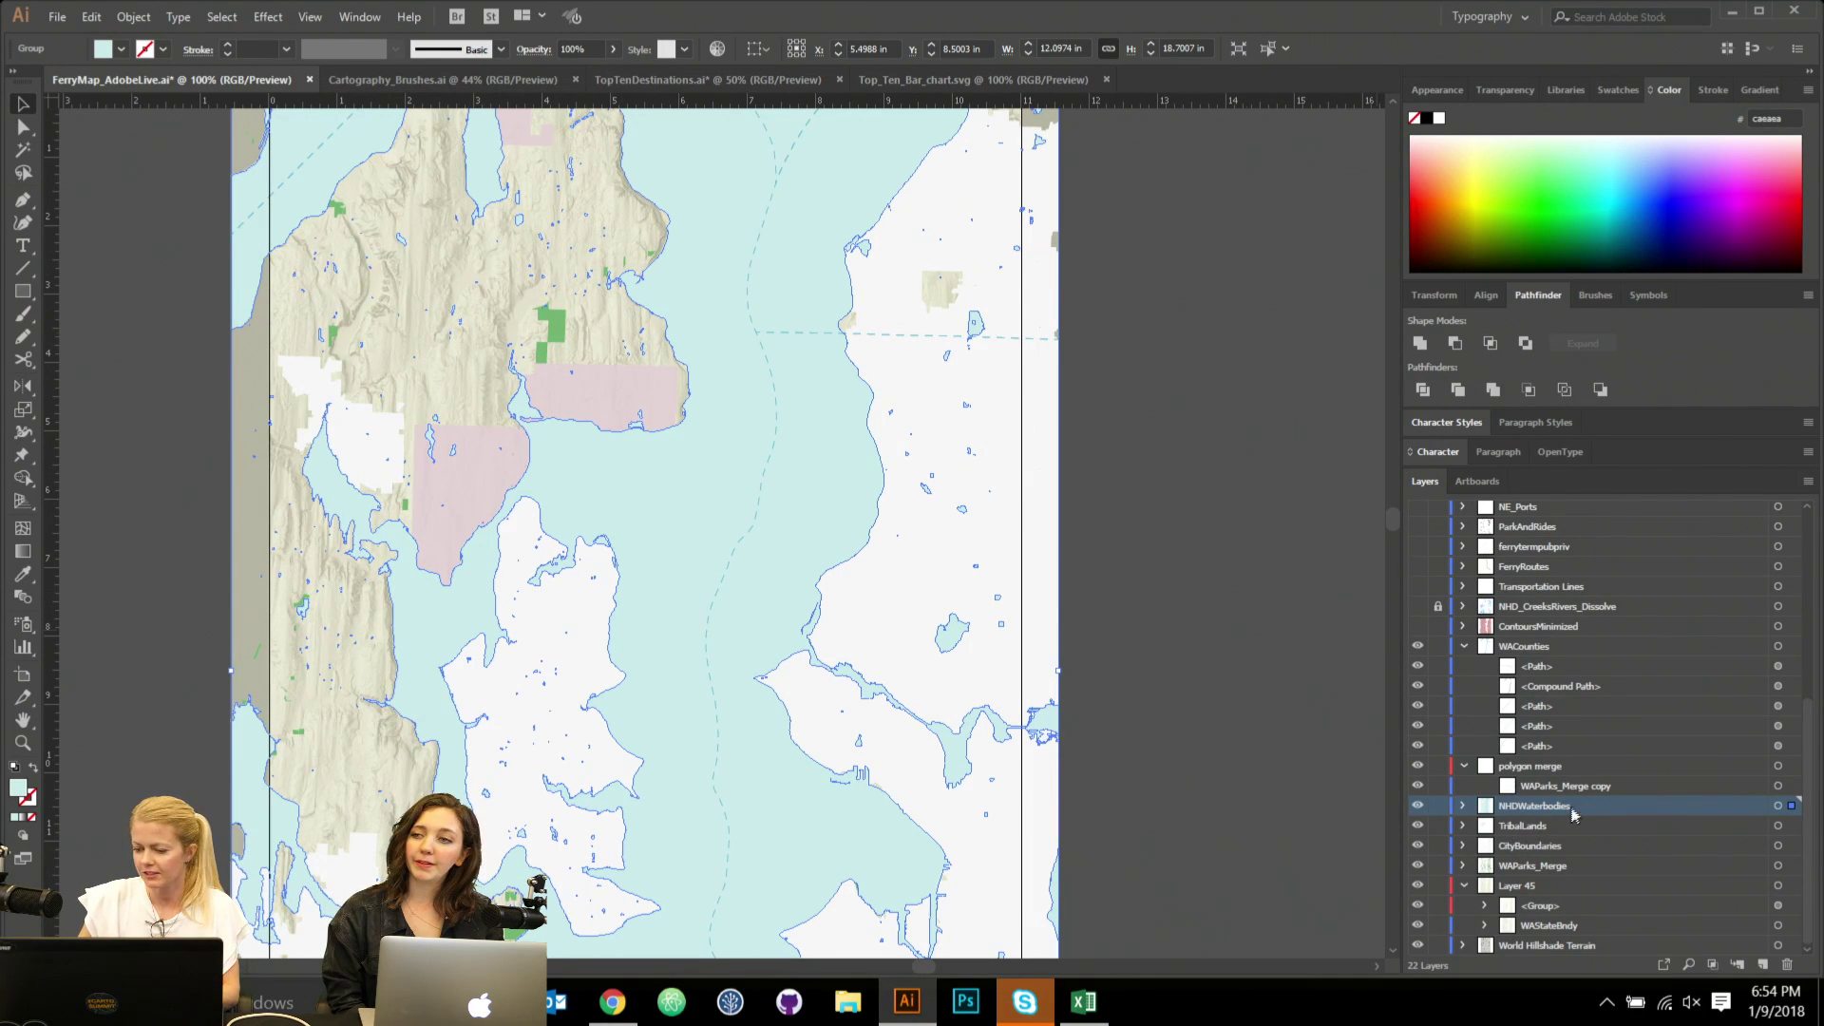
left_click(133, 17)
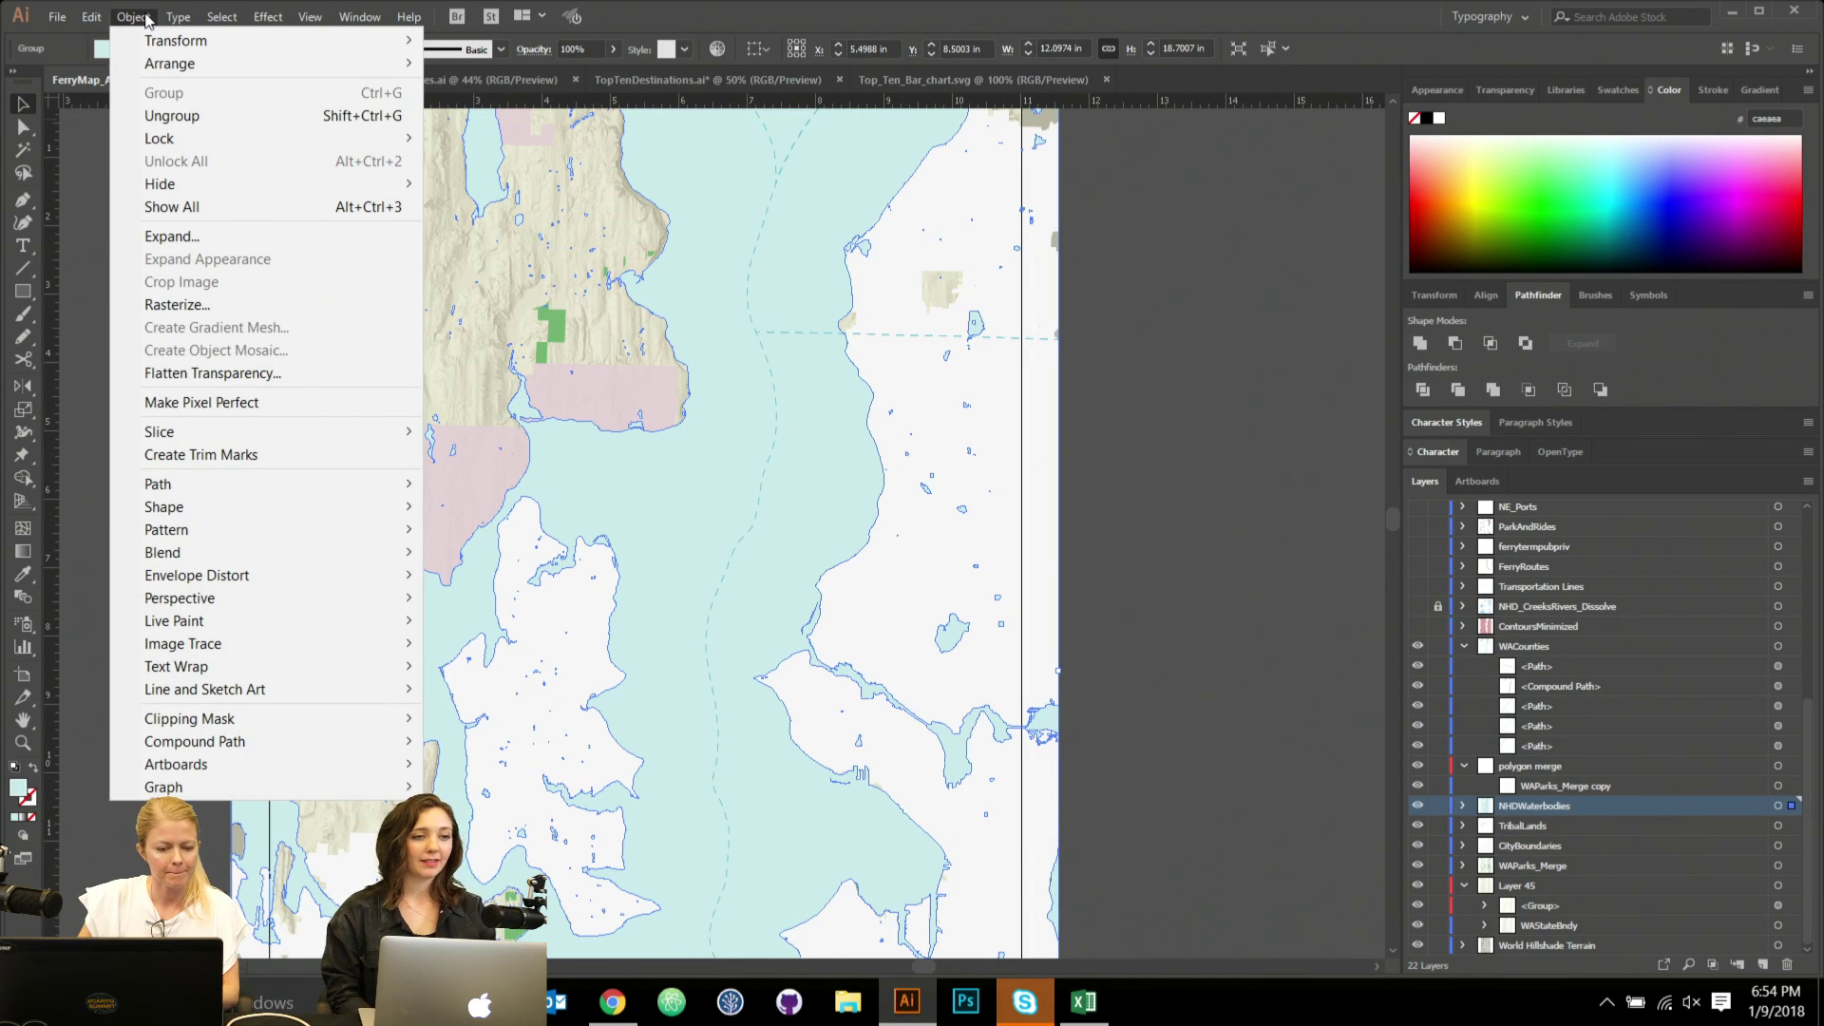
mouse_move(241, 498)
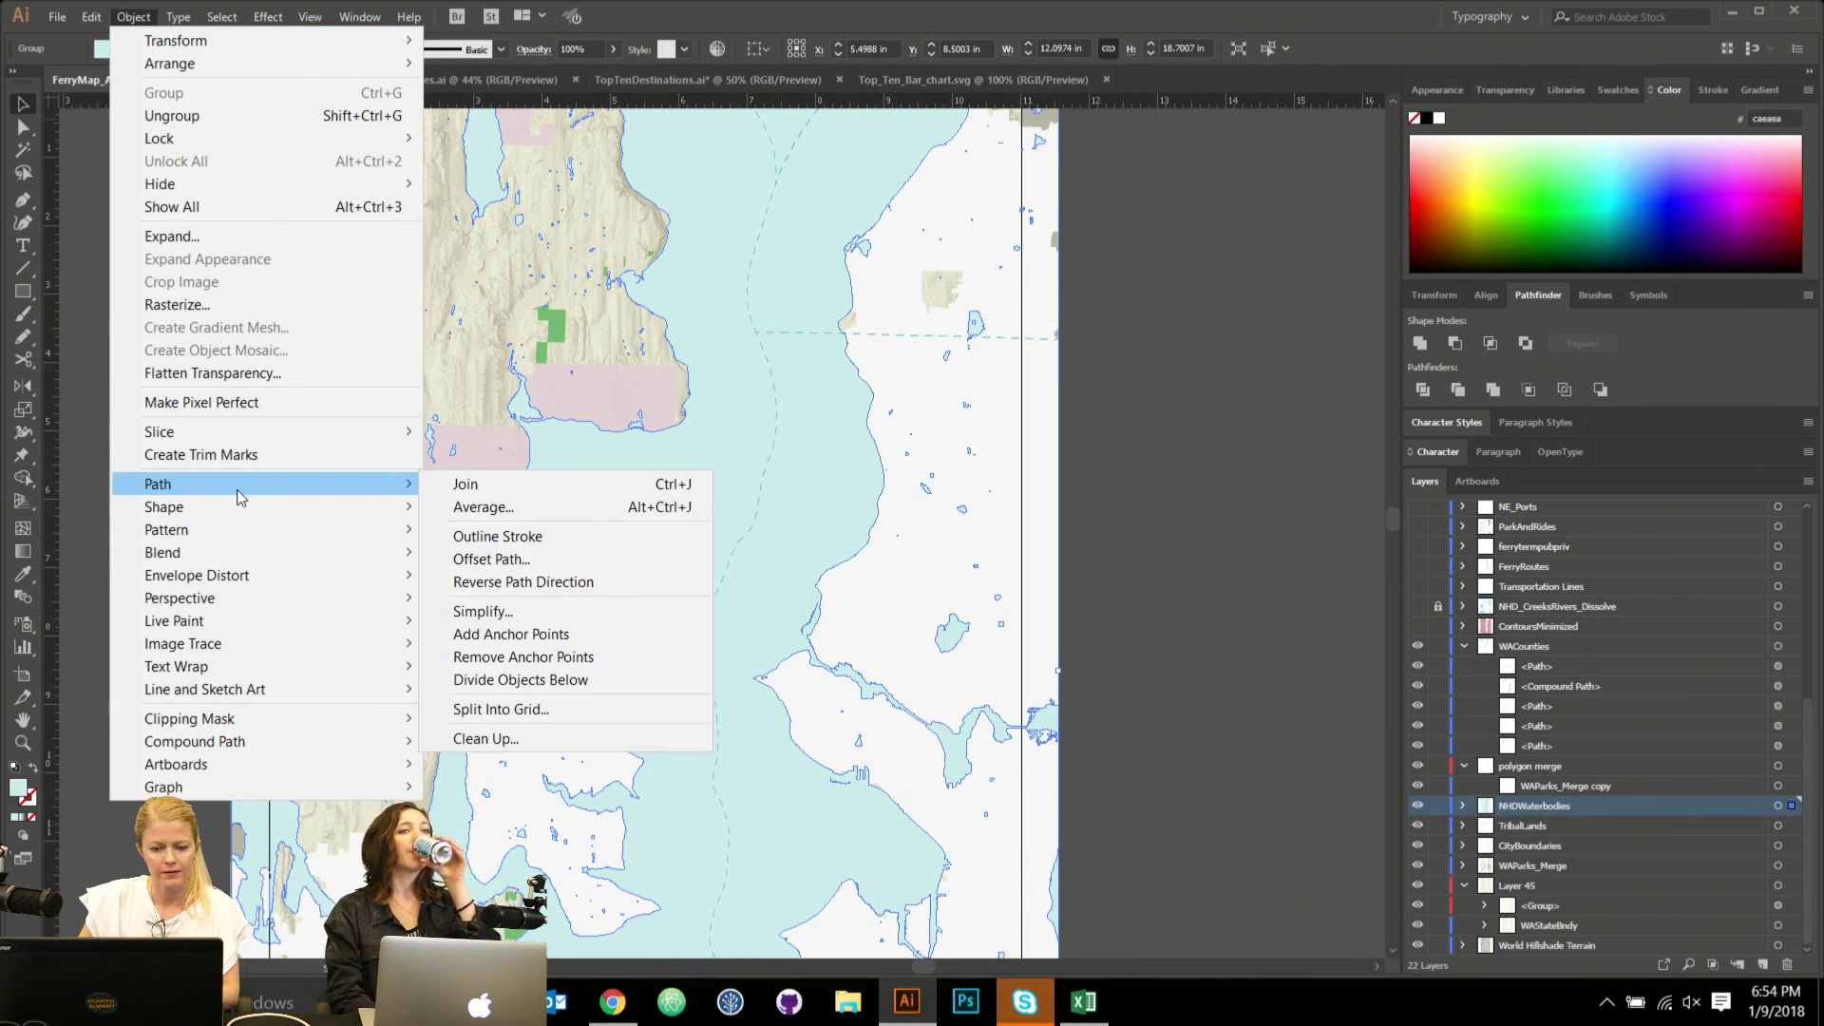
left_click(534, 560)
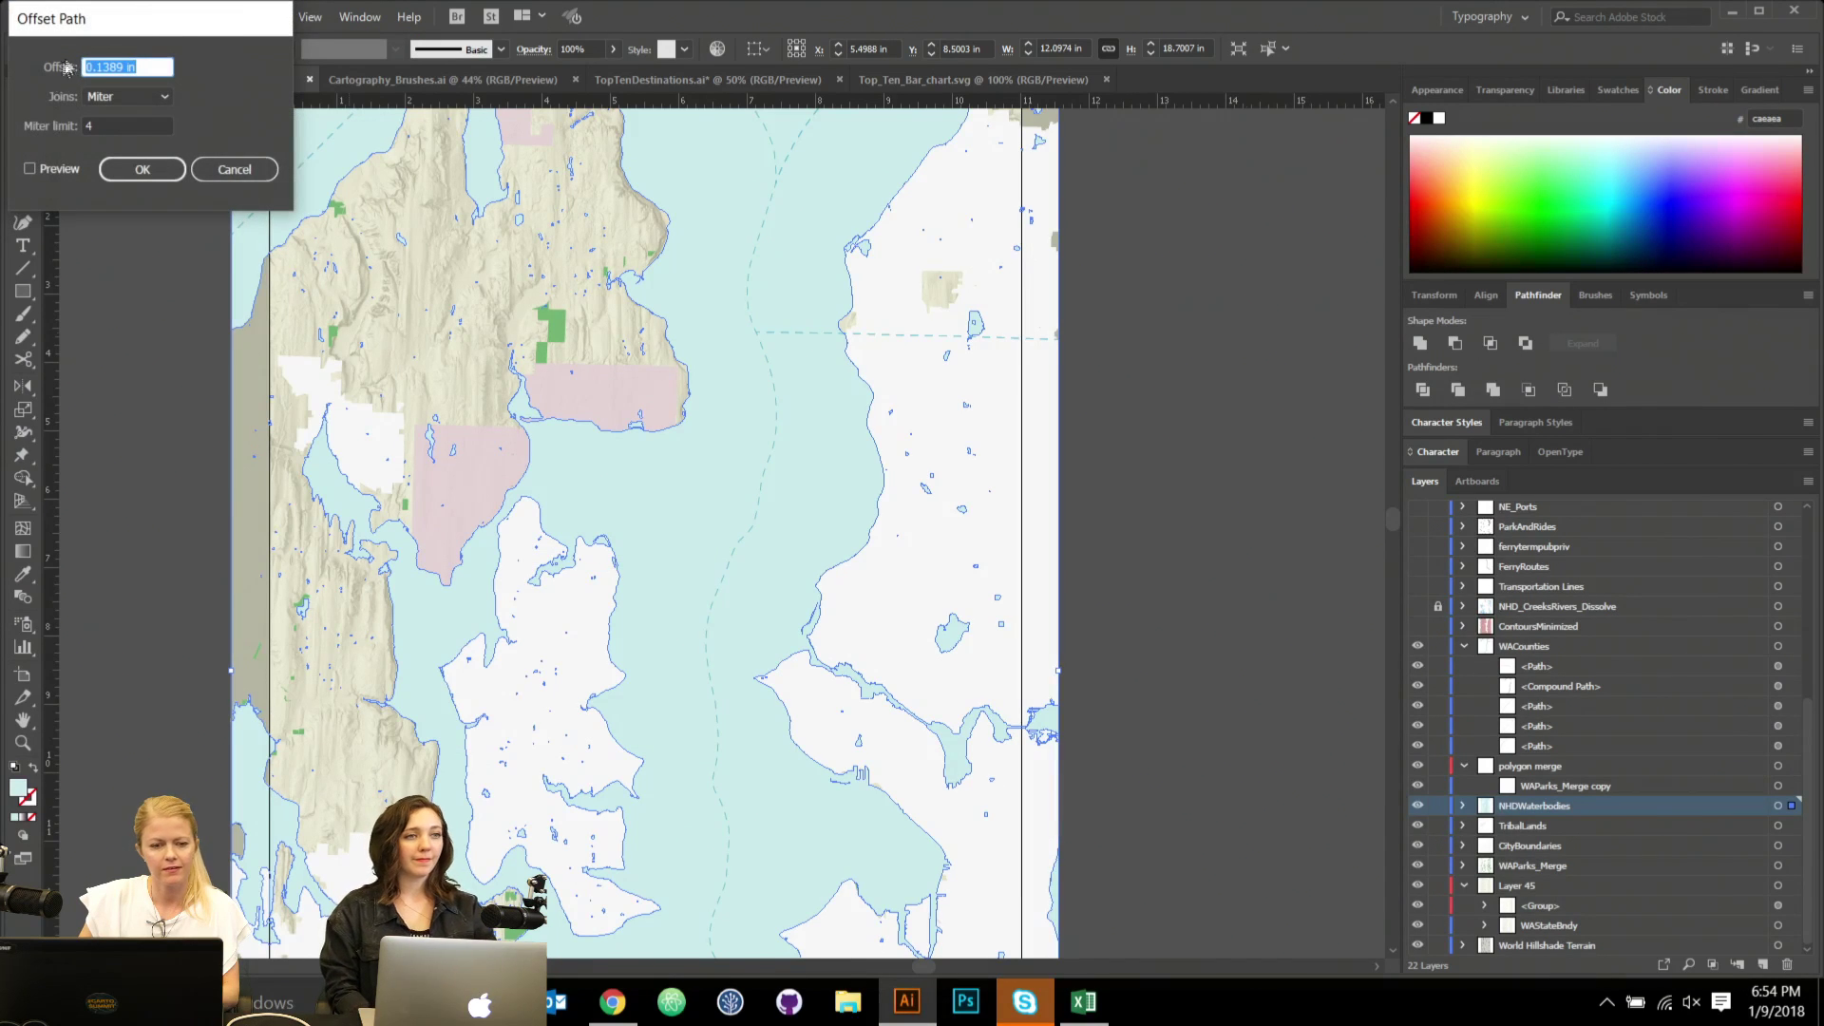
left_click(31, 170)
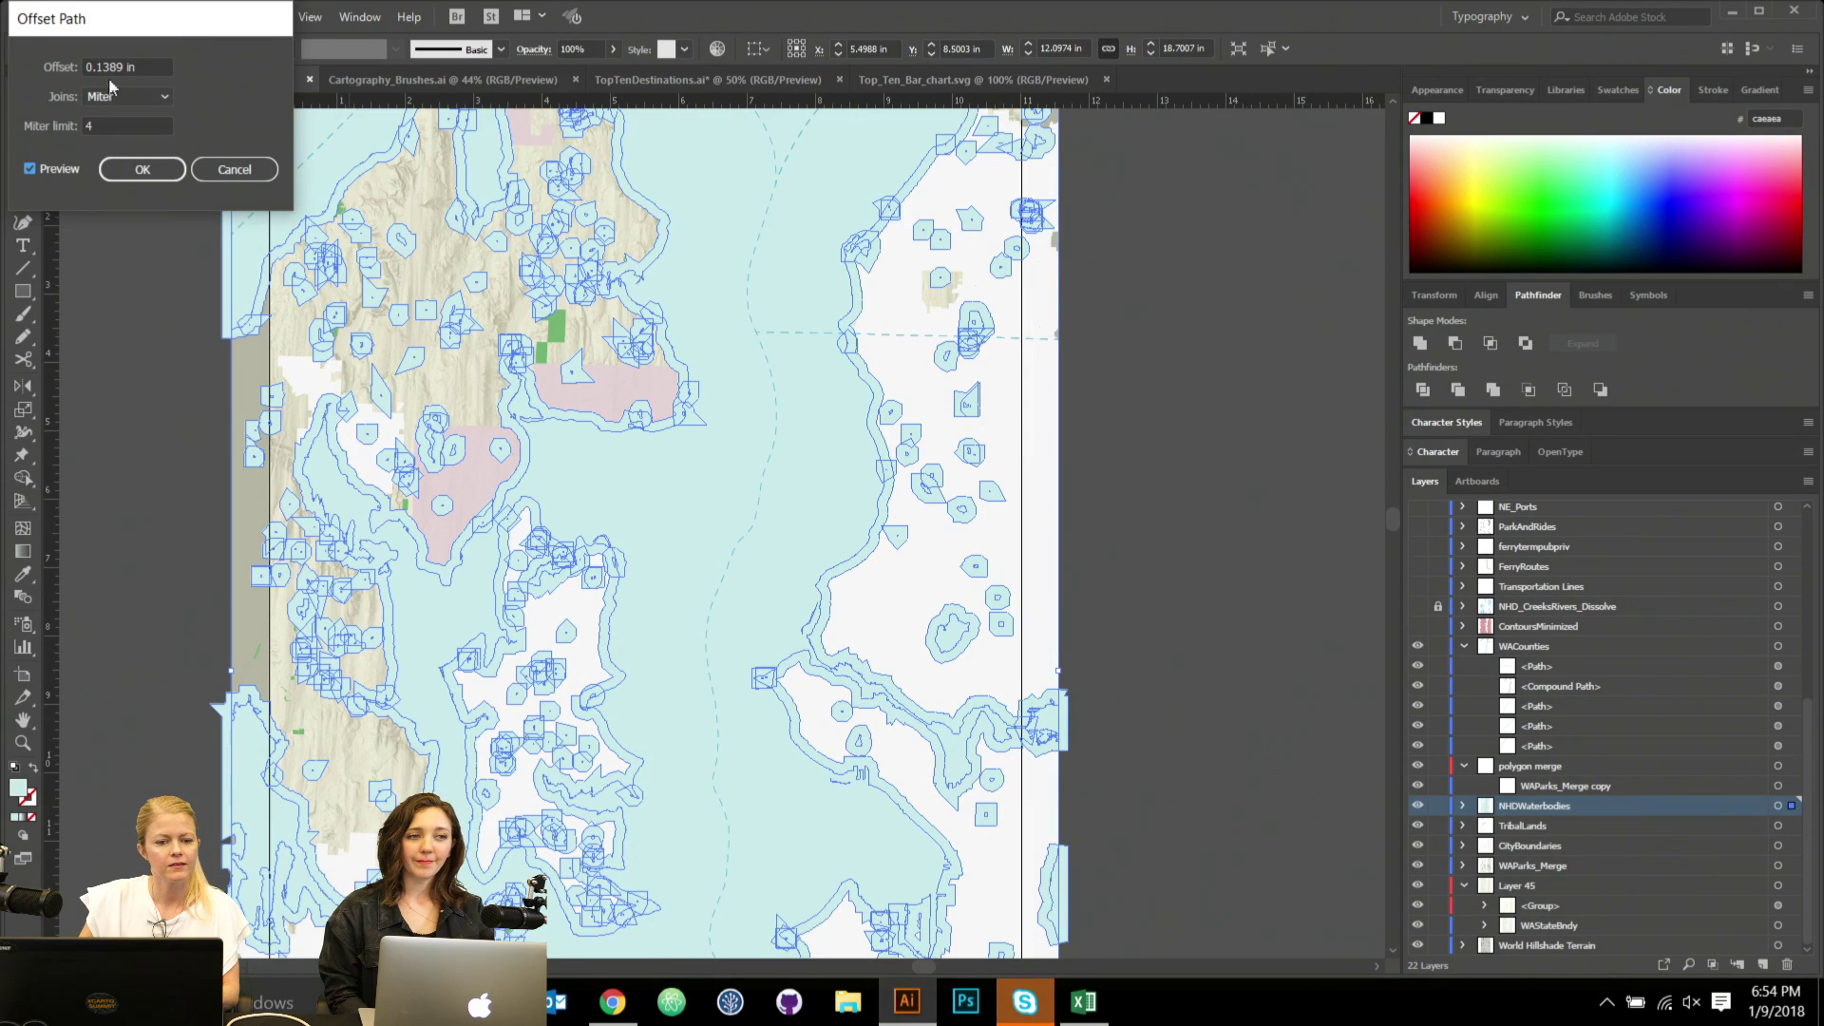
left_click(143, 67)
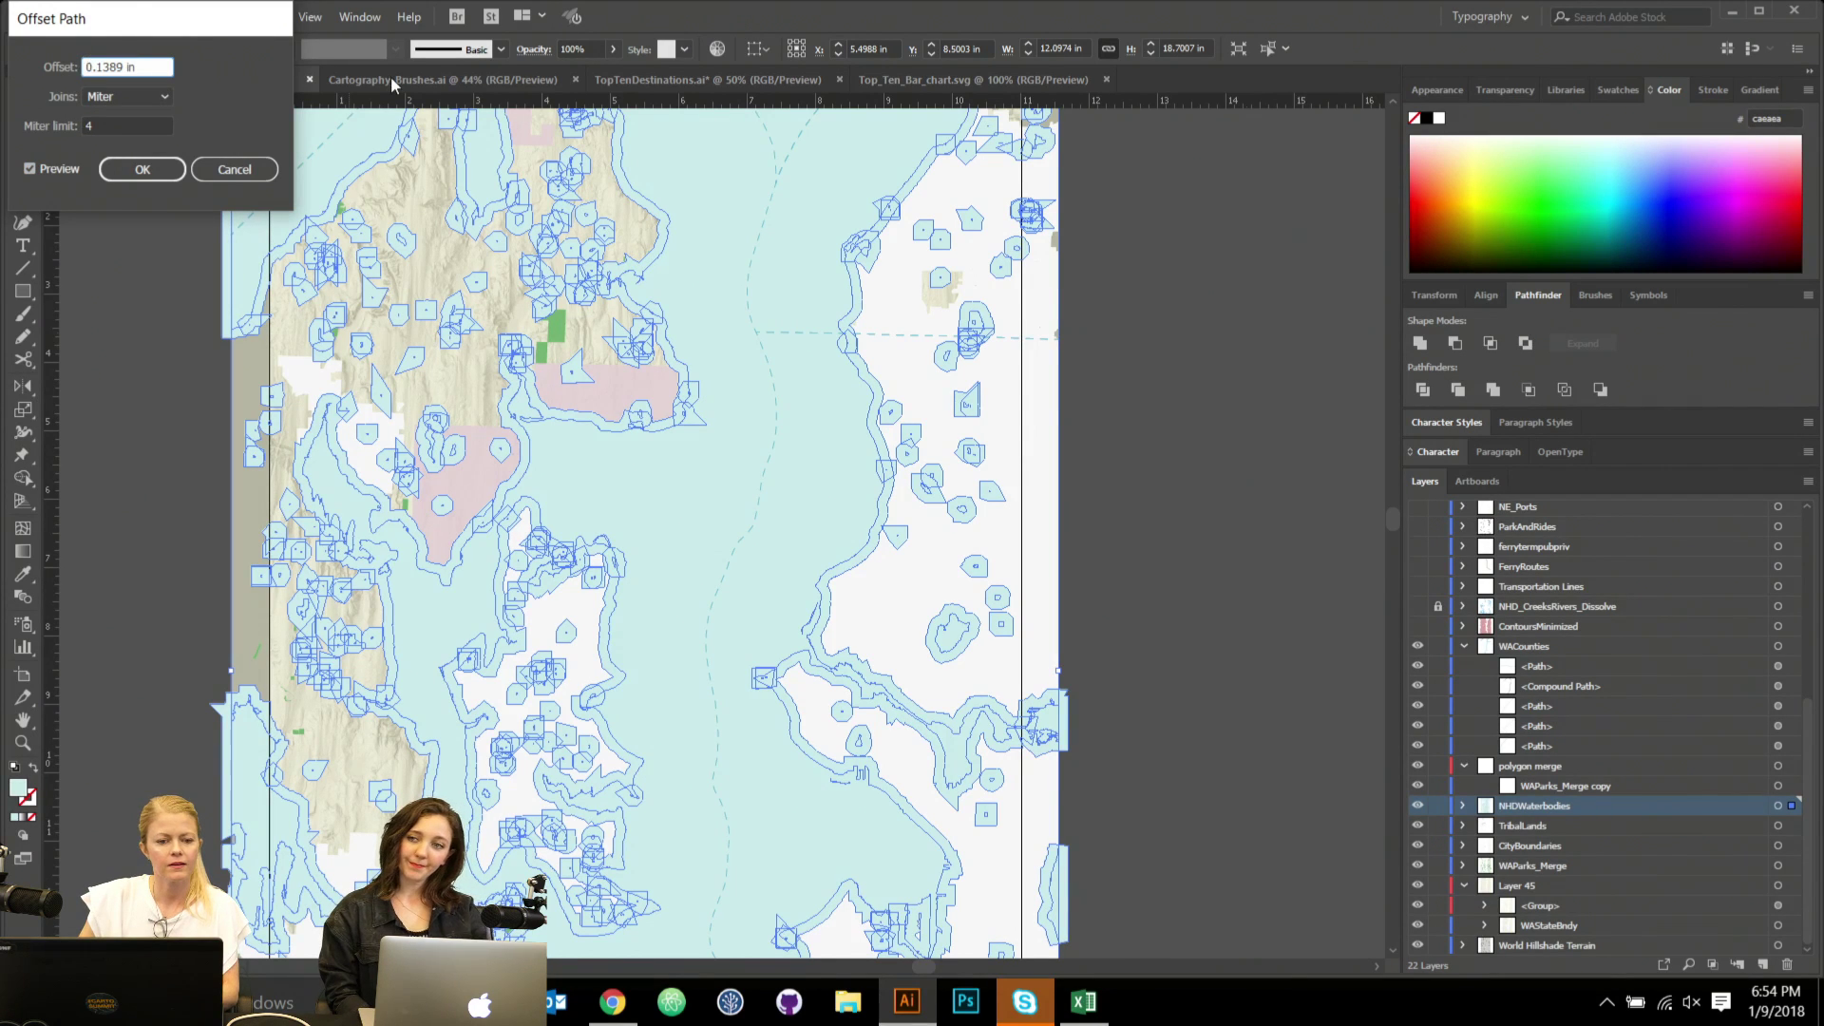
type("-.03")
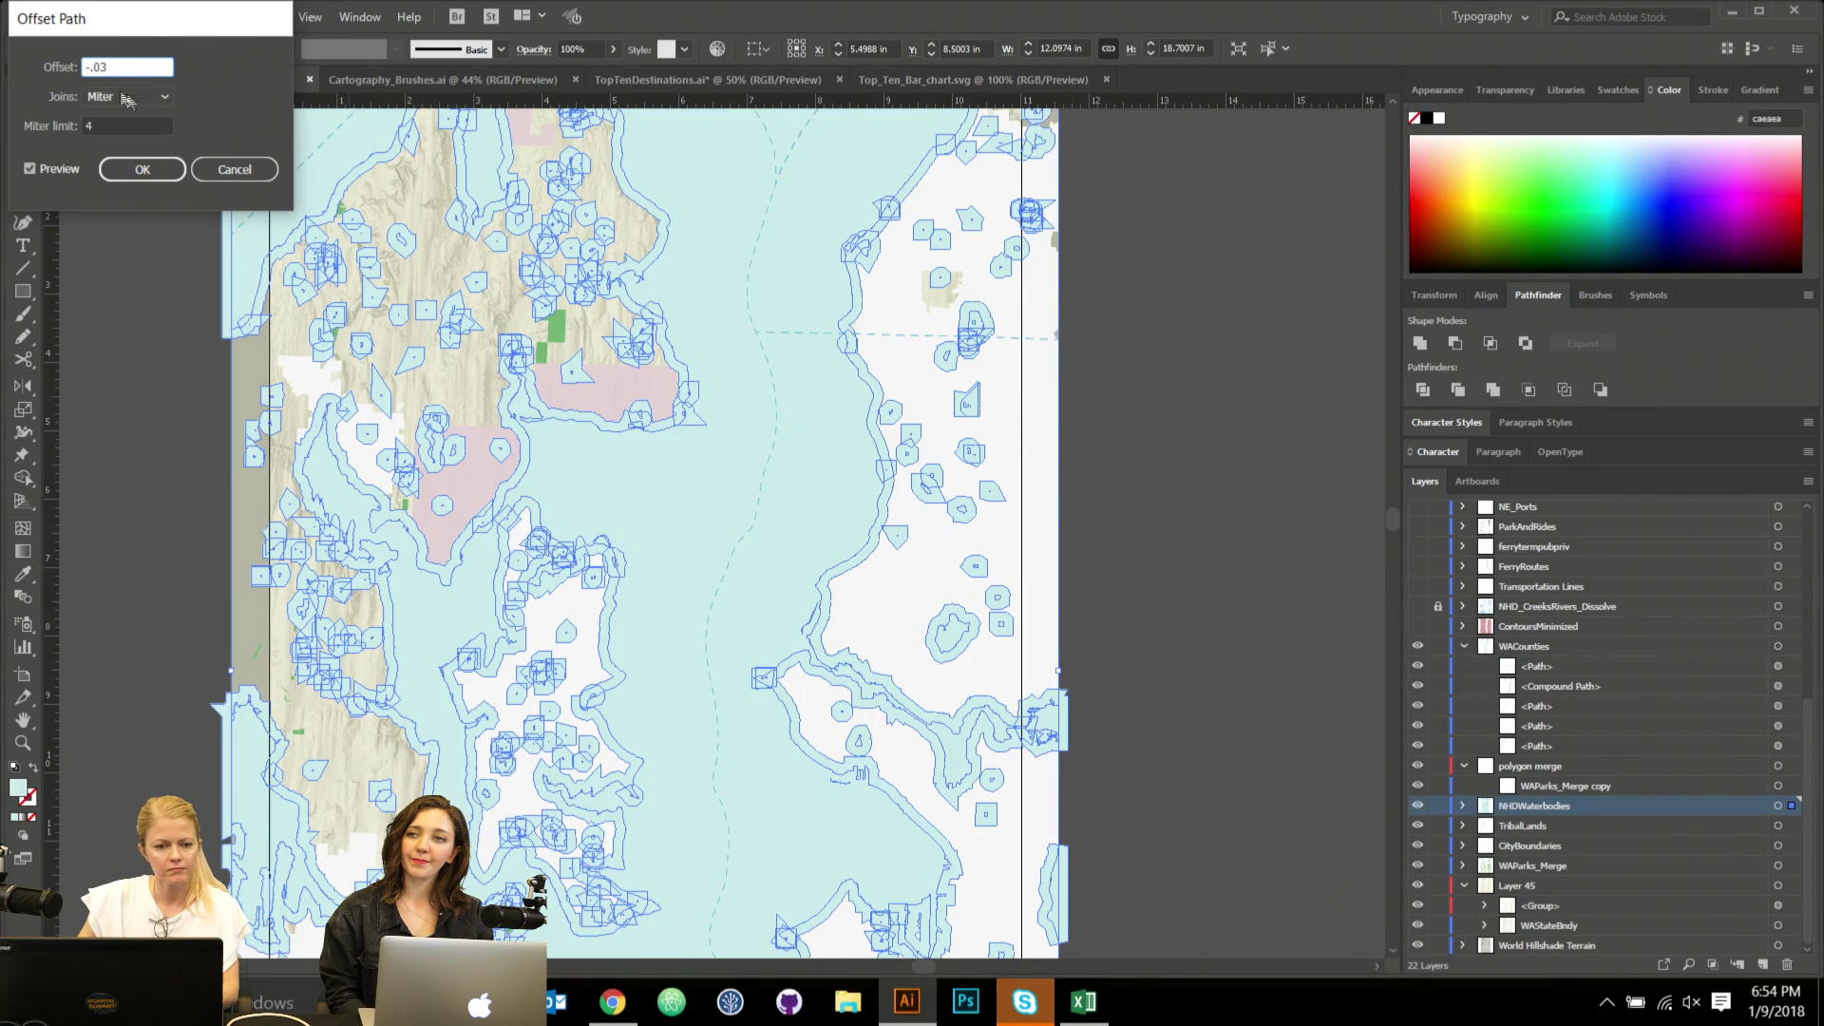
left_click(127, 127)
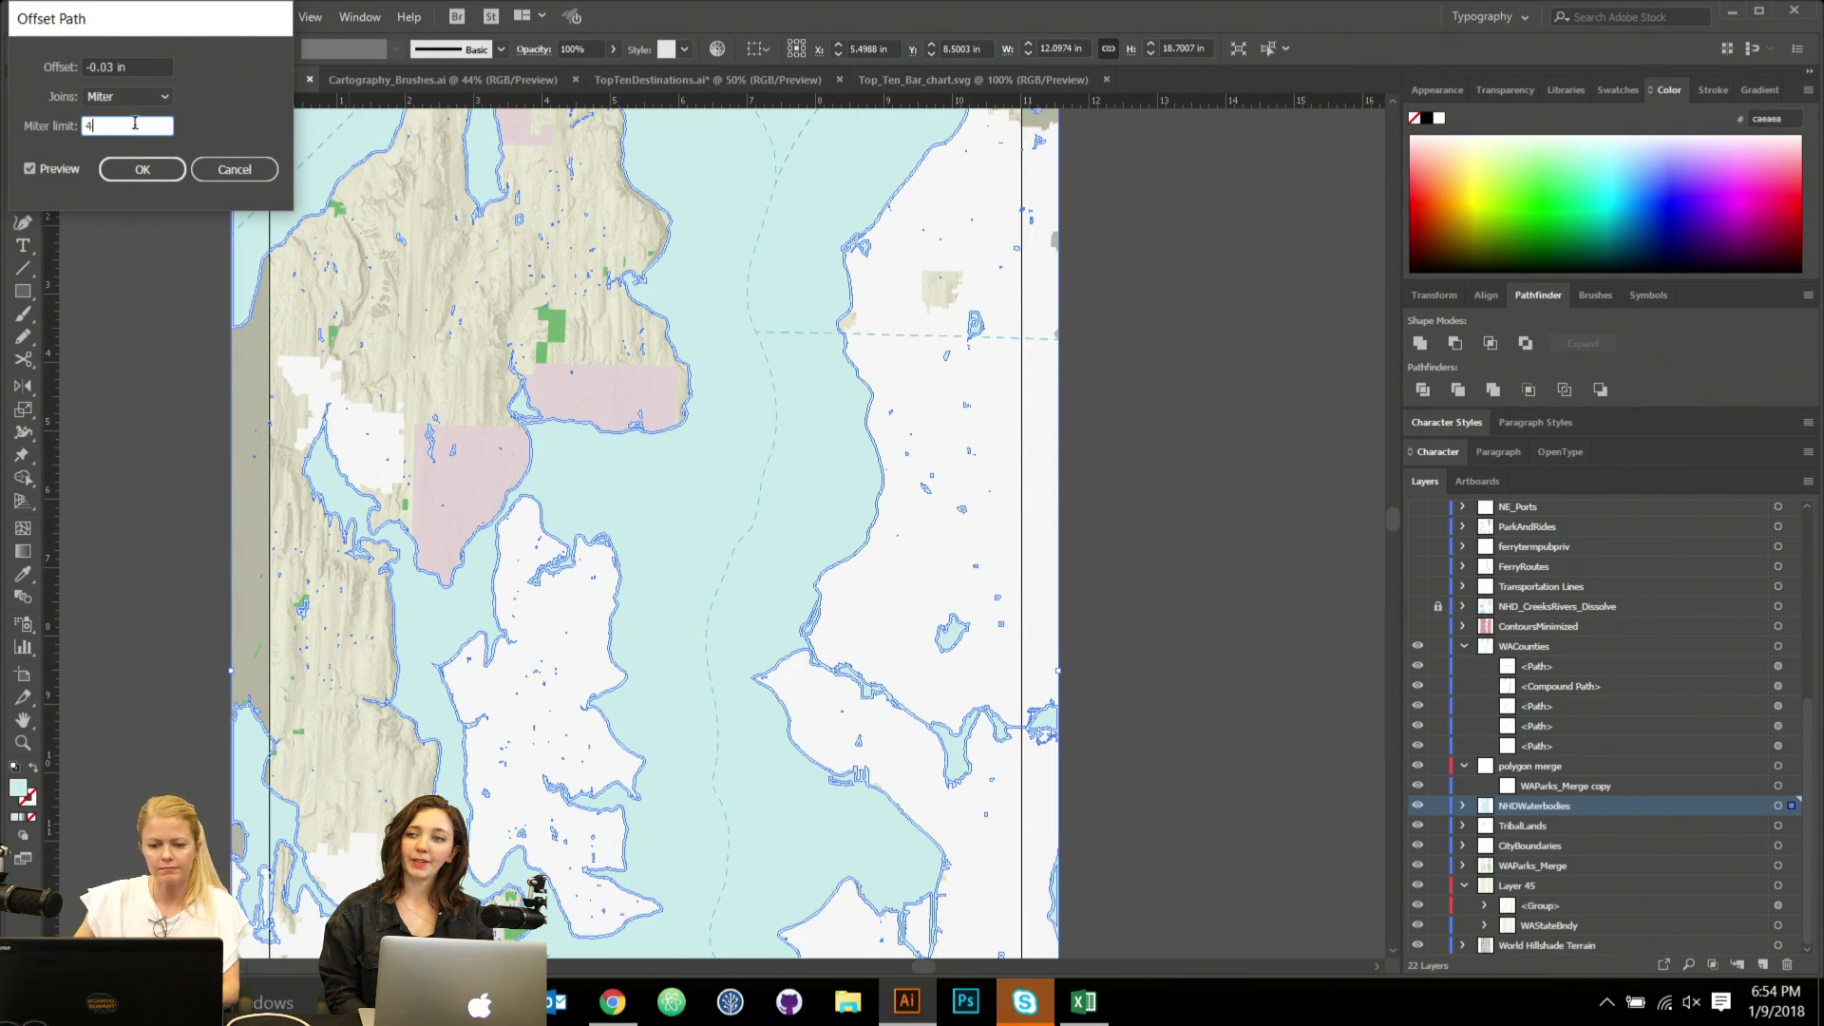
left_click(142, 169)
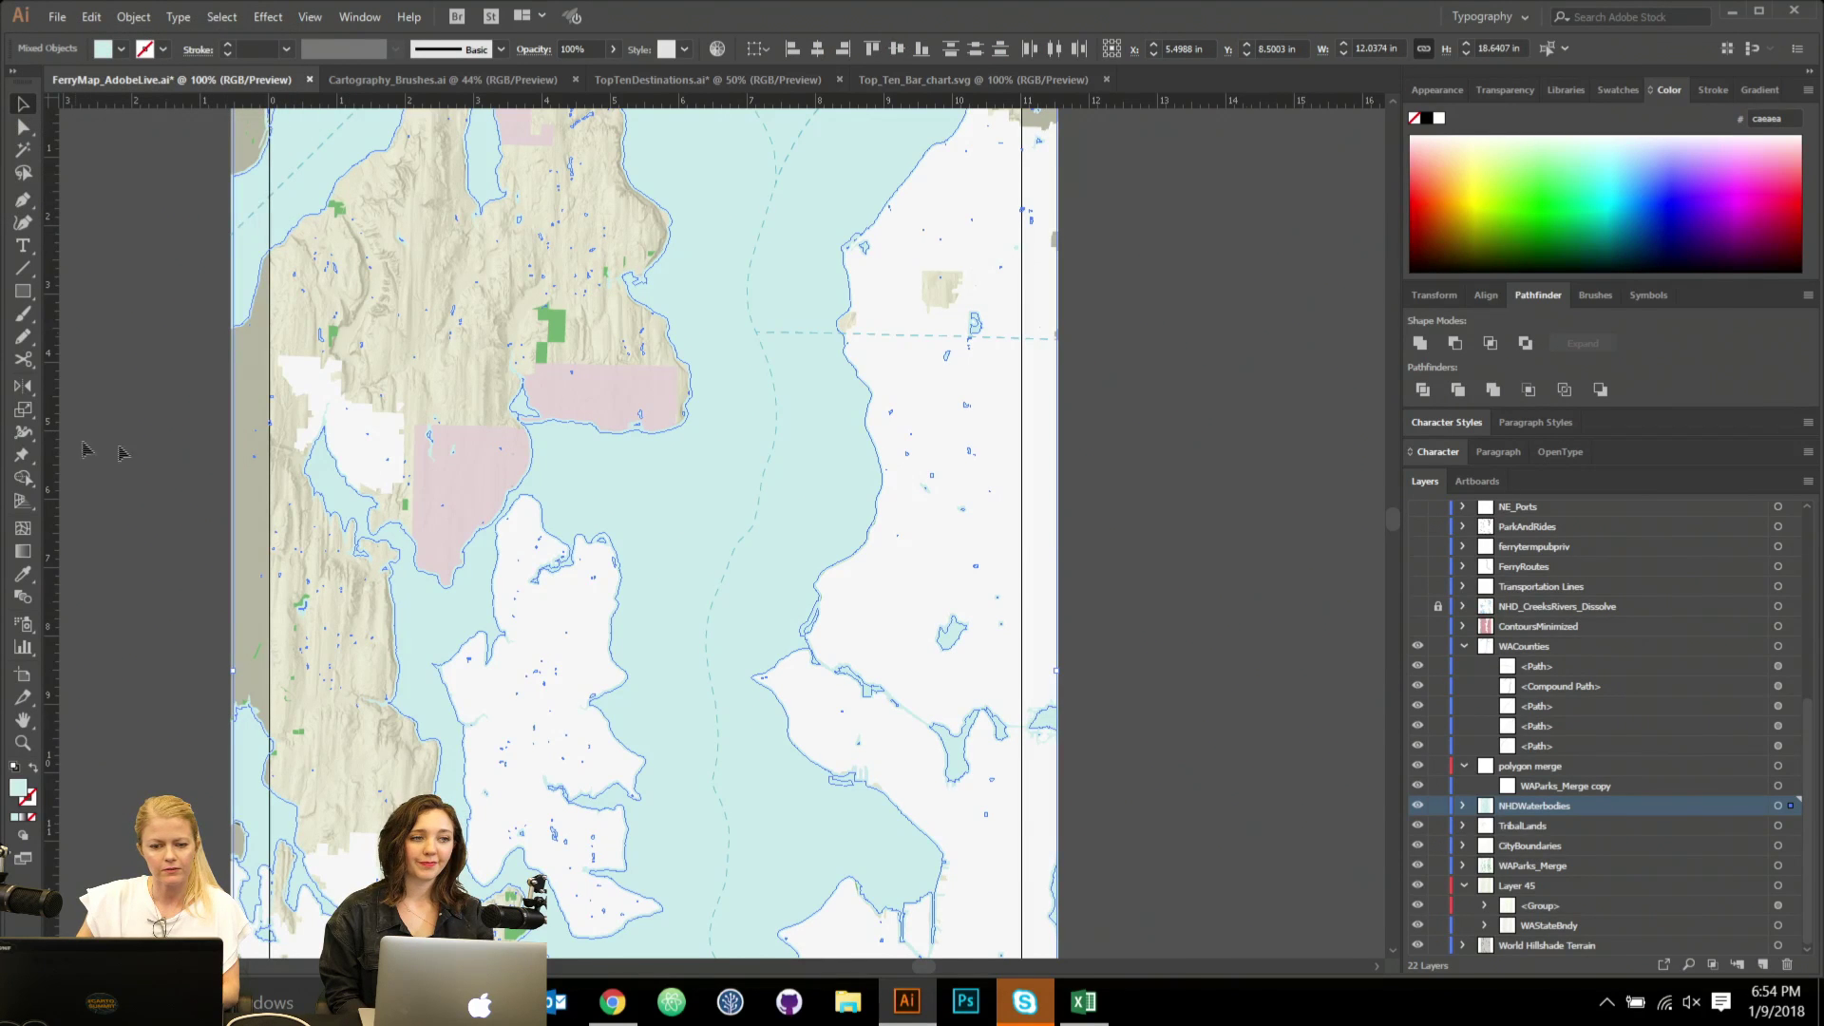
left_click(1309, 586)
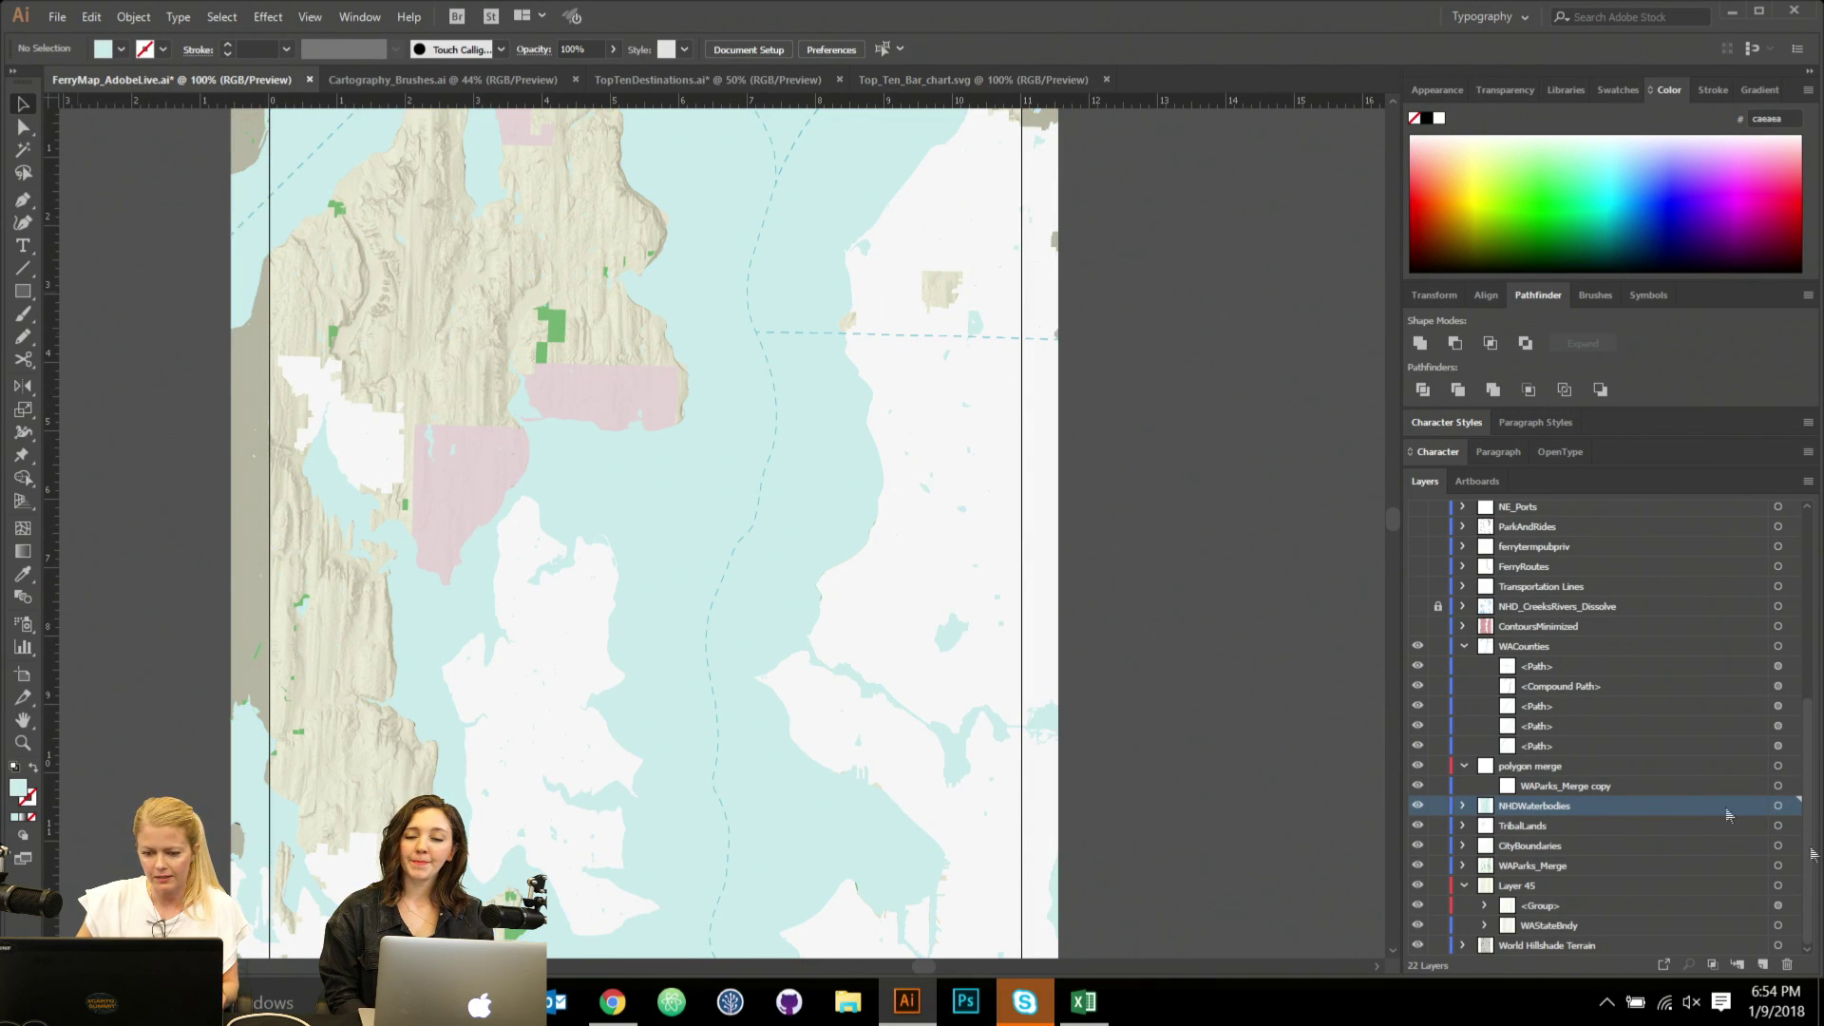
Outline the water shapes with a dark grey-teal 0.25 pt stroke.
left_click(1790, 806)
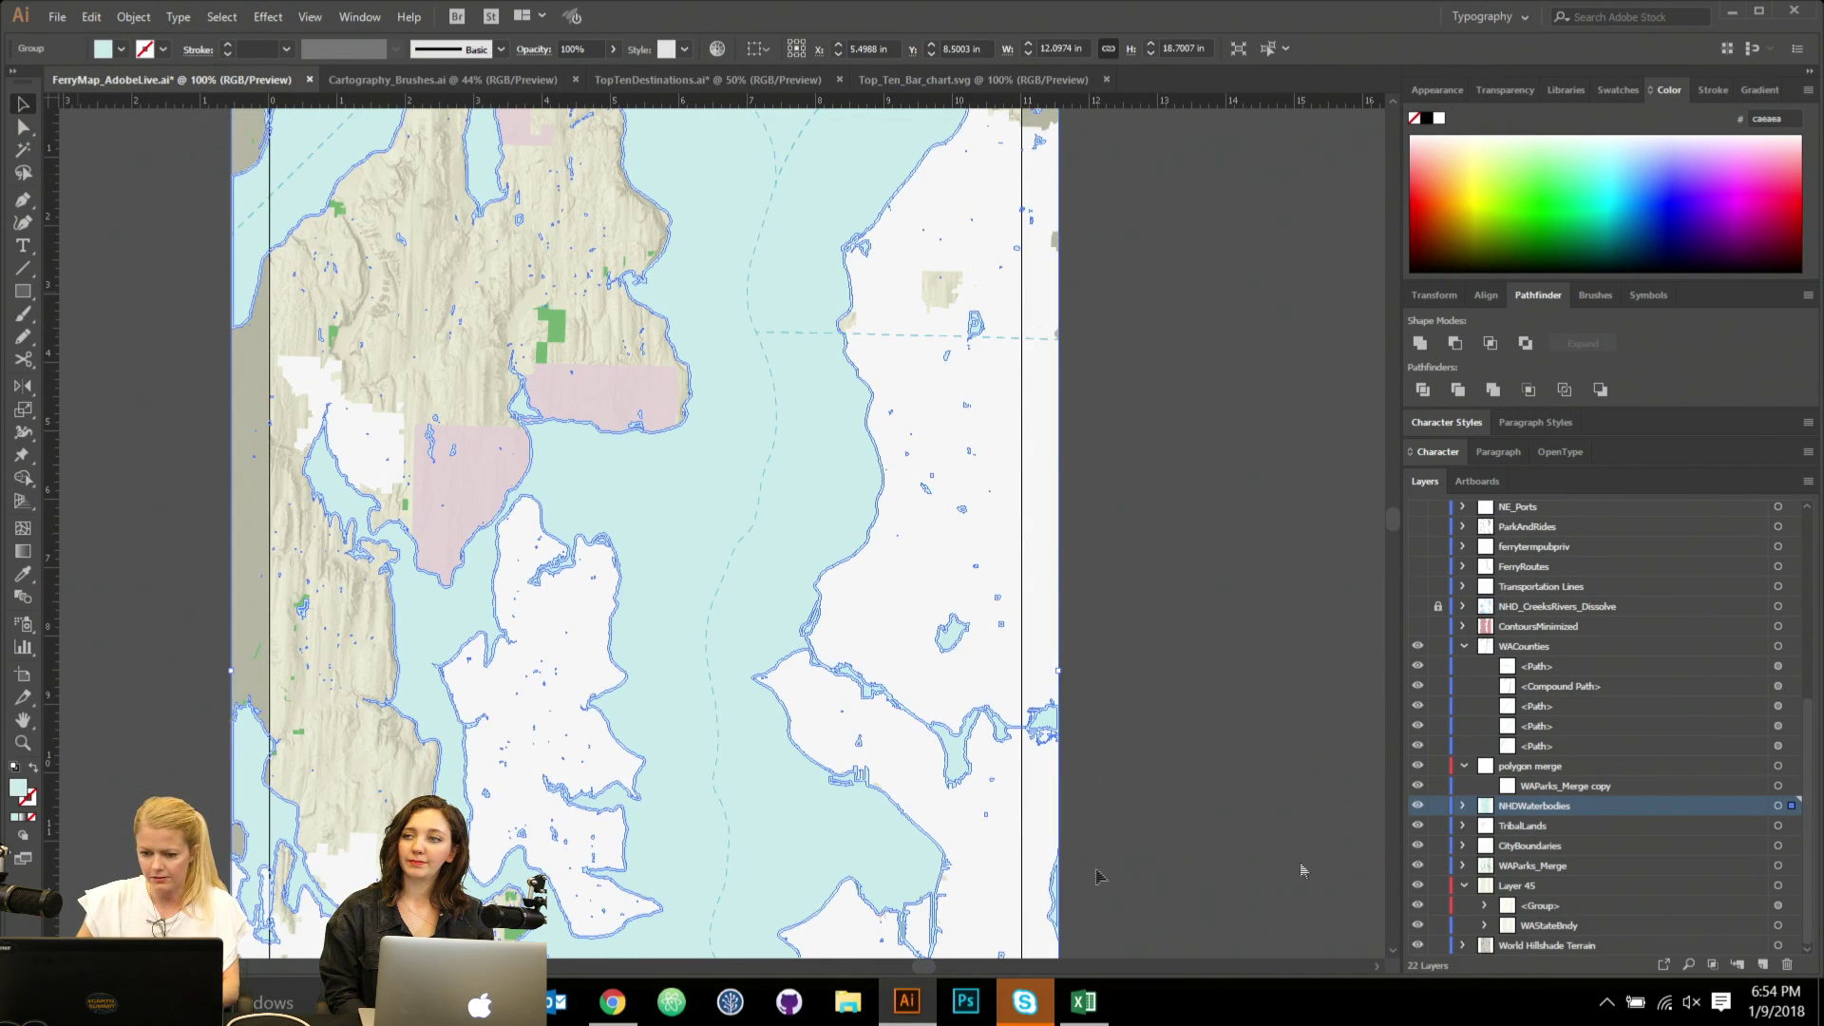
double_click(34, 803)
left_click_drag(80, 299, 77, 204)
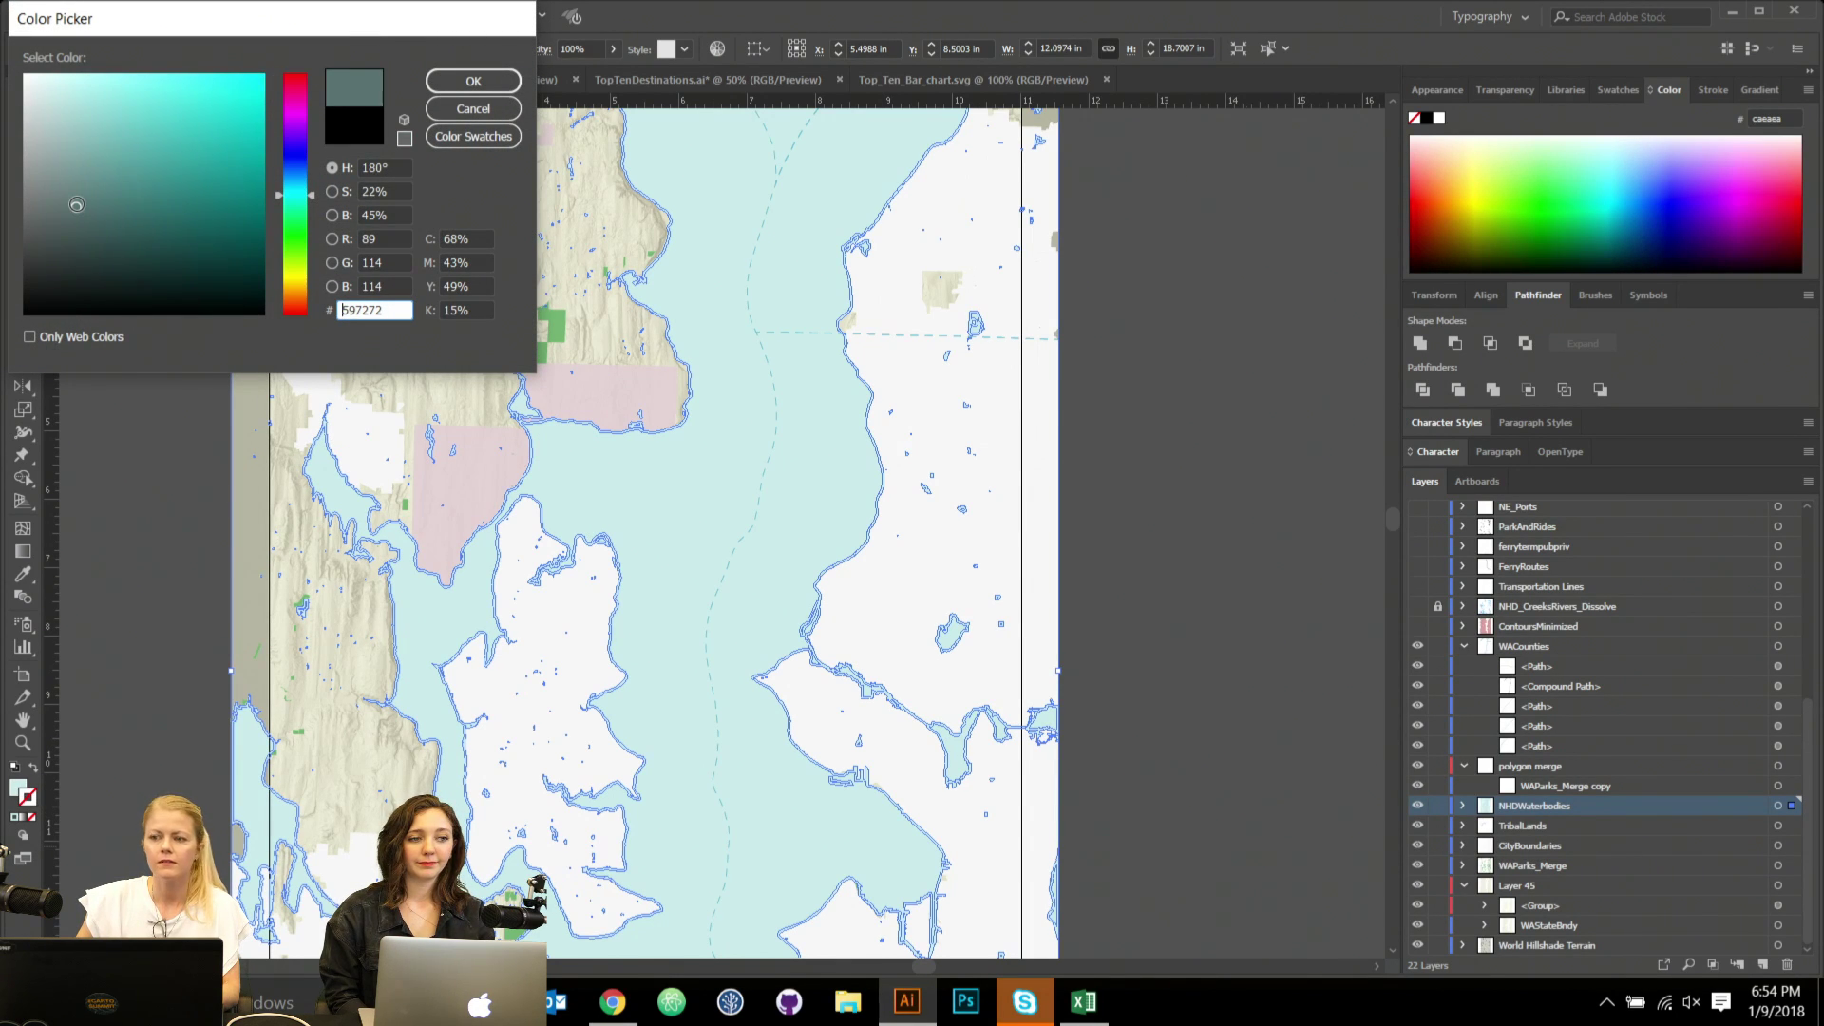
left_click(473, 82)
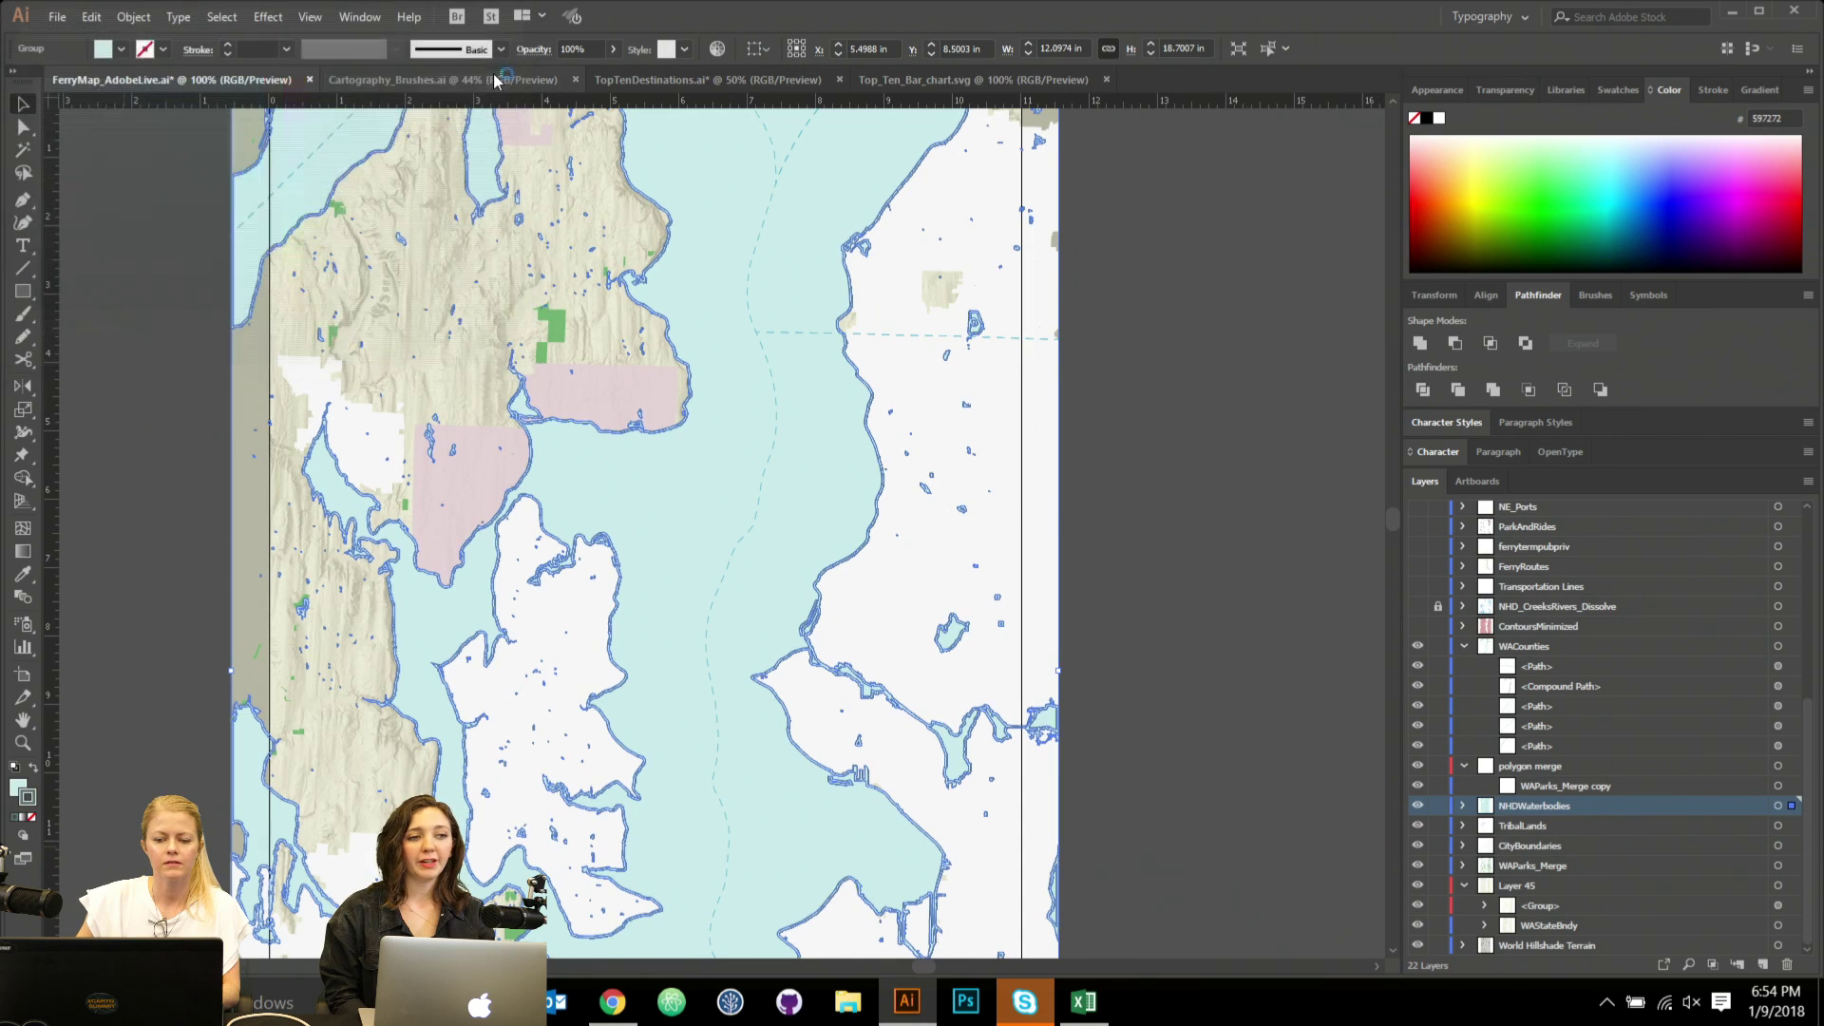
left_click(286, 50)
left_click(302, 64)
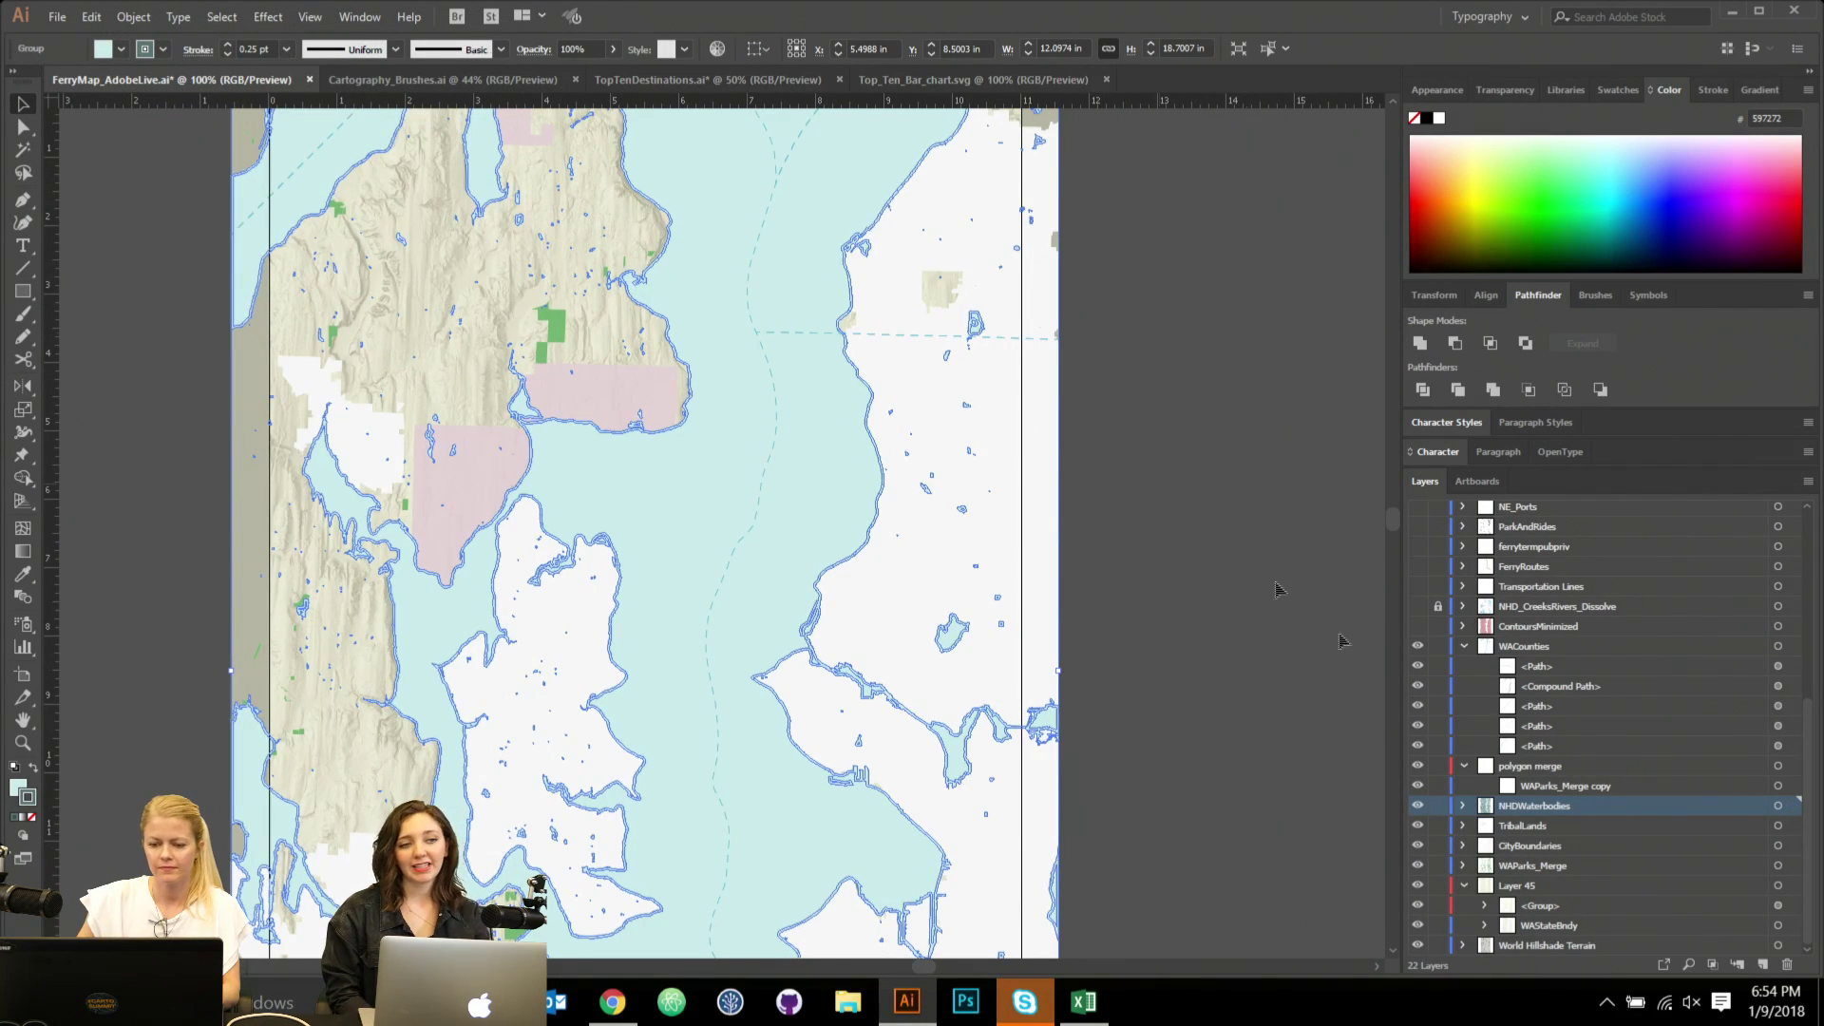
left_click(1171, 505)
scroll(827, 523, "up", 1)
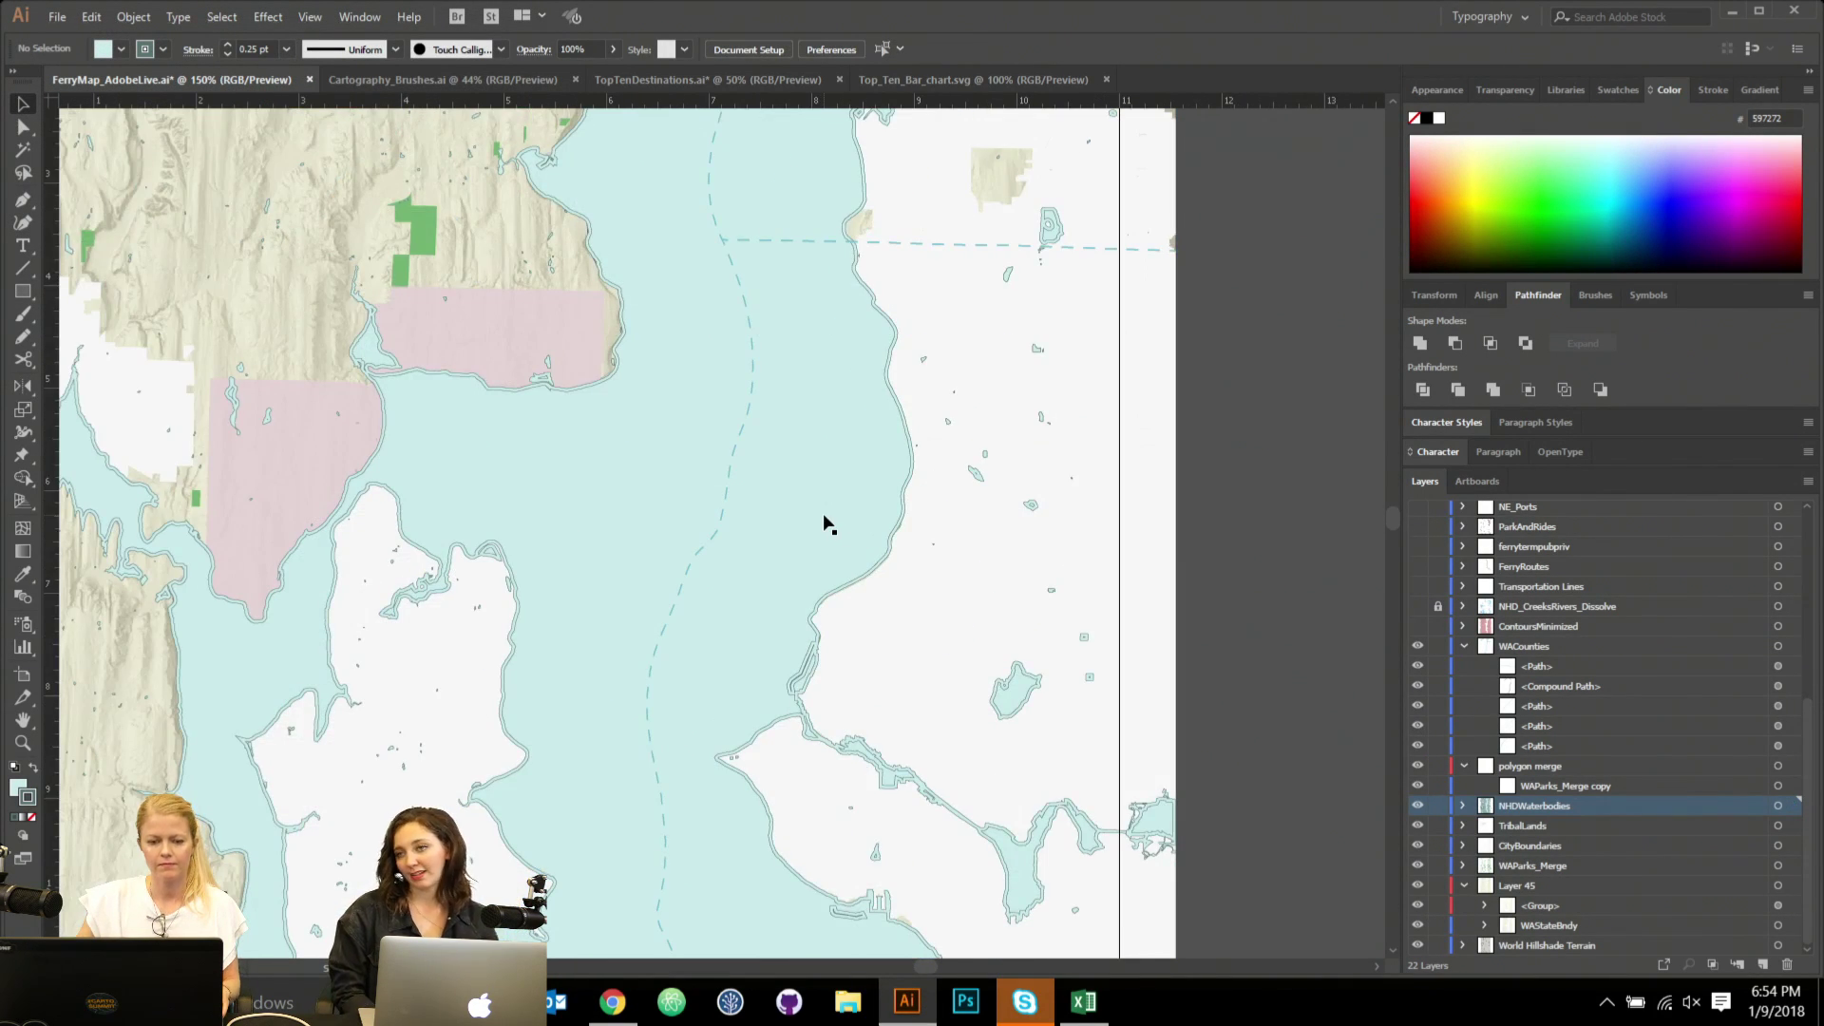
Lighten the water outline colour to grey-teal 708786.
left_click(1791, 806)
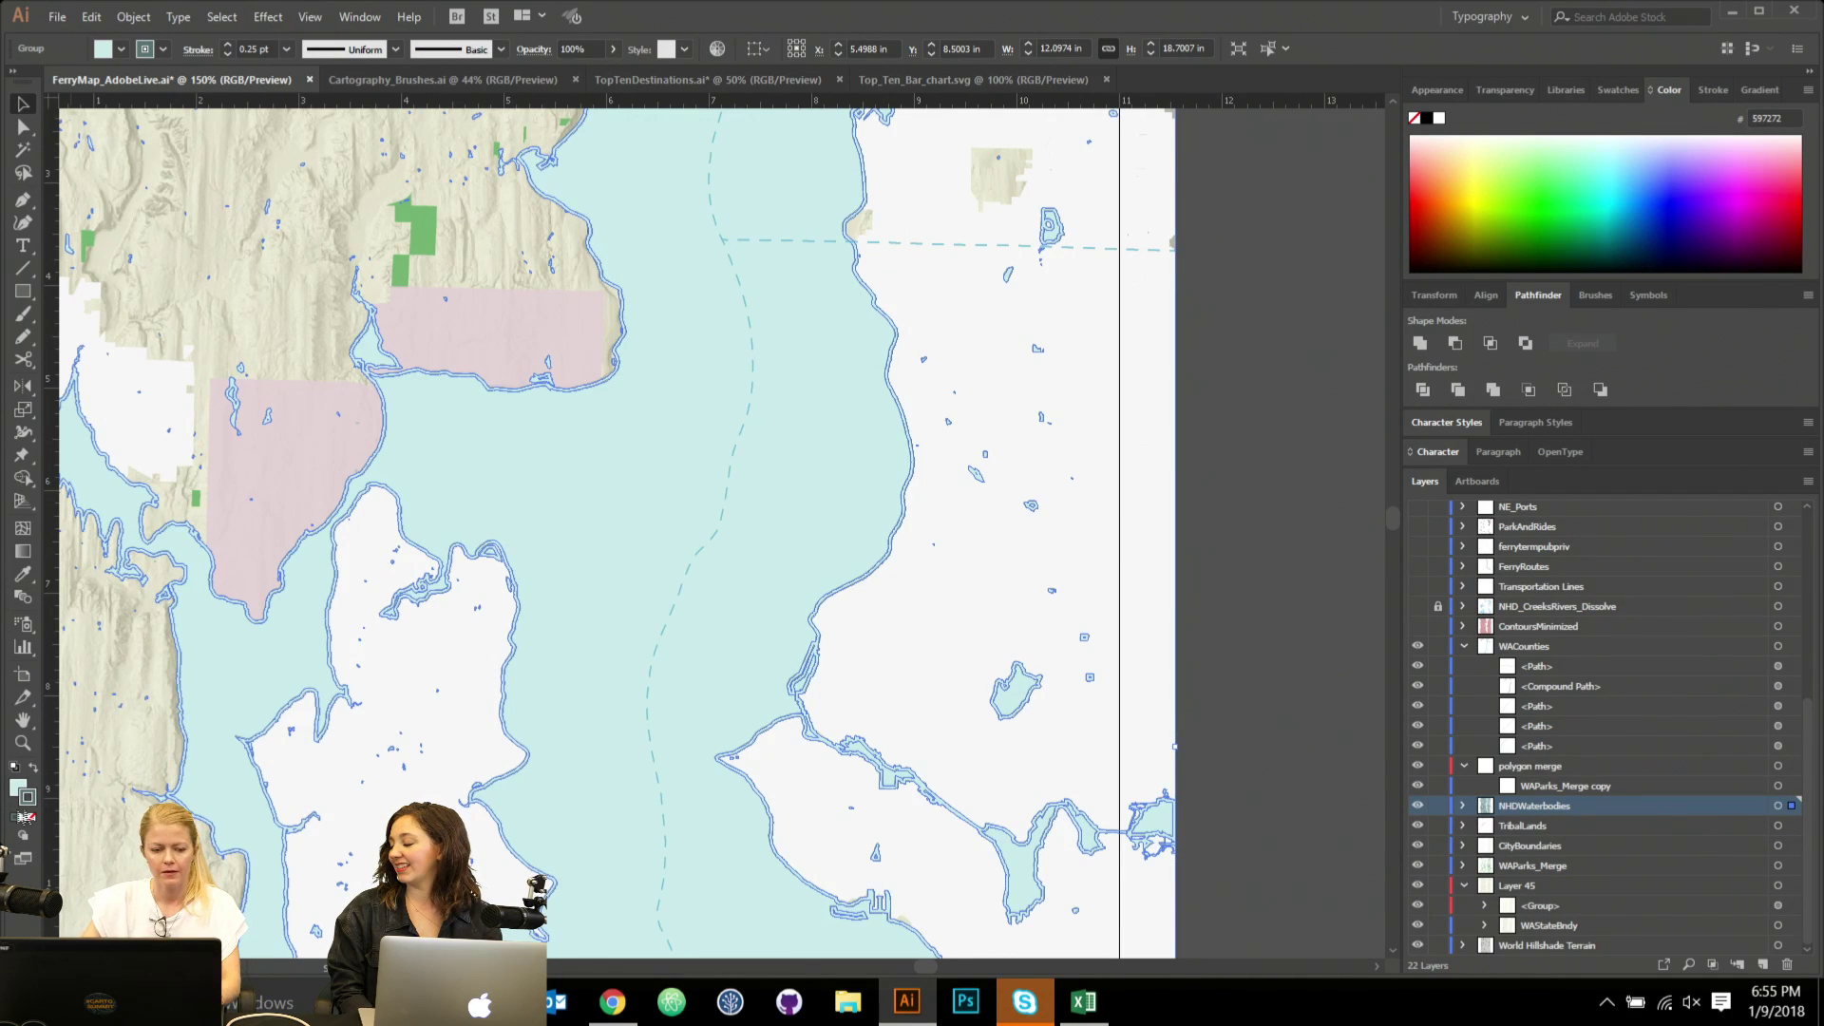
double_click(28, 796)
left_click_drag(71, 210, 64, 186)
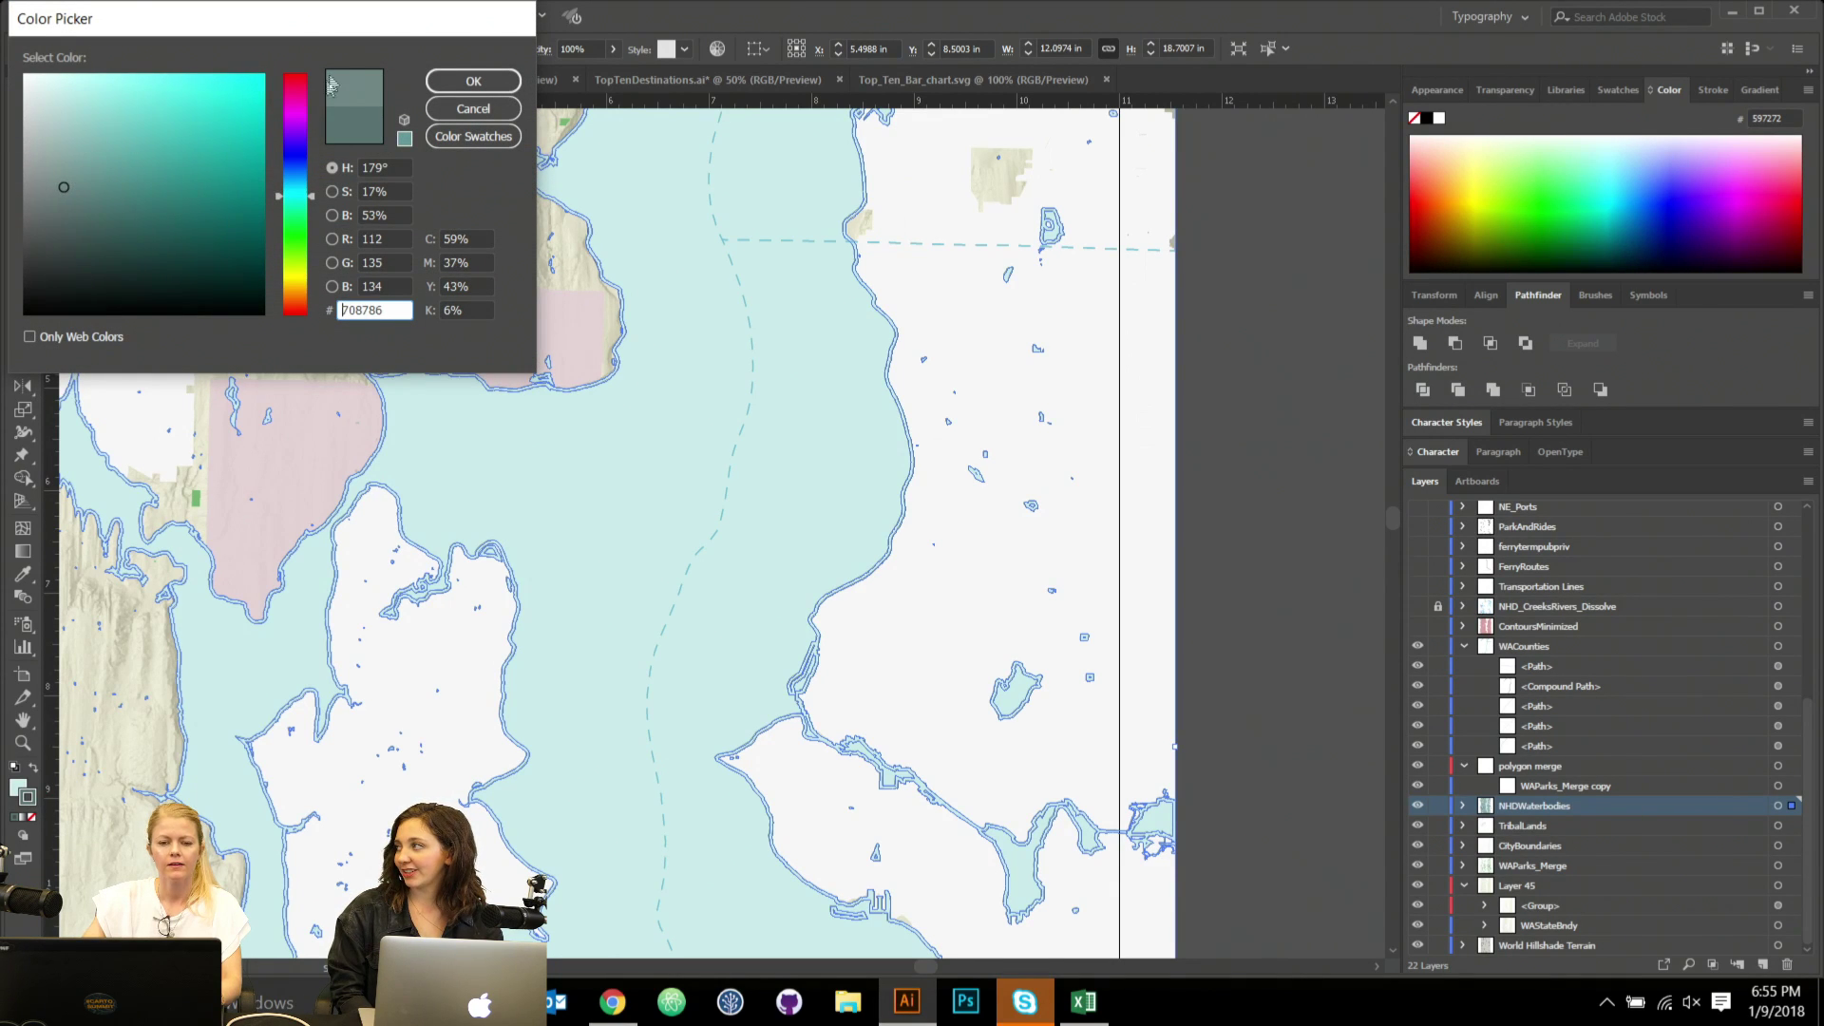
left_click(473, 81)
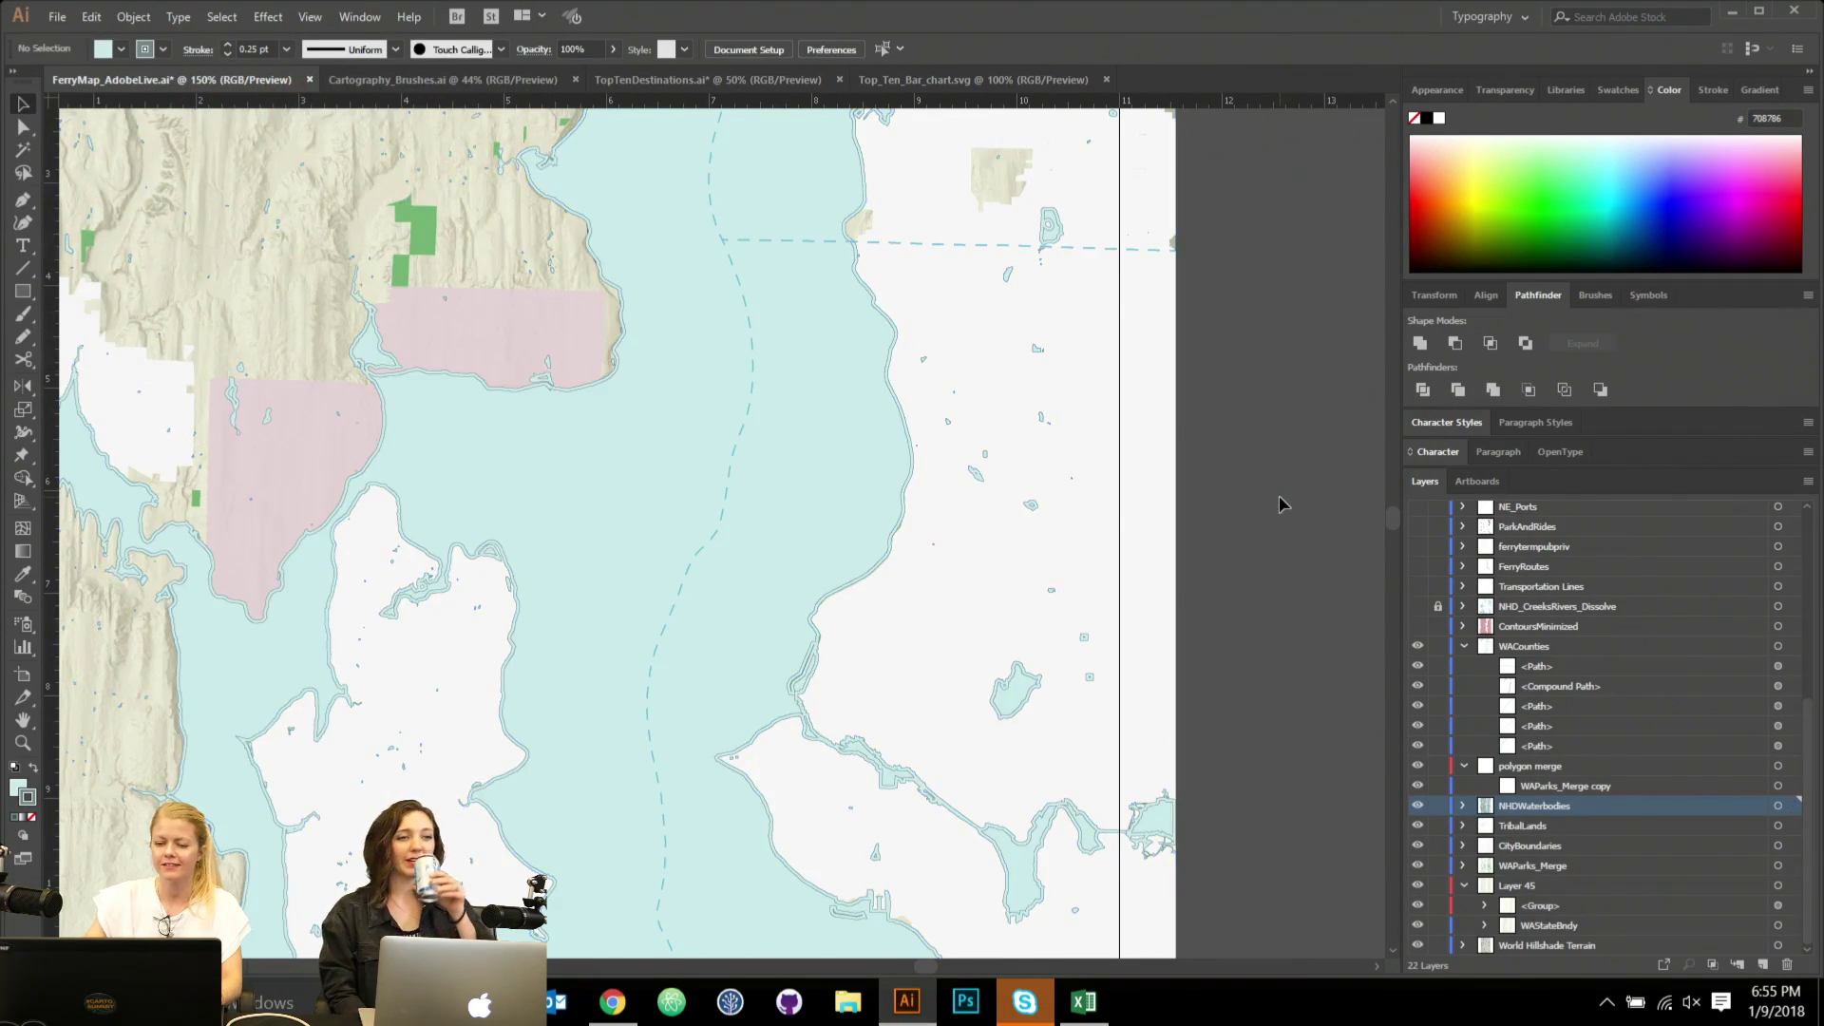
left_click(862, 529)
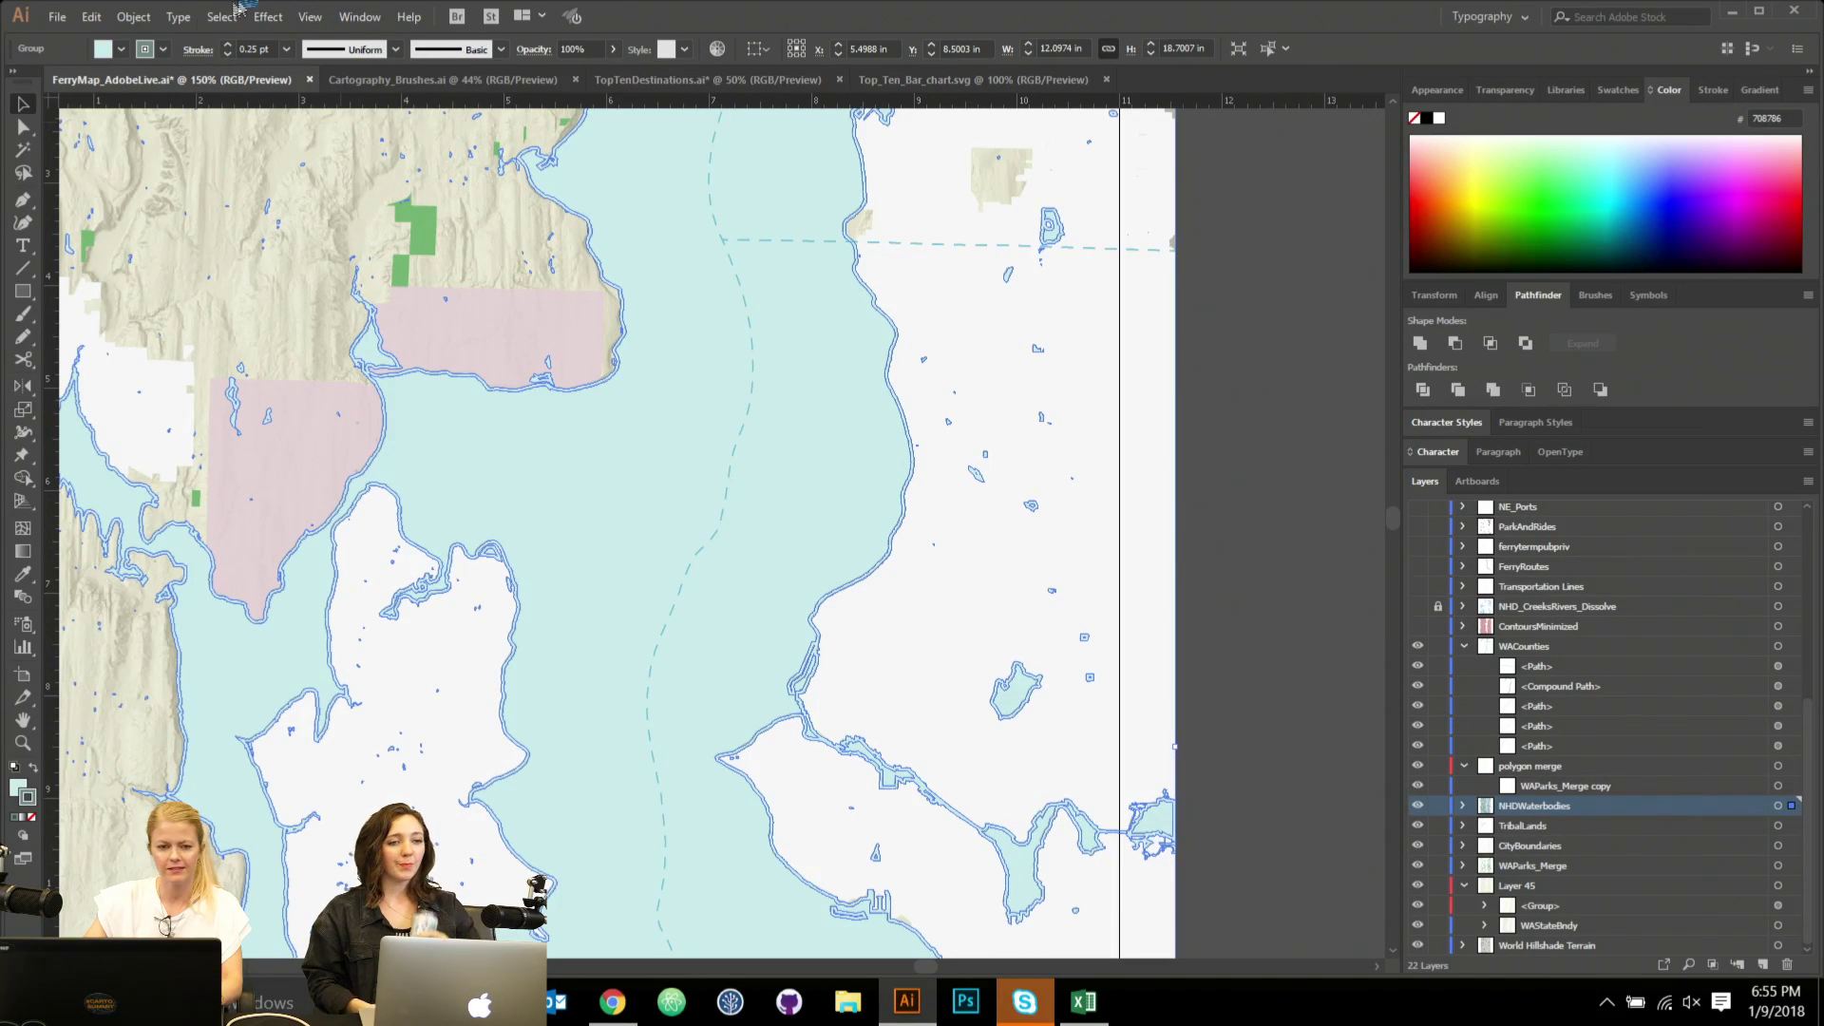
left_click(133, 16)
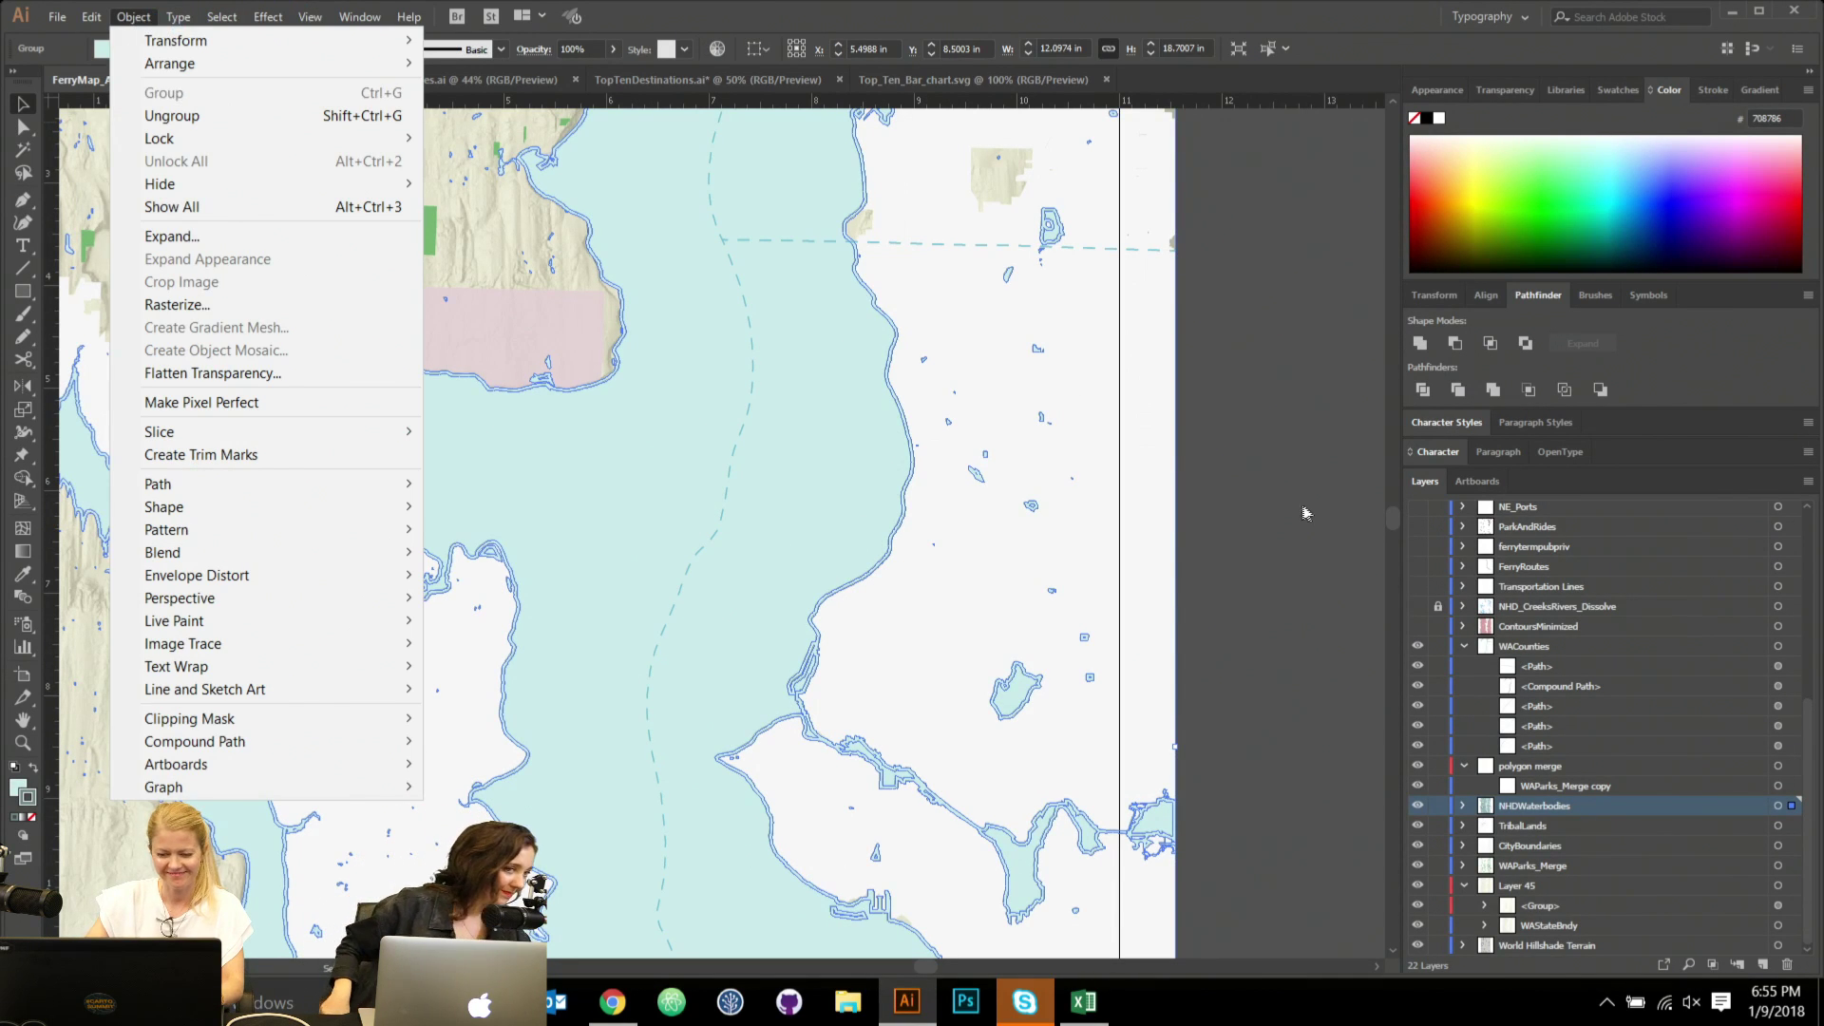
left_click(1248, 525)
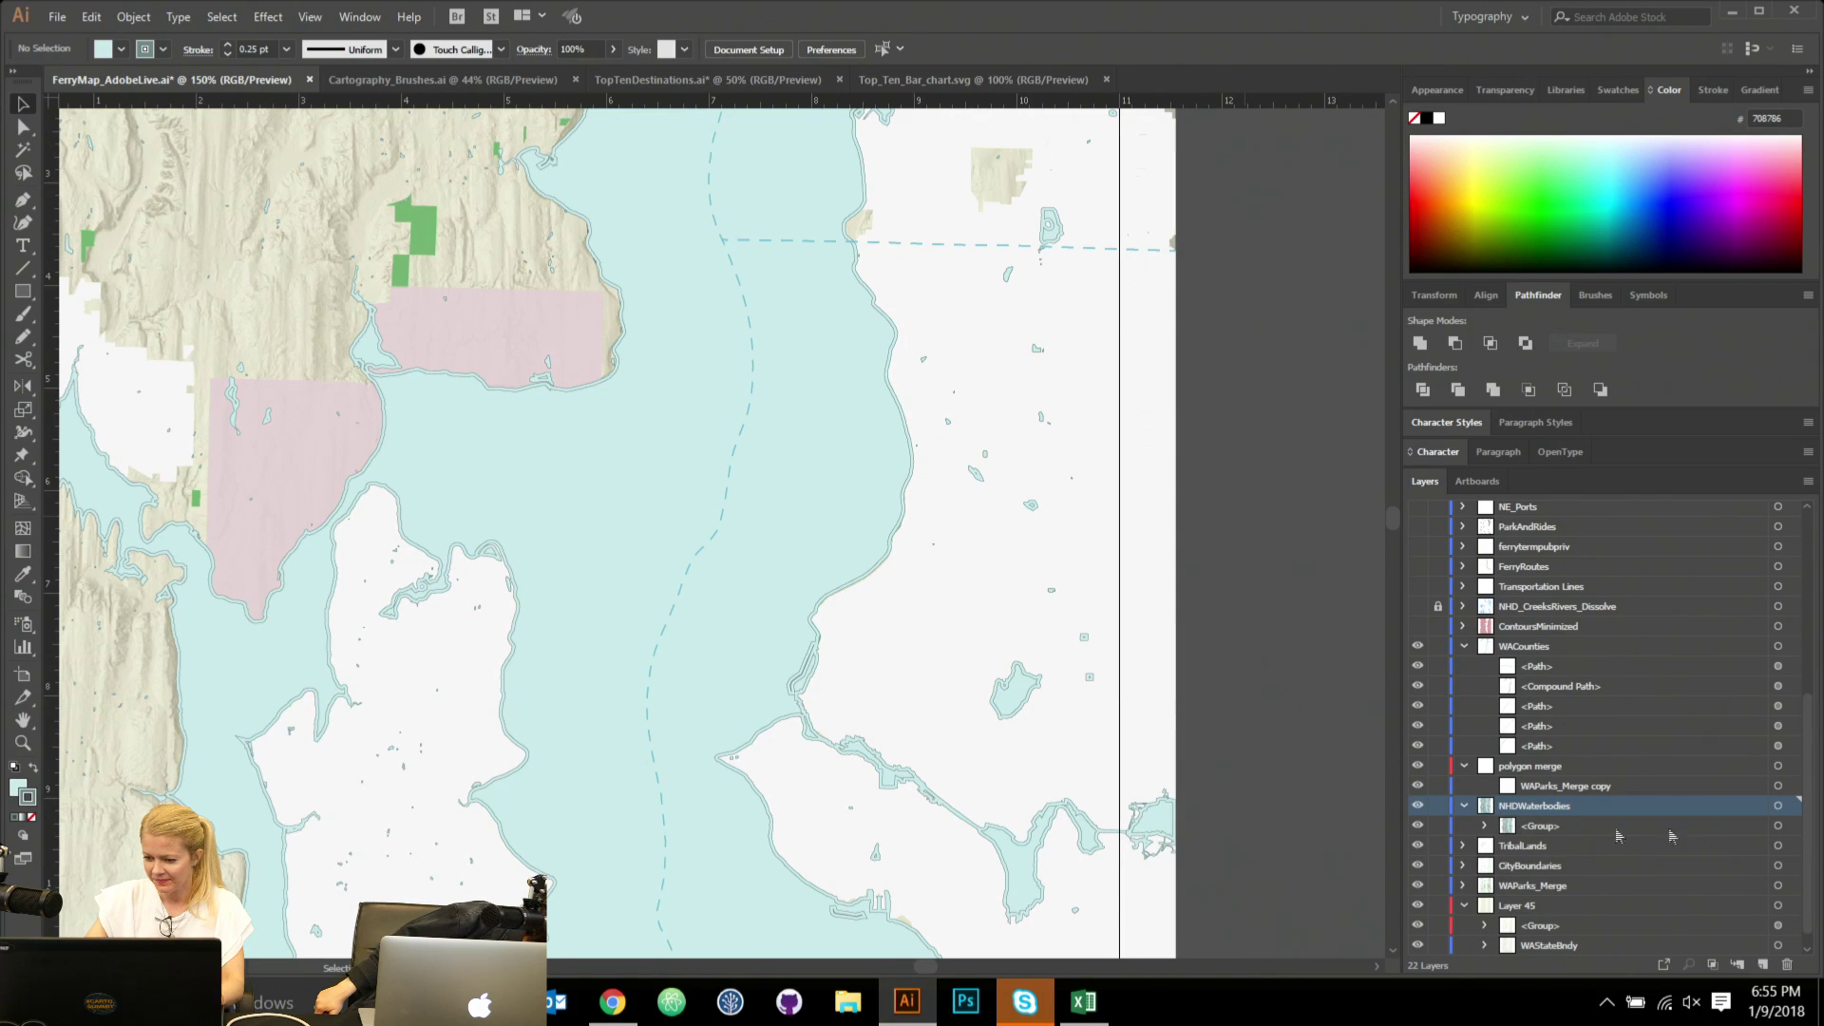
Select the water compound path and create a first offset copy of the coastline.
left_click(1484, 826)
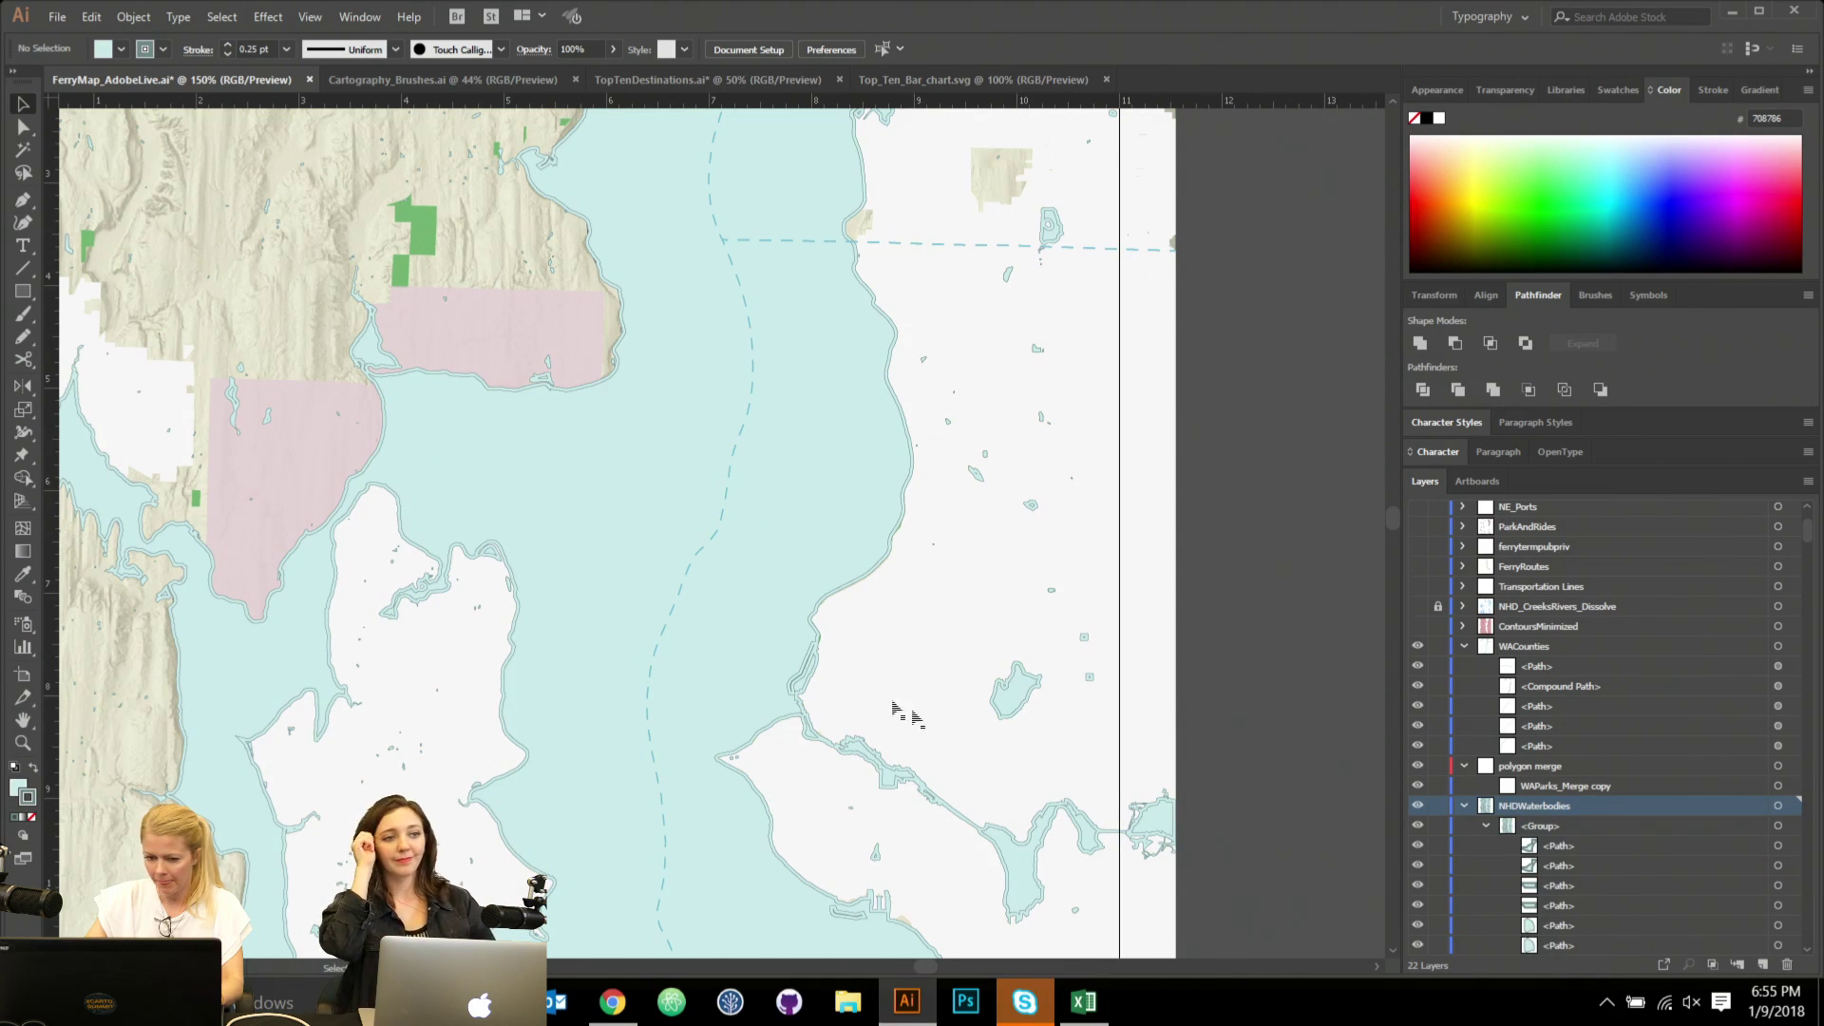
key("a")
left_click(568, 520)
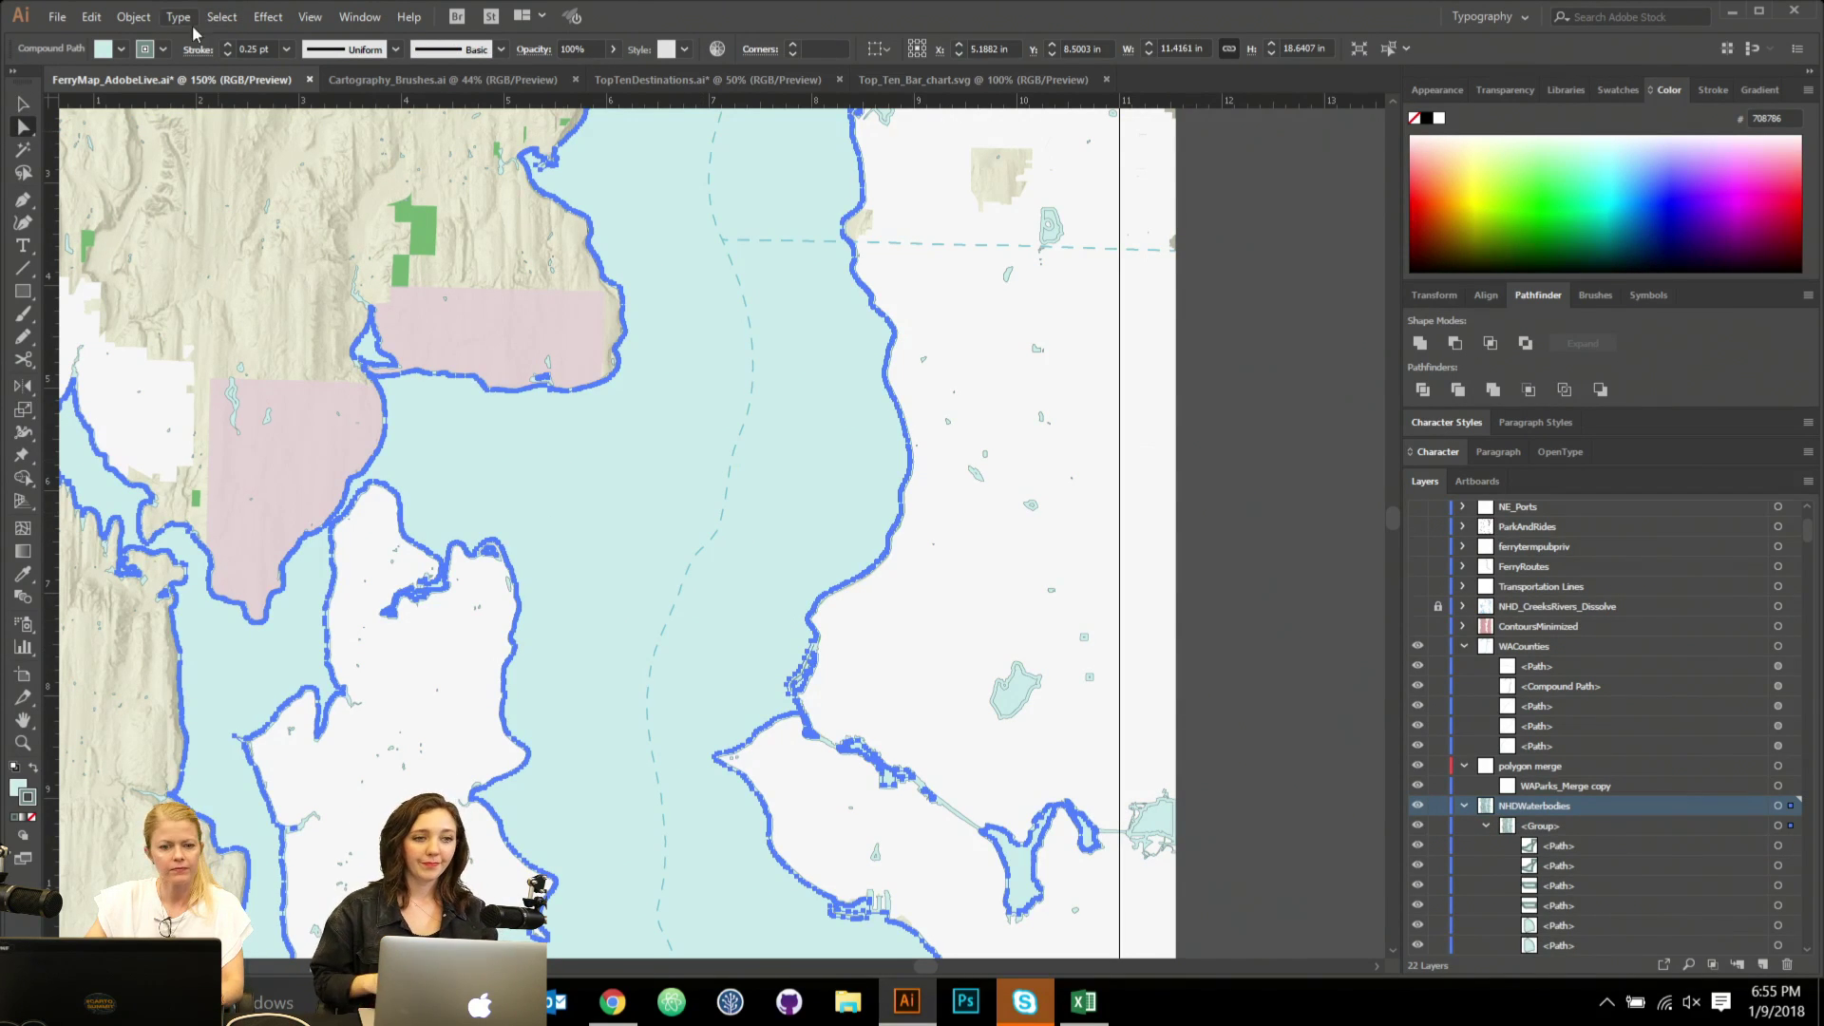
left_click(131, 18)
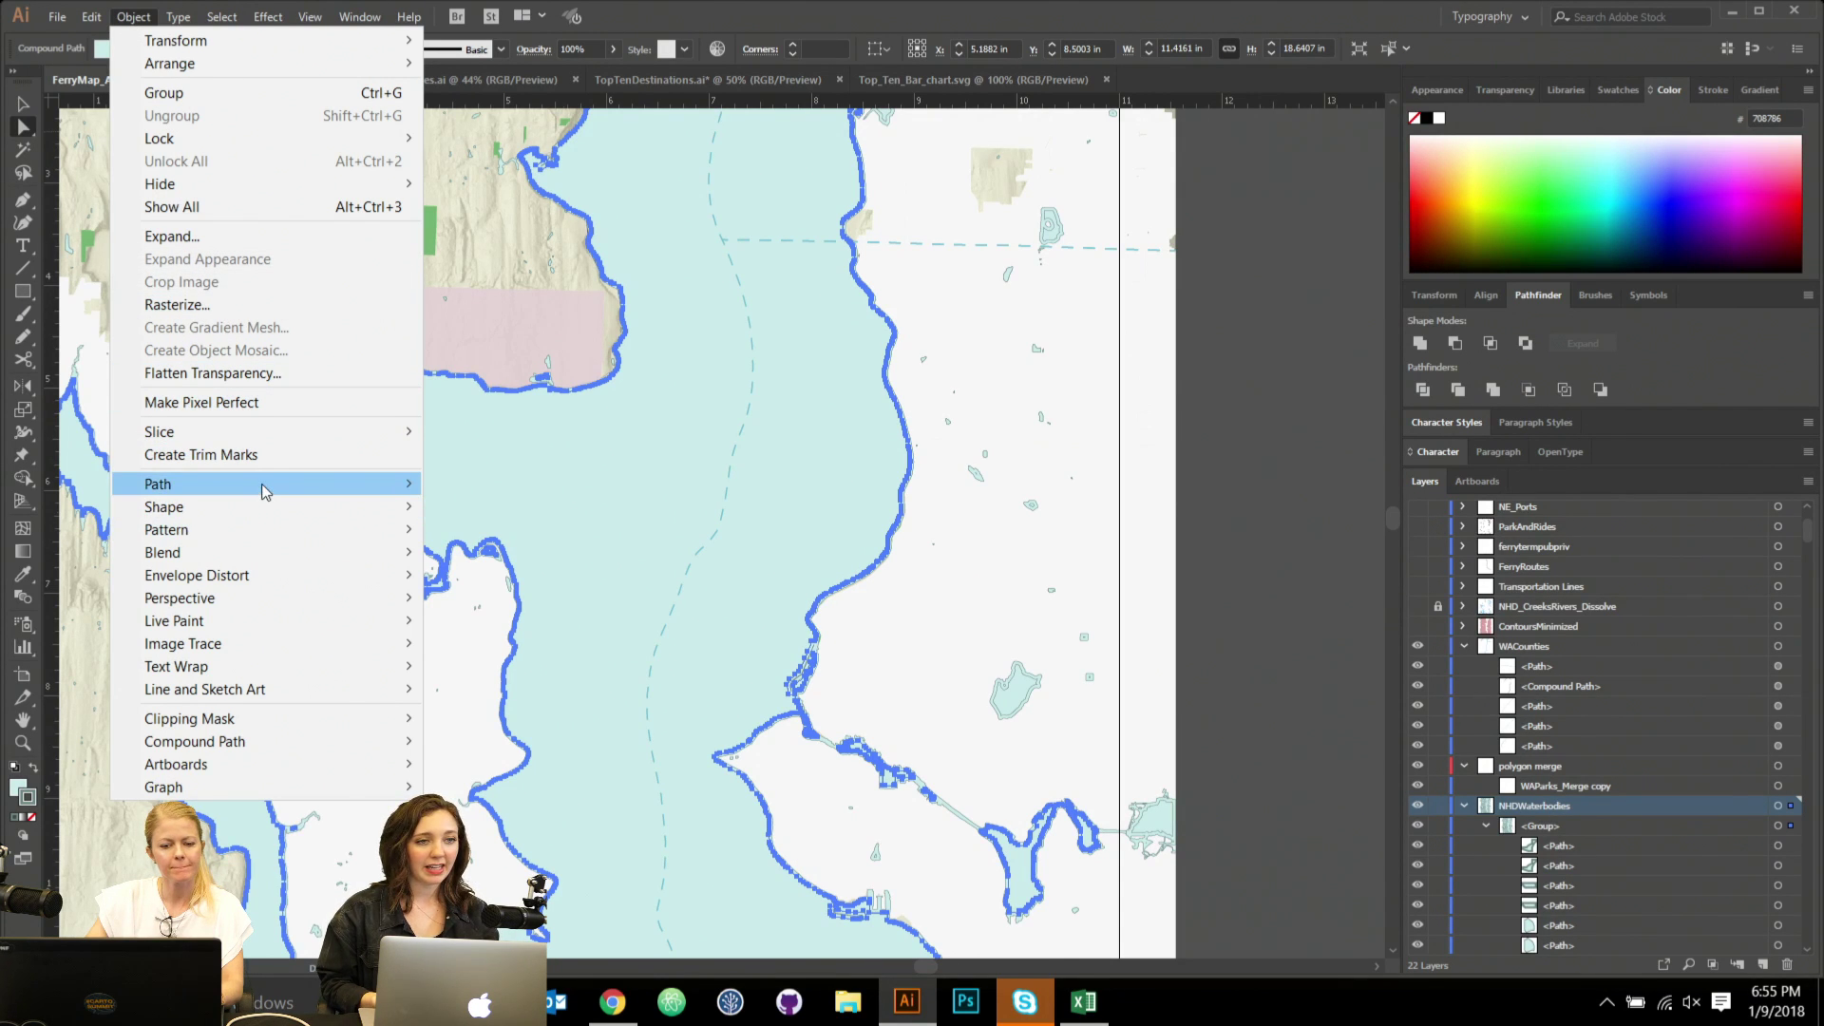
mouse_move(265, 486)
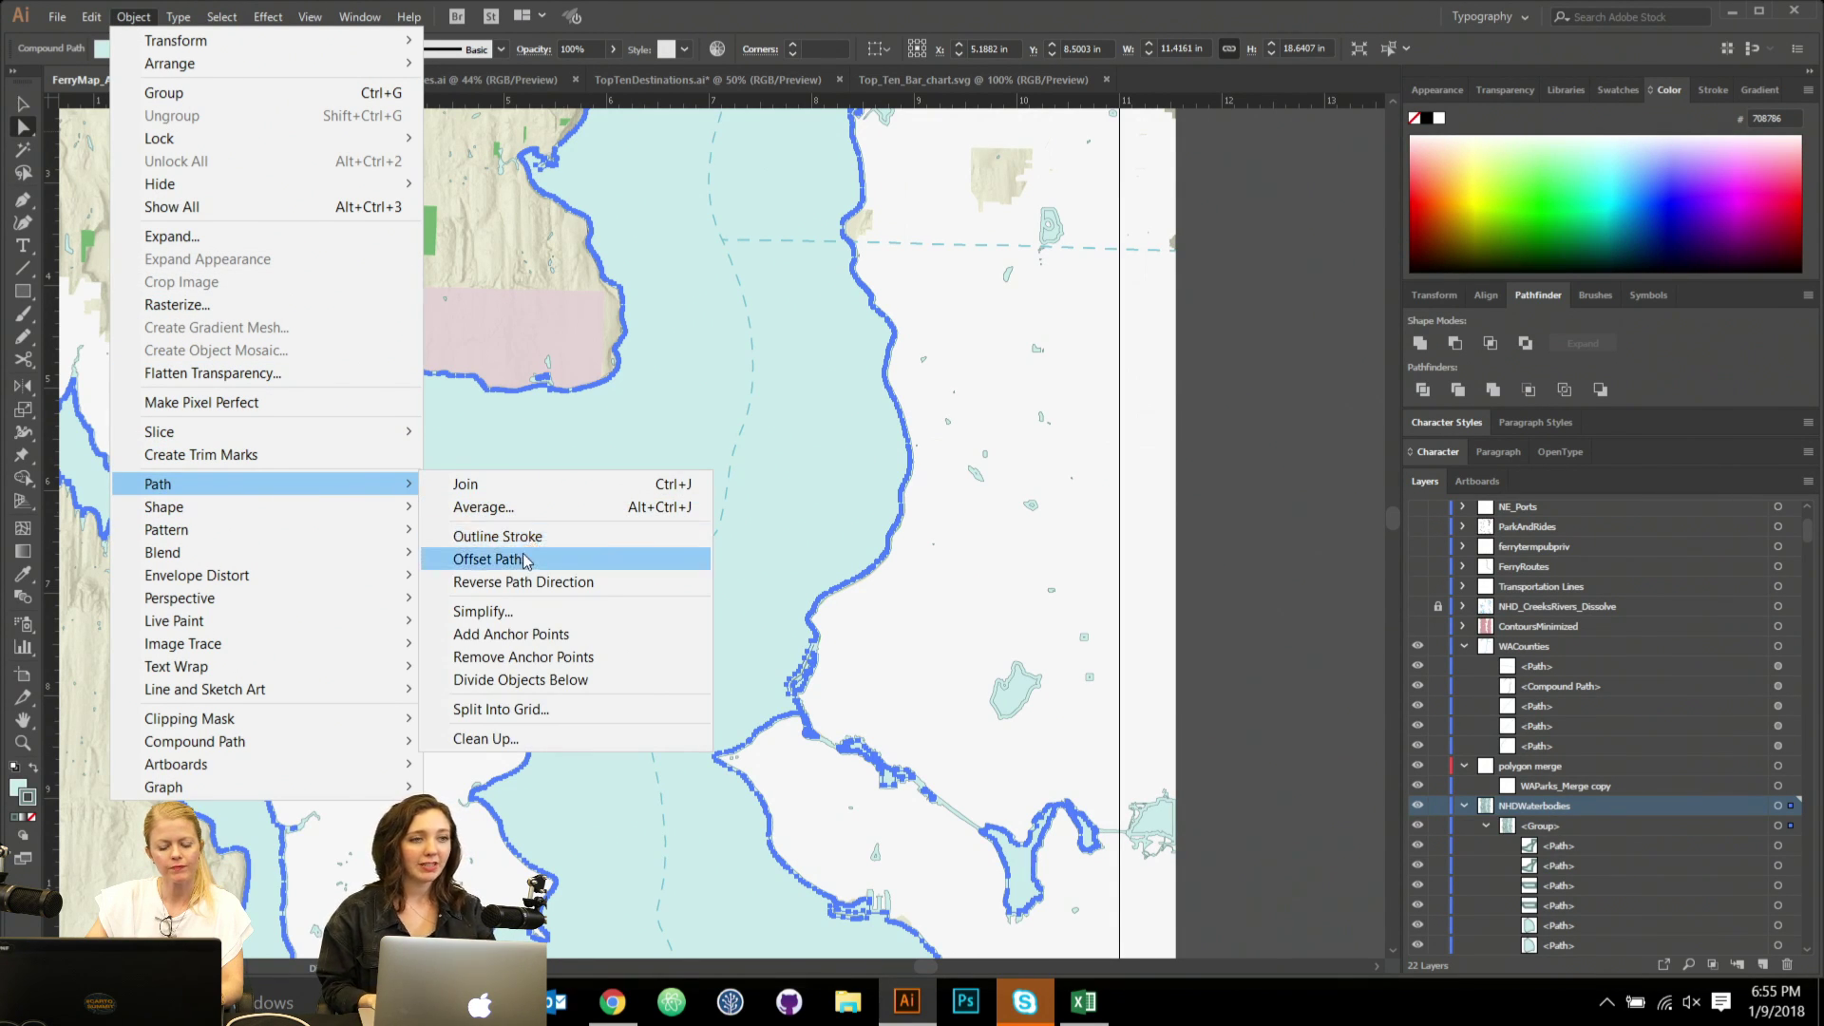
left_click(491, 560)
left_click(169, 170)
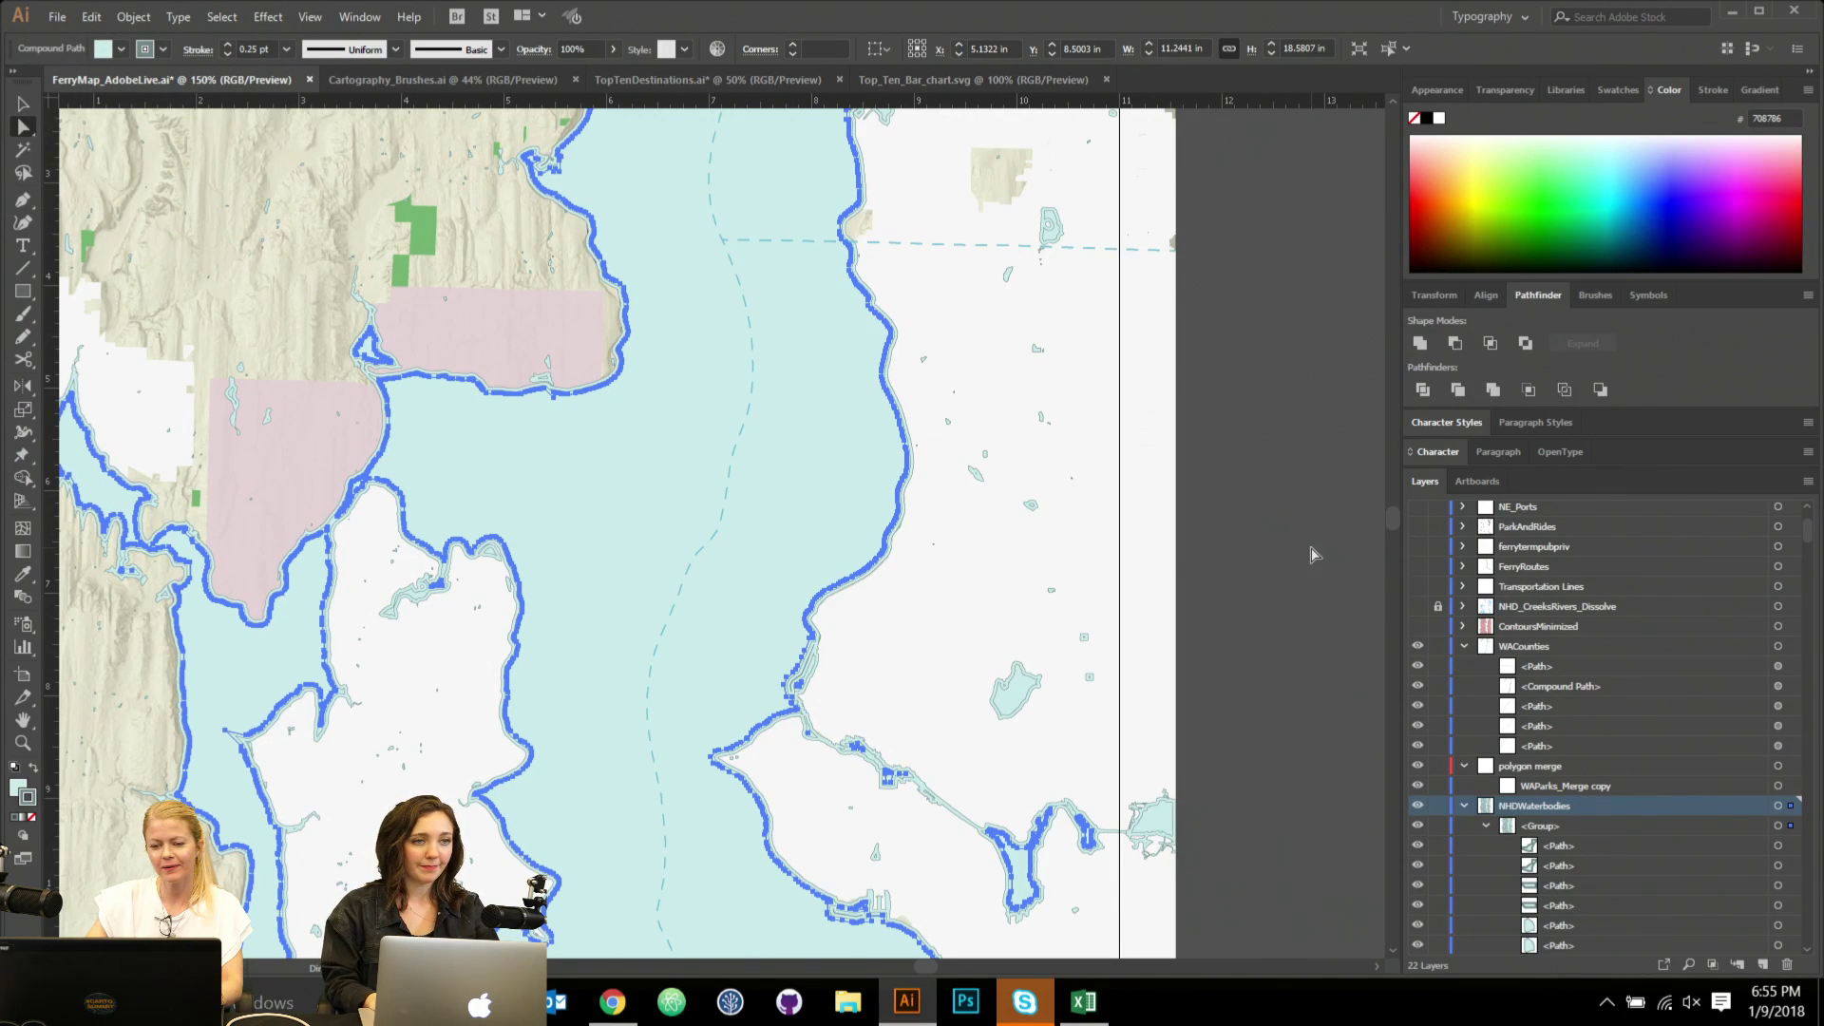
Add another ripple line with a -0.03 in Offset Path.
left_click(59, 17)
mouse_move(141, 382)
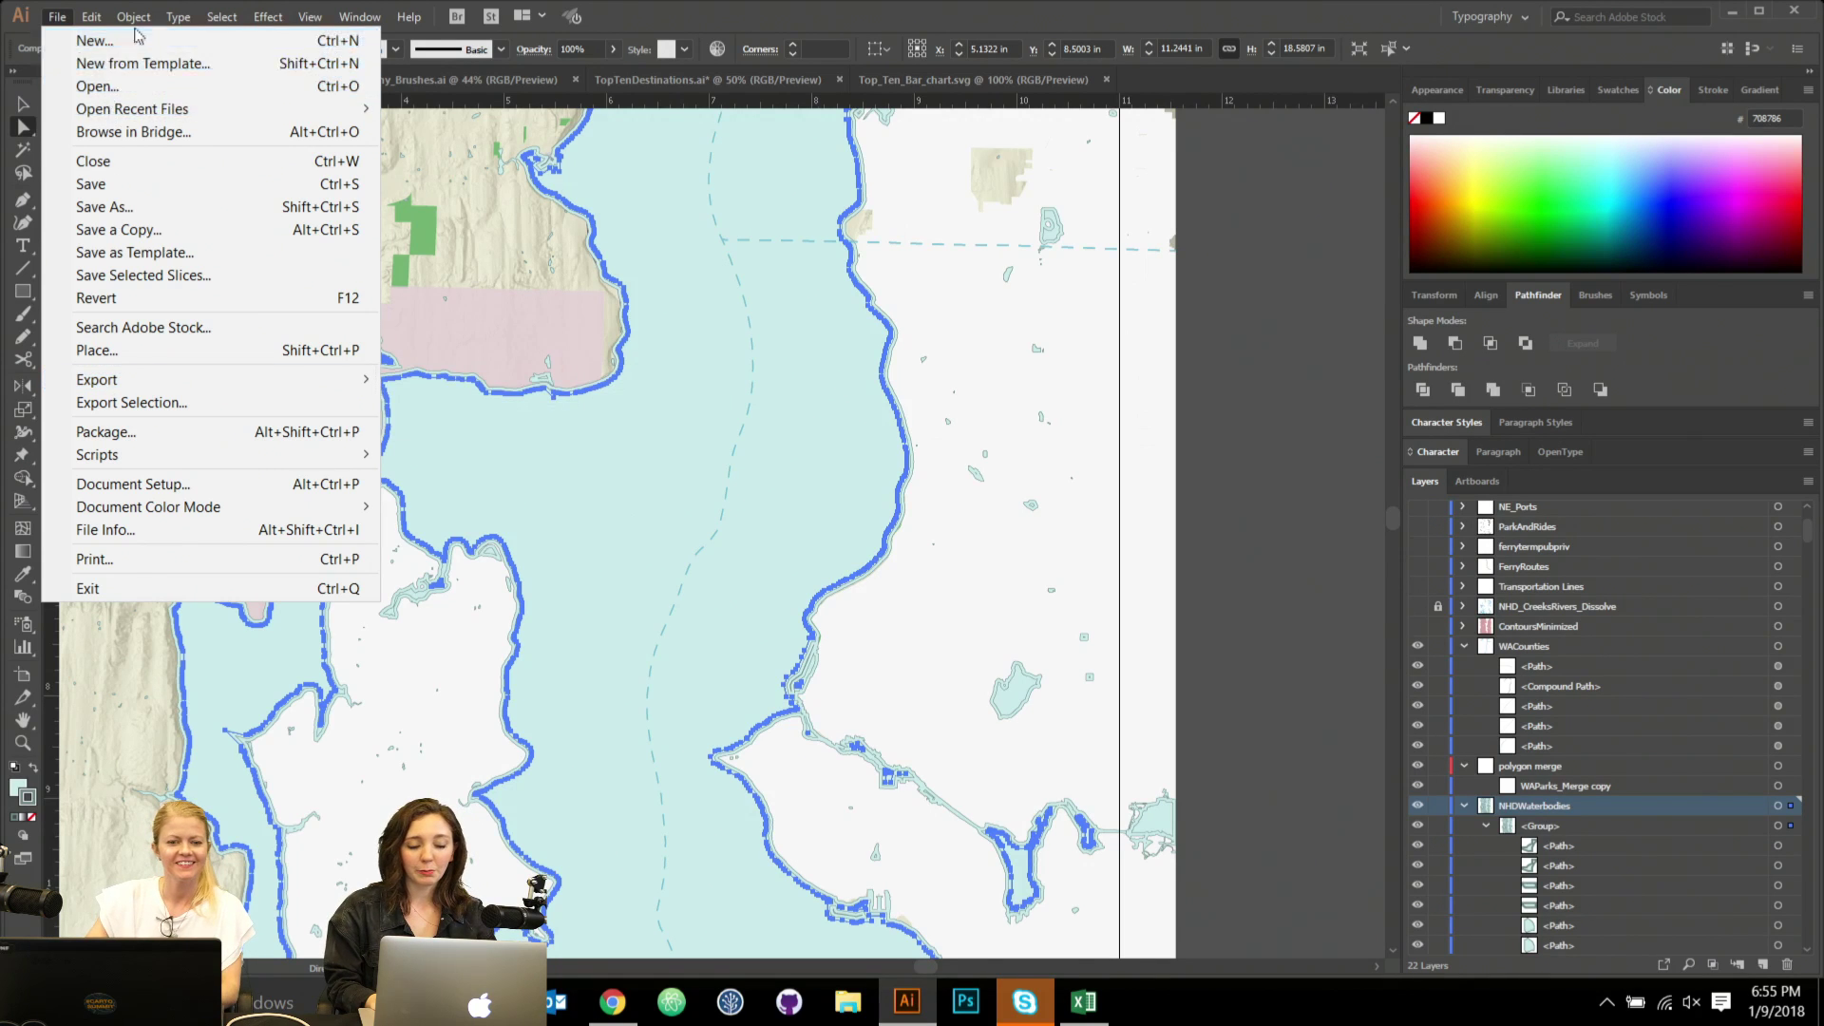
mouse_move(136, 27)
mouse_move(209, 488)
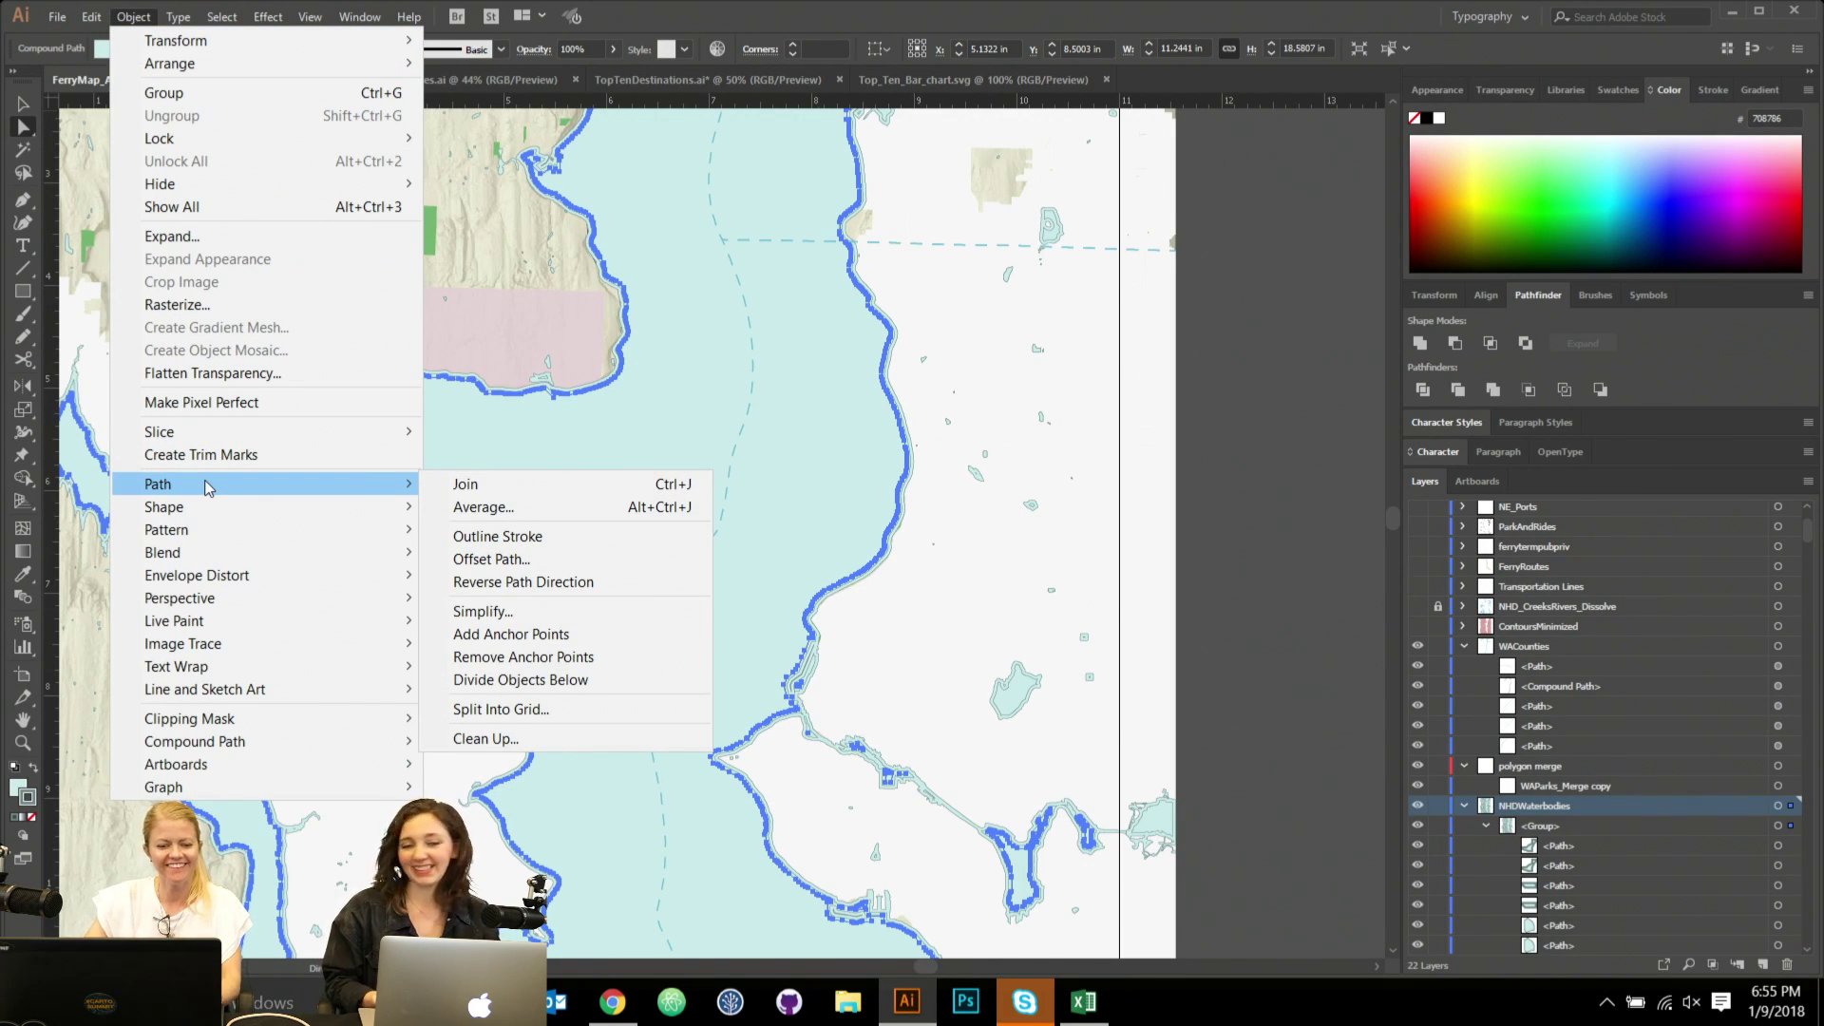
left_click(530, 558)
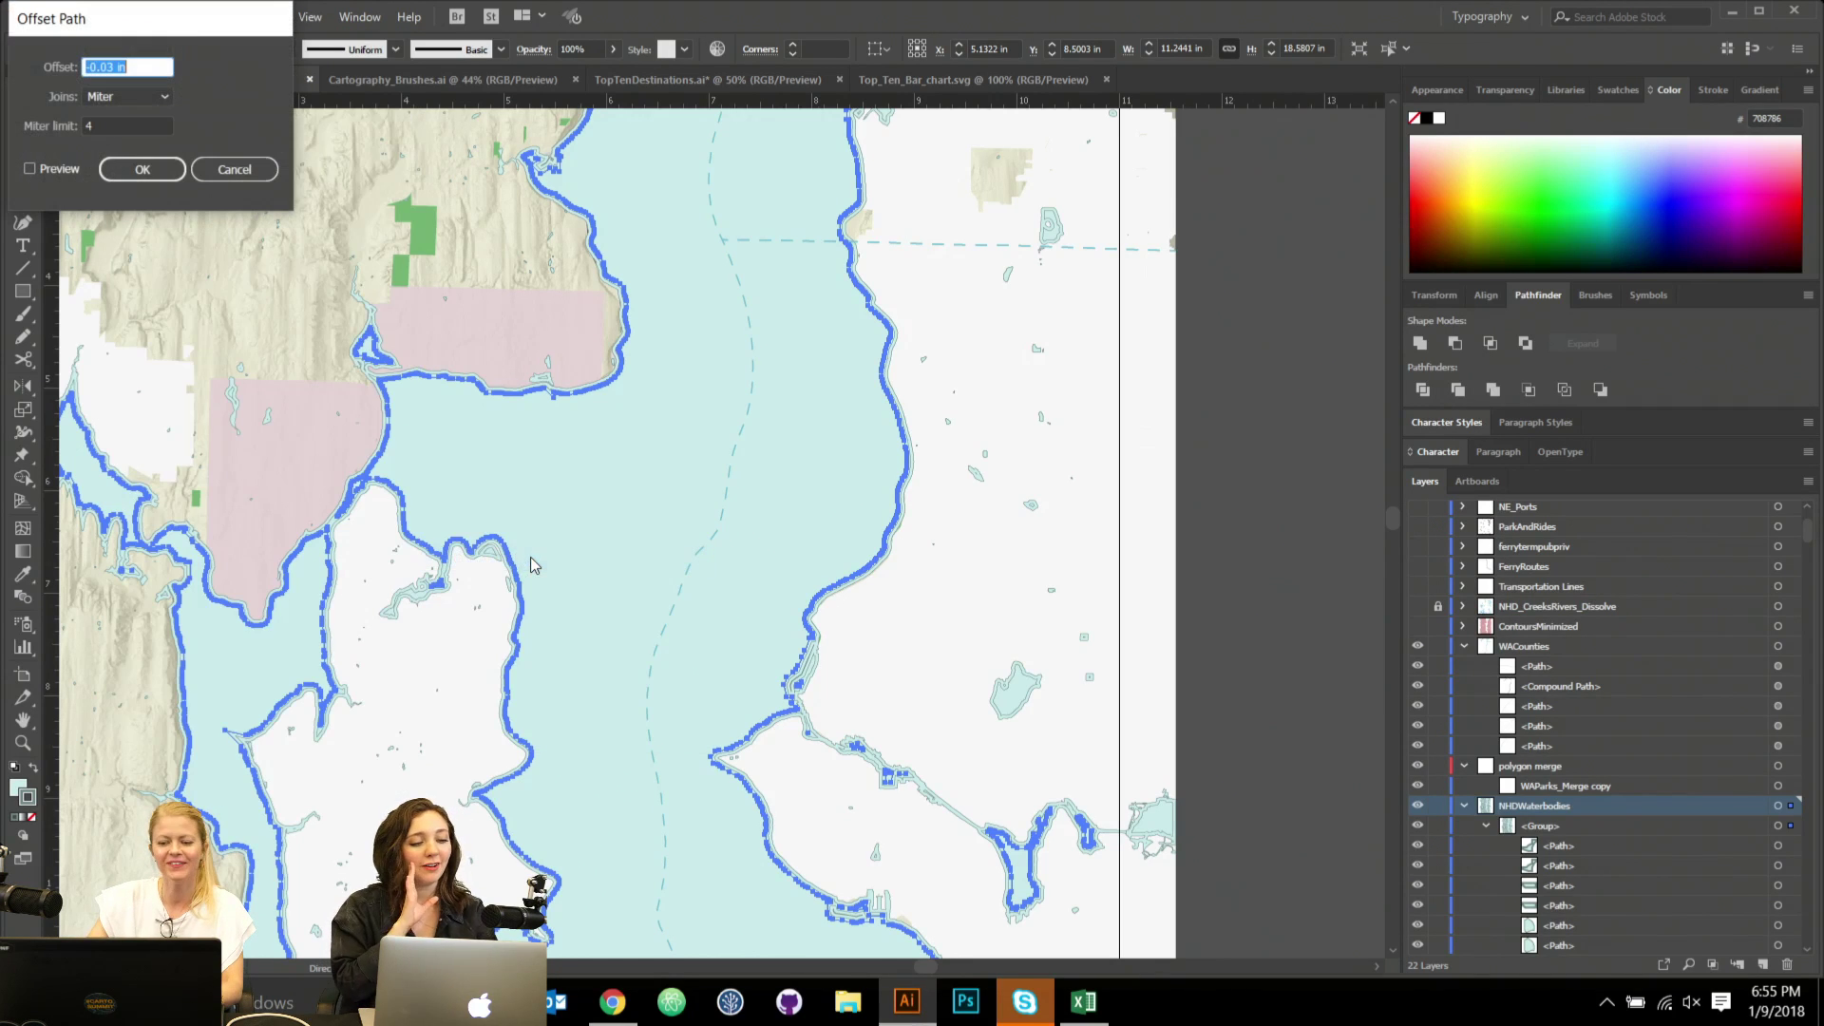
left_click(113, 67)
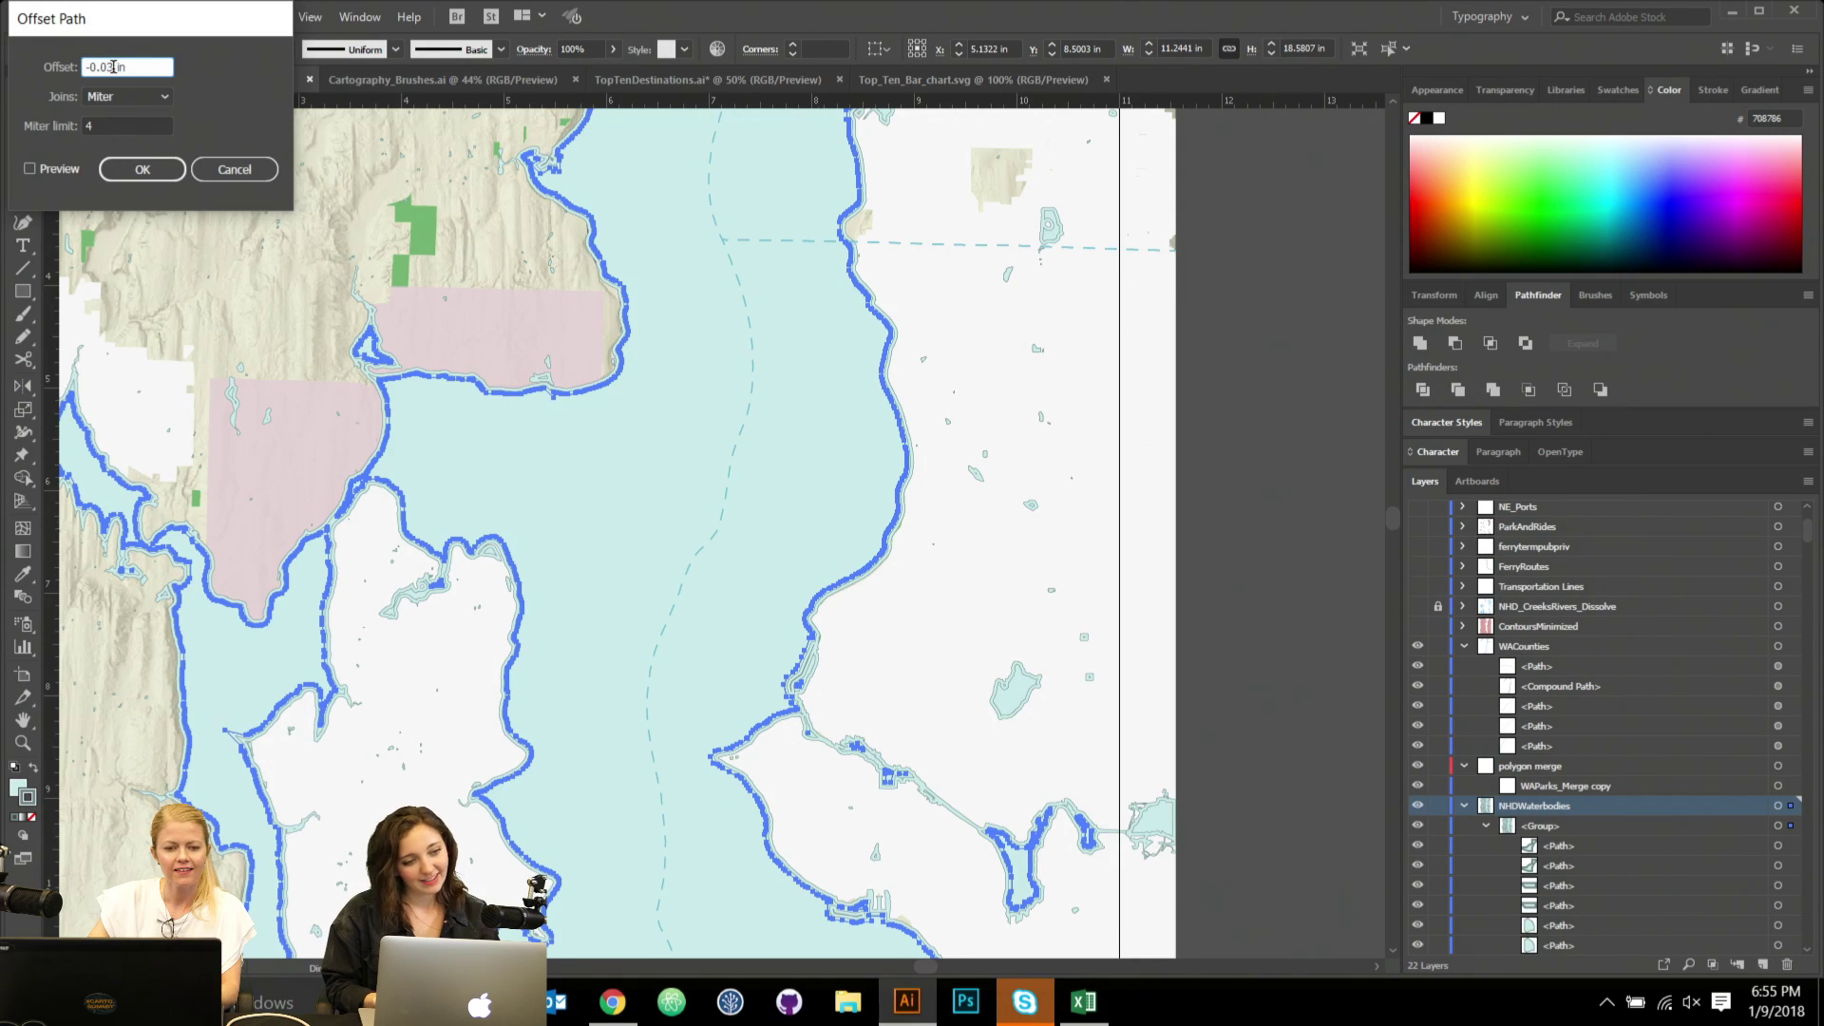
left_click(143, 169)
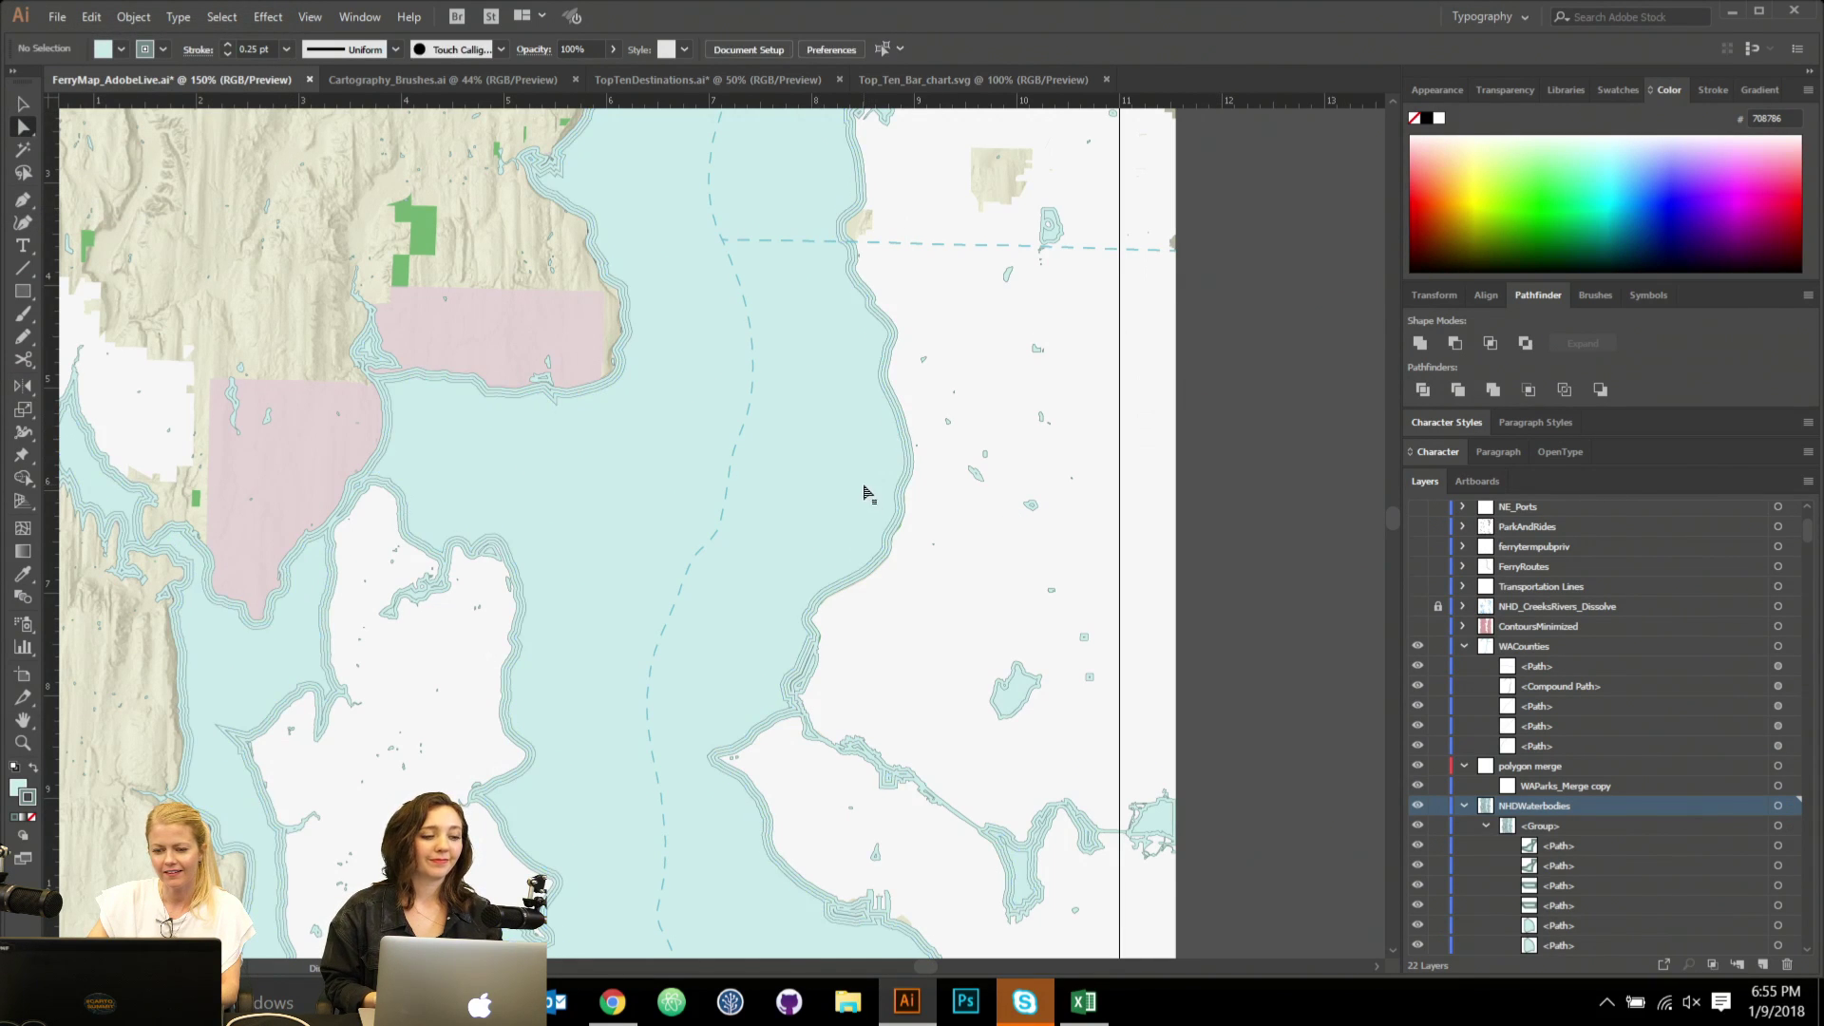
Add a further ripple line with a -0.032 in Offset Path.
left_click(133, 17)
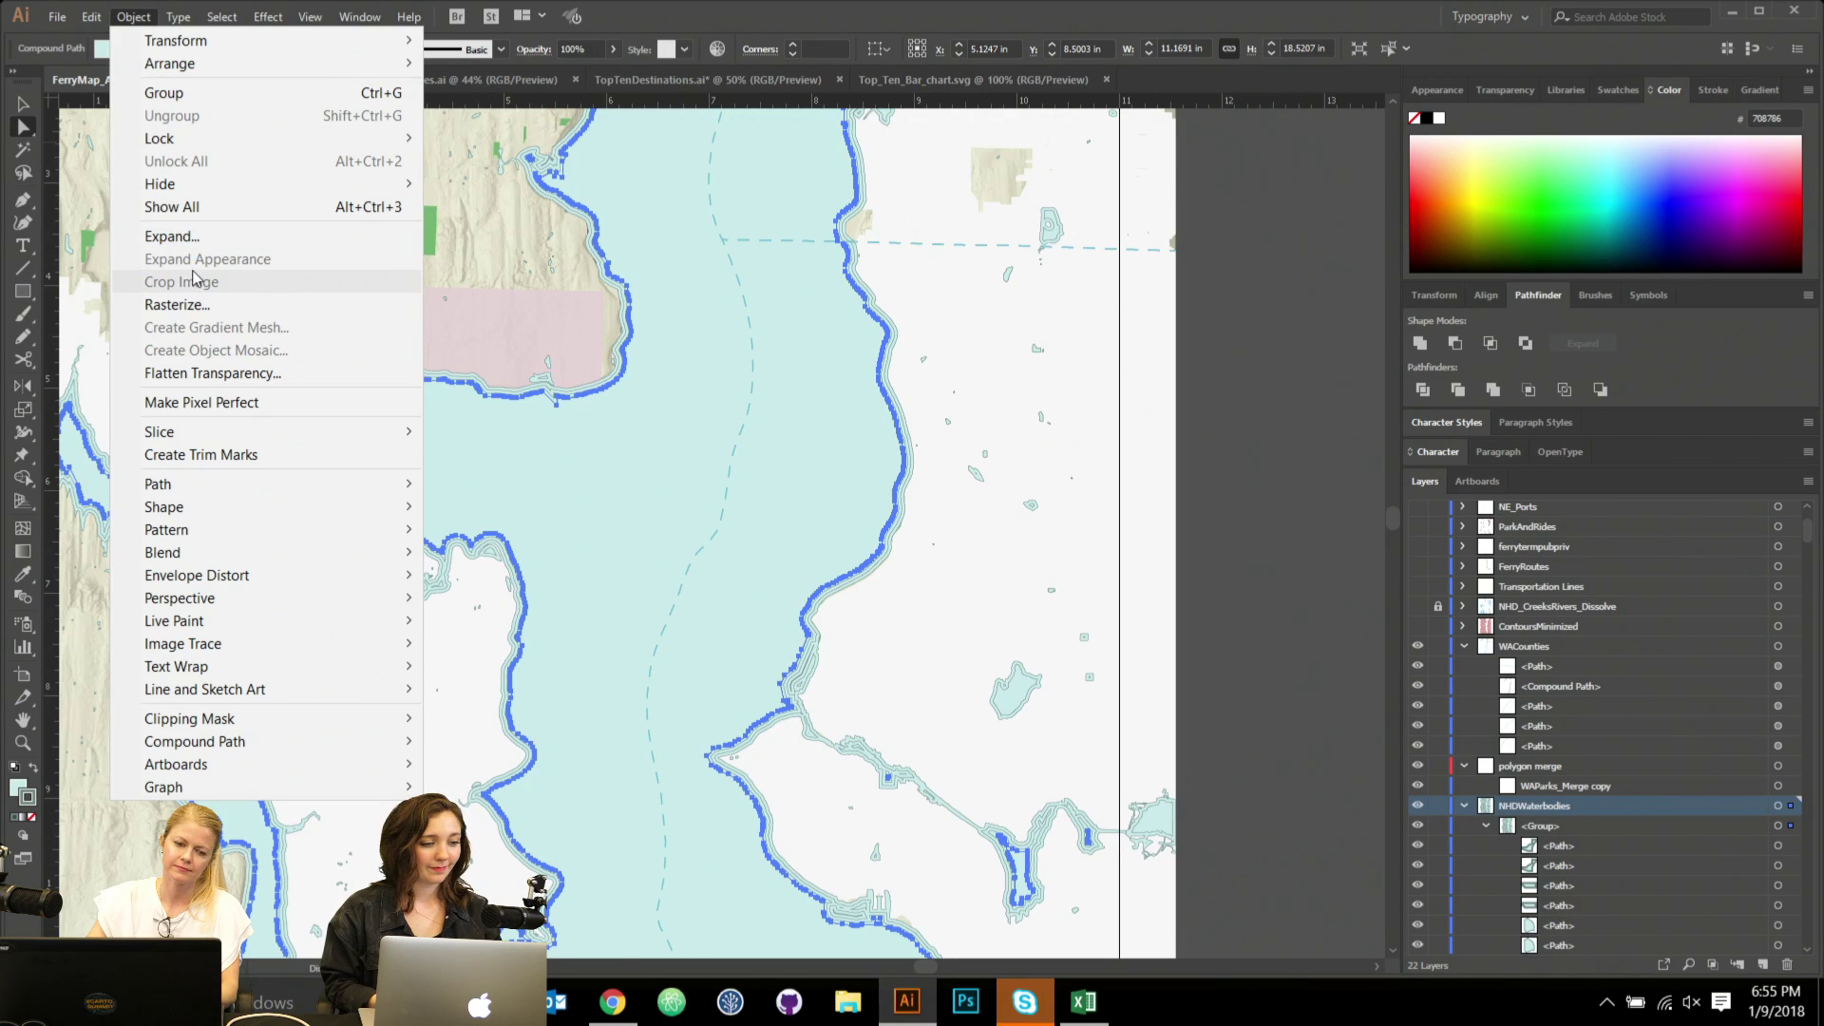
mouse_move(211, 486)
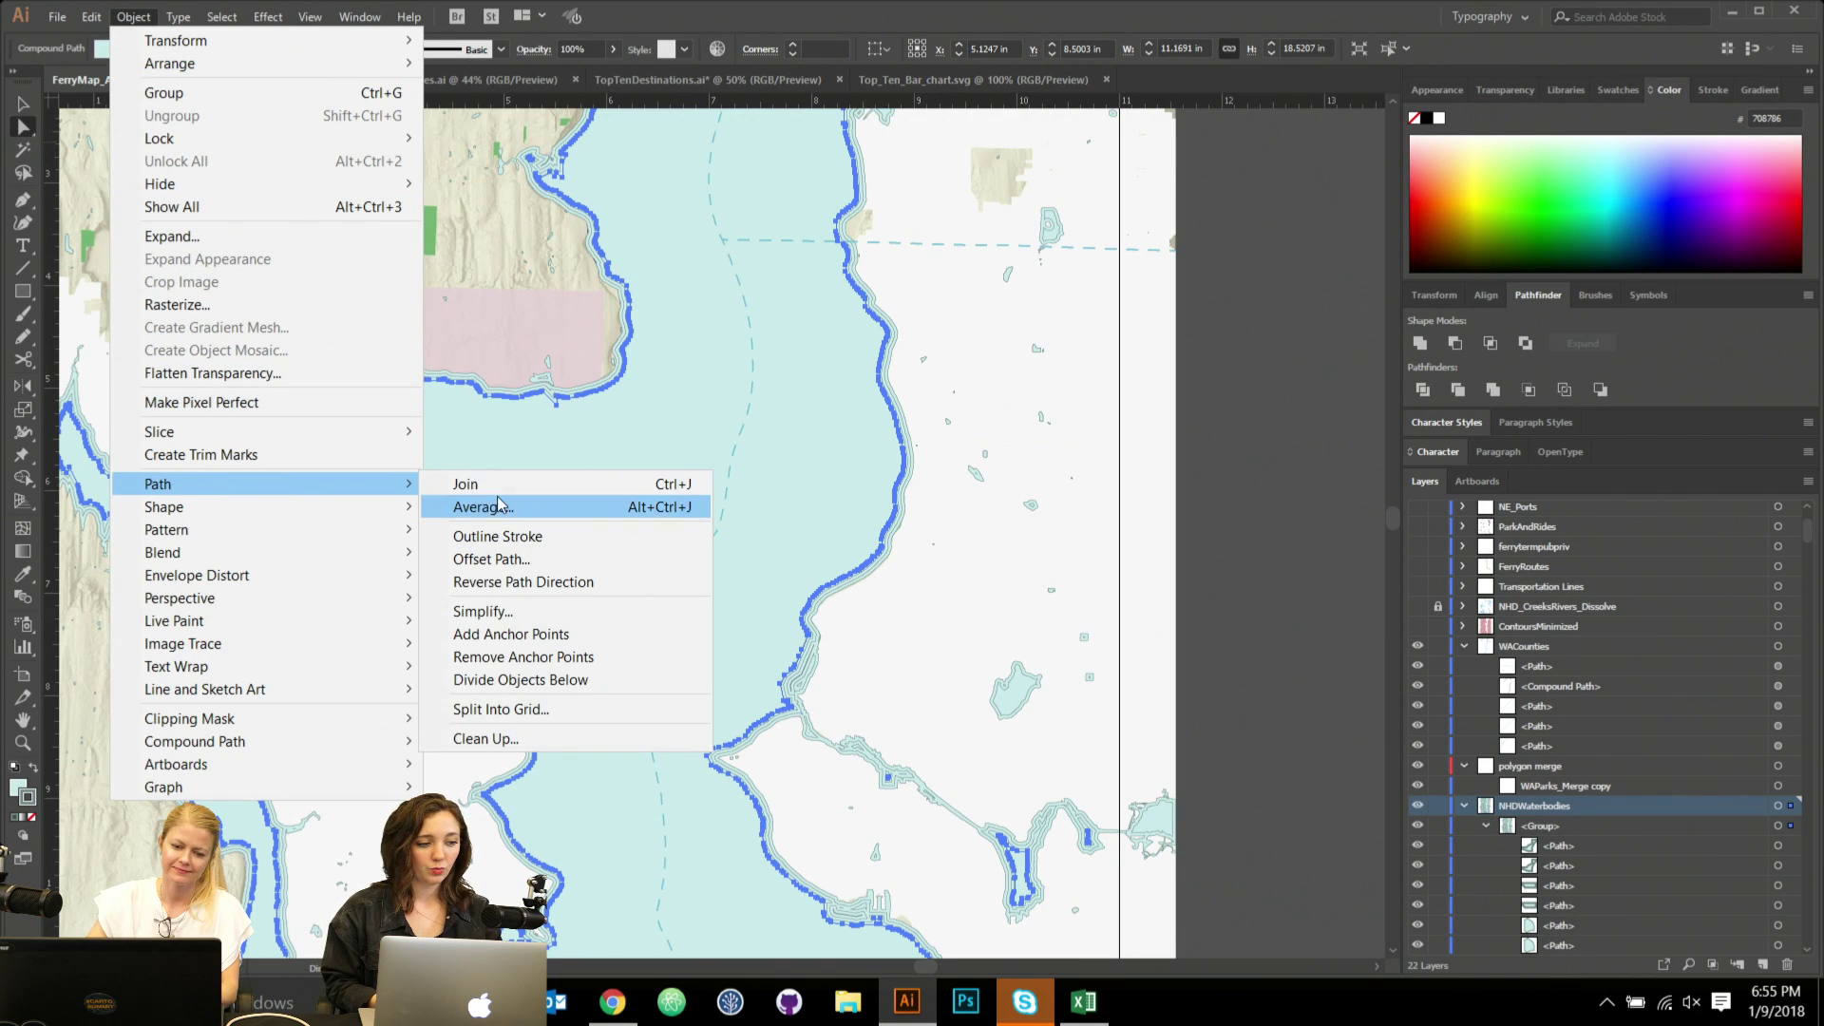
left_click(490, 559)
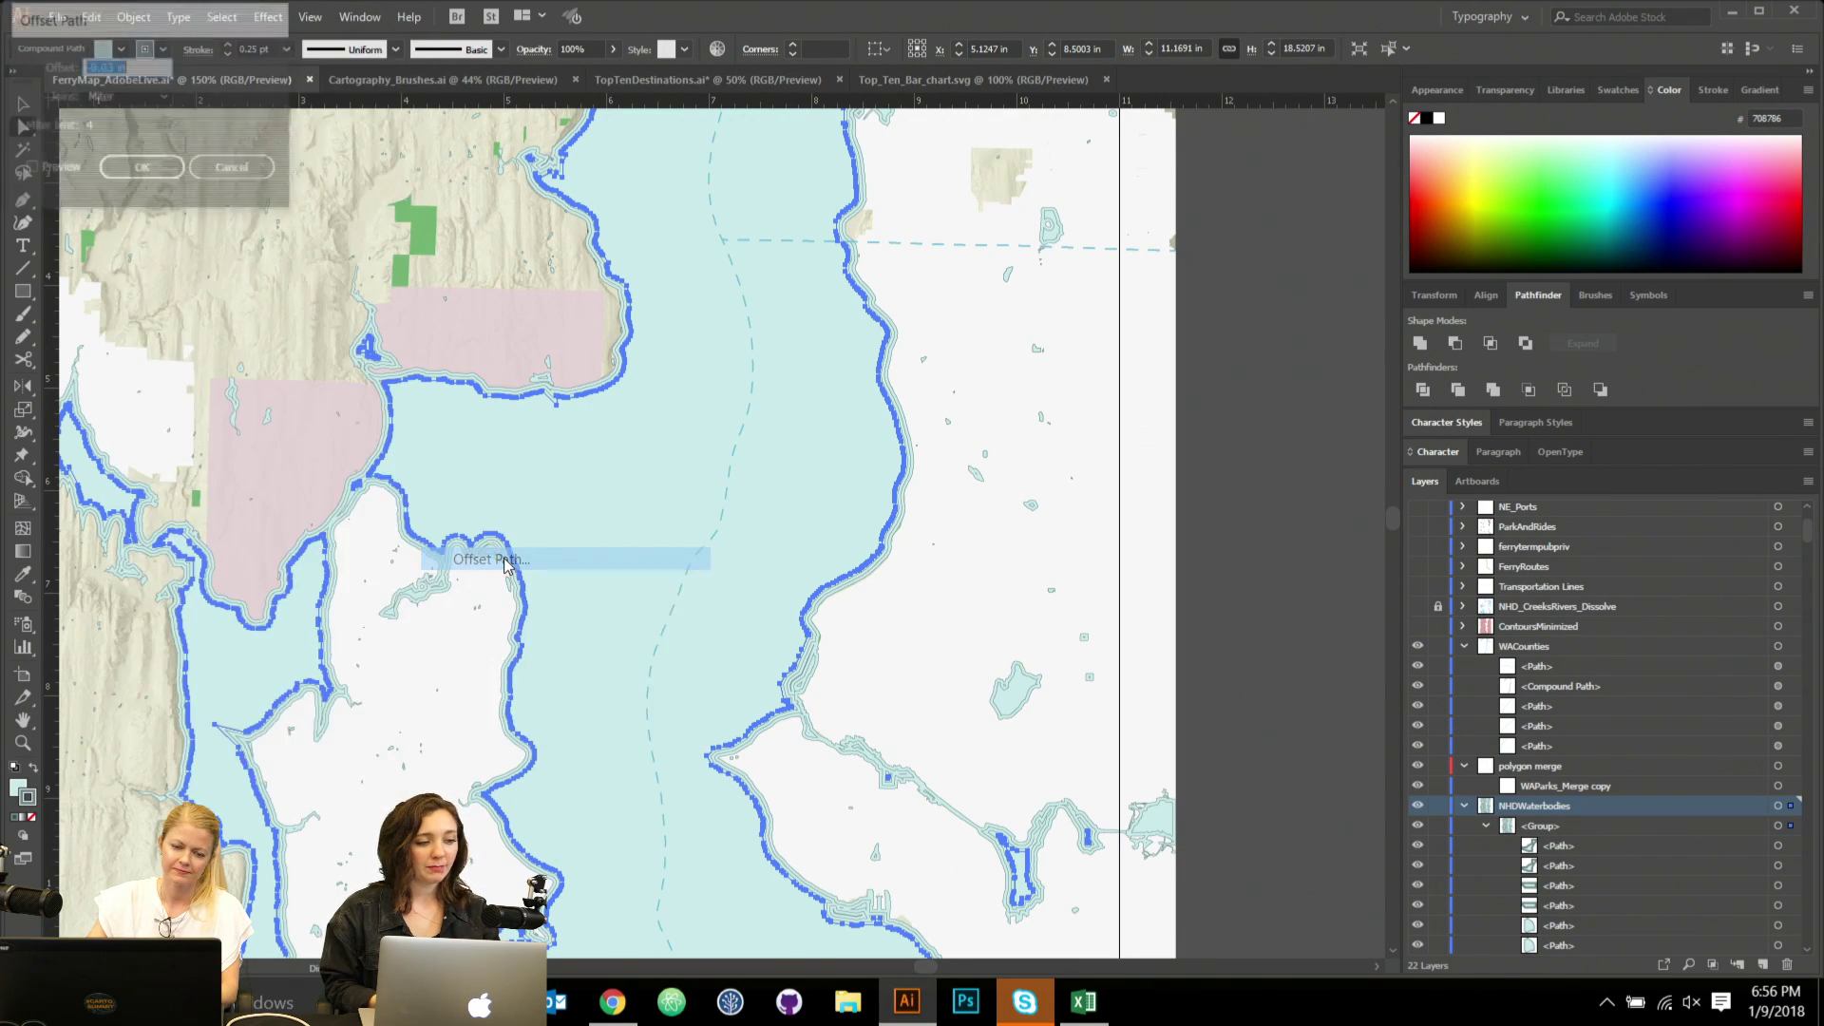
left_click(138, 66)
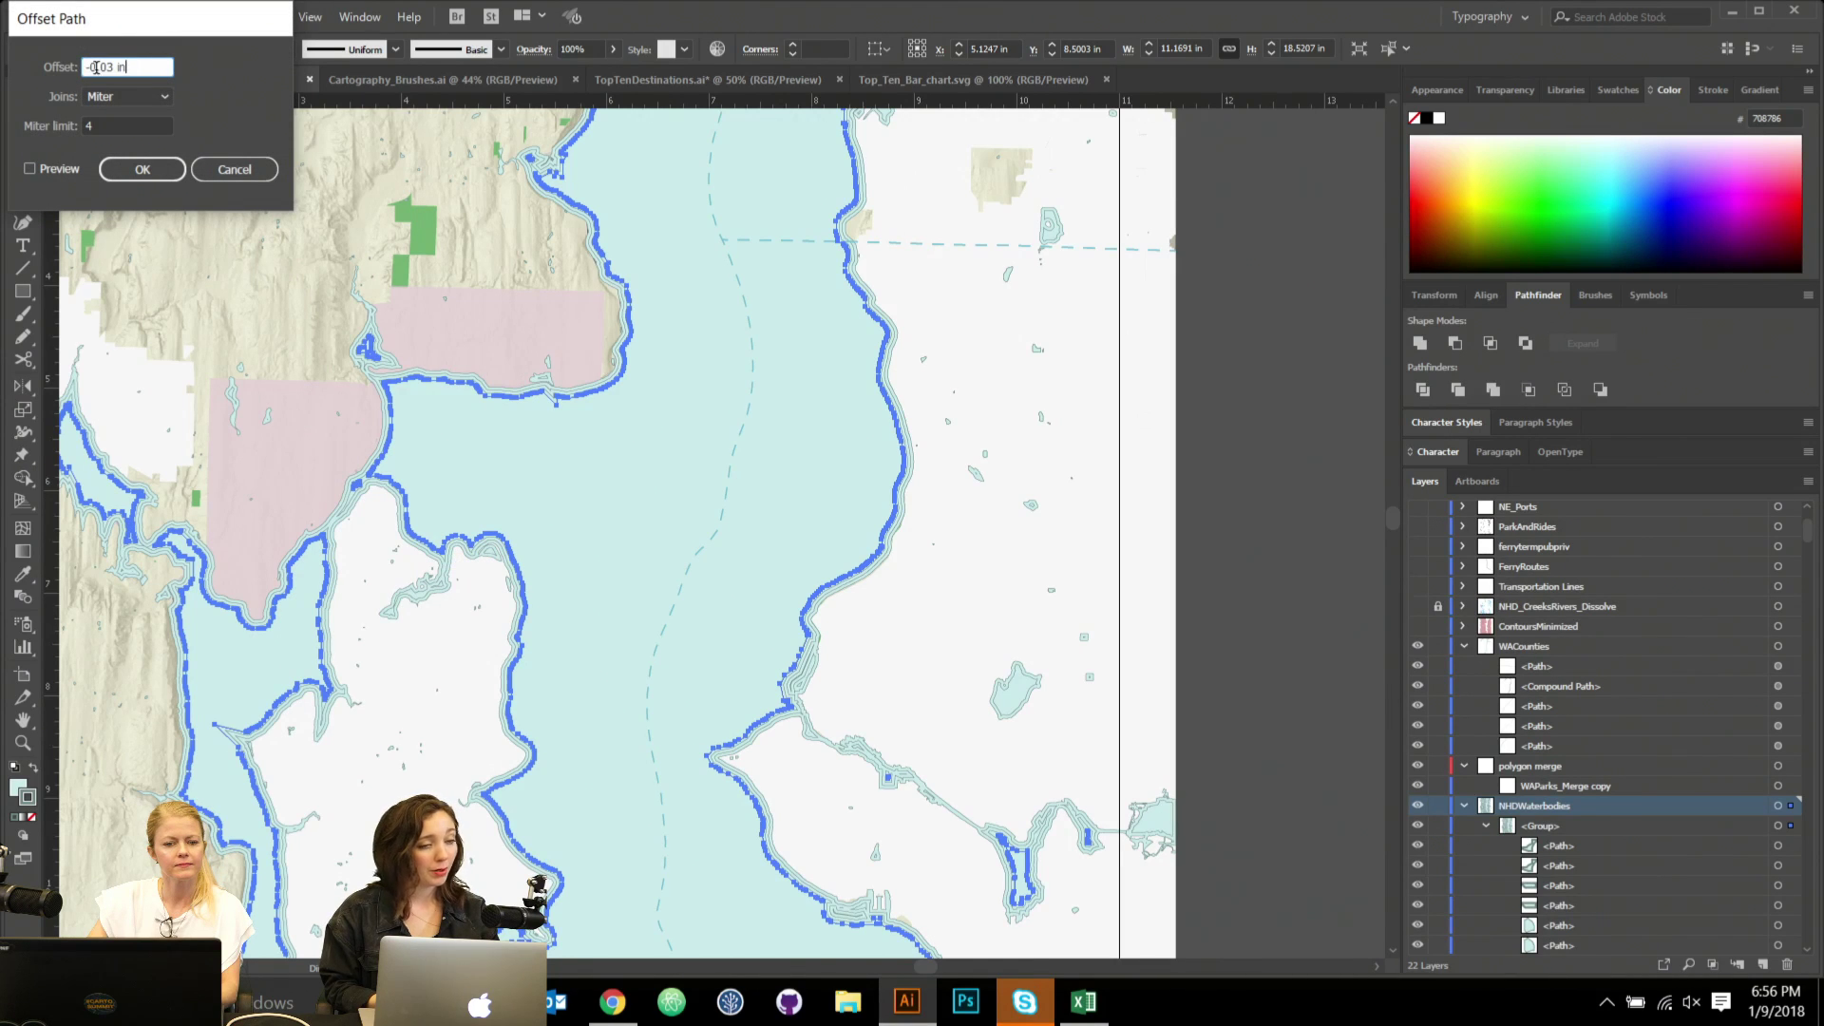
left_click_drag(112, 68, 159, 69)
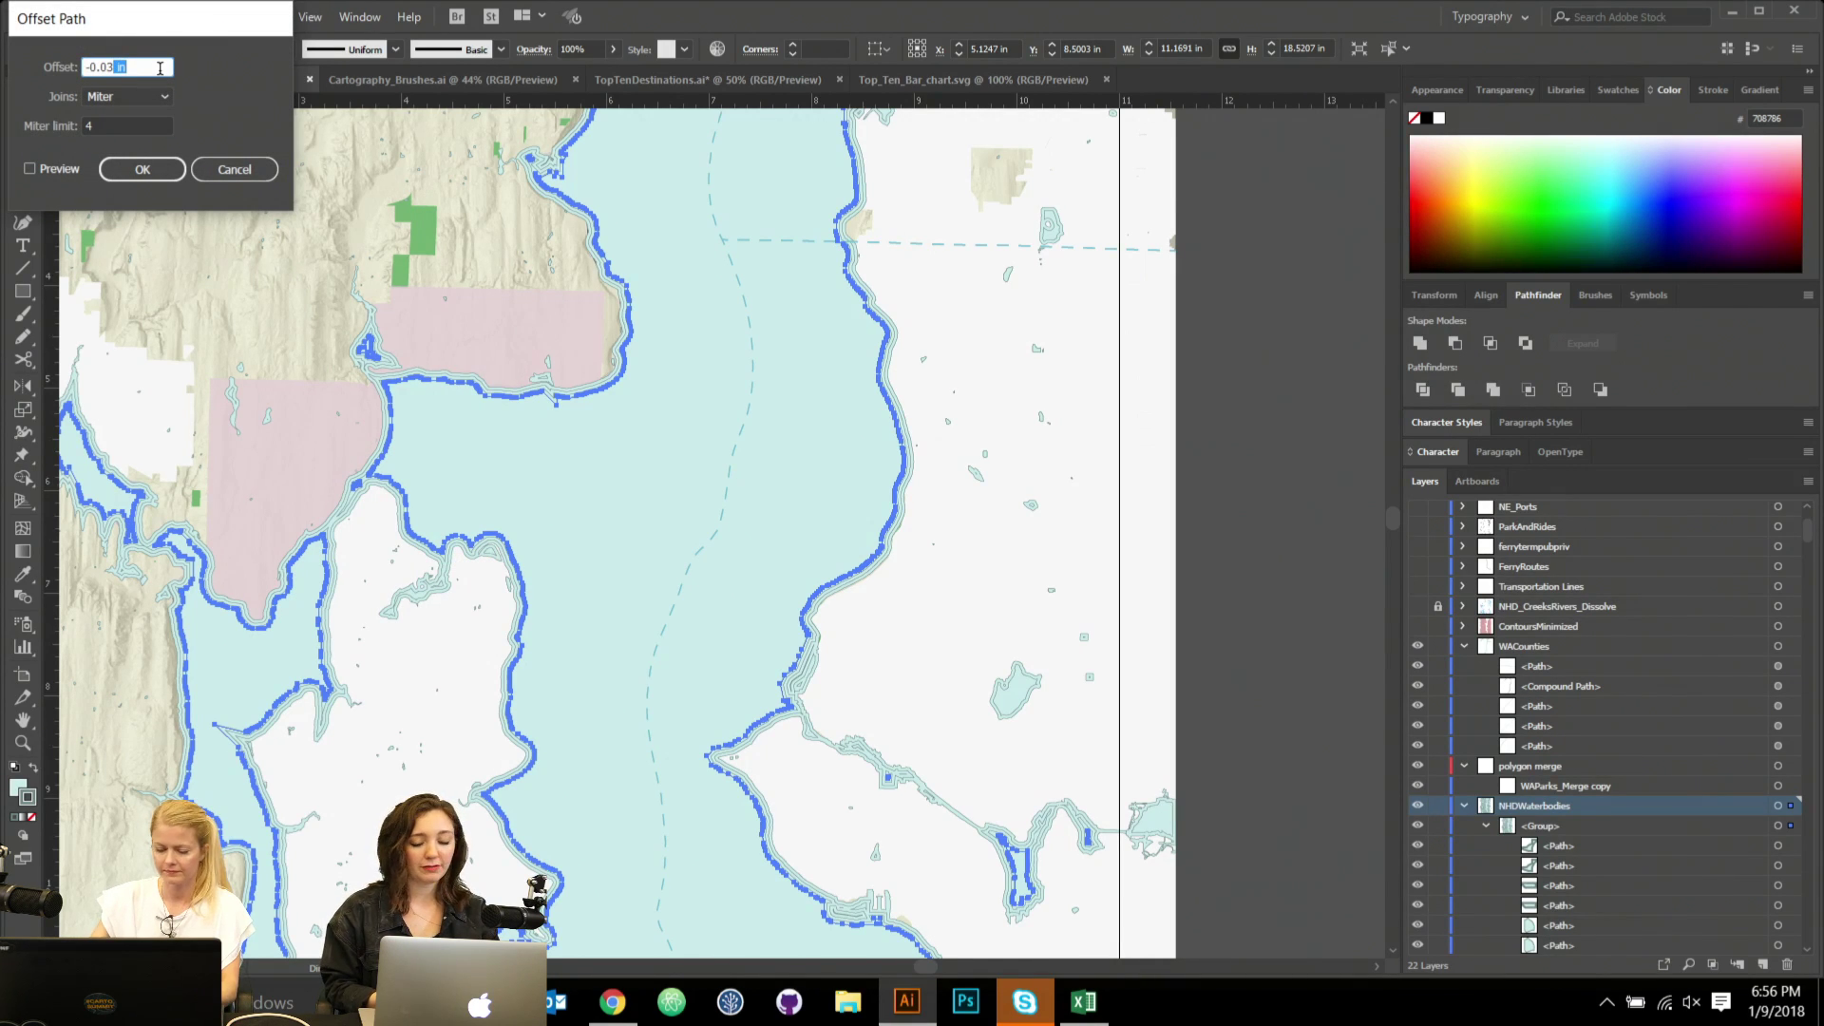
left_click(135, 172)
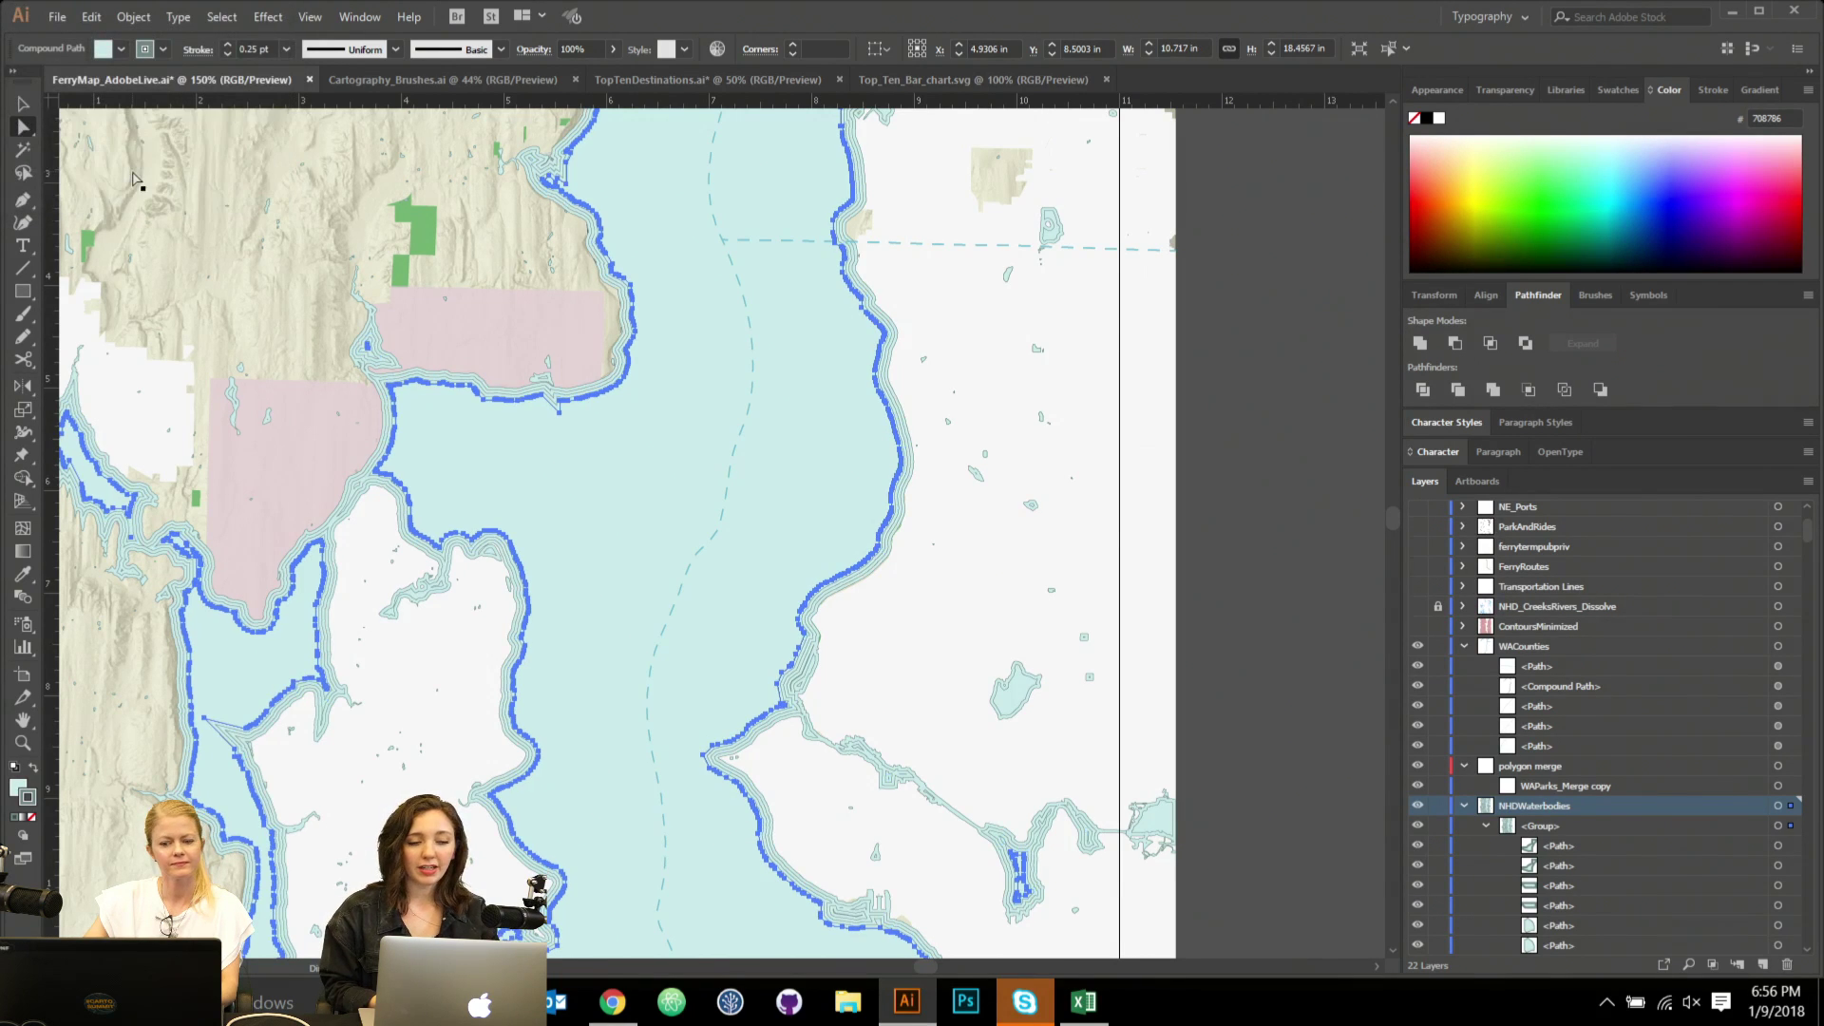
Add another inward ripple line with a further Offset Path pass.
left_click(133, 16)
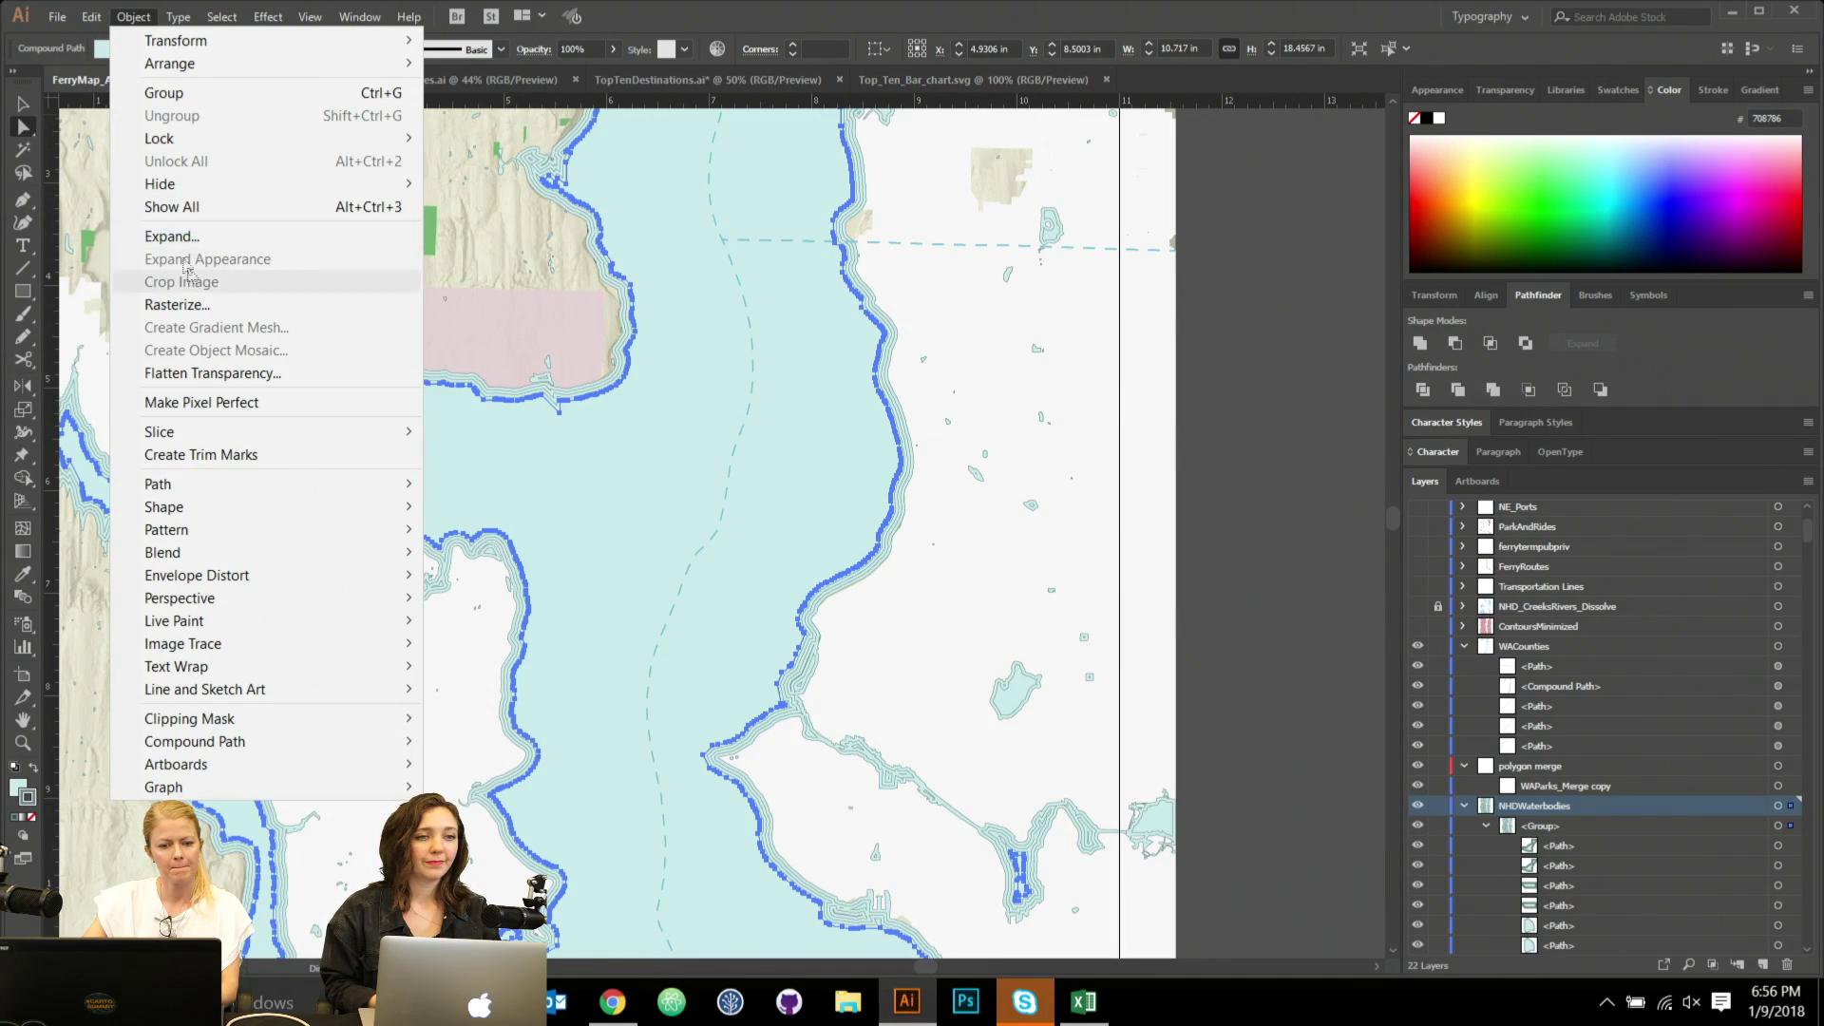
mouse_move(214, 483)
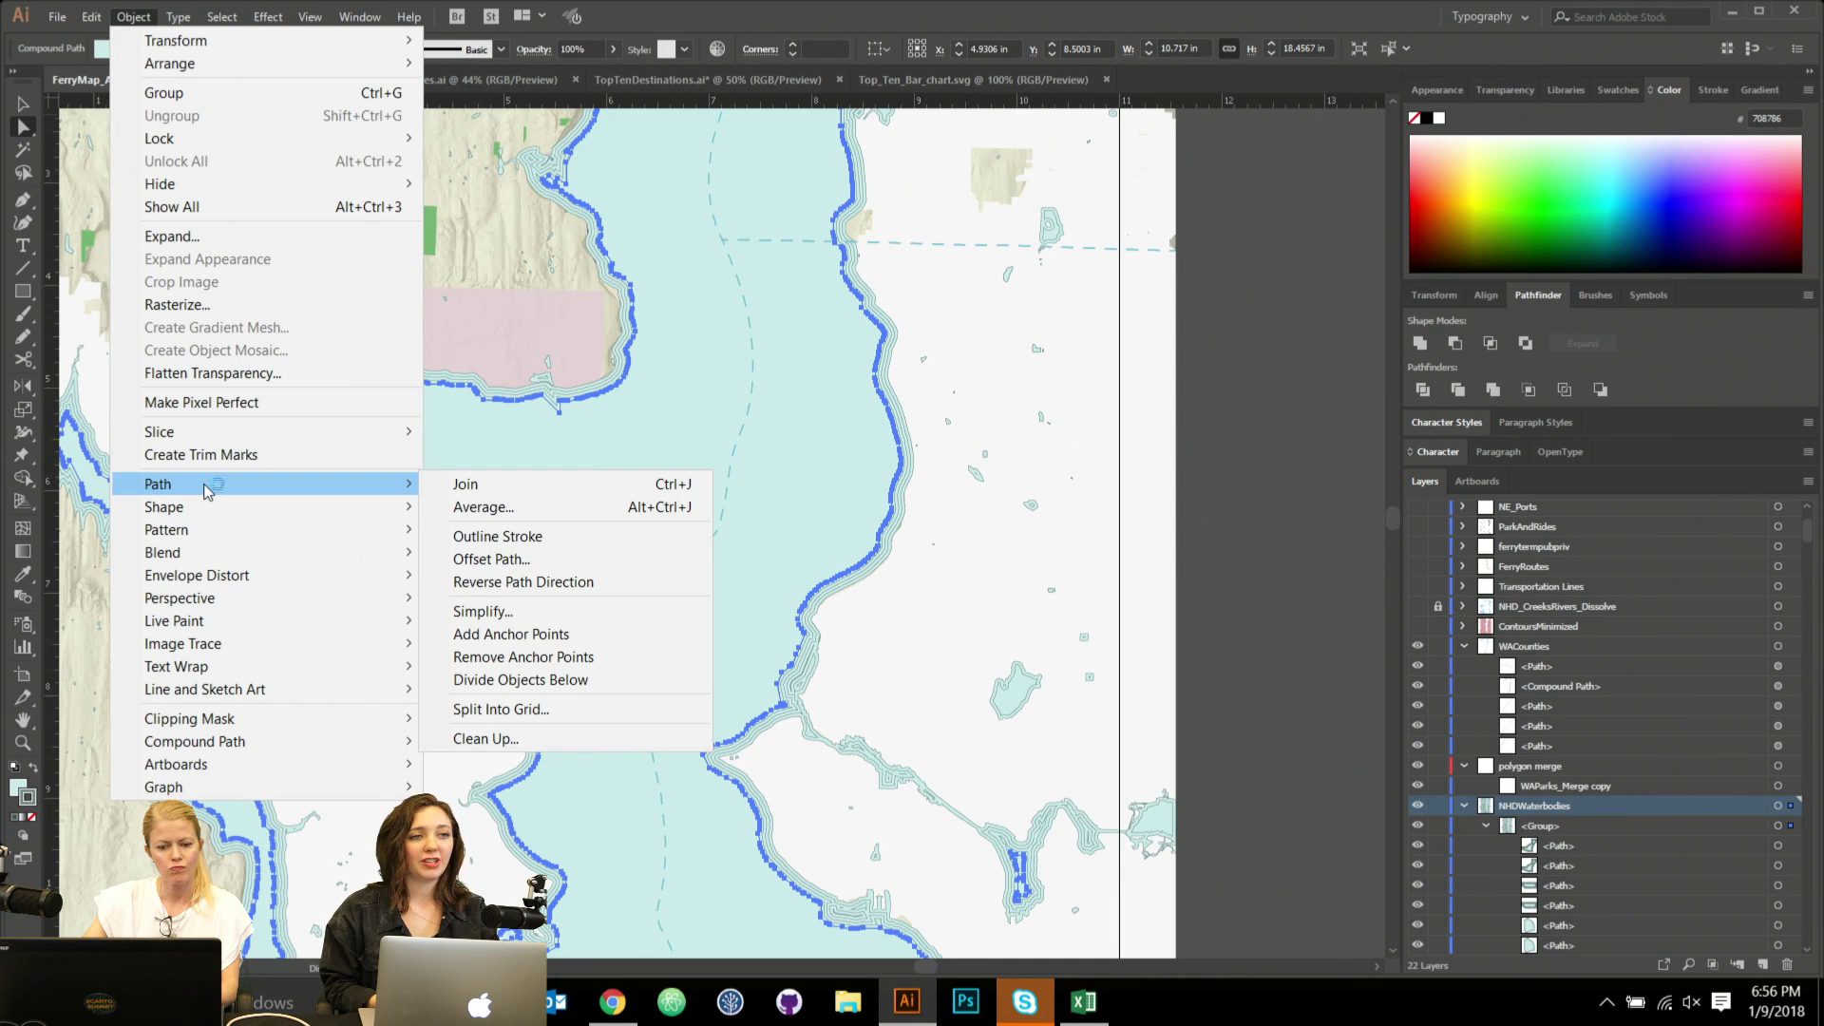
left_click(486, 560)
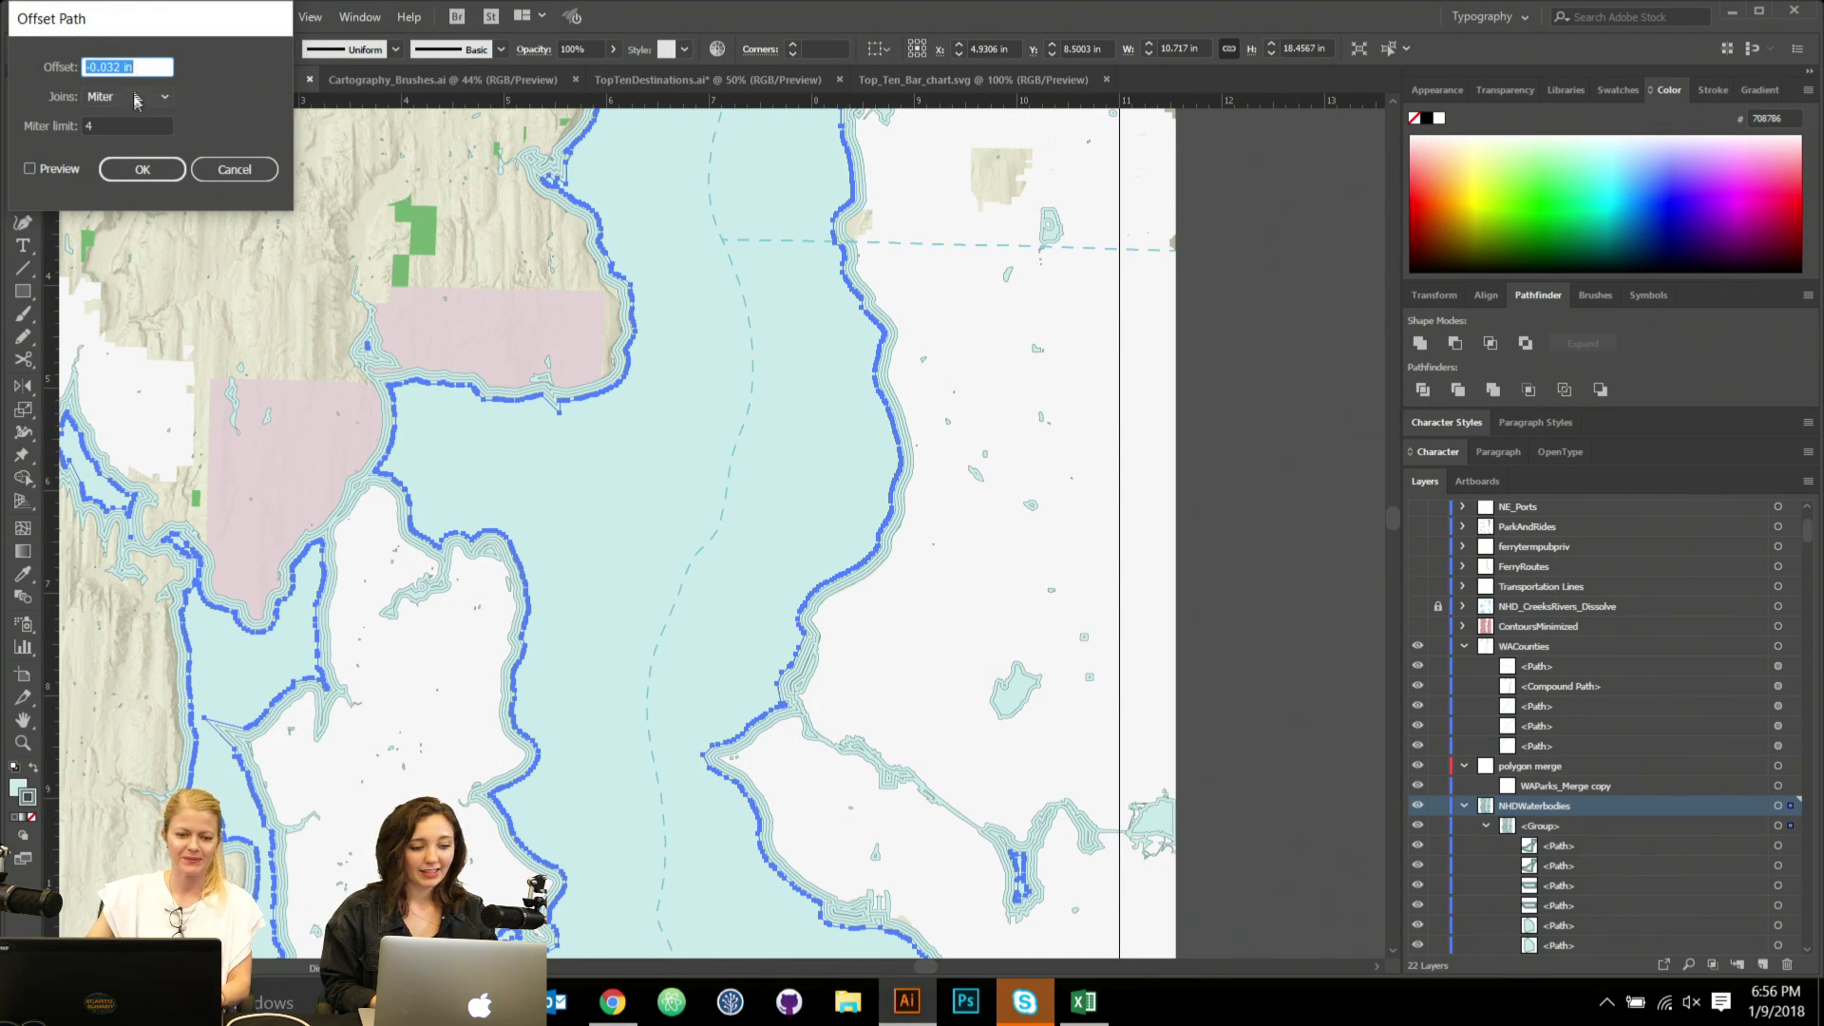
left_click(141, 63)
left_click_drag(115, 64, 219, 69)
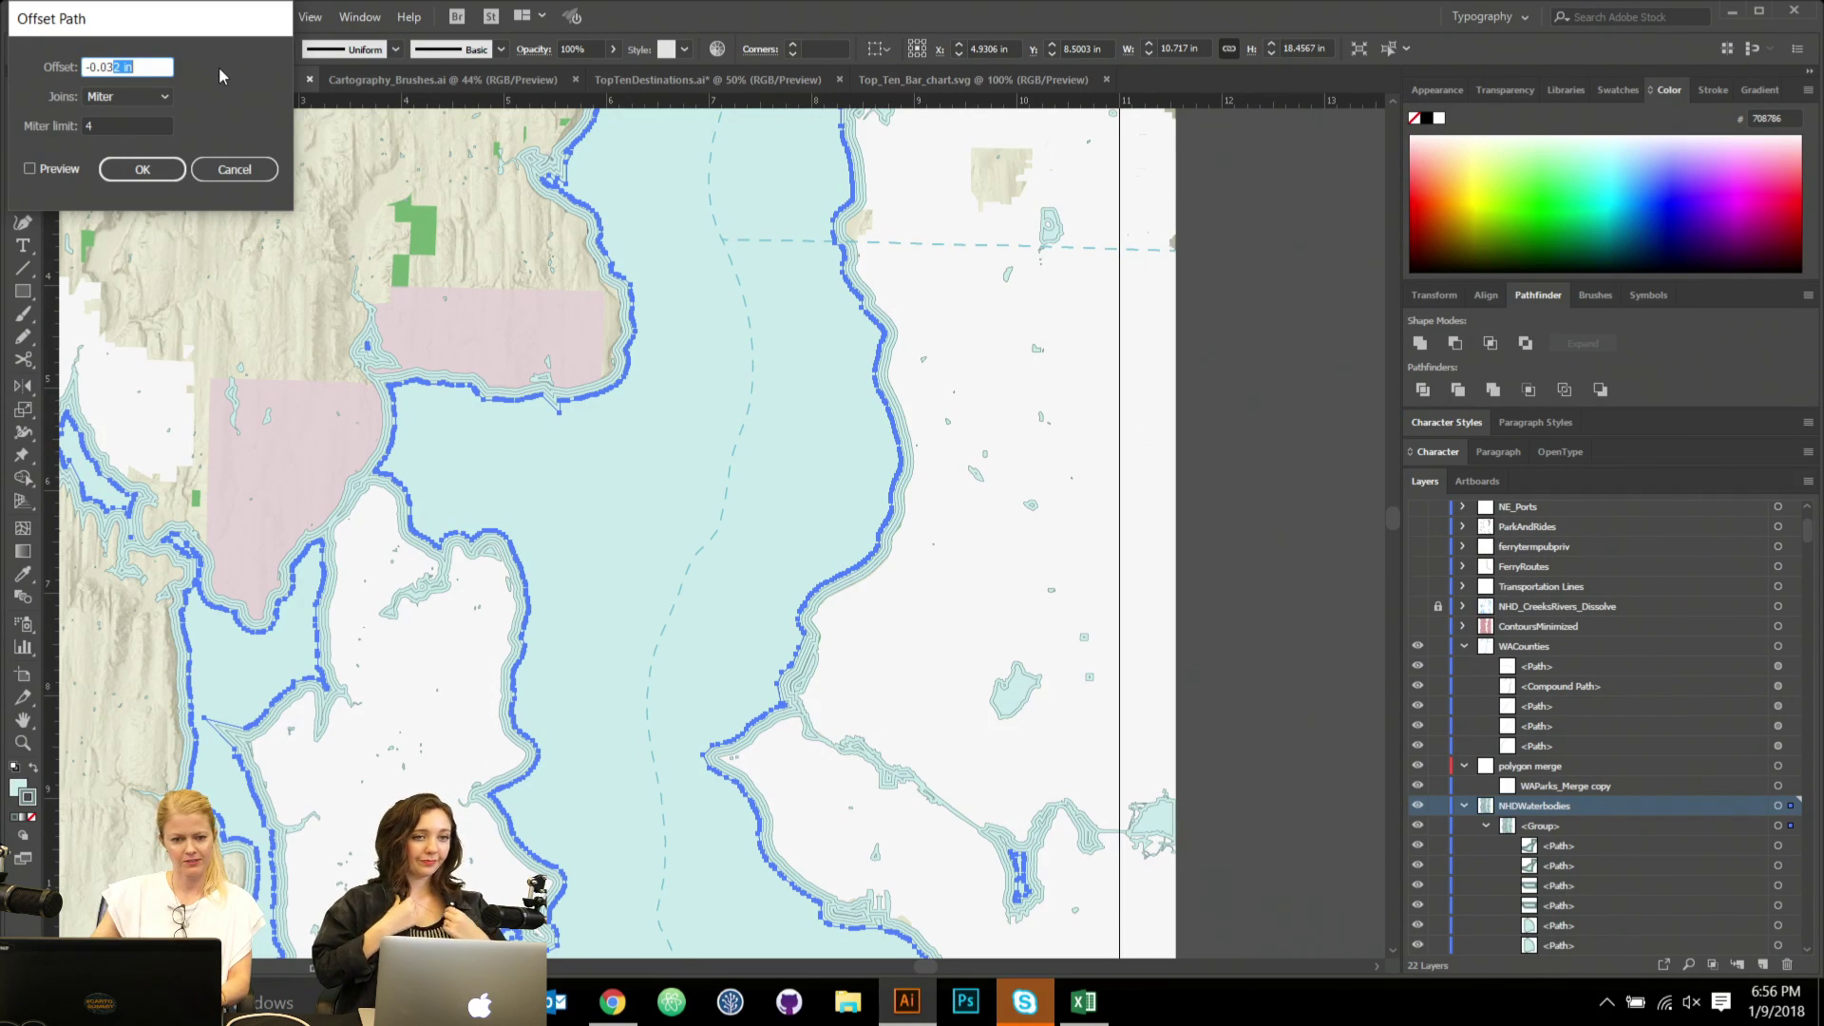
type("5")
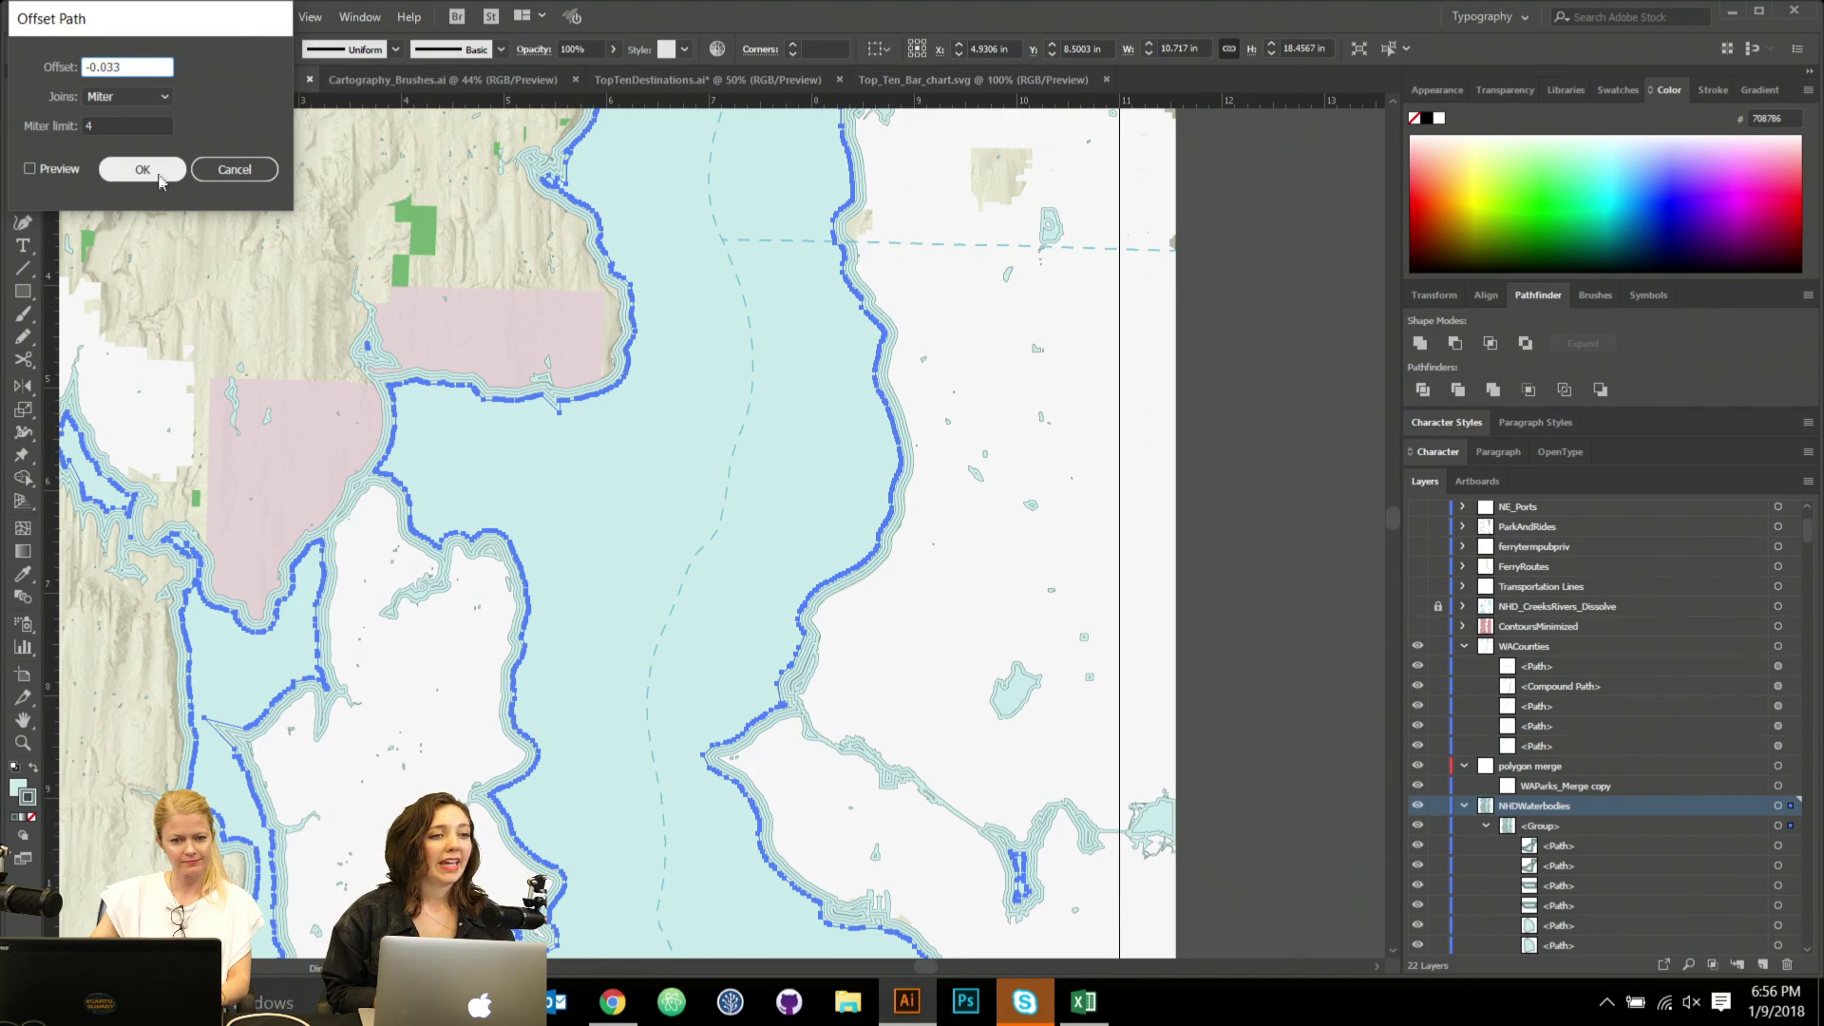
left_click(160, 175)
Apply a -0.033 in Offset Path for another coastline ripple.
left_click(133, 17)
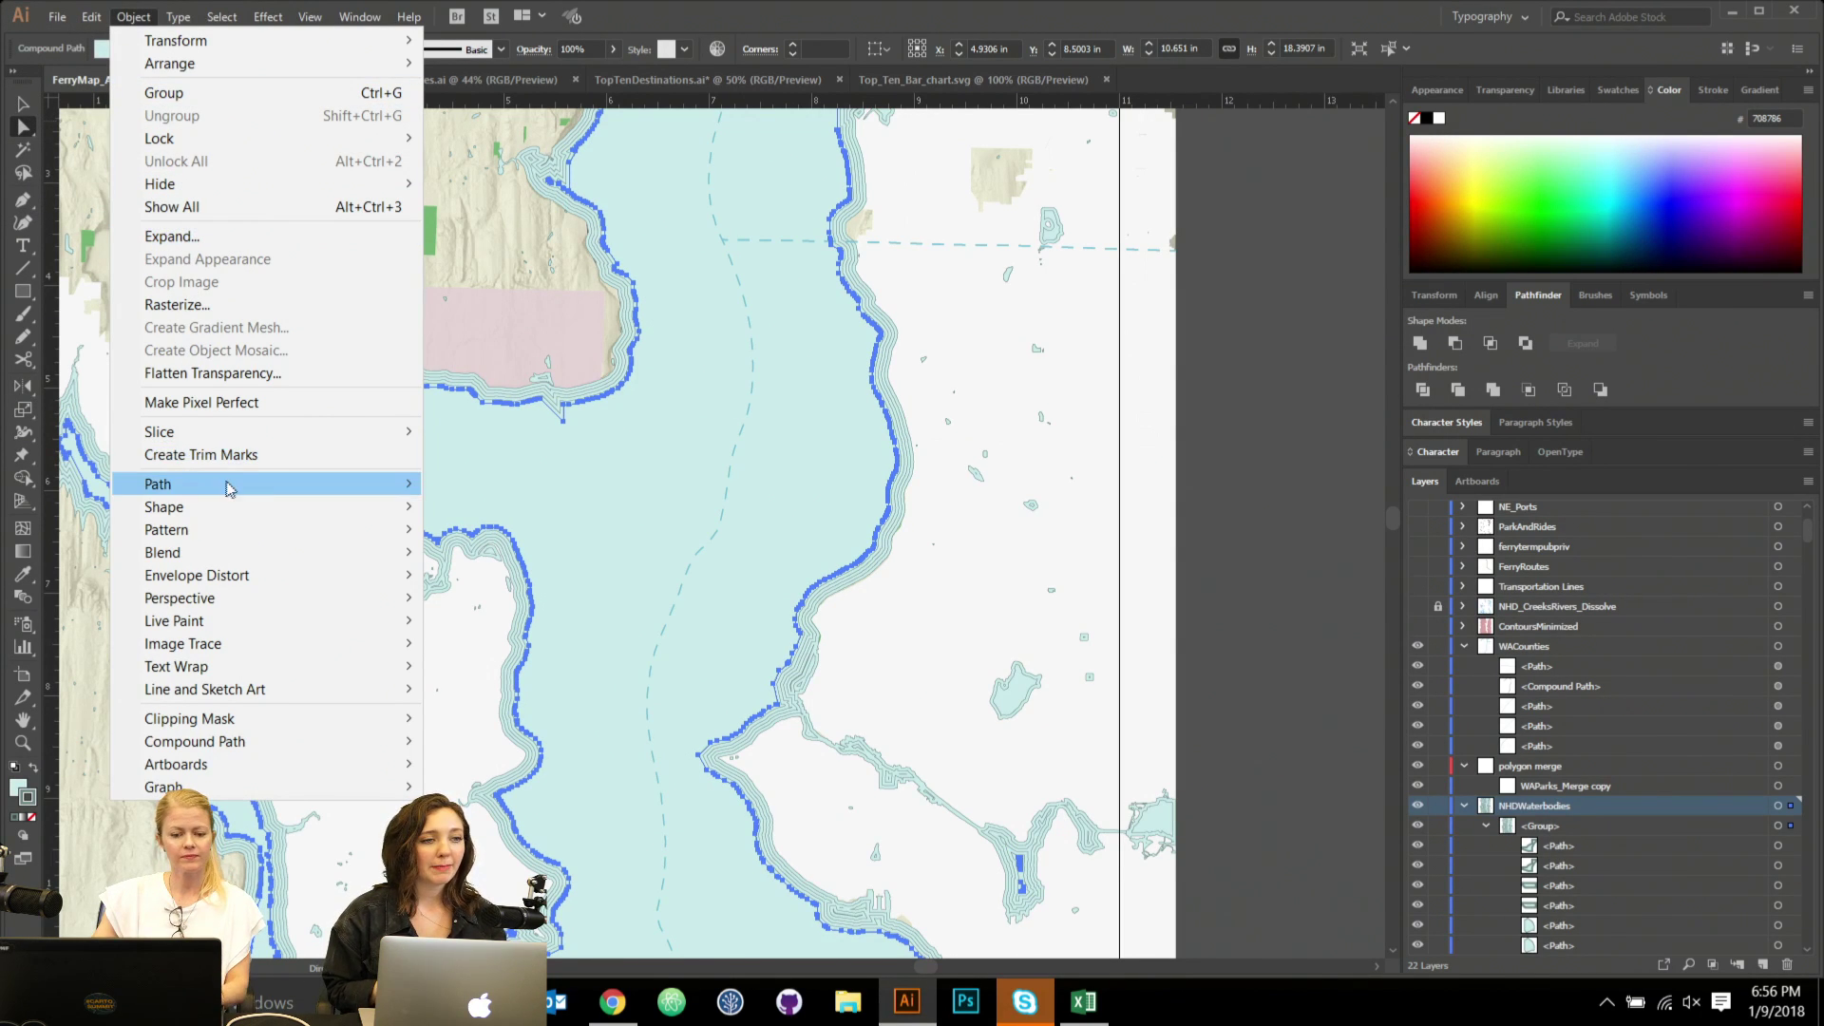
mouse_move(230, 484)
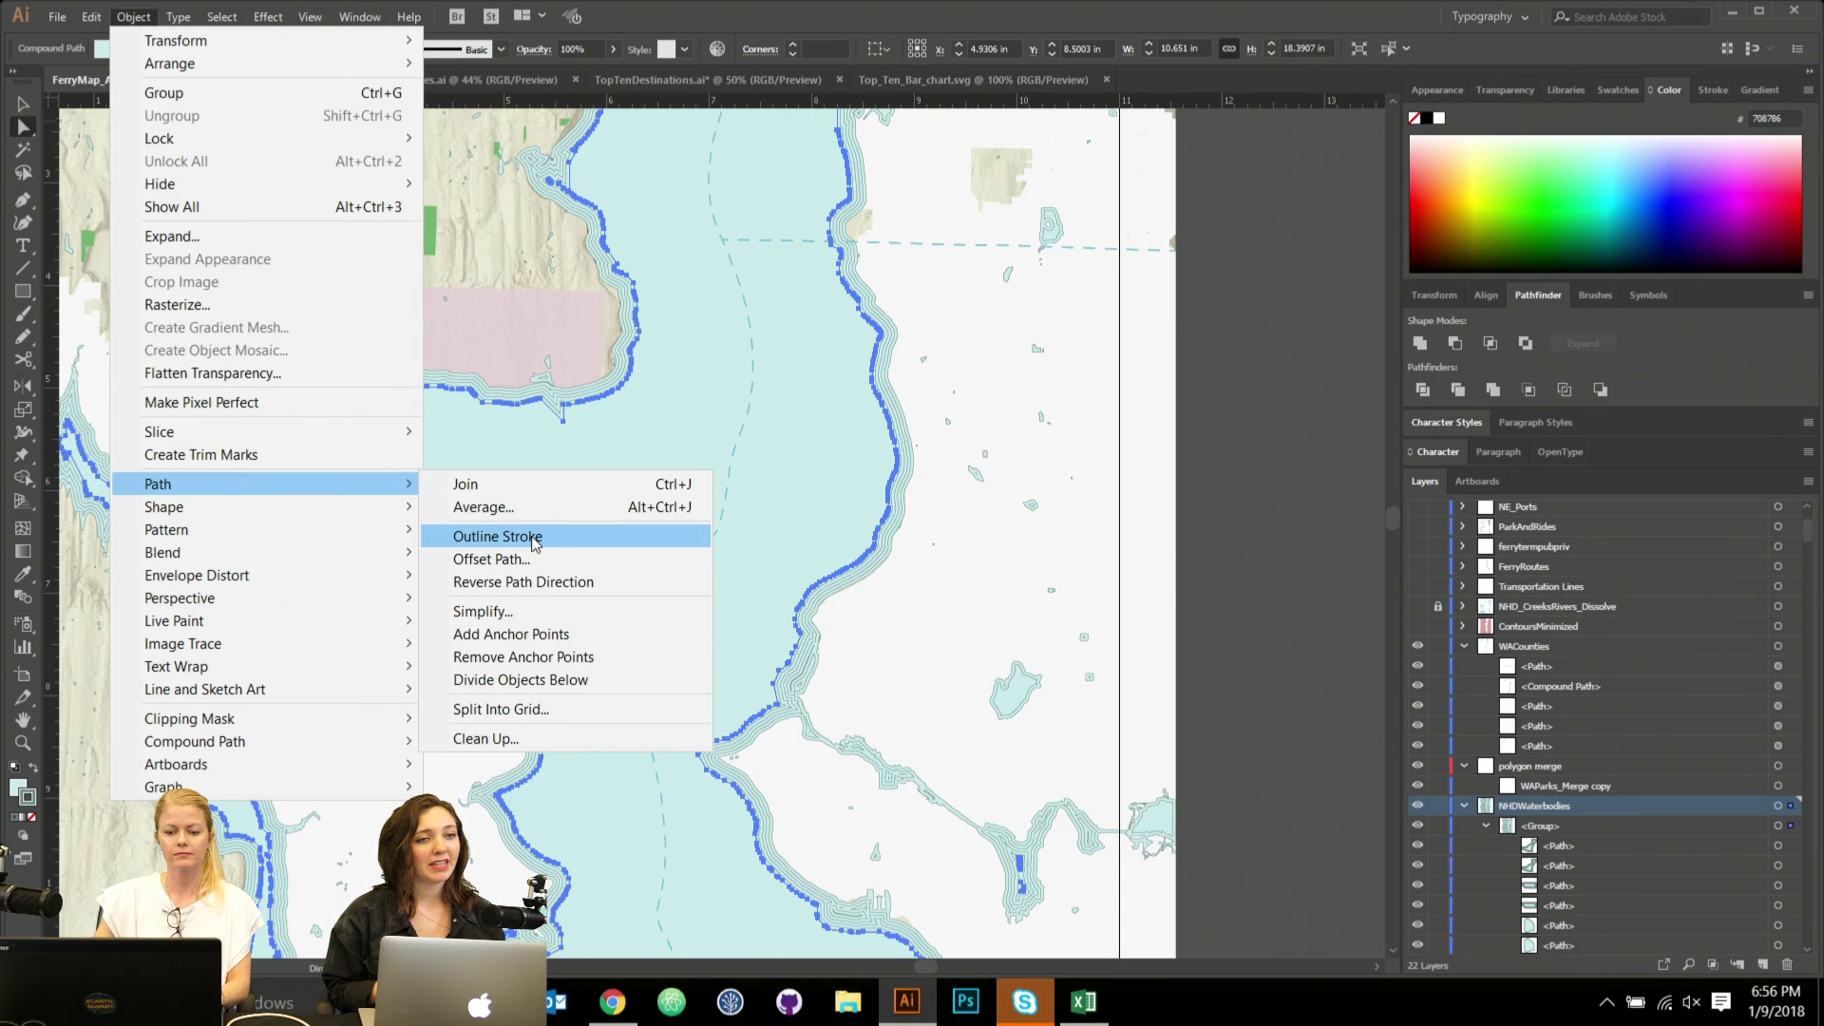
left_click(492, 559)
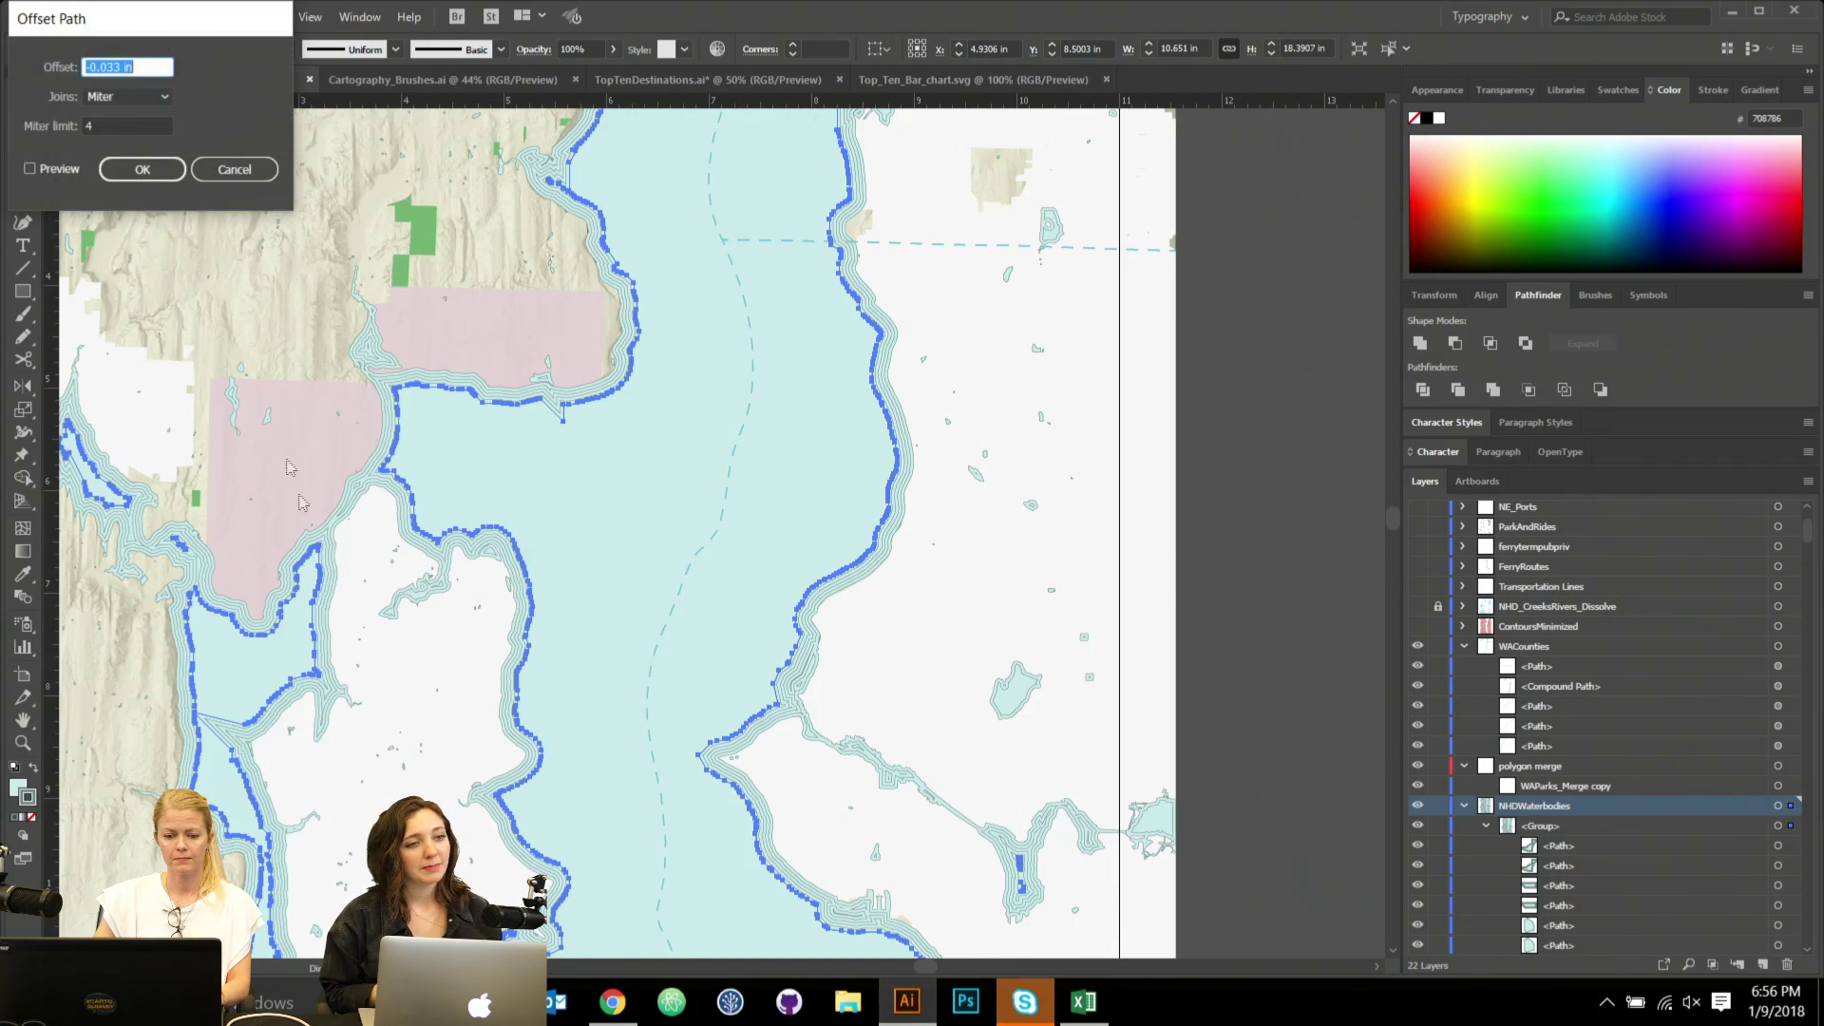
left_click(144, 66)
left_click_drag(114, 63, 180, 65)
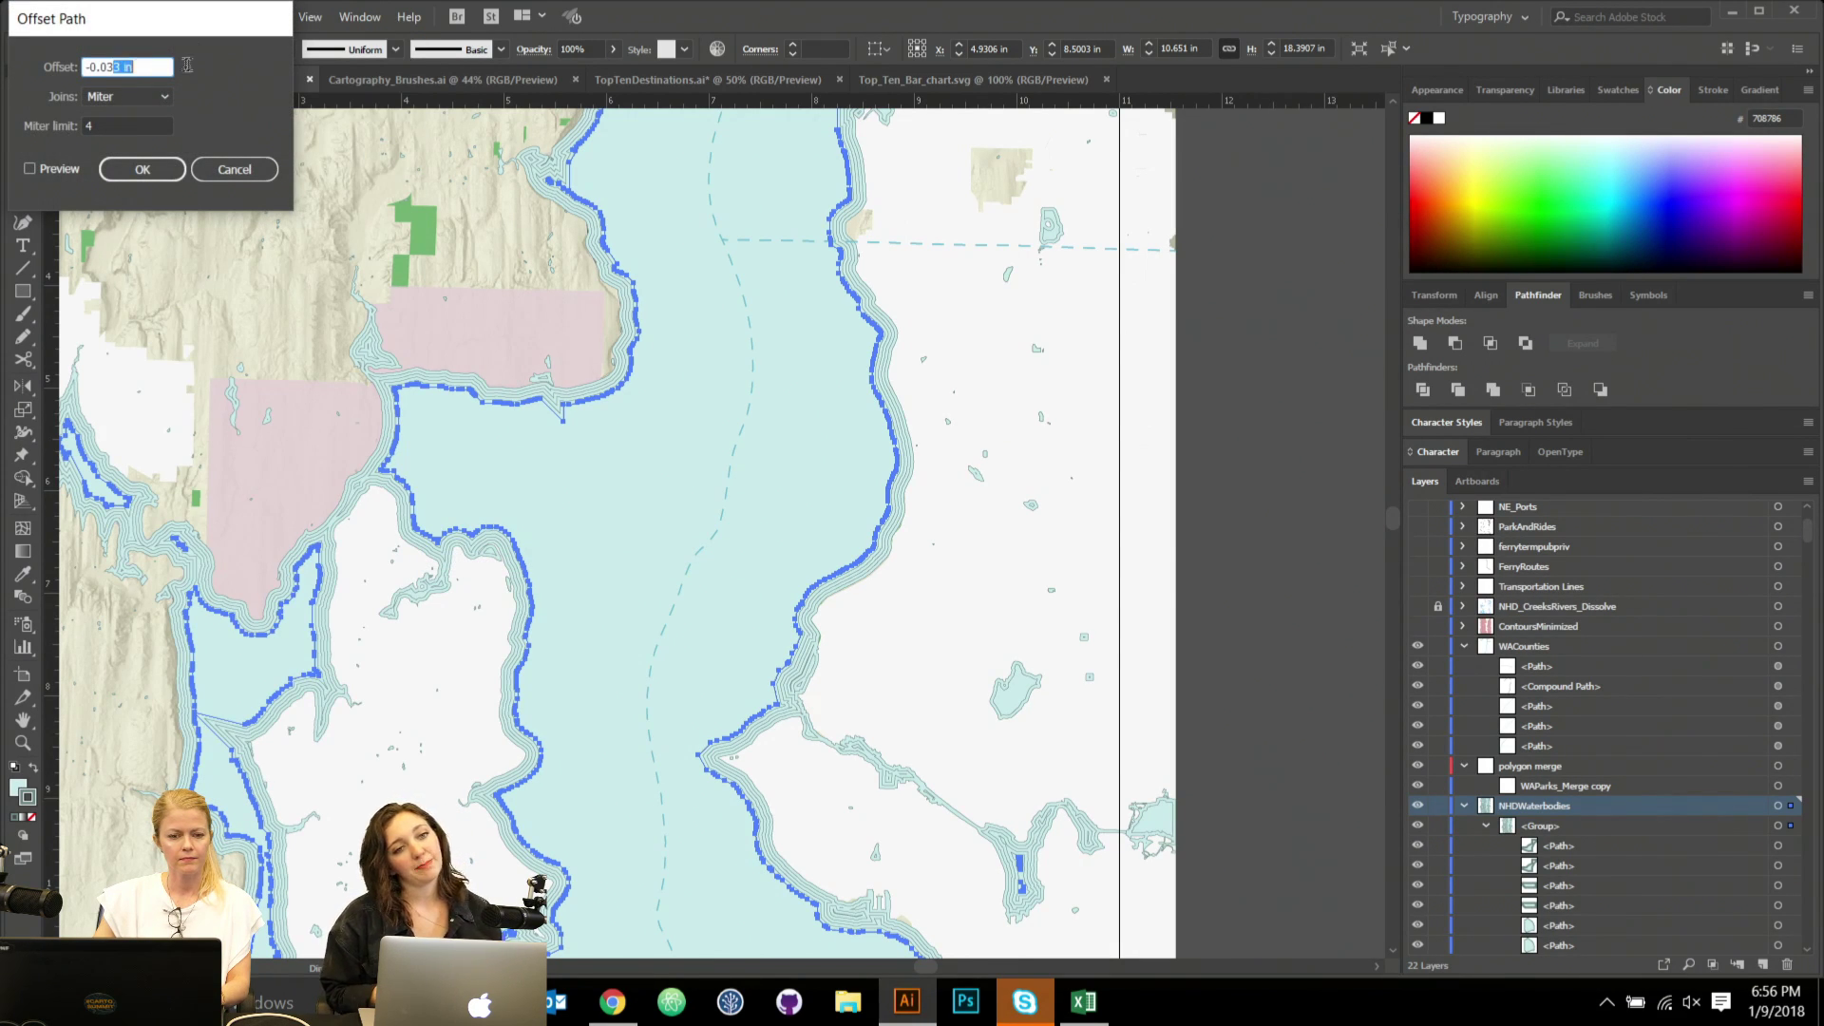
key("Return")
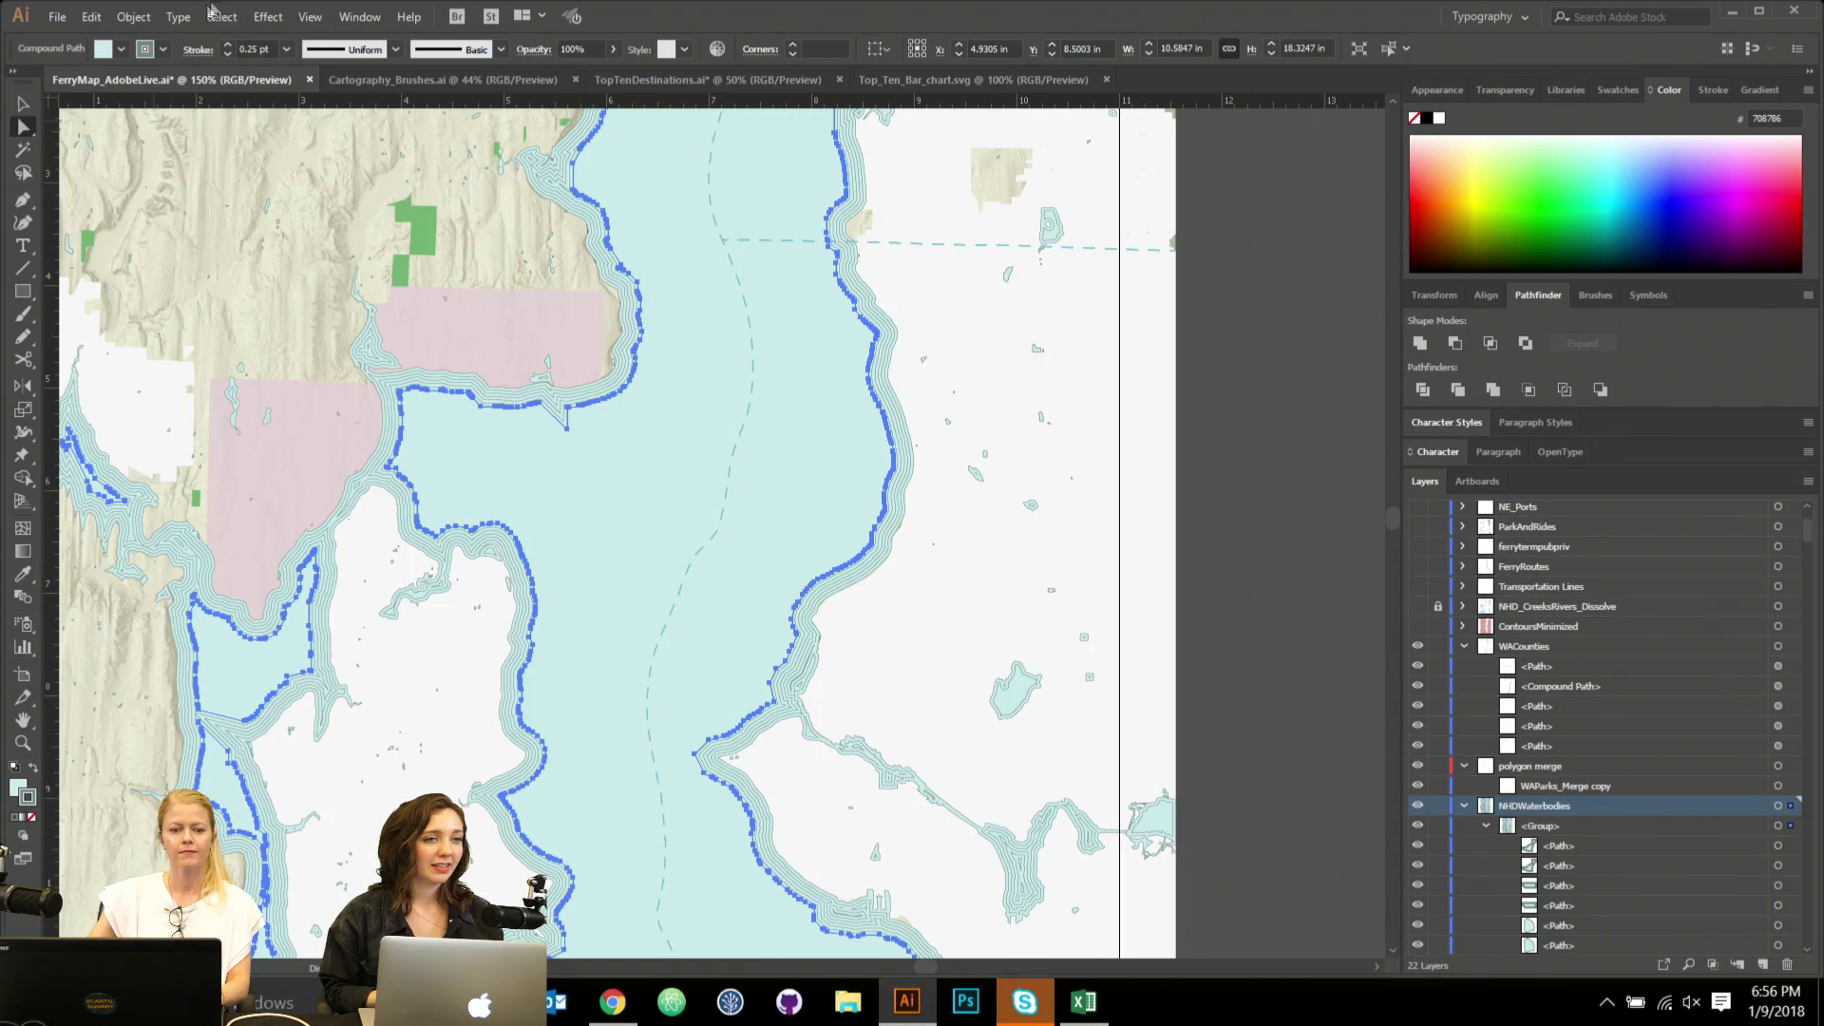
Add a -0.037 in inset ripple line with Offset Path.
left_click(138, 21)
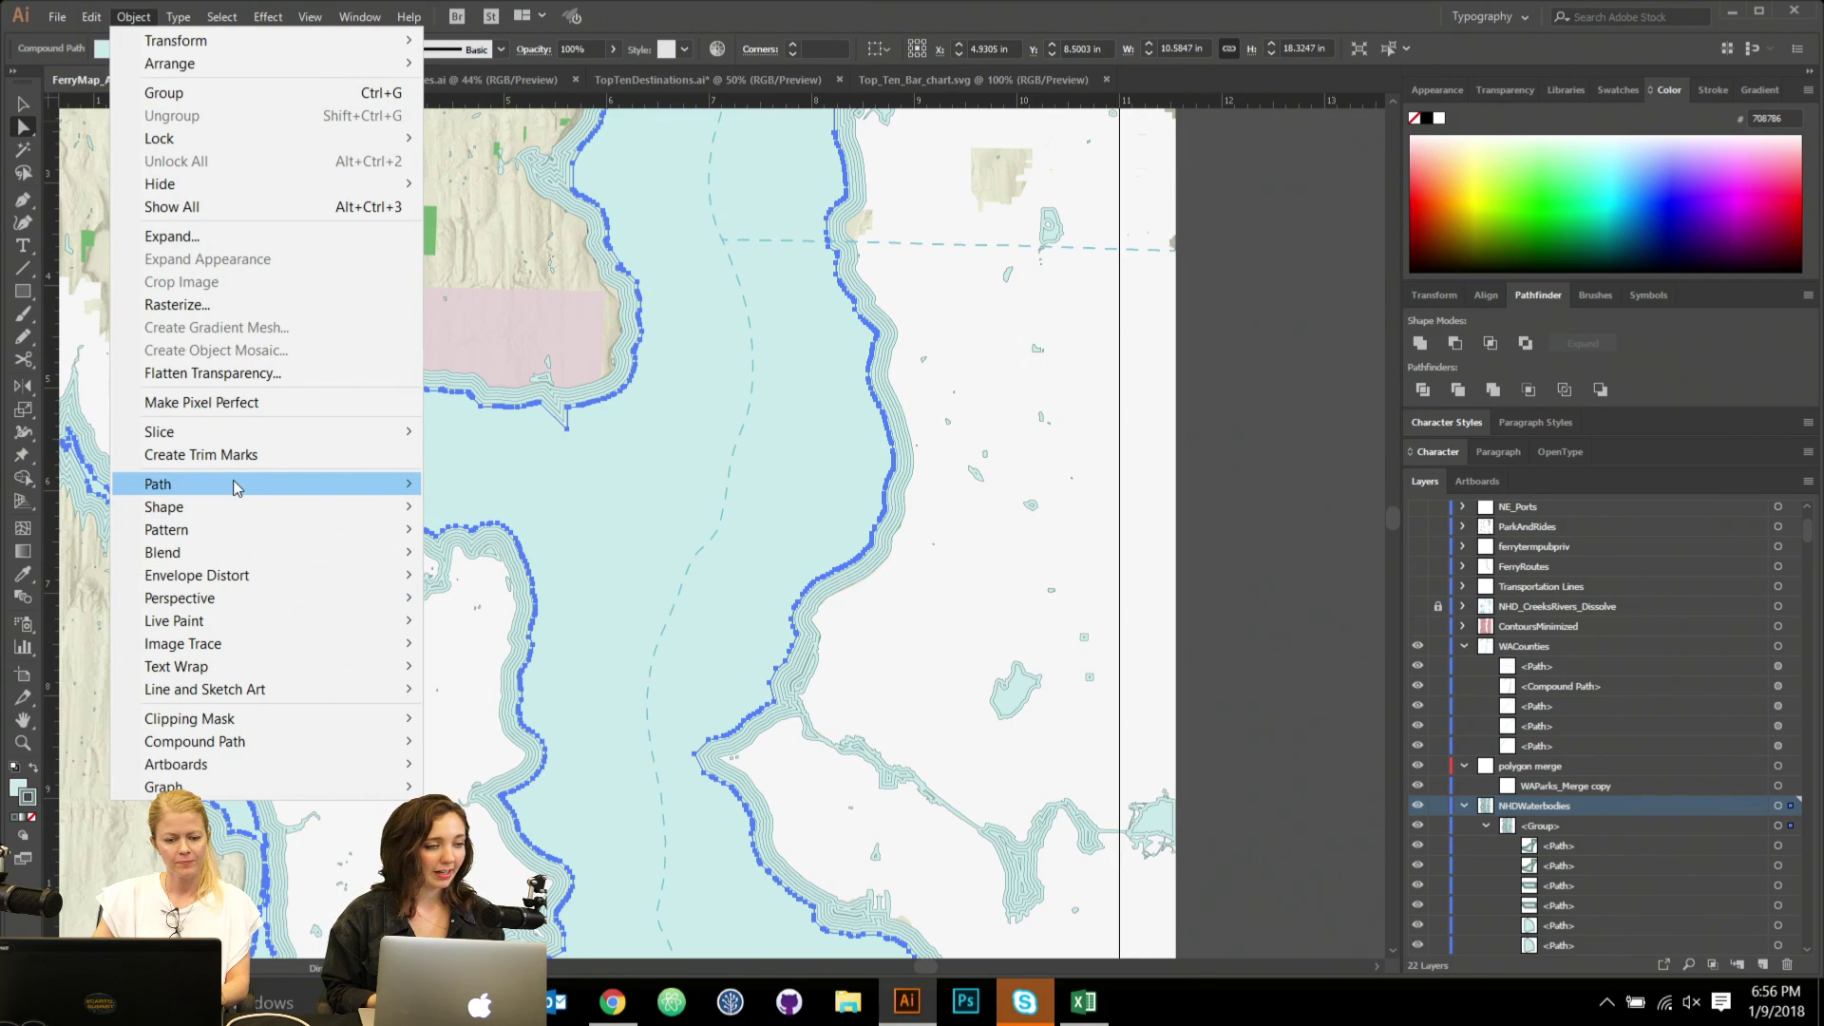
mouse_move(237, 487)
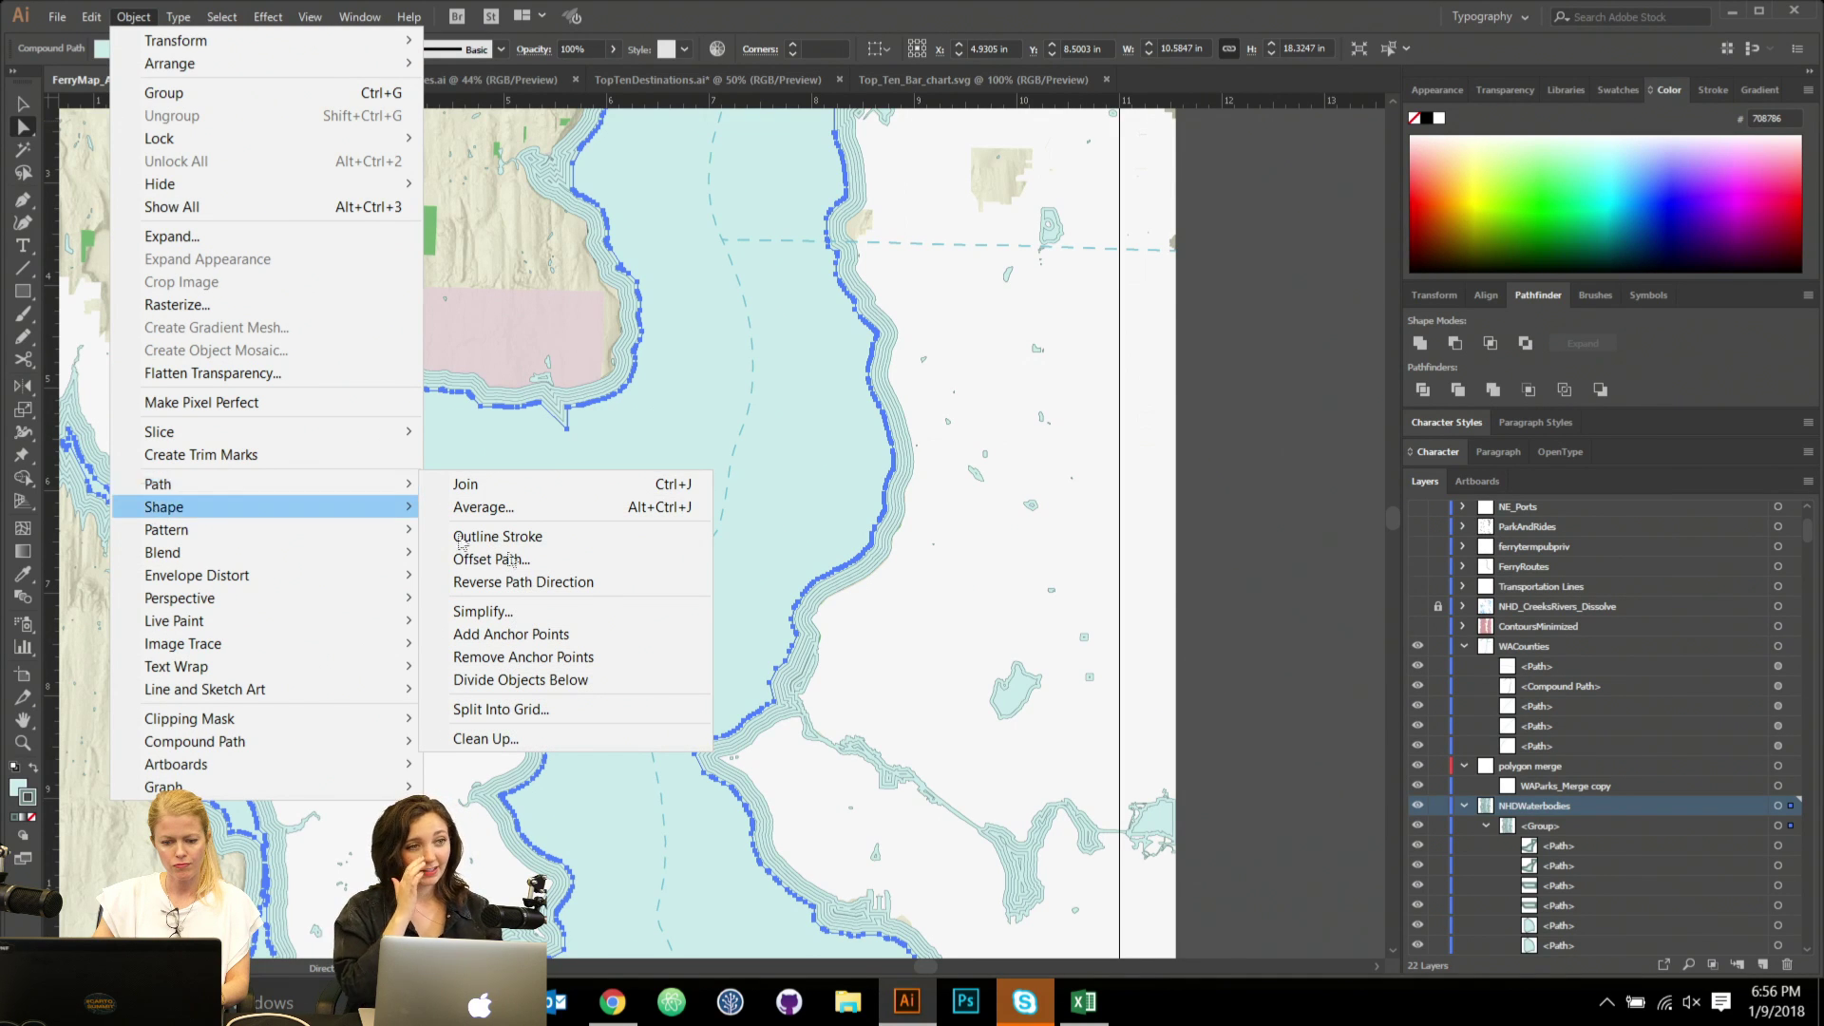
left_click(491, 559)
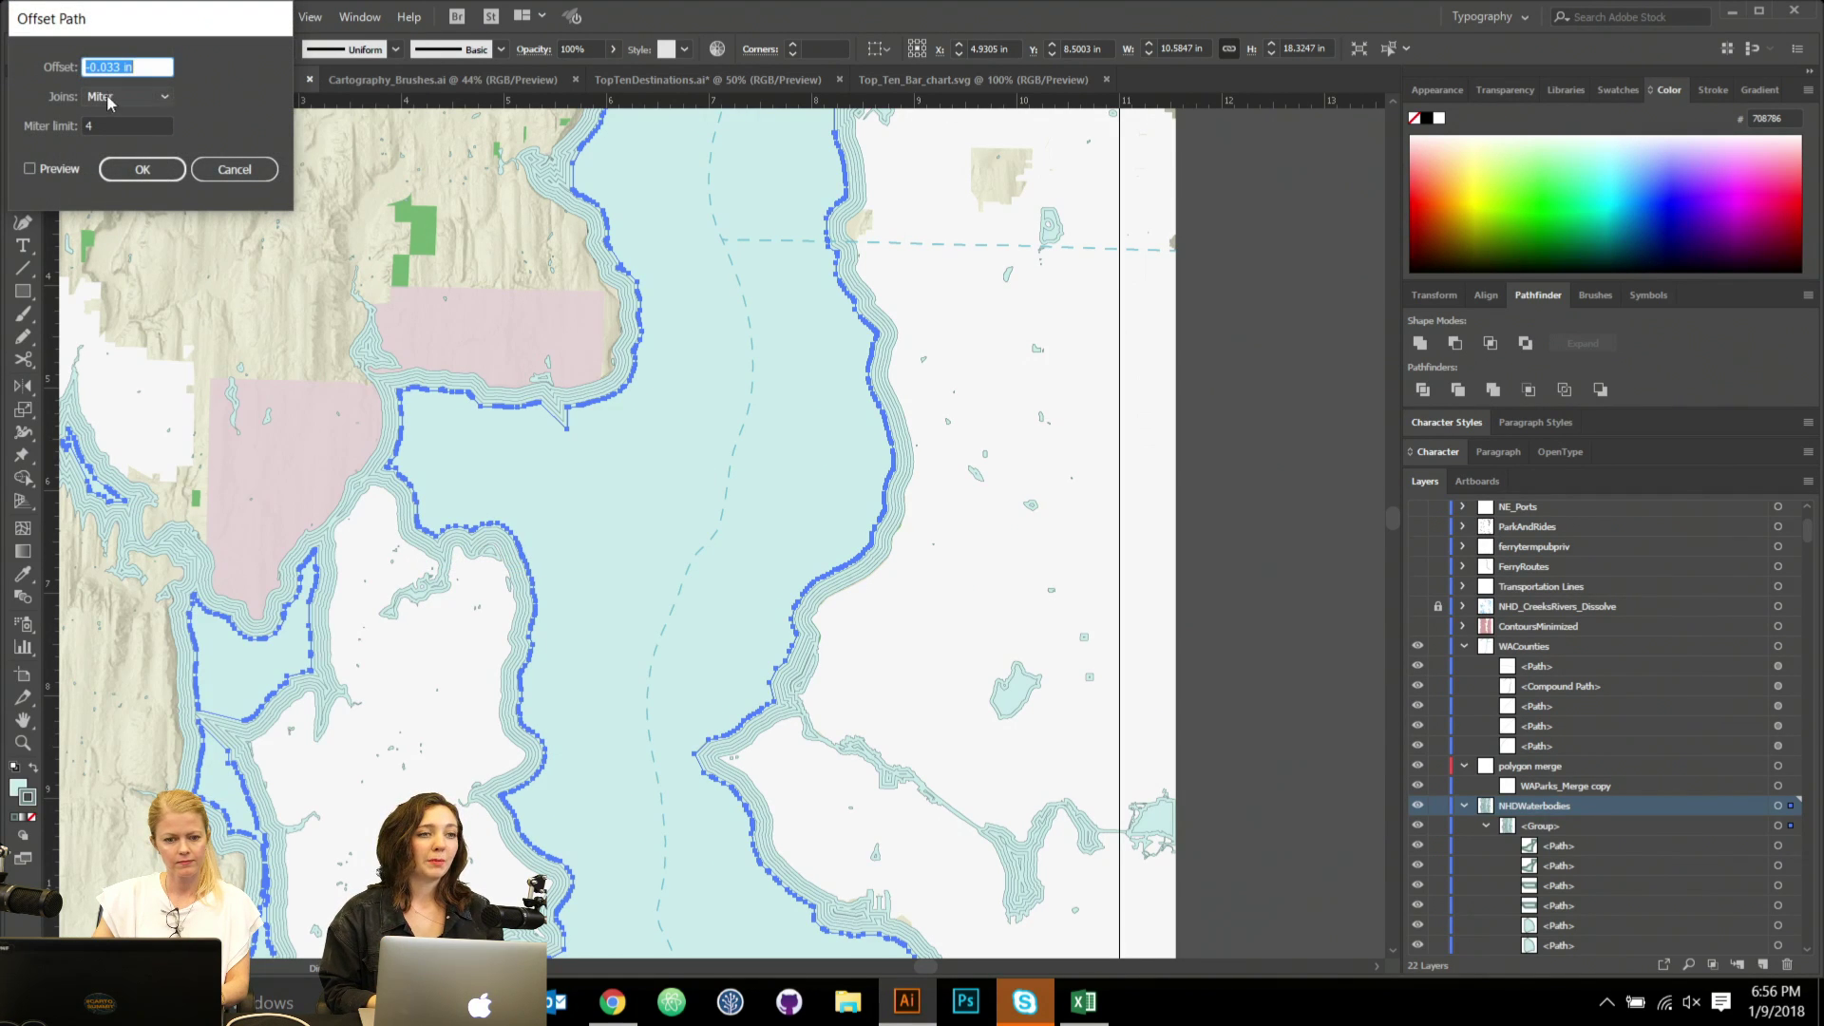
left_click(131, 64)
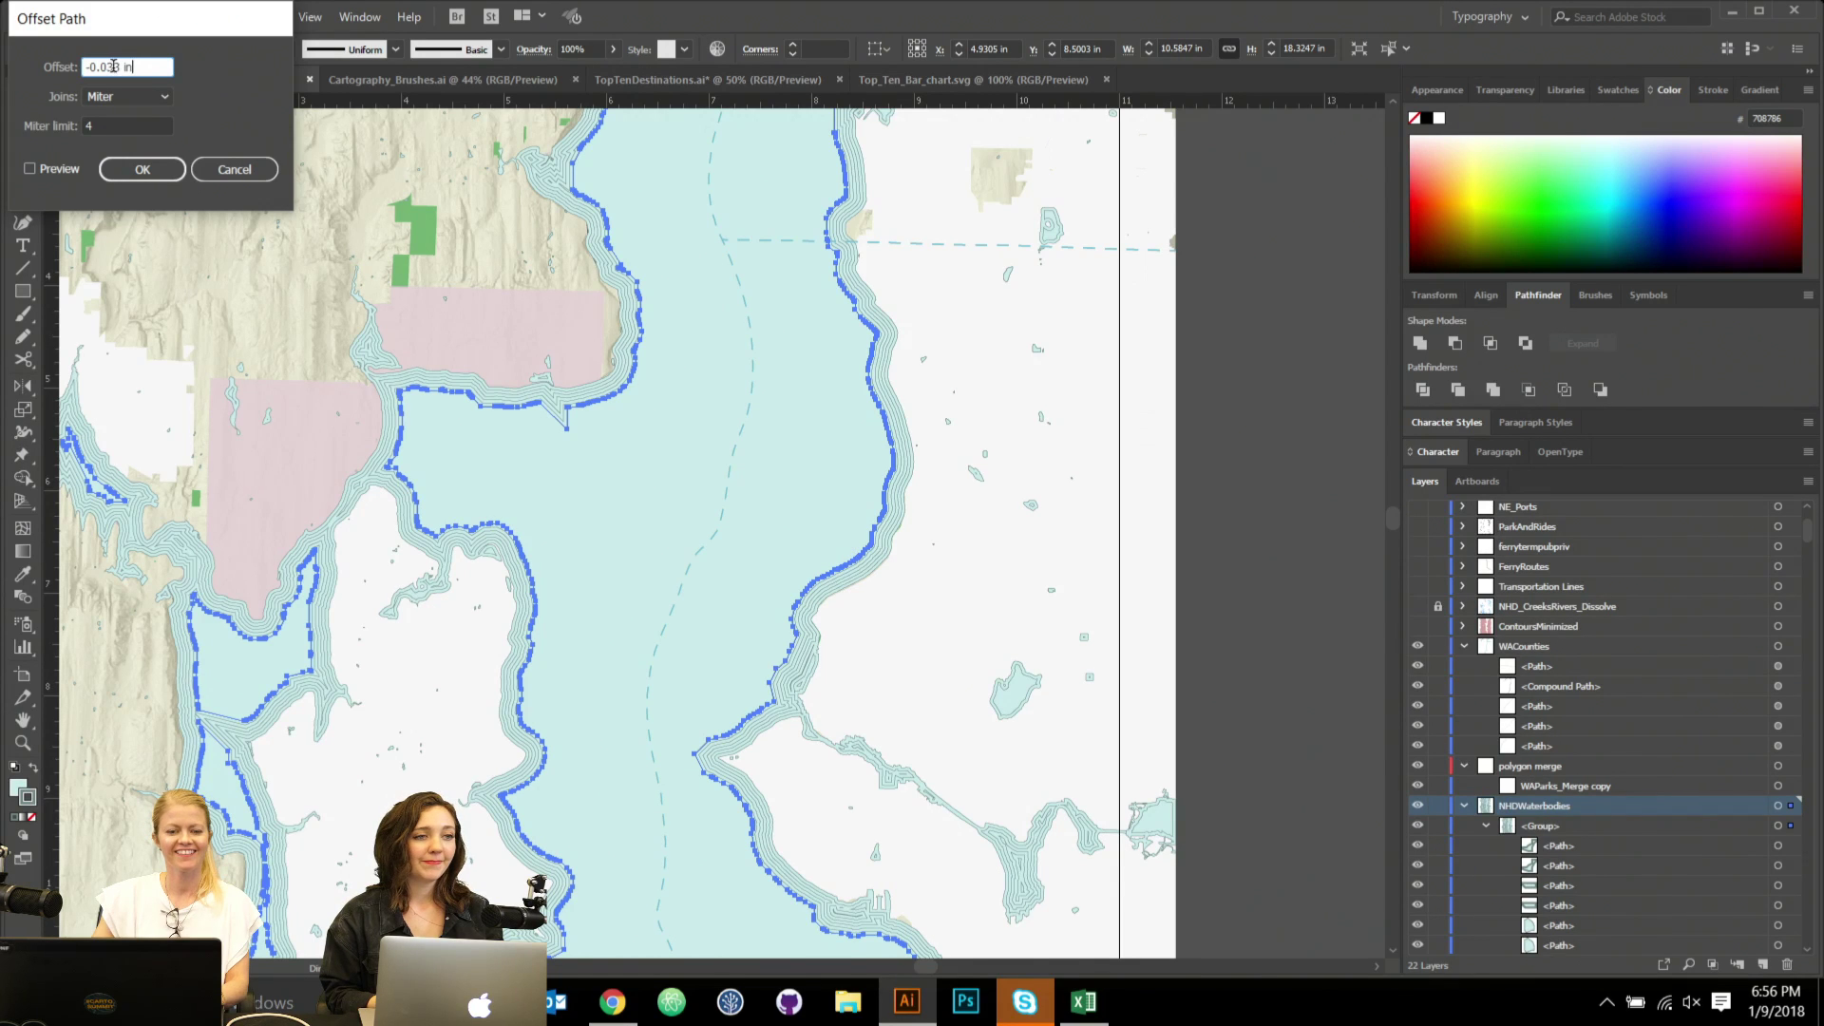
left_click_drag(115, 64, 200, 74)
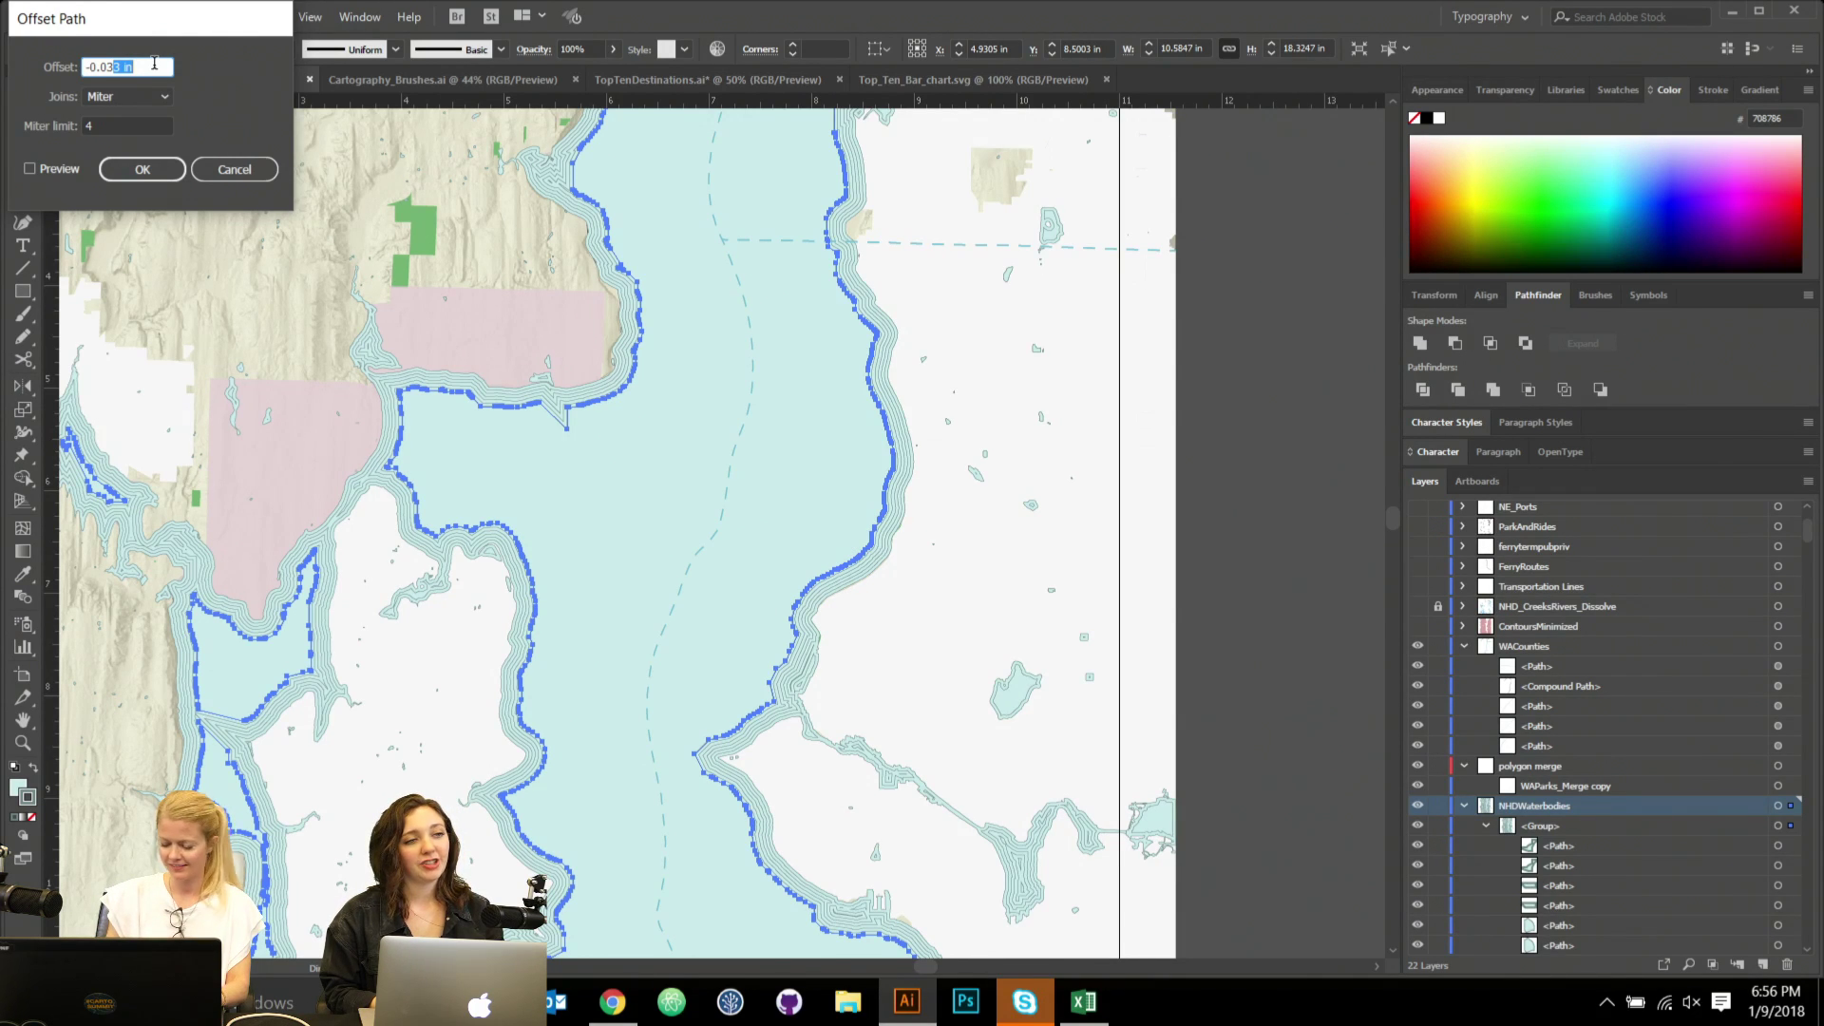
type("7")
key("Return")
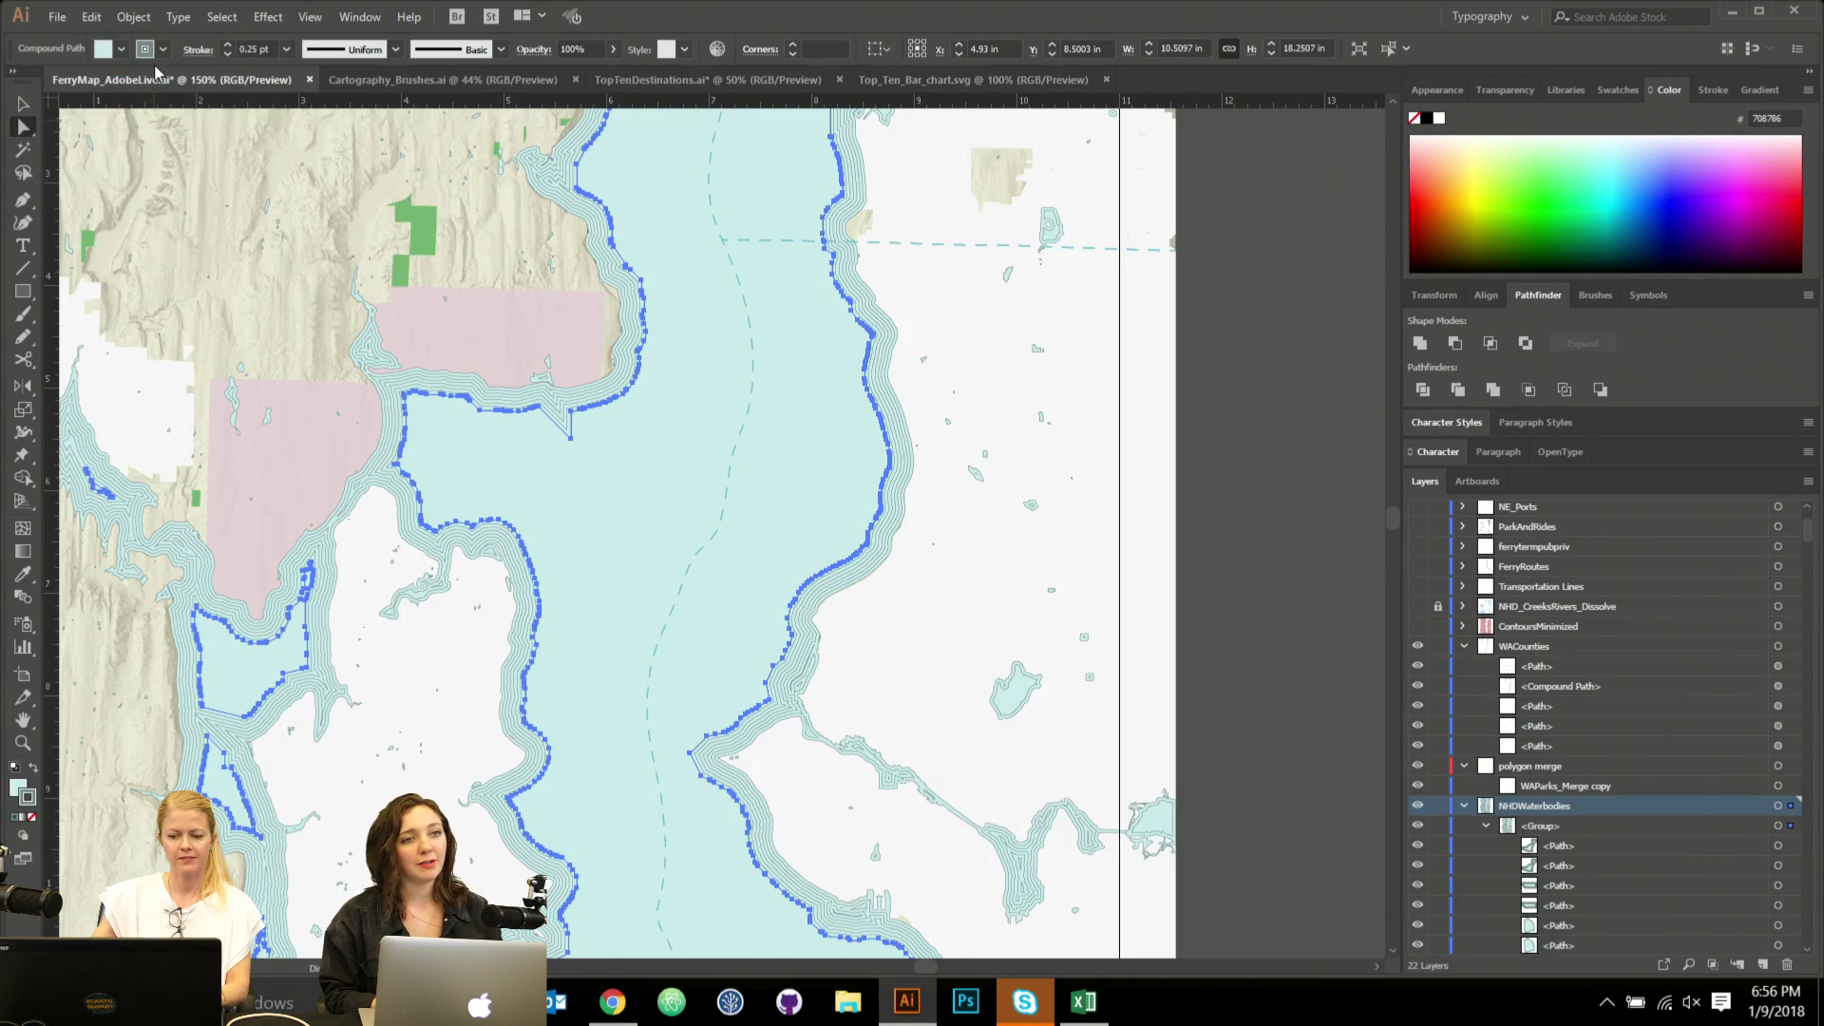
Add an inset Offset Path ripple line along the coastlines, changing the offset value's trailing digits to 25.
left_click(133, 17)
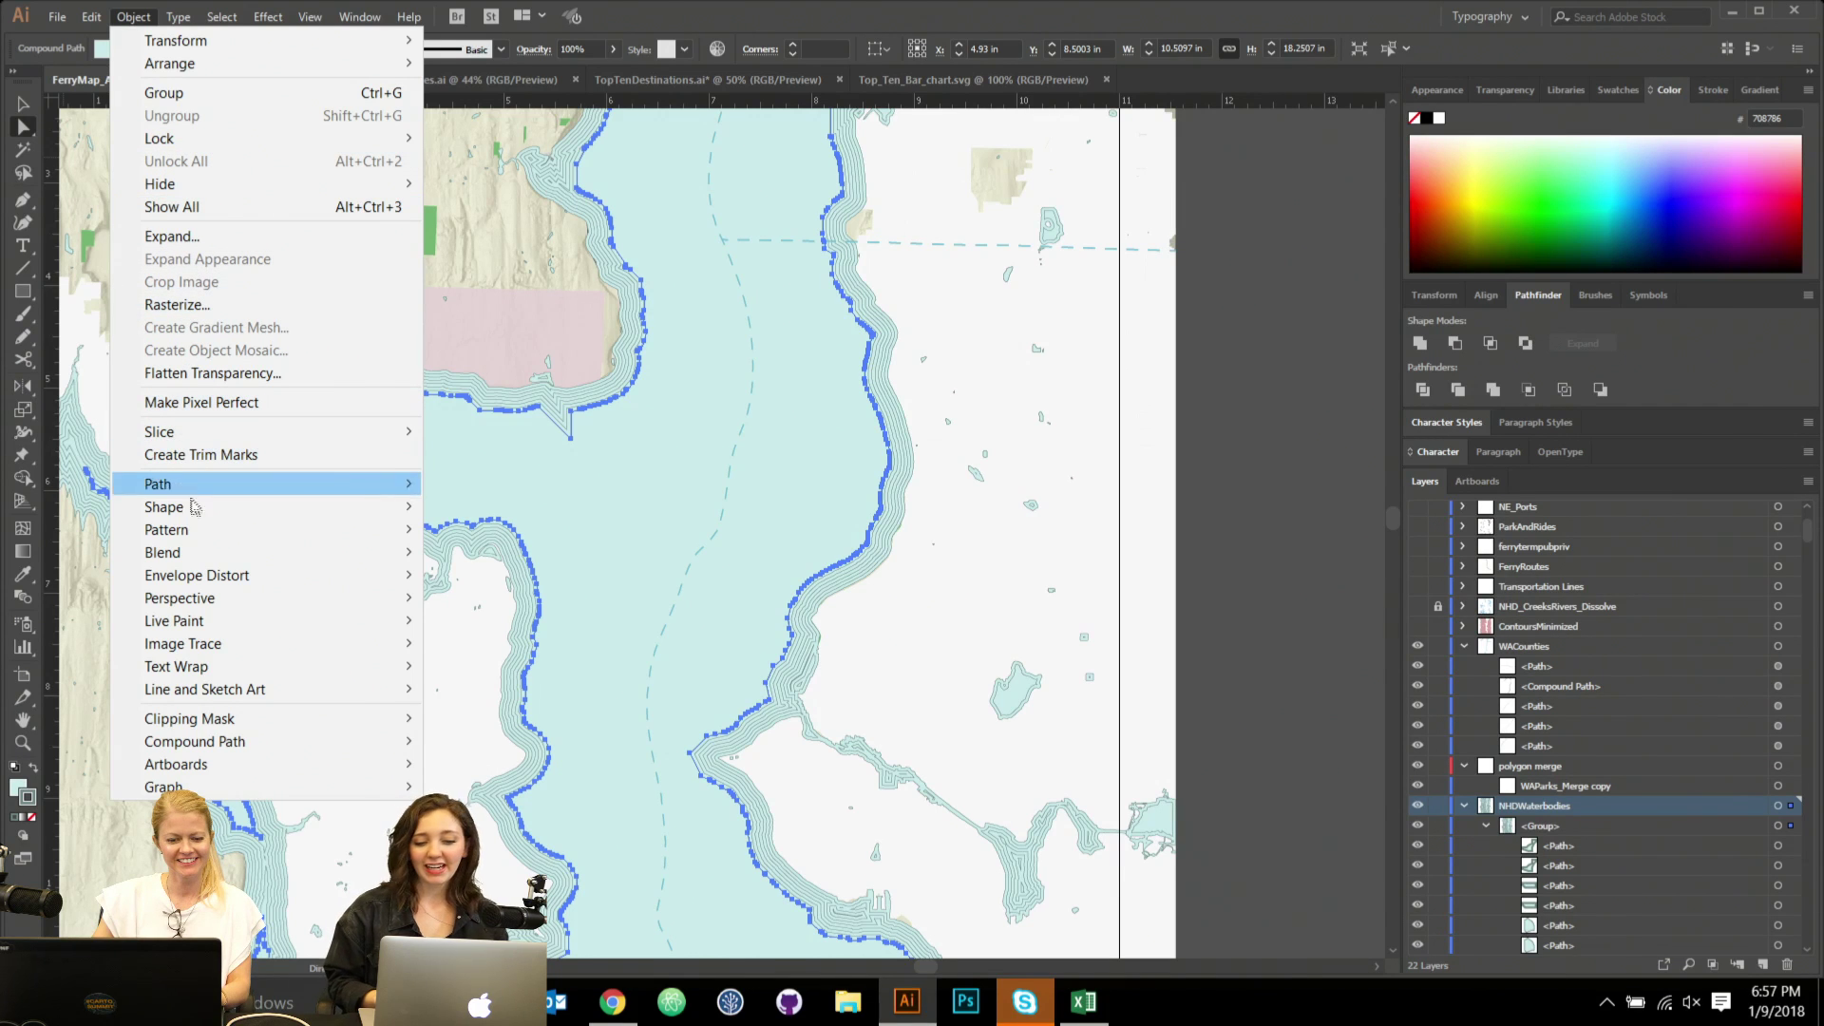
mouse_move(194, 498)
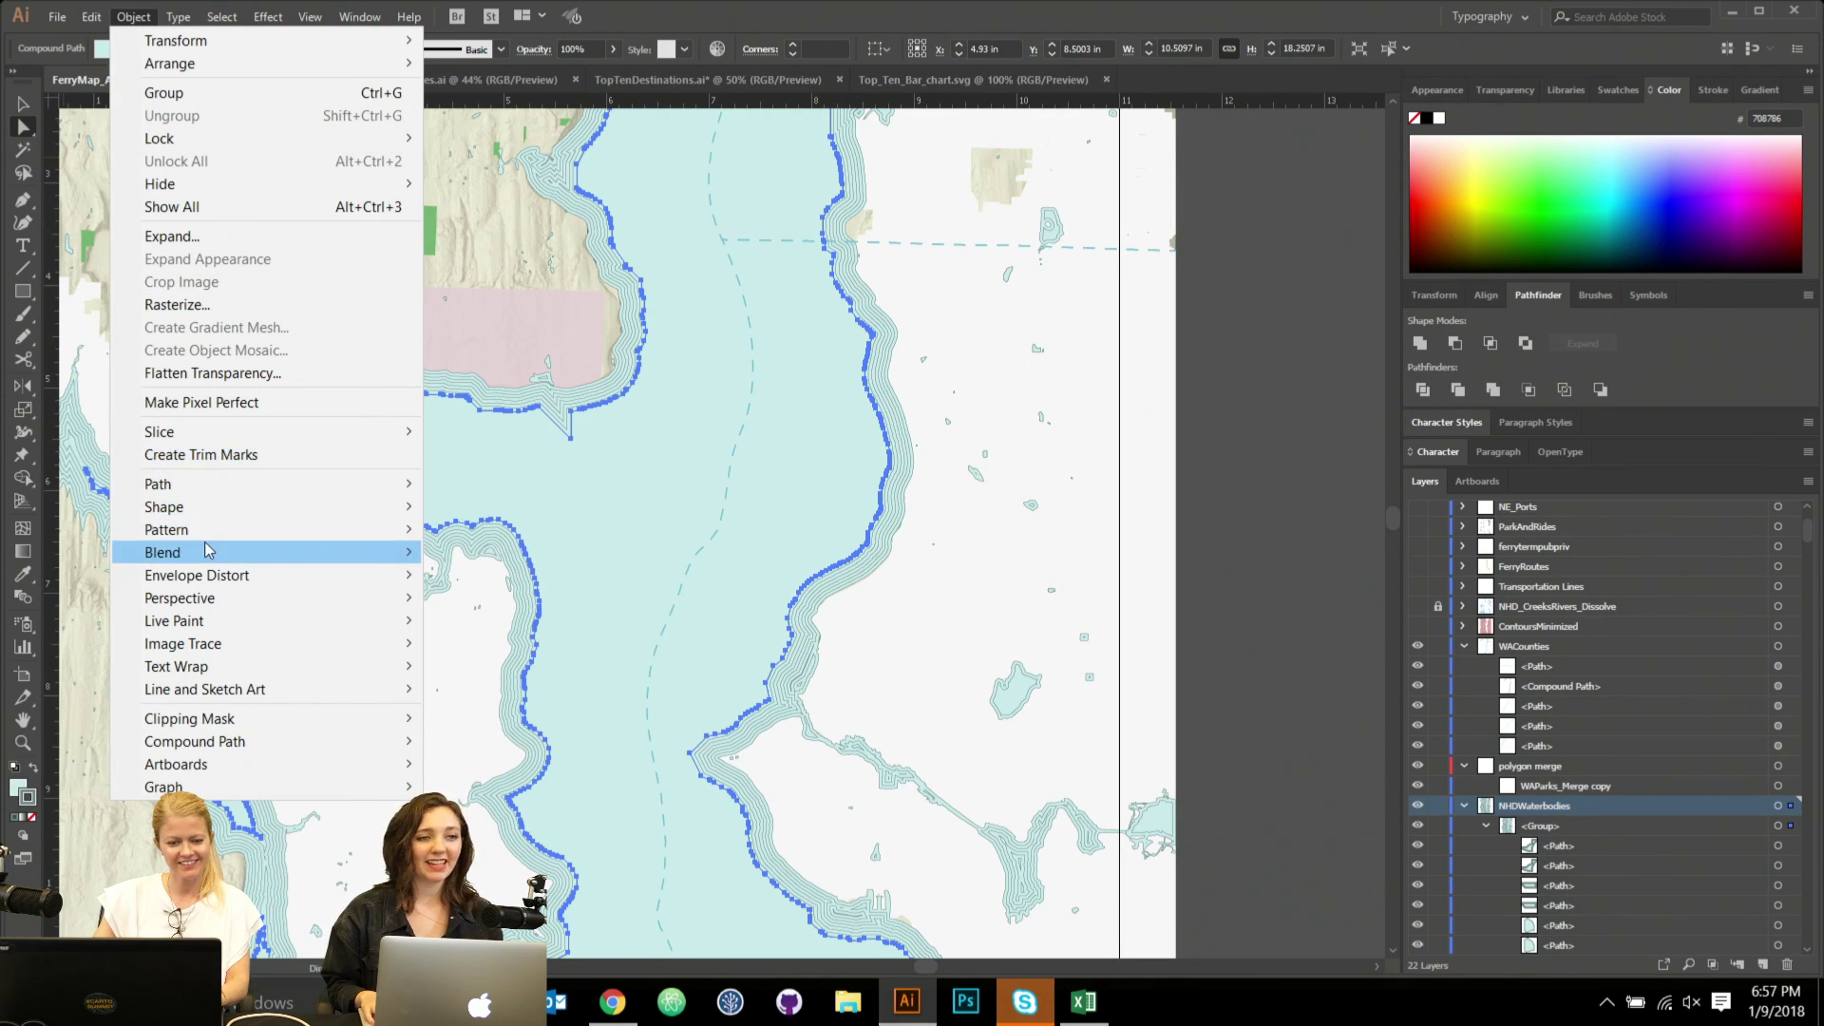
mouse_move(202, 530)
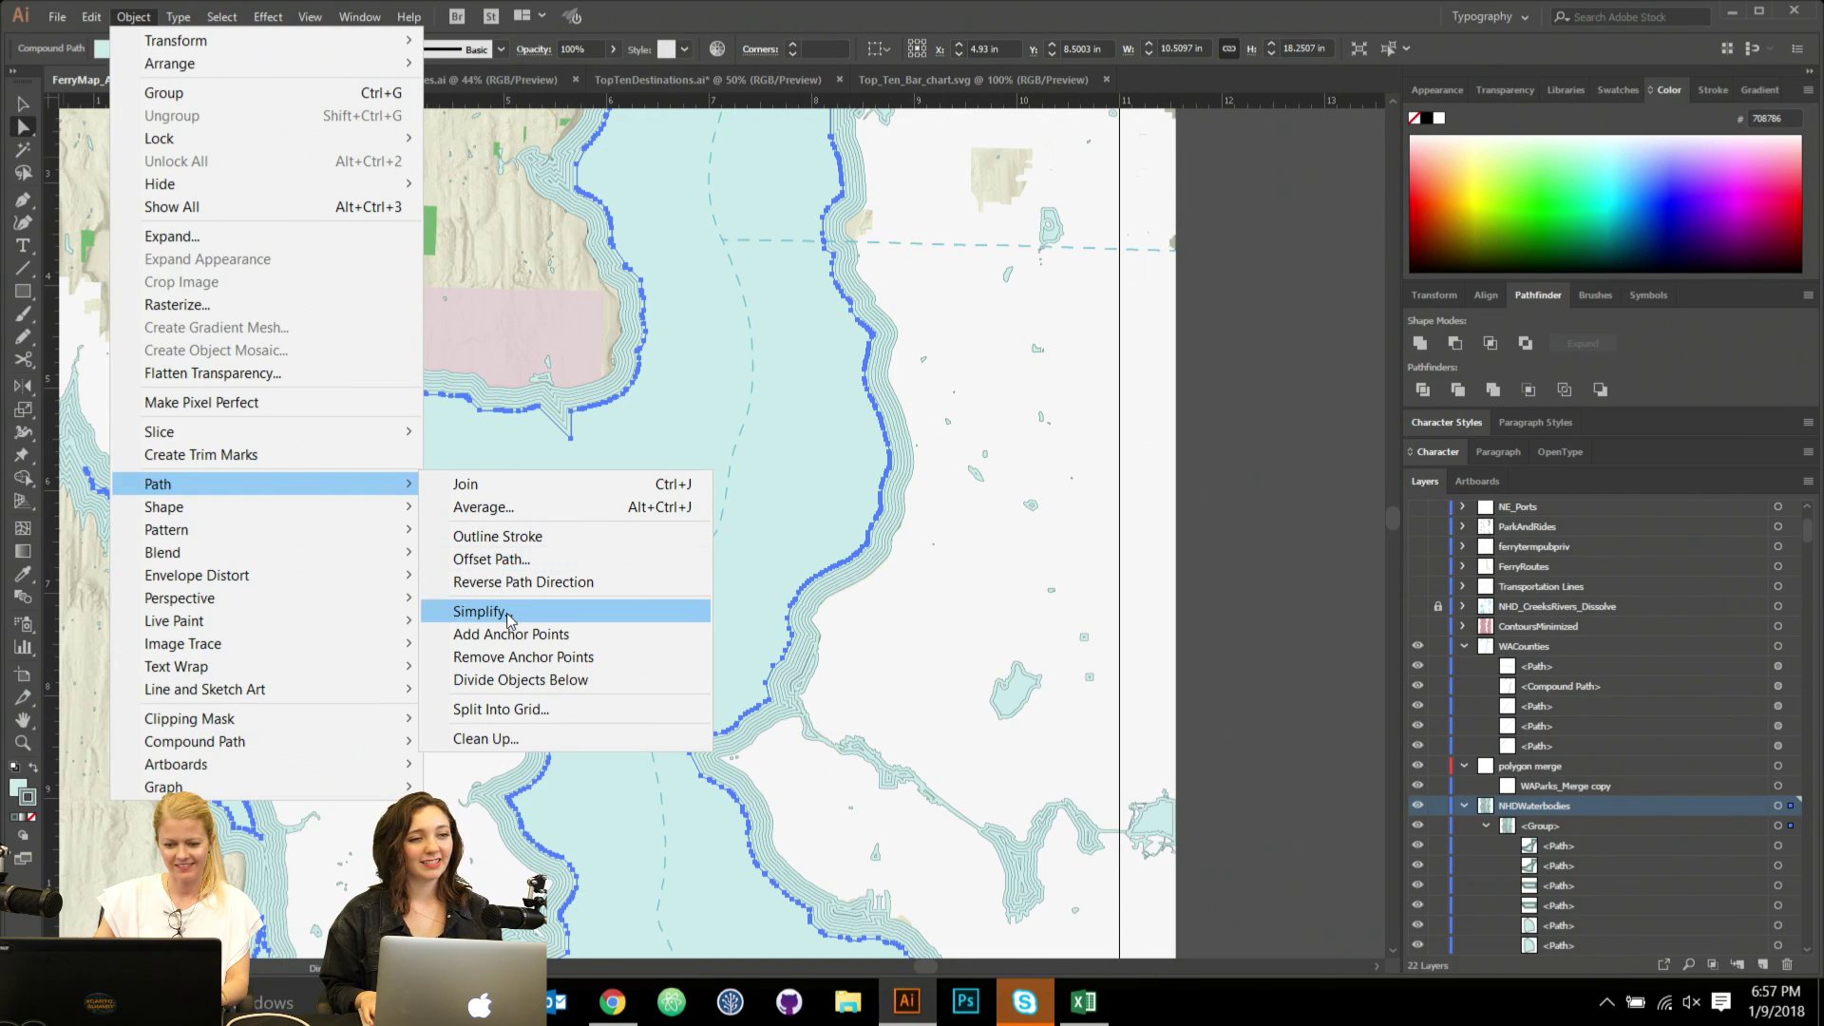
left_click(491, 558)
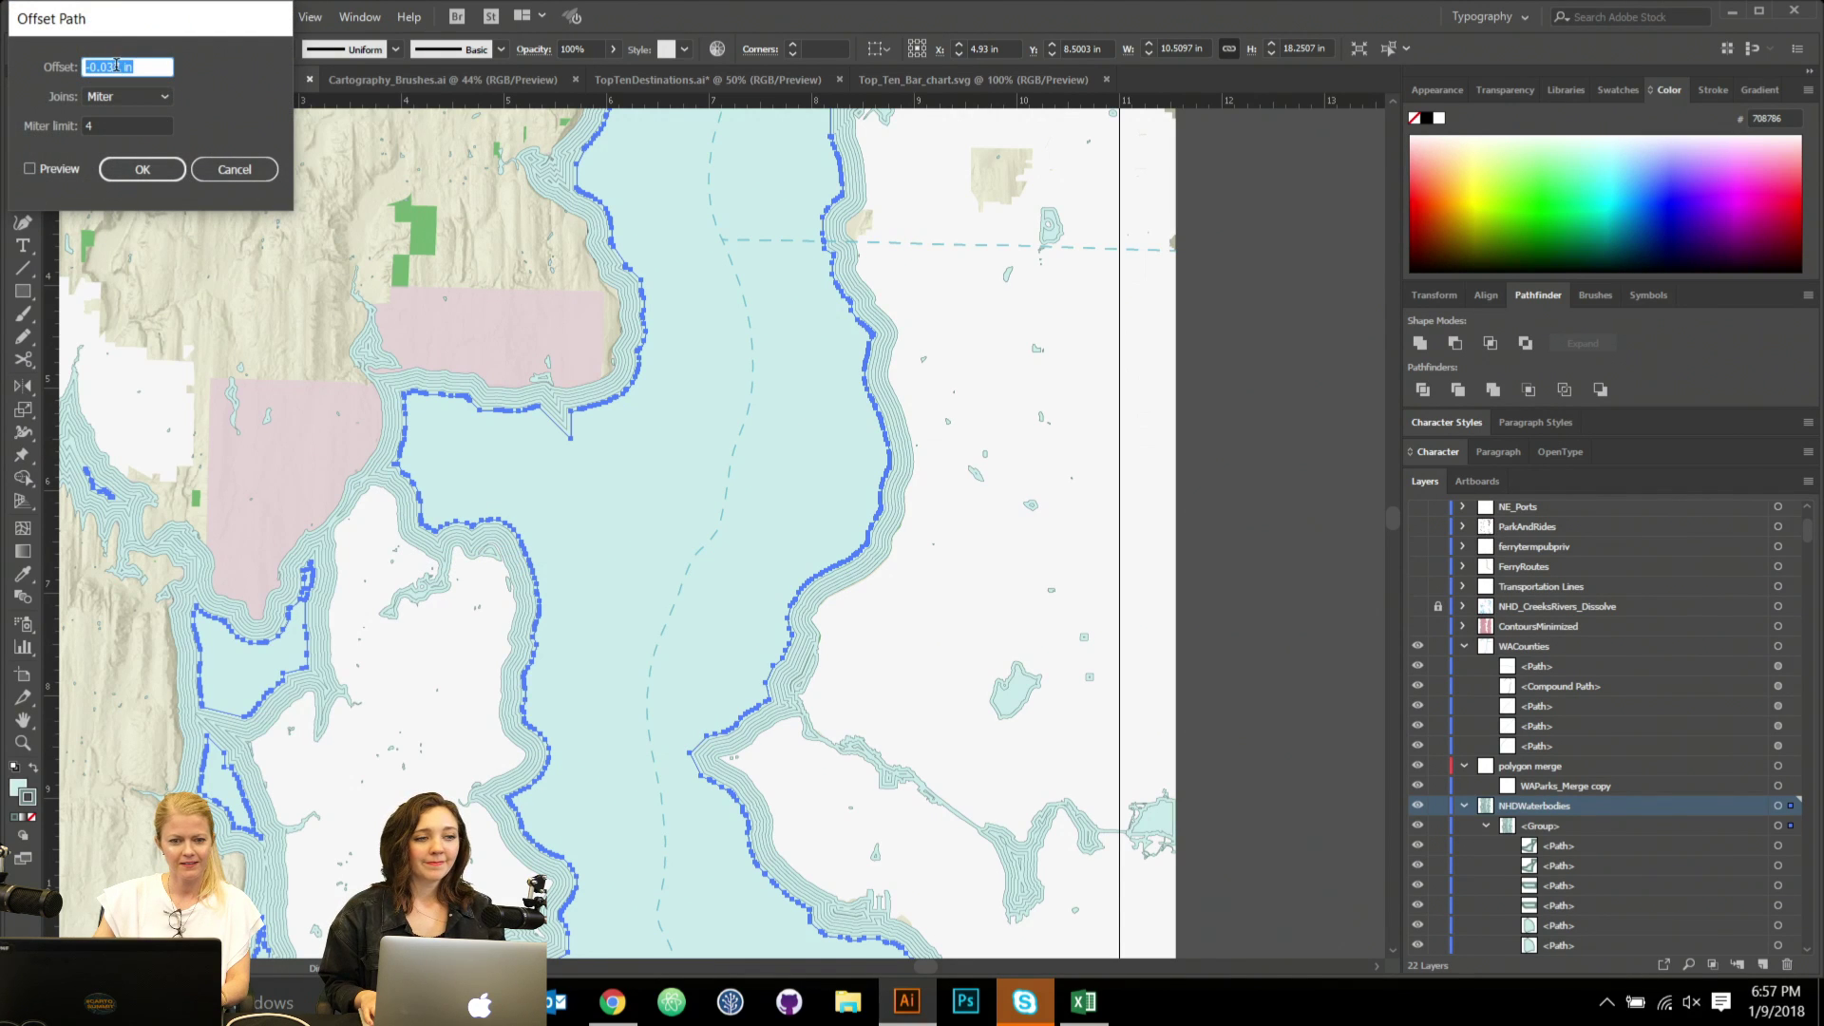
left_click_drag(109, 64, 154, 68)
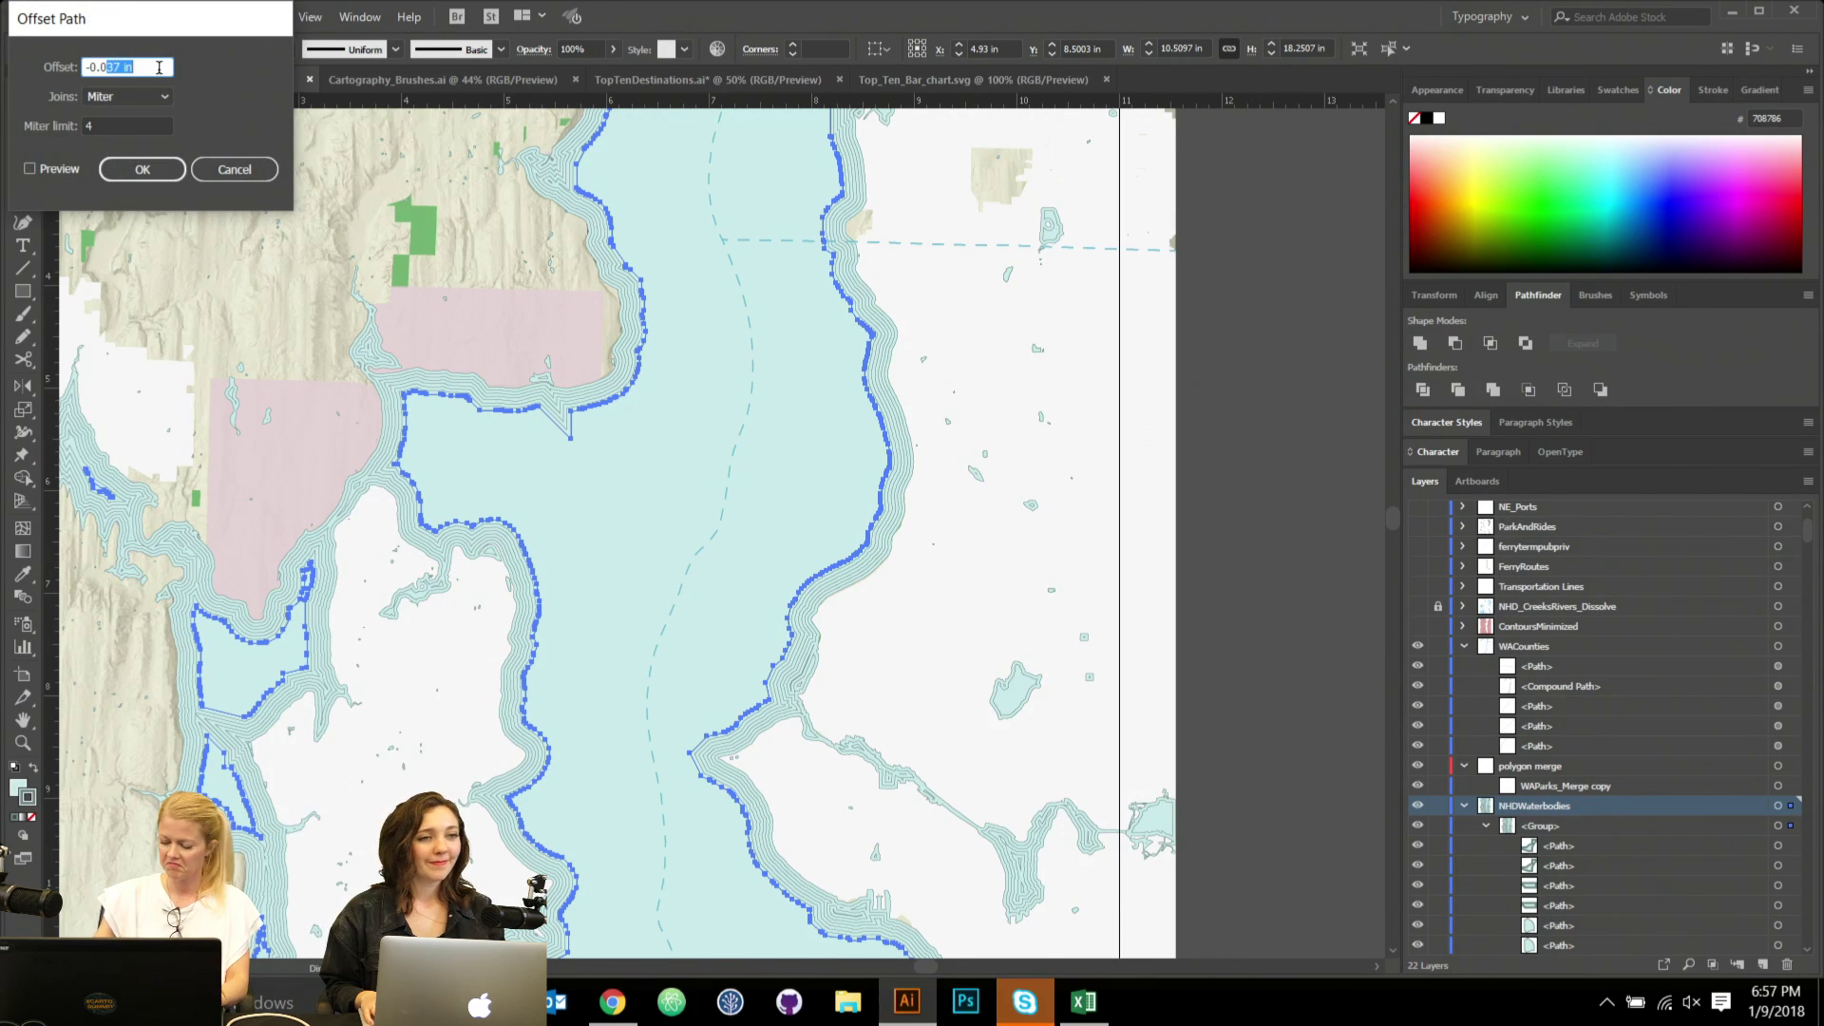
type("25")
key("Return")
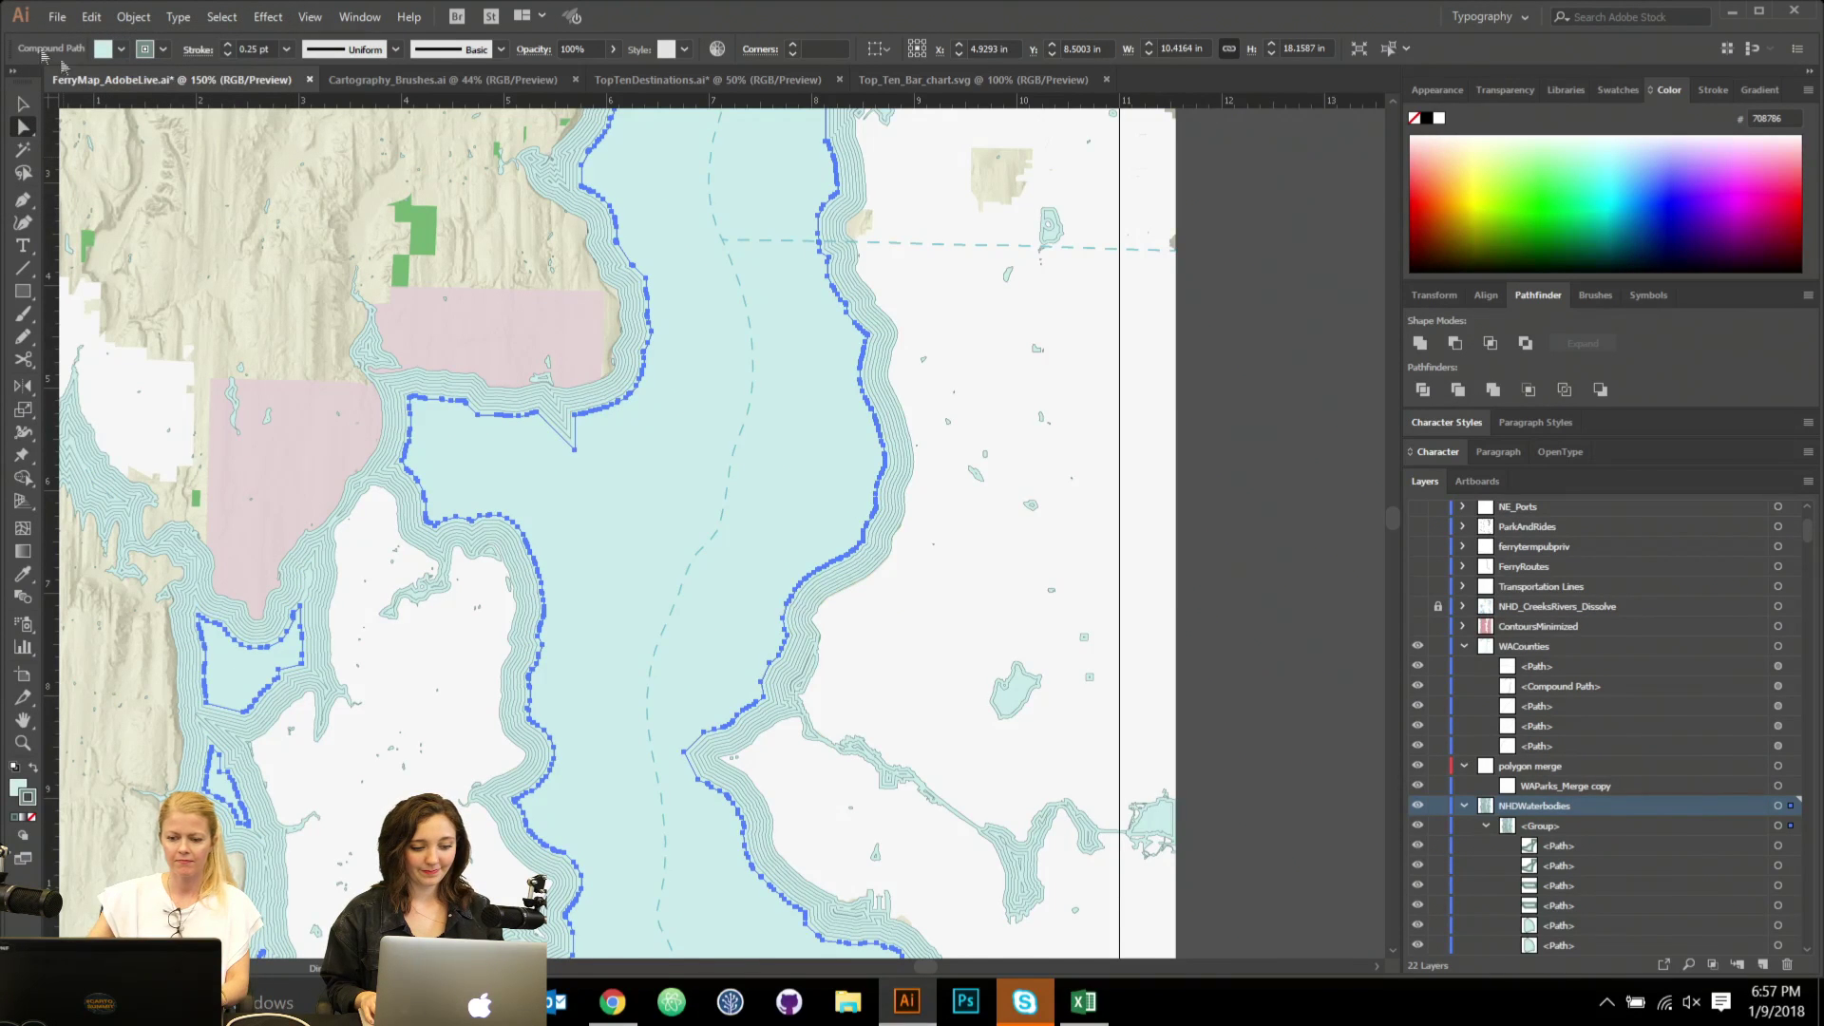
Add another inset ripple line along the coastlines with a -0.055 in Offset Path.
left_click(133, 16)
mouse_move(214, 492)
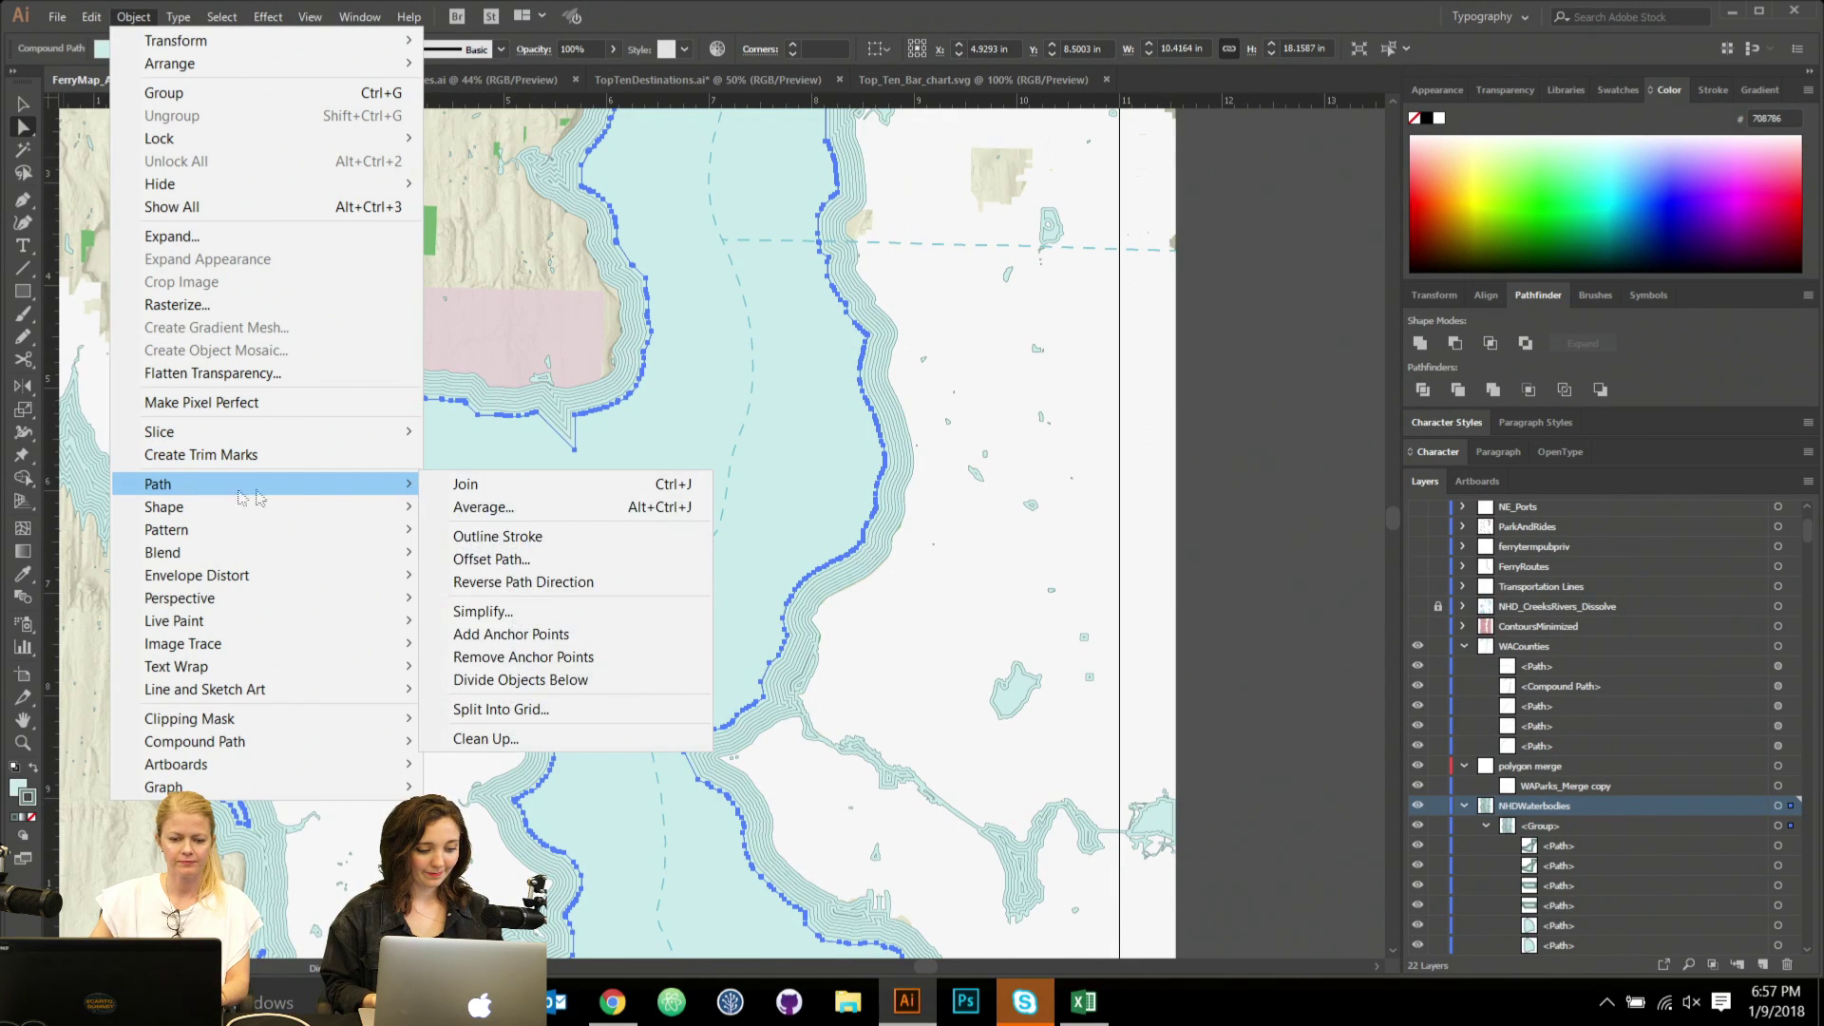
left_click(490, 560)
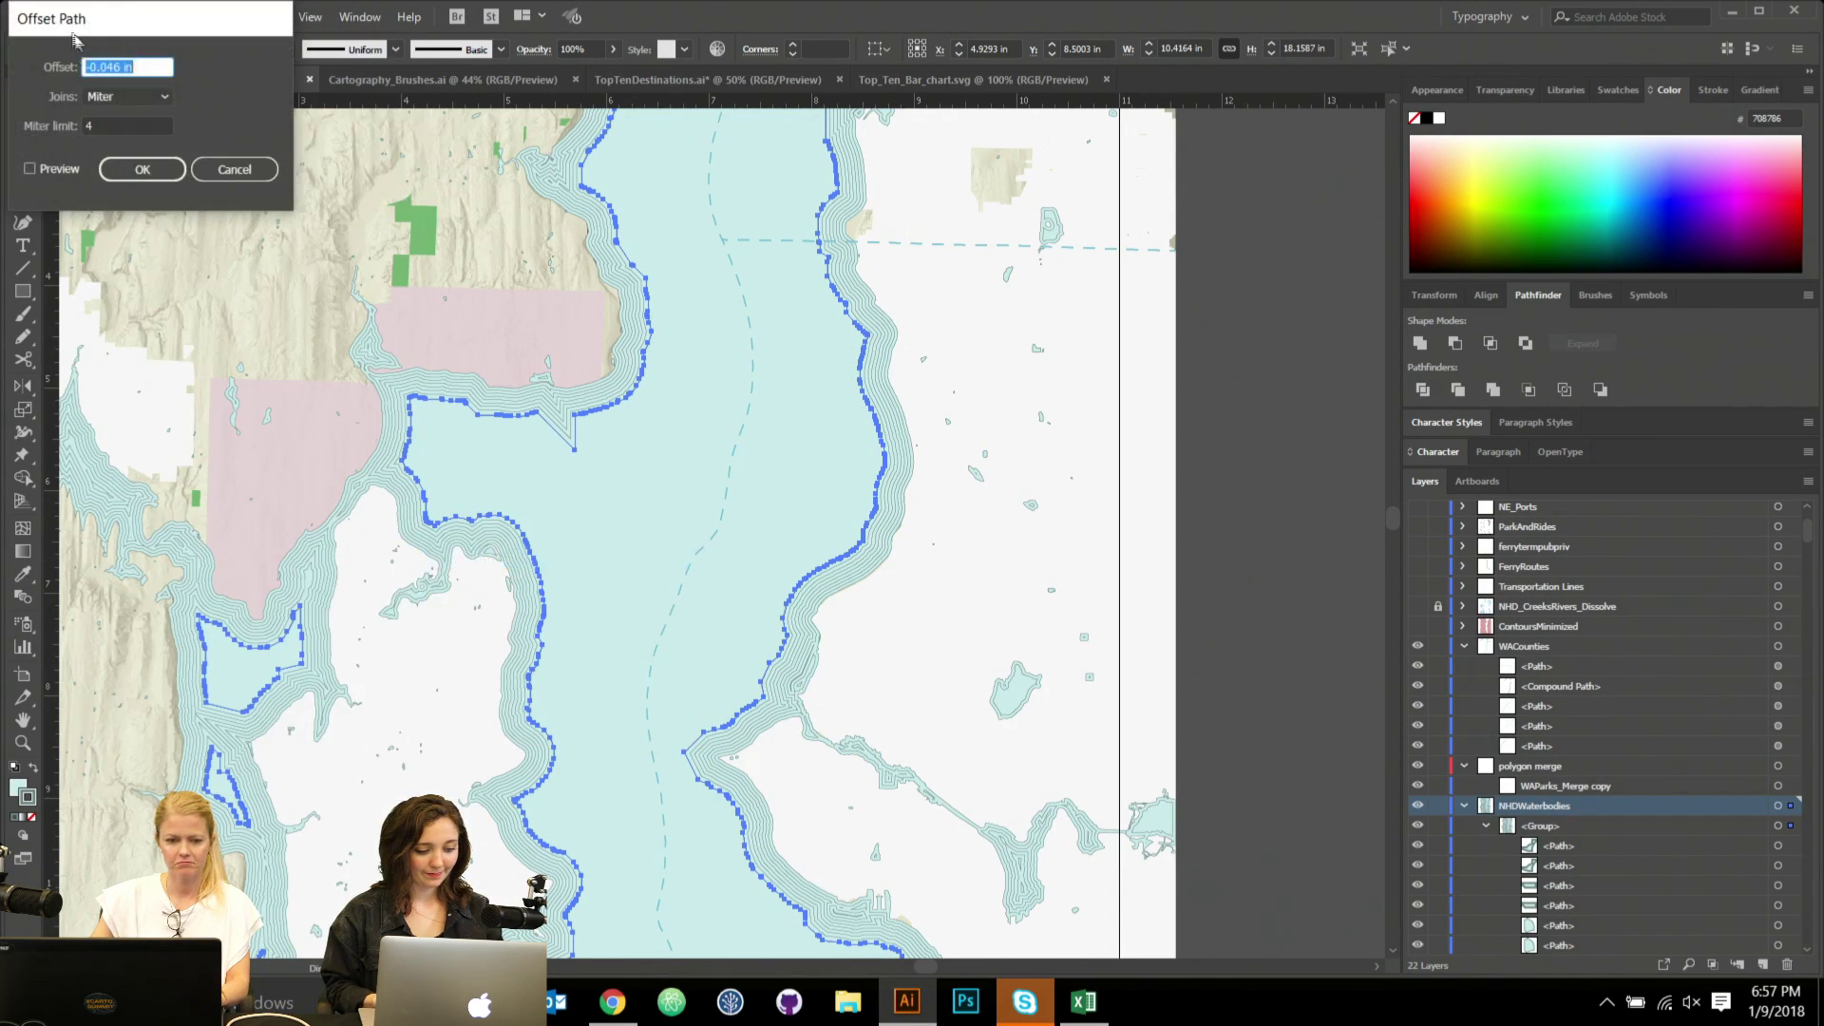
left_click(134, 65)
left_click_drag(108, 66, 184, 67)
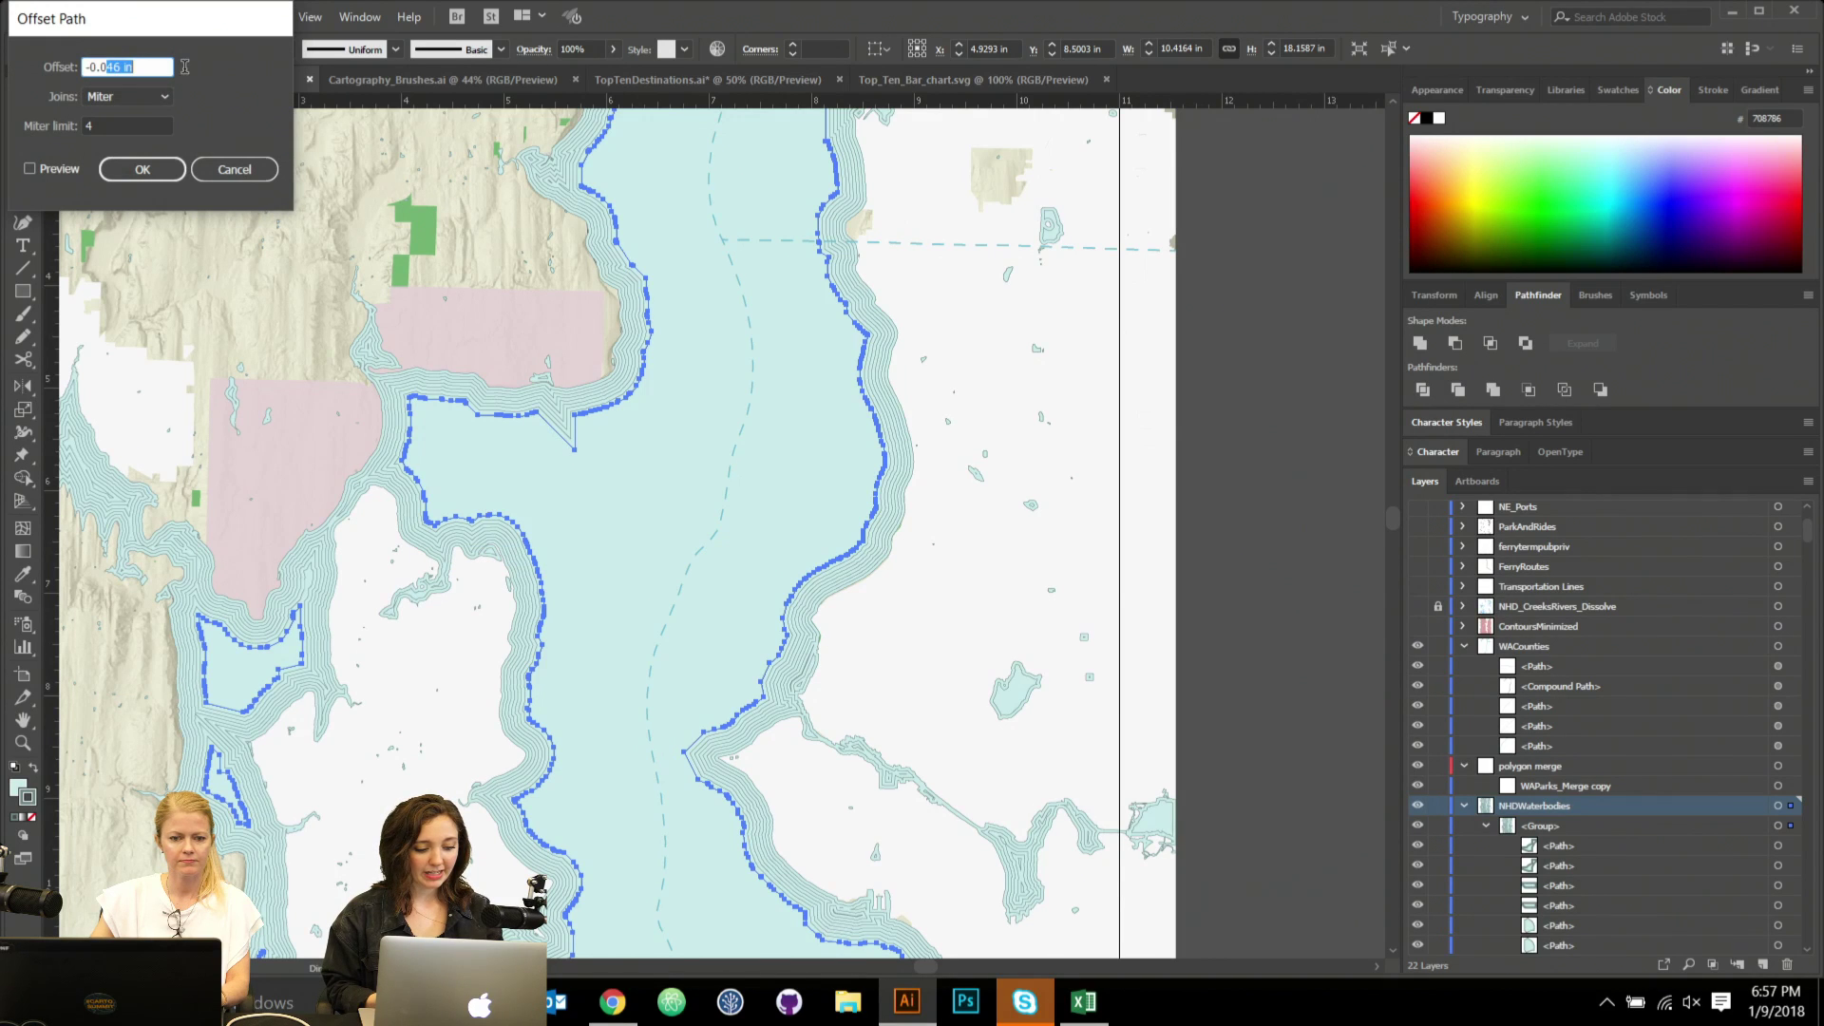
type("55")
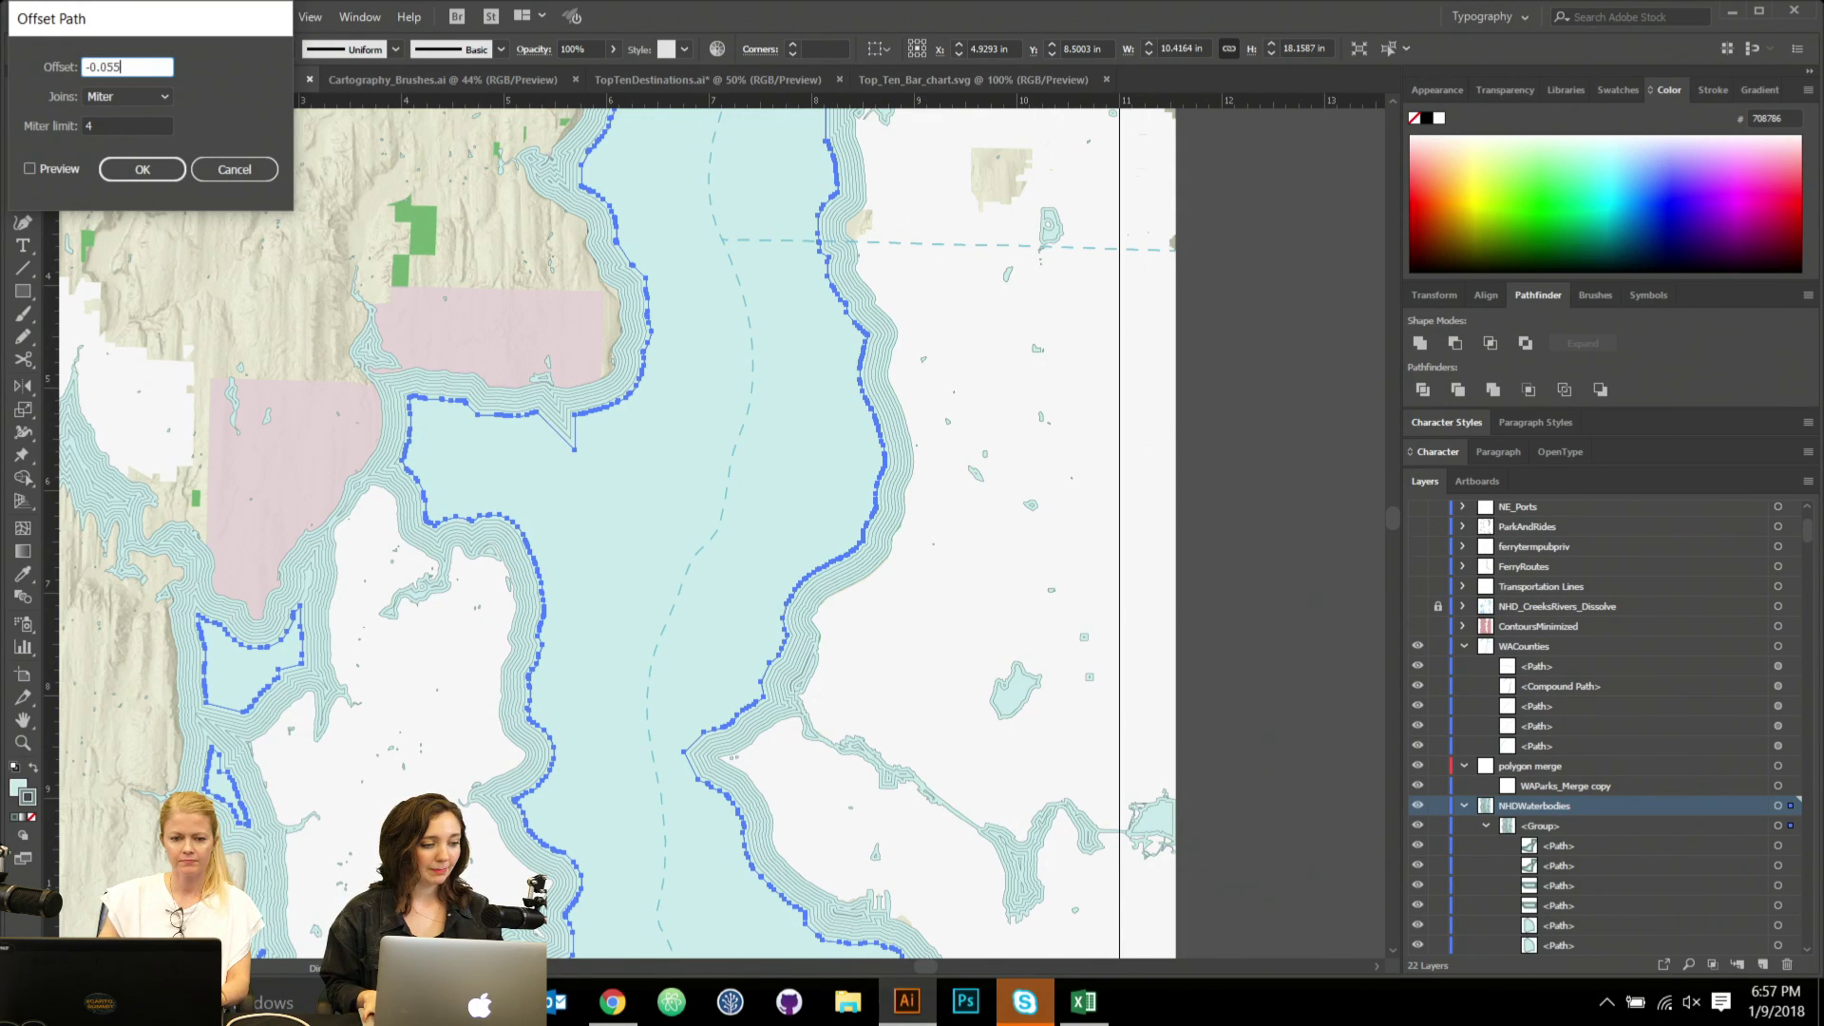
key("Return")
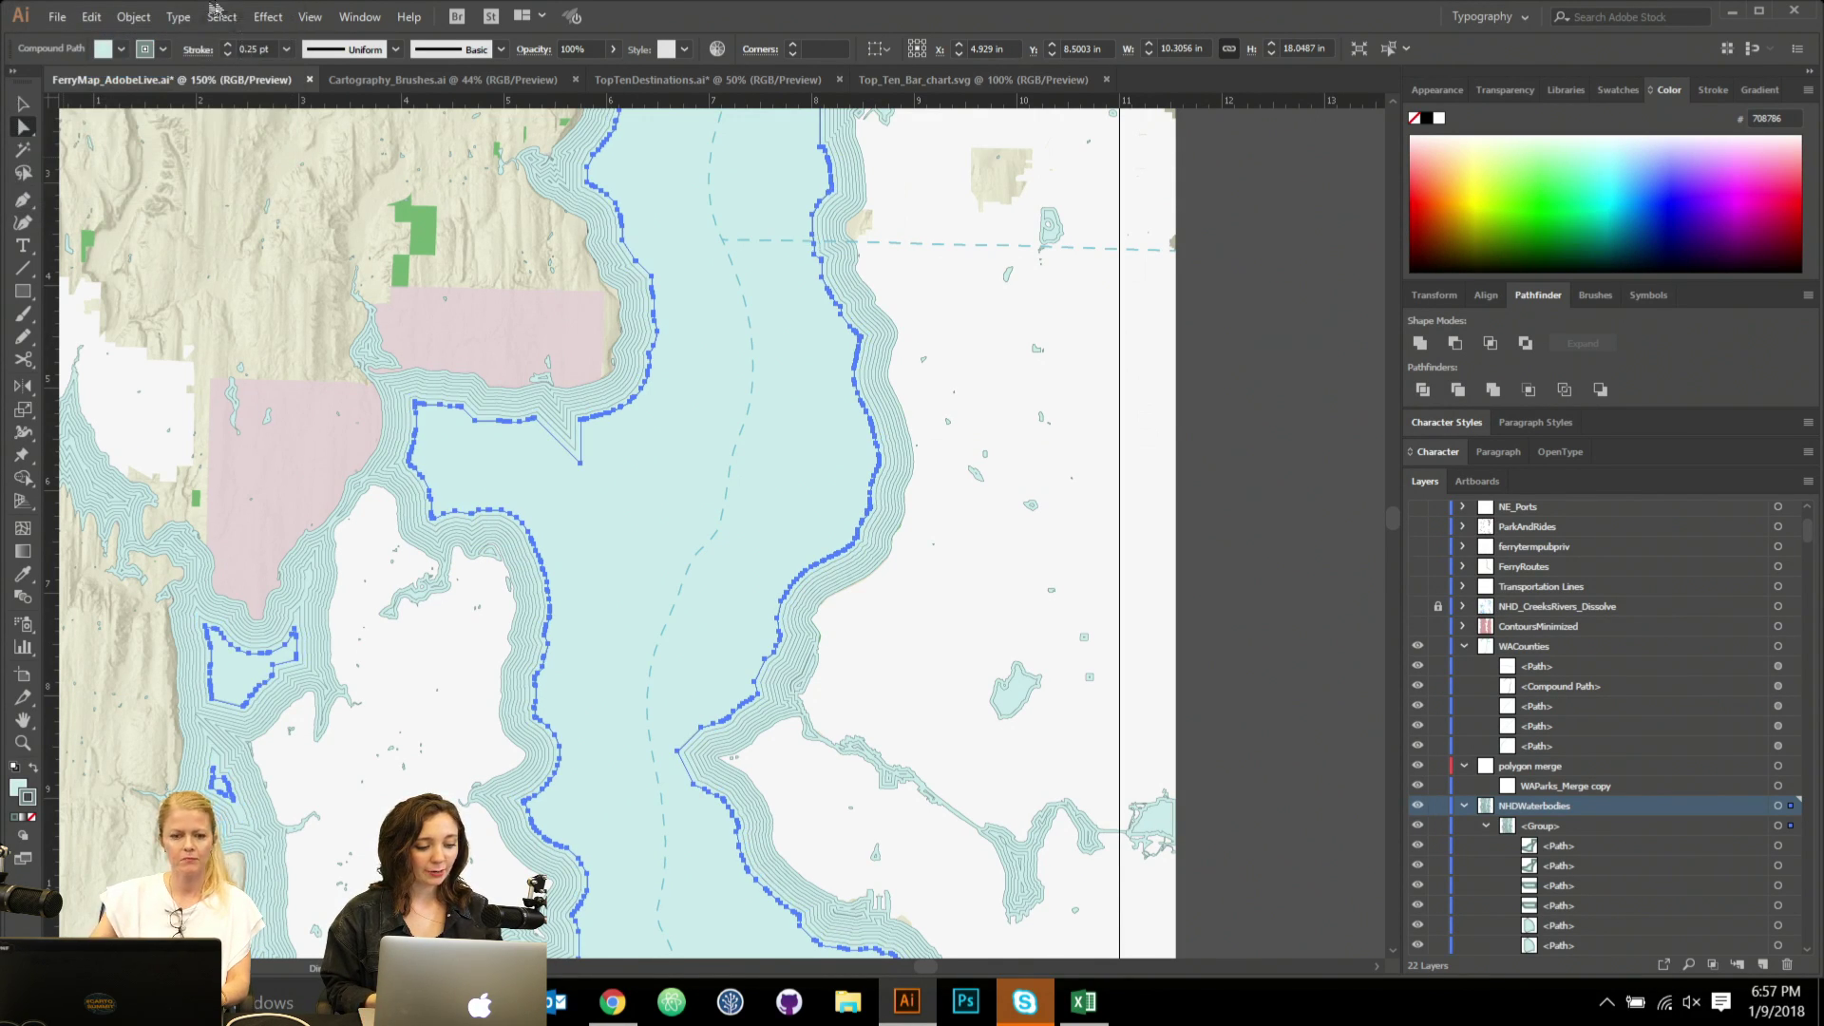
Reopen the Offset Path settings for the next ripple line.
left_click(133, 16)
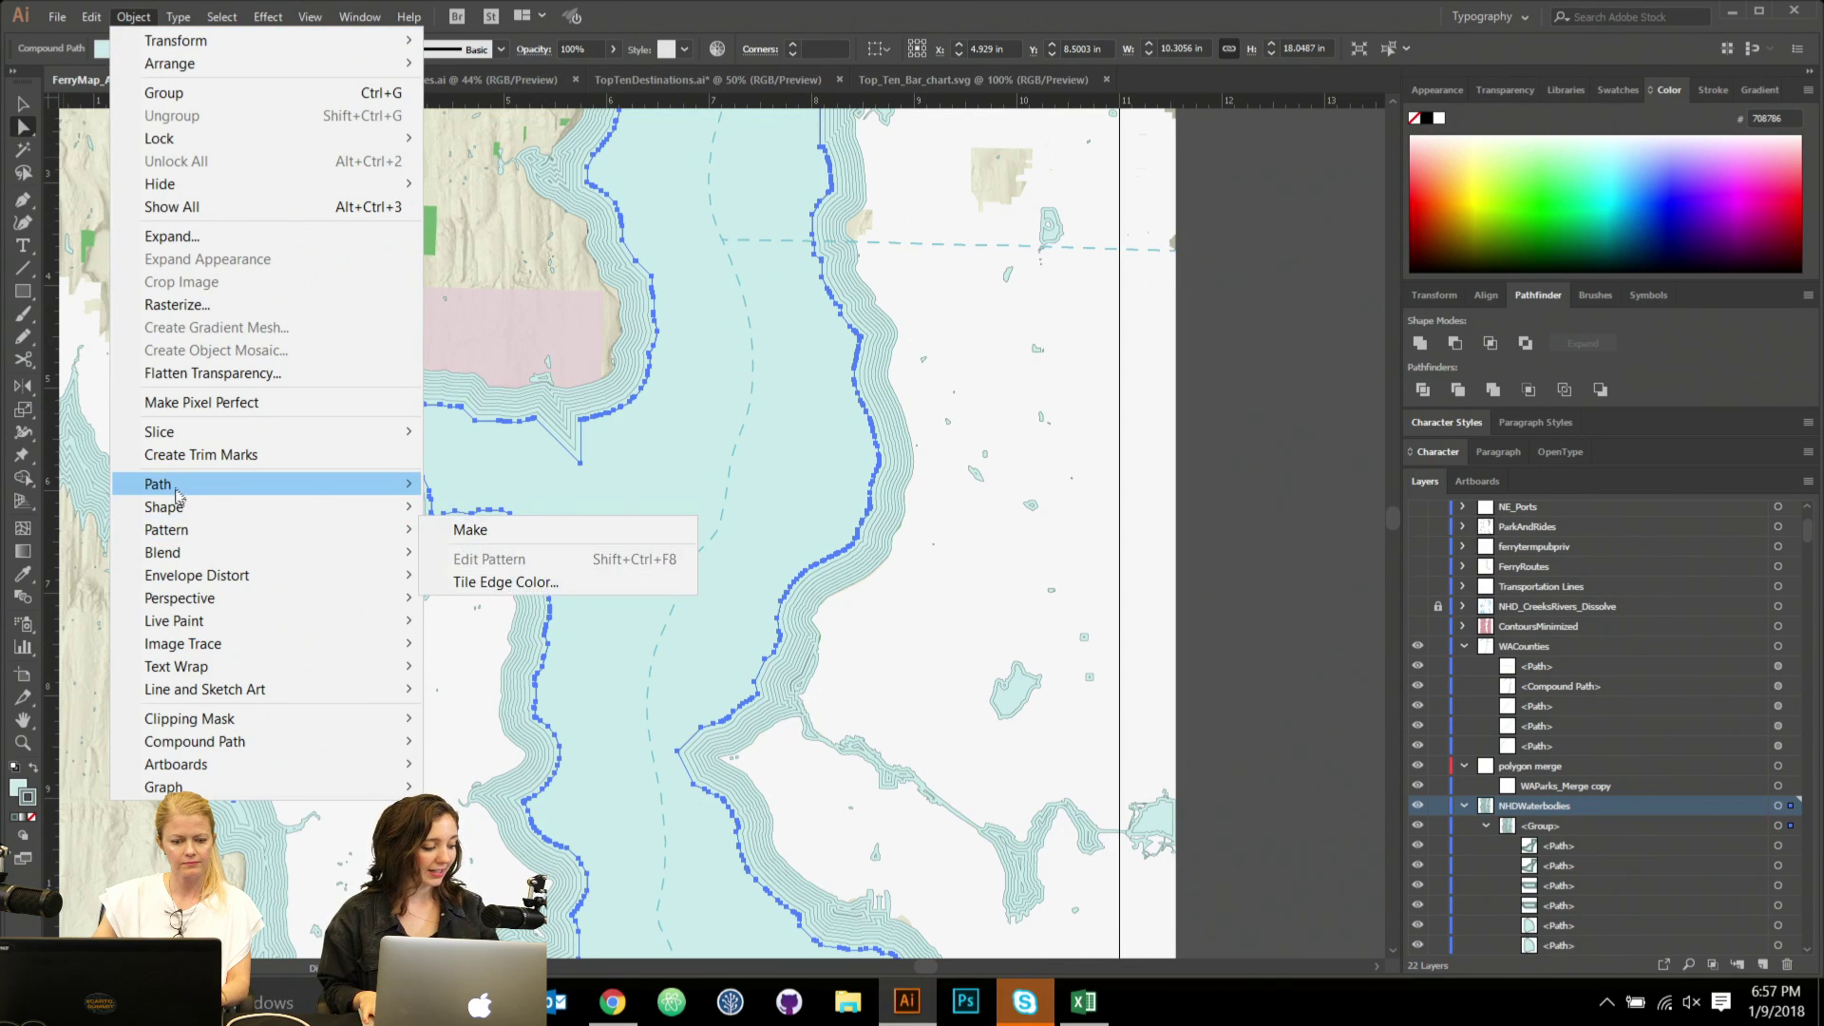
mouse_move(176, 484)
left_click(509, 562)
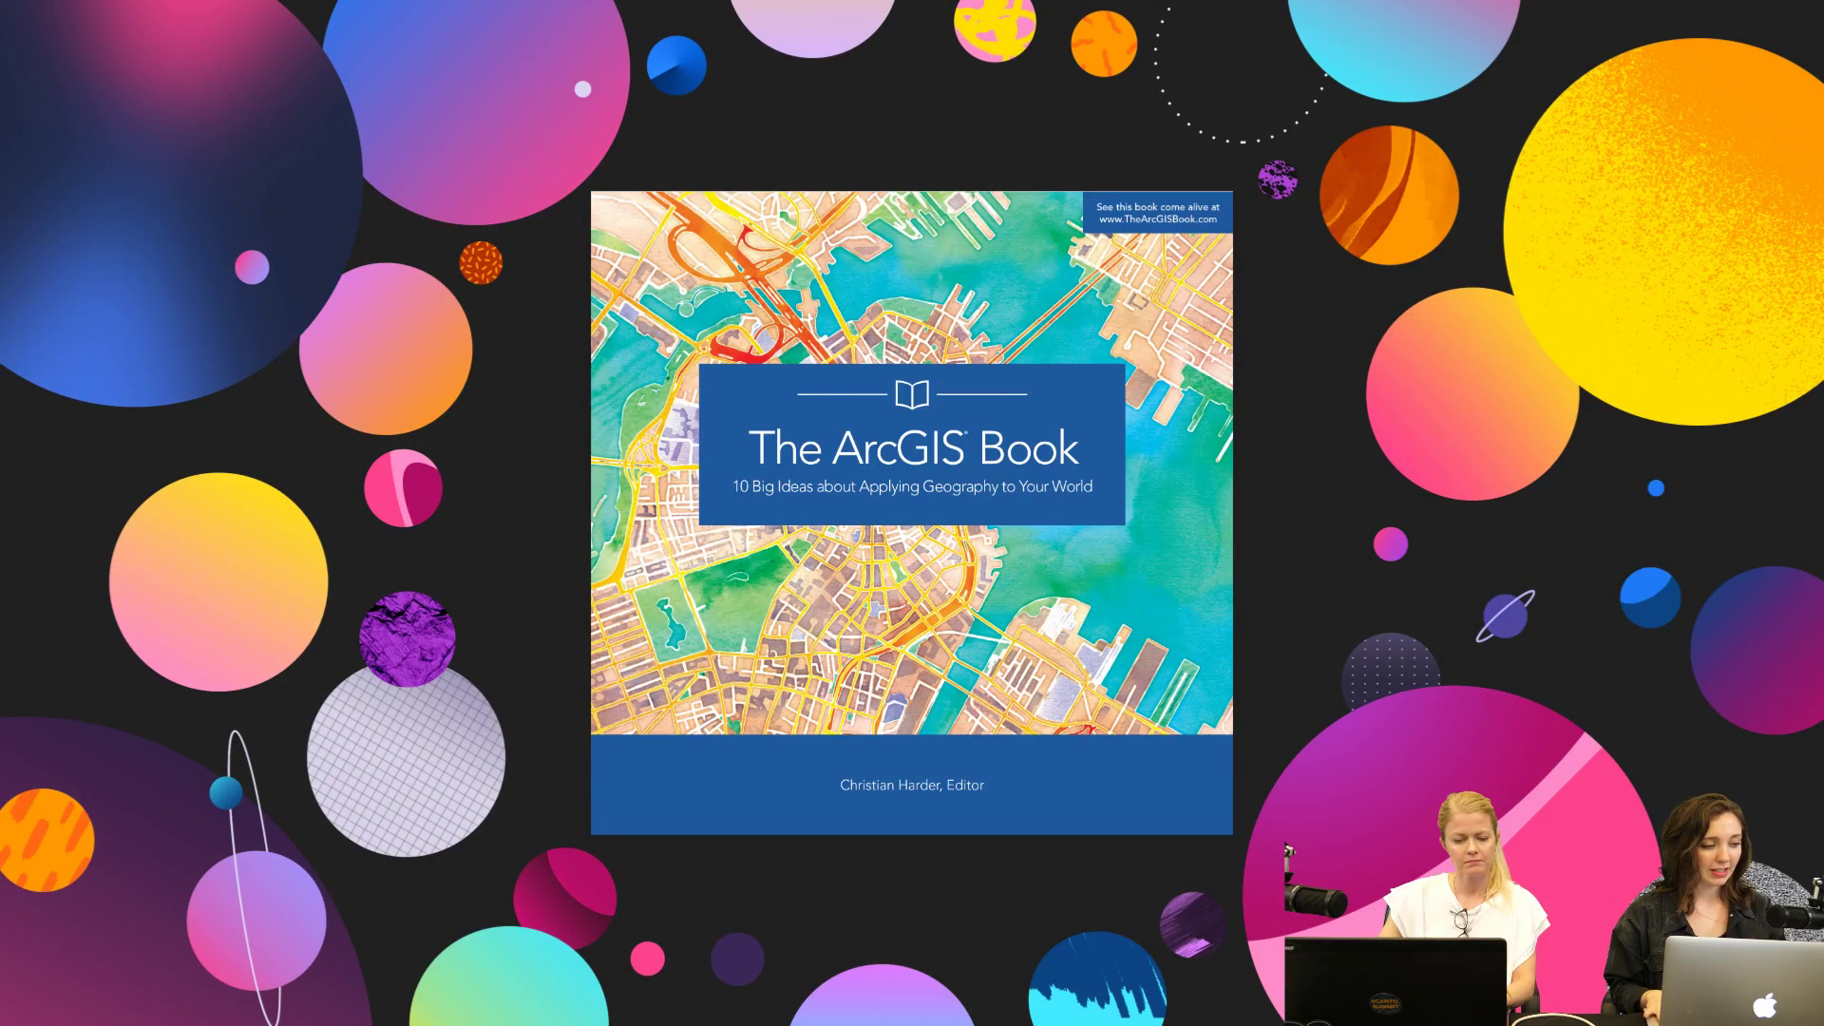
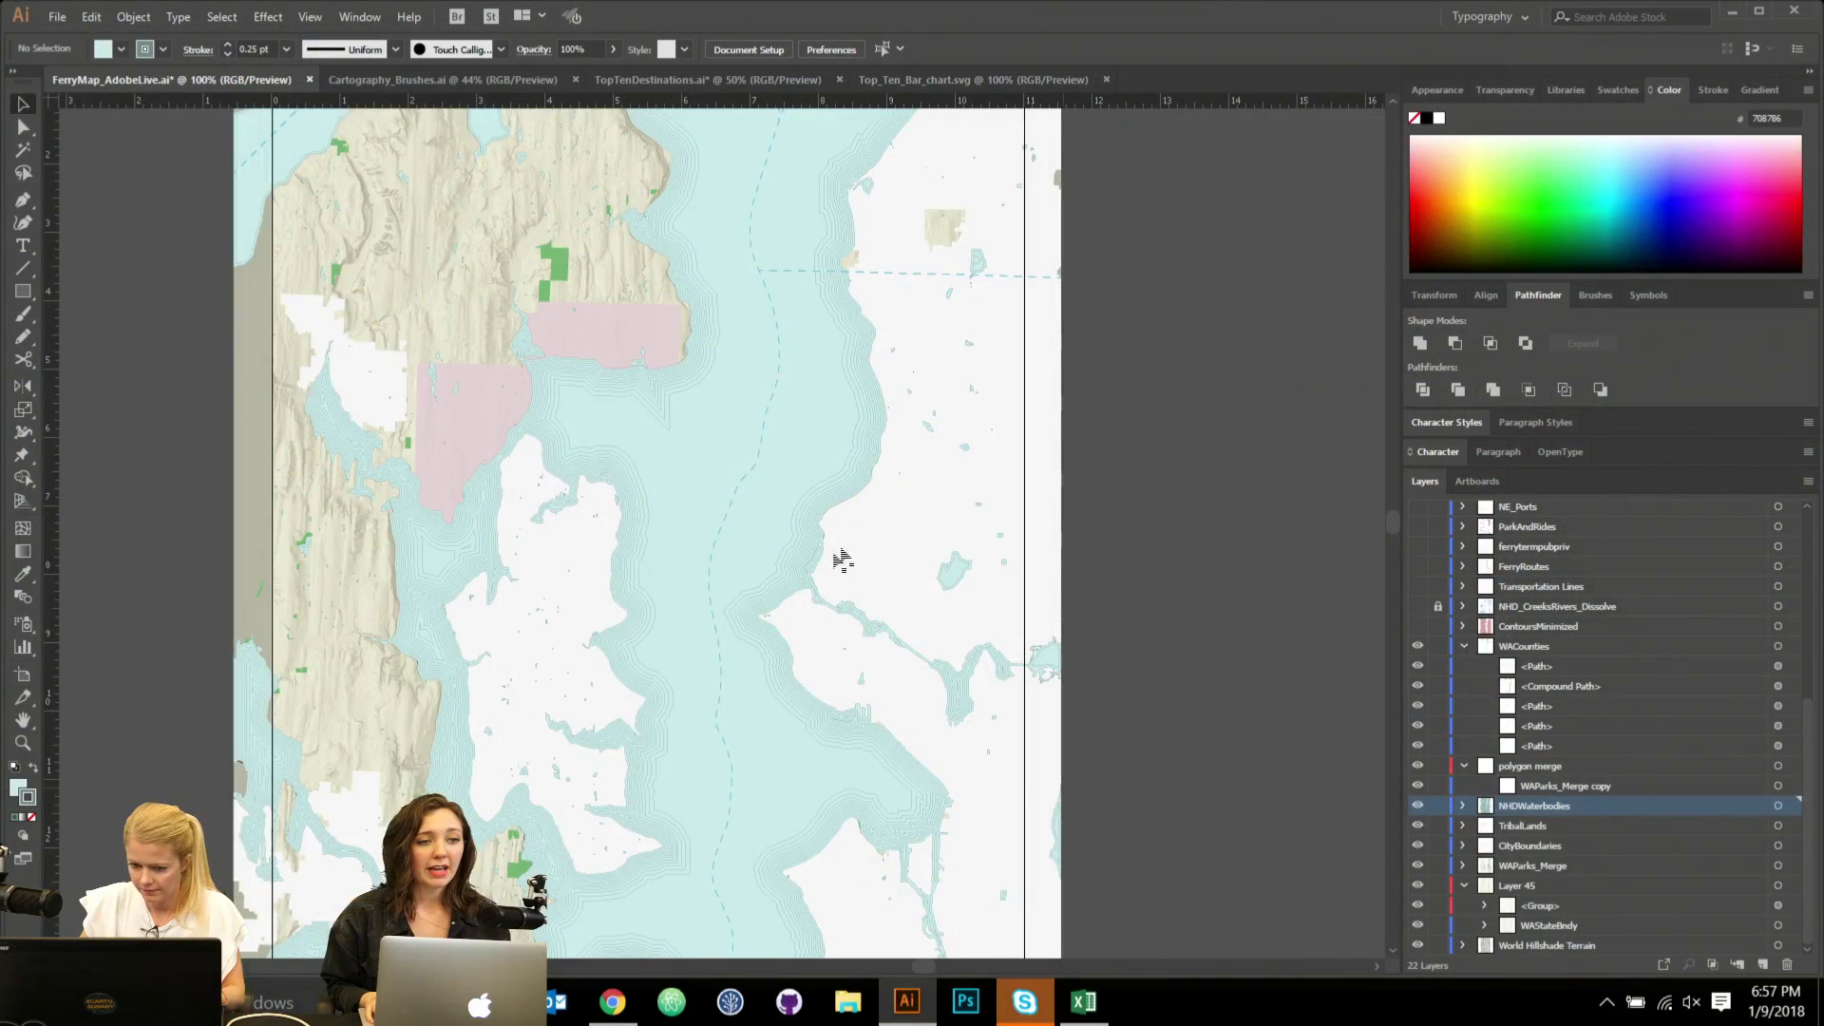
Hide CityBoundaries, show the ContoursMinimized layer, and select all its contour lines.
left_click(1417, 845)
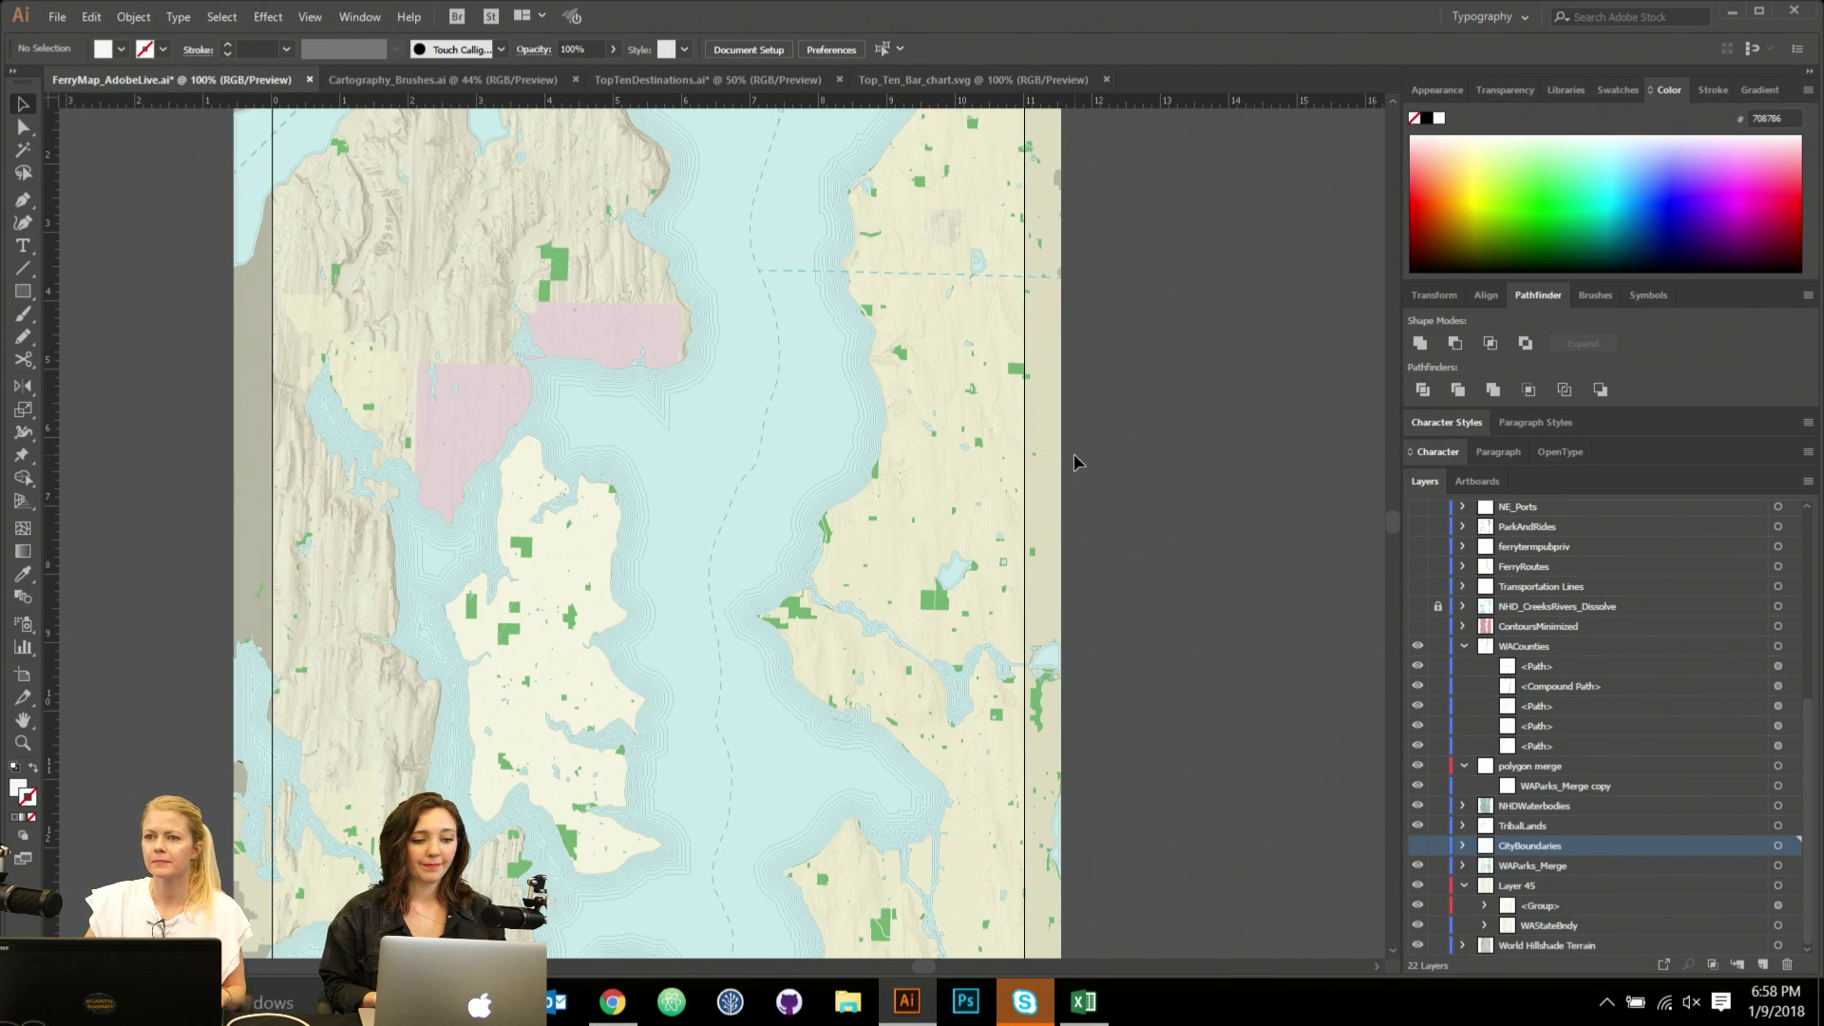
left_click(1417, 626)
left_click(1463, 626)
left_click(1462, 626)
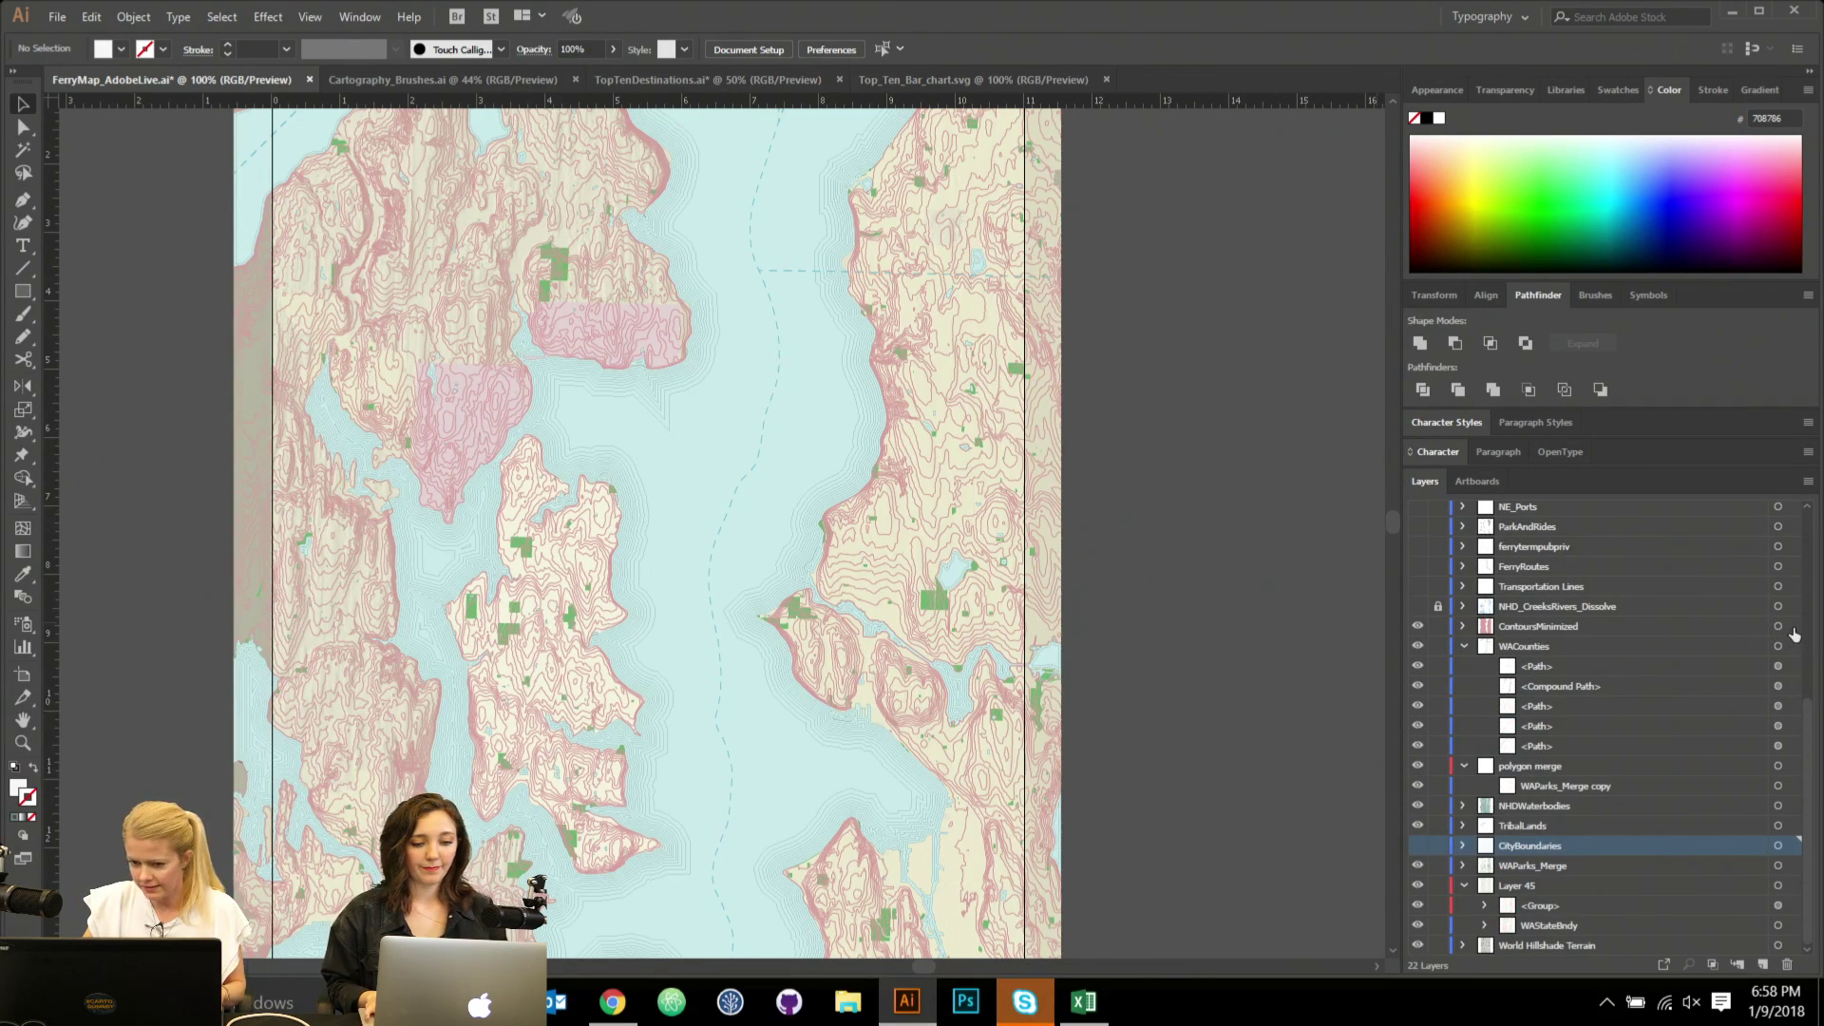
left_click(1792, 627)
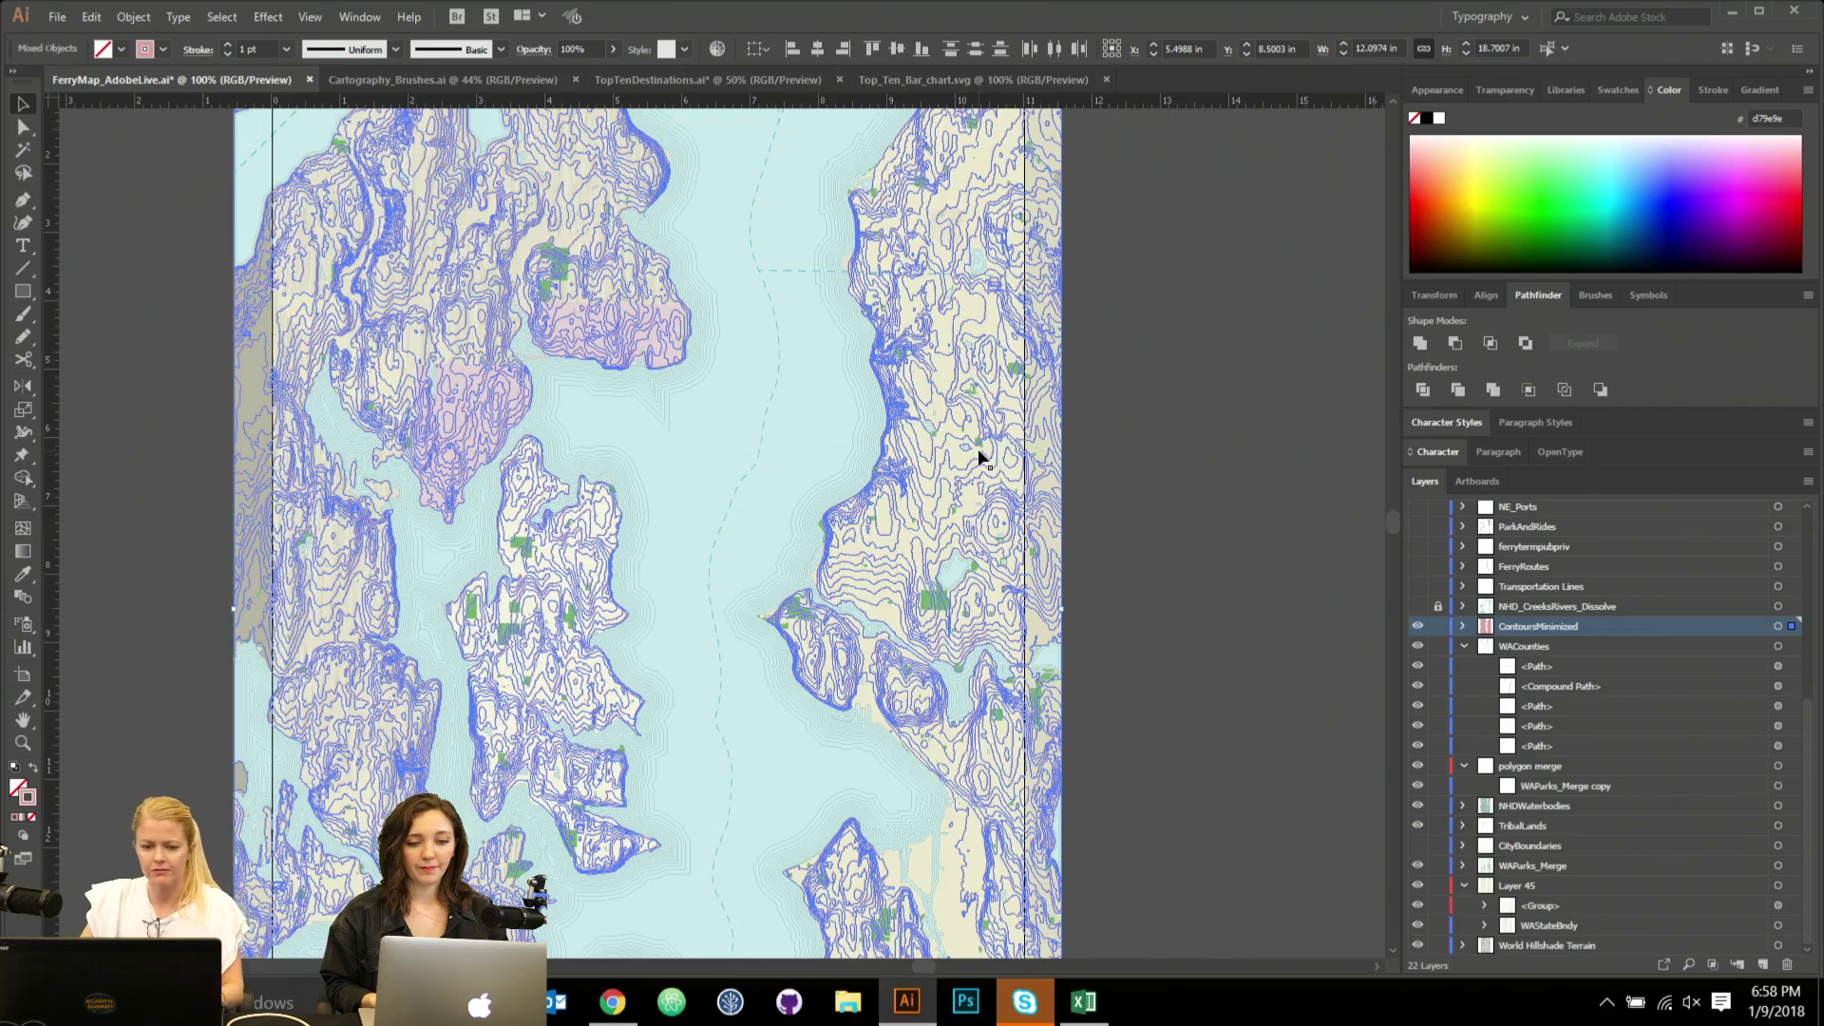
Give the contours 0.25 pt strokes and apply Object > Path > Simplify with default settings.
left_click(285, 49)
left_click(306, 76)
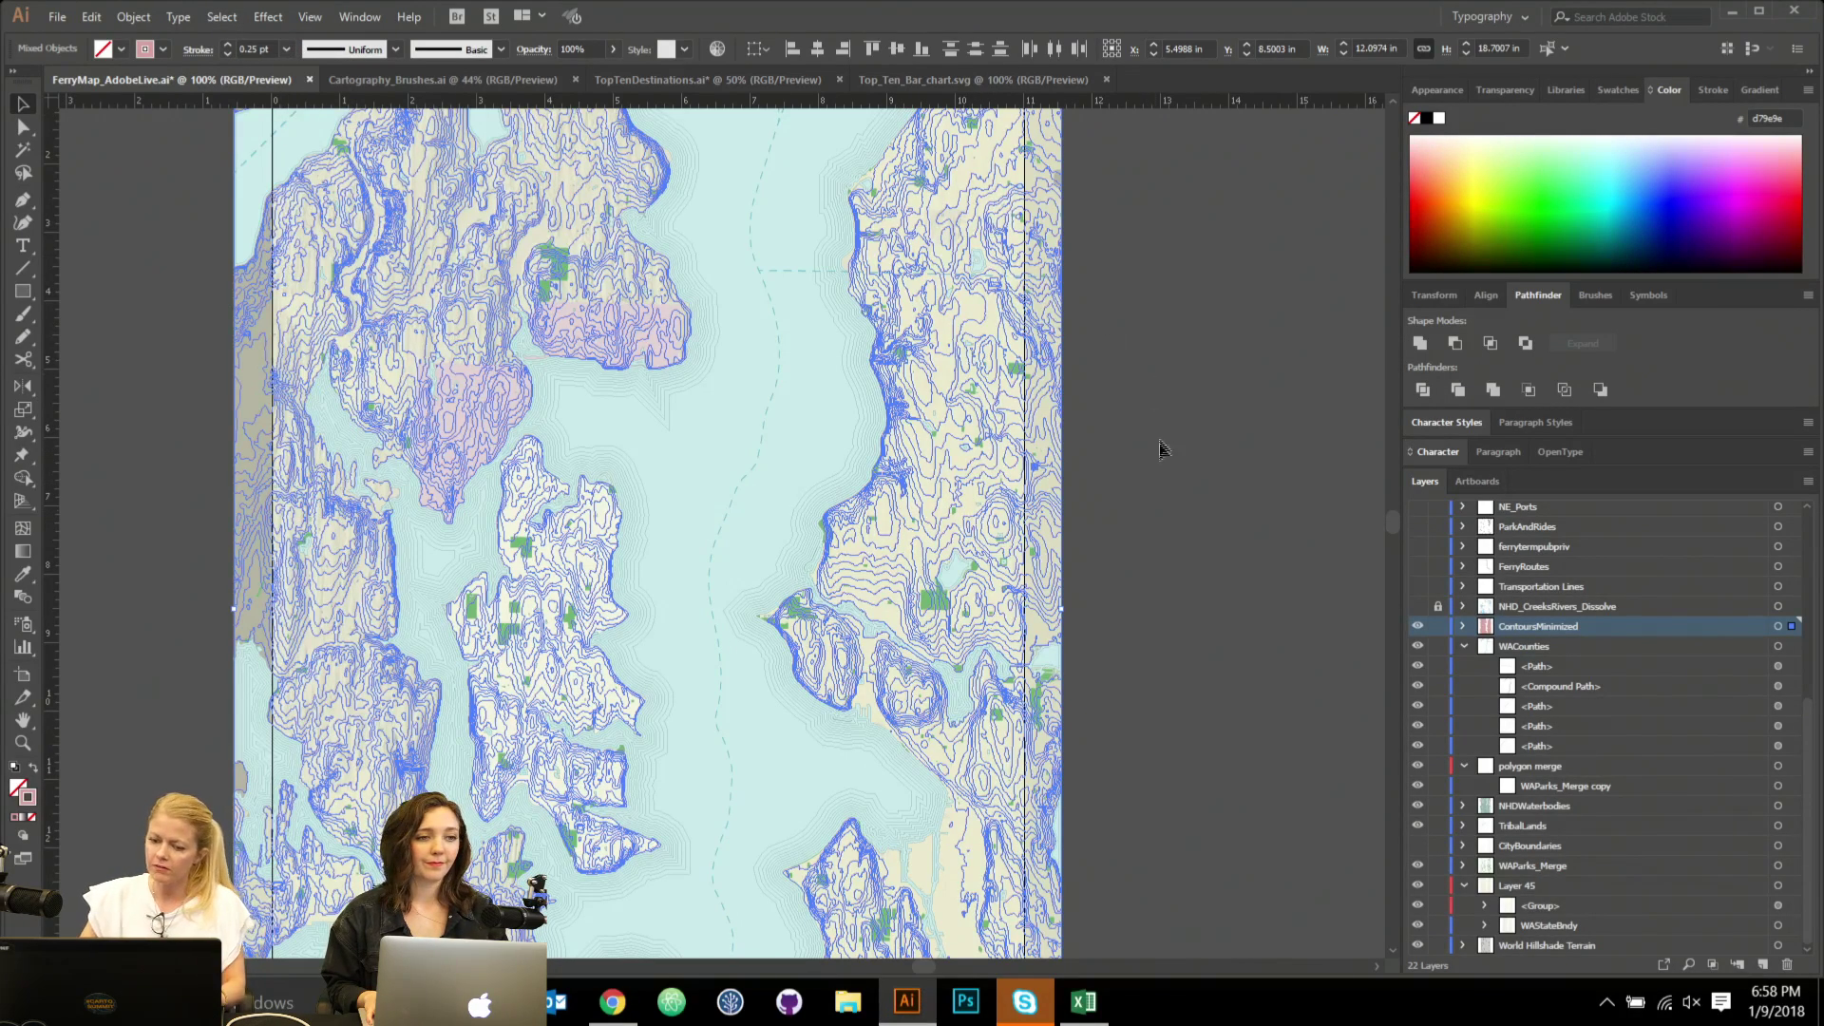
left_click(134, 17)
mouse_move(284, 495)
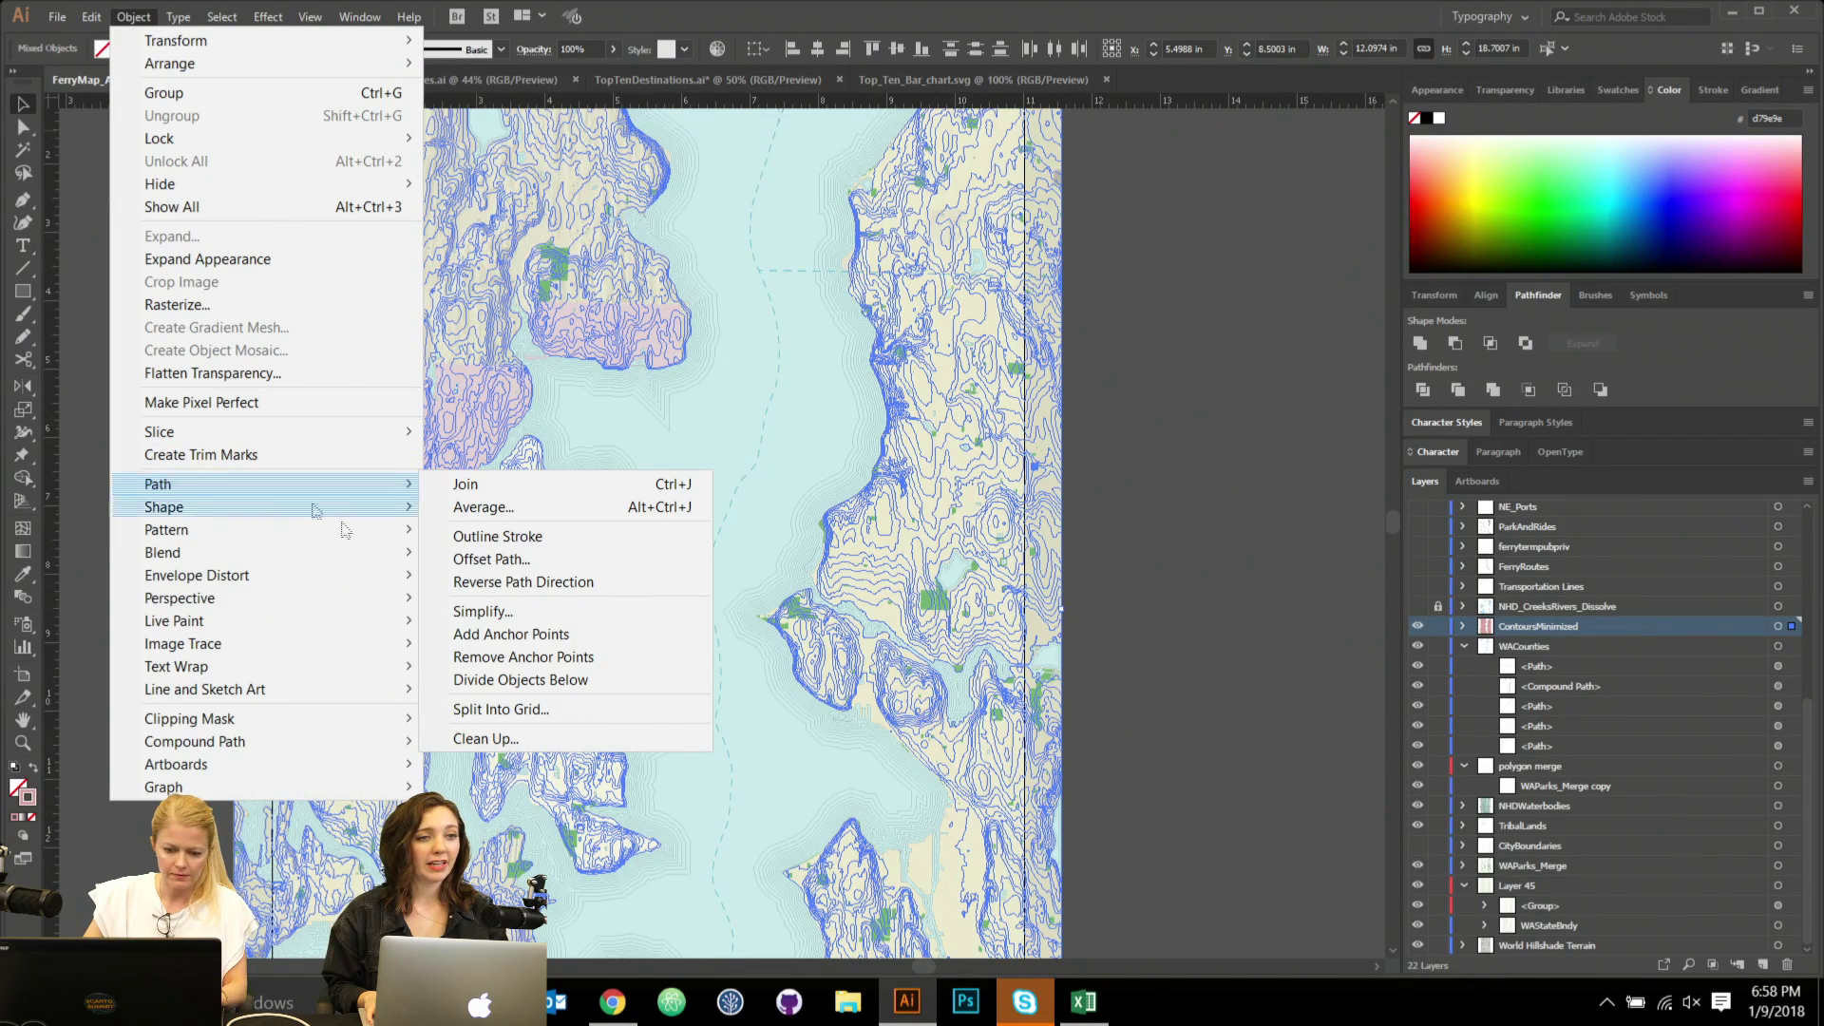
left_click(480, 613)
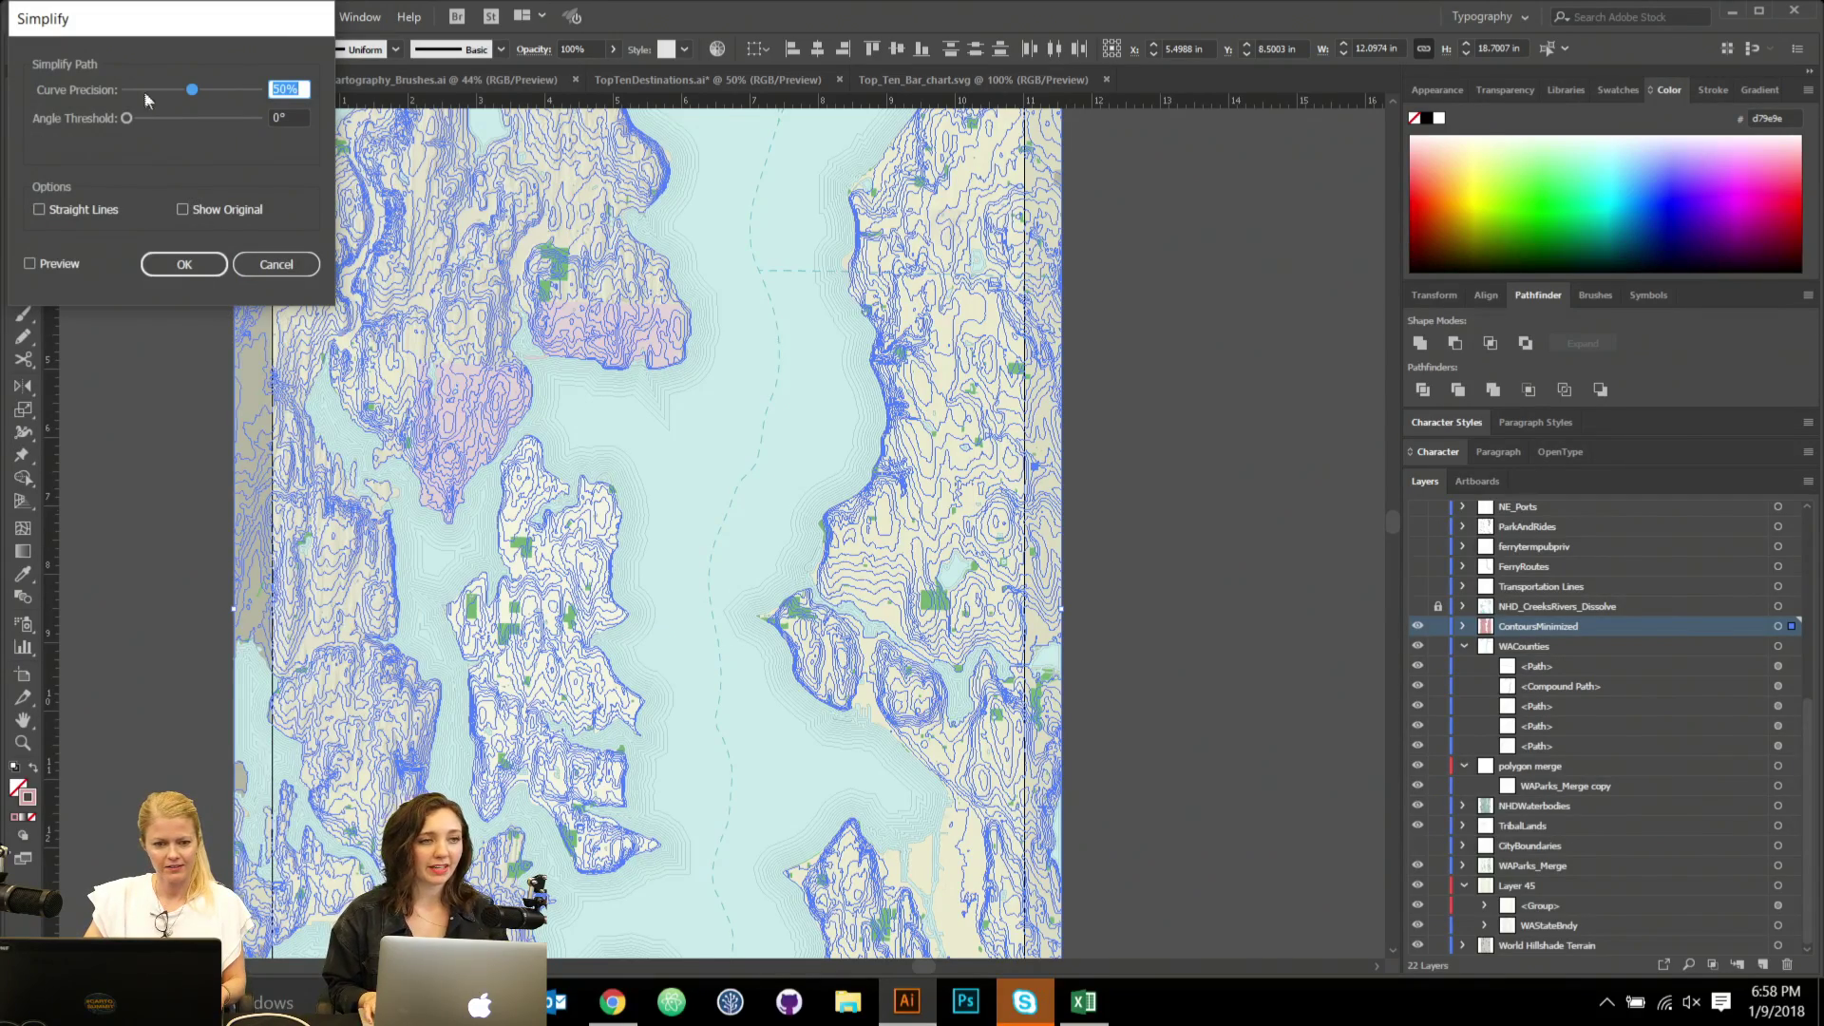
left_click(180, 266)
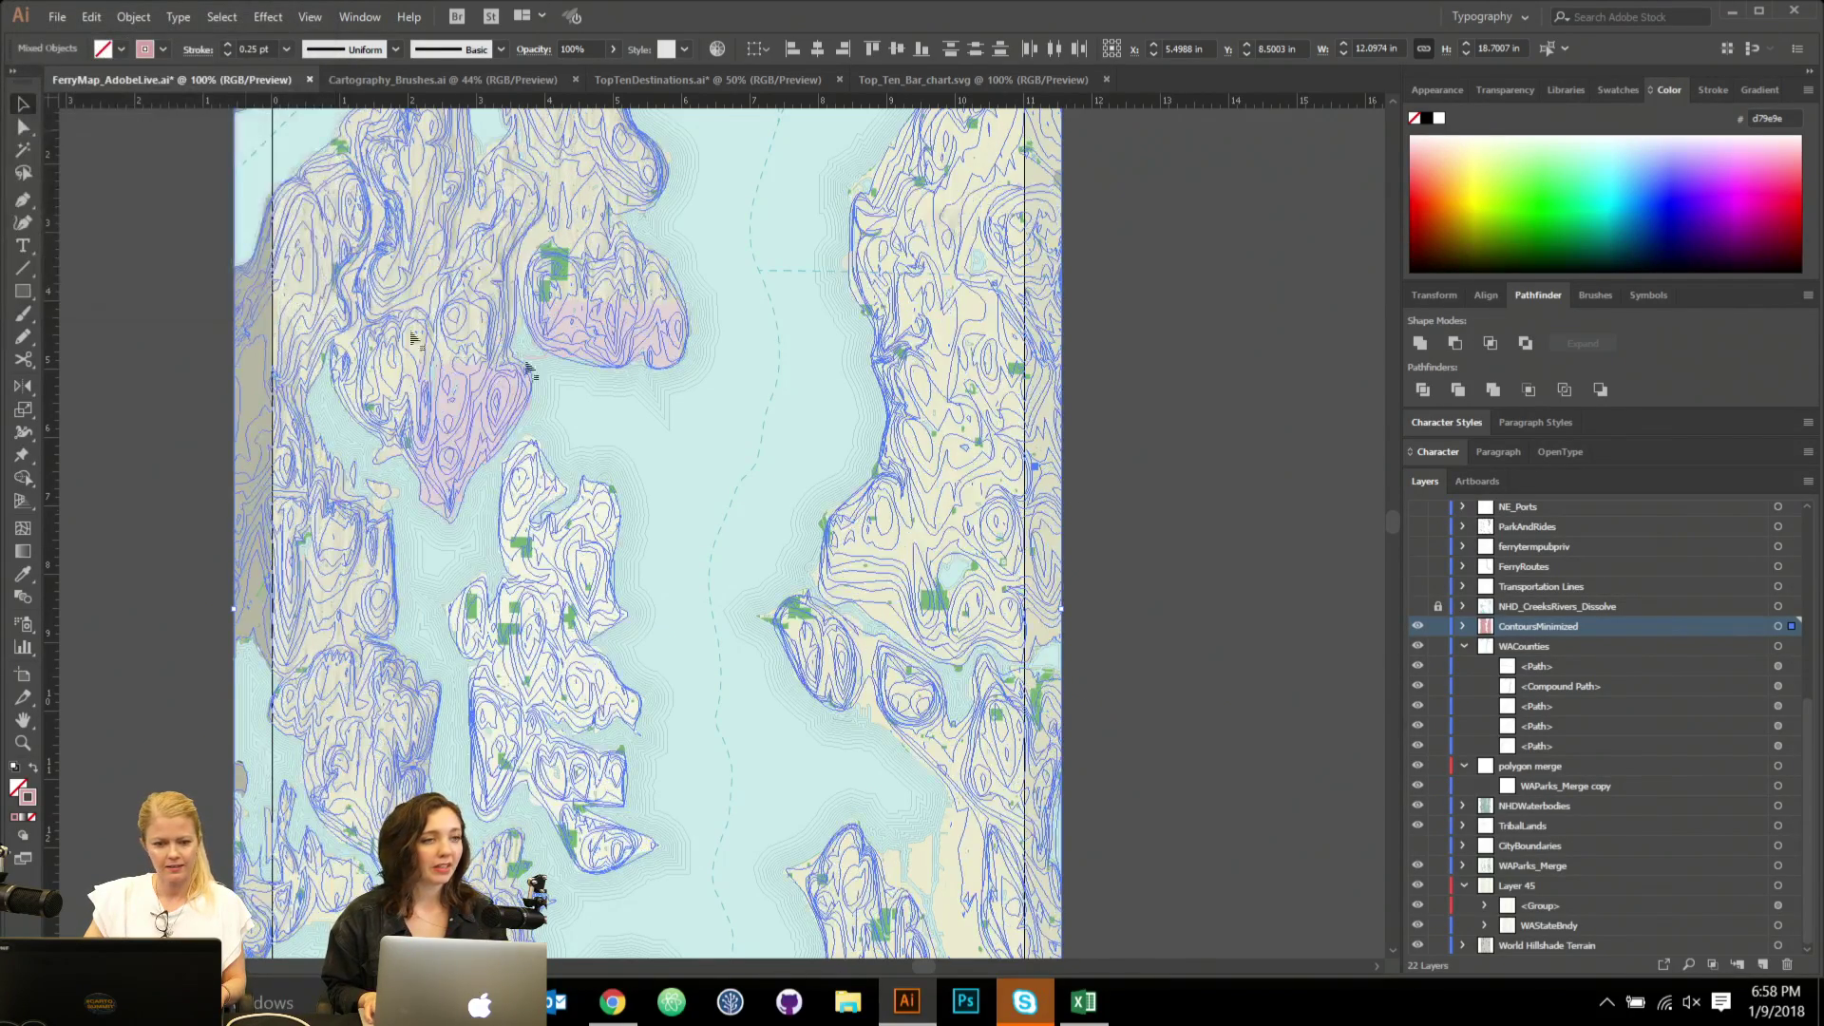
scroll(1092, 598, "up", 5)
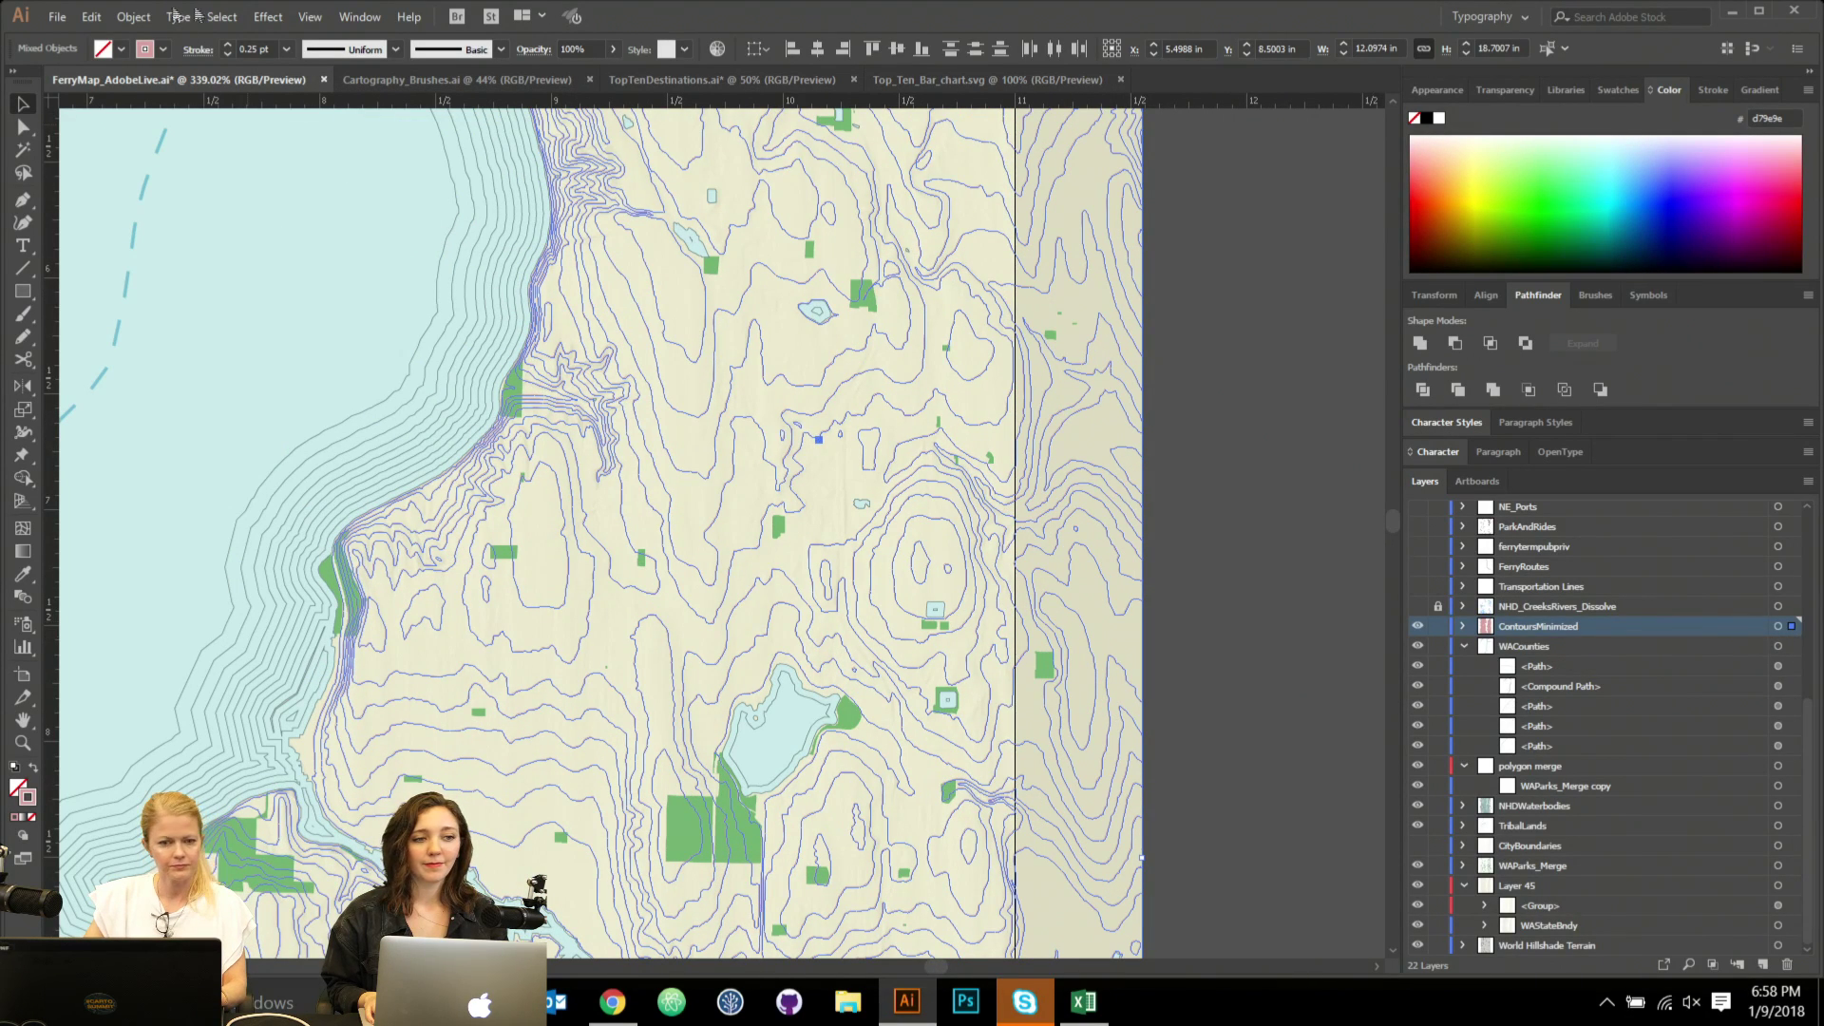
Re-simplify the contours at 87% curve precision and 177° angle threshold, then deselect.
left_click(141, 18)
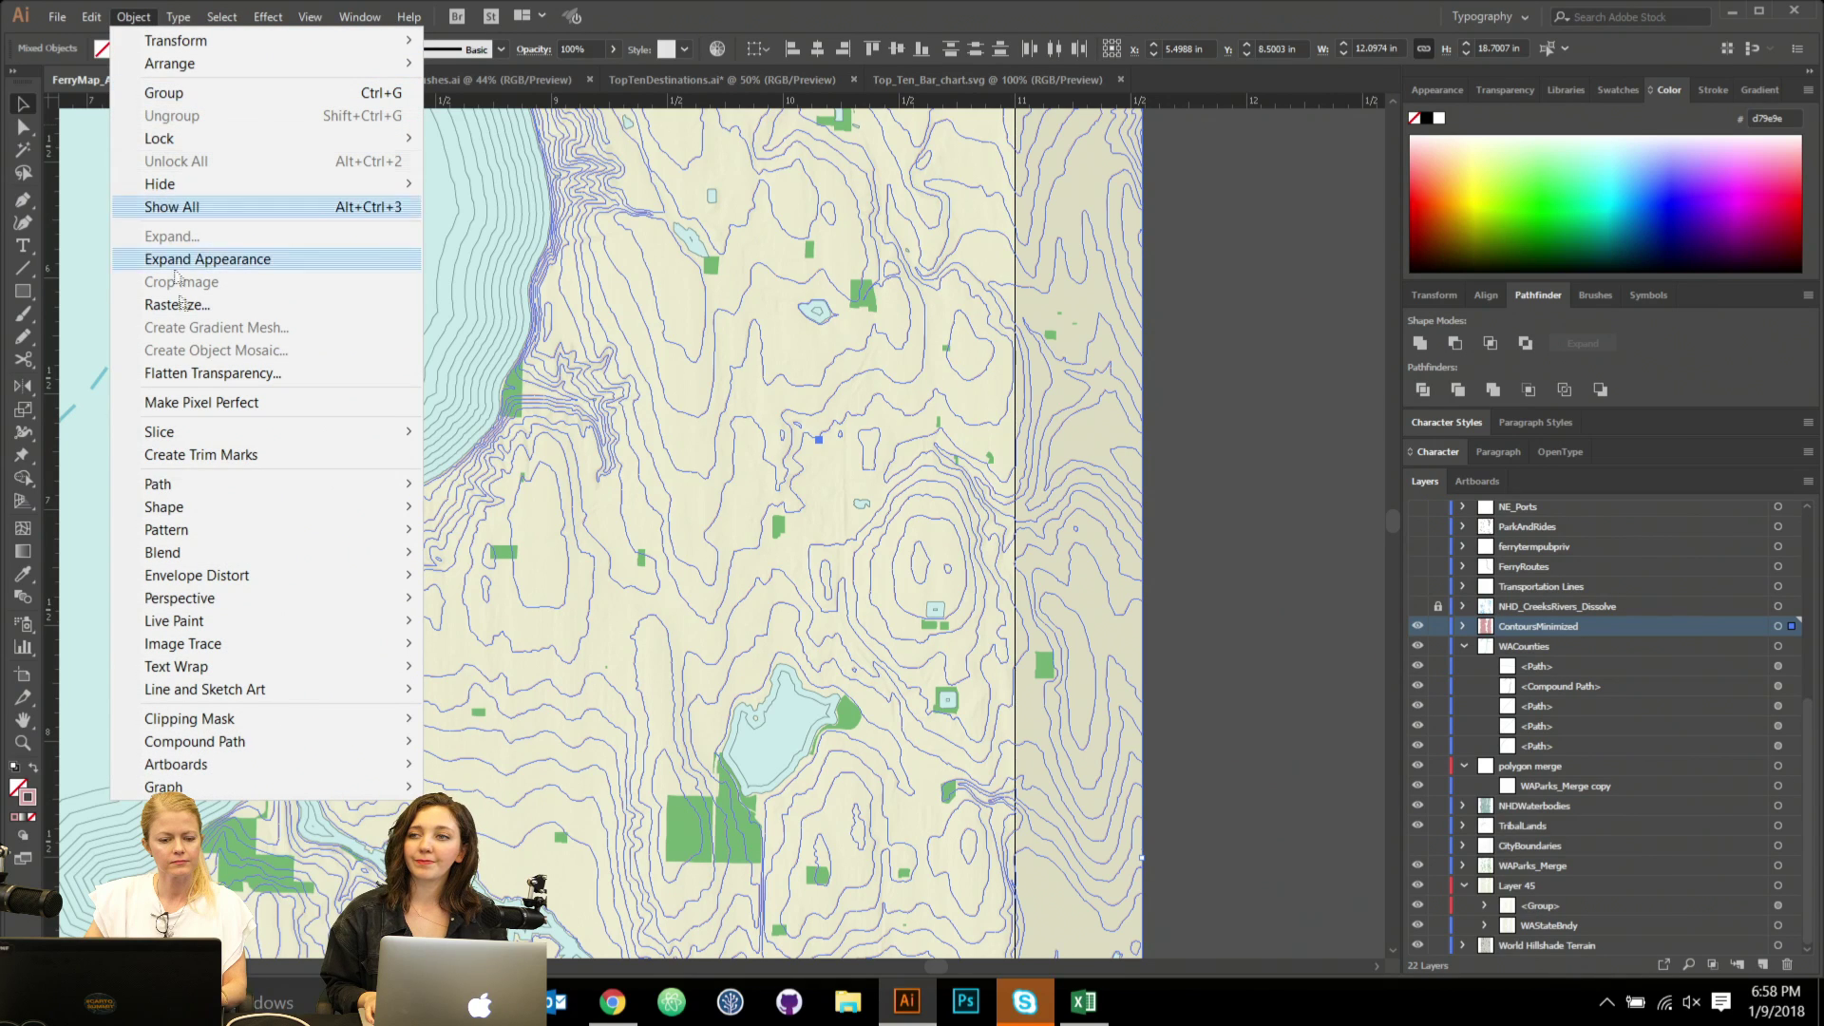
mouse_move(228, 486)
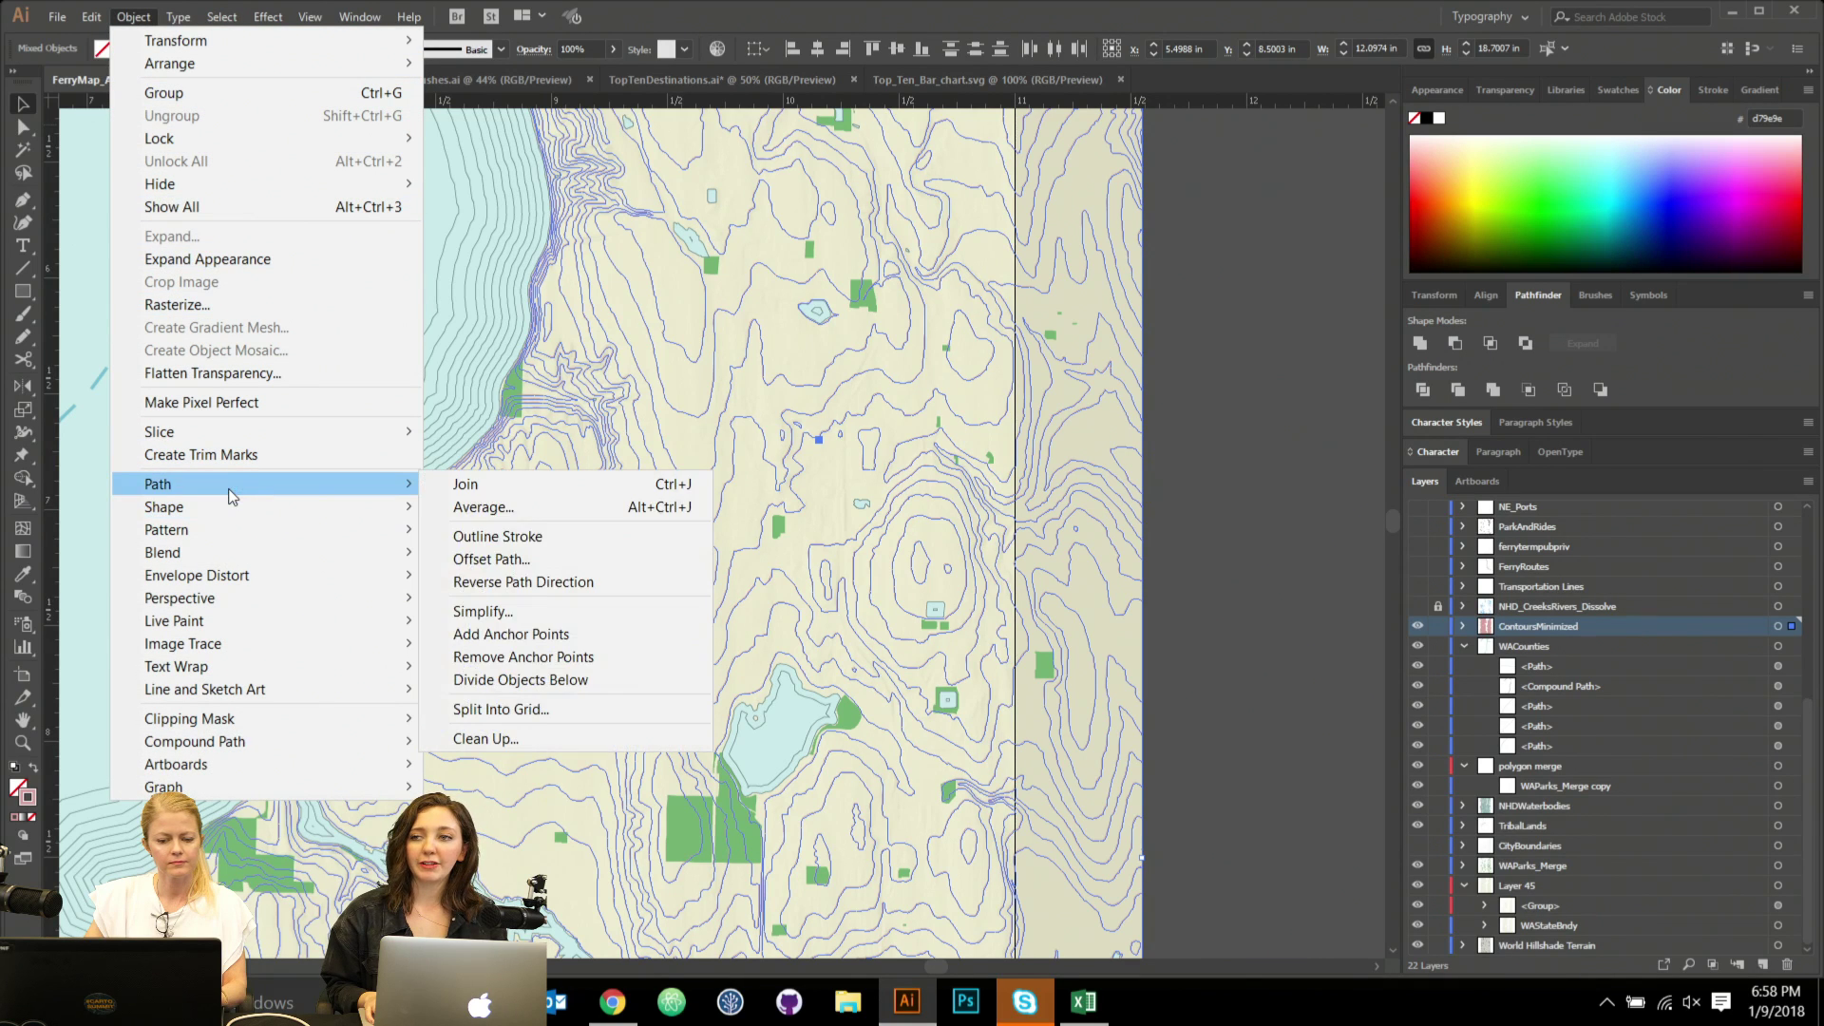
left_click(516, 611)
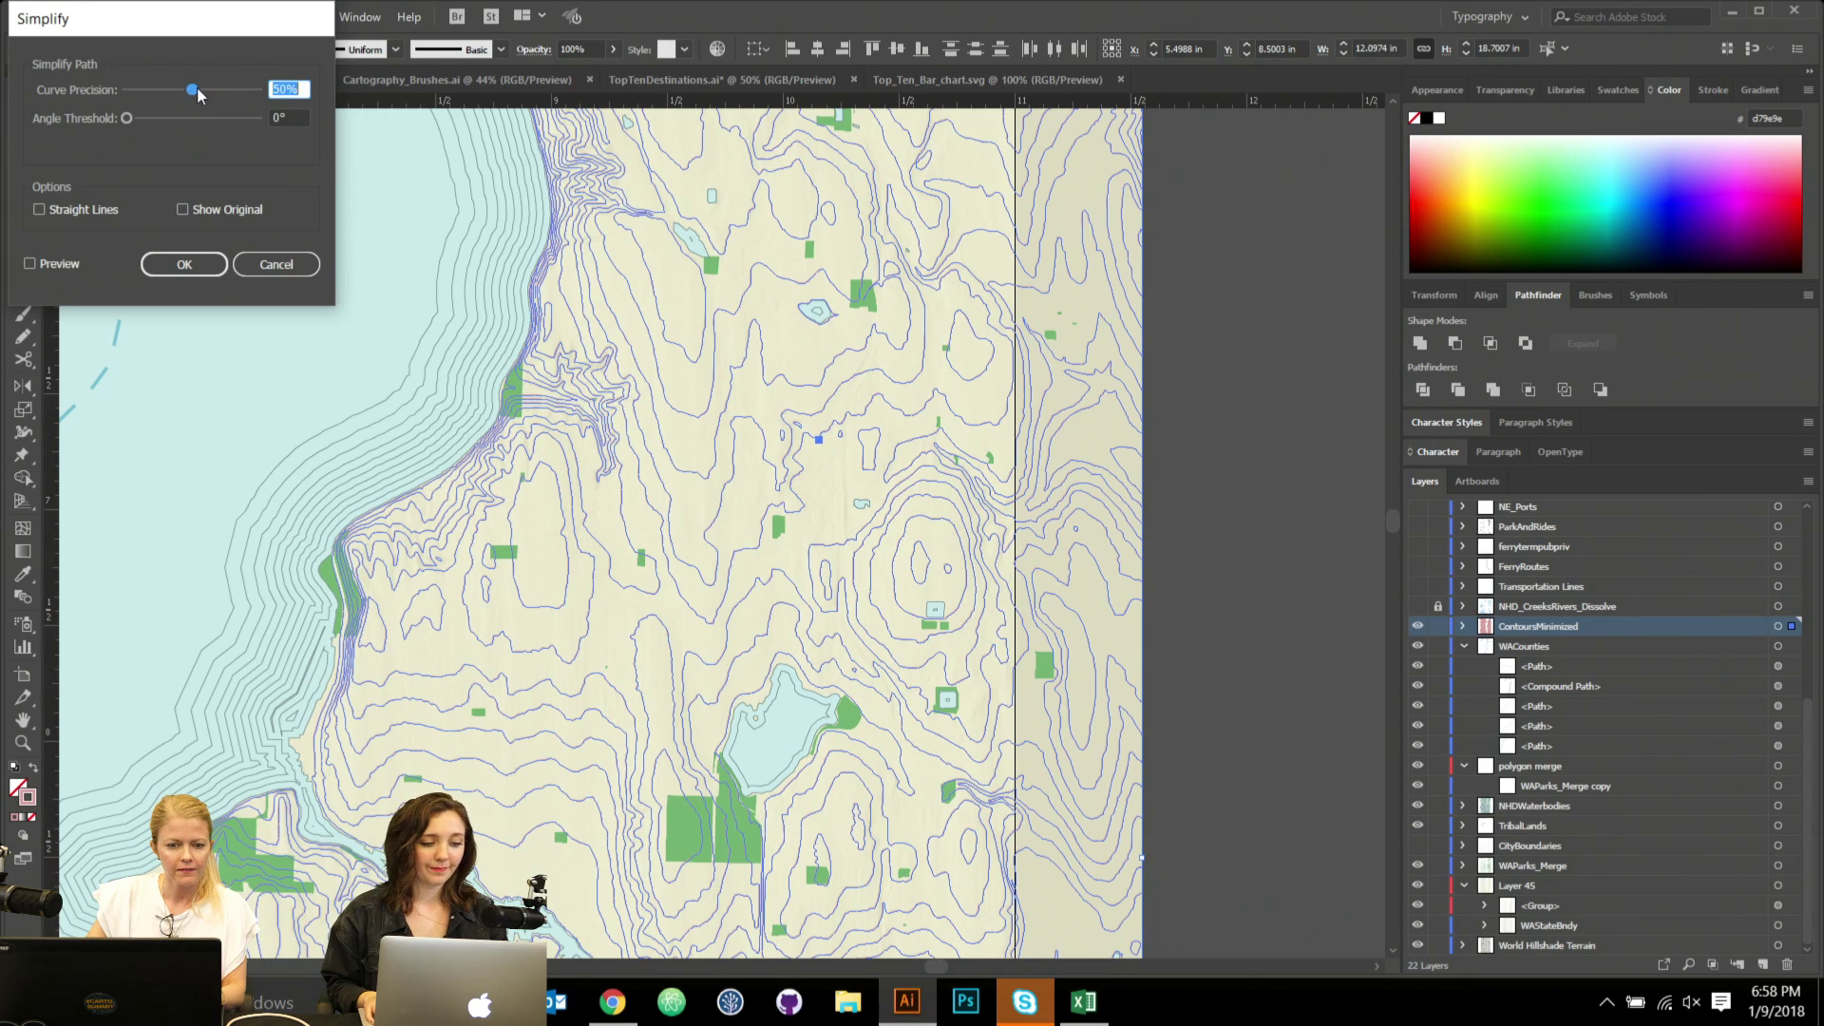
left_click_drag(194, 91, 236, 90)
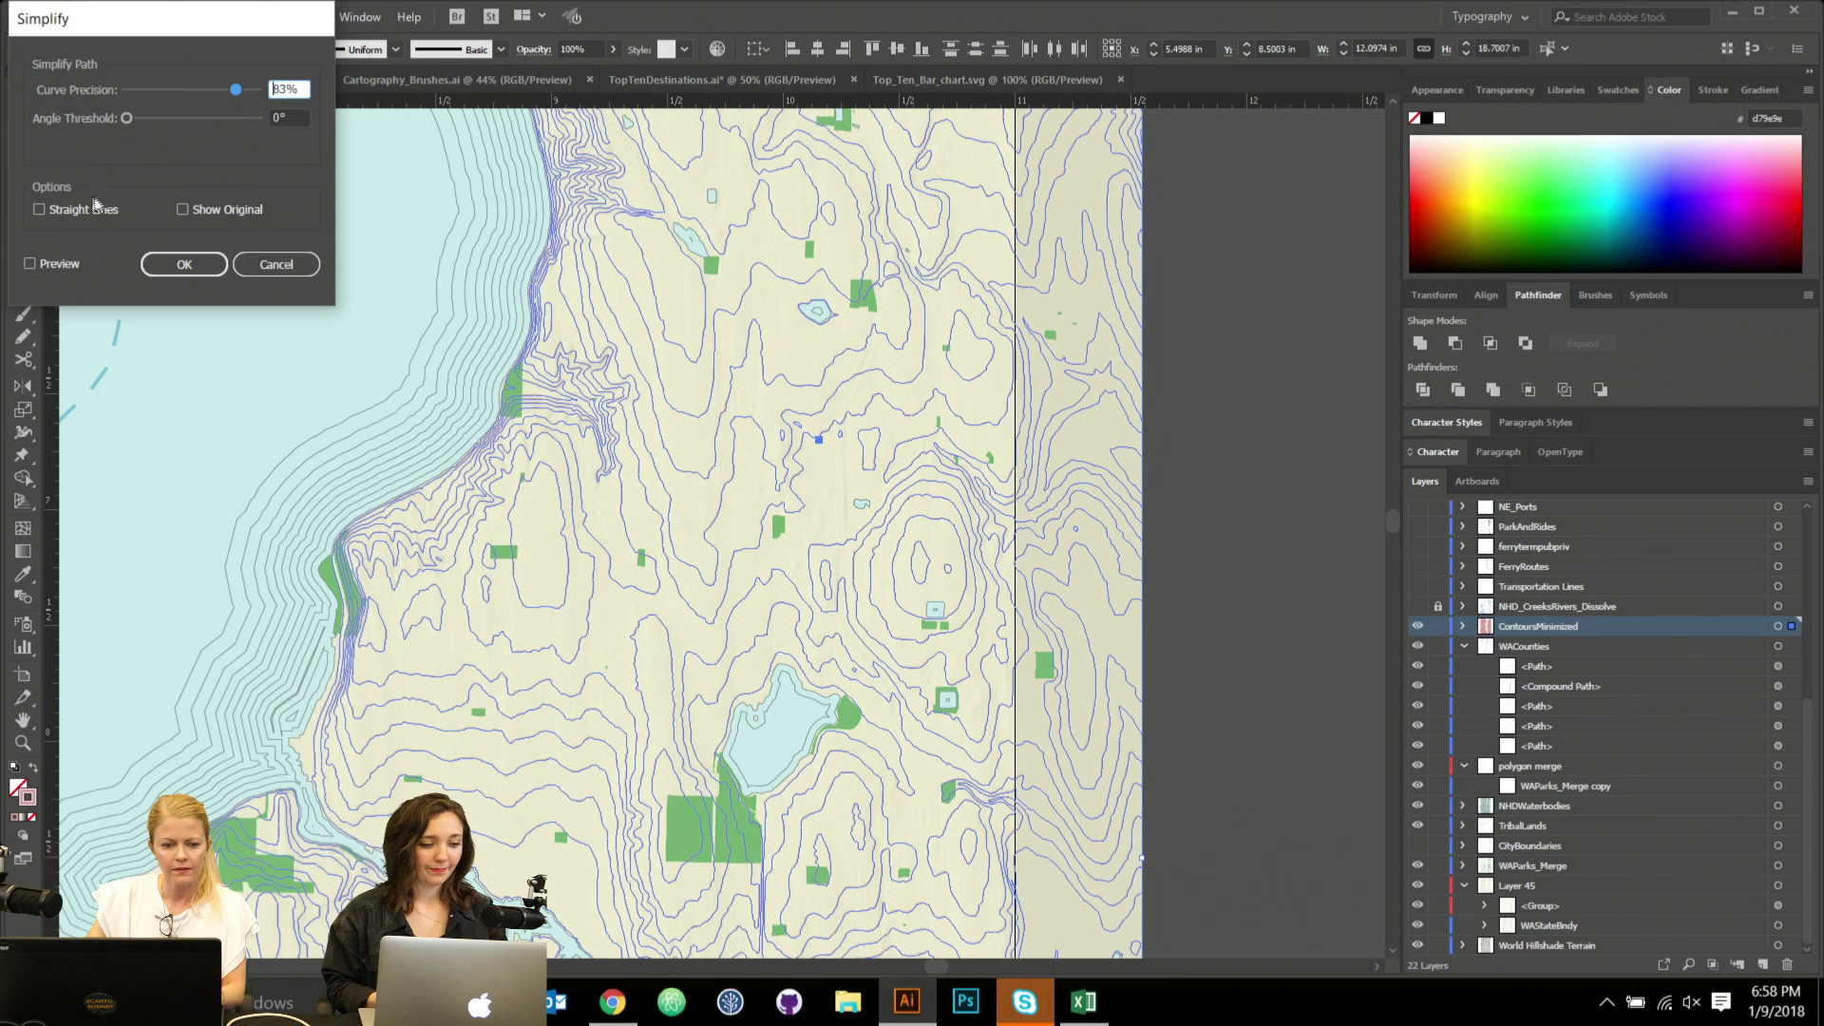
left_click(30, 264)
left_click_drag(127, 118, 245, 125)
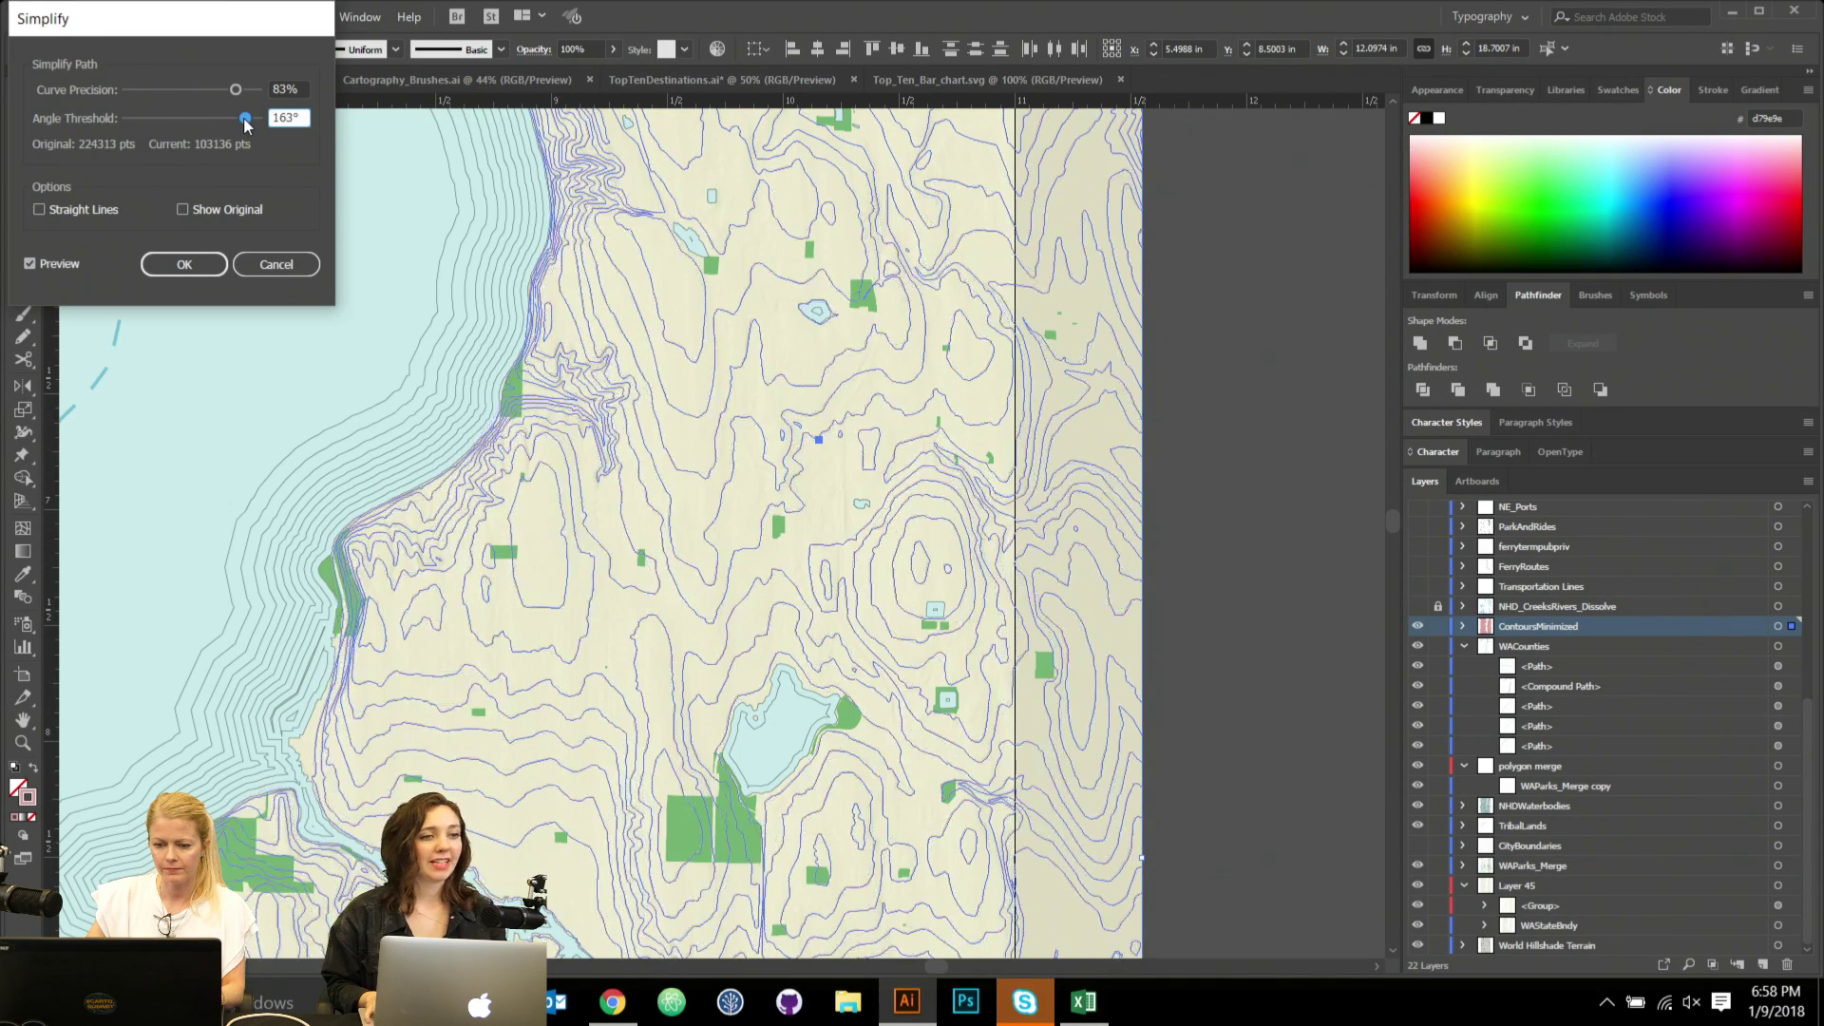
left_click_drag(236, 90, 232, 92)
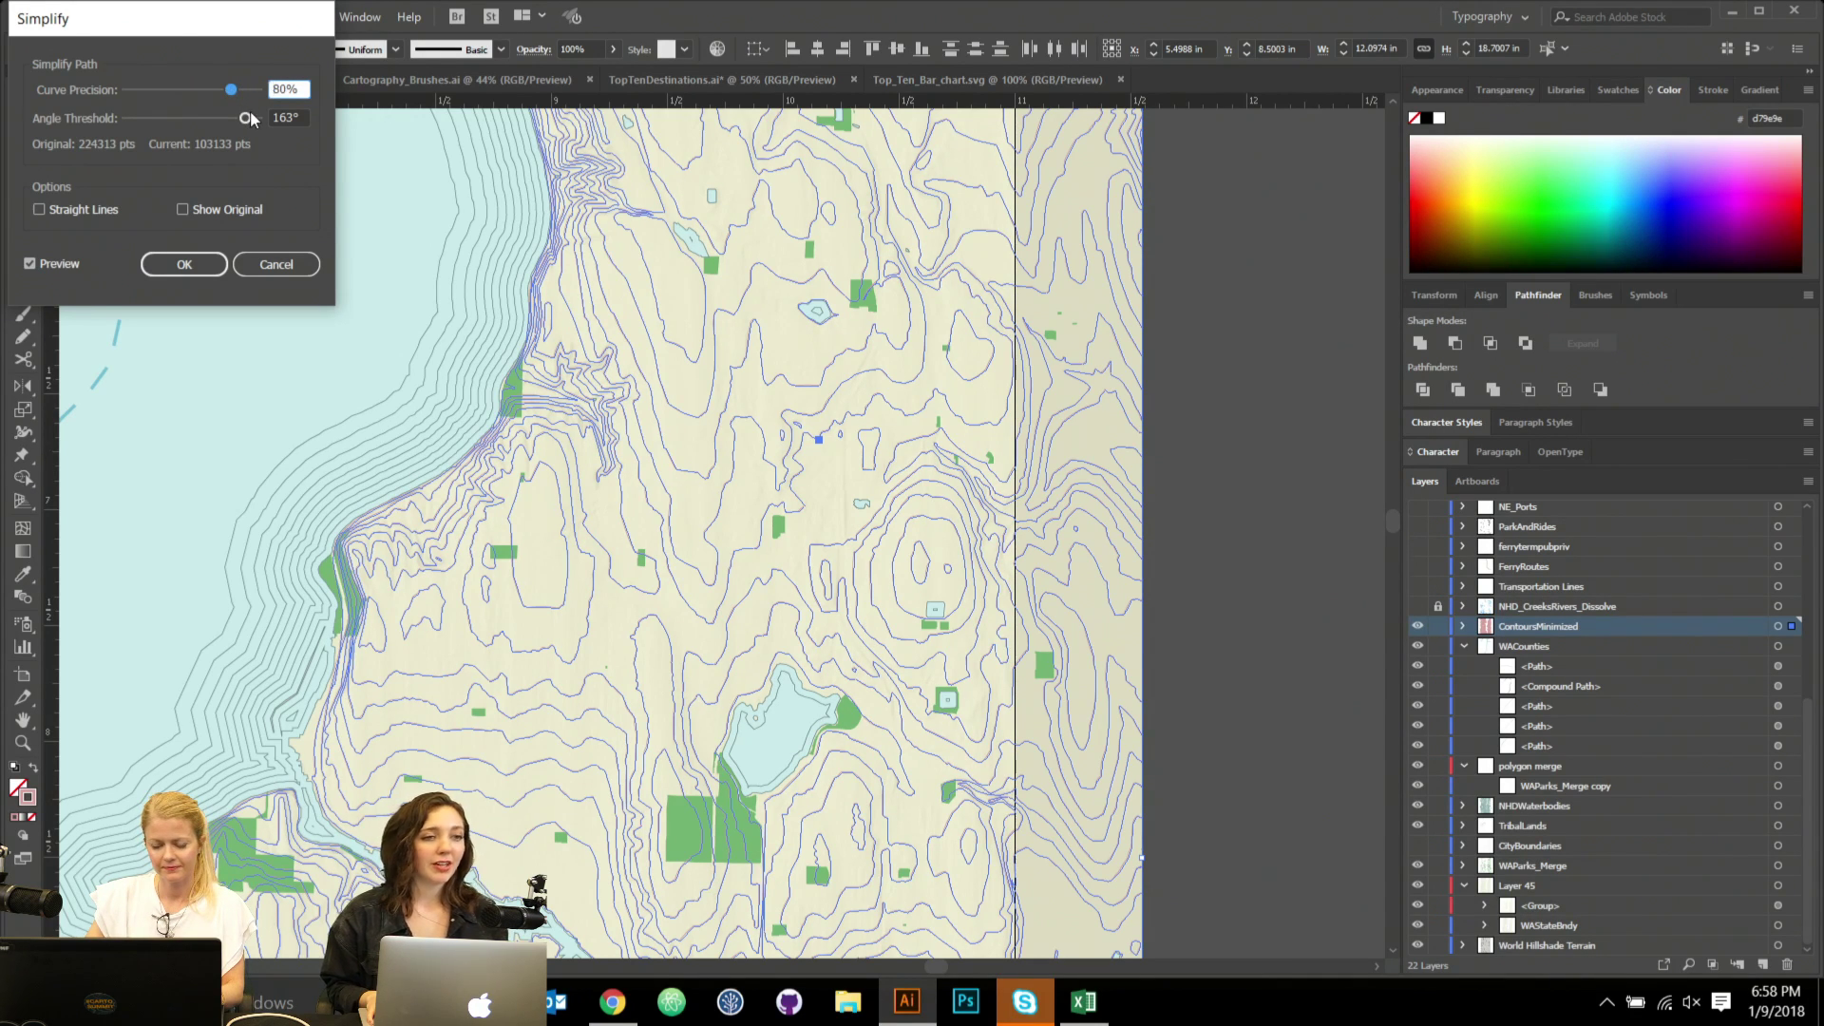
left_click(183, 210)
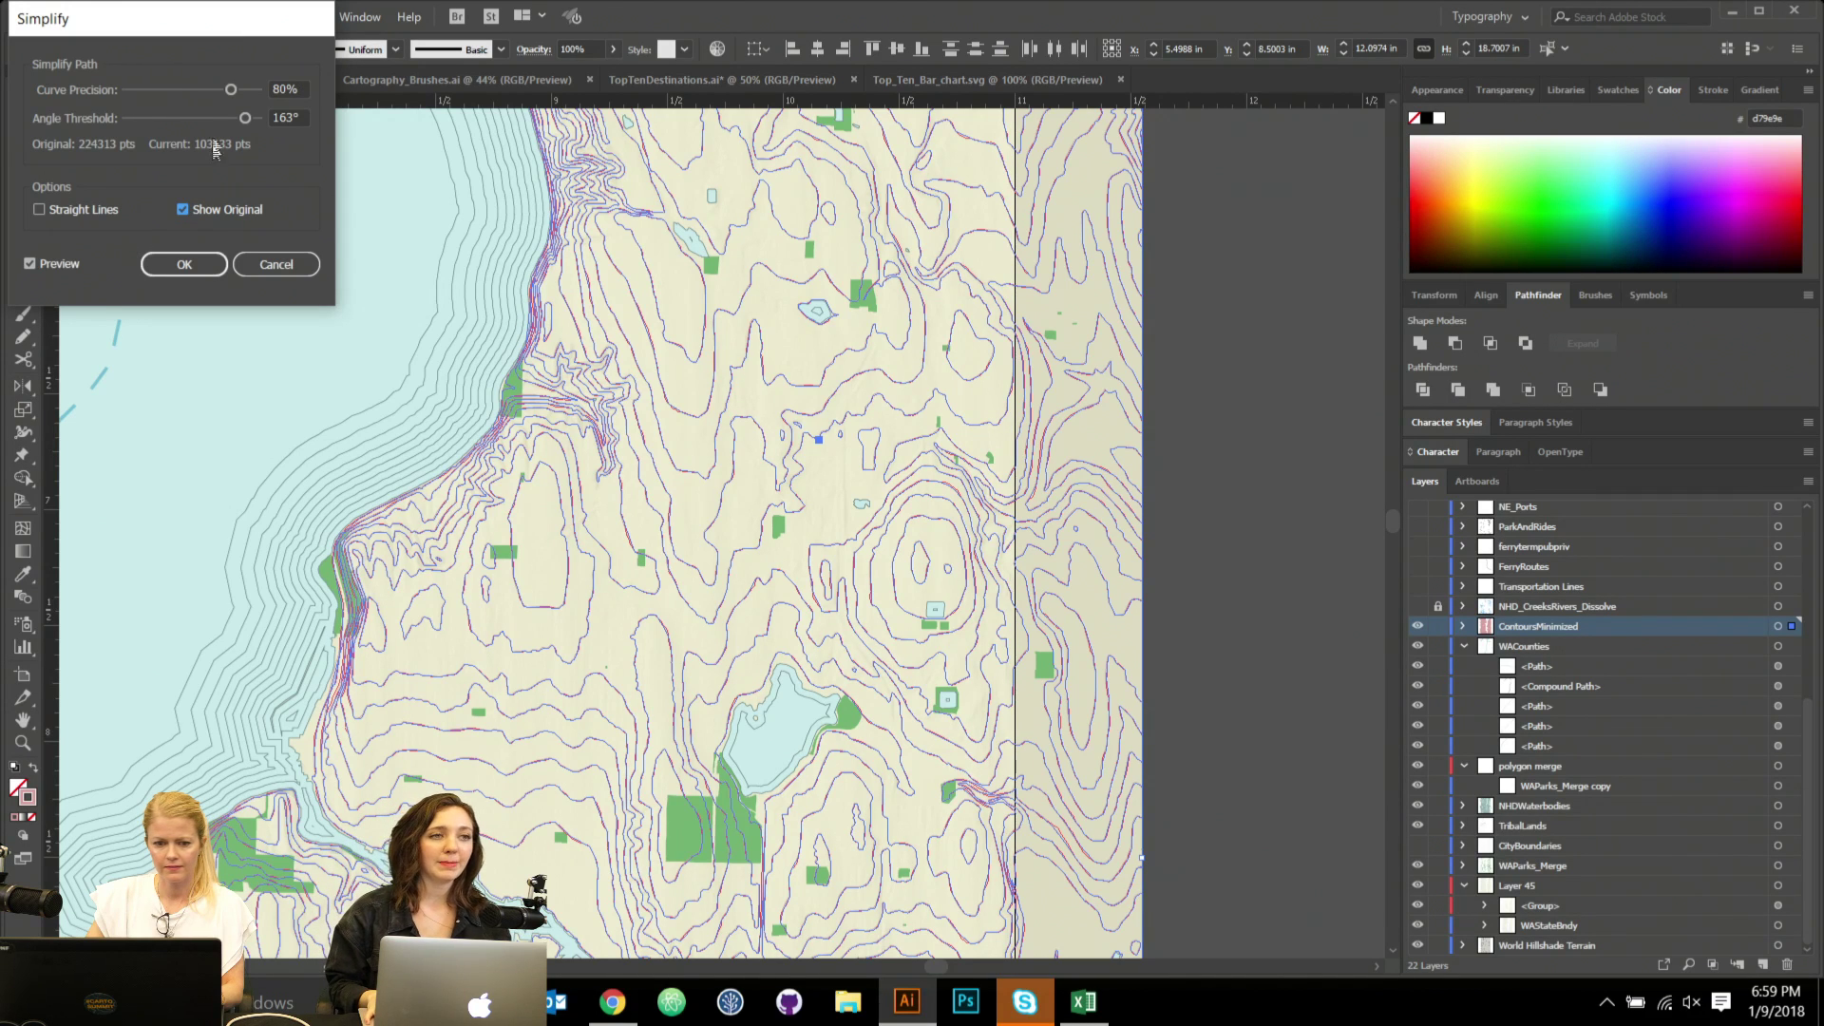
mouse_move(245, 118)
left_mouse_down()
mouse_move(271, 128)
mouse_move(241, 90)
left_mouse_up()
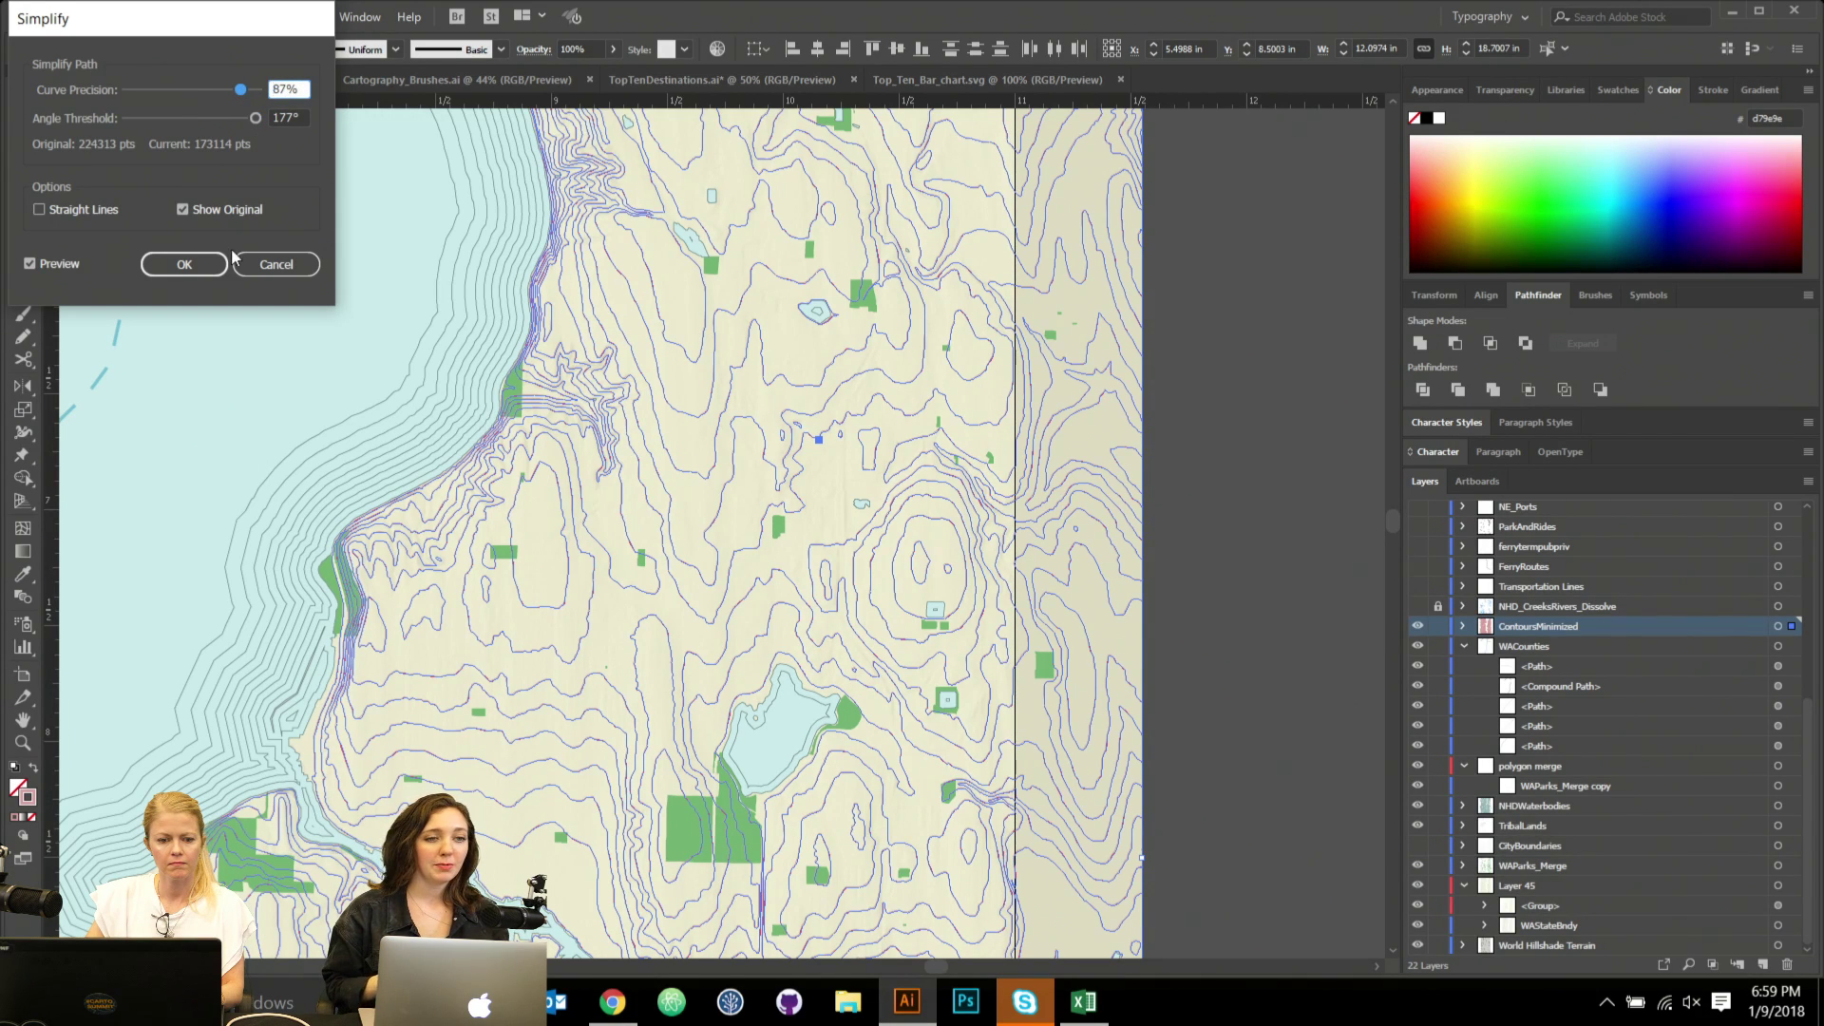
left_click(254, 117)
left_click(184, 264)
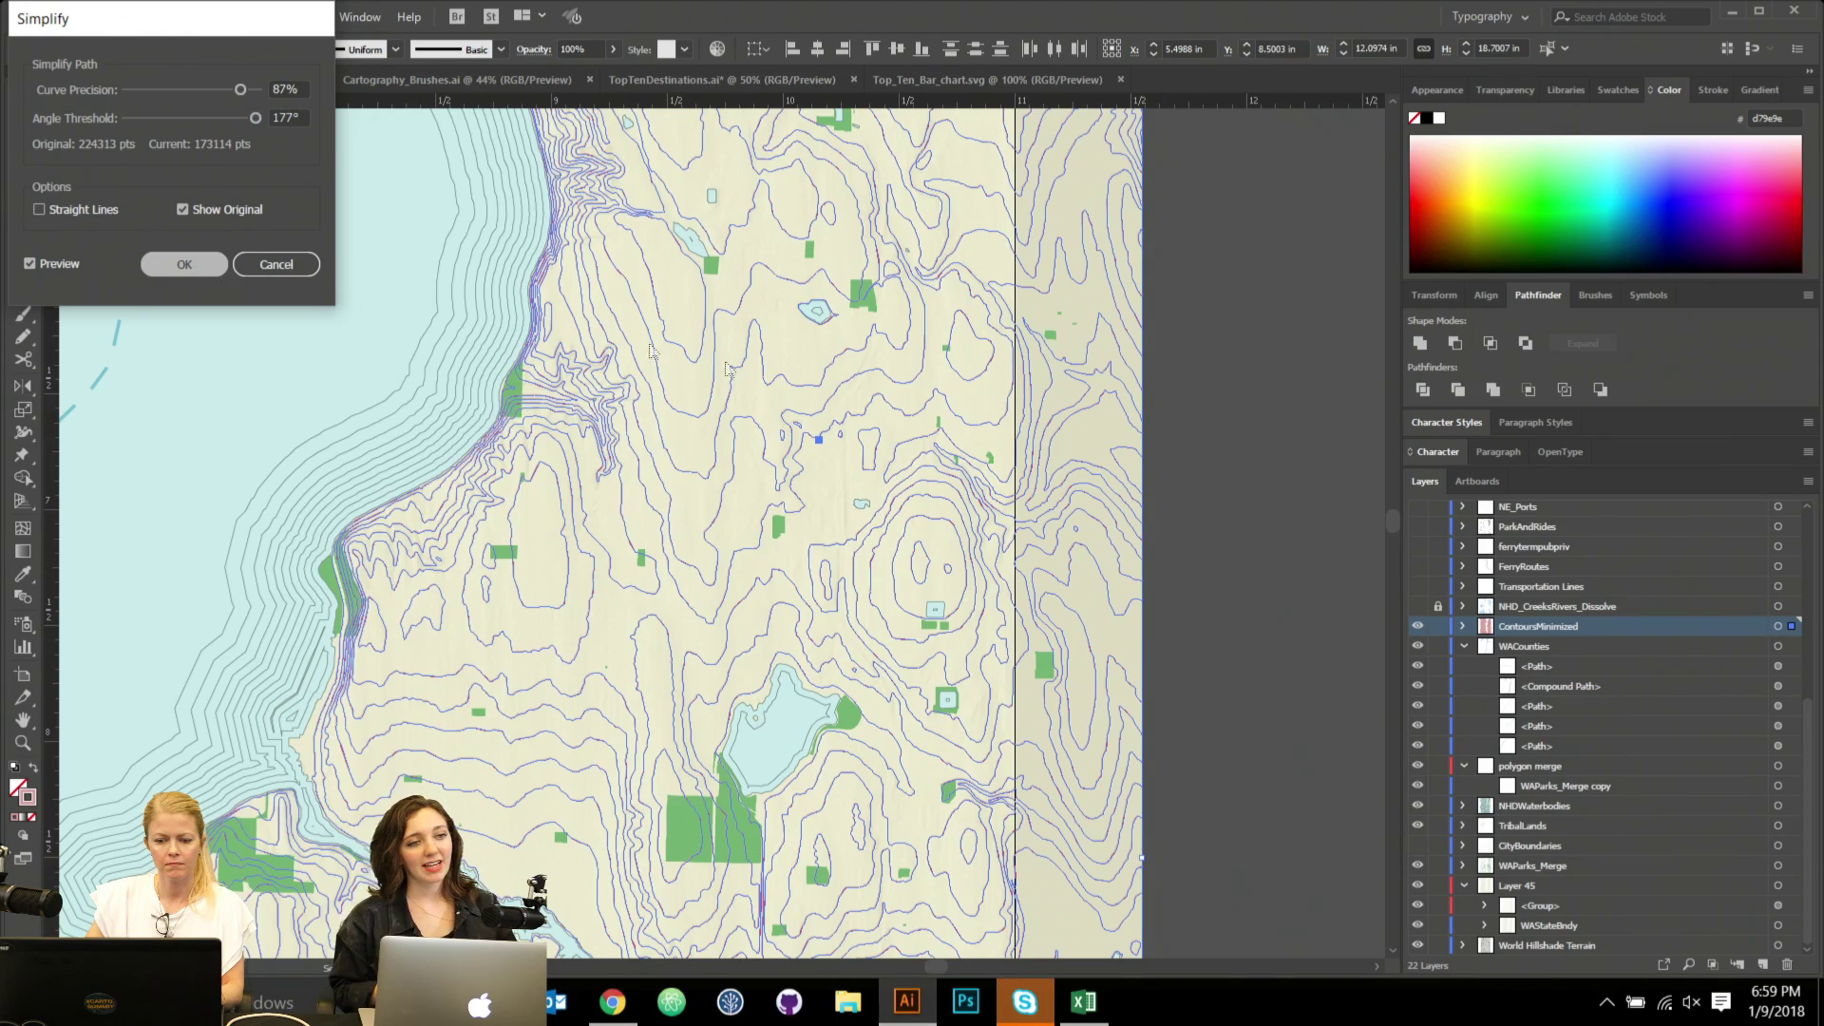
left_click(1263, 498)
Review the map, collapse the WACounties layer, and make FerryRoutes visible.
scroll(1319, 596, "down", 3)
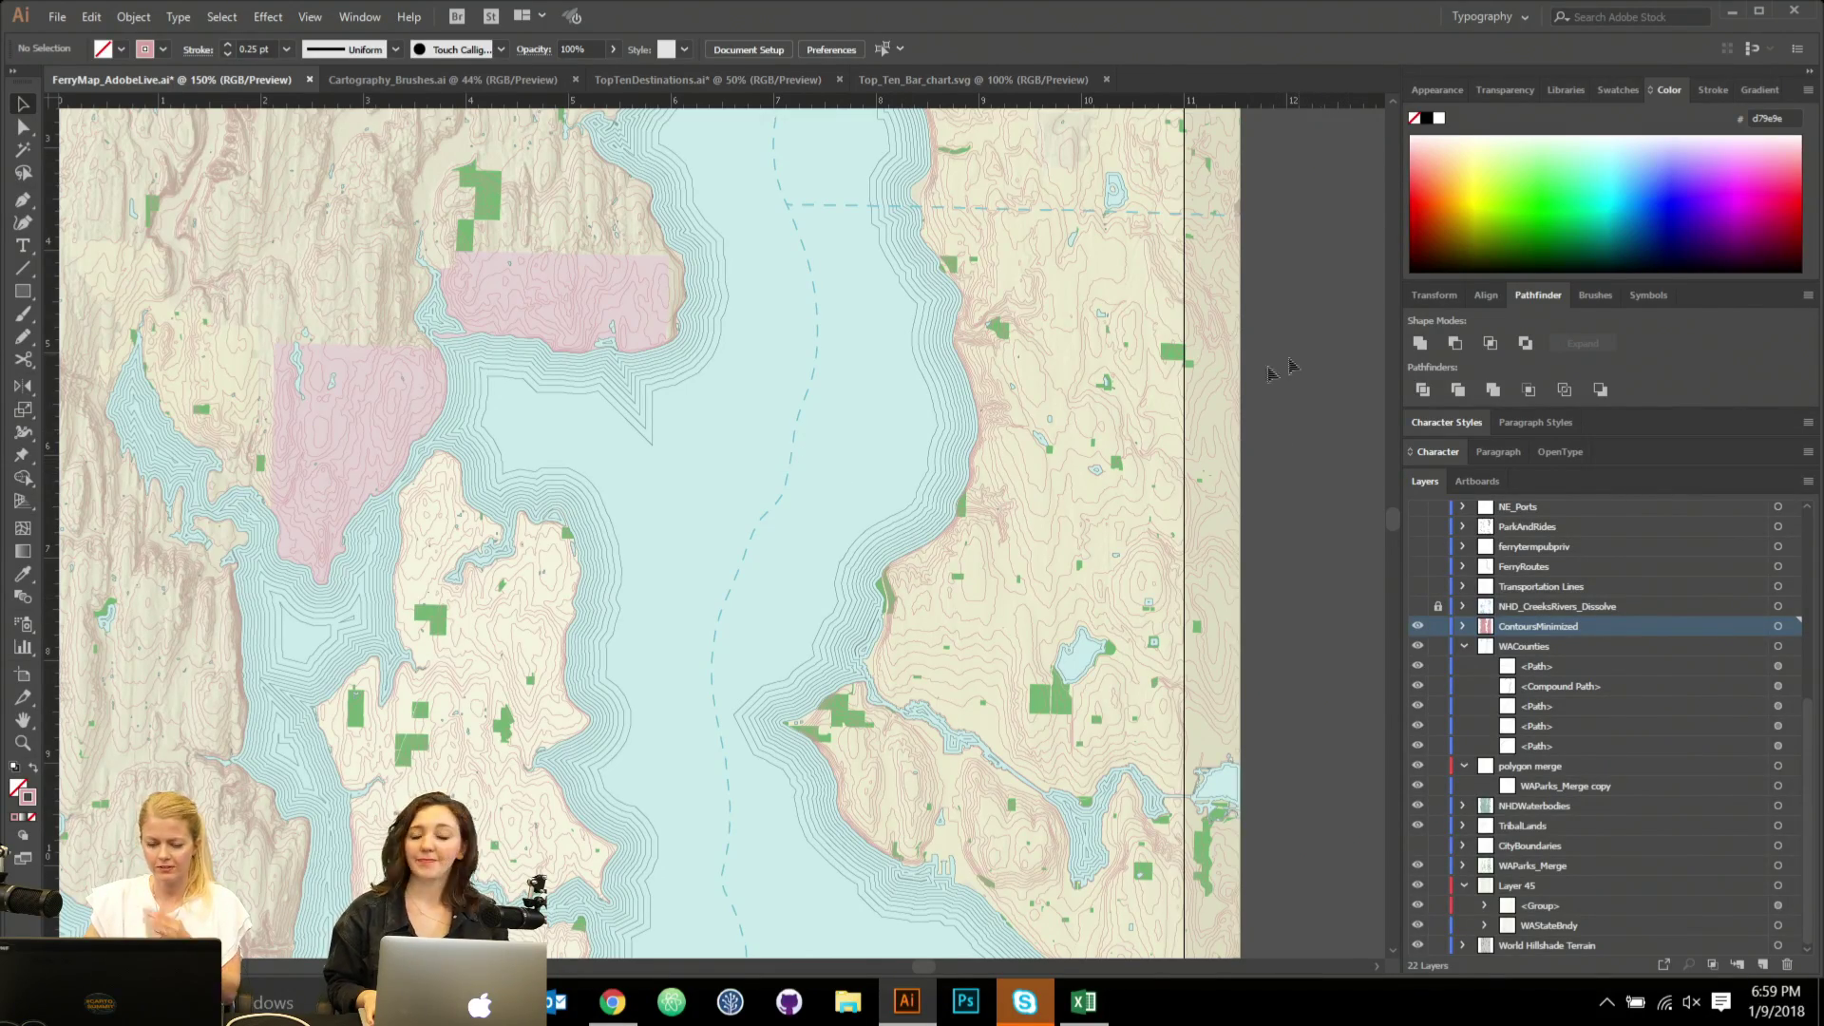
scroll(717, 407, "up", 3)
left_click_drag(864, 366, 782, 242)
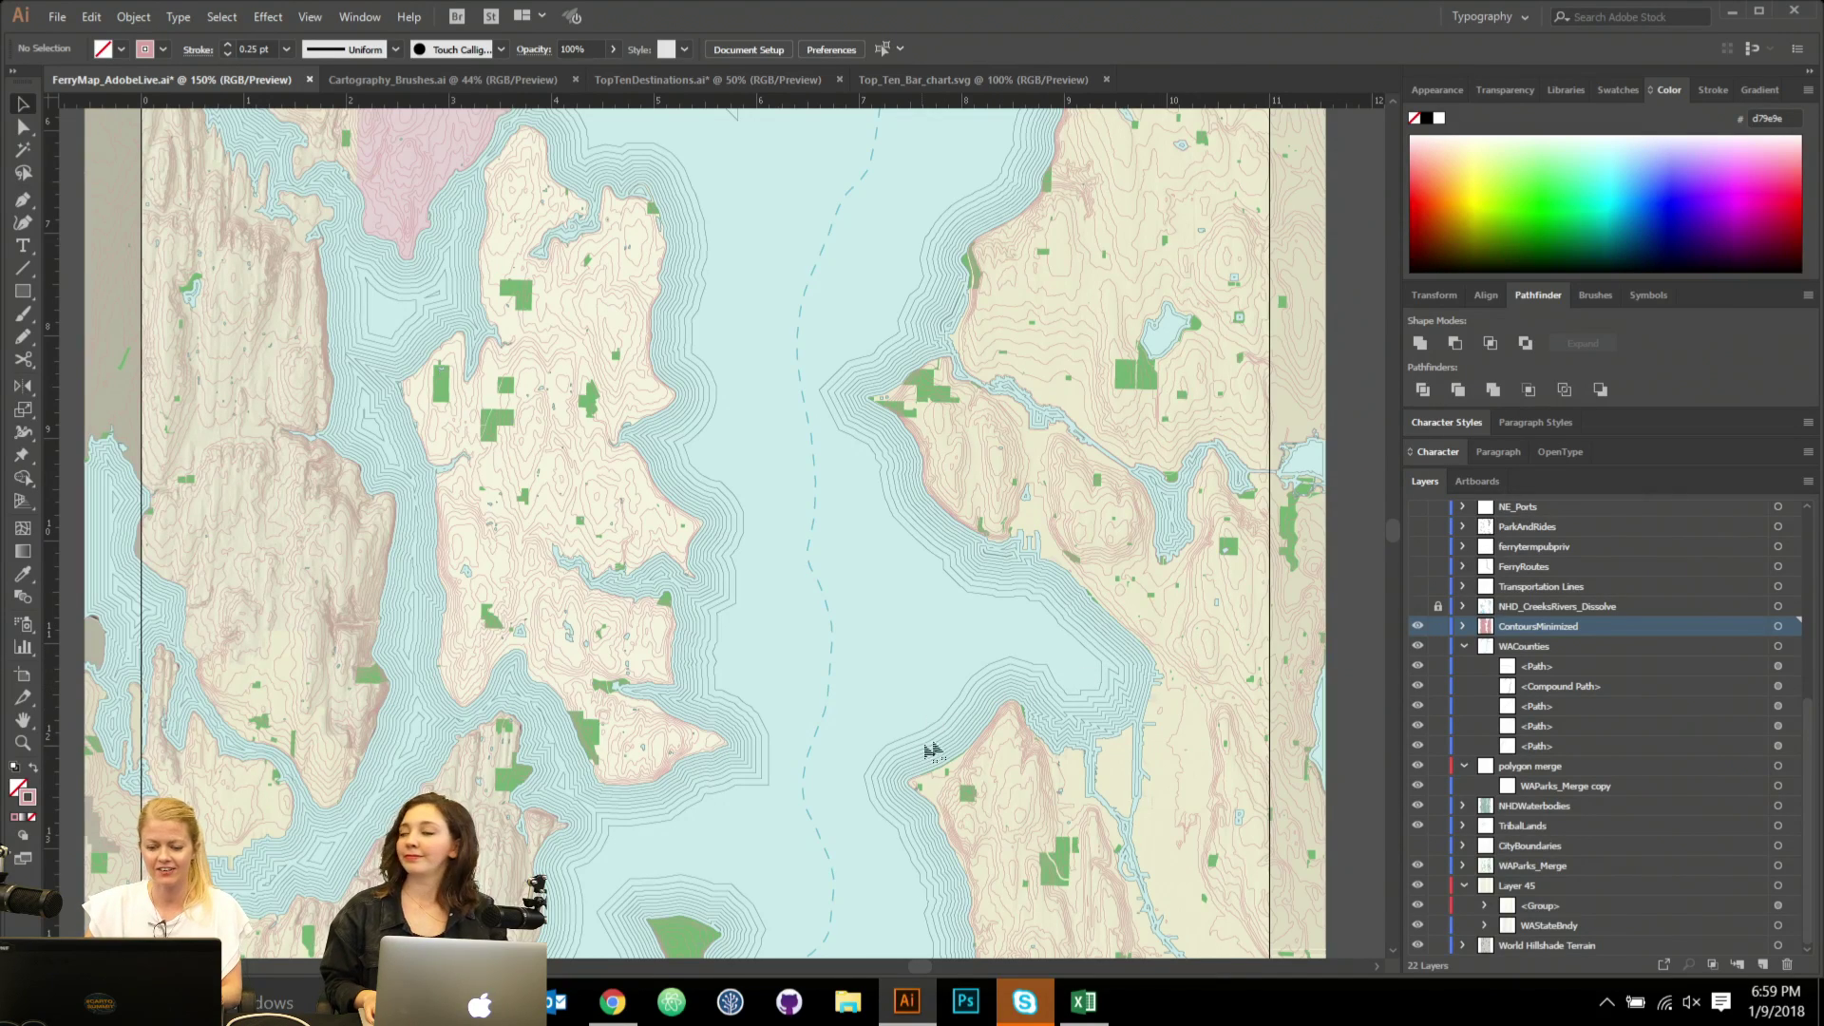
scroll(748, 779, "down", 1)
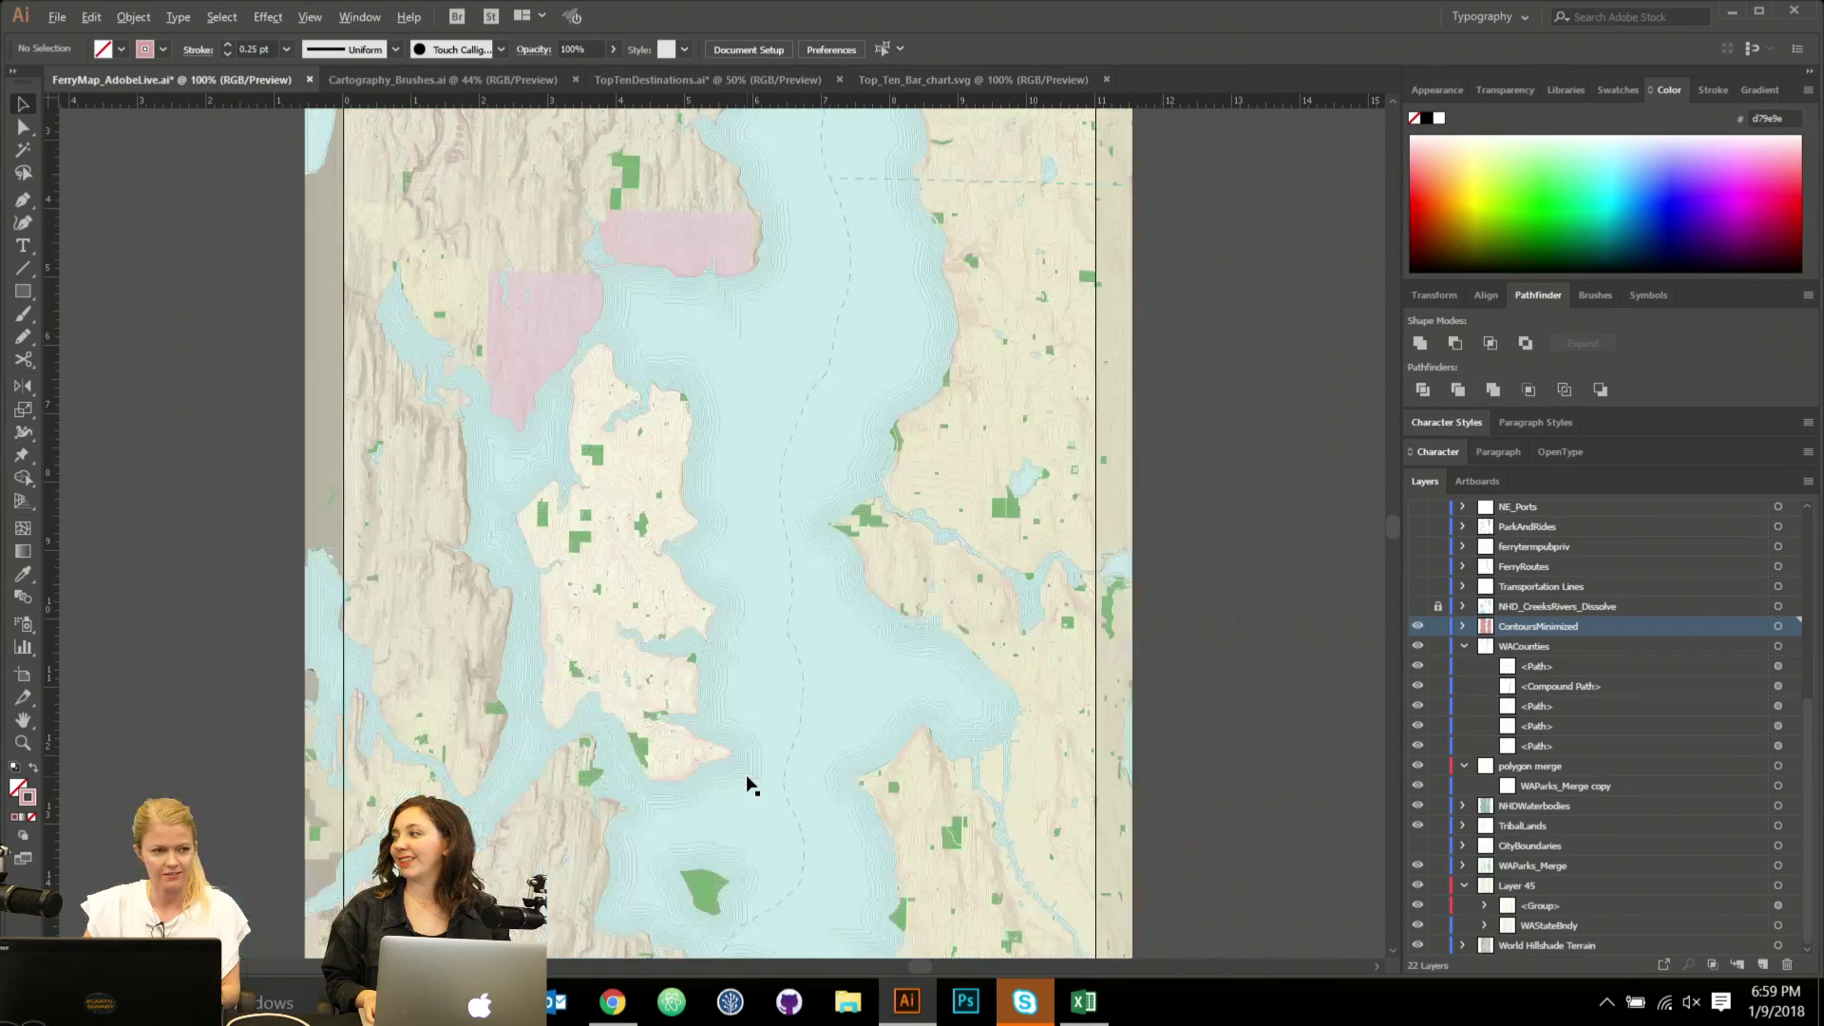
left_click(1464, 646)
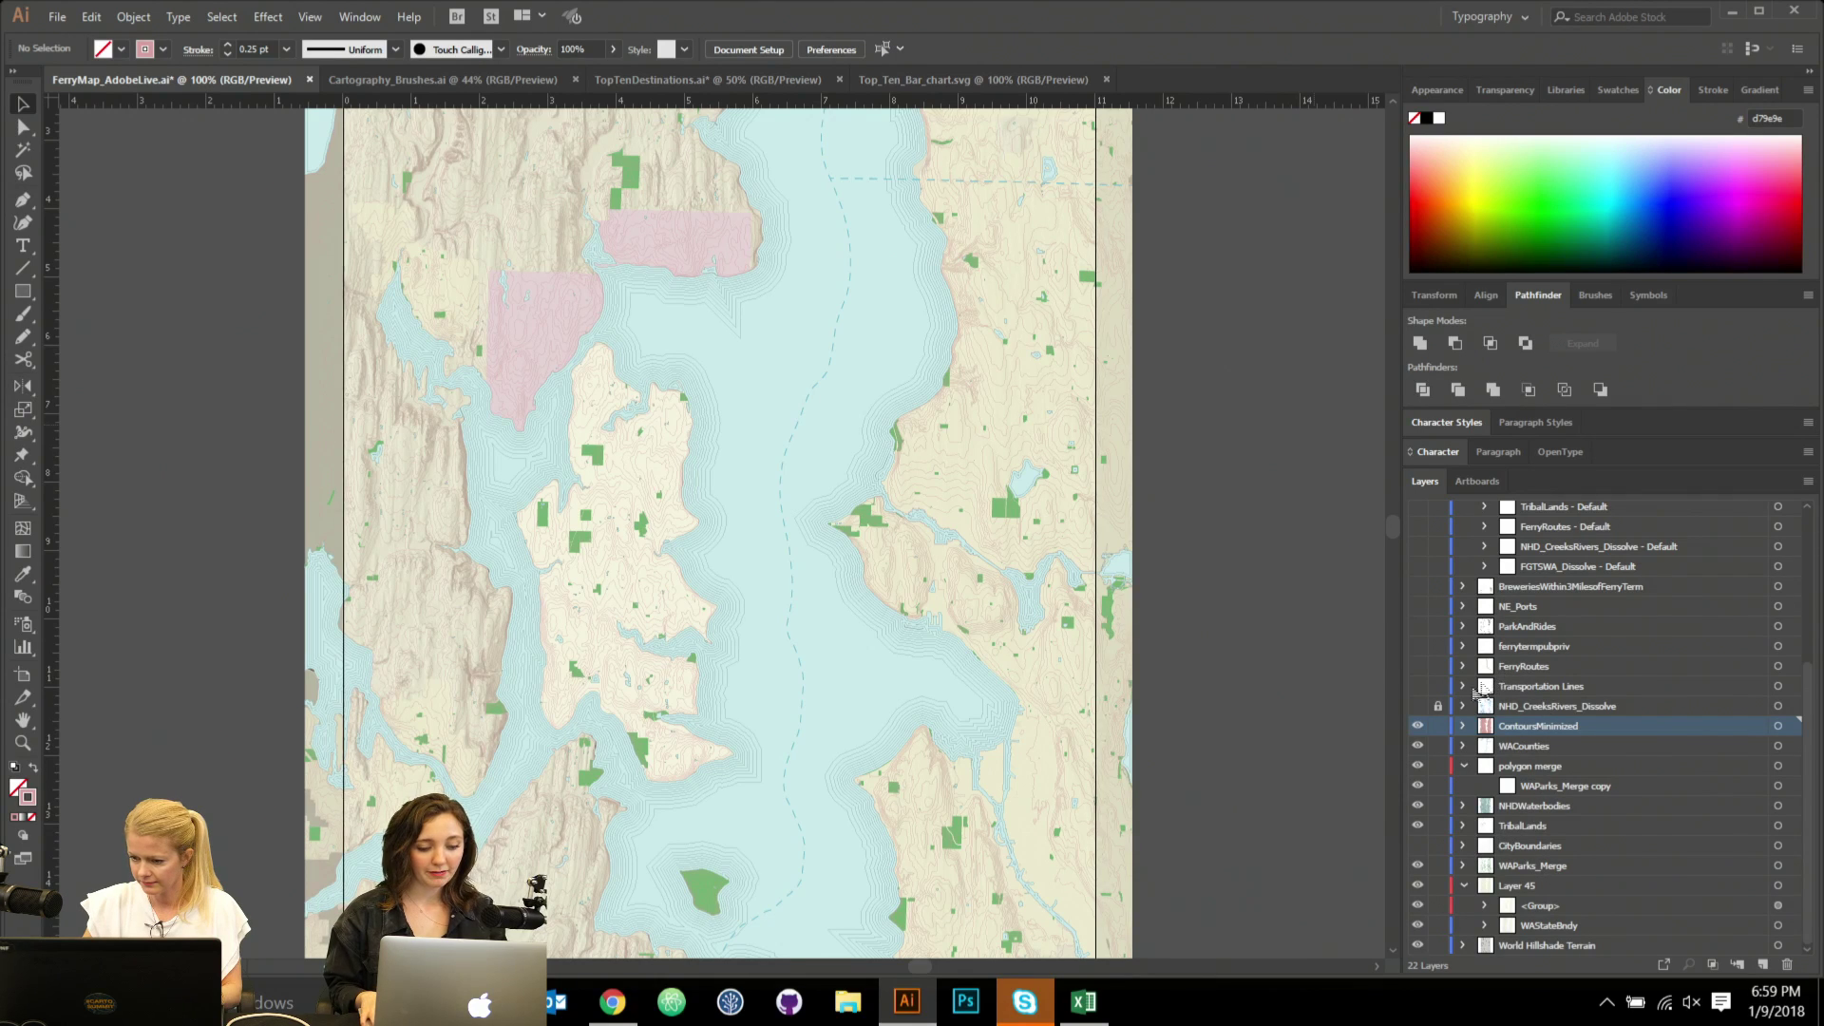
left_click(1421, 663)
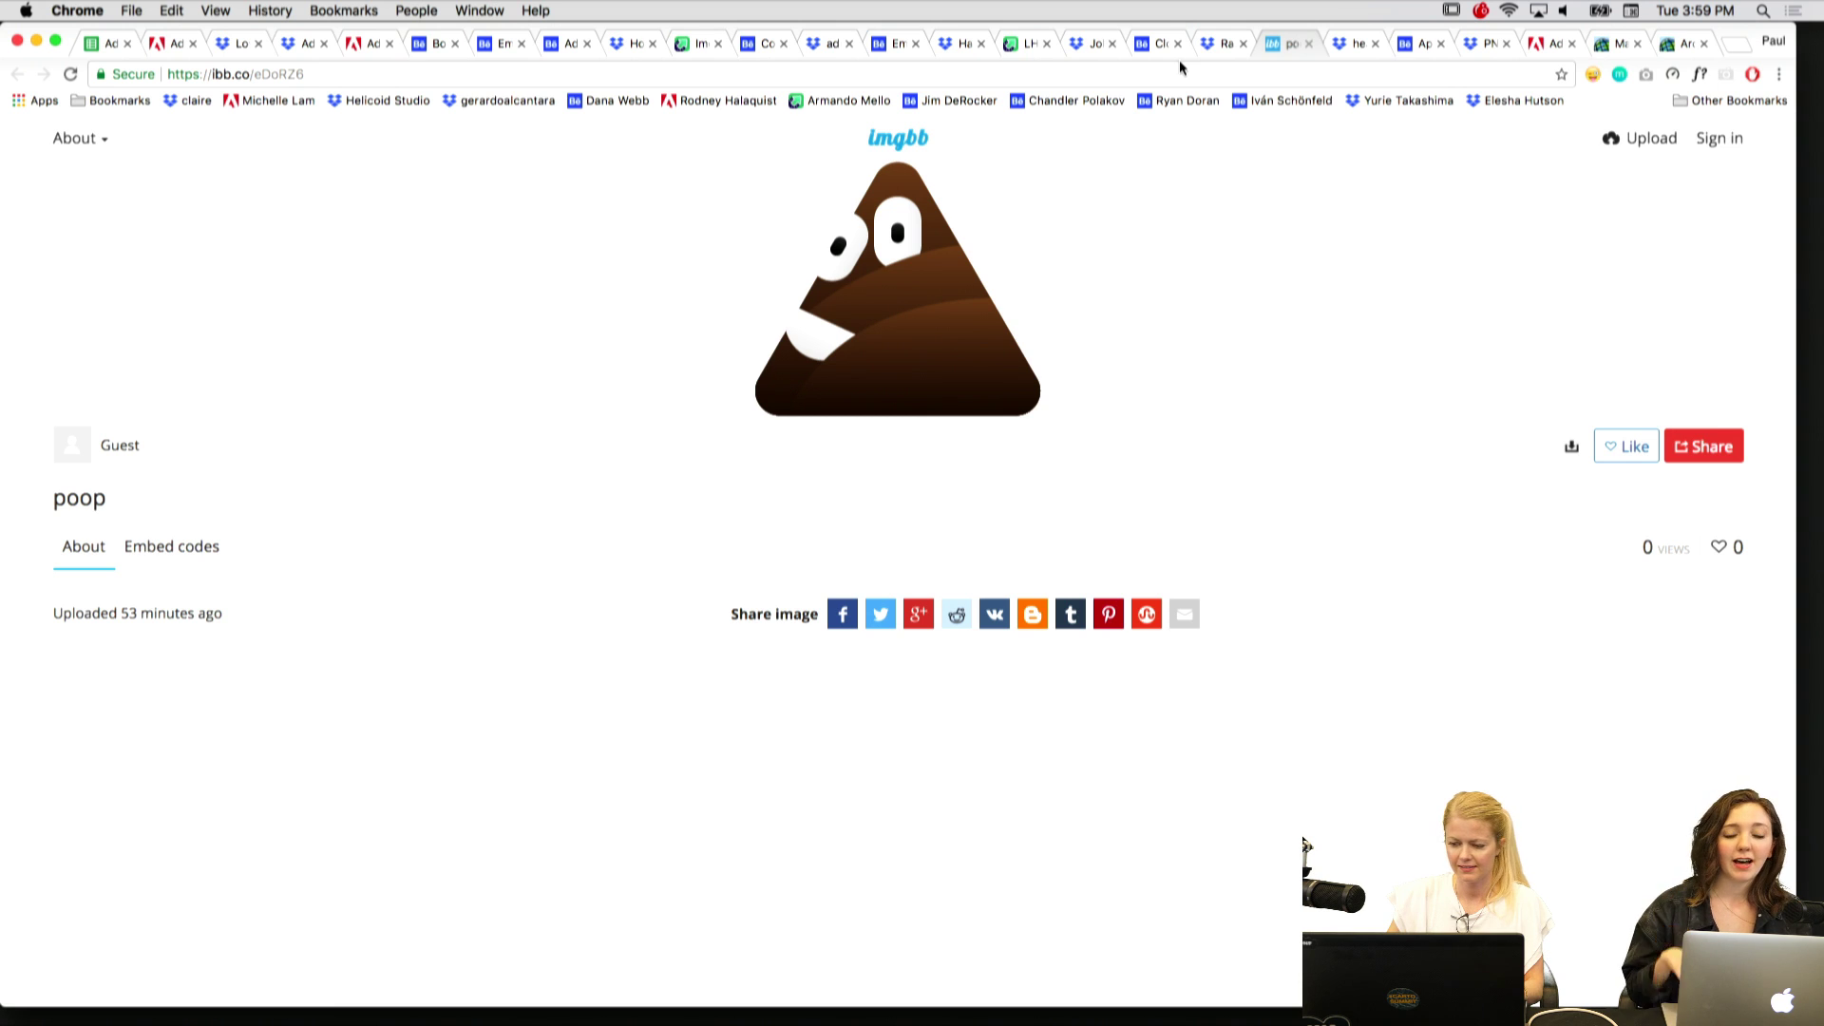
Step back to the RainOnMe and Cloud entry tabs, enlarging the Cloud illustration.
scroll(1112, 275, "up", 1)
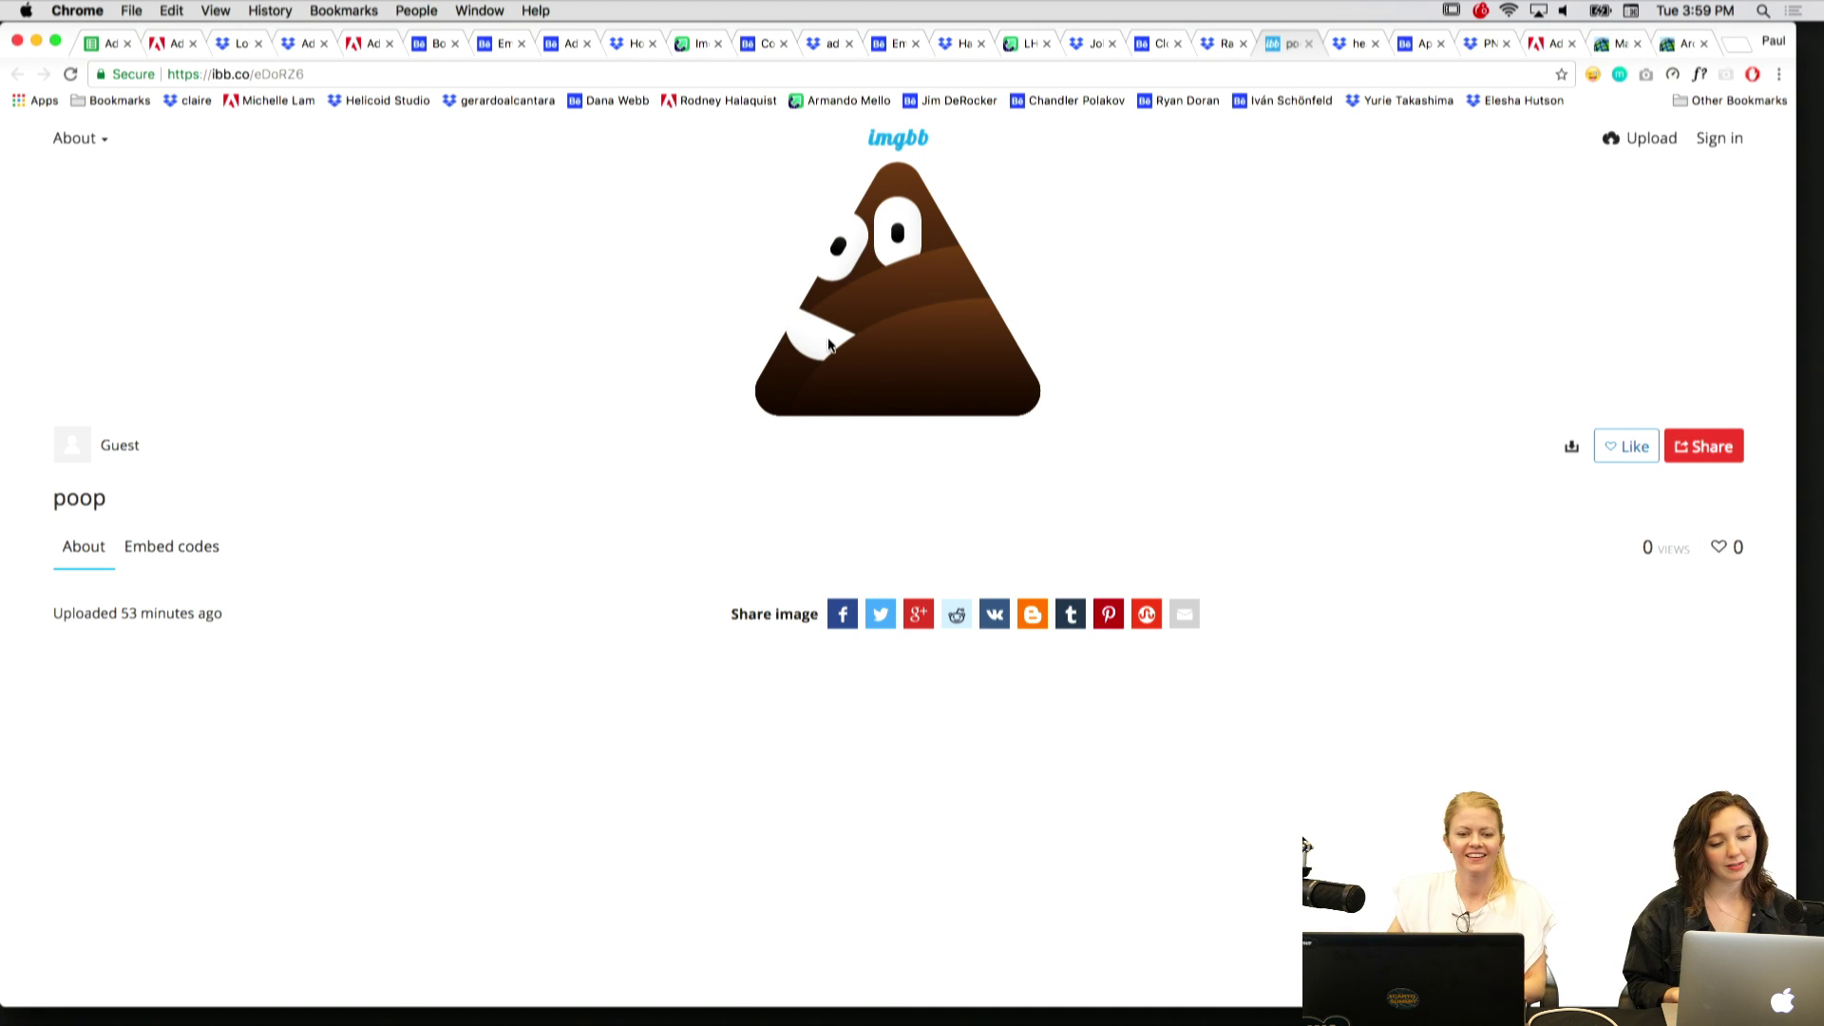
key("ctrl+shift+Tab")
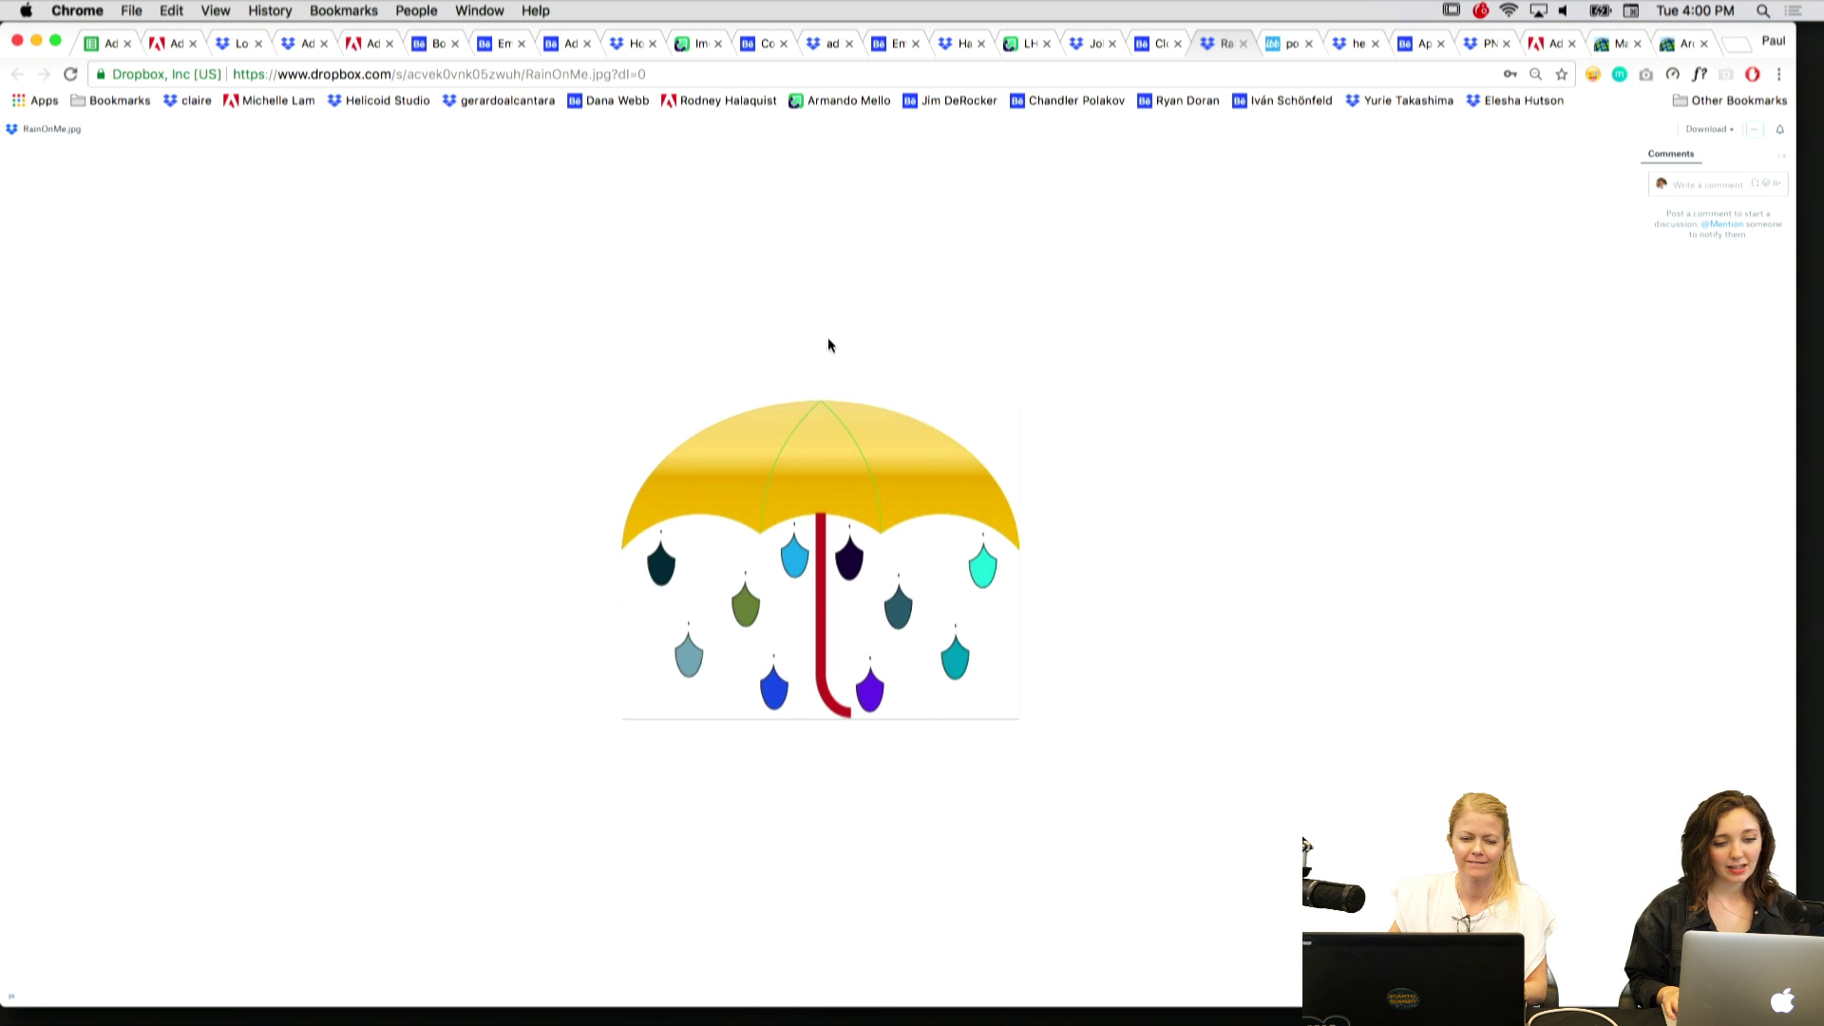
key("ctrl+shift+Tab")
scroll(615, 504, "down", 5)
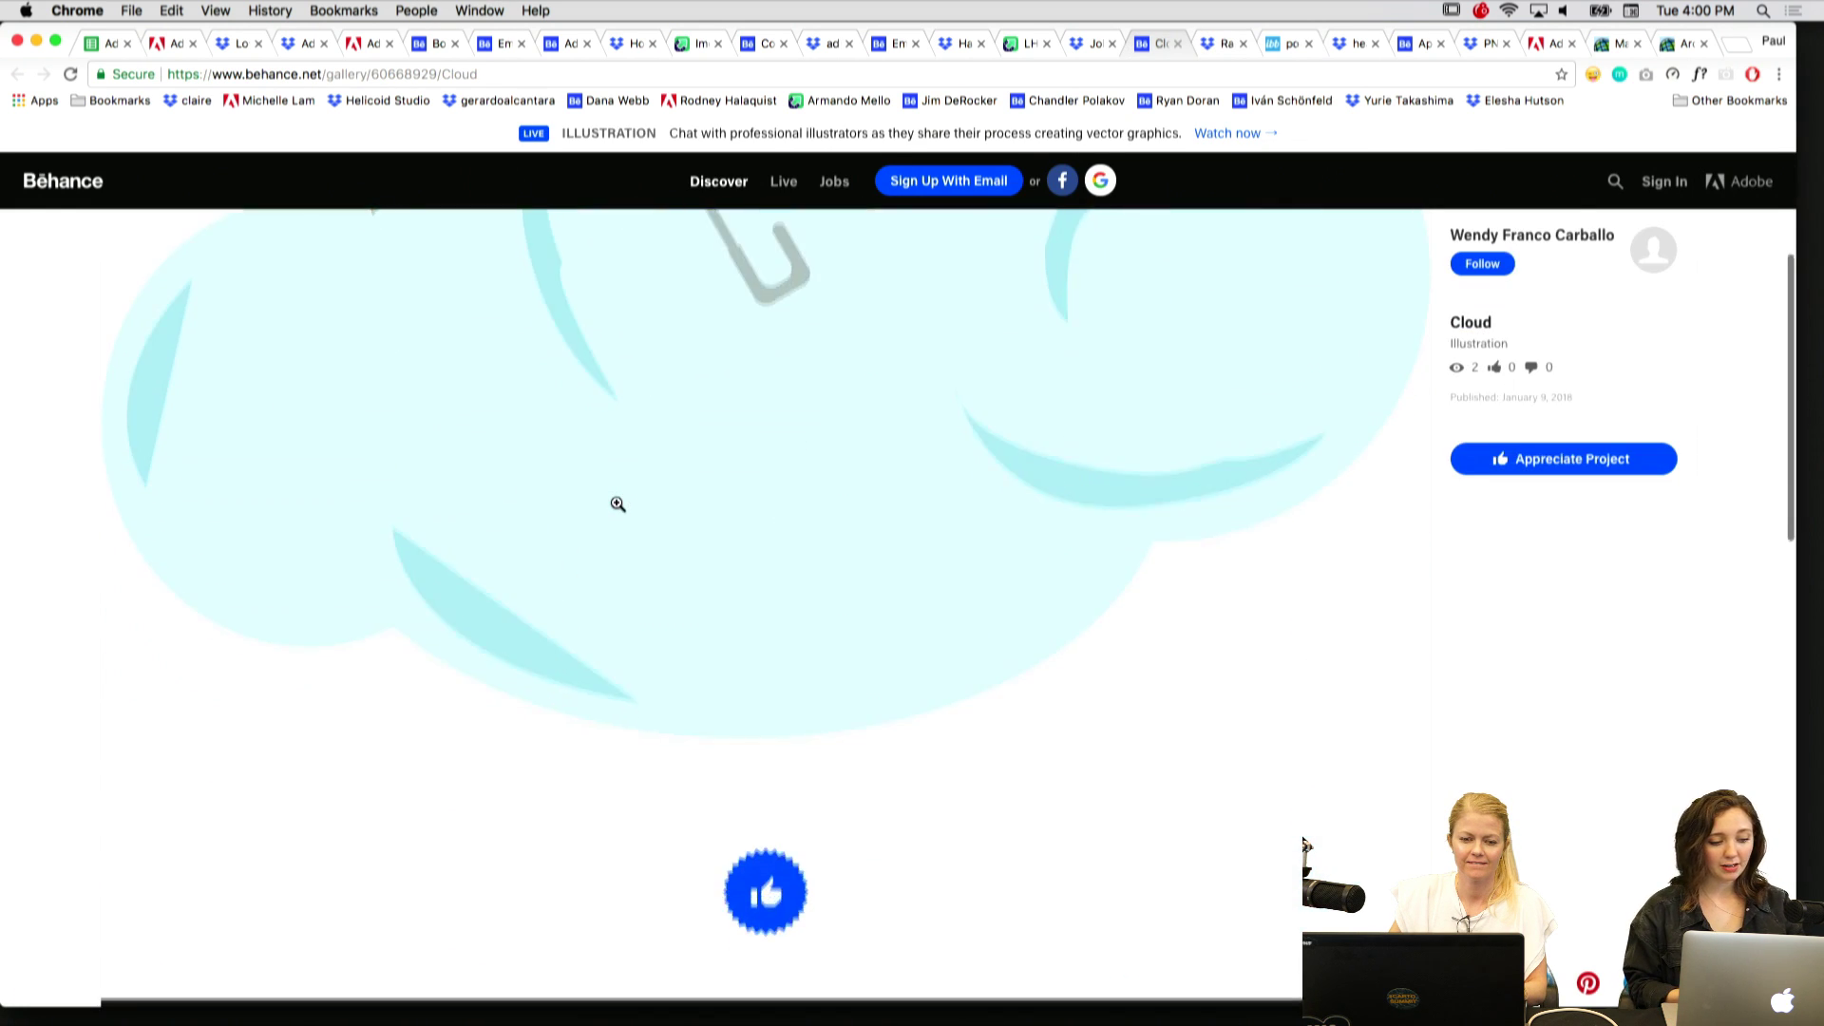
left_click(614, 504)
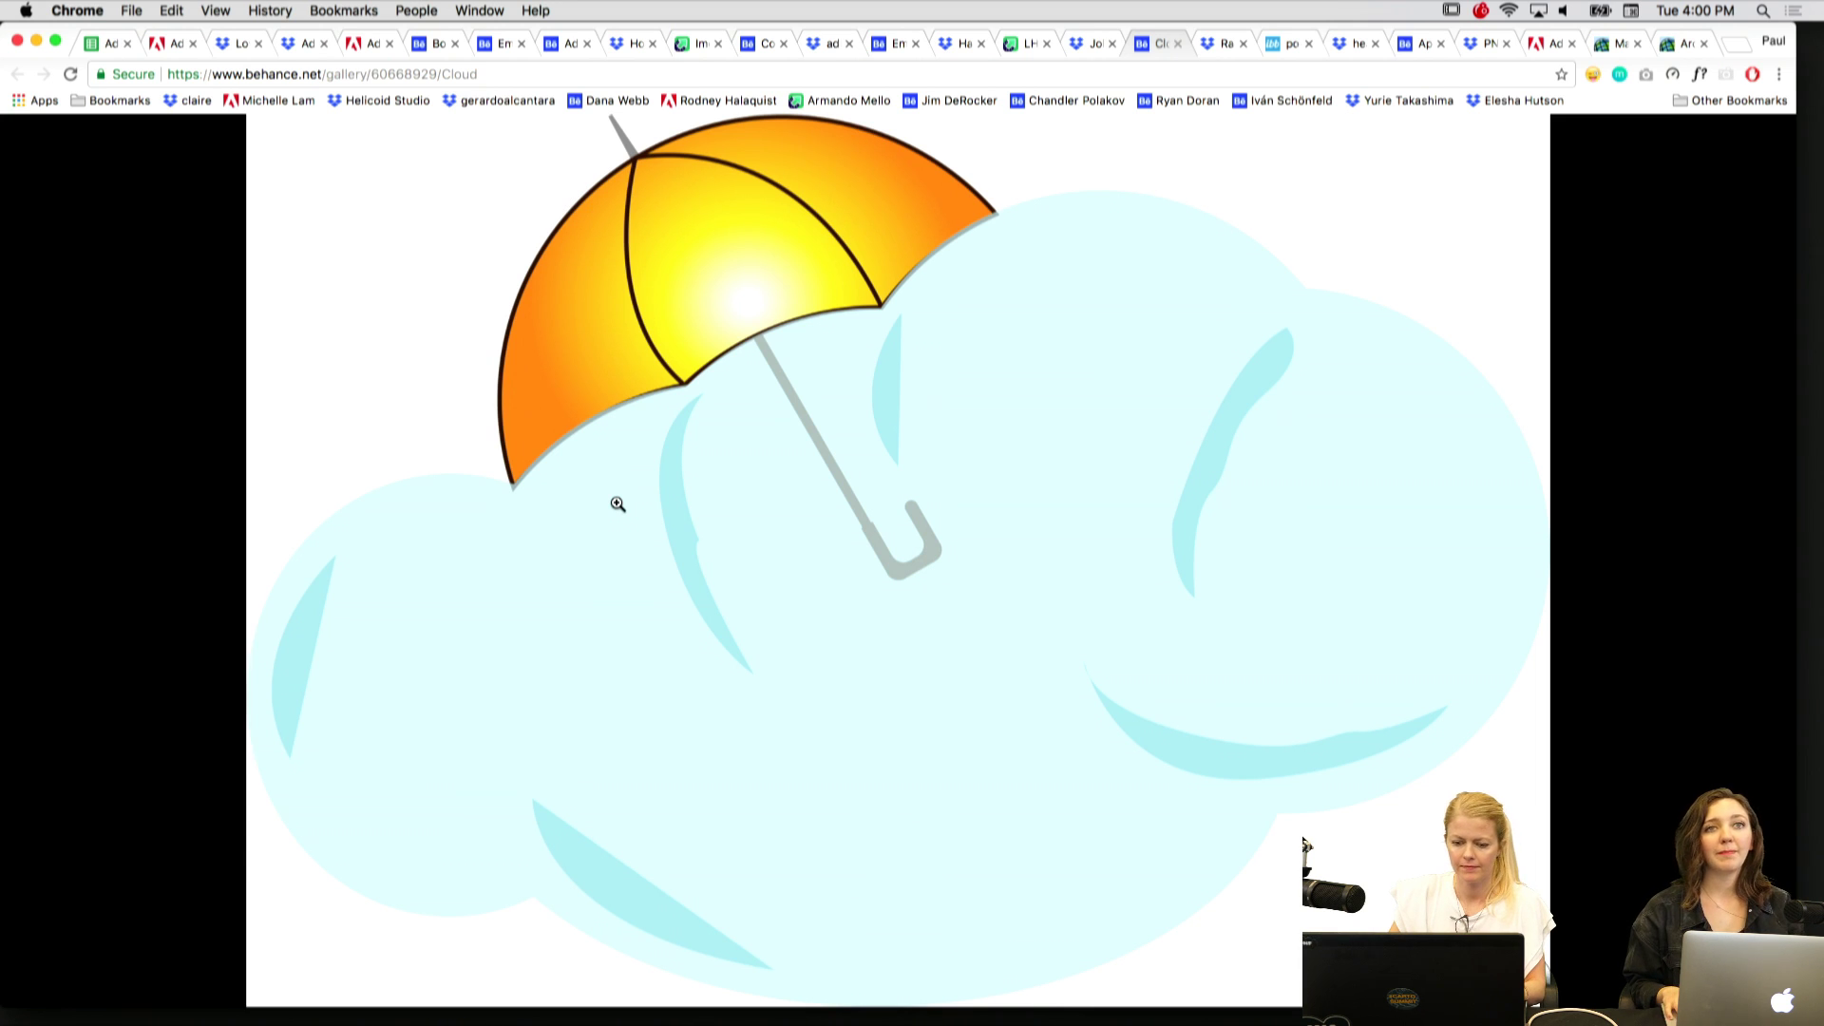
Browse the shared folder, Vinyl Emoji, Happy Bean and Emoji Contest tabs, enlarging the camera emoji.
key("ctrl+shift+Tab")
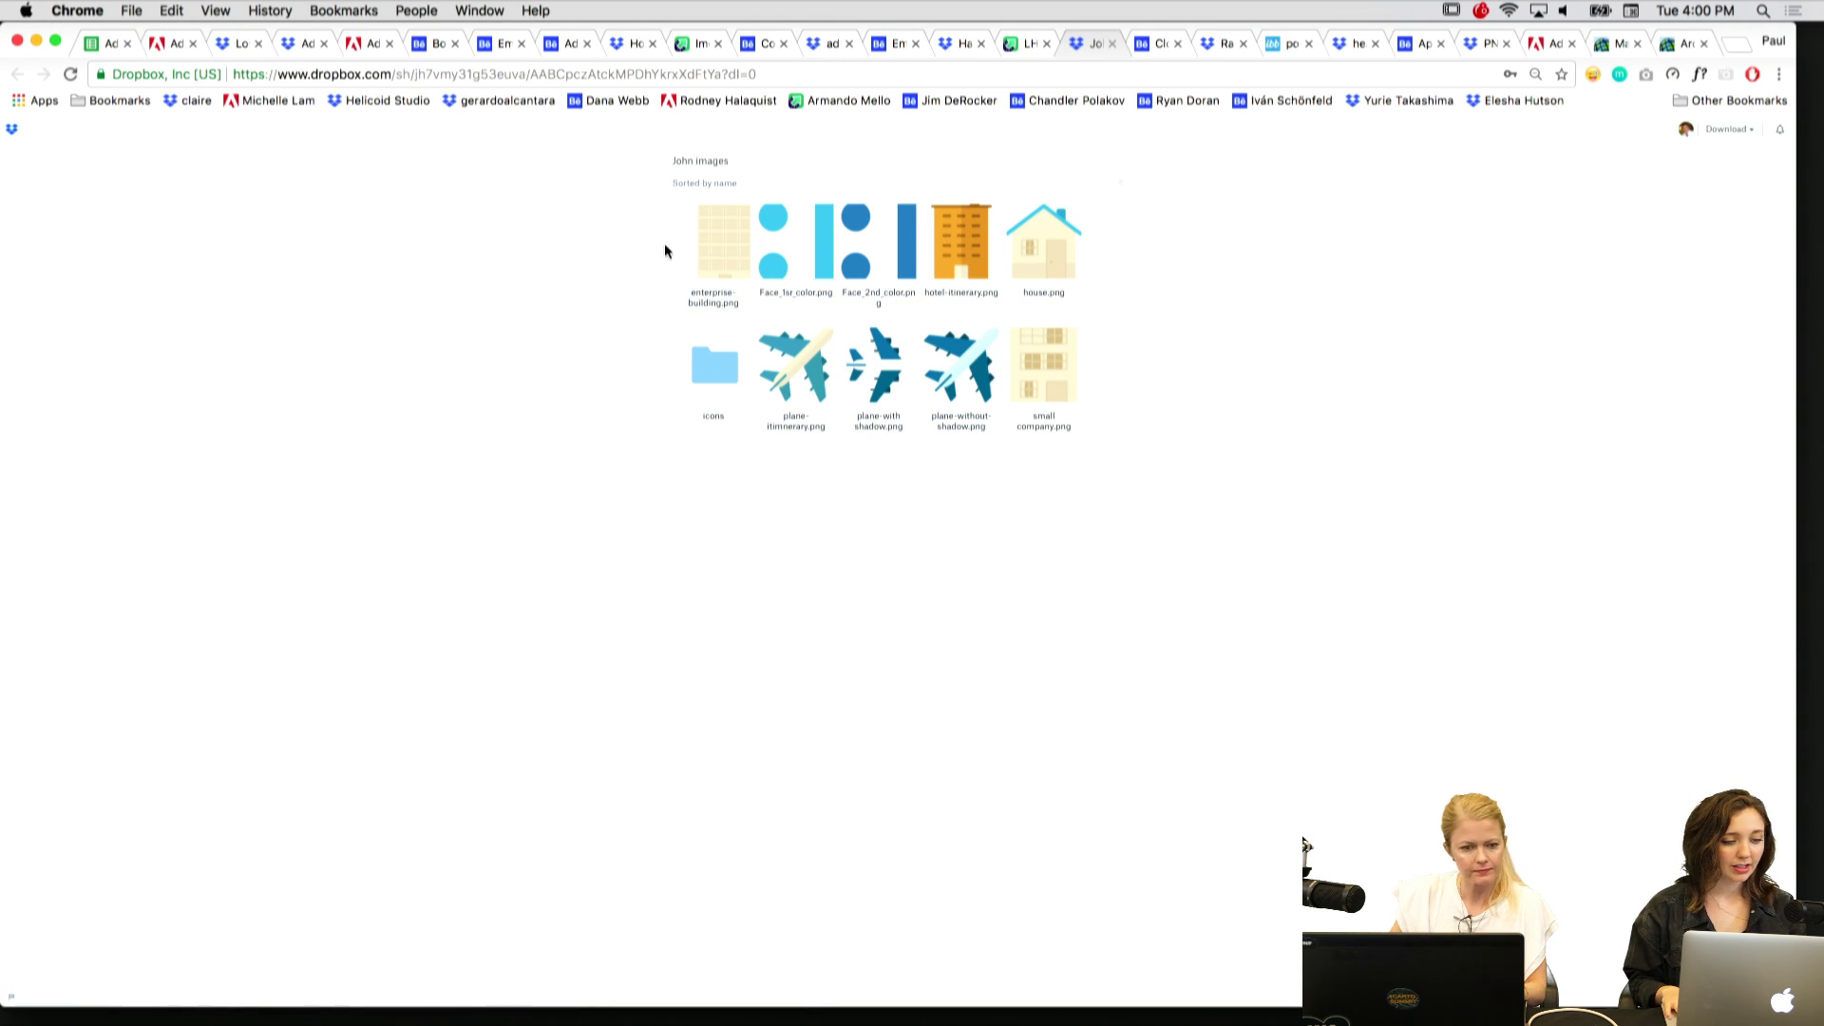
key("ctrl+shift+Tab")
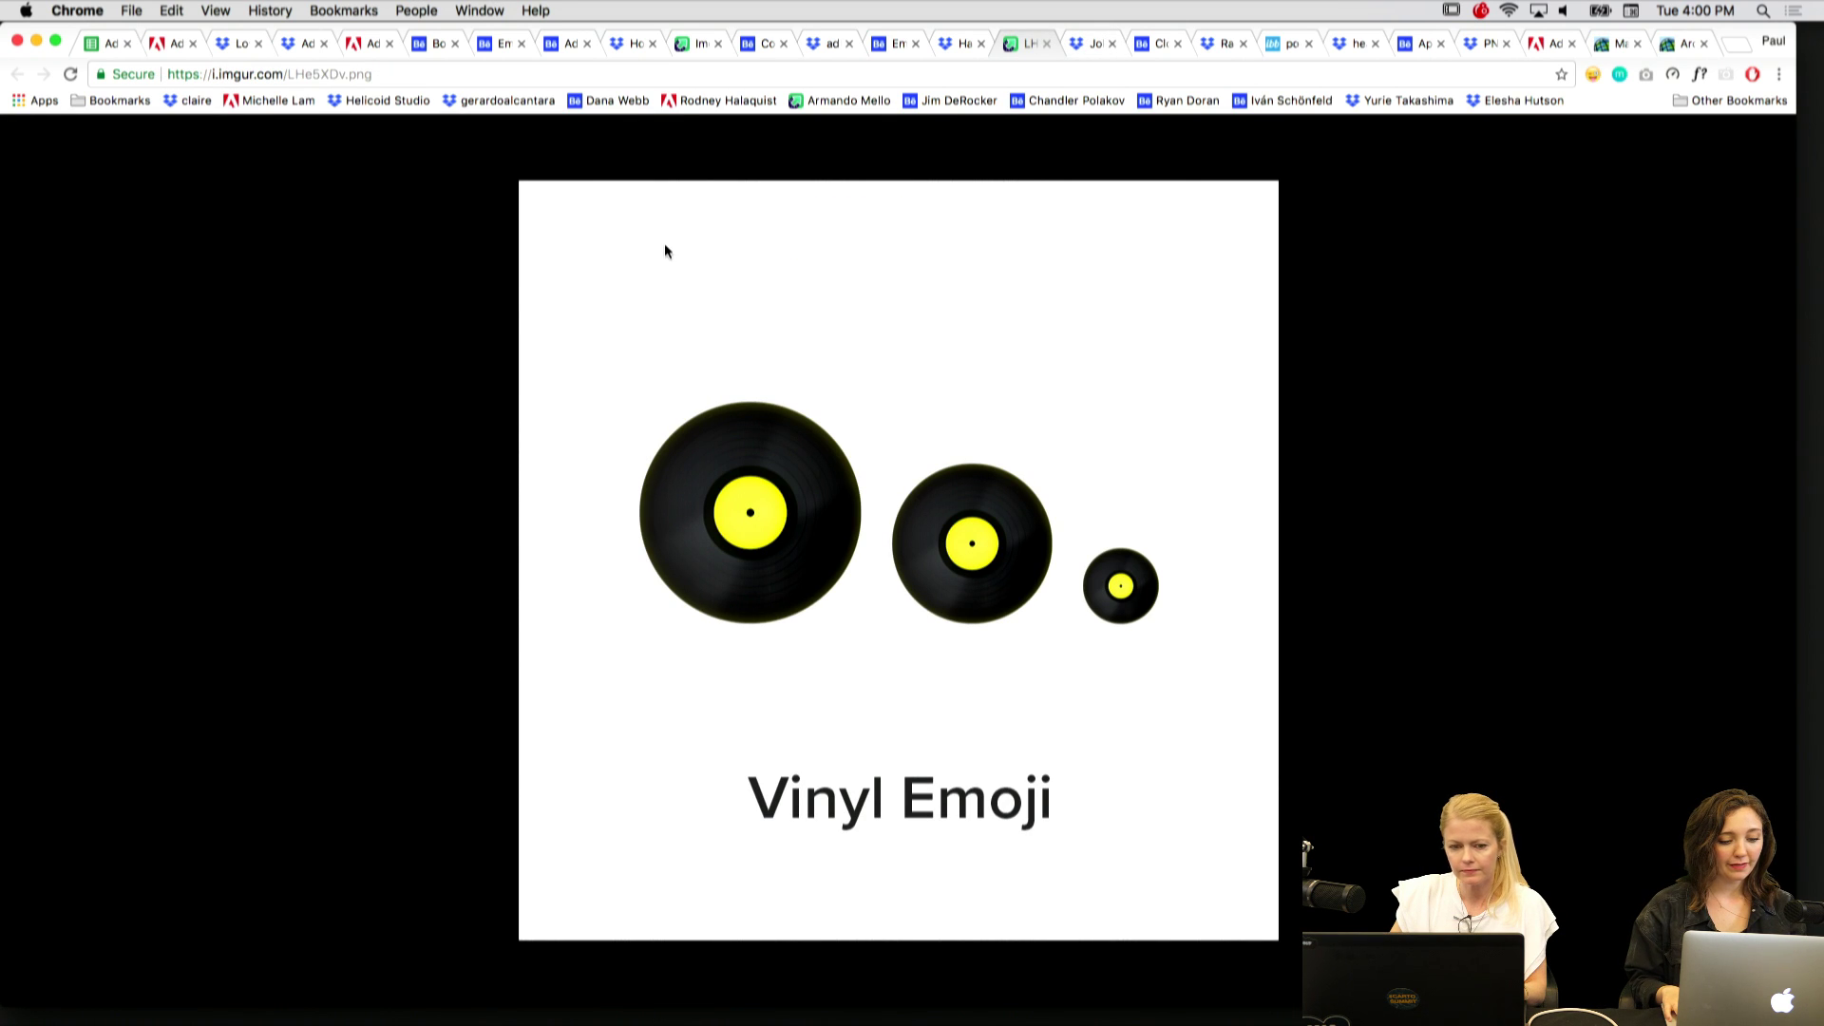
key("ctrl+shift+Tab")
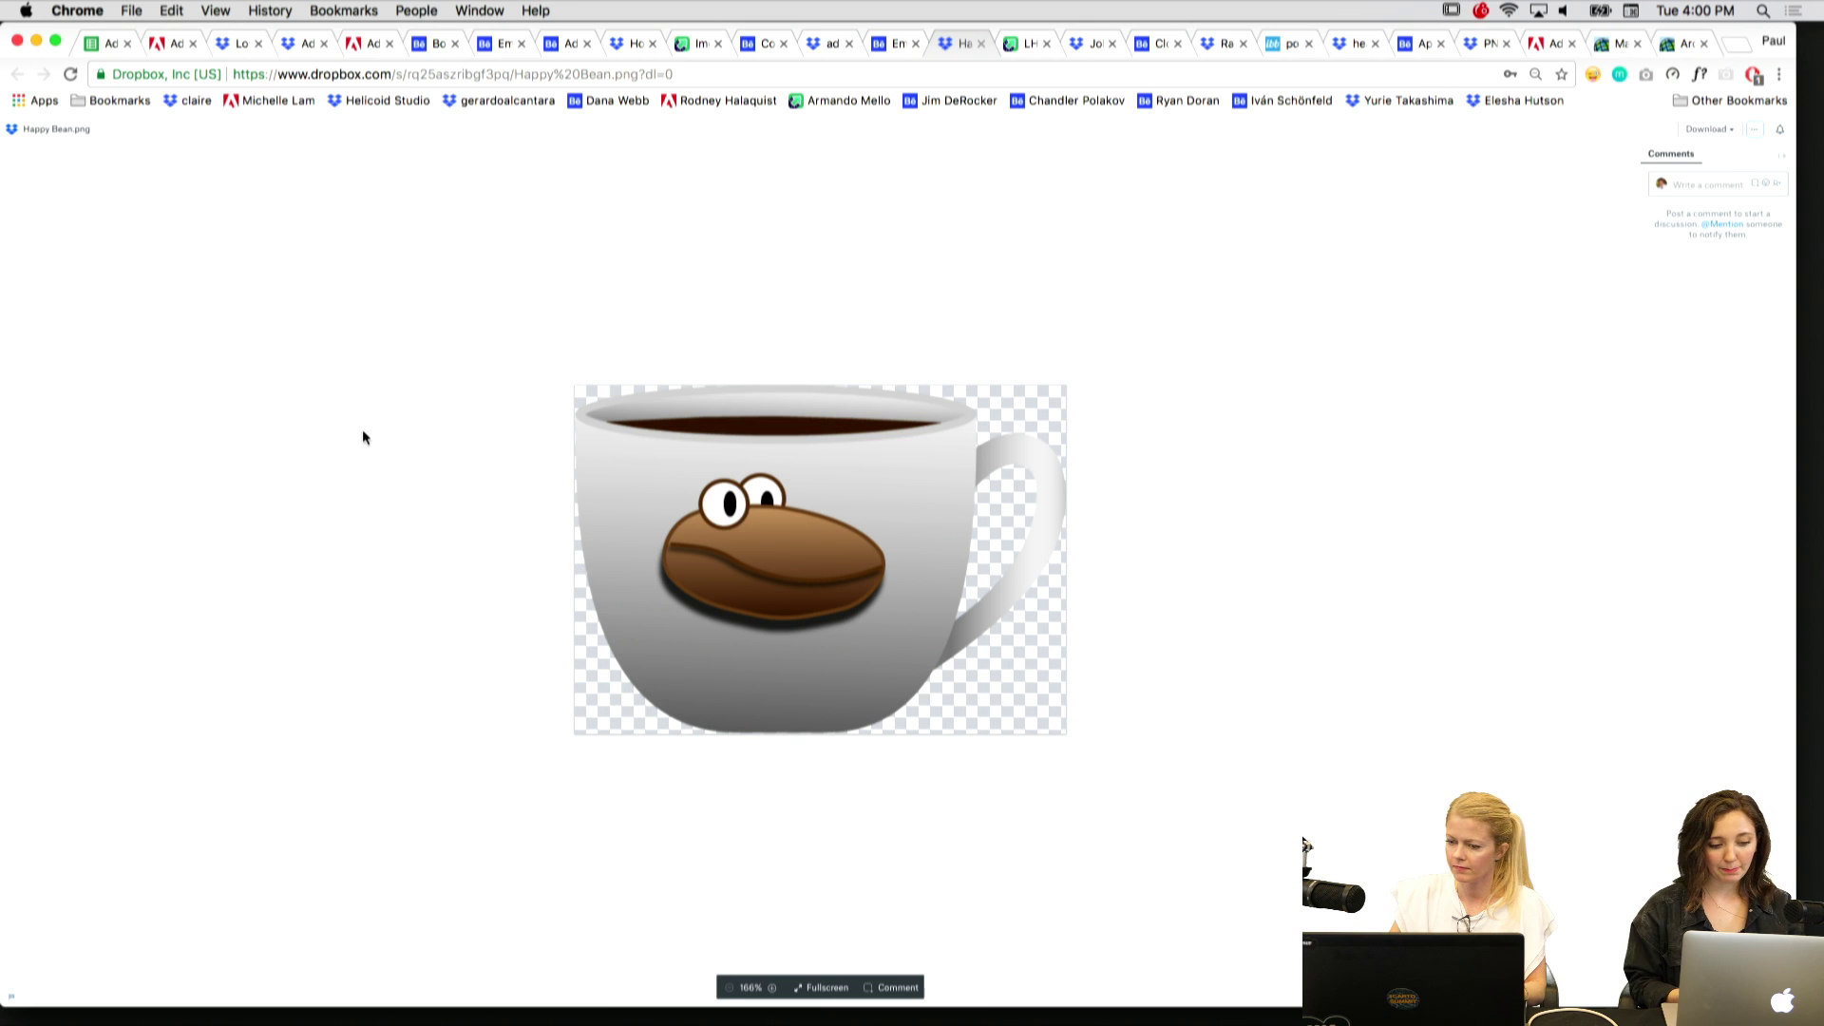
key("ctrl+shift+Tab")
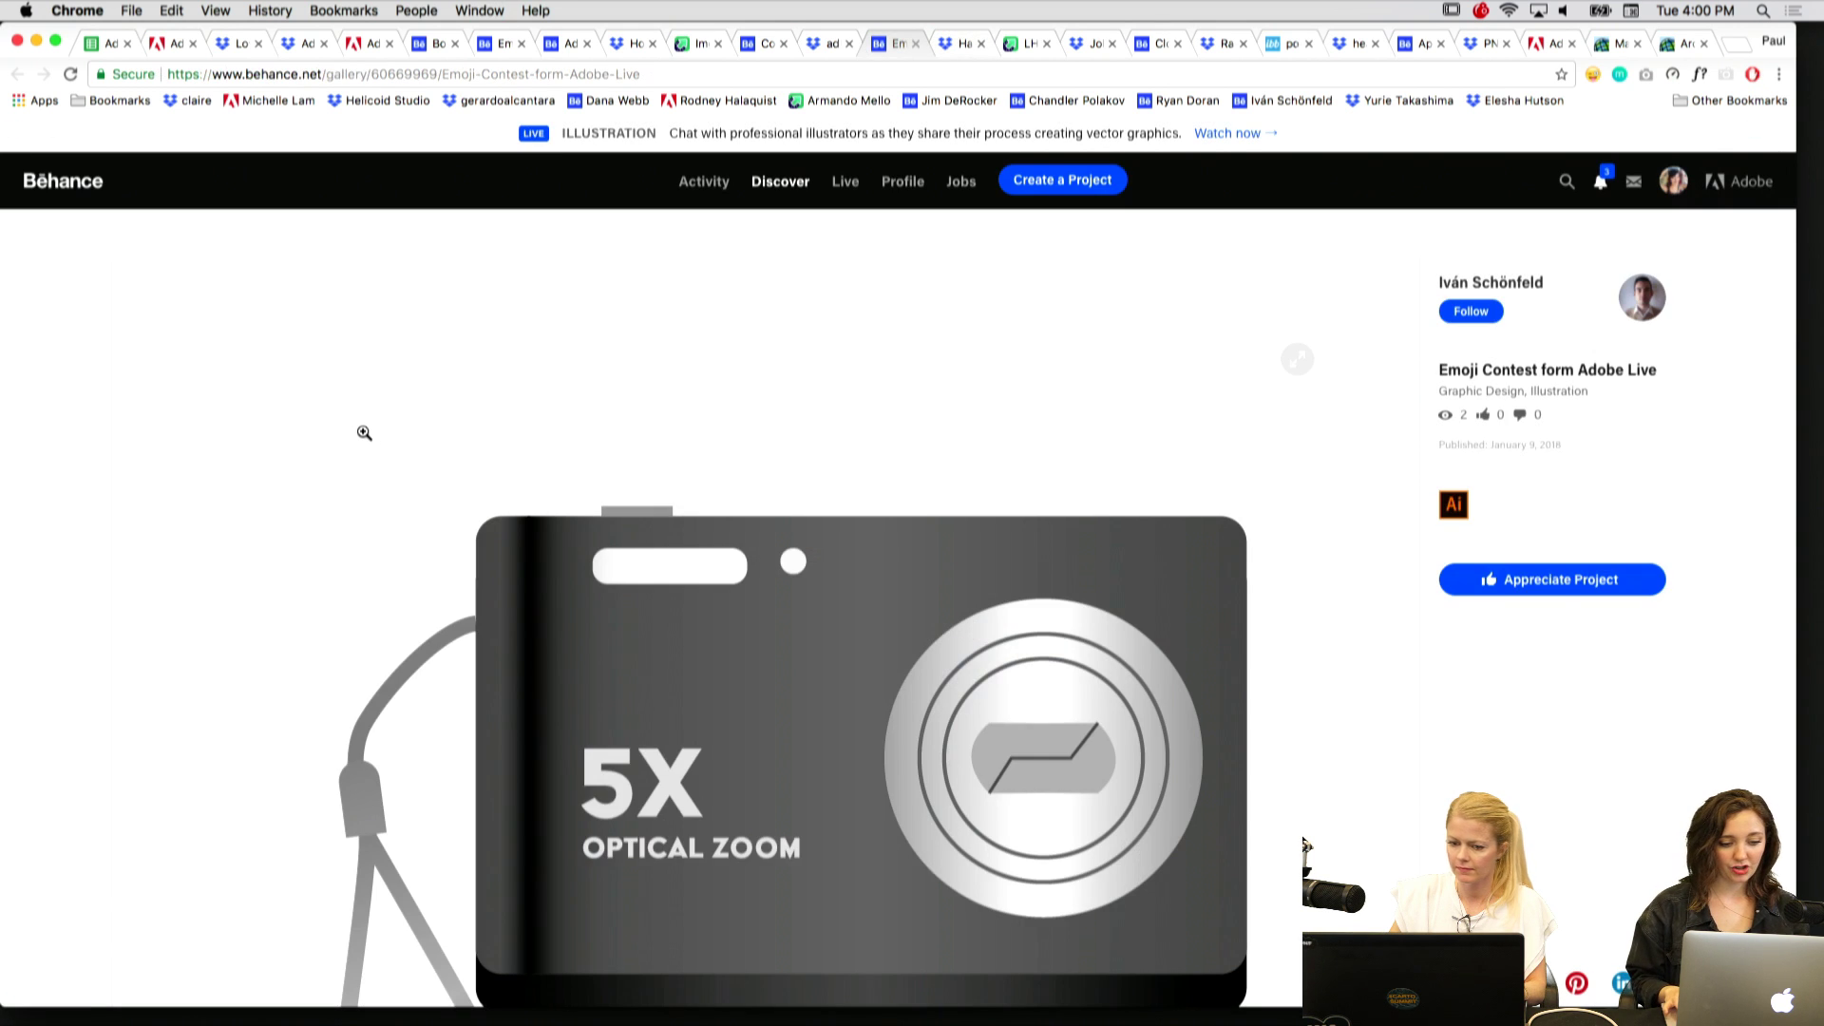
scroll(364, 432, "down", 5)
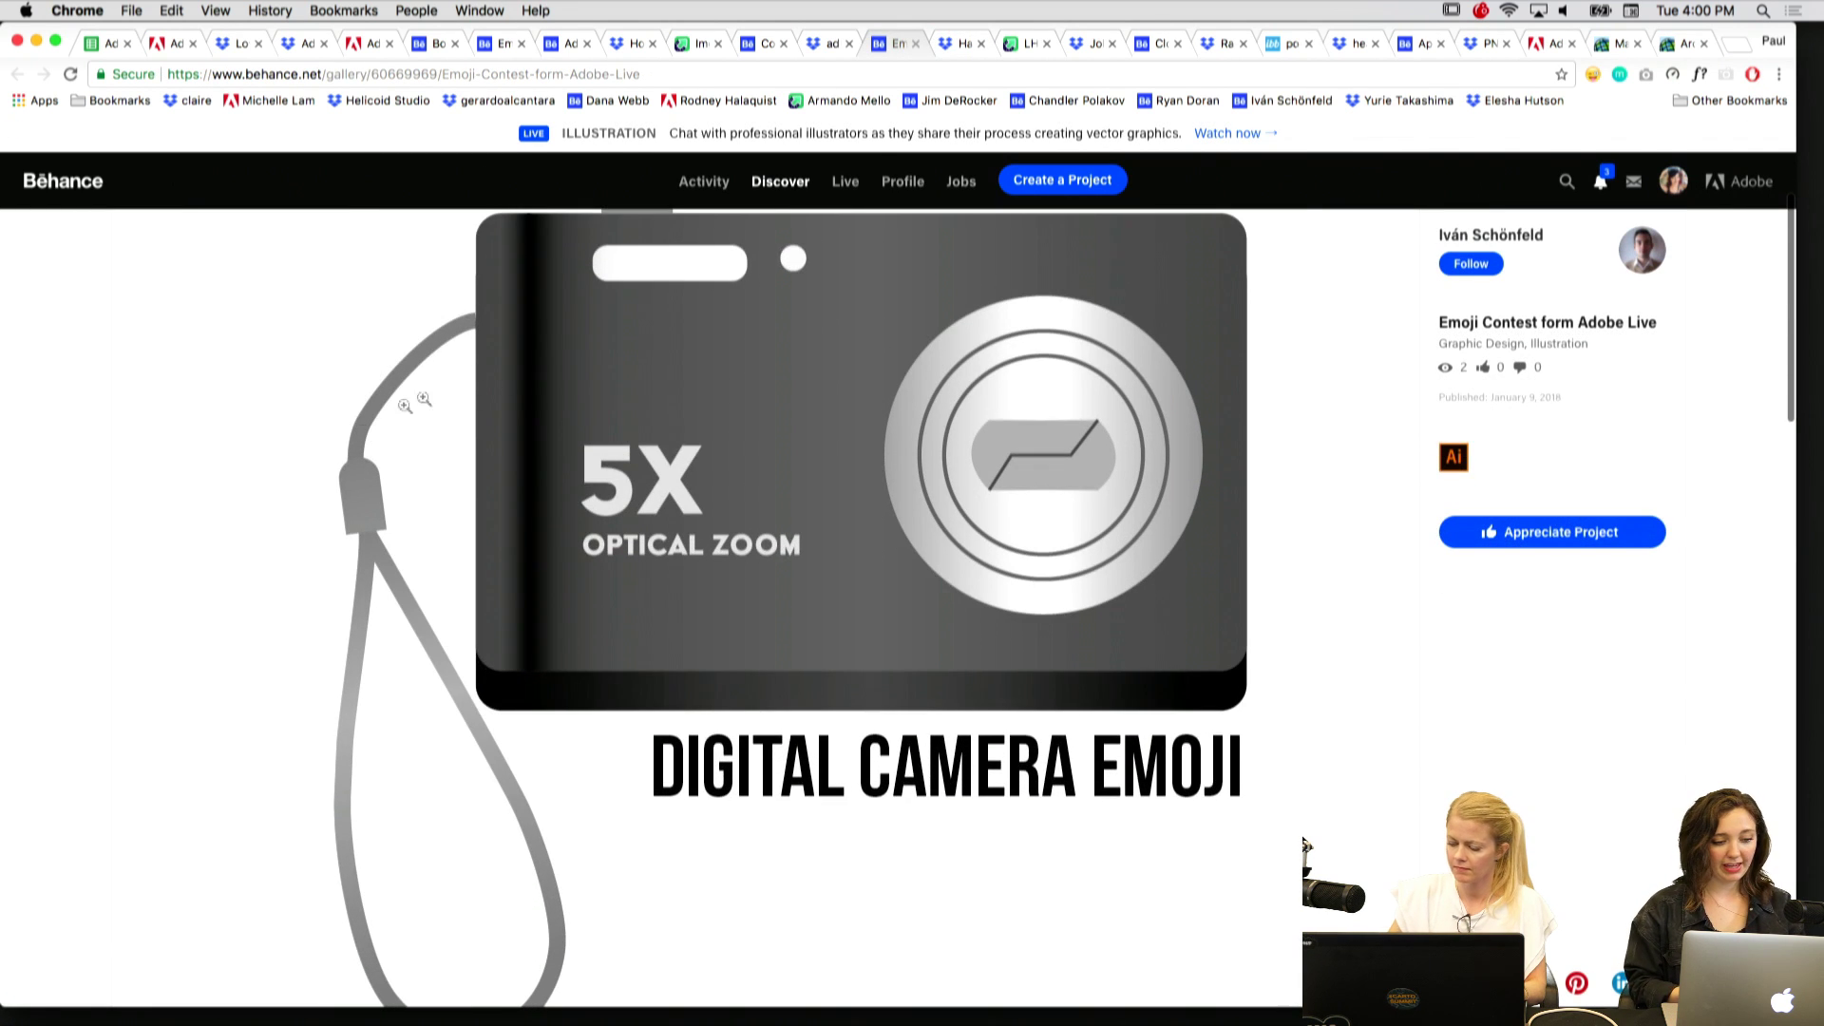
left_click(644, 433)
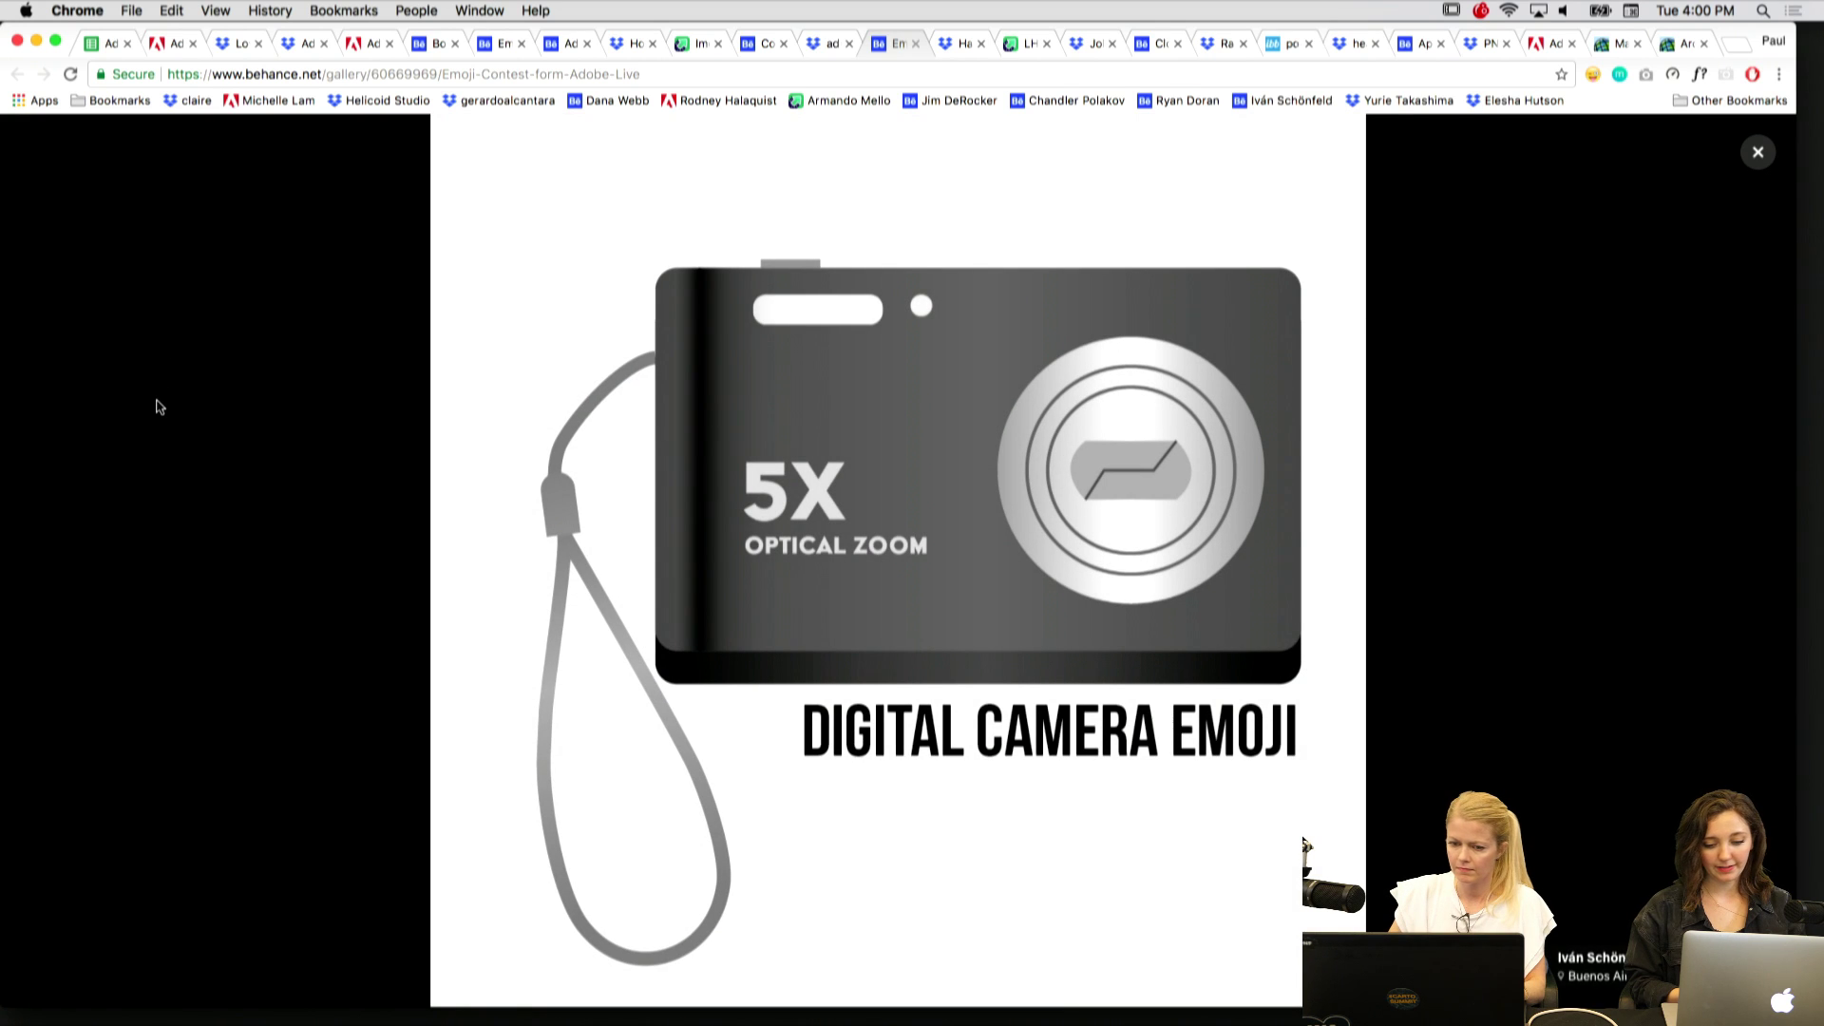
Pass the Start to Finish entry and view the whole Cone image enlarged.
key("ctrl+shift+Tab")
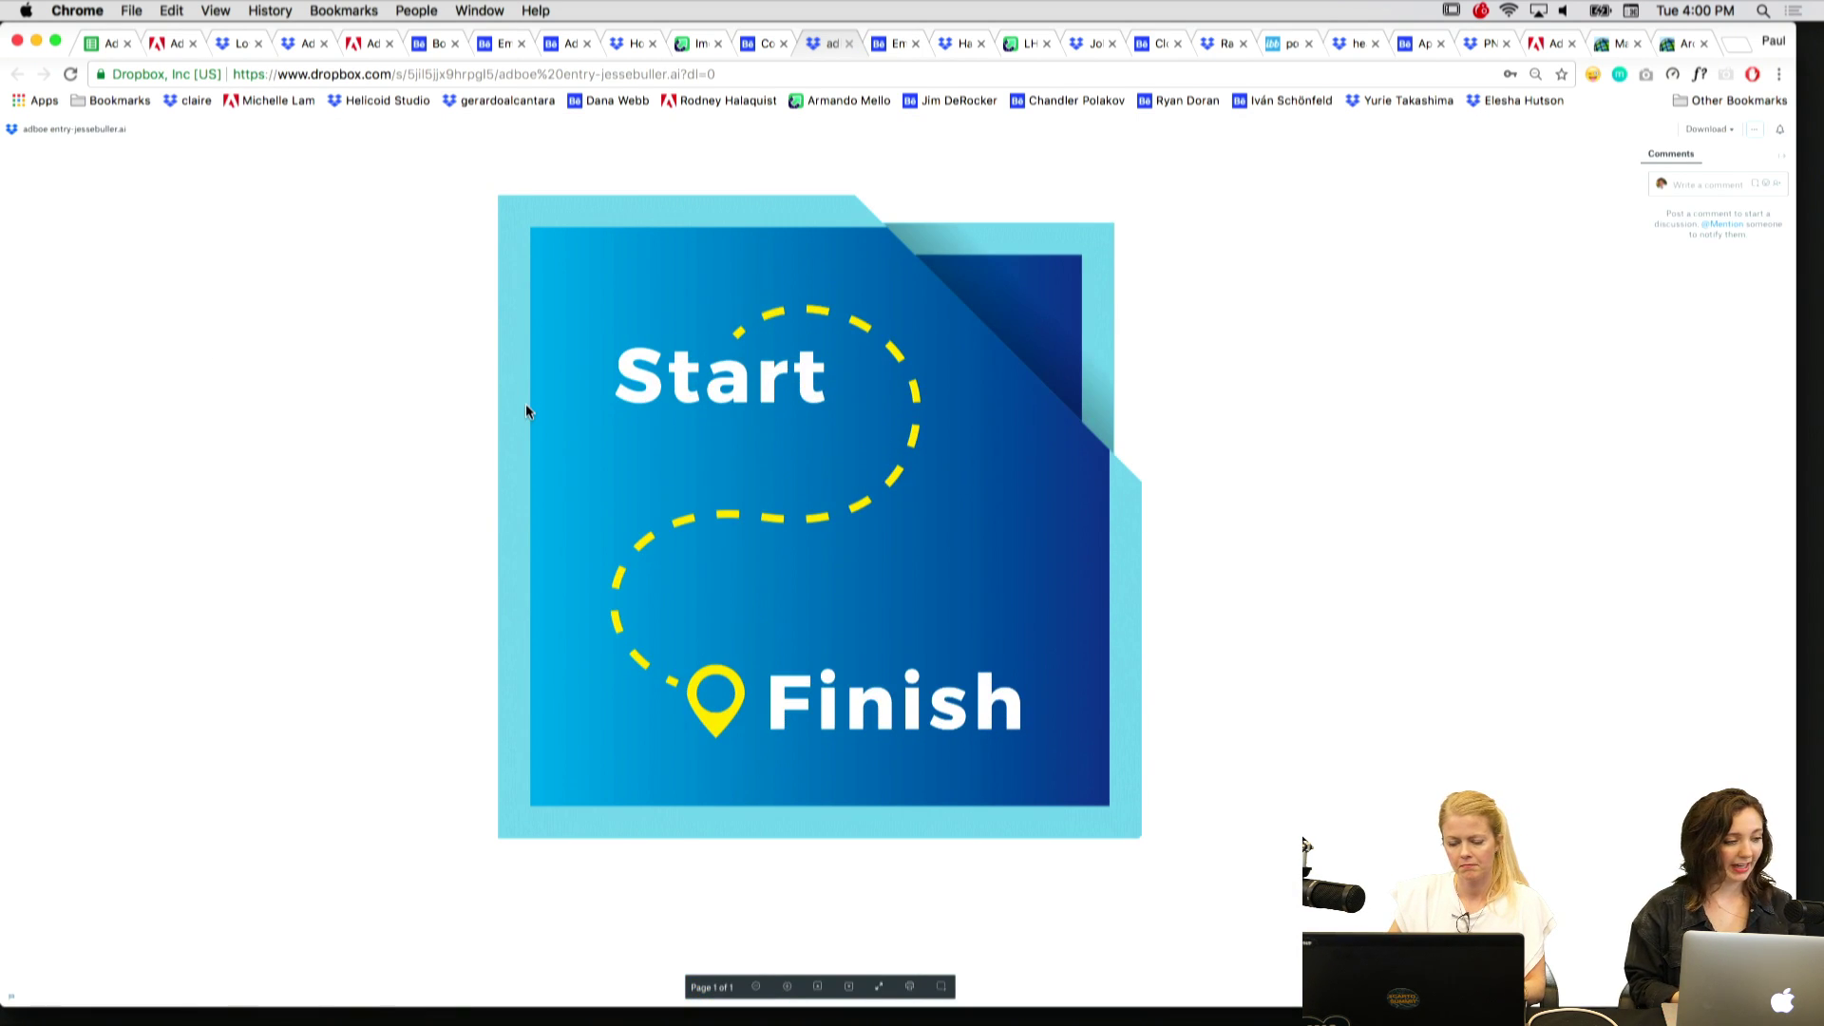
key("ctrl+shift+Tab")
left_click(450, 451)
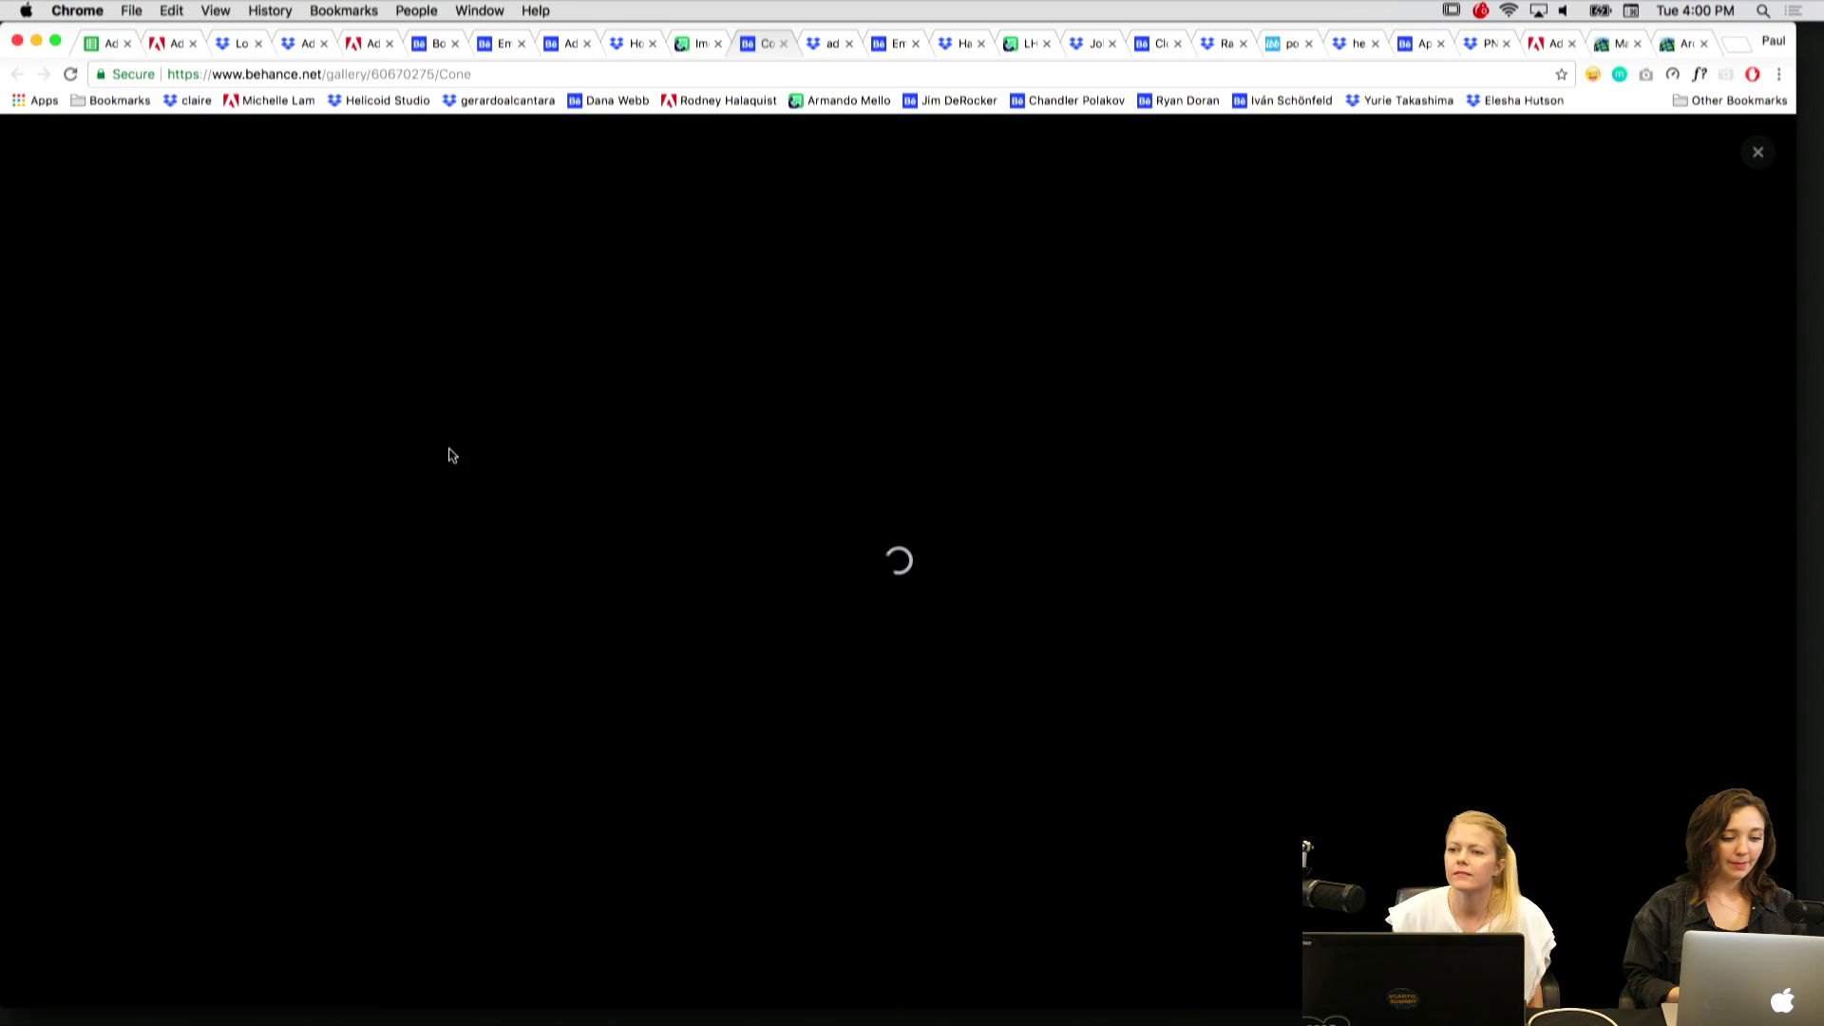
left_click(1755, 153)
scroll(1107, 399, "down", 5)
scroll(1107, 399, "up", 10)
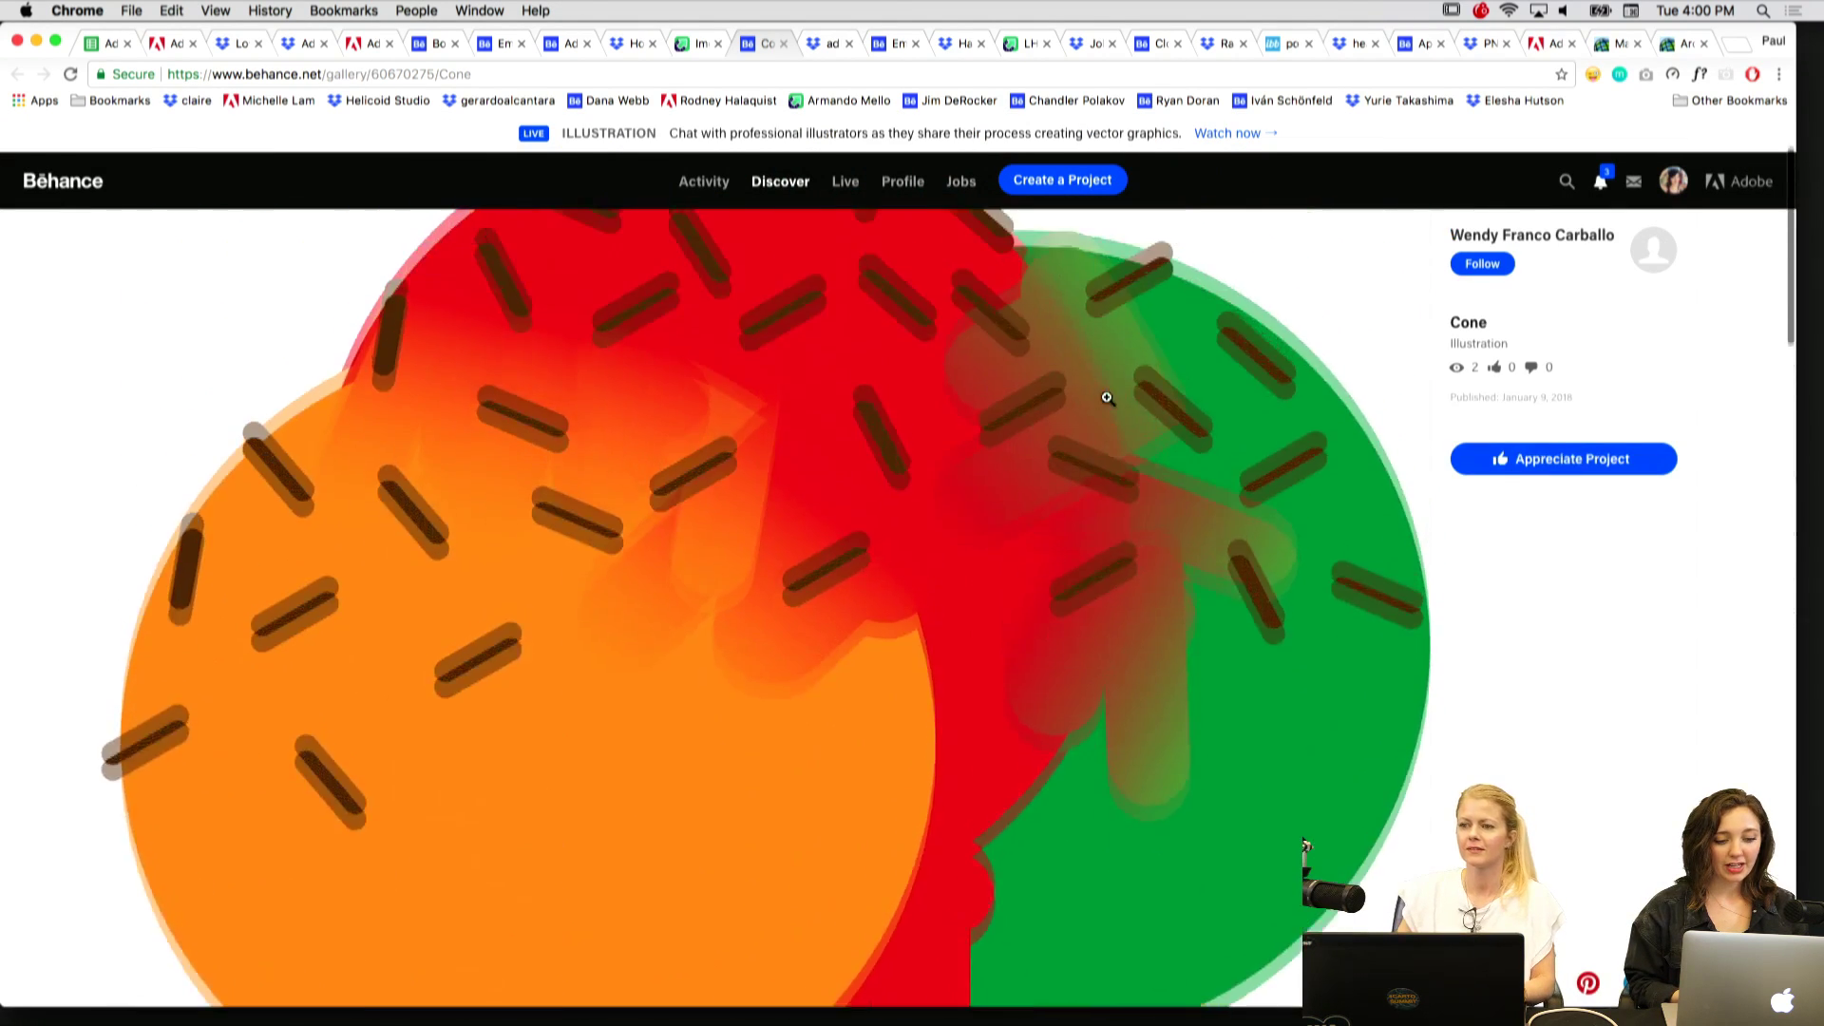
left_click(1108, 399)
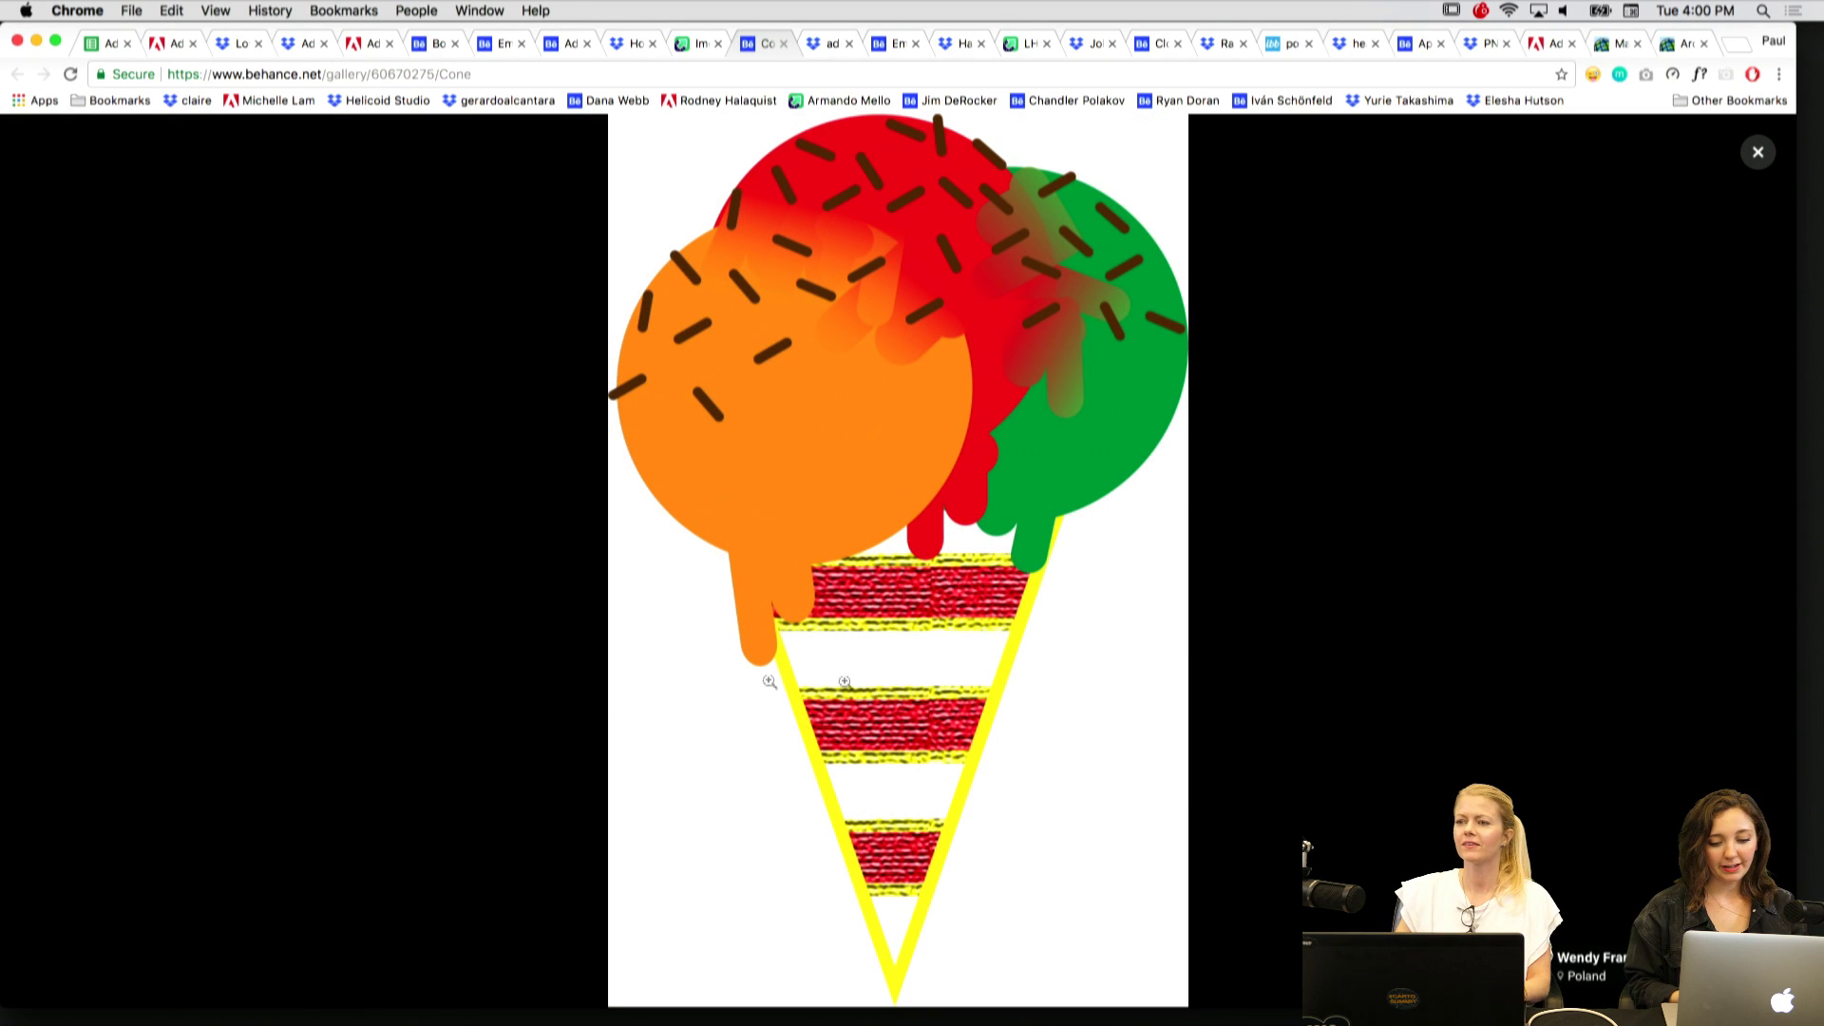
Browse the Imgur face, Hooked on a Feeling, laundry day, Two Faced and Boston Terrier entries.
key("ctrl+shift+Tab")
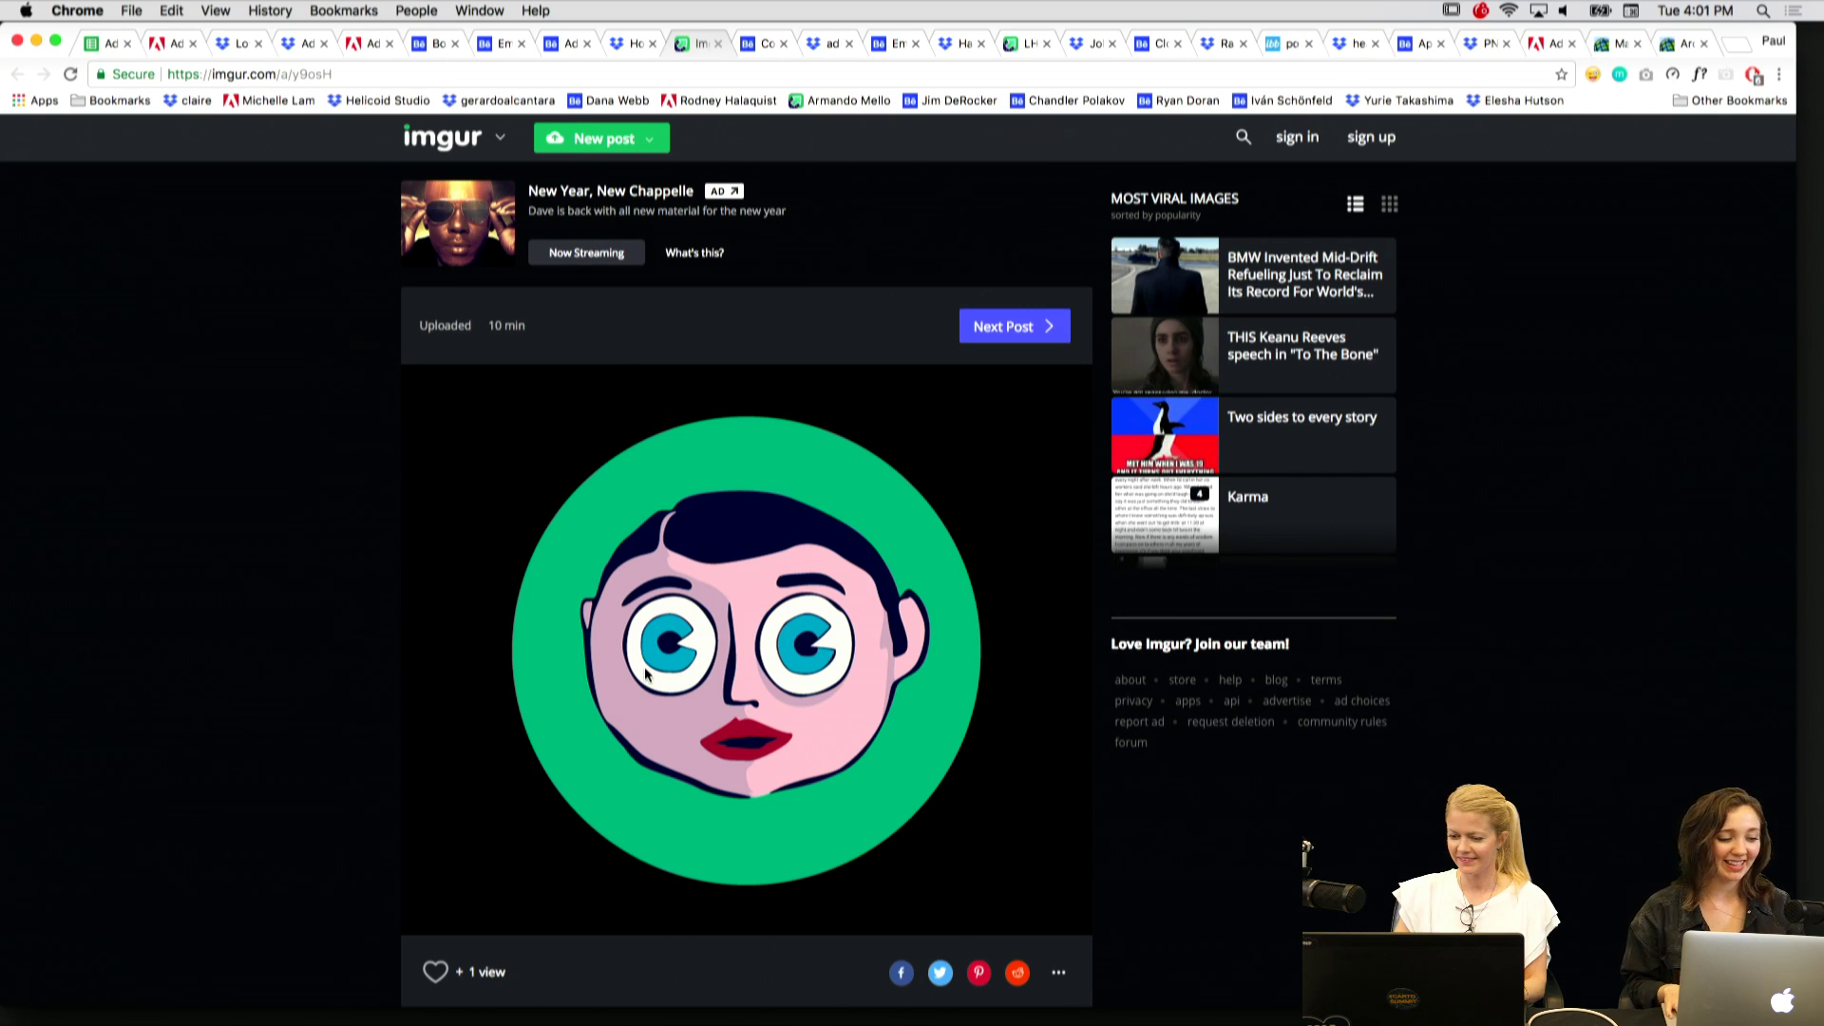
key("ctrl+shift+Tab")
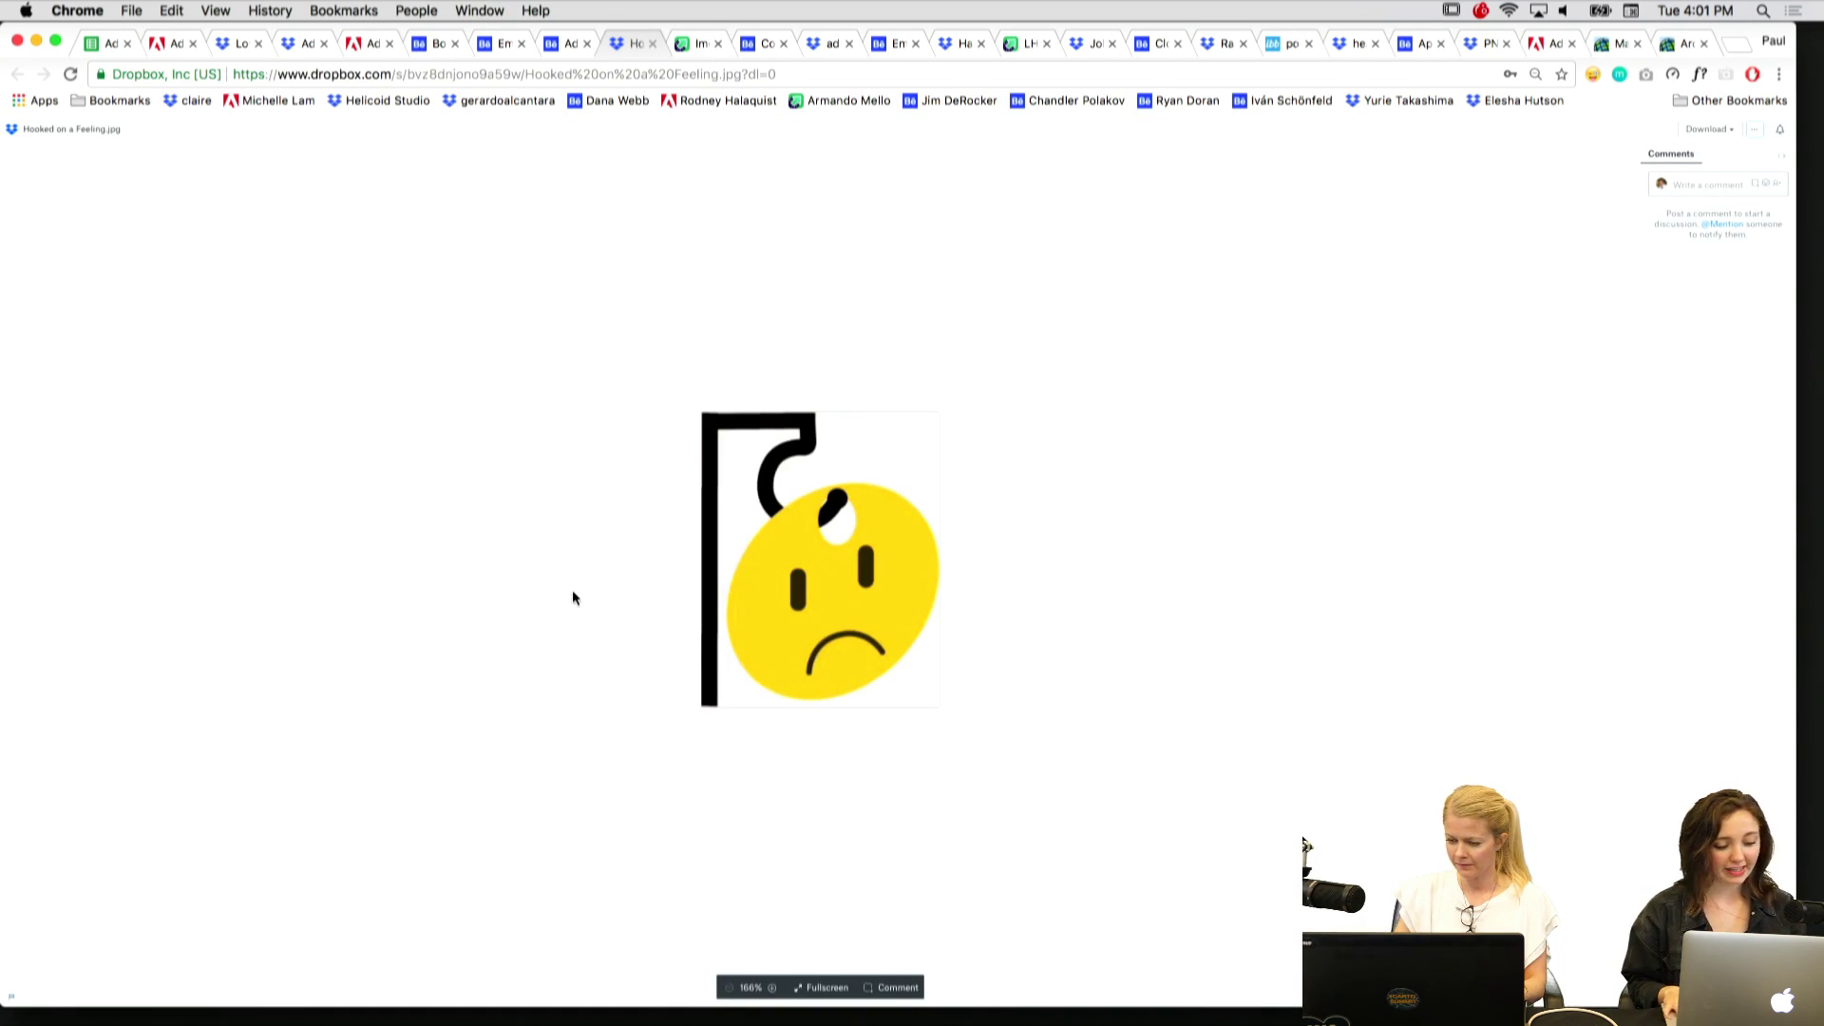
key("ctrl+shift+Tab")
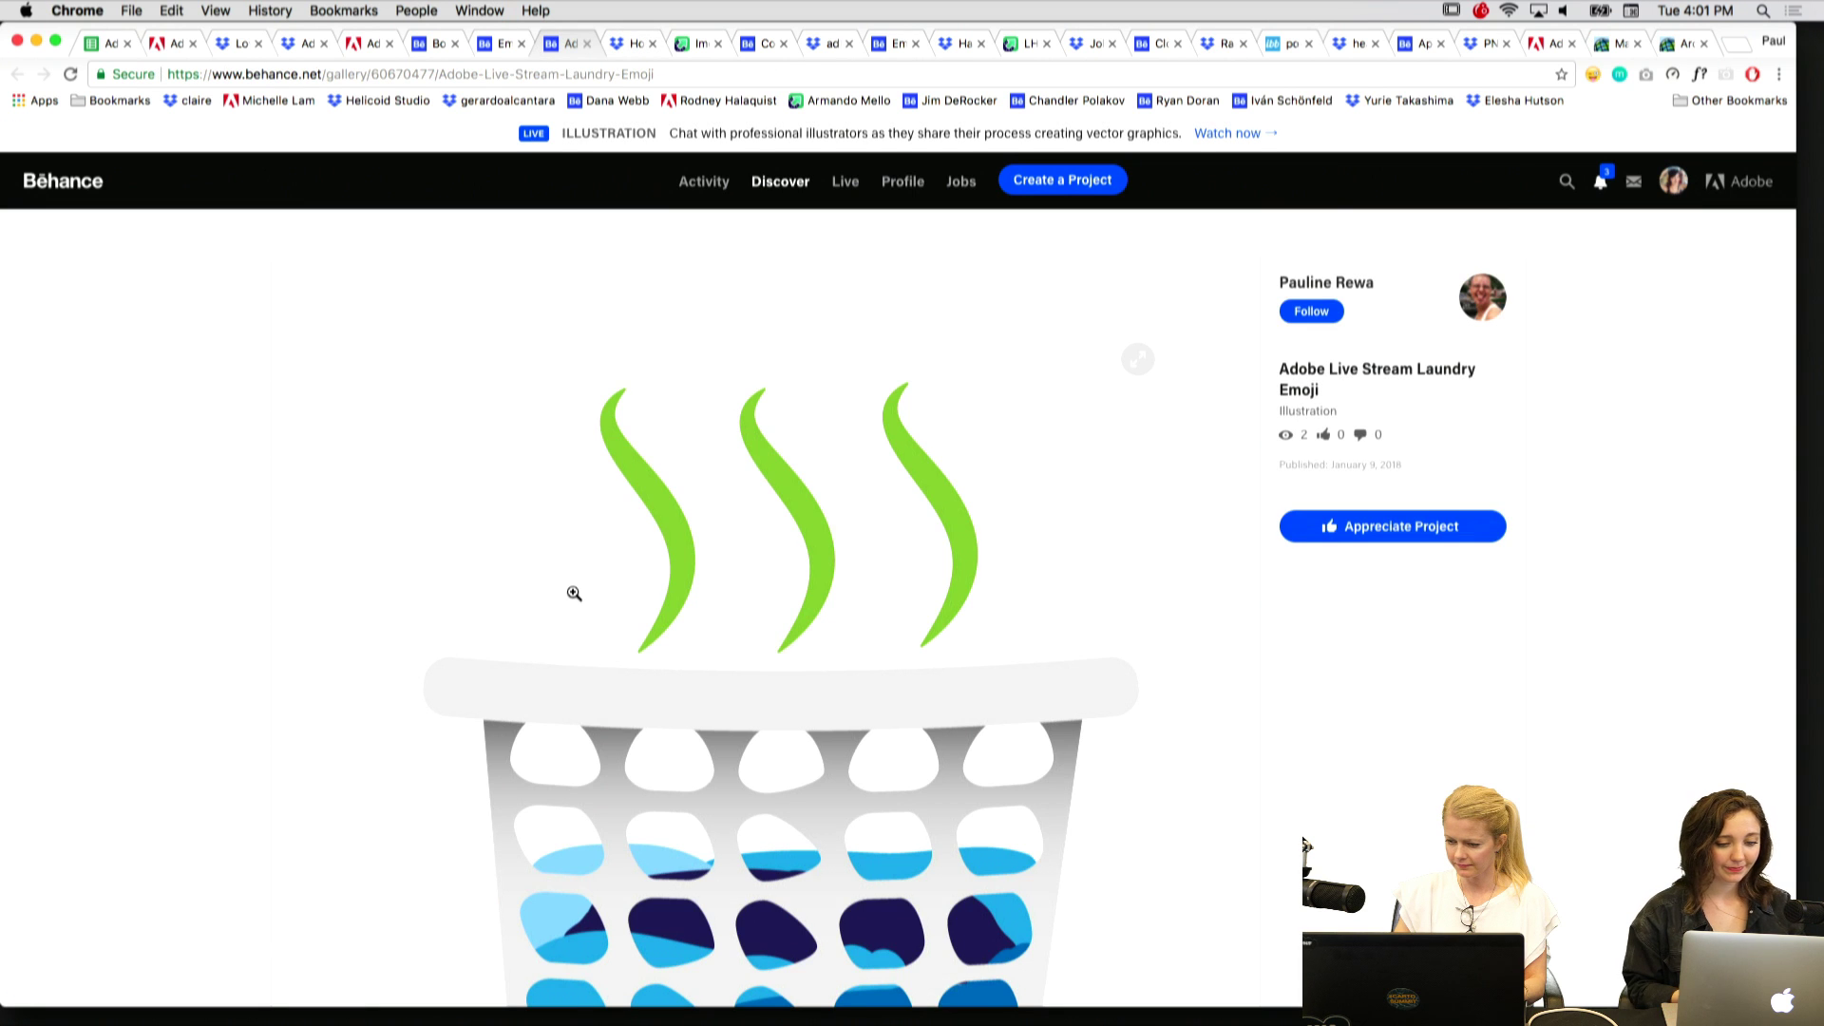
scroll(573, 592, "down", 2)
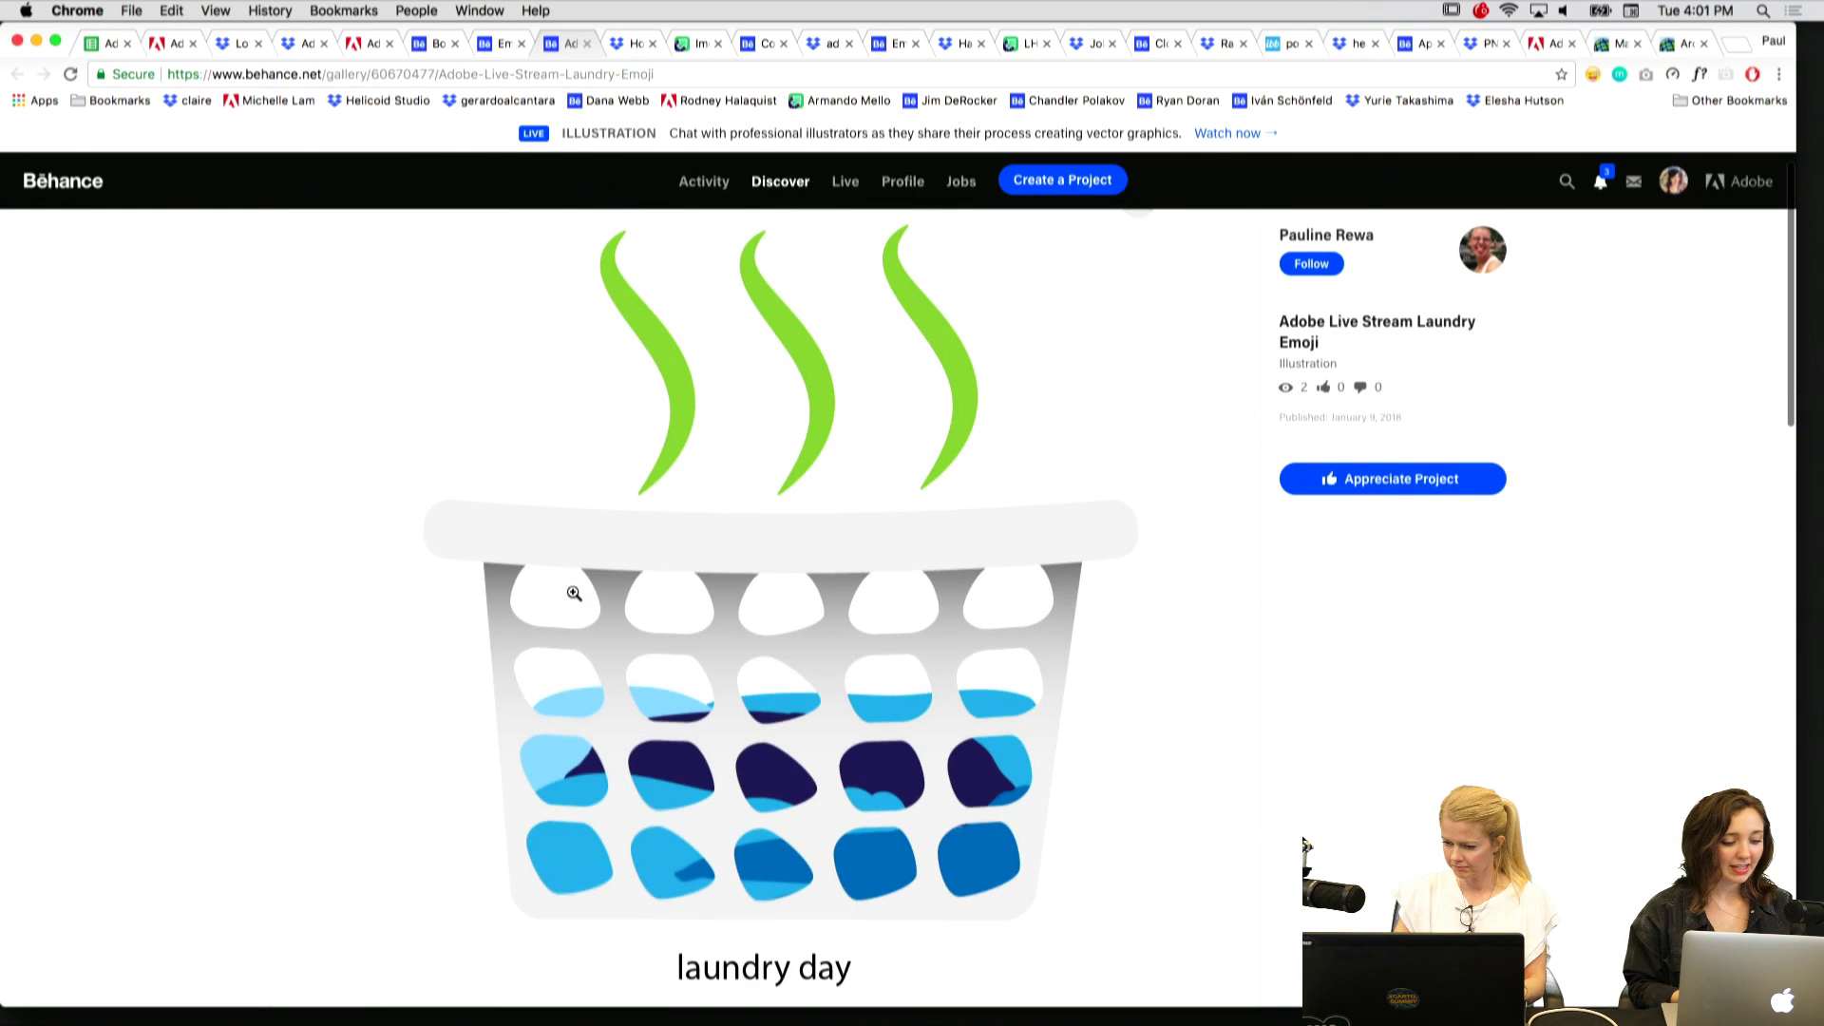
key("ctrl+shift+Tab")
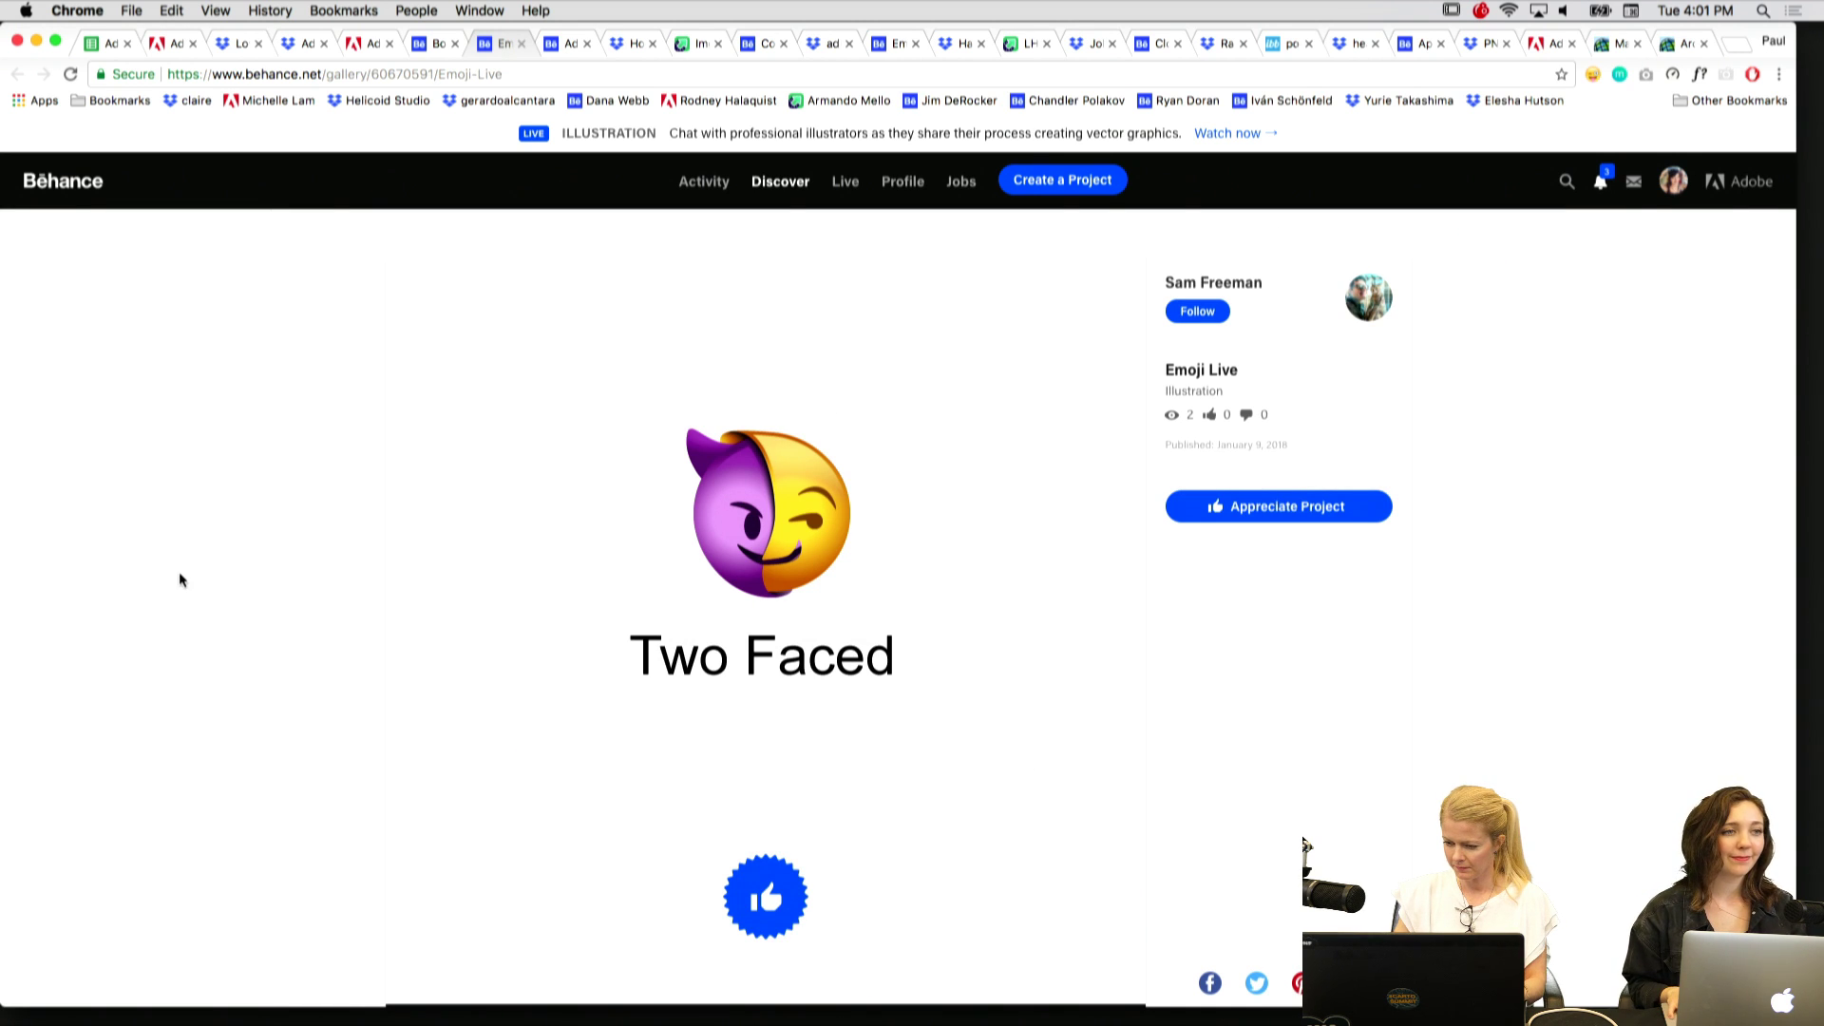
key("ctrl+shift+Tab")
scroll(179, 579, "down", 3)
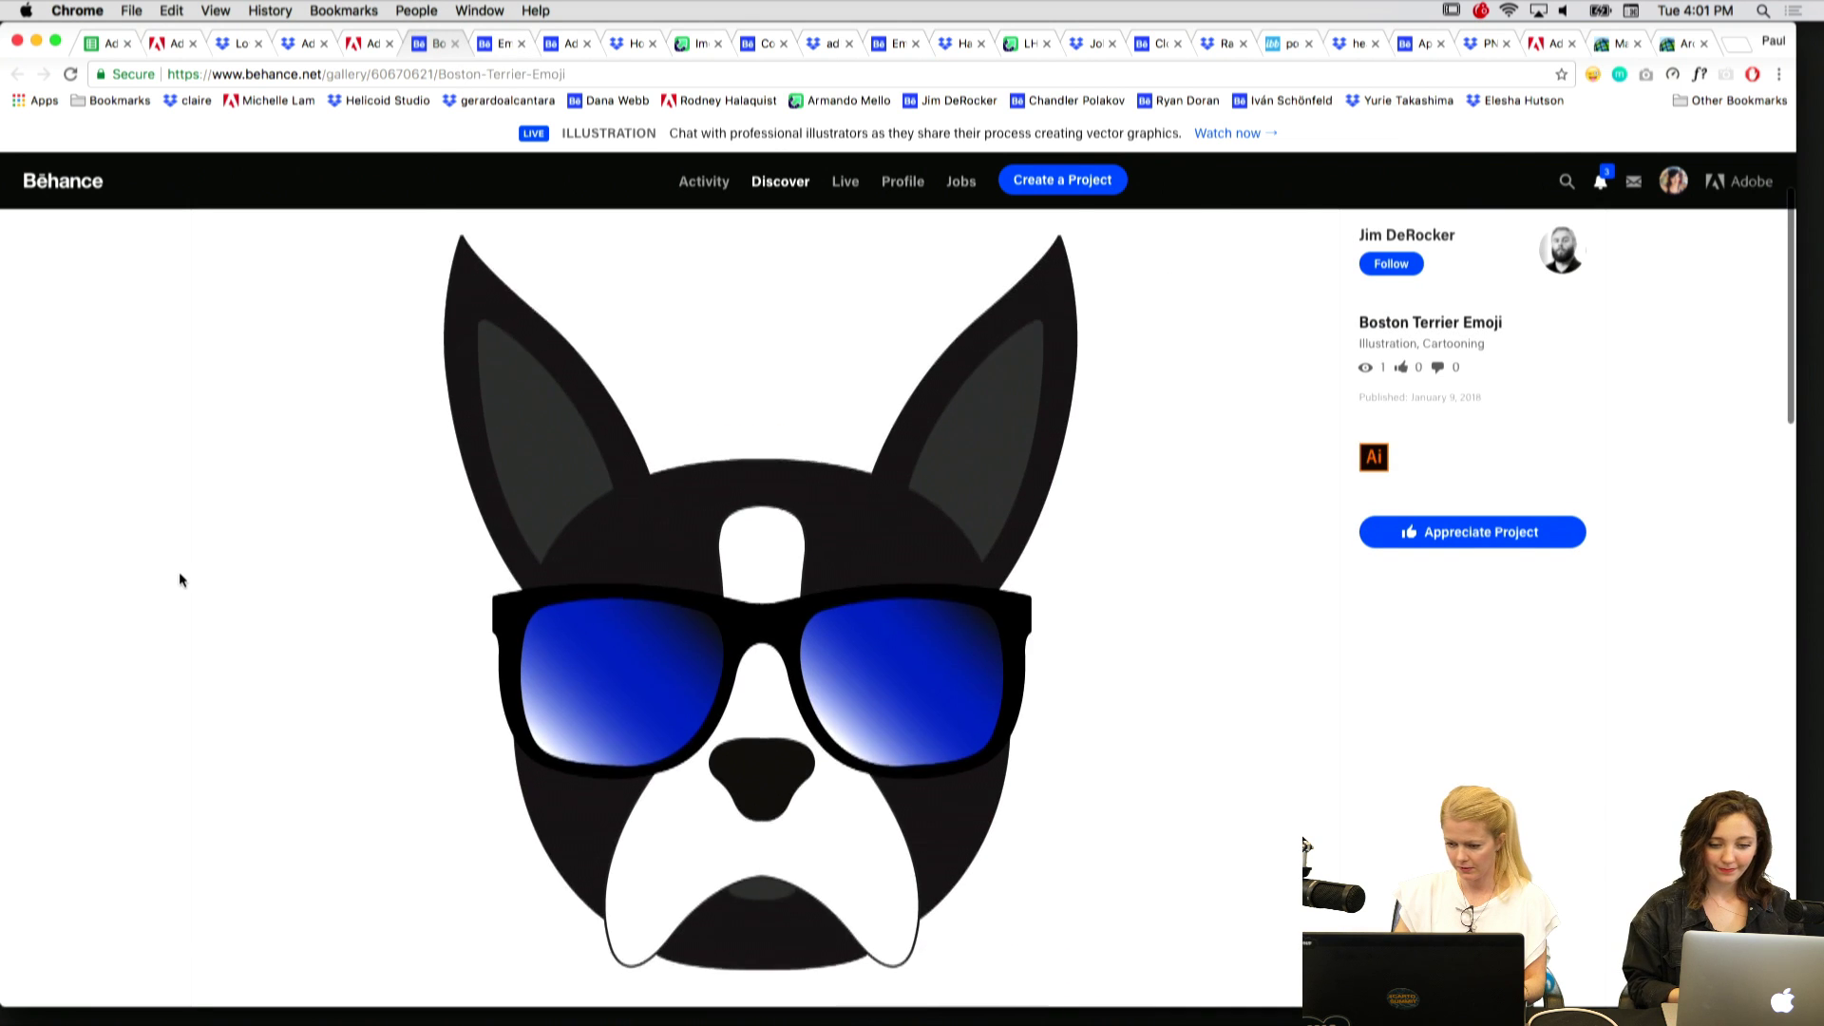
scroll(178, 579, "up", 3)
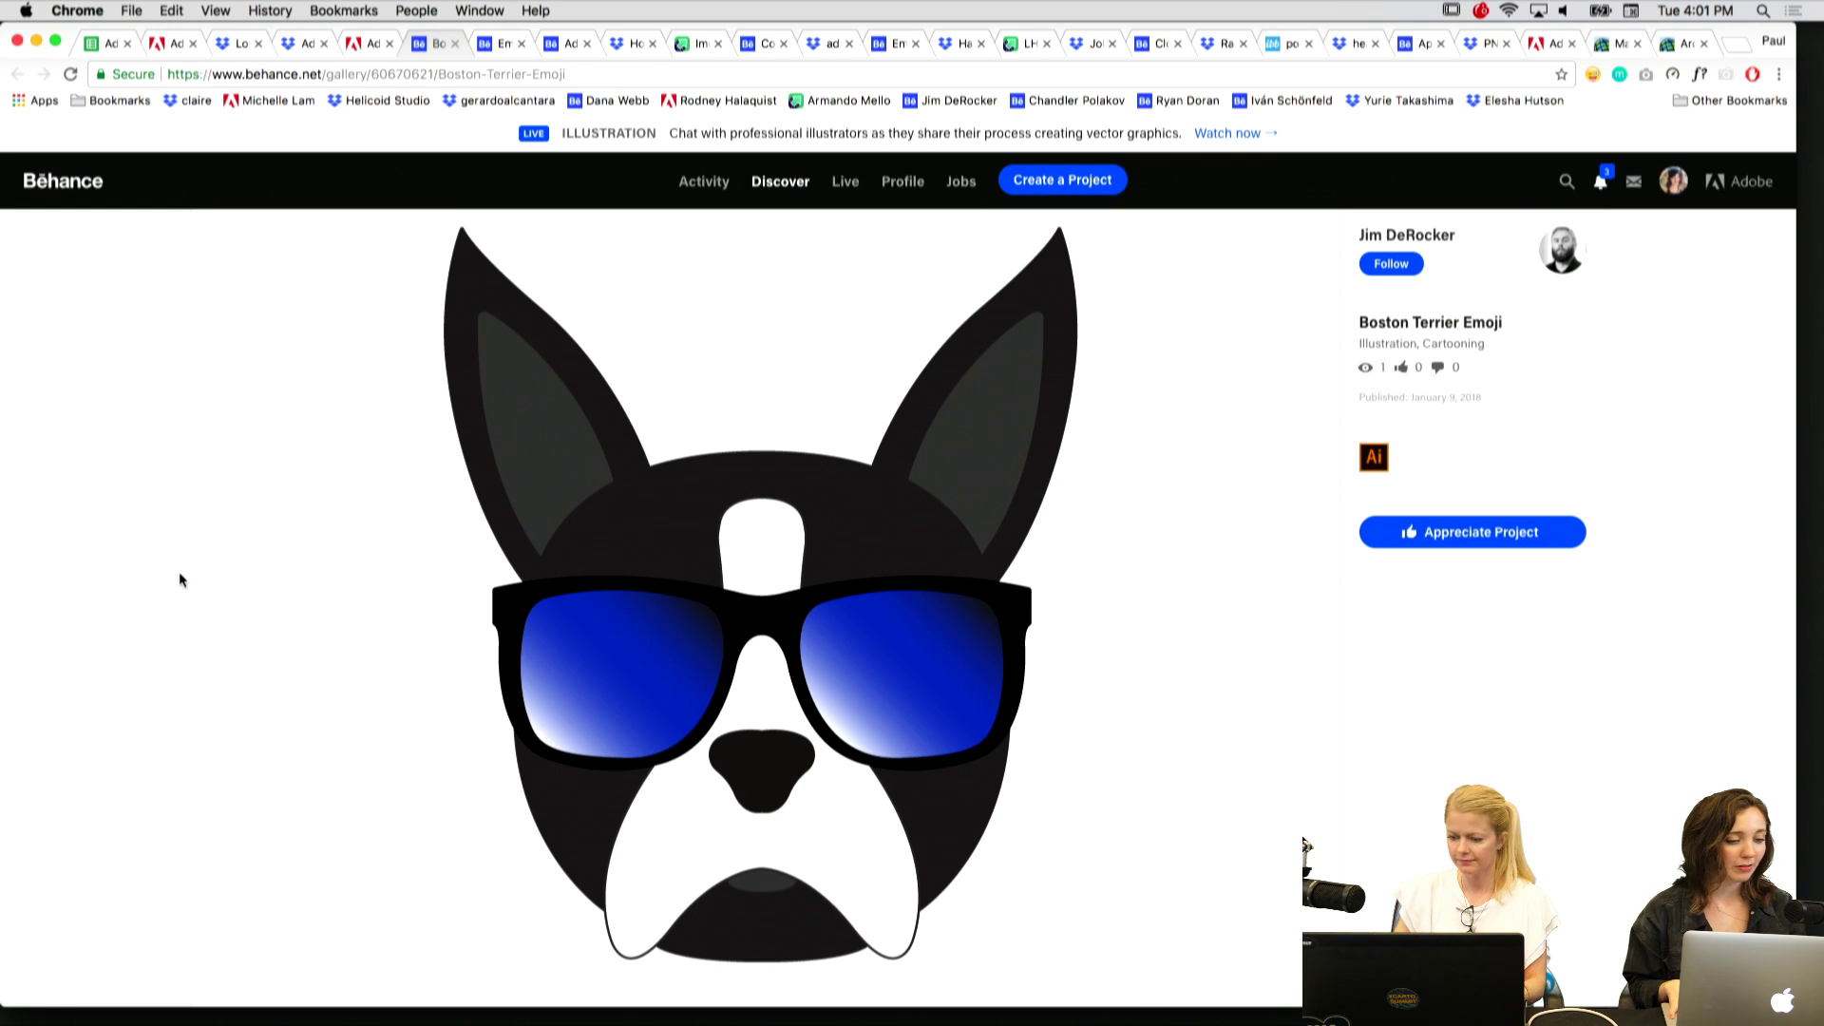
Visit the premoji.pdf entry and preview the first emoji redesign image in its folder.
key("ctrl+shift+Tab")
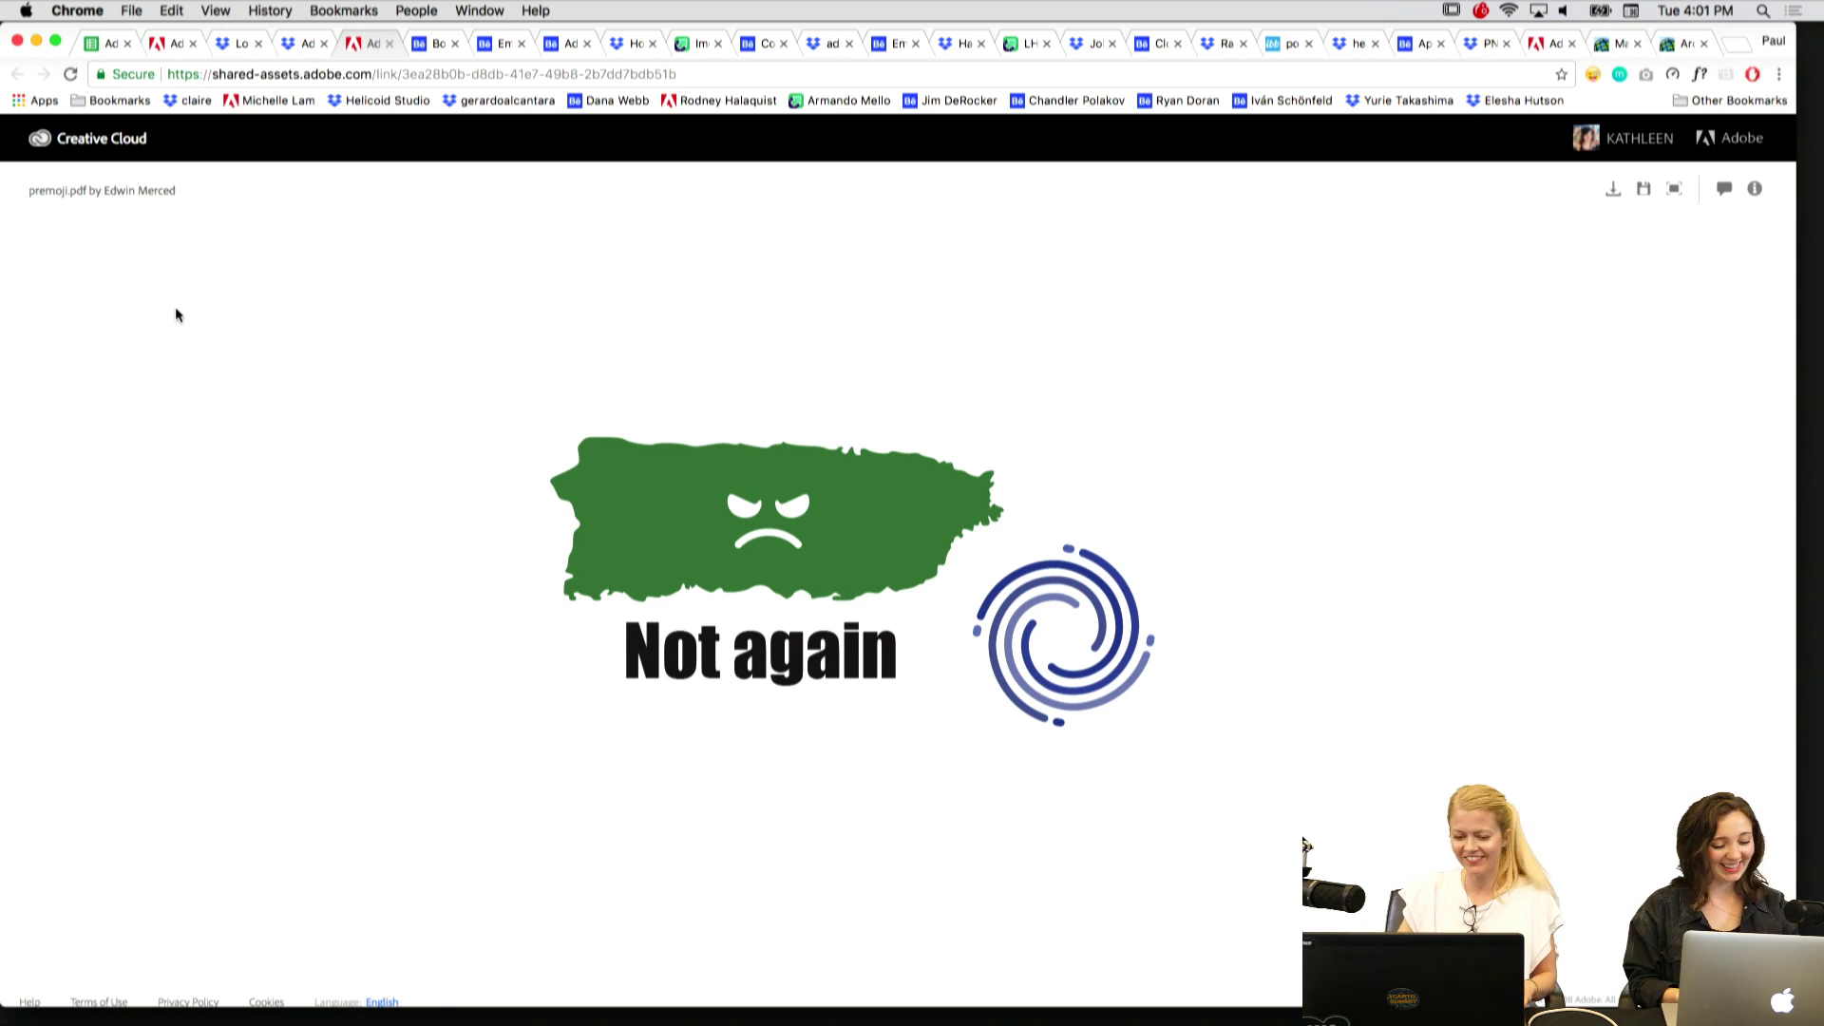
scroll(175, 308, "down", 1)
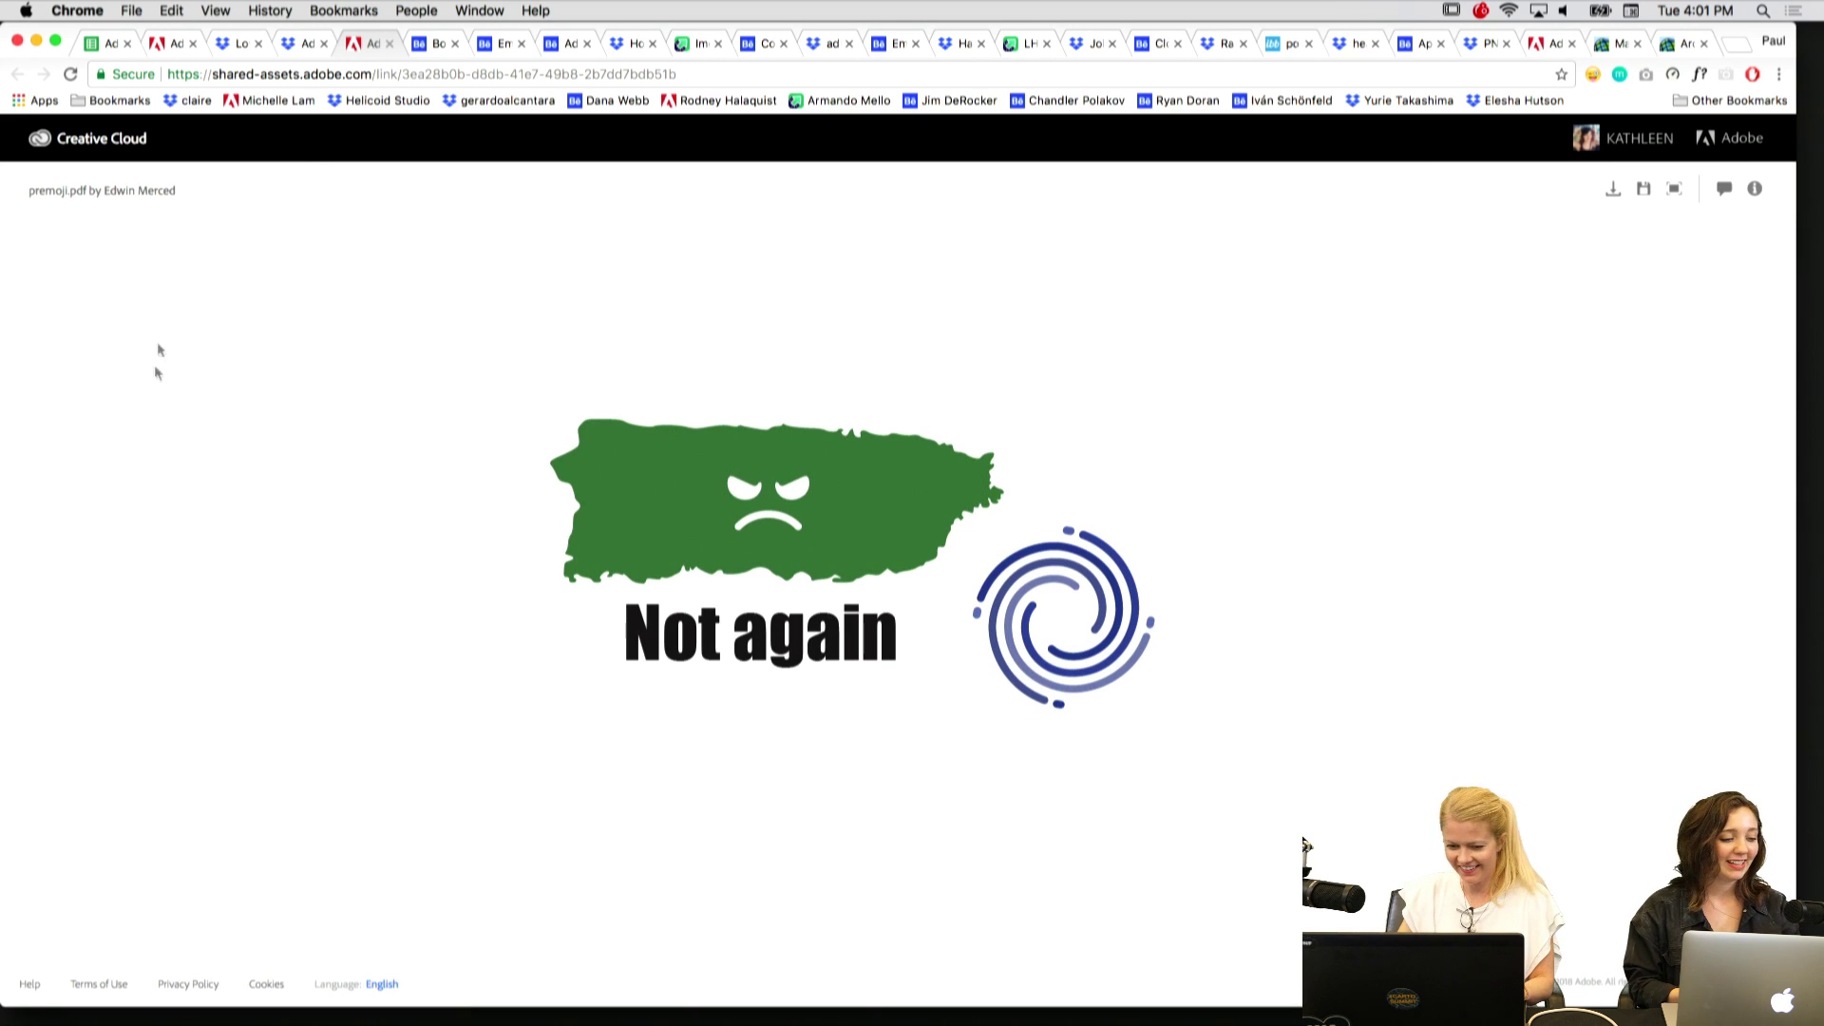
key("ctrl+shift+Tab")
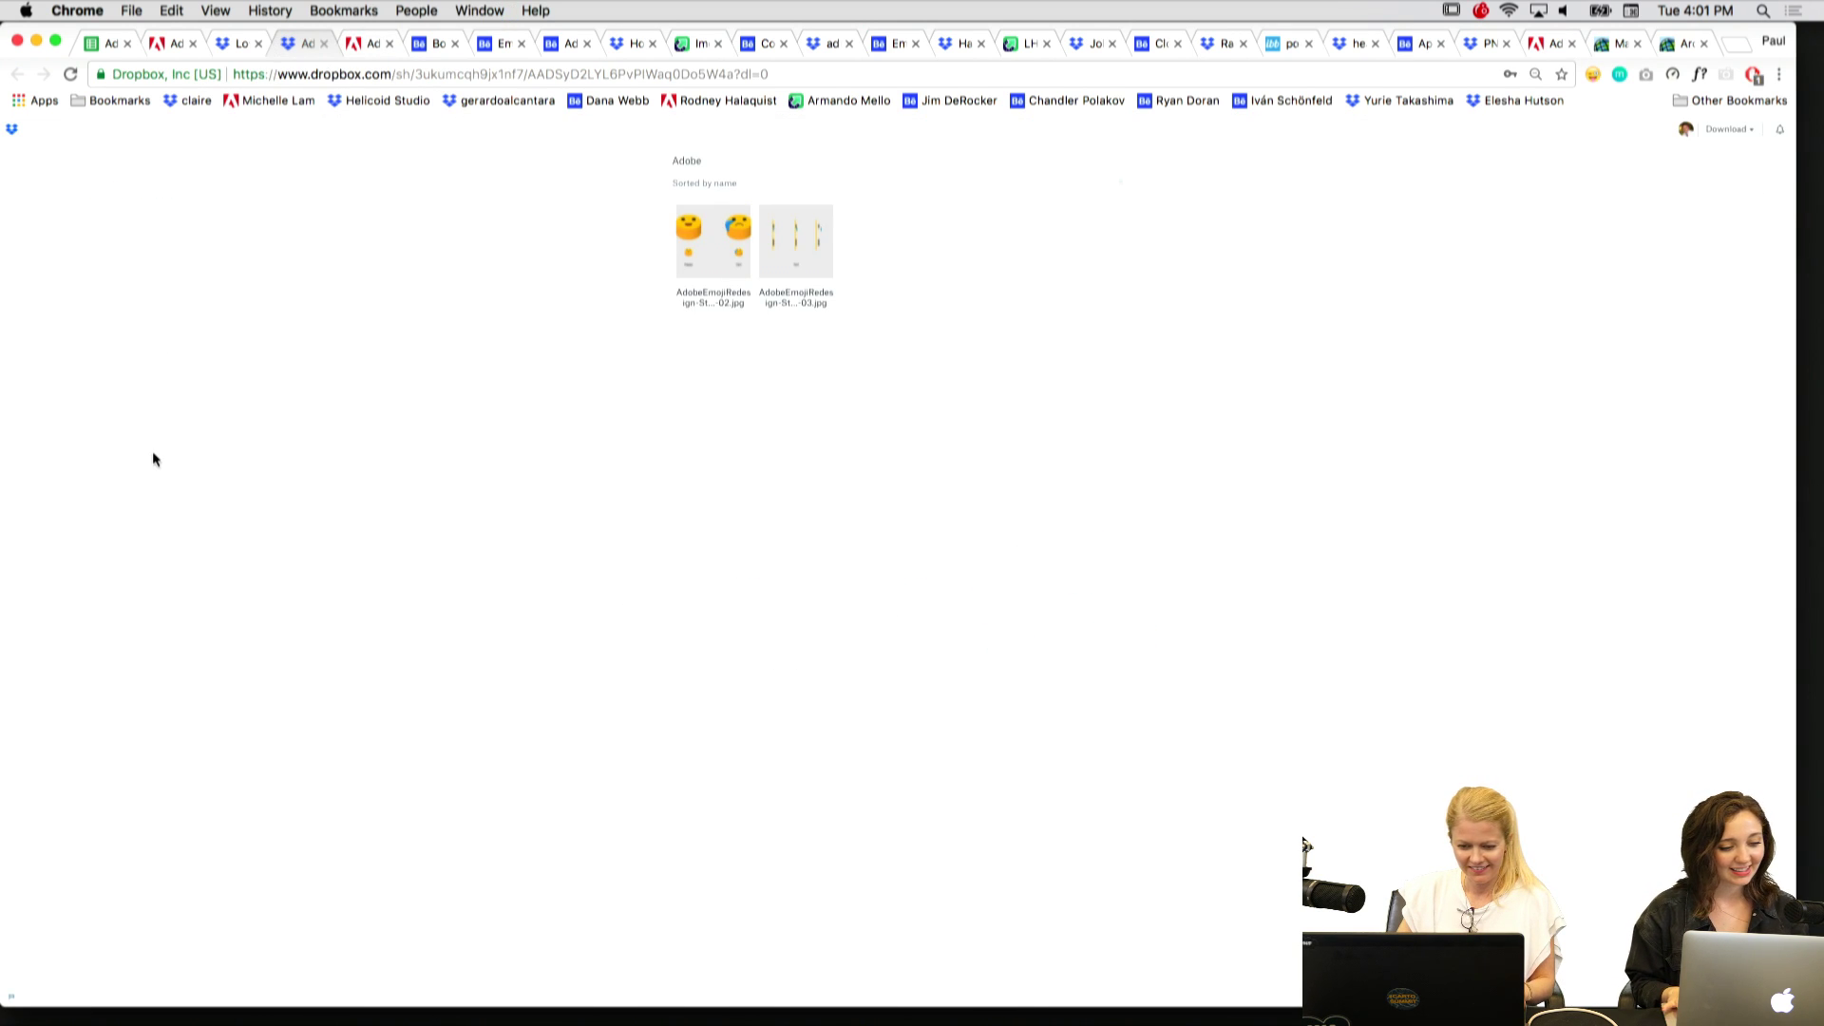
left_click(714, 241)
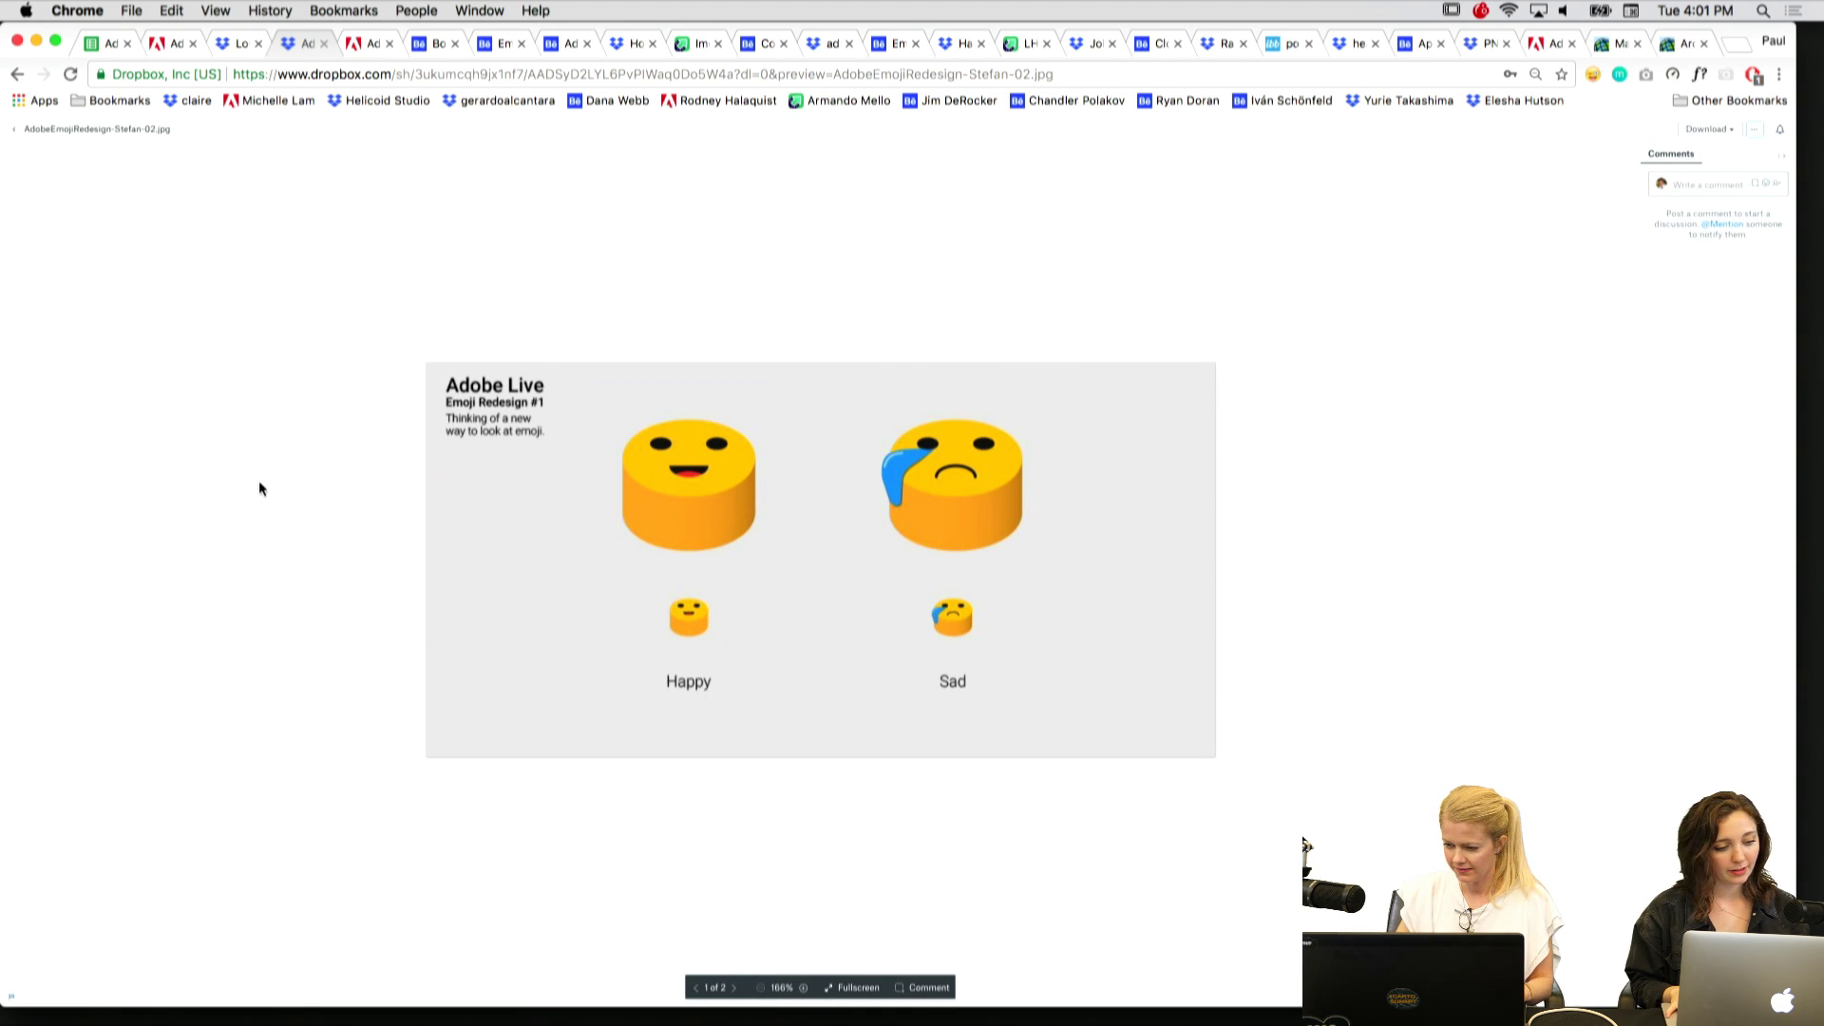
Move past the Love hand sign entry to the me-moji entry and scroll through it.
key("ctrl+shift+Tab")
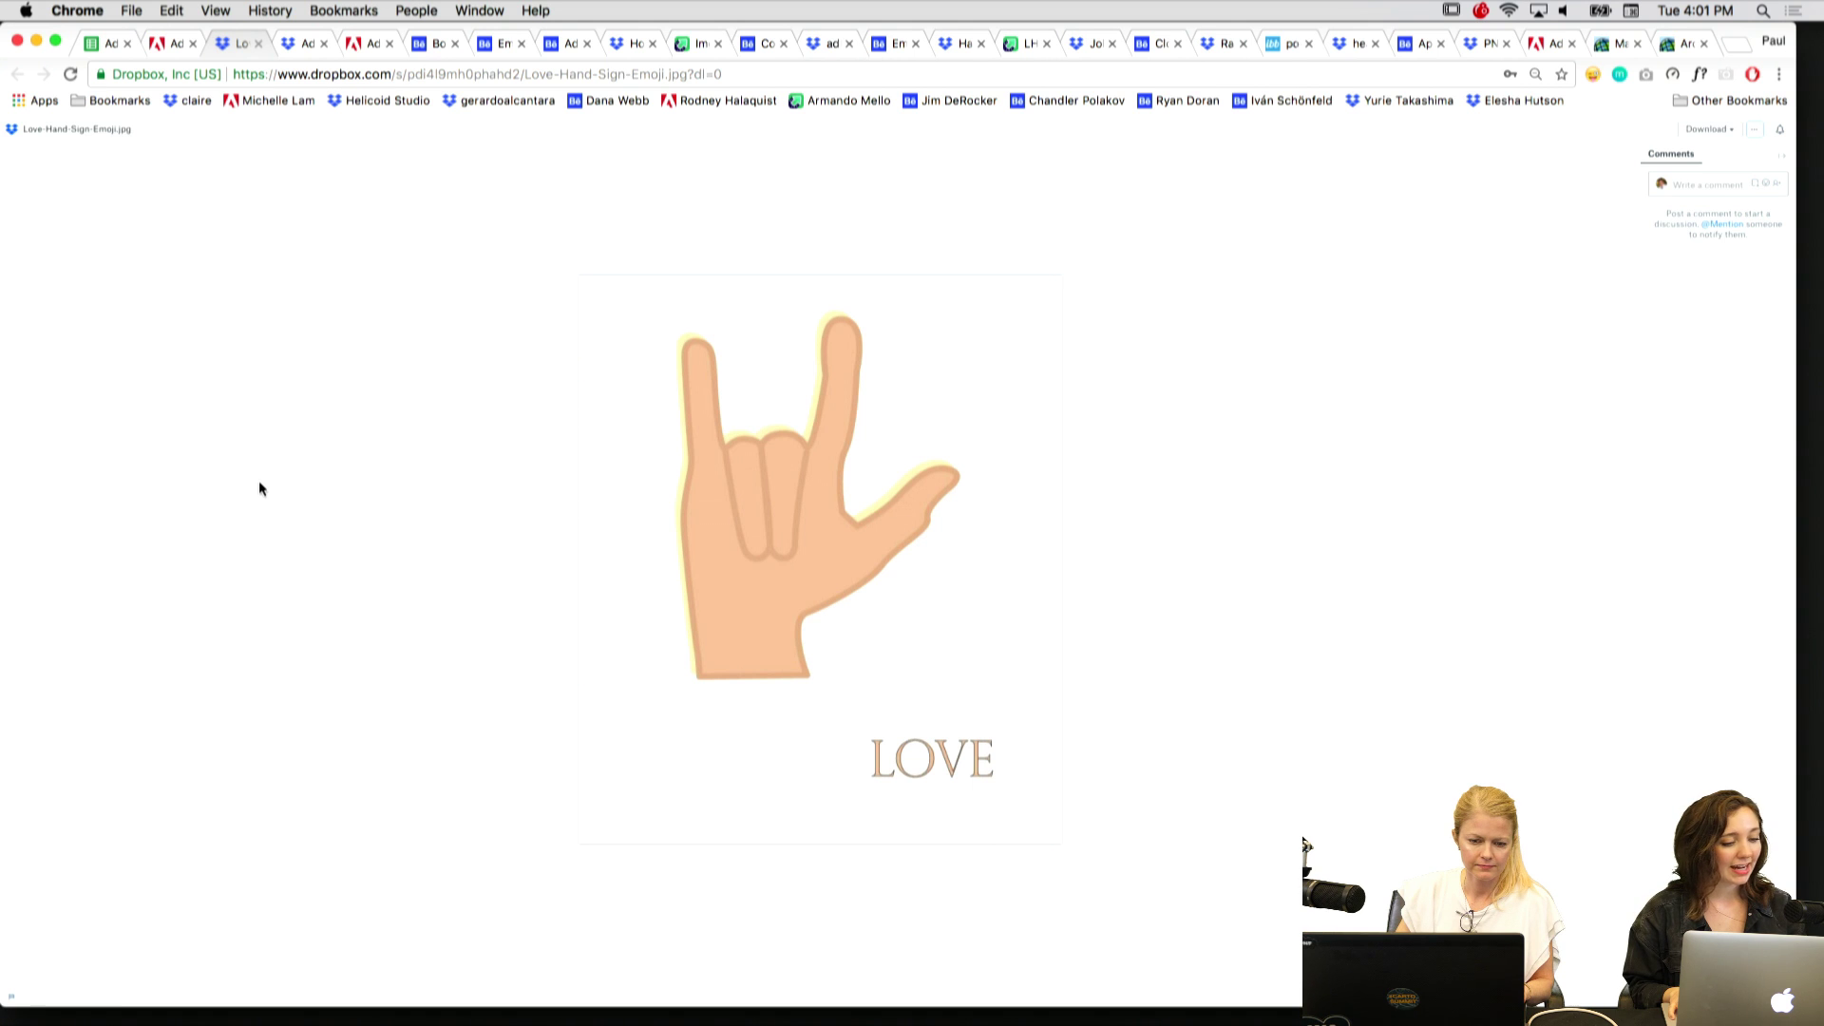
key("ctrl+shift+Tab")
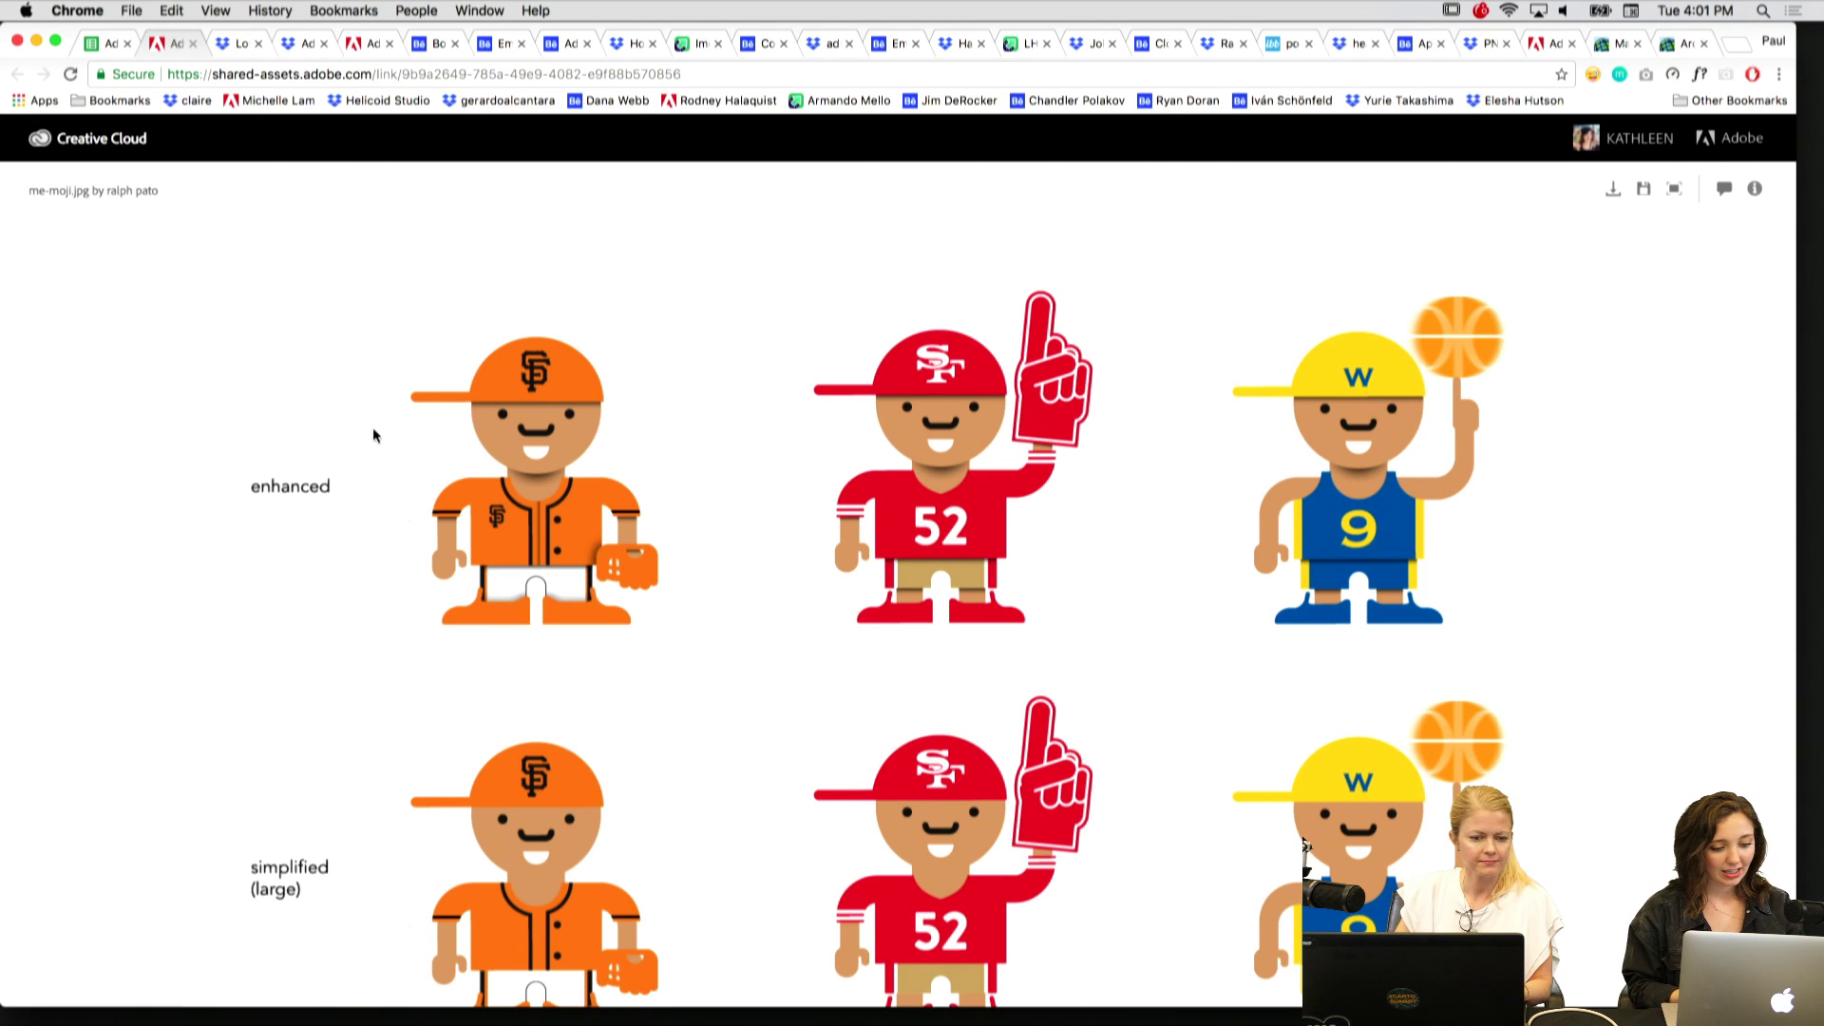
scroll(374, 433, "down", 5)
scroll(373, 425, "up", 2)
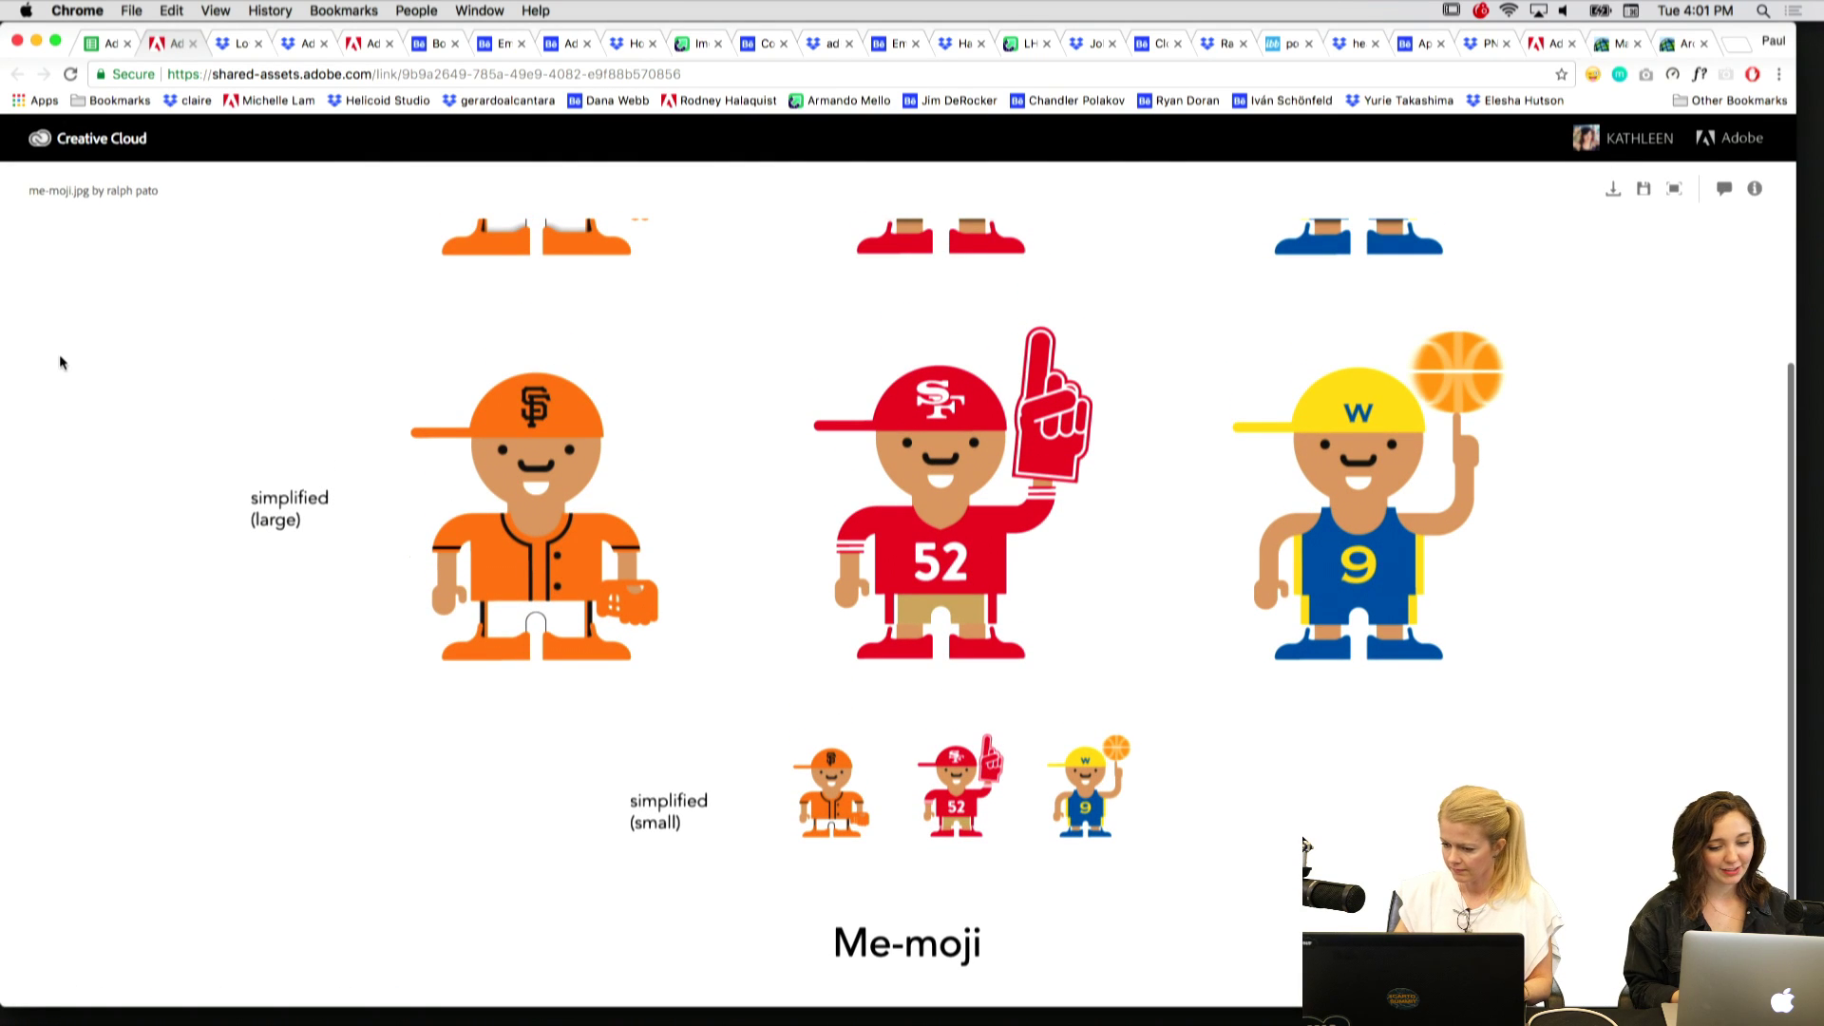
scroll(57, 358, "up", 3)
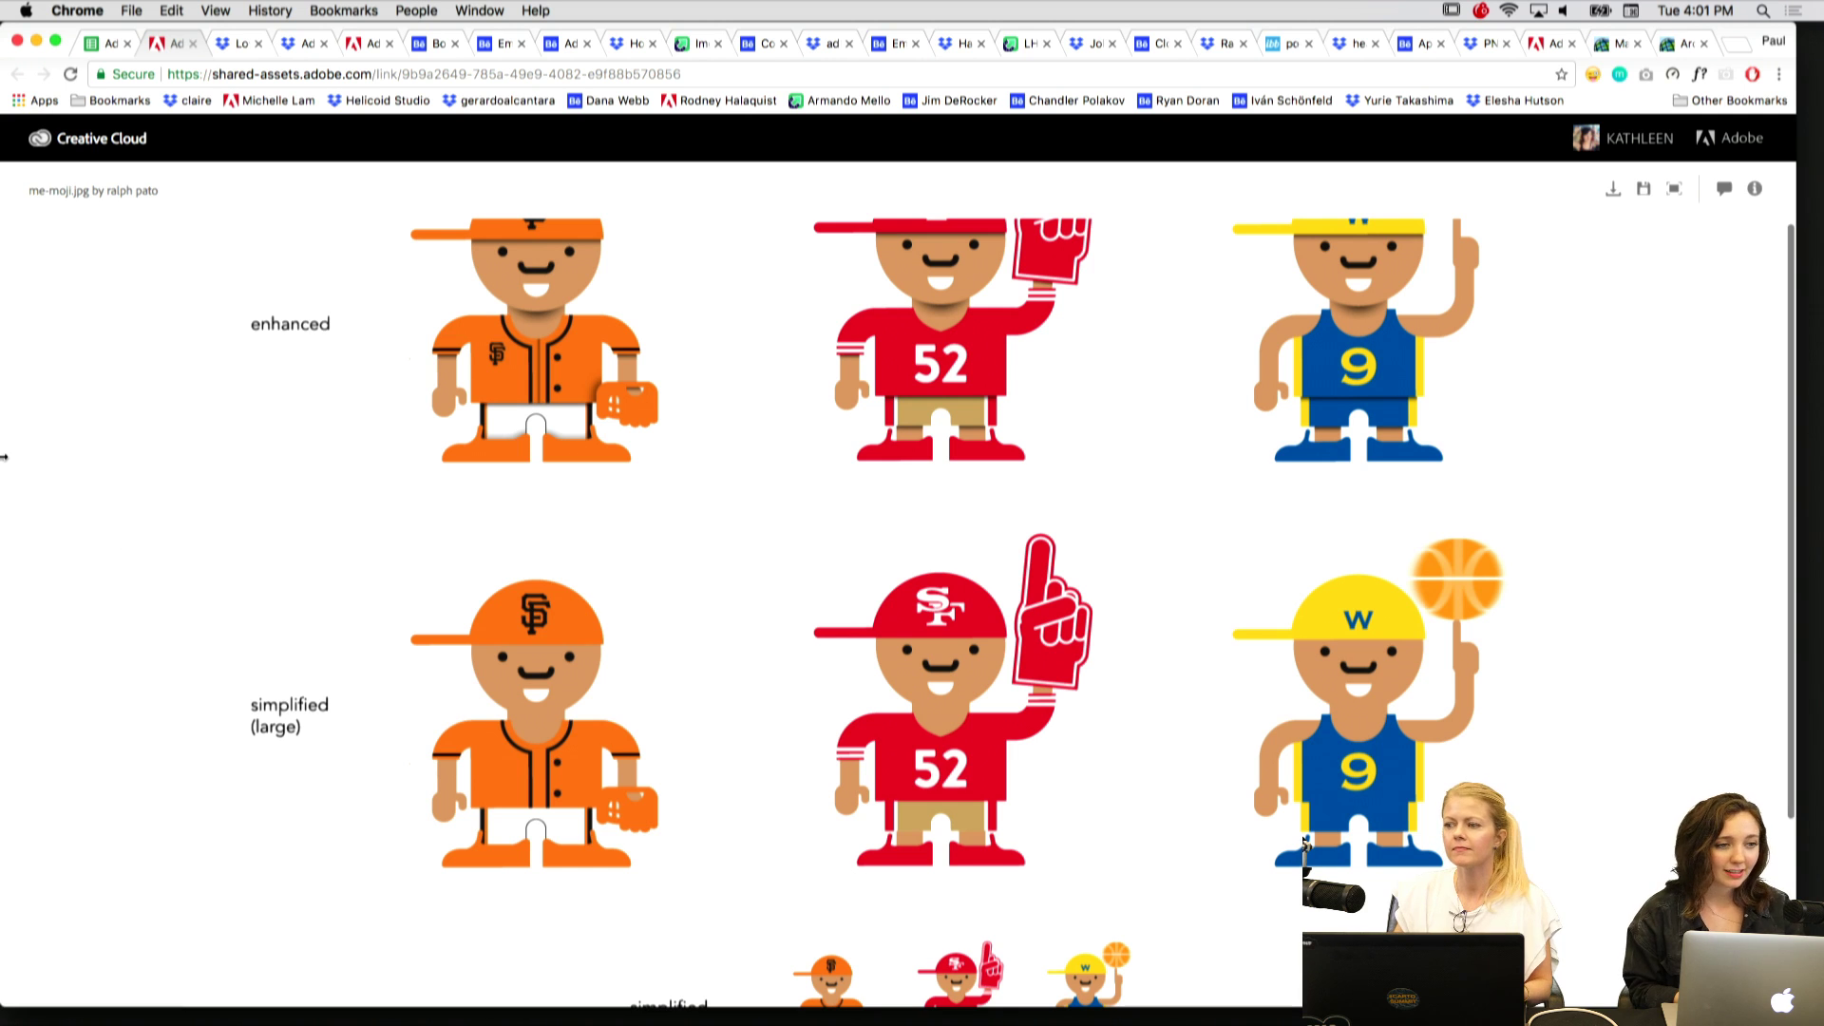
scroll(155, 480, "down", 5)
scroll(157, 486, "up", 5)
scroll(158, 485, "down", 2)
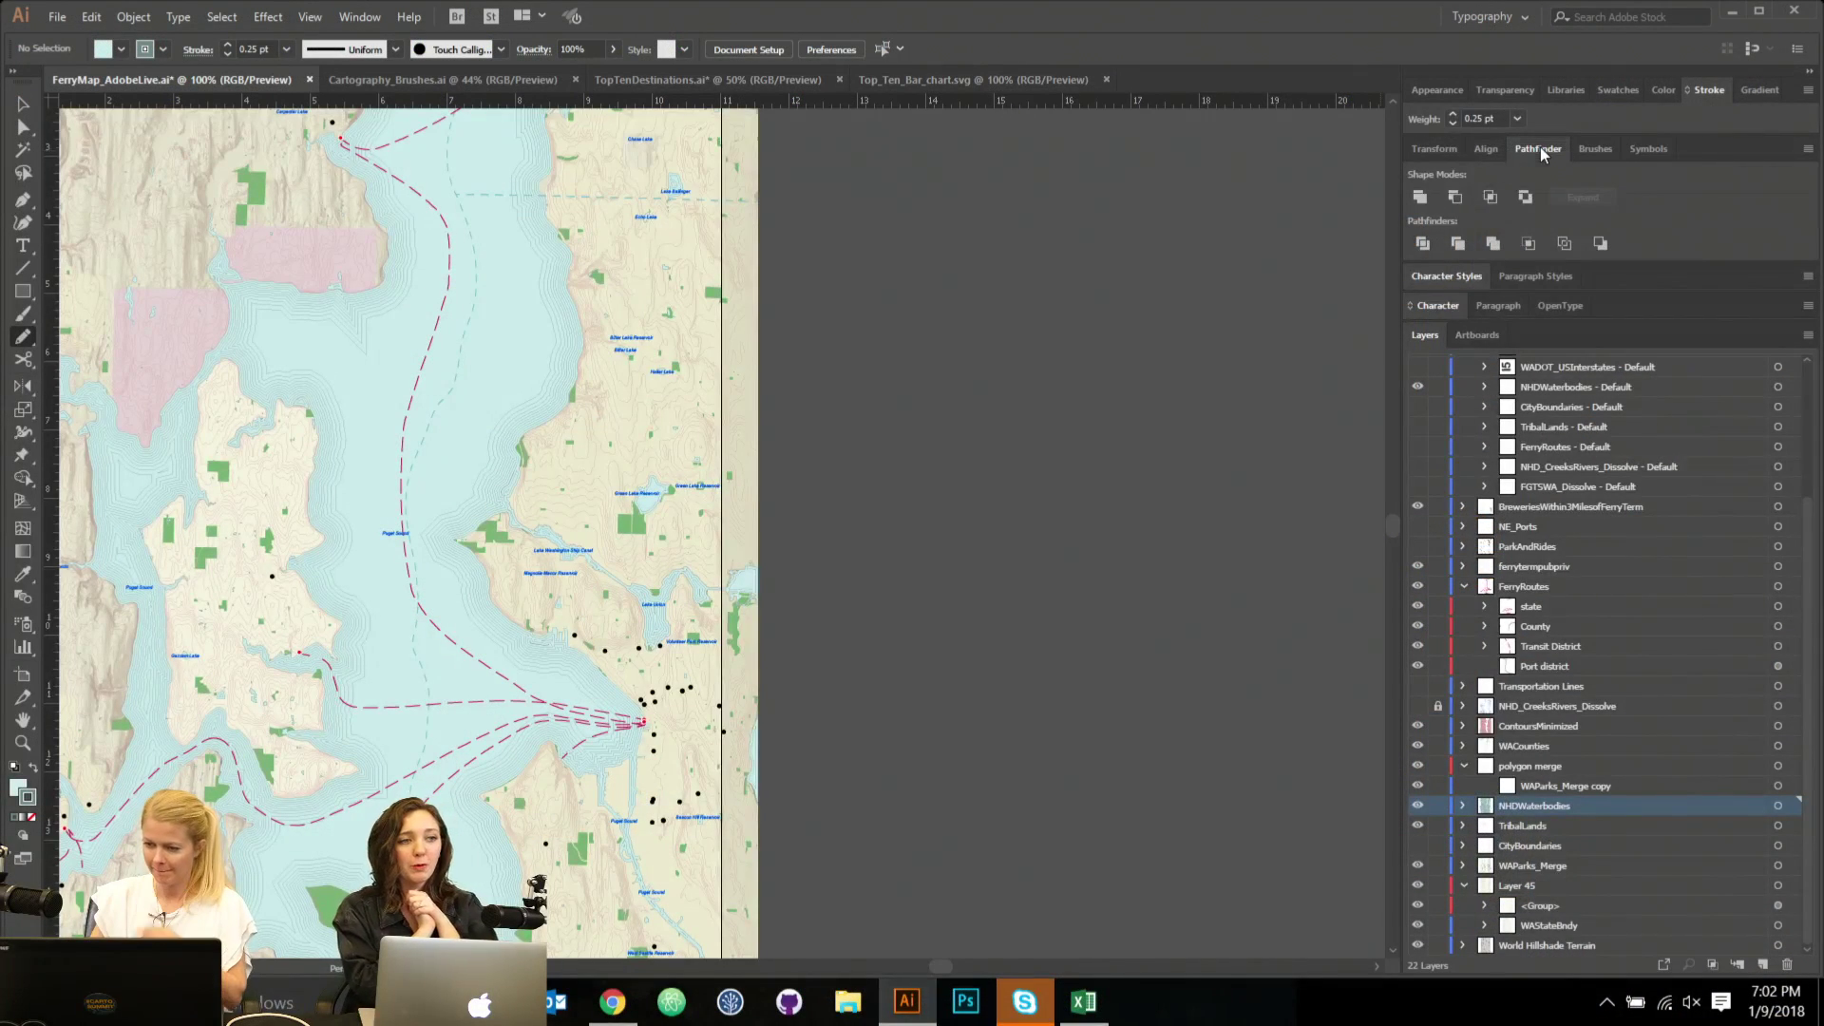
Add a new layer (Layer 44) inside the Labels group.
left_click(1538, 148)
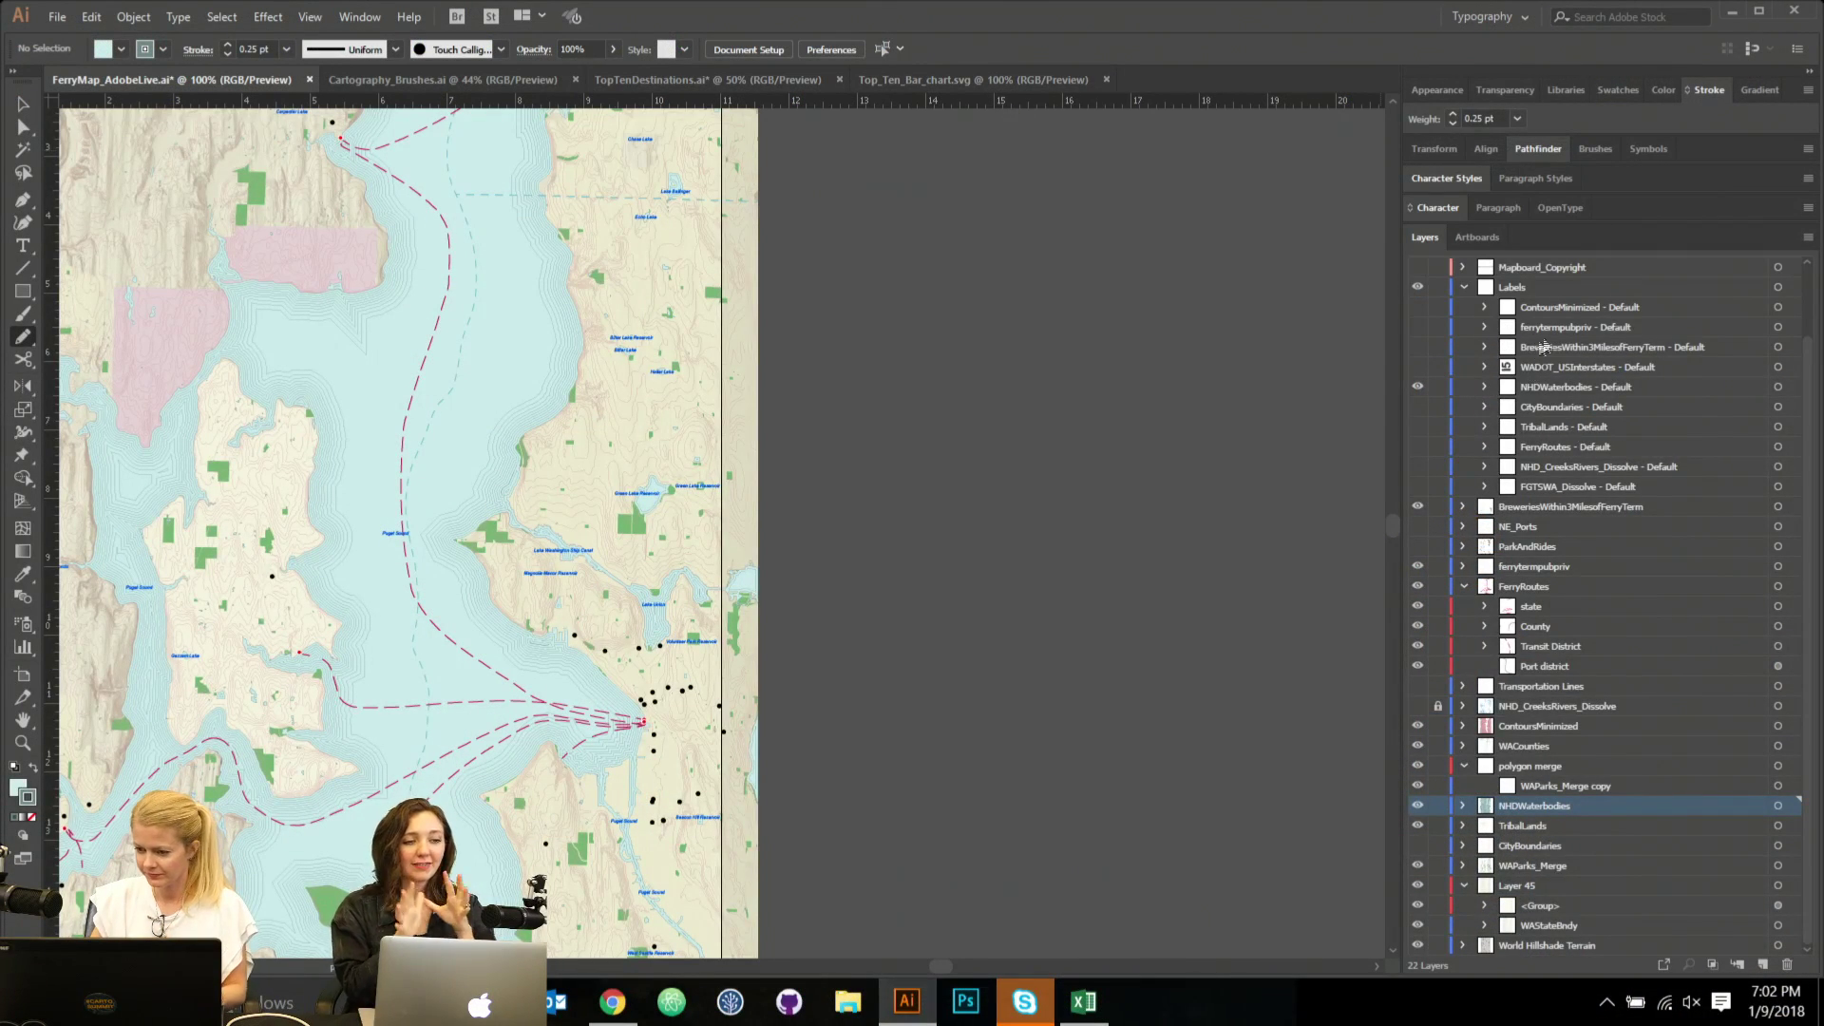
left_click(1568, 307)
left_click(1762, 964)
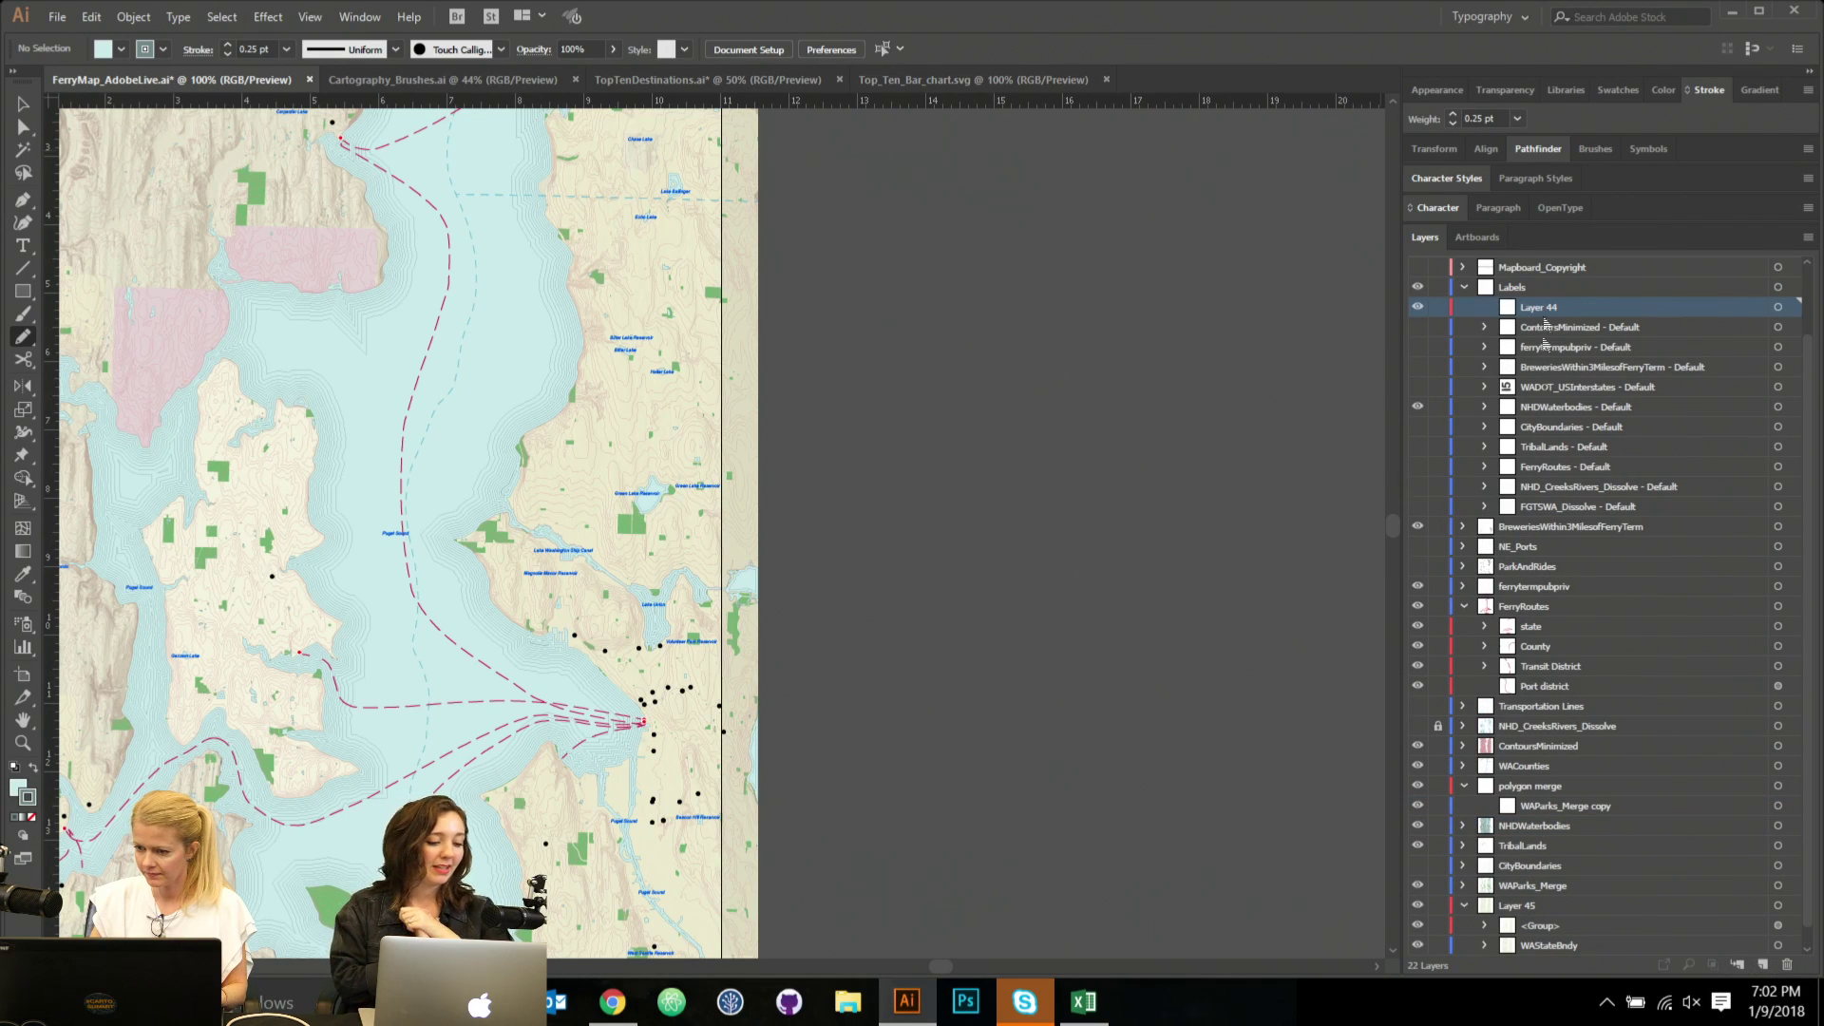
Draw a freehand Pencil curve up through the Puget Sound water channel.
left_click(26, 335)
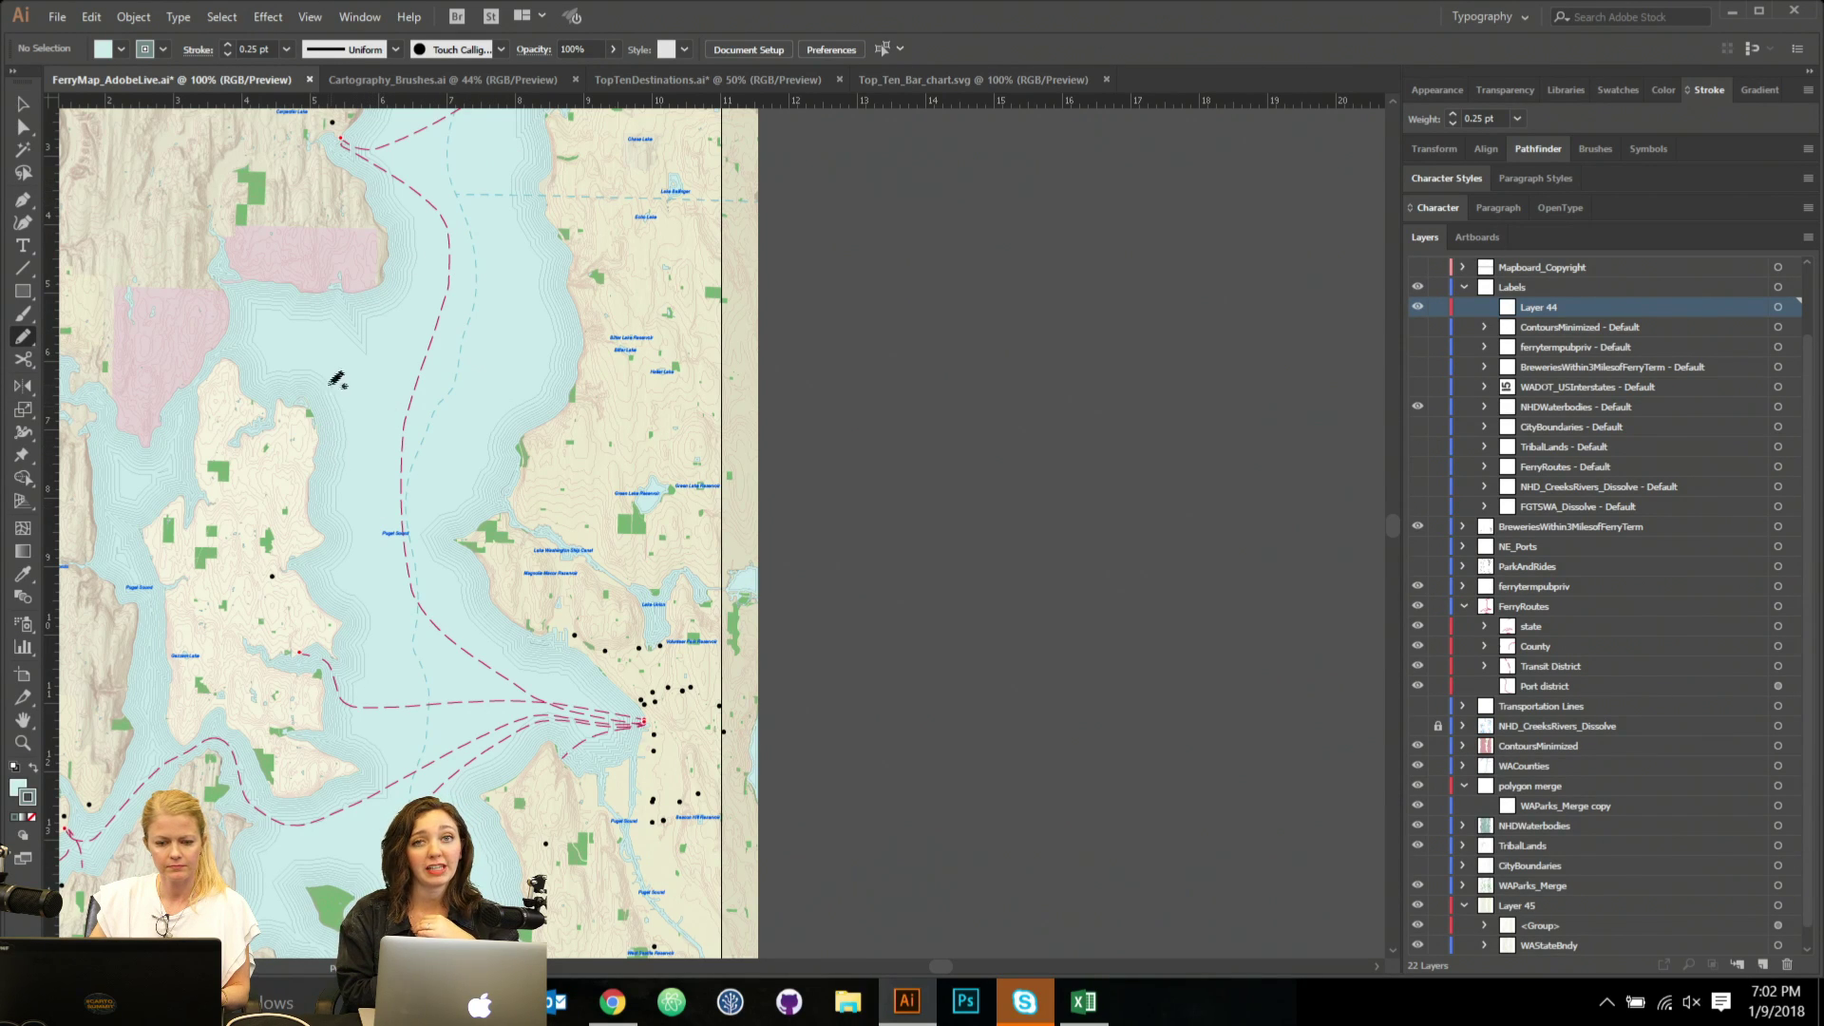
left_click_drag(355, 380, 531, 390)
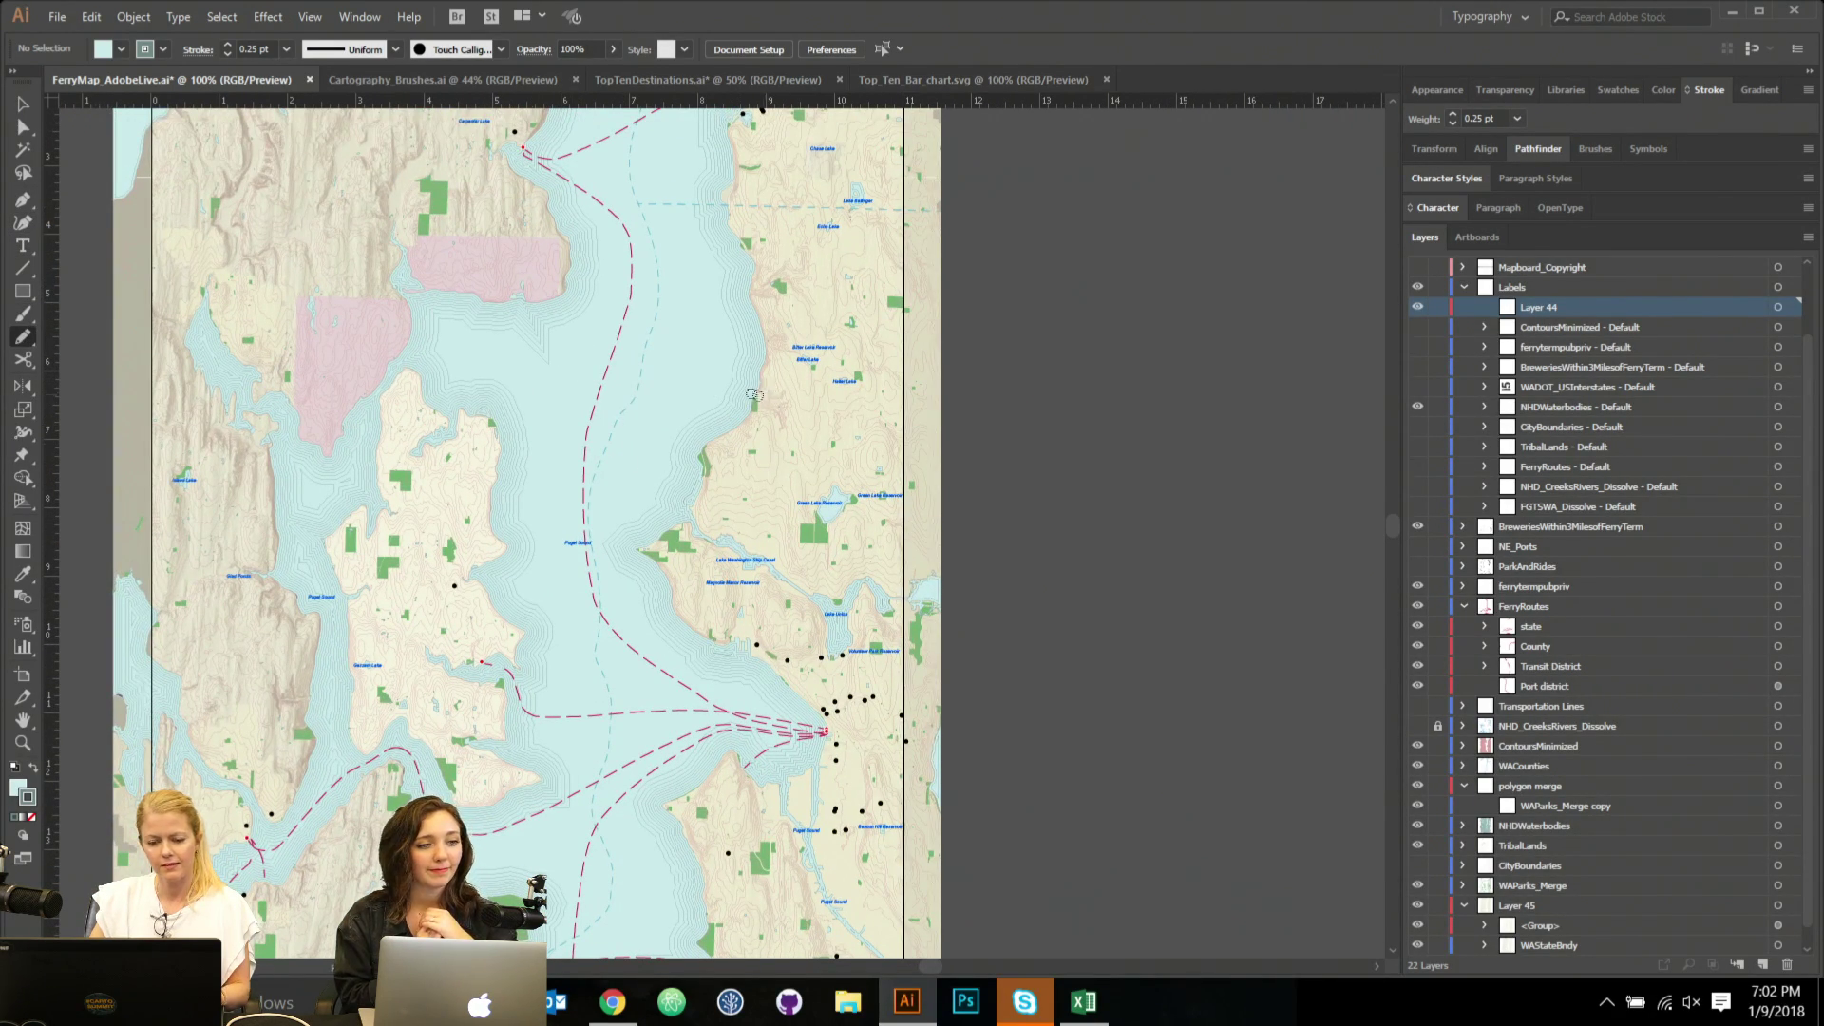
left_click_drag(769, 396, 696, 387)
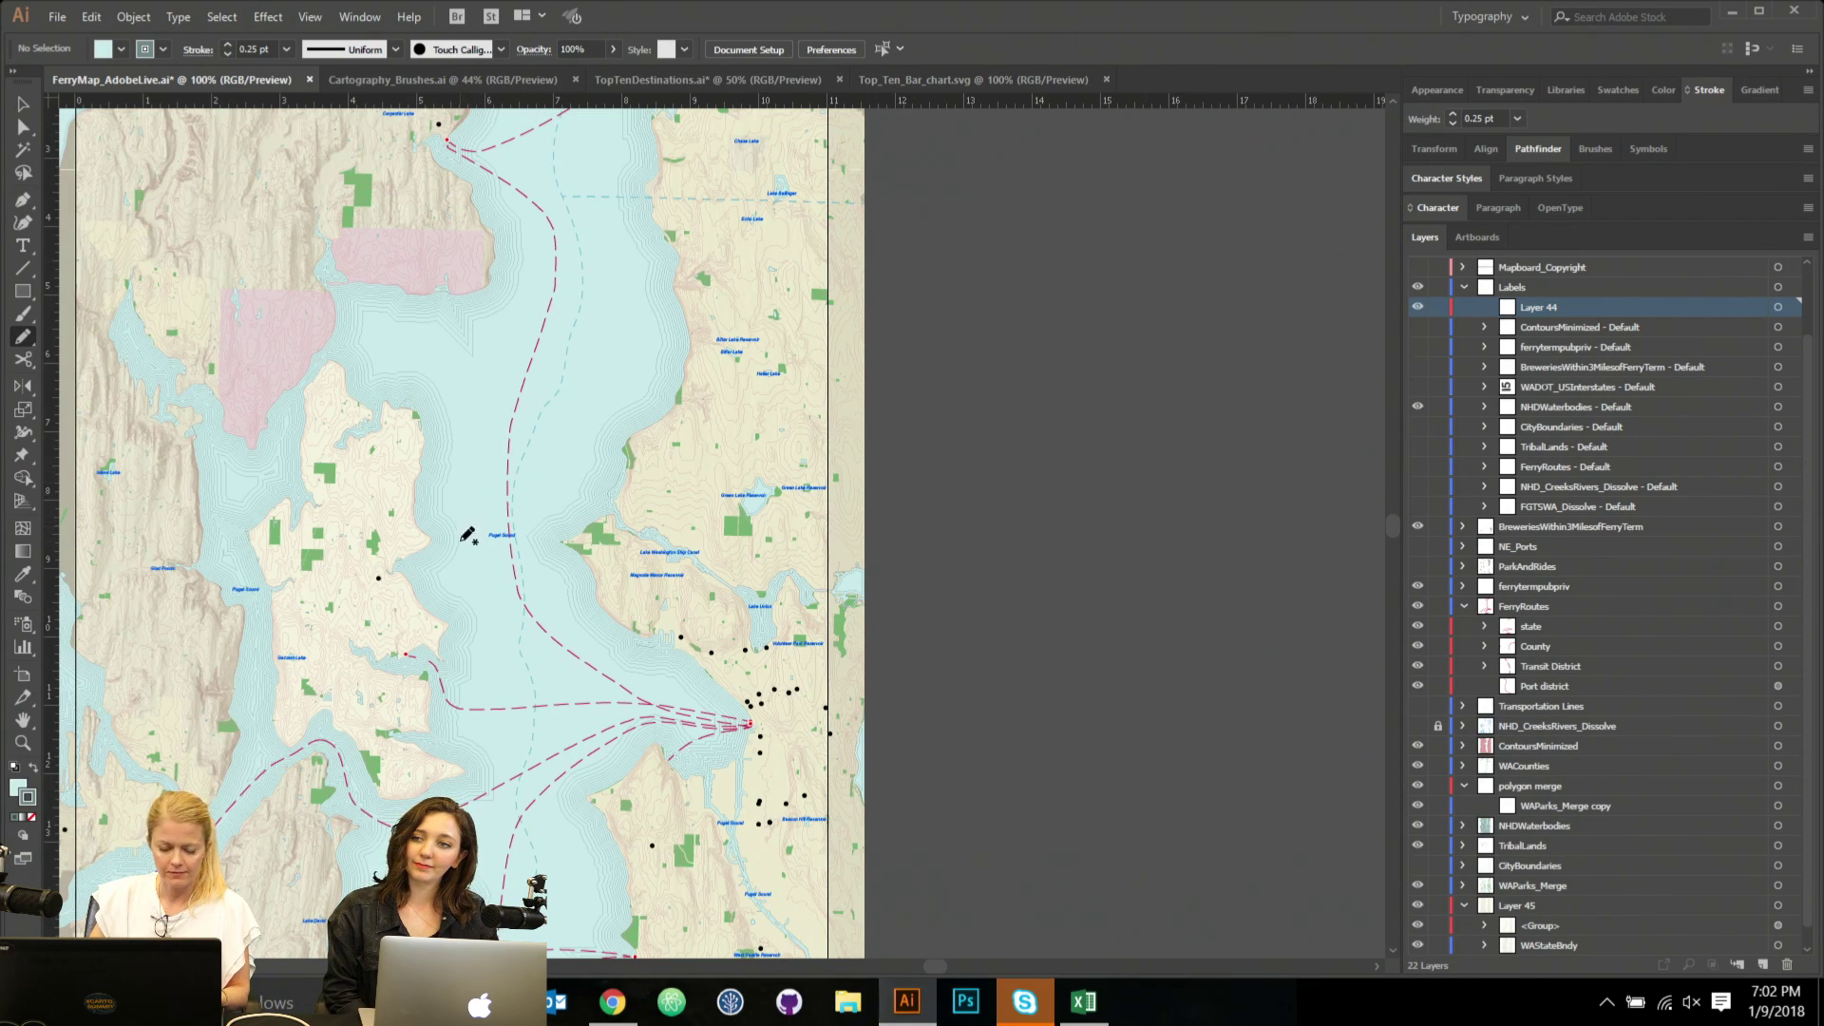
mouse_move(460, 542)
left_mouse_down()
mouse_move(483, 459)
mouse_move(591, 327)
mouse_move(621, 203)
left_mouse_up()
Turn the drawn curve into path text reading 'Puget Sound'.
left_click(23, 245)
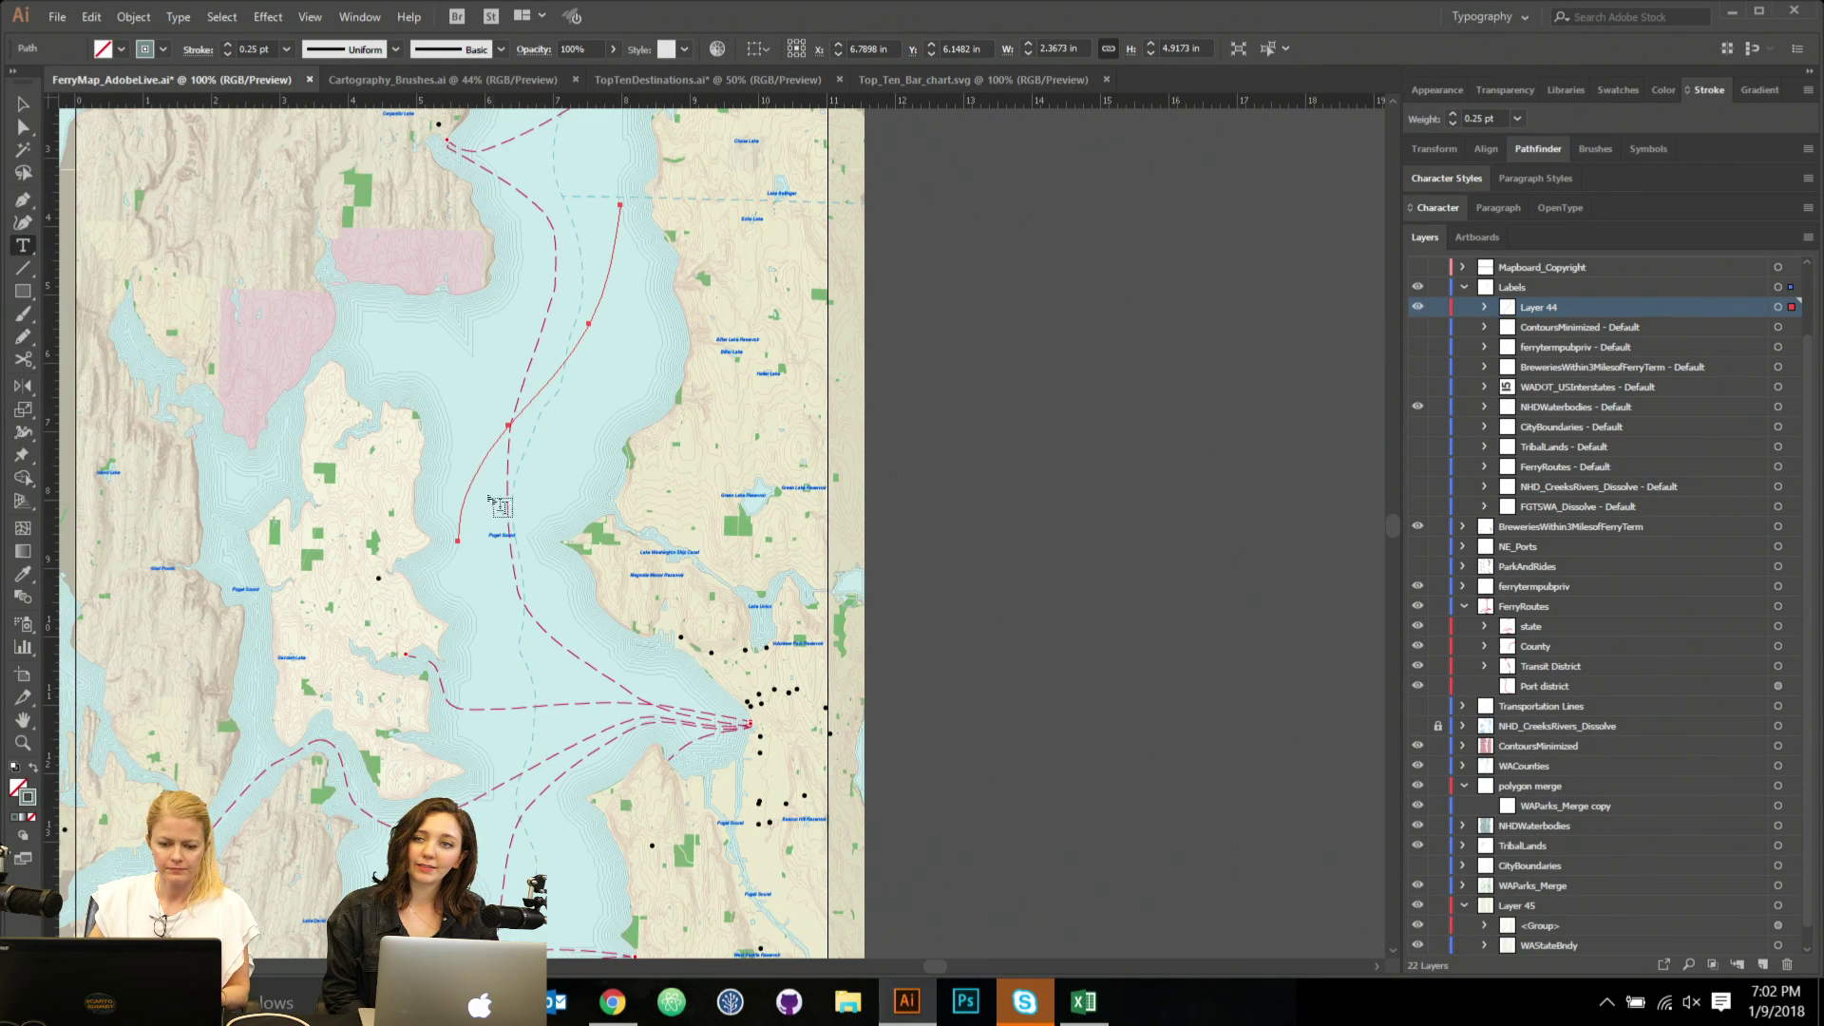
left_click(467, 484)
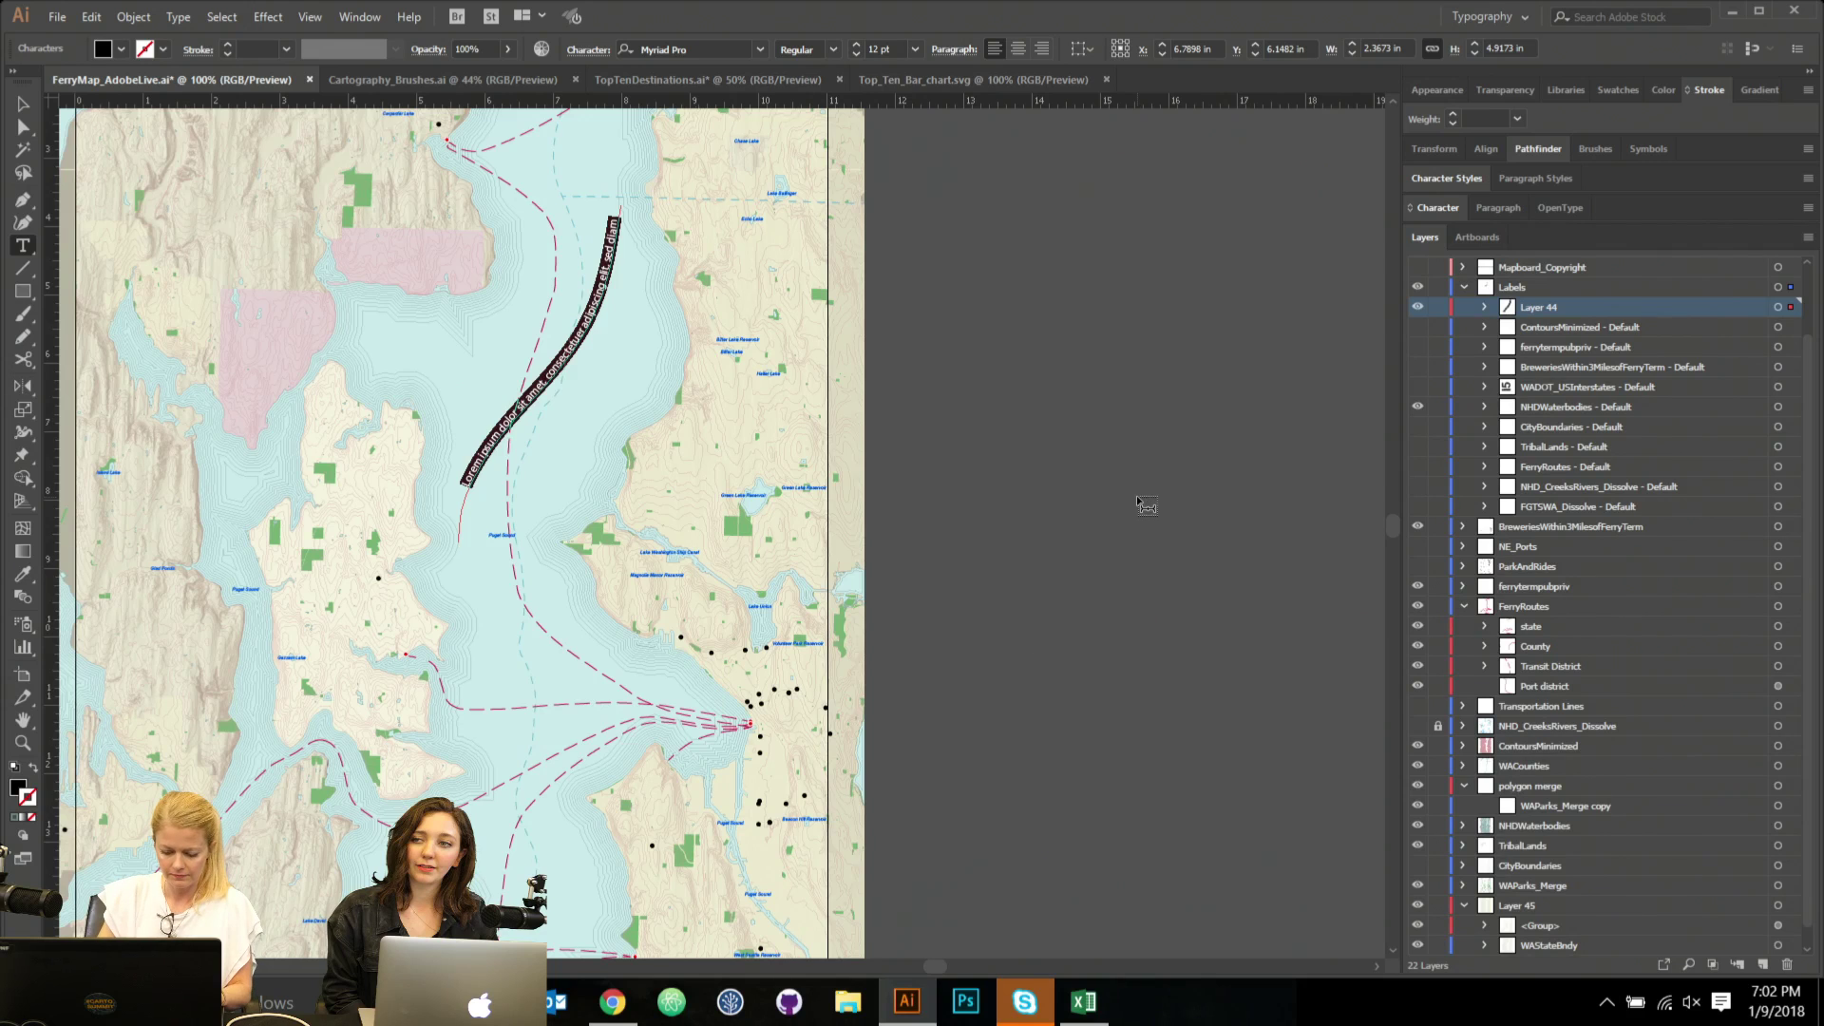
type("Puget Sound")
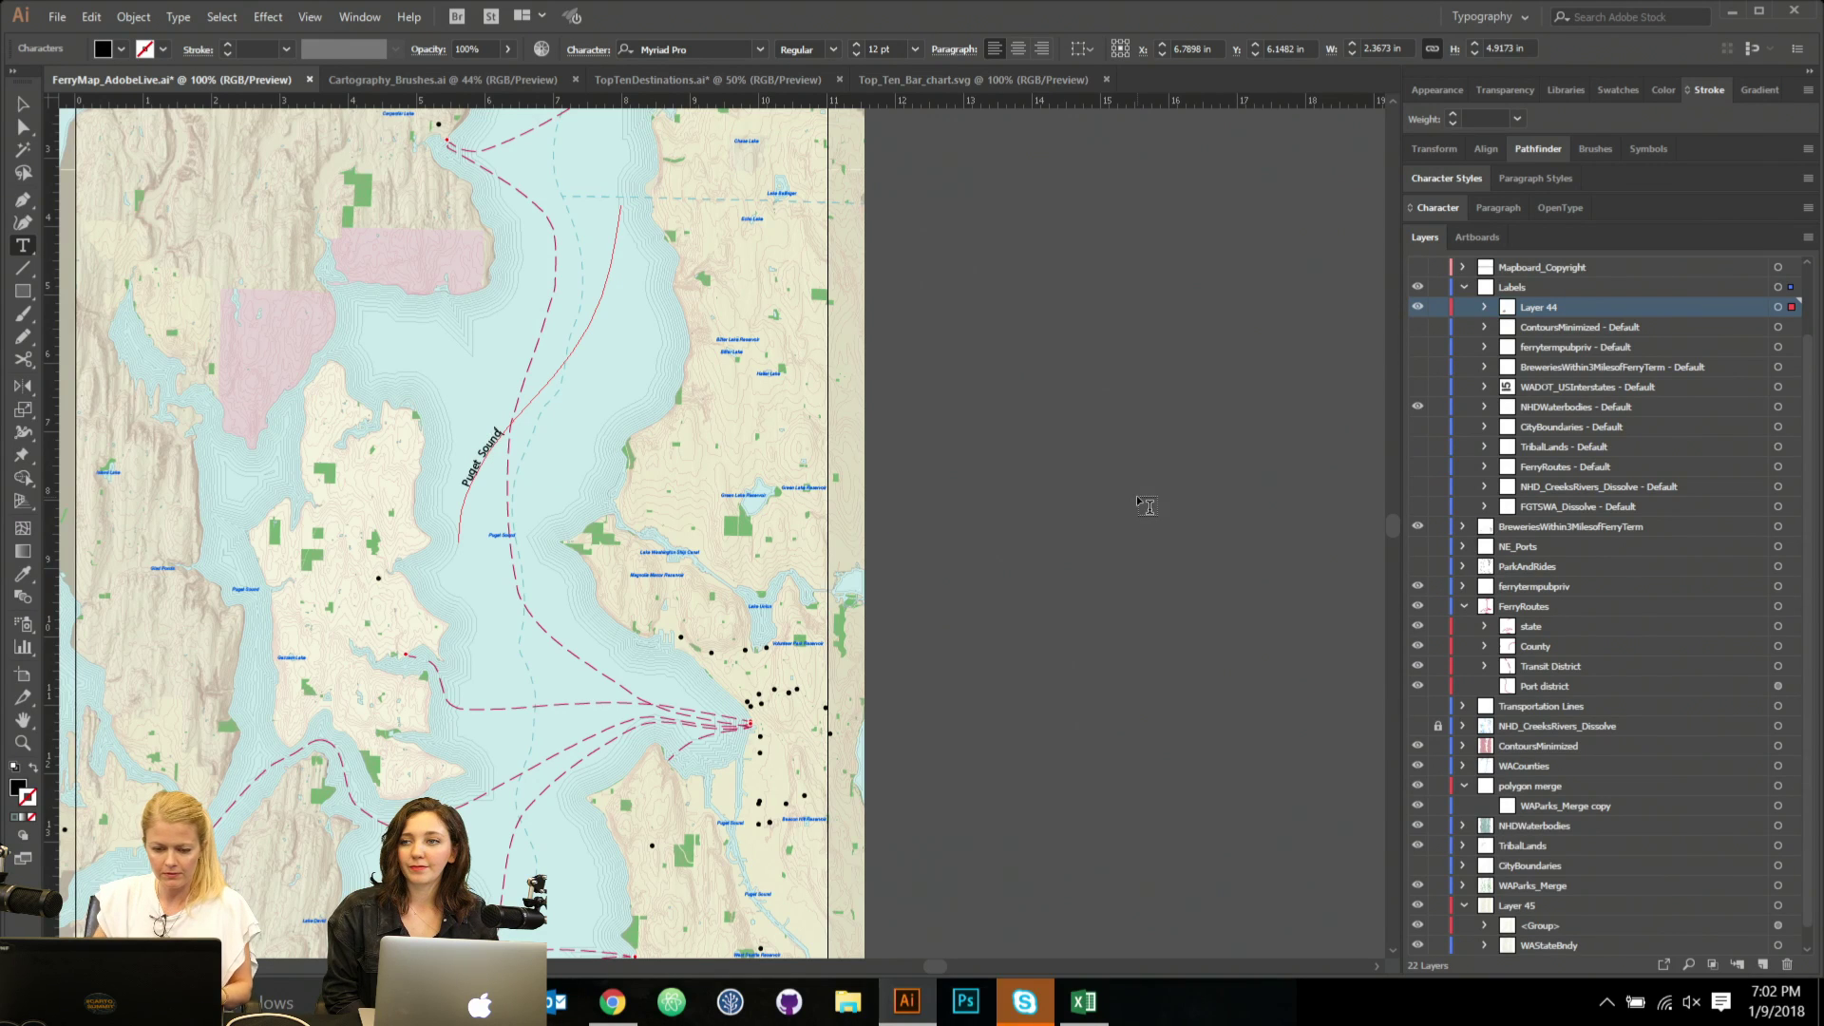
Rotate and move the label into the channel, then fill it with the water's light blue.
left_click(23, 104)
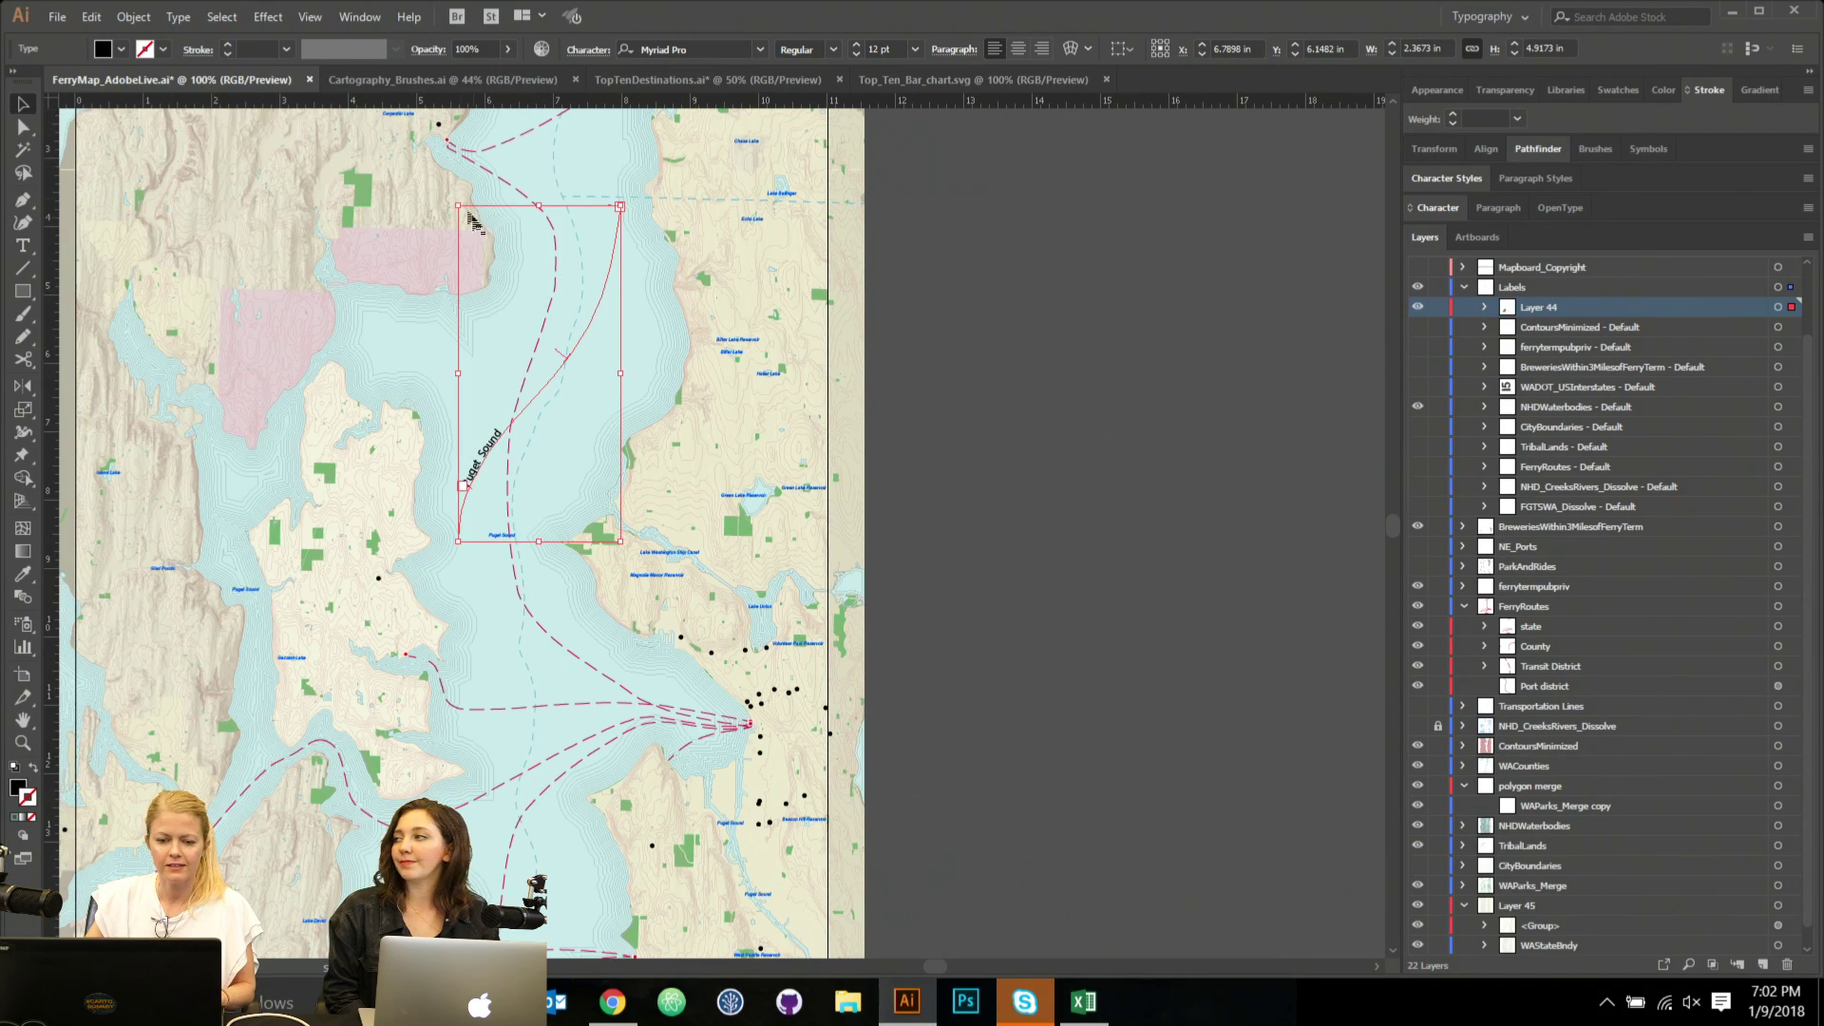
left_click_drag(459, 196, 476, 193)
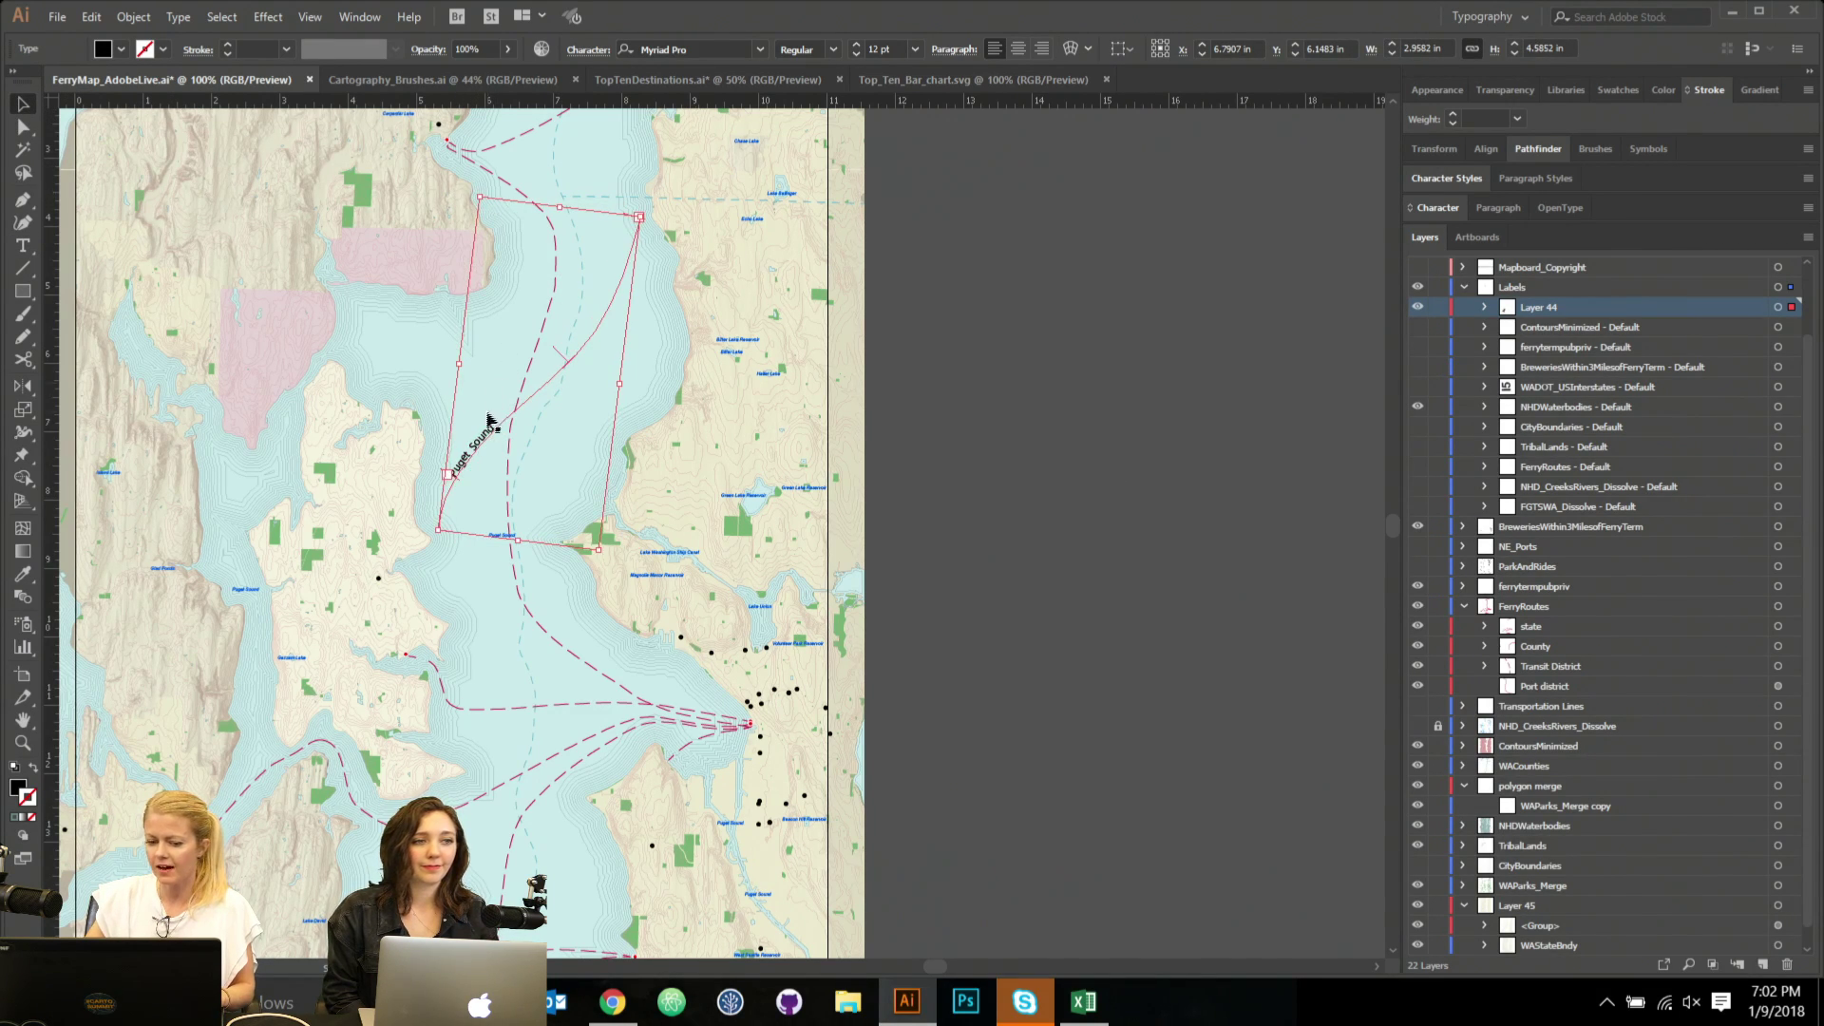
mouse_move(485, 435)
left_mouse_down()
mouse_move(518, 418)
mouse_move(513, 458)
left_mouse_up()
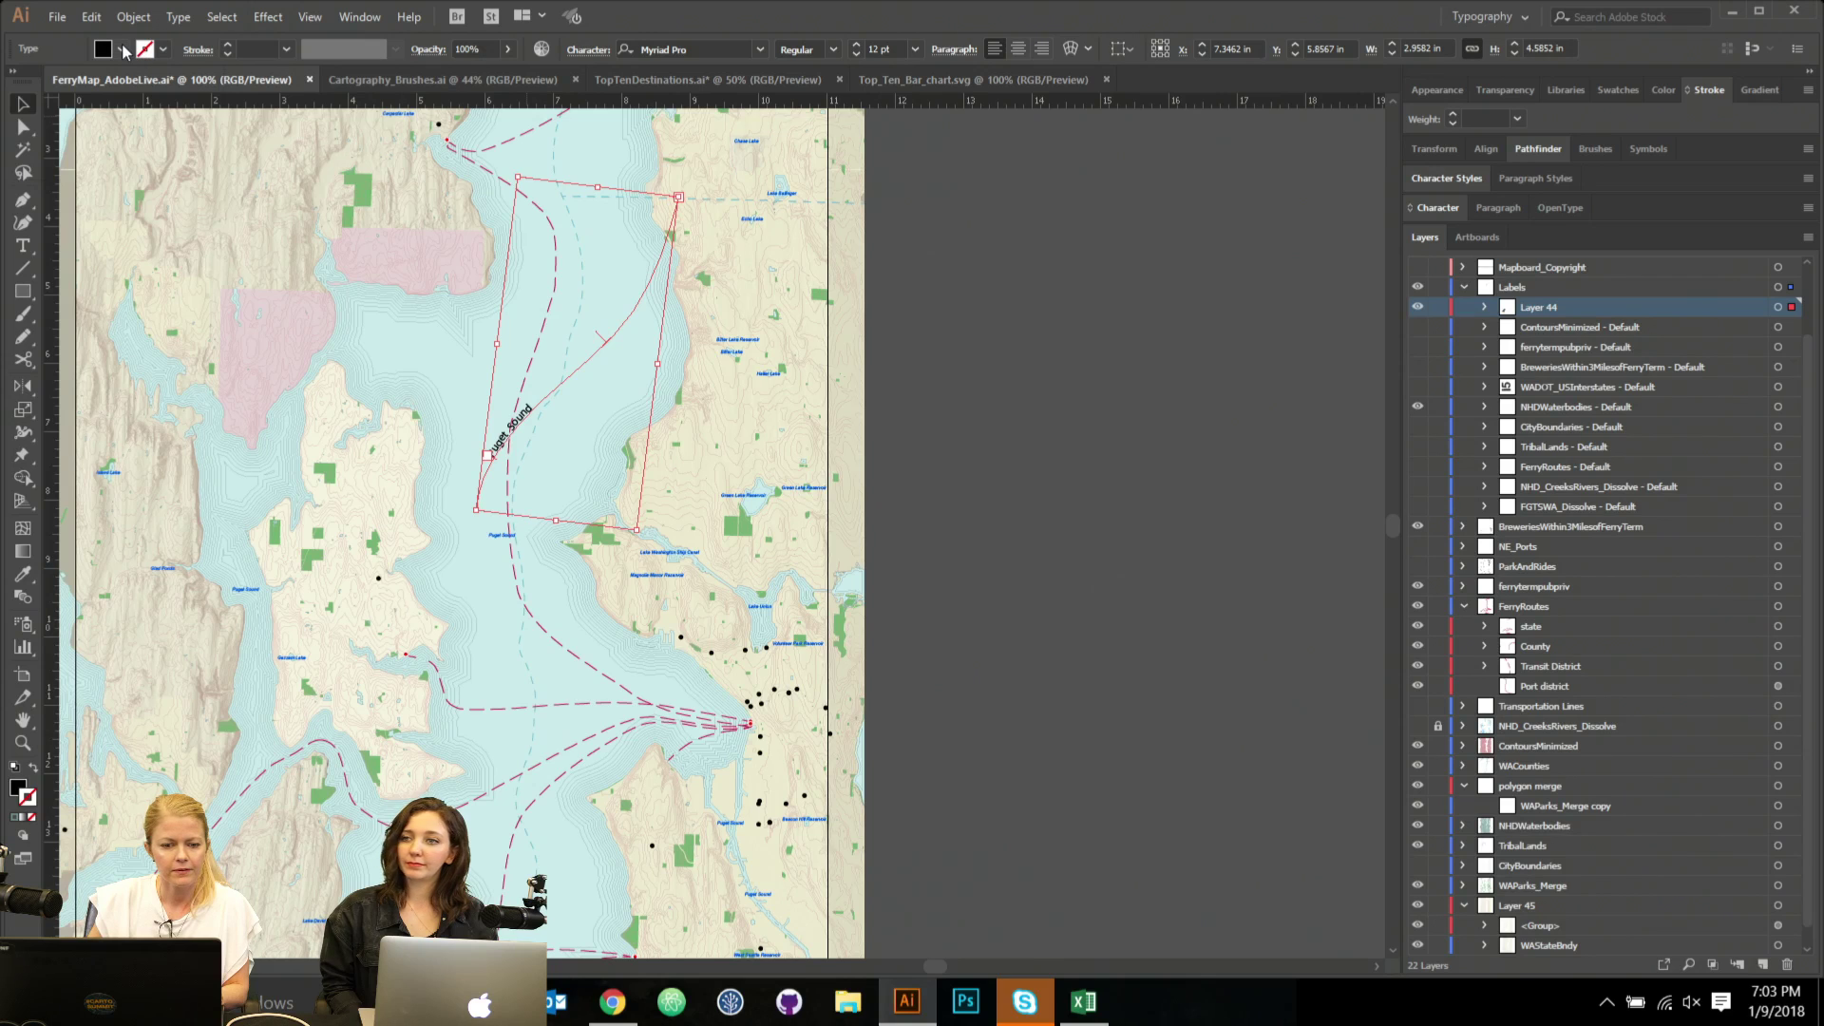
key("i")
left_click(613, 275)
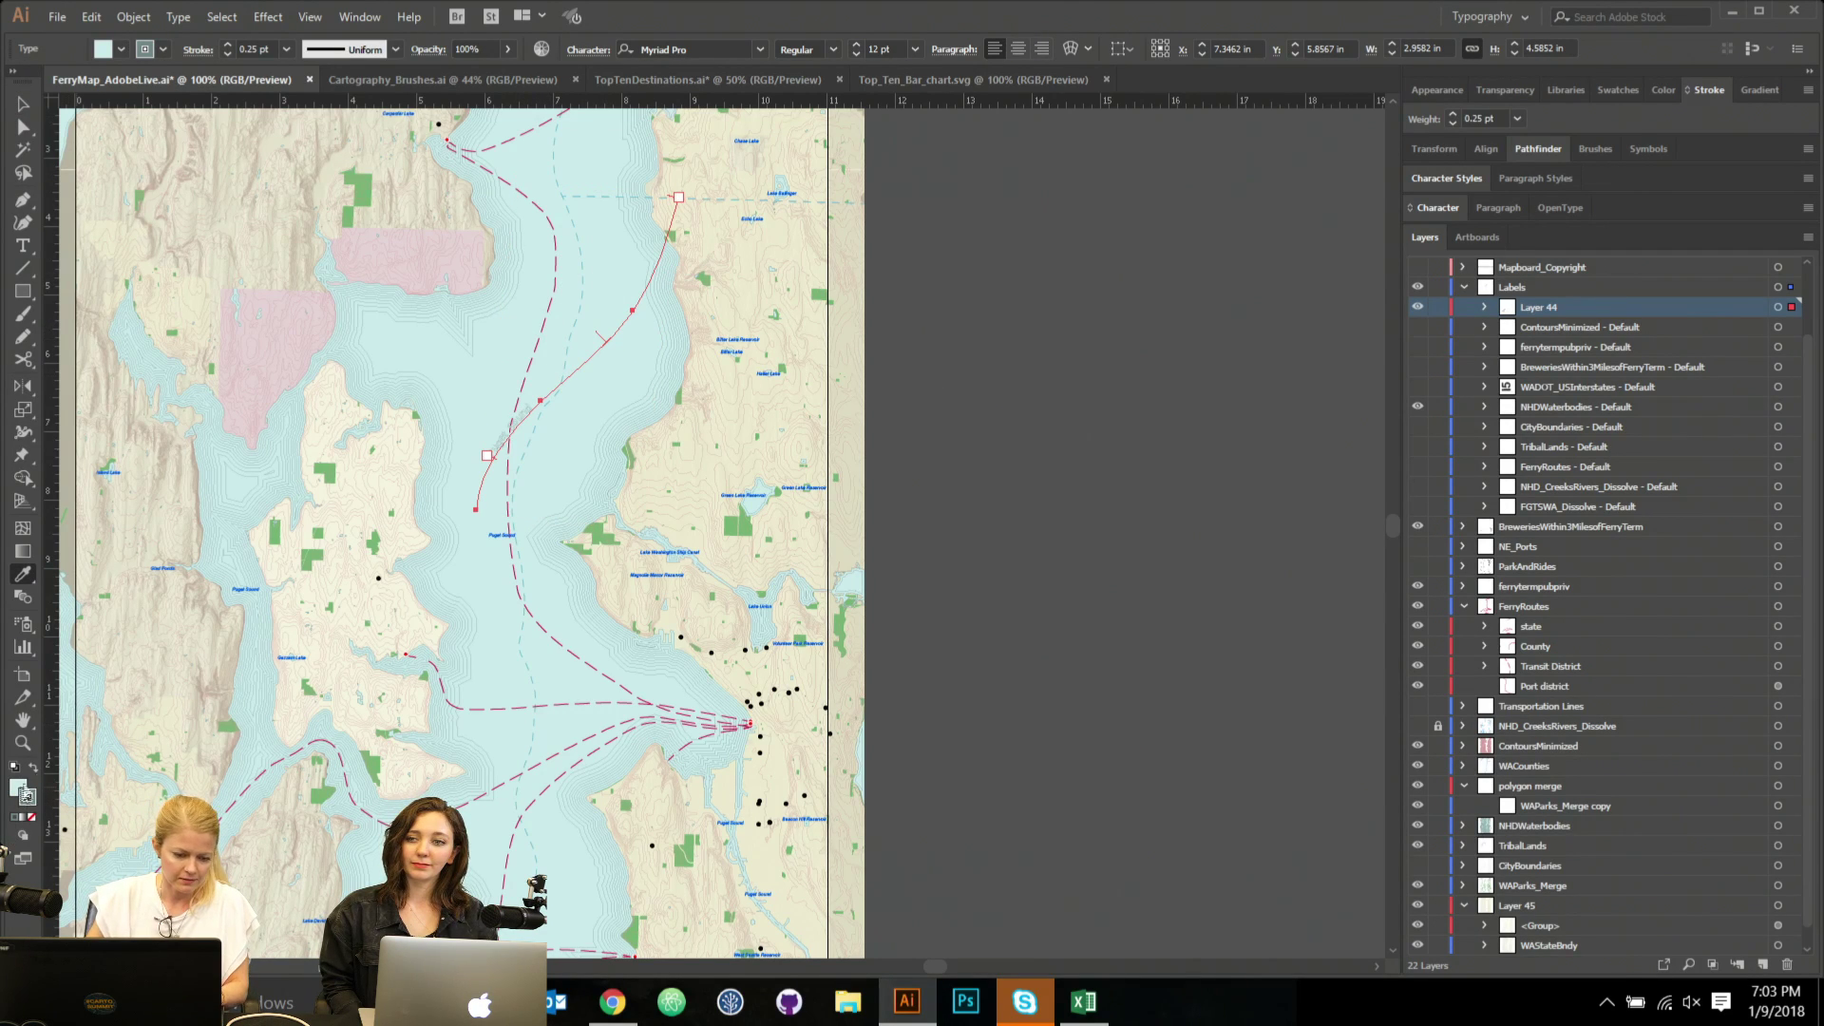
Fill the Puget Sound label with dark teal #426361.
left_click(34, 767)
double_click(18, 786)
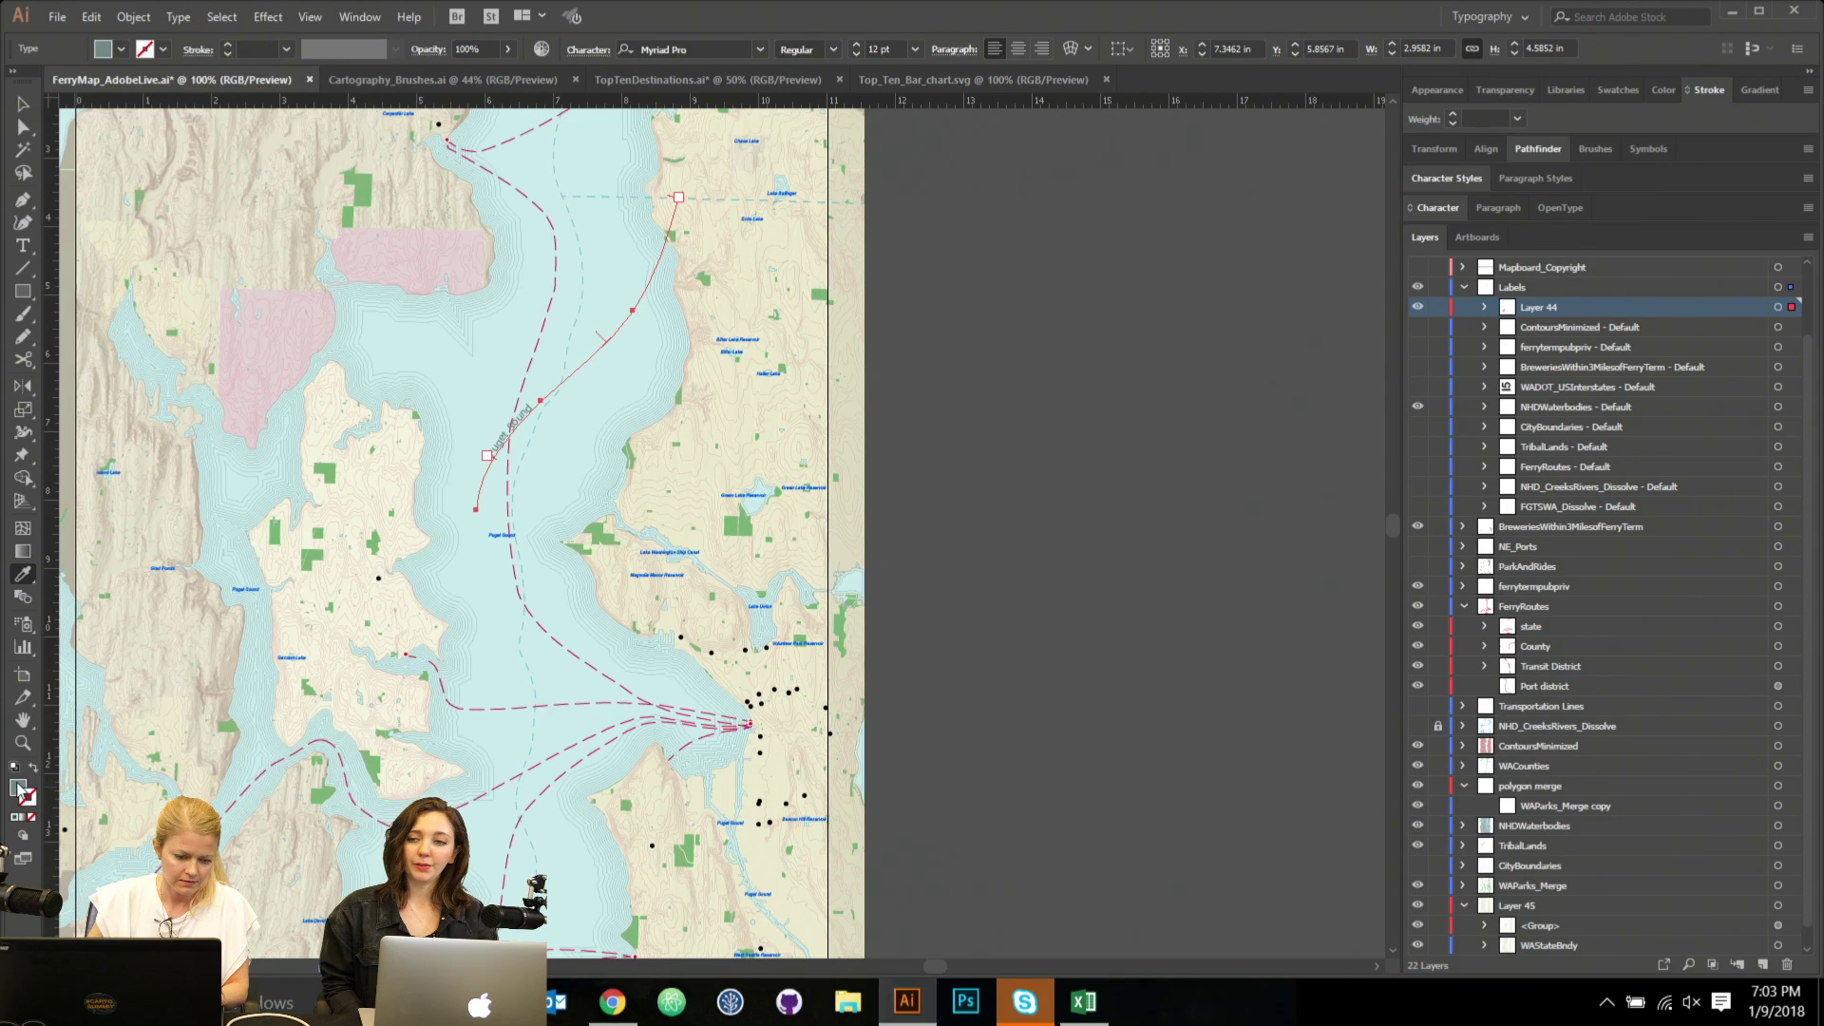
left_click_drag(133, 201, 93, 225)
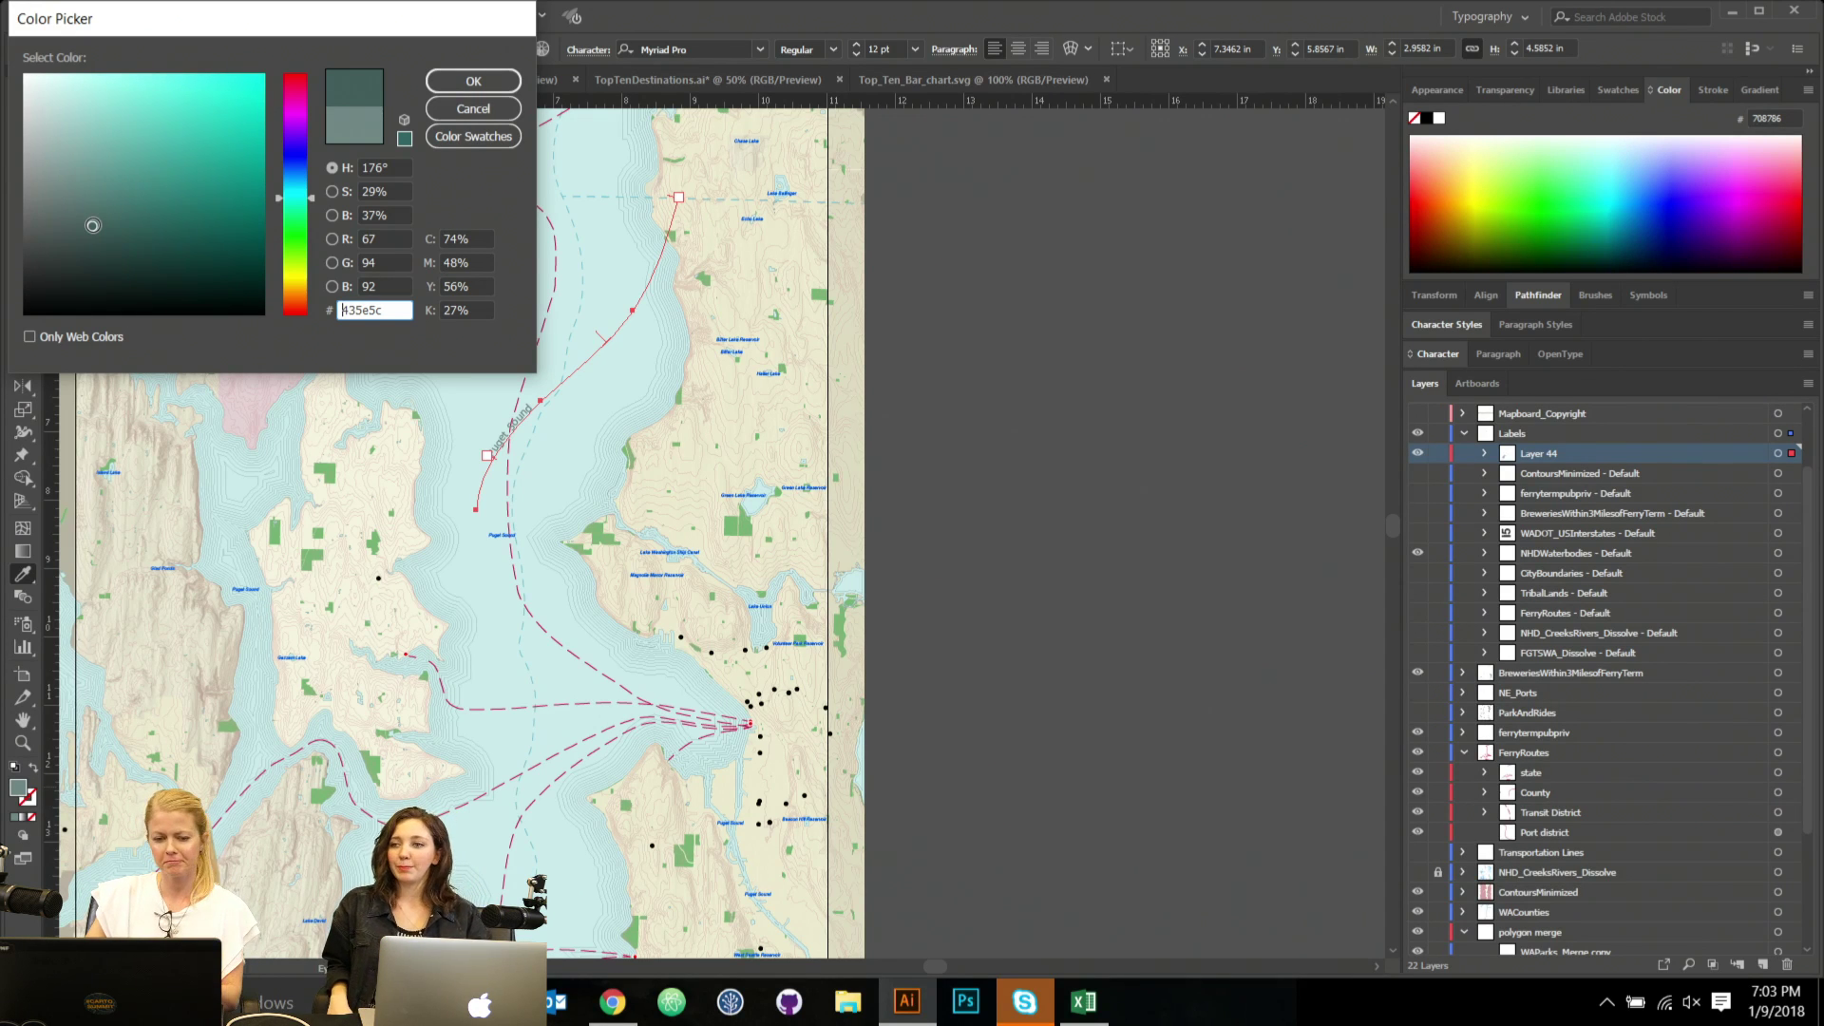
left_click(473, 82)
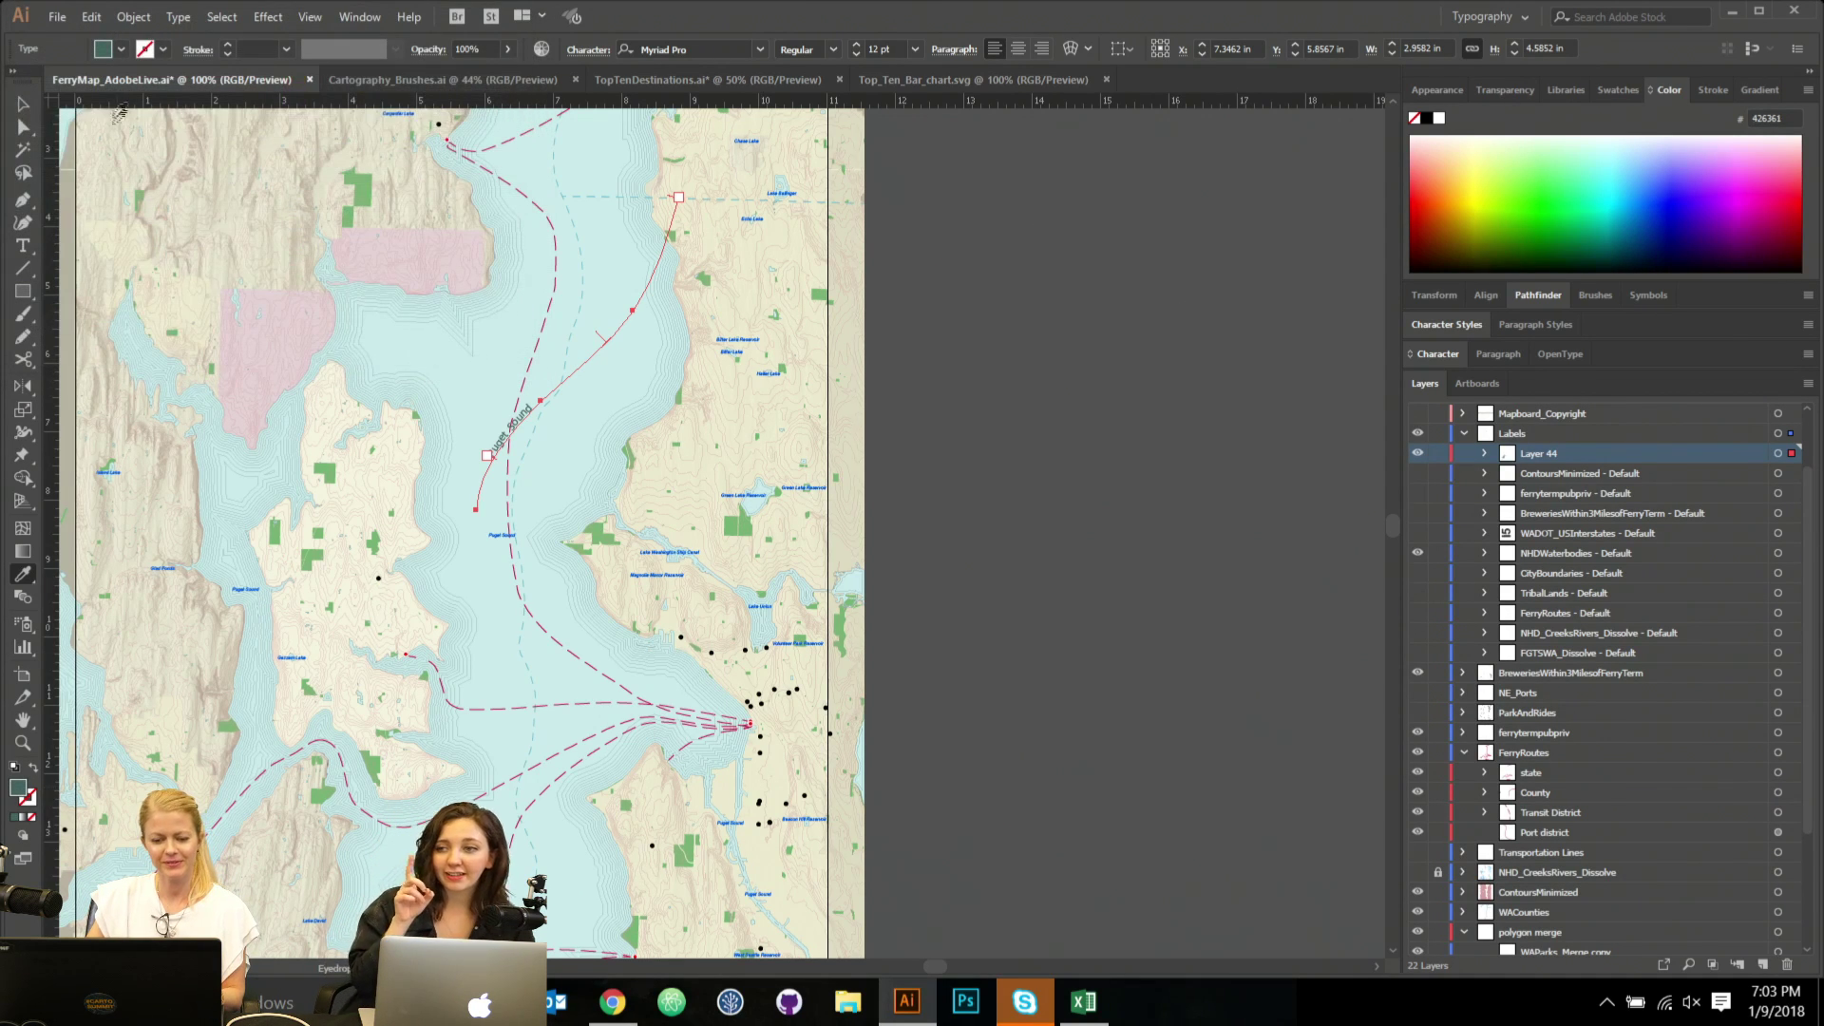
Set the label's font size to 36 pt.
key("v")
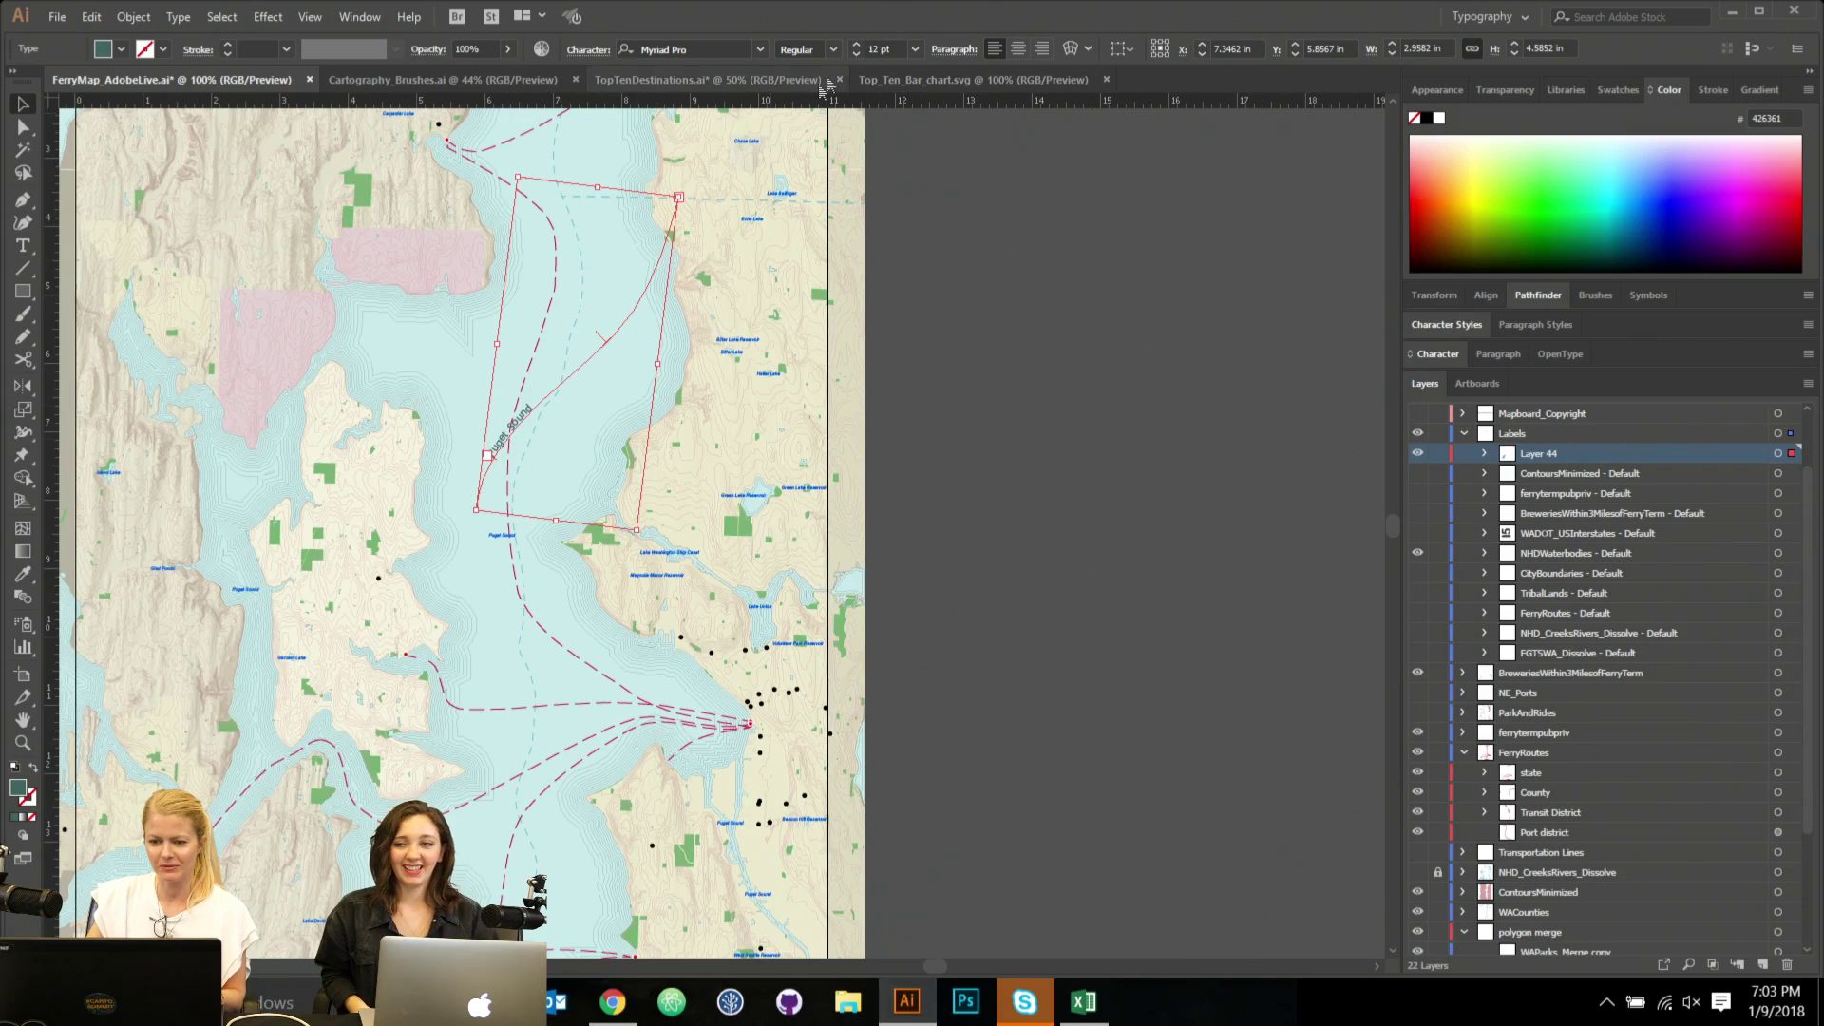
left_click(915, 50)
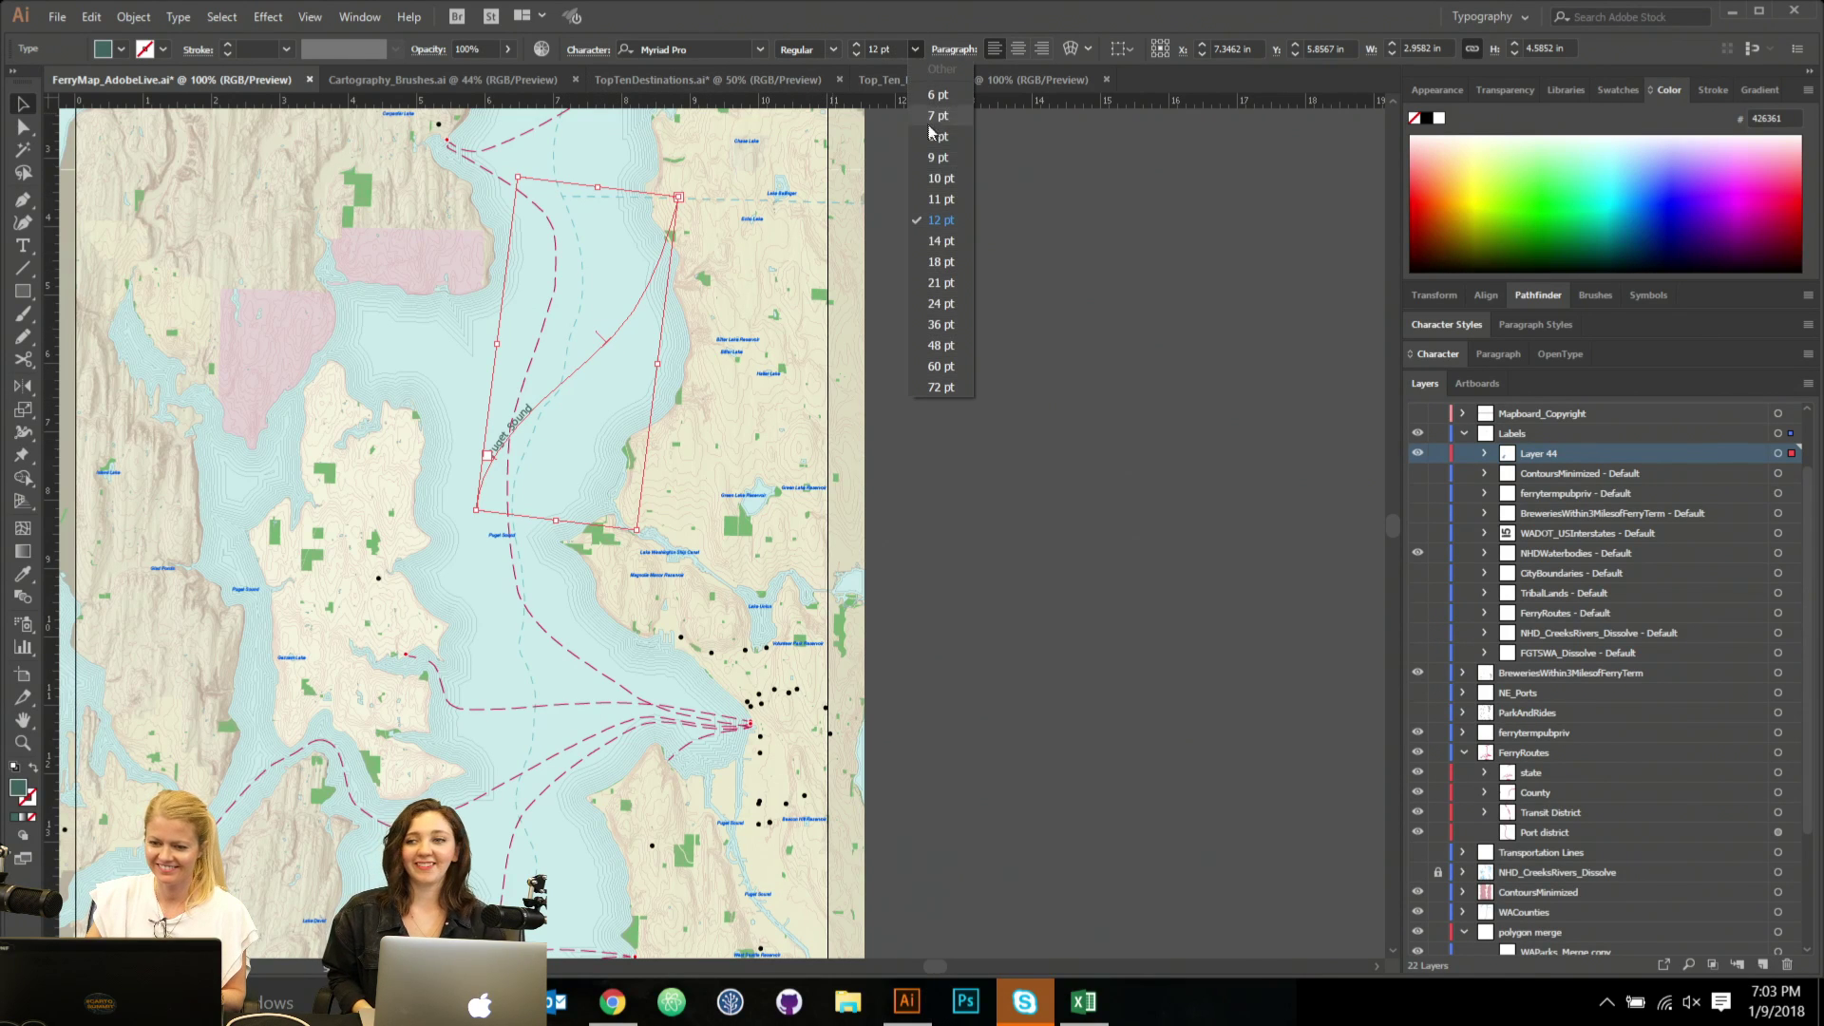
left_click(936, 324)
Rotate and reposition the label to angle along the middle of the channel.
left_click_drag(623, 359, 568, 414)
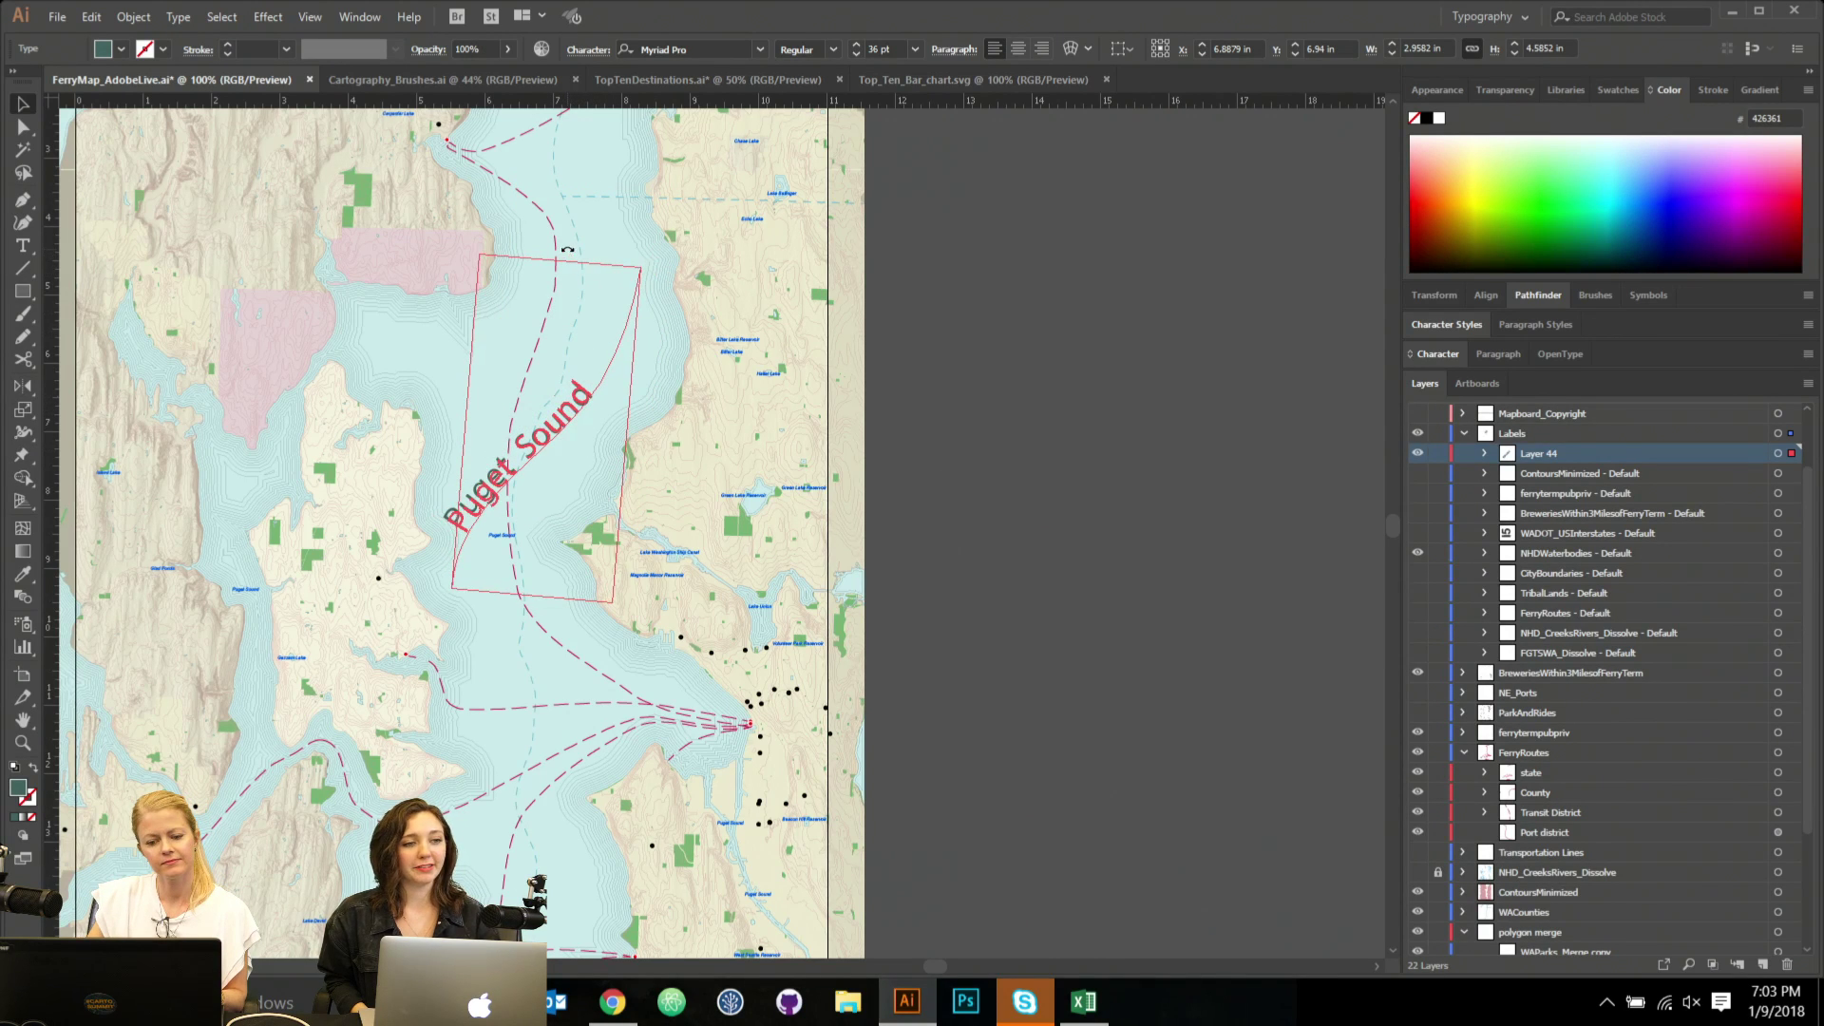
left_click_drag(570, 429, 566, 471)
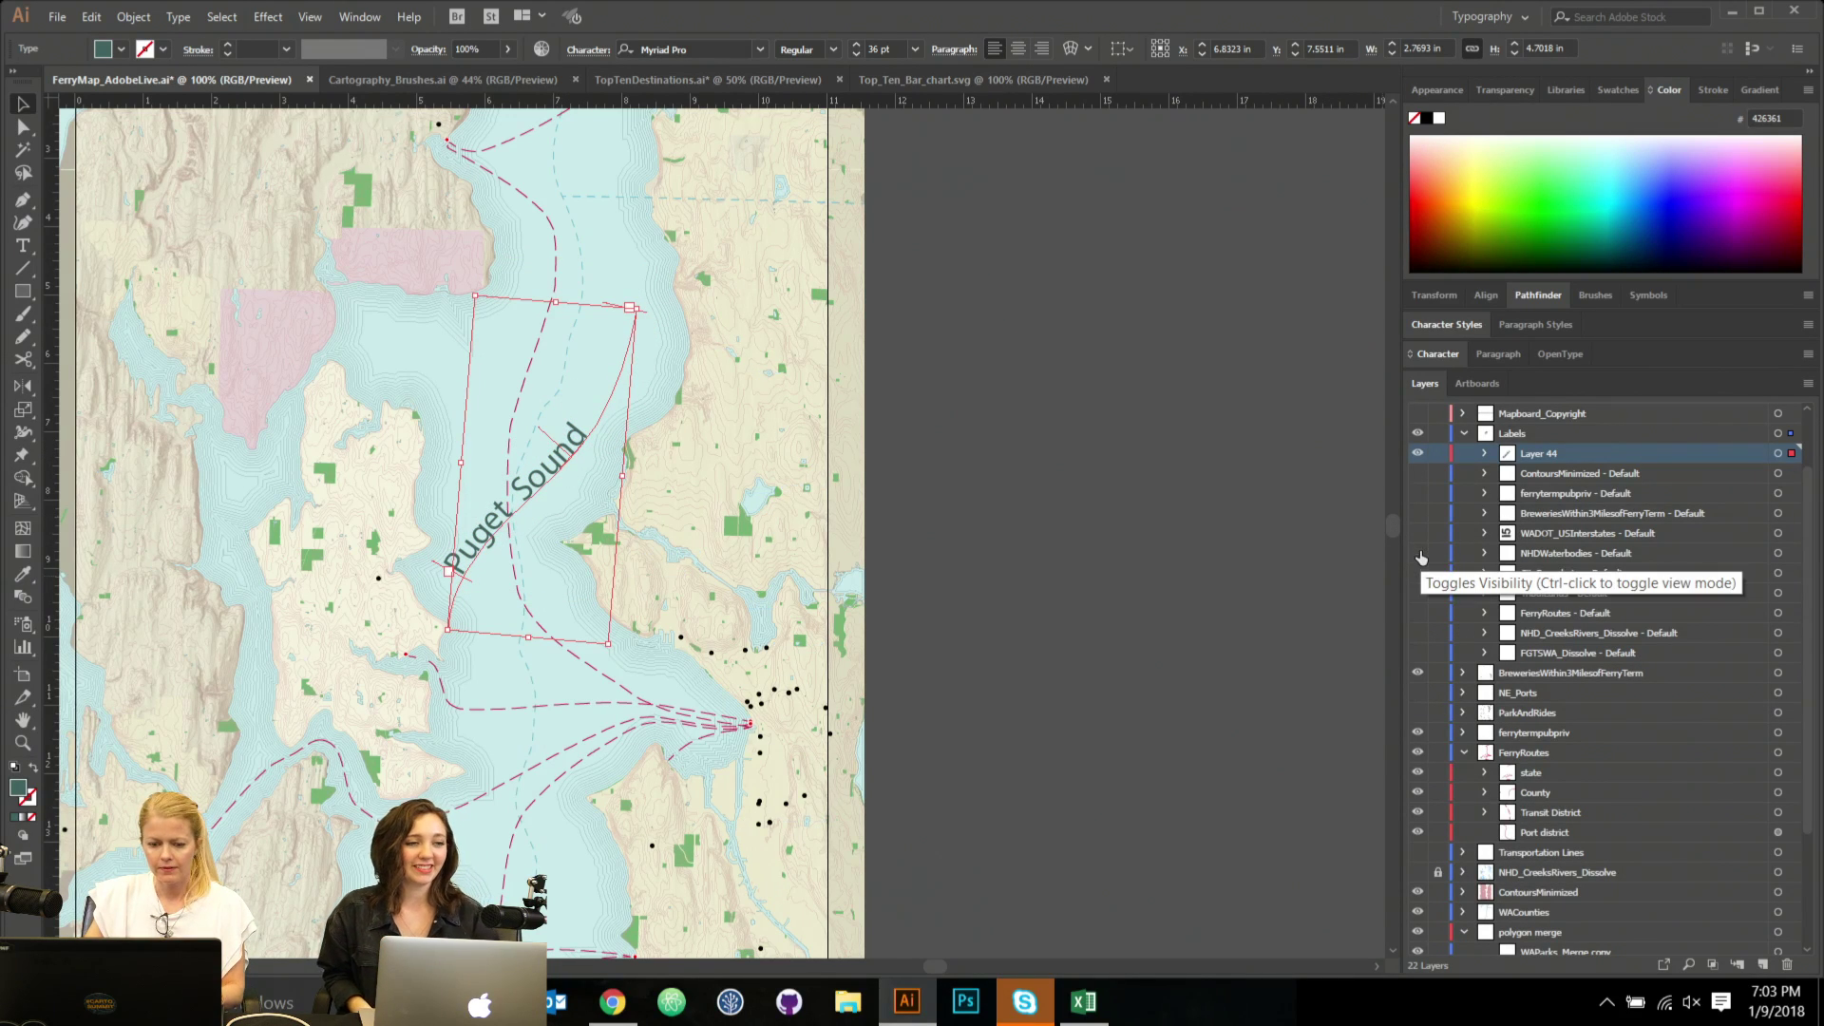
left_click_drag(555, 292, 540, 294)
left_click_drag(555, 473, 595, 378)
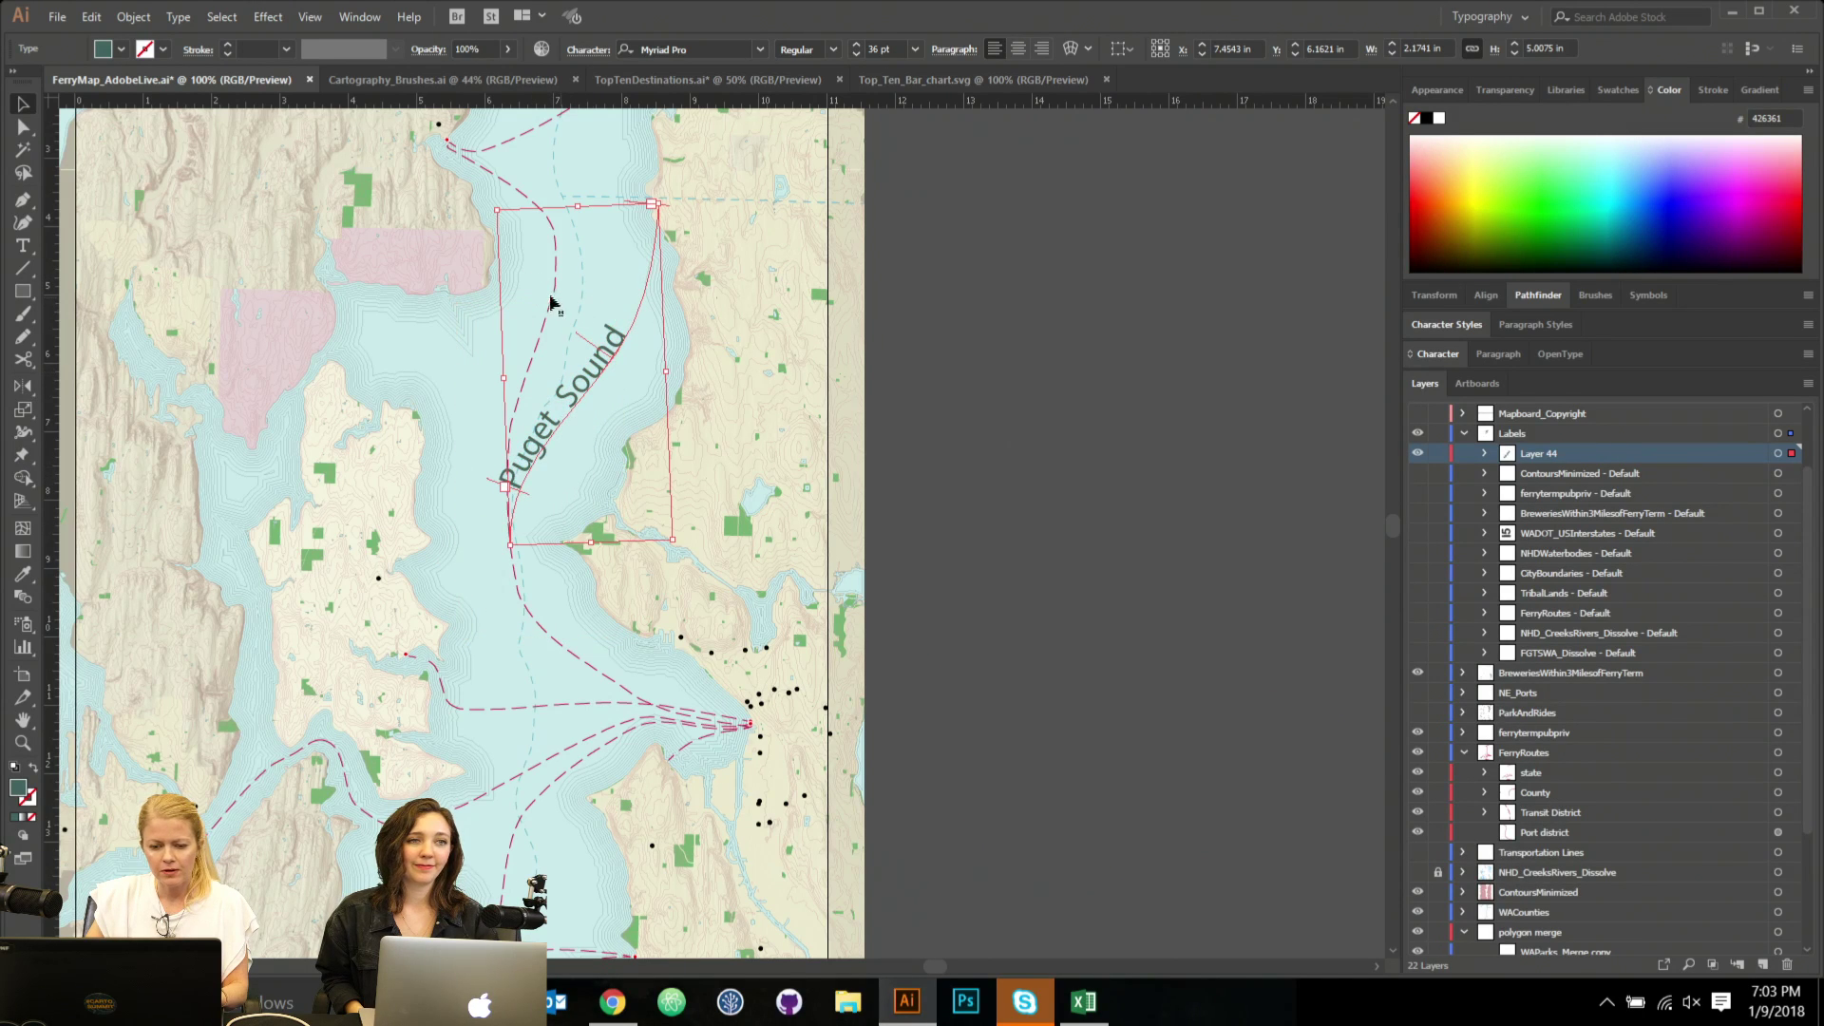
left_click_drag(579, 202, 602, 276)
left_click_drag(597, 368, 562, 477)
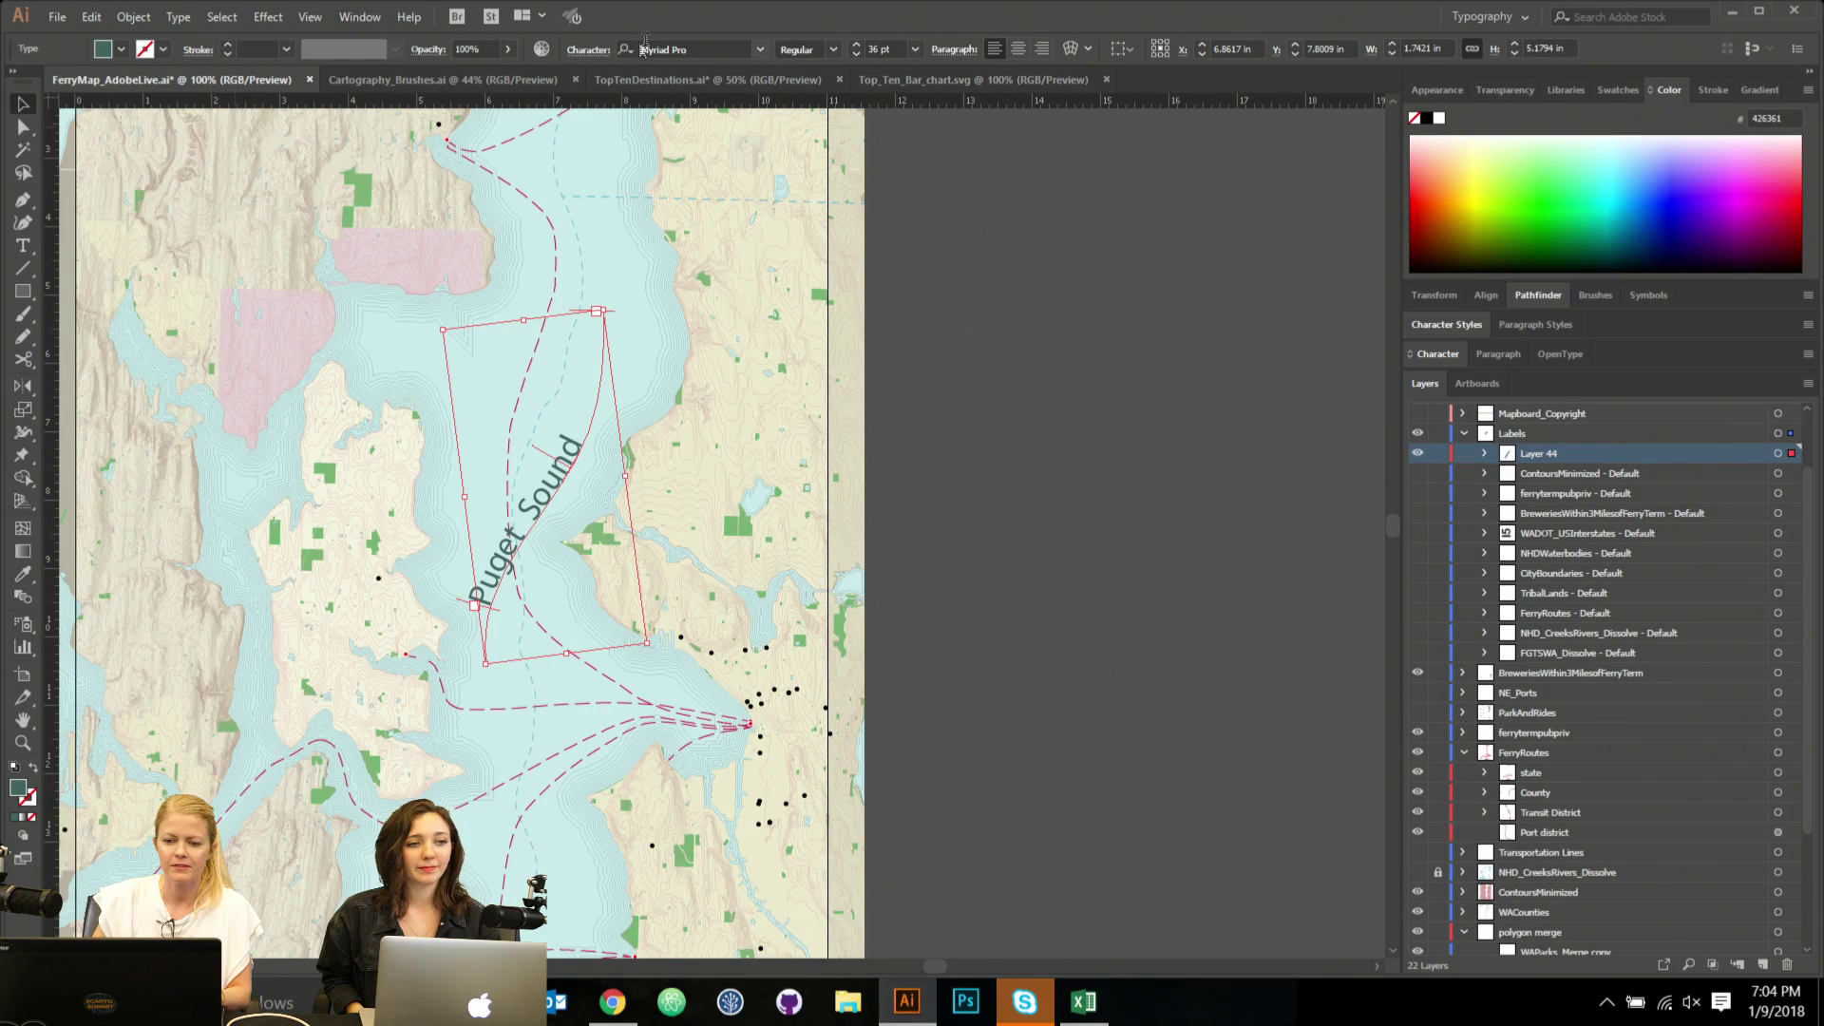
Set the label in Cheltenham Bold Condensed Italic BT and slide it up its path.
left_click(713, 49)
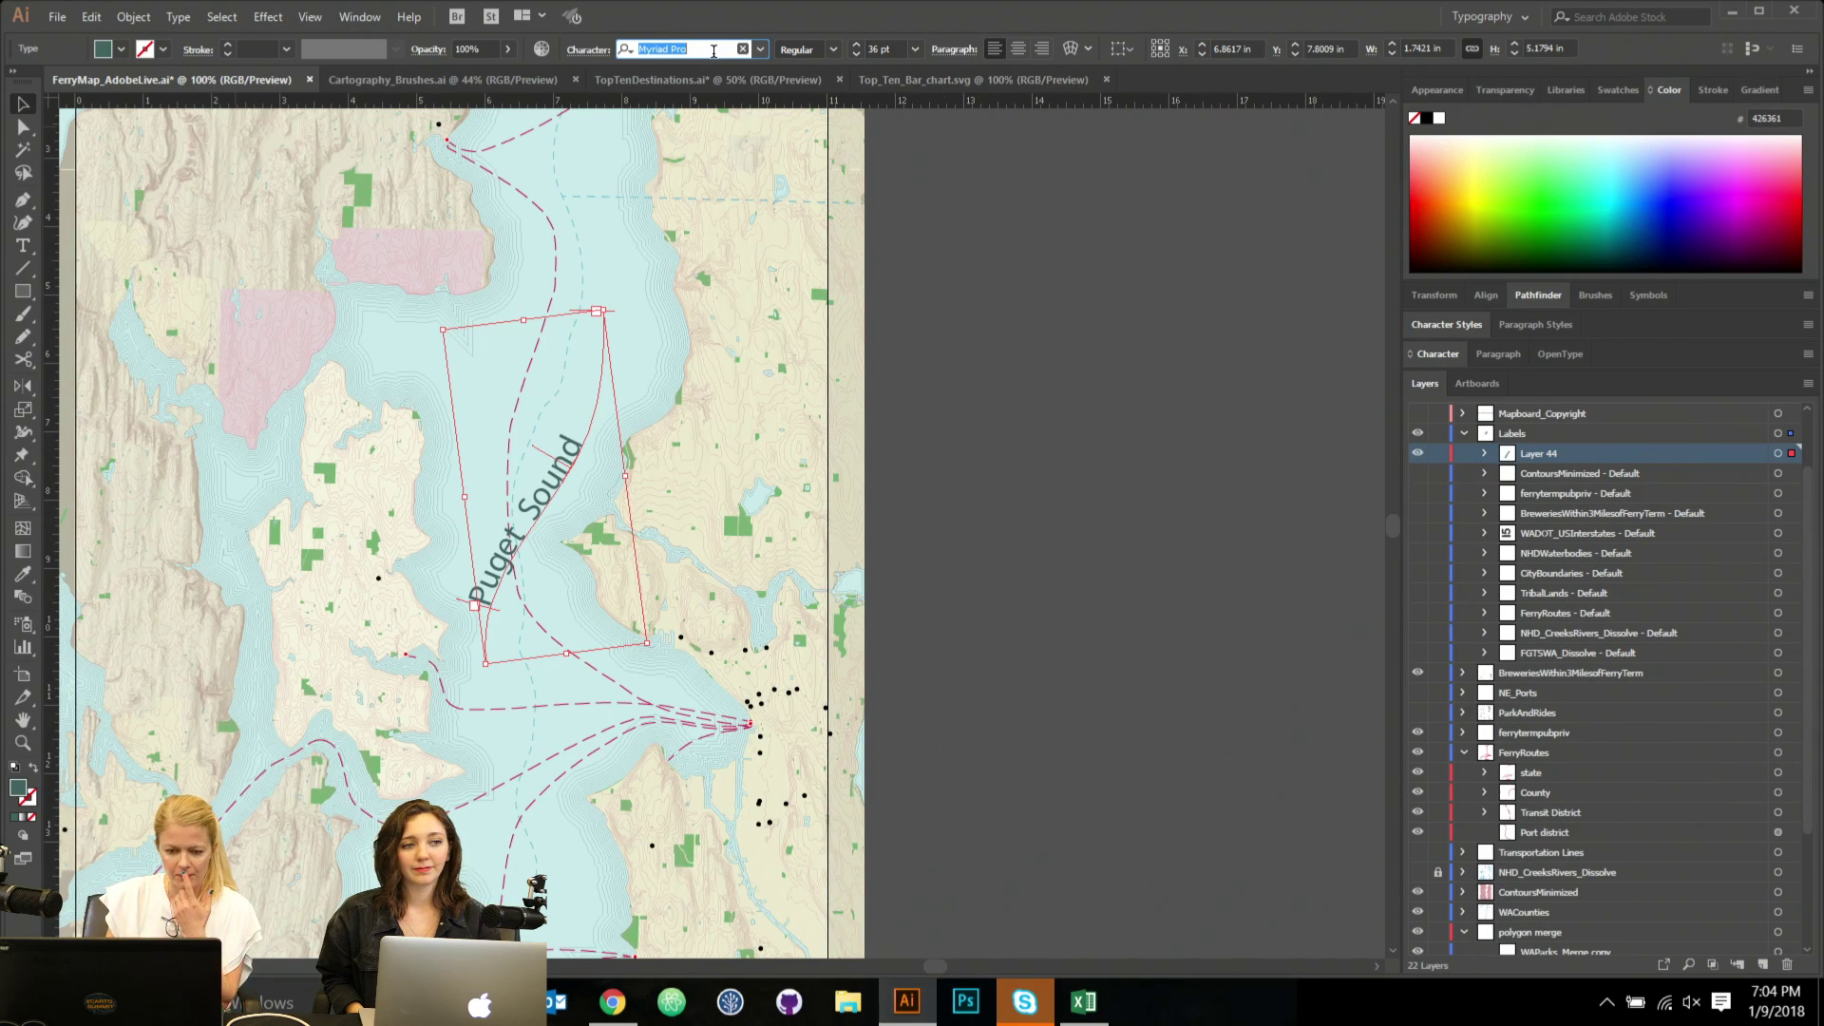
left_click(759, 50)
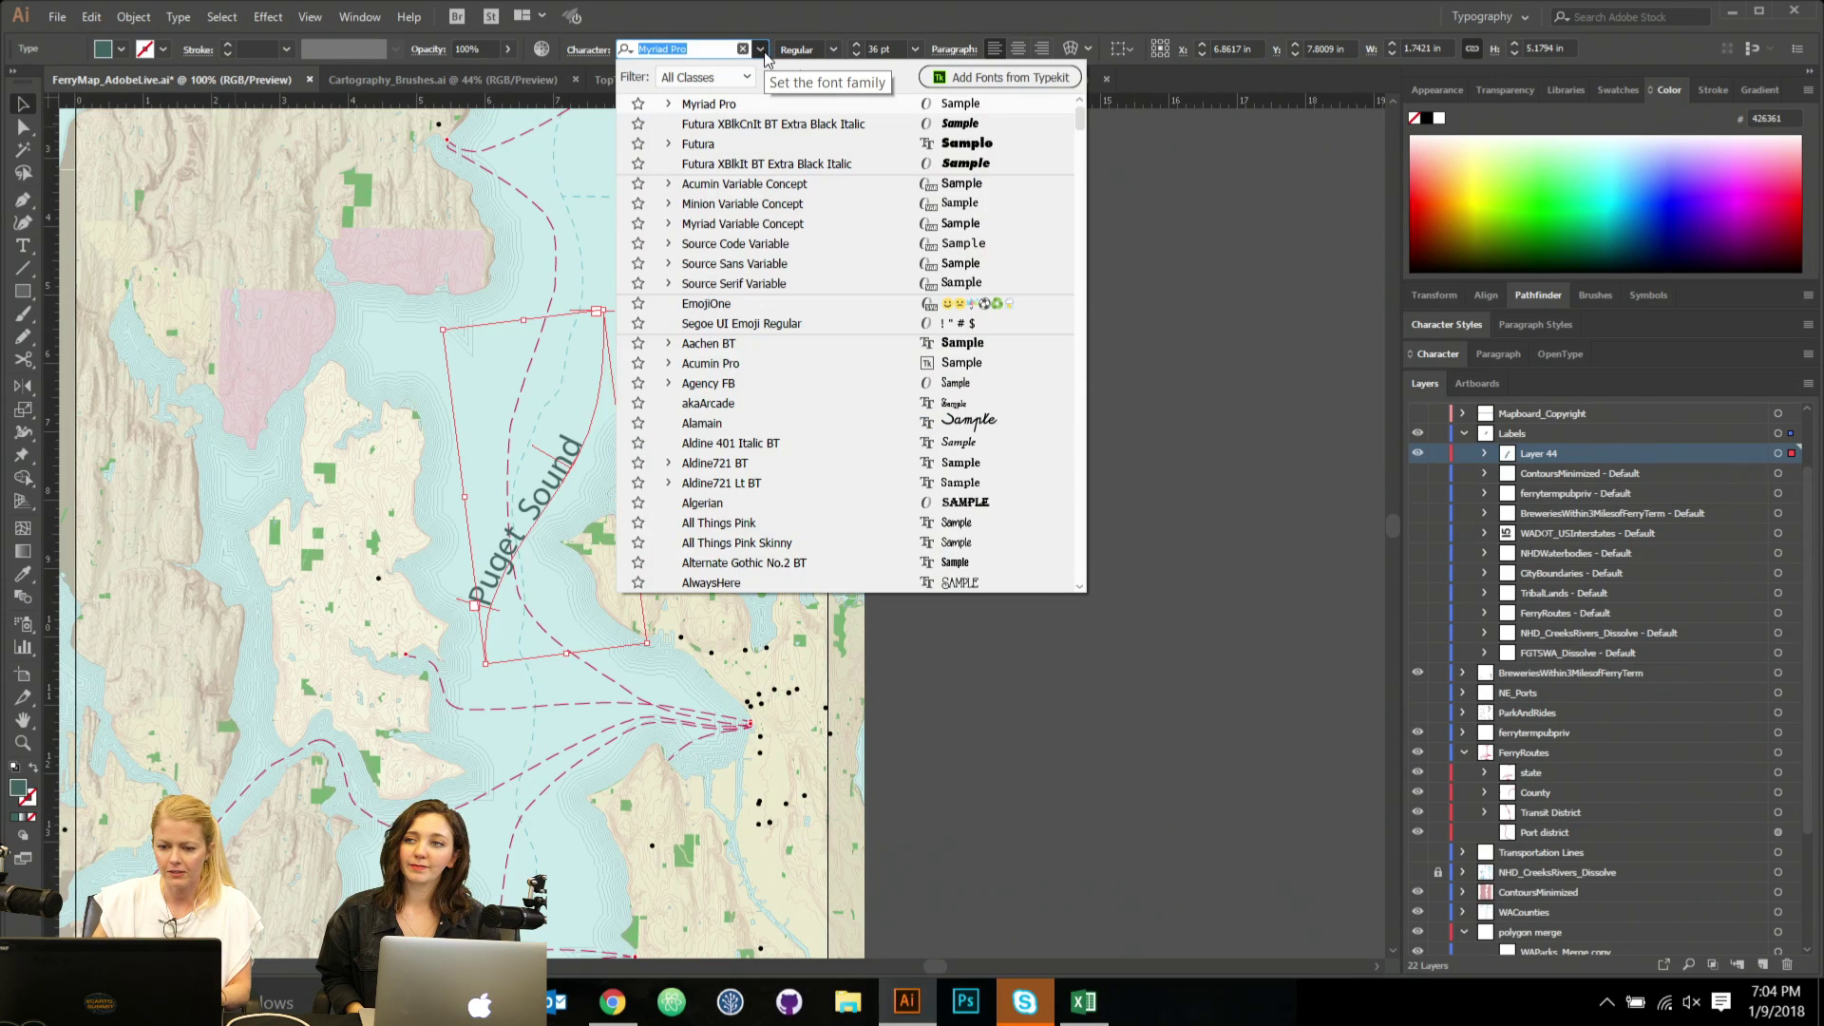
left_click(760, 49)
type("chelt")
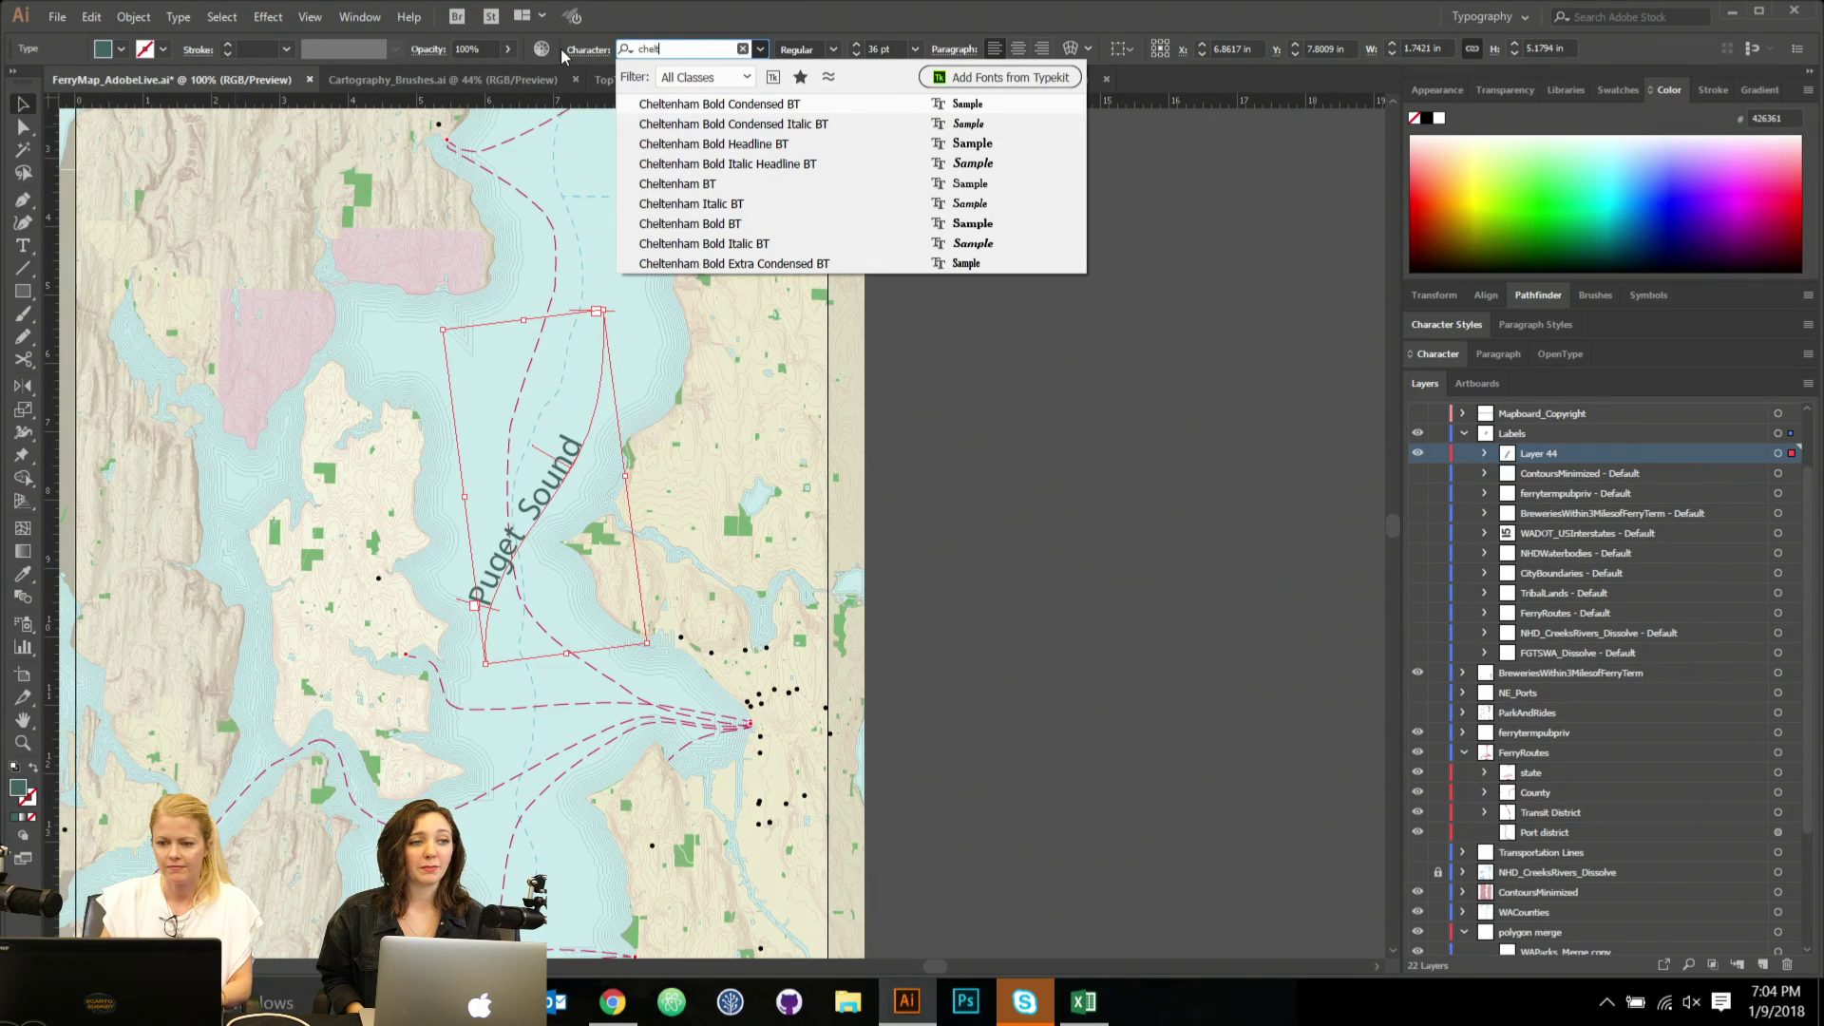
left_click(825, 123)
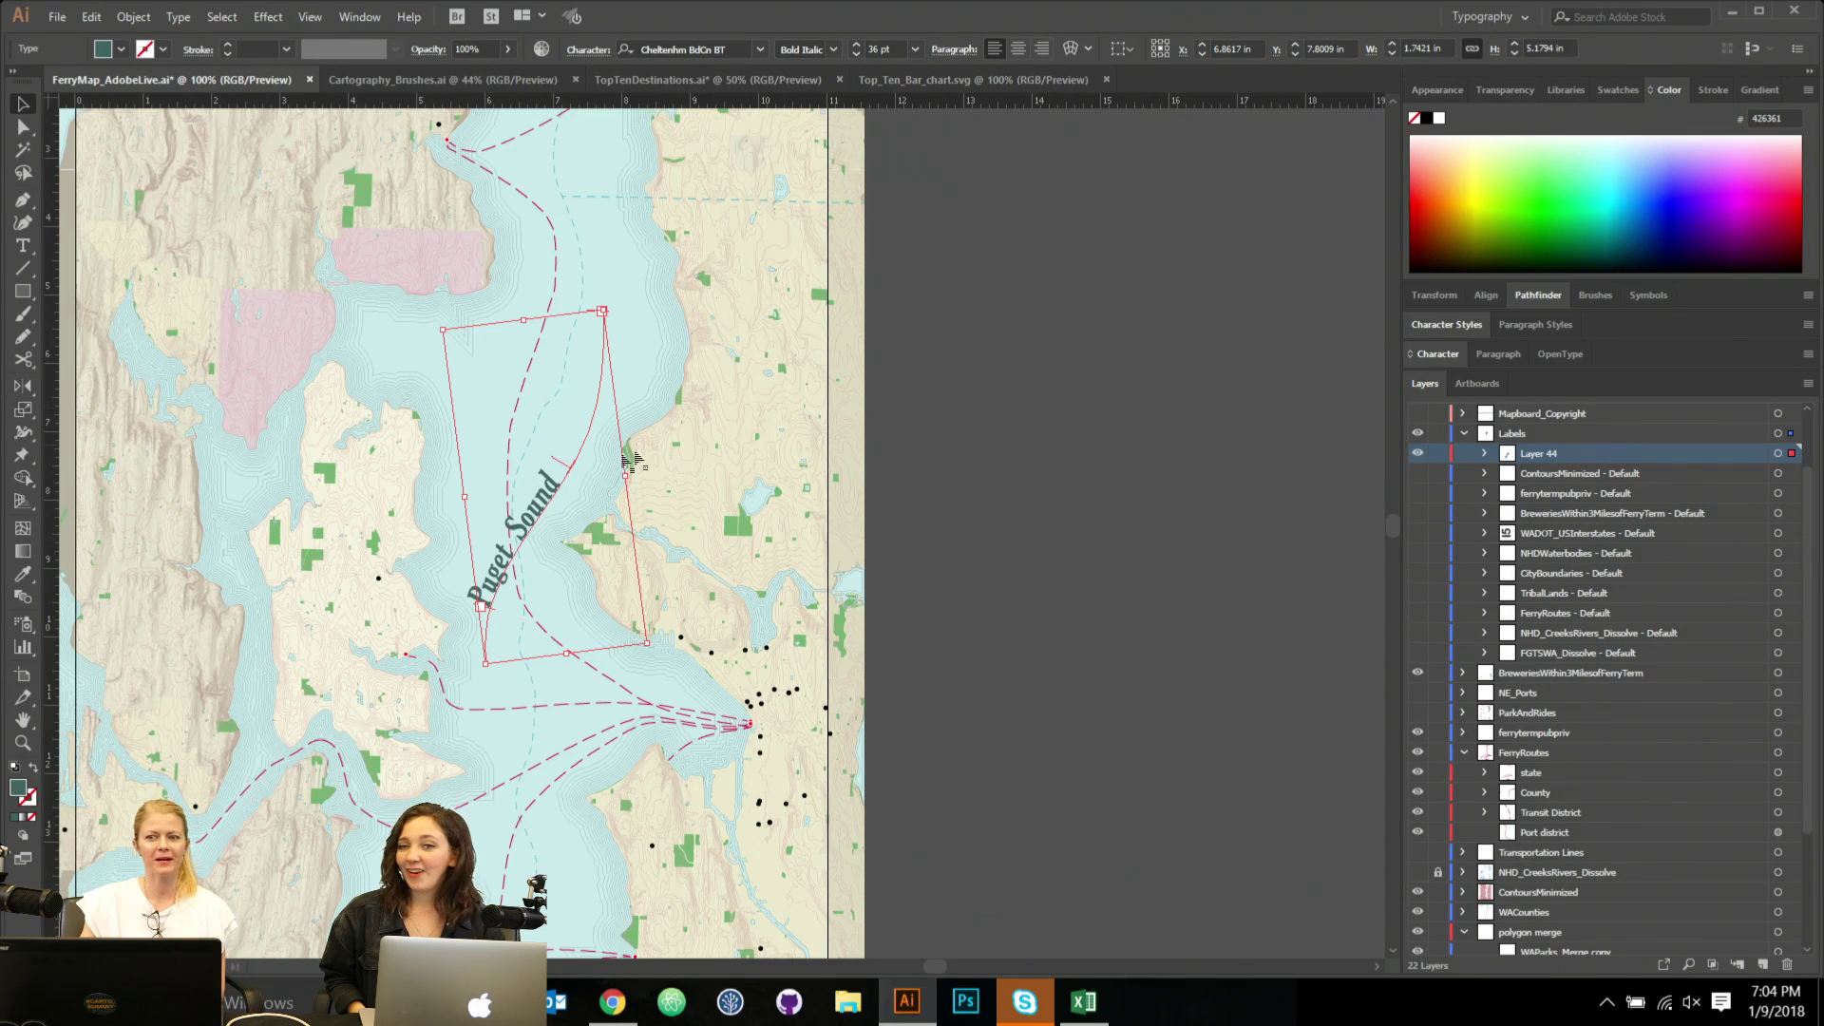
left_click_drag(547, 516, 590, 415)
left_click(1115, 766)
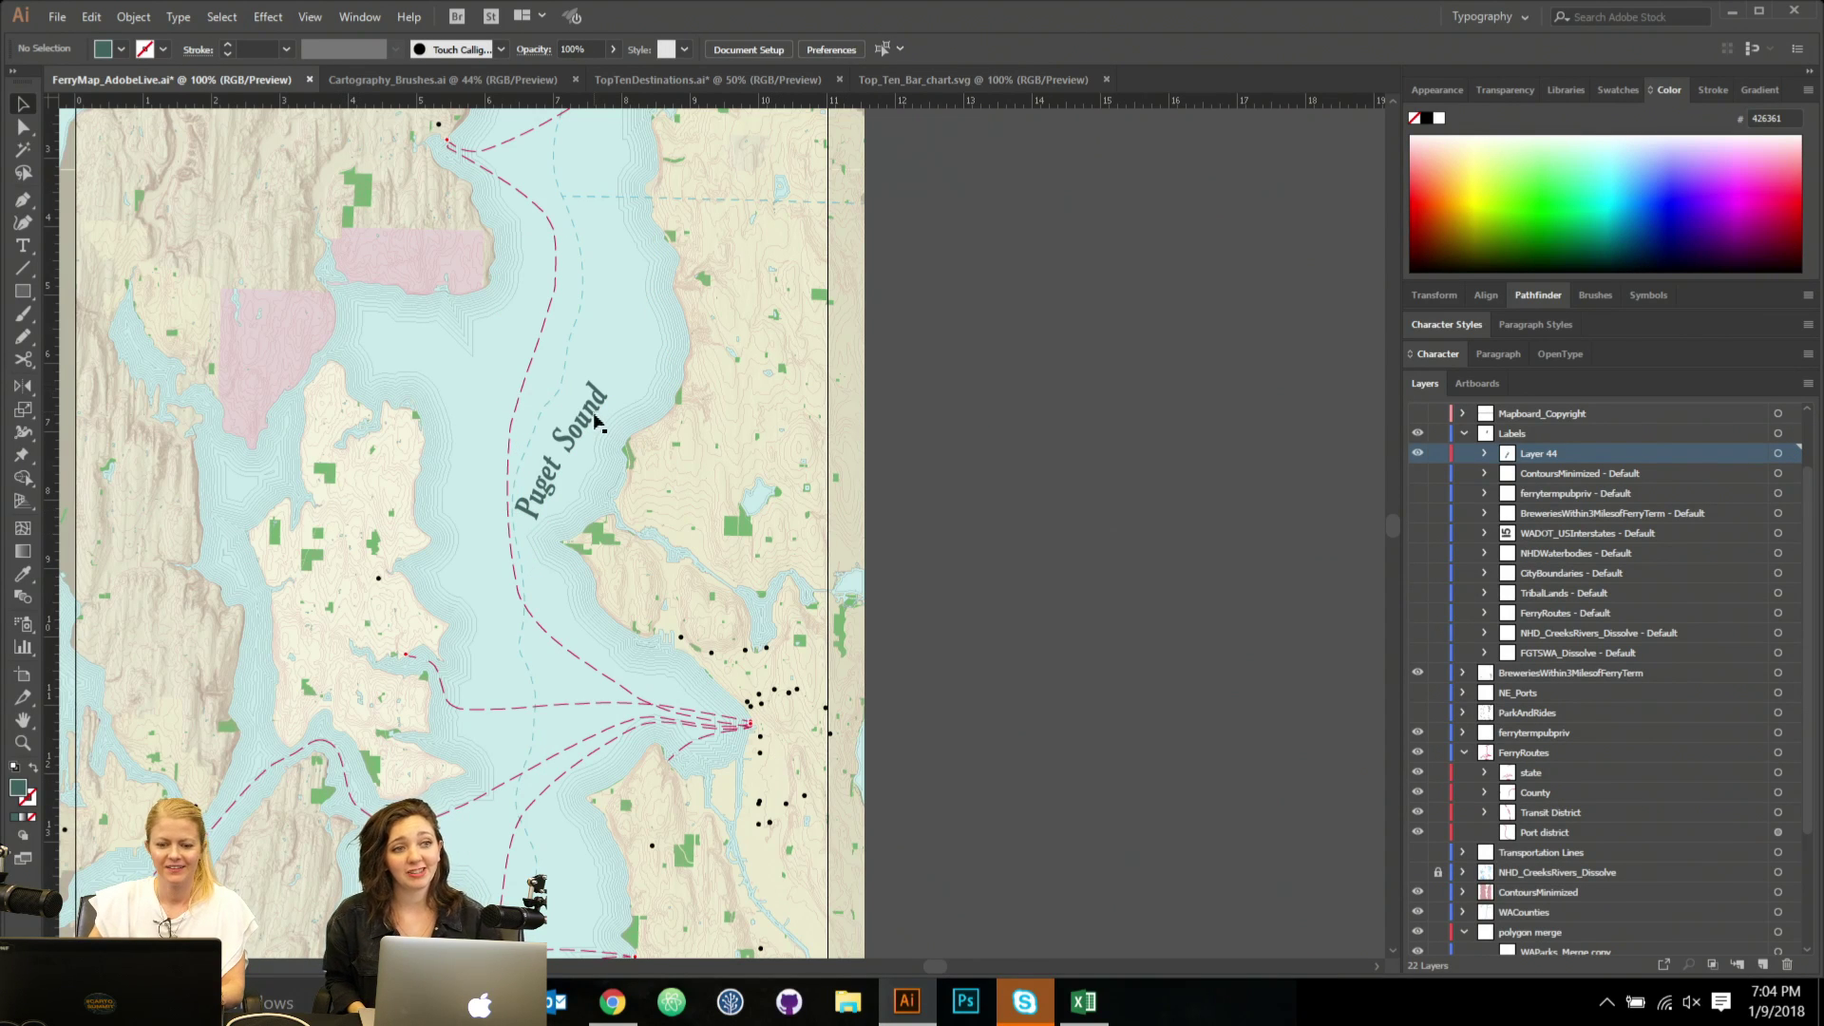
Lengthen the path at both ends and bend it to follow the channel.
left_click(558, 465)
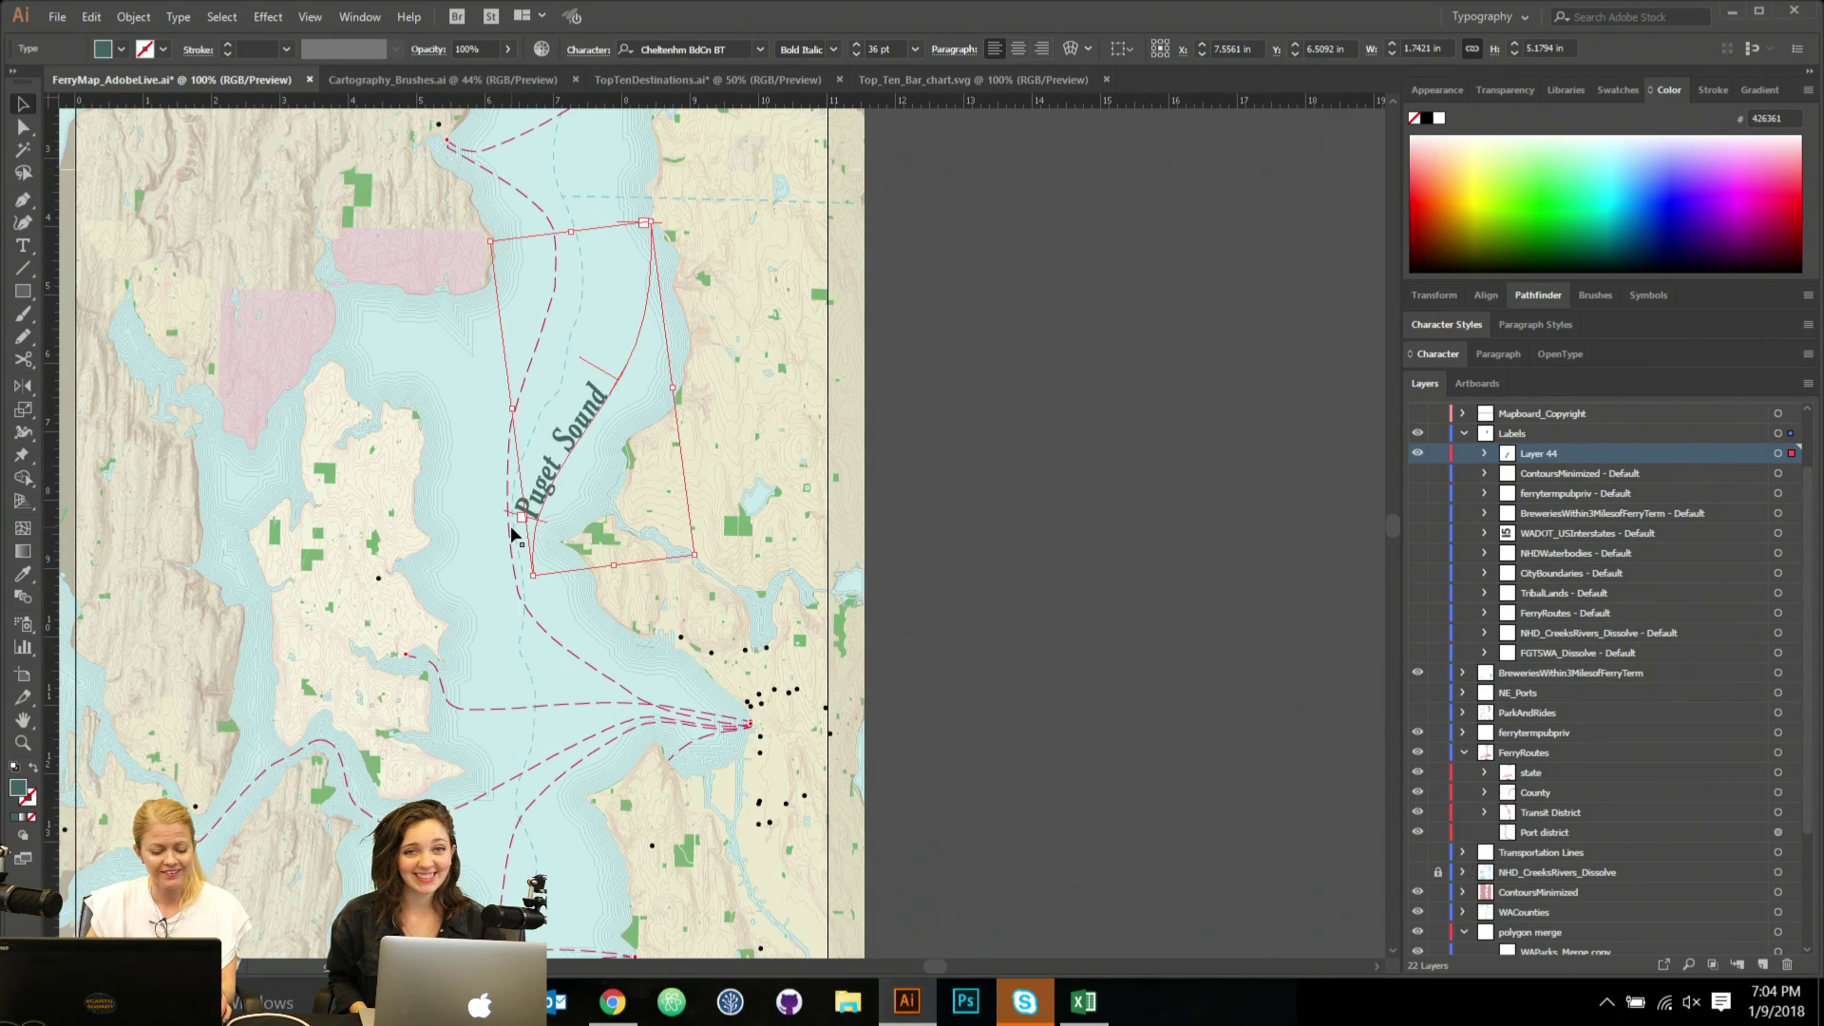
key("a")
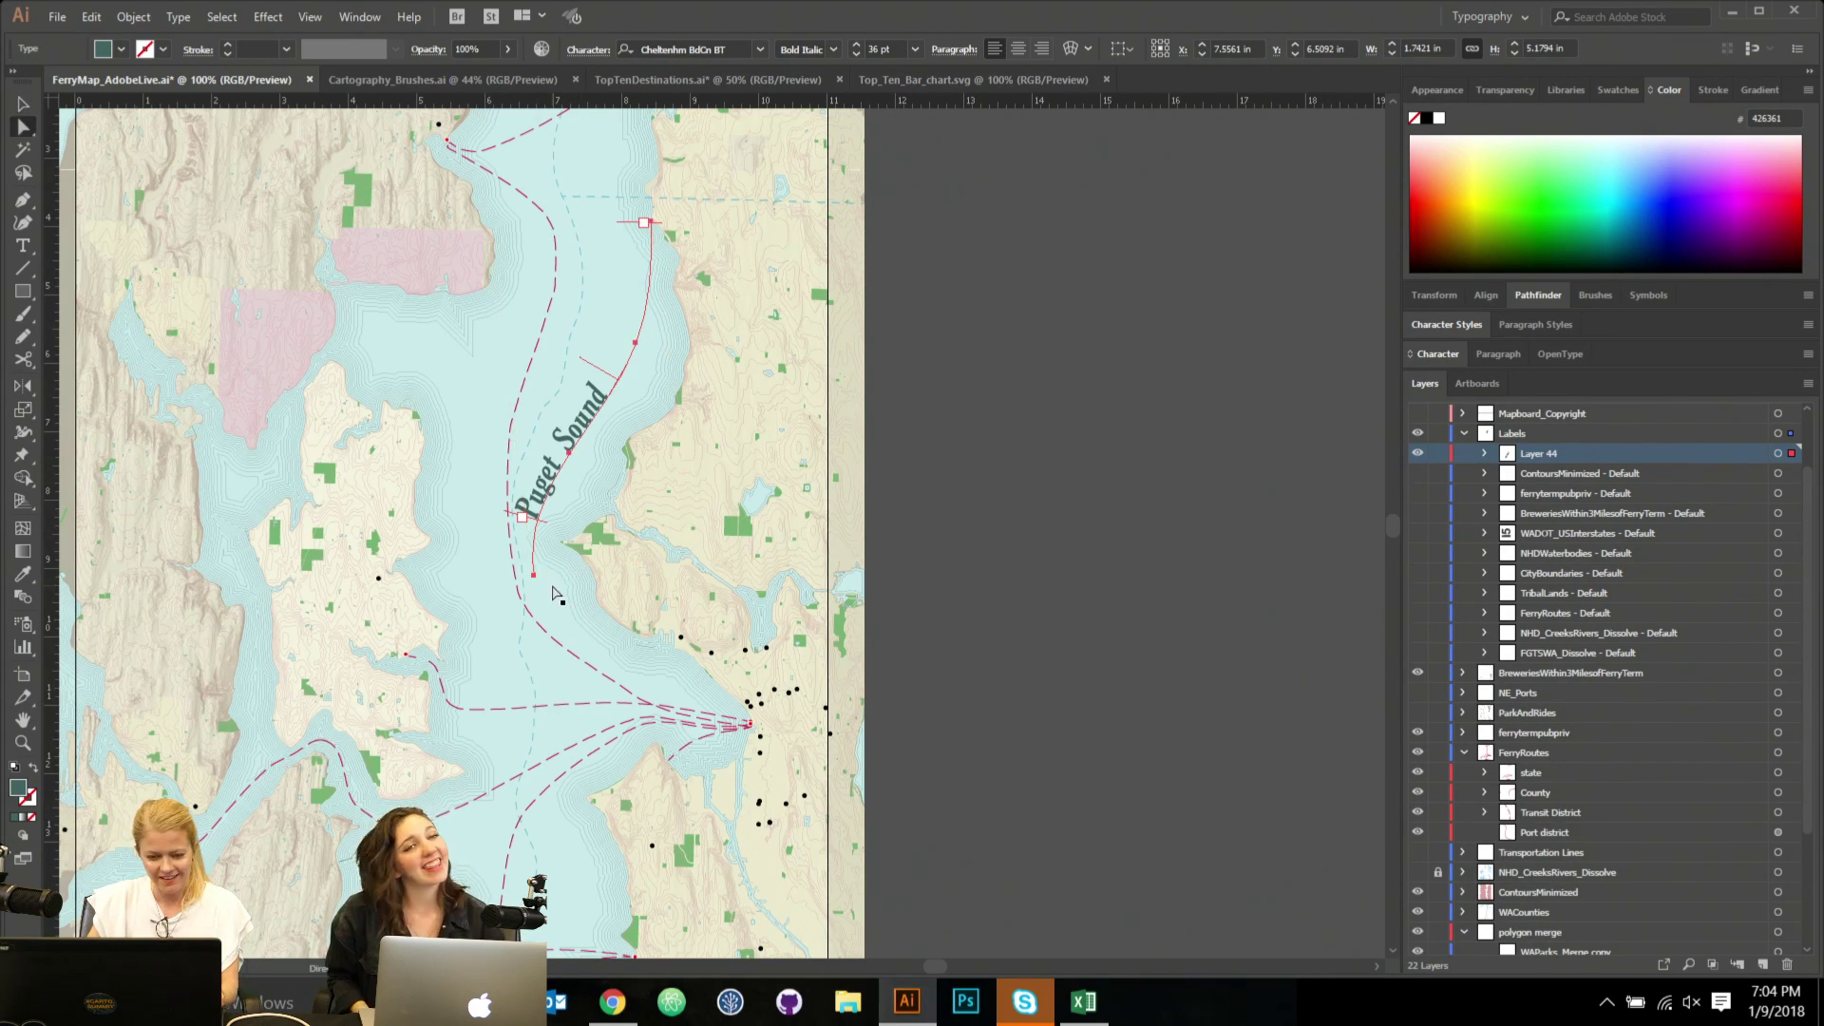
left_click_drag(533, 577, 498, 675)
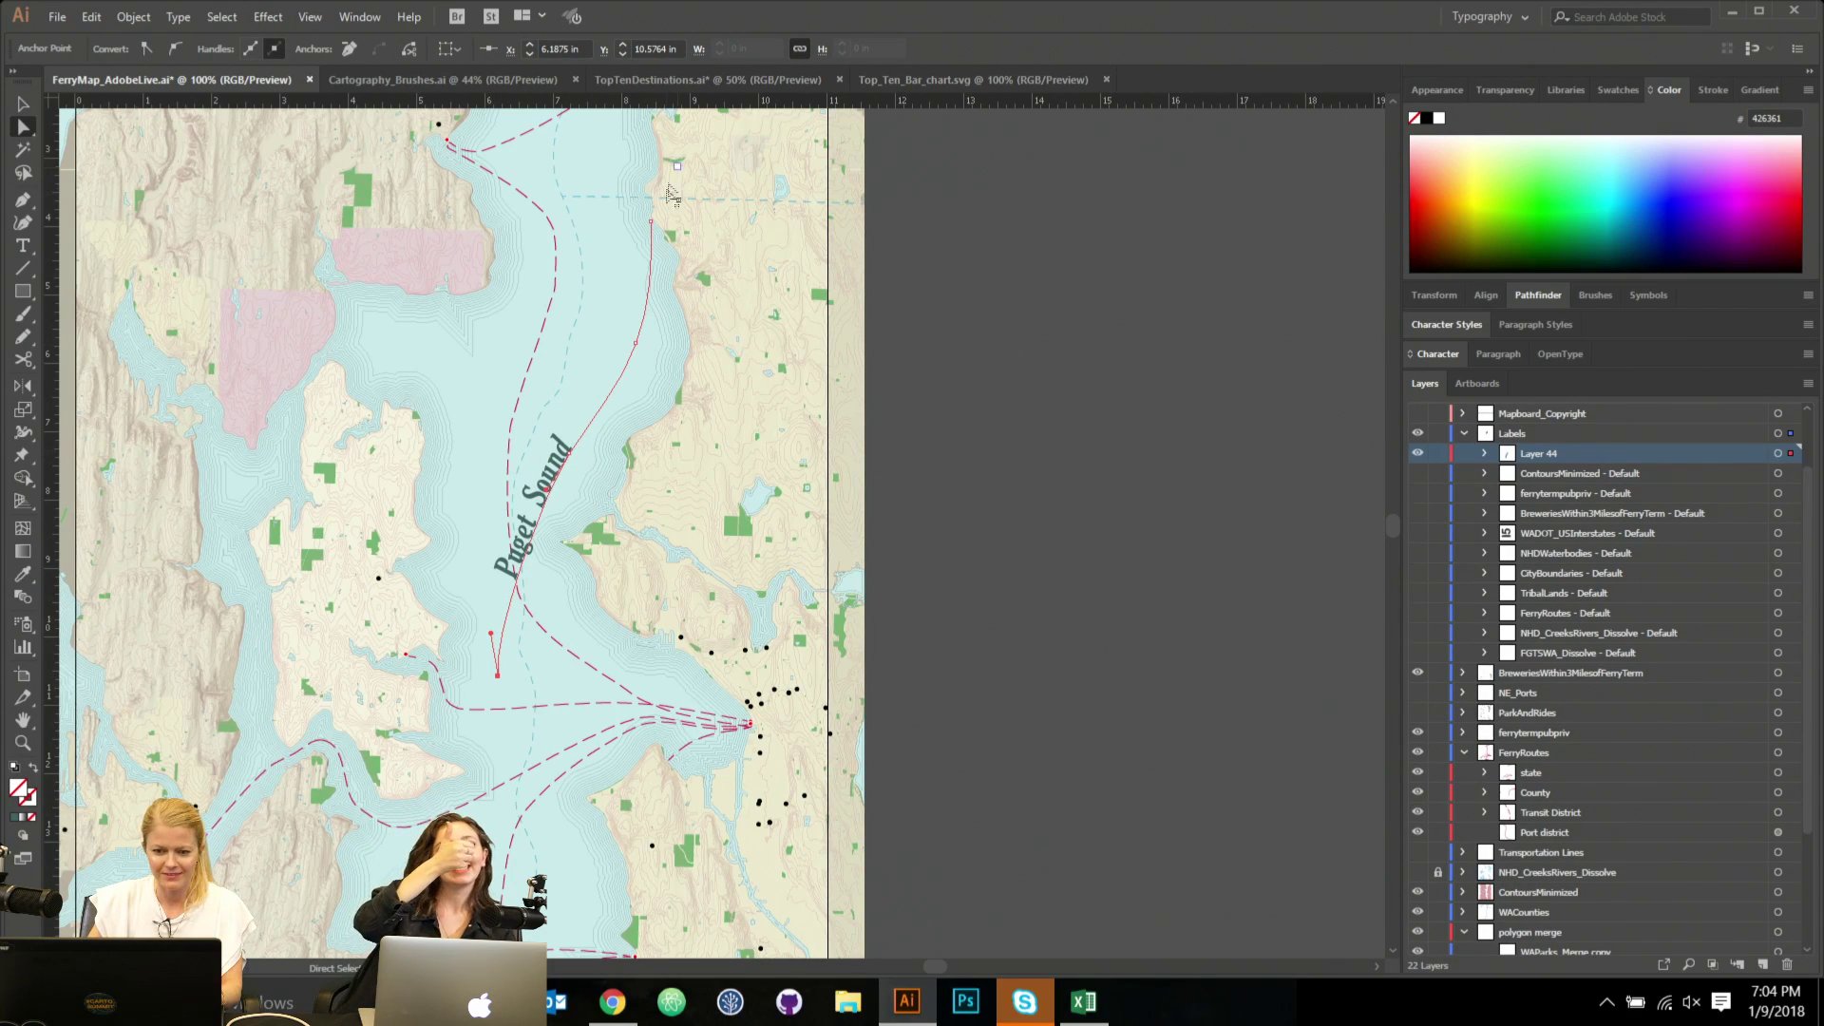
left_click_drag(650, 229, 641, 149)
left_click(637, 351)
left_click_drag(637, 351, 612, 353)
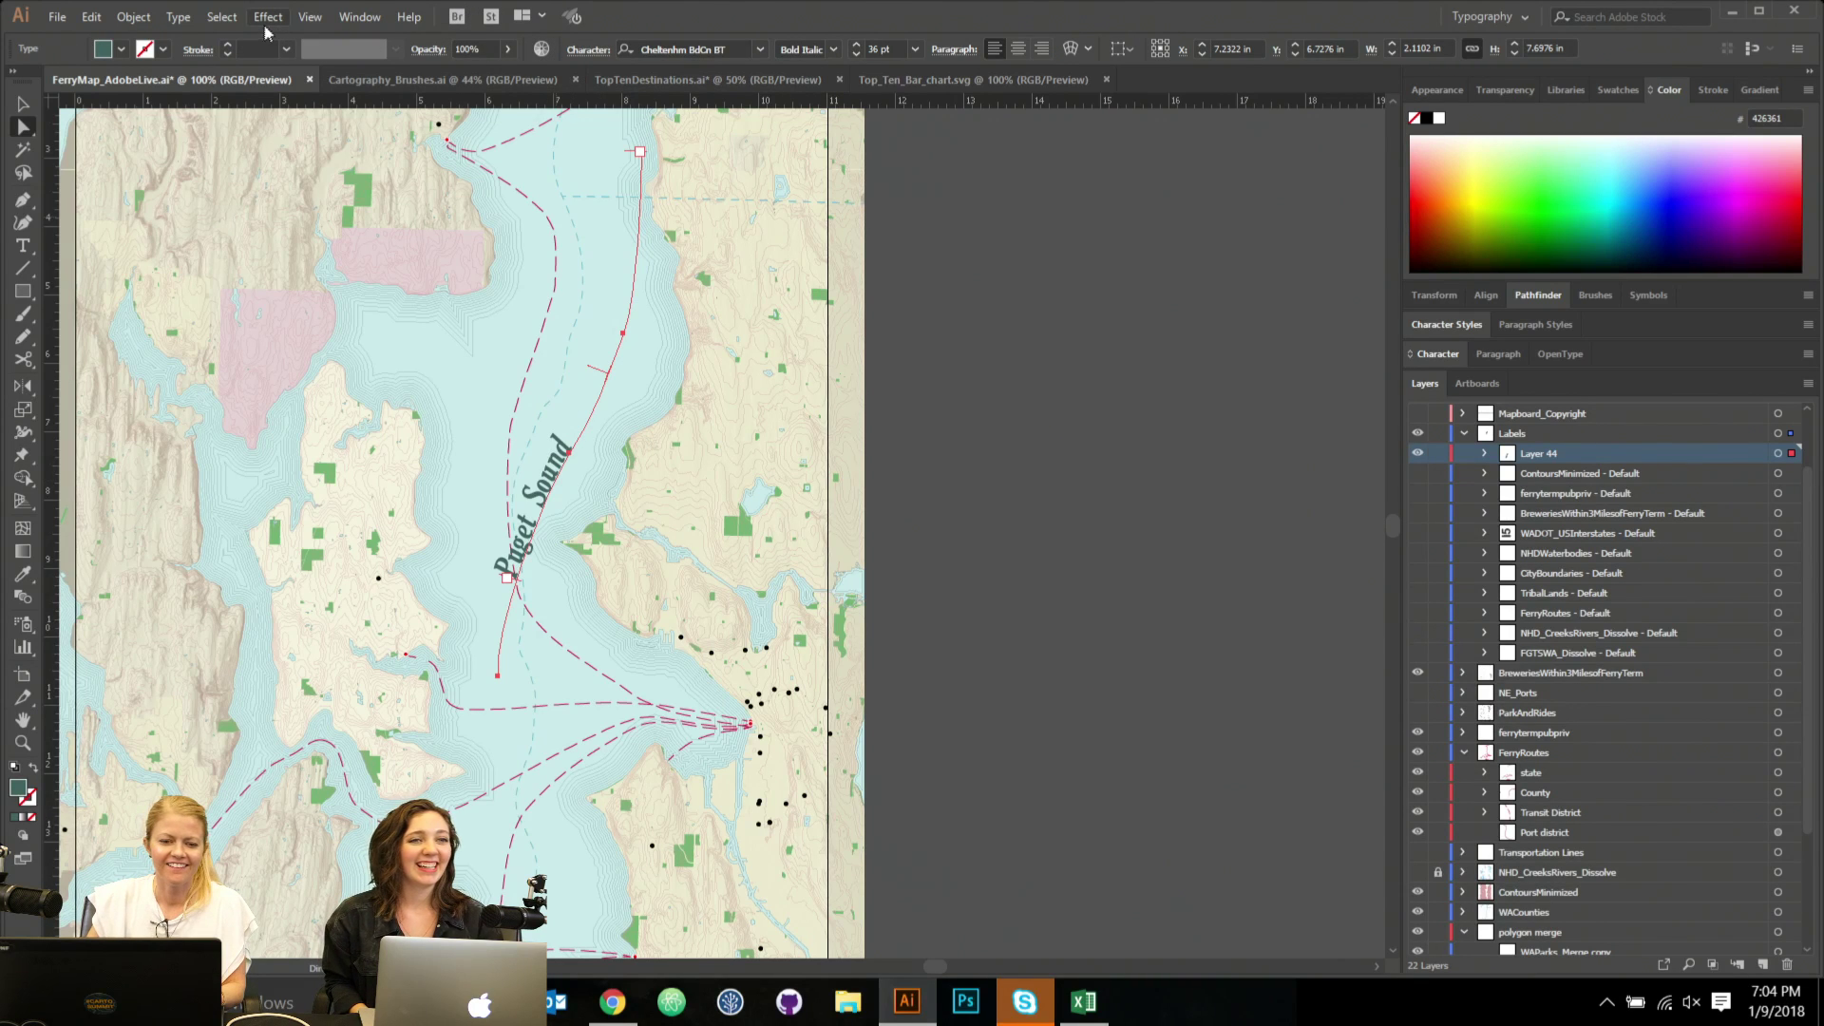
Set the label's tracking to 200 in the Character panel.
left_click(1440, 355)
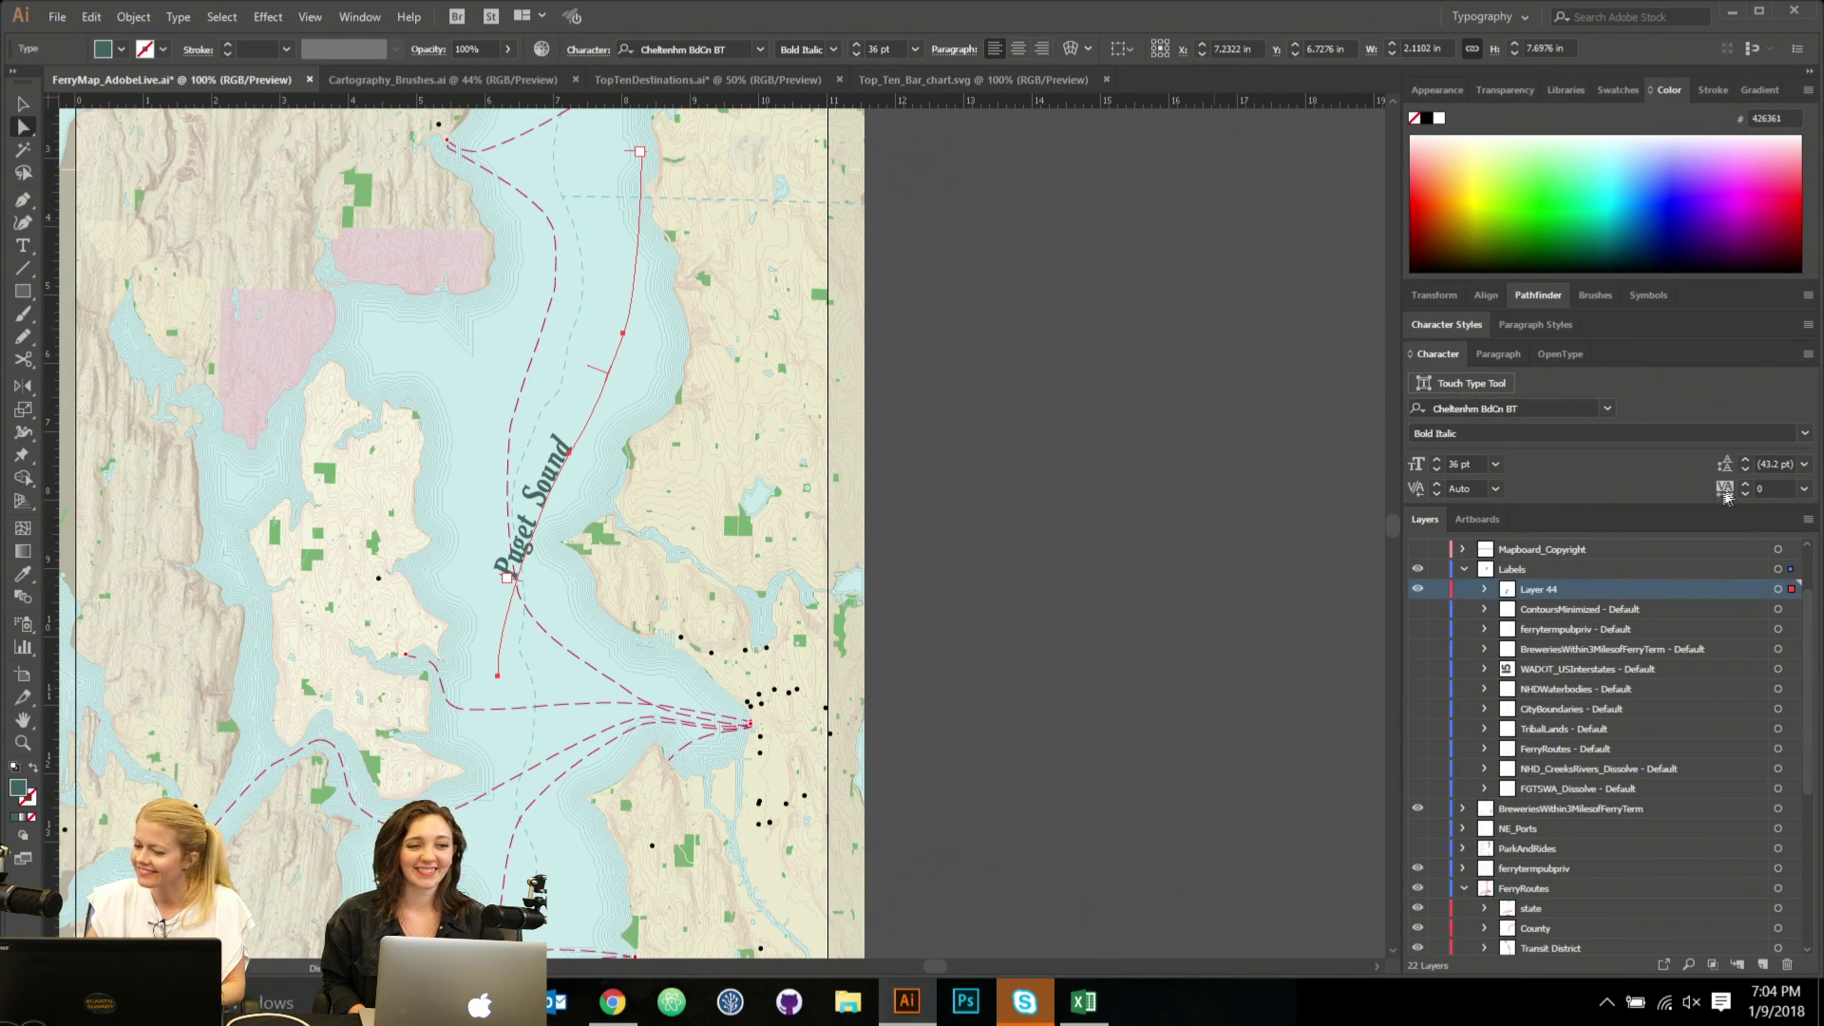
left_click(1806, 491)
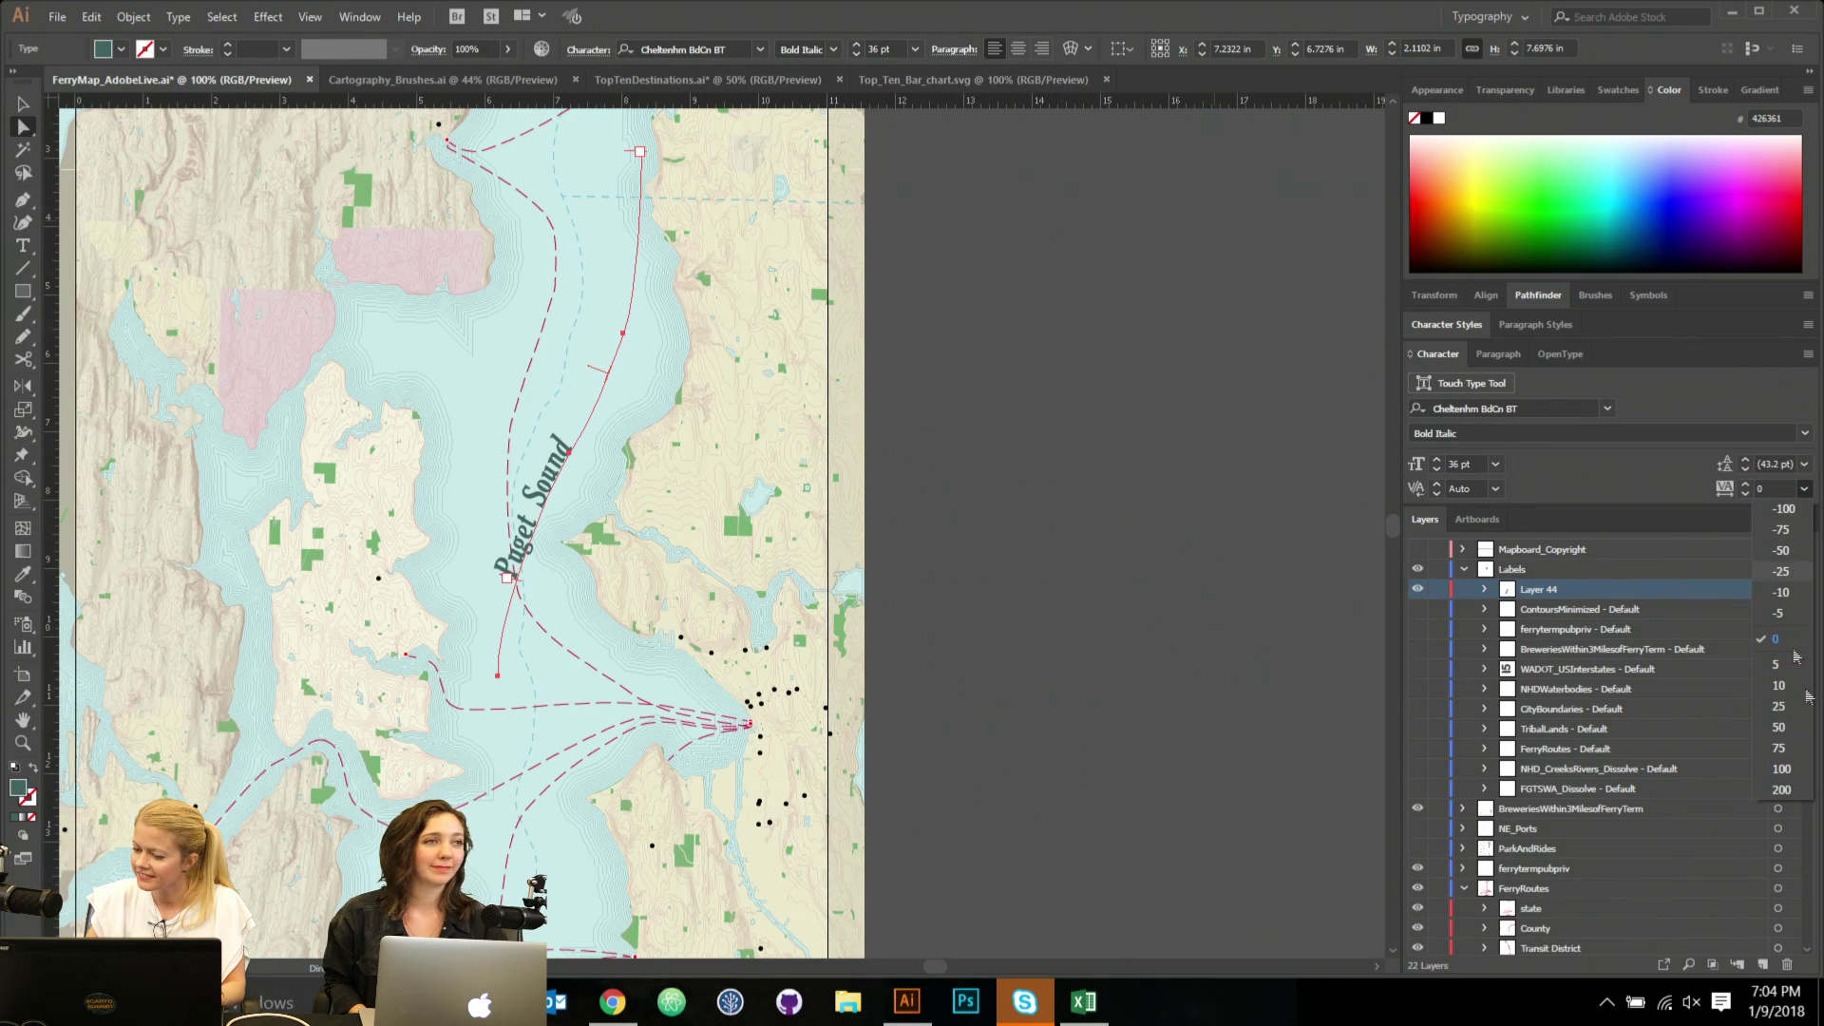
left_click(1781, 789)
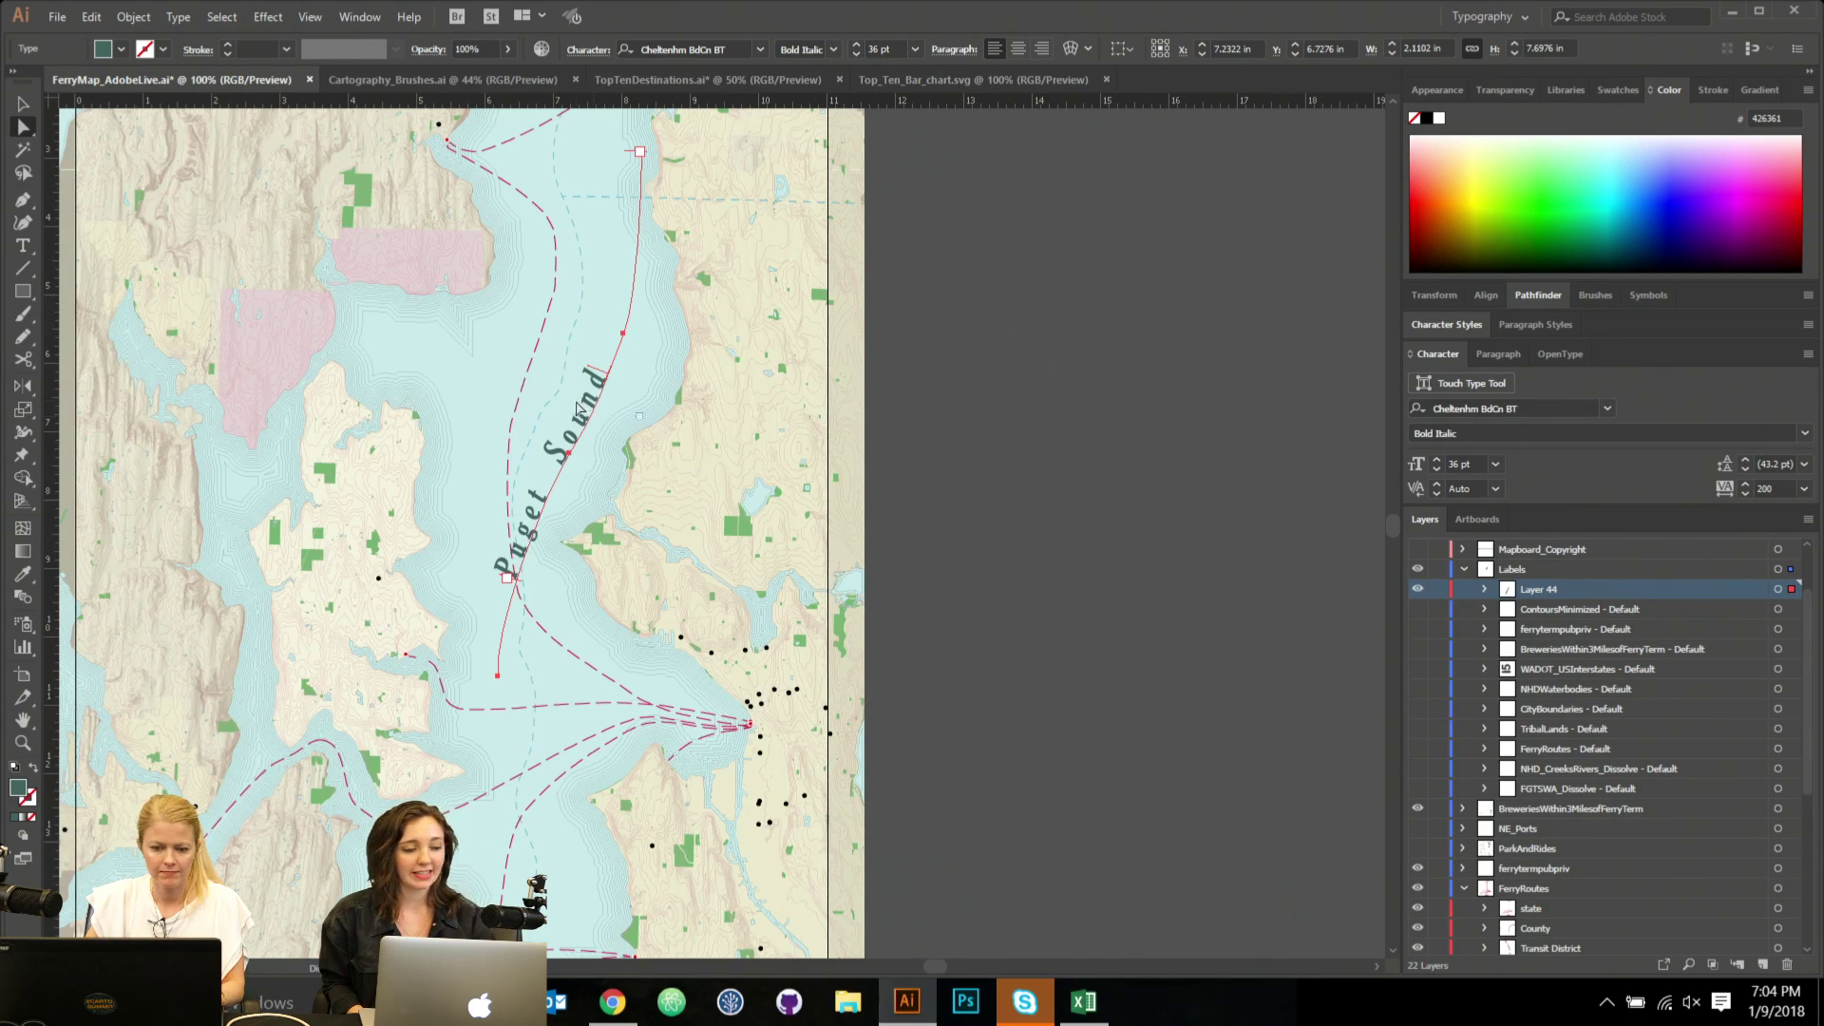
Move and rotate the widely spaced label to sit along the channel.
left_click(23, 103)
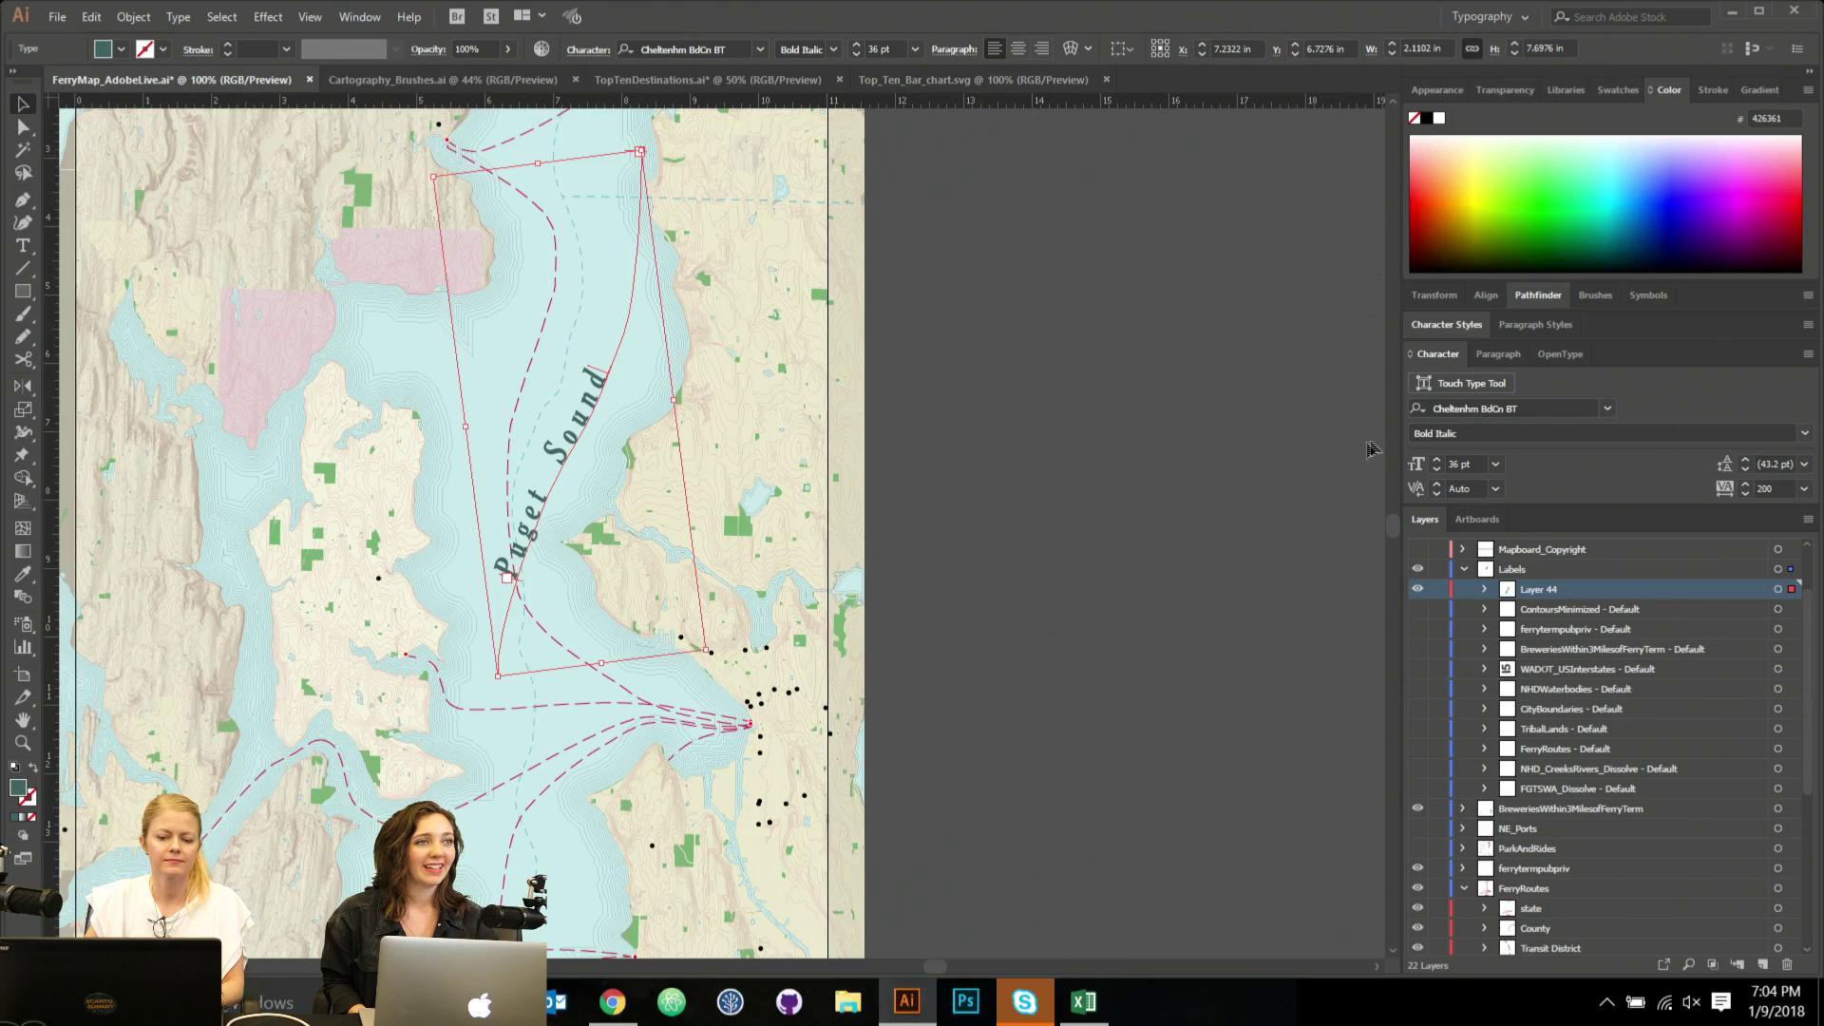
left_click(590, 478)
left_click_drag(591, 478, 614, 435)
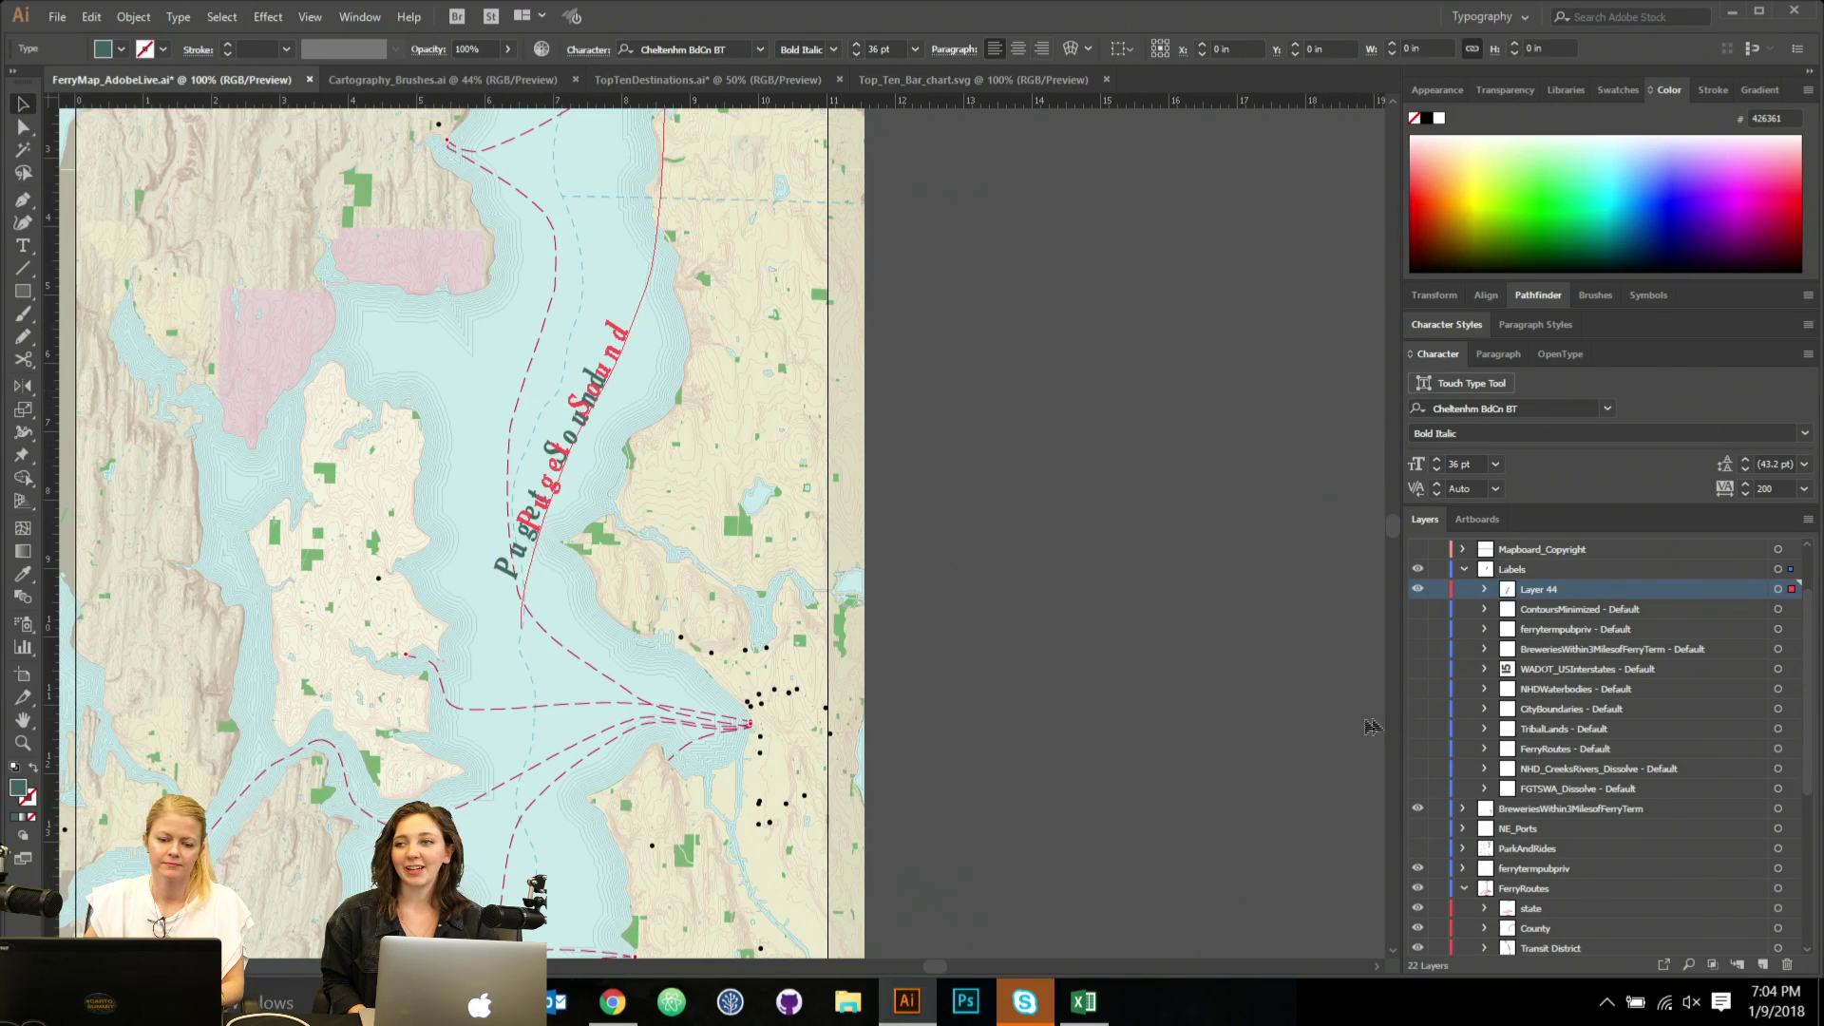
scroll(784, 400, "left", 2)
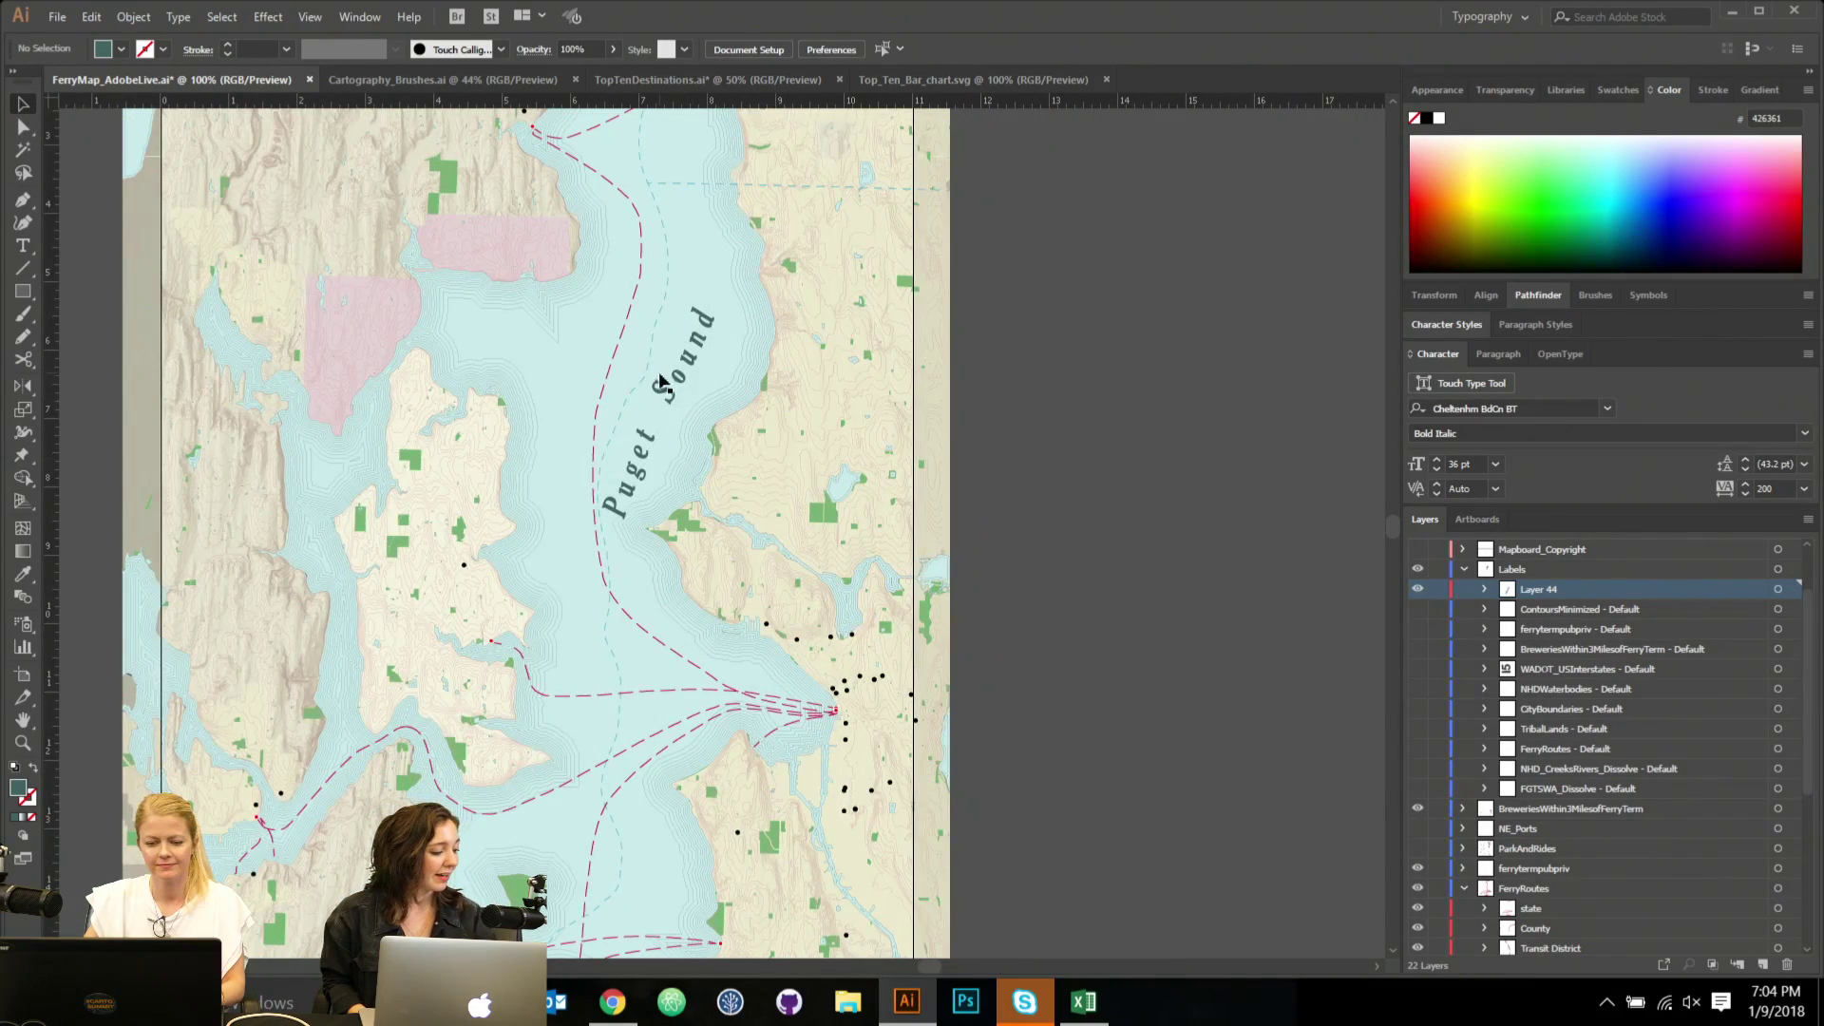
left_click_drag(656, 433, 637, 490)
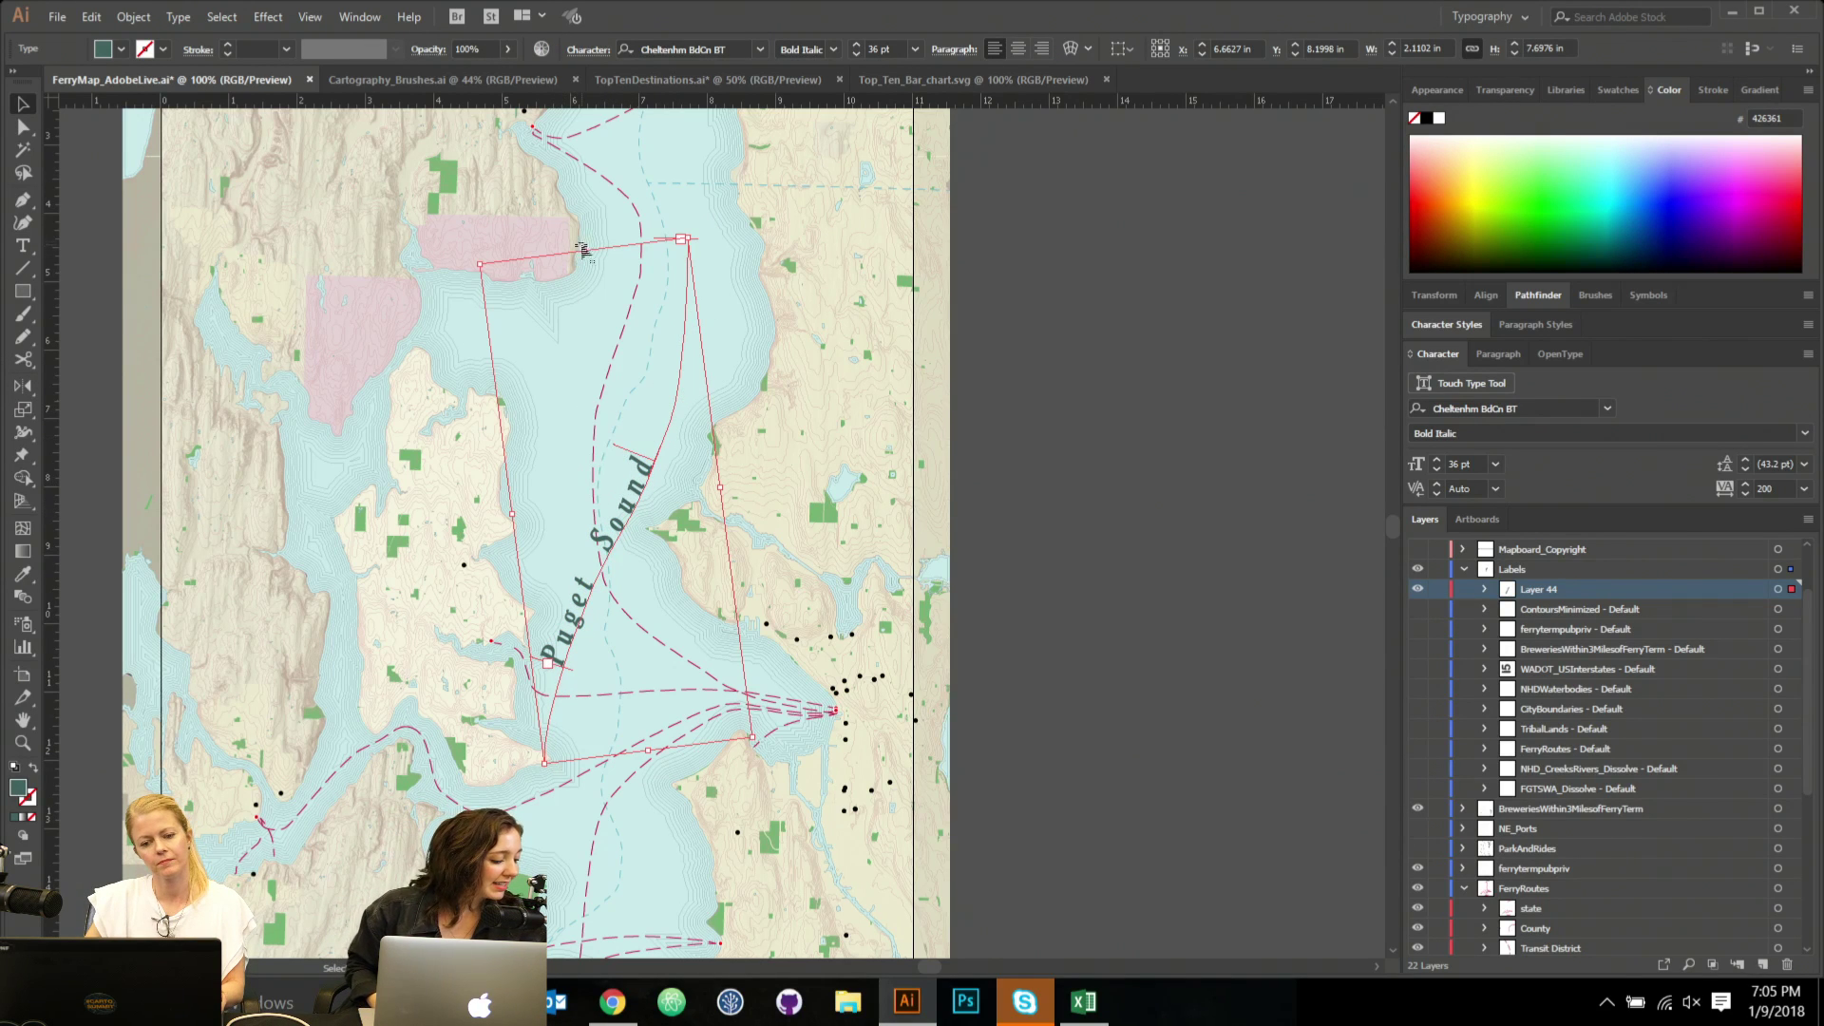
left_click_drag(579, 242, 804, 760)
left_click_drag(607, 590, 581, 581)
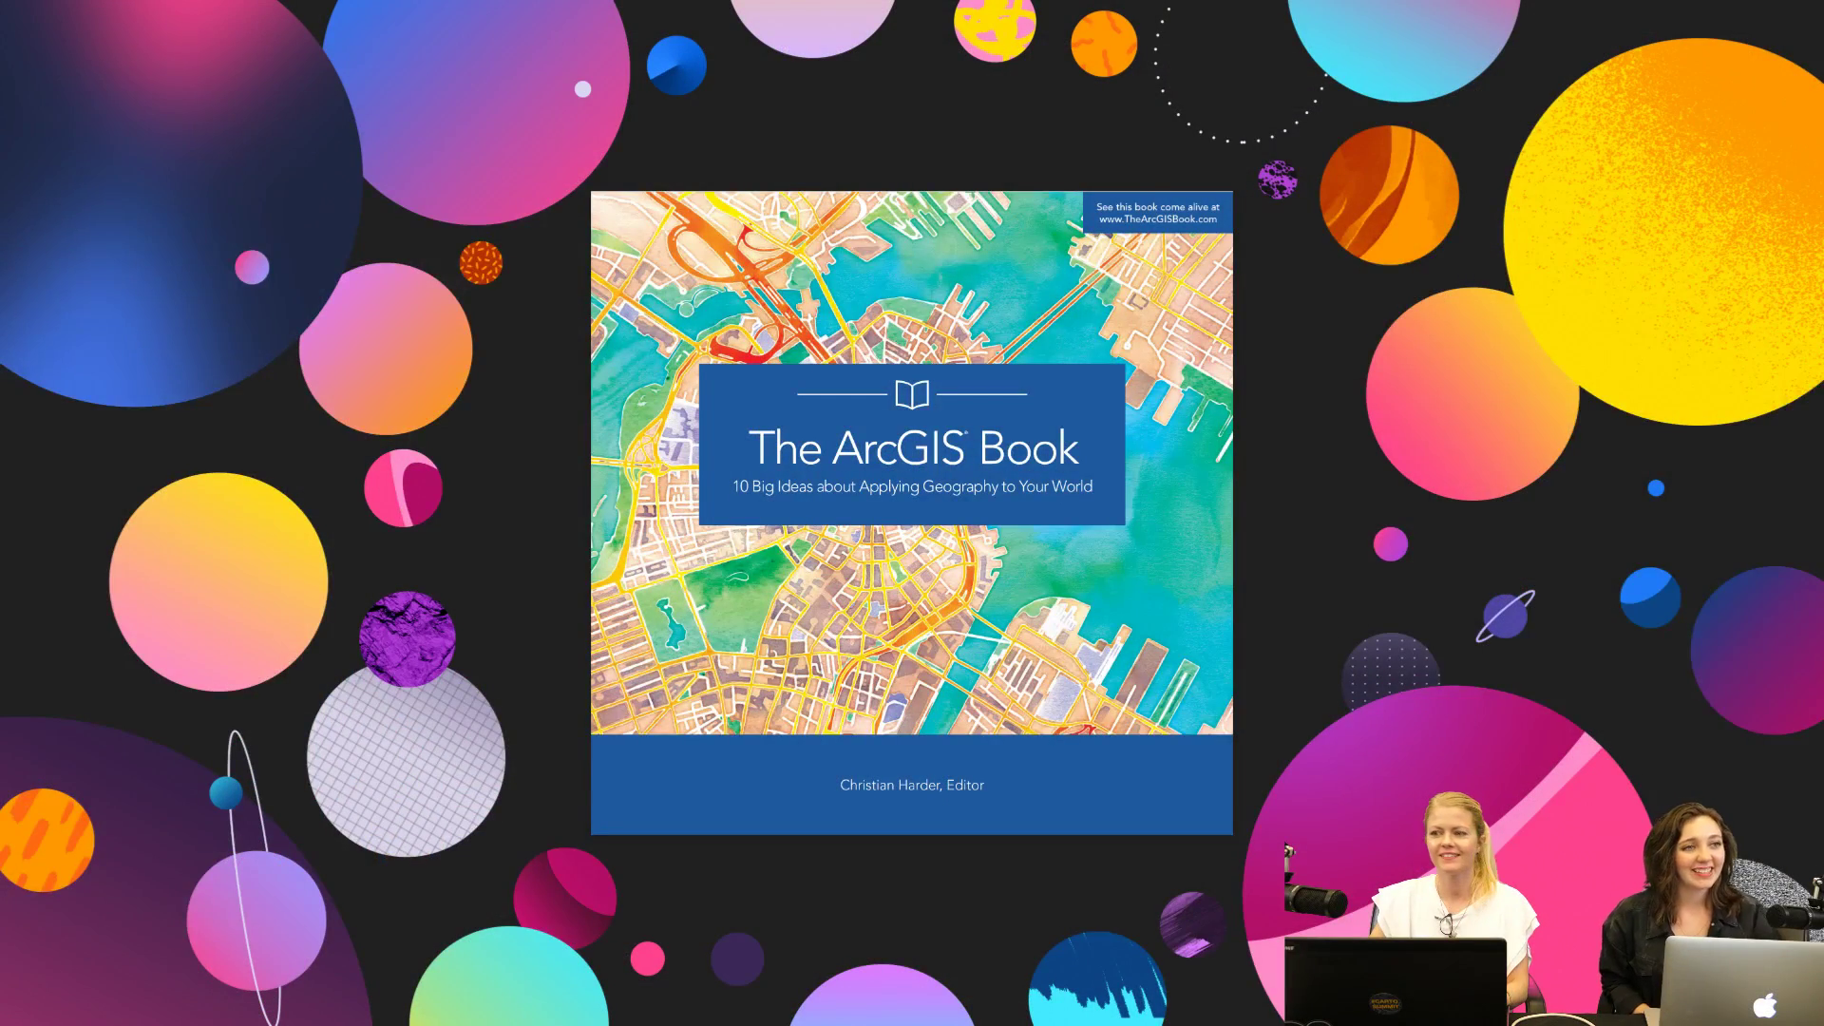
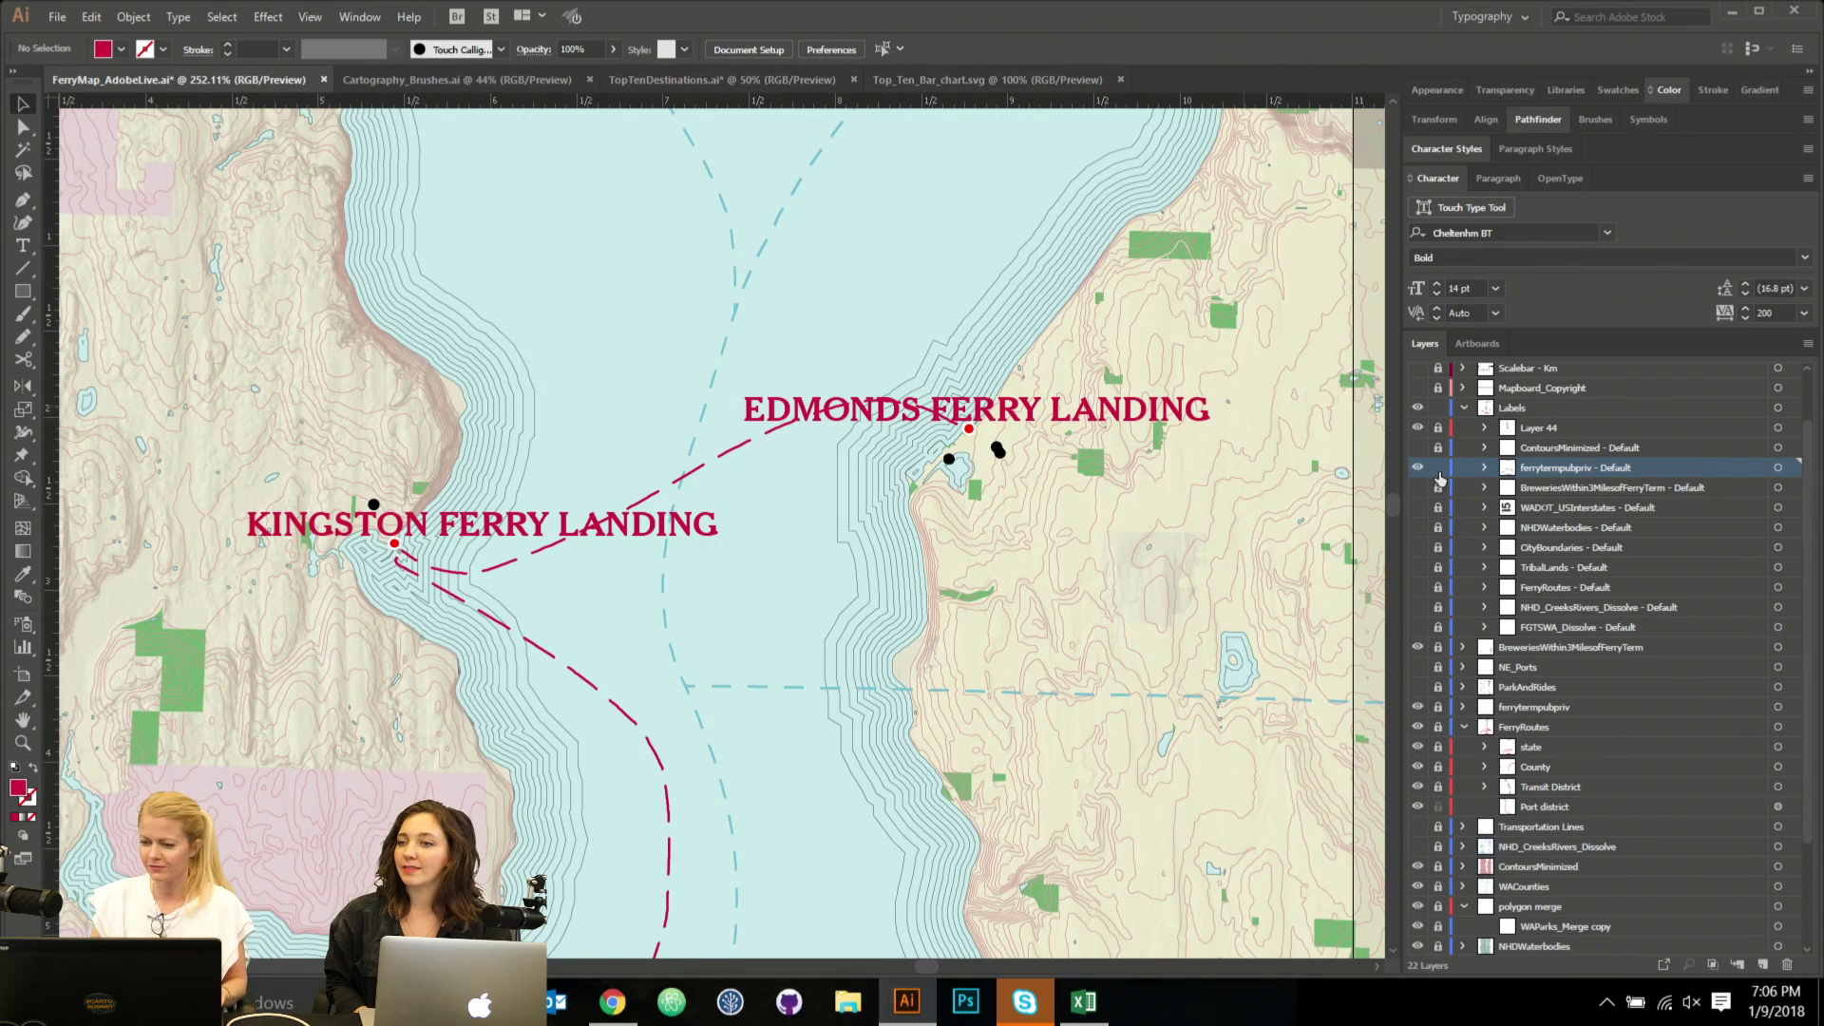
Select all the ferry landing labels and give them a darker crimson fill, #9b1038.
left_click(647, 514)
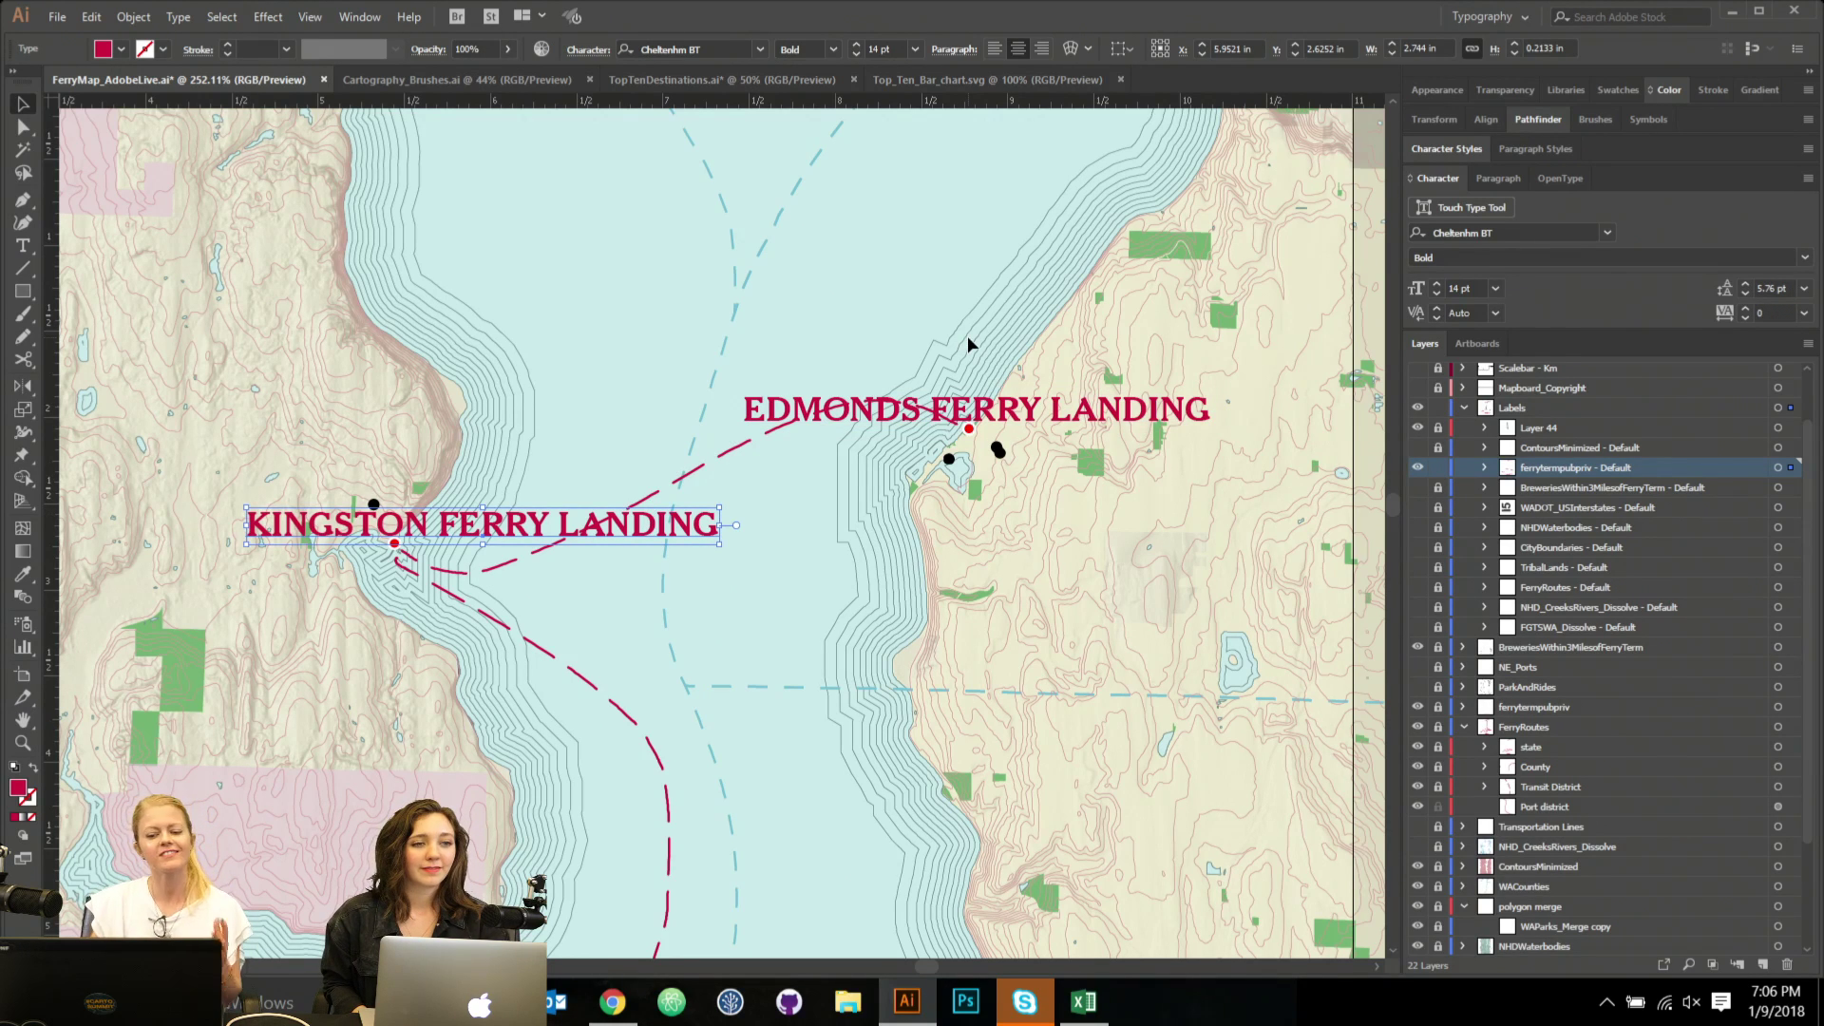
left_click(1793, 466)
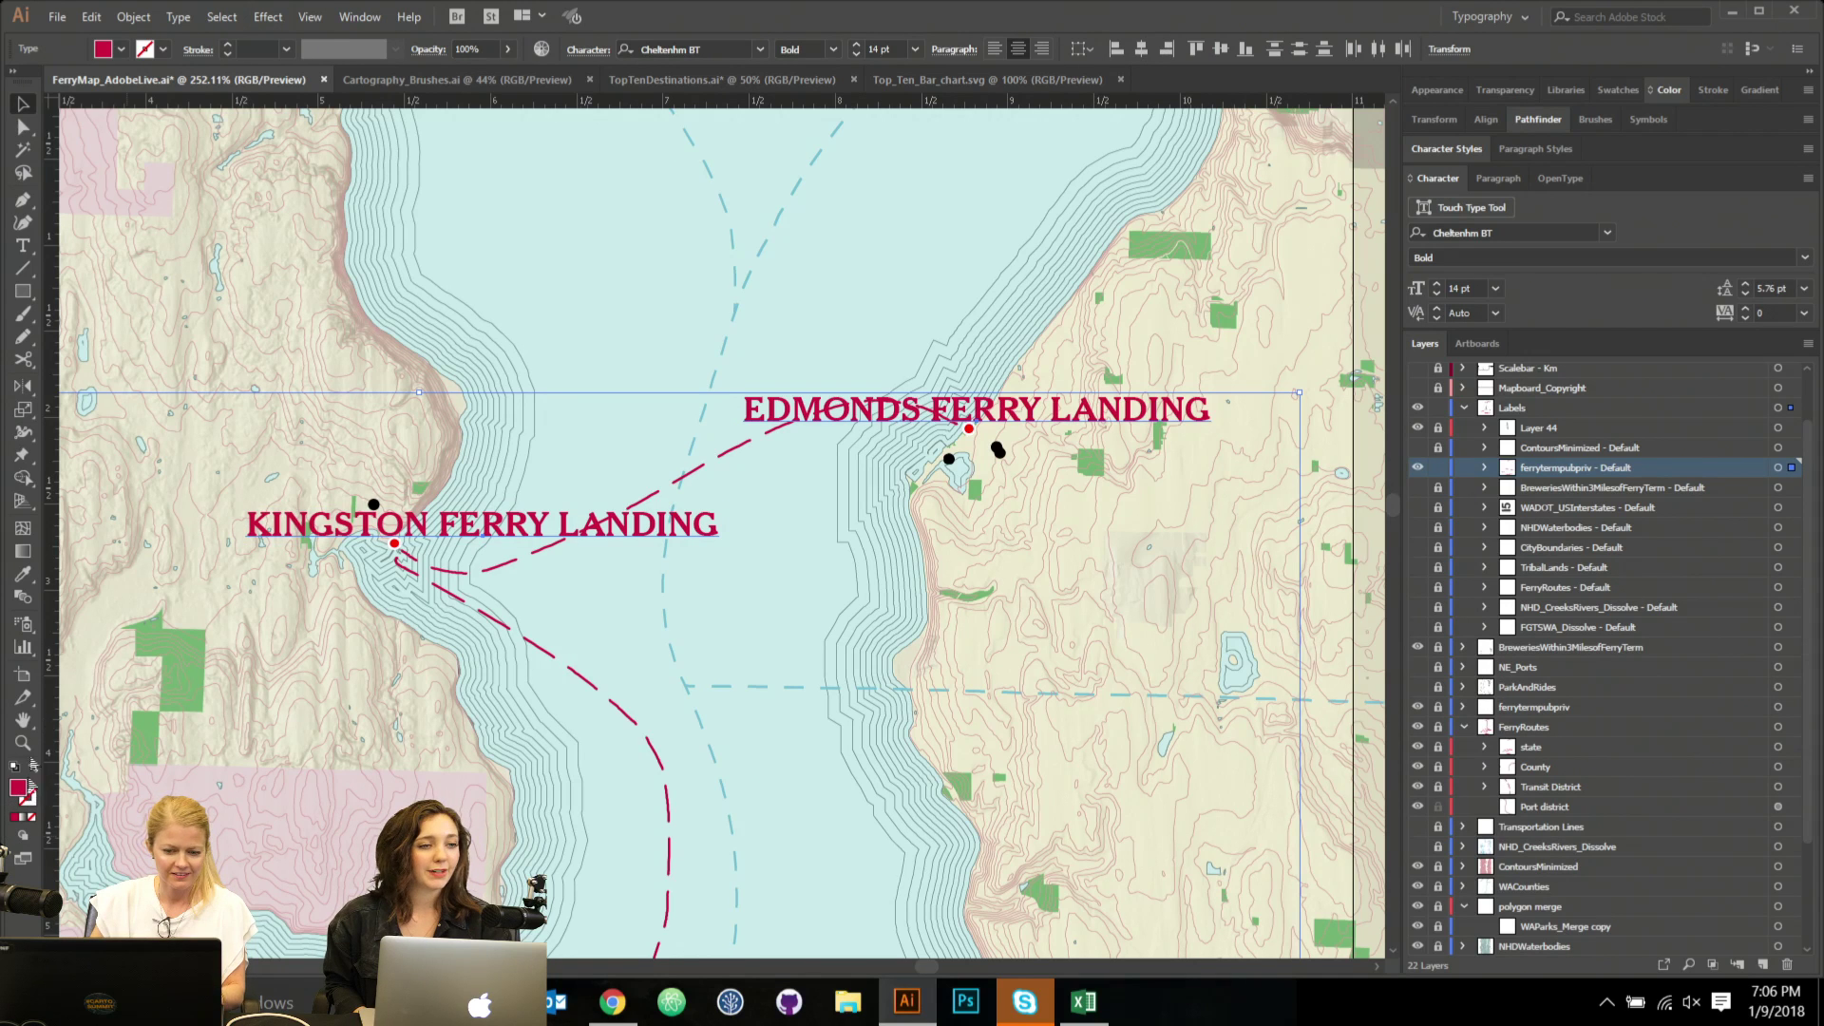
double_click(19, 793)
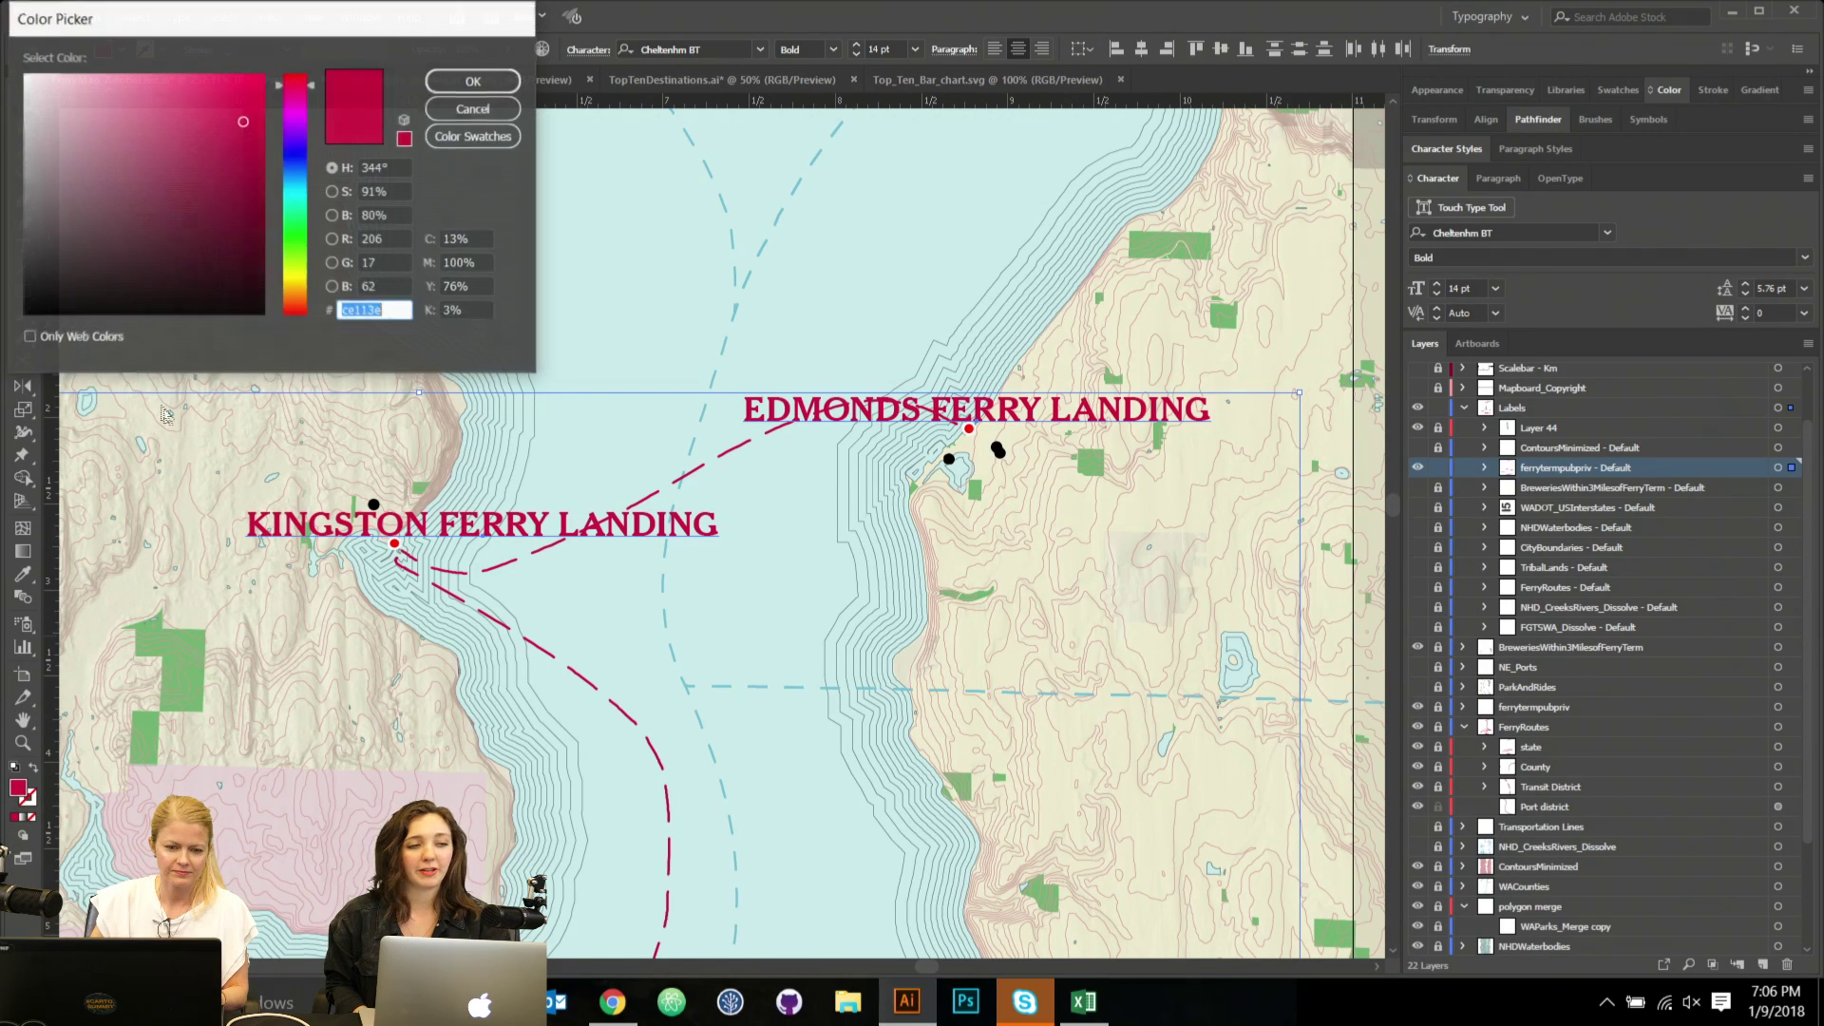
left_click_drag(236, 124, 245, 149)
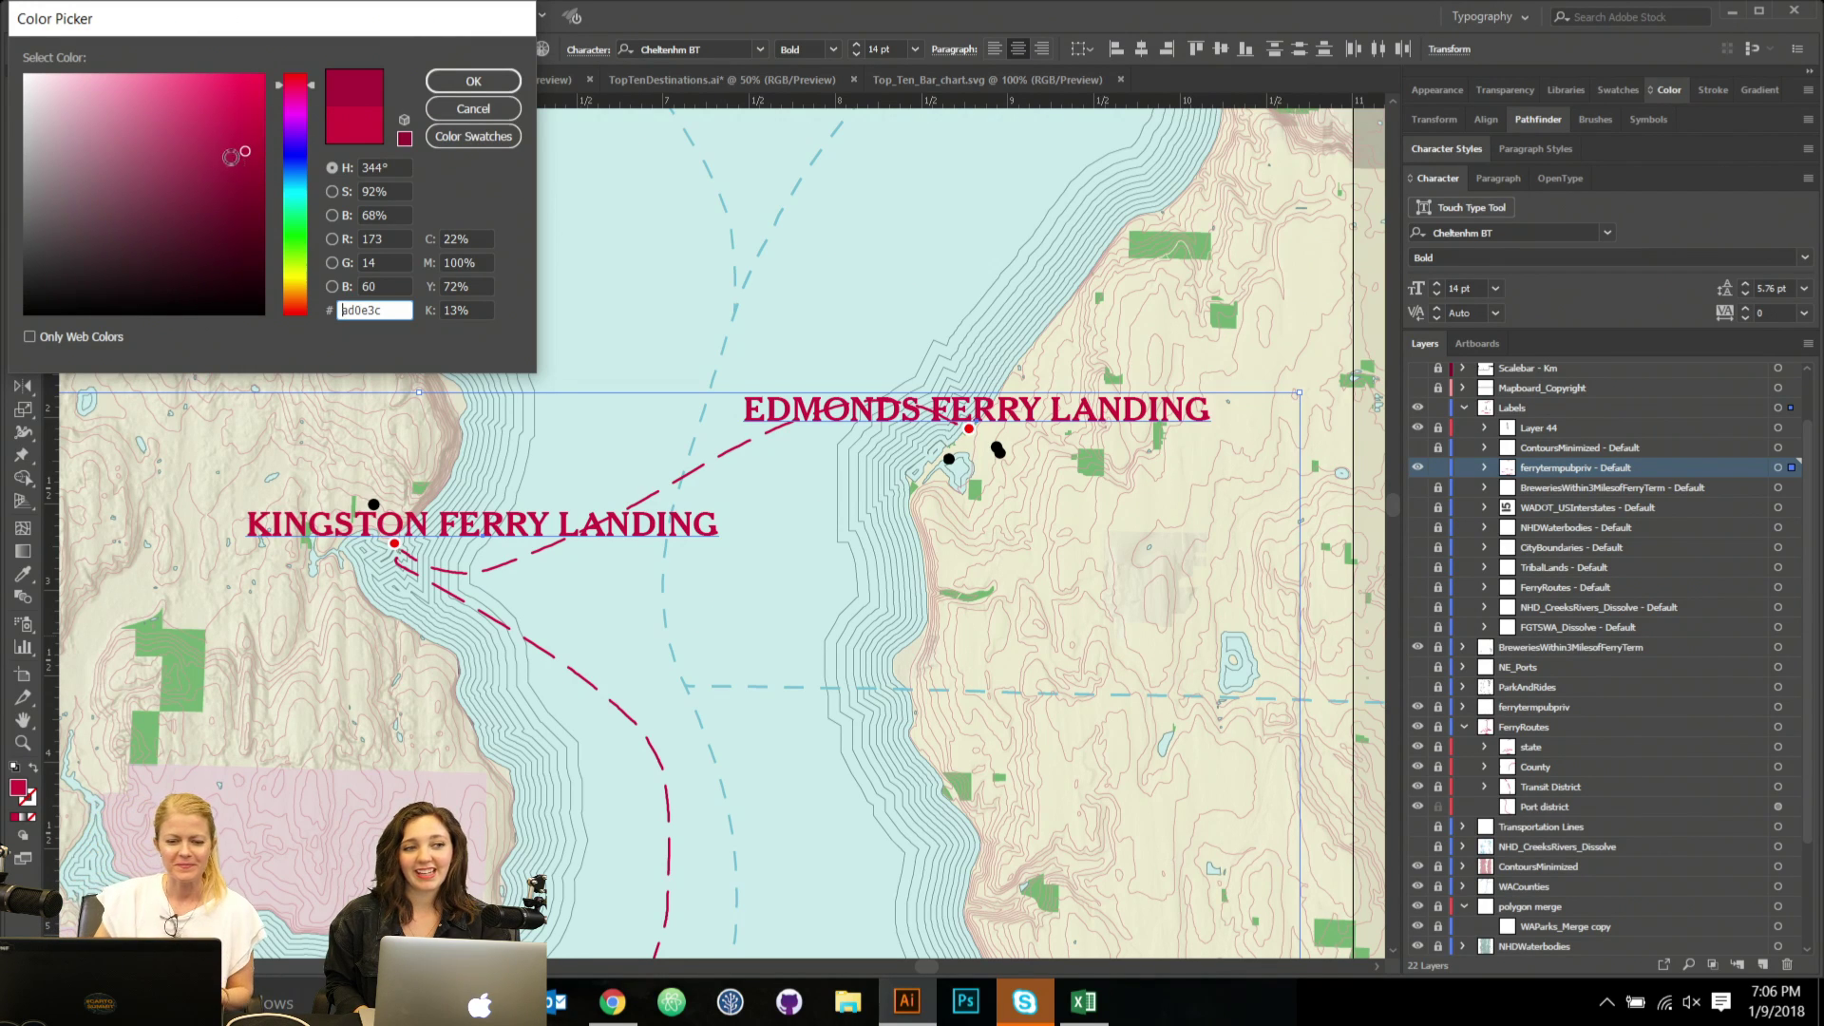
left_click_drag(233, 157, 243, 168)
left_click(478, 84)
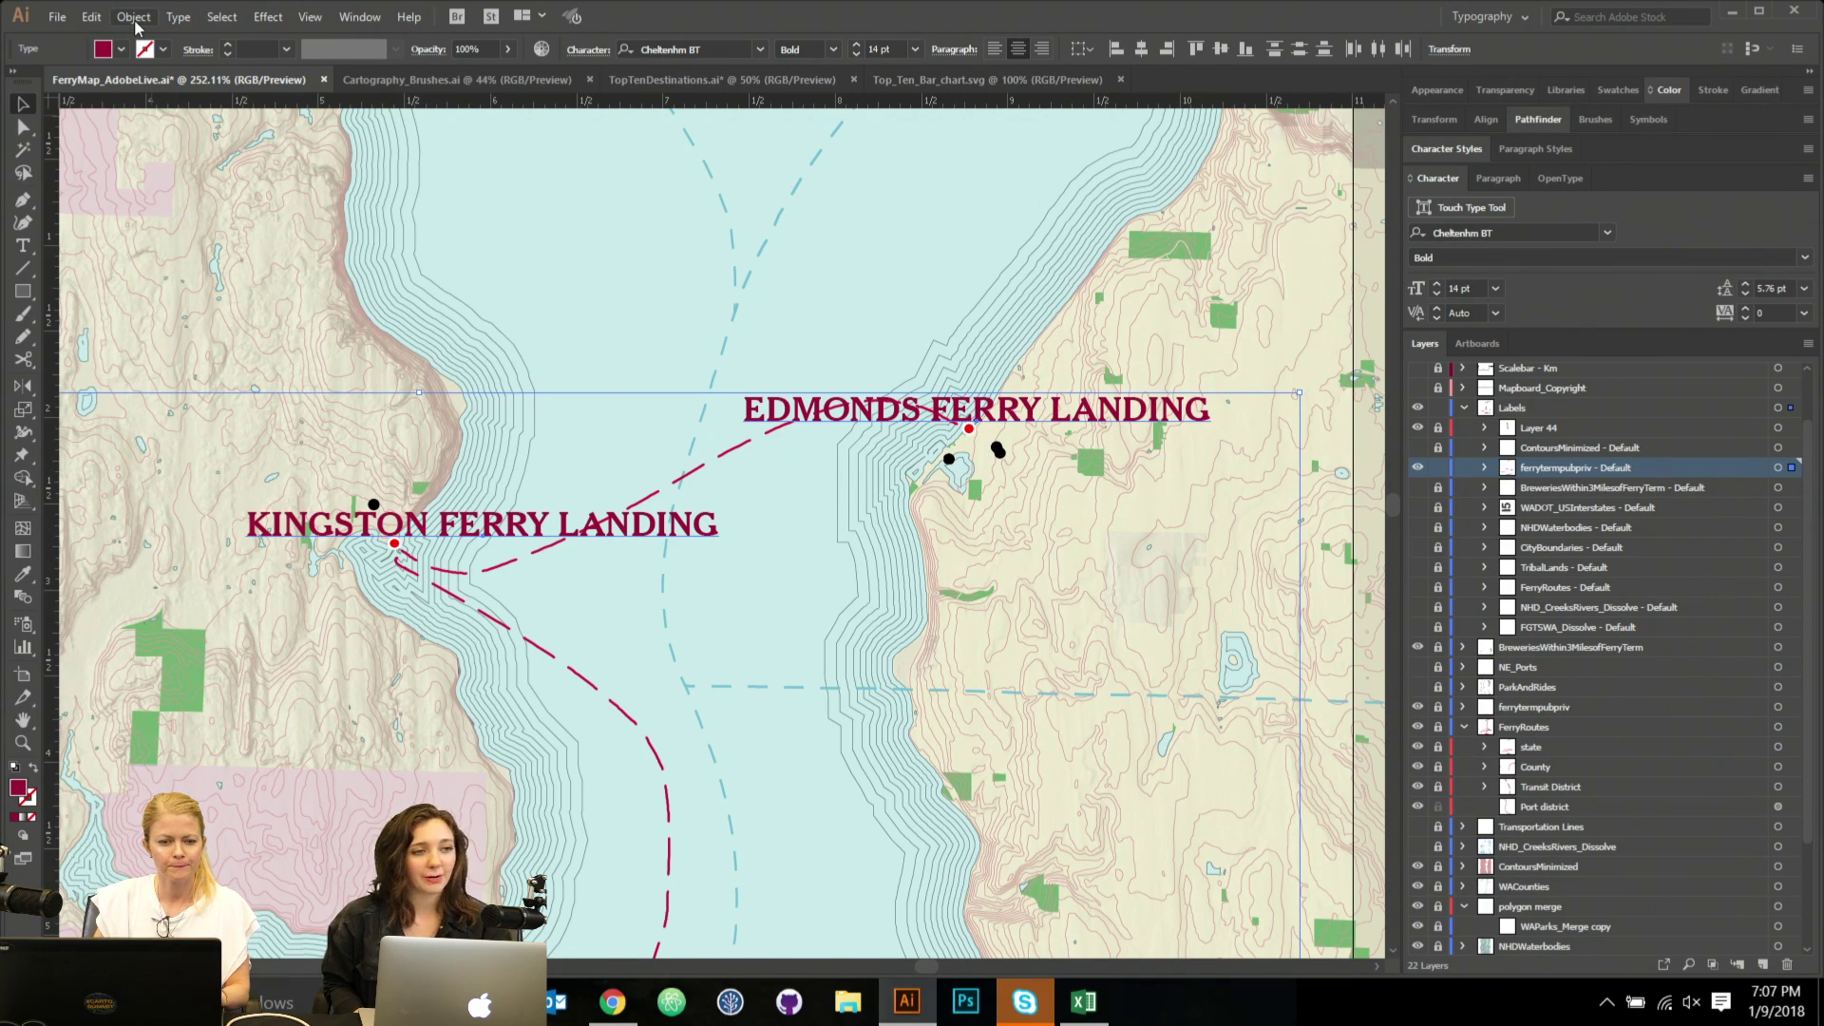
Change the Kingston and Edmonds labels to Title Case.
left_click(177, 18)
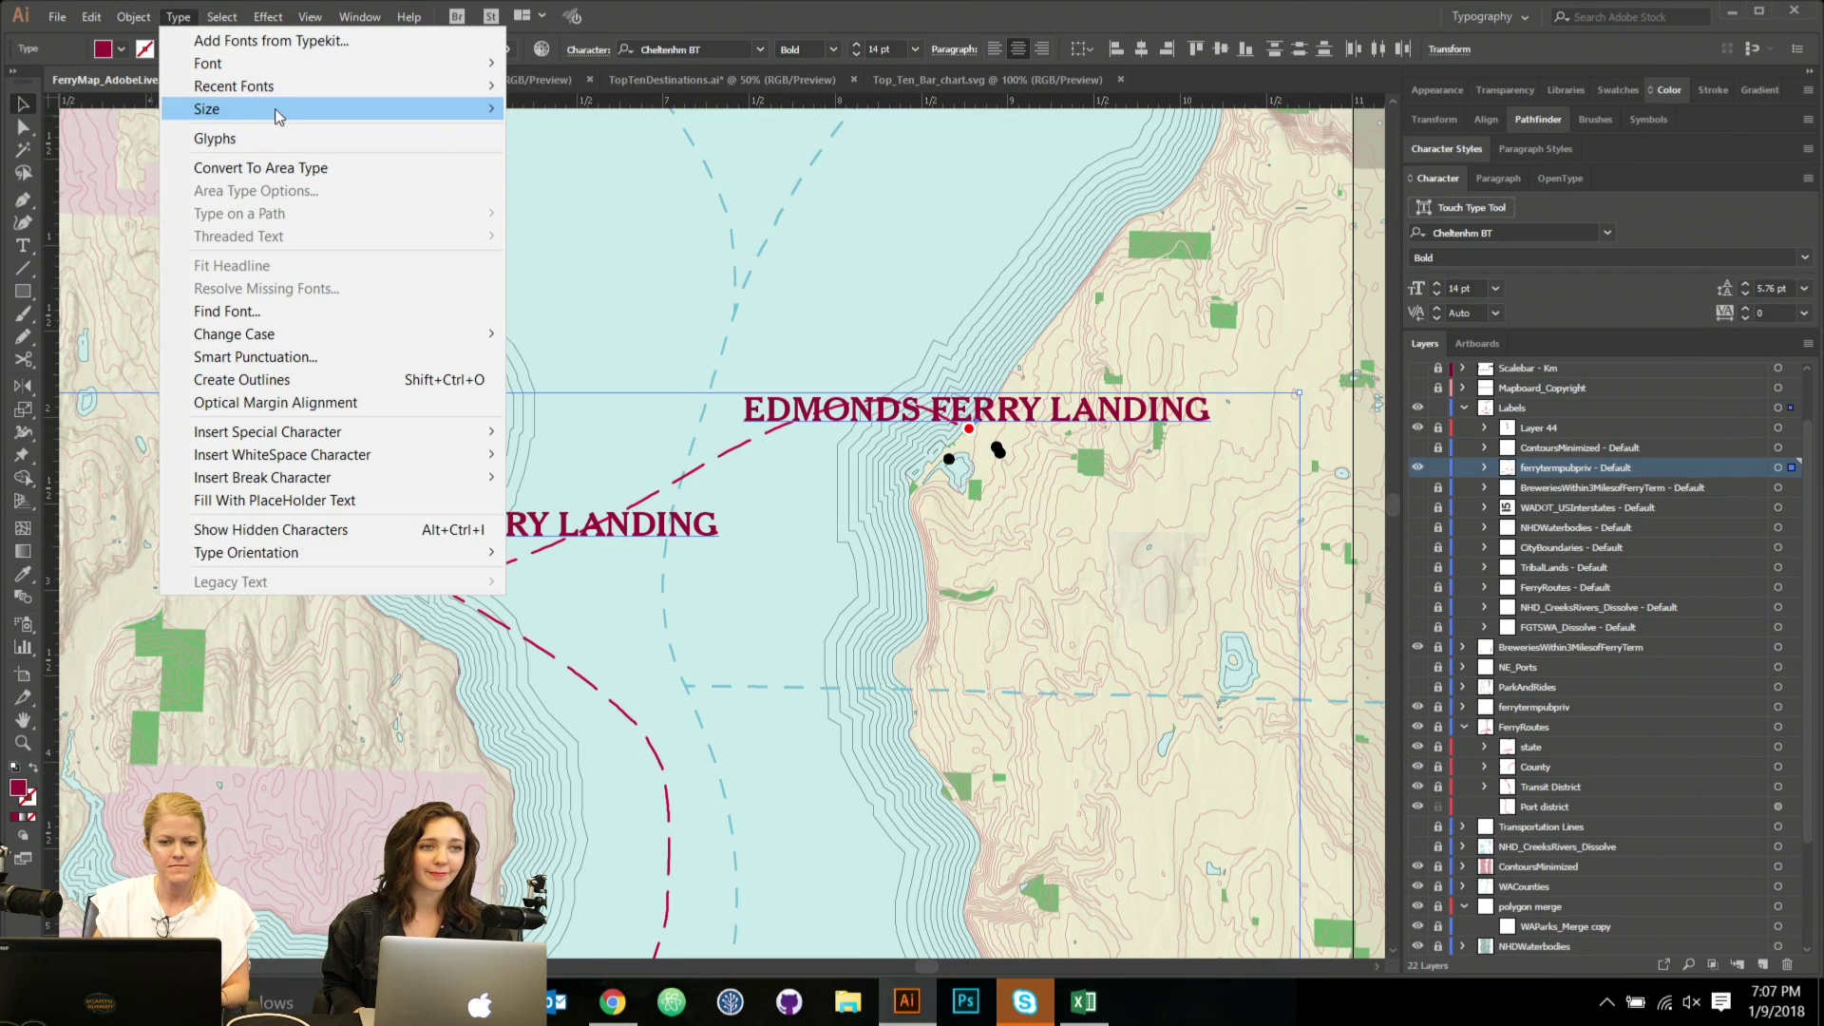
mouse_move(292, 336)
left_click(587, 380)
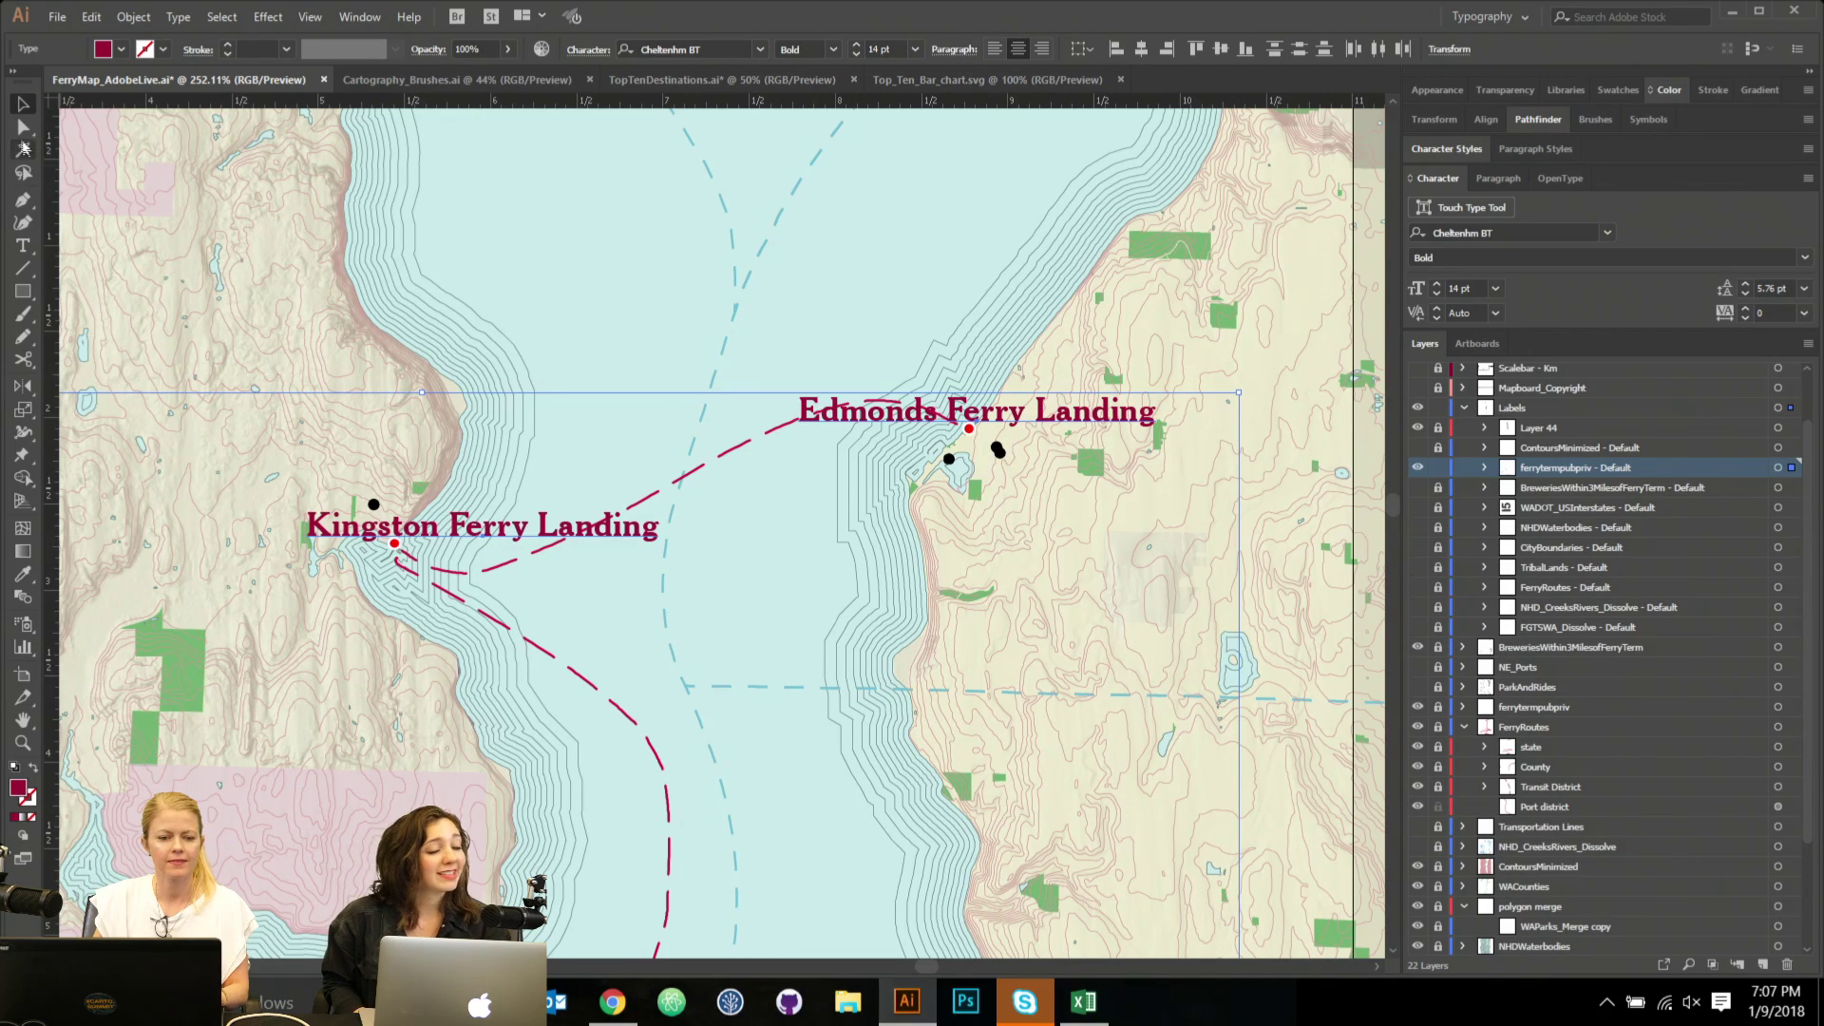
scroll(204, 371, "right", 2)
scroll(203, 371, "down", 1)
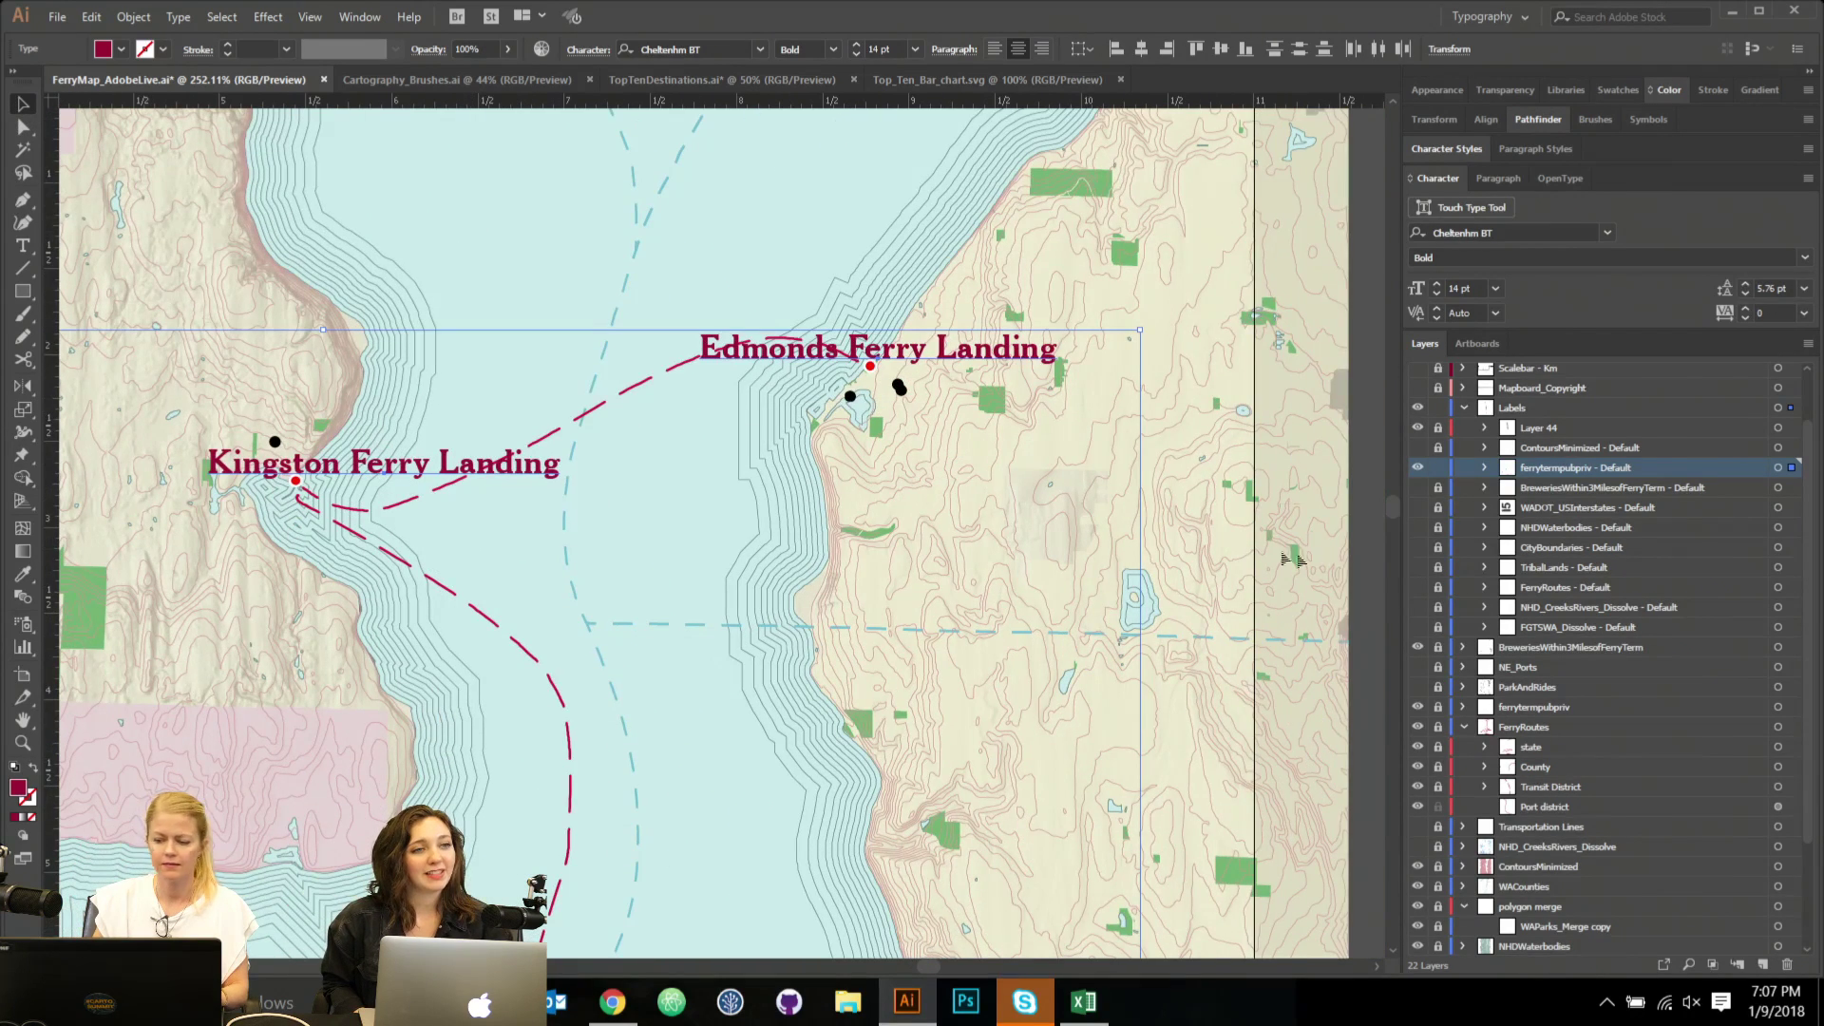
Edit the Kingston Ferry Landing label, trying a line break after 'Kingston'.
left_click(529, 203)
left_click(352, 465)
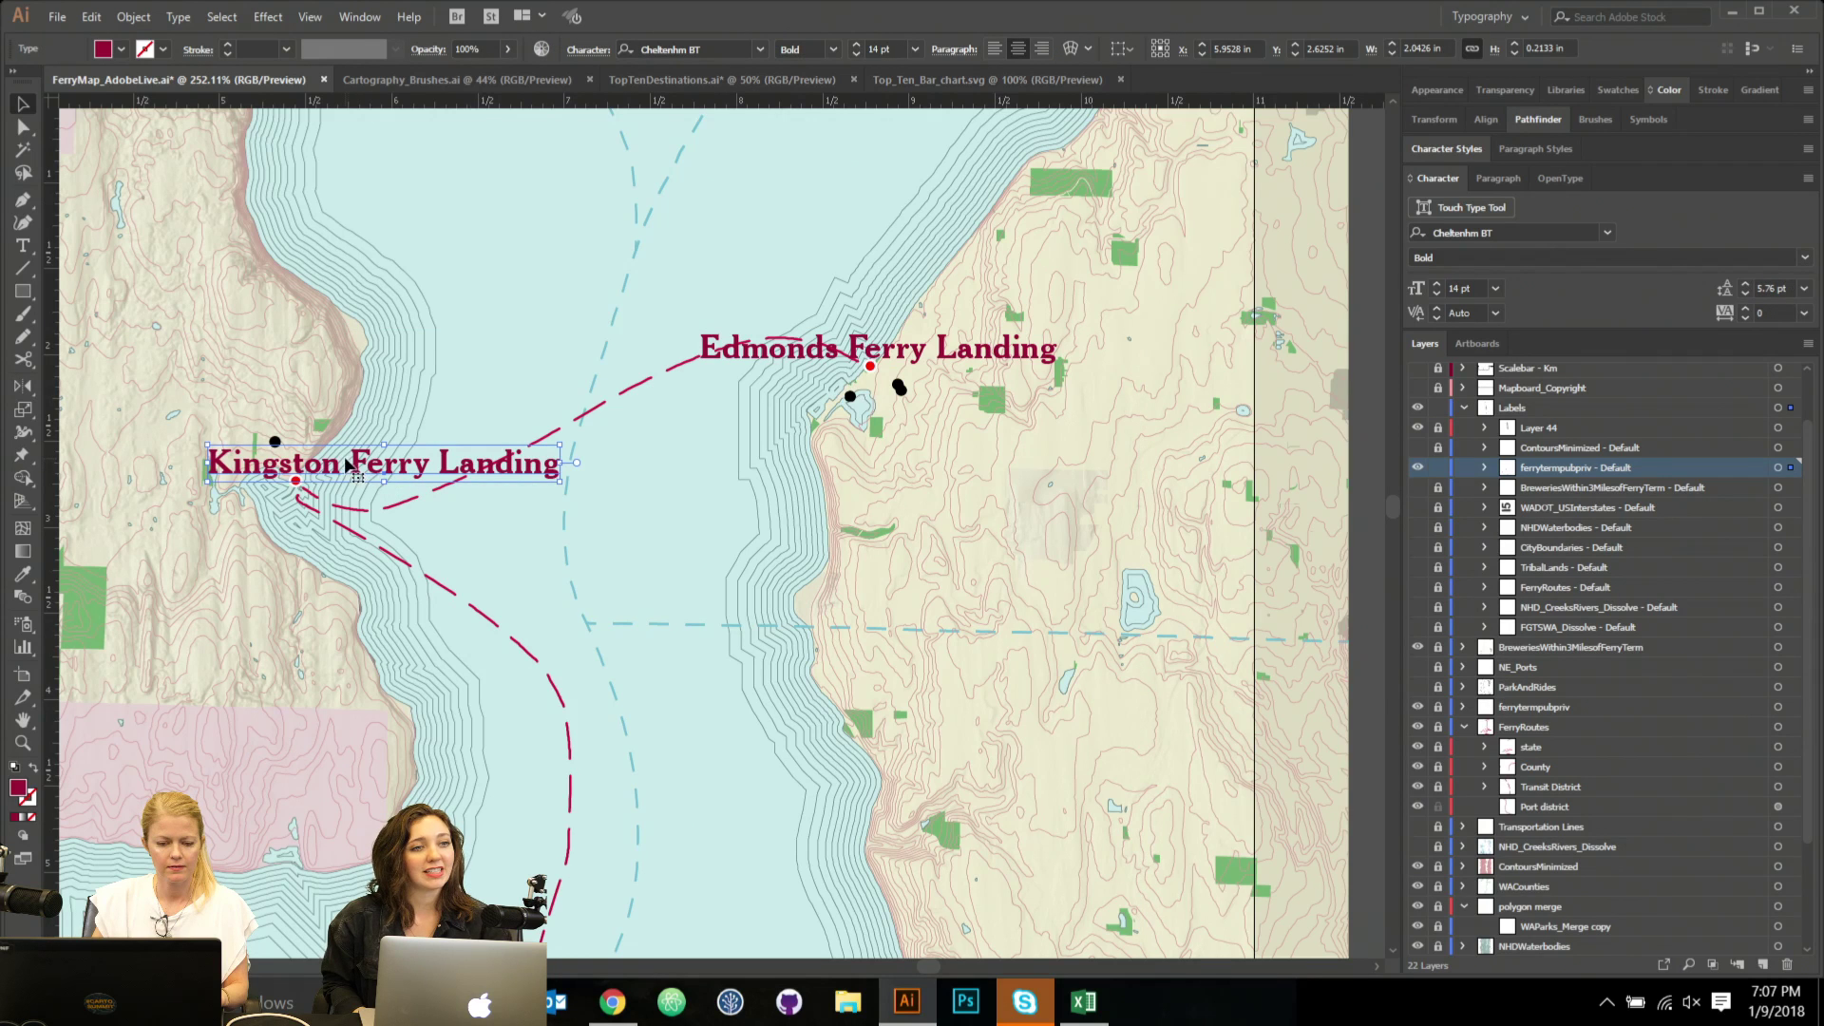
double_click(412, 454)
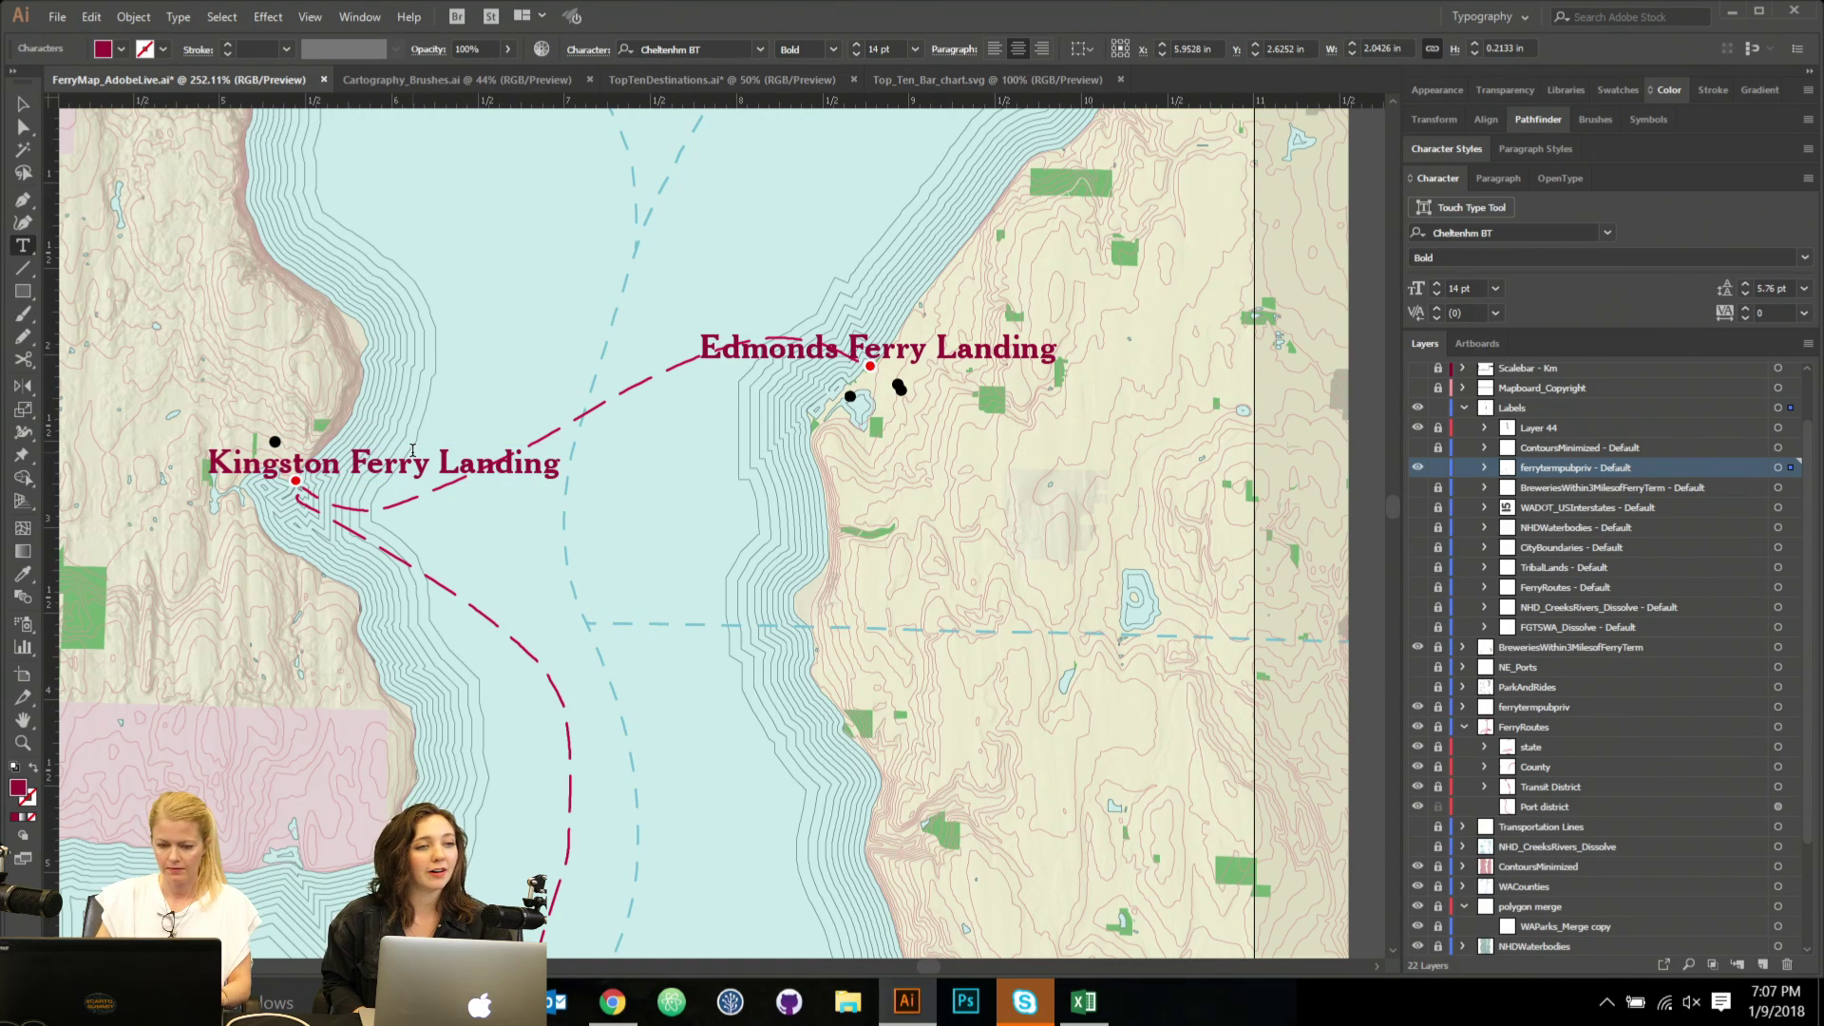
key("BackSpace")
key("Return")
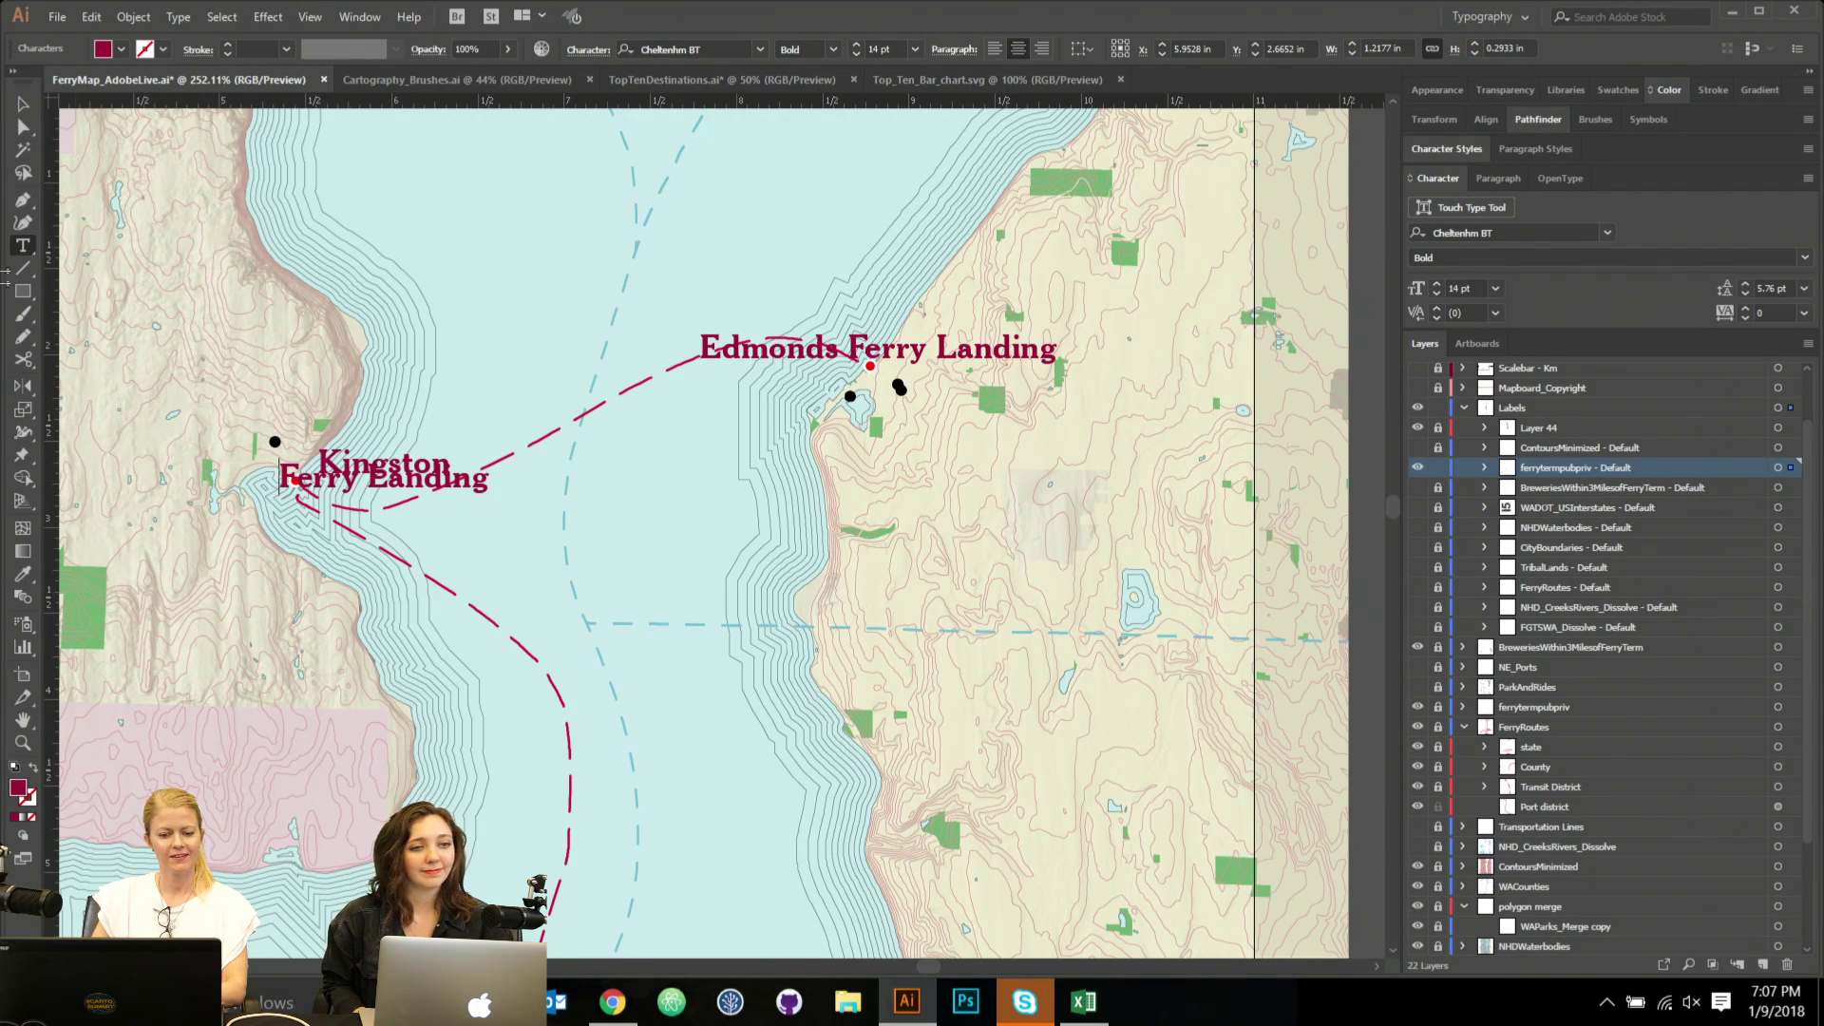
key("Delete")
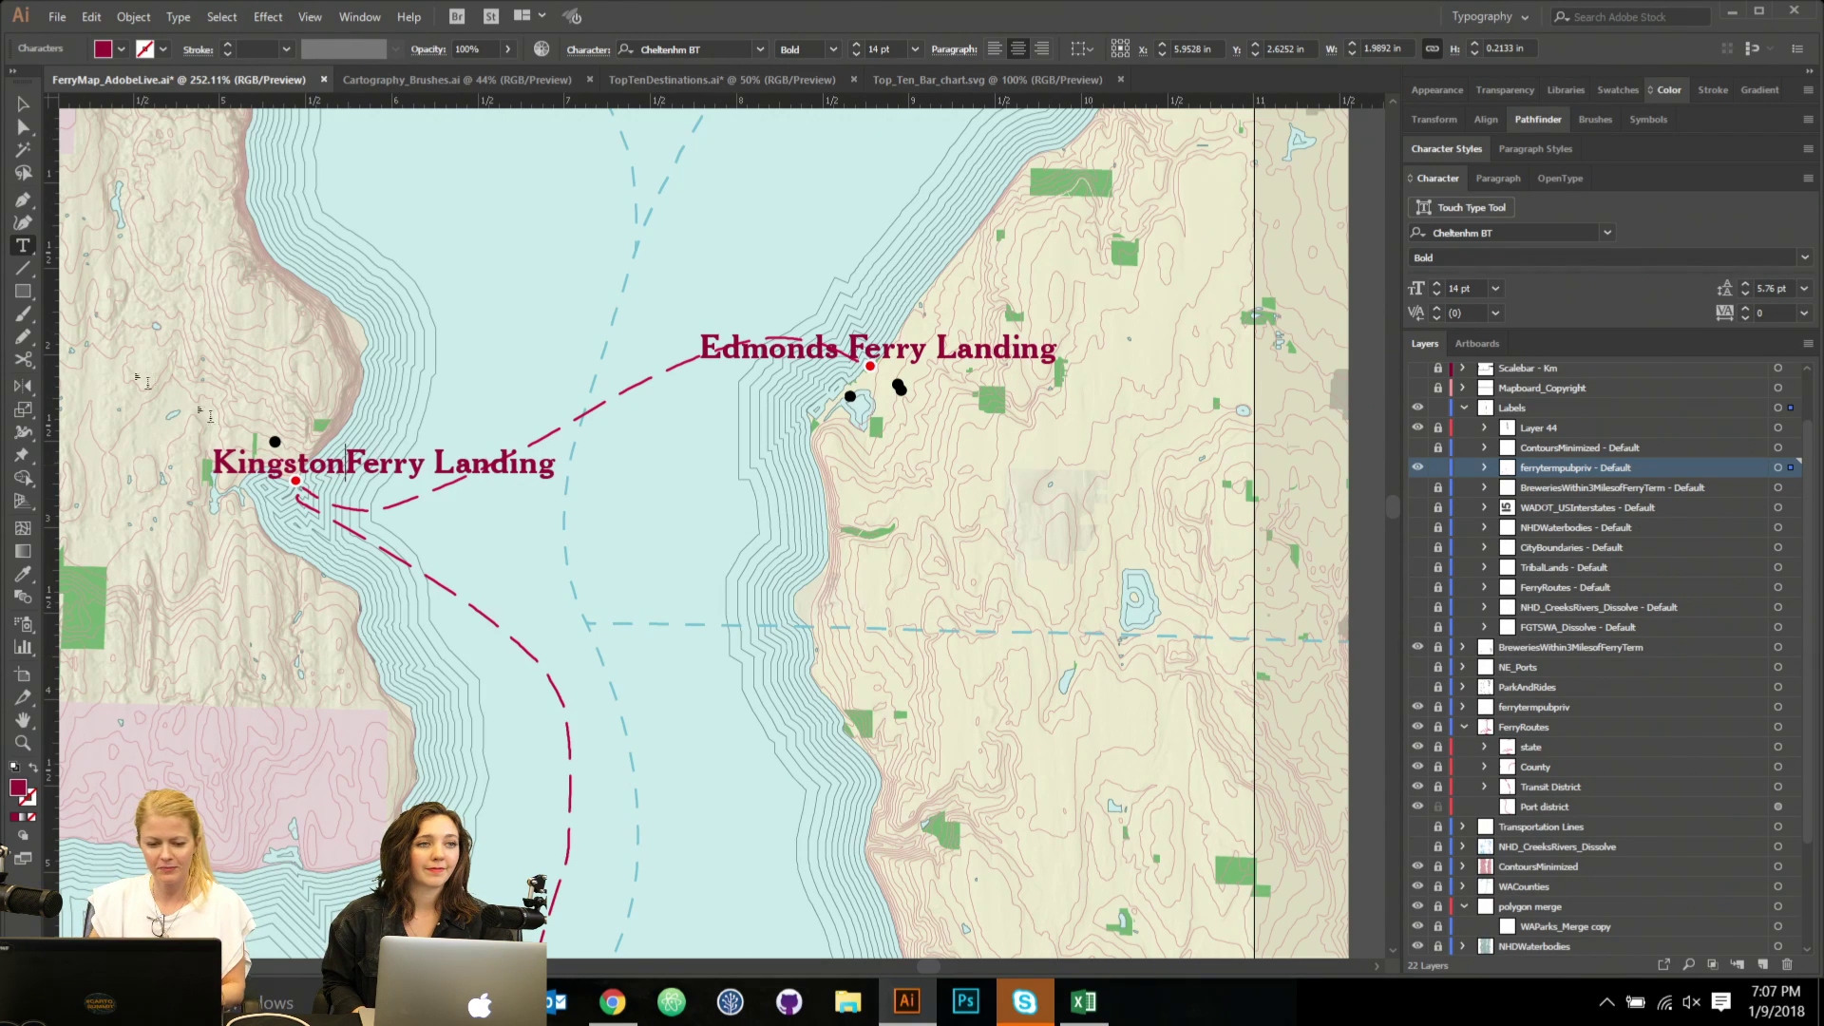
left_click(24, 98)
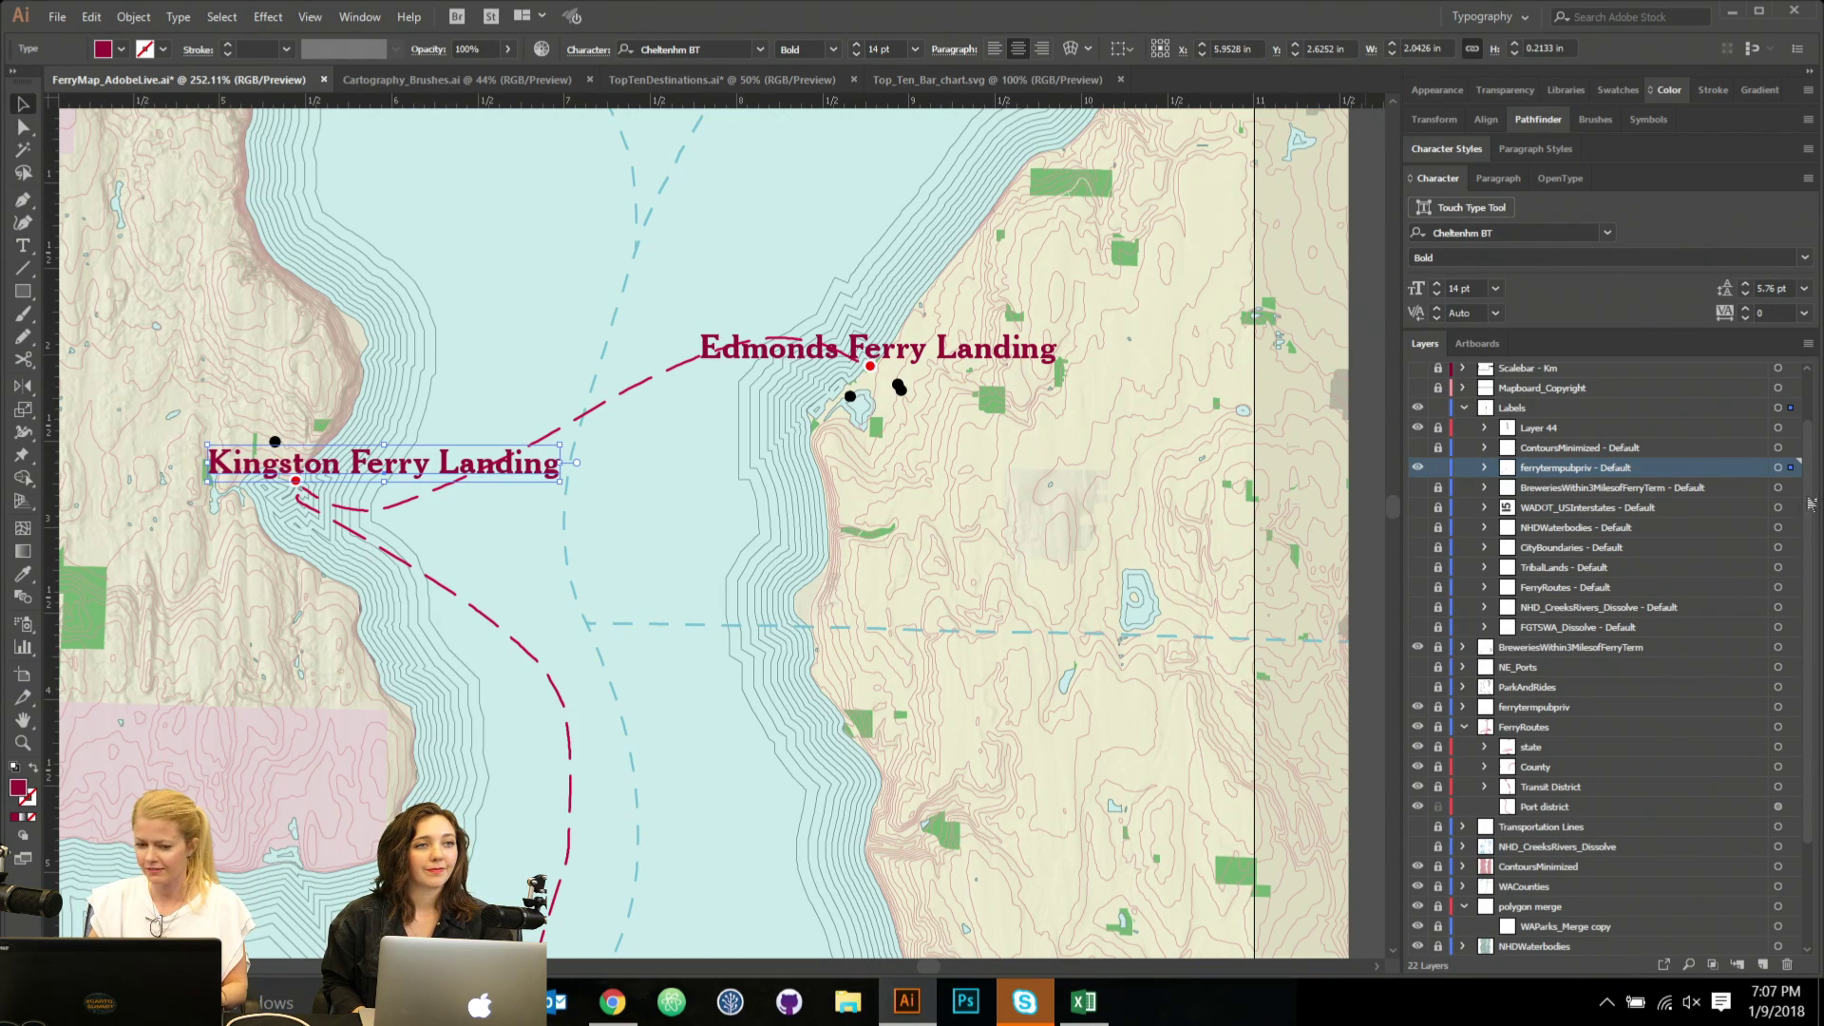
key("ctrl+a")
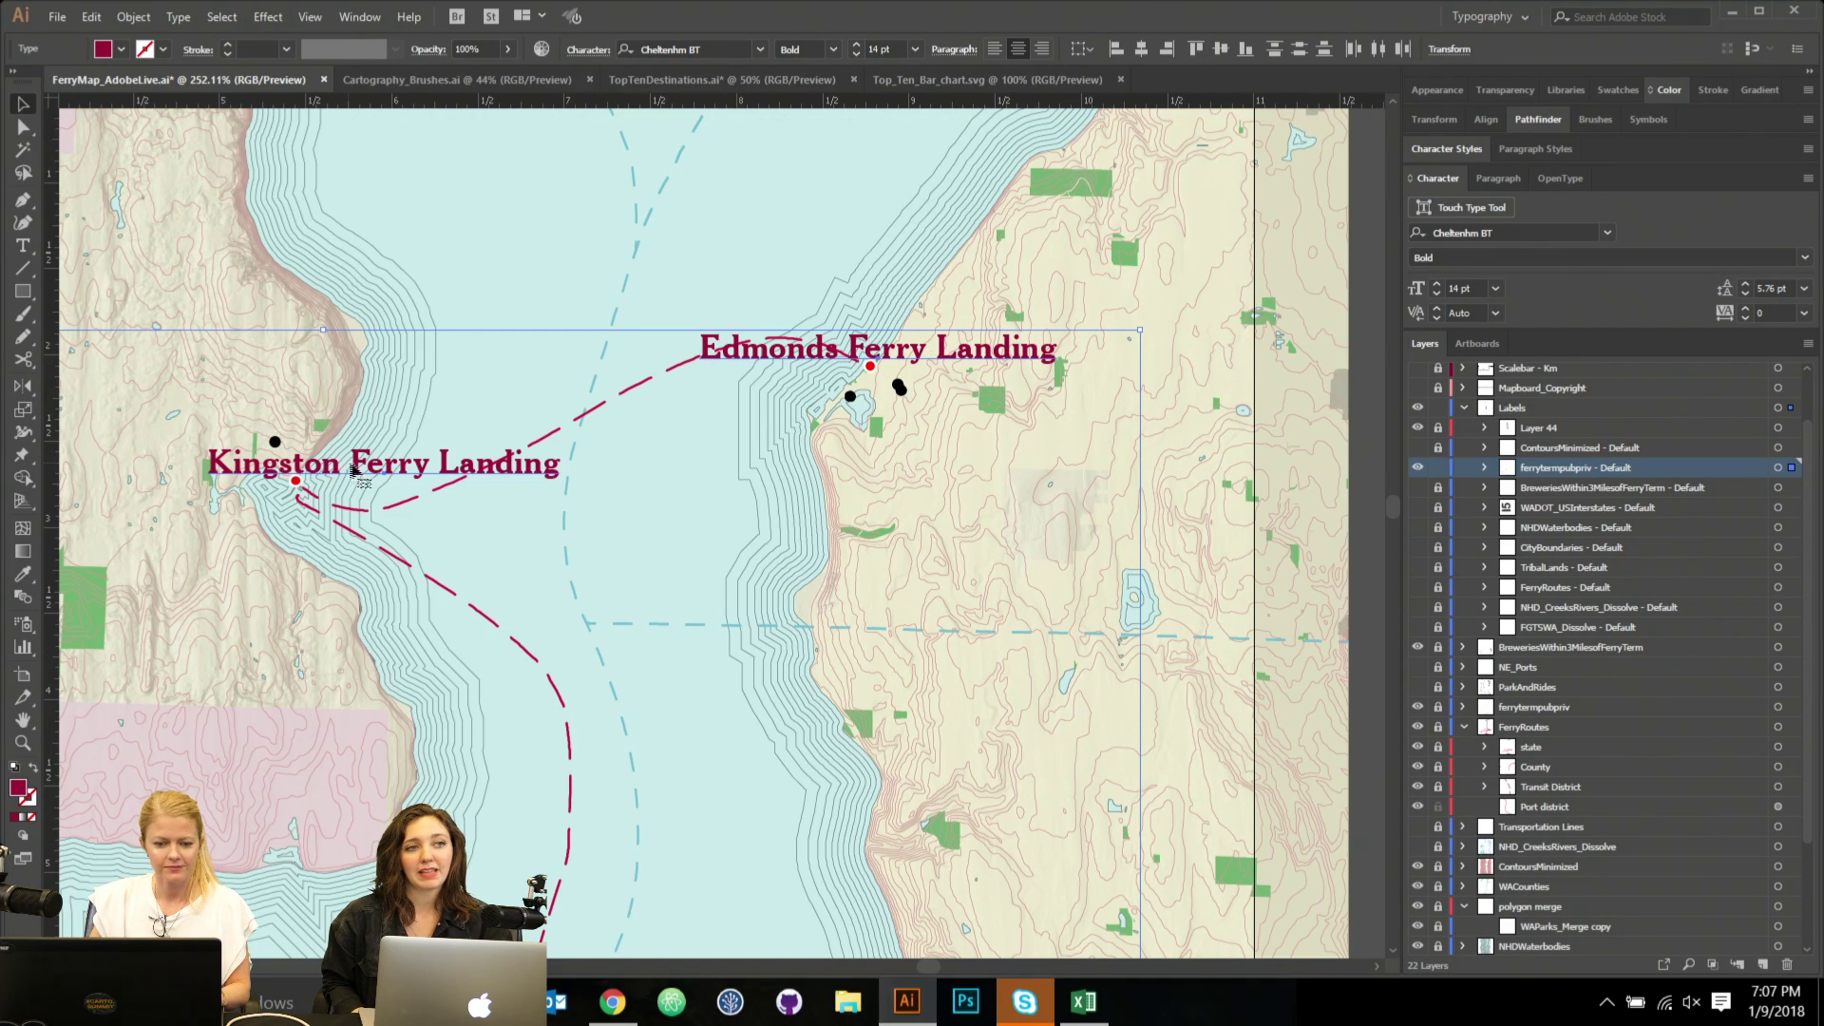
Split the Kingston label onto two lines with 18 pt leading.
double_click(434, 460)
key("Return")
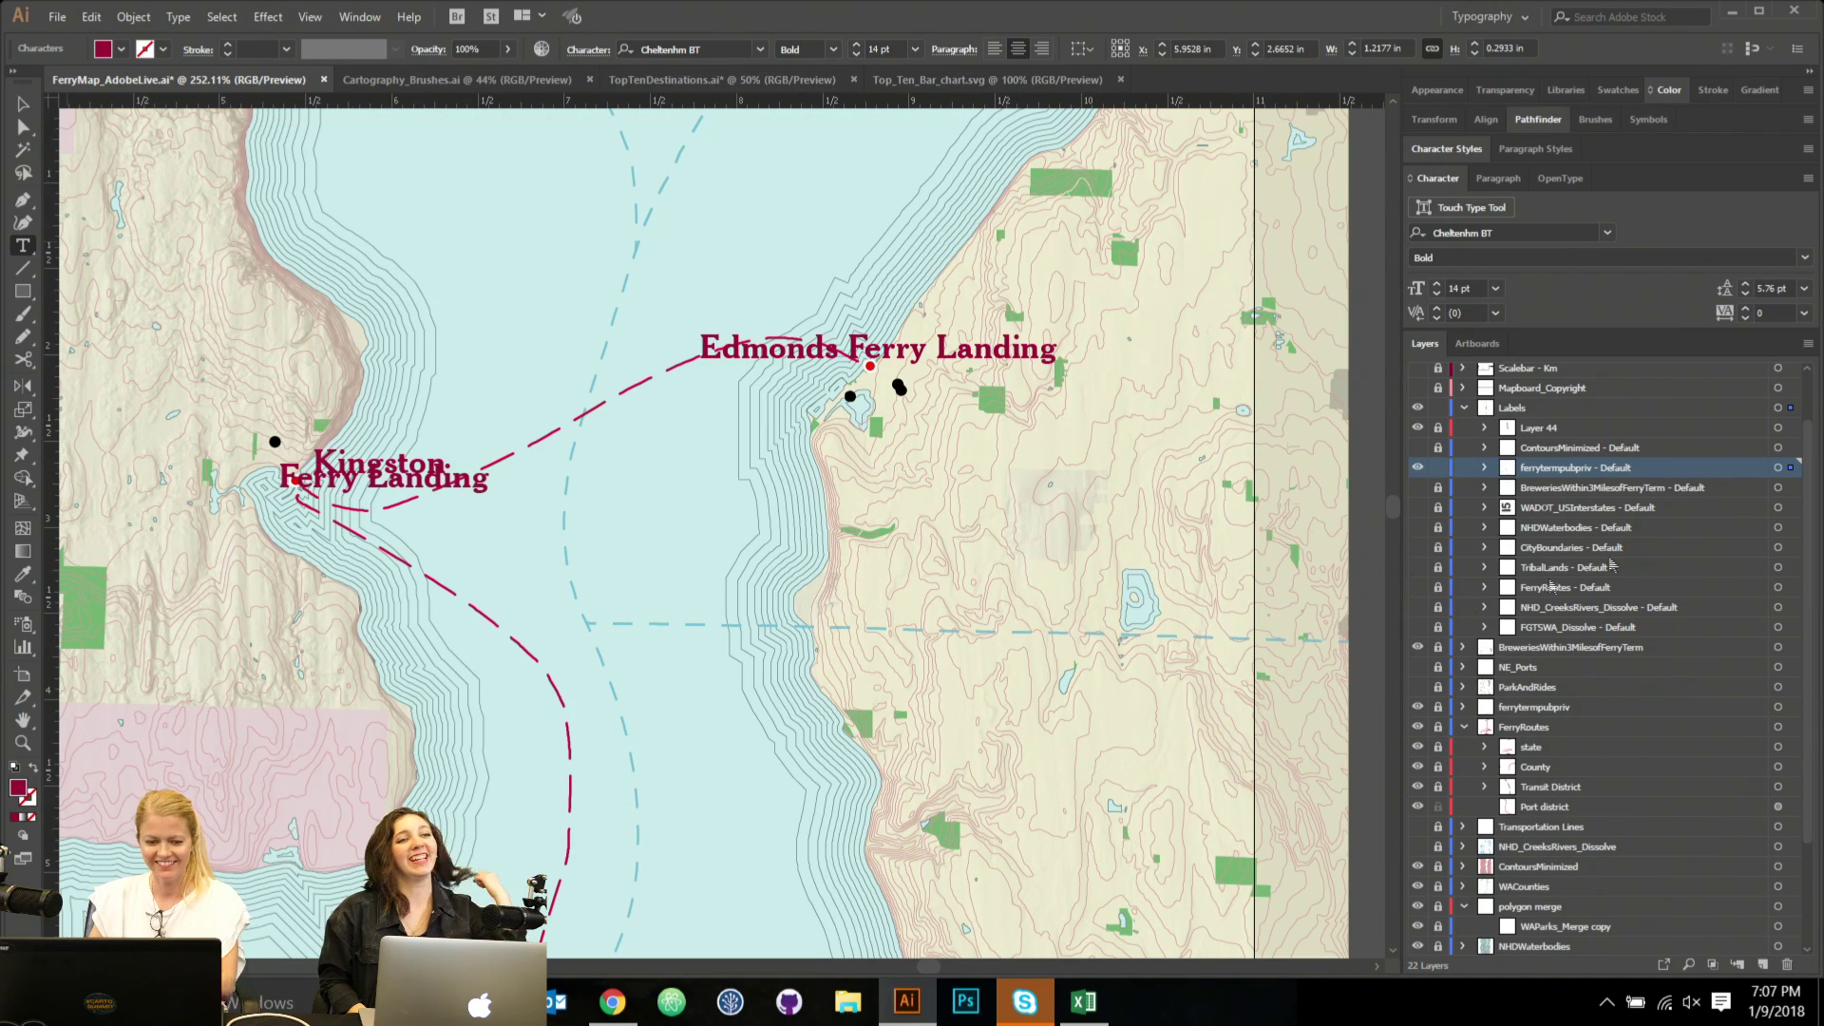
key("BackSpace")
key("BackSpace")
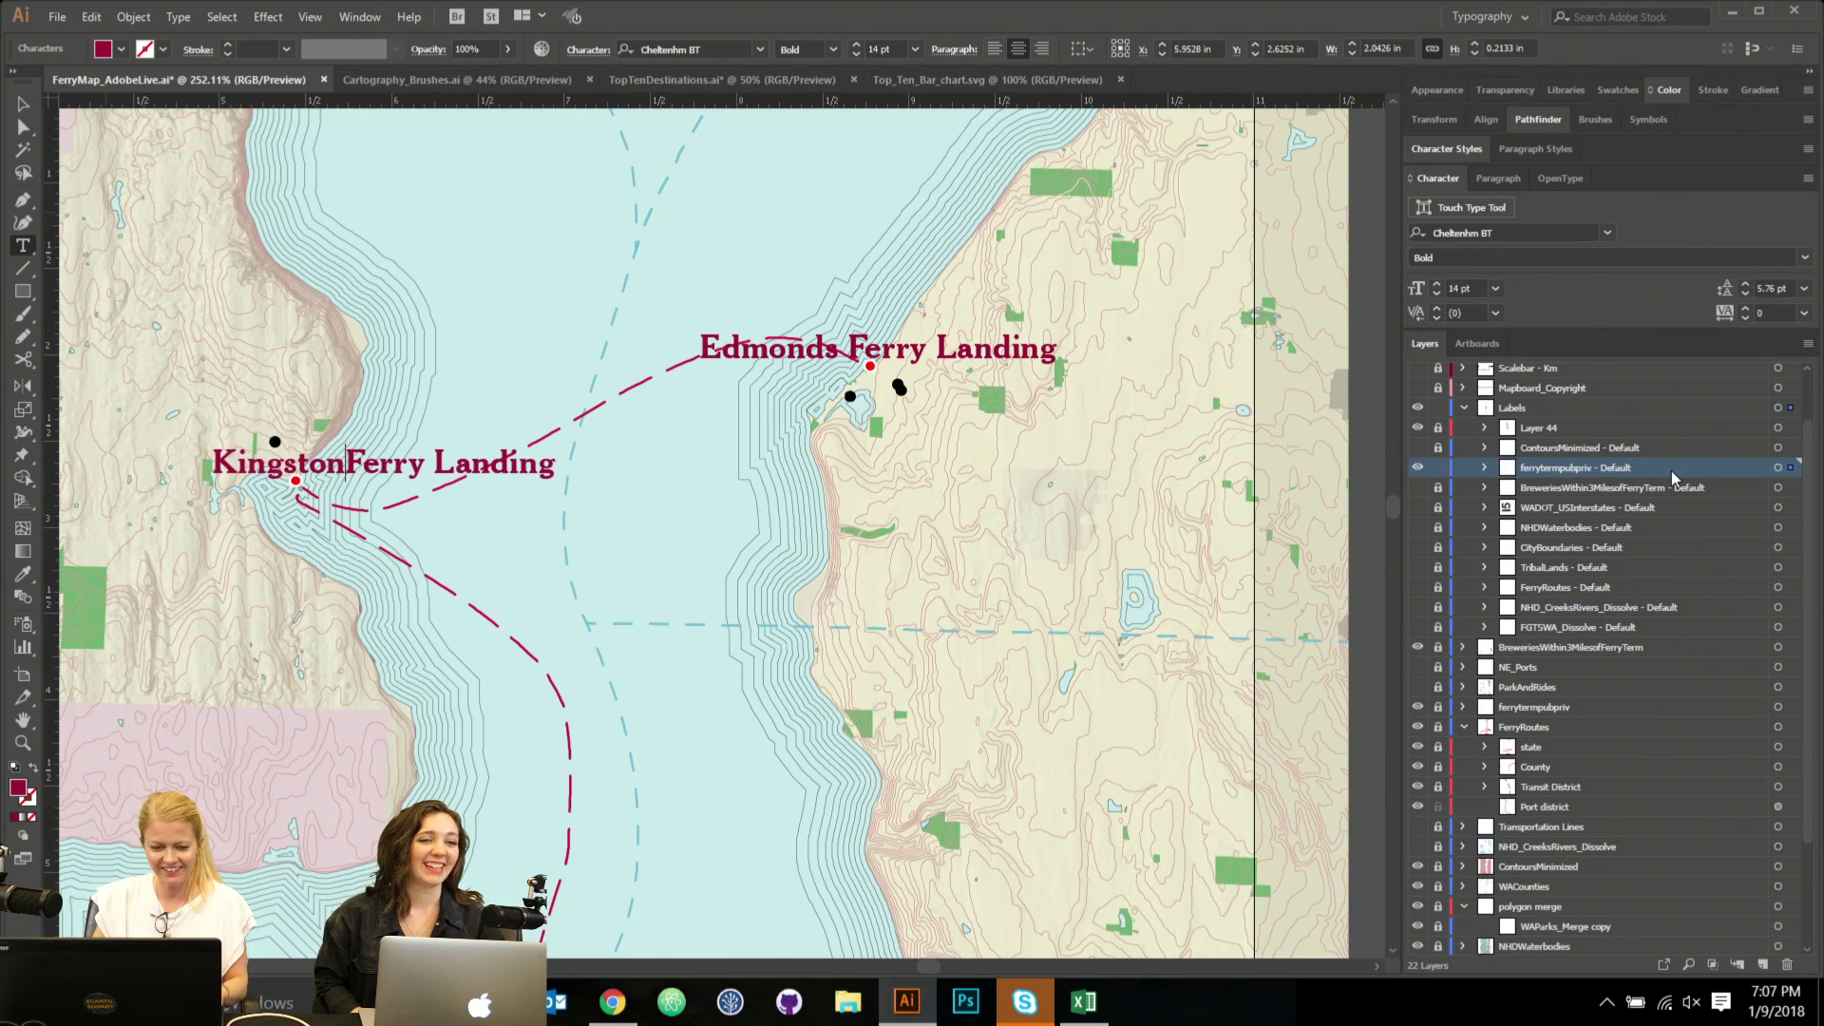
key("Return")
key("Escape")
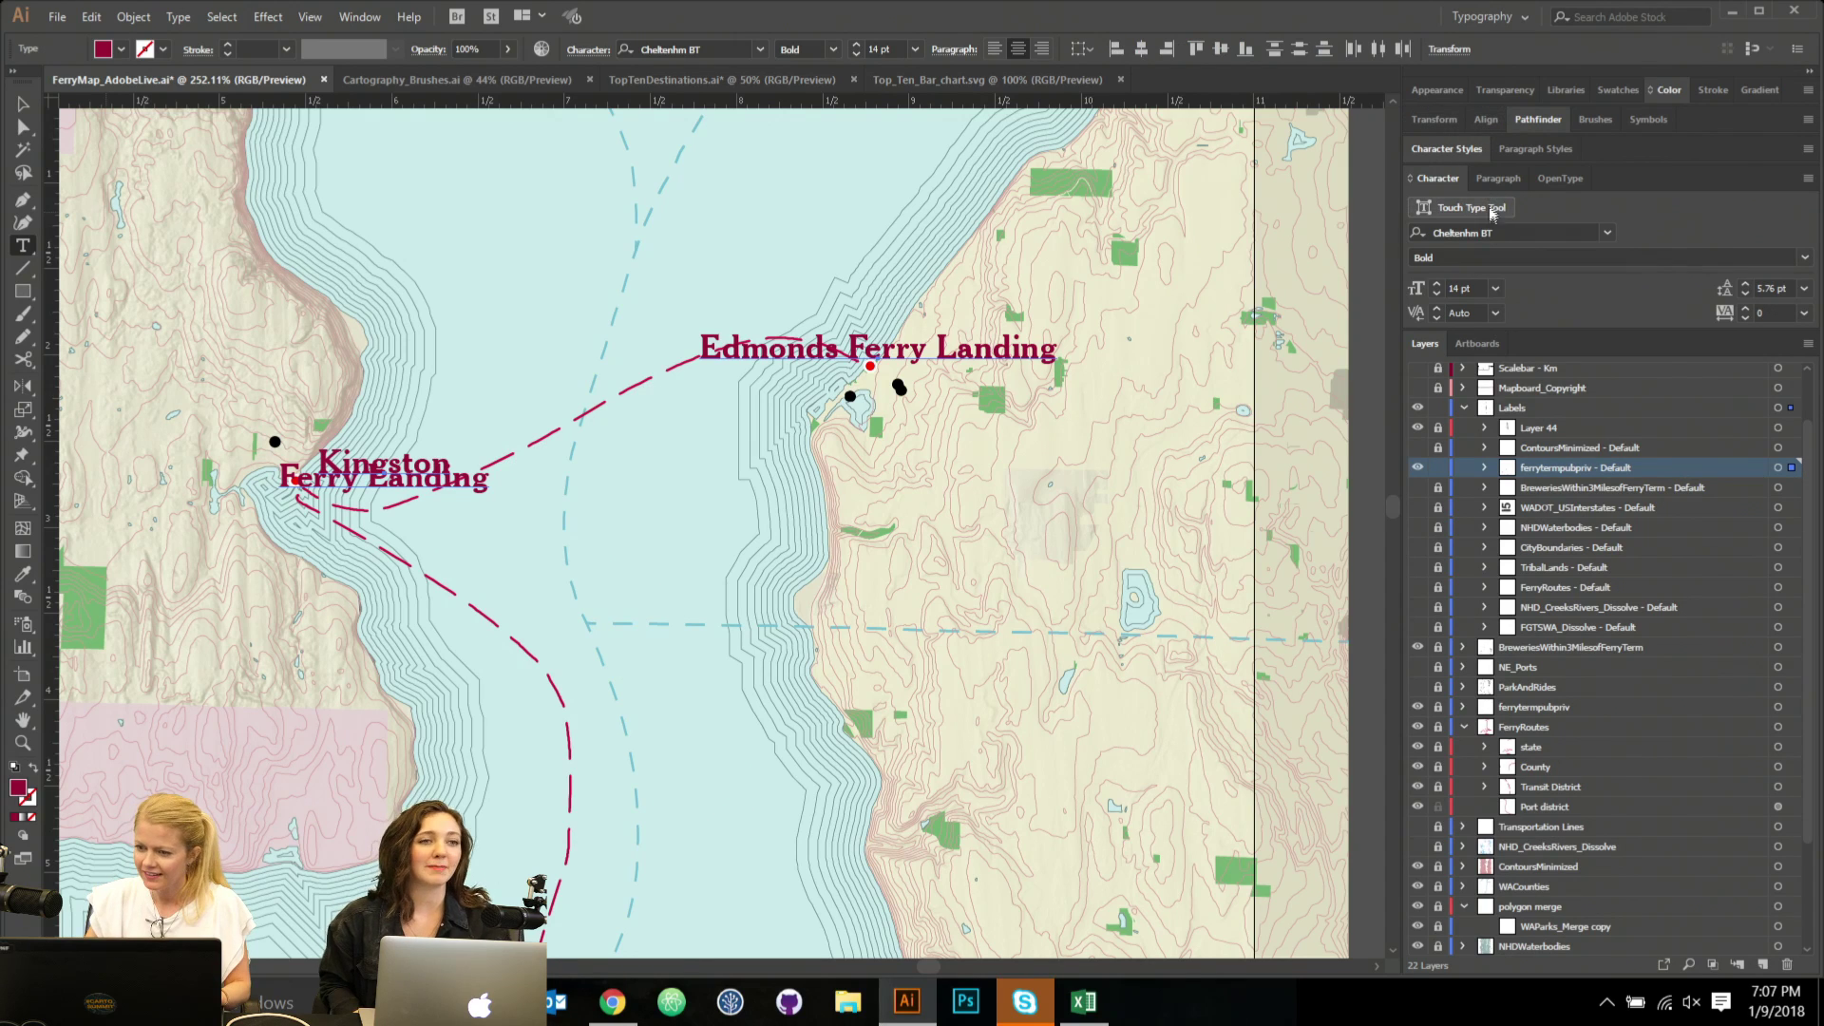
left_click(1803, 290)
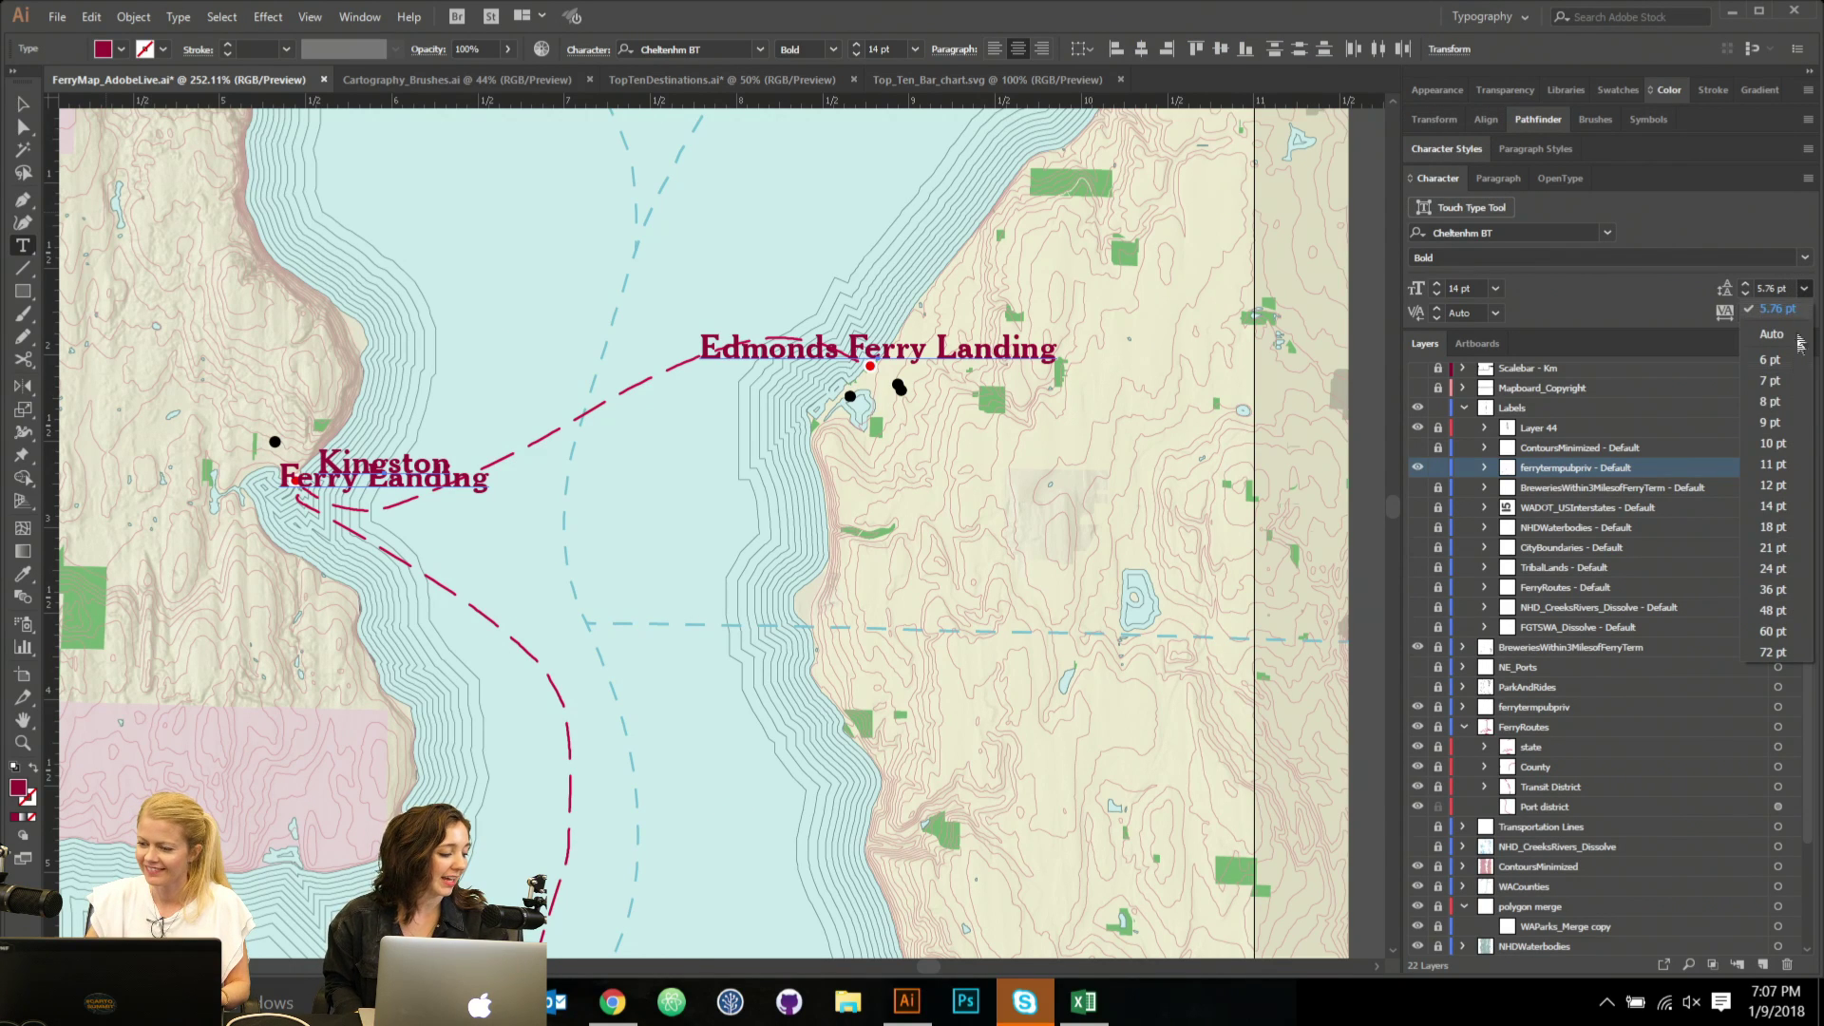
left_click(1781, 528)
key("Escape")
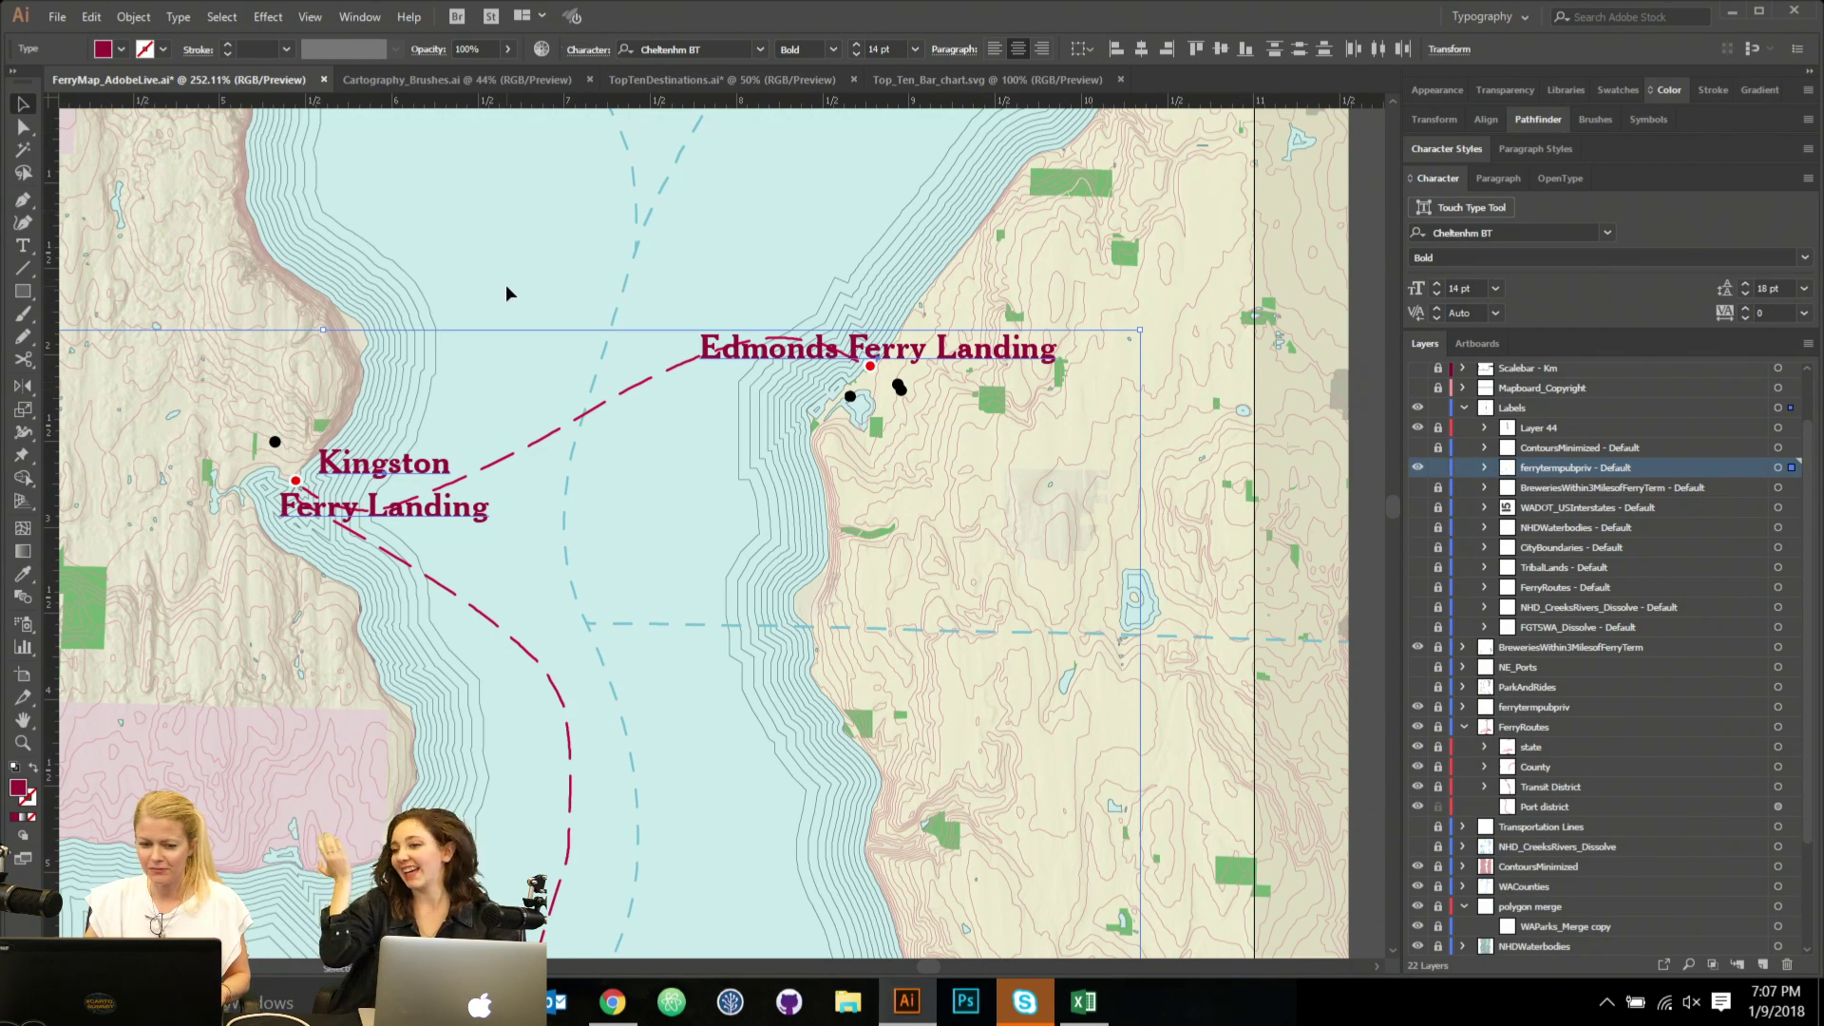
Move the Kingston label up and left onto the shore, left-aligned.
left_click(475, 416)
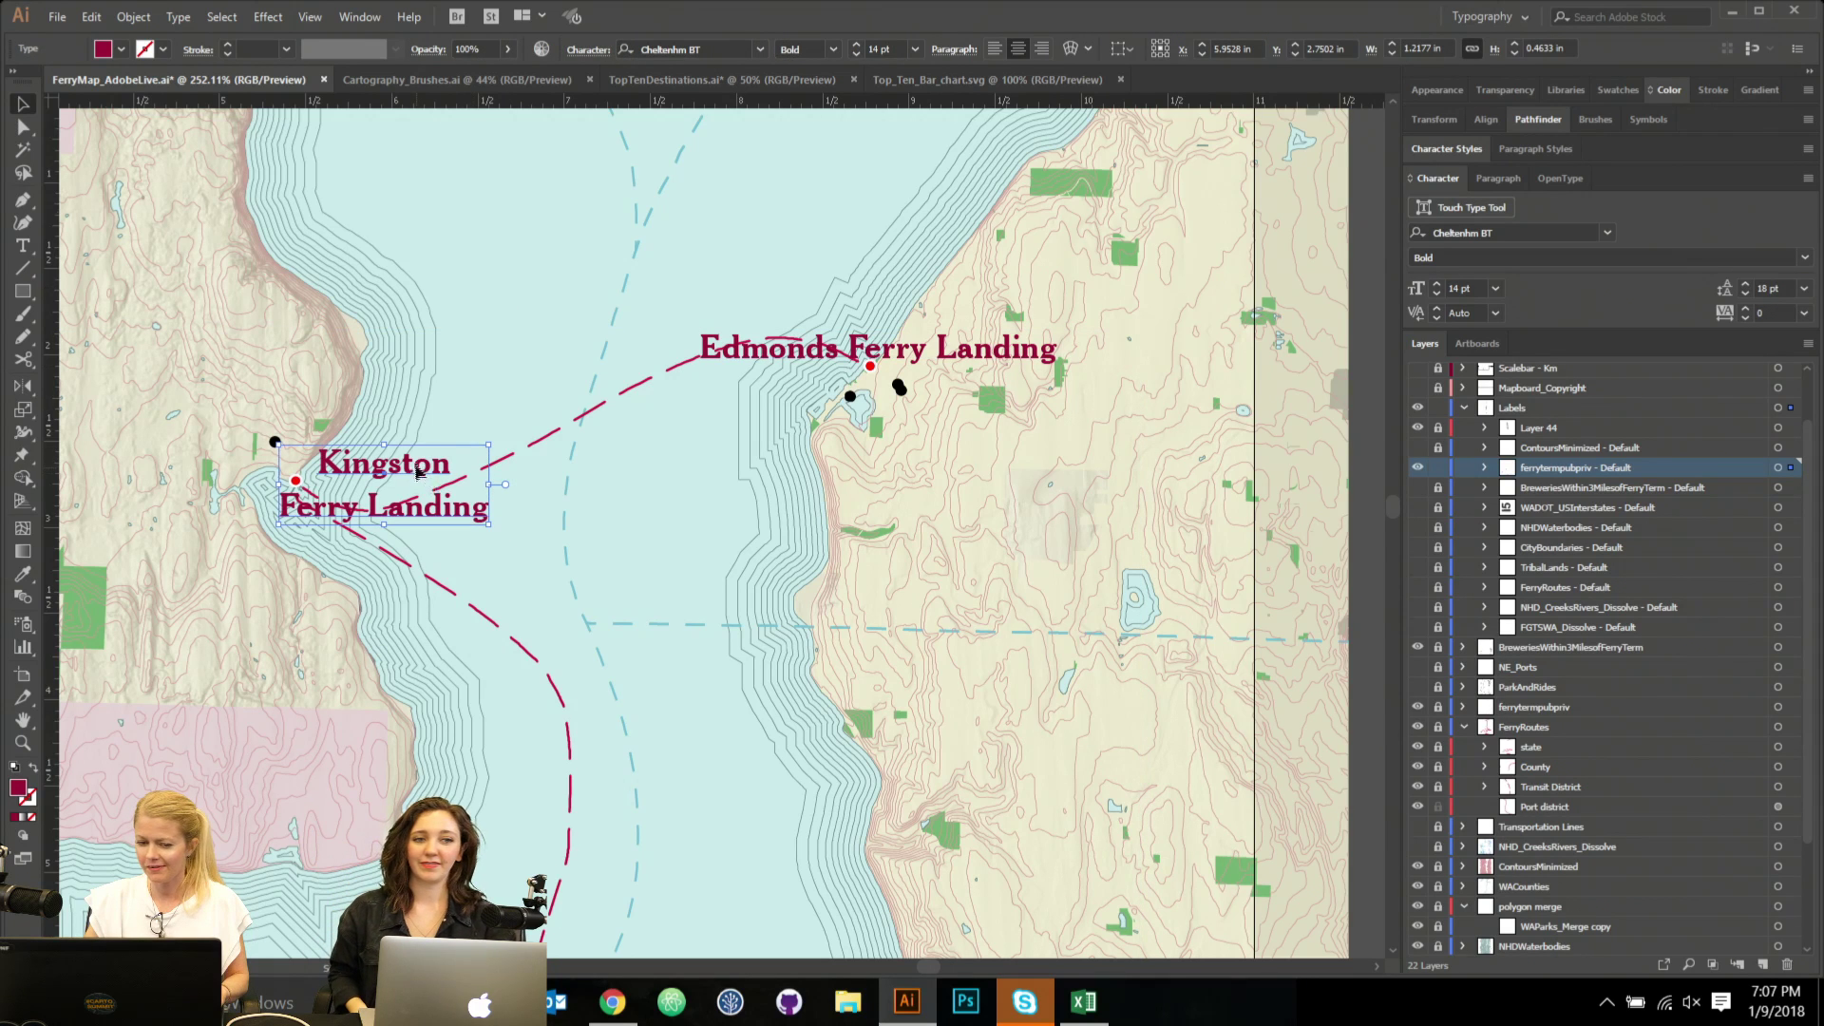
left_click_drag(424, 480, 433, 427)
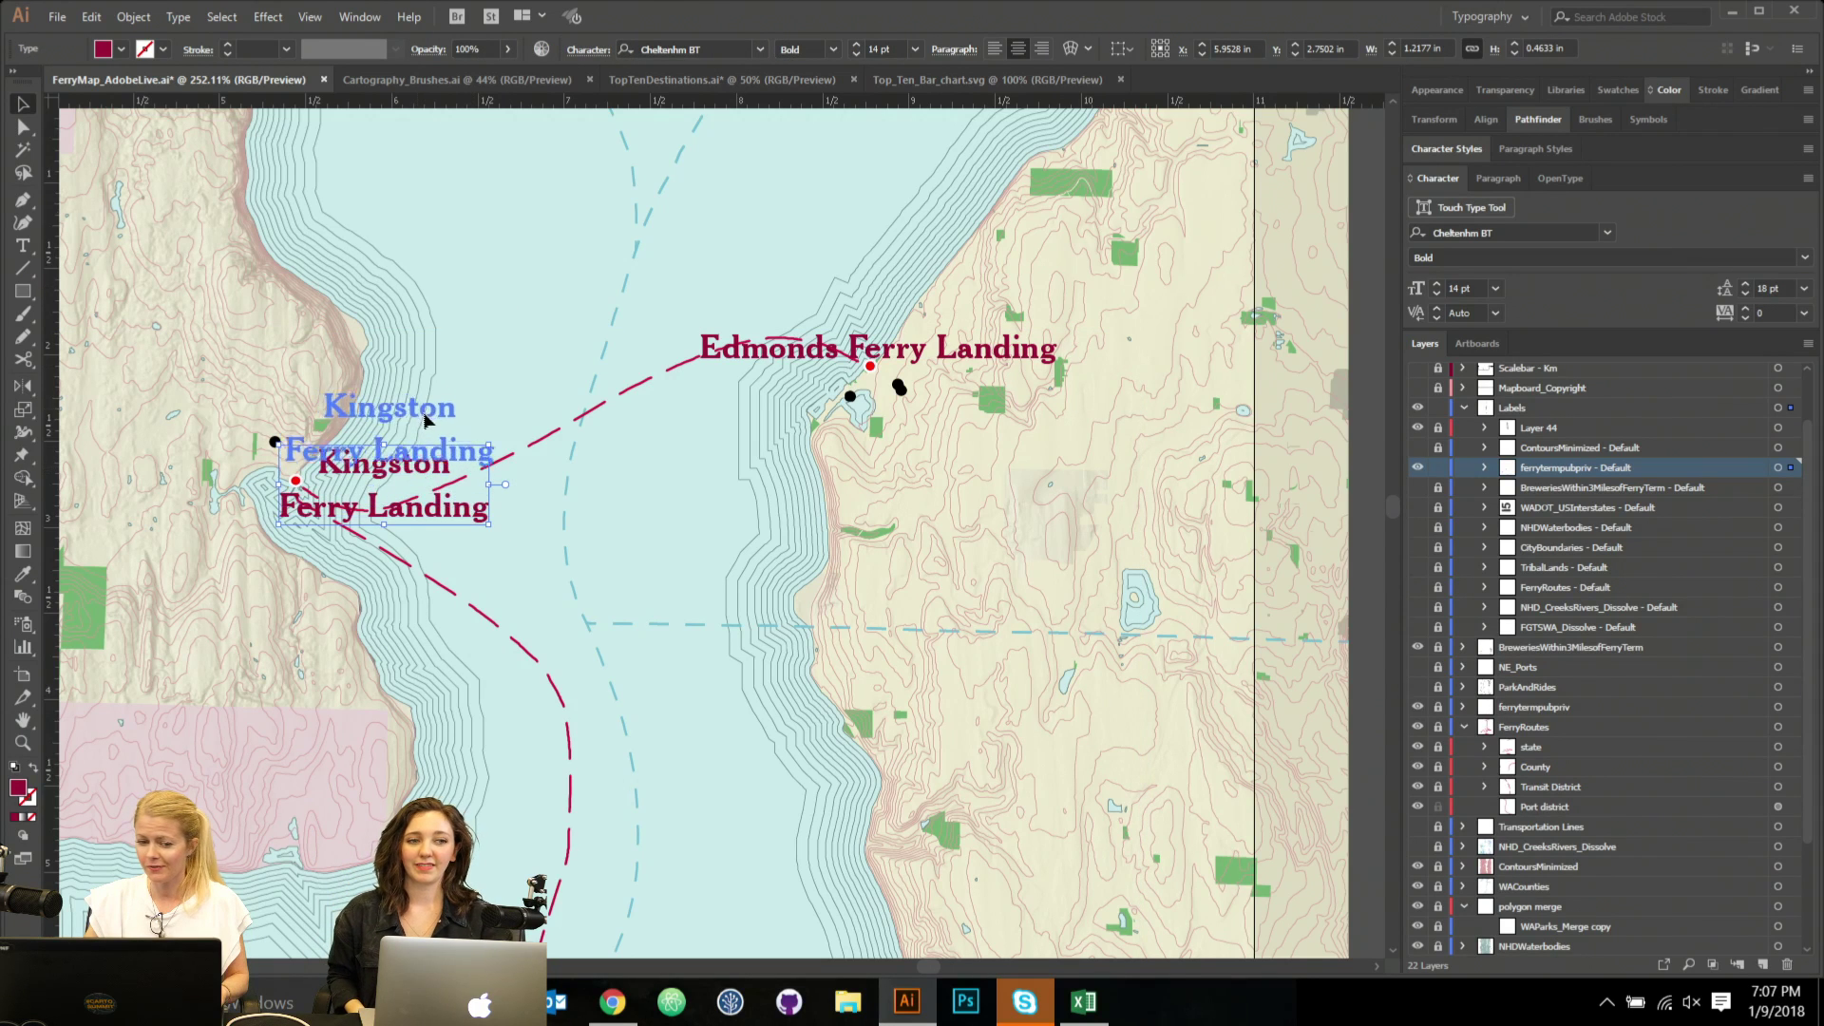
left_click(995, 49)
left_click_drag(481, 421, 359, 421)
Delete 'Ferry Landing' so the label reads 'Kingston', and set it beside its dot.
key("t")
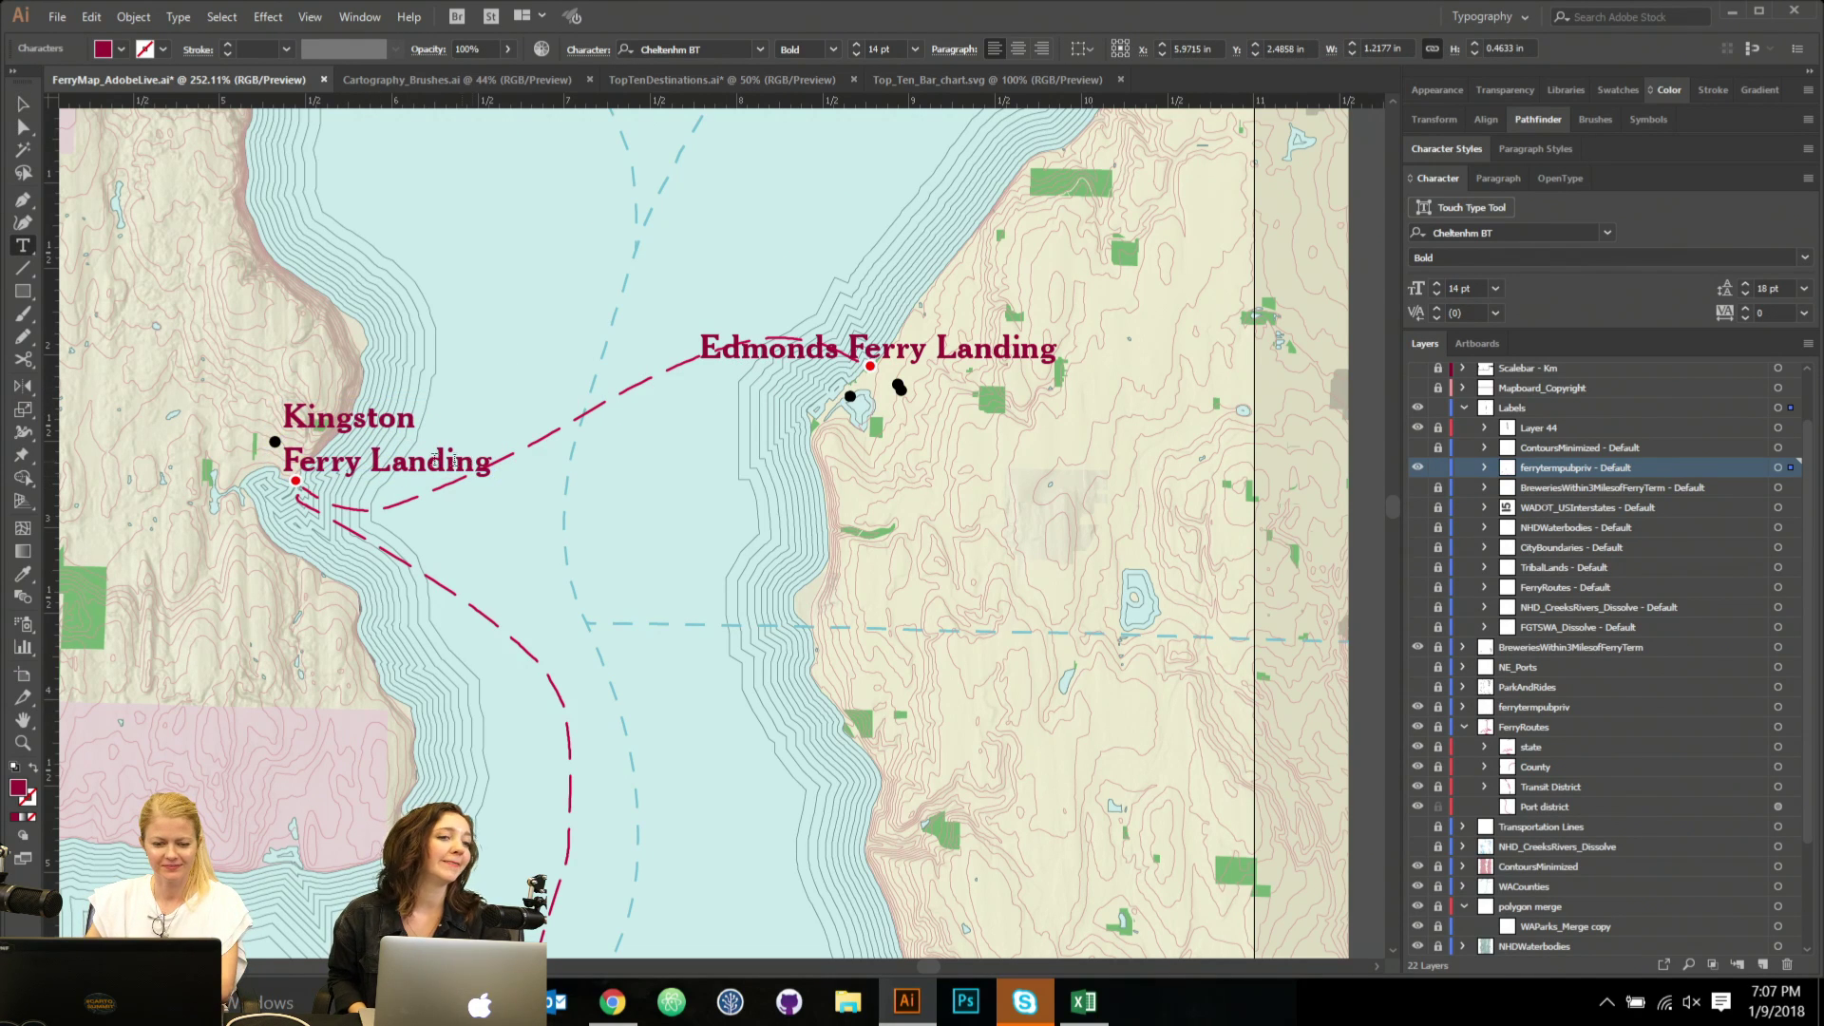
left_click_drag(491, 461, 460, 386)
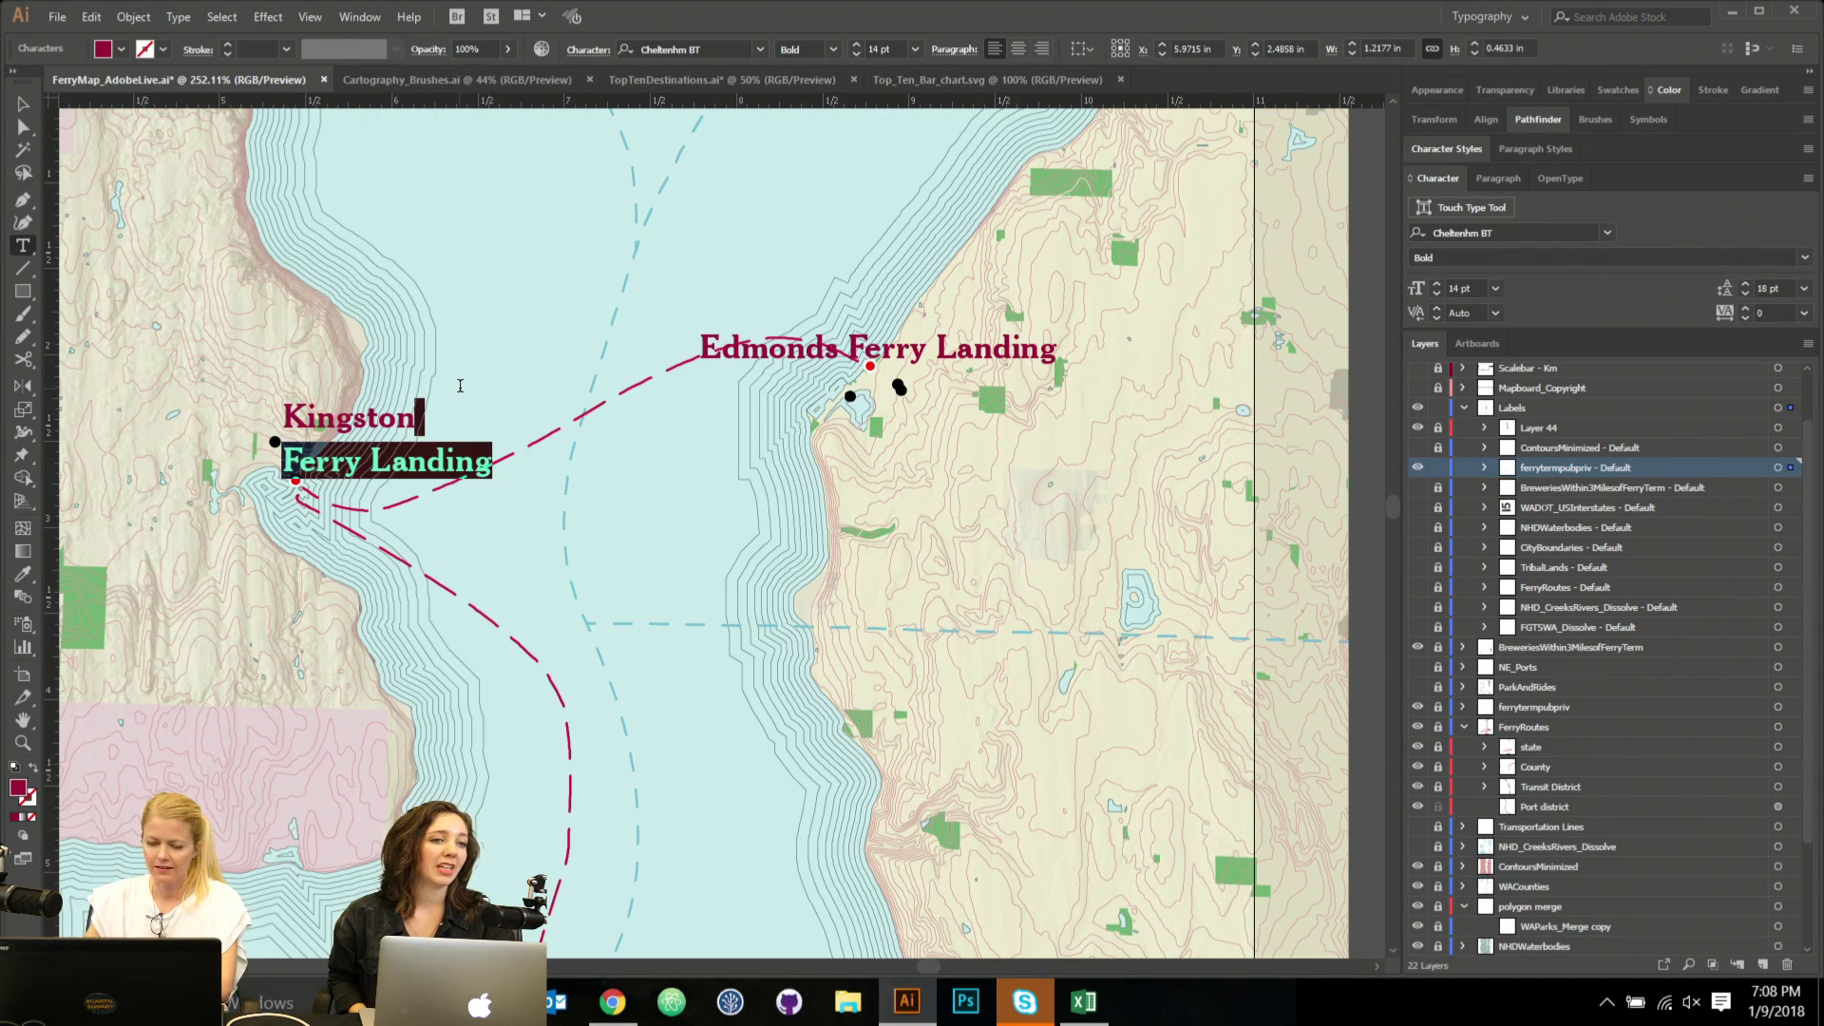
key("BackSpace")
left_click(22, 100)
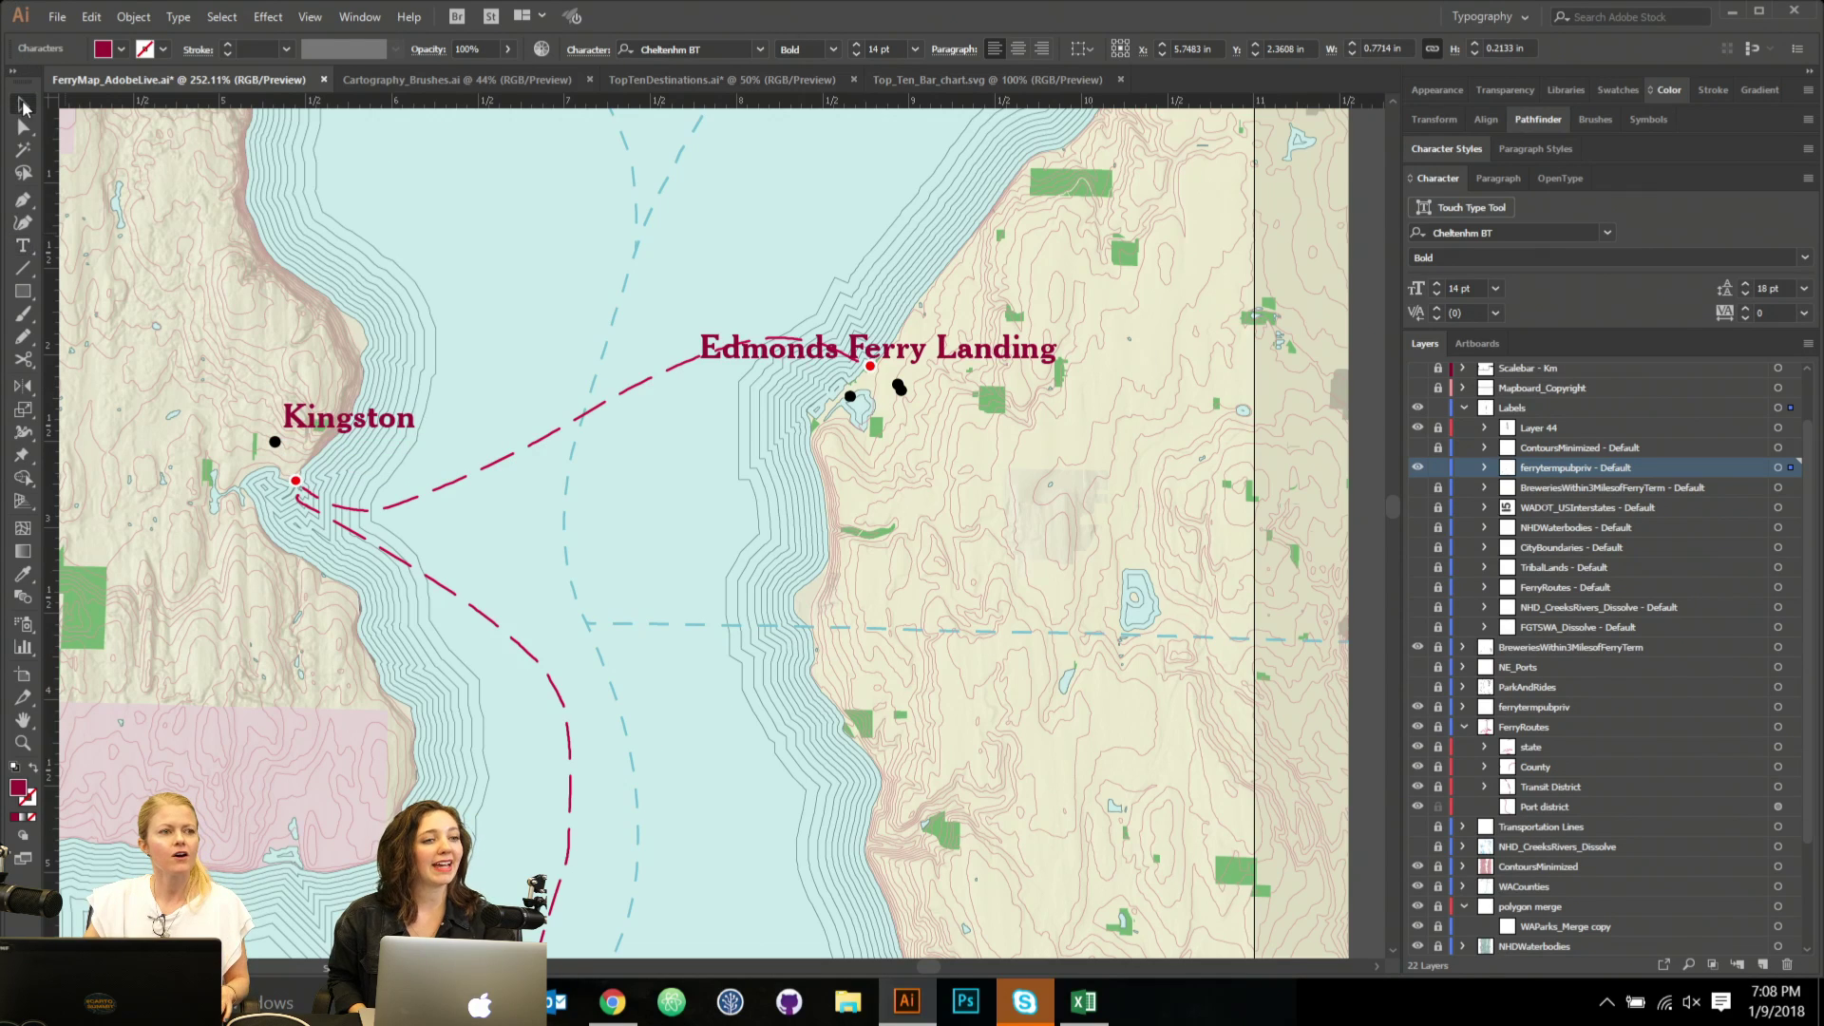
left_click_drag(334, 424, 347, 457)
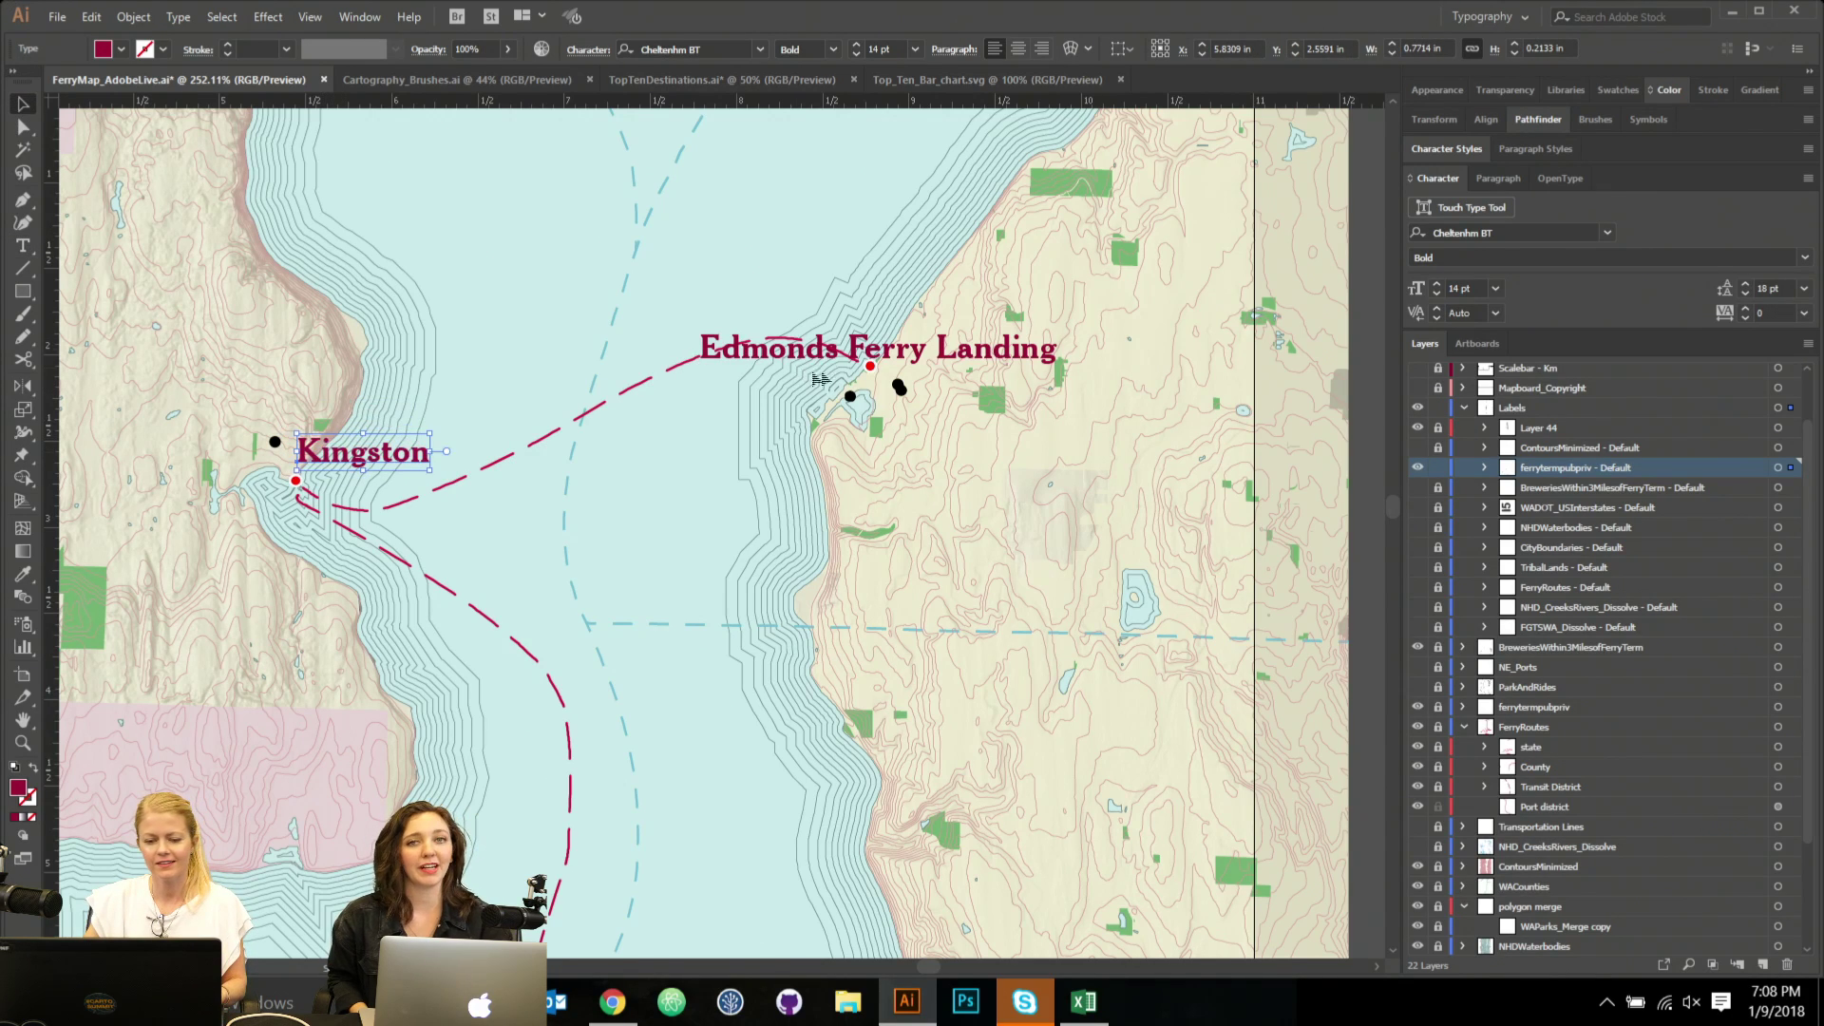
scroll(570, 418, "right", 3)
Shorten the Edmonds label to 'Edmonds' and shift it left.
double_click(819, 373)
left_click(758, 353)
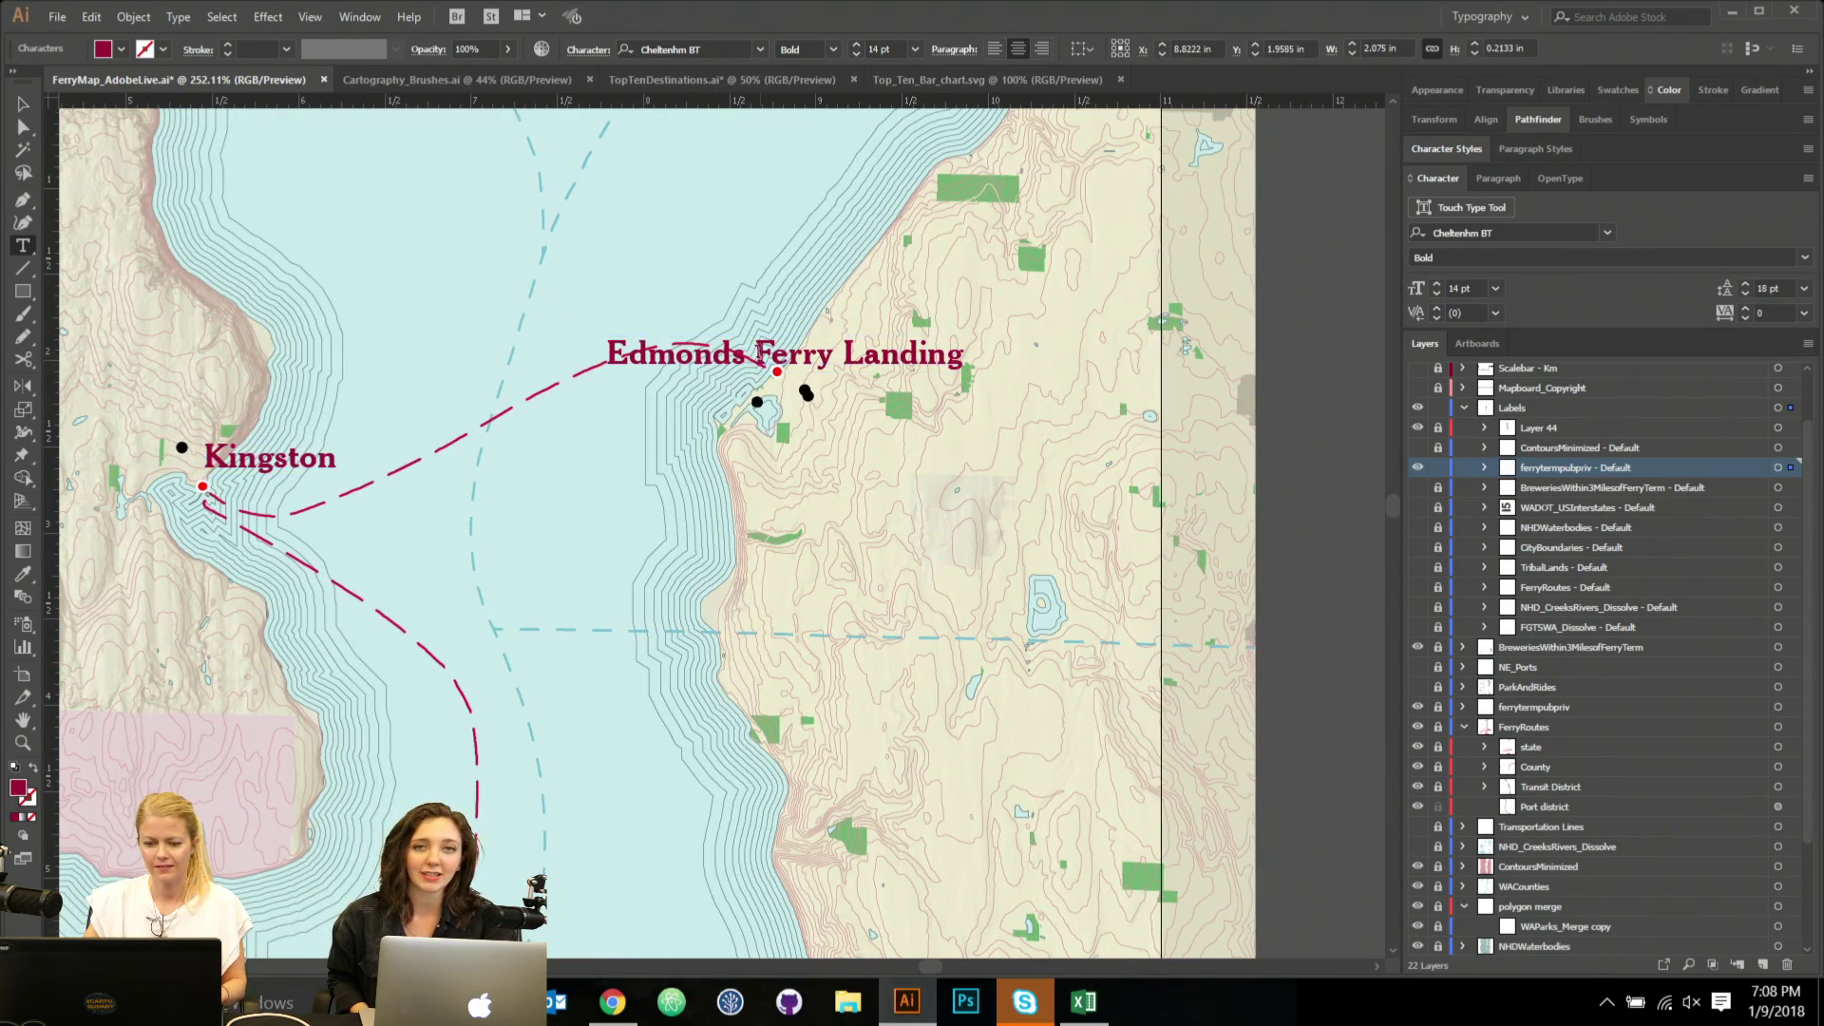
left_click_drag(753, 347, 1050, 366)
key("BackSpace")
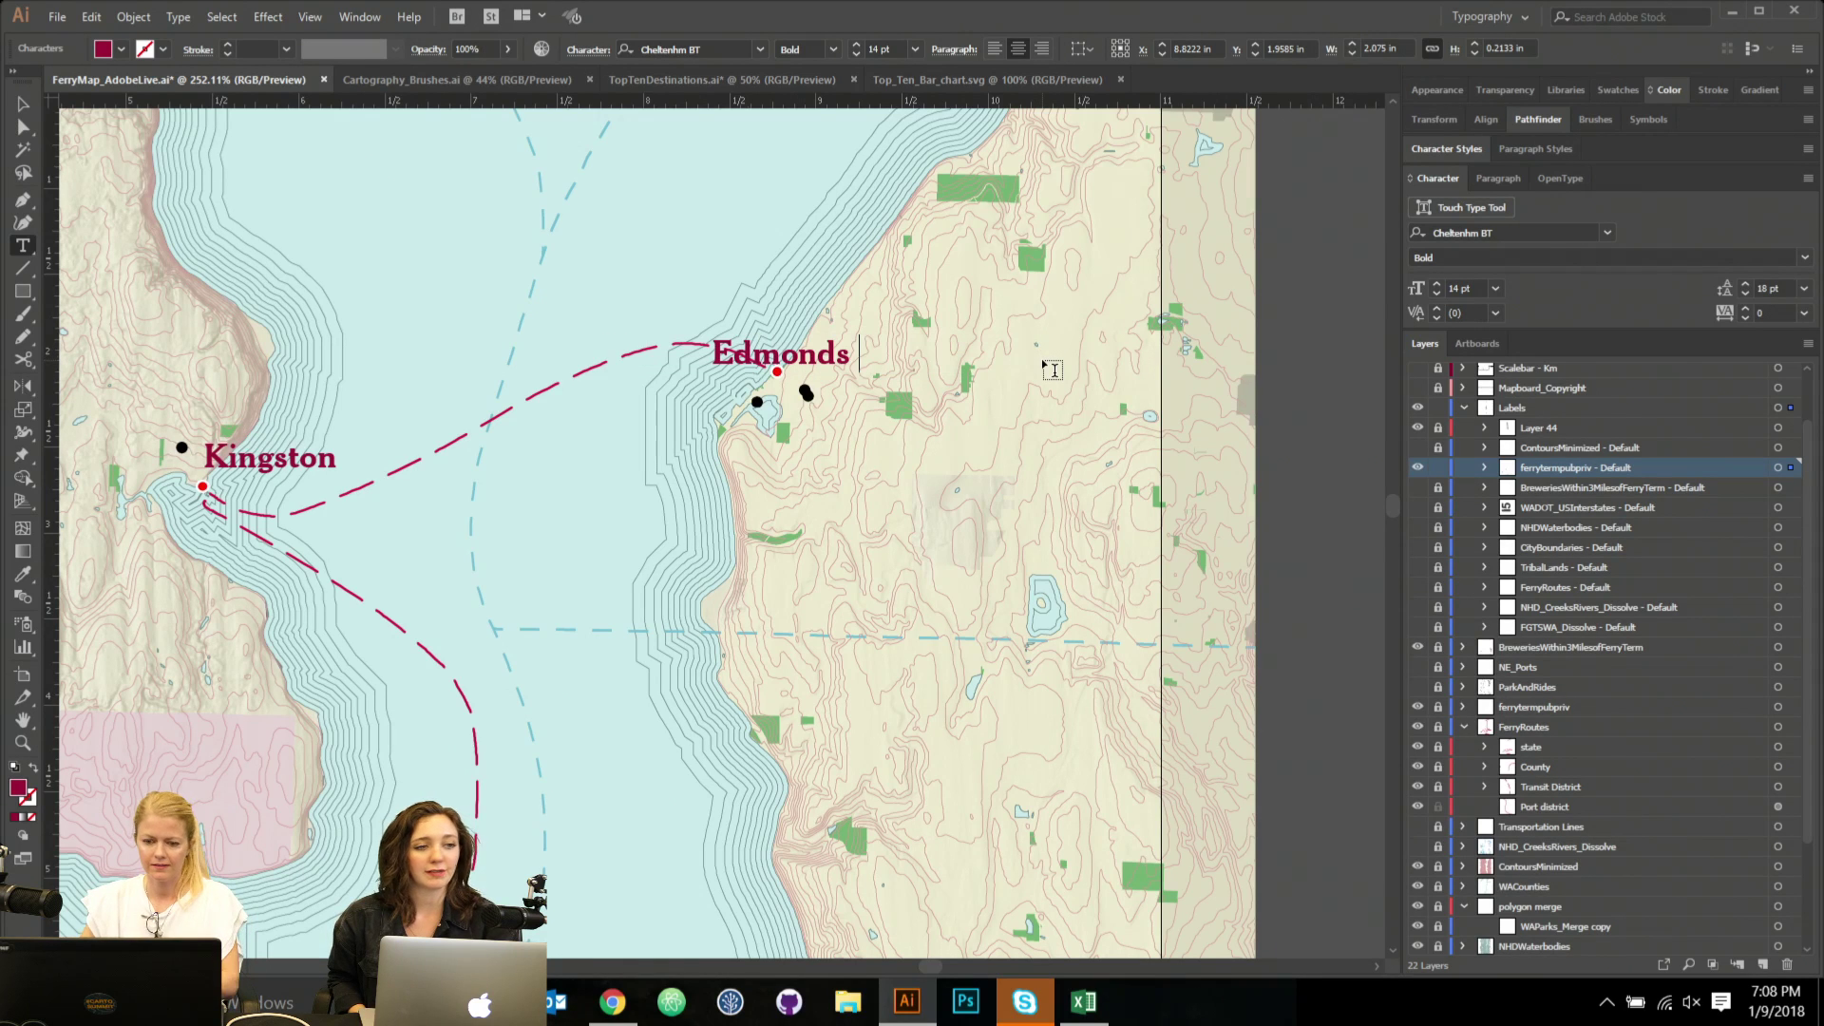
left_click(23, 103)
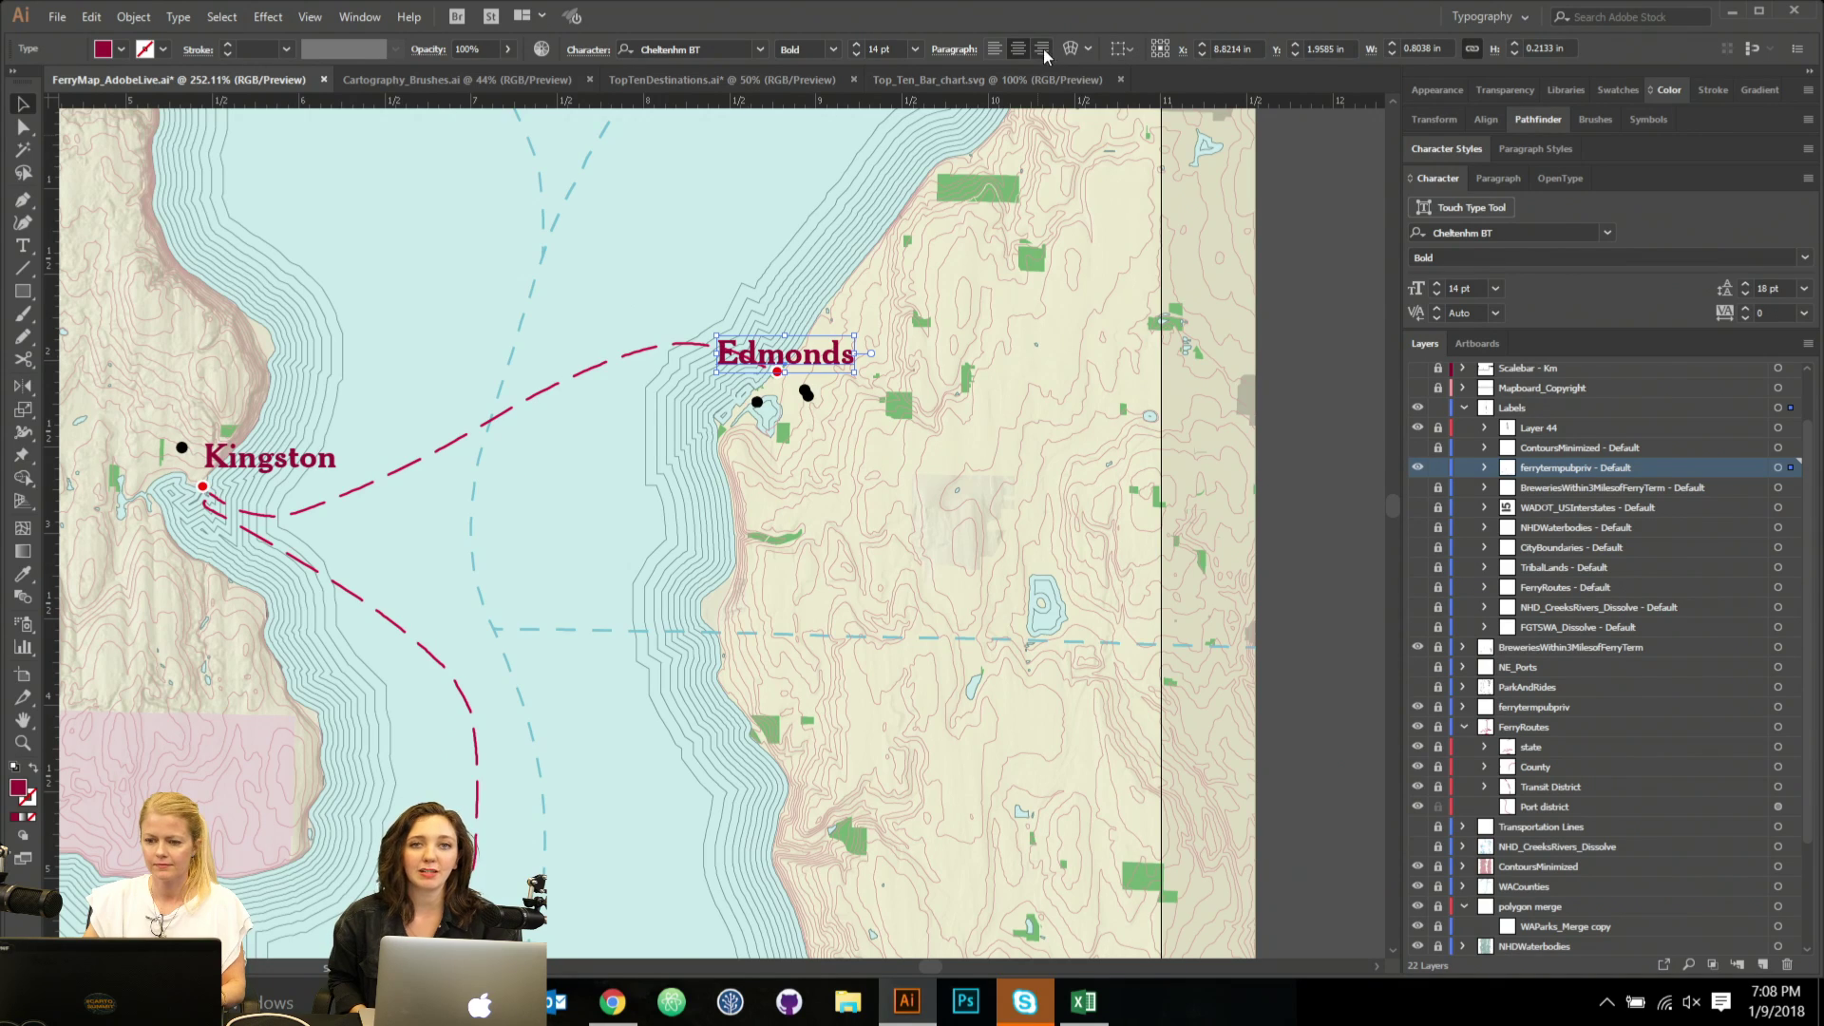
left_click_drag(813, 369, 733, 400)
Move the Seattle Ferry Landing label up and to the left.
left_click_drag(635, 516, 693, 451)
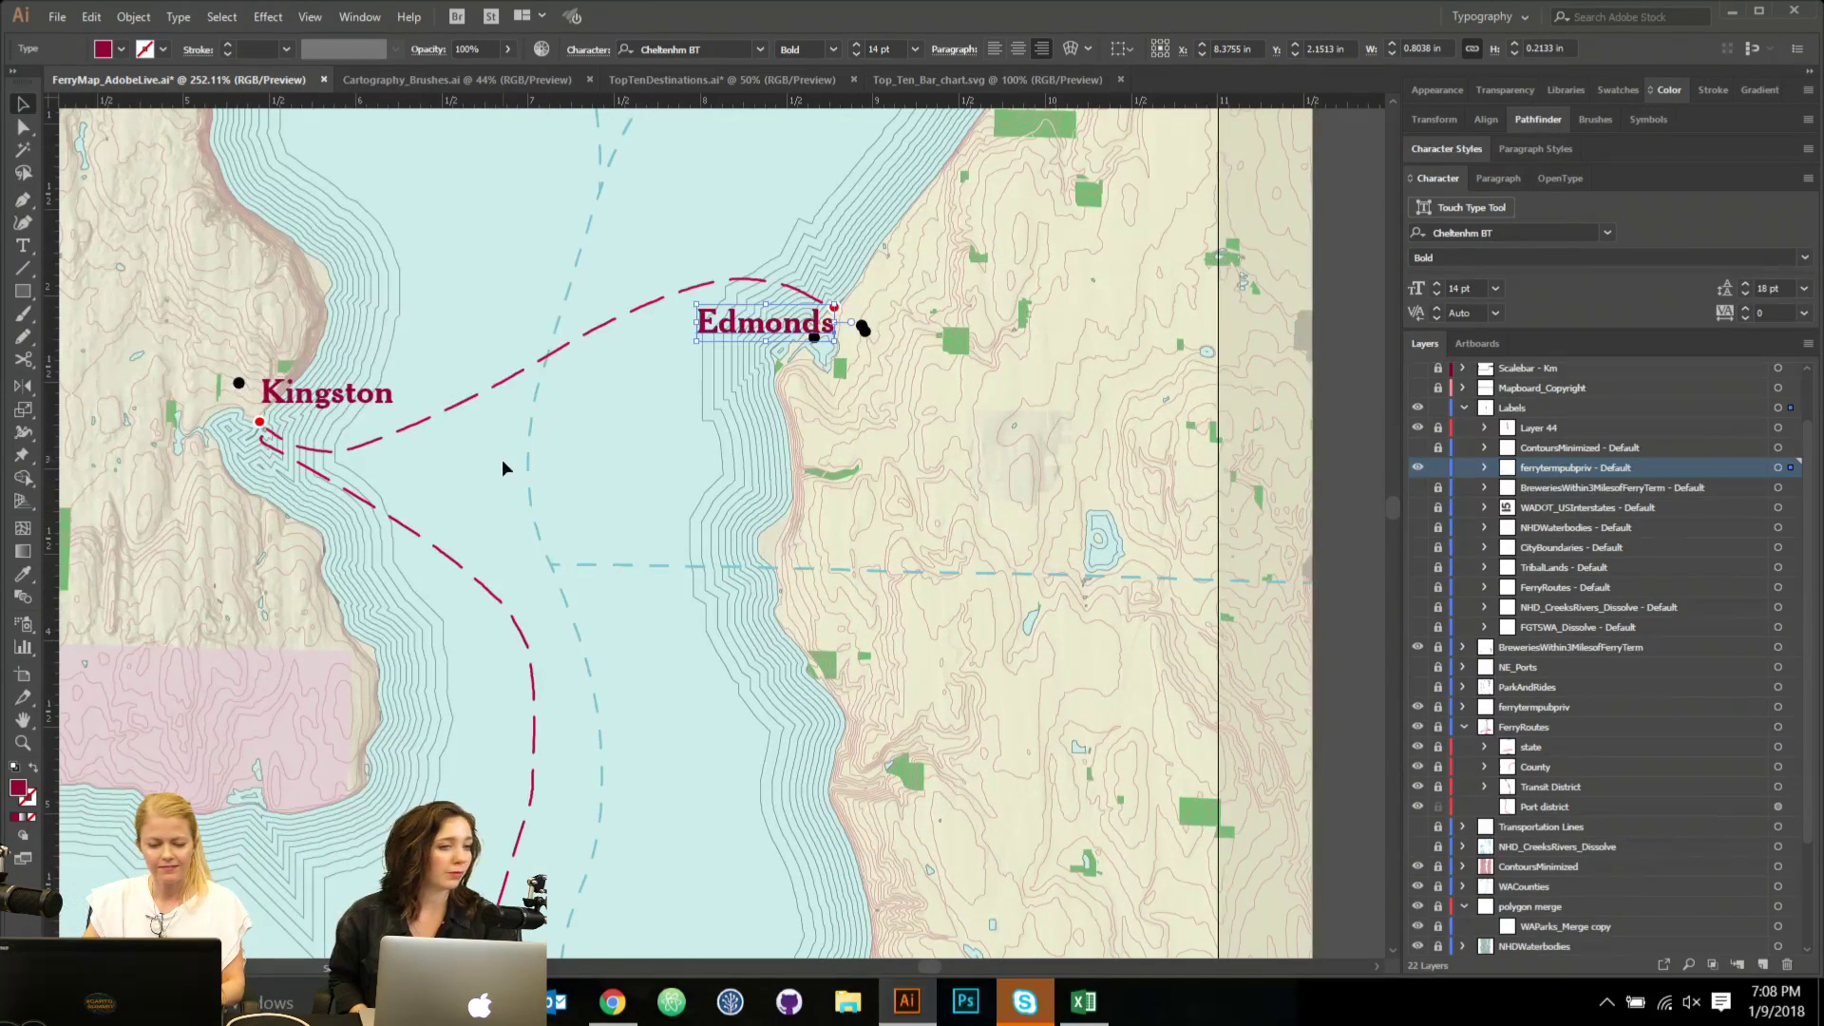
scroll(966, 651, "down", 10)
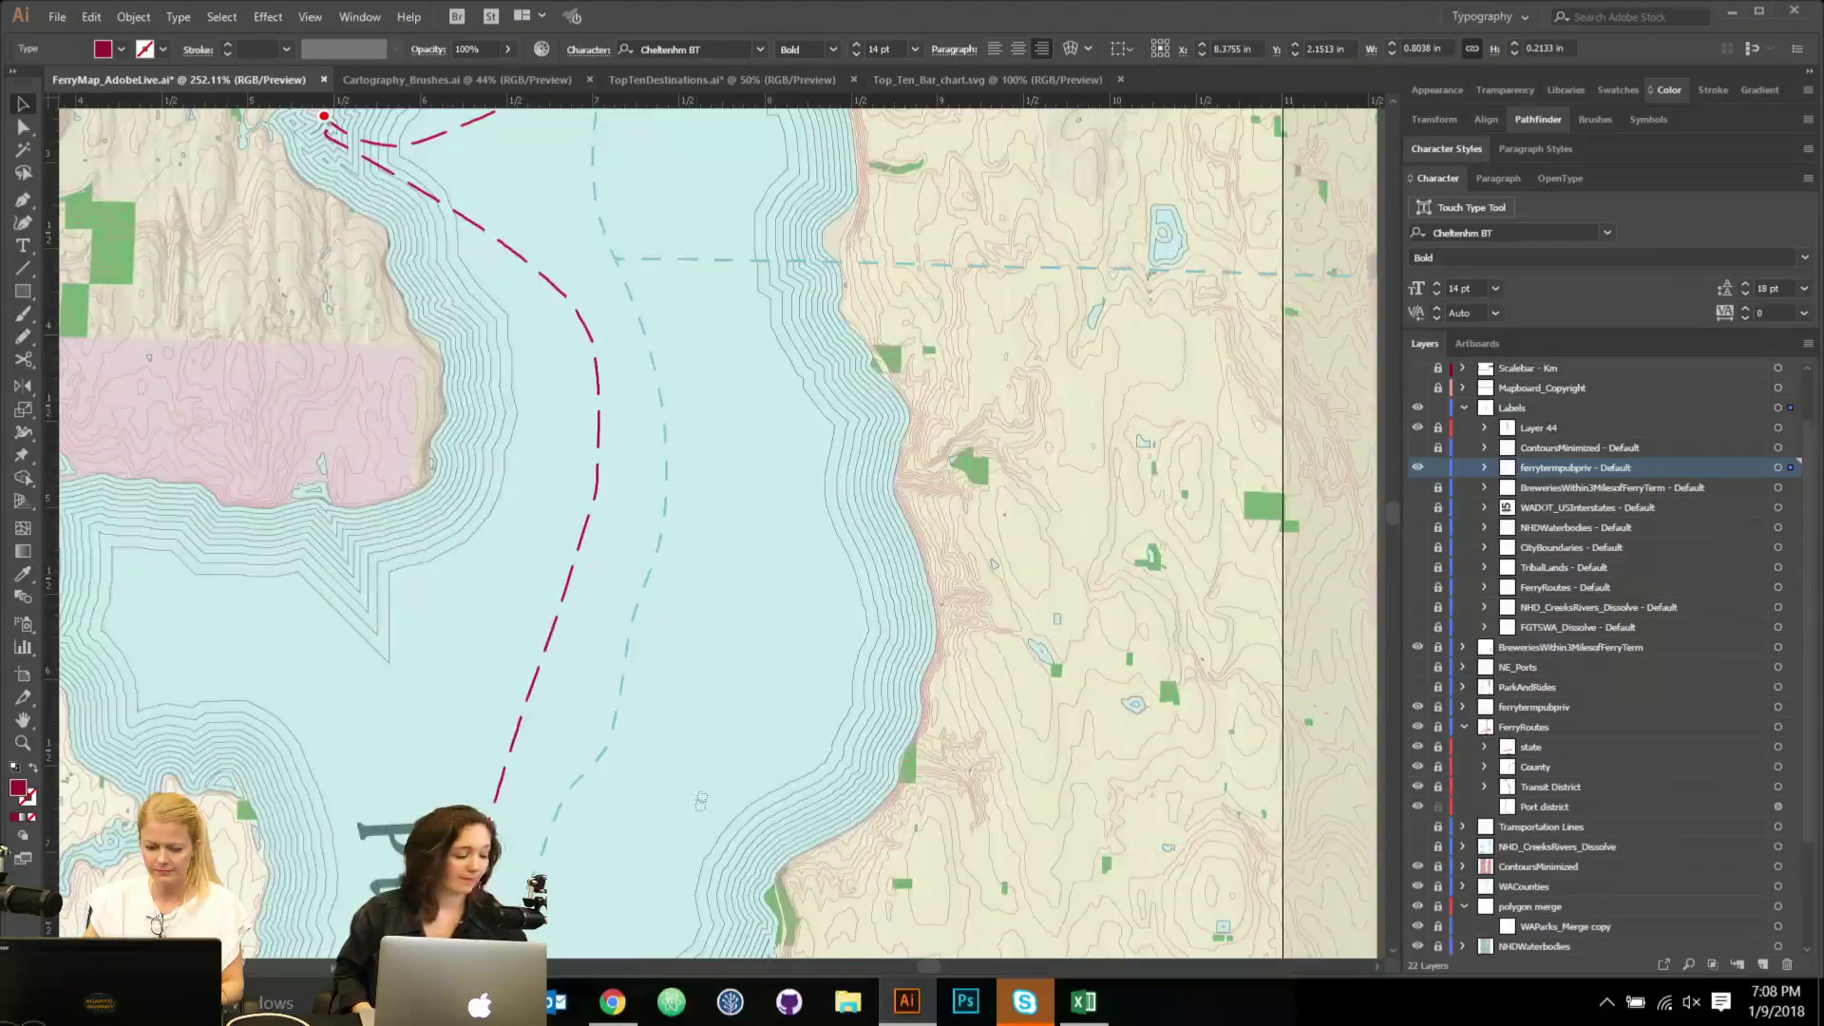
scroll(682, 542, "down", 8)
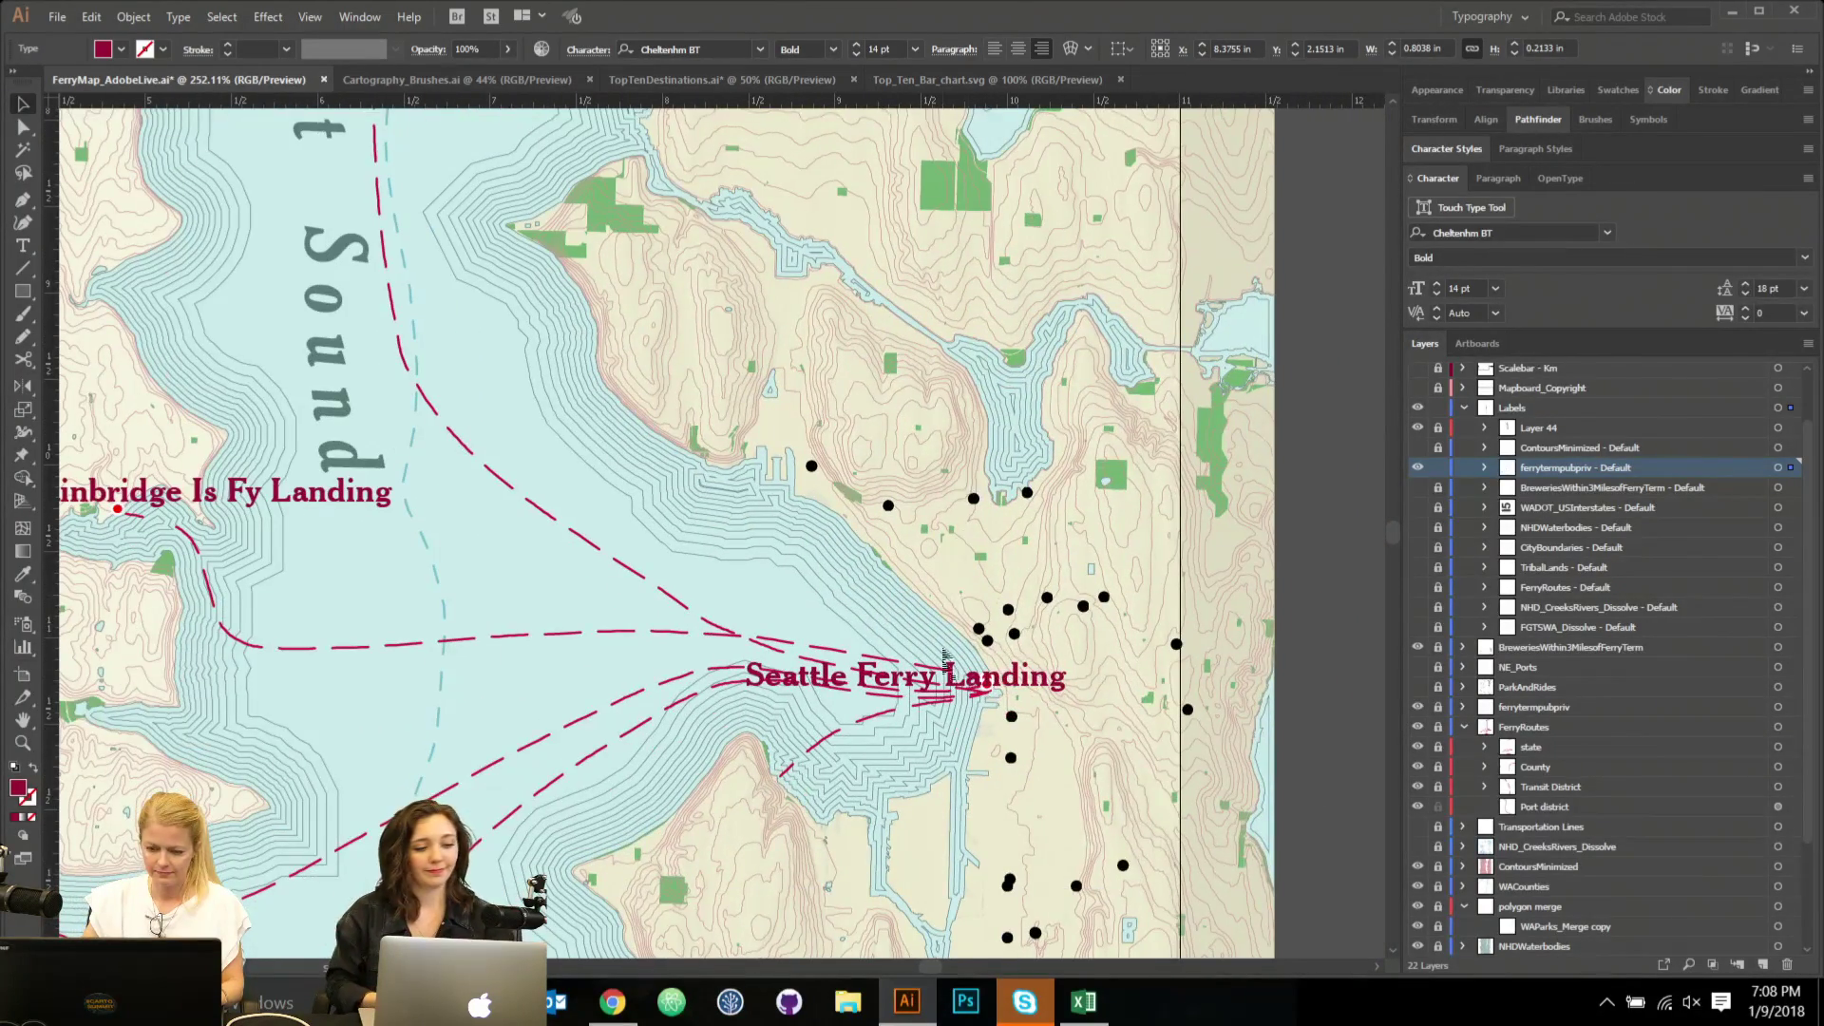
left_click_drag(958, 676, 910, 573)
scroll(984, 693, "up", 1)
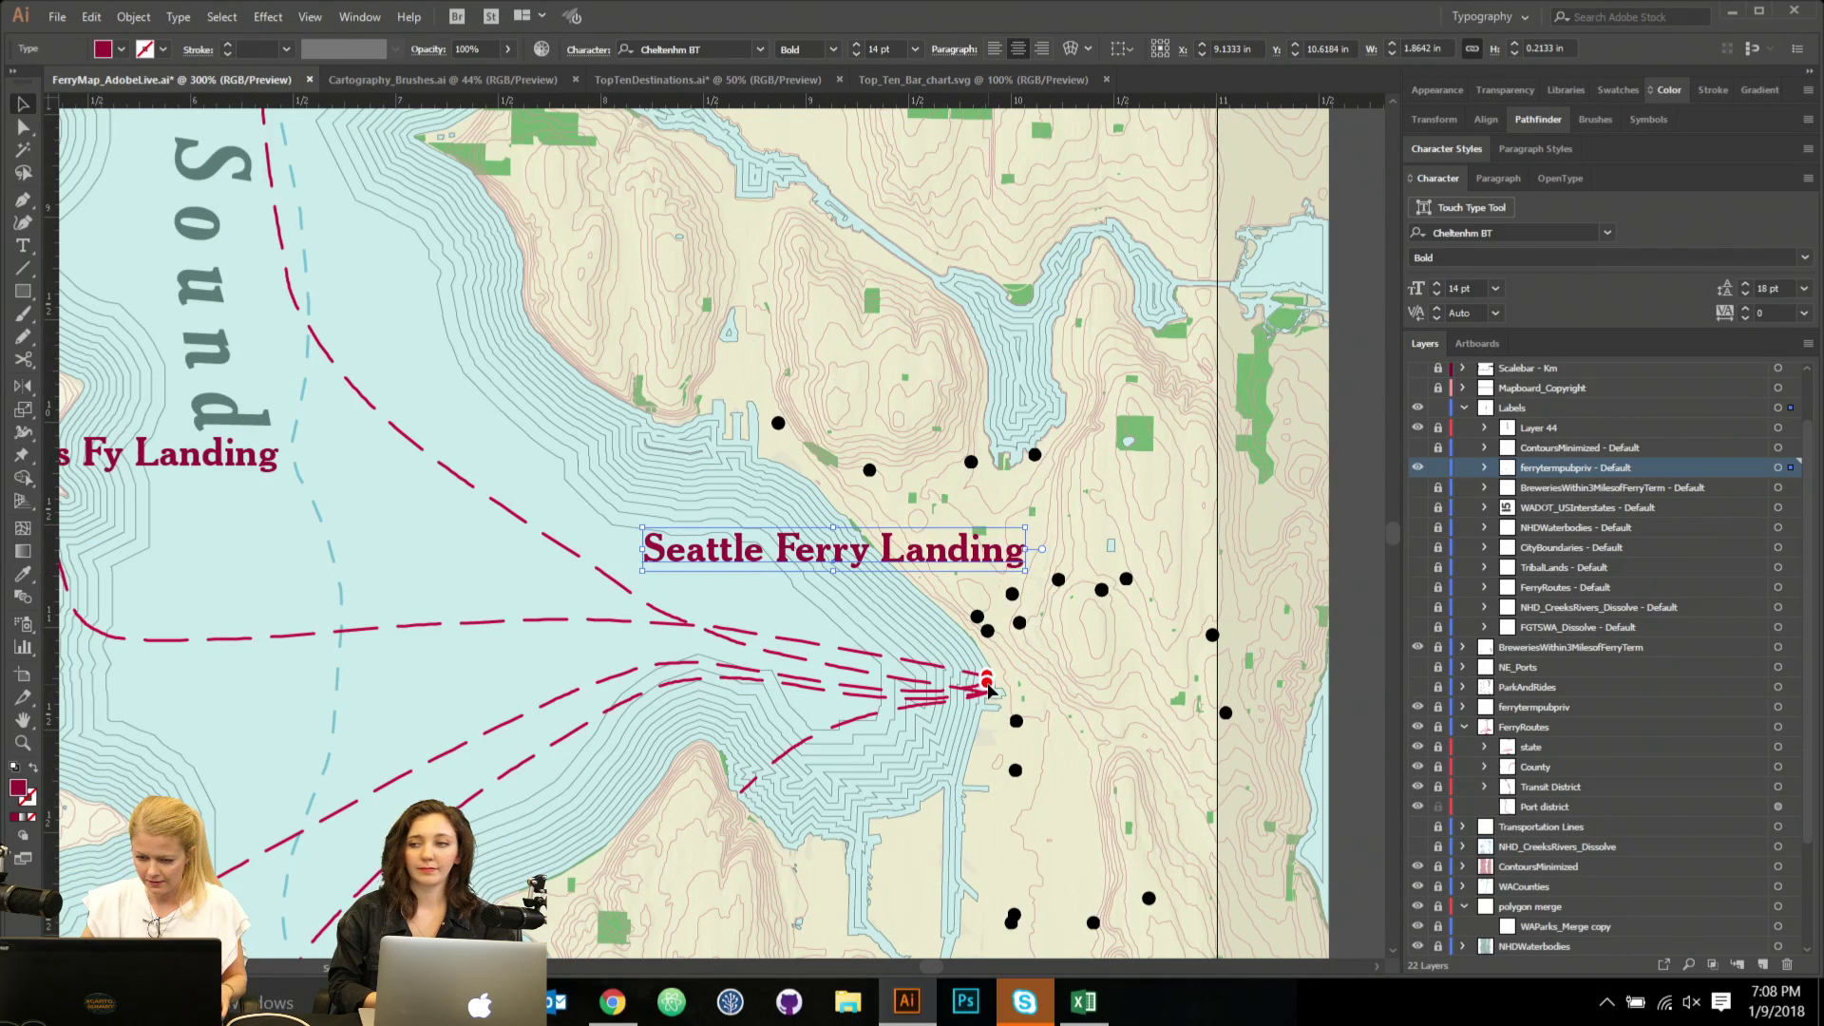
left_click(1362, 722)
Trim the label to 'Seattle', place it on the ferry terminal, and left-align it.
left_click(900, 560)
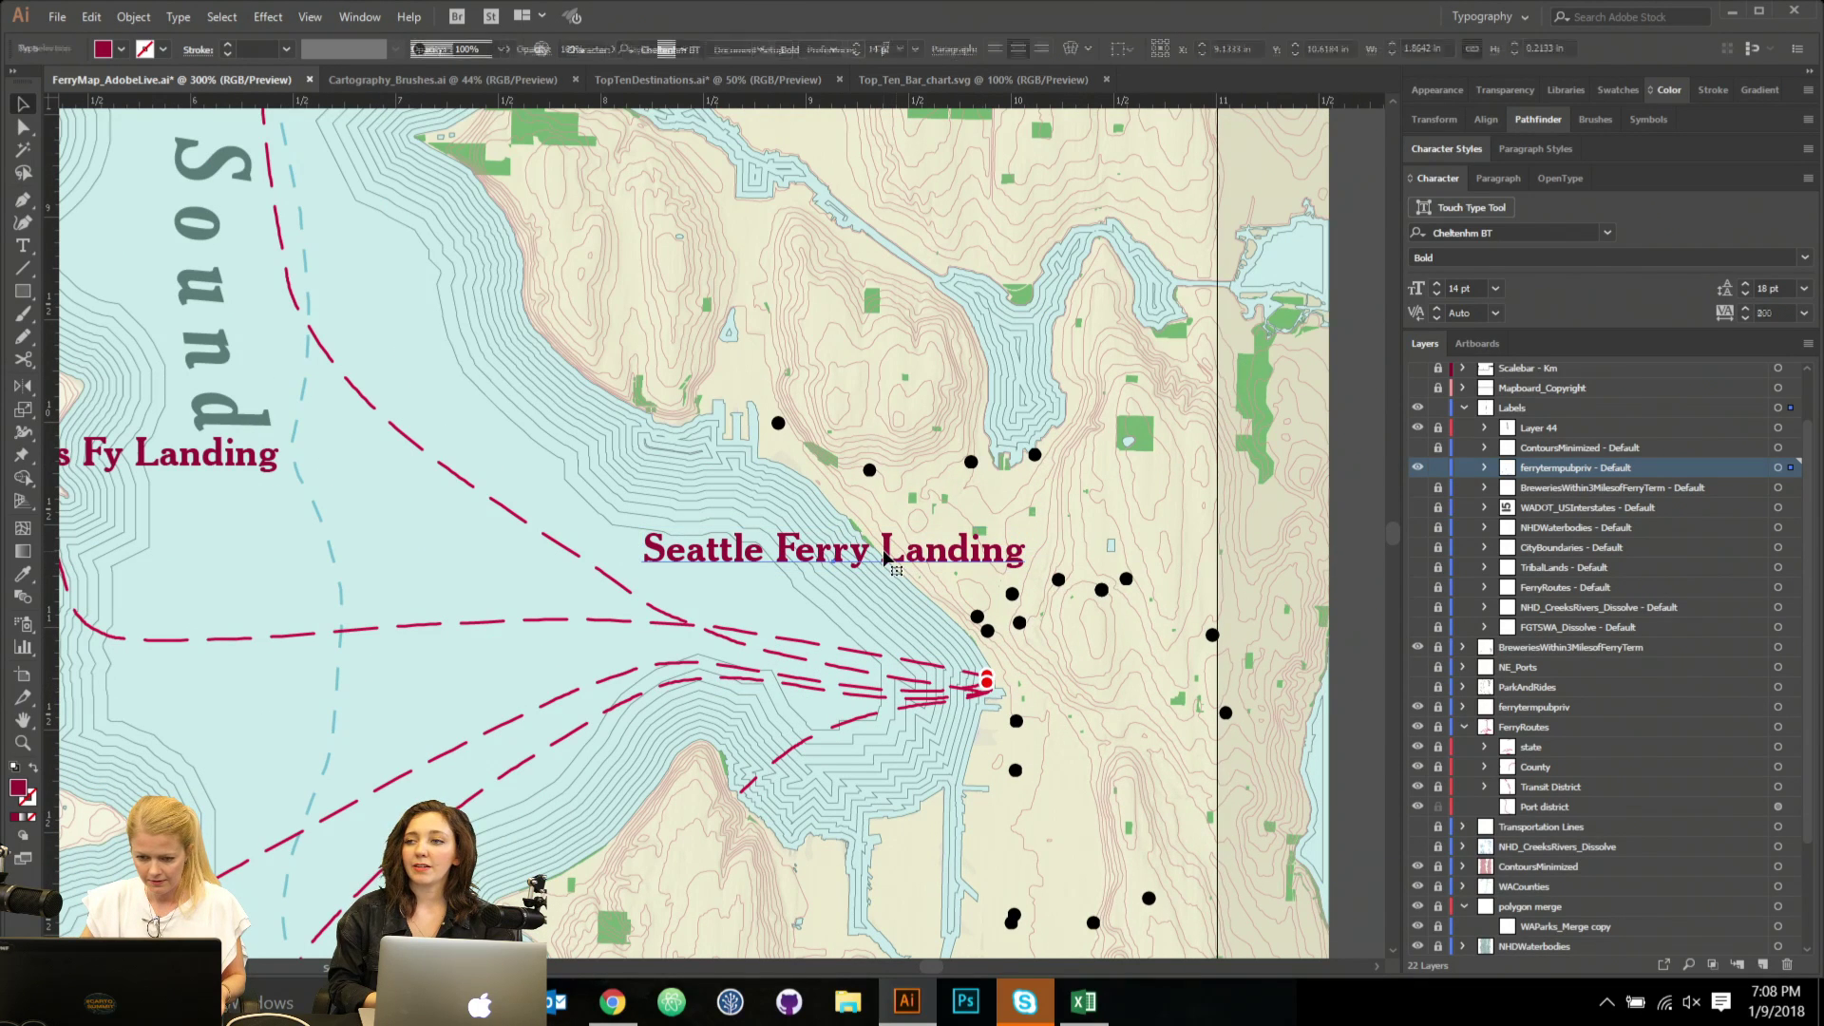
key("t")
left_click(795, 552)
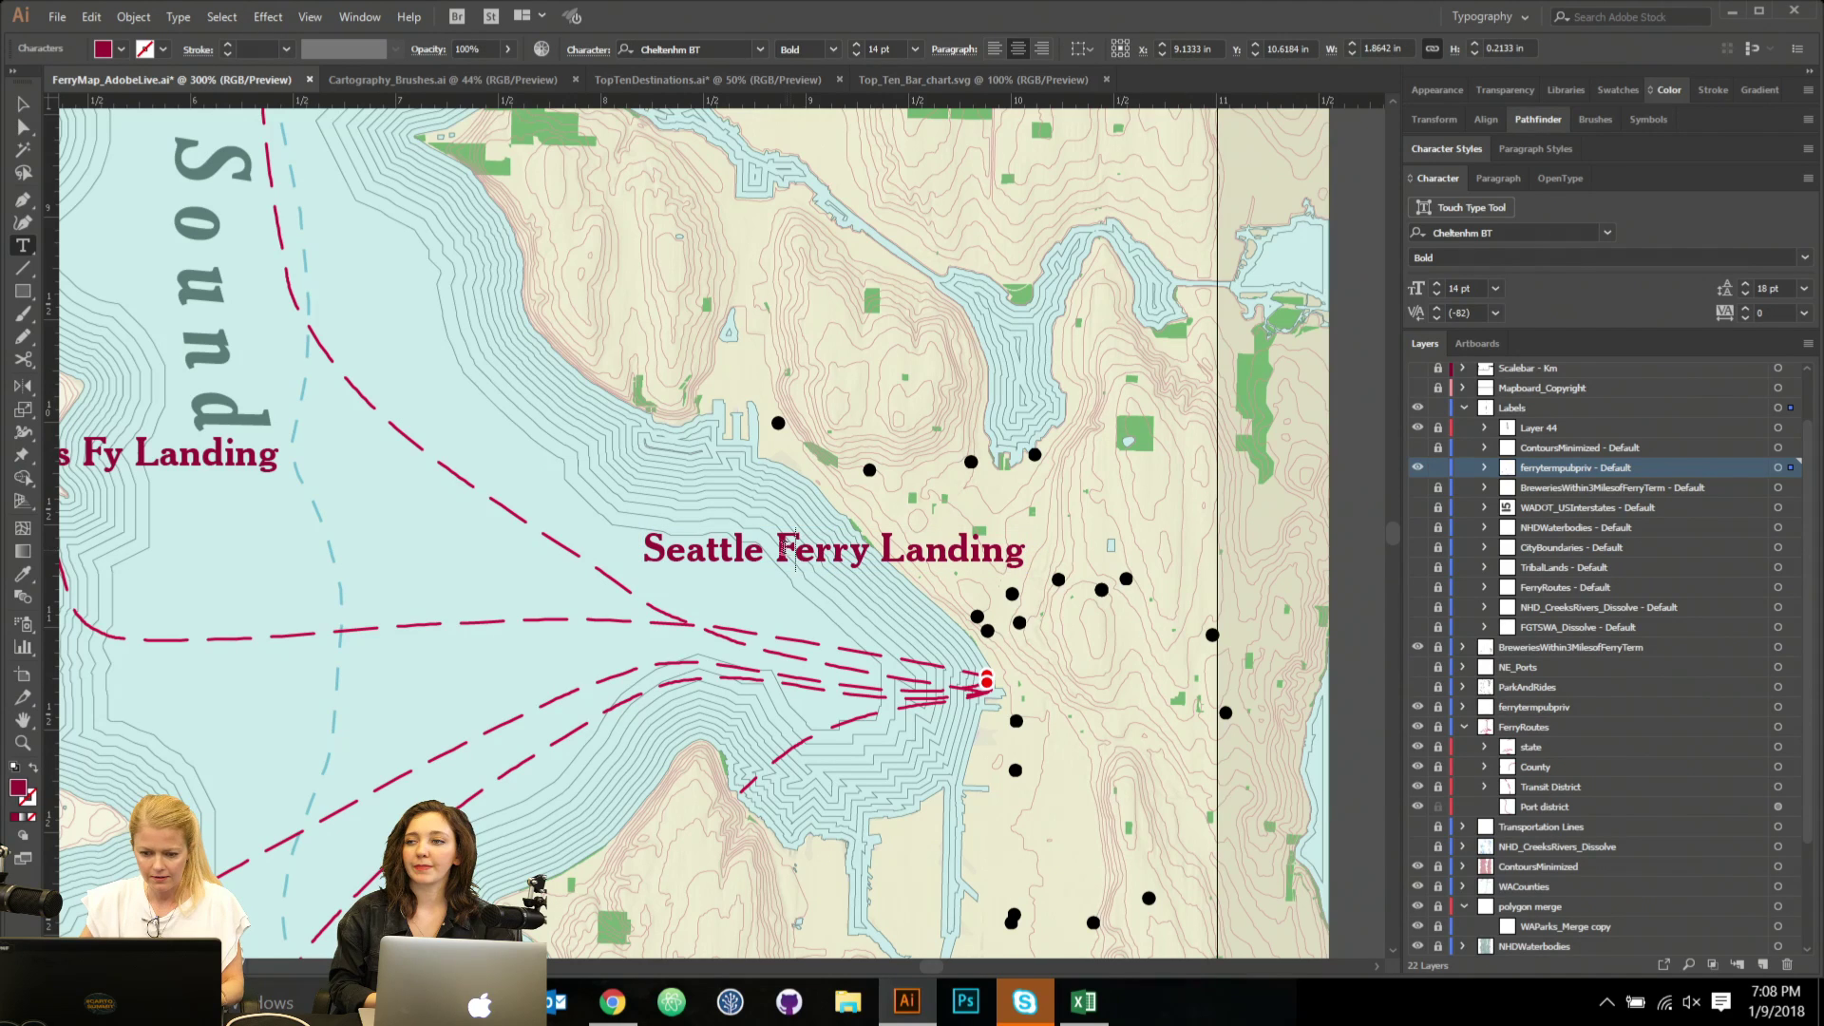
left_click_drag(771, 548, 1353, 560)
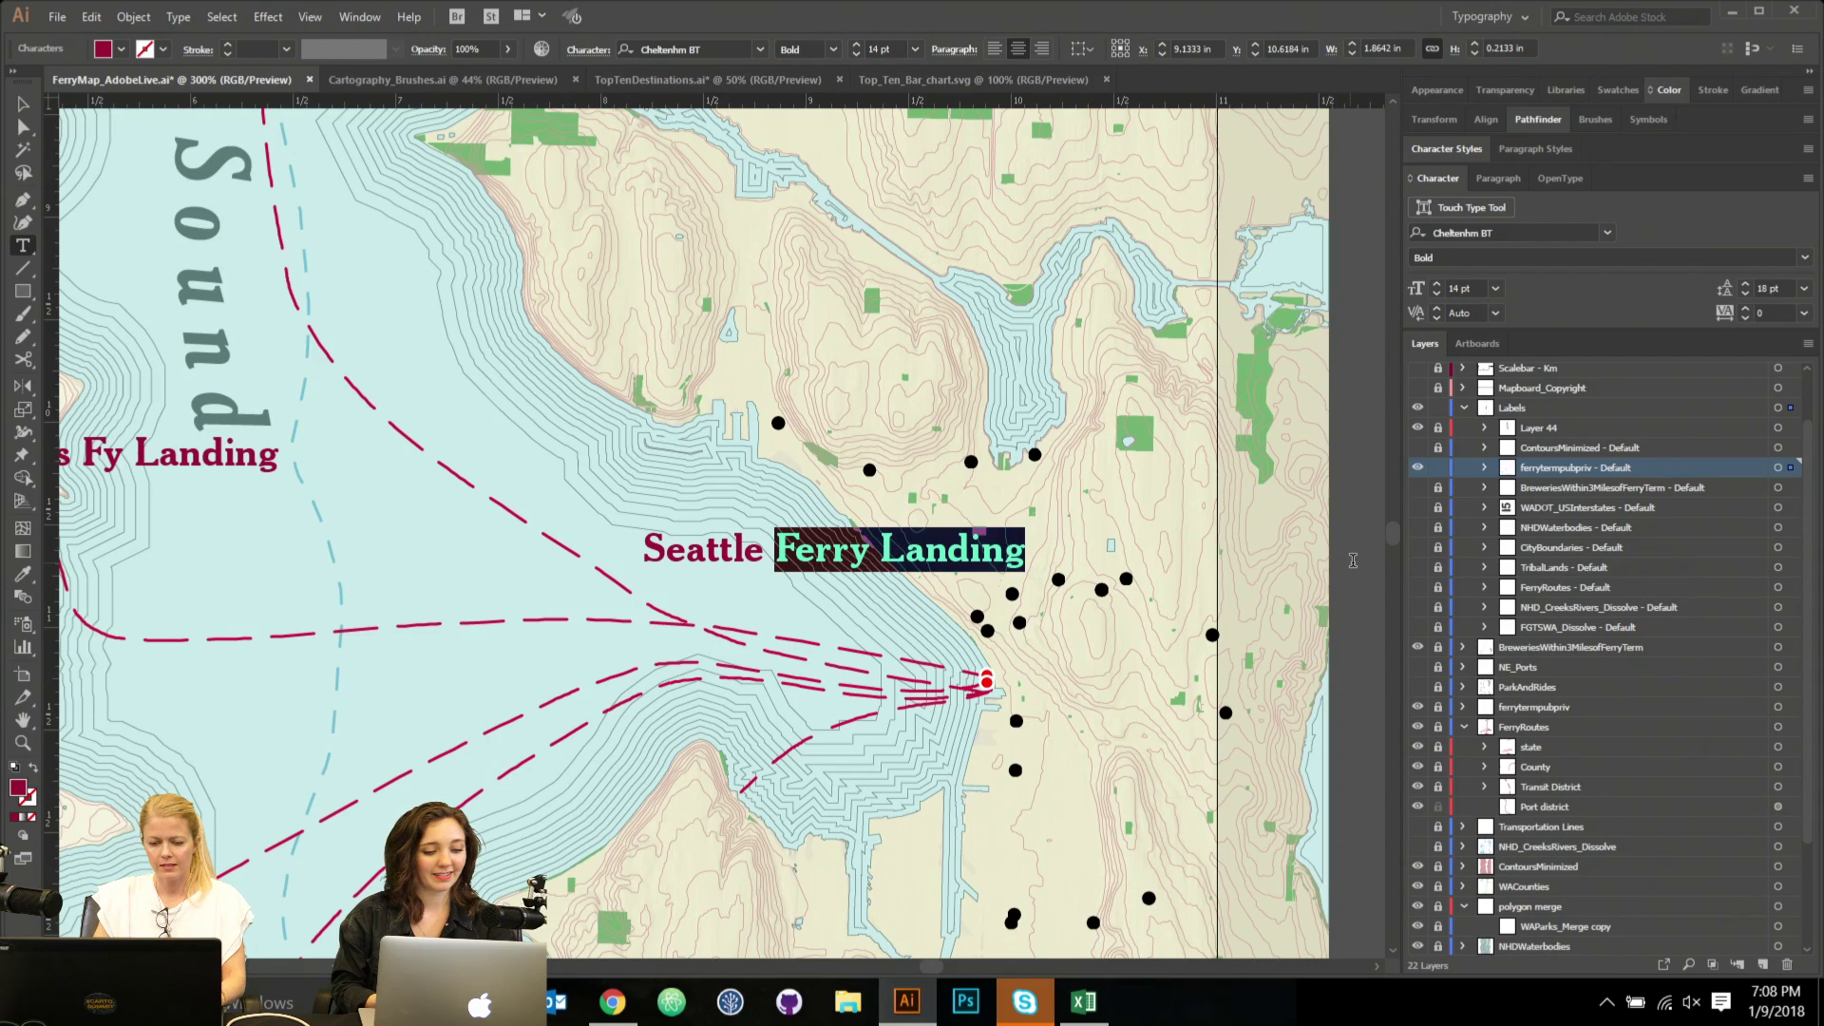
key("BackSpace")
key("BackSpace")
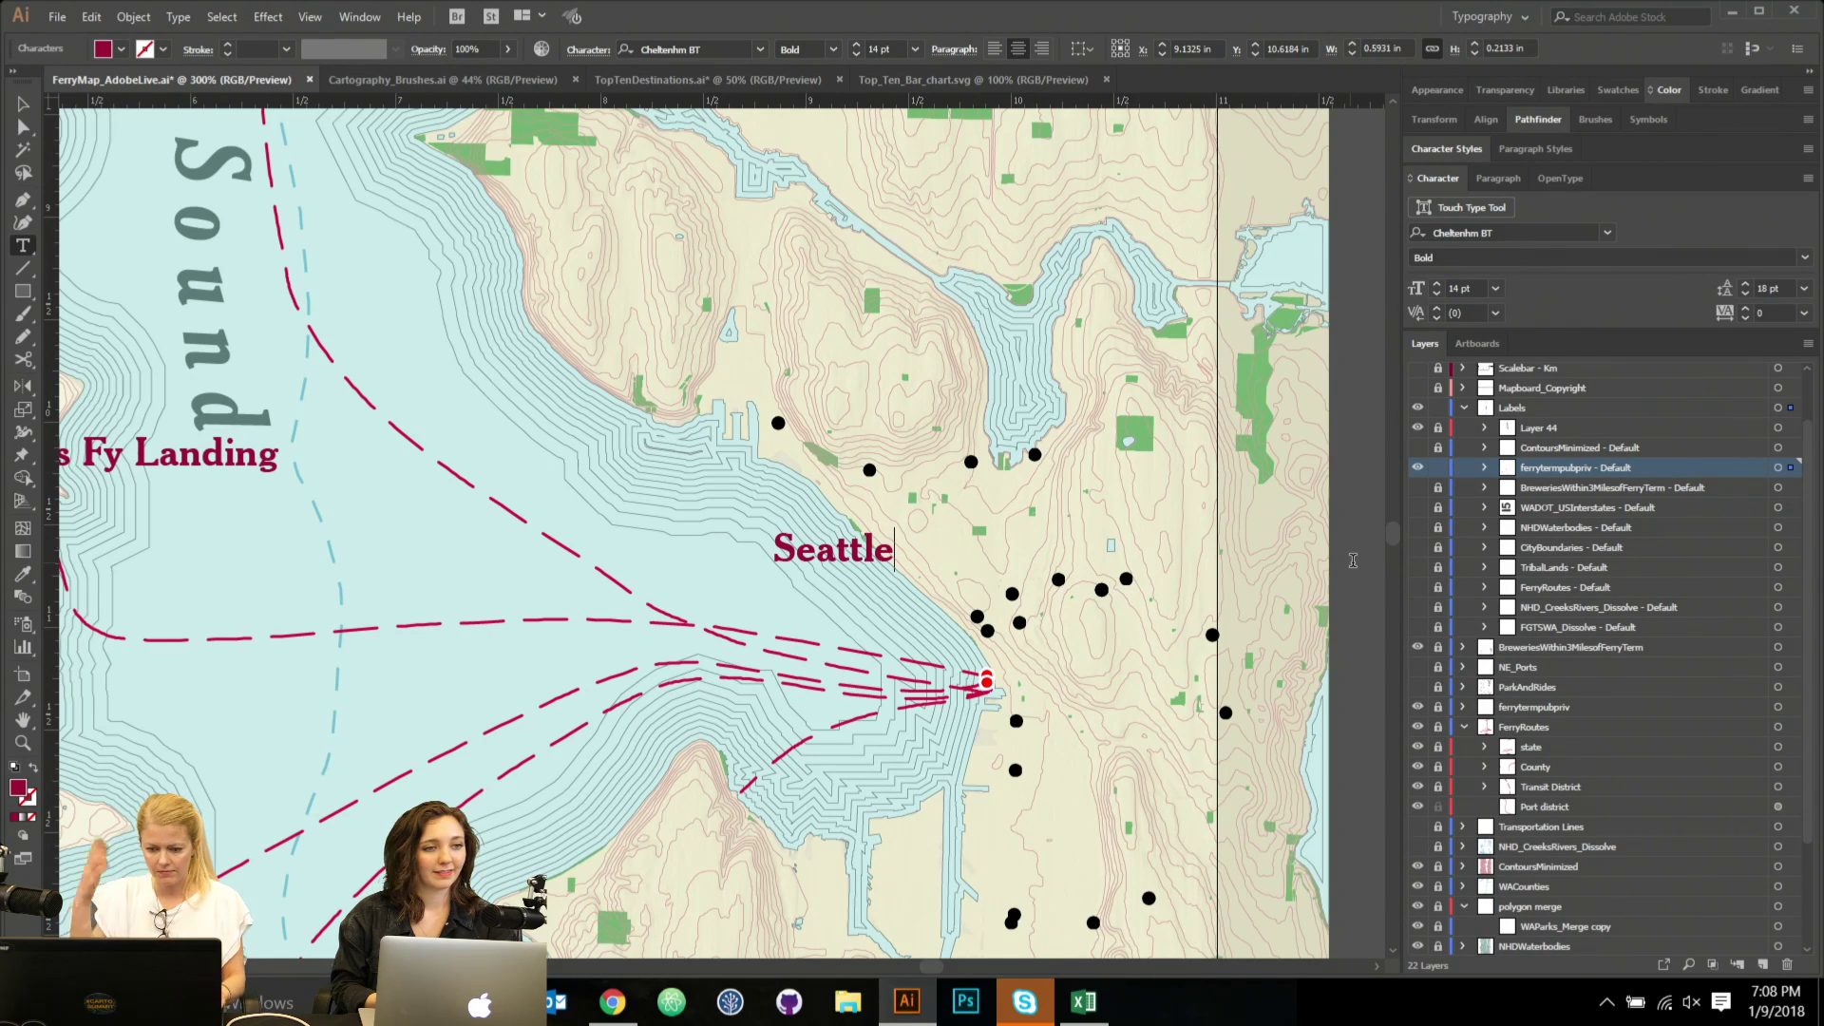
left_click(15, 102)
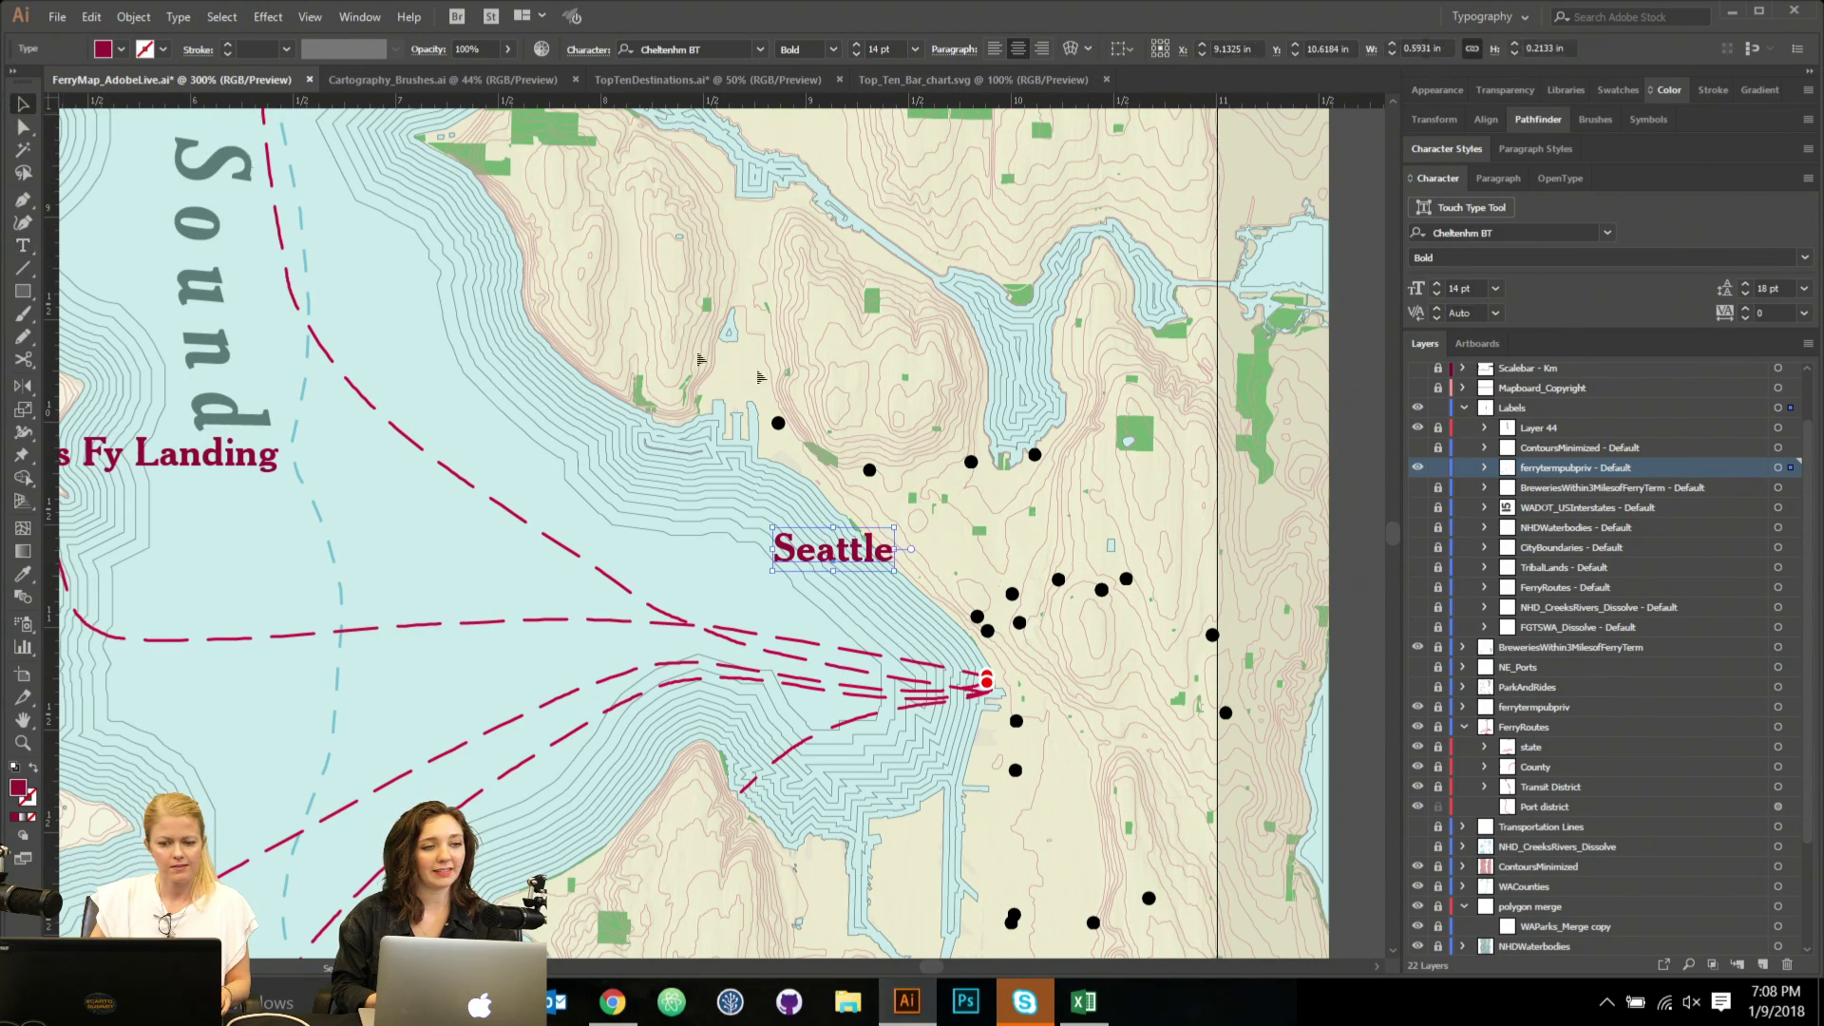
left_click_drag(855, 547, 1062, 672)
left_click(995, 49)
Stack 'Bainbridge Island' on two left-aligned lines beside its red dot.
key("ctrl+minus")
left_click_drag(605, 714, 842, 639)
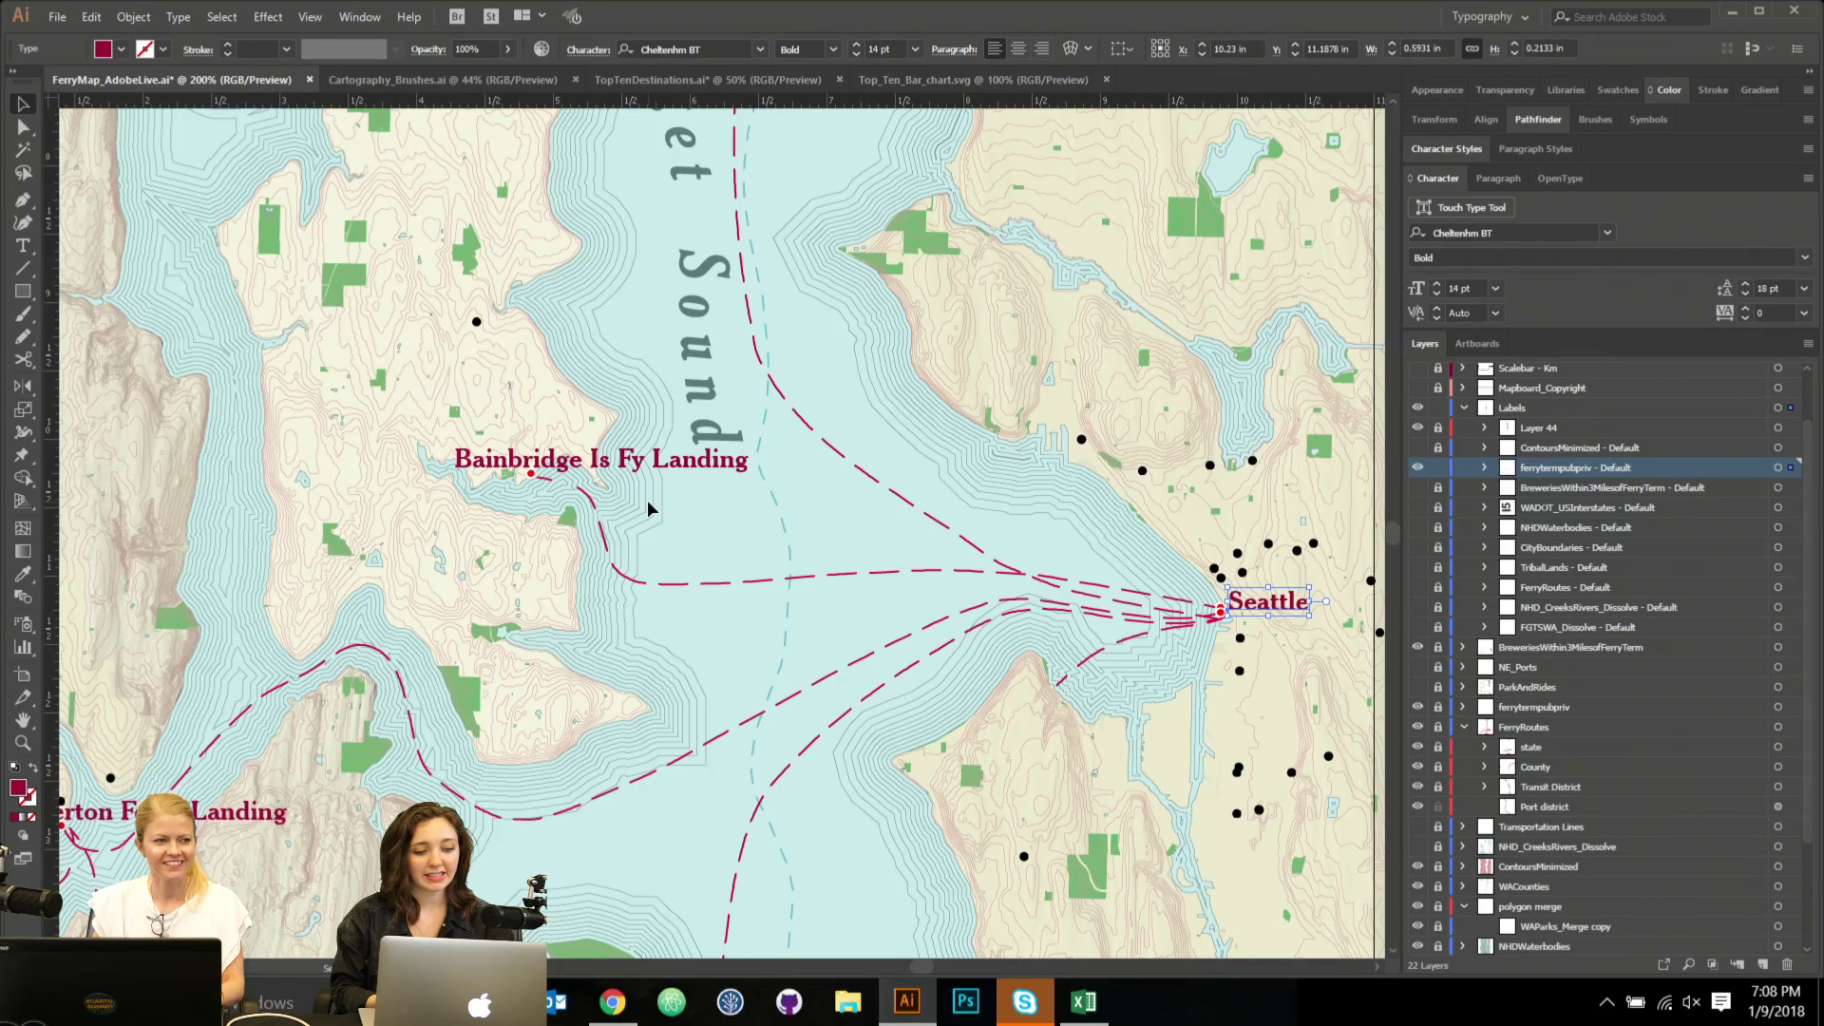
left_click(596, 467)
double_click(592, 464)
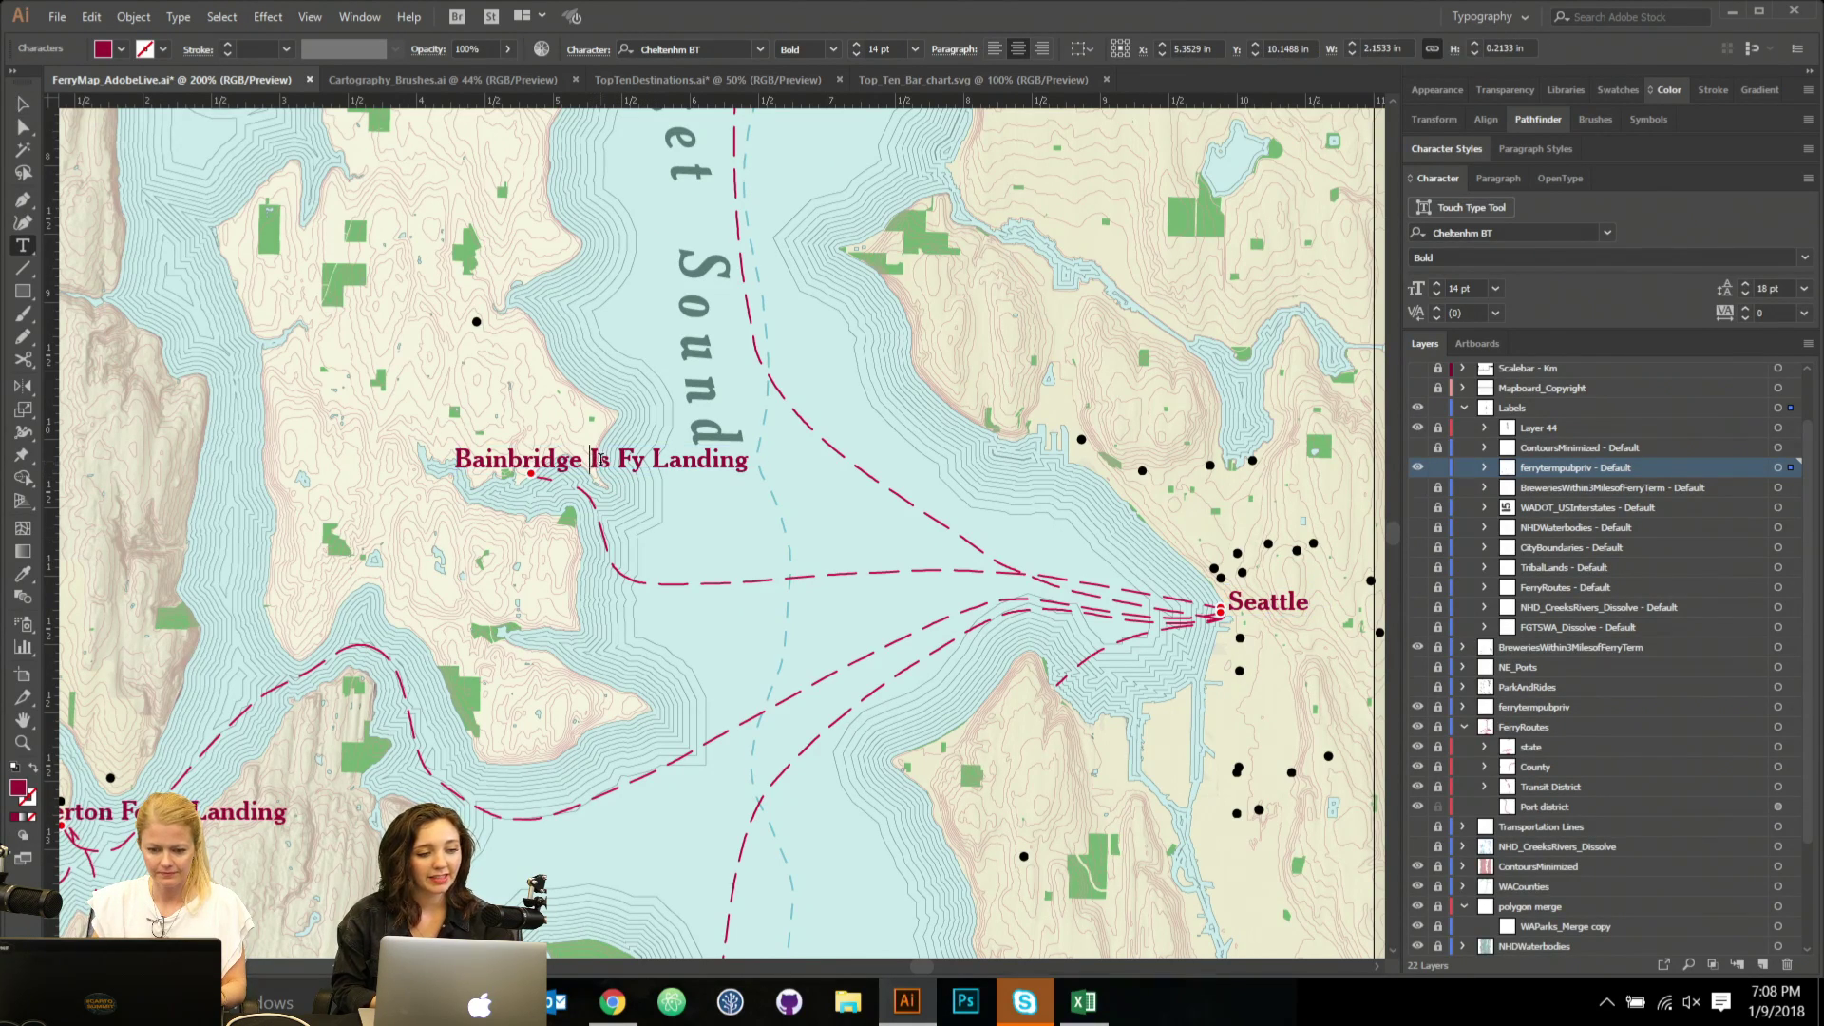
left_click_drag(609, 462, 1409, 469)
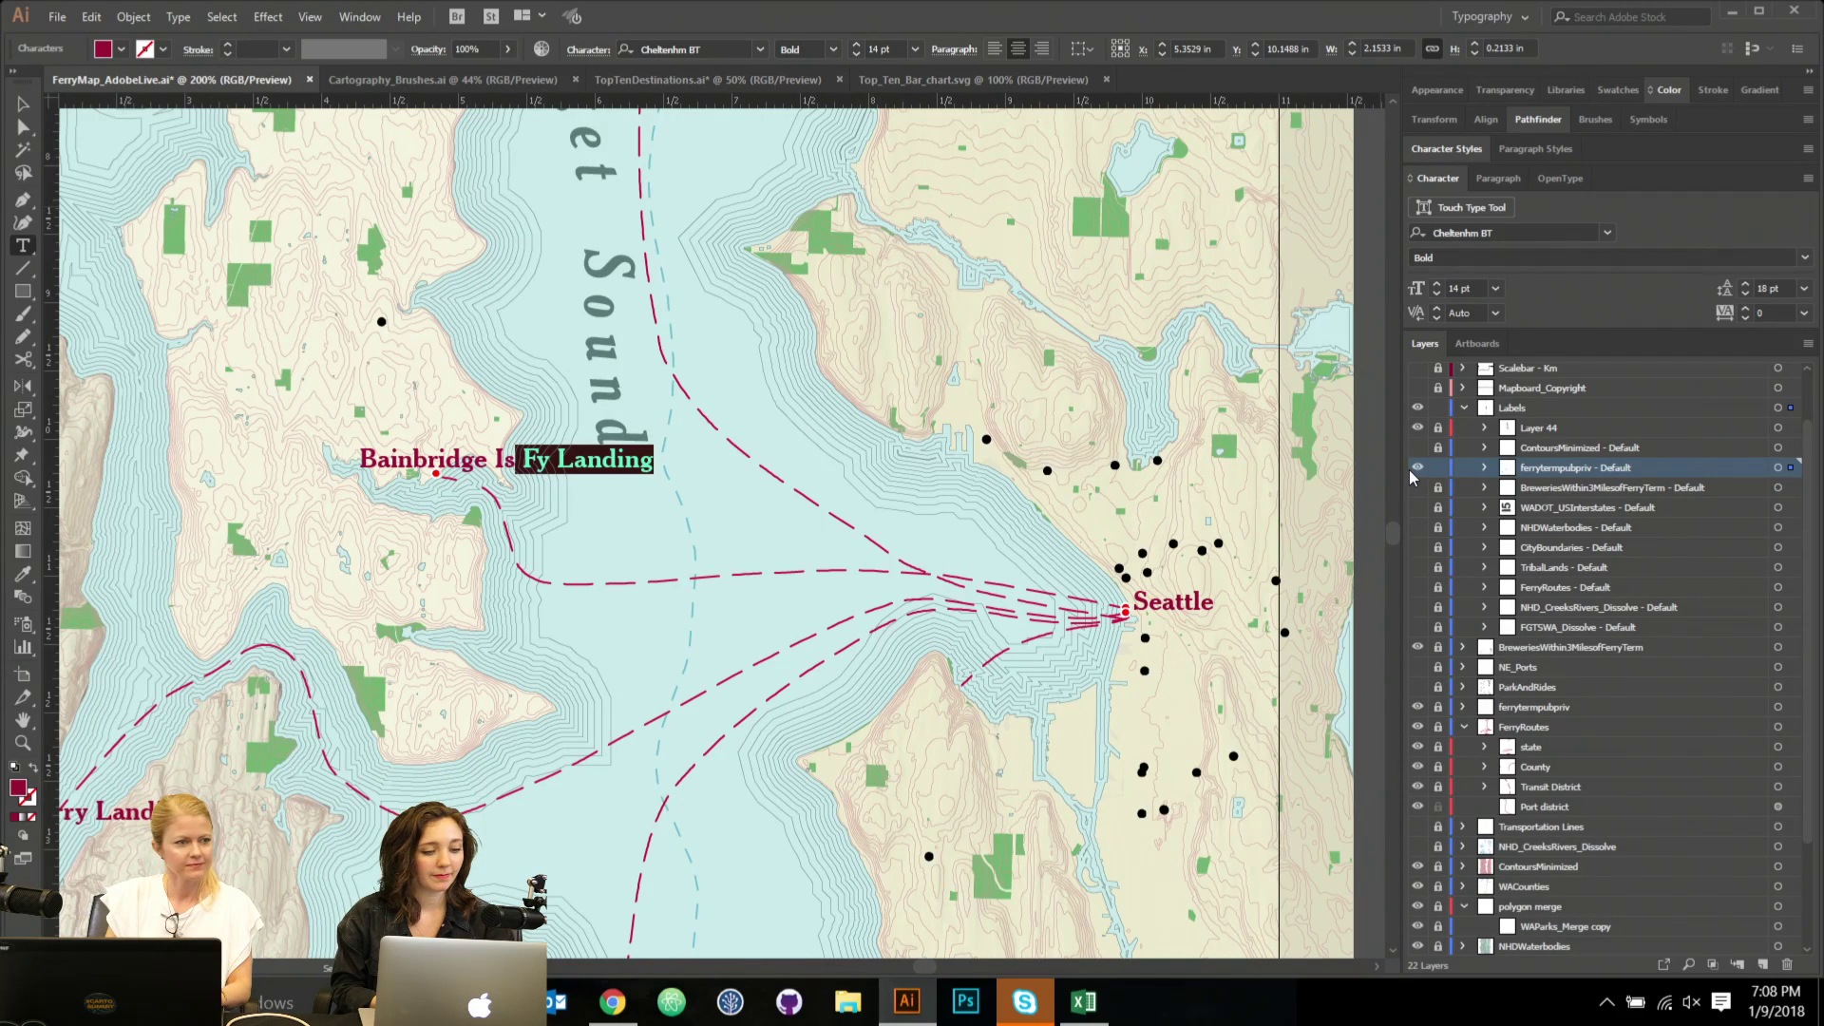
type("and")
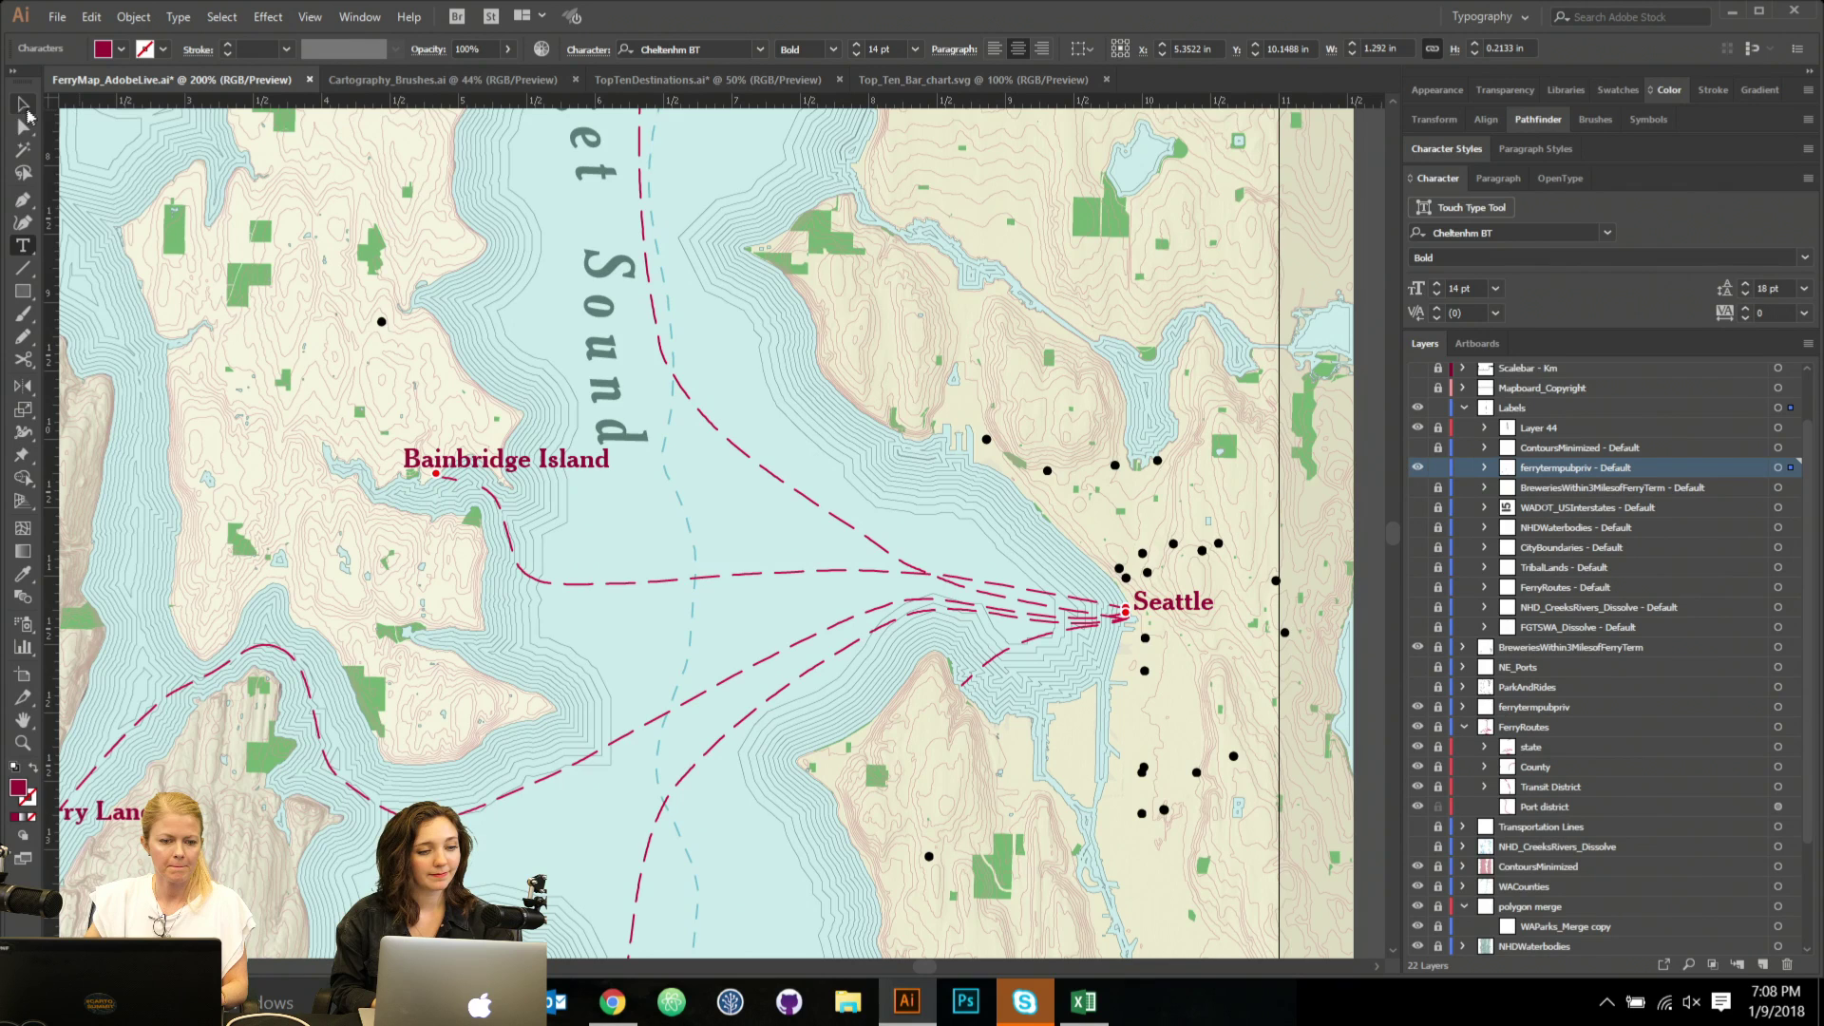
key("Escape")
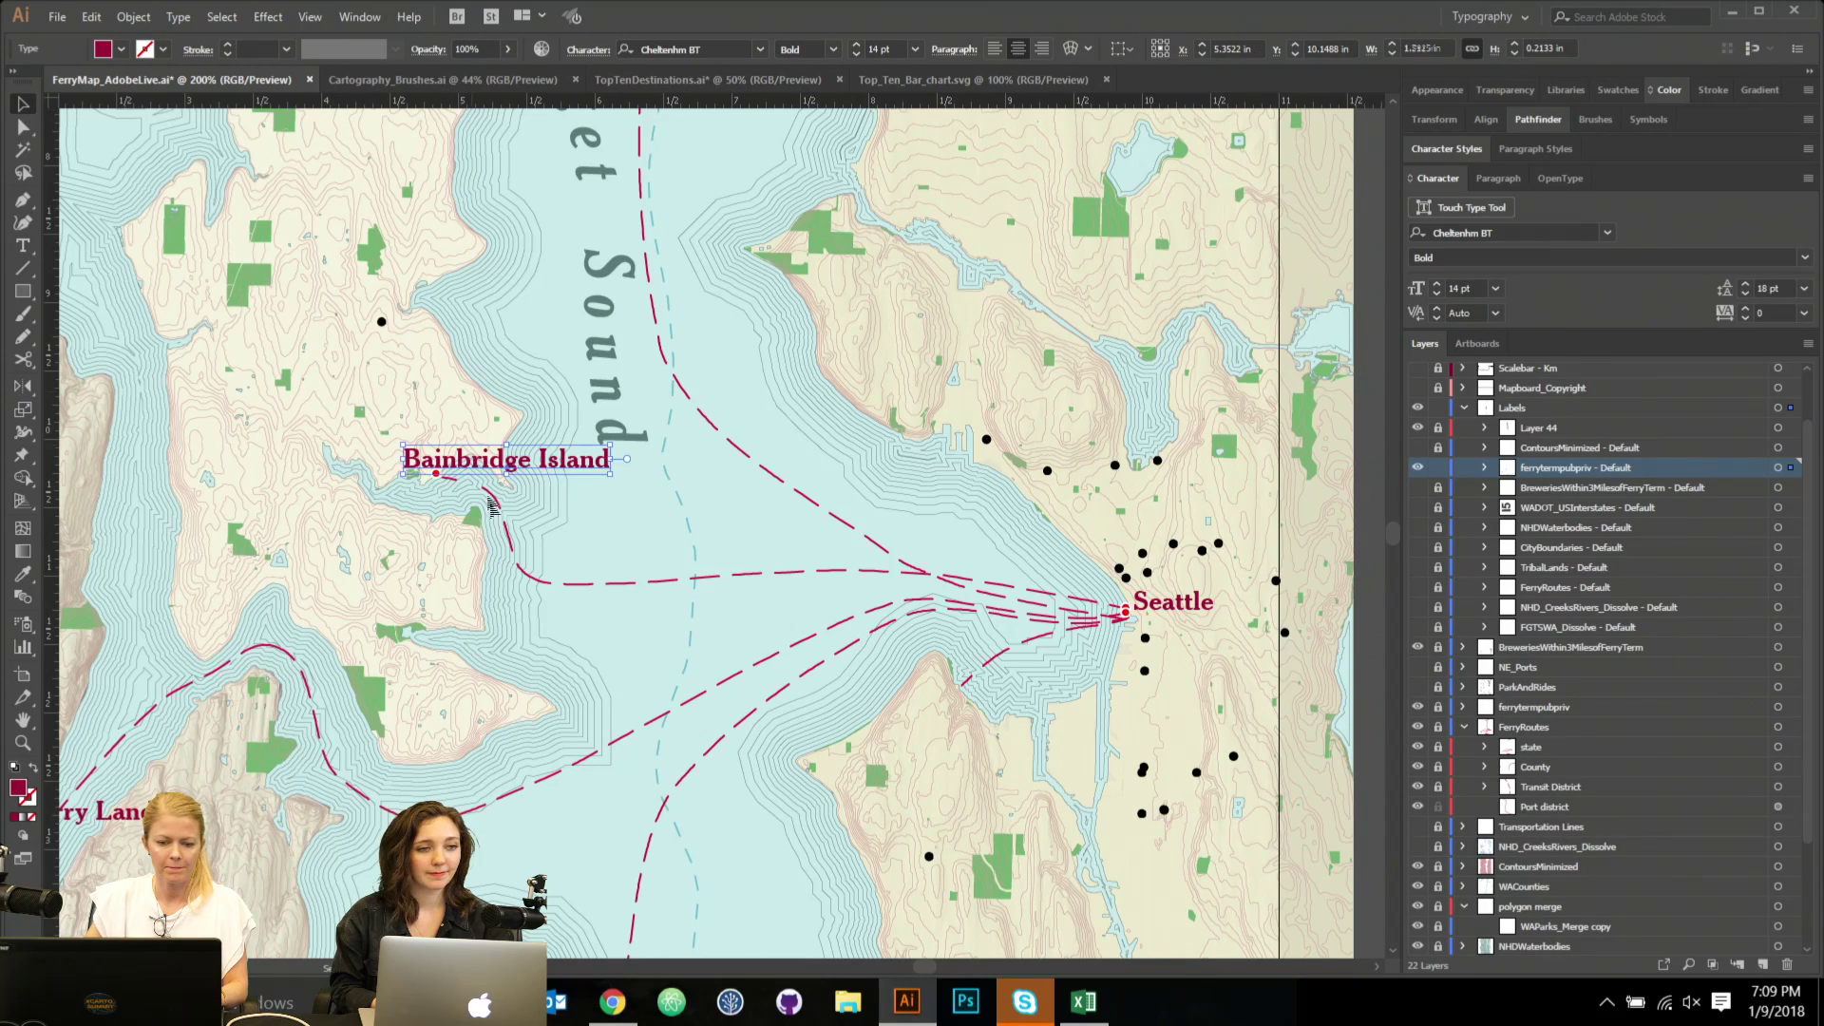
left_click(550, 466)
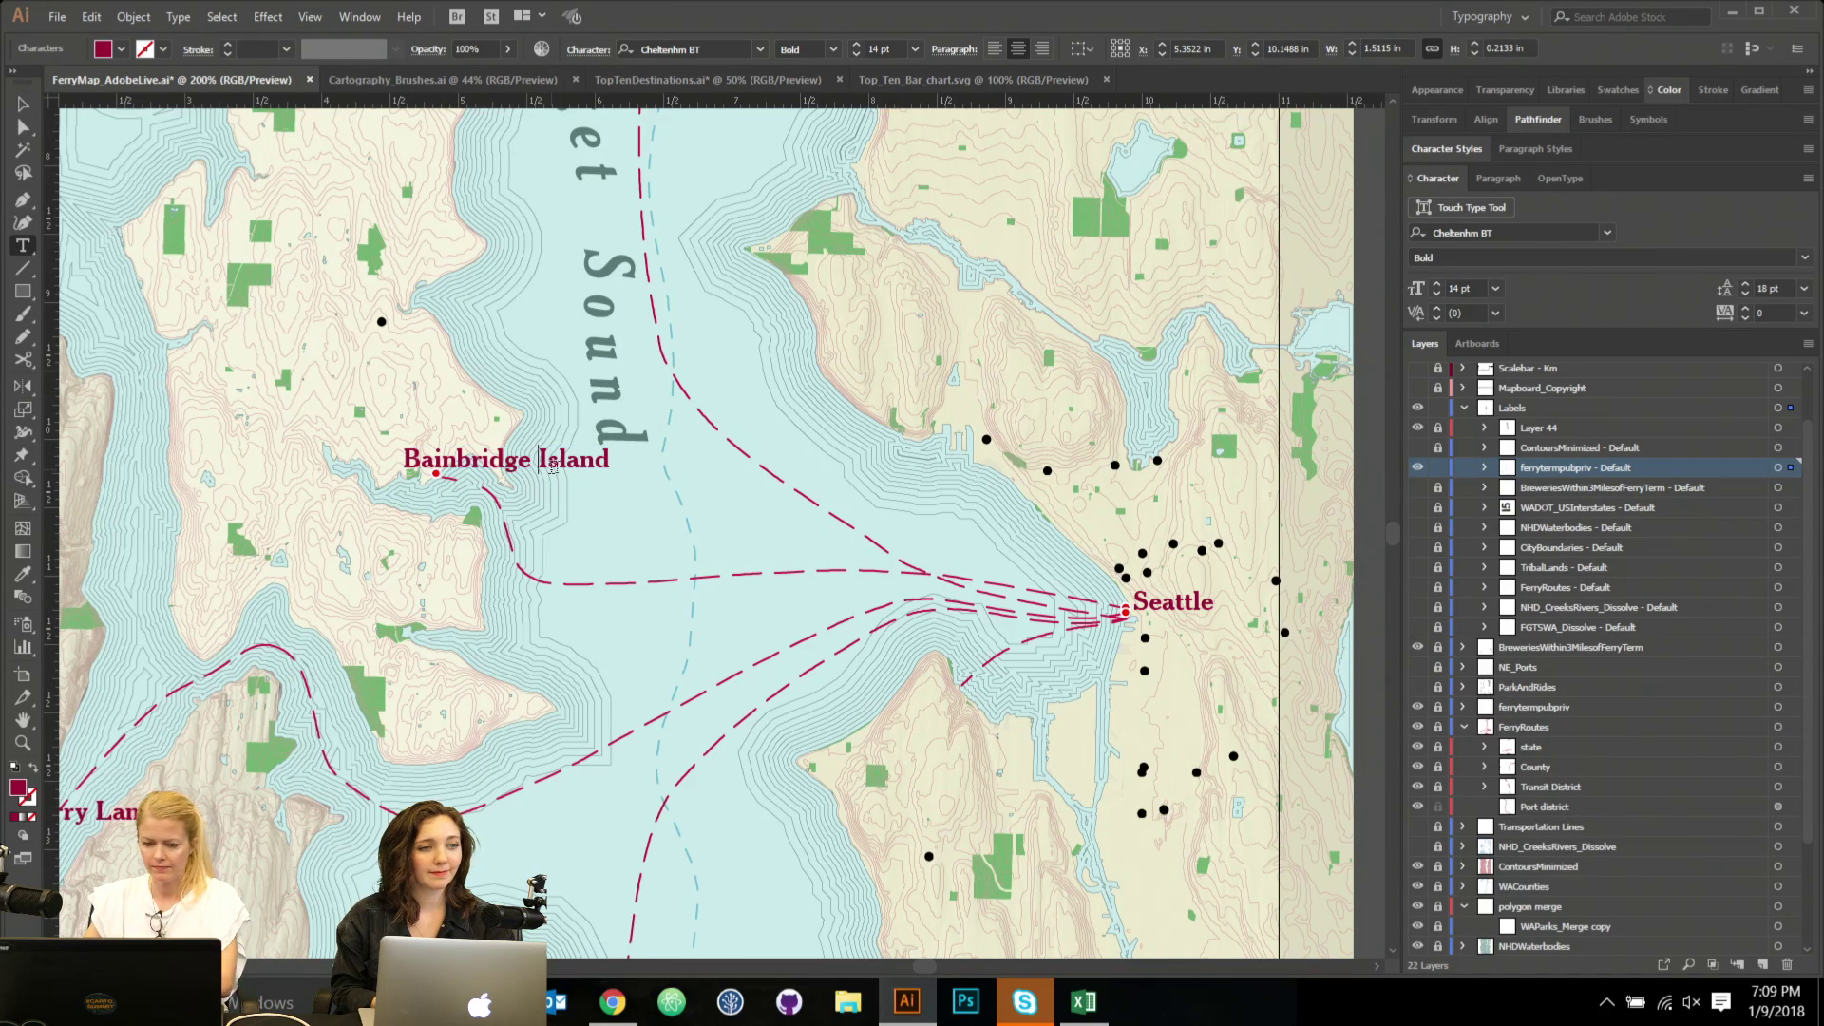
key("Return")
key("Escape")
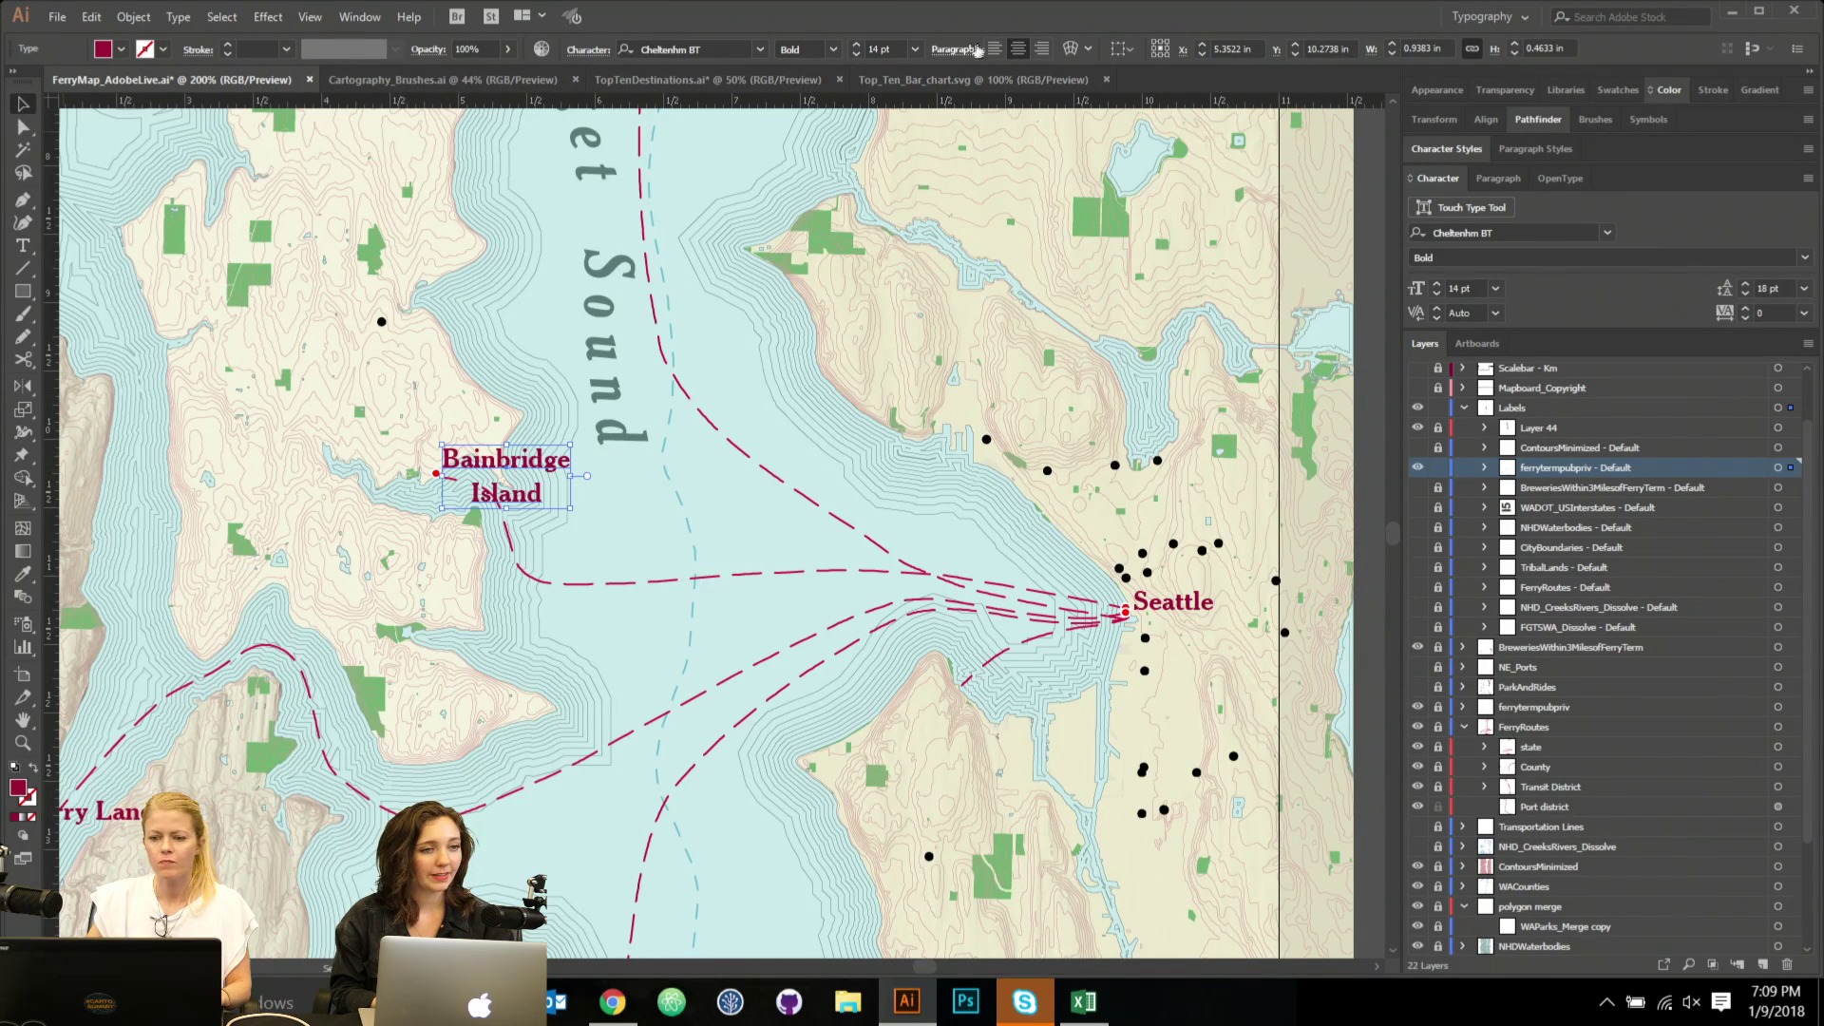
key("ctrl+shift+l")
left_click_drag(542, 475, 465, 434)
Shorten the Bremerton label to 'Bremerton', right-align it, and set it beside its terminal.
left_click_drag(202, 495, 587, 402)
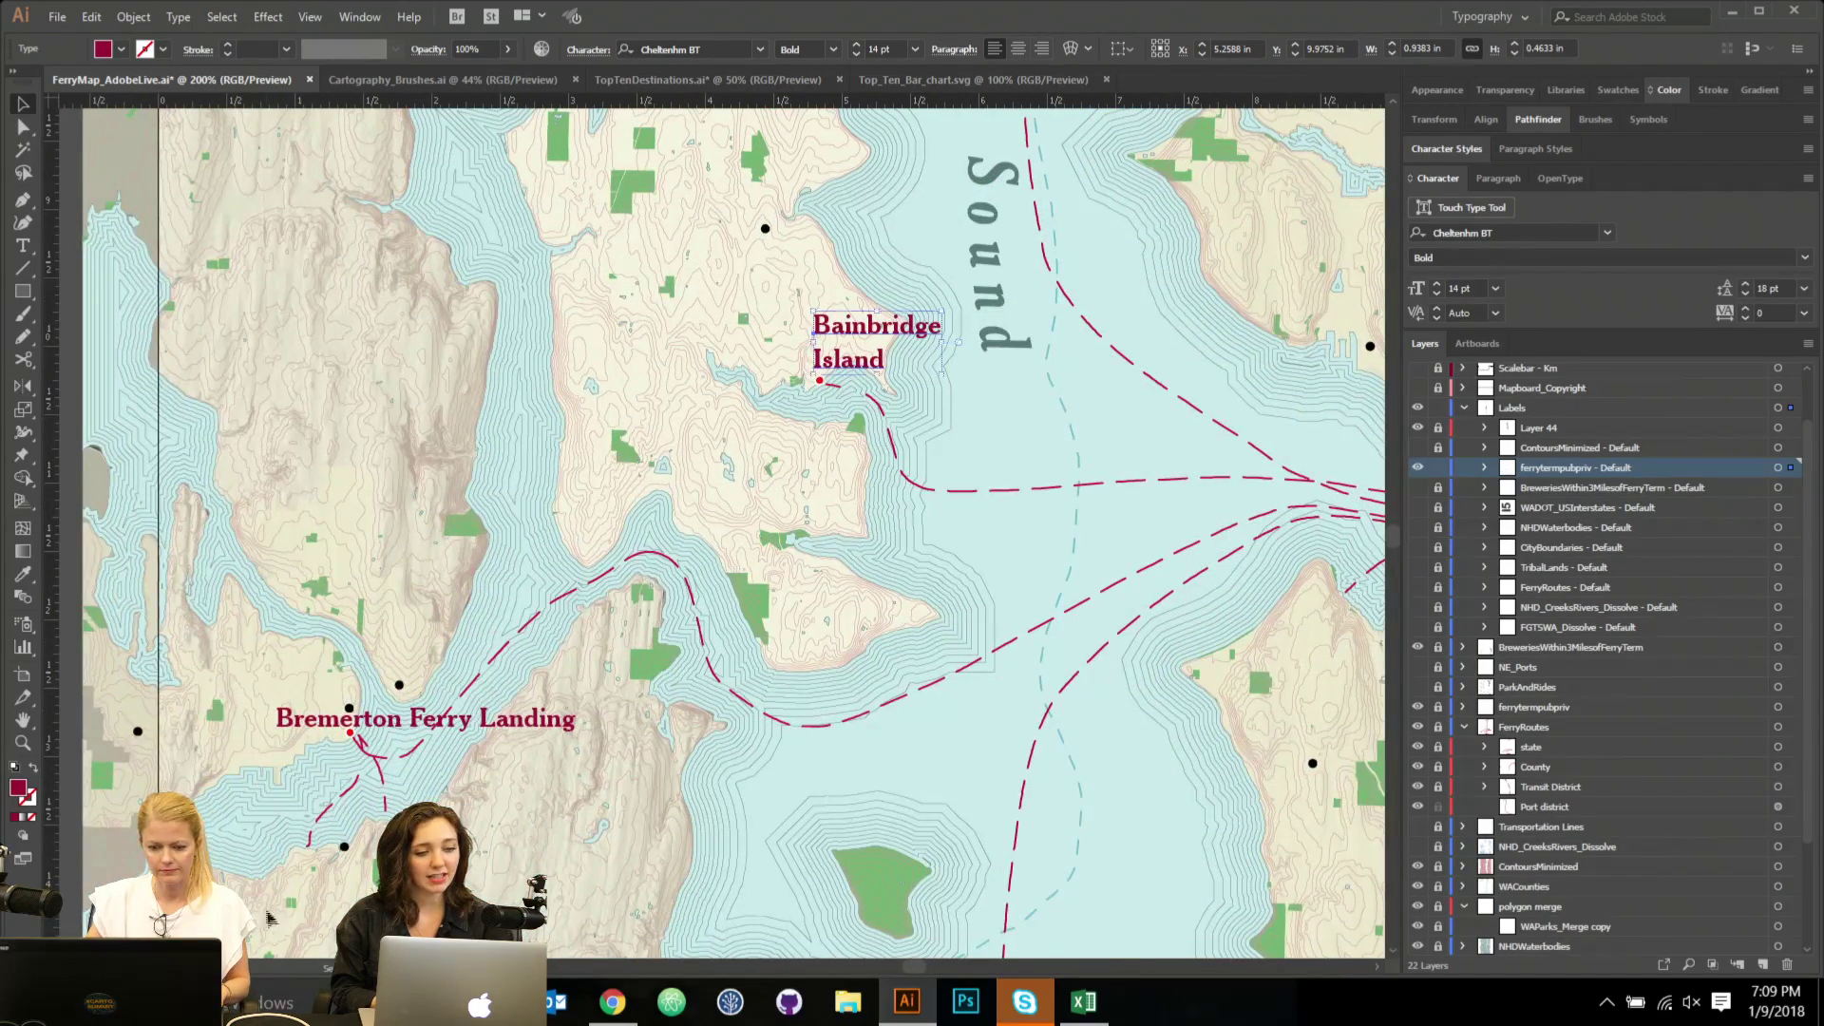
double_click(415, 722)
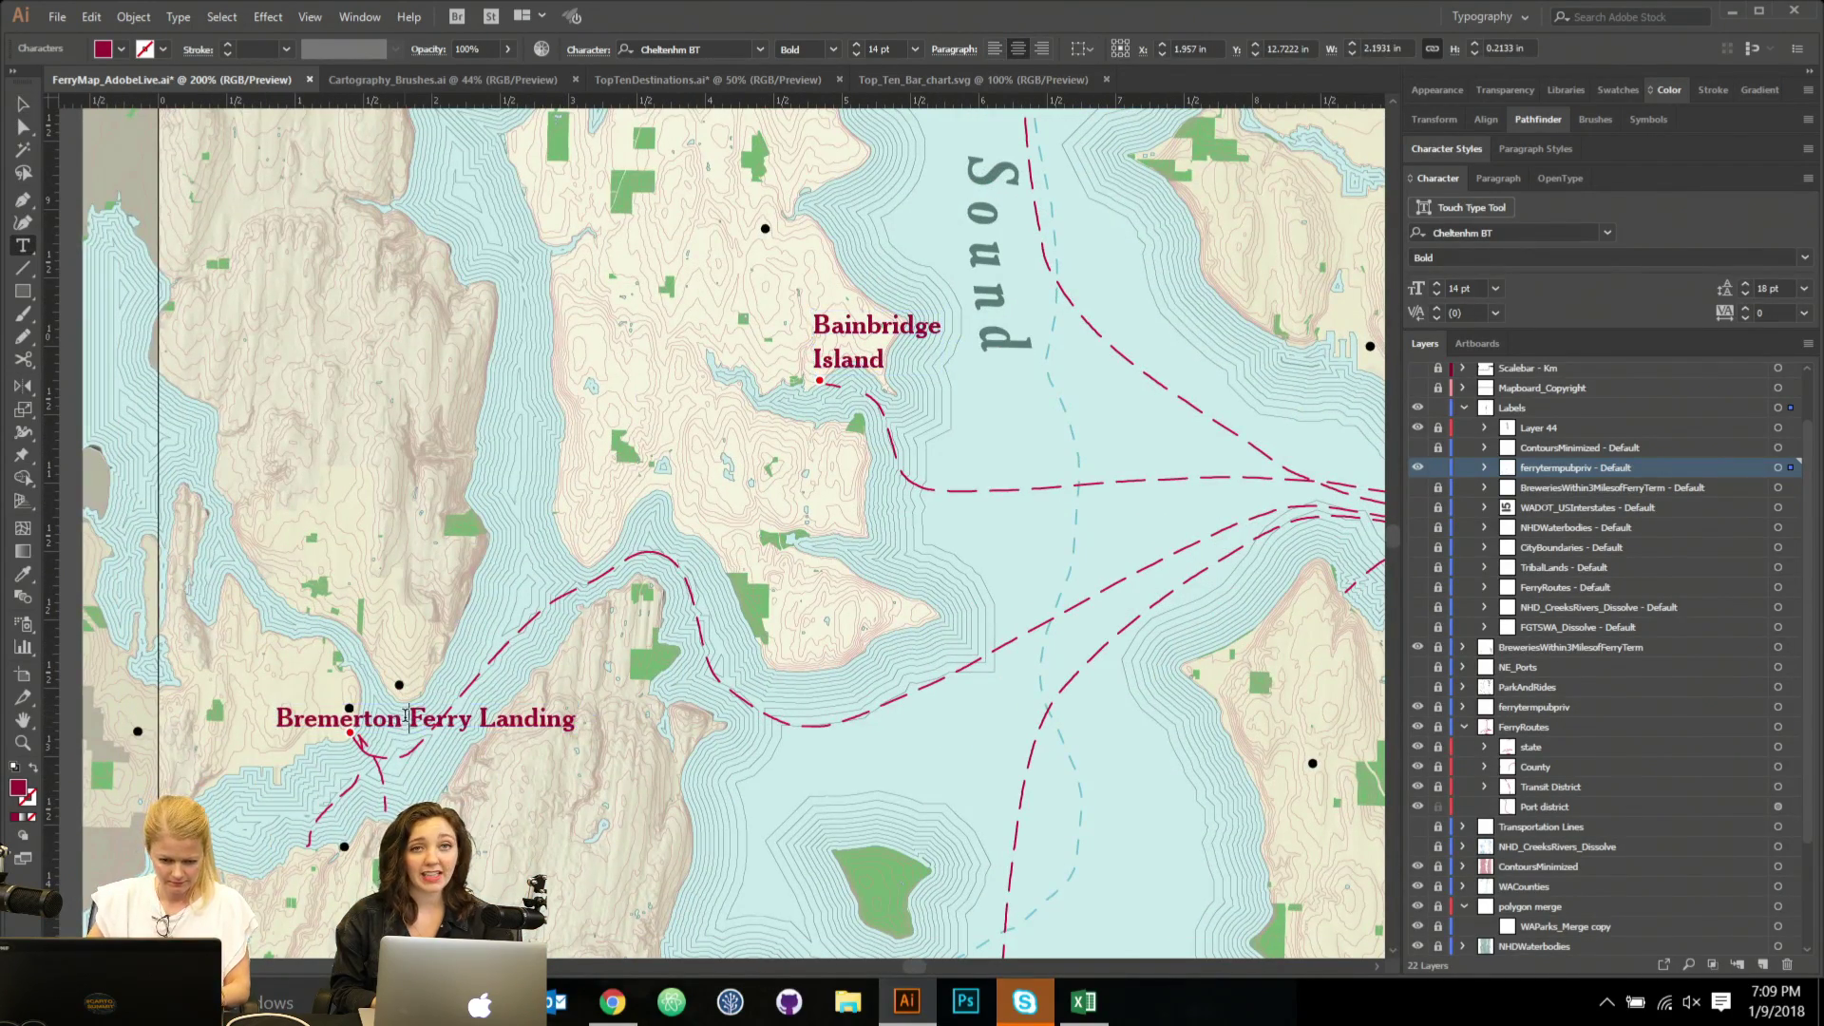
left_click_drag(415, 722, 893, 735)
key("BackSpace")
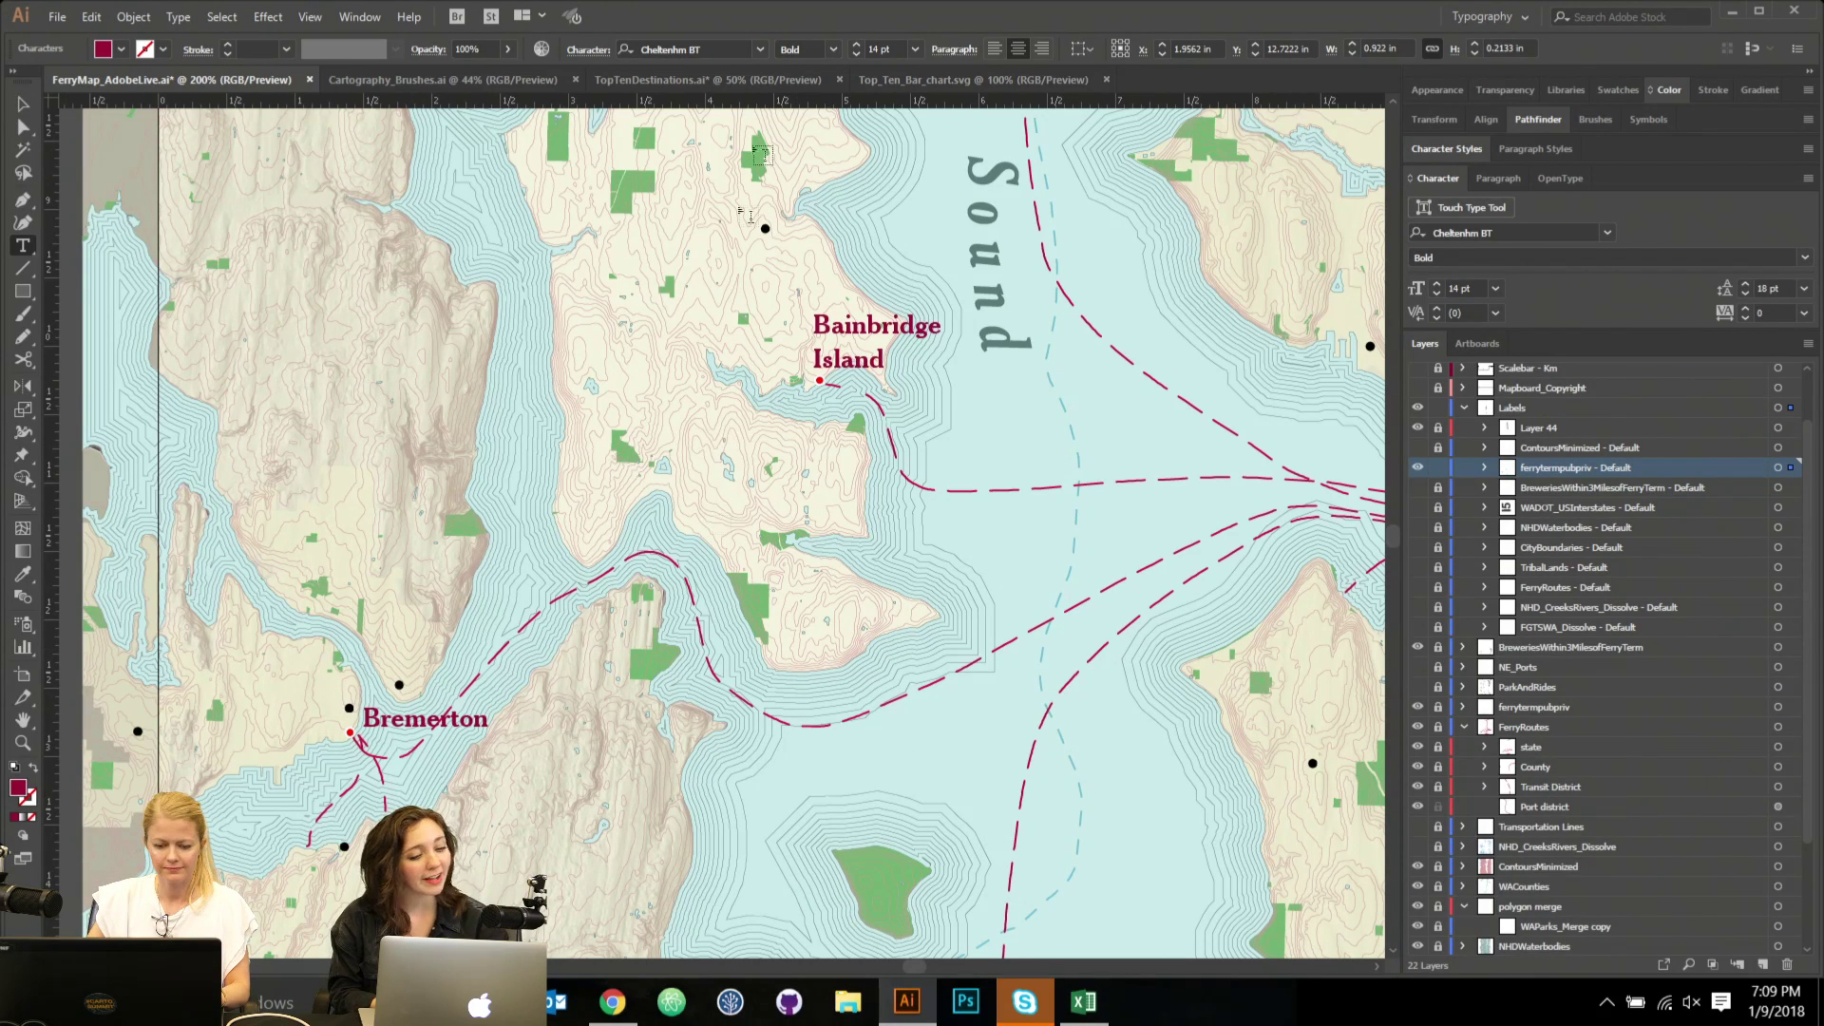
left_click(24, 104)
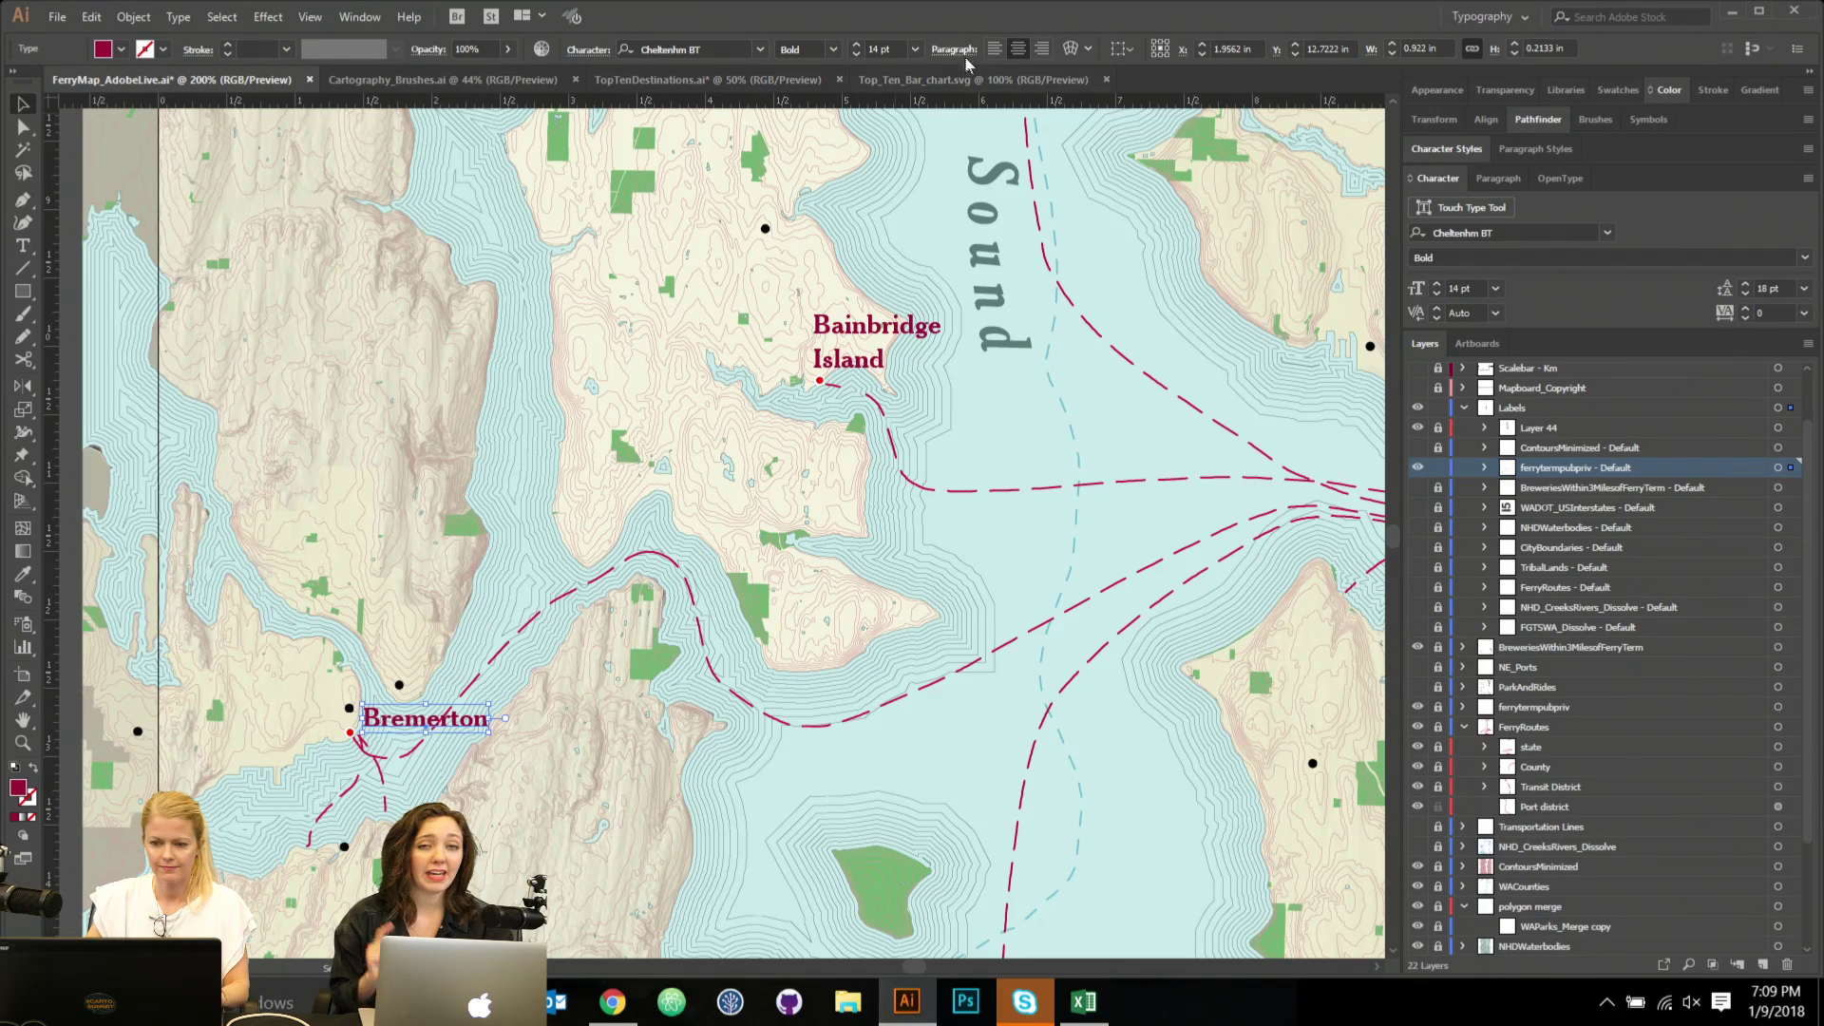
left_click_drag(447, 720, 313, 749)
left_click(1042, 49)
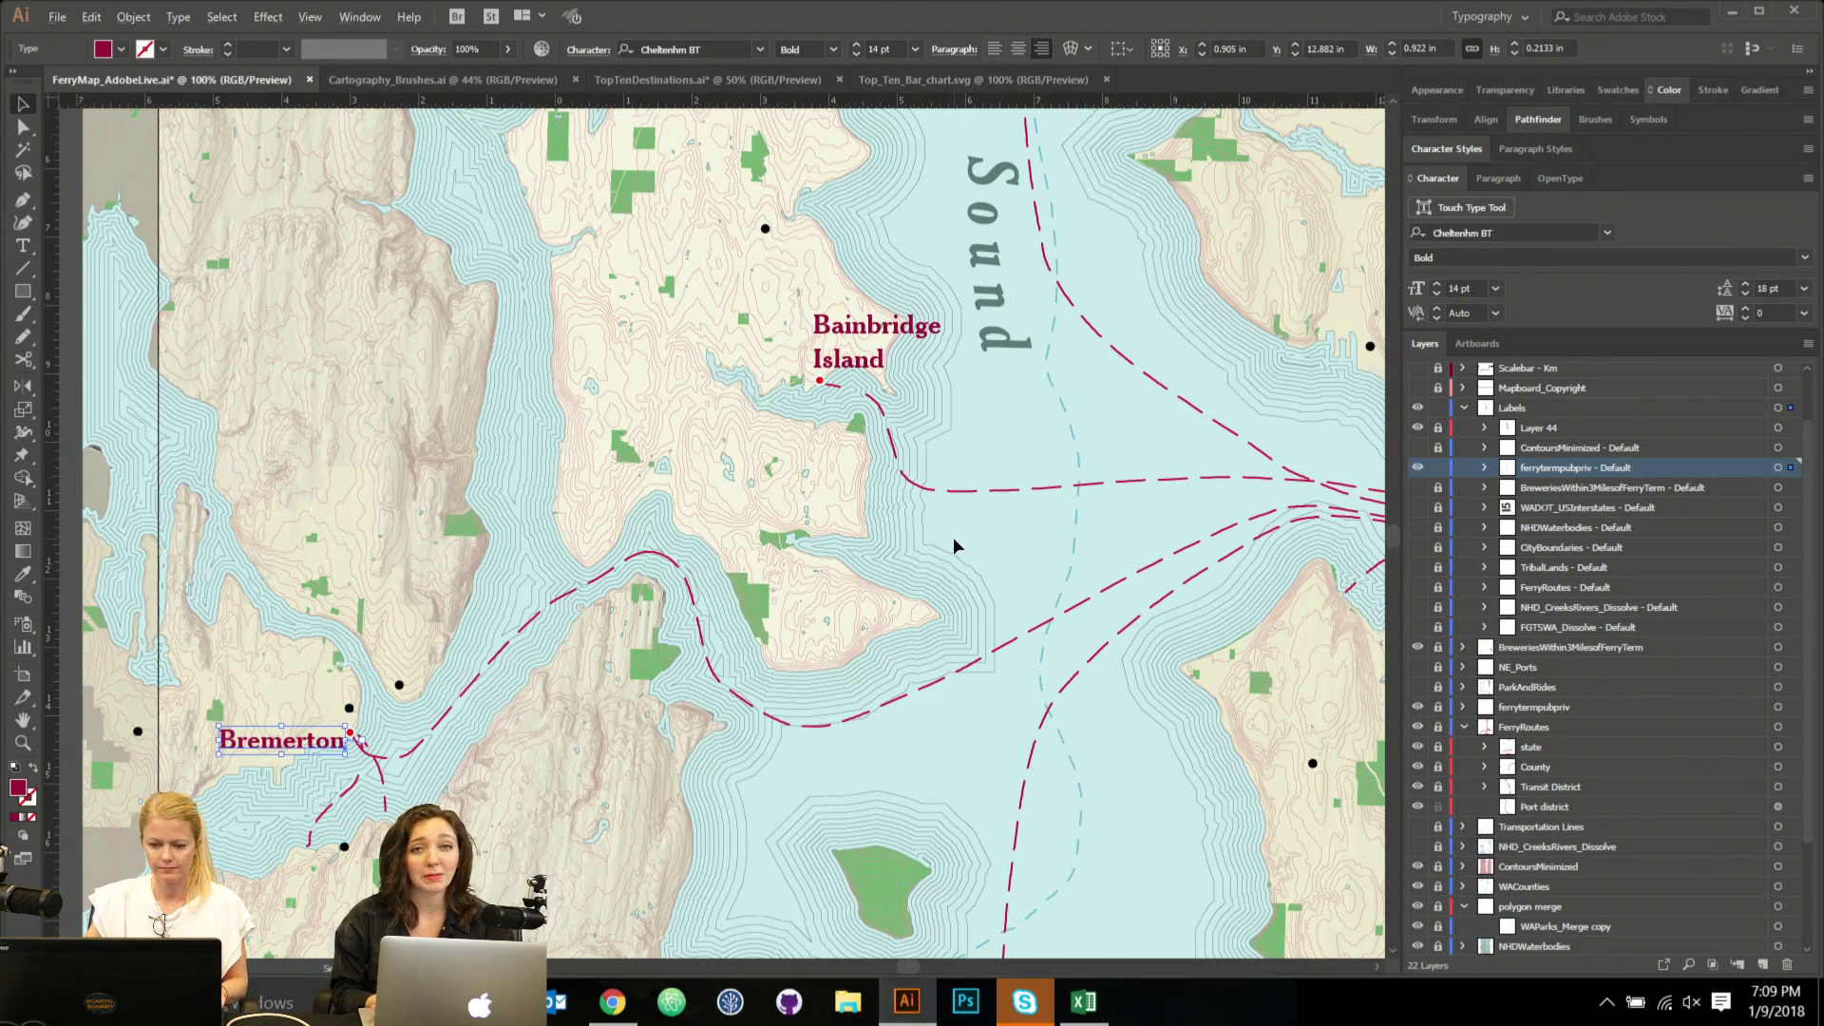
key("ctrl+1")
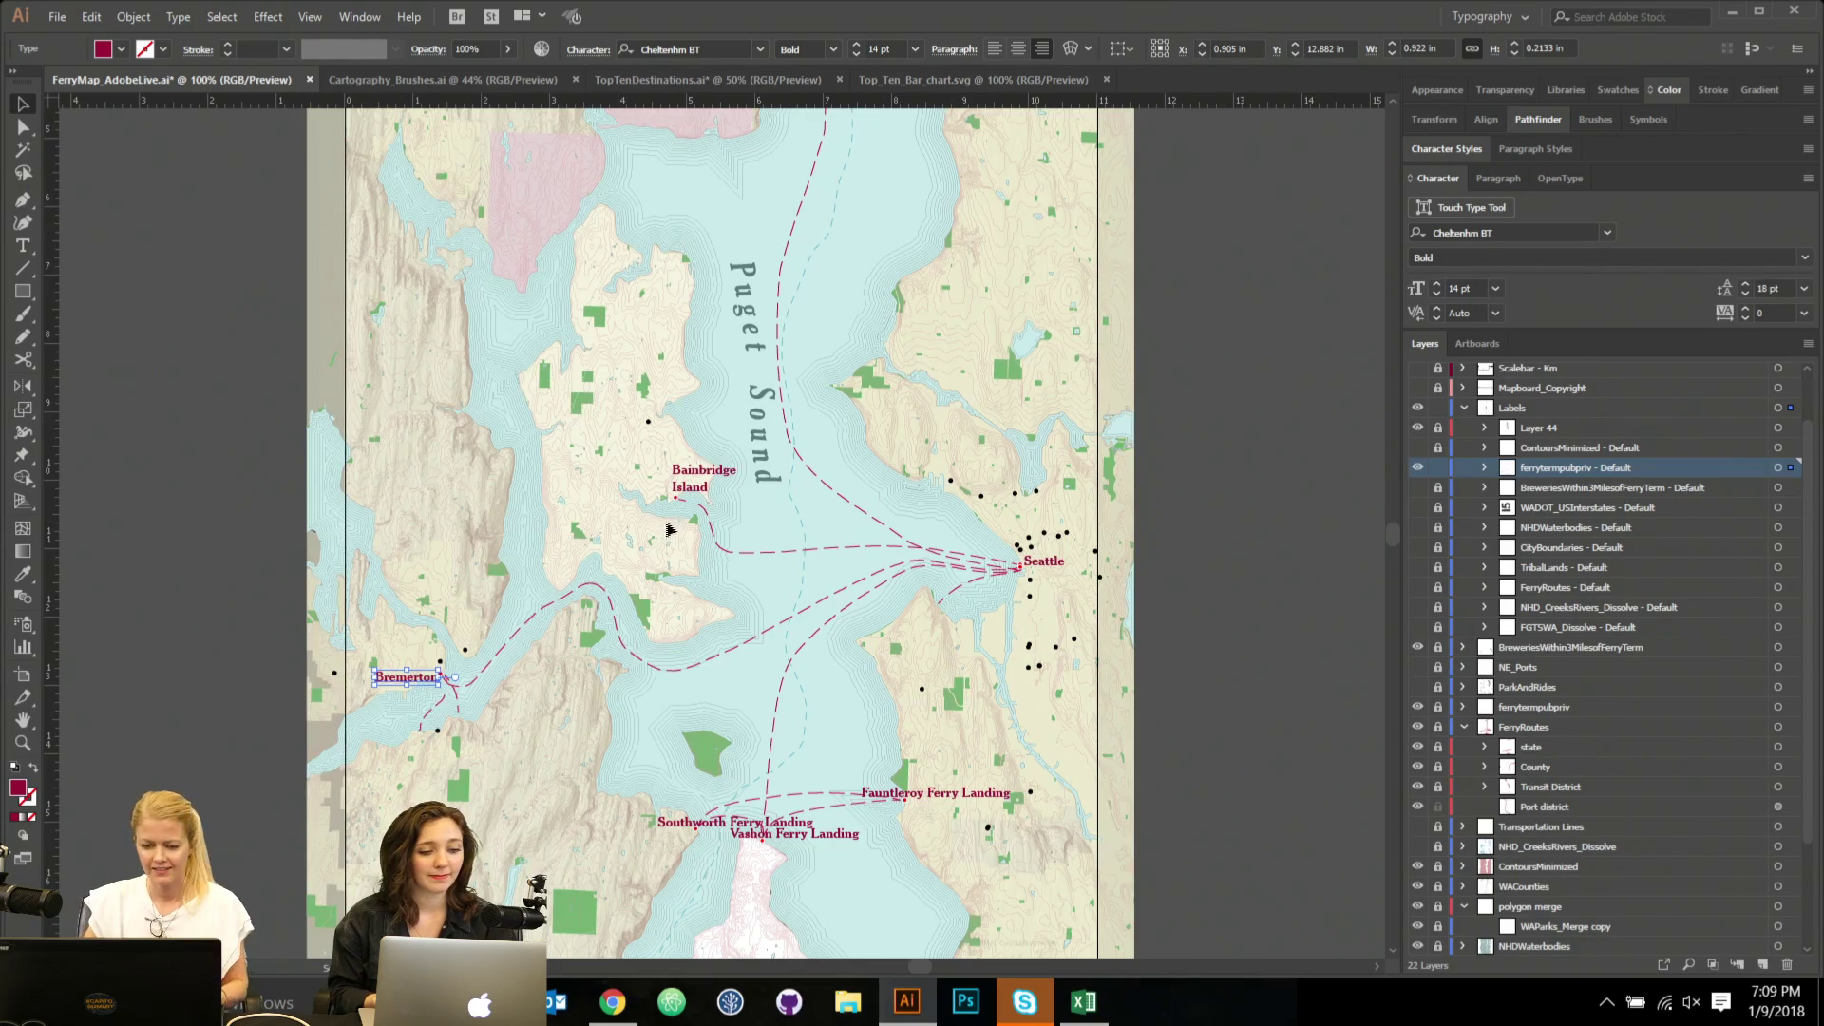
scroll(719, 729, "right", 2)
scroll(719, 729, "down", 1)
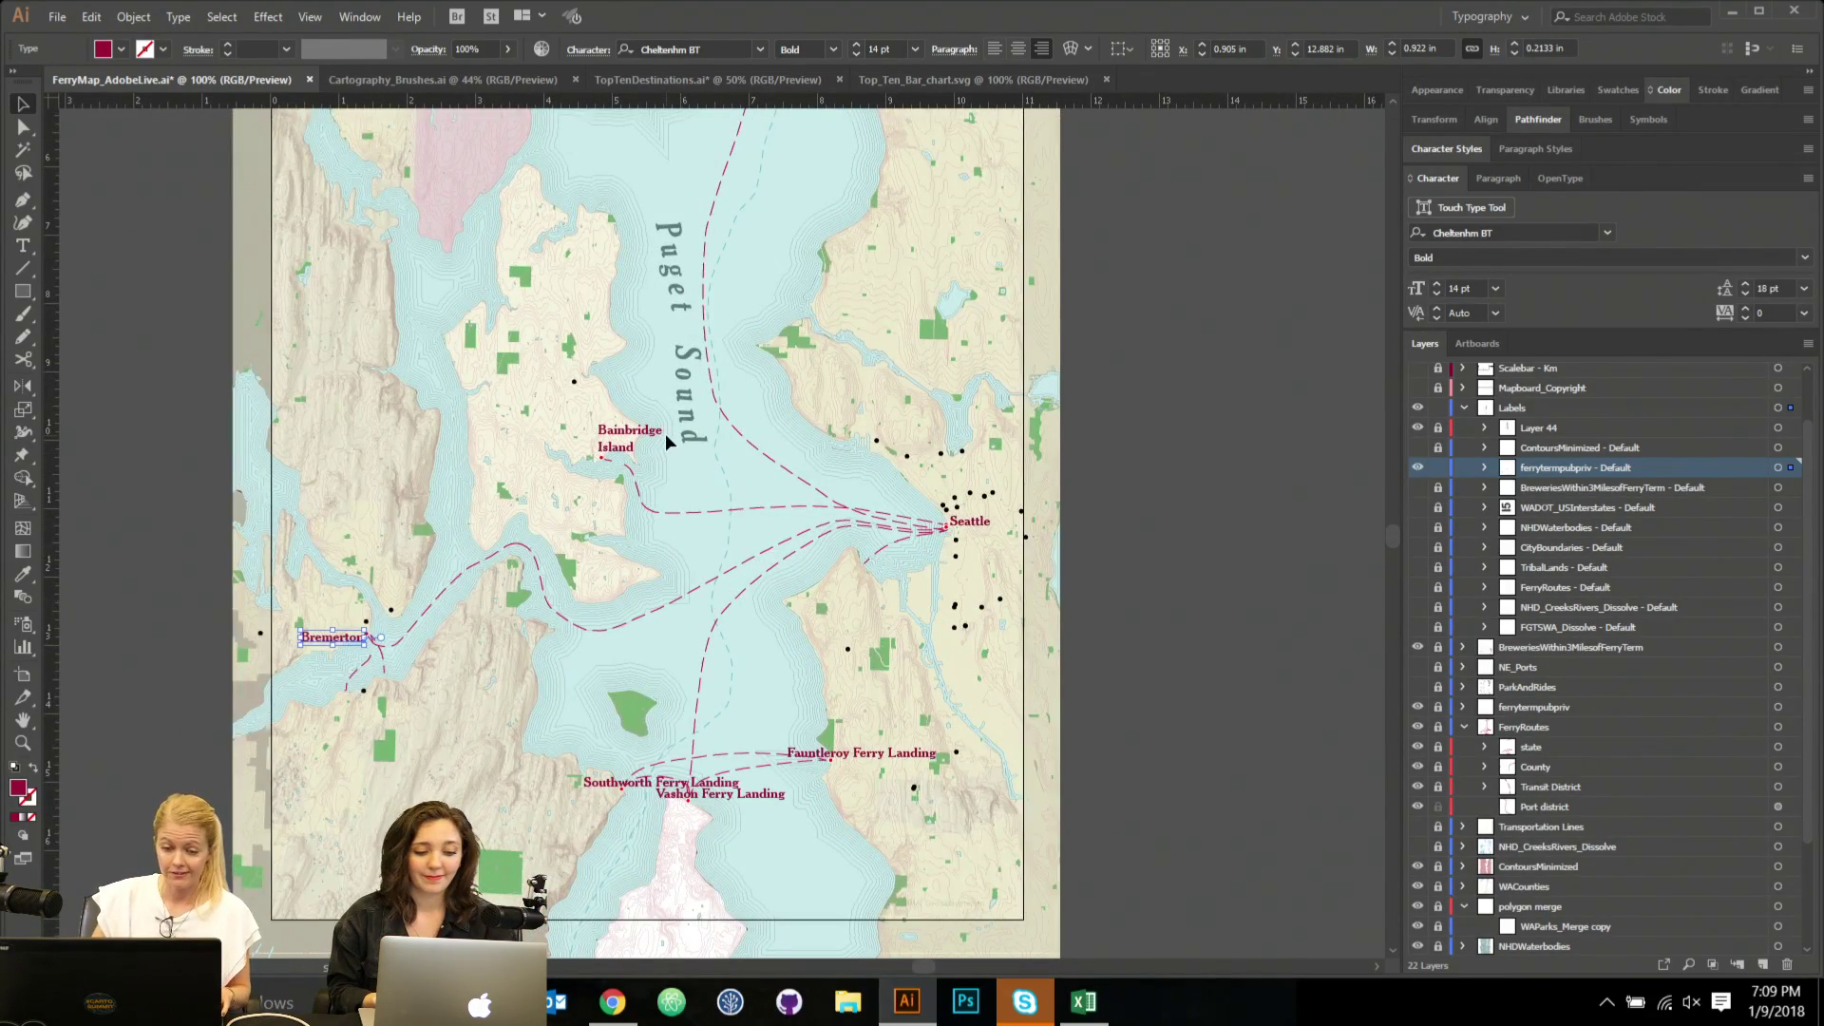
scroll(665, 433, "up", 1)
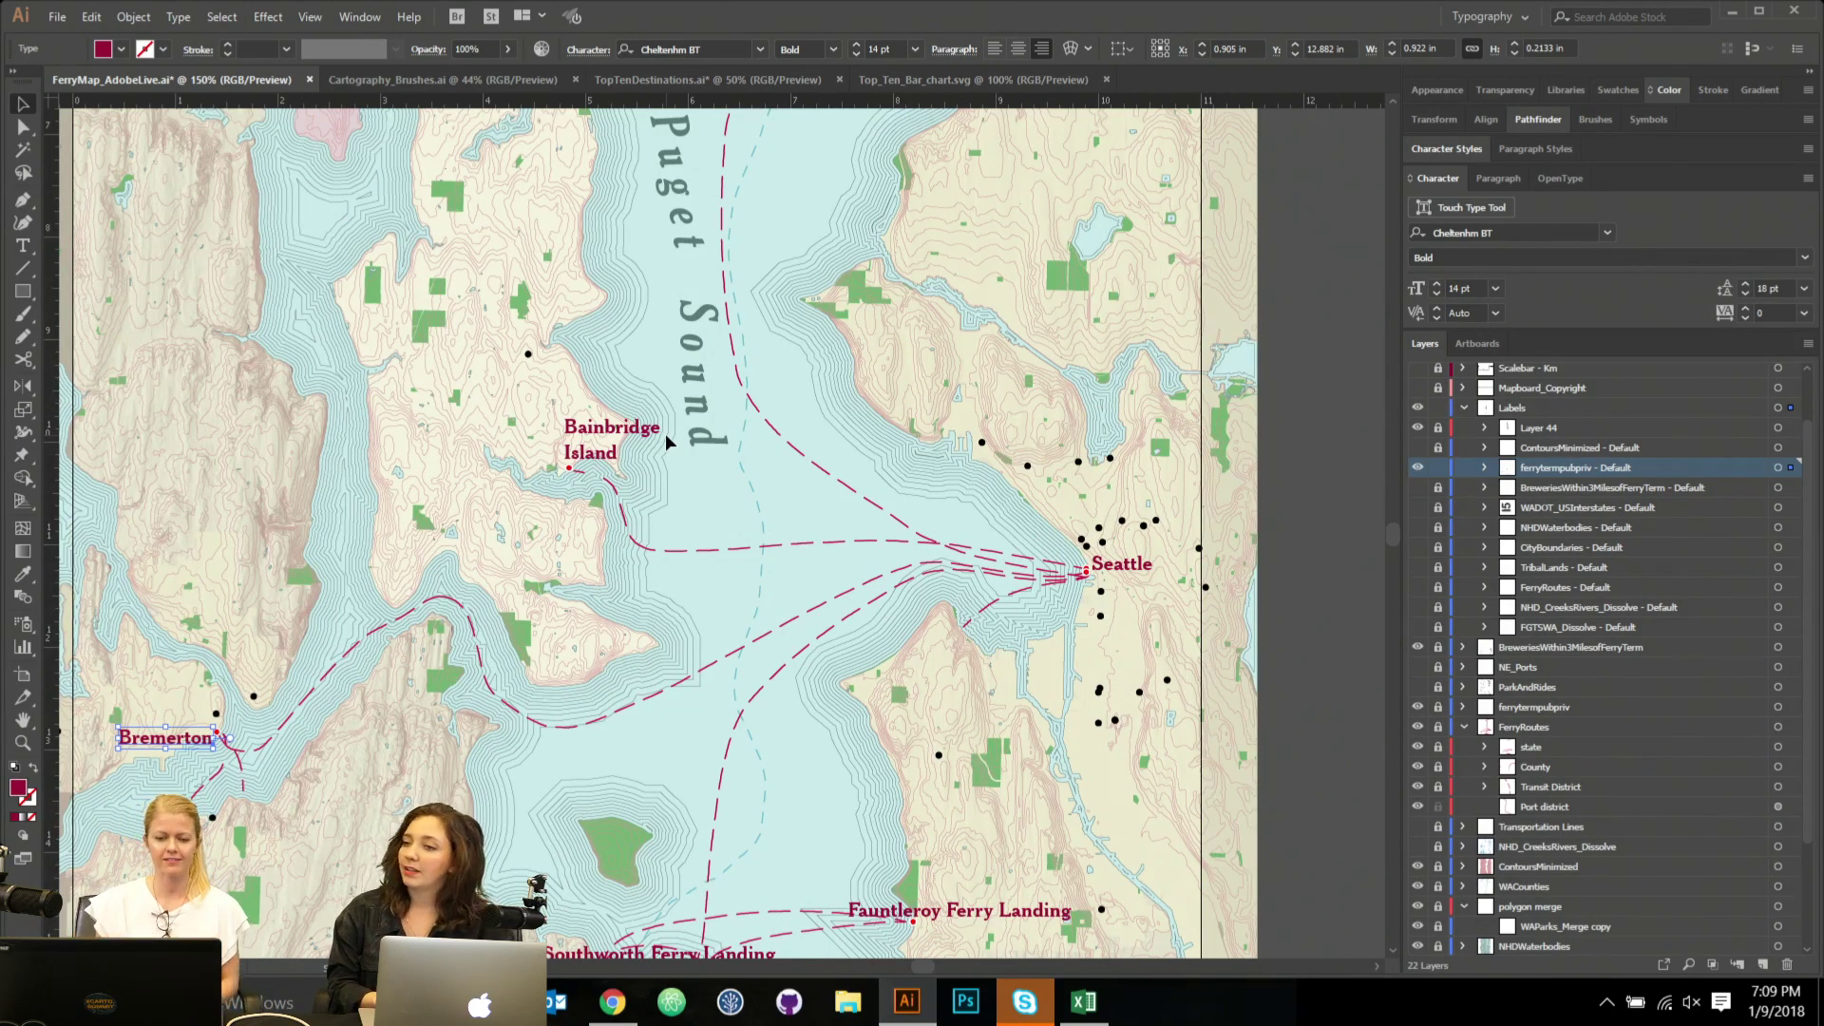
left_click(592, 454)
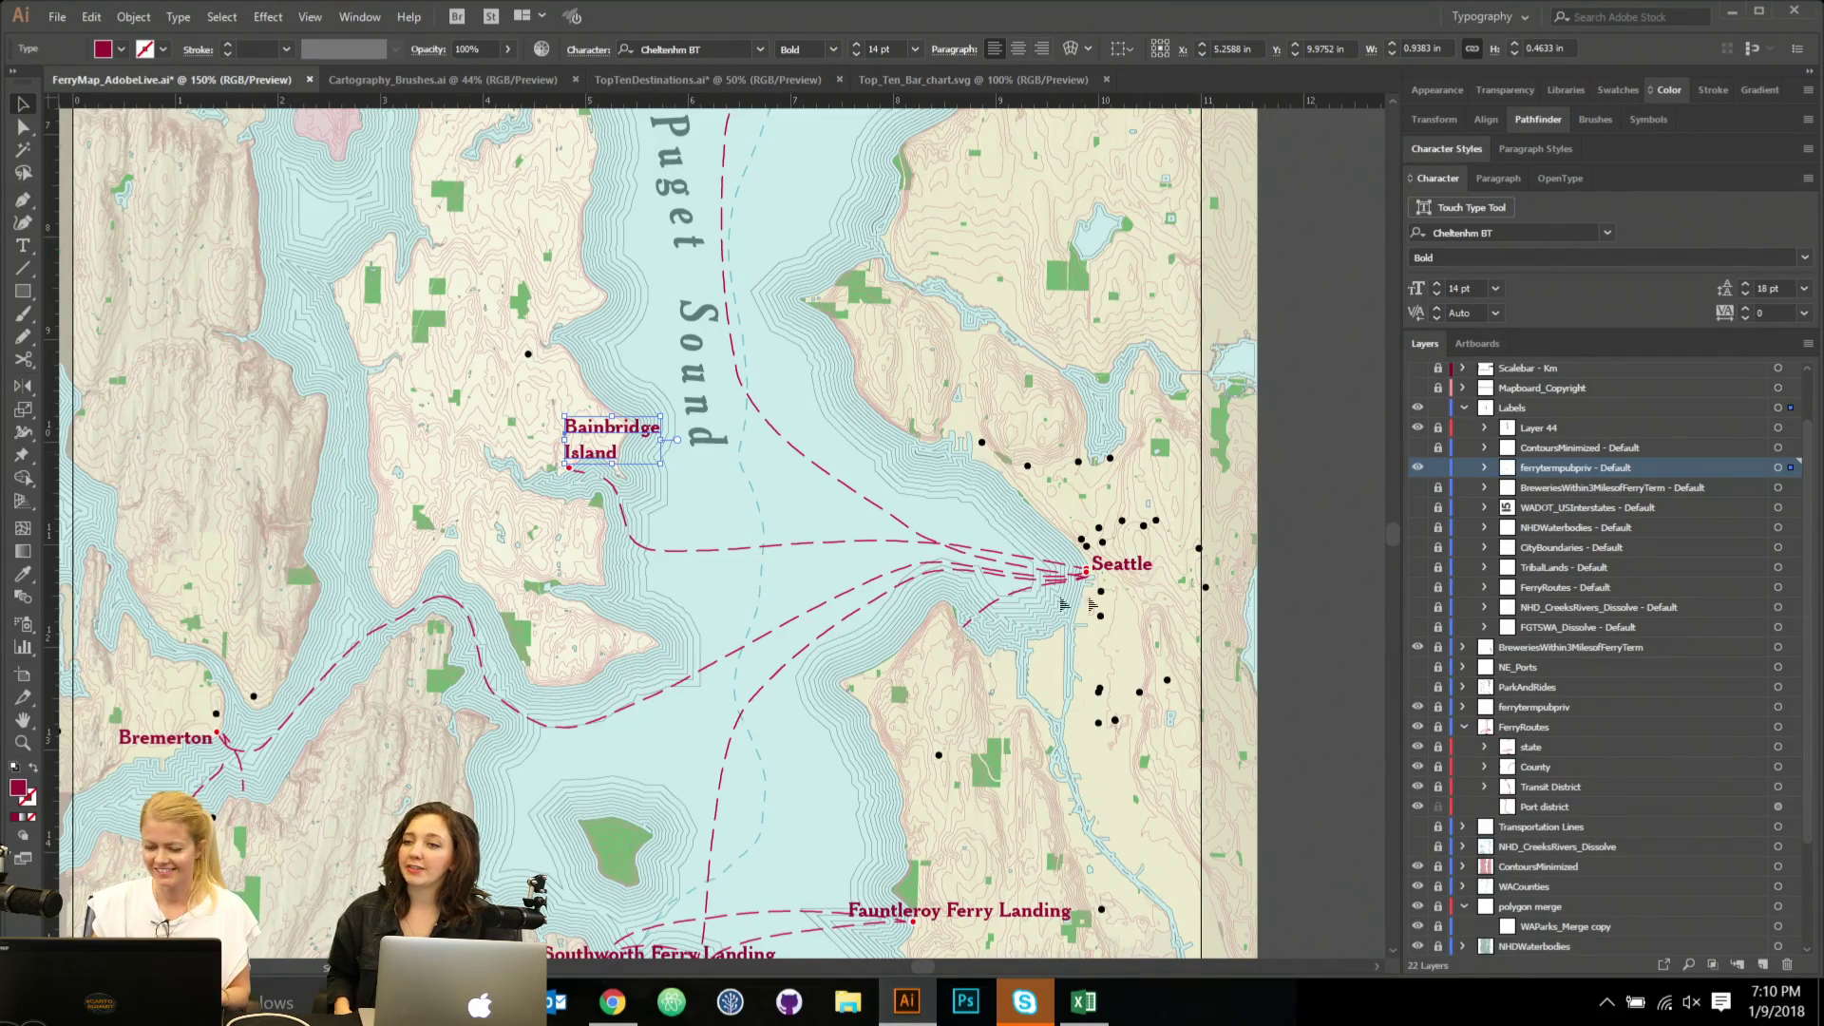
left_click_drag(965, 507, 862, 339)
scroll(347, 610, "left", 5)
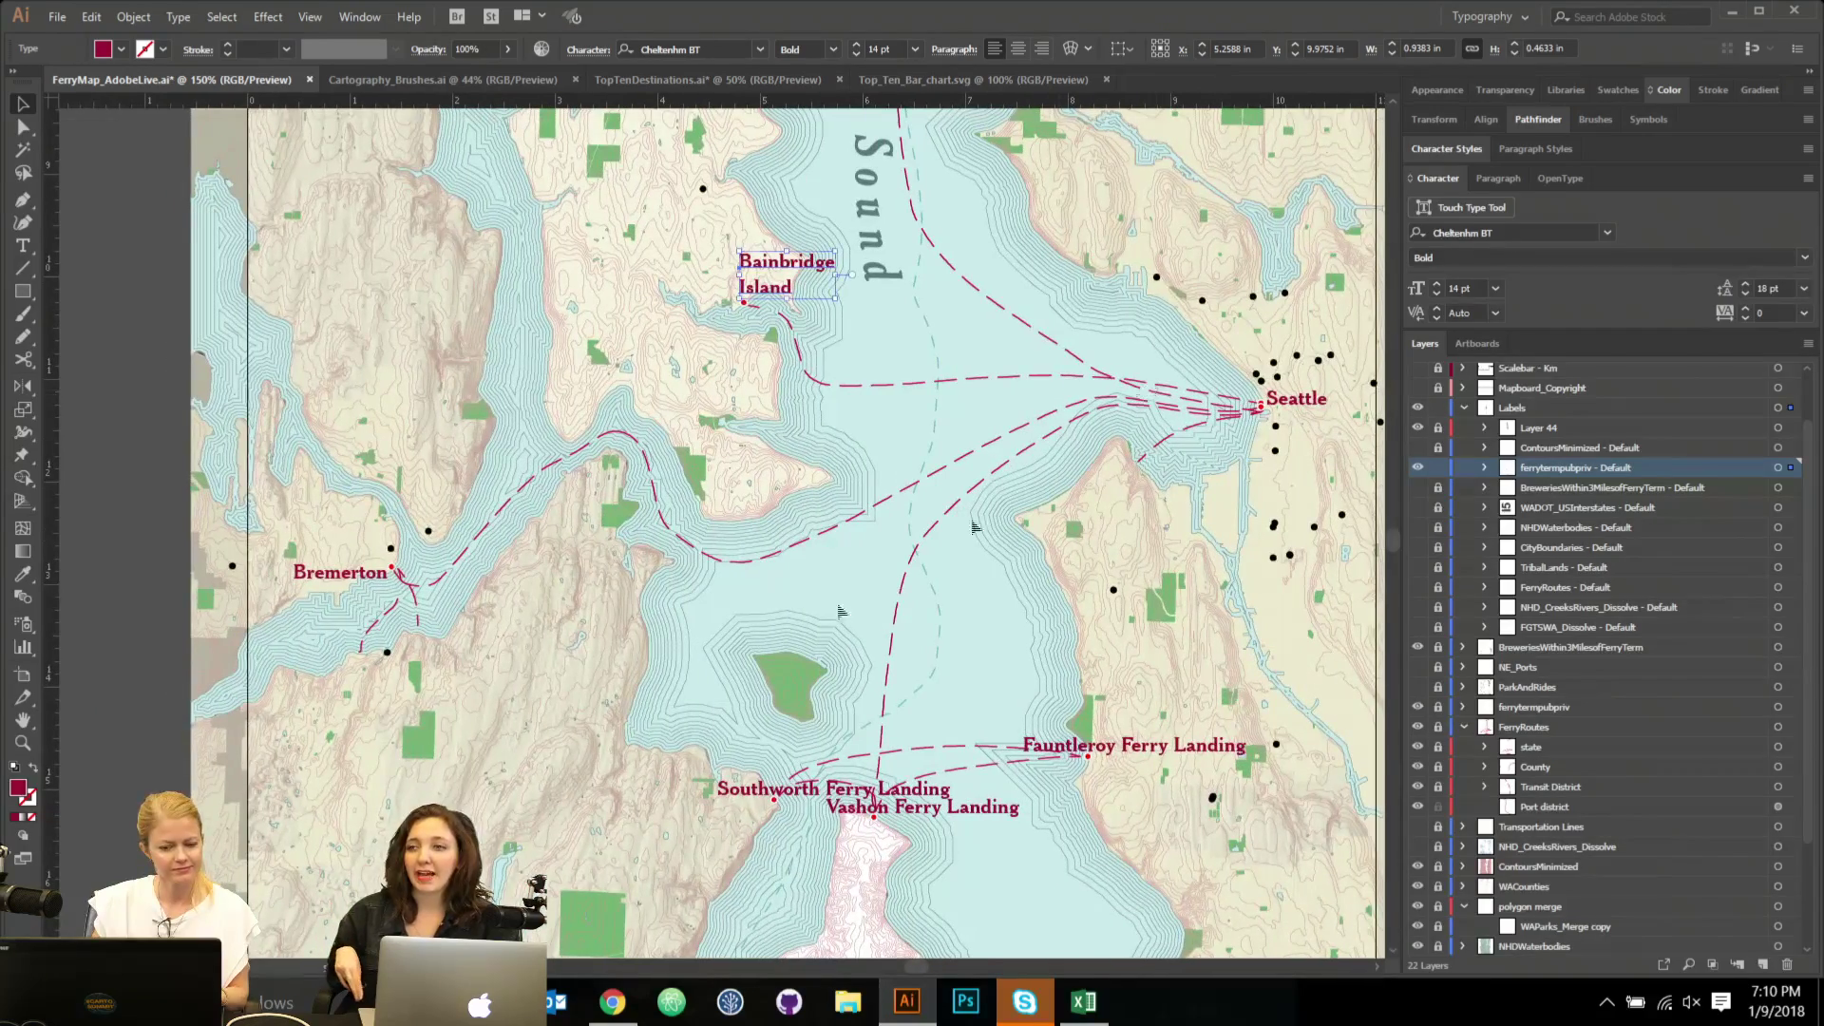
scroll(446, 546, "right", 2)
scroll(446, 546, "down", 1)
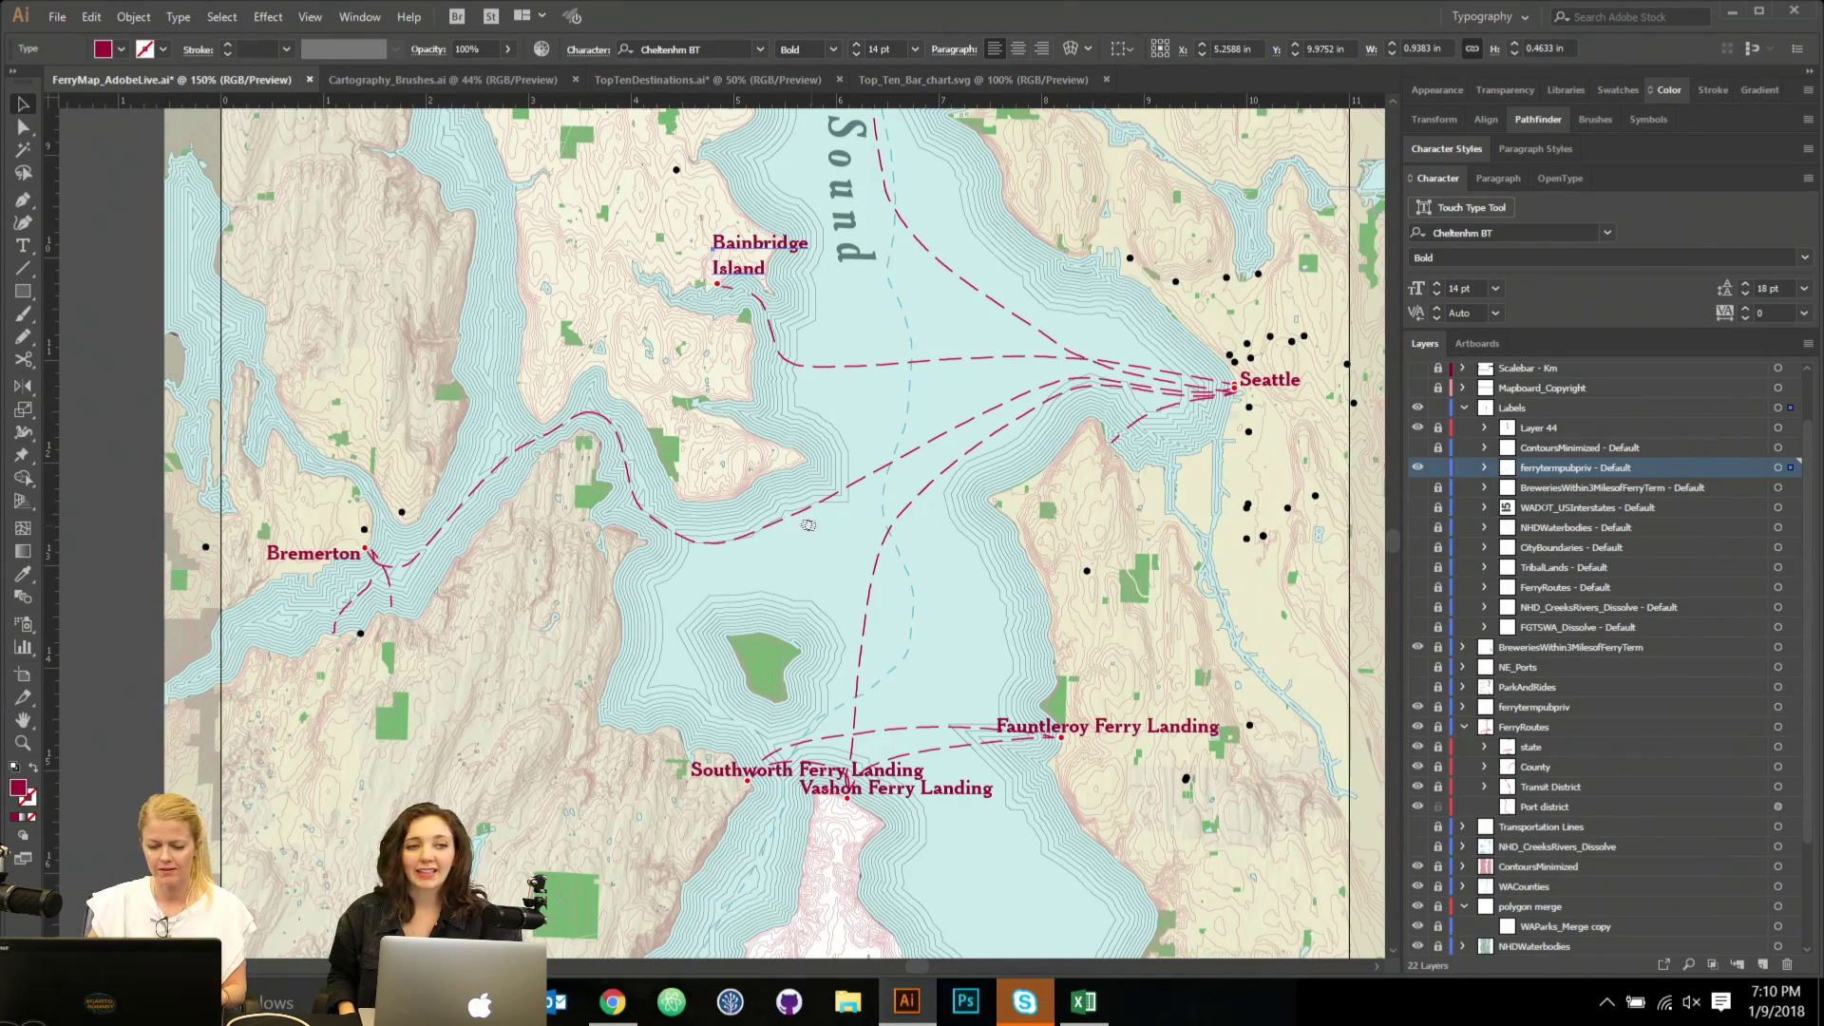
scroll(733, 546, "right", 4)
scroll(734, 546, "down", 2)
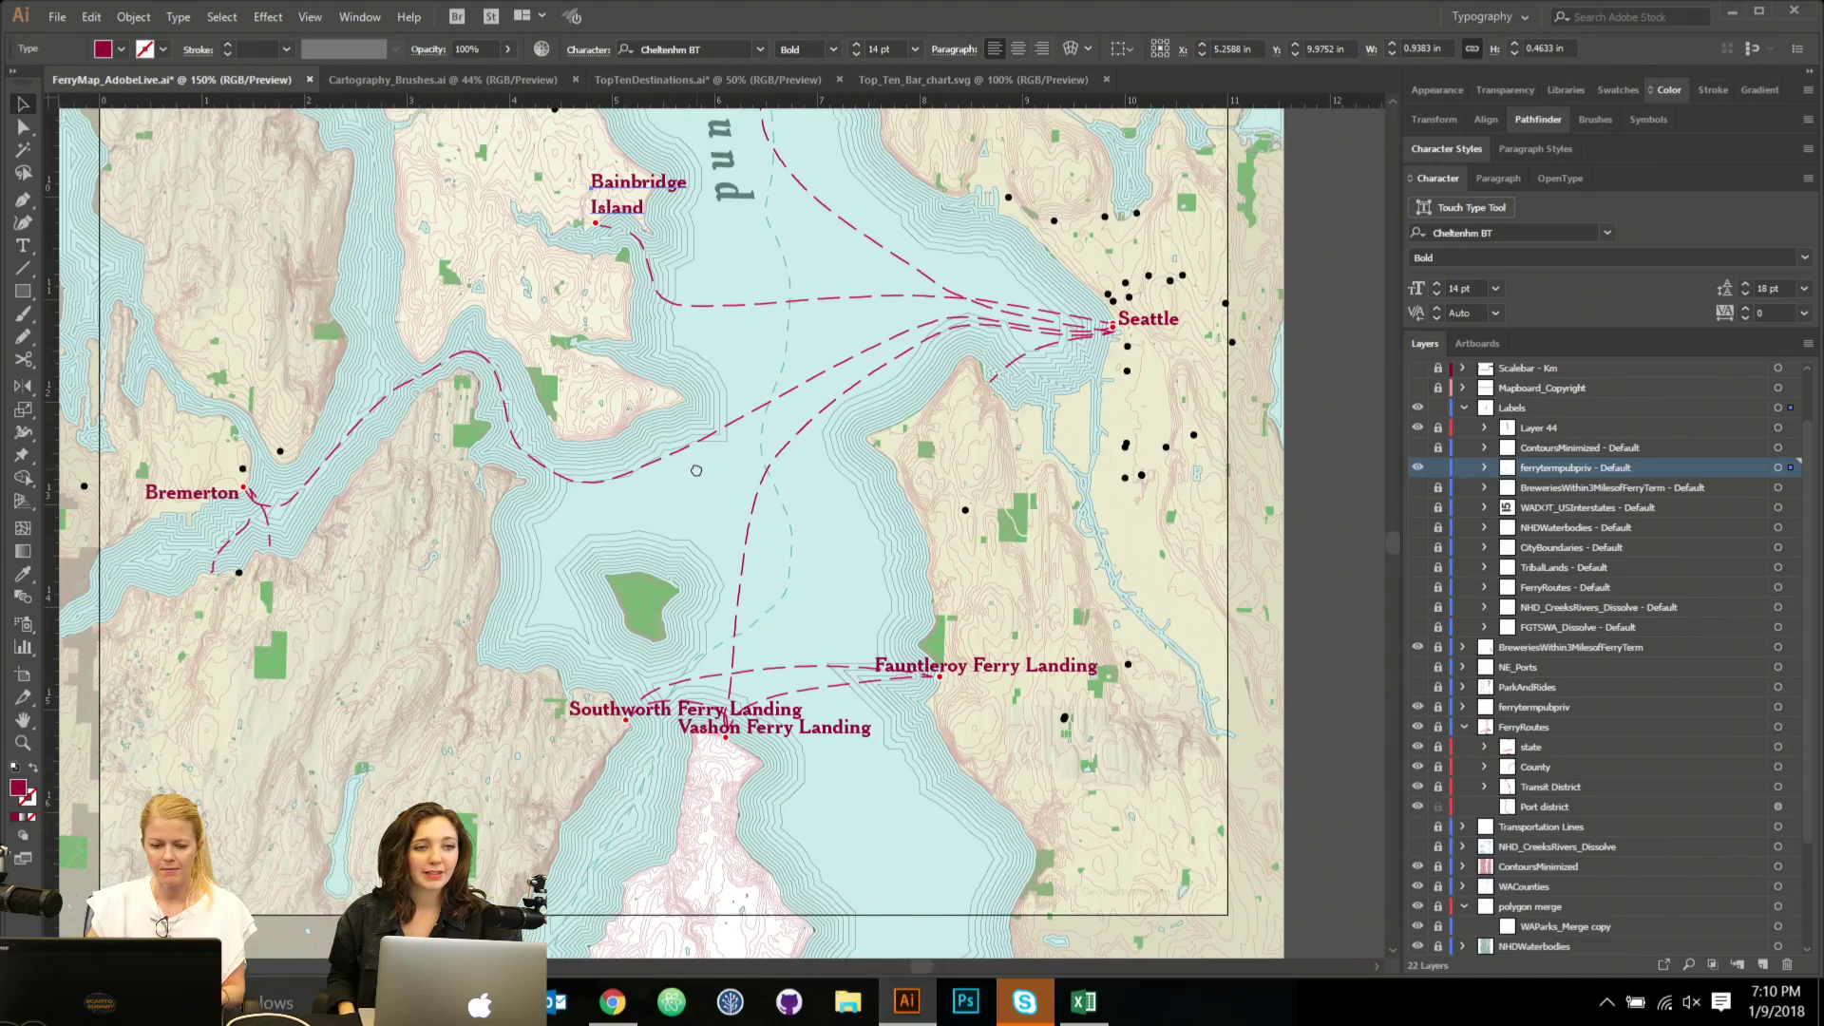
Trim the Fauntleroy label to 'Fauntleroy' and position it beside its terminal dot.
double_click(979, 668)
left_click_drag(967, 667, 1100, 667)
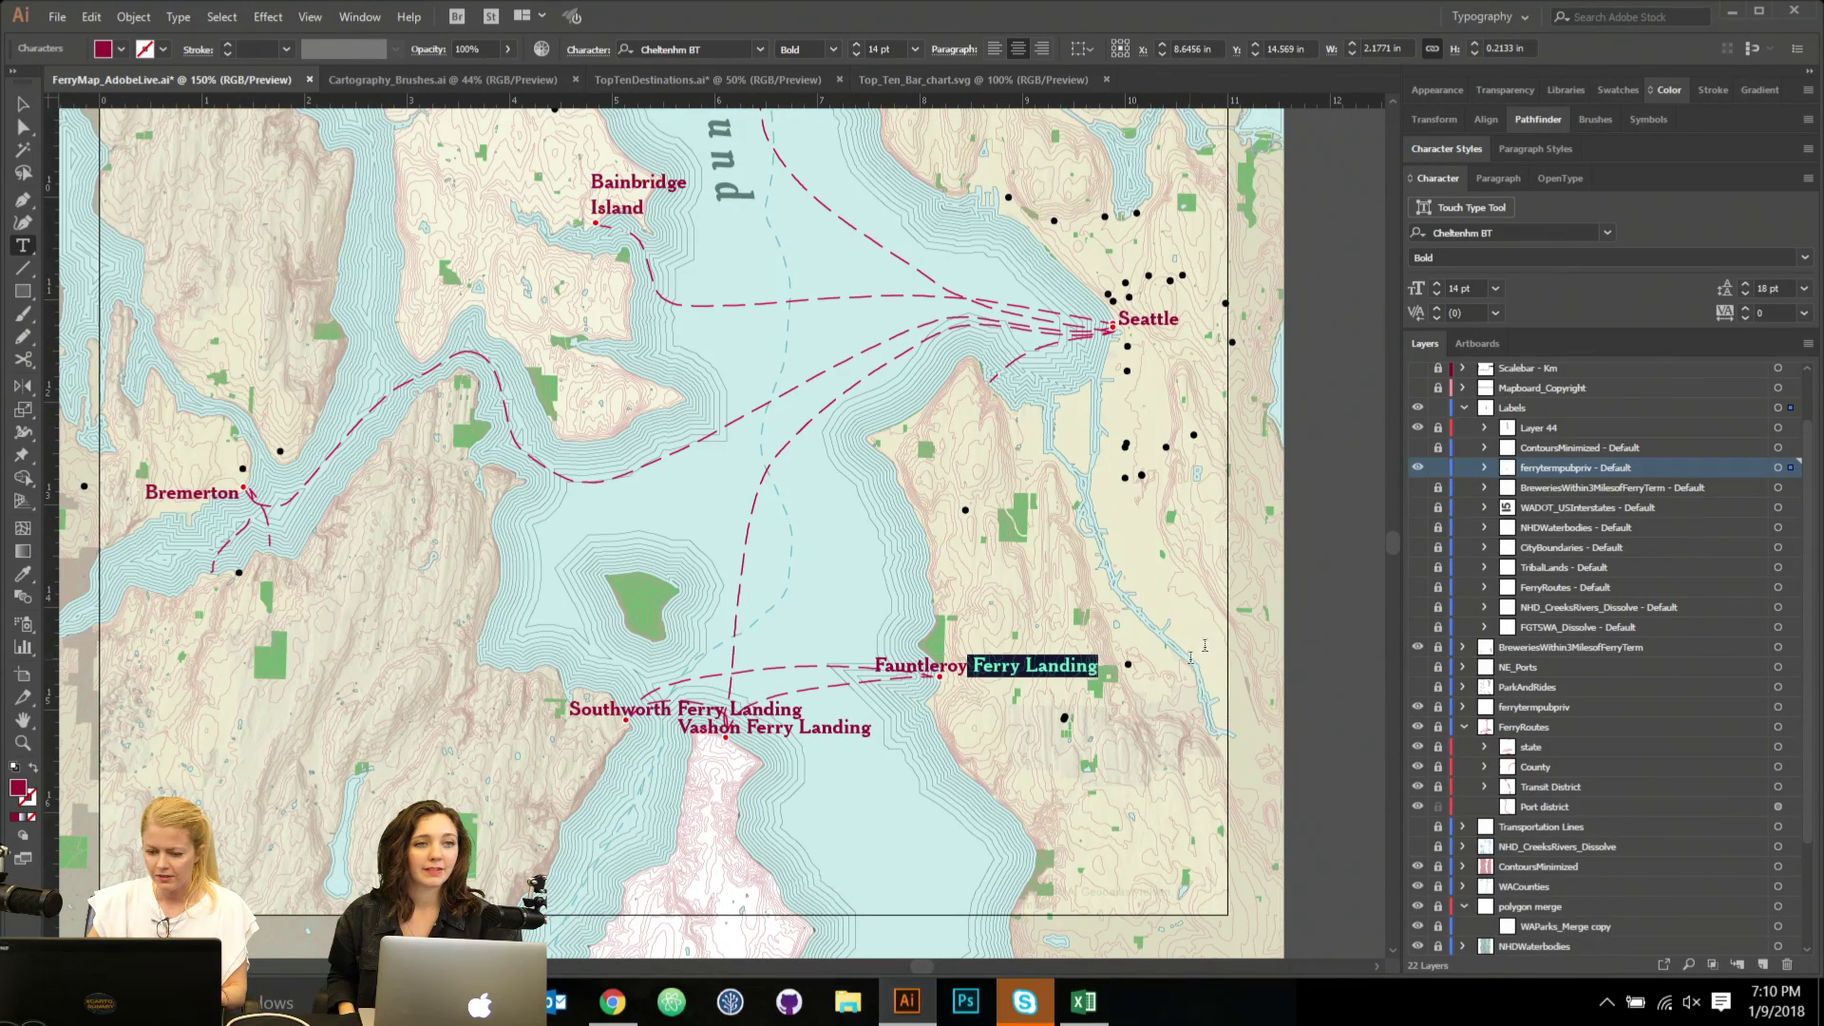
key("BackSpace")
left_click(25, 100)
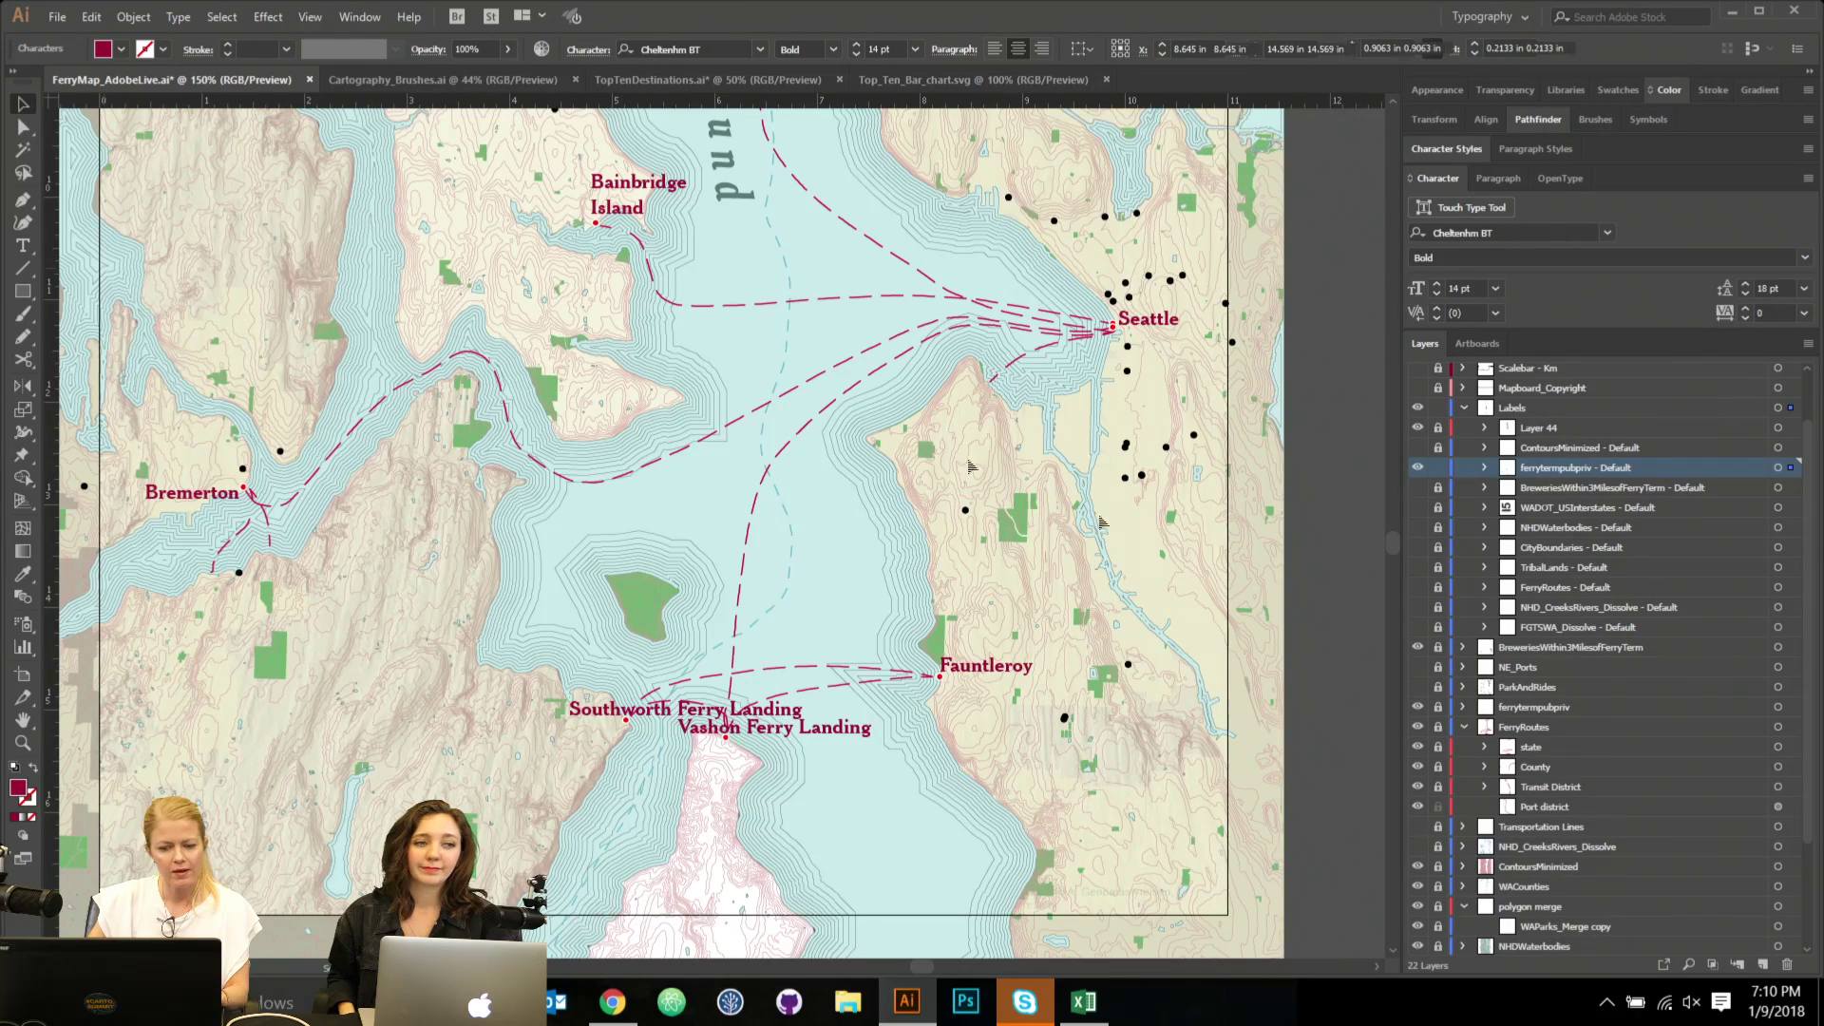
left_click_drag(988, 667, 1033, 666)
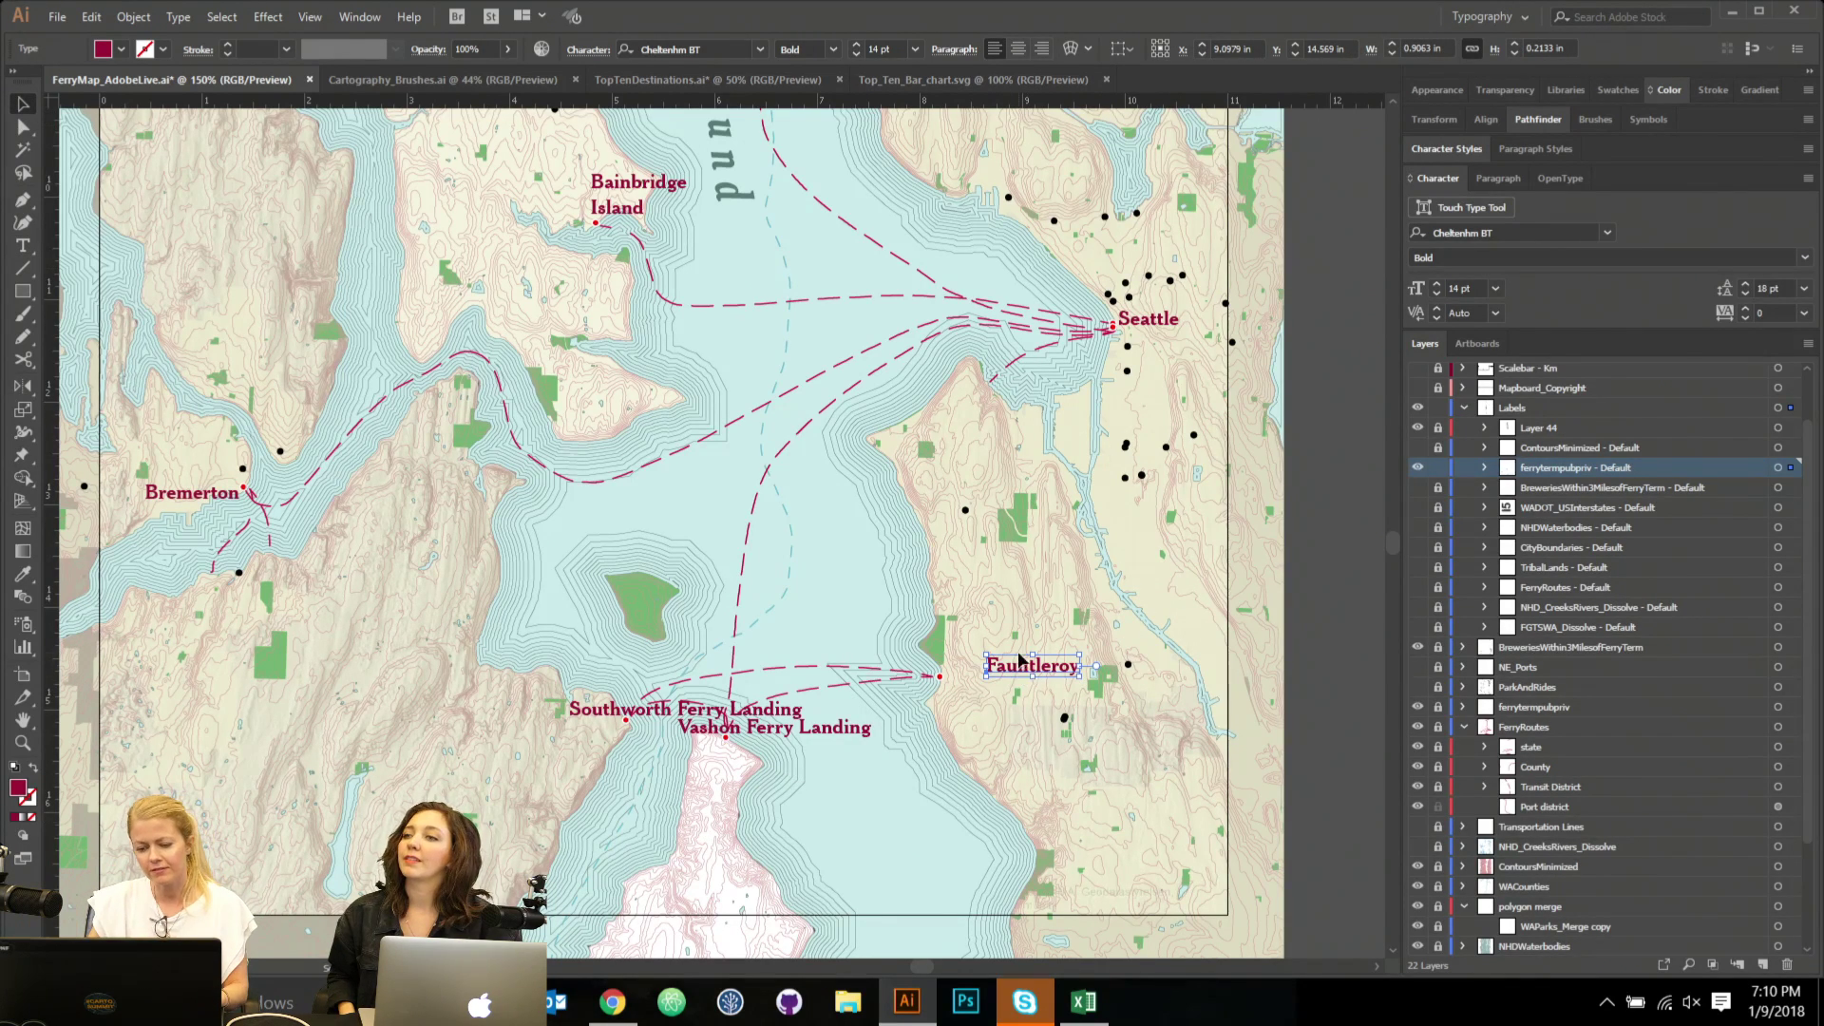
left_click_drag(1029, 673, 992, 675)
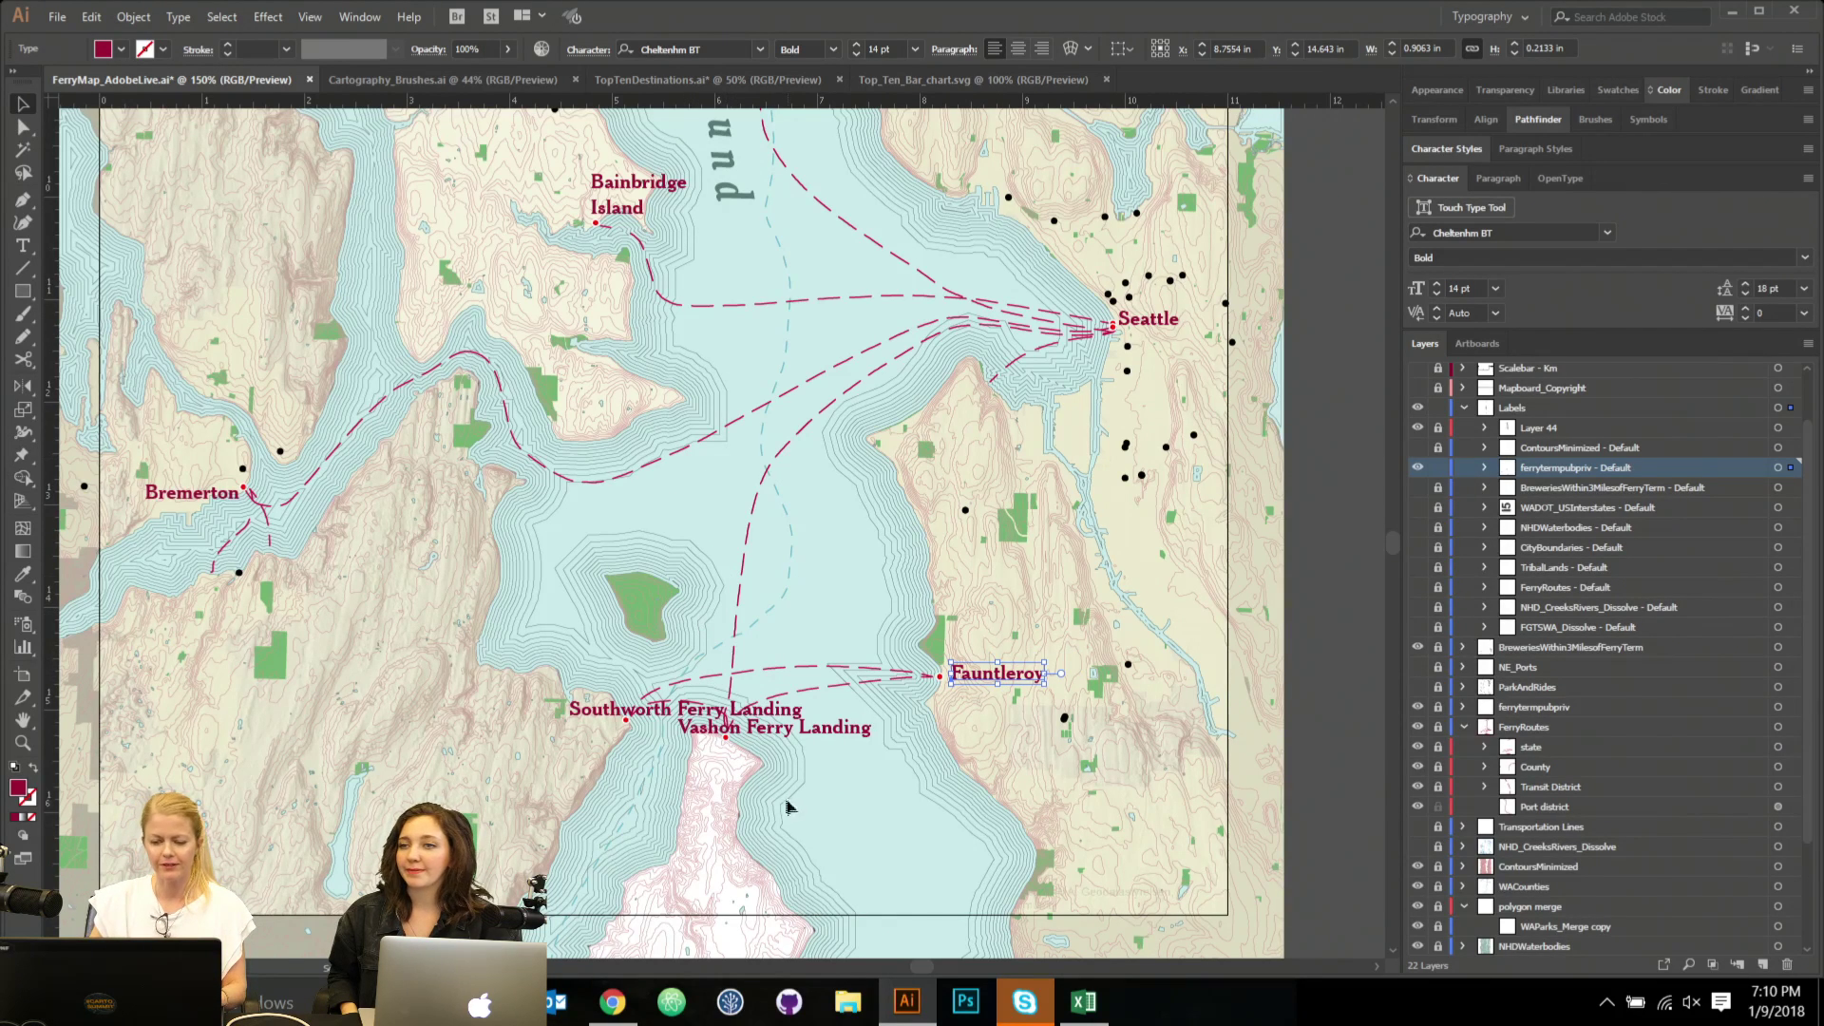
Change the Vashon label to 'Vashon Island' on two left-aligned lines.
left_click(733, 751)
left_click(748, 737)
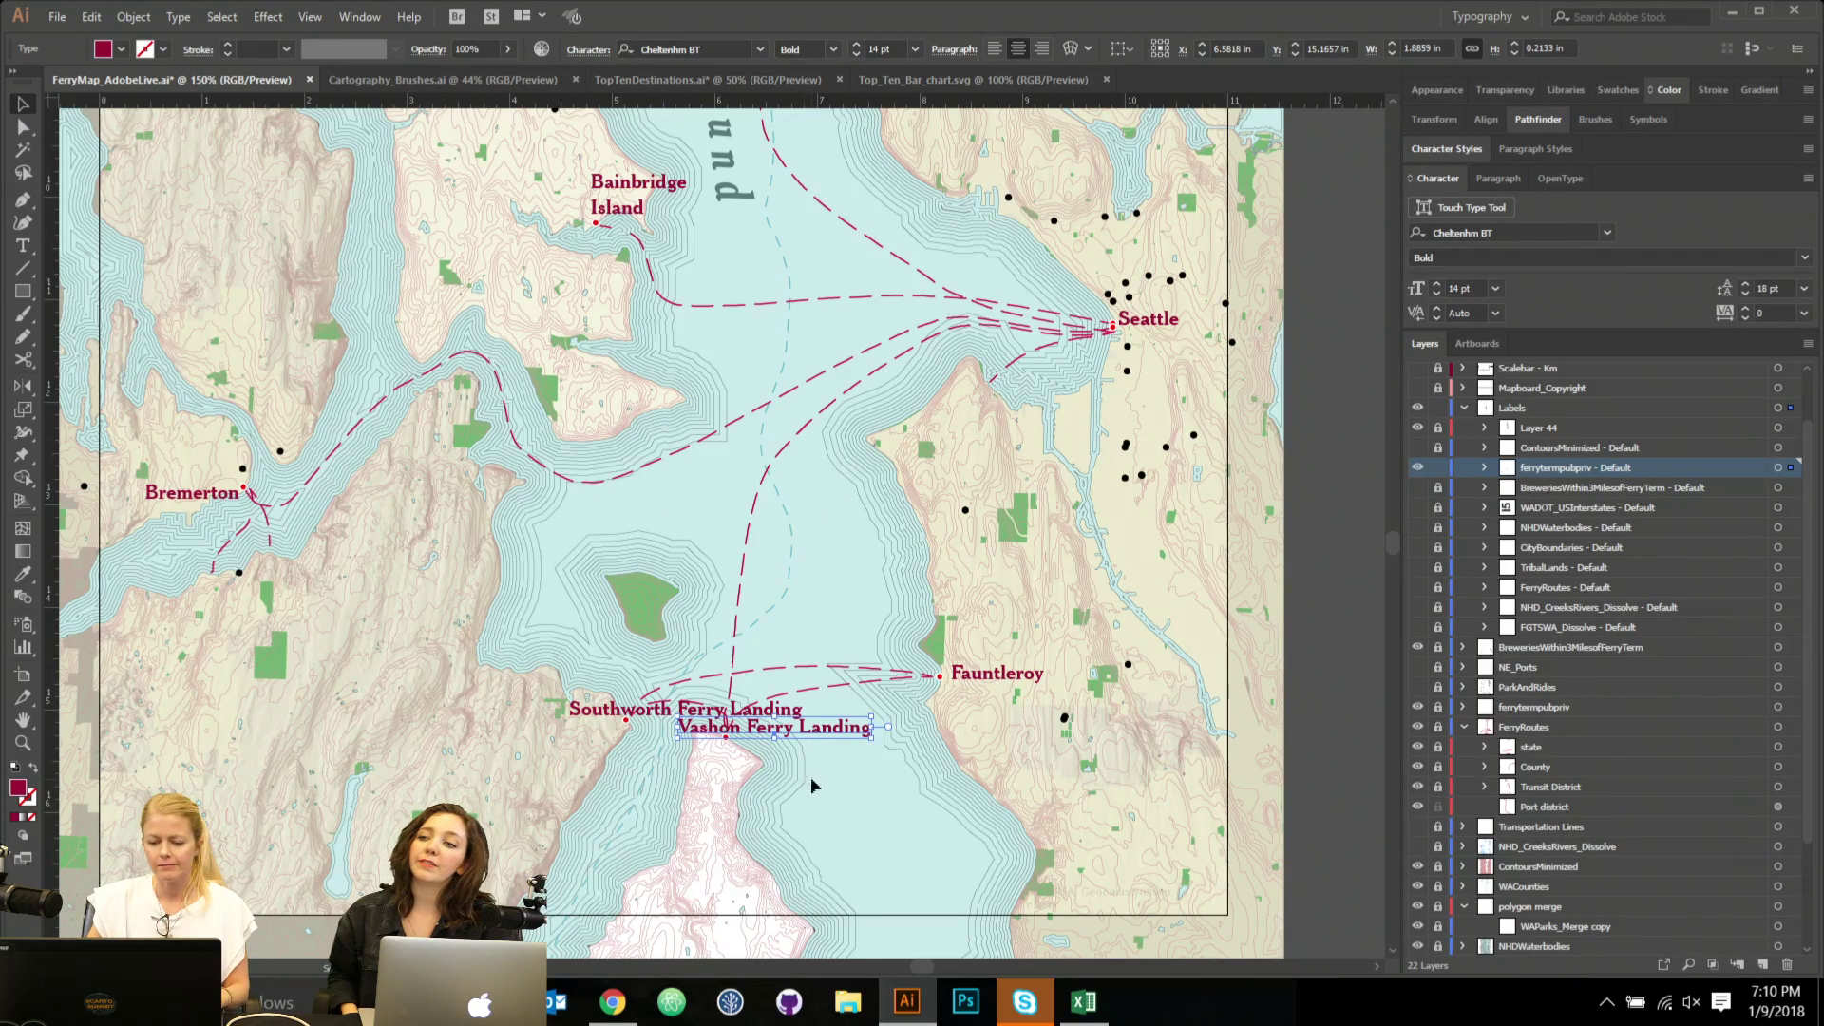
double_click(767, 739)
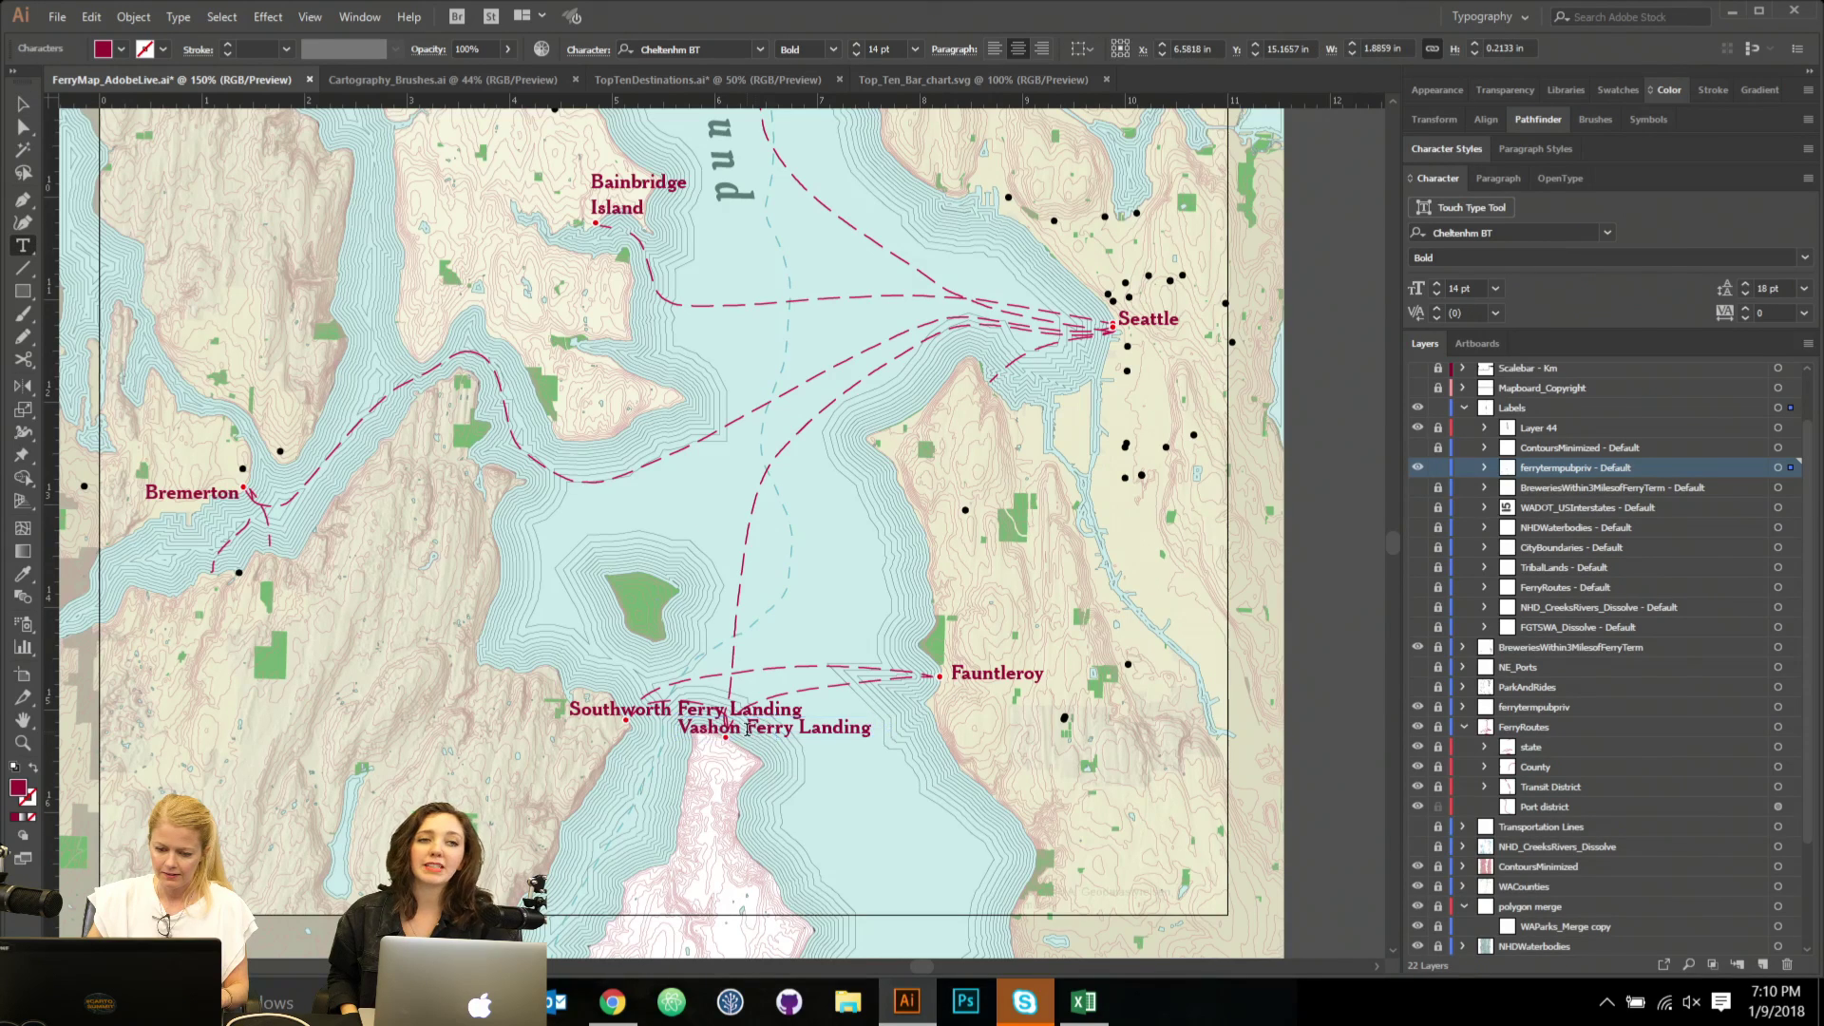
left_click_drag(741, 727, 1171, 734)
type("Isl")
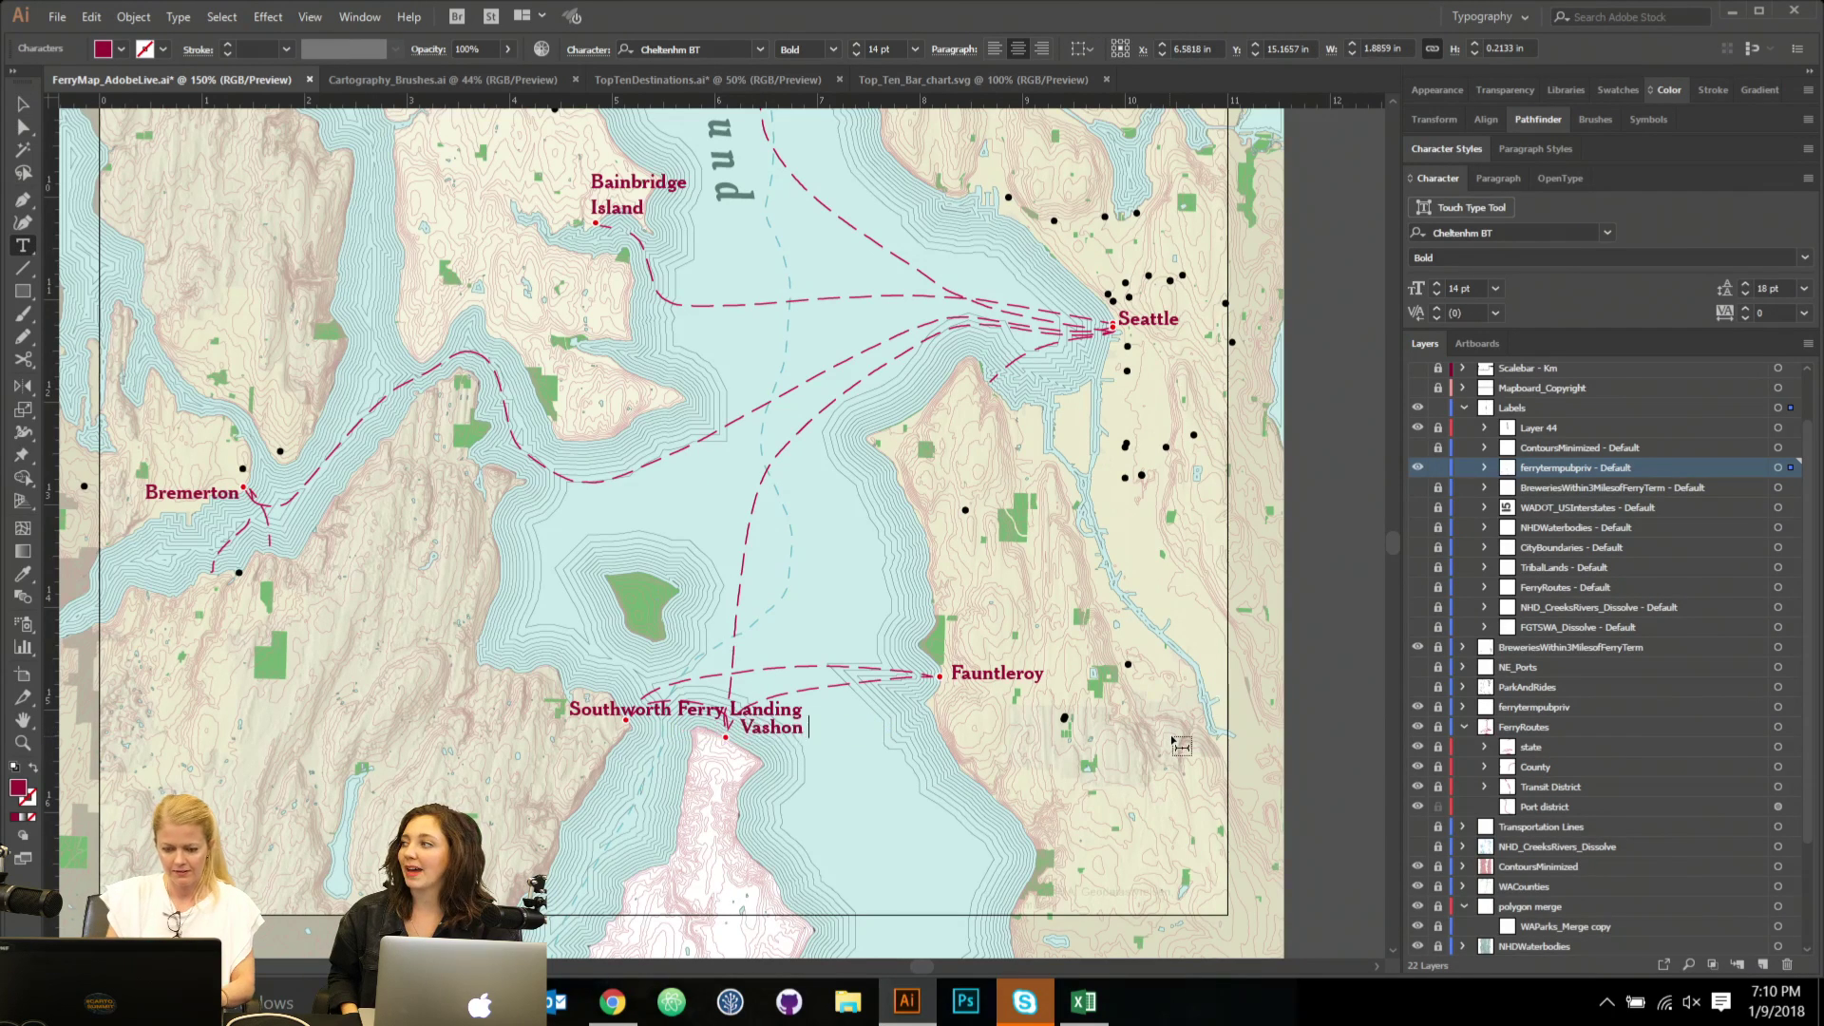
type("and")
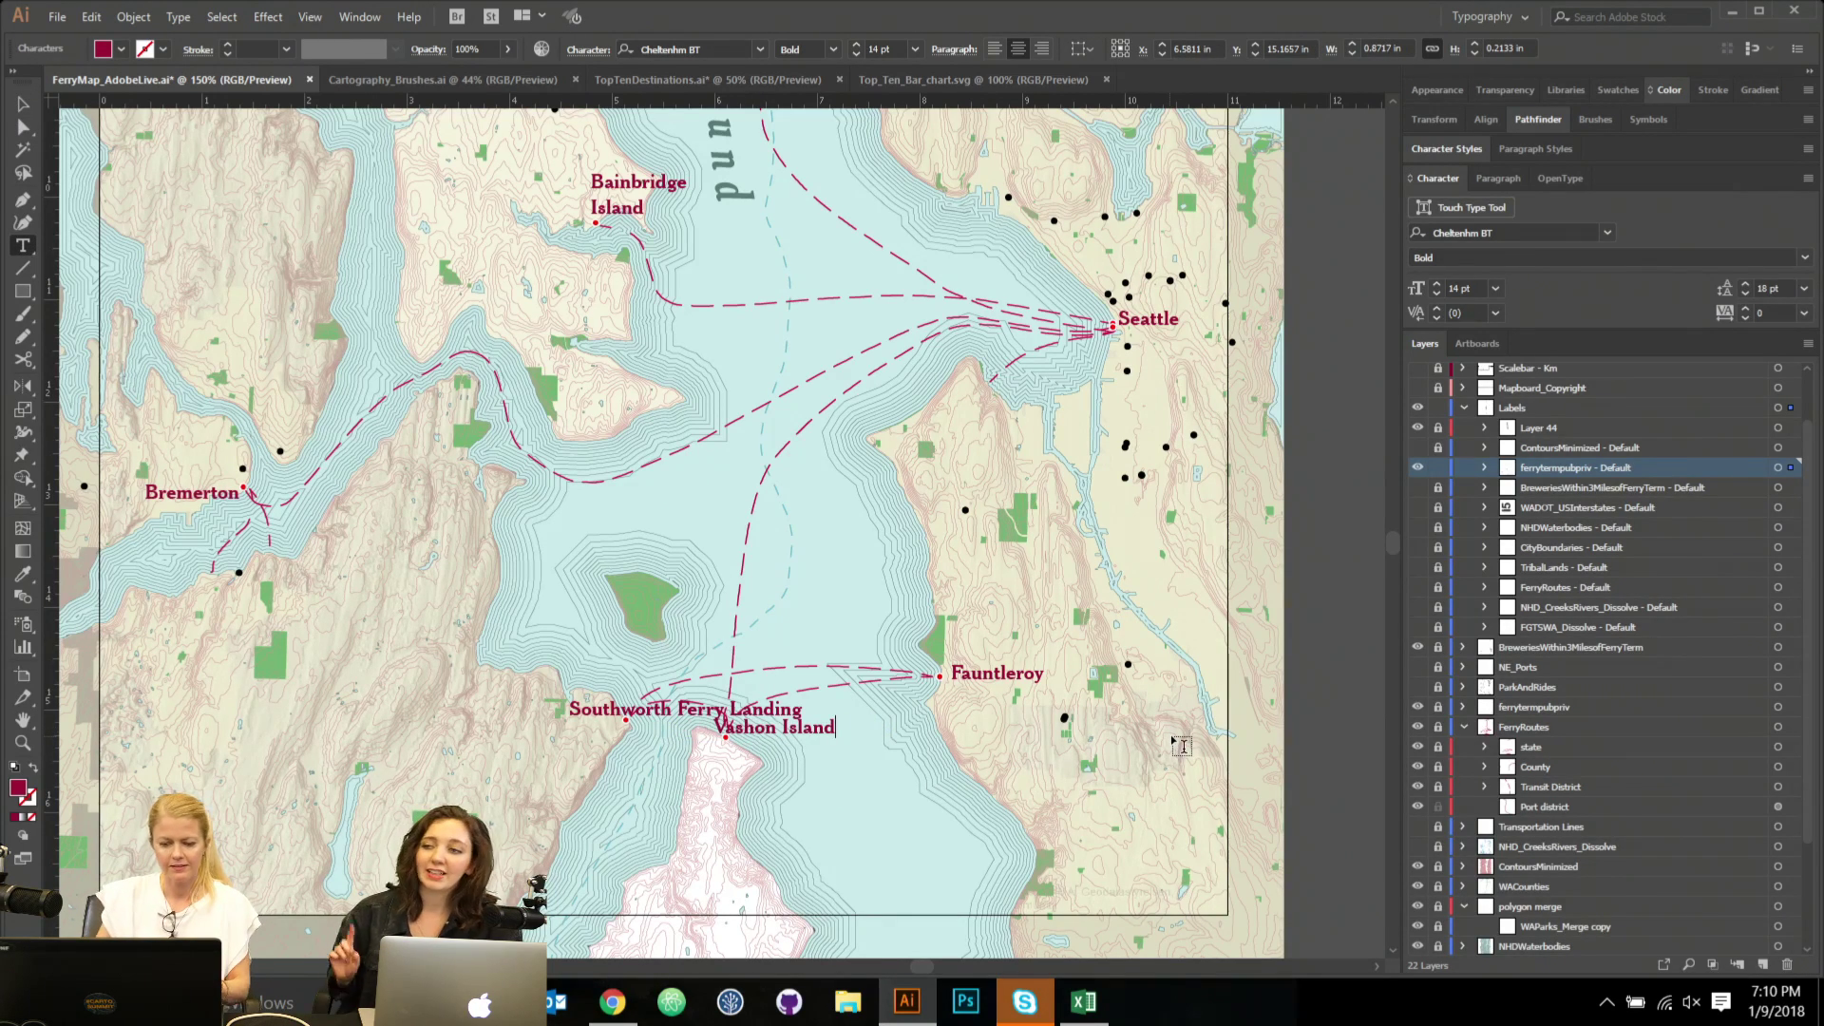
left_click(23, 106)
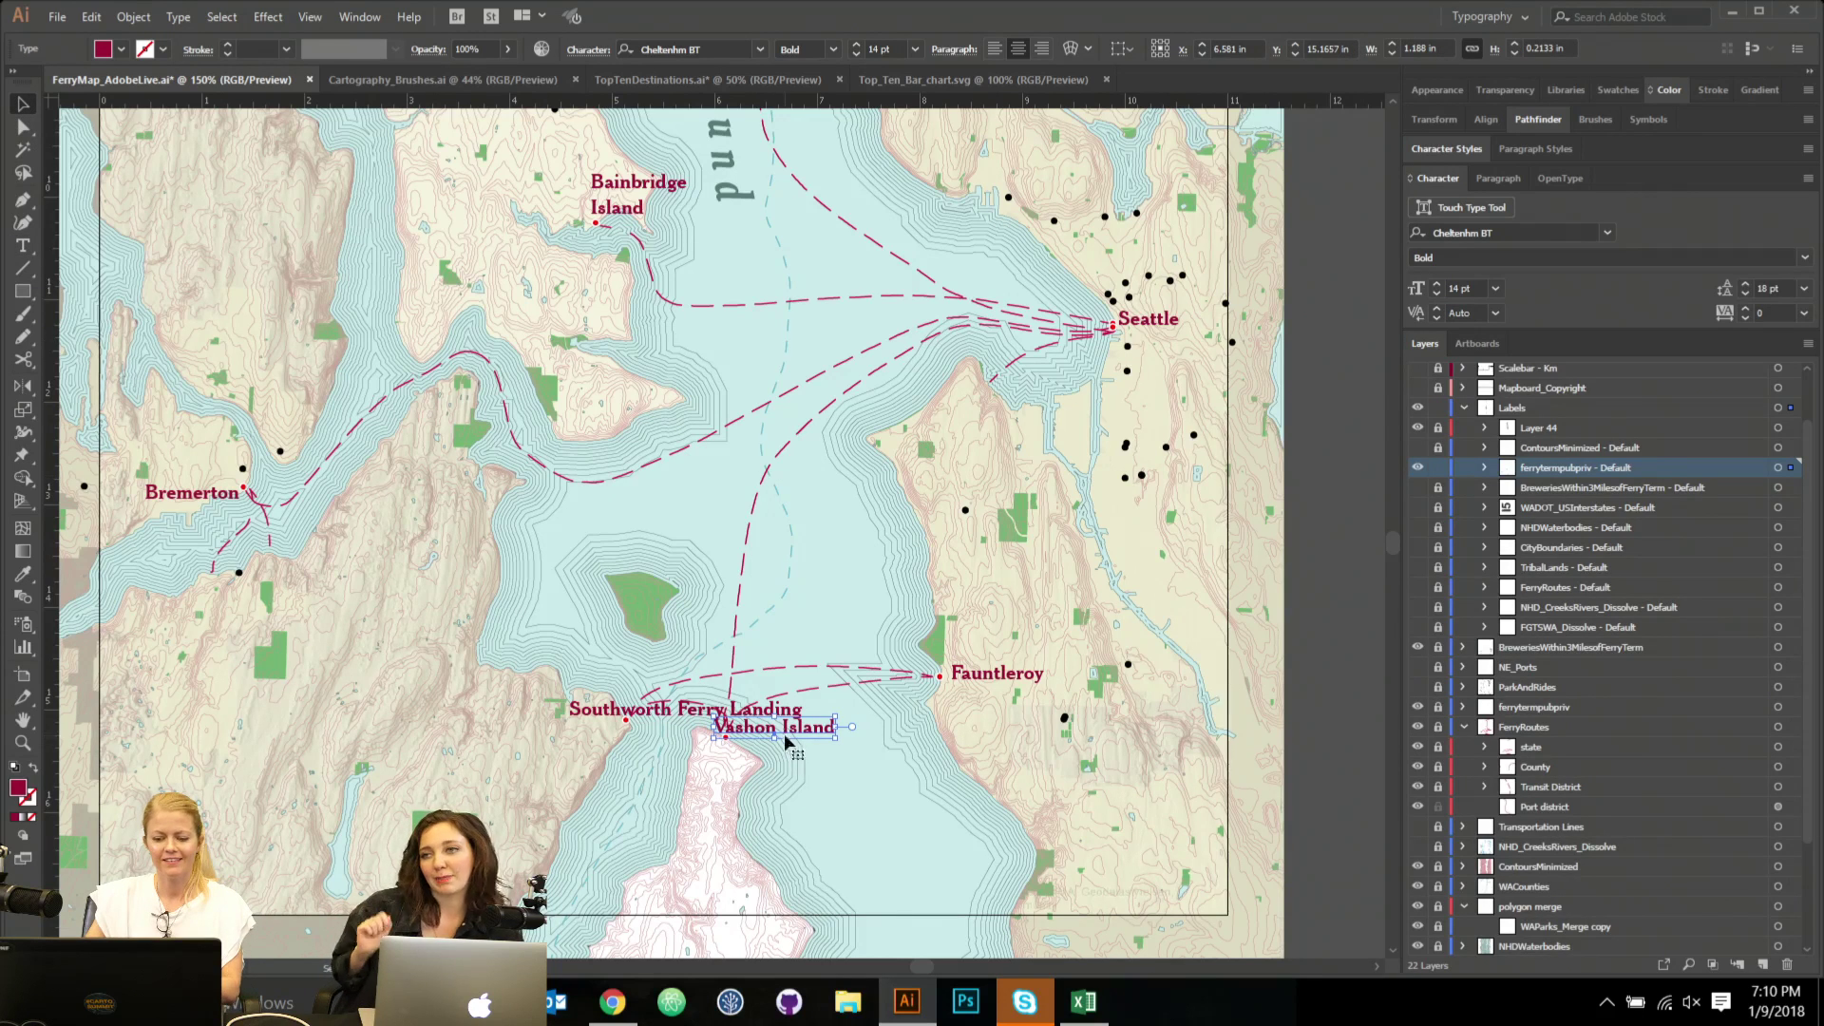
left_click(884, 737, "ctrl")
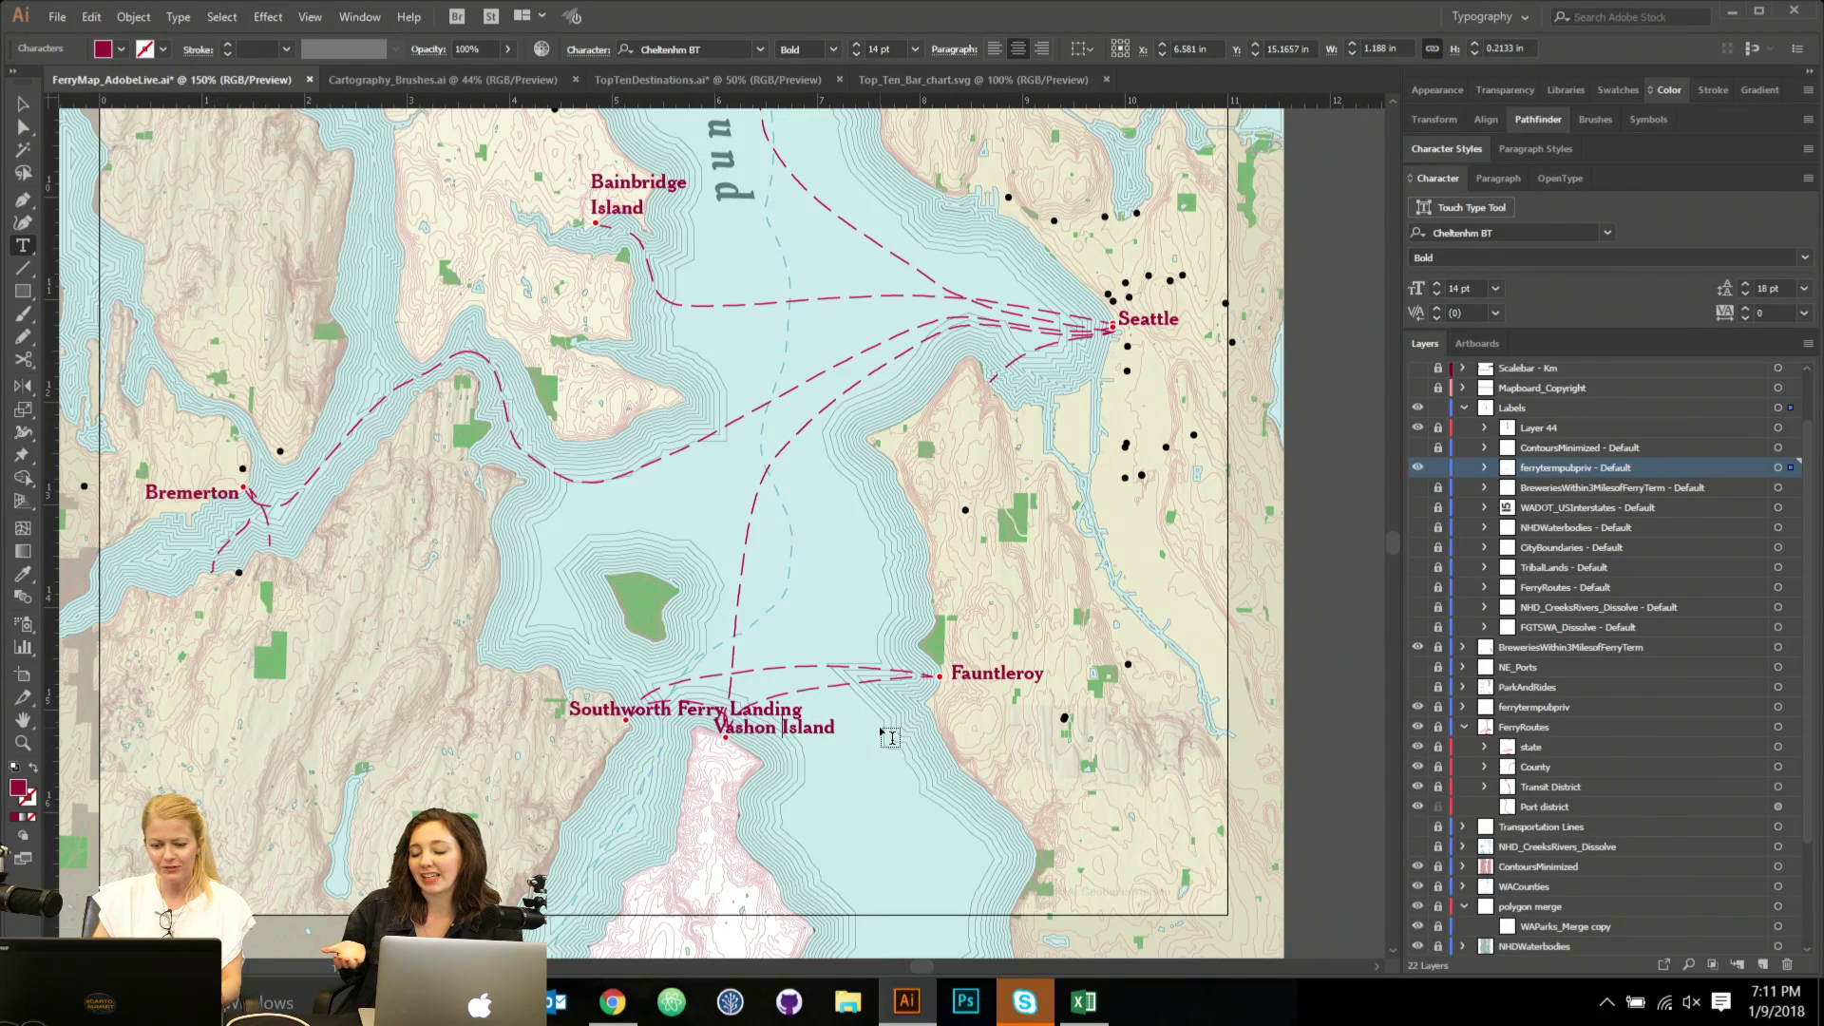
key("Return")
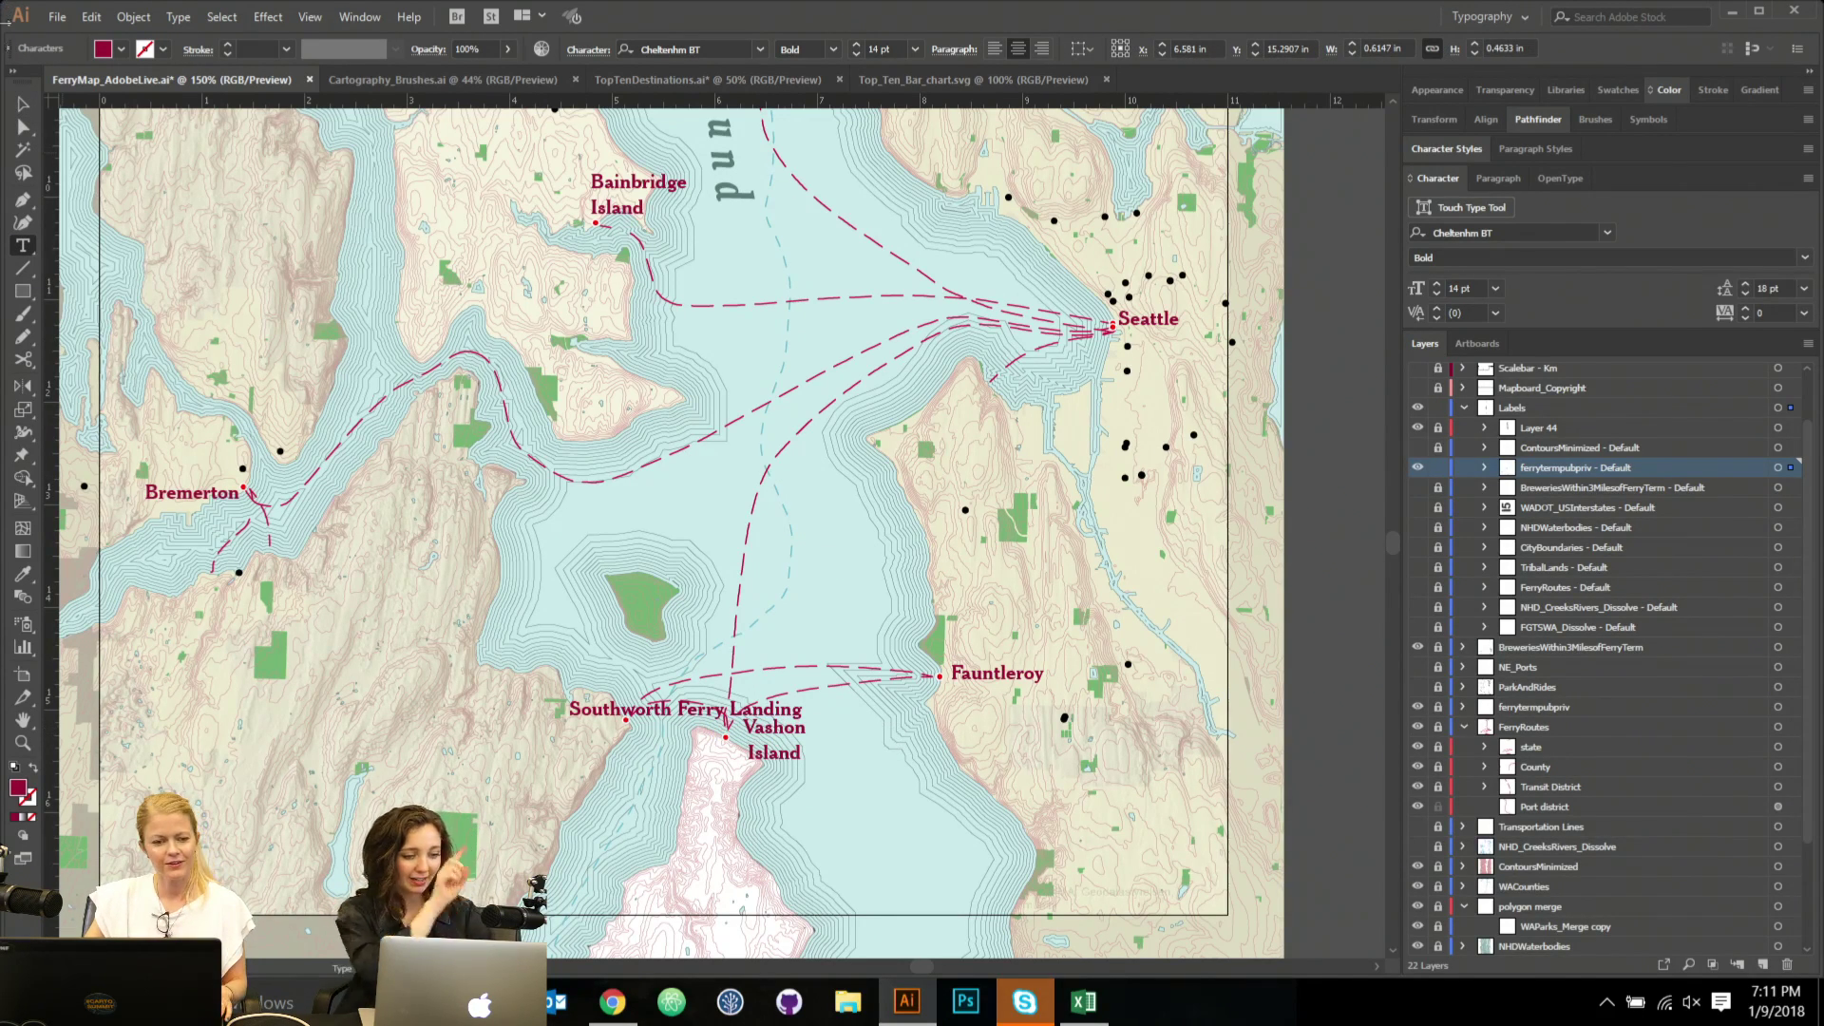
left_click(23, 105)
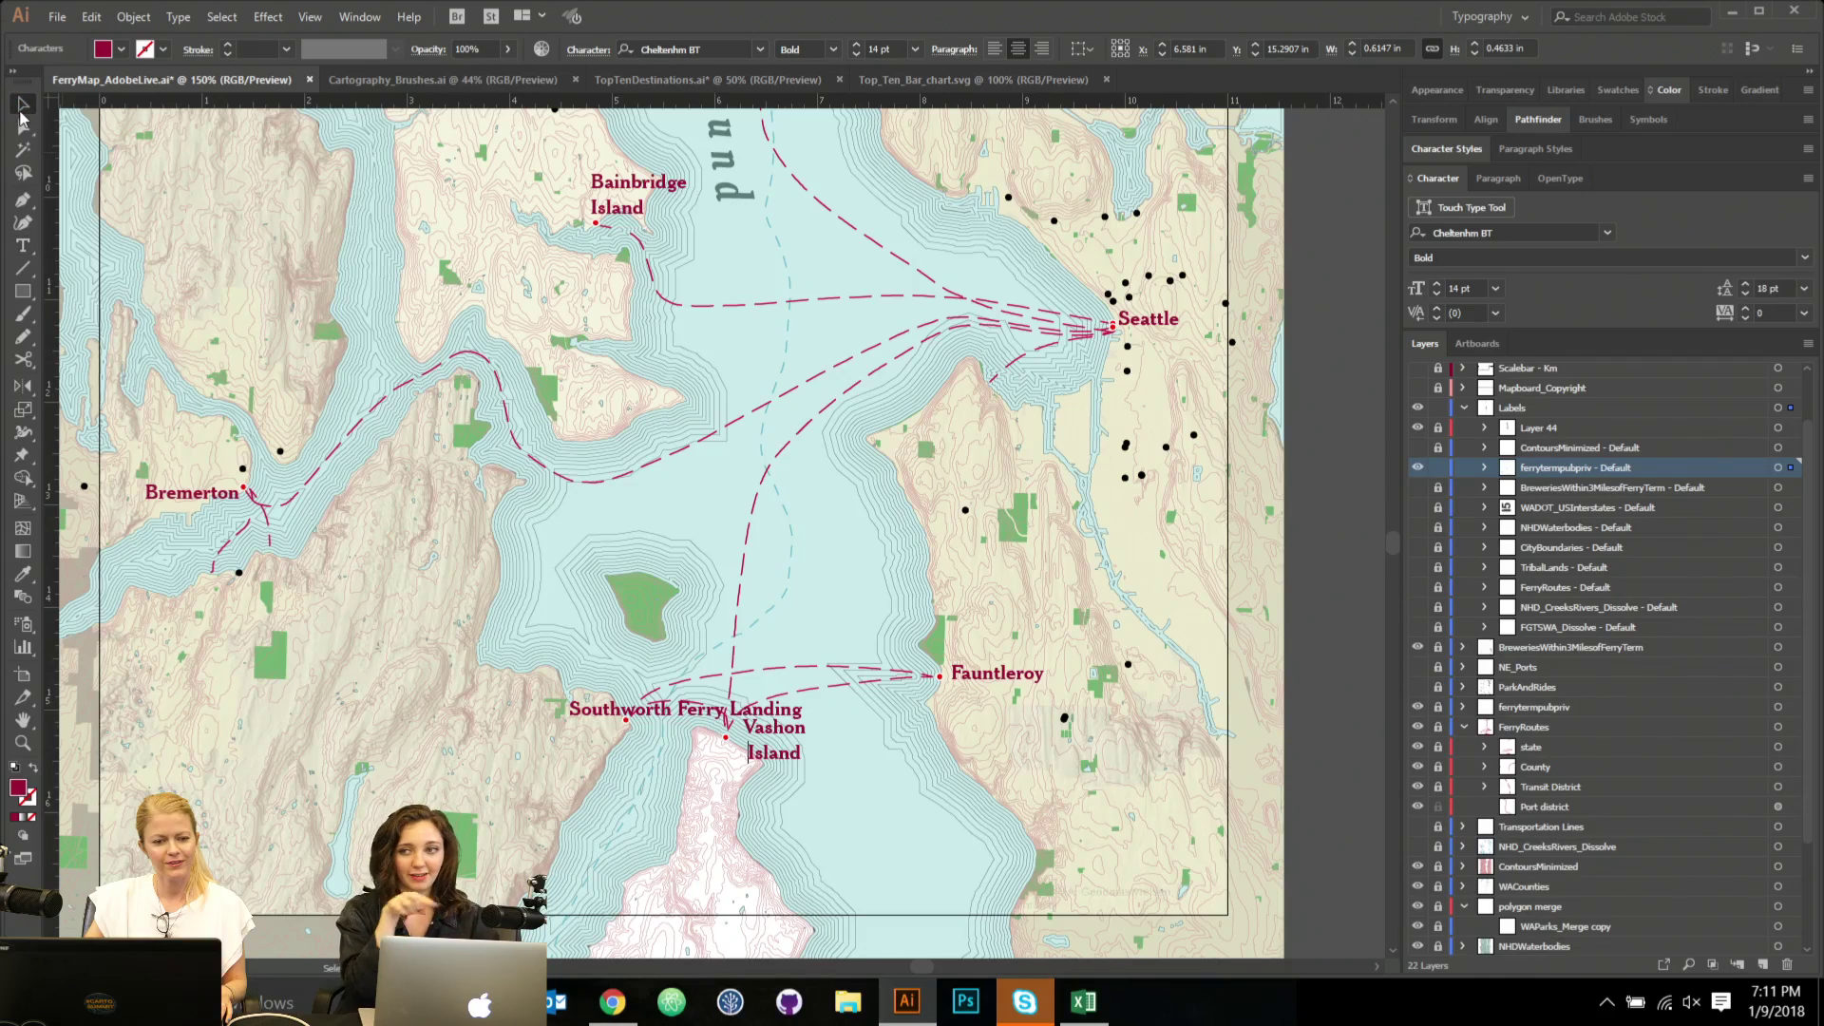
left_click(995, 49)
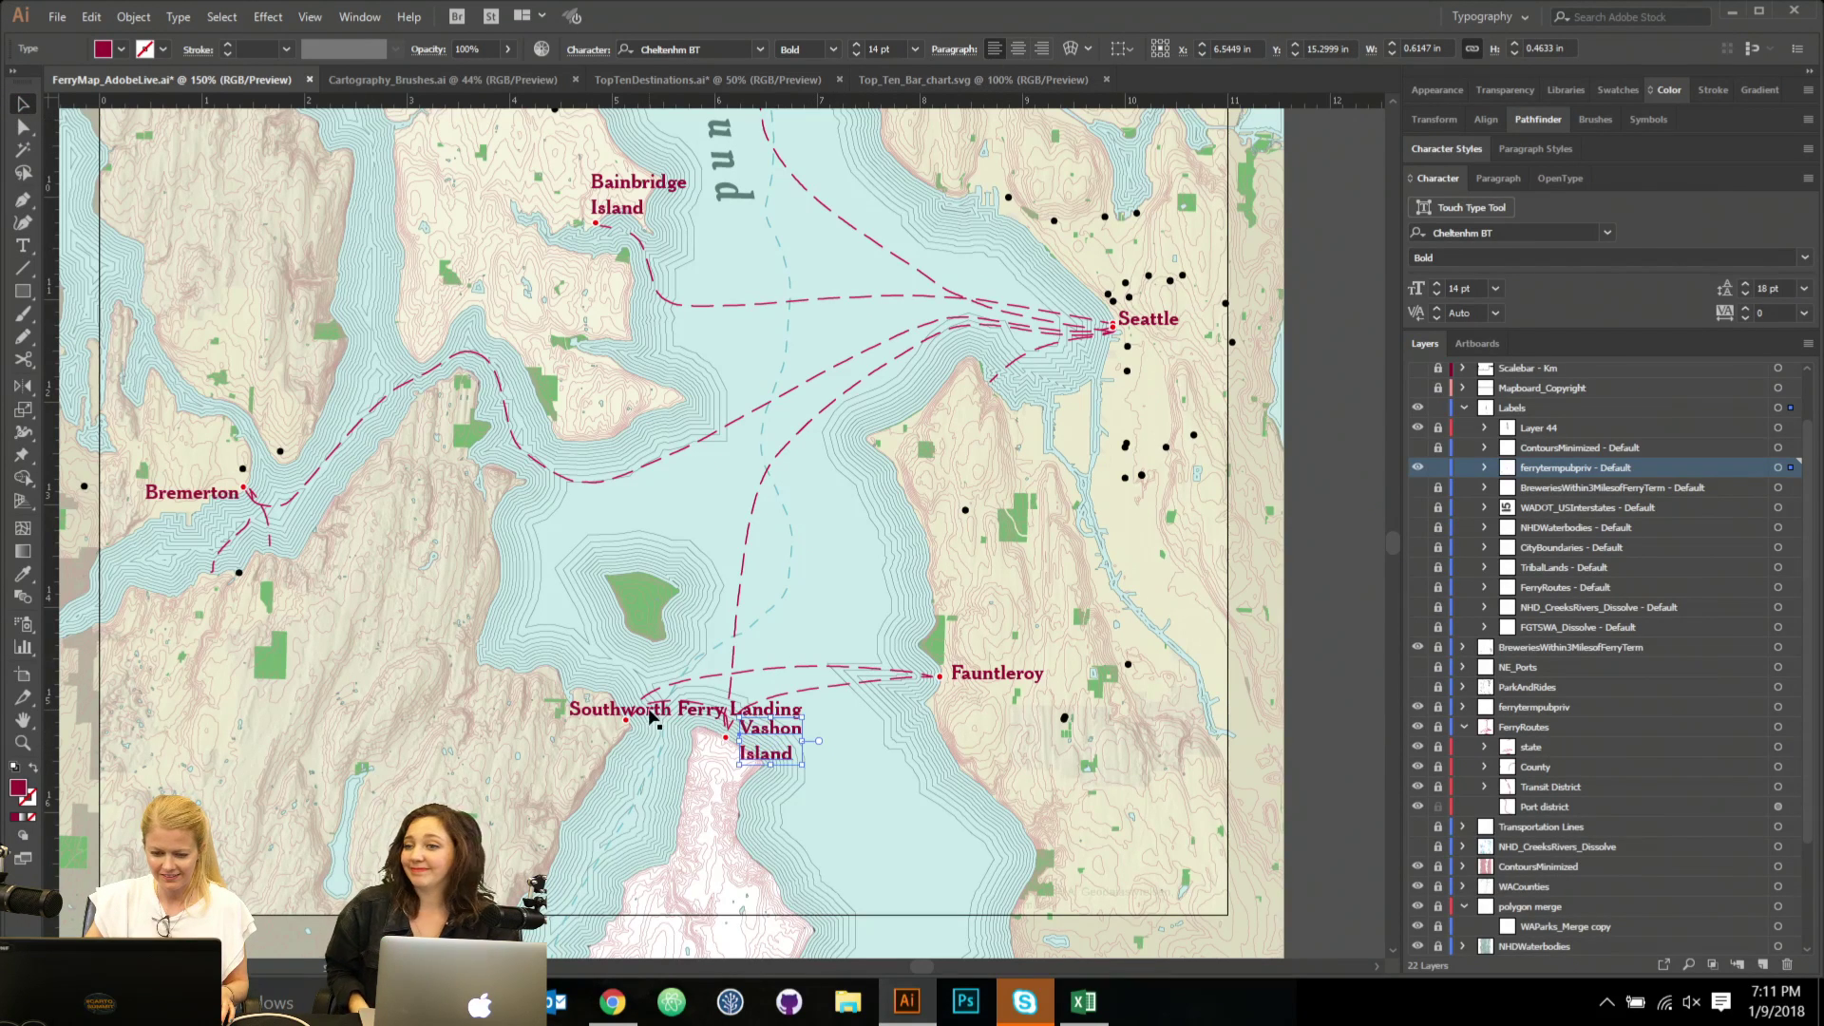
Trim the Southworth label to 'Southworth' and move it left, away from Vashon.
left_click_drag(652, 714, 798, 715)
double_click(608, 715)
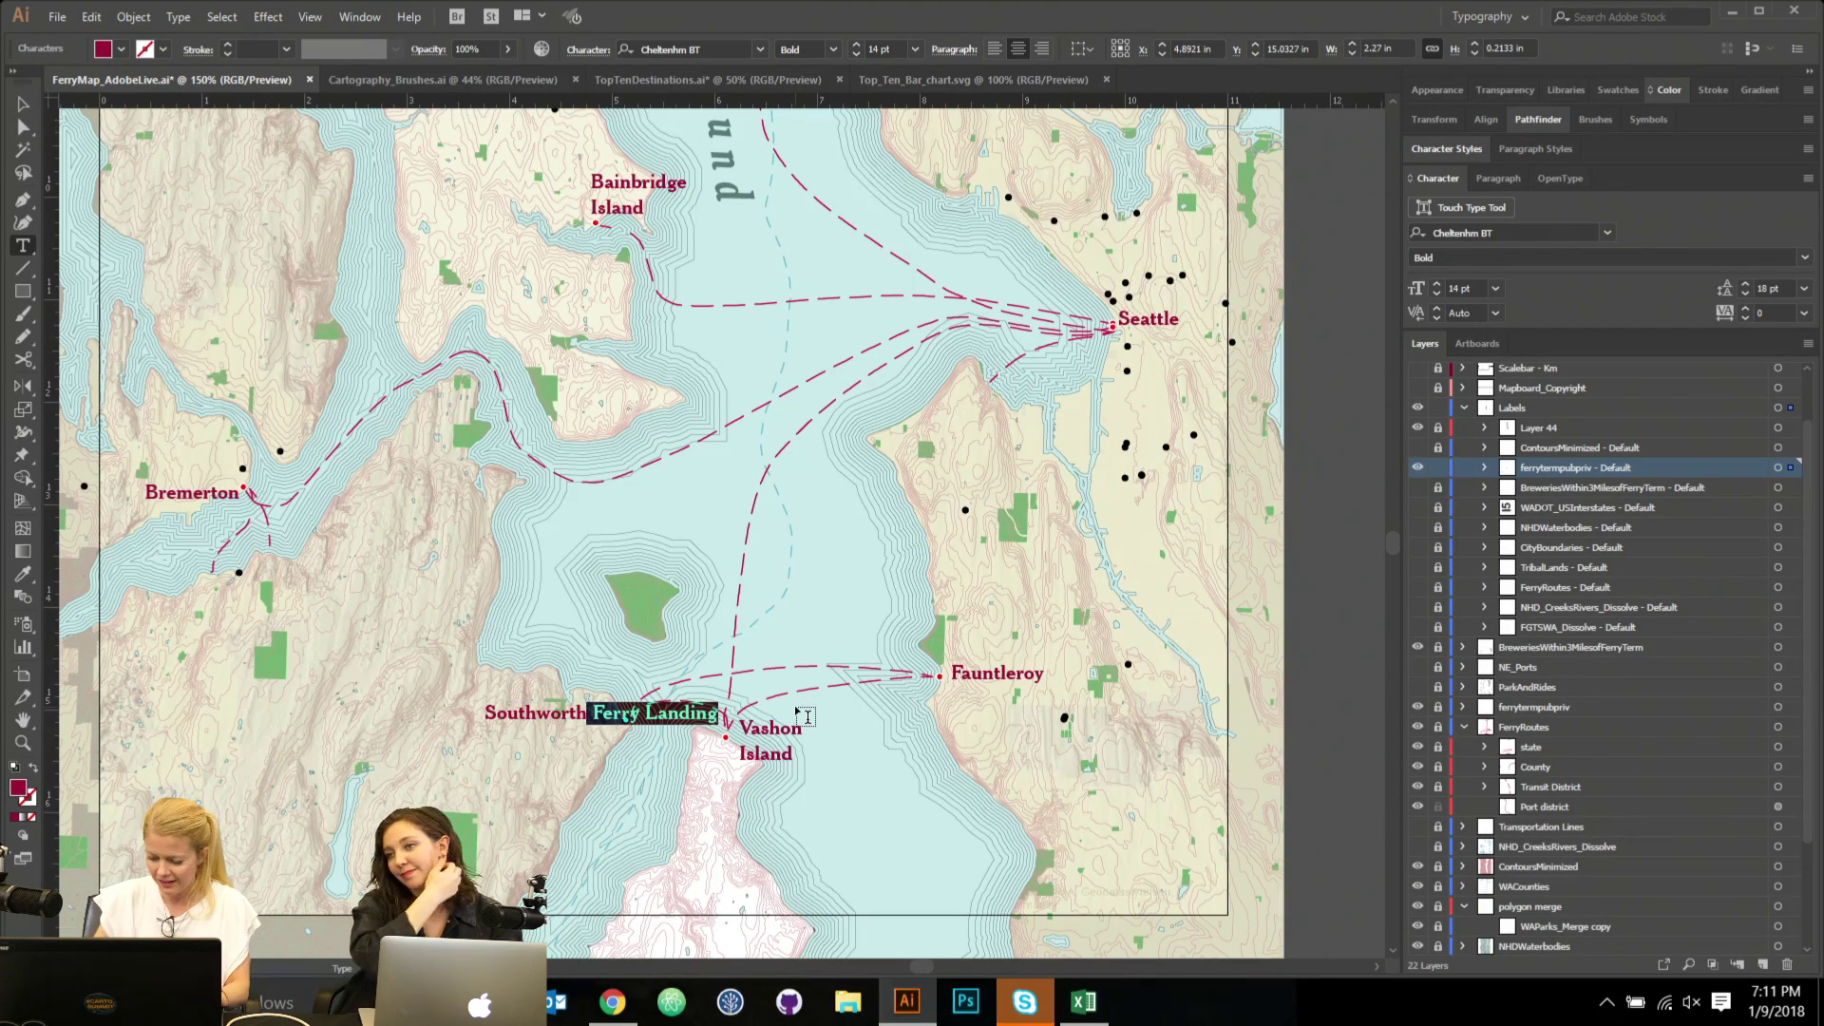
key("BackSpace")
left_click(25, 102)
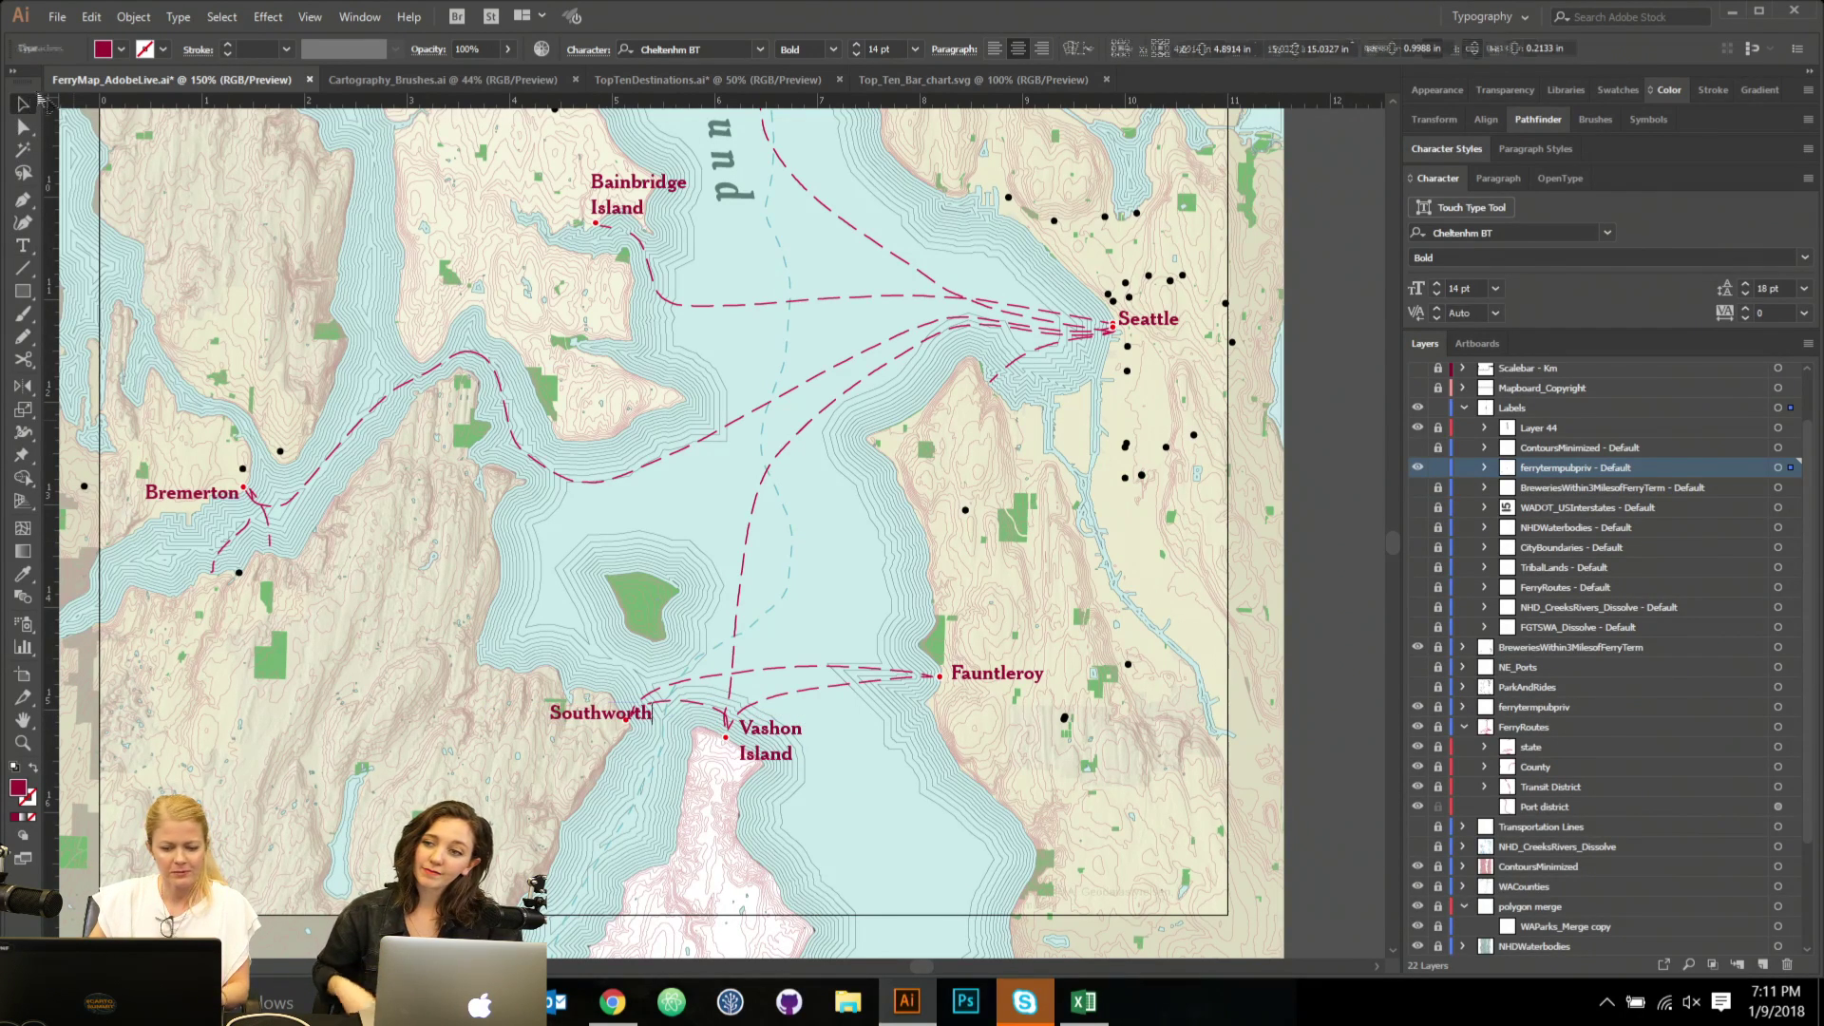
mouse_move(601, 713)
left_mouse_down()
mouse_move(549, 713)
mouse_move(607, 739)
left_mouse_up()
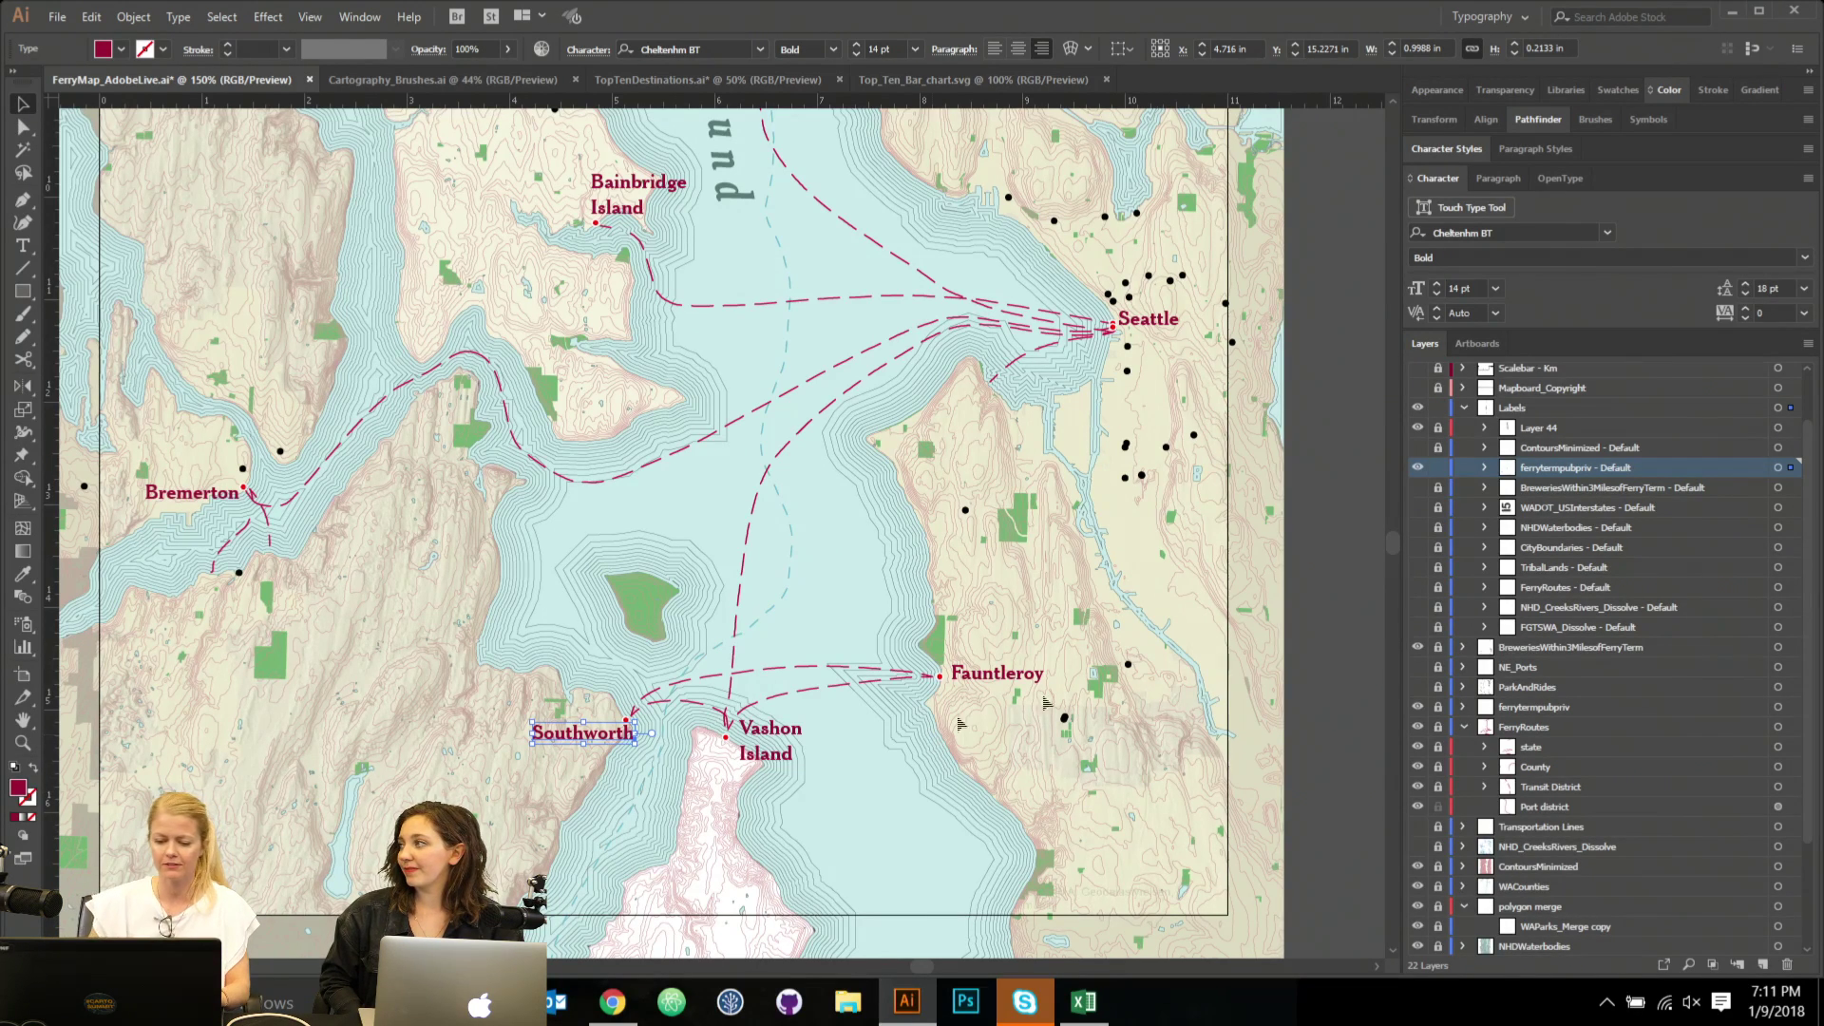
scroll(968, 592, "down", 1)
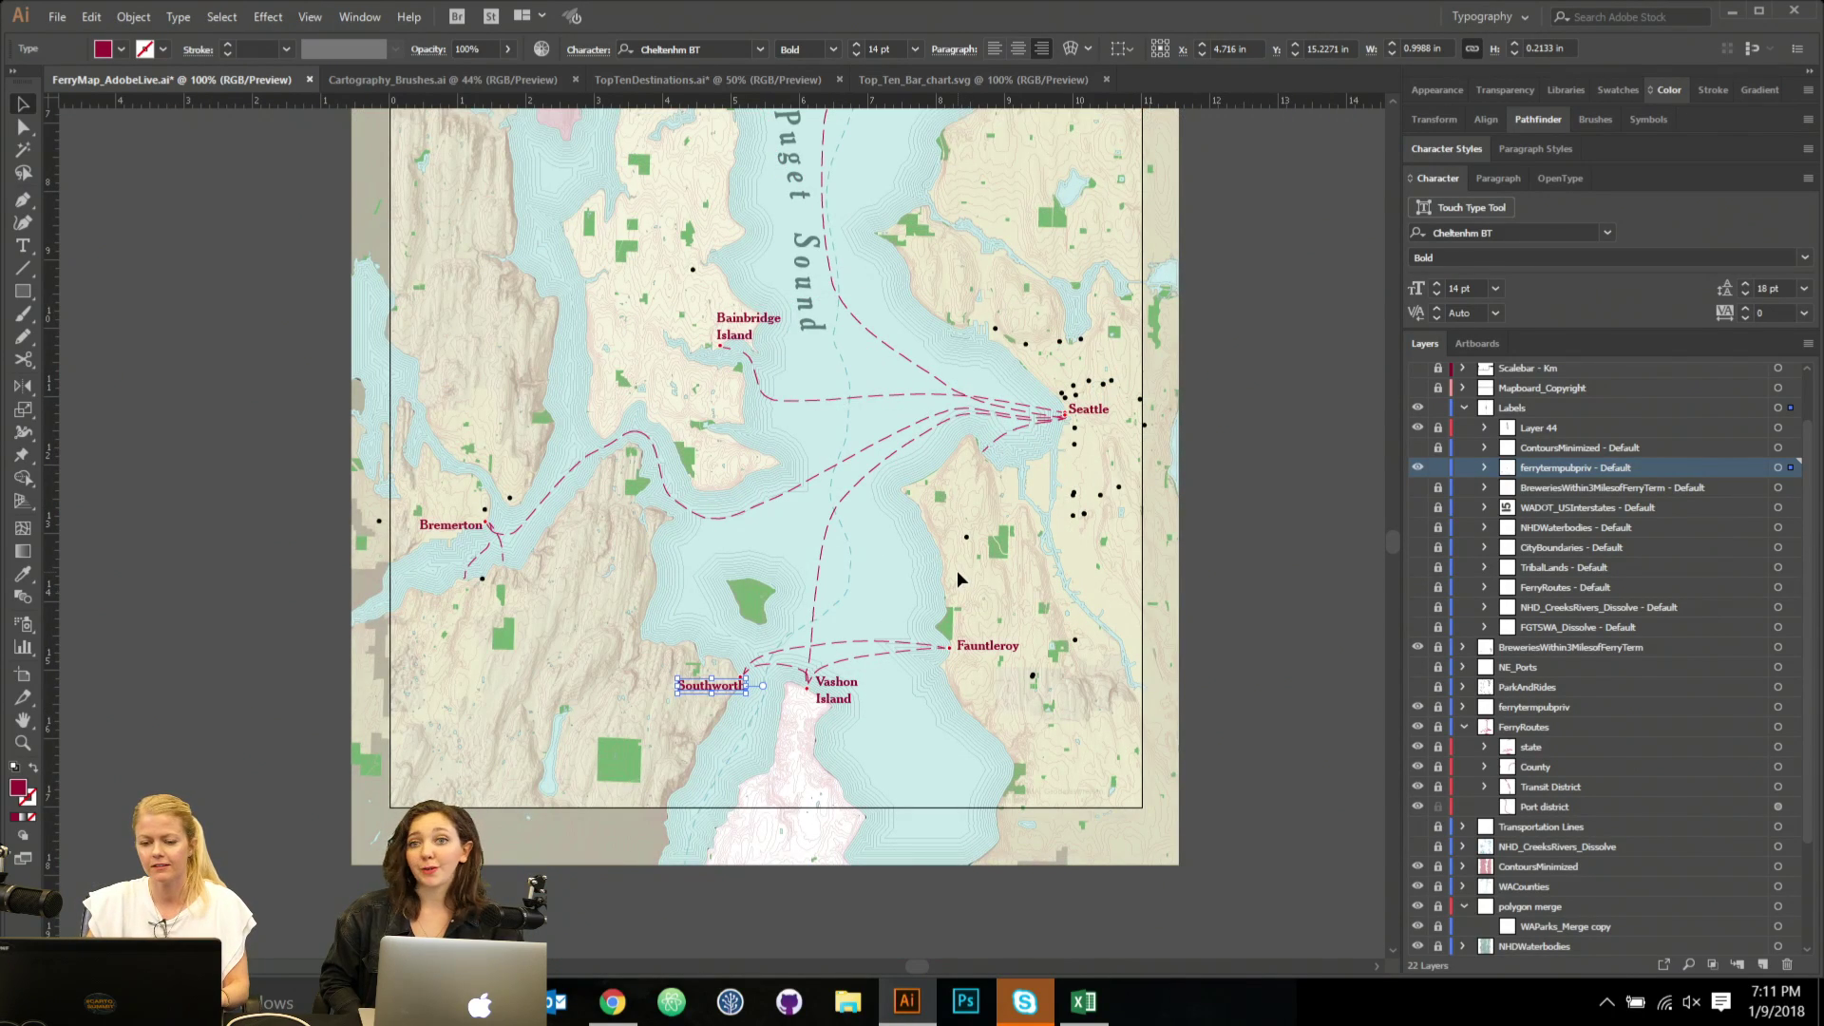
scroll(958, 572, "up", 3)
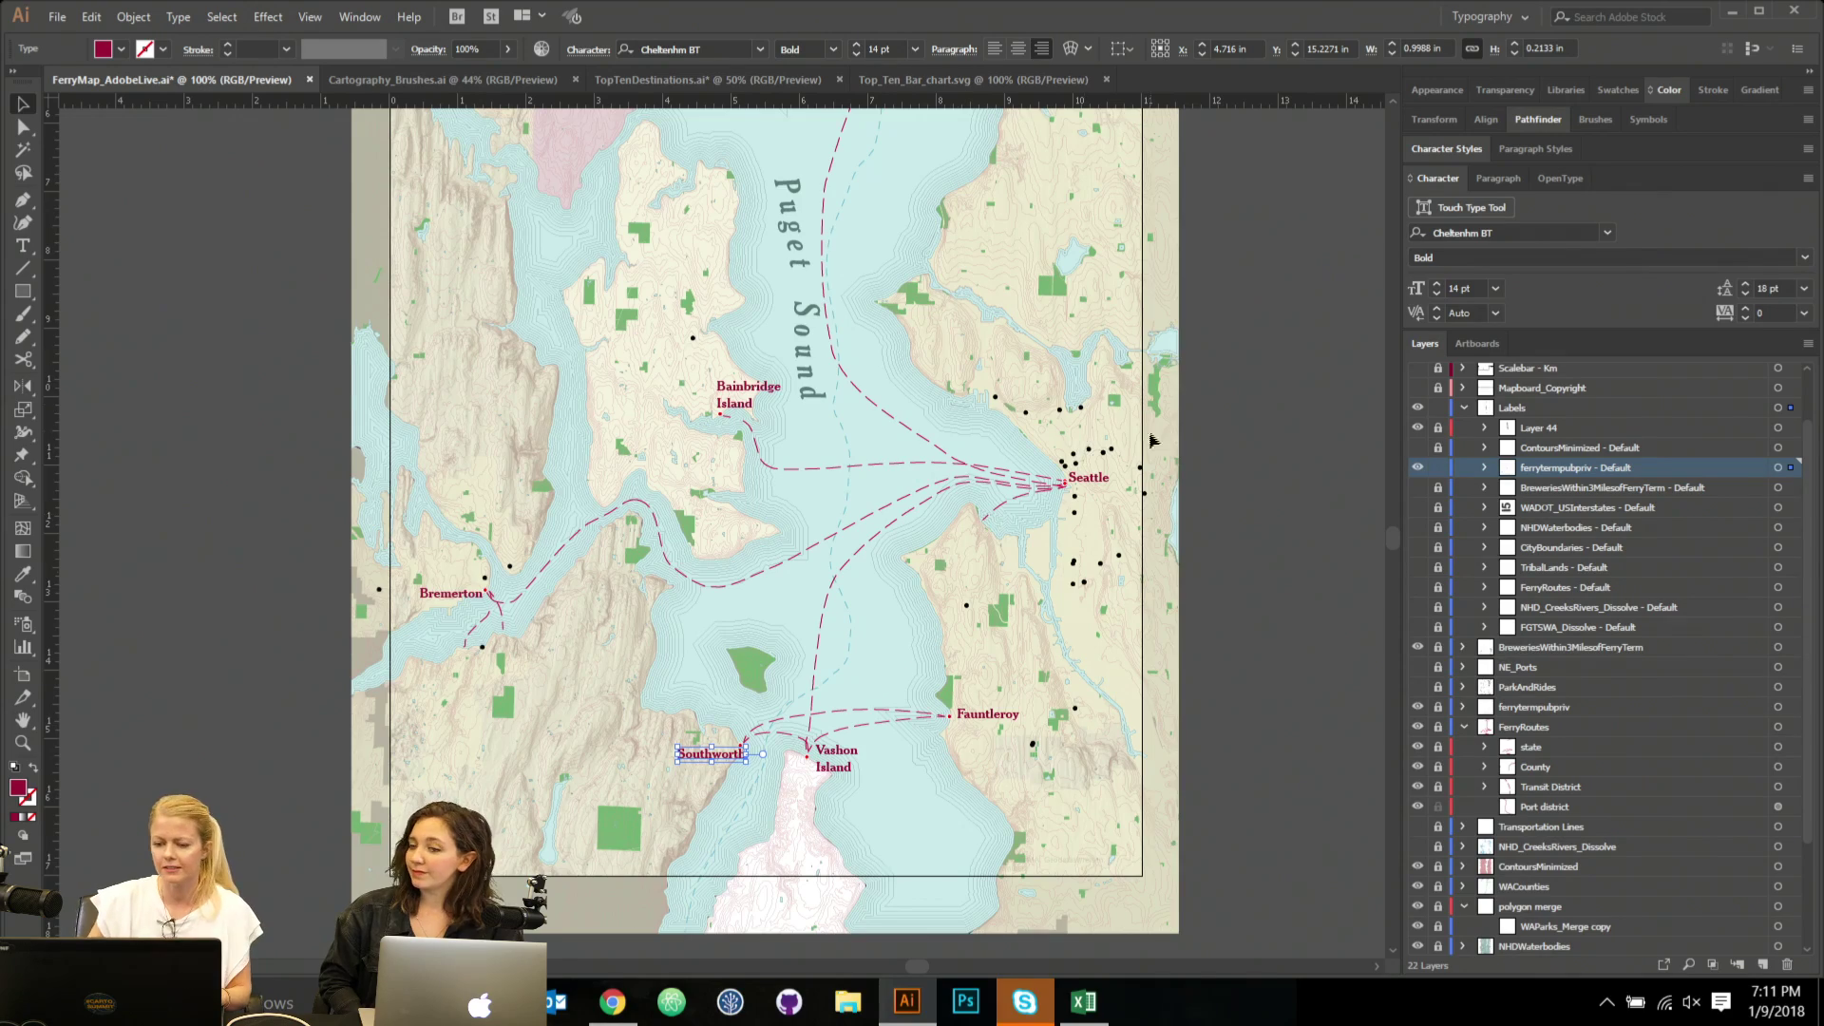
left_click_drag(938, 363, 819, 547)
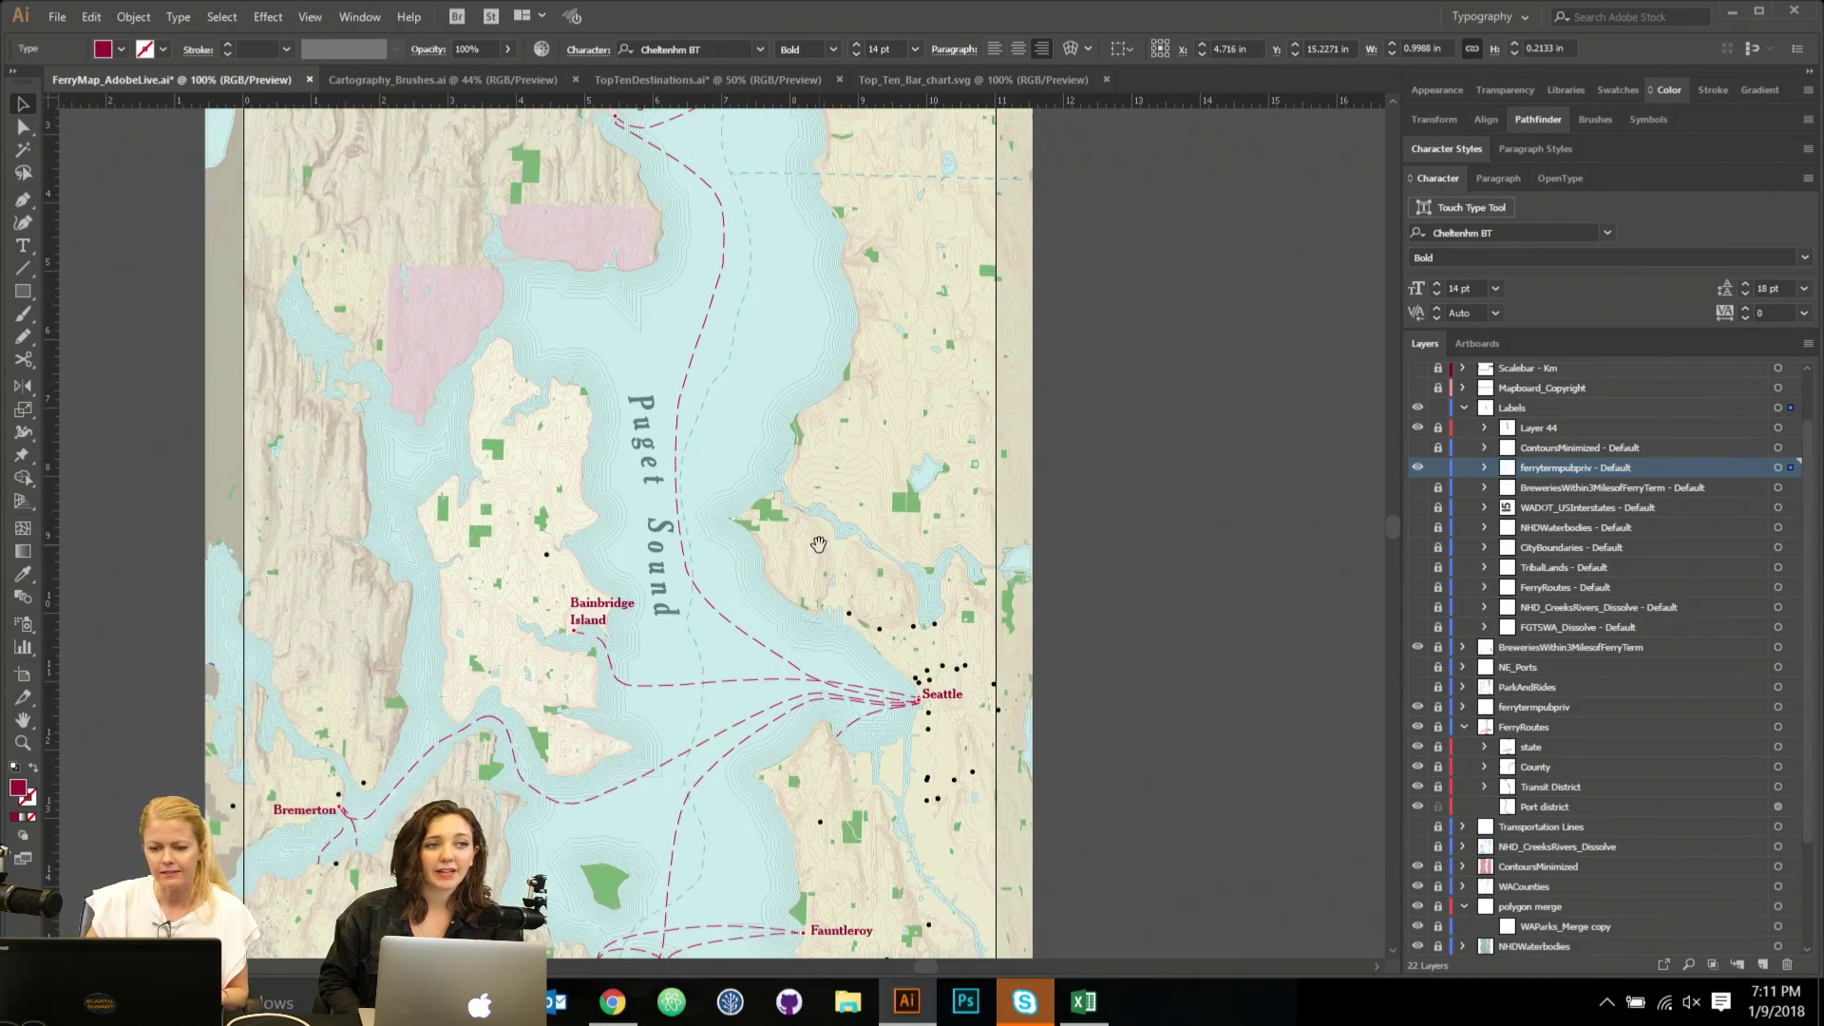
Show the Breweries layer labels and zoom into the Seattle area.
left_click(1418, 489)
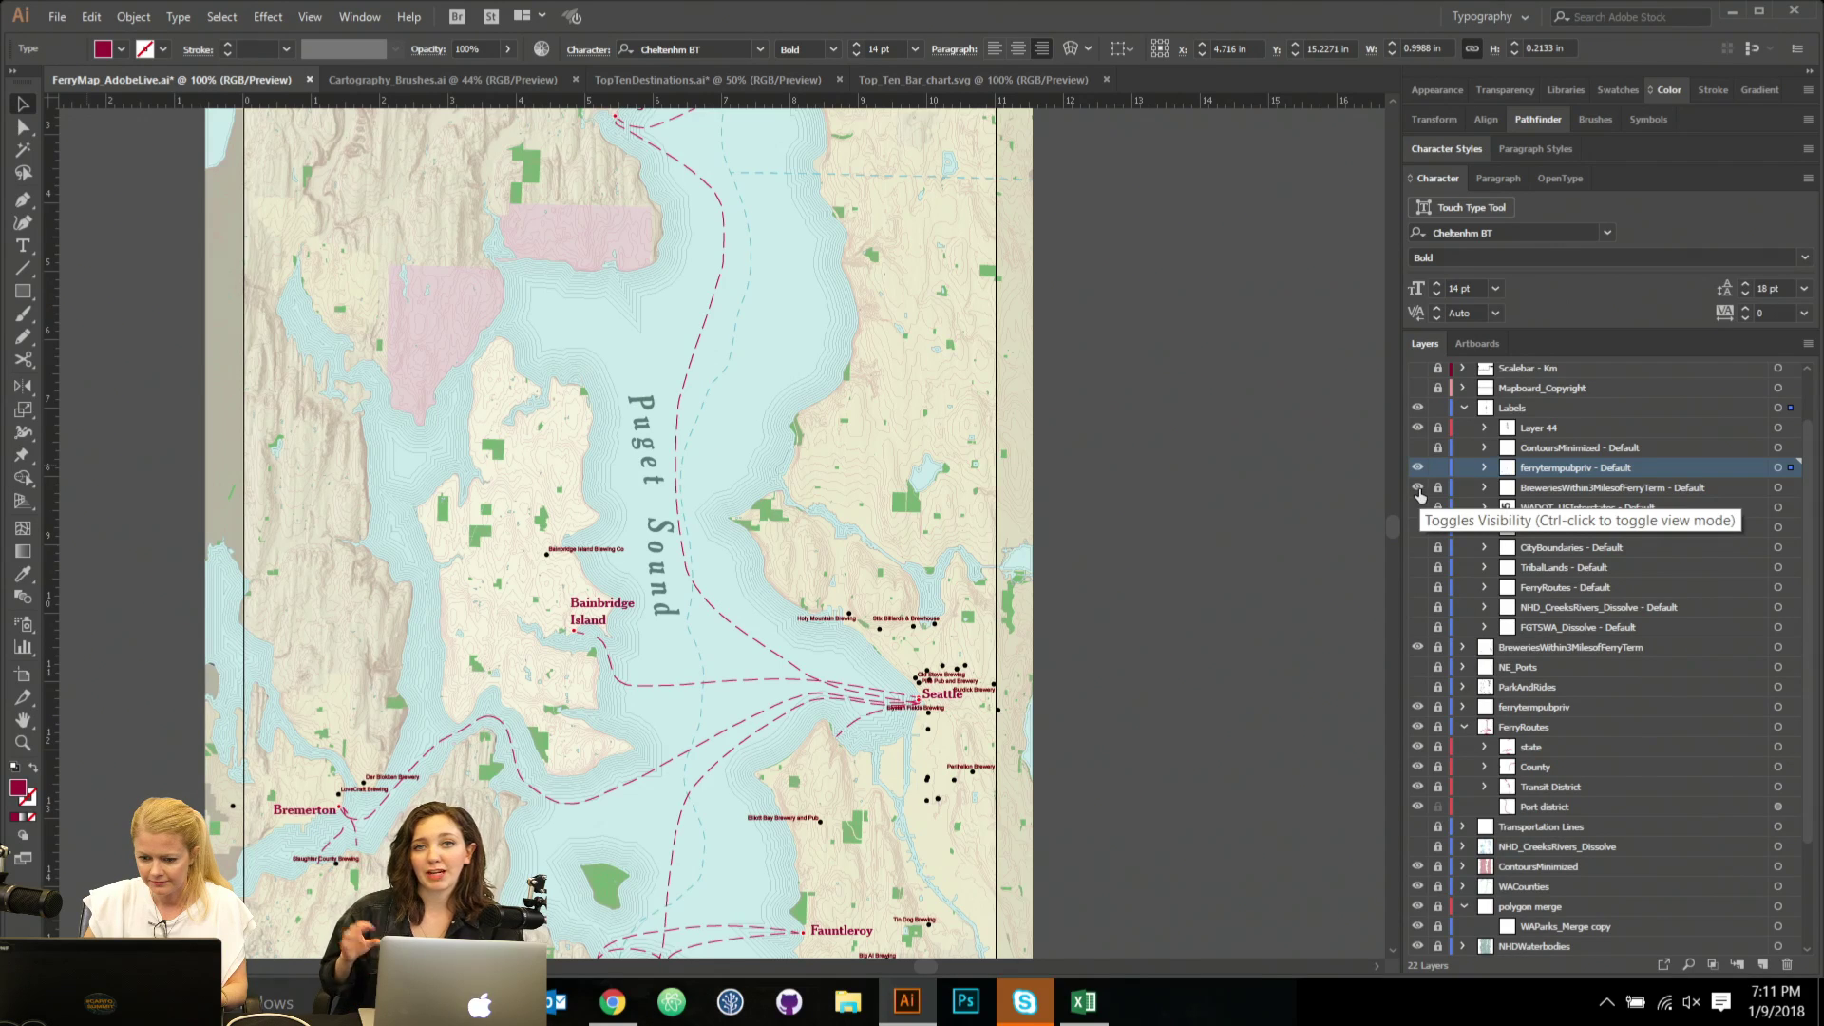
left_click_drag(750, 525, 1022, 769)
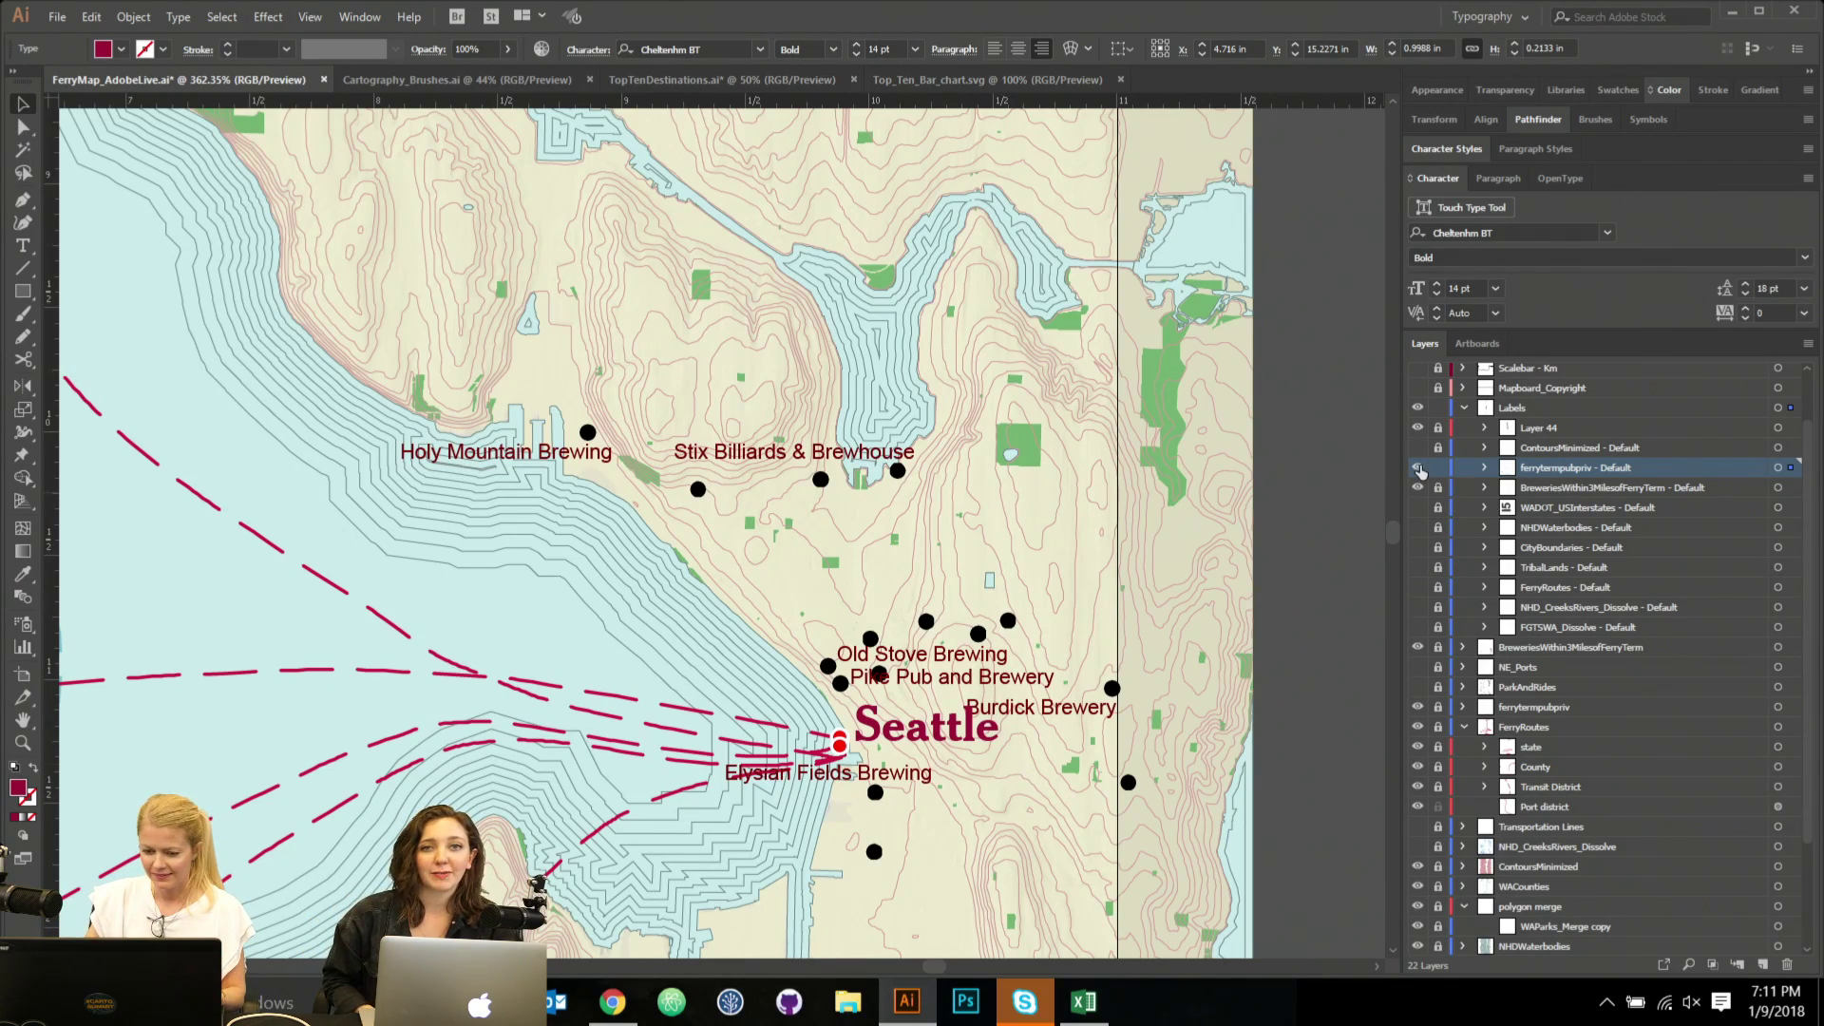
left_click_drag(1008, 457, 539, 395)
Draw a flat ellipse about 0.73 by 0.13 in on the pasteboard.
left_click(23, 292)
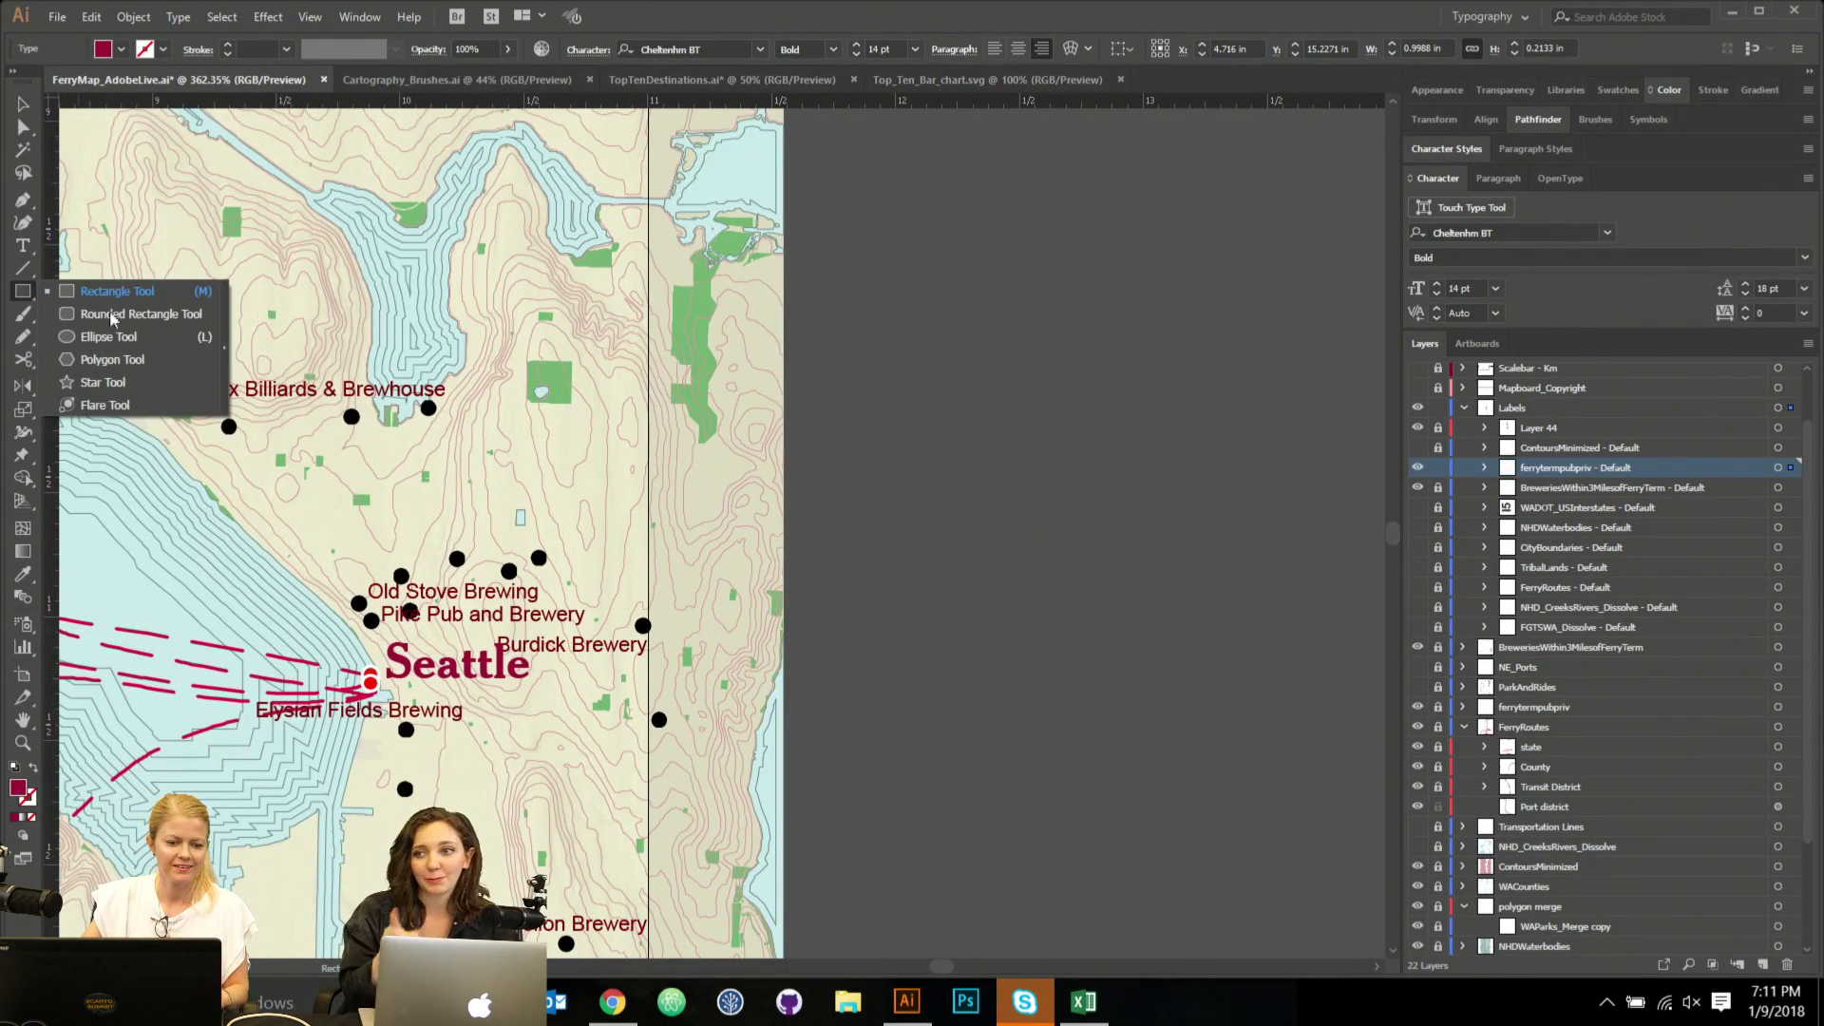
left_click(107, 337)
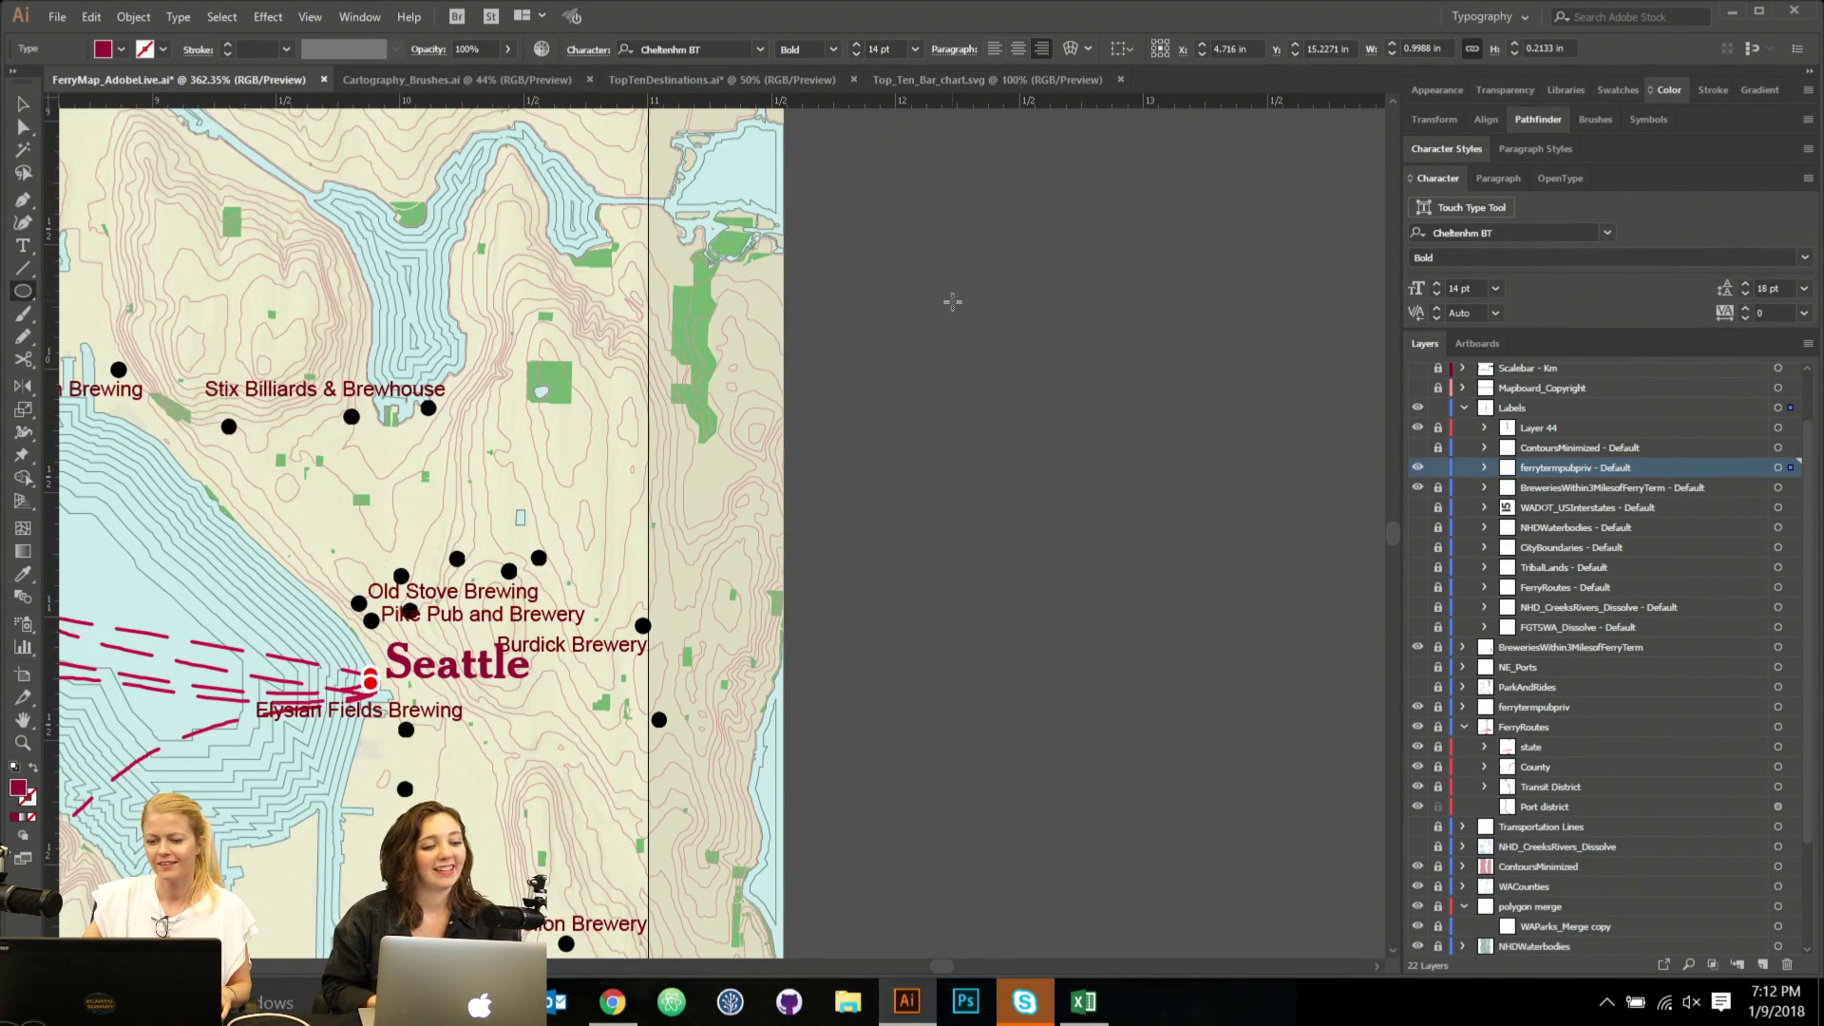
left_click_drag(952, 302, 1157, 335)
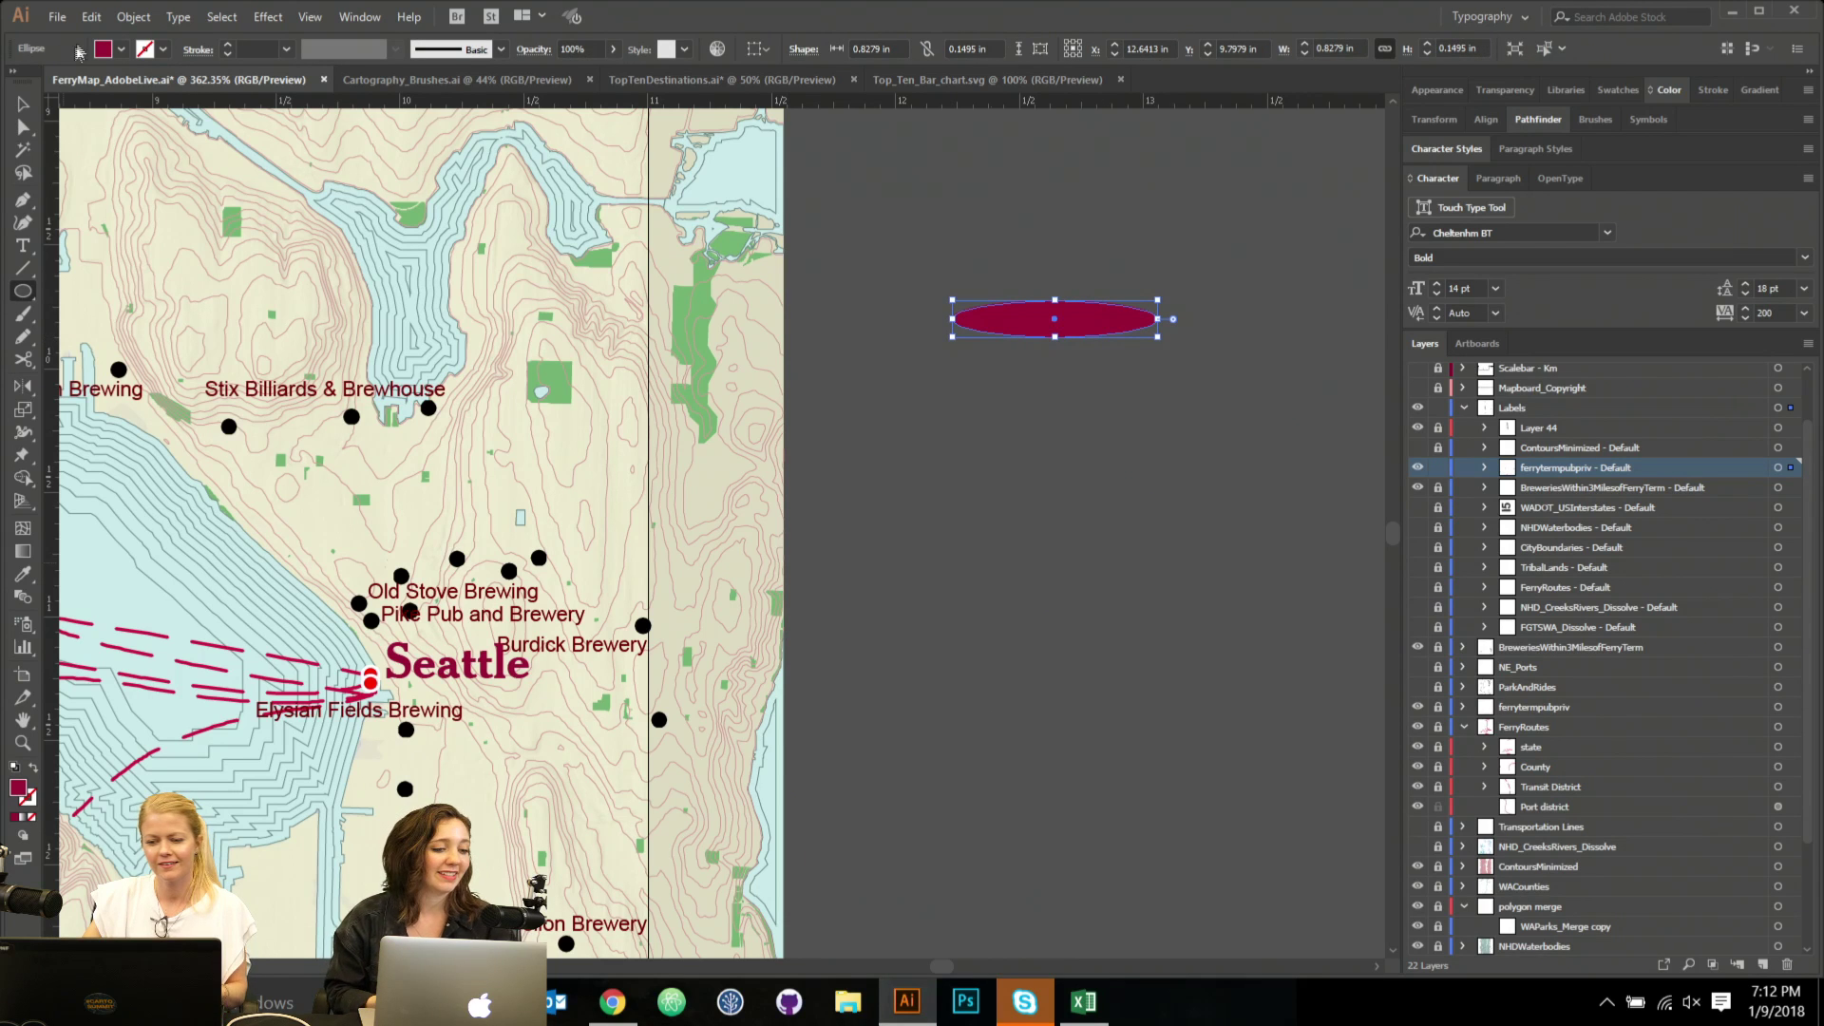
left_click(23, 104)
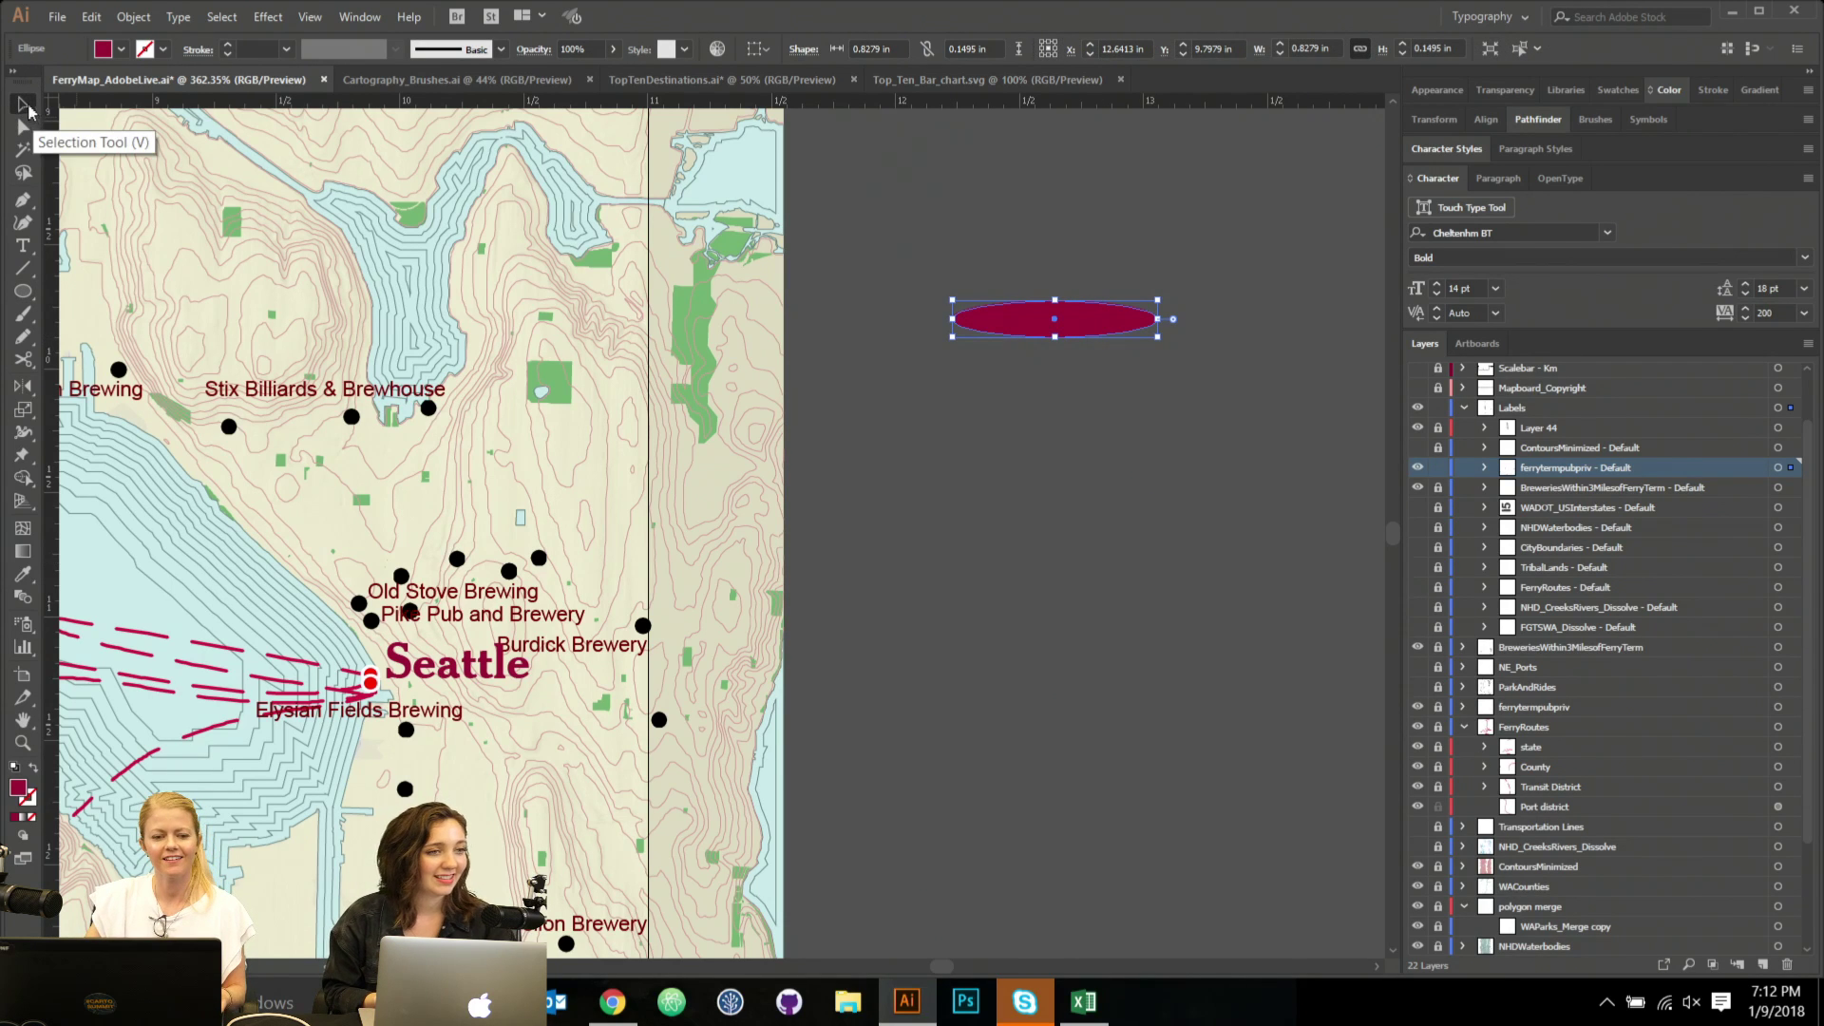
left_click_drag(953, 300, 976, 305)
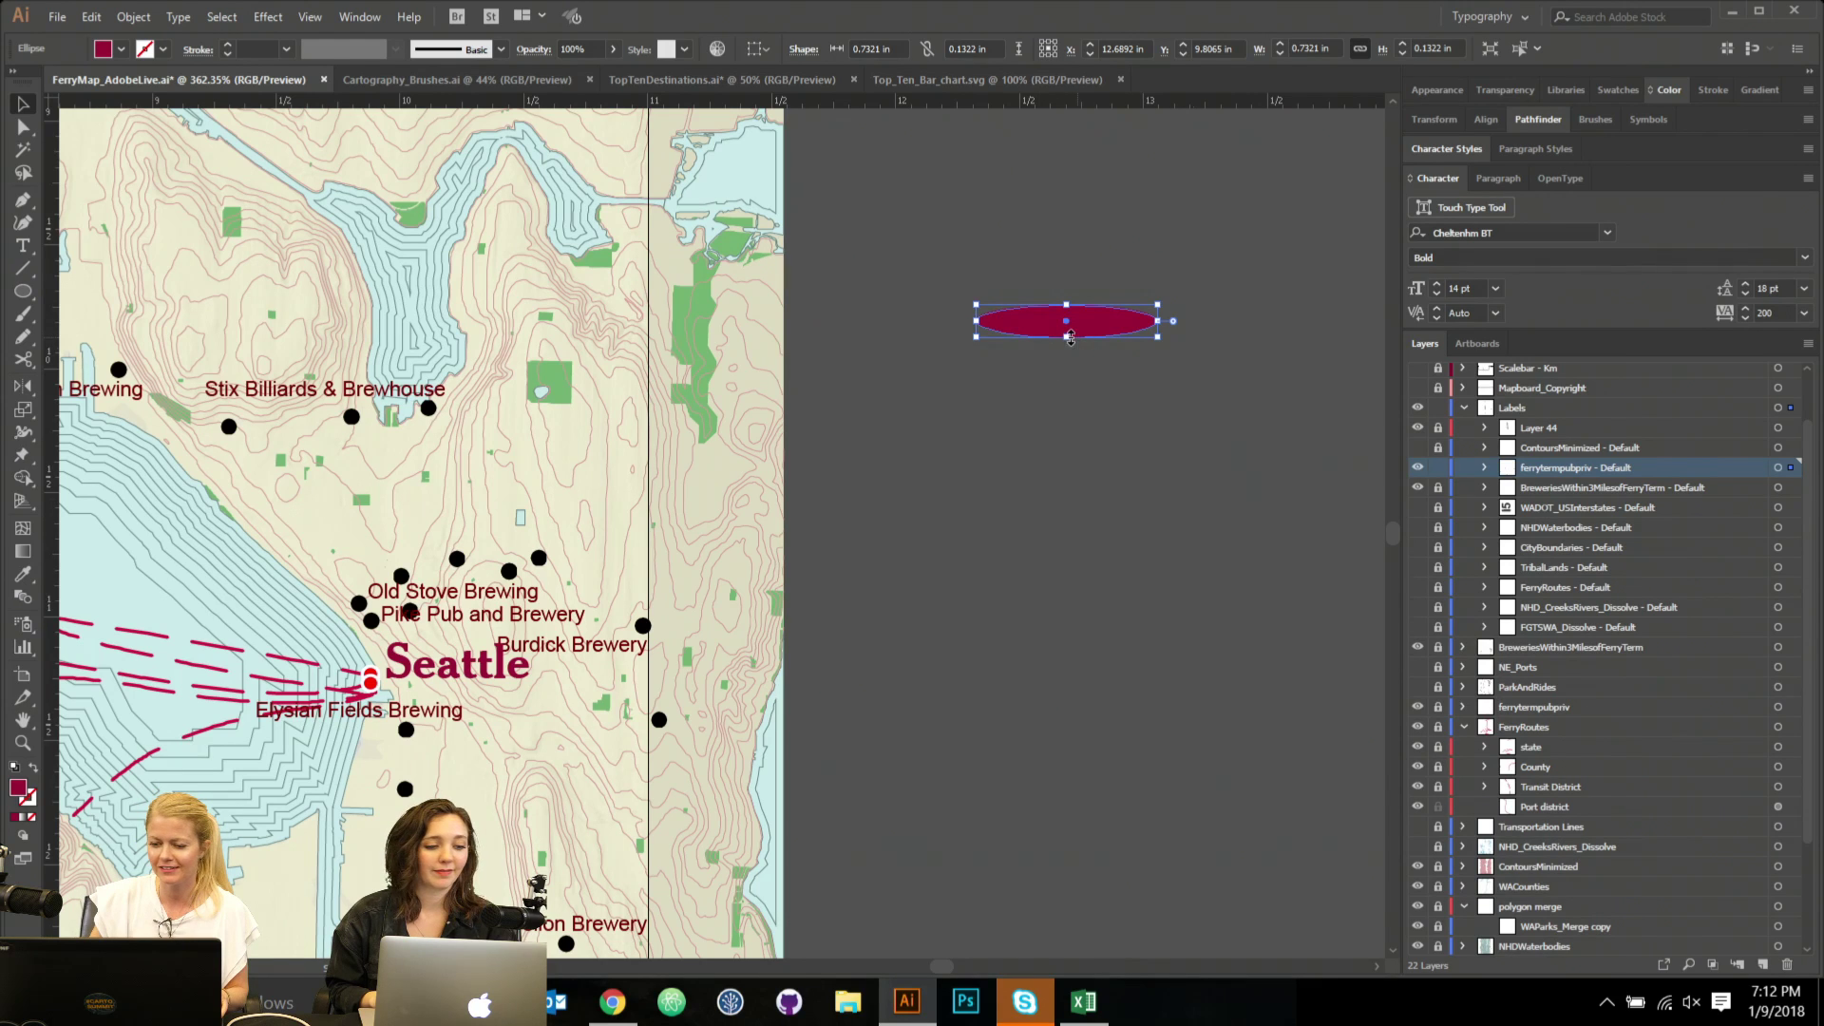
Flatten the ellipse to about 0.10 in tall and fill it pale gold #ddc16b.
left_click_drag(1070, 337, 1071, 327)
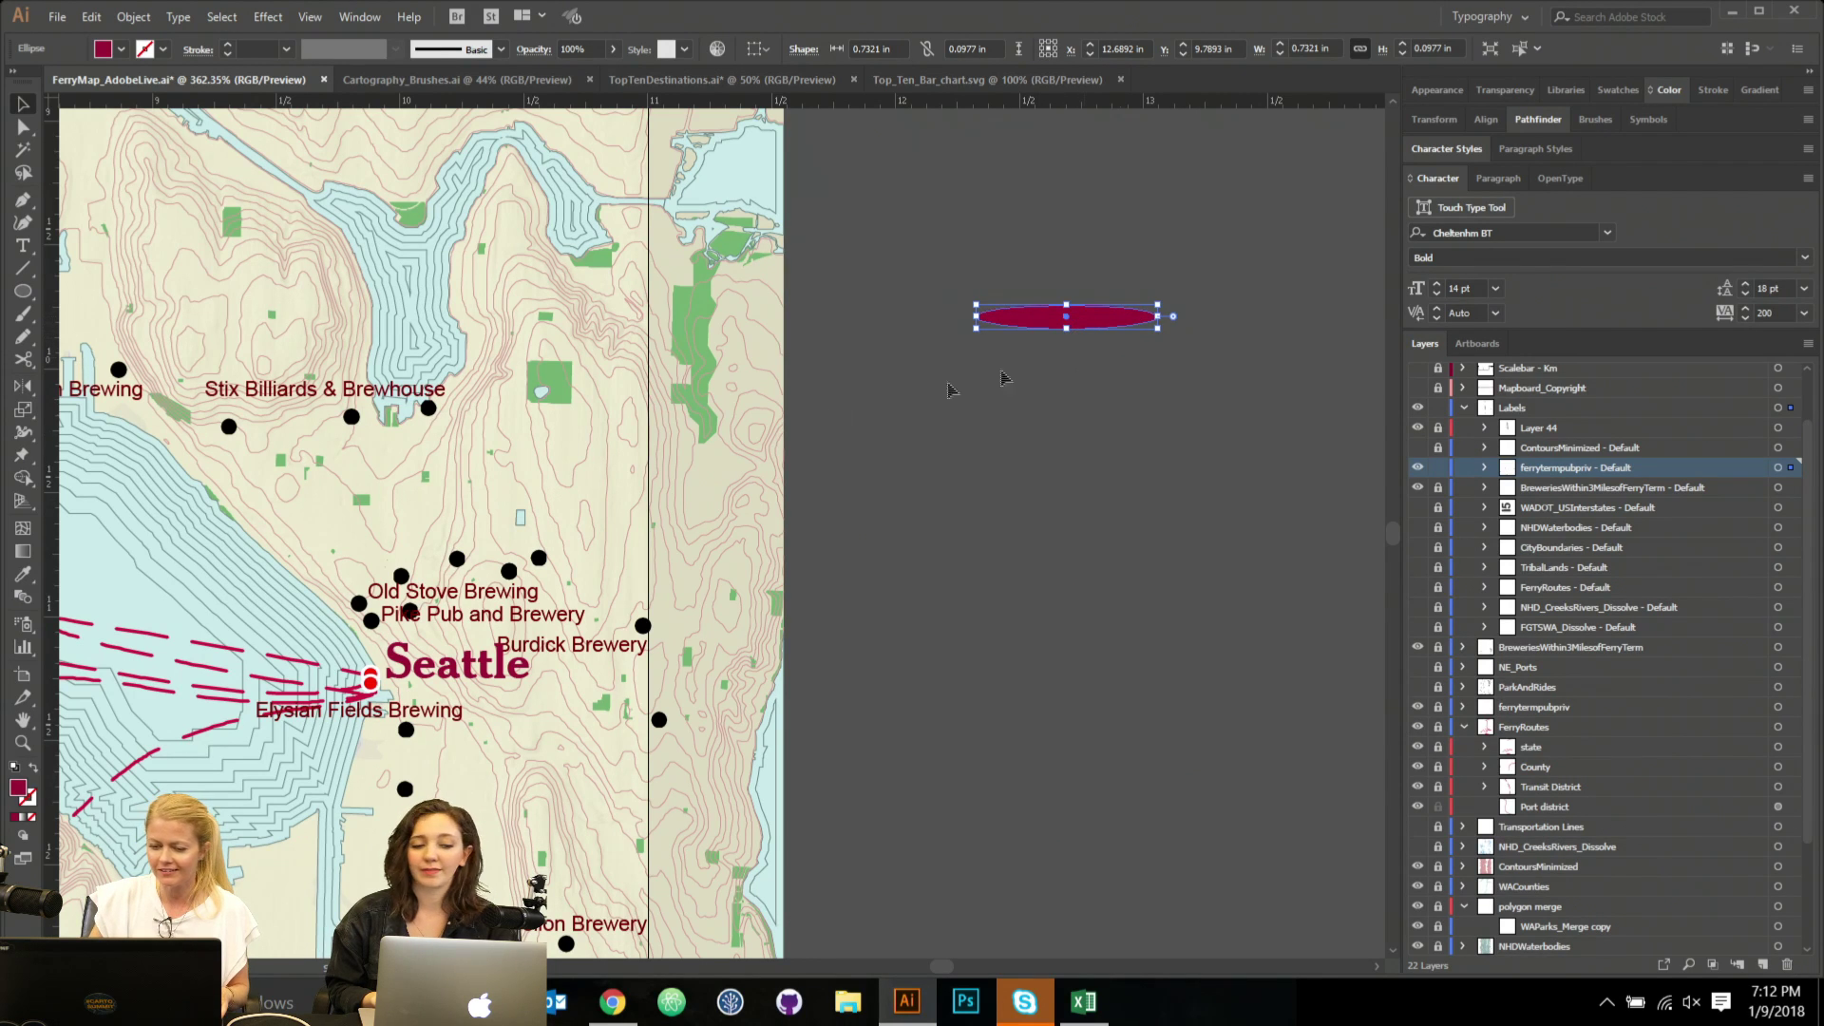
double_click(19, 788)
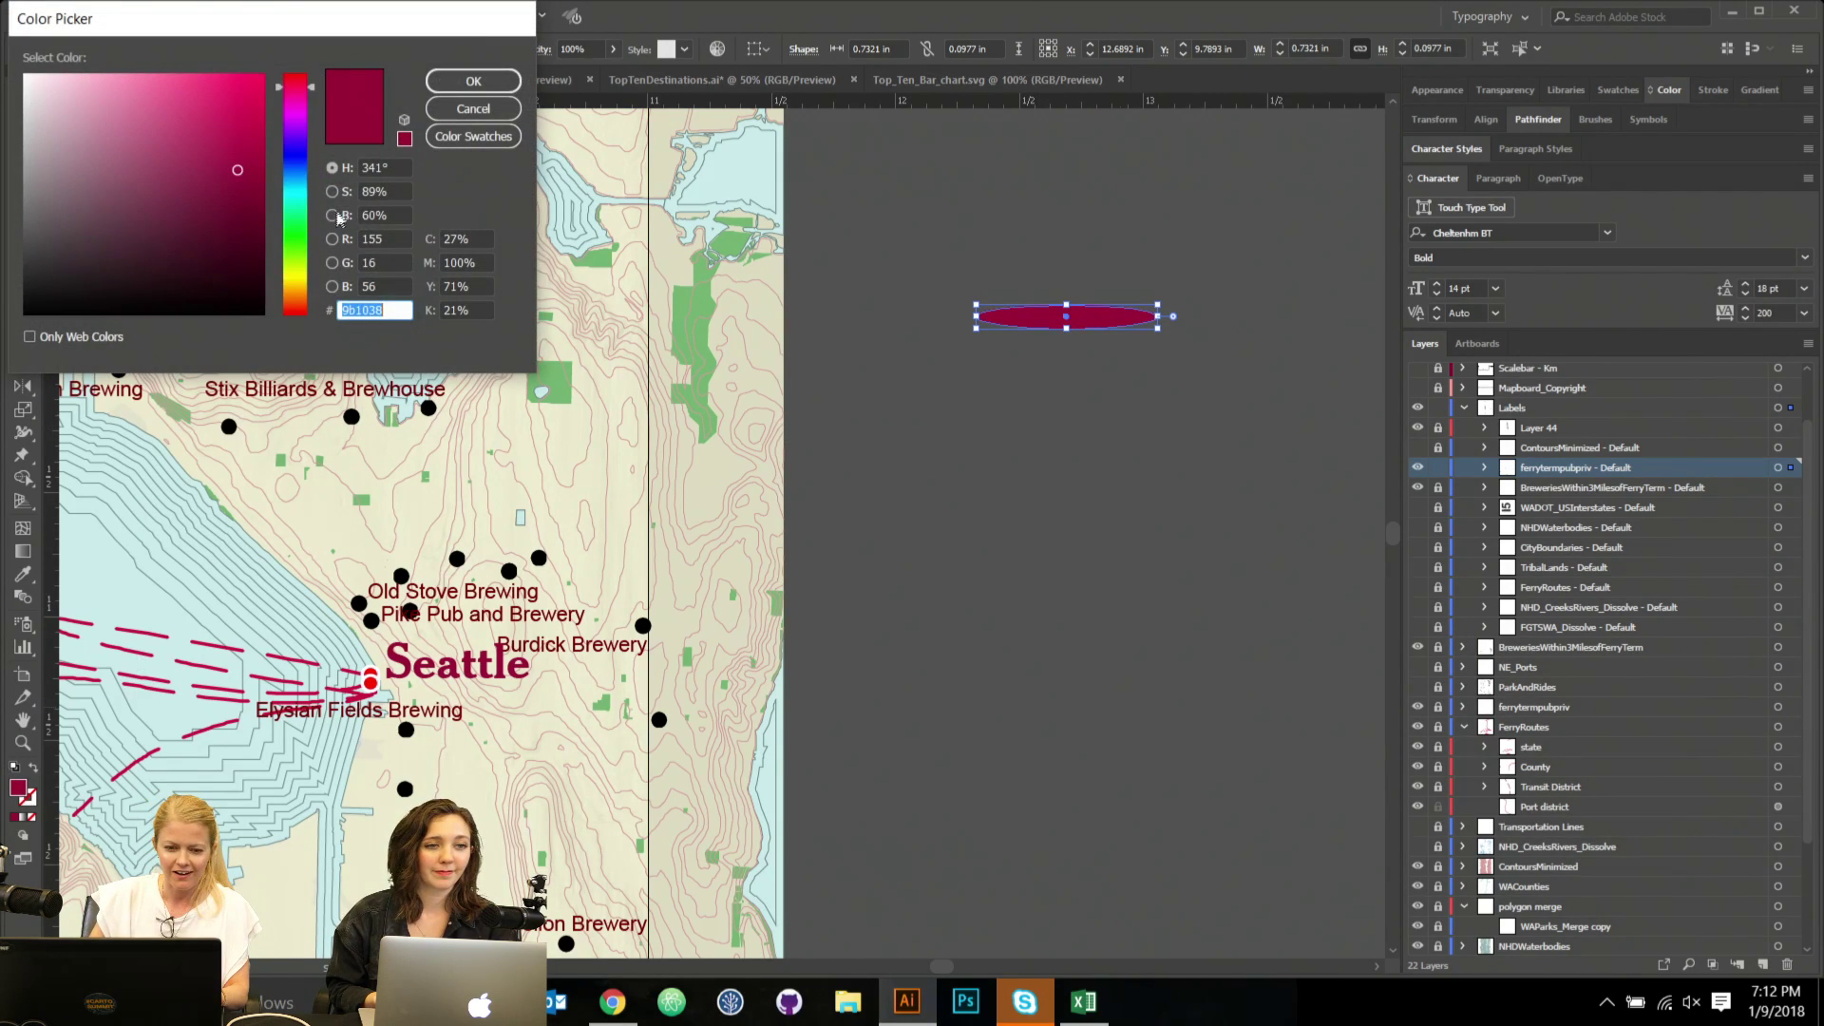
left_click_drag(312, 105, 303, 287)
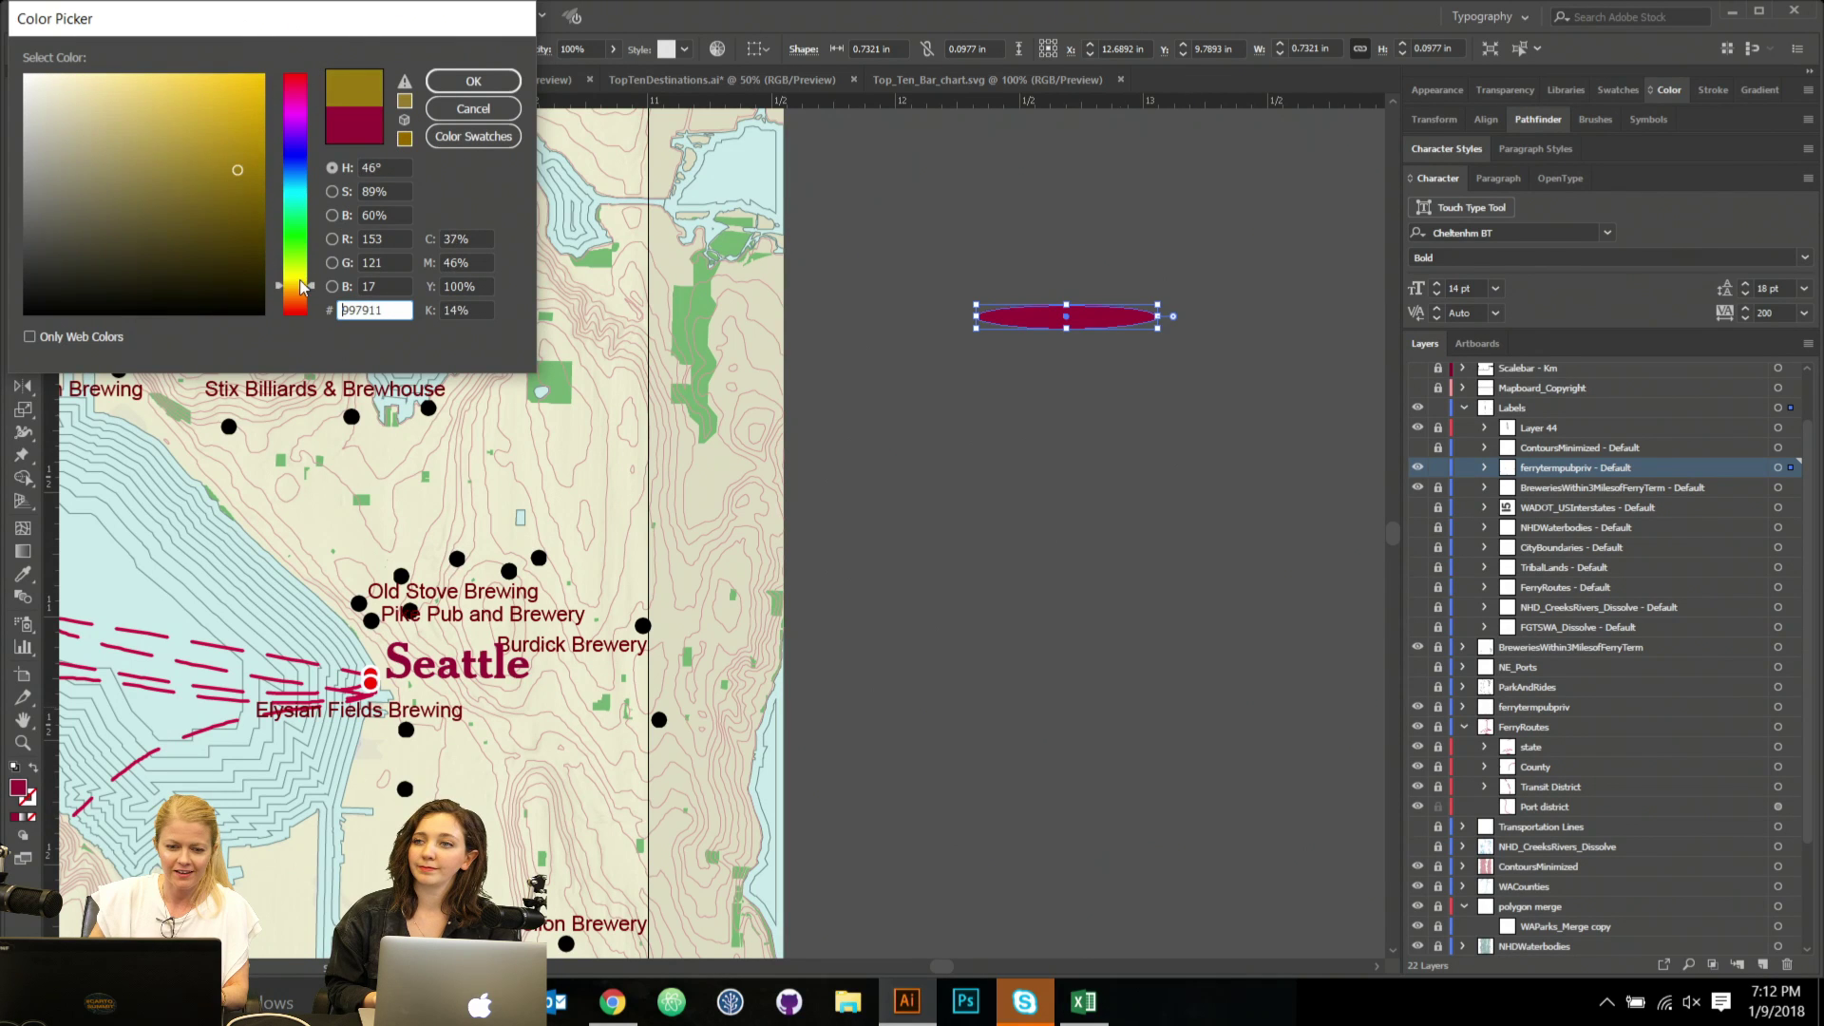
left_click_drag(237, 171, 149, 105)
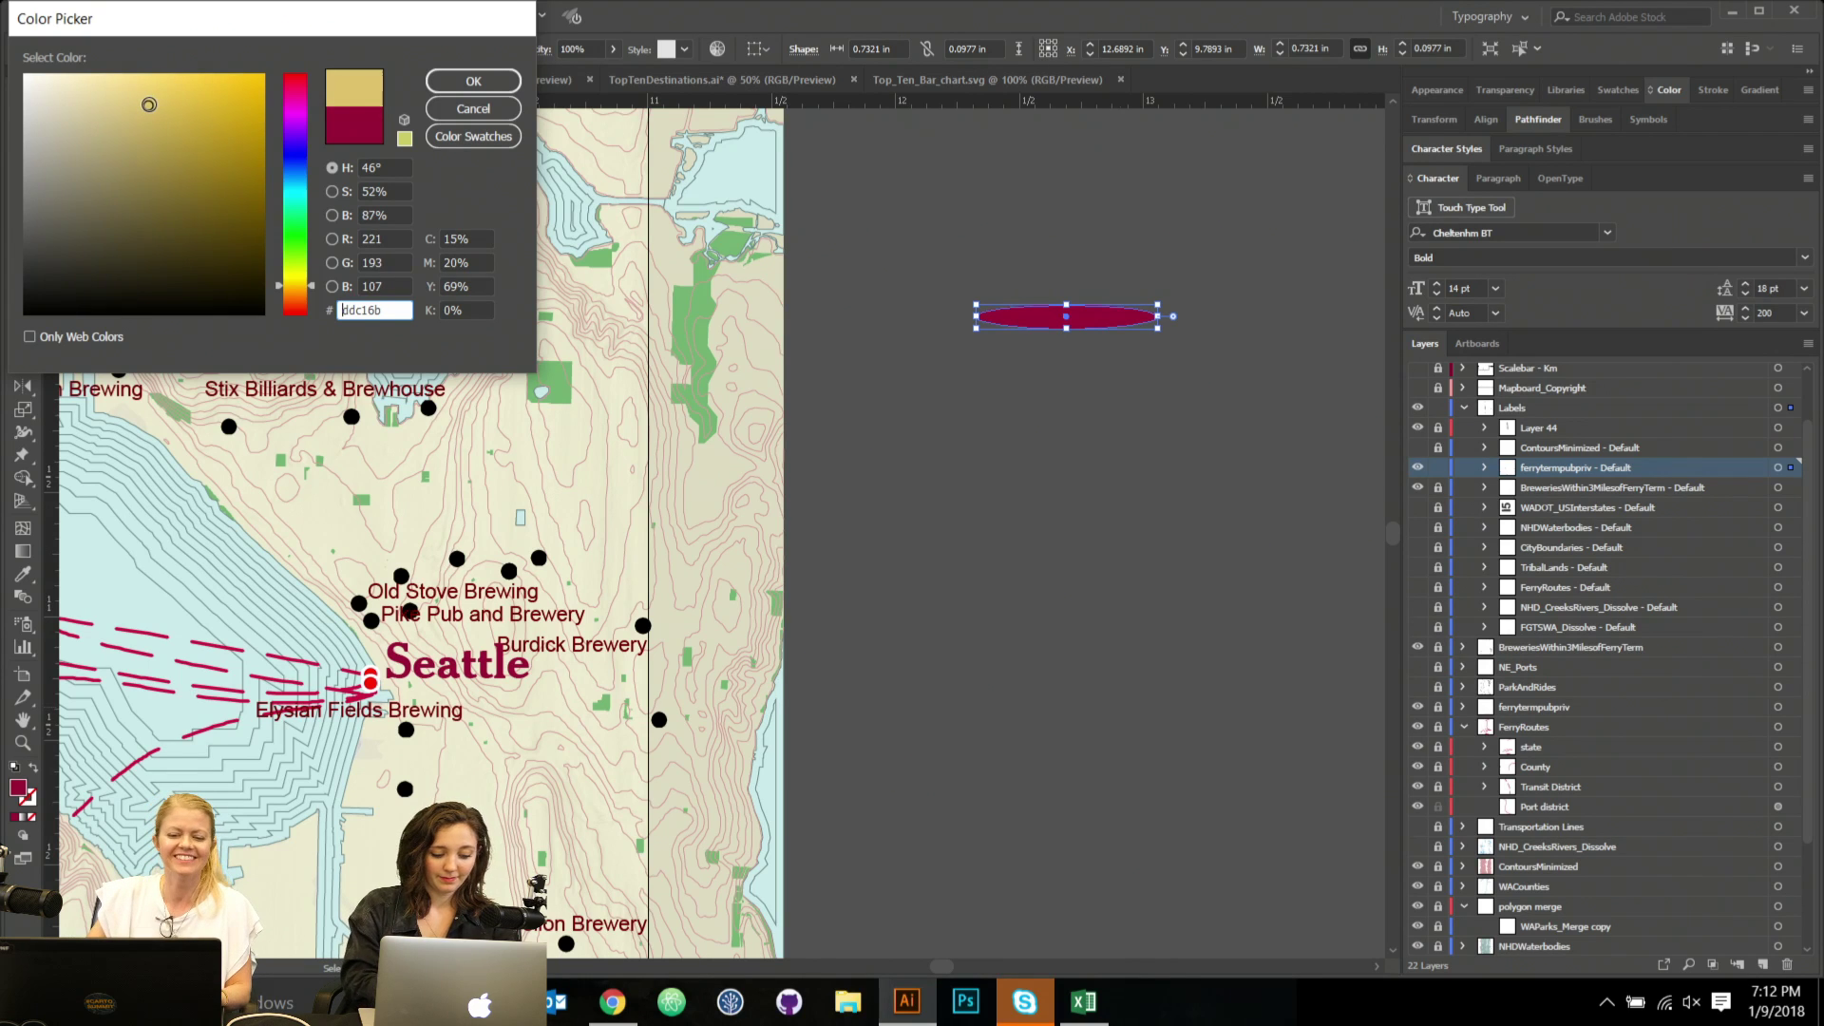
left_click(473, 82)
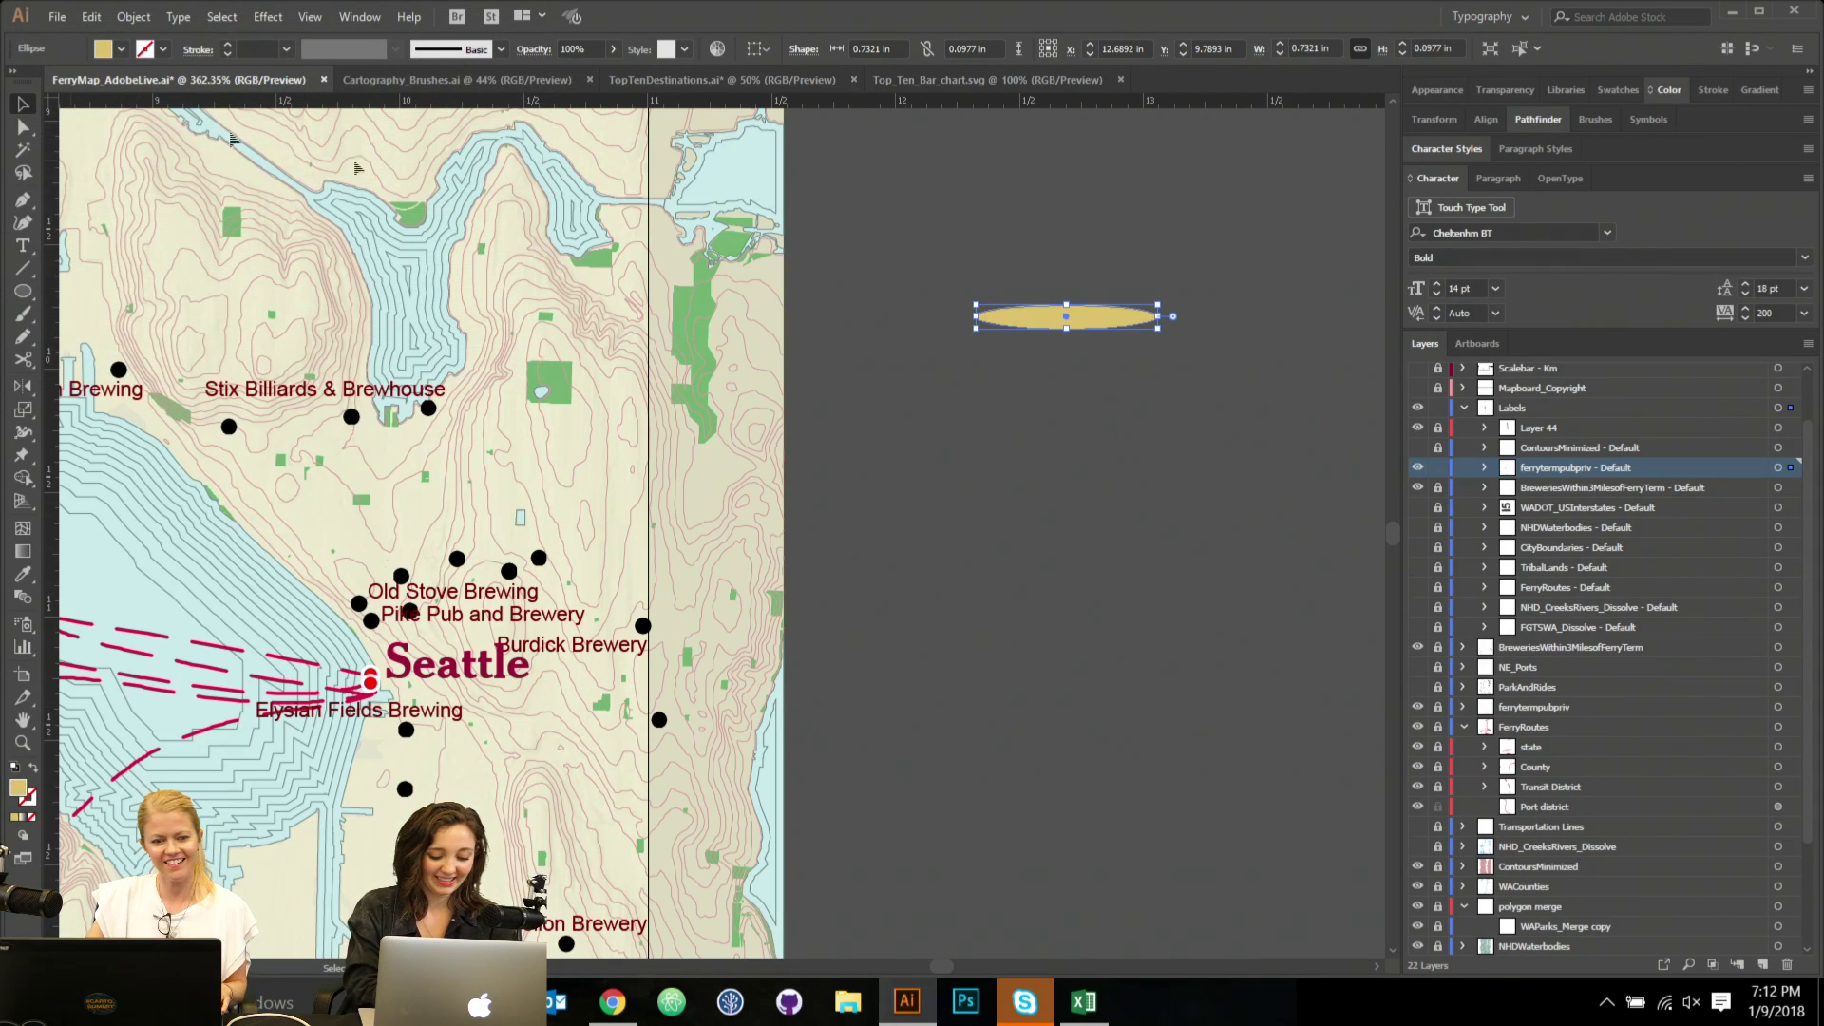
Place a smaller gold ellipse copy, about 0.47 by 0.06 in, below the first.
left_click_drag(1100, 317, 1146, 504)
scroll(1143, 401, "right", 3)
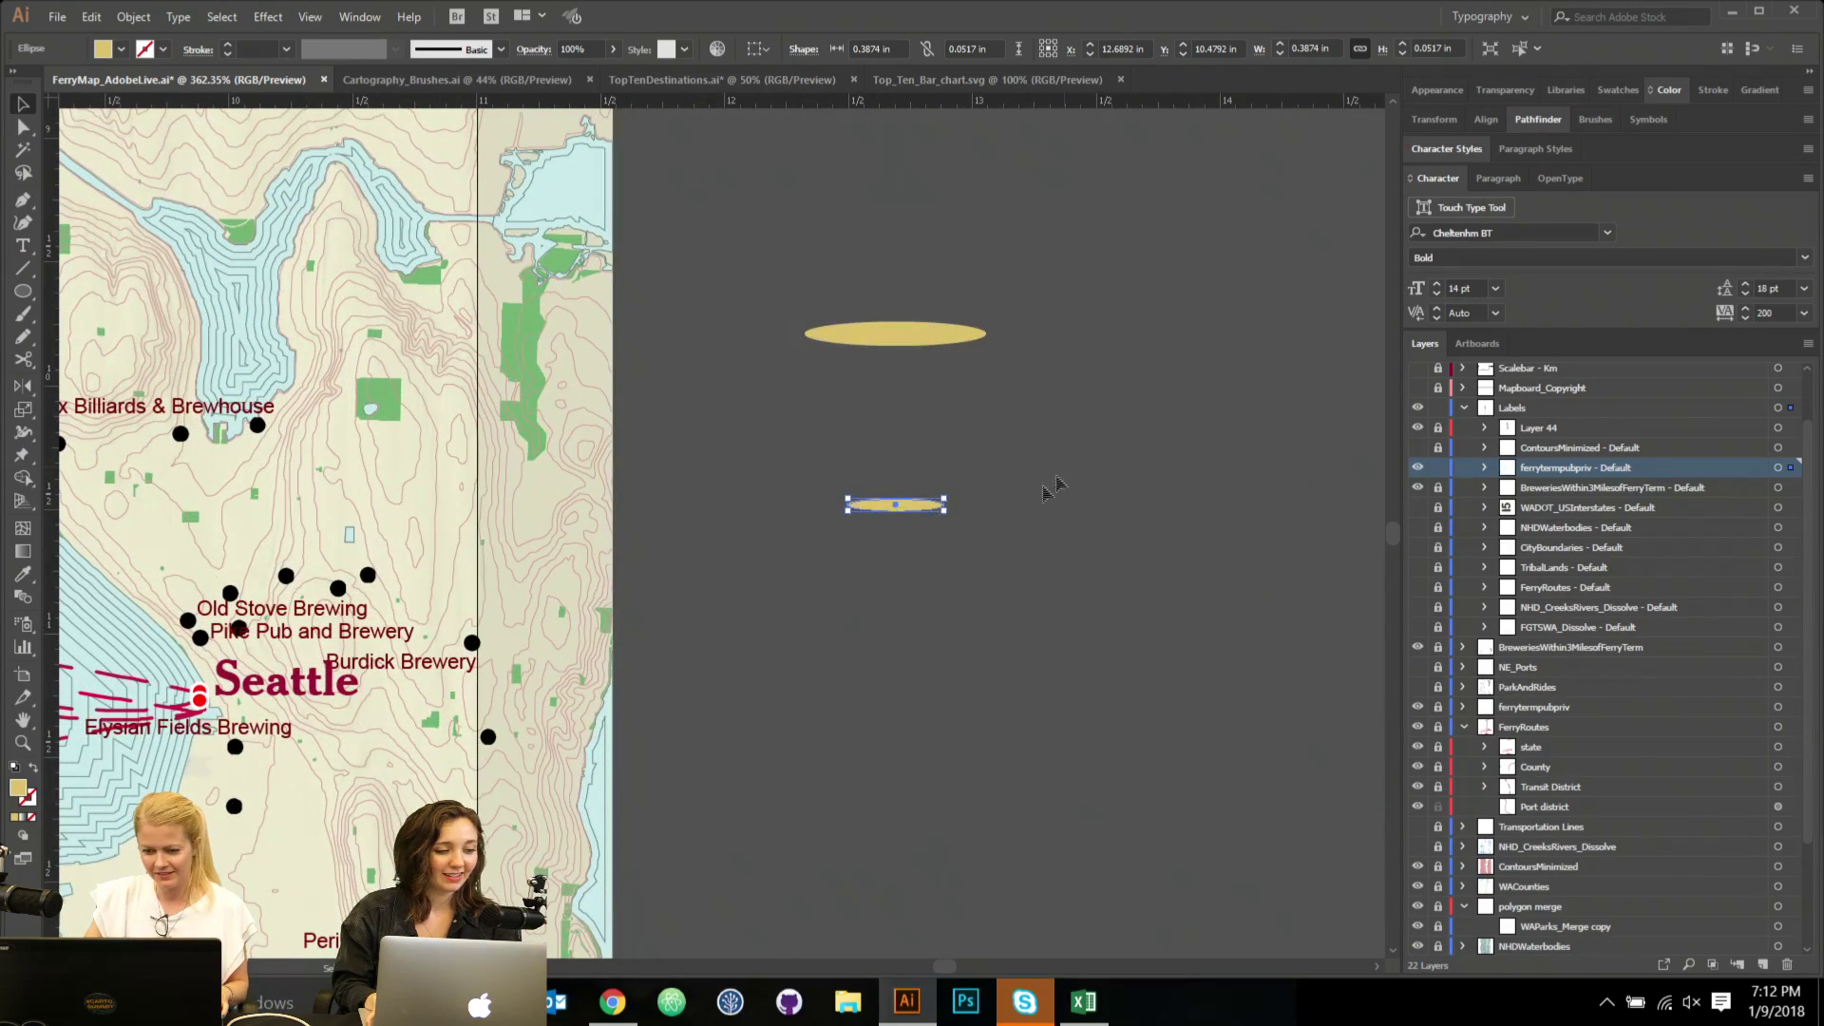
left_click(1055, 486)
left_click_drag(915, 504, 957, 543)
left_click(912, 600)
left_click(1039, 456)
Raise the upper gold ellipse higher above the lower one.
left_click(911, 340)
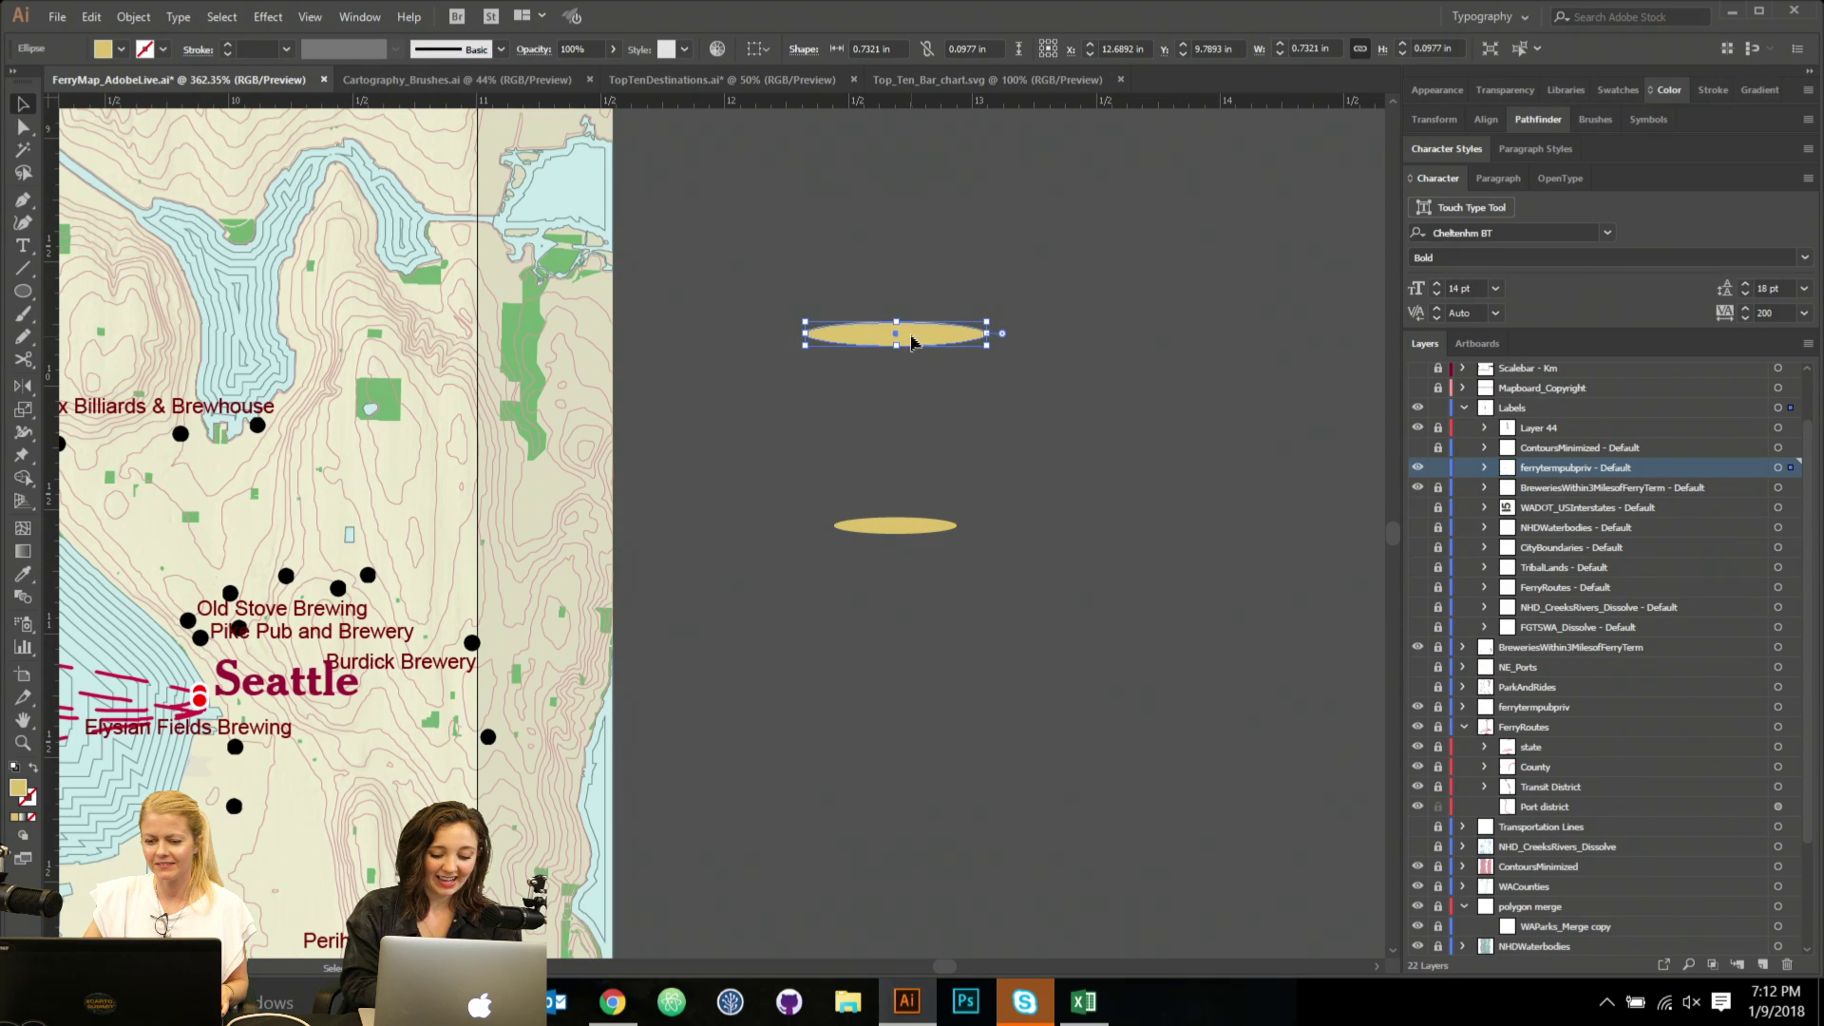
left_click_drag(911, 342, 911, 327)
left_click(1177, 375)
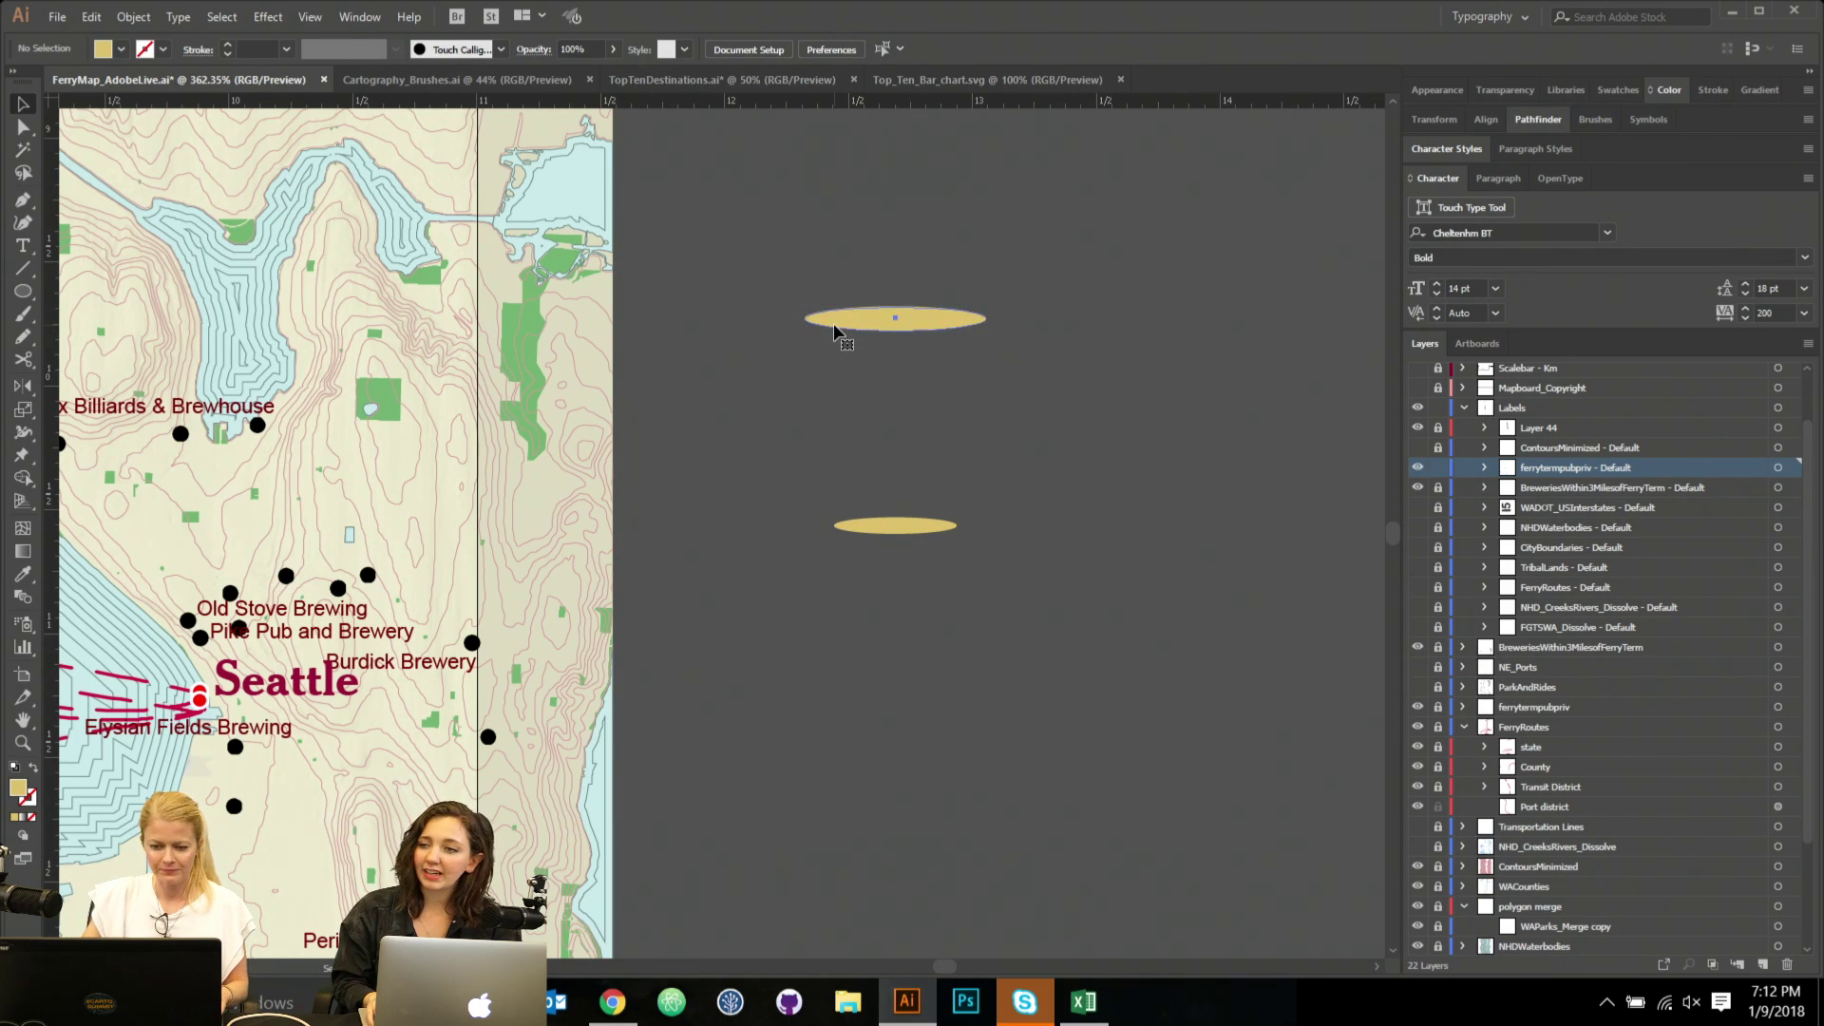
left_click(835, 326)
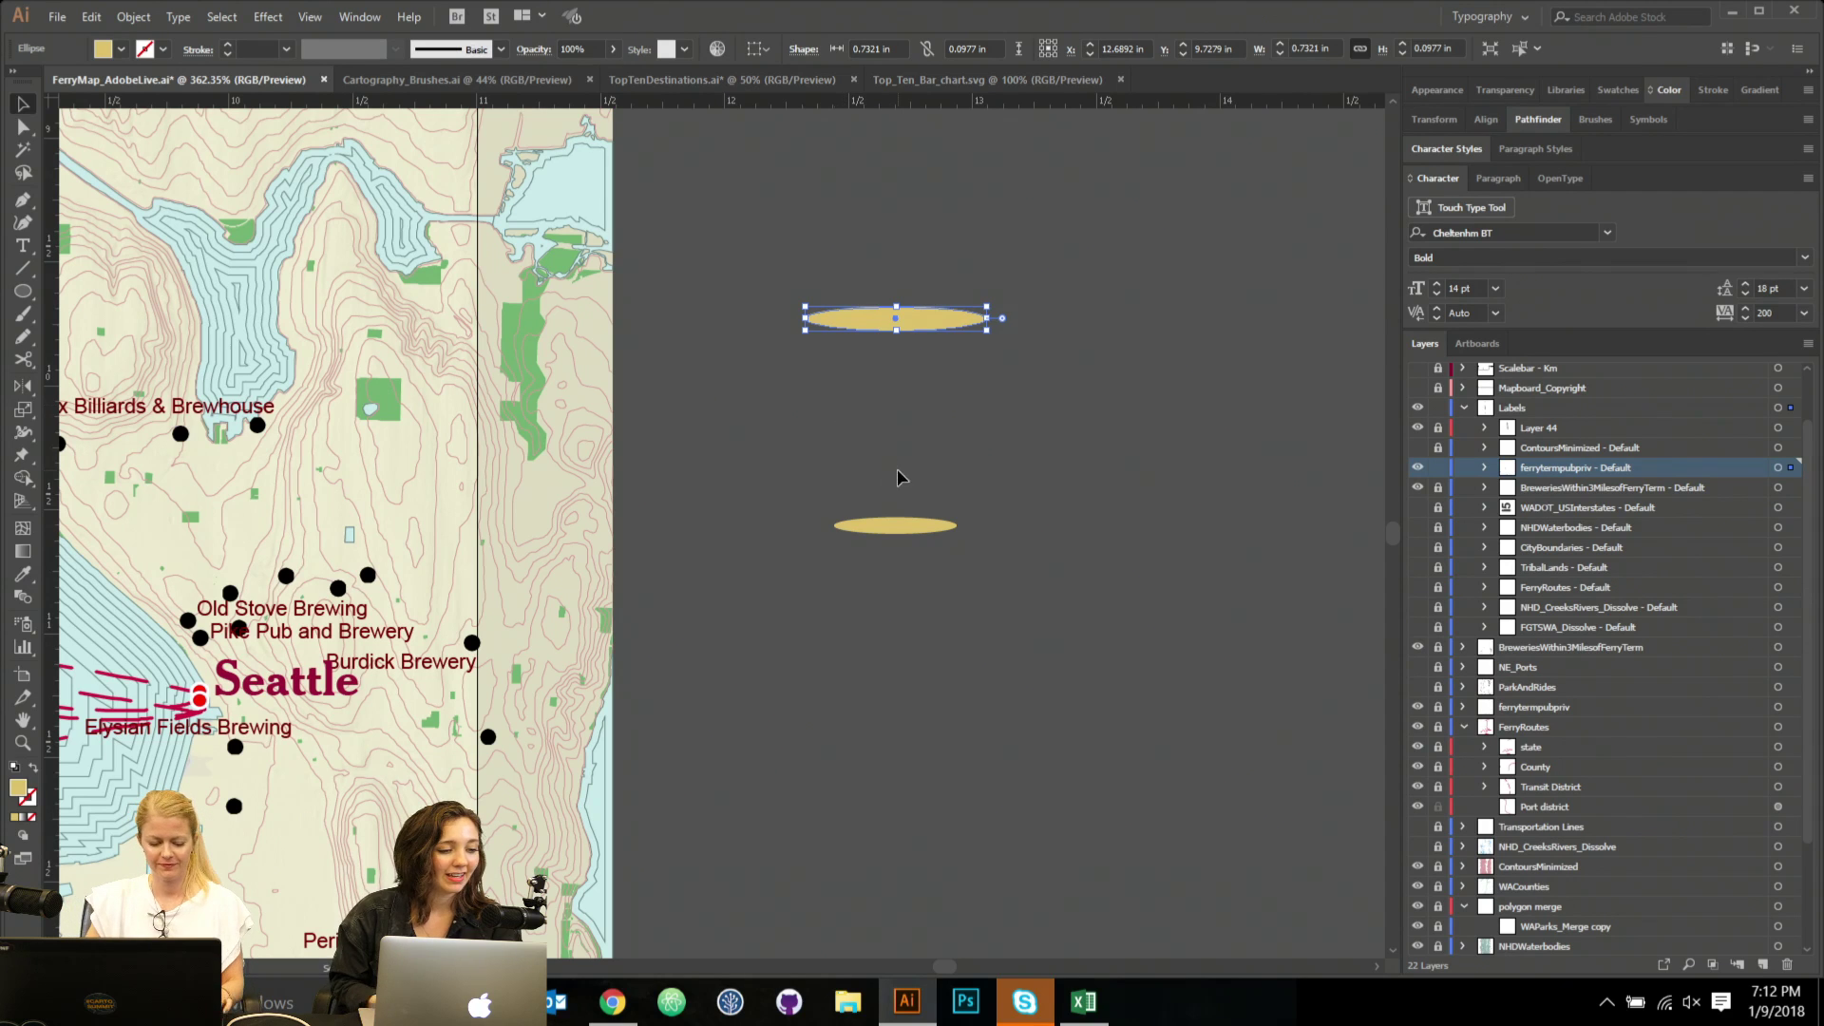
key("a")
left_click_drag(917, 361, 880, 333)
key("v")
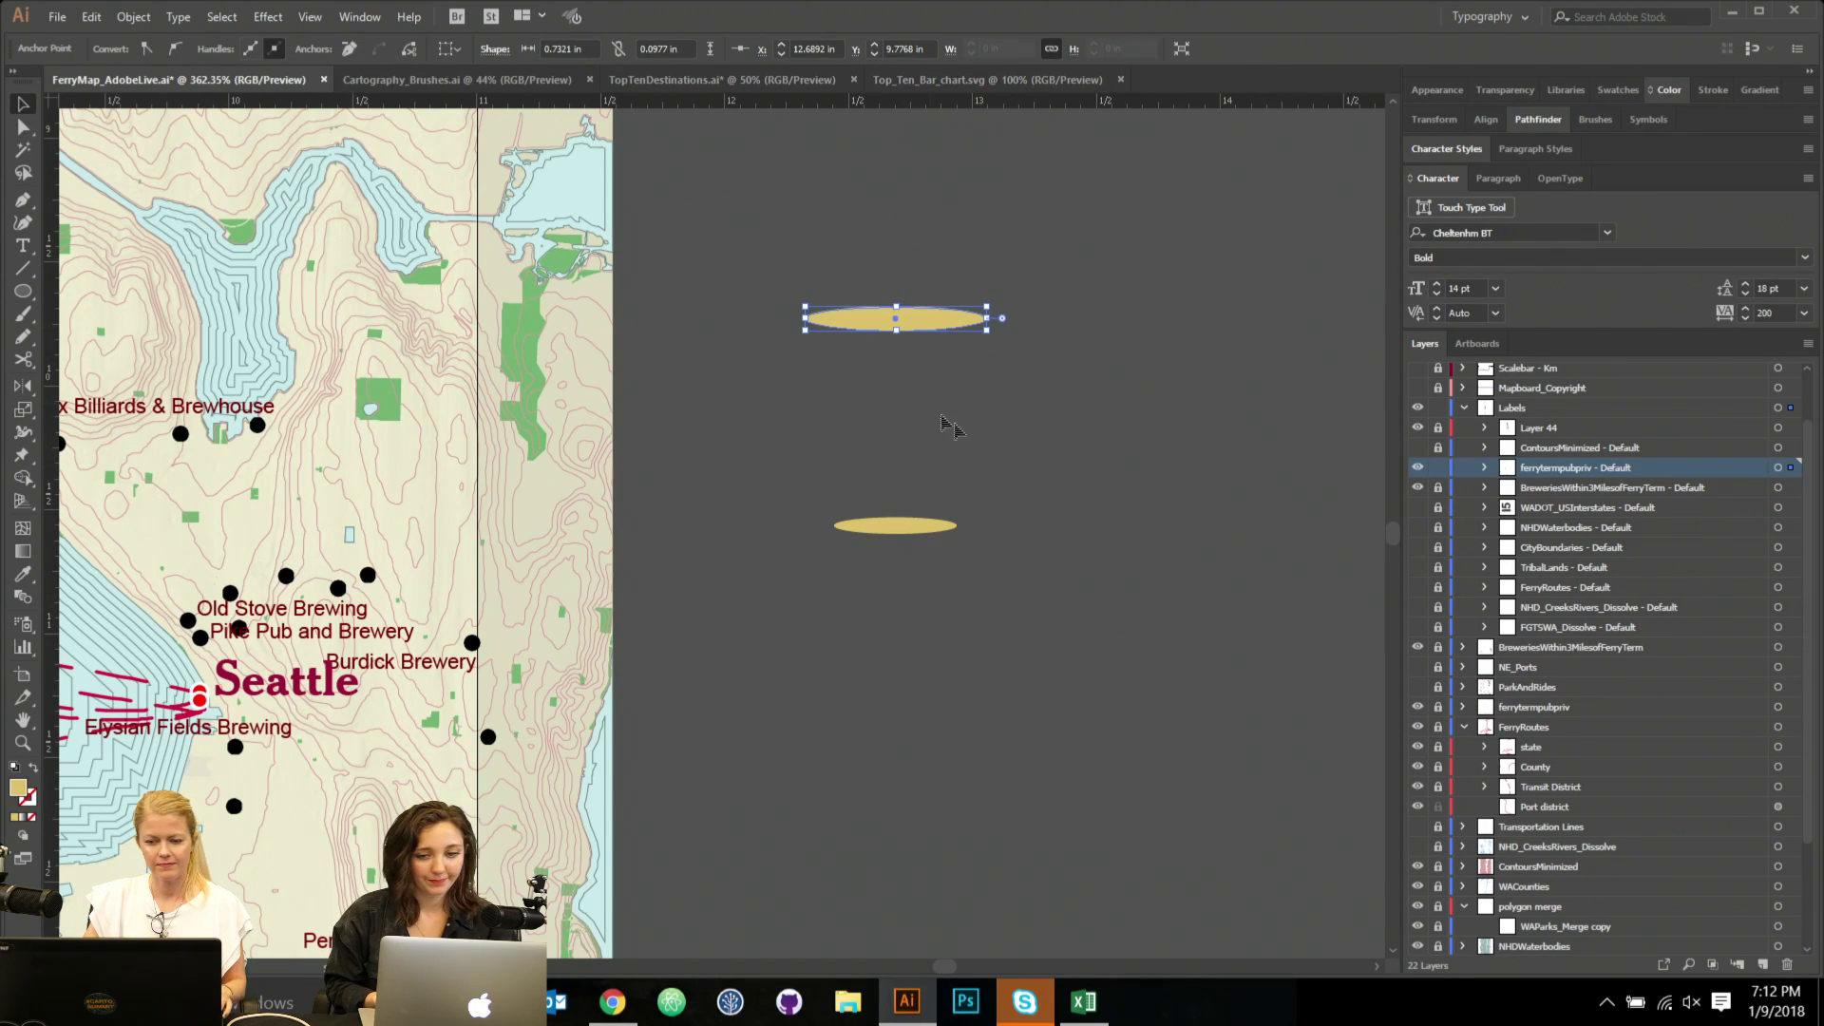
left_click(1016, 449)
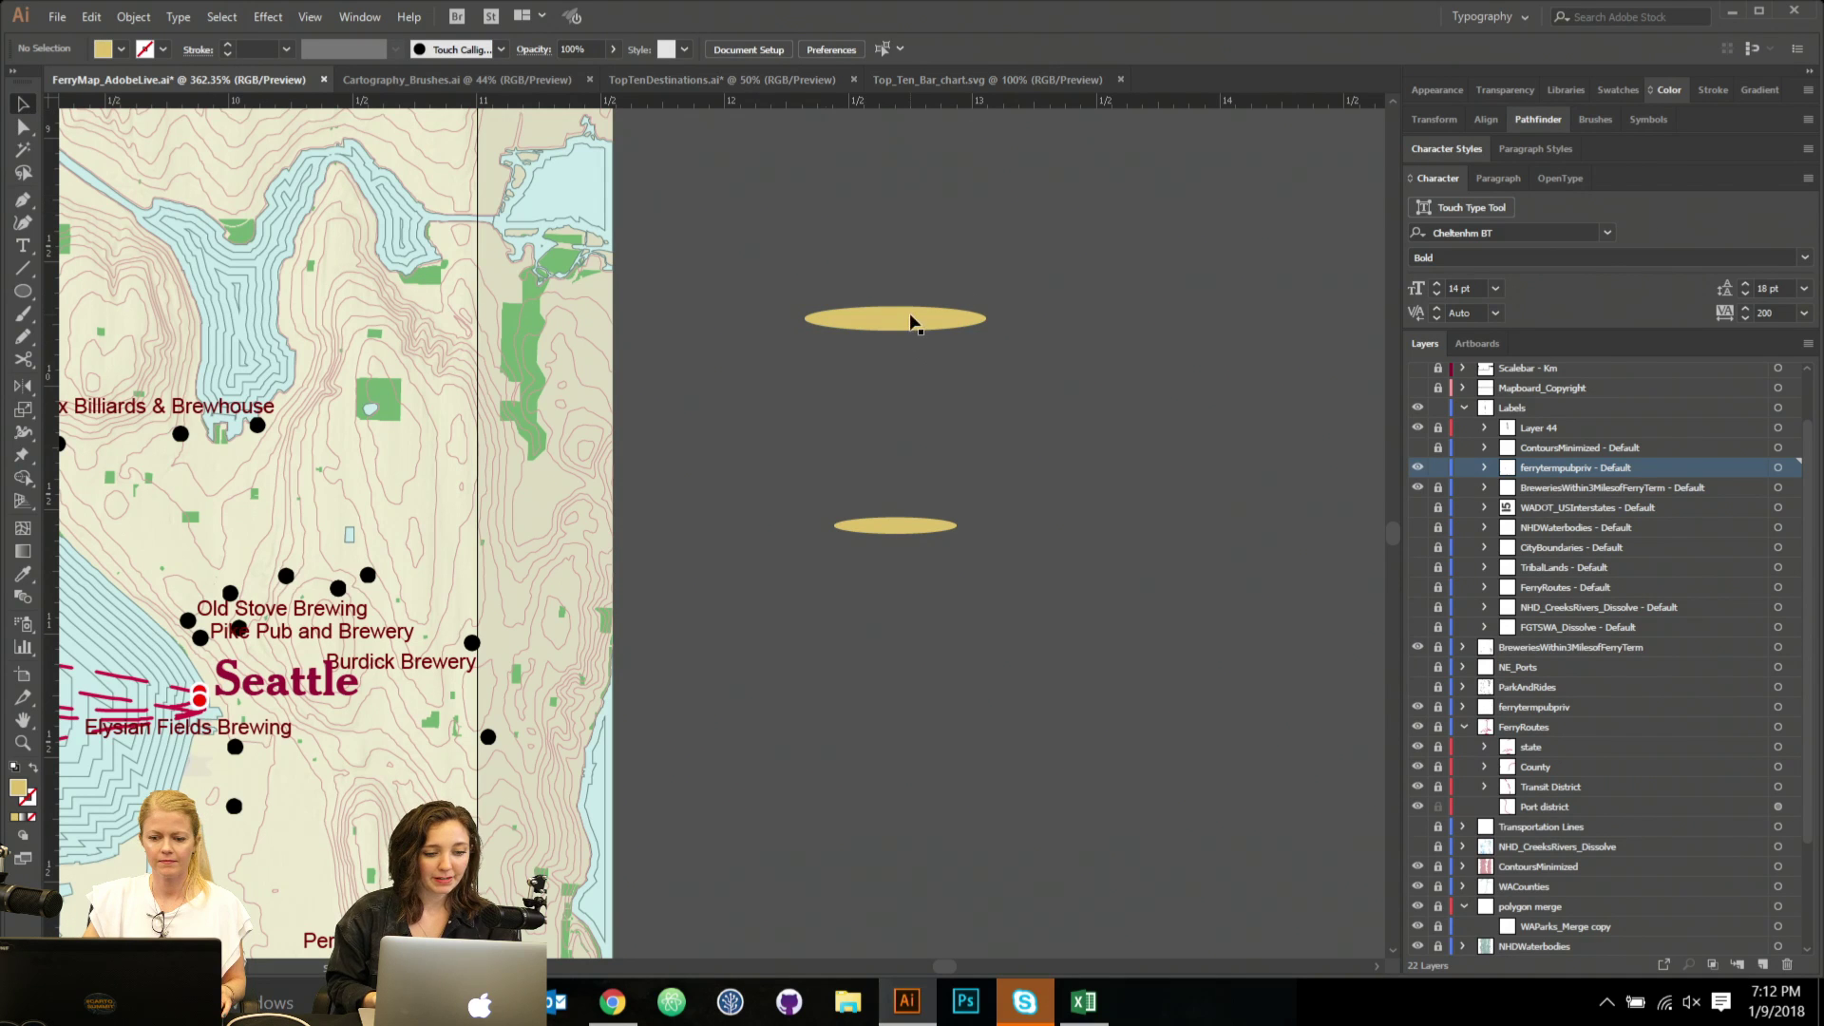
left_click_drag(912, 321, 804, 285)
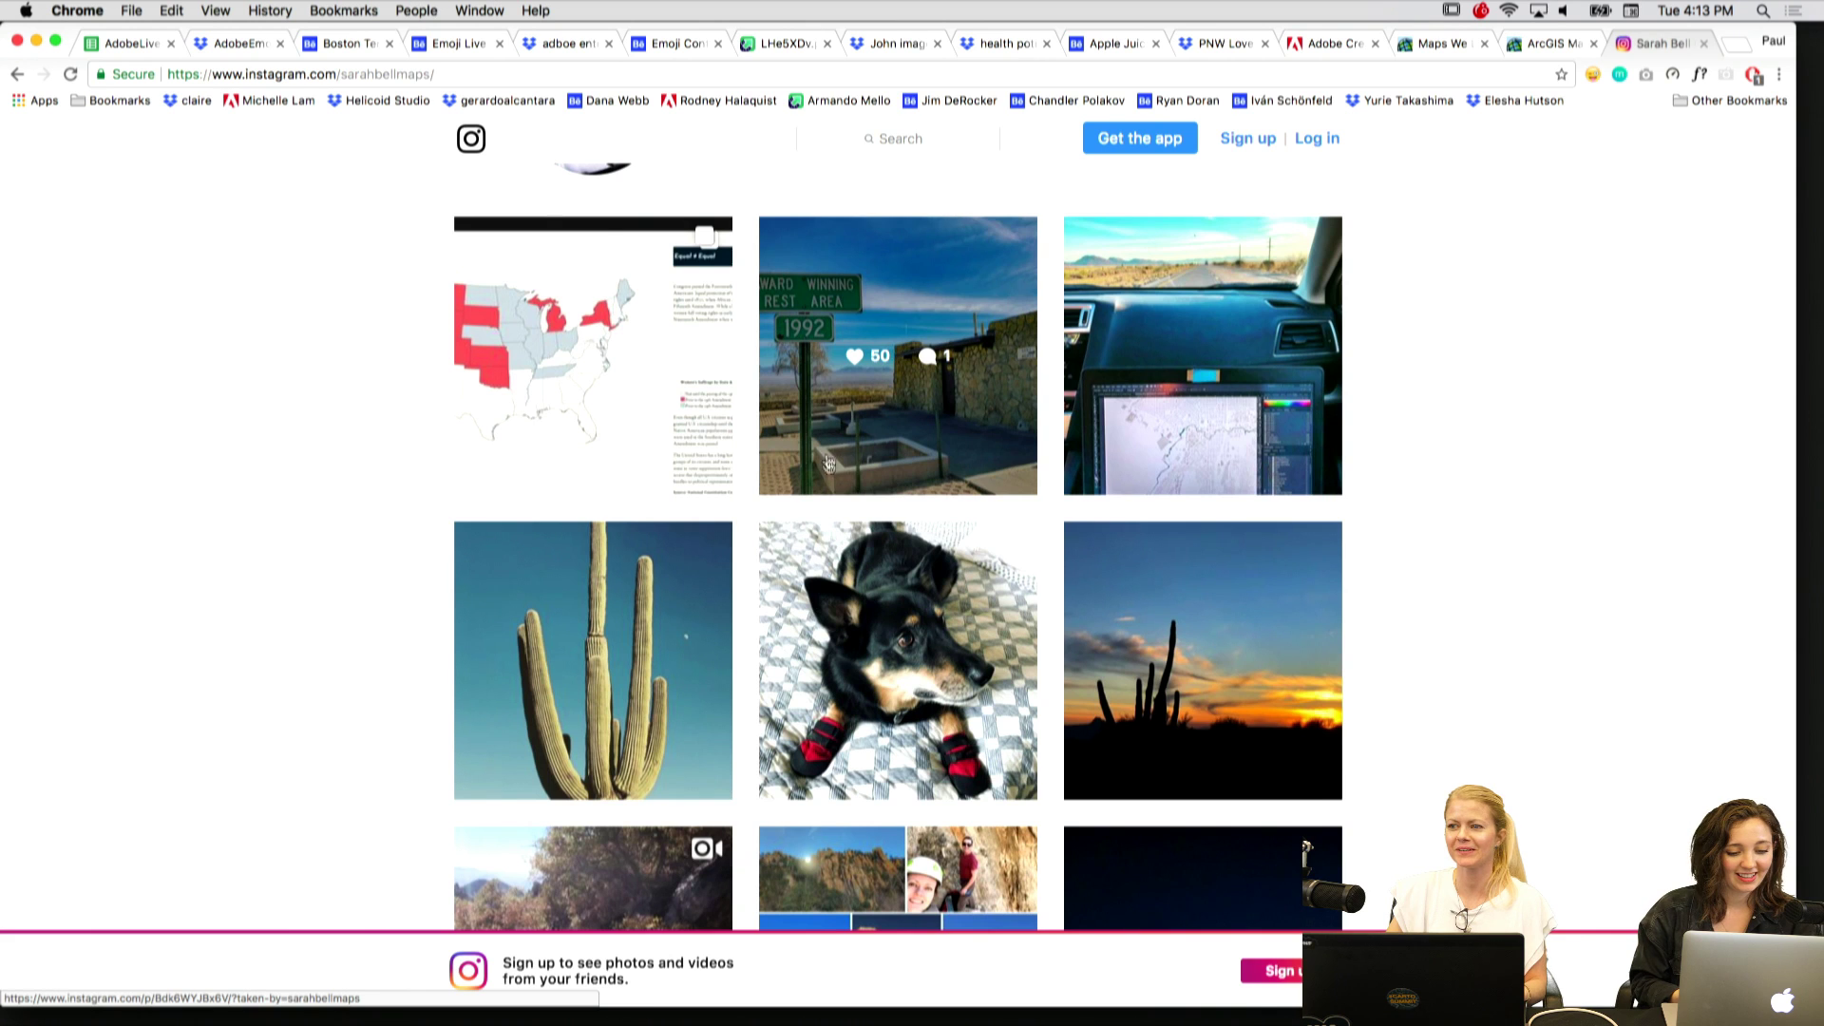
Open the rest-area photo post from the Instagram profile grid.
left_click(821, 450)
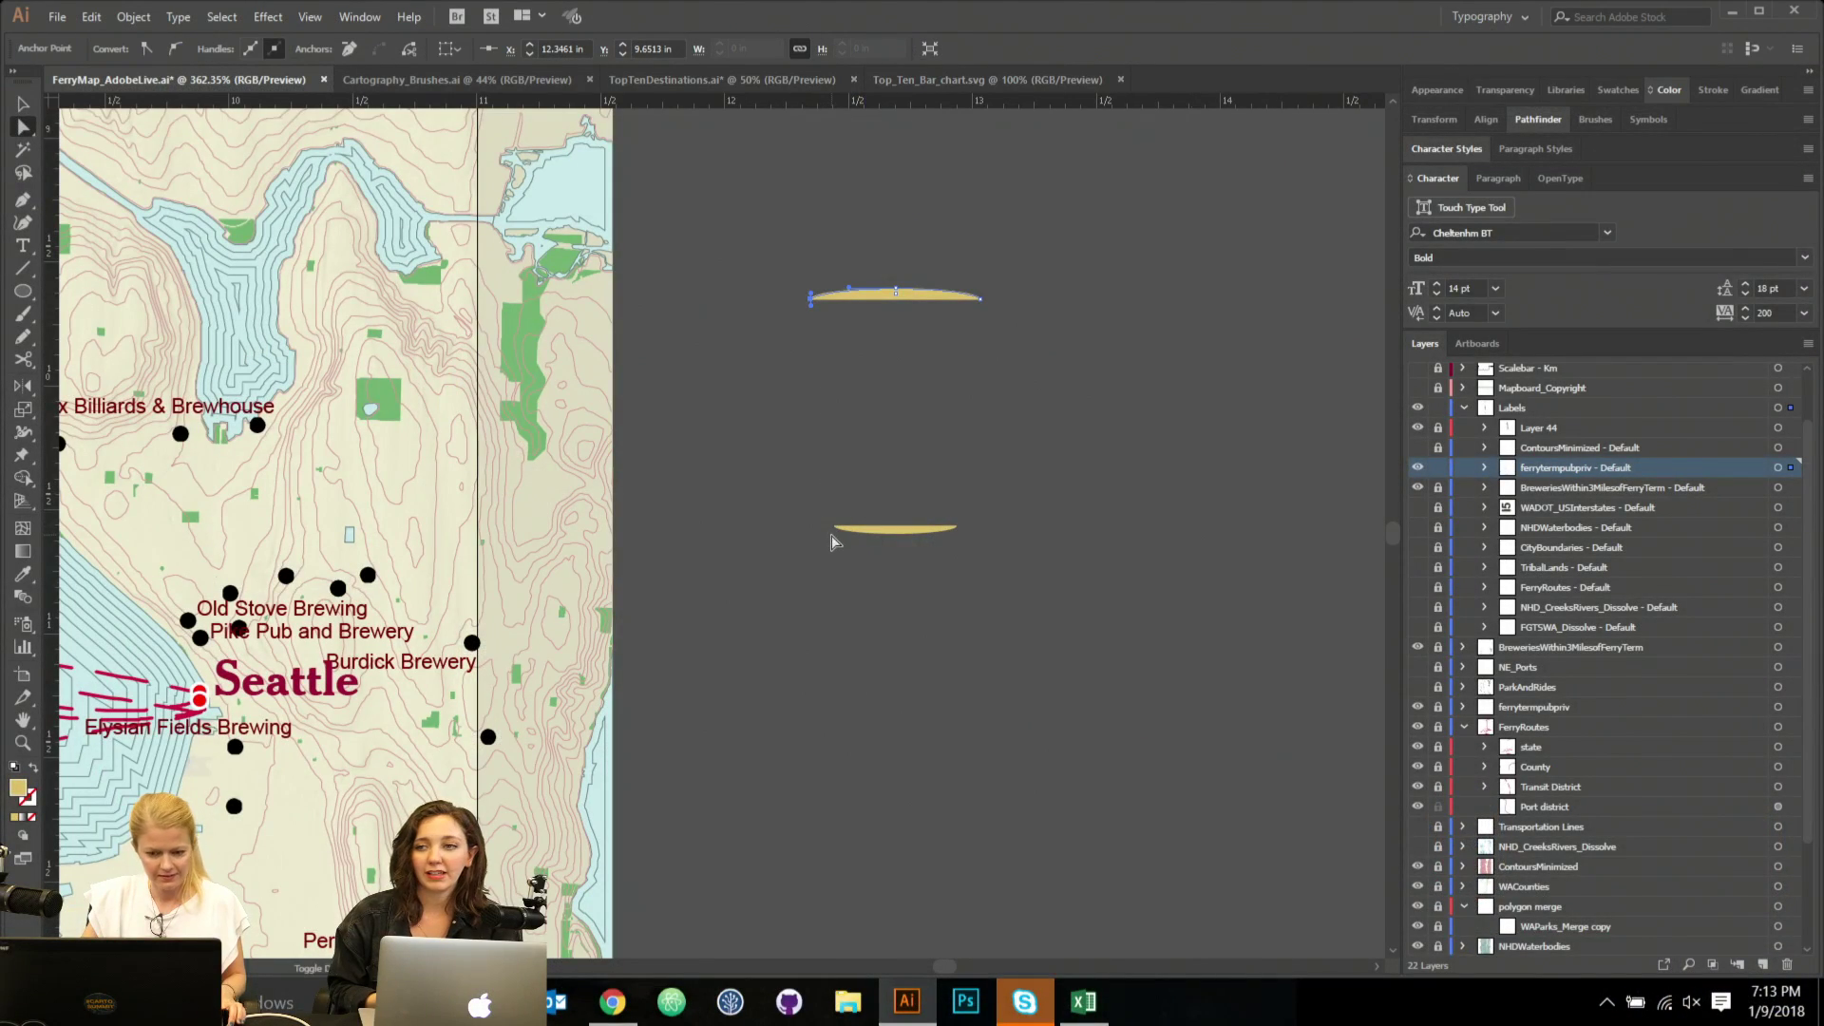
Join the two gold curves into a single cup shape with Ctrl+J.
left_click(834, 529)
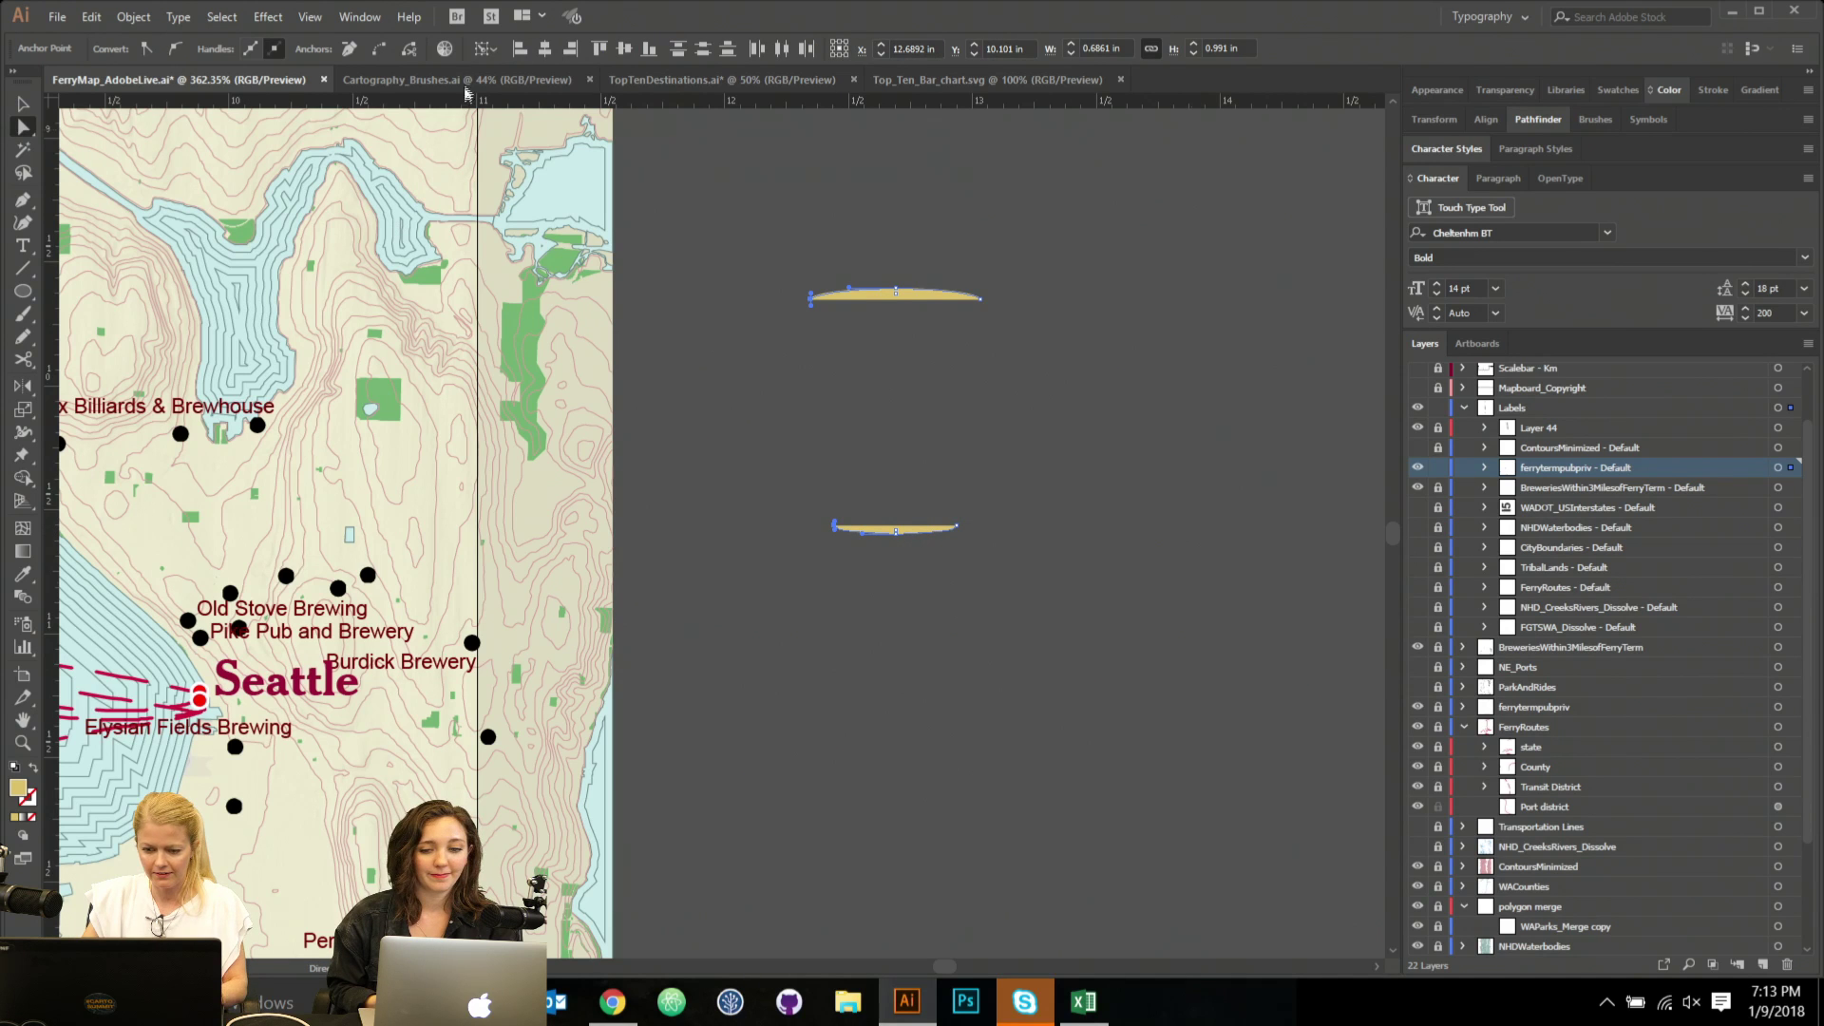
key("ctrl+j")
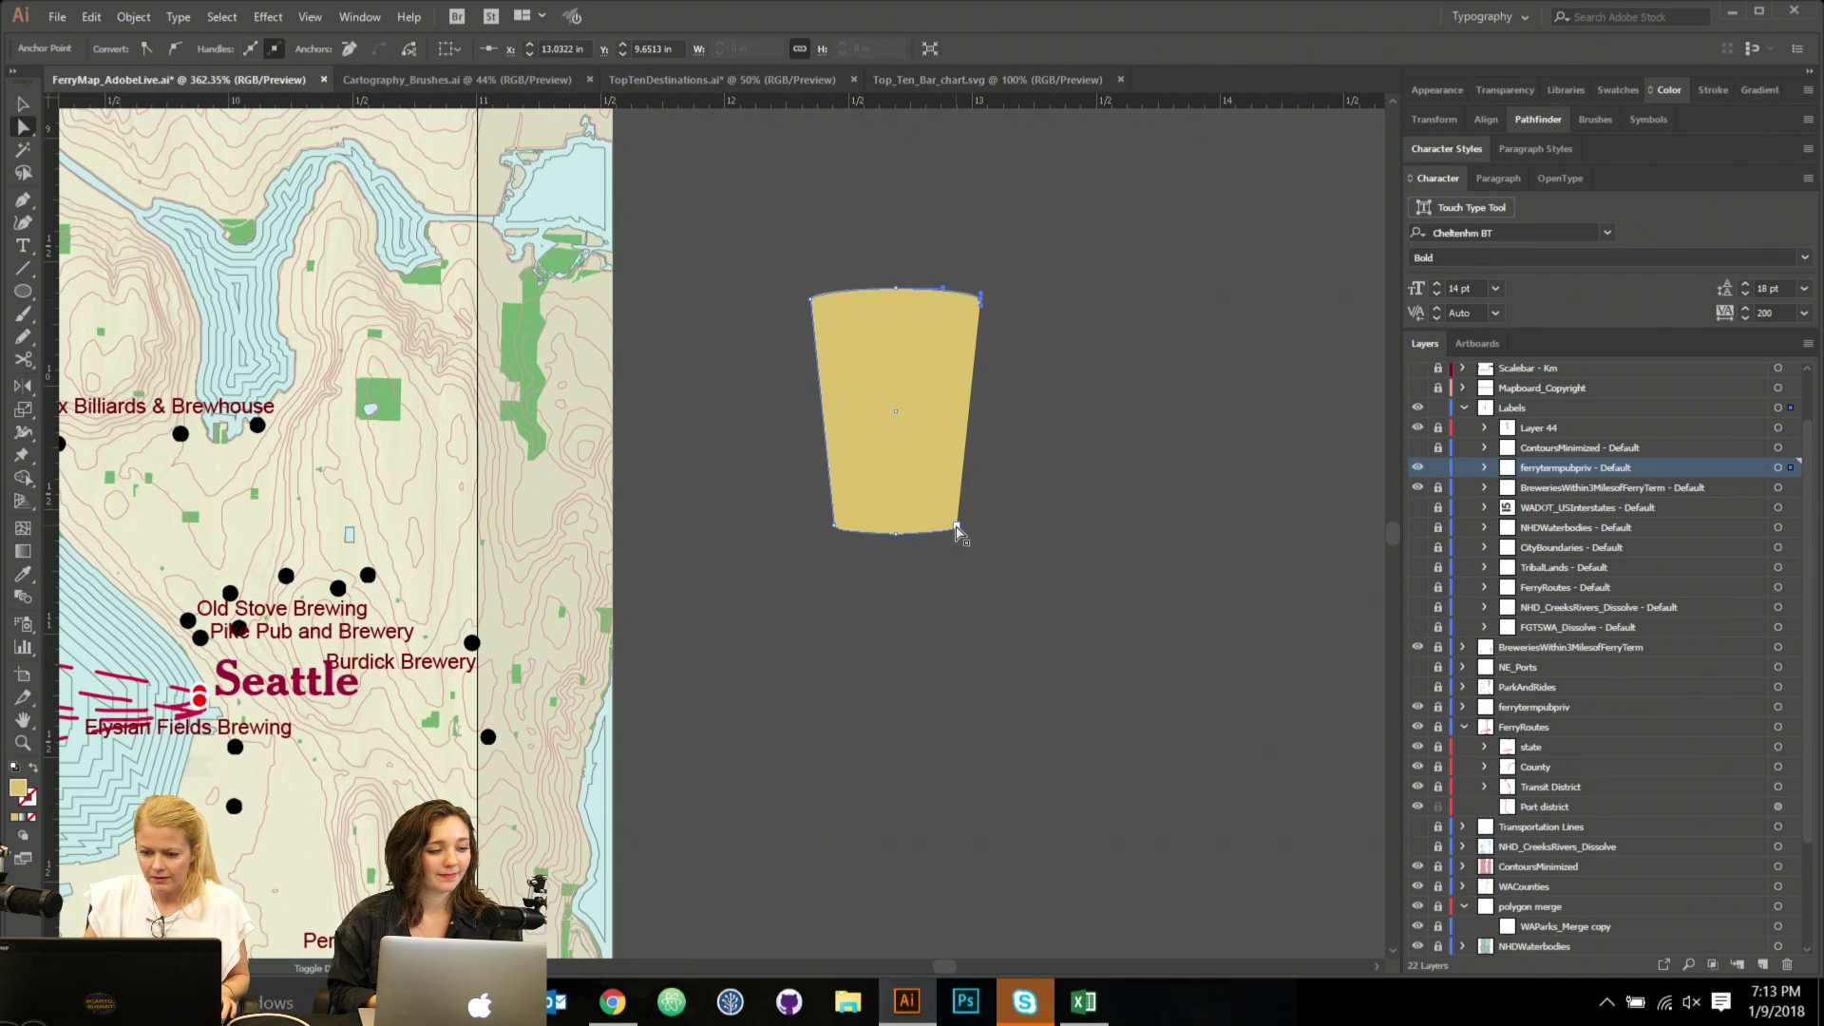
left_click_drag(717, 208, 1048, 393)
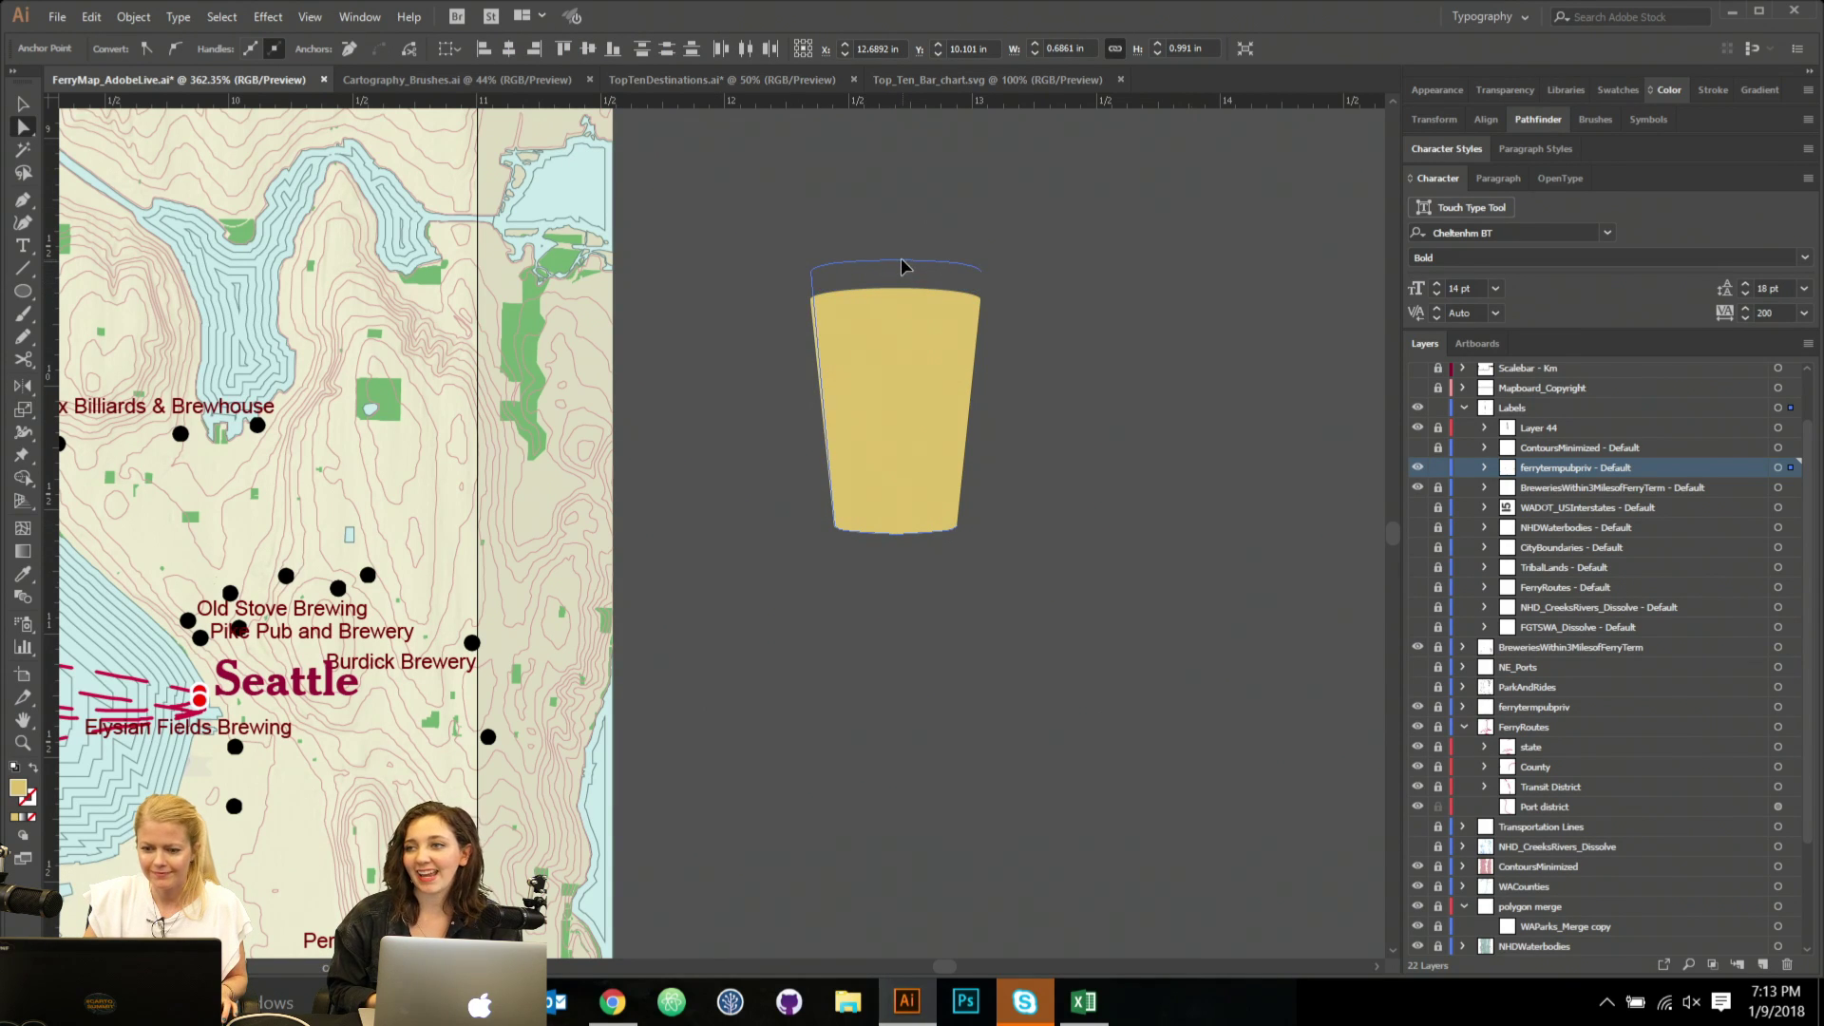
left_click(1009, 310)
key("ctrl+a")
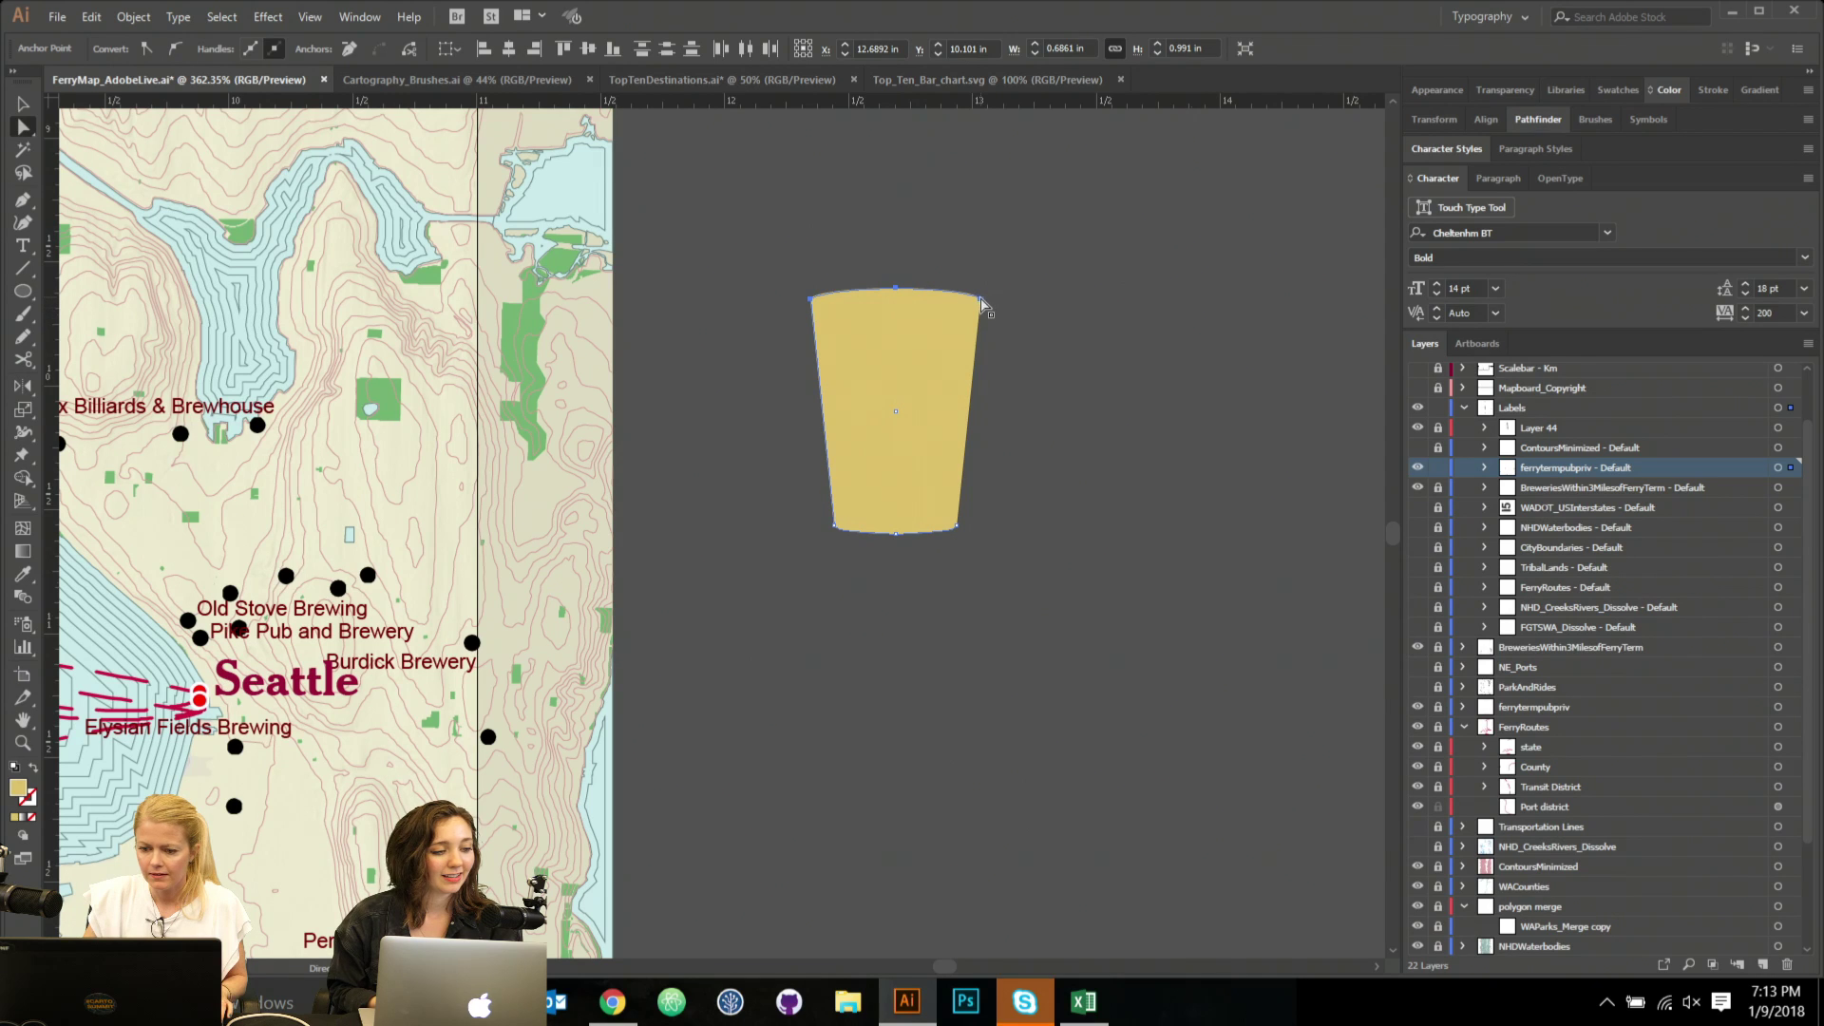
left_click(982, 300)
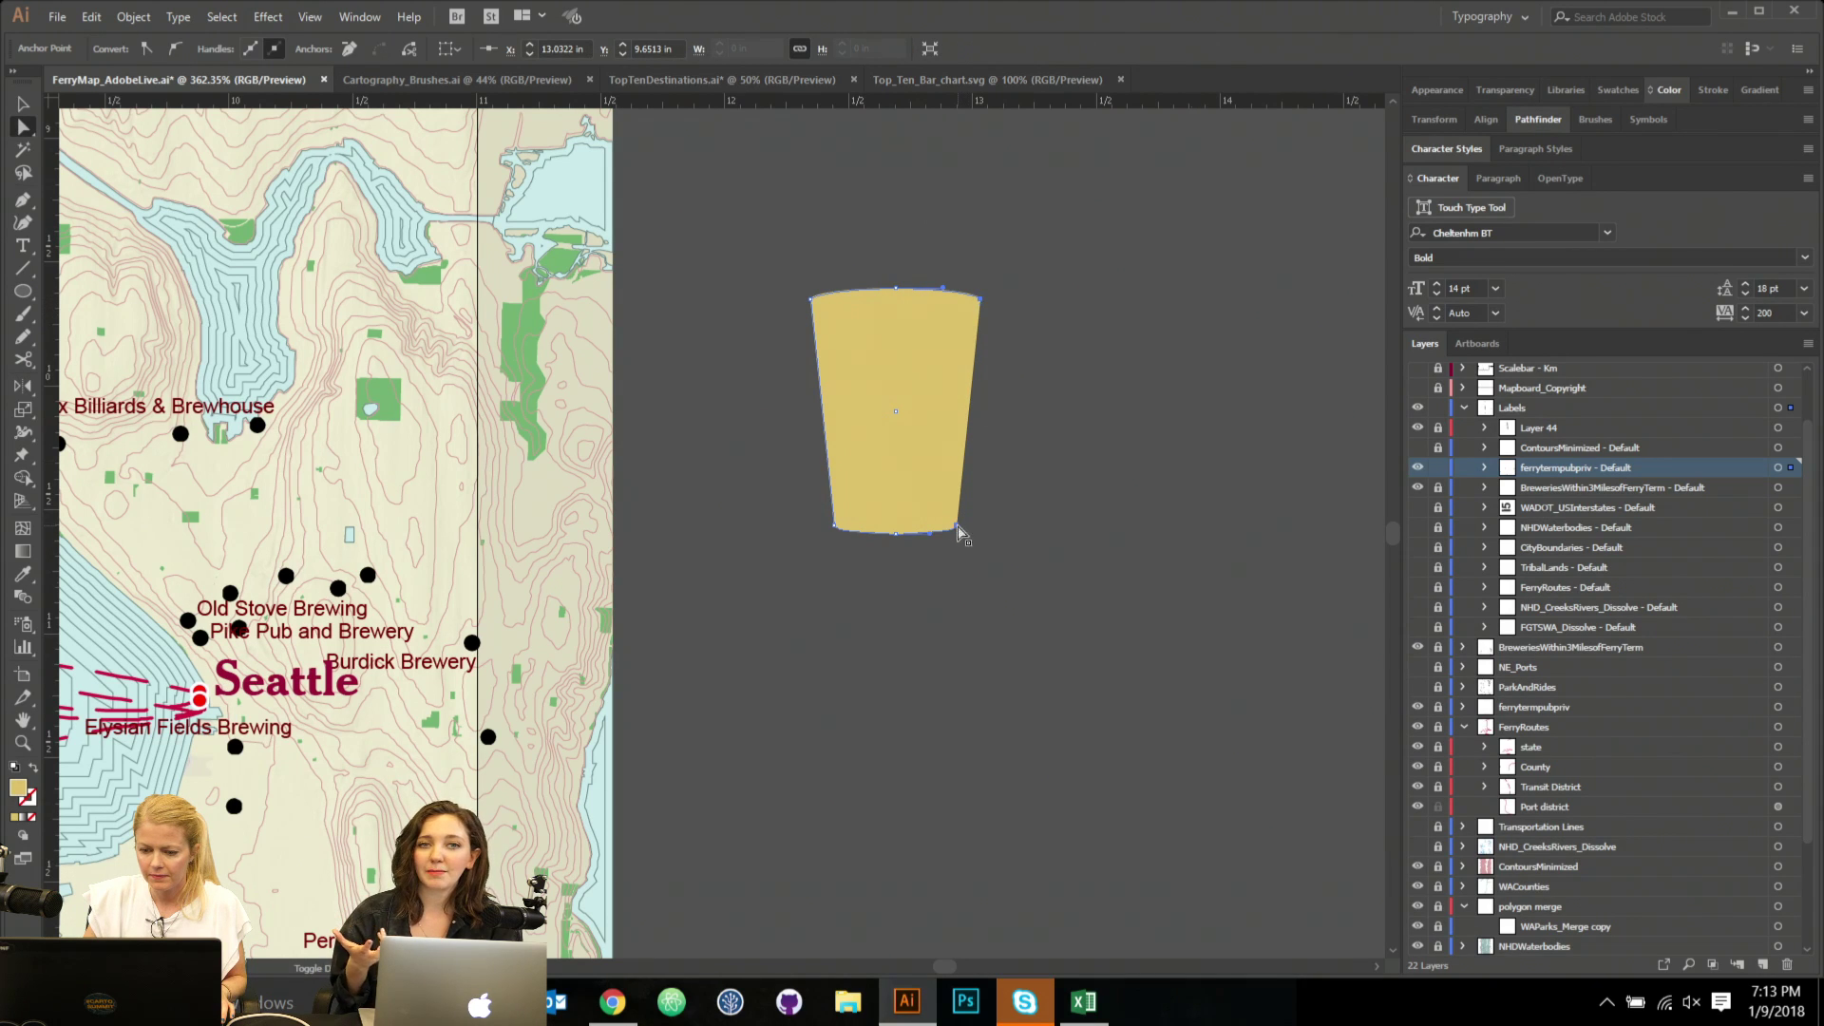
key("ctrl+shift+a")
key("ctrl+a")
left_click(1108, 293)
key("ctrl+a")
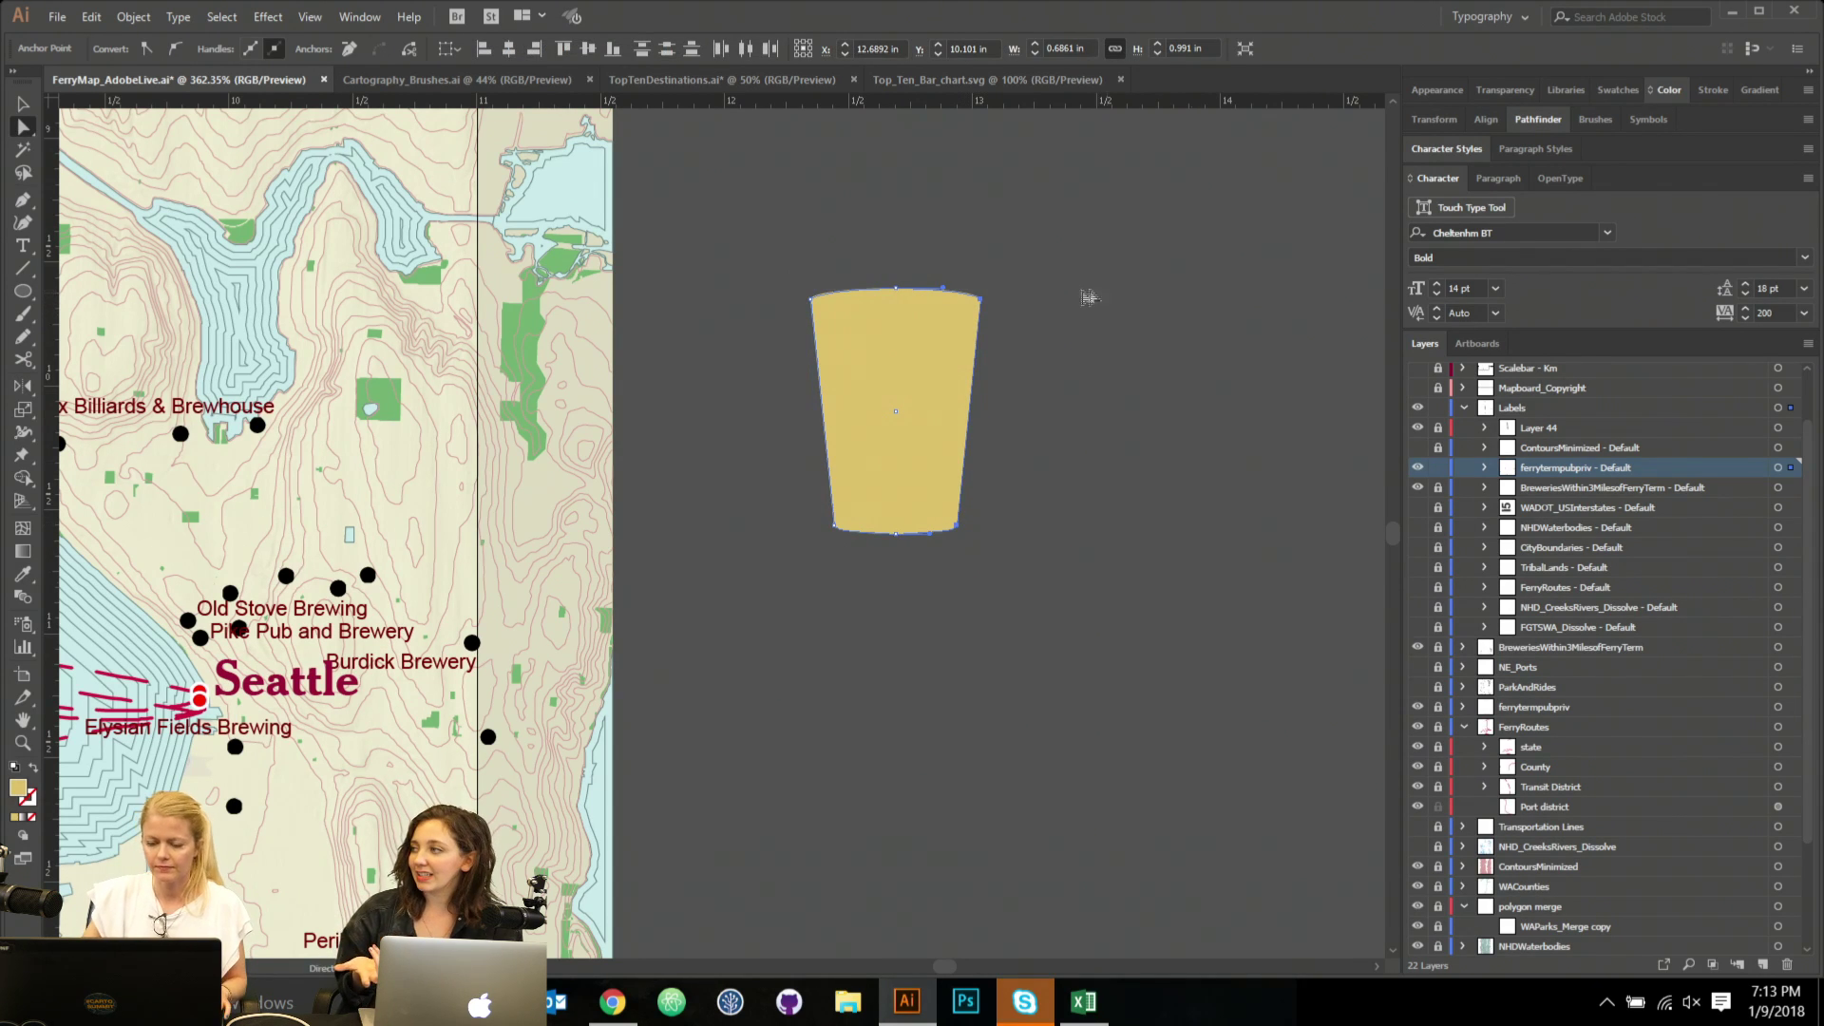
Marquee the cup's top anchor points and drag them upward to make the glass taller.
left_click_drag(757, 228, 1049, 409)
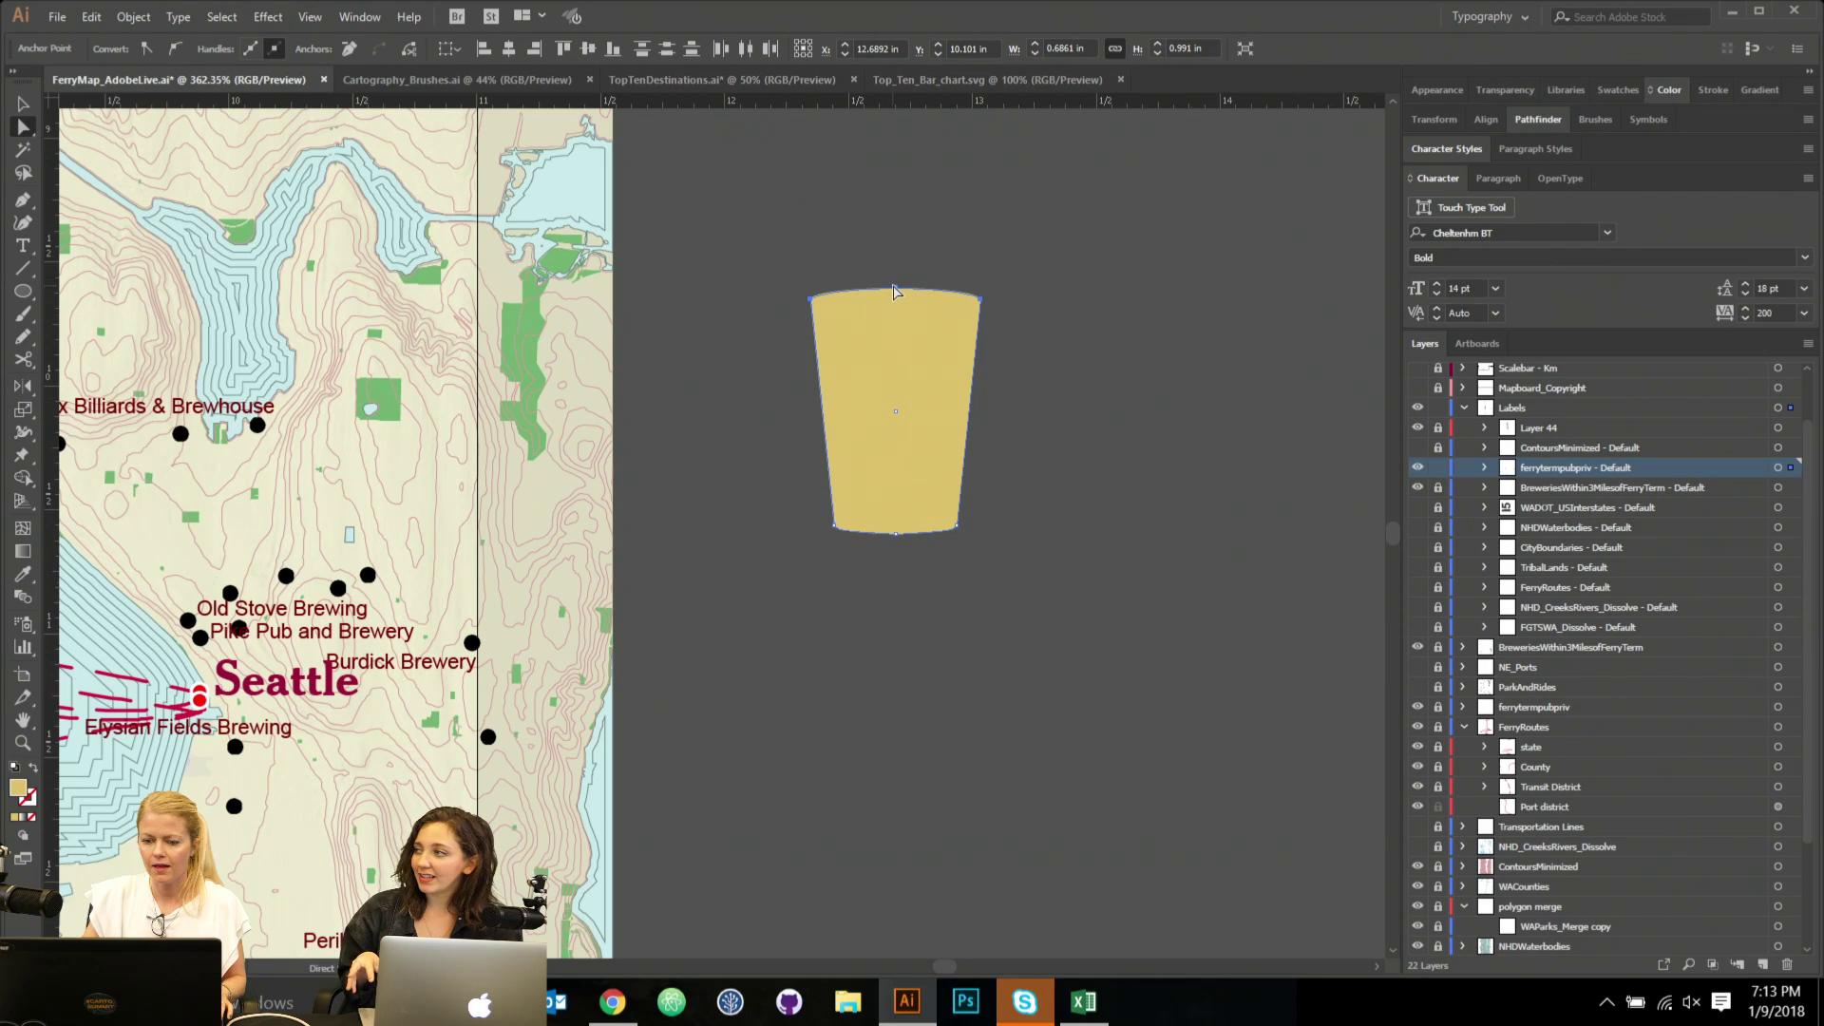
left_click_drag(898, 295, 901, 247)
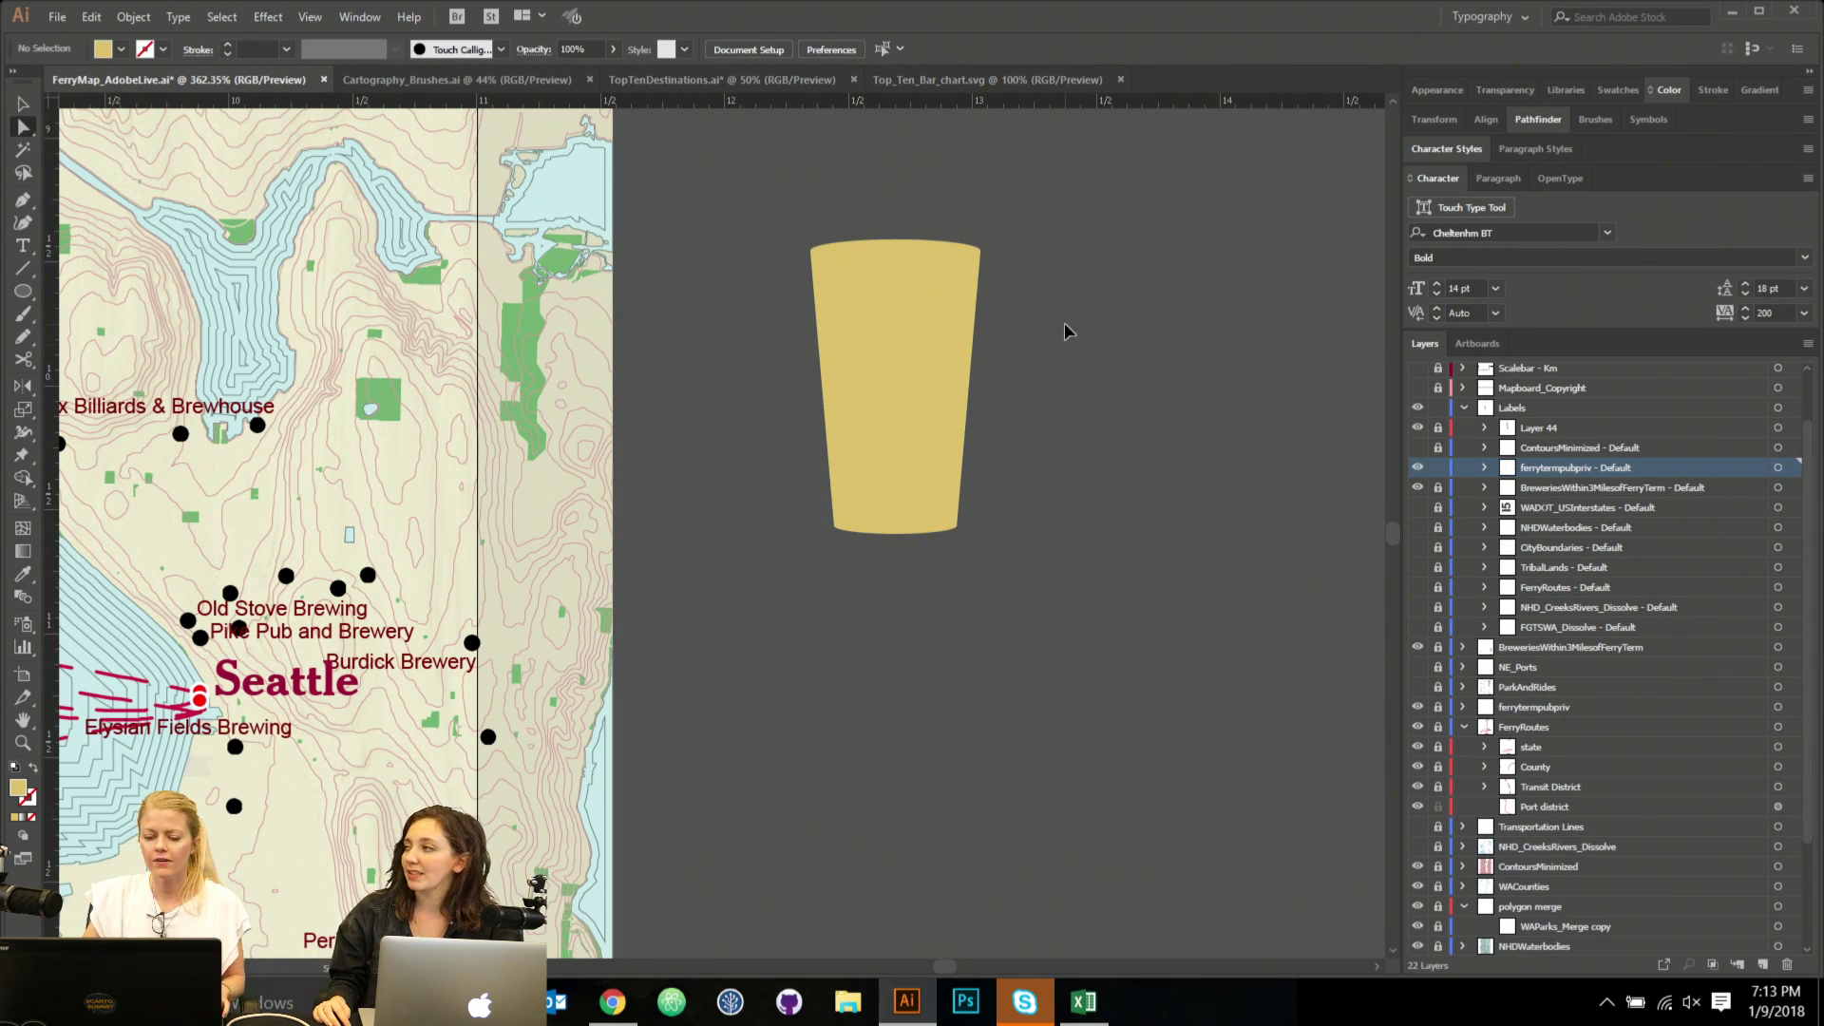
key("ctrl+z")
left_click_drag(787, 245, 1049, 358)
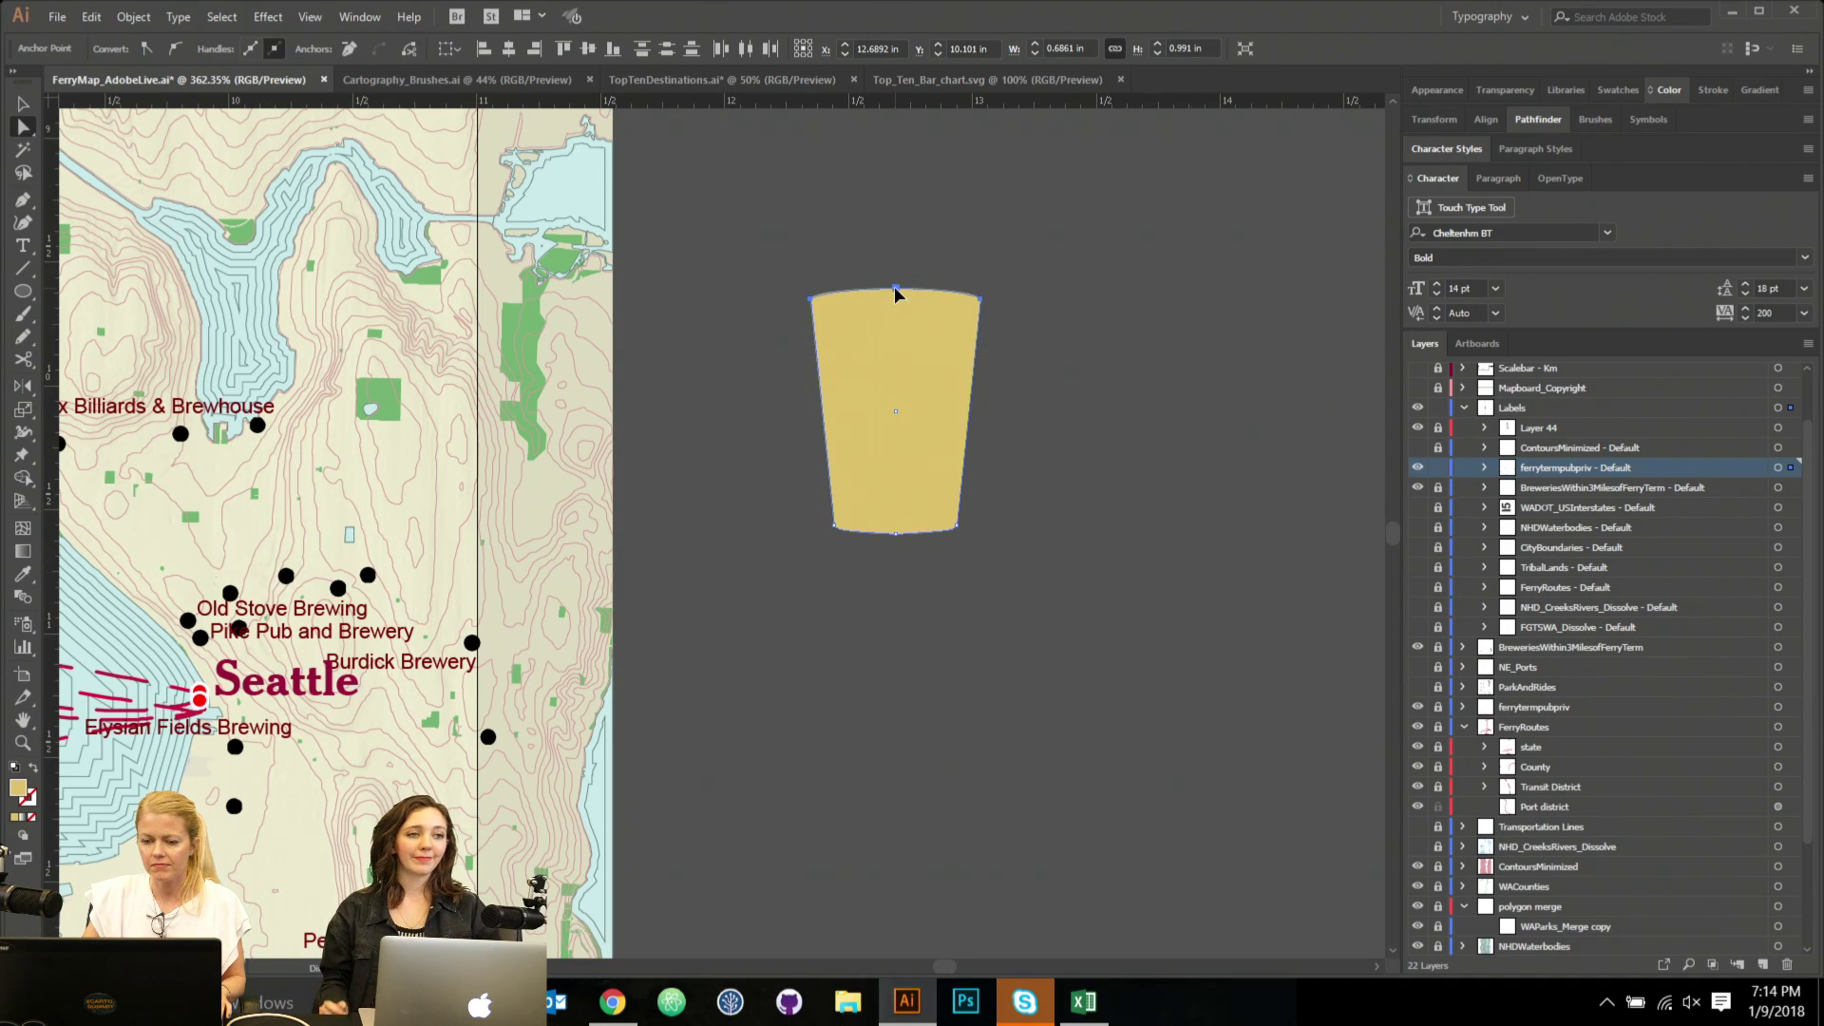
left_click_drag(896, 295, 909, 264)
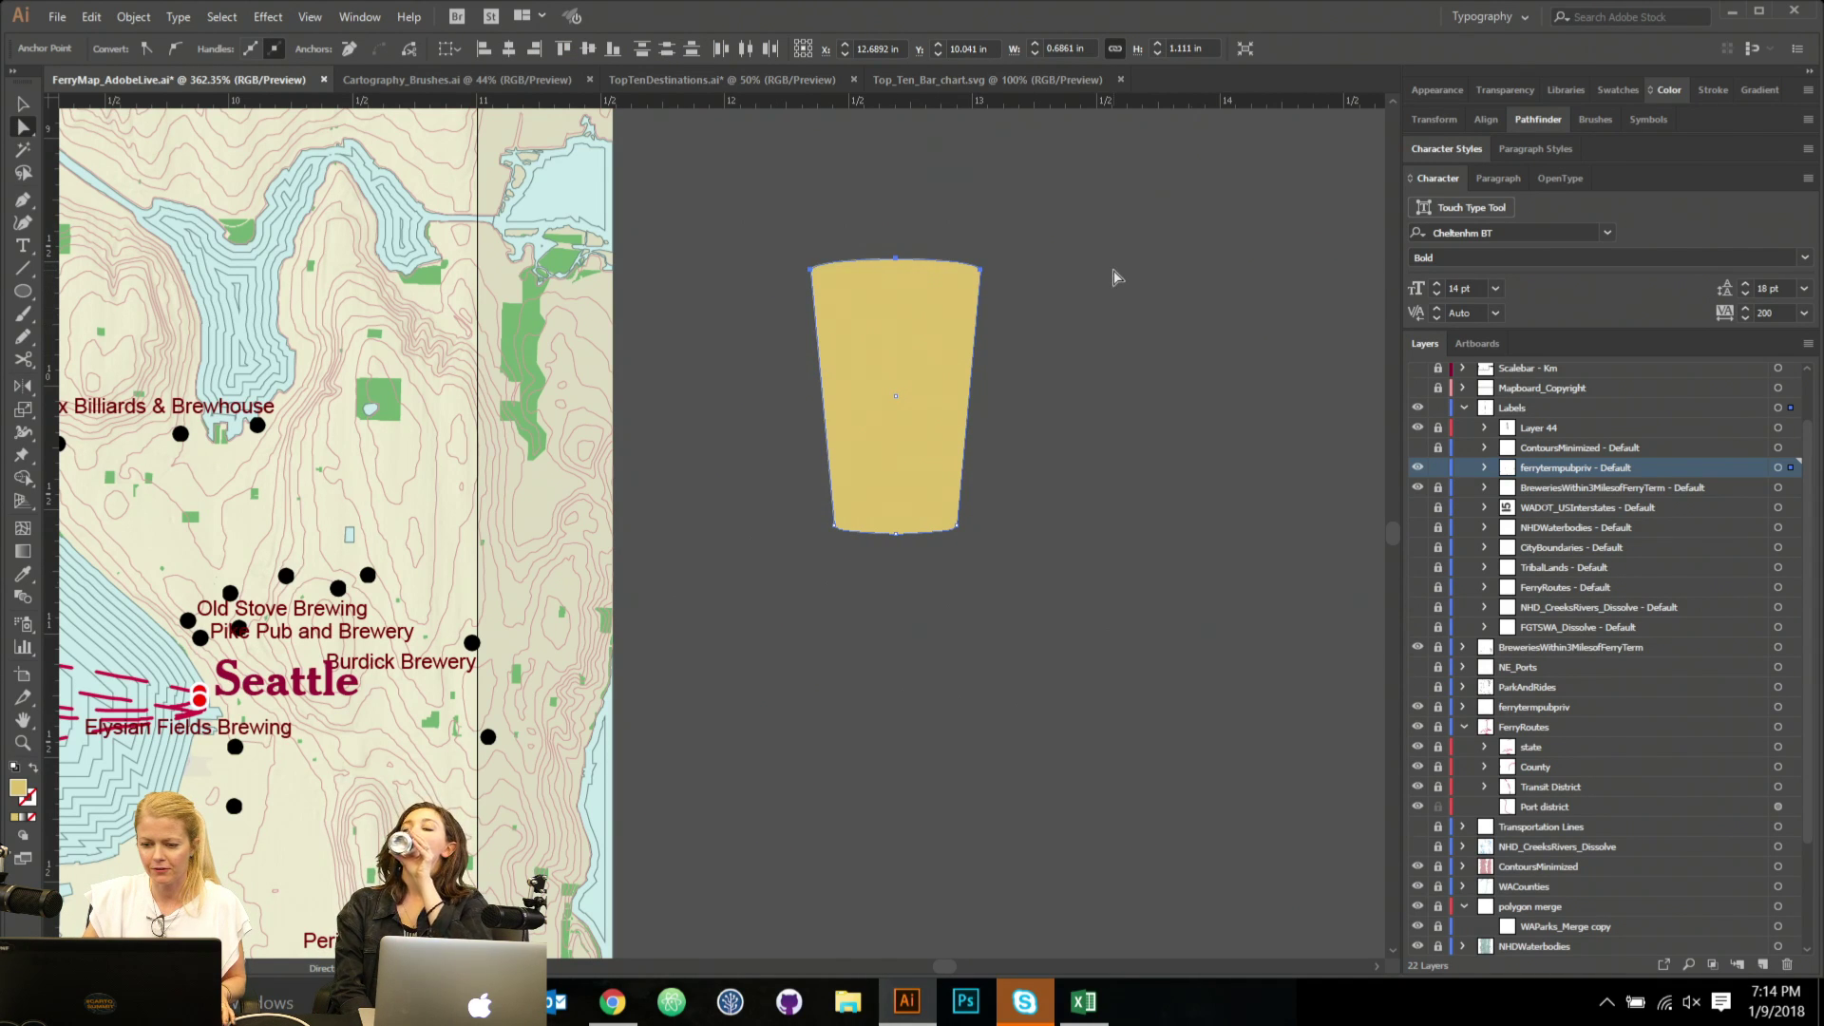
left_click(1058, 383)
scroll(1058, 383, "up", 1)
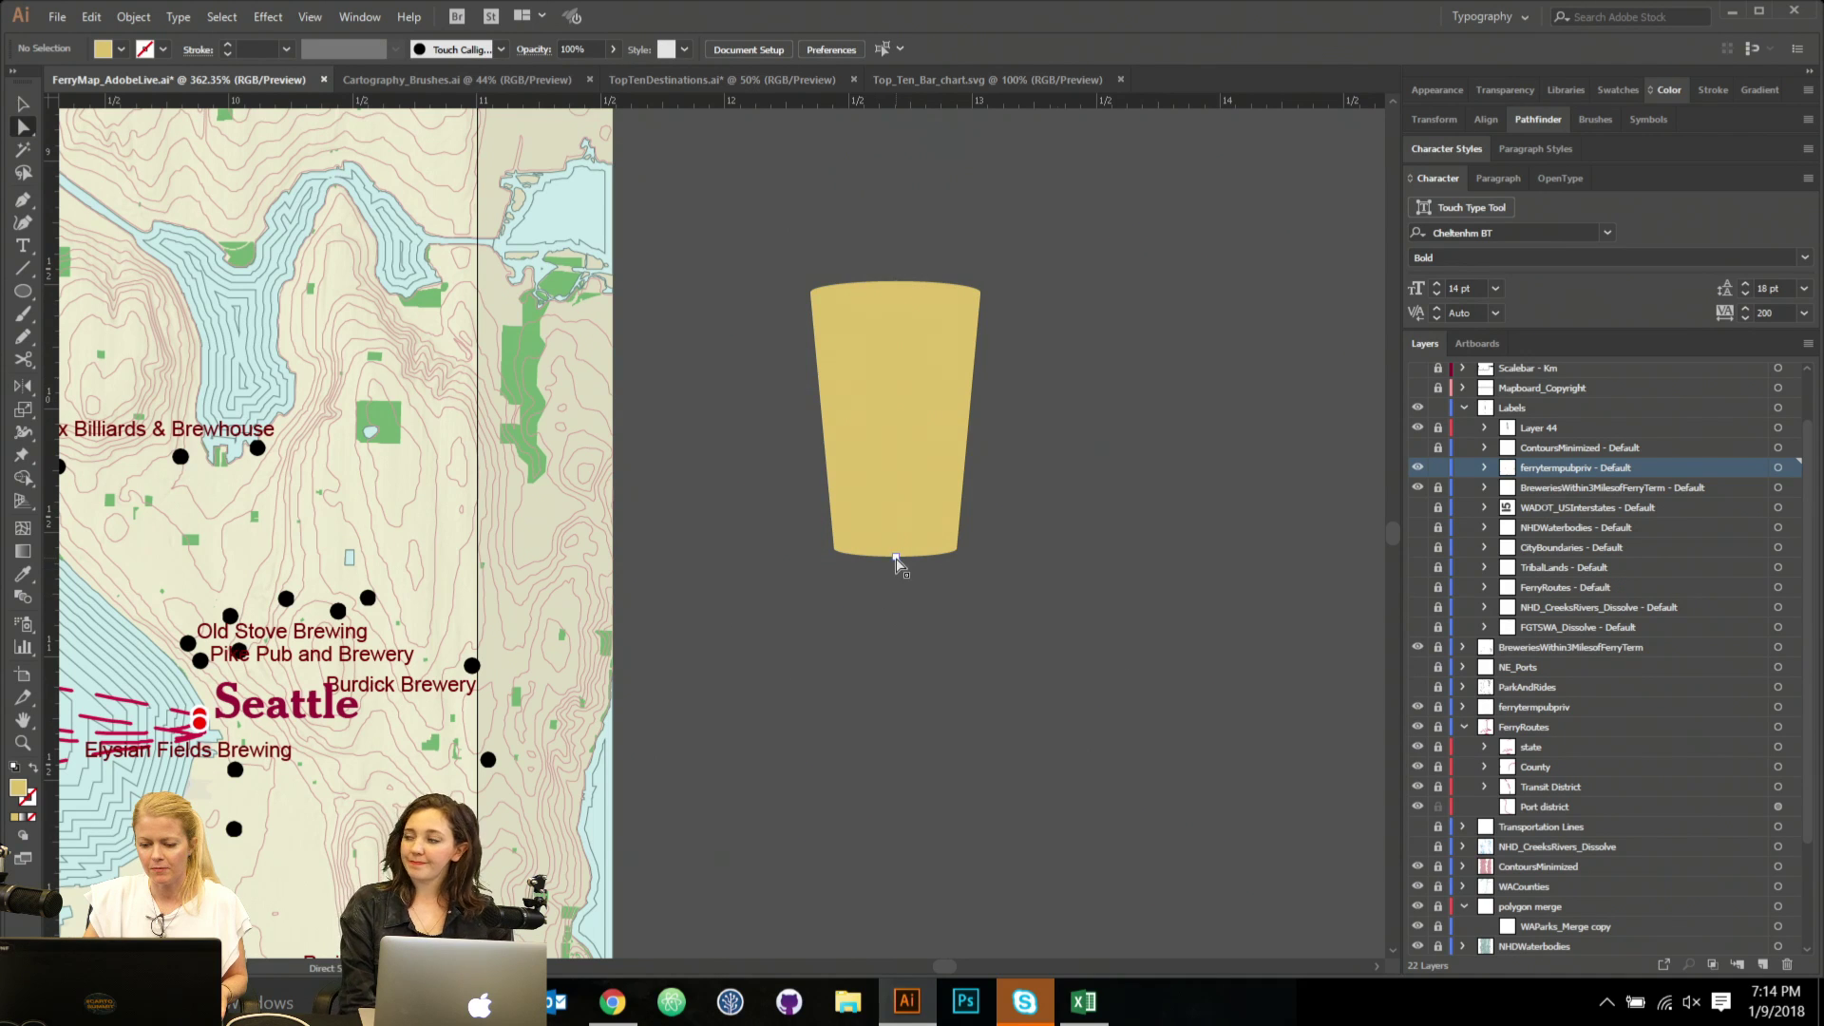
Check the cup's bottom anchors, then select the whole gold cup with the Selection tool.
left_click_drag(1046, 573, 896, 573)
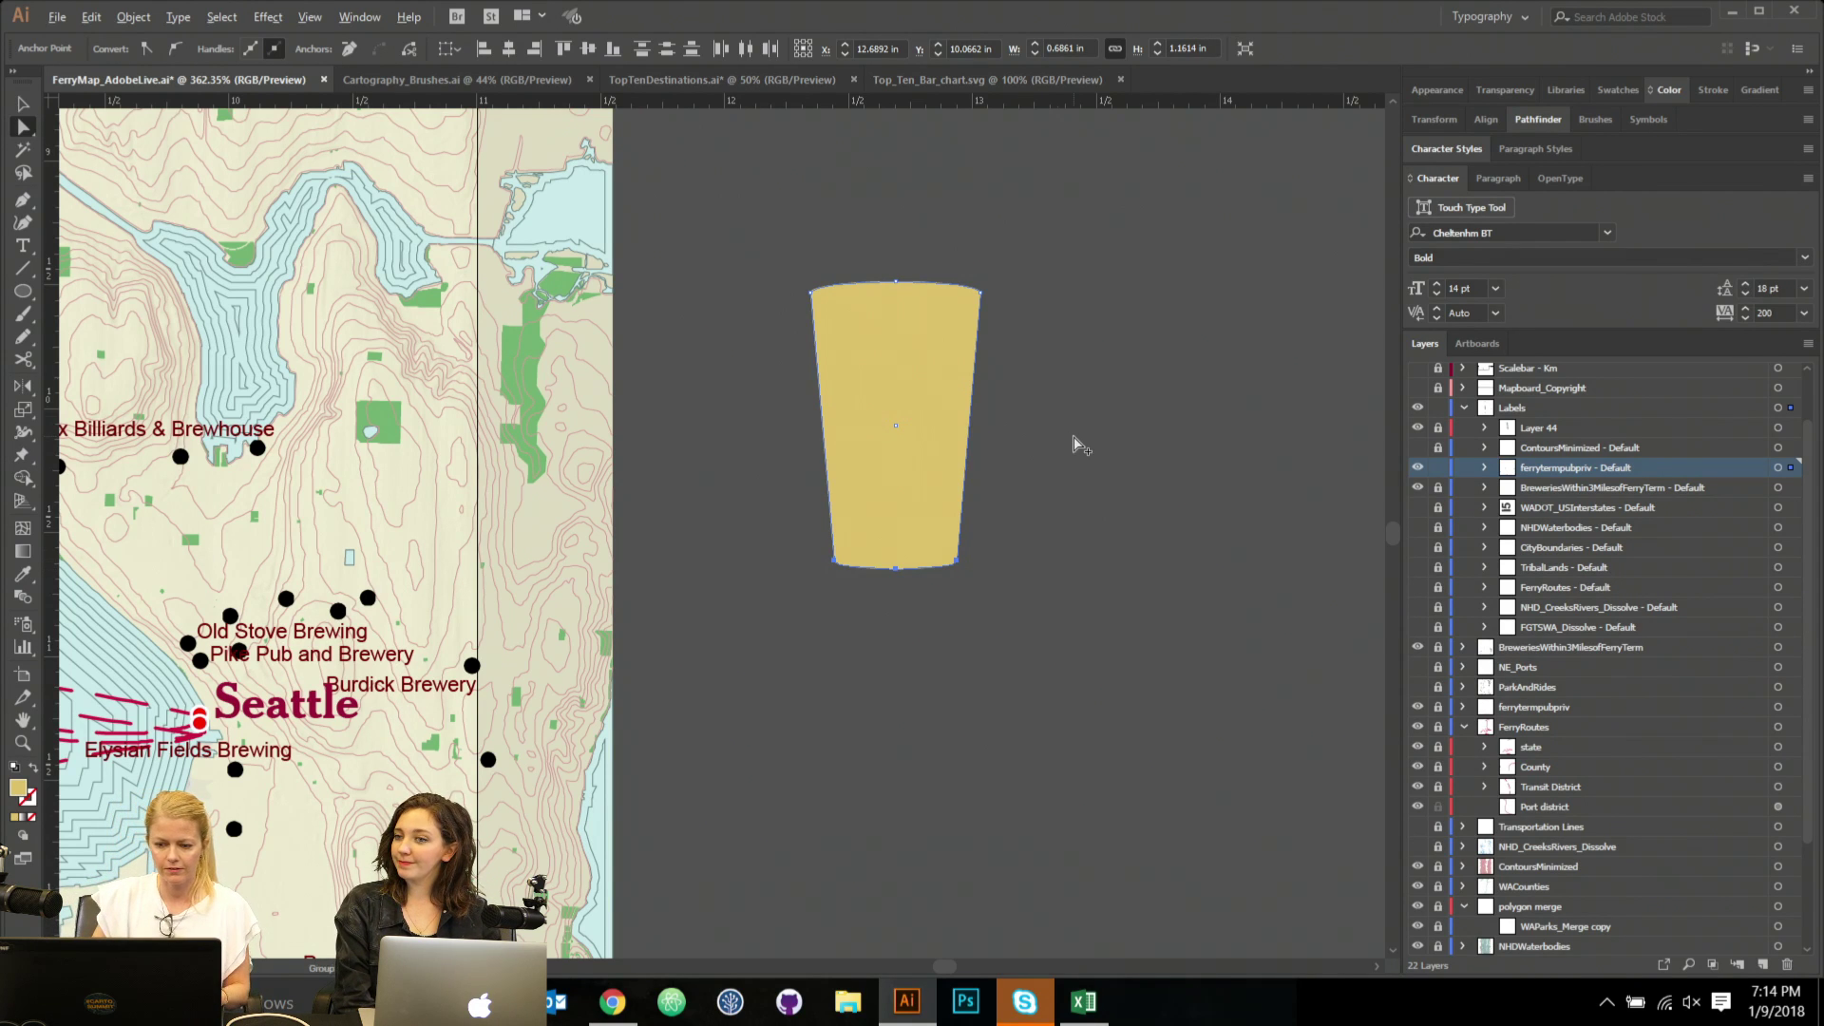
scroll(1078, 446, "up", 1)
scroll(1078, 444, "up", 1)
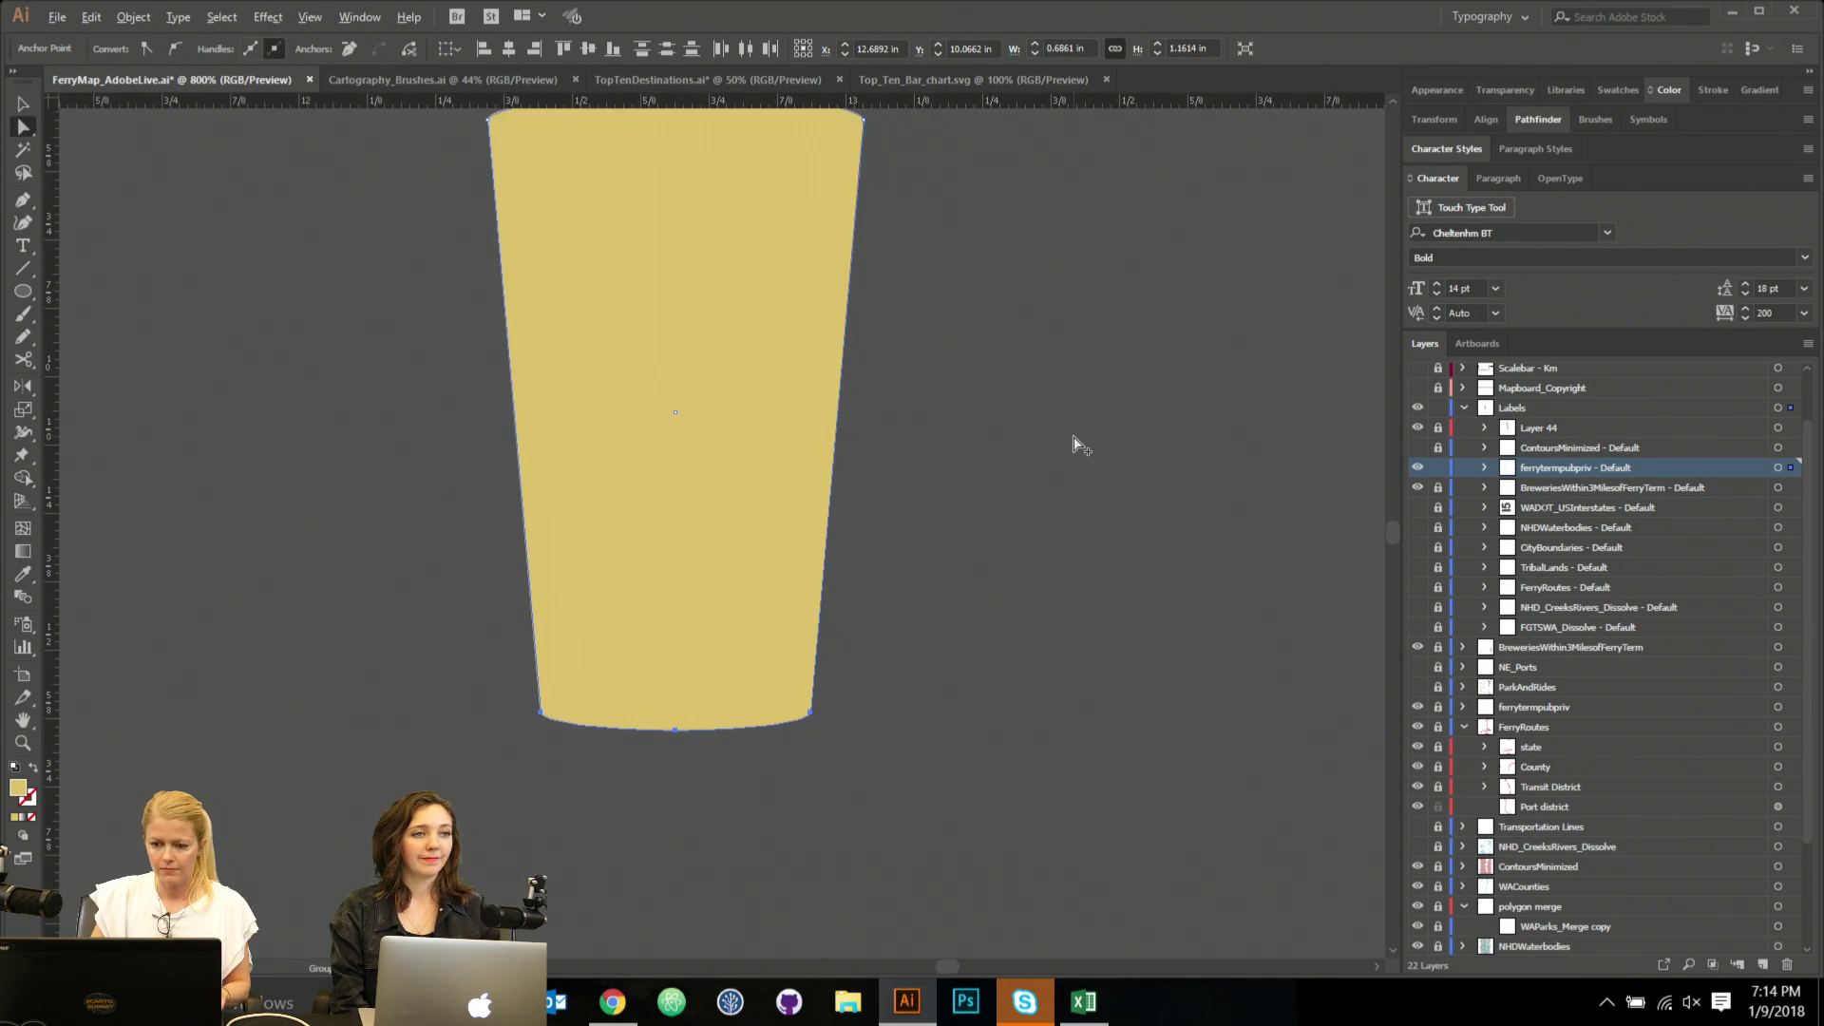
scroll(1078, 444, "down", 2)
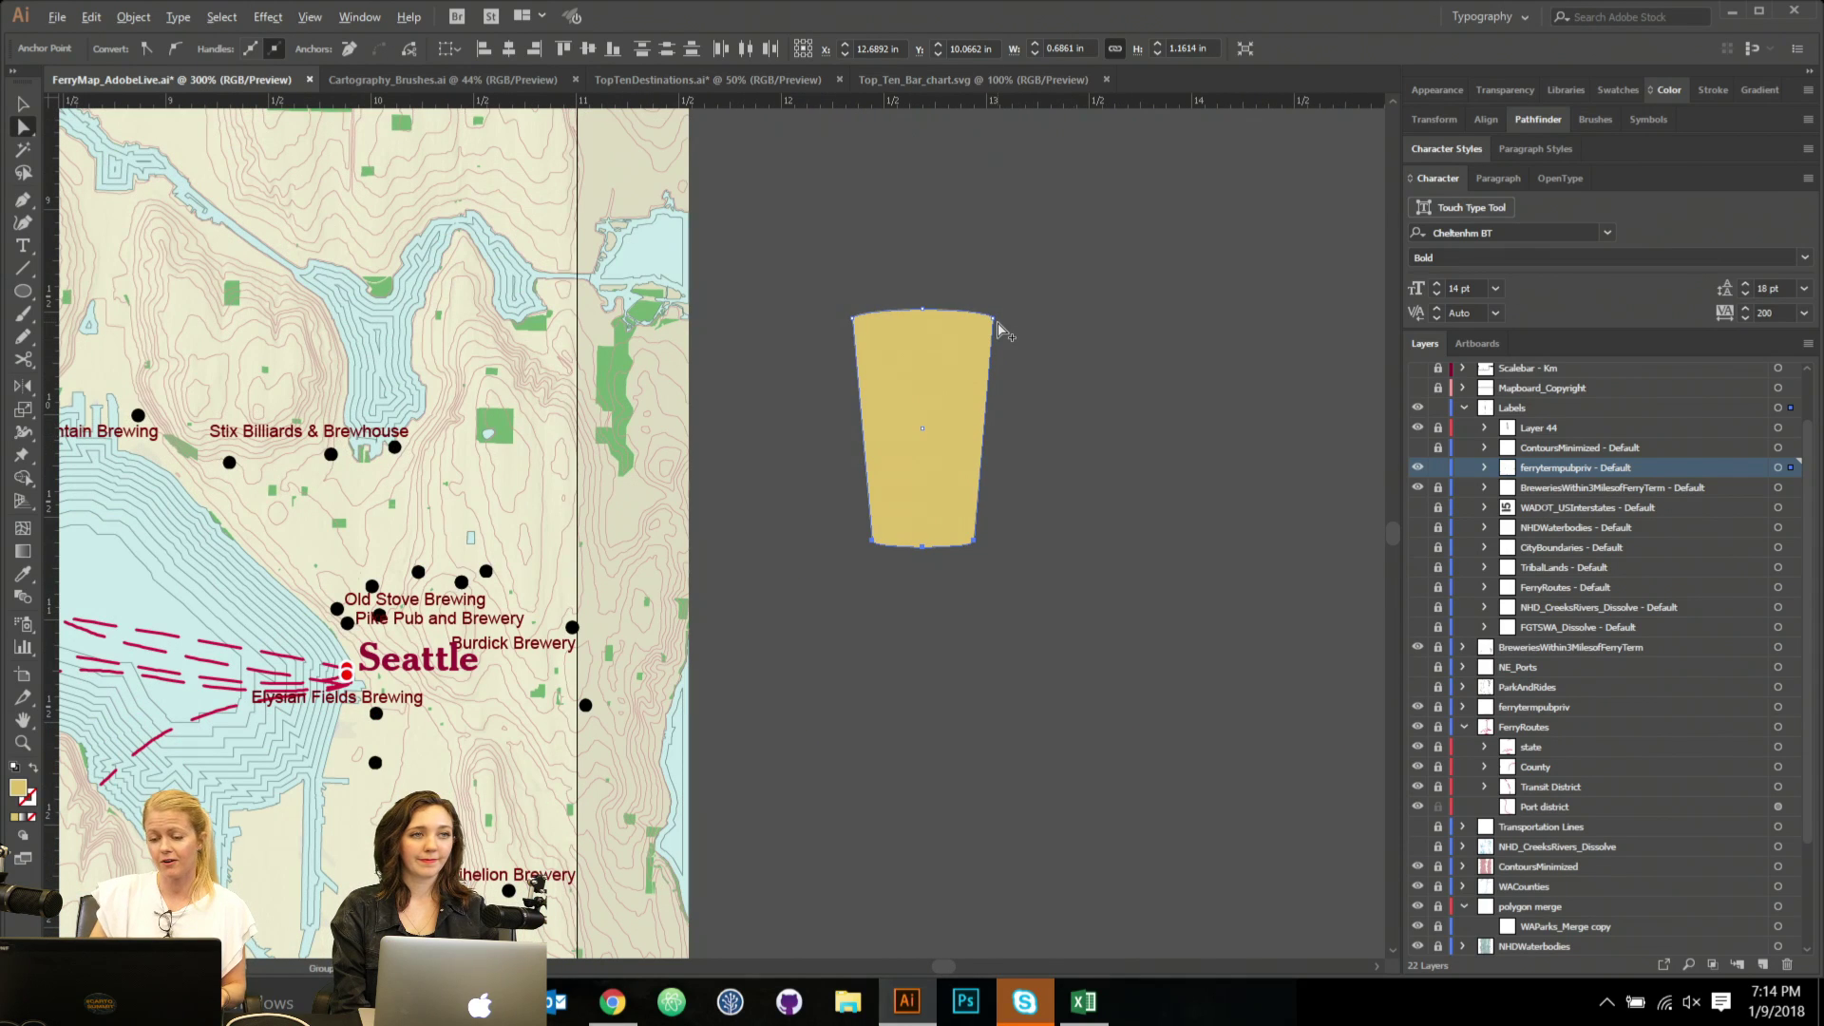
scroll(997, 328, "down", 1)
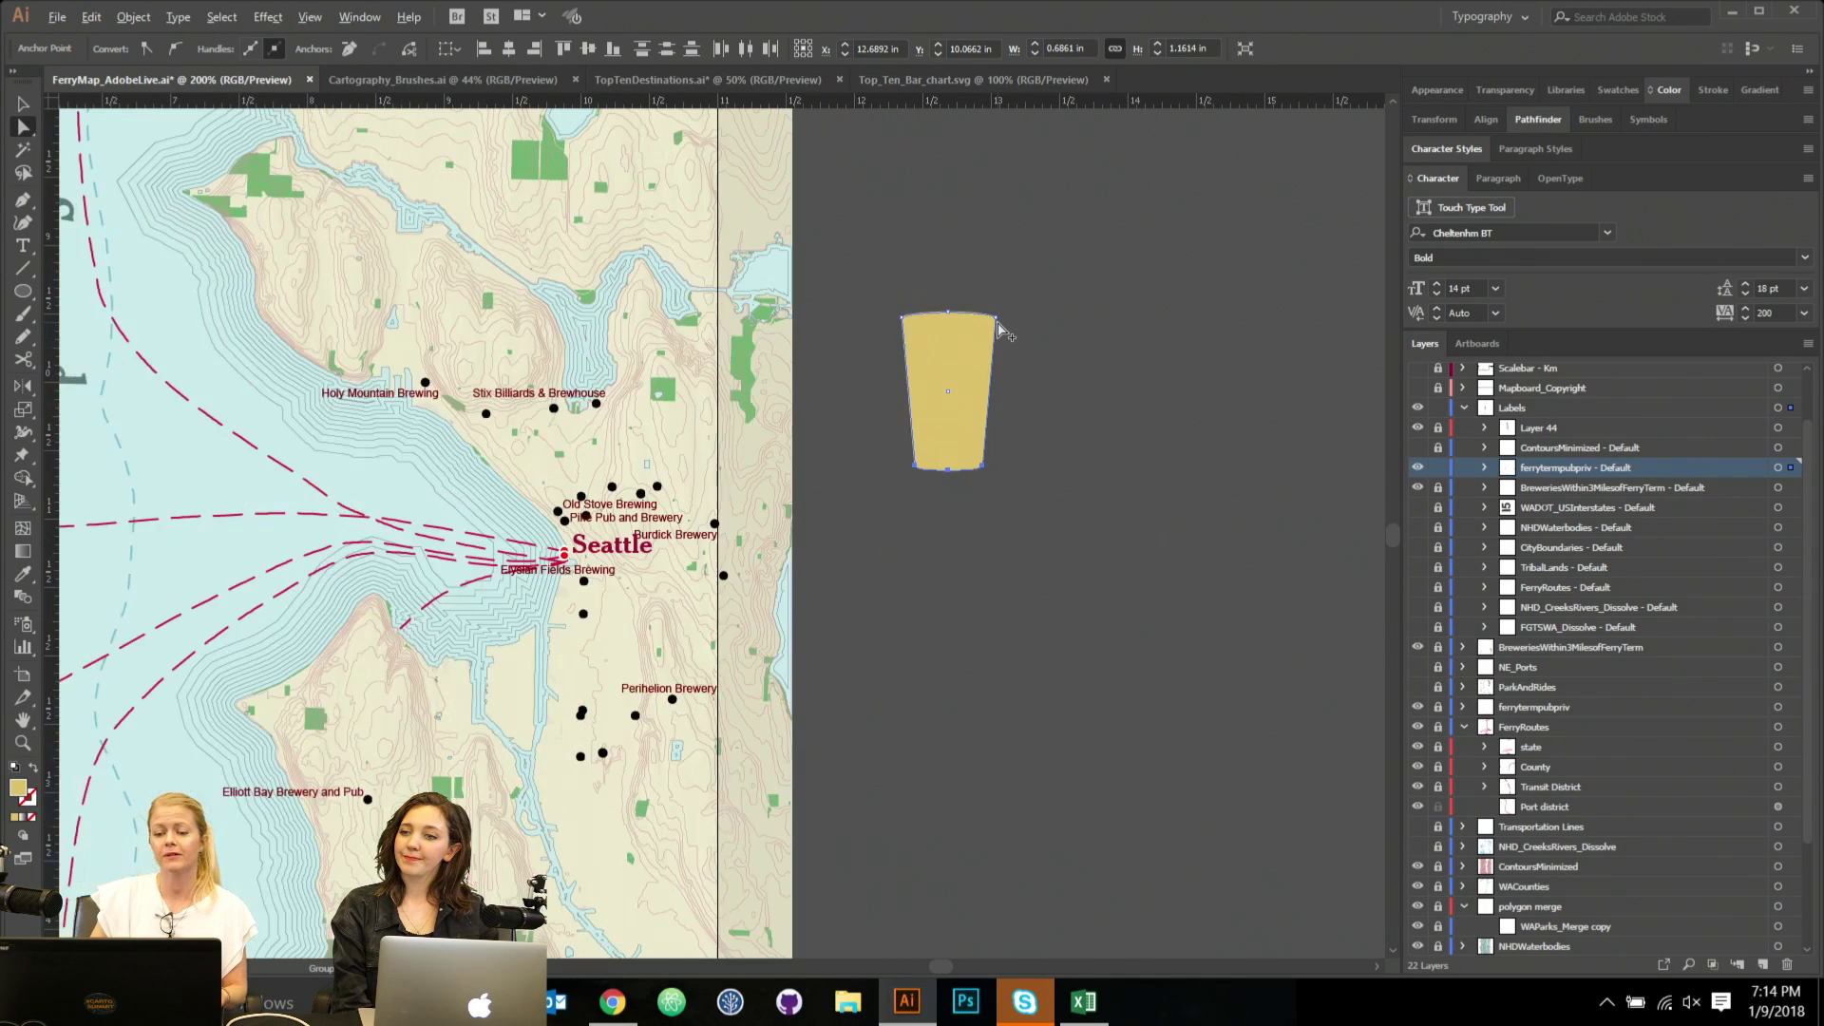
left_click(25, 105)
left_click(1307, 549)
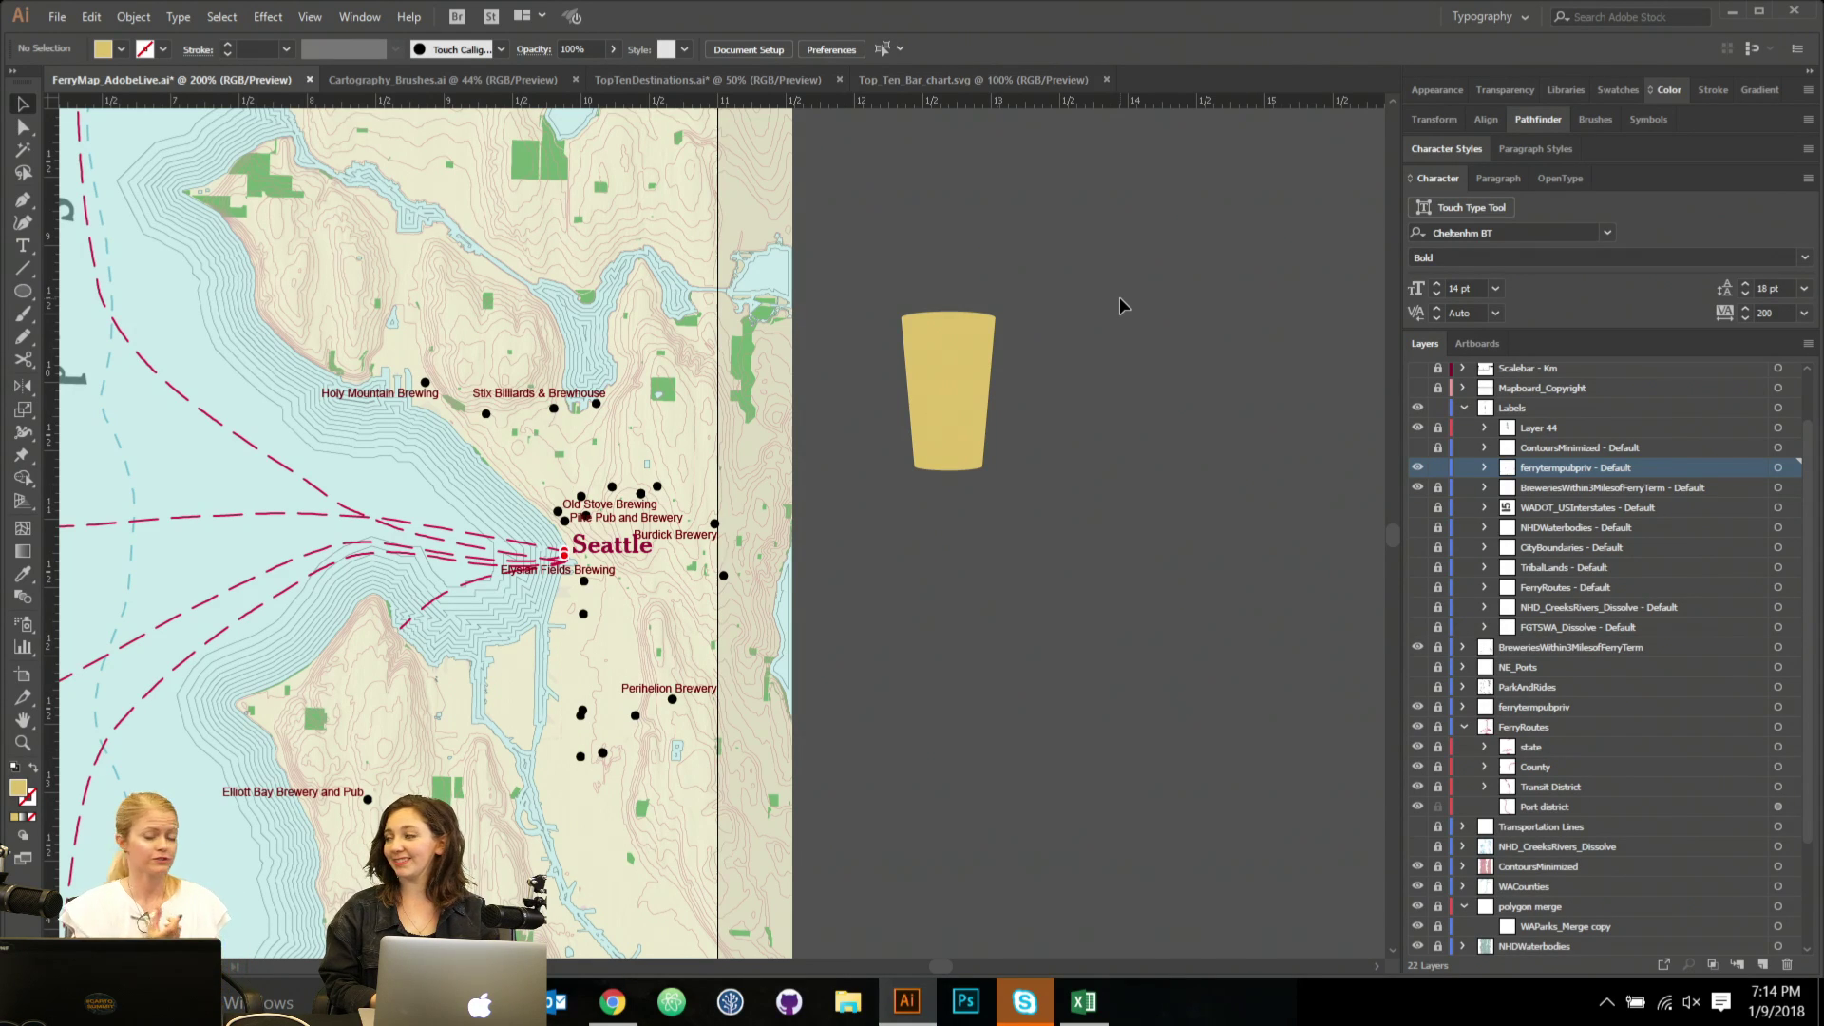
left_click(929, 324)
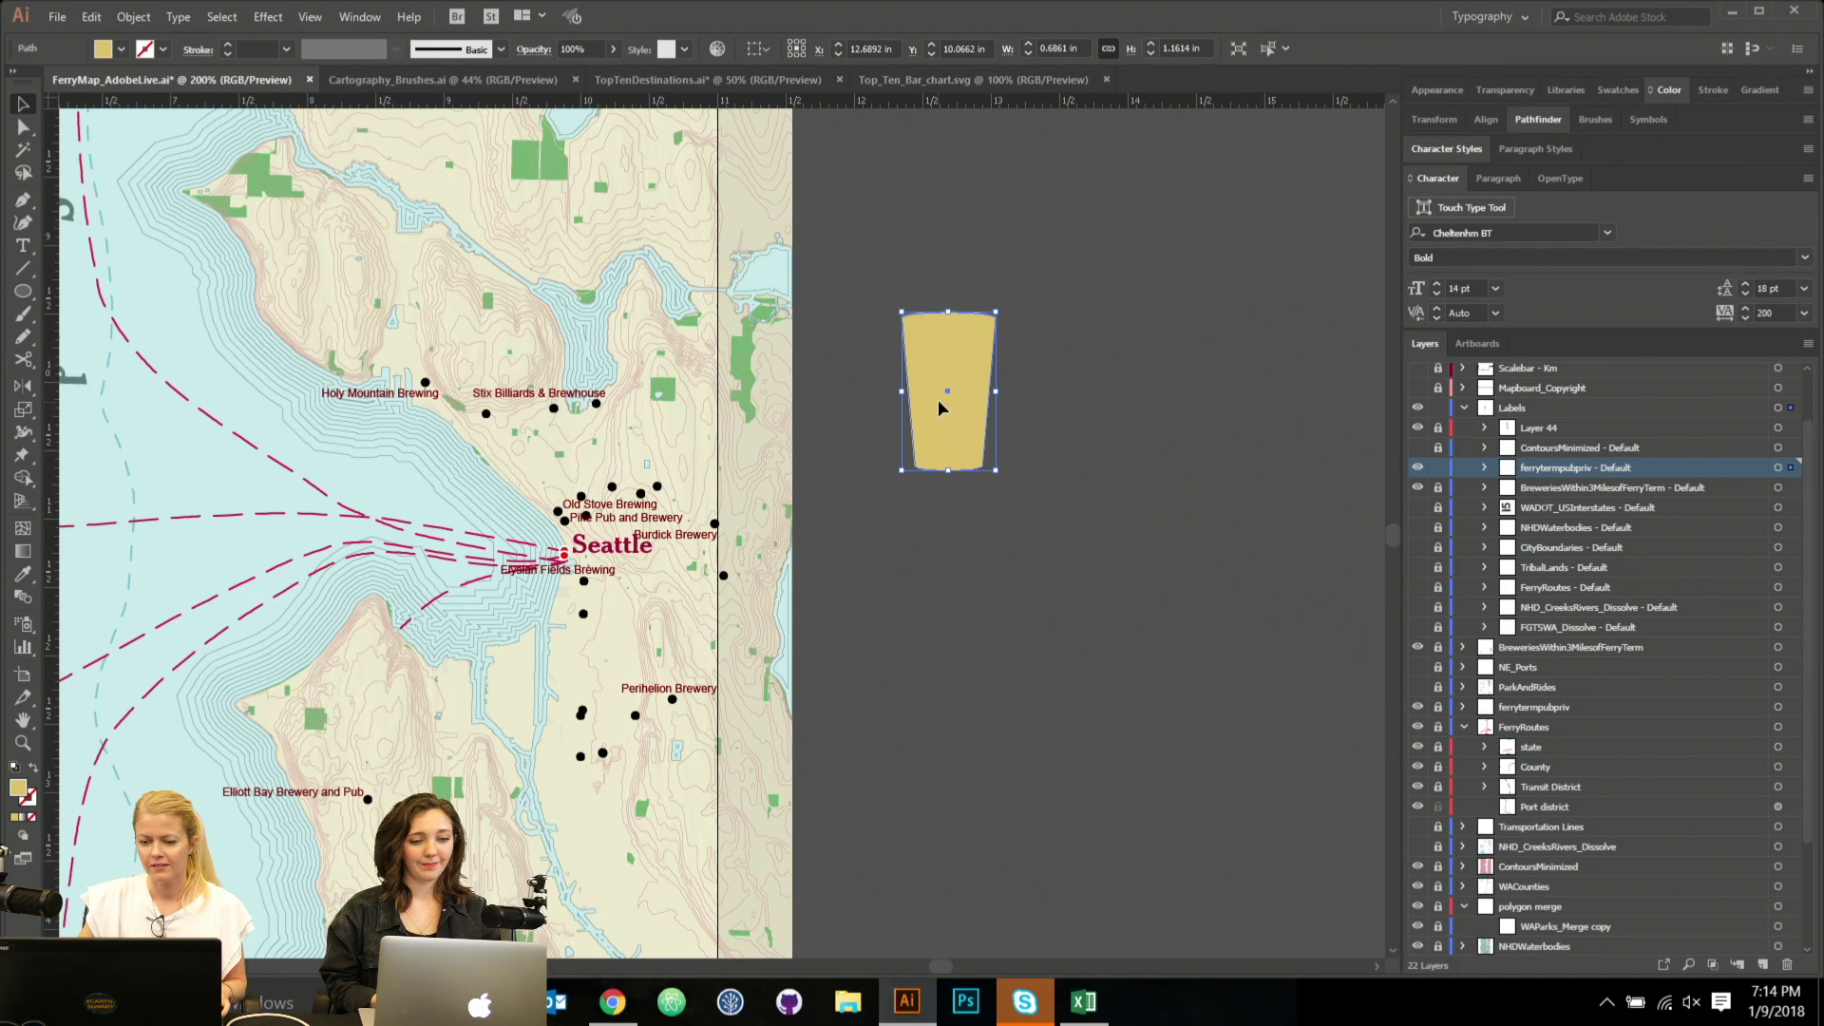
Alt-drag a copy of the cup to the right, shrink it, and lower its top into a short band.
left_click_drag(938, 400, 1058, 401)
scroll(1202, 414, "up", 1)
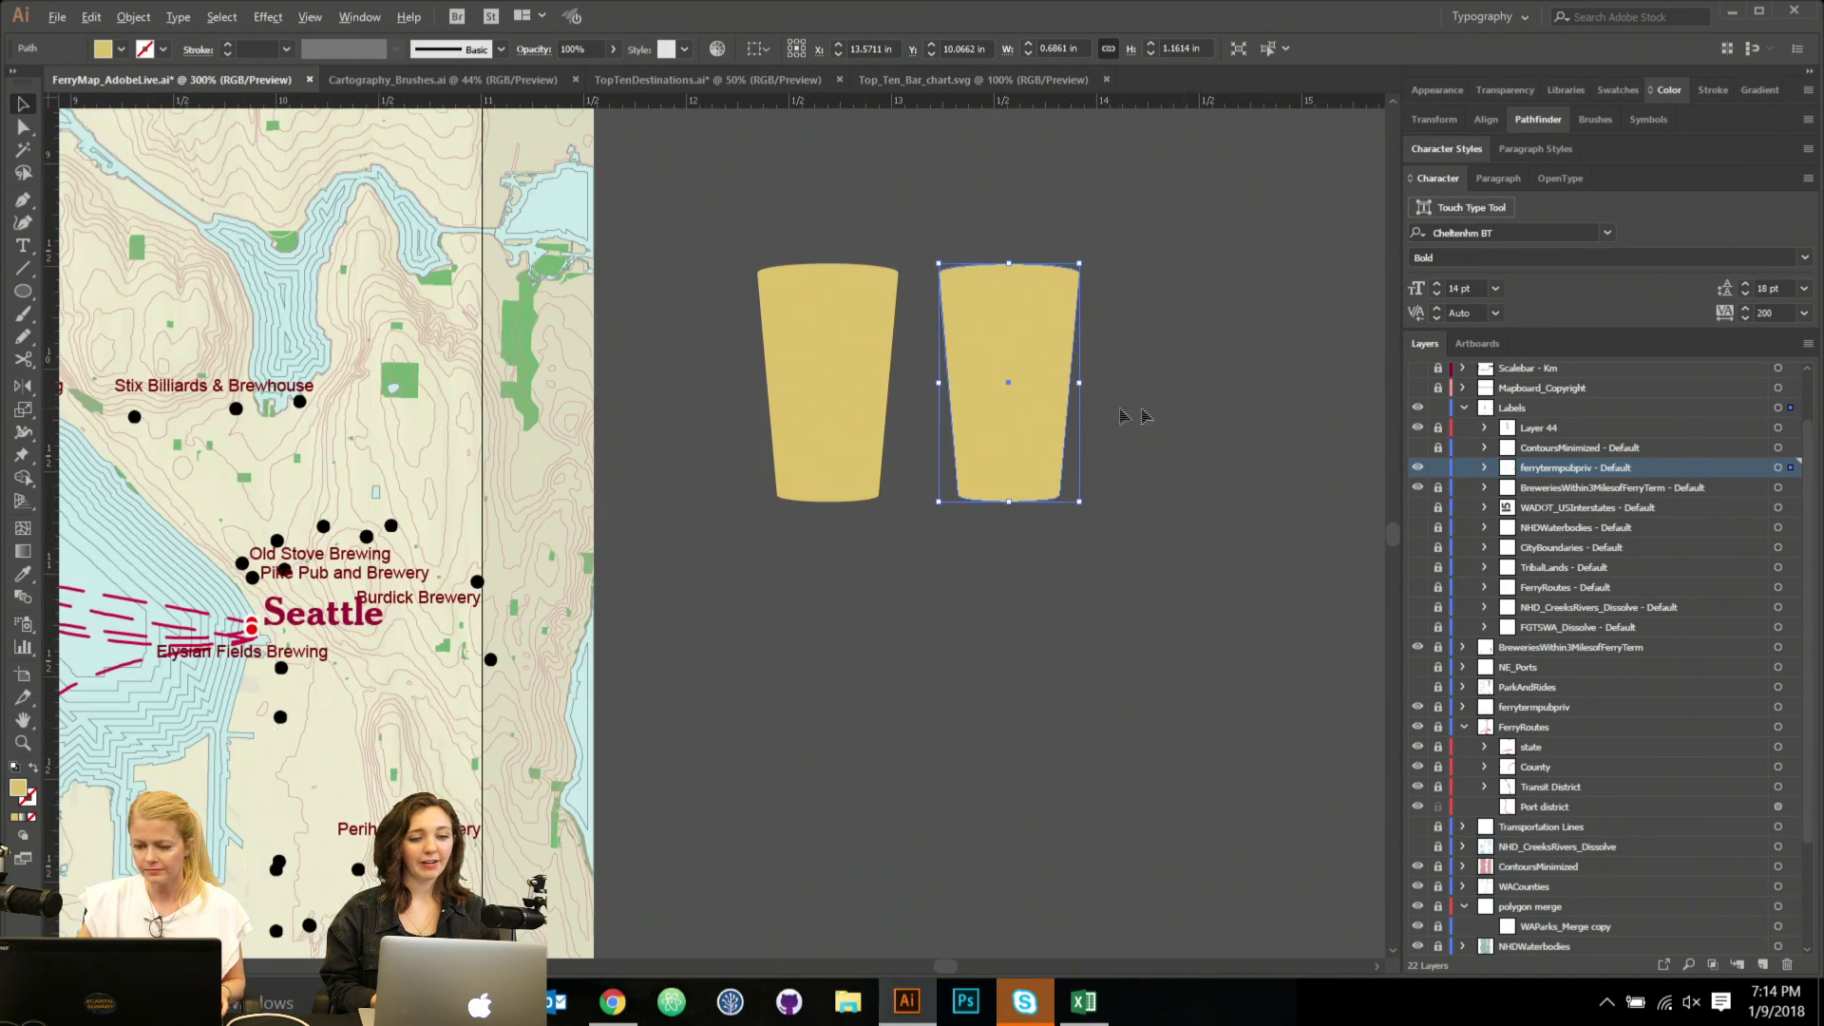
left_click_drag(938, 262, 1121, 323)
left_click(1086, 312)
key("a")
left_click_drag(1011, 275, 1001, 462)
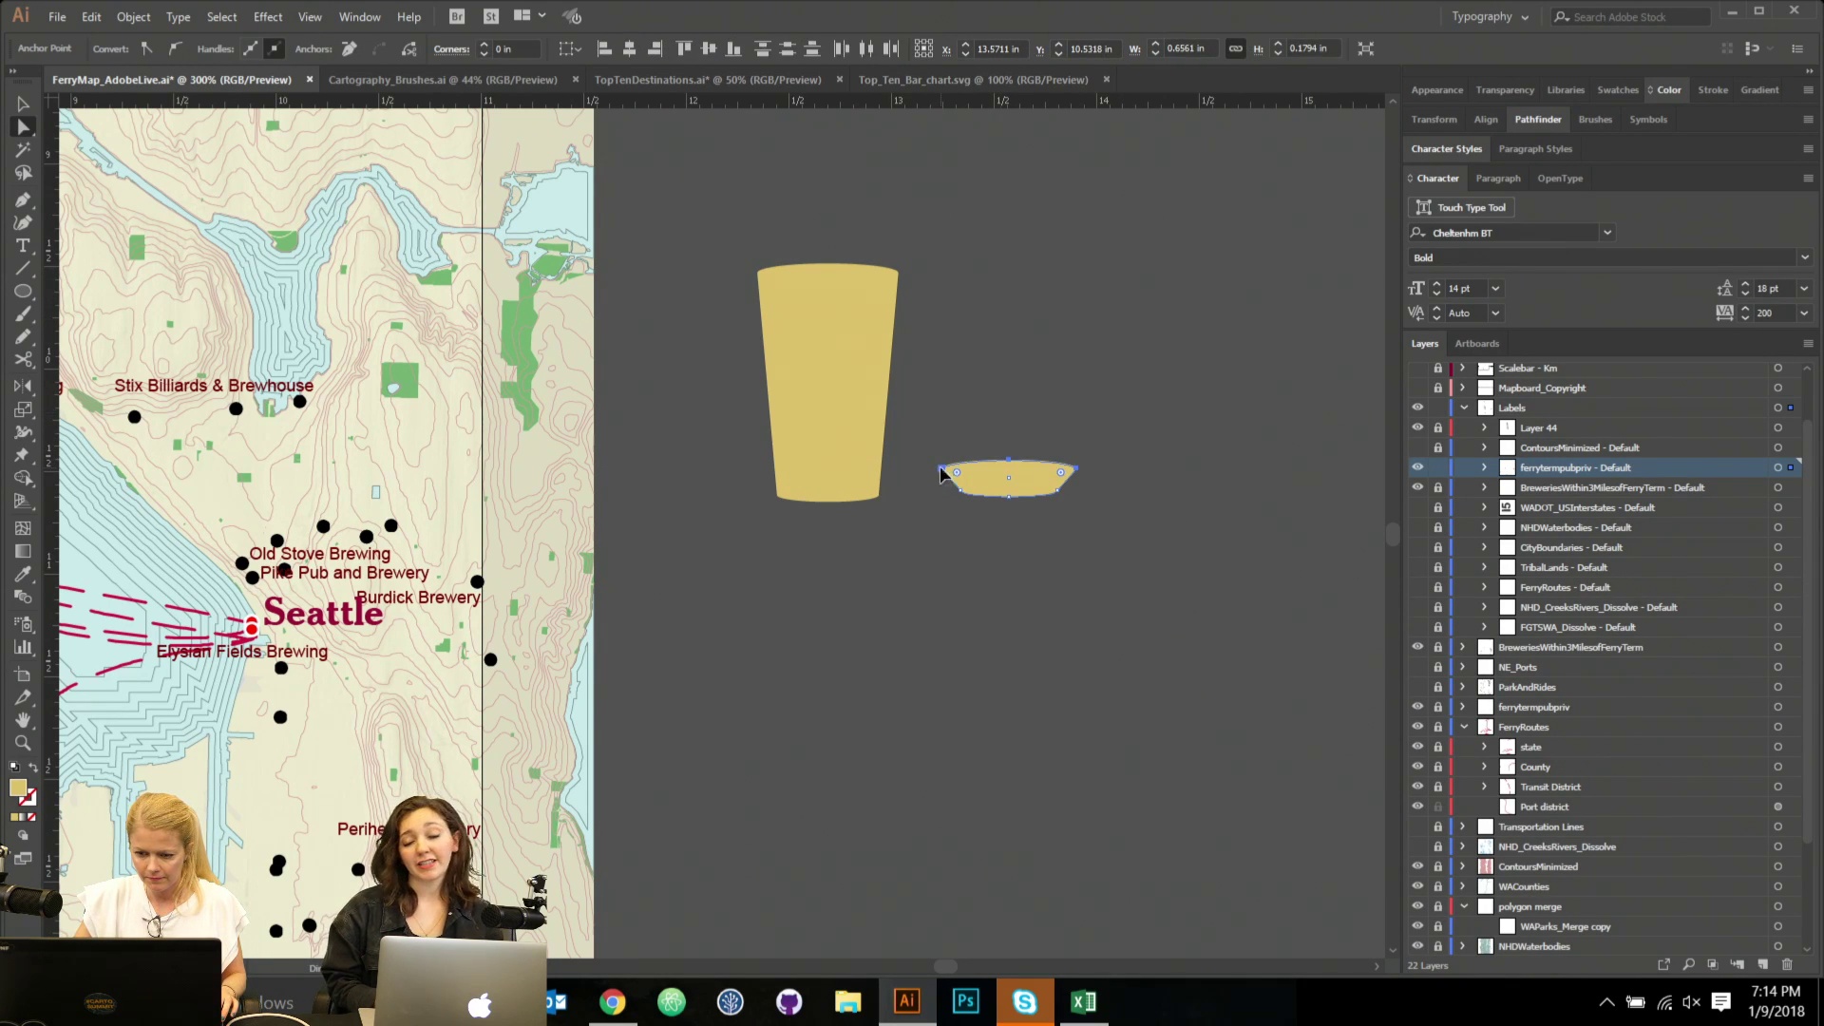
Narrow the band to about 0.52 in wide with Free Transform.
left_click(940, 469)
key("e")
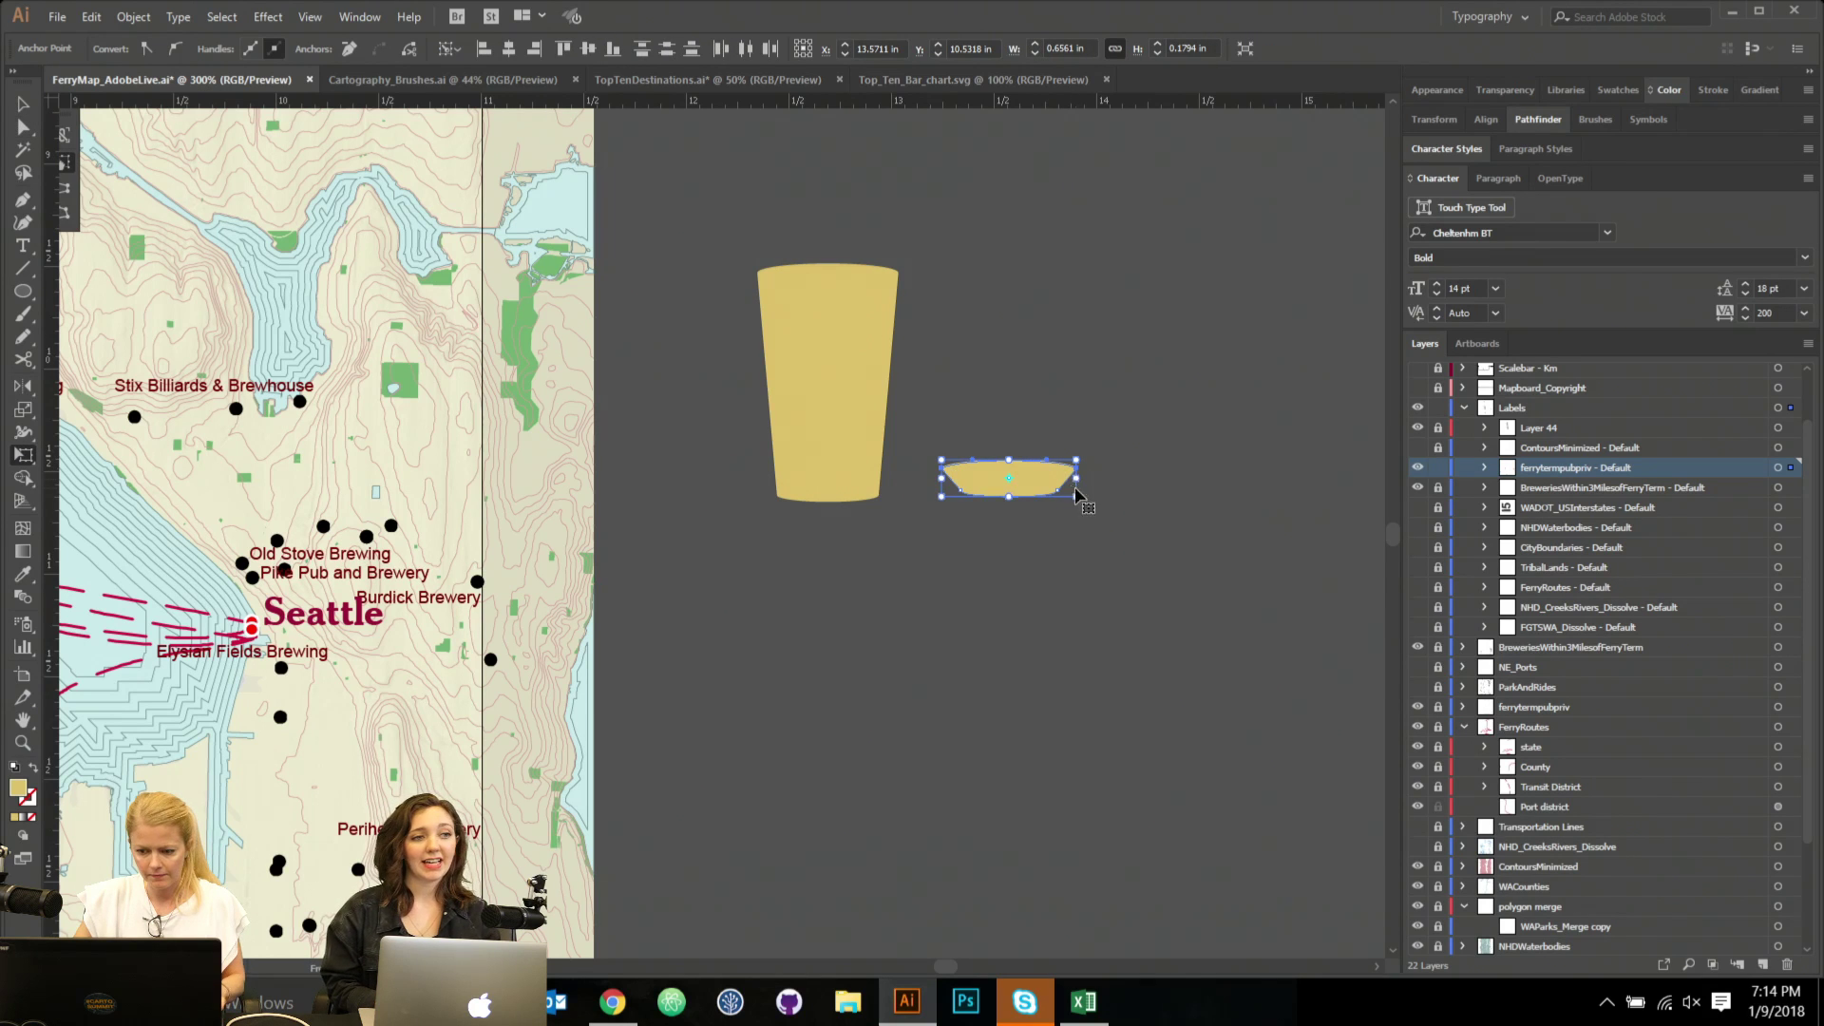
left_click_drag(1074, 481, 1062, 480)
left_click_drag(1085, 544, 1082, 543)
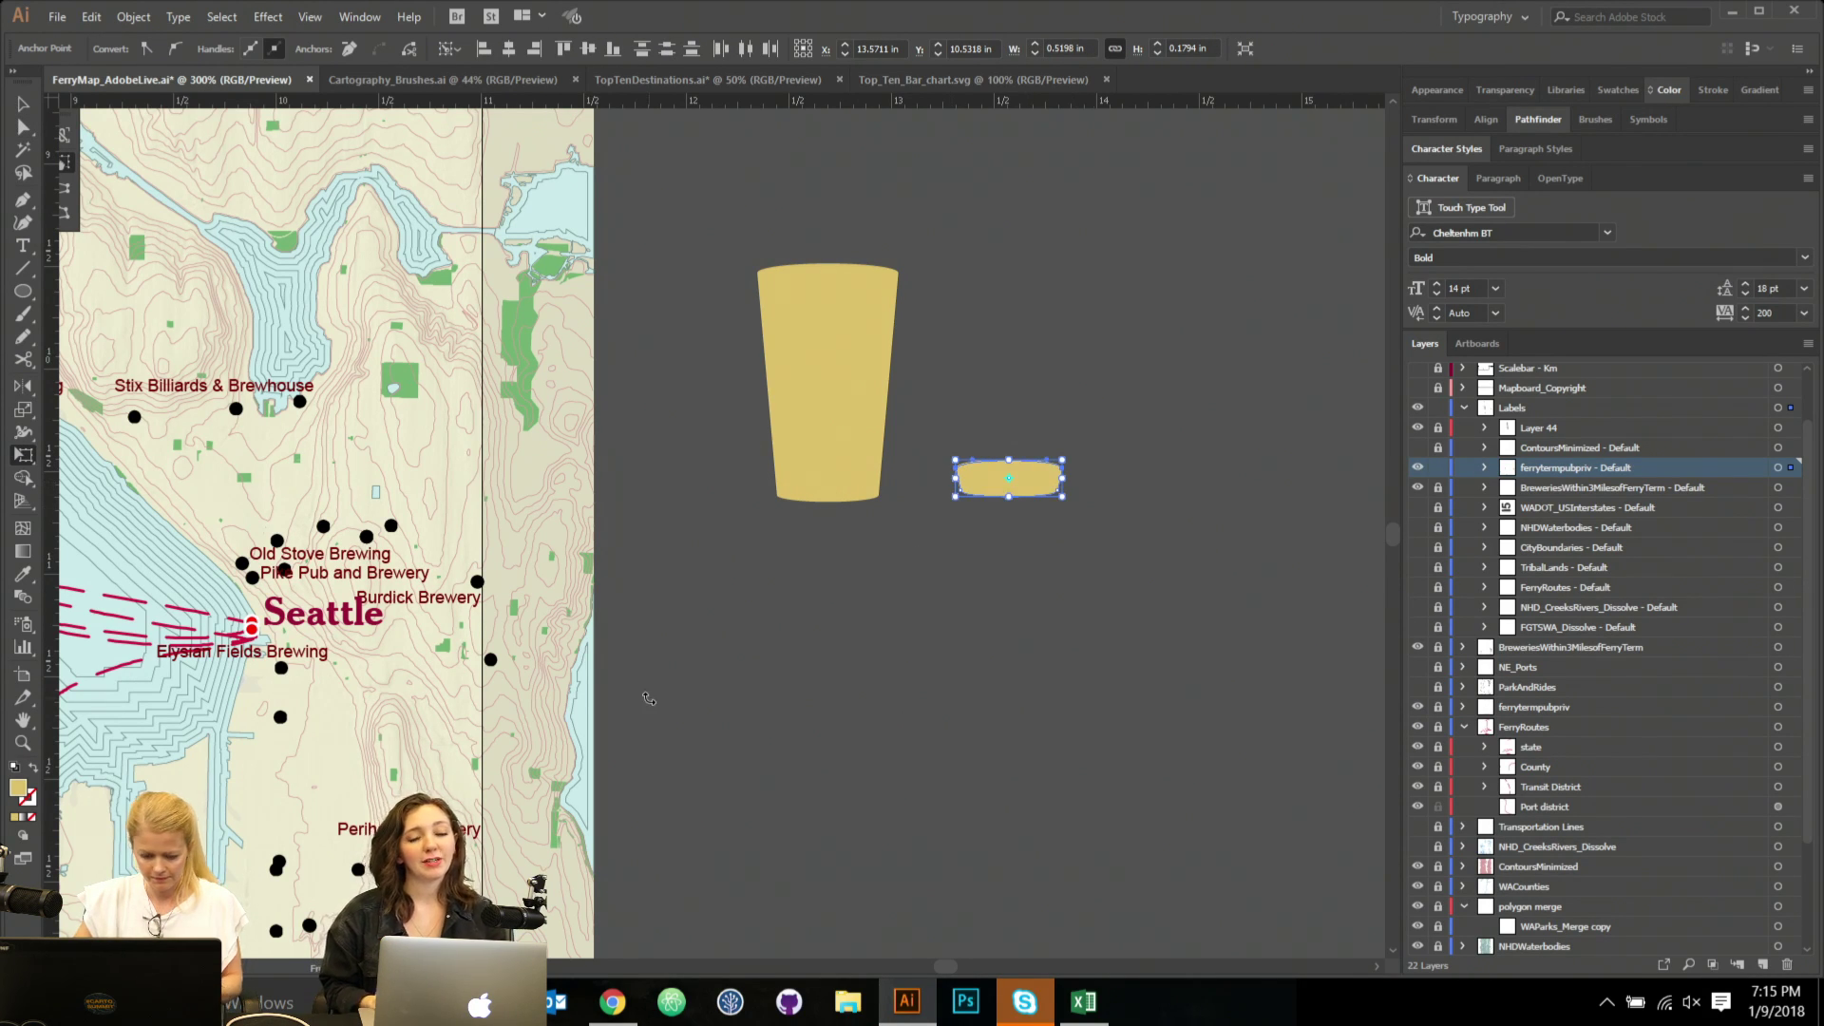
Fill the band with the map's water colour and set its stroke to None.
key("i")
left_click(585, 686)
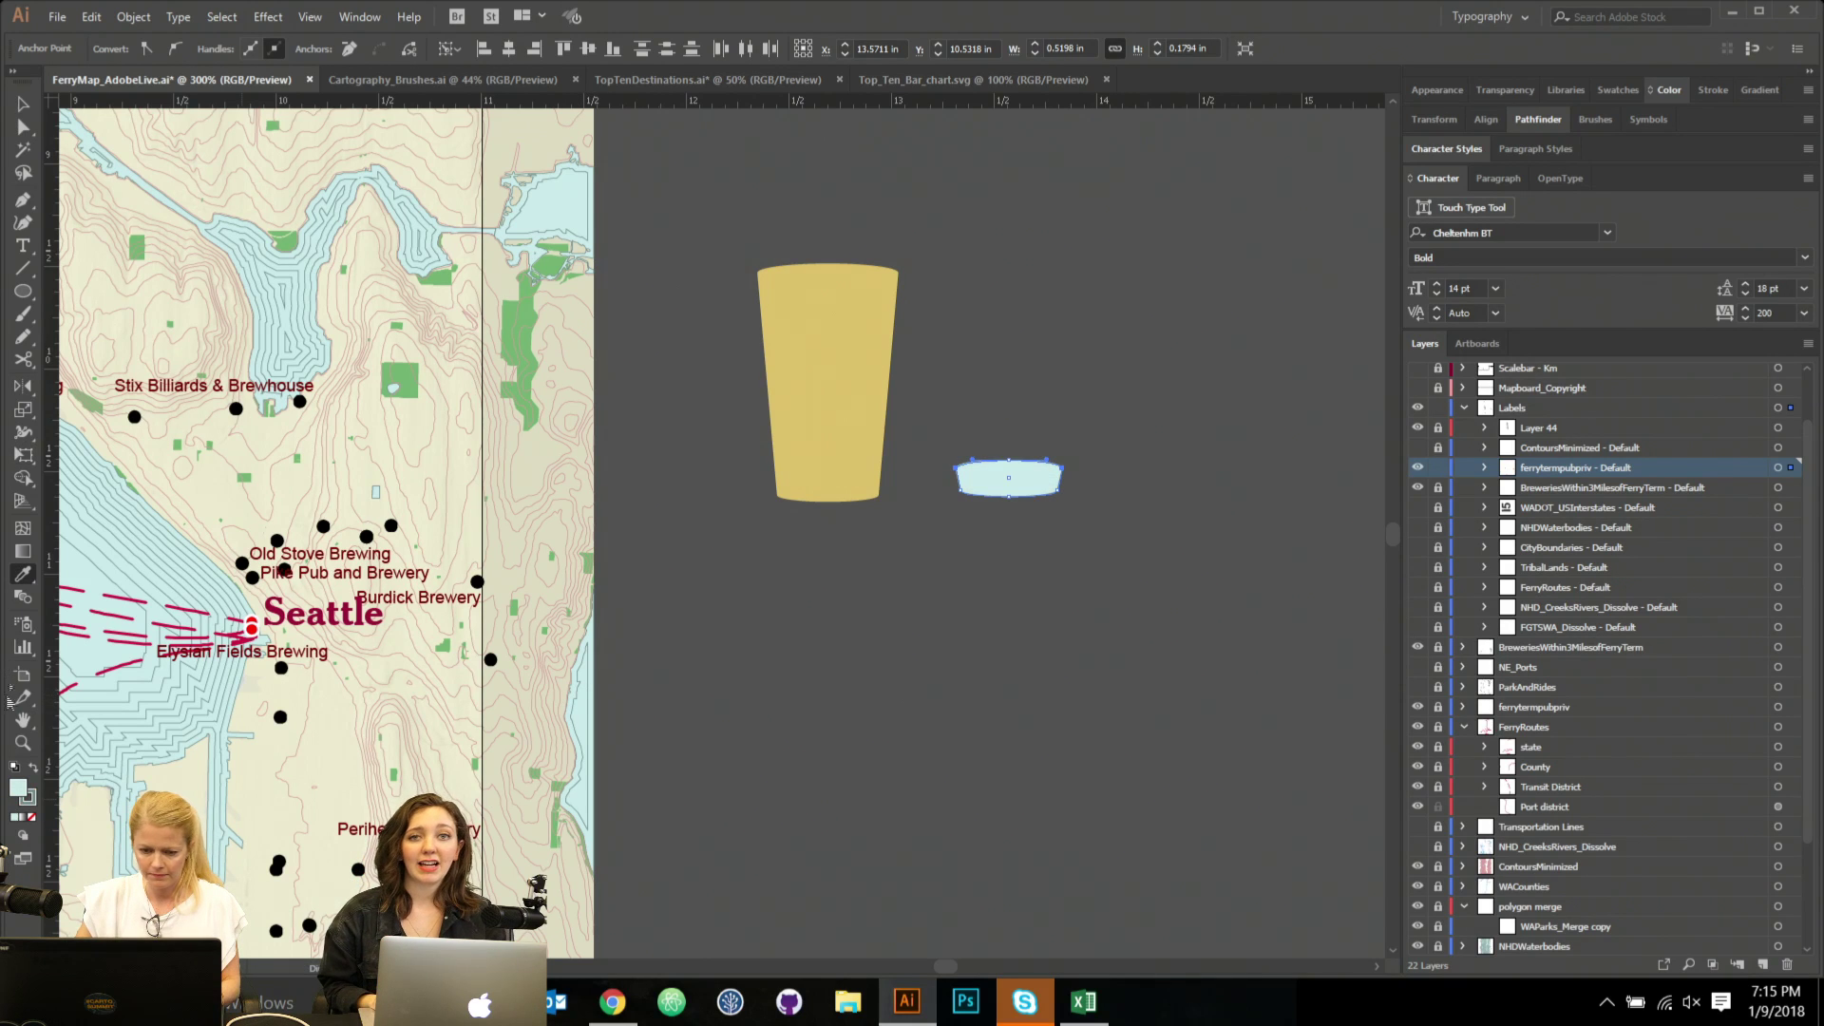
left_click(22, 803)
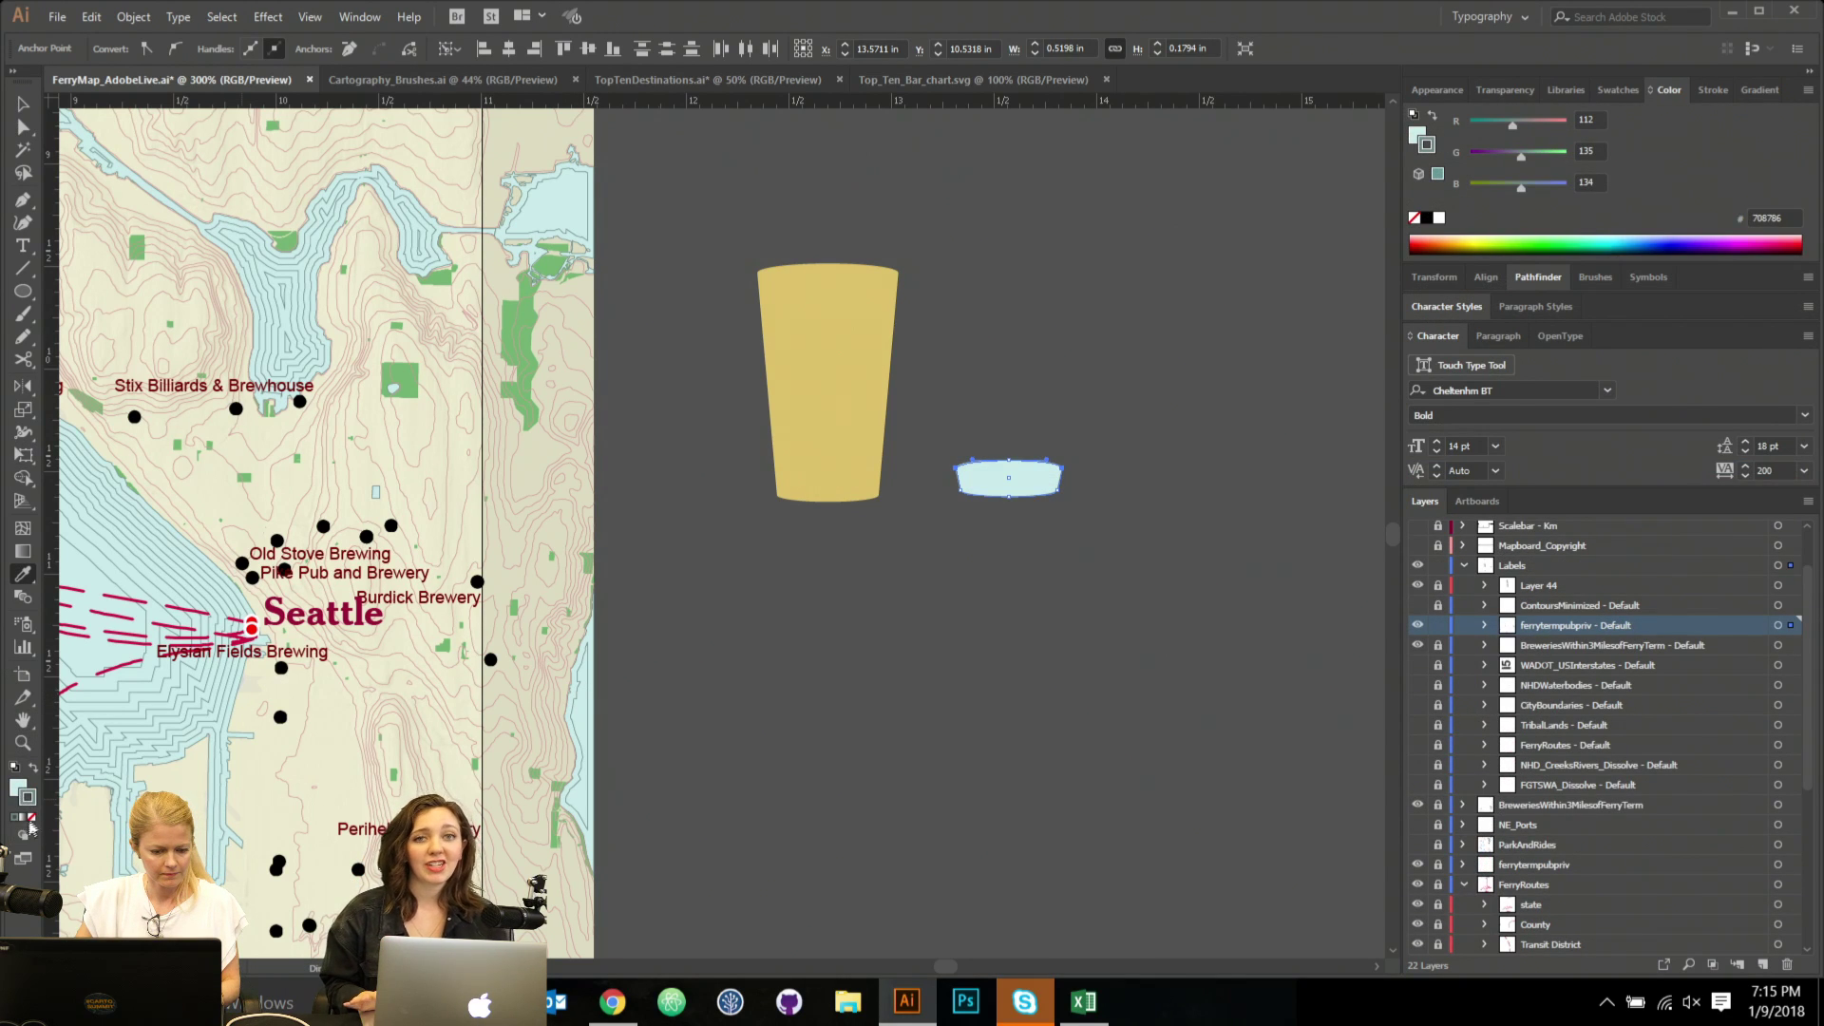
left_click(31, 817)
left_click(17, 786)
Lower the band's top anchor slightly, ending at about 0.52 by 0.18 in.
key("v")
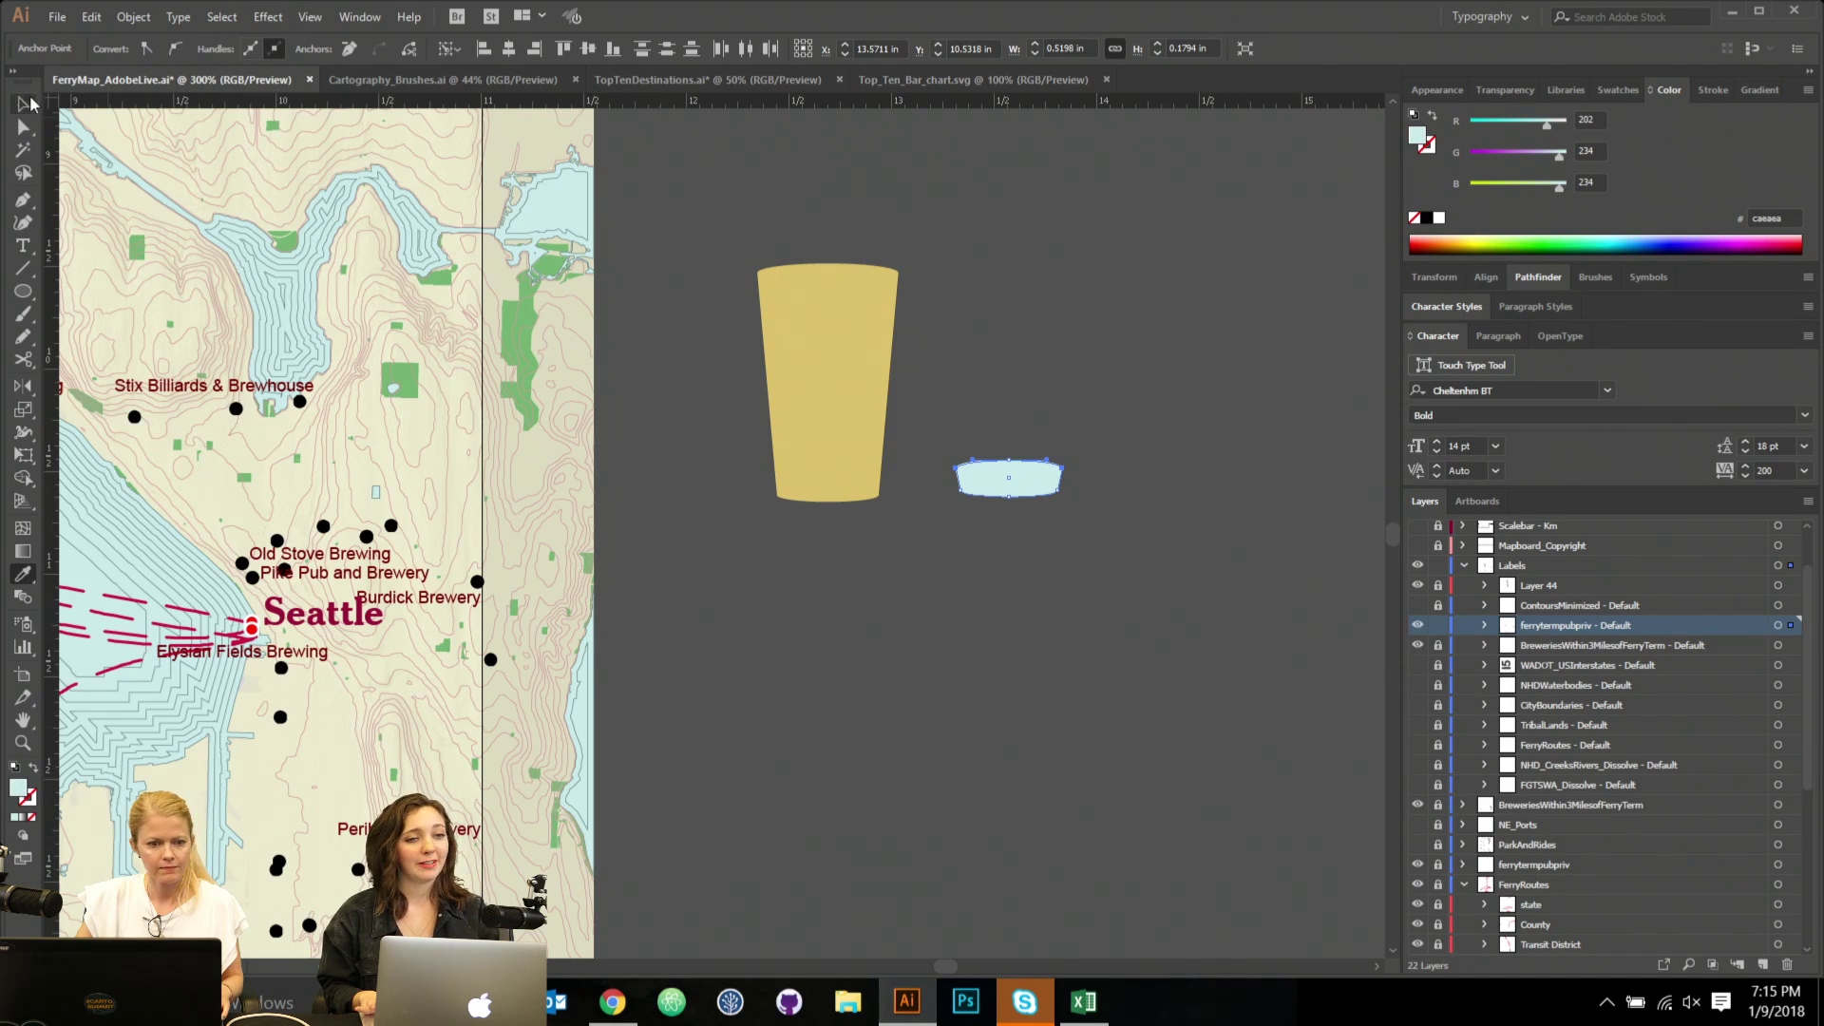
key("a")
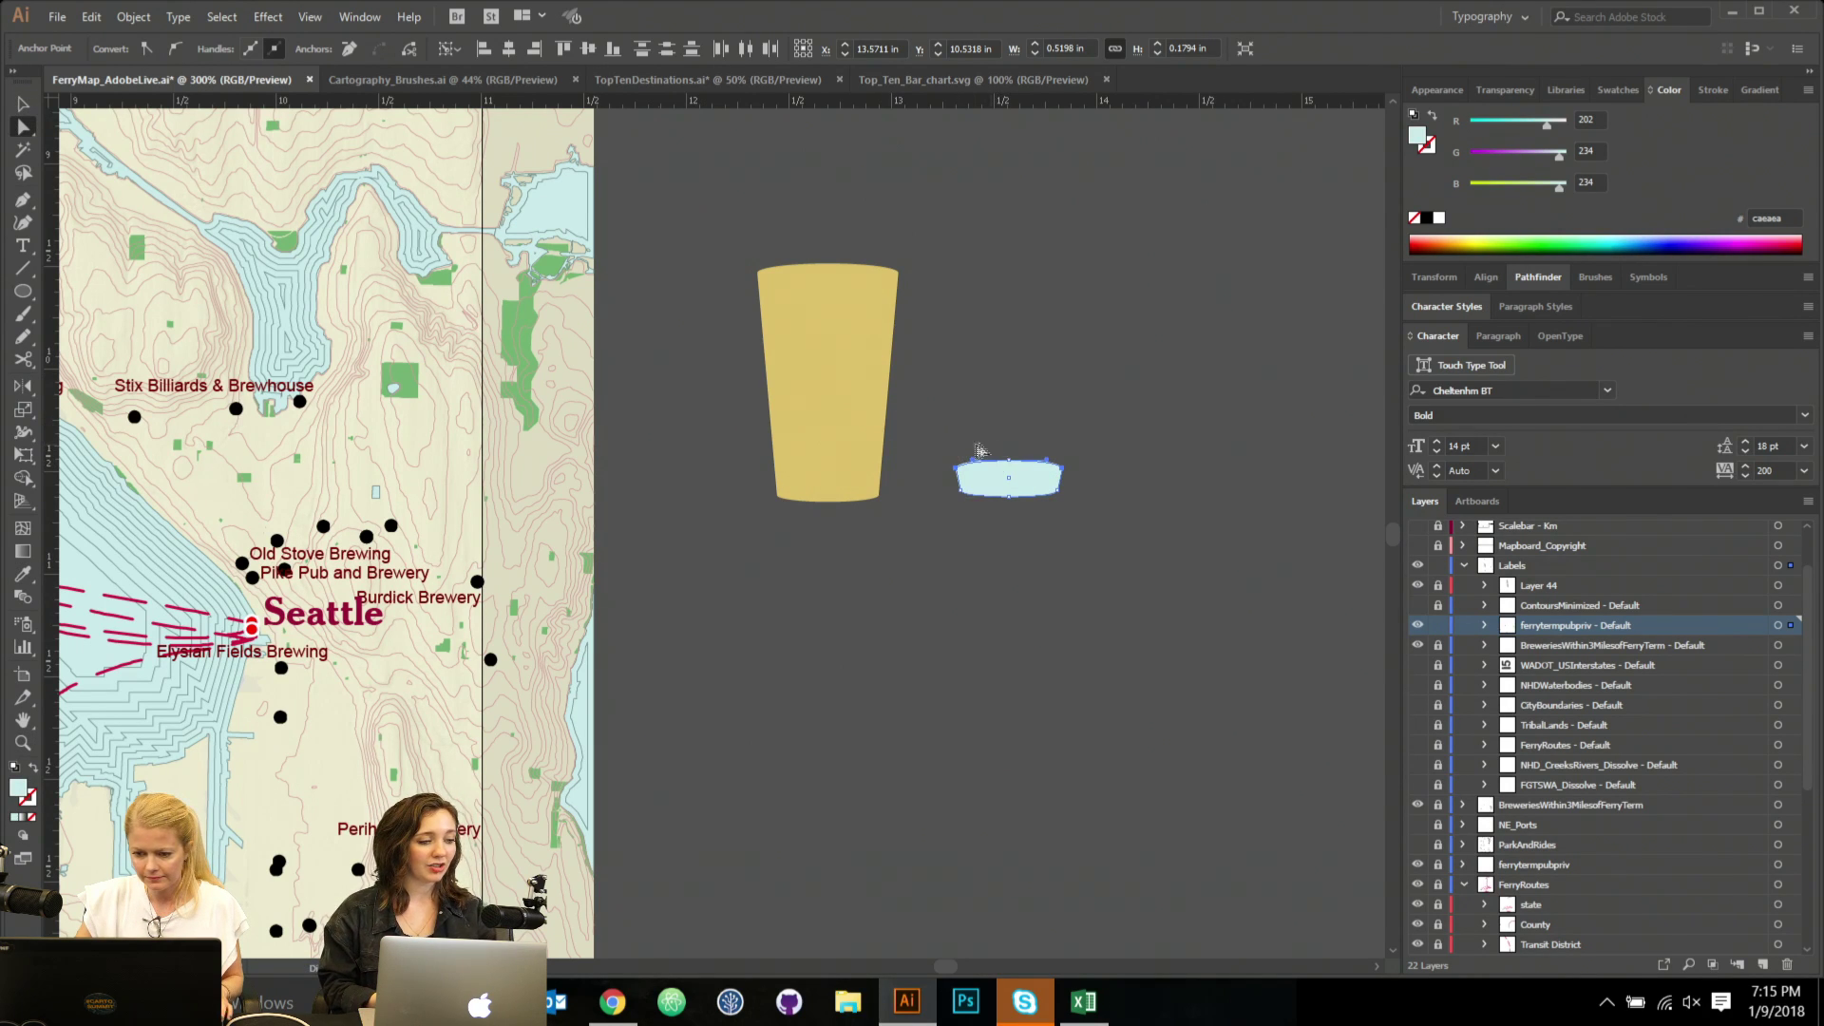
left_click(1009, 462)
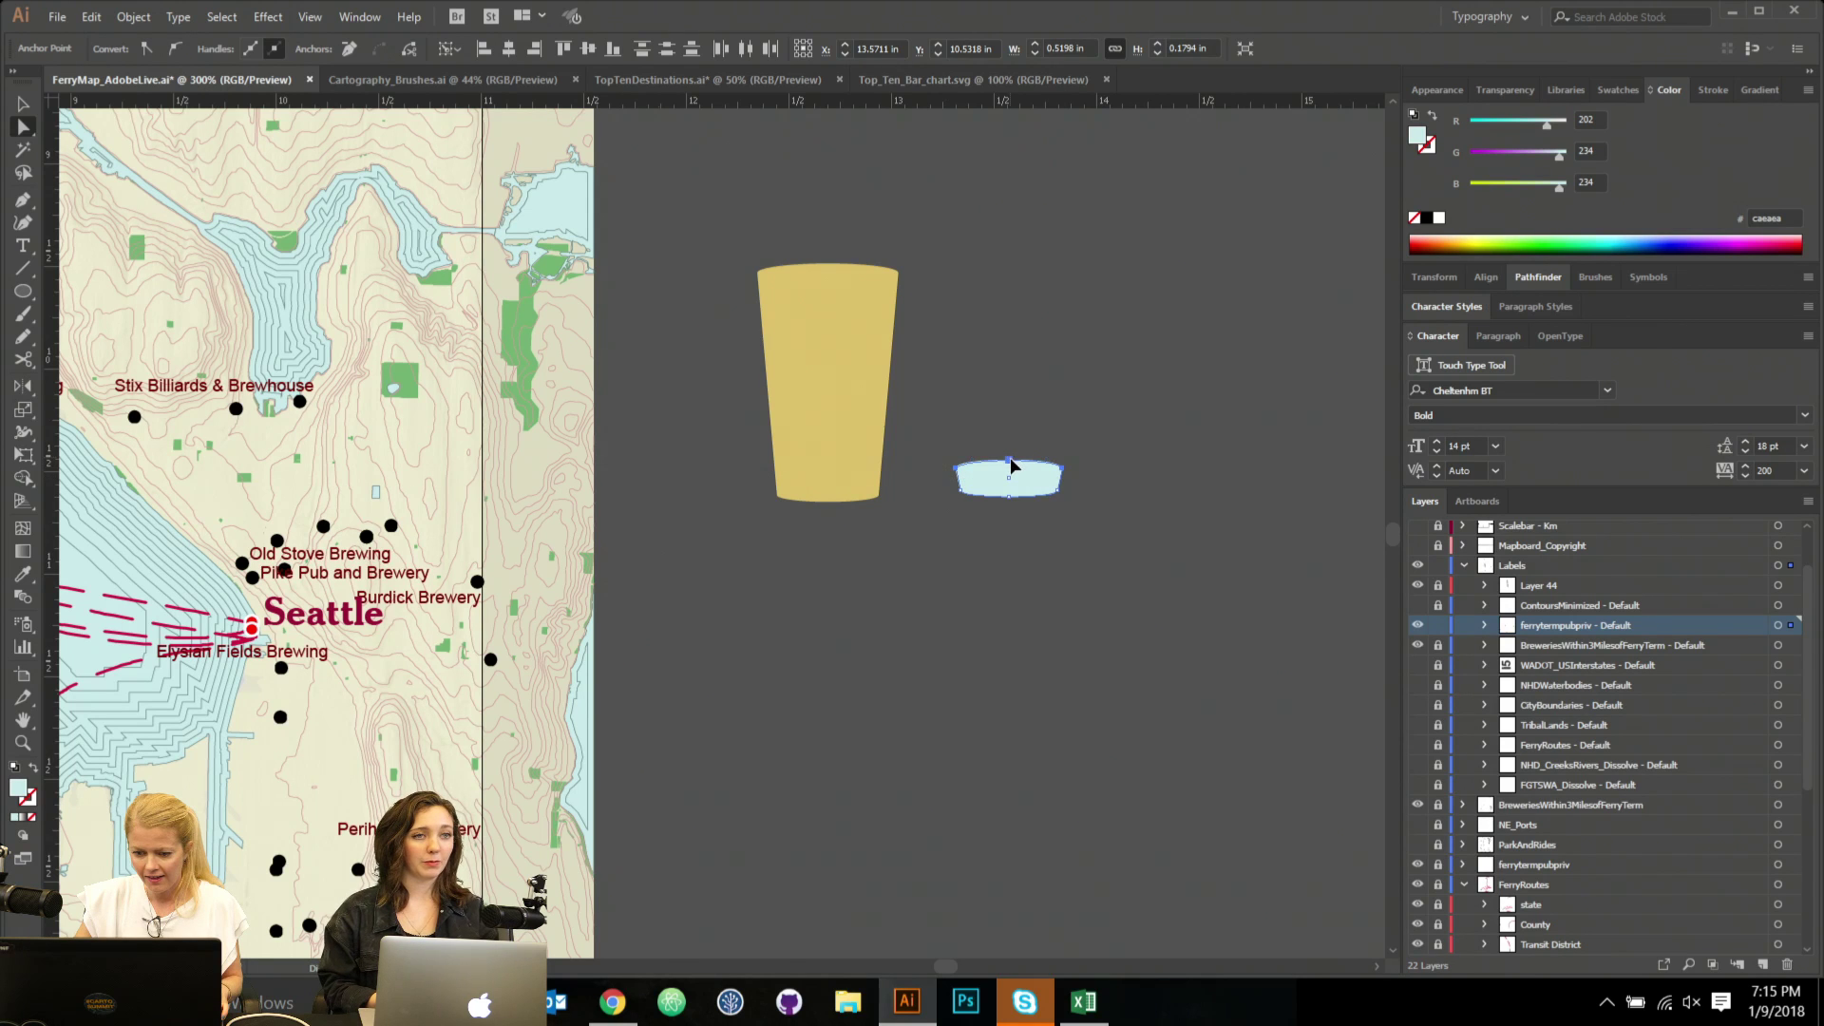
left_click_drag(1013, 469, 1009, 468)
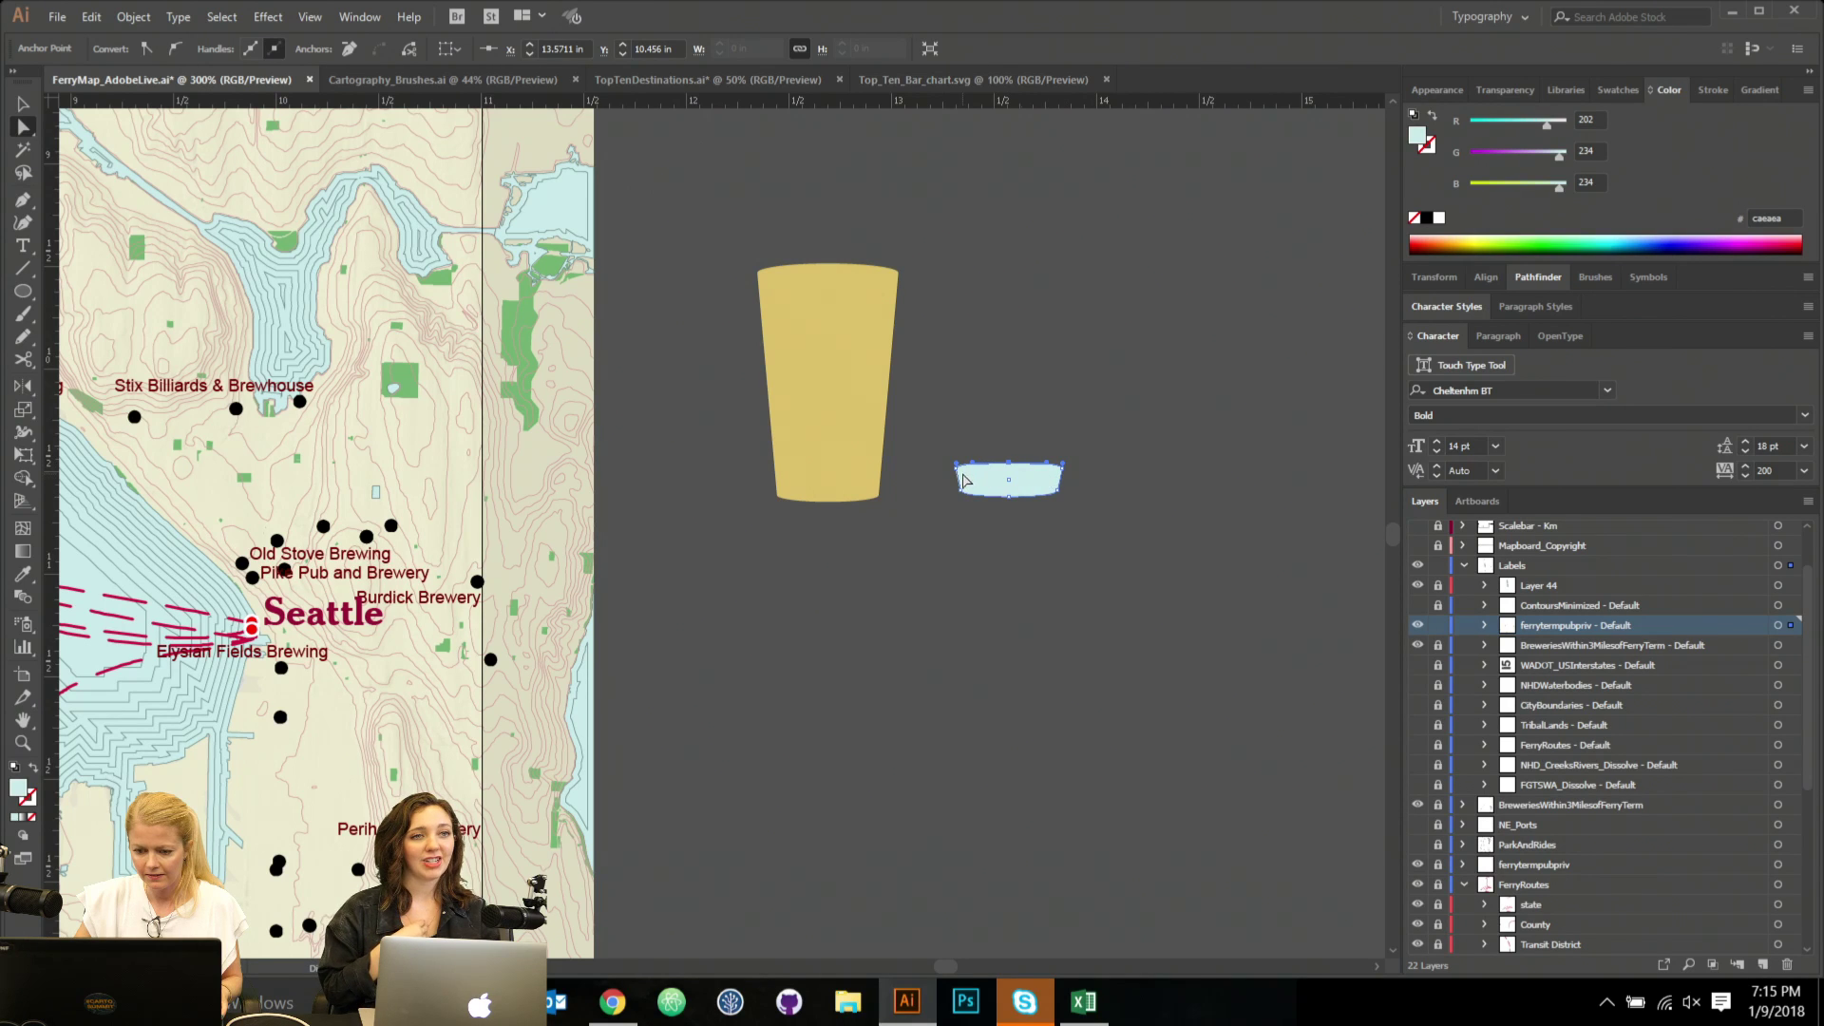
left_click(24, 103)
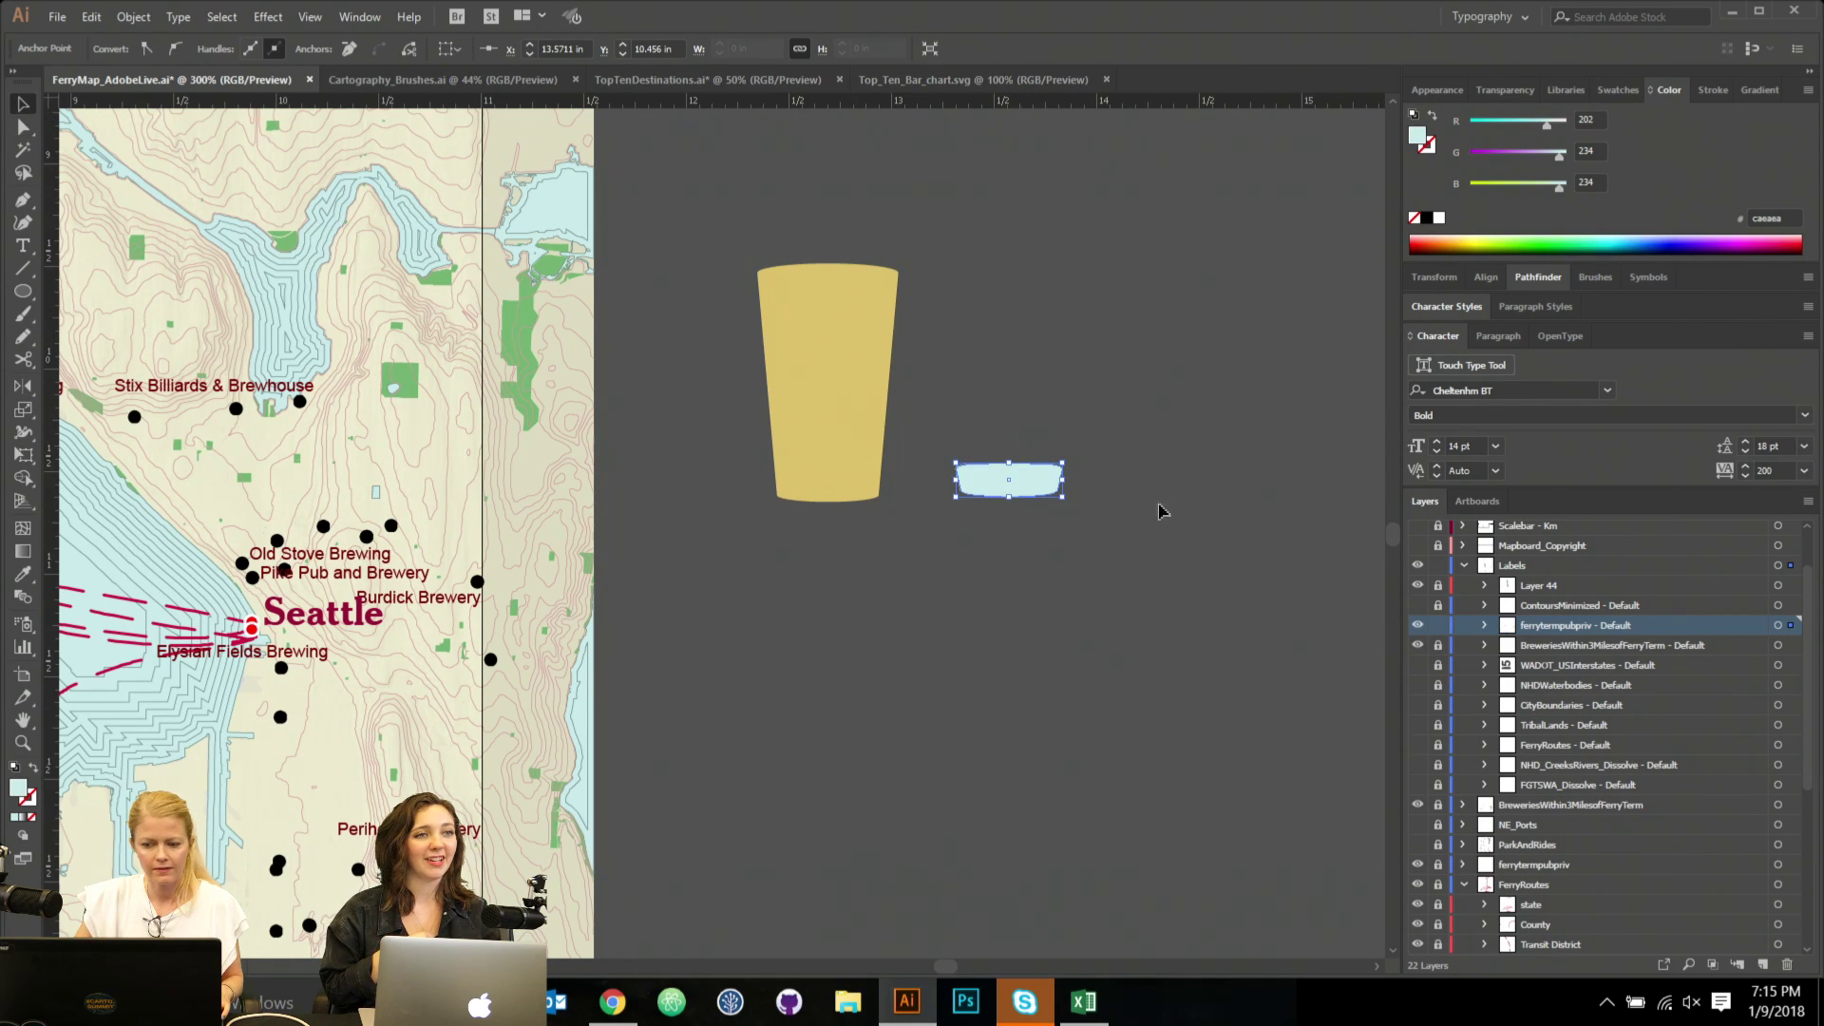
Set the band's fill to the pale blue e4f7f6 in the Color Picker.
double_click(18, 787)
left_click_drag(45, 82, 43, 79)
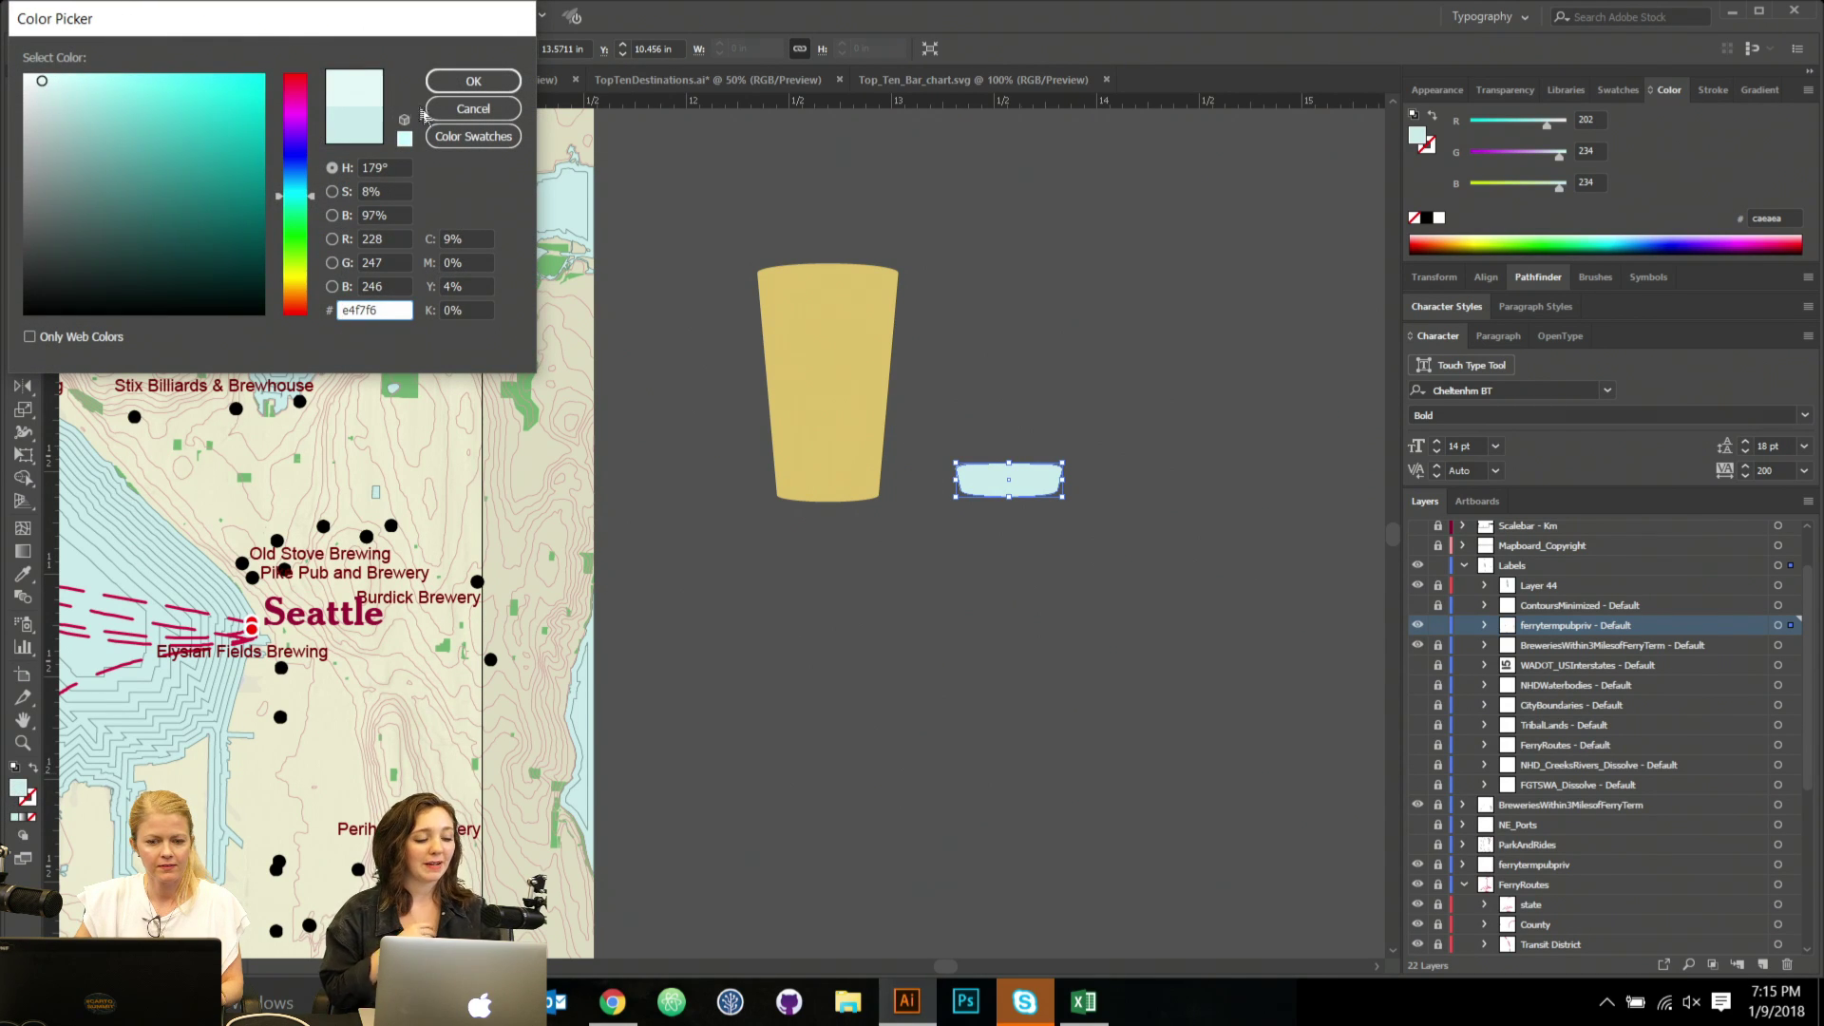
left_click(473, 81)
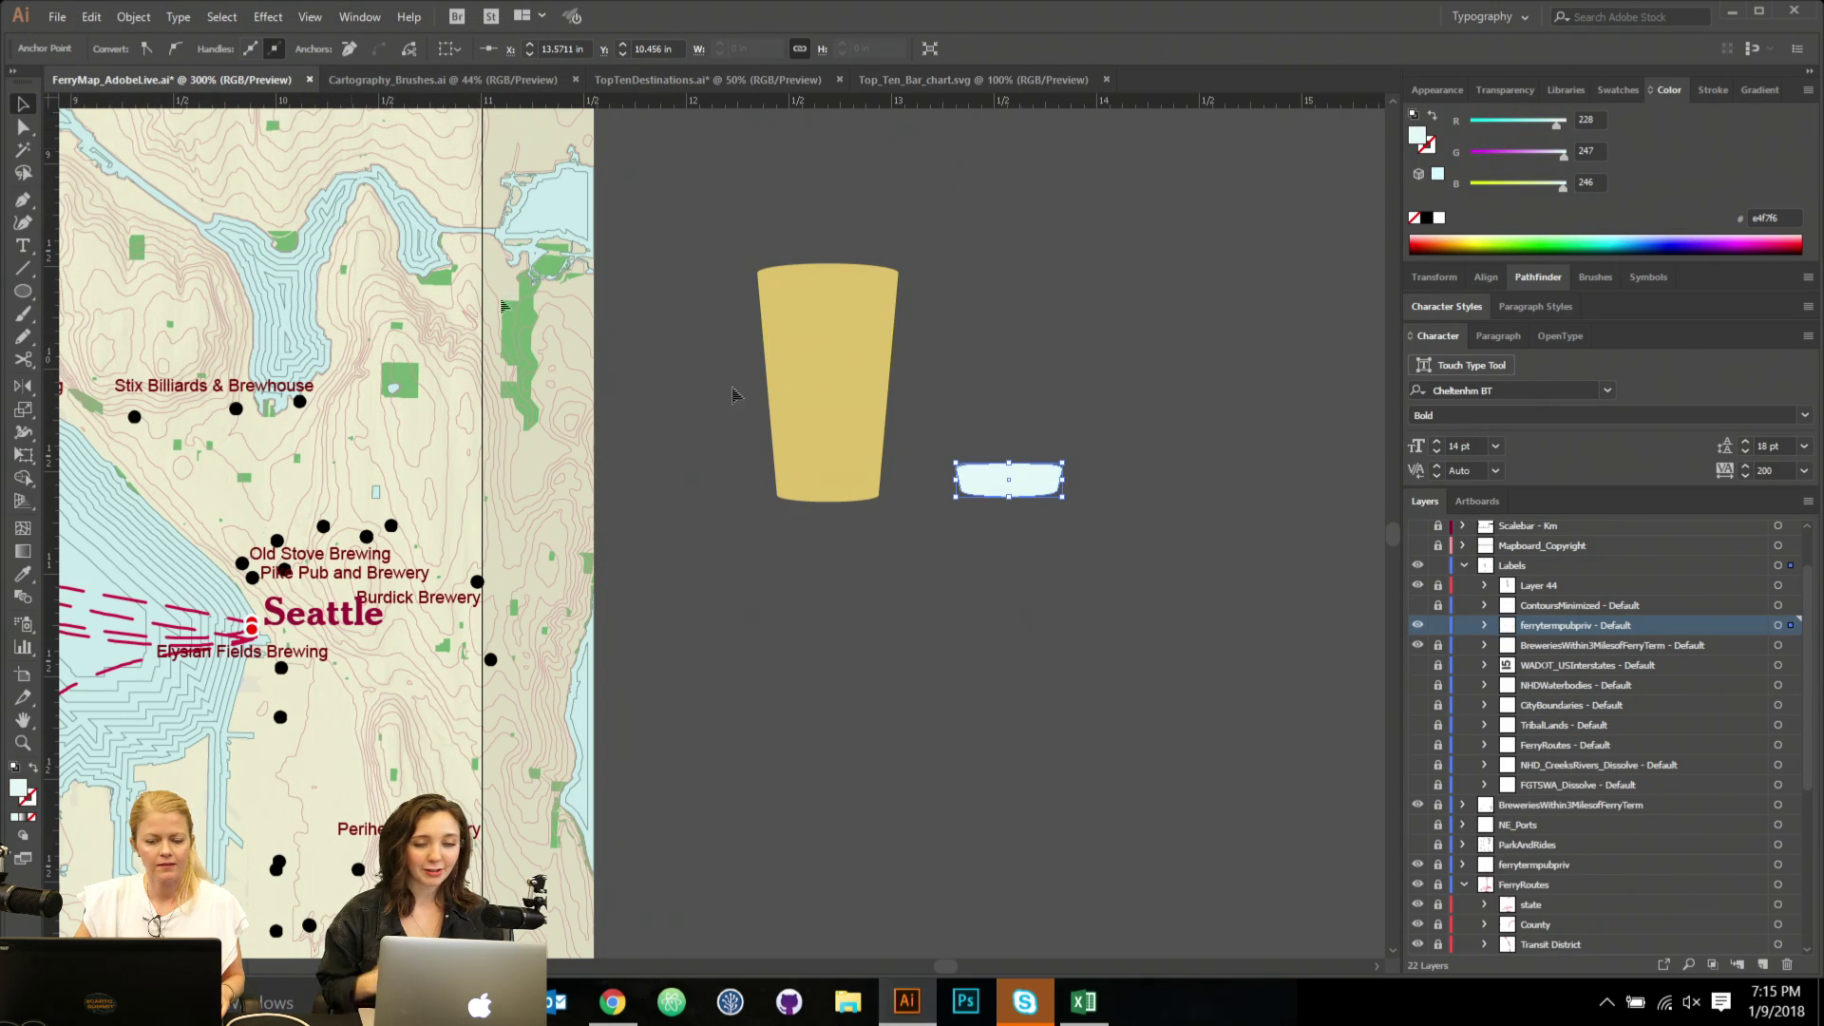
Align the band and the gold glass on their horizontal centres.
left_click_drag(741, 543, 972, 304)
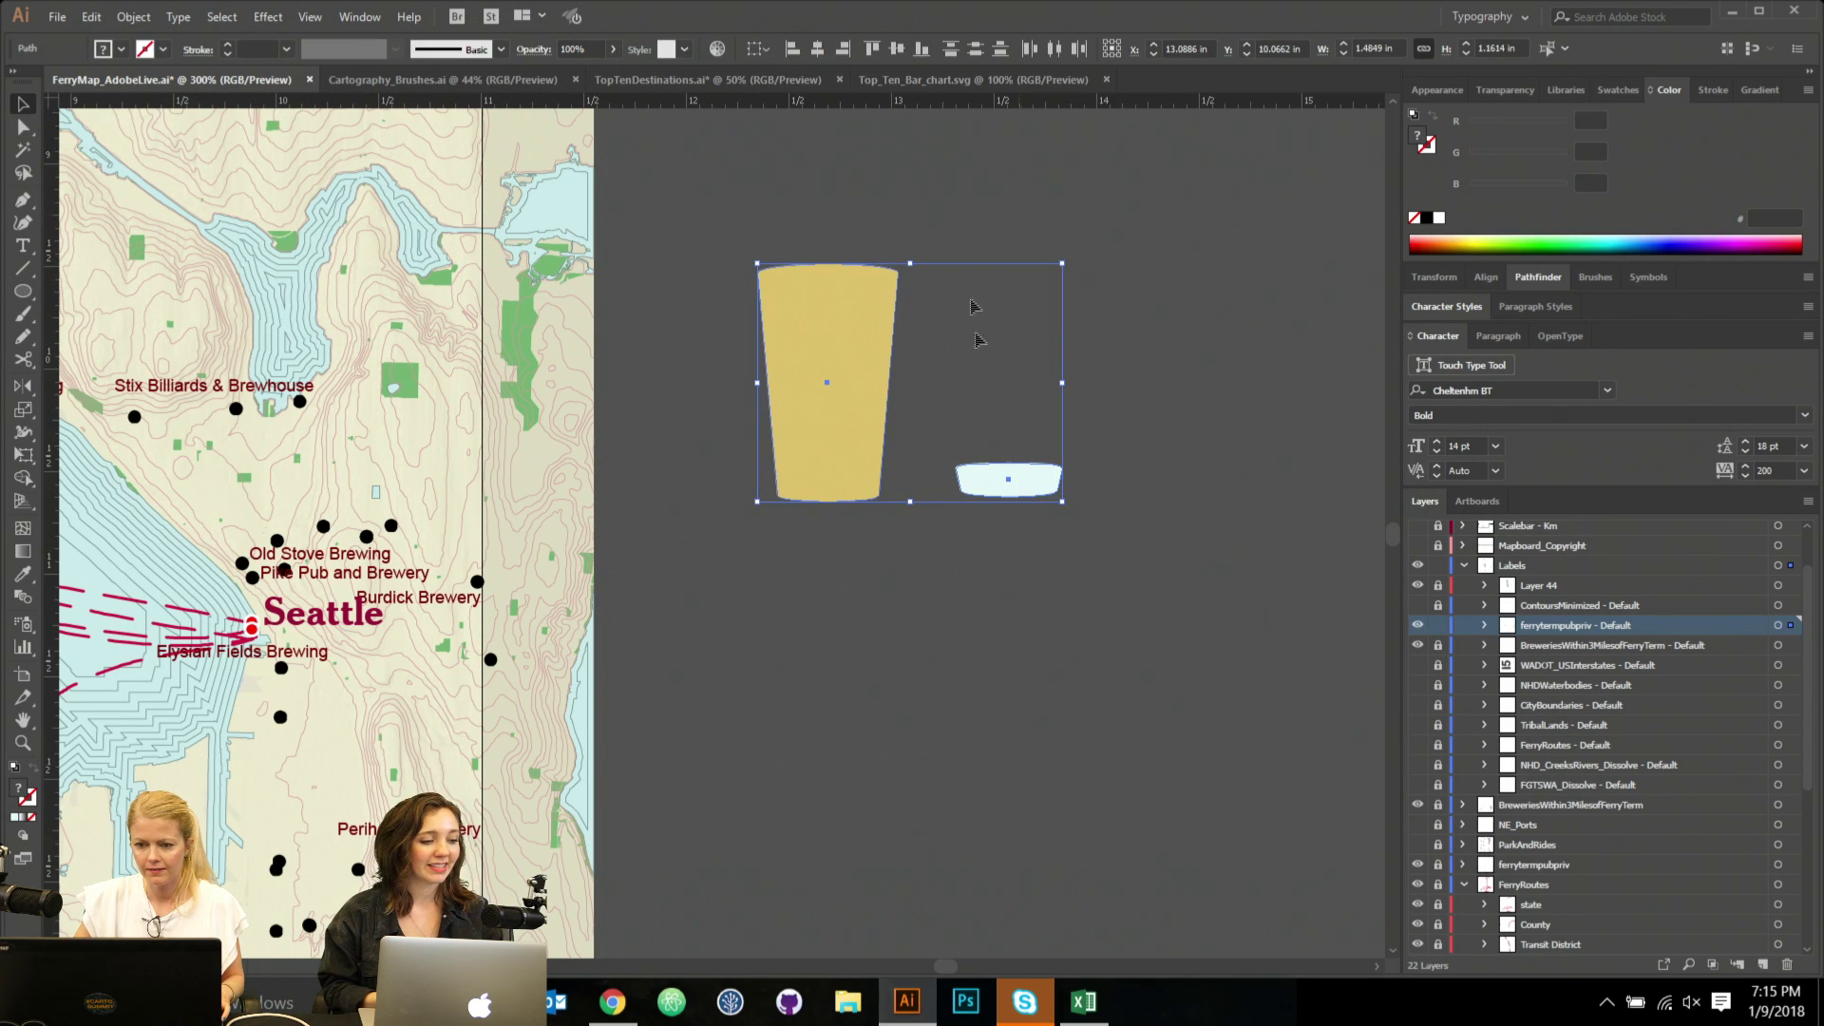
left_click(817, 48)
left_click(1286, 492)
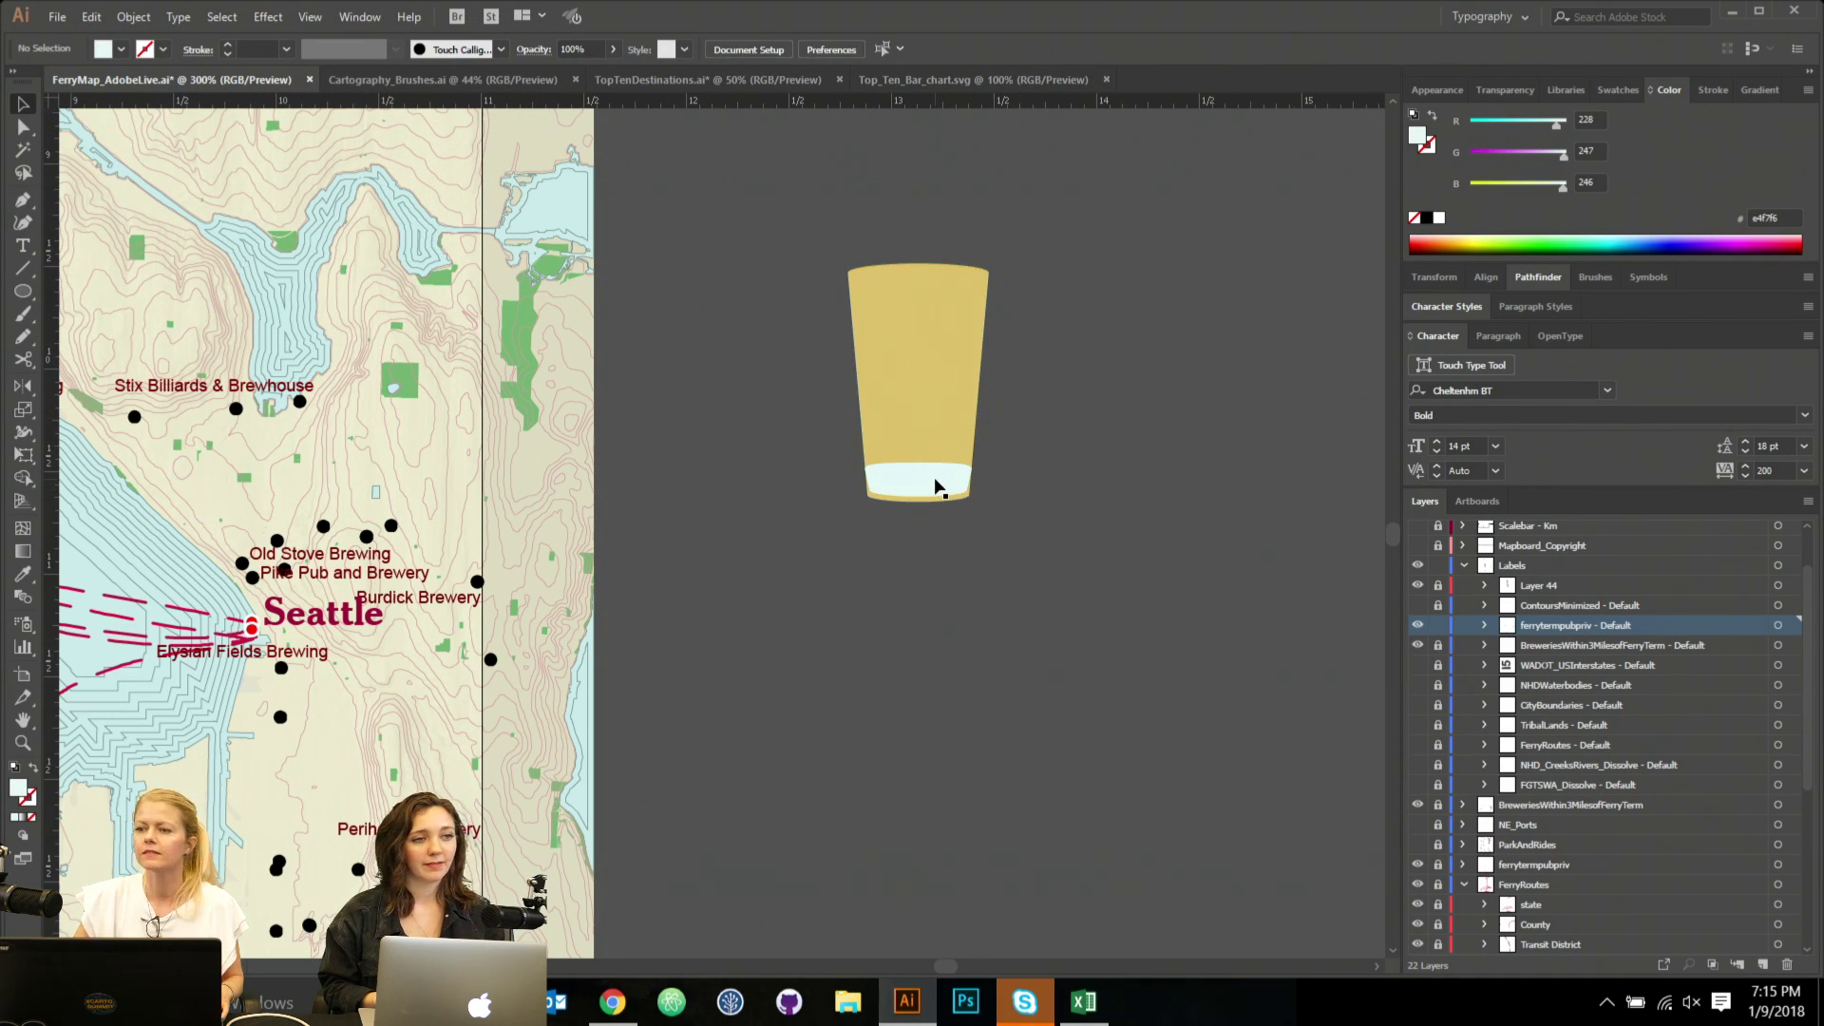
Narrow the pale blue shape to about 0.49 by 0.13 in so it fits the glass bottom.
left_click(939, 487)
key("ctrl+plus")
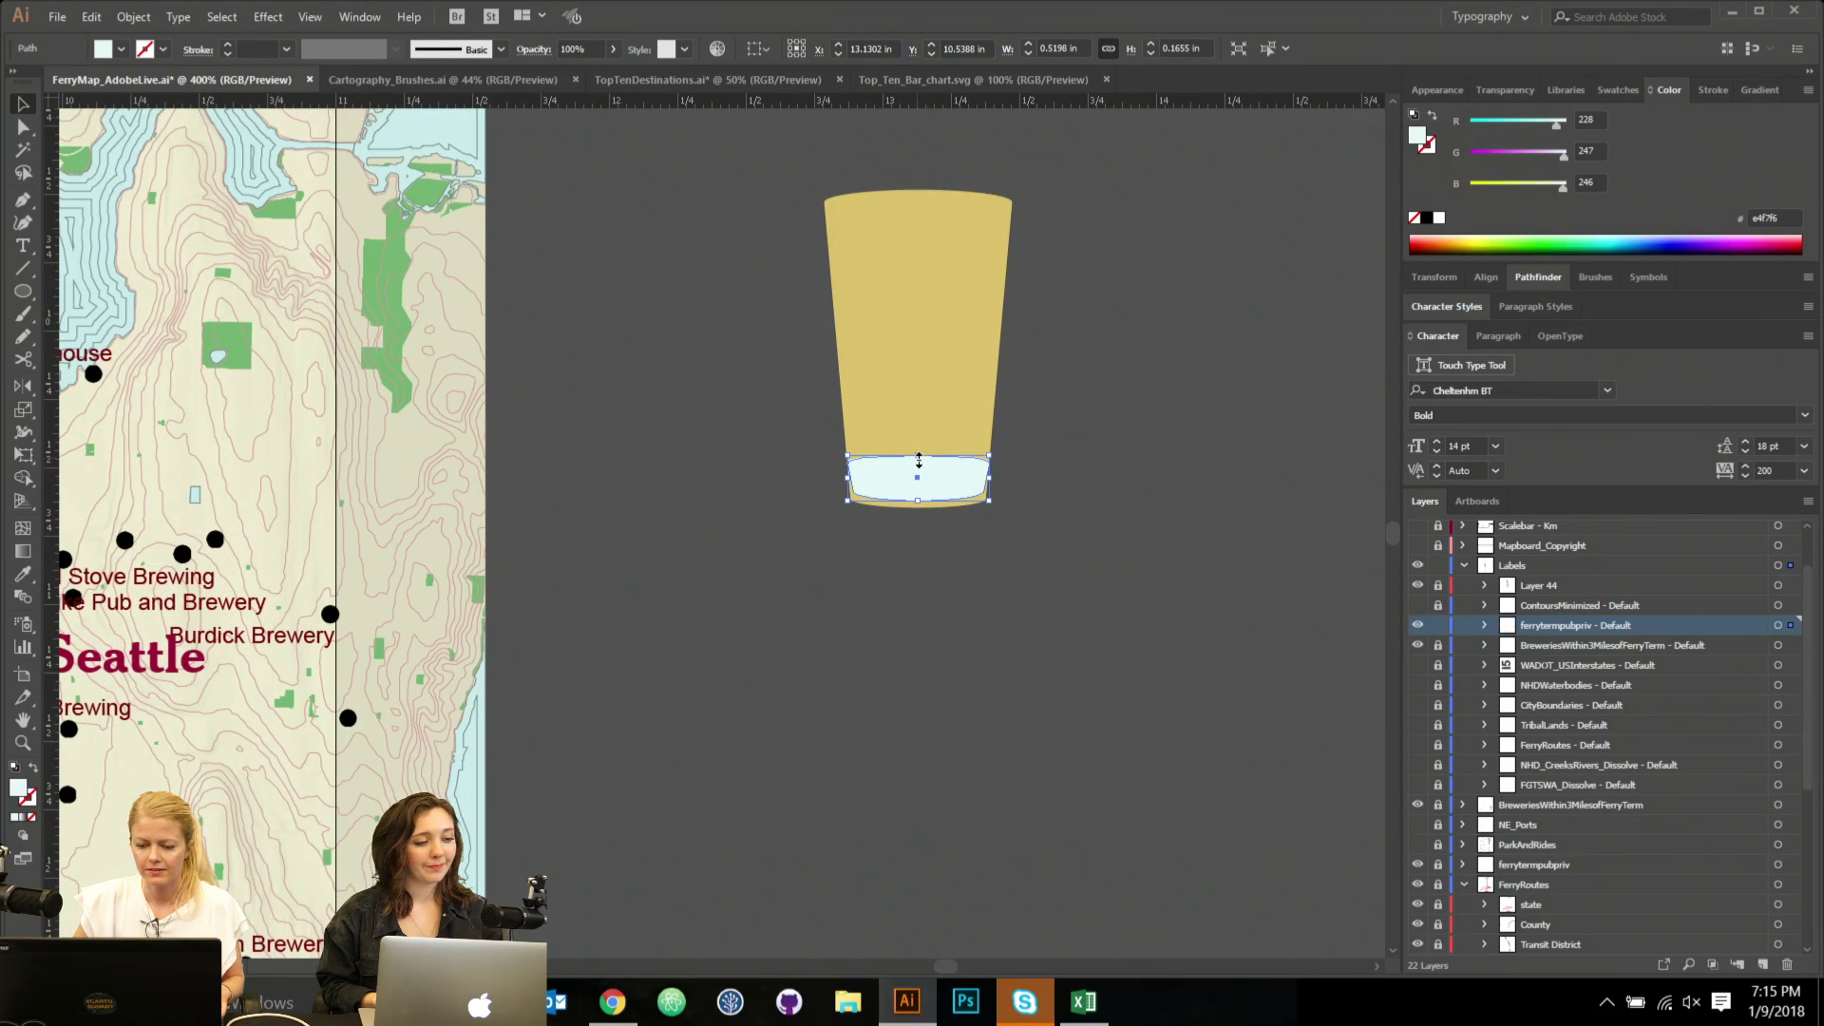
left_click_drag(920, 458, 921, 469)
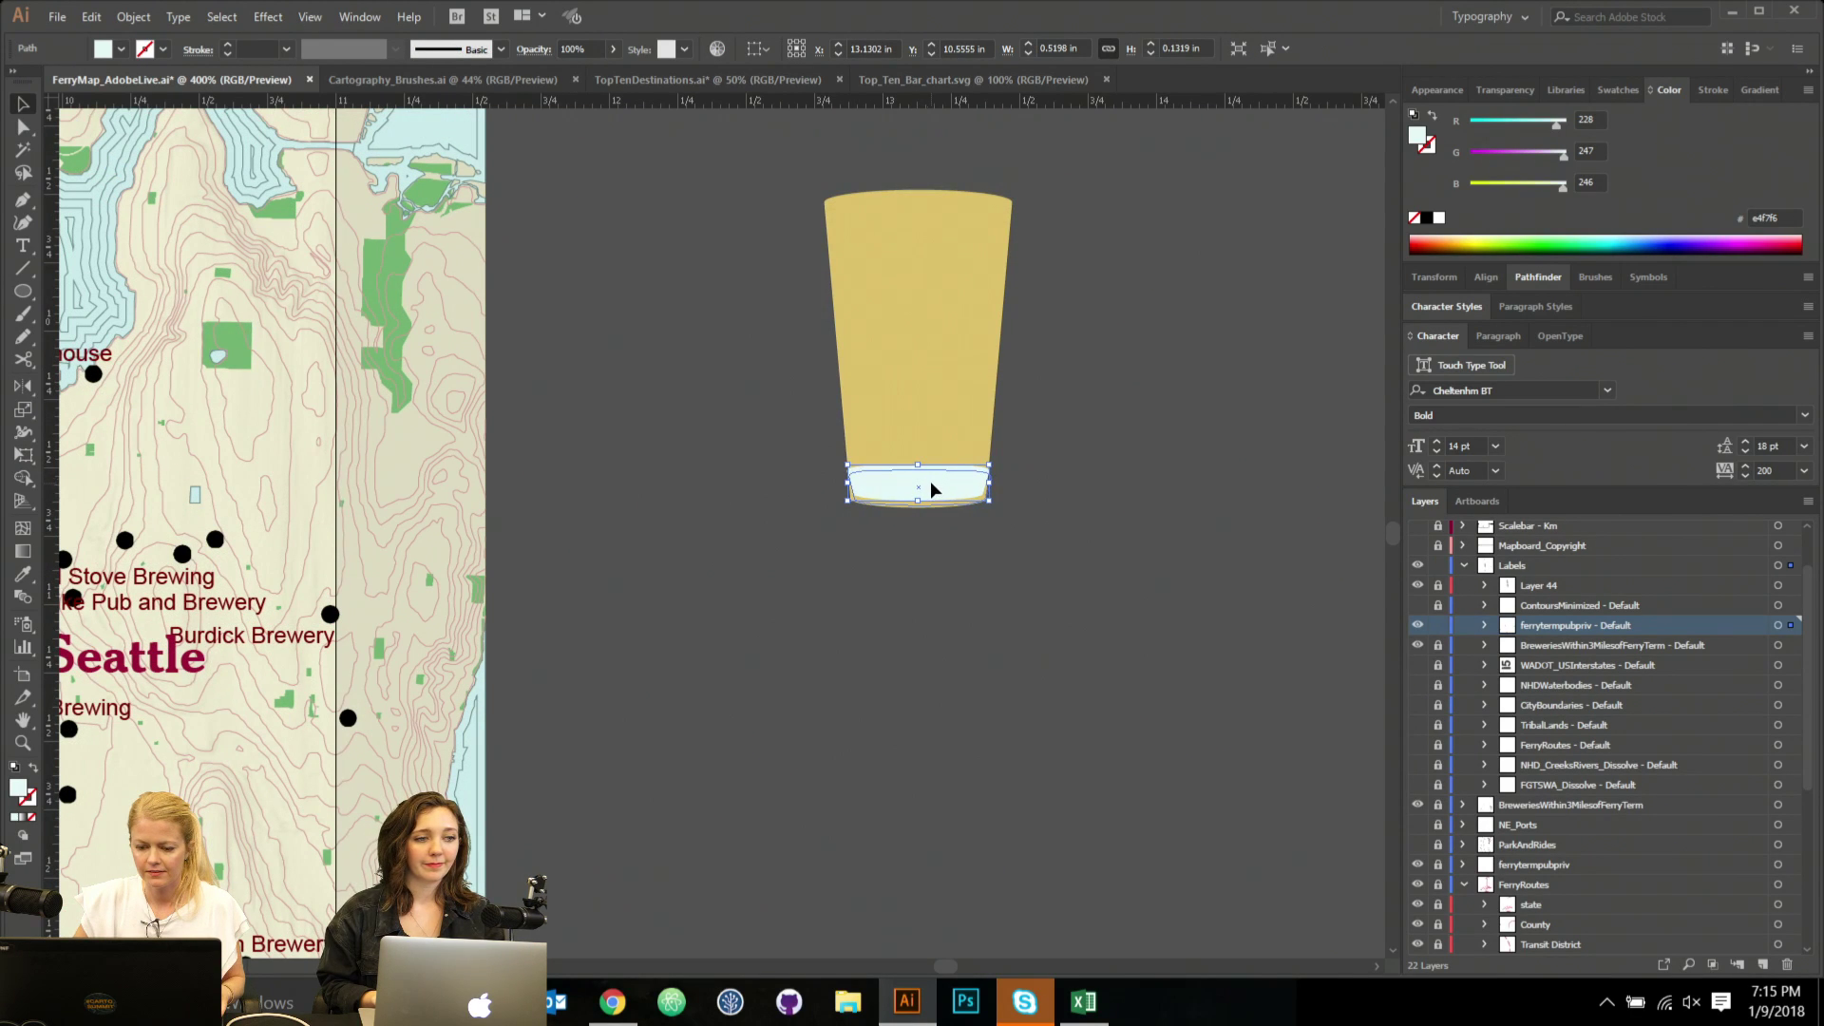
scroll(931, 481, "up", 2)
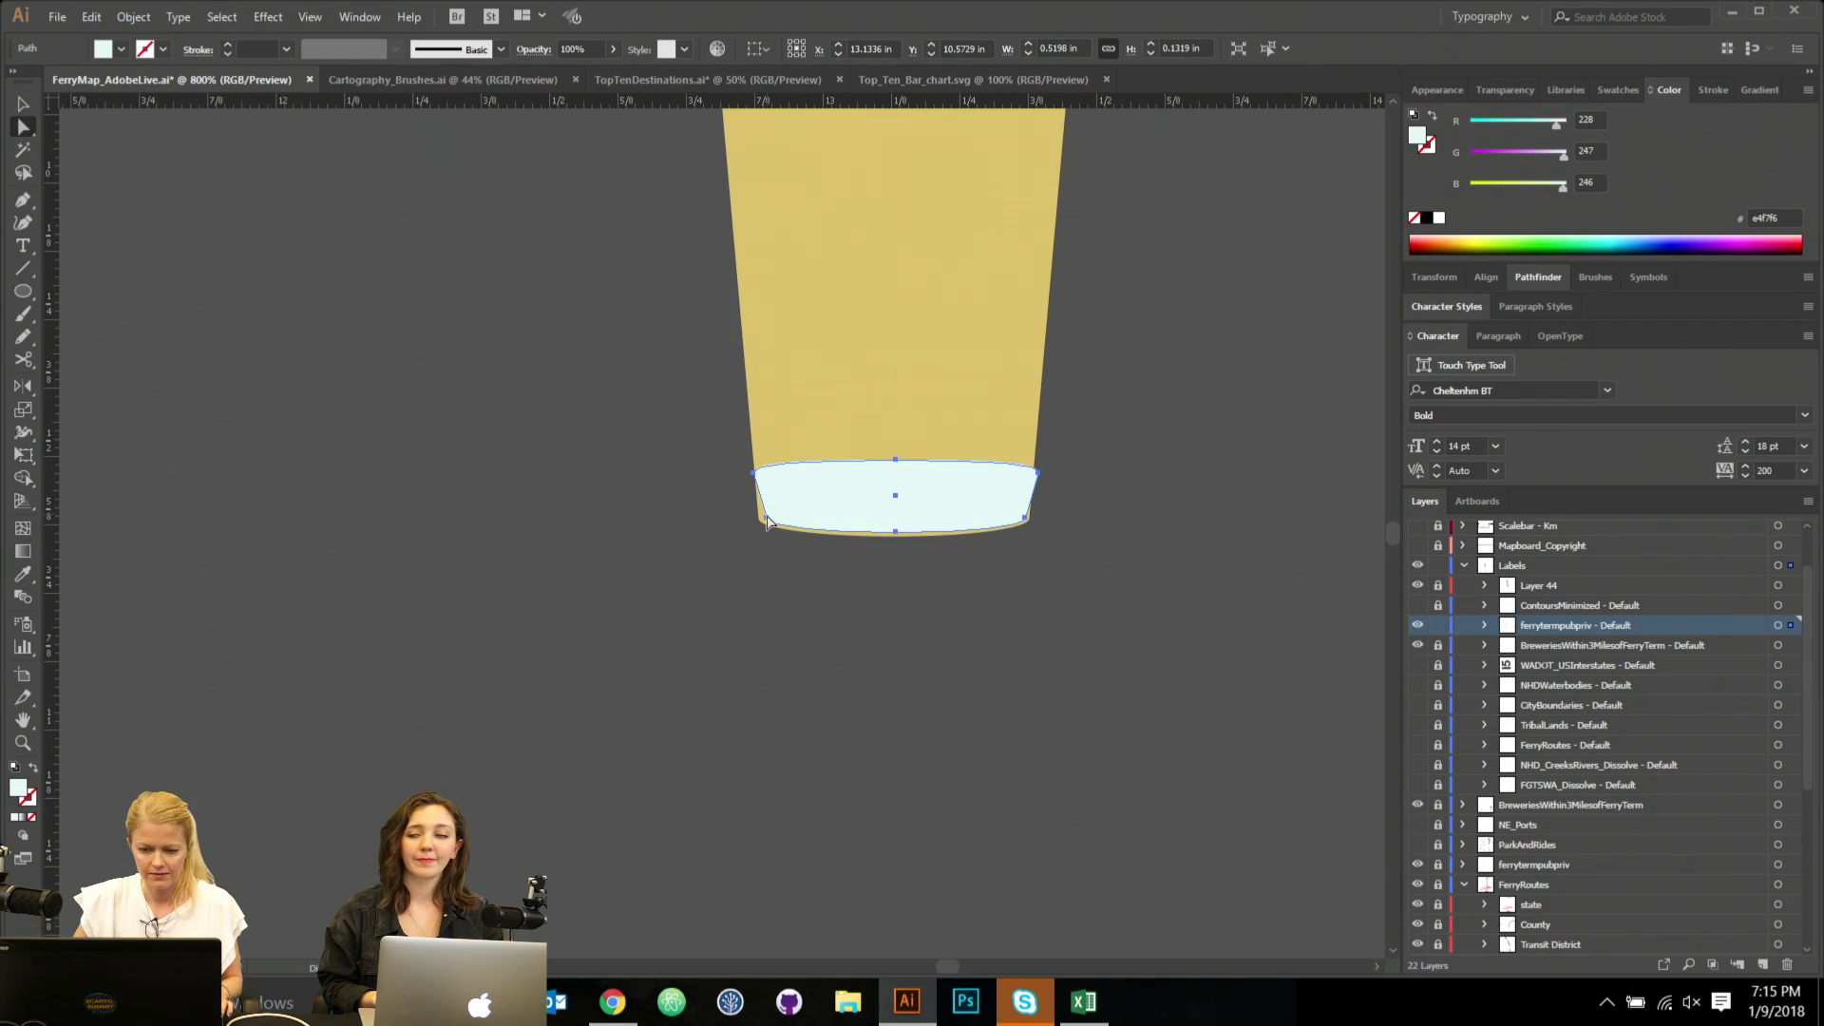
key("a")
left_click(753, 465)
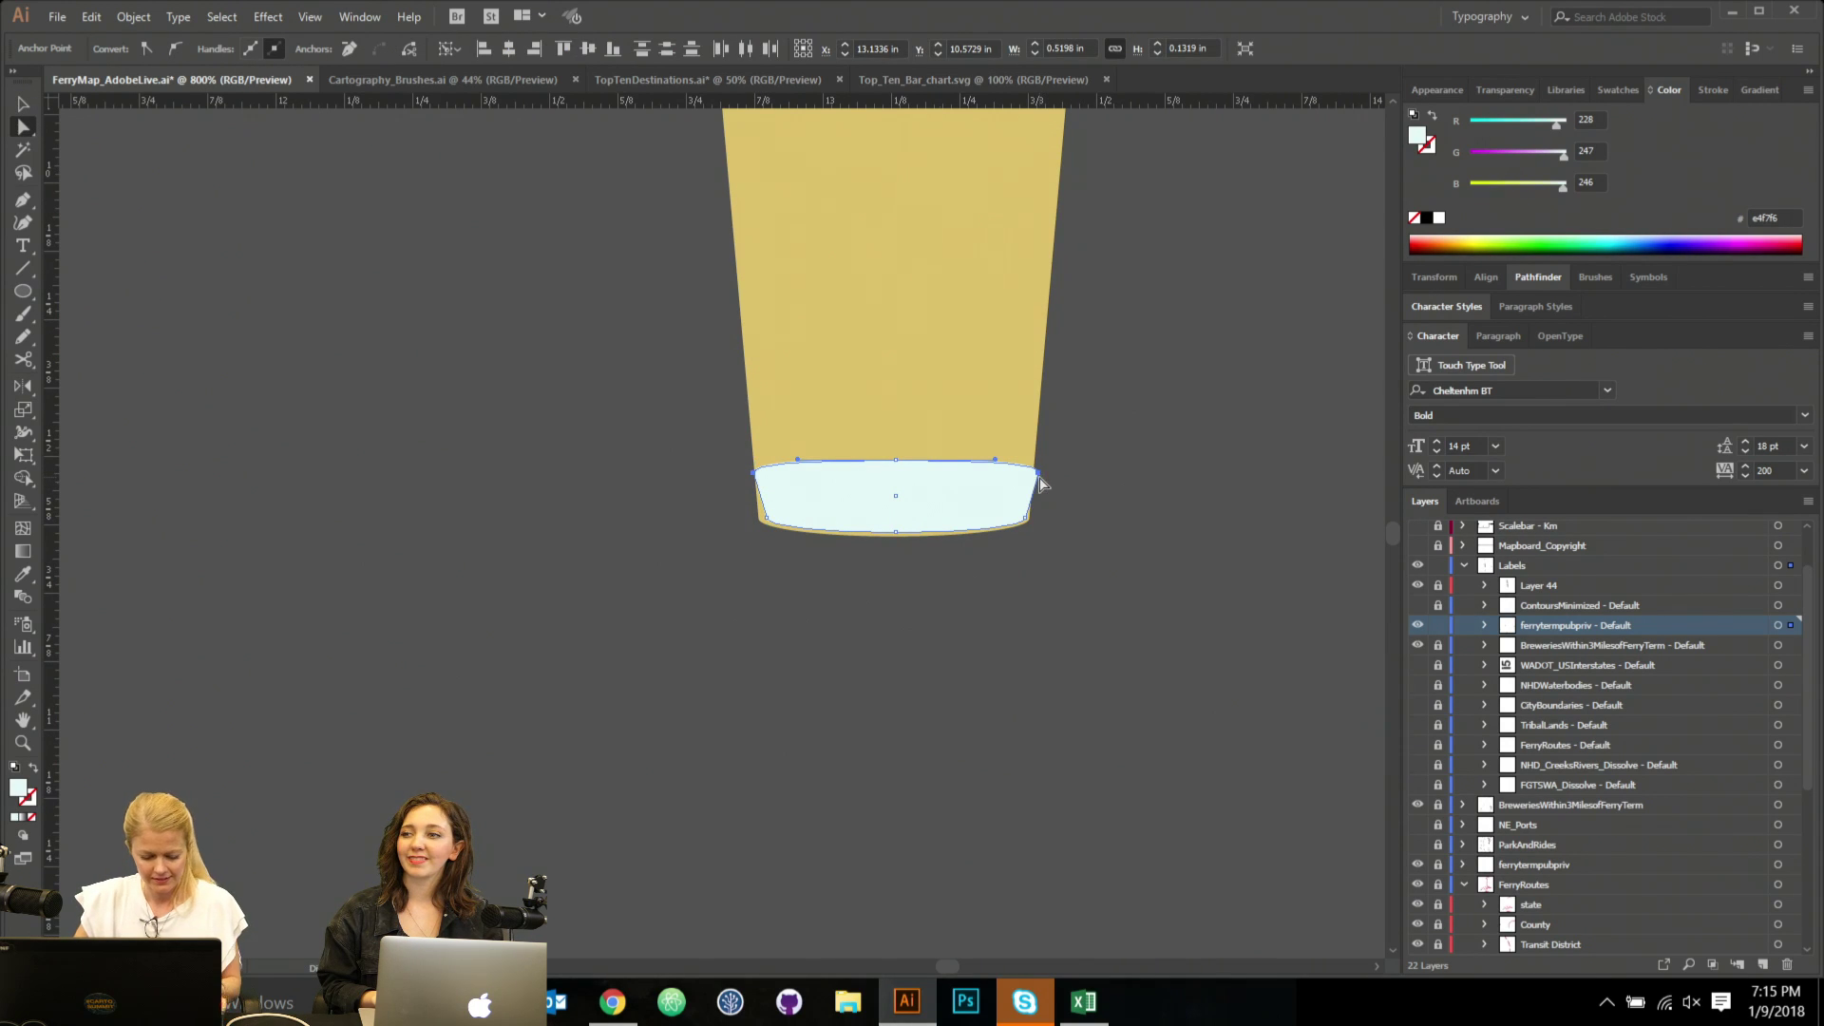
key("e")
left_click_drag(1034, 492, 1029, 491)
Zoom back out, re-centre the view, and select the glass's base shape.
key("v")
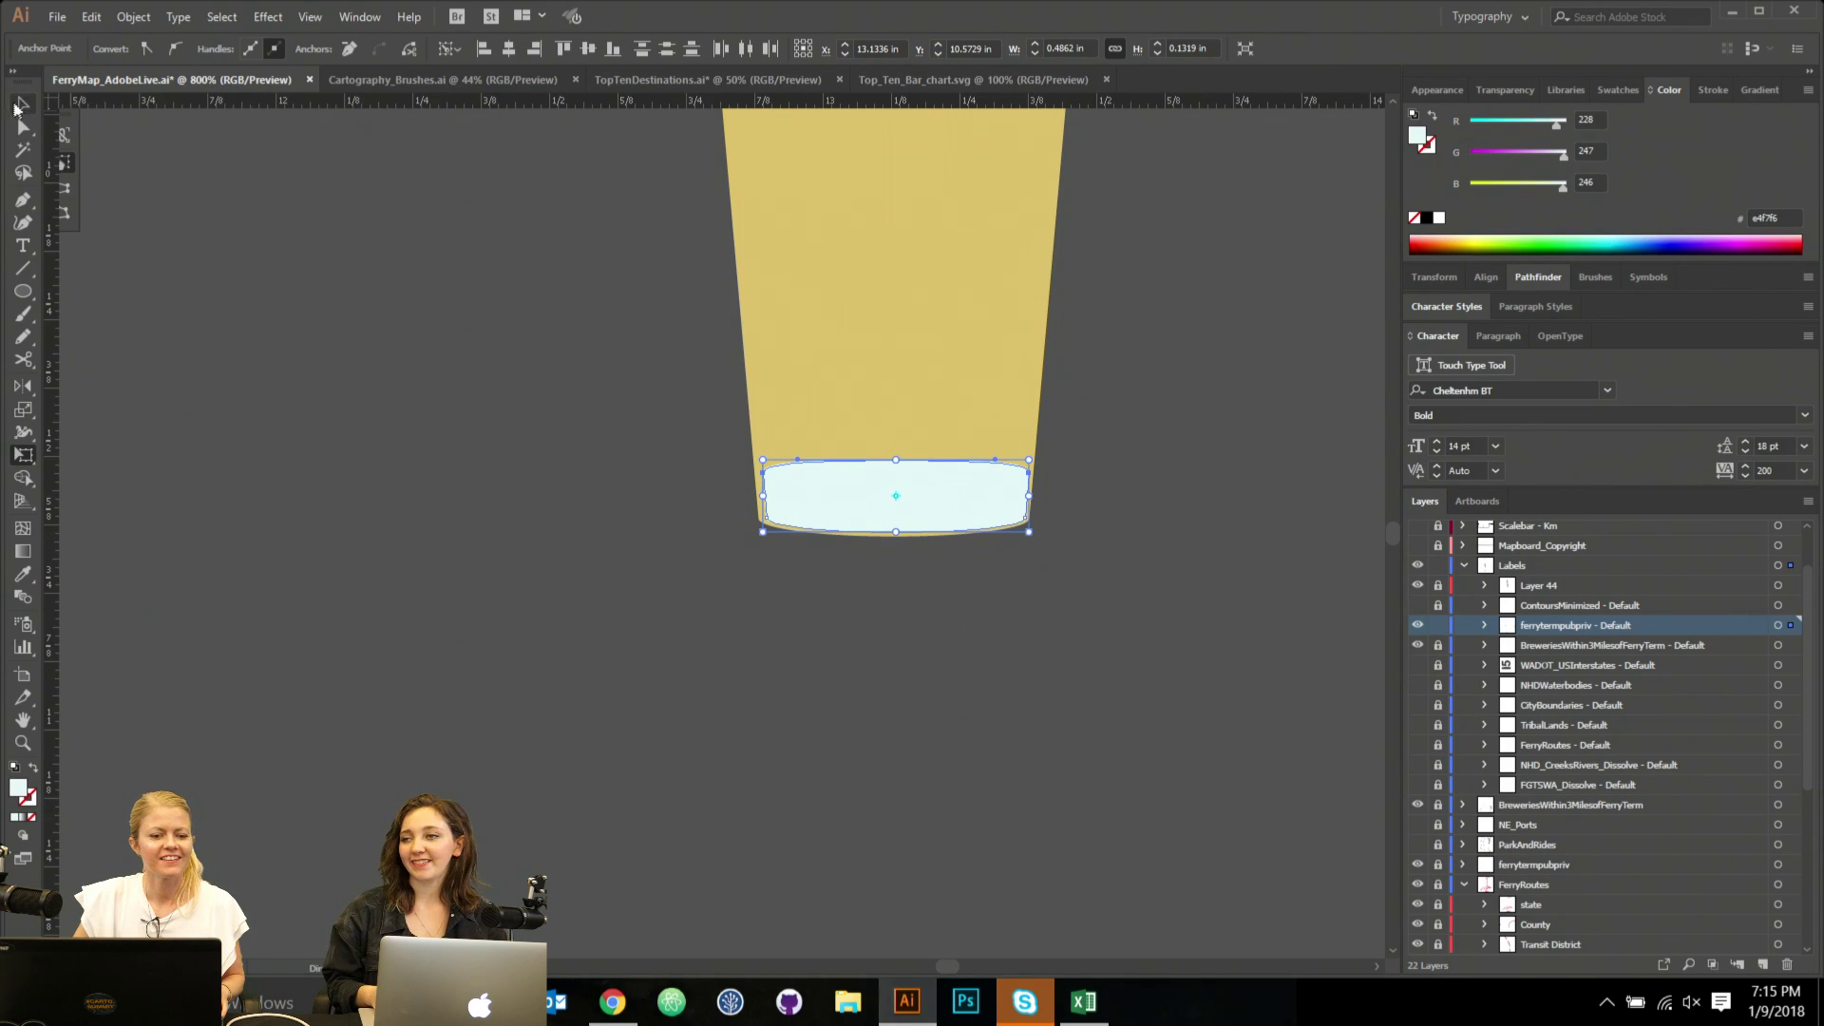
key("ctrl+minus")
left_click(988, 338)
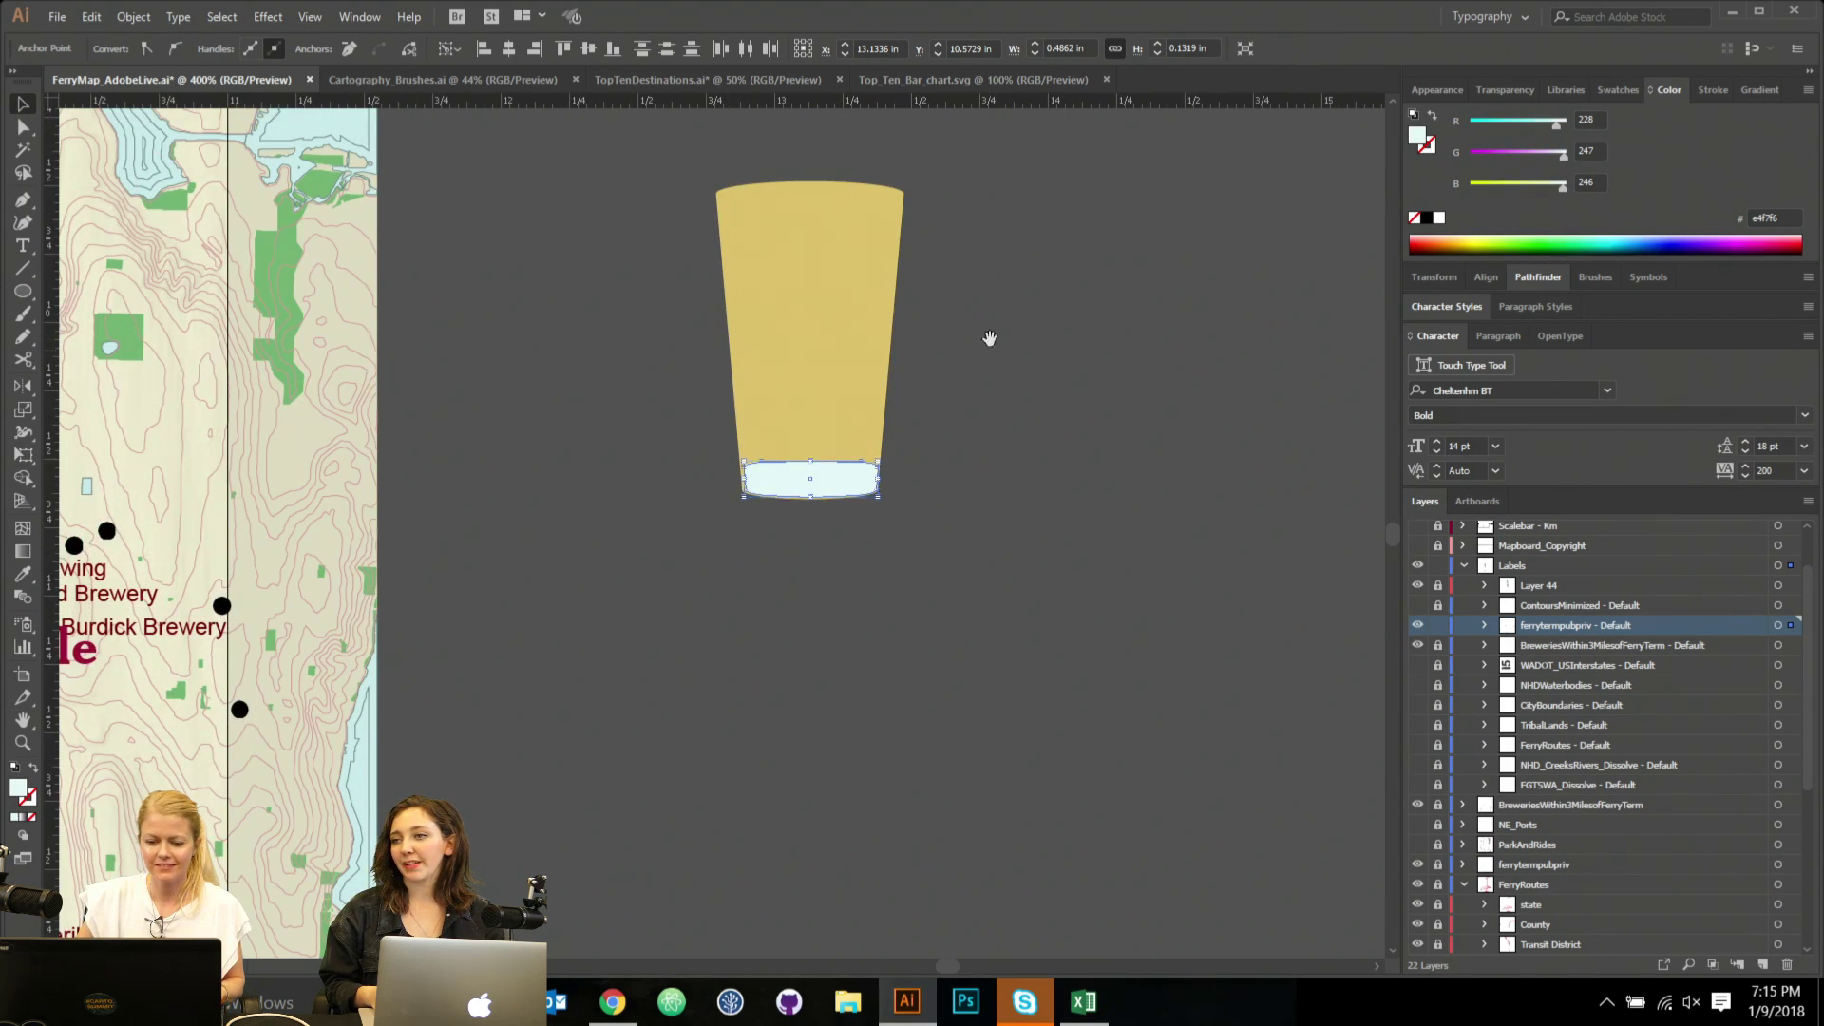
left_click_drag(988, 339, 1052, 436)
scroll(563, 326, "down", 1)
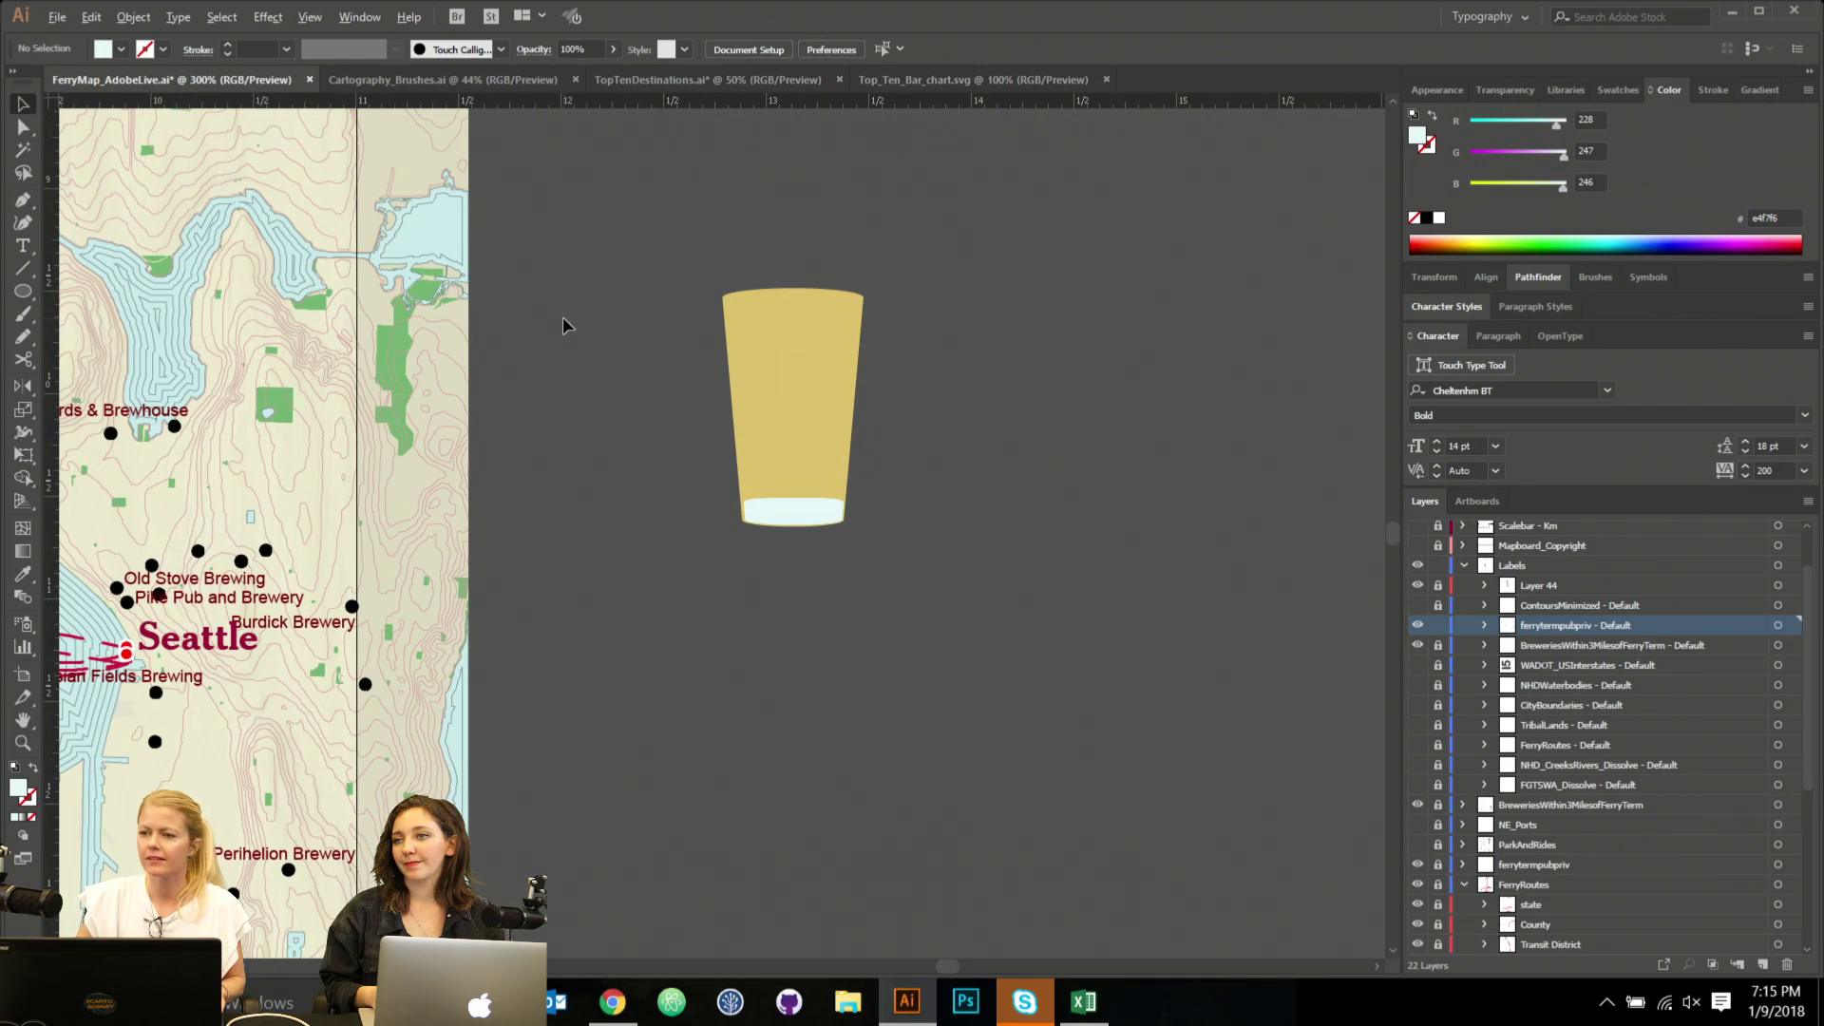
scroll(796, 521, "up", 2)
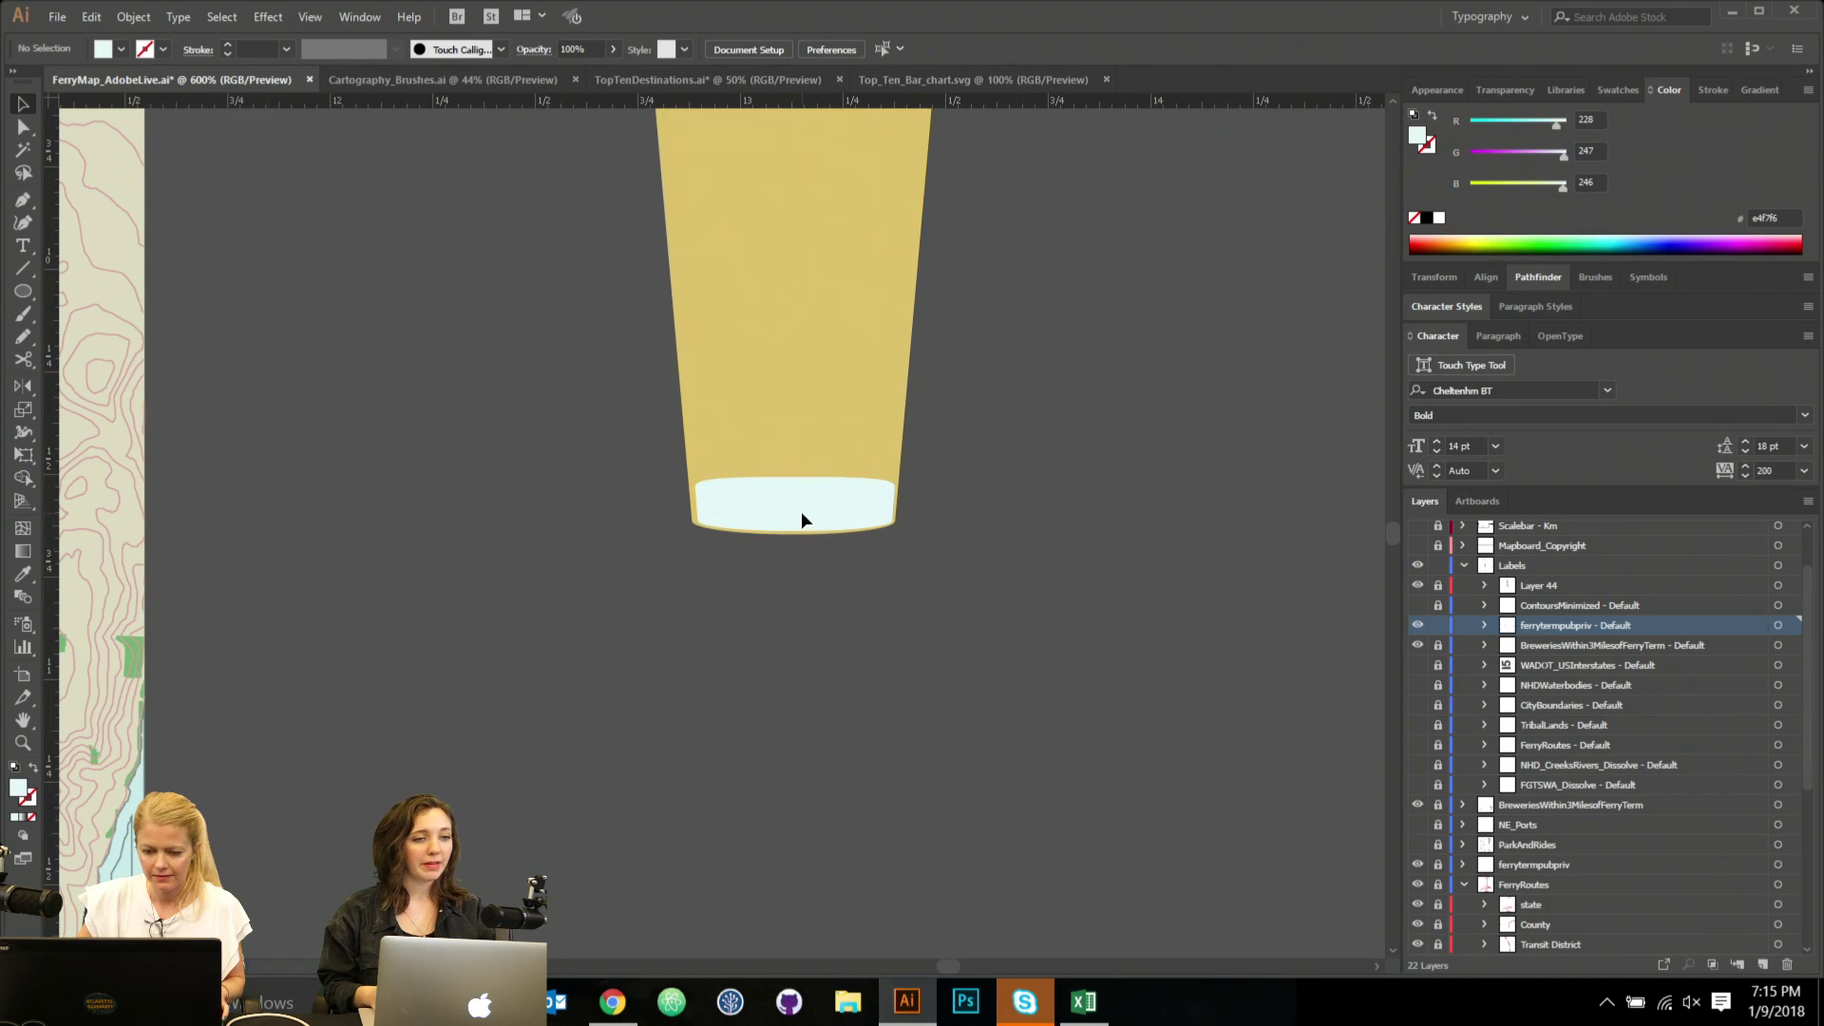
left_click(799, 513)
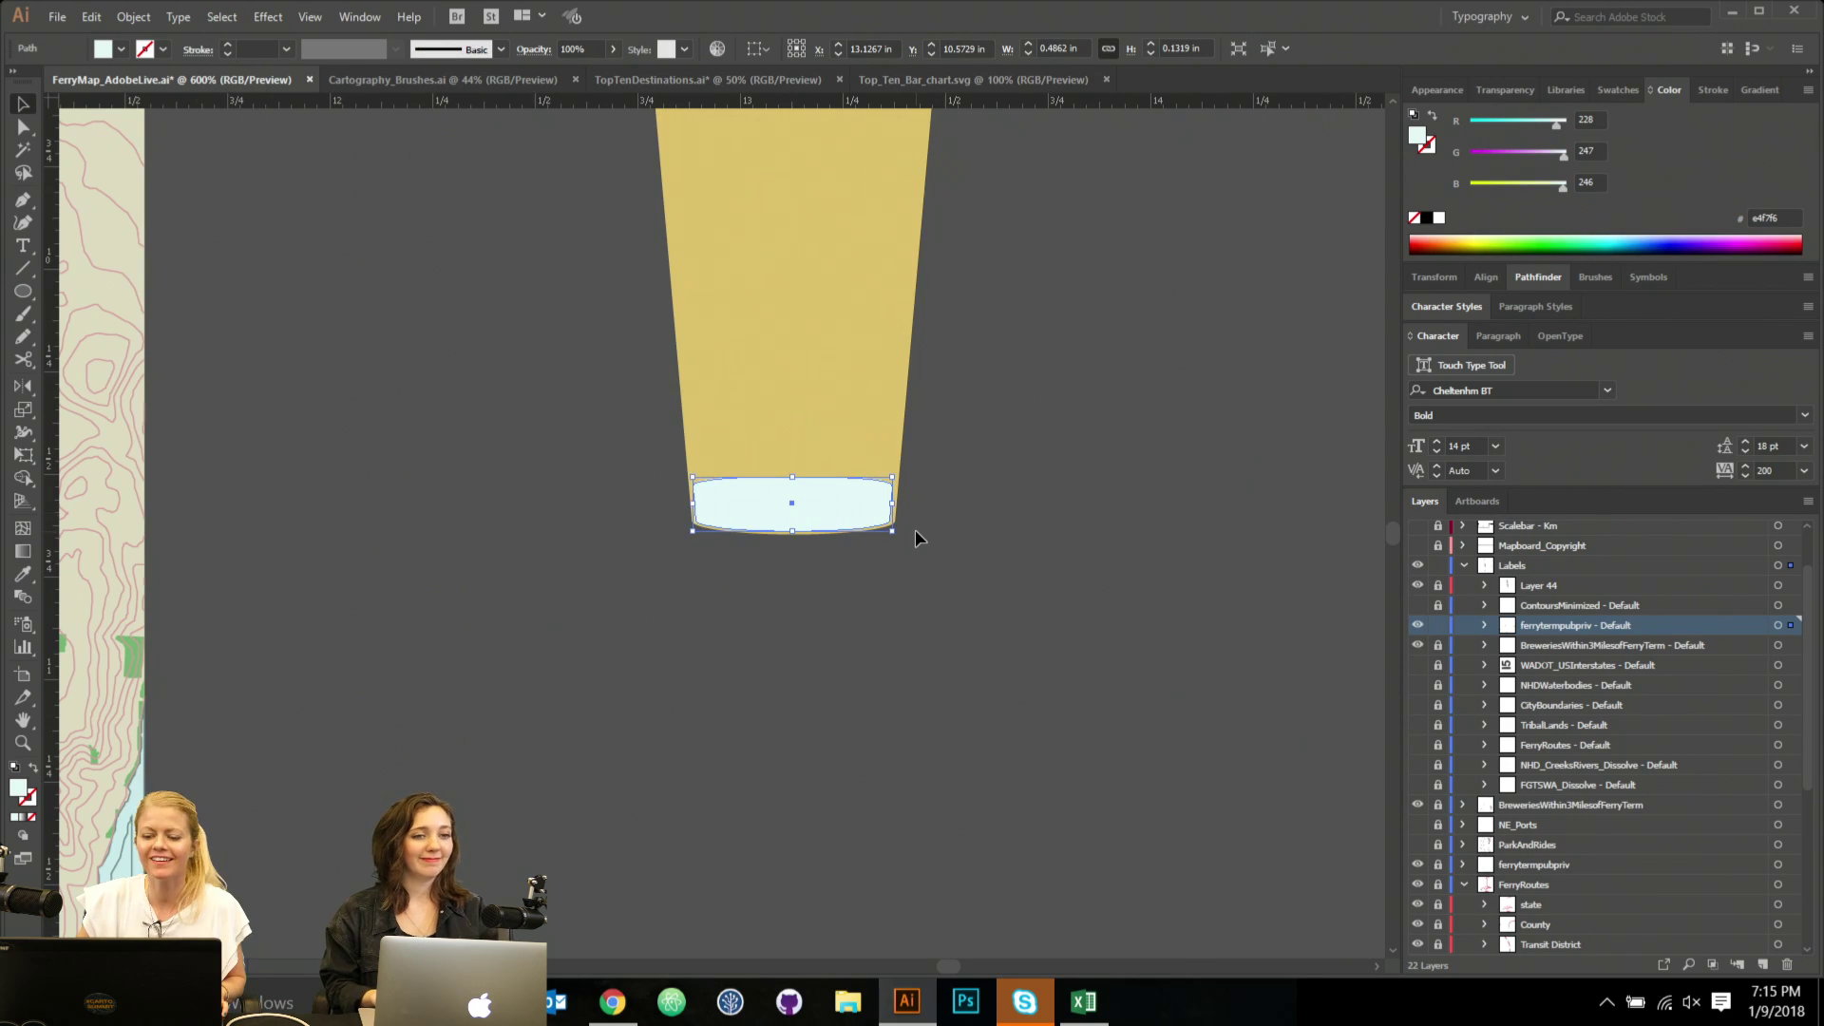
scroll(915, 528, "down", 2)
scroll(915, 528, "down", 1)
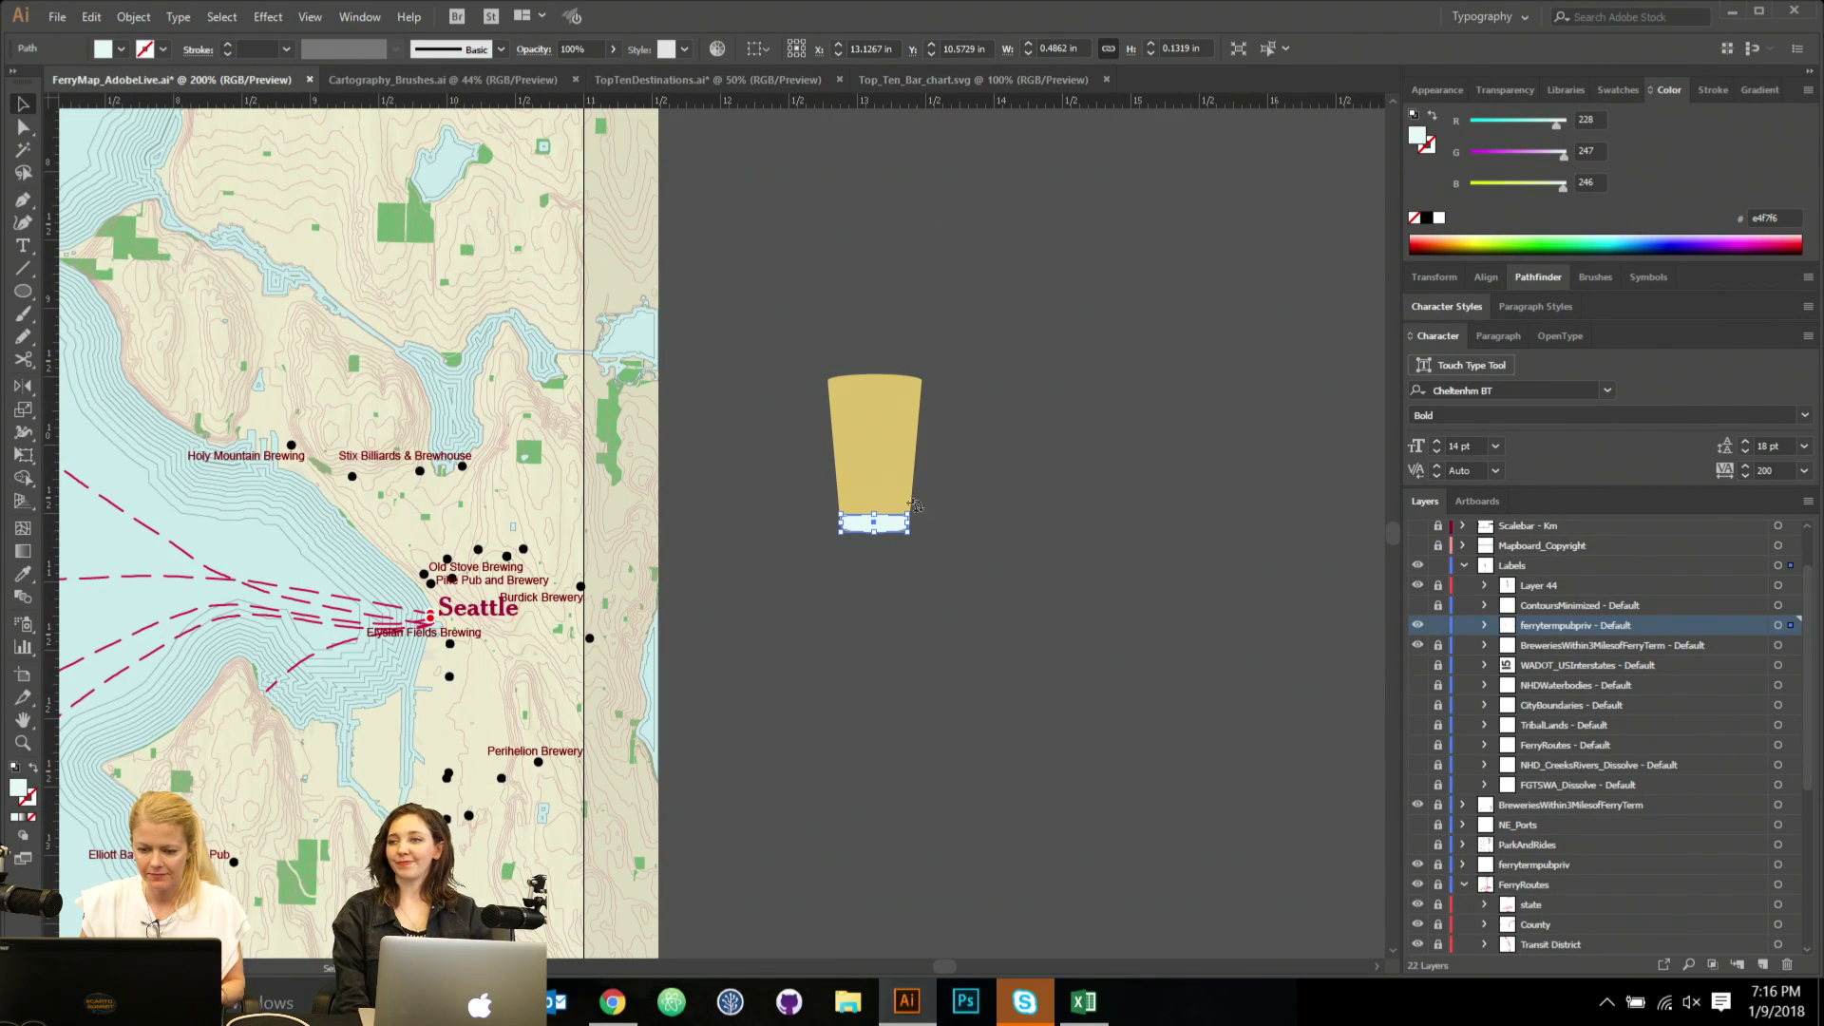
Using Direct Selection, drag the cup's bottom anchor up to form a thin rim band across the top.
left_click(898, 435)
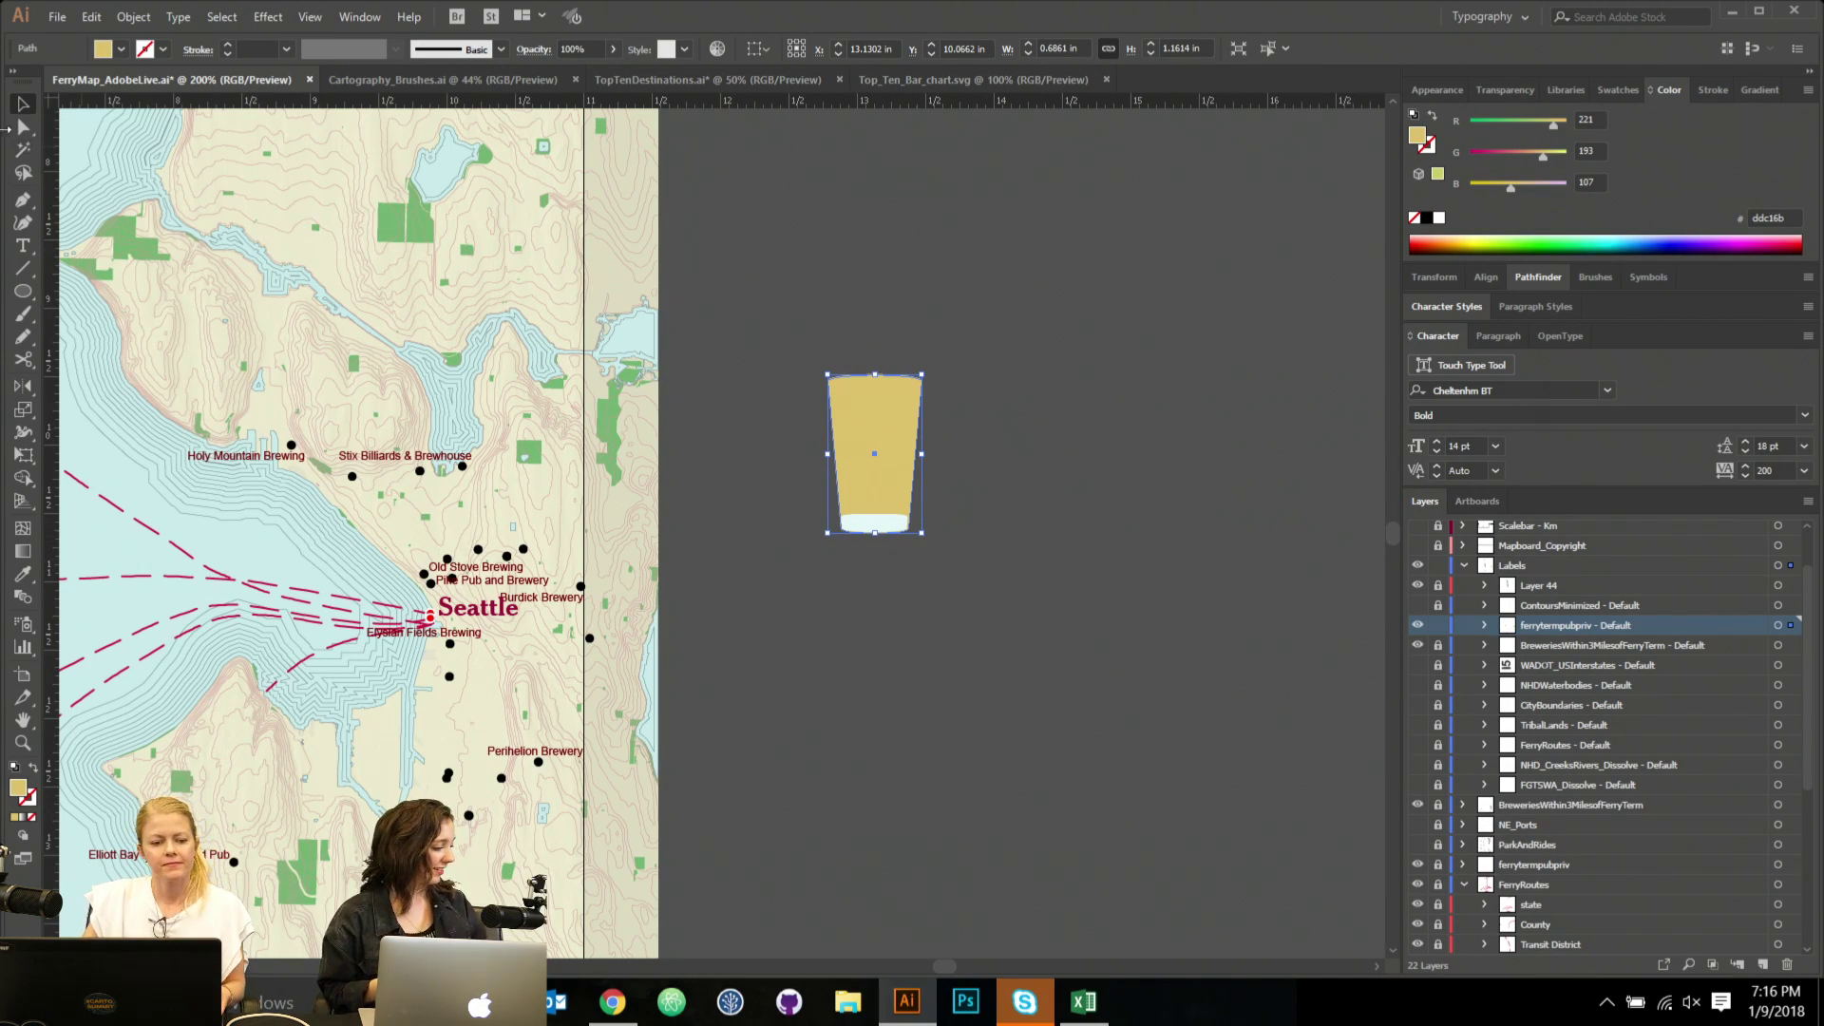
left_click(22, 130)
scroll(961, 594, "up", 1)
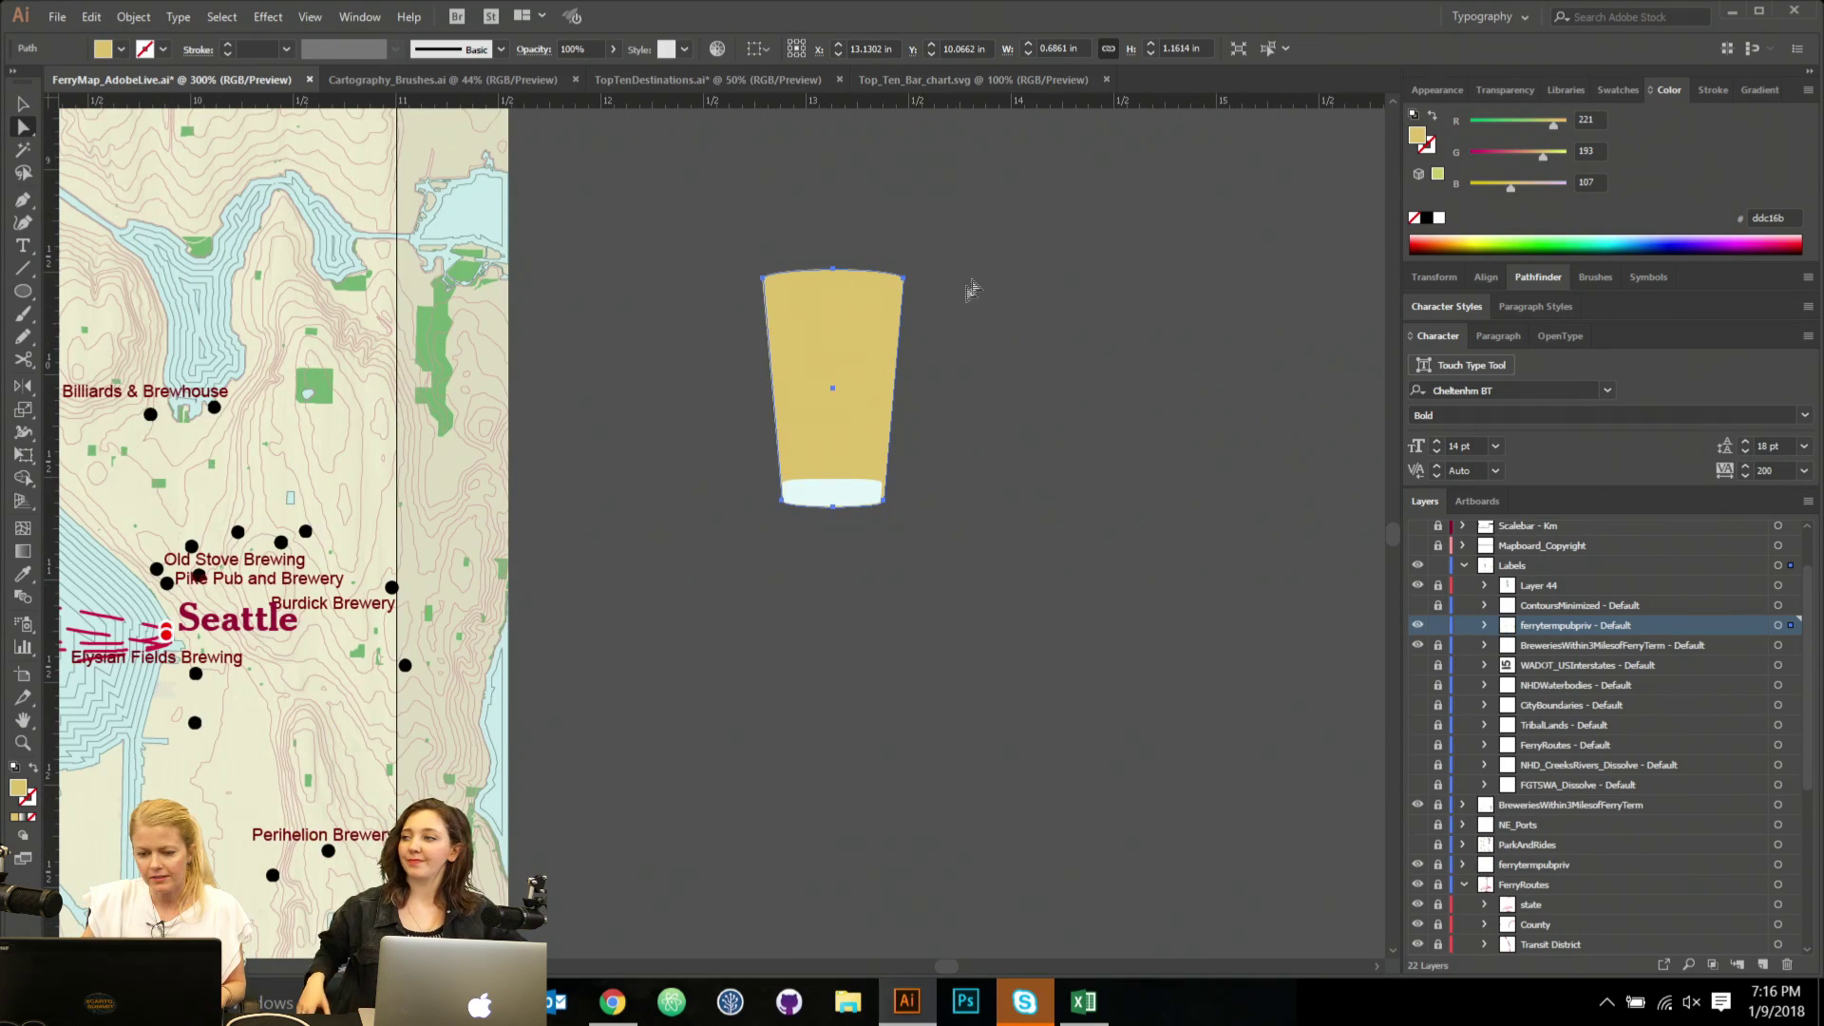
left_click_drag(969, 285, 888, 330)
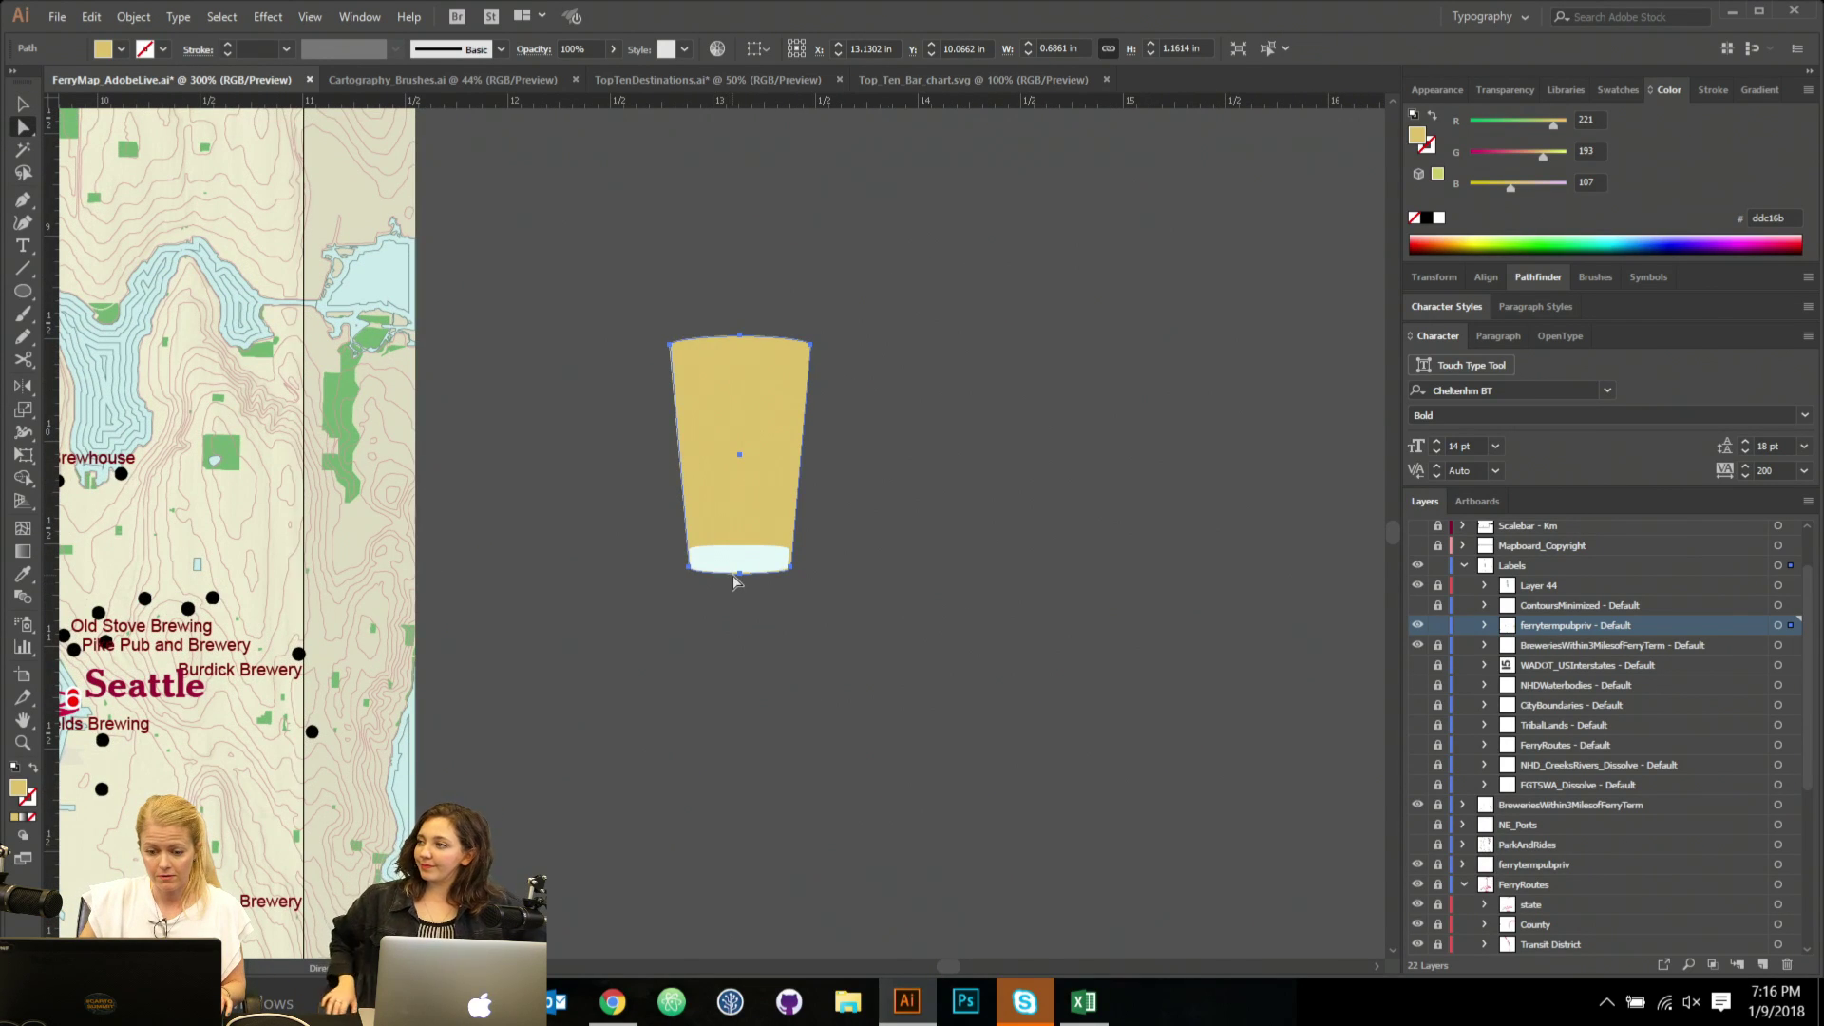
left_click(739, 575)
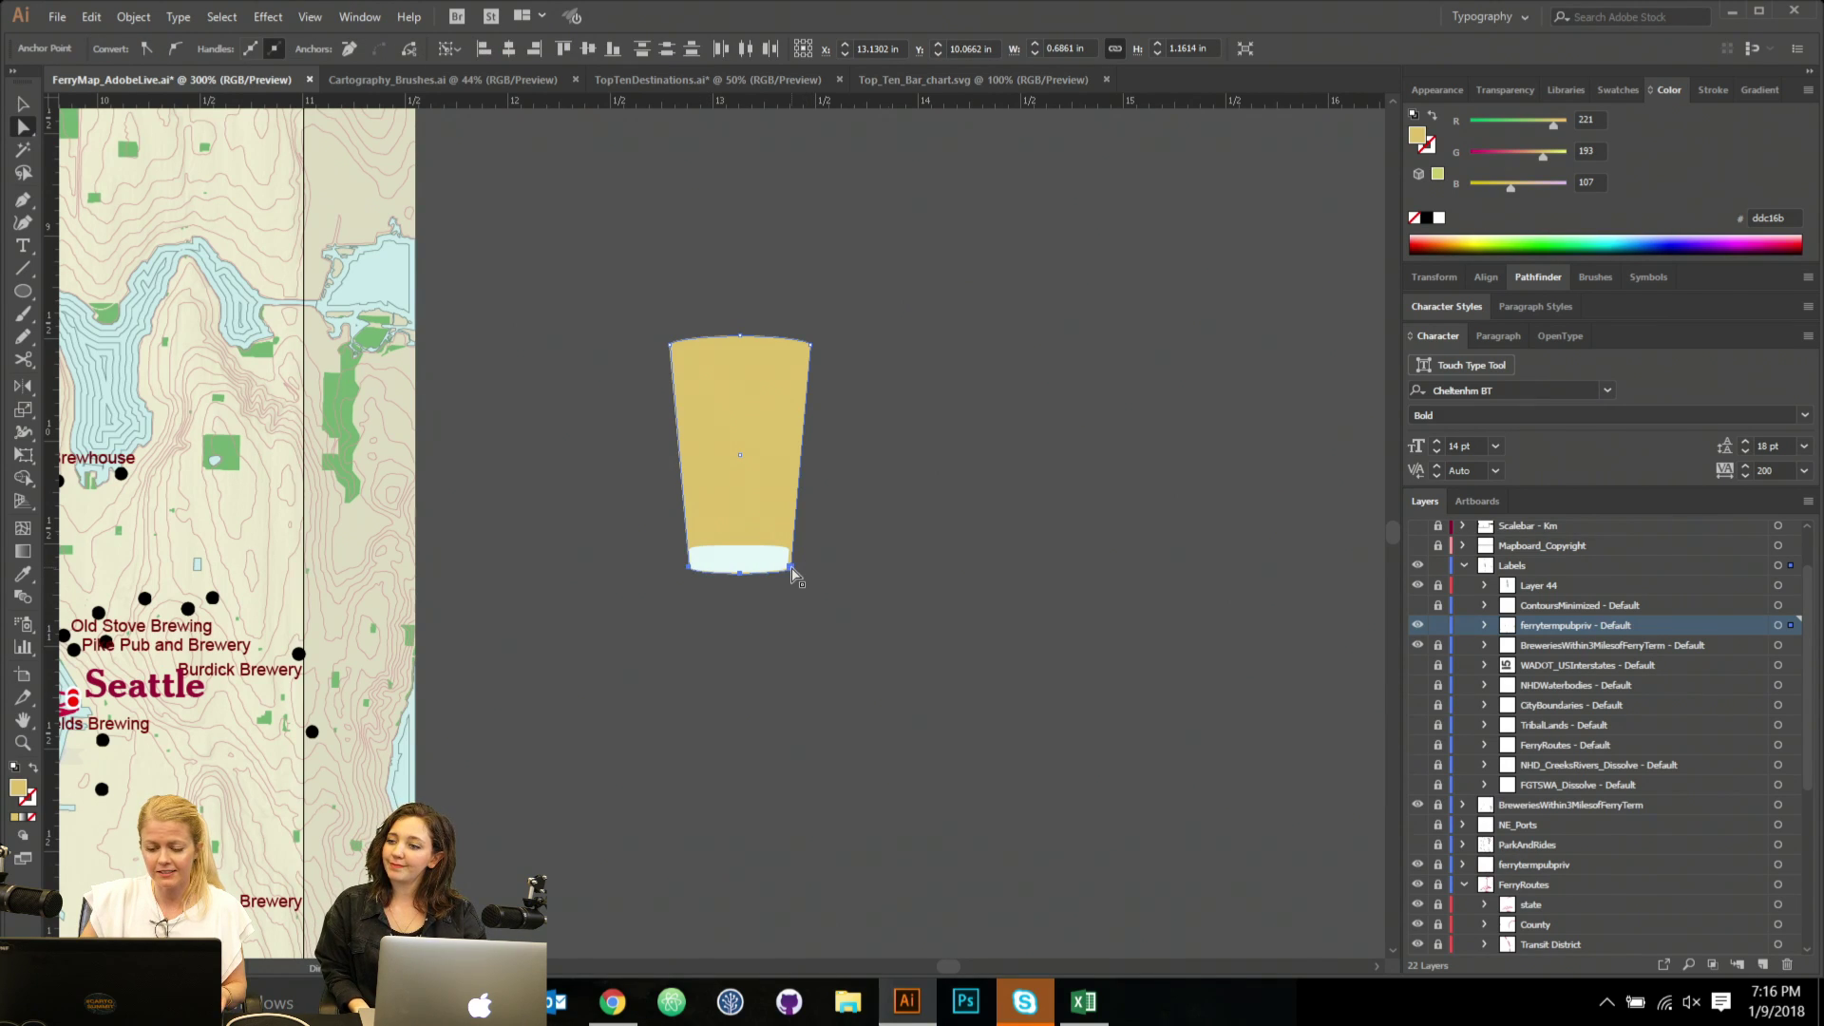
left_click_drag(790, 568, 791, 418)
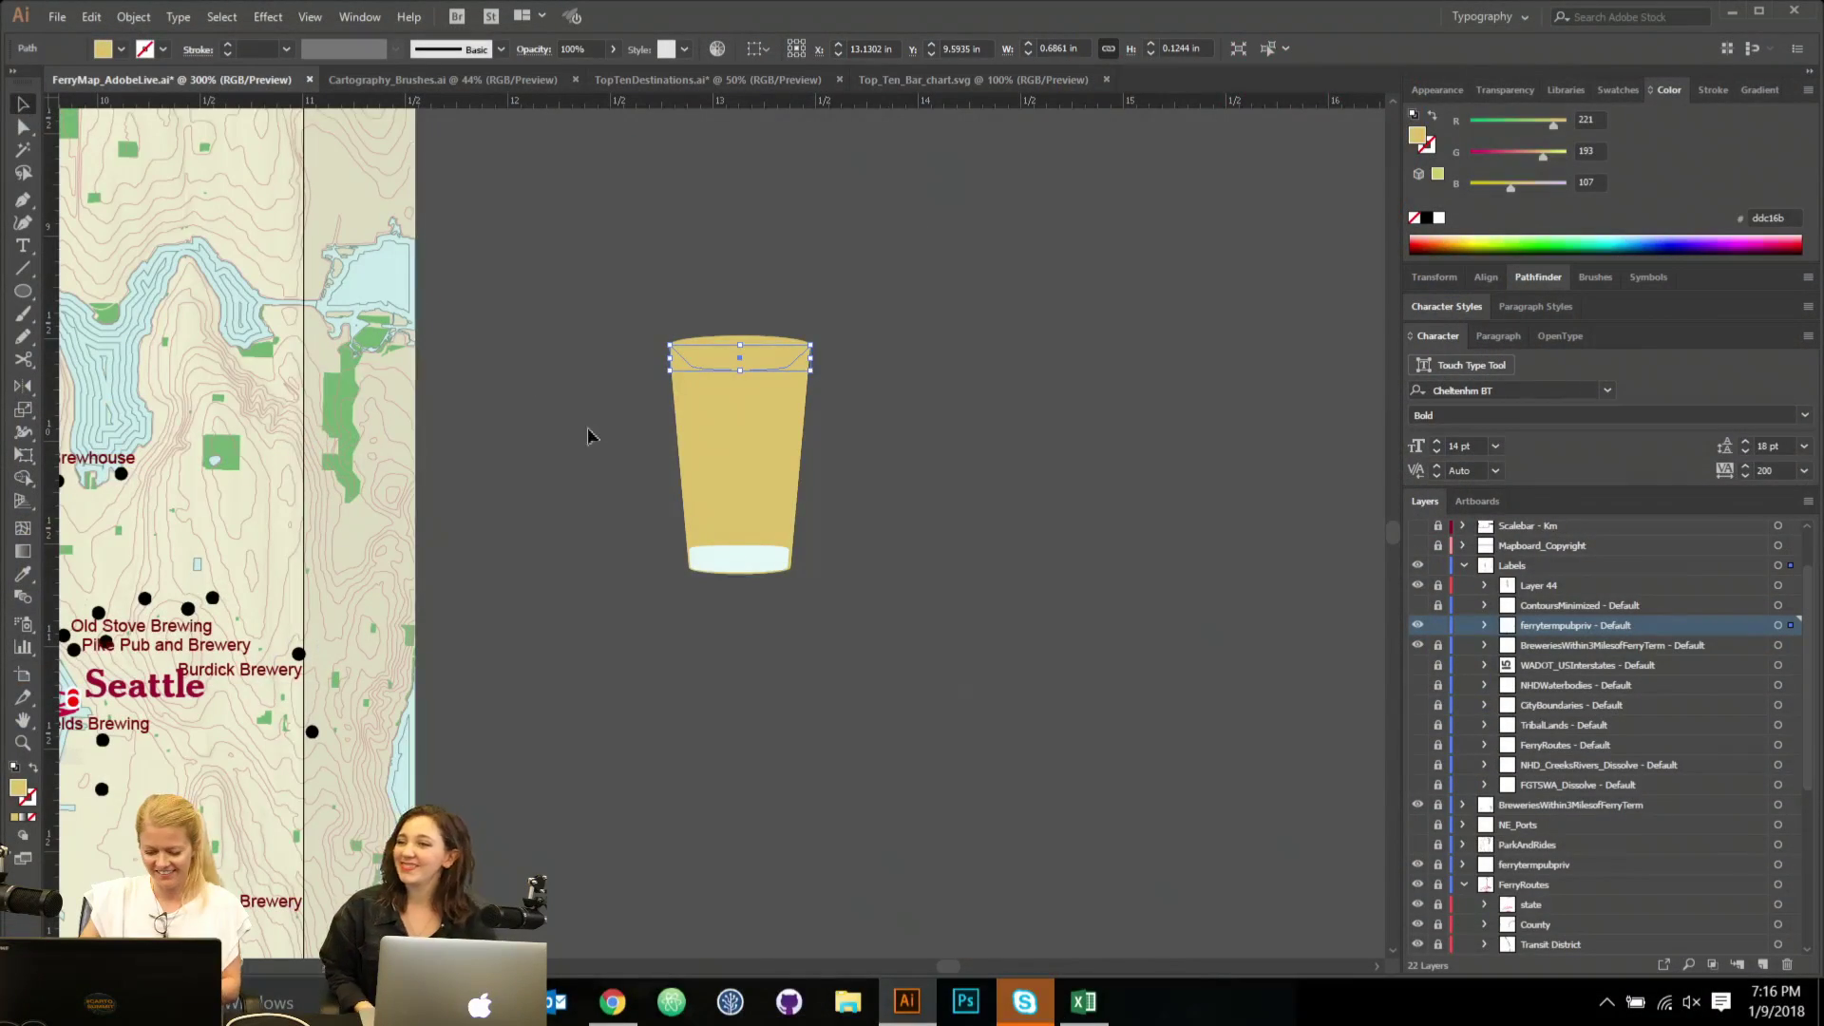
Eyedropper the base's light blue onto the rim shape, then select its top corner anchors.
key("i")
left_click(751, 556)
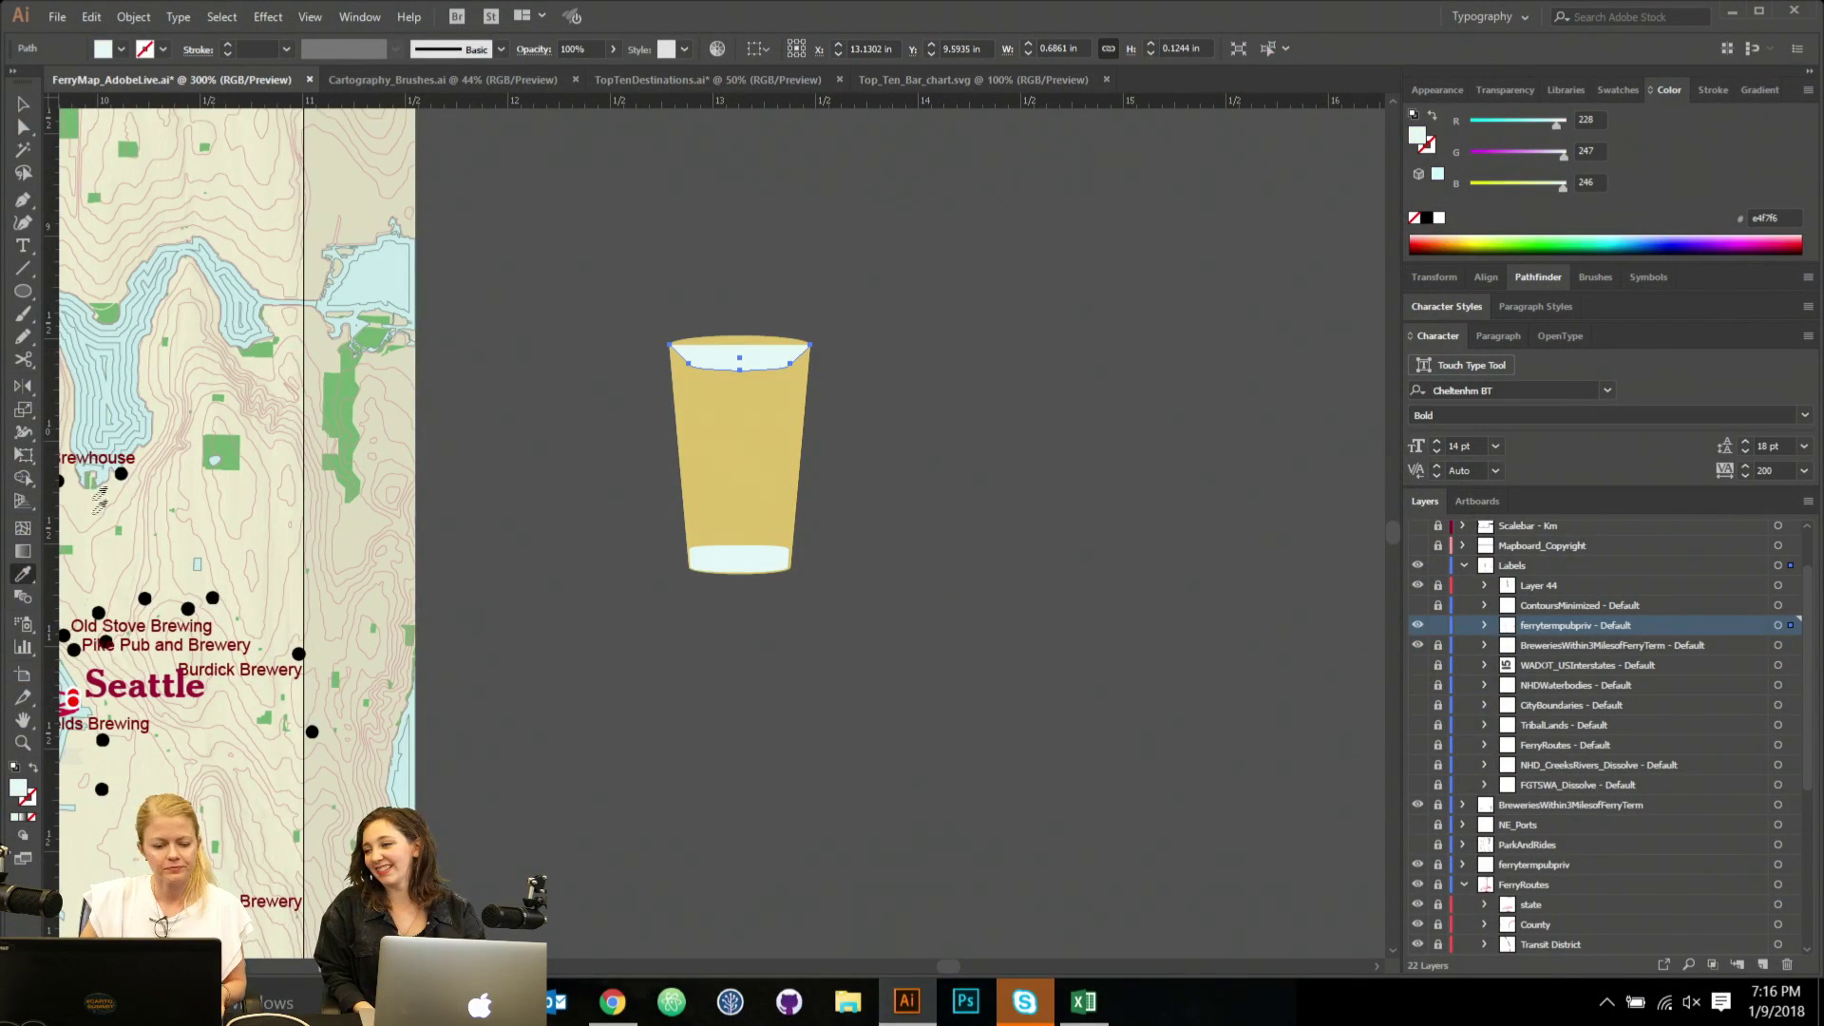
key("a")
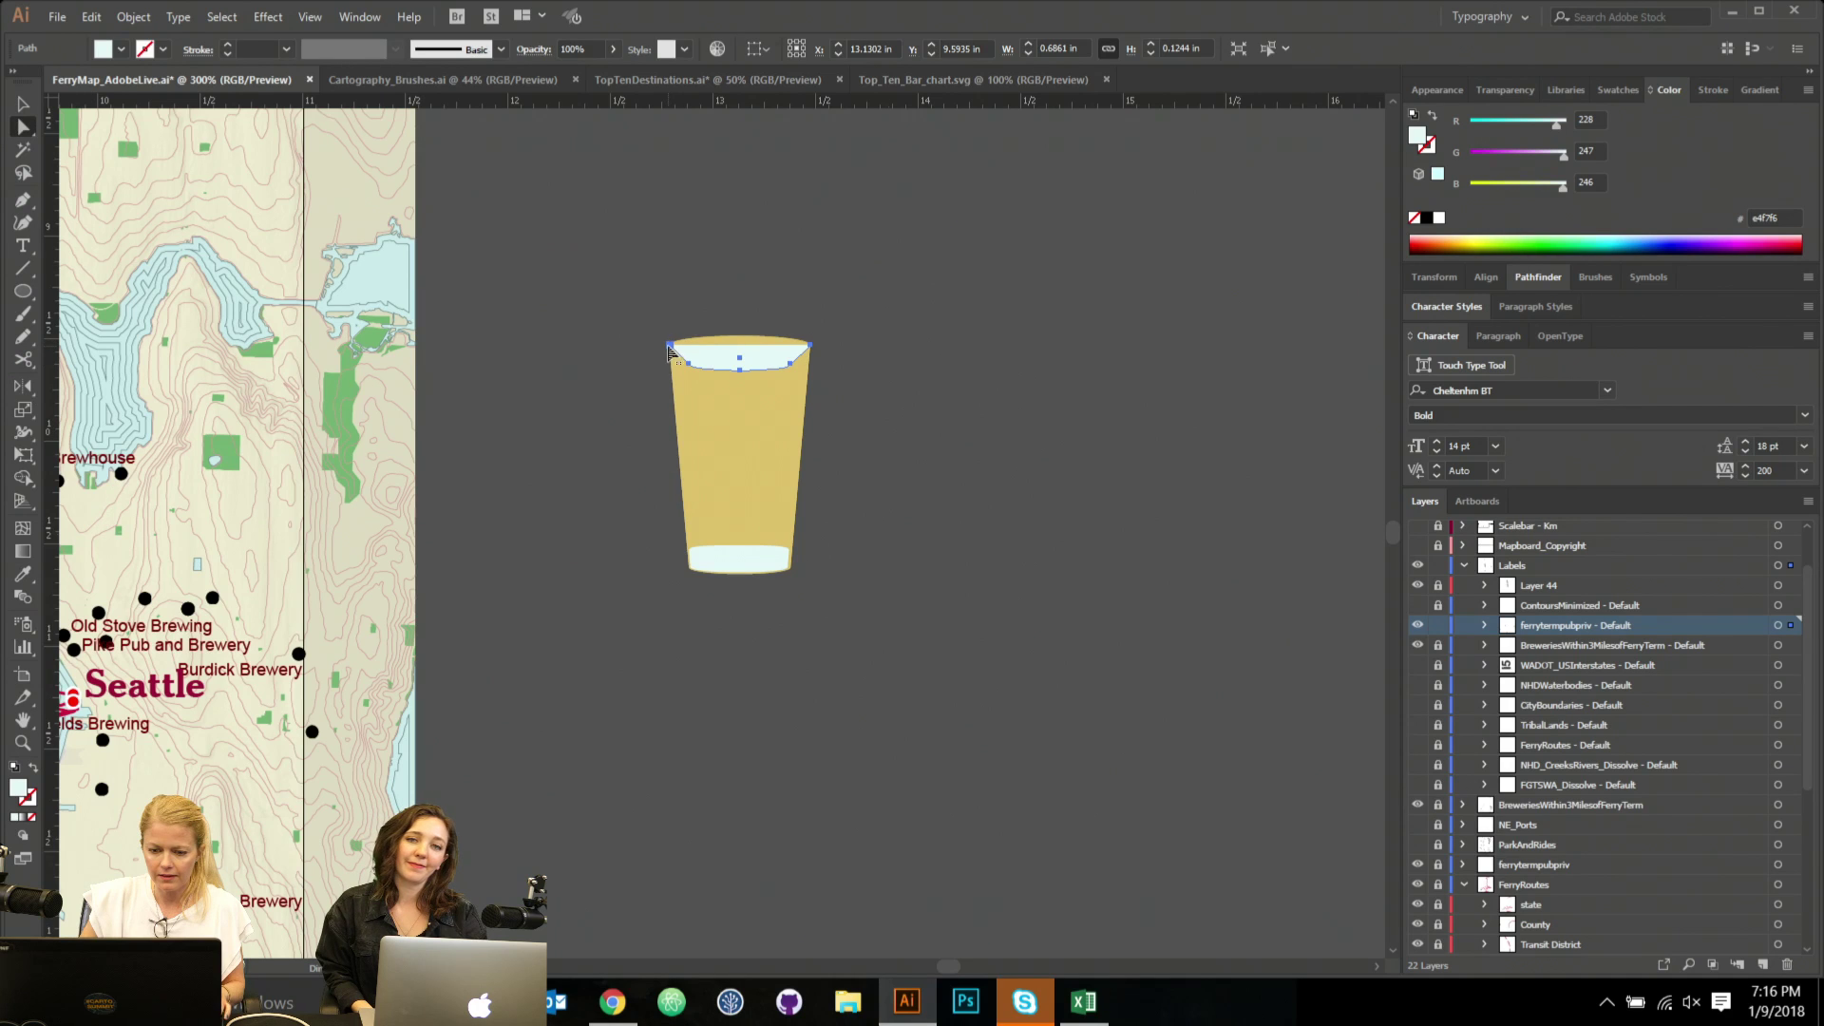
left_click(670, 345)
left_click(810, 346, "shift")
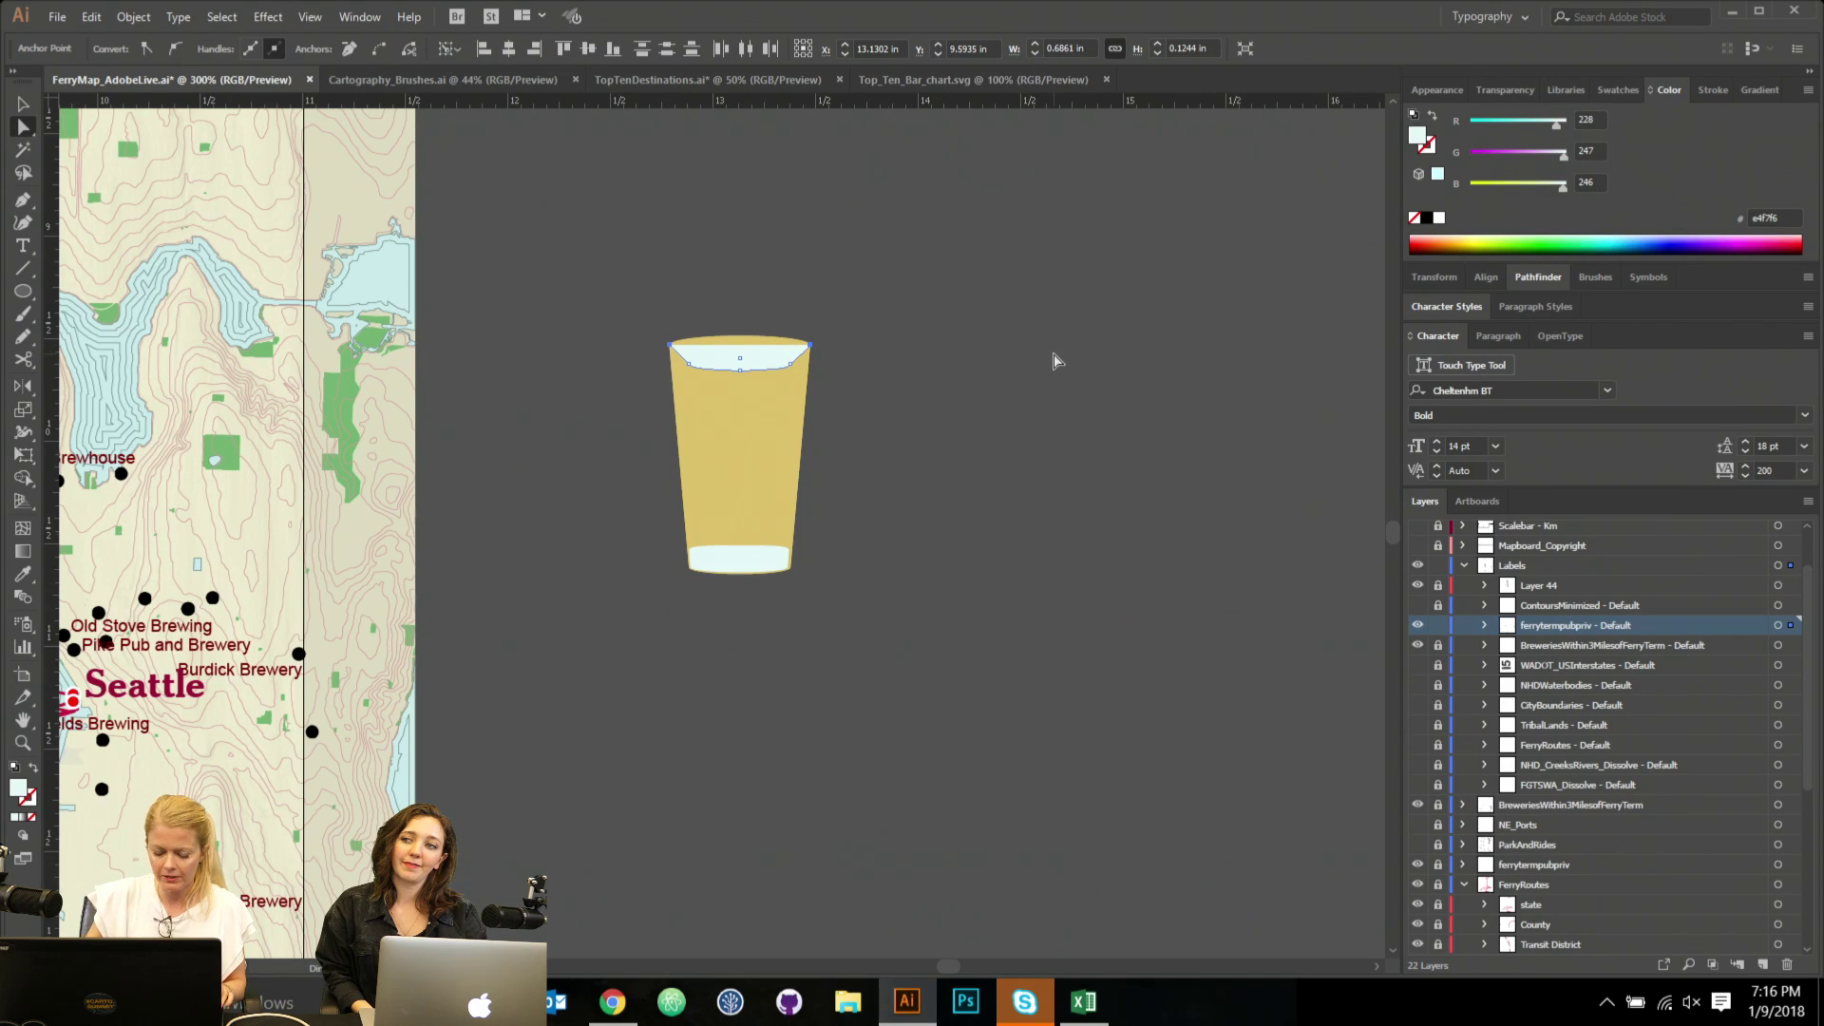
key("ctrl+j")
key("ctrl+i")
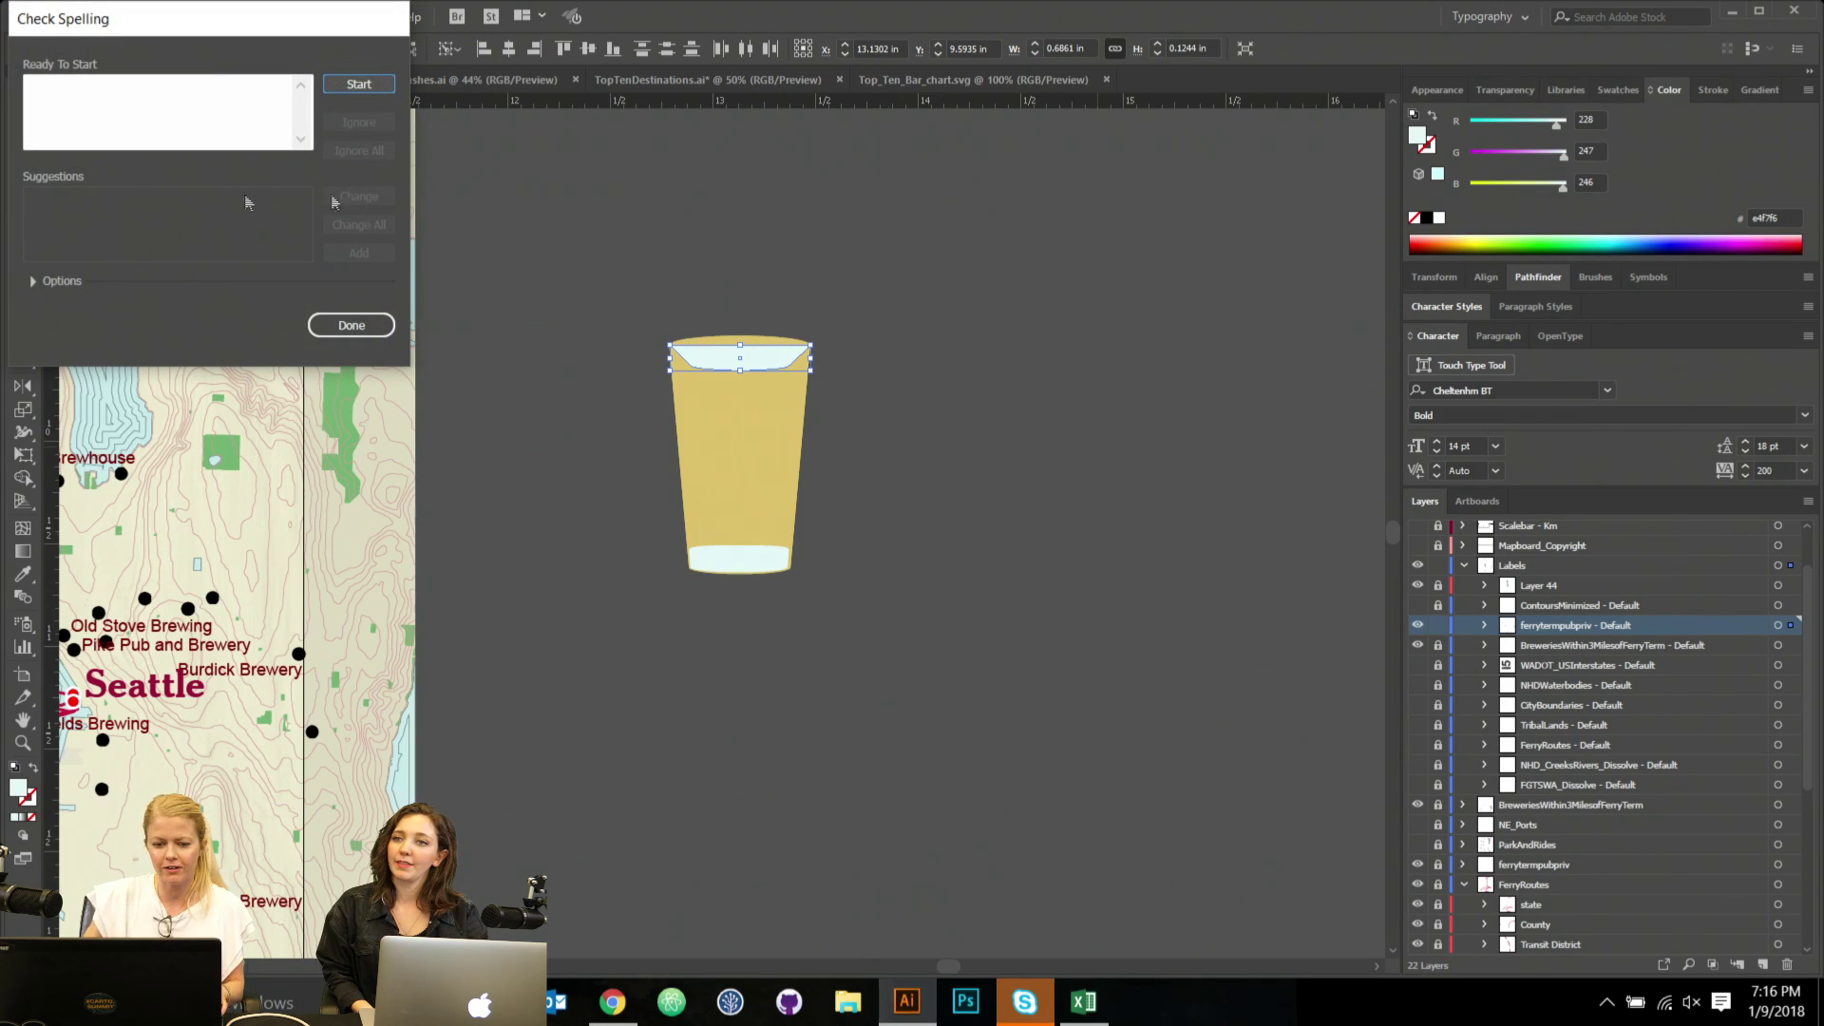
left_click(344, 325)
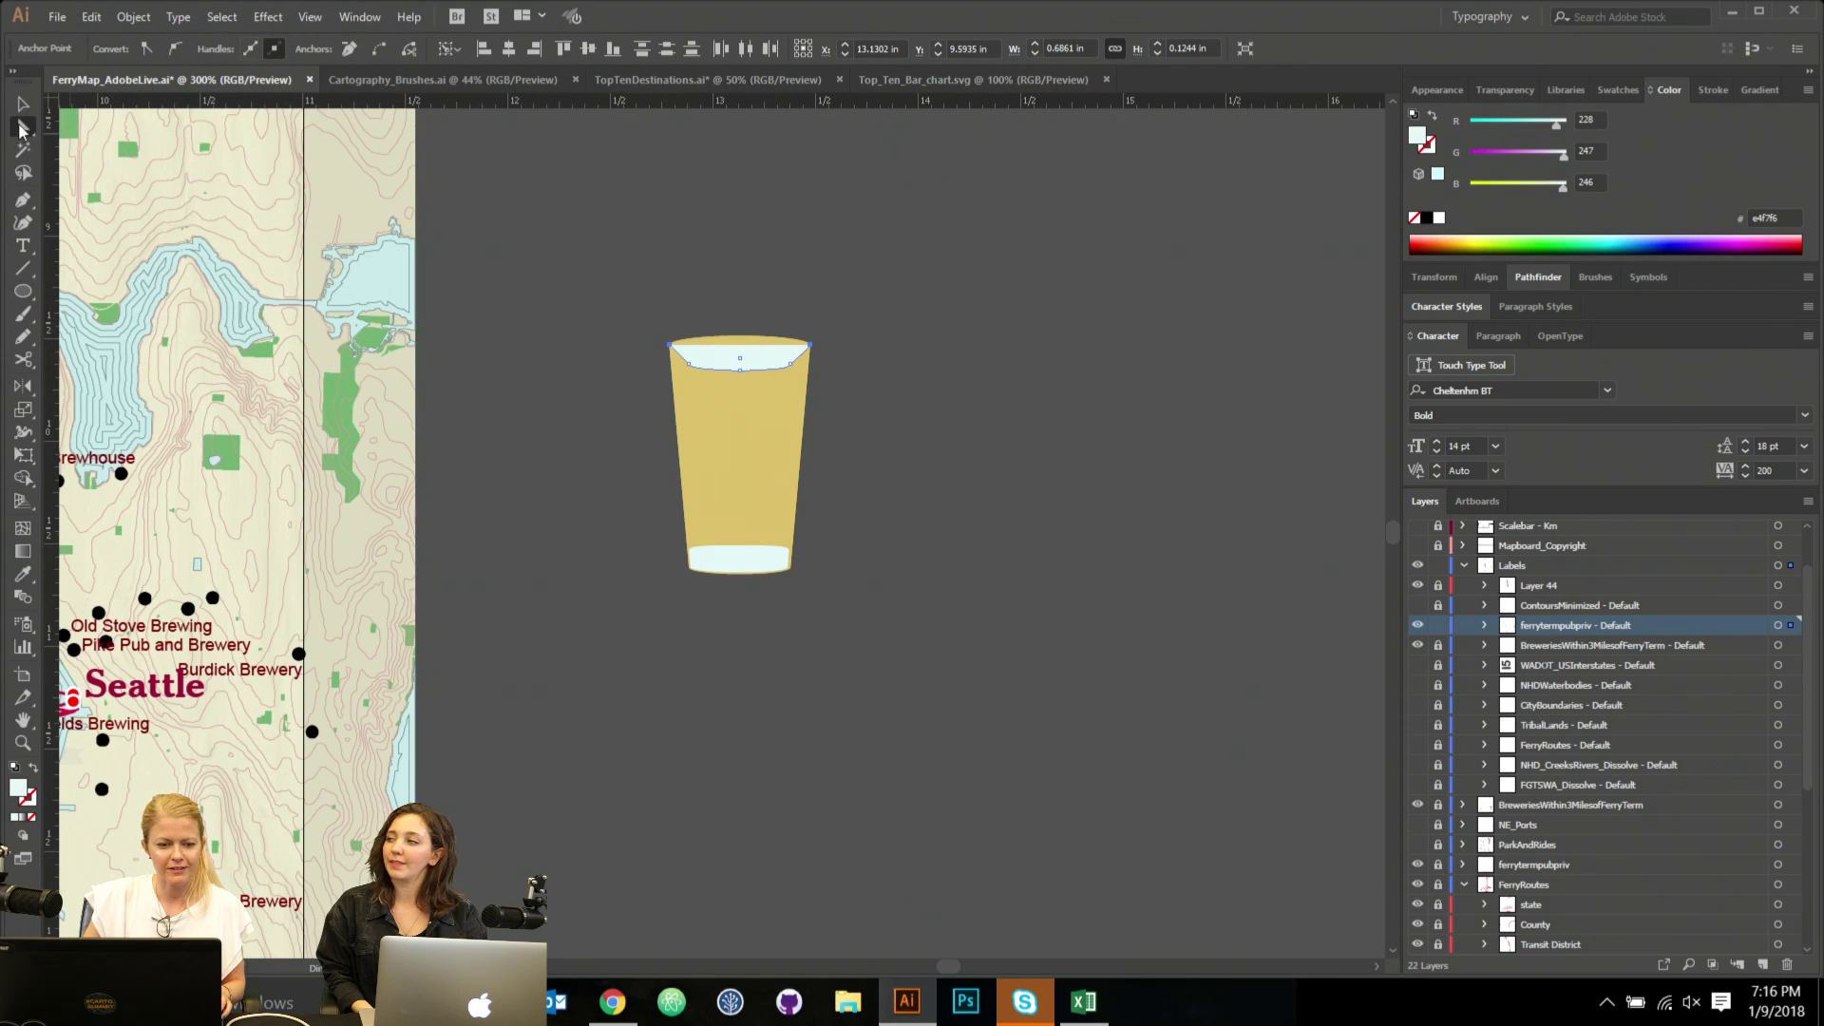
Add a middle anchor on the rim's top edge and convert it to a smooth point.
left_click(667, 345)
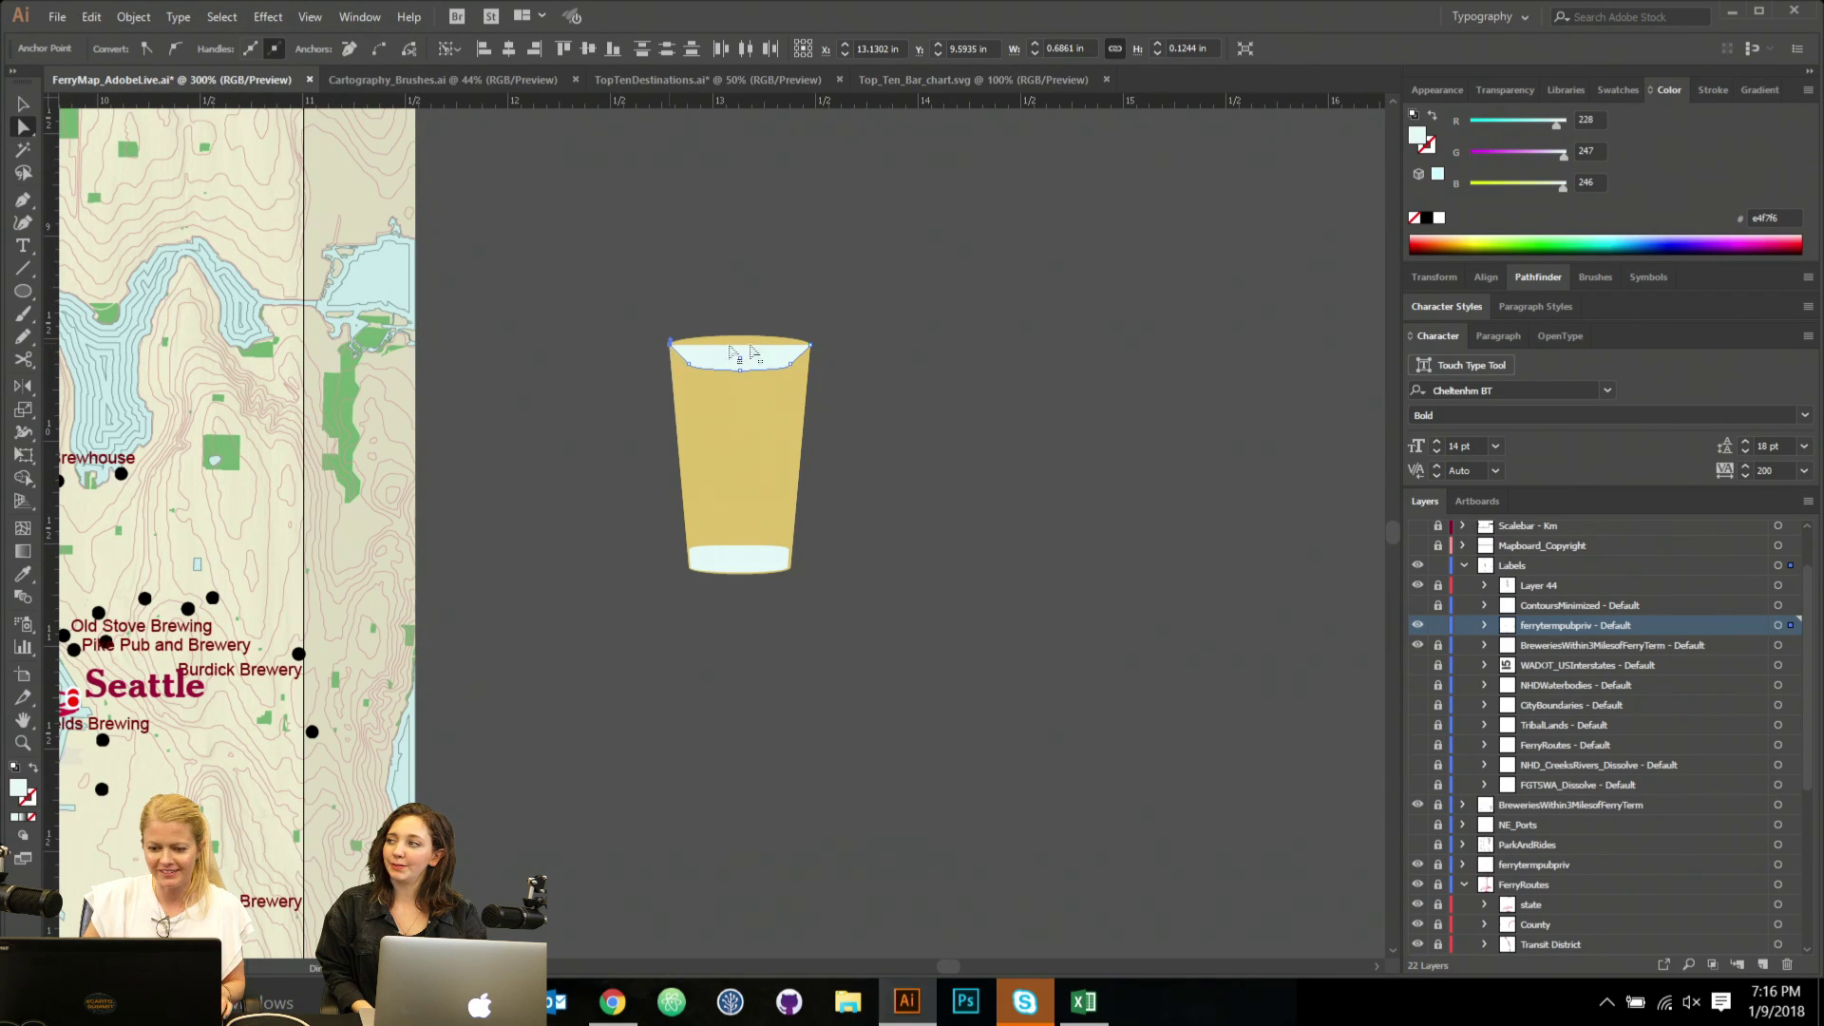
left_click(810, 345, "shift")
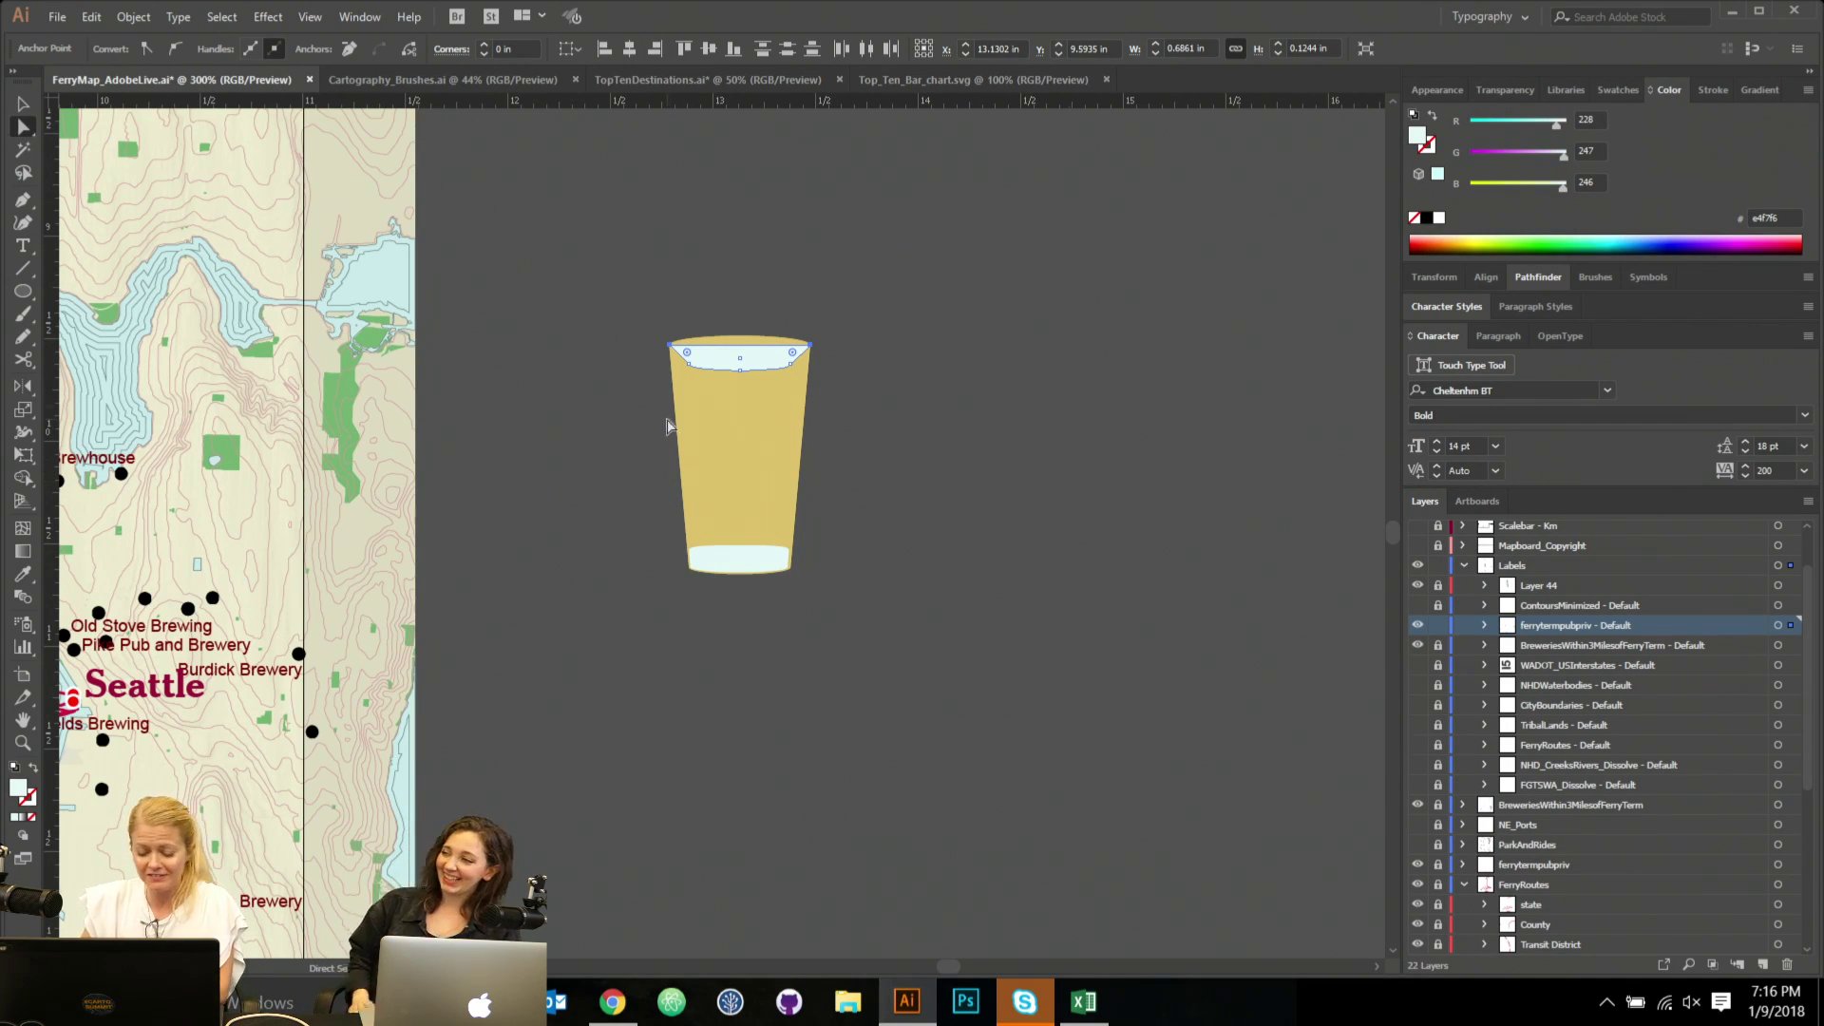
key("plus")
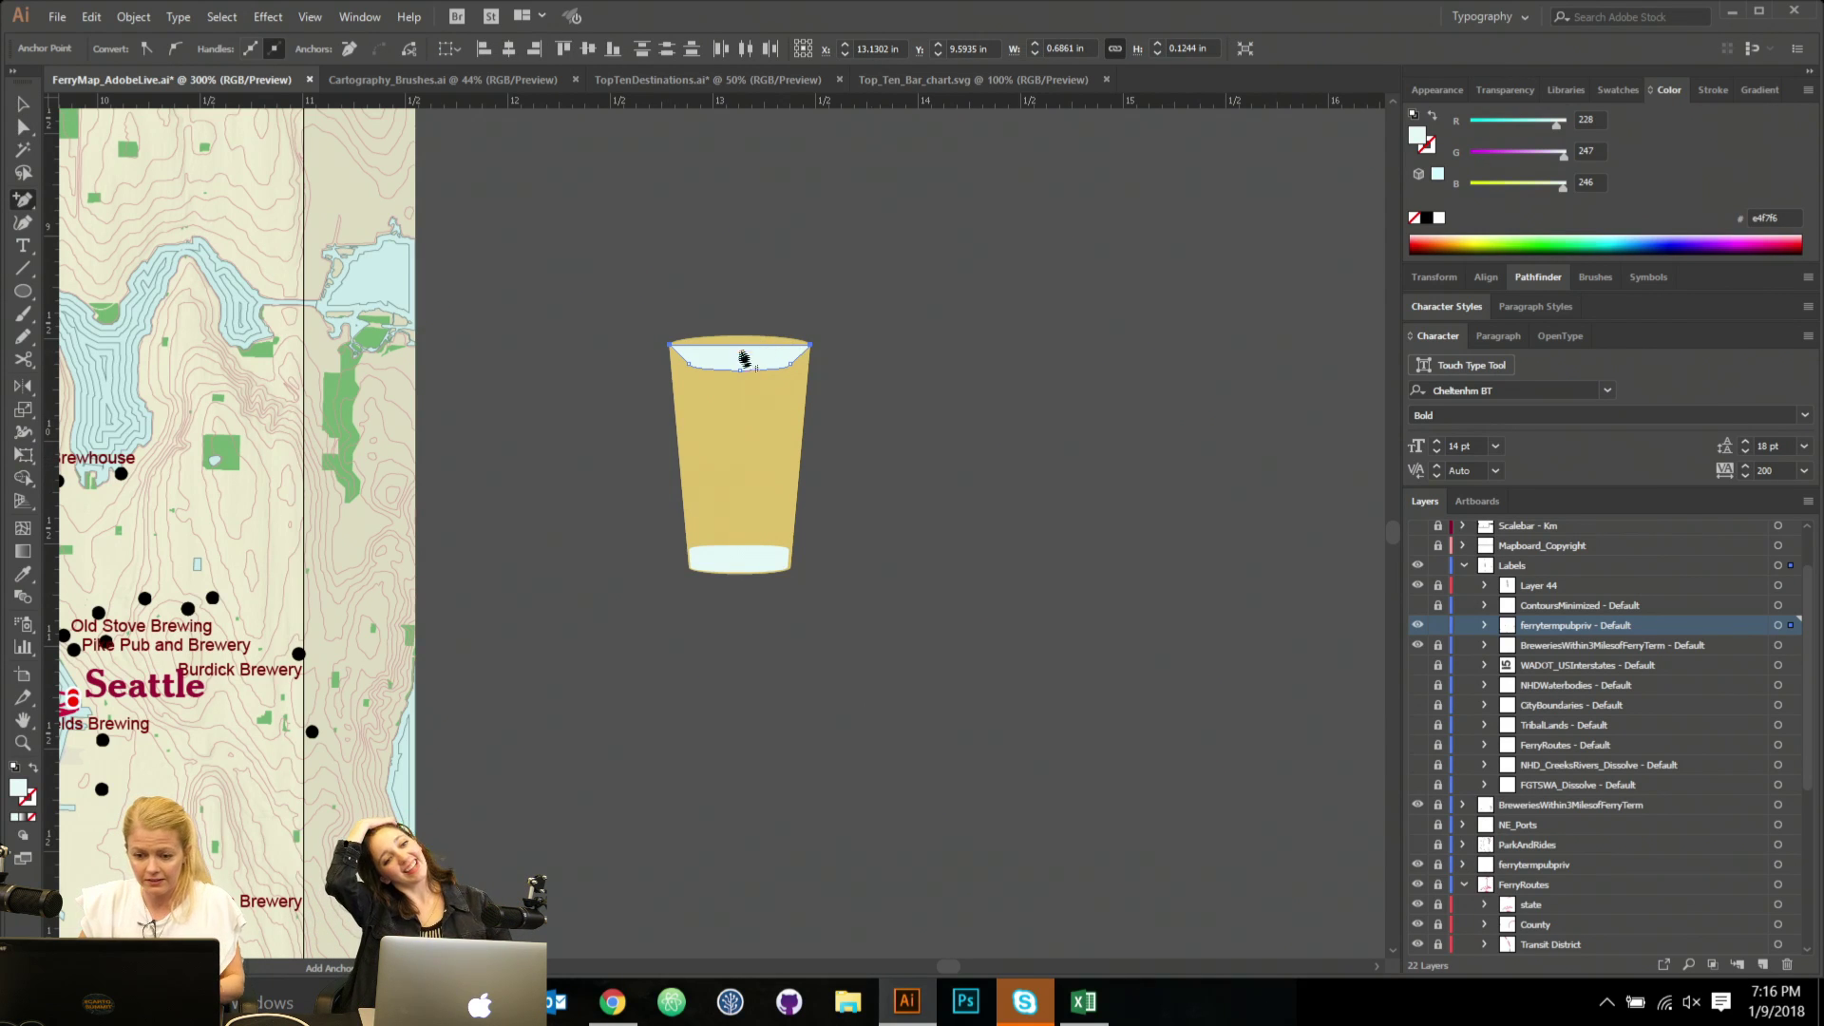
left_click(741, 355)
key("a")
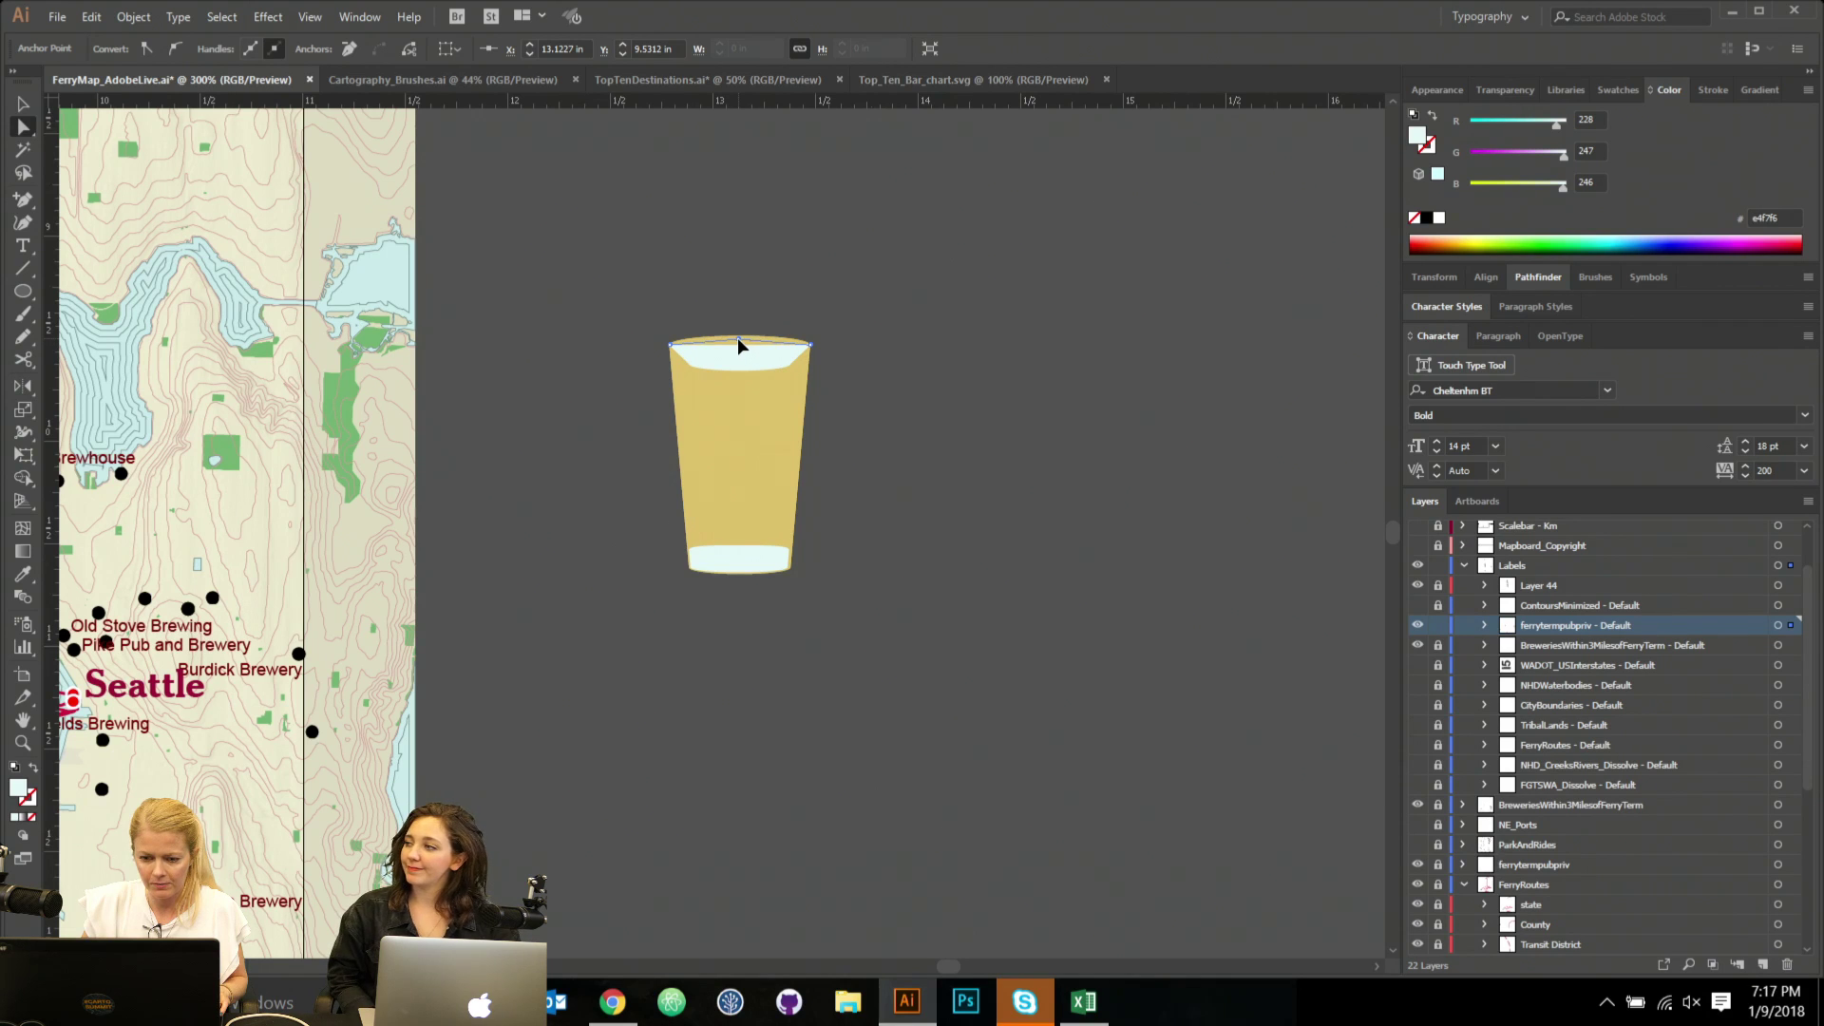
left_click(737, 338)
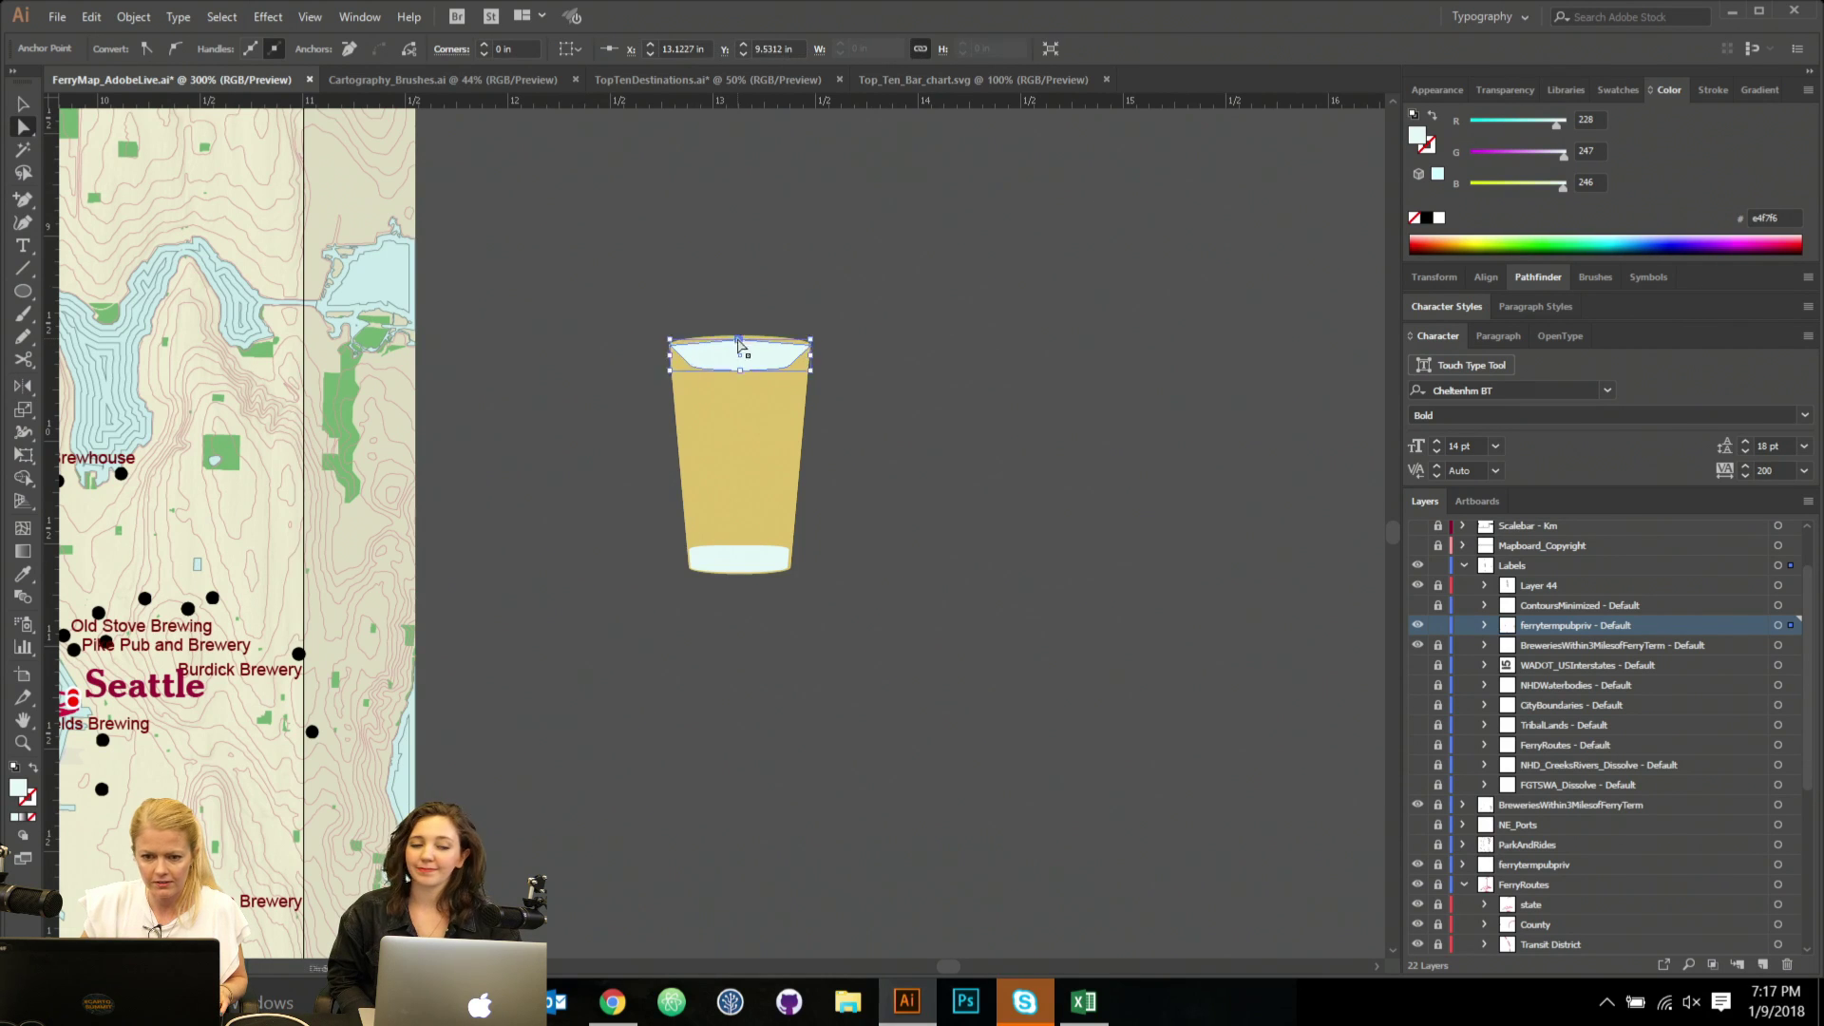
left_click(178, 51)
key("v")
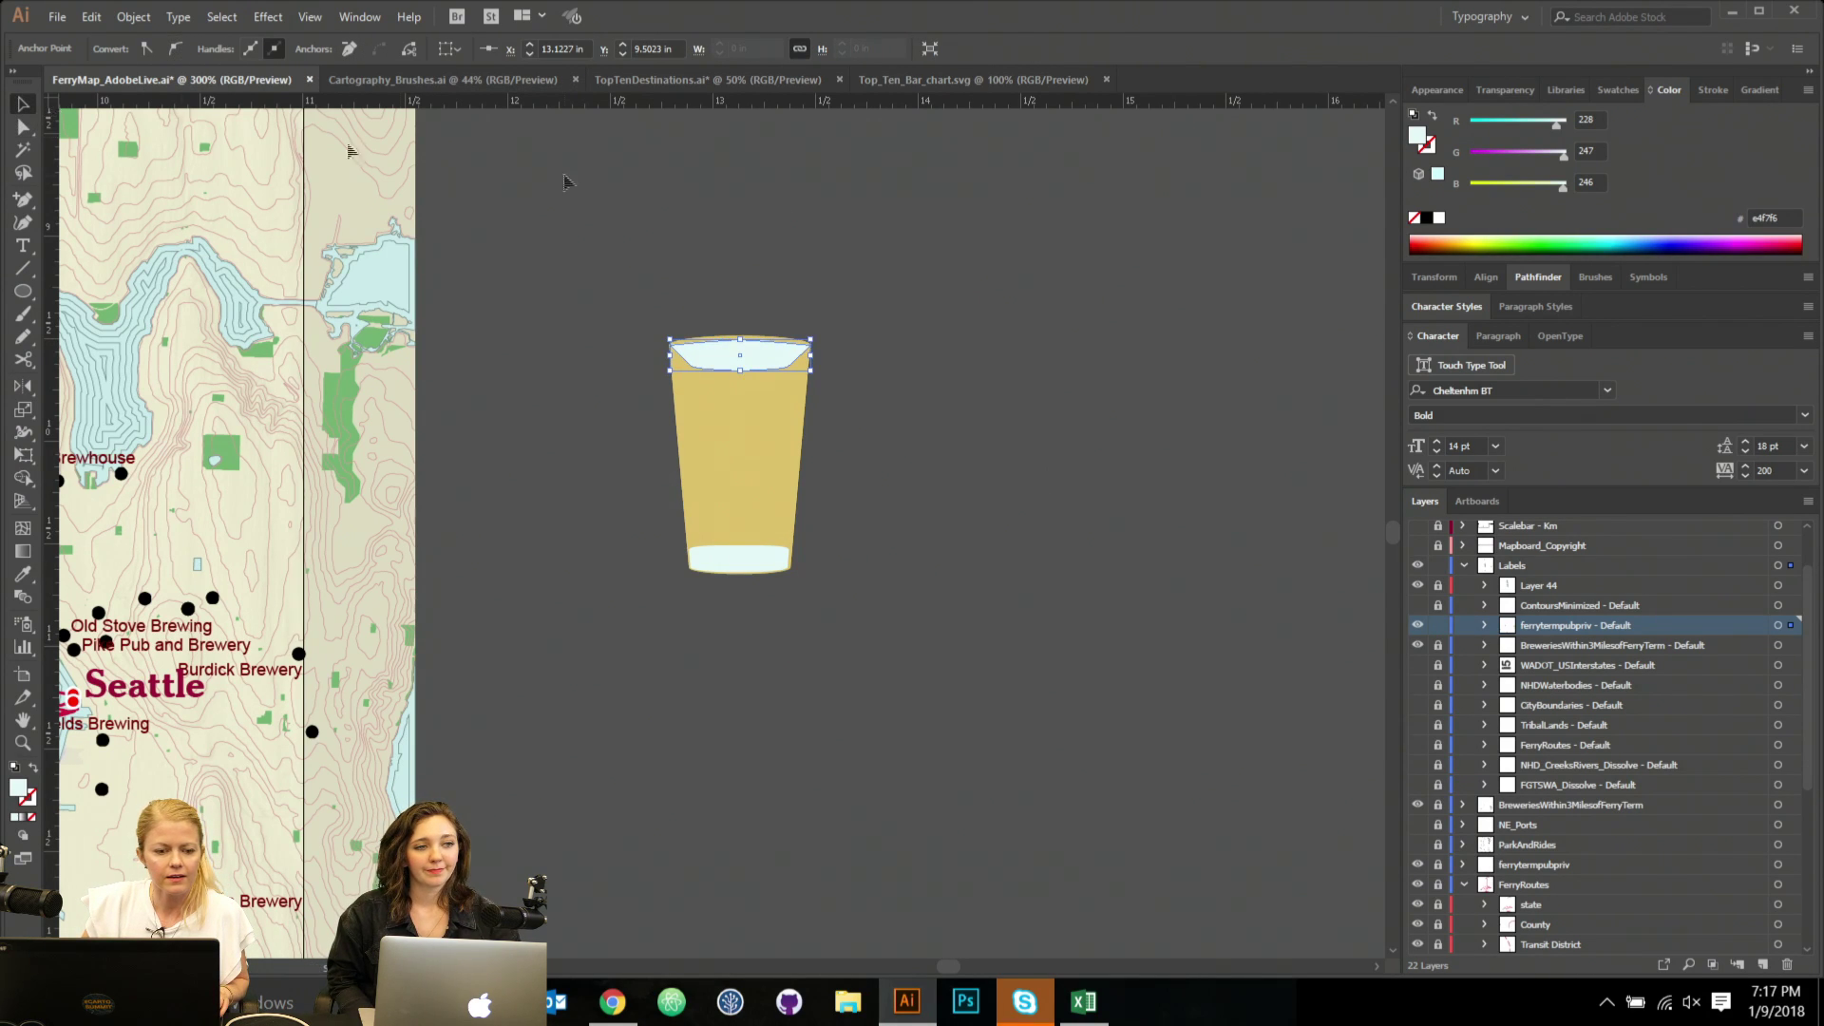
scroll(707, 356, "up", 1)
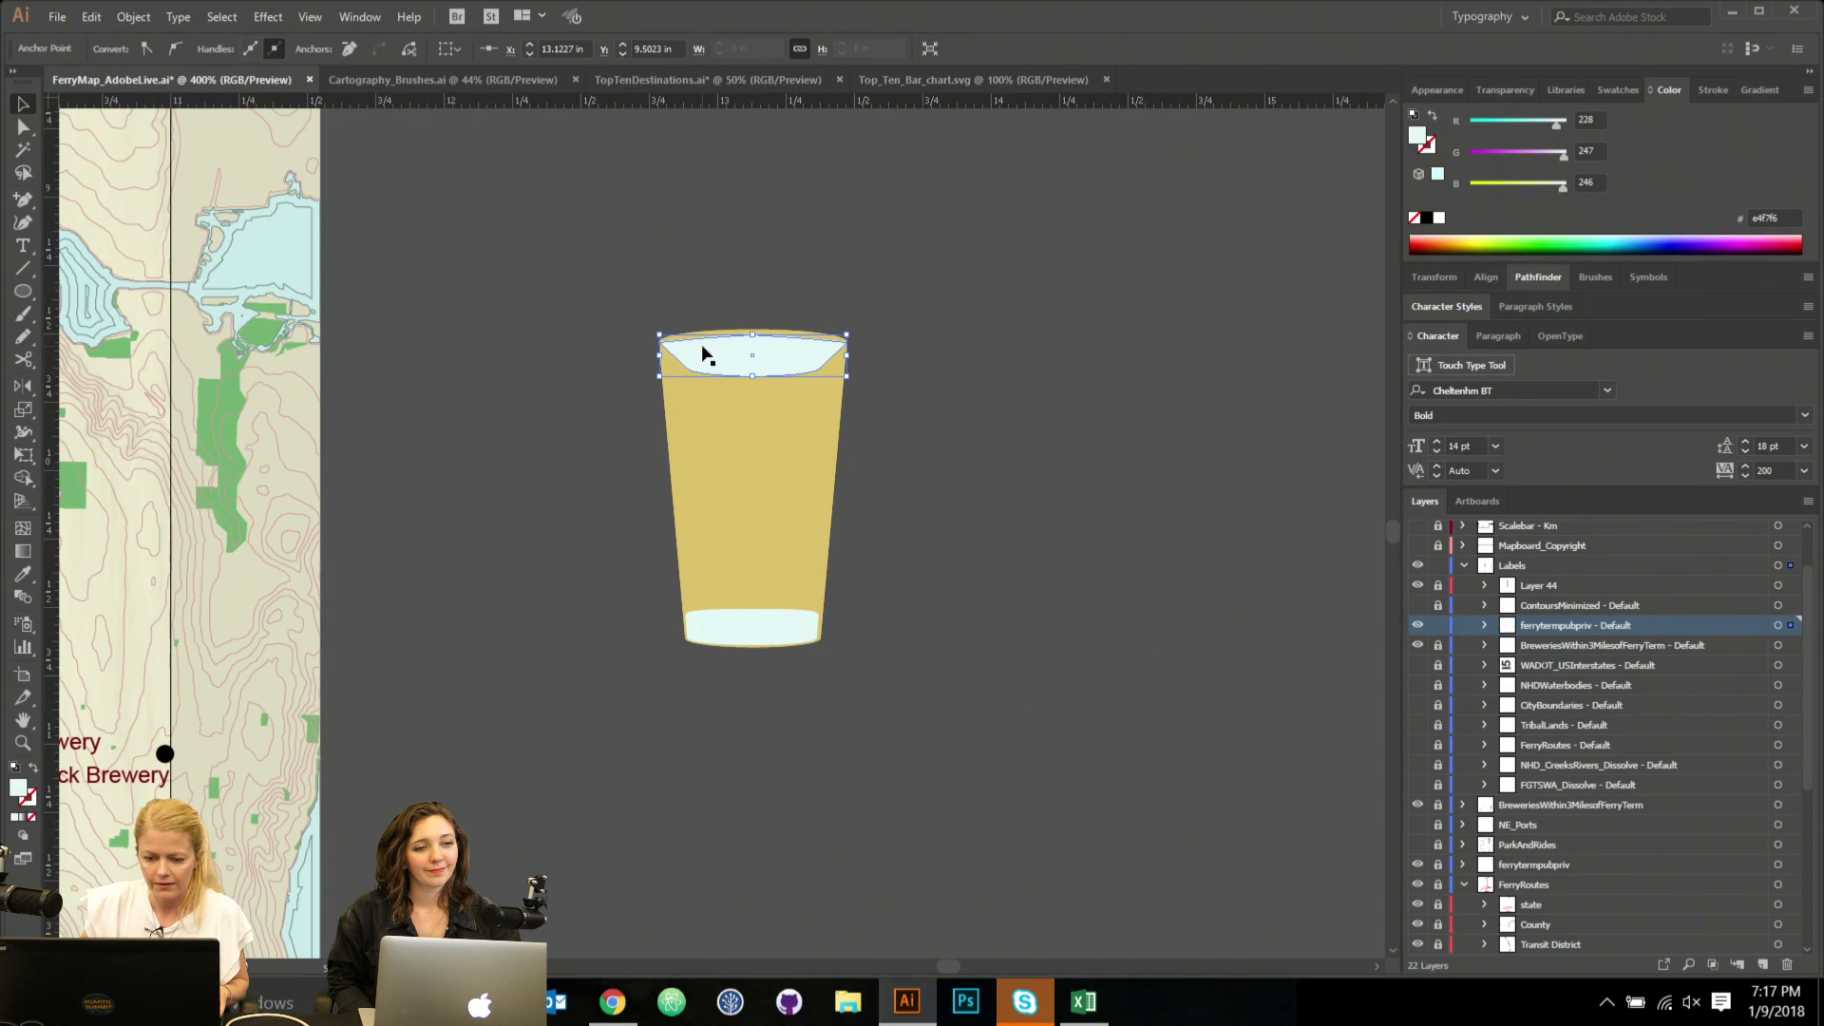
scroll(768, 371, "down", 2)
scroll(765, 368, "down", 1)
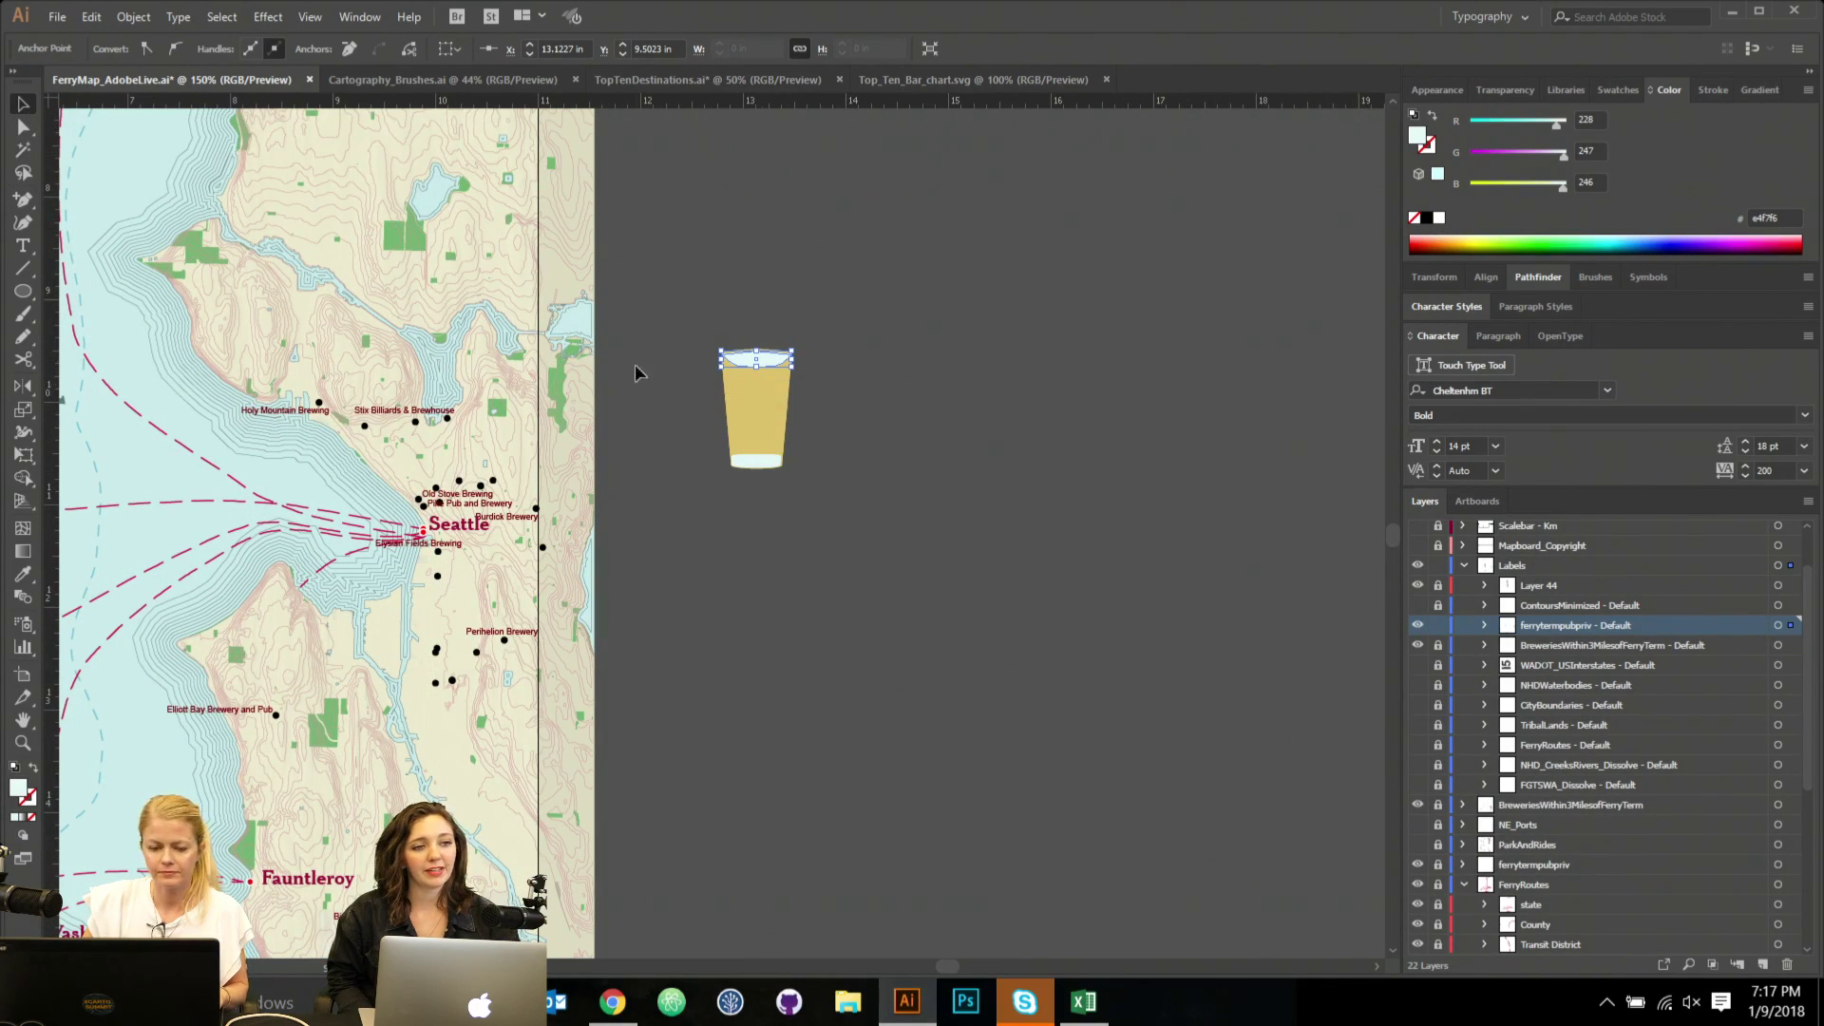
left_click(730, 238)
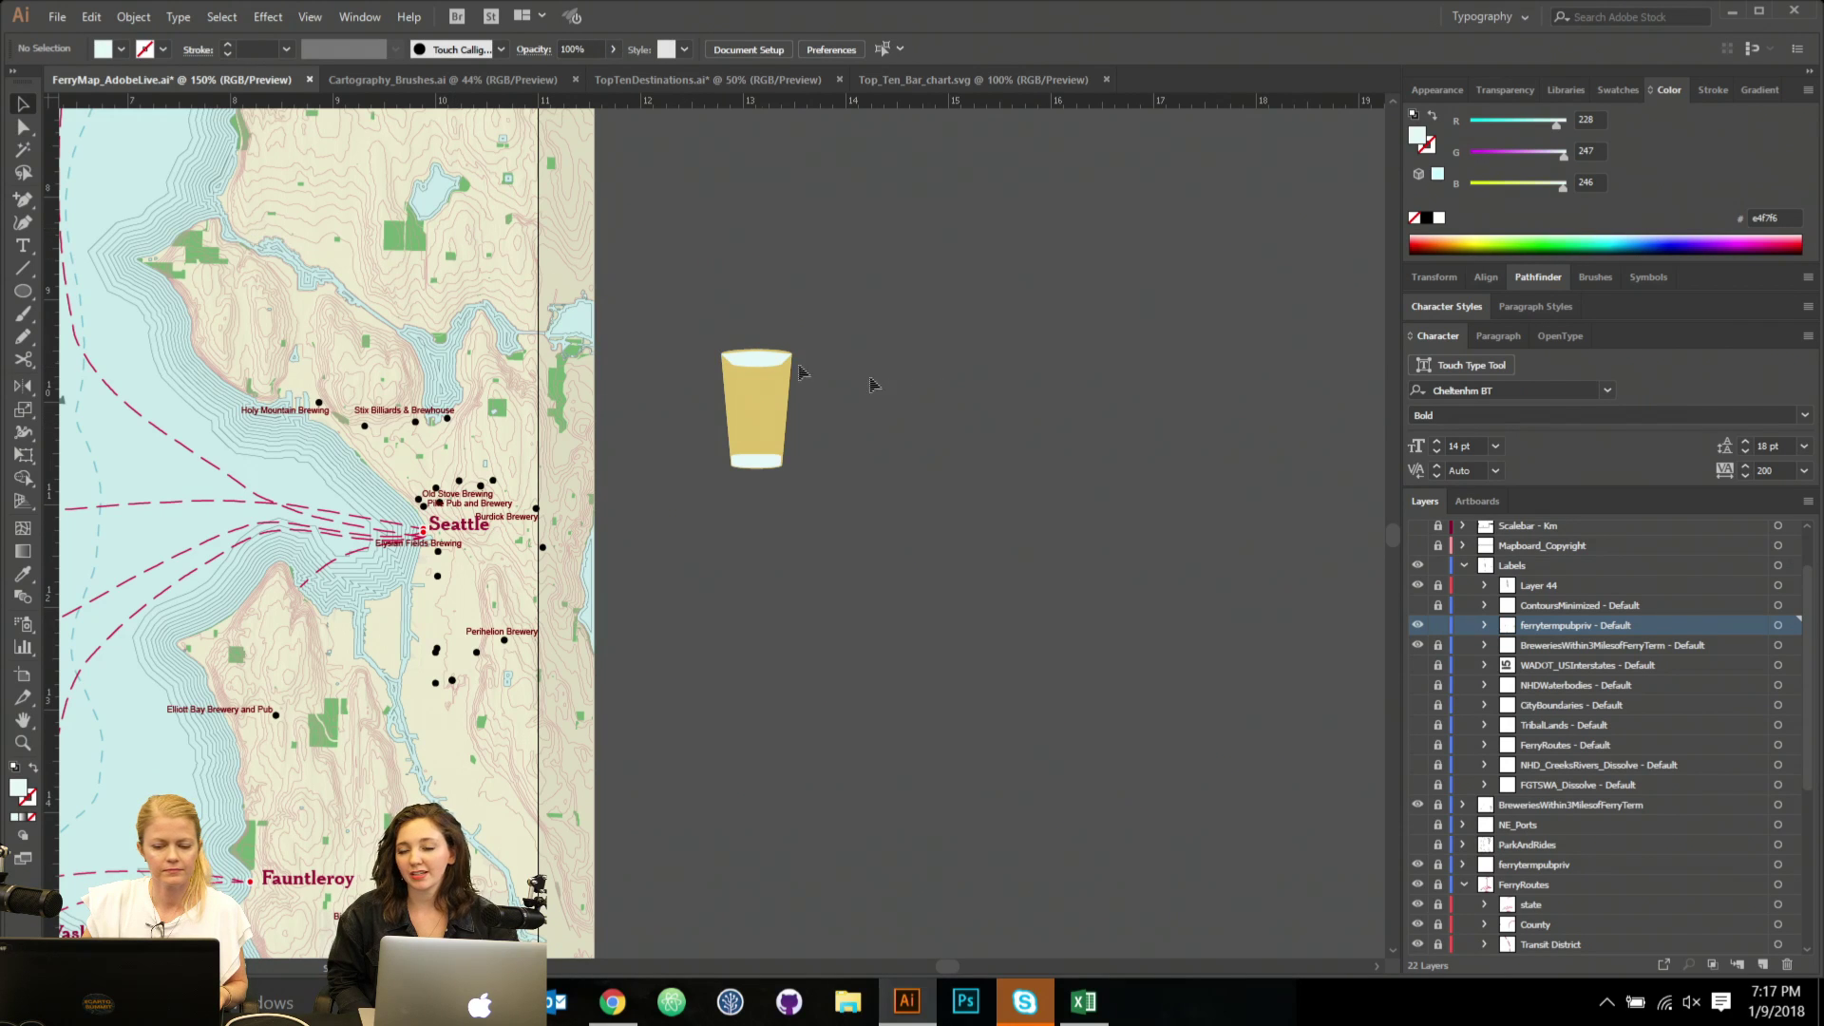
scroll(758, 369, "up", 1)
left_click(735, 357)
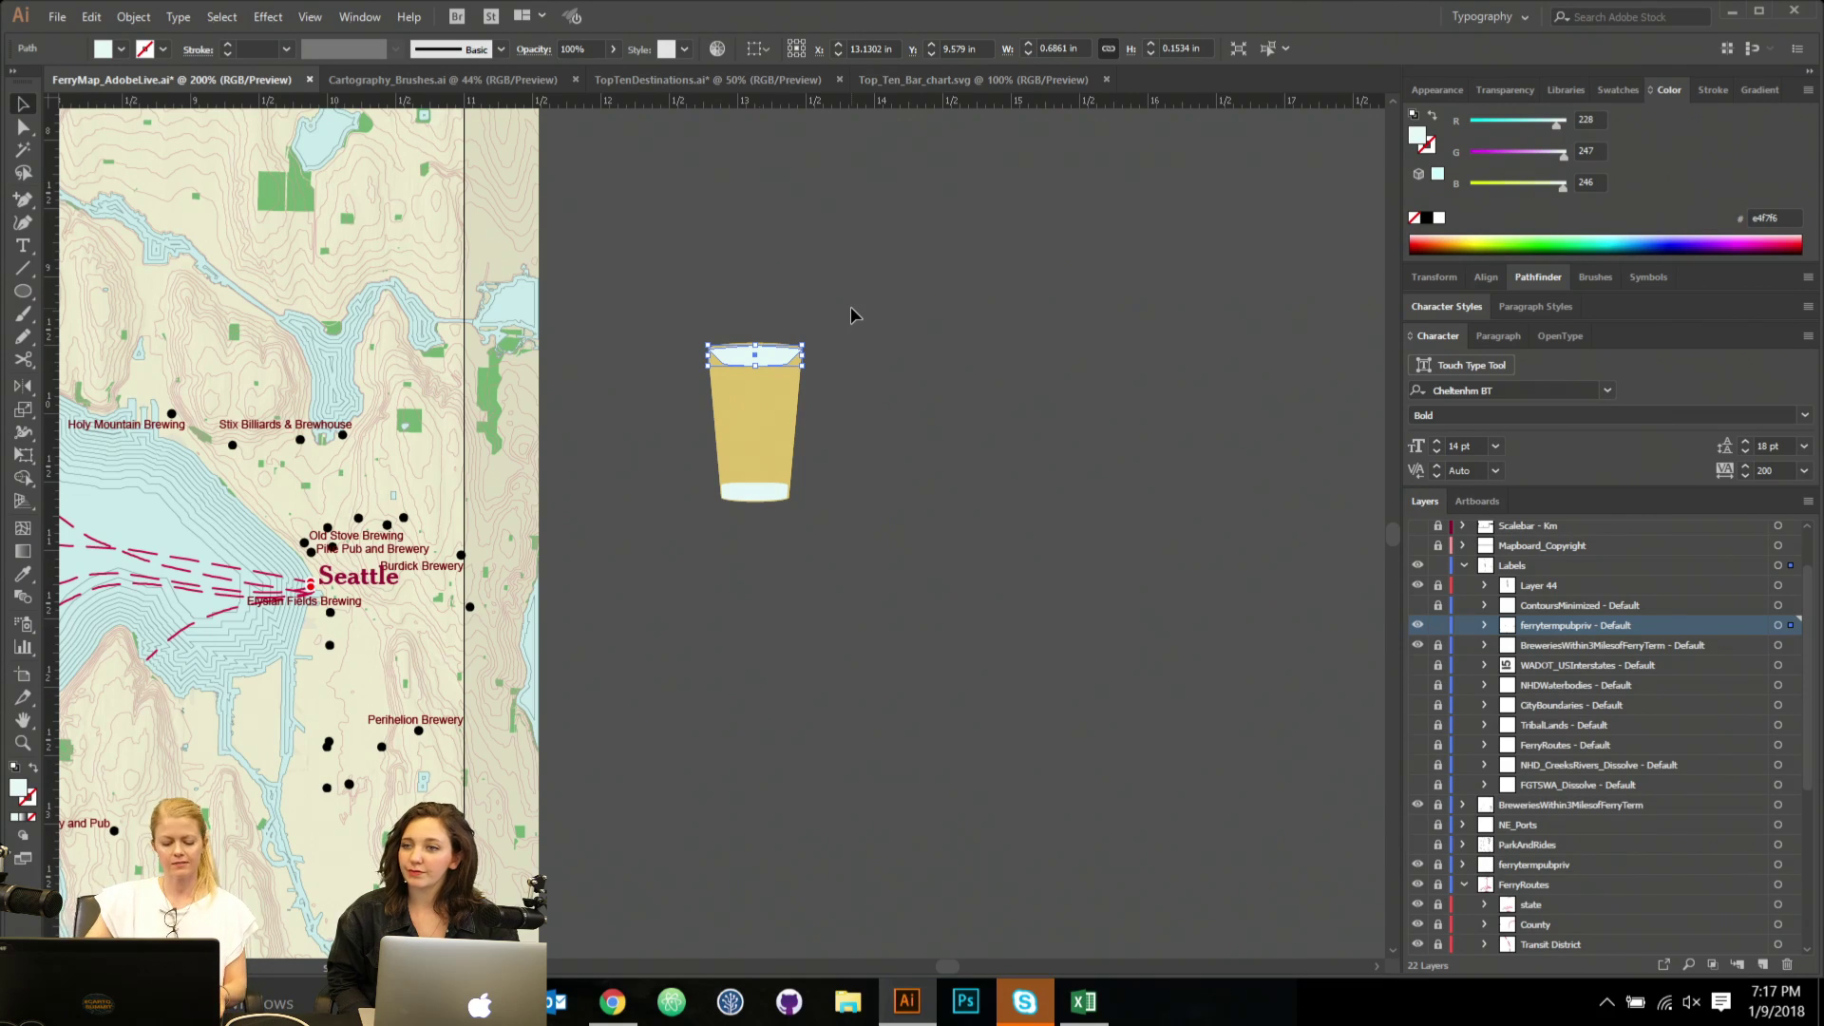
scroll(852, 306, "down", 4)
scroll(815, 317, "up", 2)
scroll(819, 317, "up", 3)
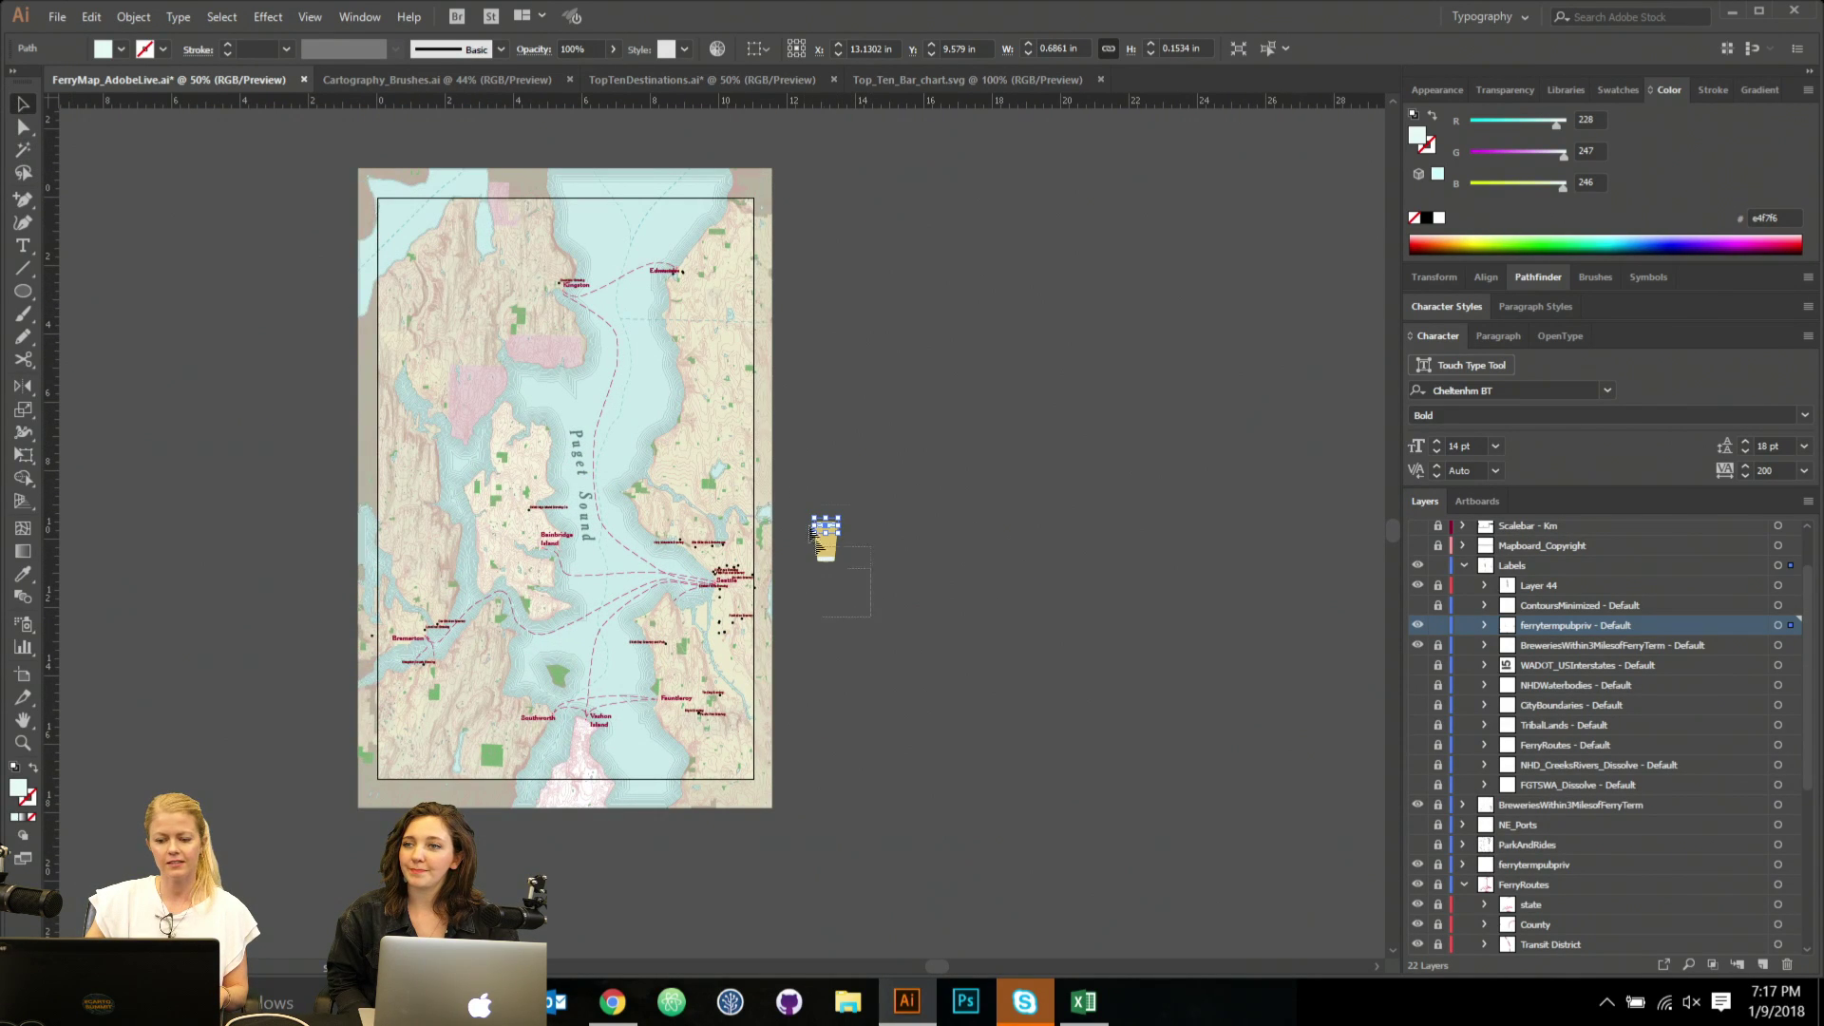
left_click_drag(818, 612, 791, 485)
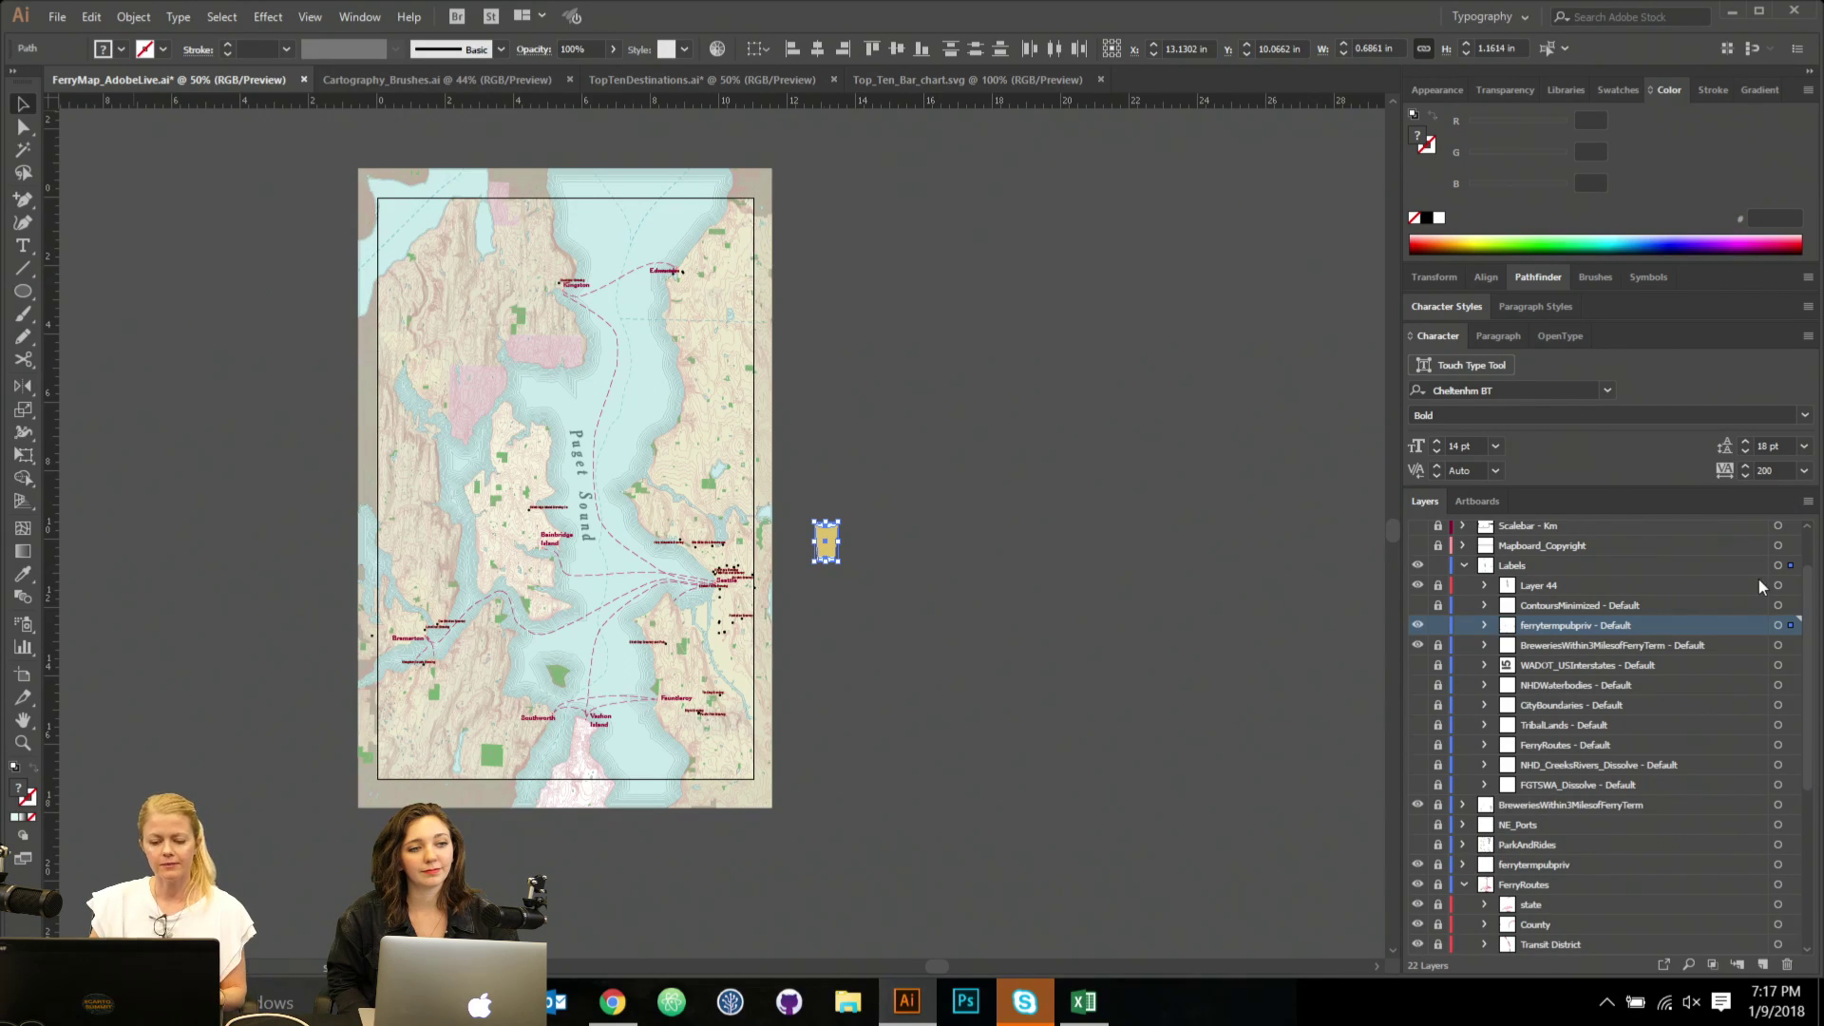
scroll(790, 578, "up", 1)
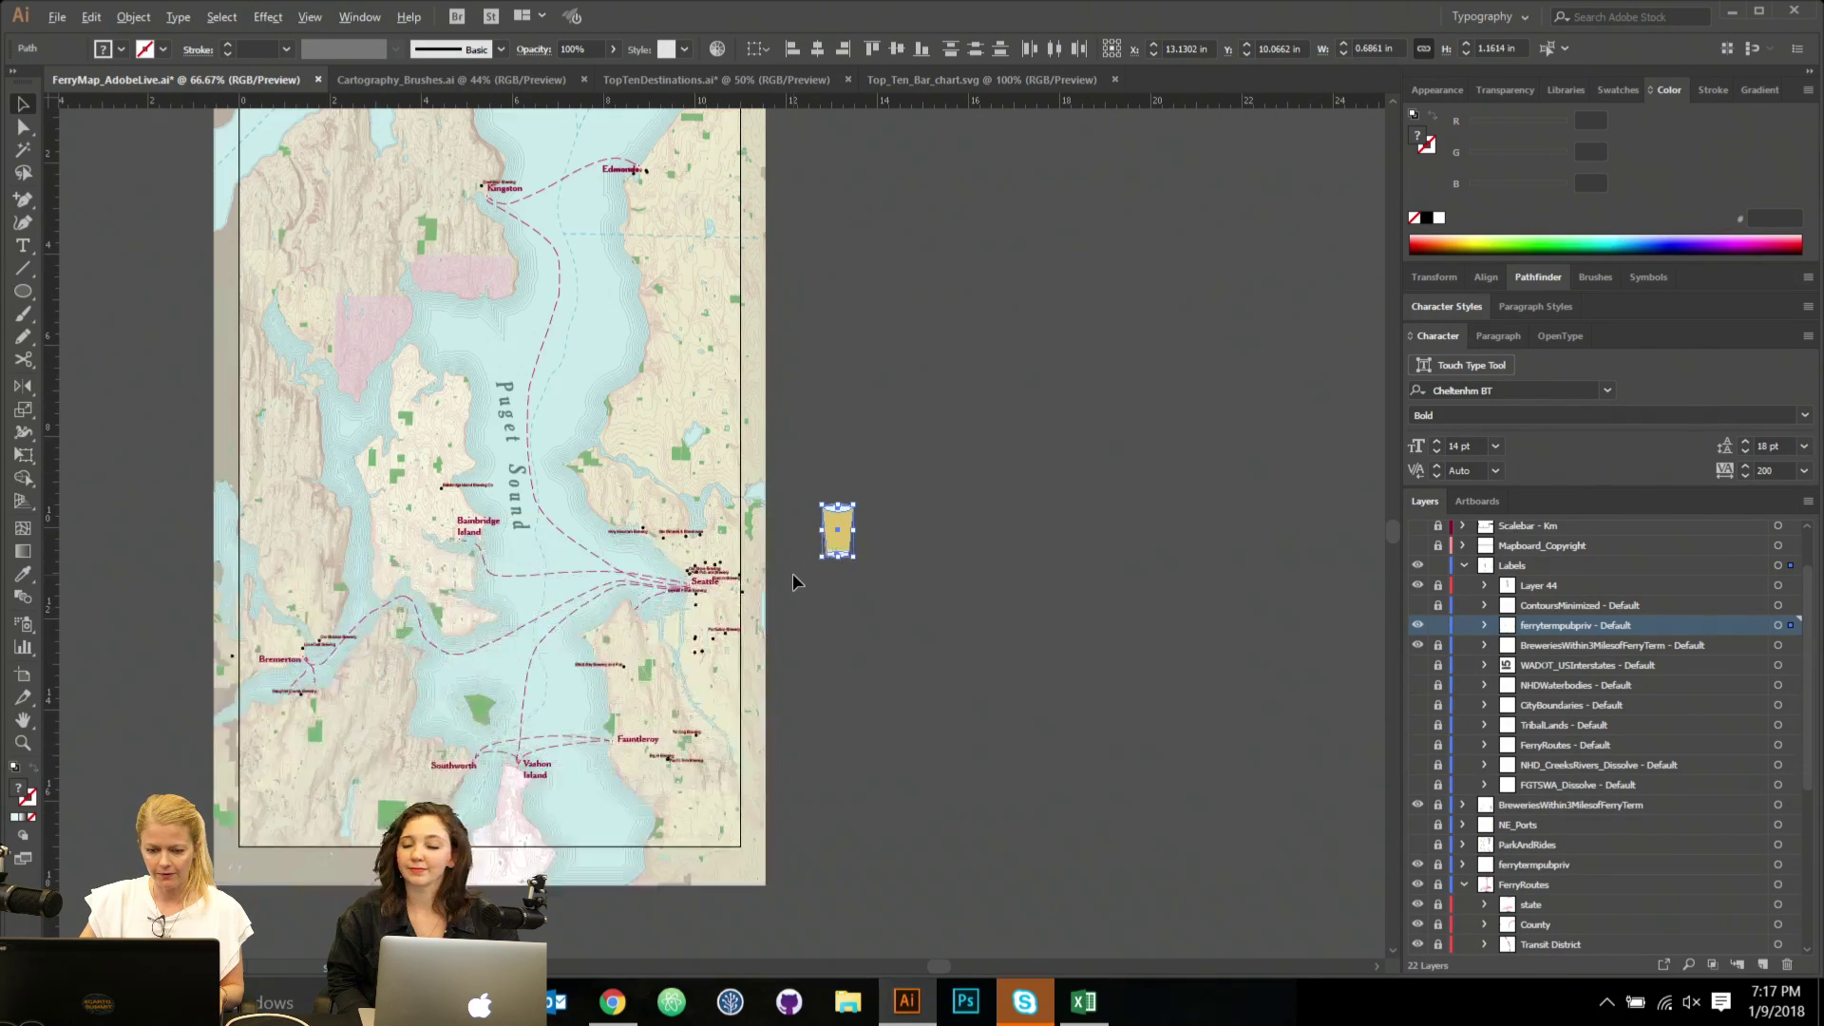
scroll(928, 541, "up", 1)
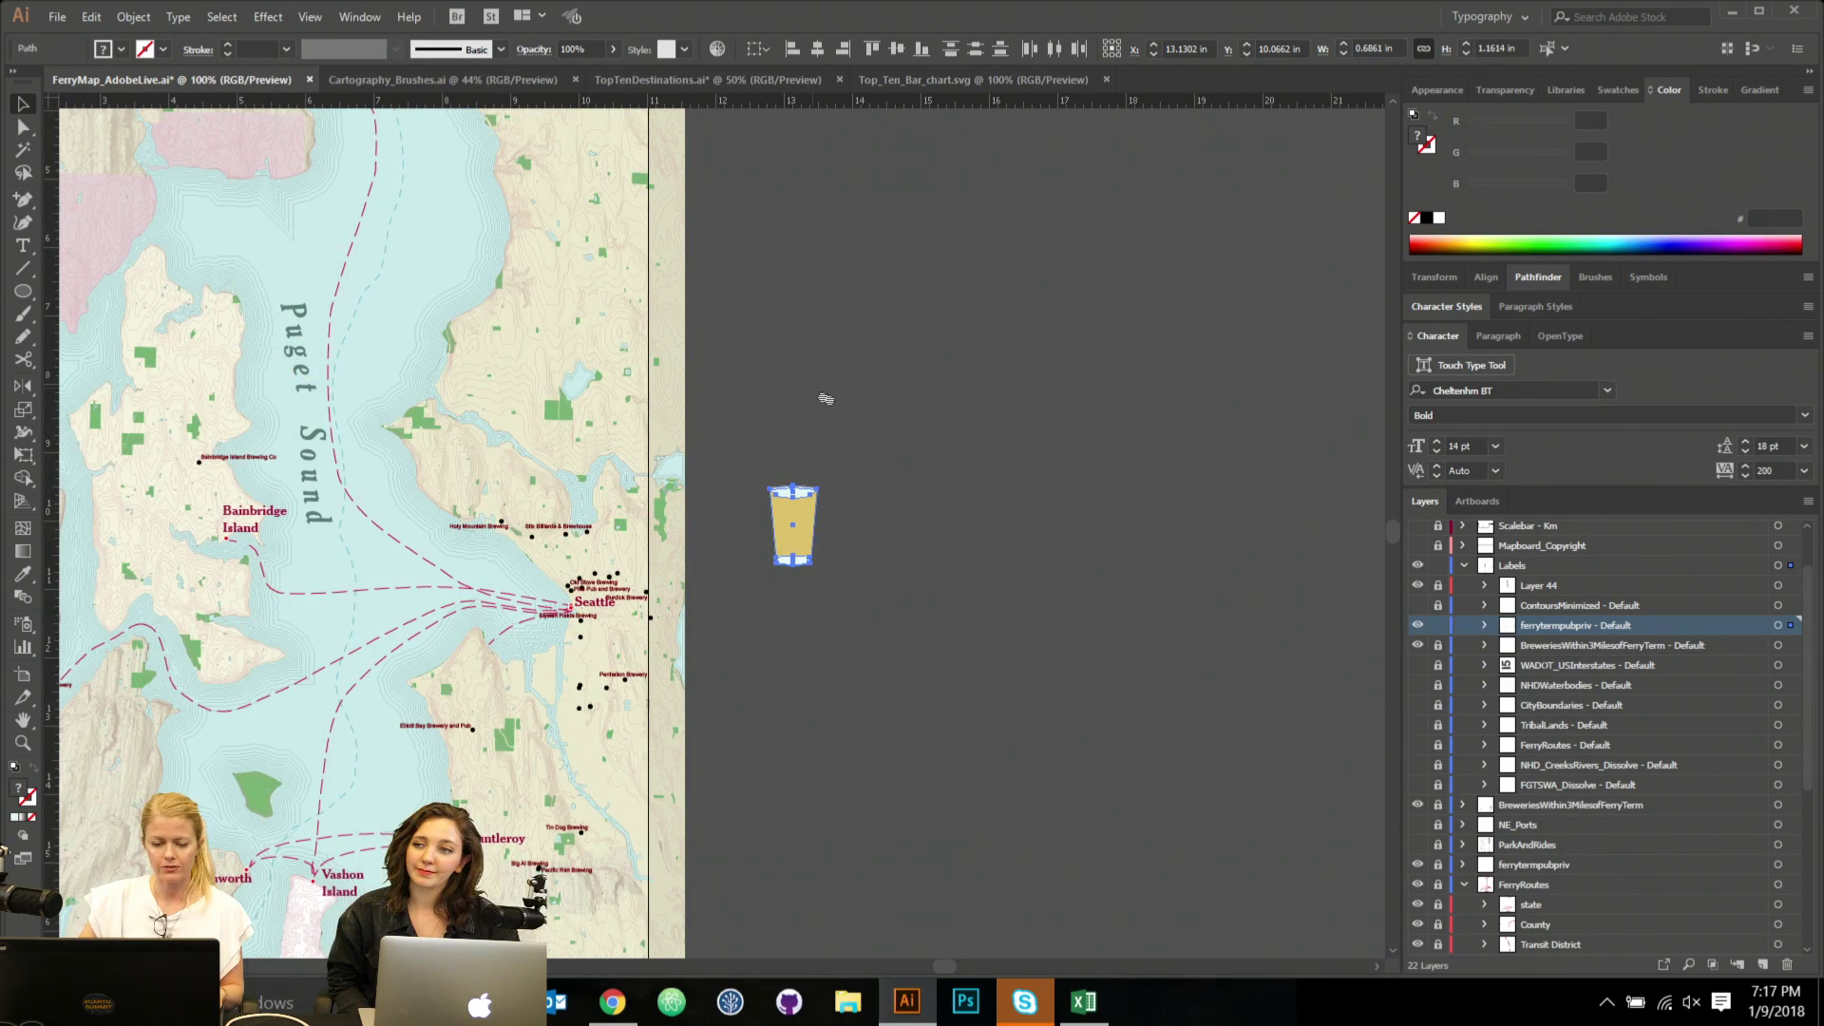
left_click_drag(826, 398, 851, 417)
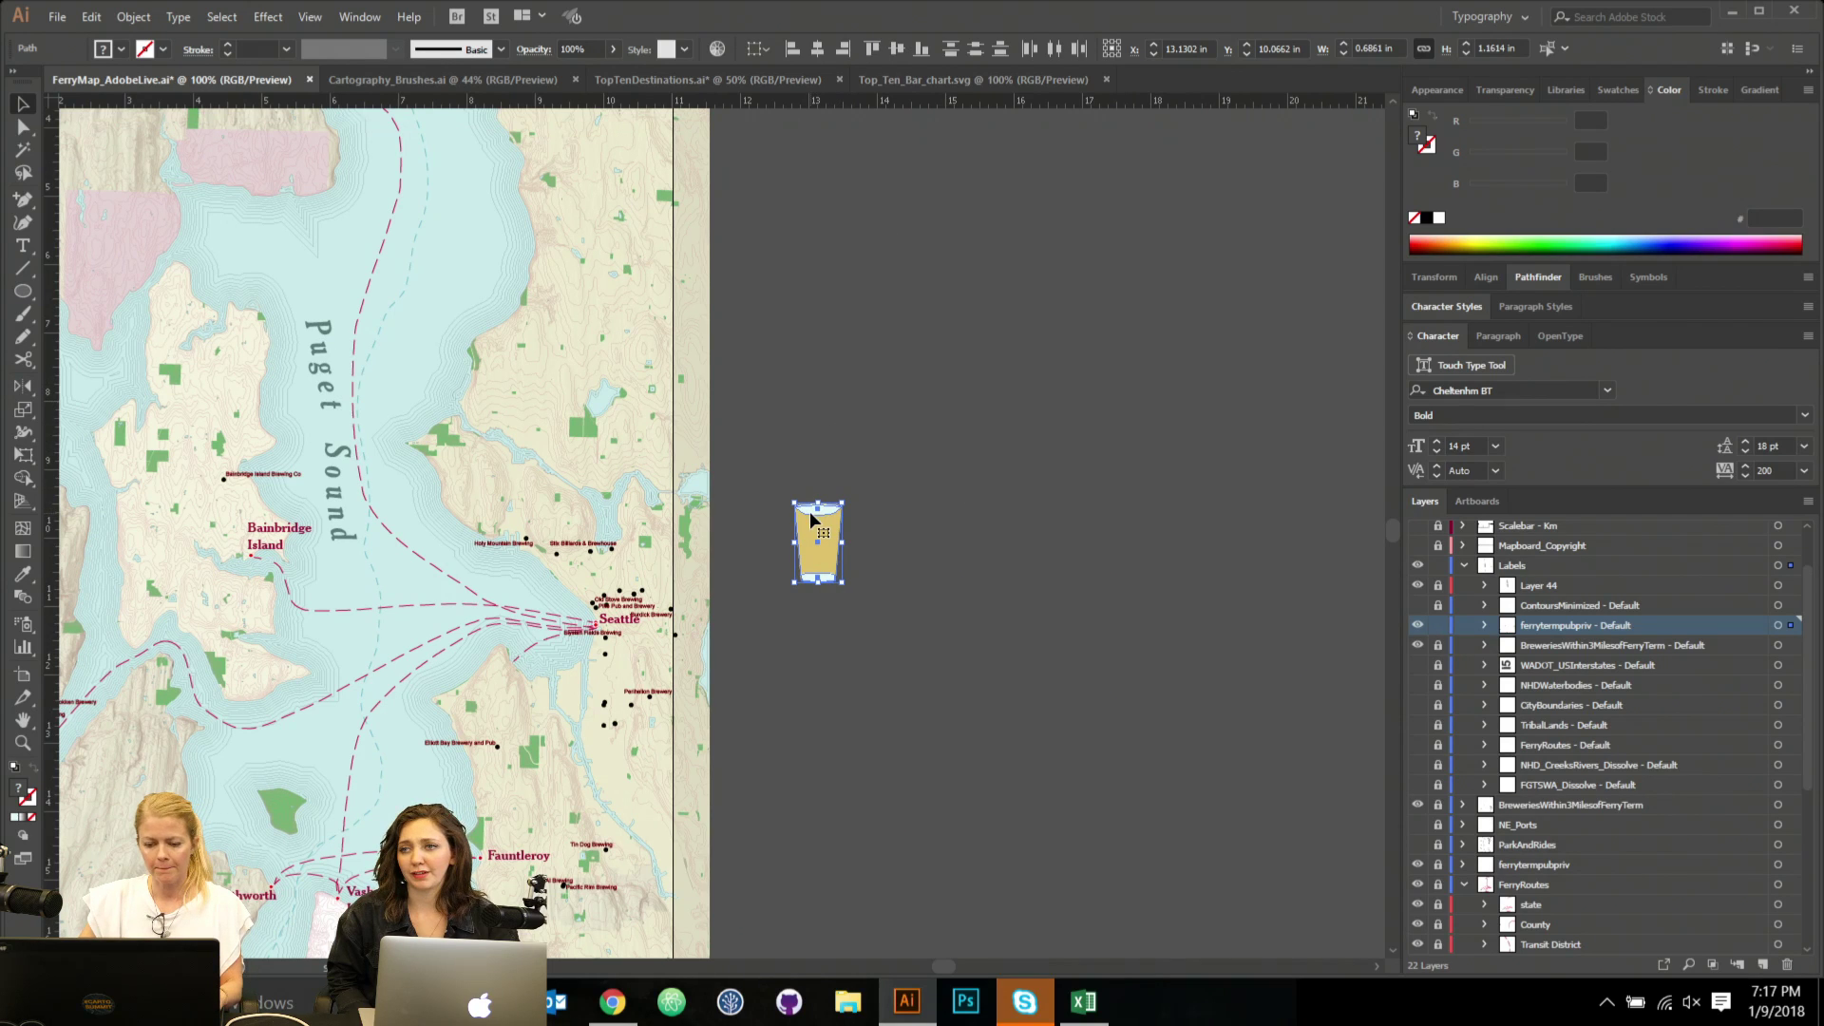
scroll(836, 487, "up", 1)
left_click(841, 513)
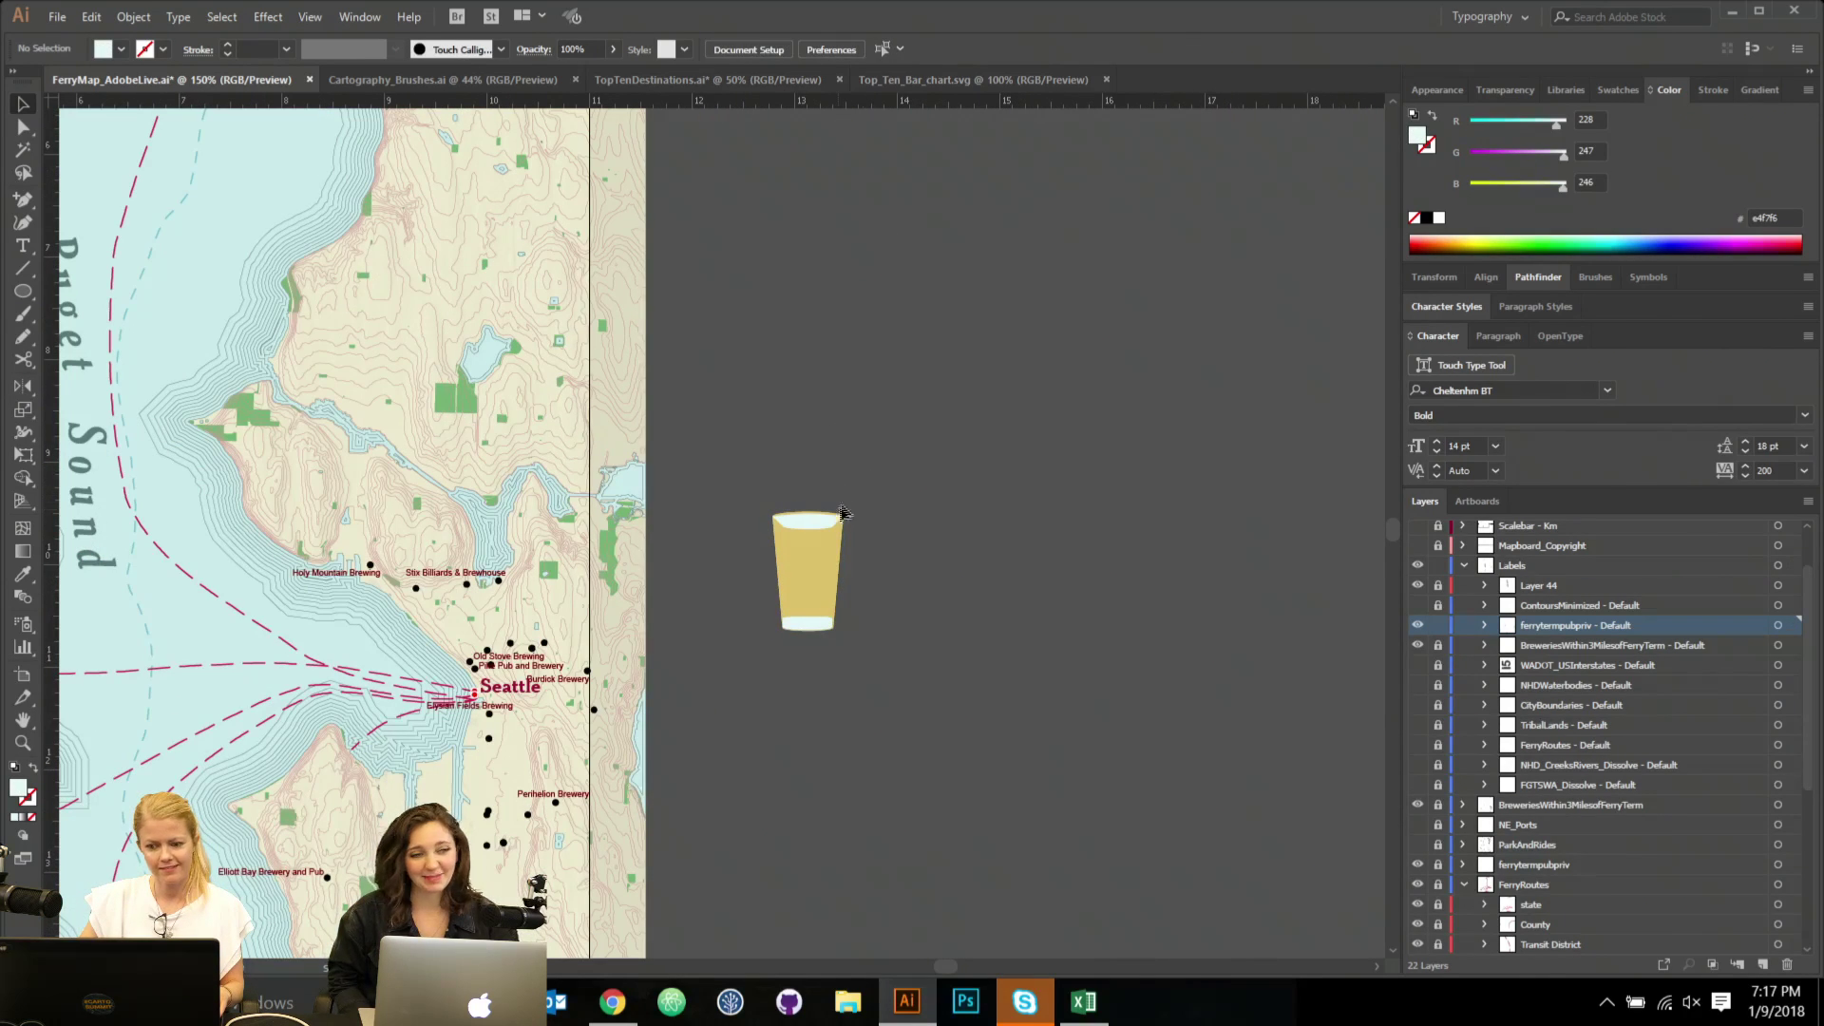
left_click(822, 529)
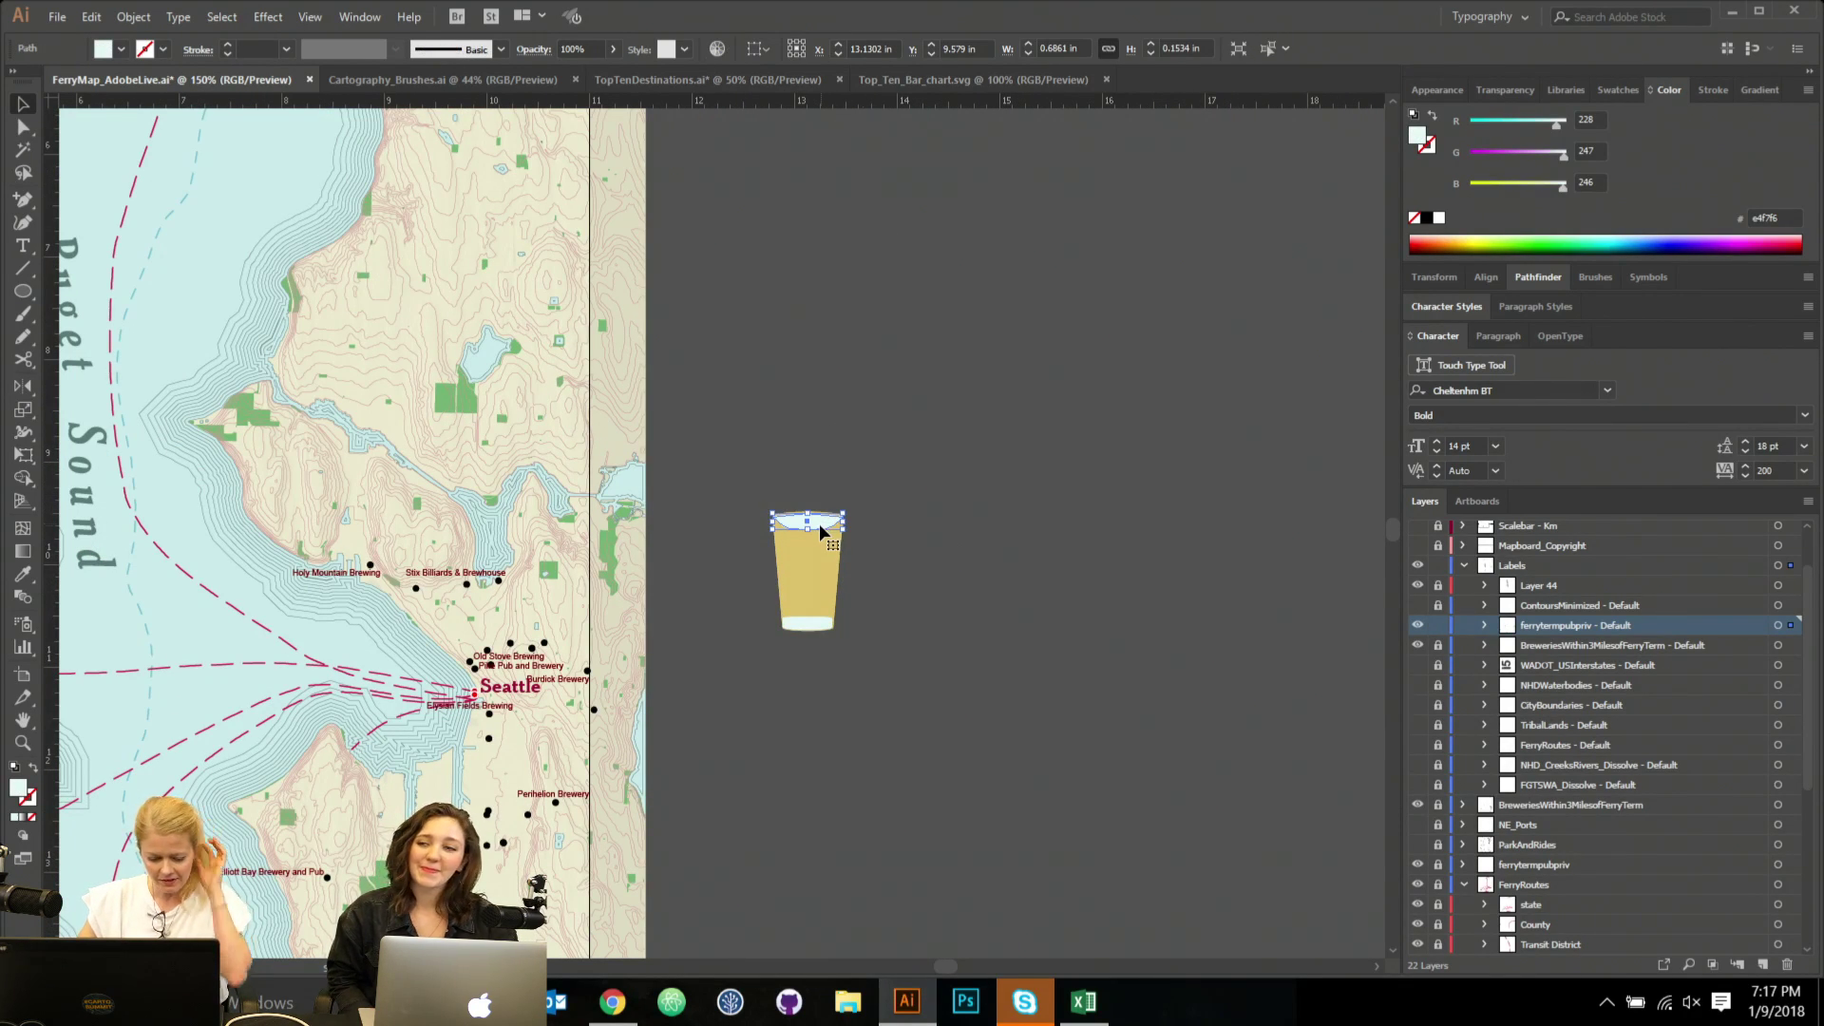
key("a")
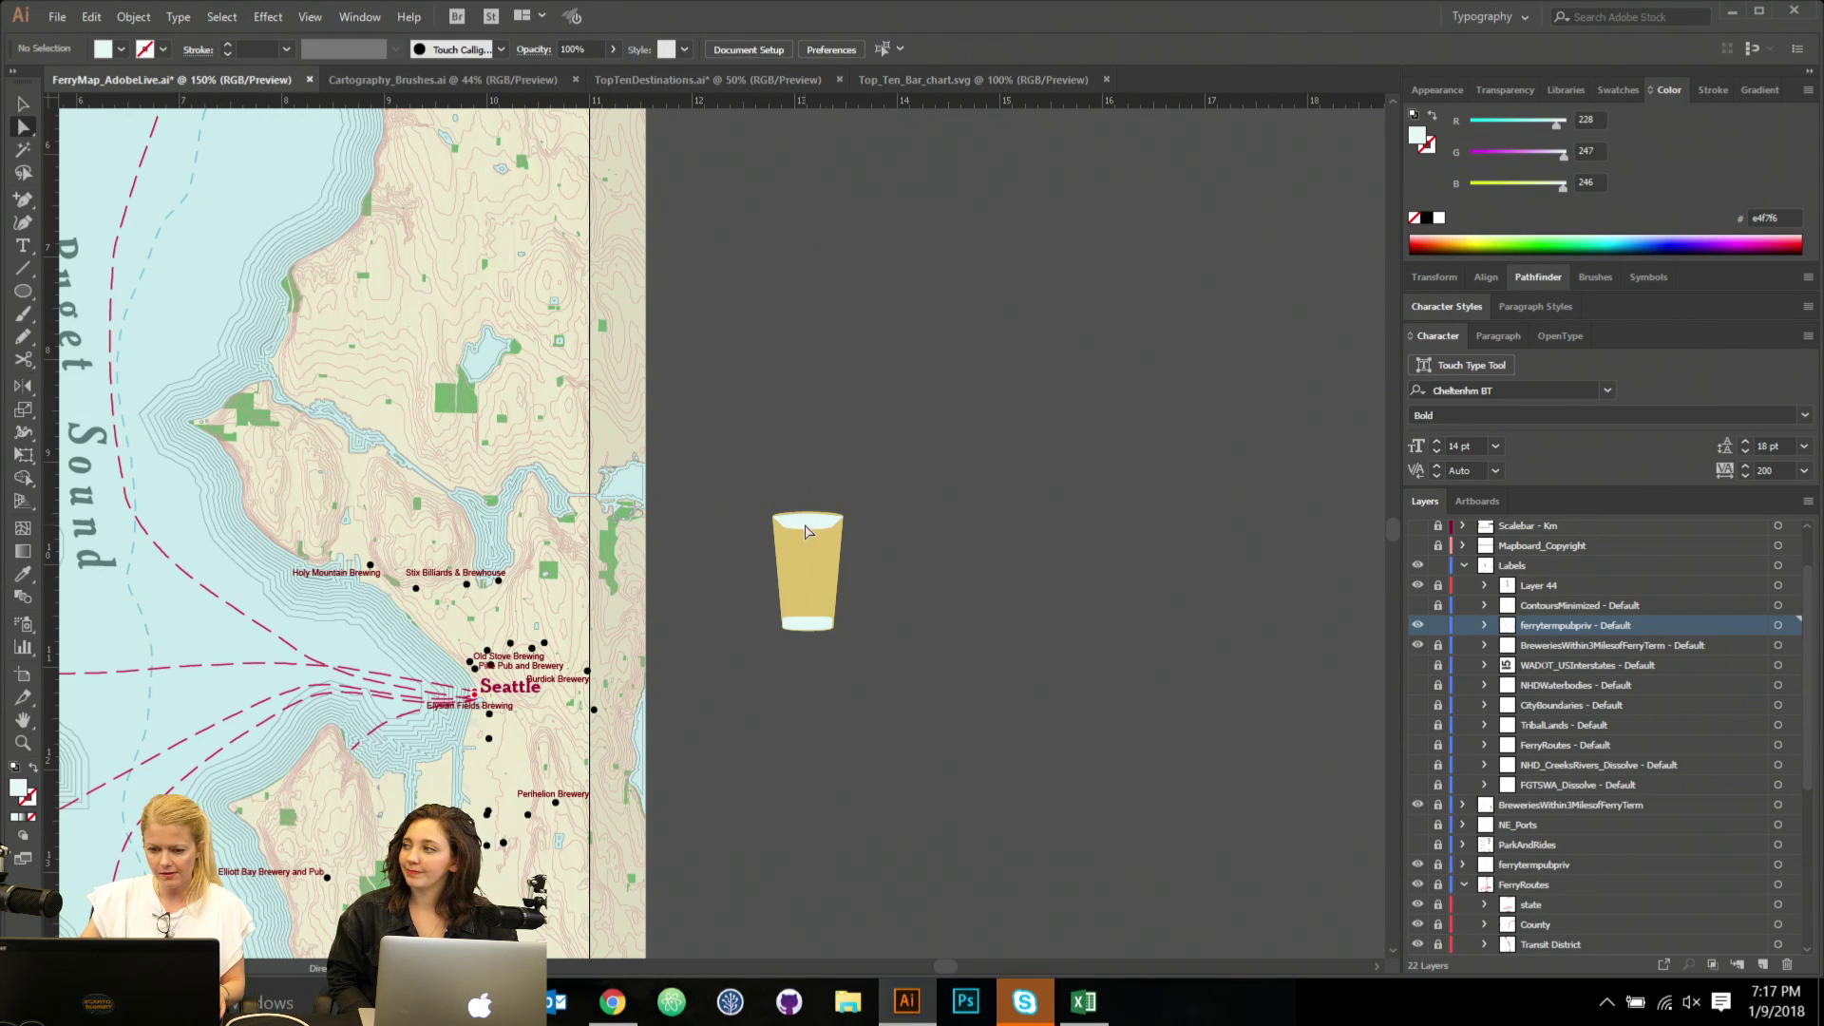
key("ctrl+shift+a")
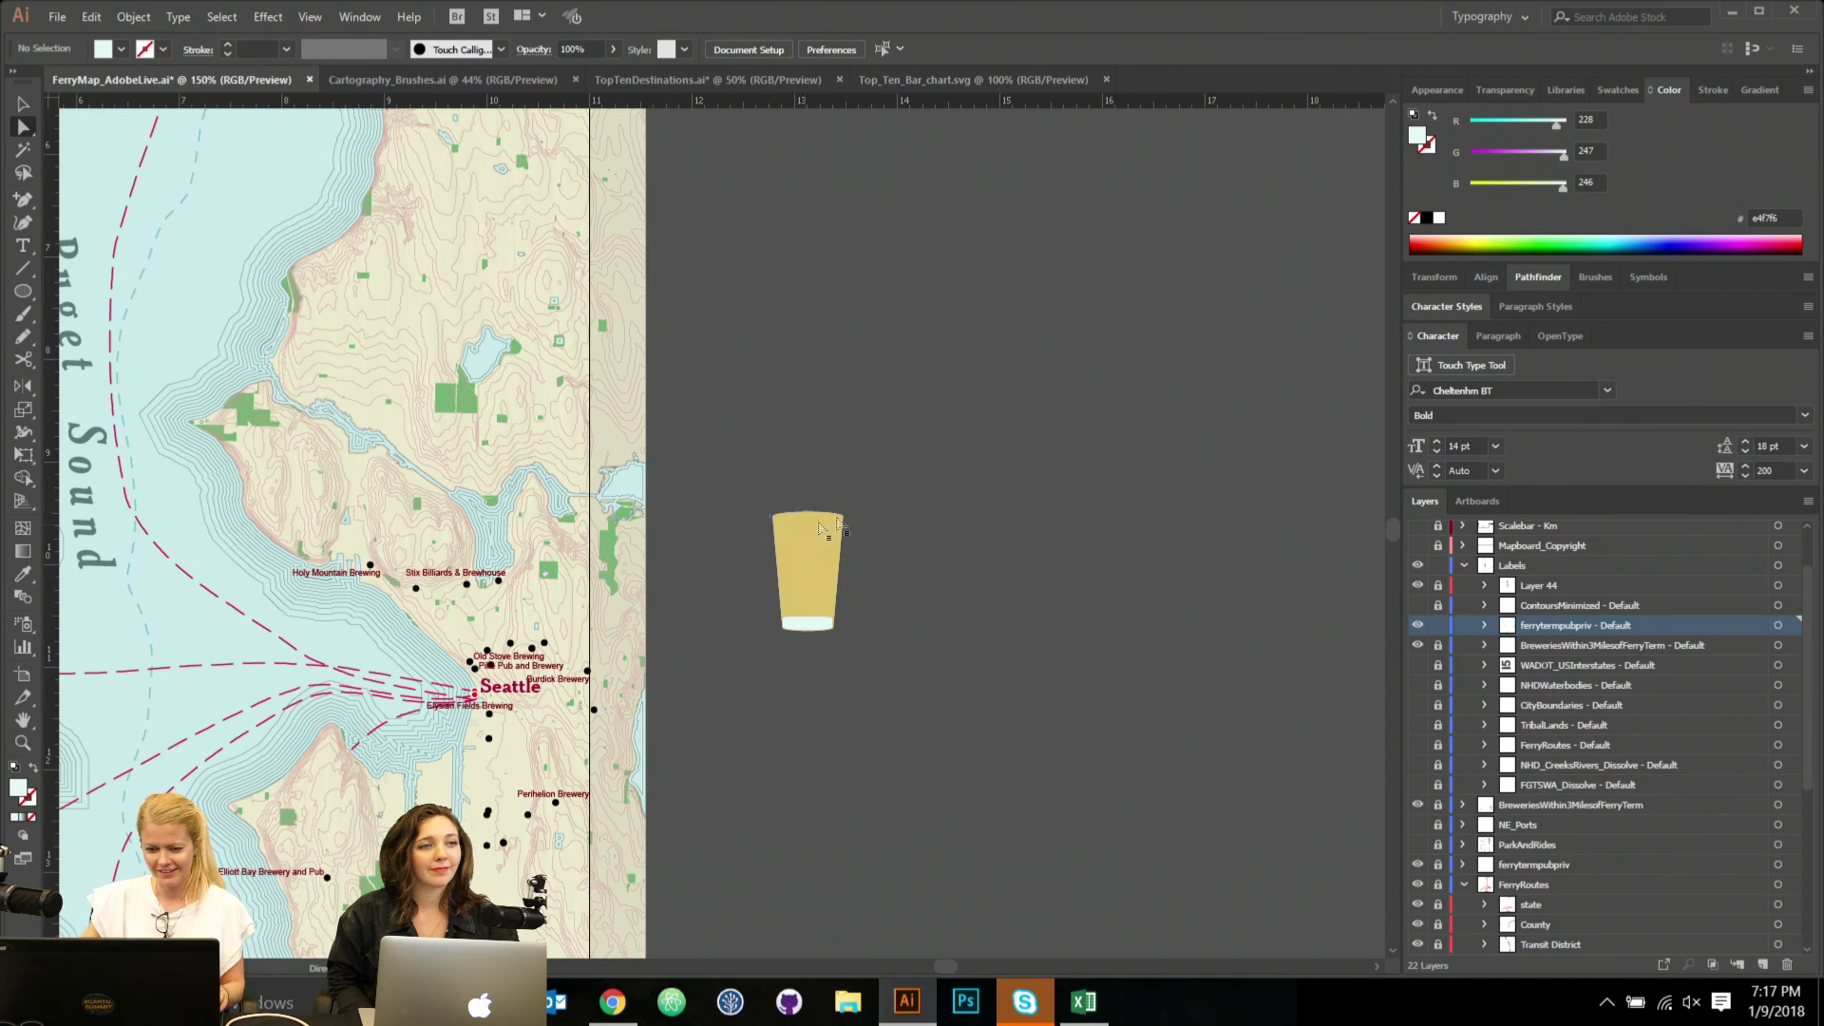
scroll(843, 521, "up", 1)
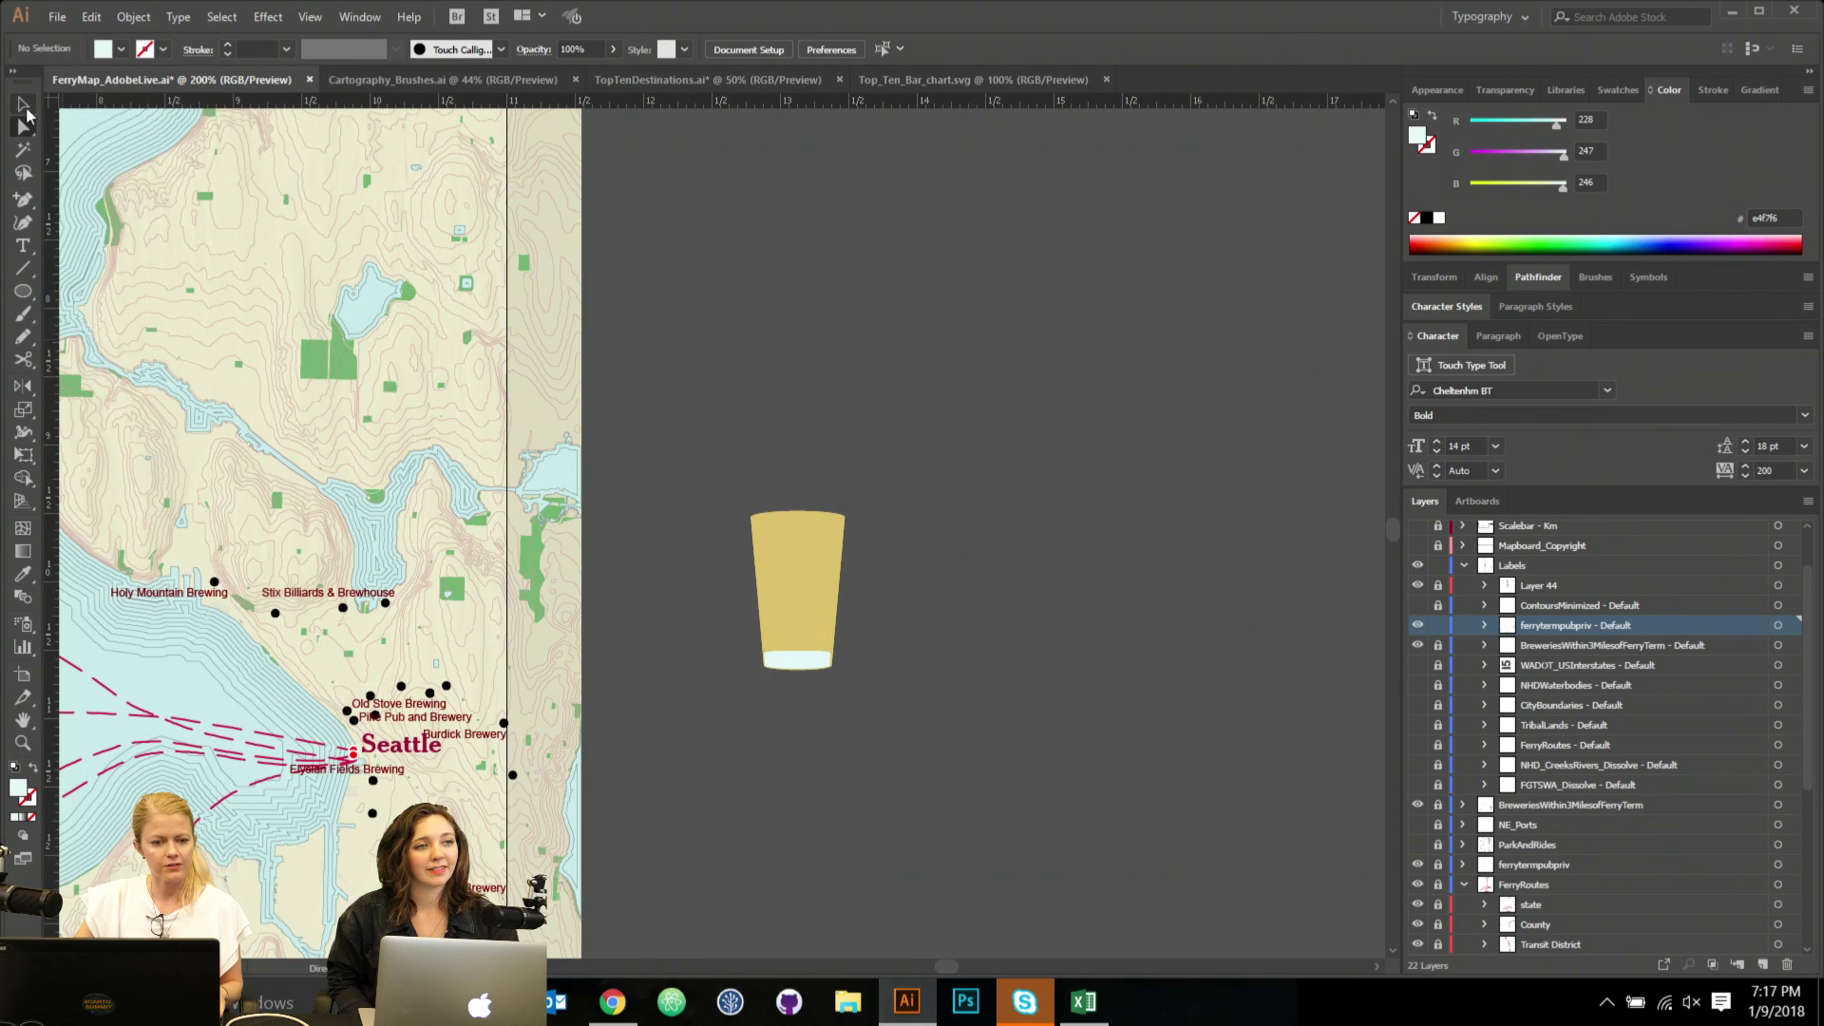
left_click(23, 104)
left_click(798, 546)
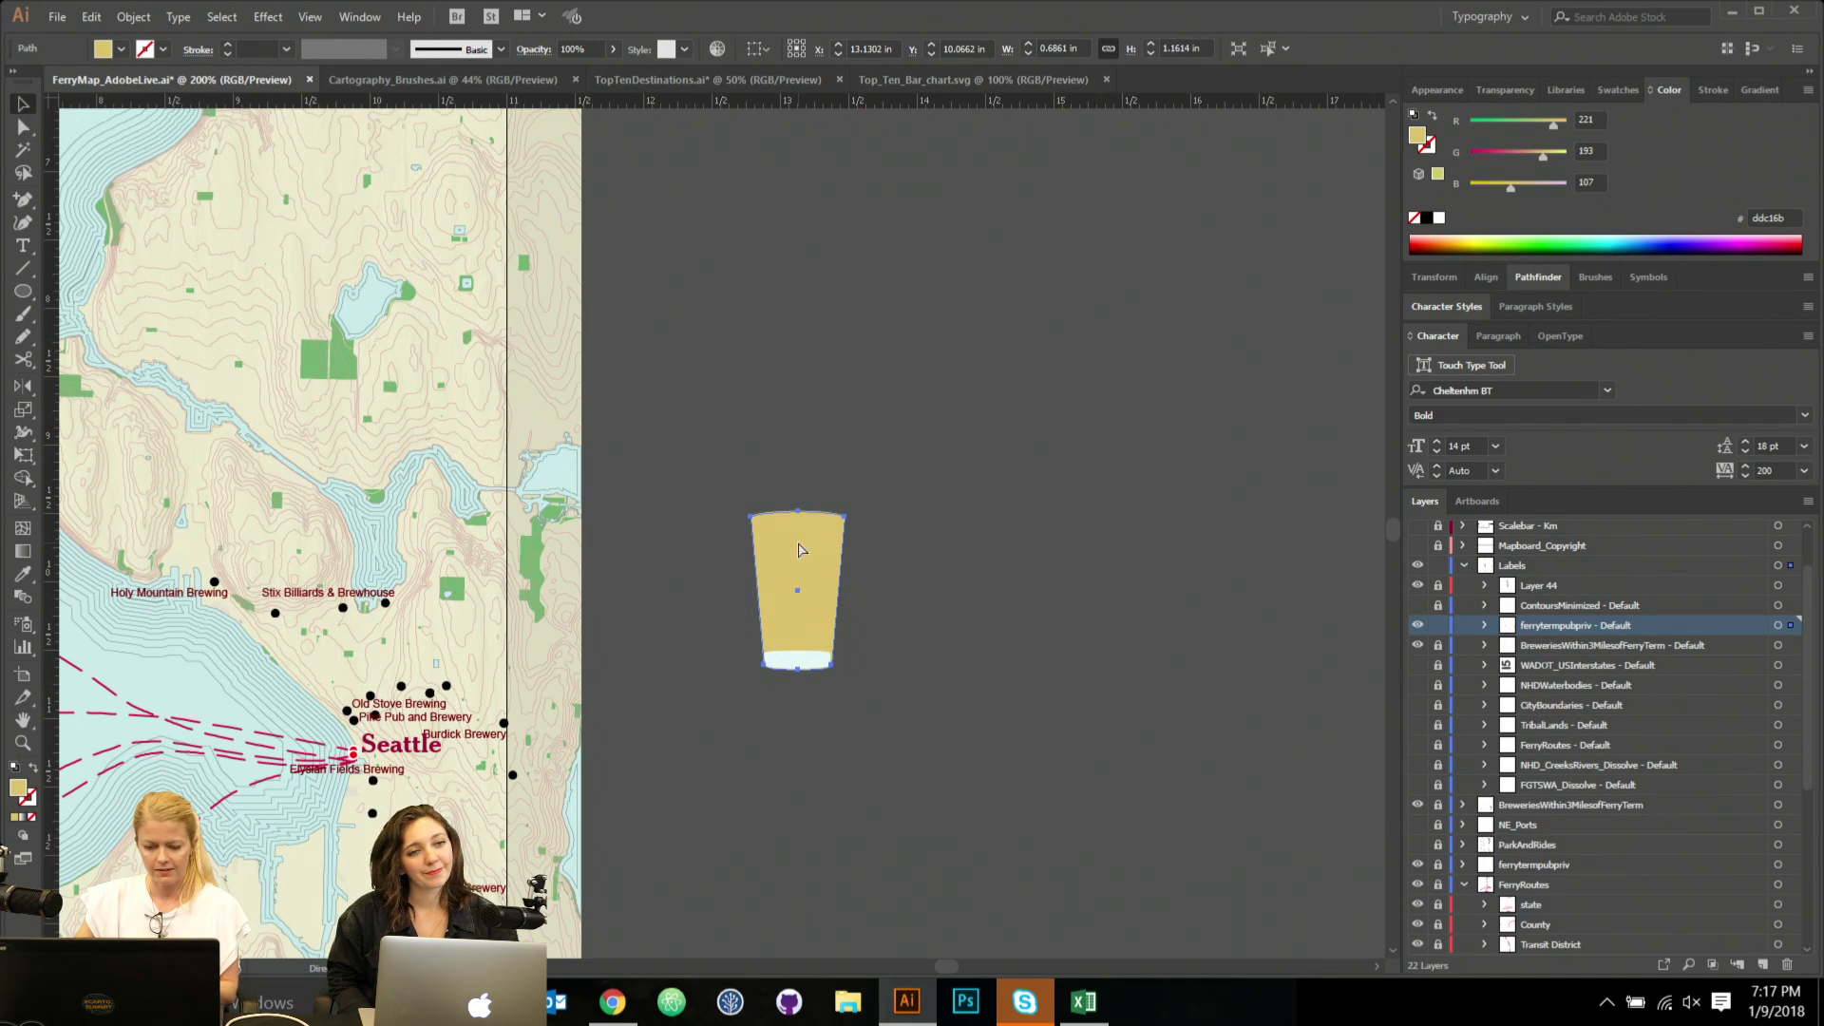
key("a")
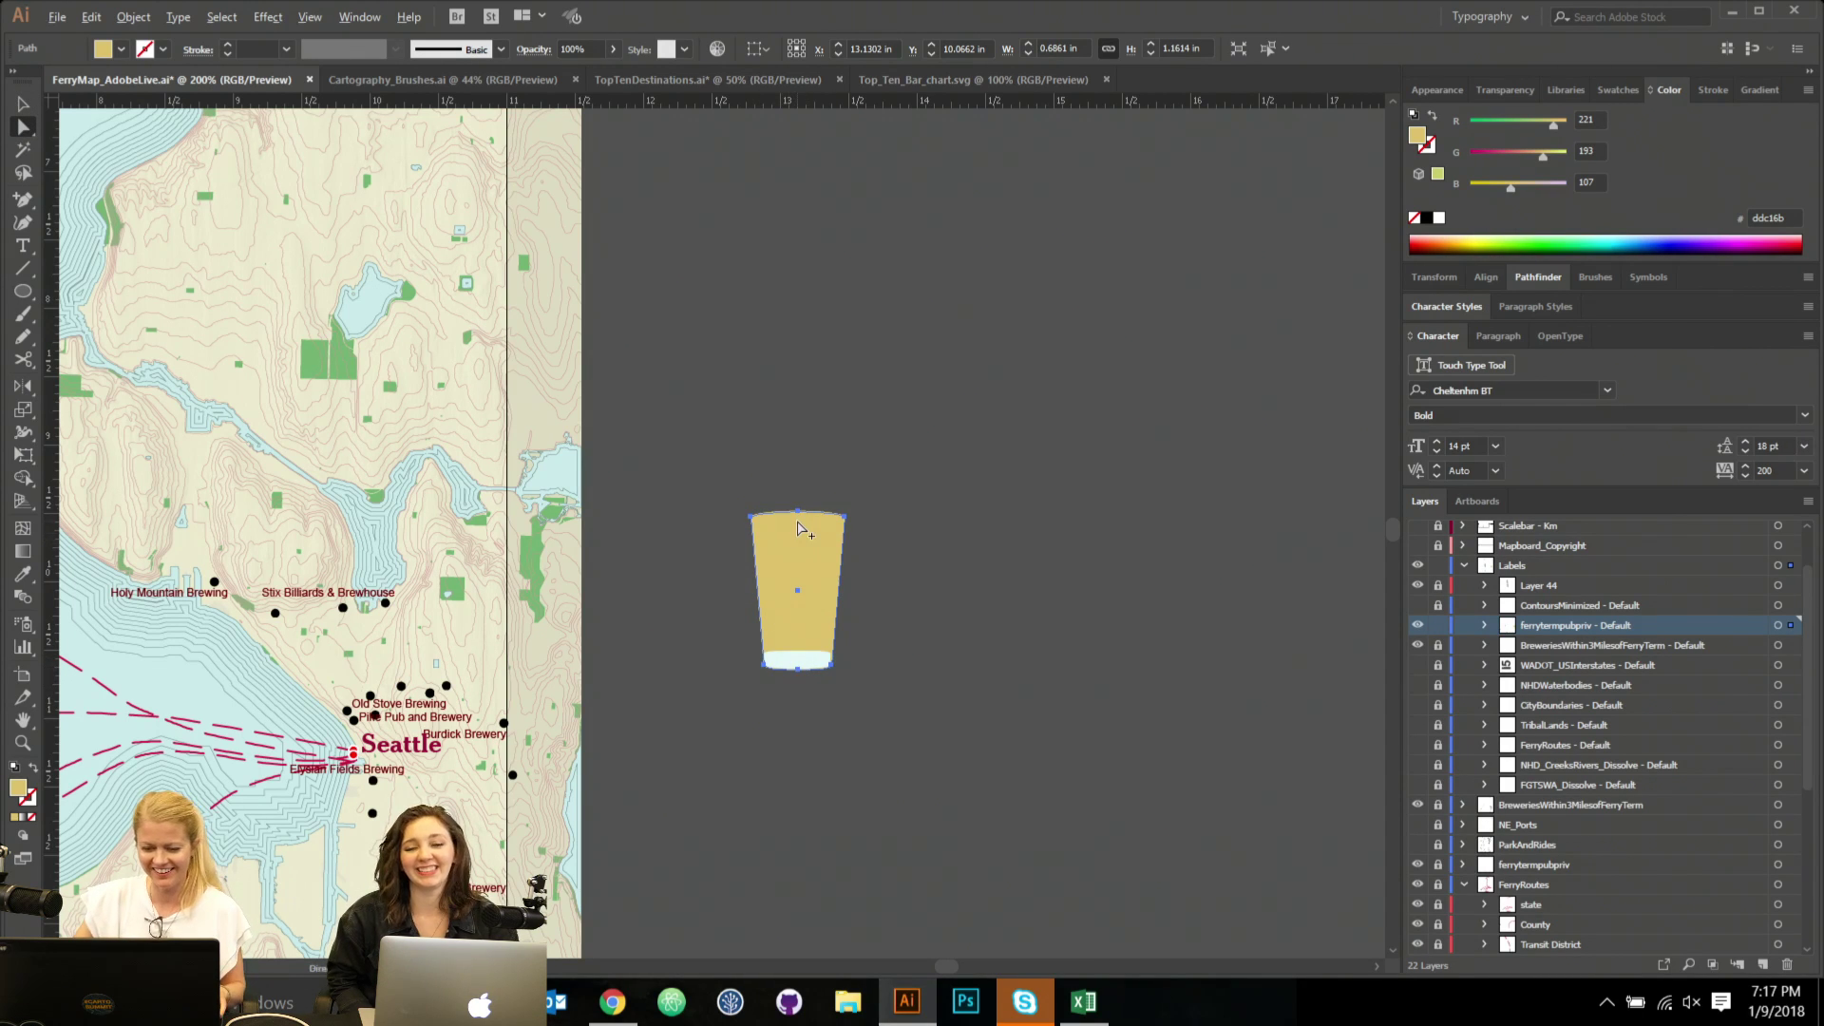
scroll(799, 529, "up", 2)
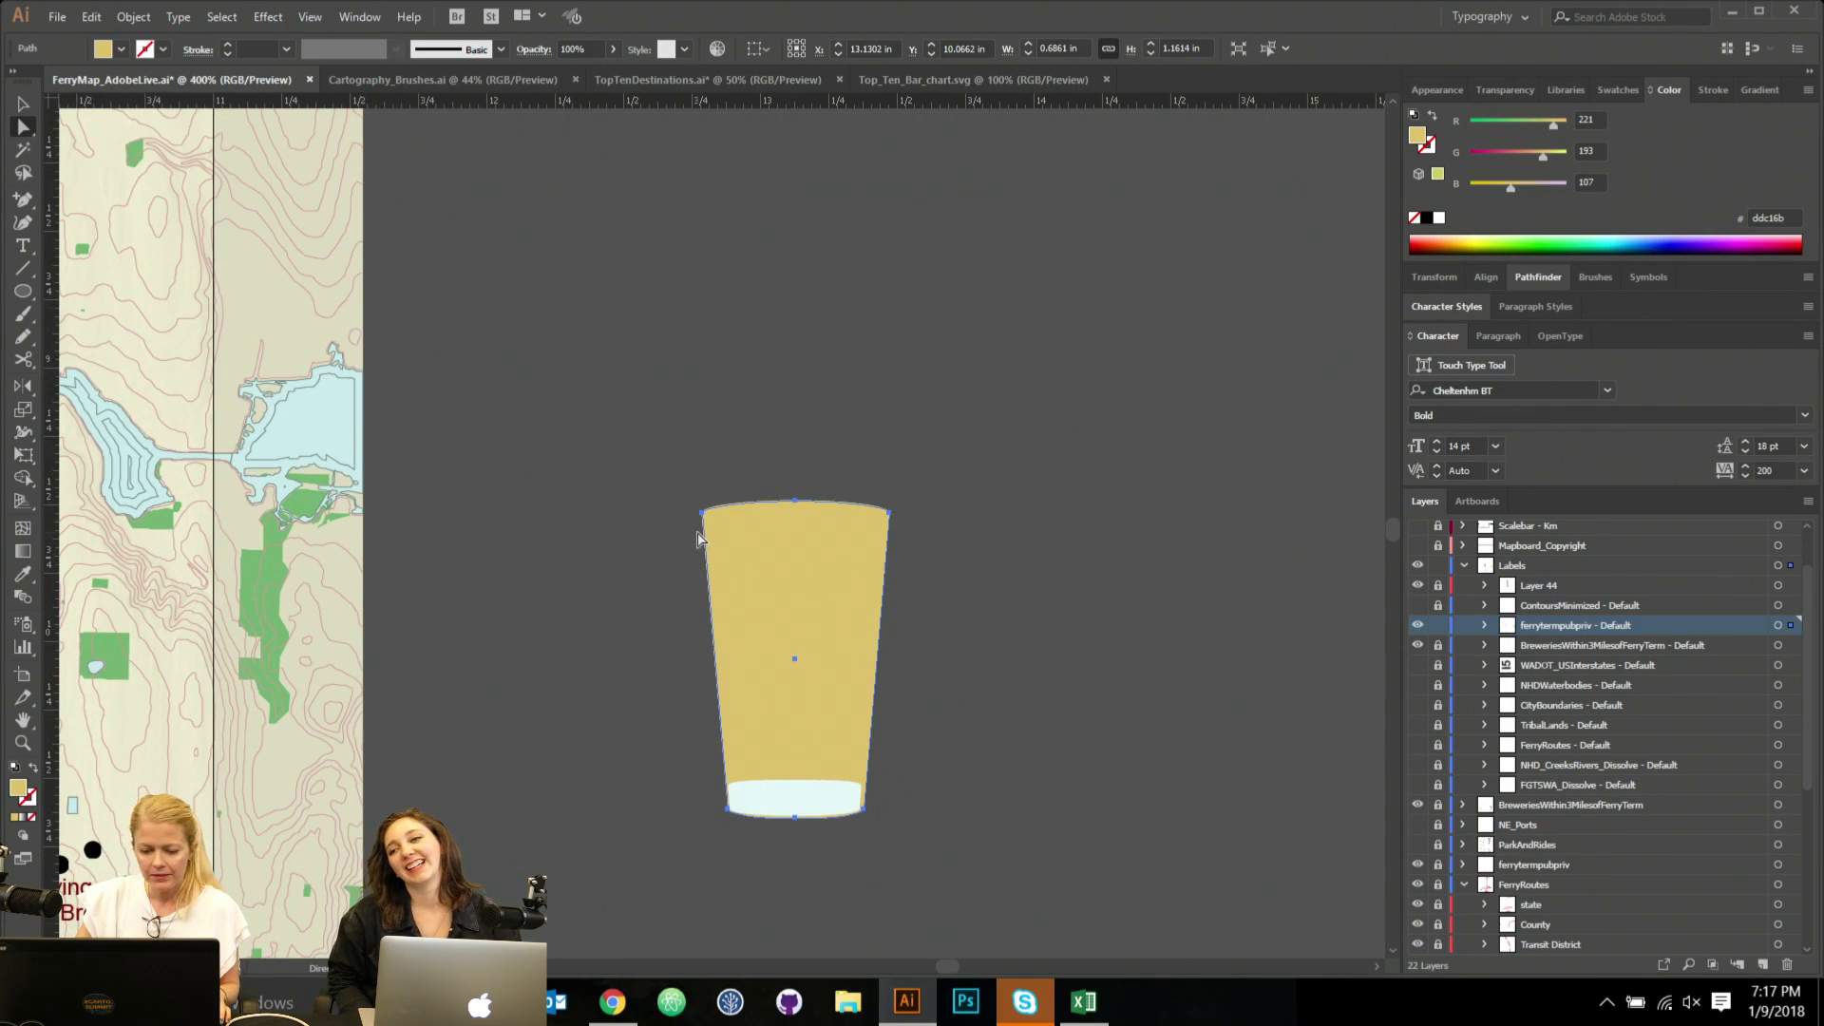
Add anchor points on the cup's left and right edges near the rim.
key("plus")
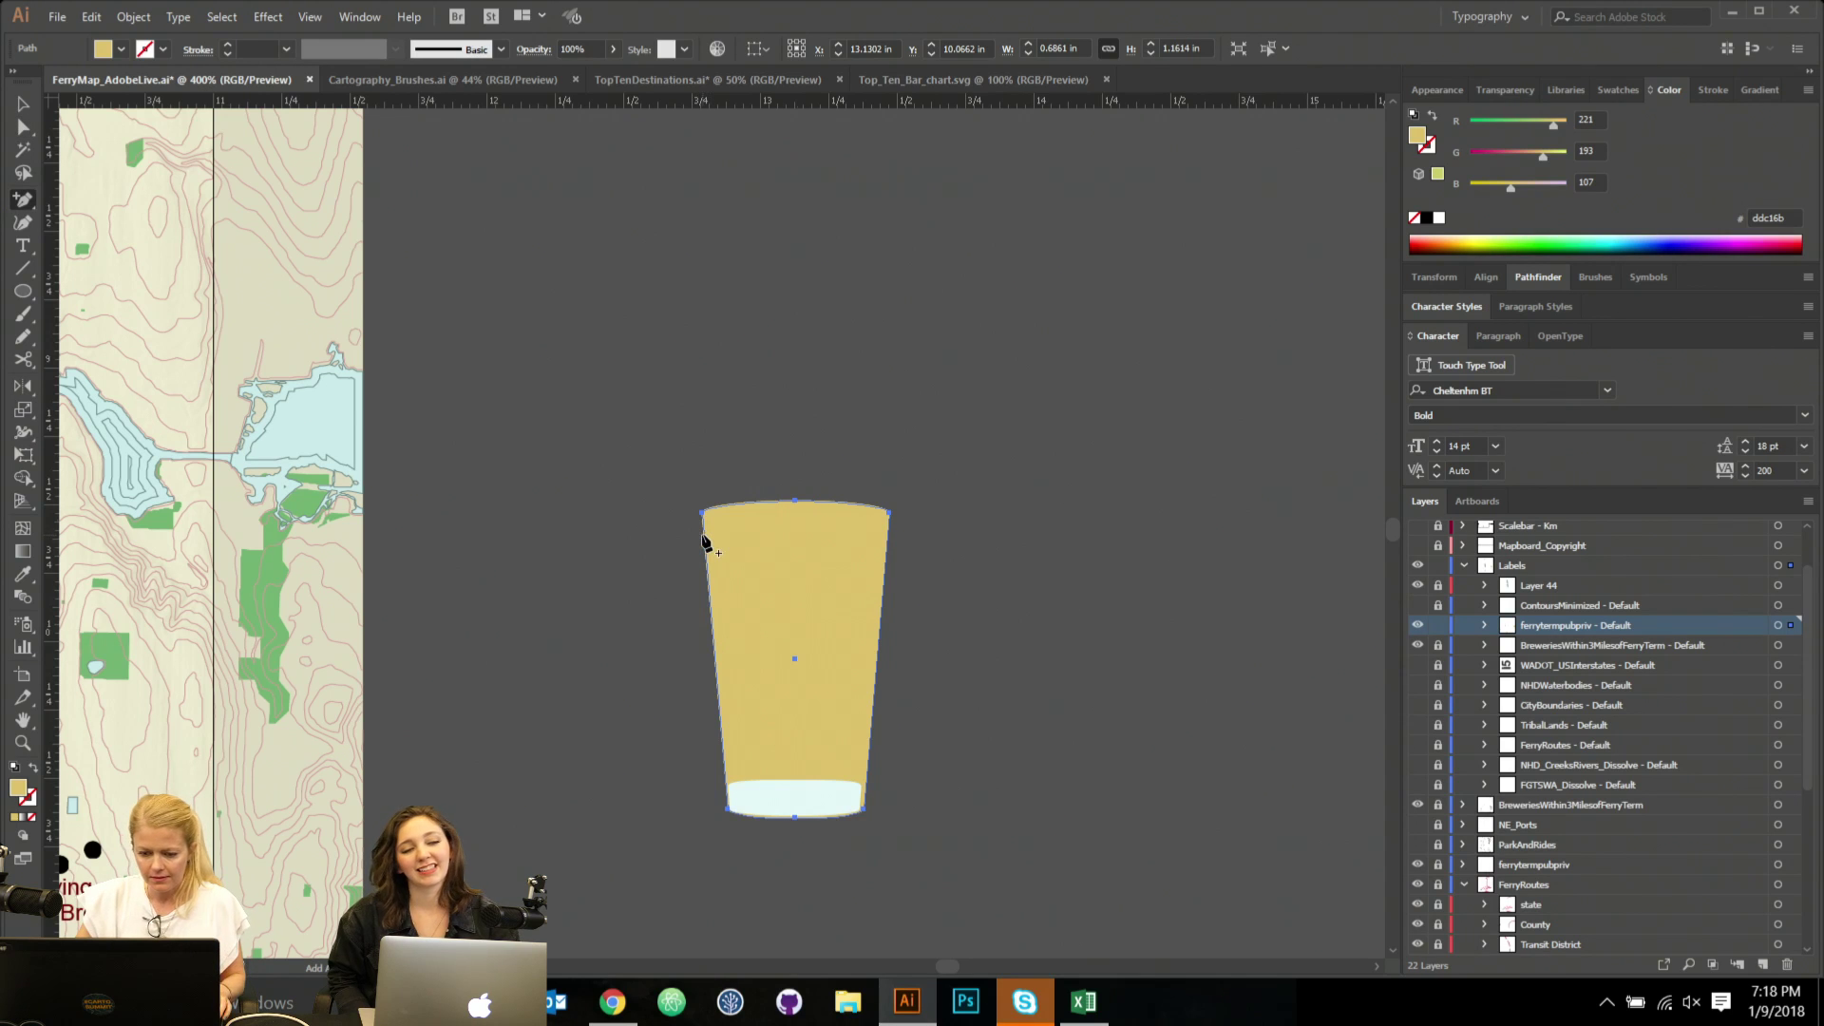
left_click(703, 534)
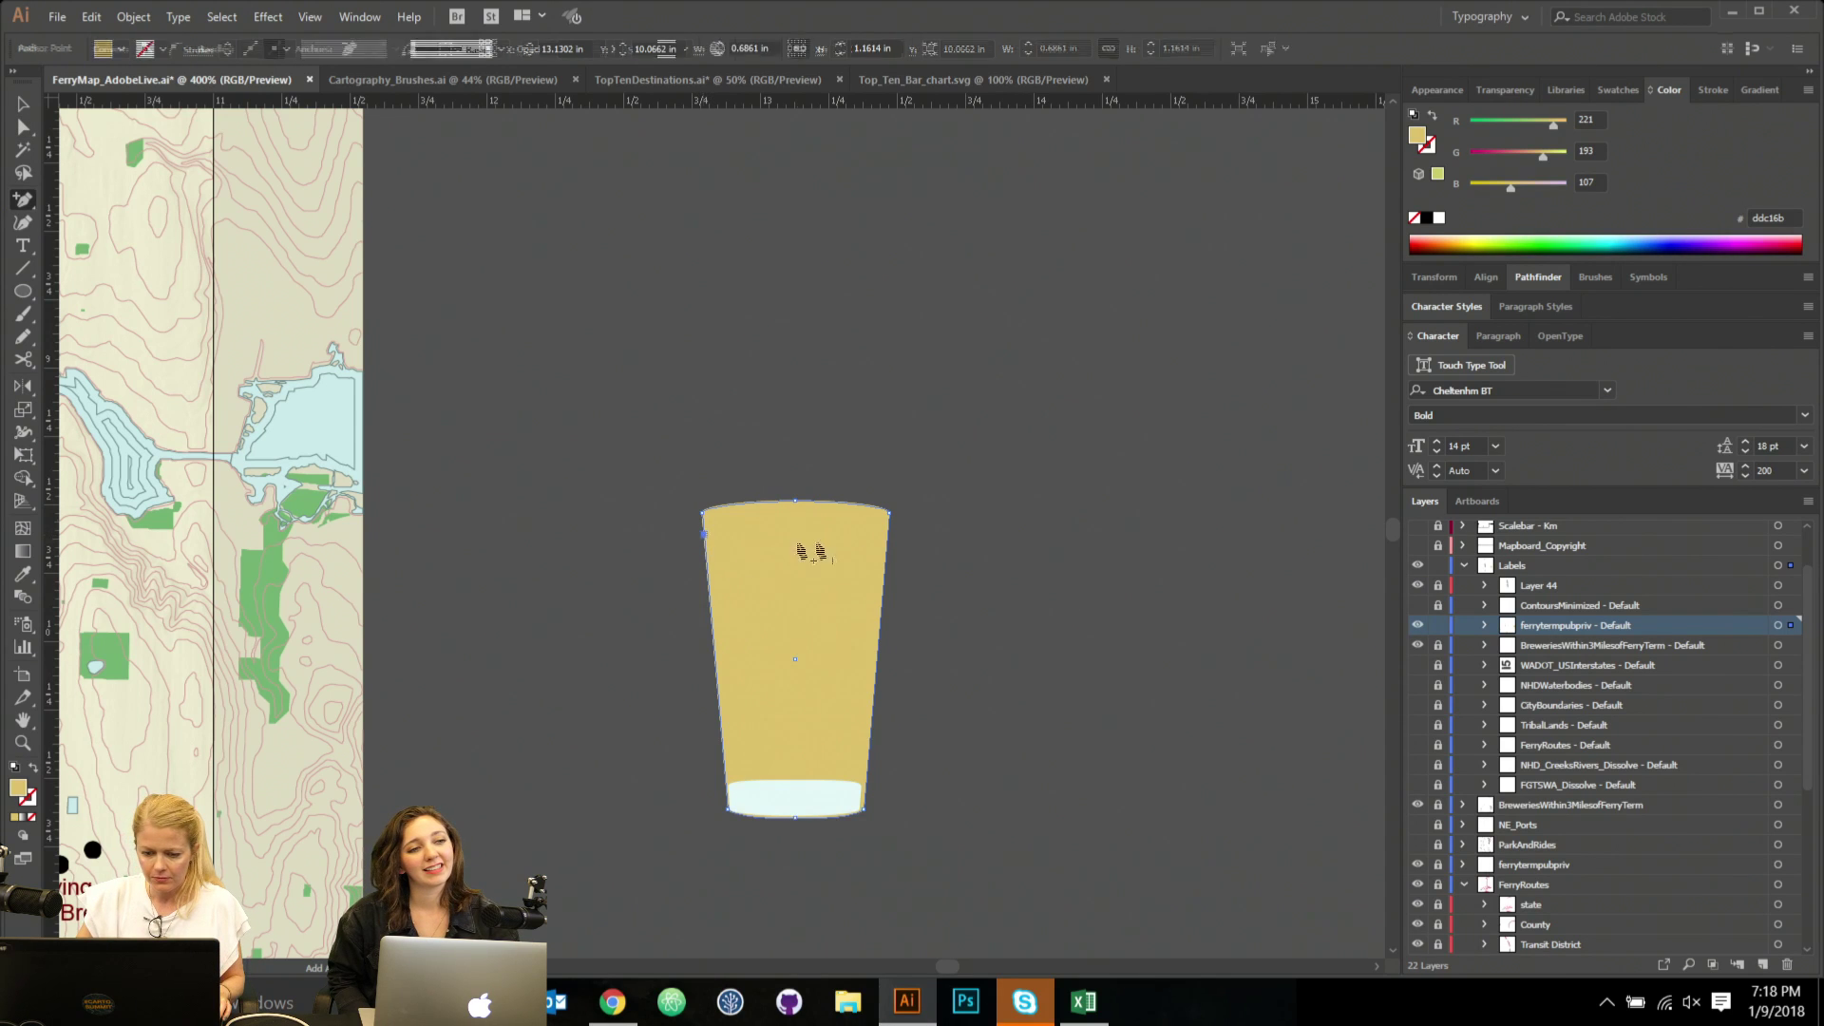
left_click(887, 538)
key("a")
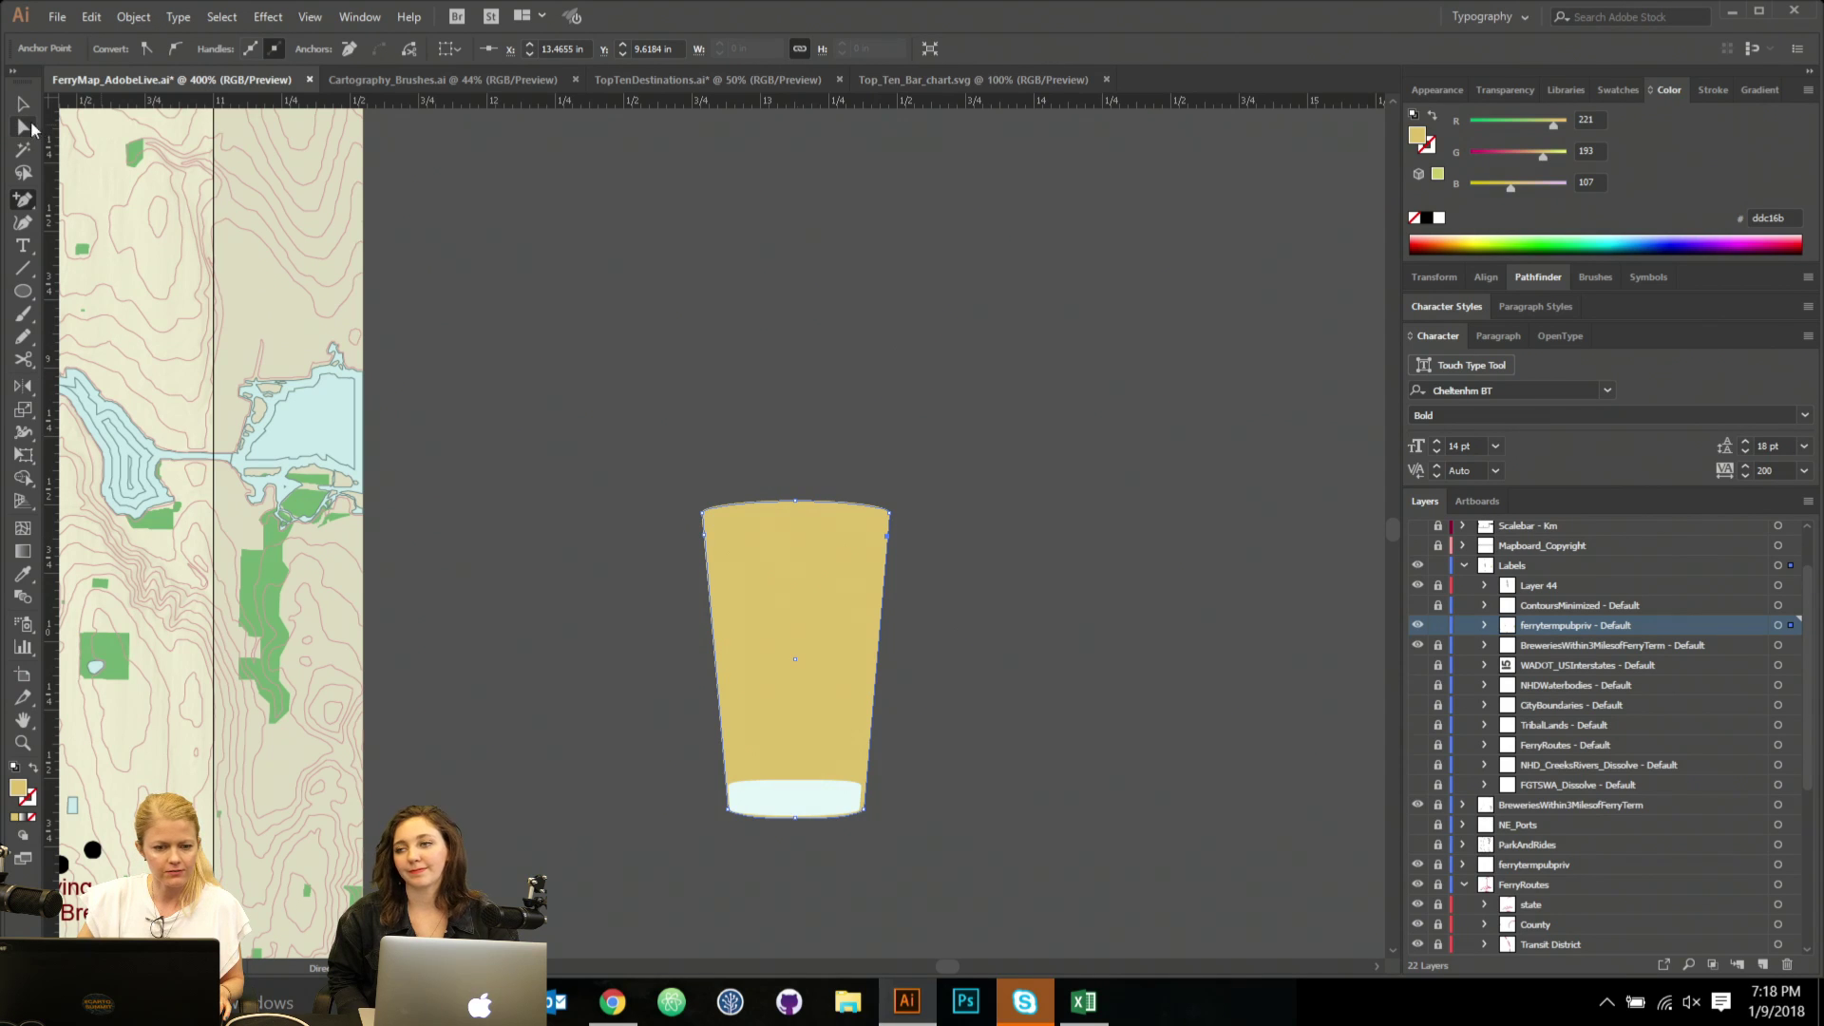
left_click(796, 818)
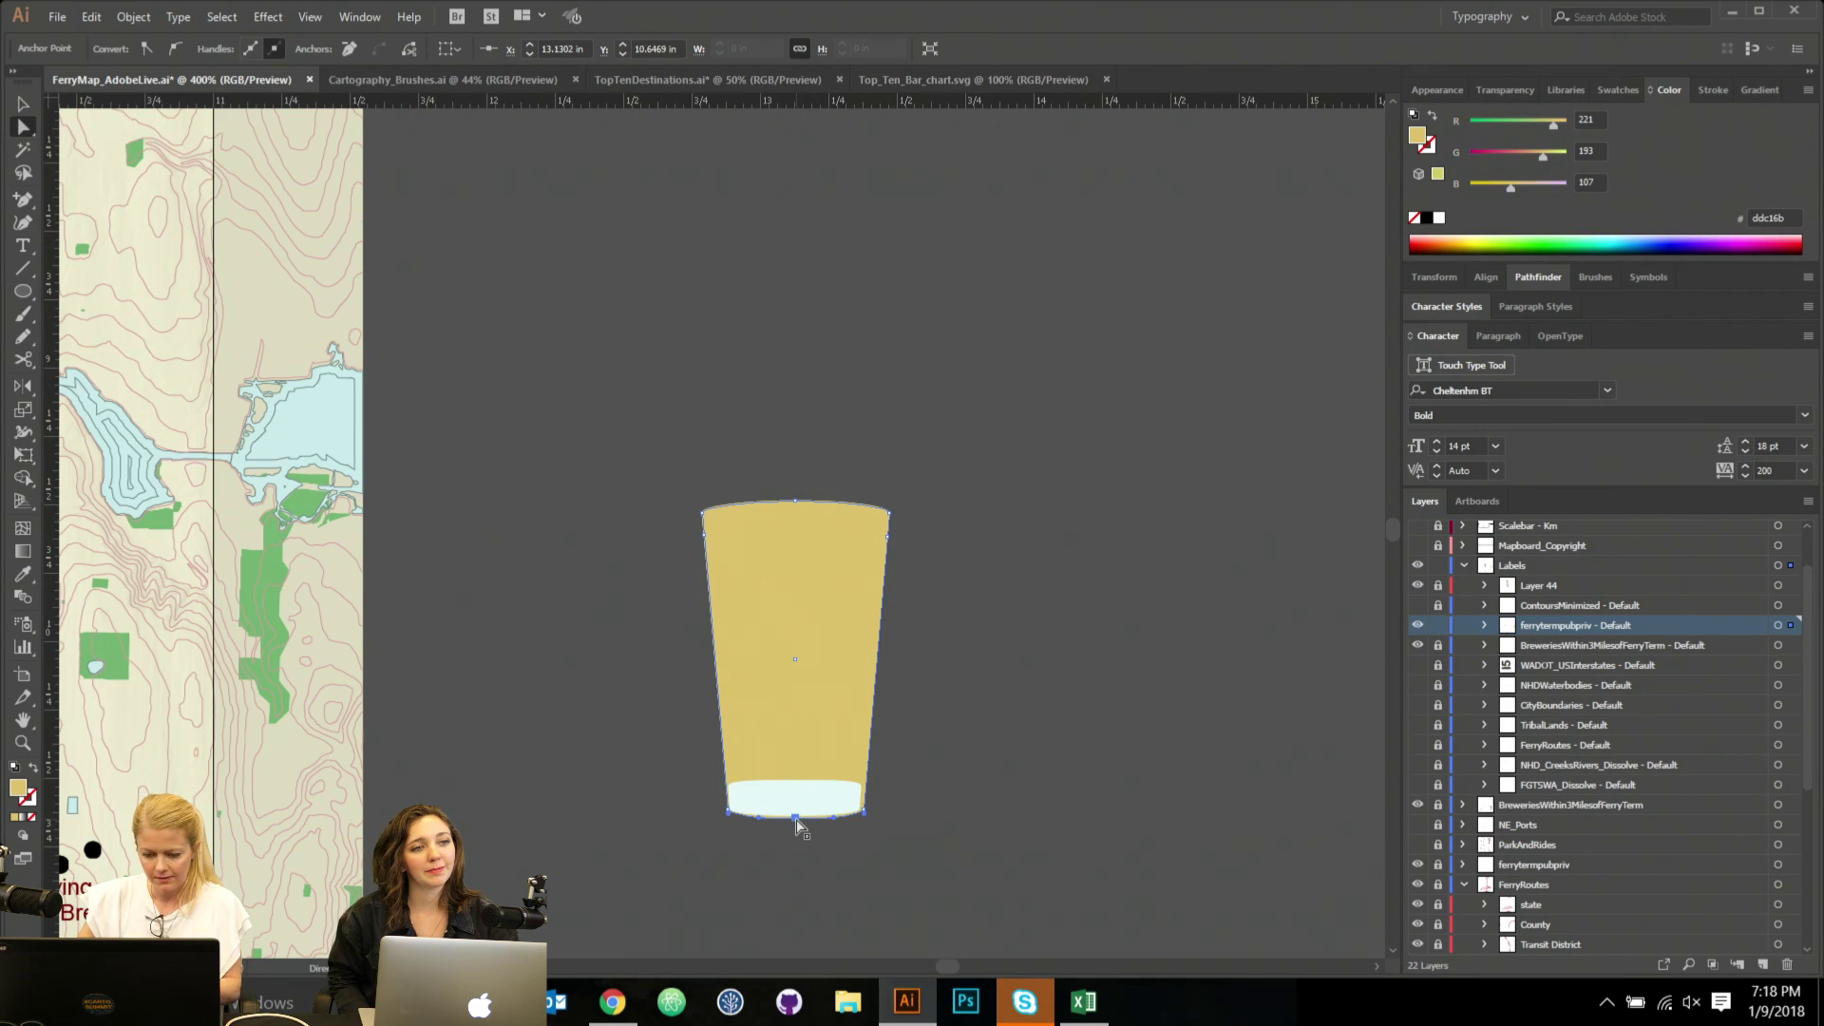
left_click(864, 812)
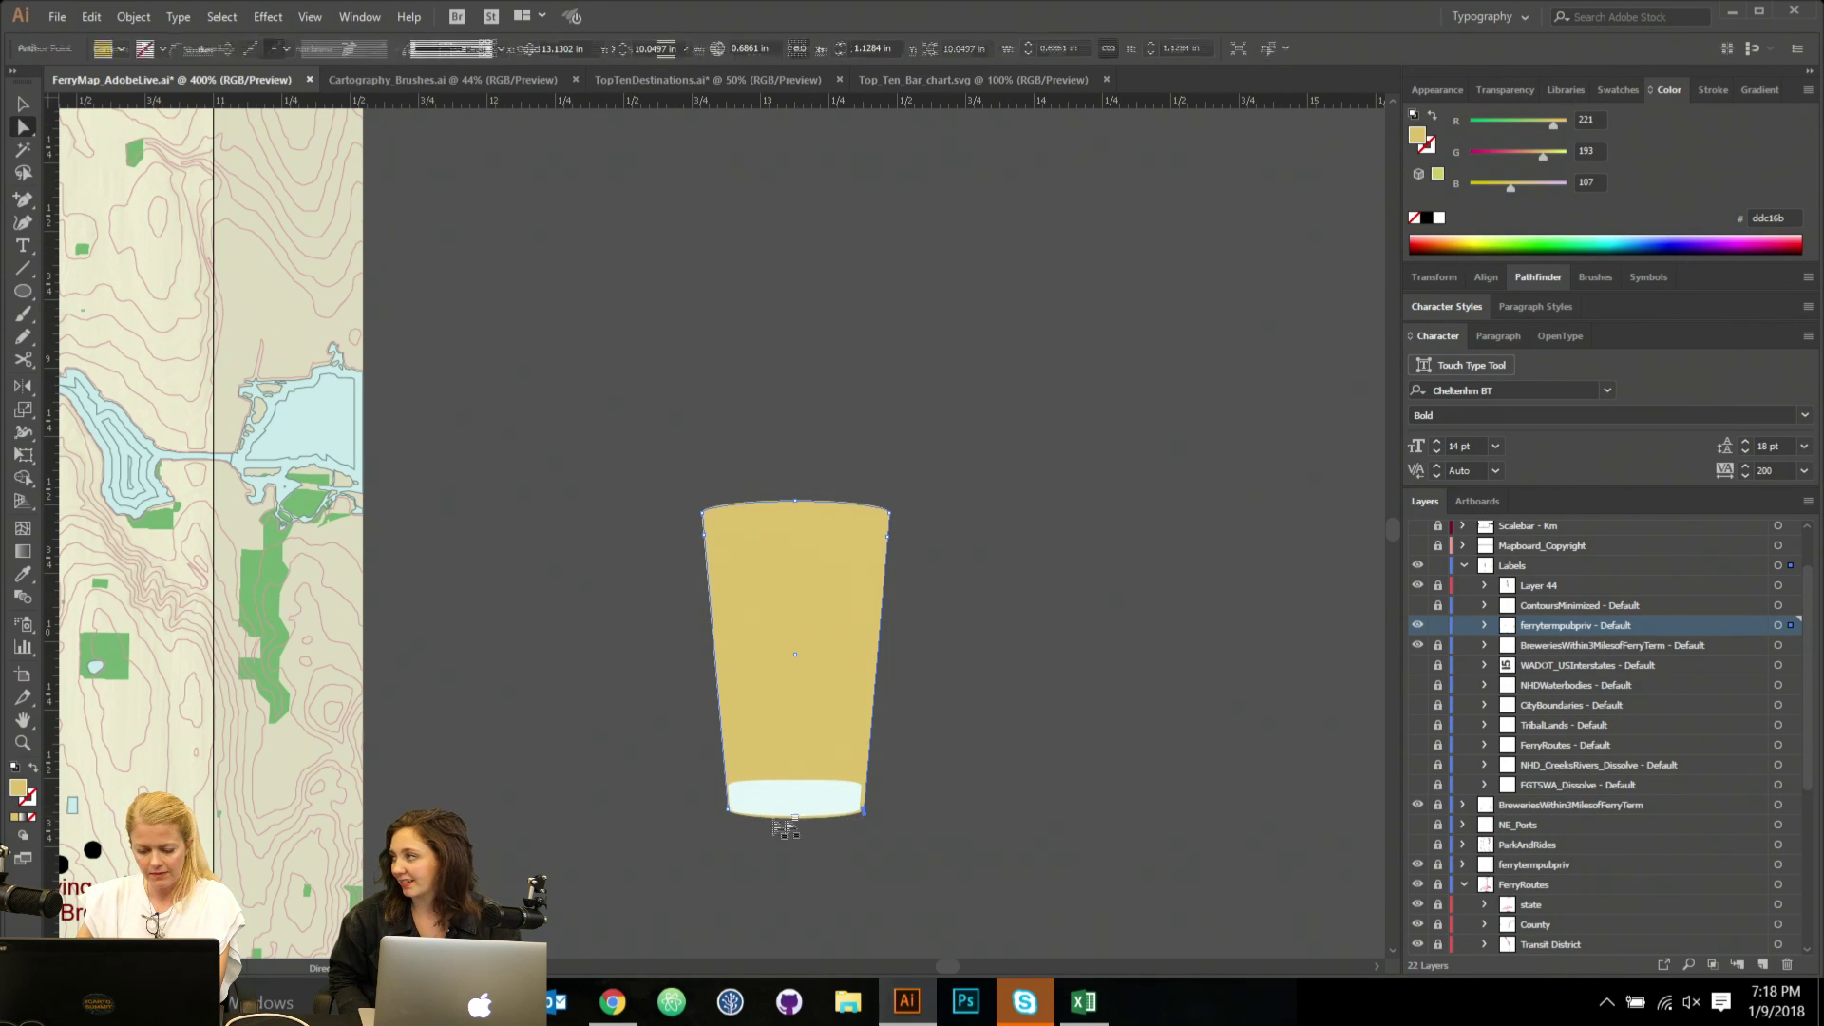
left_click(734, 814, "shift")
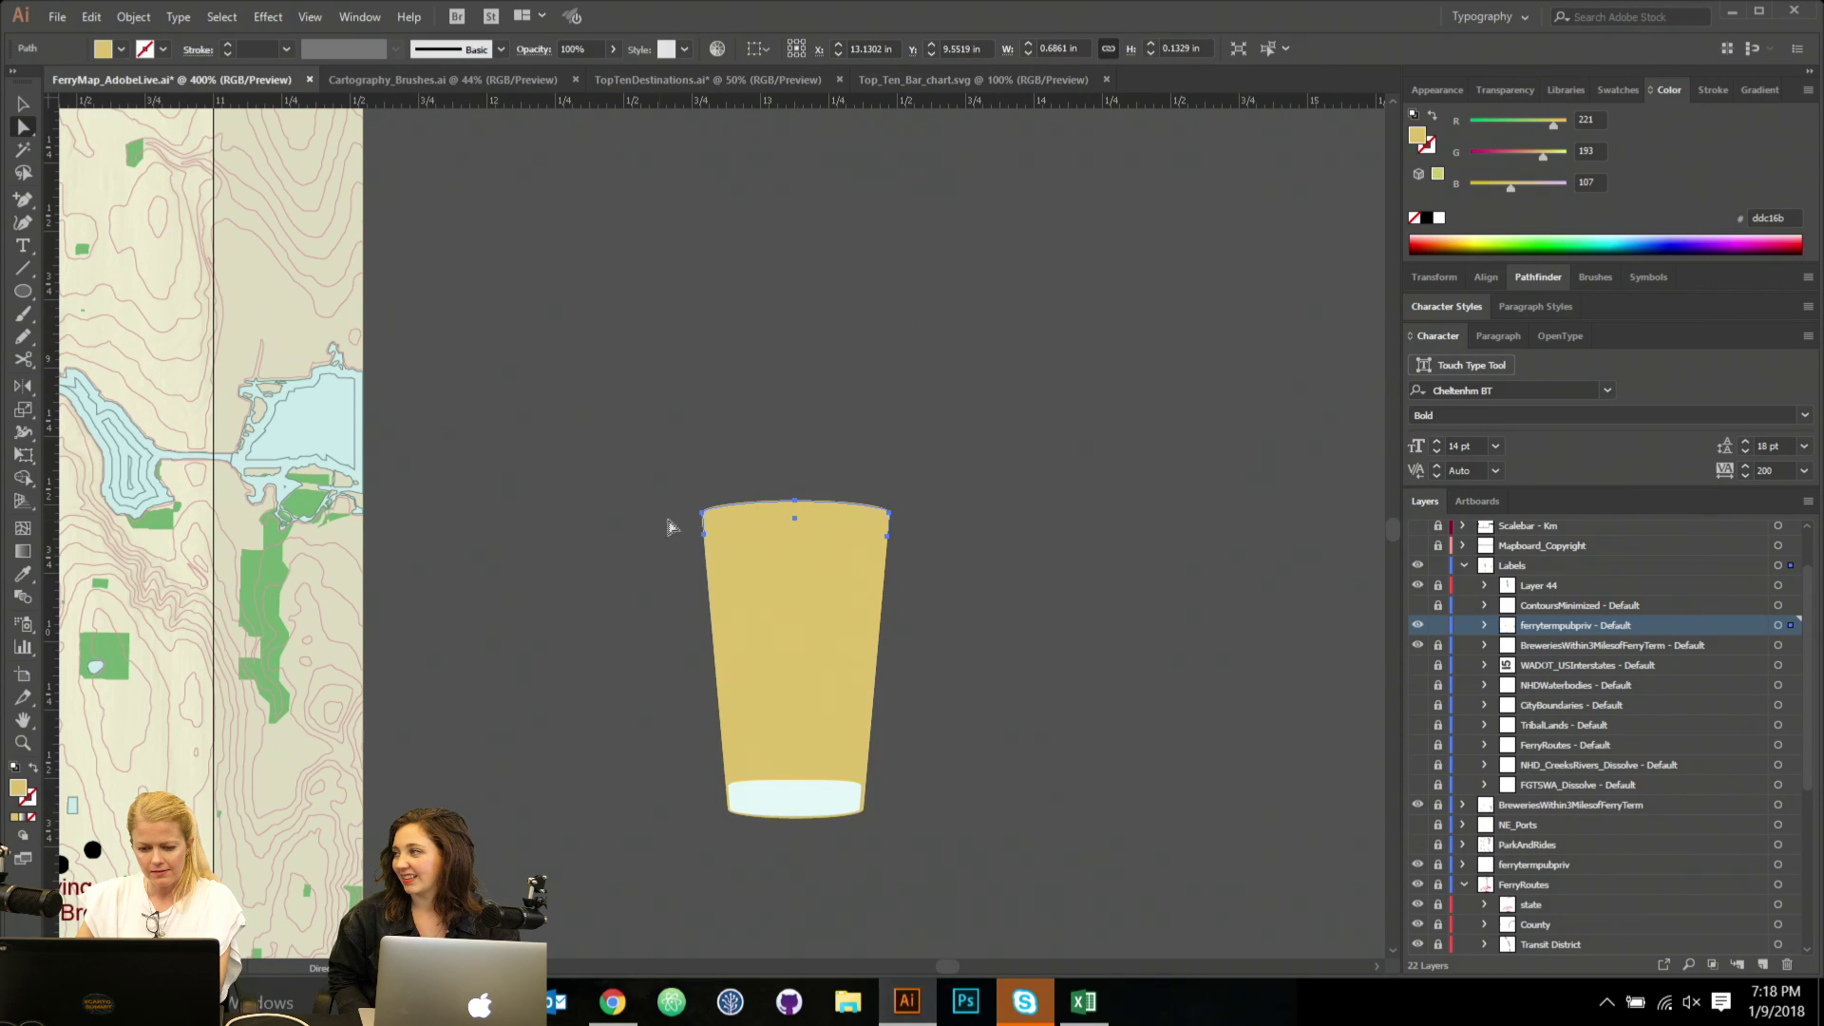
Select the top cap path's left and right anchors.
left_click(704, 536)
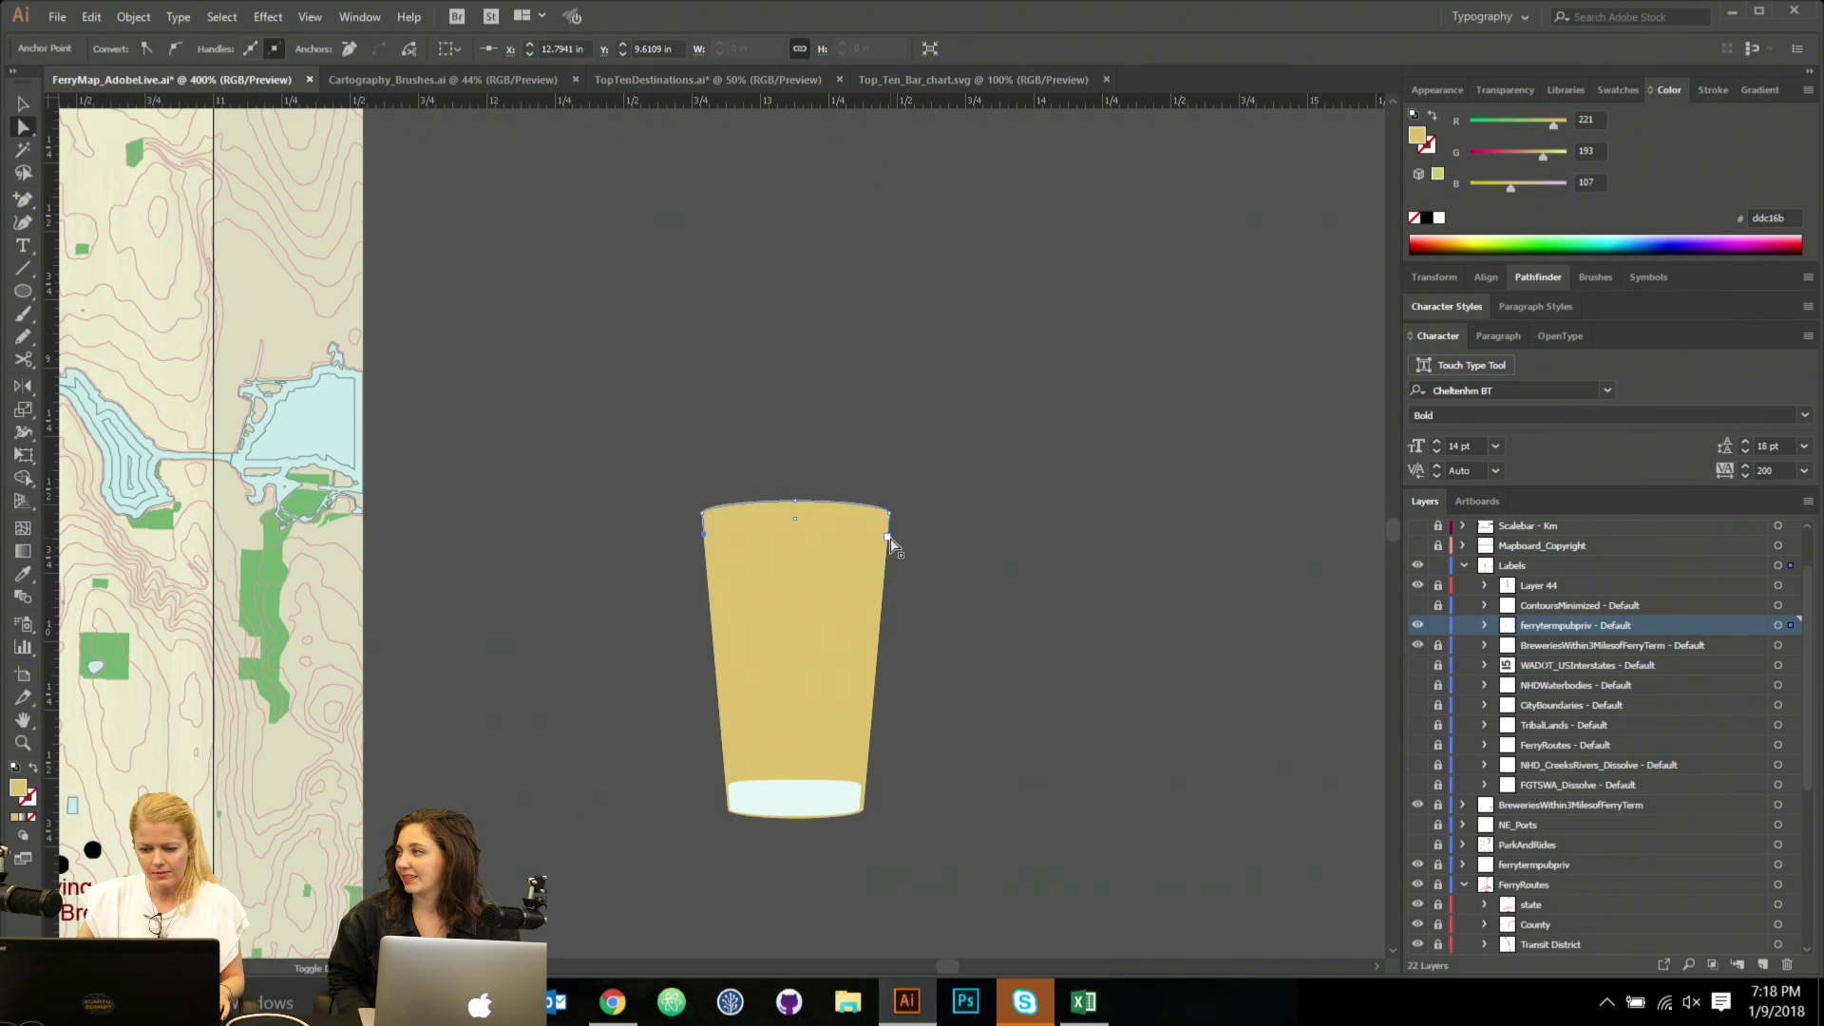
key("ctrl+z")
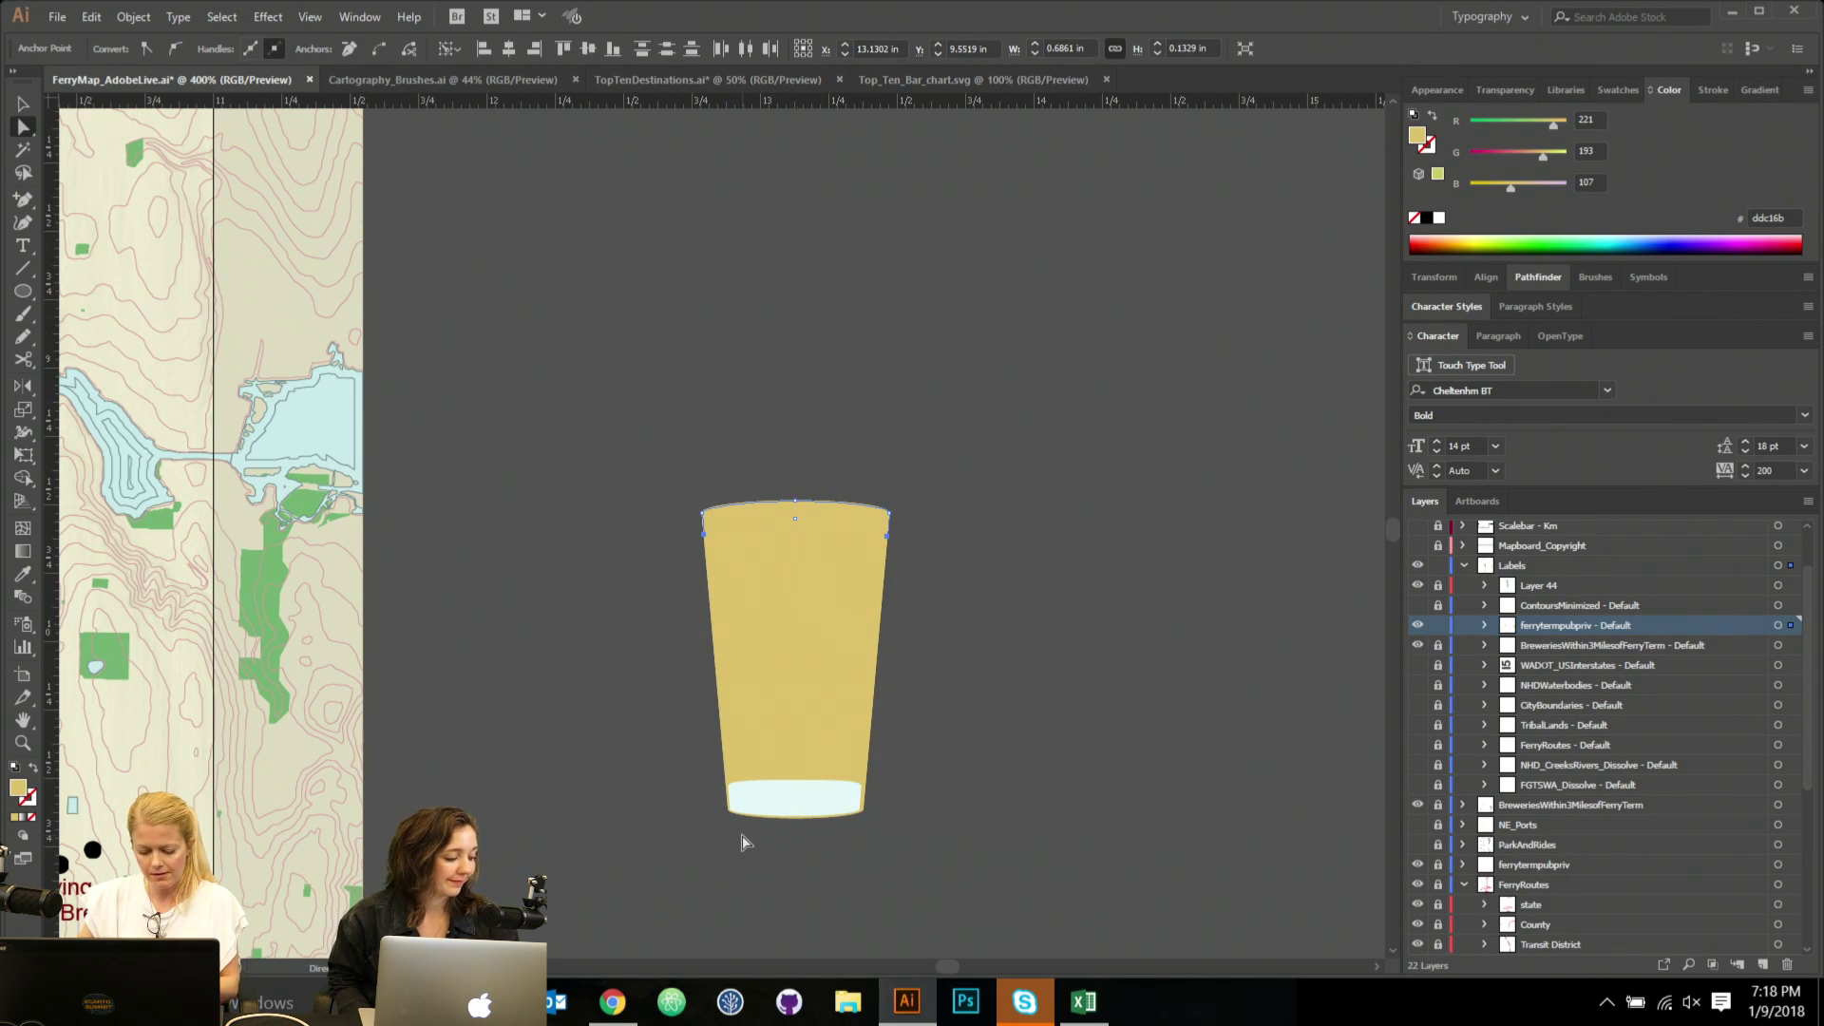
key("ctrl+z")
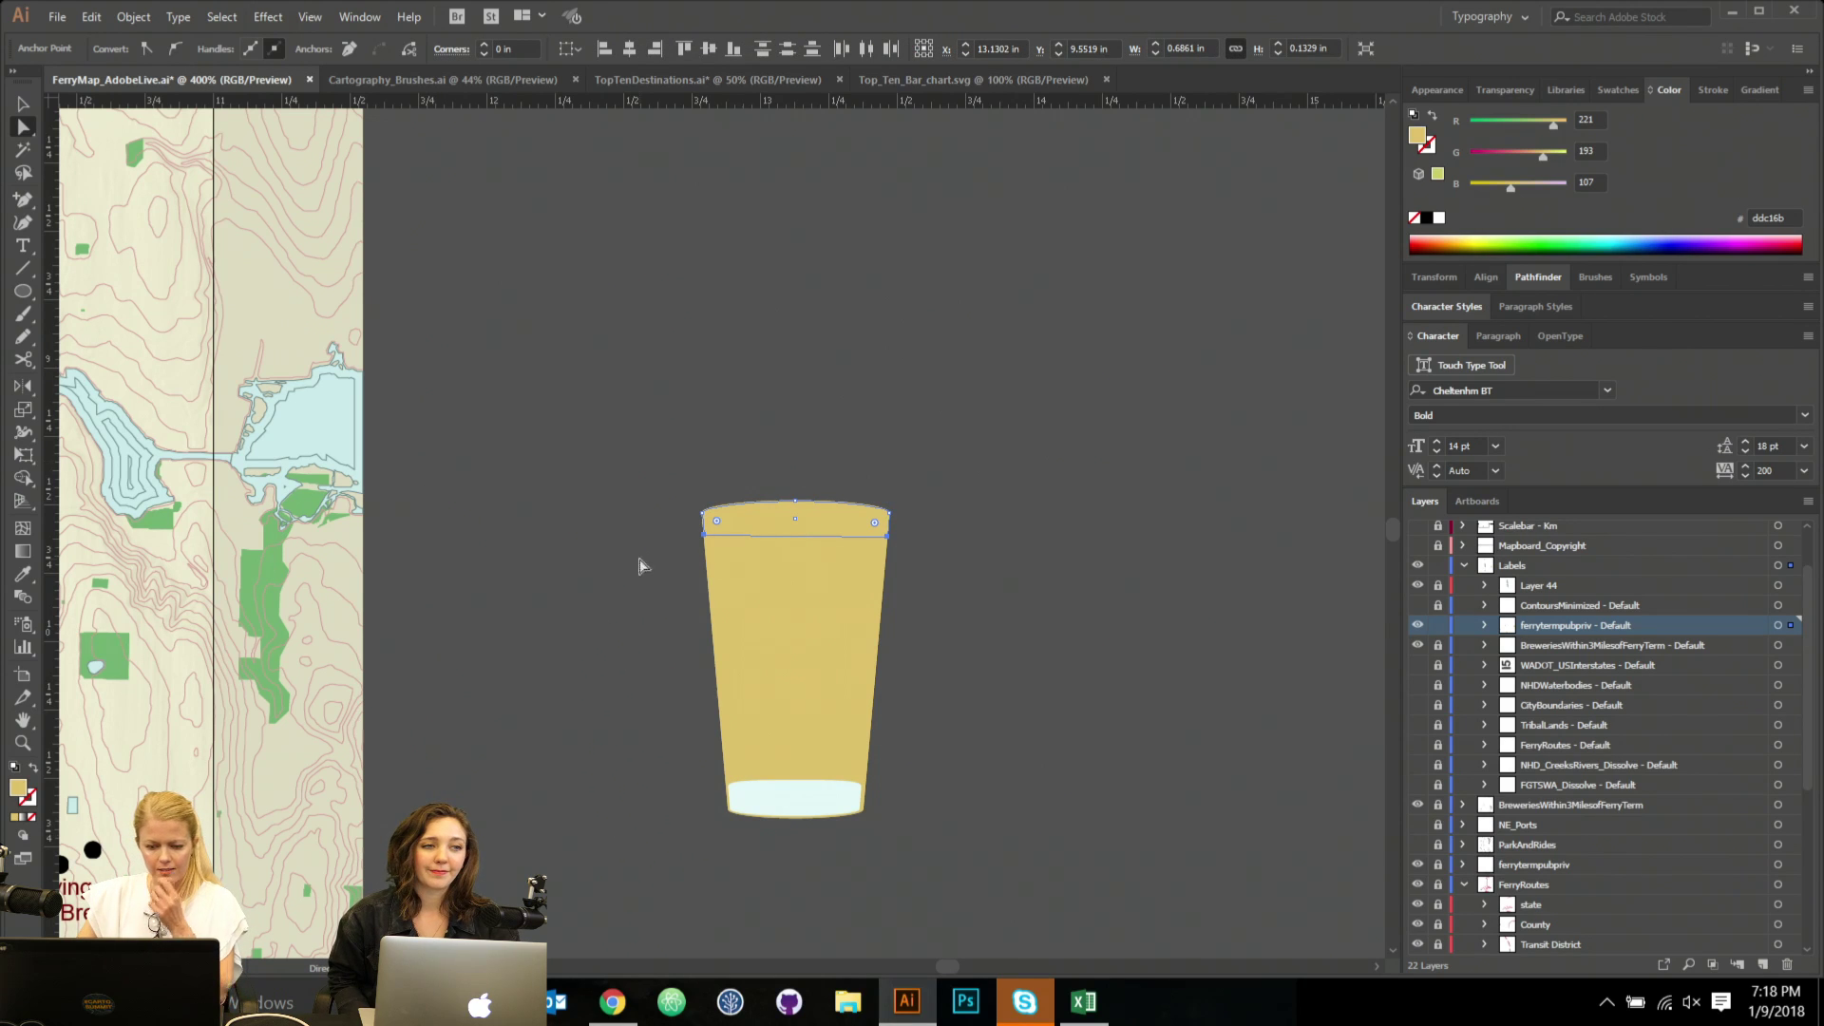
left_click(706, 538)
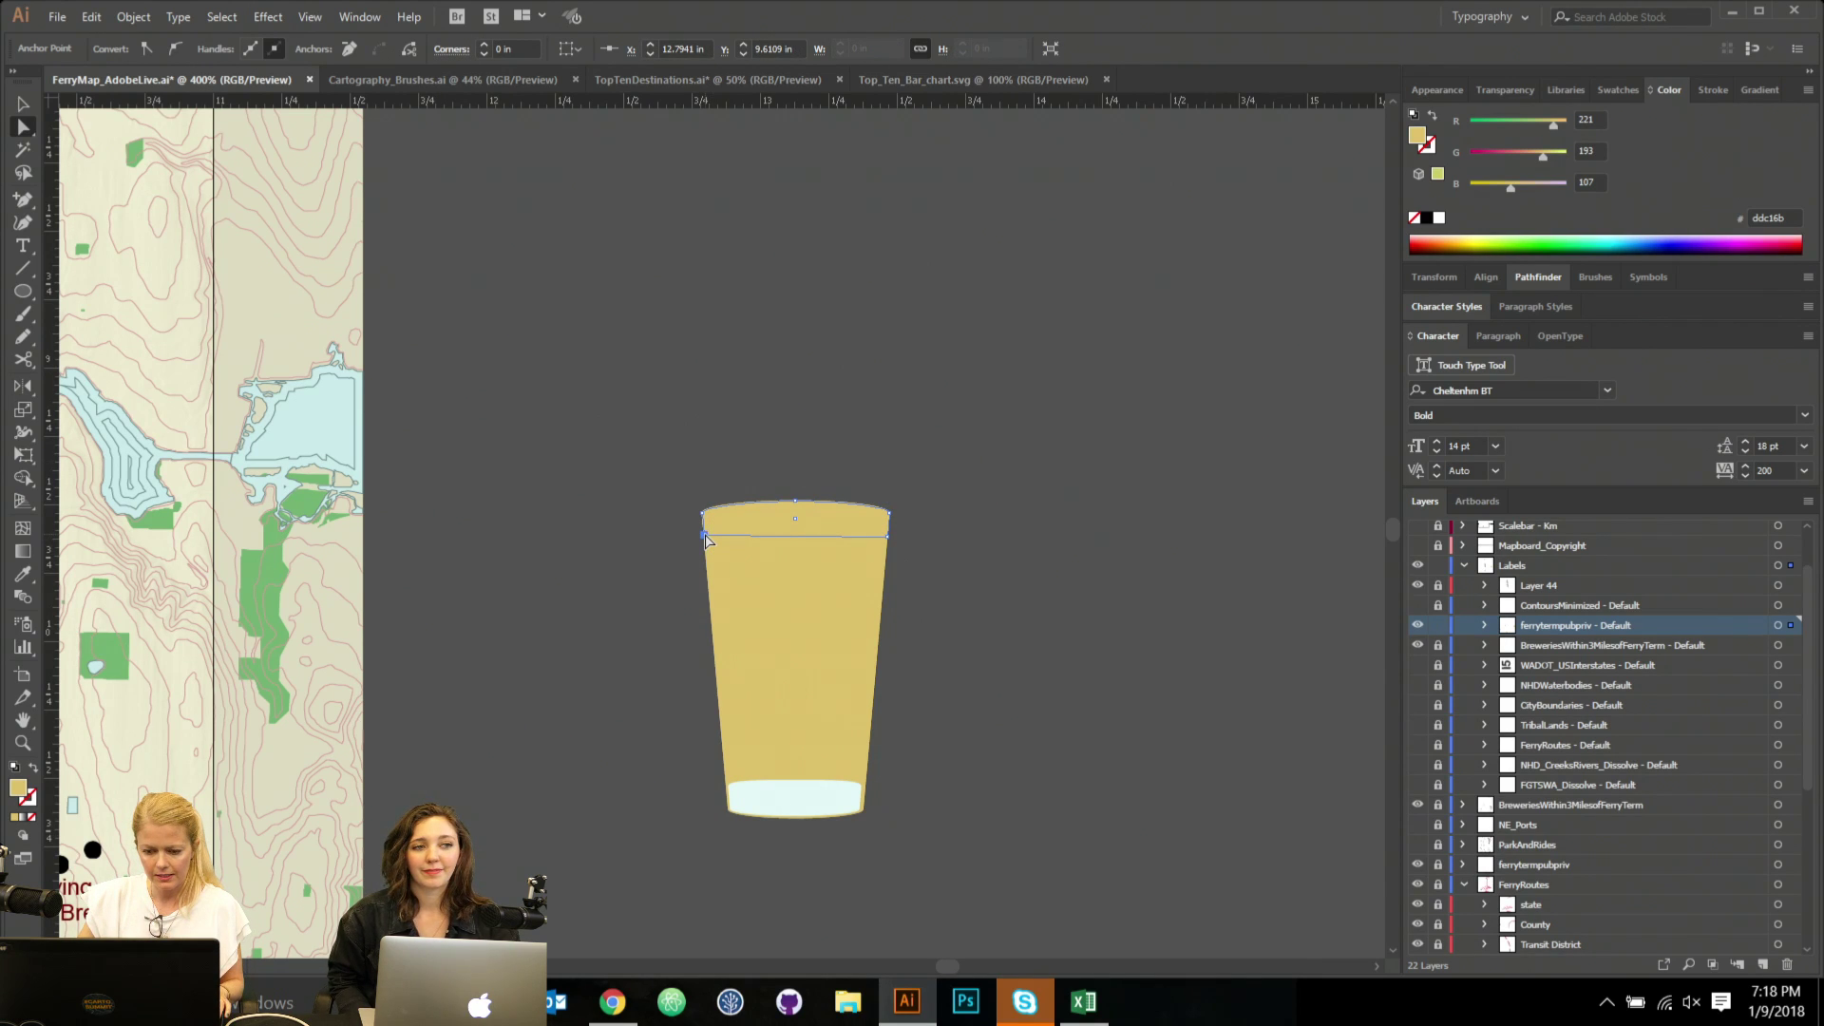
left_click(704, 538)
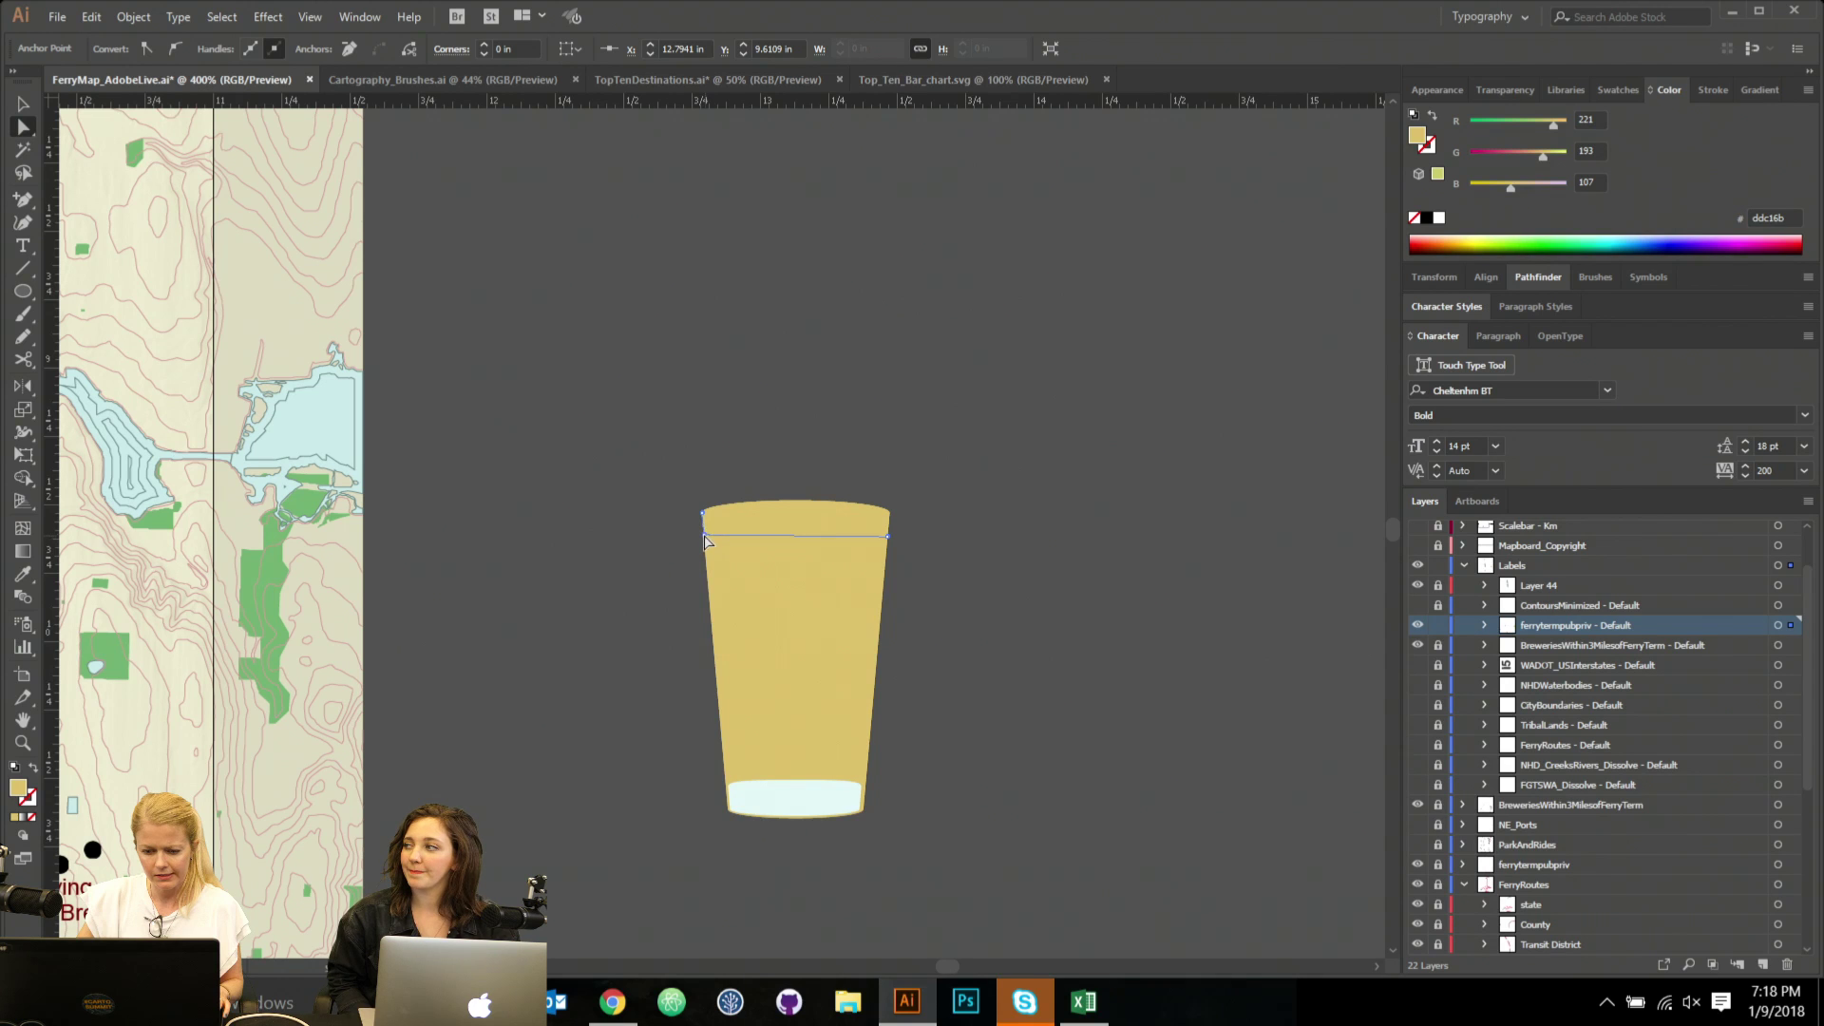
left_click(704, 538)
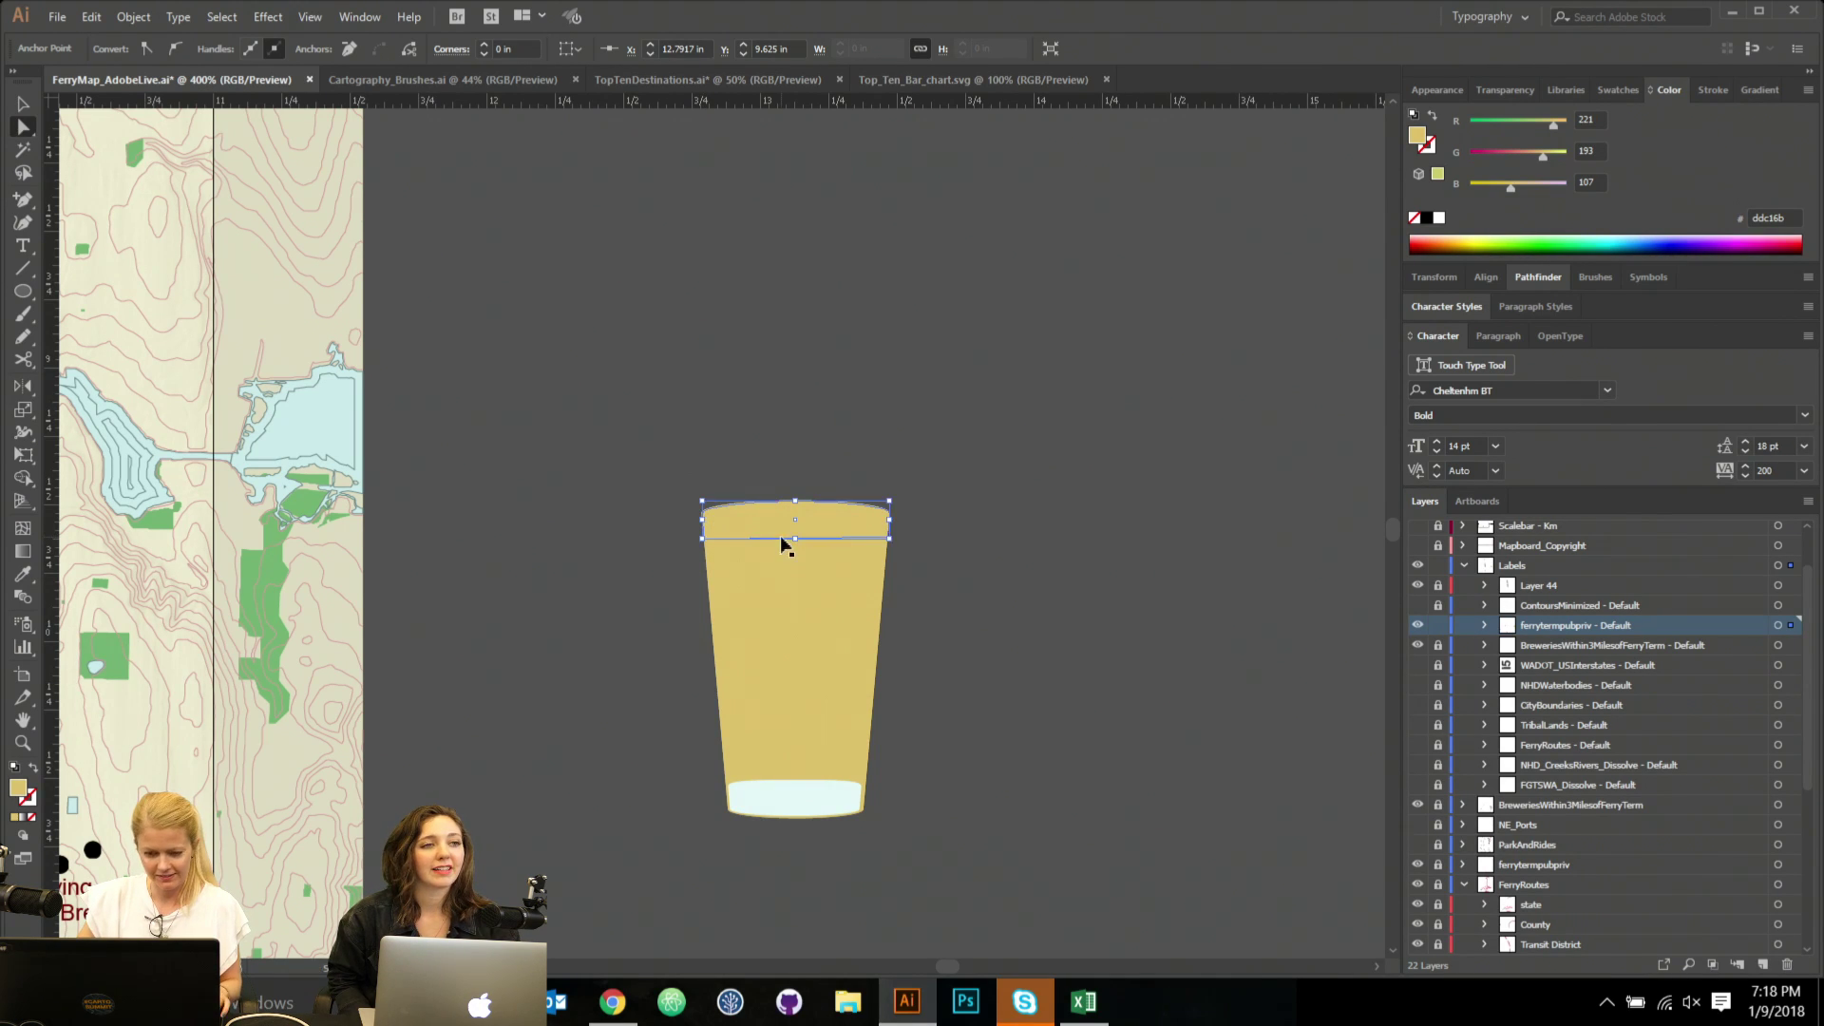
left_click(713, 540)
left_click(874, 522, "shift")
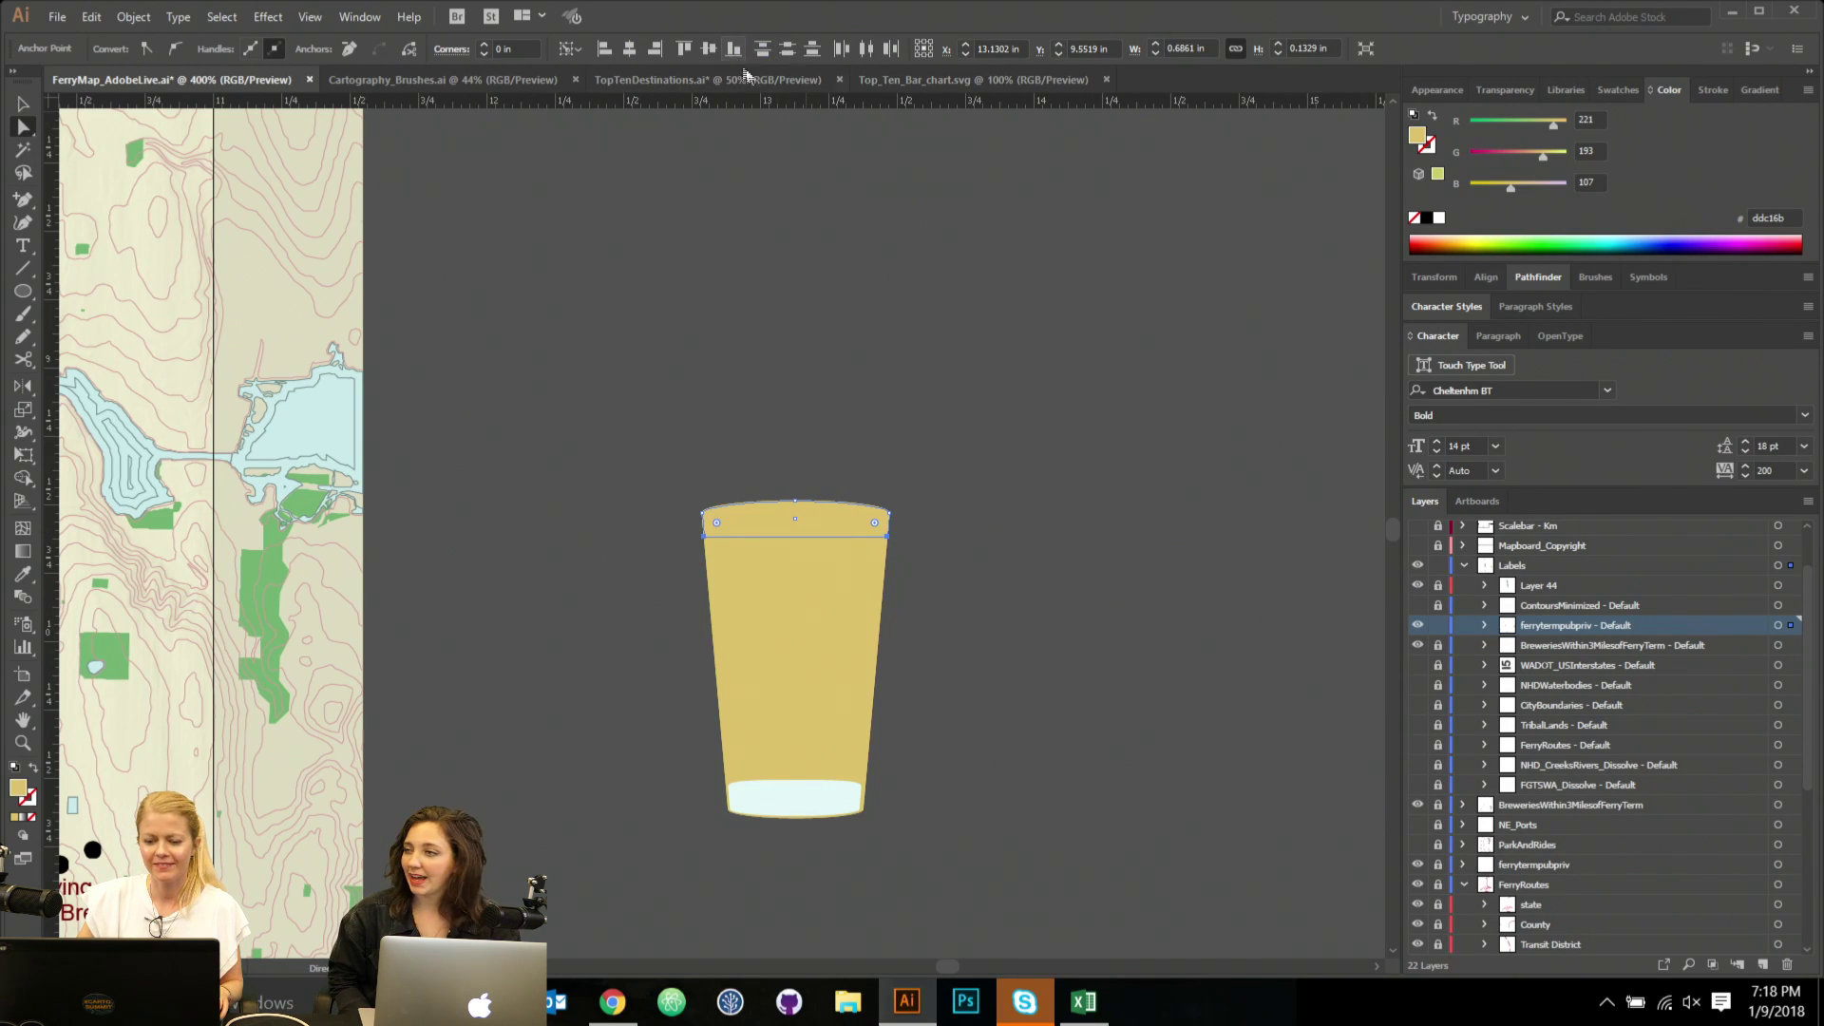
Add a bottom-middle anchor to the cap and centre it with Horizontal Align Center.
key("plus")
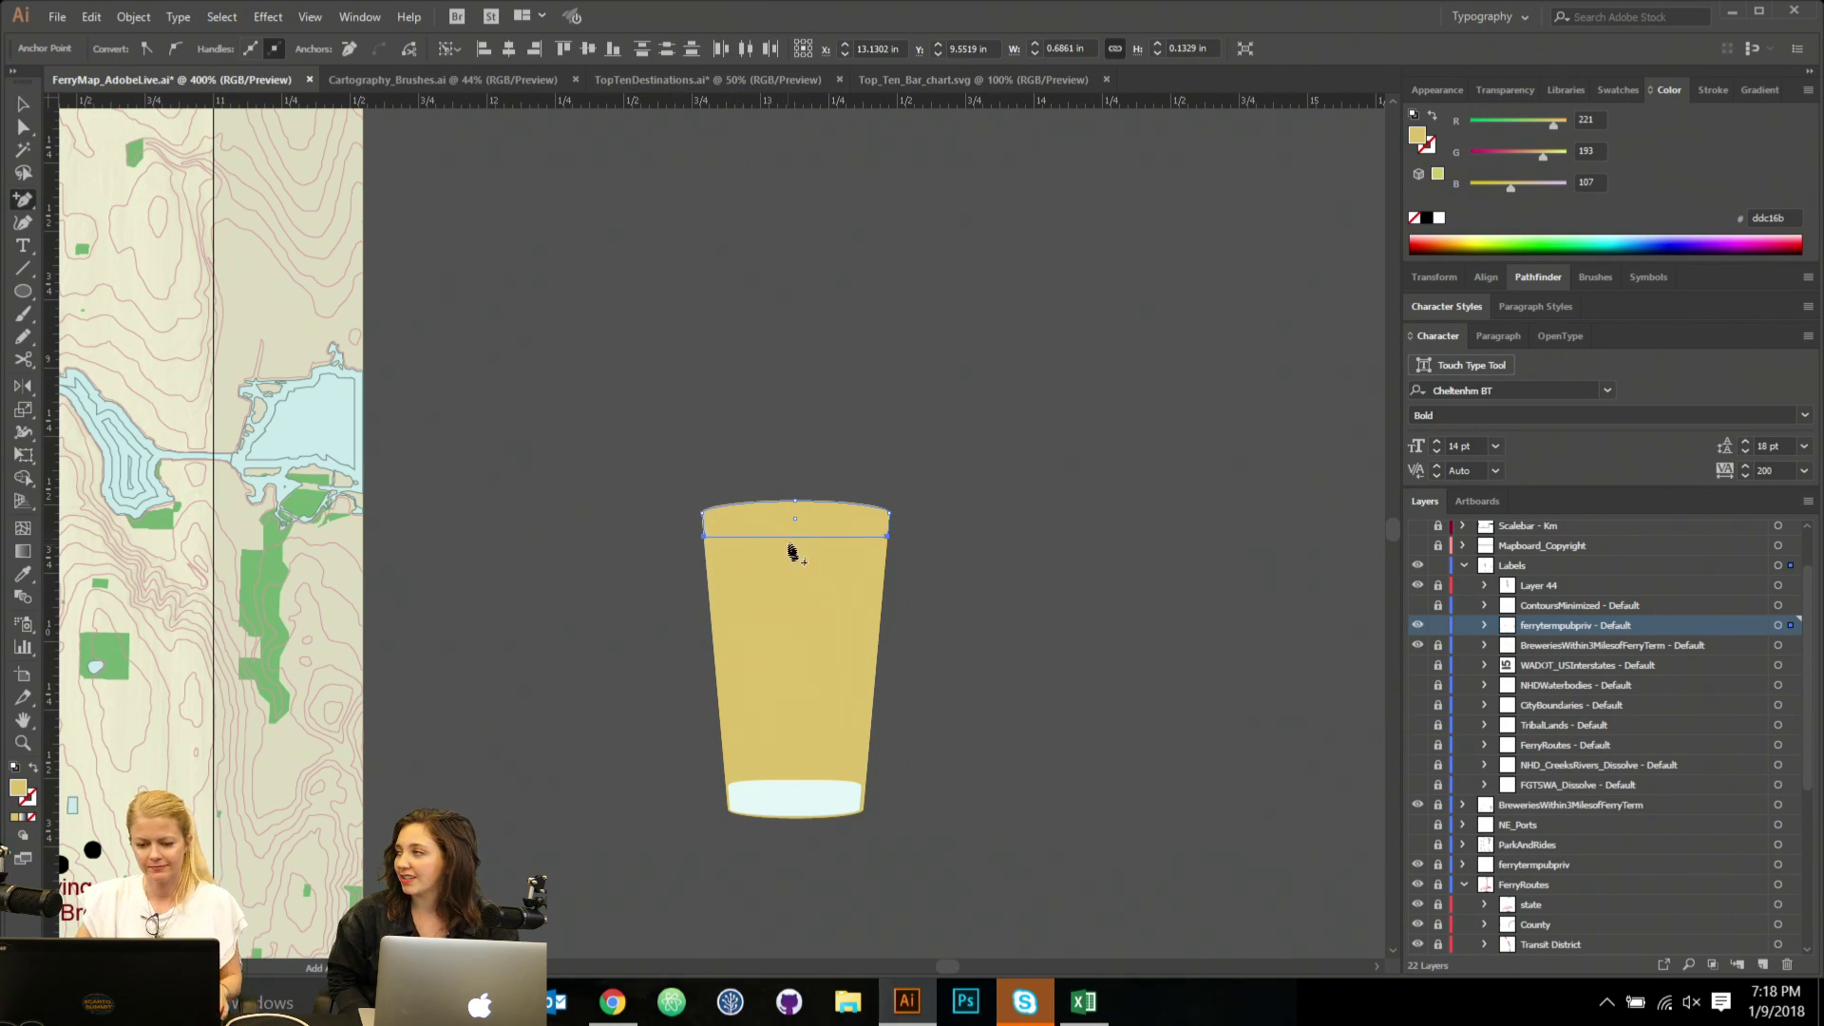
left_click(789, 537)
key("a")
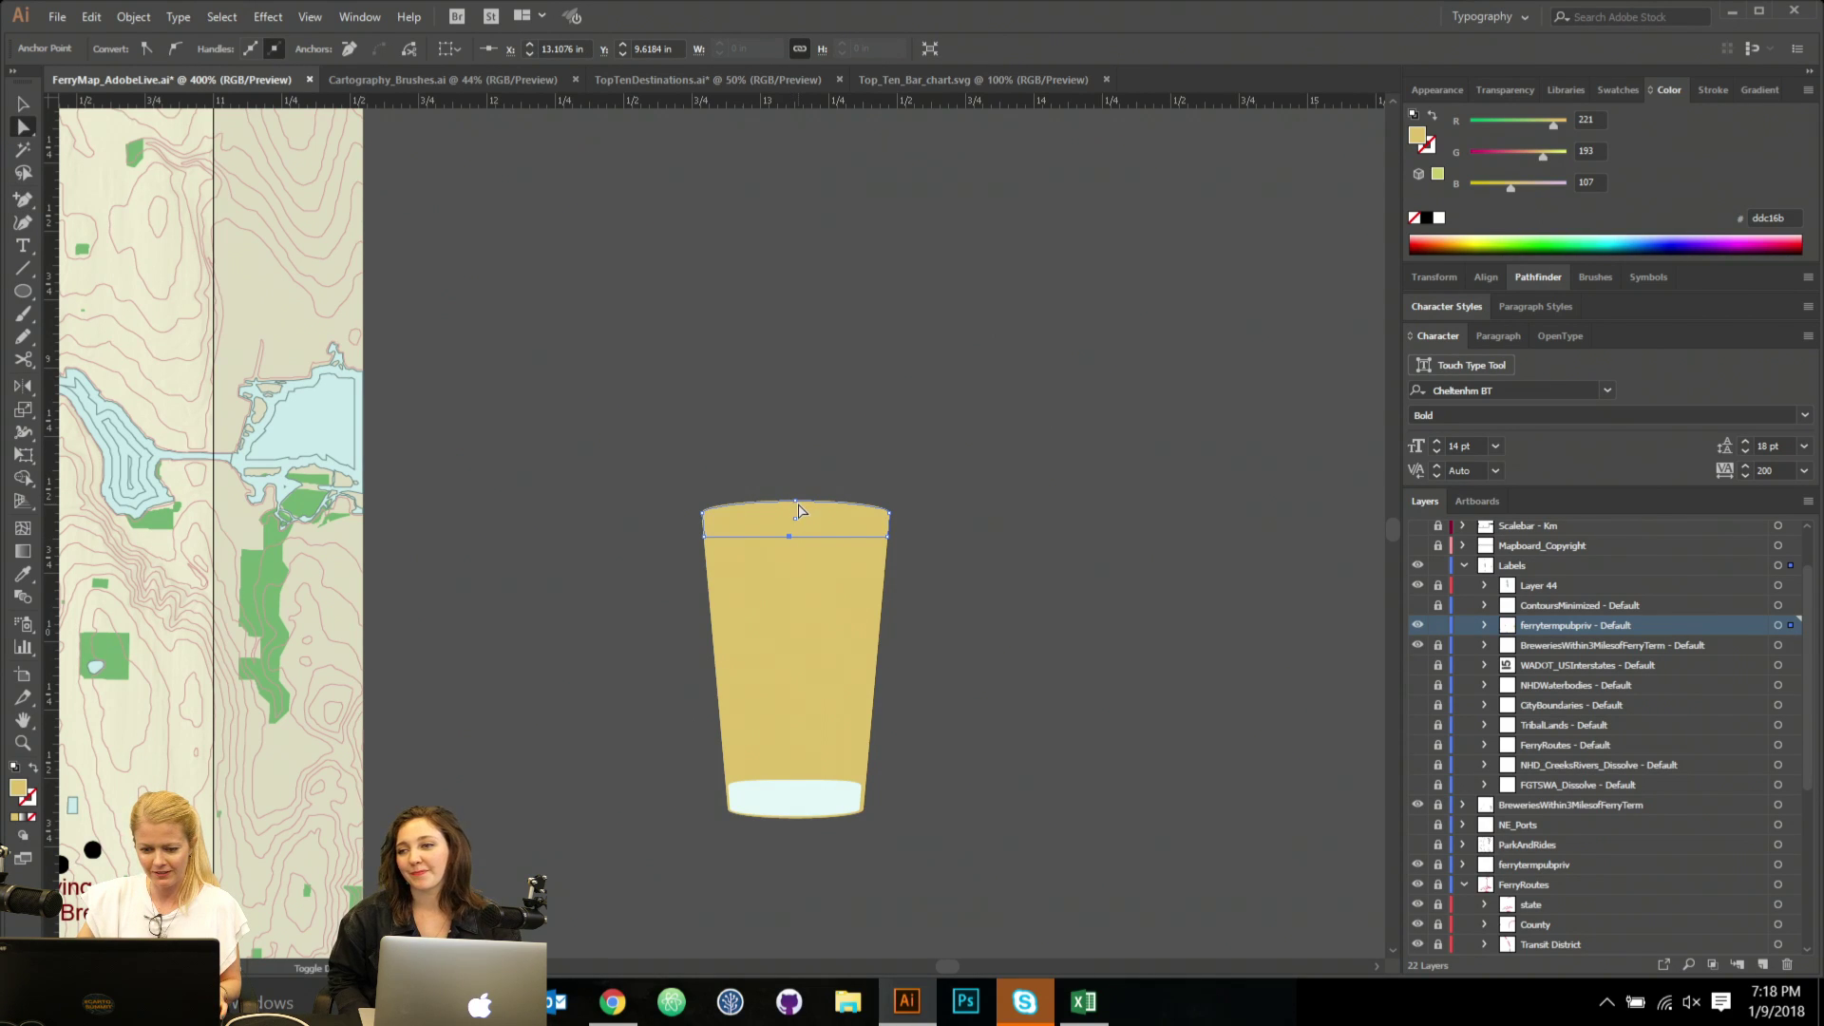
left_click(796, 502)
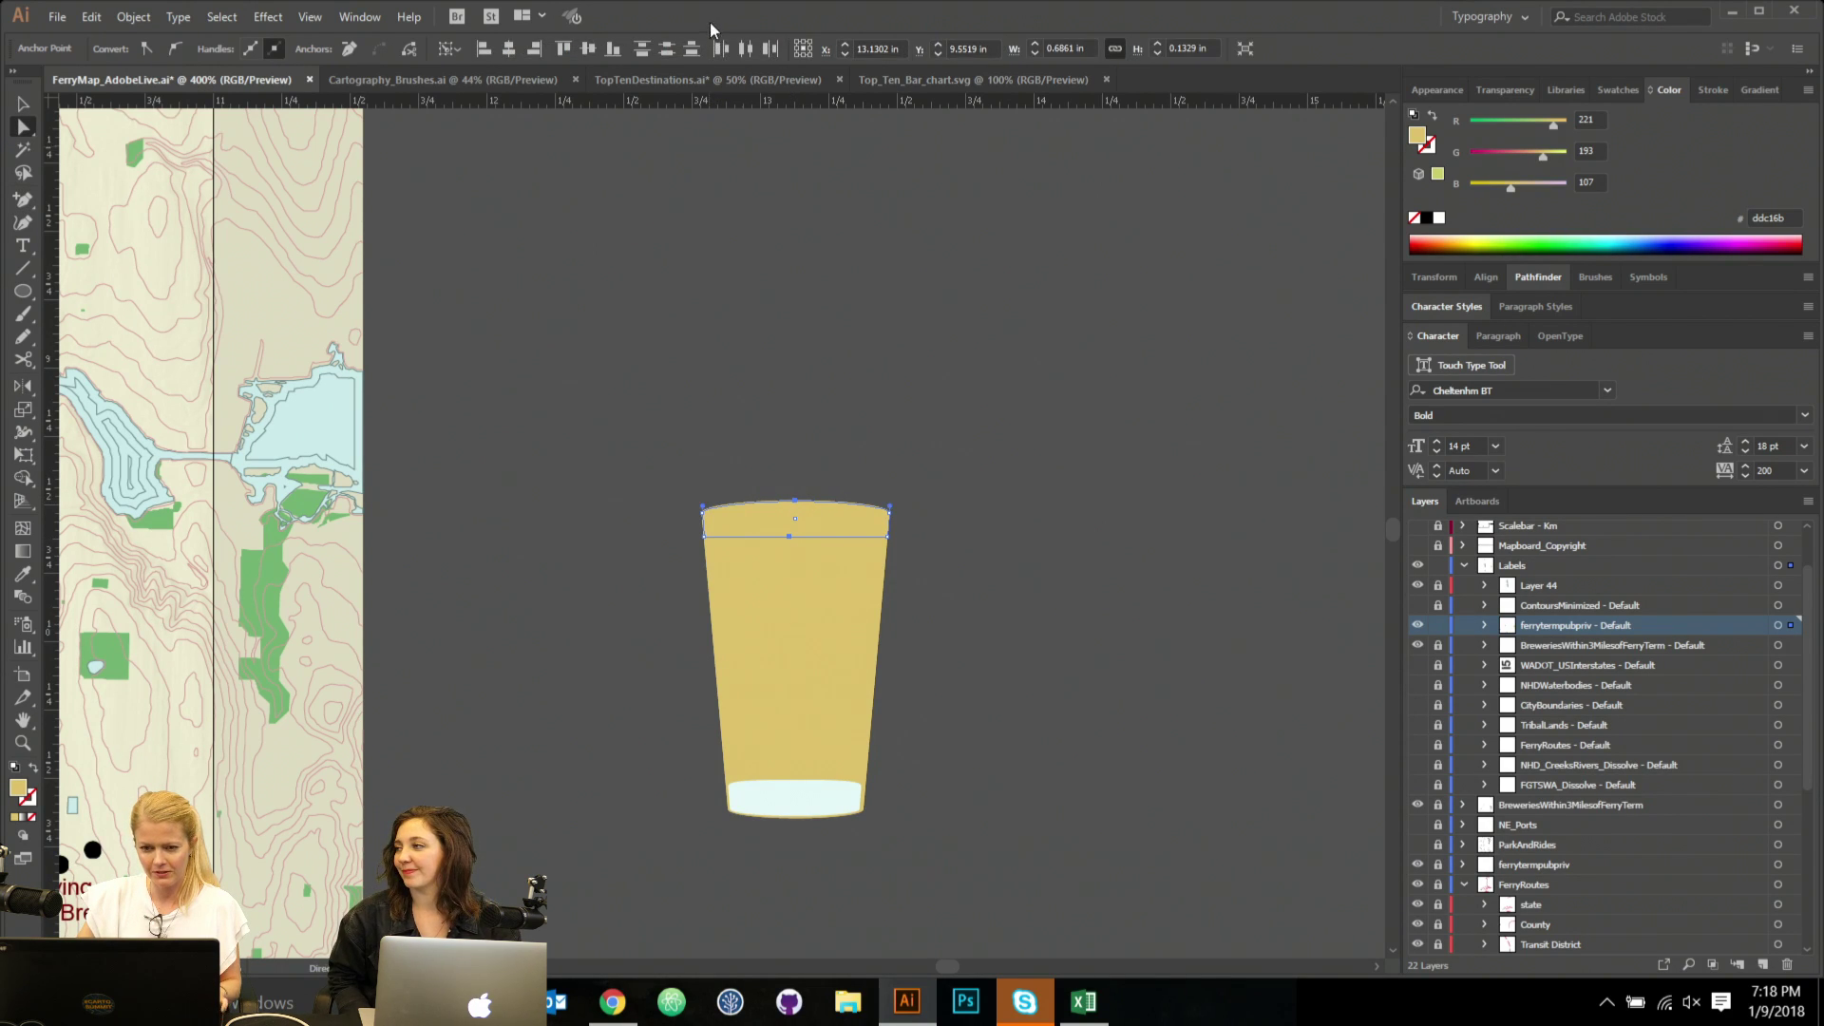
left_click(509, 51)
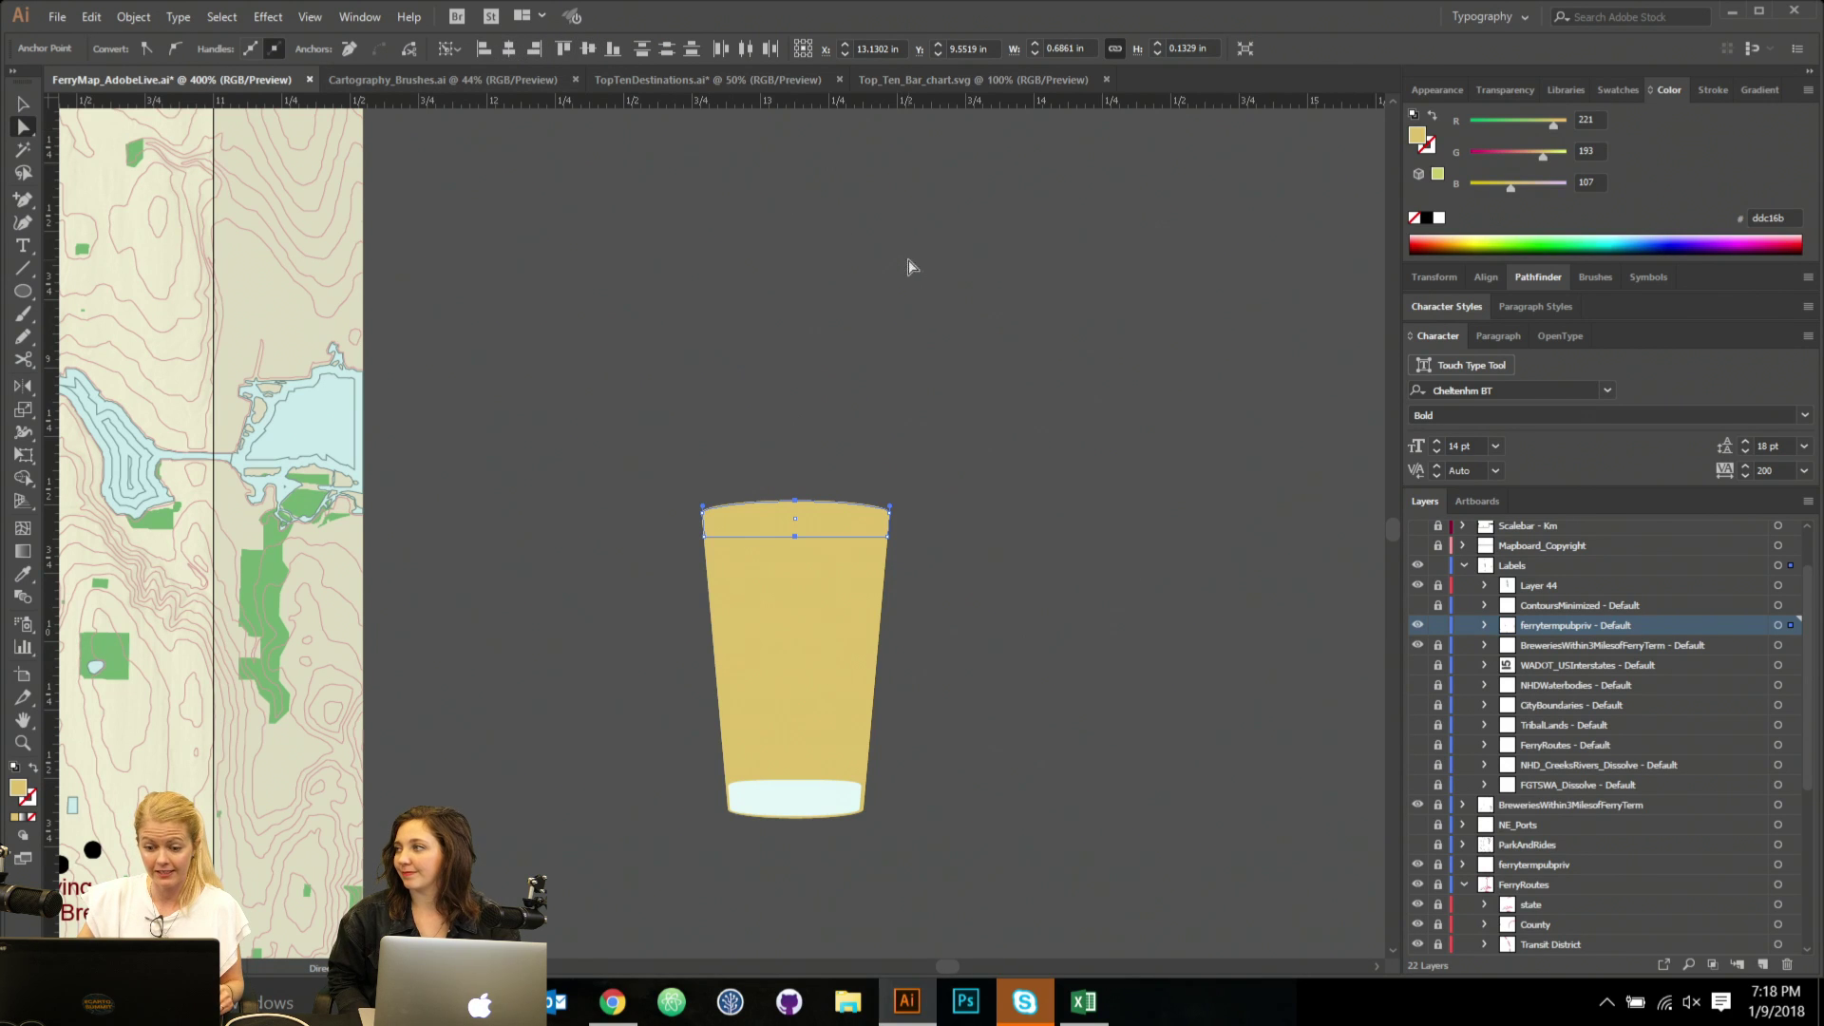
Pull the cap's bottom-middle anchor up so its lower edge curves.
left_click(895, 456)
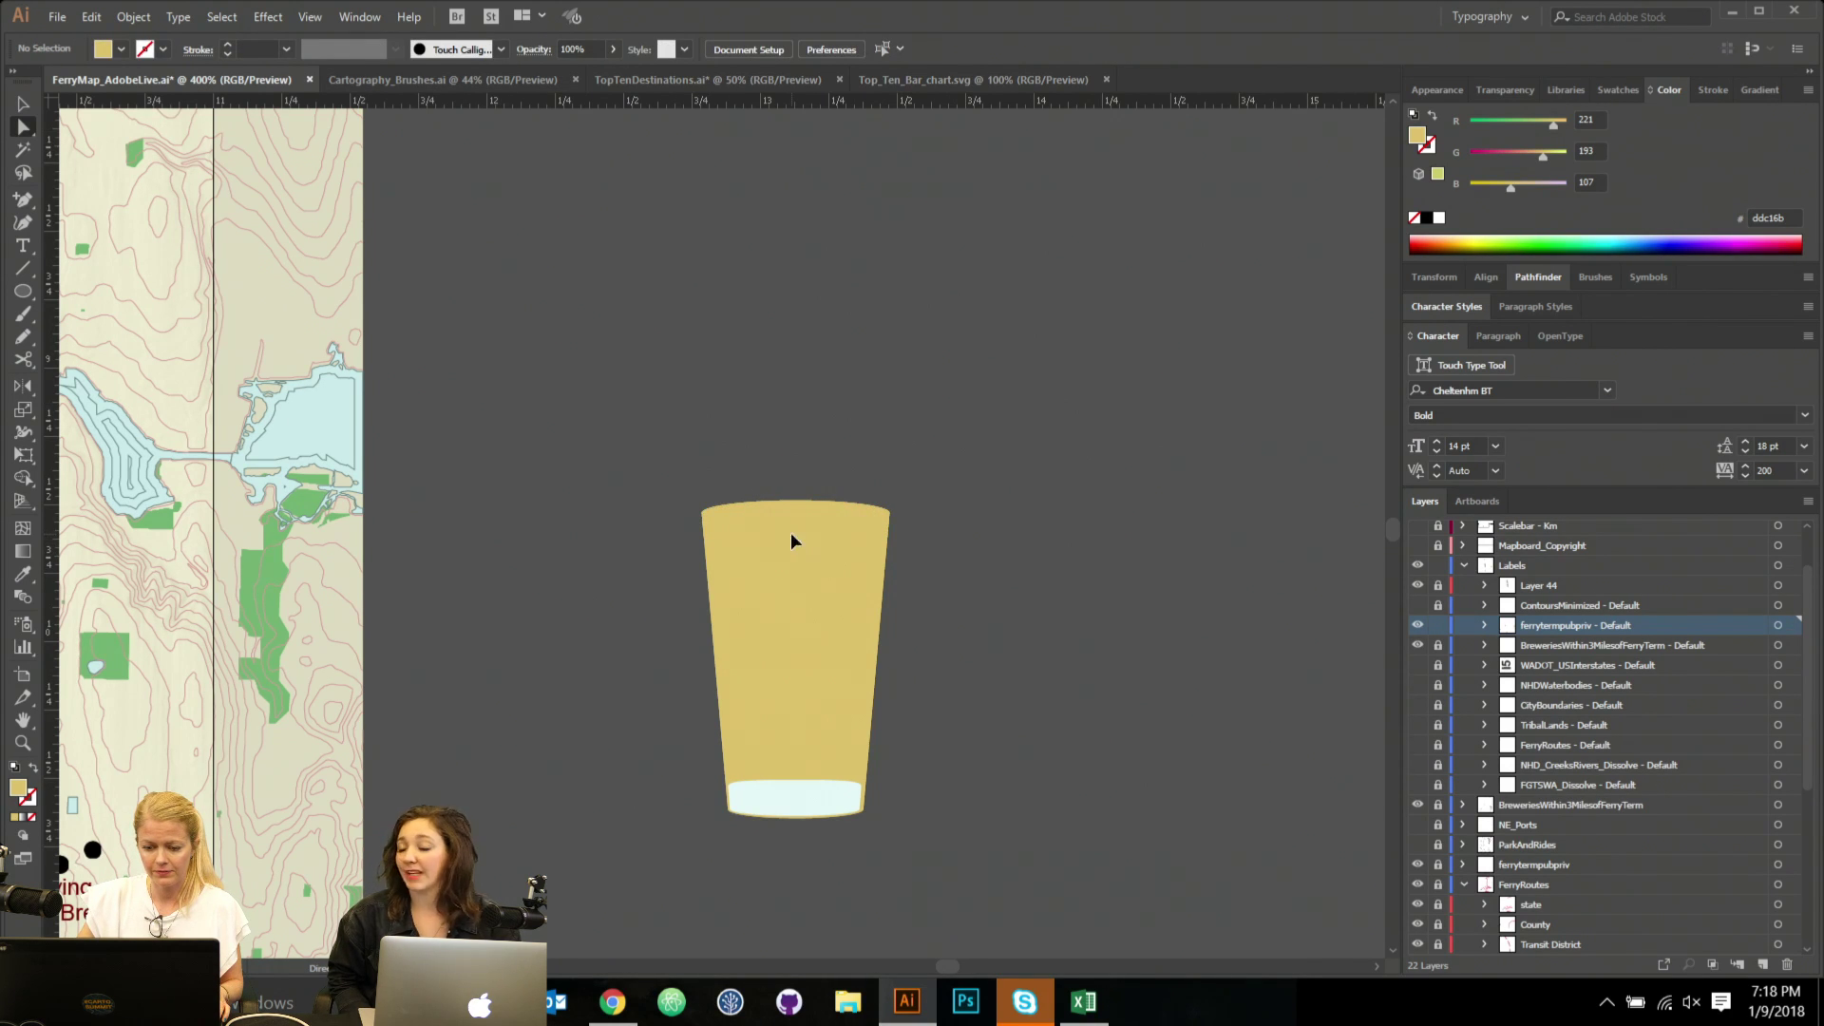
left_click(794, 541)
left_click(795, 537)
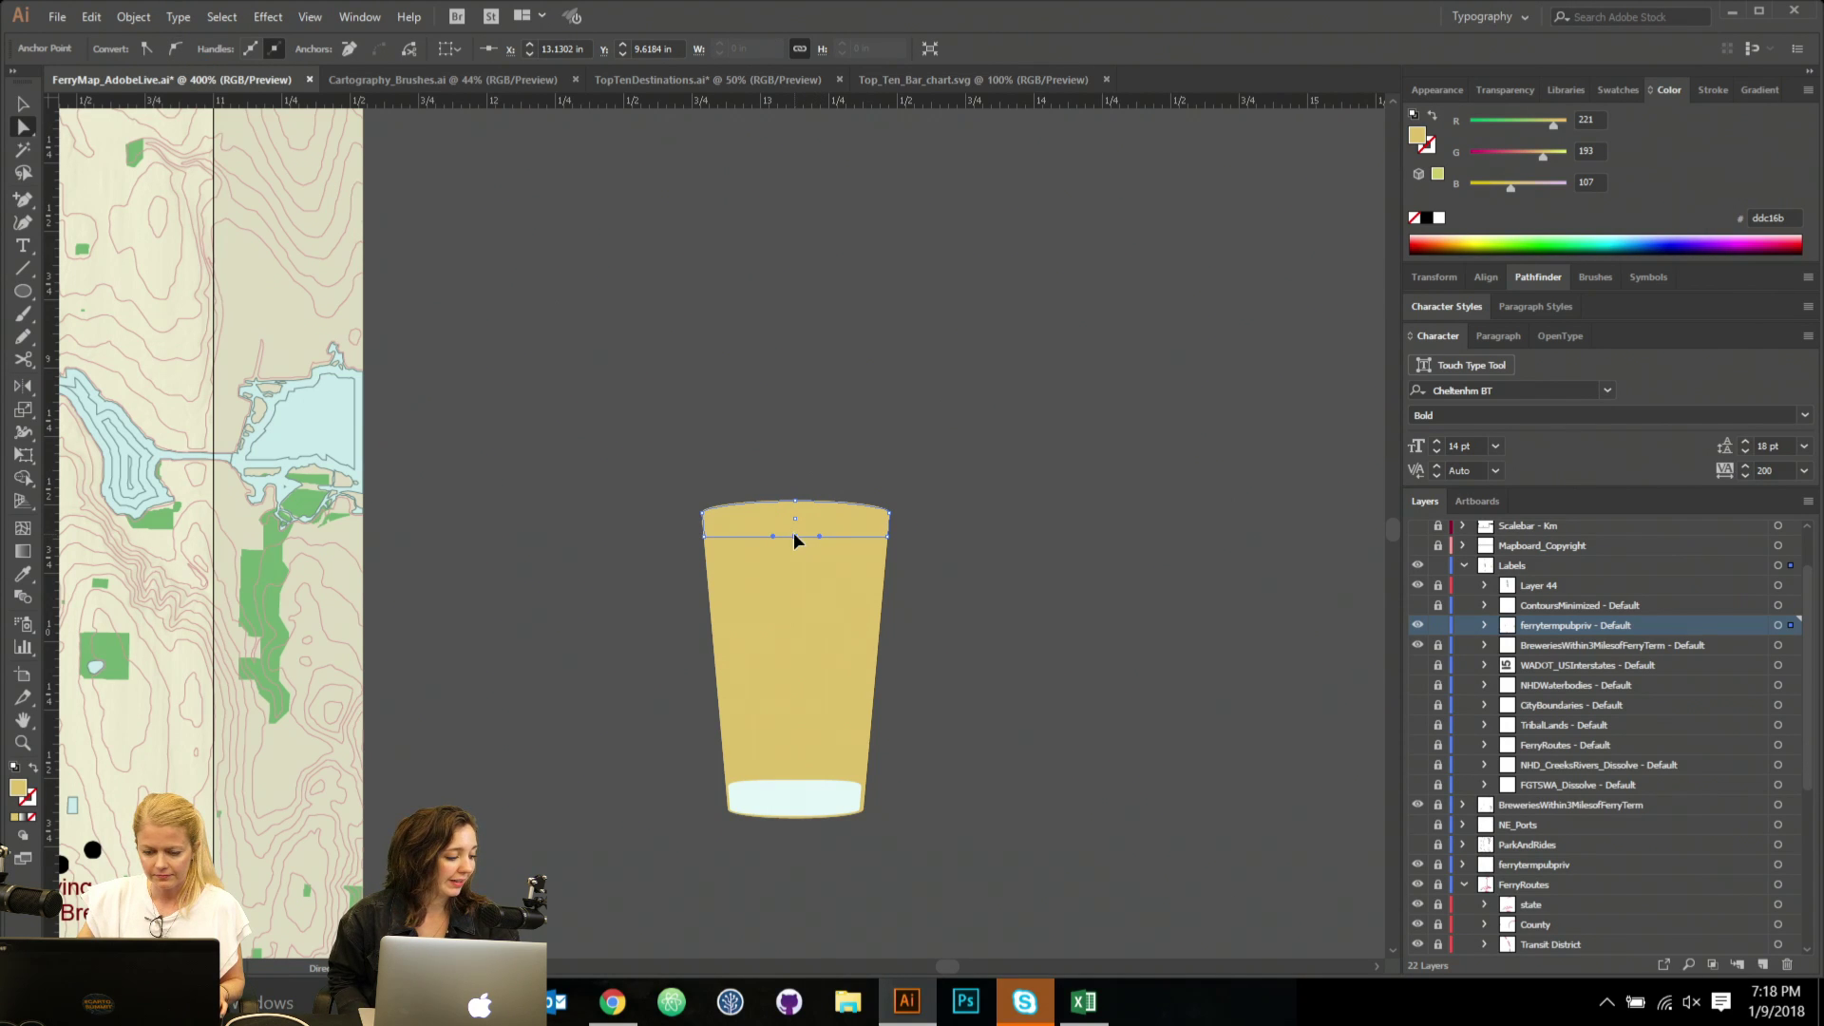
left_click(794, 523)
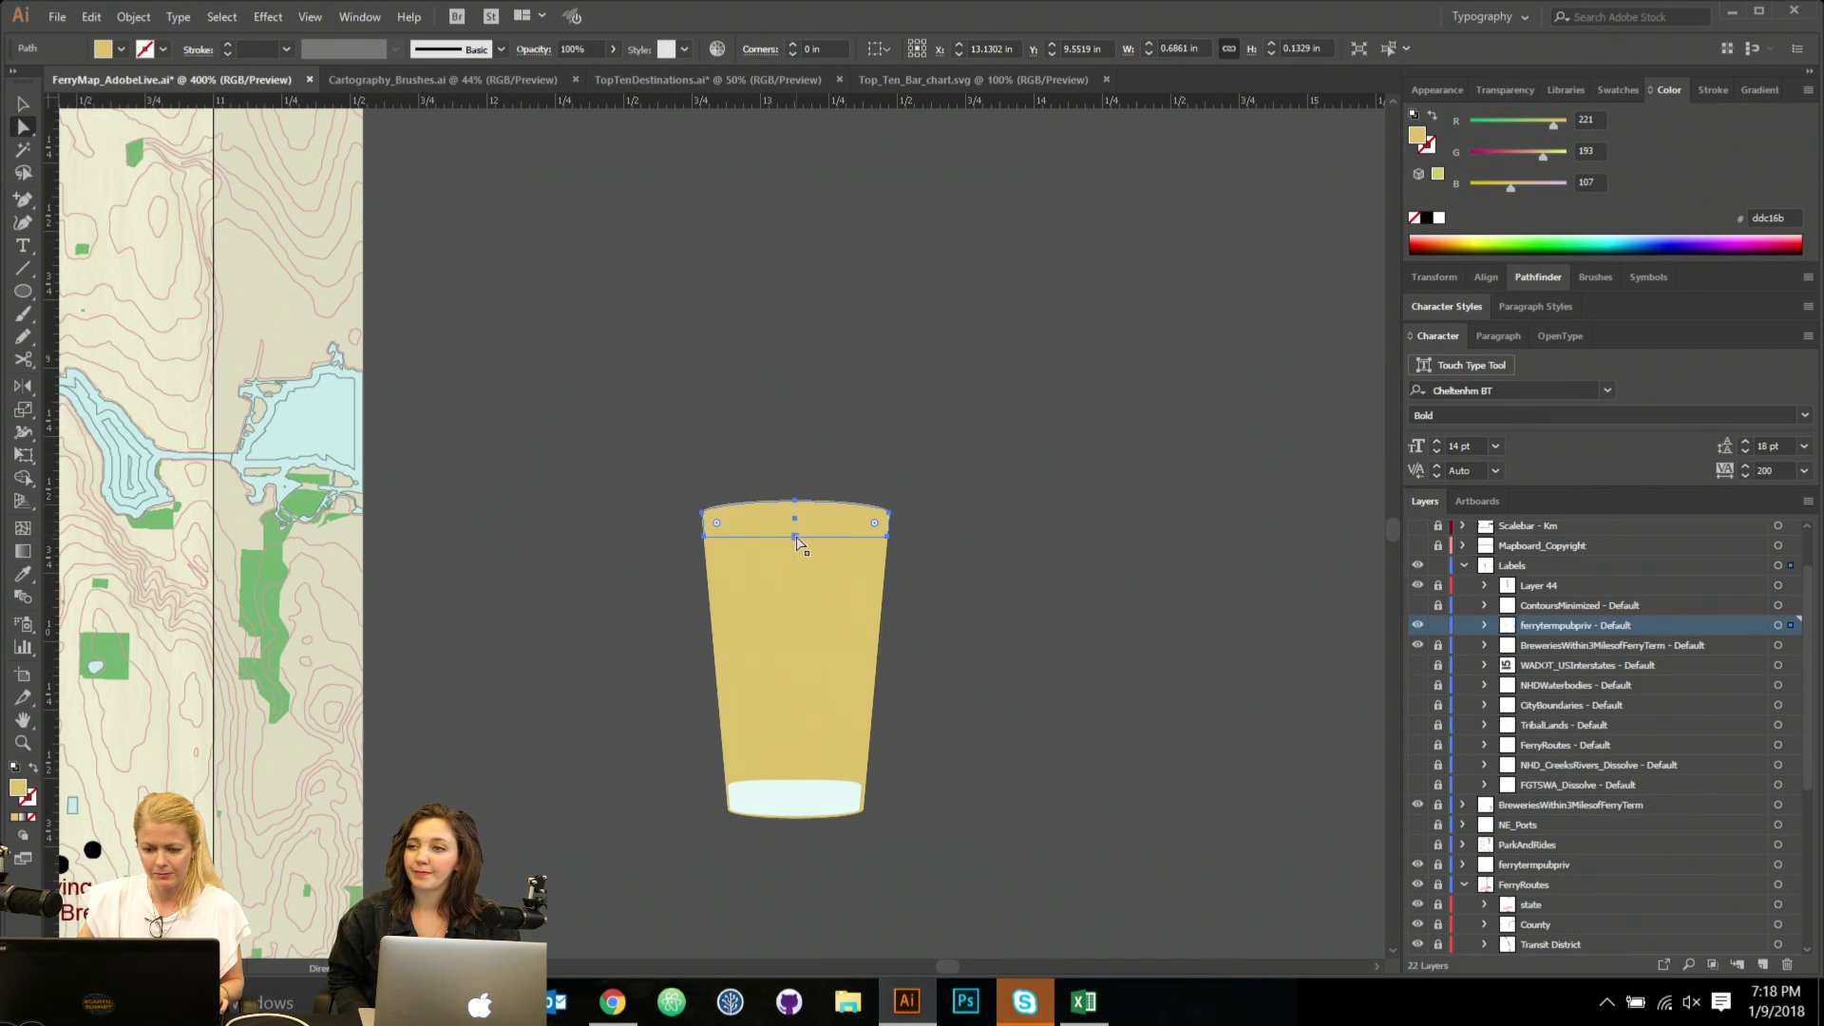
left_click(795, 536)
left_click_drag(795, 536, 798, 530)
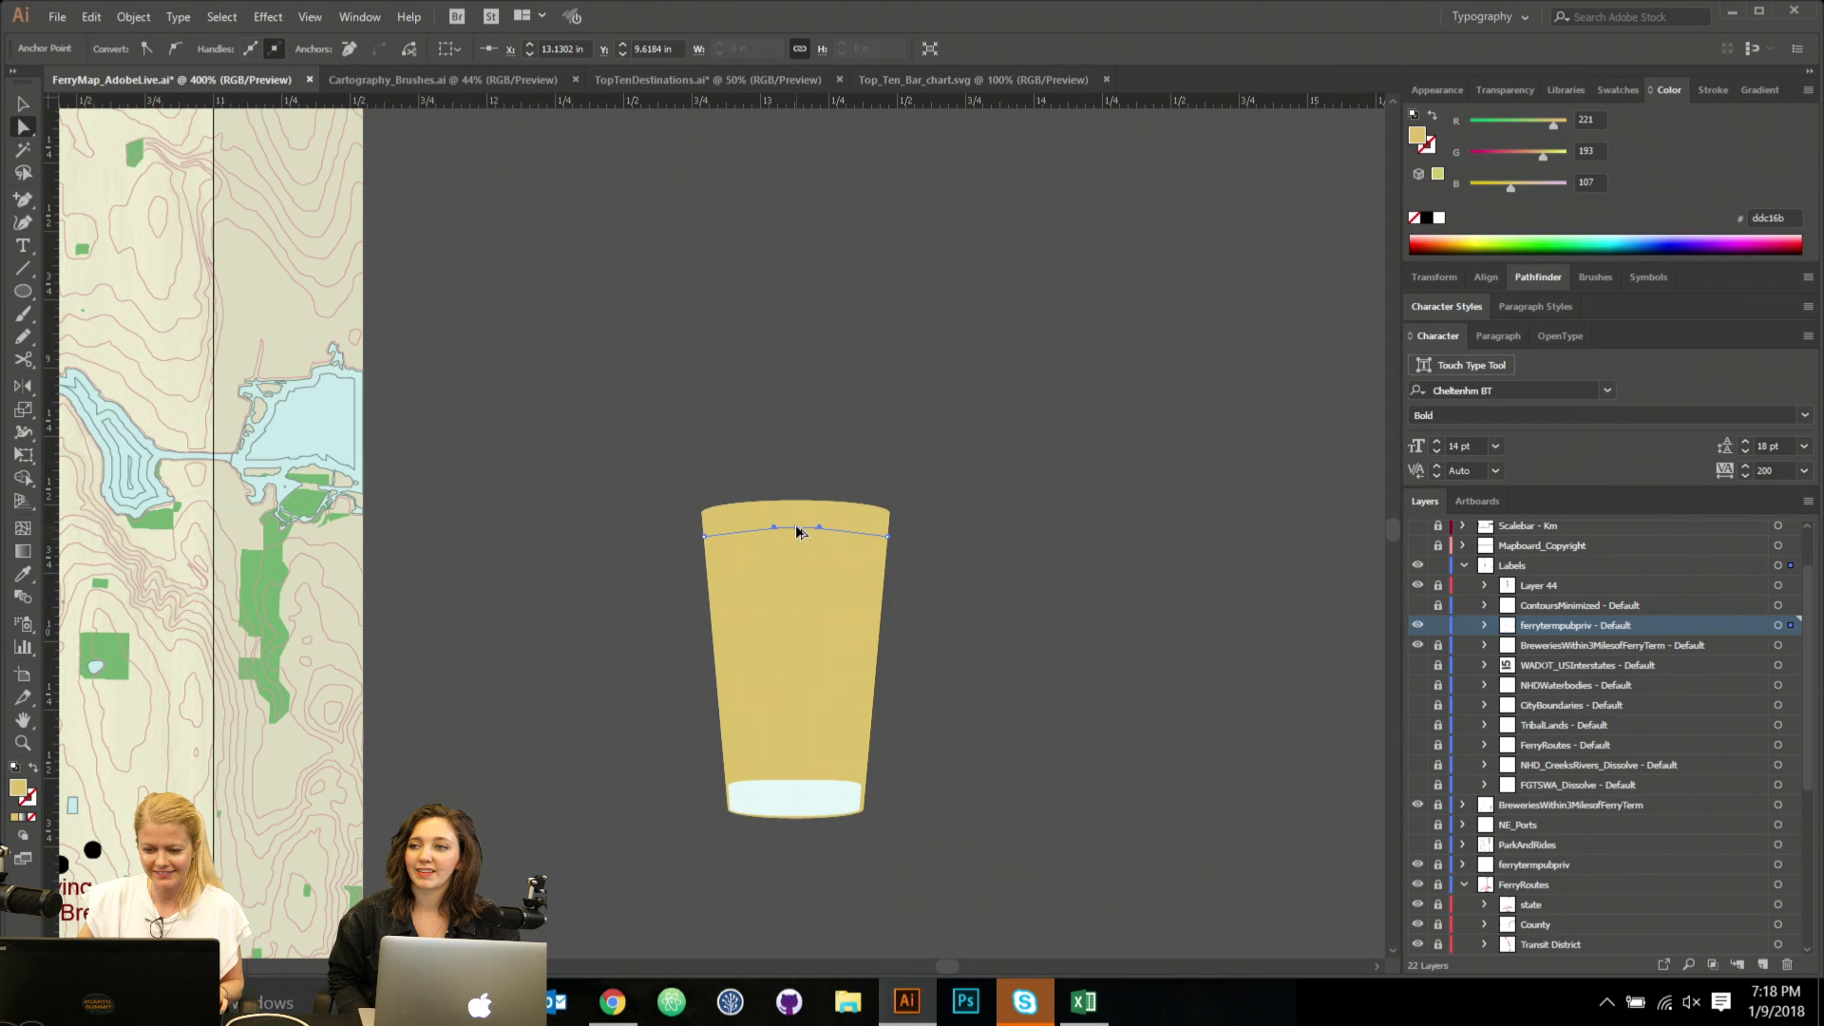
left_click(806, 534)
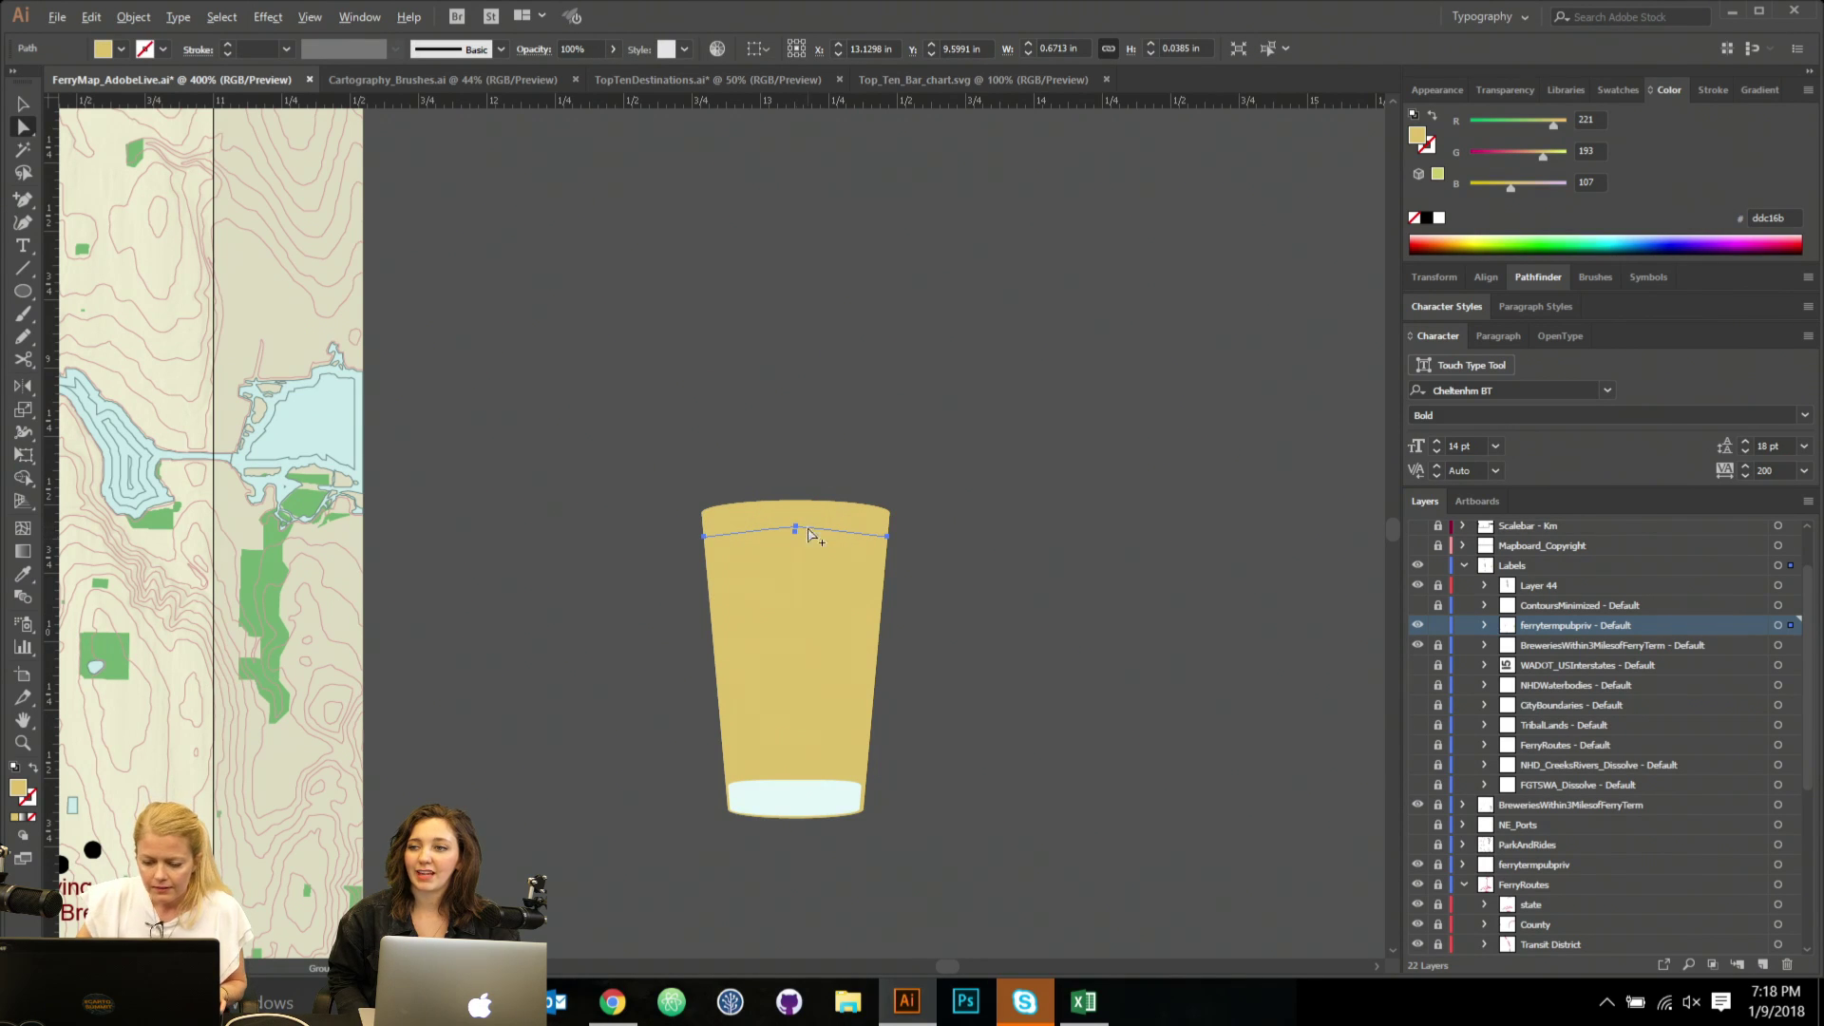
scroll(808, 536, "up", 2)
left_click(787, 532)
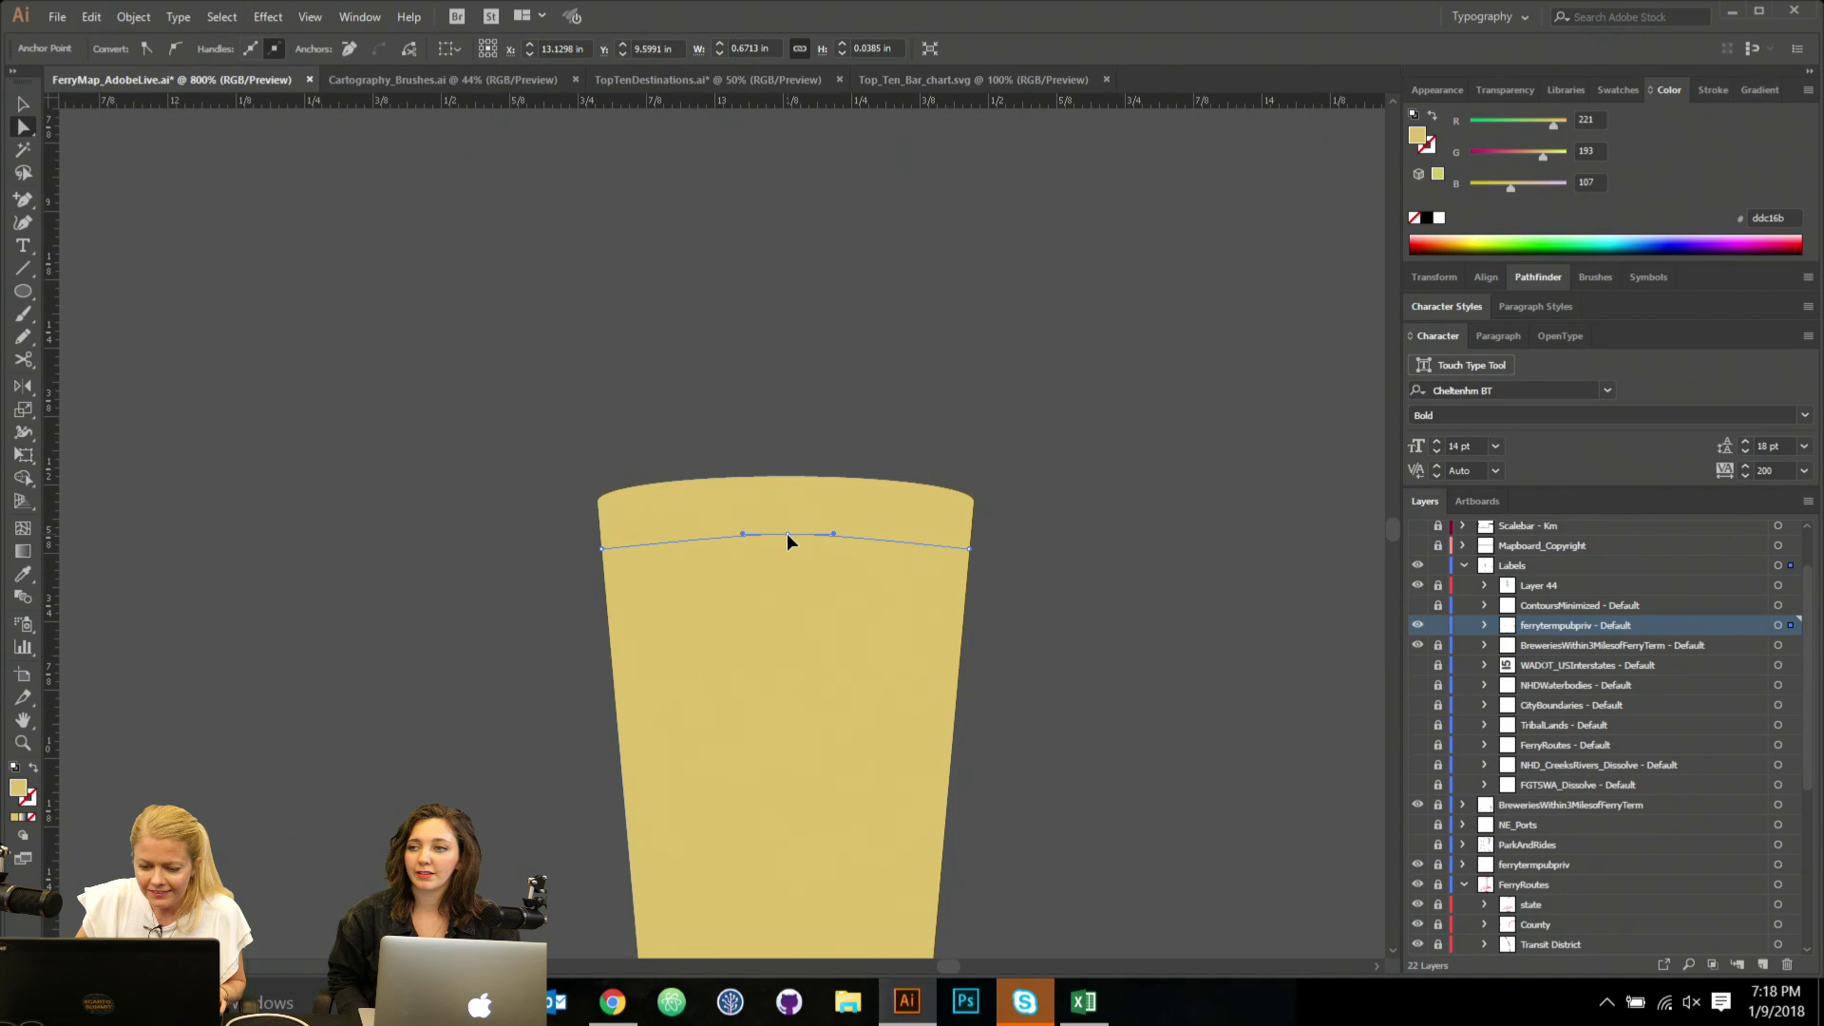
Separate the top band from the gold cup and lift it up to edit on its own.
scroll(788, 537, "down", 1)
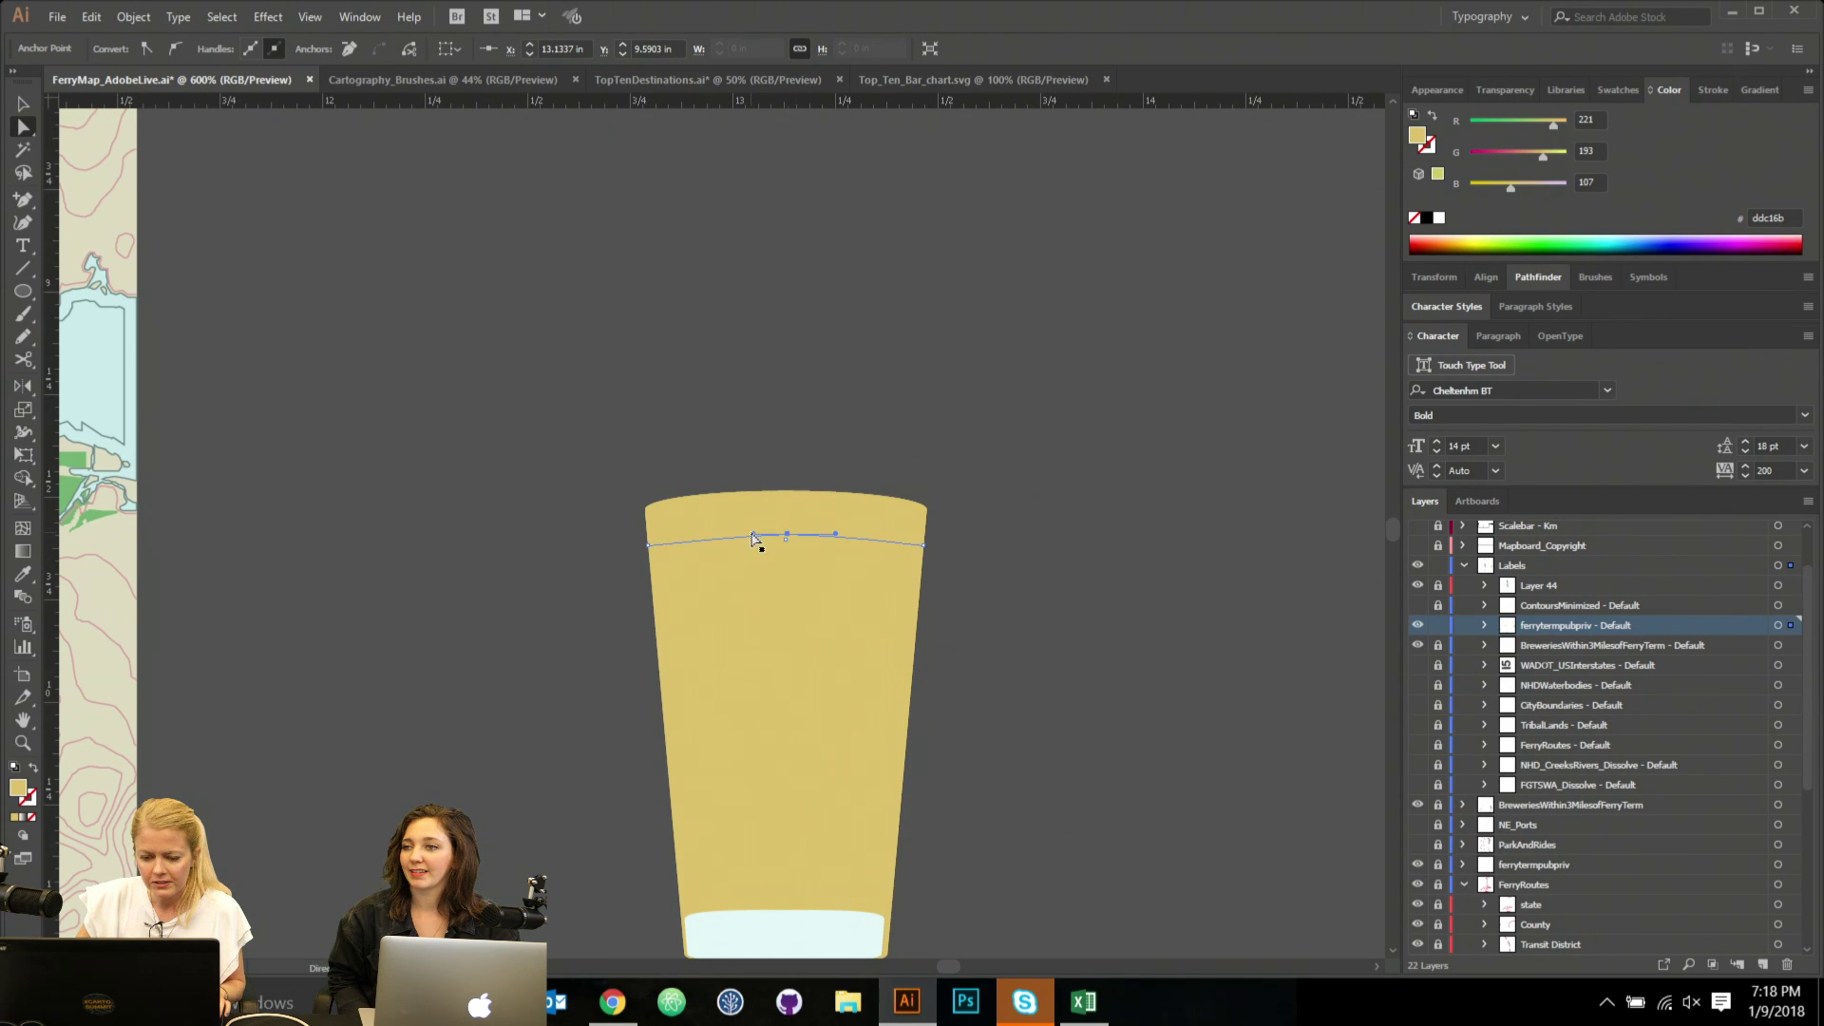
left_click_drag(742, 536, 737, 537)
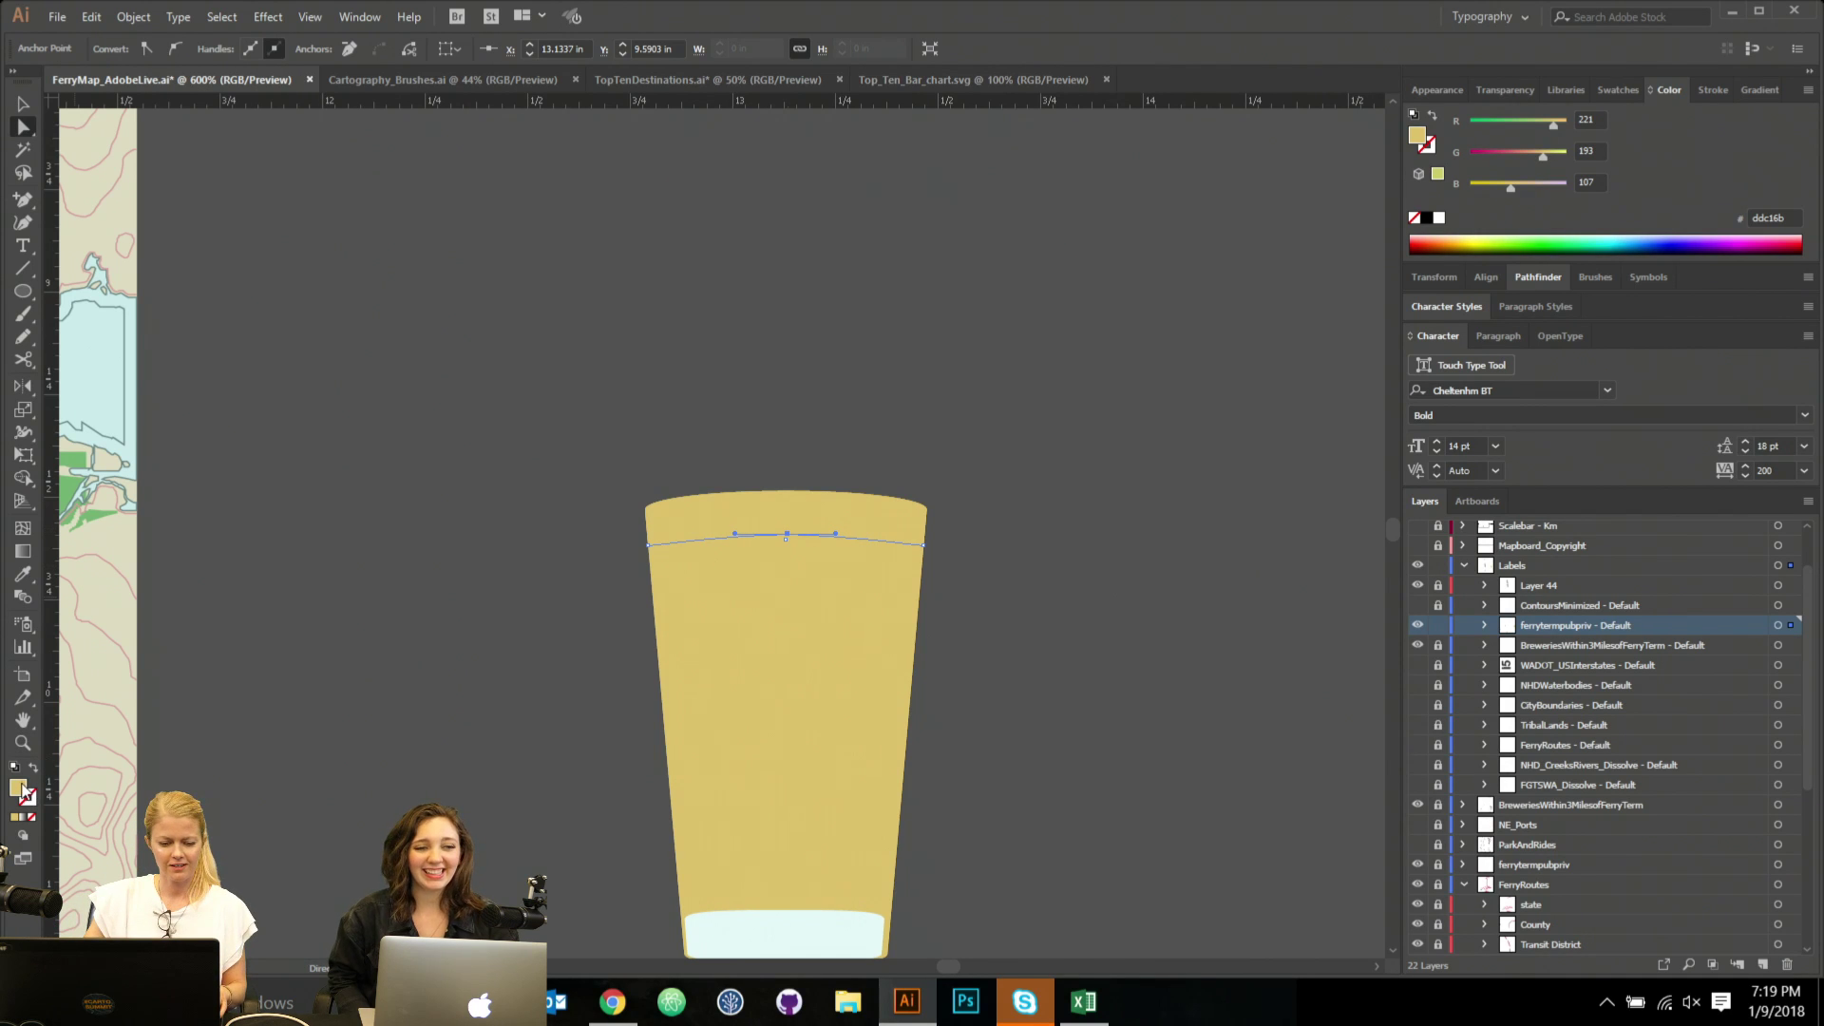
key("i")
left_click(828, 918)
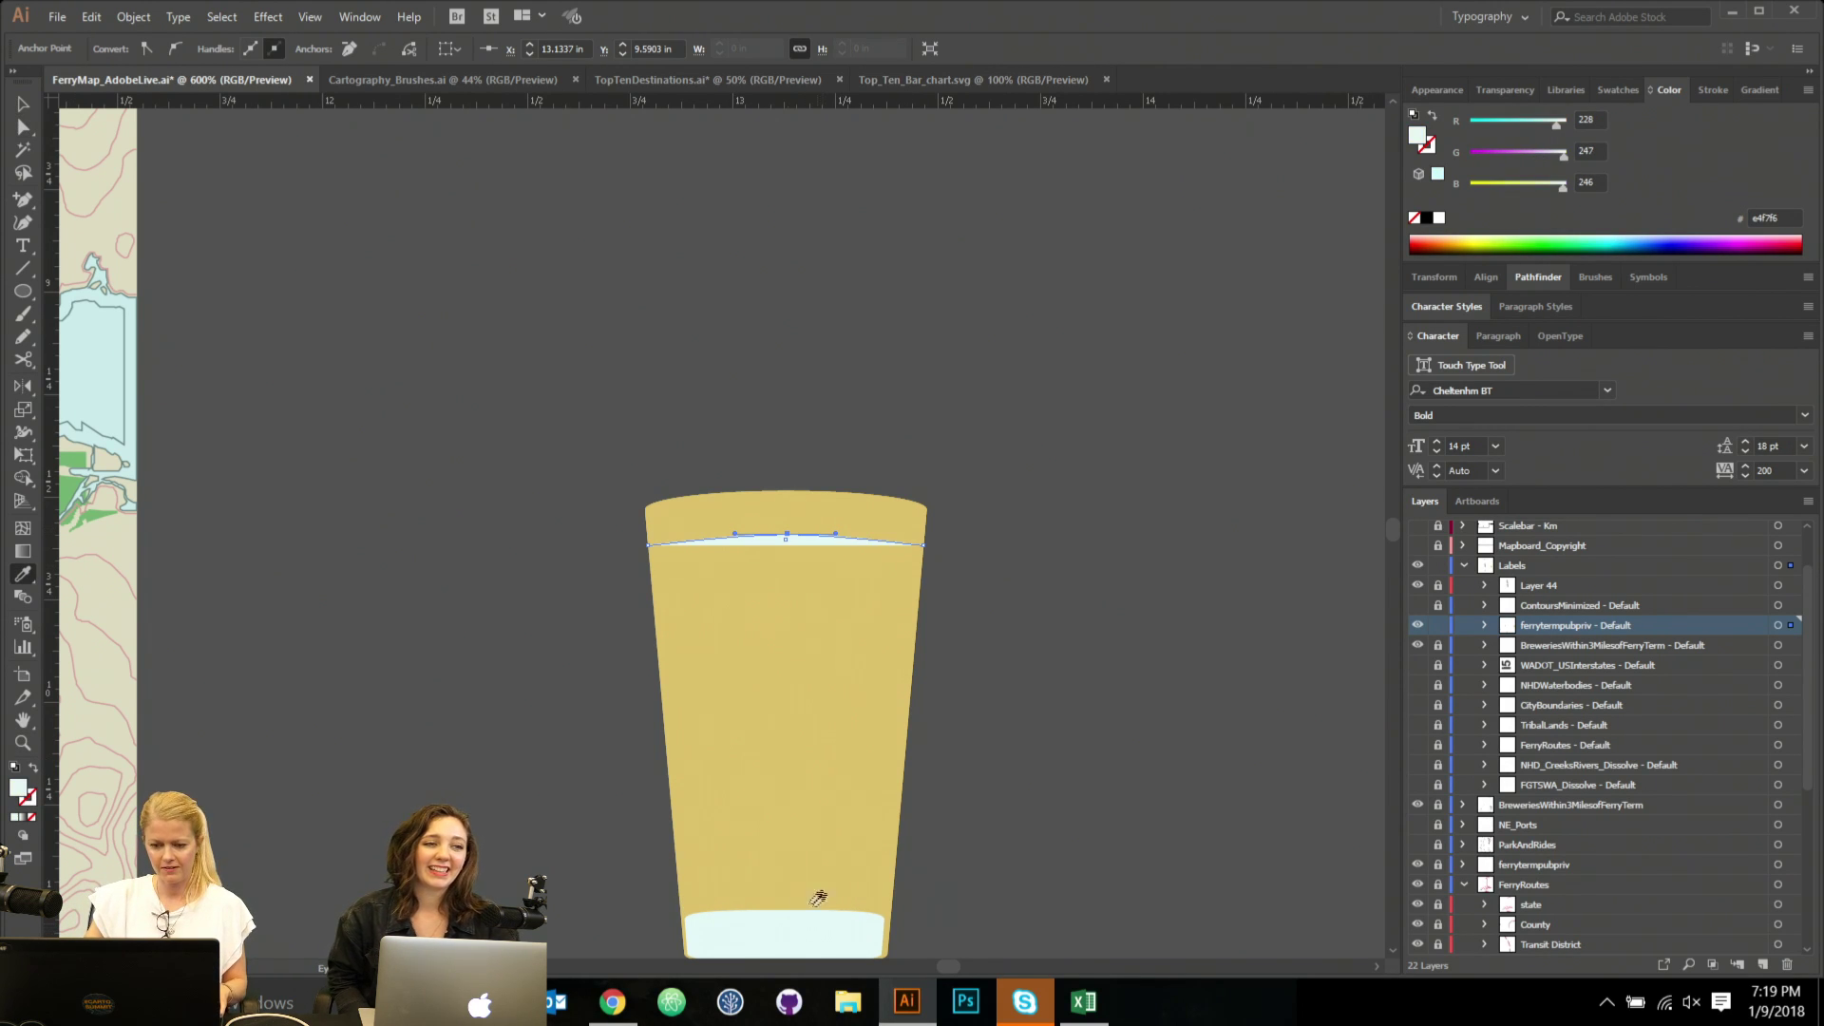
key("ctrl+z")
key("v")
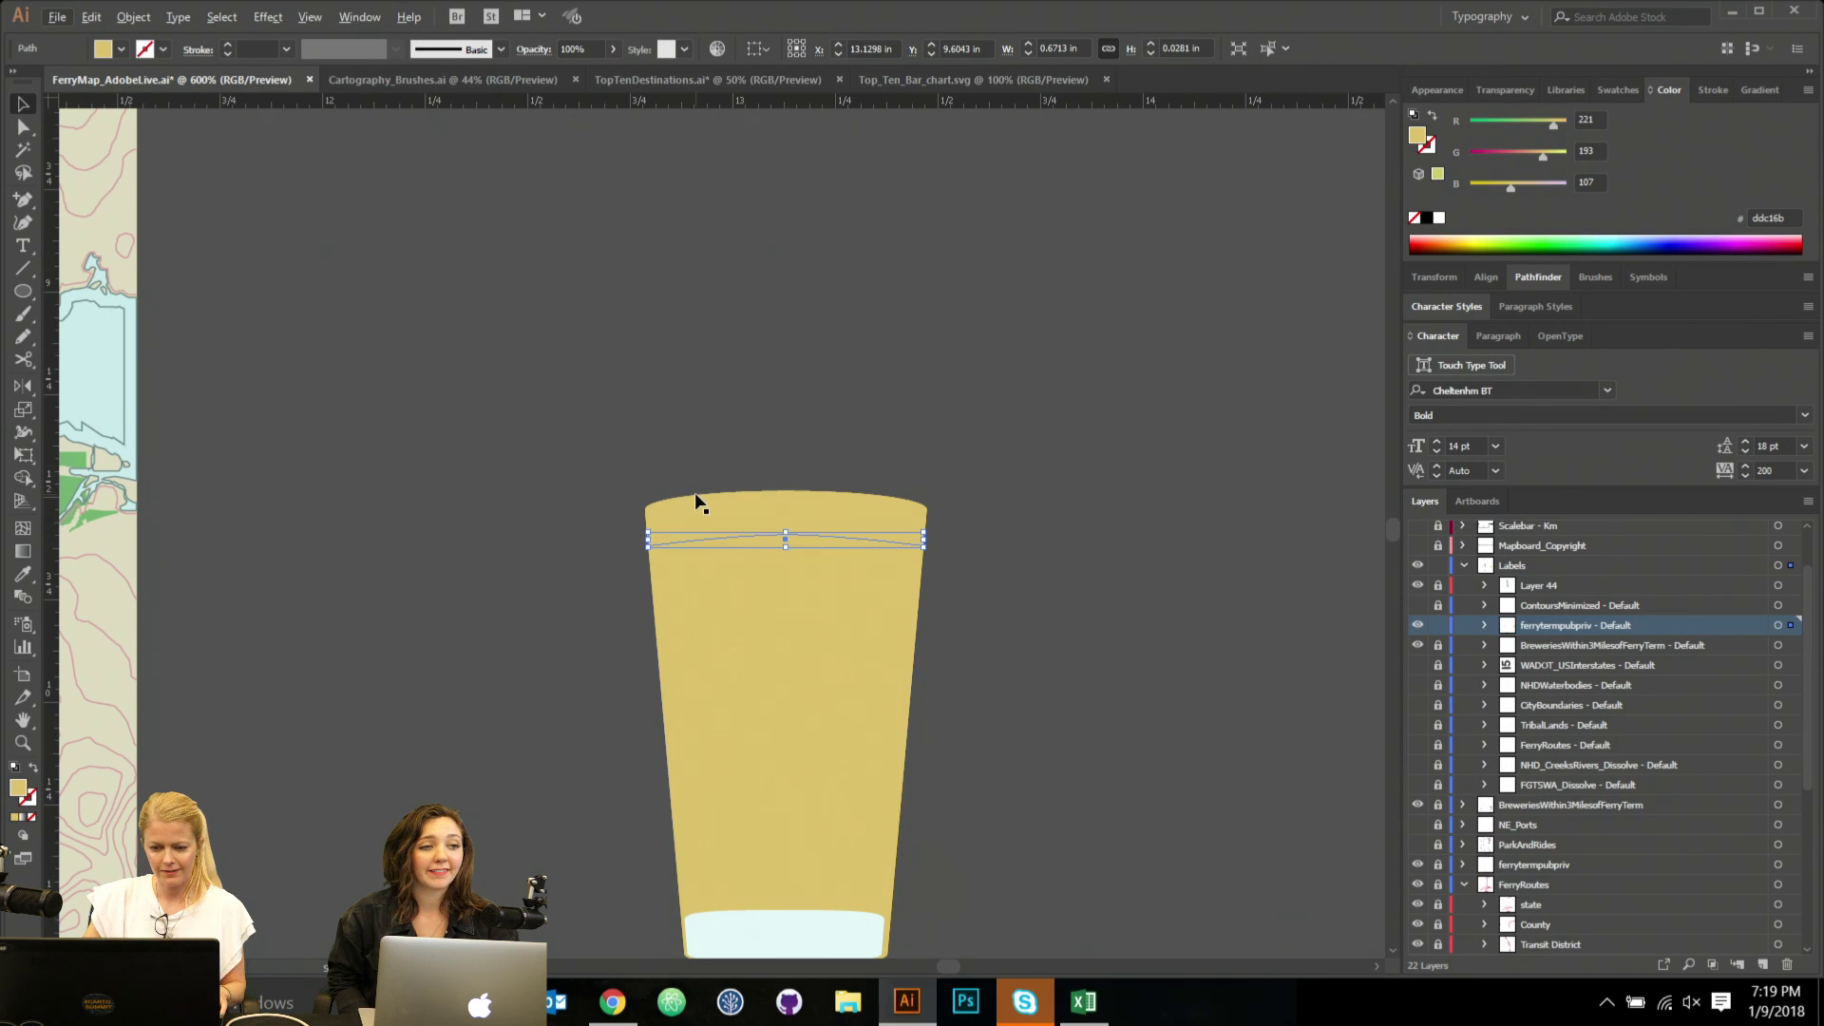
left_click(696, 496)
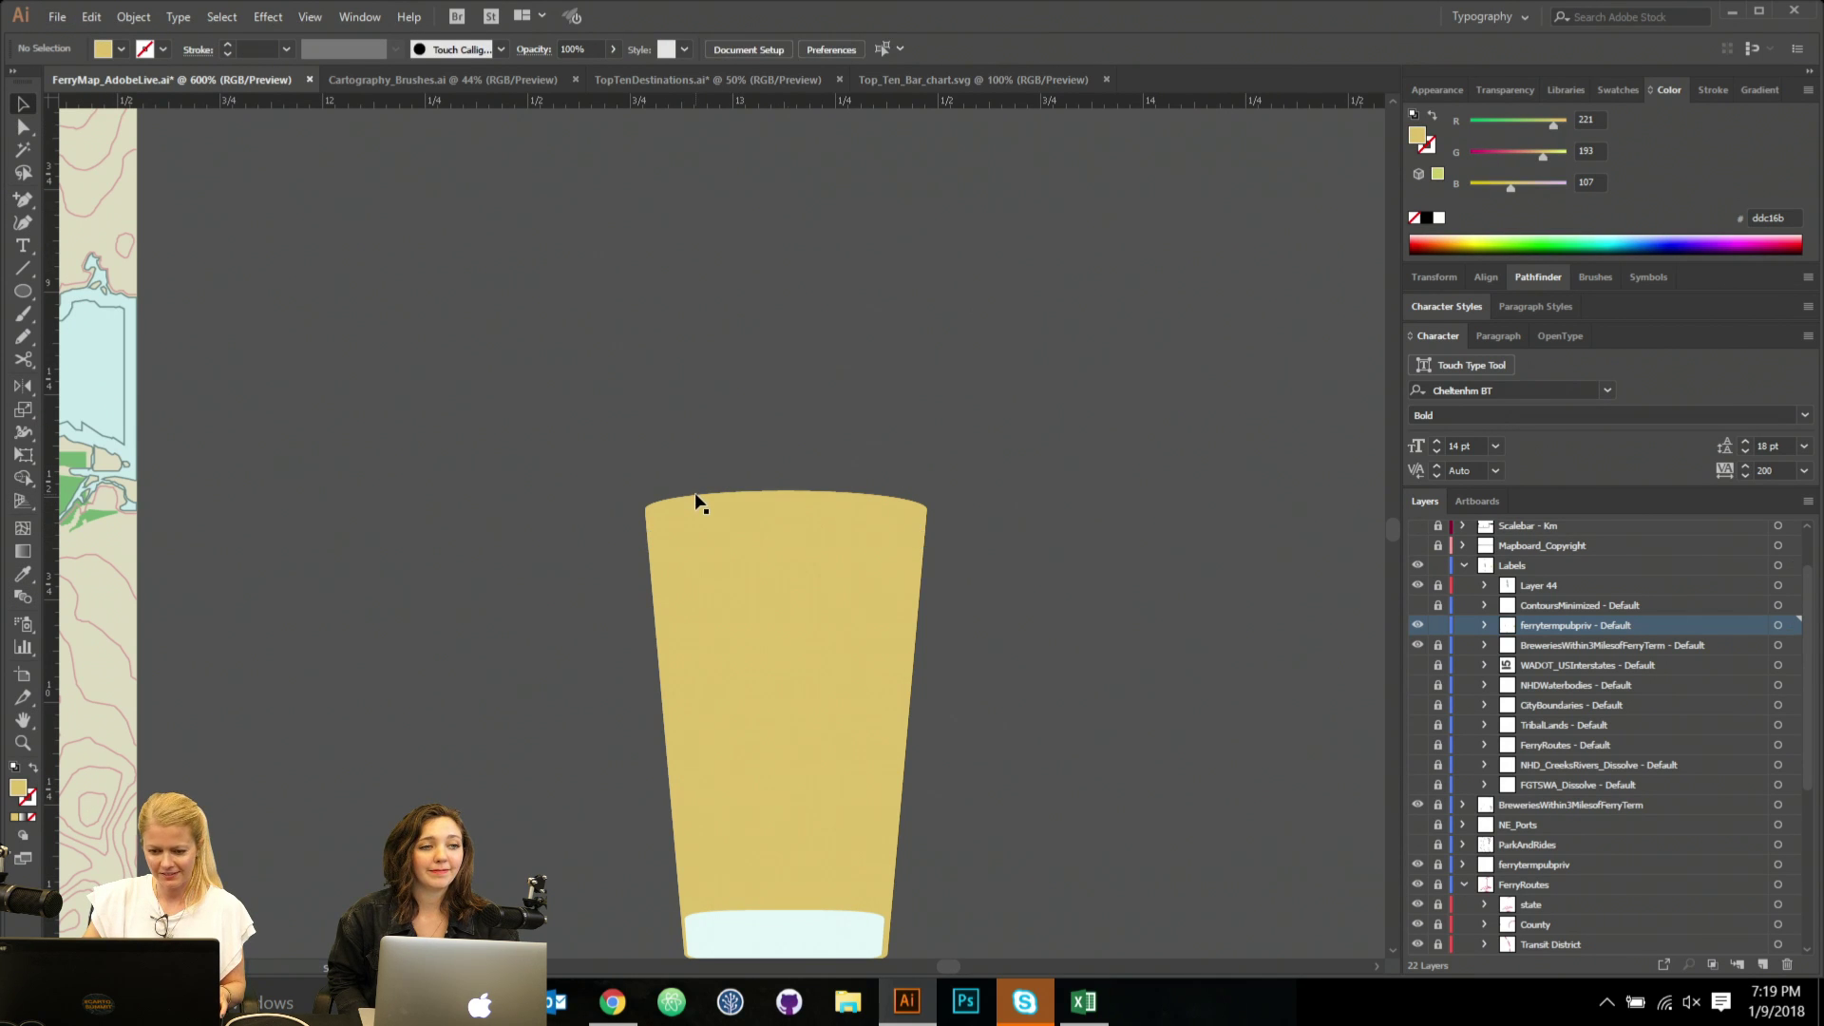
left_click(743, 574)
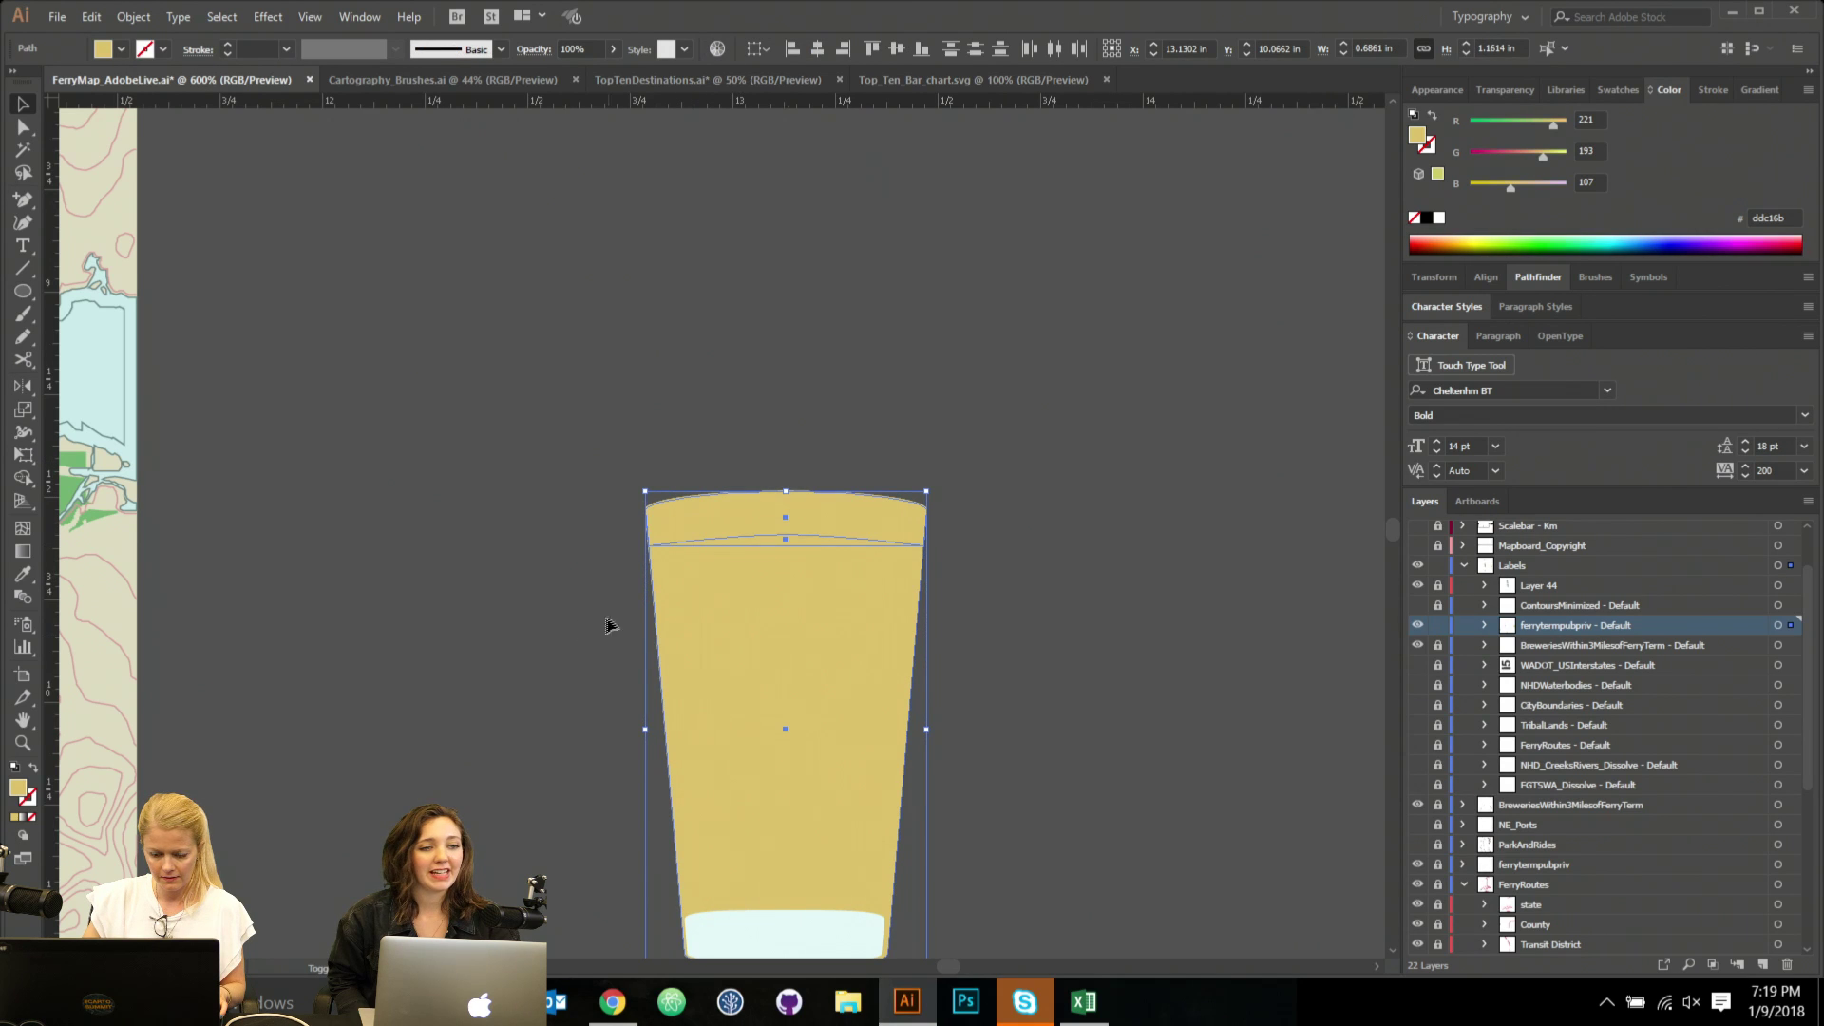
key("a")
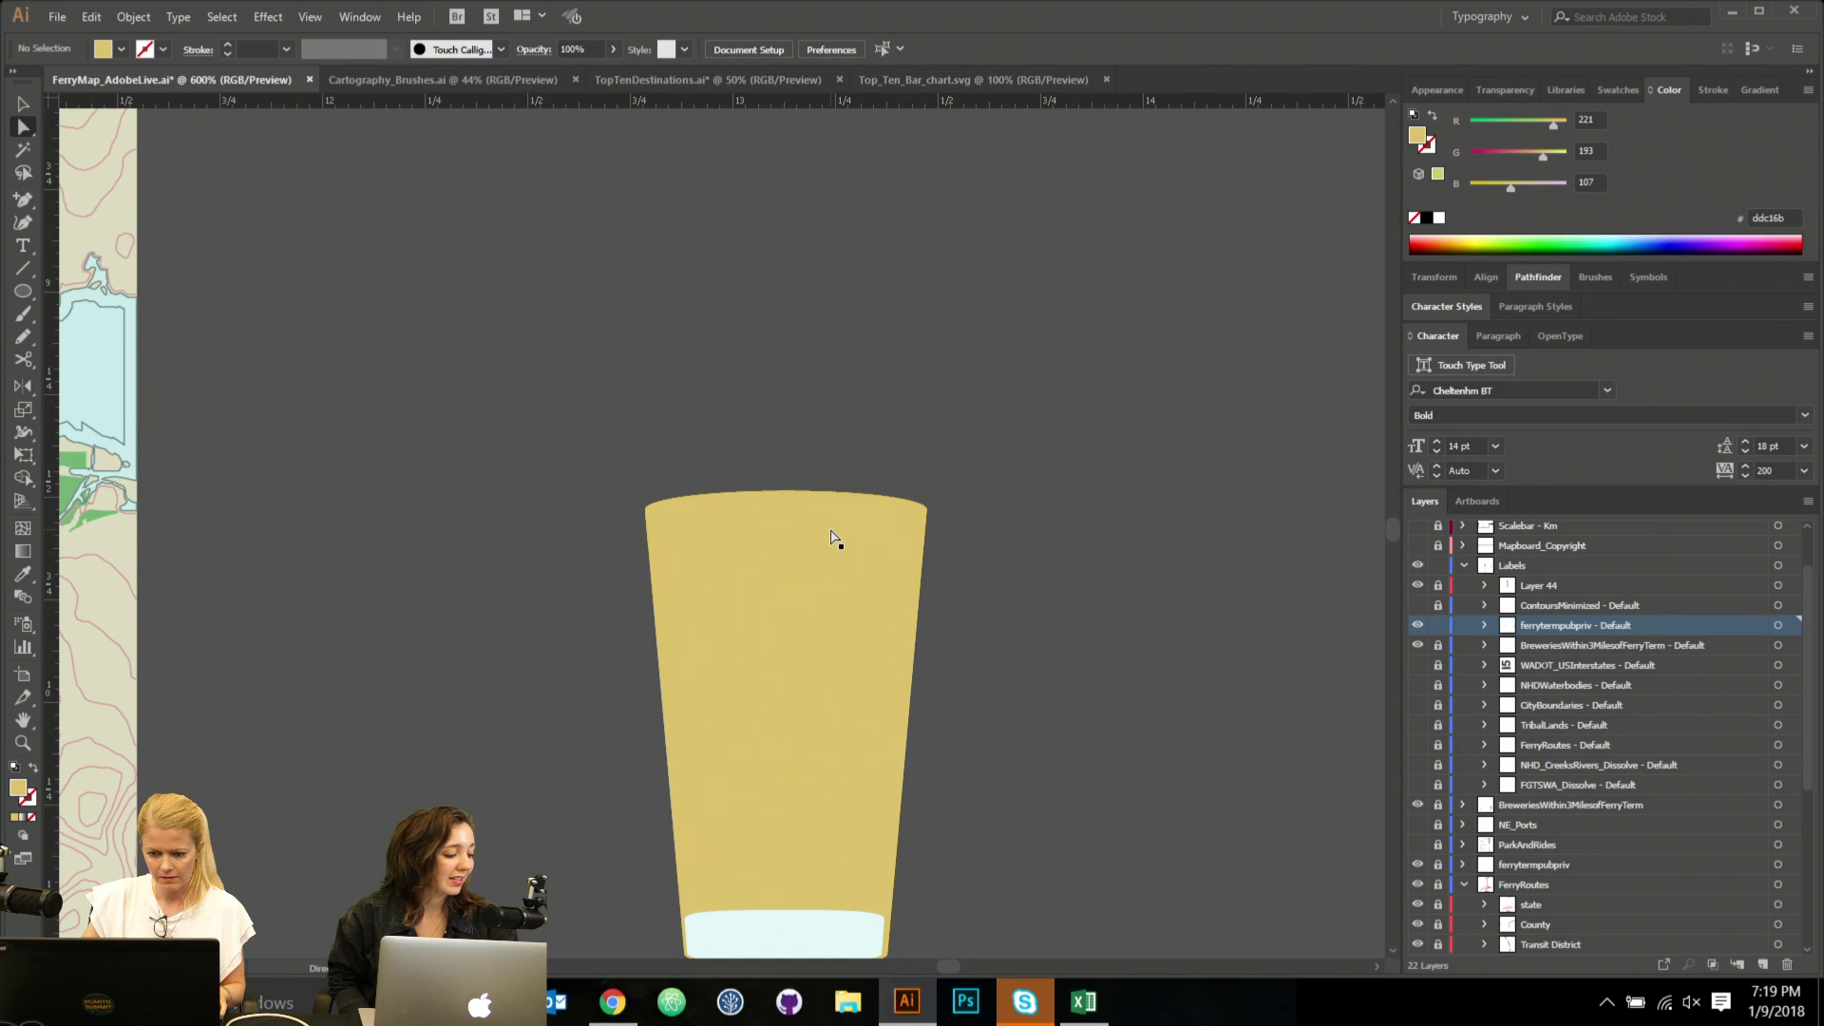
left_click(828, 513)
left_click_drag(823, 505, 809, 387)
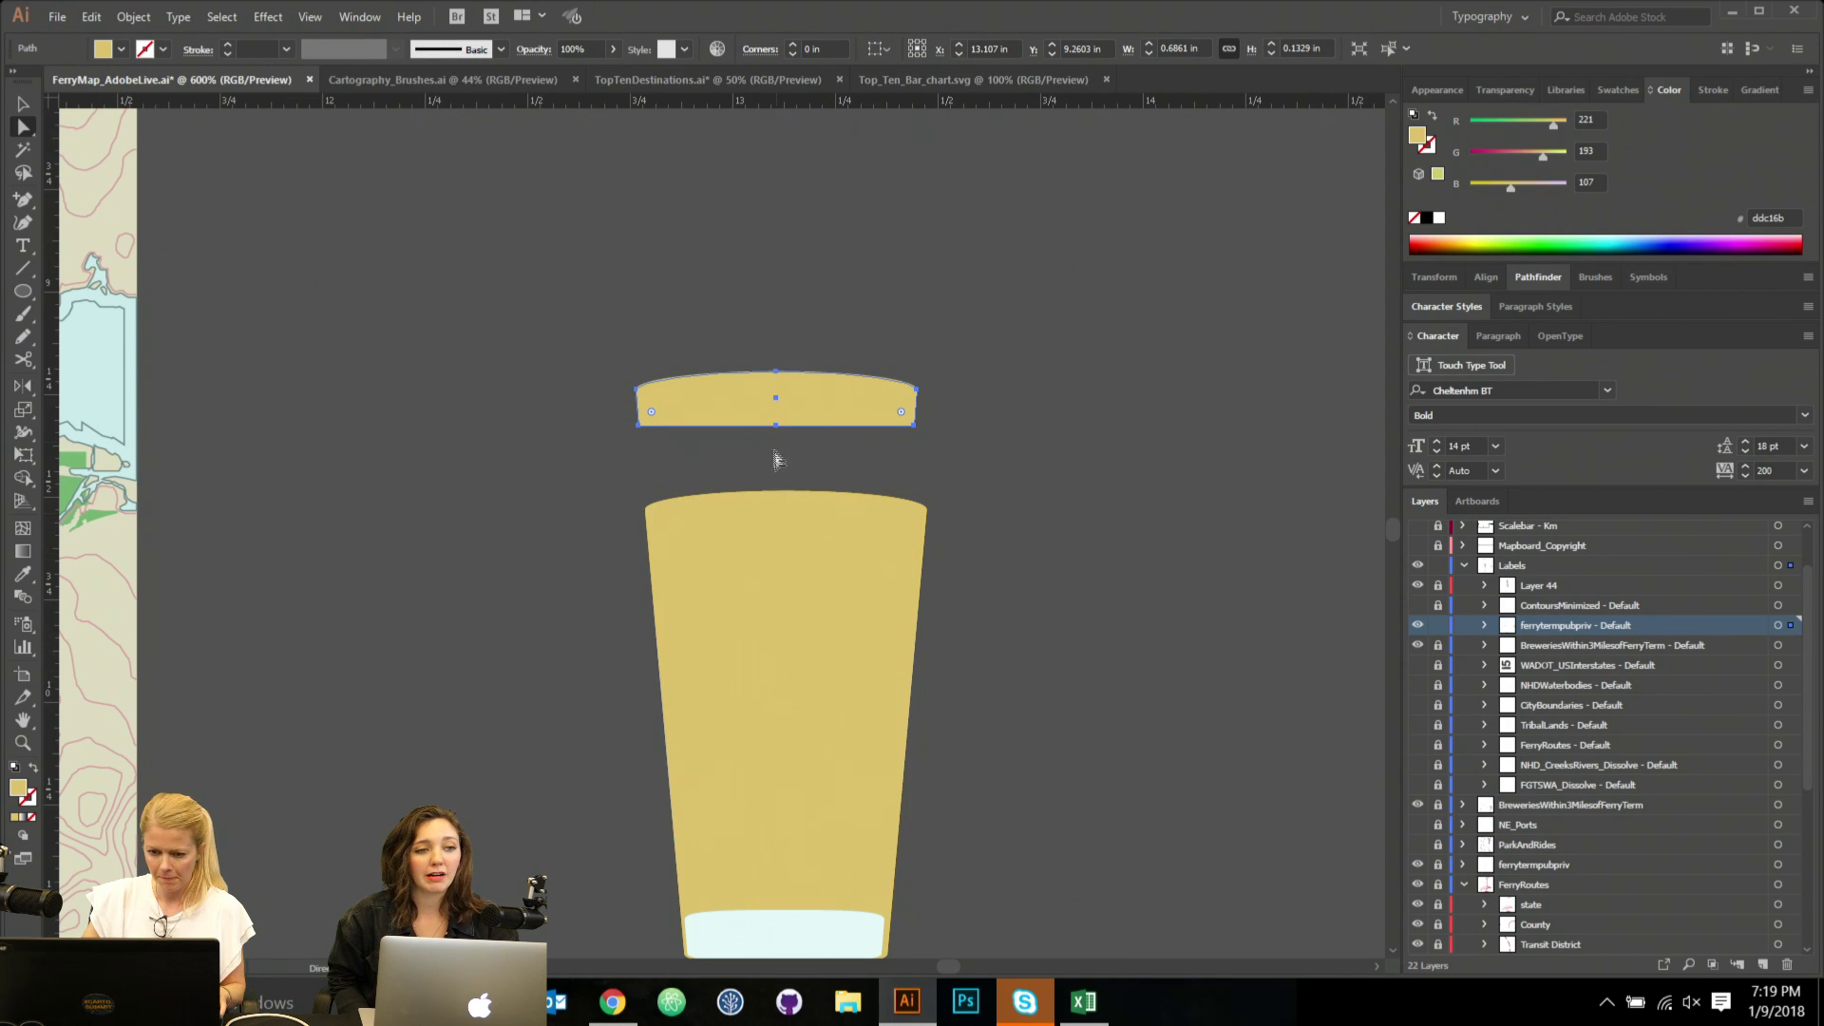
Bow the band's bottom edge upward, fill it with the base's light blue, and set it back on the cup.
left_click(775, 426)
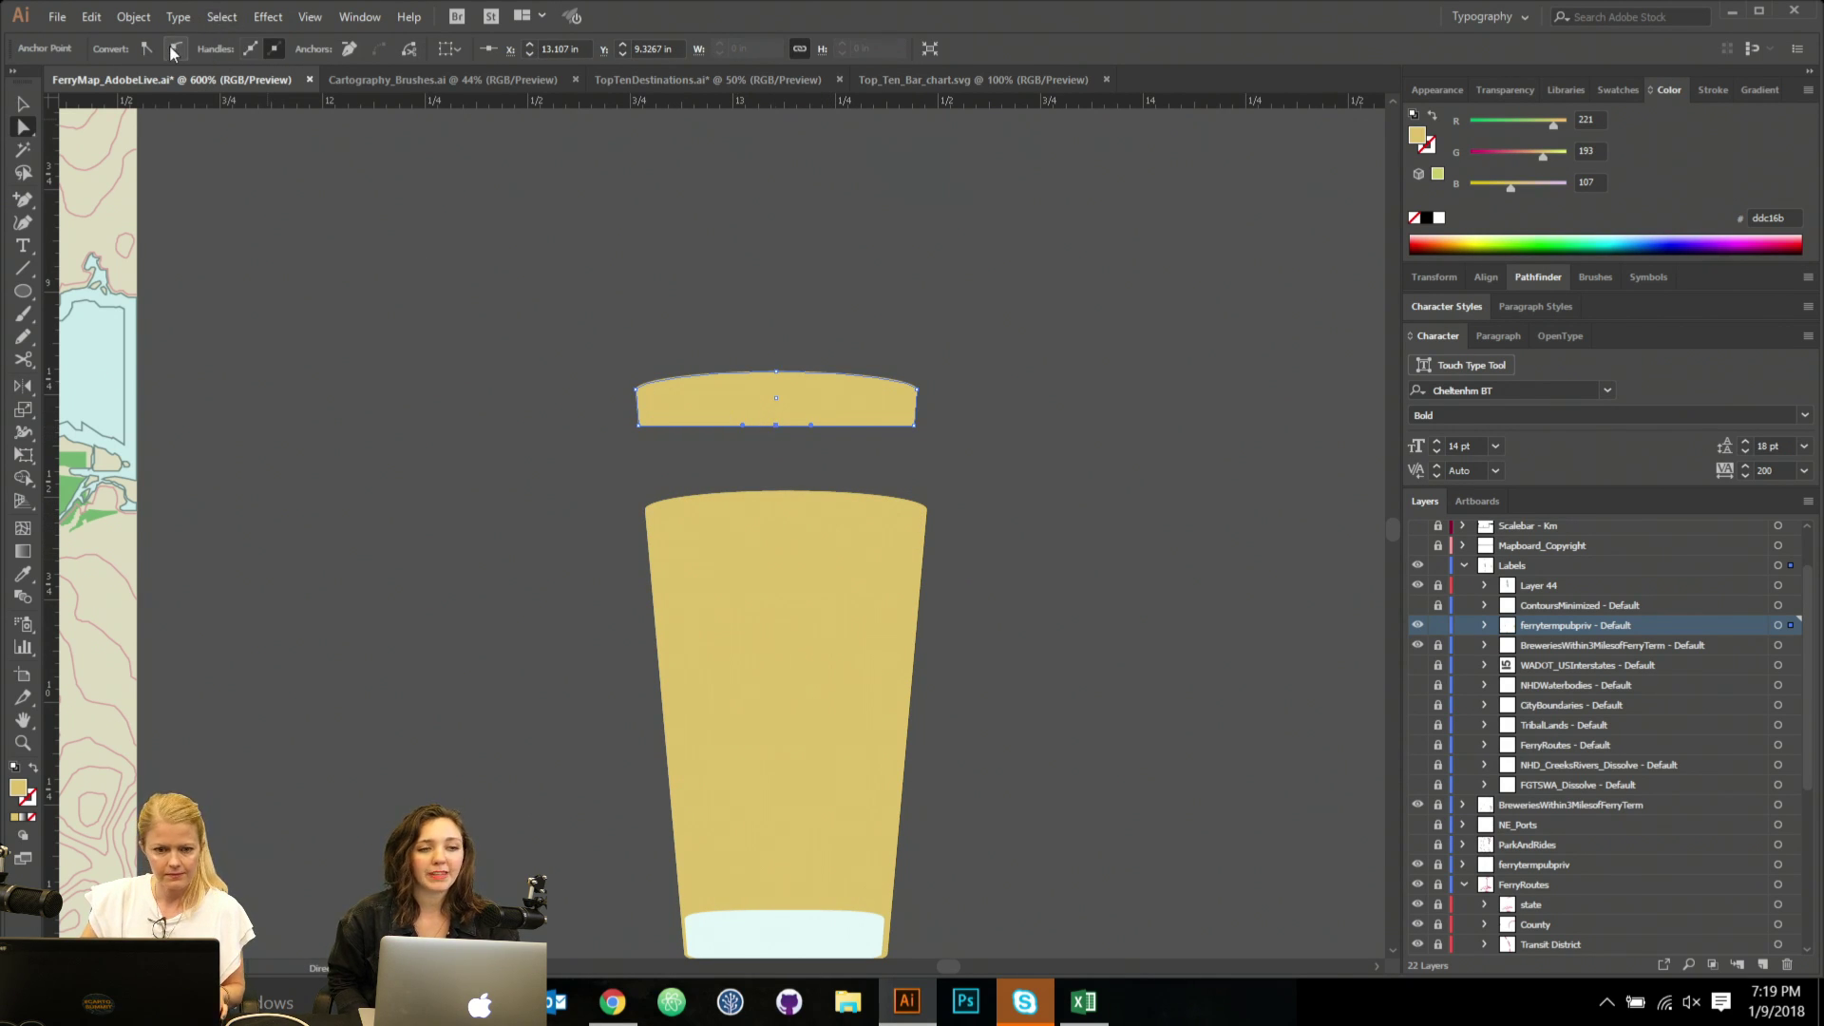
left_click_drag(773, 426, 775, 416)
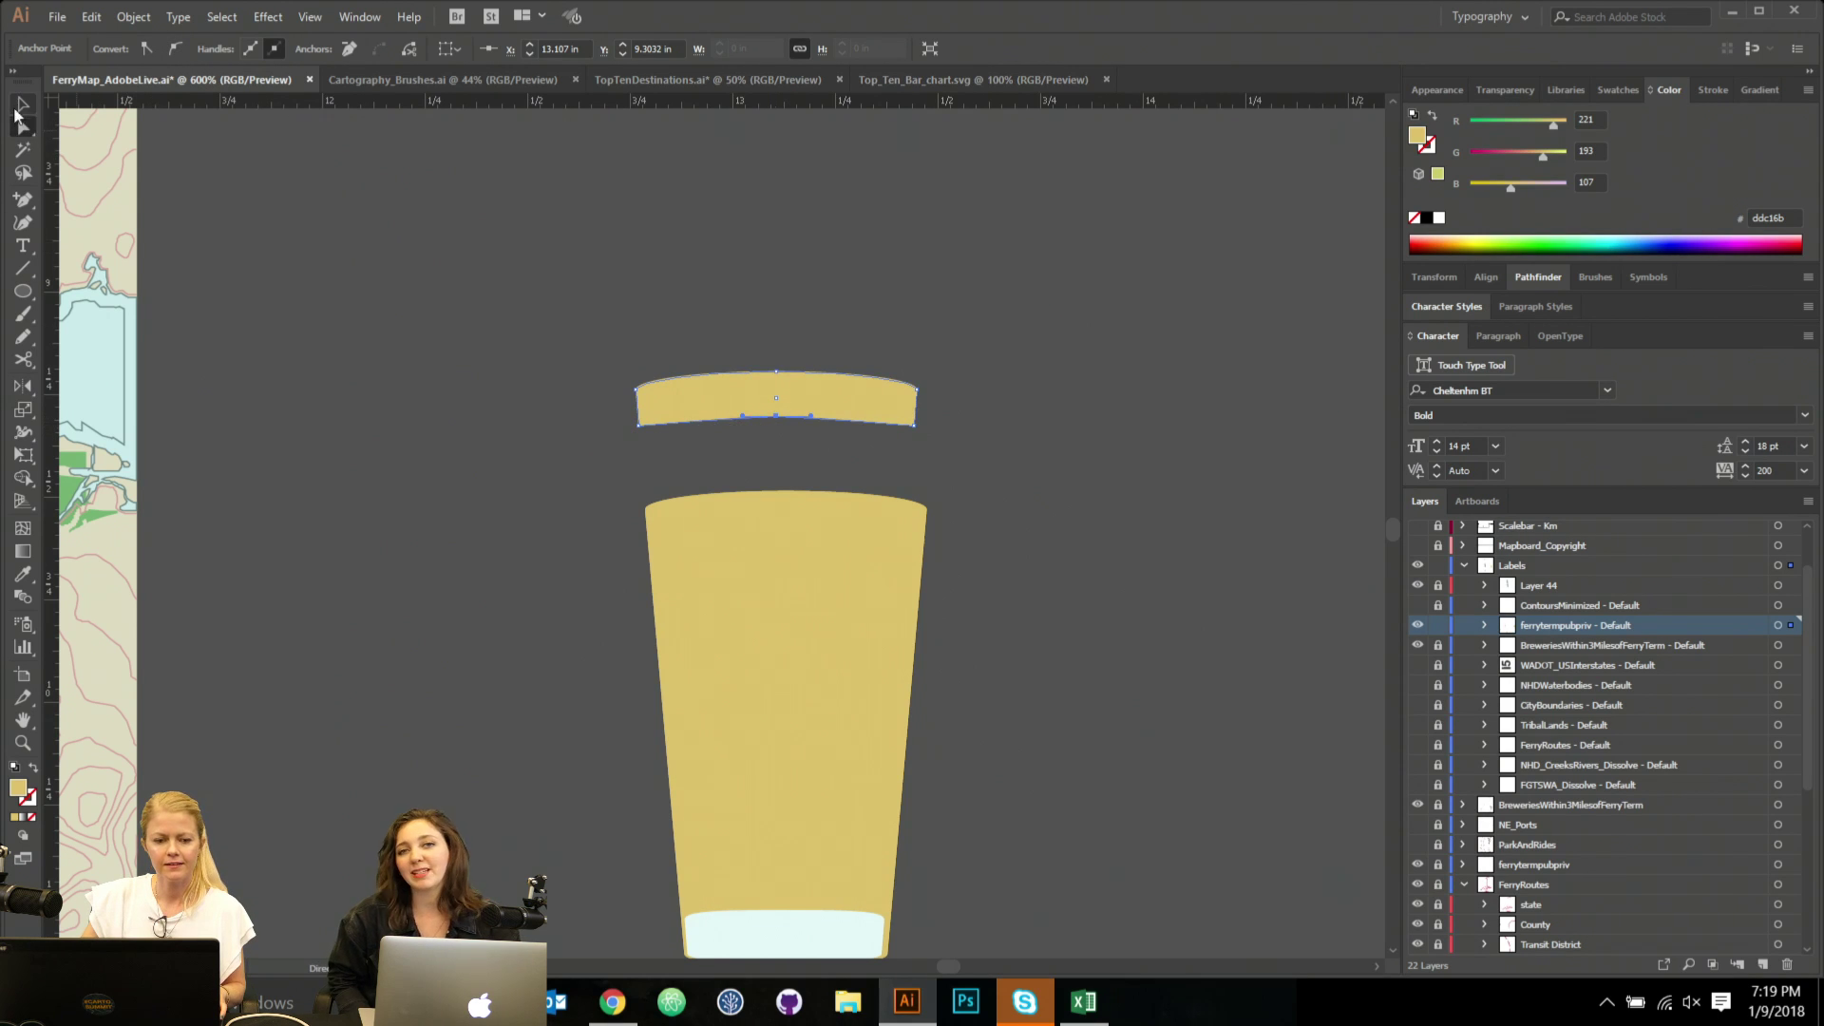
left_click(23, 102)
left_click(728, 241)
left_click(779, 416)
key("i")
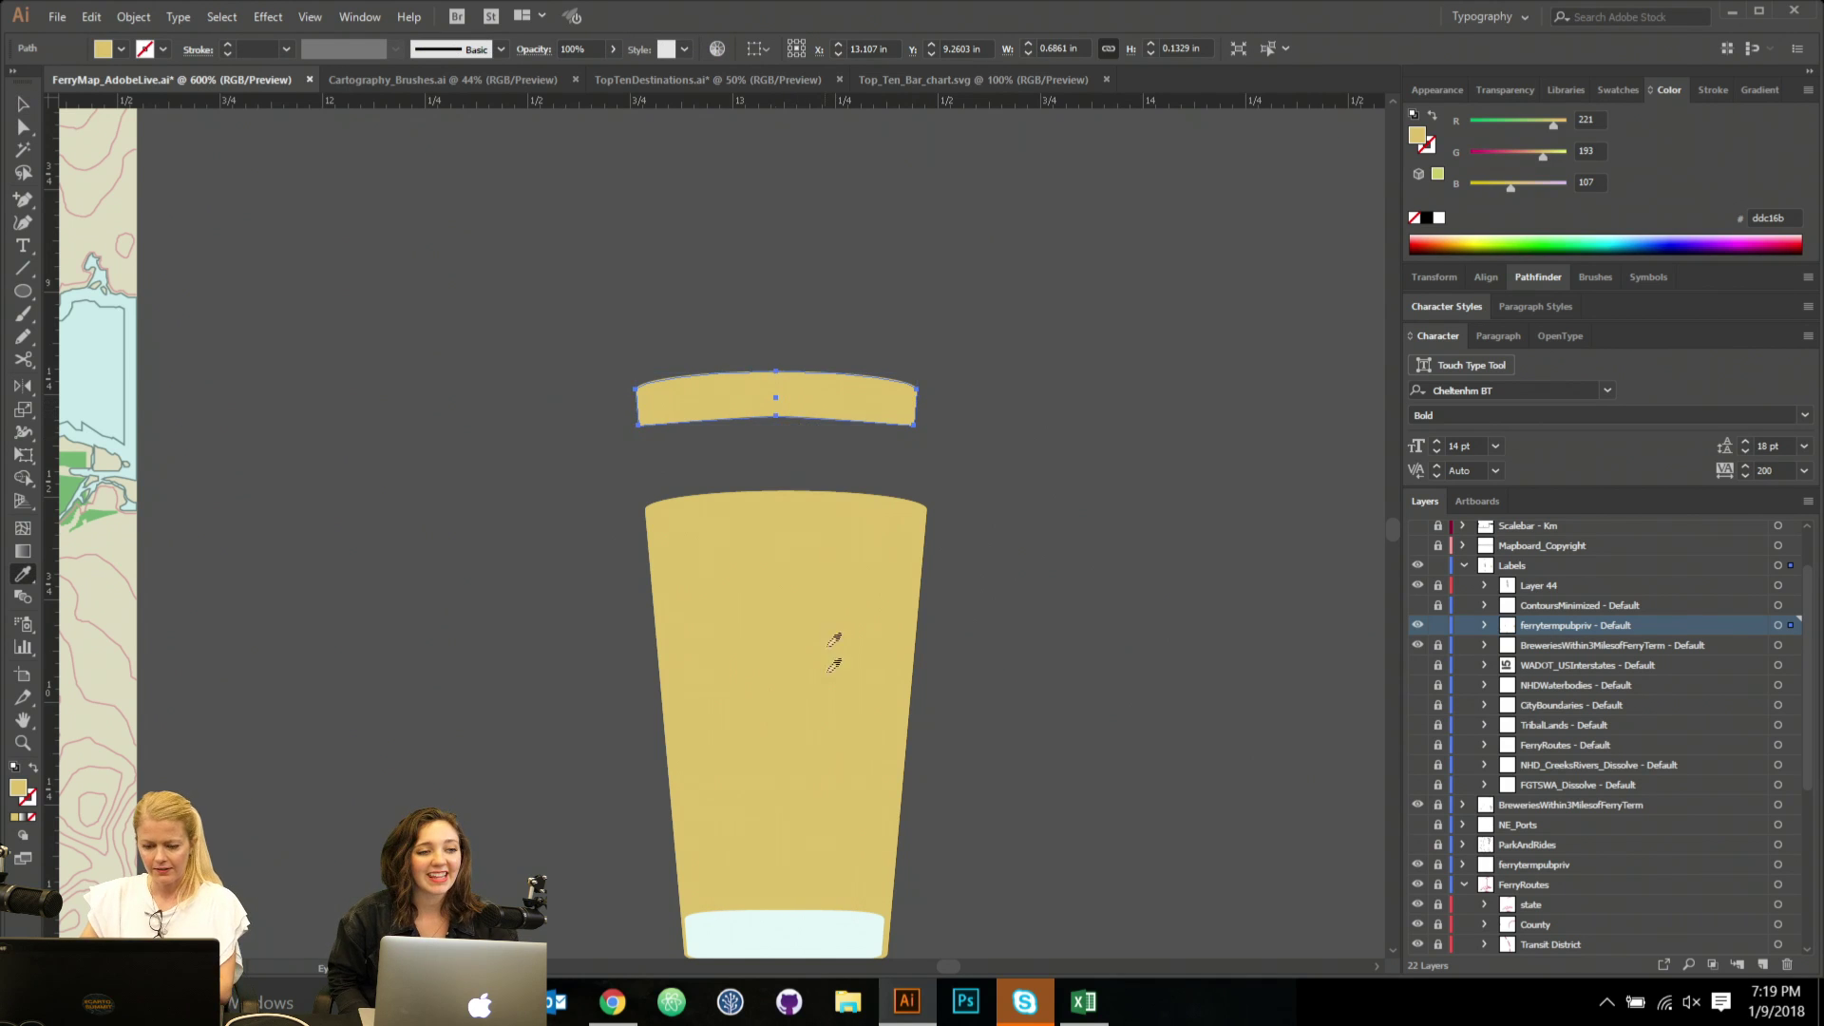
left_click(819, 928)
key("v")
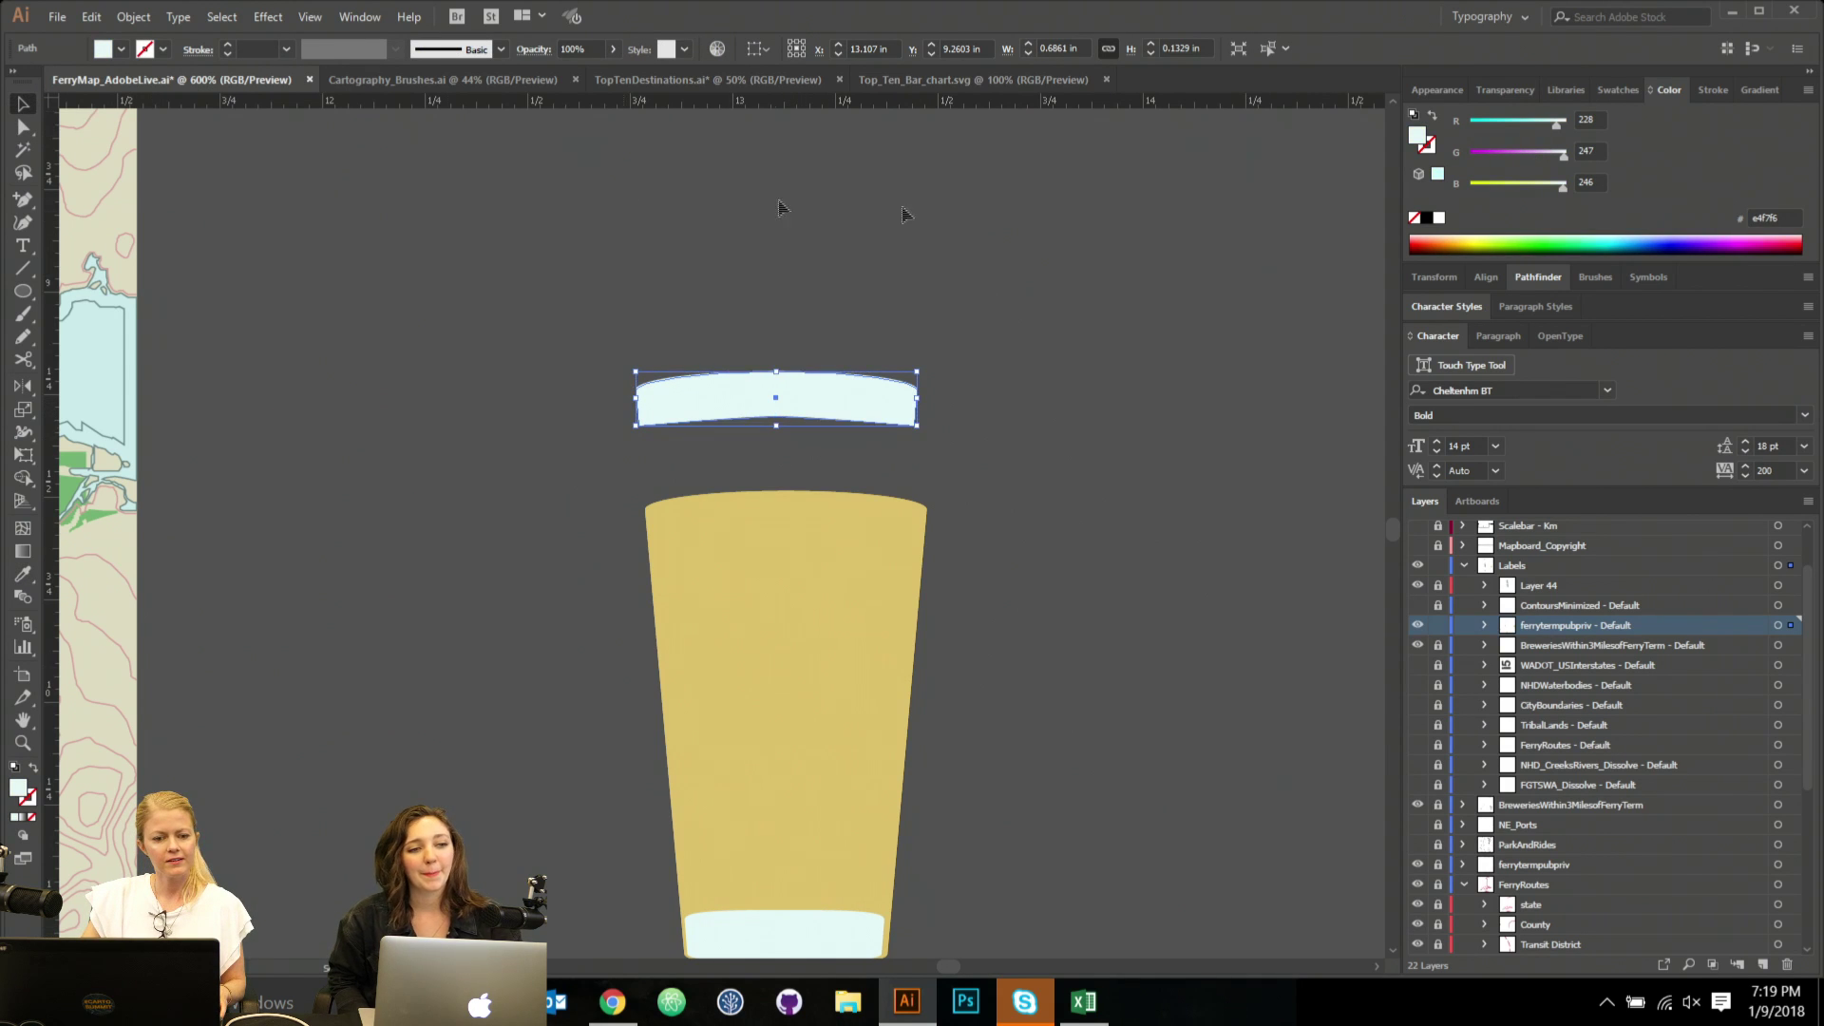
left_click(931, 340)
left_click(785, 395)
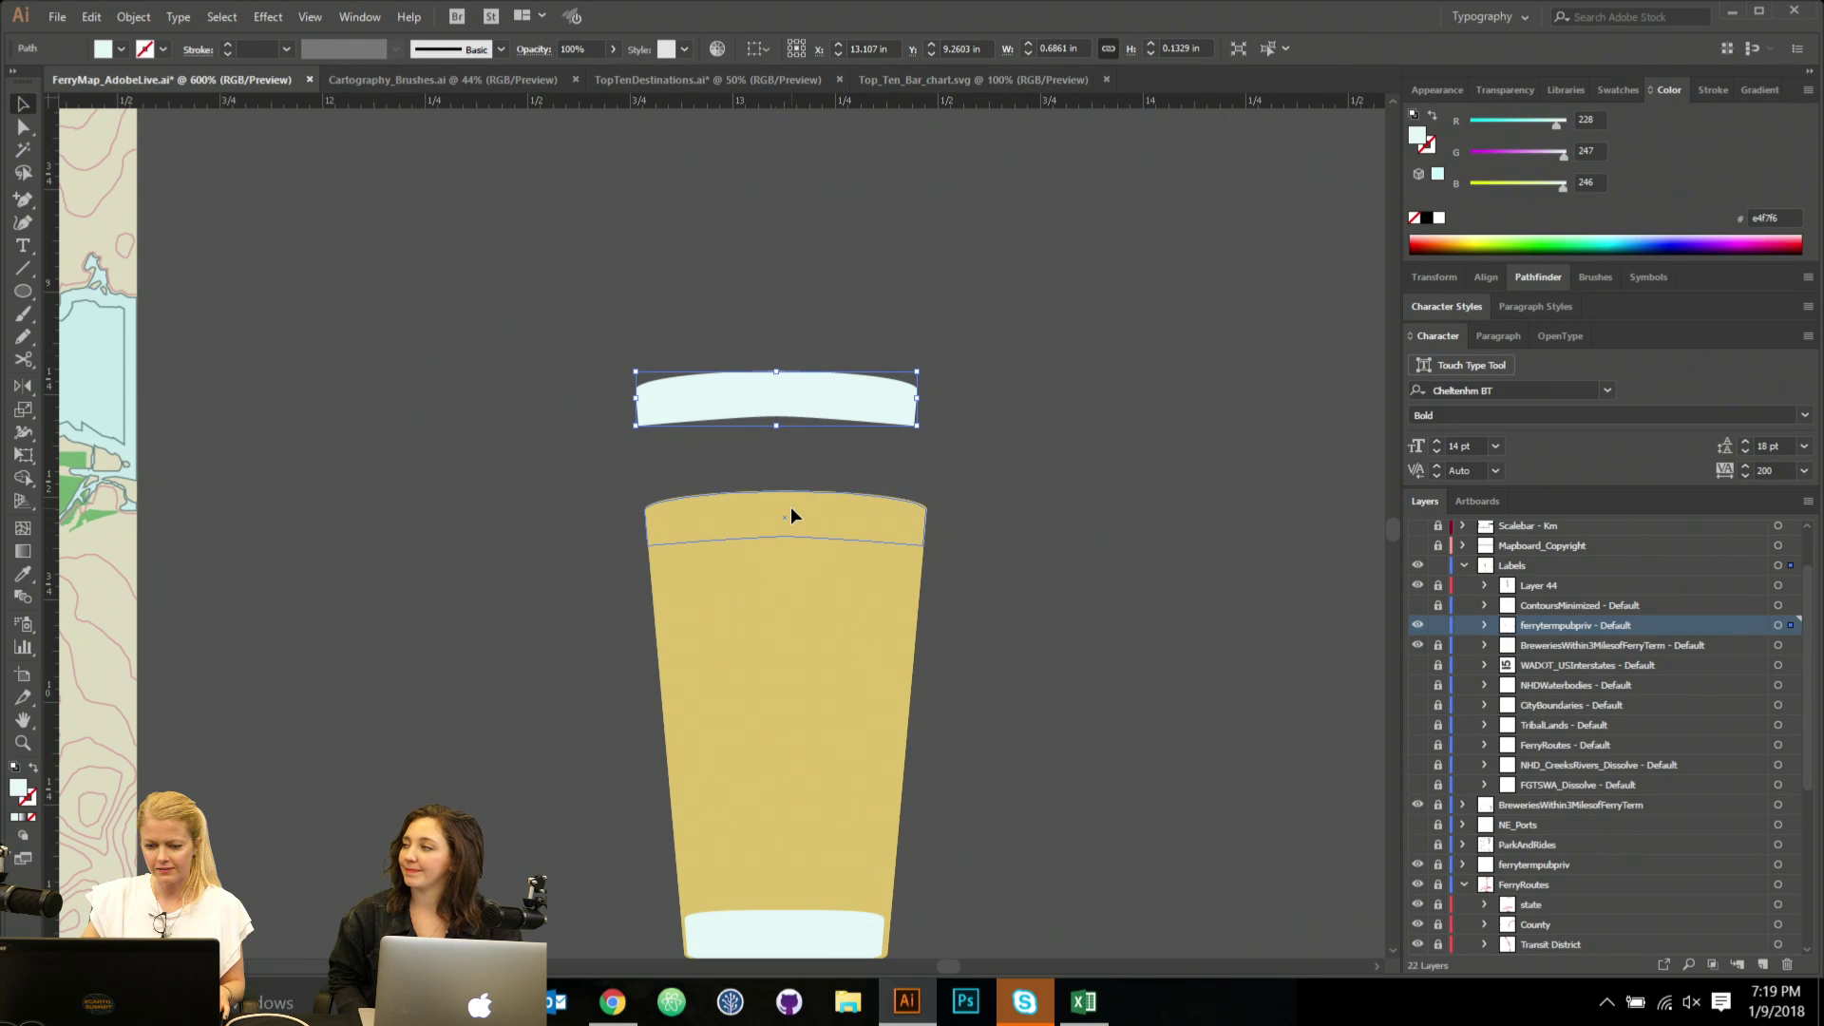
left_click_drag(791, 515, 792, 516)
Curve the top edge of the light-blue base downward.
scroll(793, 516, "down", 1)
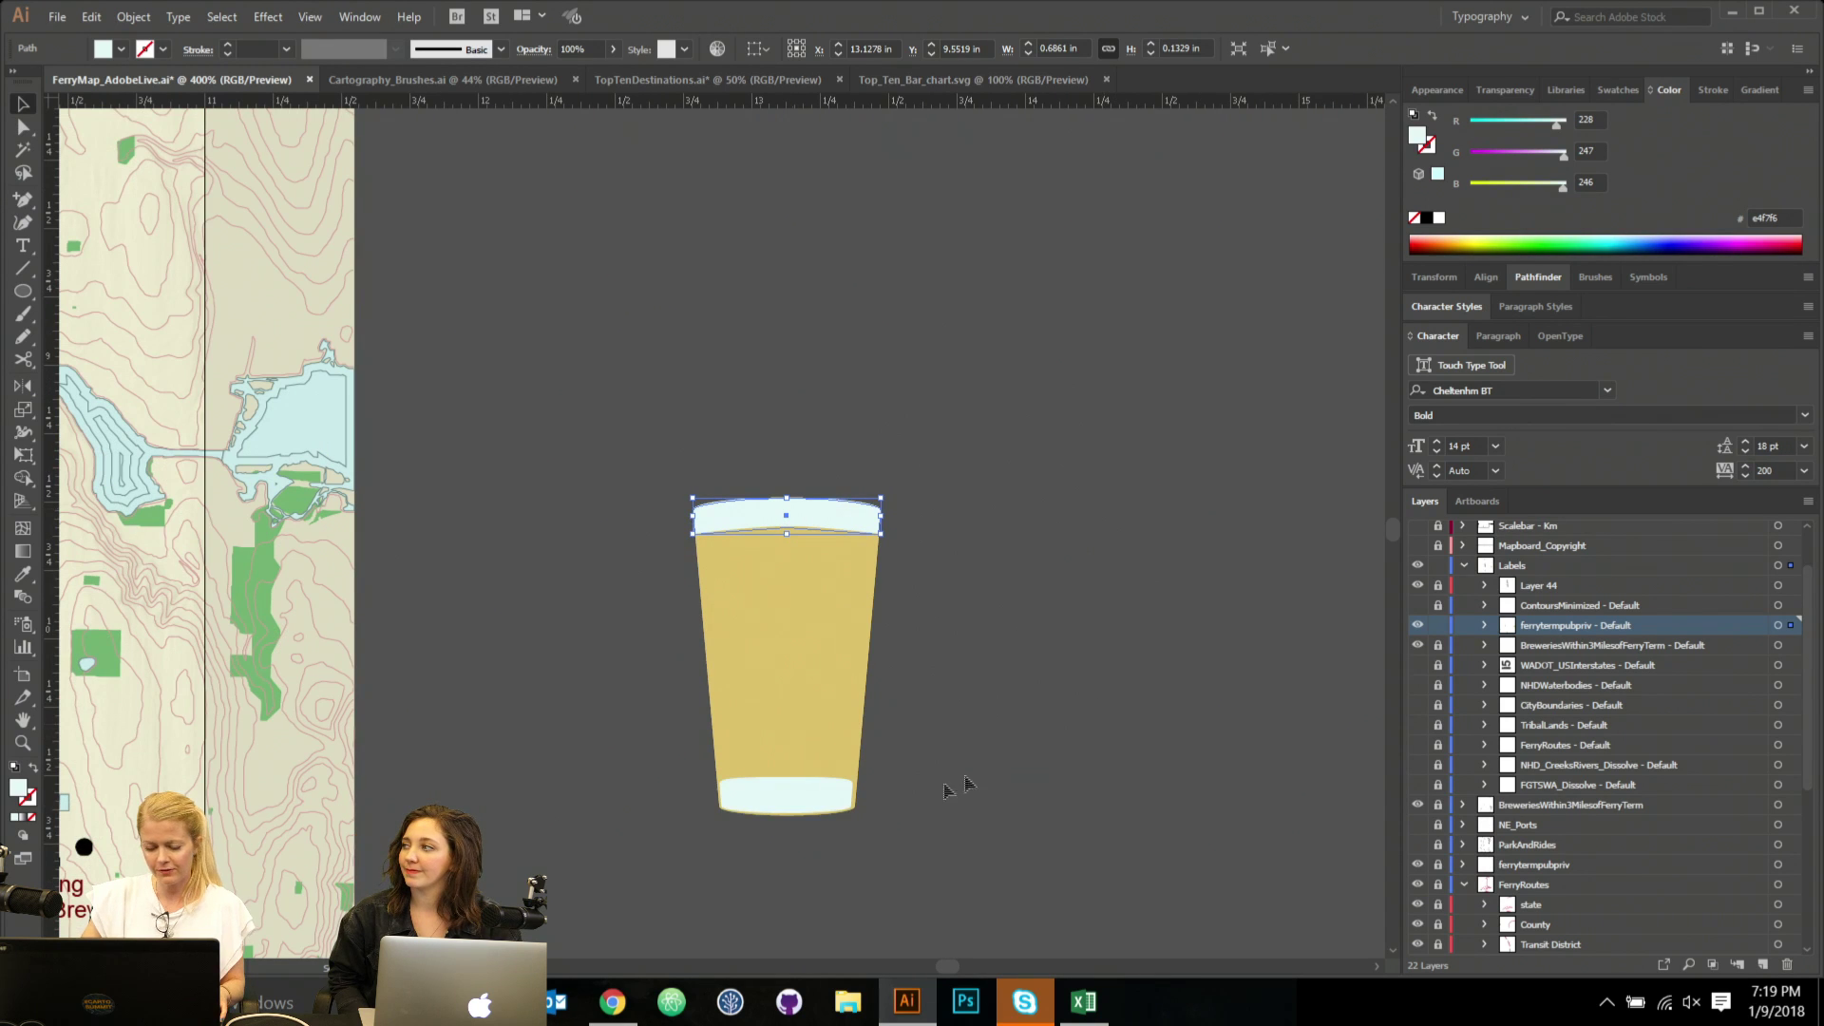
left_click(794, 800)
scroll(794, 801, "up", 1)
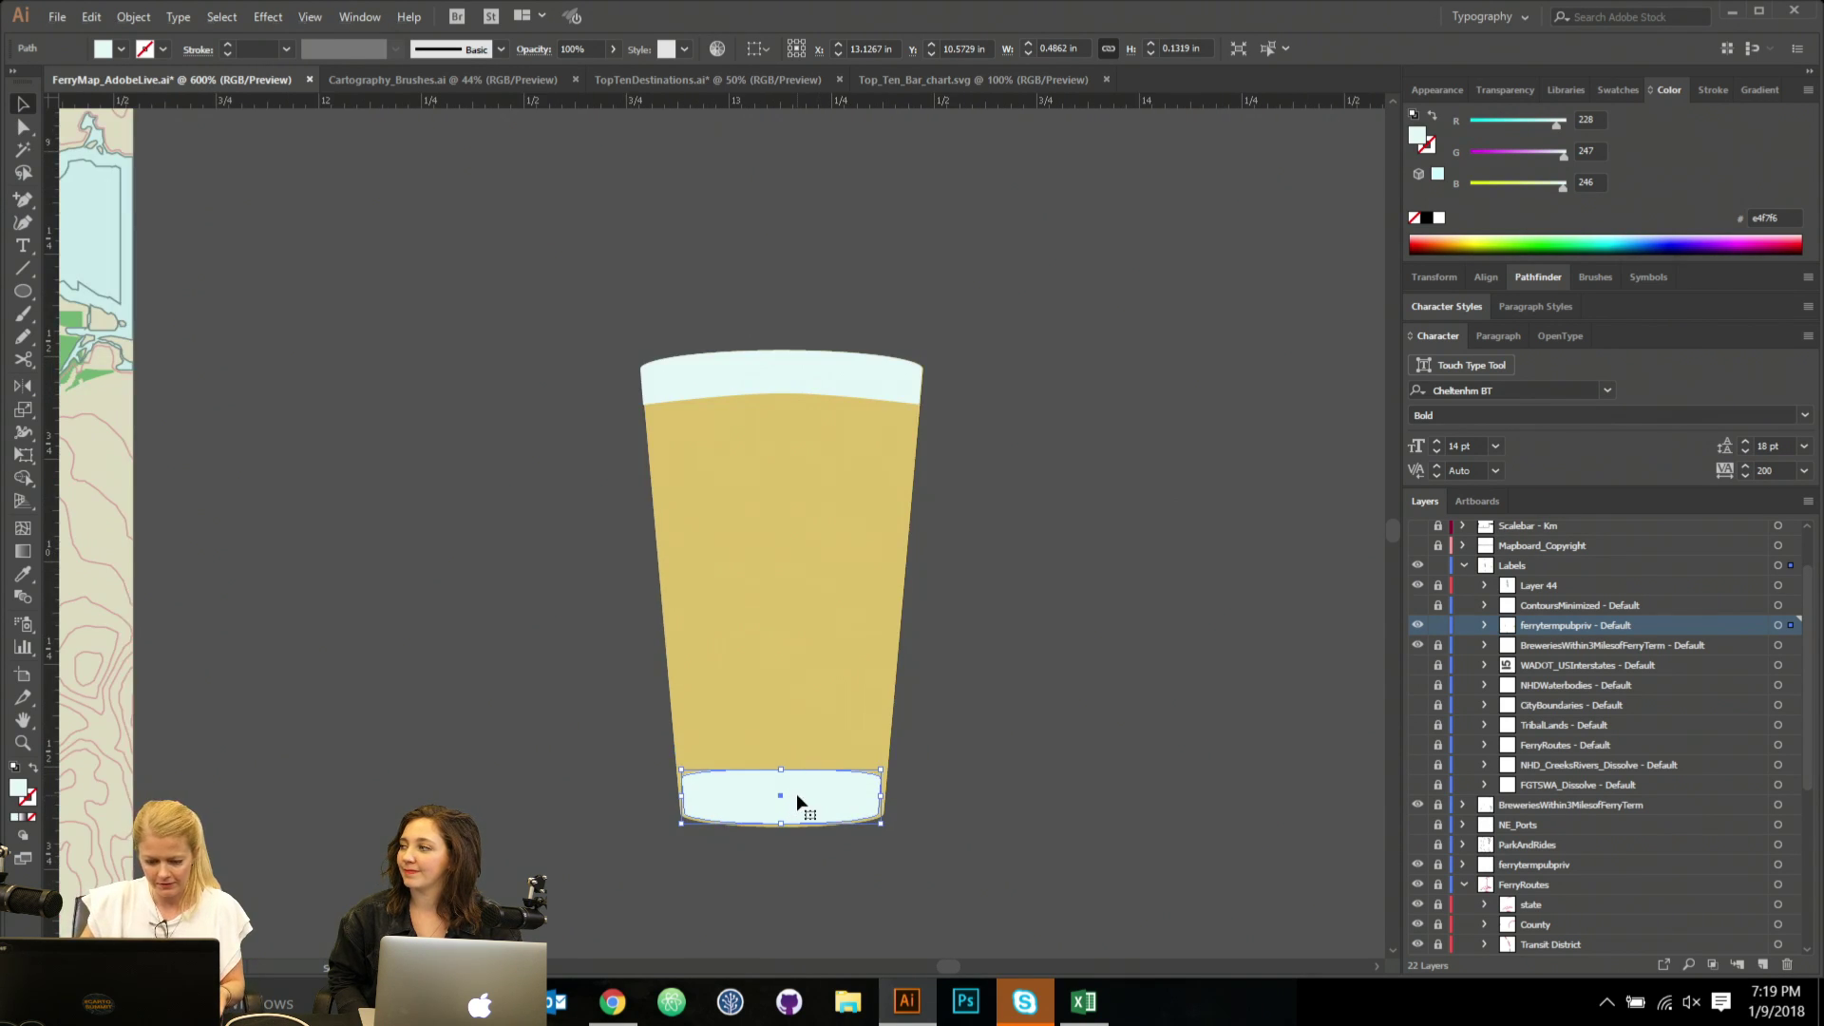
key("a")
left_click(781, 777)
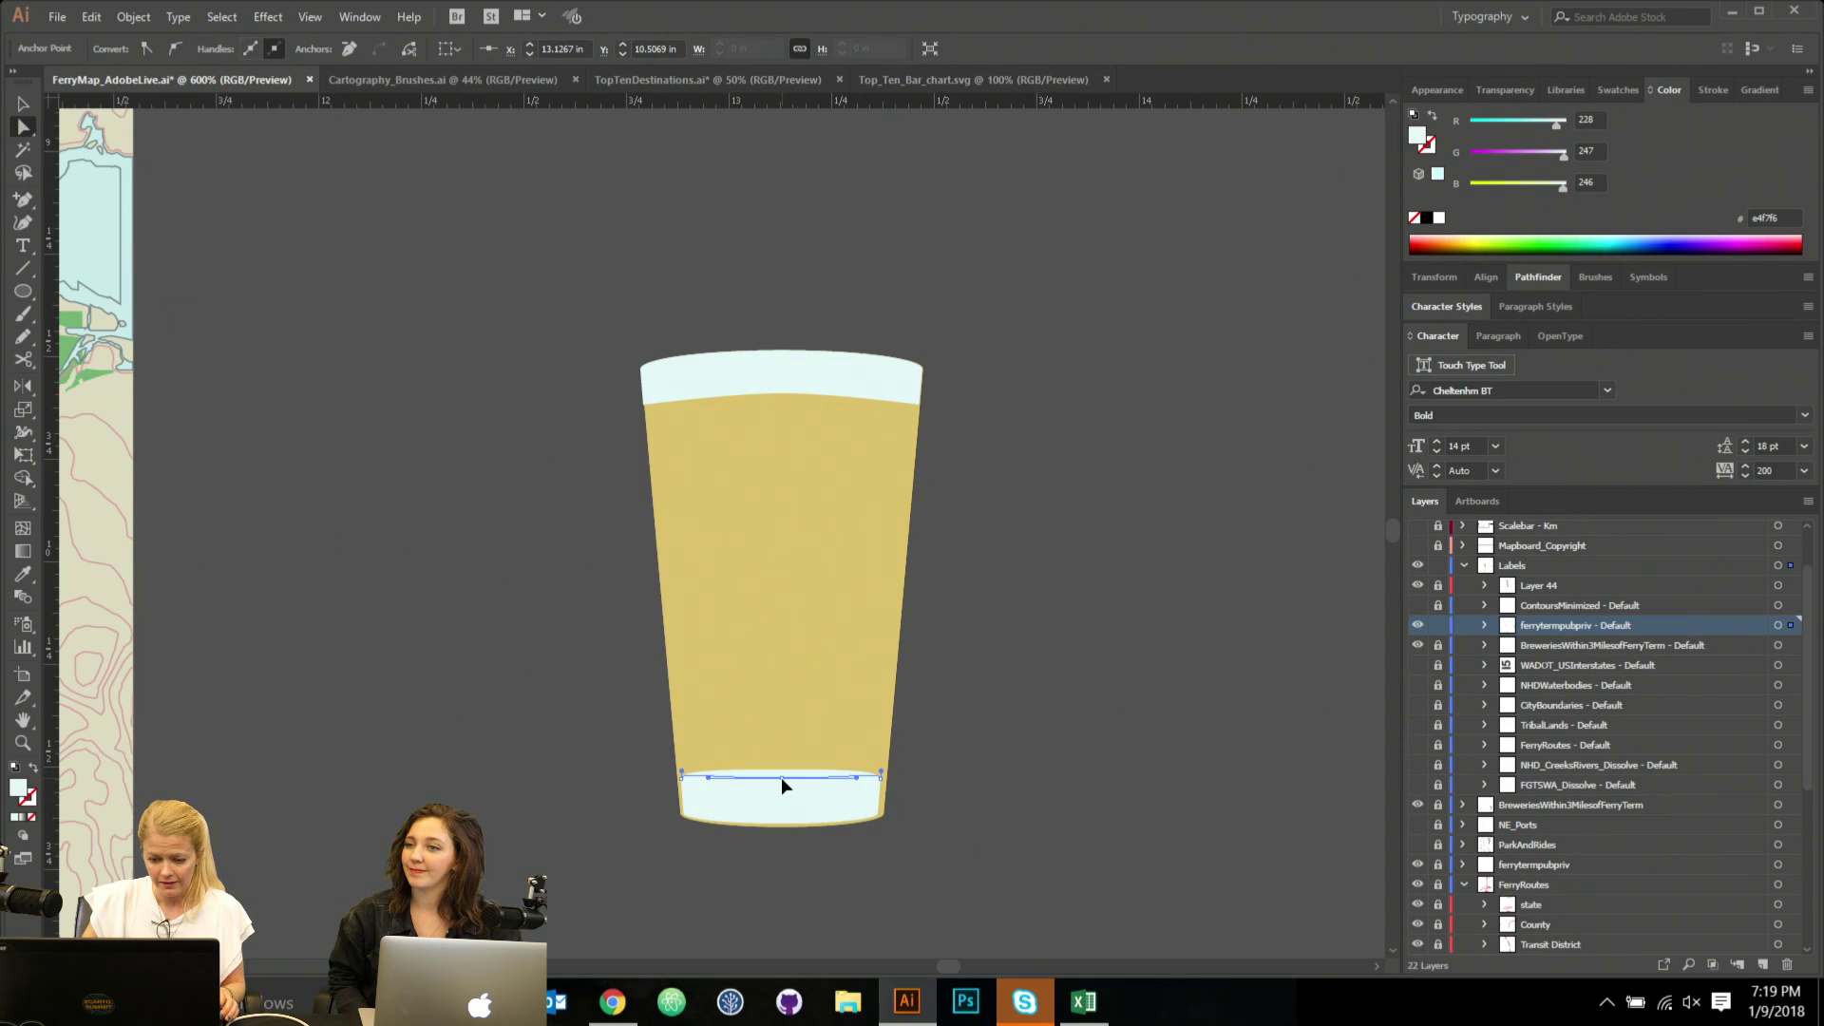
left_click_drag(781, 777, 780, 787)
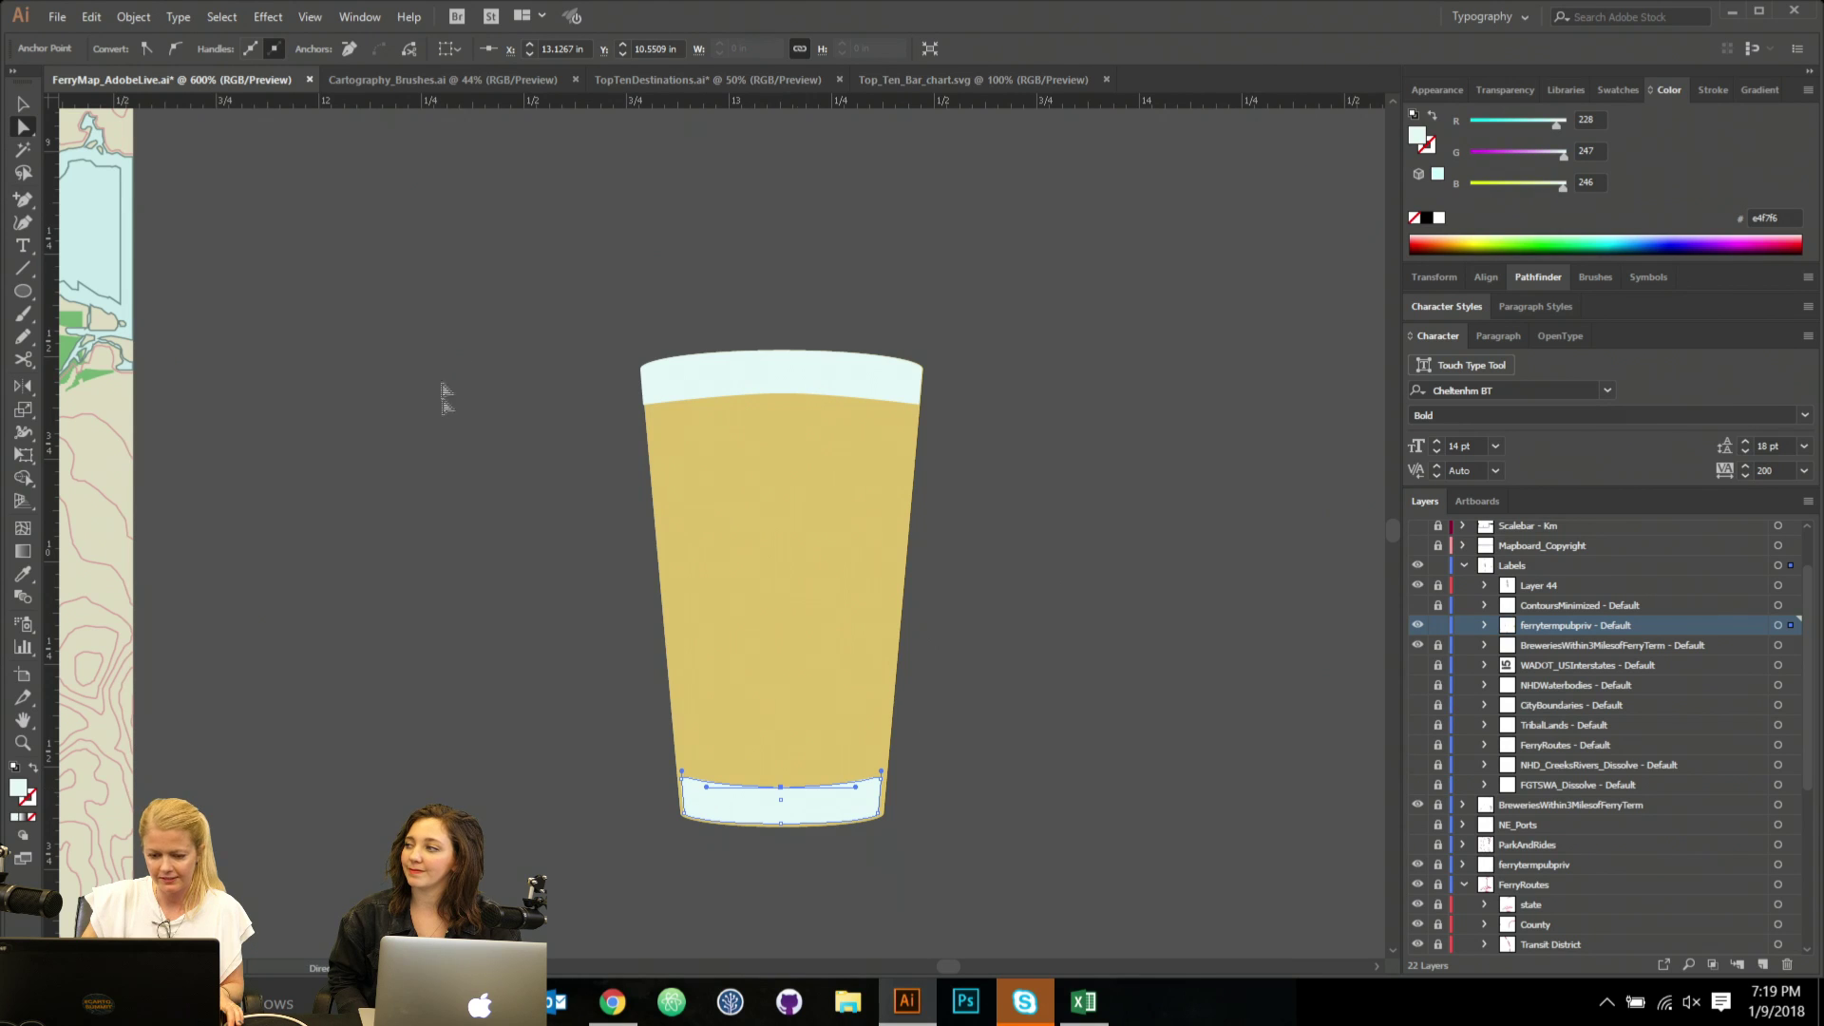
key("v")
scroll(1119, 532, "down", 2)
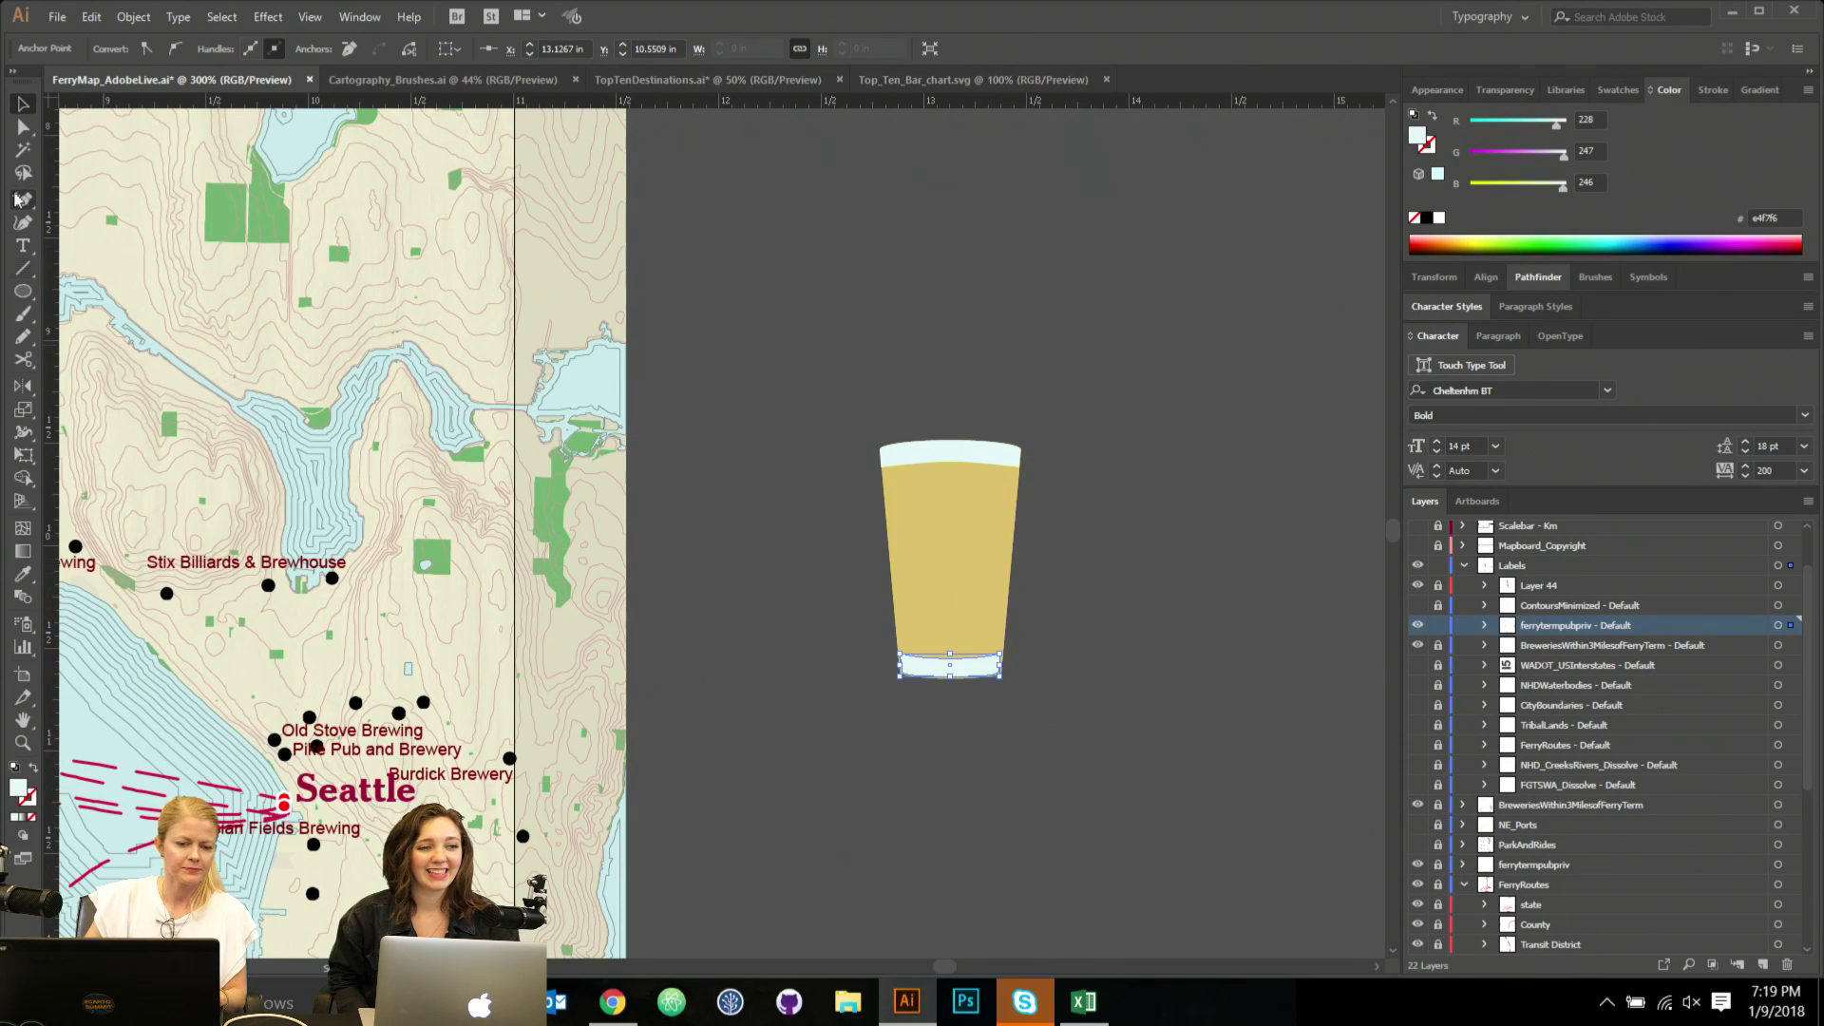
Draw a white highlight line with the Pen tool from near the glass's top-left down its side.
left_click_drag(23, 202, 100, 201)
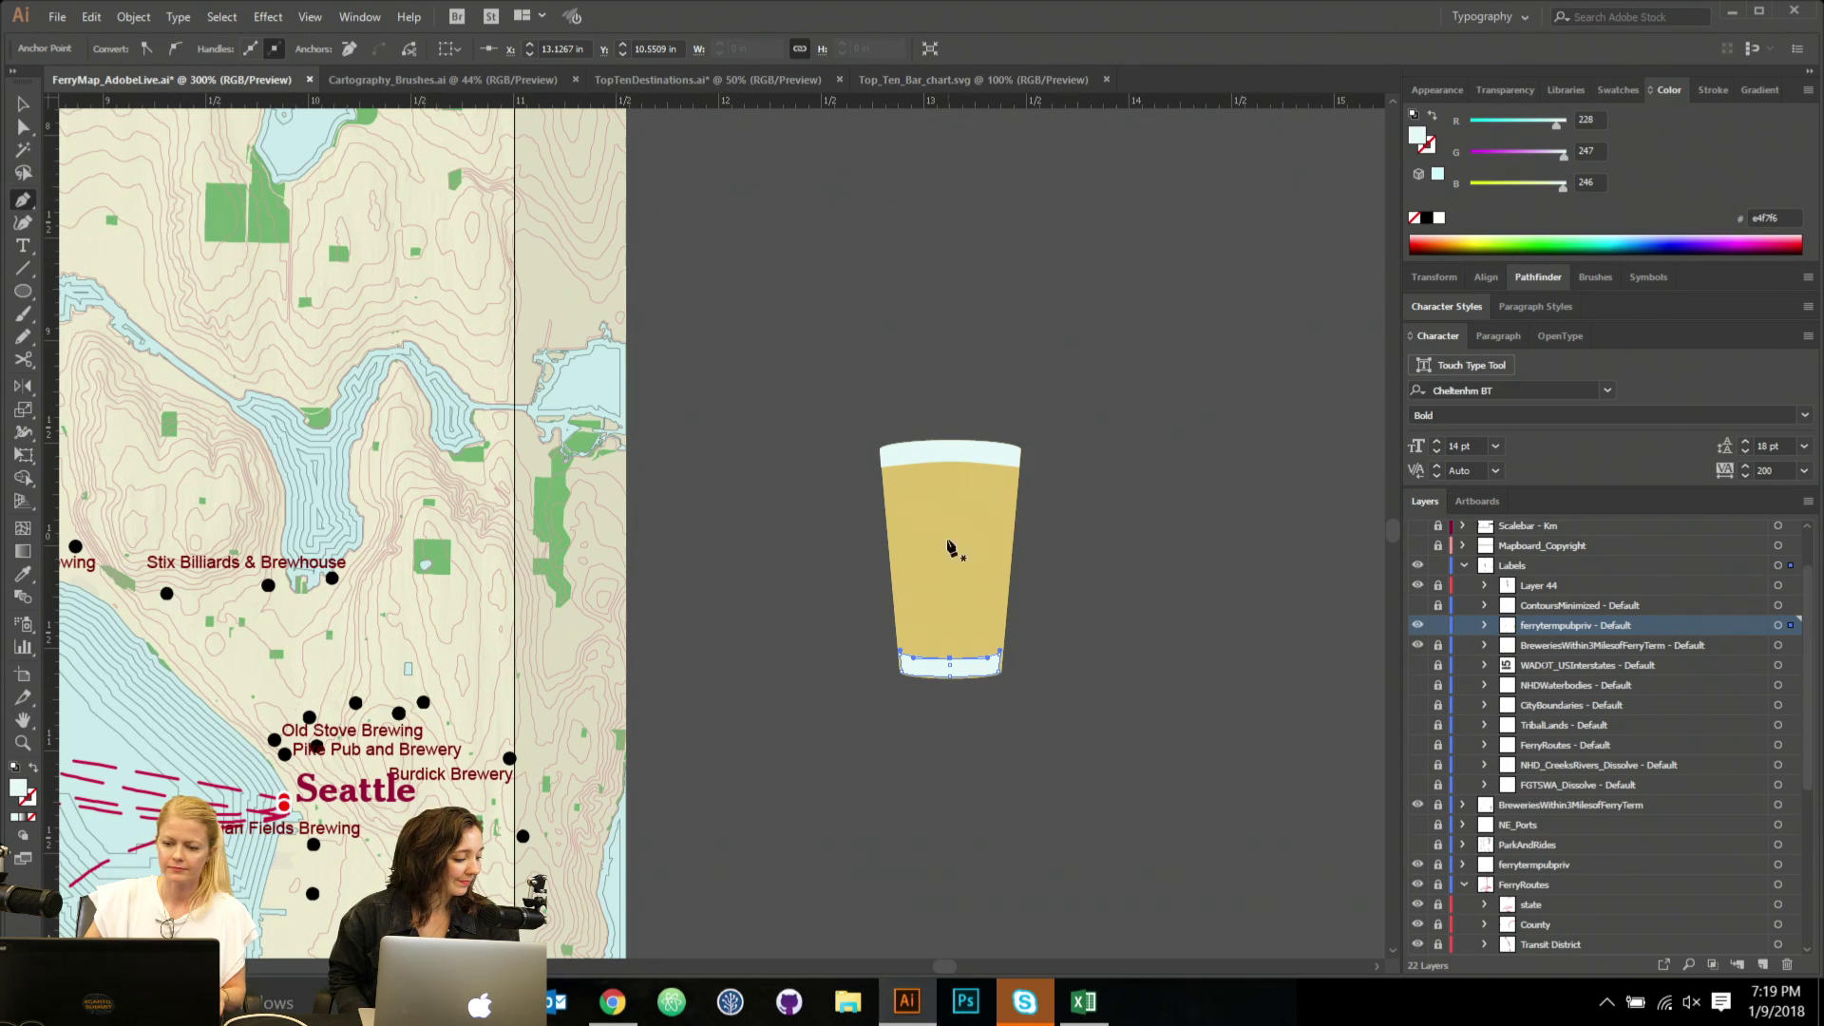
left_click(895, 475)
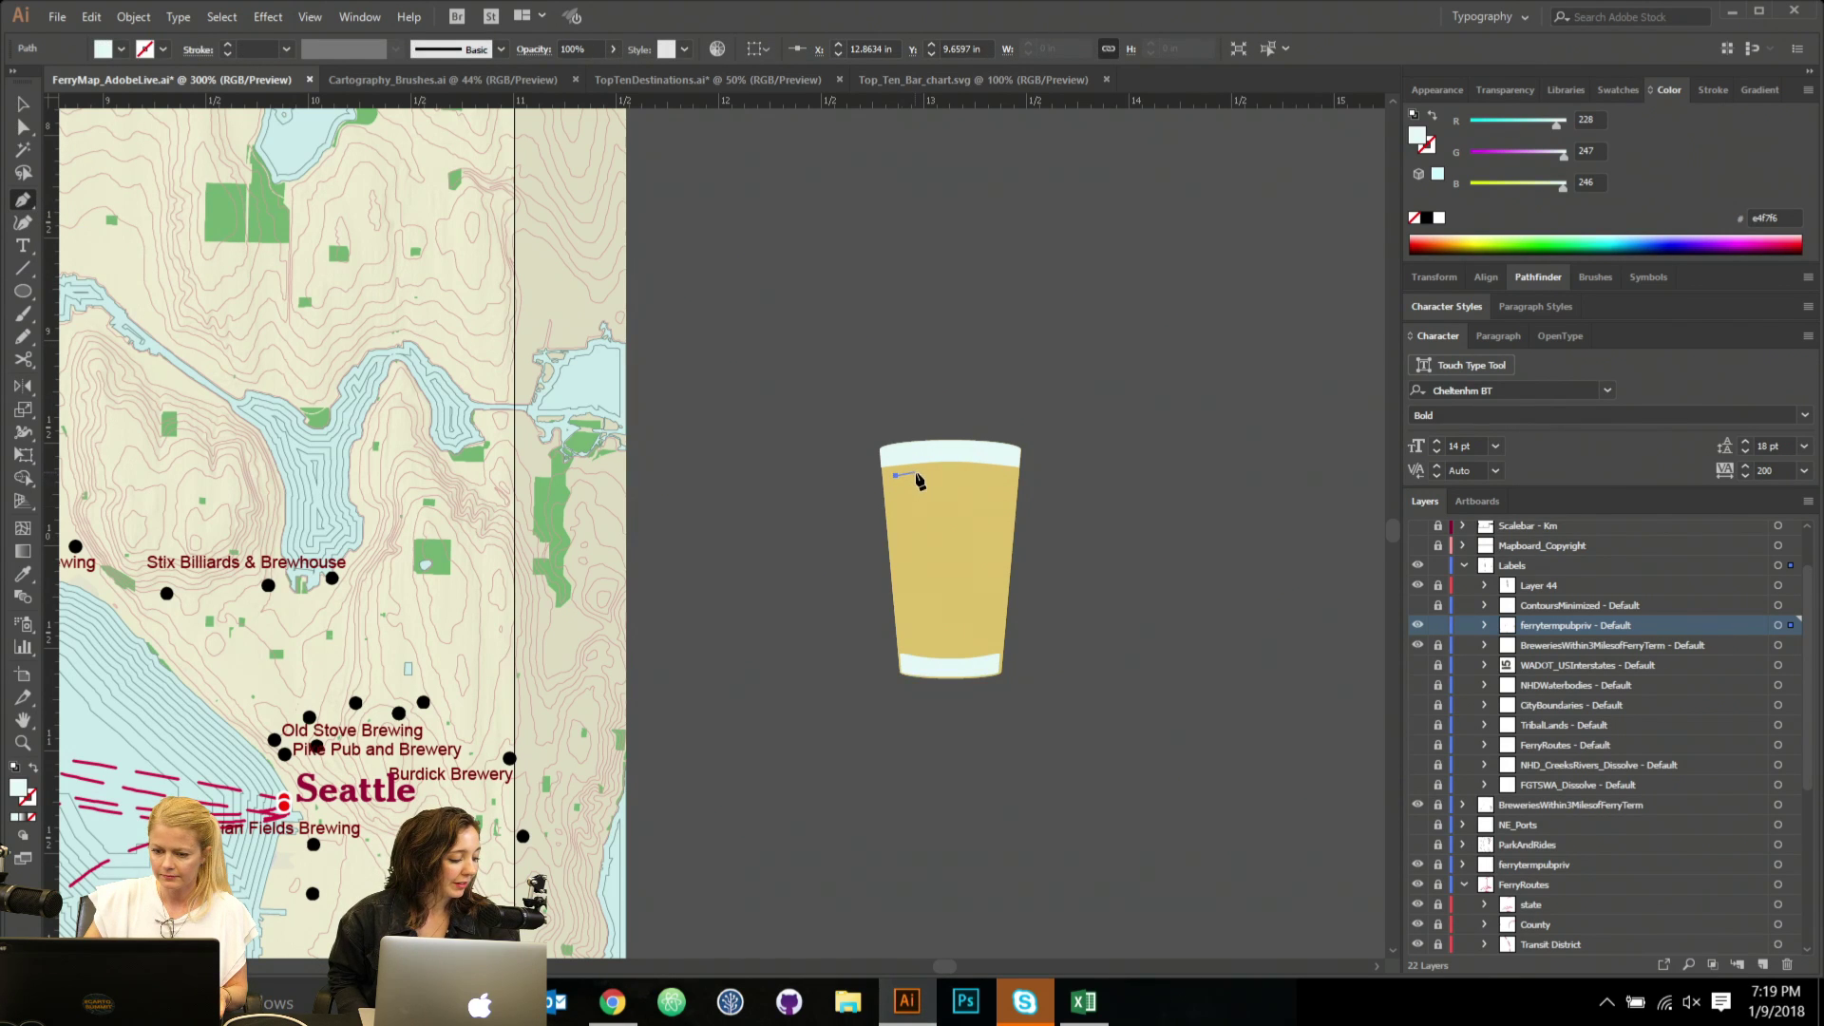
left_click_drag(922, 483, 919, 482)
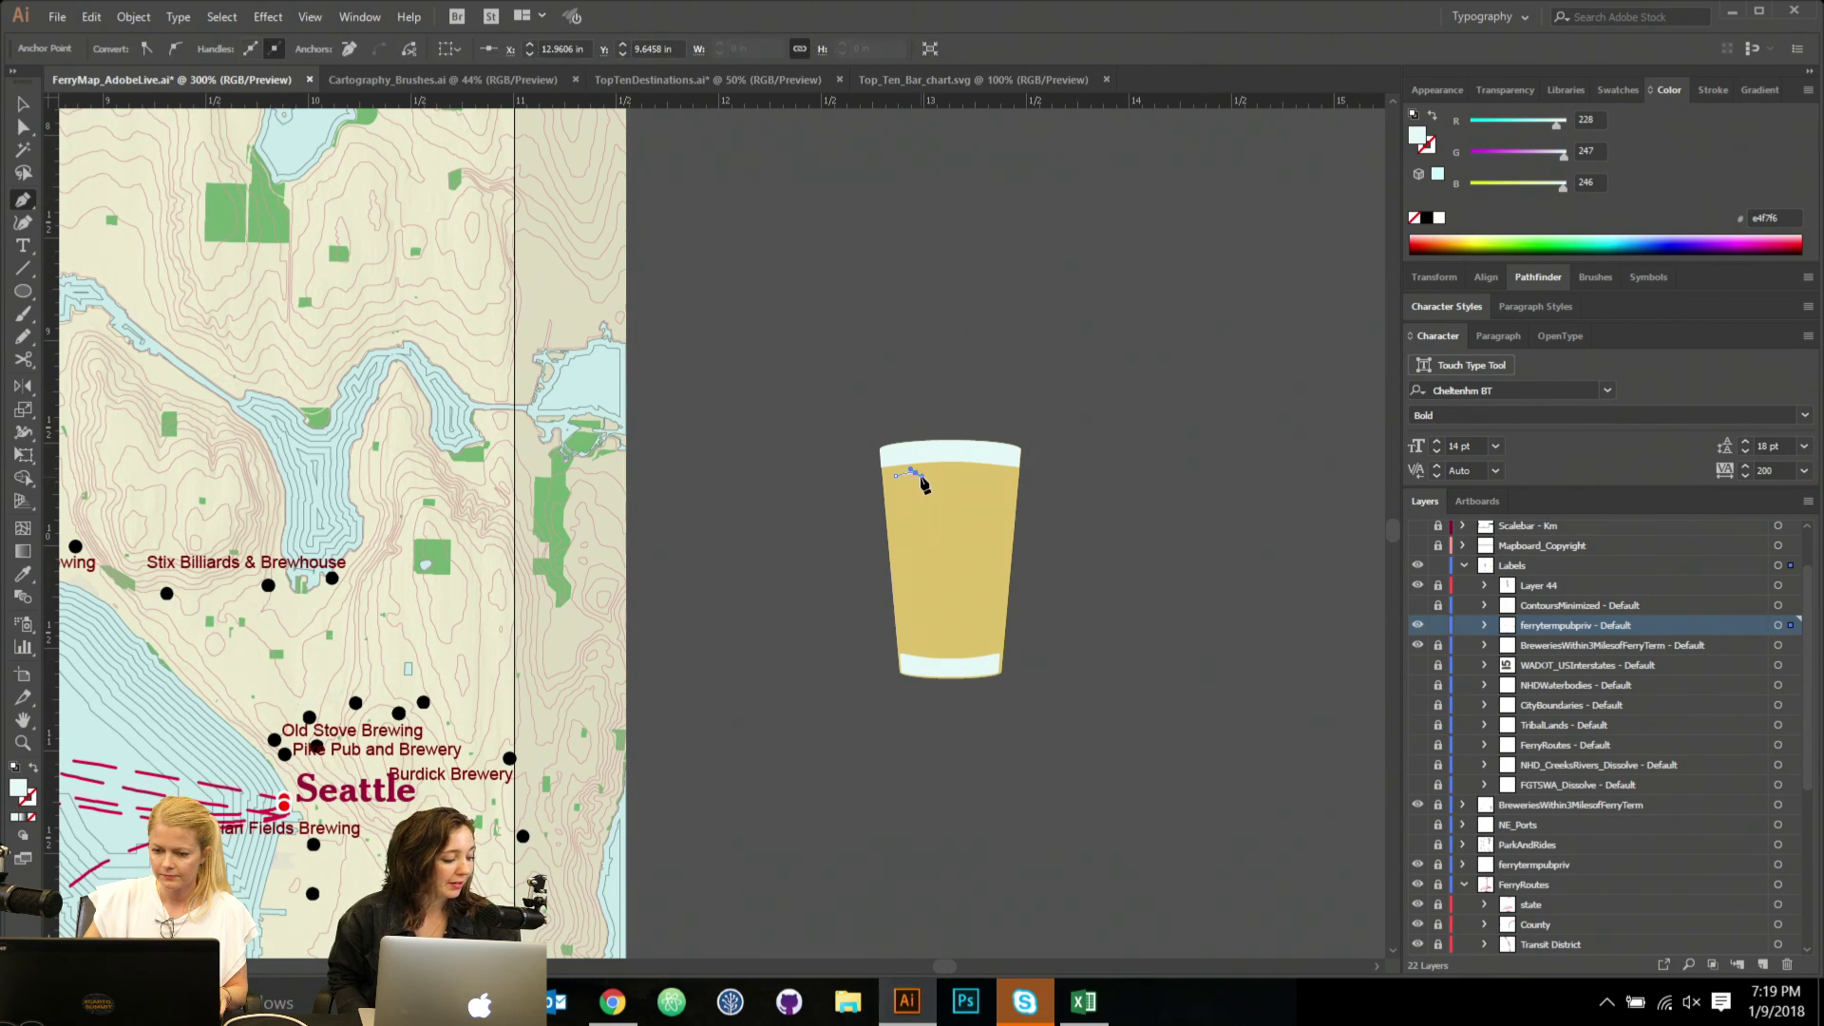
left_click(926, 653)
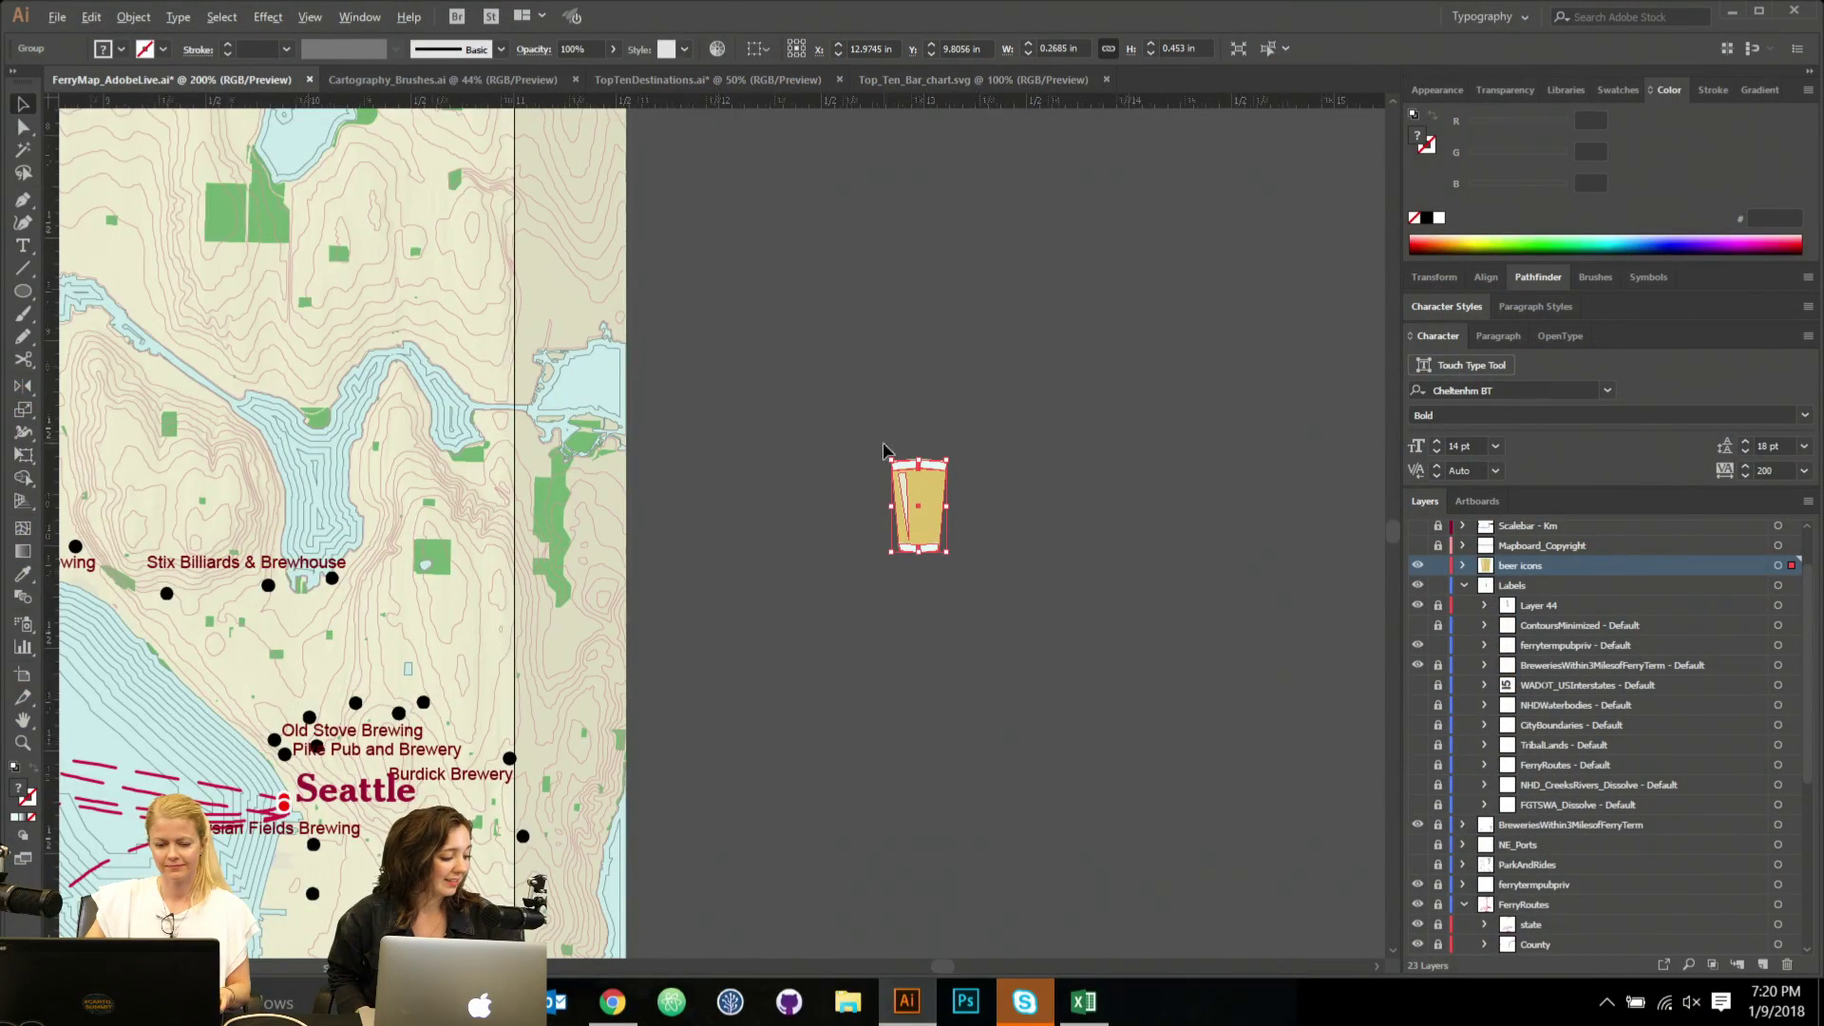
Move the pint-glass icon onto the map beside Holy Mountain Brewing, undoing an accidental duplicate.
key("ctrl+minus")
key("ctrl+minus")
left_click_drag(840, 262, 1130, 443)
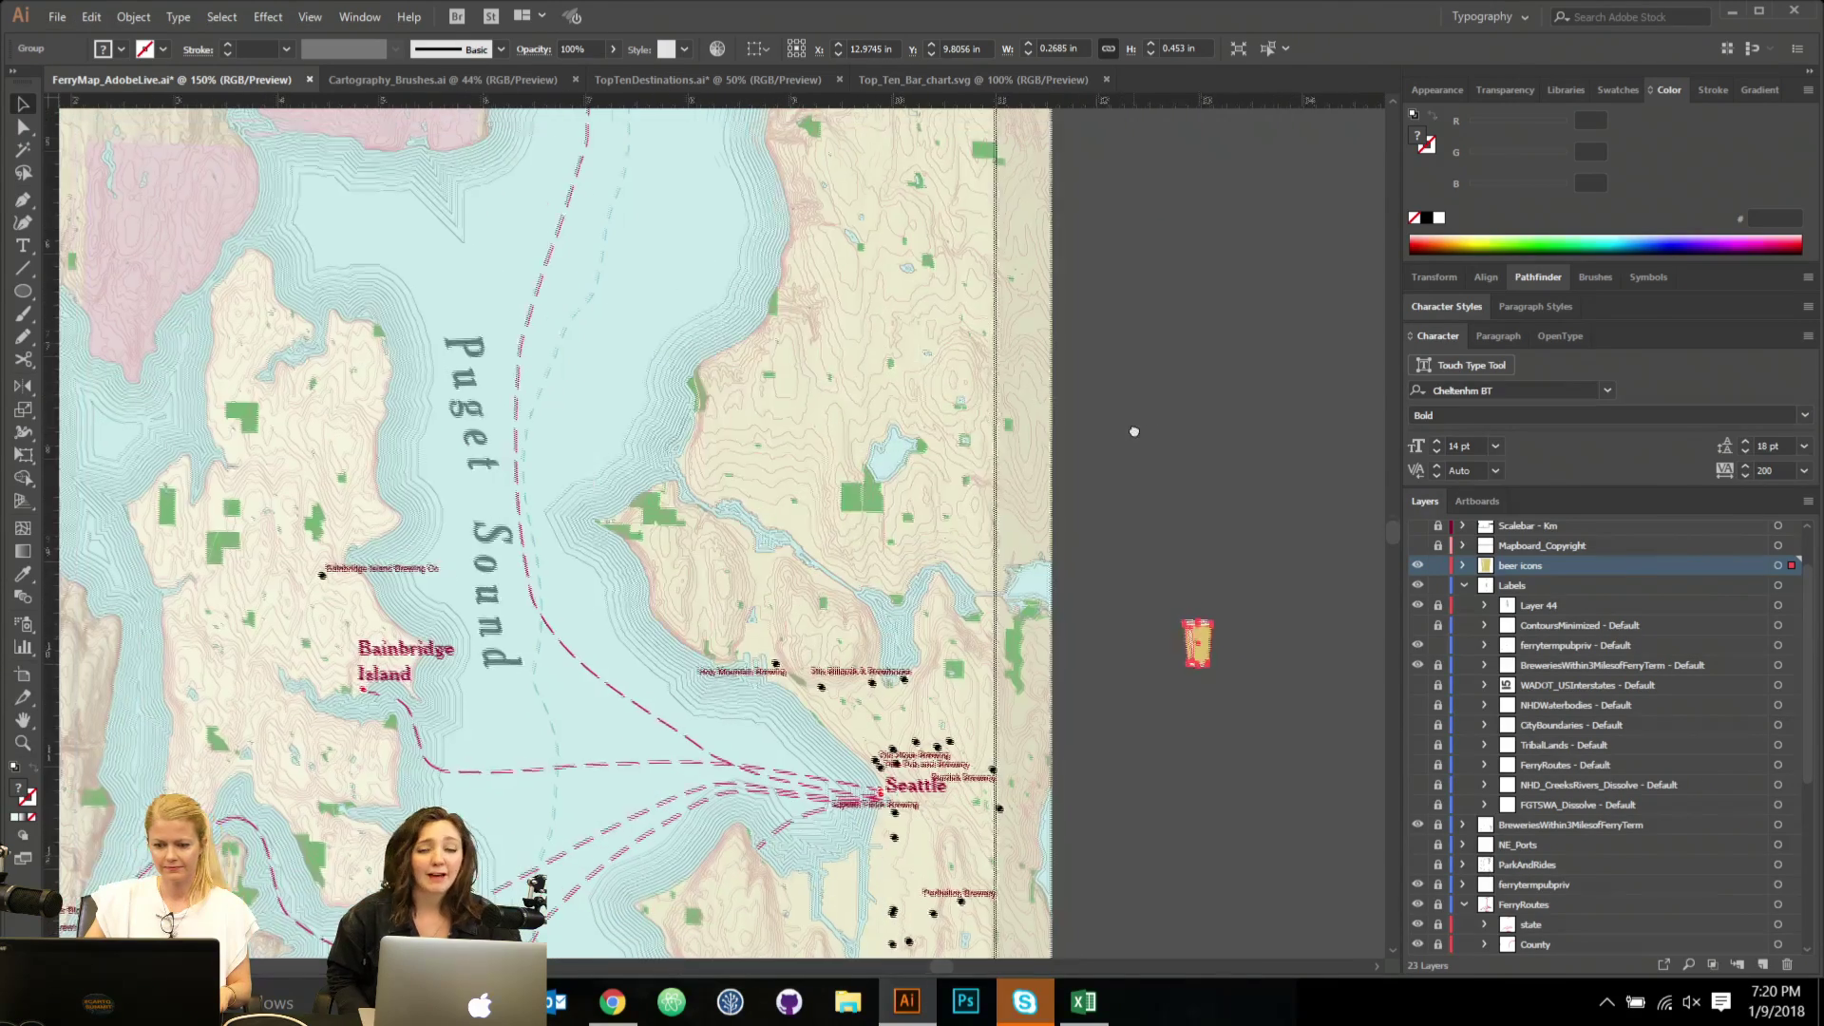
key("ctrl+minus")
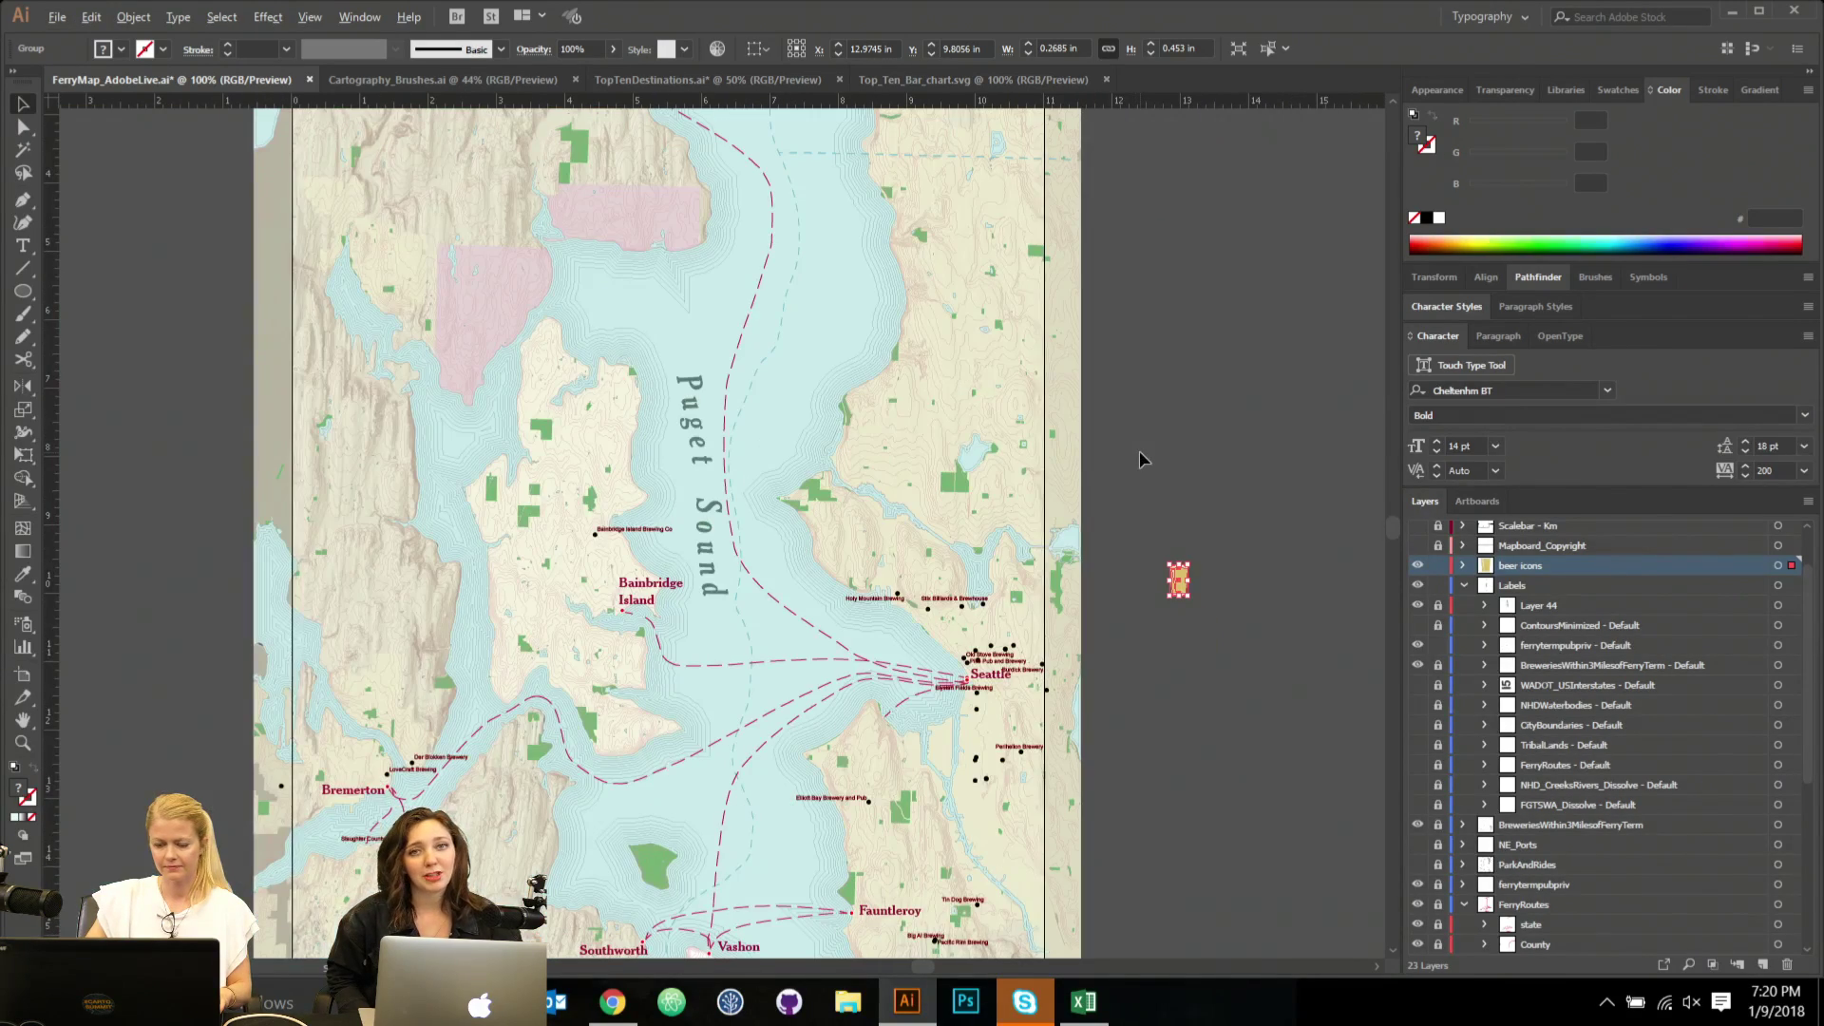
left_click(1464, 566)
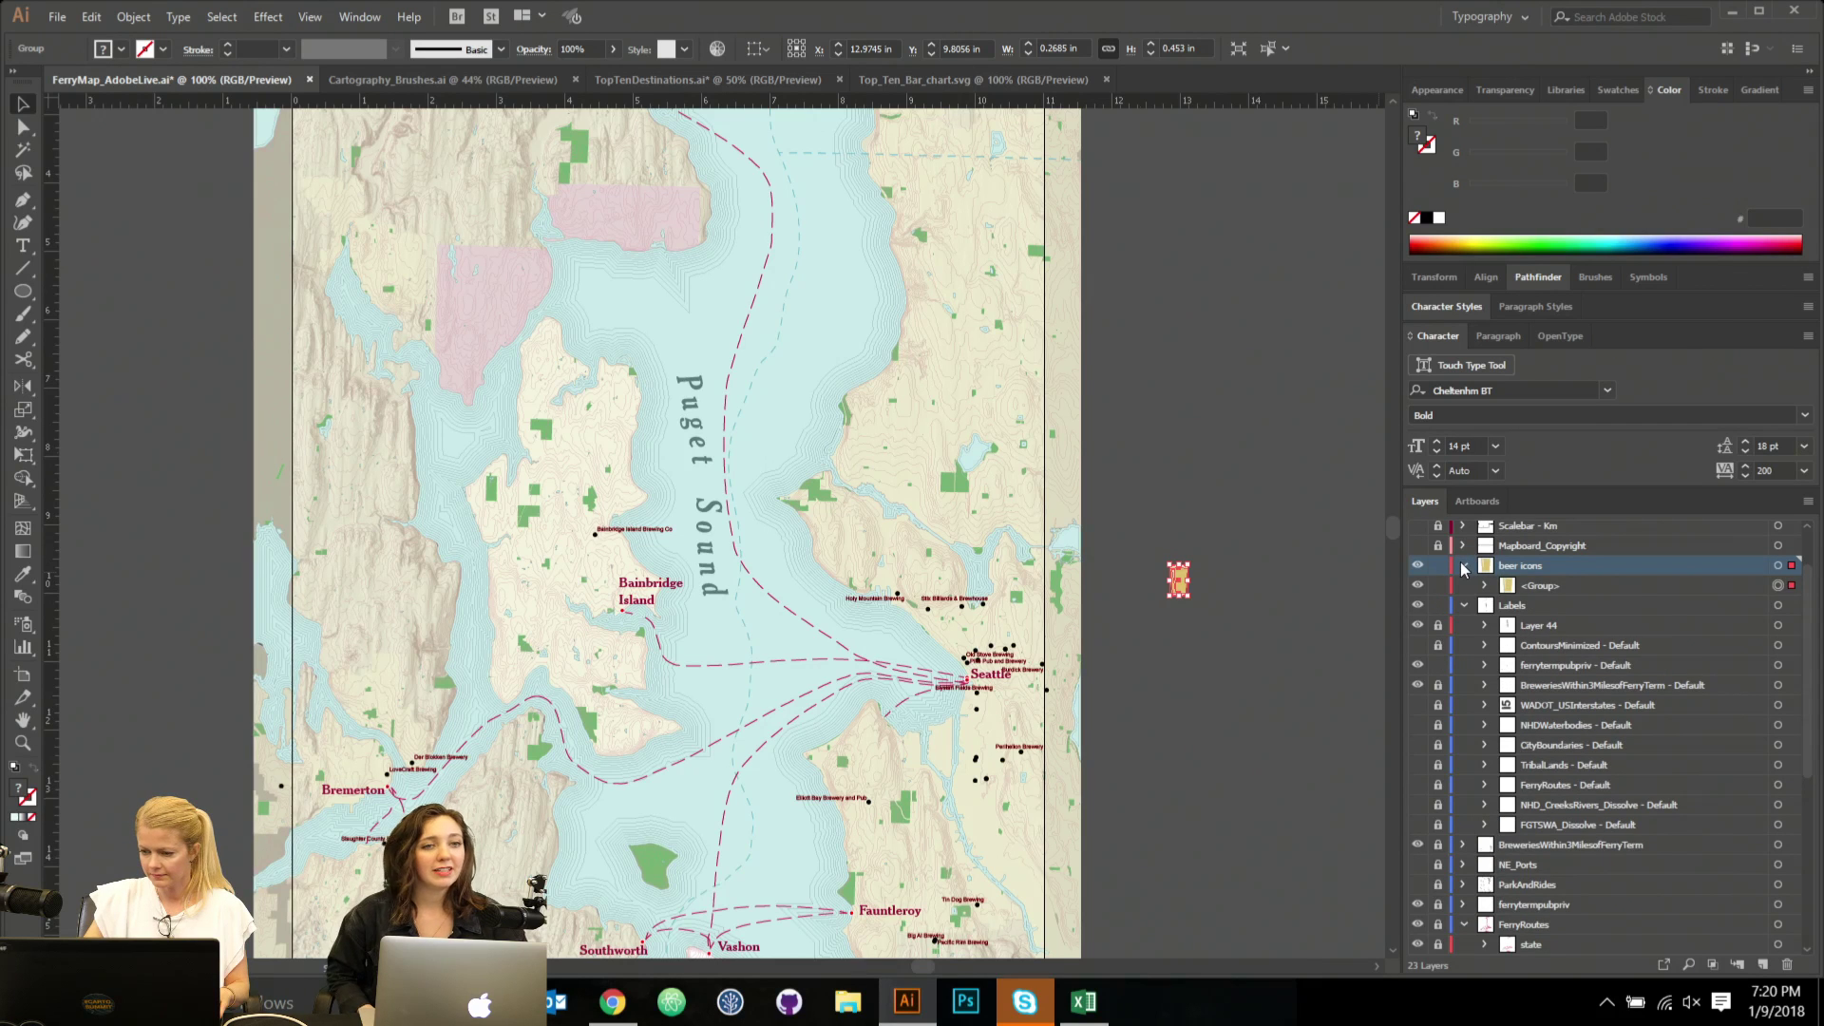
left_click(1464, 566)
left_click(1224, 612)
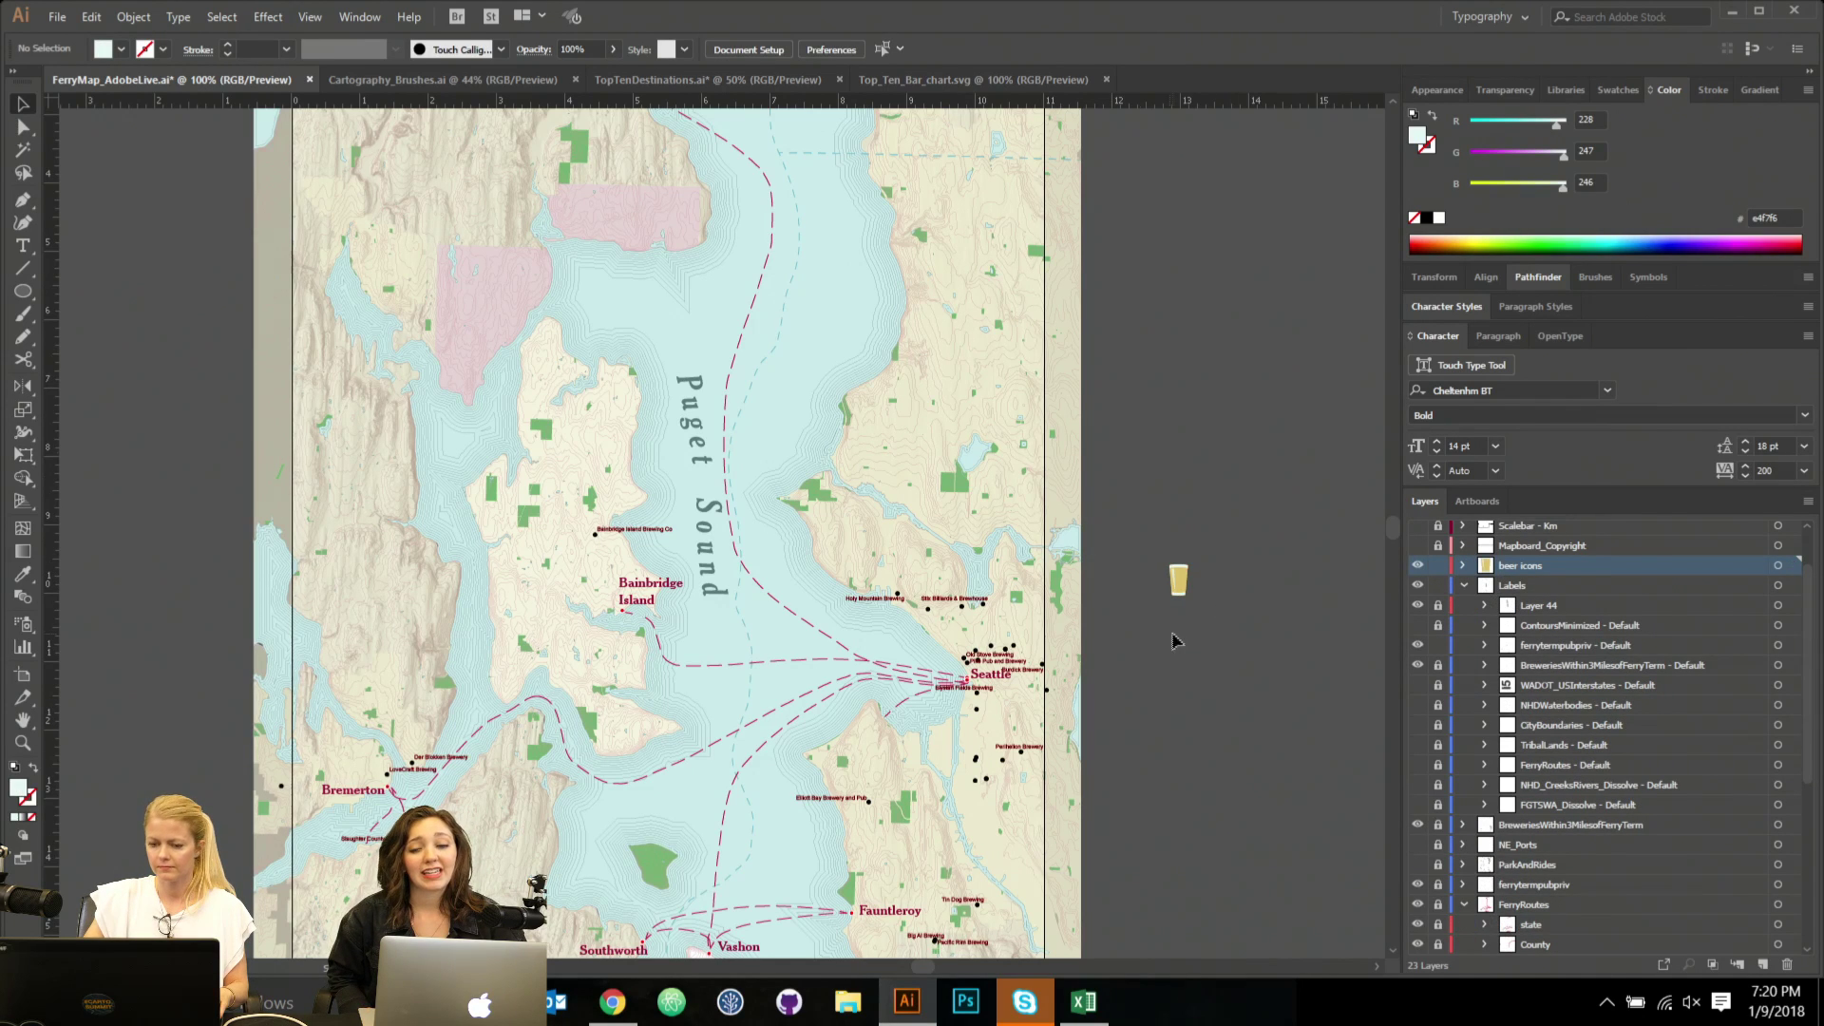
left_click_drag(1149, 487, 897, 582)
key("ctrl+equal")
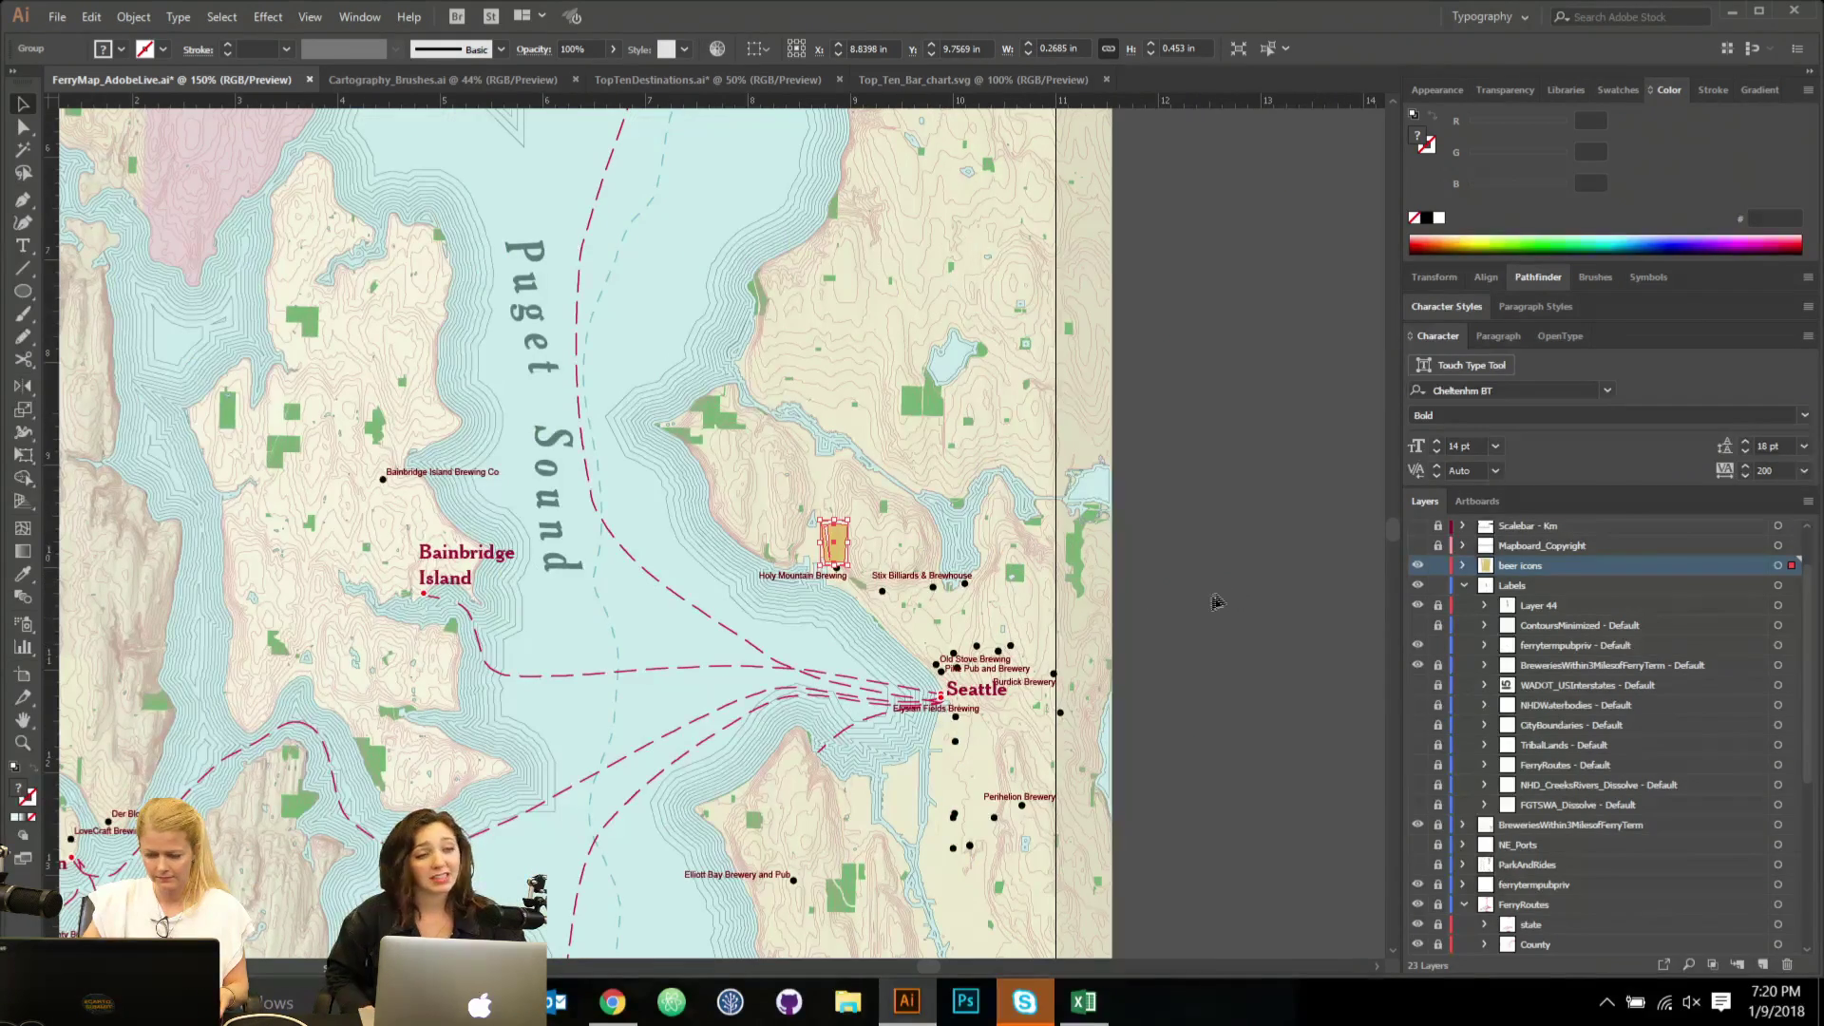
scroll(1045, 617, "right", 2)
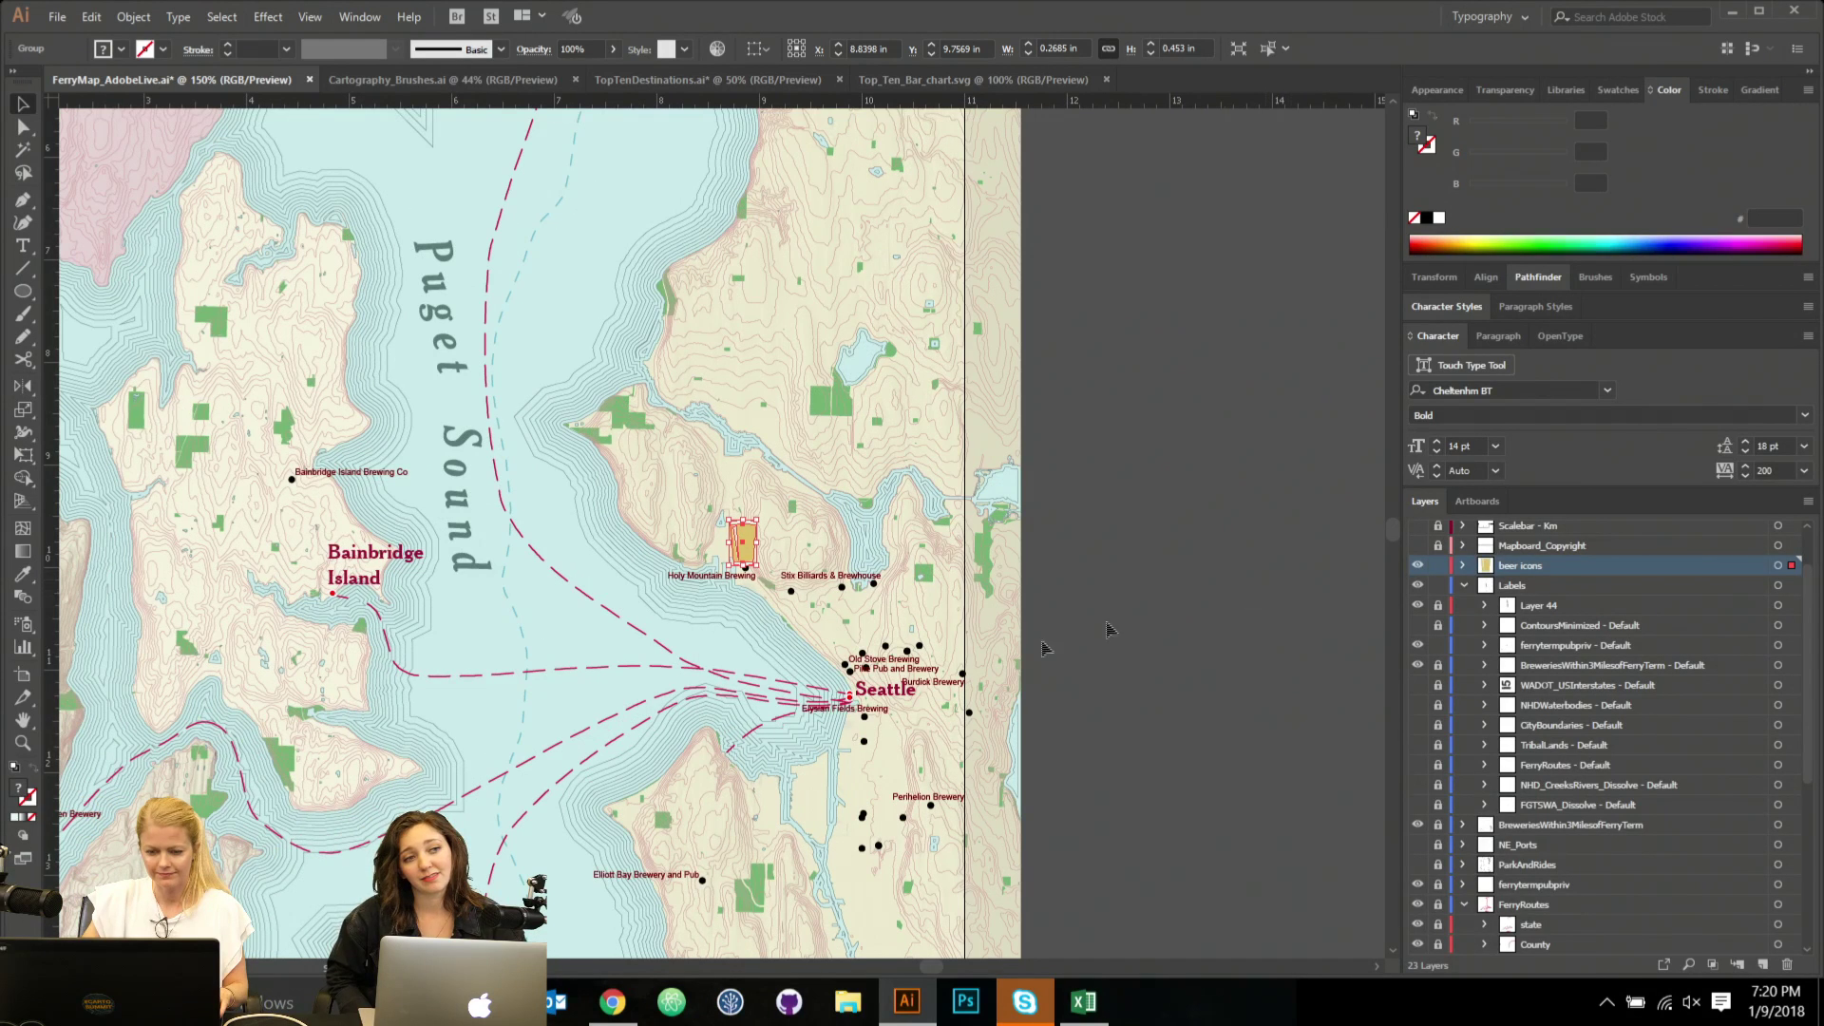
scroll(1563, 908, "down", 4)
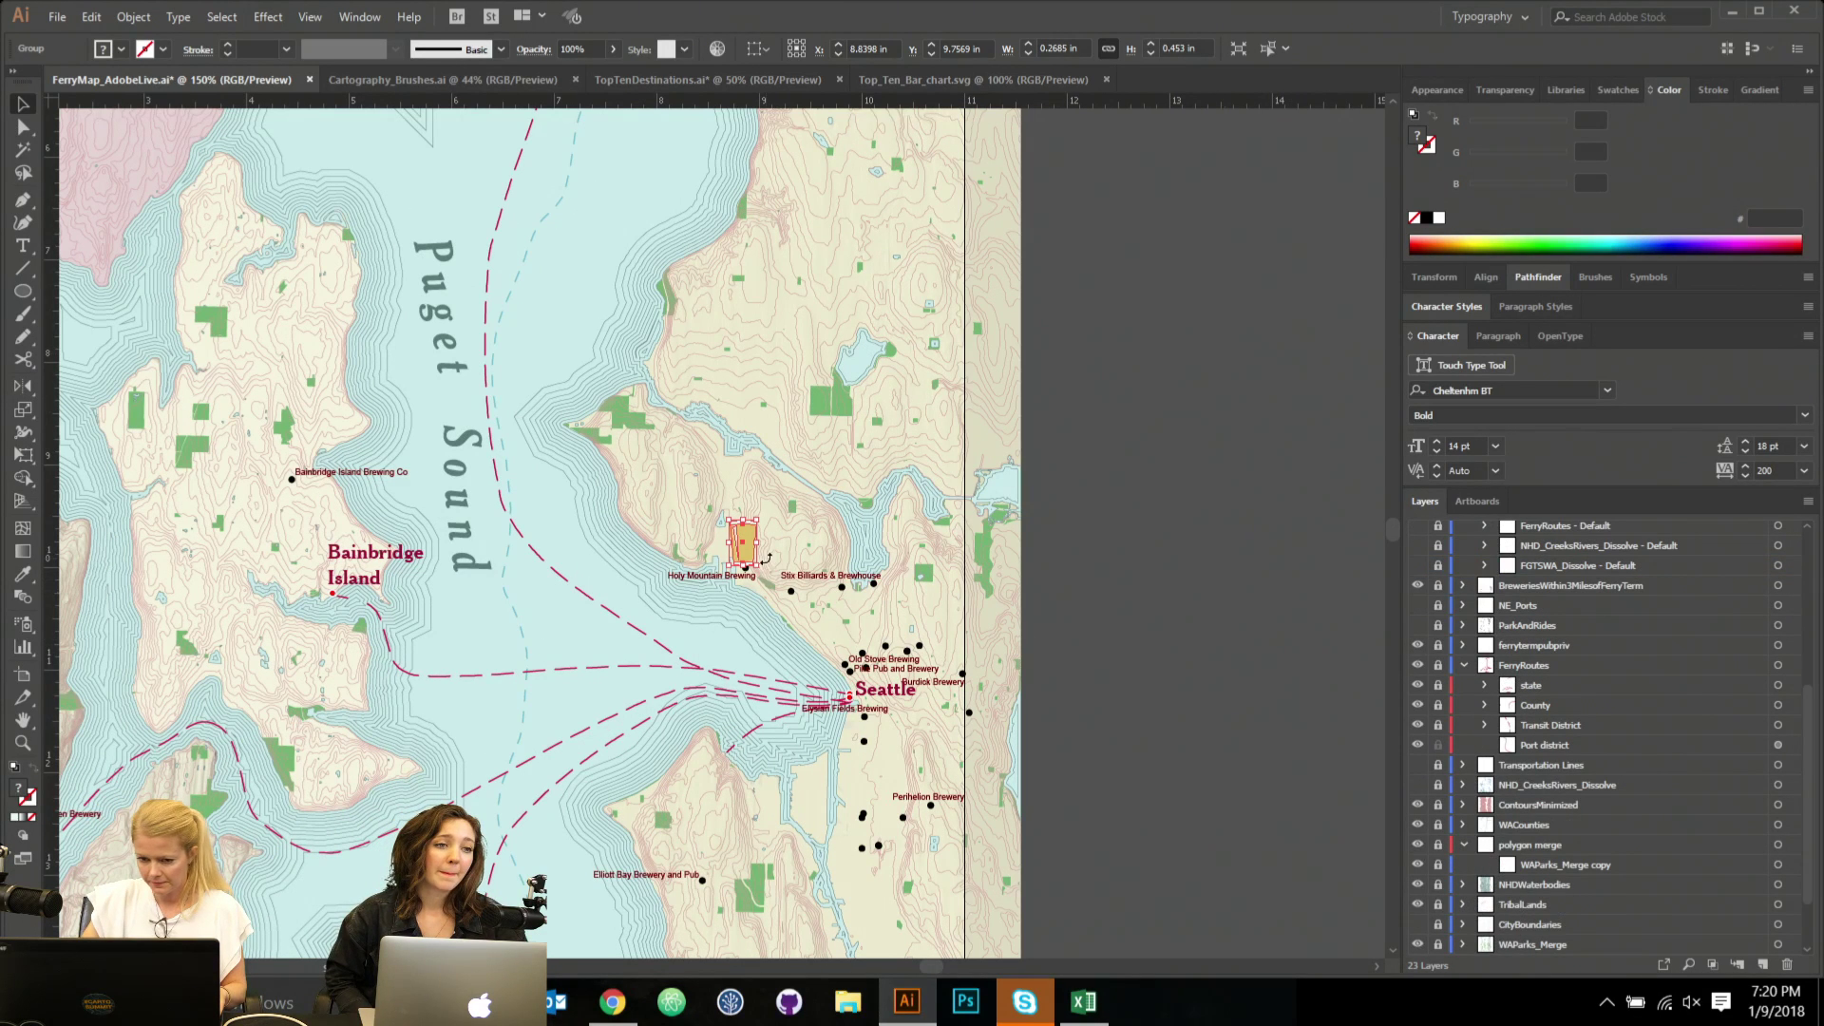
left_click_drag(761, 554, 891, 570)
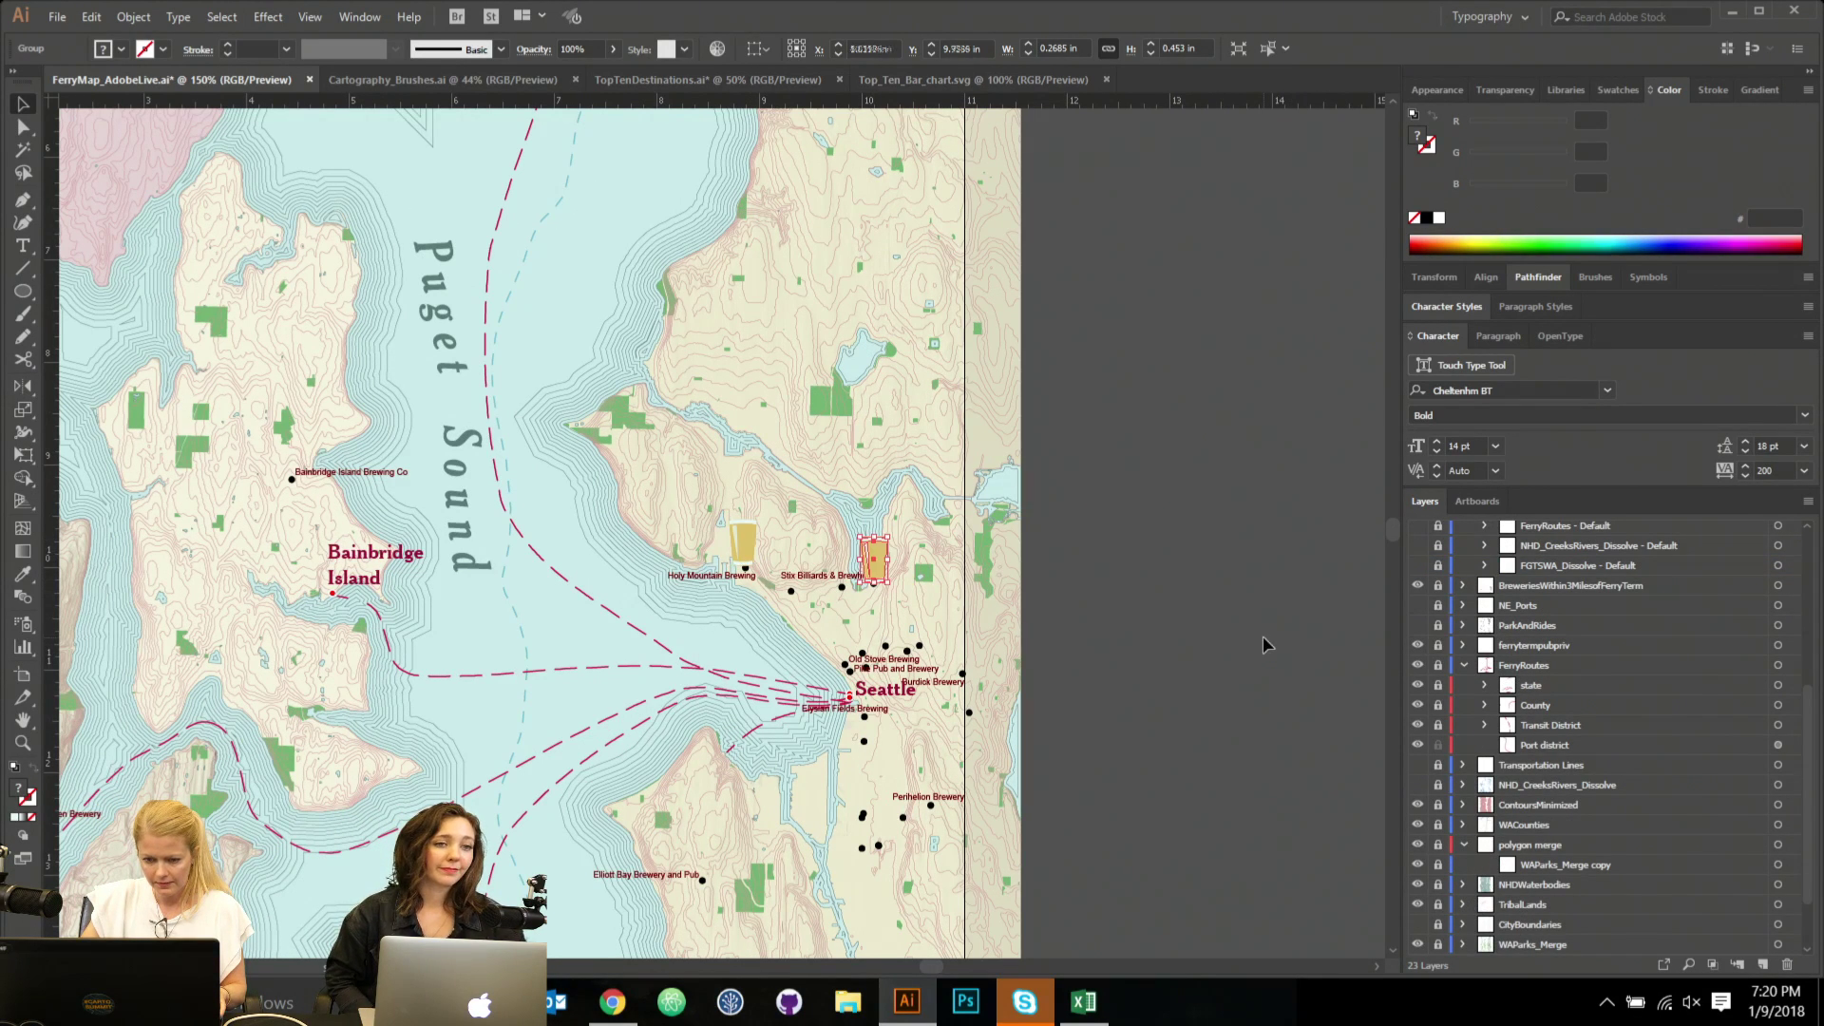
key("ctrl+z")
scroll(923, 620, "down", 1)
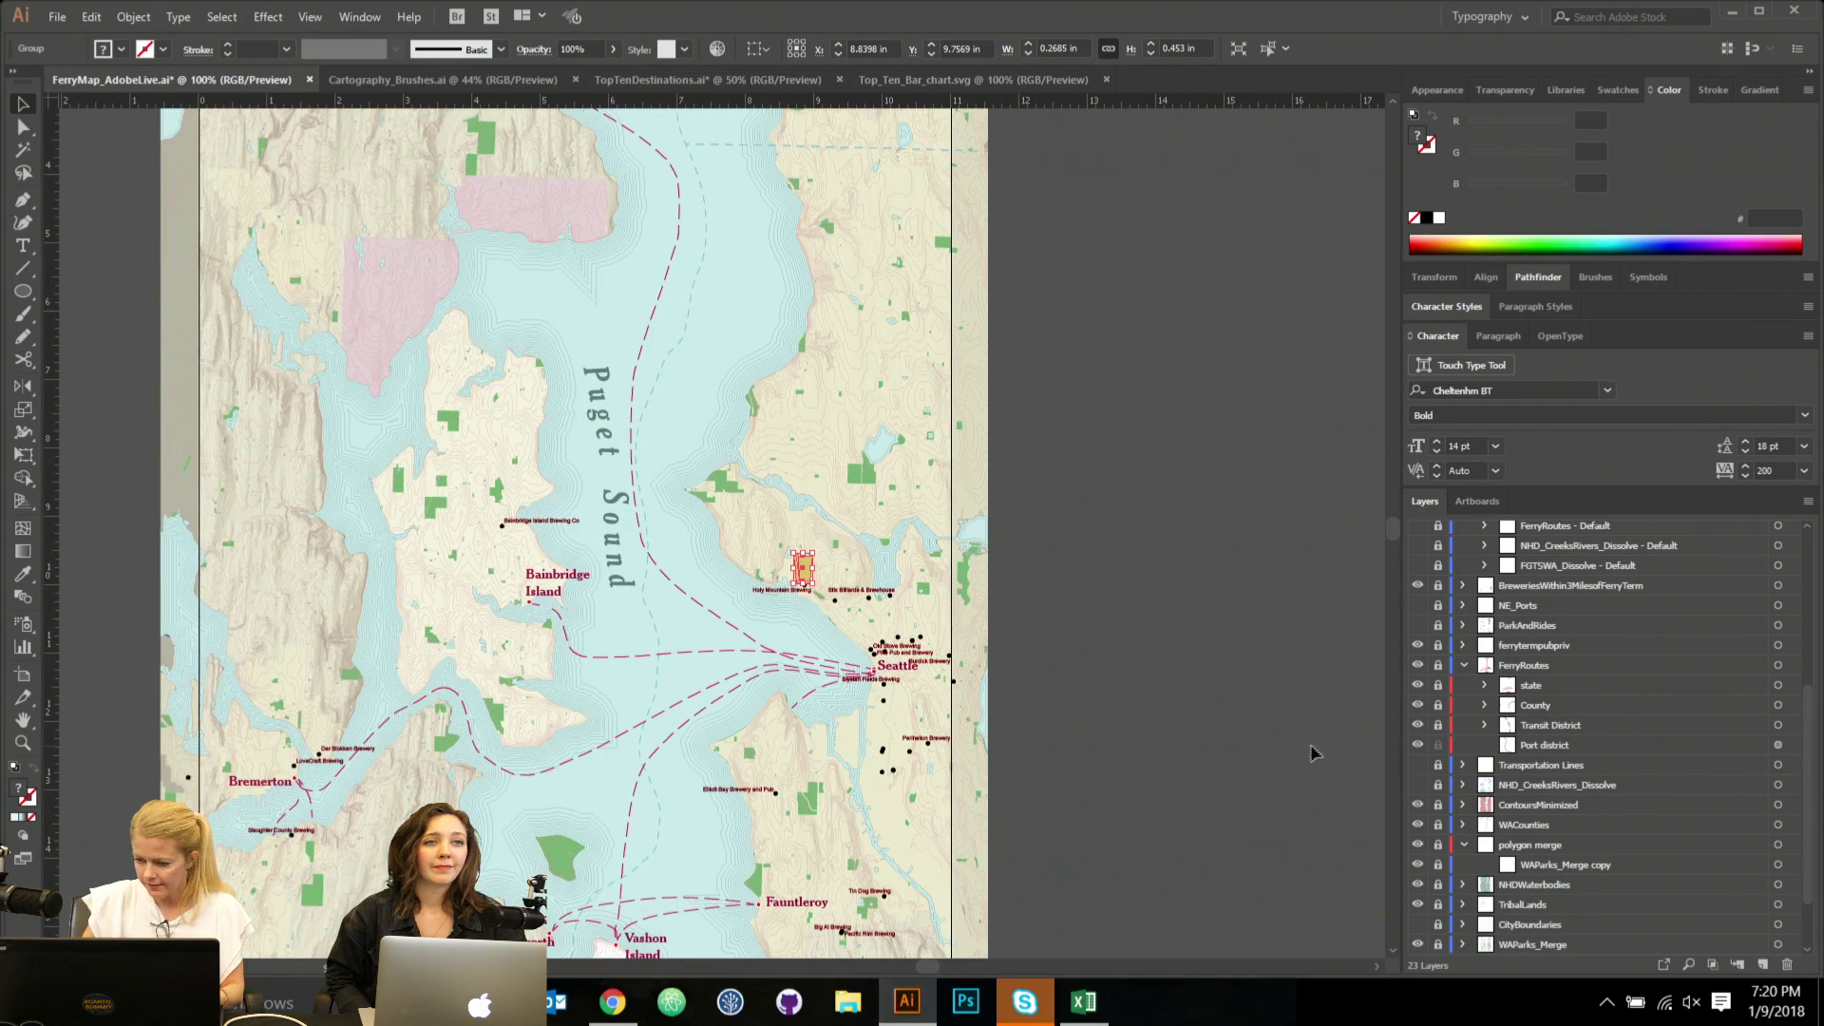
Make the NHD_CreeksRivers_Dissolve layer visible and expand it to list its creek paths.
left_click(1417, 786)
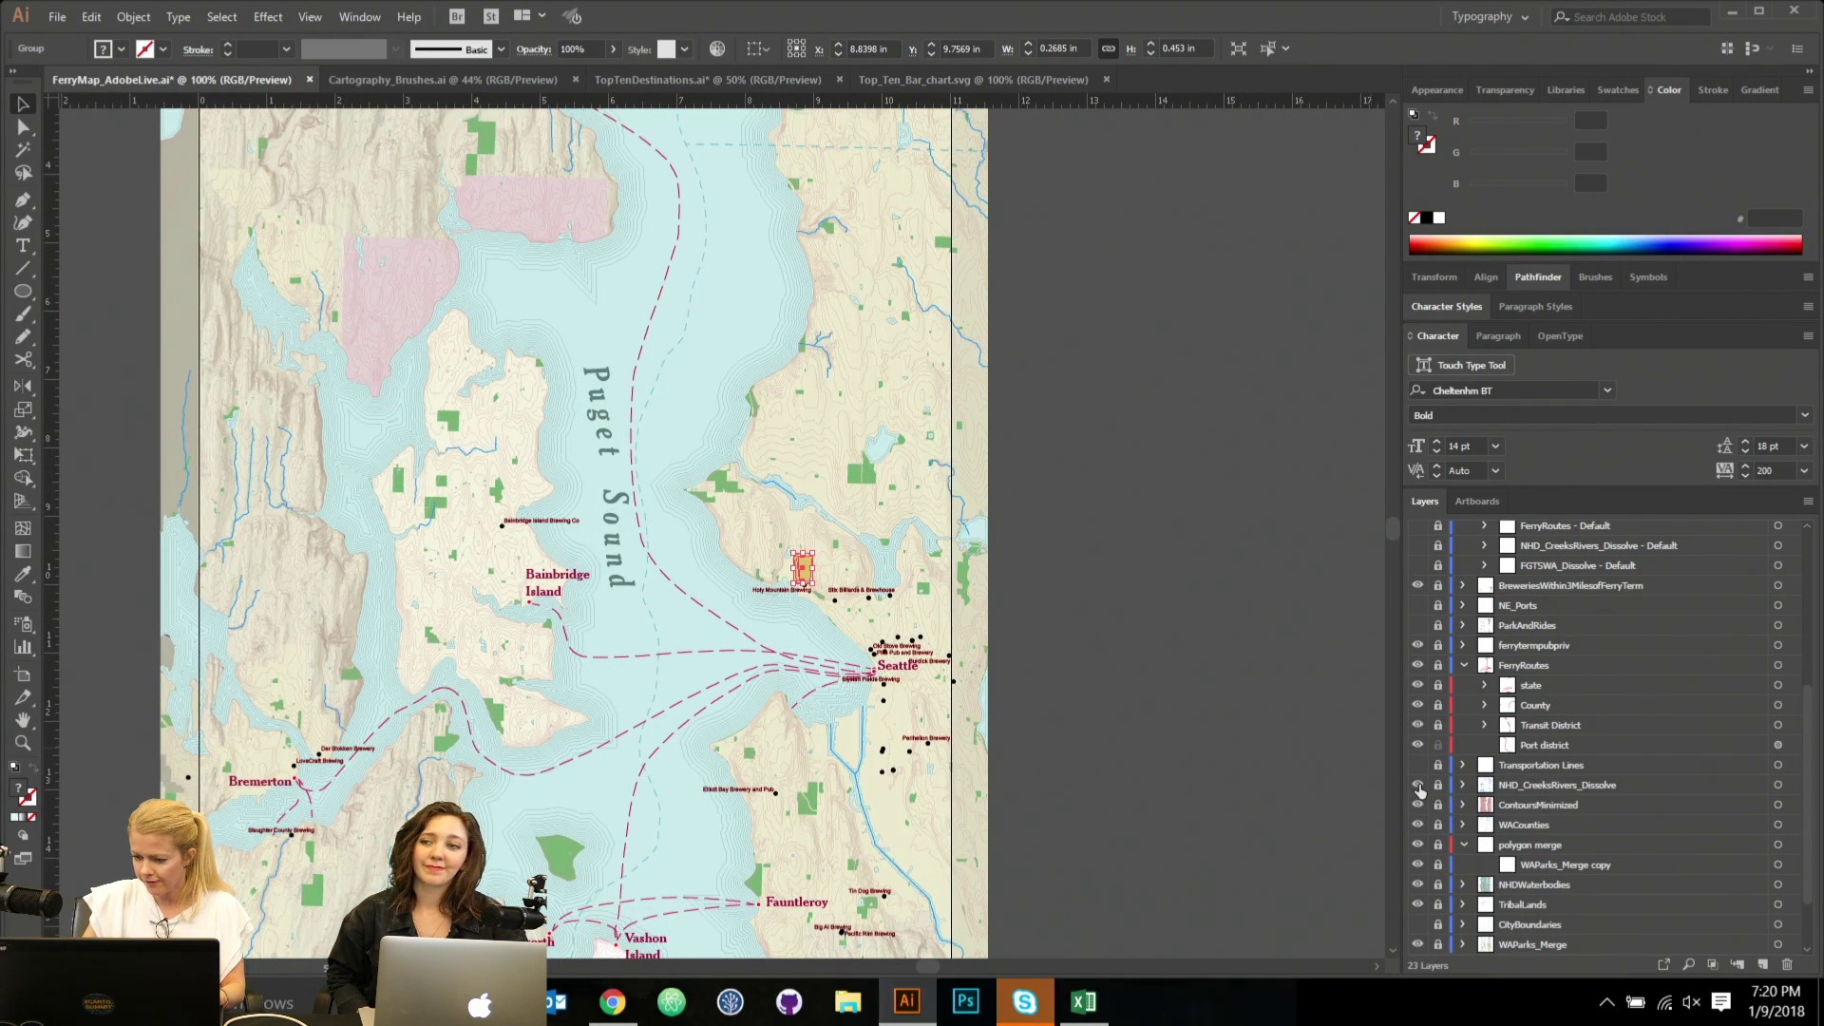
left_click(1417, 786)
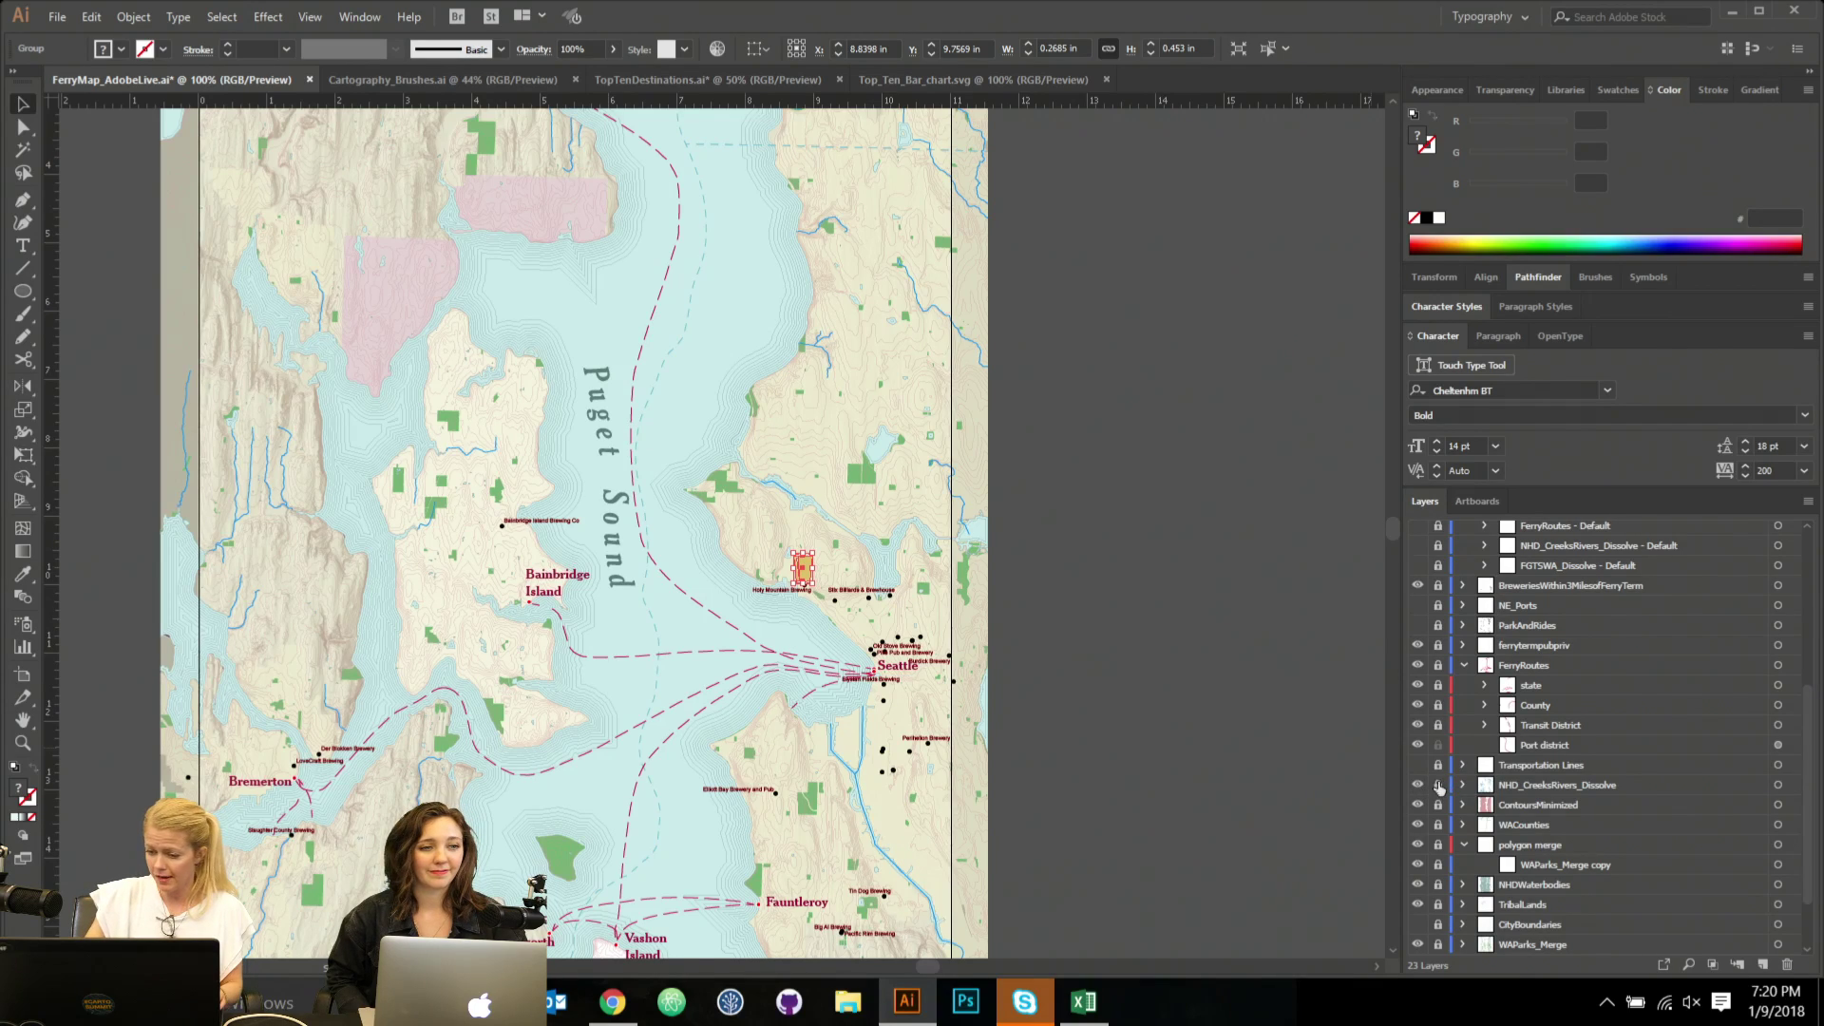
scroll(1067, 656, "right", 5)
scroll(1066, 656, "down", 2)
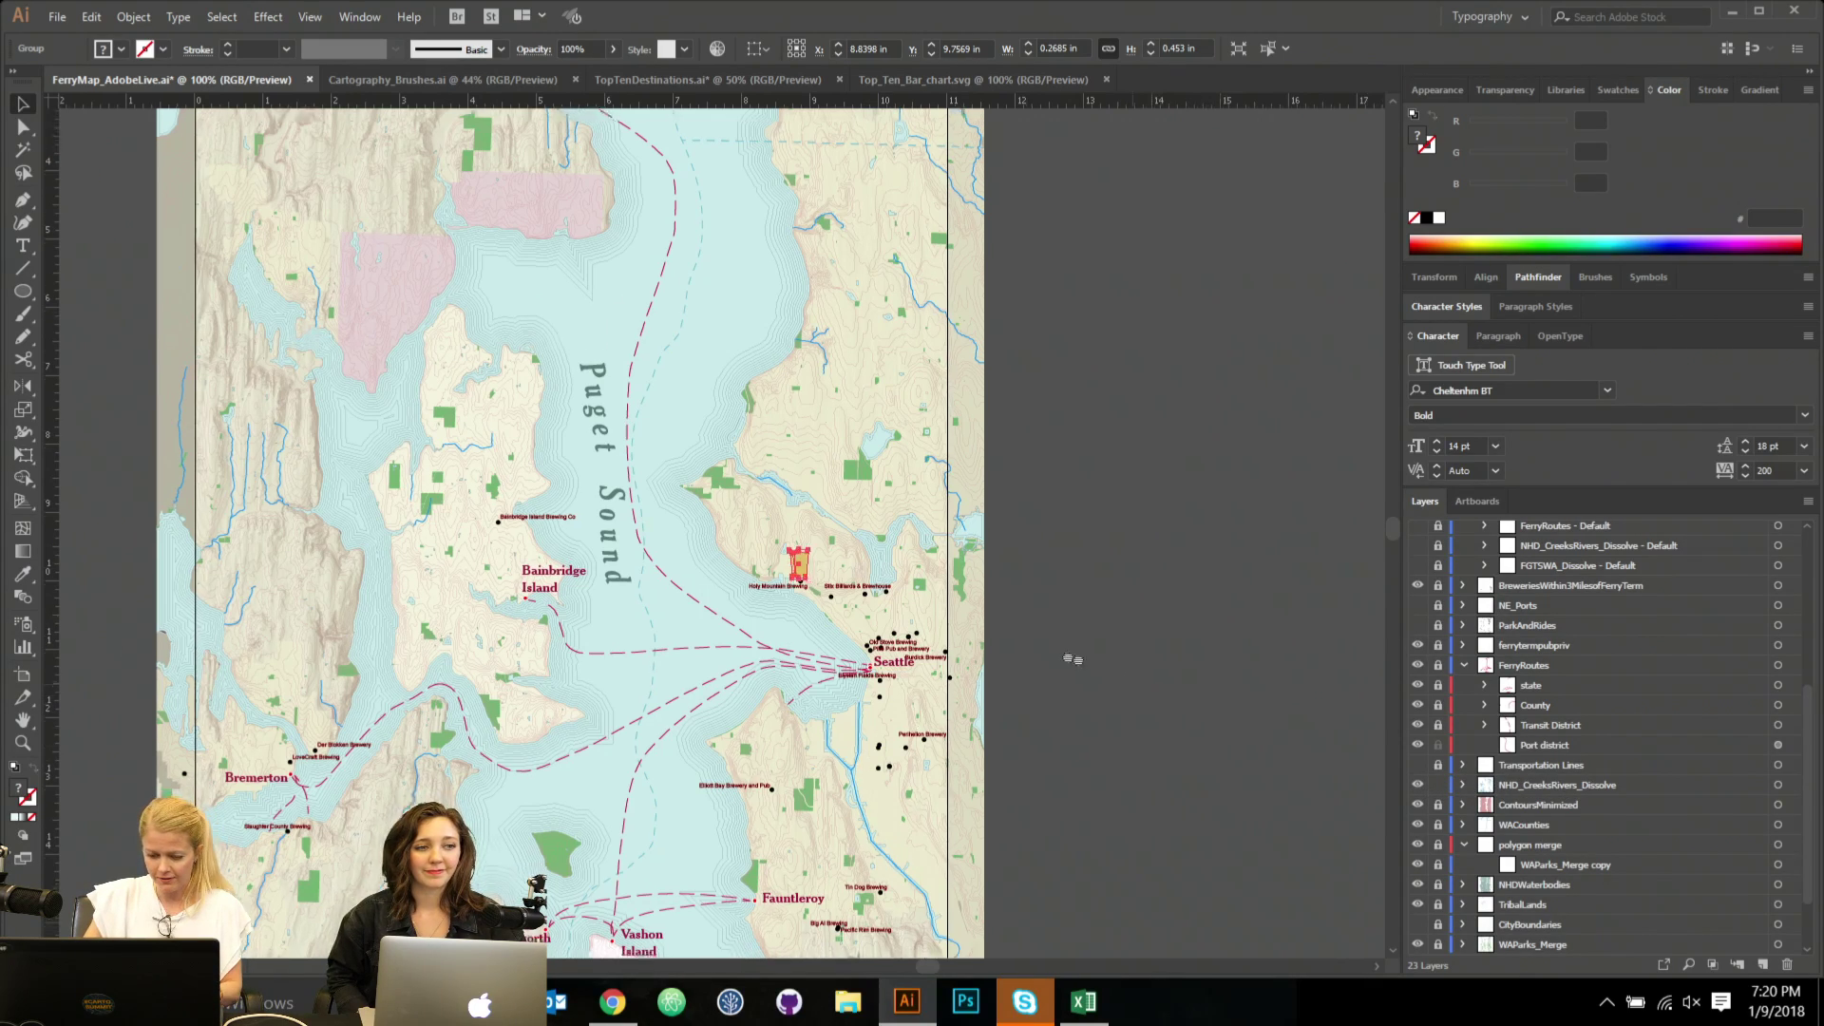
left_click(1463, 784)
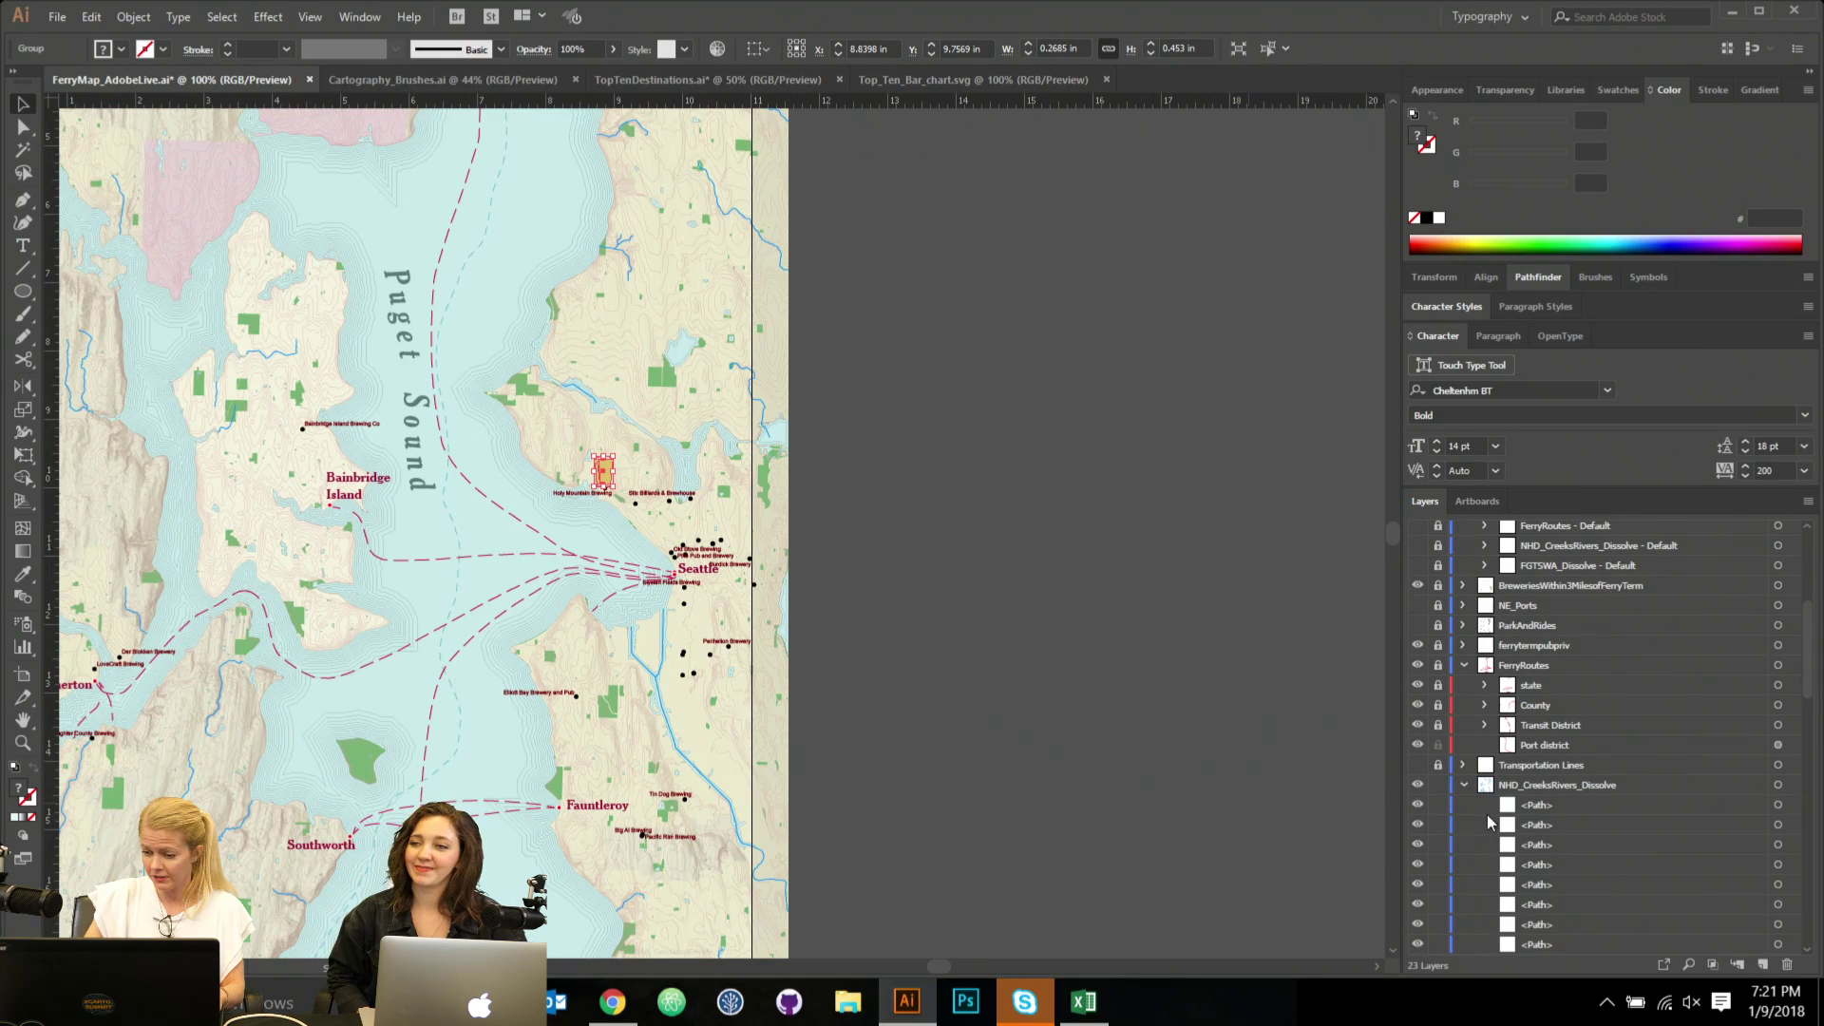
Try selecting individual creek paths, then pan the map to show Kingston and Edmonds.
left_click(664, 677)
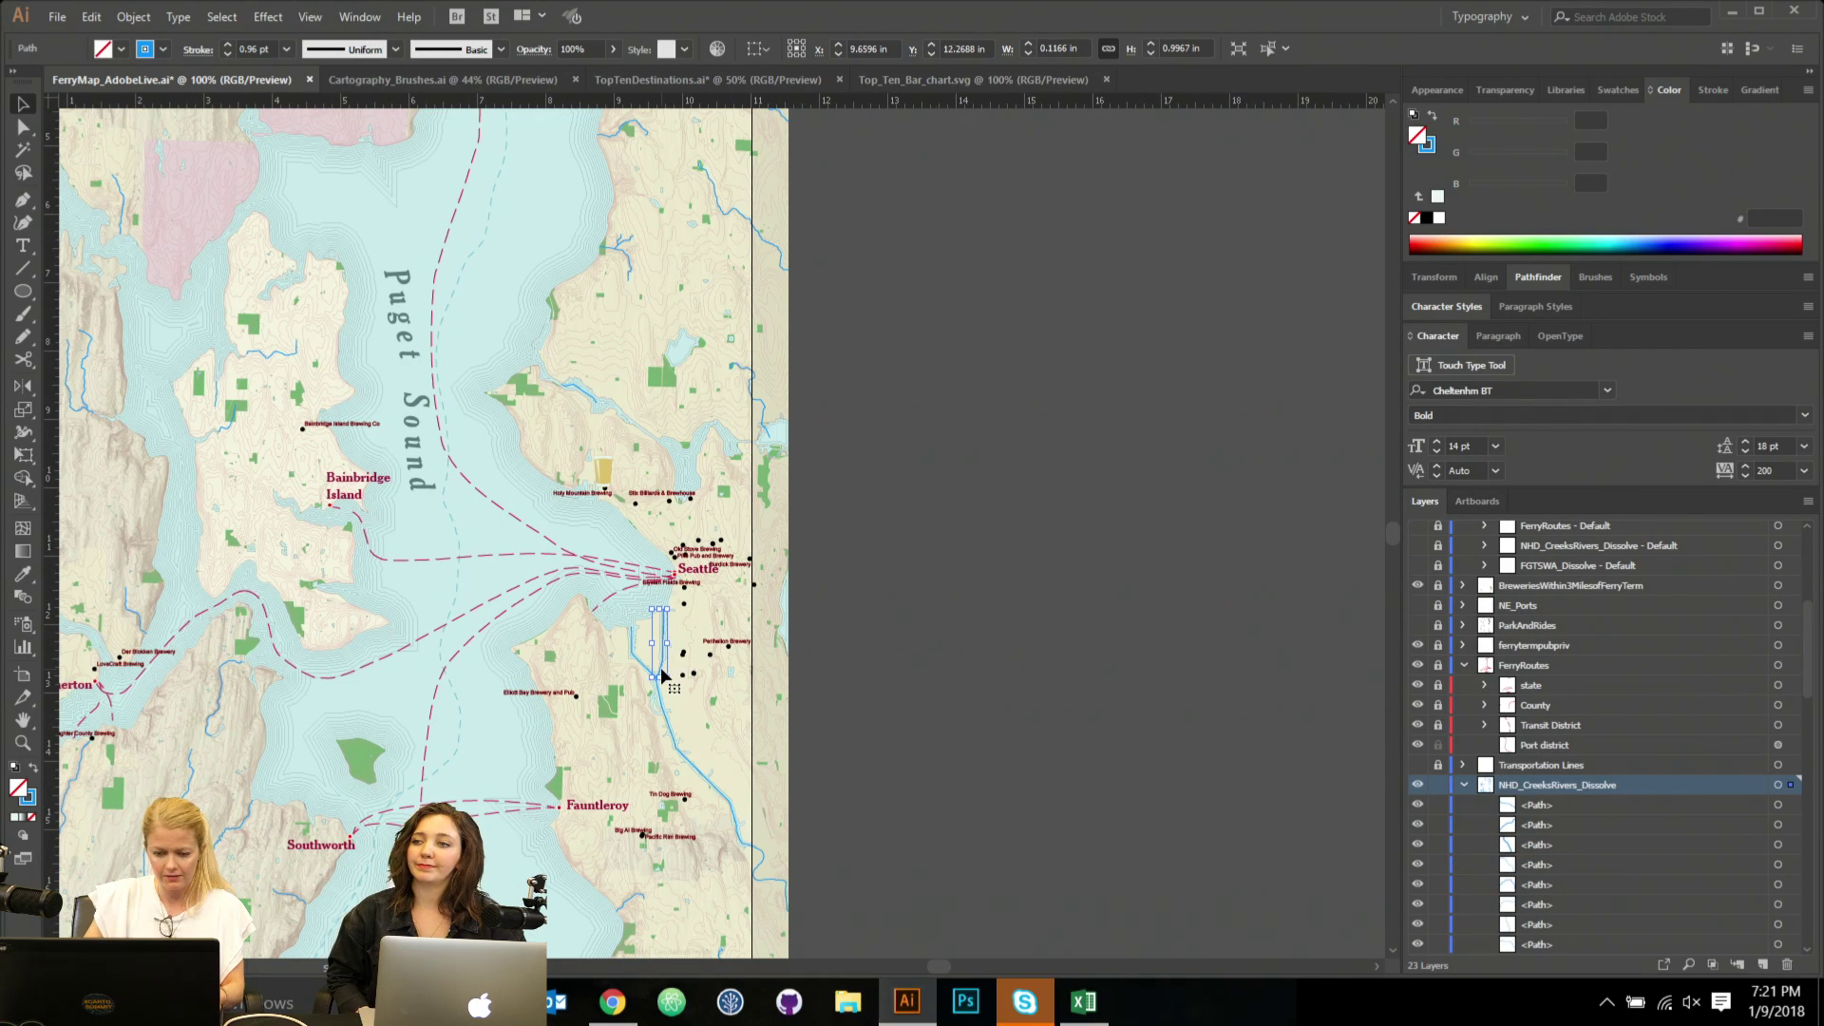
left_click(636, 686)
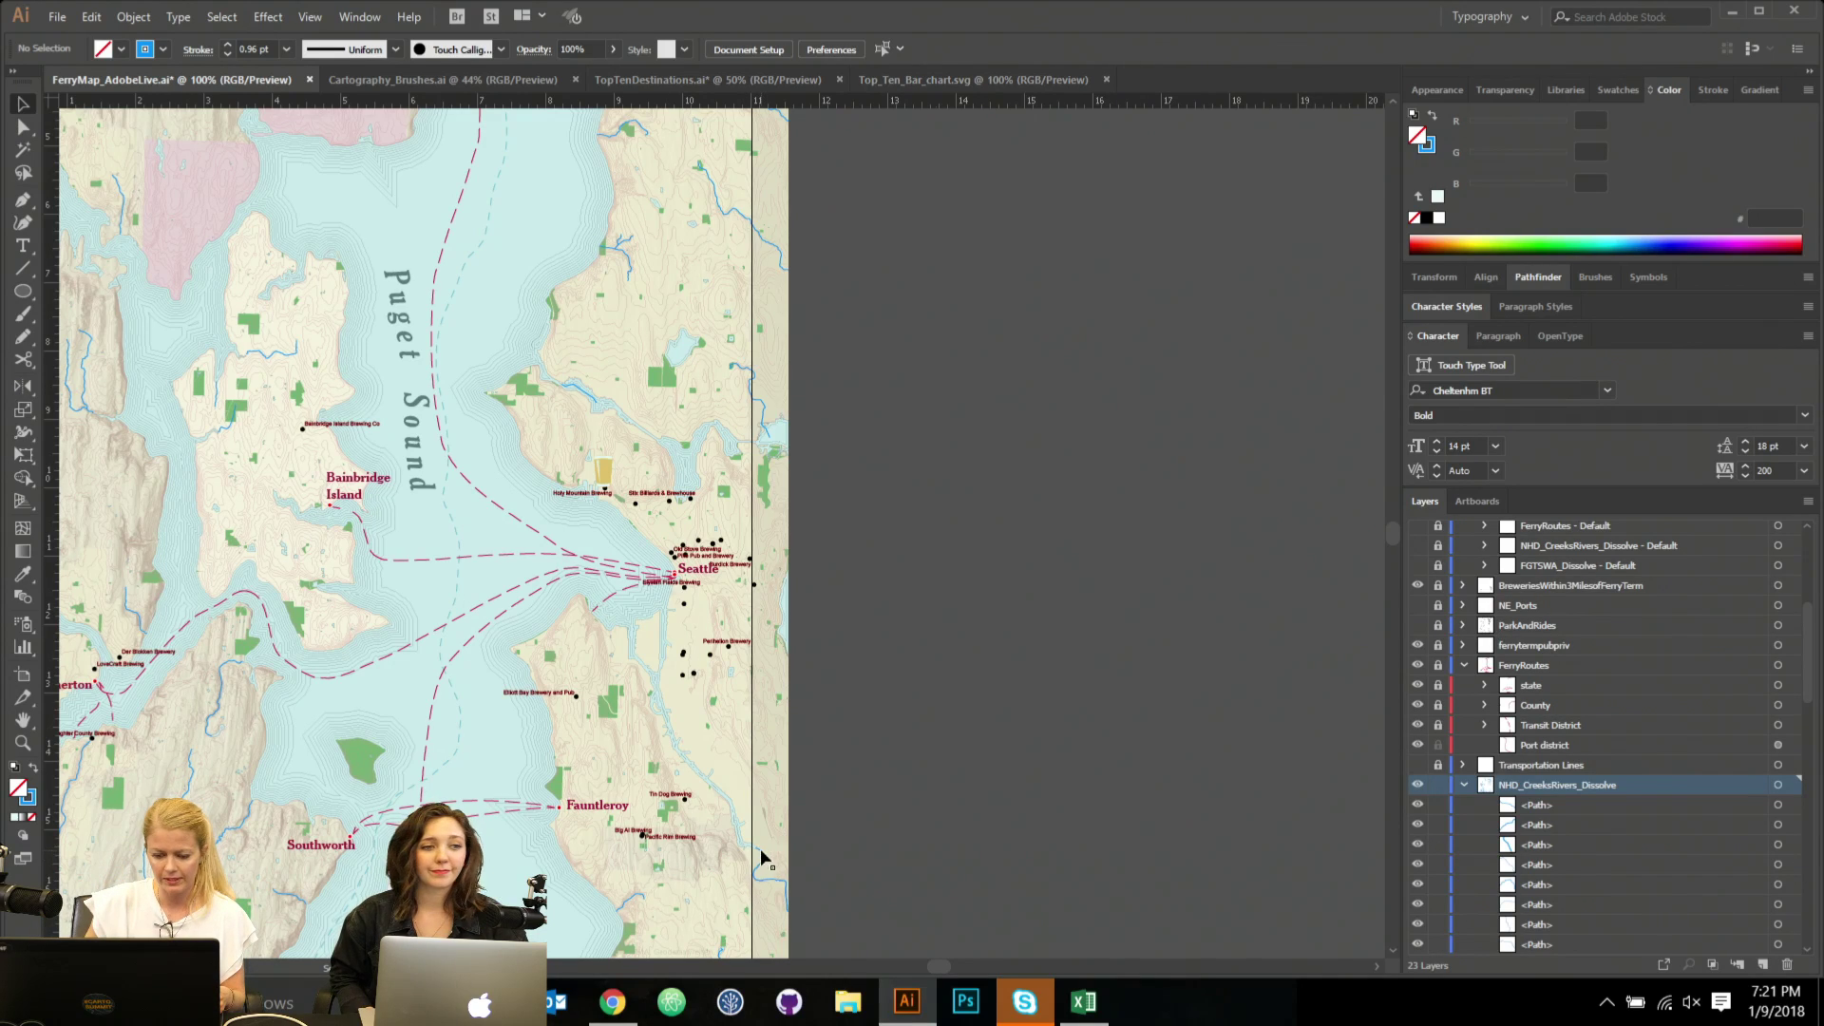
left_click(761, 858)
left_click(1116, 850)
left_click_drag(454, 560, 645, 599)
left_click_drag(859, 303, 727, 492)
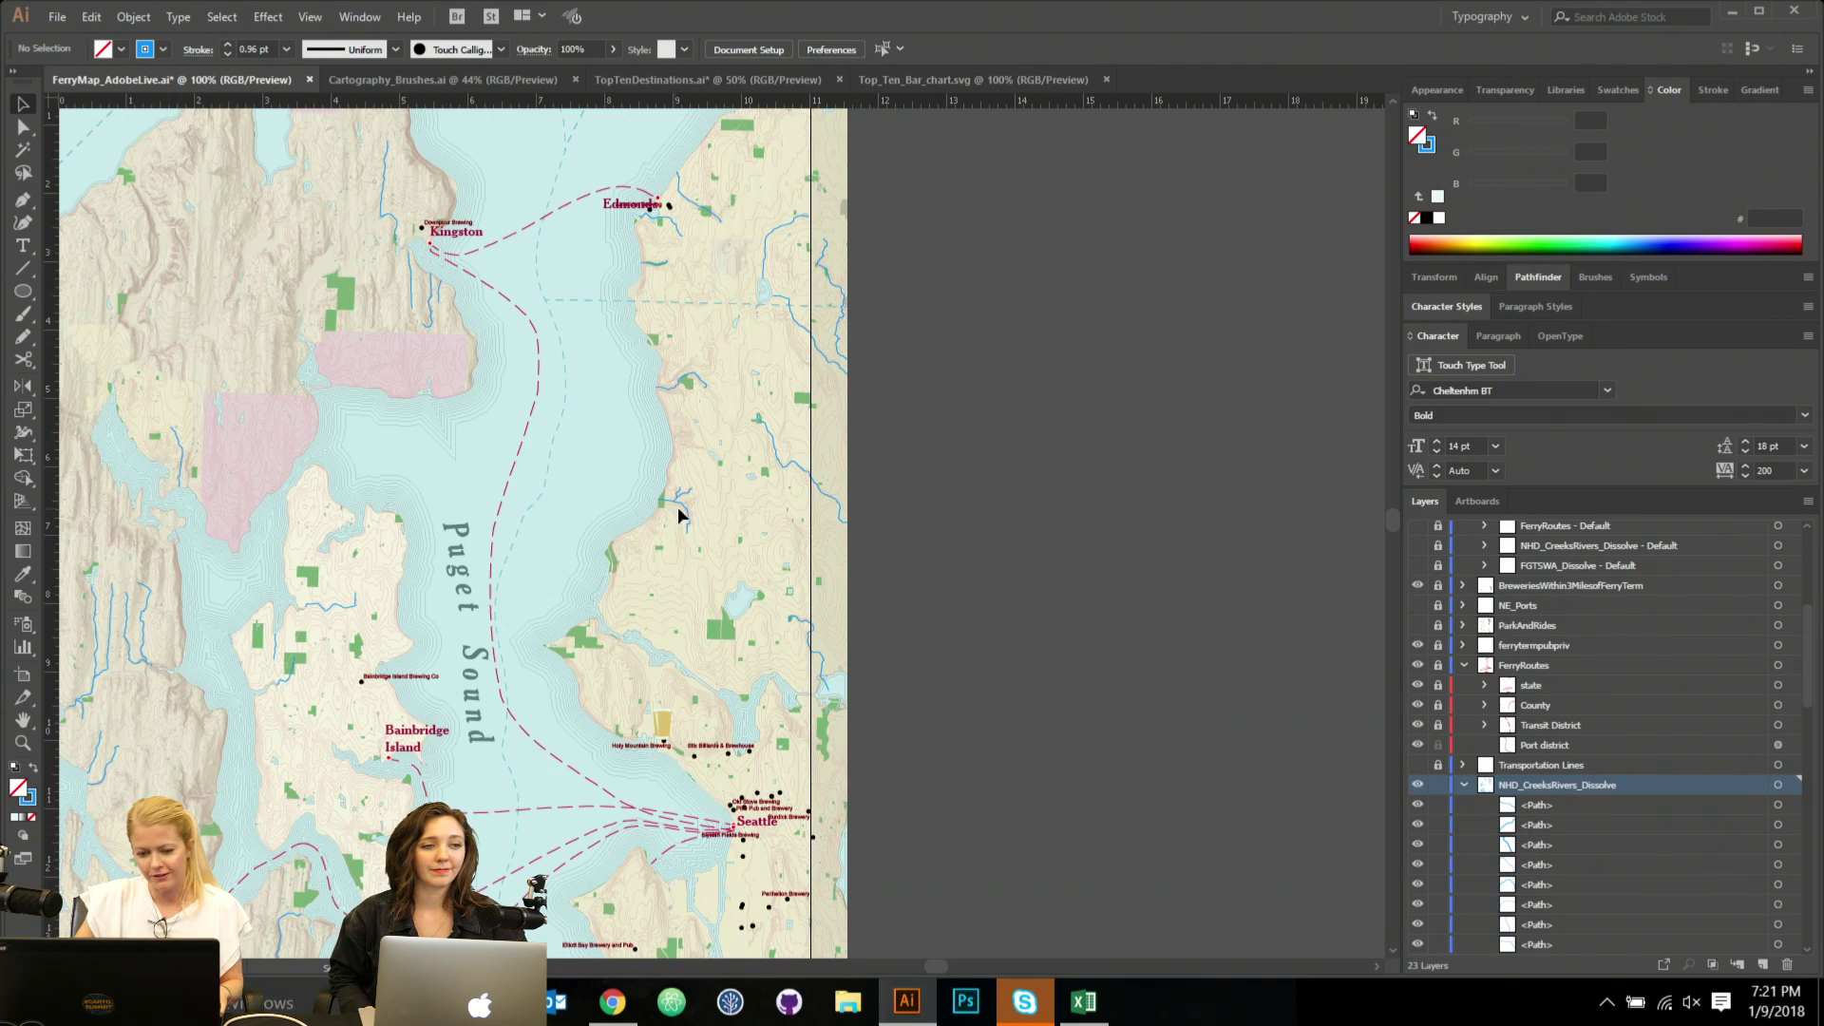
Give all creek paths the water's pale-blue 0.25 pt stroke and set their fill to None.
left_click(1792, 787)
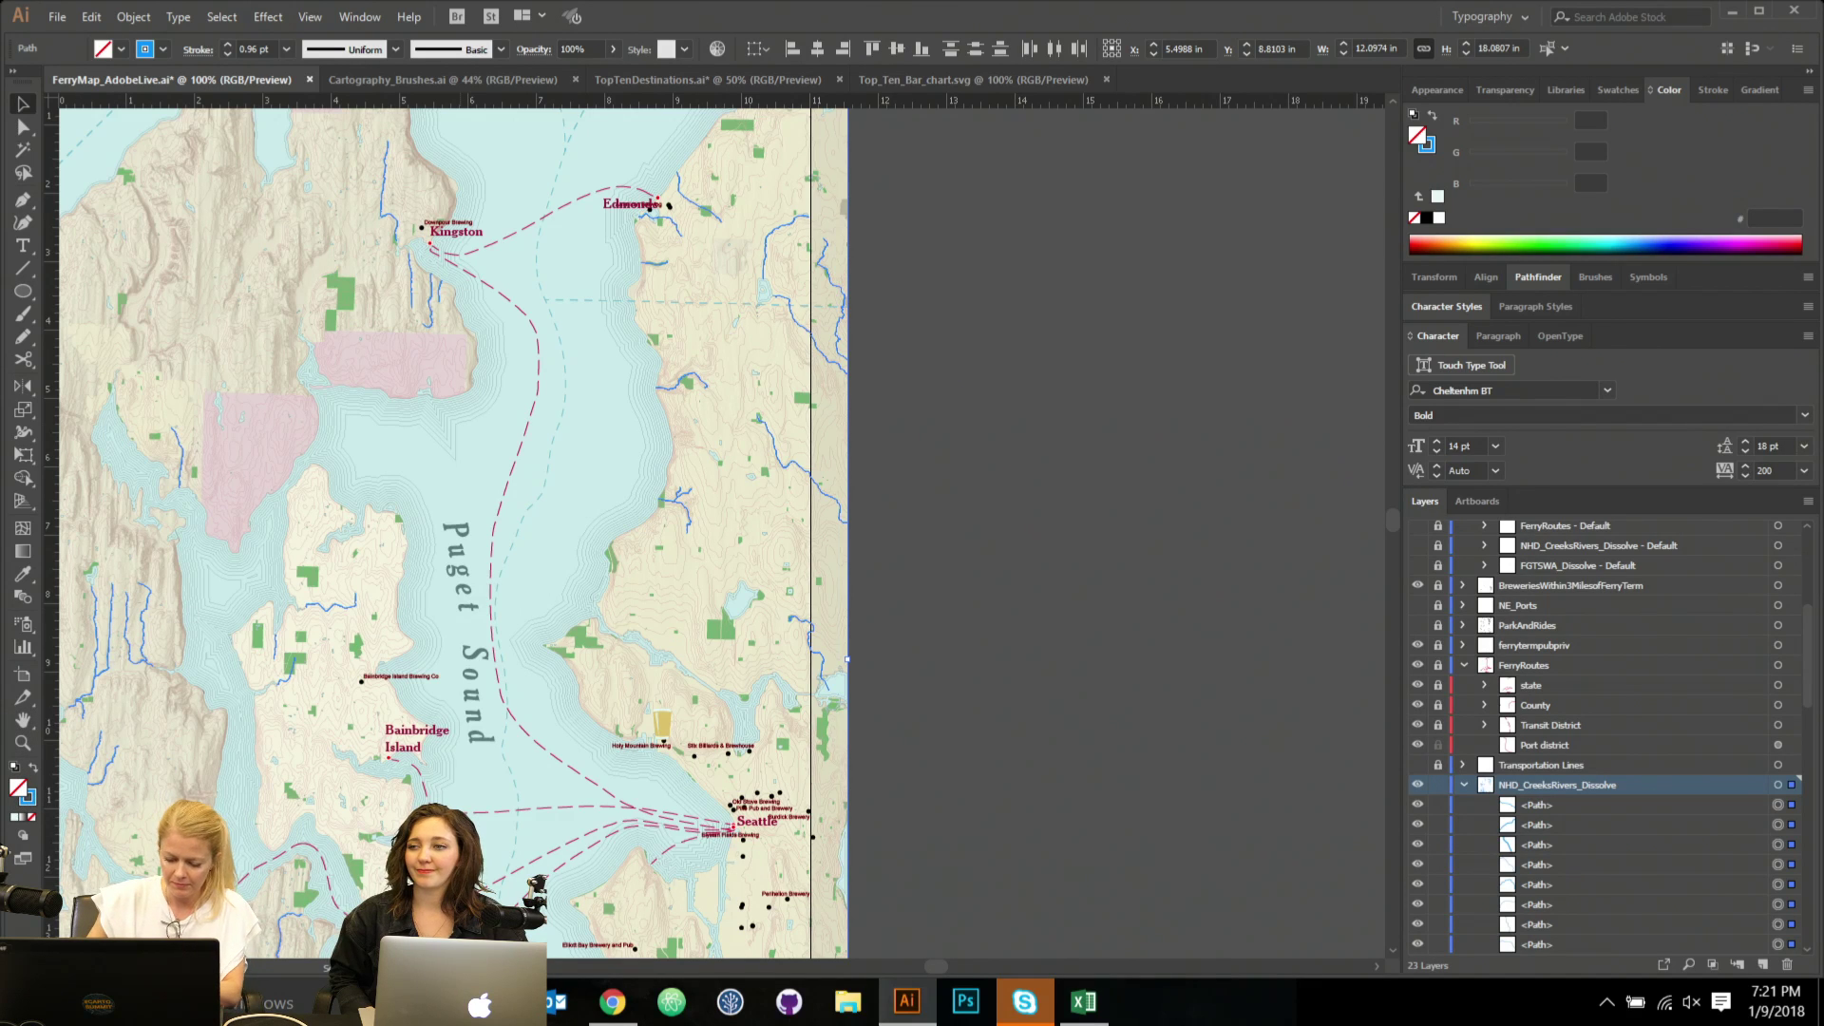
key("i")
left_click(592, 465)
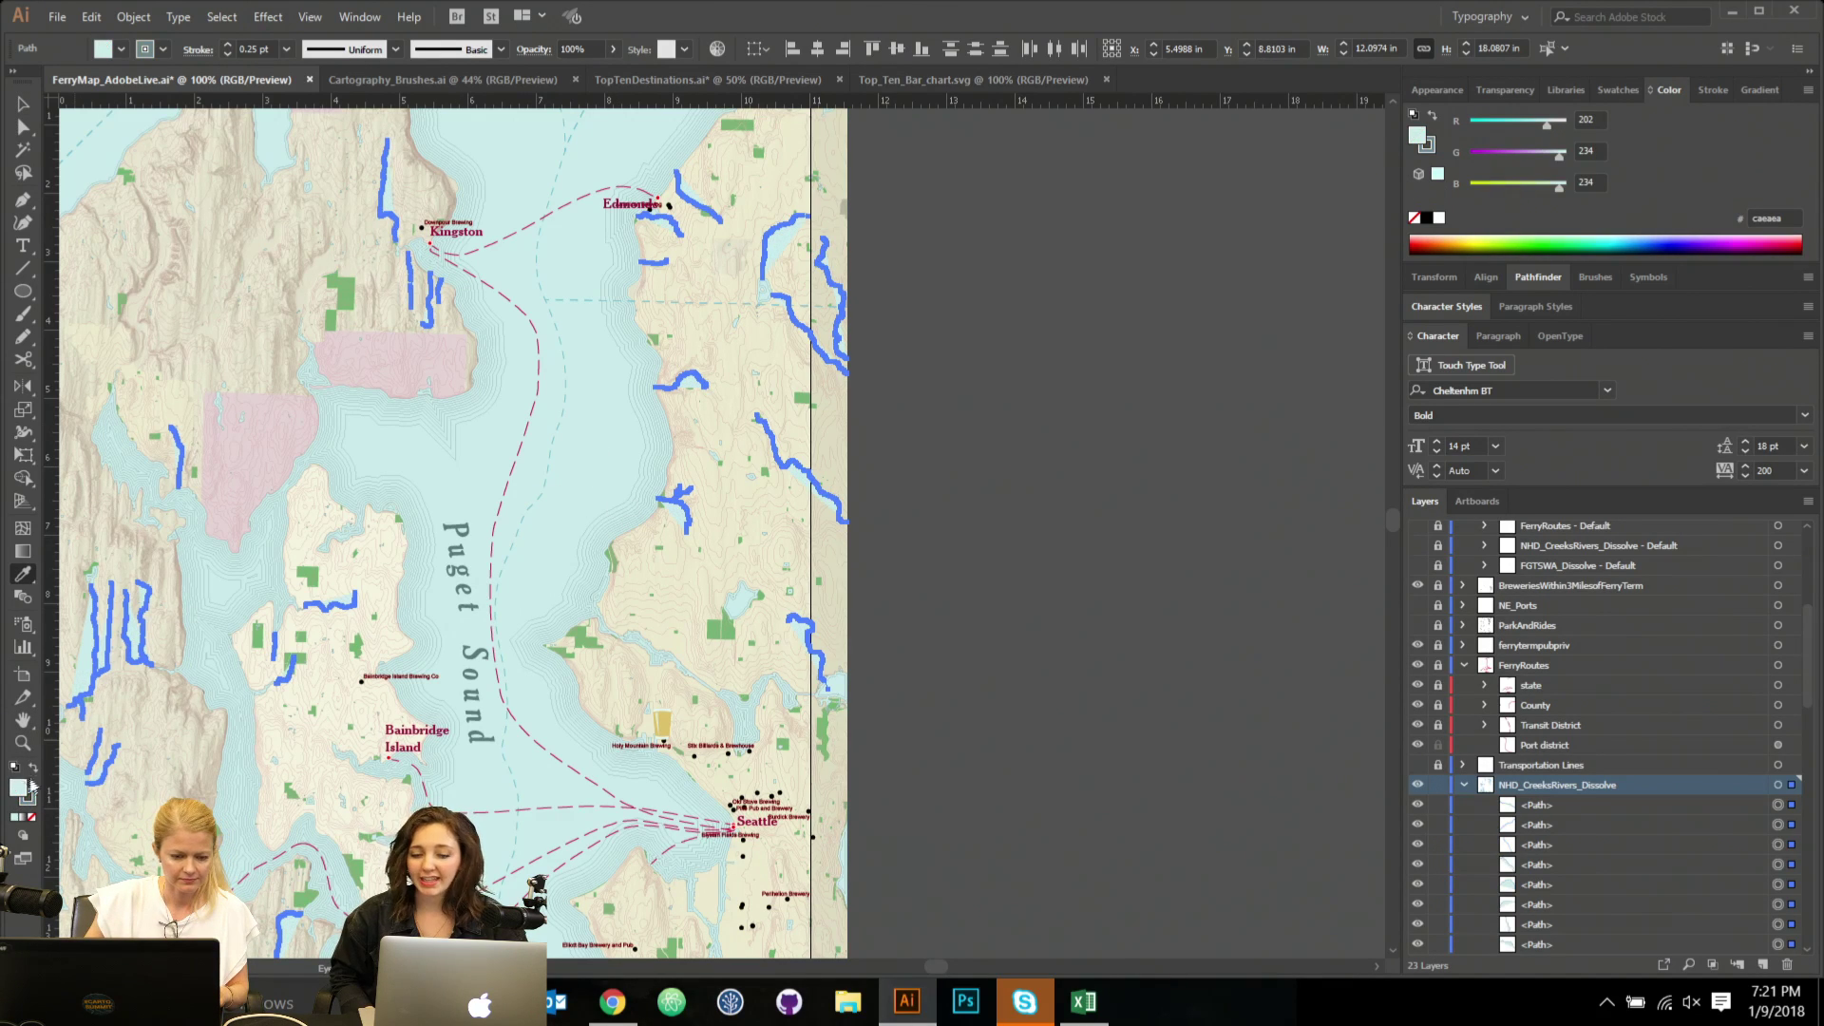
left_click(33, 818)
left_click(23, 103)
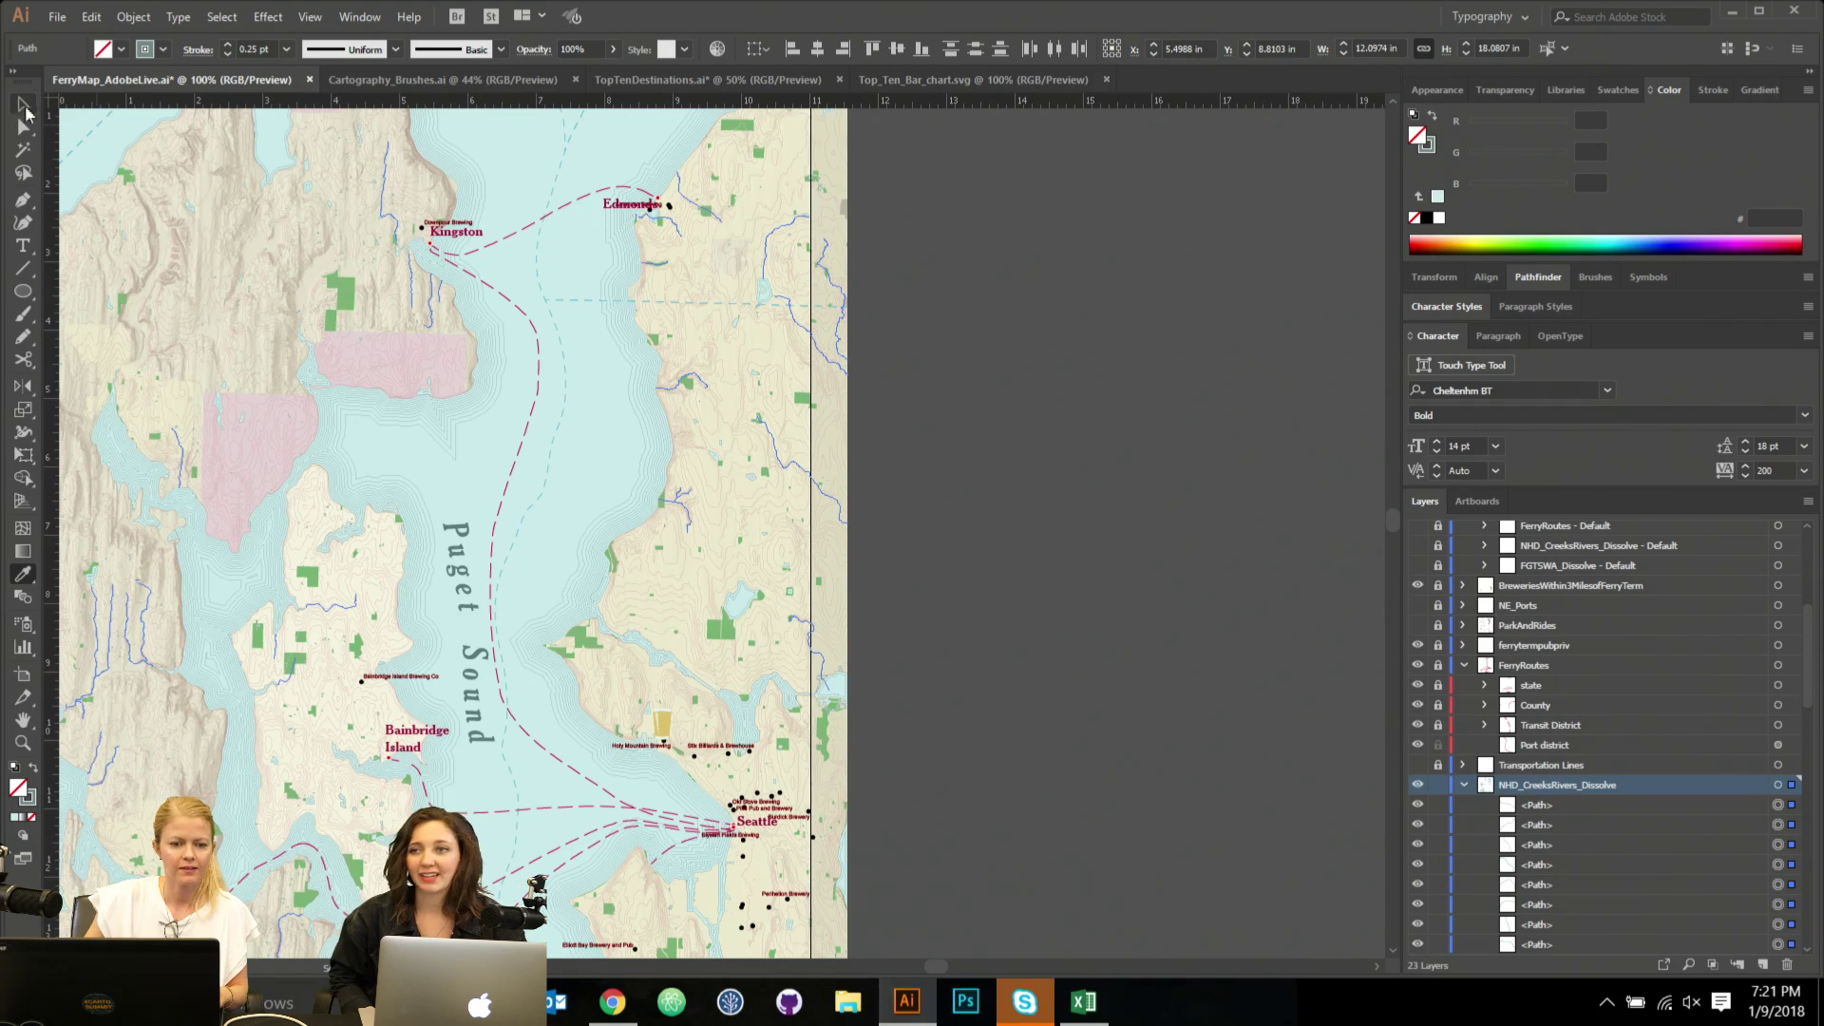
left_click(1110, 380)
key("ctrl+minus")
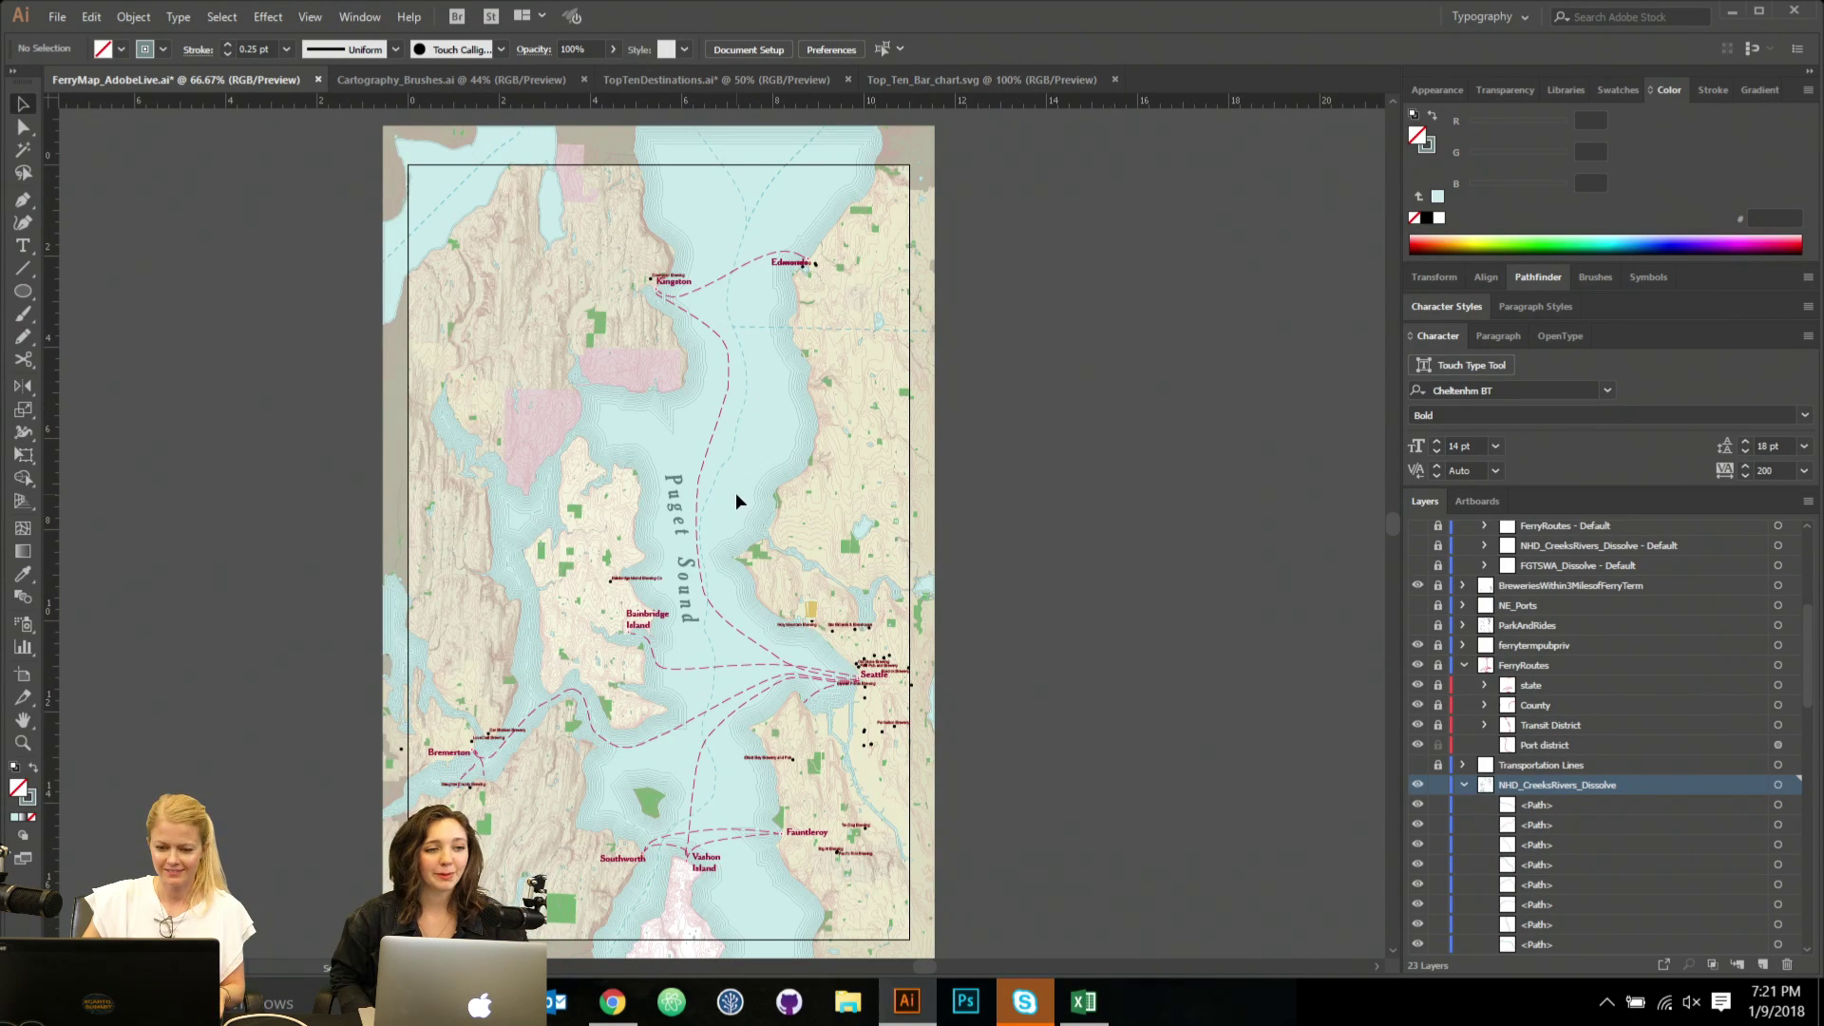
Unlock the FerryRoutes, state, County and Transit District layers, then select a ferry route and the pint icon.
left_click_drag(400, 294, 864, 730)
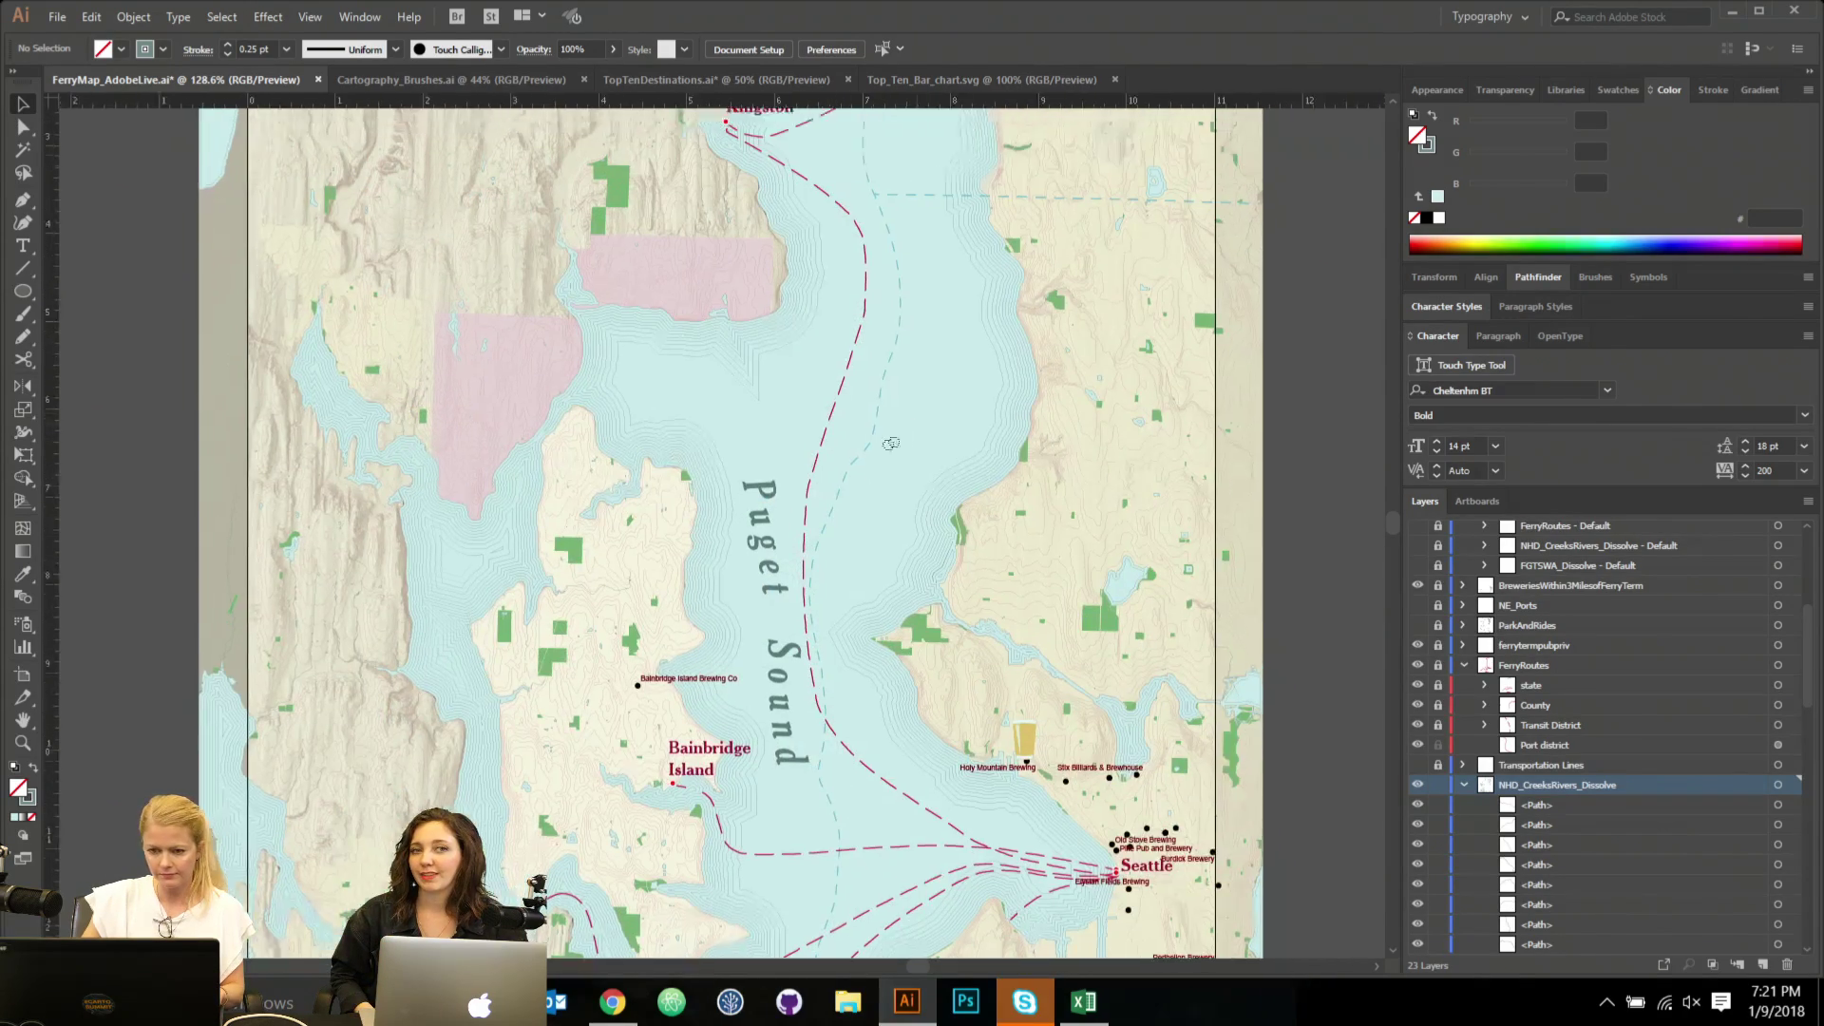
left_click_drag(890, 443, 577, 501)
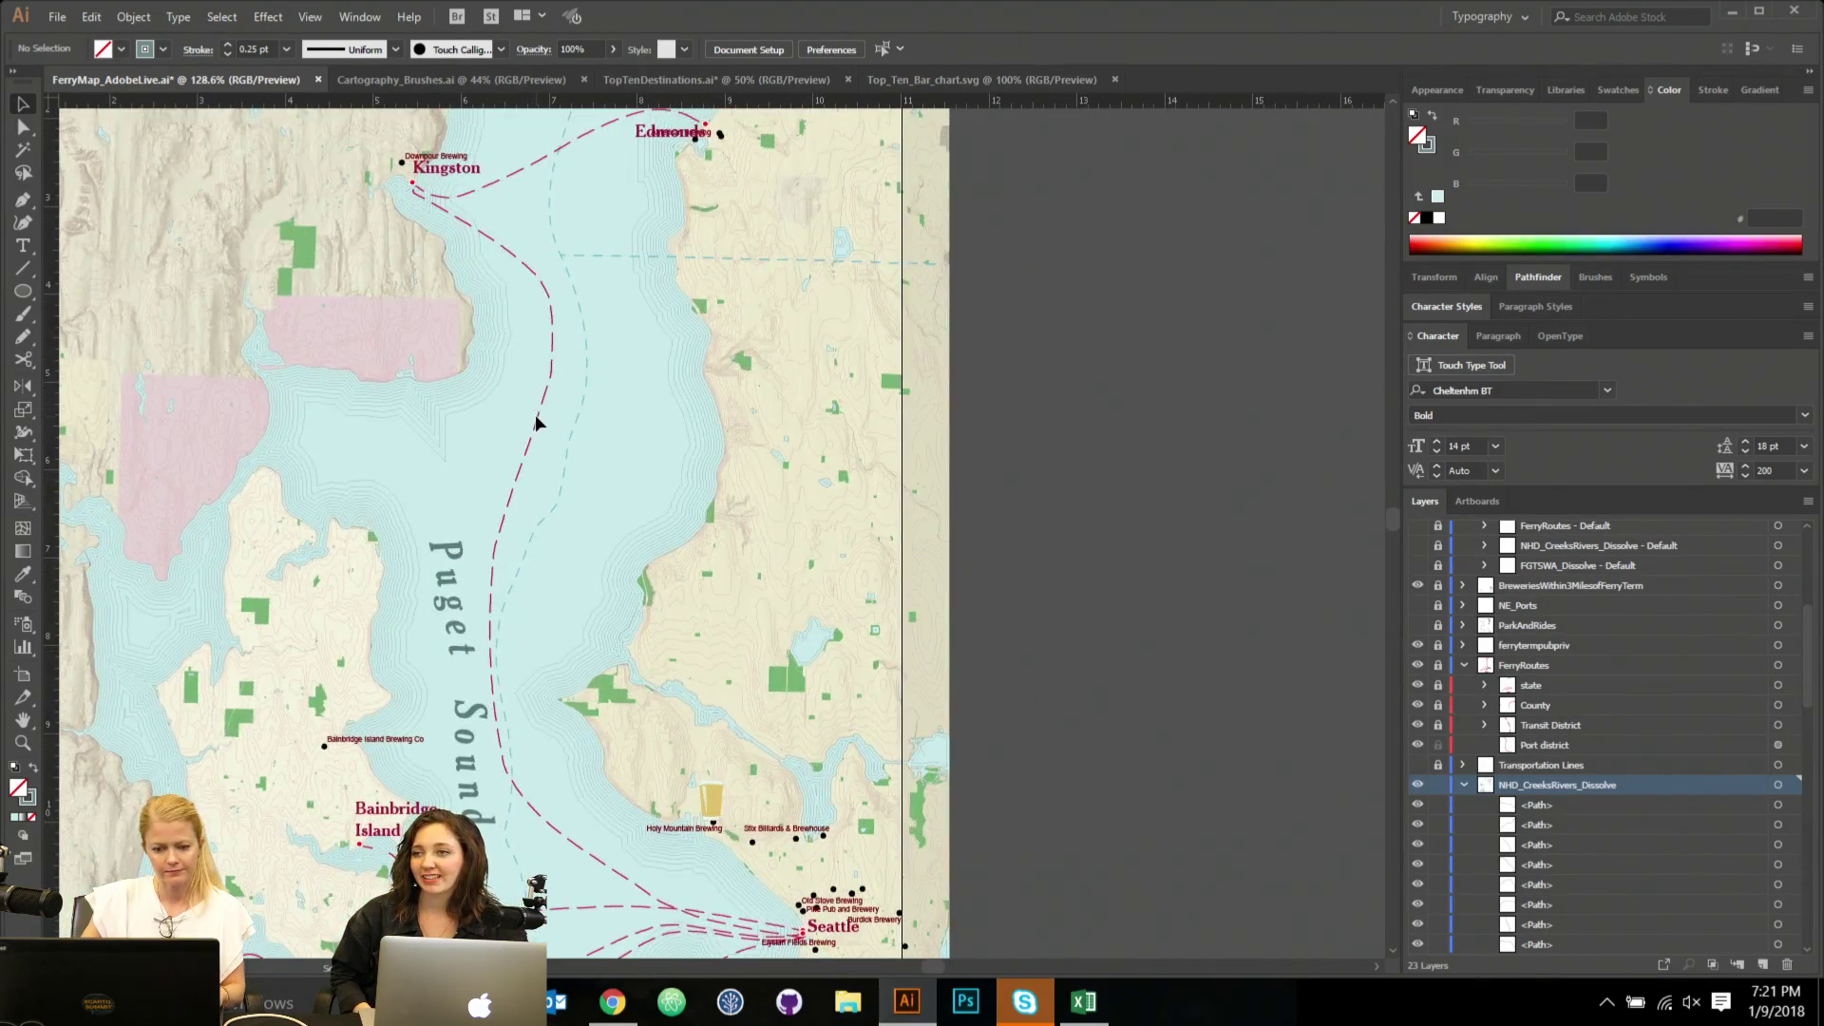
left_click(1464, 786)
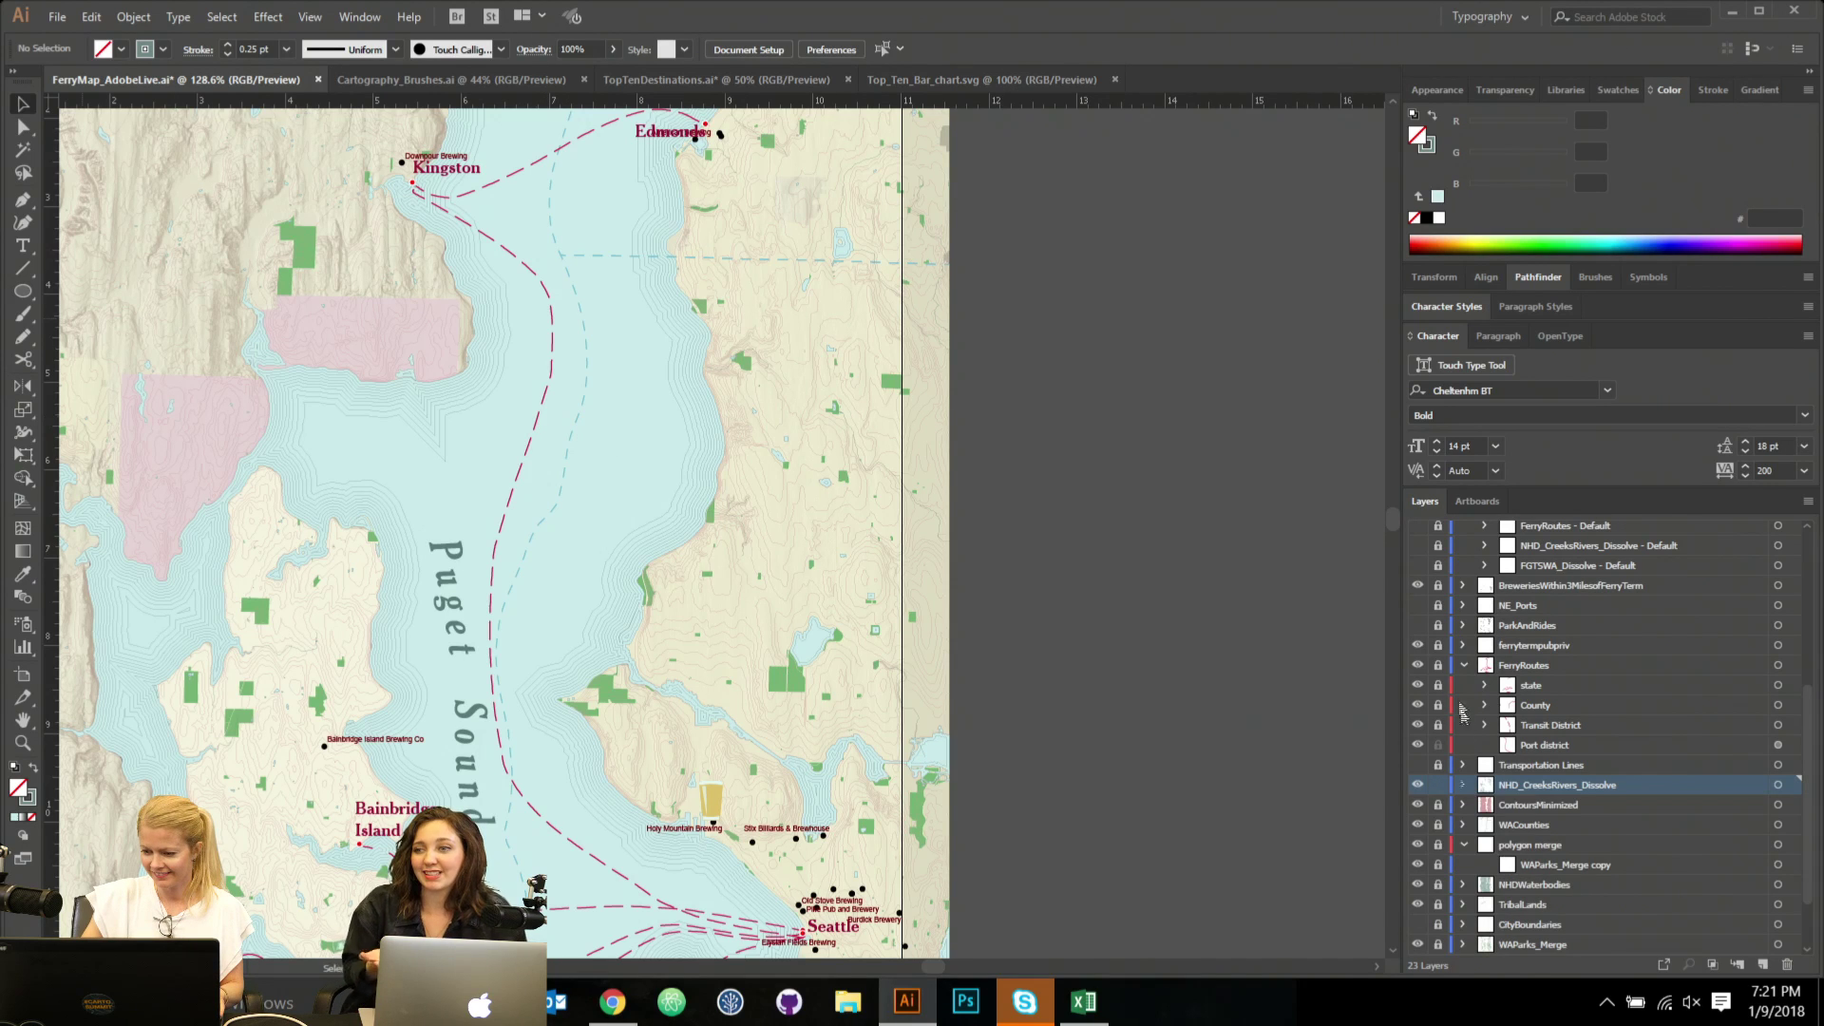
left_click_drag(1440, 671, 1434, 745)
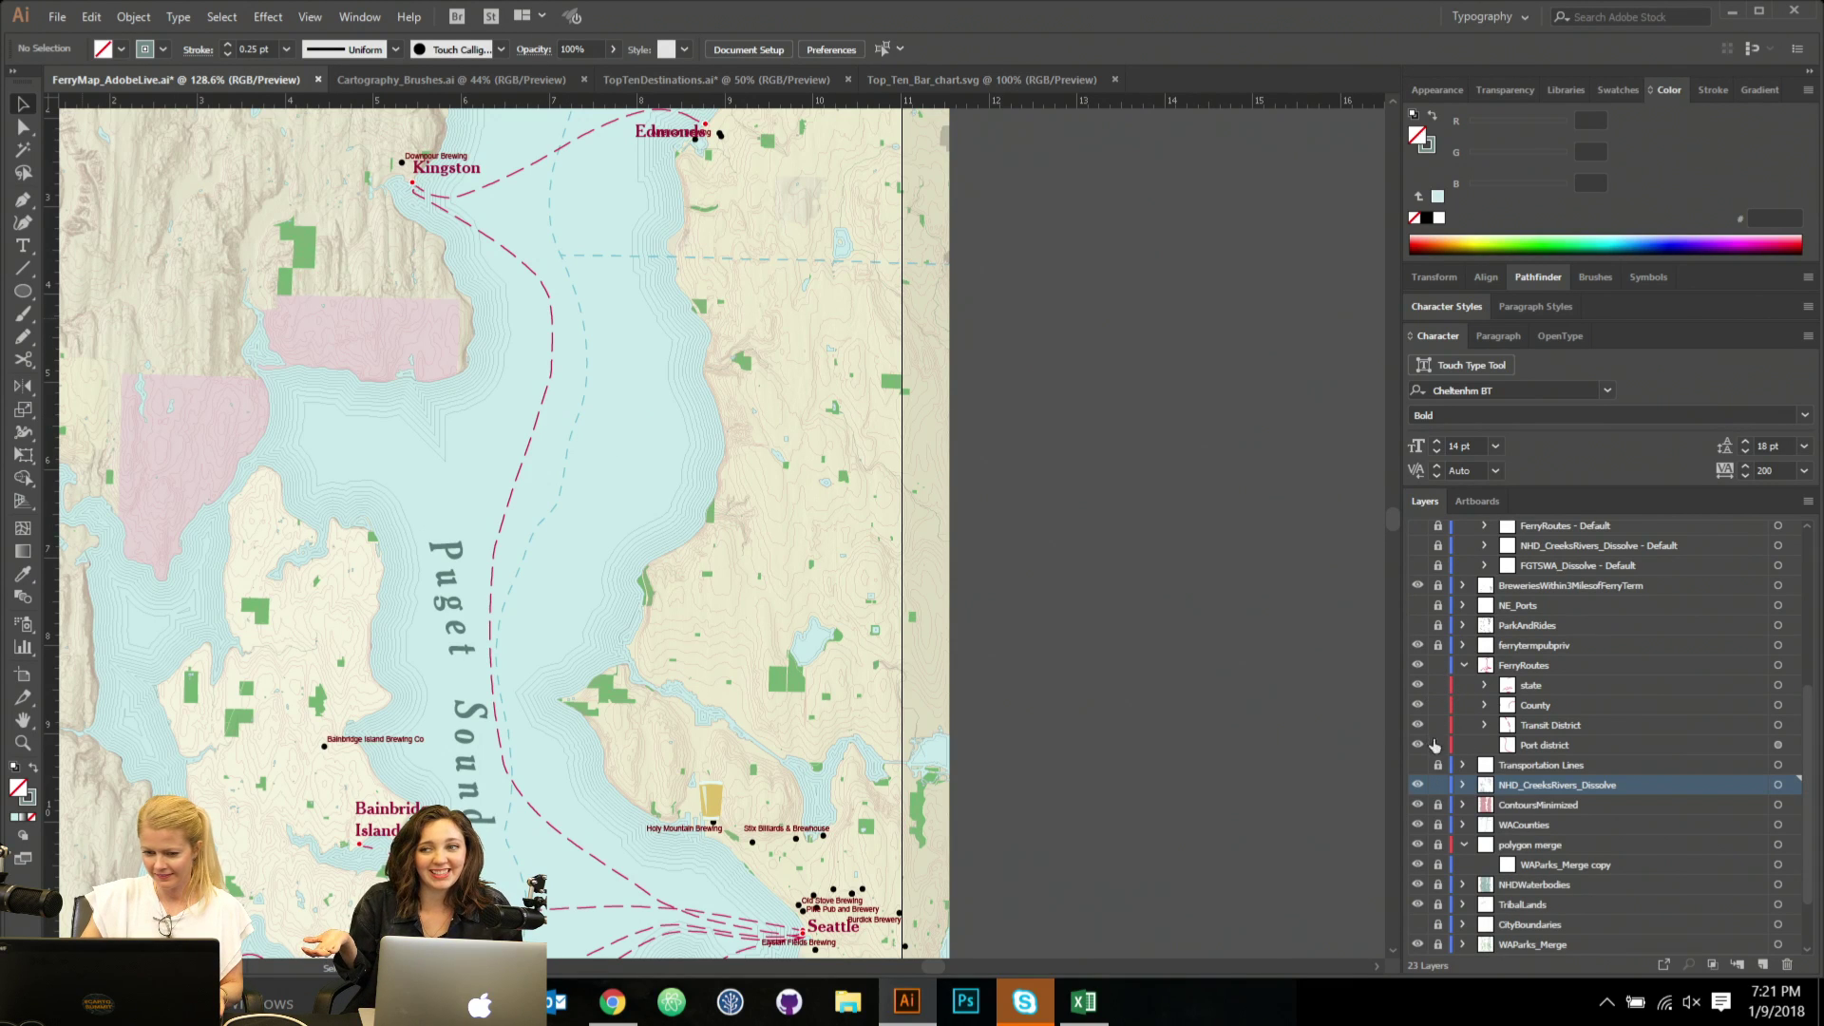
left_click(556, 378)
left_click_drag(826, 522, 743, 457)
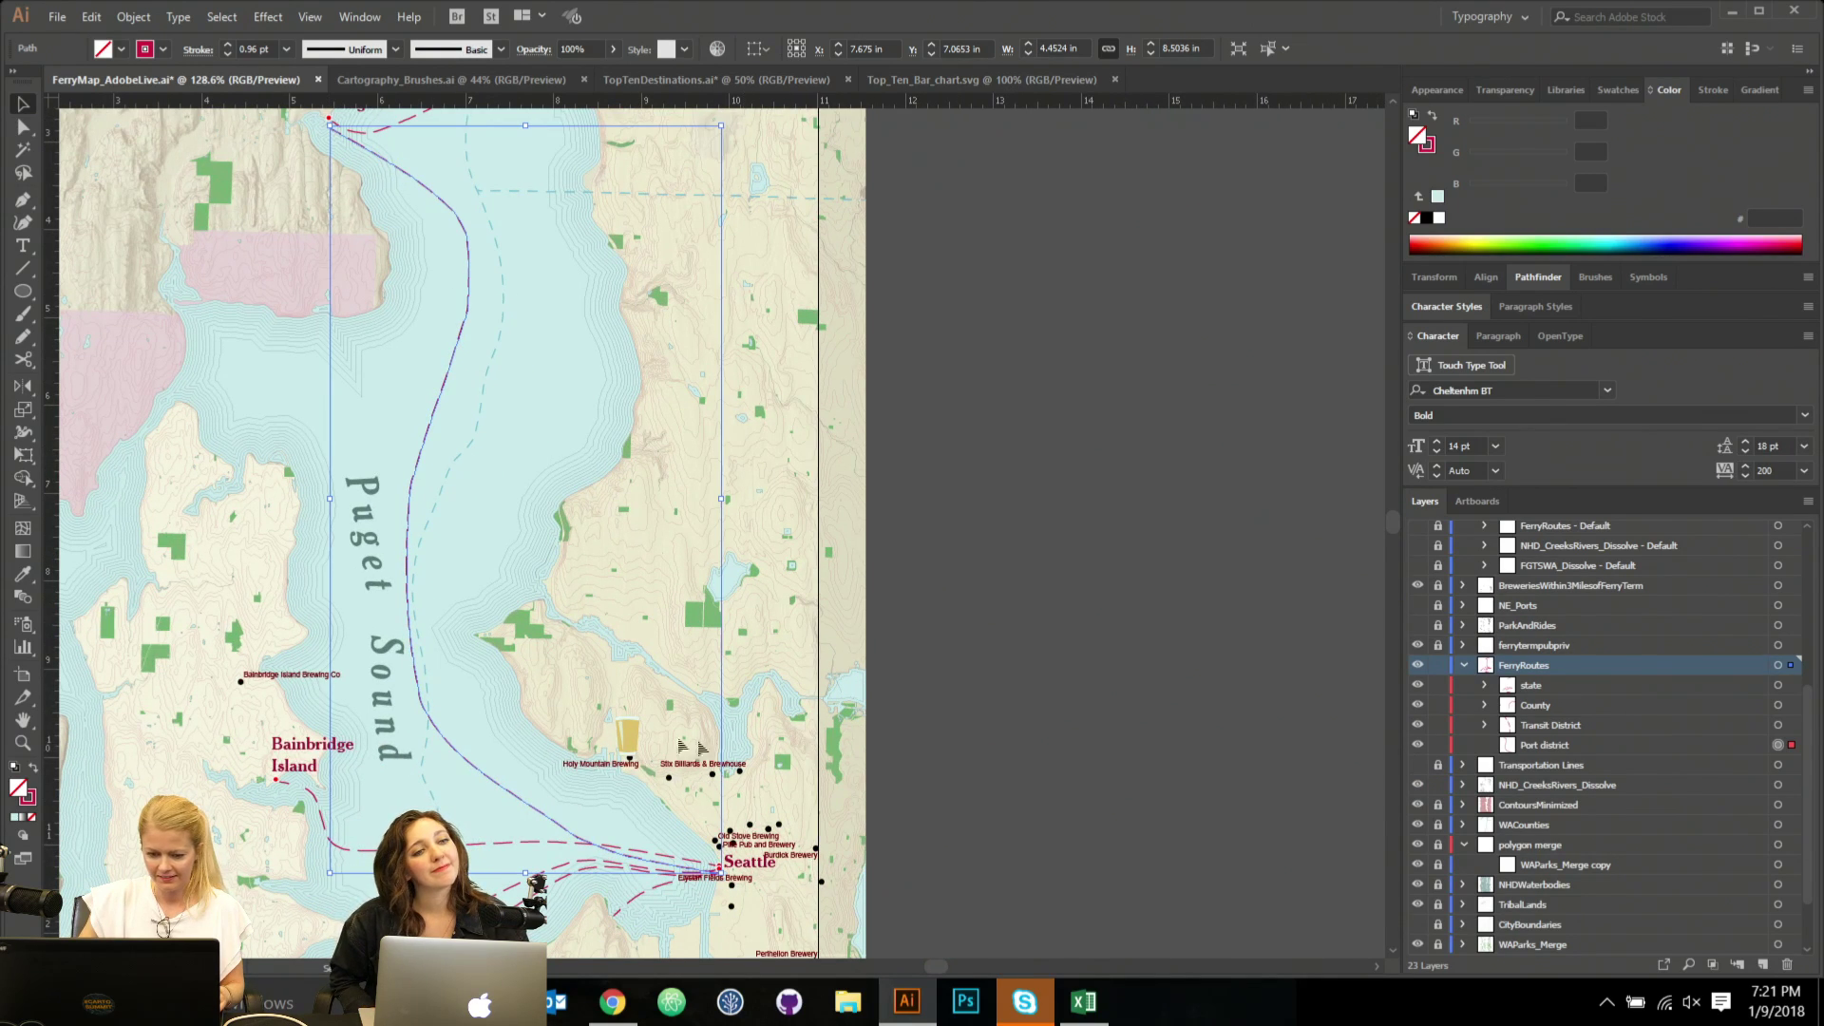
scroll(627, 736, "up", 1)
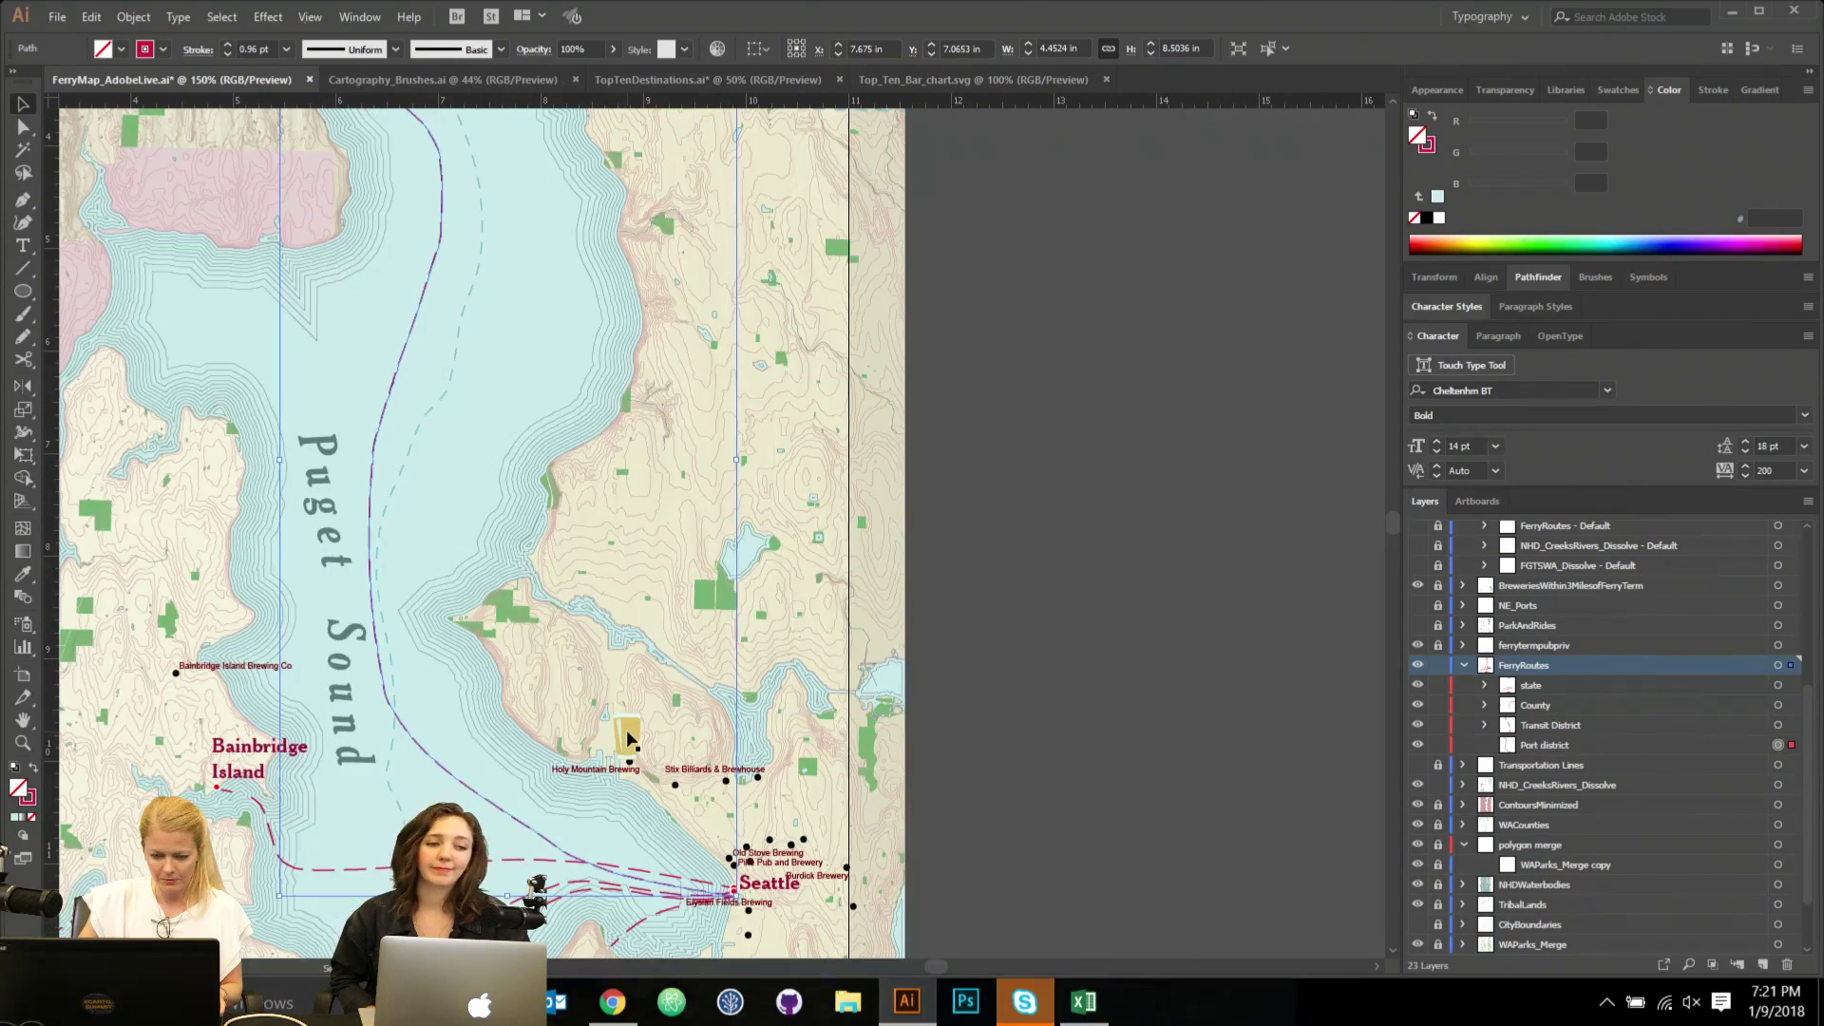
left_click(627, 736)
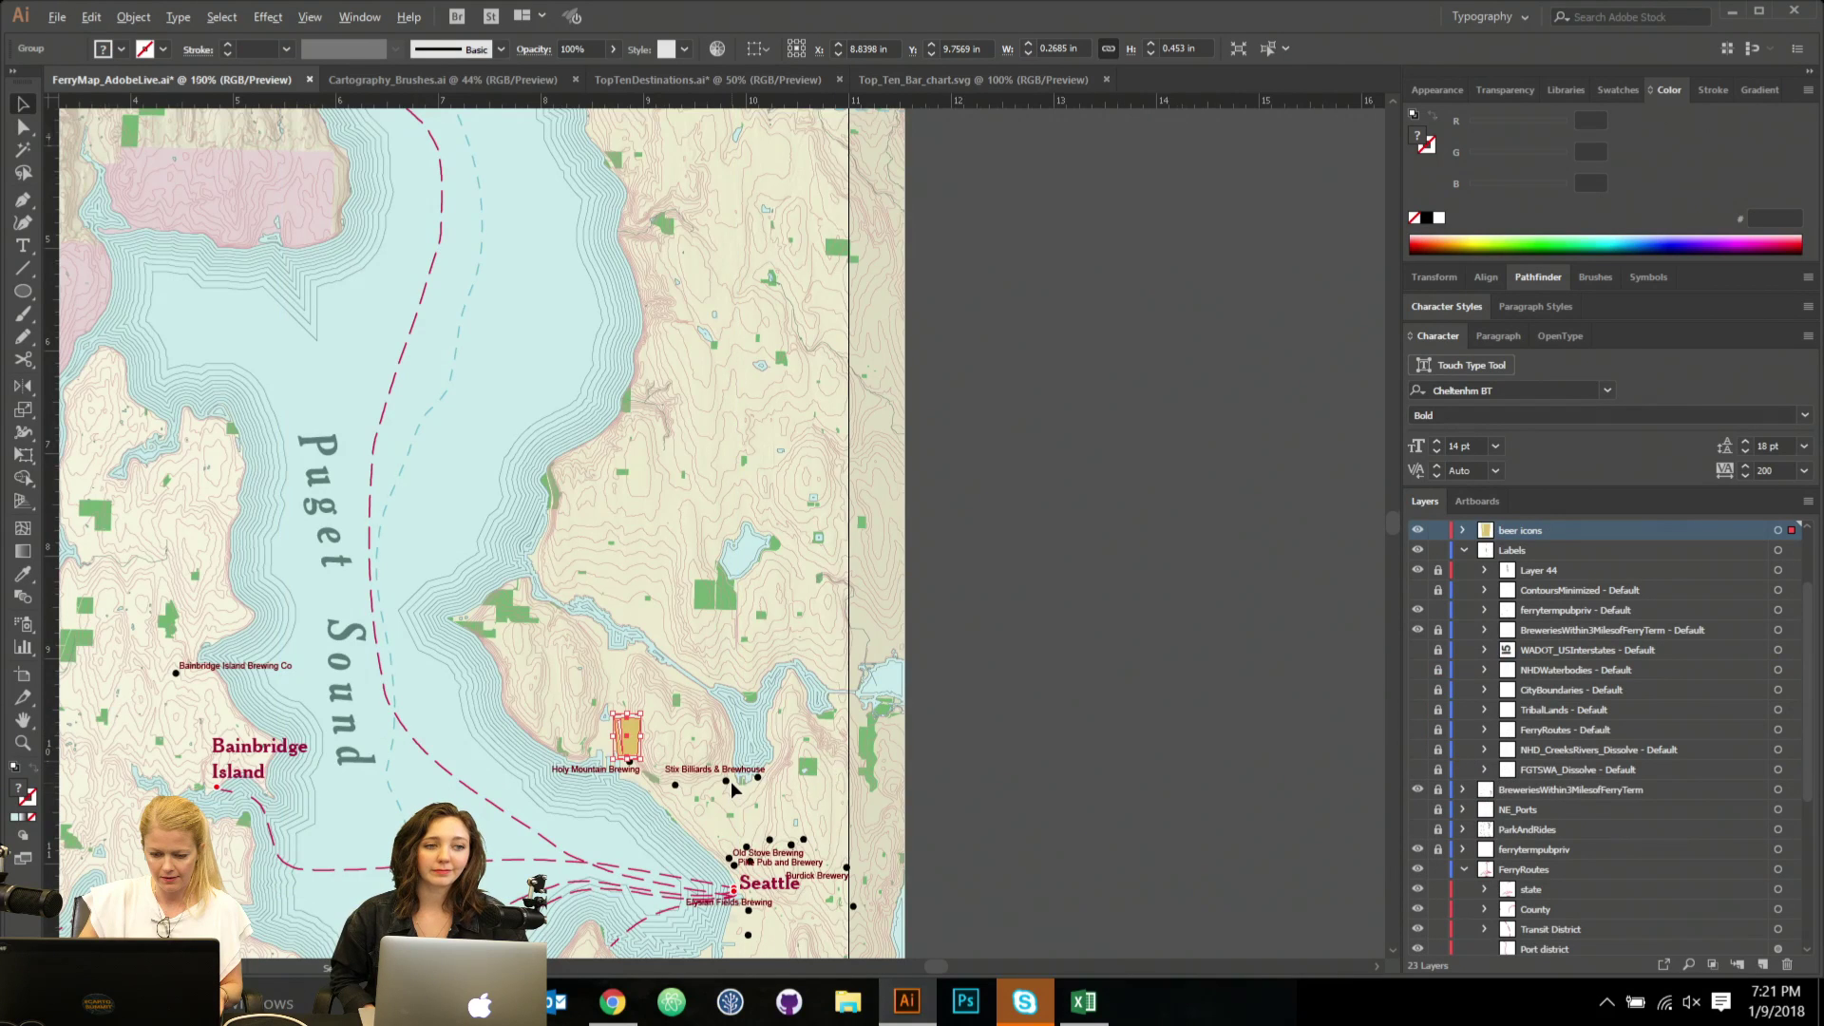
scroll(731, 789, "down", 1)
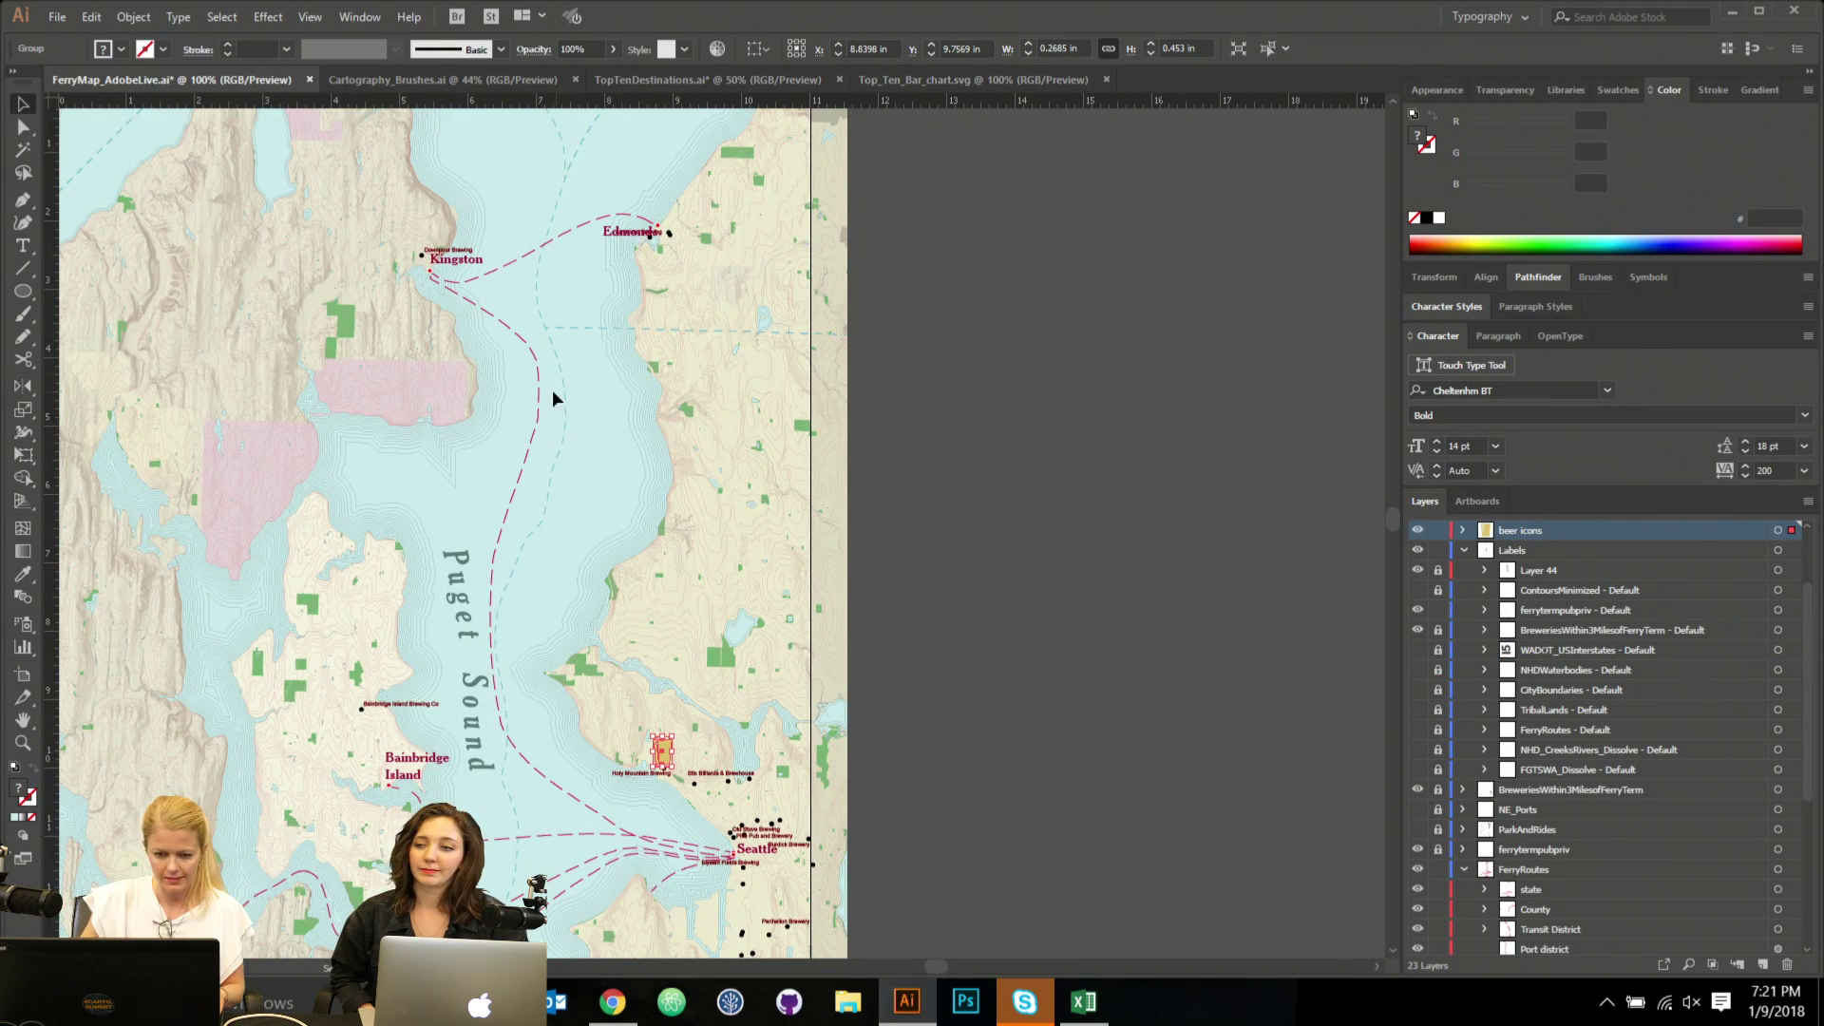
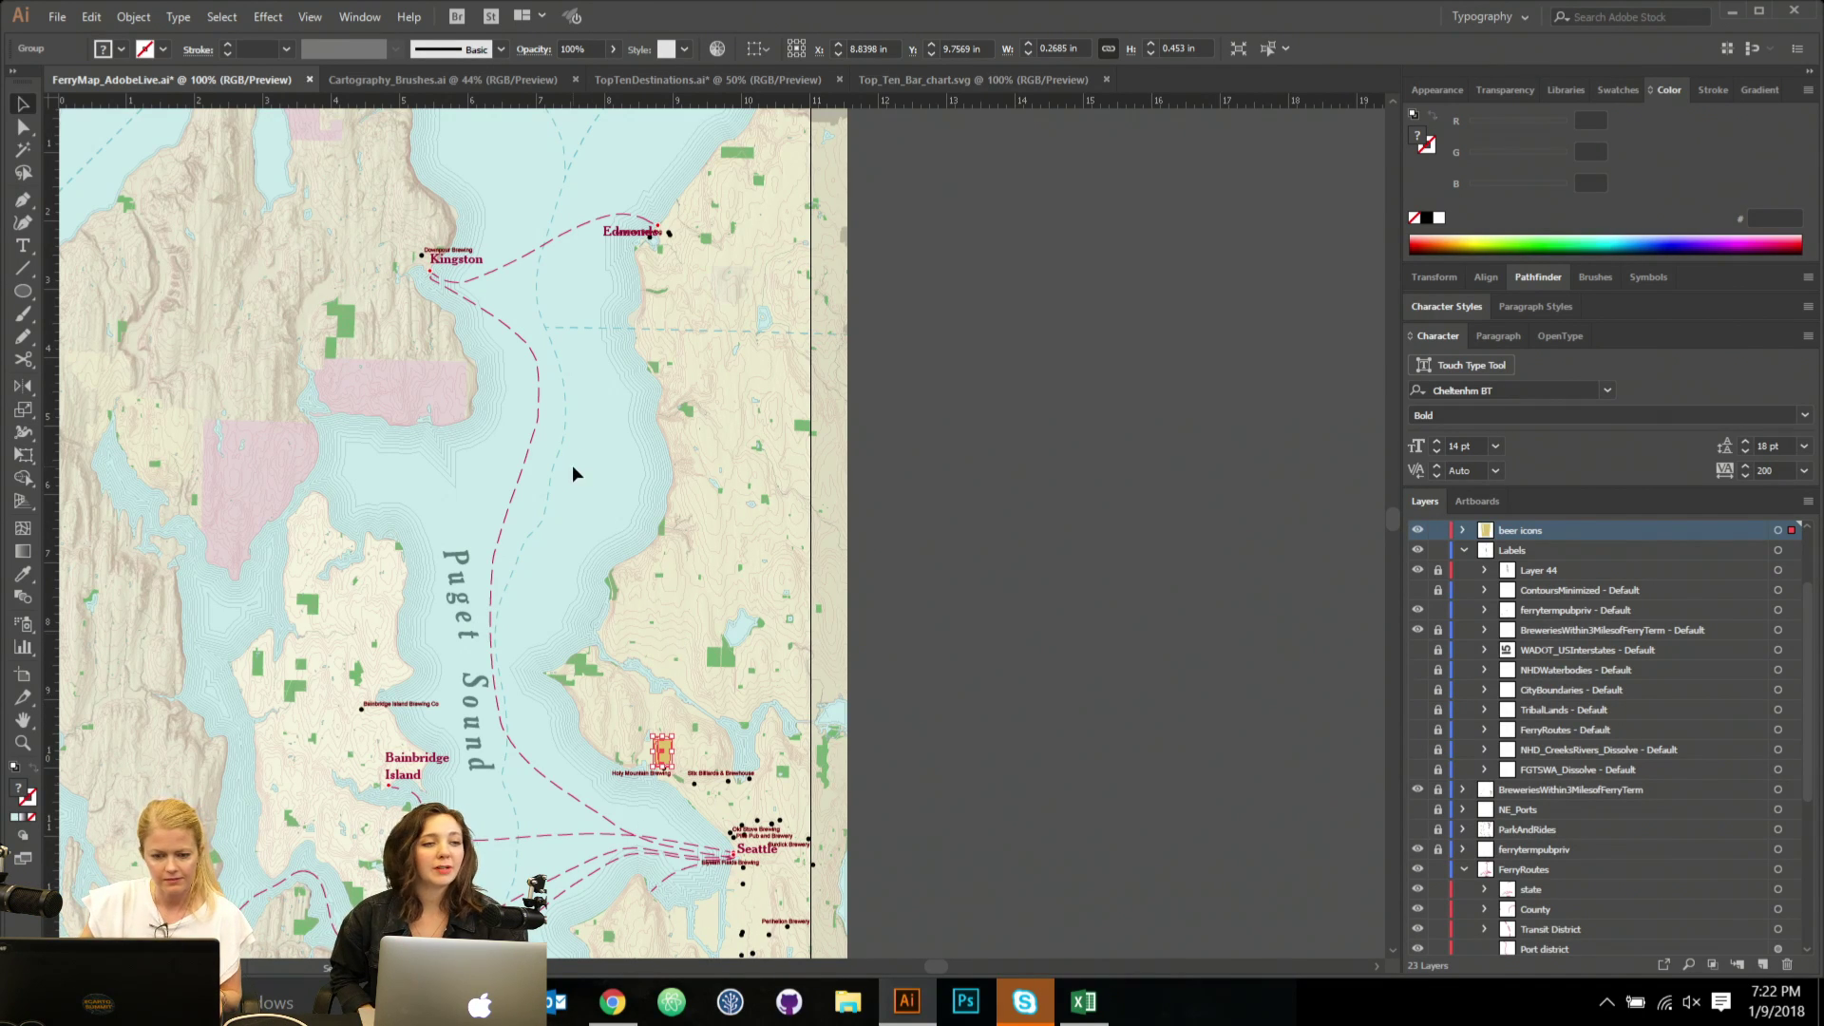
Make an offset copy of the Seattle–Kingston ferry route and put placeholder path text on it.
left_click(526, 463)
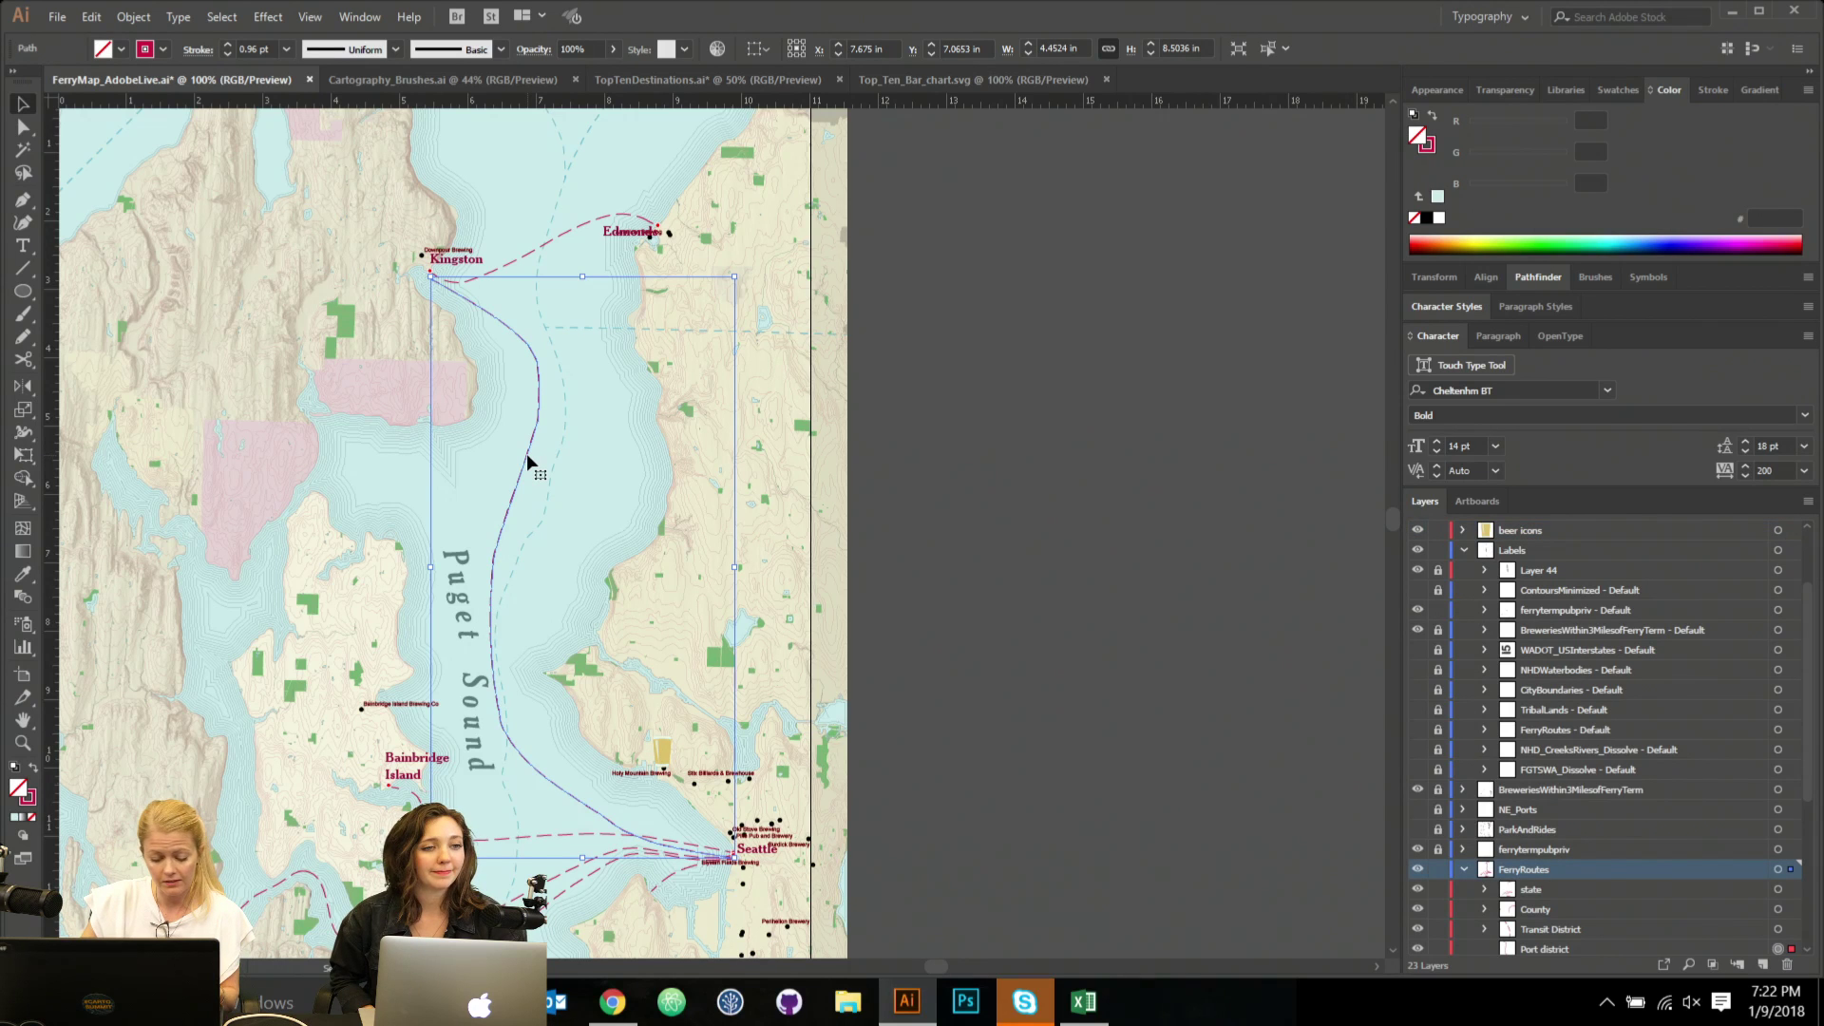
left_click_drag(527, 454, 555, 454)
left_click_drag(1198, 478, 1111, 467)
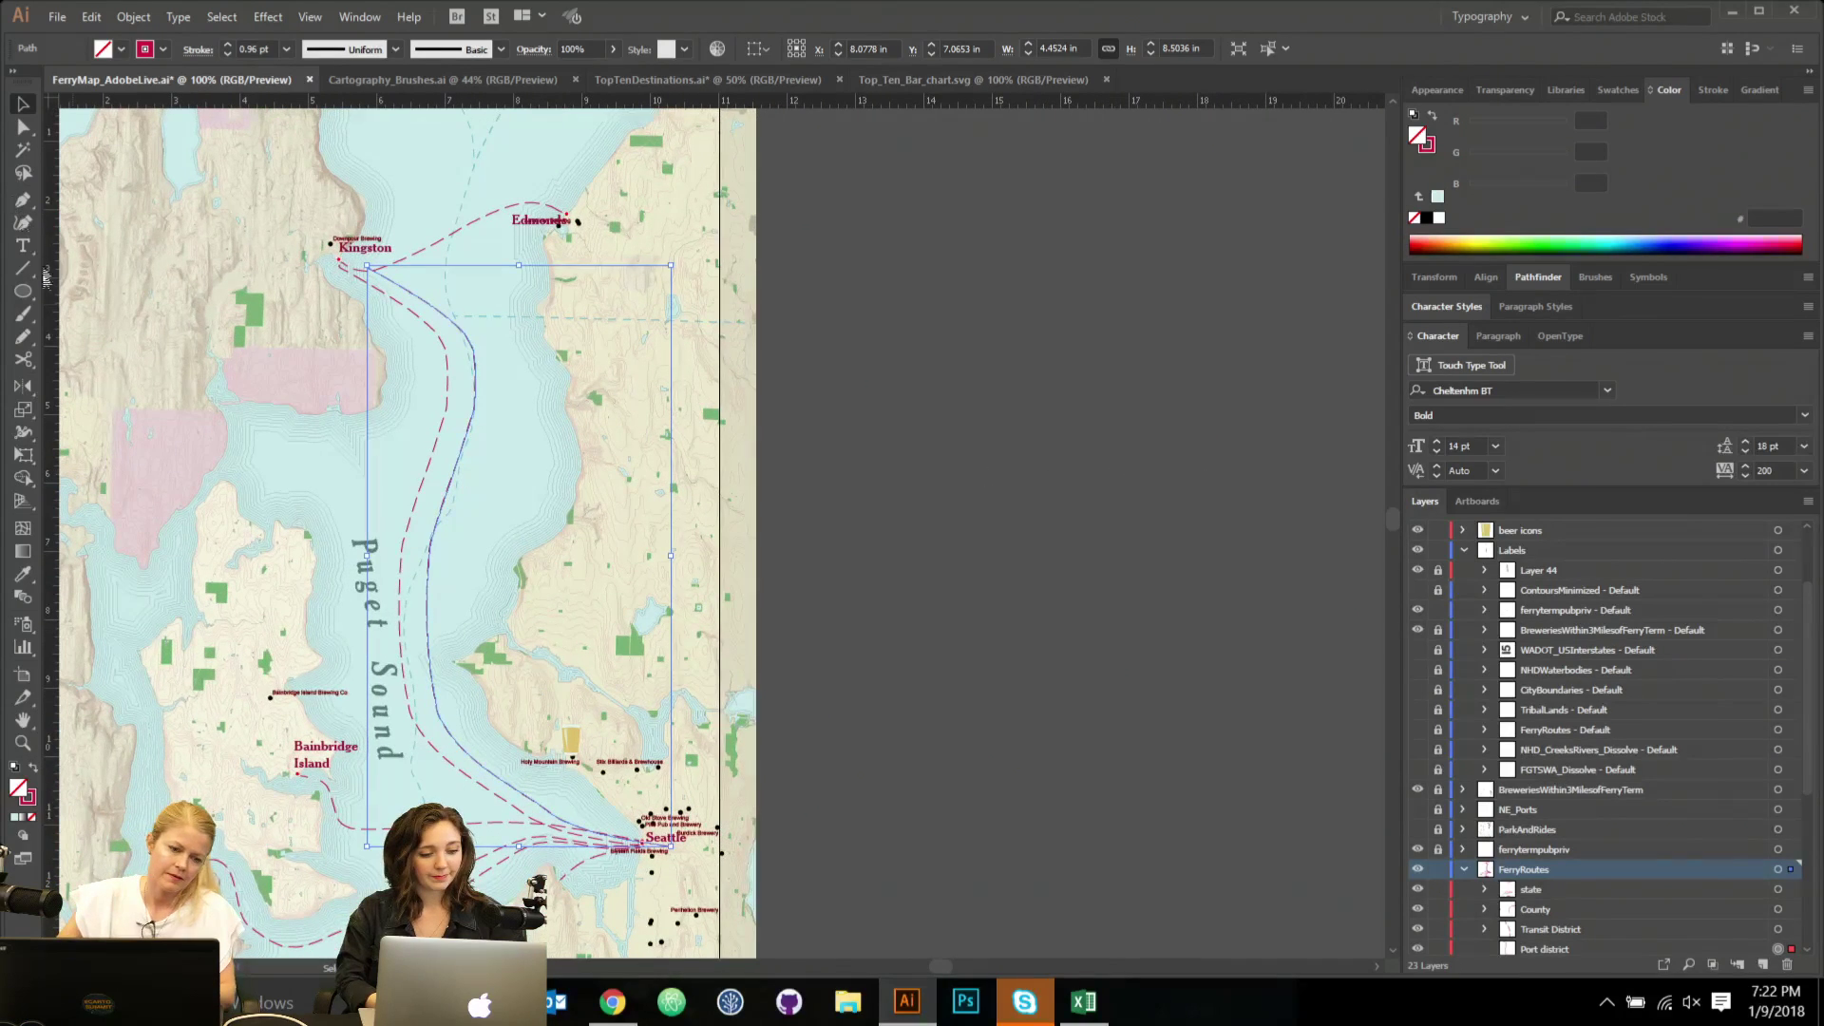
left_click(24, 247)
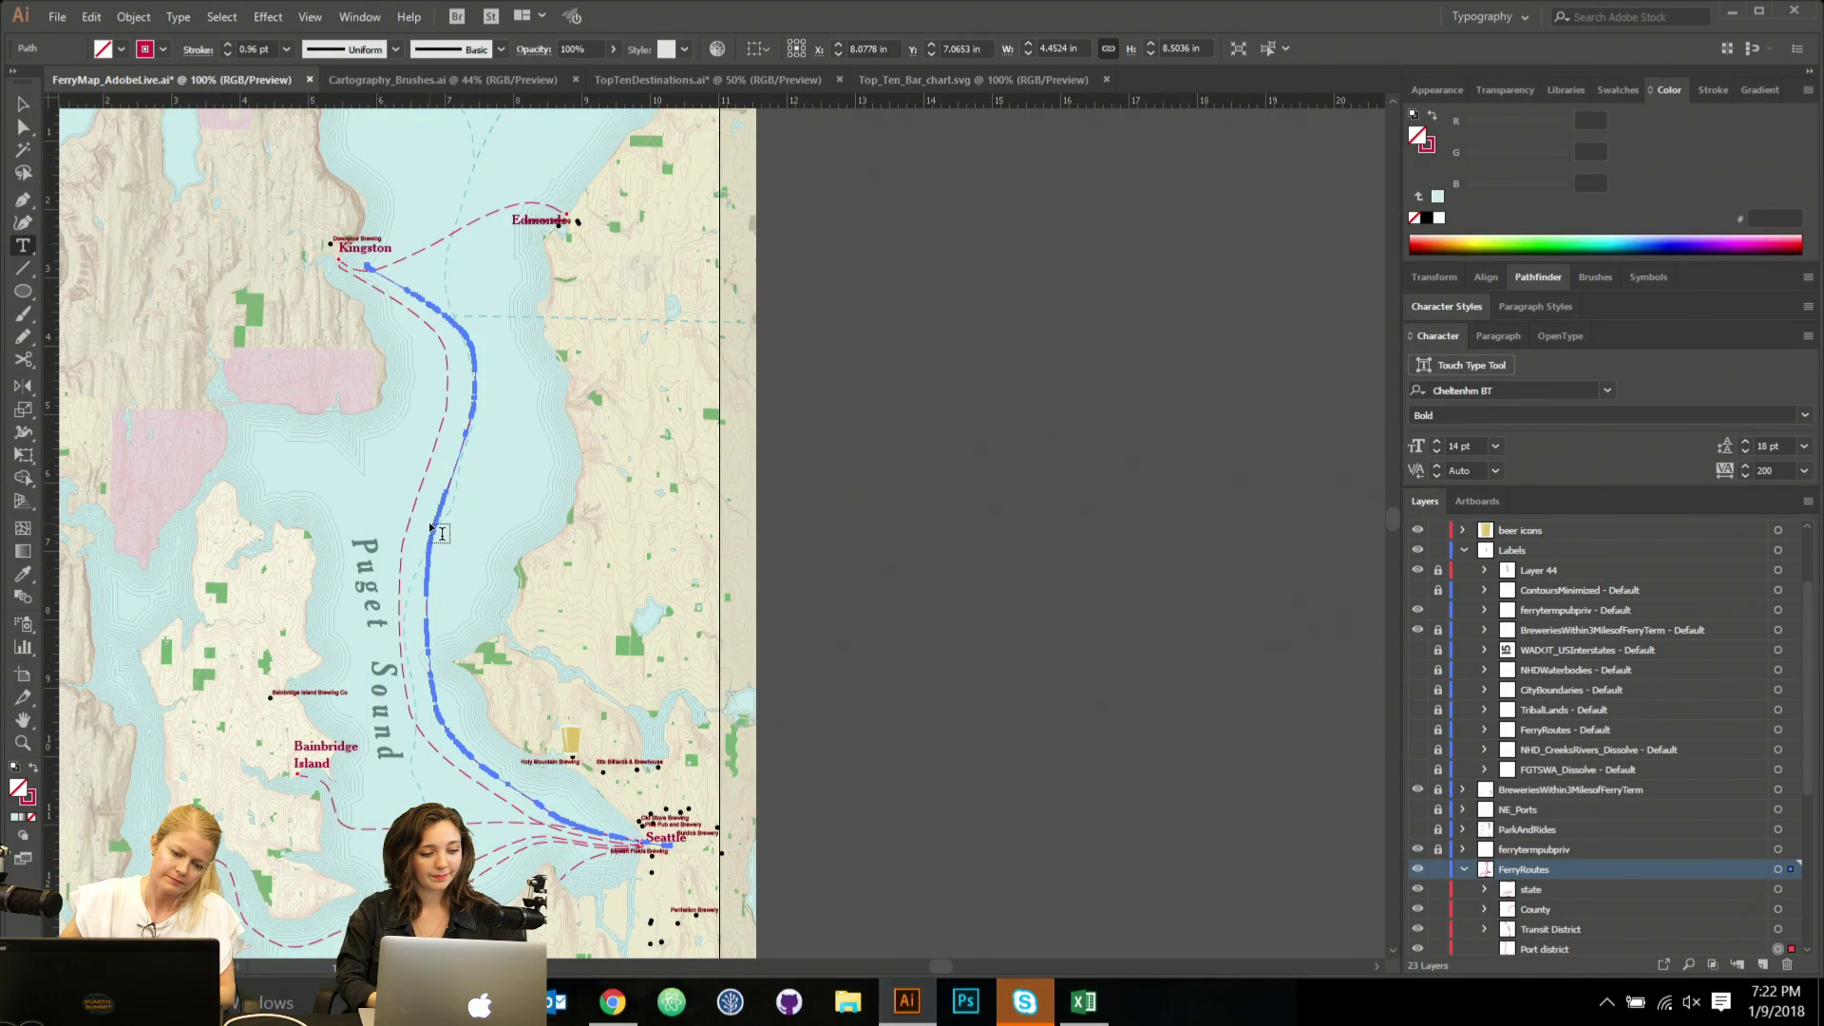
left_click(426, 659)
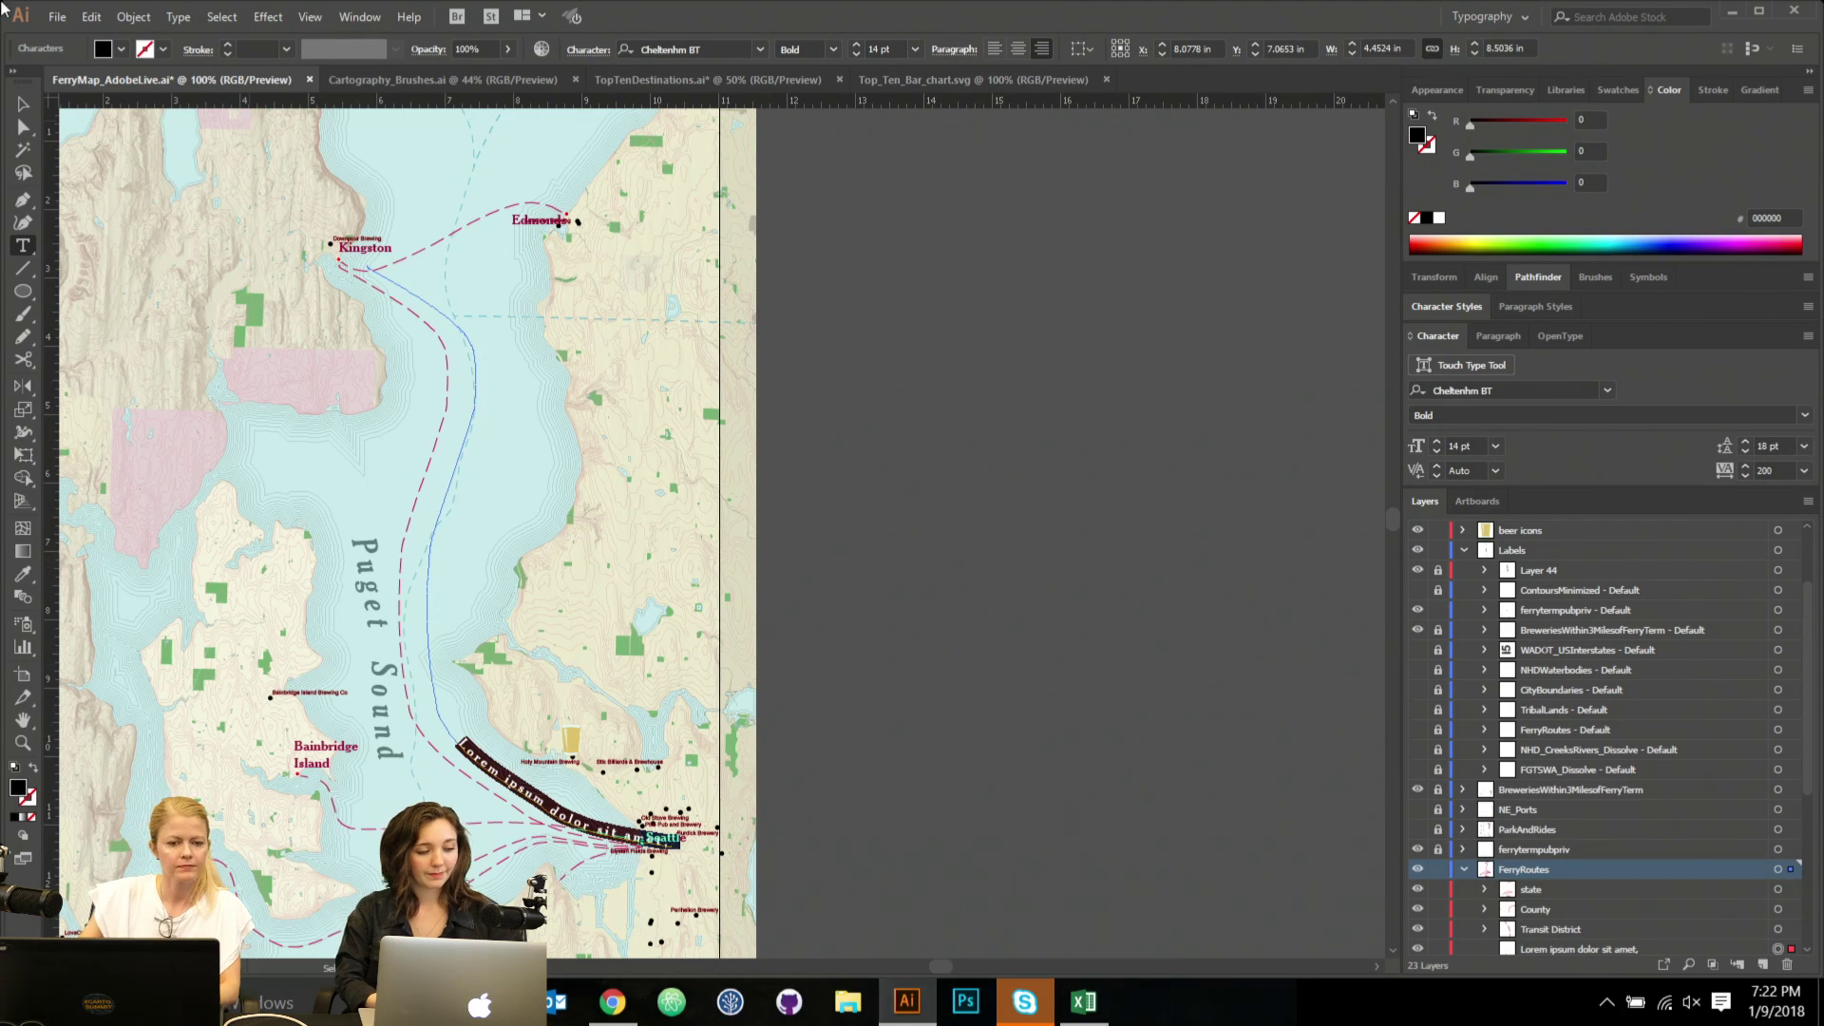
left_click(22, 104)
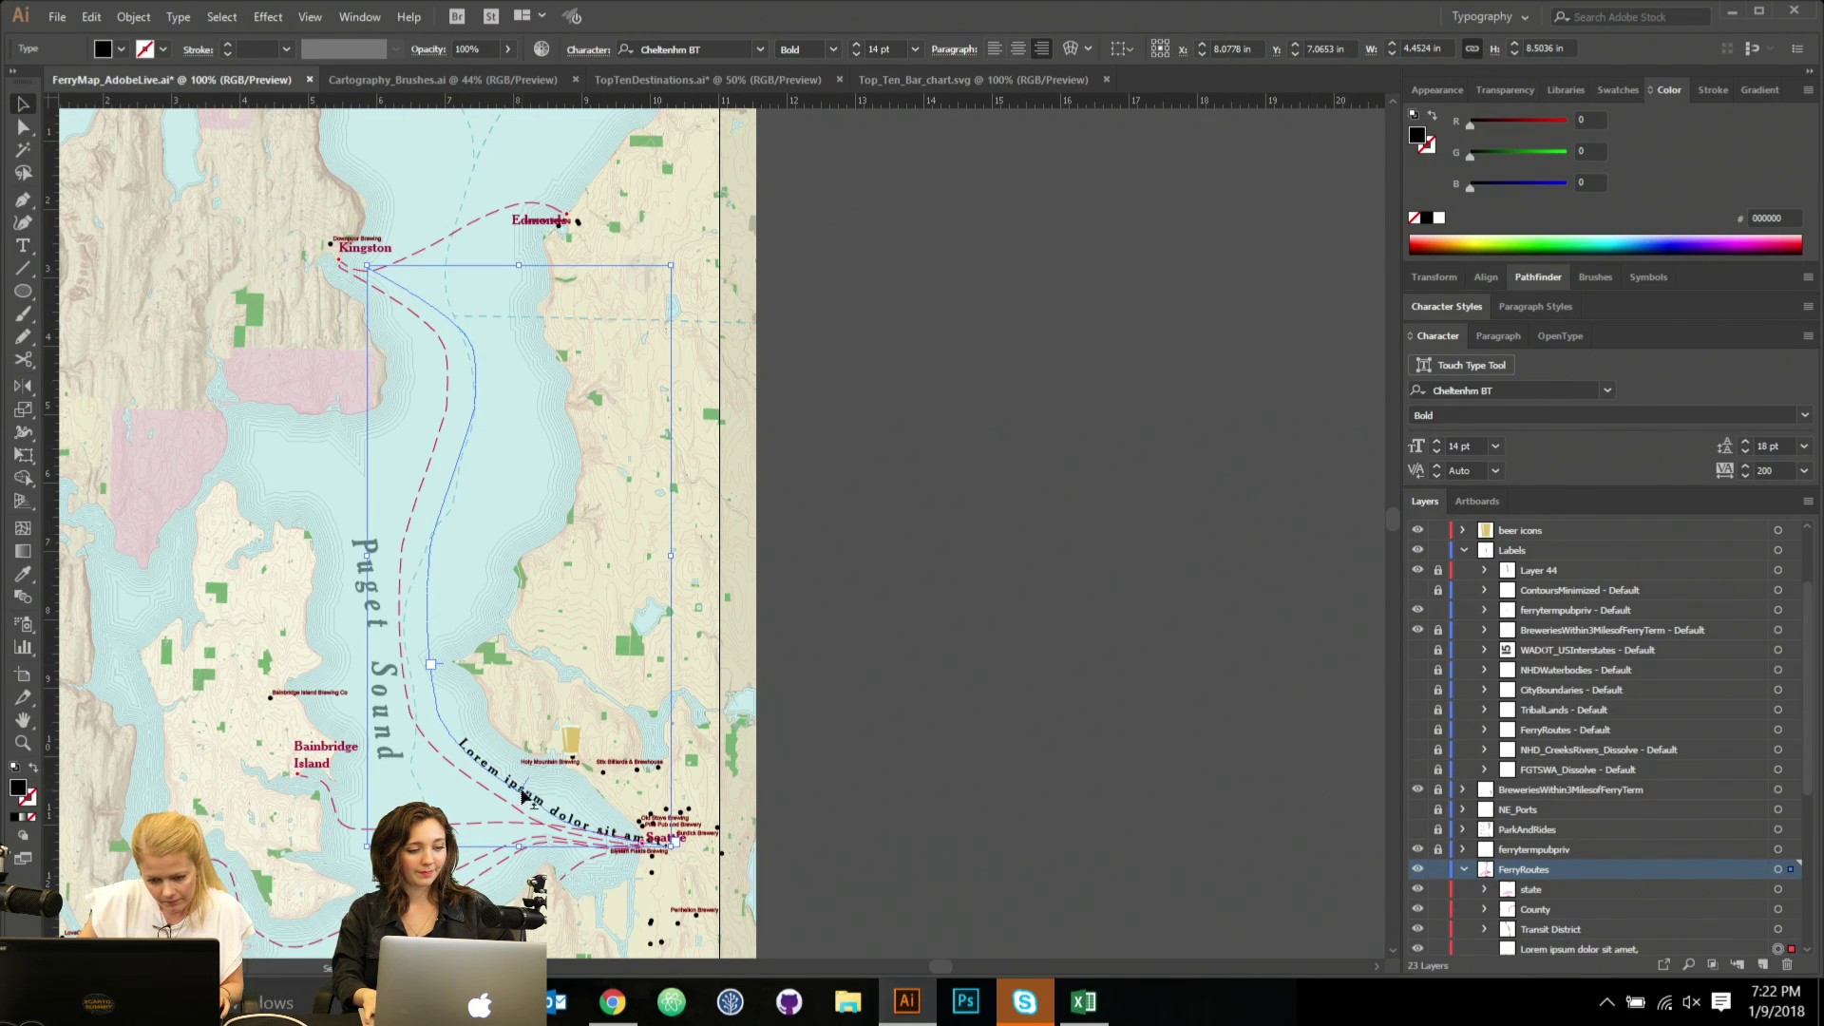
left_click_drag(528, 787, 385, 566)
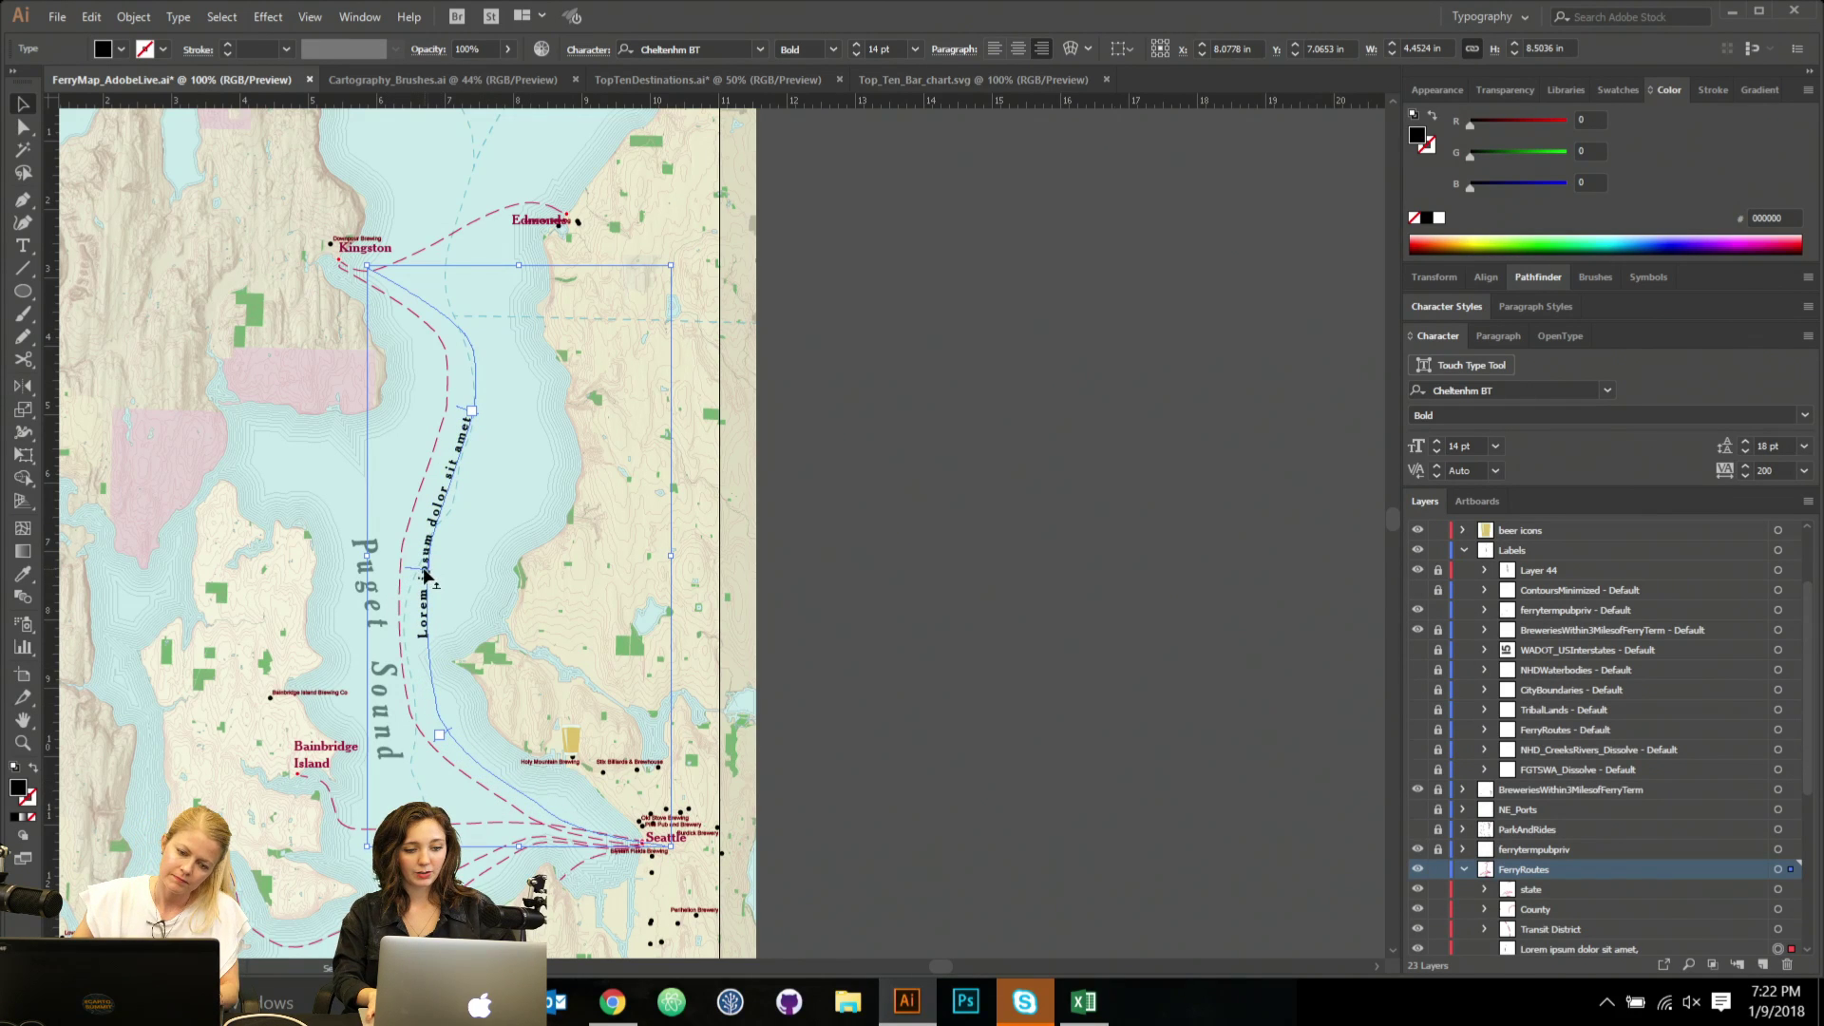
Replace the placeholder with 'Seattle to Kingston' and shift the label beside the route.
double_click(426, 575)
key("ctrl+a")
type("Se")
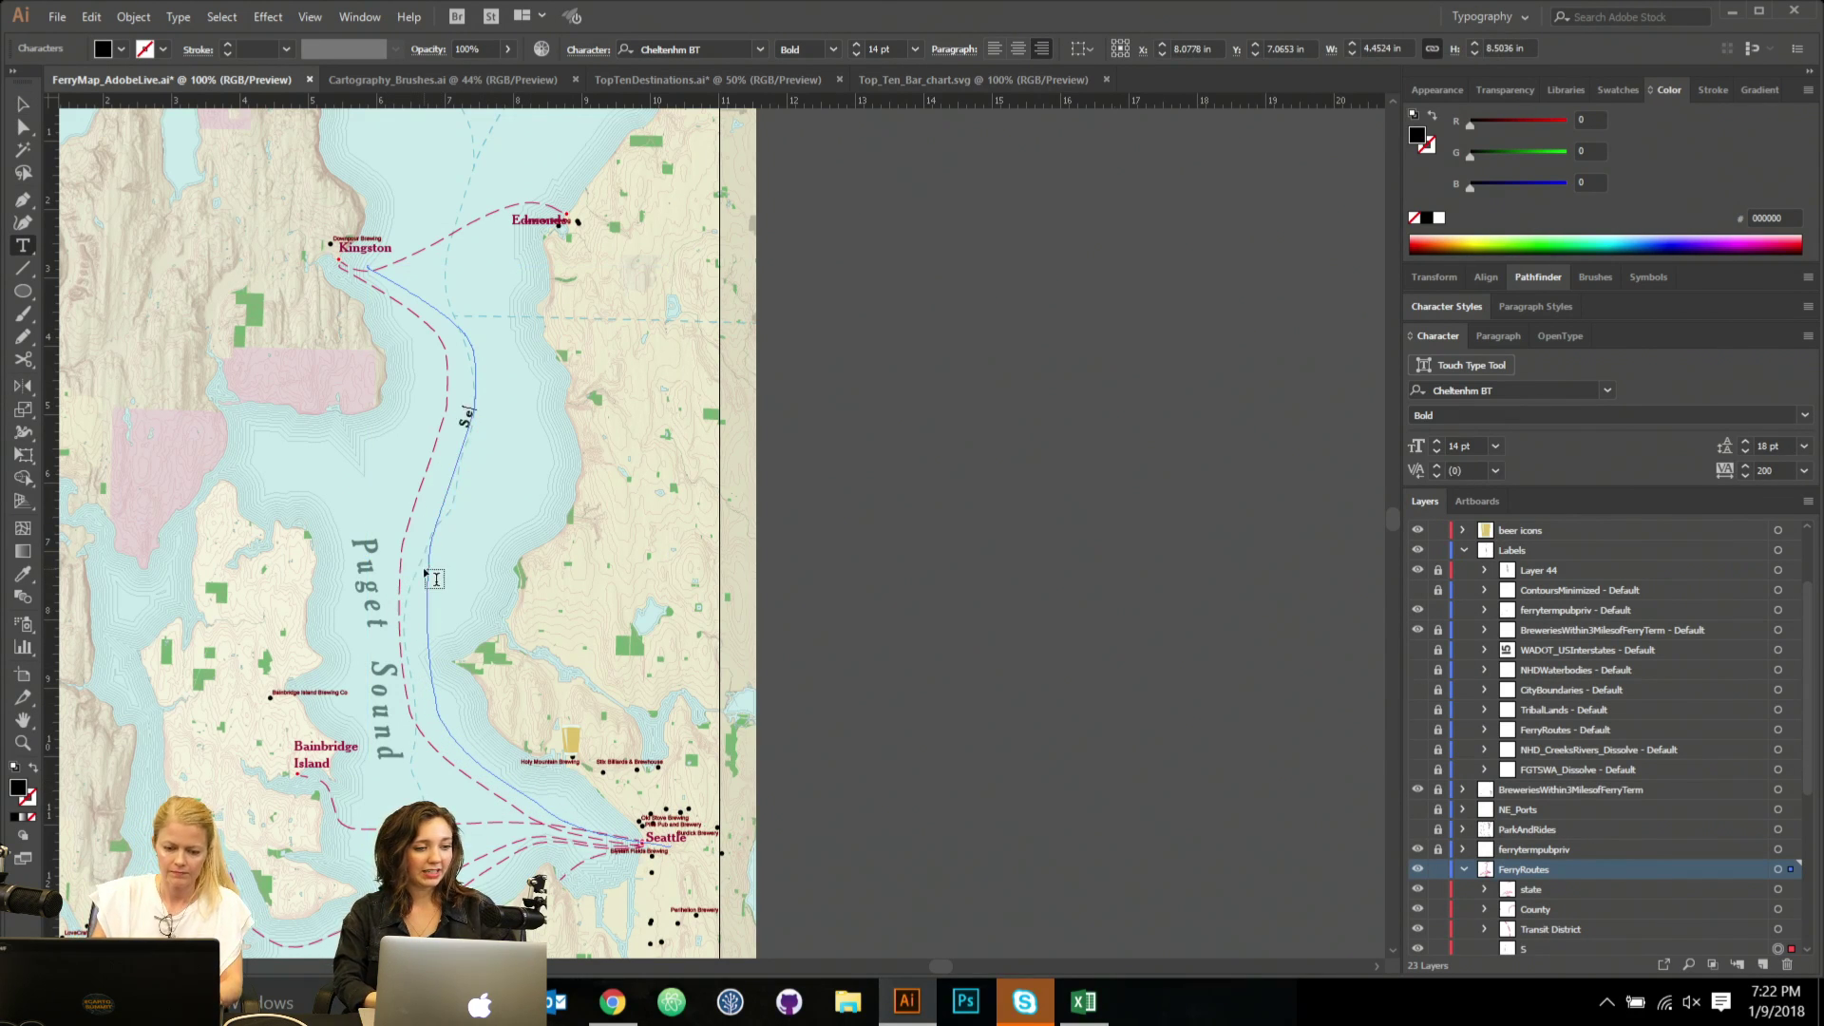
type("attle to")
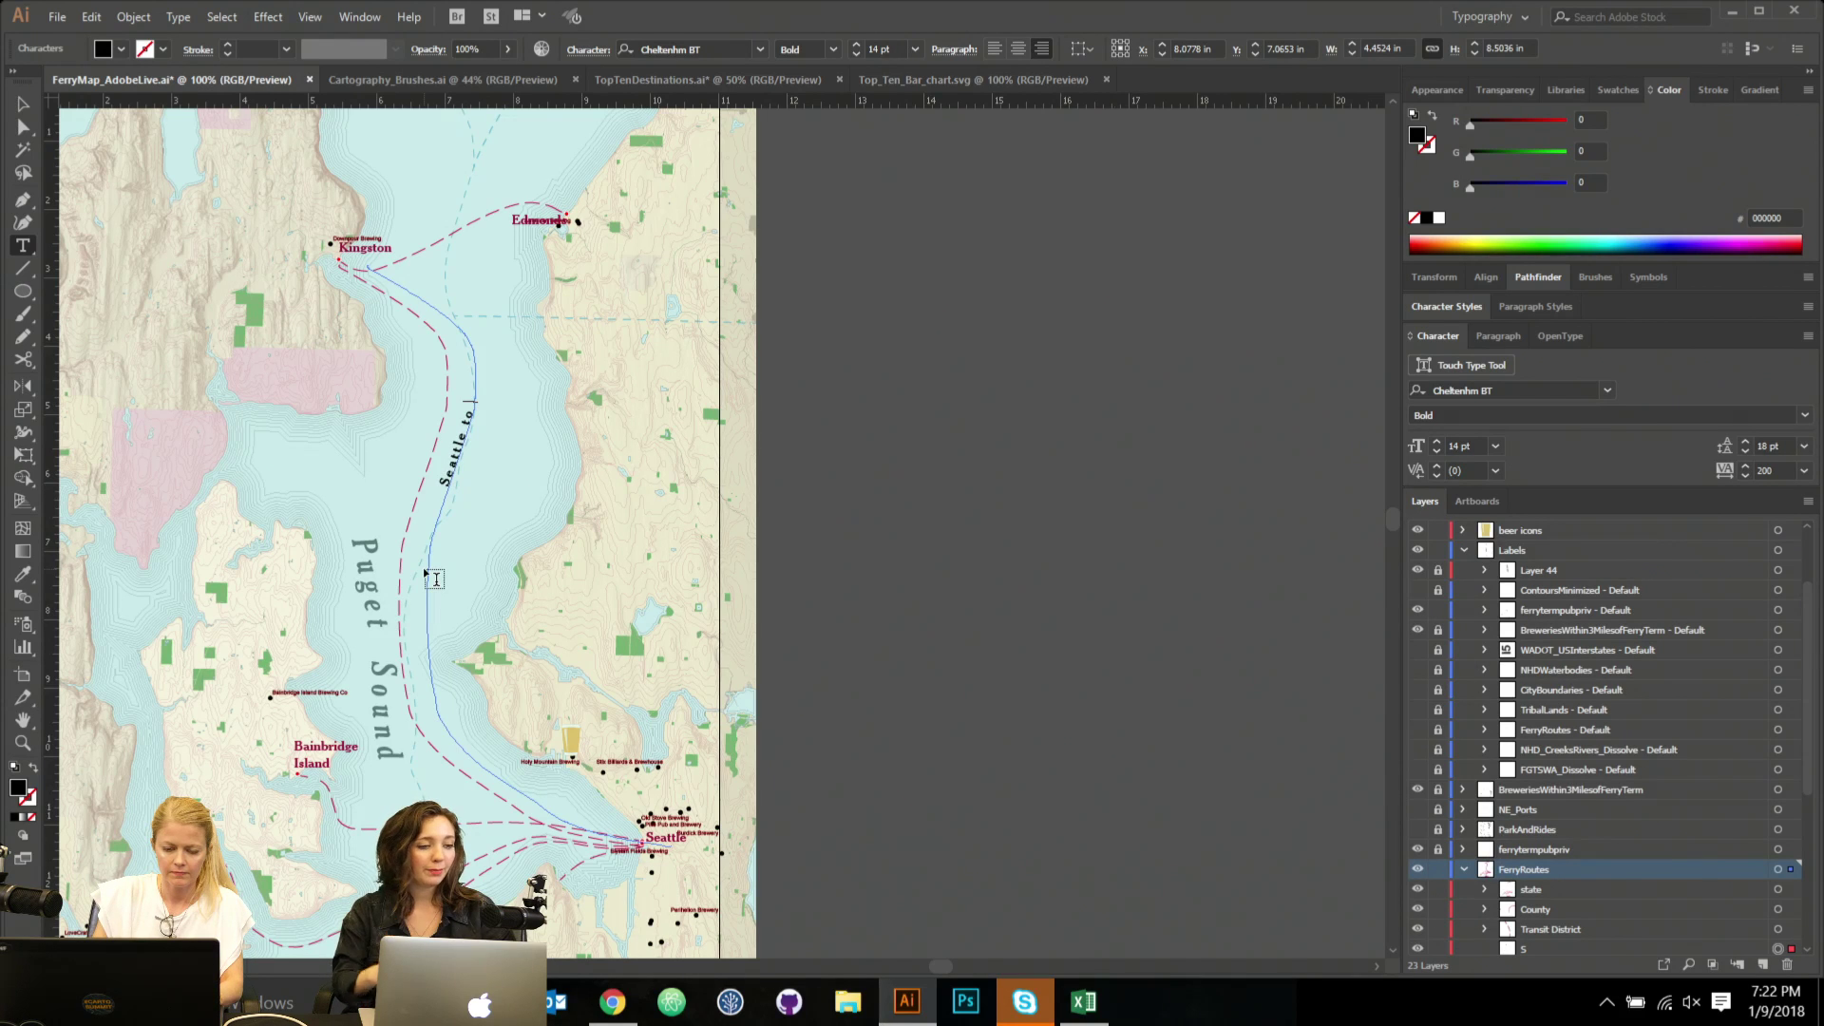
type(" Kingston")
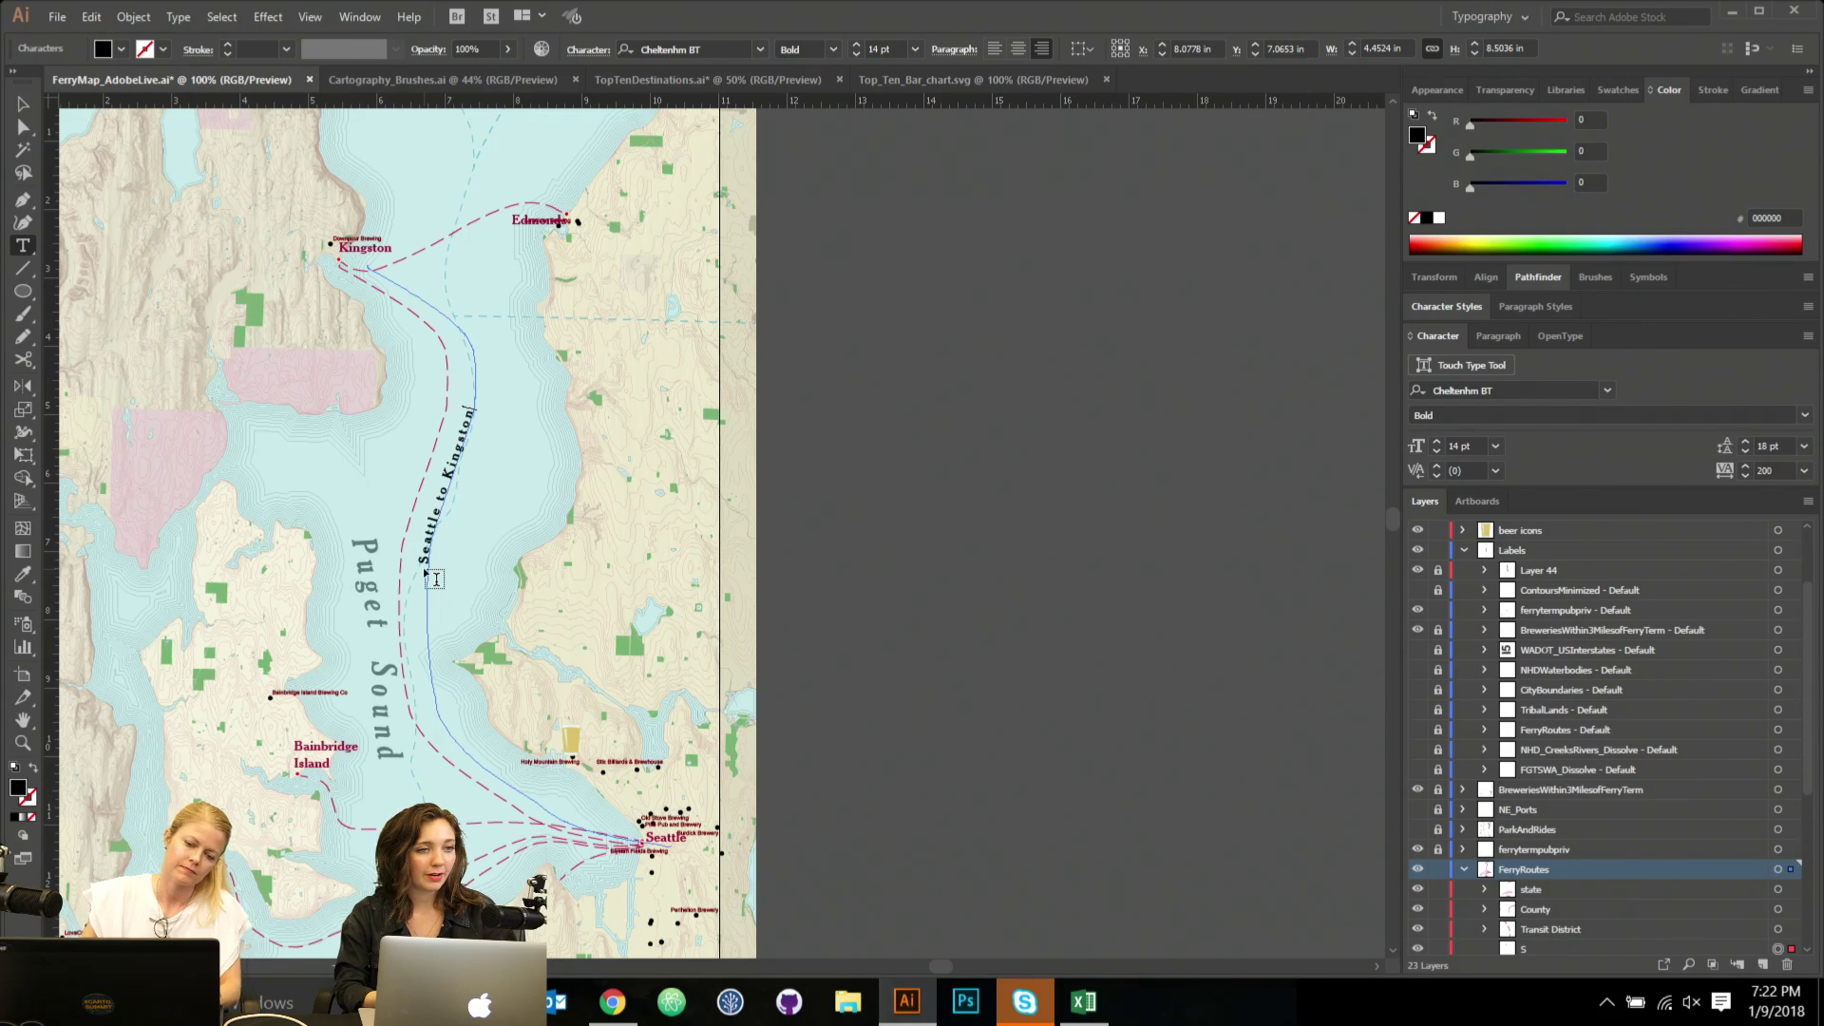
left_click(25, 106)
left_click(467, 494)
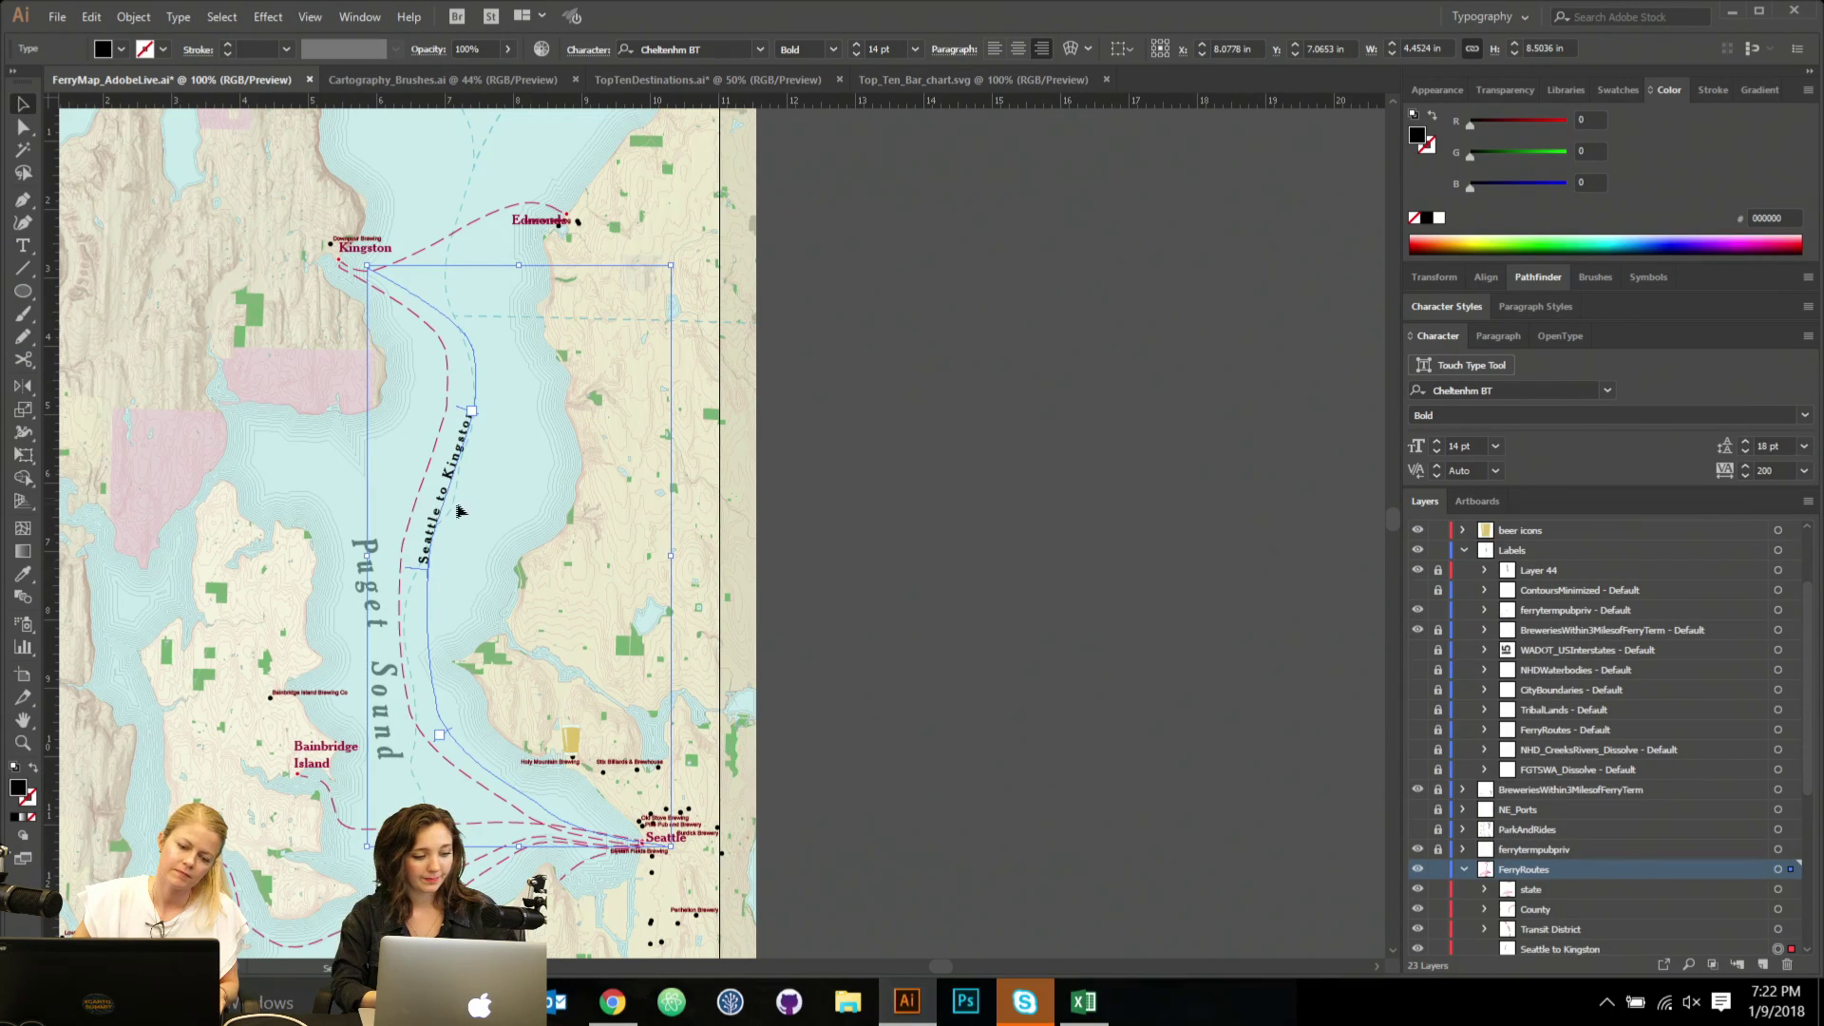
left_click_drag(447, 476, 412, 475)
left_click(364, 555)
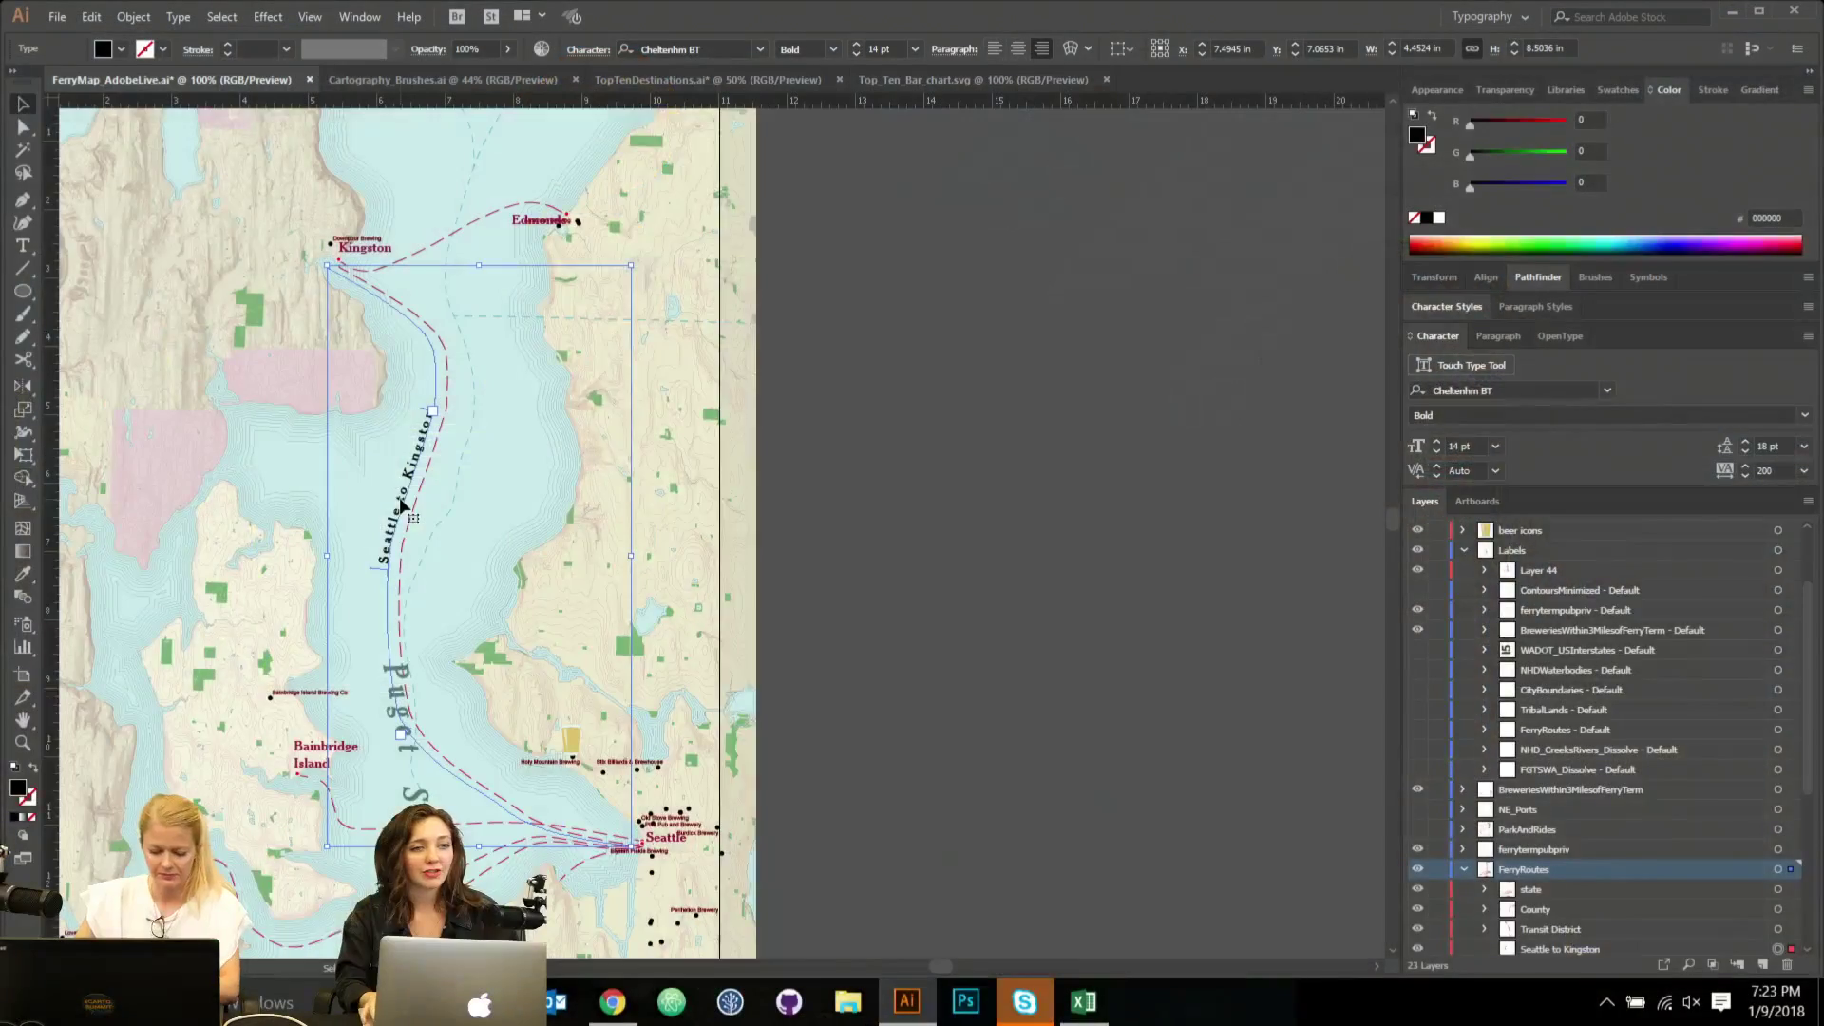
Make the route label red with no stroke, then rotate the Puget Sound label into a new position.
left_click(446, 230)
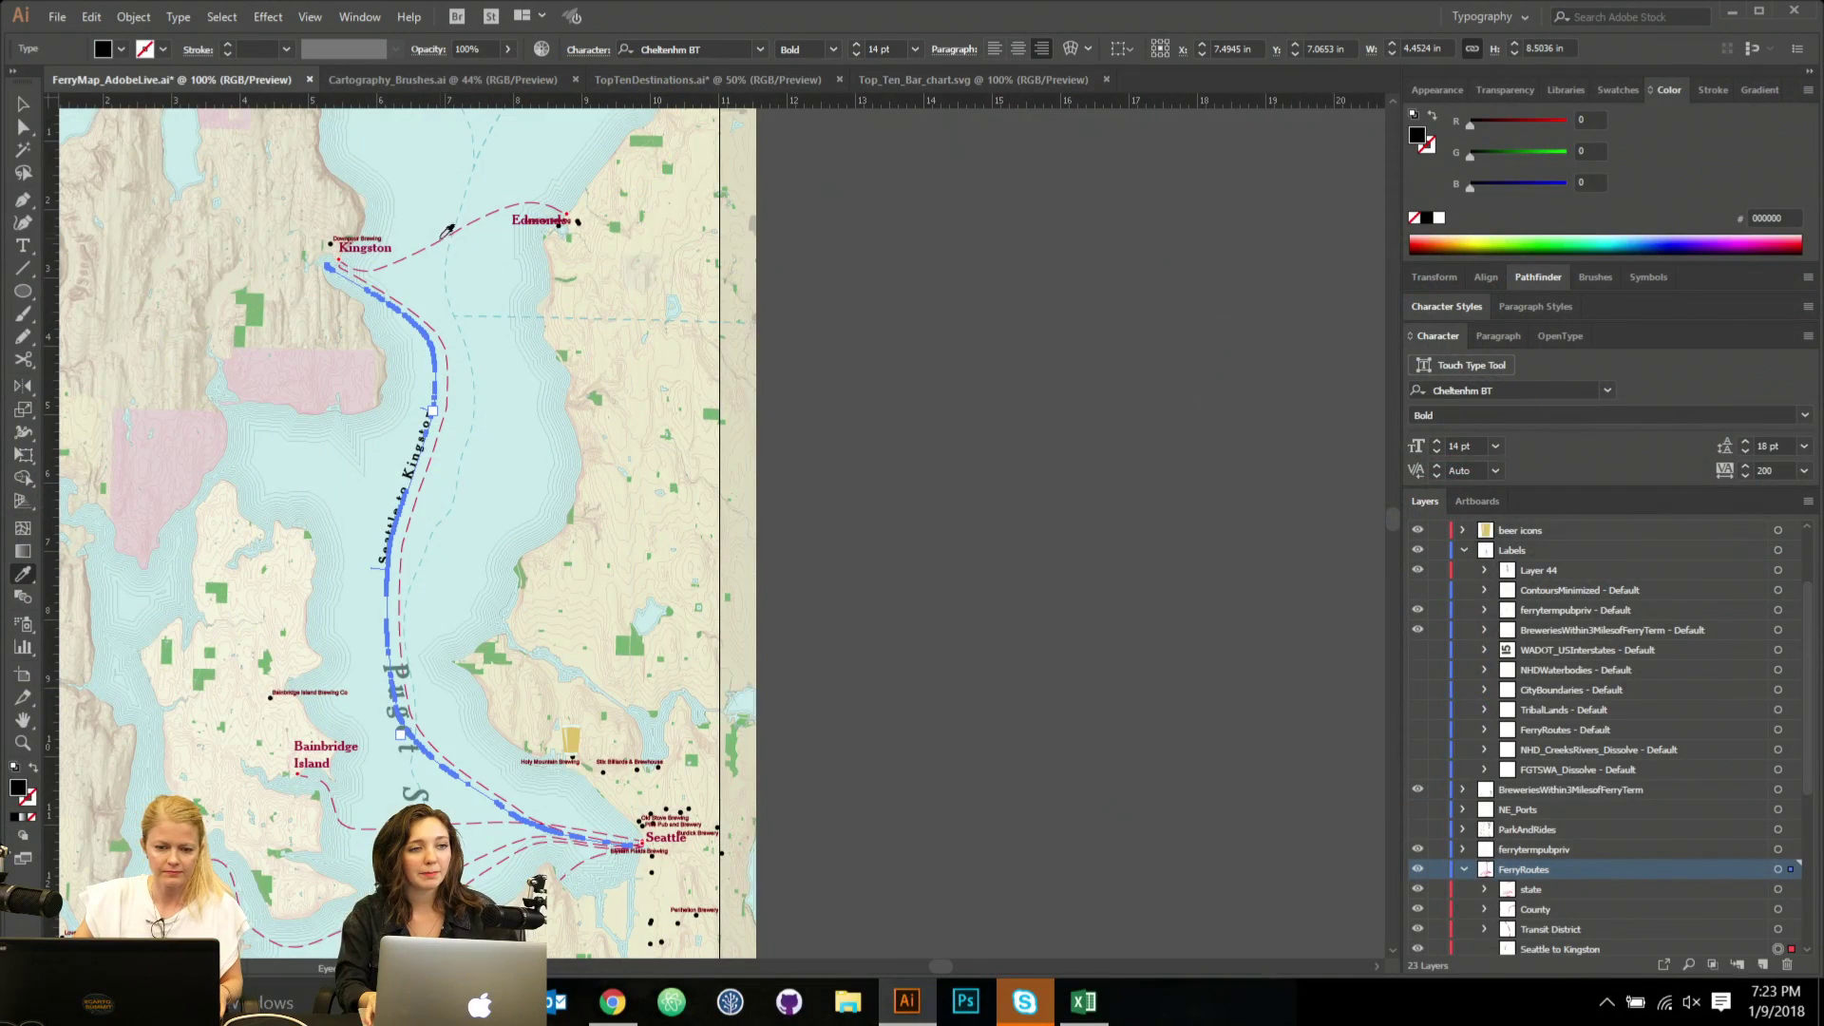
left_click(446, 231)
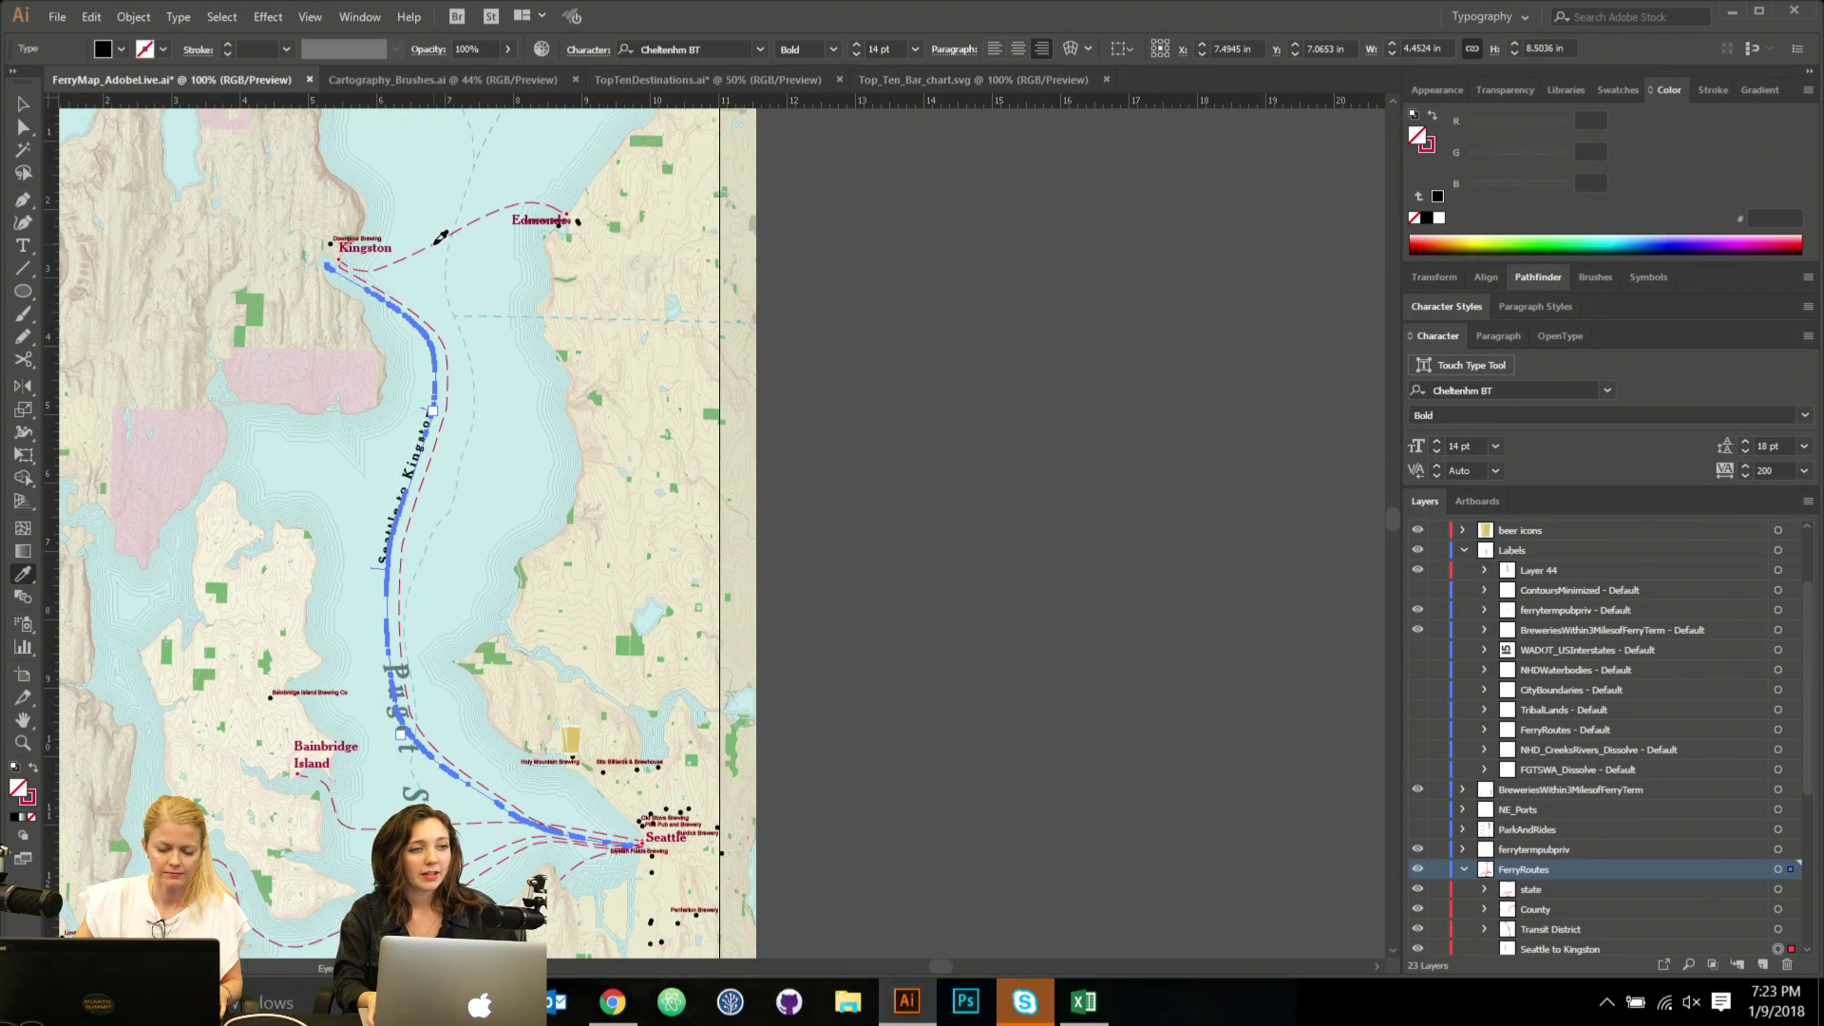
left_click(33, 768)
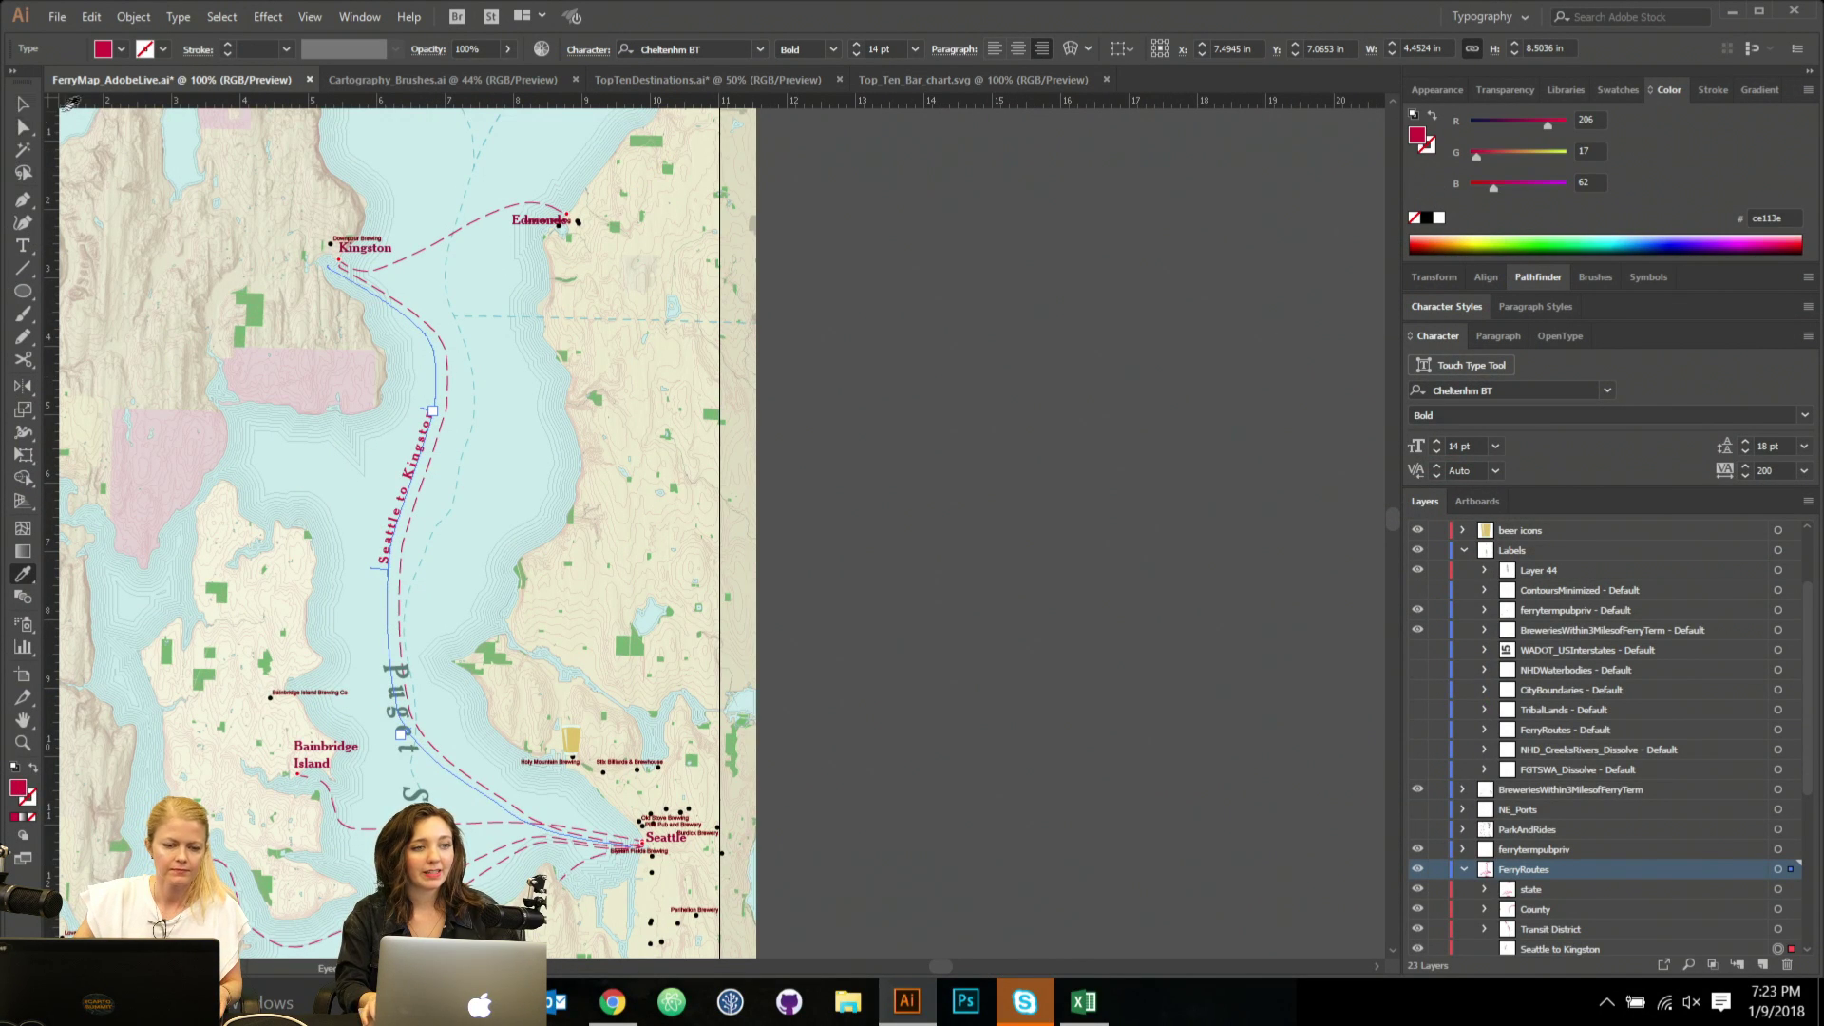
left_click(23, 104)
left_click(1040, 458)
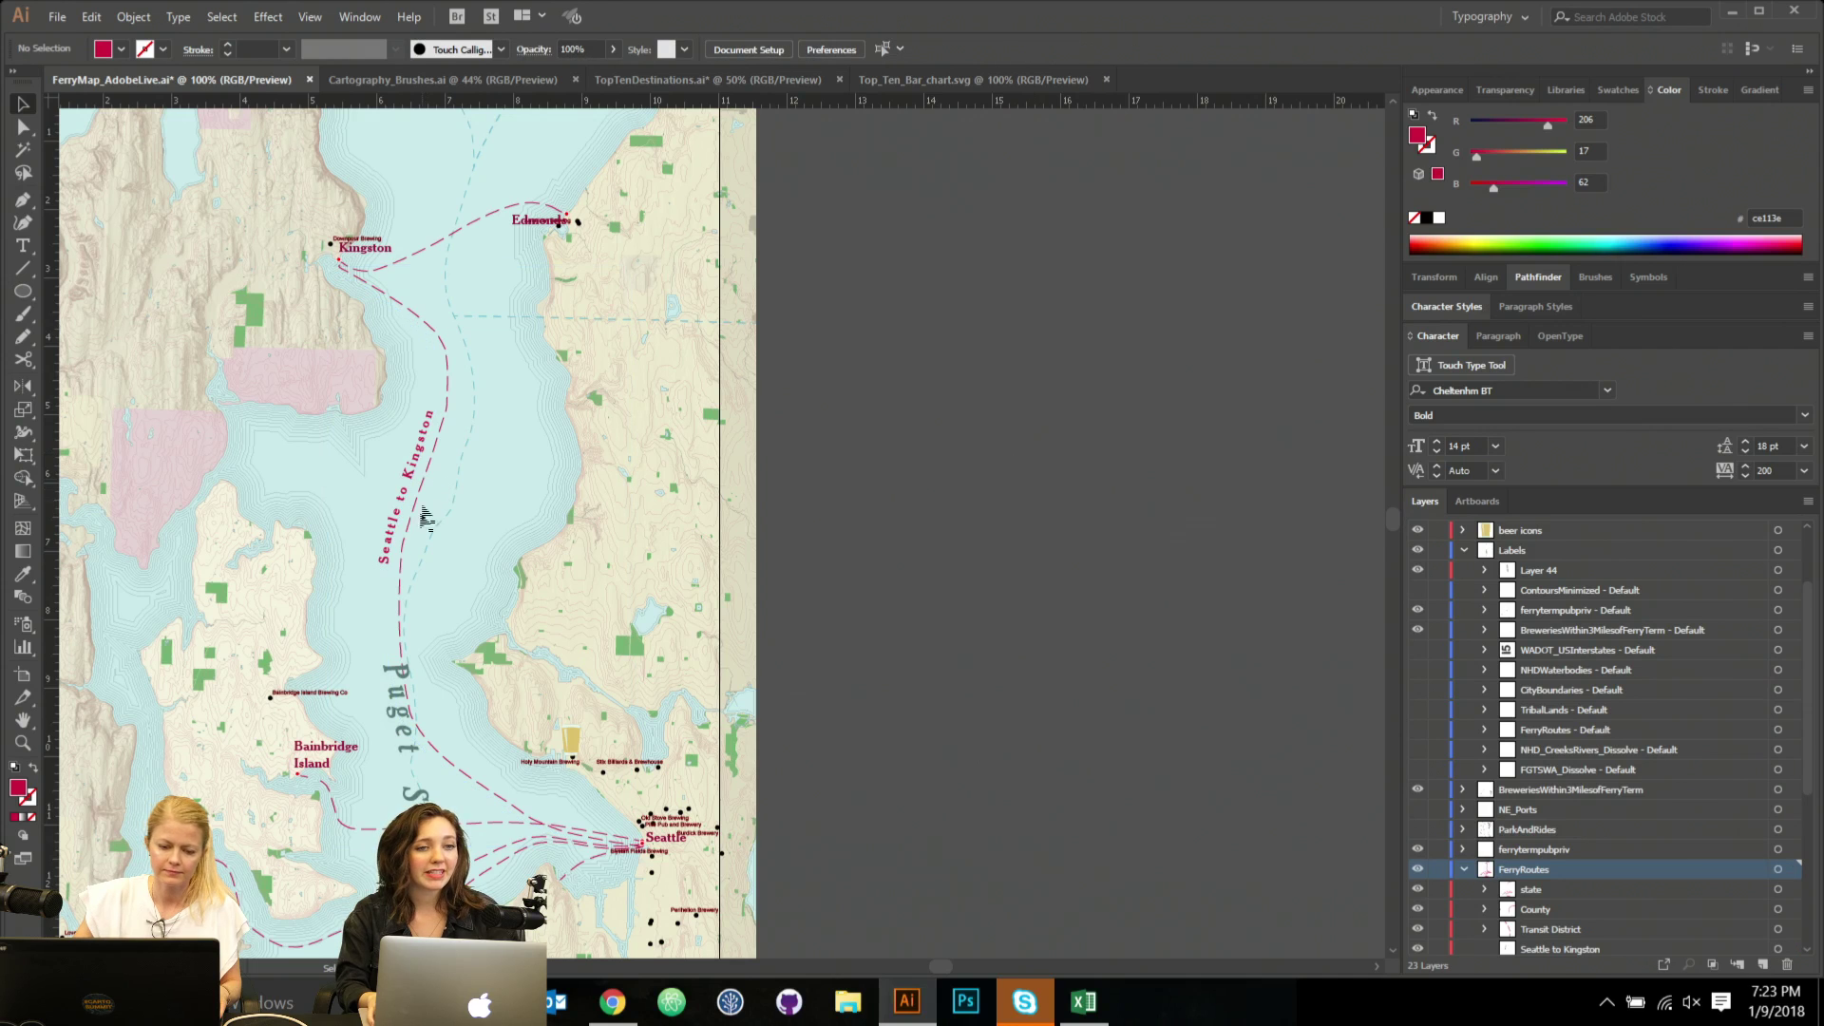
left_click(392, 714)
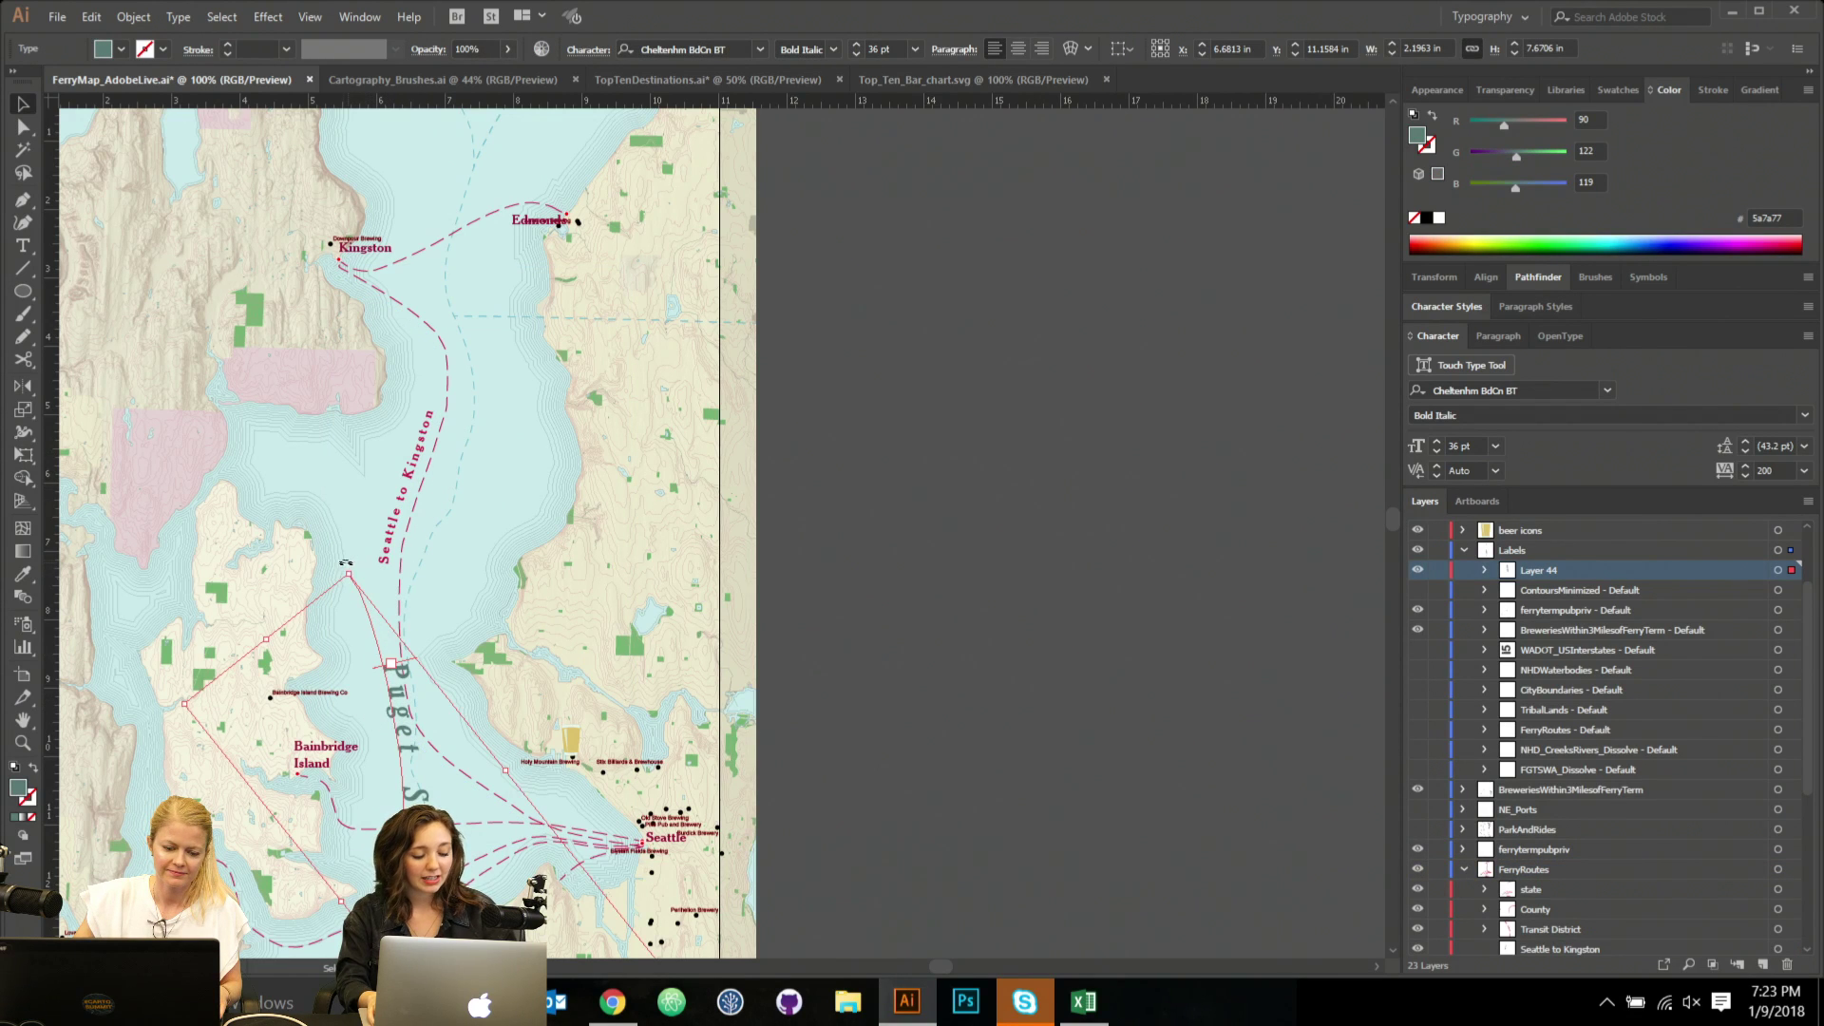
left_click_drag(346, 563, 366, 681)
Set the Seattle to Kingston label in Atrament from the Typekit-filtered font list.
left_click(401, 505)
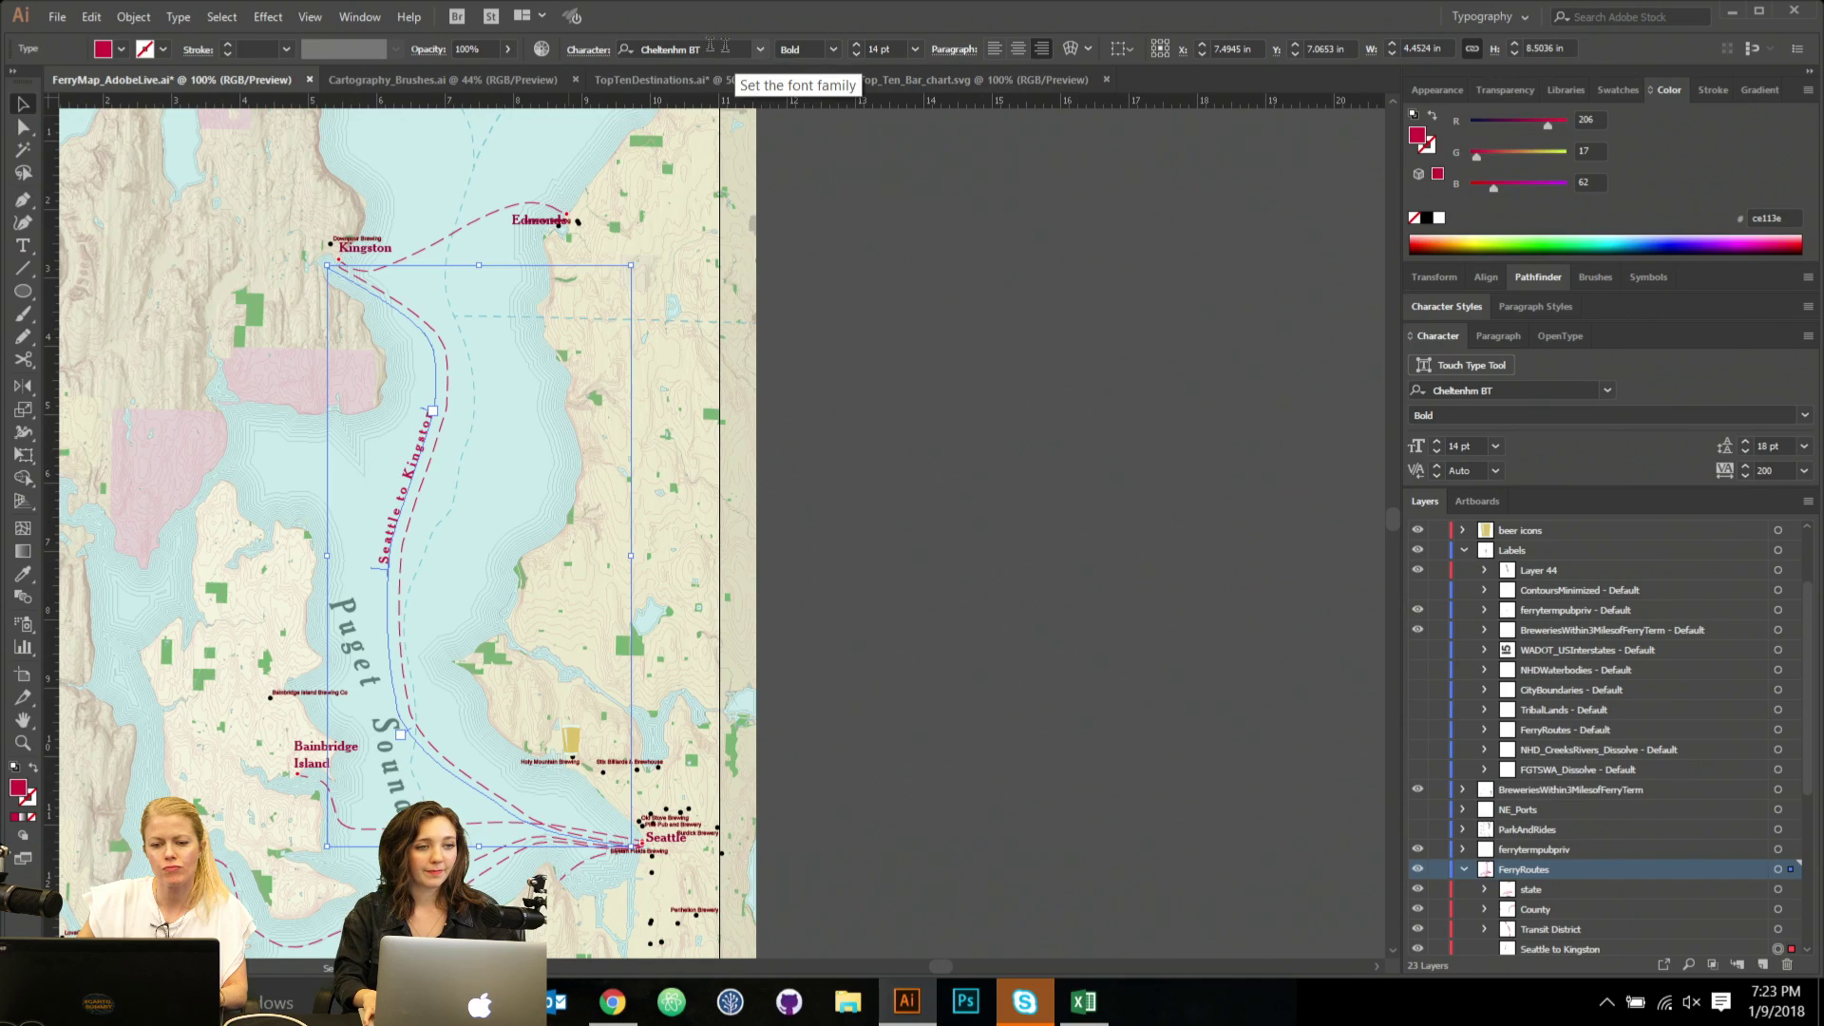
left_click(761, 51)
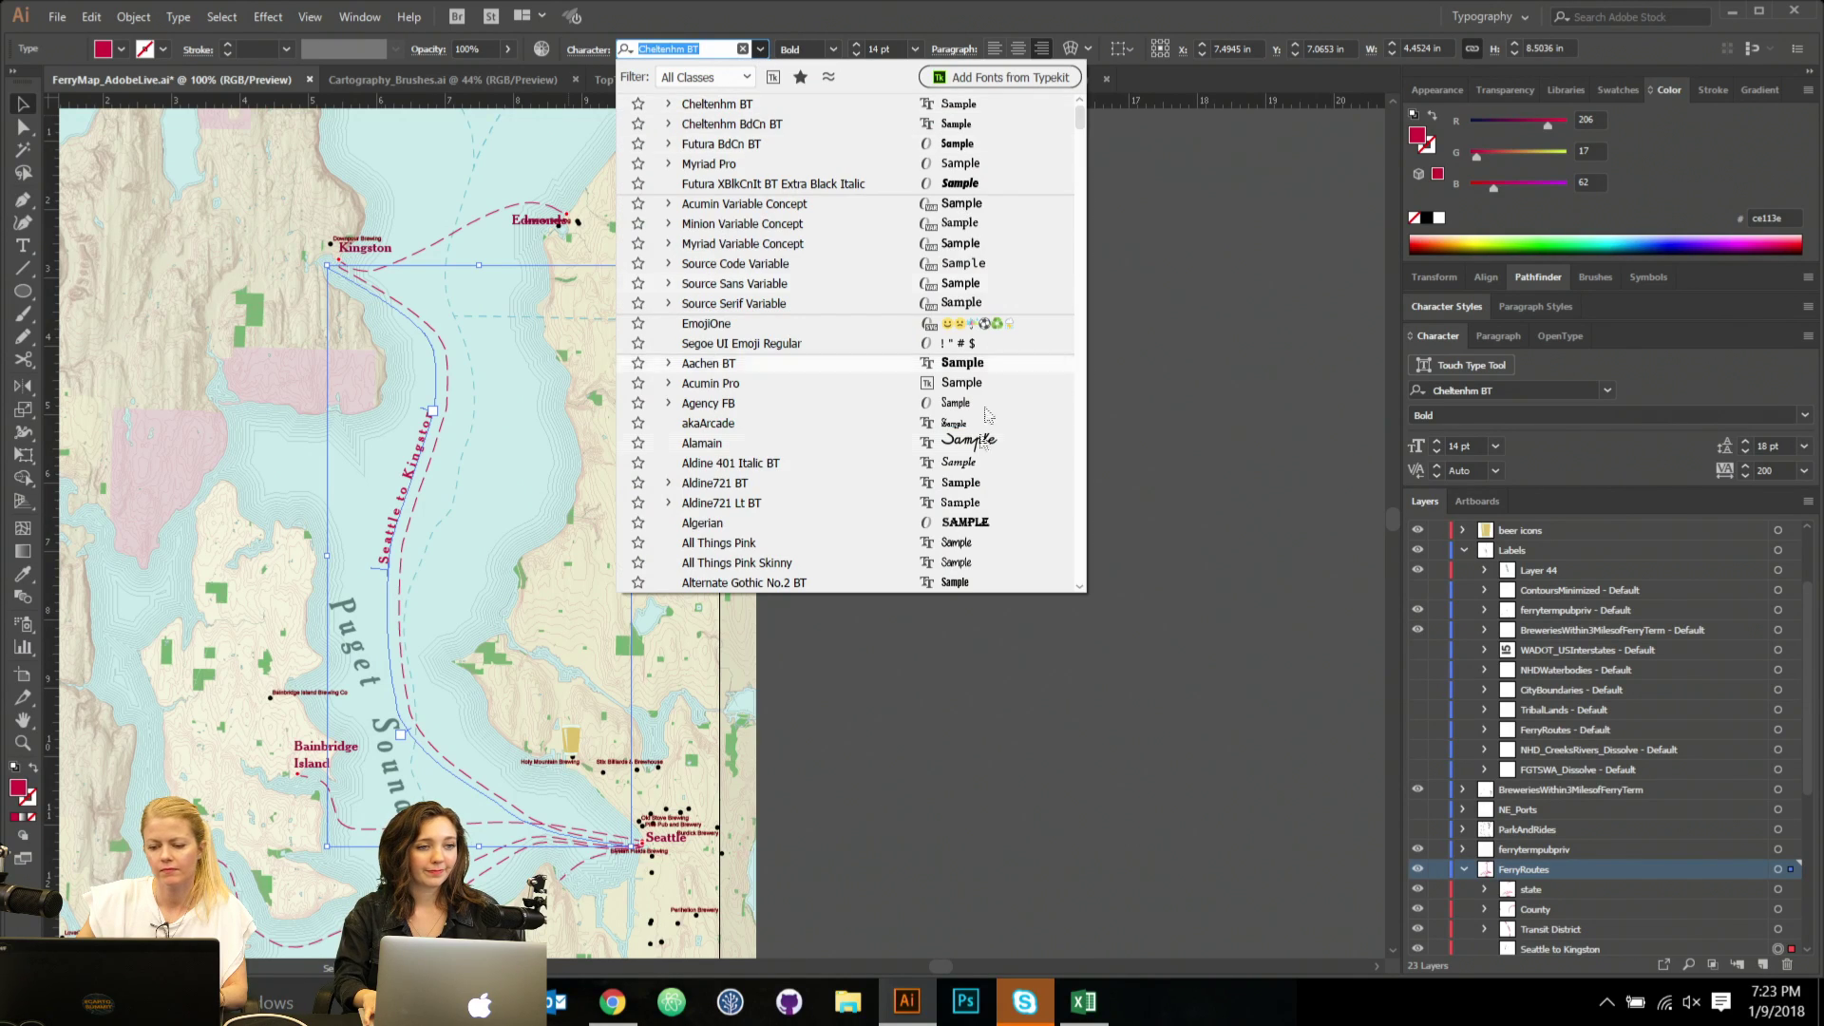
scroll(1080, 122, "down", 5)
scroll(1080, 122, "up", 5)
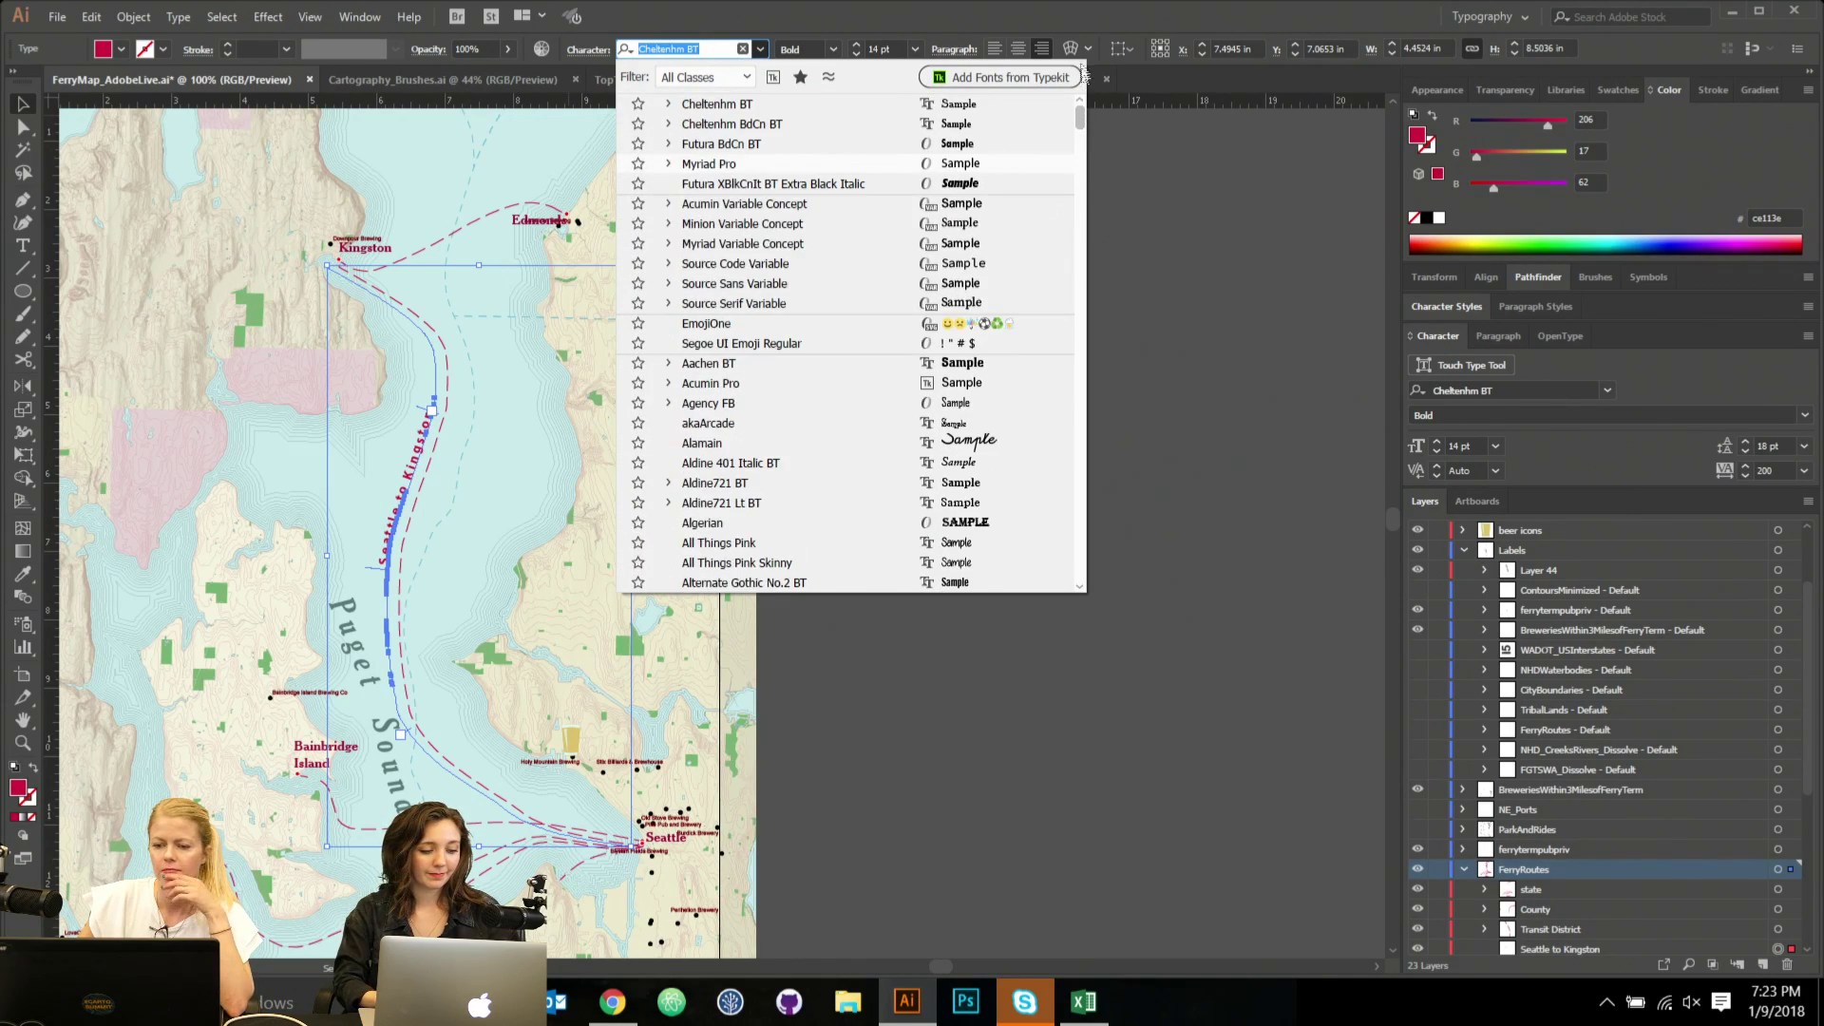
left_click(772, 77)
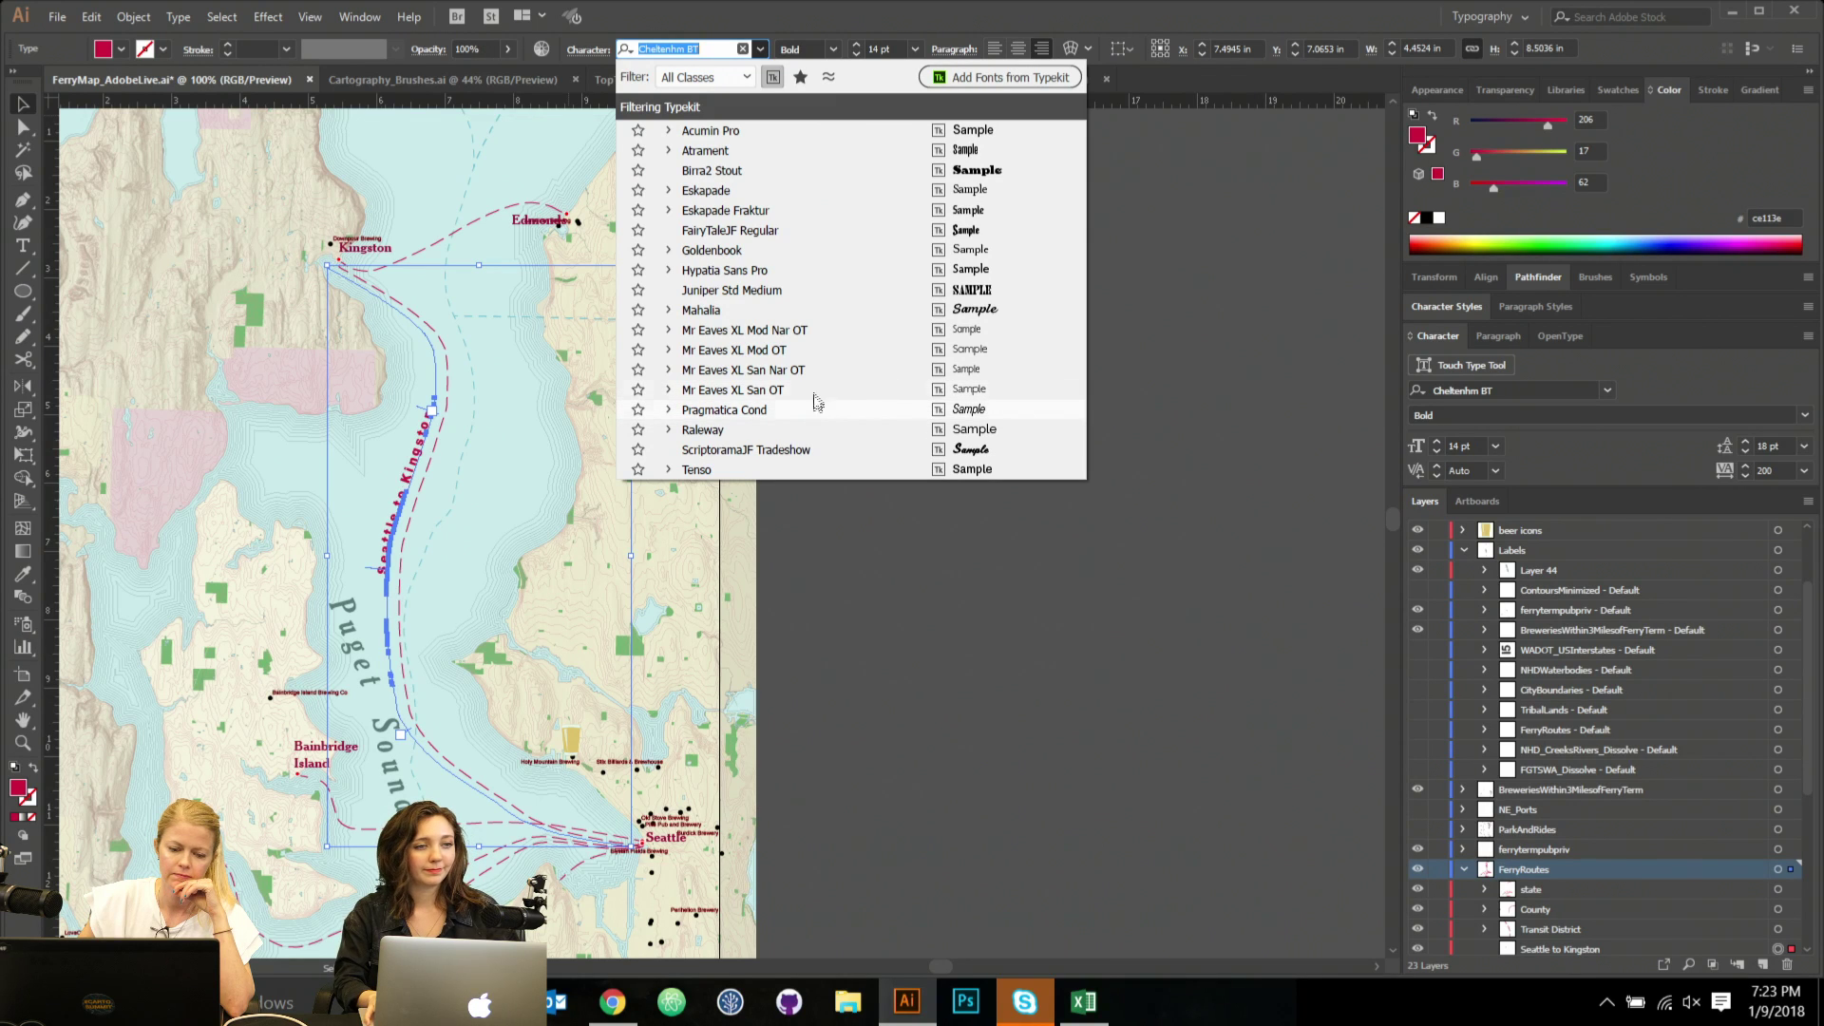
left_click(744, 155)
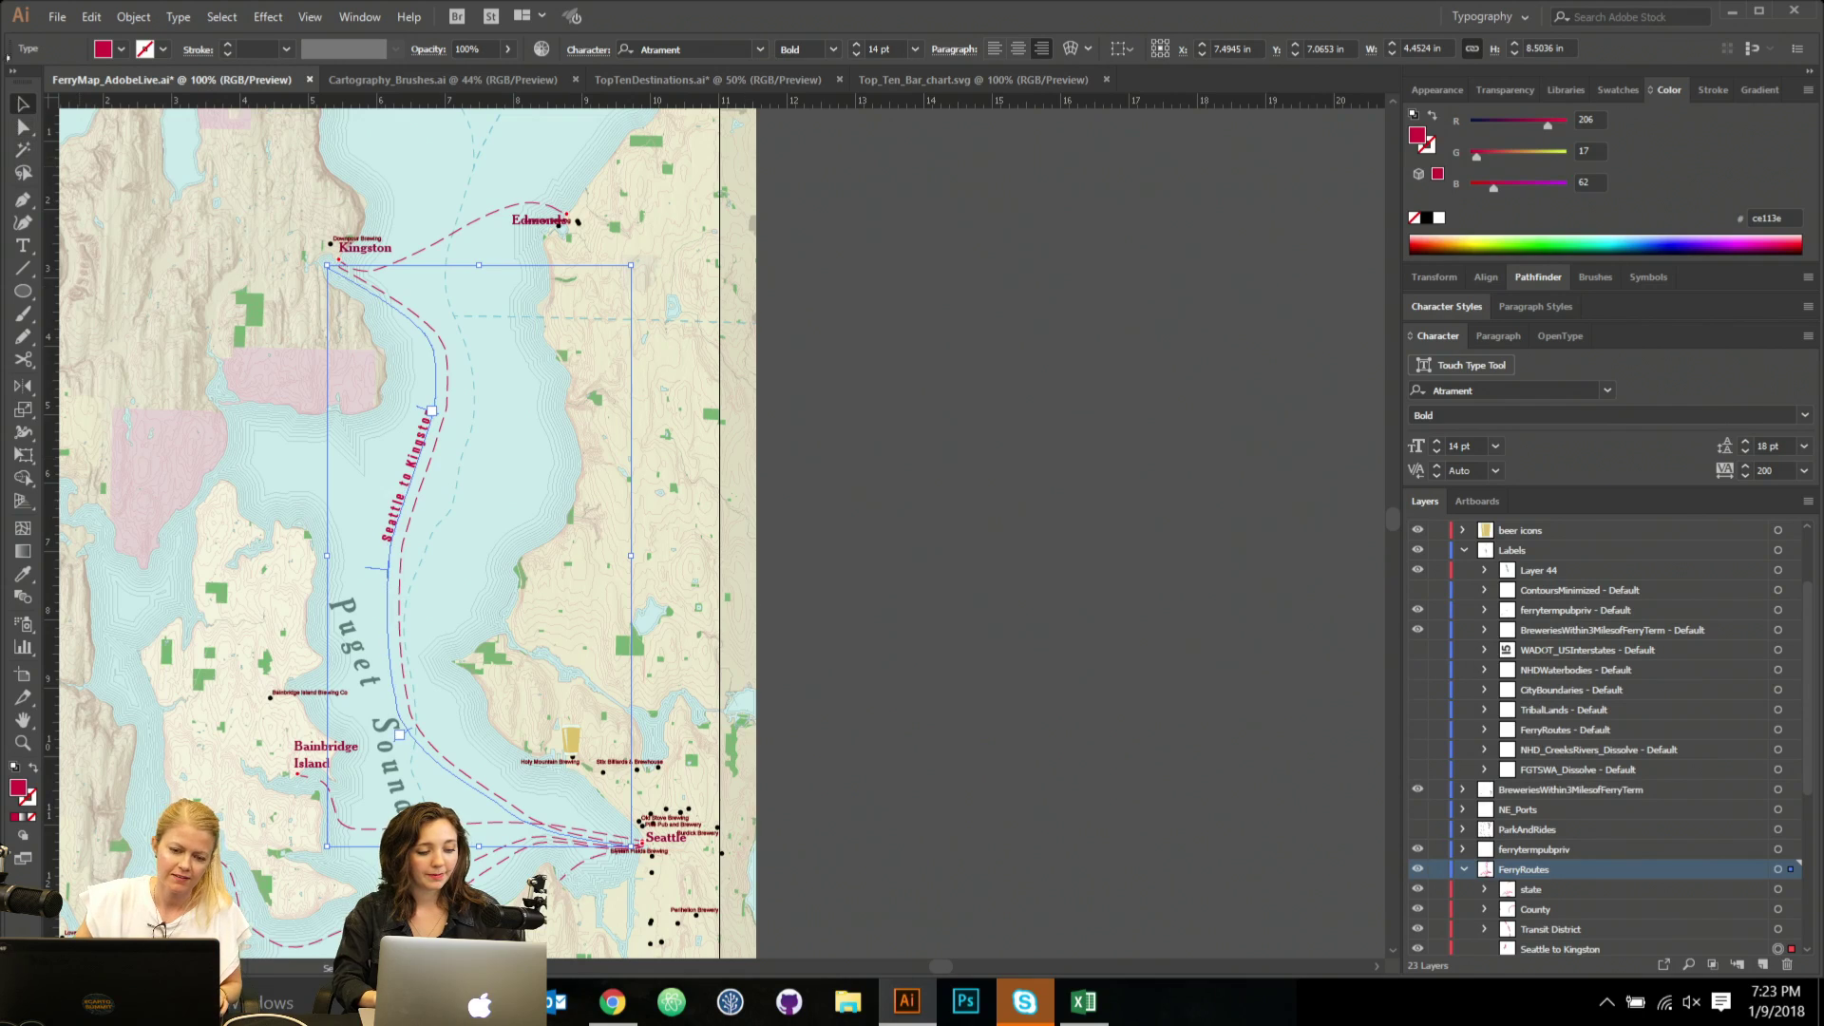
left_click(548, 479)
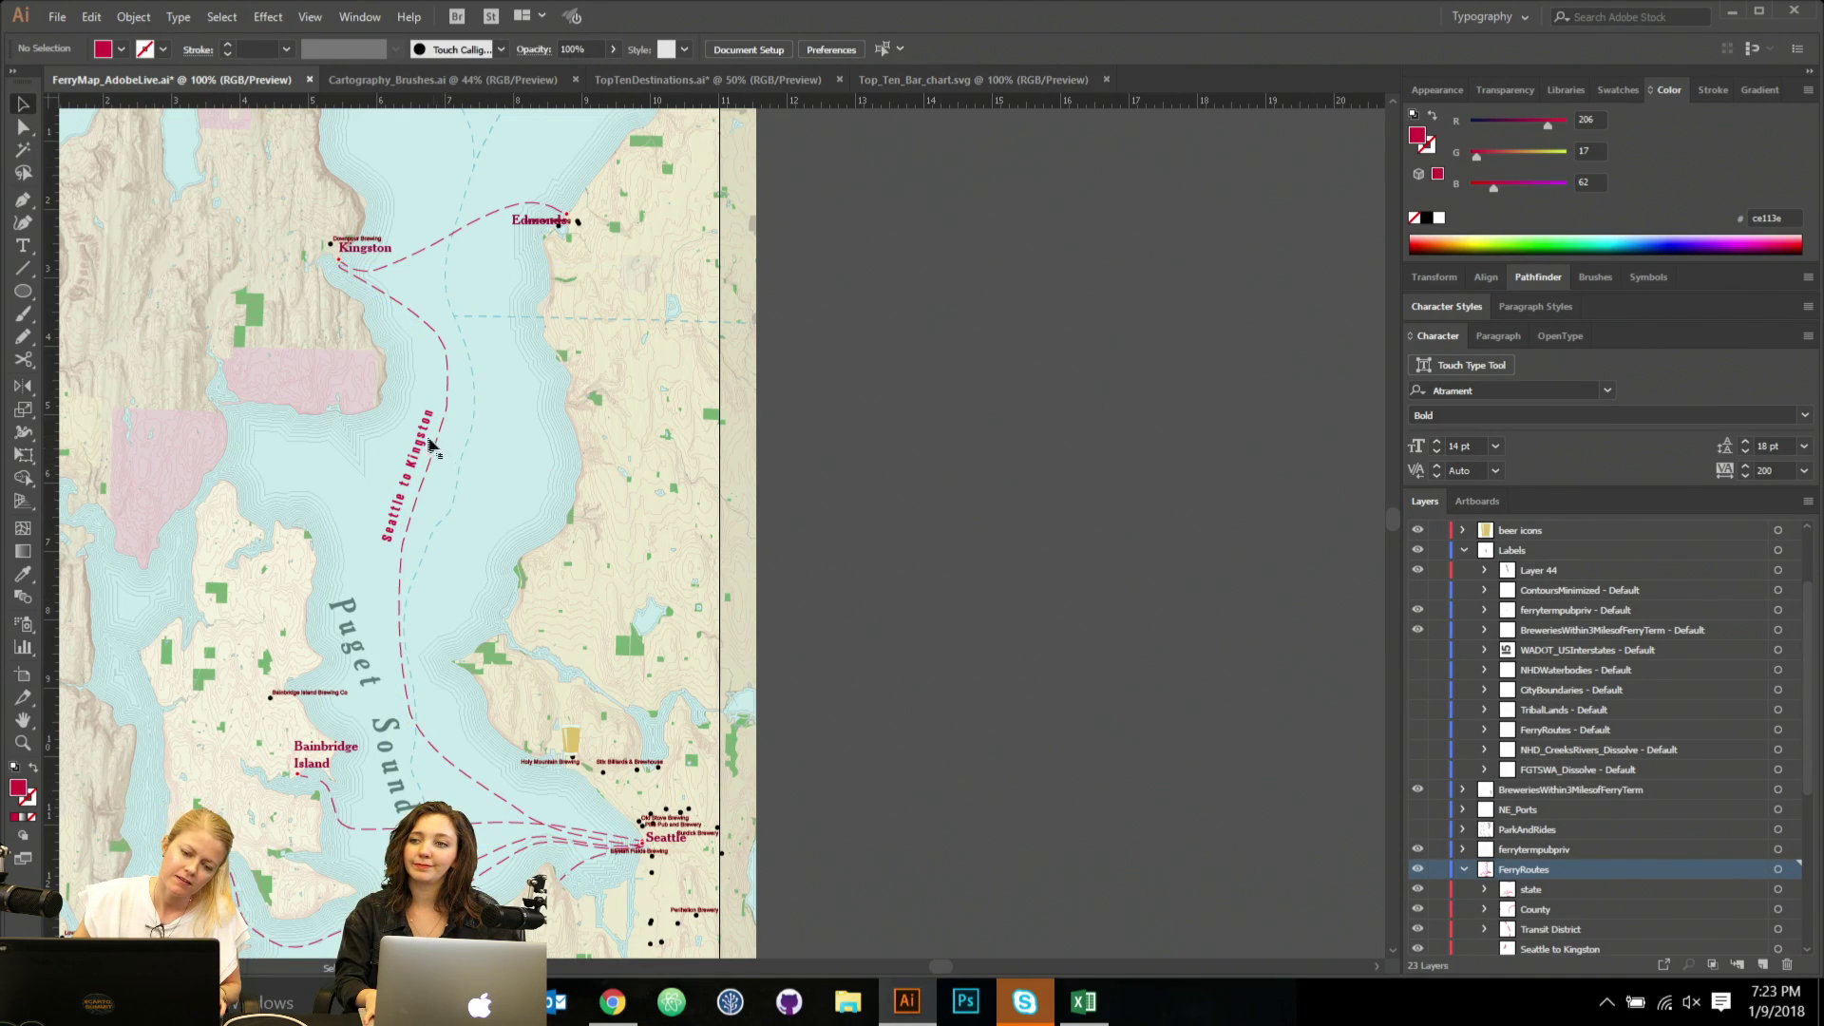
scroll(425, 435, "up", 2)
Slide the red Seattle to Kingston label down its curve and zoom back to 100%.
scroll(402, 513, "down", 2)
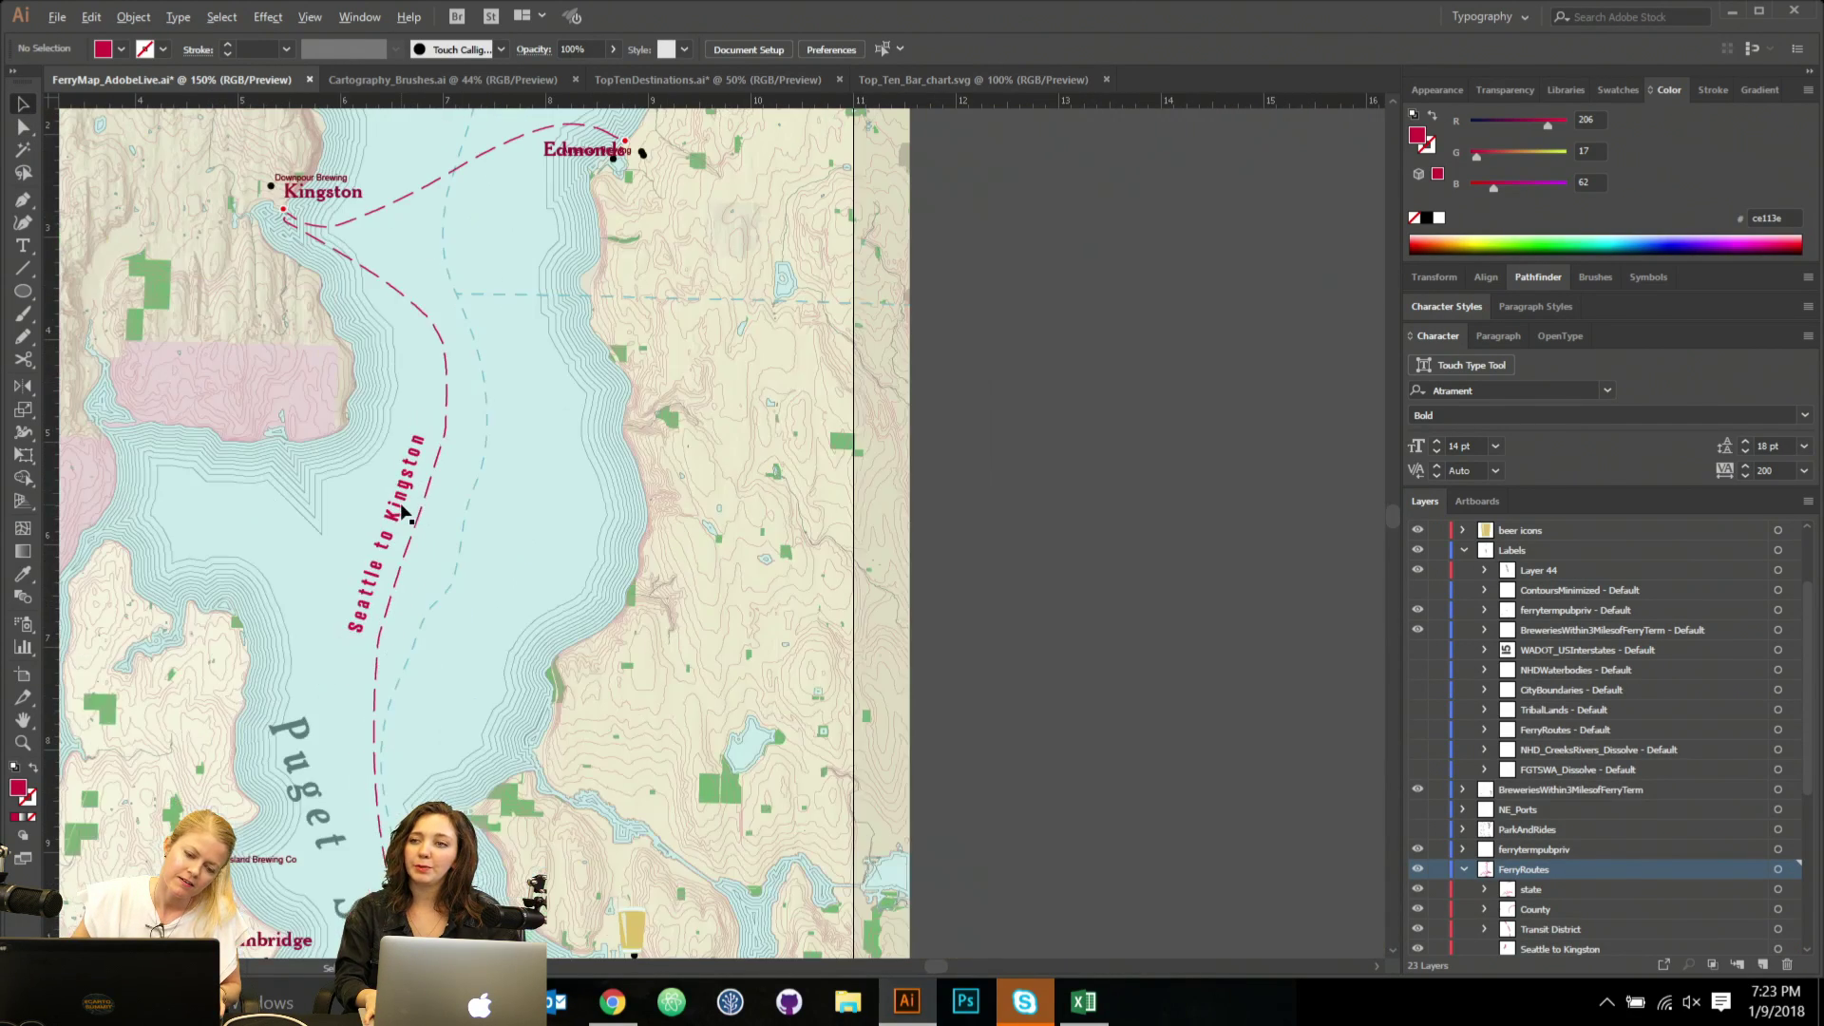
left_click(400, 508)
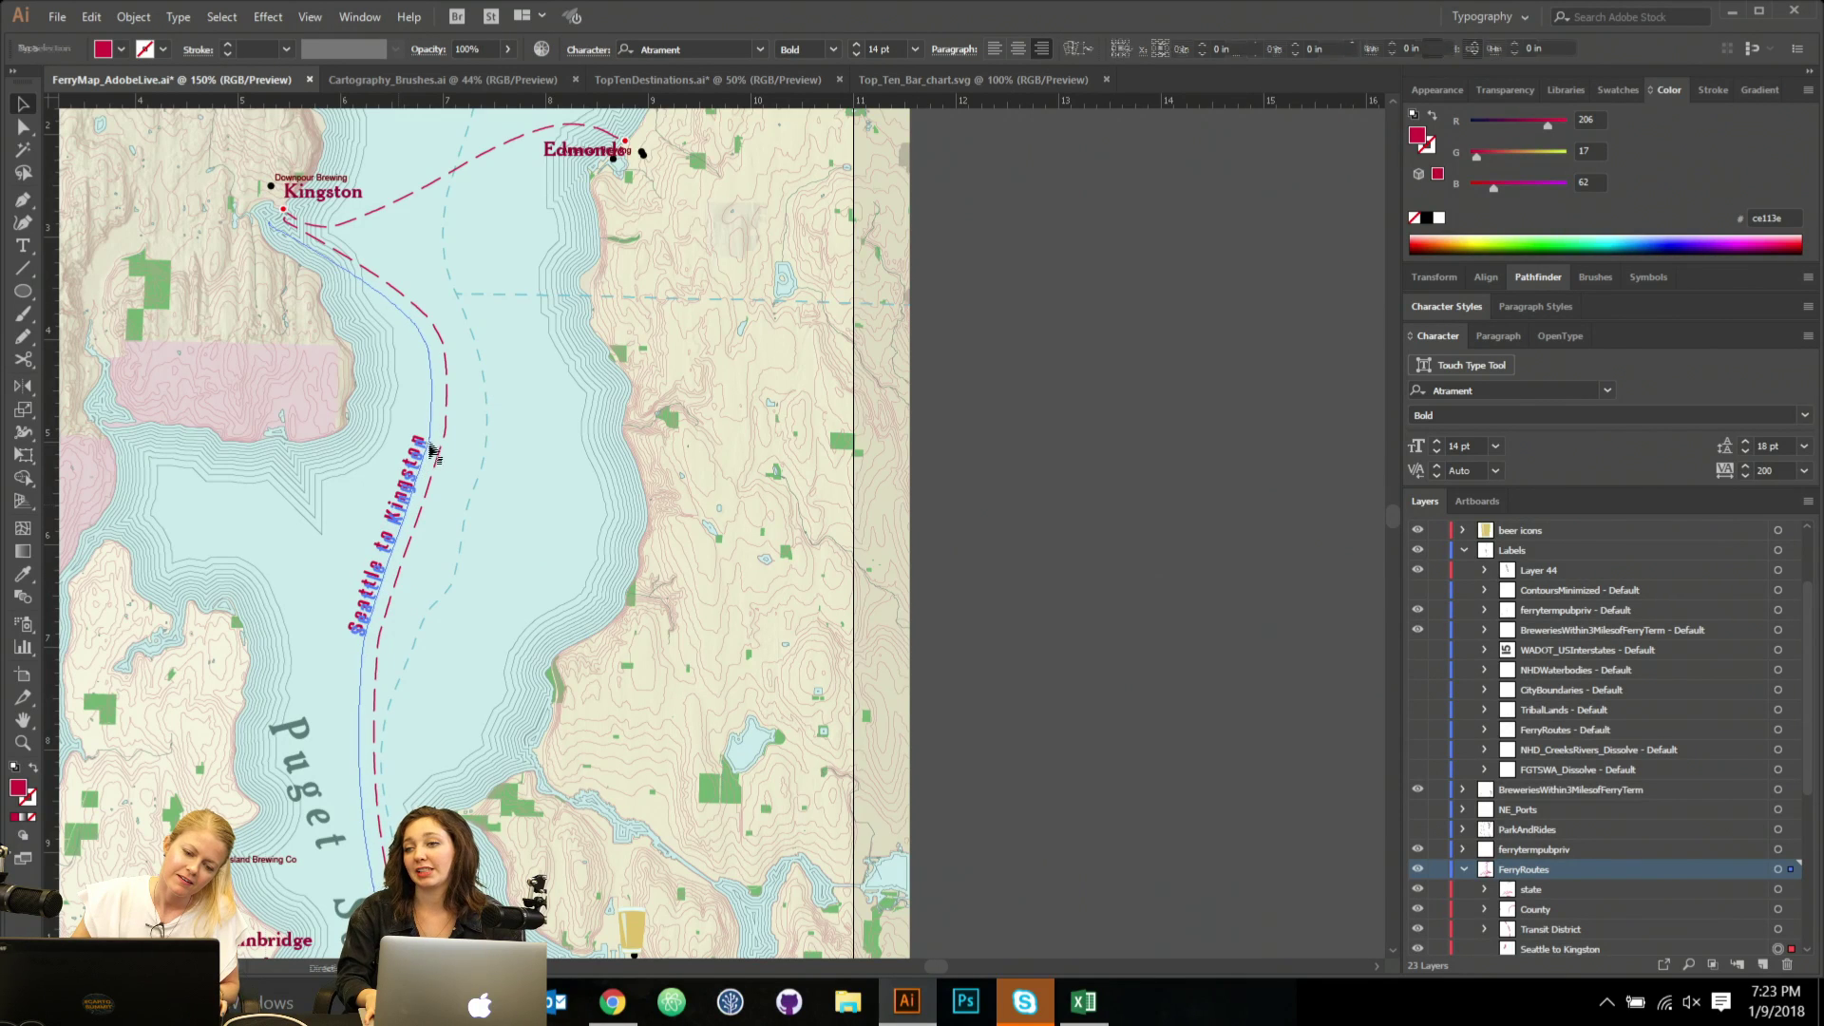
left_click_drag(407, 439, 411, 498)
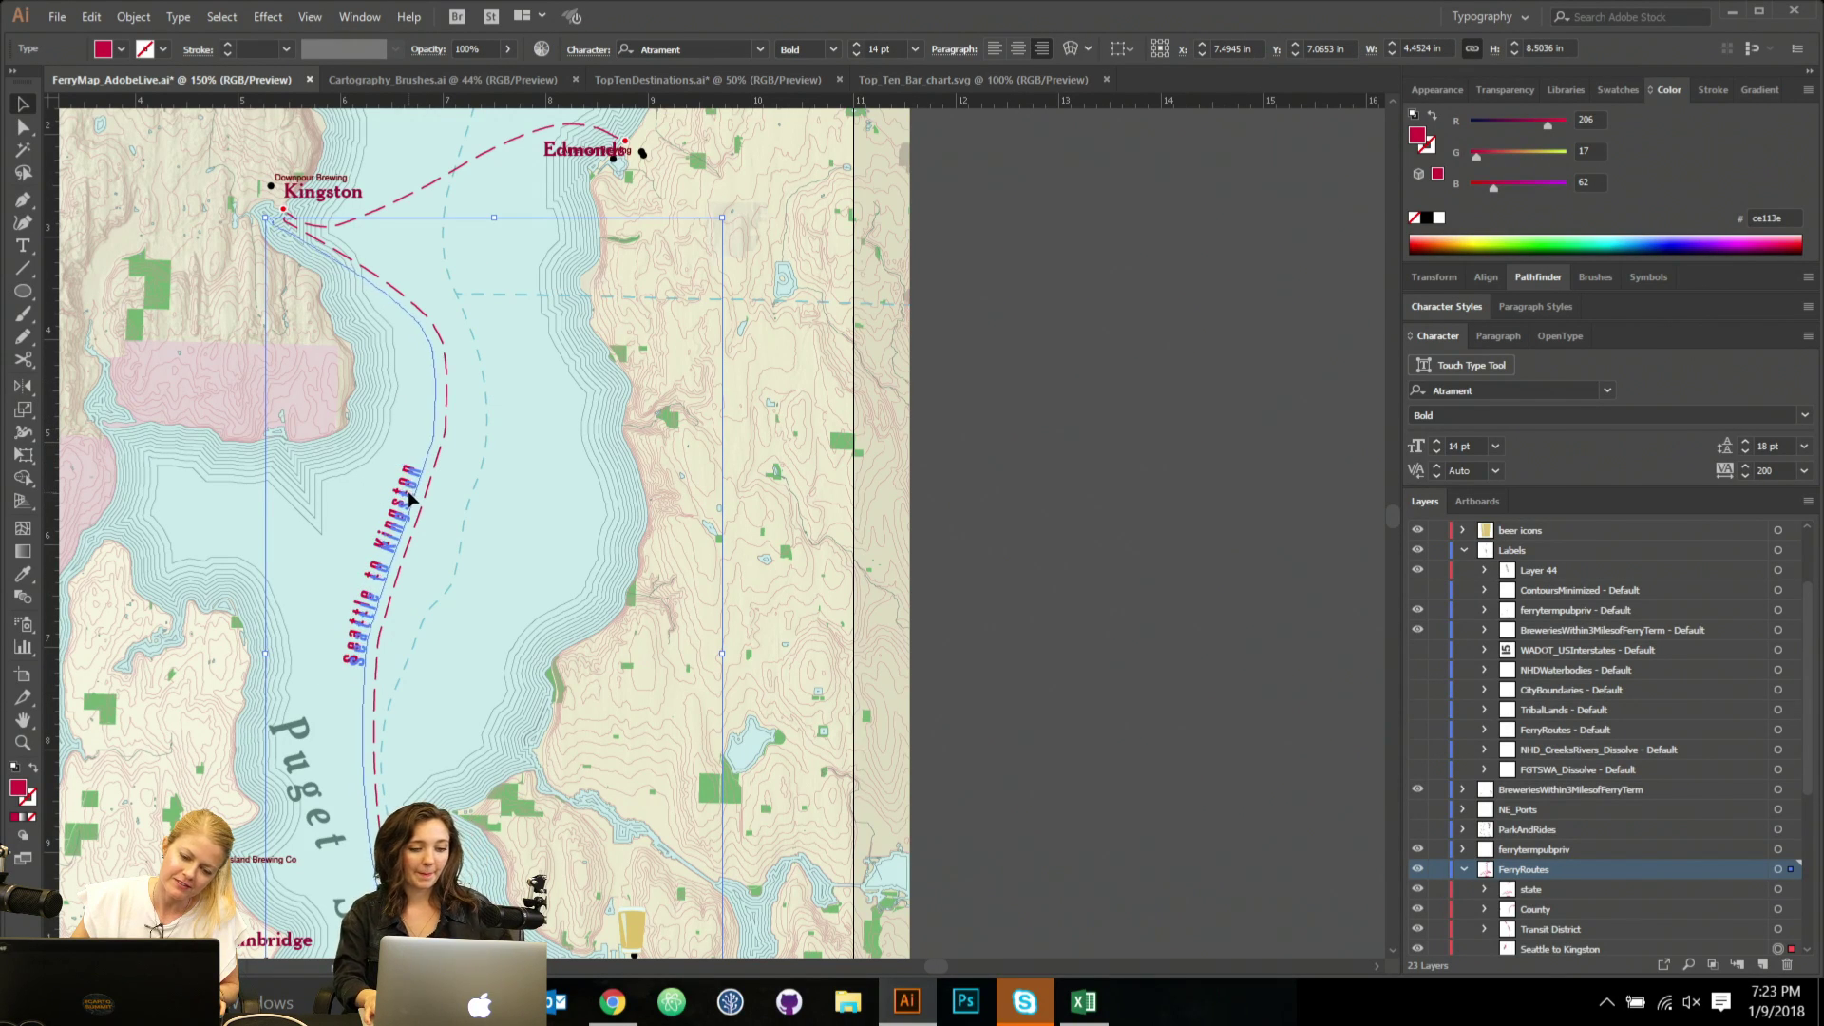
left_click_drag(591, 513, 591, 513)
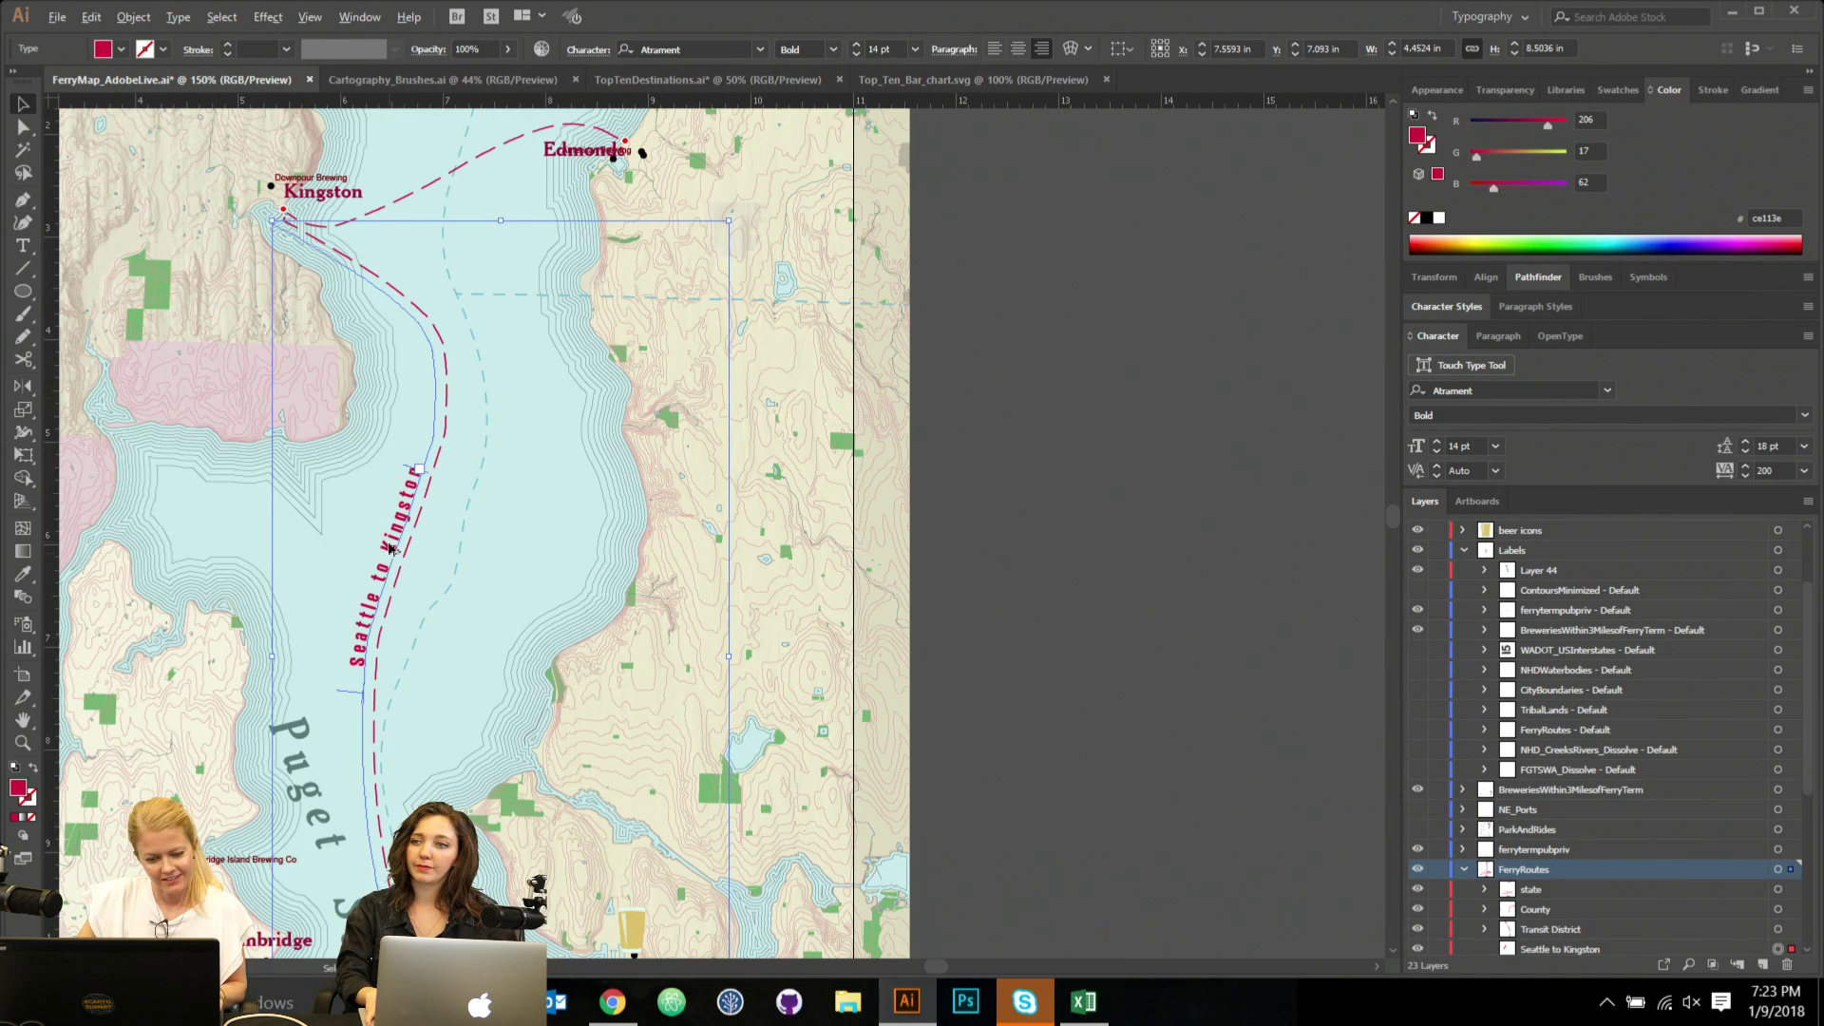
key("ctrl+minus")
left_click(960, 618)
scroll(937, 639, "left", 2)
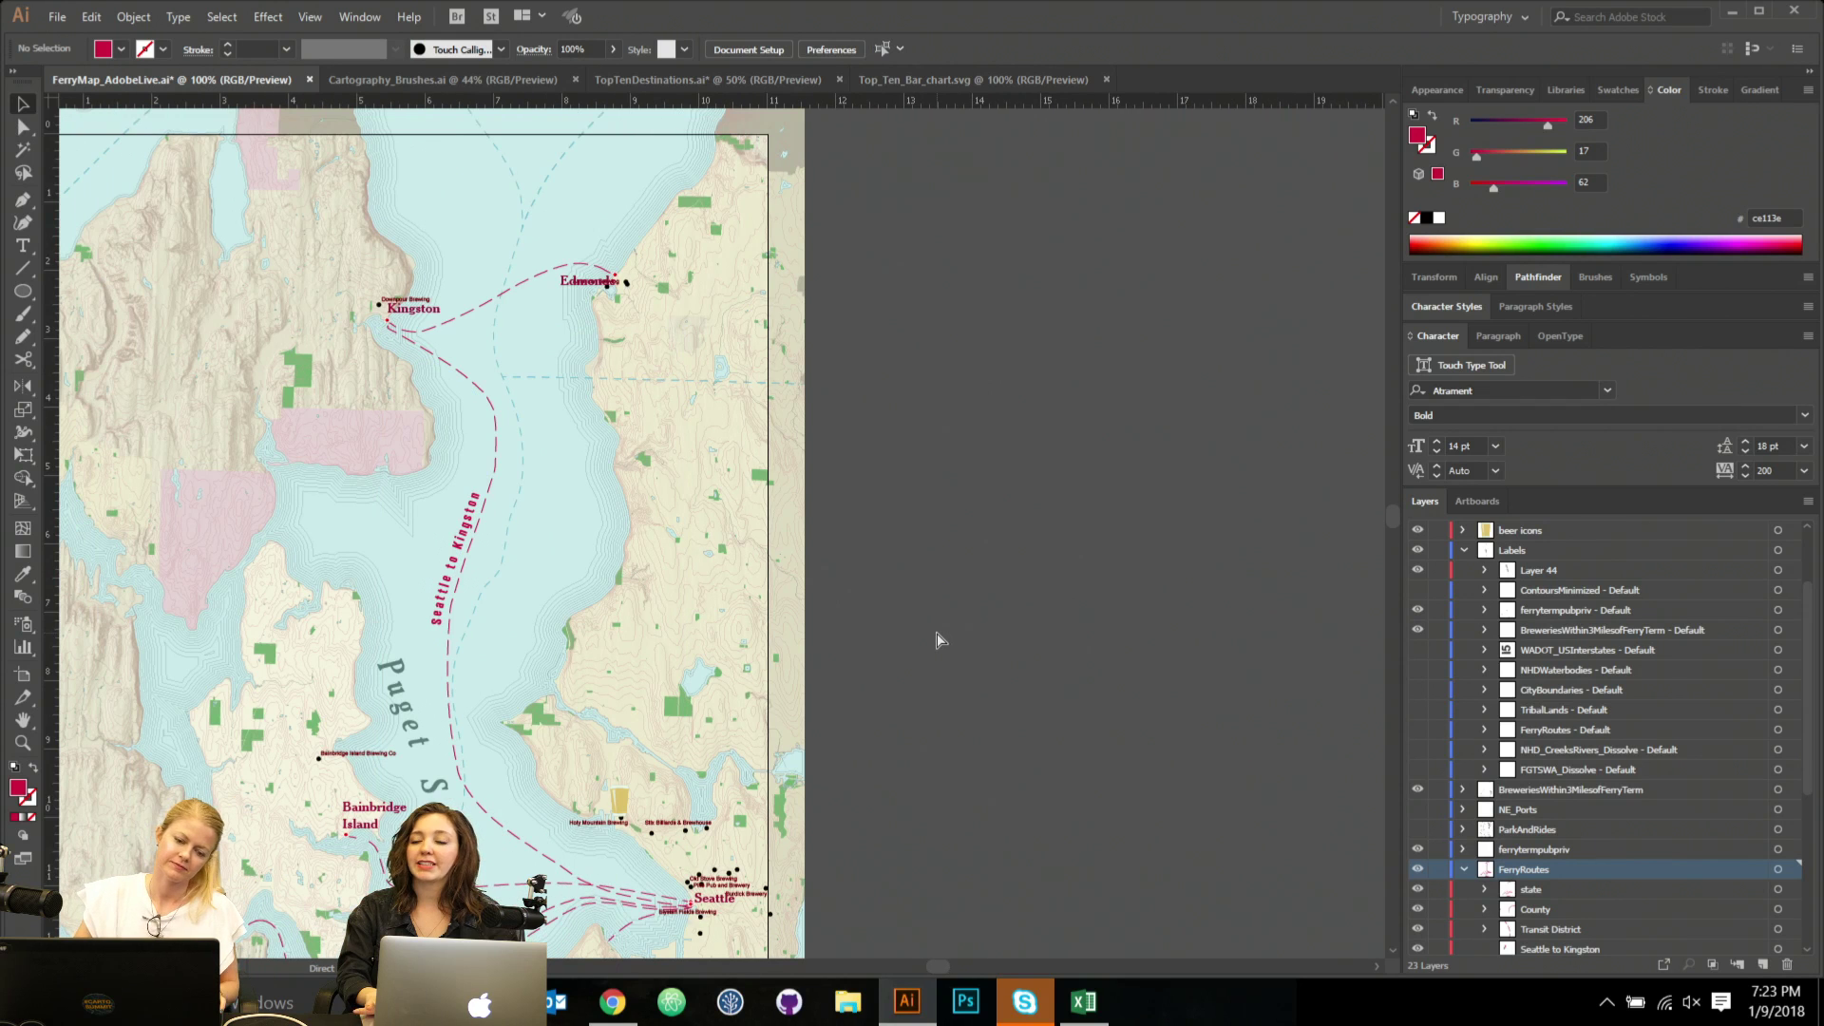
left_click(473, 526)
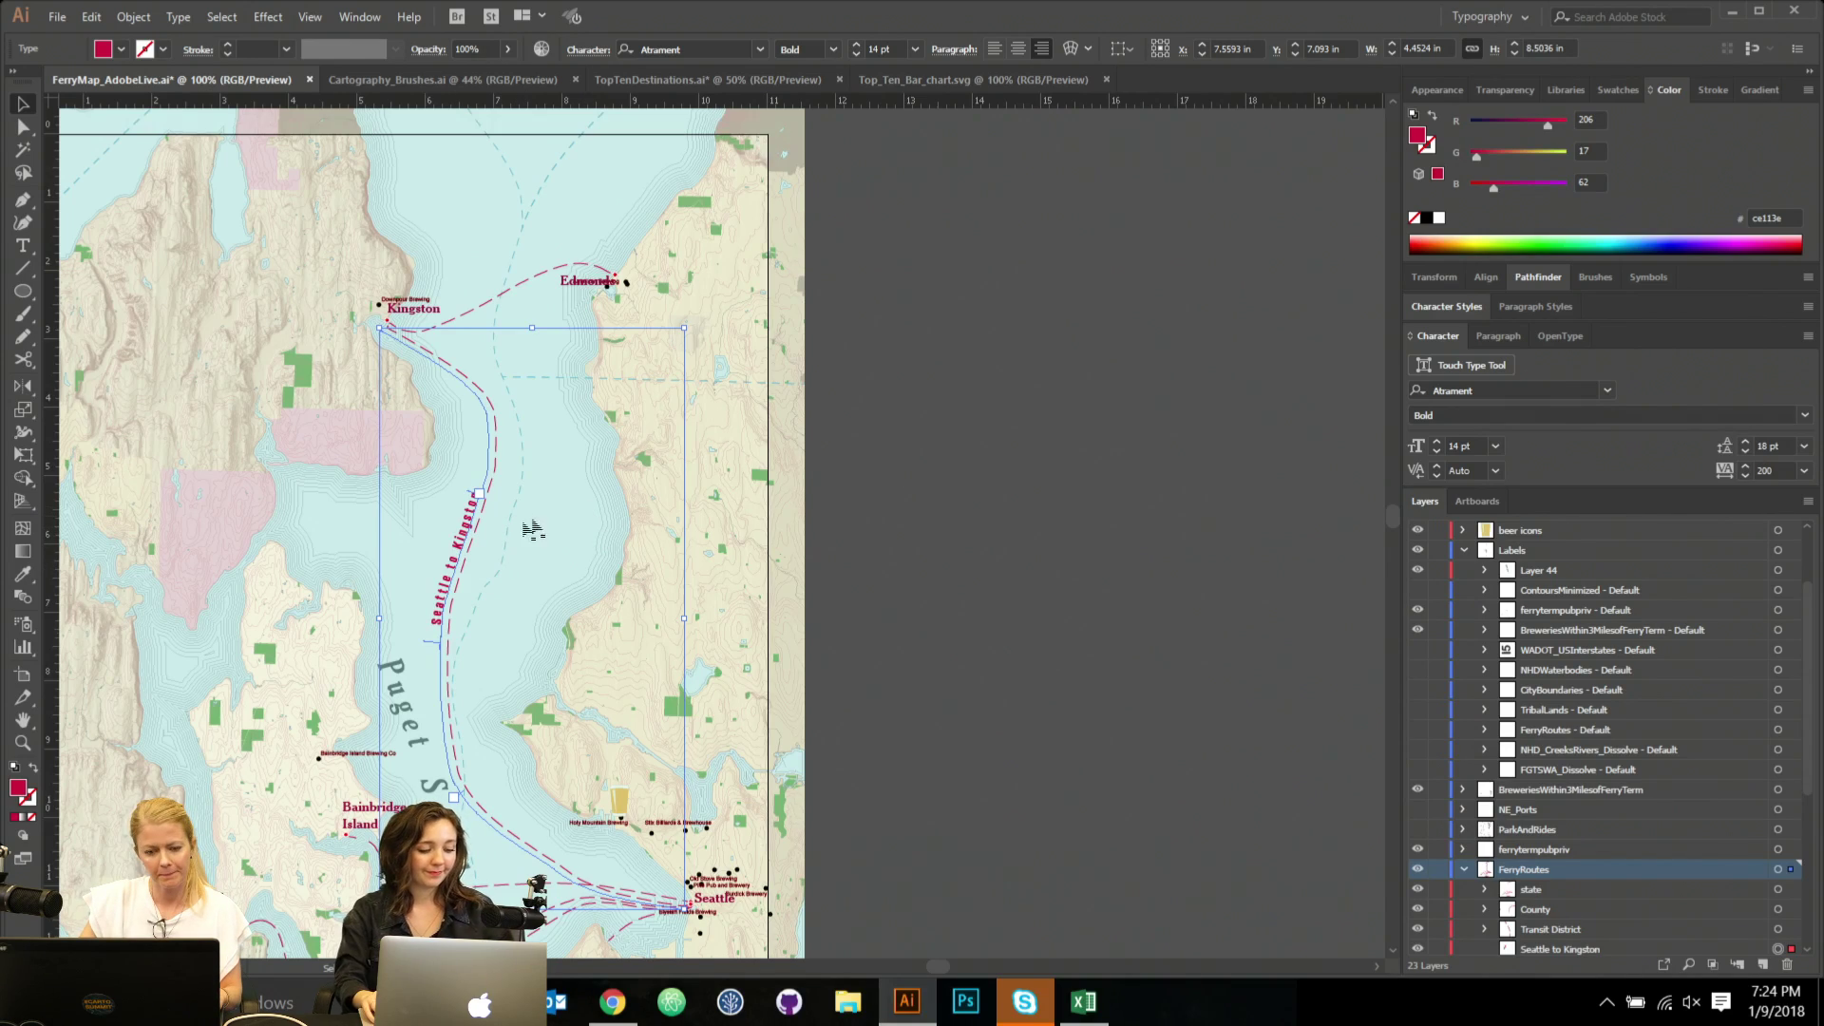
scroll(546, 484, "down", 3)
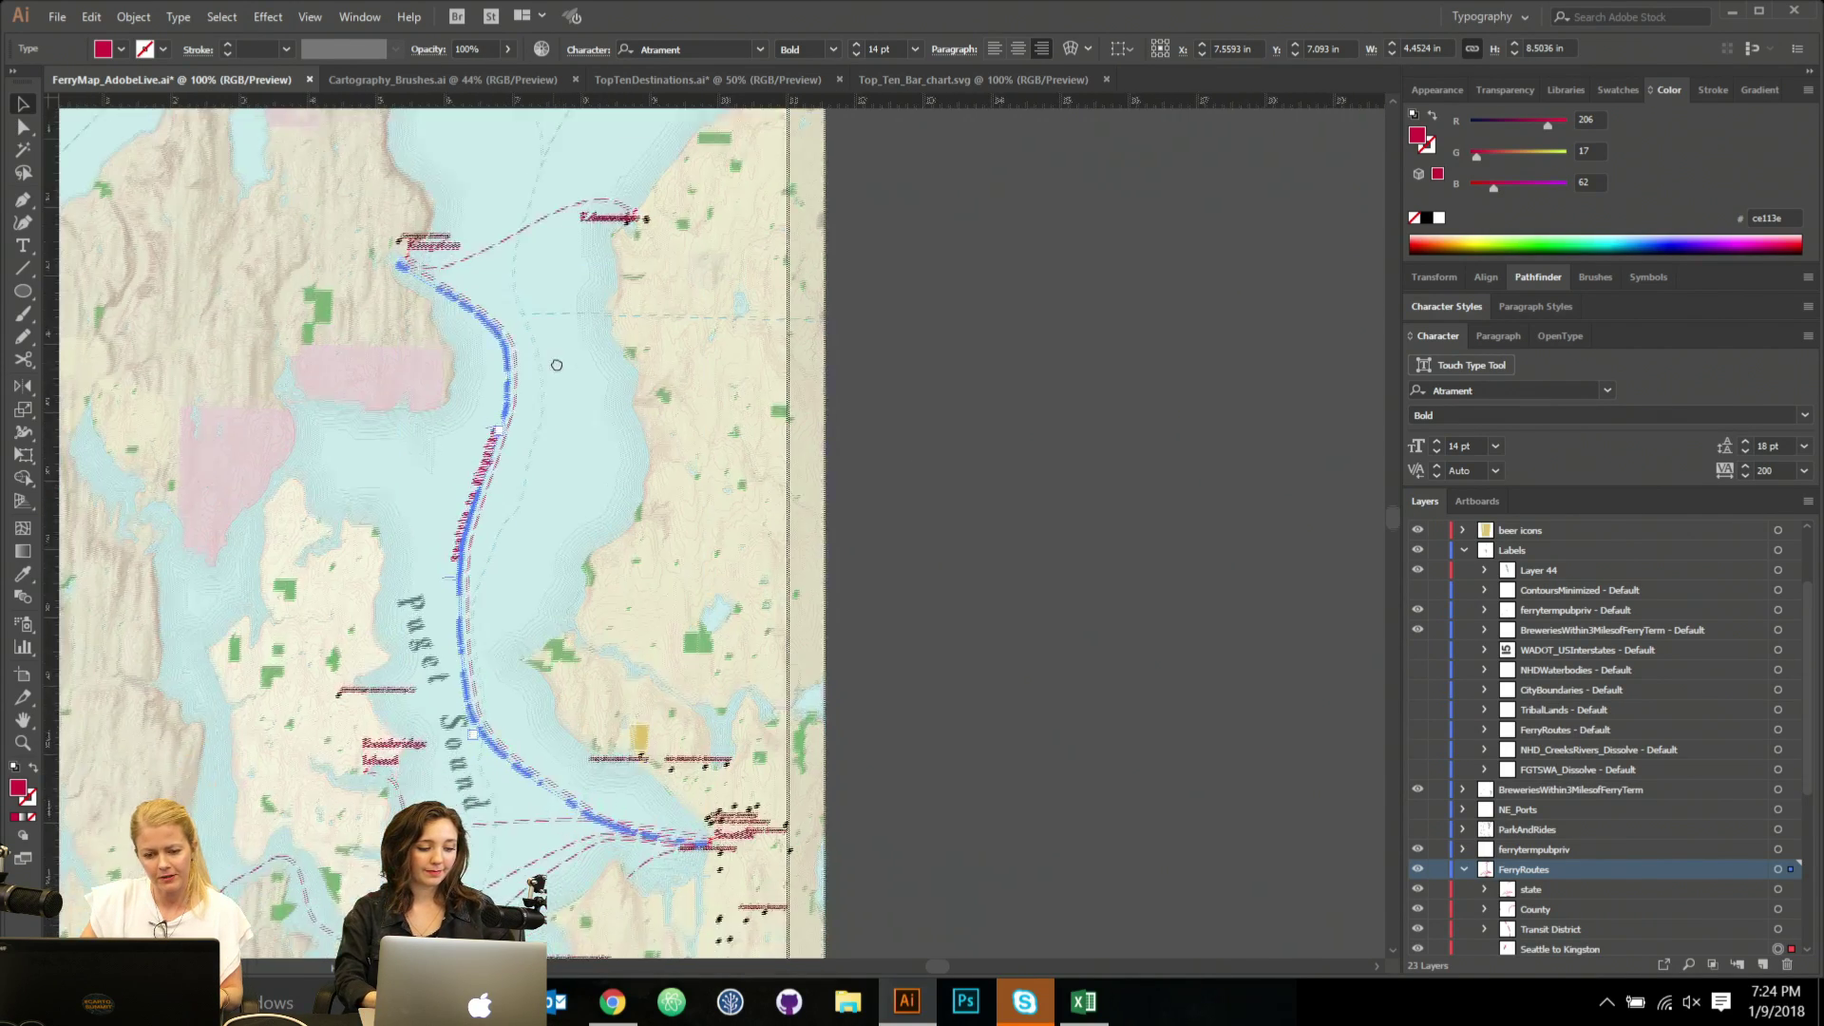
scroll(589, 447, "up", 2)
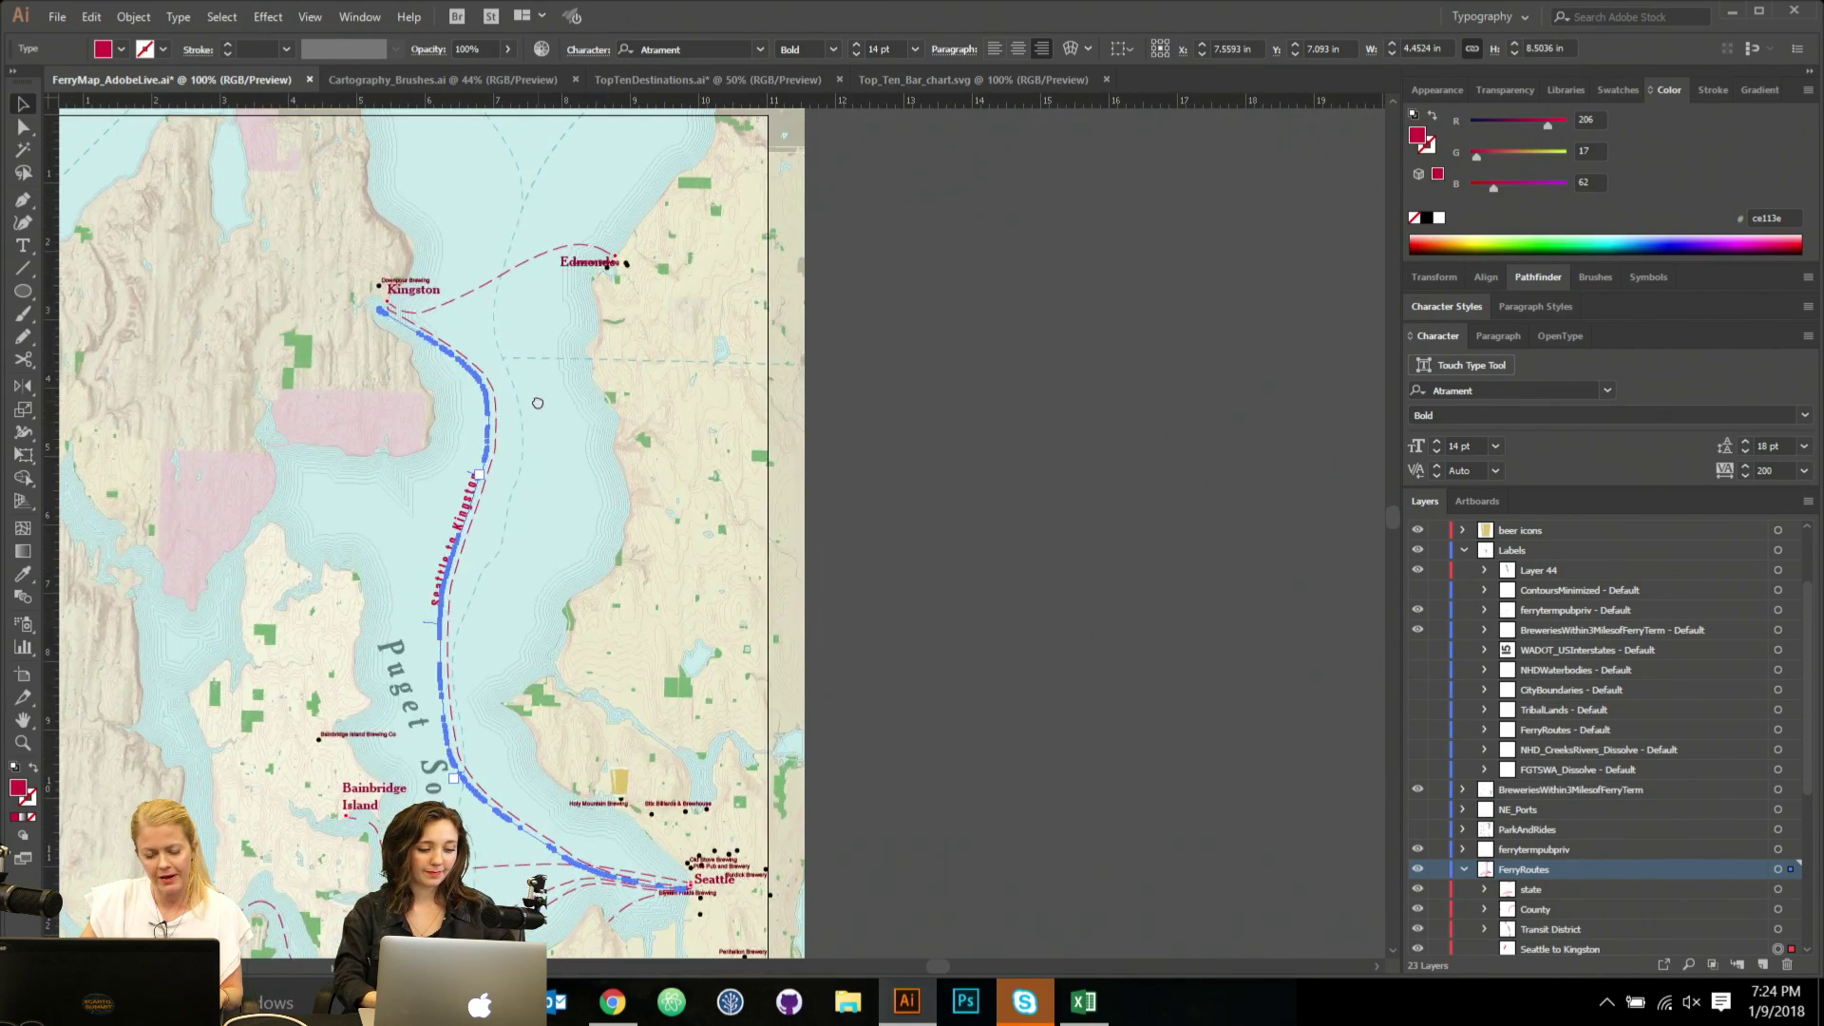
Nudge the Kingston–Edmonds route up and start path type along it, deleting a stray text object.
left_click(498, 276)
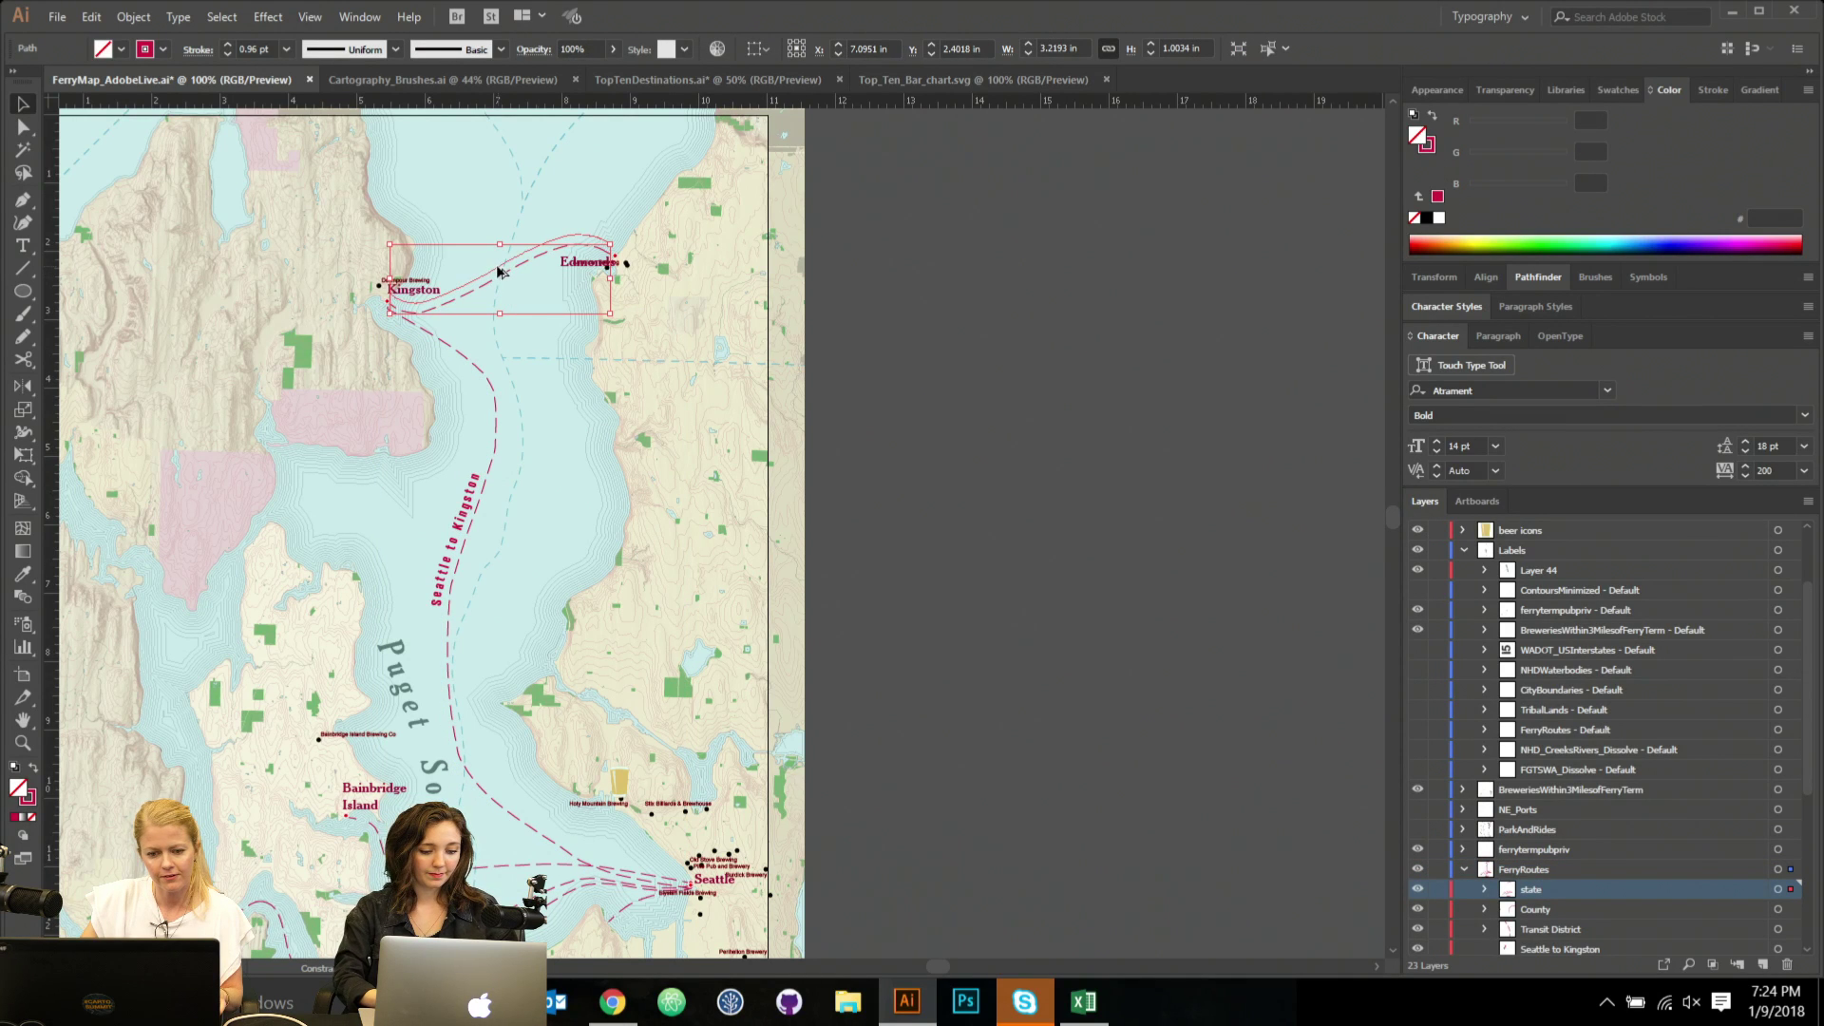
key("shift+Up")
scroll(463, 300, "up", 2)
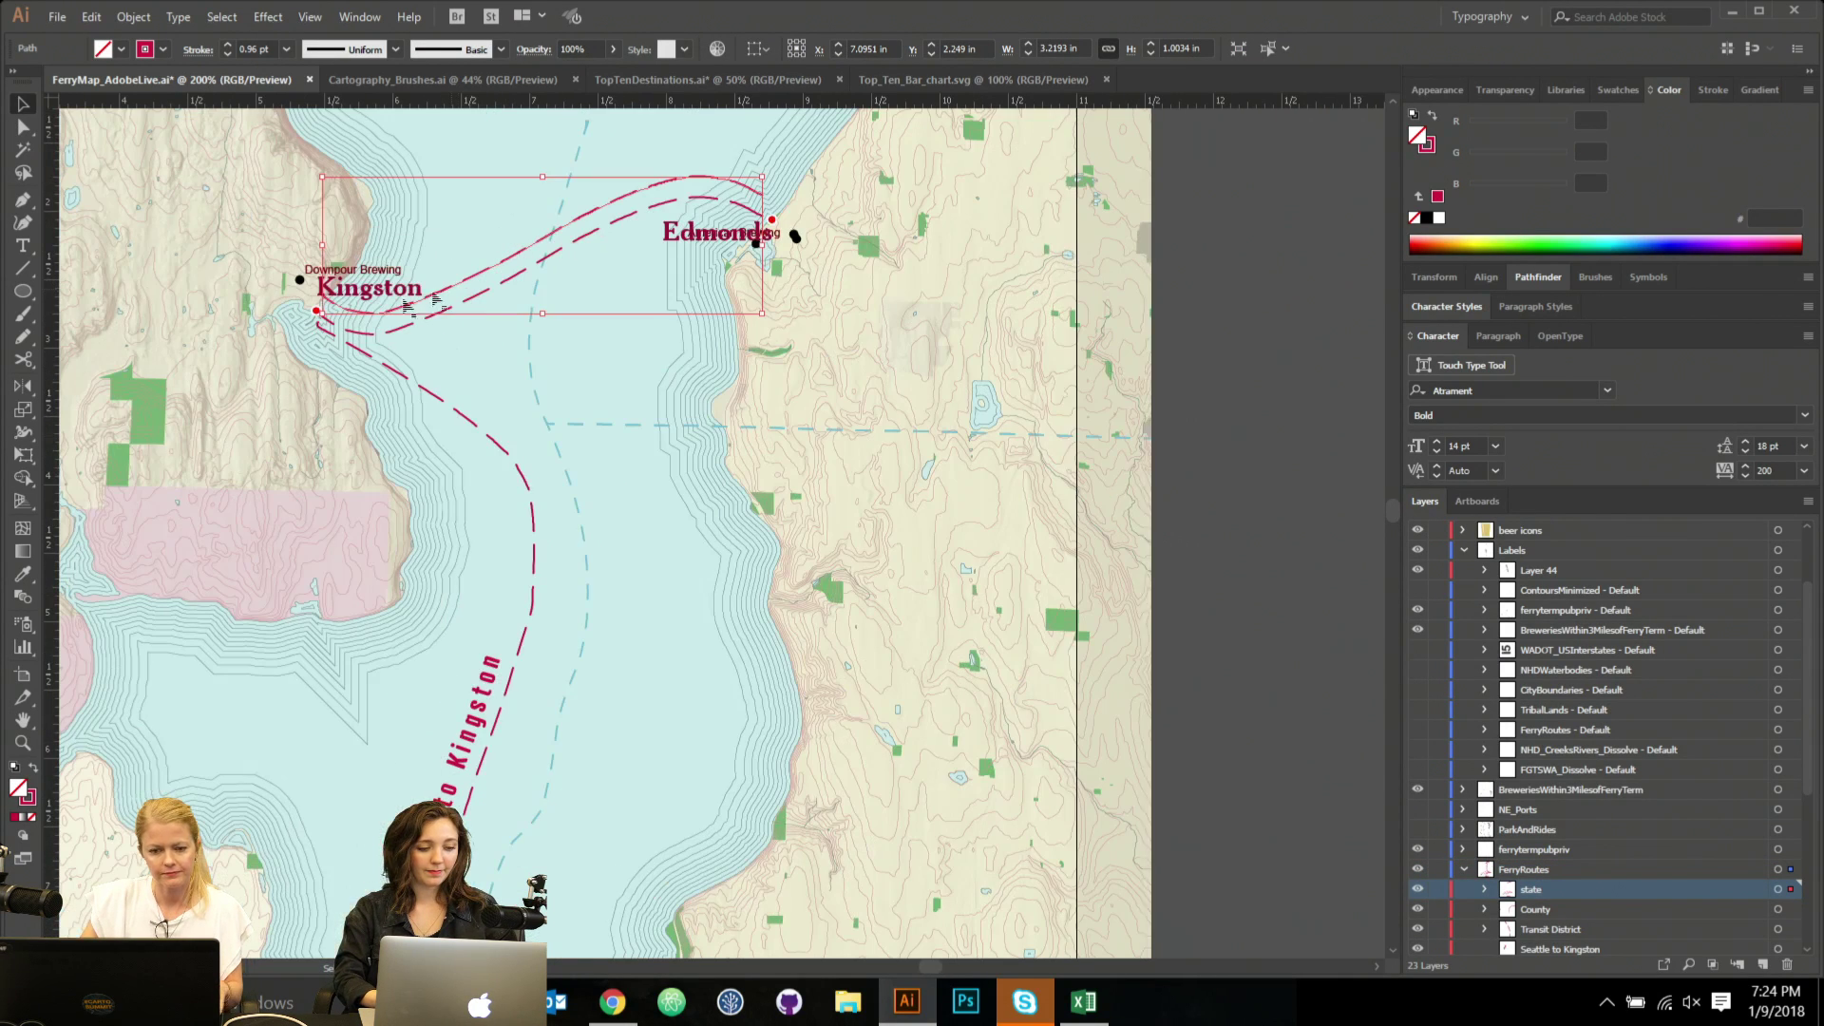
left_click(19, 247)
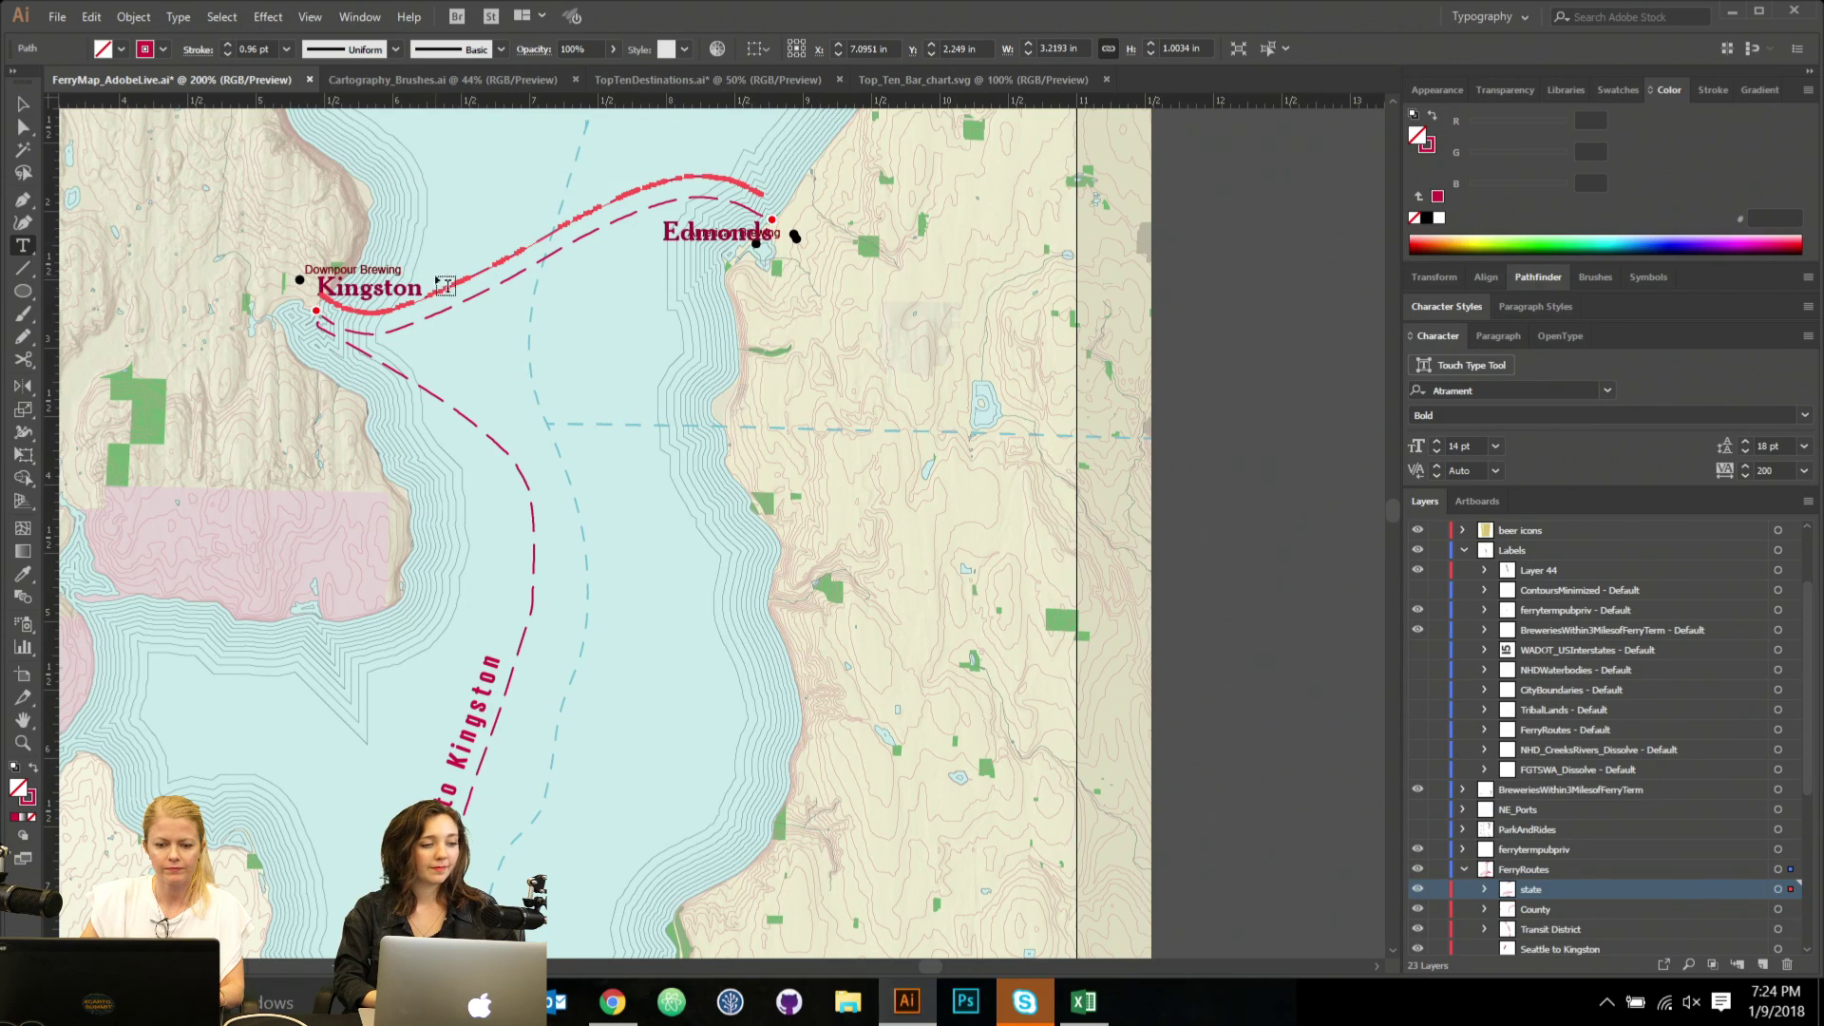
left_click(267, 285)
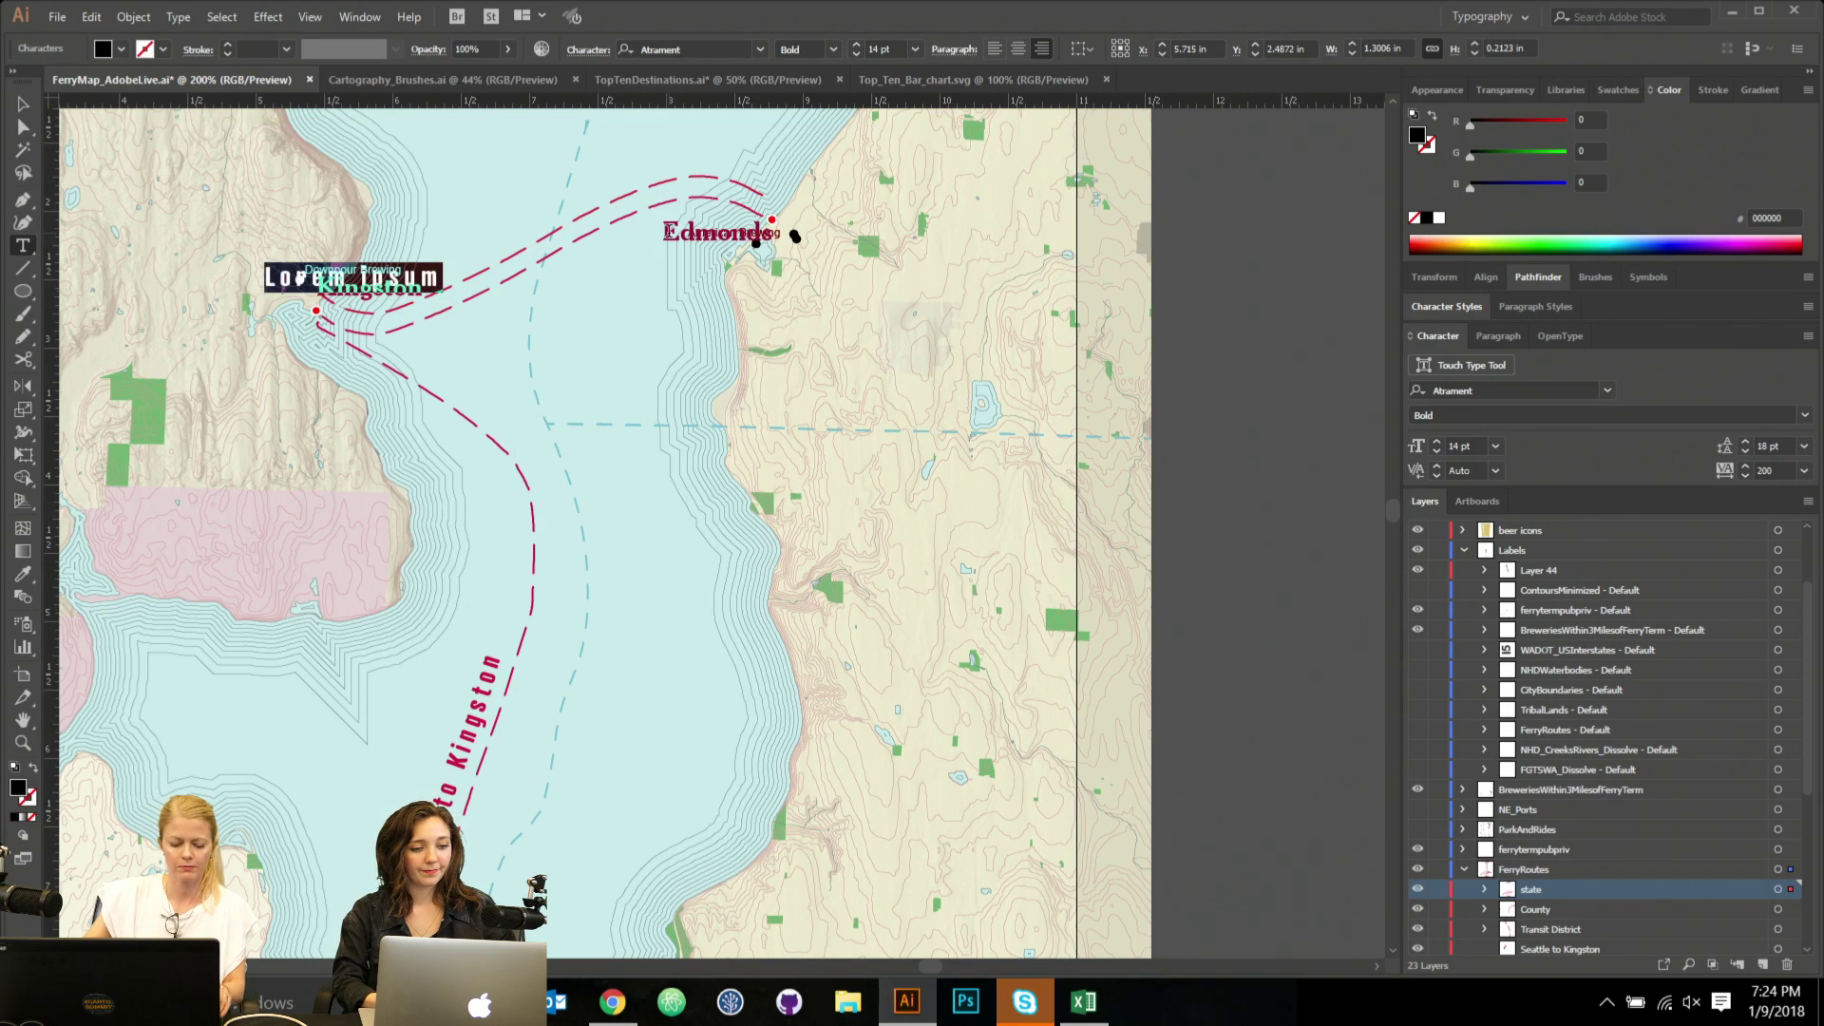
left_click(23, 102)
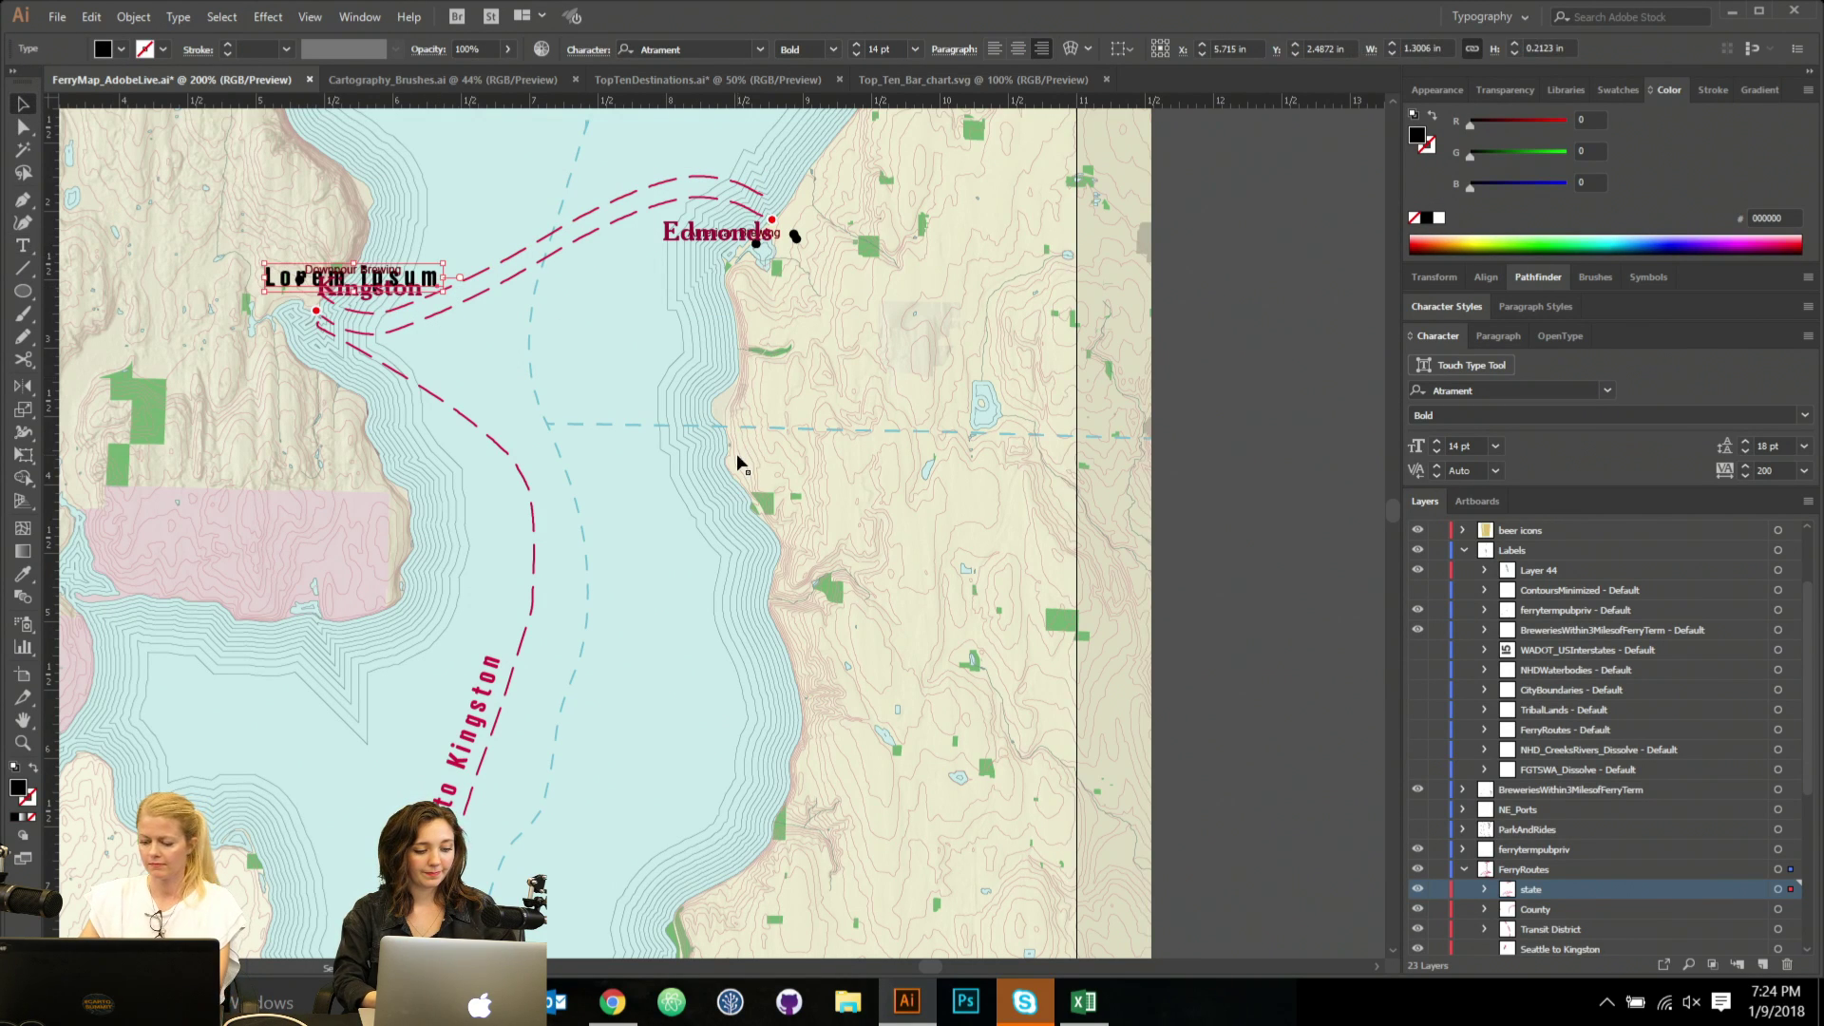
key("Delete")
left_click(23, 245)
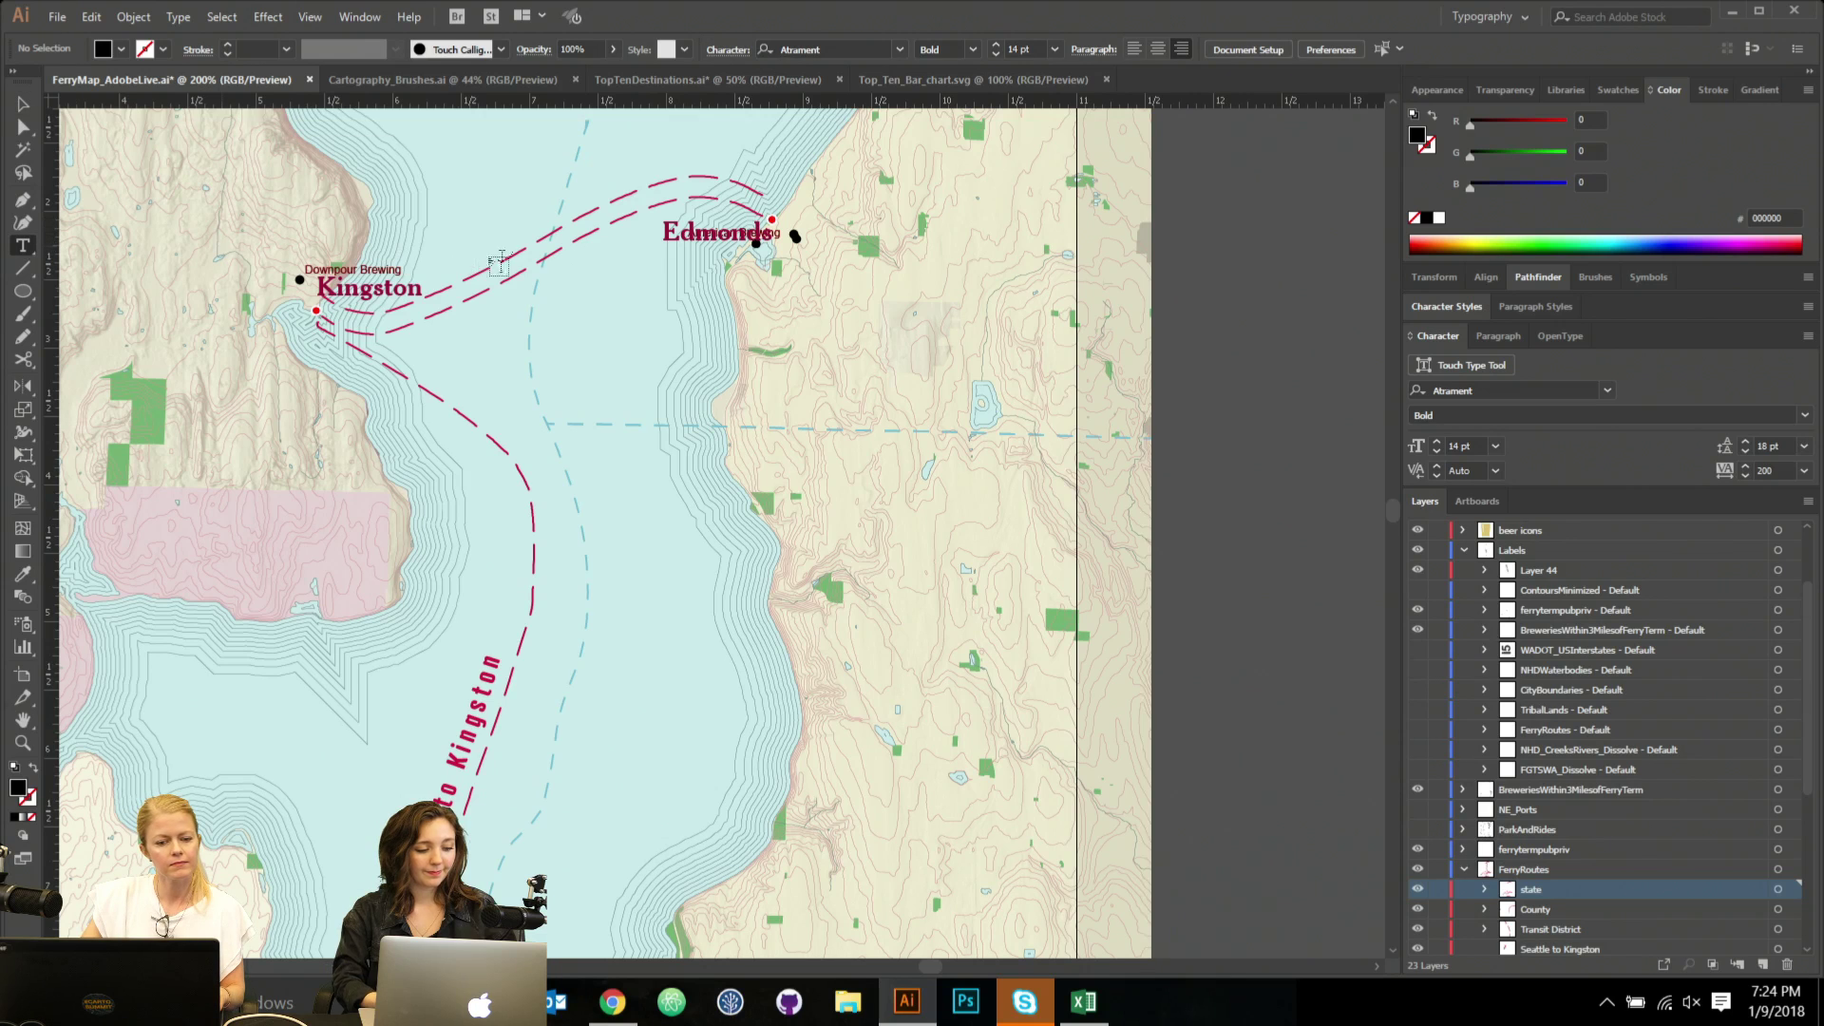
left_click(453, 282)
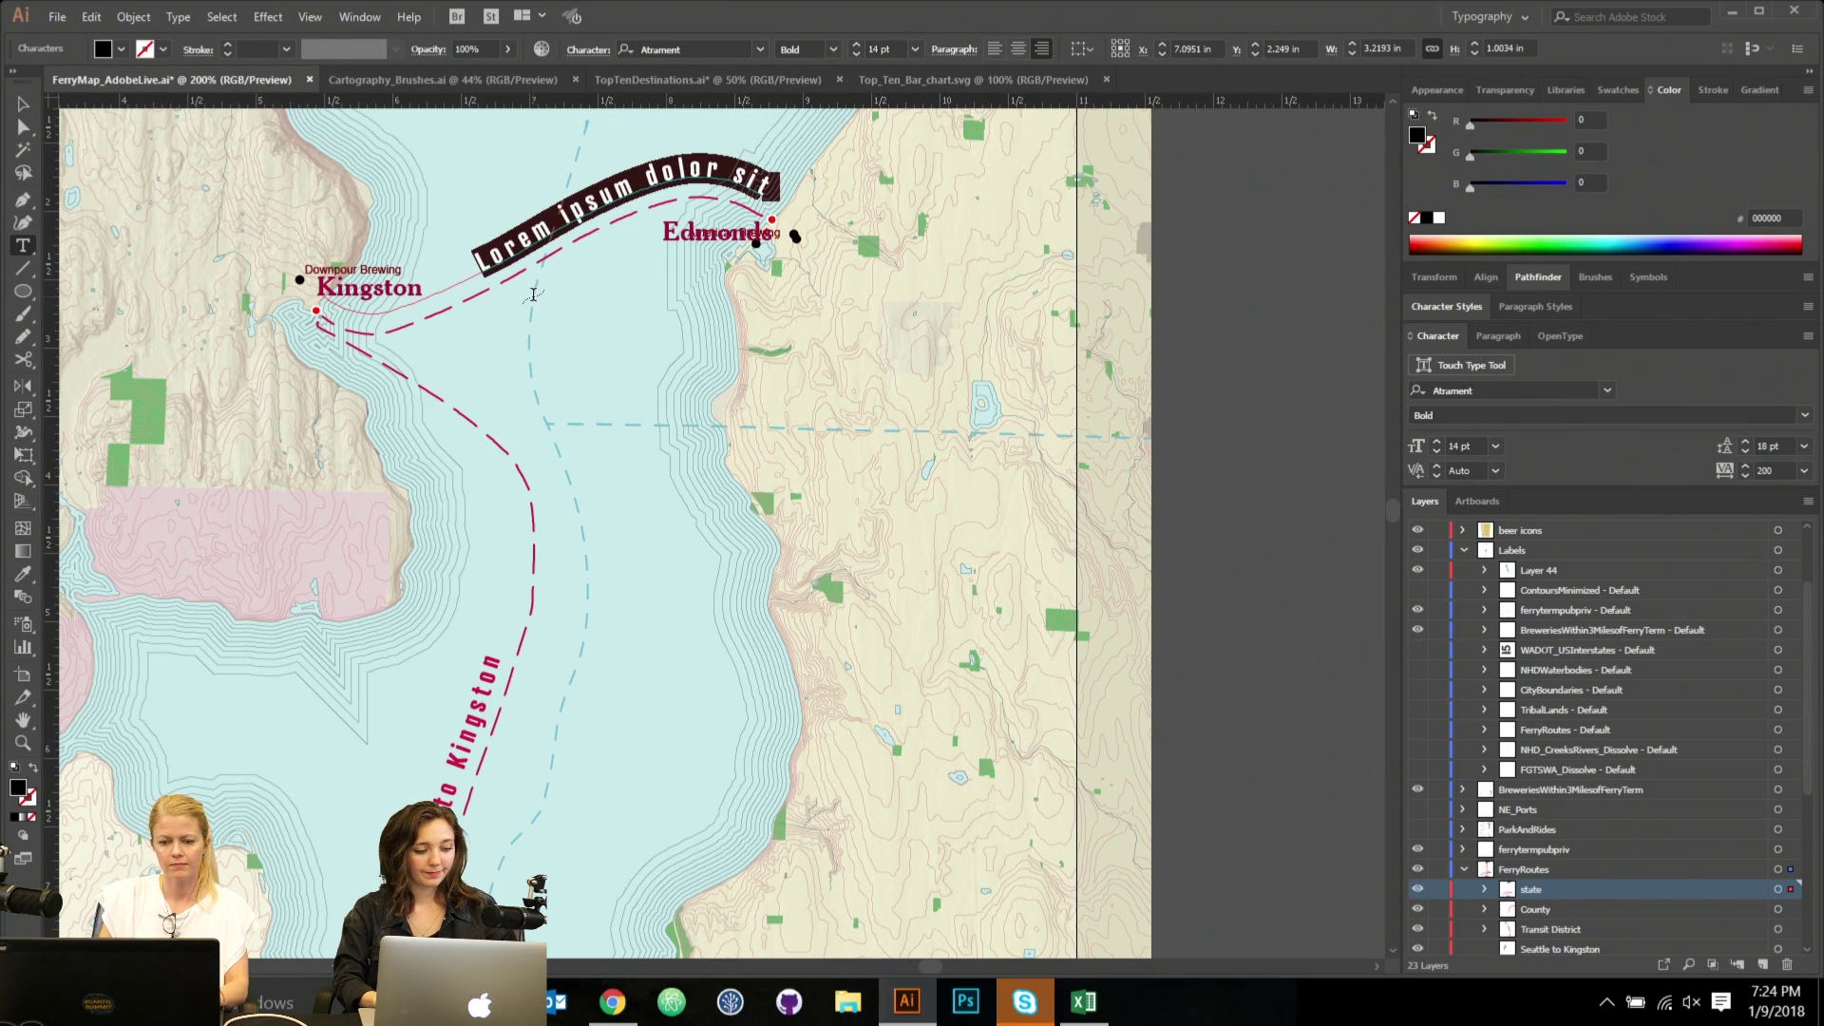
Type 'Edmonds - Kingston' on the route and slide it along the curve.
type("Ed")
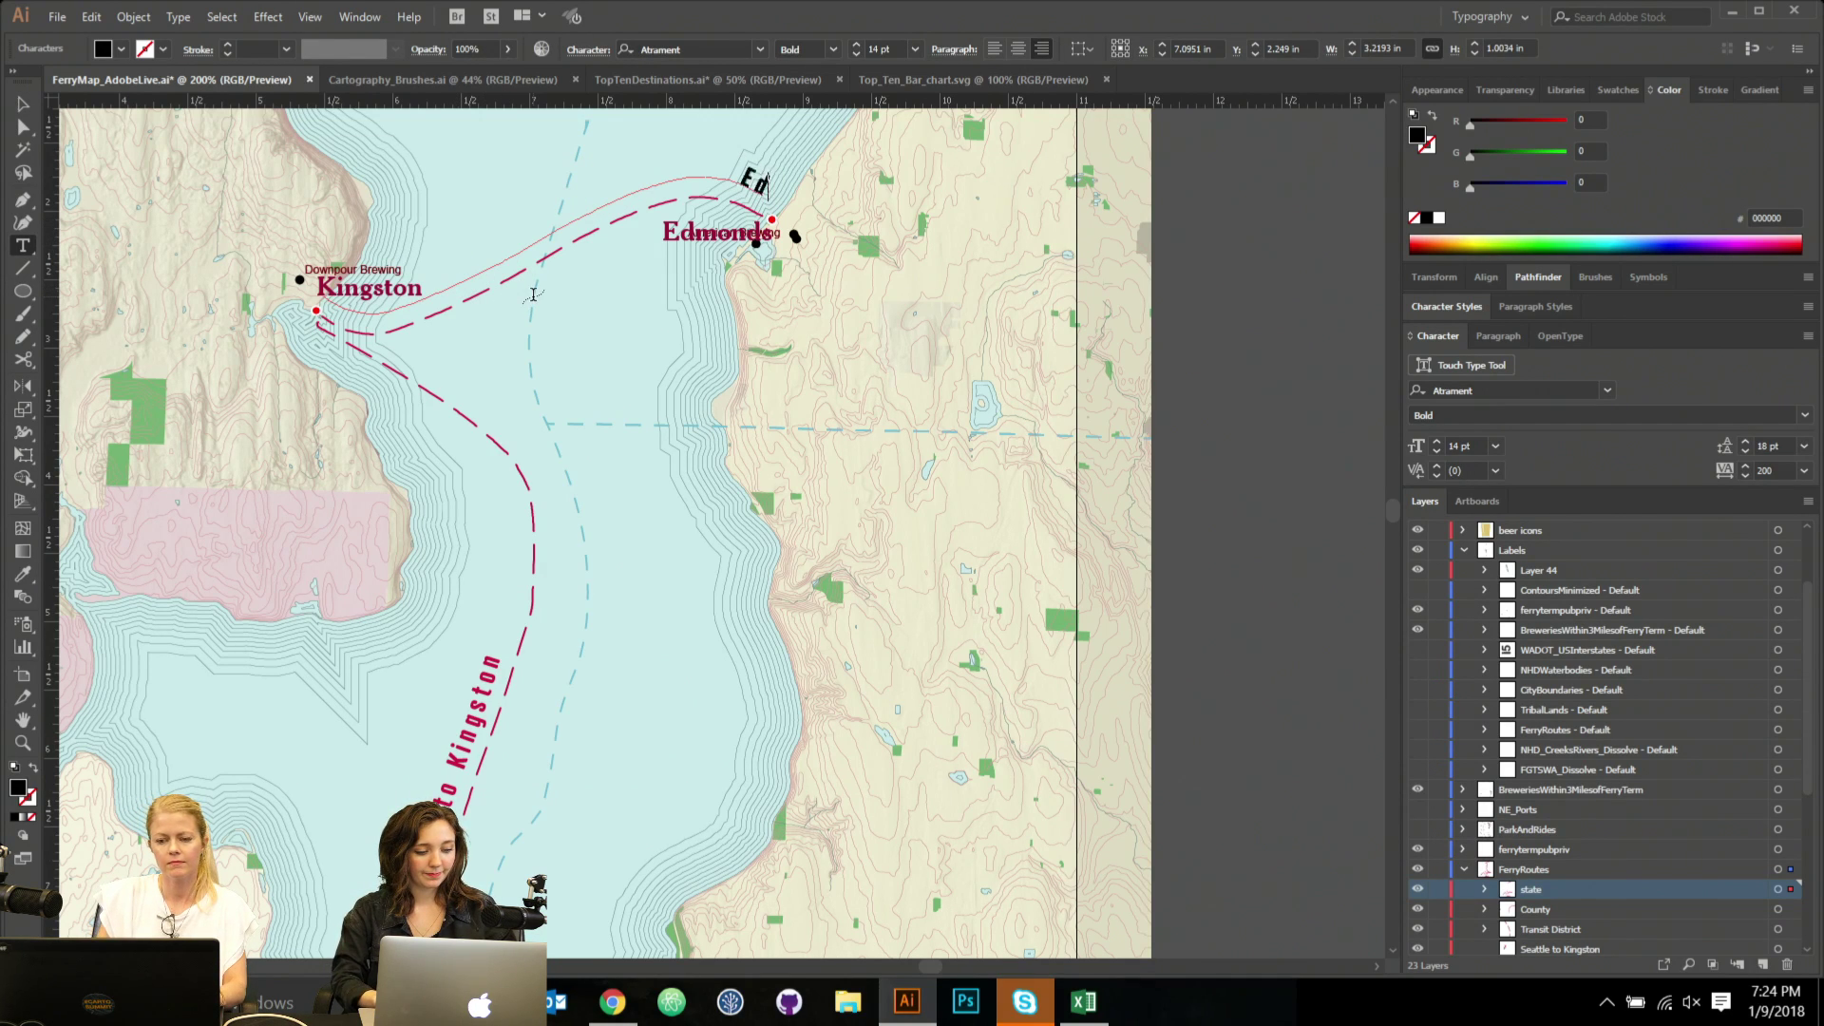
type("nom")
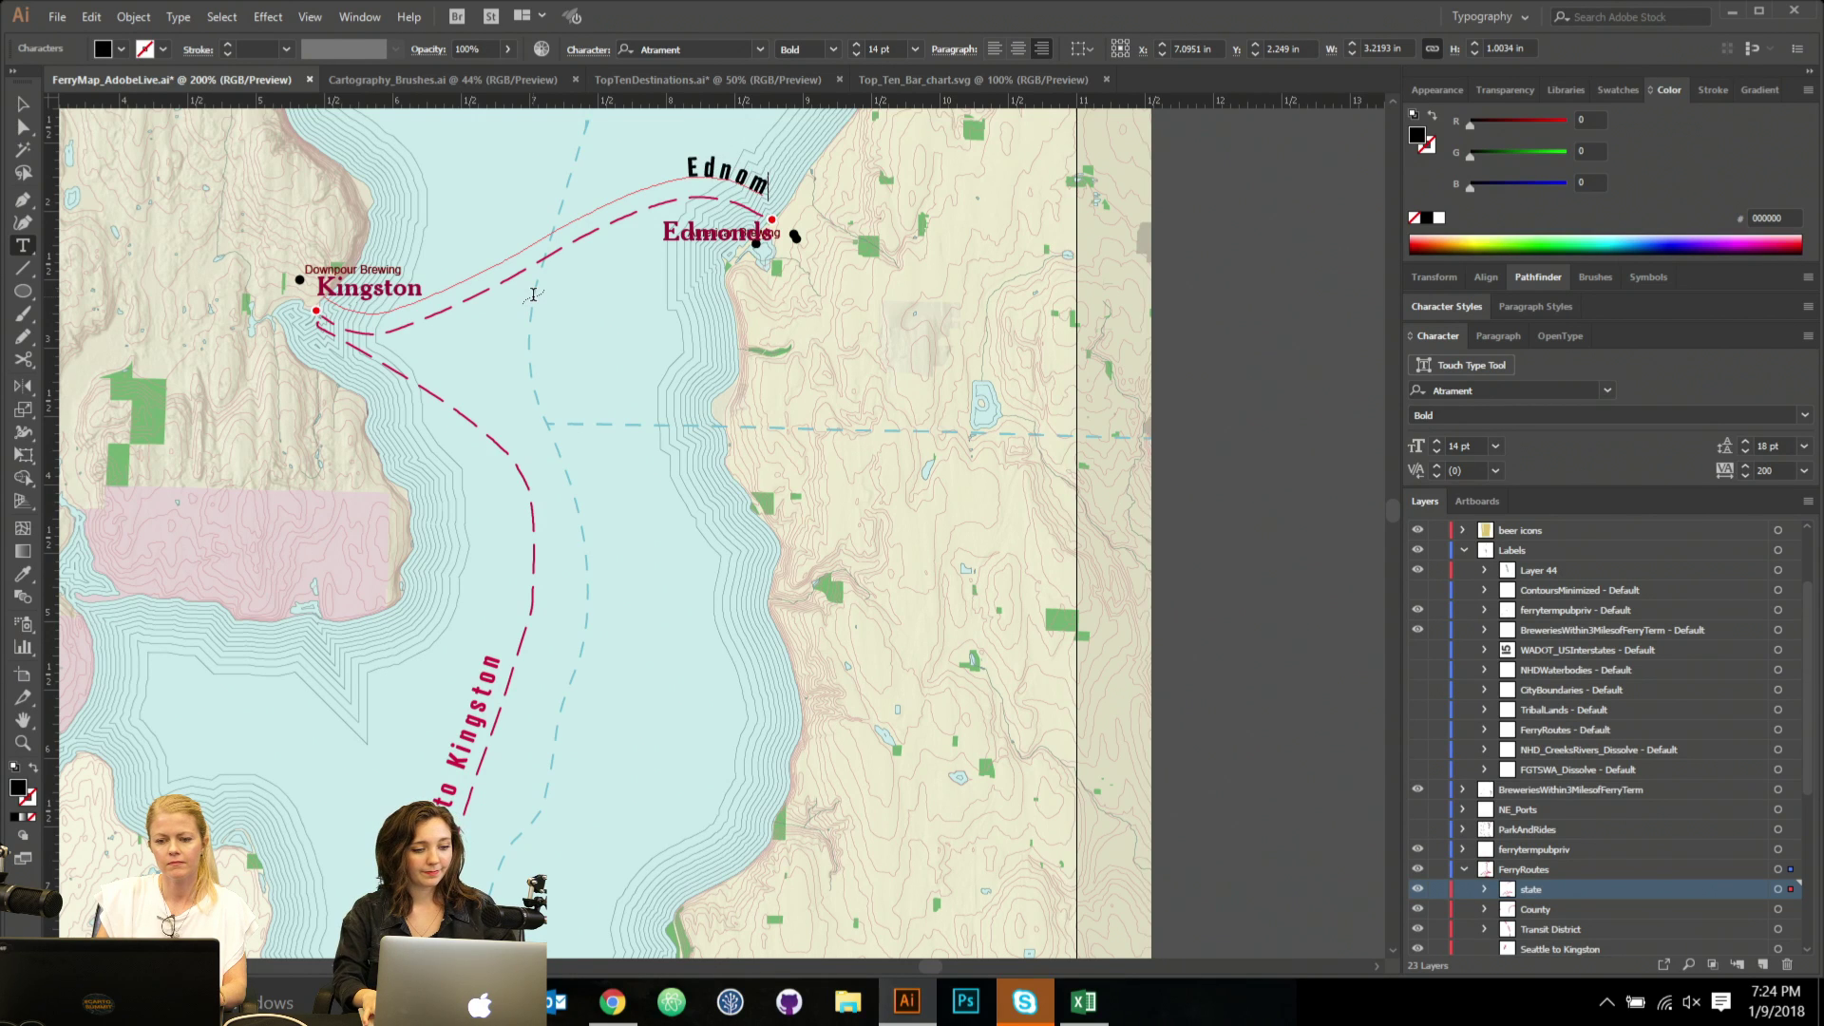
key("BackSpace")
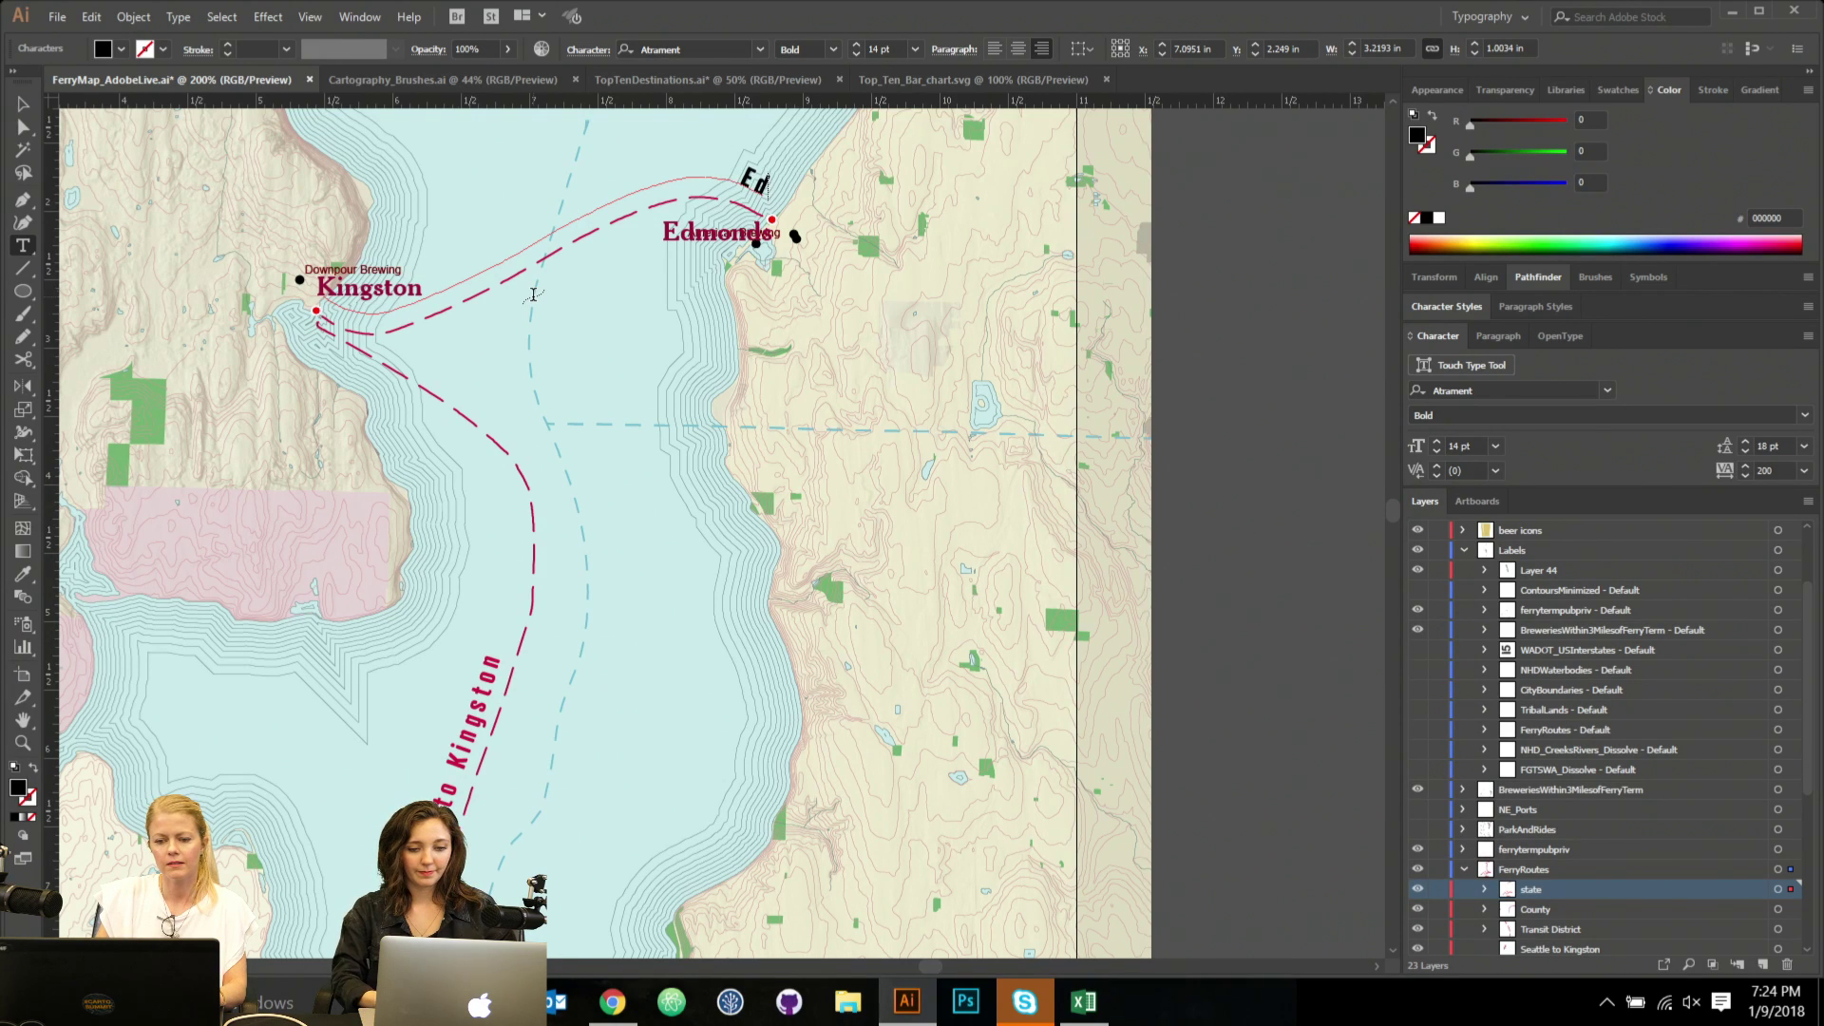
type("monds")
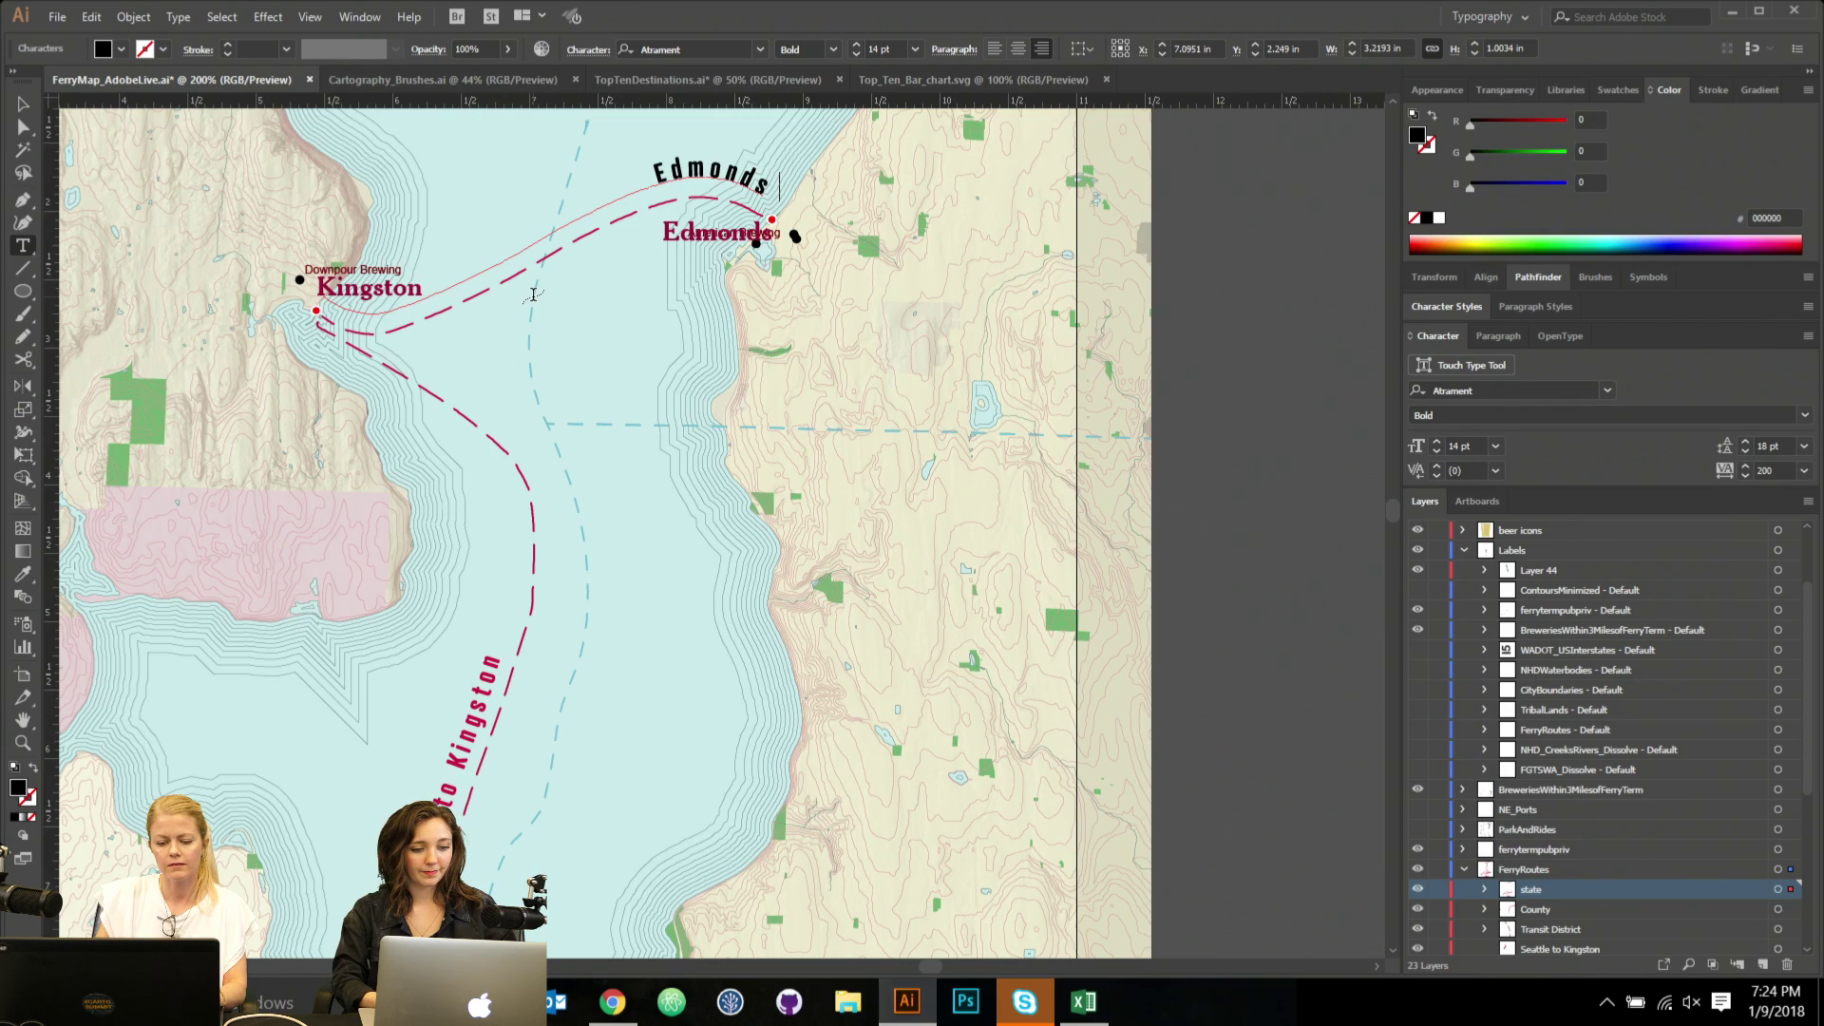
type(" to")
key("BackSpace")
key("BackSpace")
key("BackSpace")
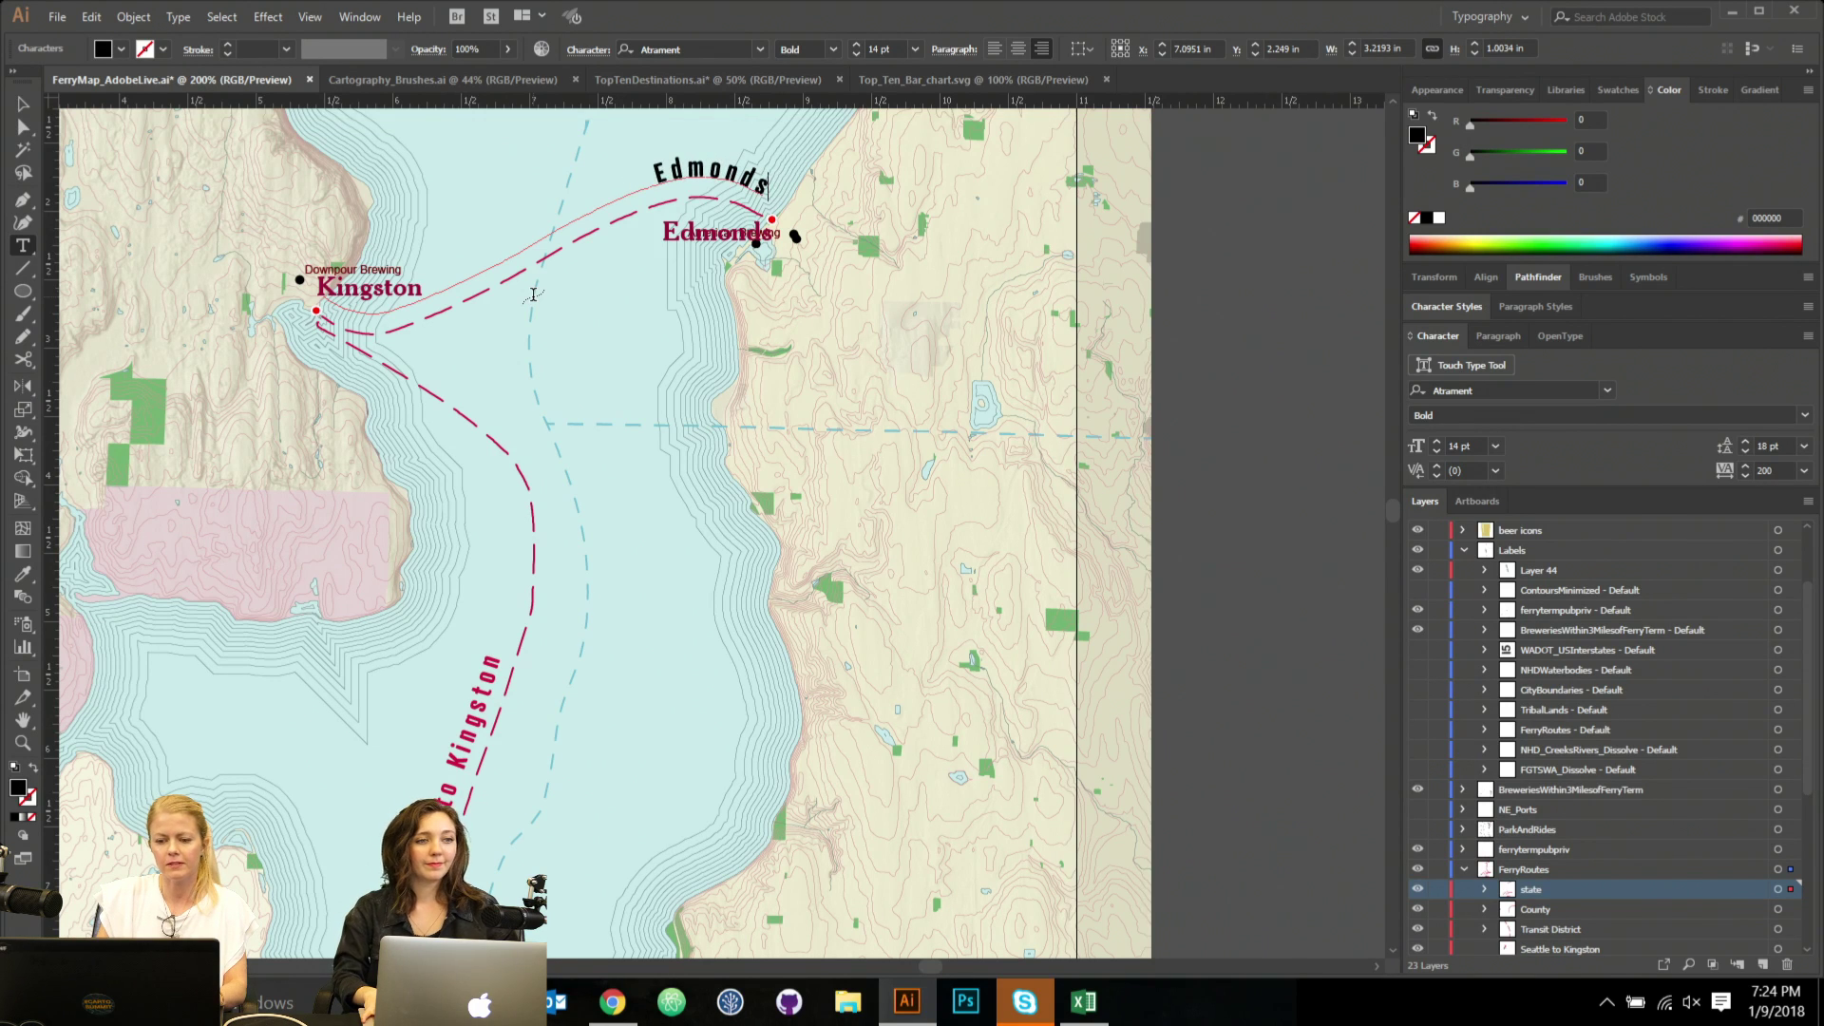
type("- Kingston")
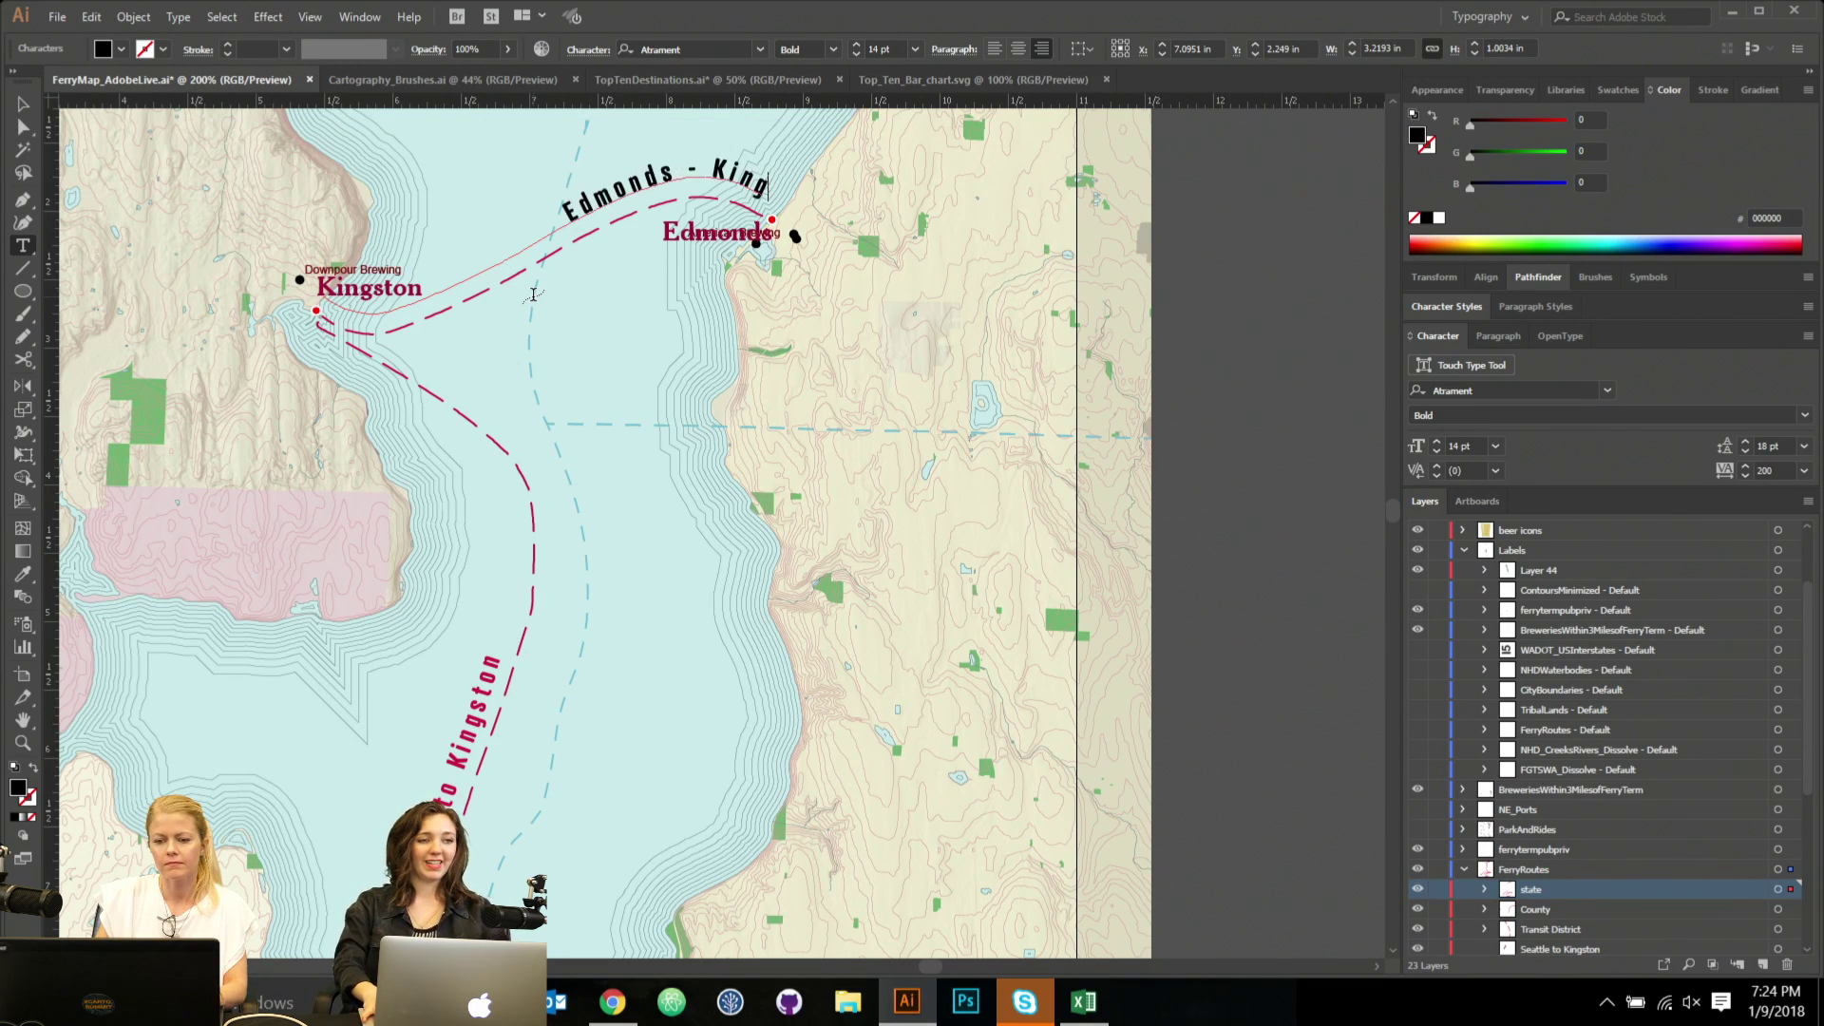
left_click(21, 105)
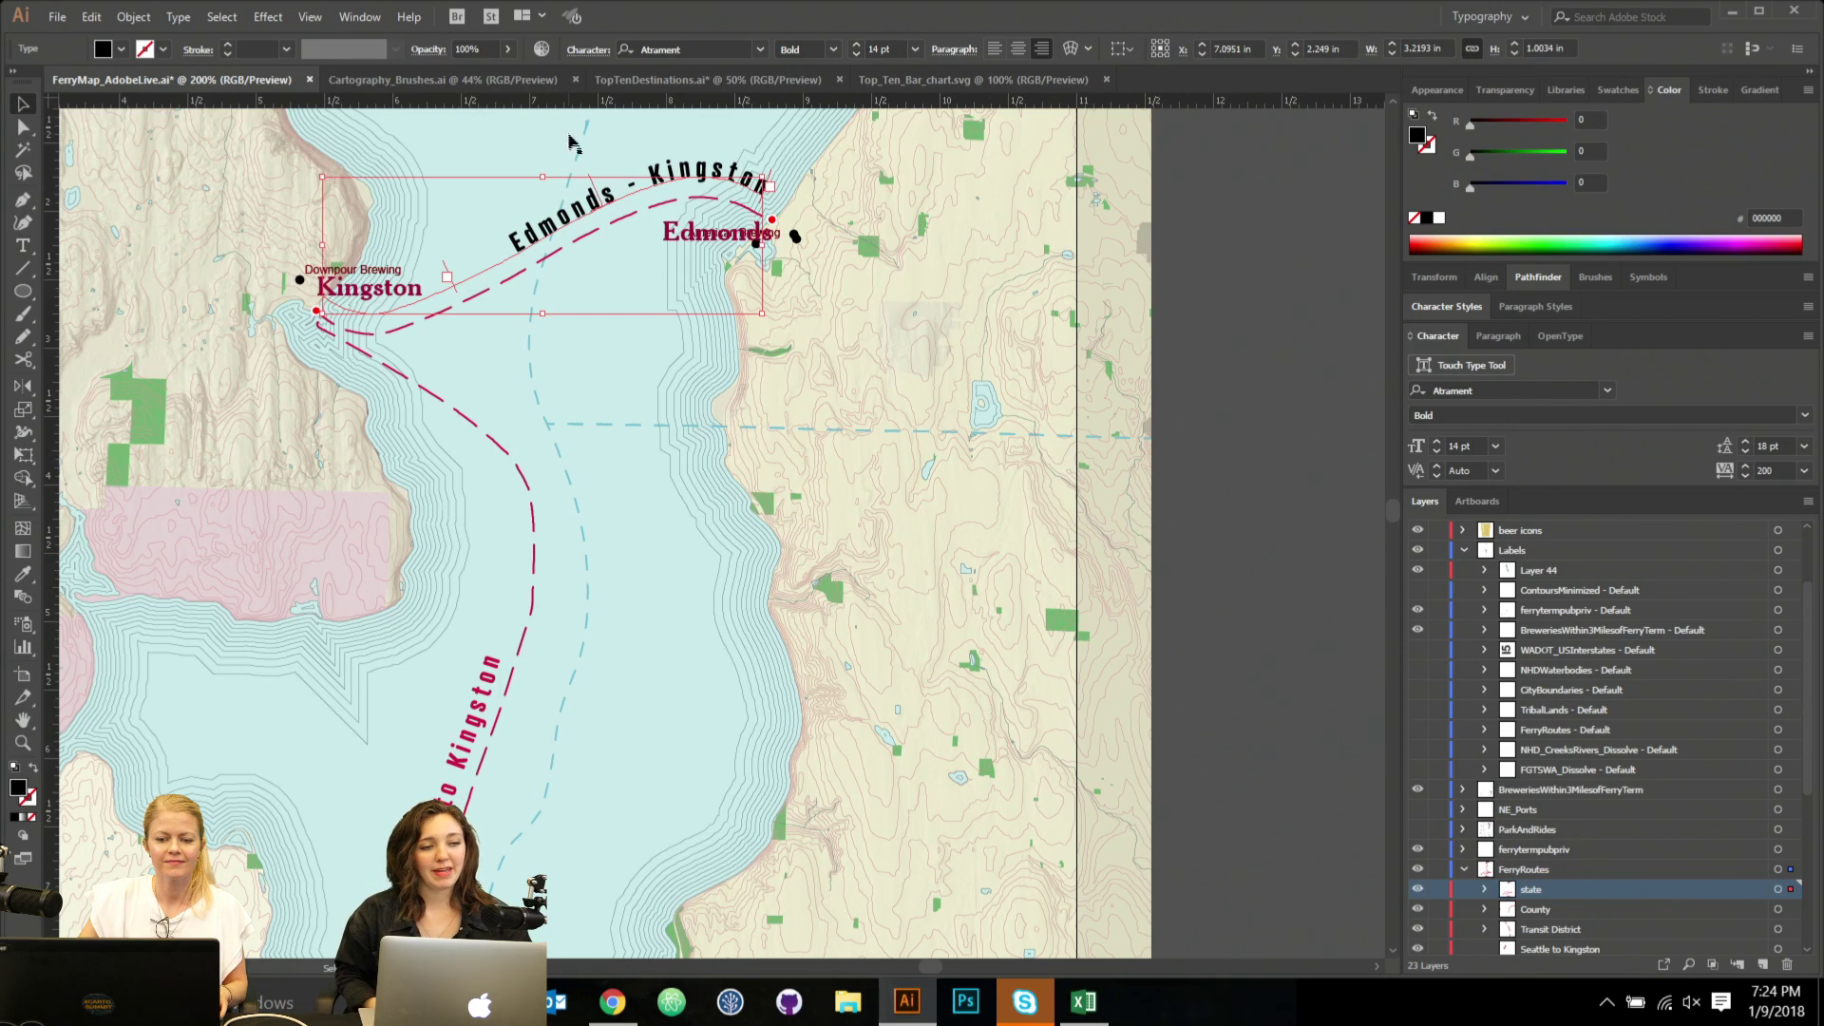
left_click_drag(593, 187, 617, 342)
Give the Edmonds - Kingston label the same red as the other route labels.
key("i")
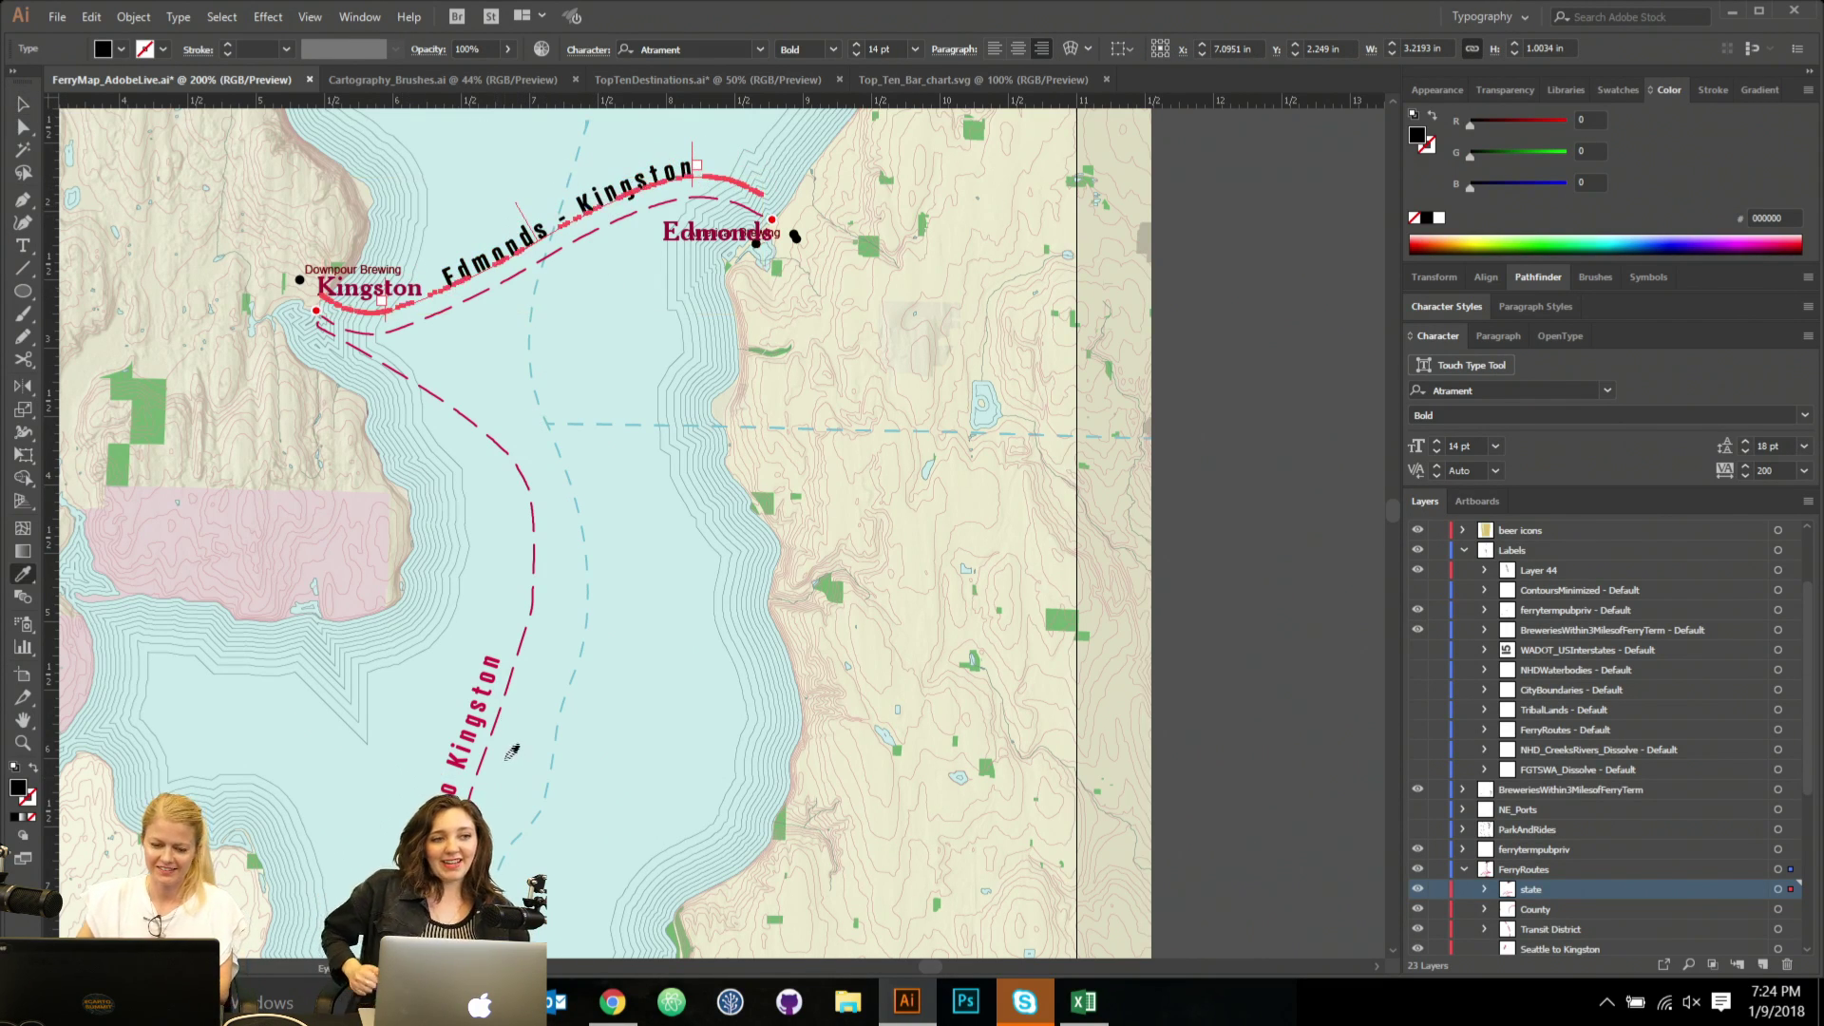
left_click(497, 675)
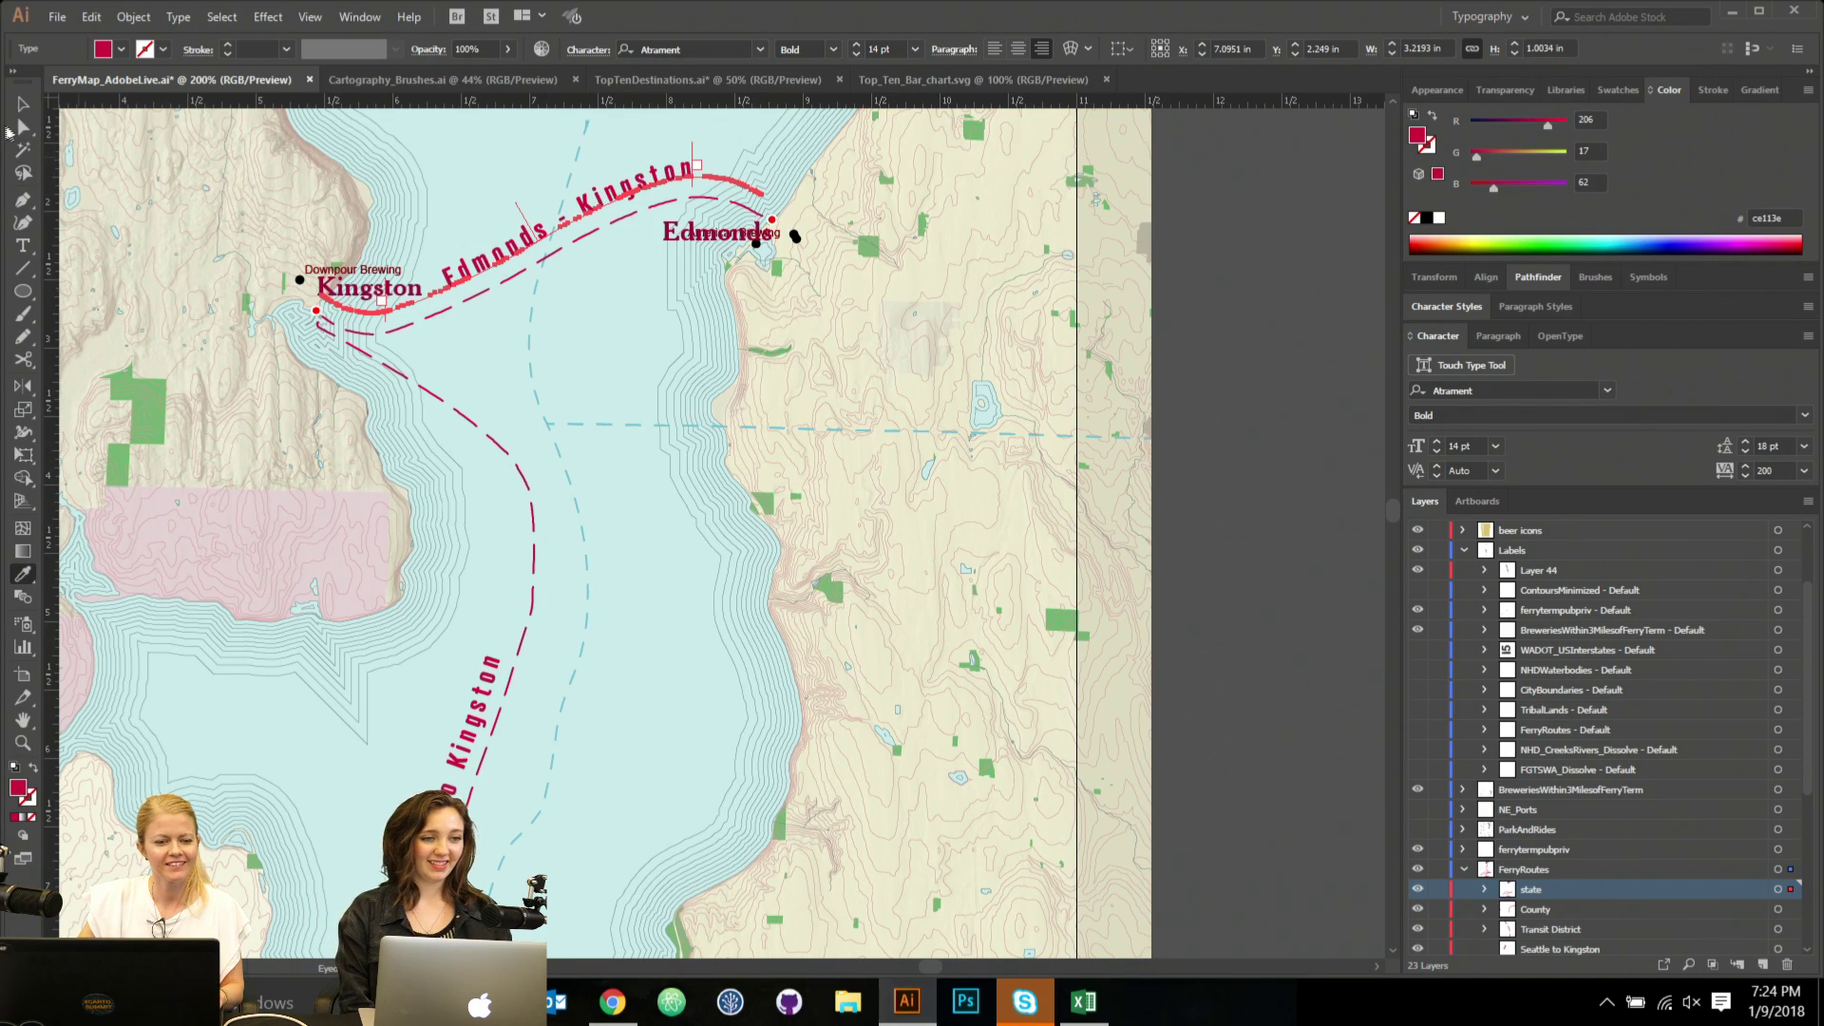
left_click(21, 105)
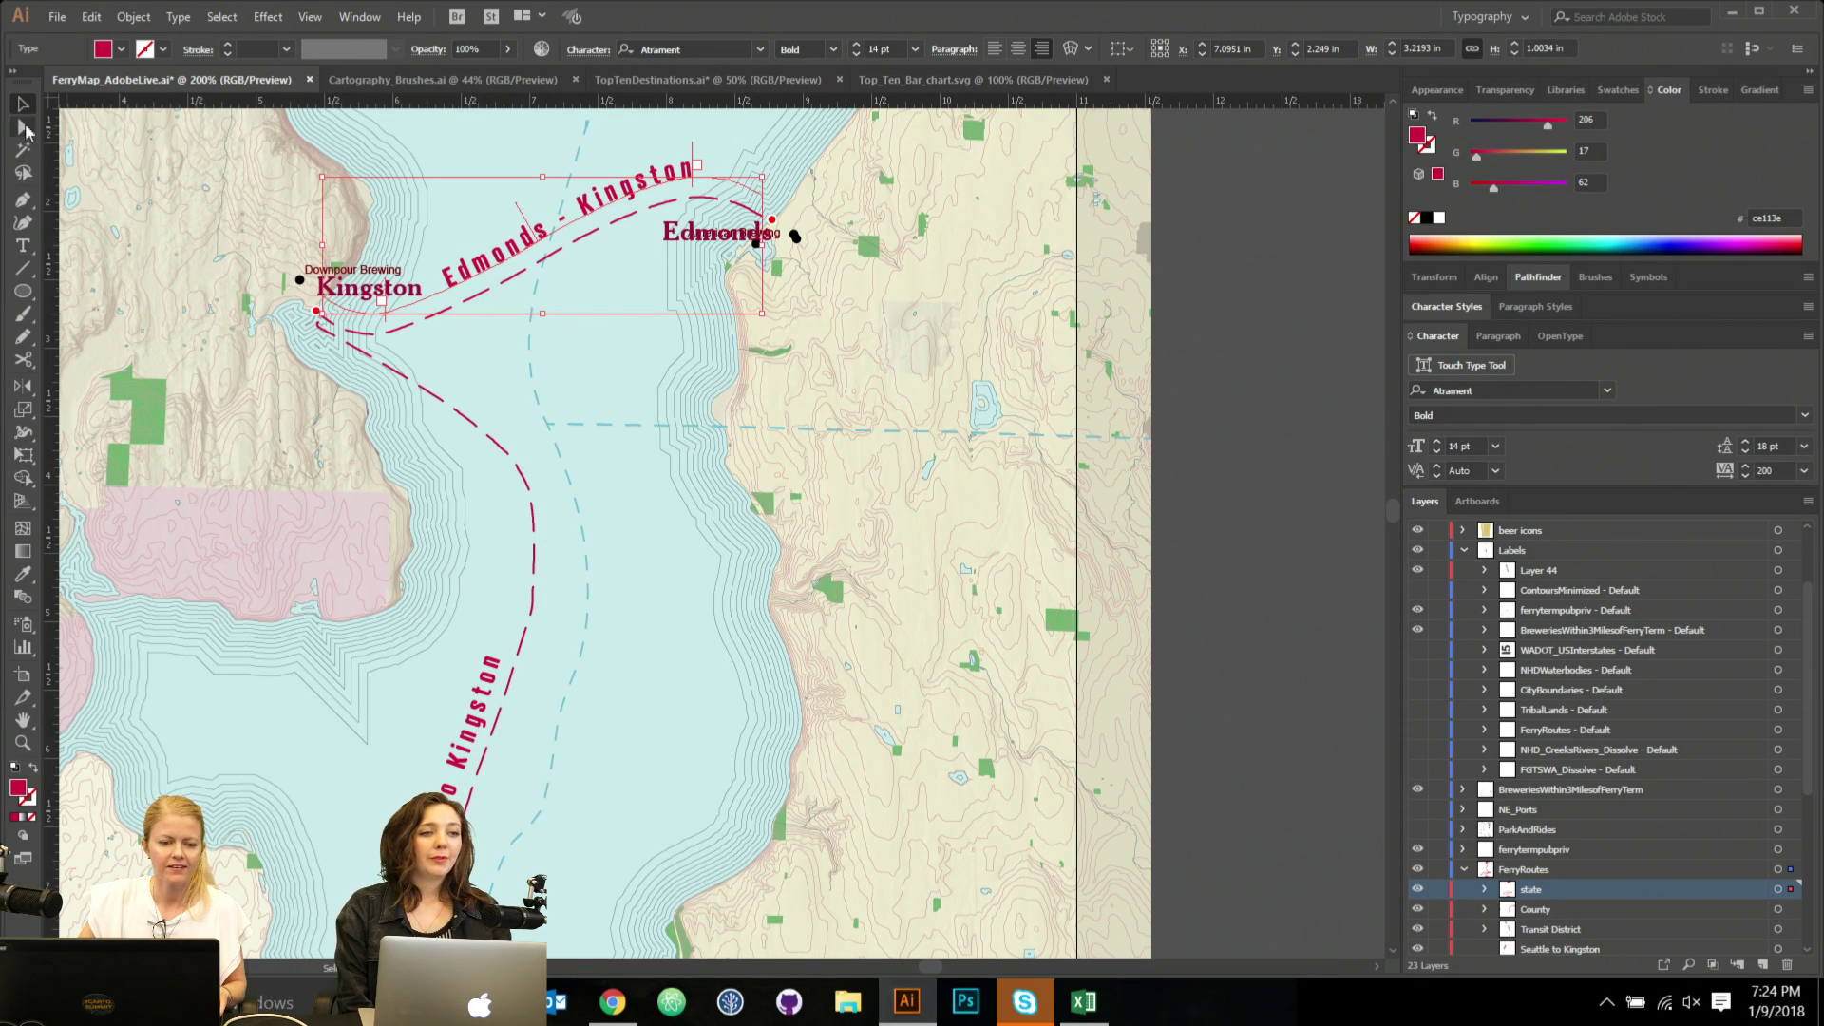
left_click(1364, 460)
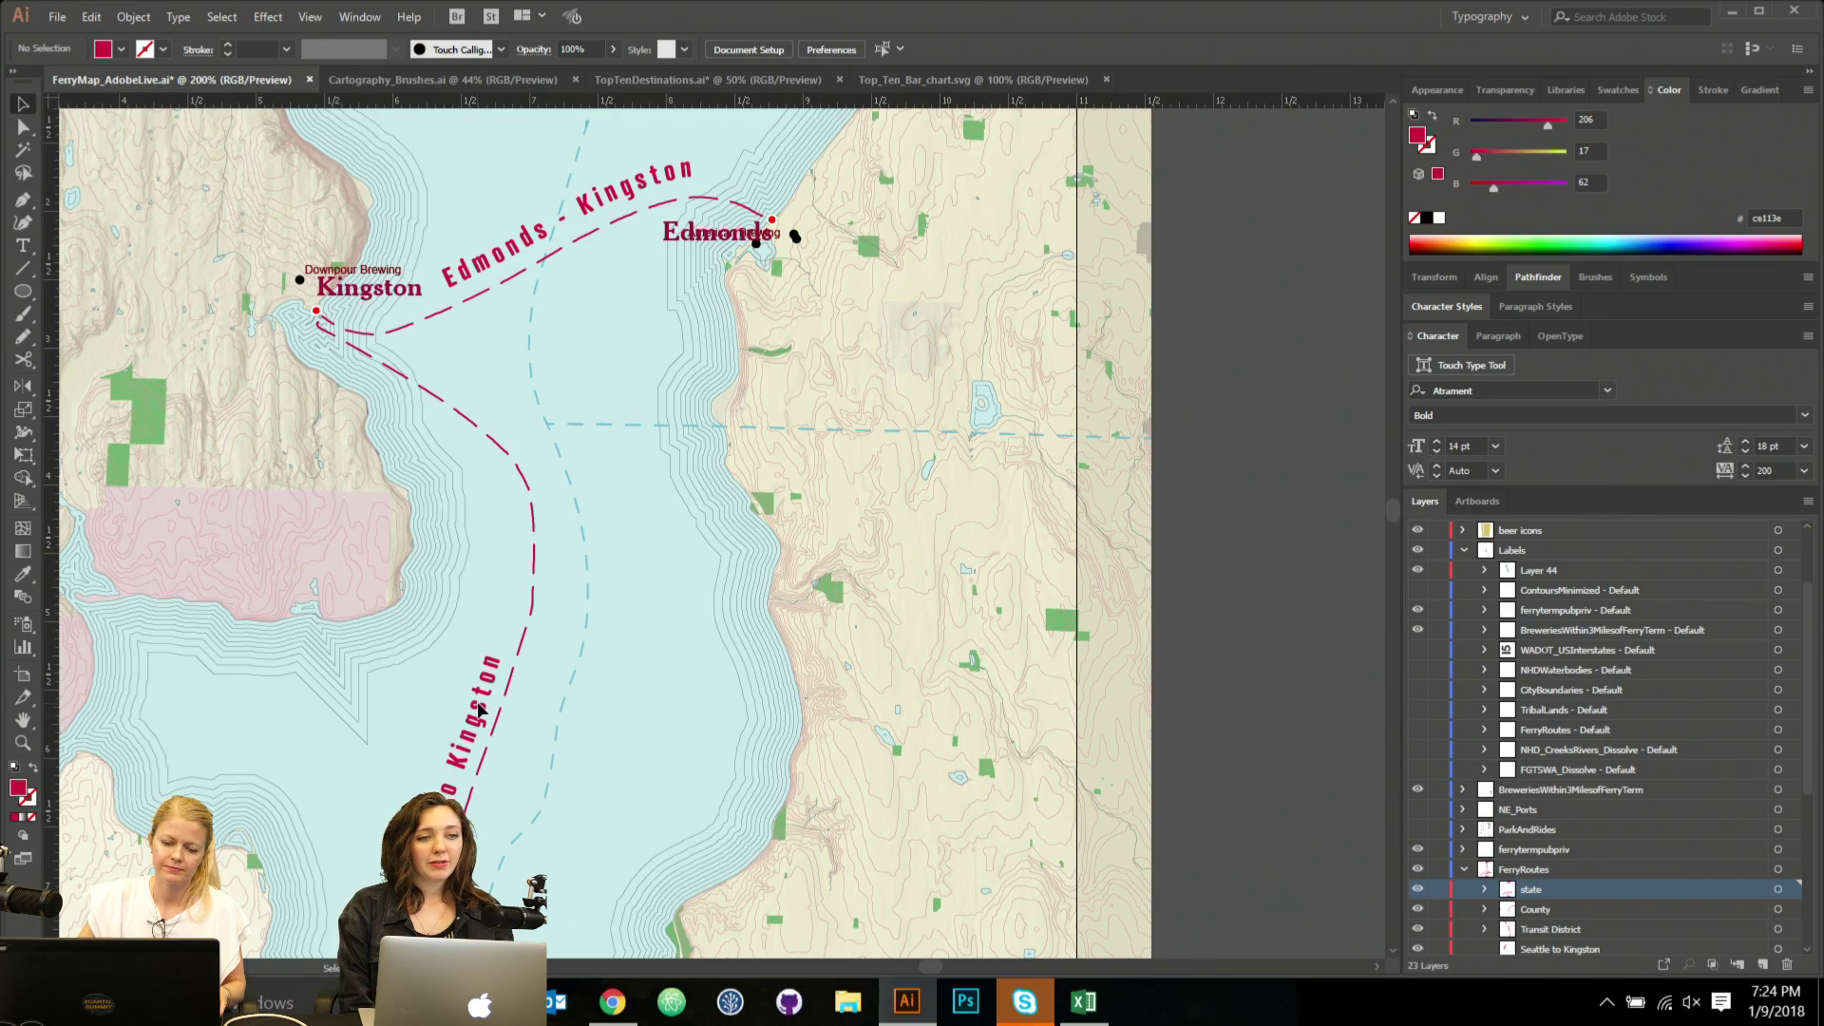
Move the Edmonds label lower to reveal American Brewing.
scroll(528, 675, "down", 1)
left_click(441, 391)
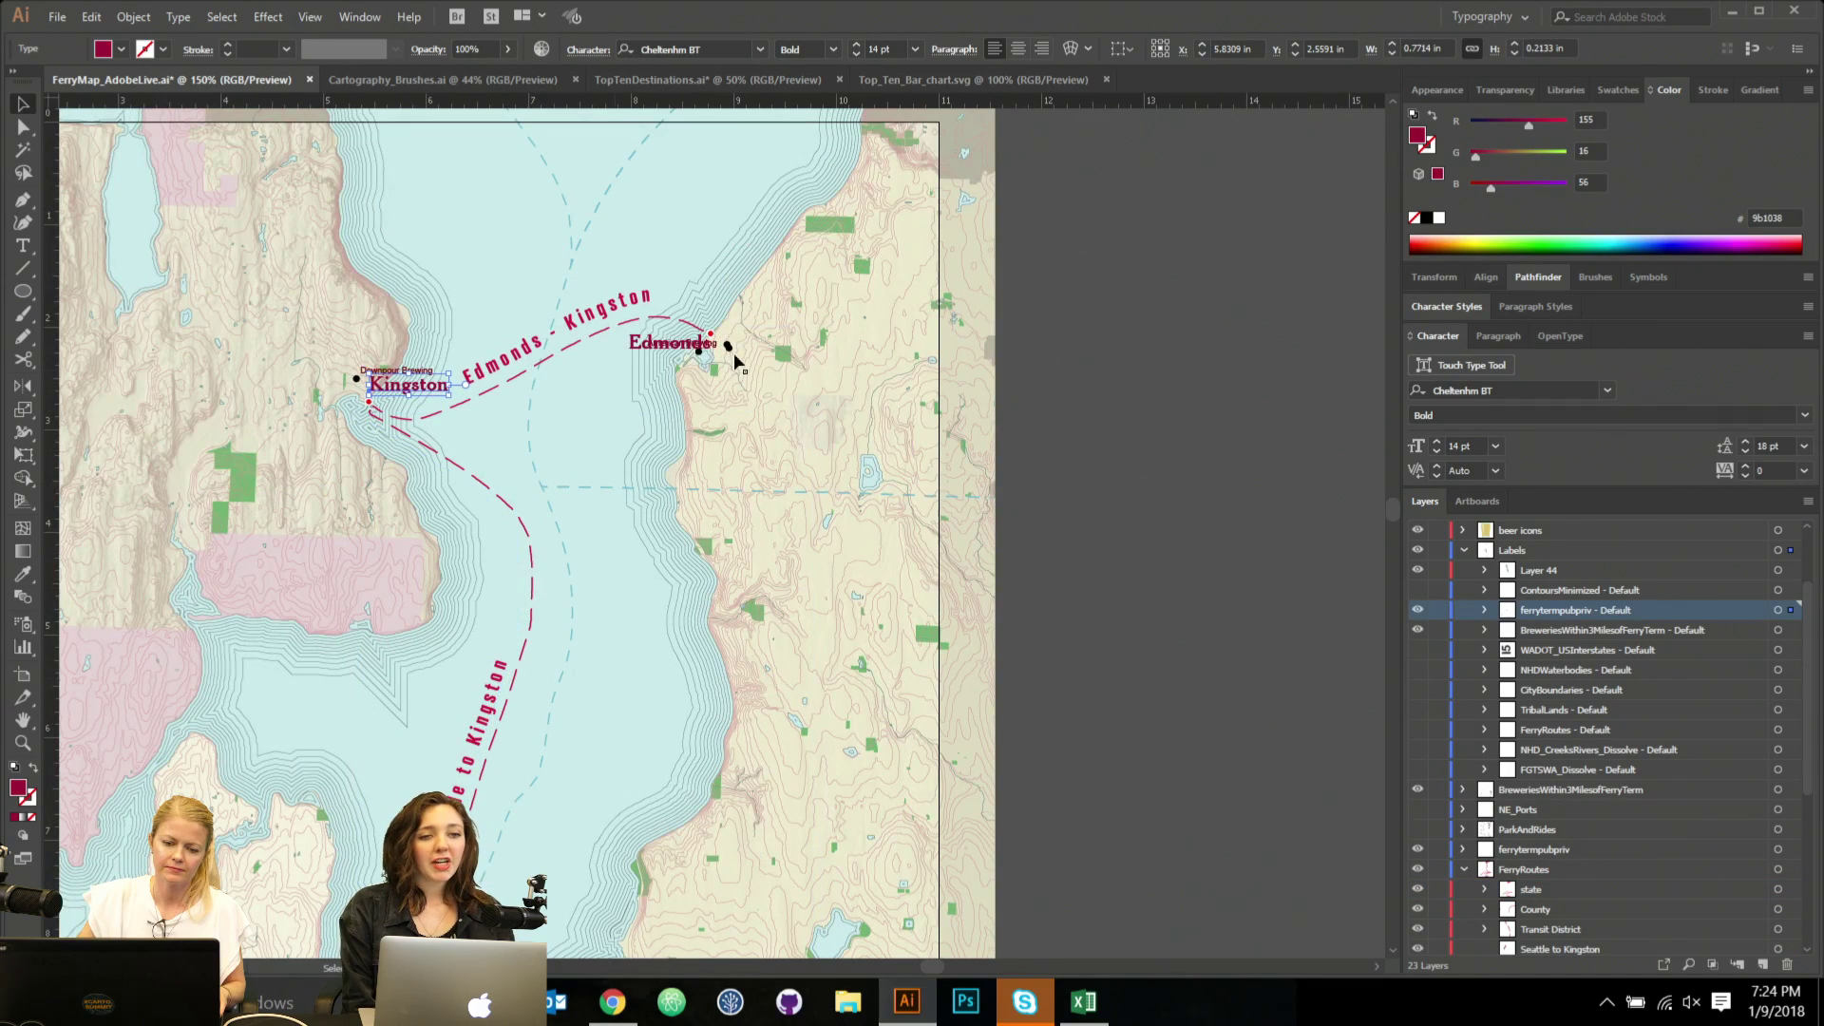
left_click_drag(691, 344, 667, 372)
left_click(713, 386)
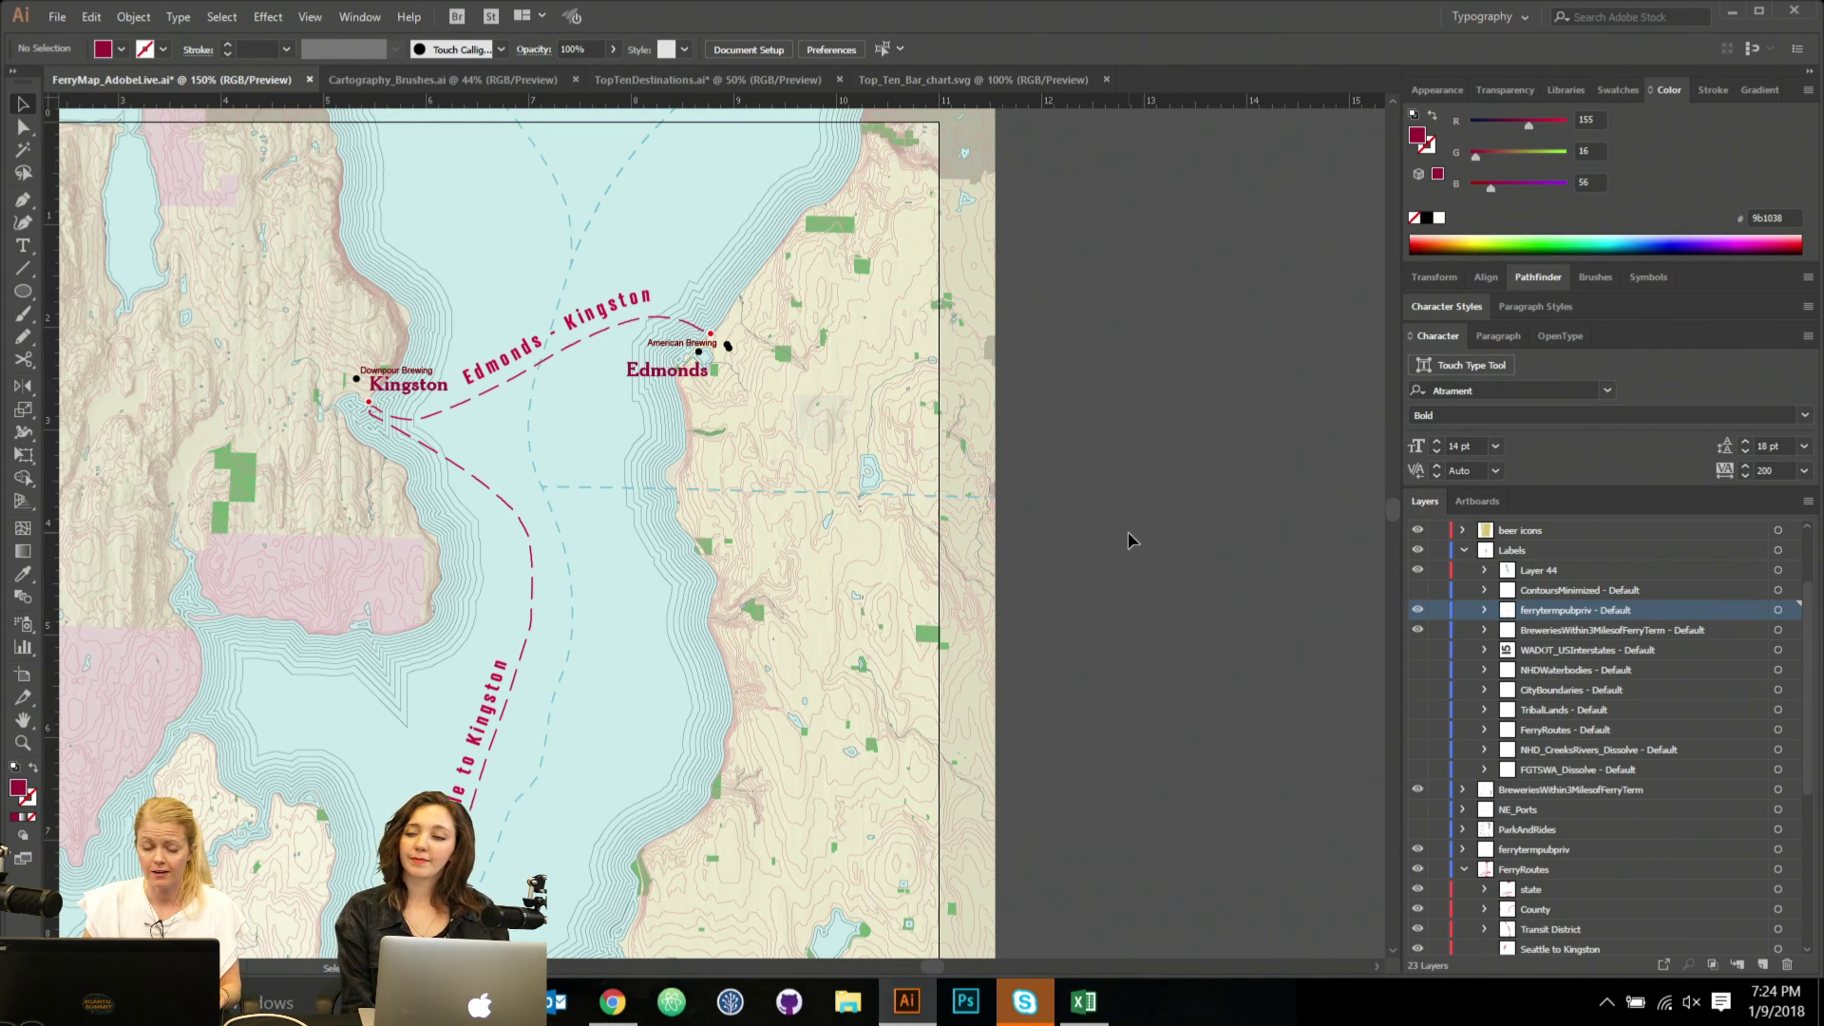
Open ArcGIS Maps for Adobe Creative Cloud from Window > Extensions, view its Compilation tab, then collapse it.
left_click(379, 17)
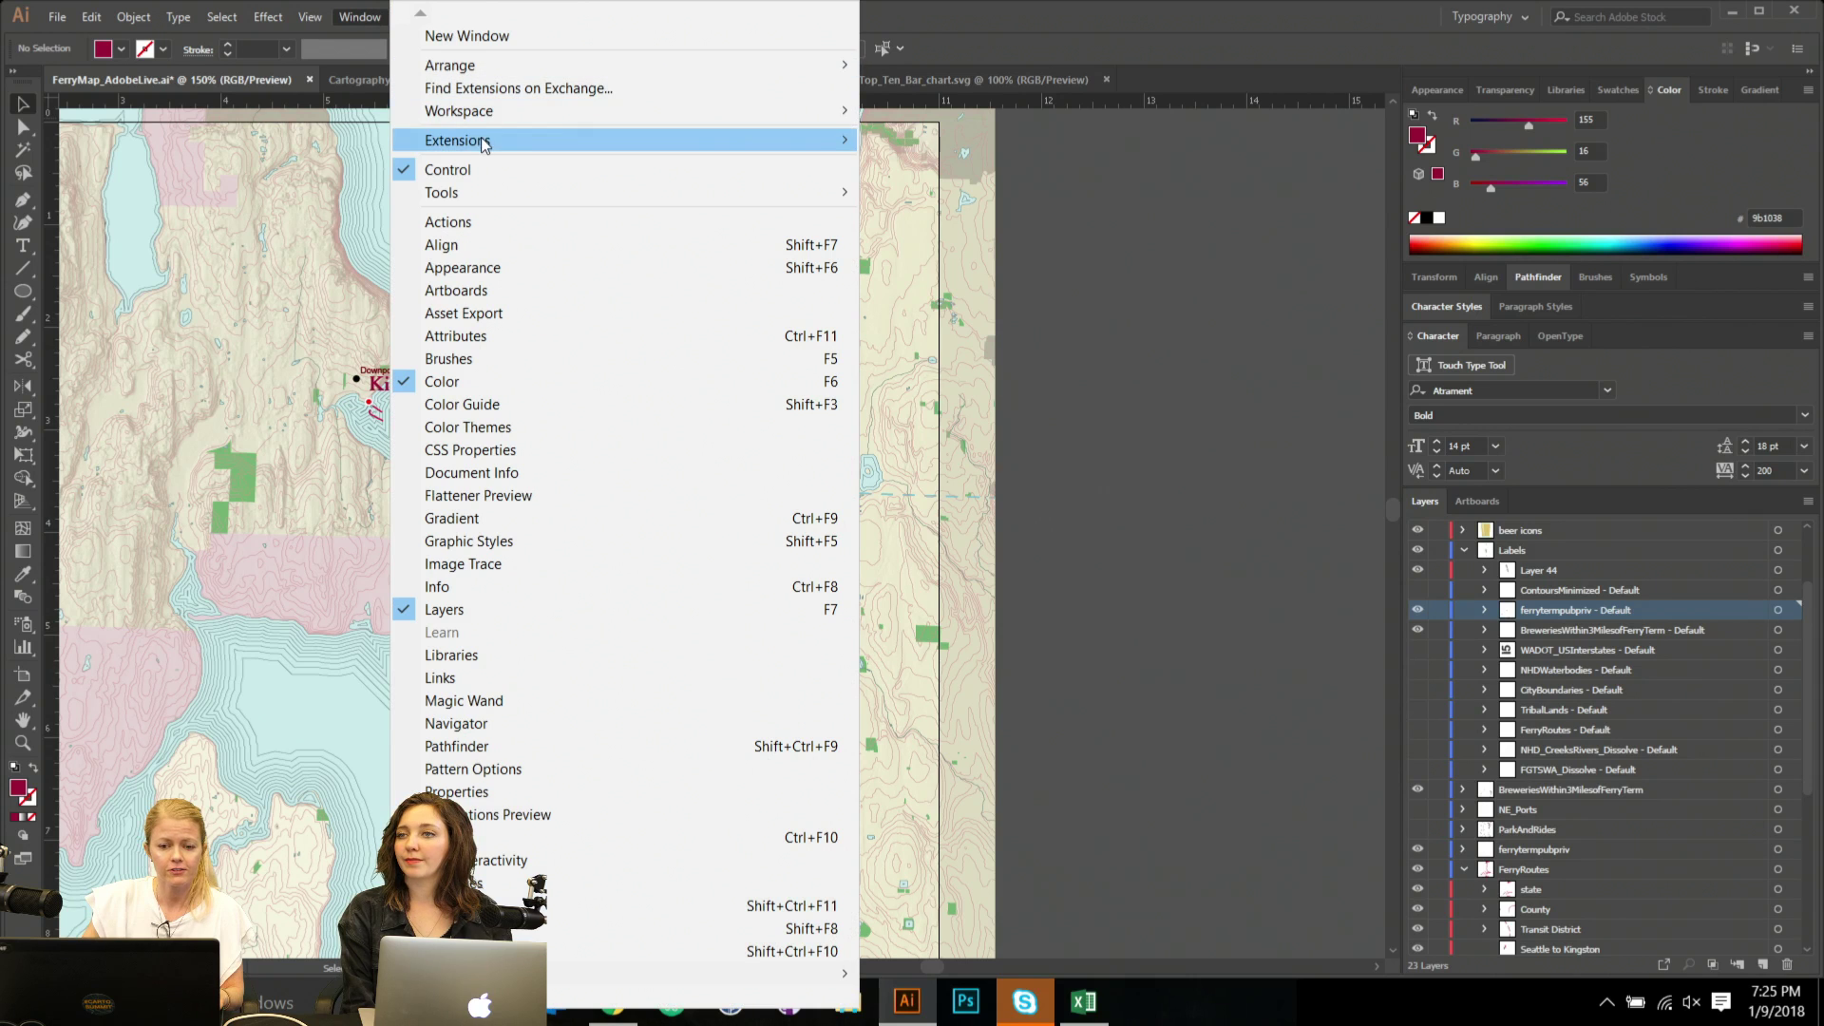
mouse_move(484, 143)
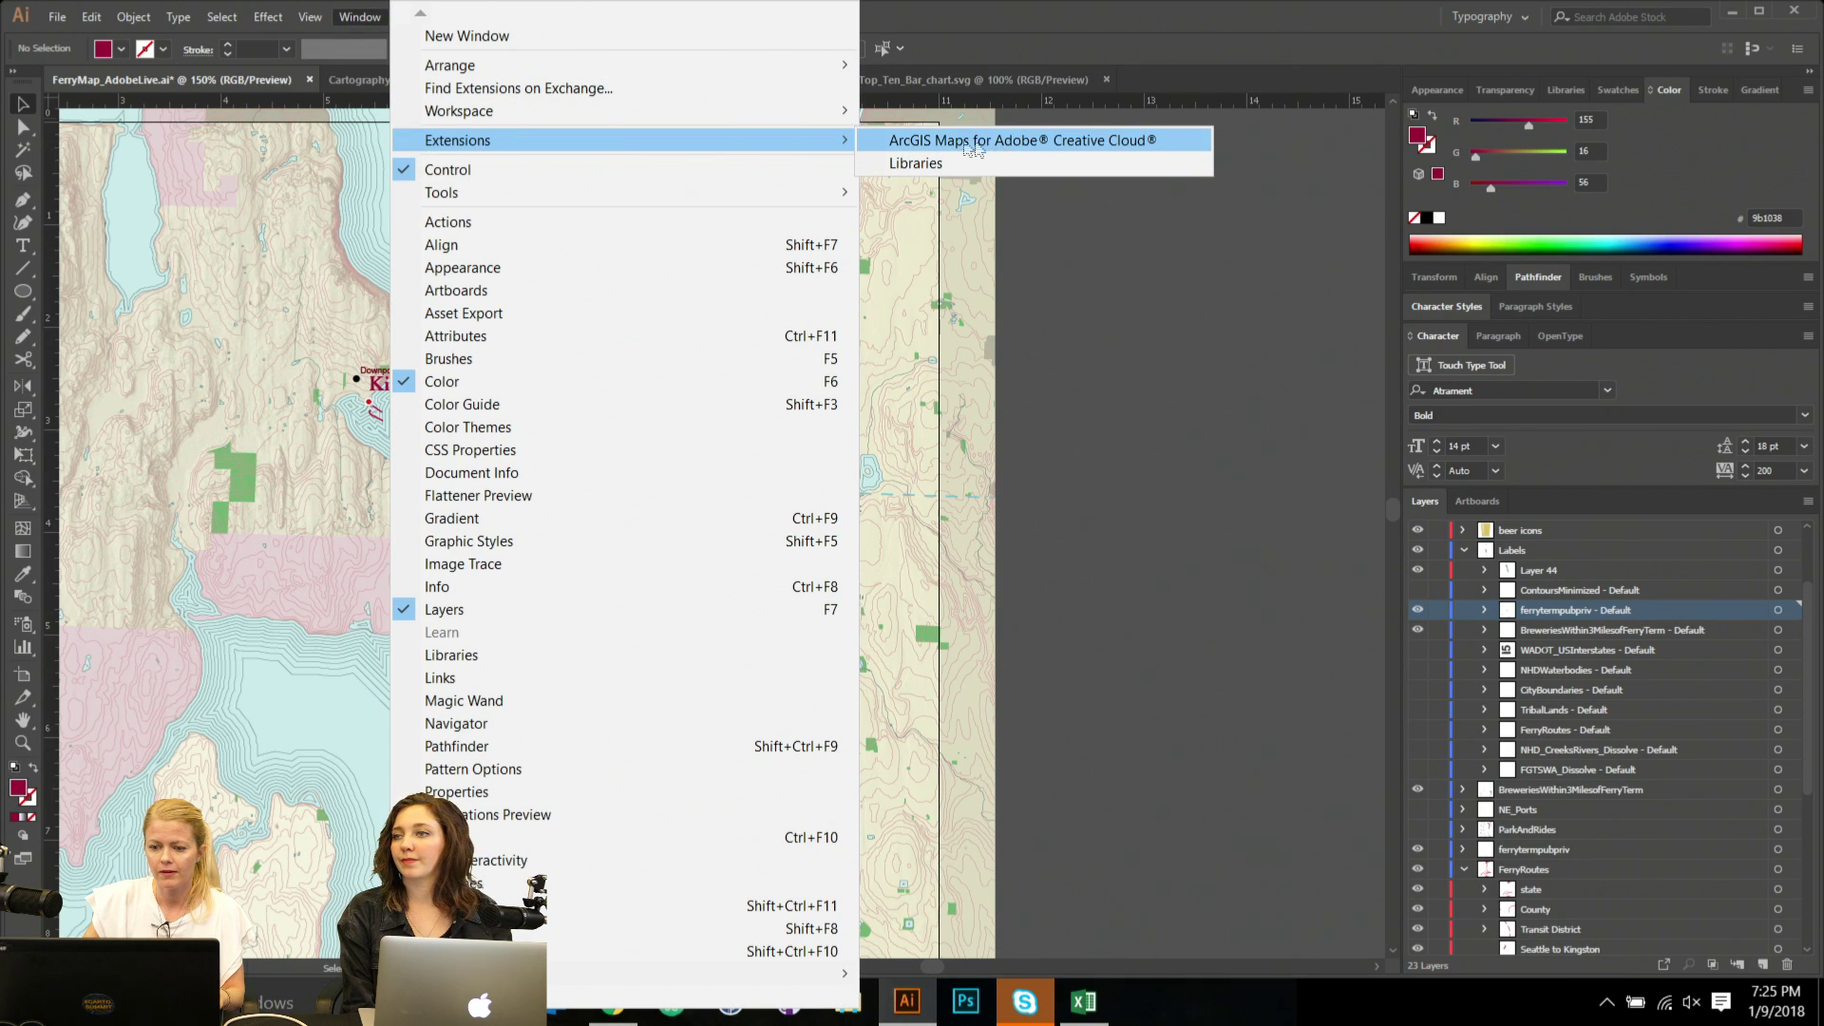
left_click(1017, 140)
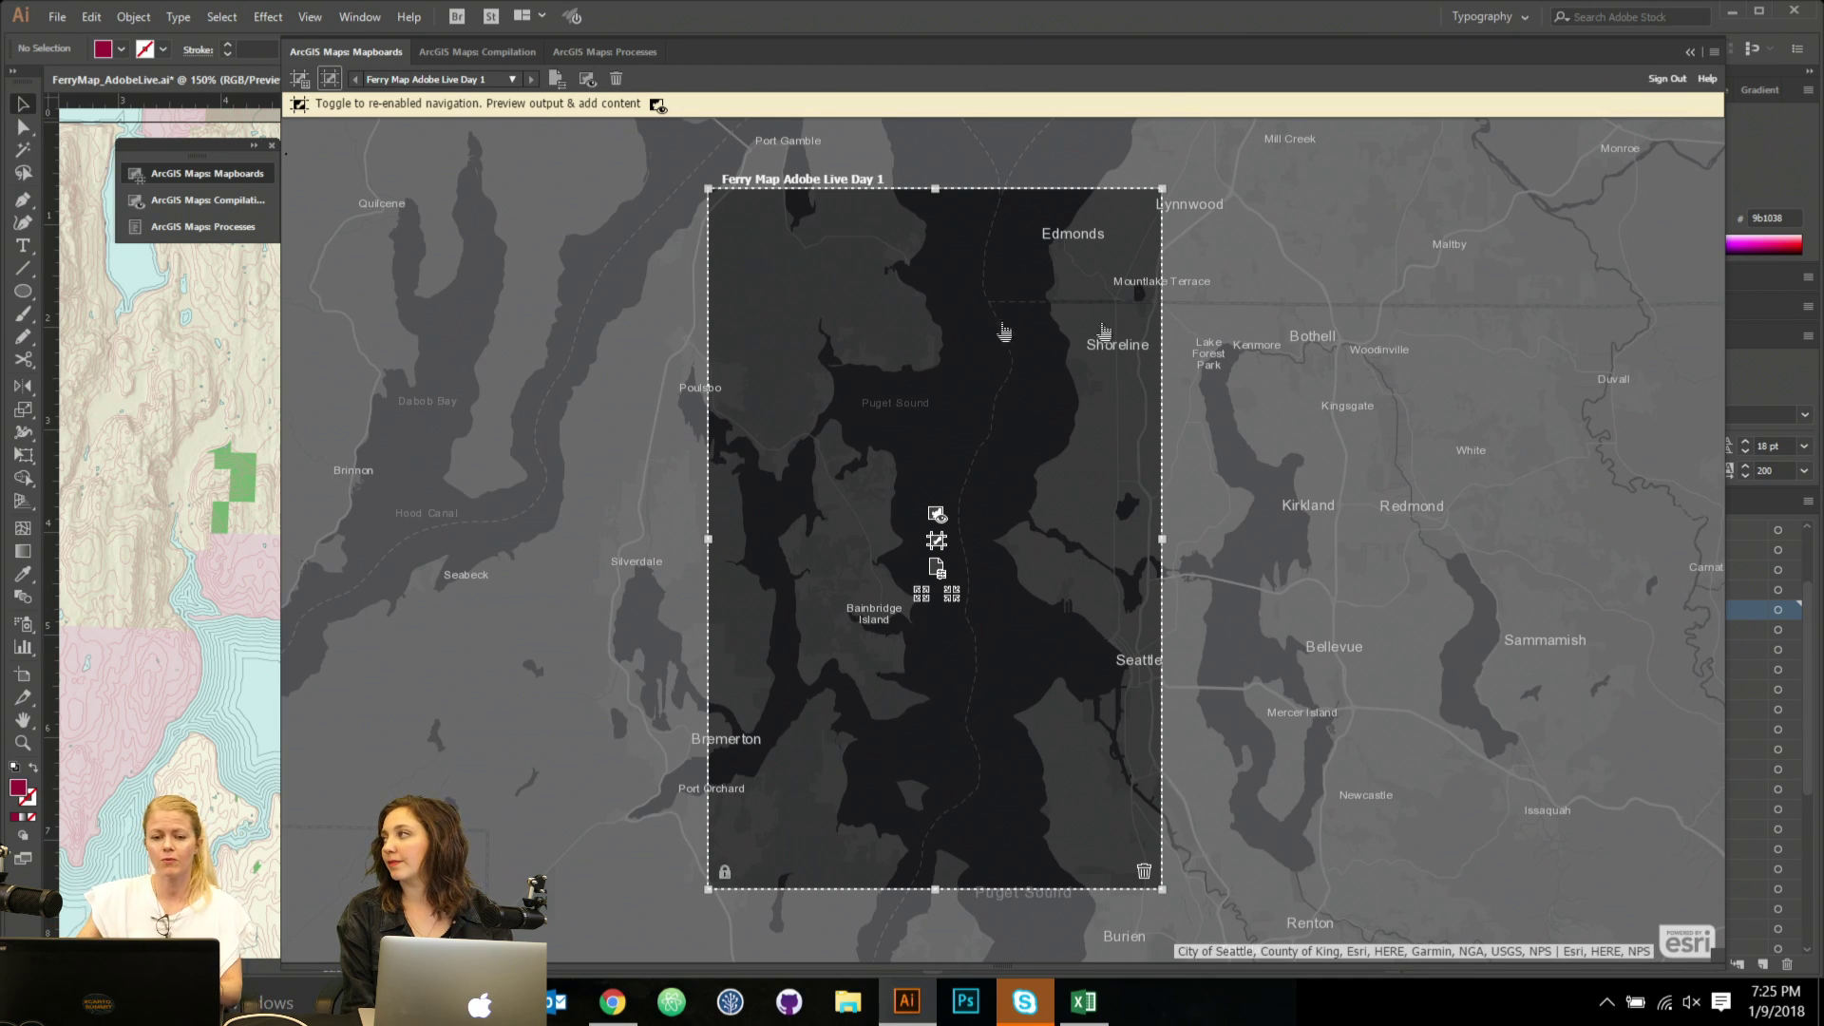
left_click(485, 53)
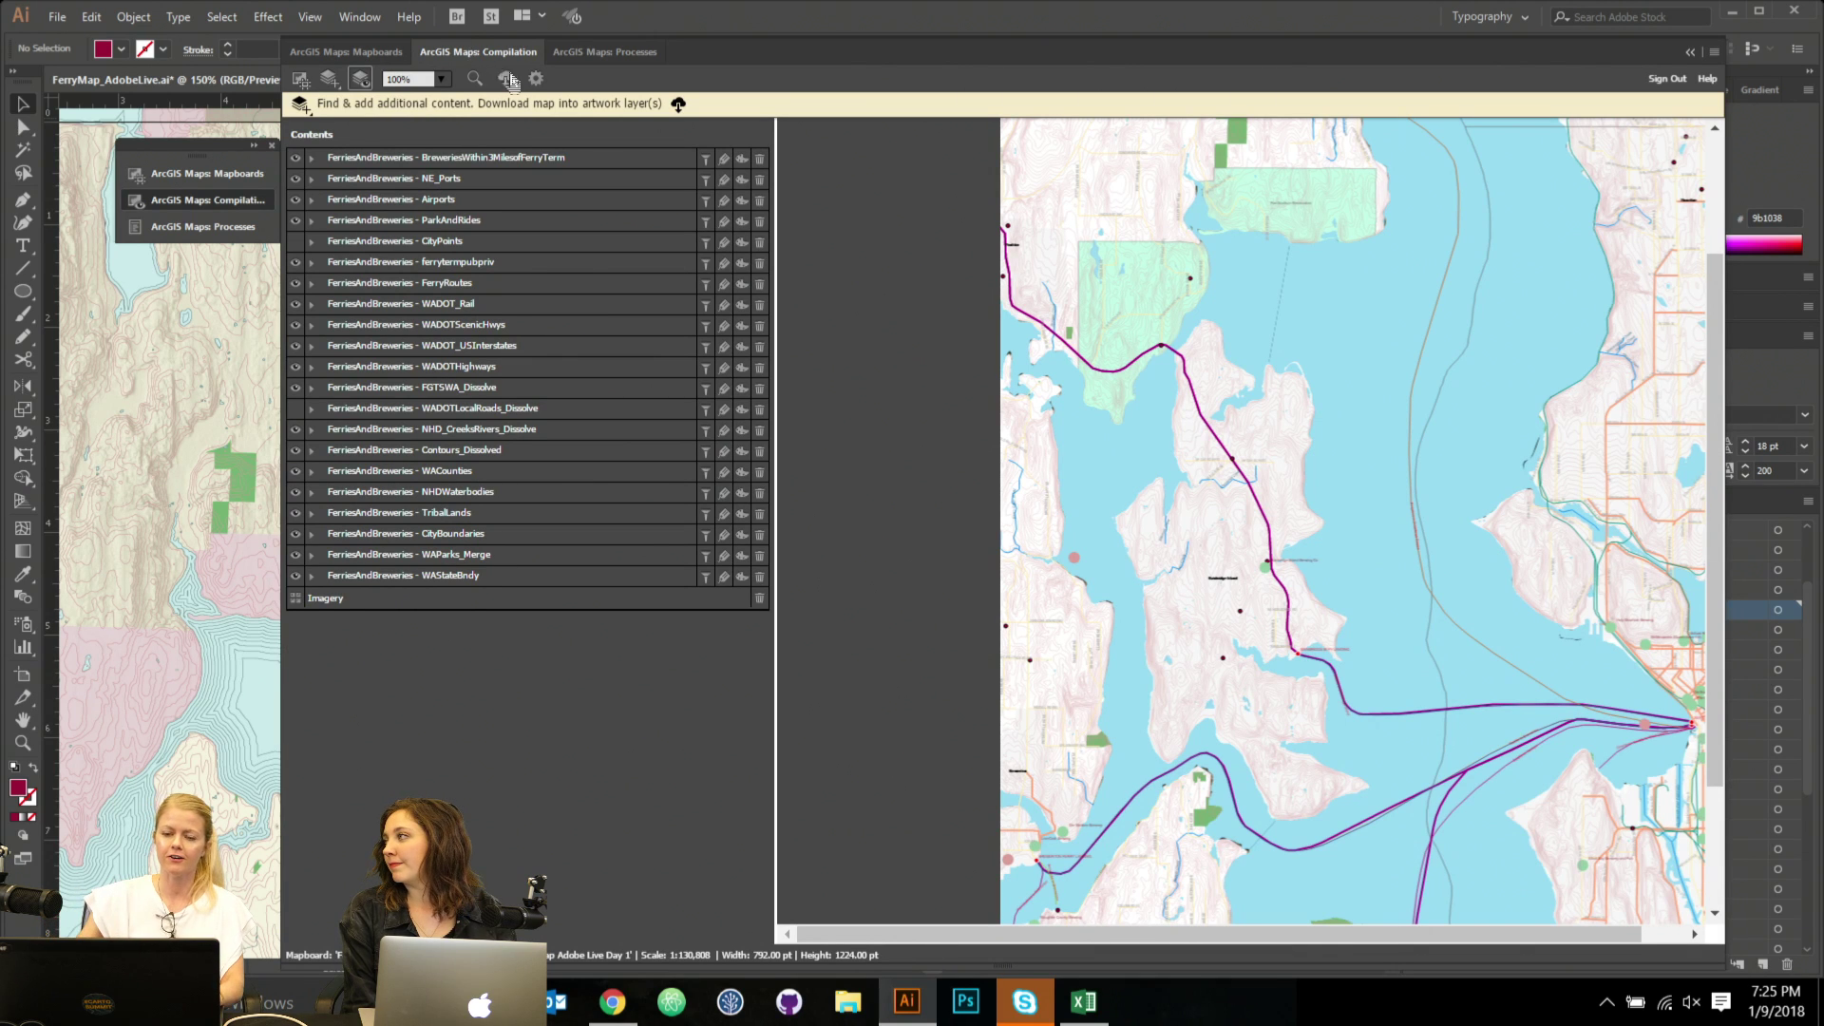
left_click(1691, 52)
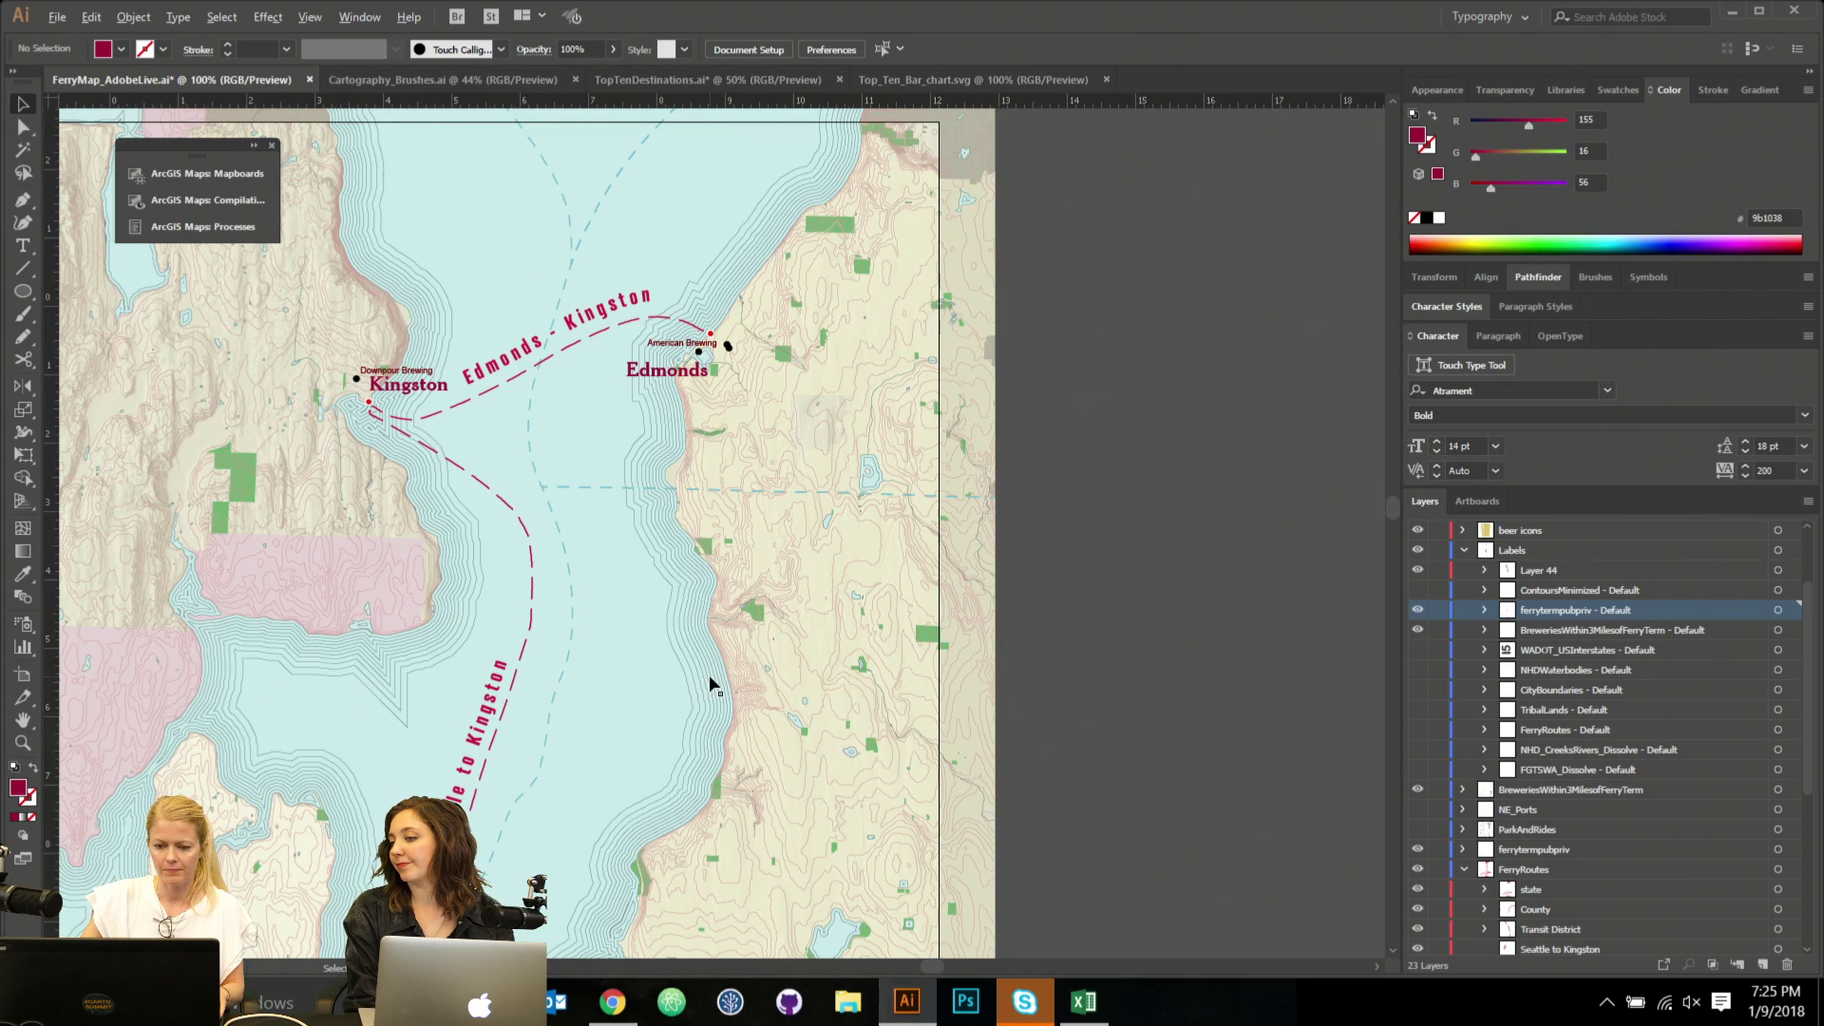
scroll(711, 680, "down", 1)
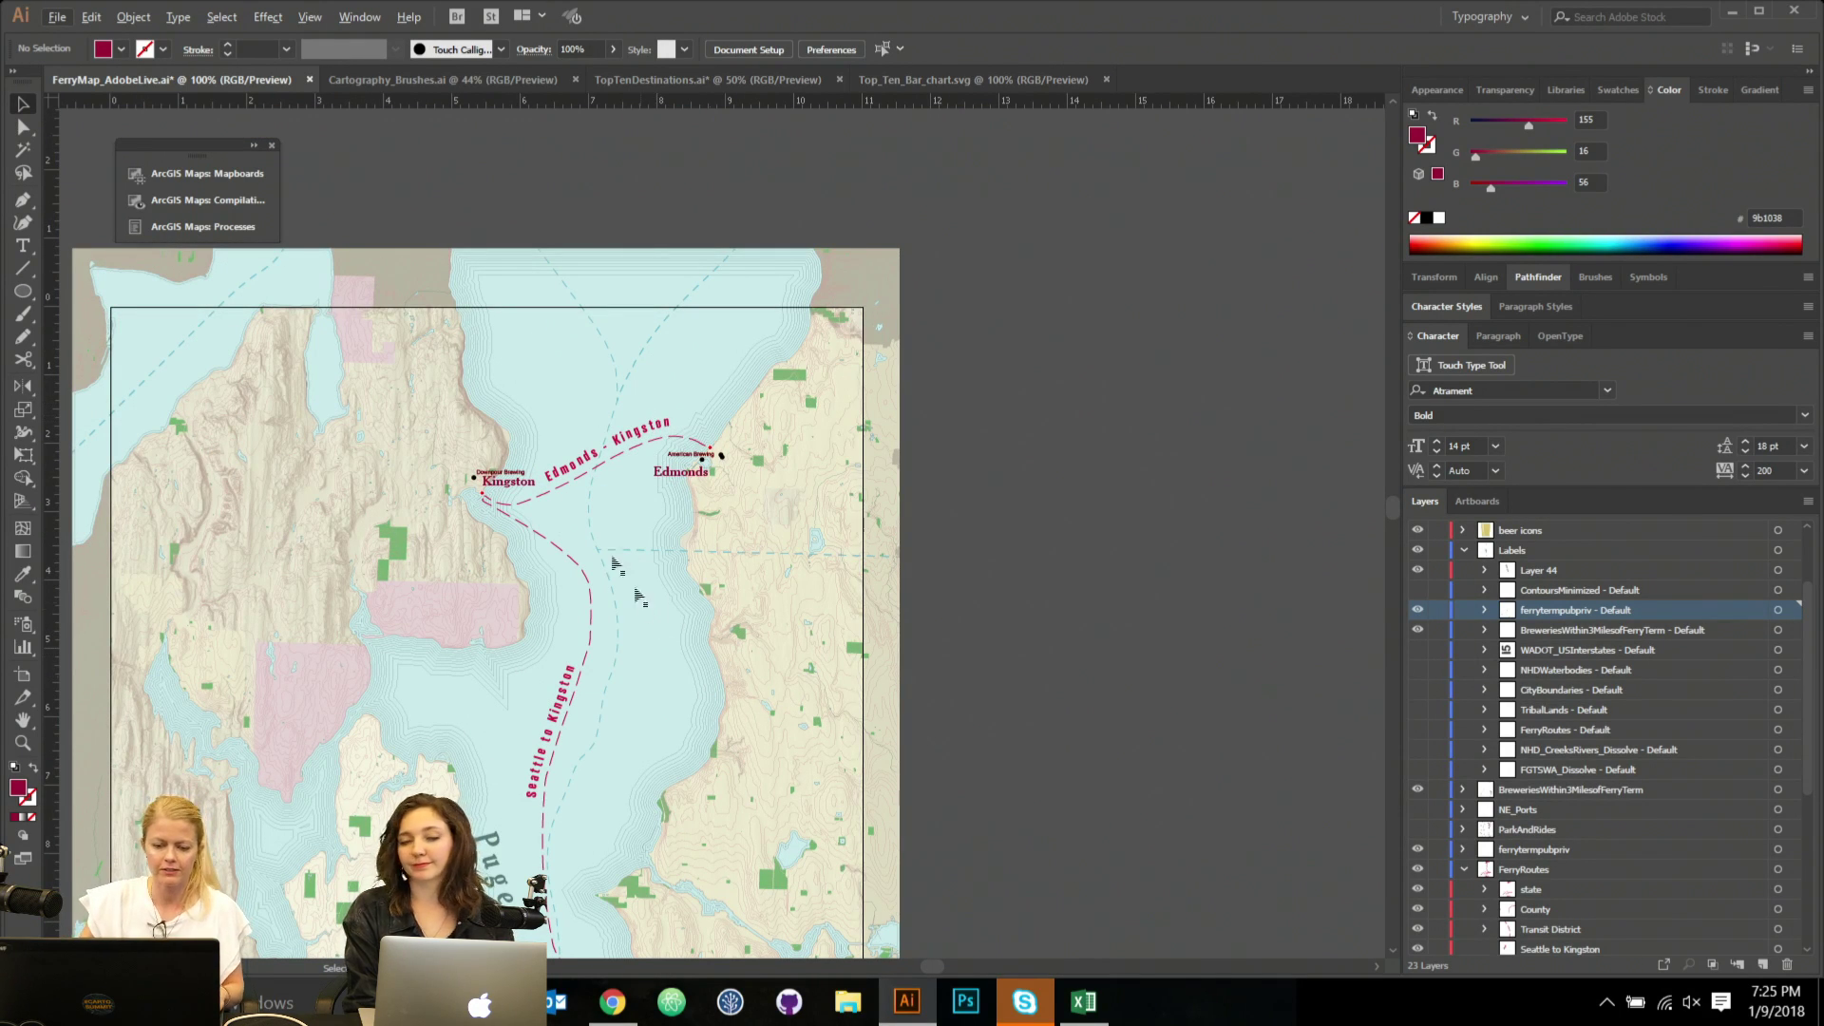
left_click_drag(312, 376, 789, 756)
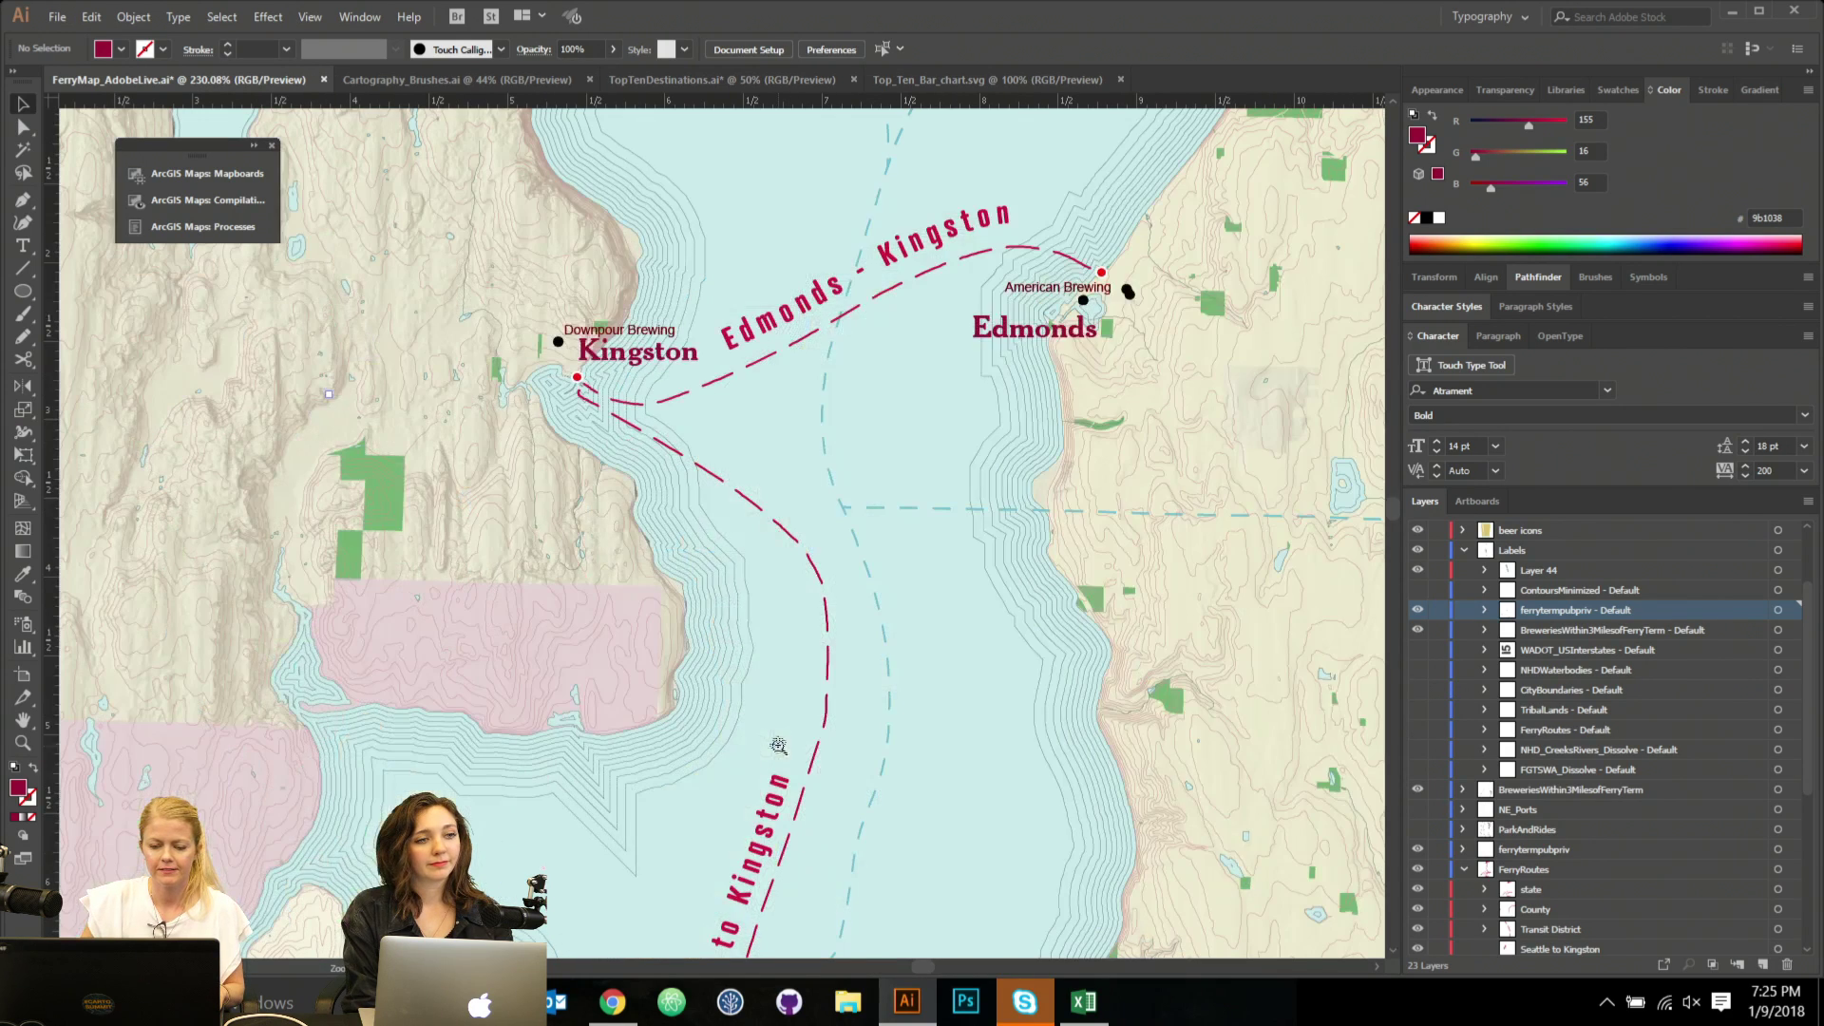
left_click(662, 361)
double_click(625, 359)
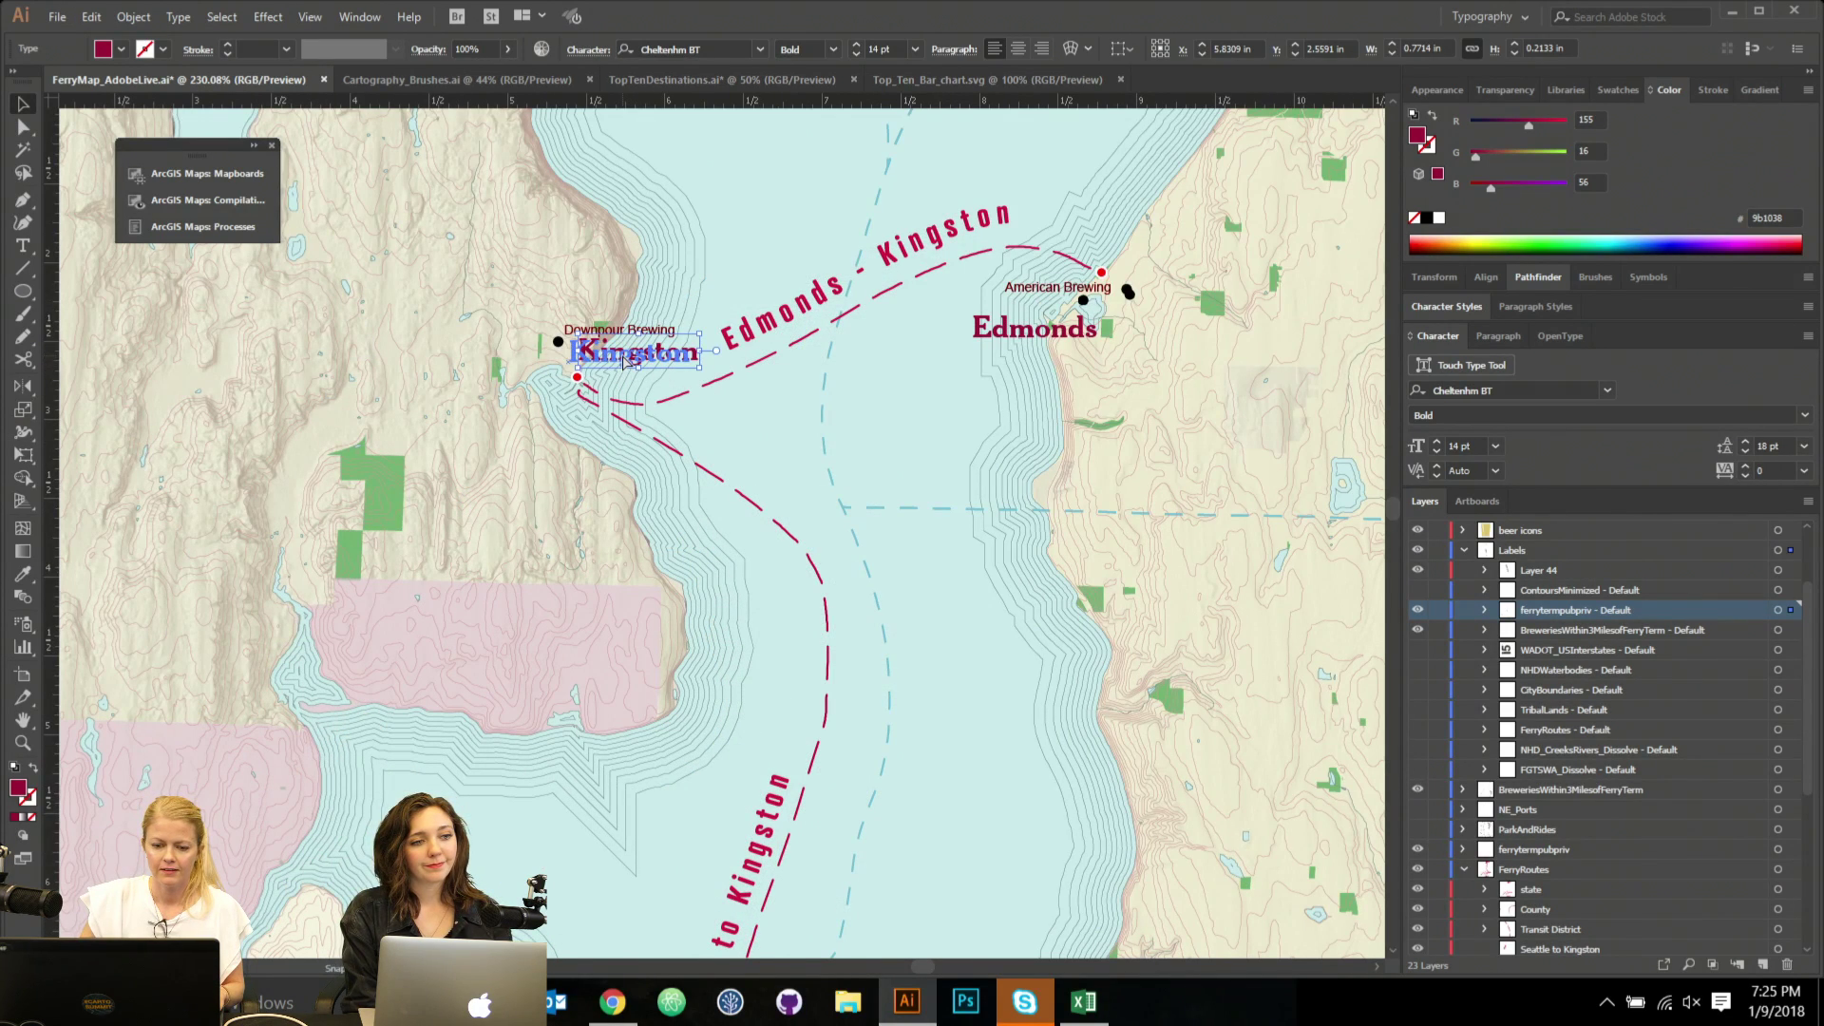
key("Escape")
left_click(954, 243)
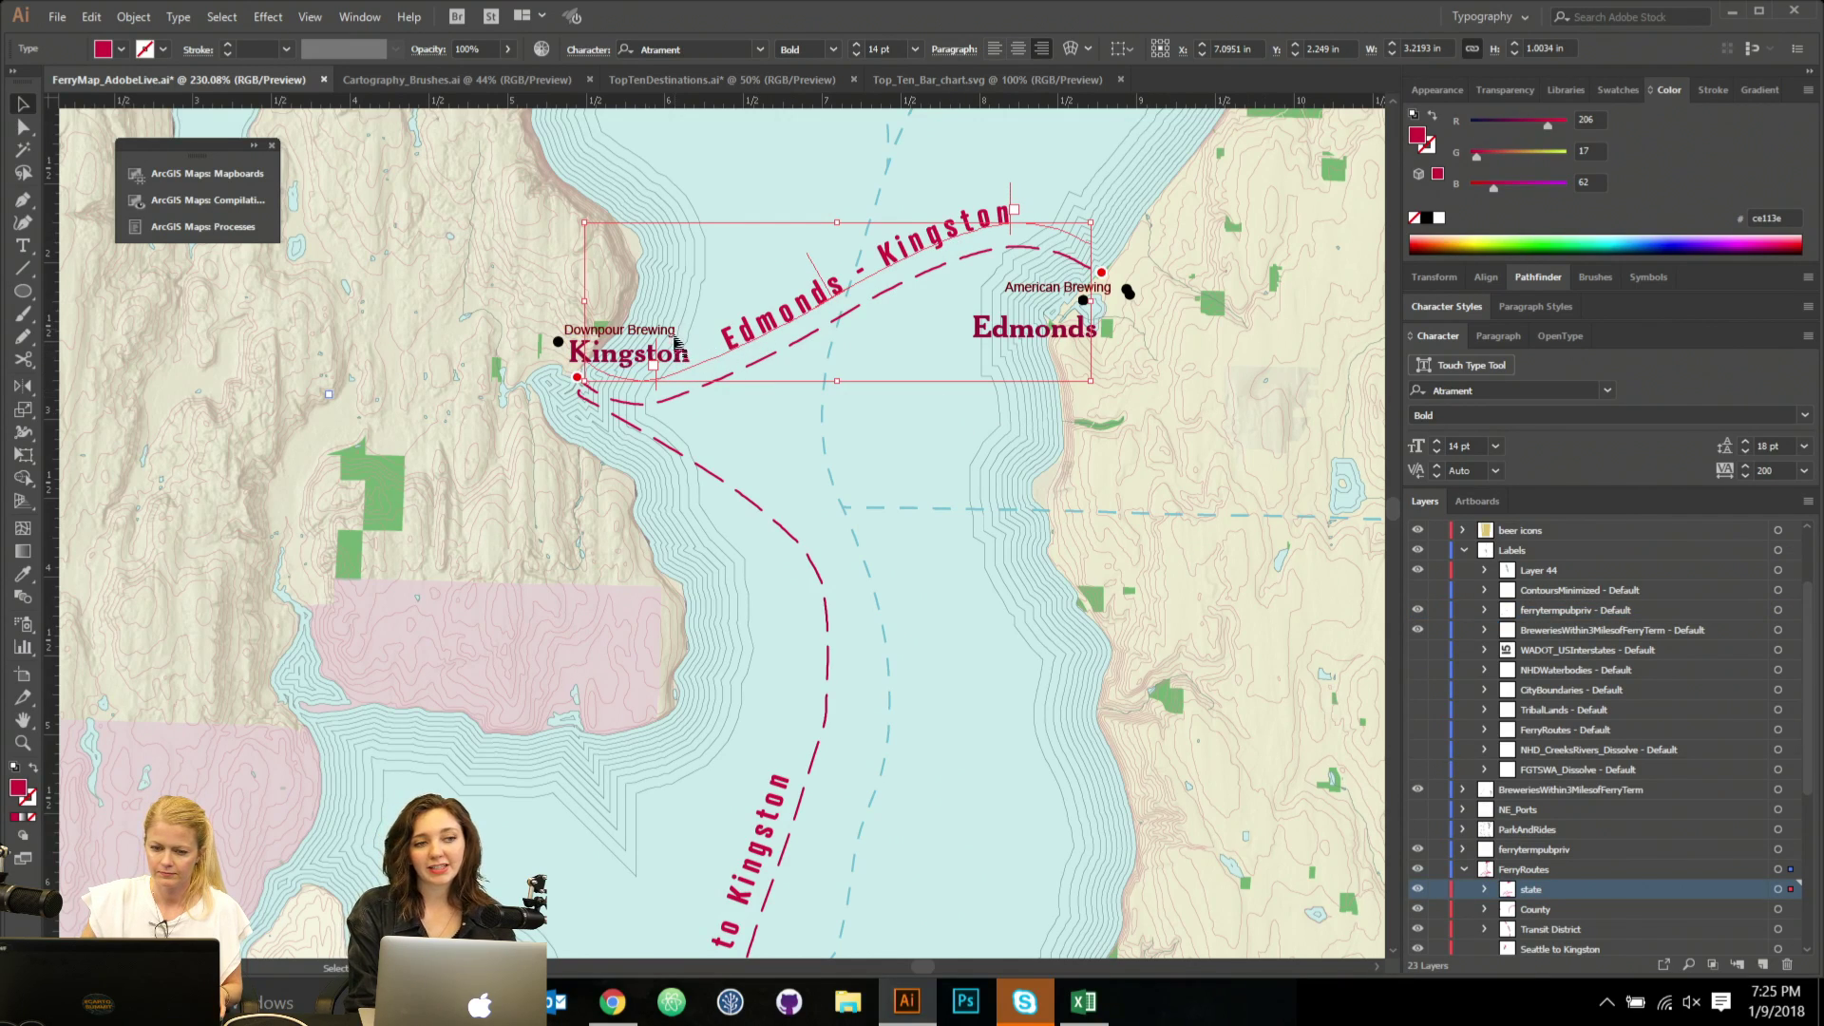
key("ctrl+minus")
key("ctrl+minus")
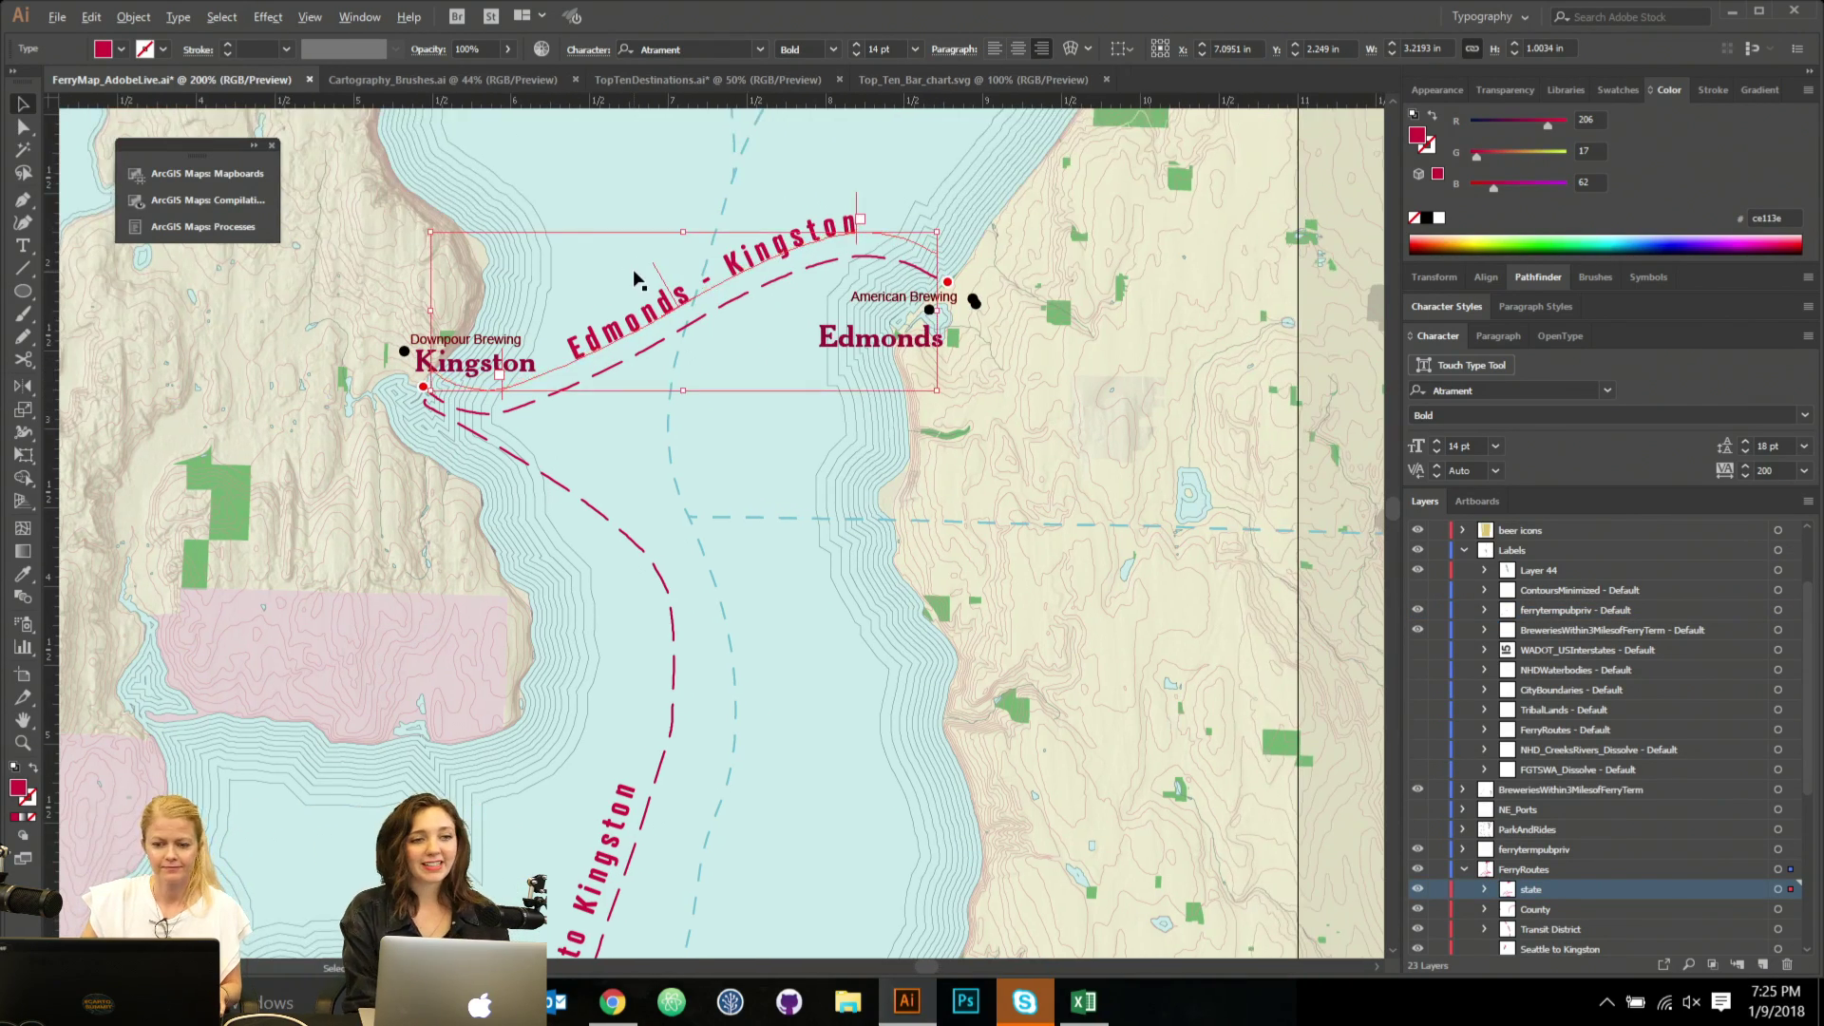
key("ctrl+minus")
left_click_drag(677, 270, 676, 274)
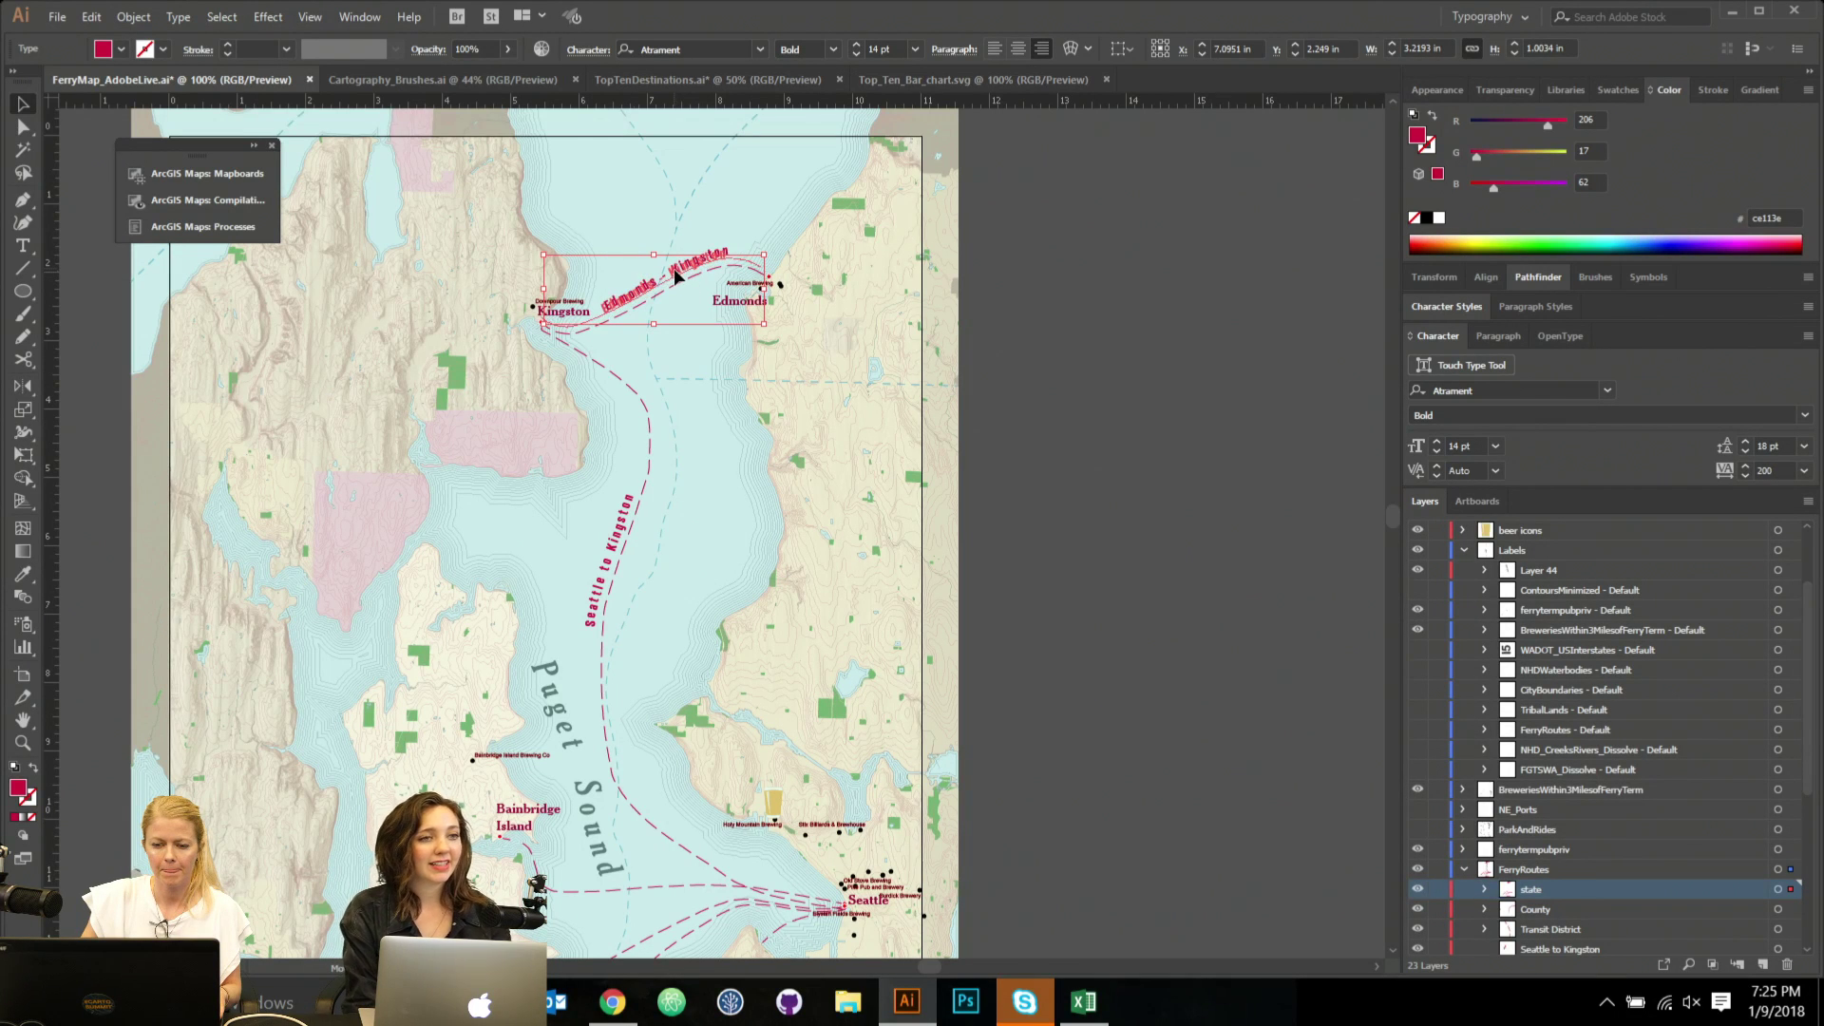
left_click(1026, 567)
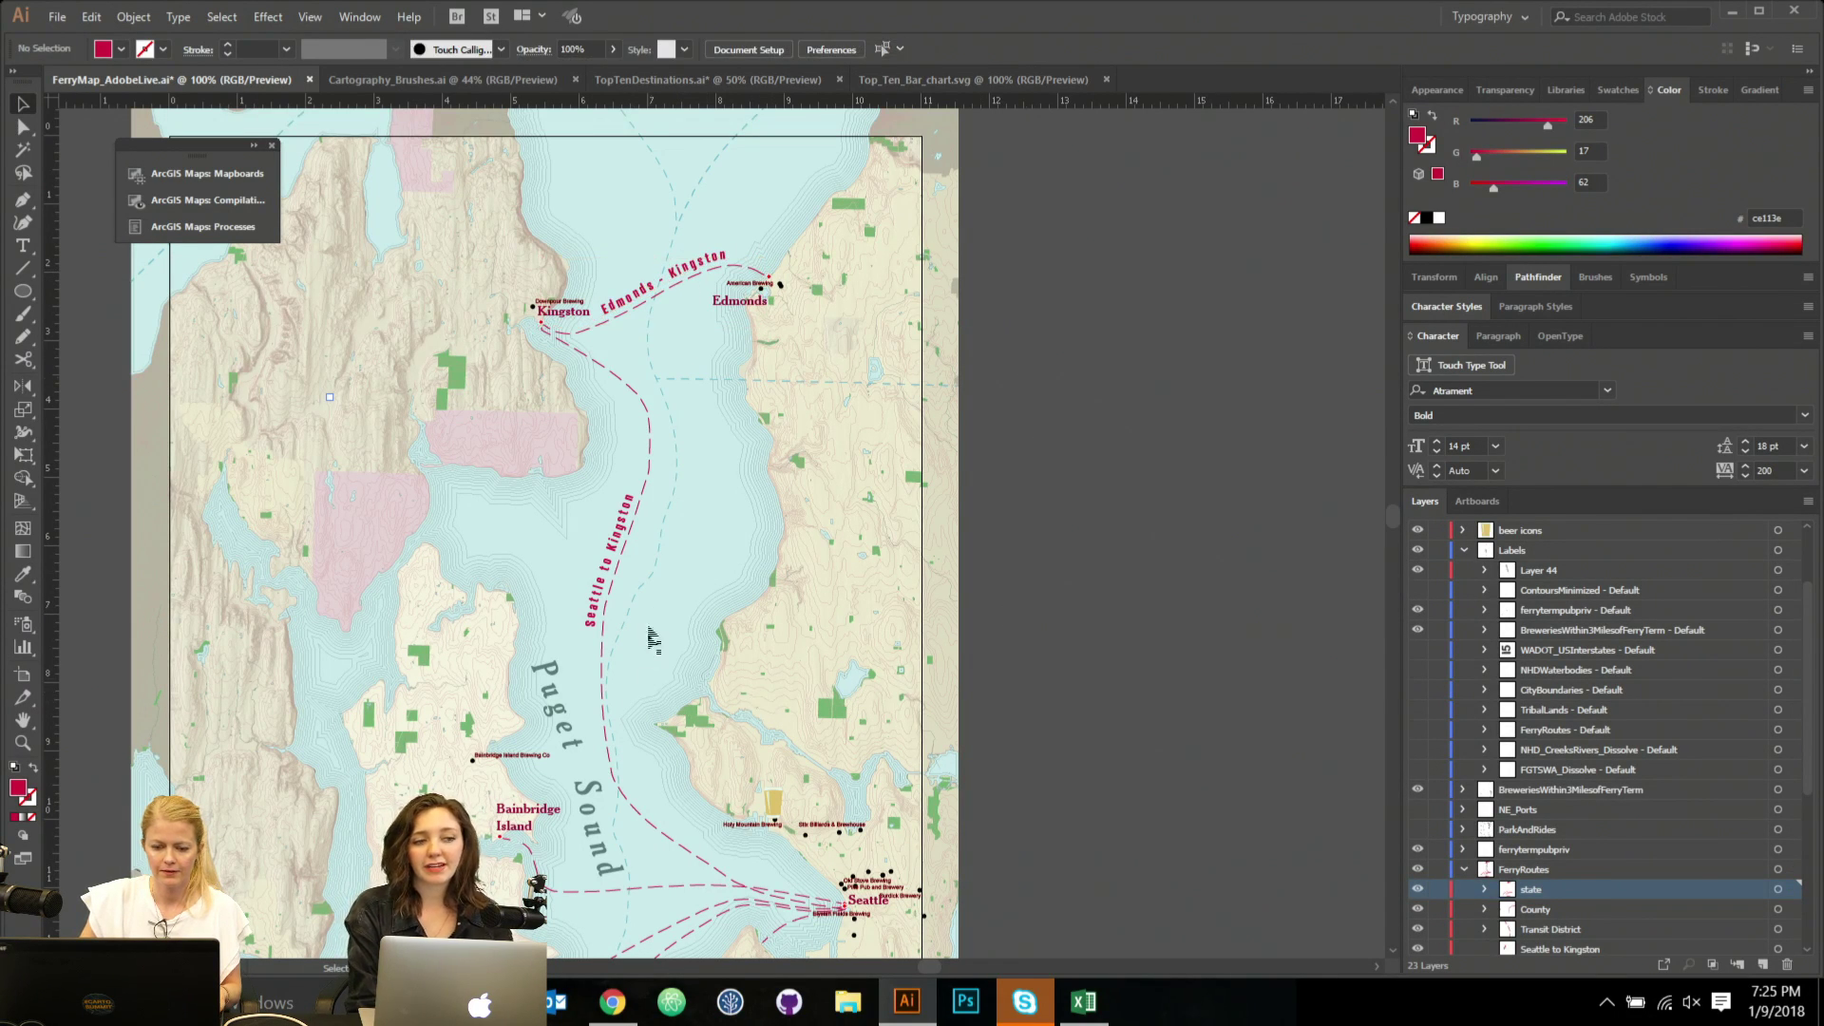
left_click_drag(902, 656, 1014, 354)
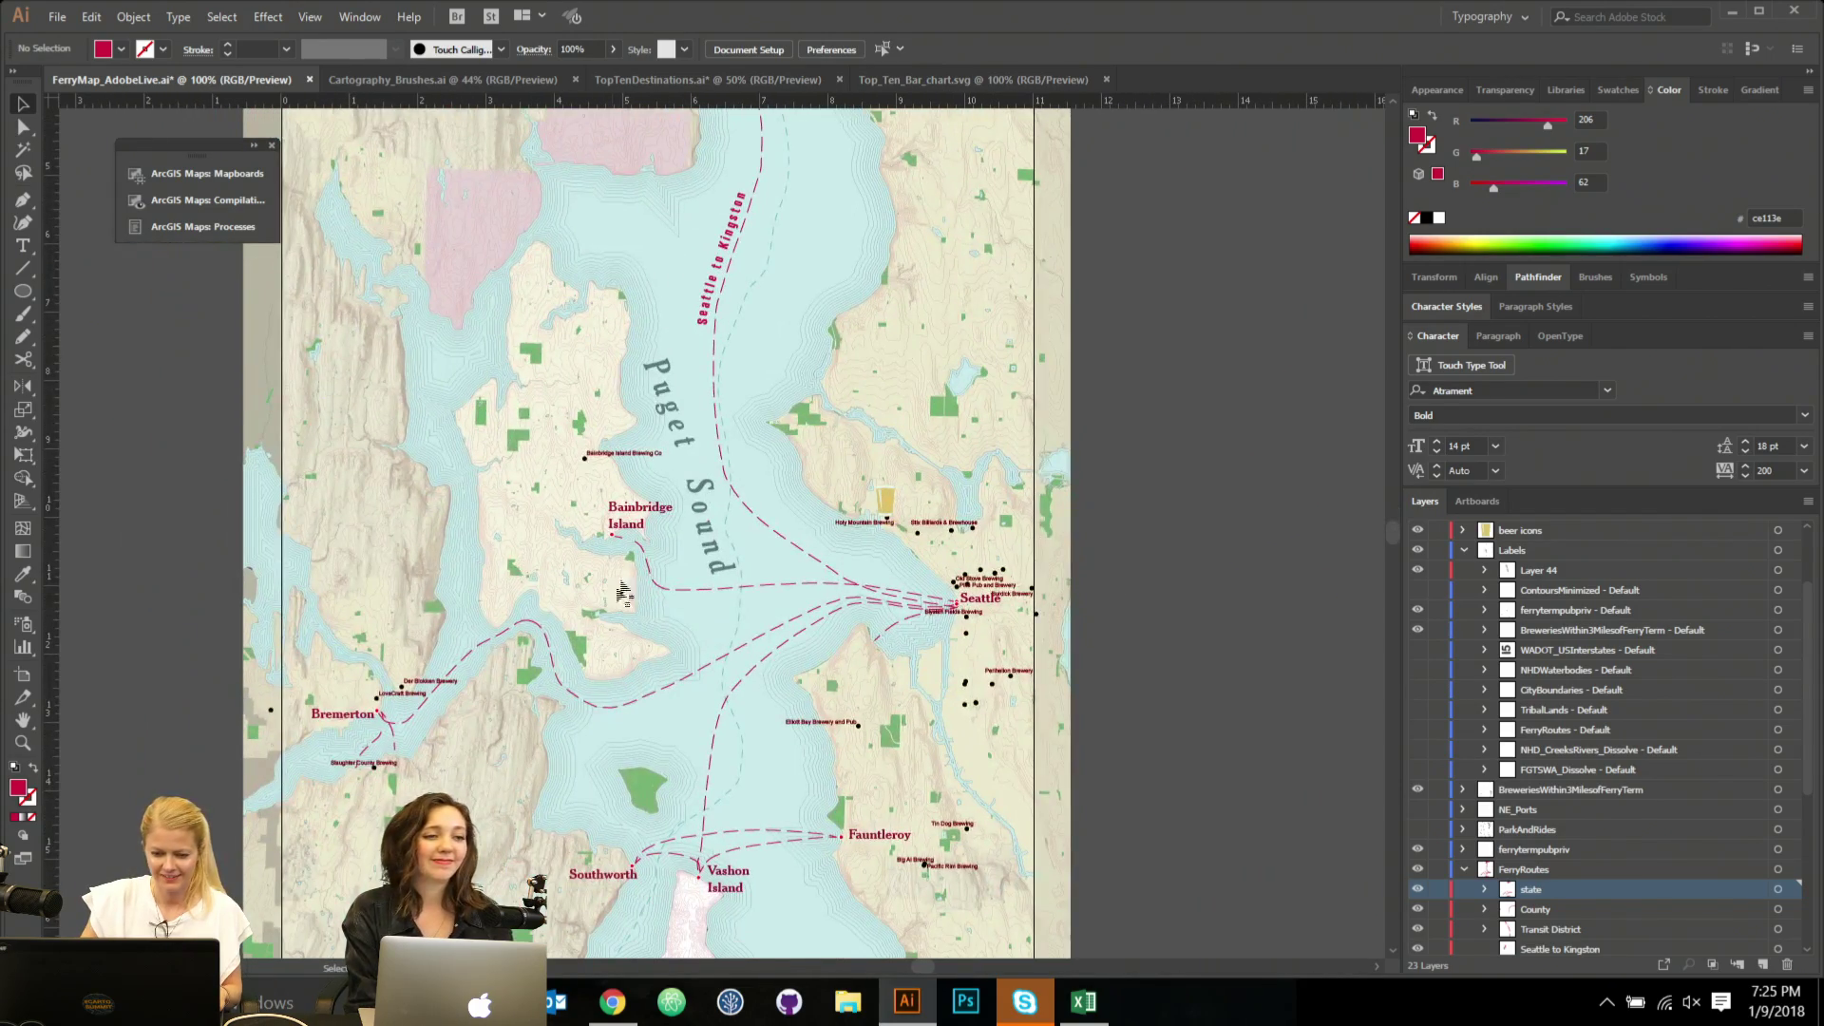
scroll(651, 582, "up", 2)
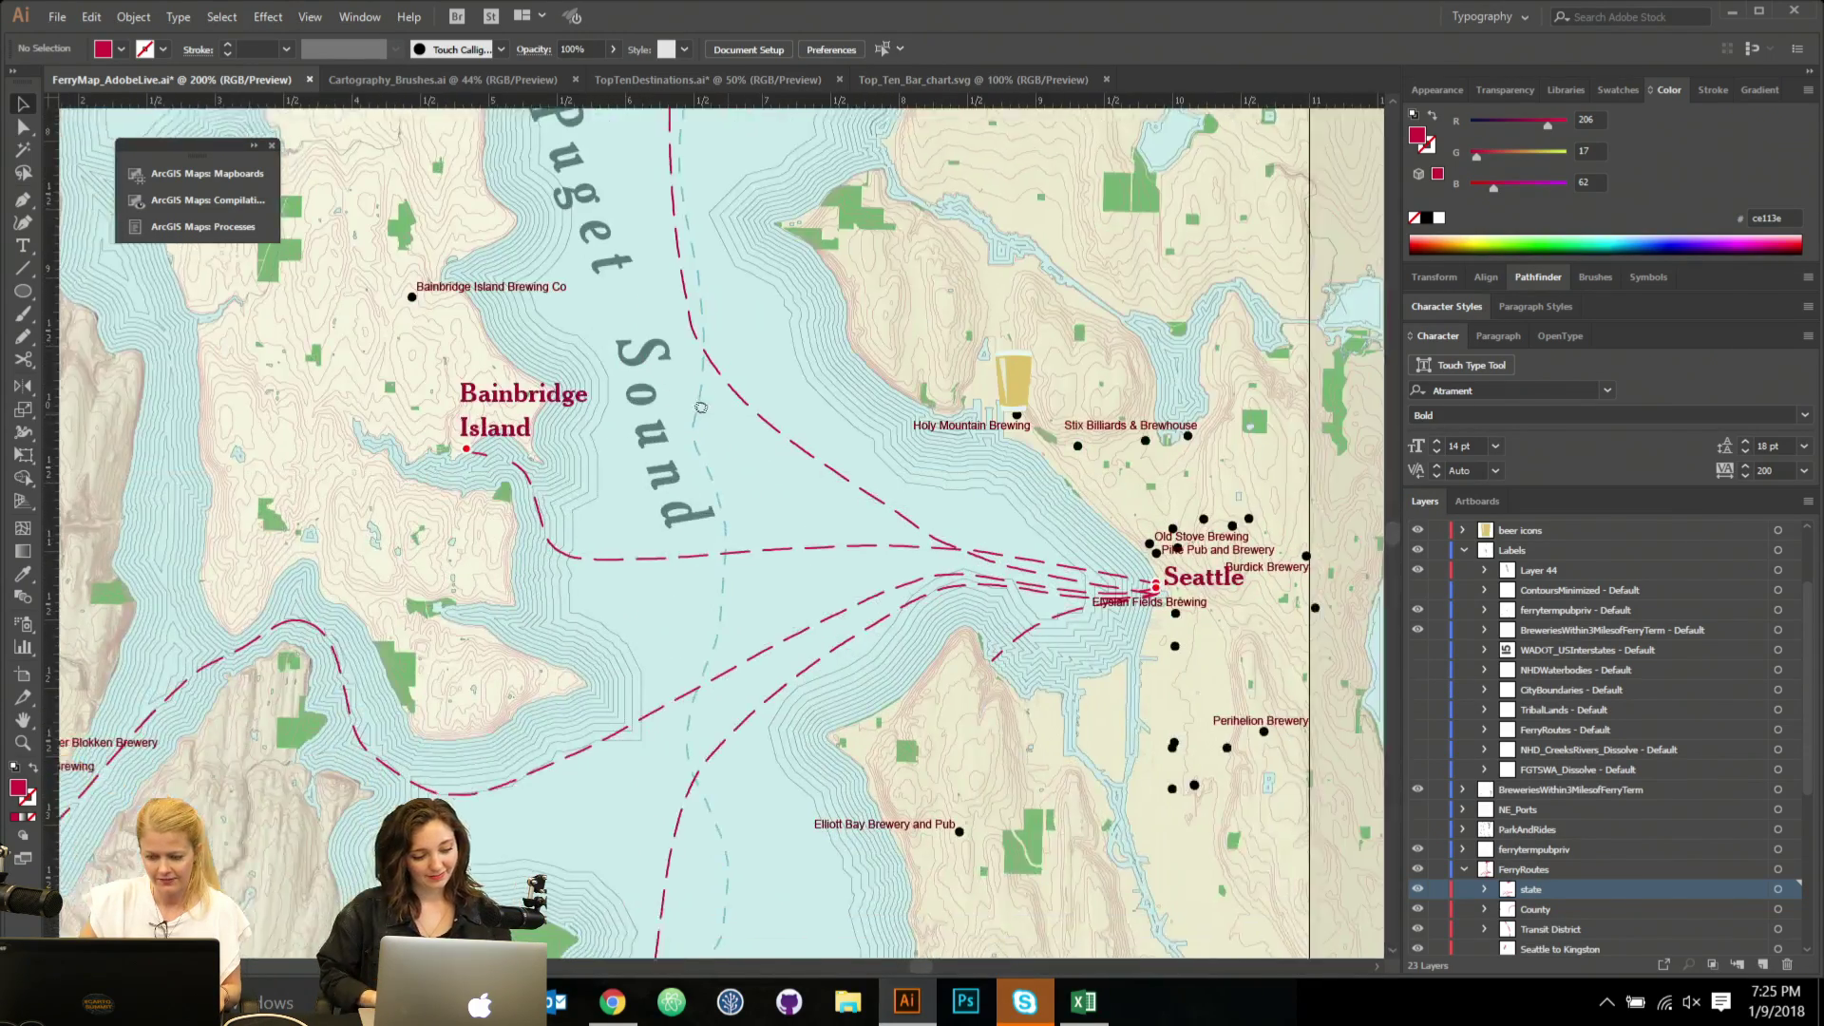
Move the Bainbridge–Seattle ferry route path slightly upward and reselect it.
left_click(714, 548)
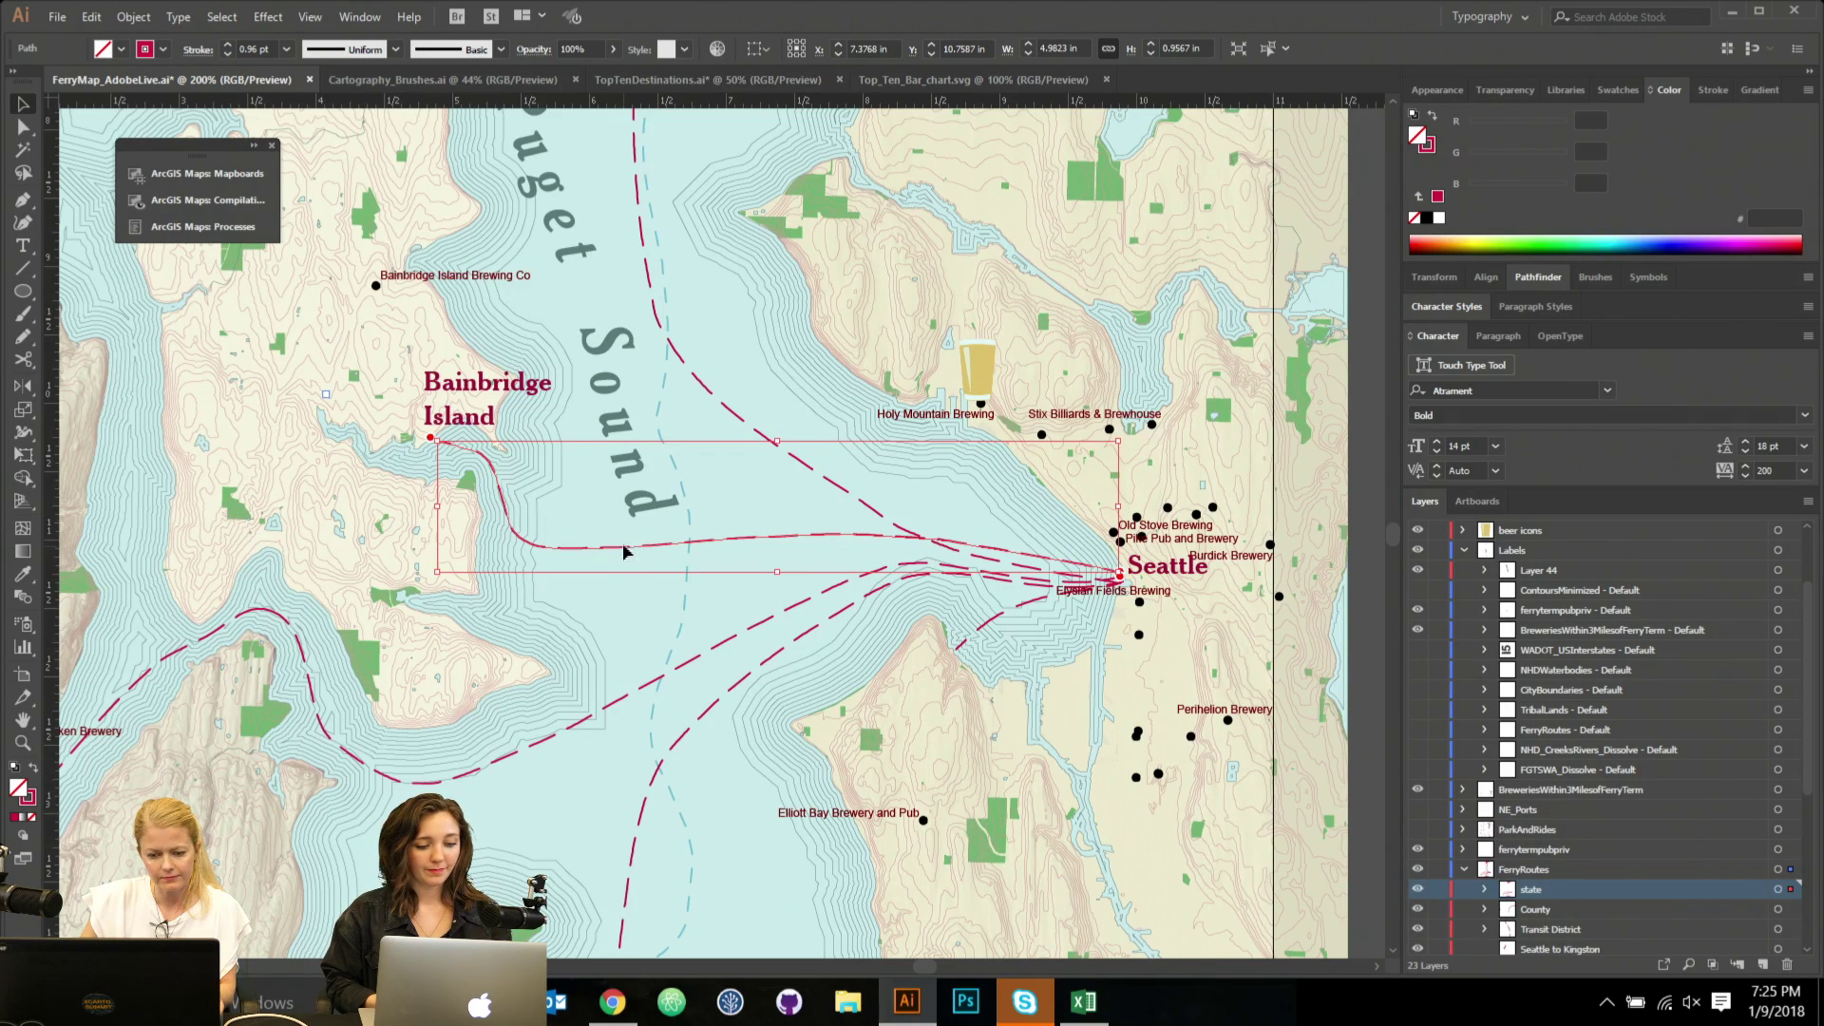
left_click_drag(624, 551, 624, 536)
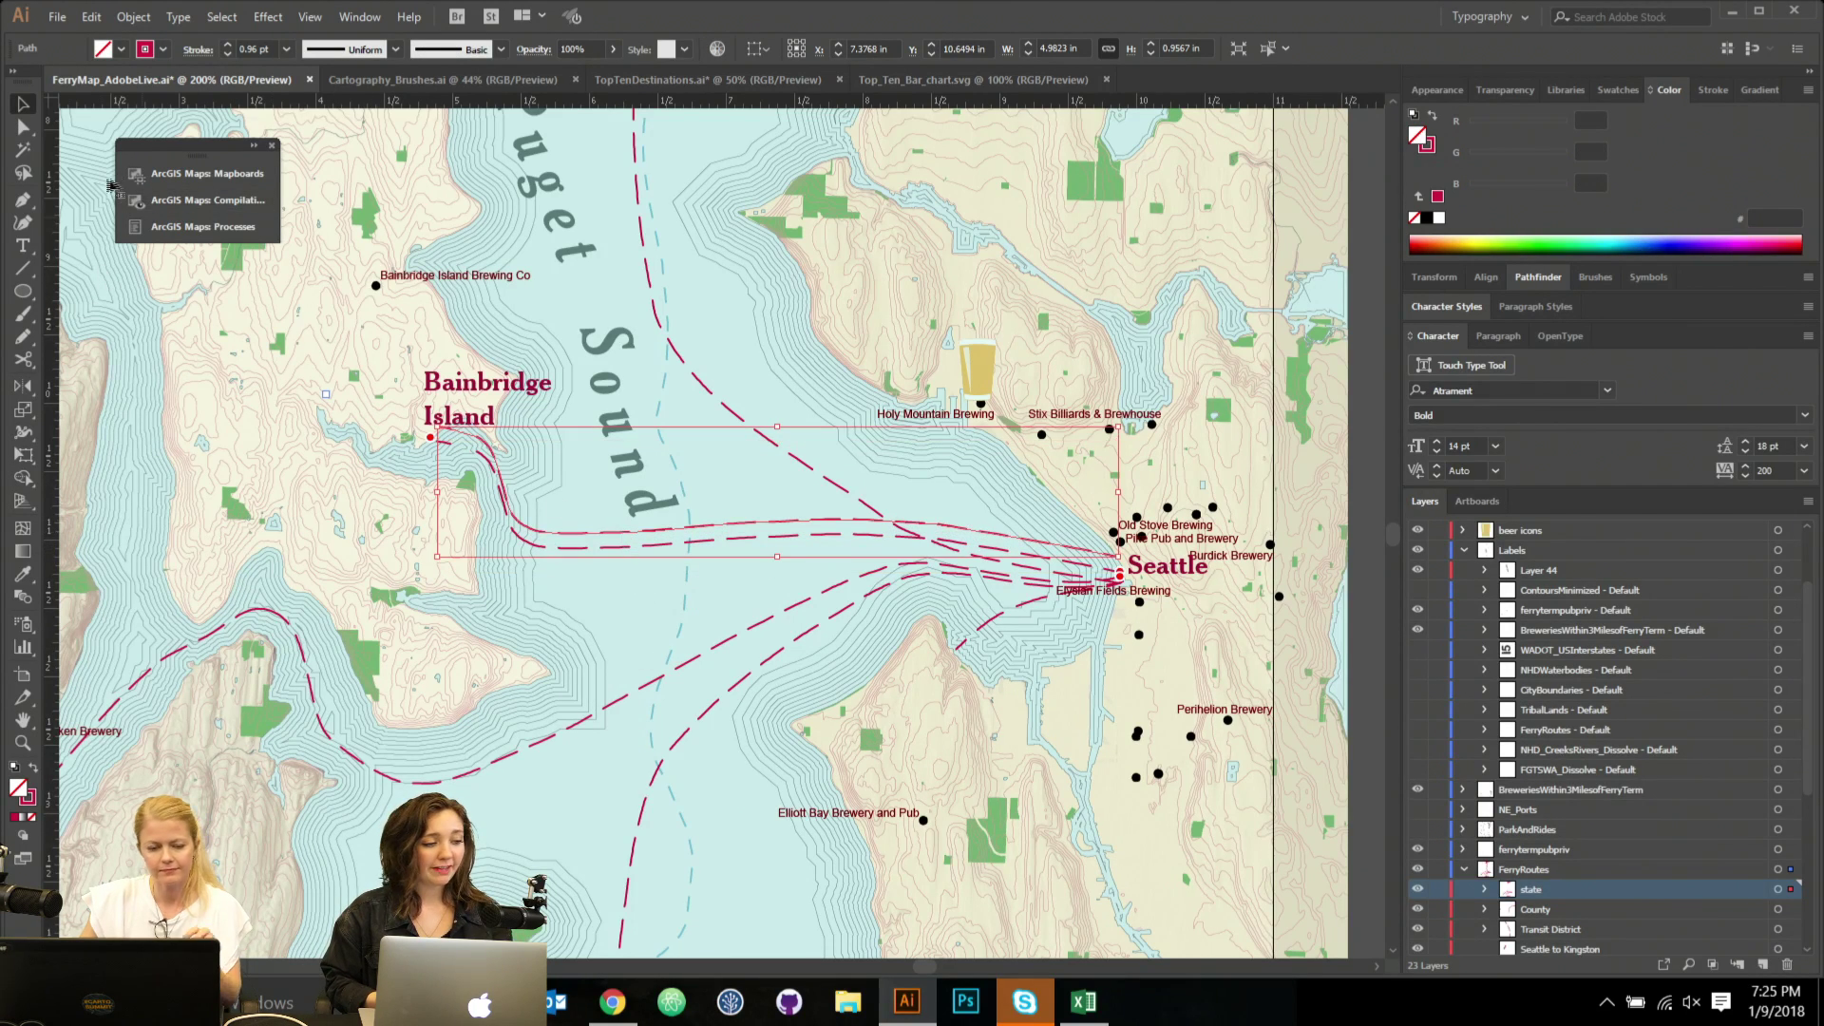
left_click(23, 245)
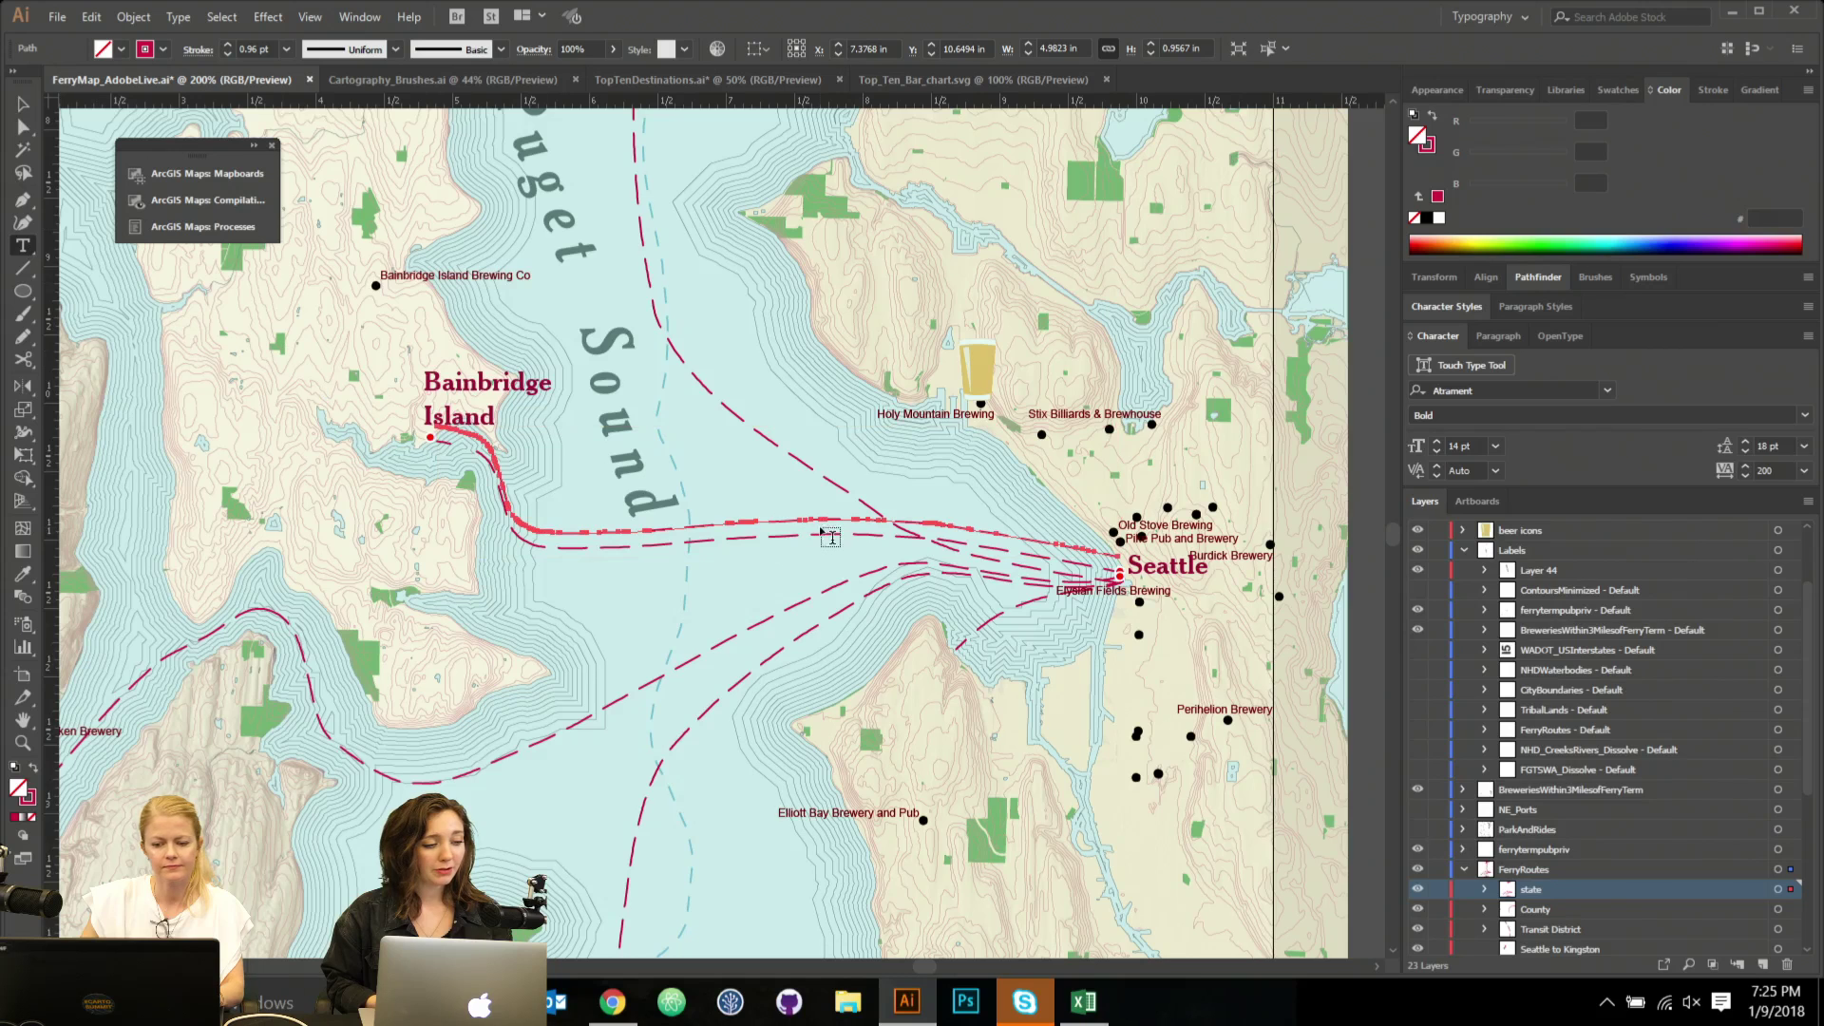
left_click(692, 511)
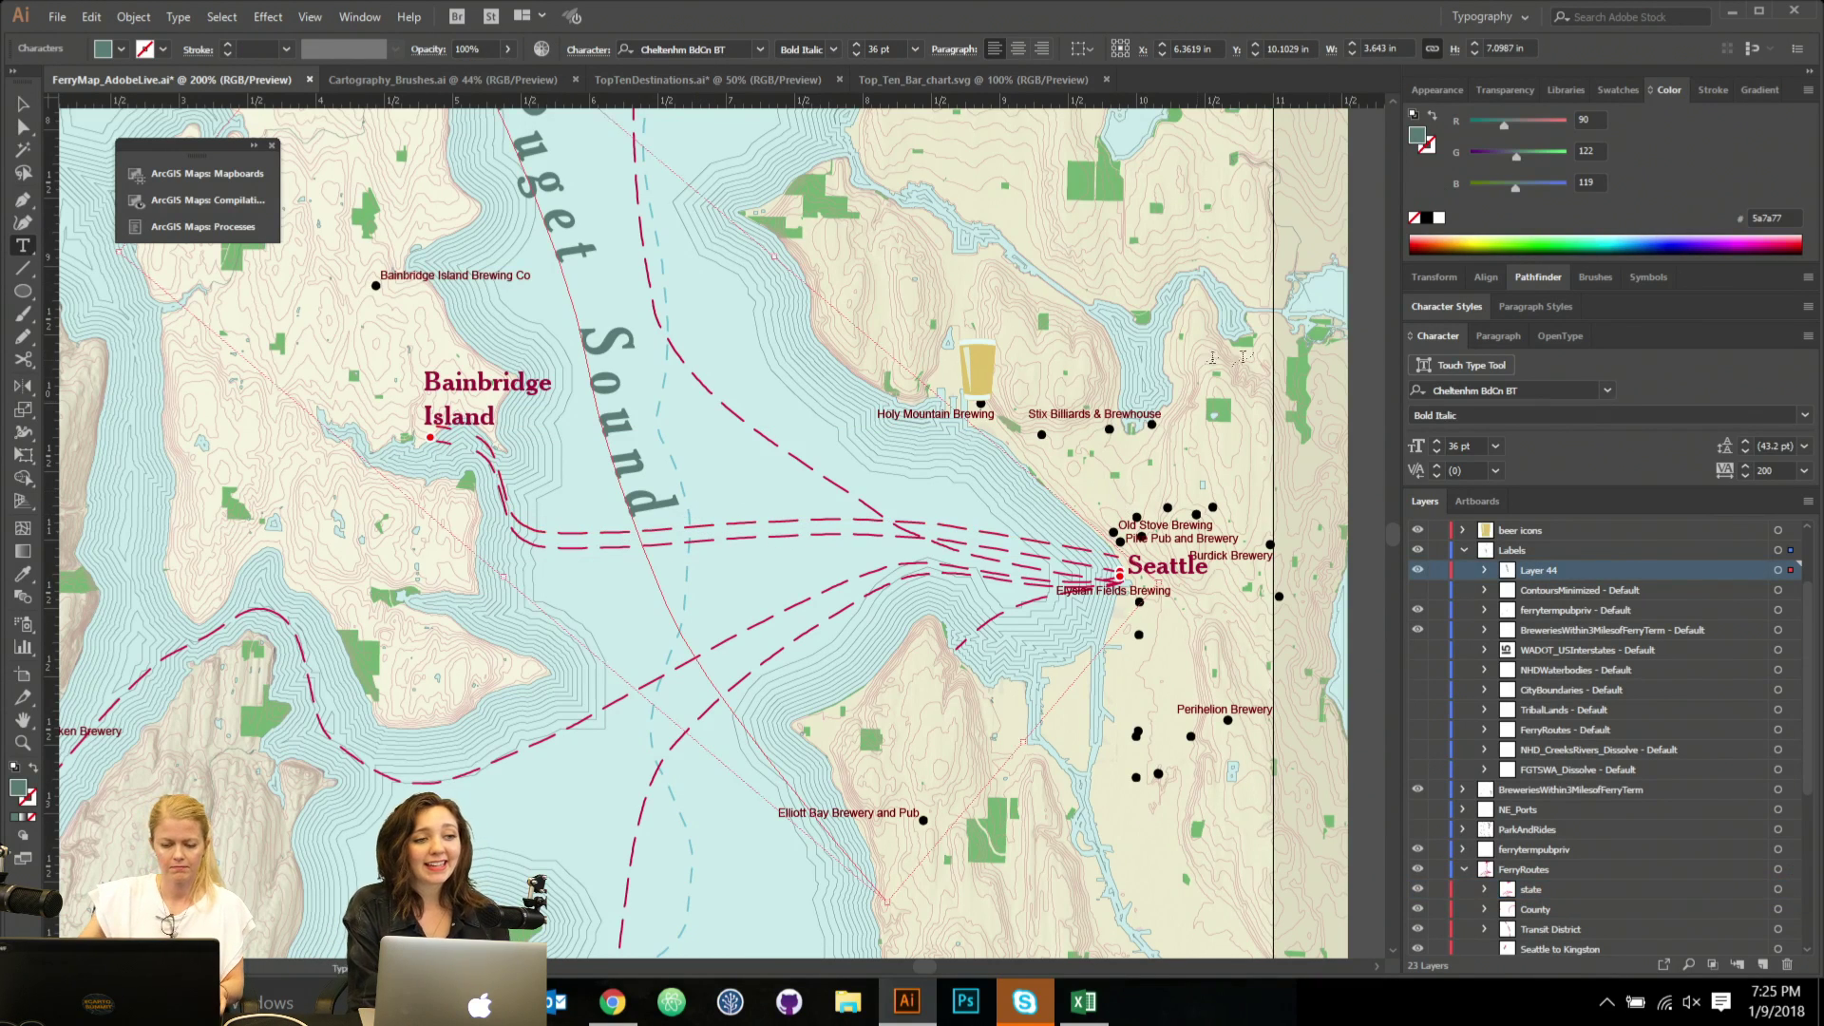
left_click(655, 538, "ctrl")
key("v")
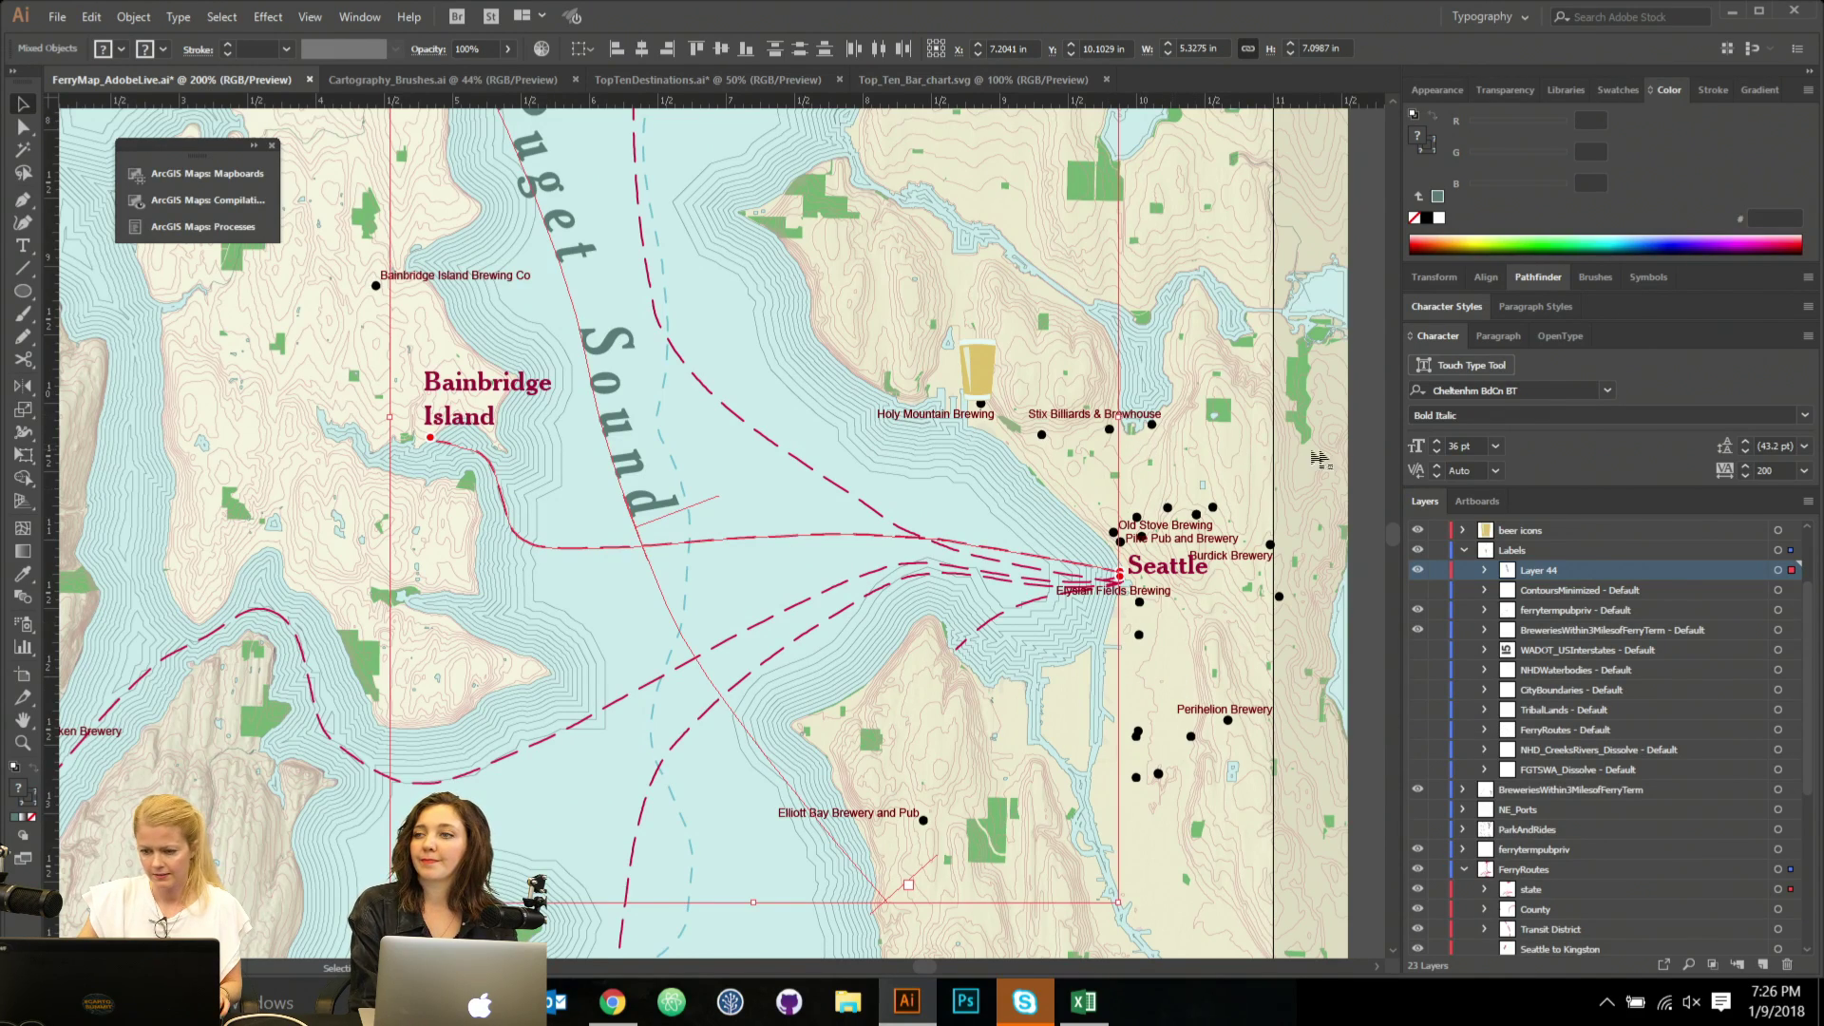
scroll(1116, 513, "right", 5)
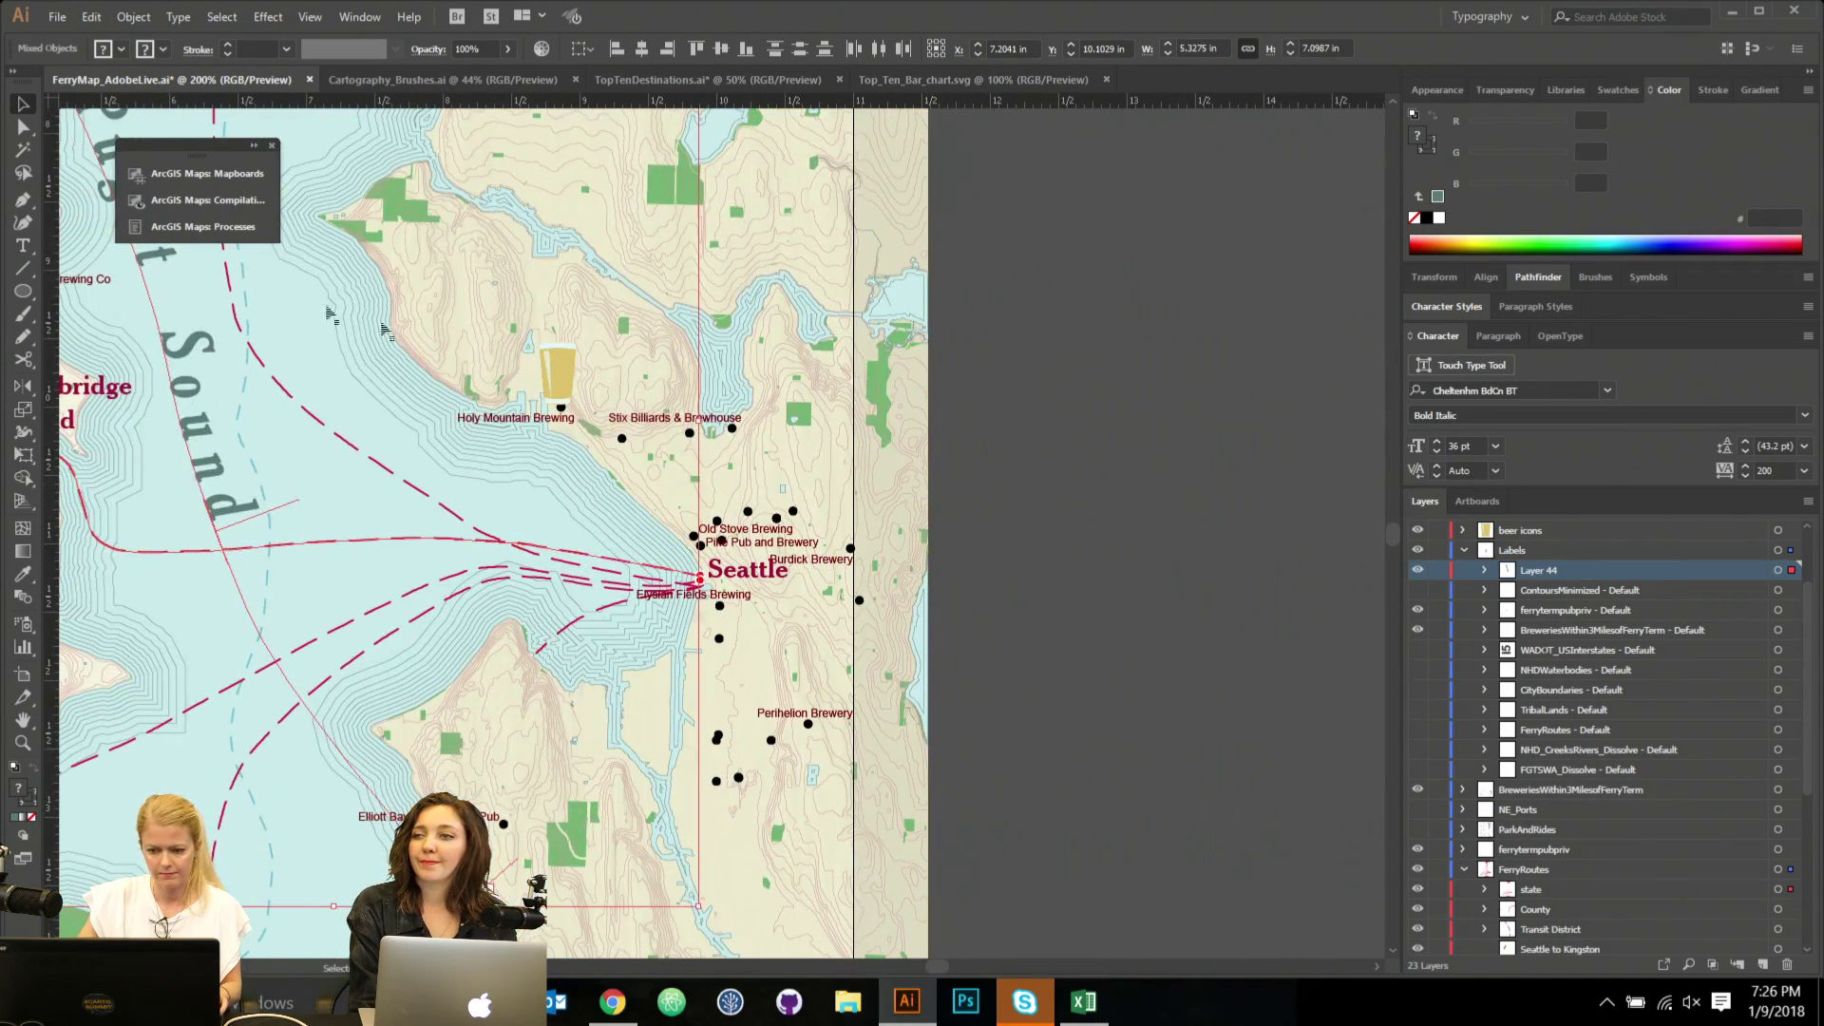
left_click(1173, 517)
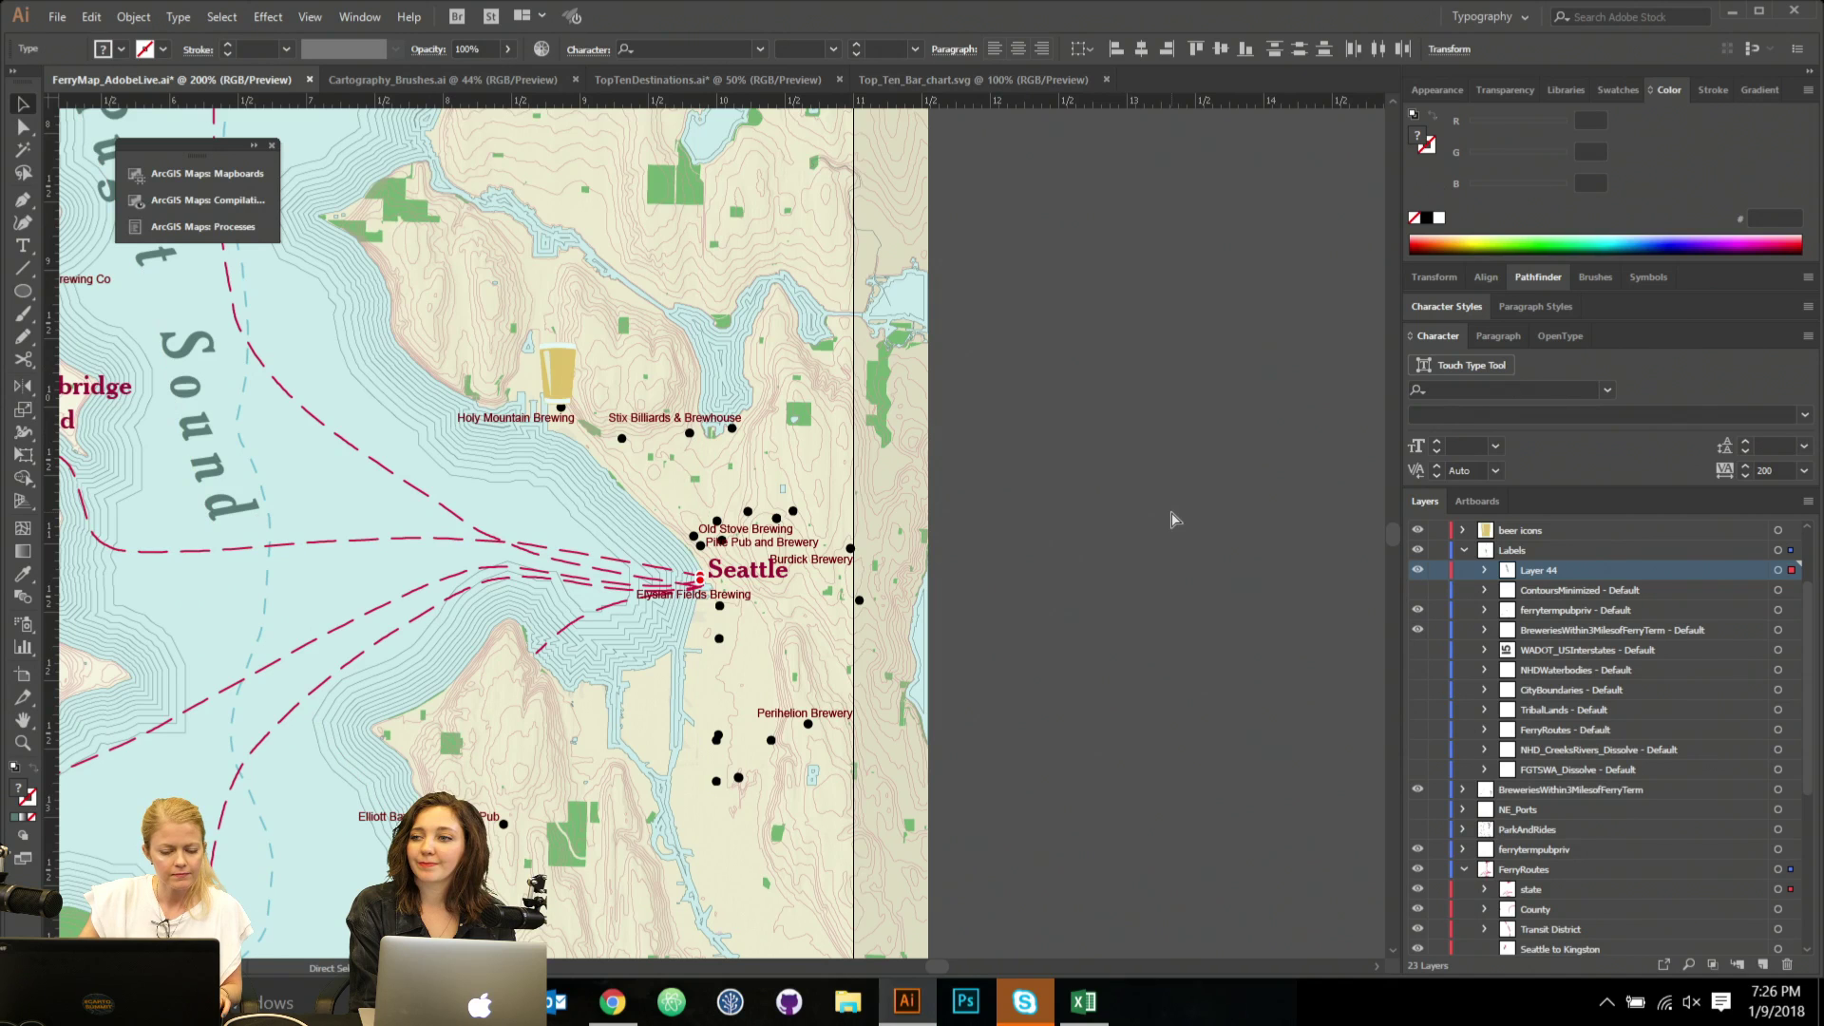
left_click(147, 558)
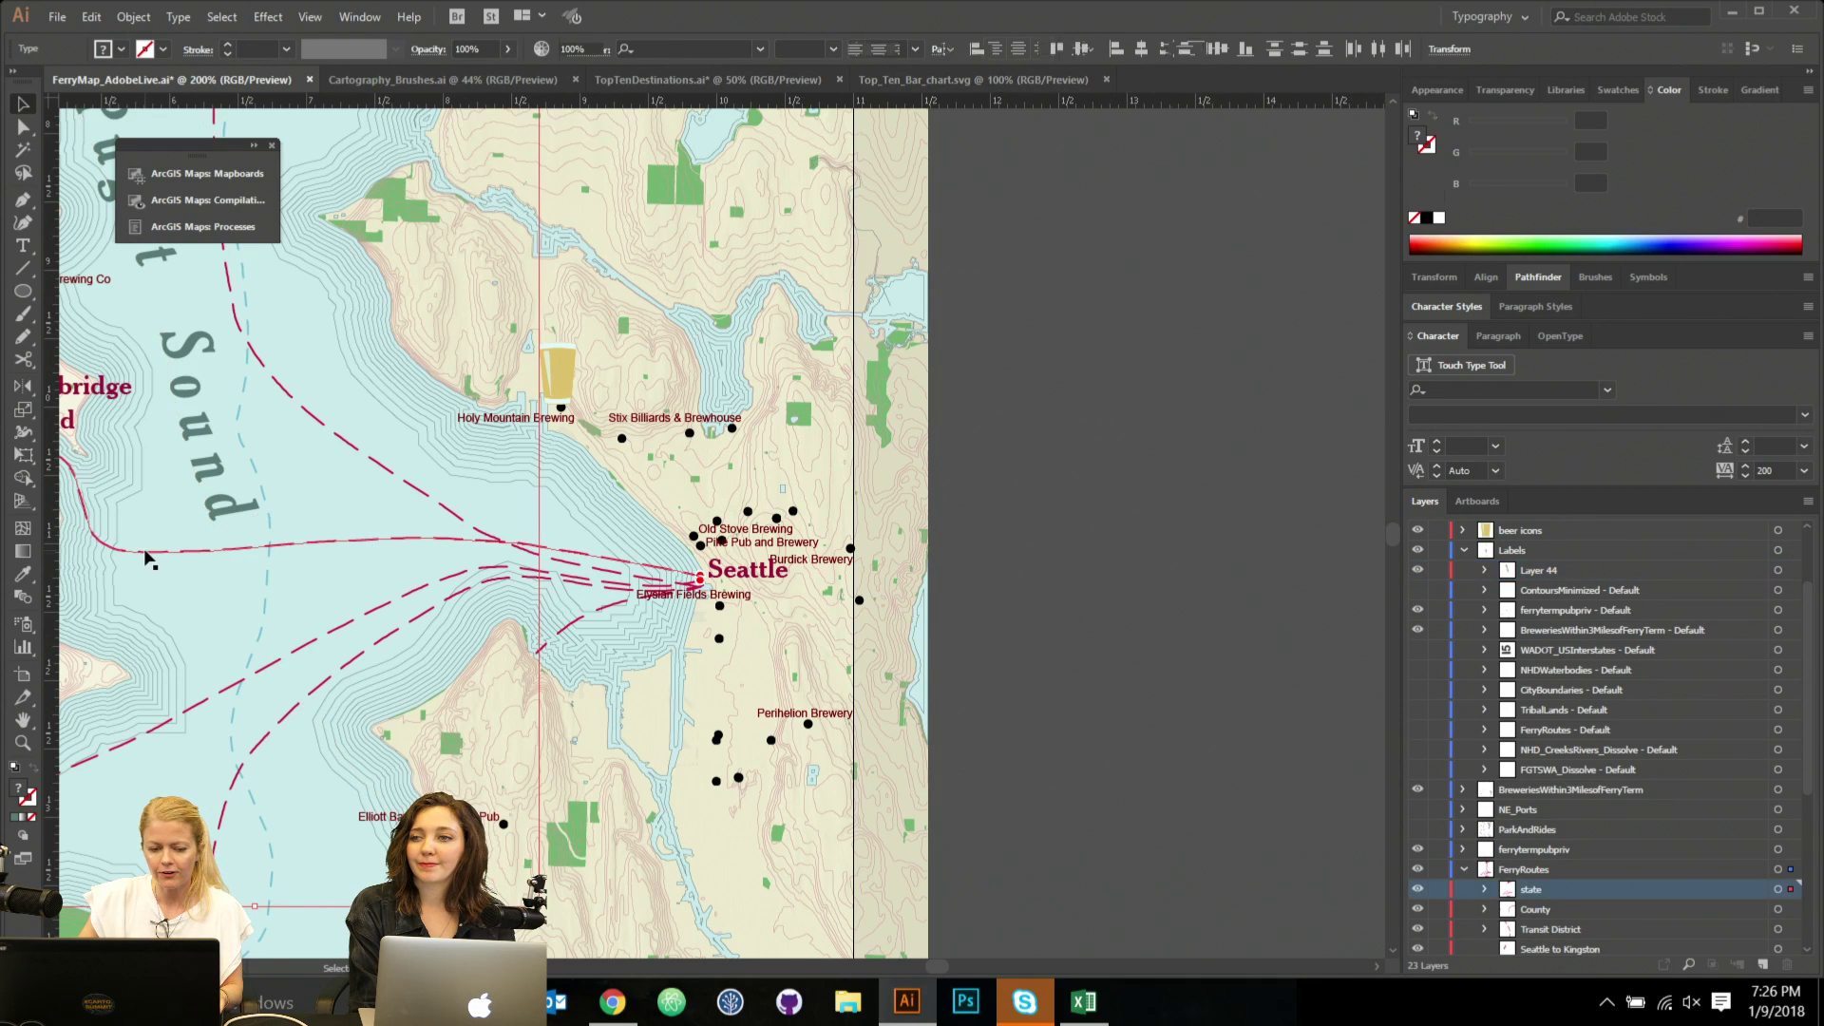
Collapse the FerryRoutes layer and the Color panel so the Layers panel grows taller.
left_click(1465, 870)
scroll(1555, 771, "down", 4)
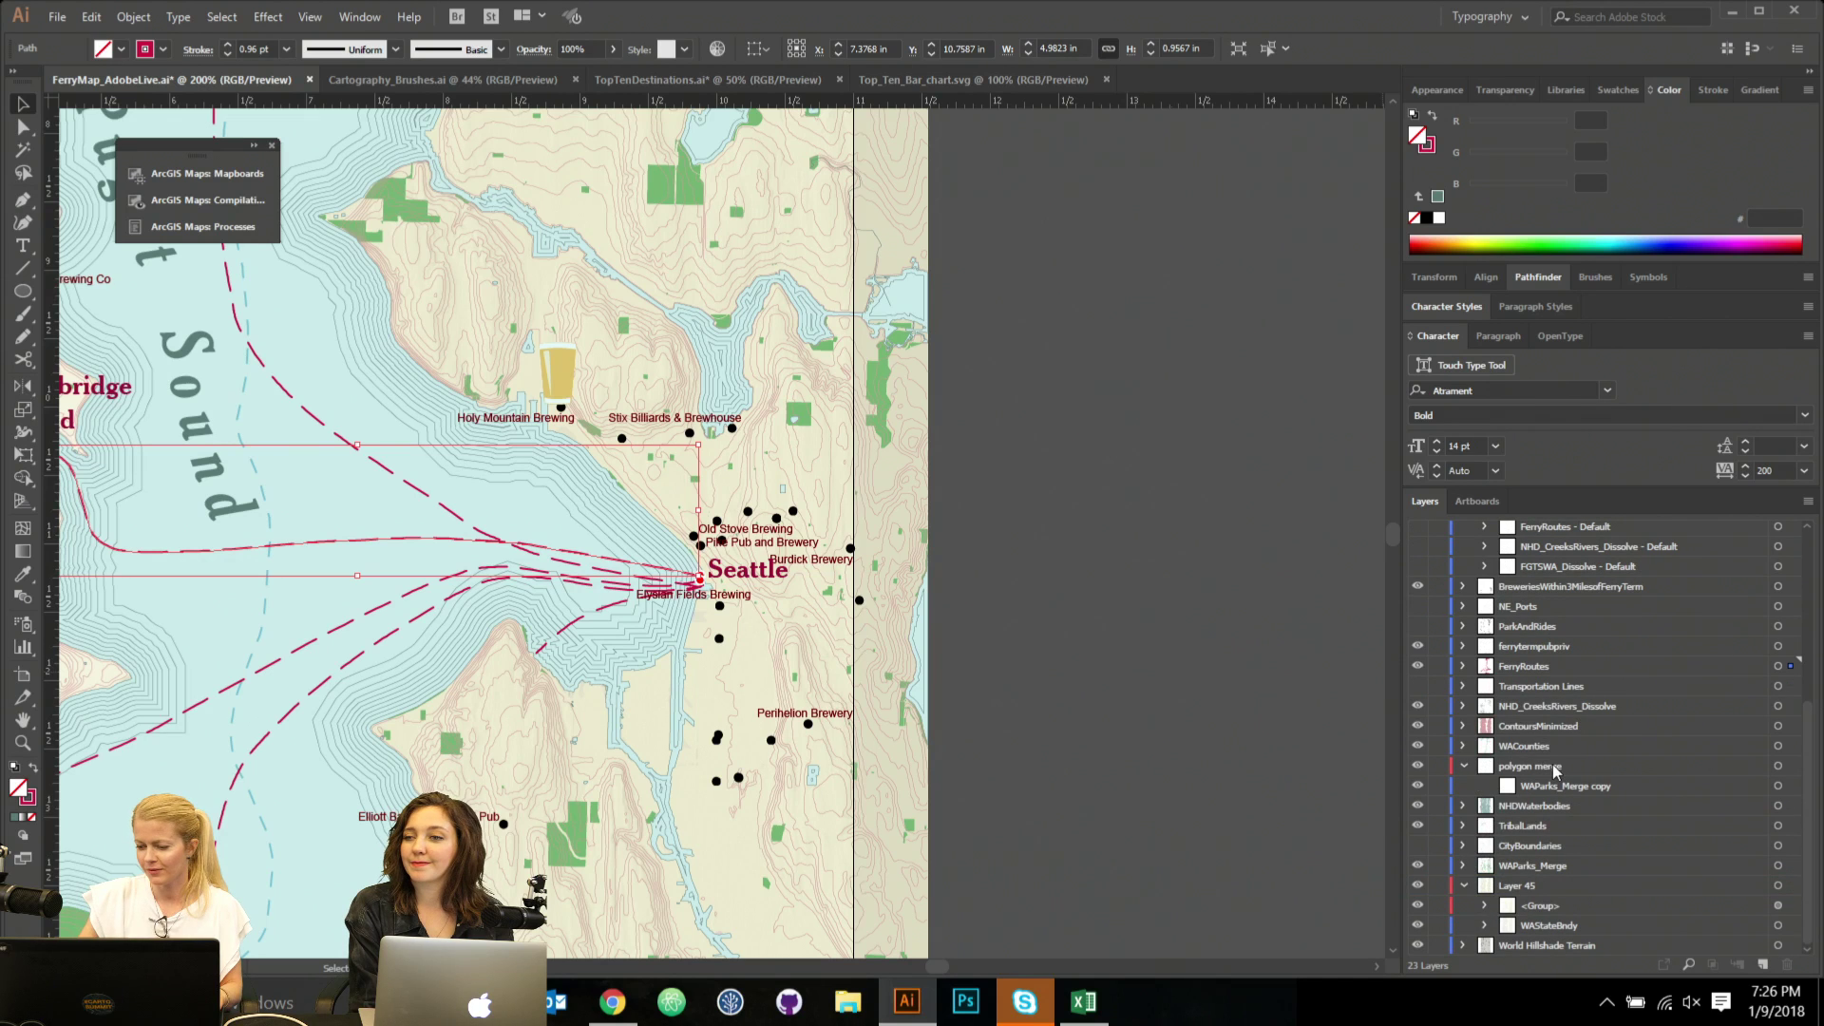
left_click(1667, 95)
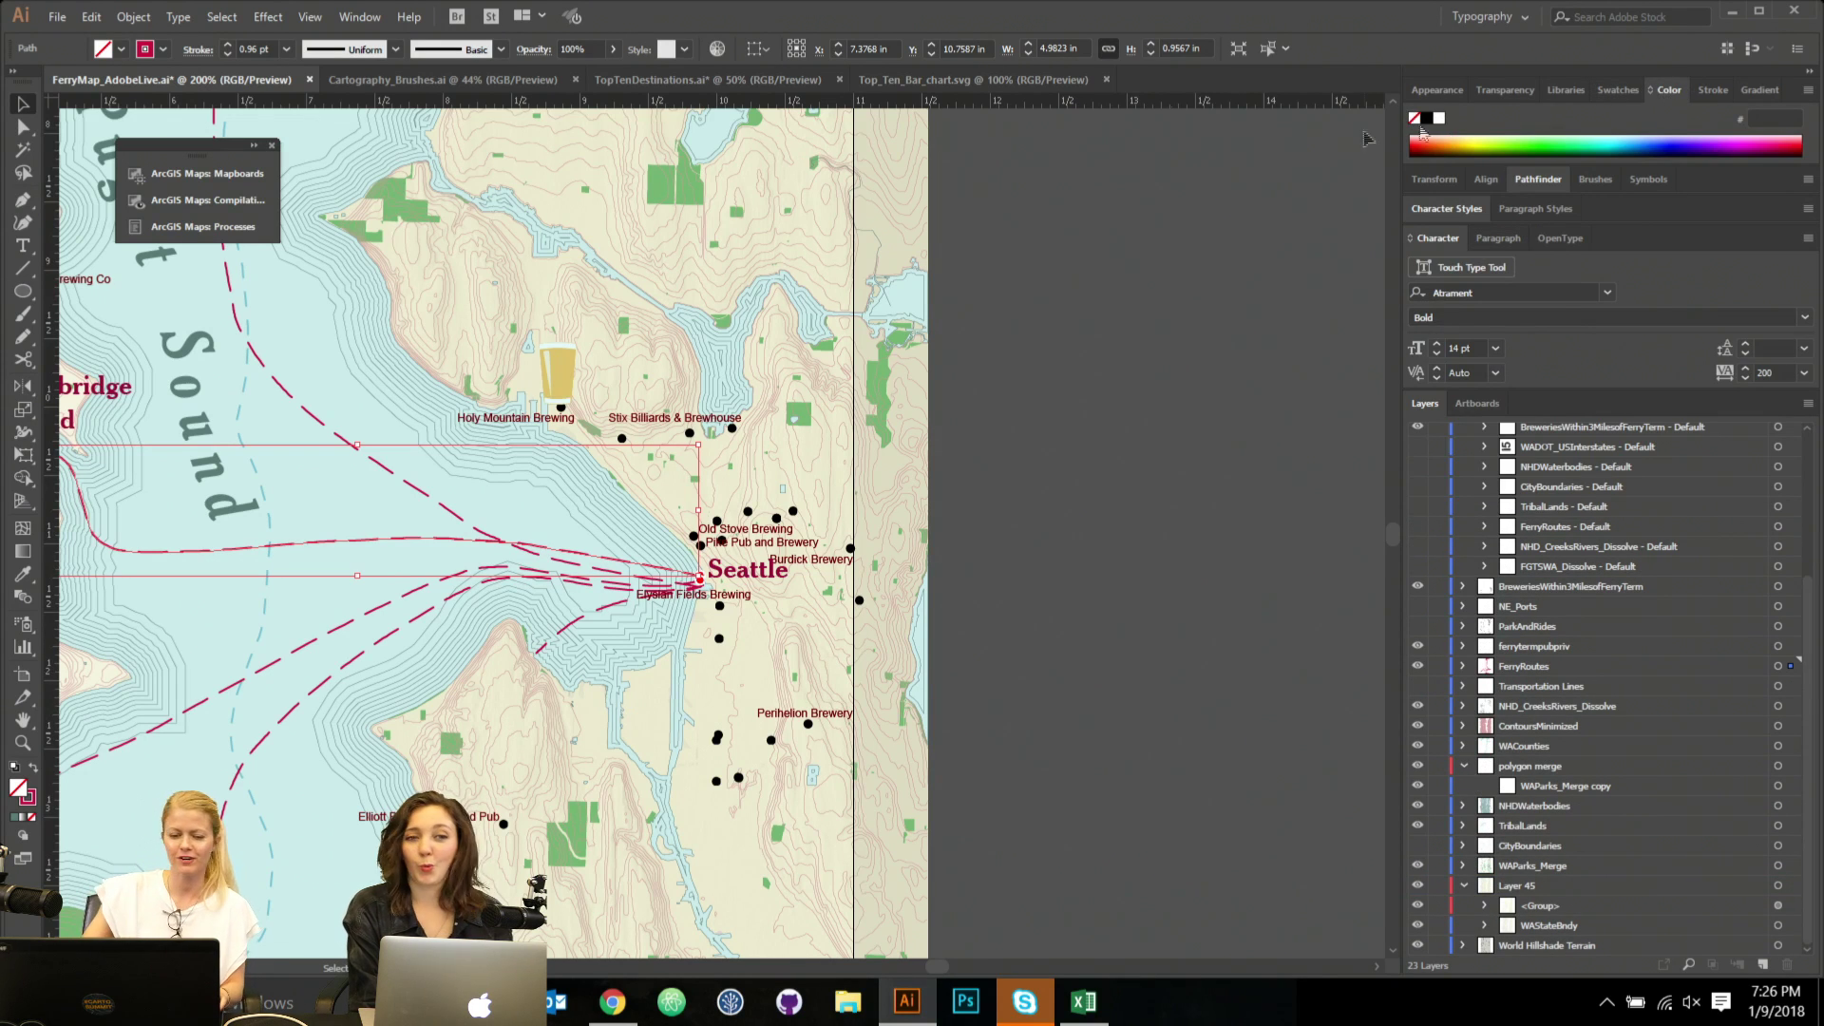
left_click(1669, 90)
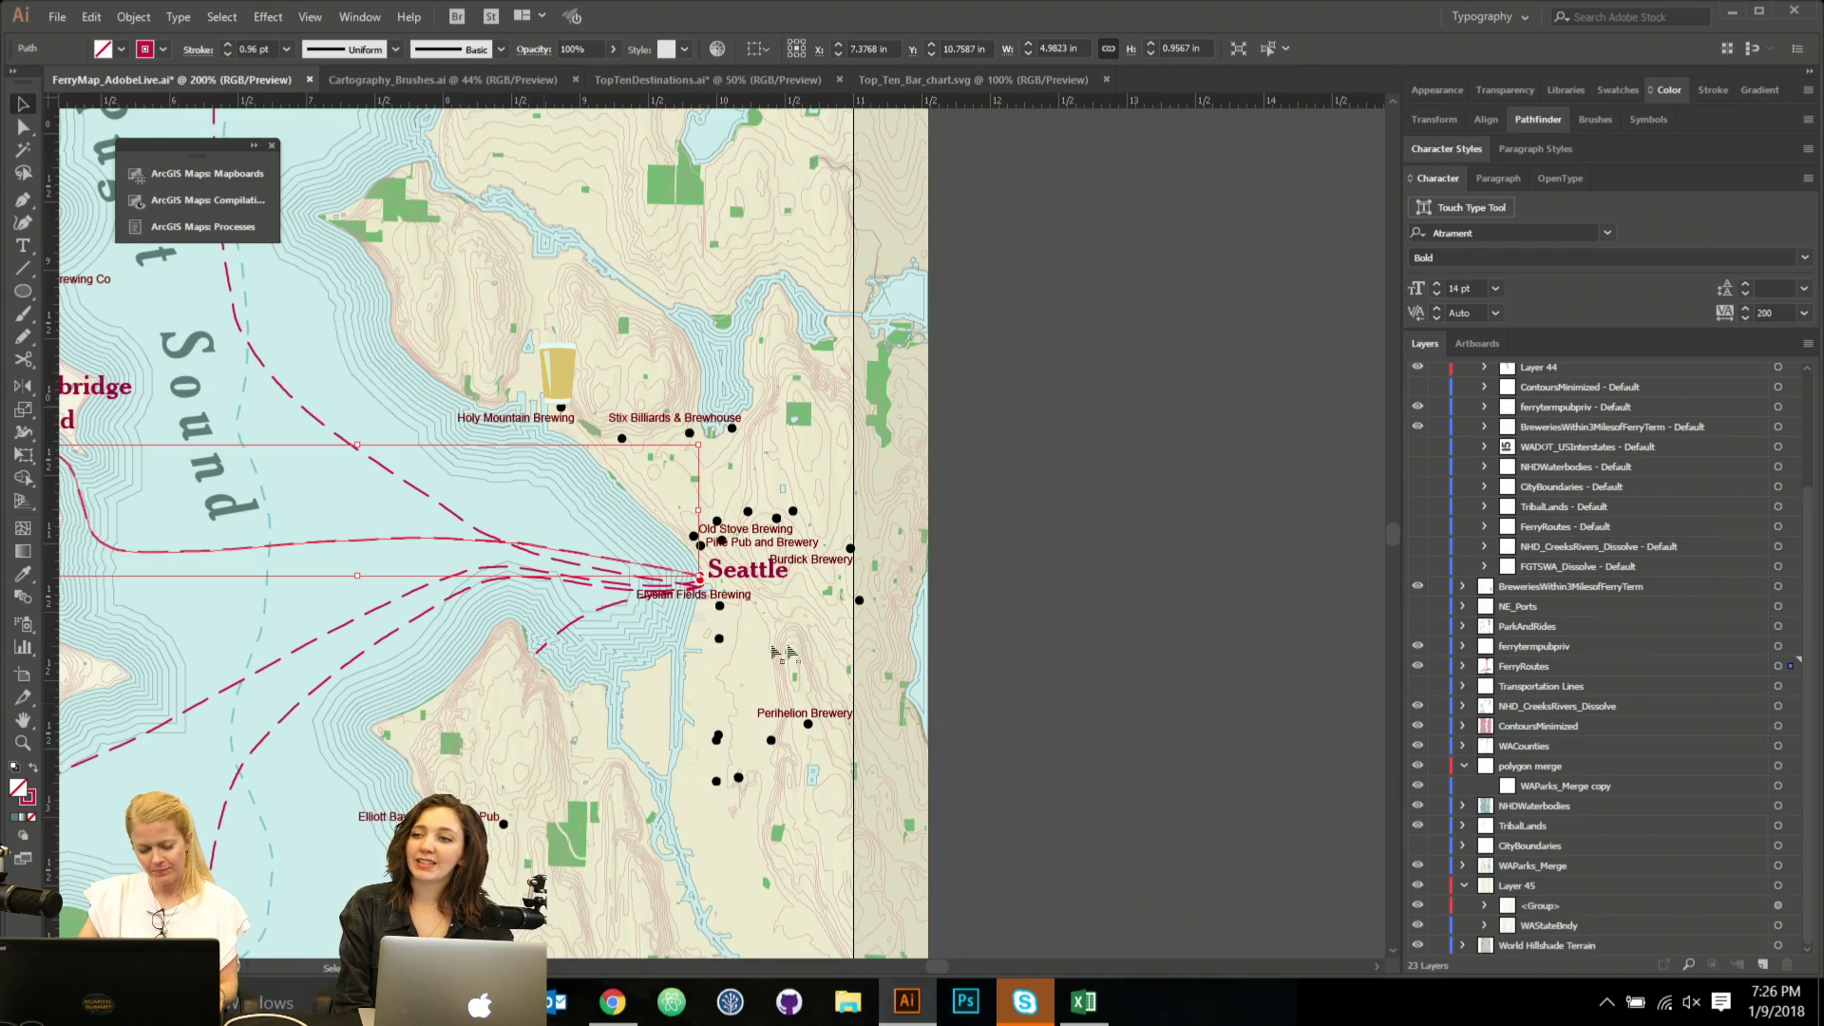
Zoom out to 150% and slide the Puget Sound label further up its curved path.
left_click(238, 508)
left_click_drag(323, 329, 689, 457)
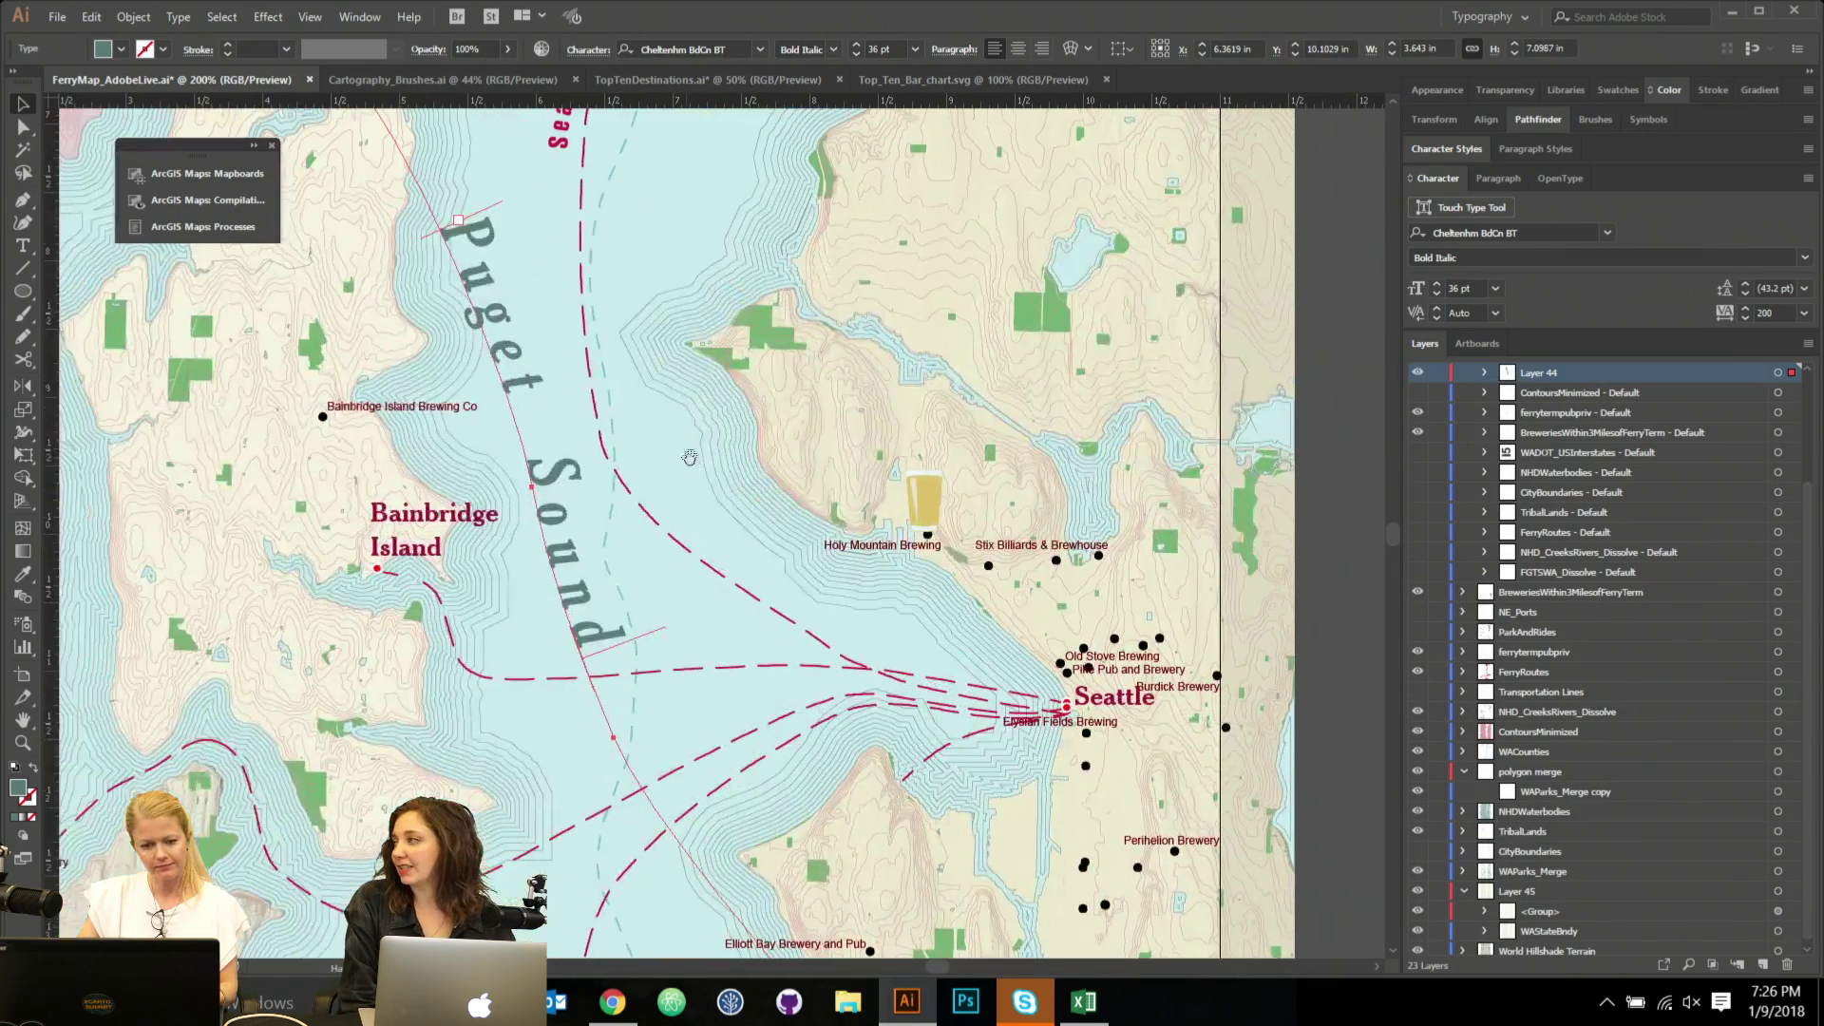
scroll(690, 457, "down", 1)
scroll(690, 462, "down", 1)
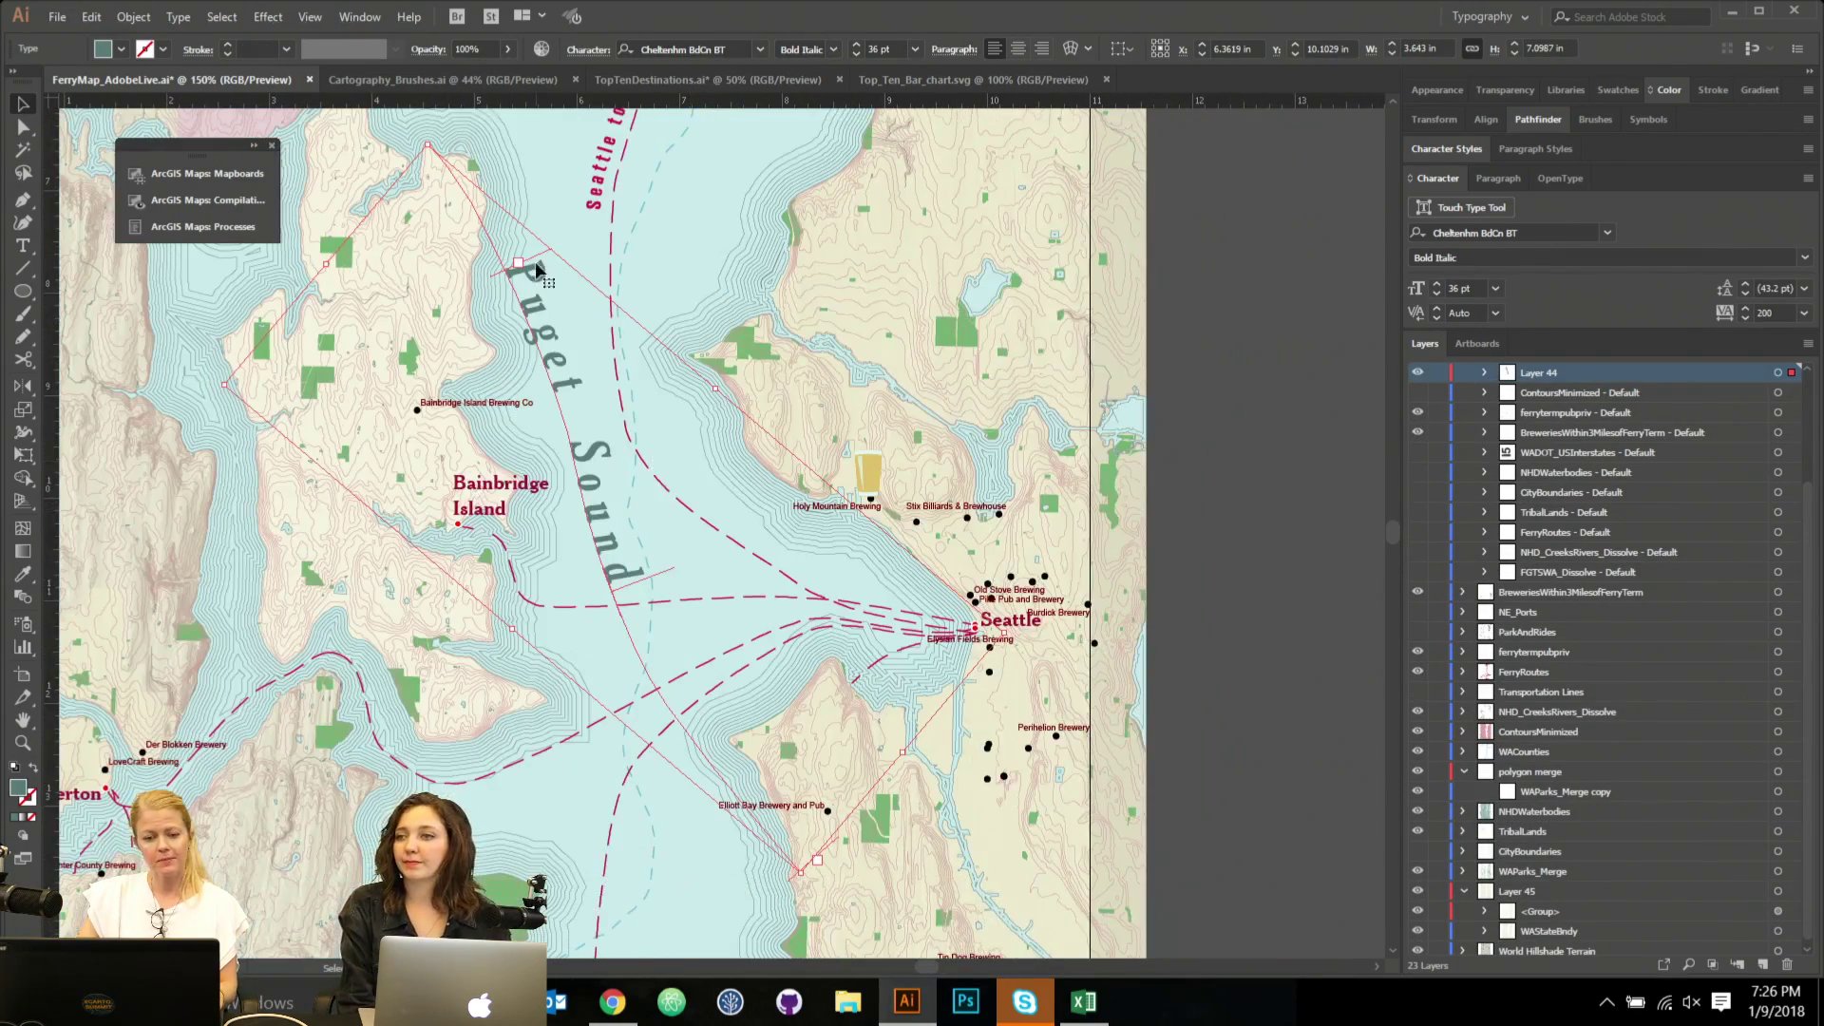
left_click_drag(535, 263, 516, 236)
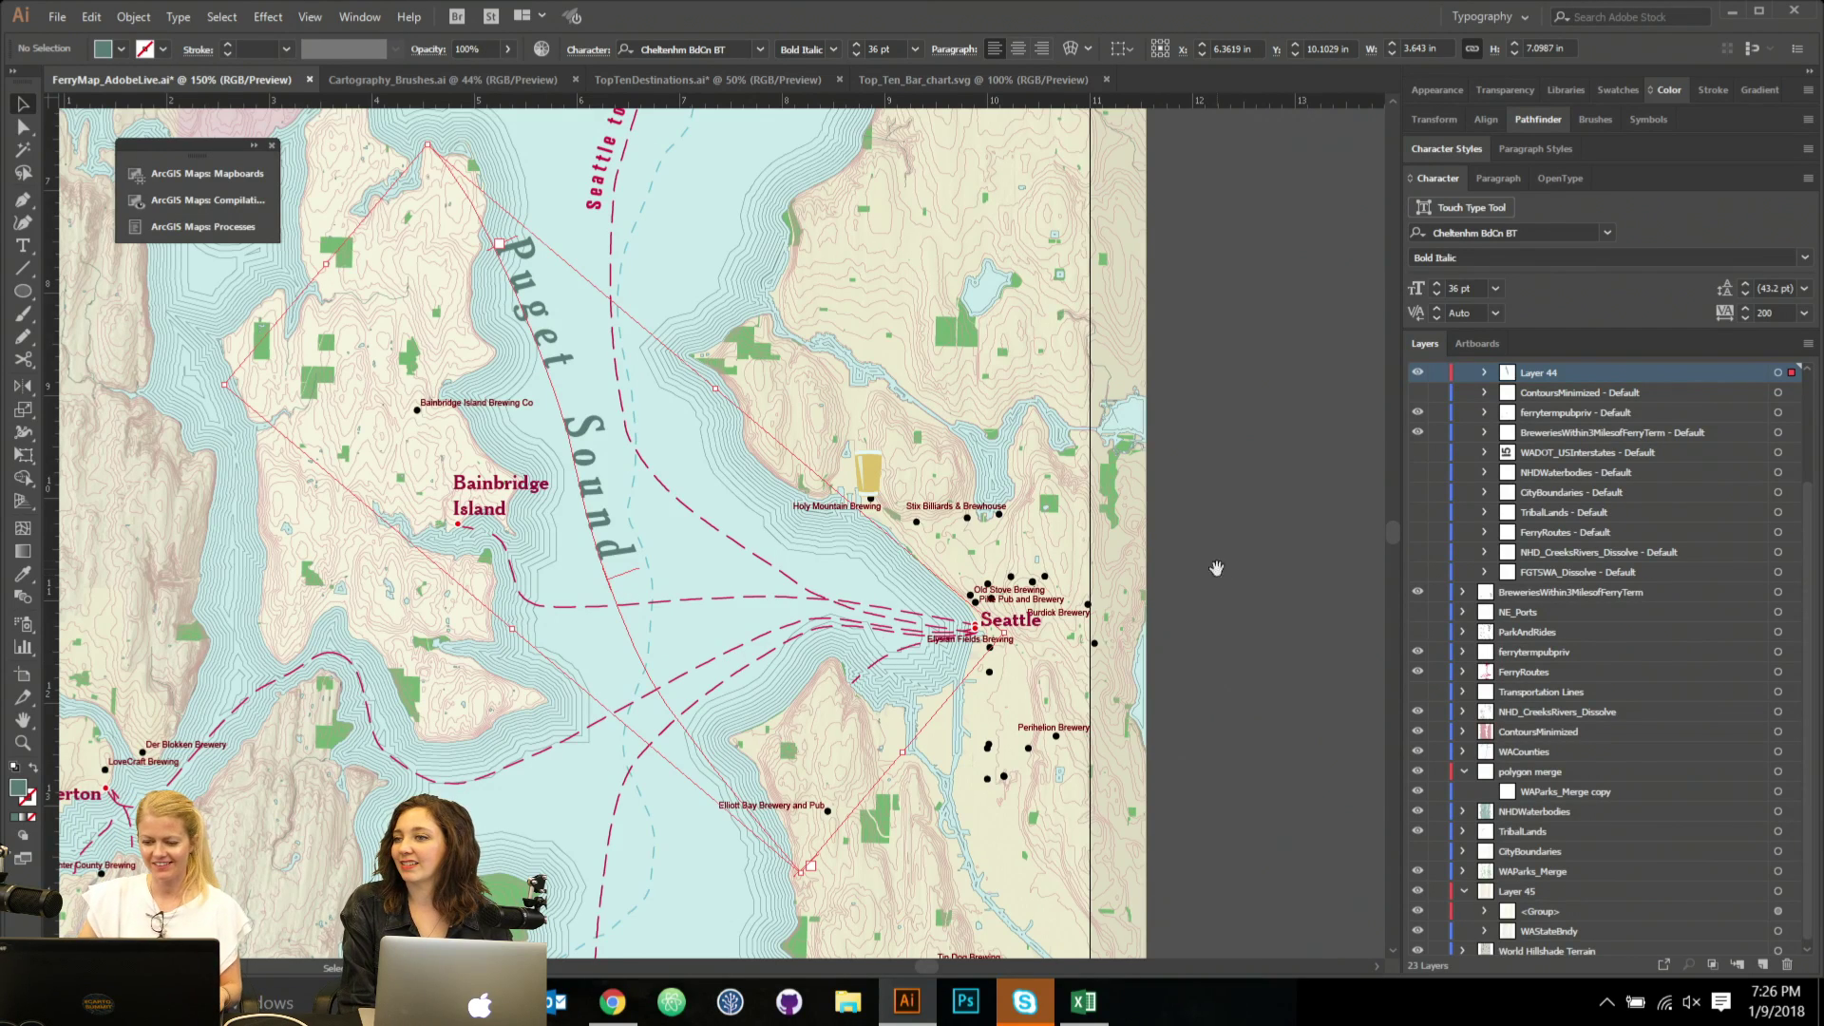
left_click_drag(1215, 547, 1169, 528)
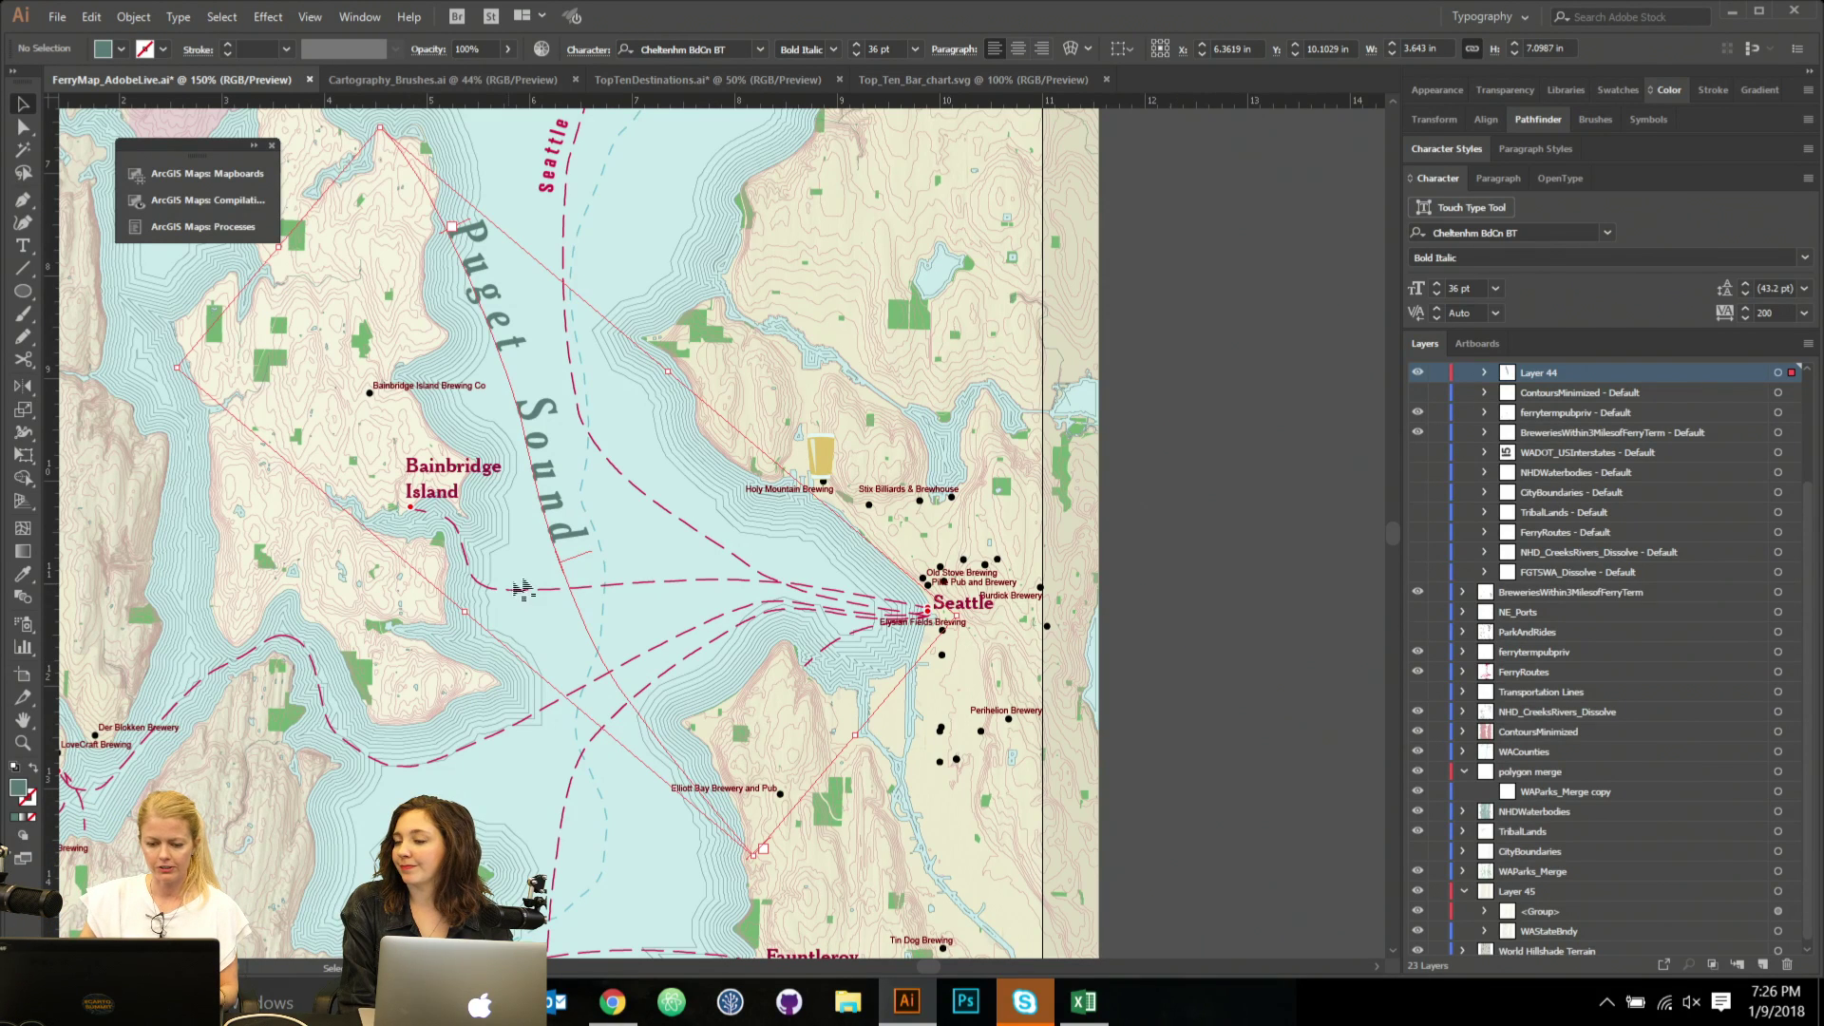
Nudge the Bainbridge–Seattle route up and start placeholder path text along it.
left_click(671, 577)
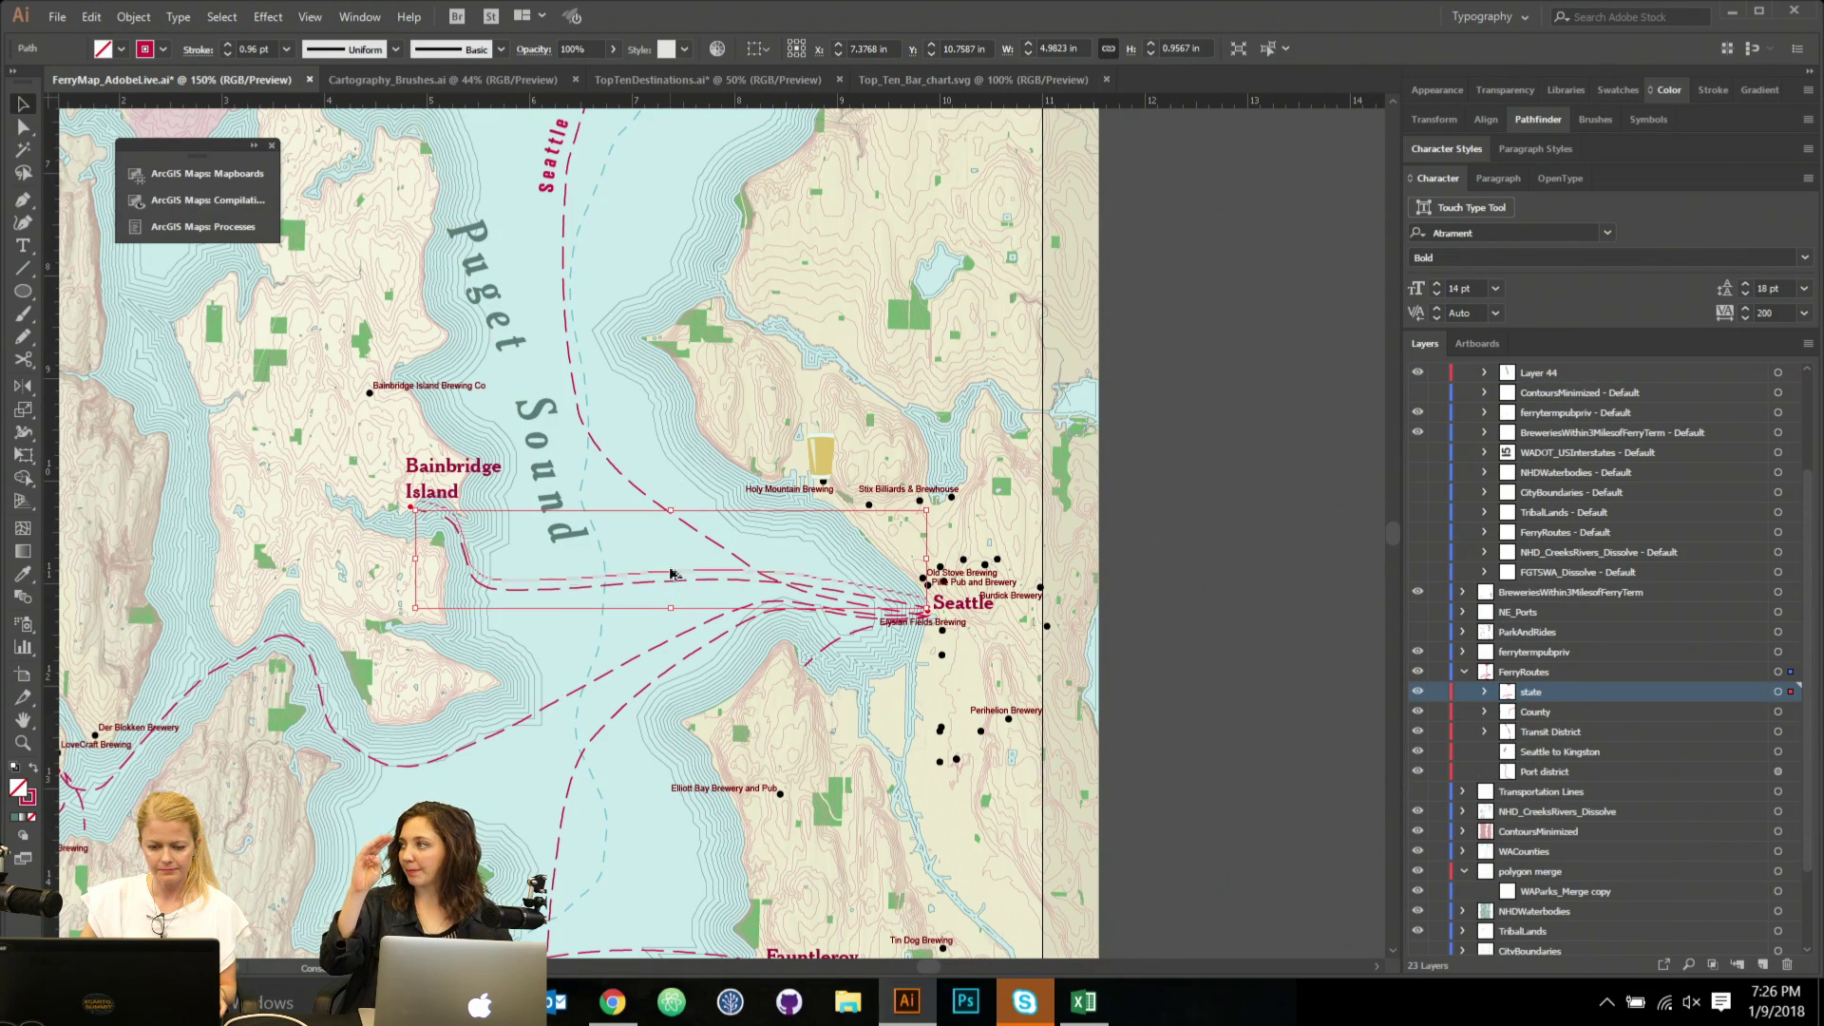
left_click_drag(840, 586, 839, 573)
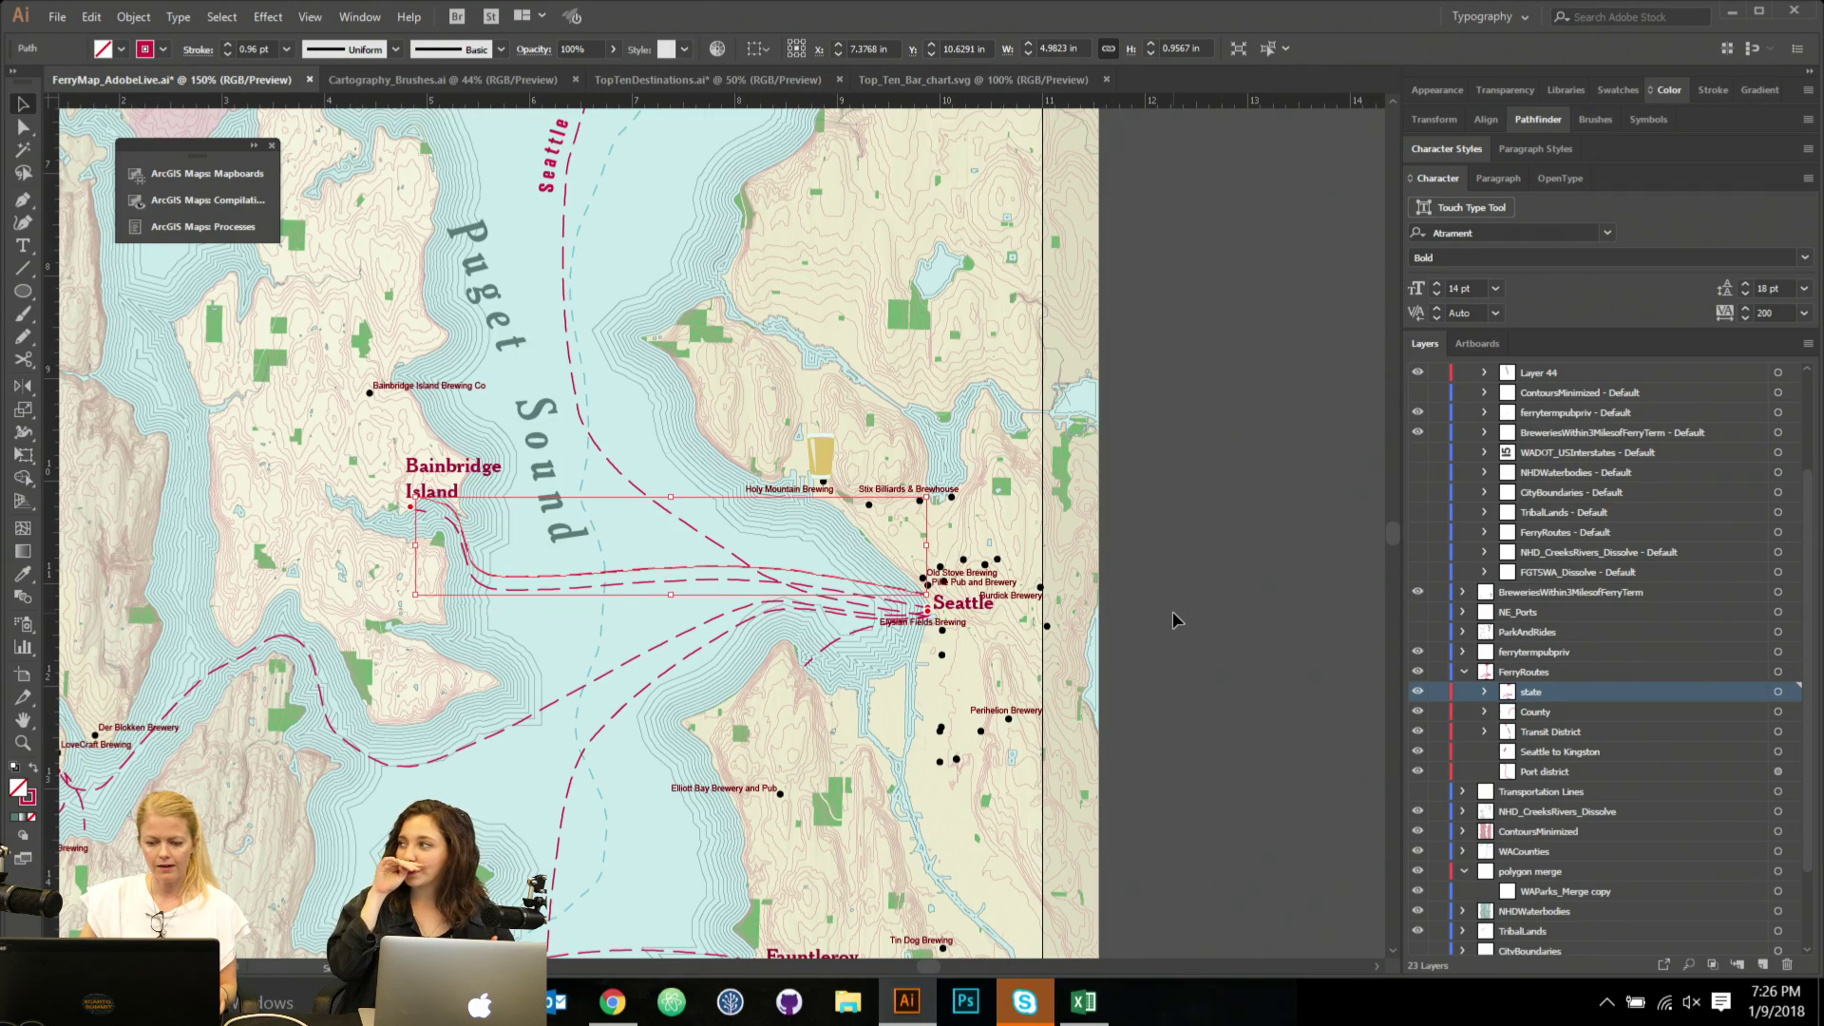
left_click(1175, 619)
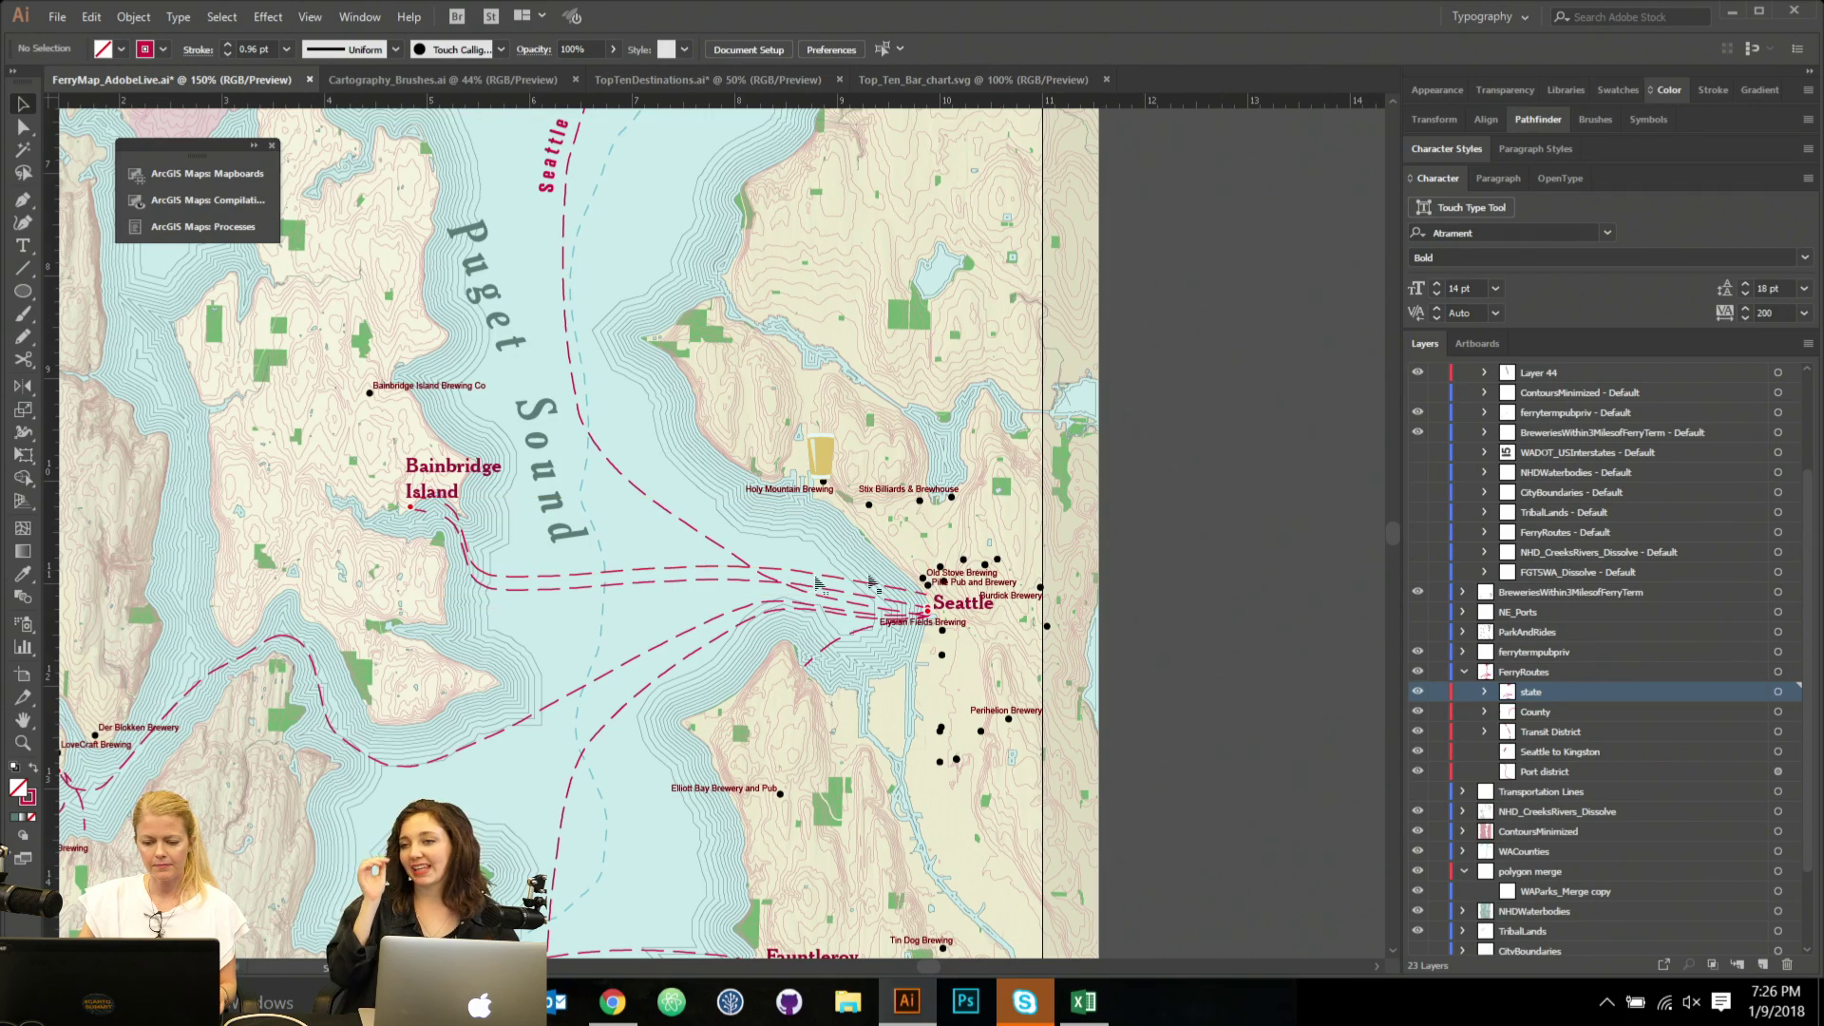
left_click(676, 573)
key("ctrl+shift+a")
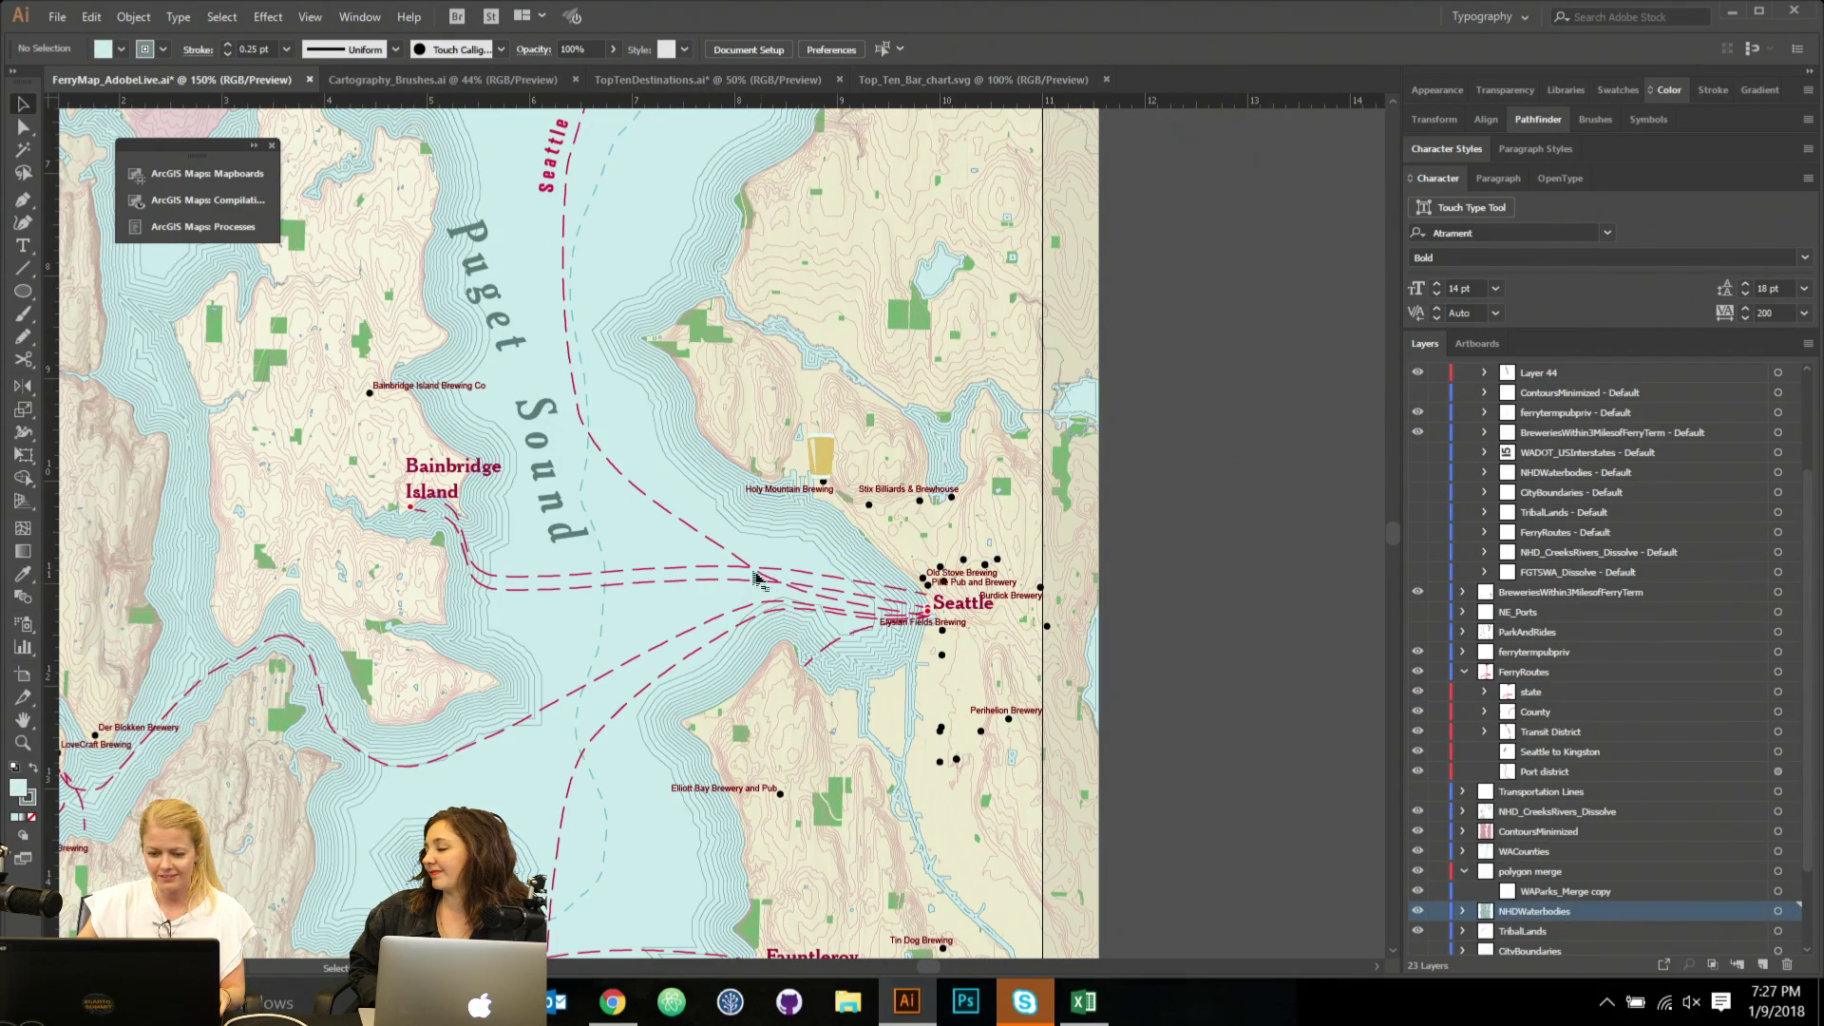
left_click(720, 573)
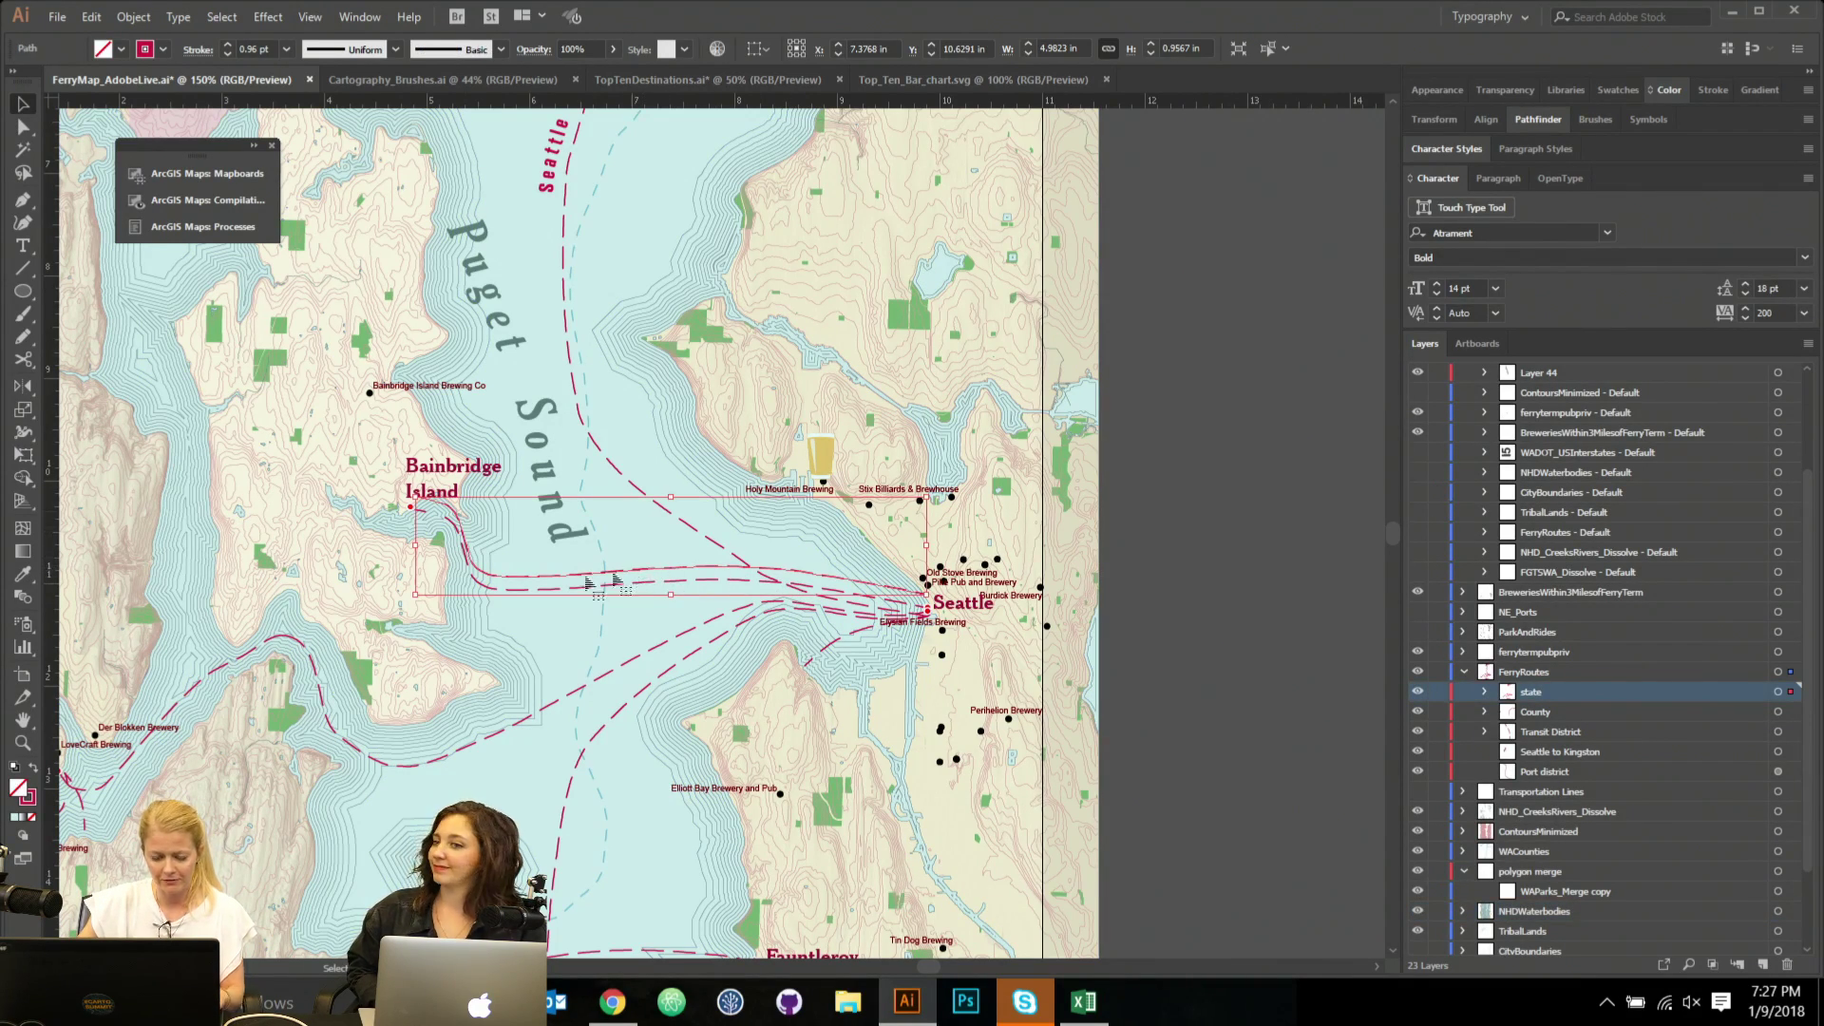
key("t")
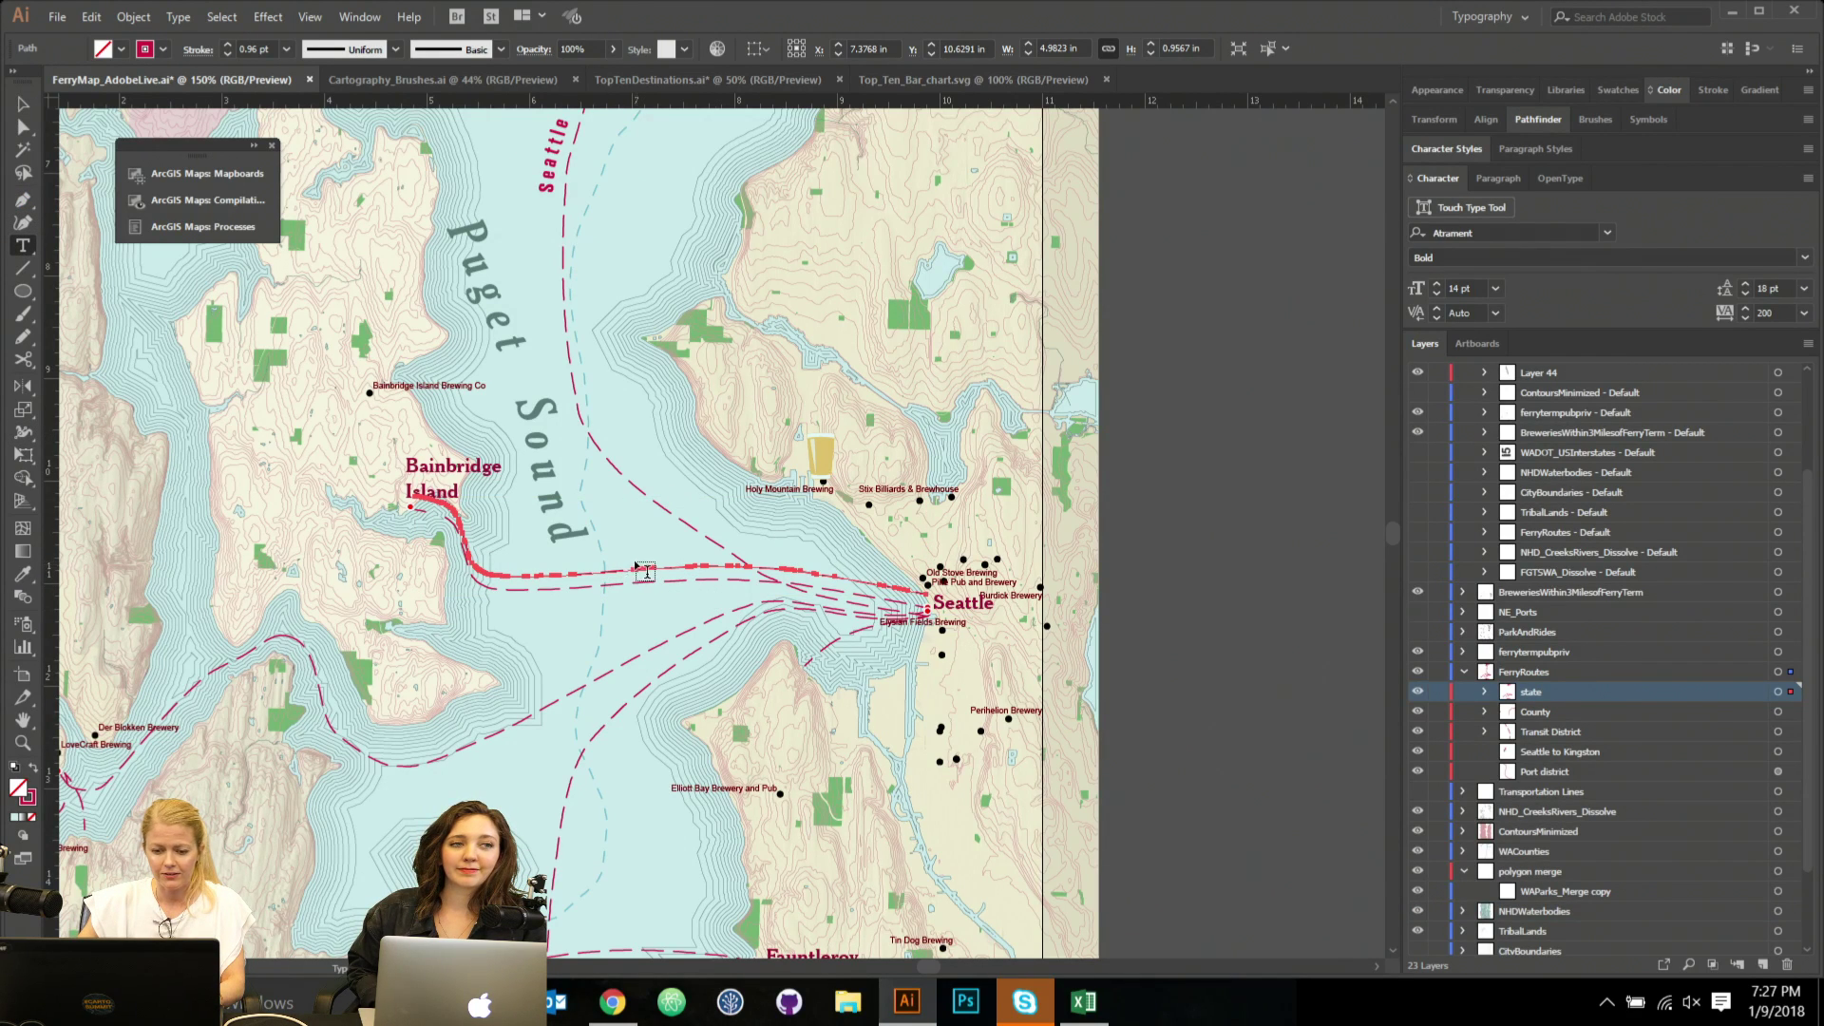
left_click(640, 566)
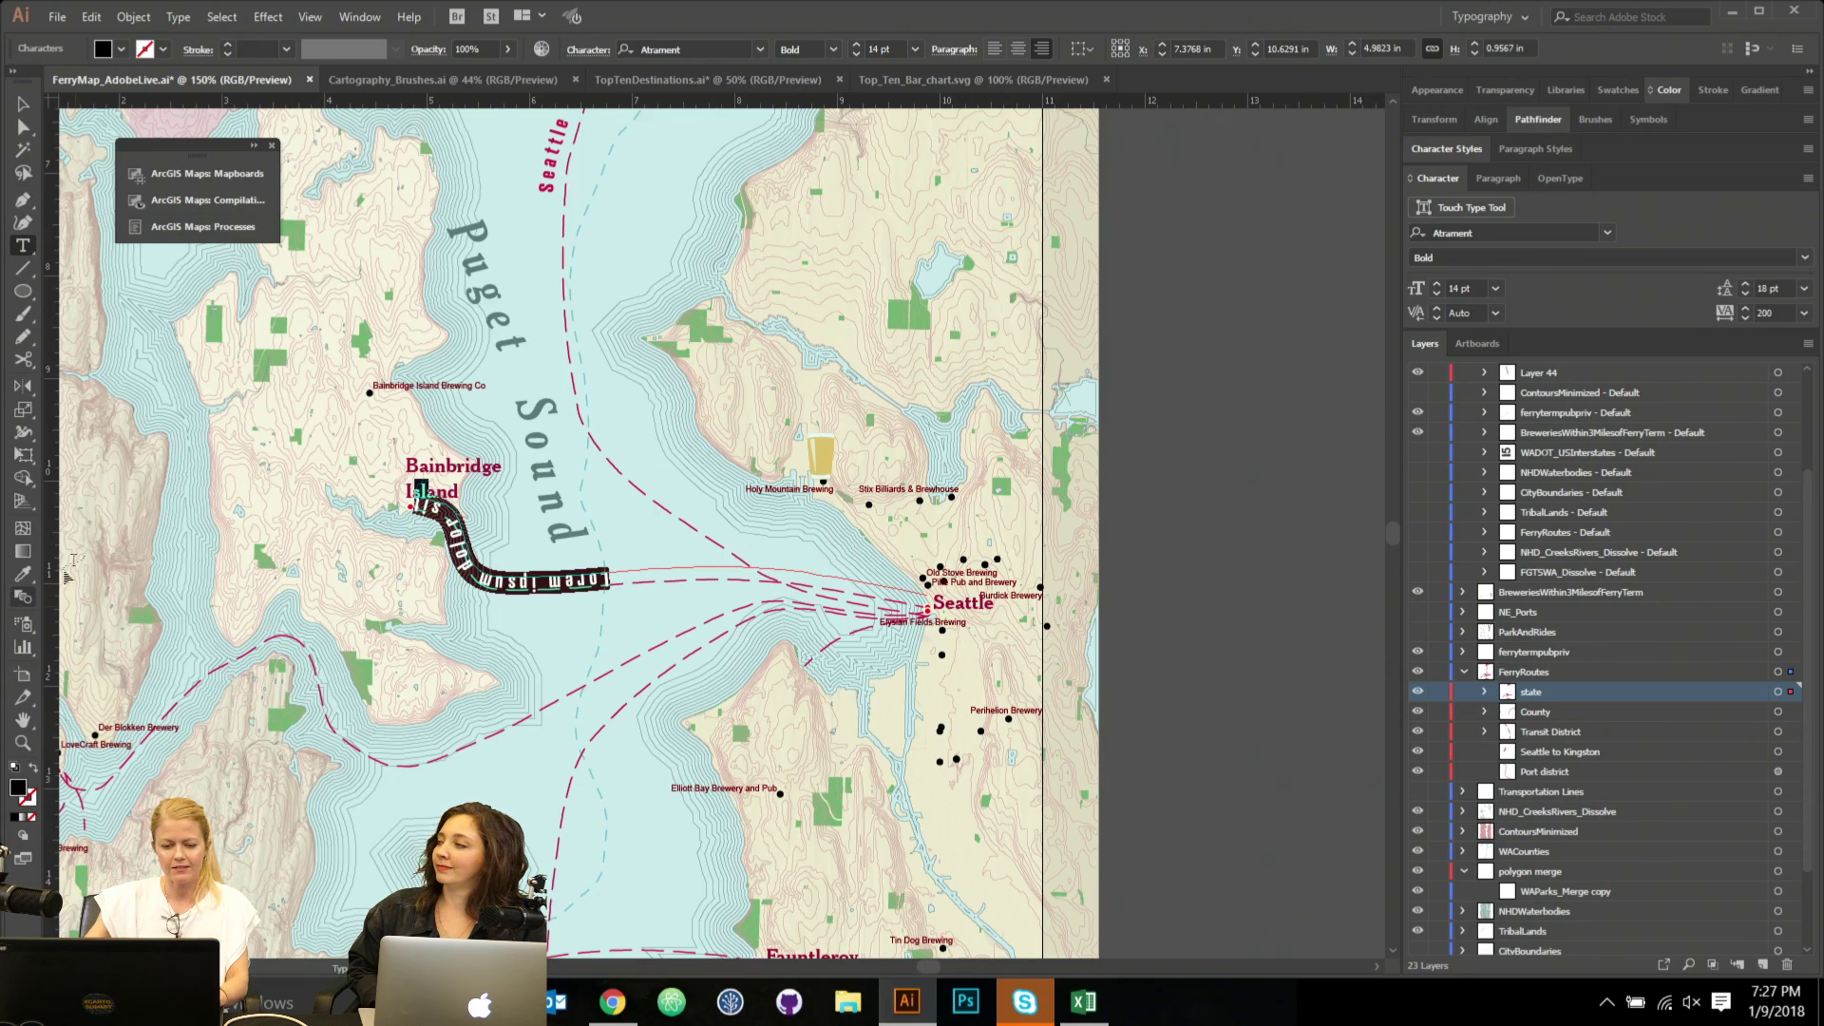
Move the placeholder text path above the route and sample the Seattle to Kingston label's red.
left_click(22, 126)
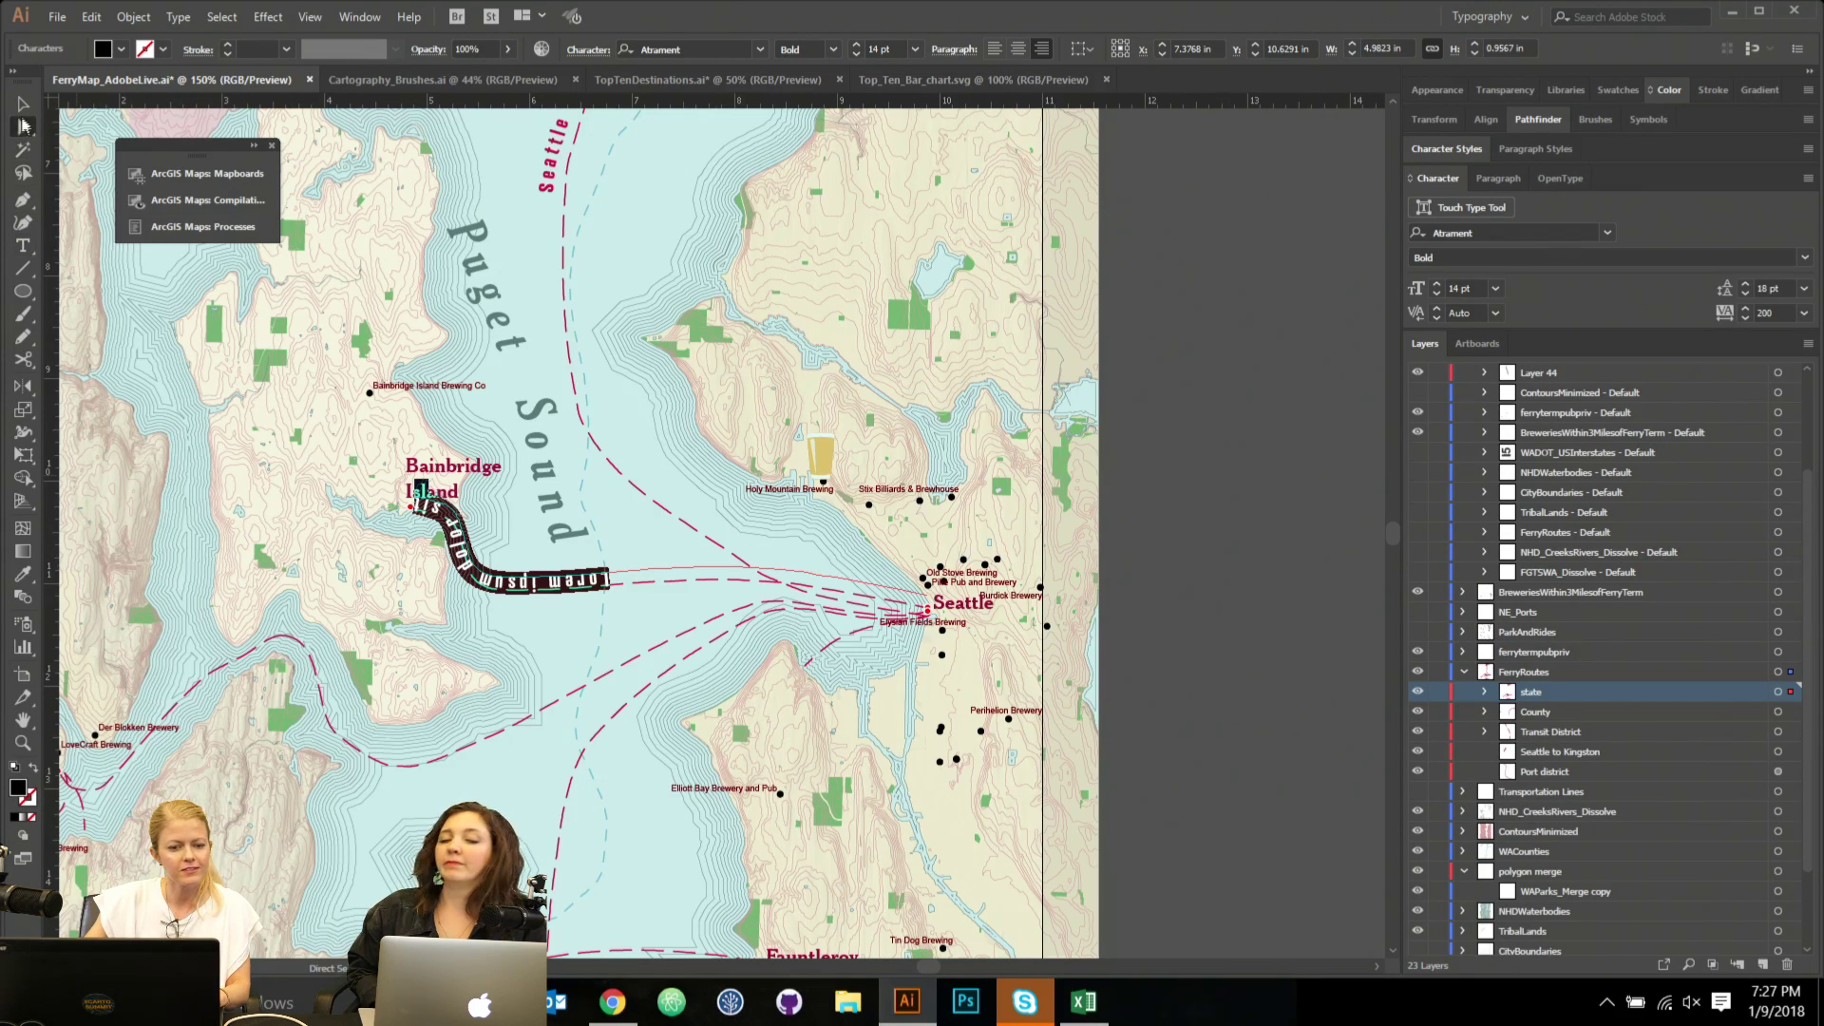
left_click(500, 594)
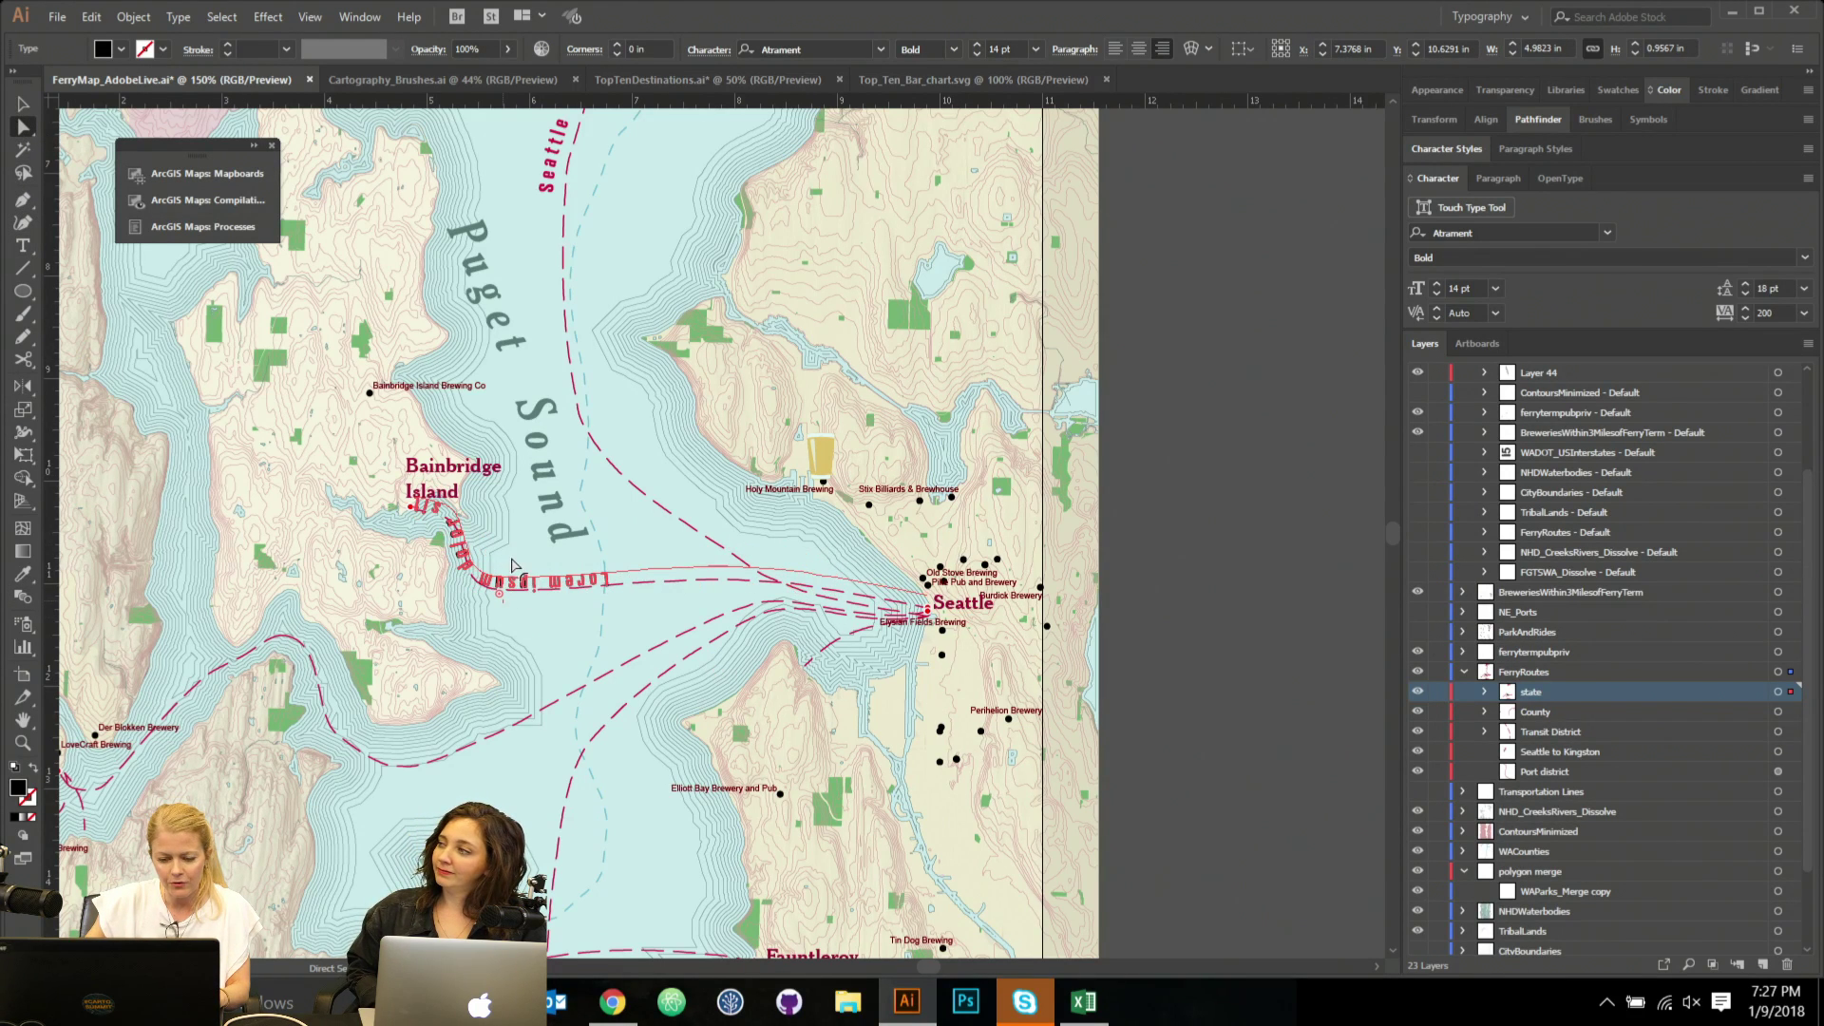
left_click(540, 595)
left_click_drag(504, 602, 653, 560)
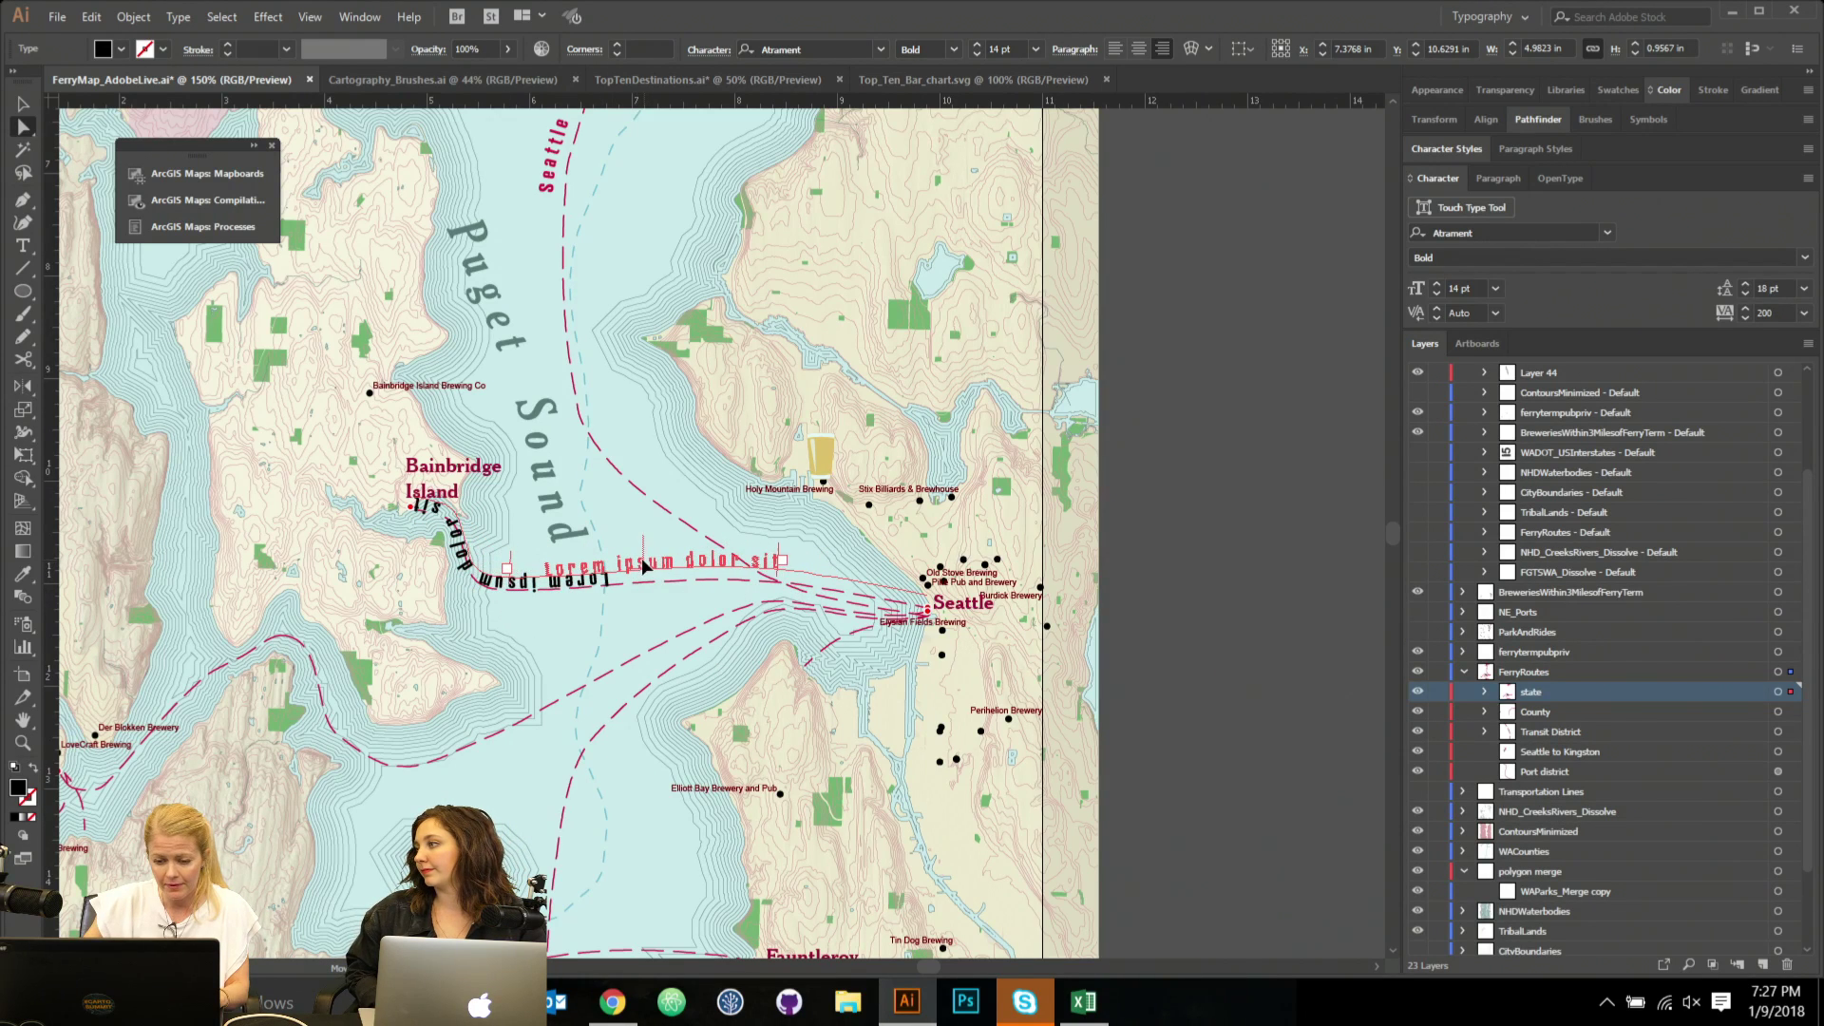
scroll(812, 581, "up", 3)
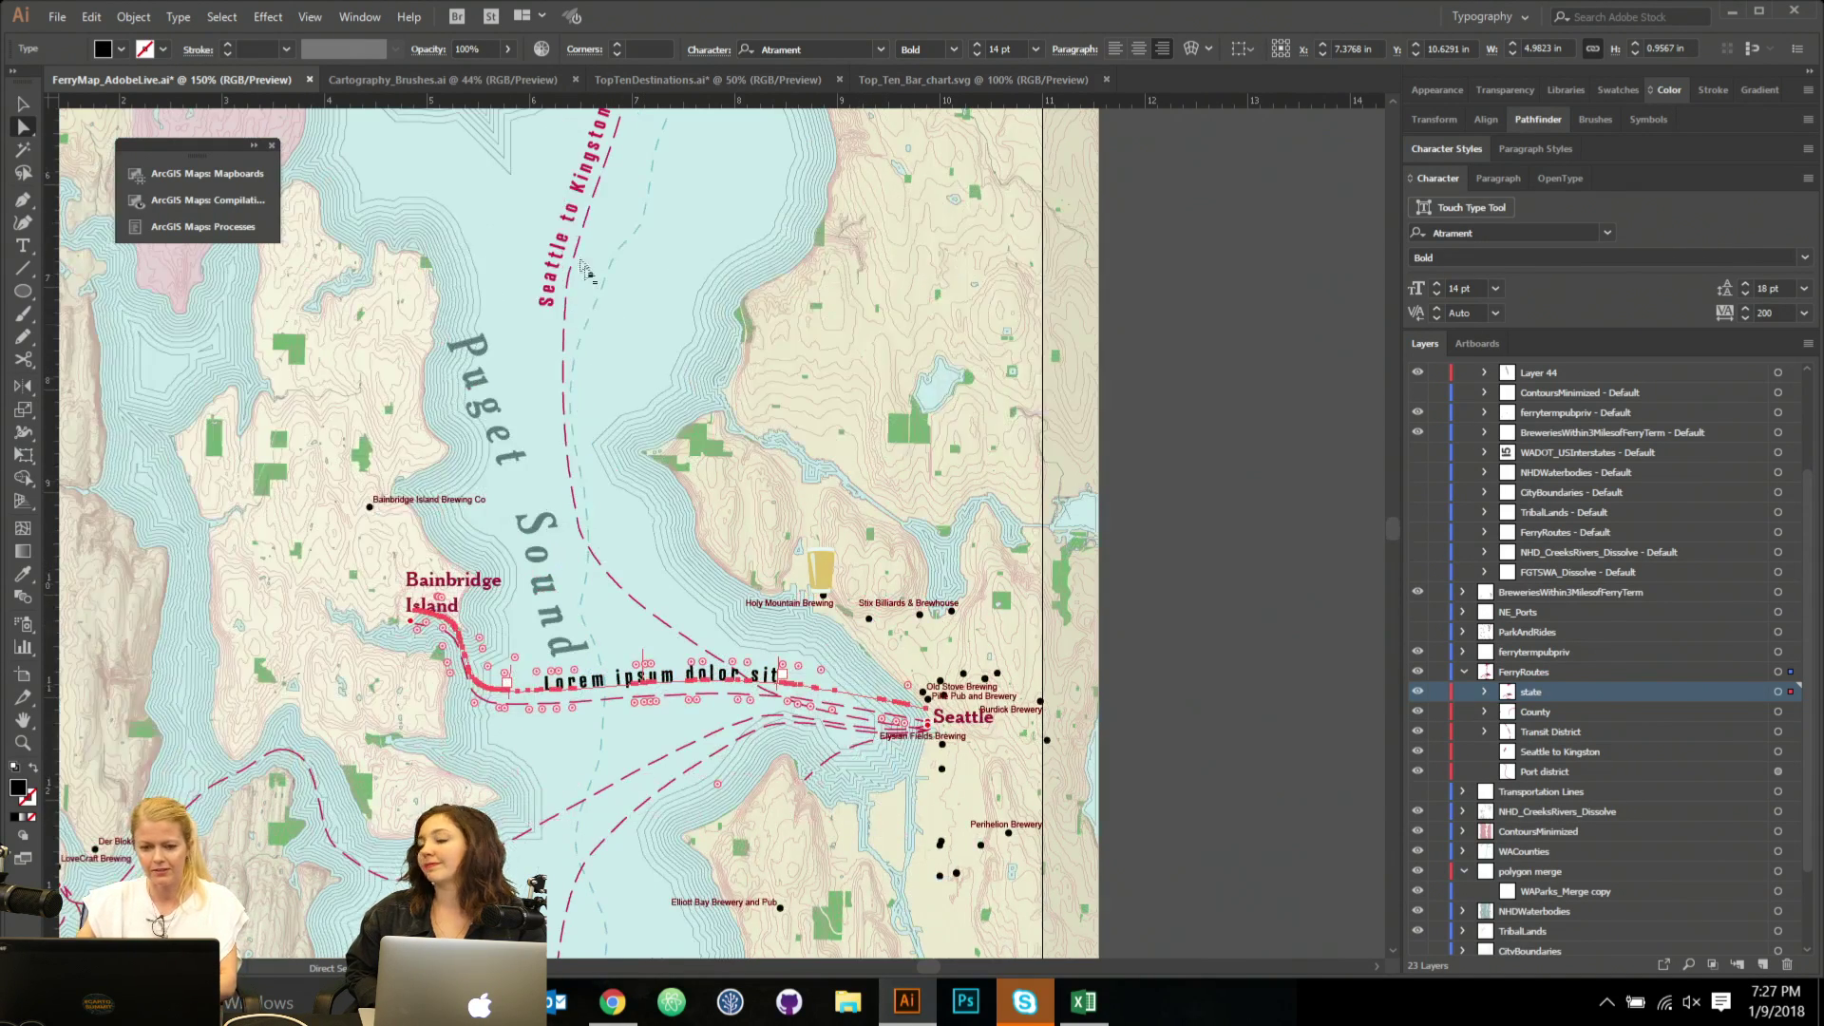
key("i")
left_click(575, 199)
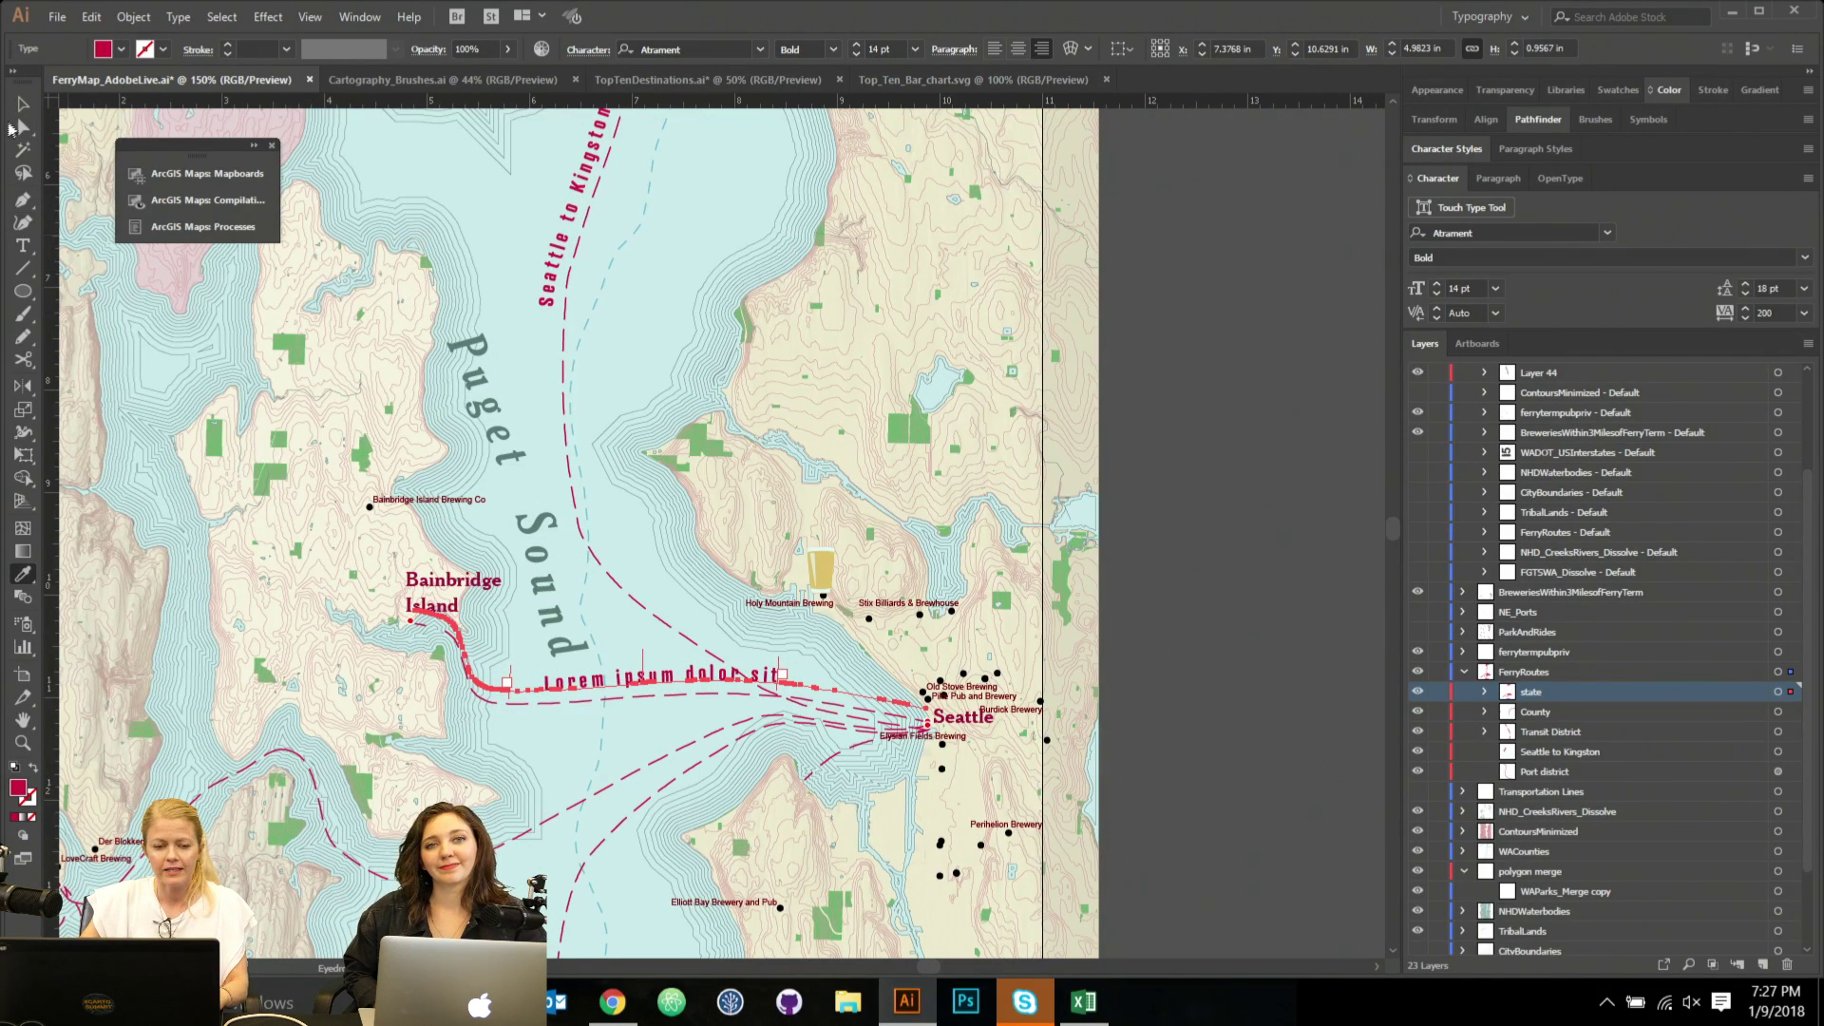
Replace the Lorem ipsum placeholder with 'Seattle - Bainbridge' and fine-tune the label's position.
left_click(22, 105)
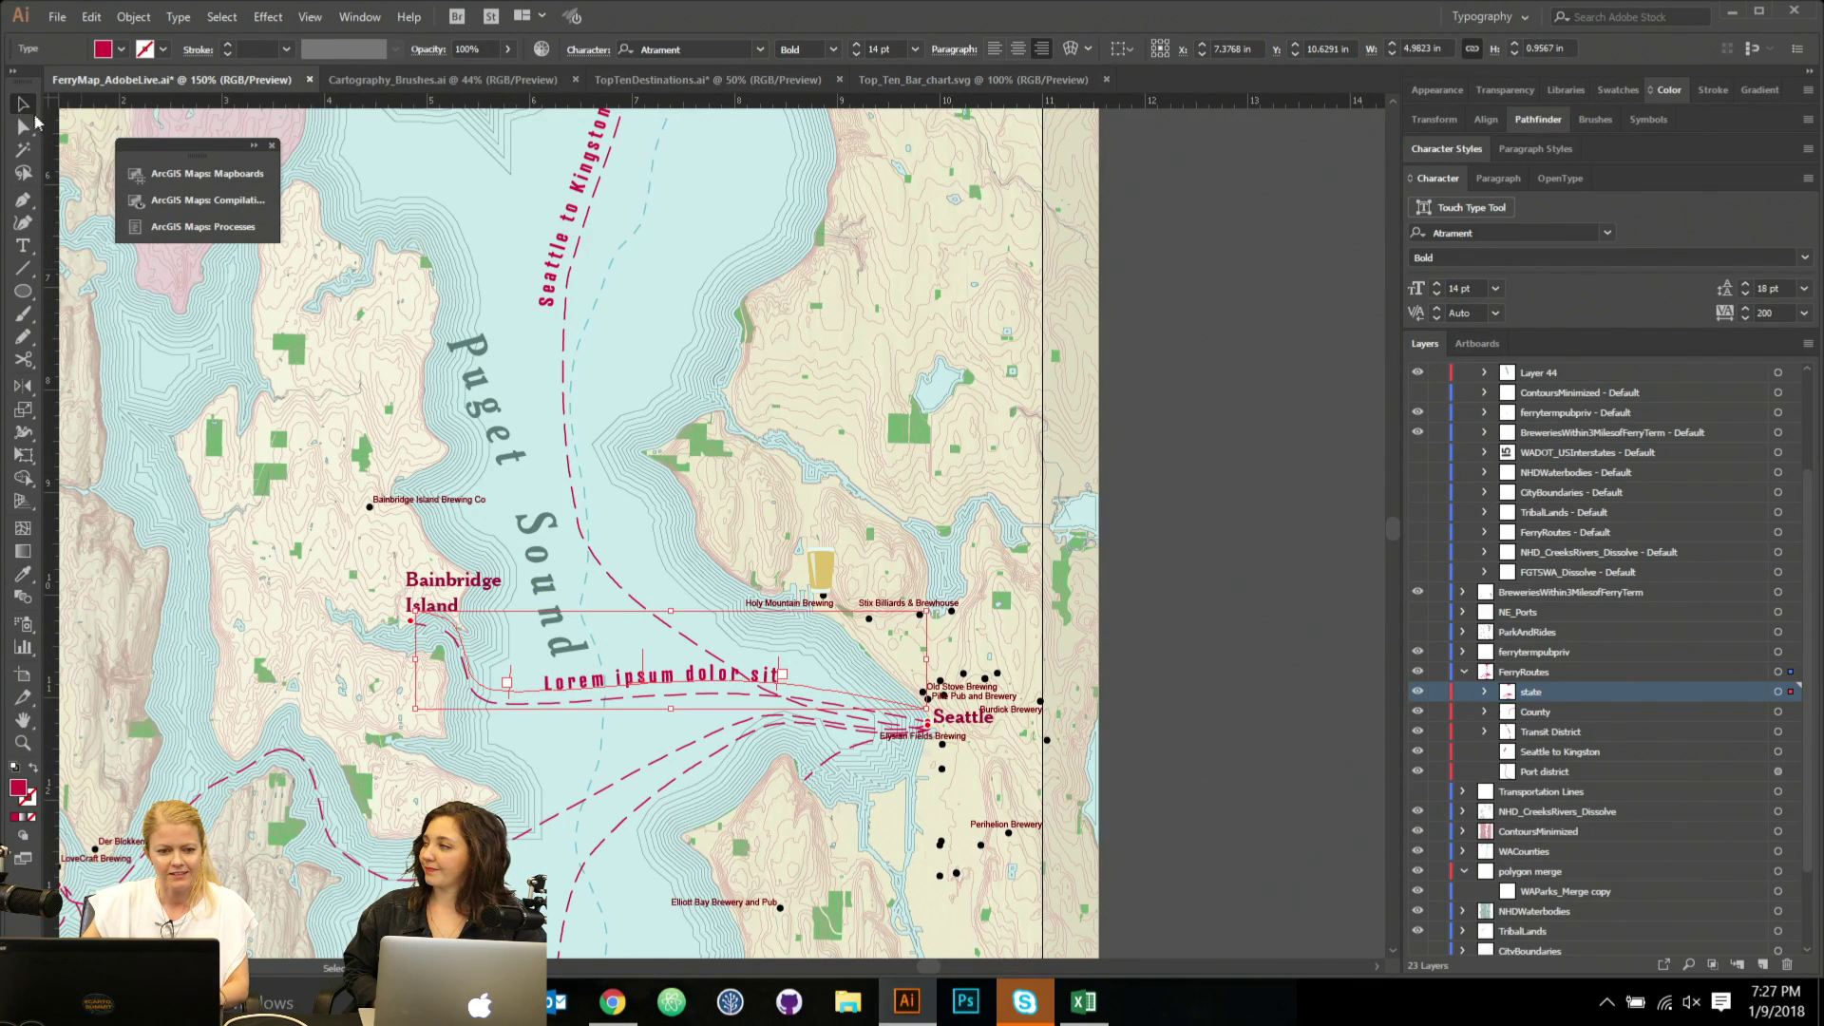
left_click(27, 125)
left_click(747, 663)
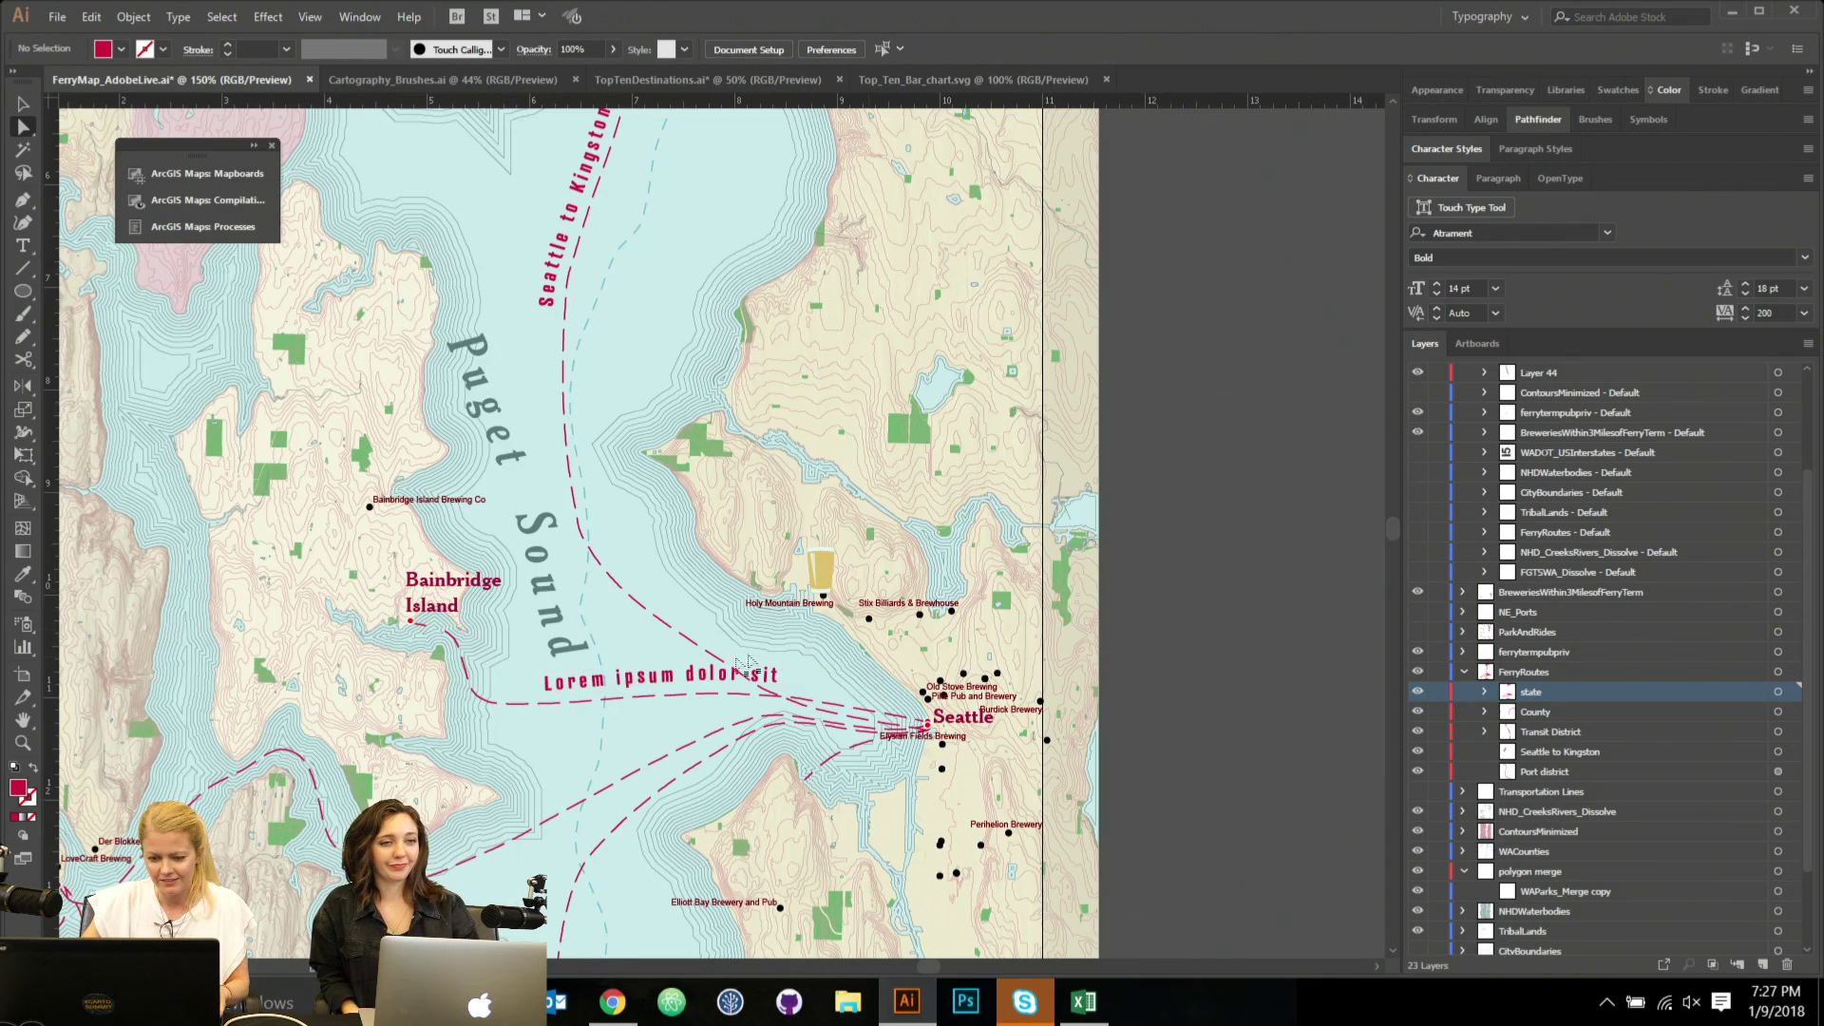
double_click(669, 686)
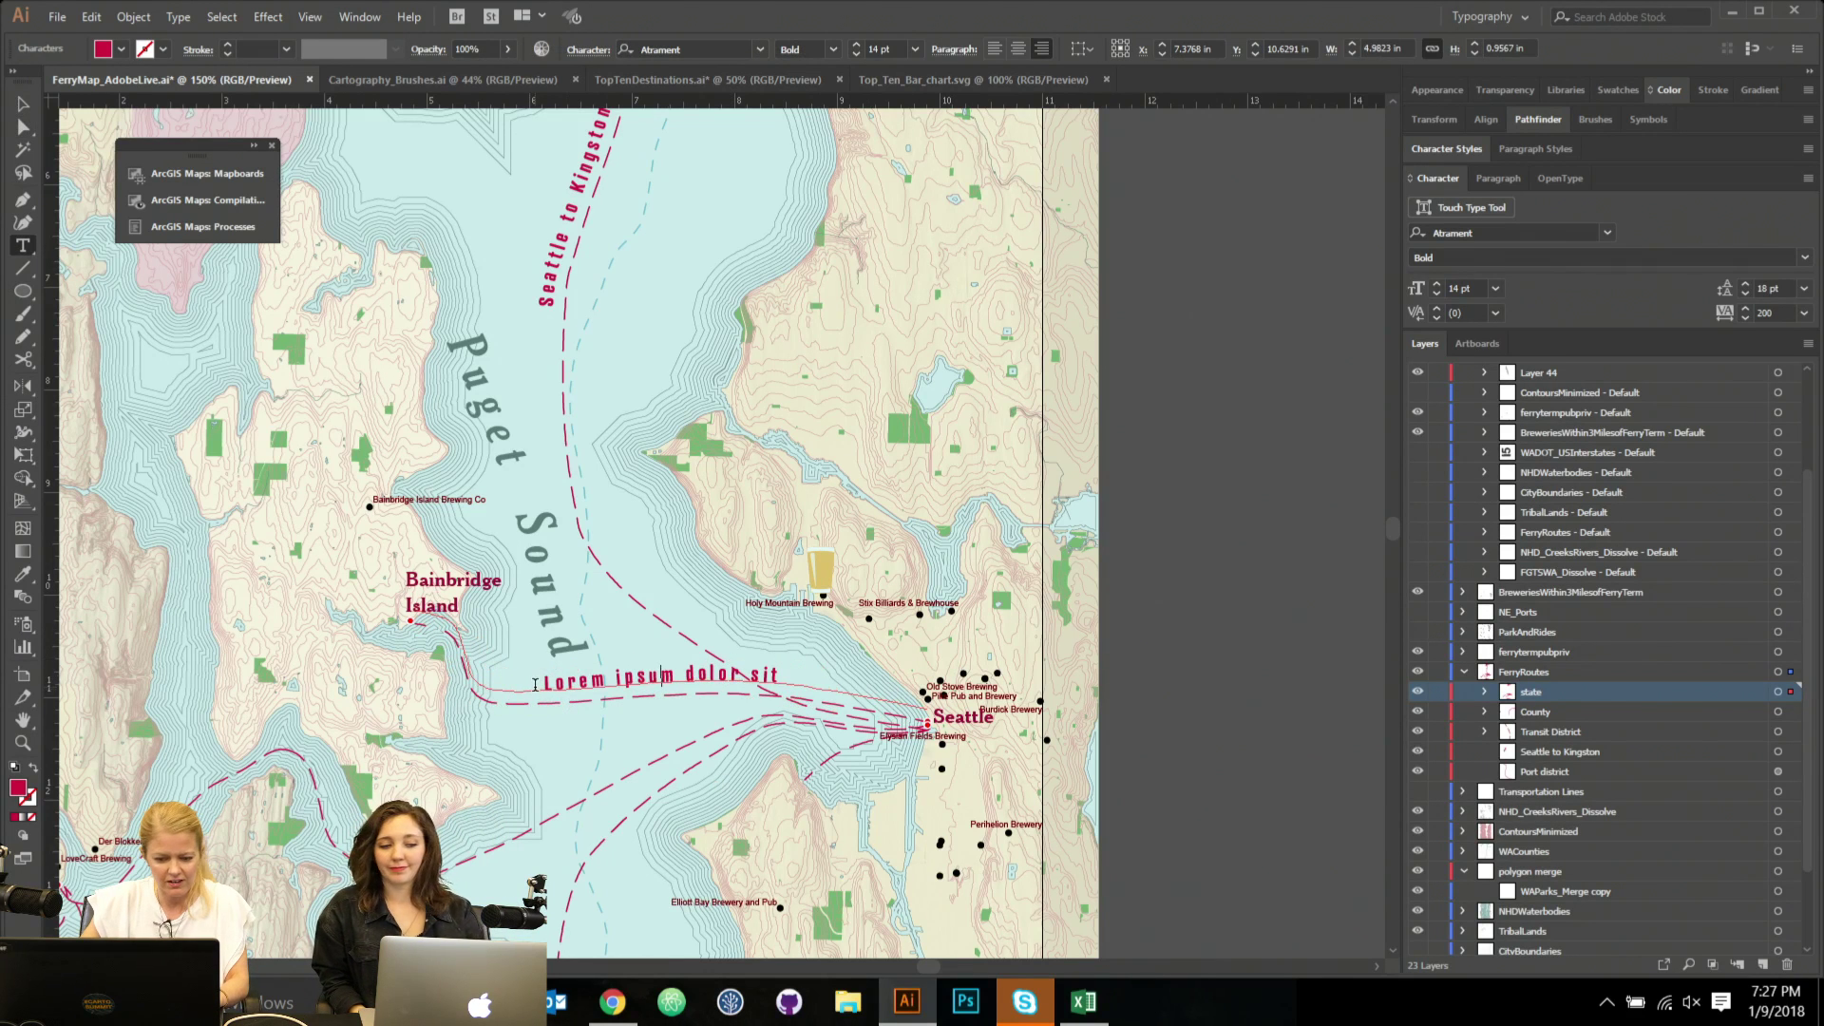
key("Escape")
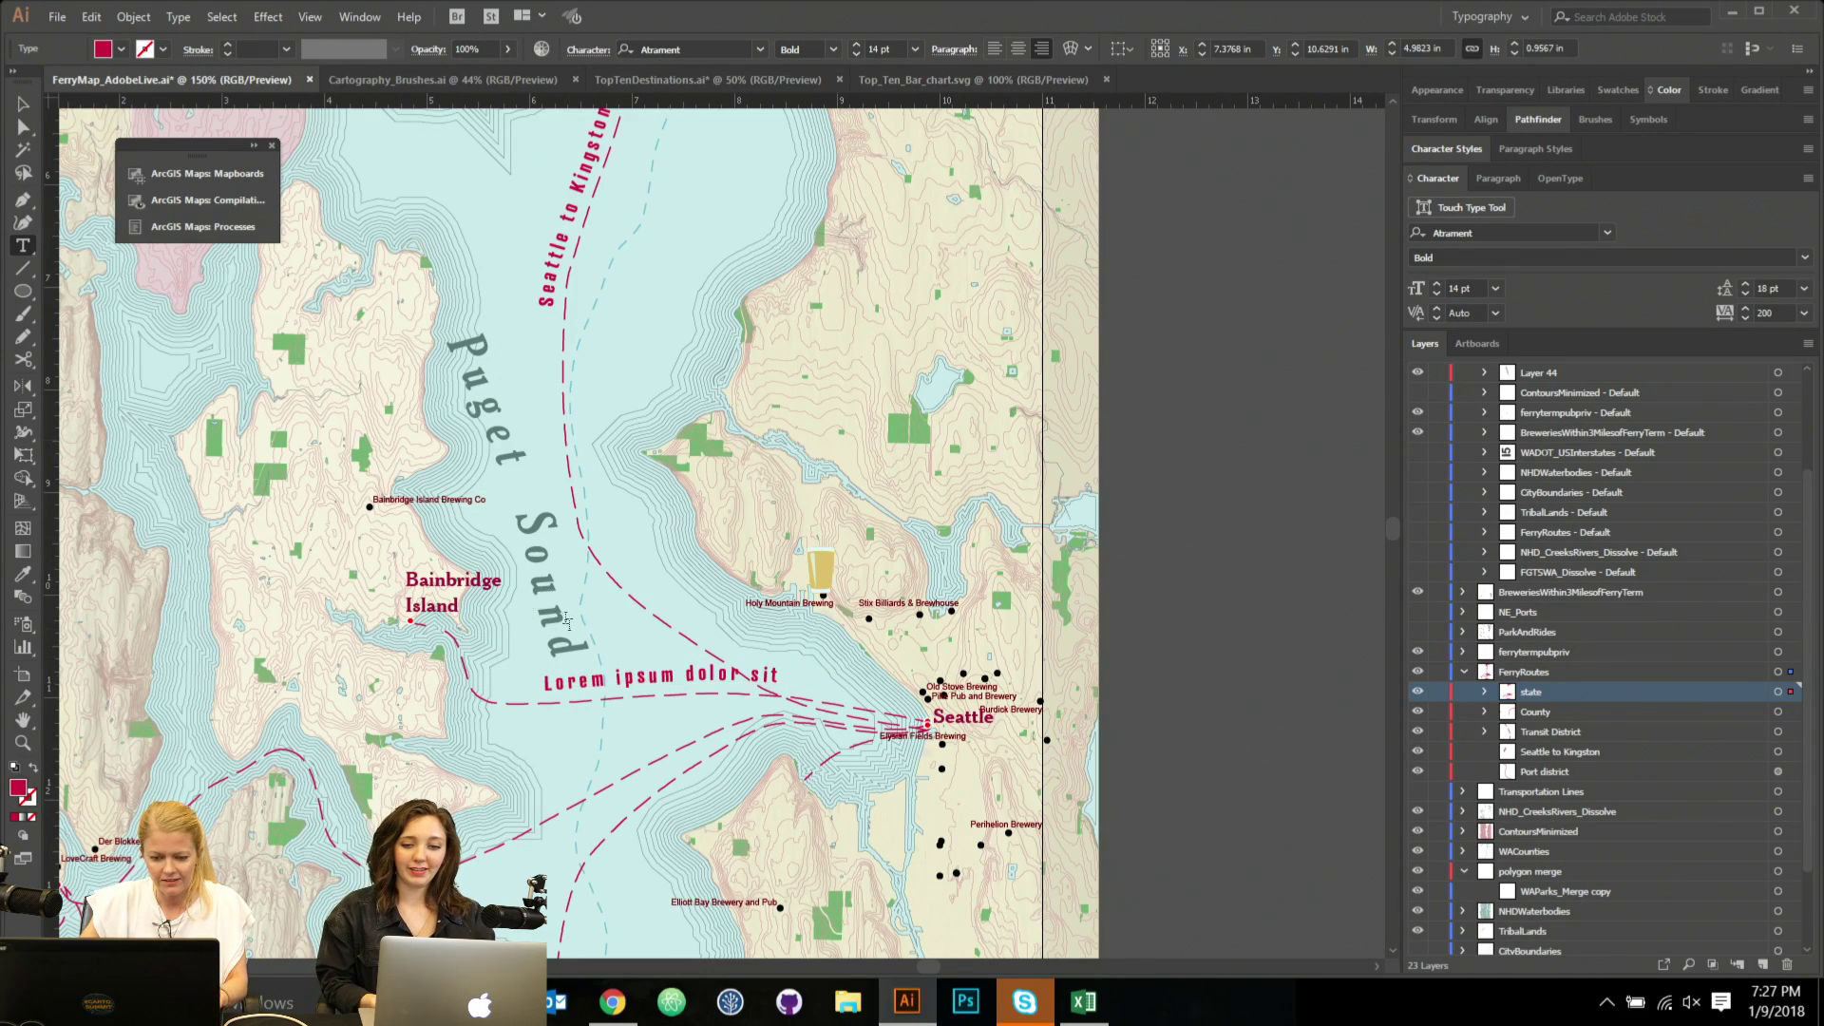
left_click(22, 127)
triple_click(643, 677)
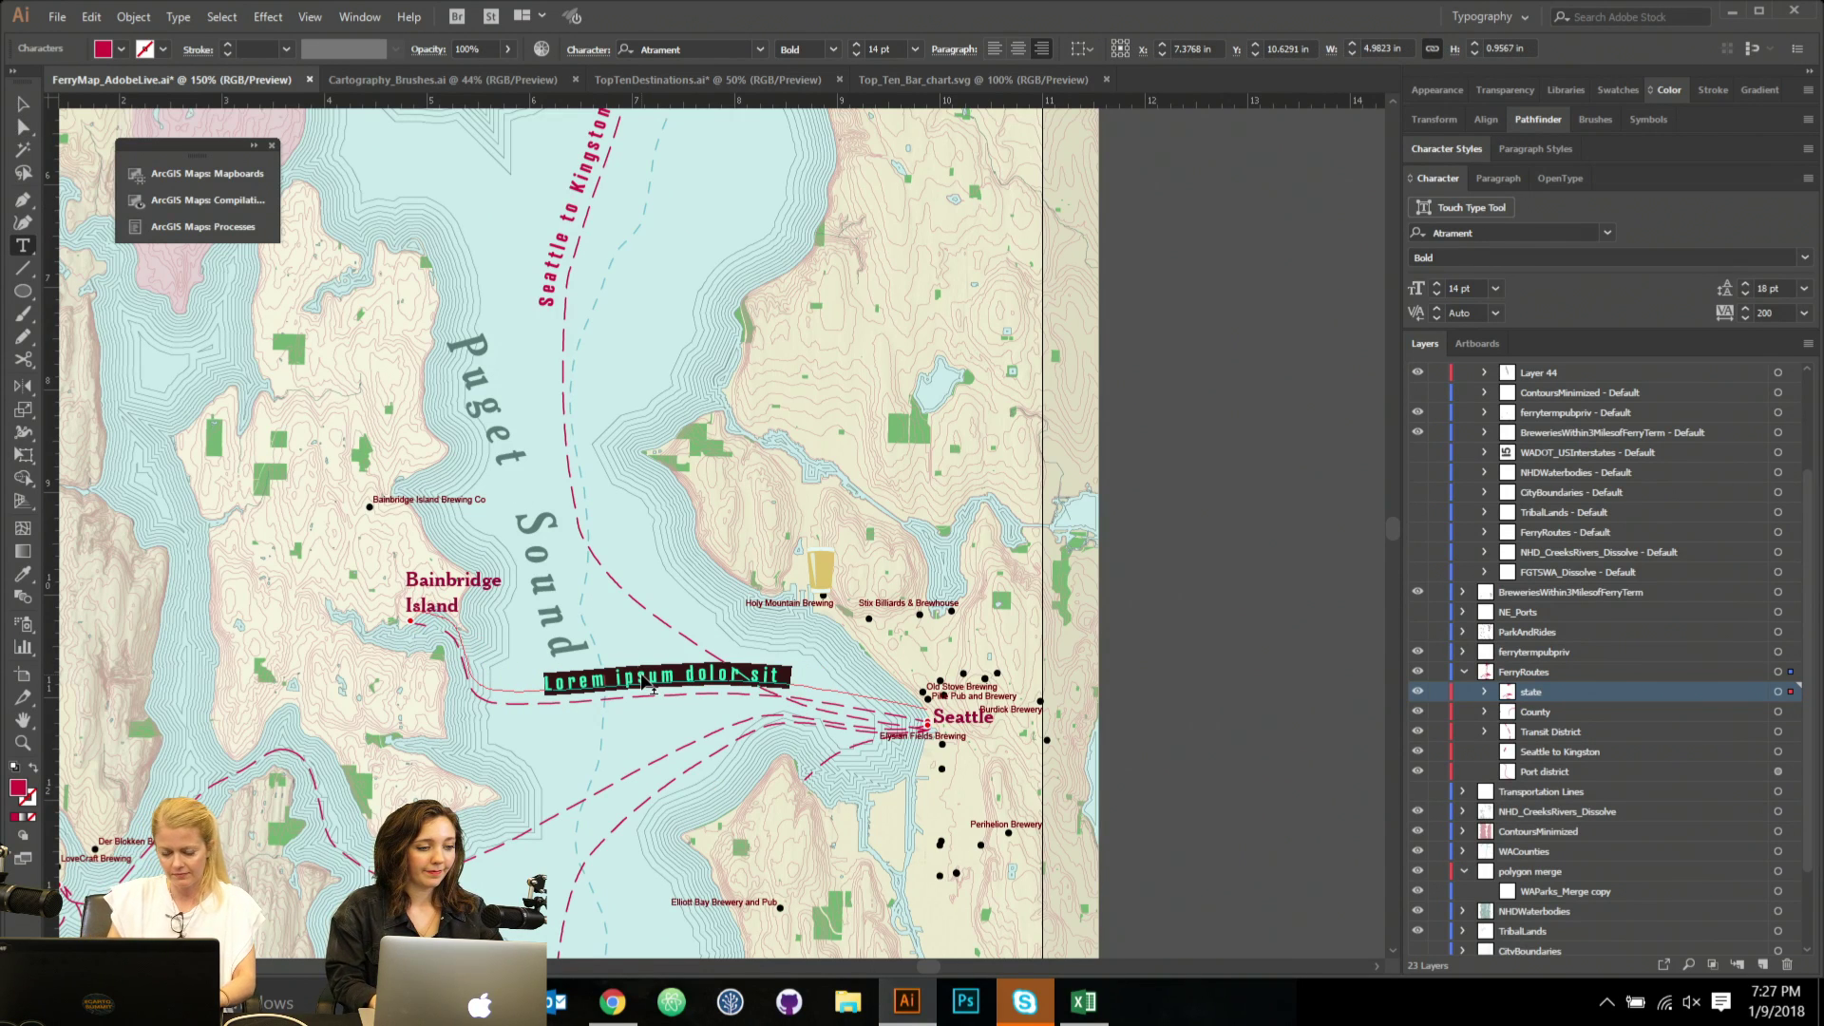
type("Seattle ")
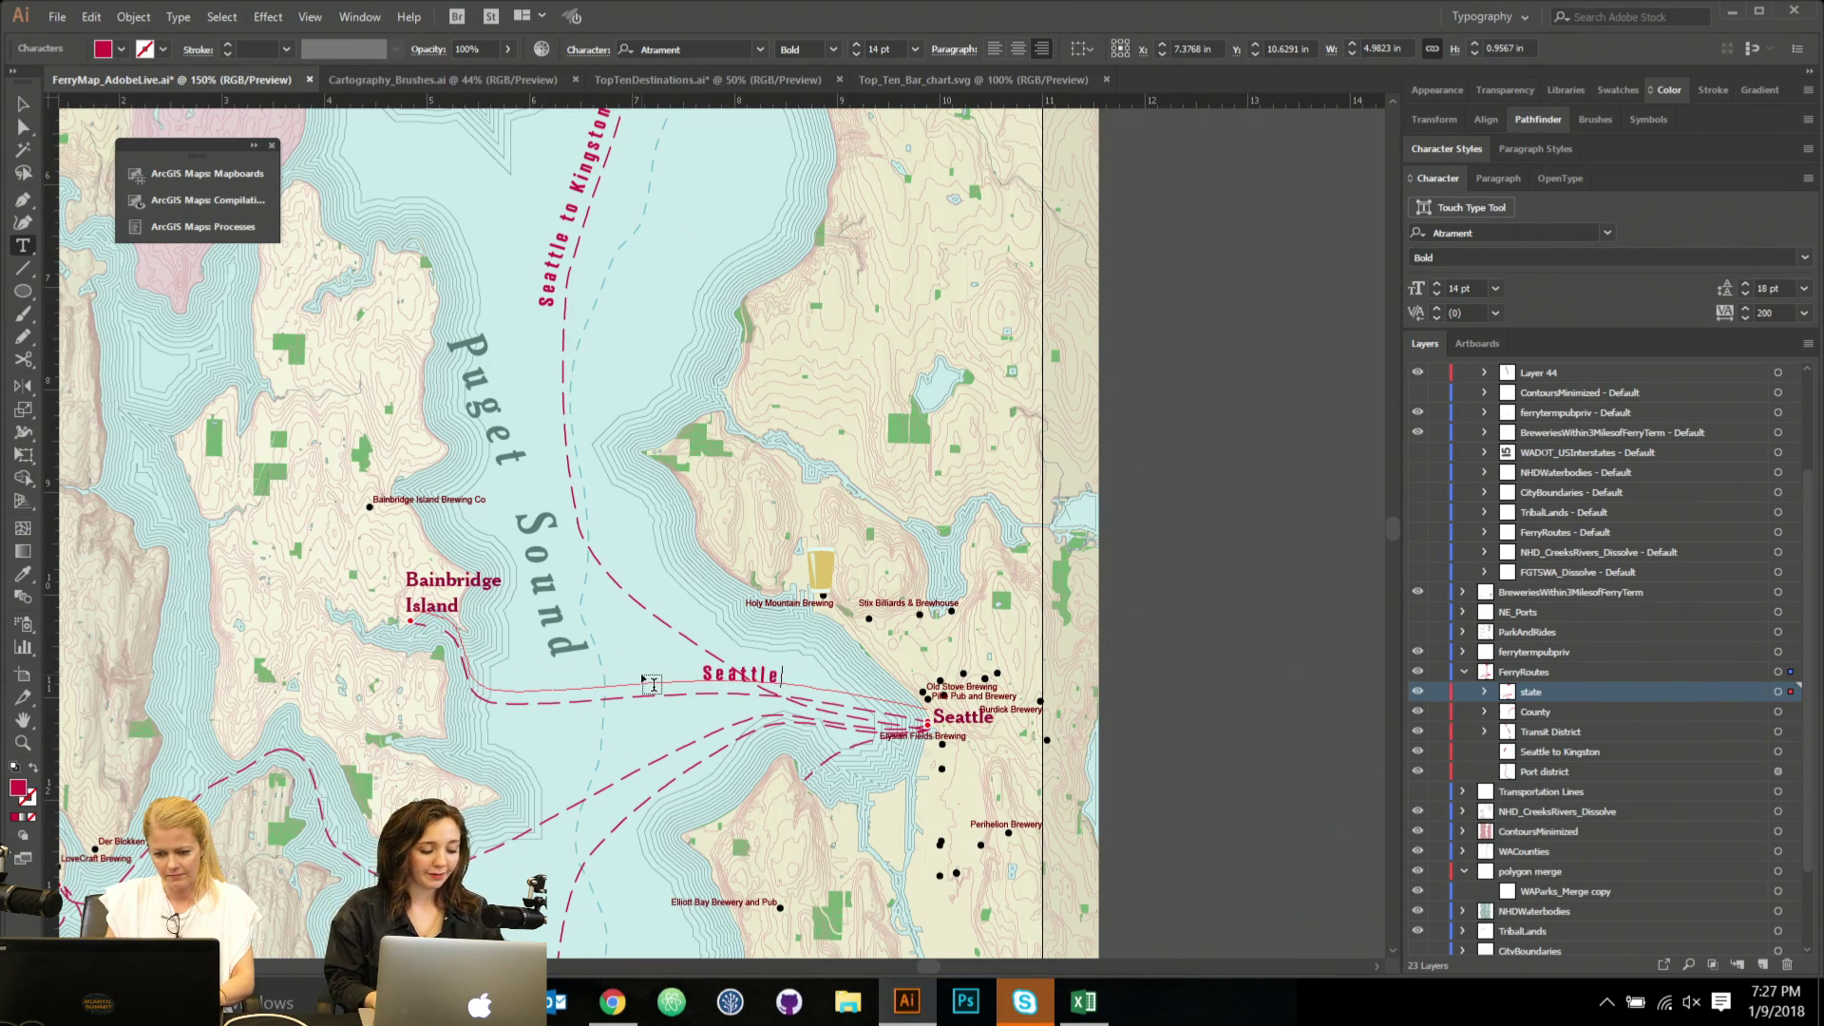
type("- Bain")
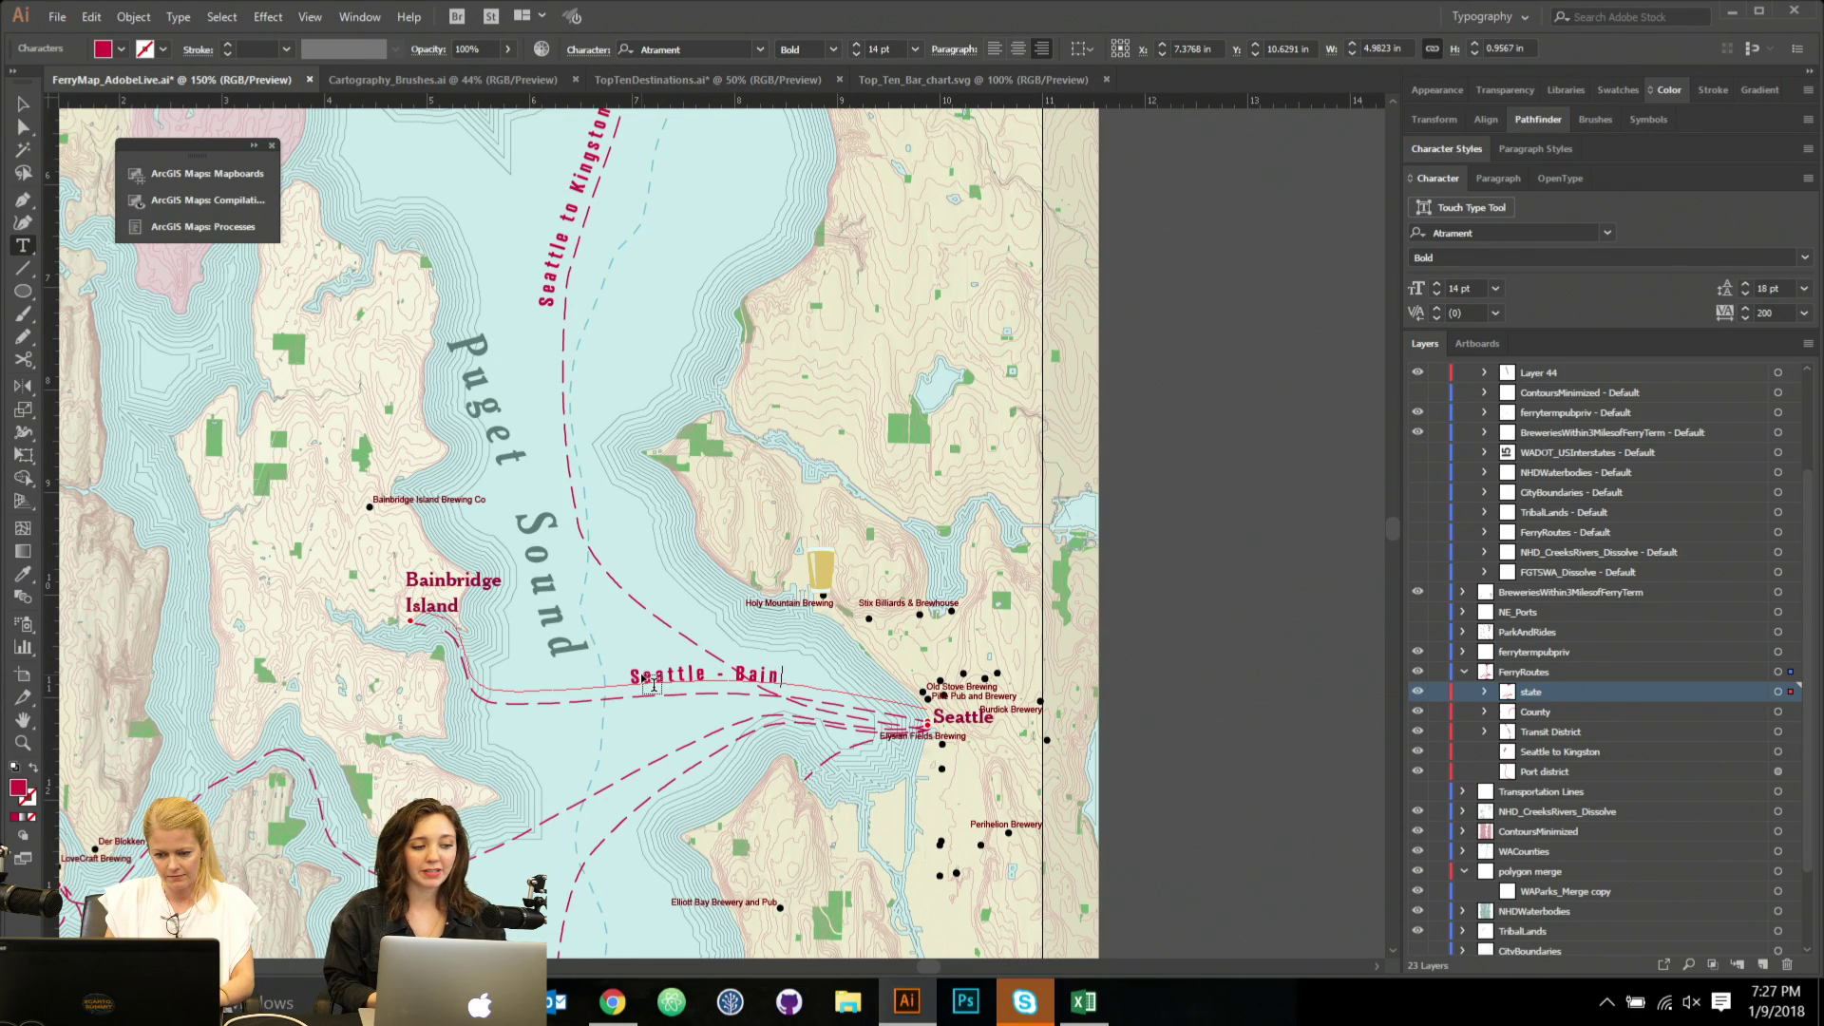
type("bridge")
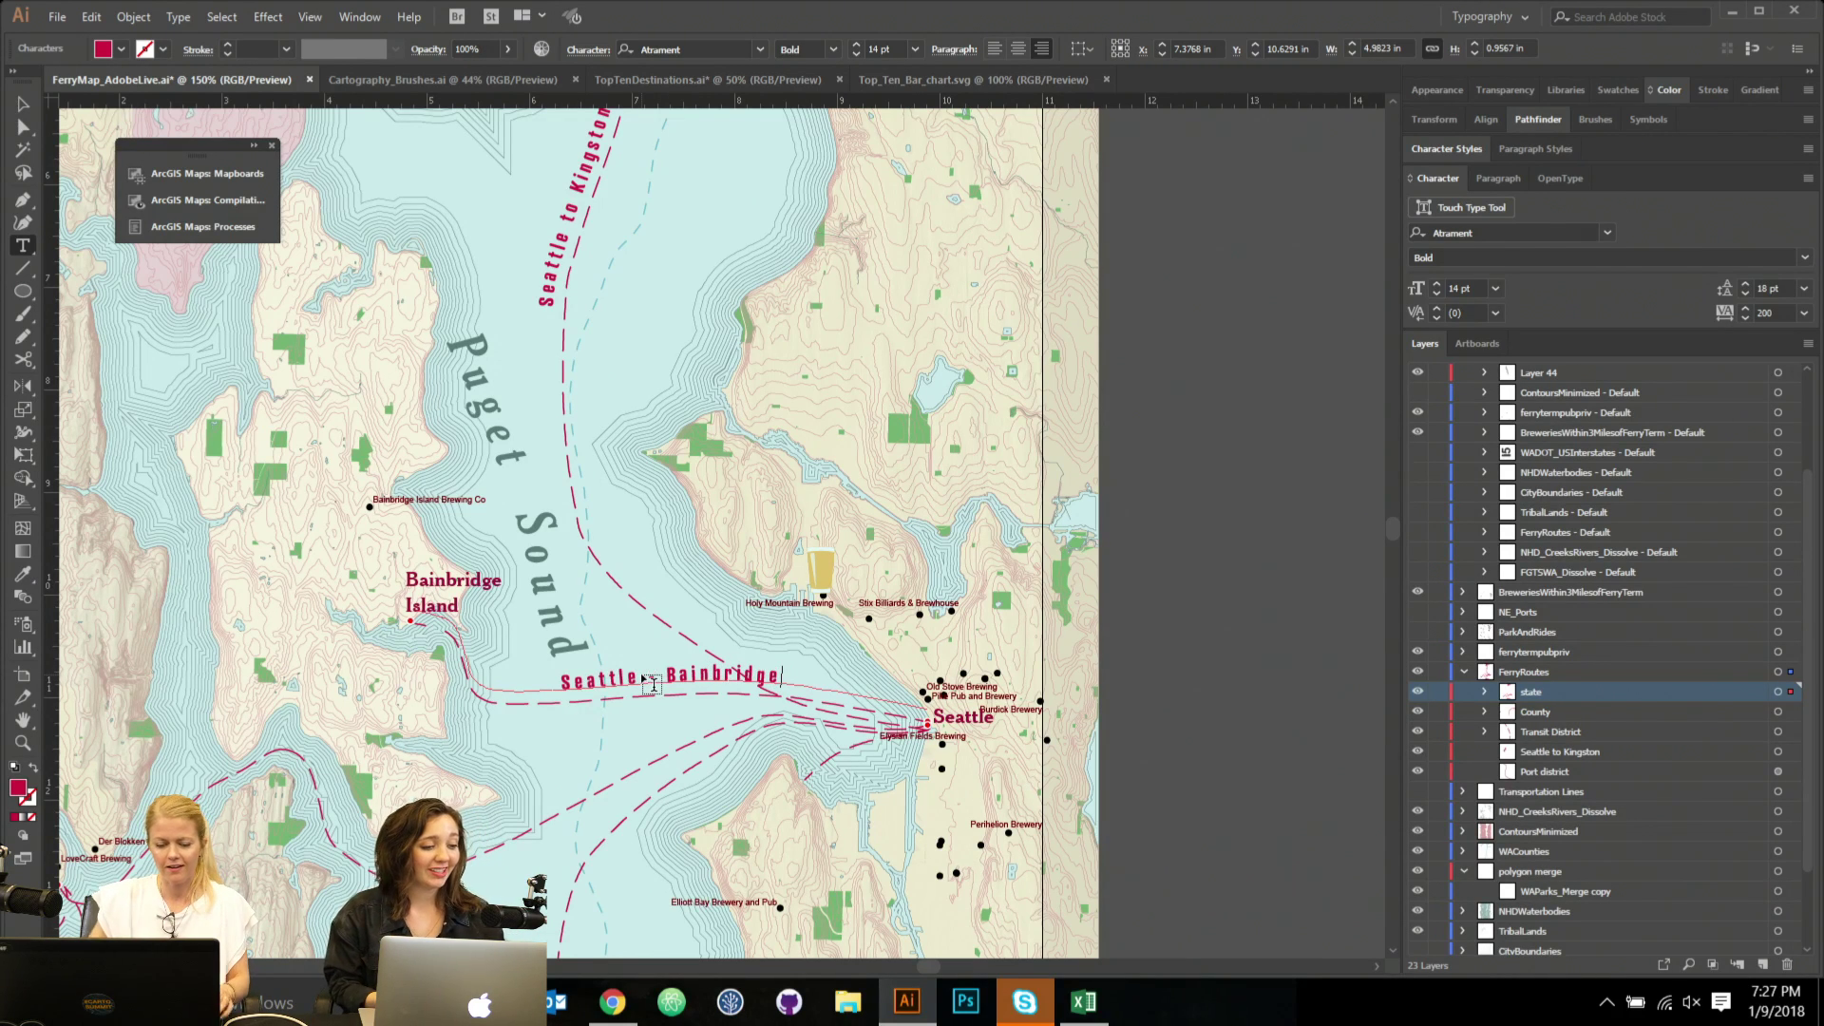
key("Escape")
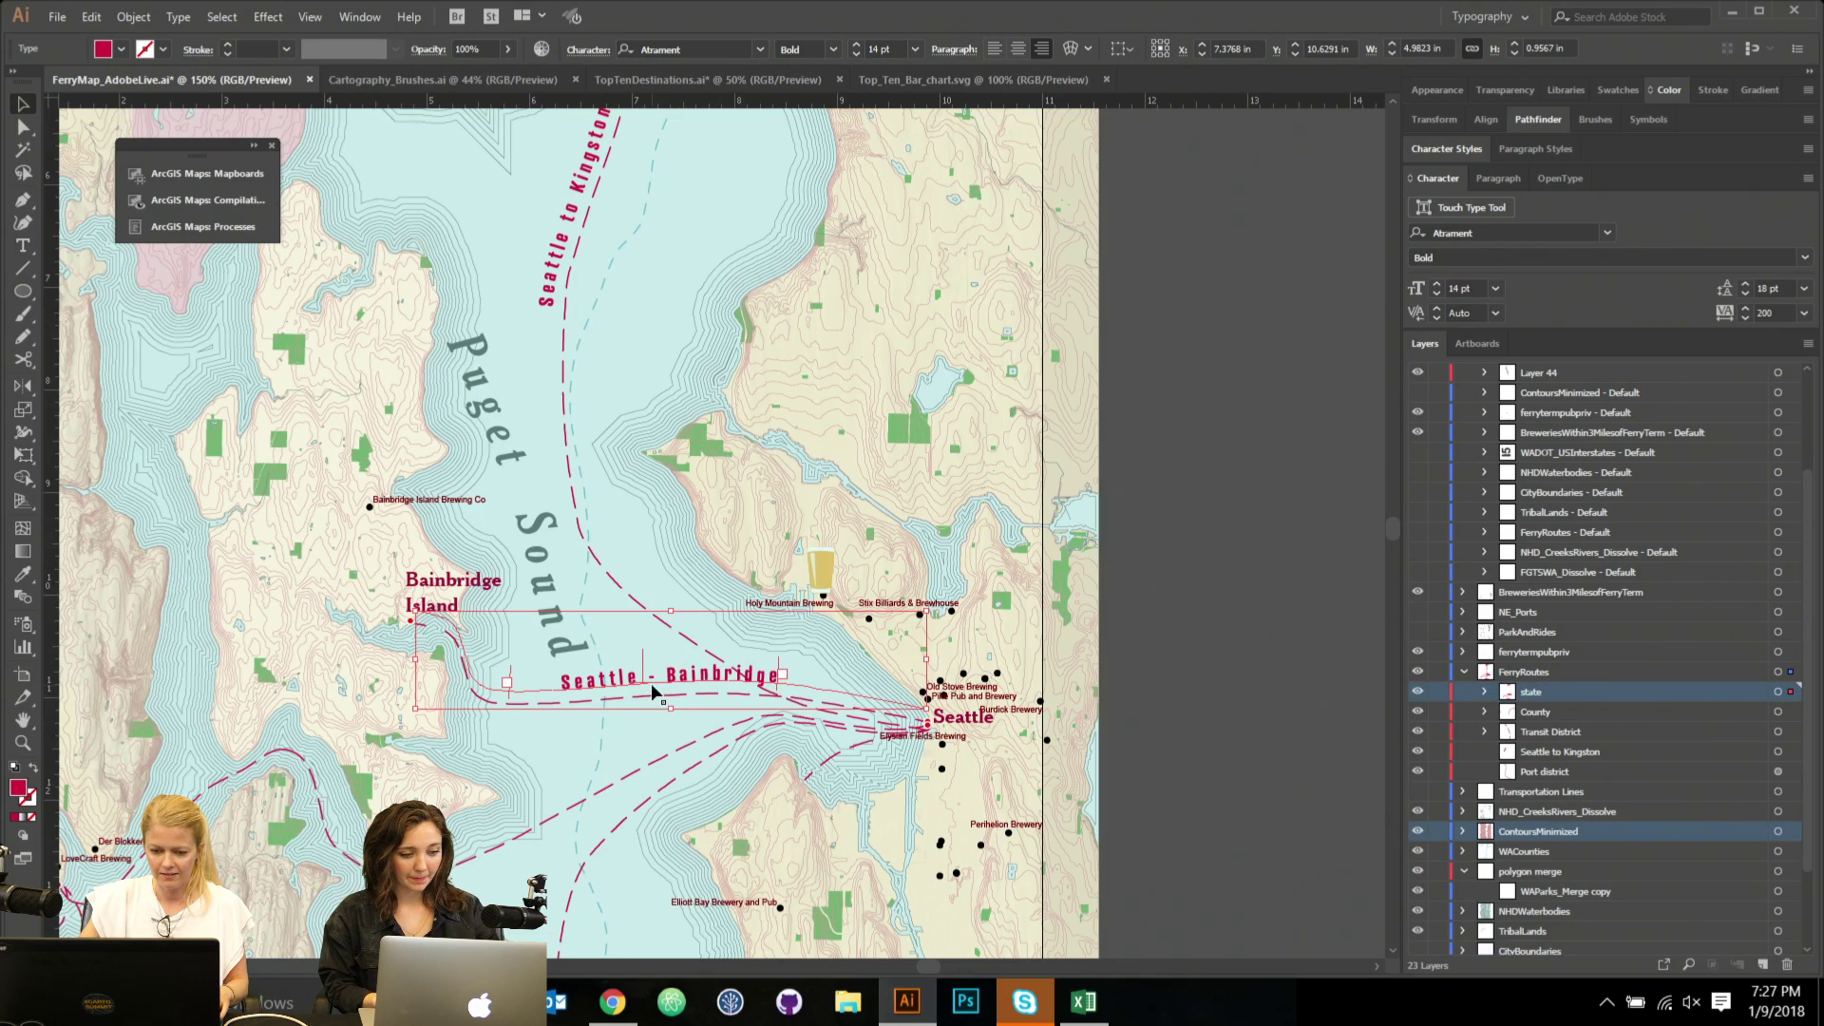
left_click_drag(418, 602, 412, 606)
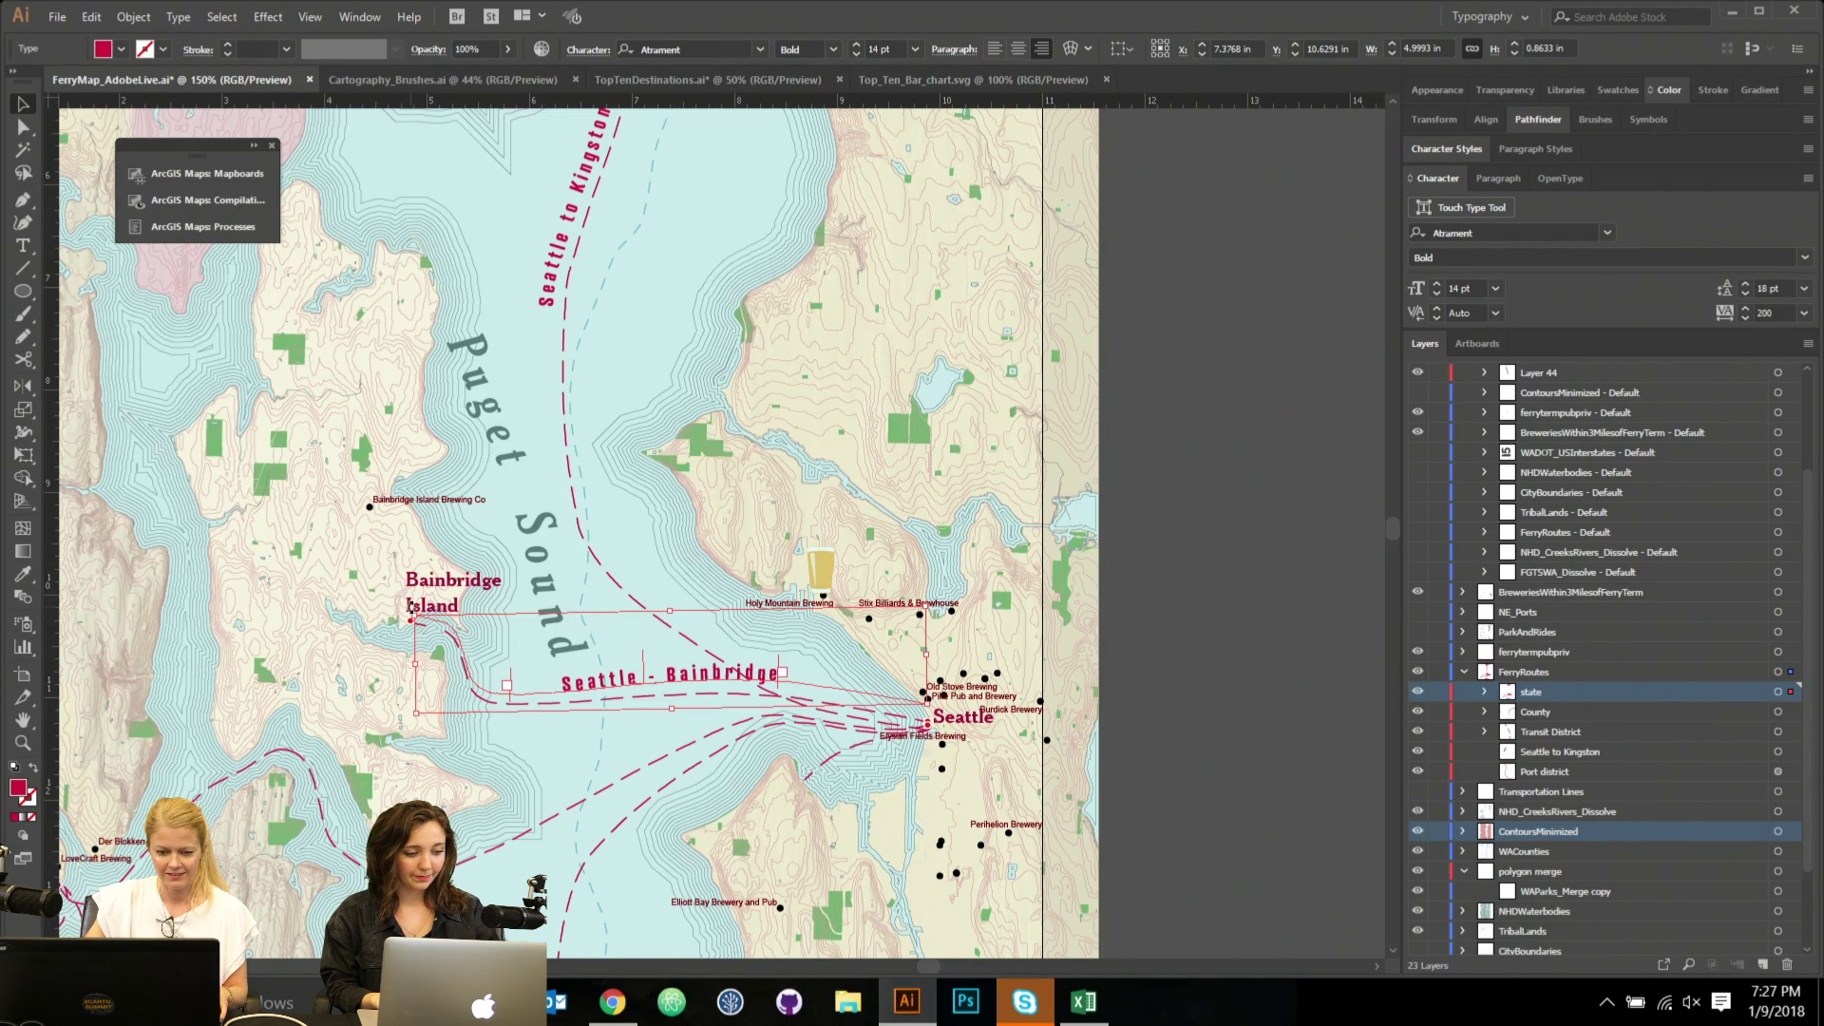
left_click_drag(412, 606, 420, 610)
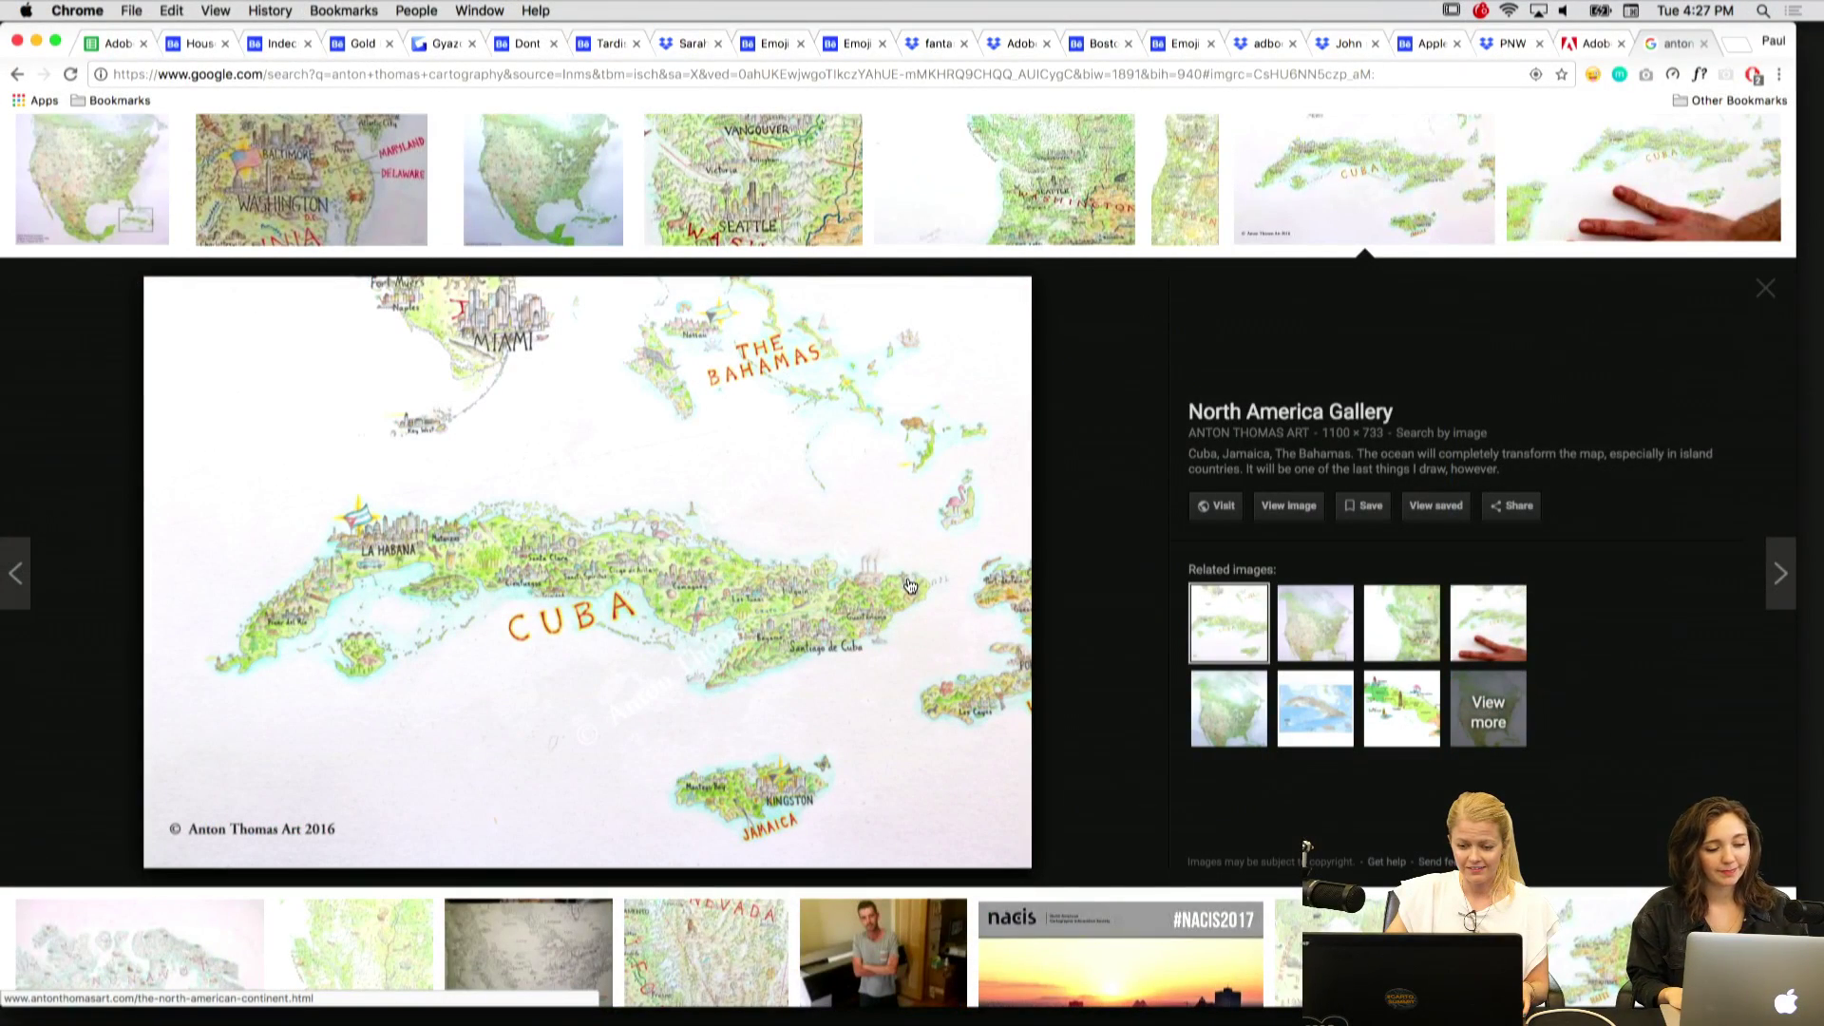
Open the hand-drawn Nevada map result, then preview the Haiti and Dominican Republic map.
left_click(712, 937)
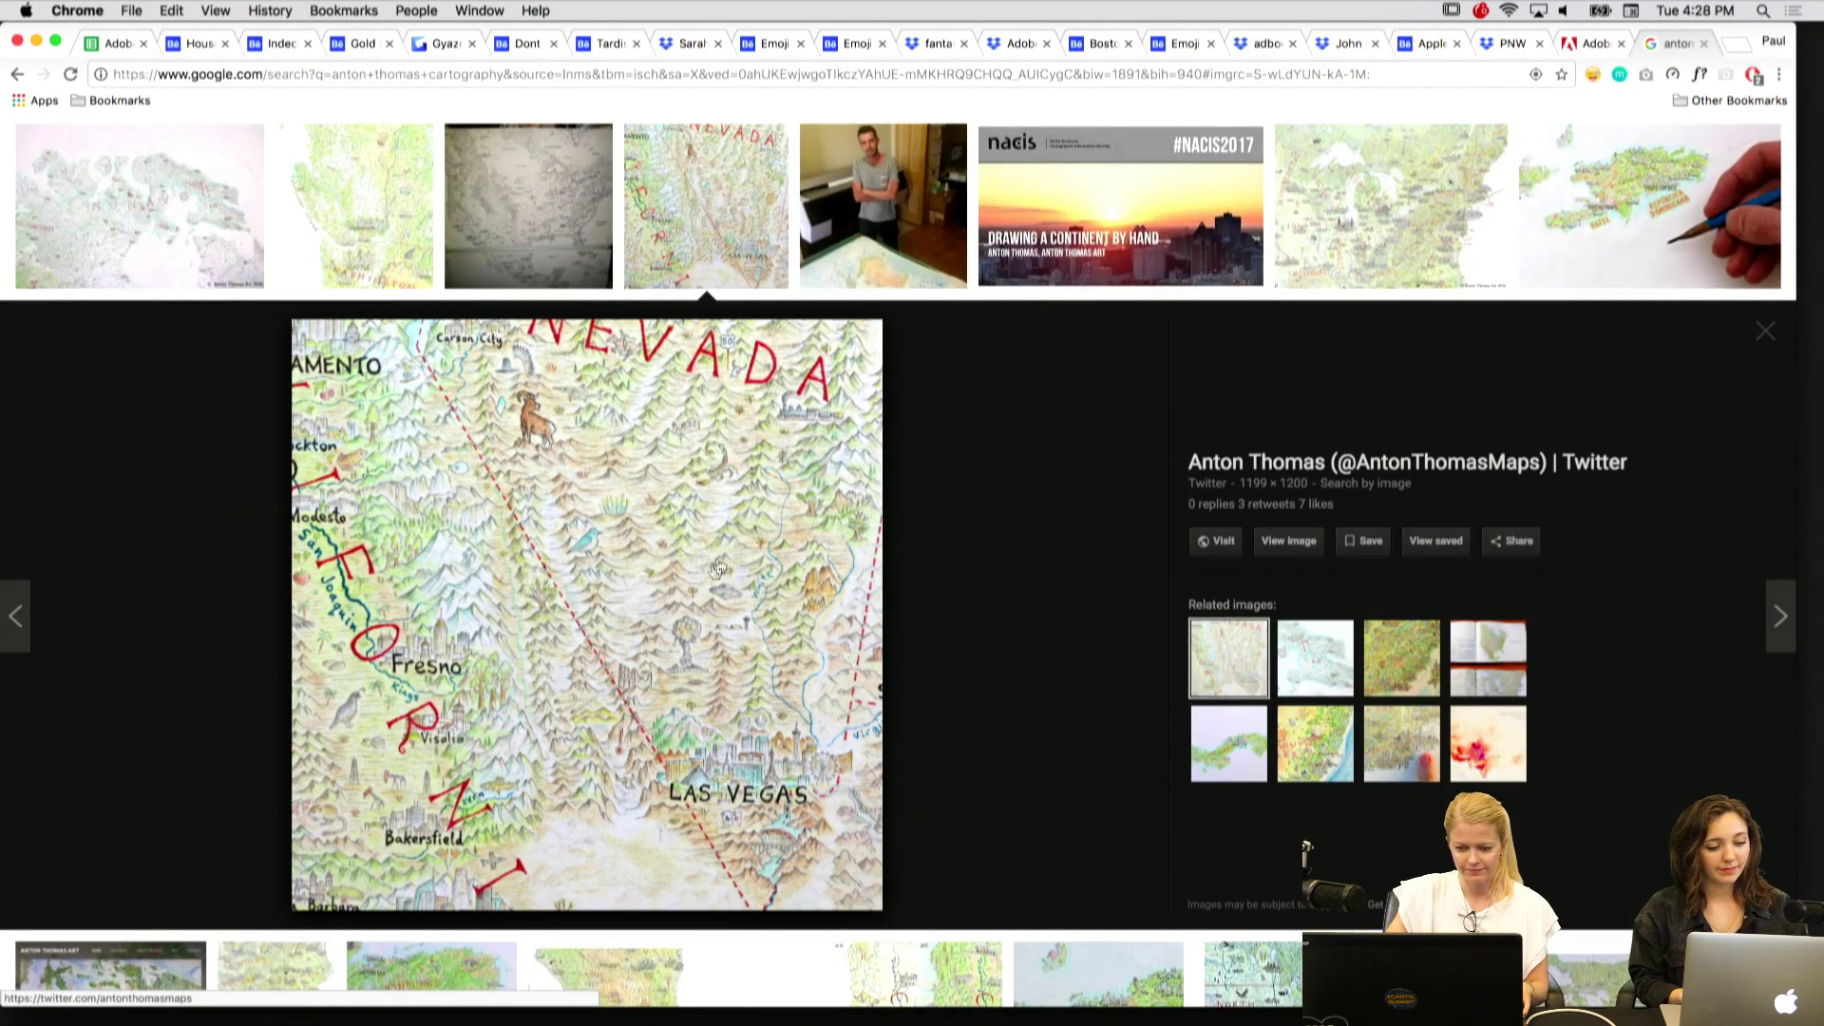
scroll(543, 664, "up", 3)
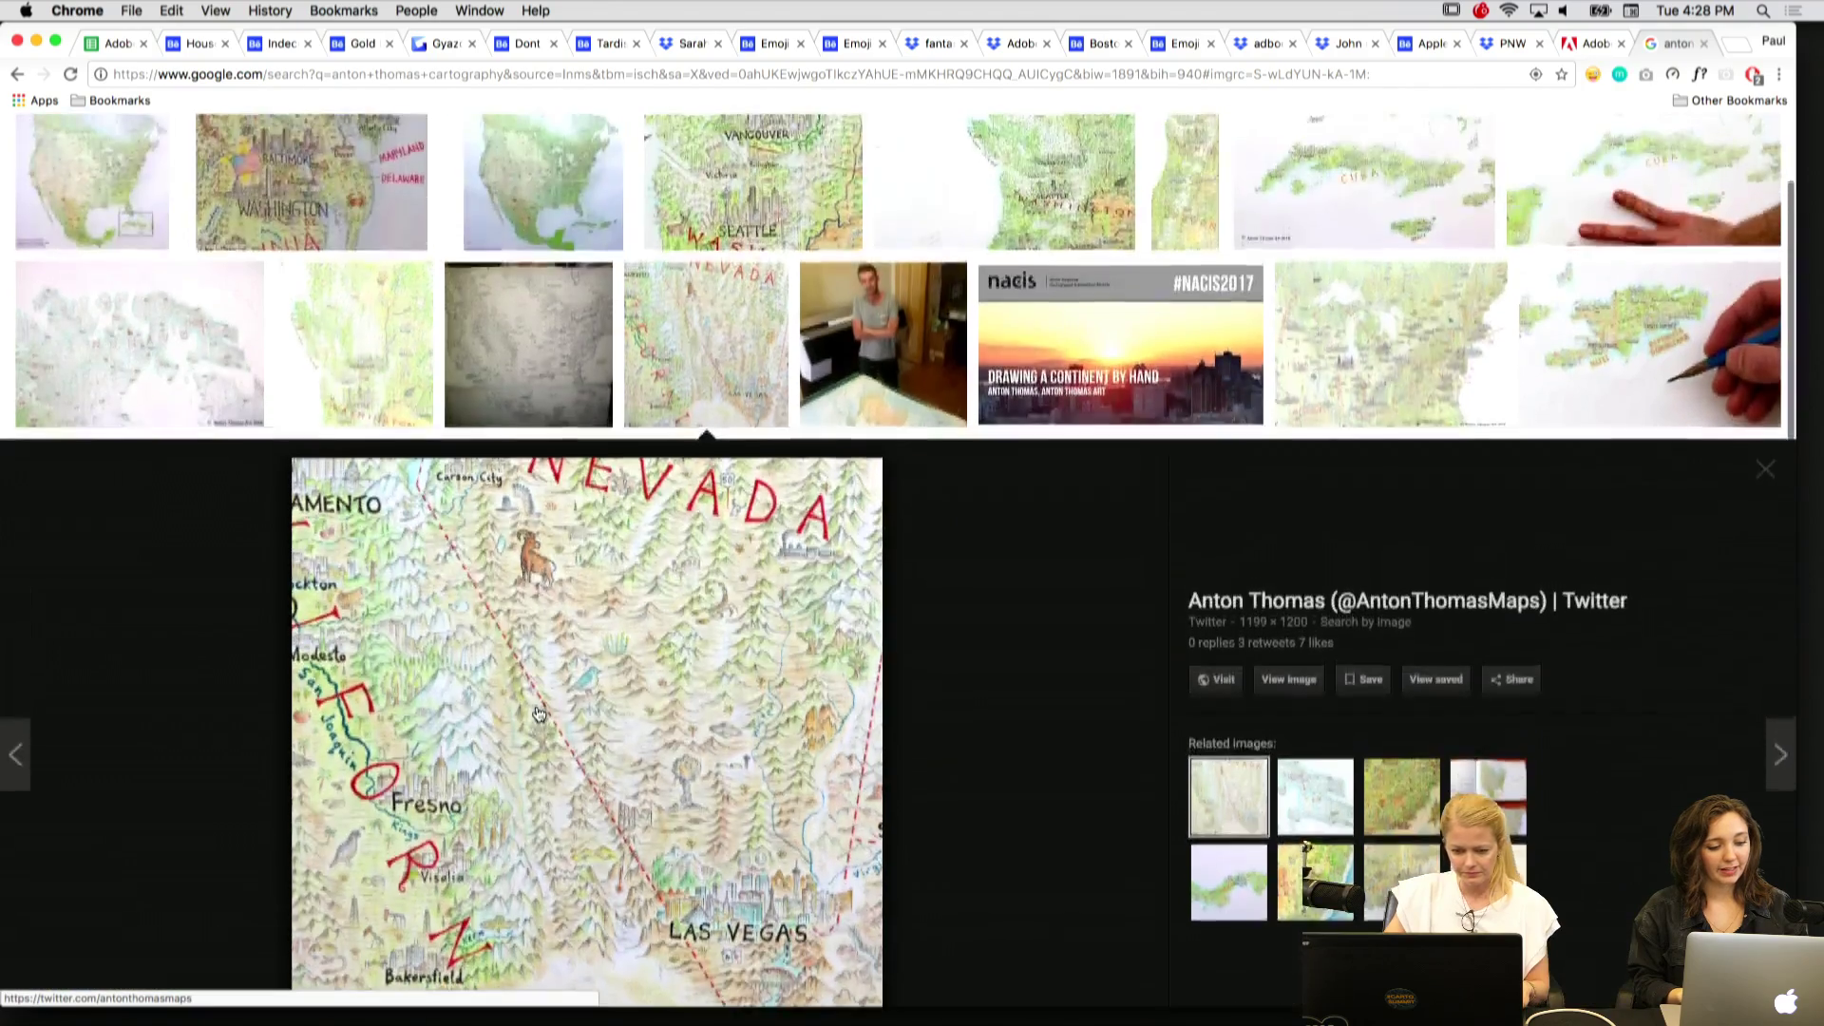
scroll(538, 713, "down", 3)
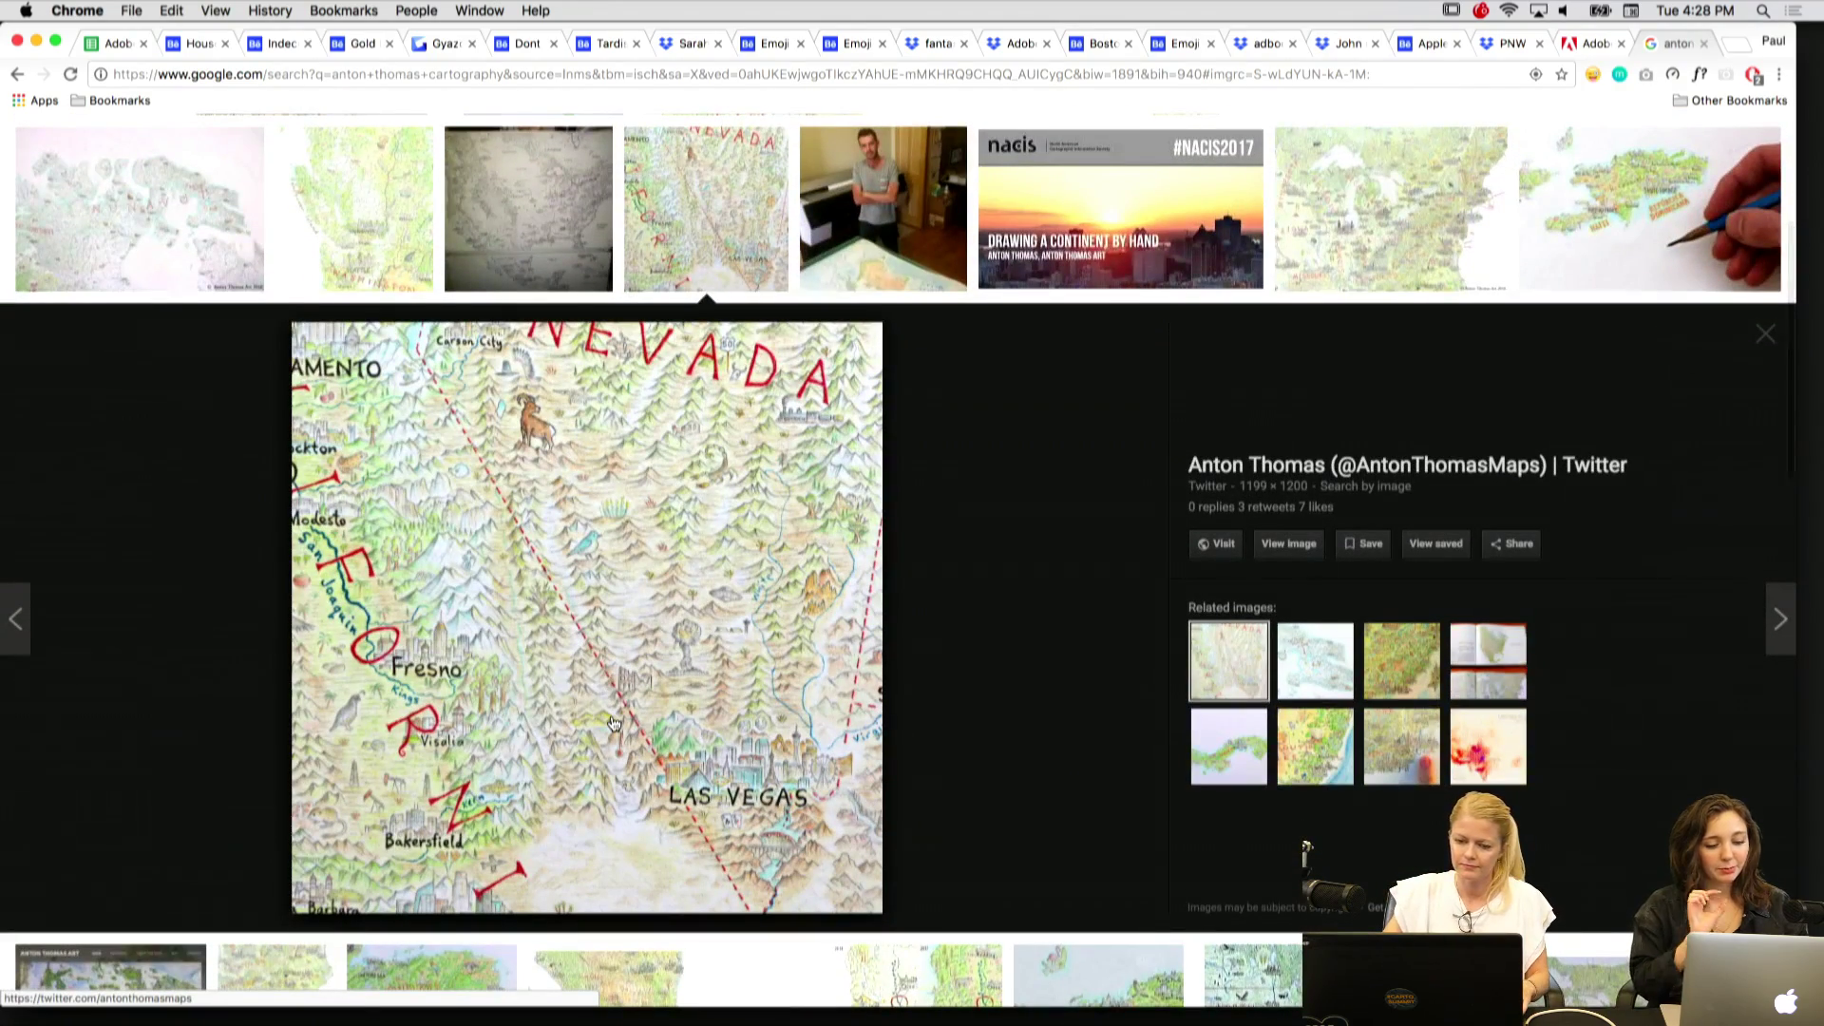
left_click(1705, 235)
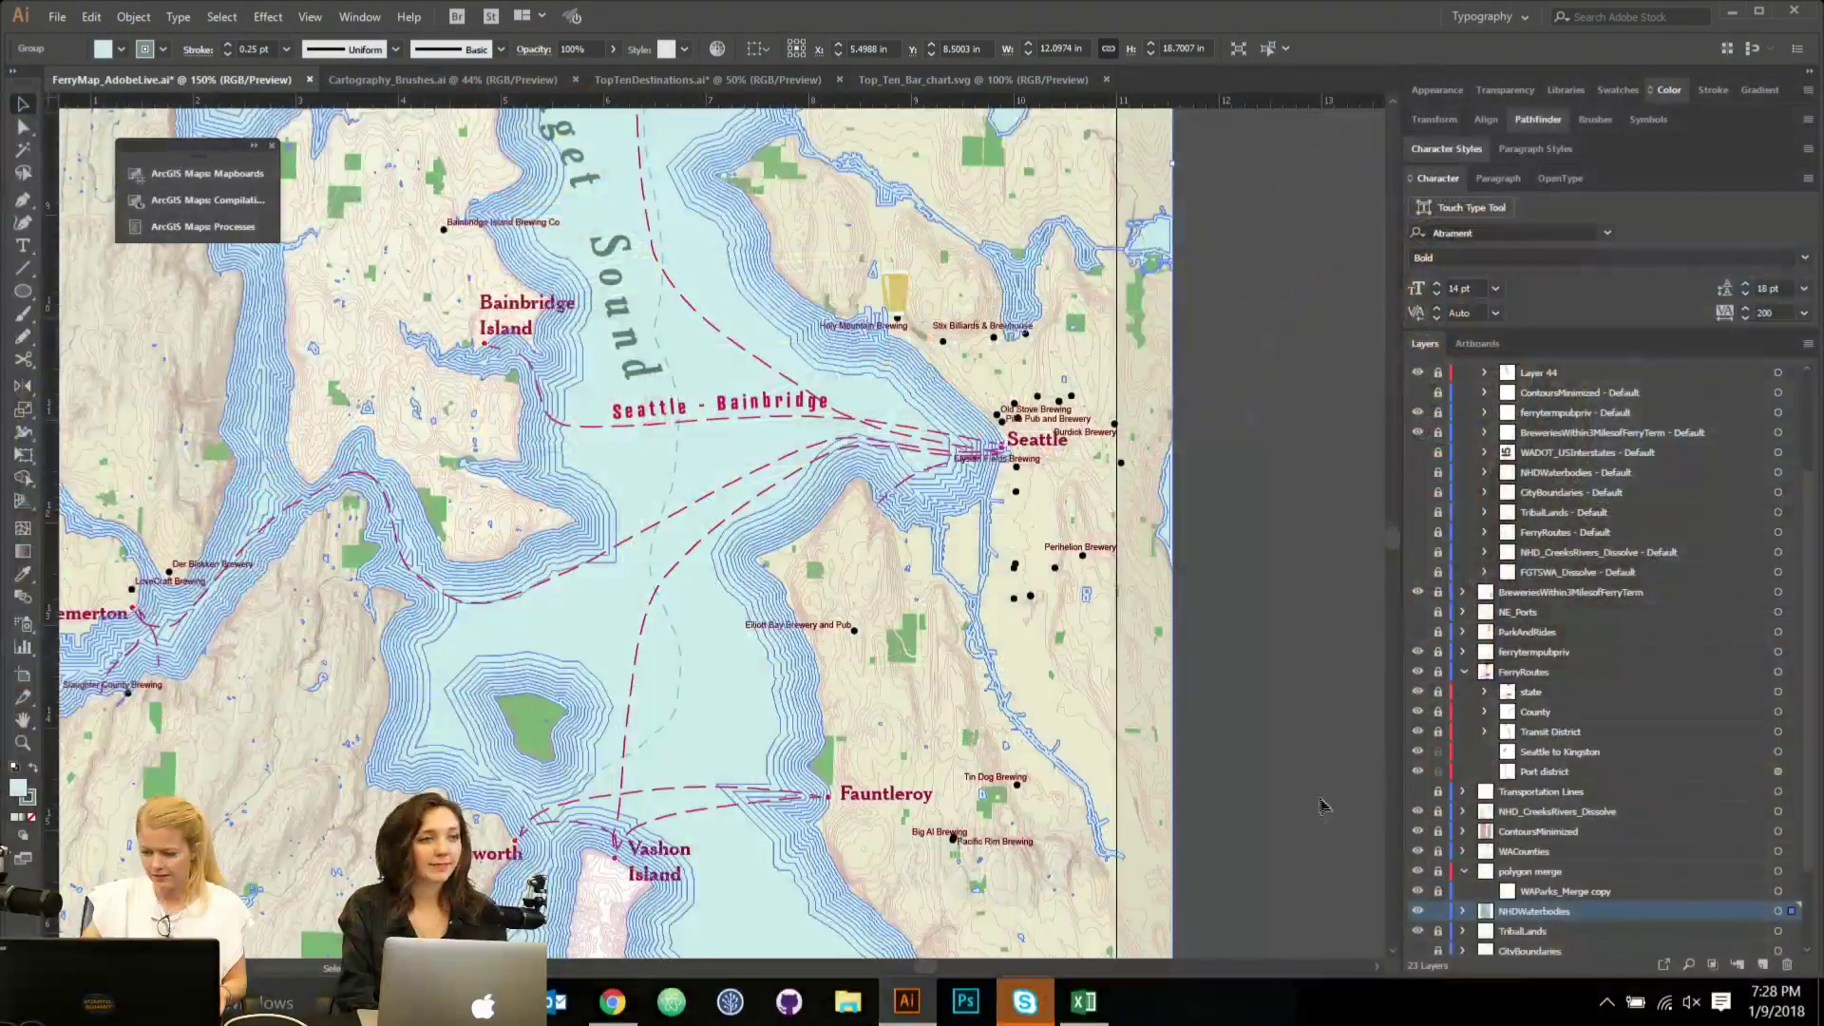
Unlock all layers, nudge the Bremerton route up, and start path type on it.
left_click(1281, 753)
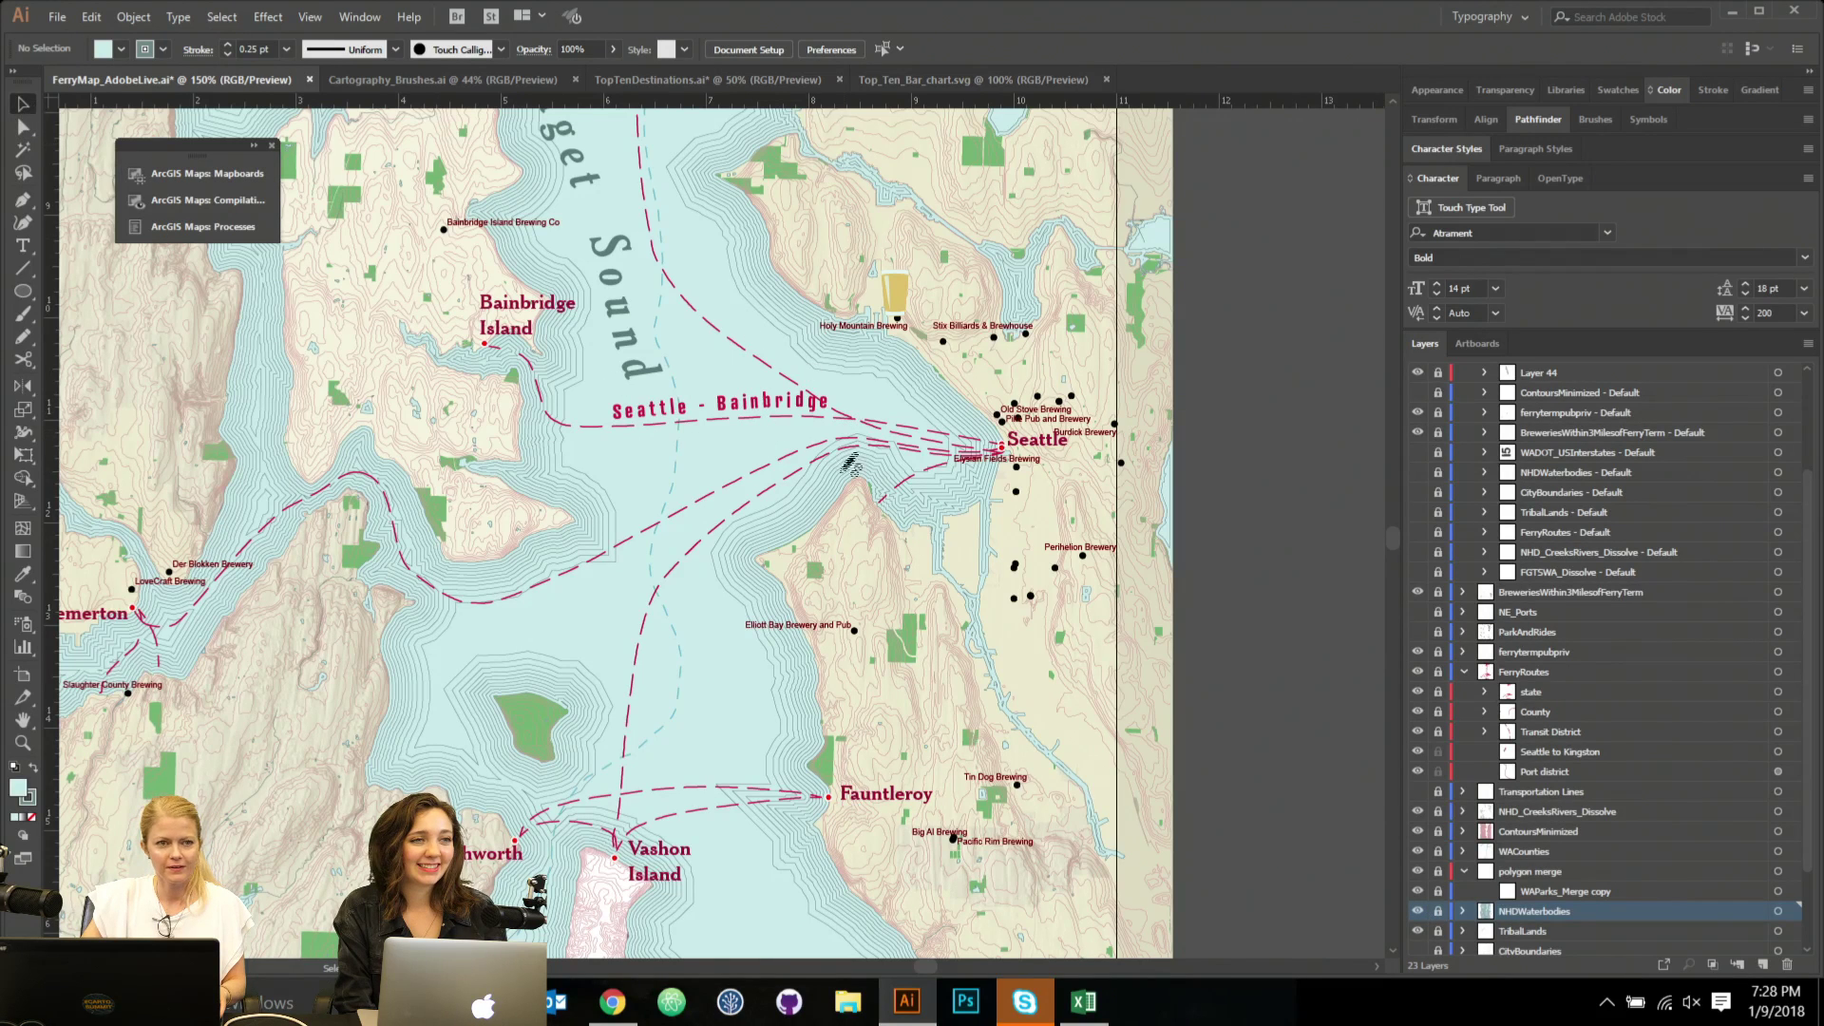
left_click(1437, 731, "alt")
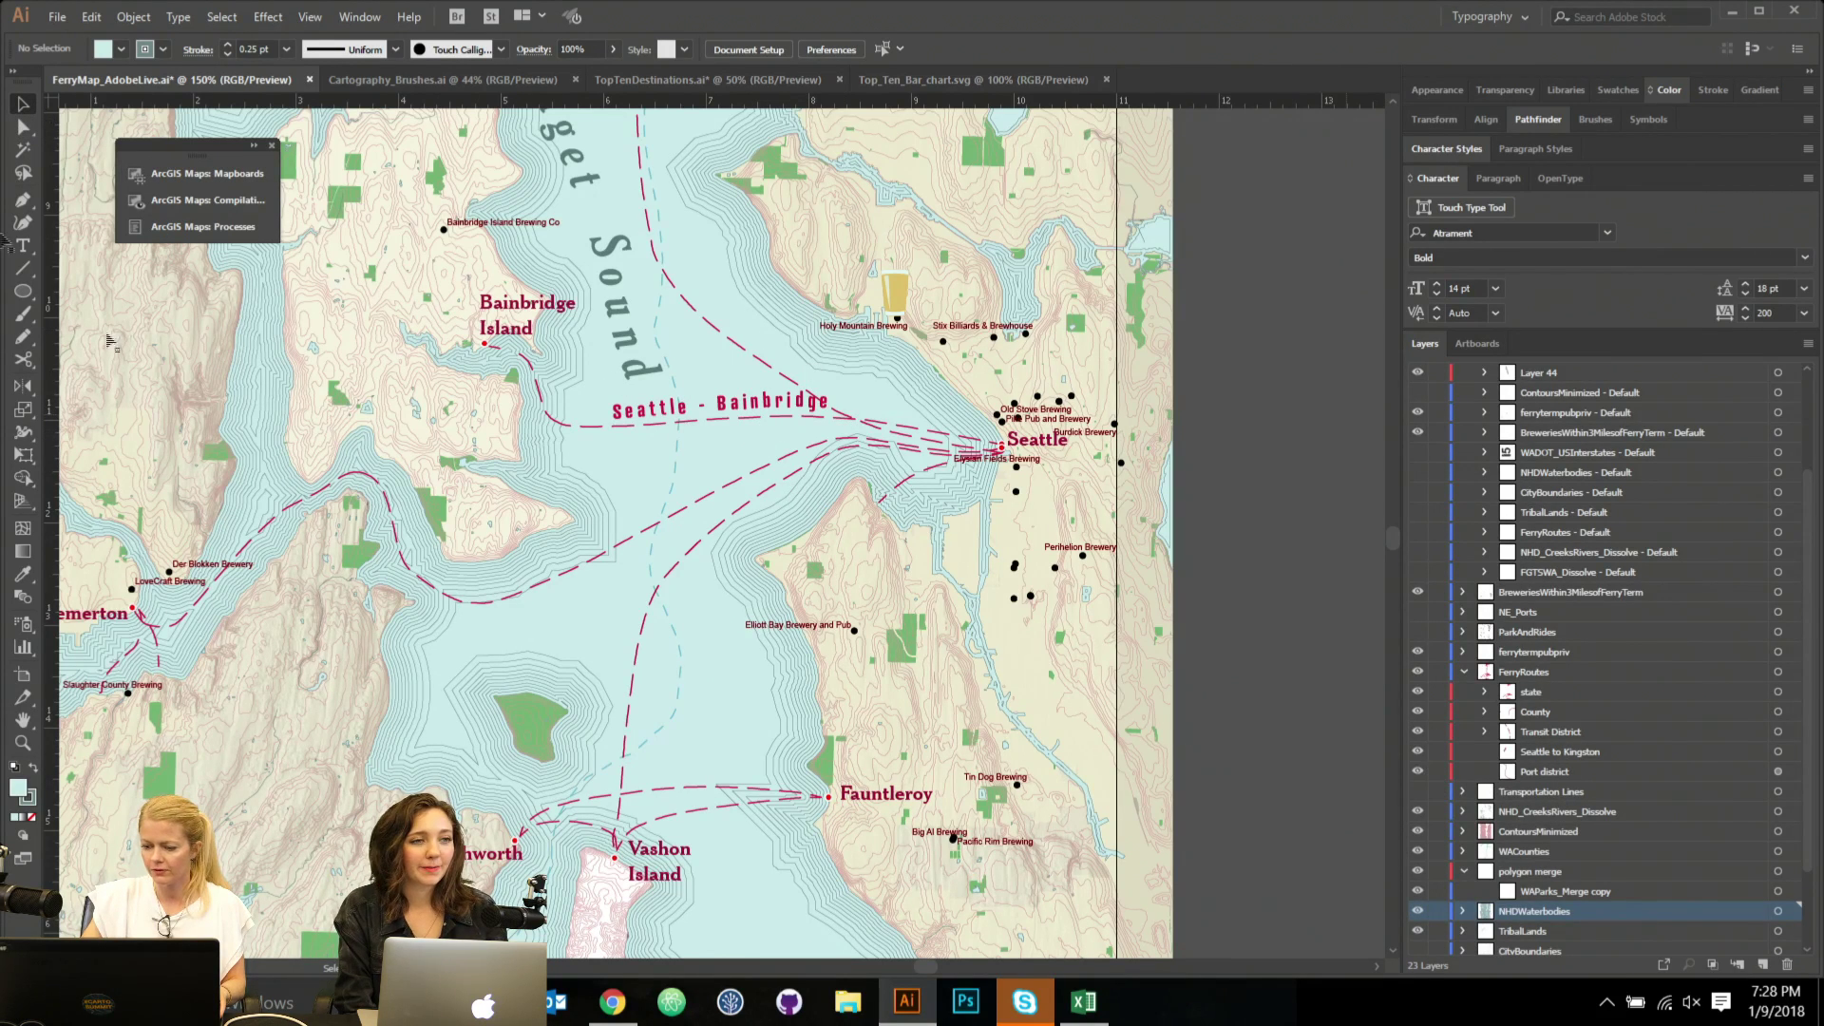
left_click(717, 490)
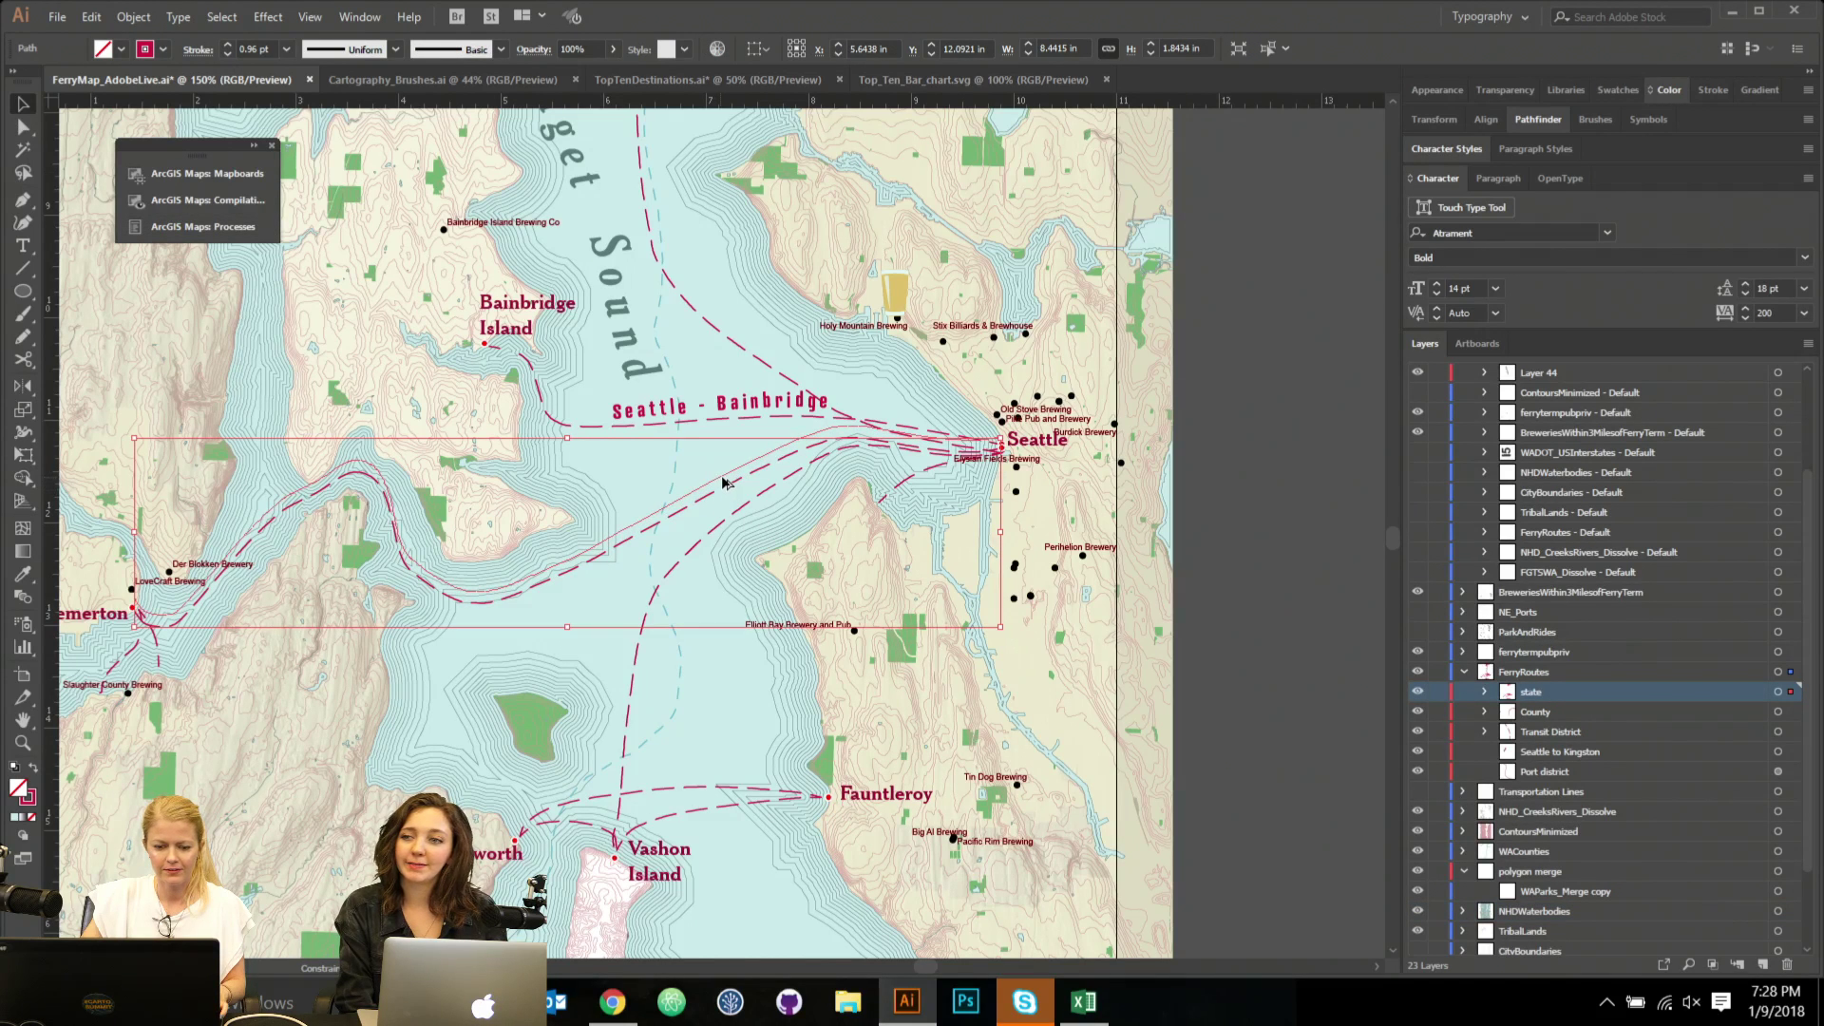
key("Up")
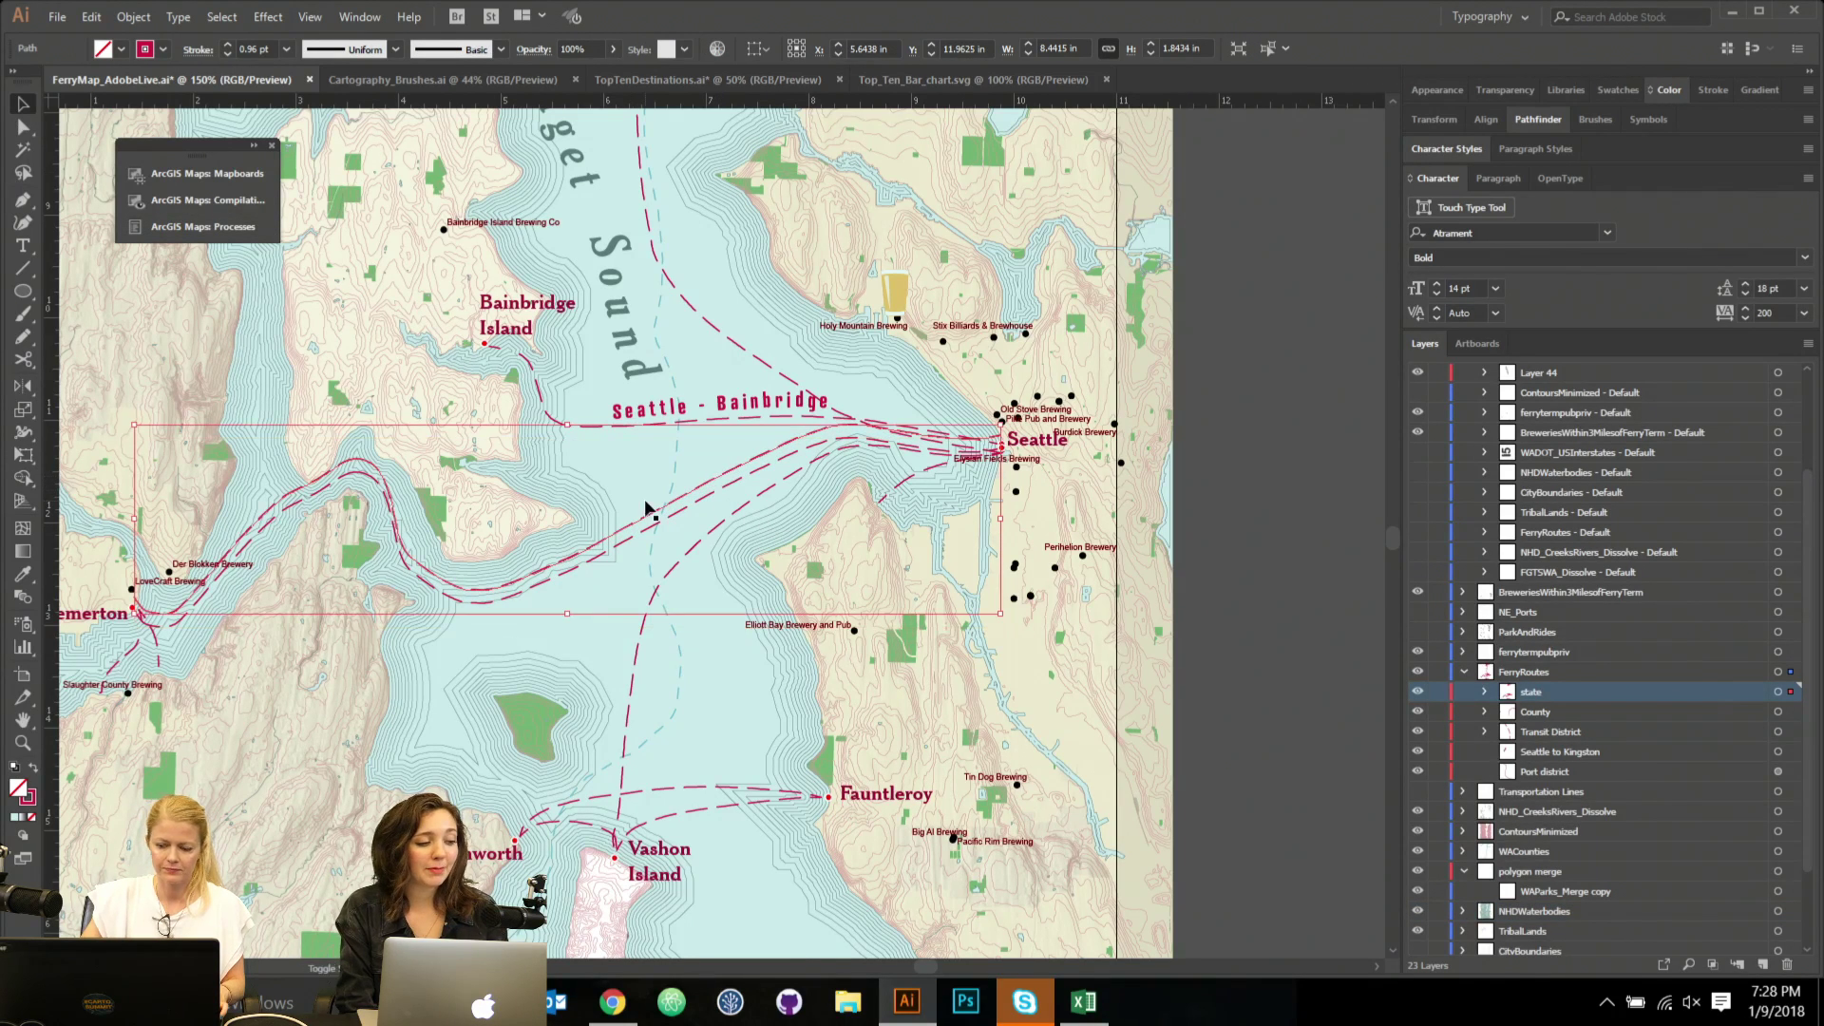
left_click(21, 251)
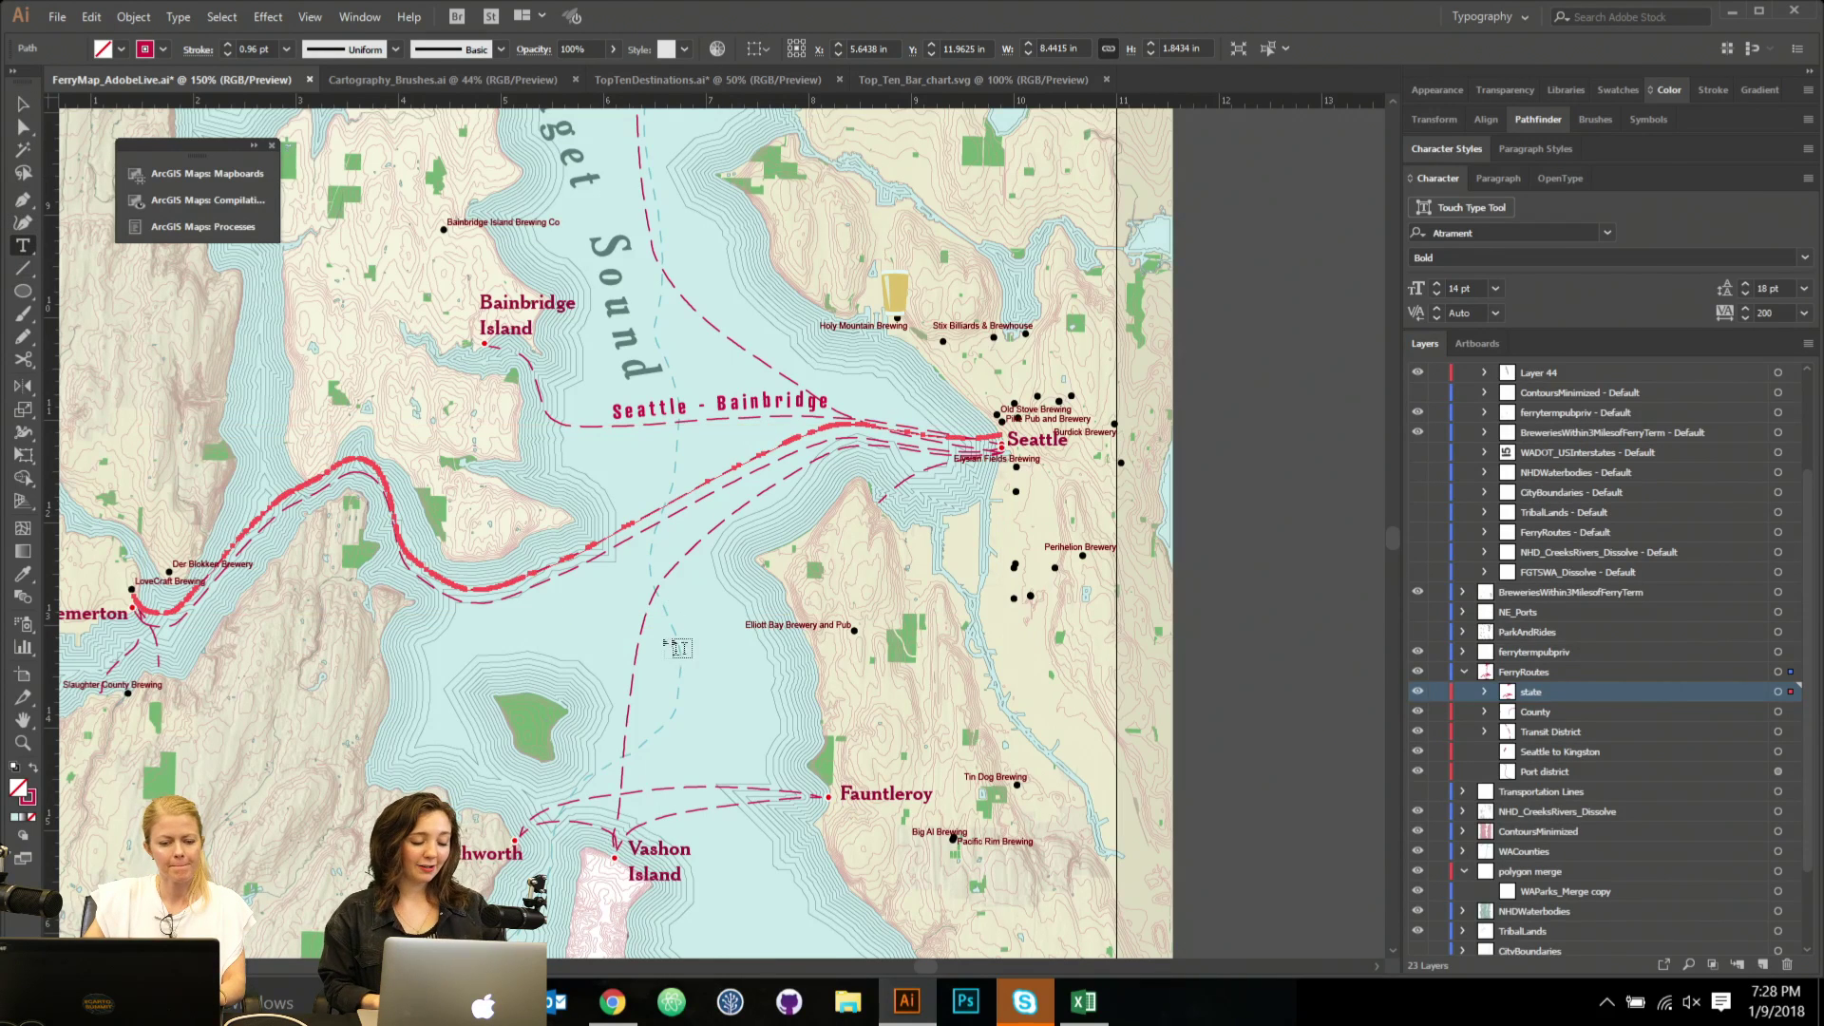
left_click(567, 556)
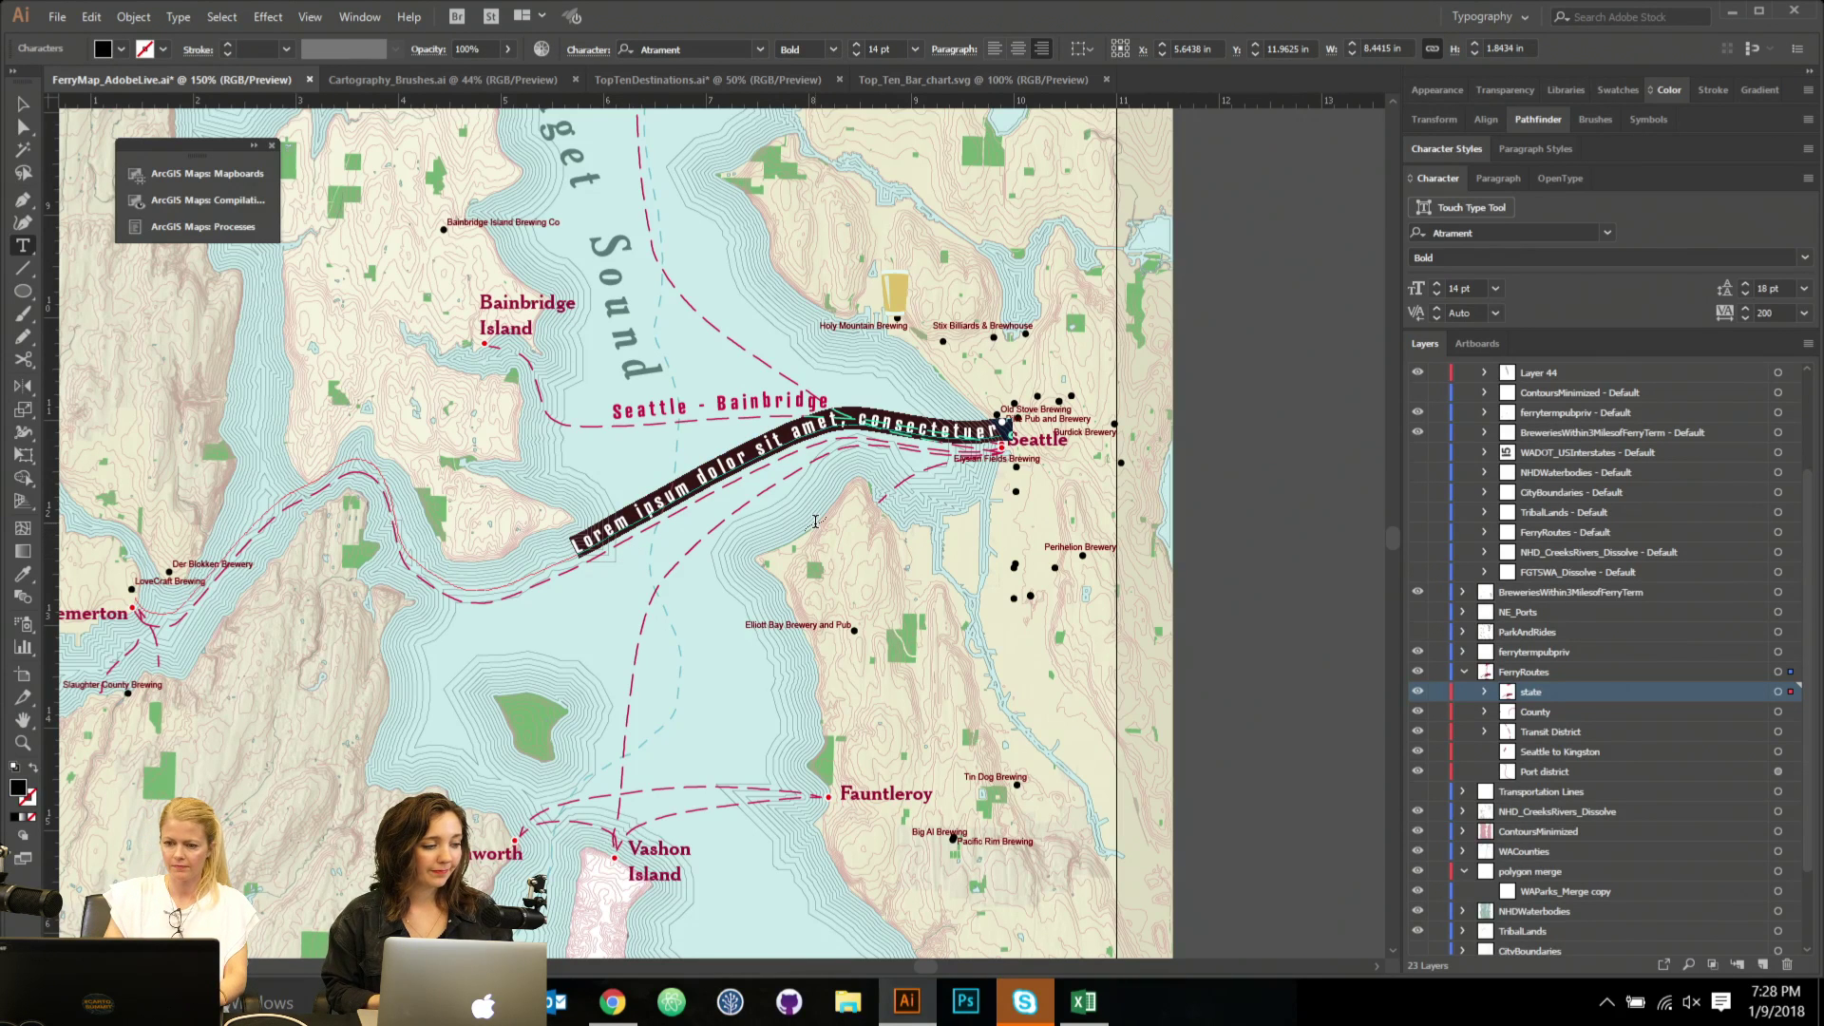
Type 'Seattle - Bremerton' on the route and slide it to the route's middle.
type("Seat")
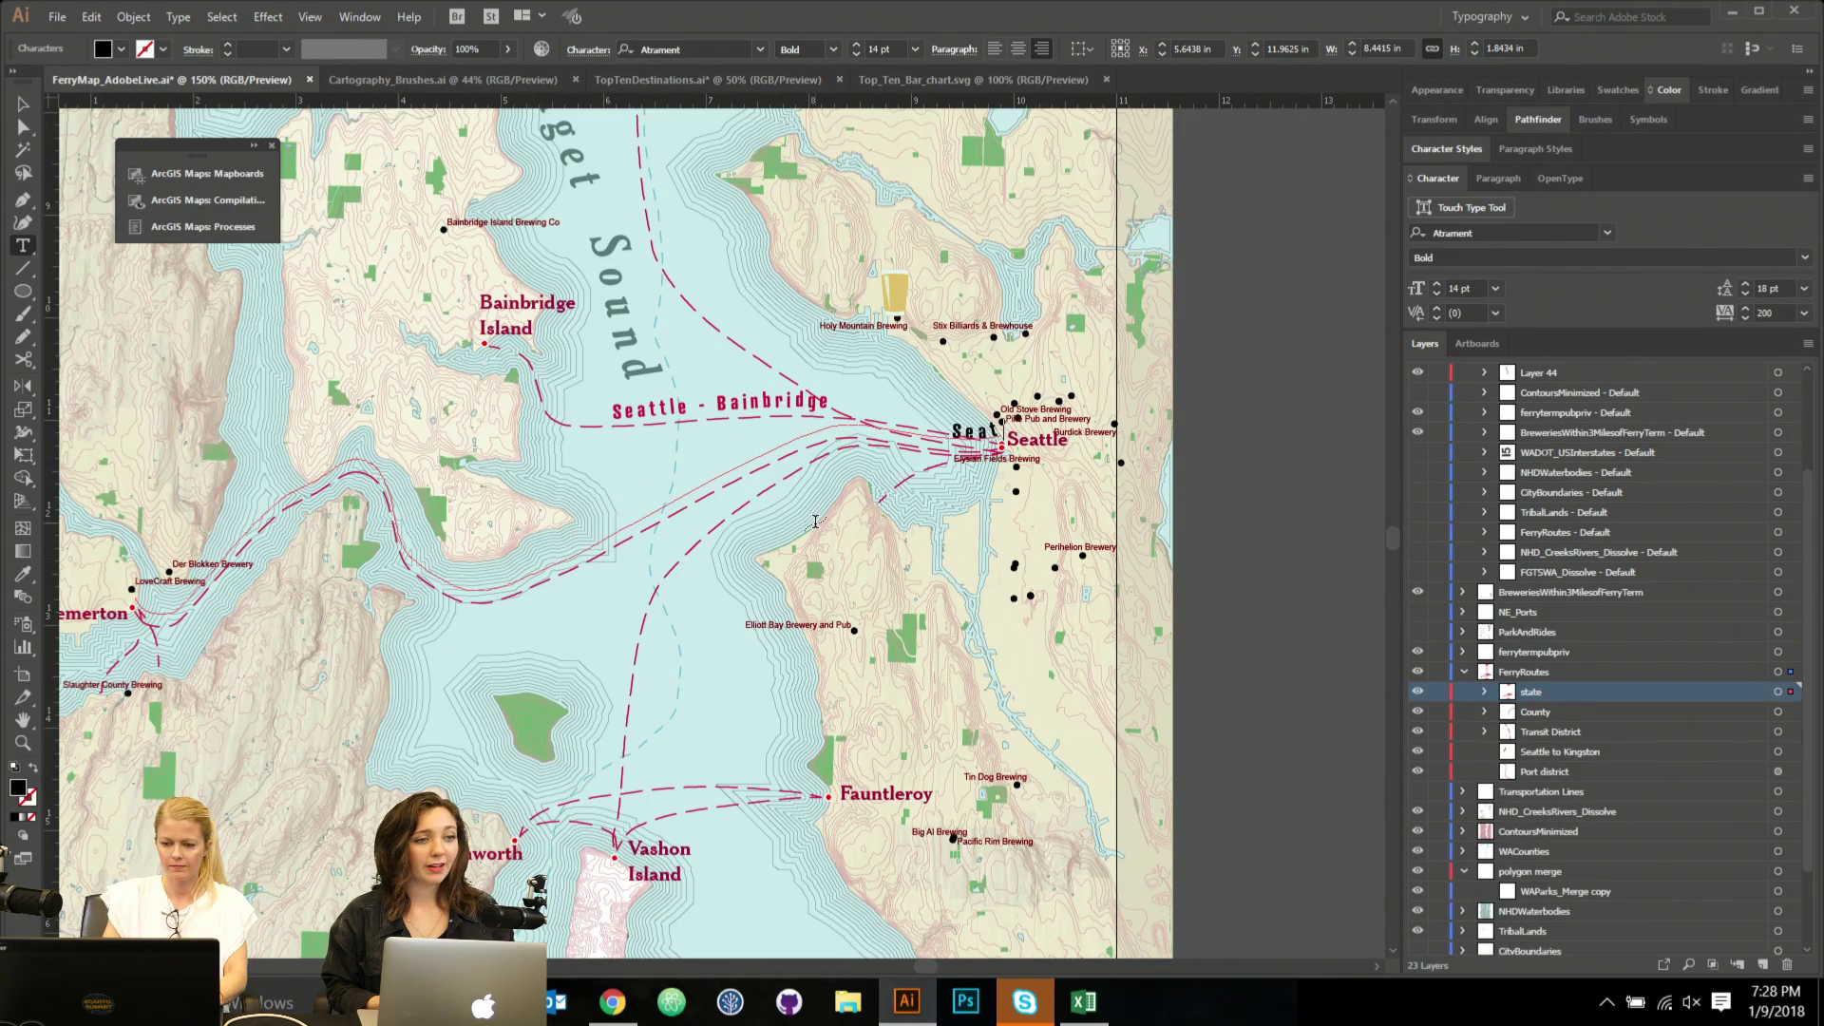
type("tle - B")
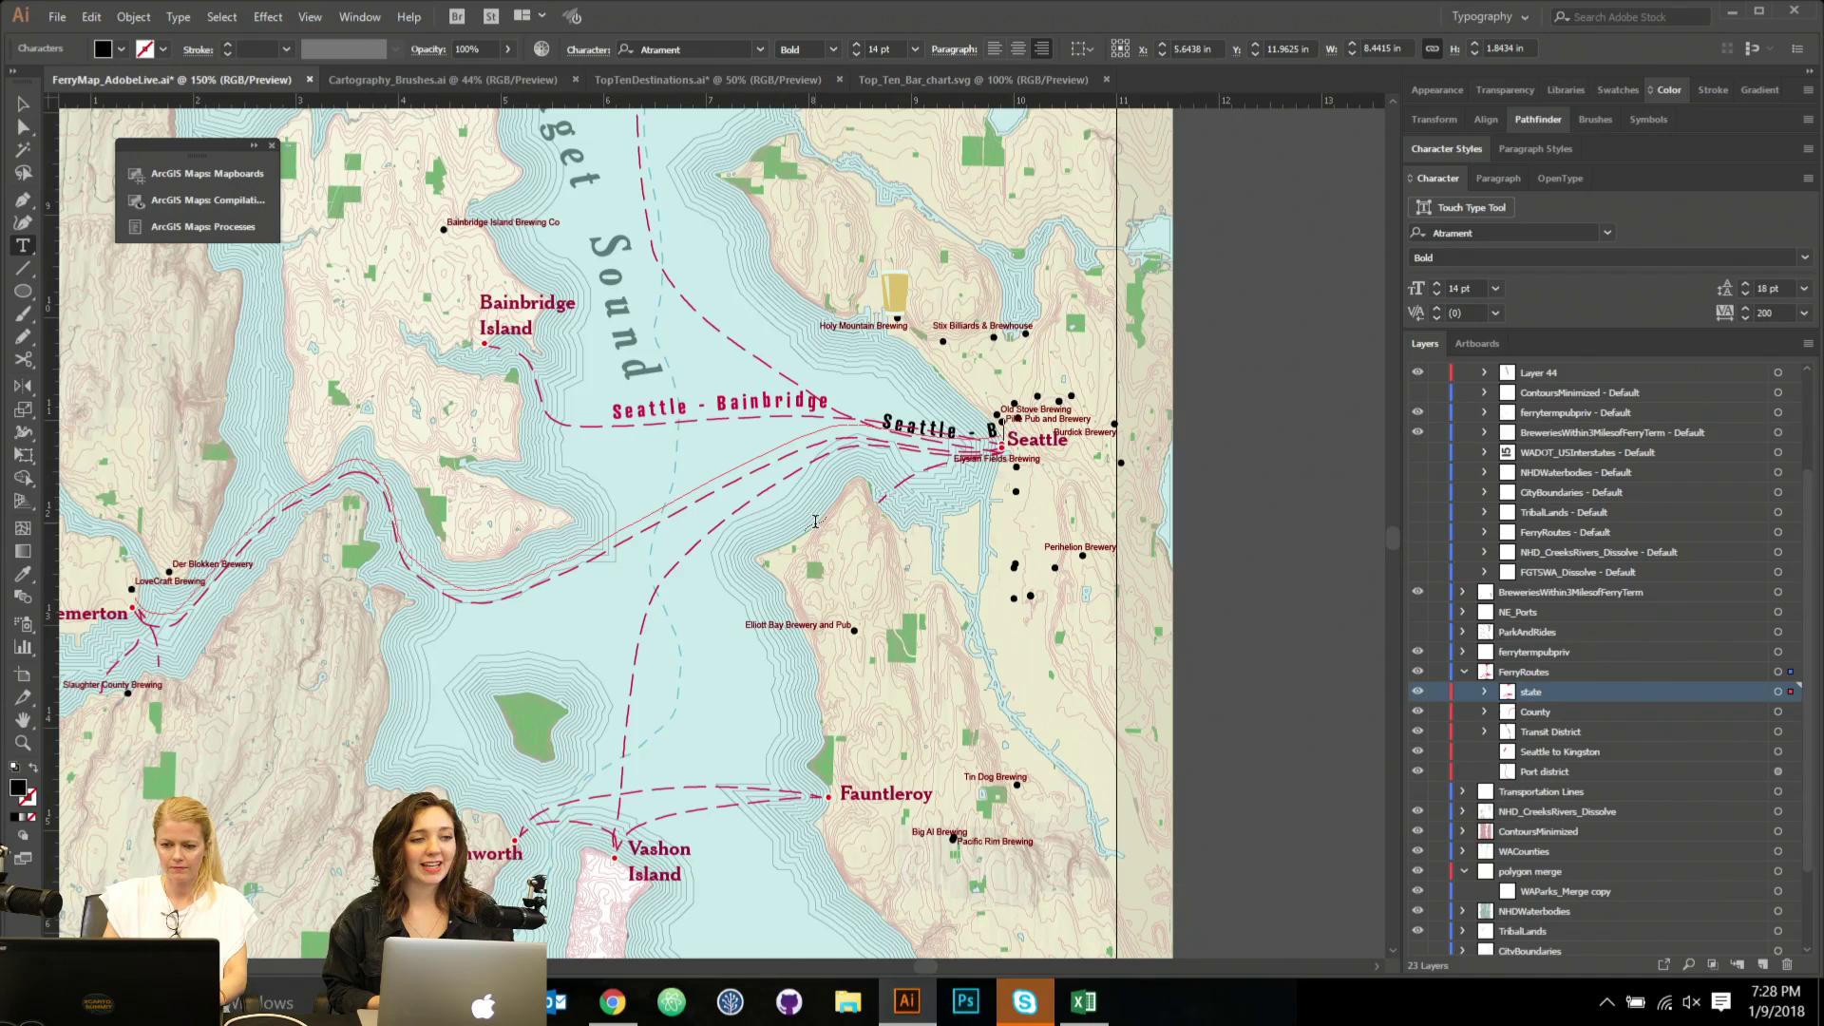
type("remerton")
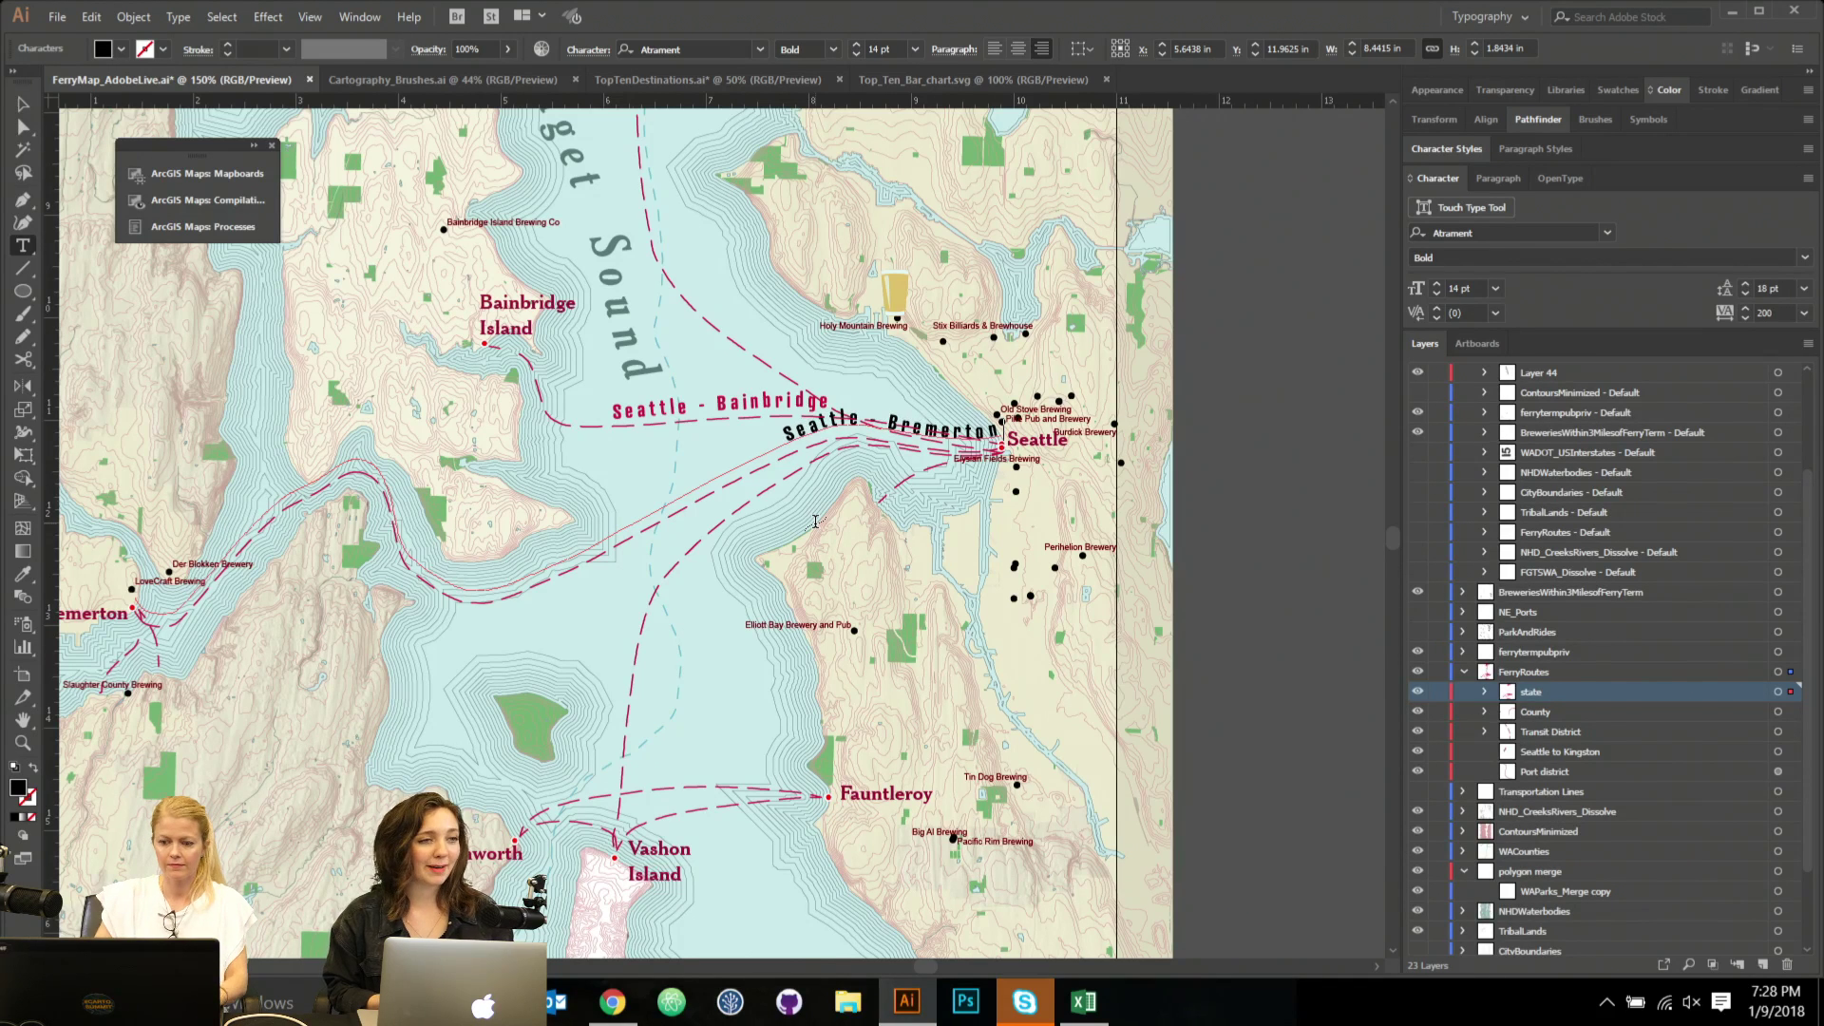
left_click(23, 105)
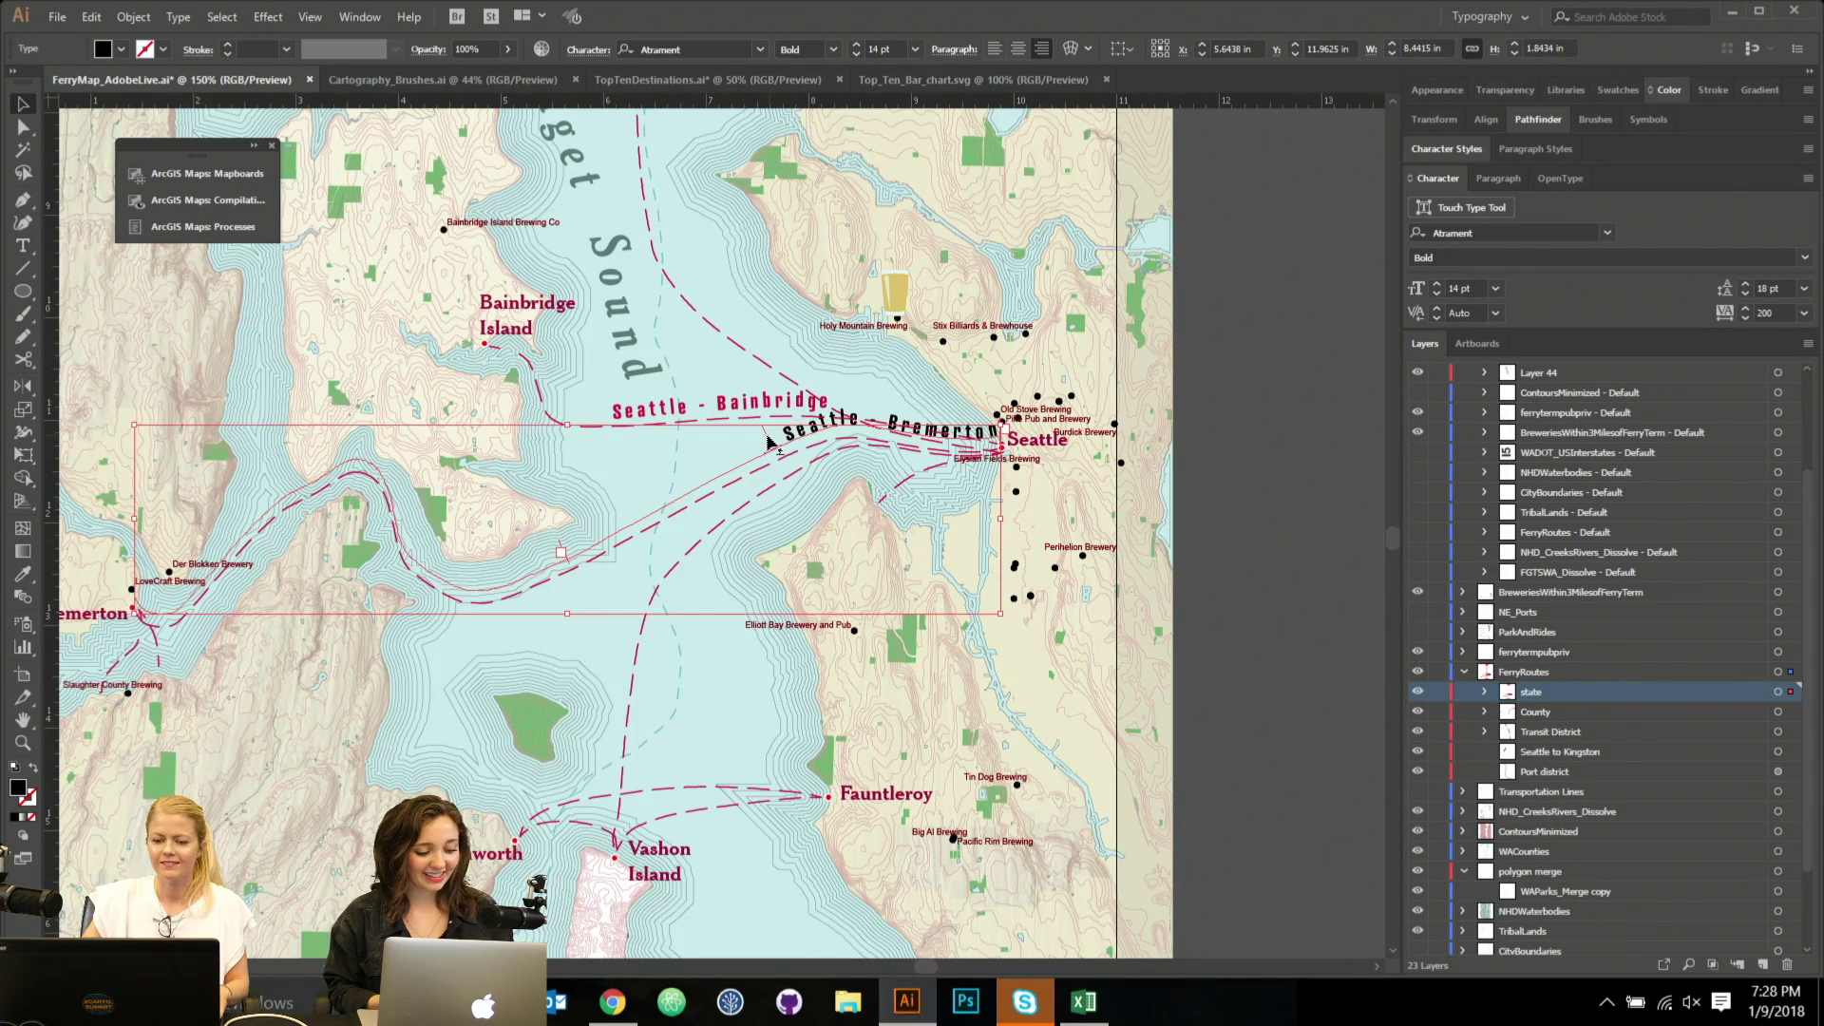
left_click_drag(768, 442, 542, 537)
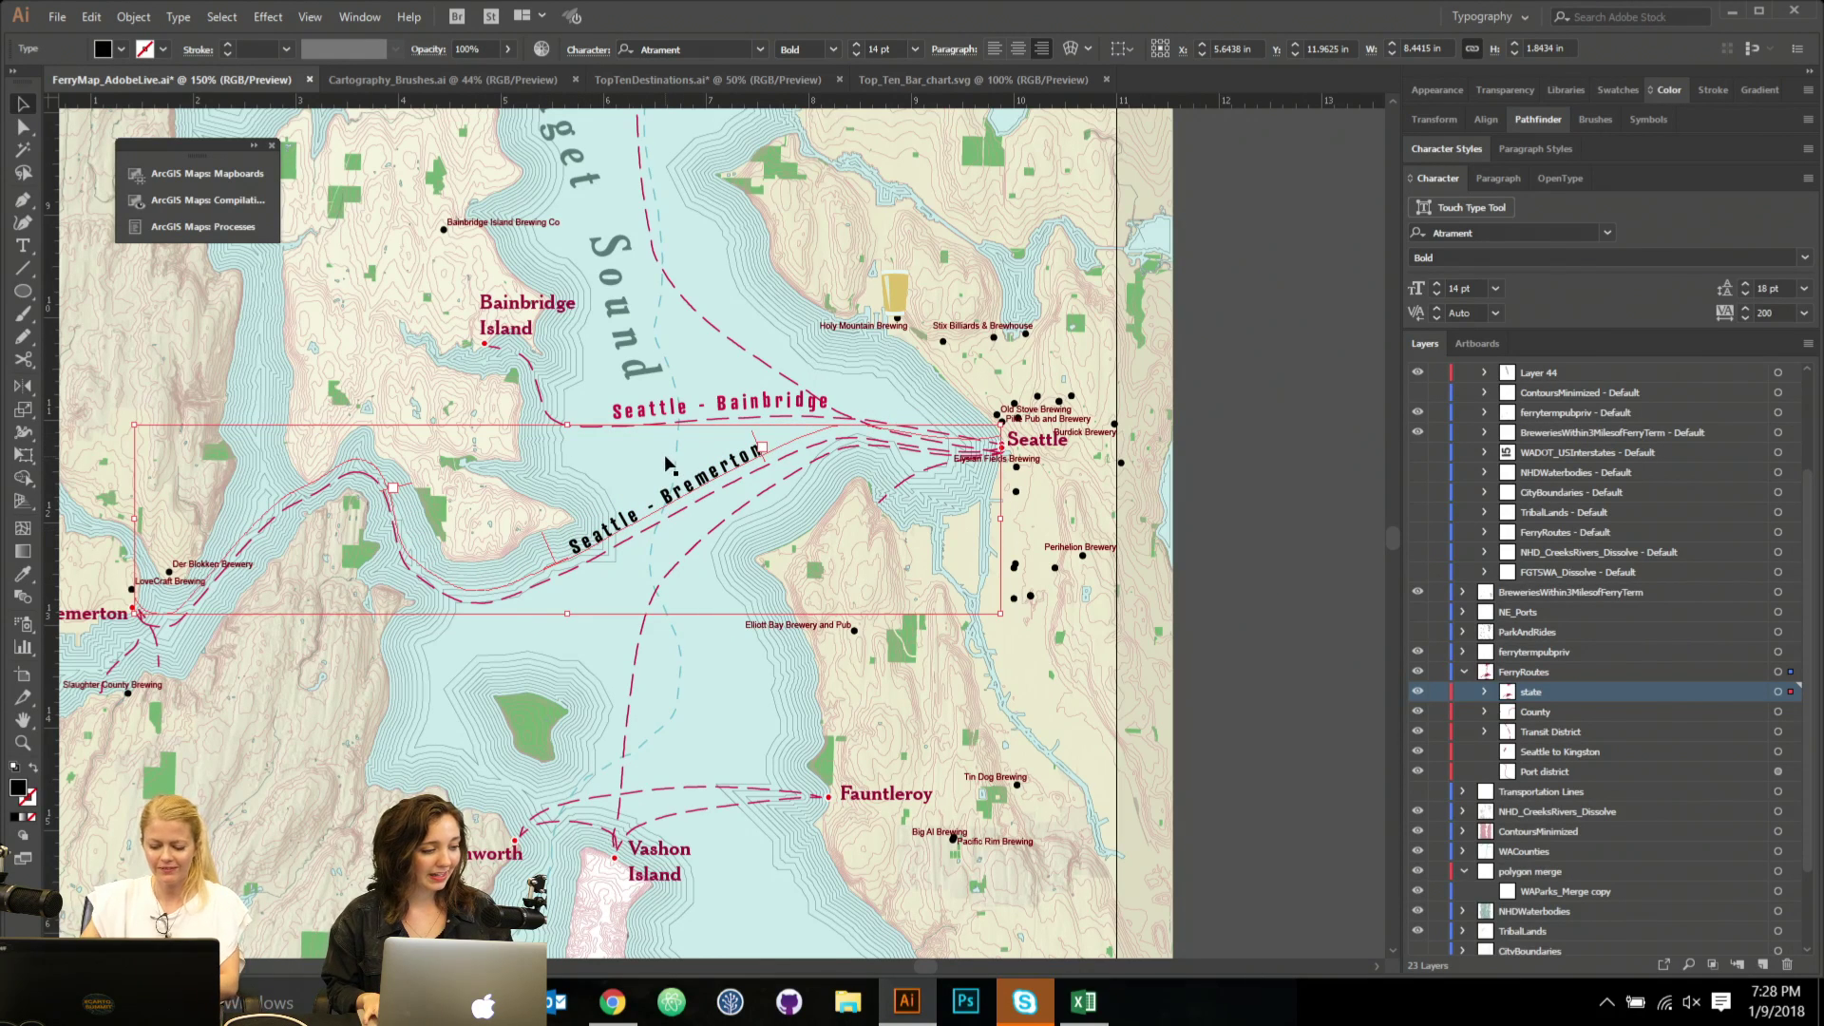
Eyedrop the Bainbridge label's red style onto the Seattle - Bremerton label.
key("i")
left_click(680, 397)
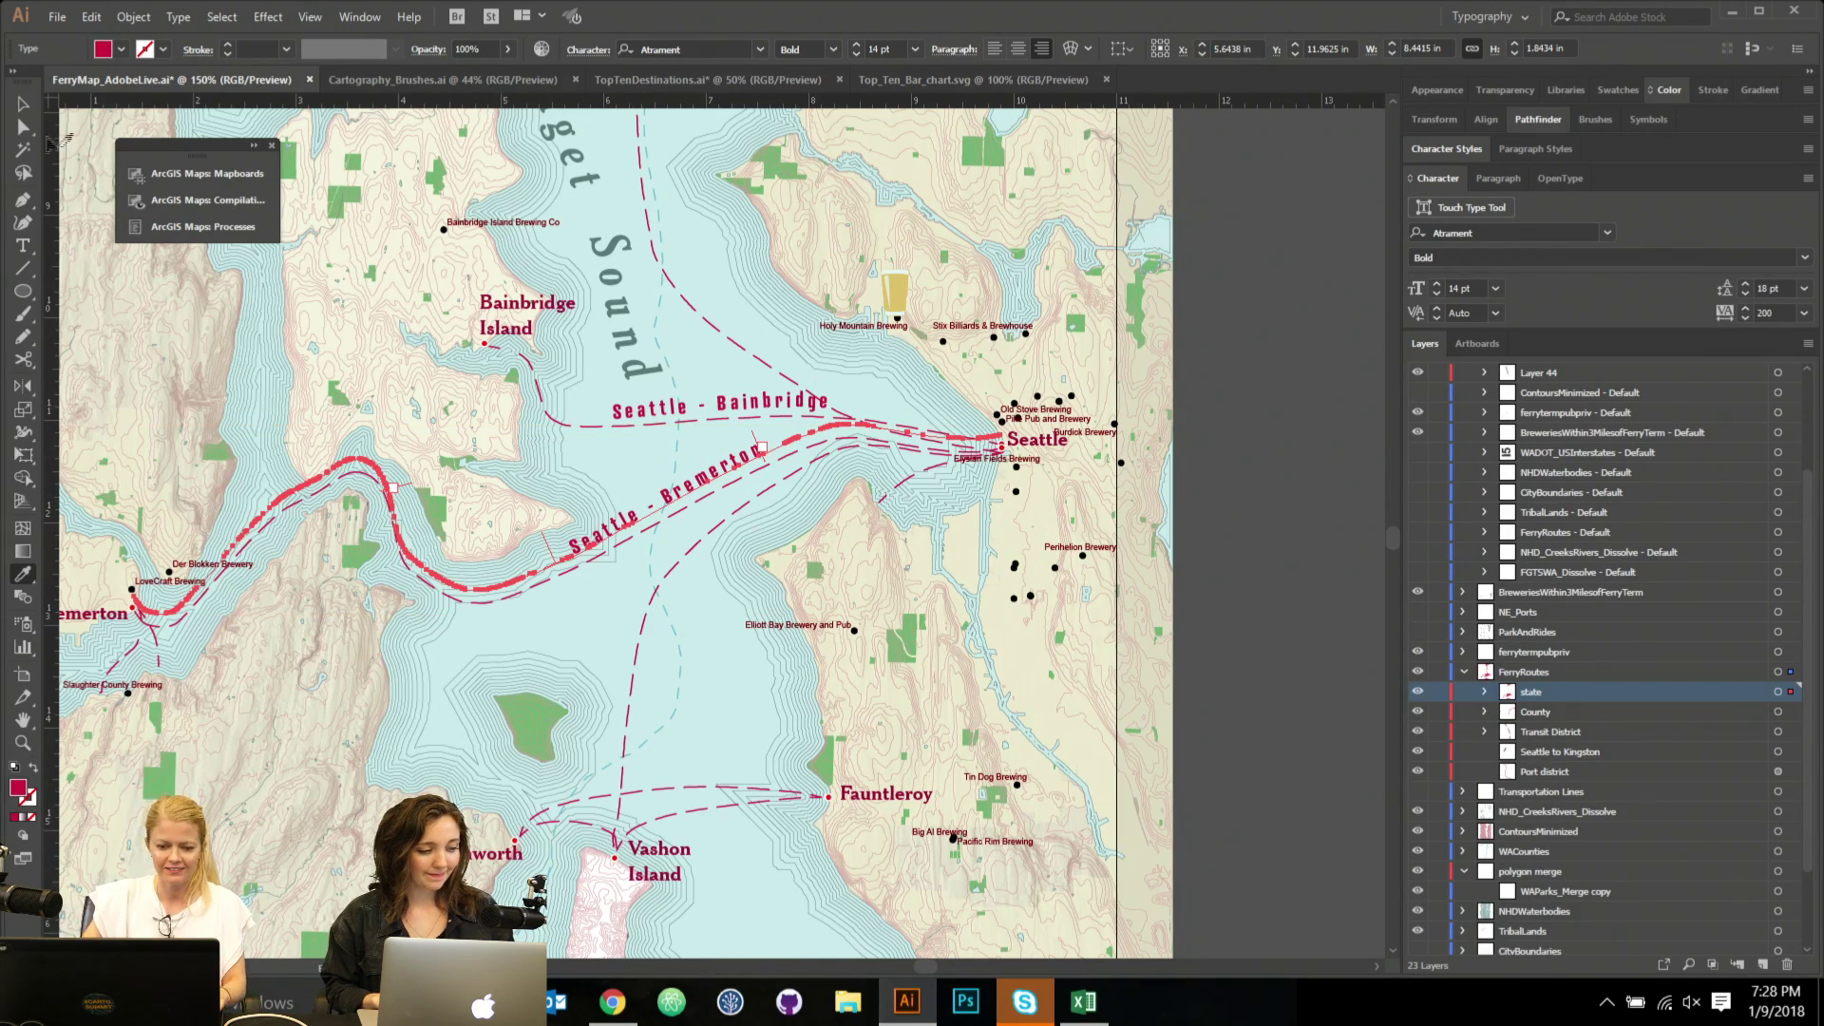
left_click(23, 103)
left_click(1283, 503)
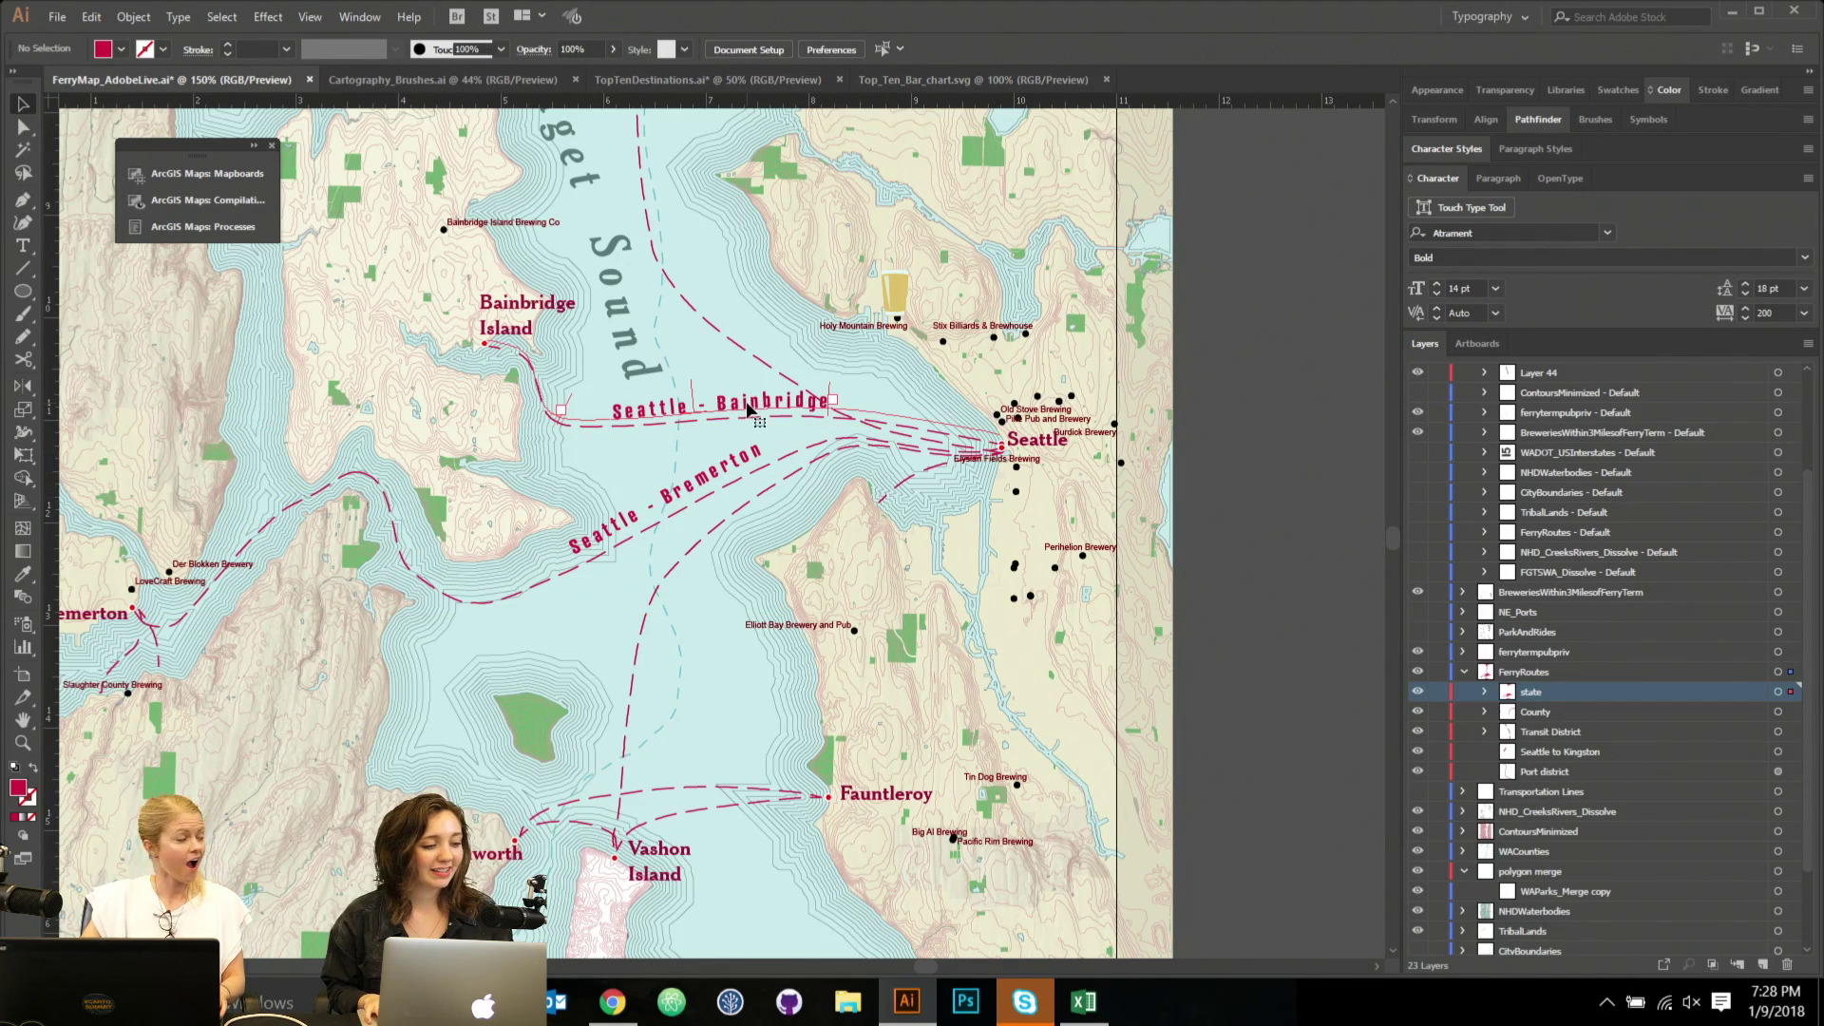
left_click(693, 407)
left_click(690, 393)
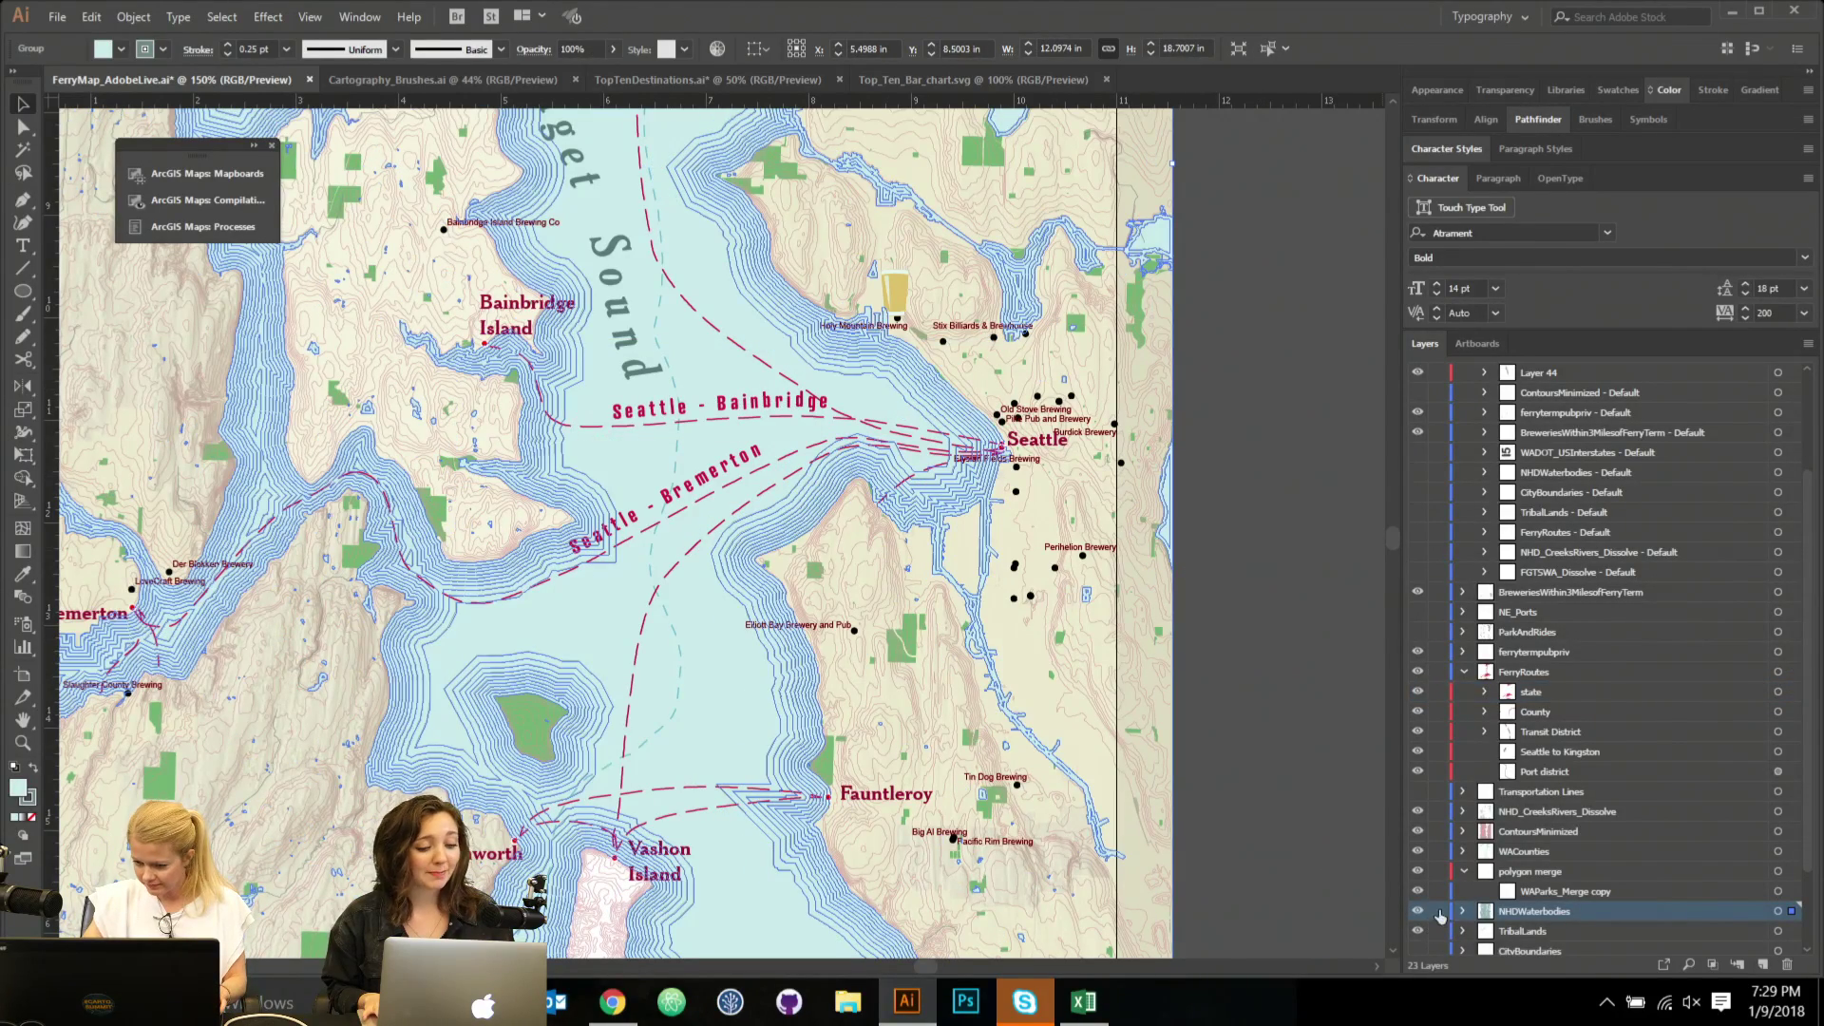
Lock the water bodies layer and slide the Seattle - Bainbridge label left along its route.
left_click(1438, 912)
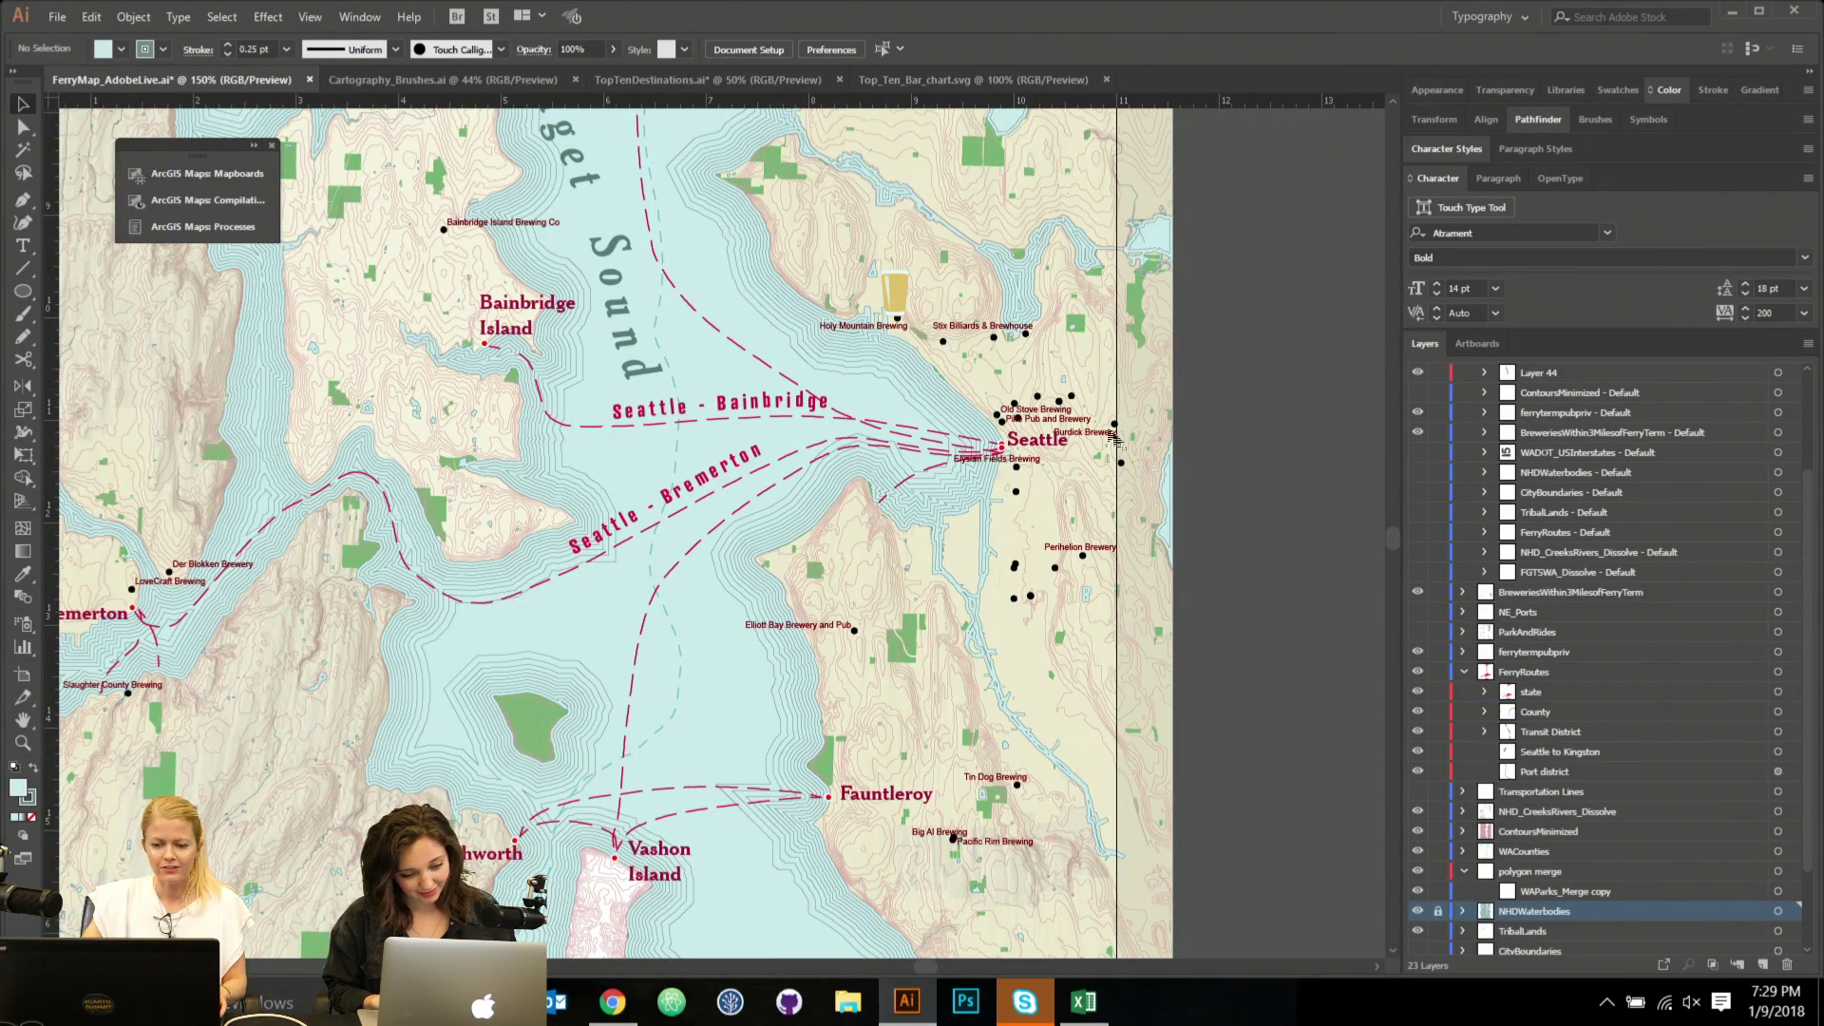
left_click(696, 397)
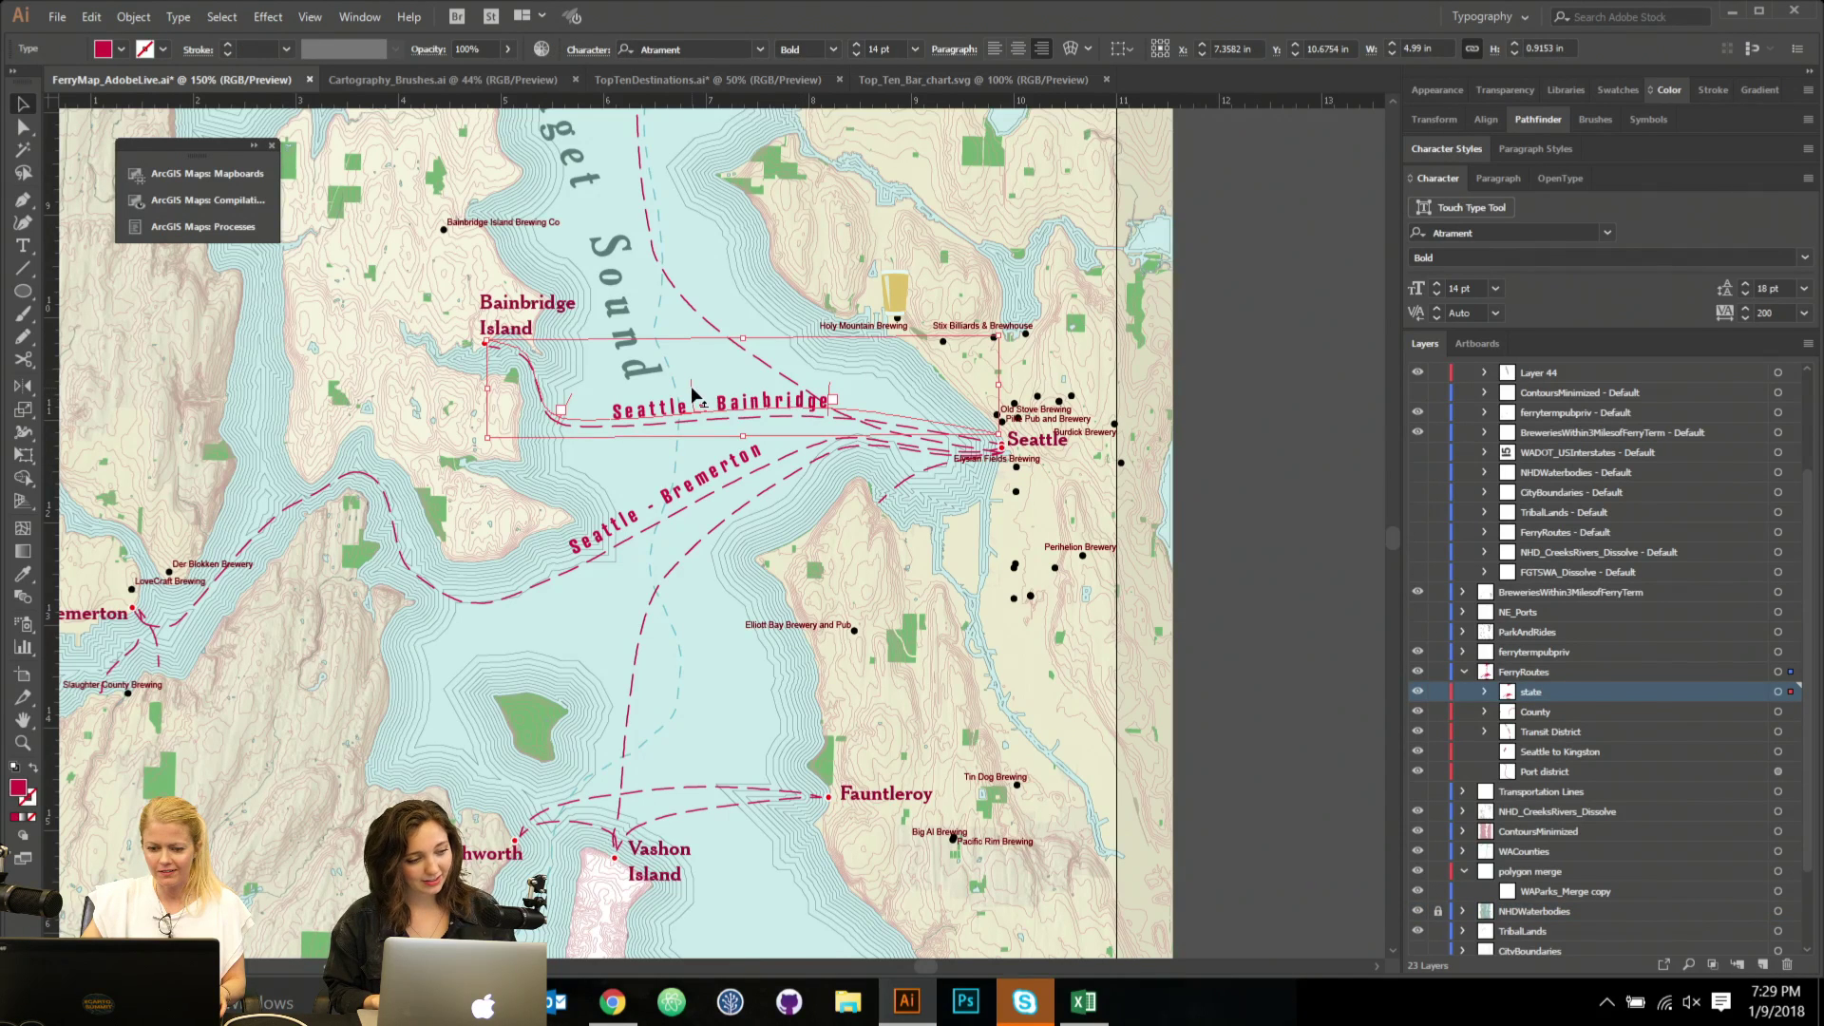
left_click_drag(697, 397, 677, 384)
Rotate the Seattle - Bremerton label slightly so it sits in place along its route.
left_click(705, 487)
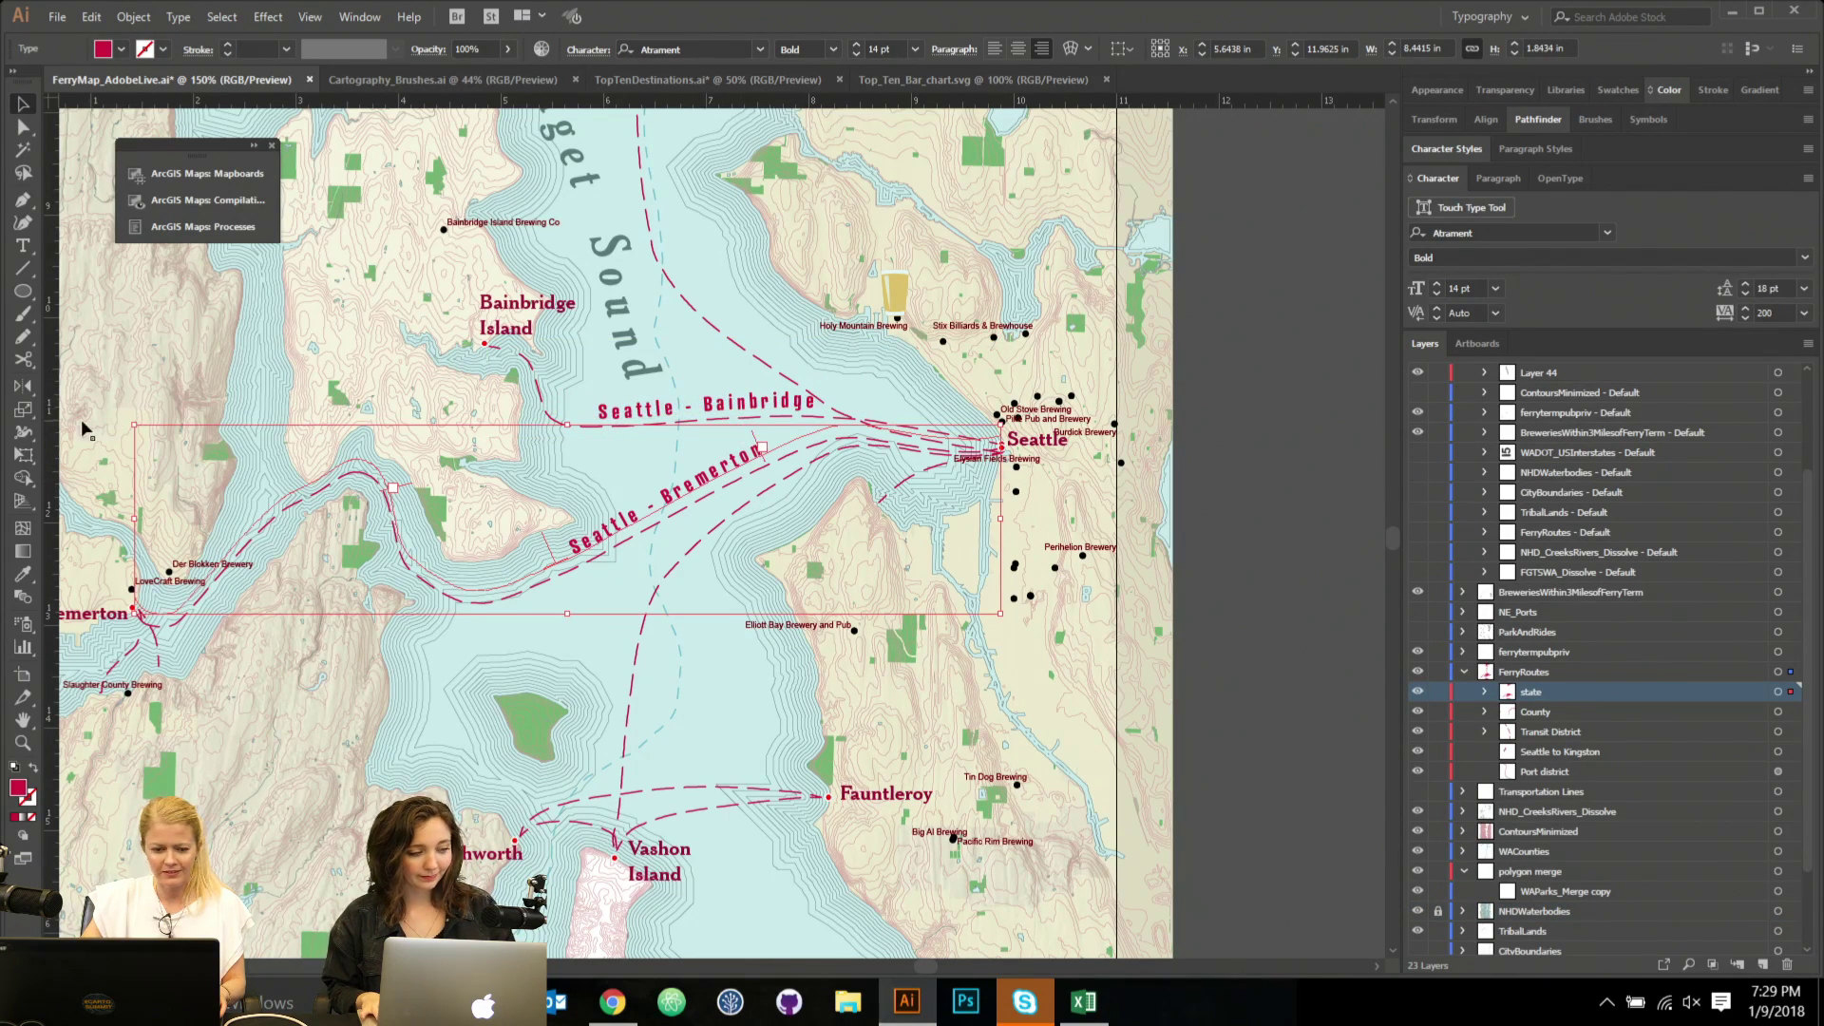
left_click_drag(132, 415, 128, 407)
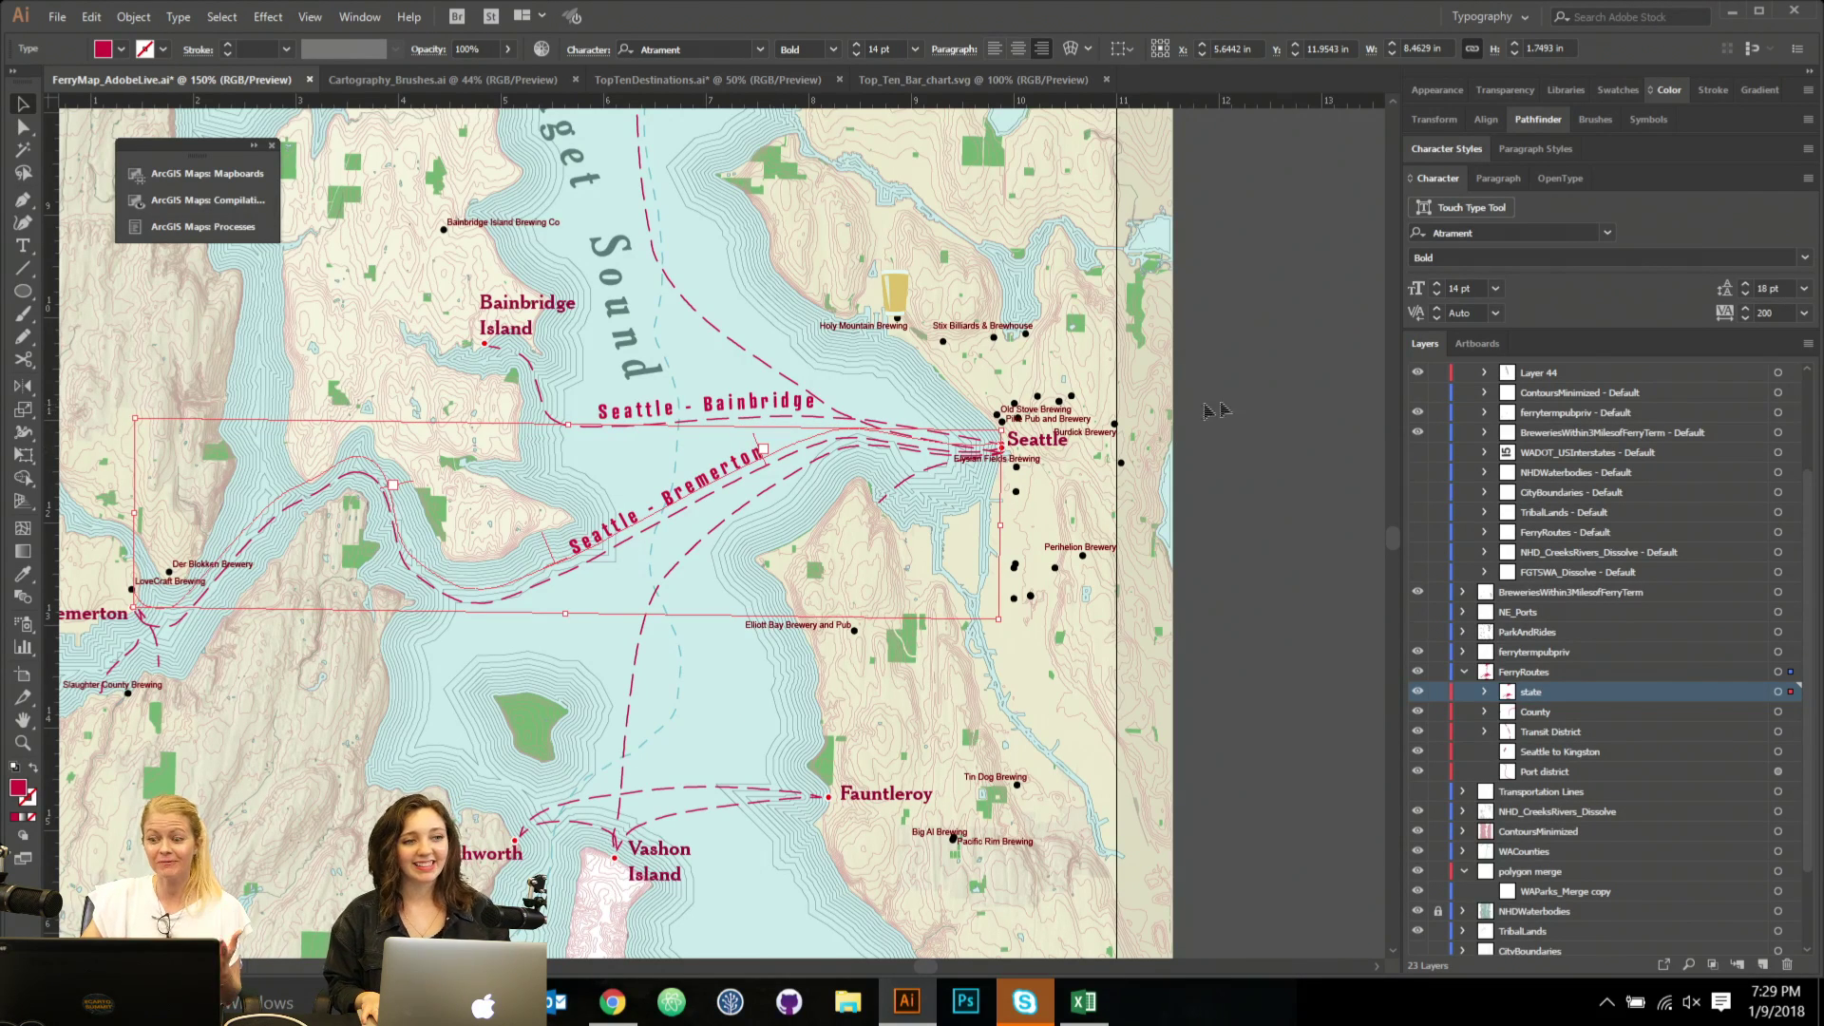
left_click(1270, 428)
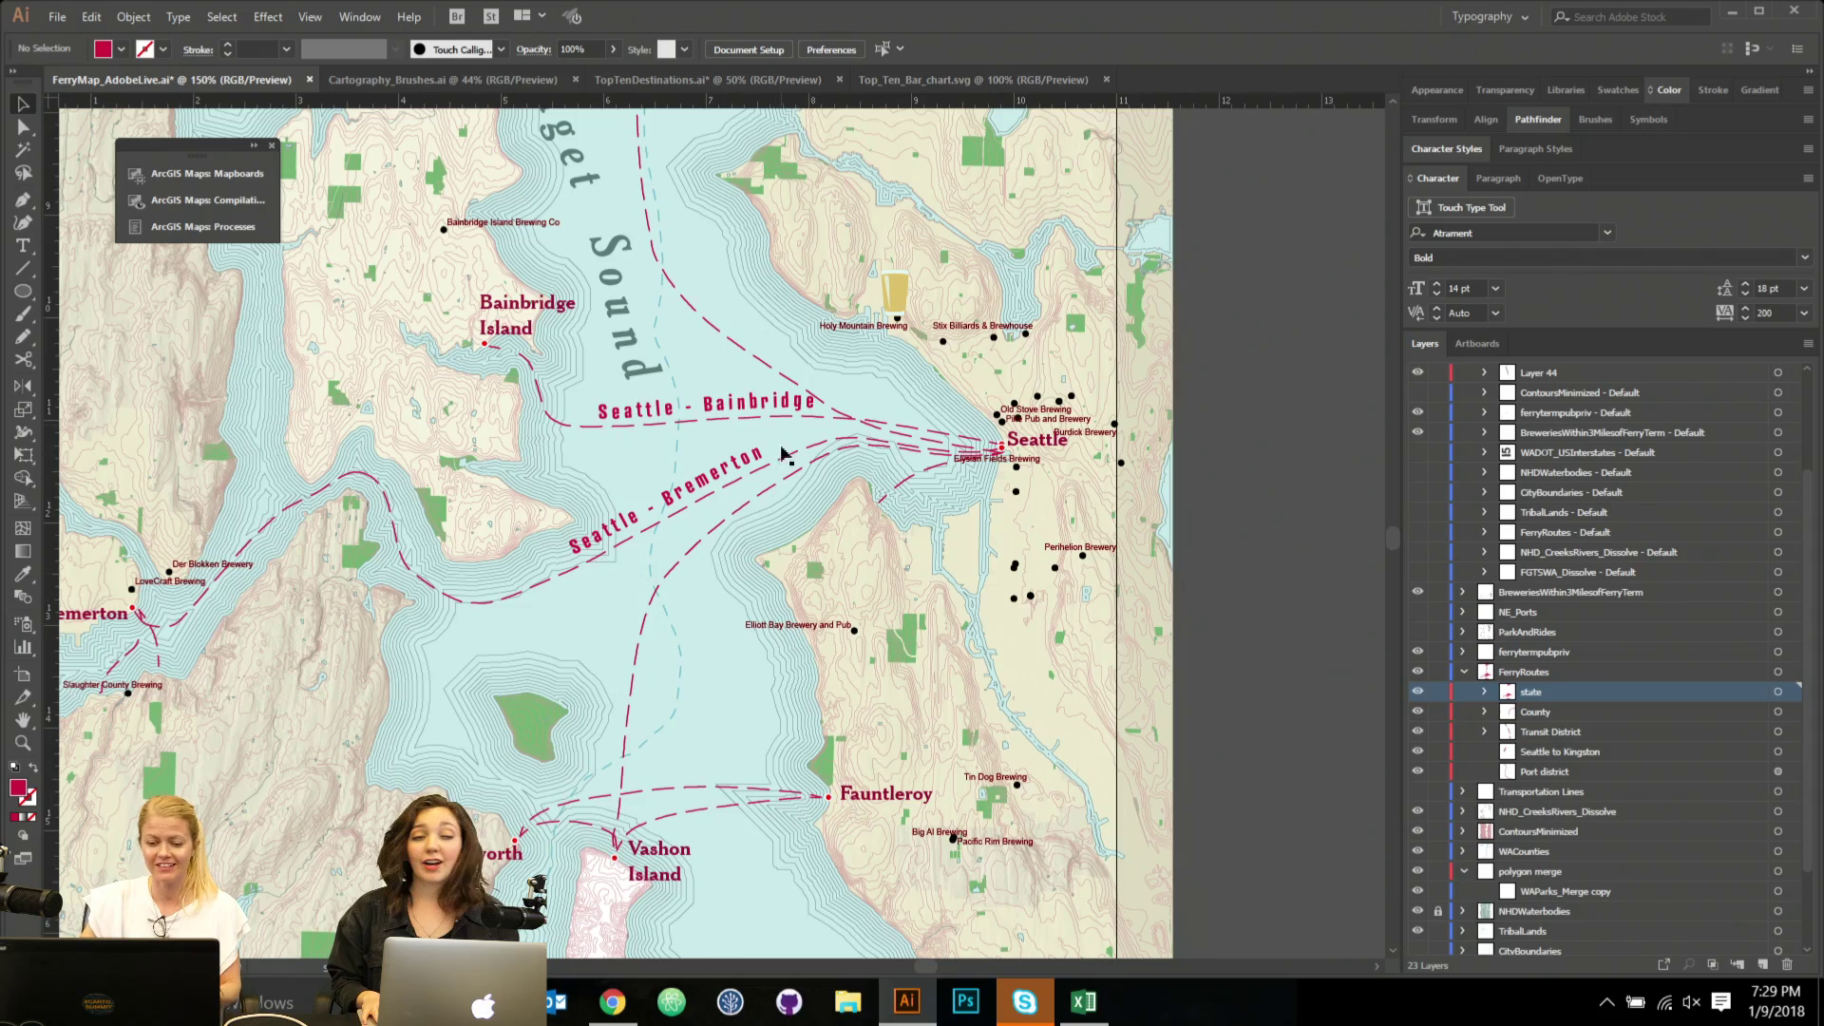
left_click(697, 470)
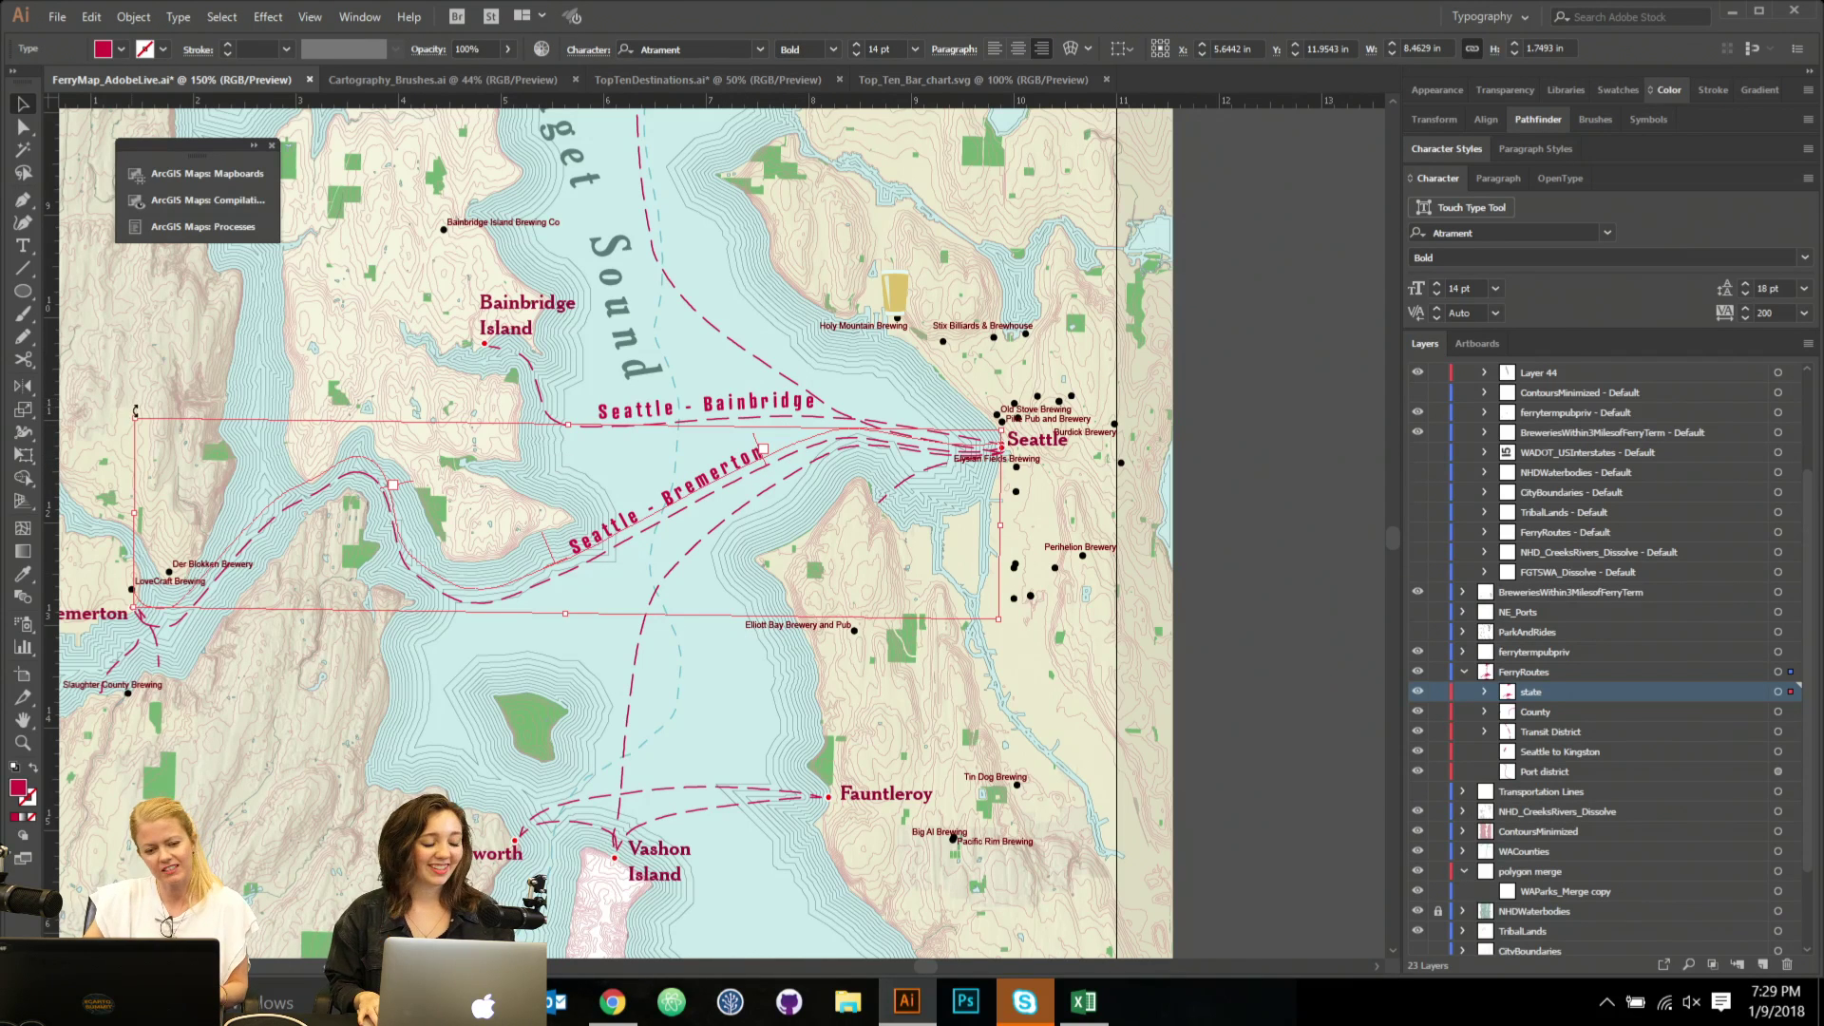
left_click_drag(135, 405, 132, 405)
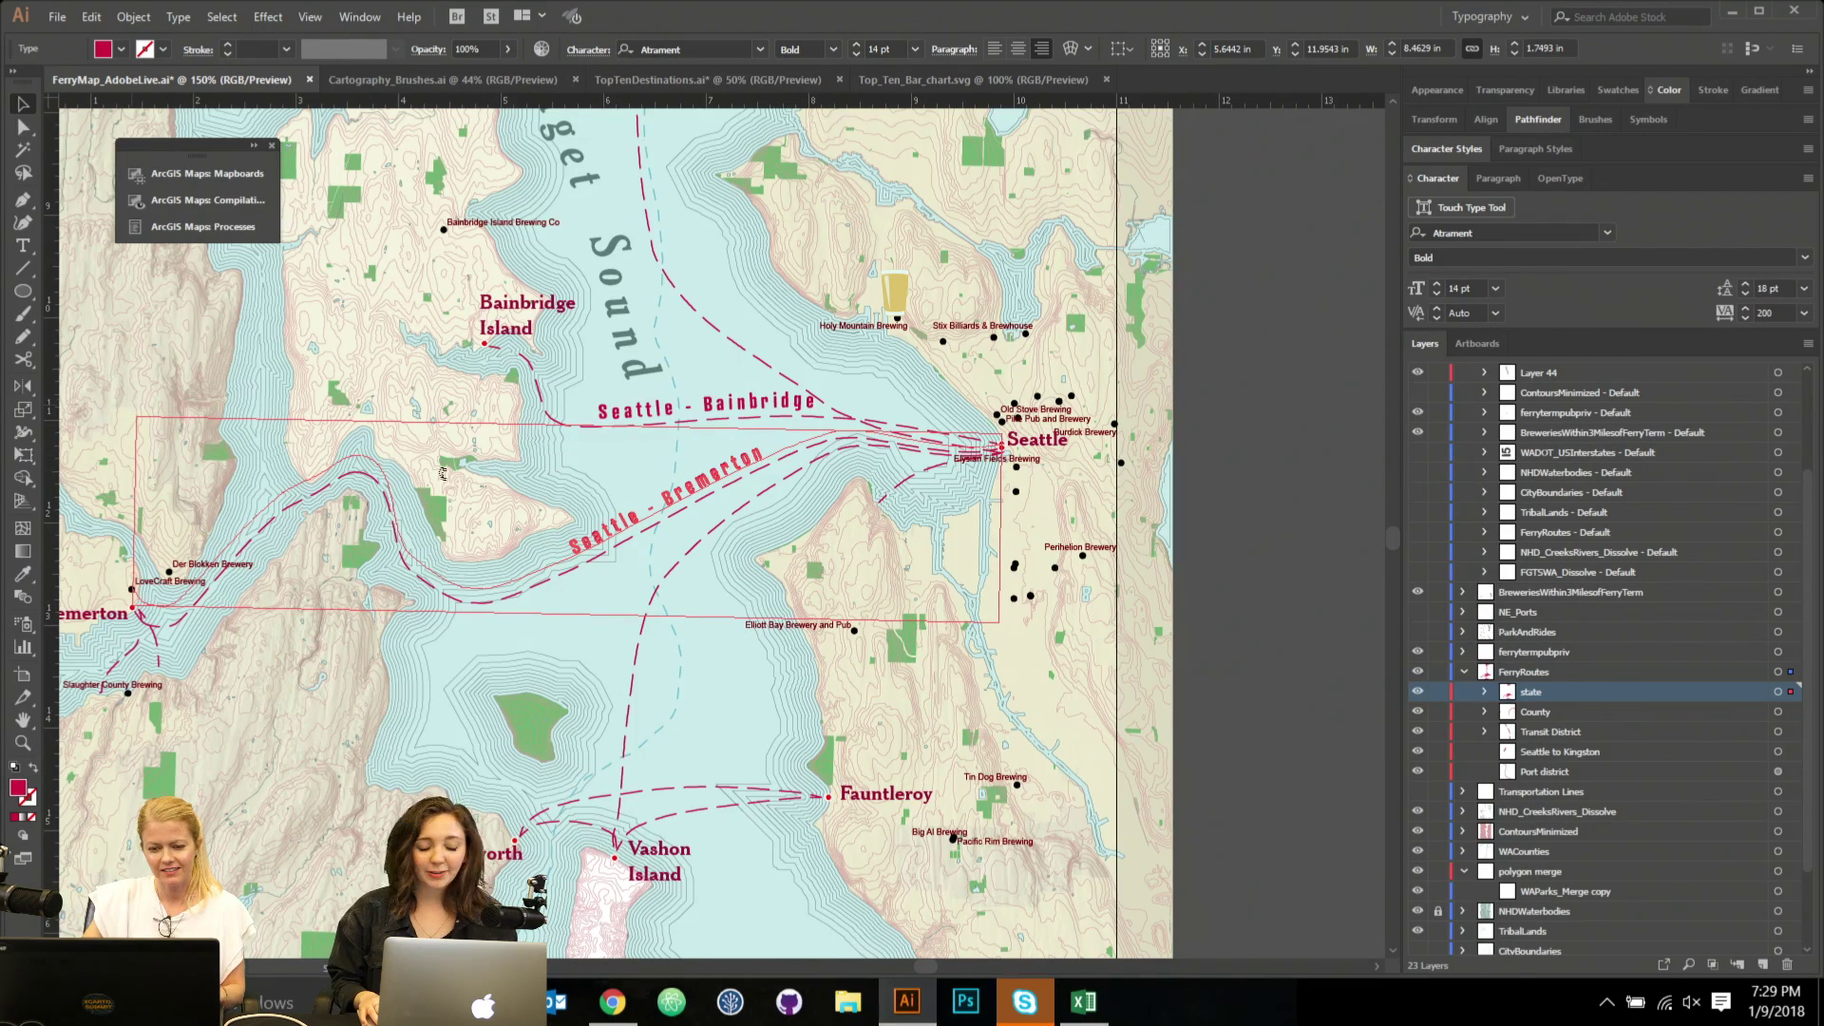
left_click_drag(443, 472, 444, 473)
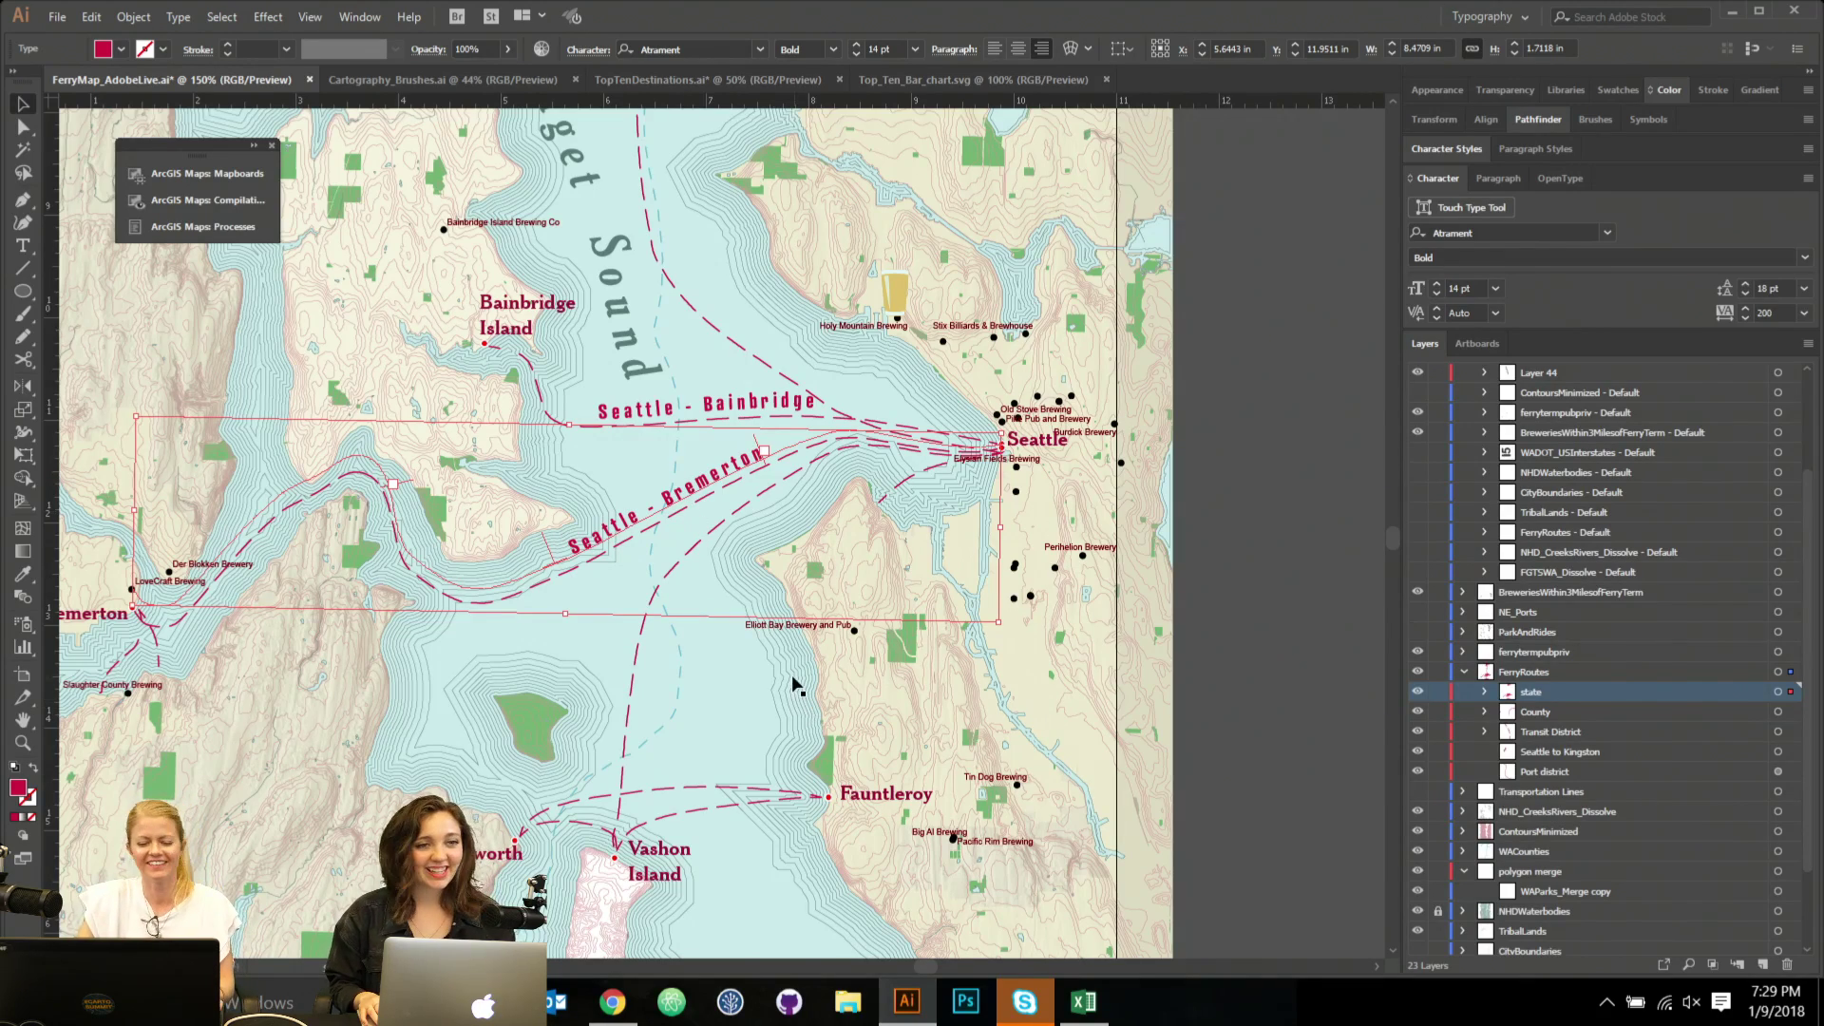
scroll(788, 682, "down", 1)
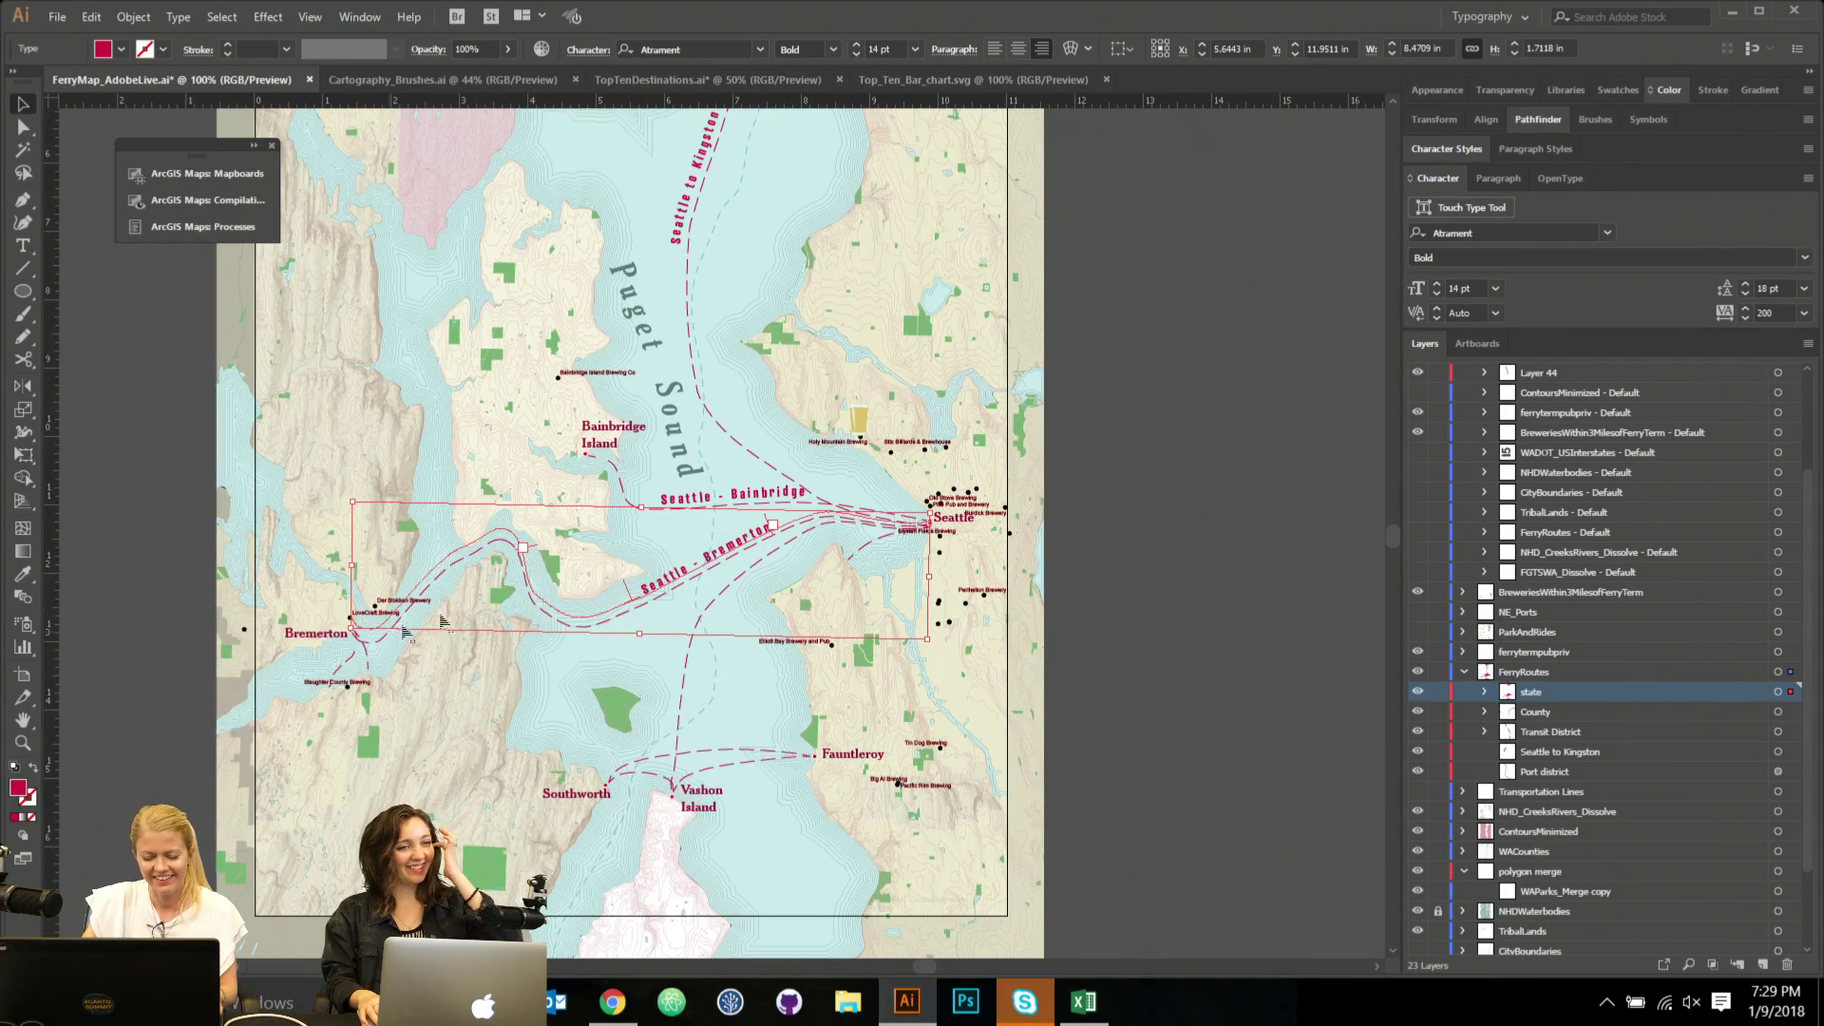
left_click(730, 641)
Nudge the Seattle - Bainbridge label slightly further left along its dashed path.
scroll(828, 354, "up", 2)
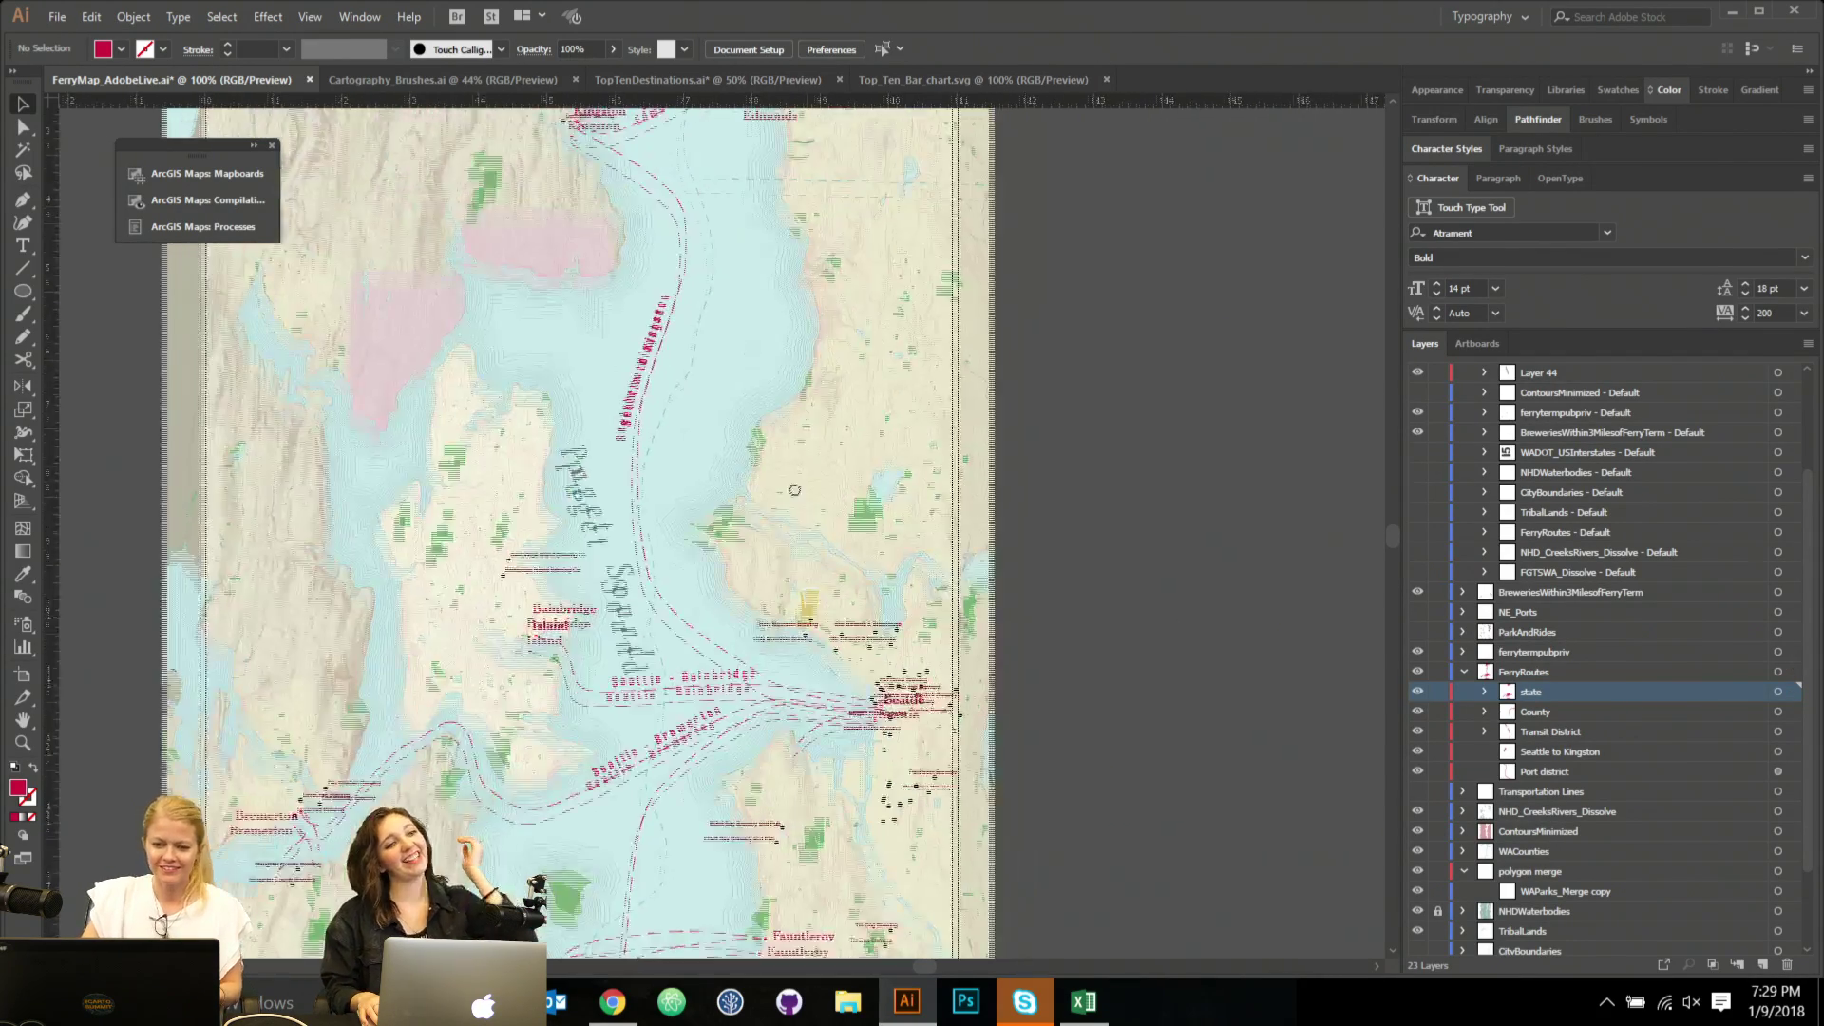
scroll(784, 581, "down", 2)
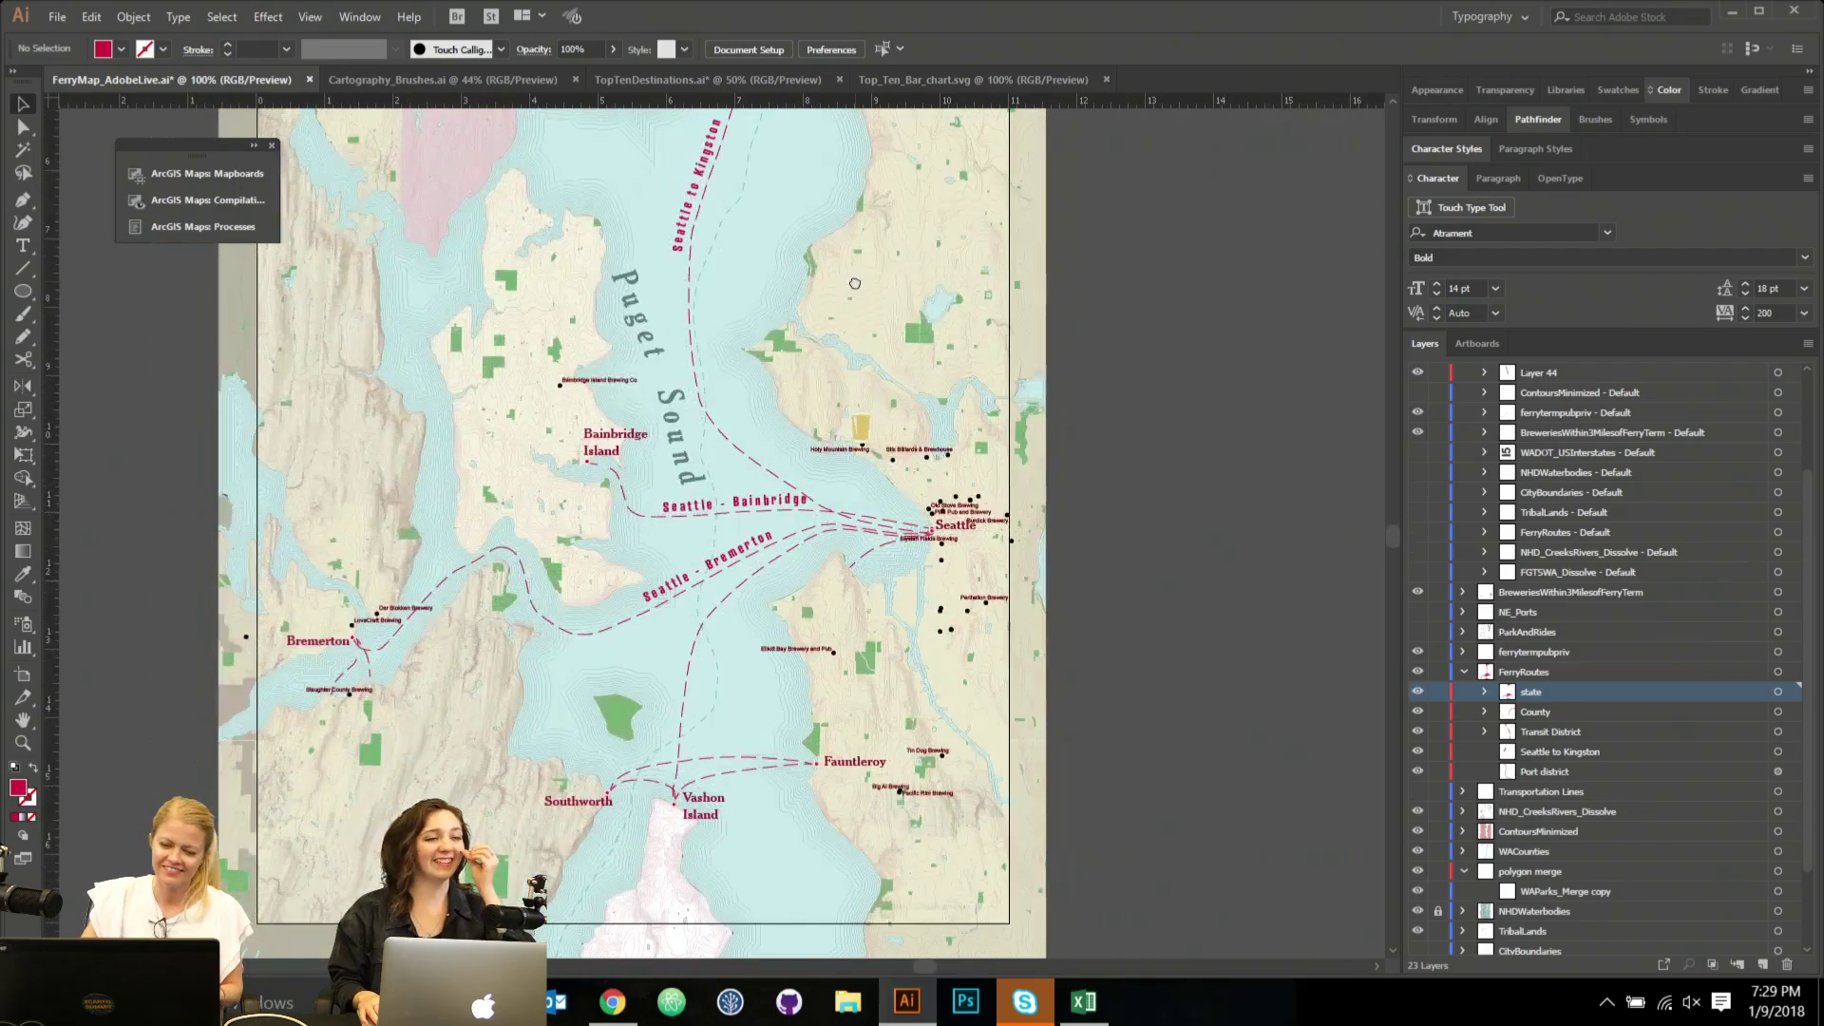
left_click(745, 504)
left_click_drag(719, 495, 717, 495)
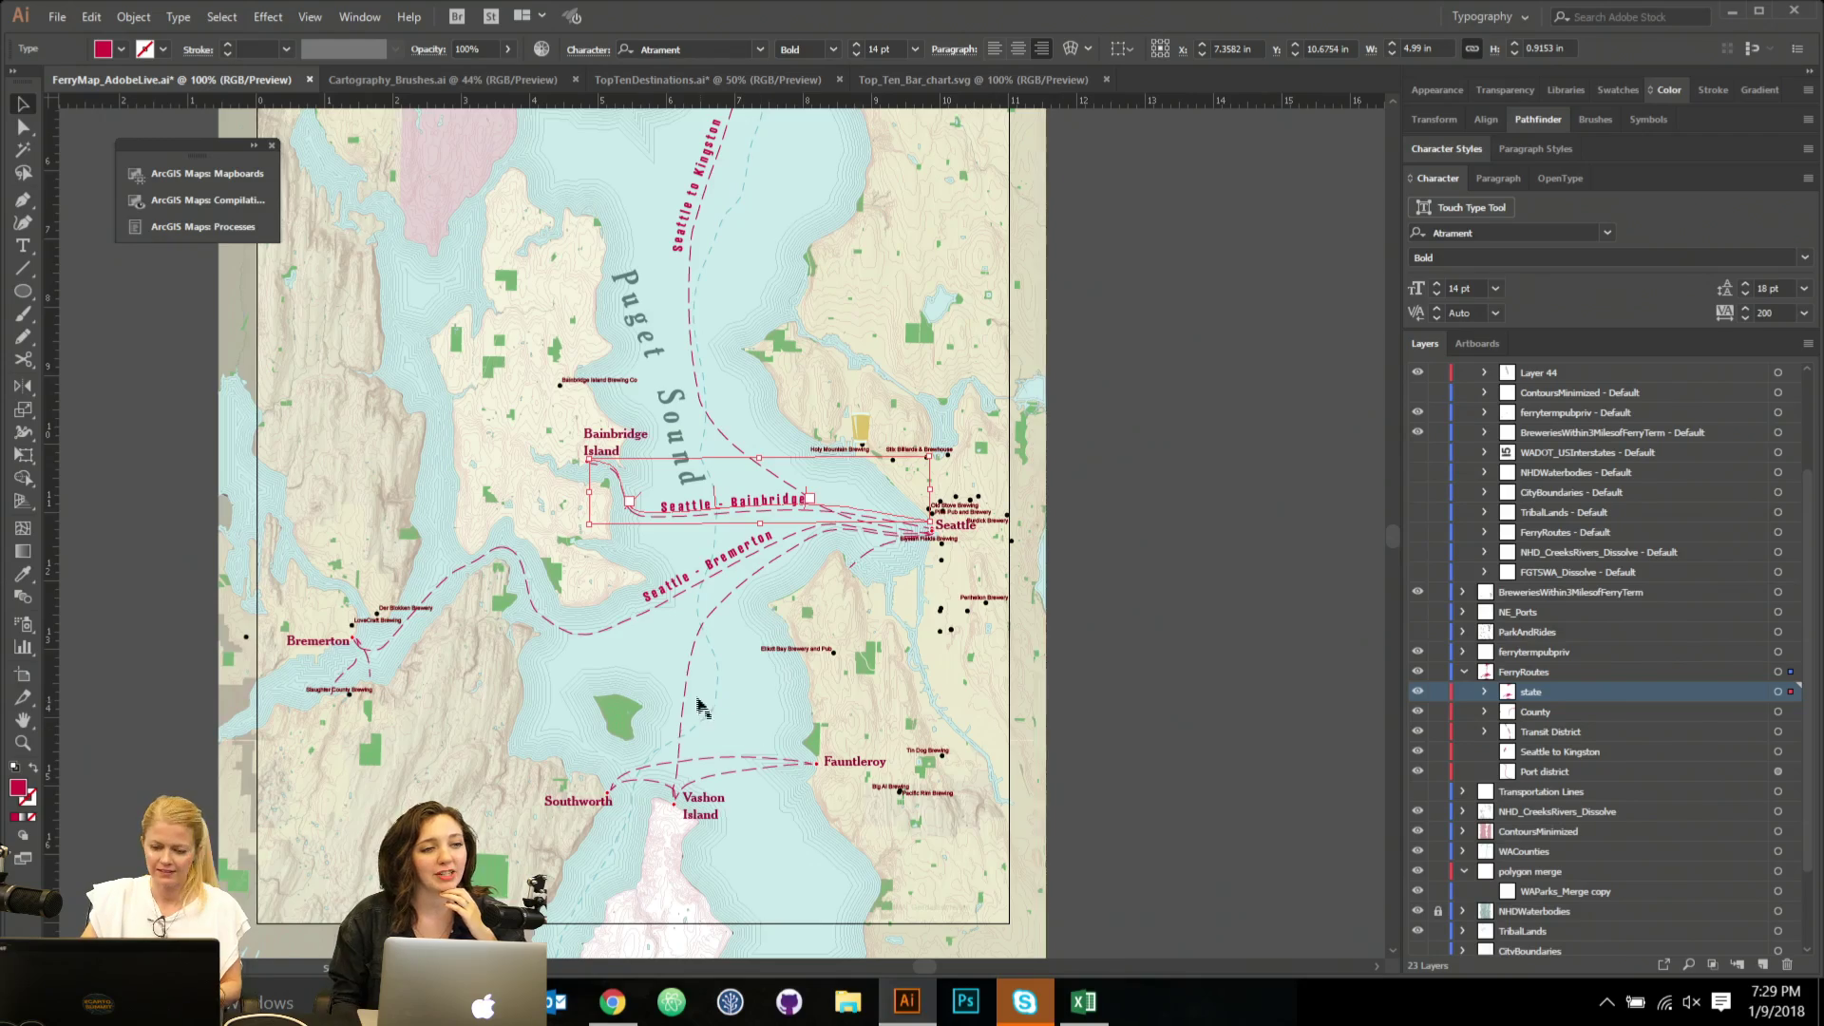
scroll(703, 684, "up", 1)
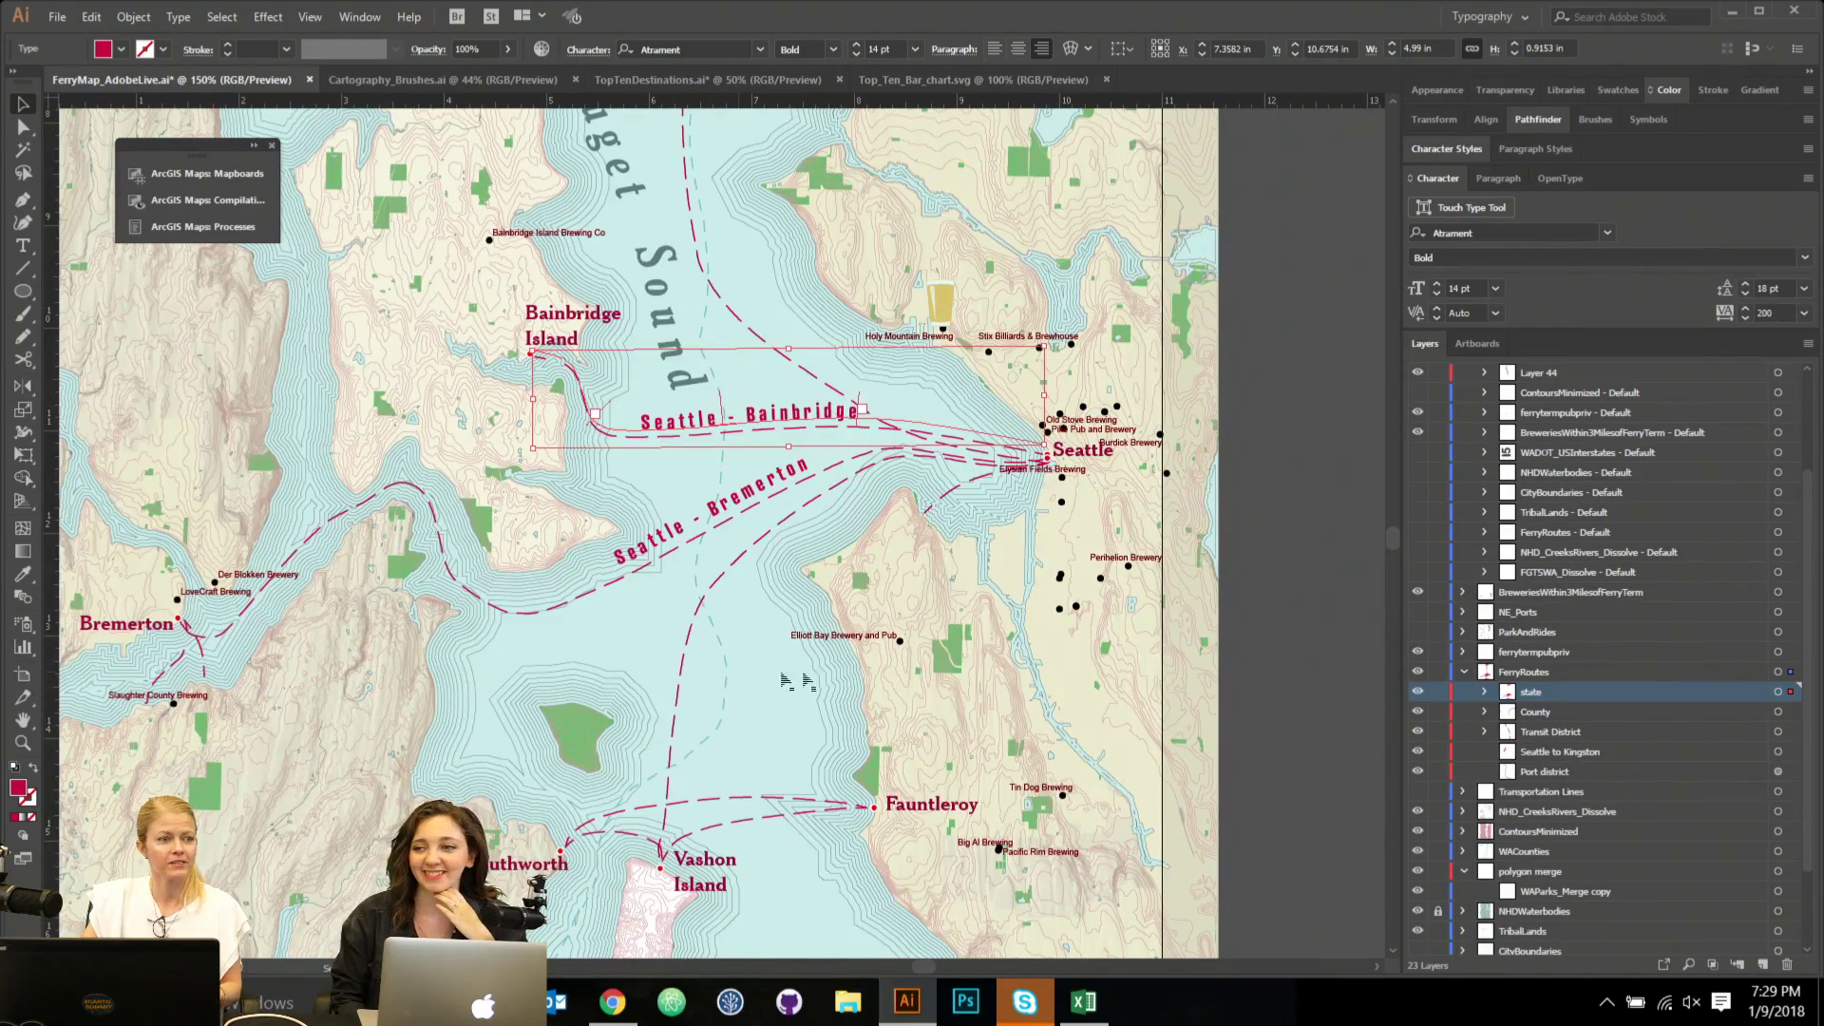
scroll(1003, 711, "down", 1)
scroll(1003, 710, "right", 1)
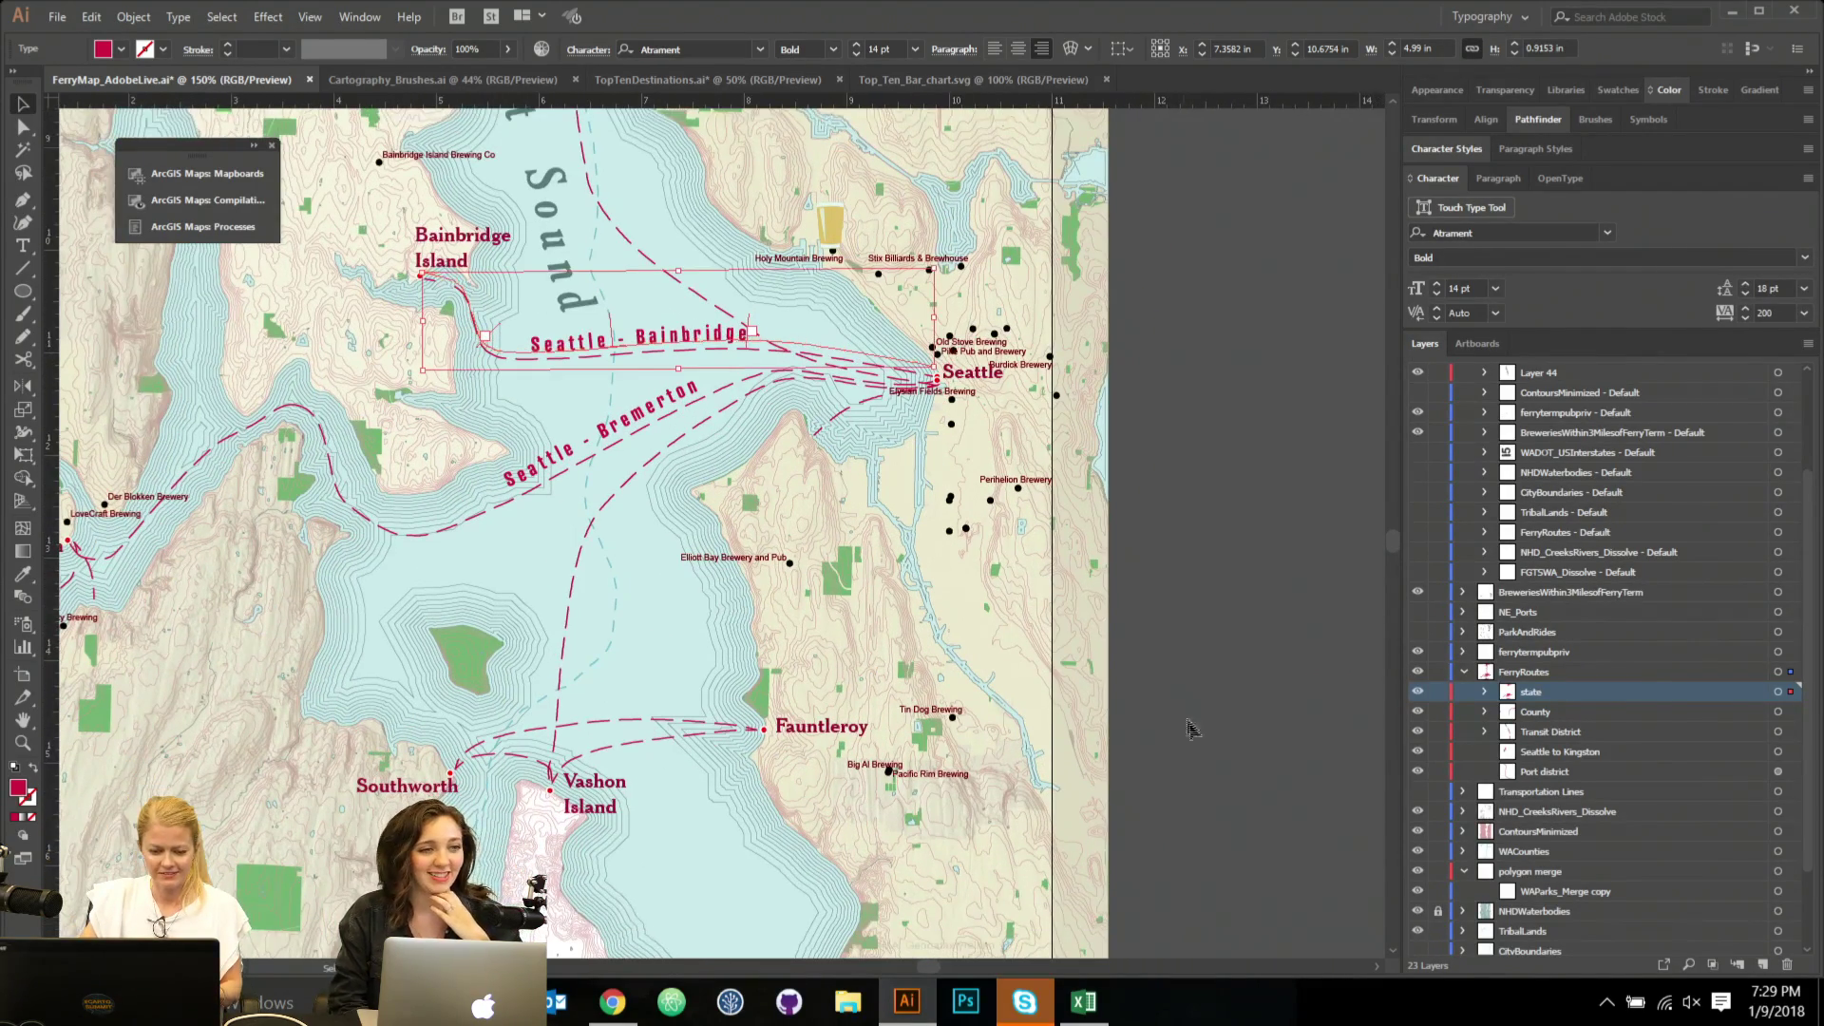
left_click(1272, 815)
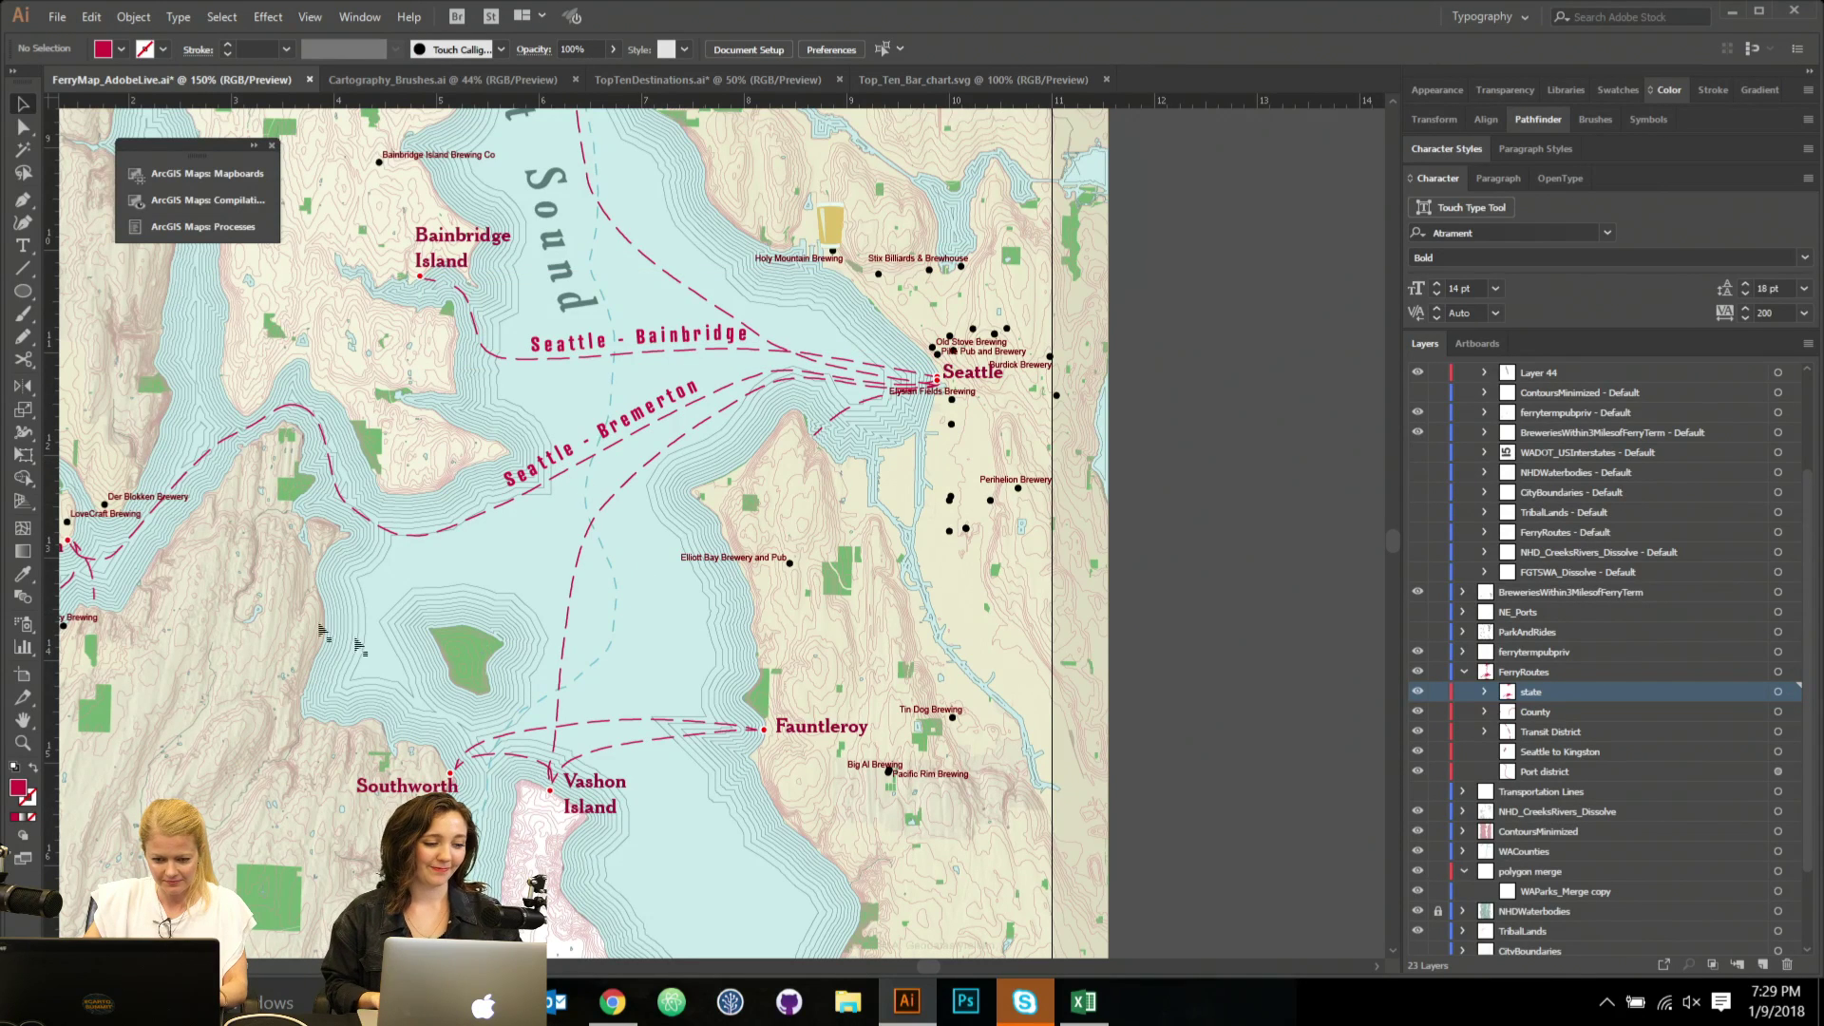
left_click(631, 718)
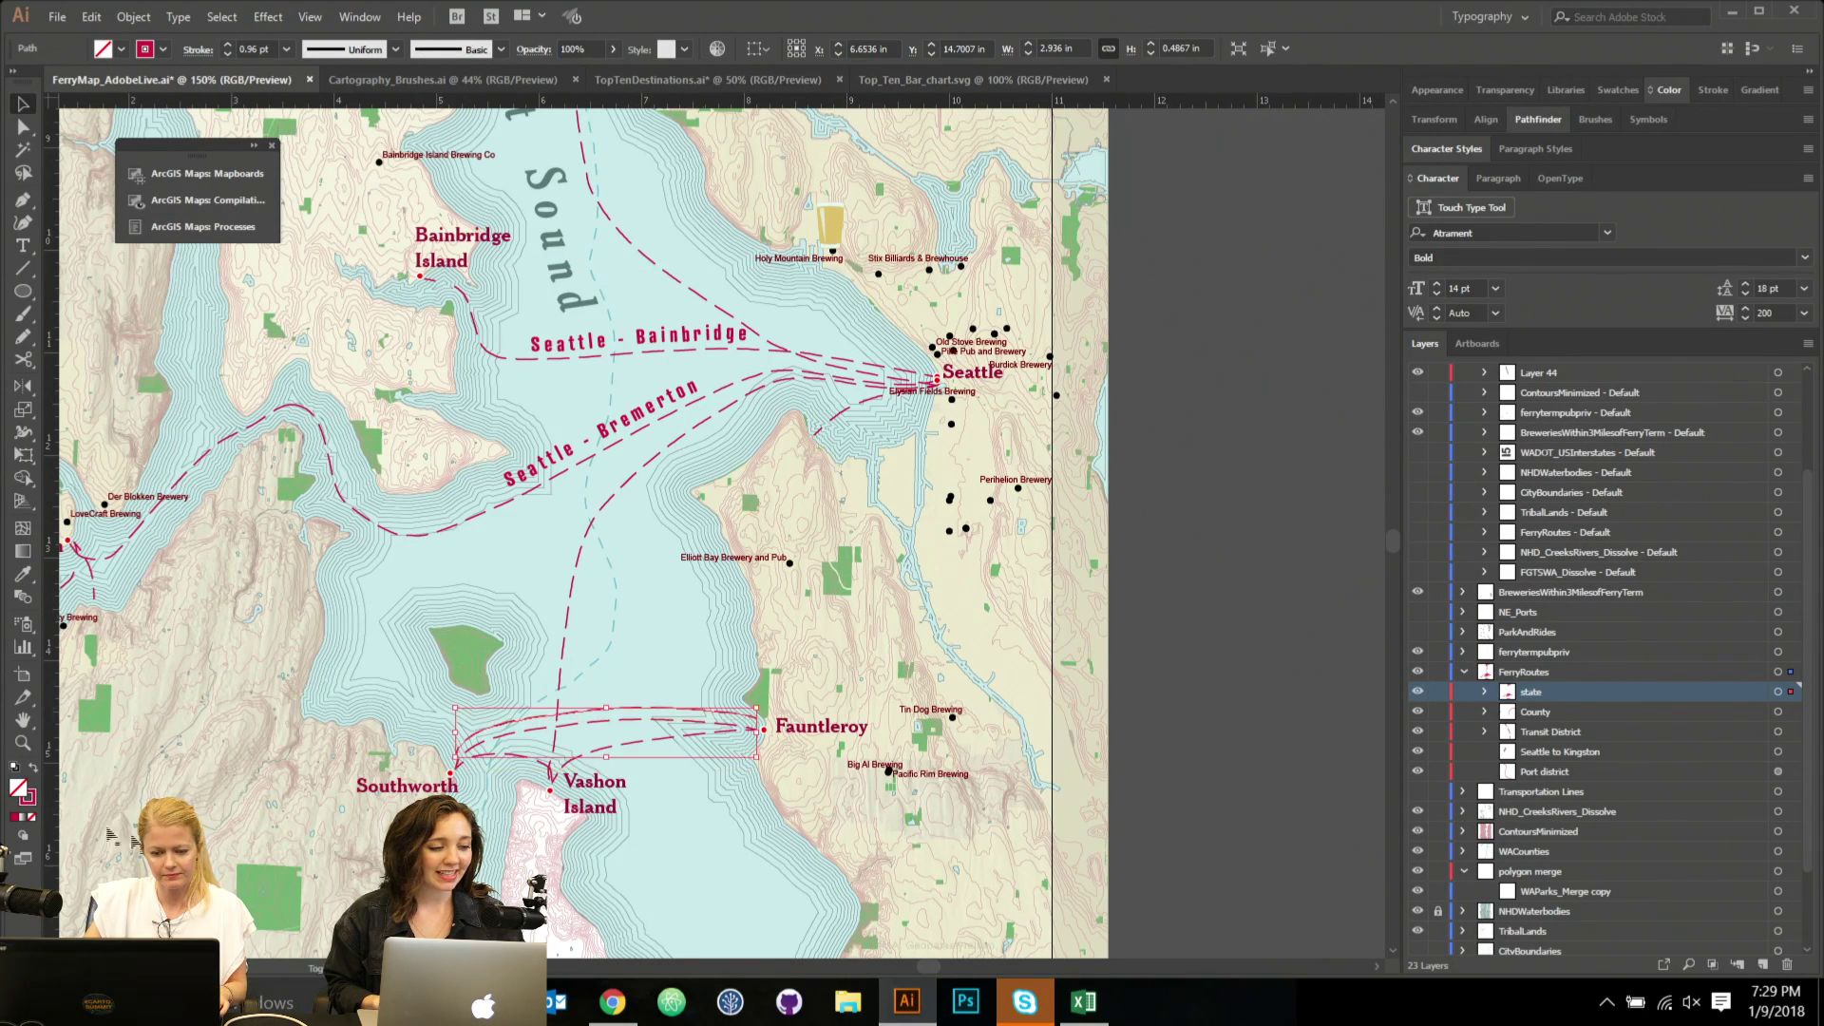
Add path type along the Southworth ferry route and flip it above the route line.
key("t")
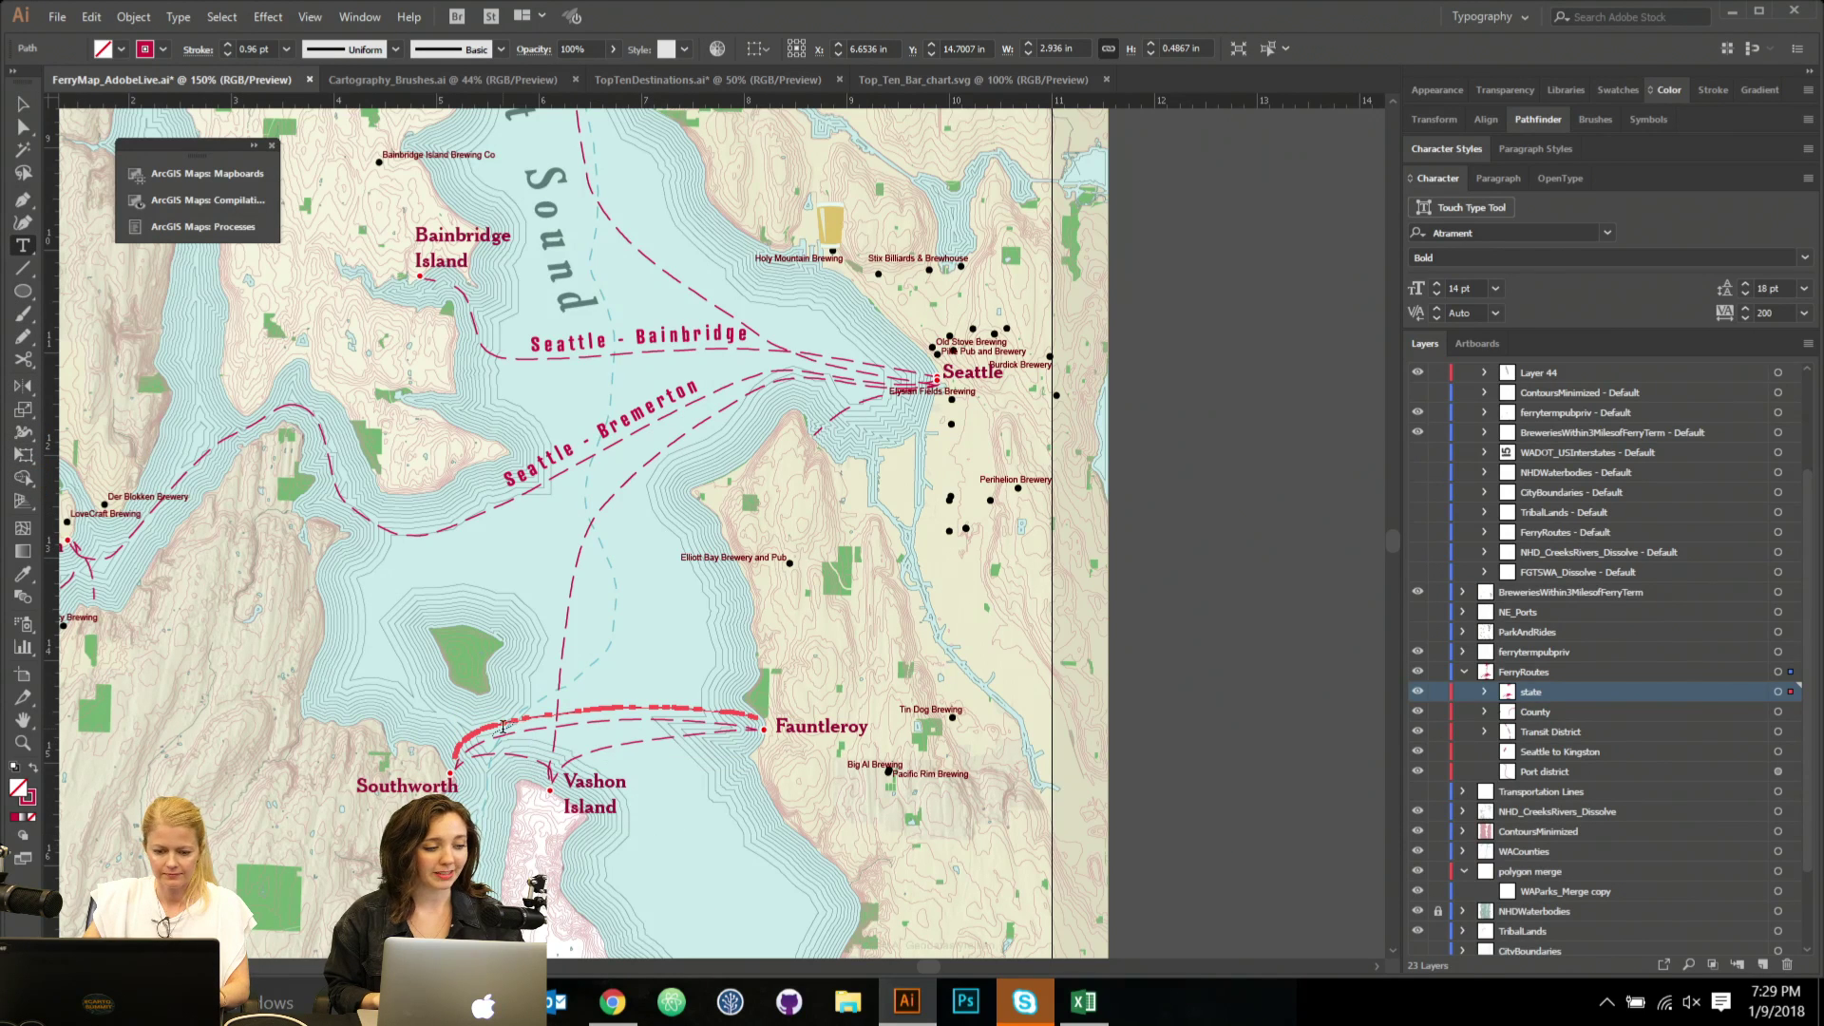
left_click(463, 751)
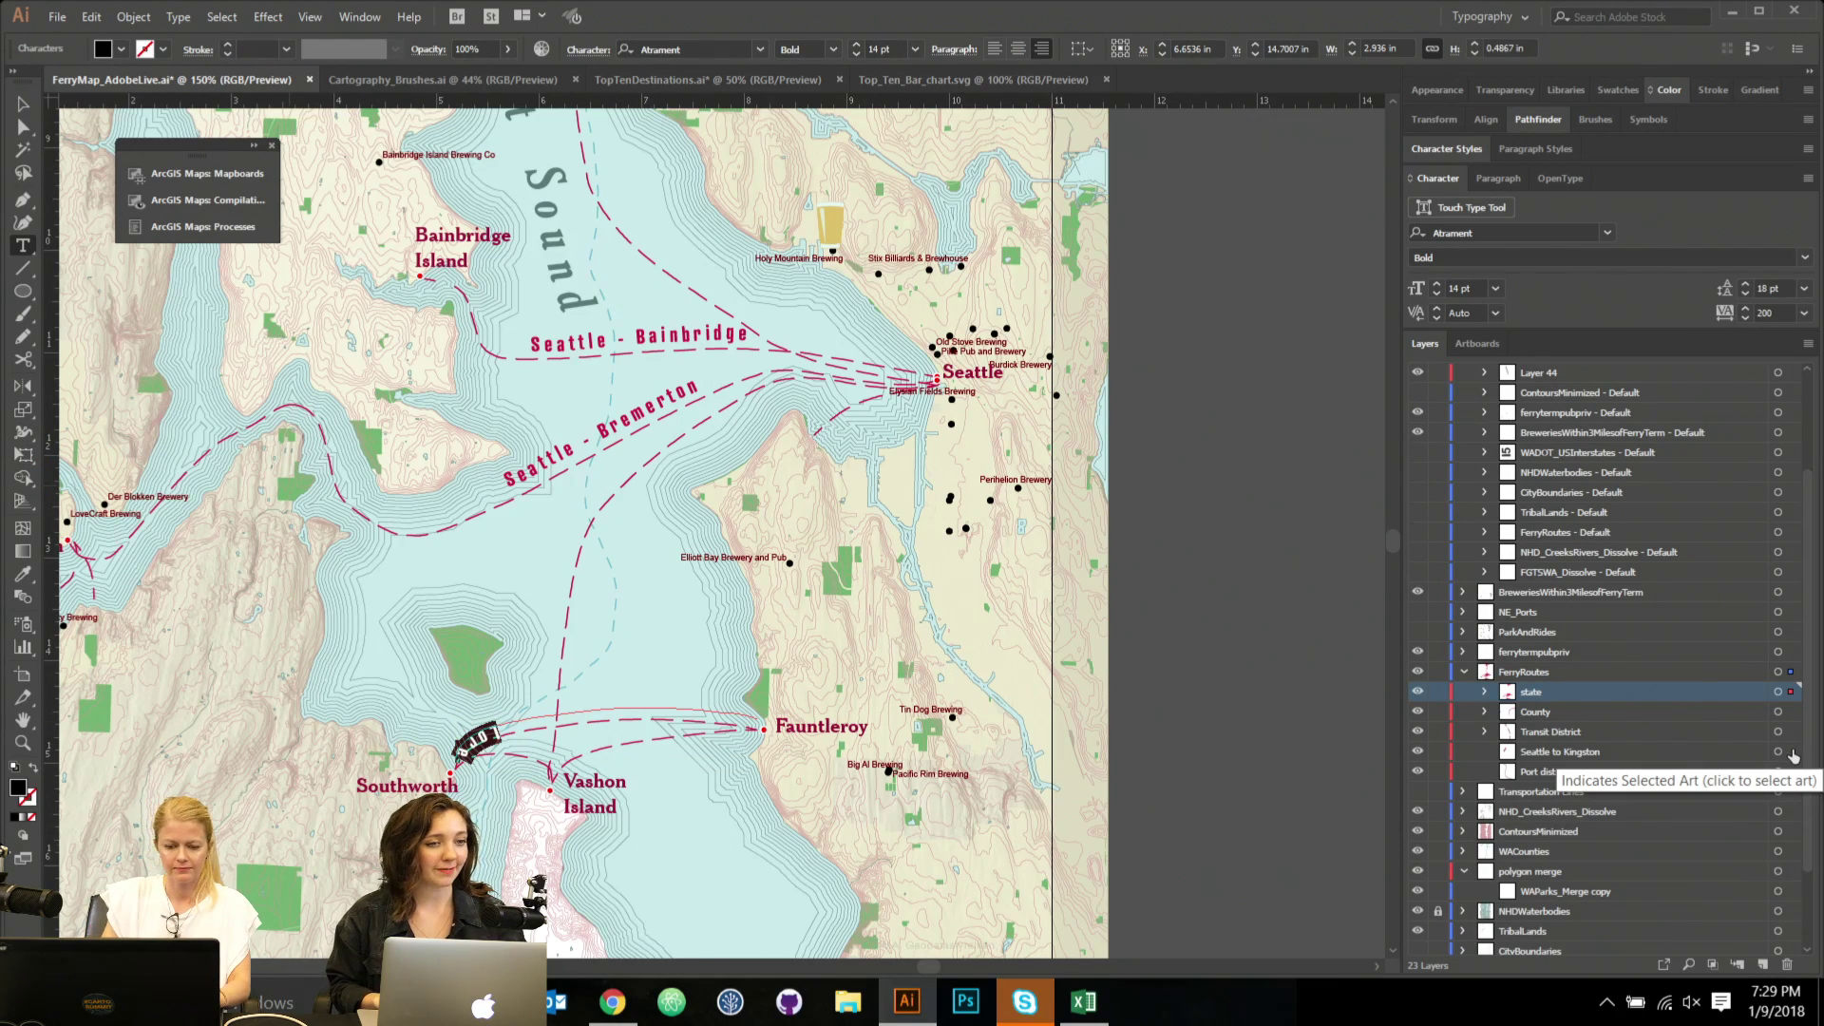
left_click(25, 131)
left_click(487, 758)
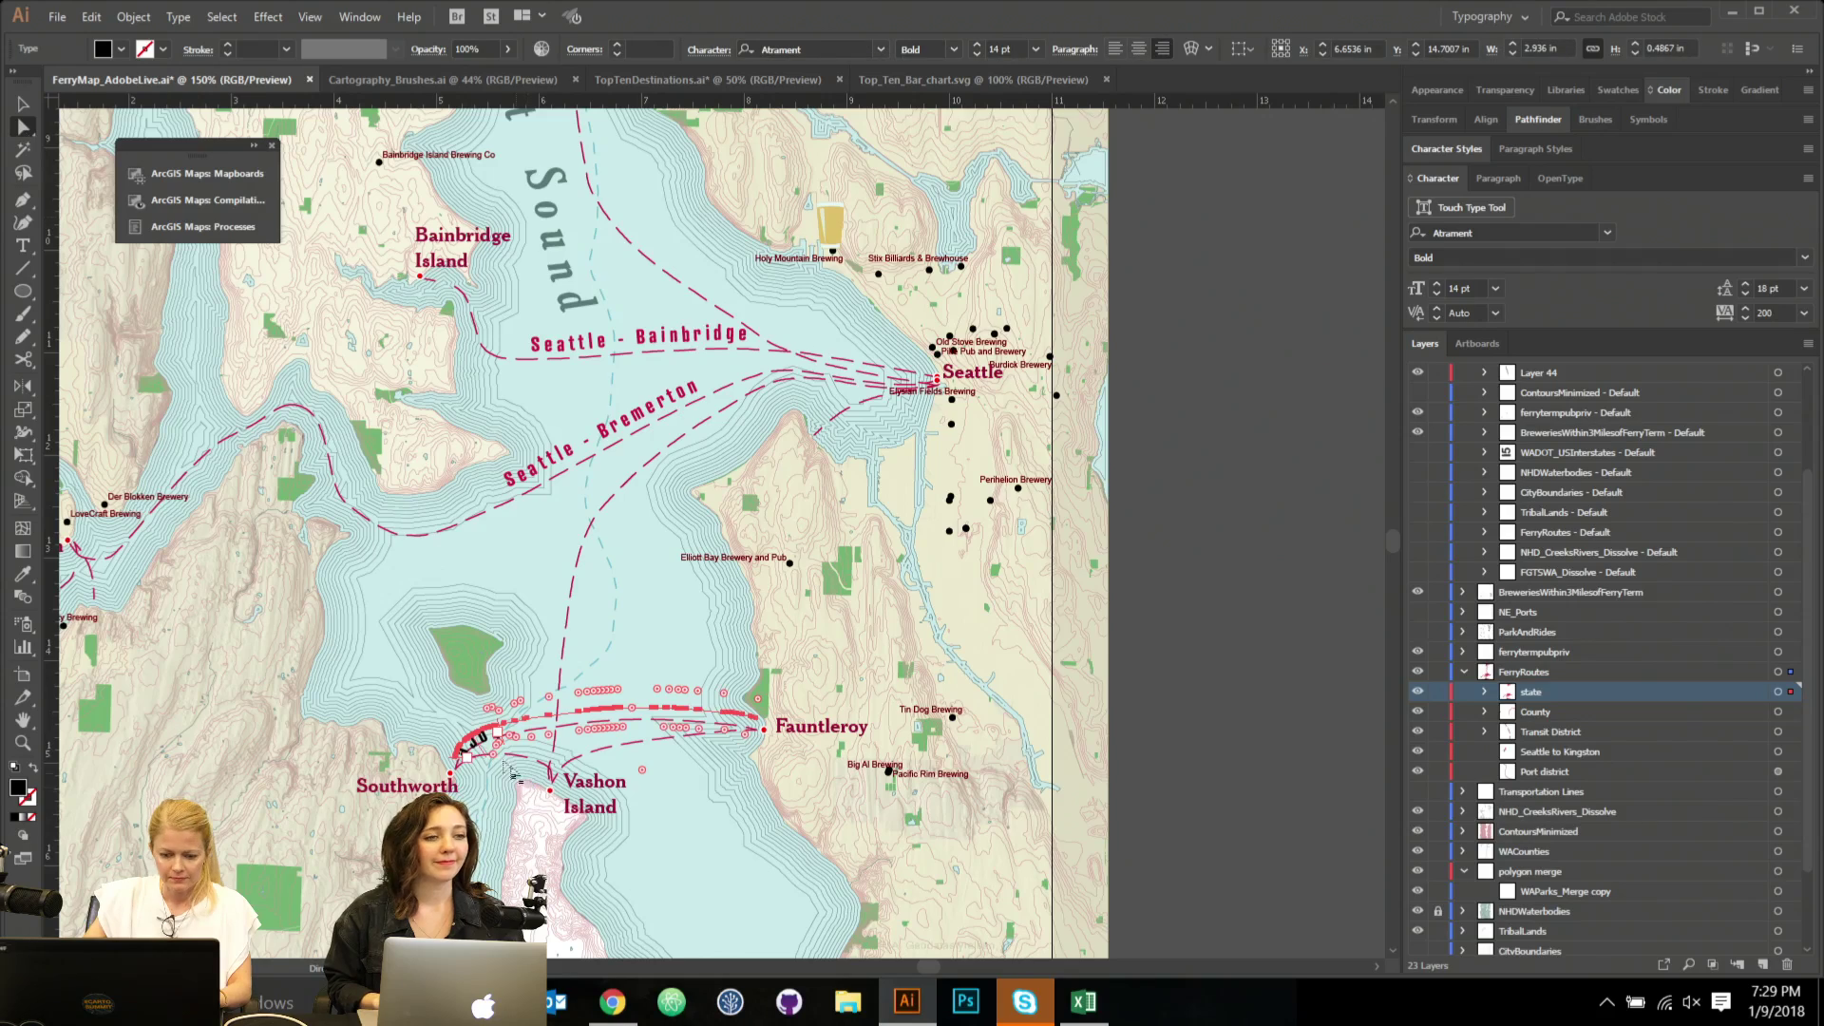
left_click_drag(491, 763, 486, 750)
scroll(486, 750, "up", 5)
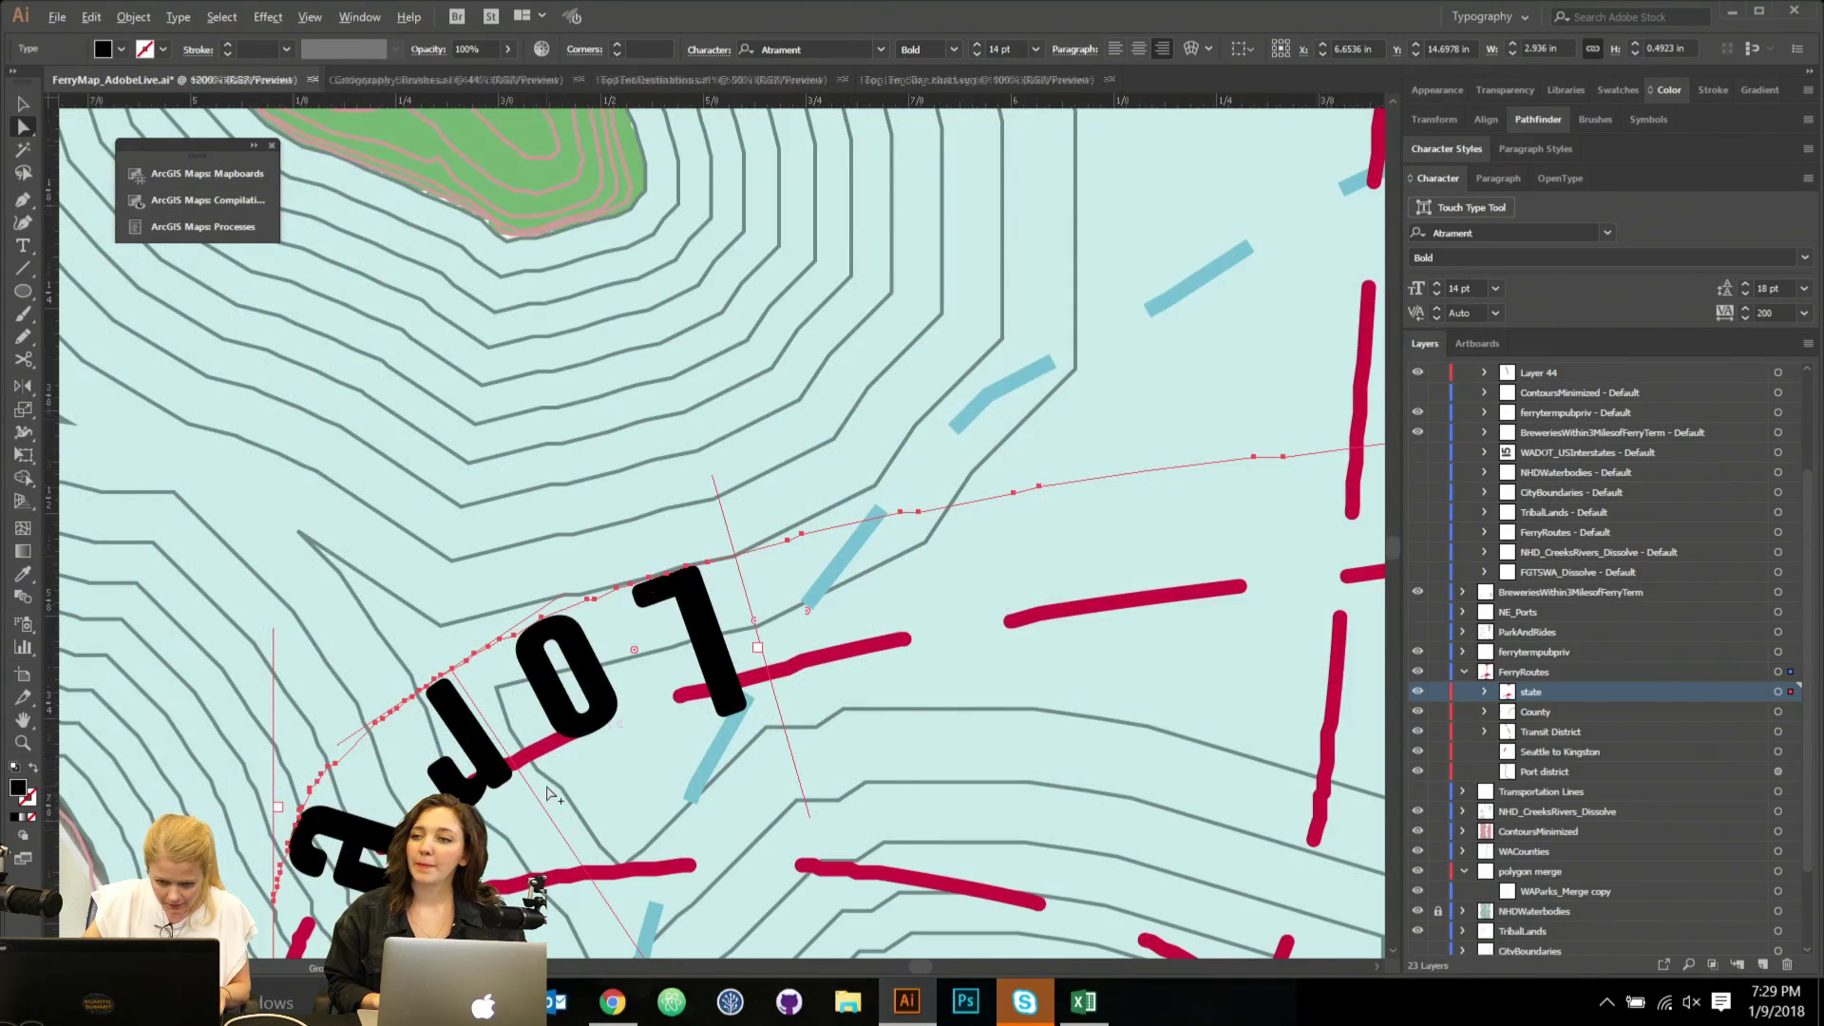
scroll(565, 744, "down", 3)
scroll(564, 743, "down", 2)
scroll(532, 739, "right", 1)
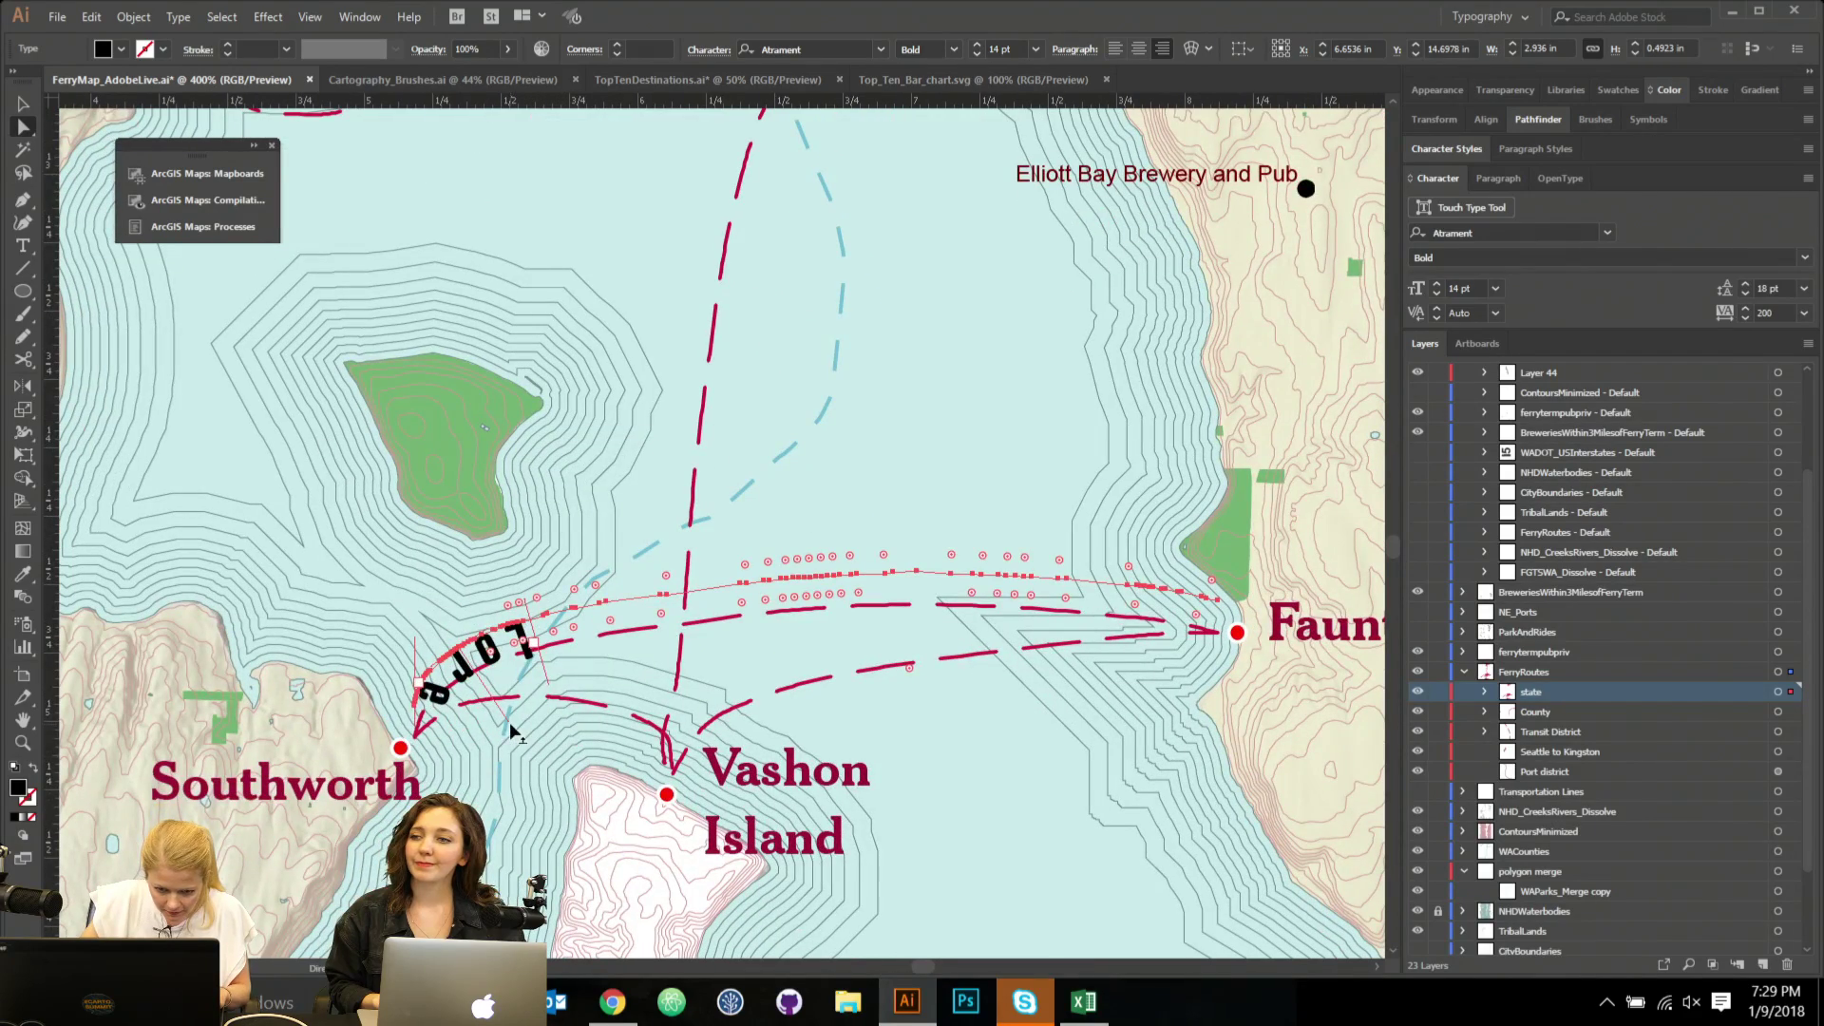
left_click_drag(509, 722, 431, 595)
mouse_move(597, 559)
left_mouse_down()
mouse_move(649, 545)
mouse_move(611, 553)
left_mouse_up()
scroll(677, 602, "down", 3)
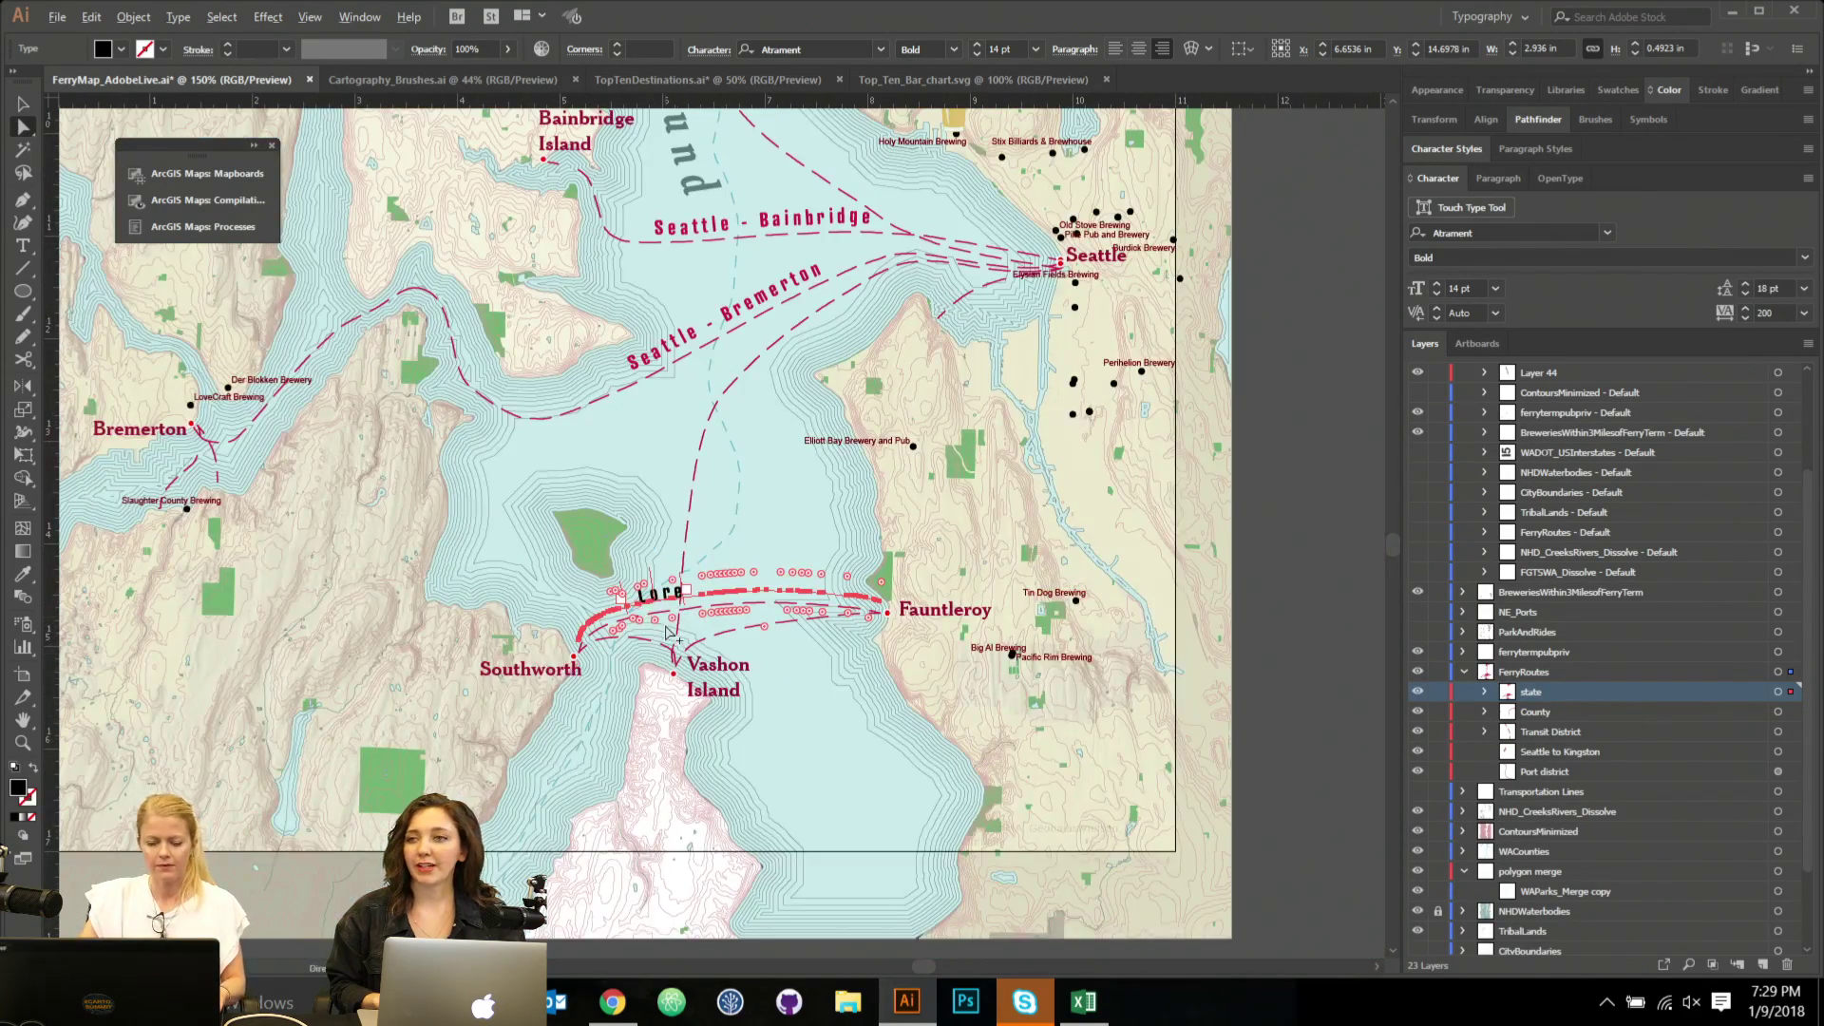
scroll(671, 634, "down", 1)
Replace the placeholder text with 'S' and slide the label left along the ferry path.
key("t")
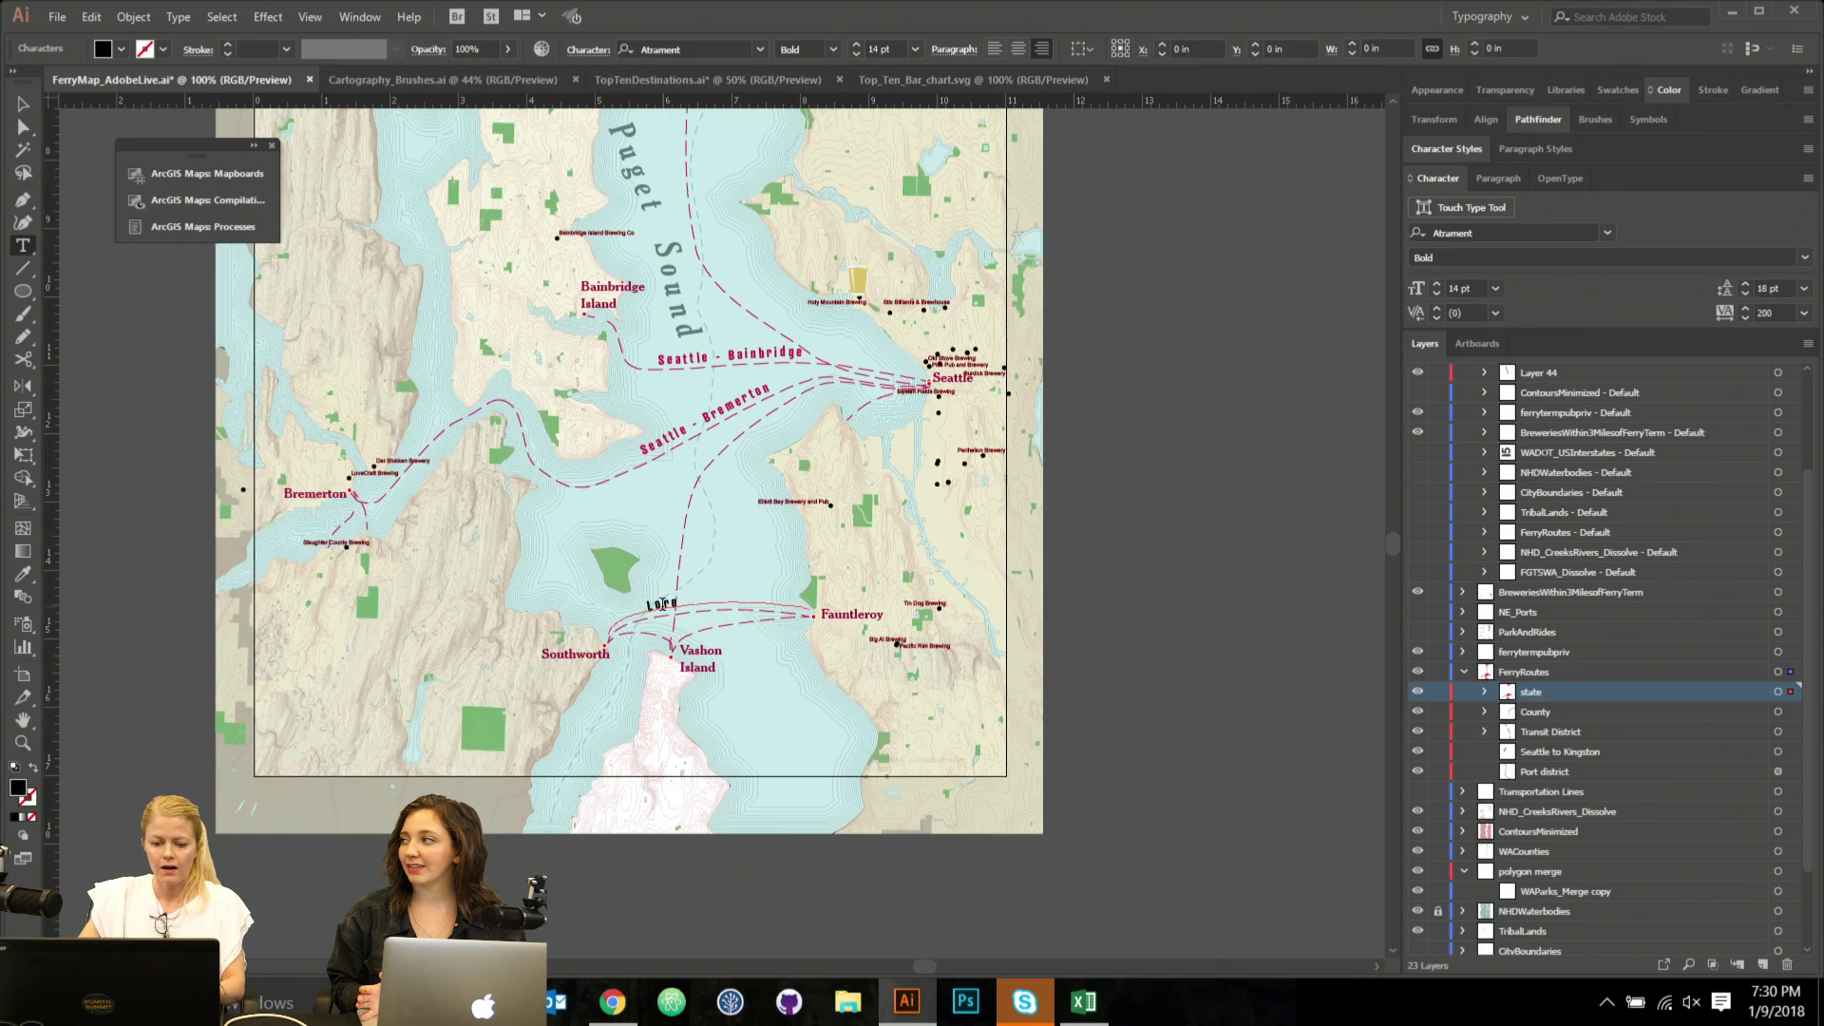
double_click(662, 605)
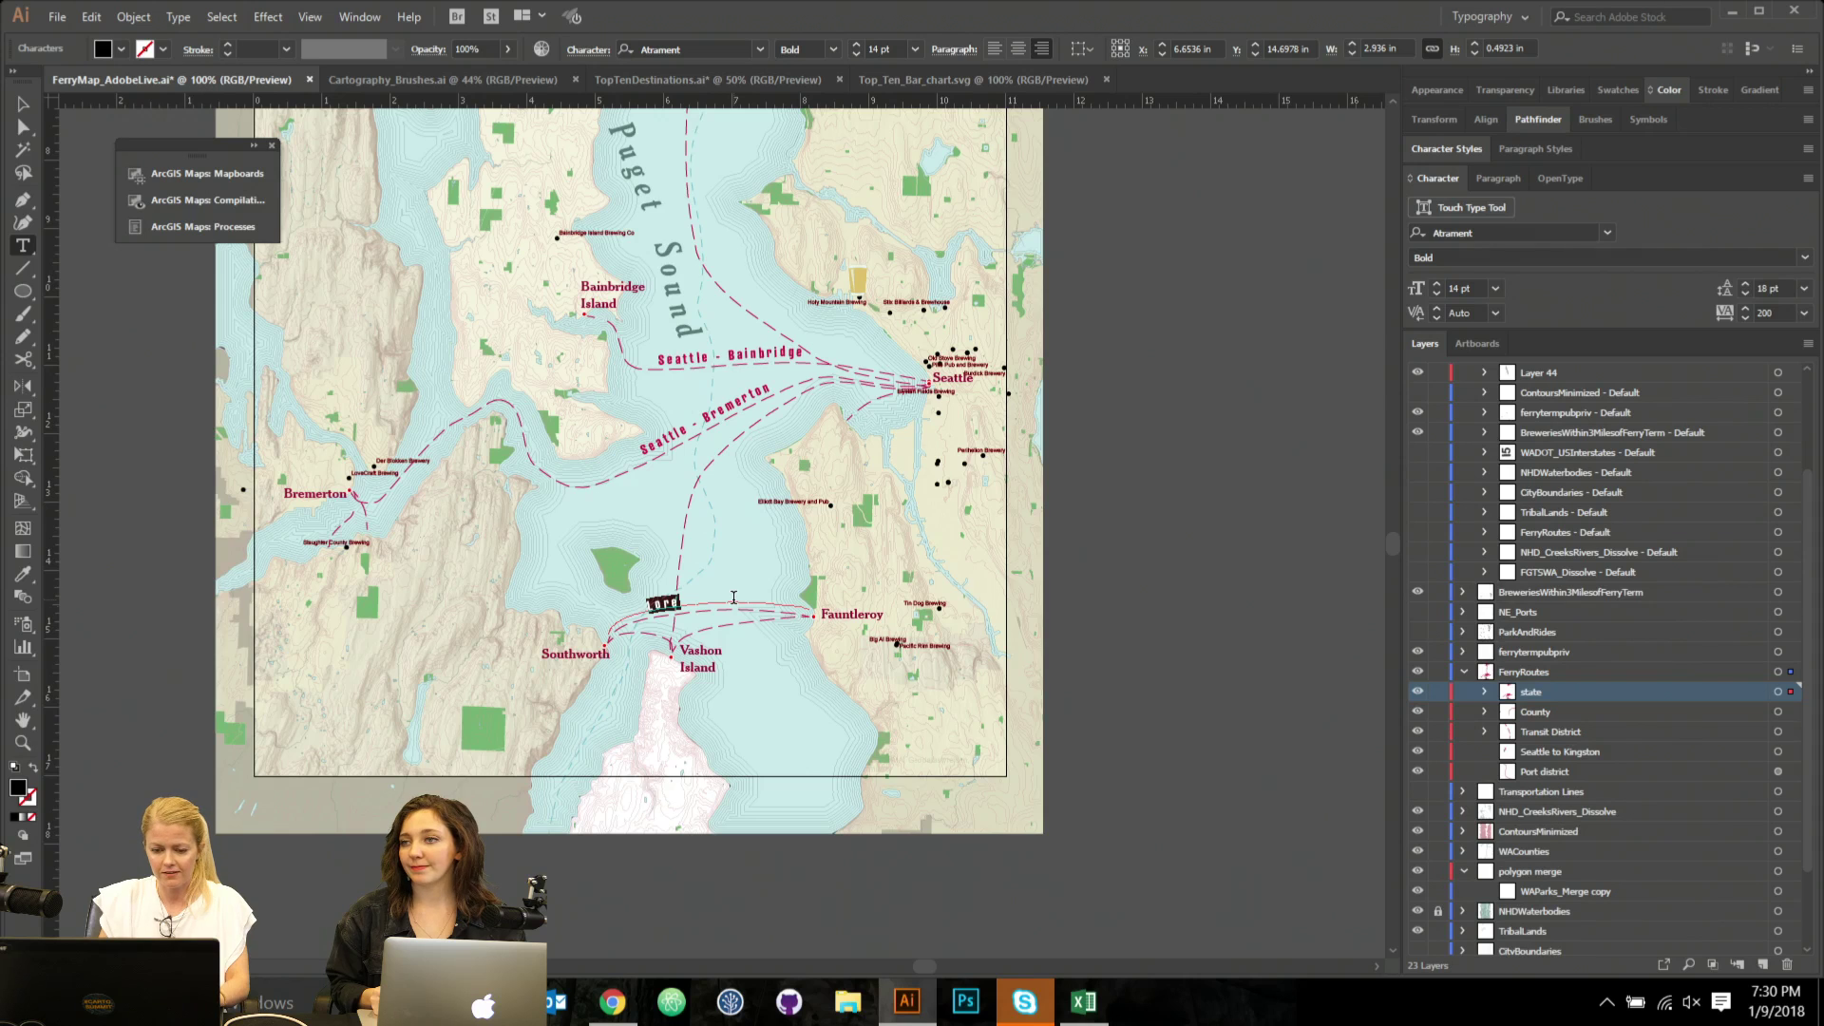
type("South")
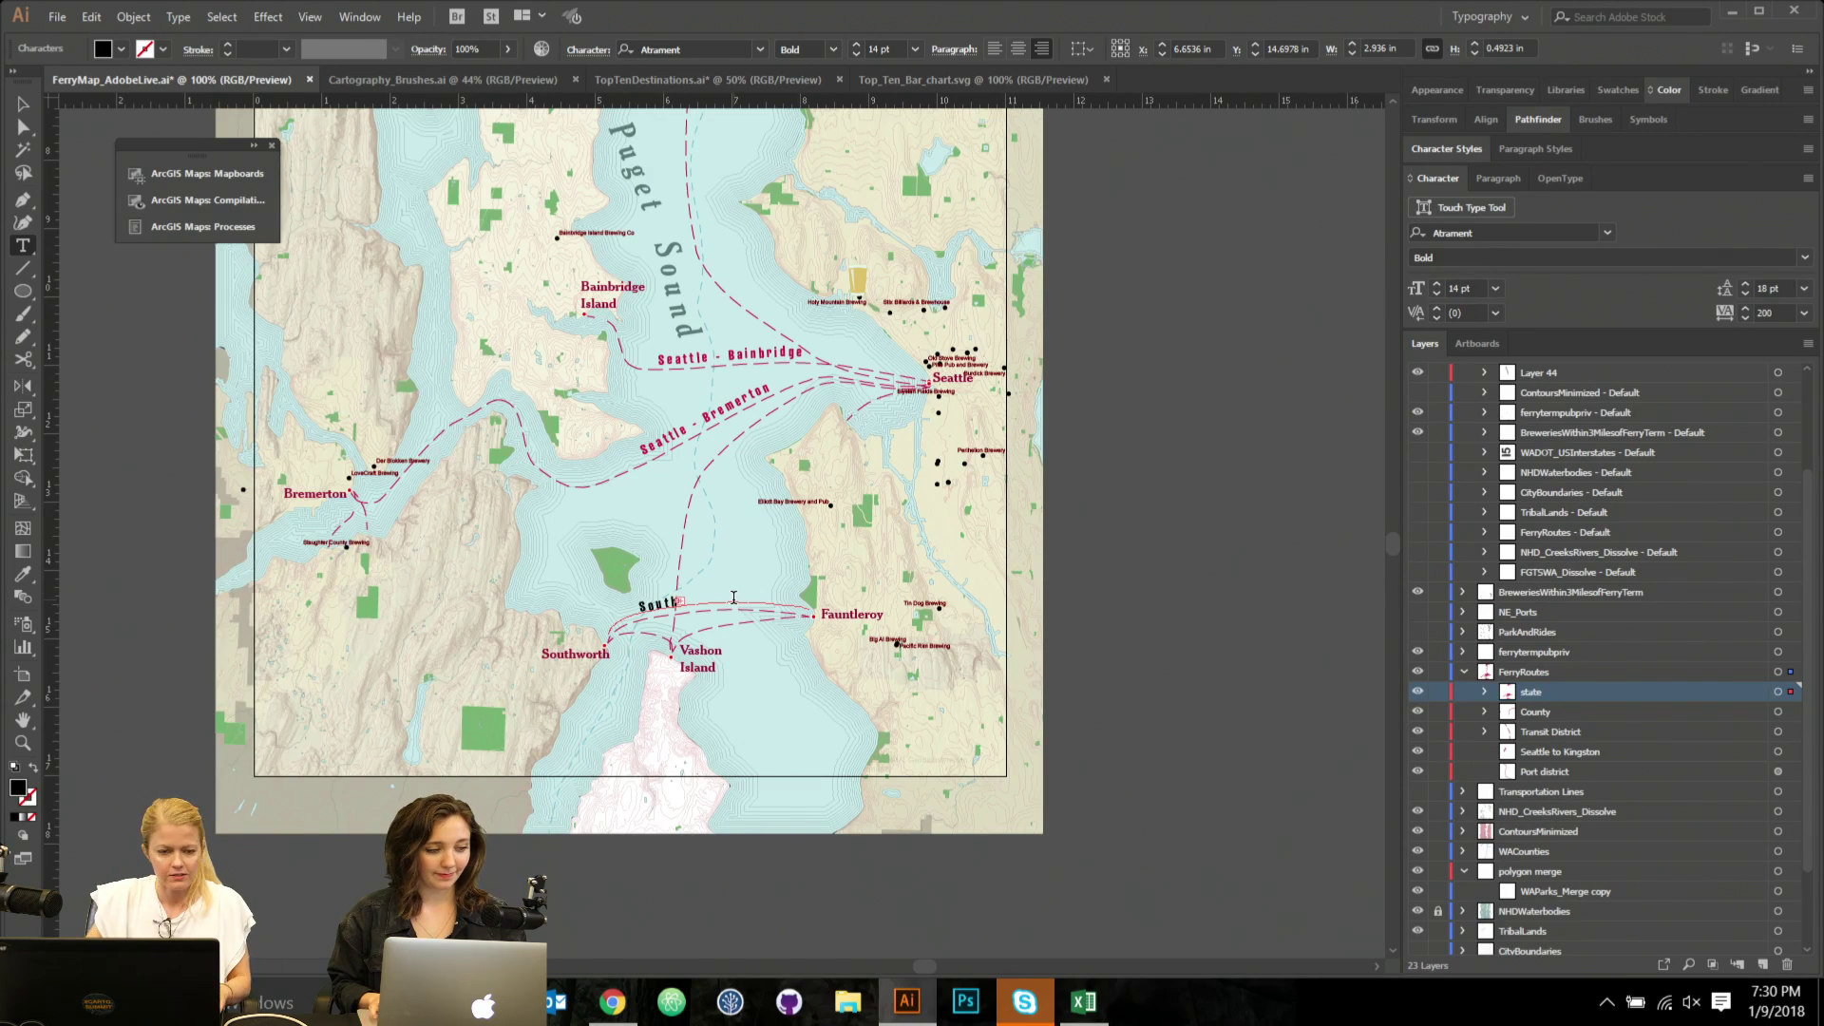
key("ctrl+plus")
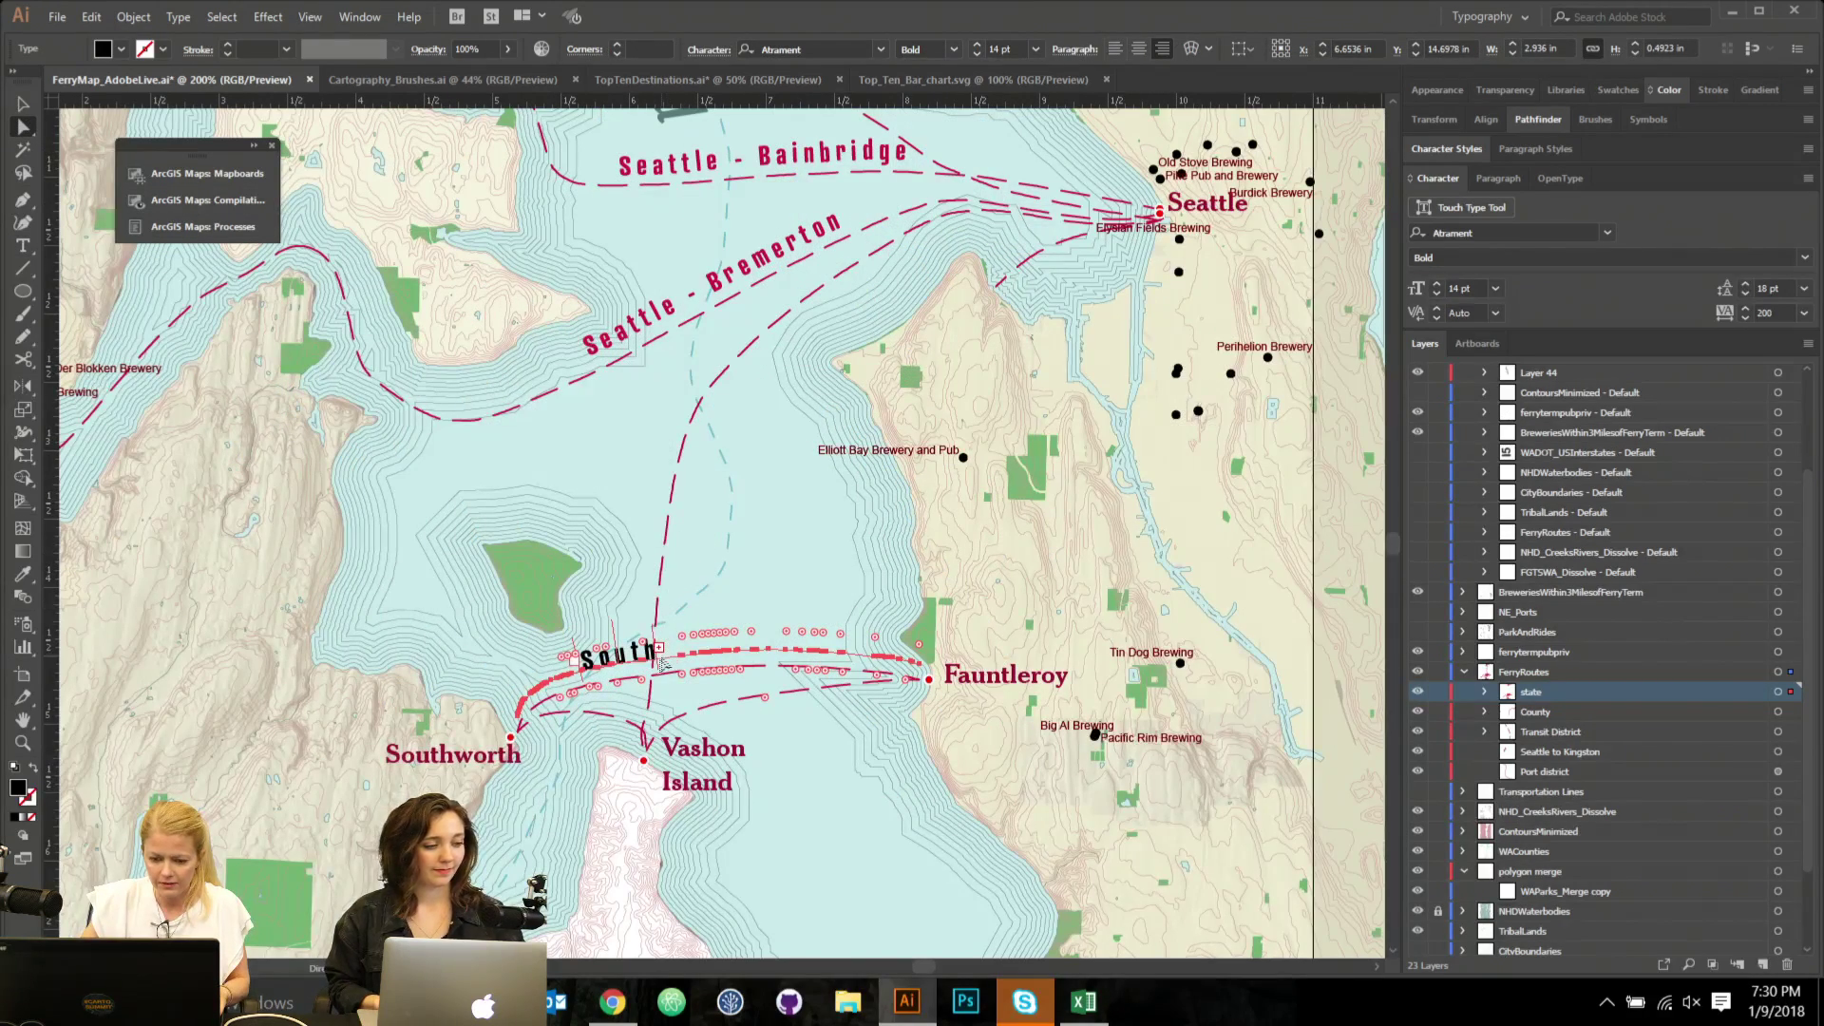
left_click(655, 633)
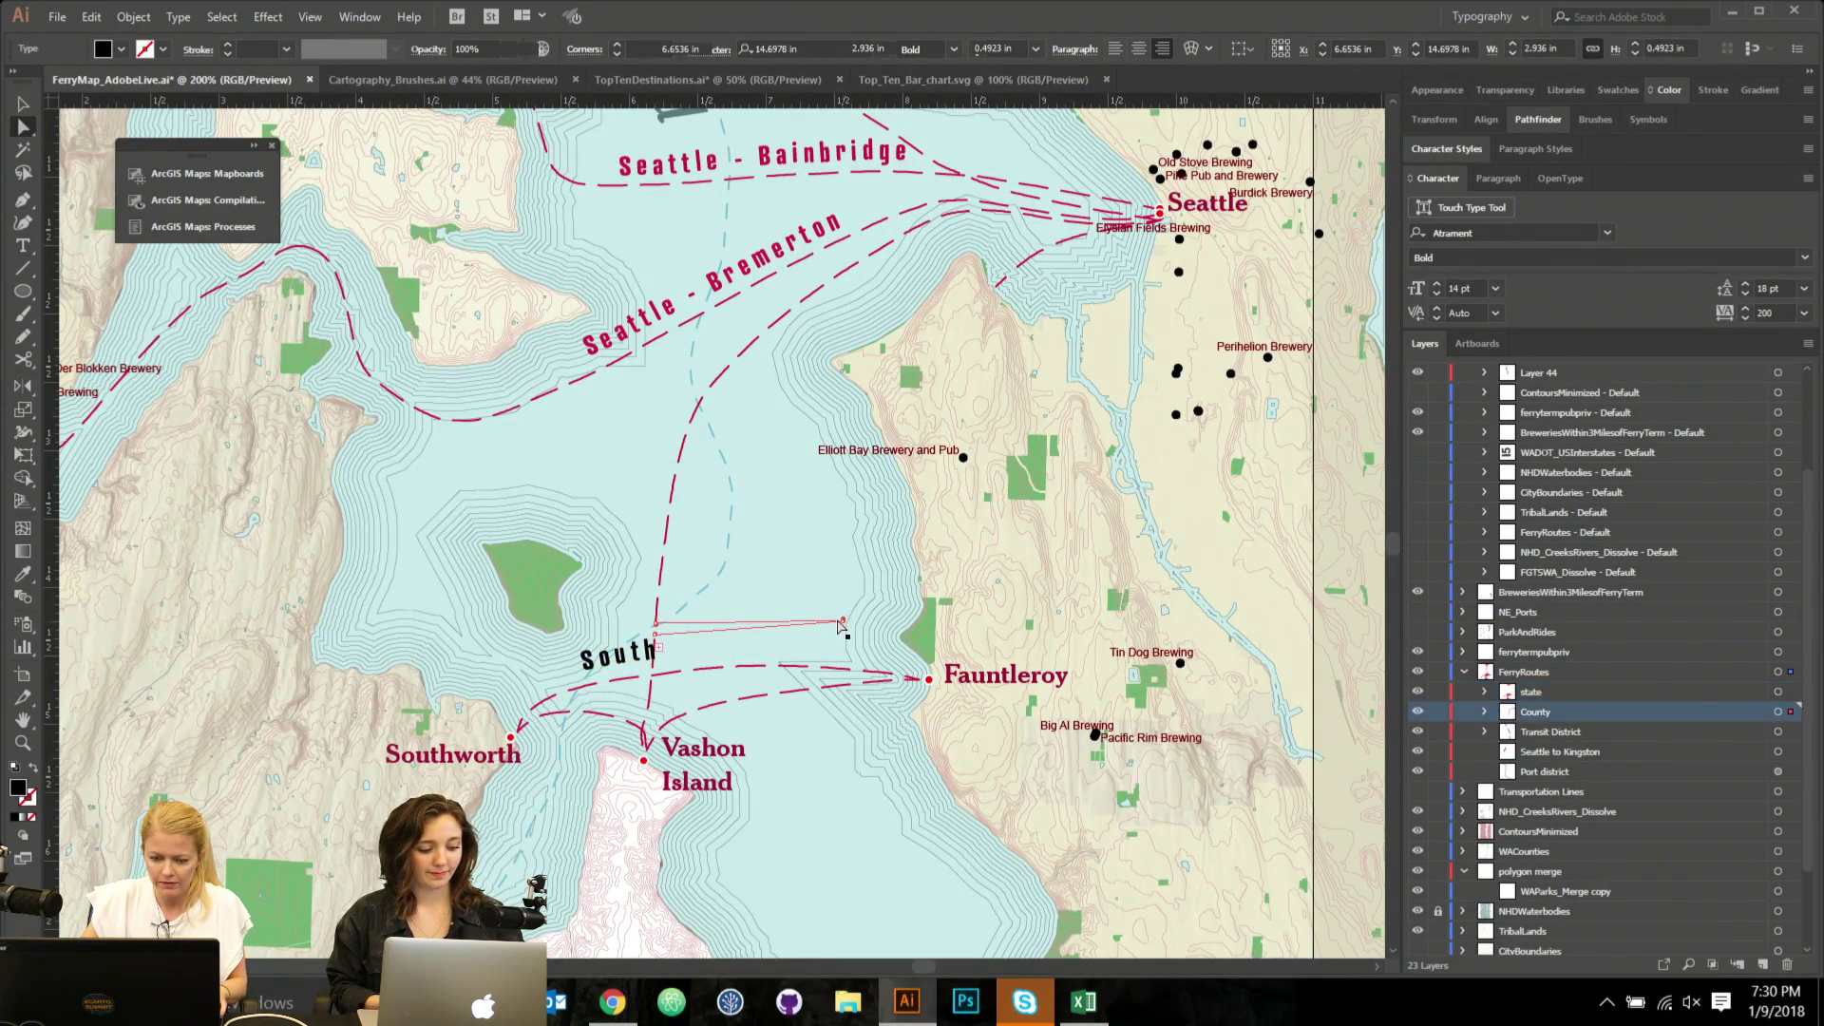
left_click(624, 660)
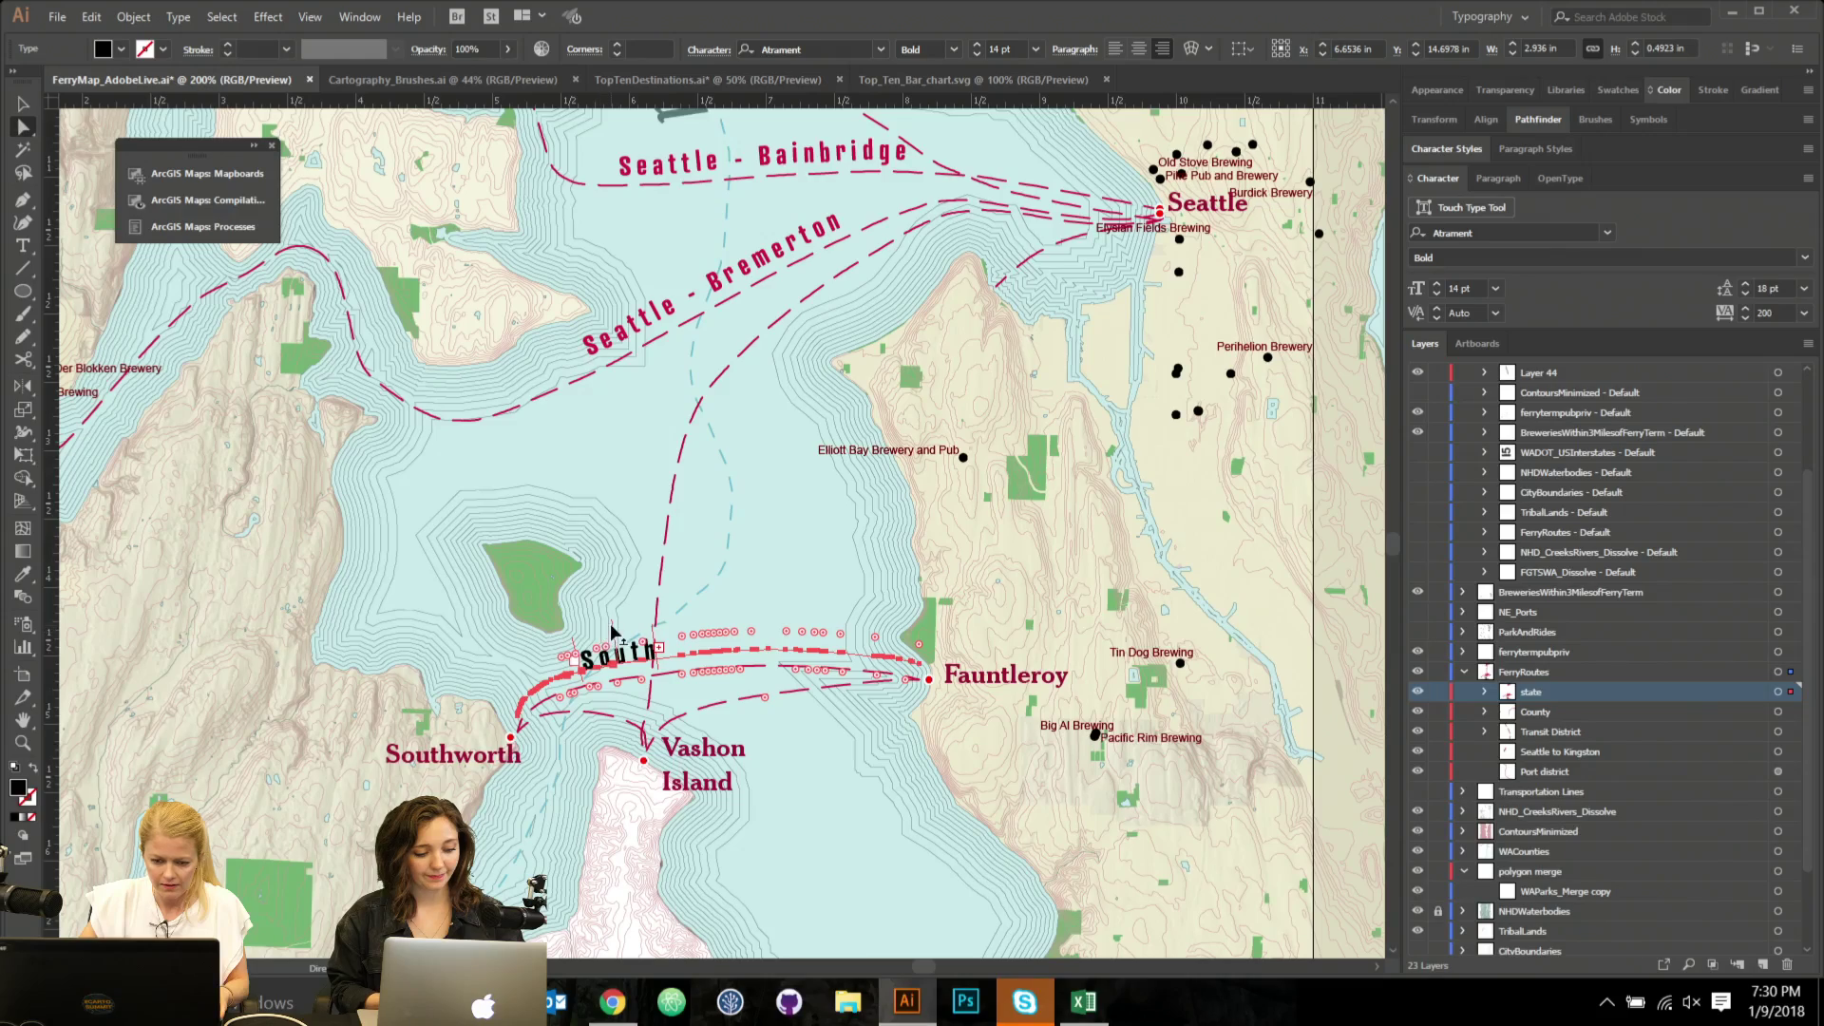
left_click(23, 104)
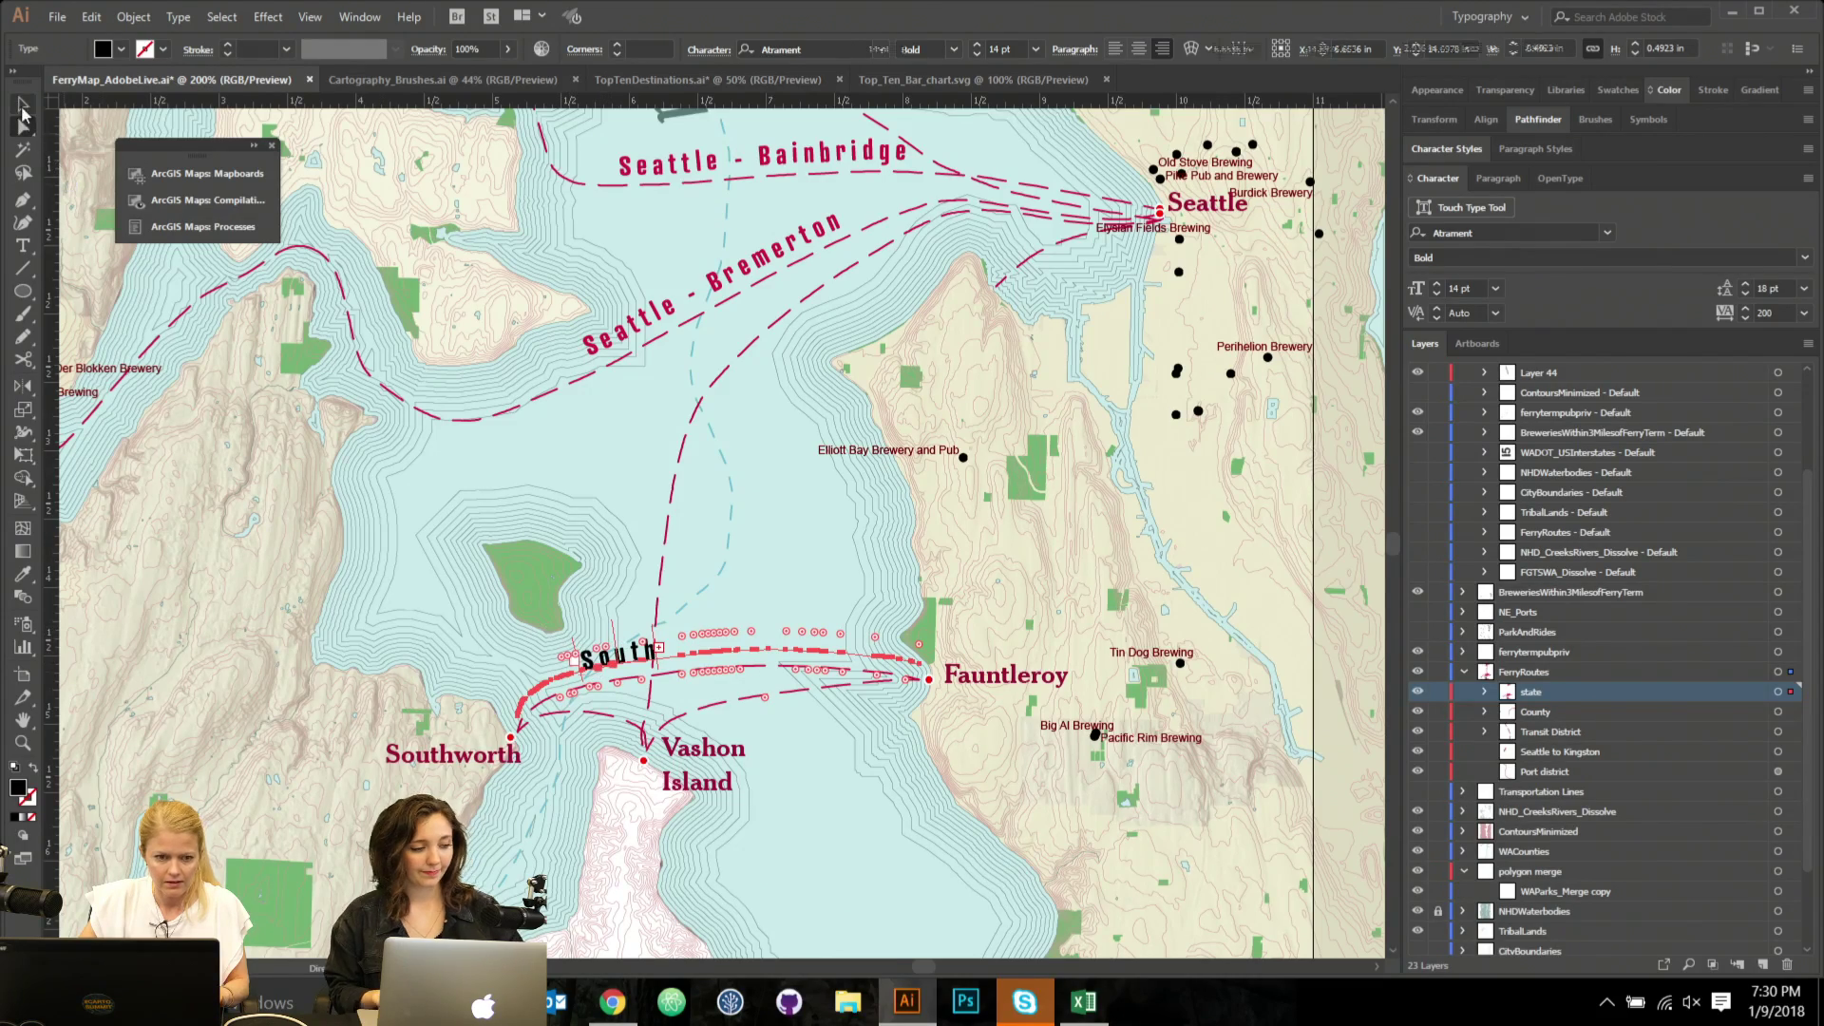
scroll(447, 448, "down", 2)
left_click(1131, 583)
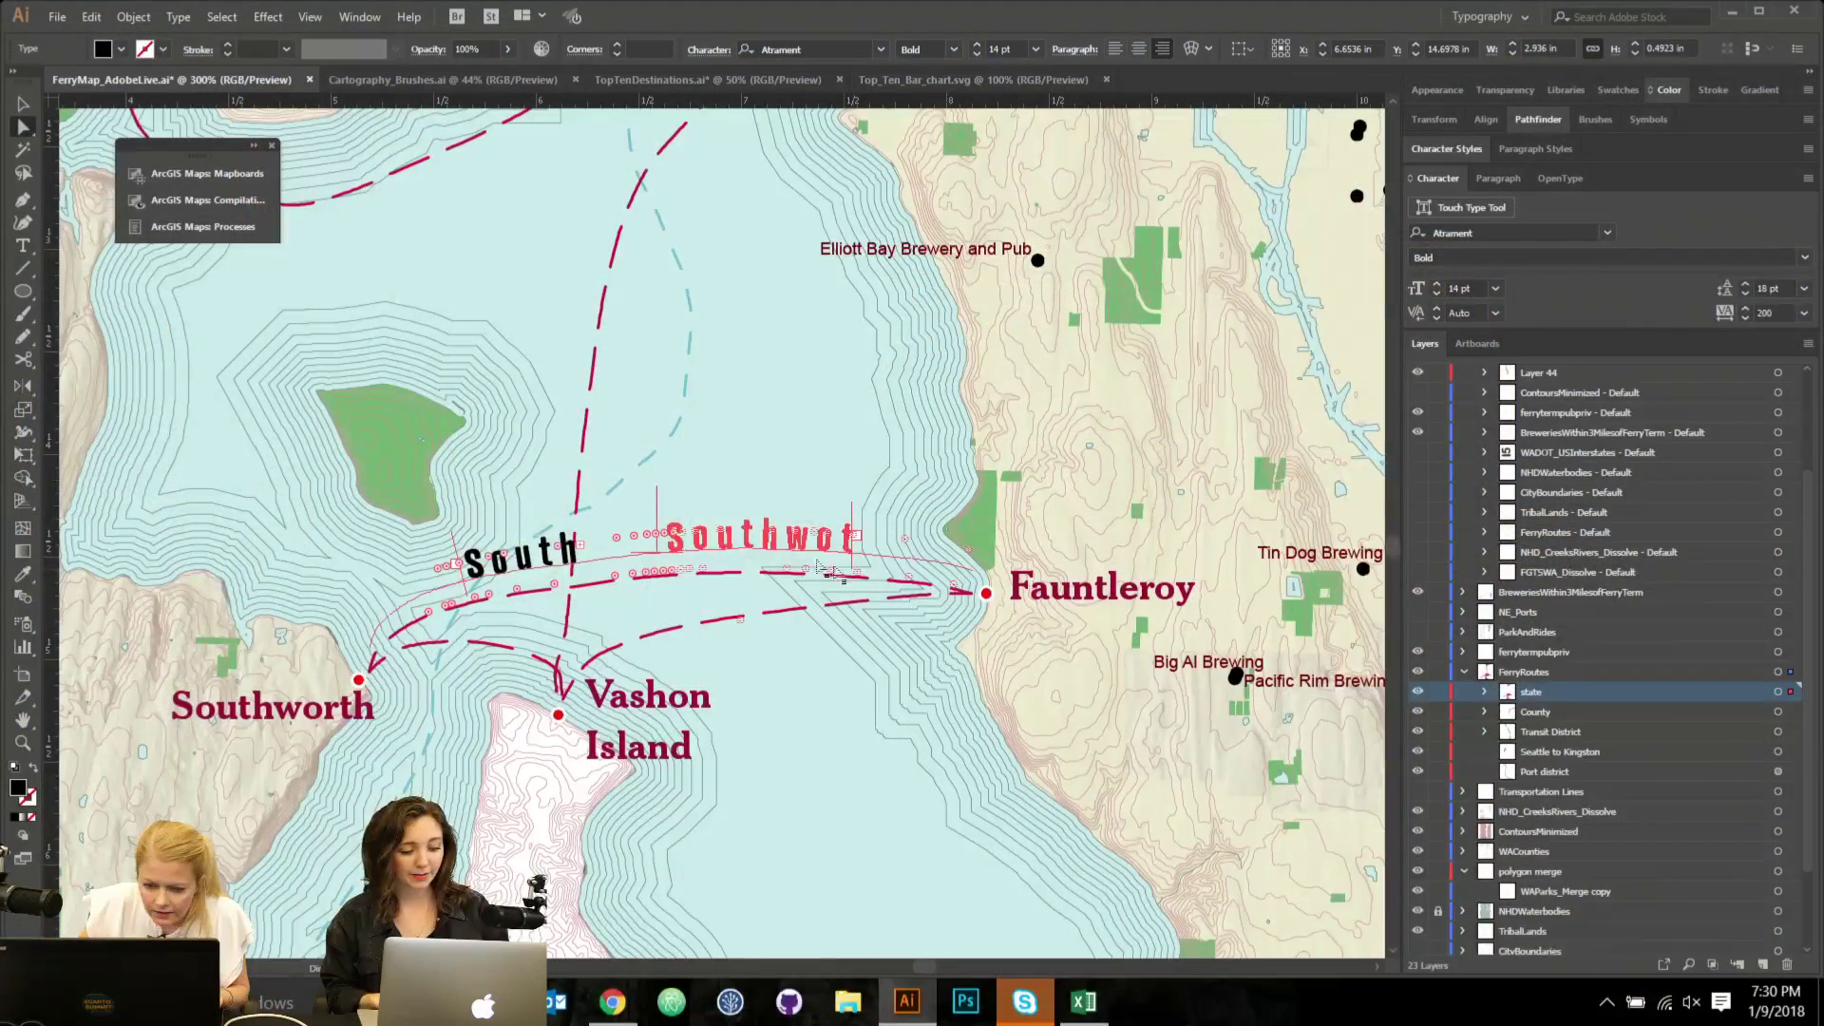
left_click_drag(825, 570, 823, 568)
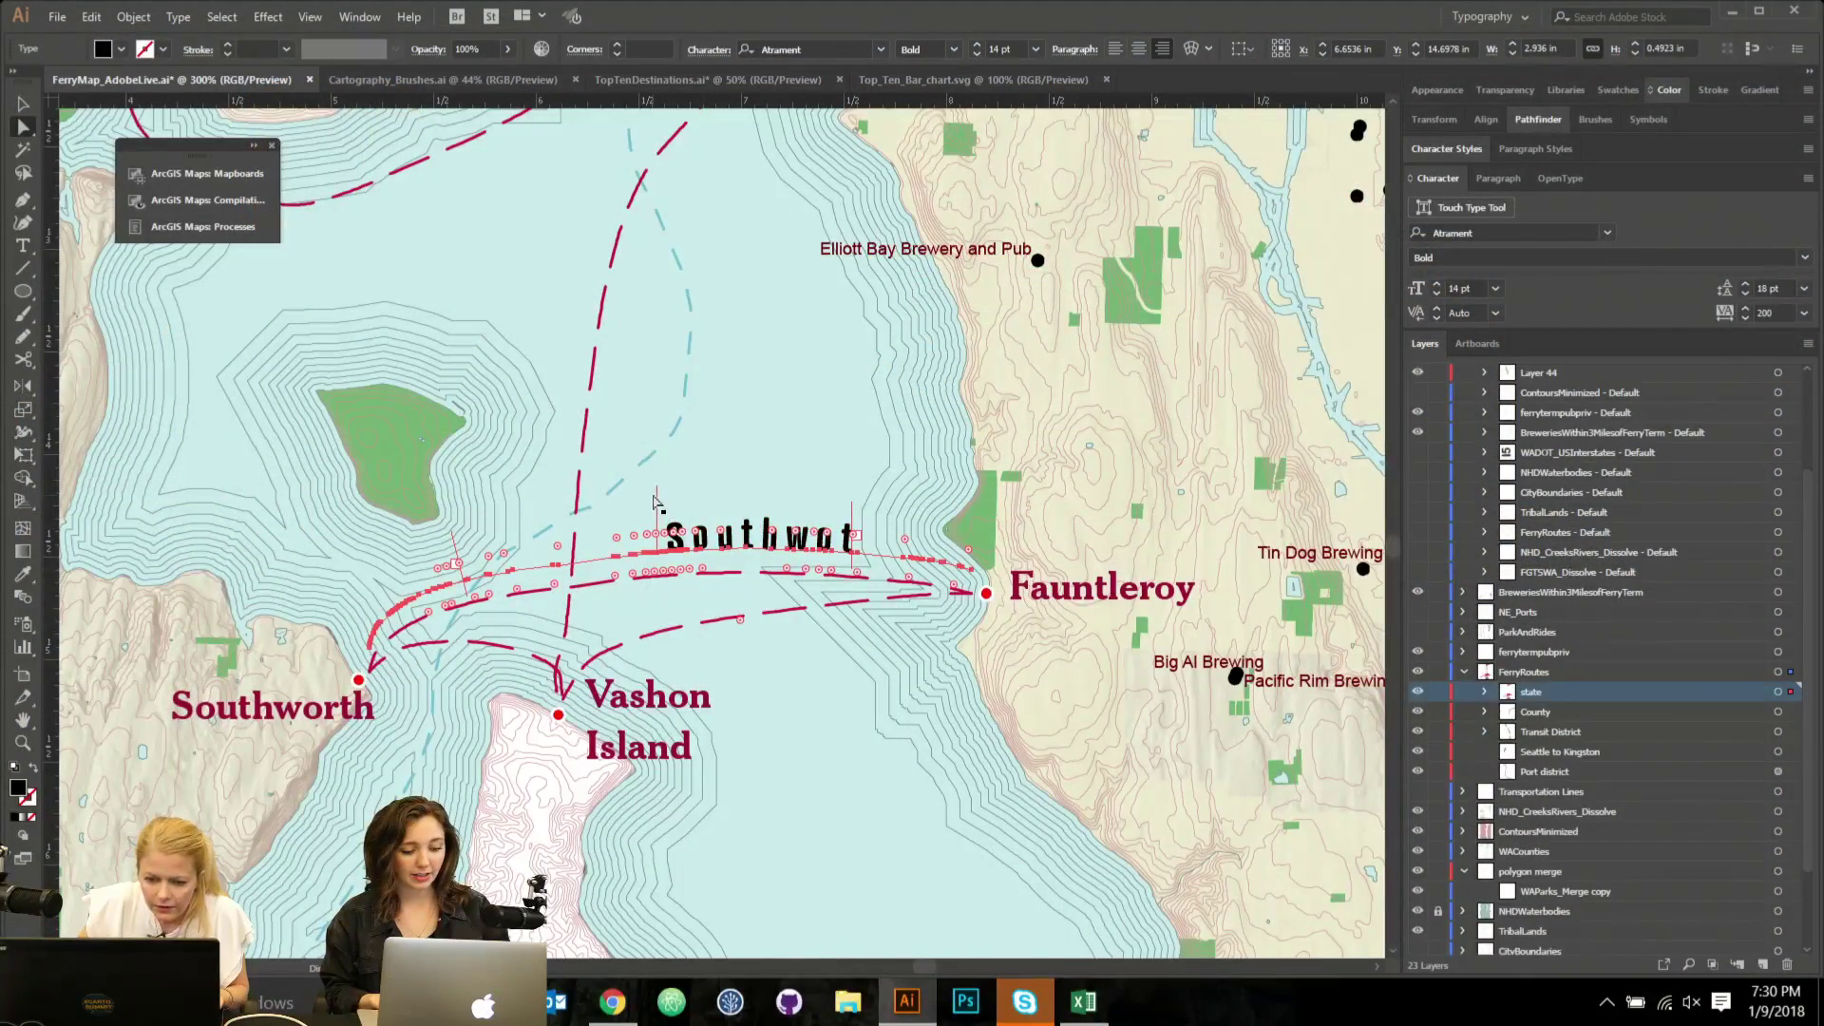
left_click_drag(664, 517, 657, 548)
Change the label text to 'Southworth - Fauntleroy' and move its start left to fit.
key("t")
double_click(608, 540)
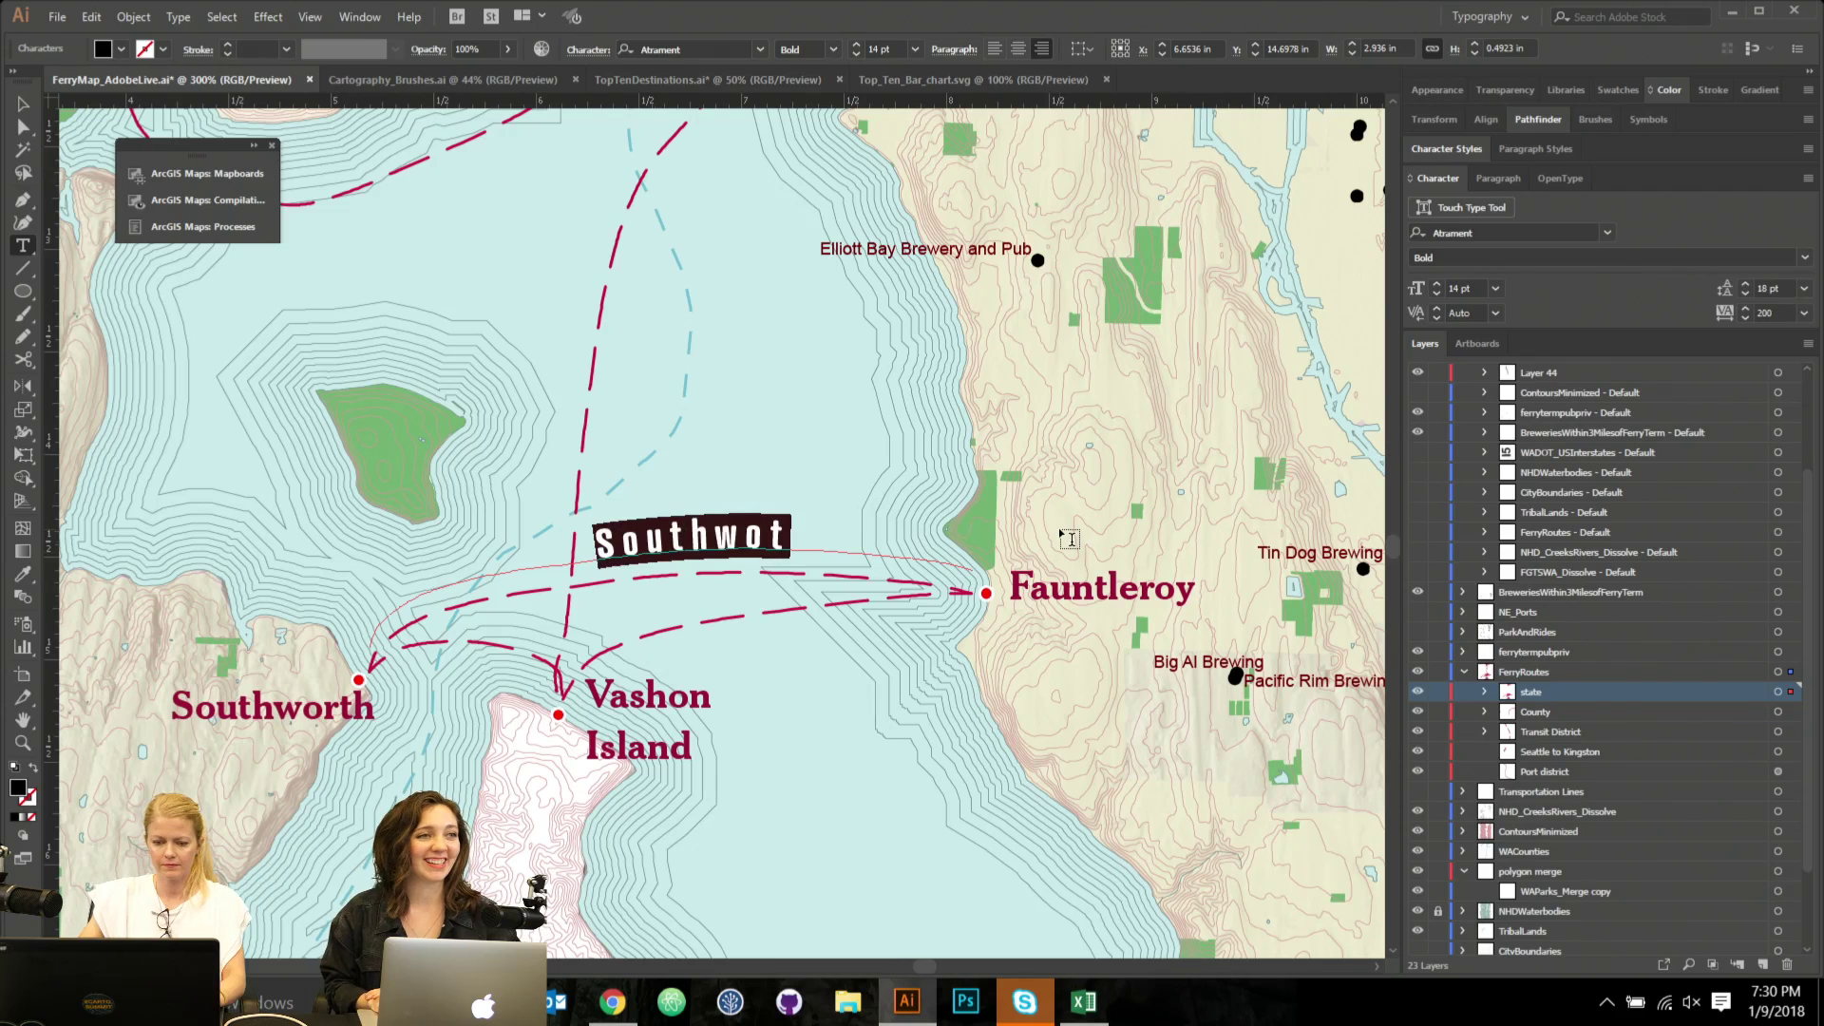
type("Southworth")
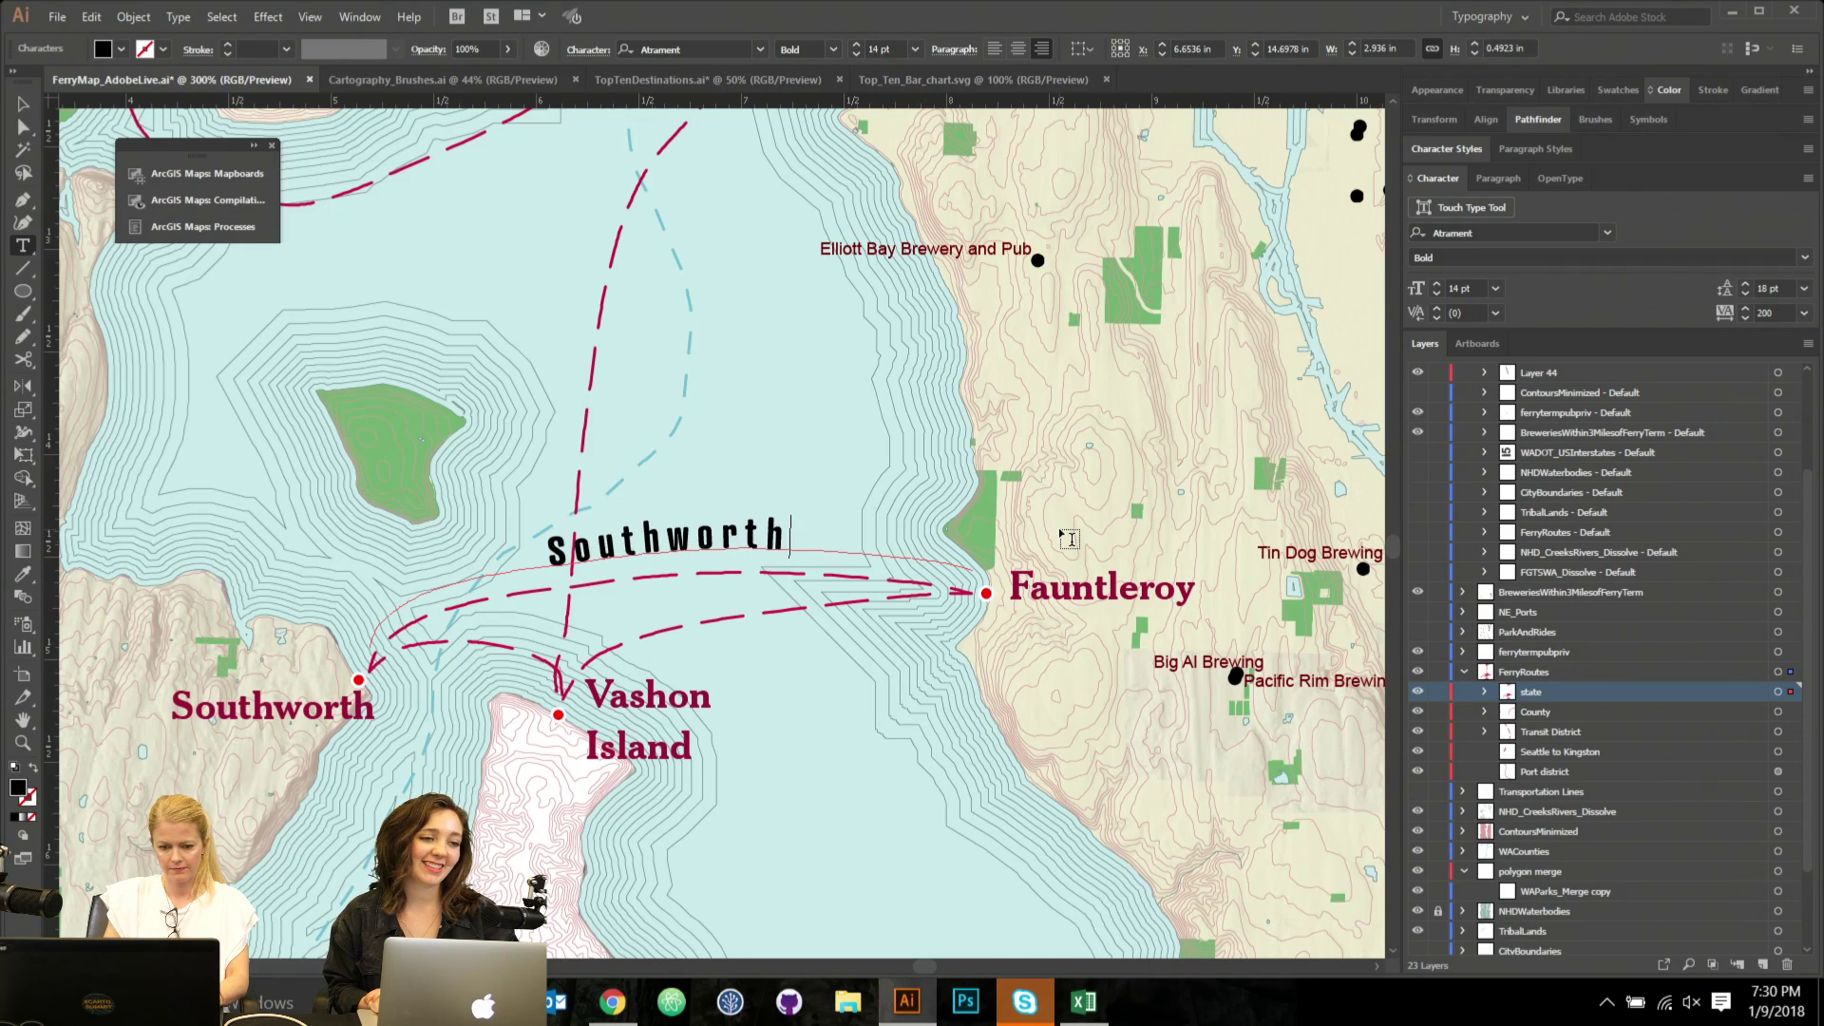
type(" - ")
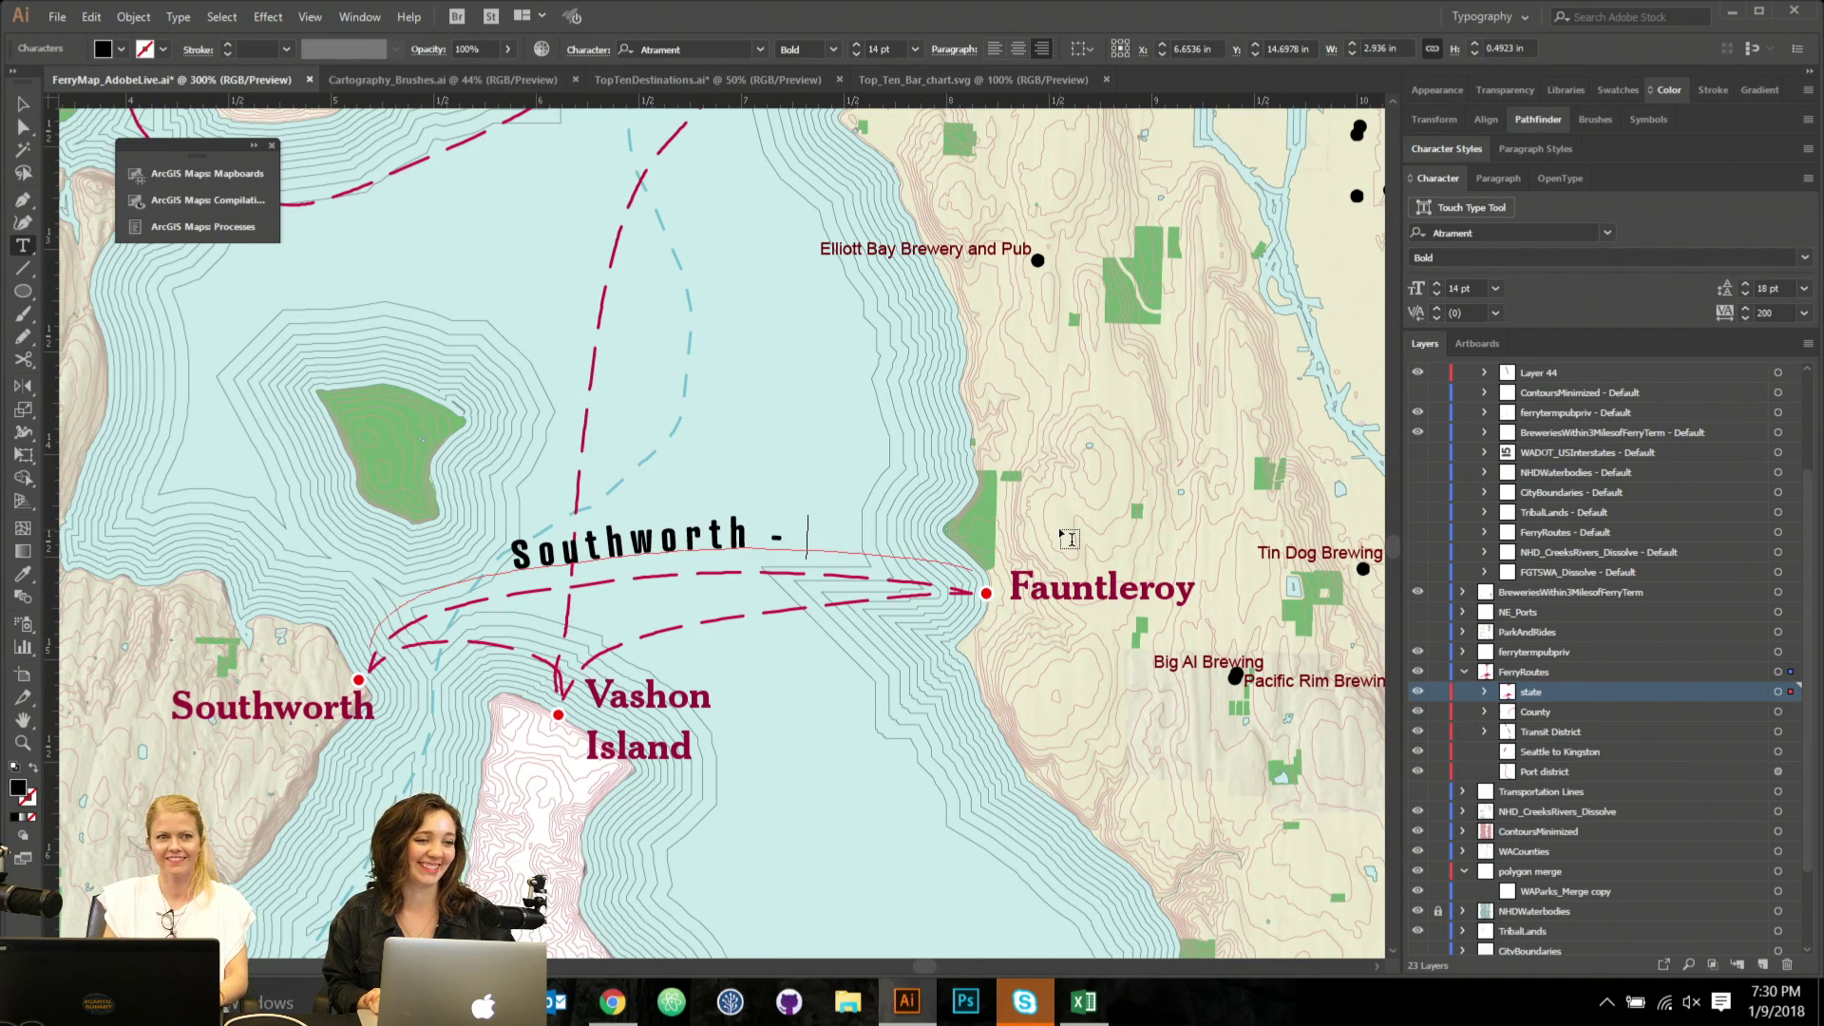
type("Fauntleroy")
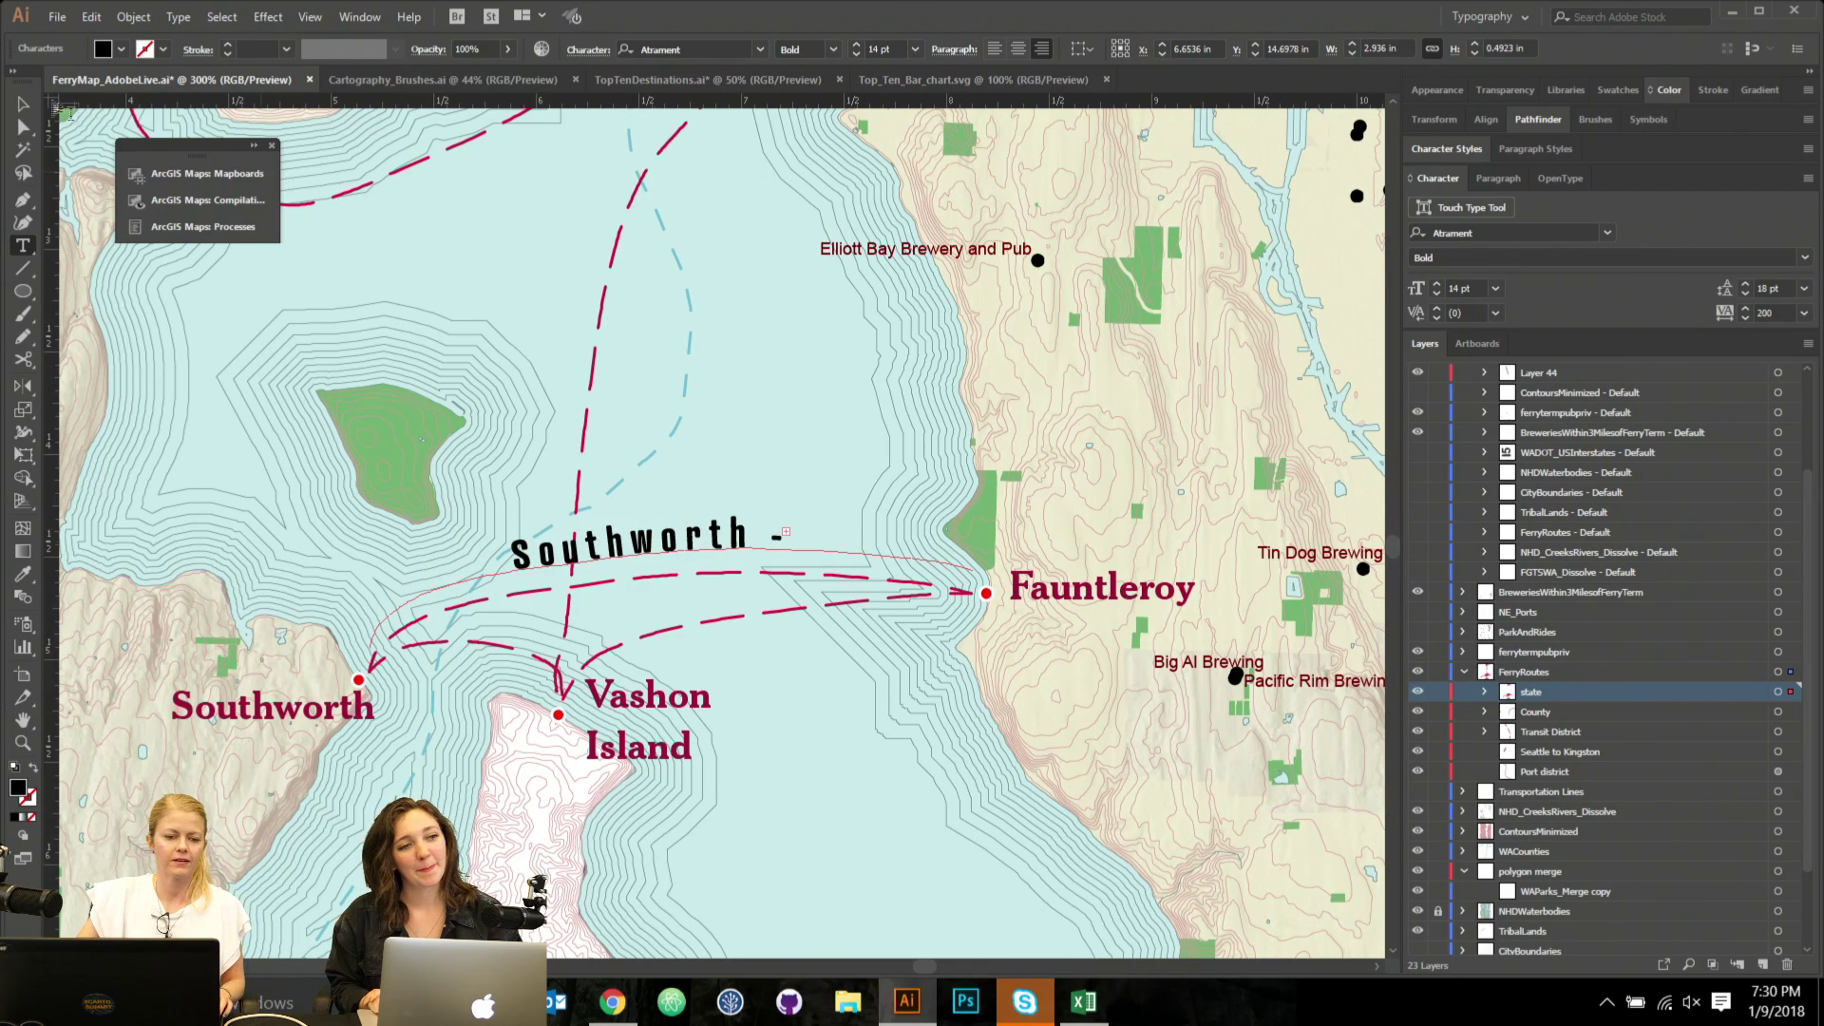
left_click(23, 126)
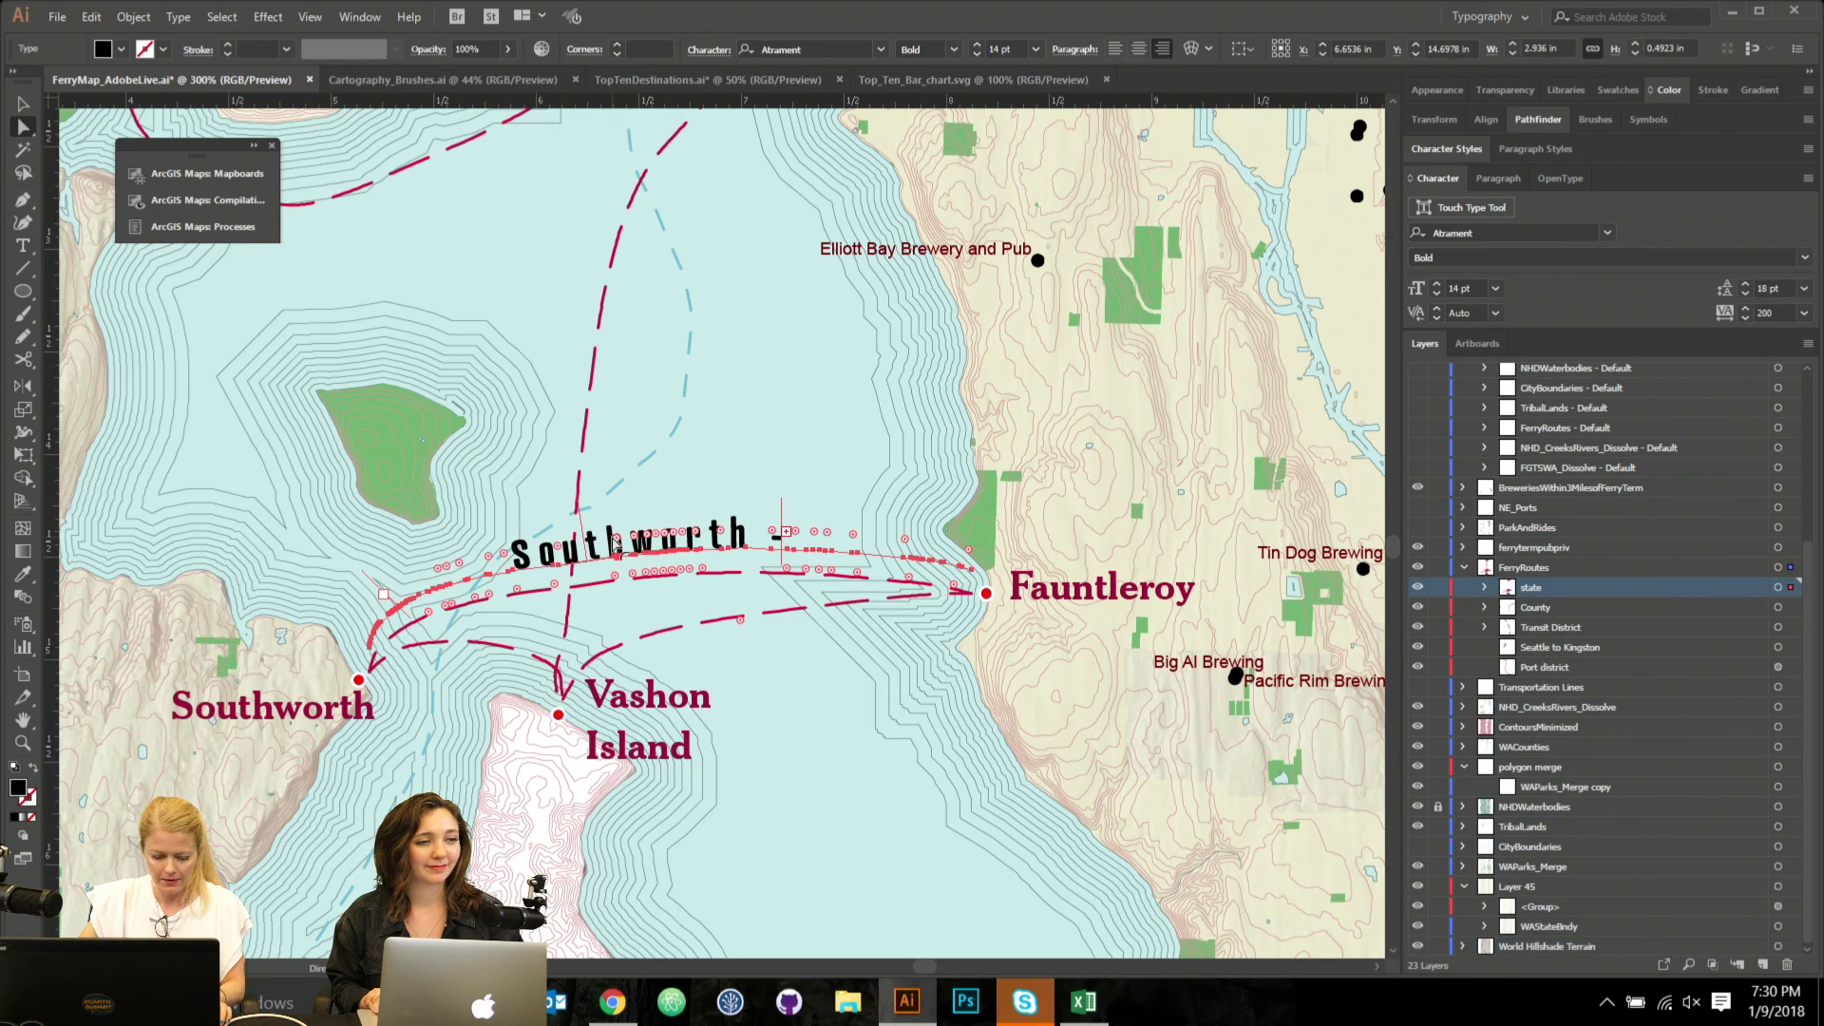
left_click_drag(781, 513, 724, 545)
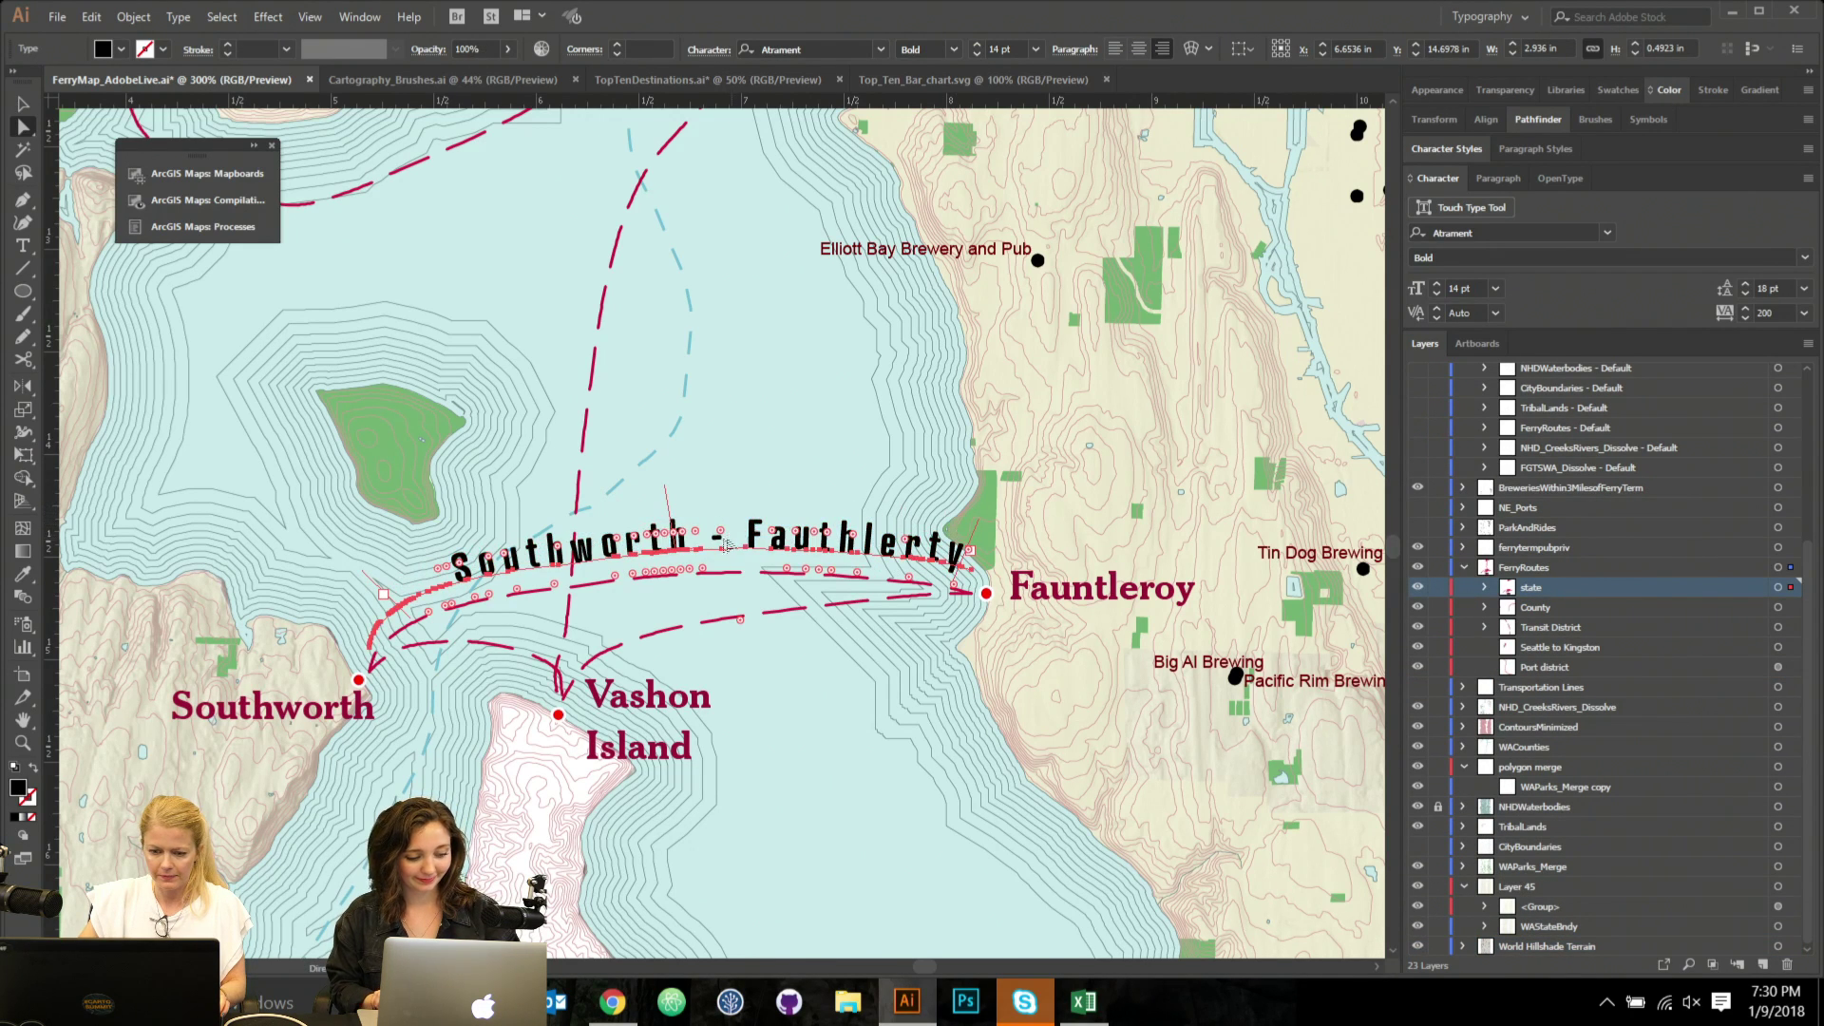
Correct the misspelled ending to 'untleroy' and slide the label further left along its path.
double_click(866, 556)
left_click_drag(866, 556, 1086, 576)
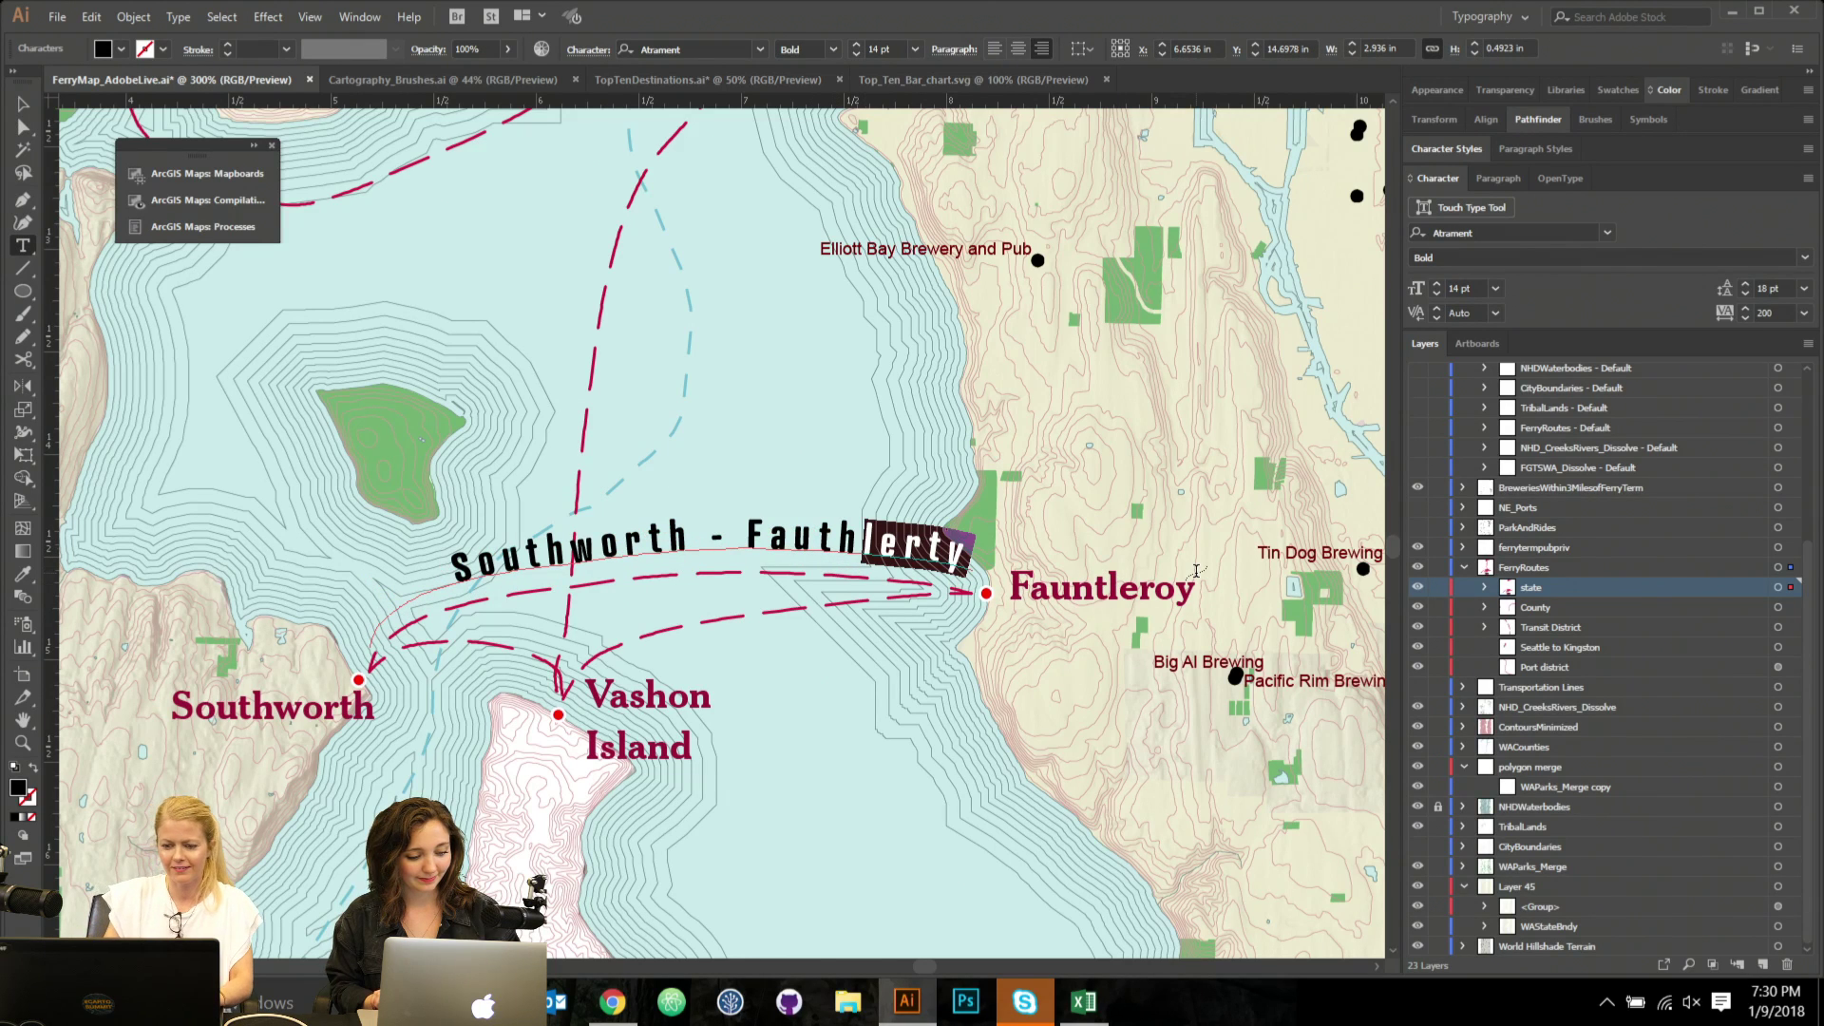
key("BackSpace")
key("BackSpace")
key("BackSpace")
key("BackSpace")
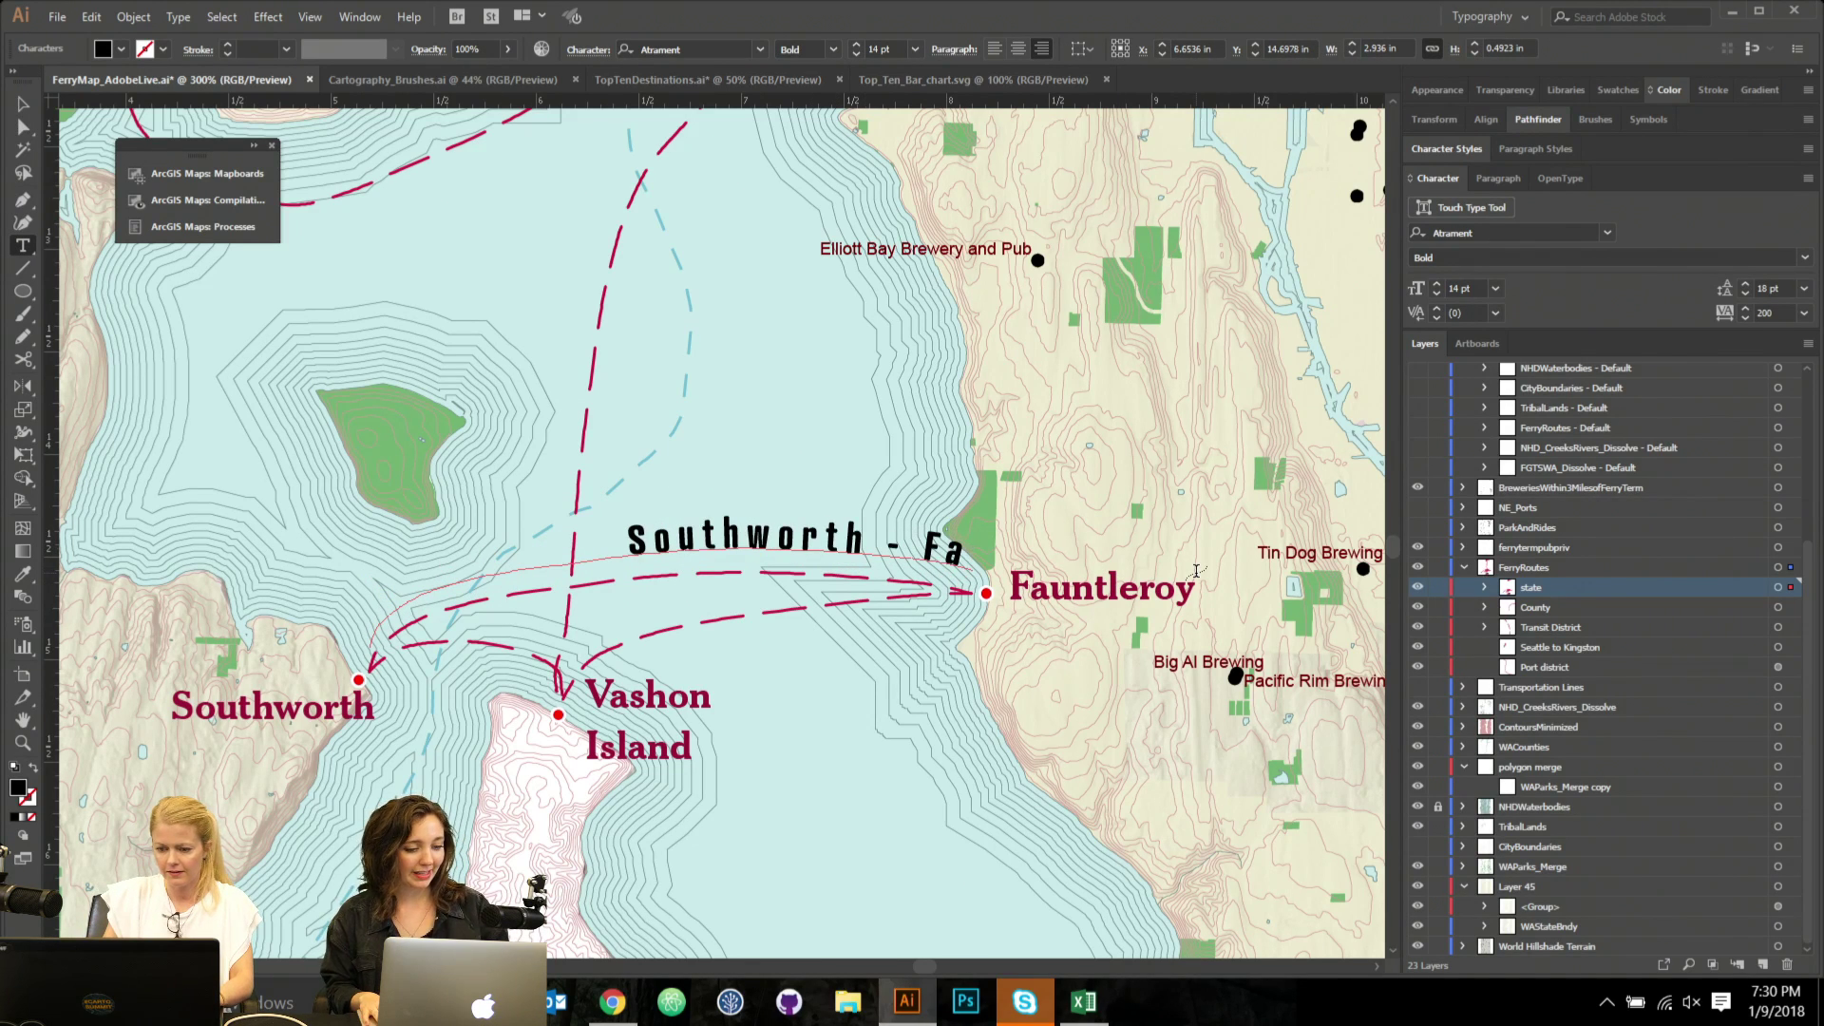
type("untlero")
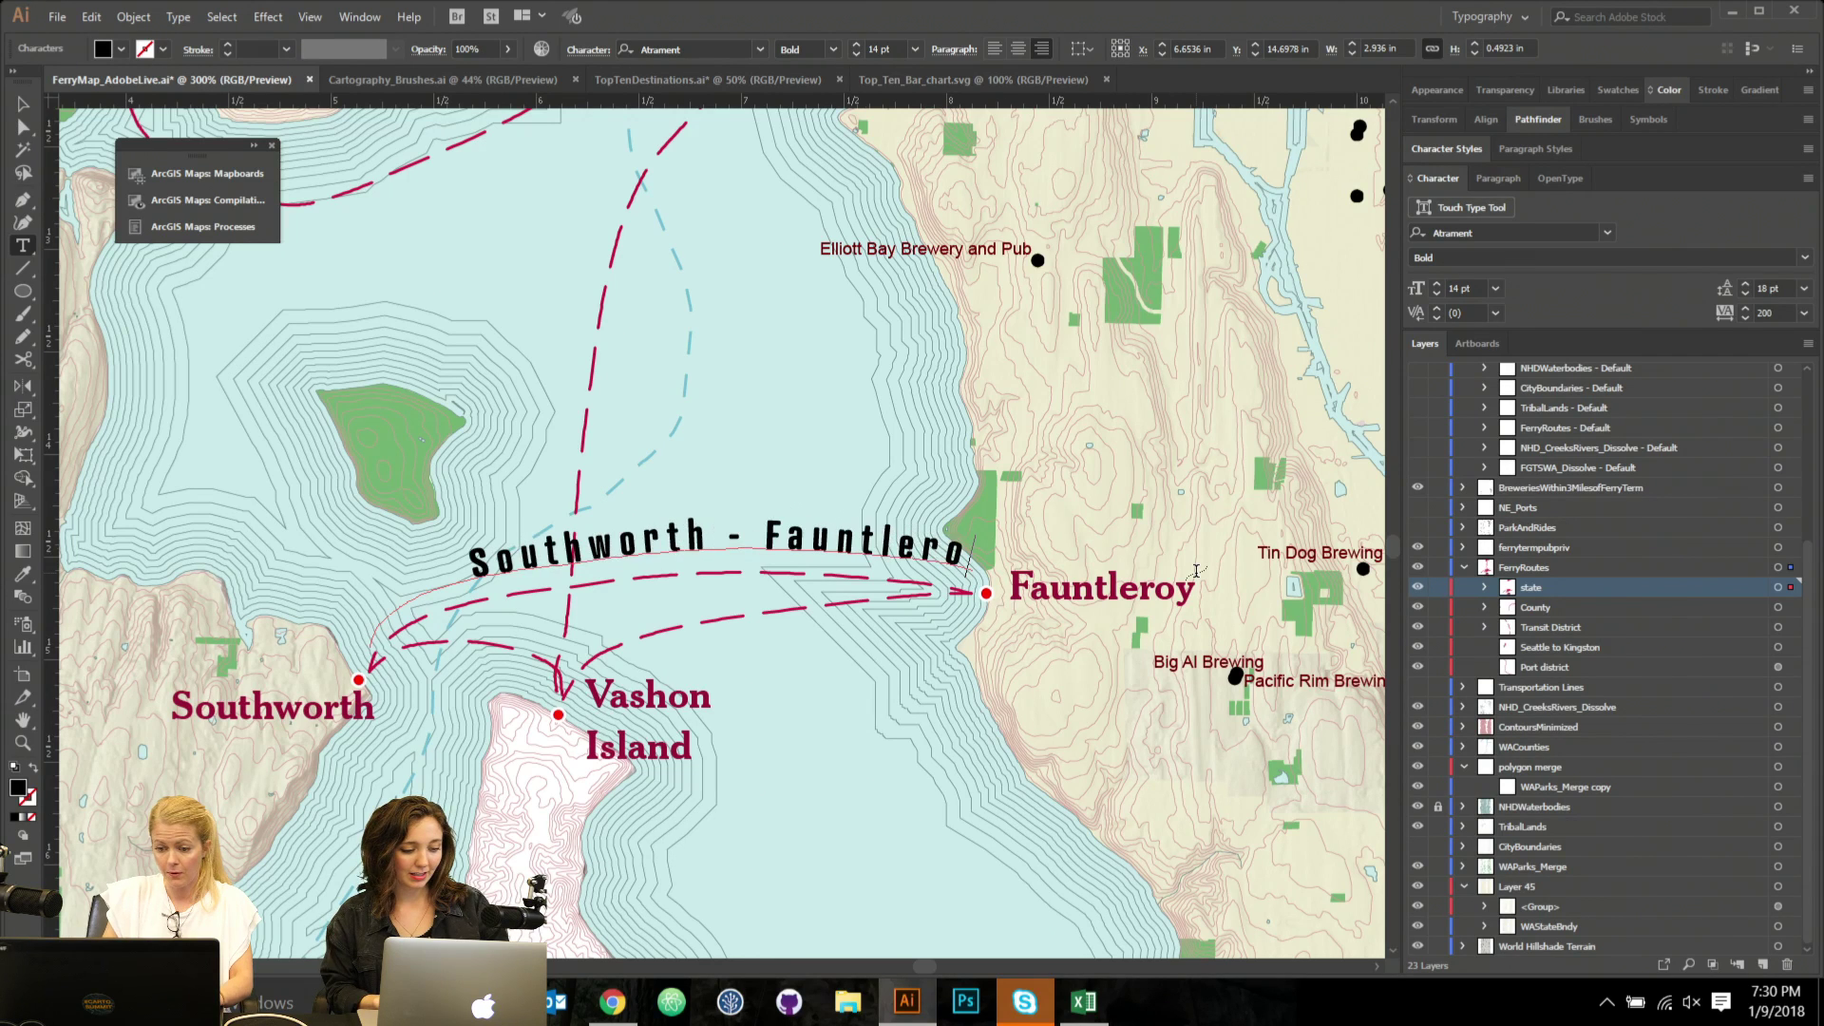
type("y")
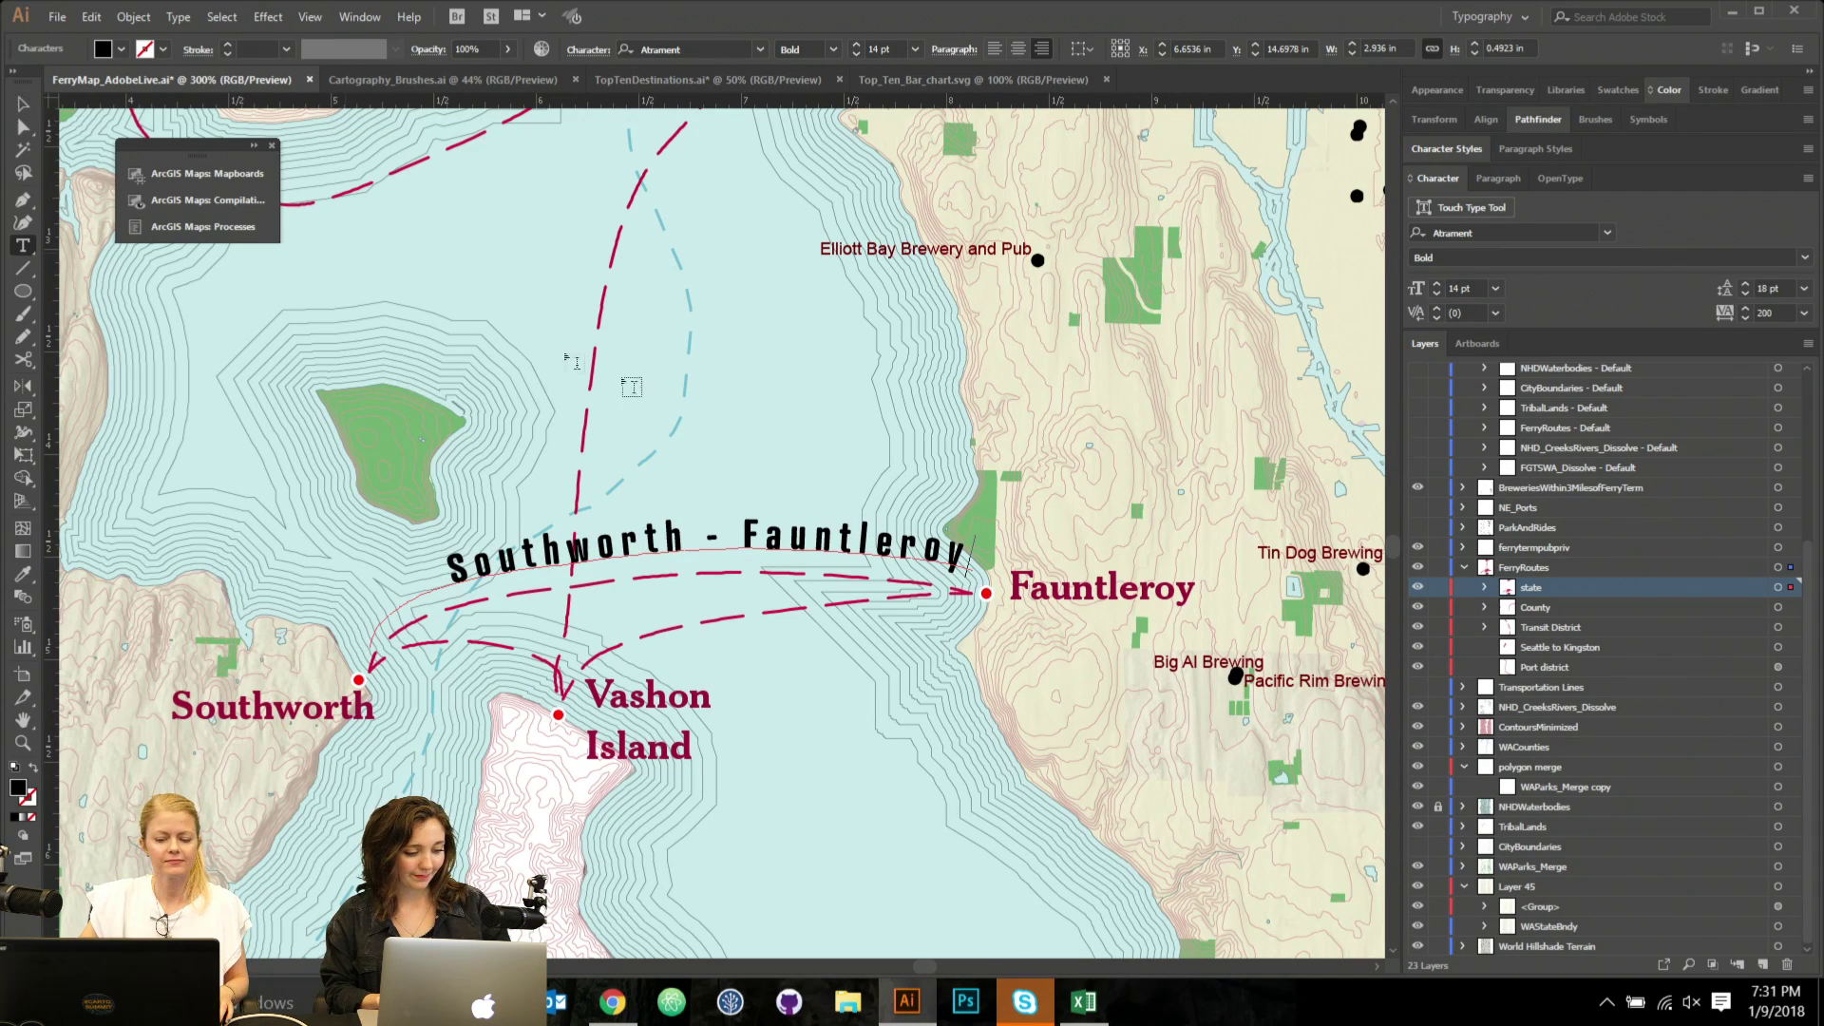
left_click(23, 104)
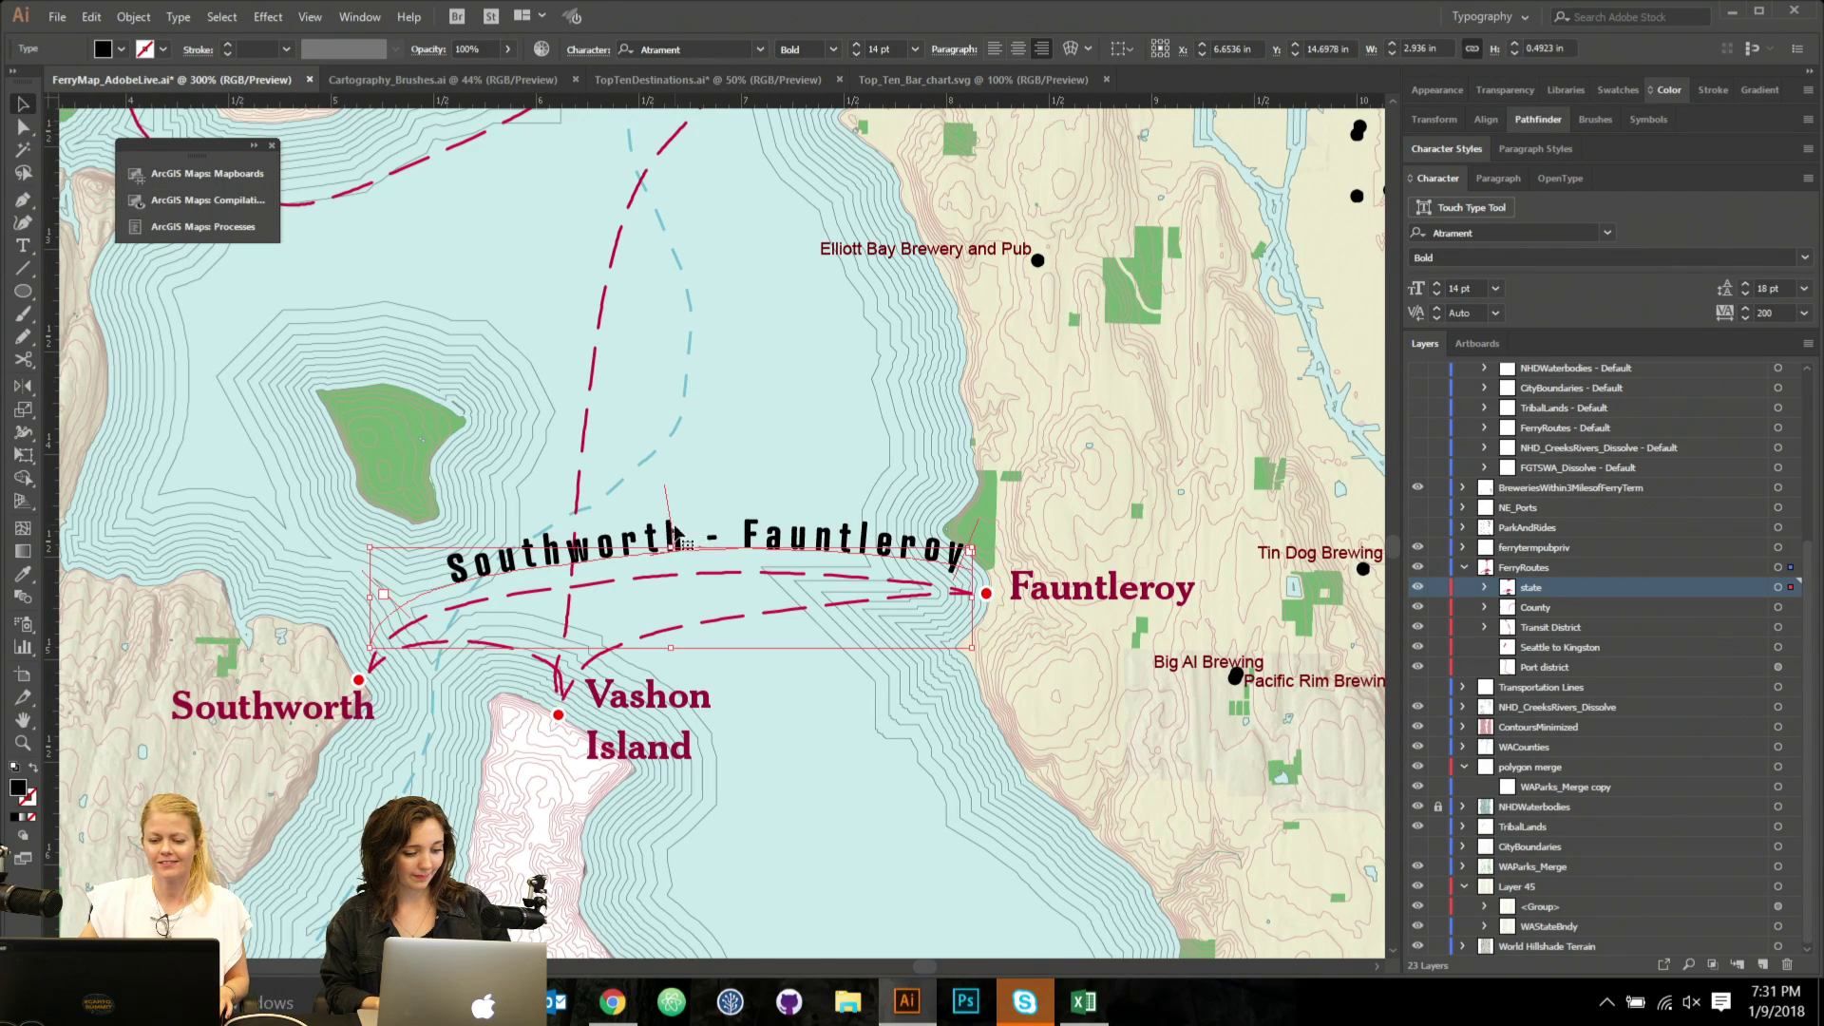
left_click_drag(666, 503, 625, 501)
Copy the red Bremerton label style onto the Southworth - Fauntleroy label with the Eyedropper.
scroll(625, 502, "down", 2)
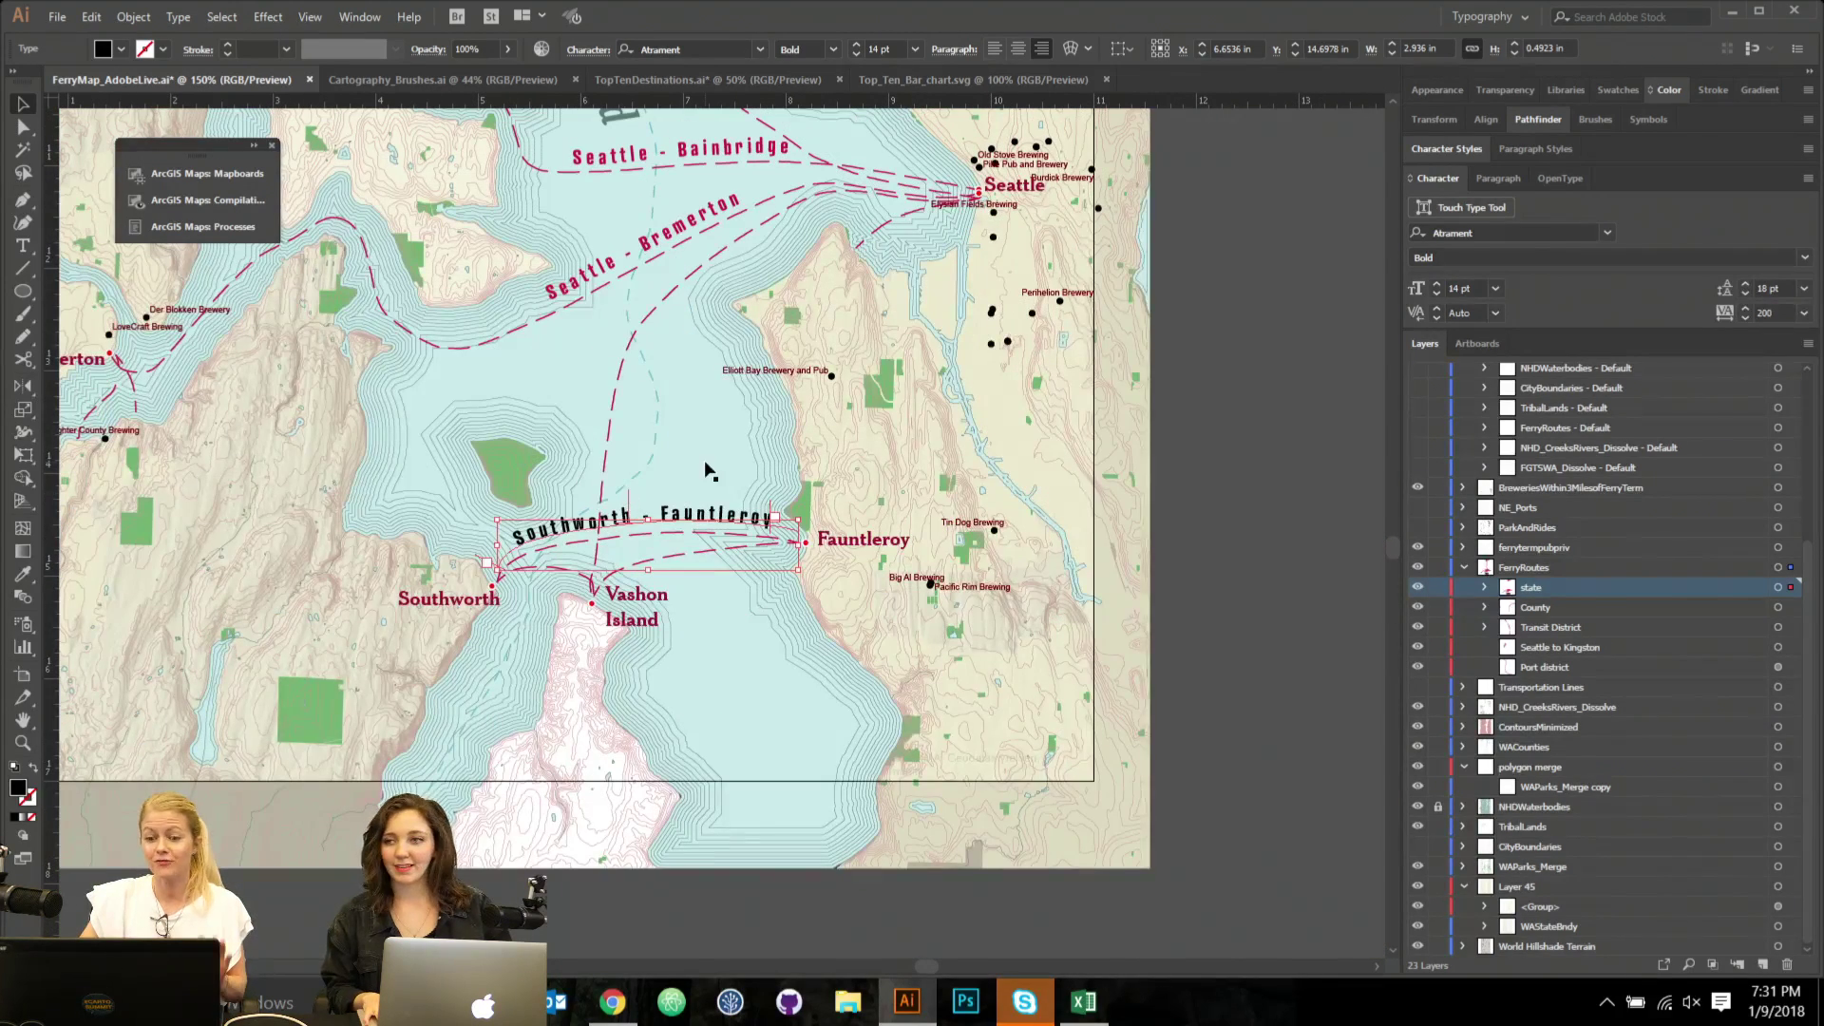
key("i")
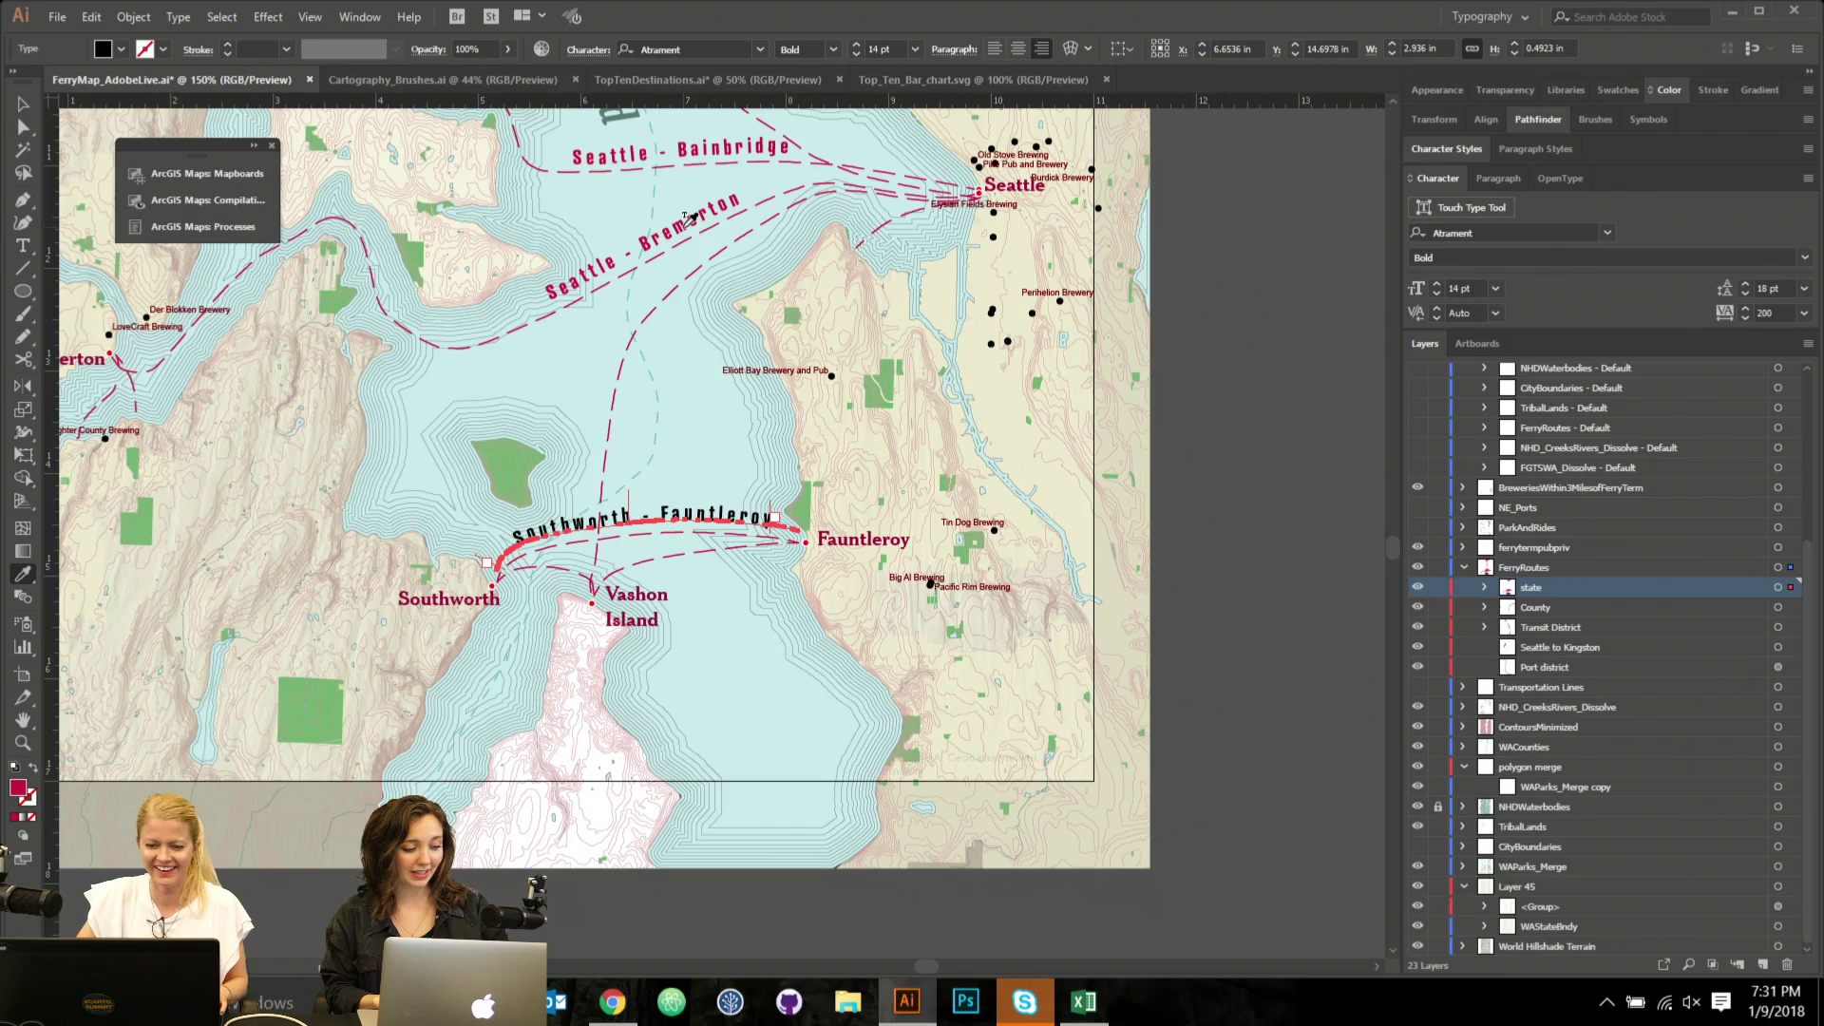
left_click(688, 221)
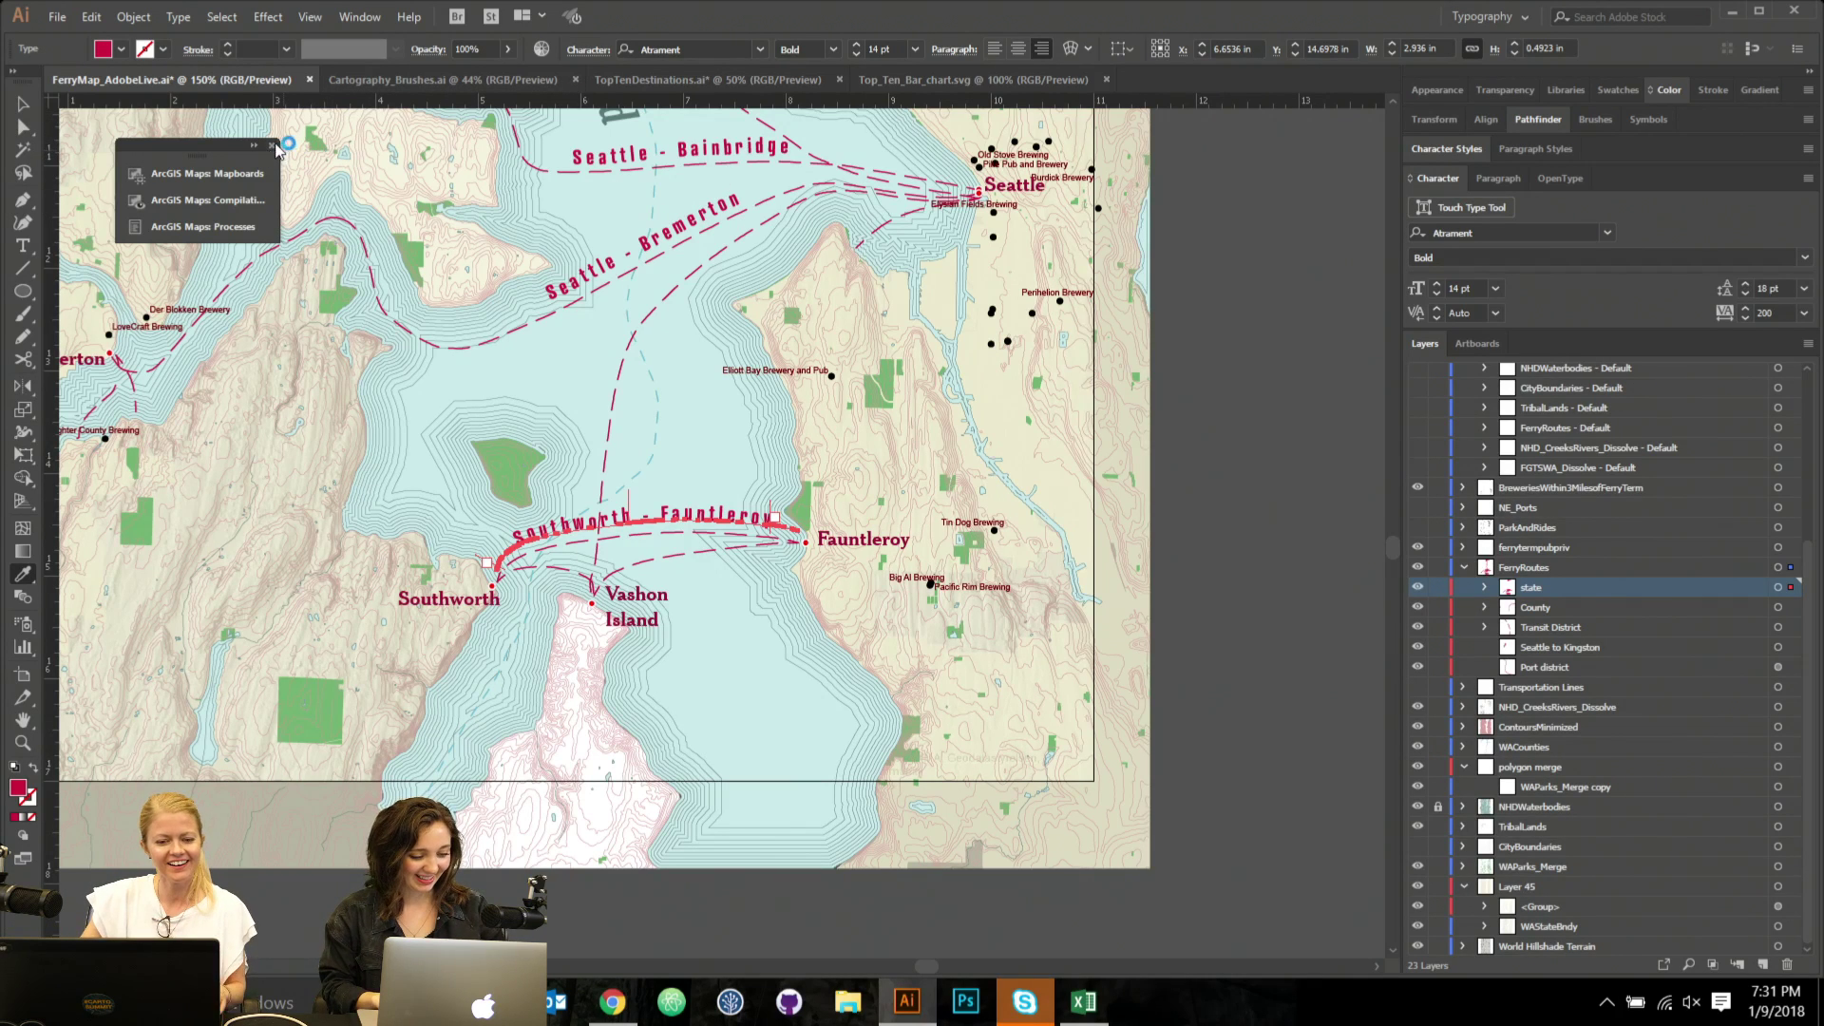
key("v")
left_click(1313, 600)
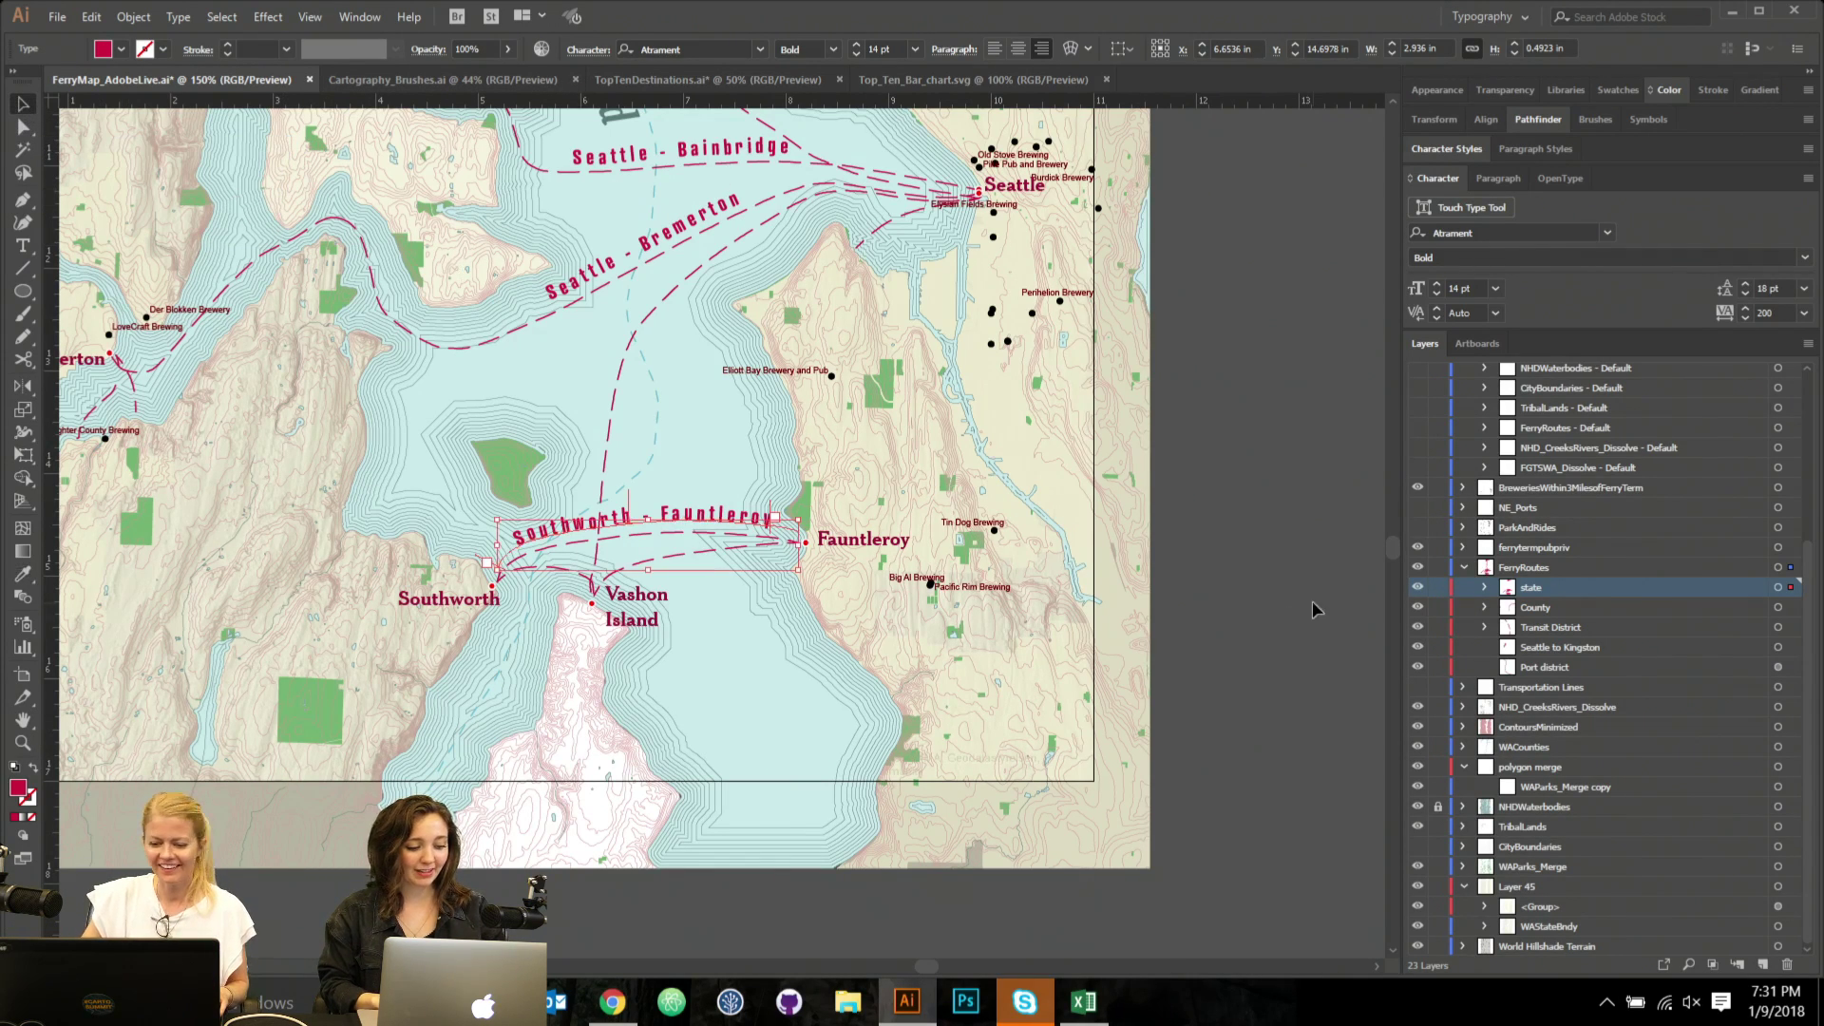
scroll(1263, 590, "down", 1)
key("ctrl+minus")
key("ctrl+minus")
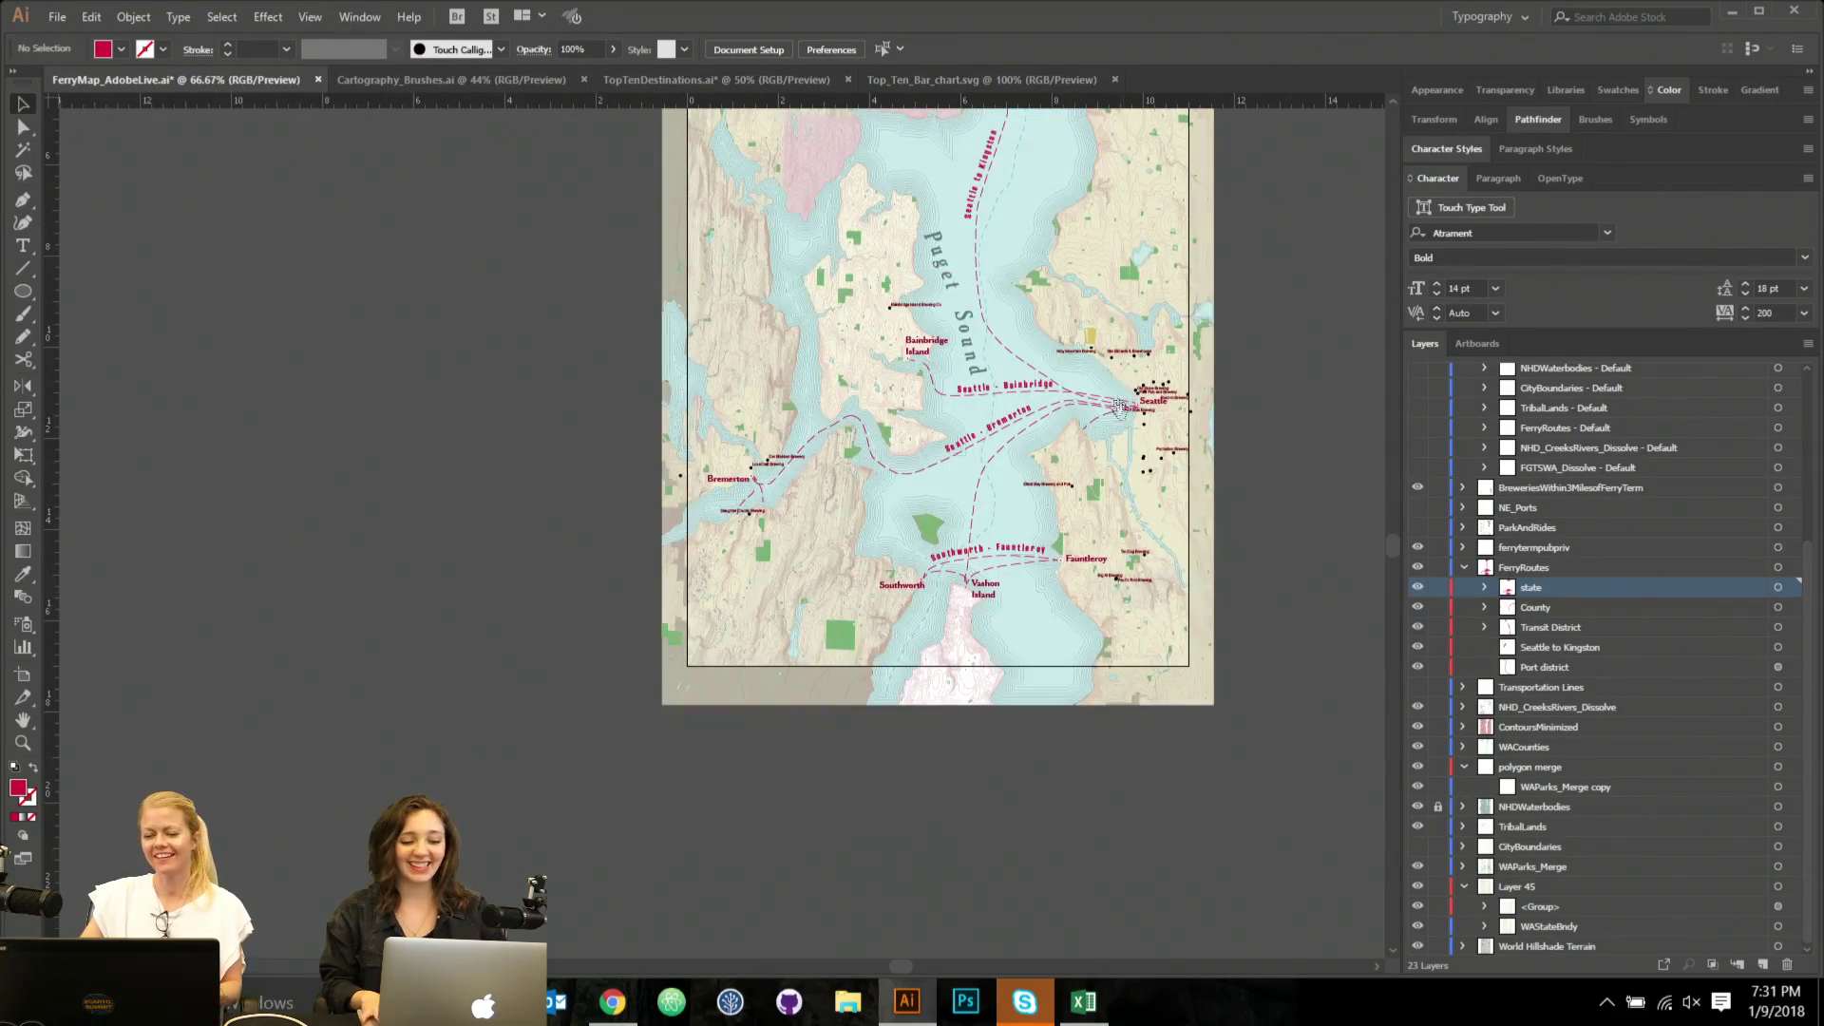
left_click_drag(1119, 409, 922, 442)
left_click_drag(861, 495, 772, 522)
scroll(717, 596, "up", 1)
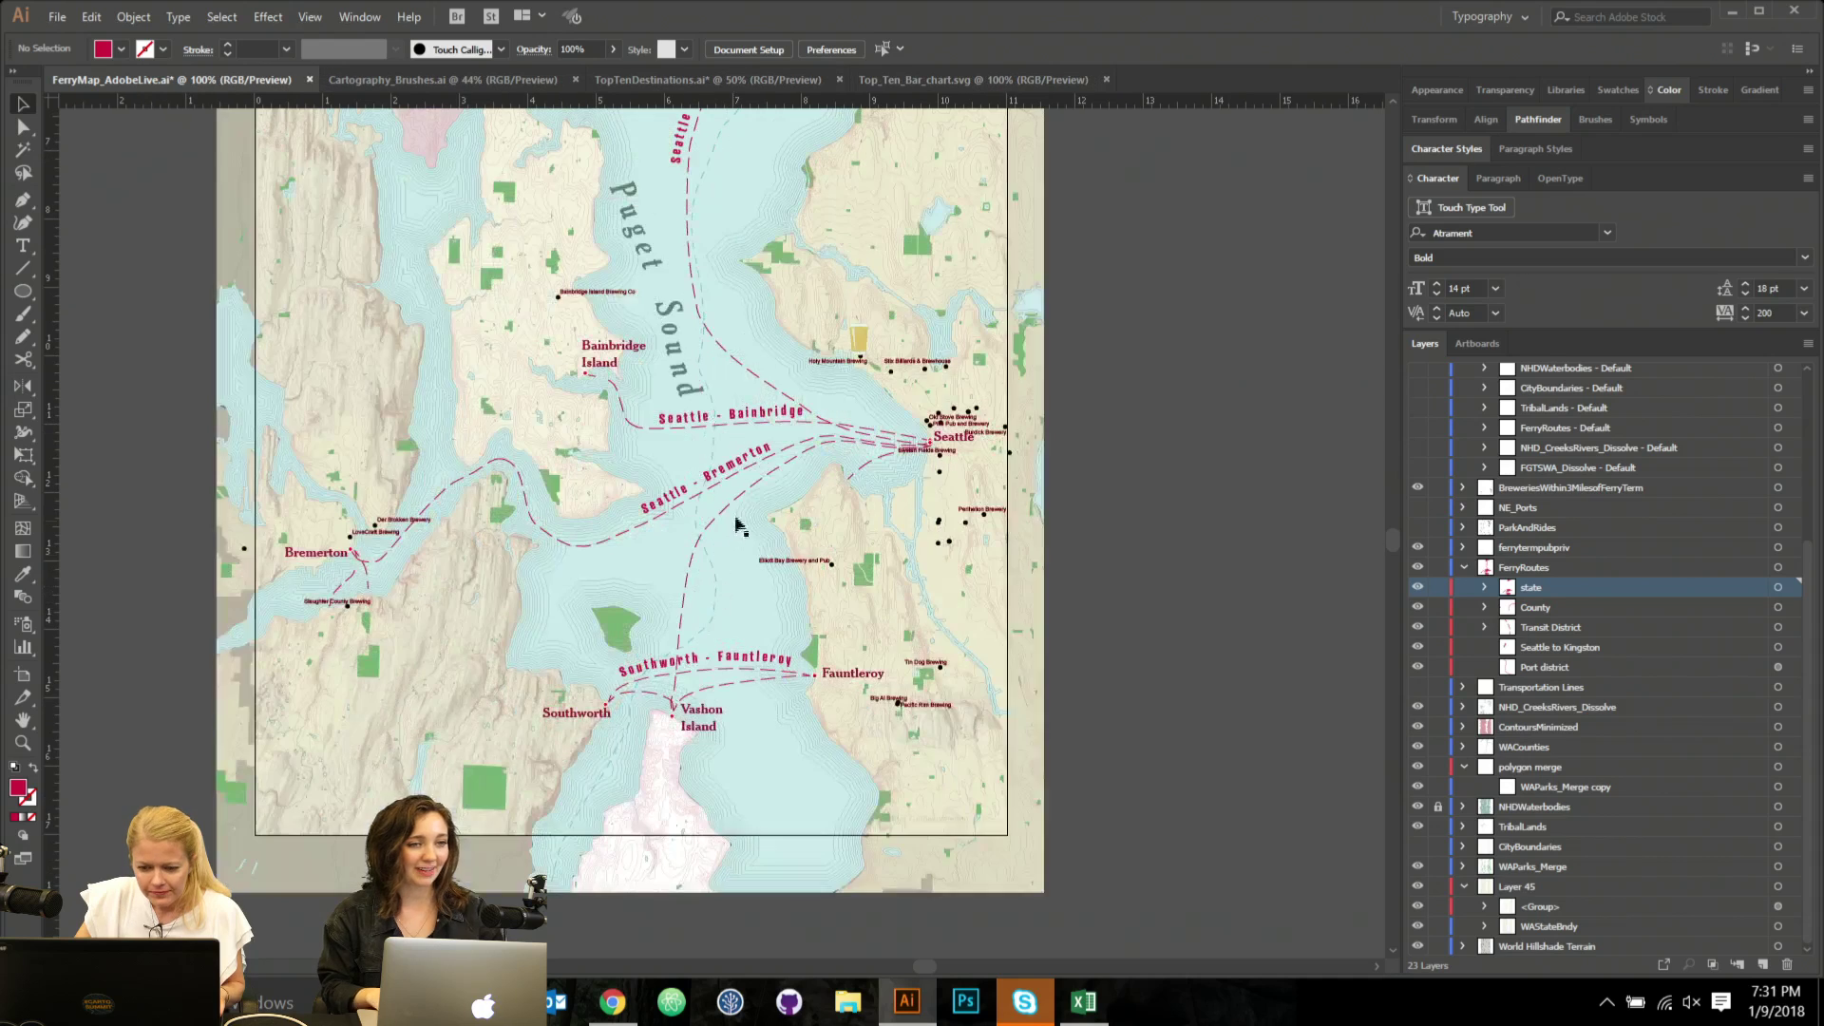
Select the Seattle - Bremerton, Southworth - Fauntleroy, Kingston and Edmonds - Kingston route labels together.
left_click(754, 458)
left_click(1792, 588)
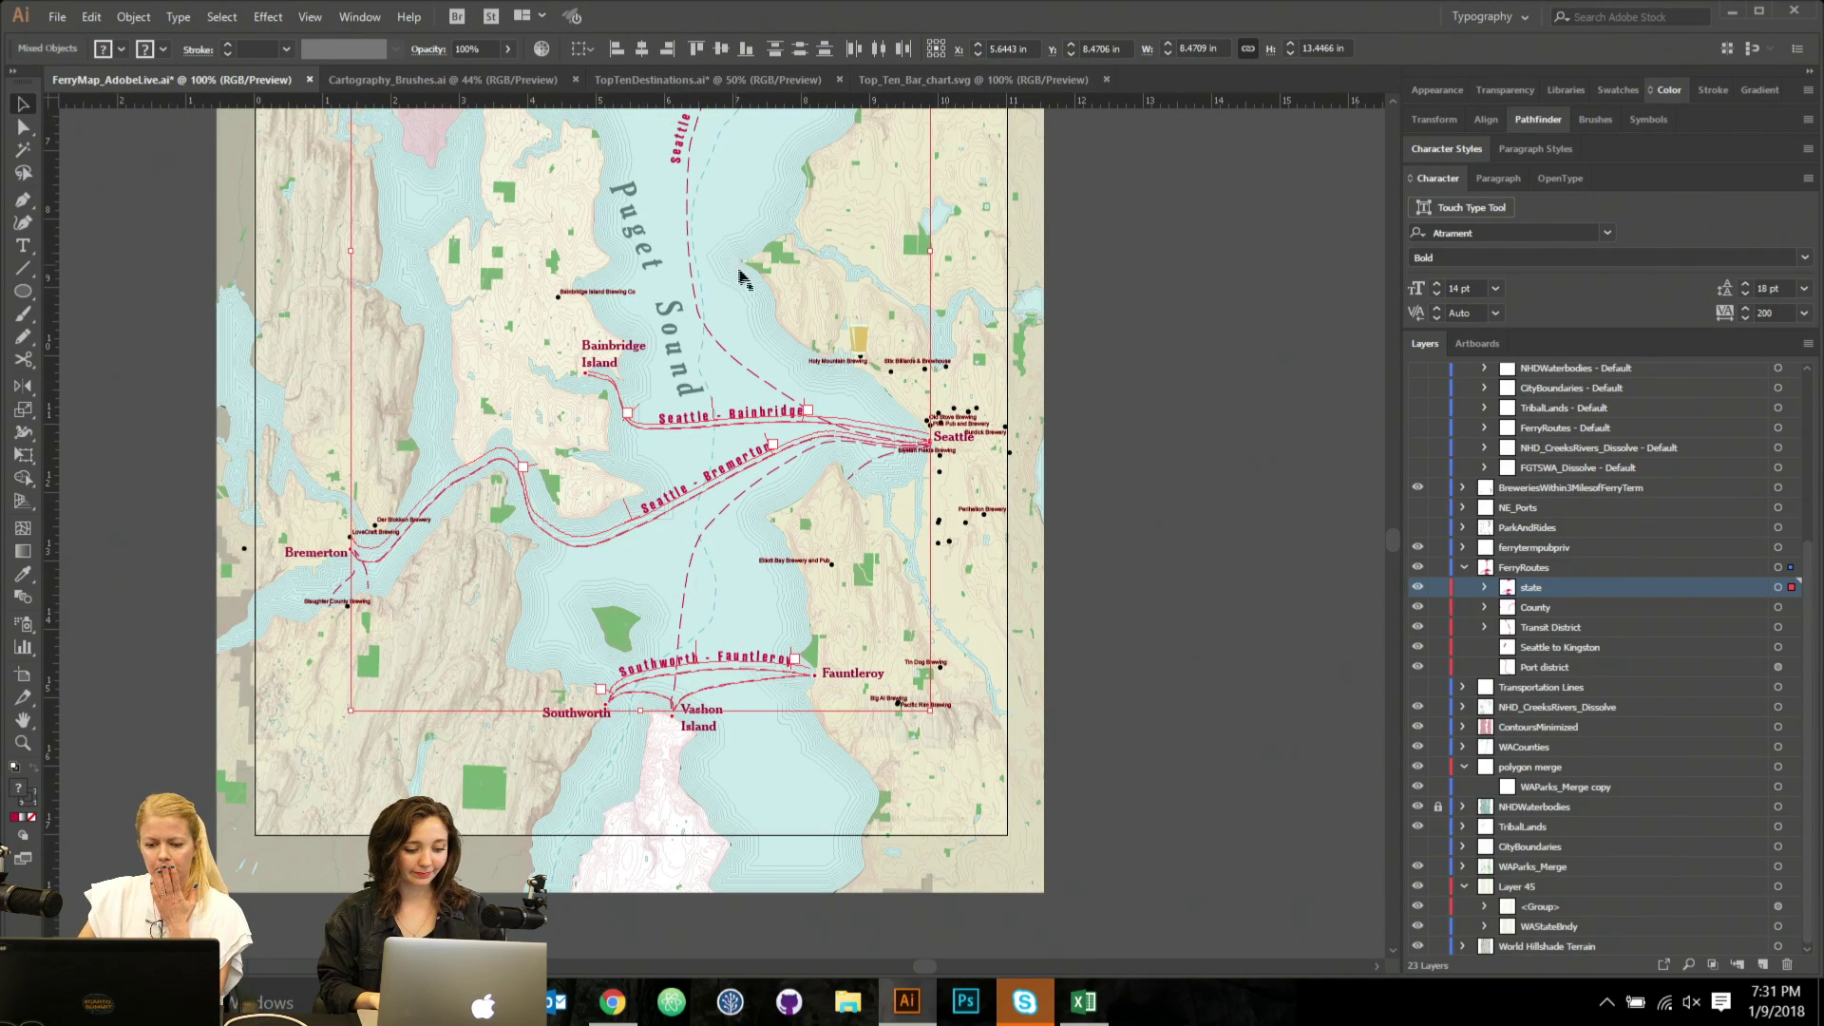
scroll(1338, 528, "up", 3)
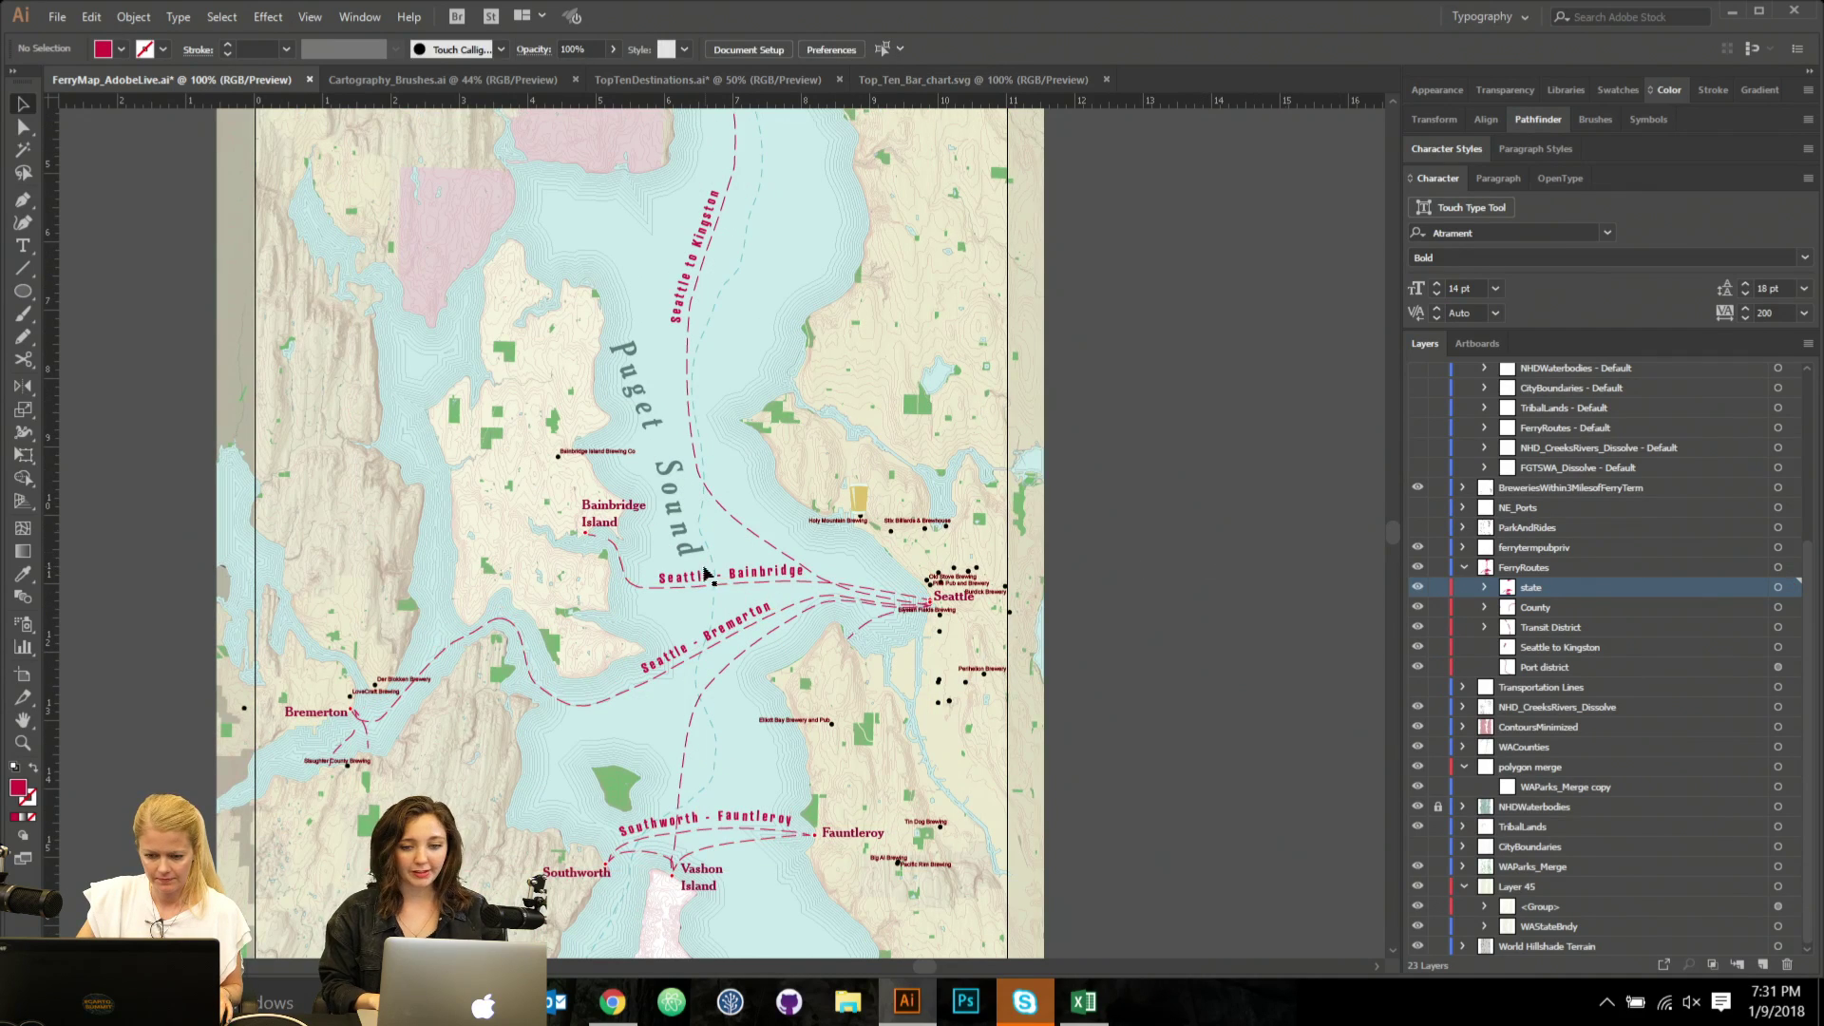
left_click(695, 639)
left_click(719, 814, "shift")
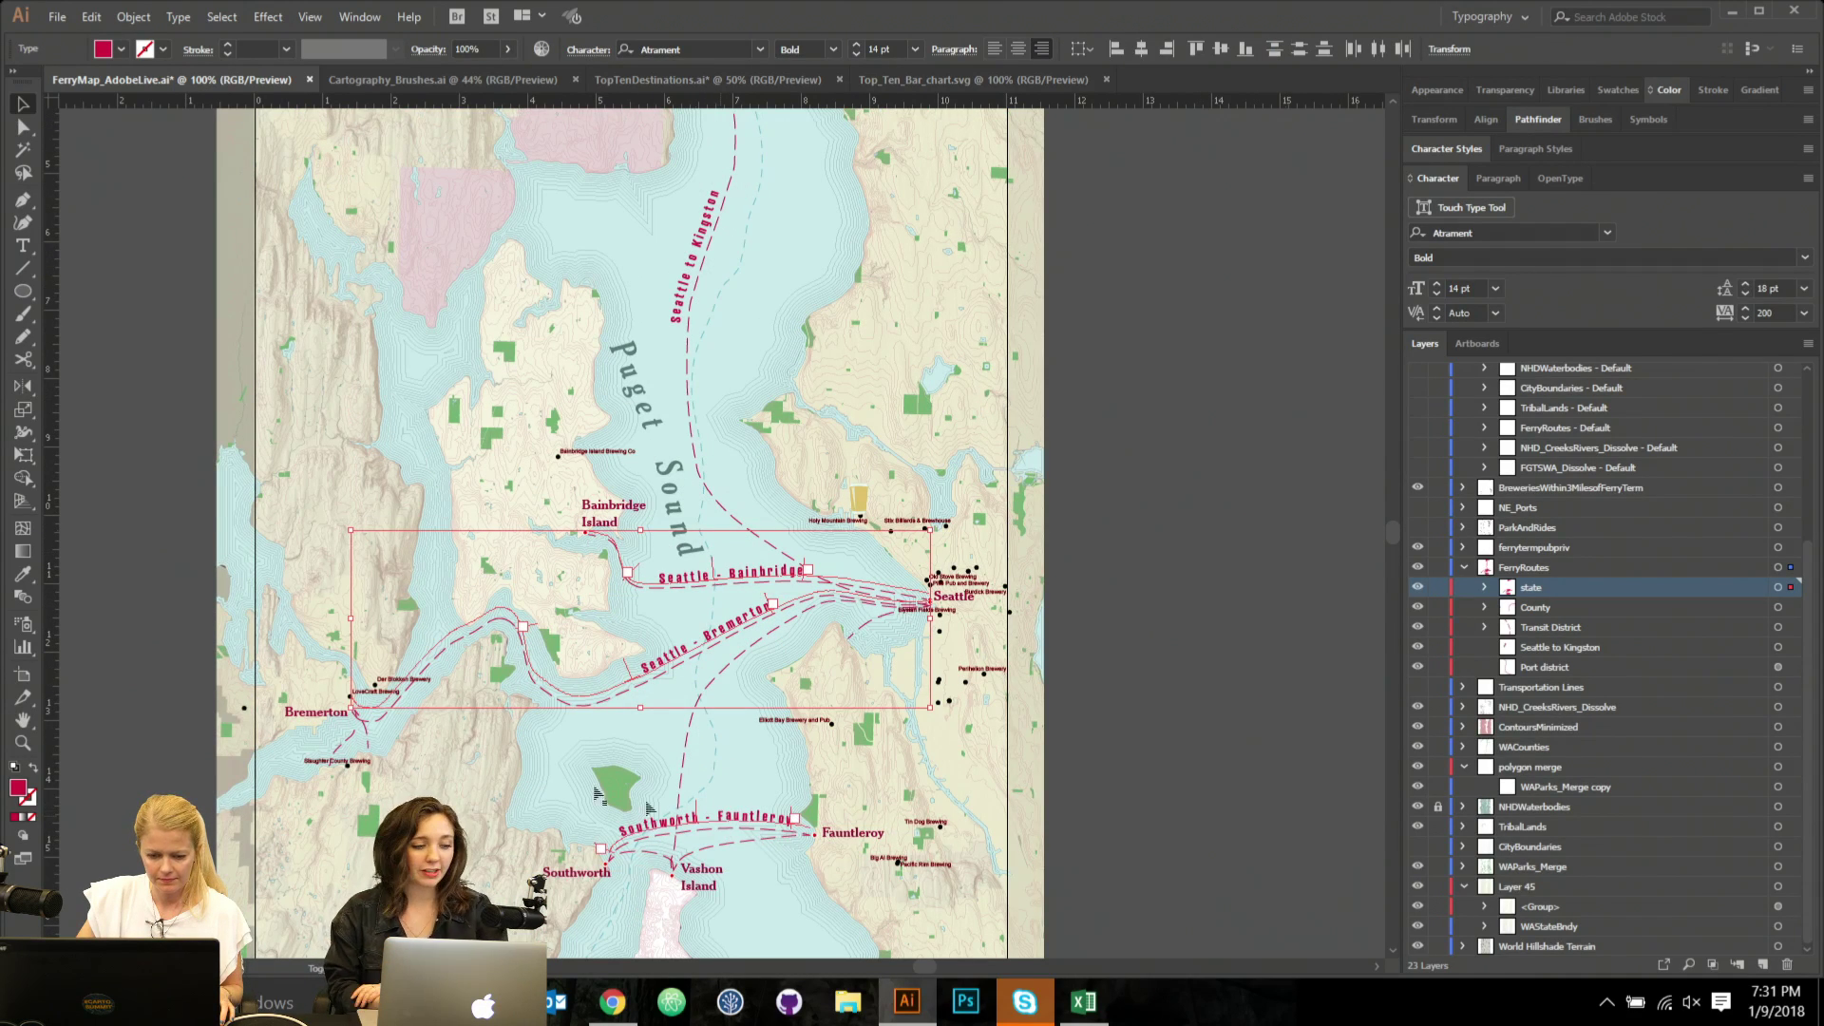
left_click(680, 328, "shift")
scroll(1140, 469, "up", 1)
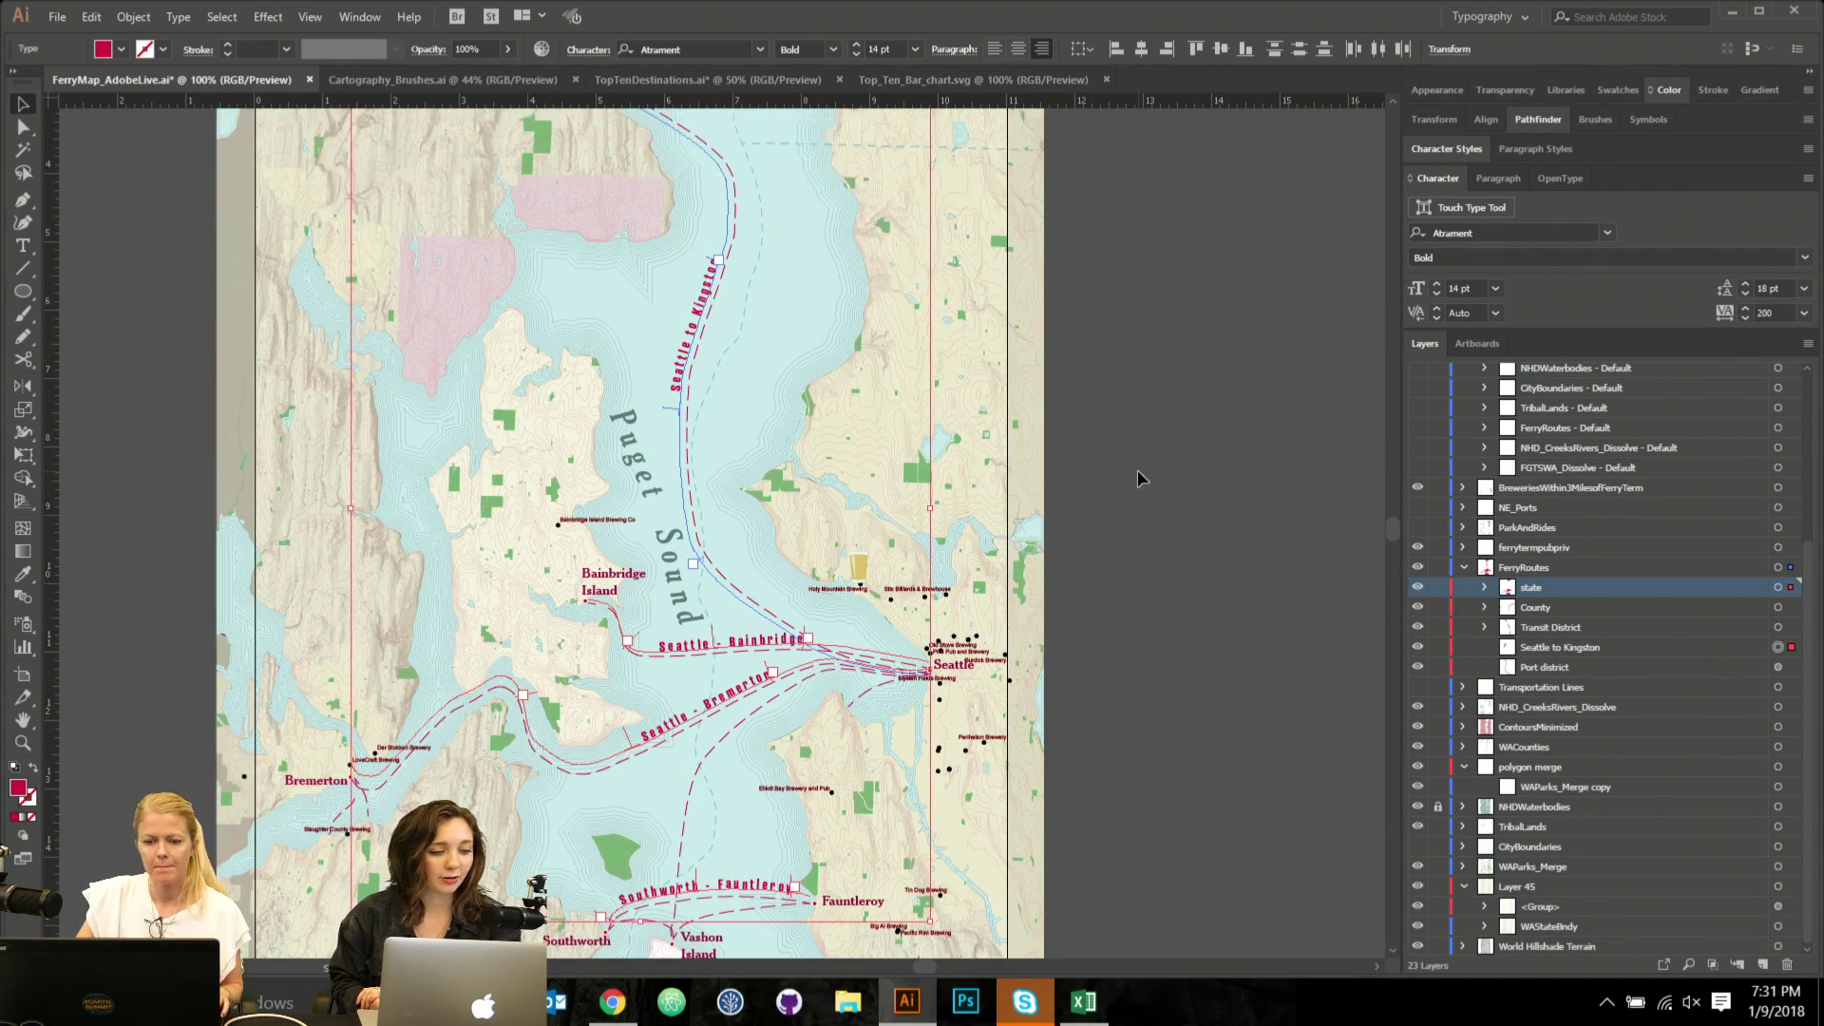
scroll(1137, 469, "down", 1, "alt")
left_click(878, 191, "shift")
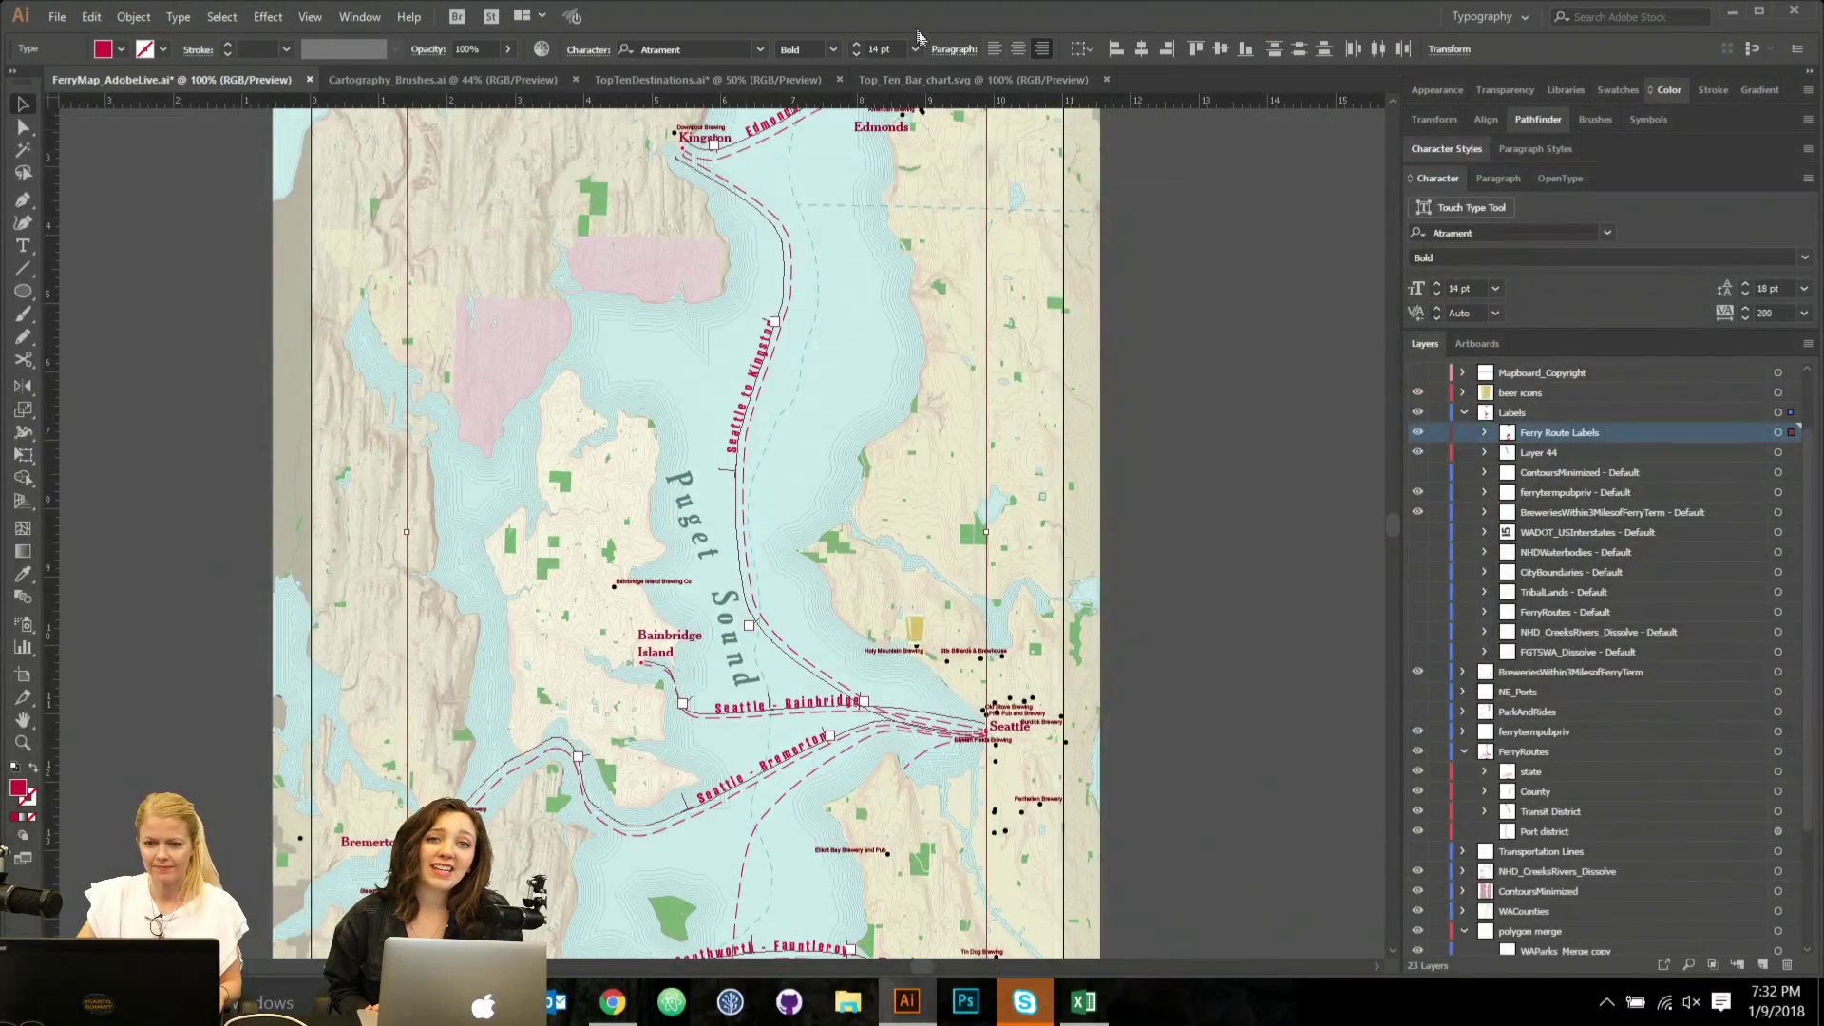
Set the selected ferry route labels to 11 pt.
left_click(914, 50)
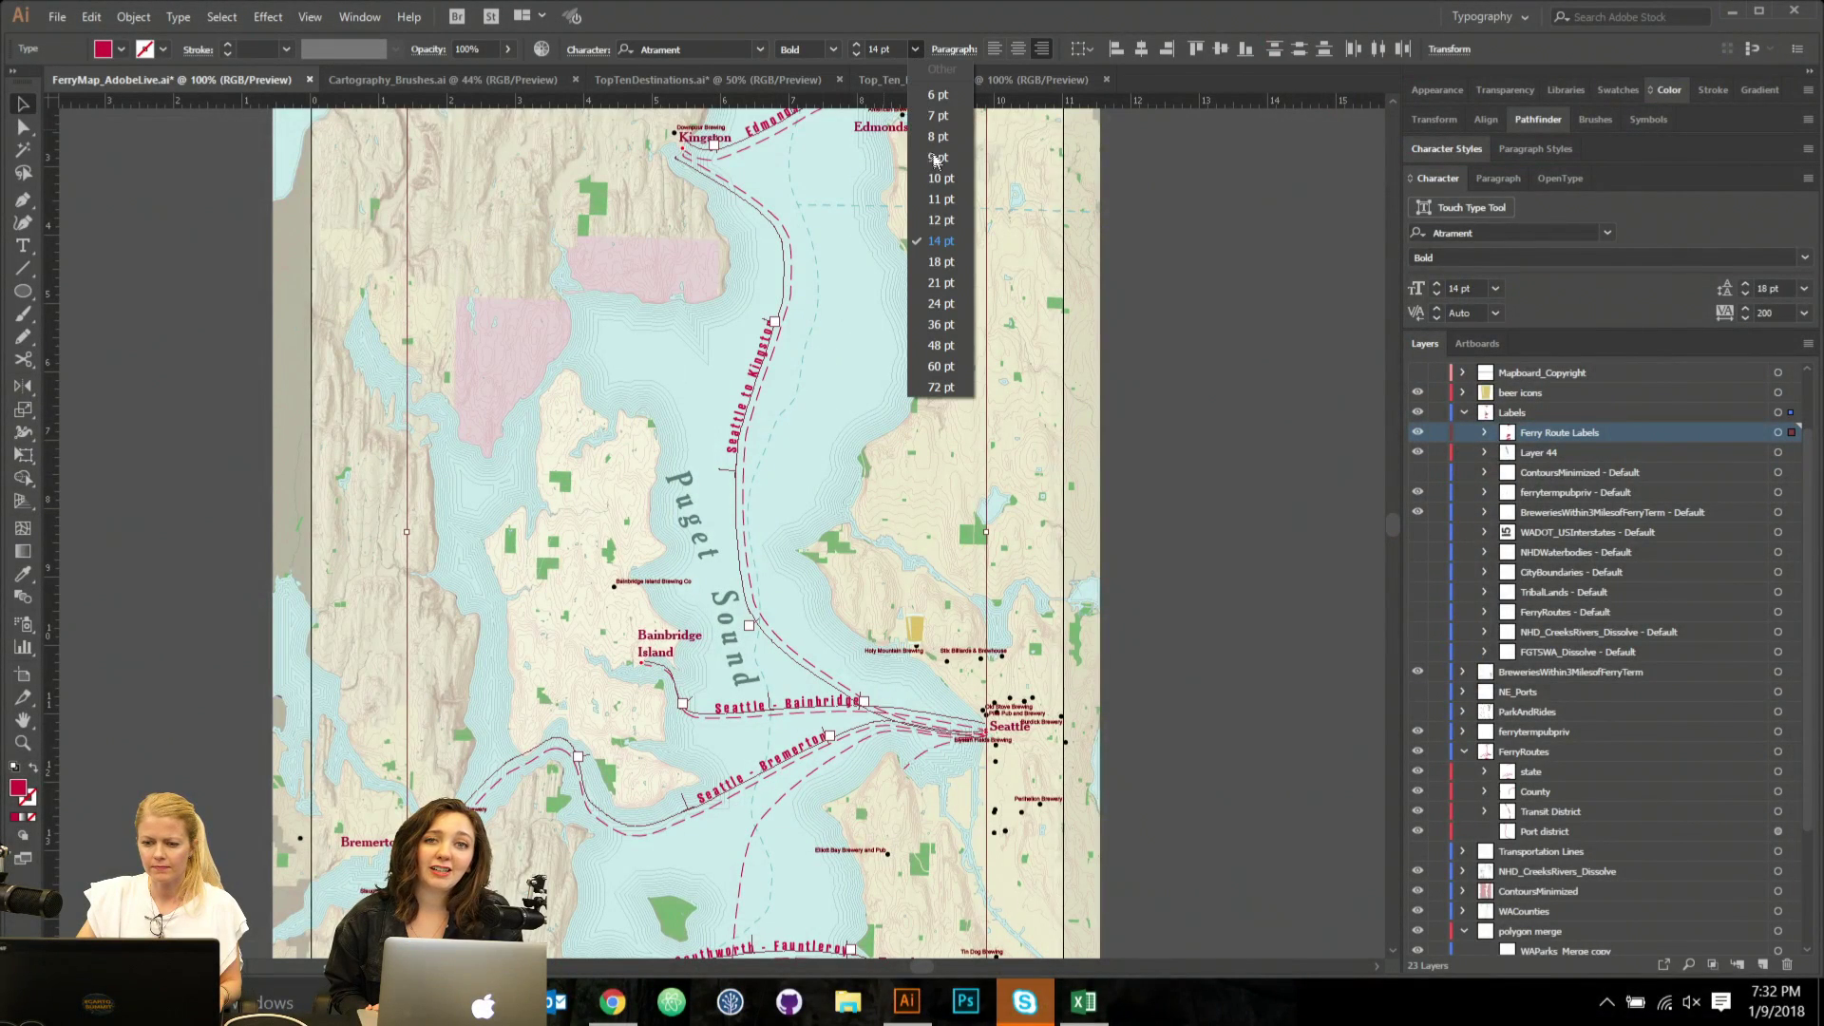
left_click(939, 200)
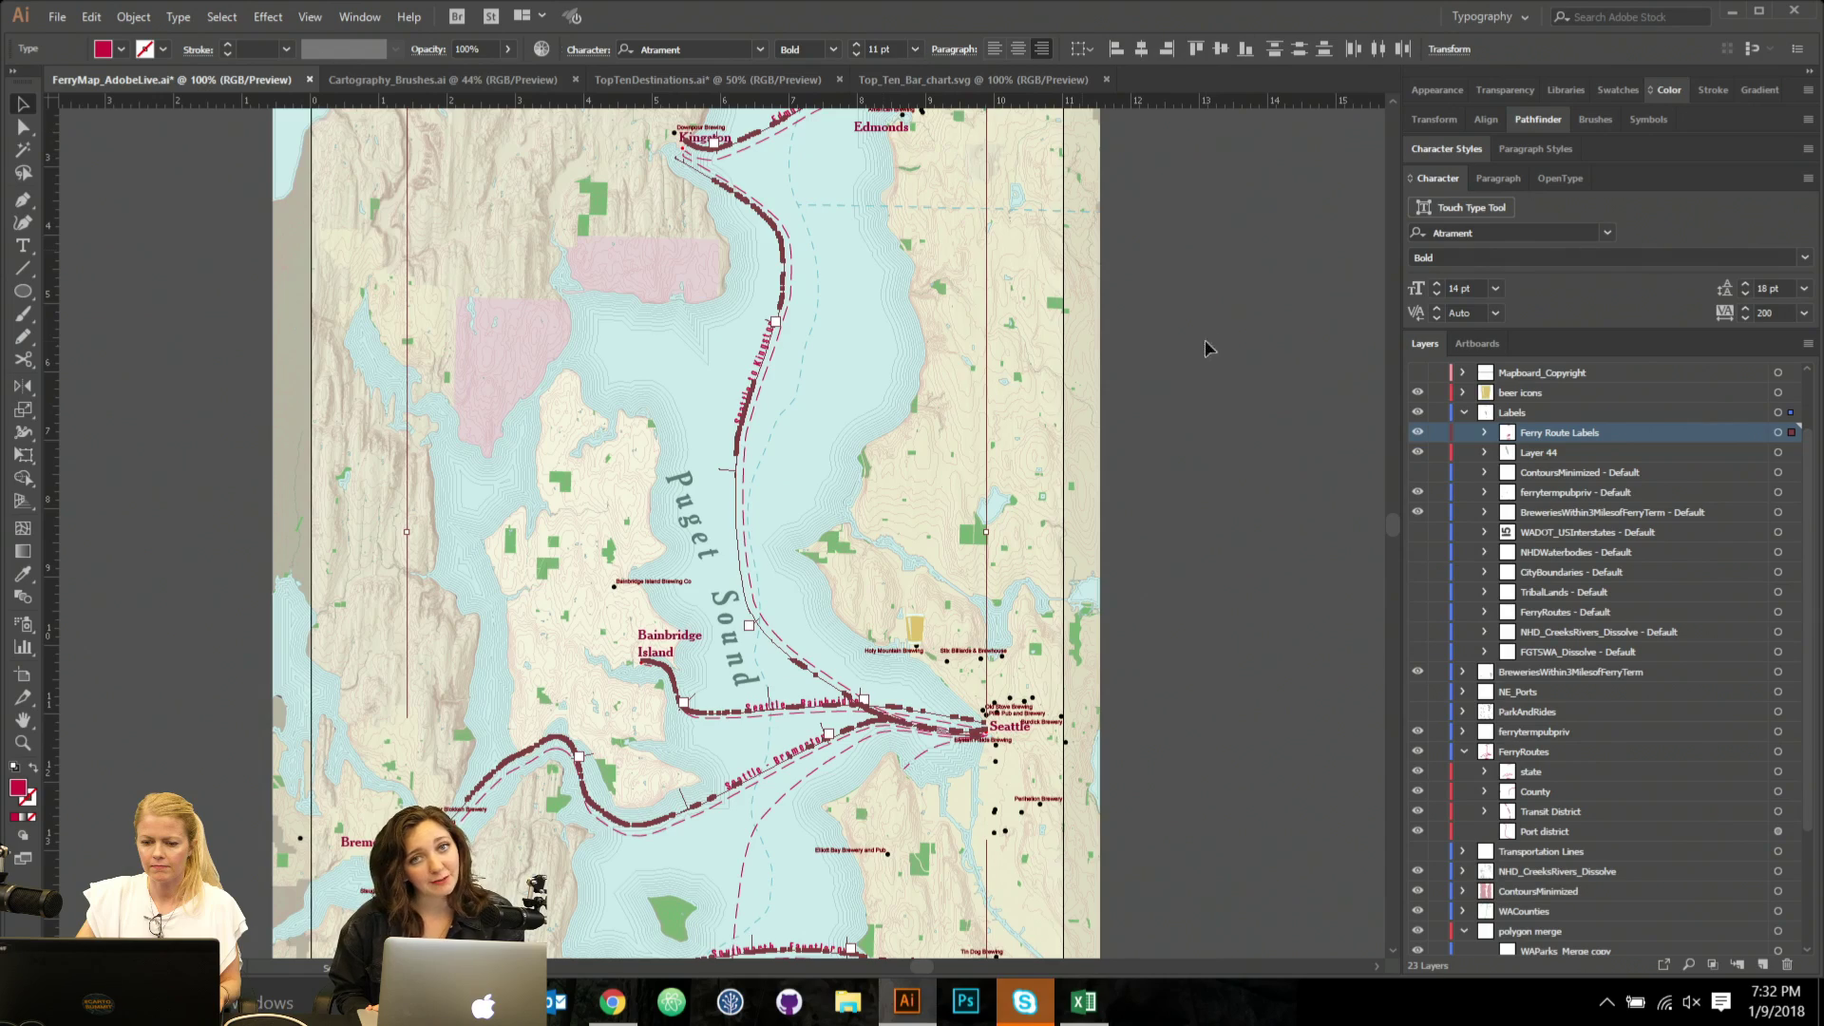
left_click(1193, 498)
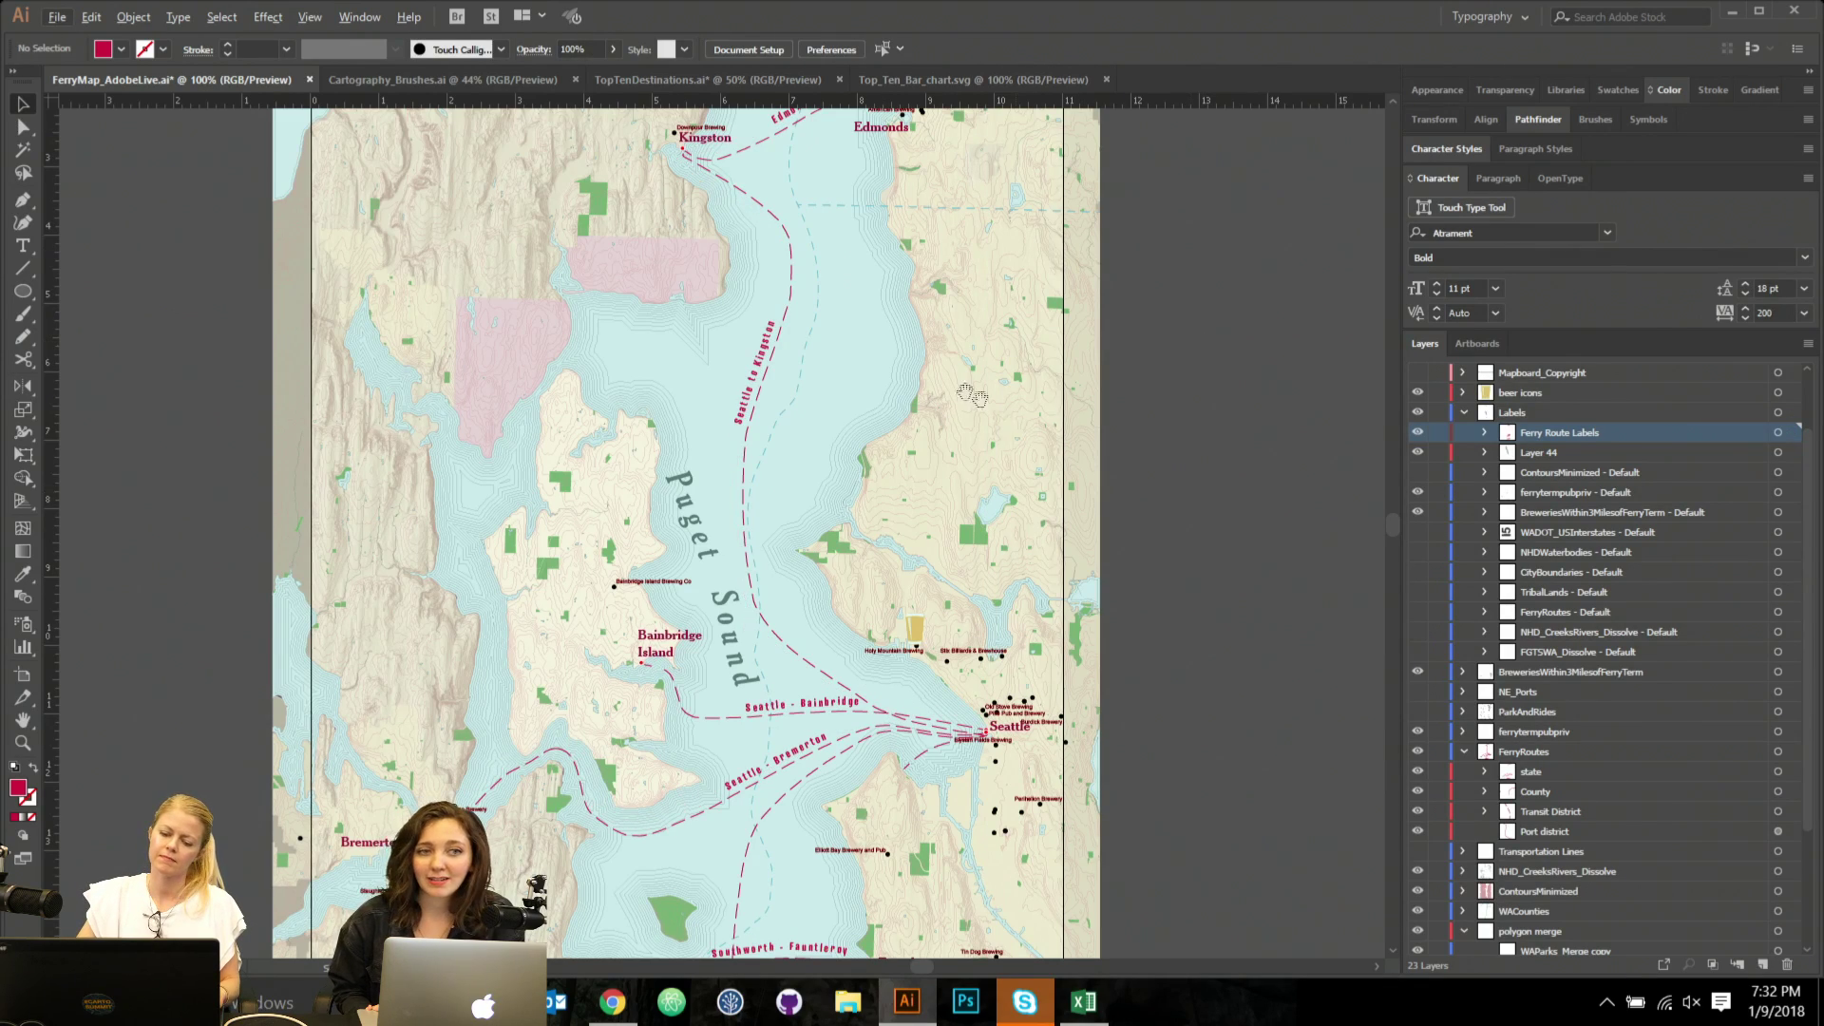
Hide the black brewery point symbols layer.
left_click_drag(969, 394, 858, 345)
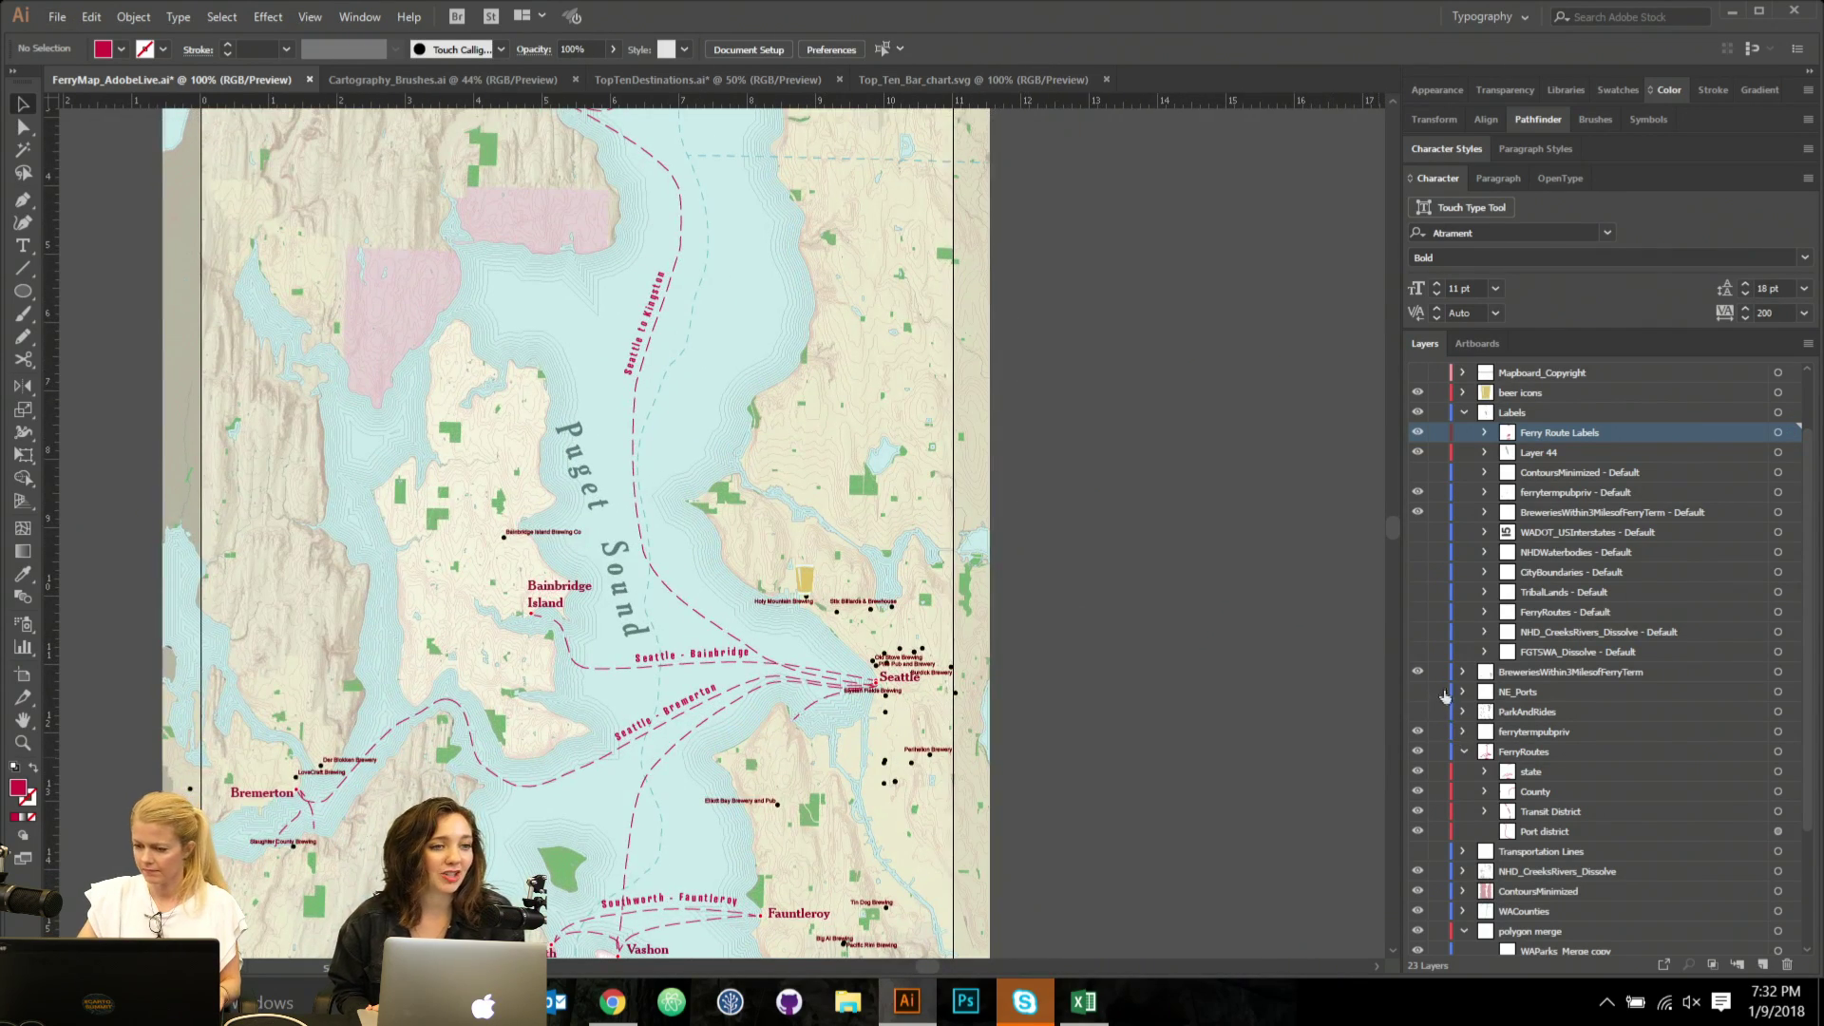
left_click(1419, 674)
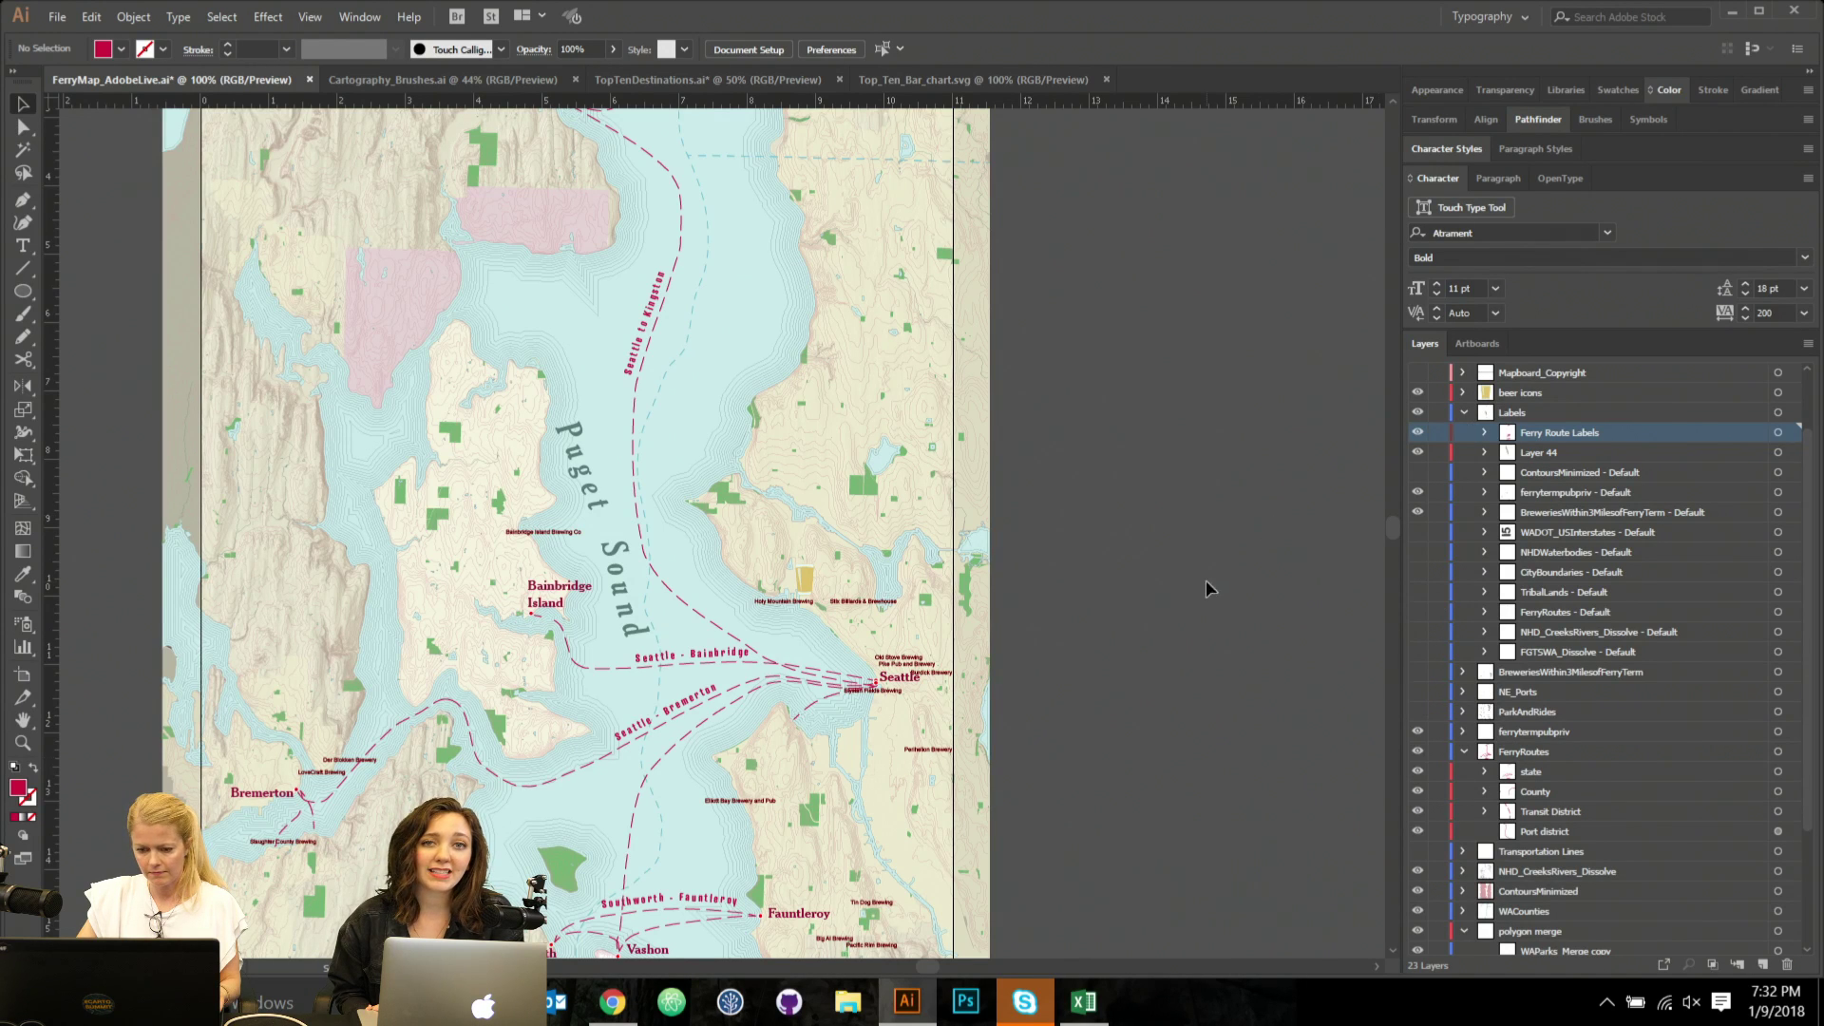
left_click(893, 665)
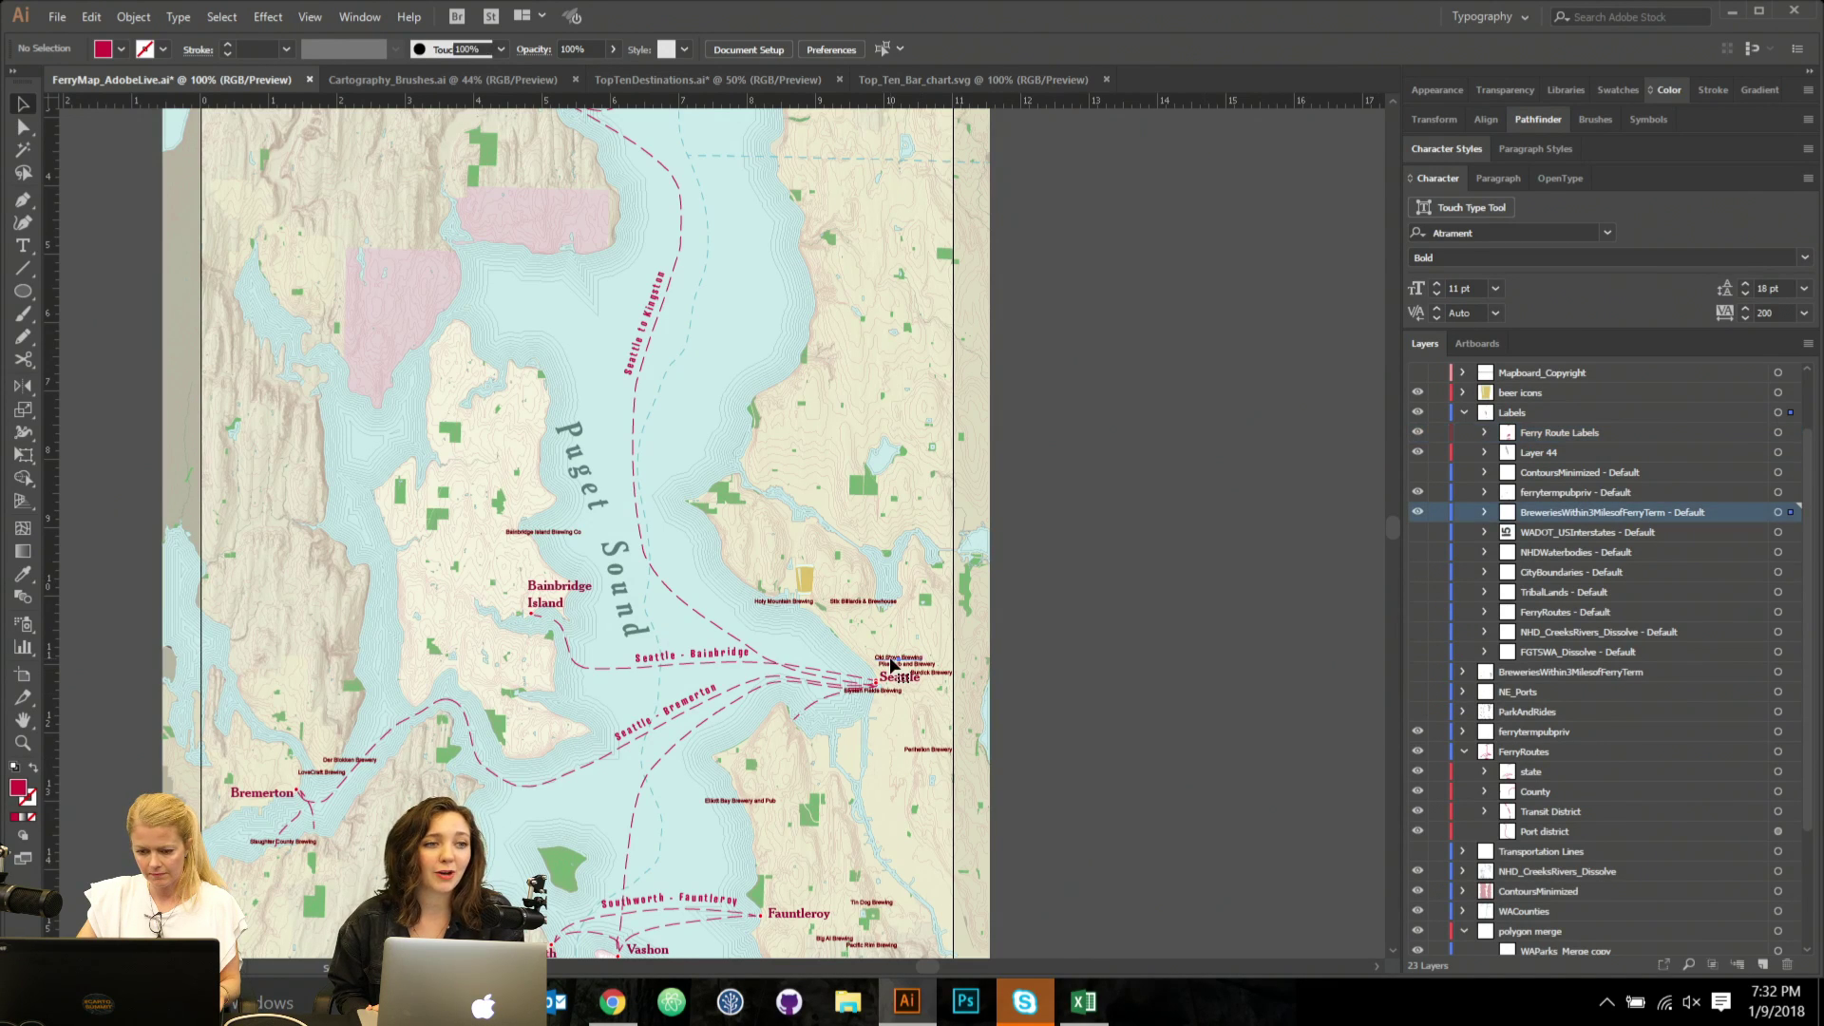
left_click(1792, 513)
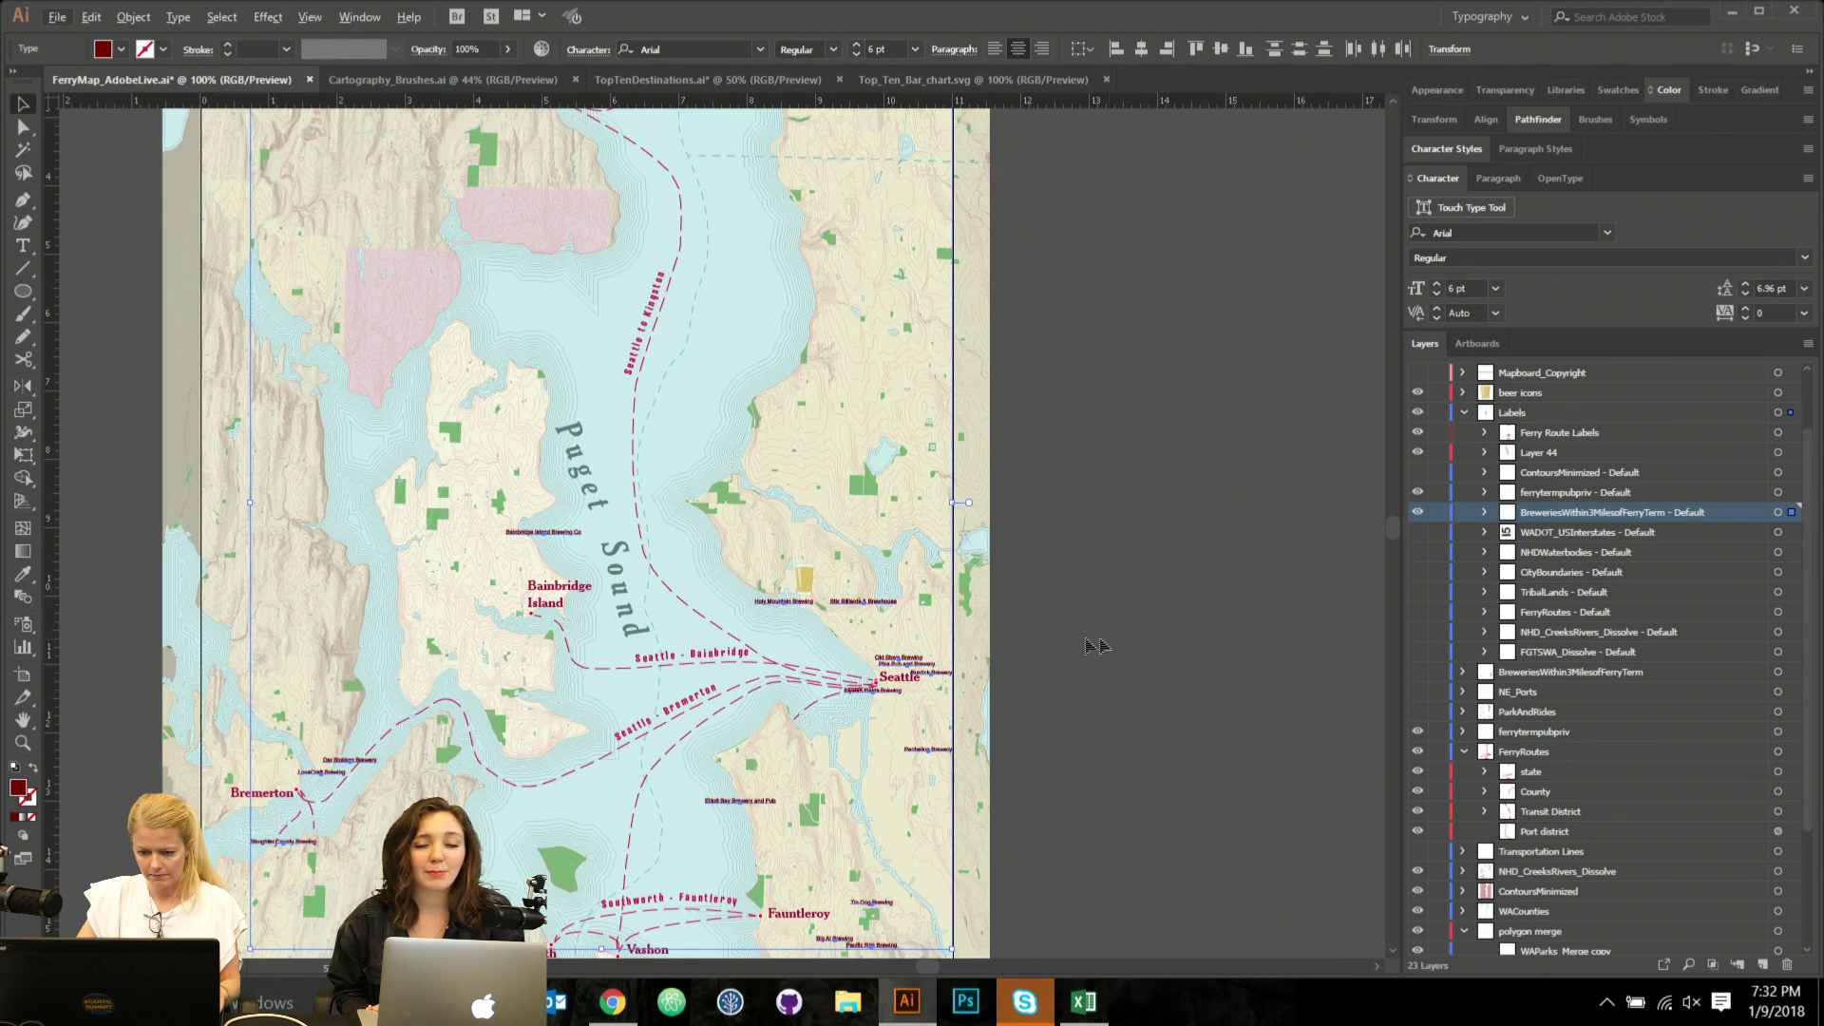
scroll(864, 623, "up", 1)
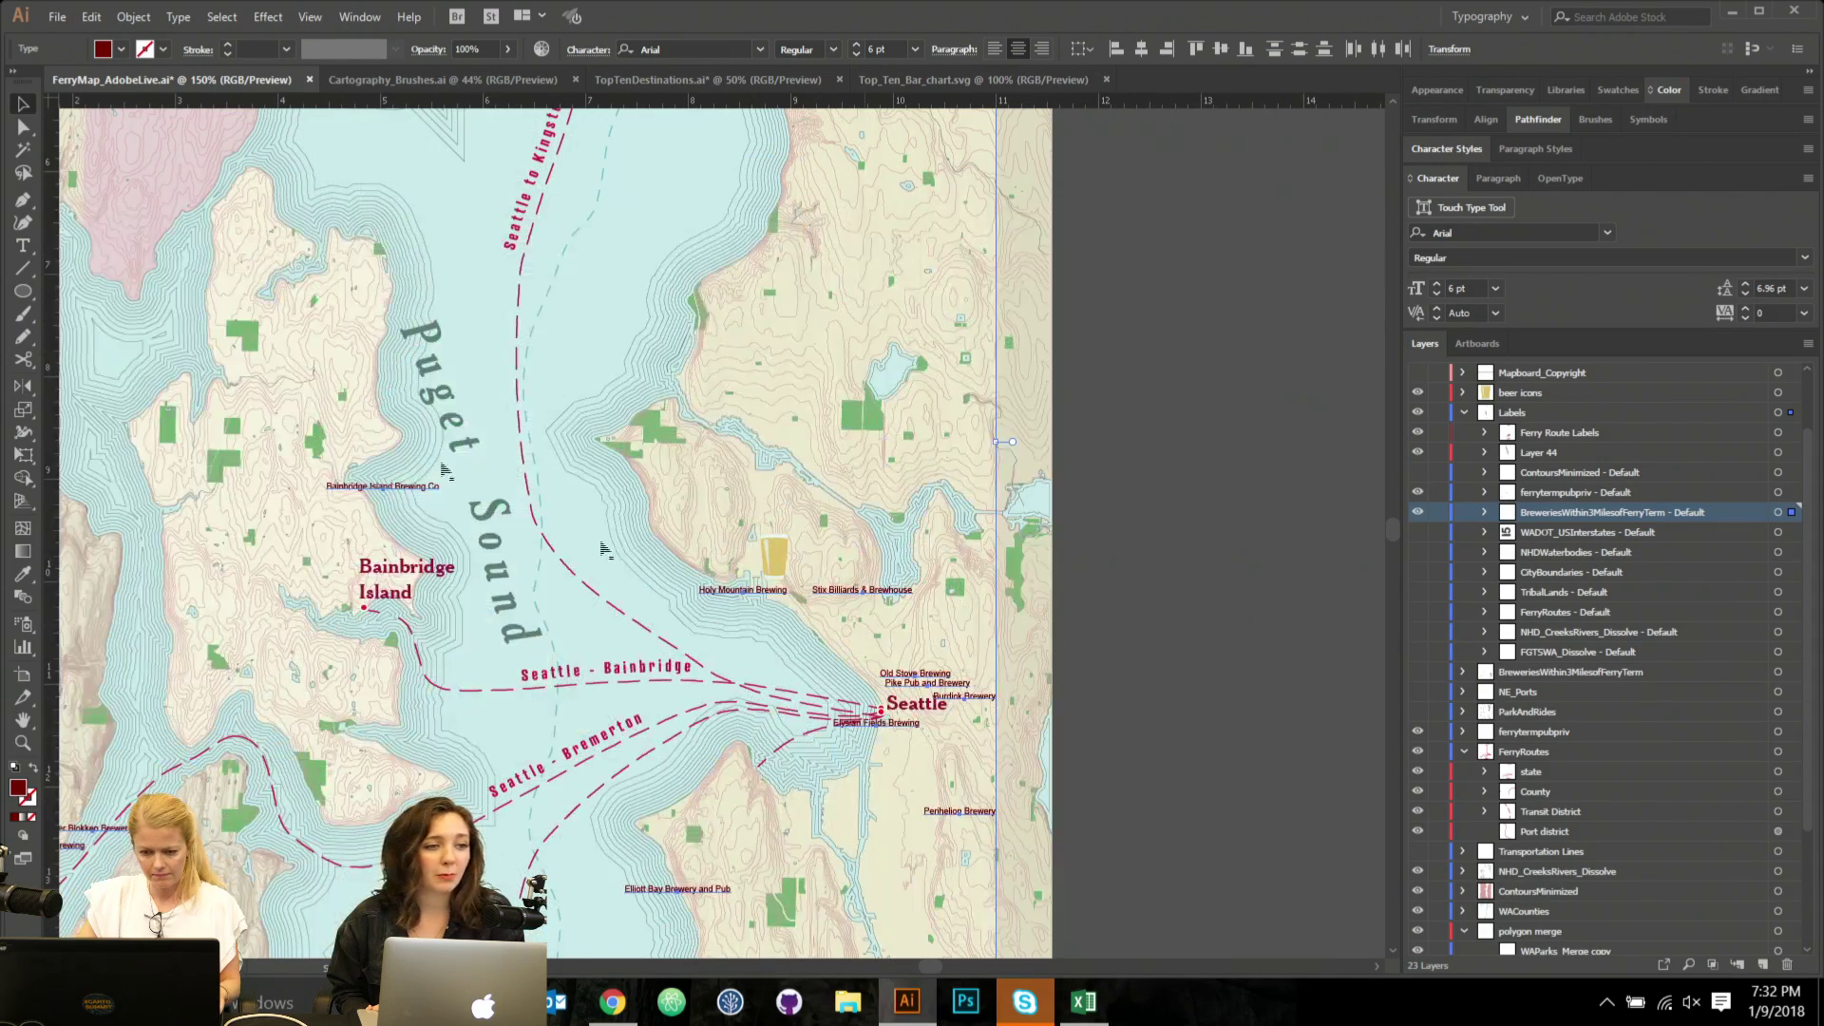
left_click(122, 51)
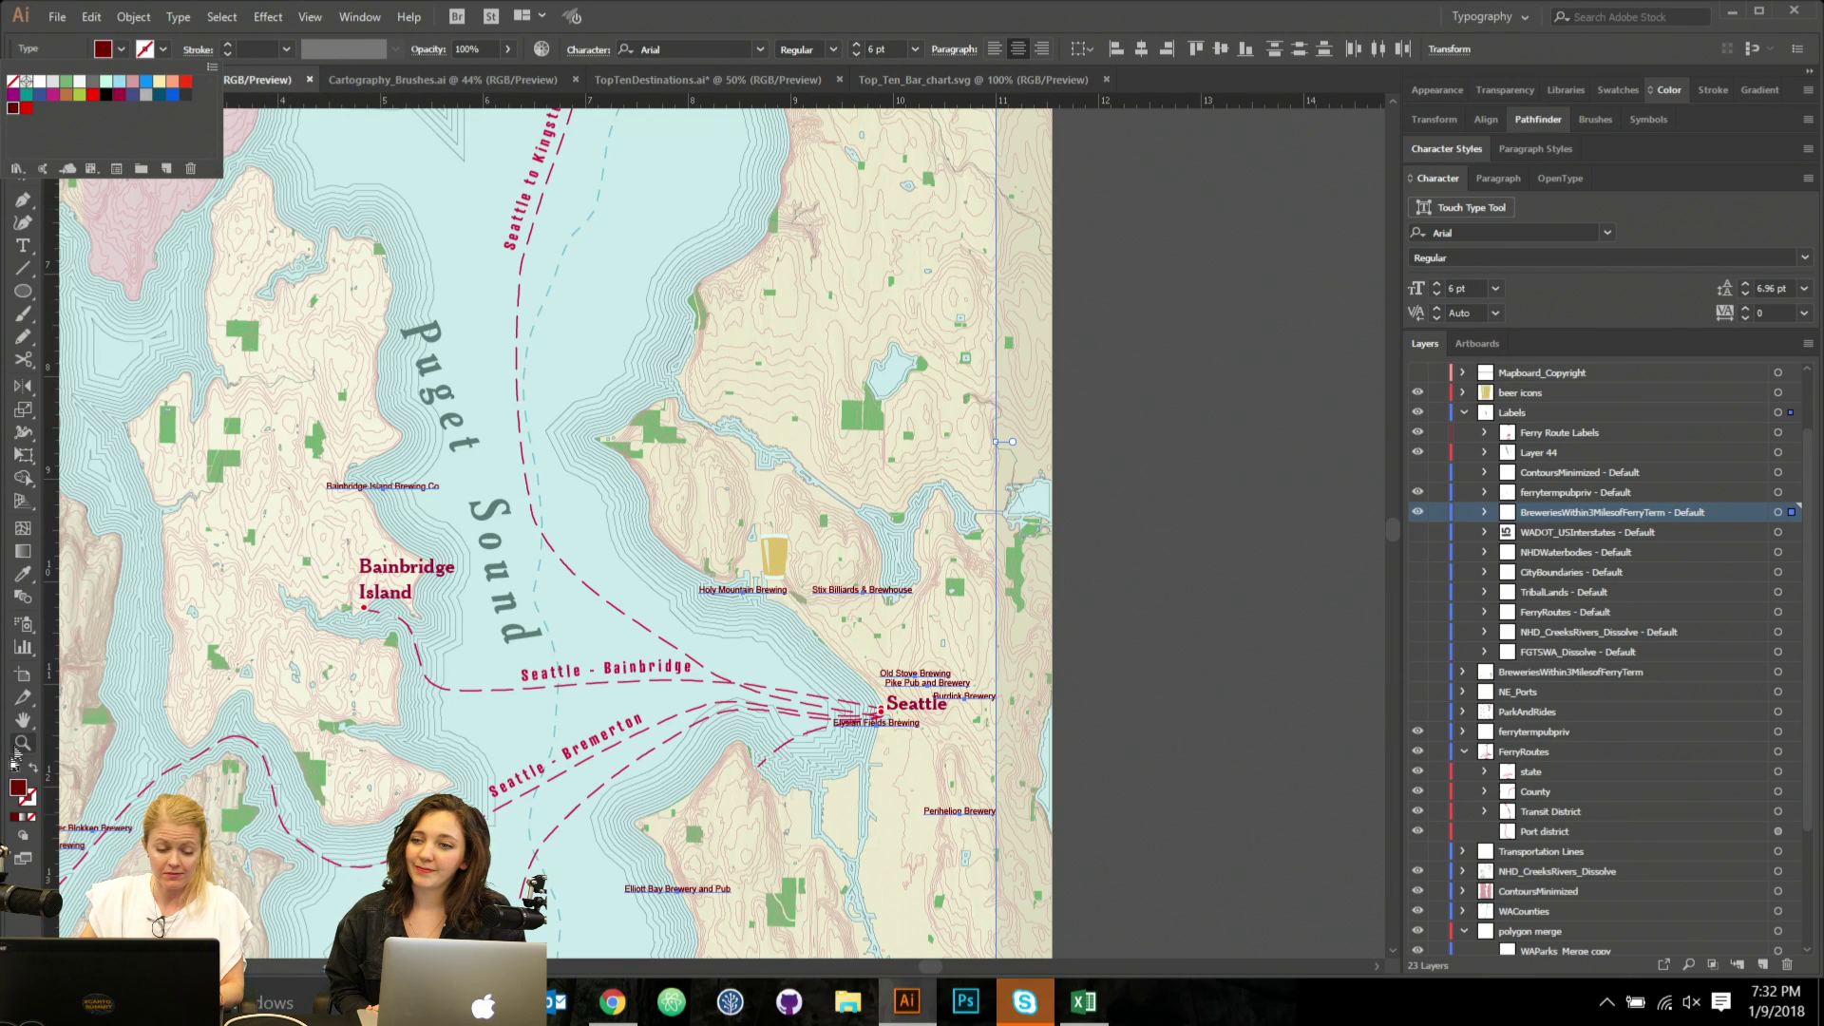
left_click(21, 790)
double_click(20, 791)
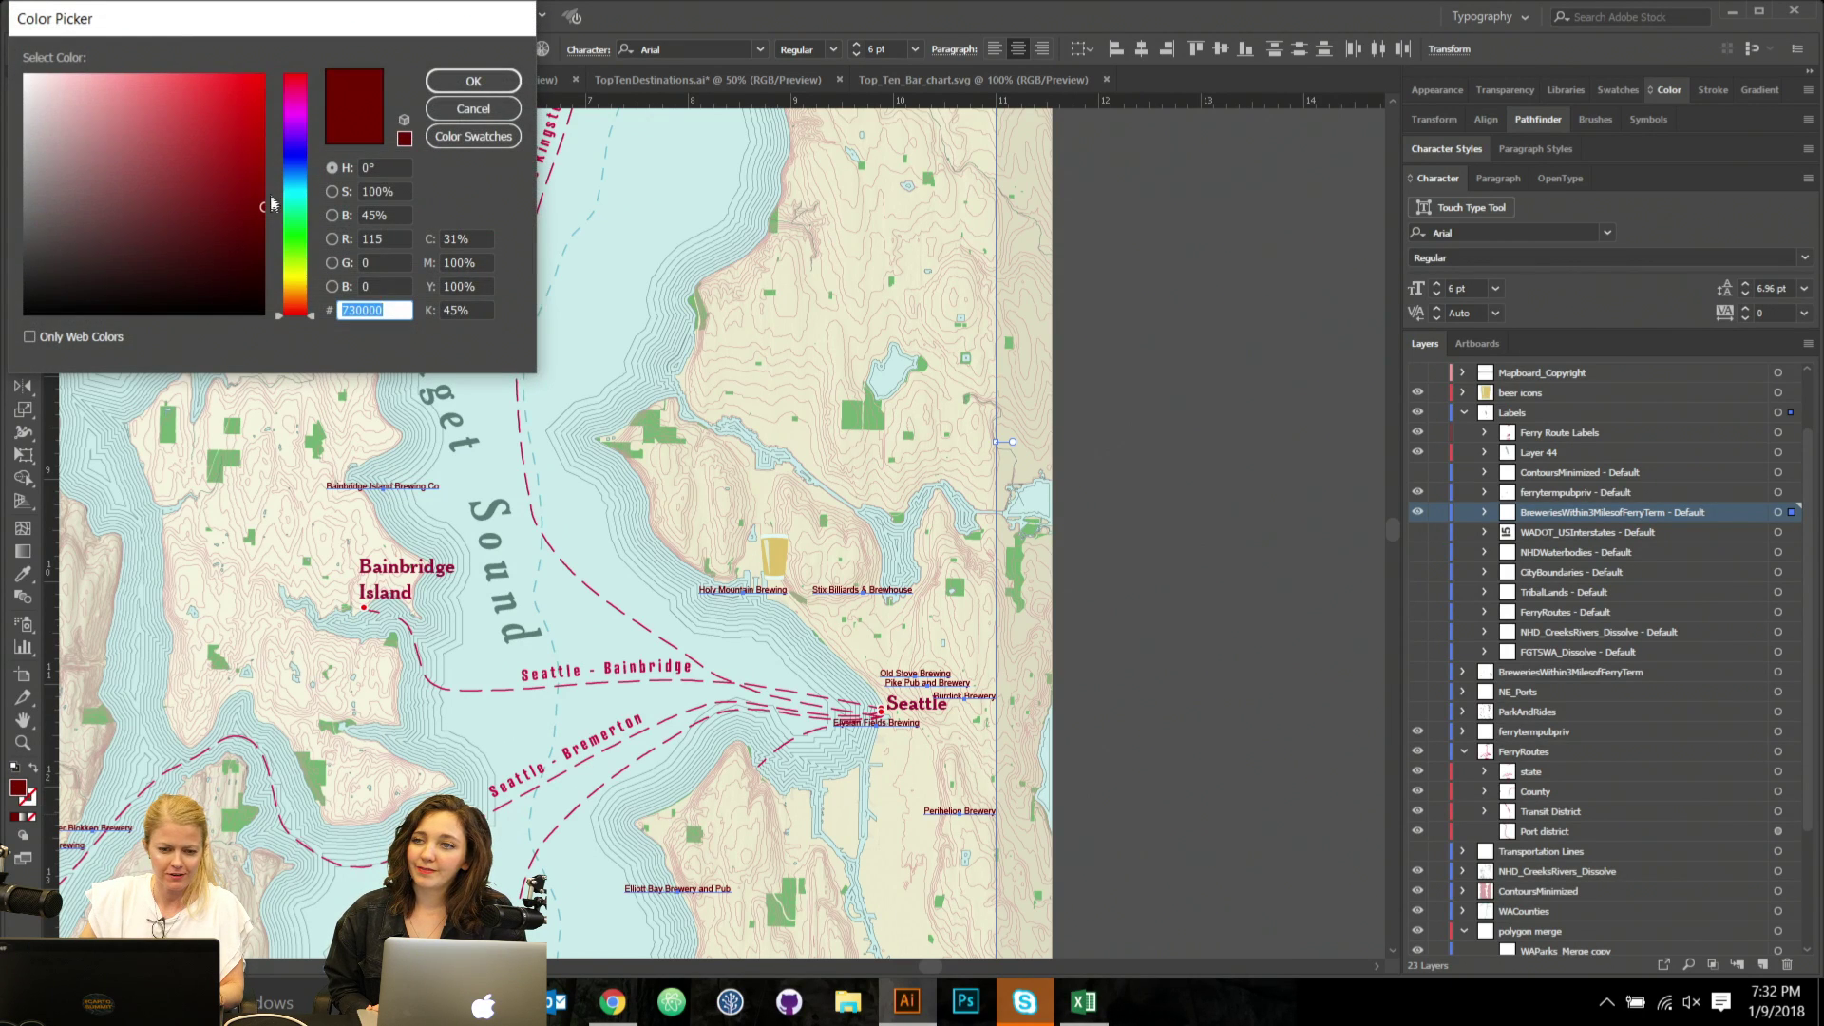
left_click_drag(272, 204, 132, 226)
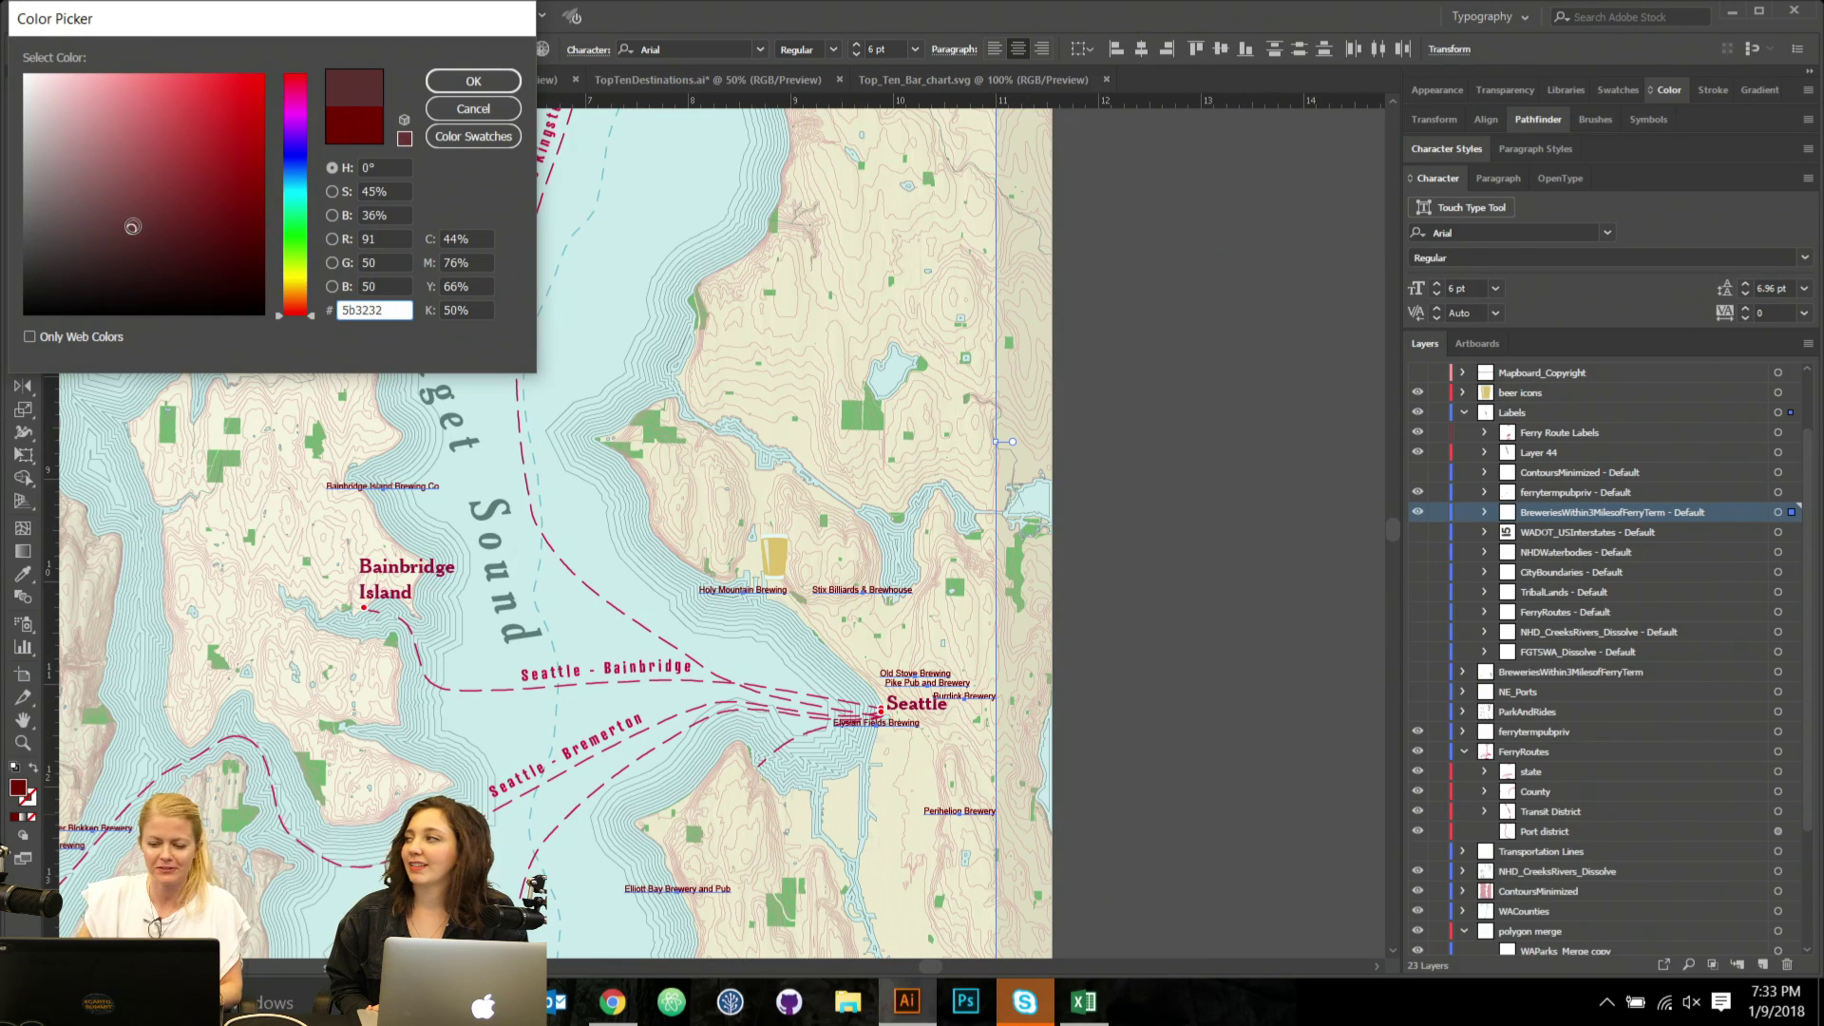
left_click(502, 110)
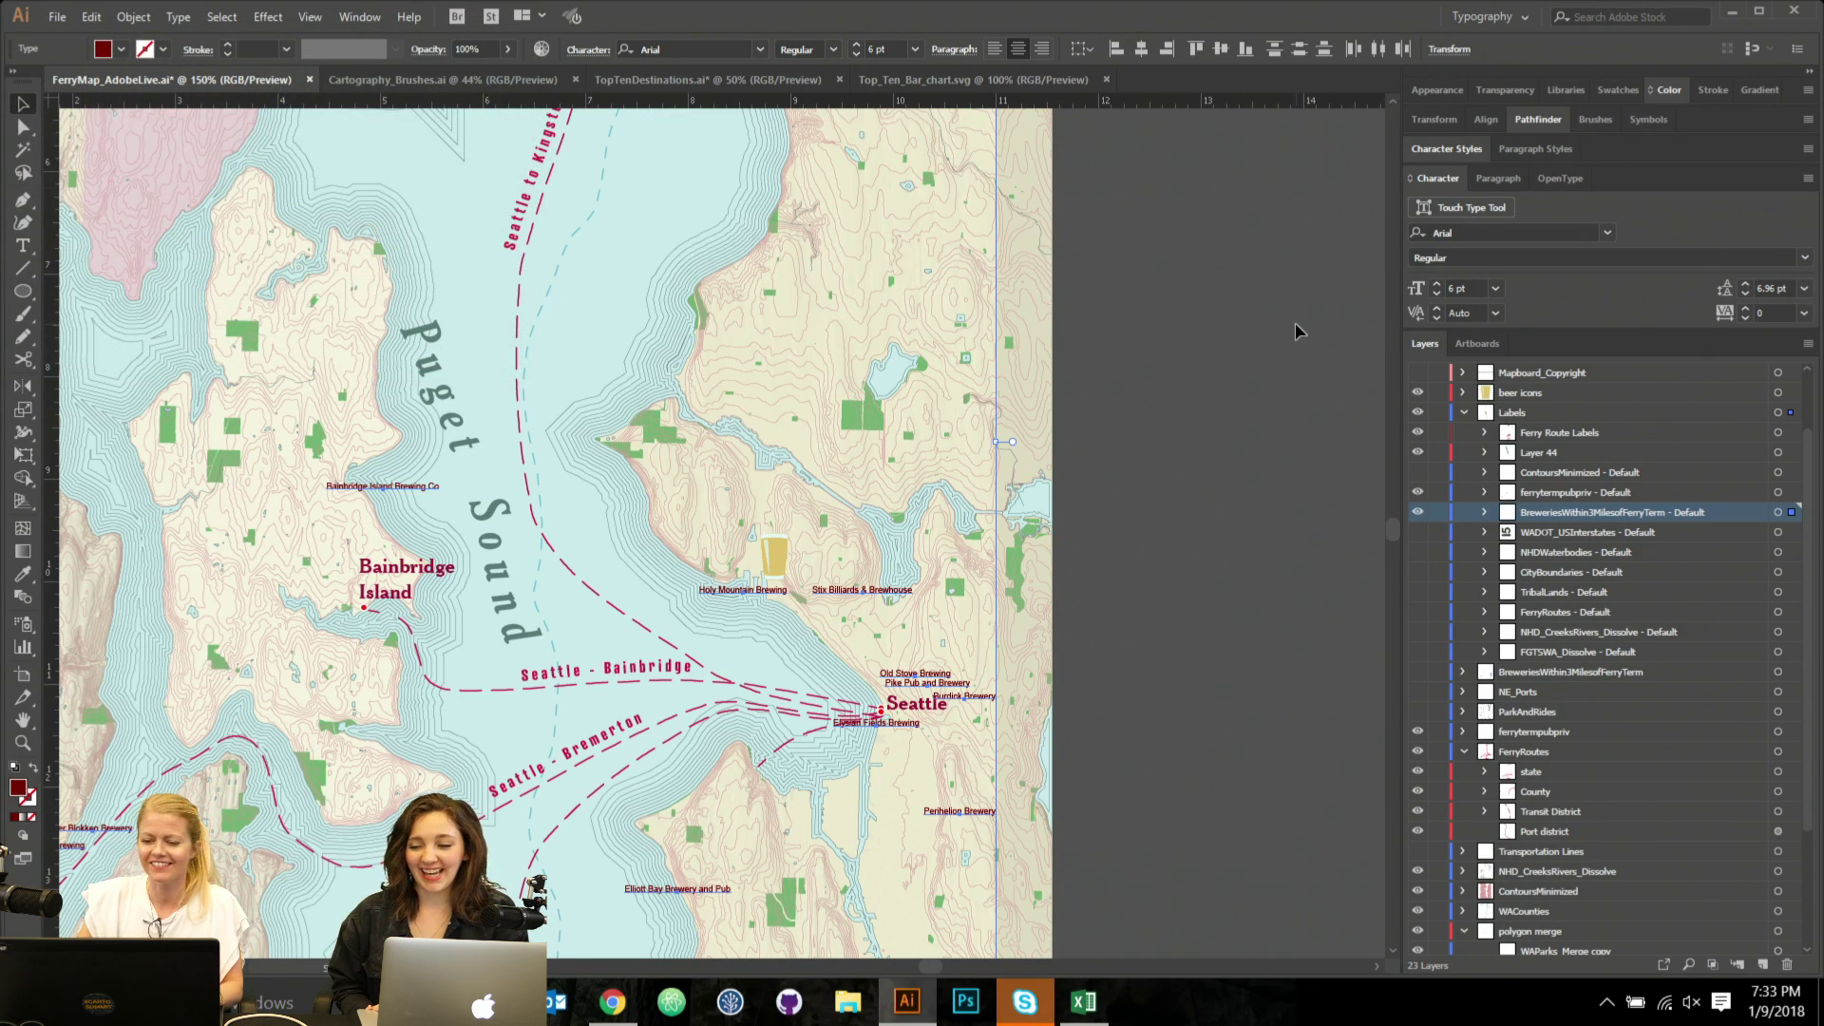
left_click(1299, 330)
scroll(1033, 410, "down", 1)
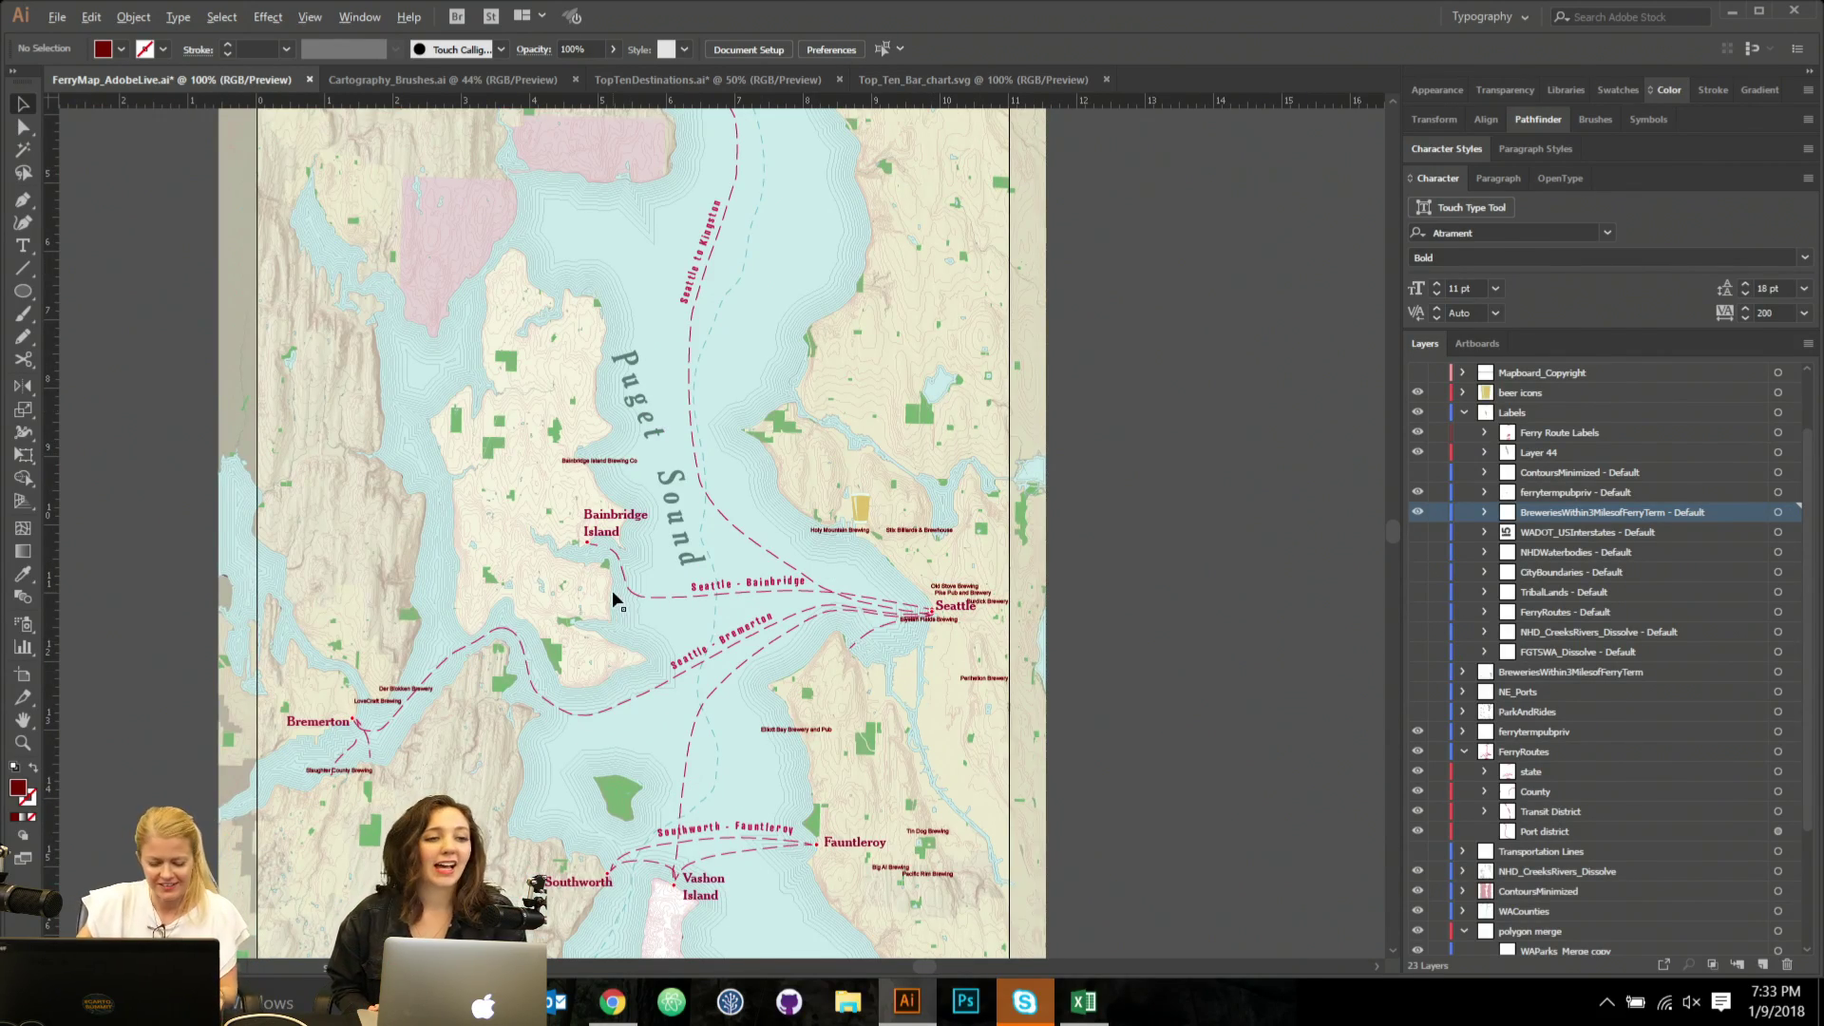
scroll(613, 599, "up", 1)
left_click(1159, 591)
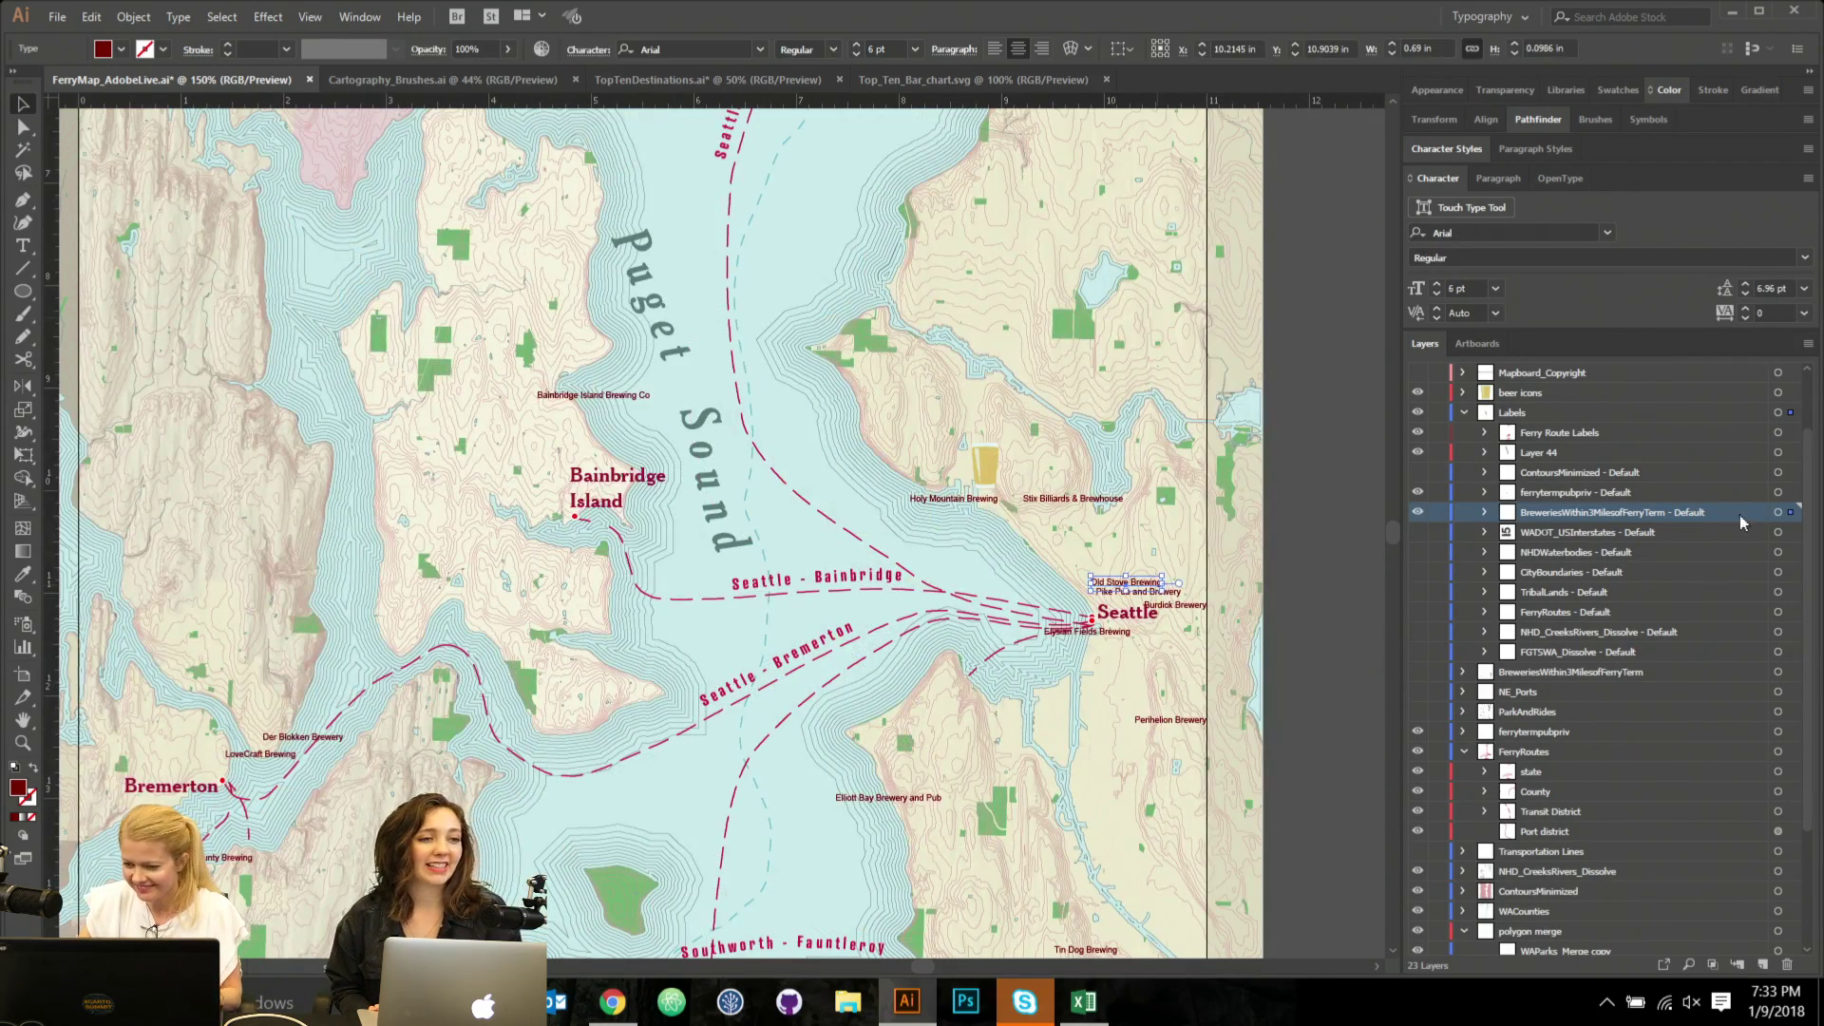
Set all brewery labels in Cheltenham BT Roman, then minimize Illustrator.
left_click(1792, 513)
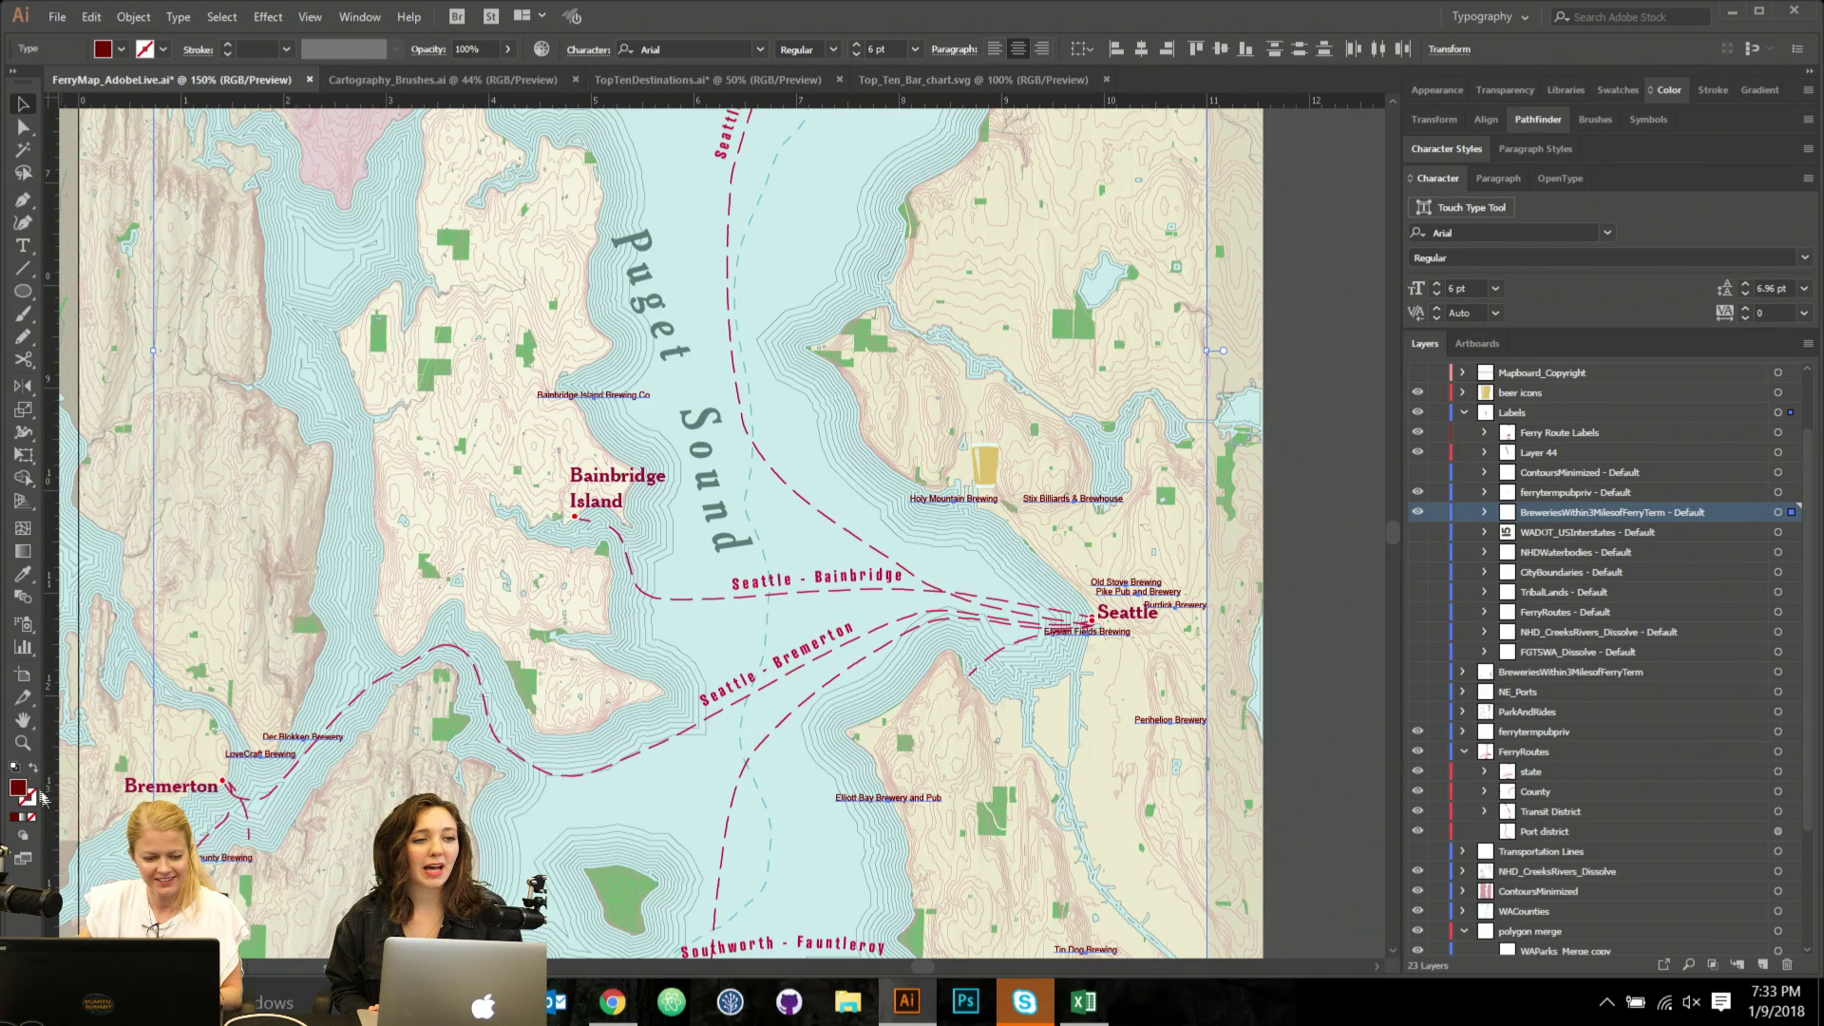
left_click(728, 47)
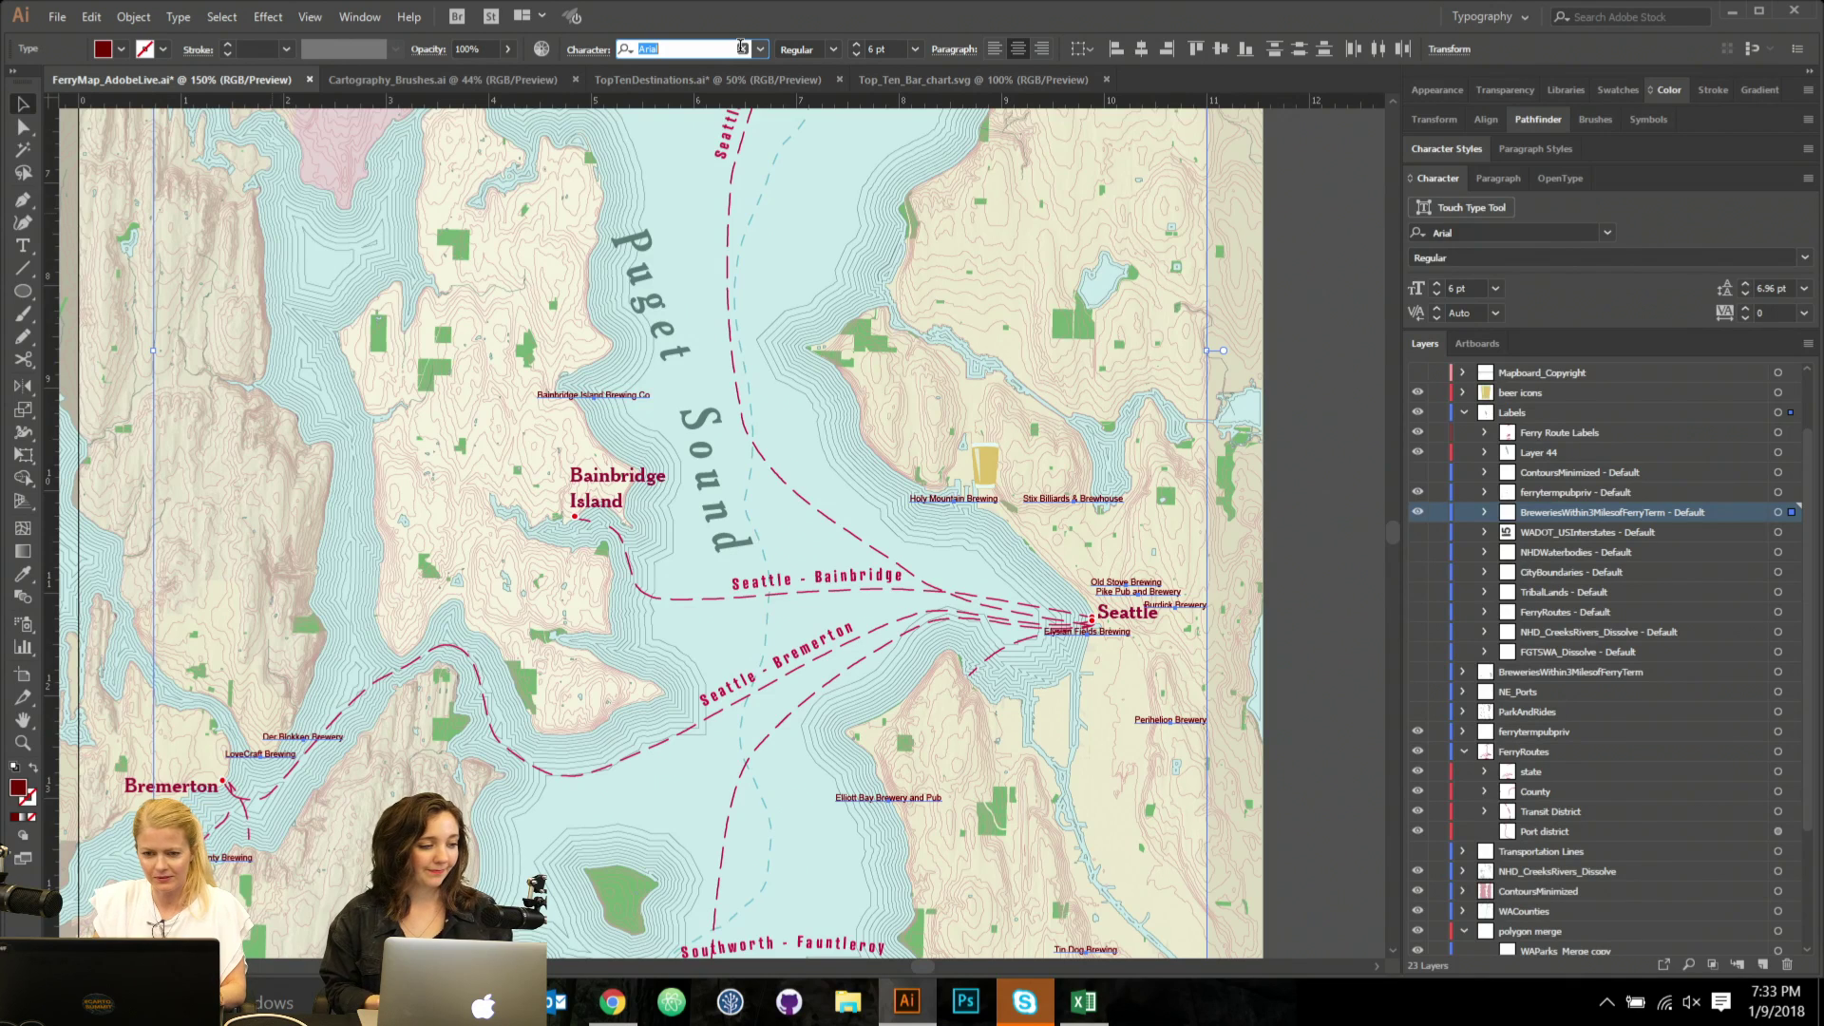
type("che")
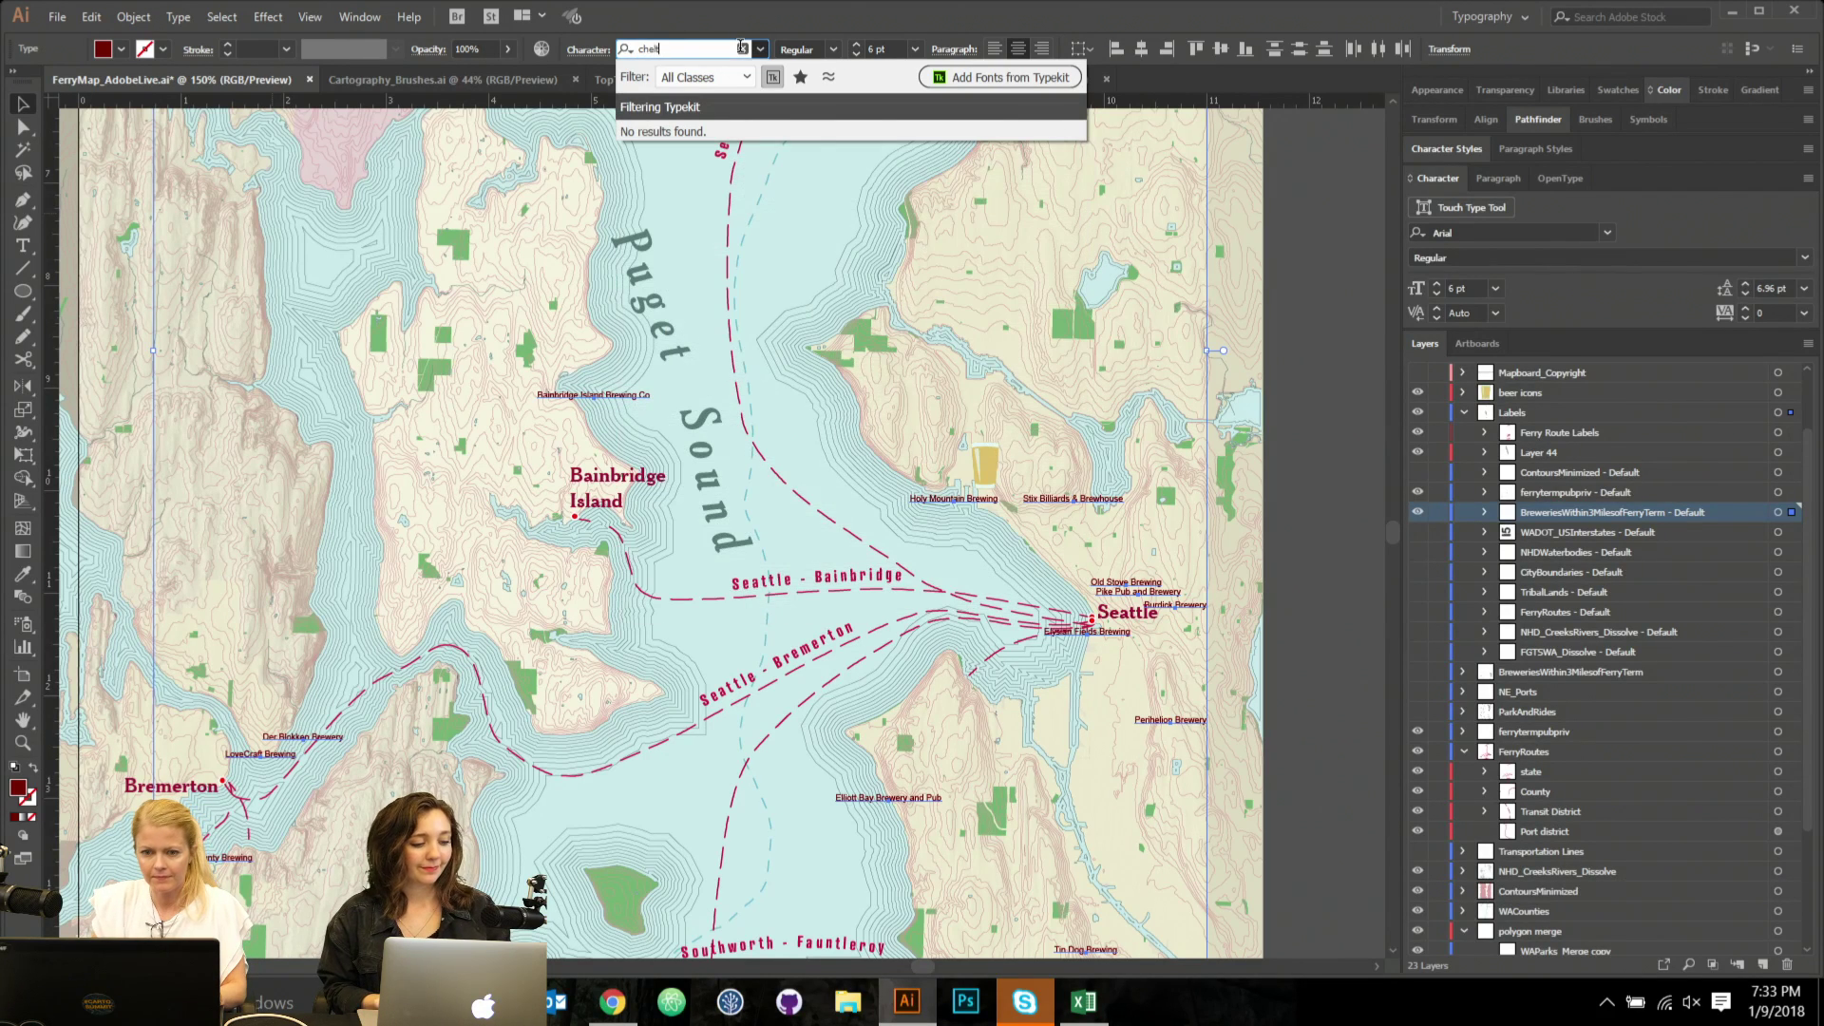
type("lt")
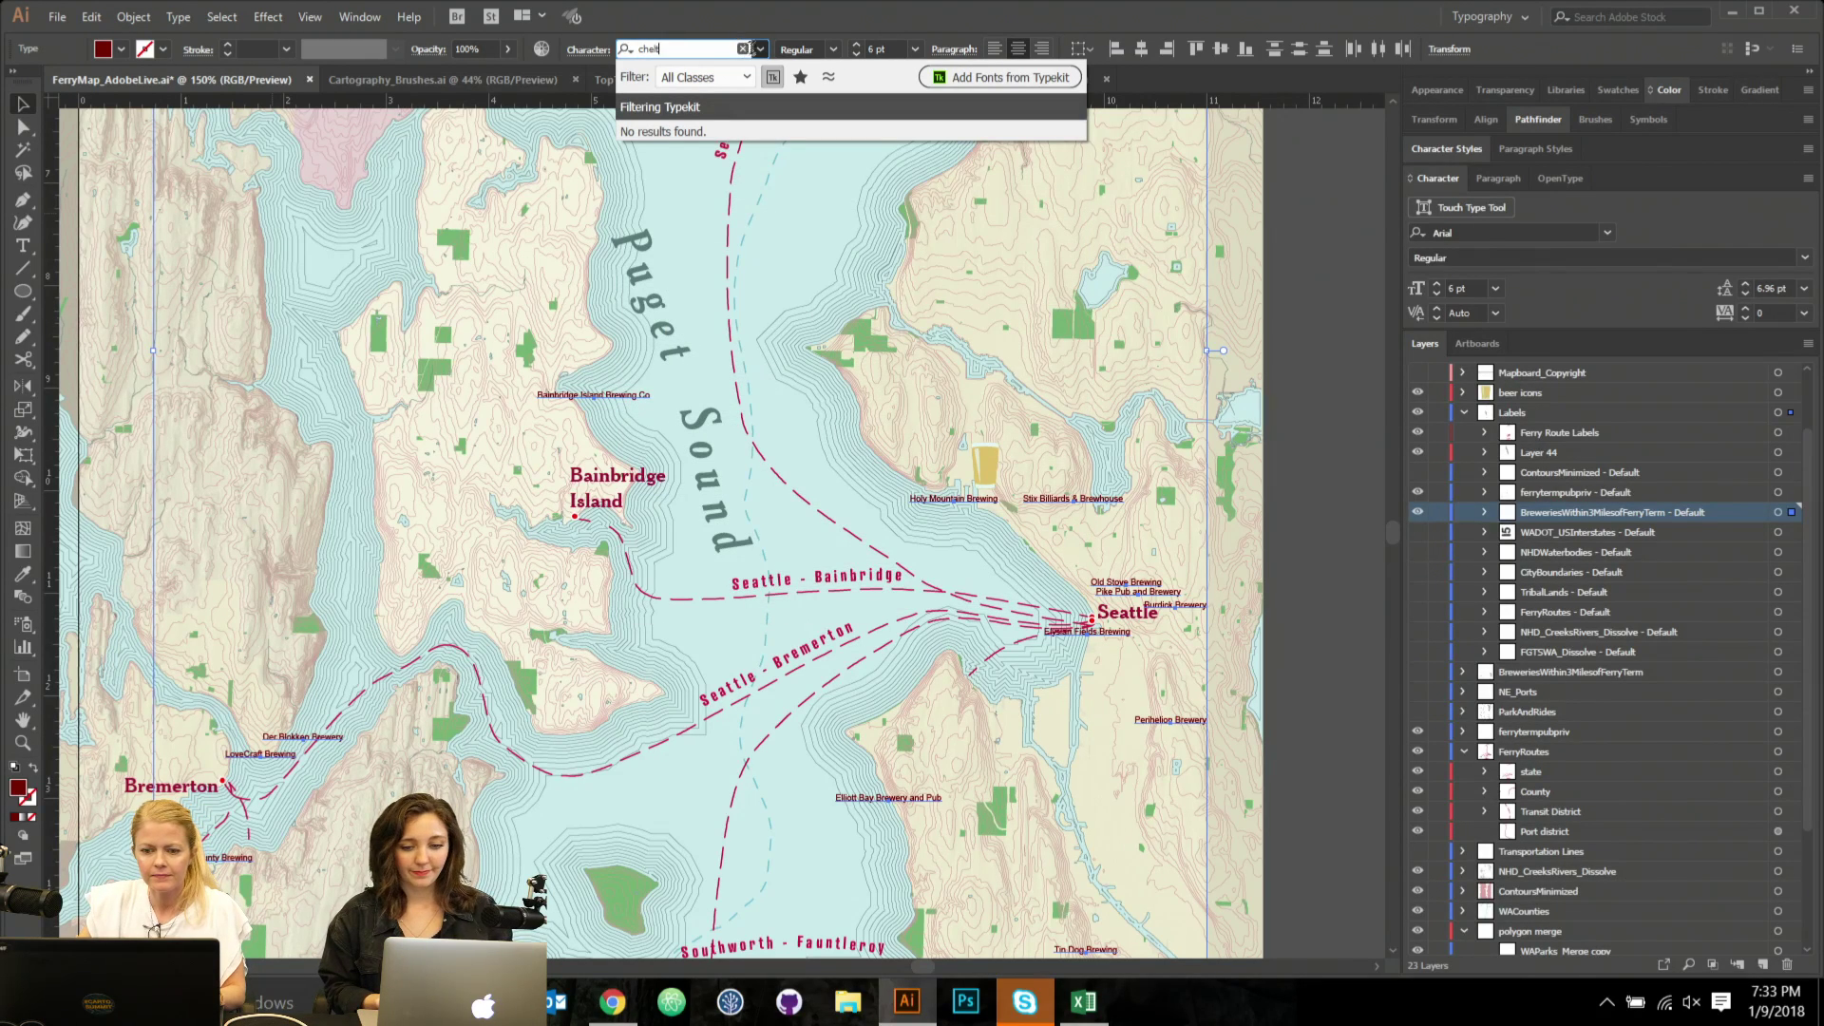
left_click(772, 77)
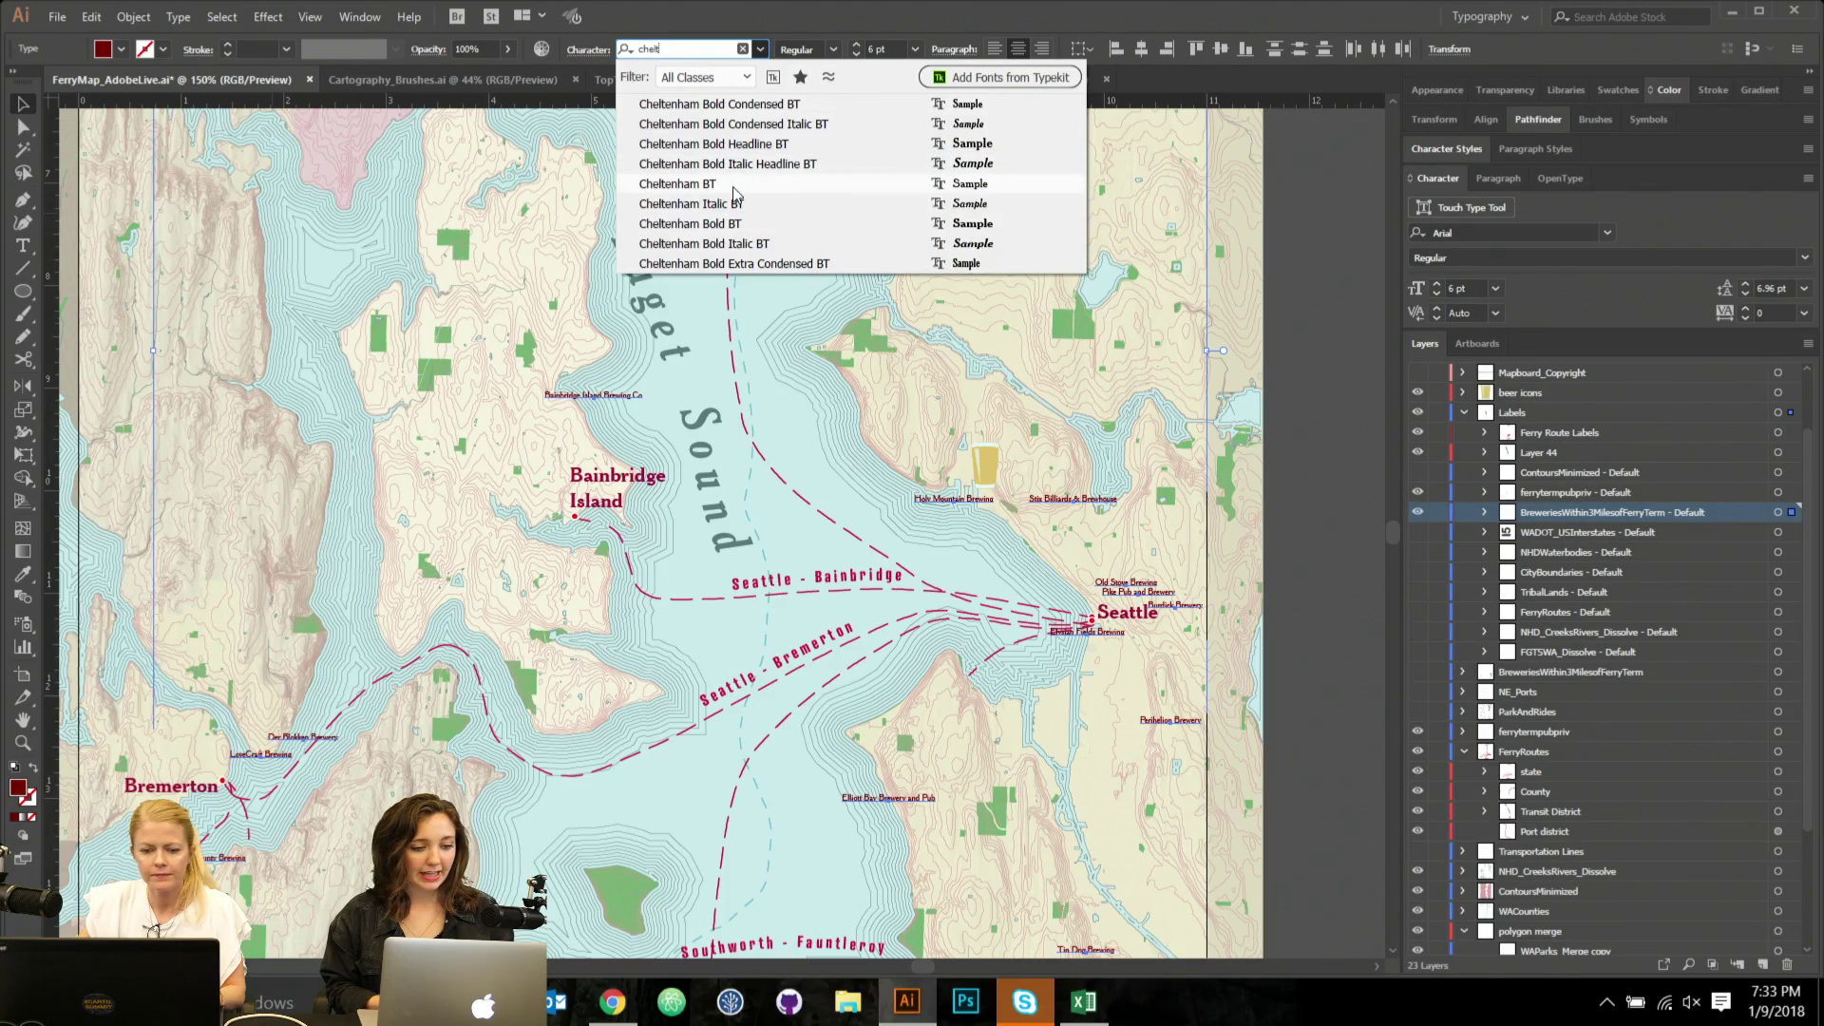
left_click(734, 187)
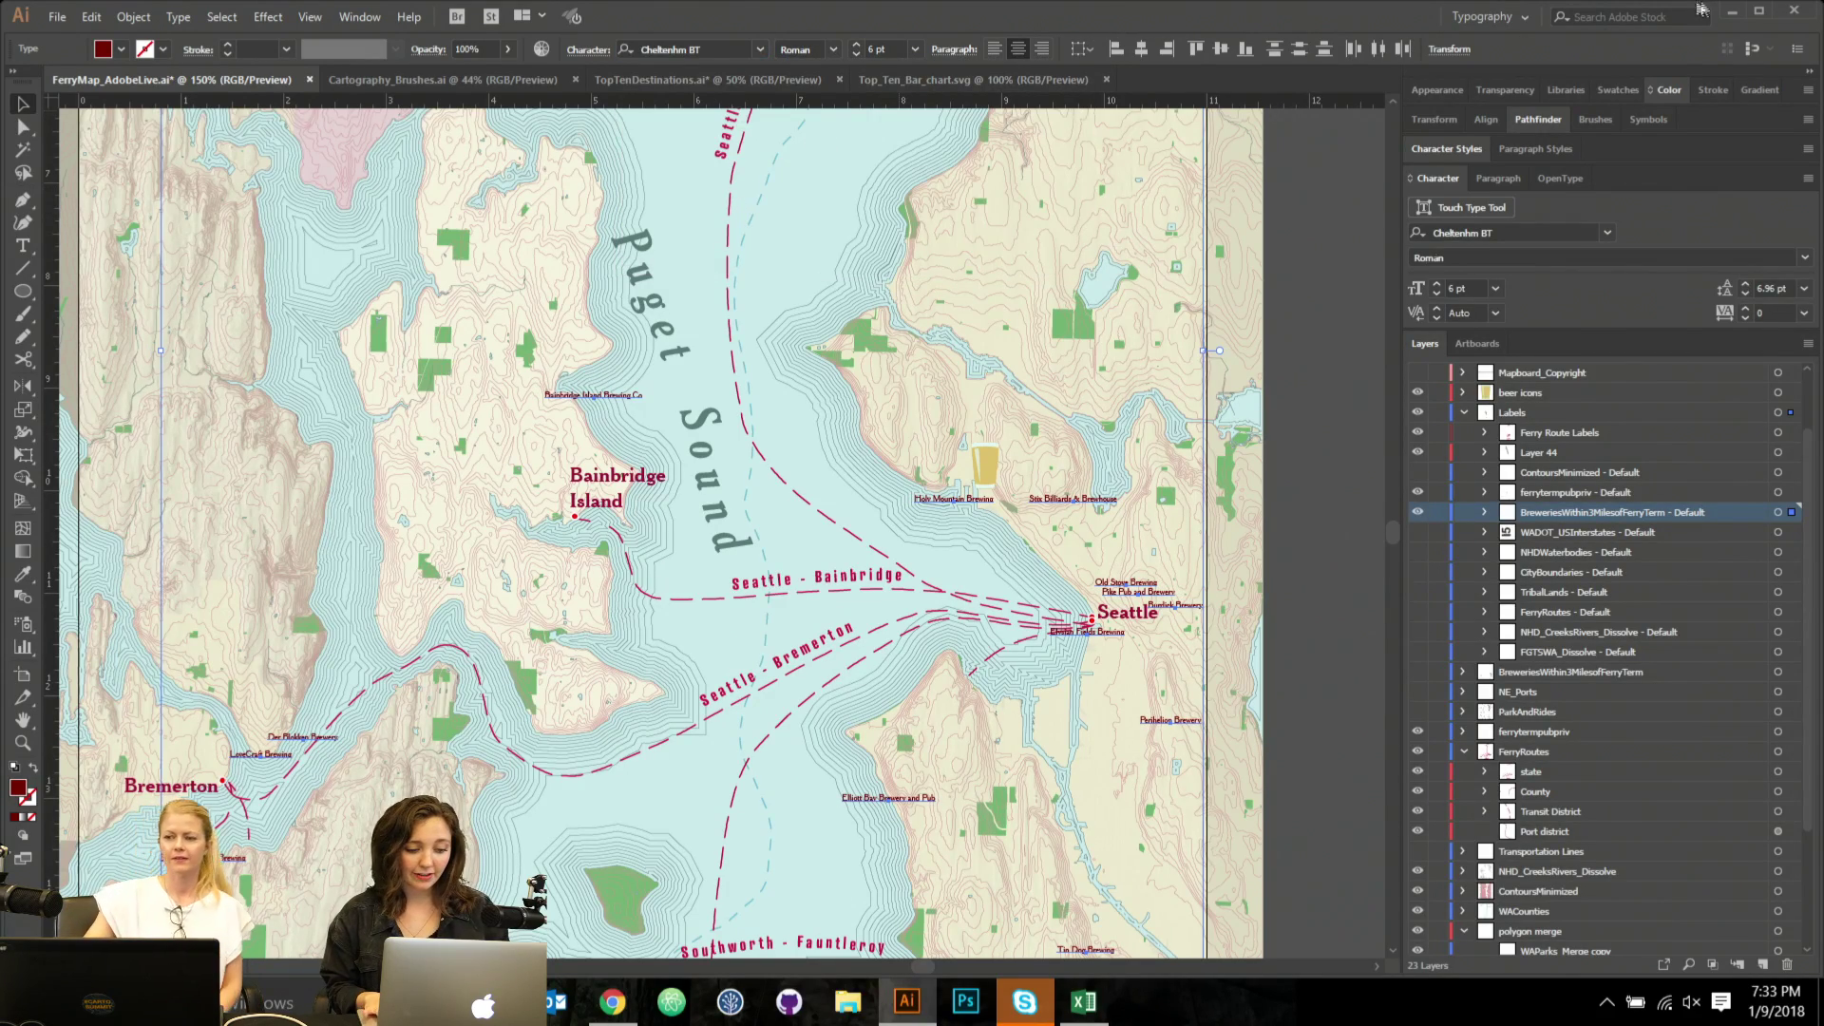
left_click(1731, 10)
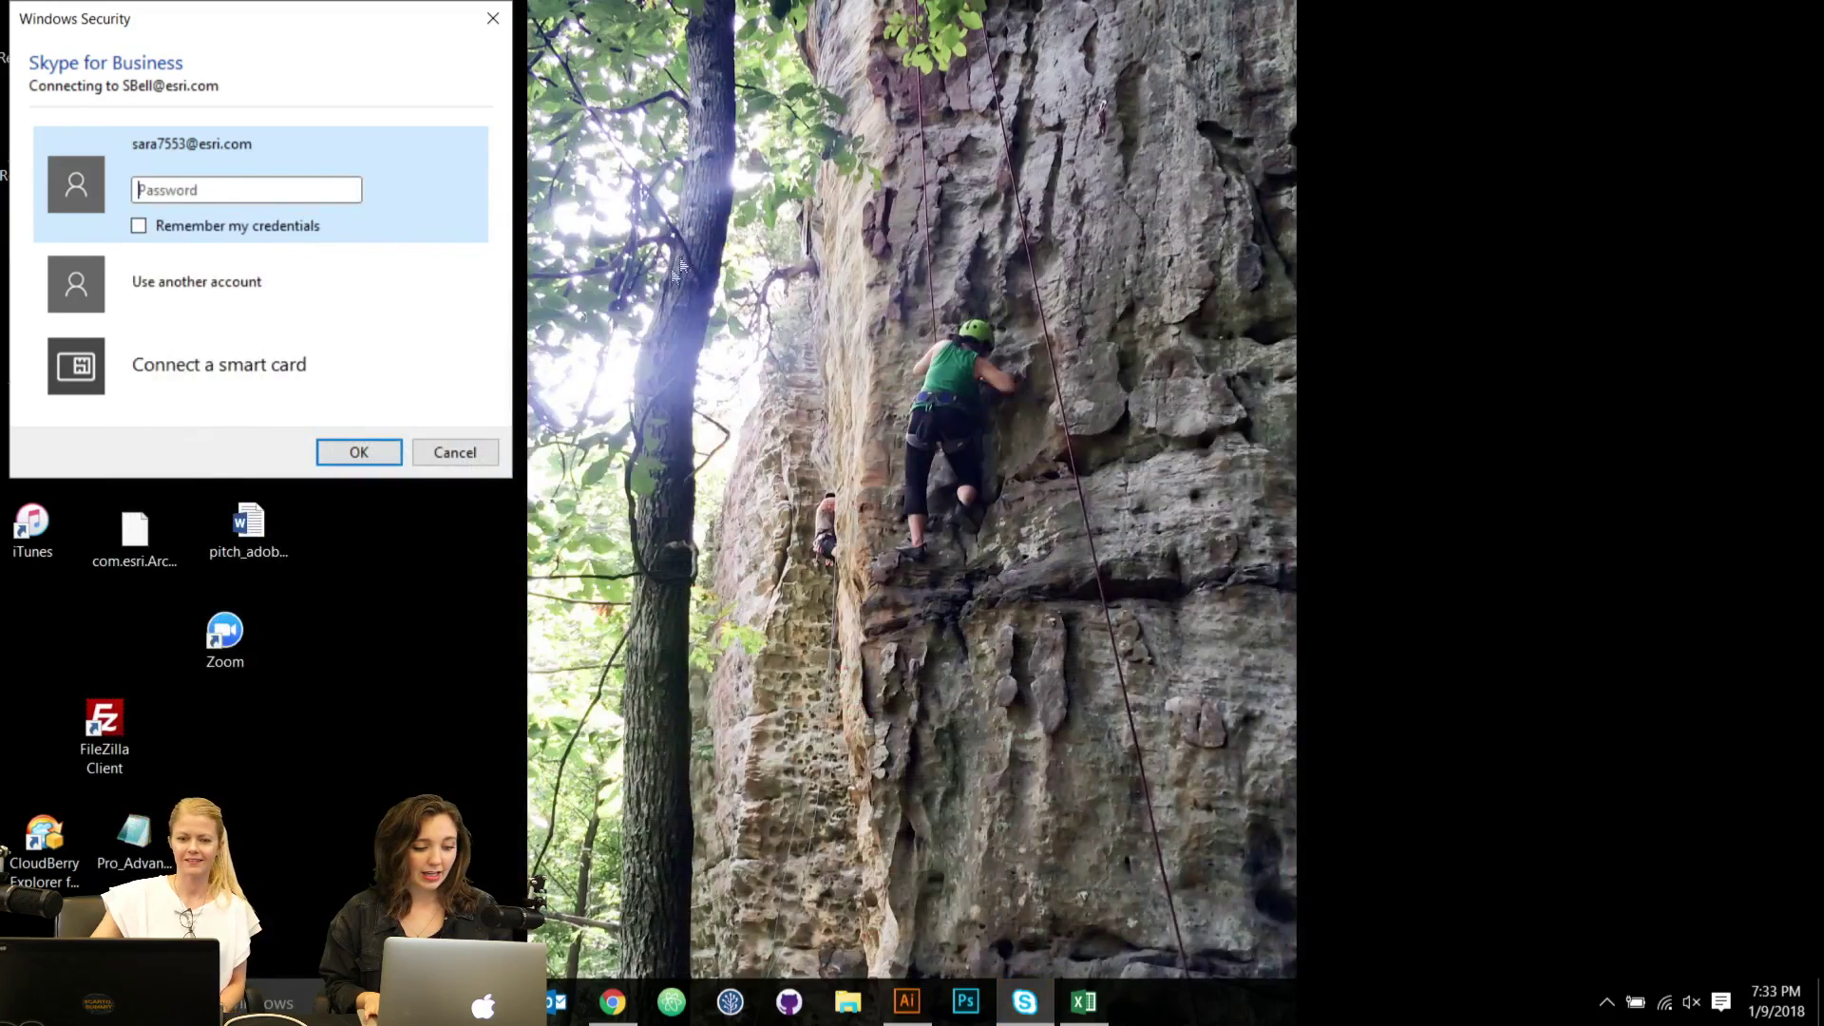
Dismiss the Skype password prompt and bring back the Illustrator ferry map, zoomed out.
left_click(493, 18)
left_click(907, 1002)
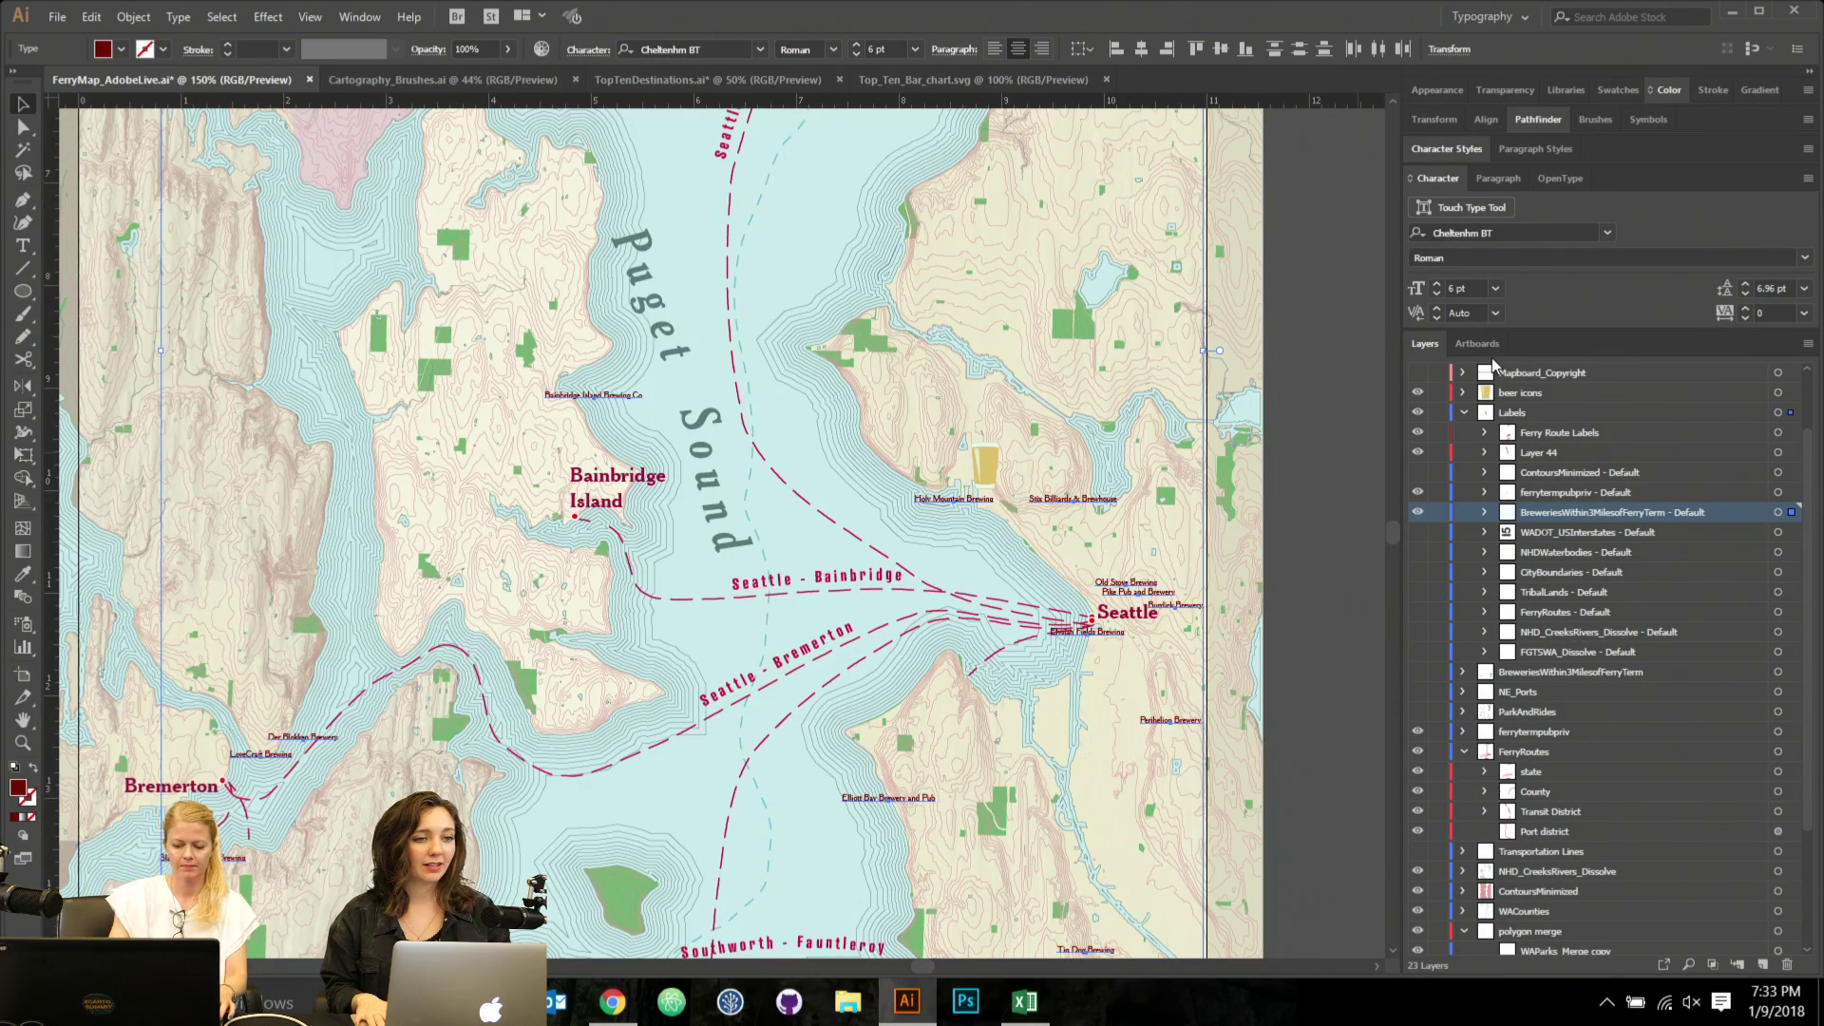
key("ctrl+minus")
key("ctrl+minus")
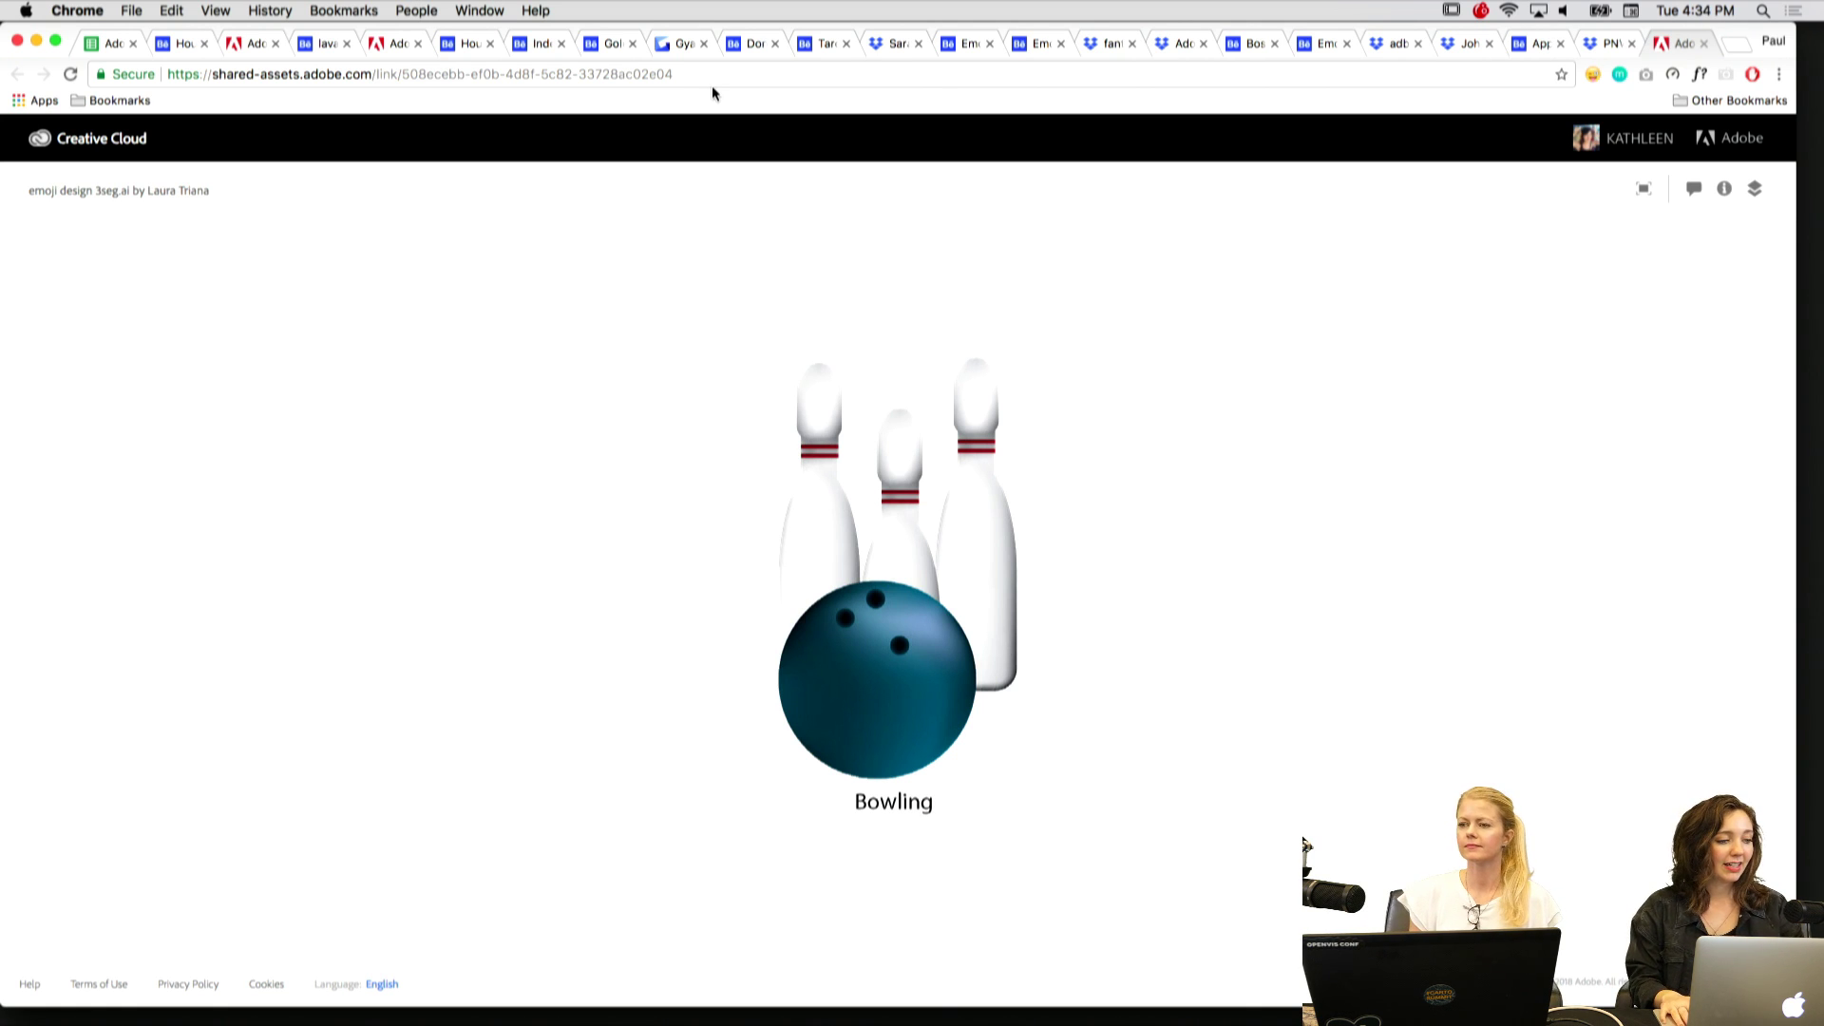
Review the Pacific Northwest Love, Apple juice, Start and Finish, Two Faced, Boston Terrier and Fantasy Icon Set entries.
key("ctrl+shift+Tab")
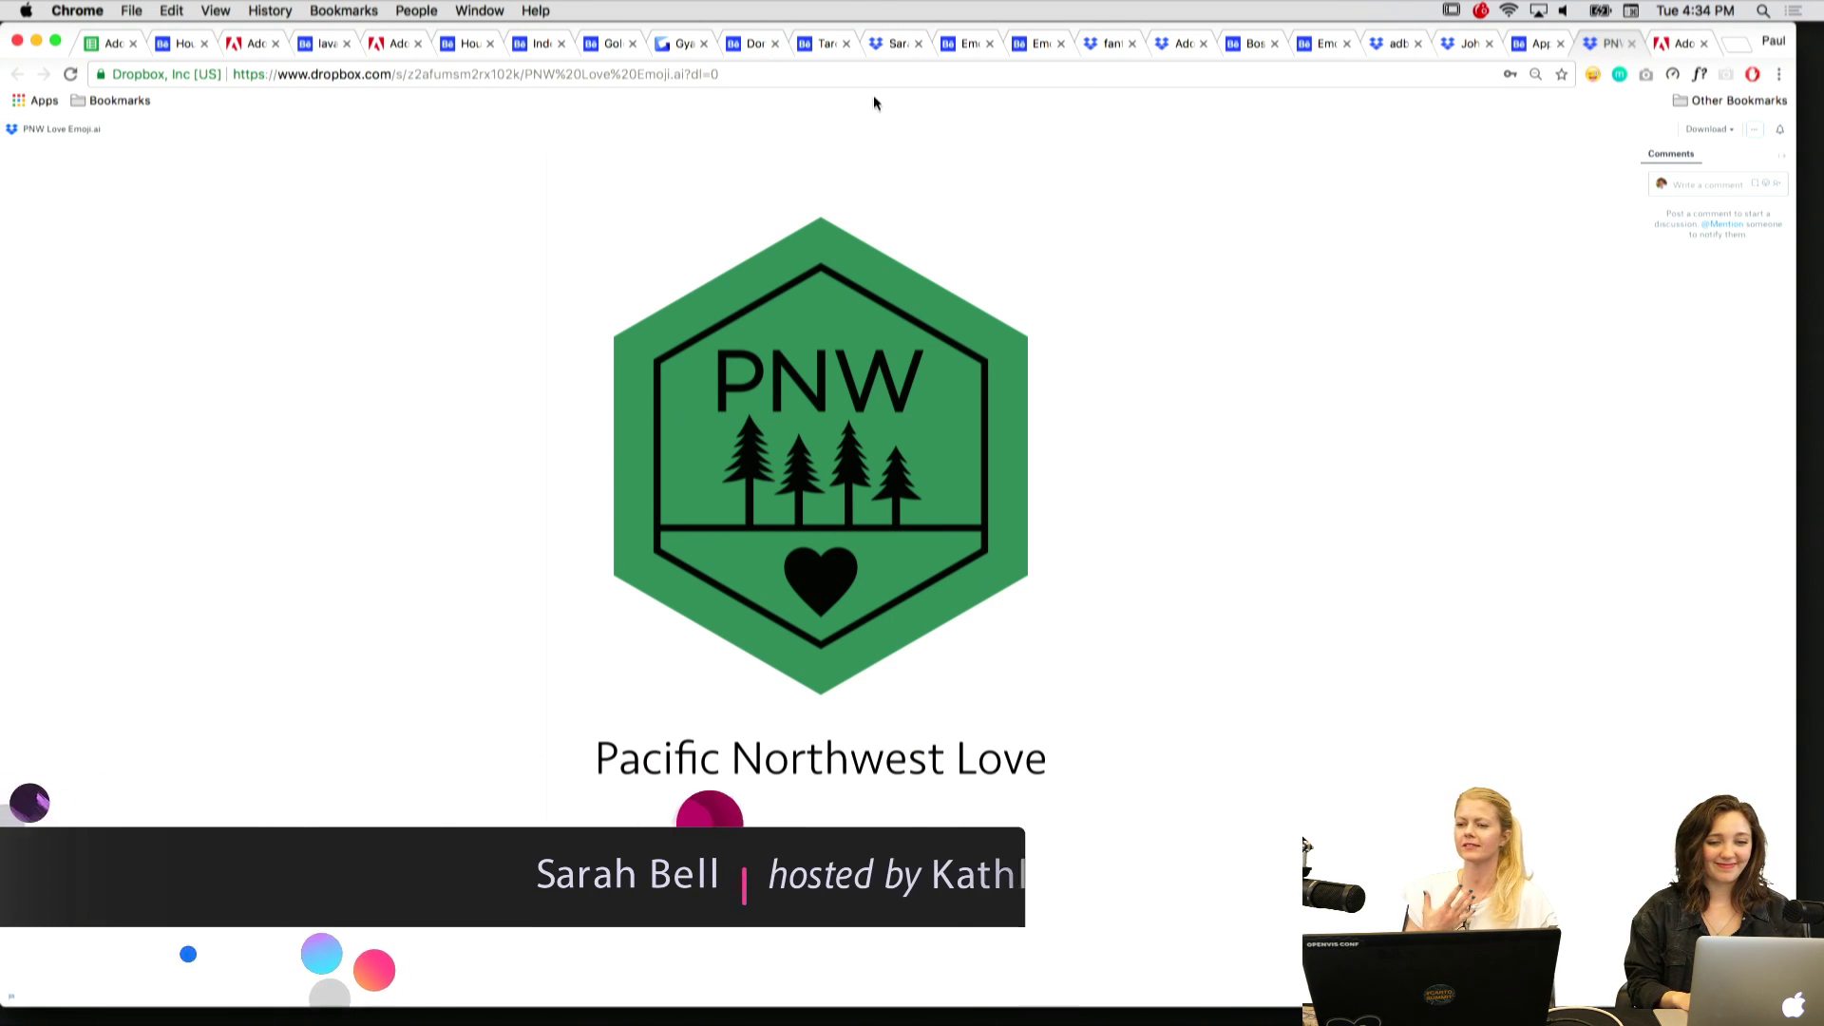
key("ctrl+shift+Tab")
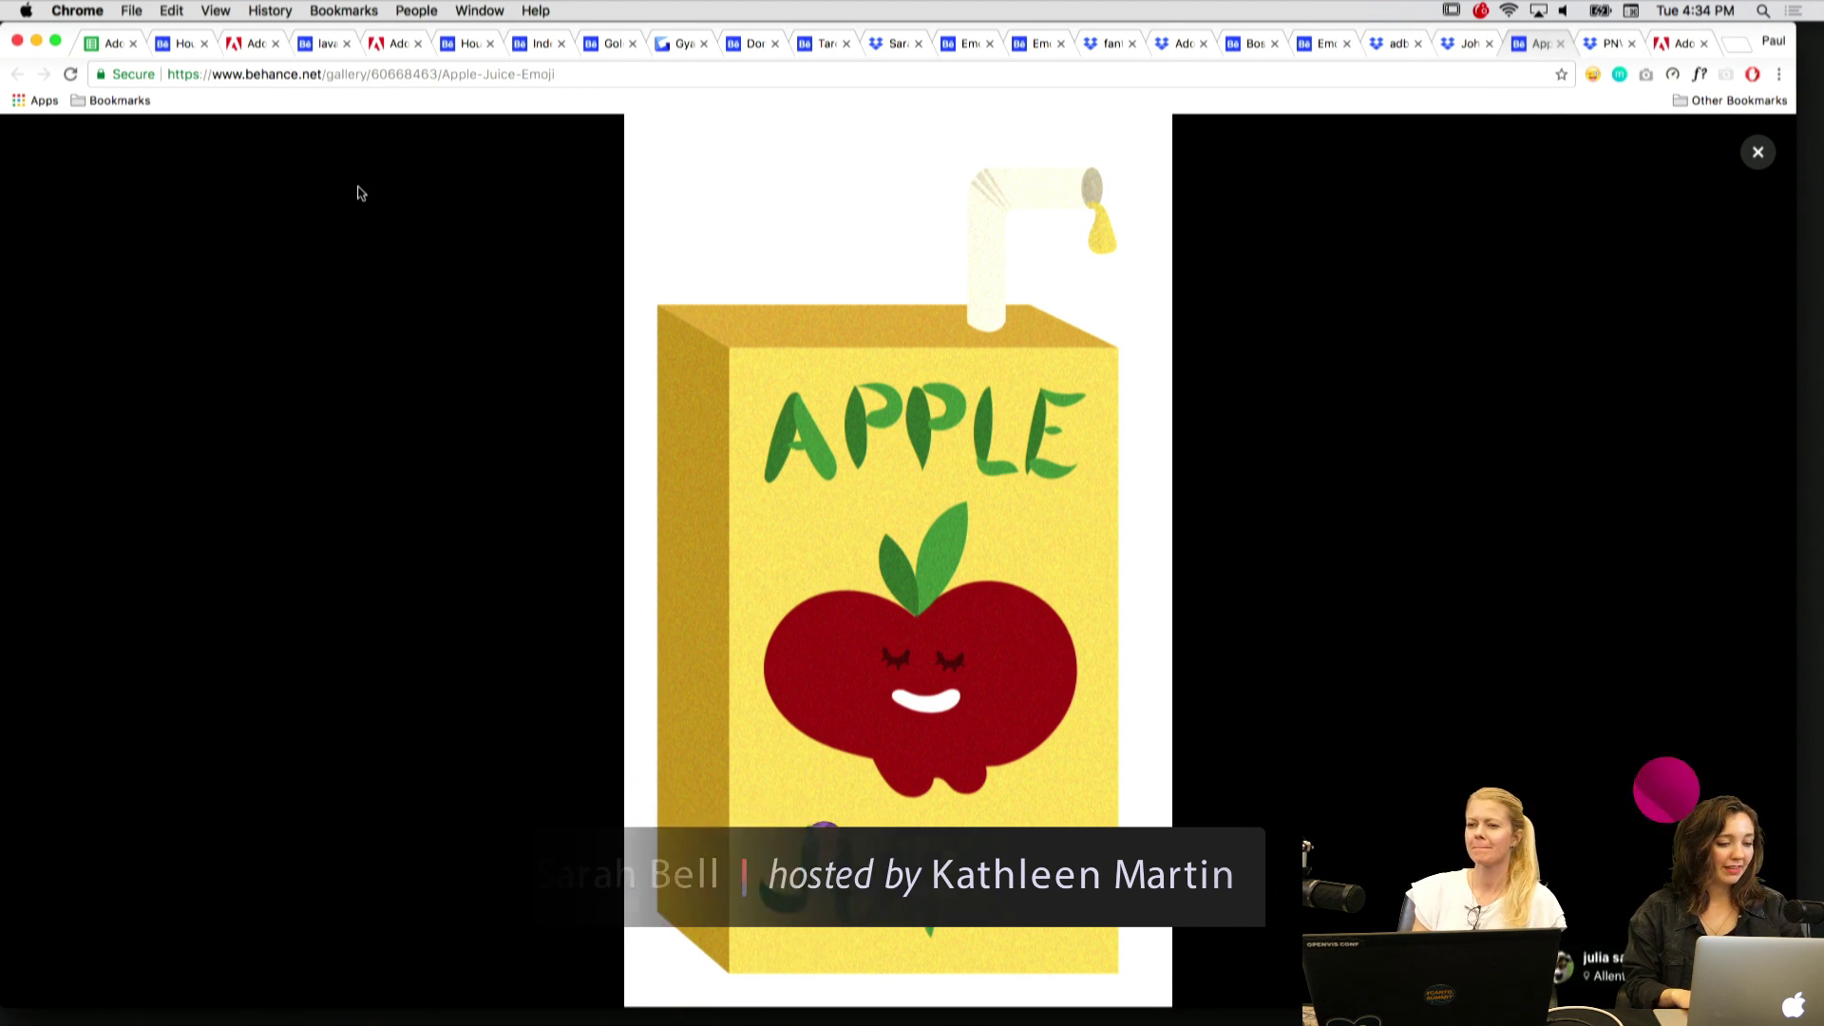
key("ctrl+shift+Tab")
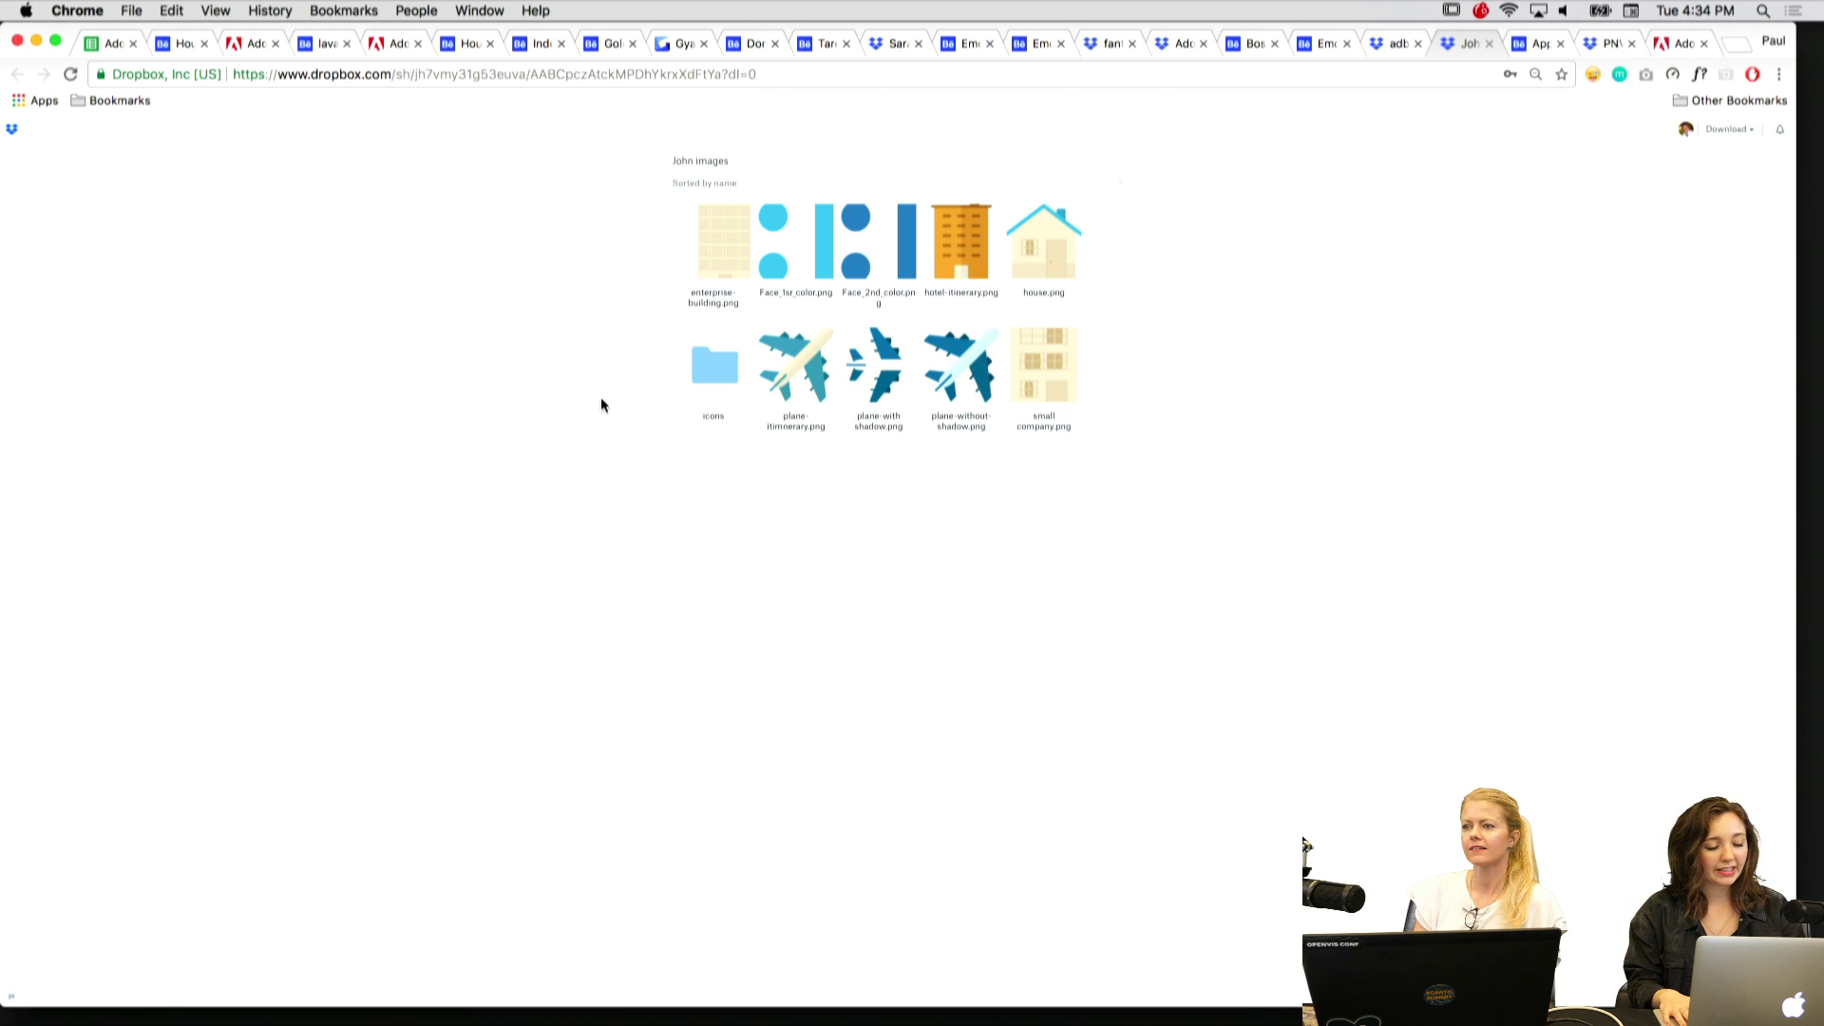
key("ctrl+shift+Tab")
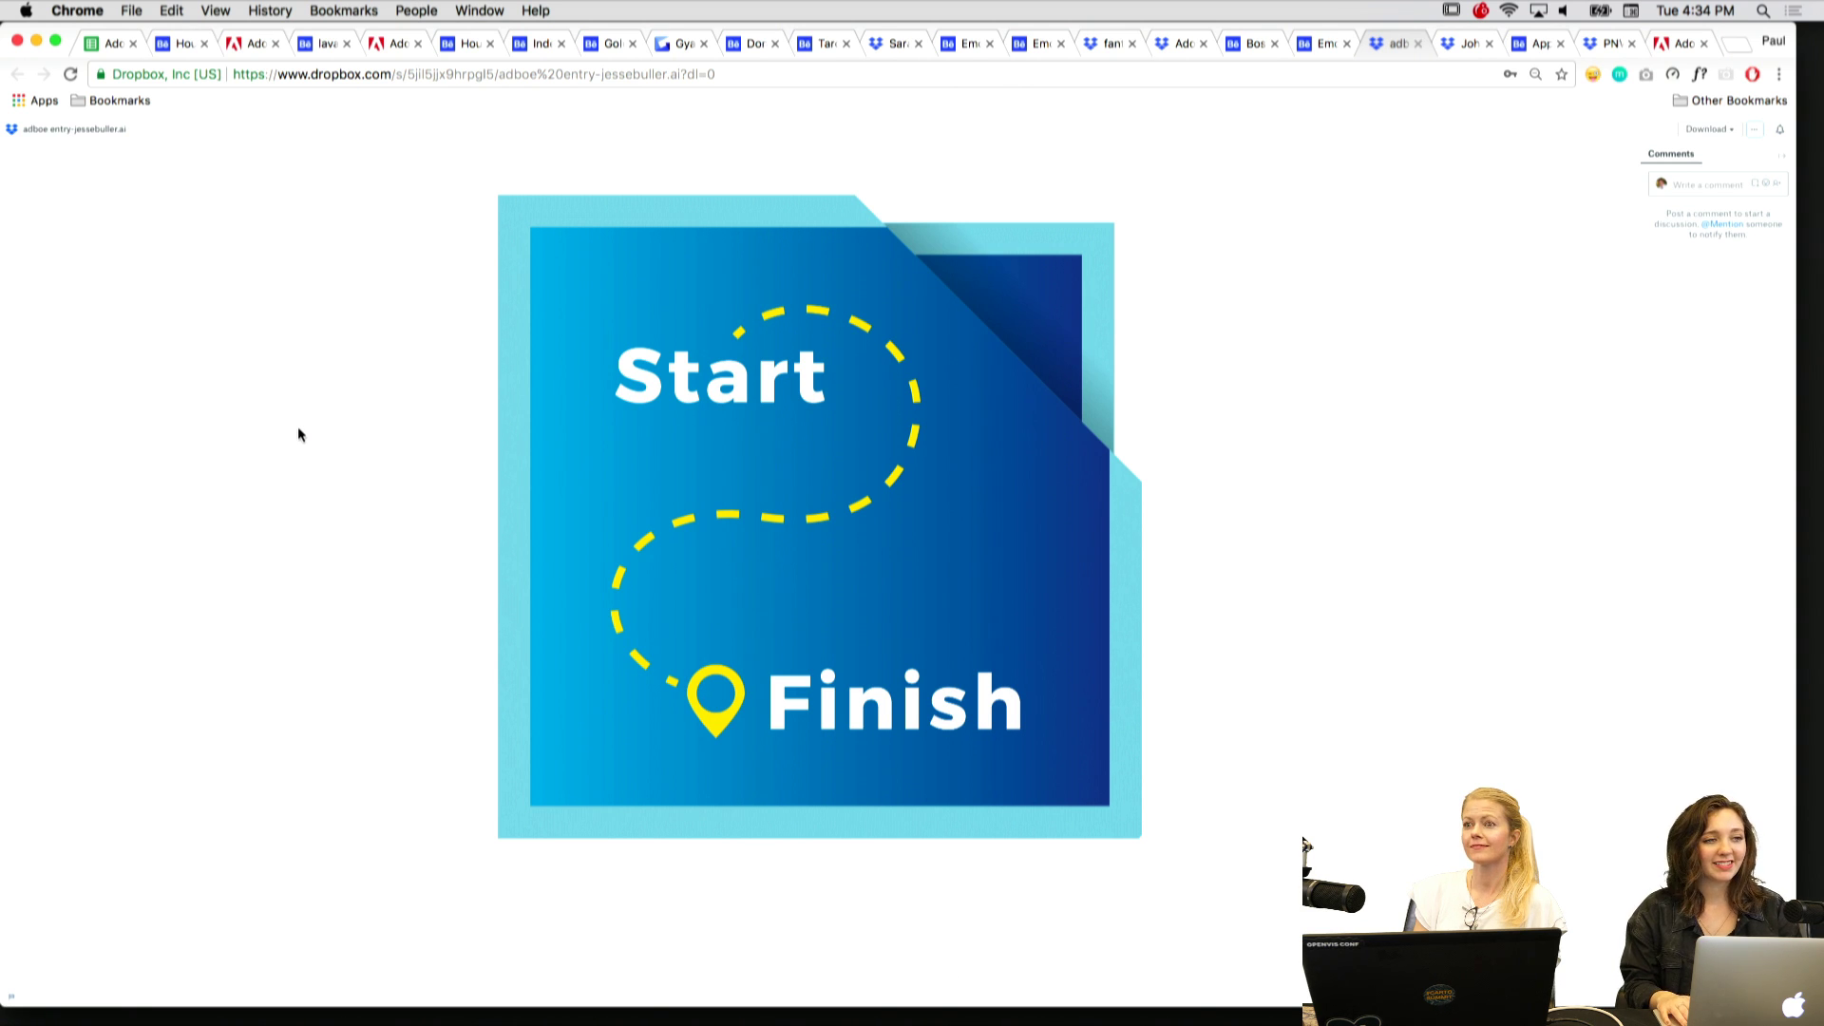
key("ctrl+shift+Tab")
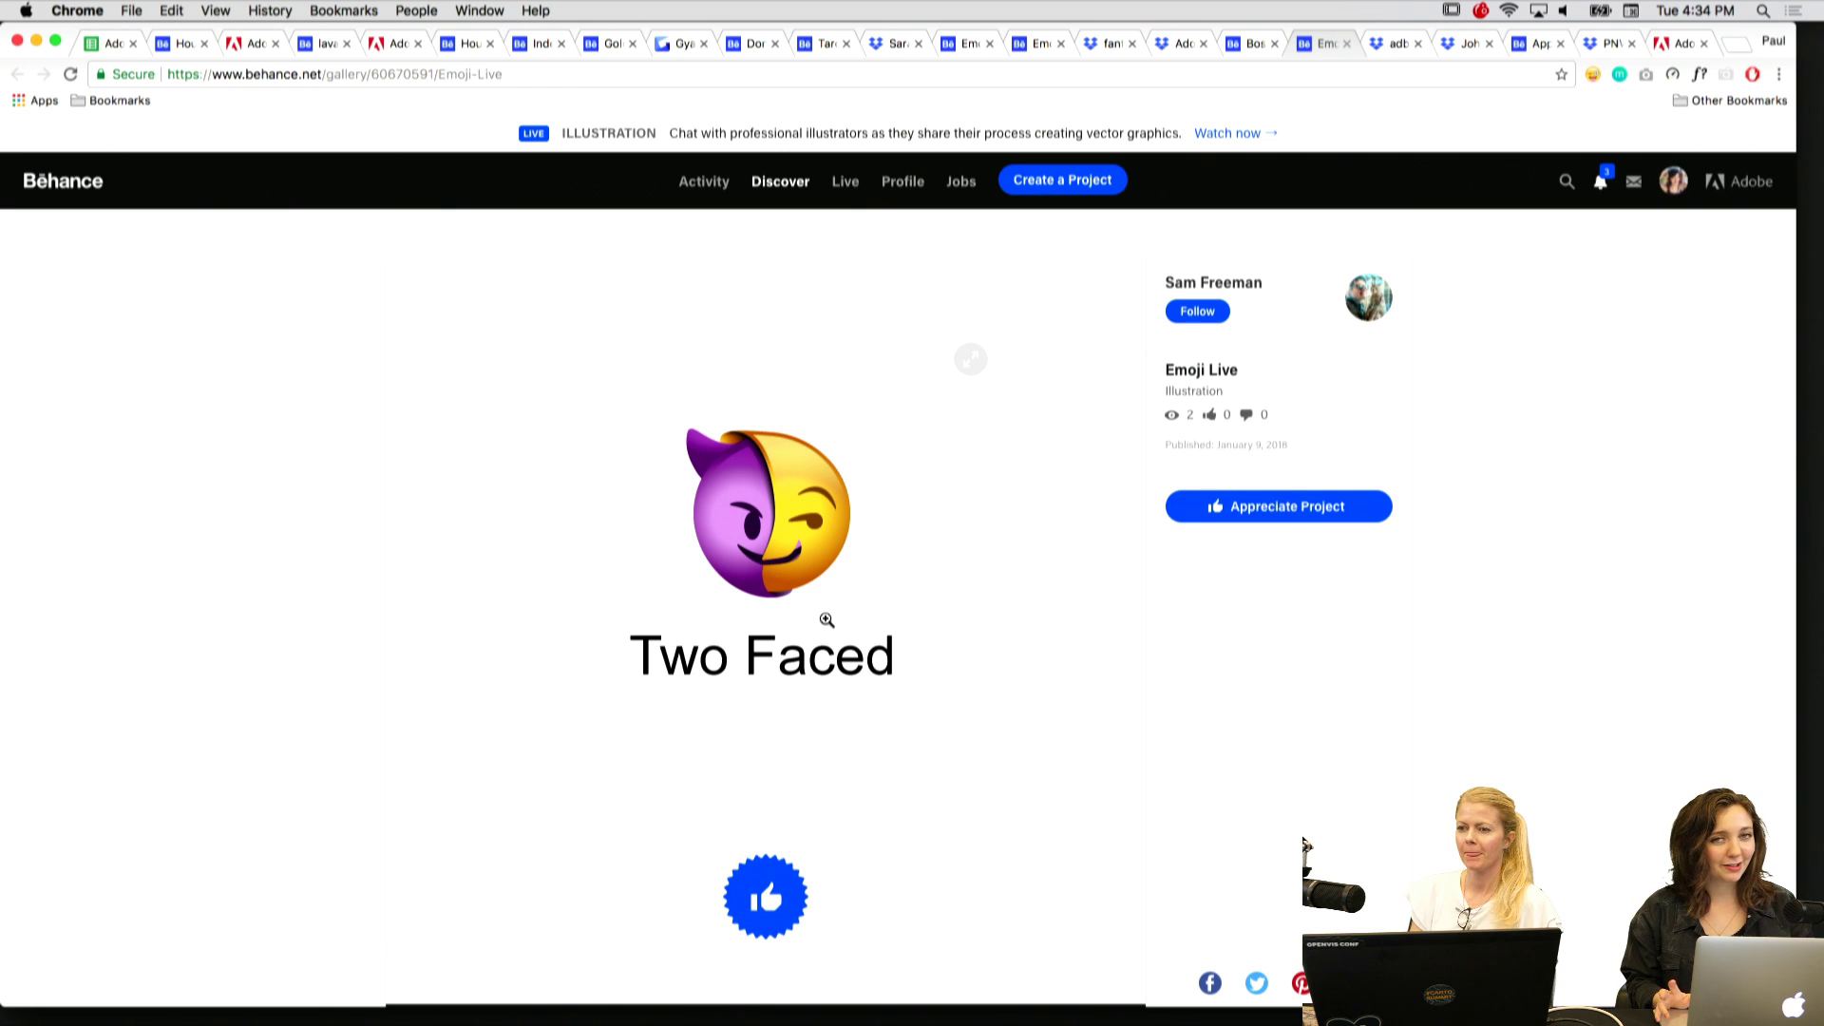
key("ctrl+shift+Tab")
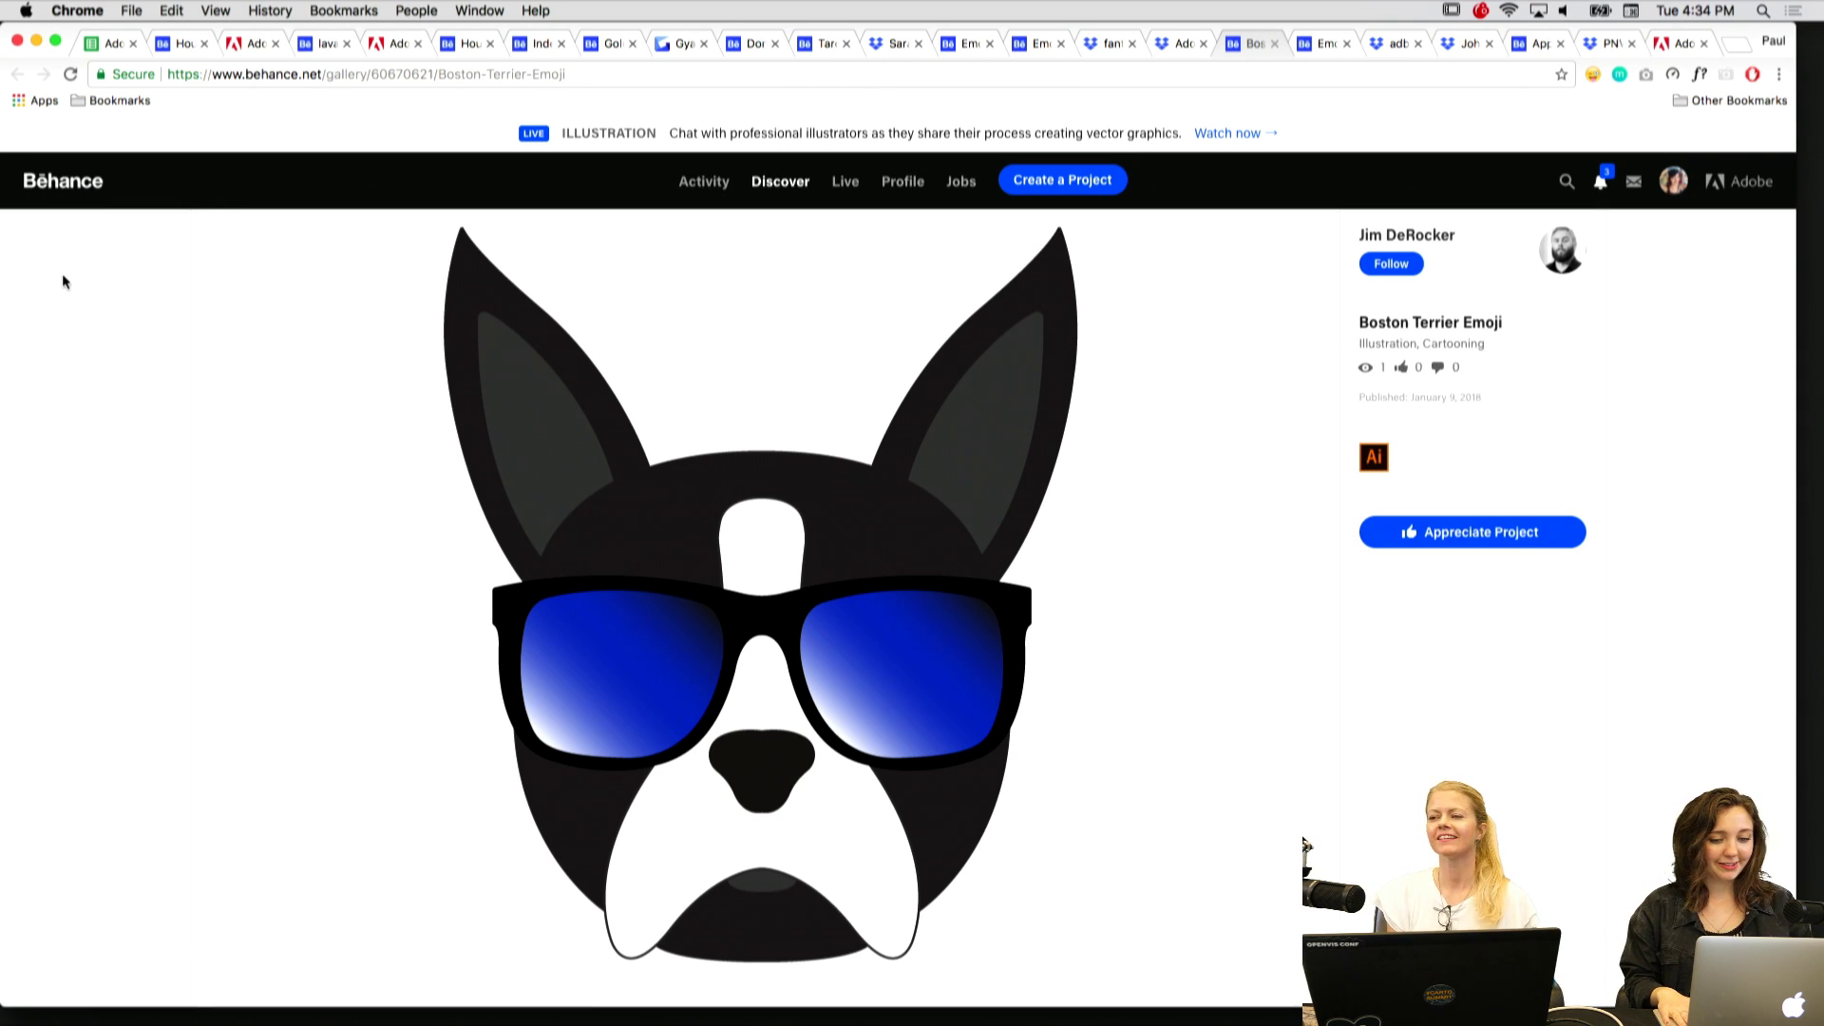
key("ctrl+shift+Tab")
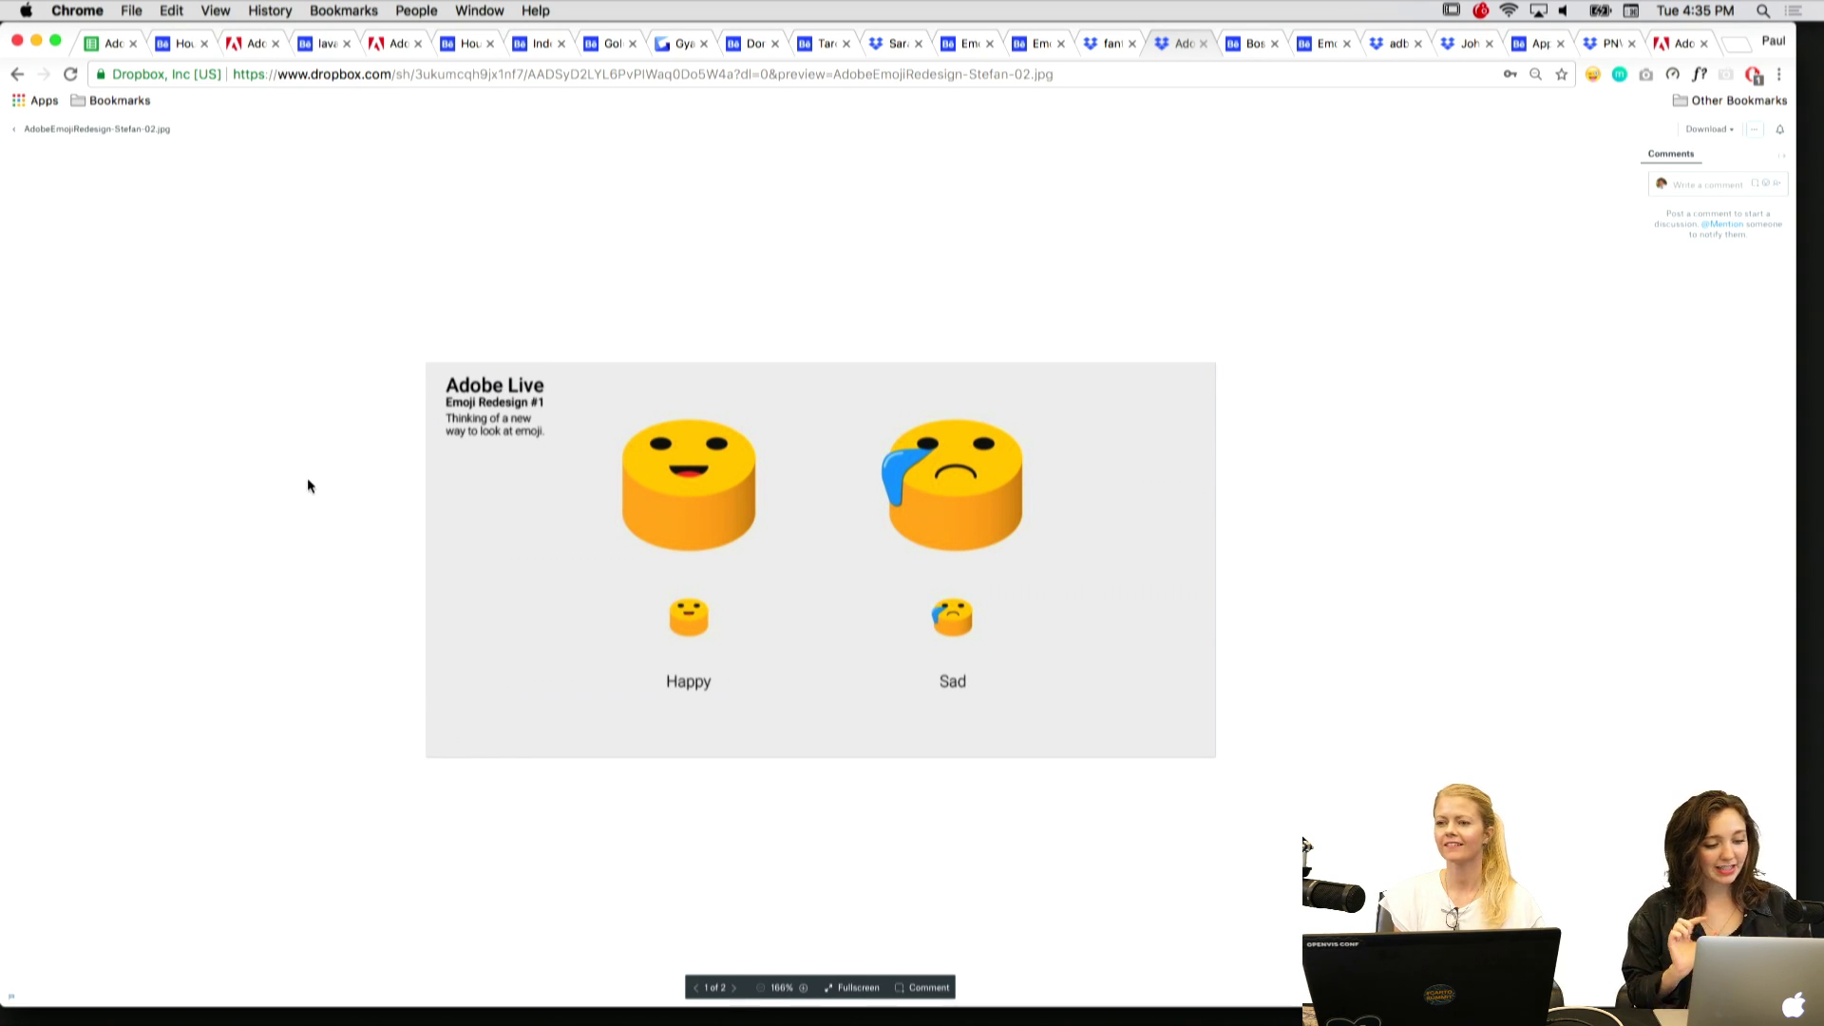
key("ctrl+shift+Tab")
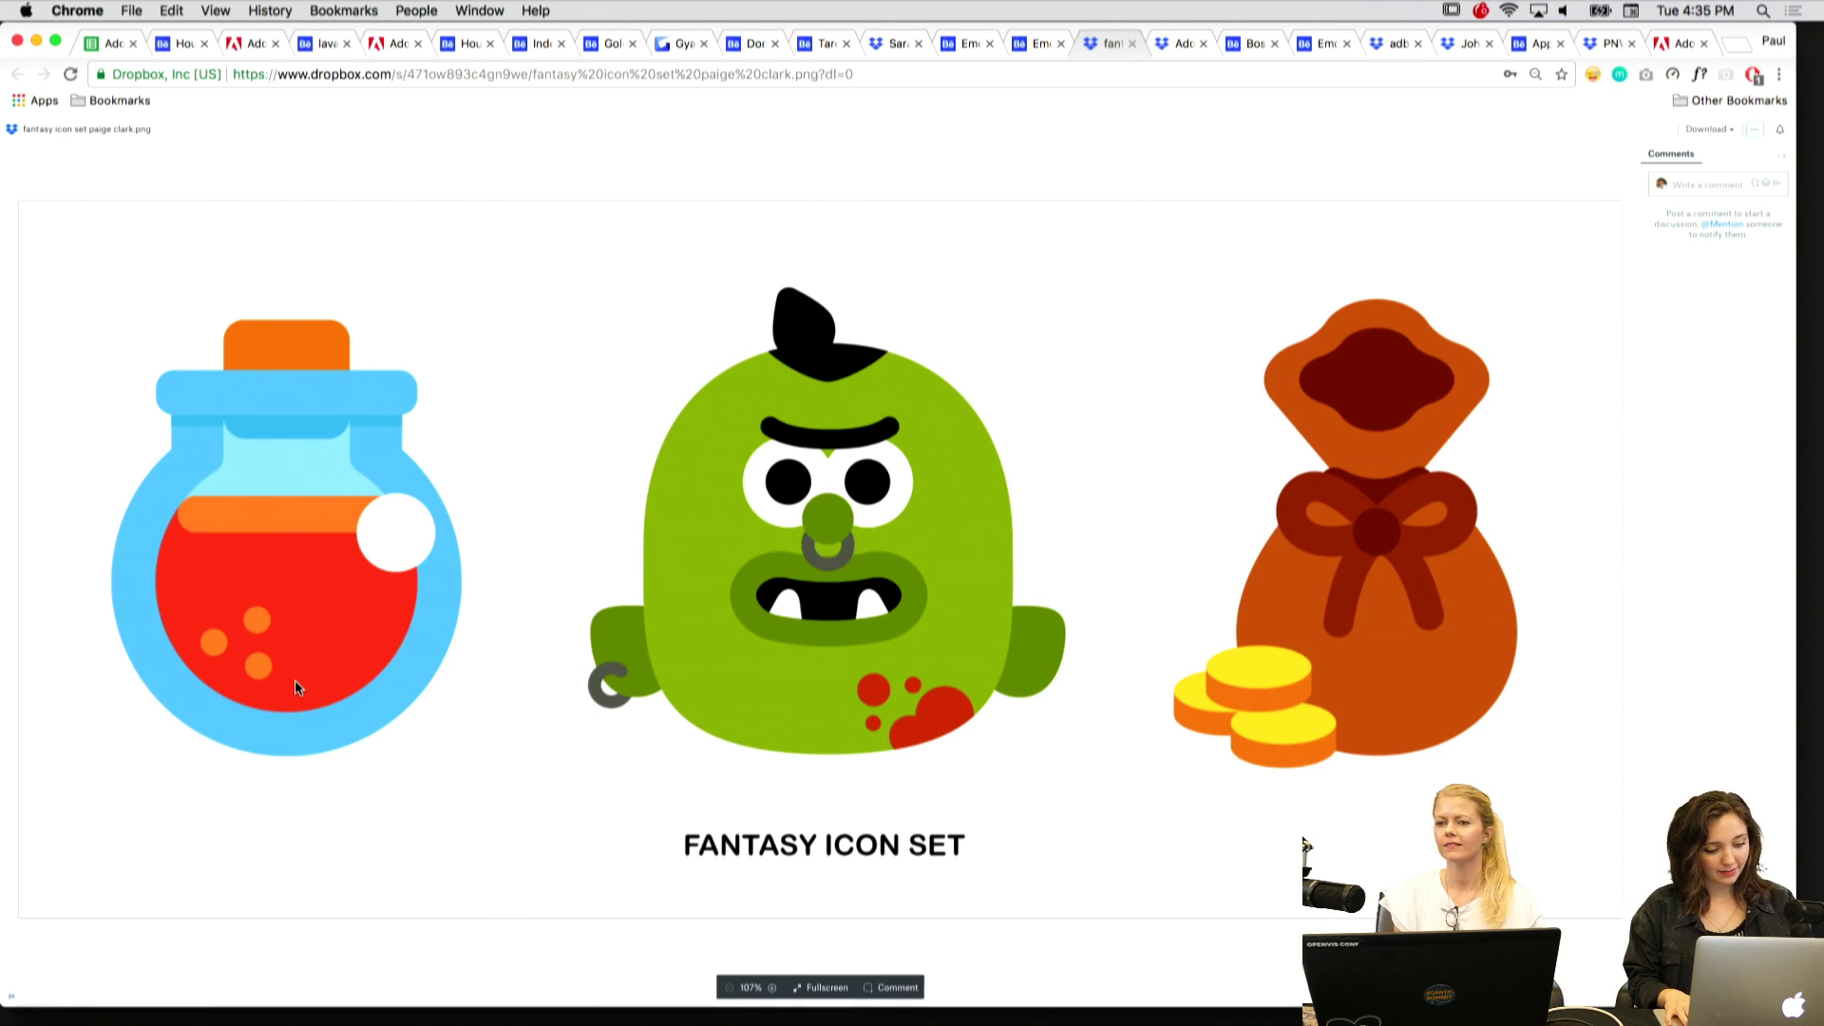
Scroll through the heart emoji series in the Emoji Contest entry.
key("ctrl+shift+Tab")
scroll(382, 519, "down", 1)
scroll(382, 518, "up", 2)
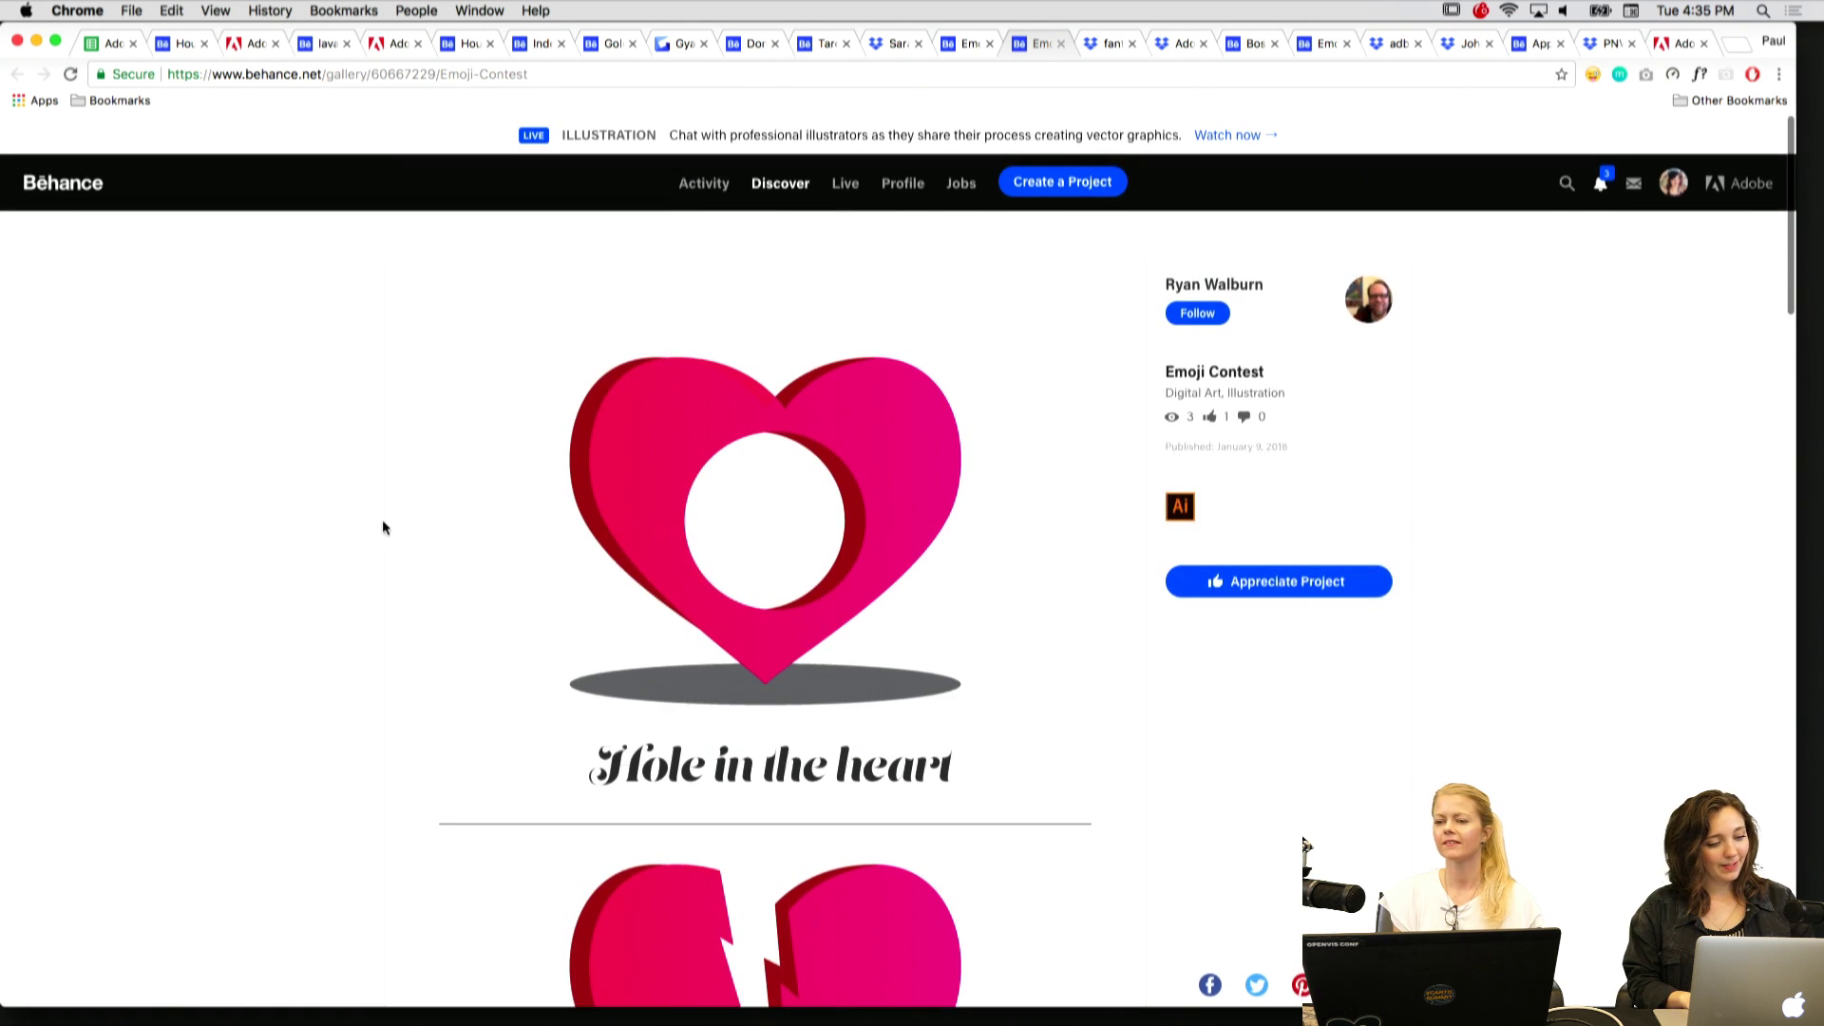
scroll(382, 519, "down", 5)
scroll(381, 525, "down", 10)
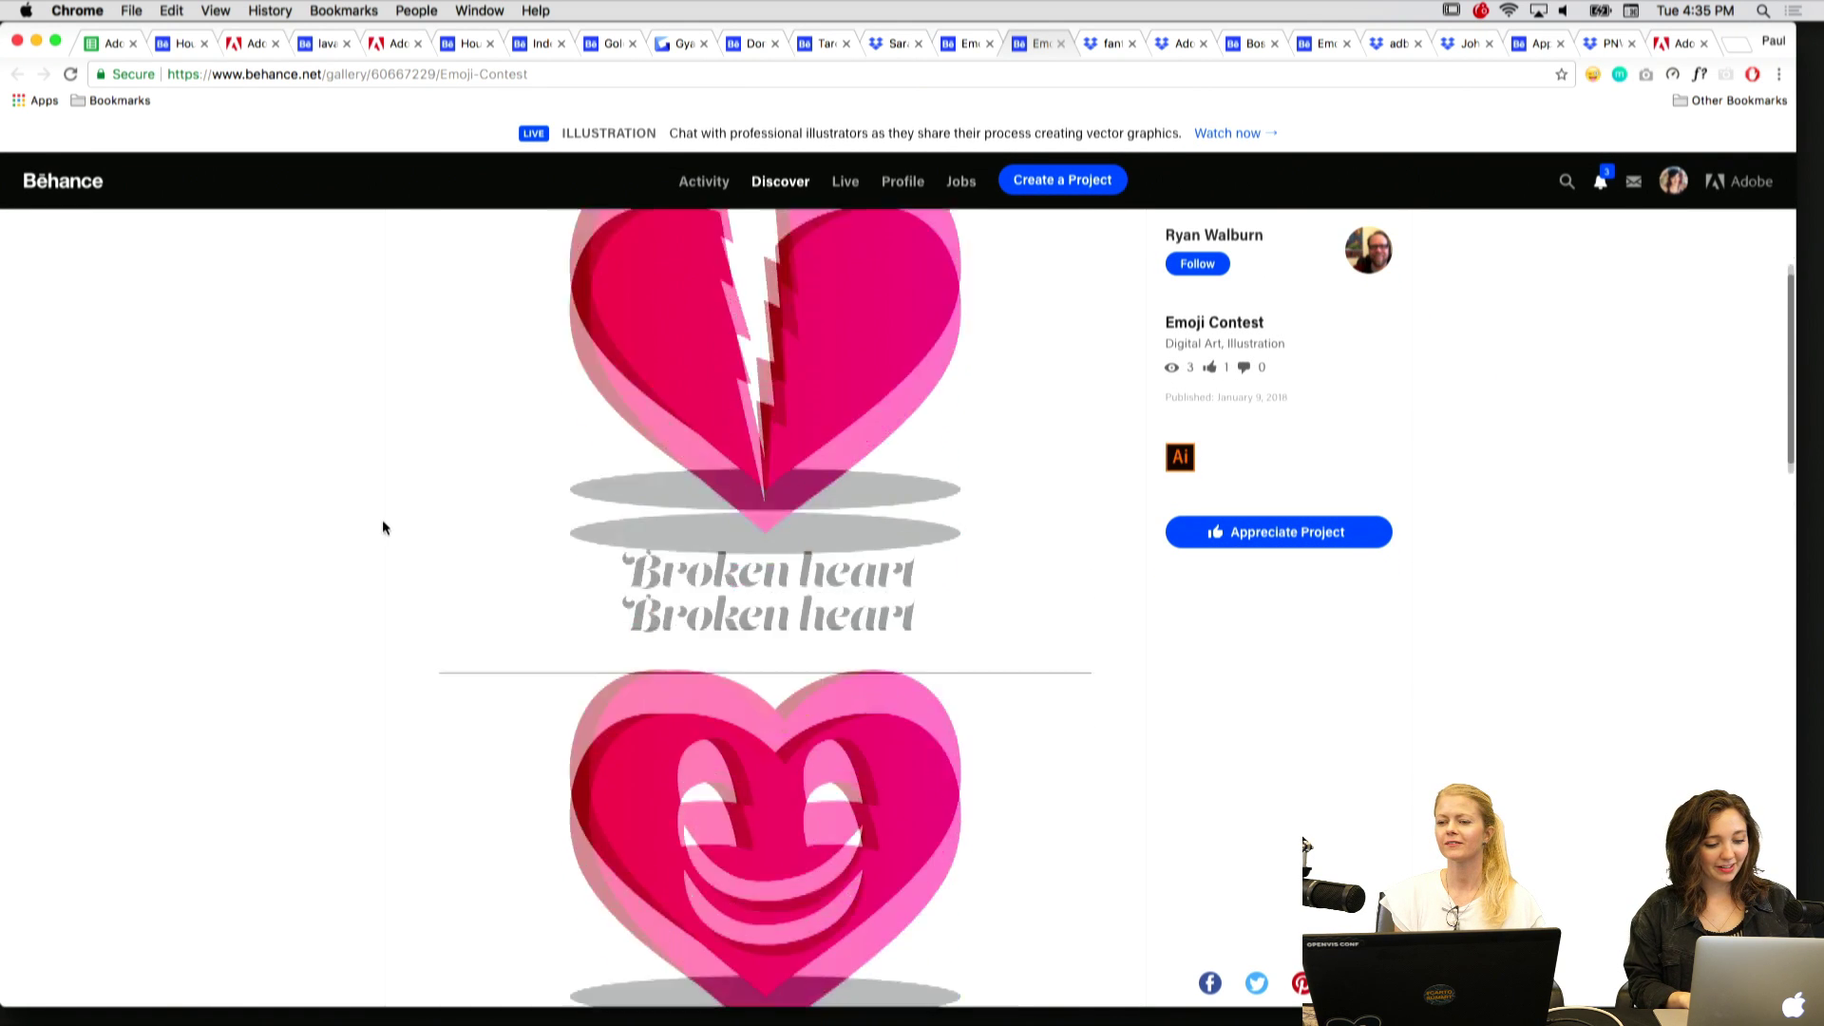
scroll(383, 524, "down", 2)
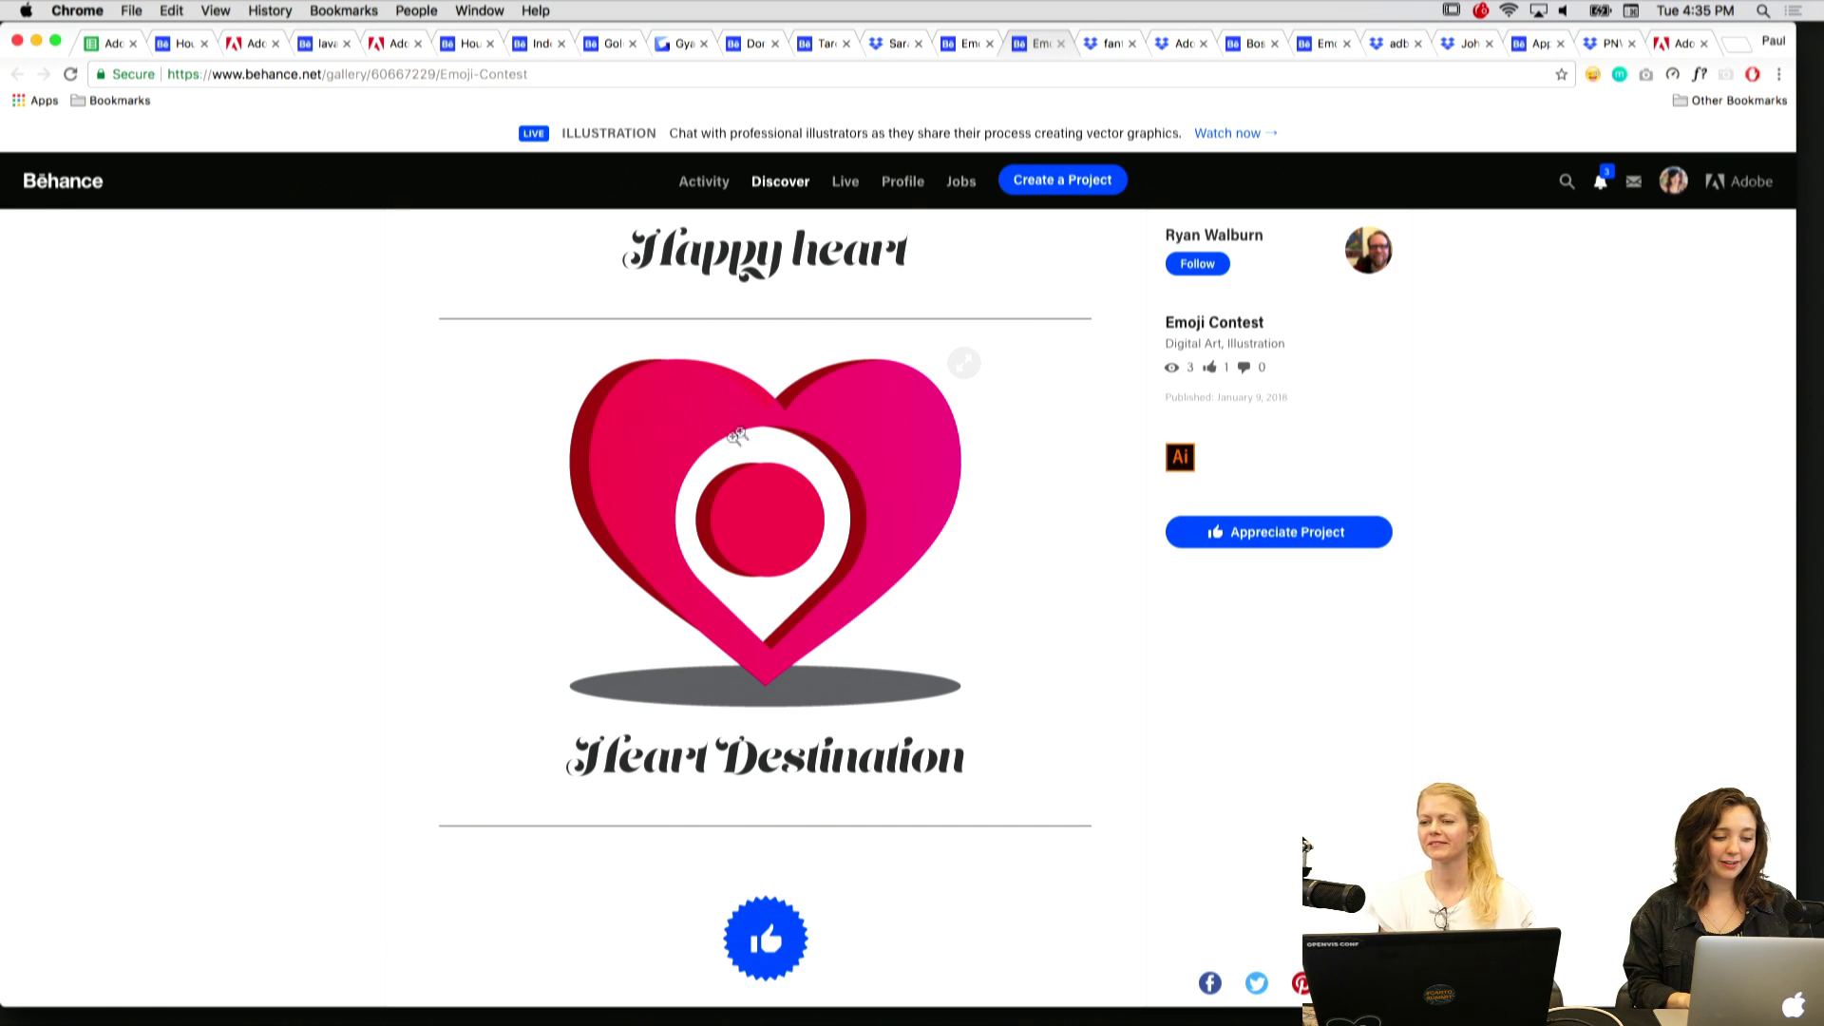
scroll(715, 530, "down", 4)
scroll(715, 529, "down", 6)
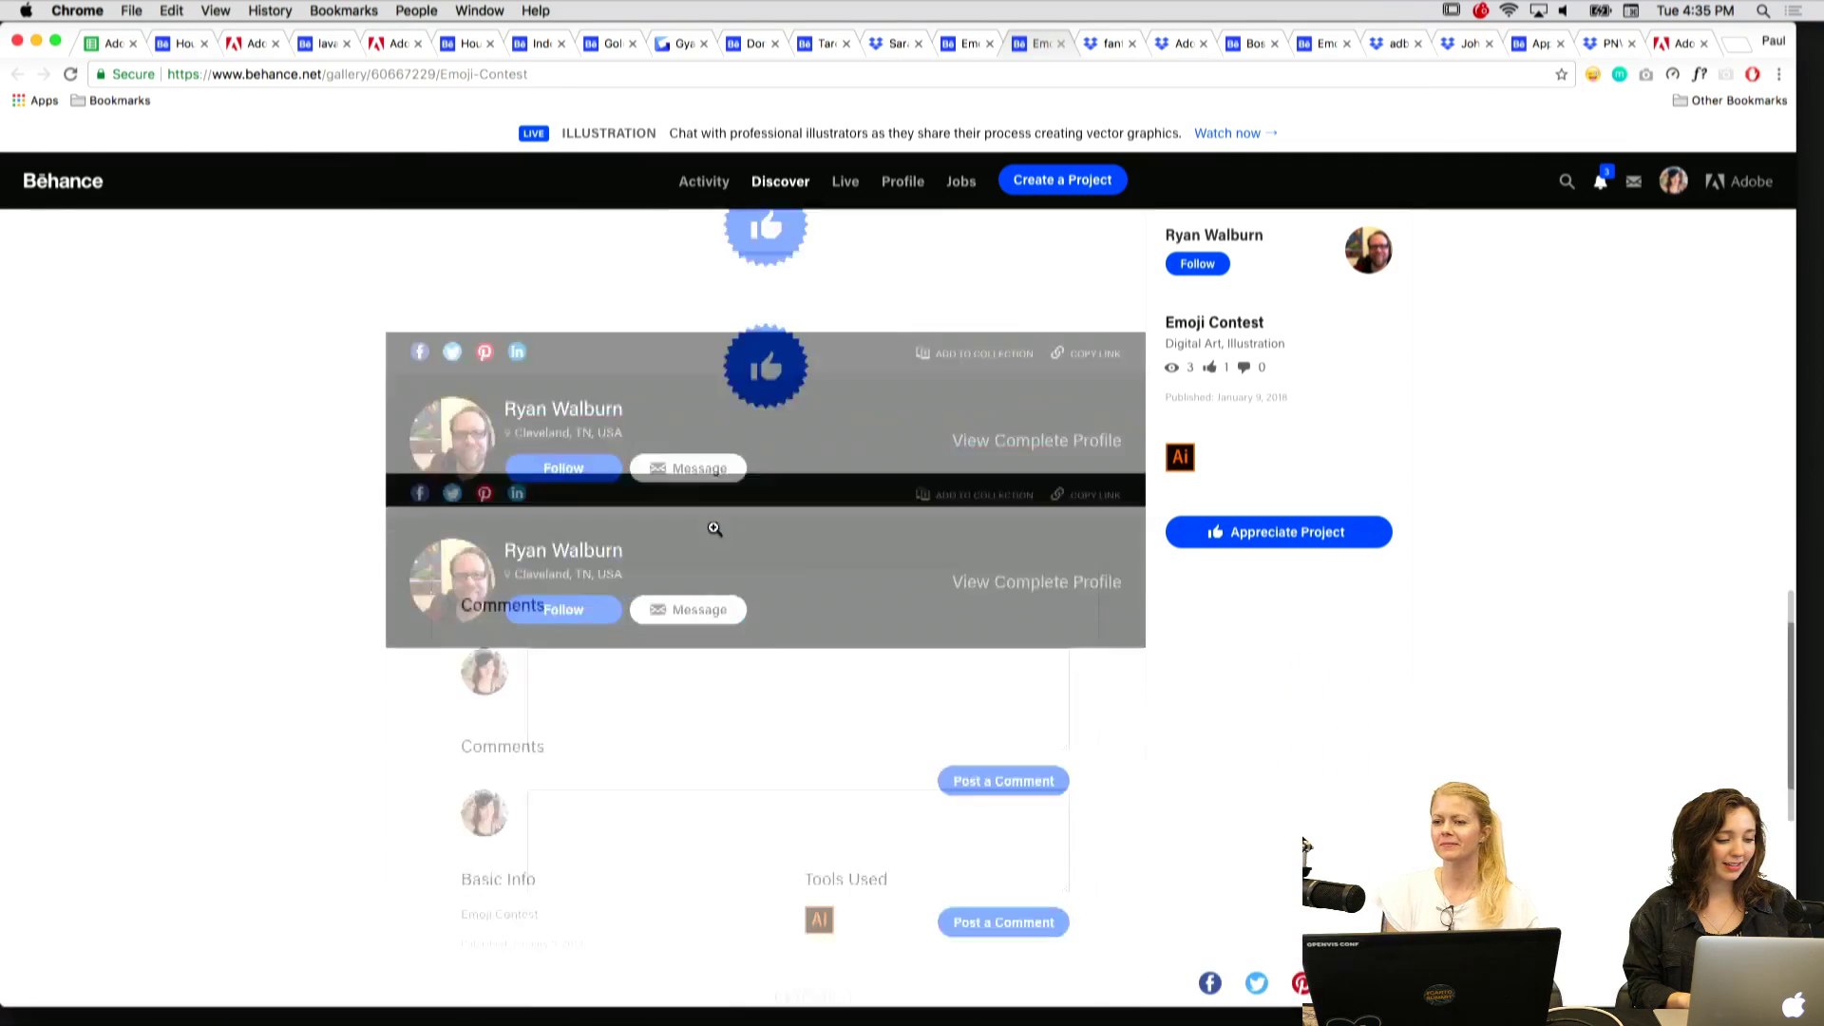
scroll(713, 528, "up", 4)
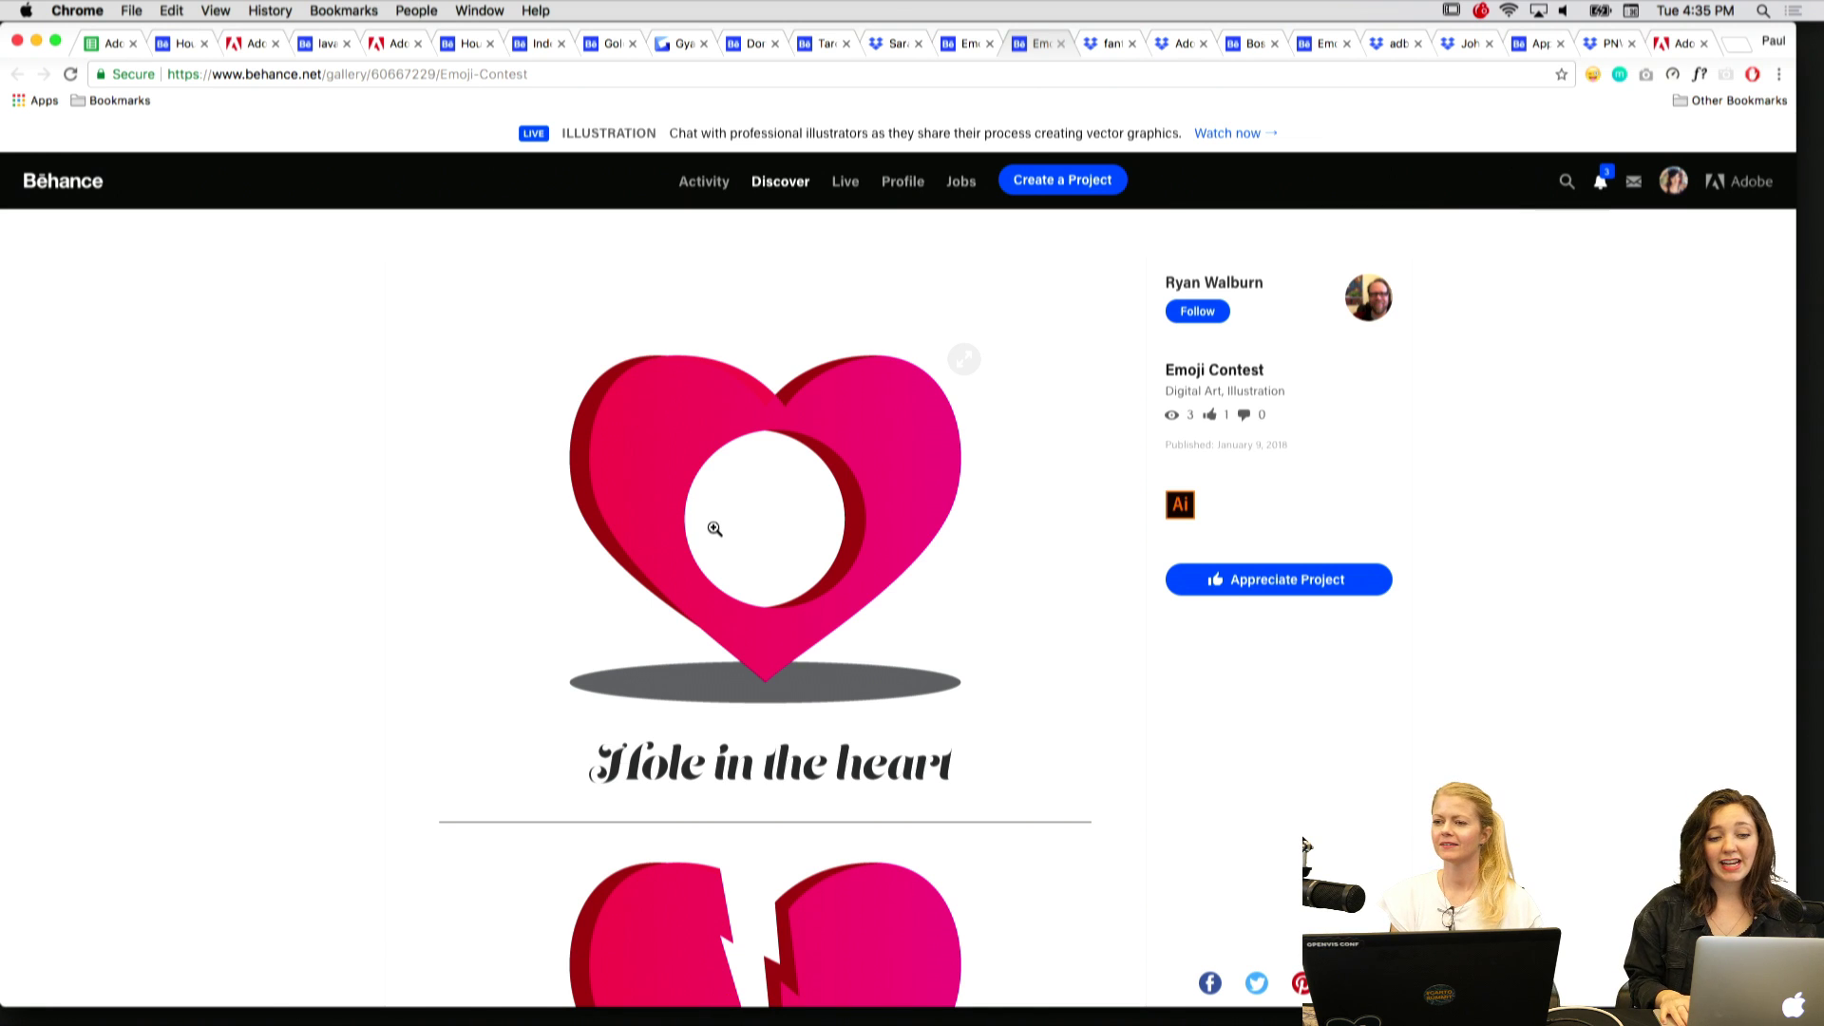
Review the I Have No Clue What Happened entry, then move on to the portrait emoji.
key("ctrl+shift+Tab")
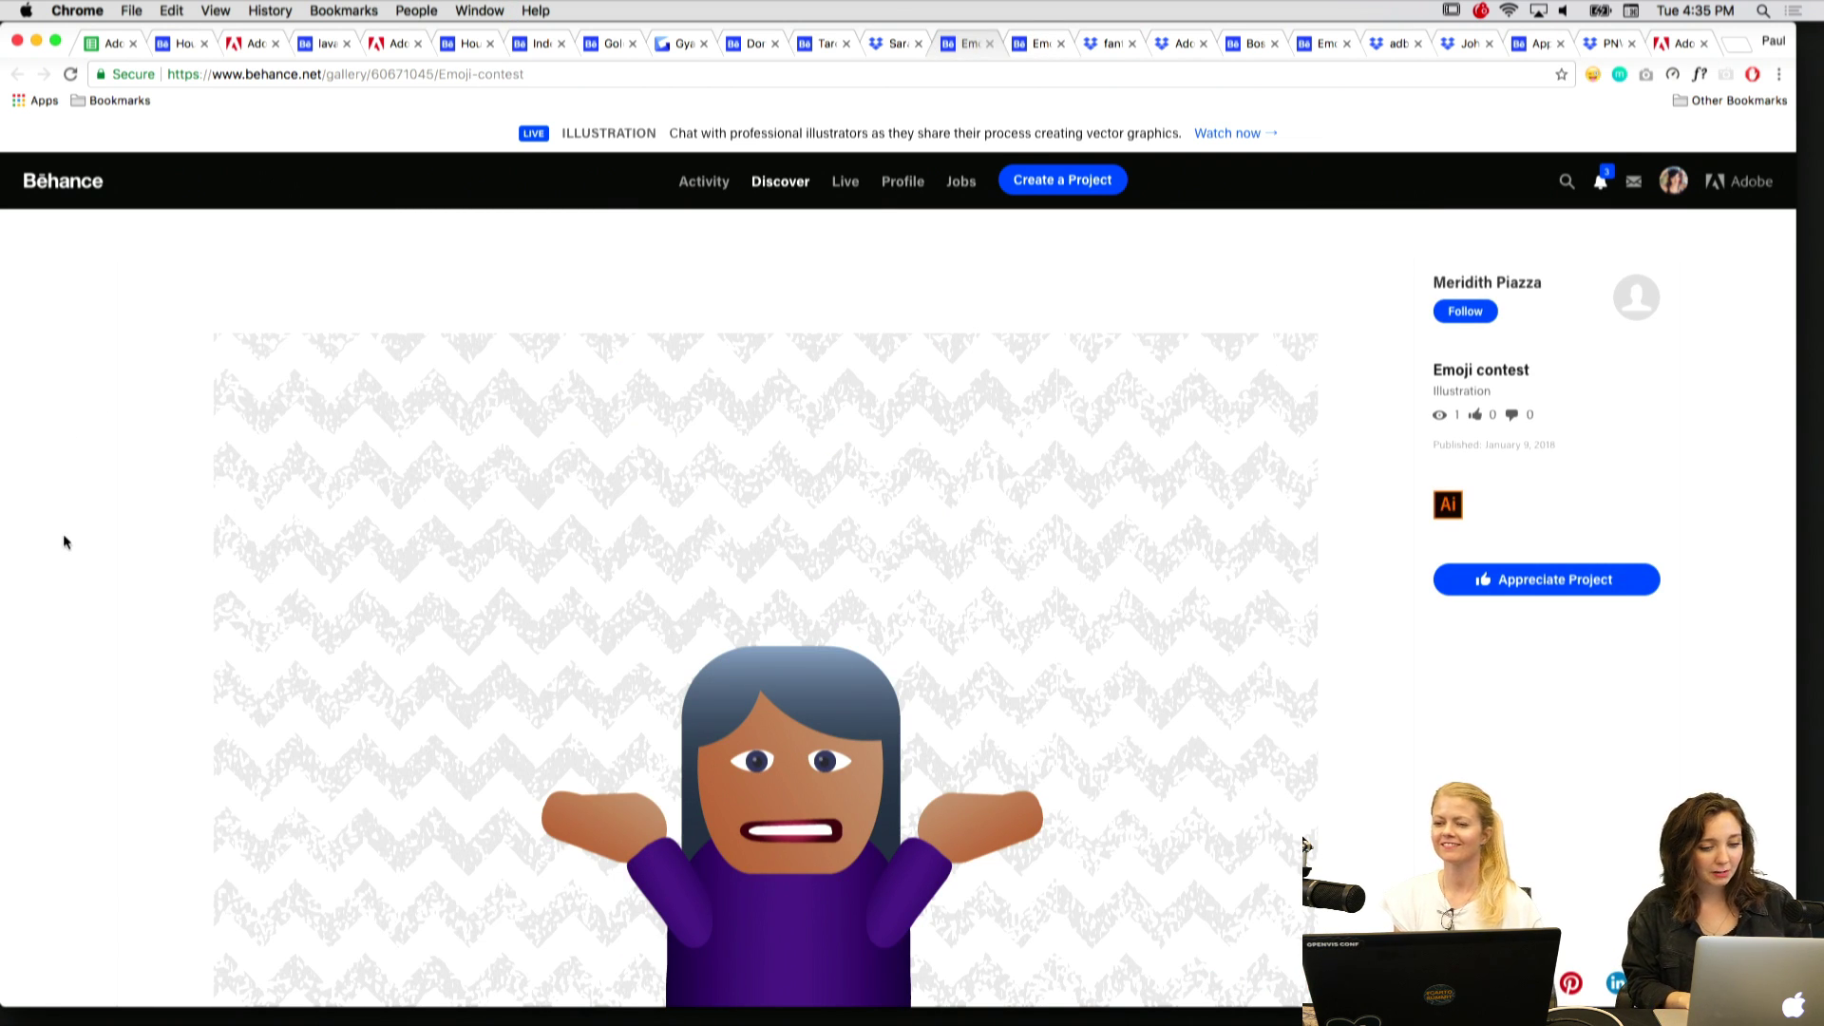
scroll(64, 542, "down", 2)
scroll(324, 504, "down", 2)
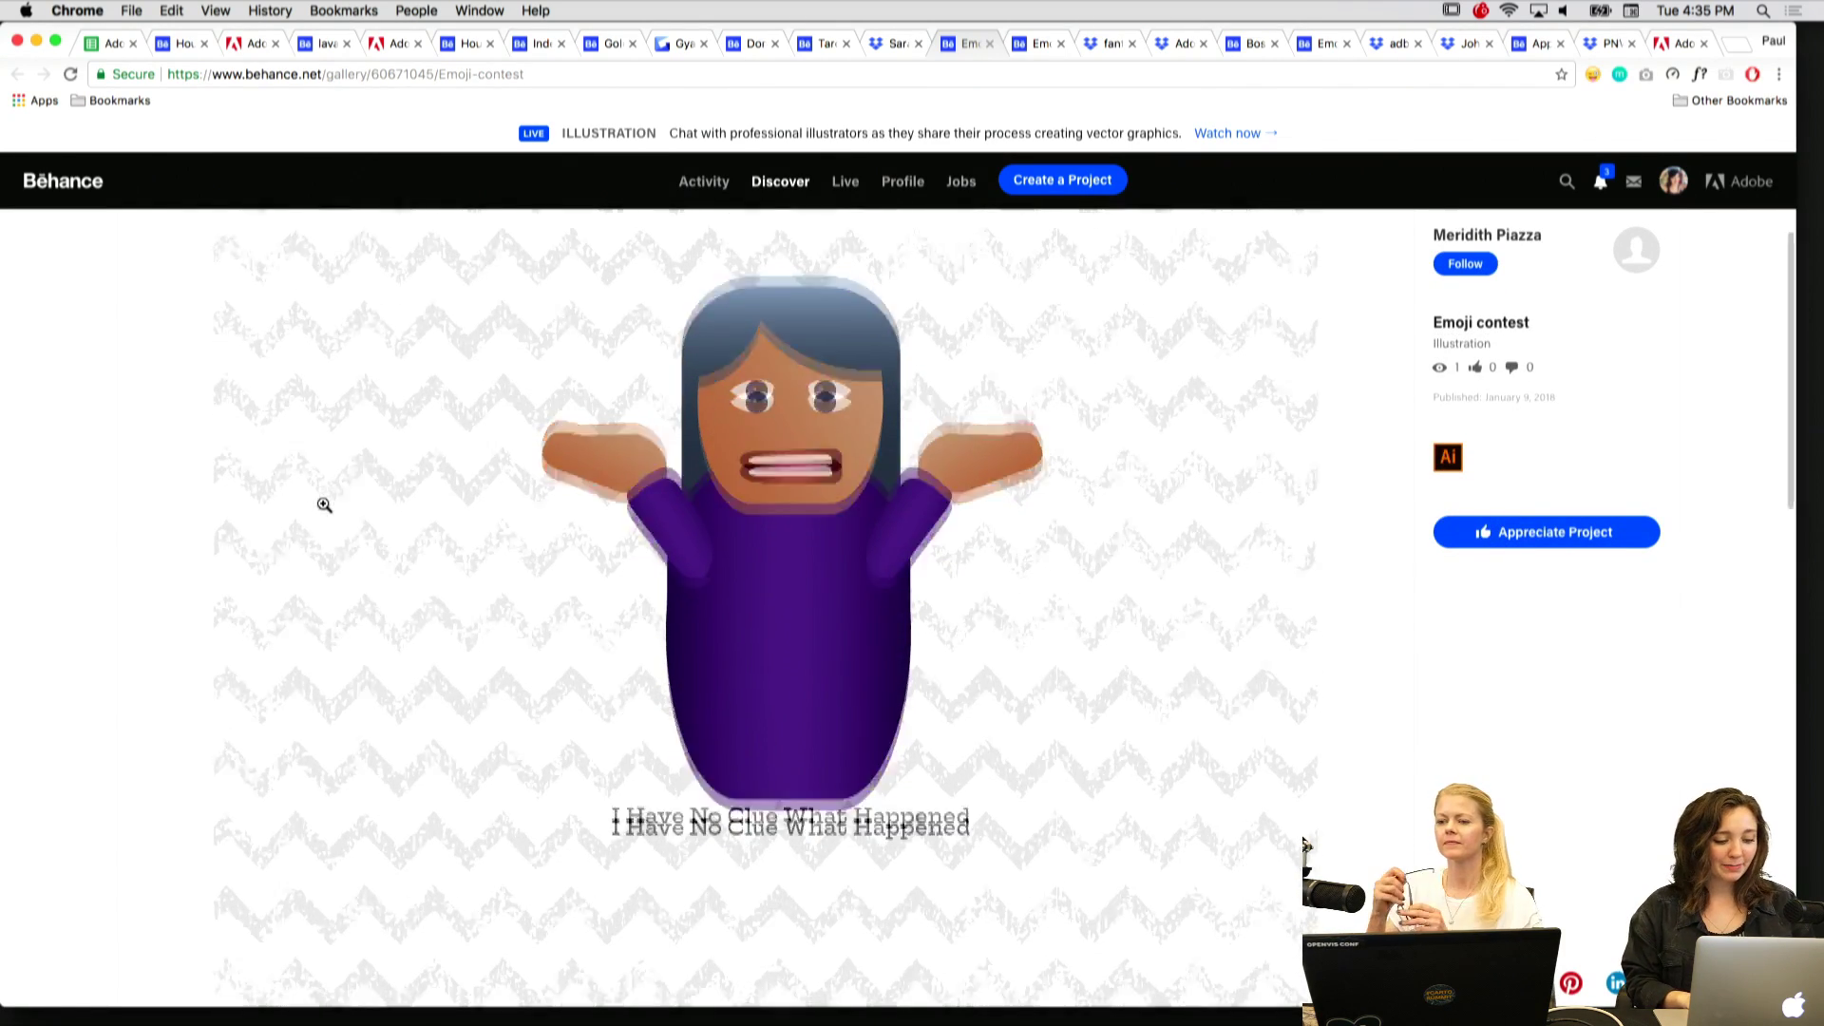
key("ctrl+shift+Tab")
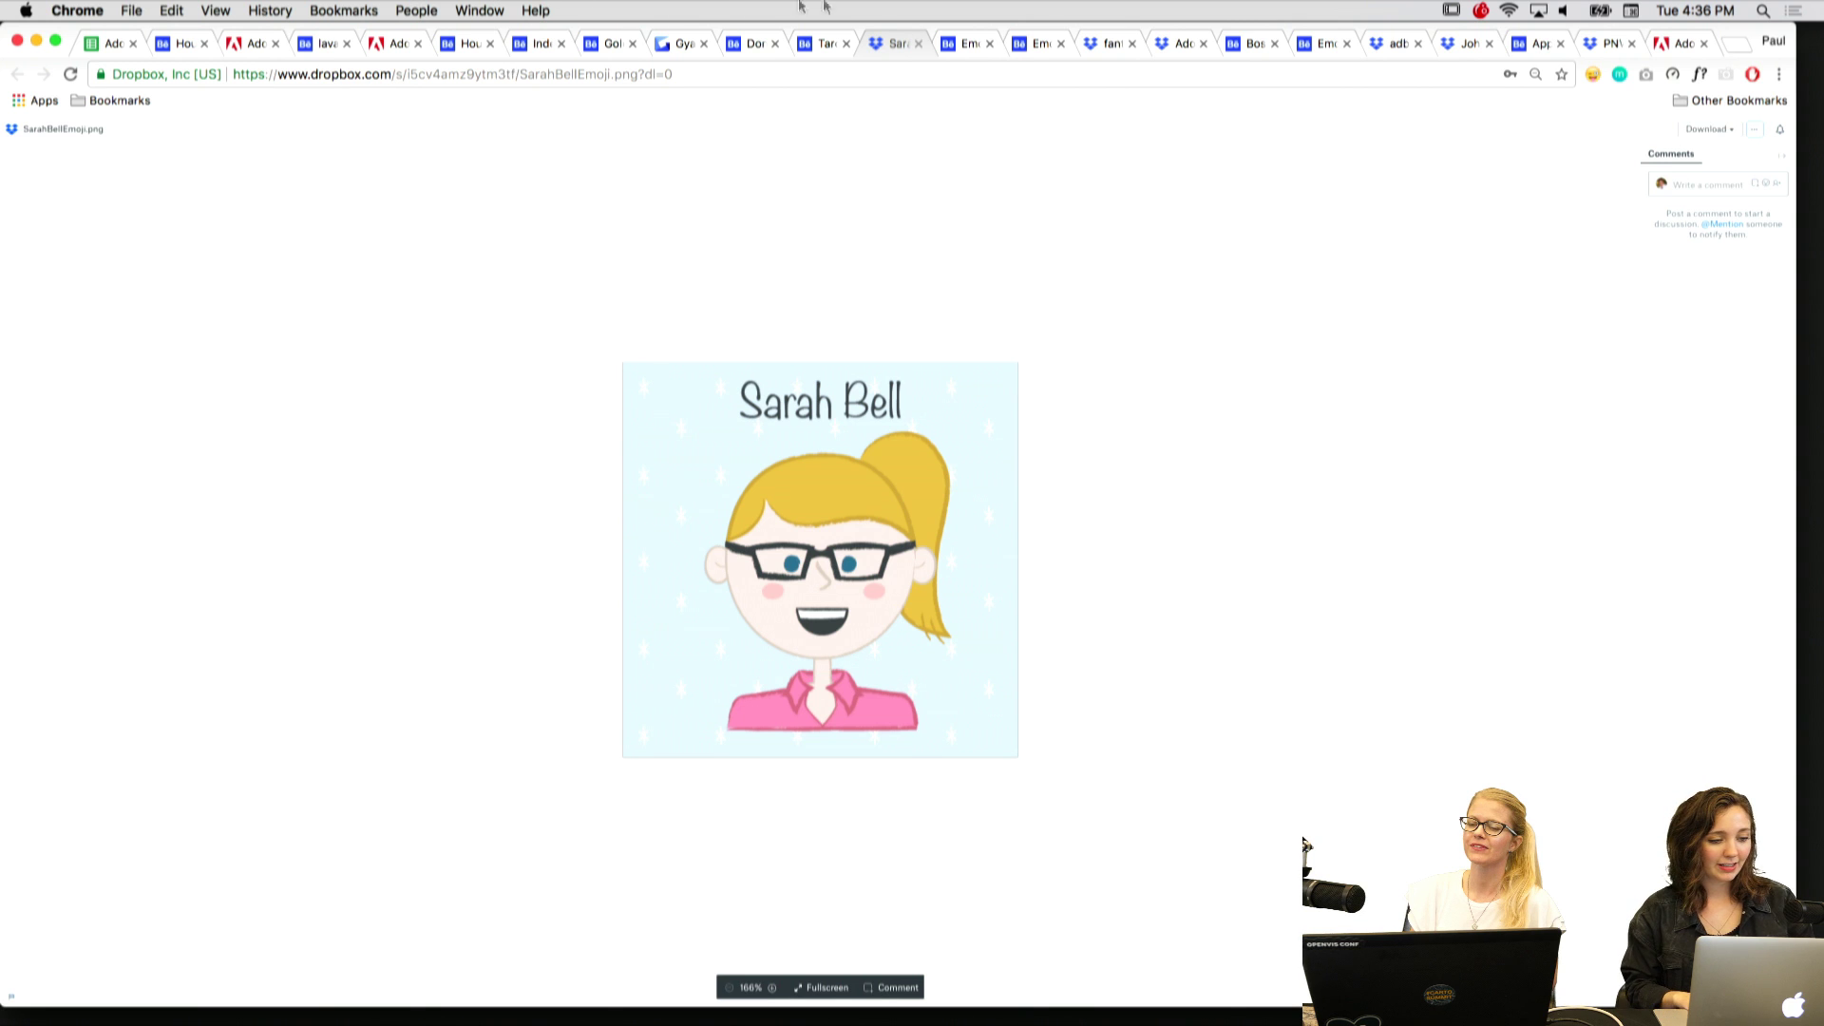
Close the portrait emoji entry and review the Tardis and Dont Look at Me entries.
key("super+w")
left_click(845, 46)
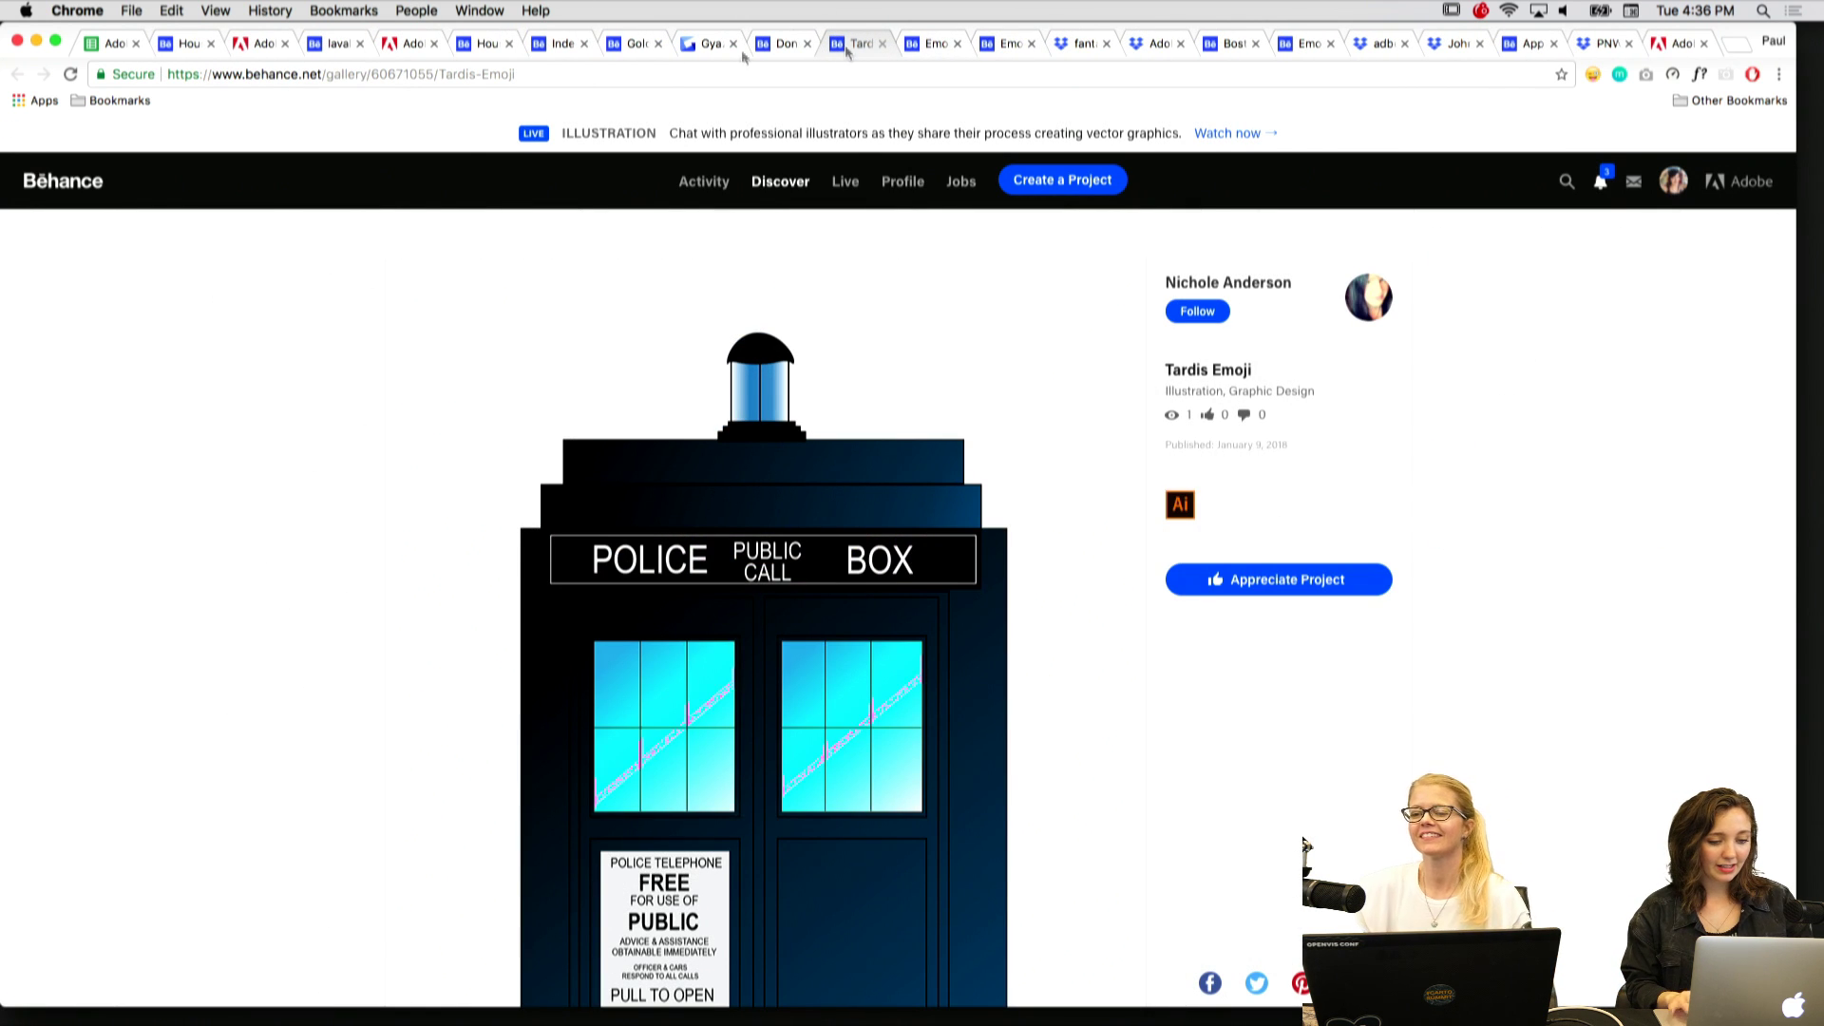
scroll(363, 419, "down", 8)
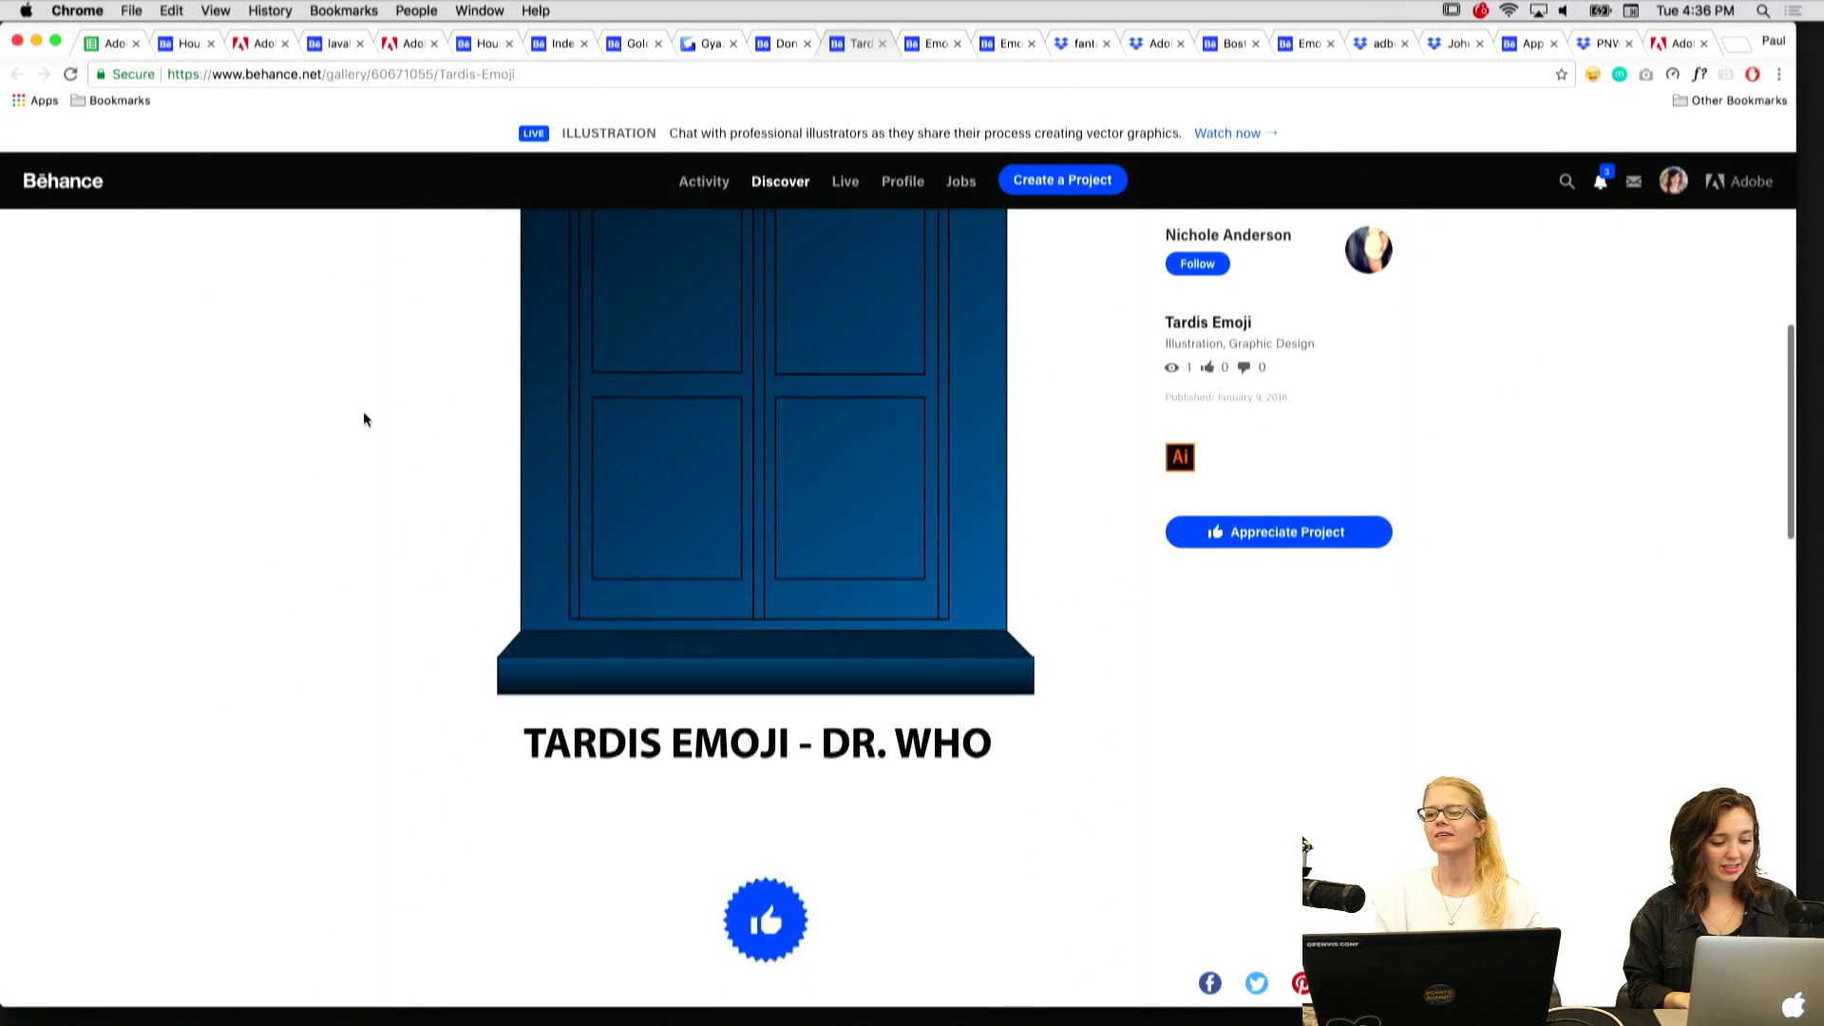
scroll(364, 419, "up", 5)
scroll(364, 419, "up", 3)
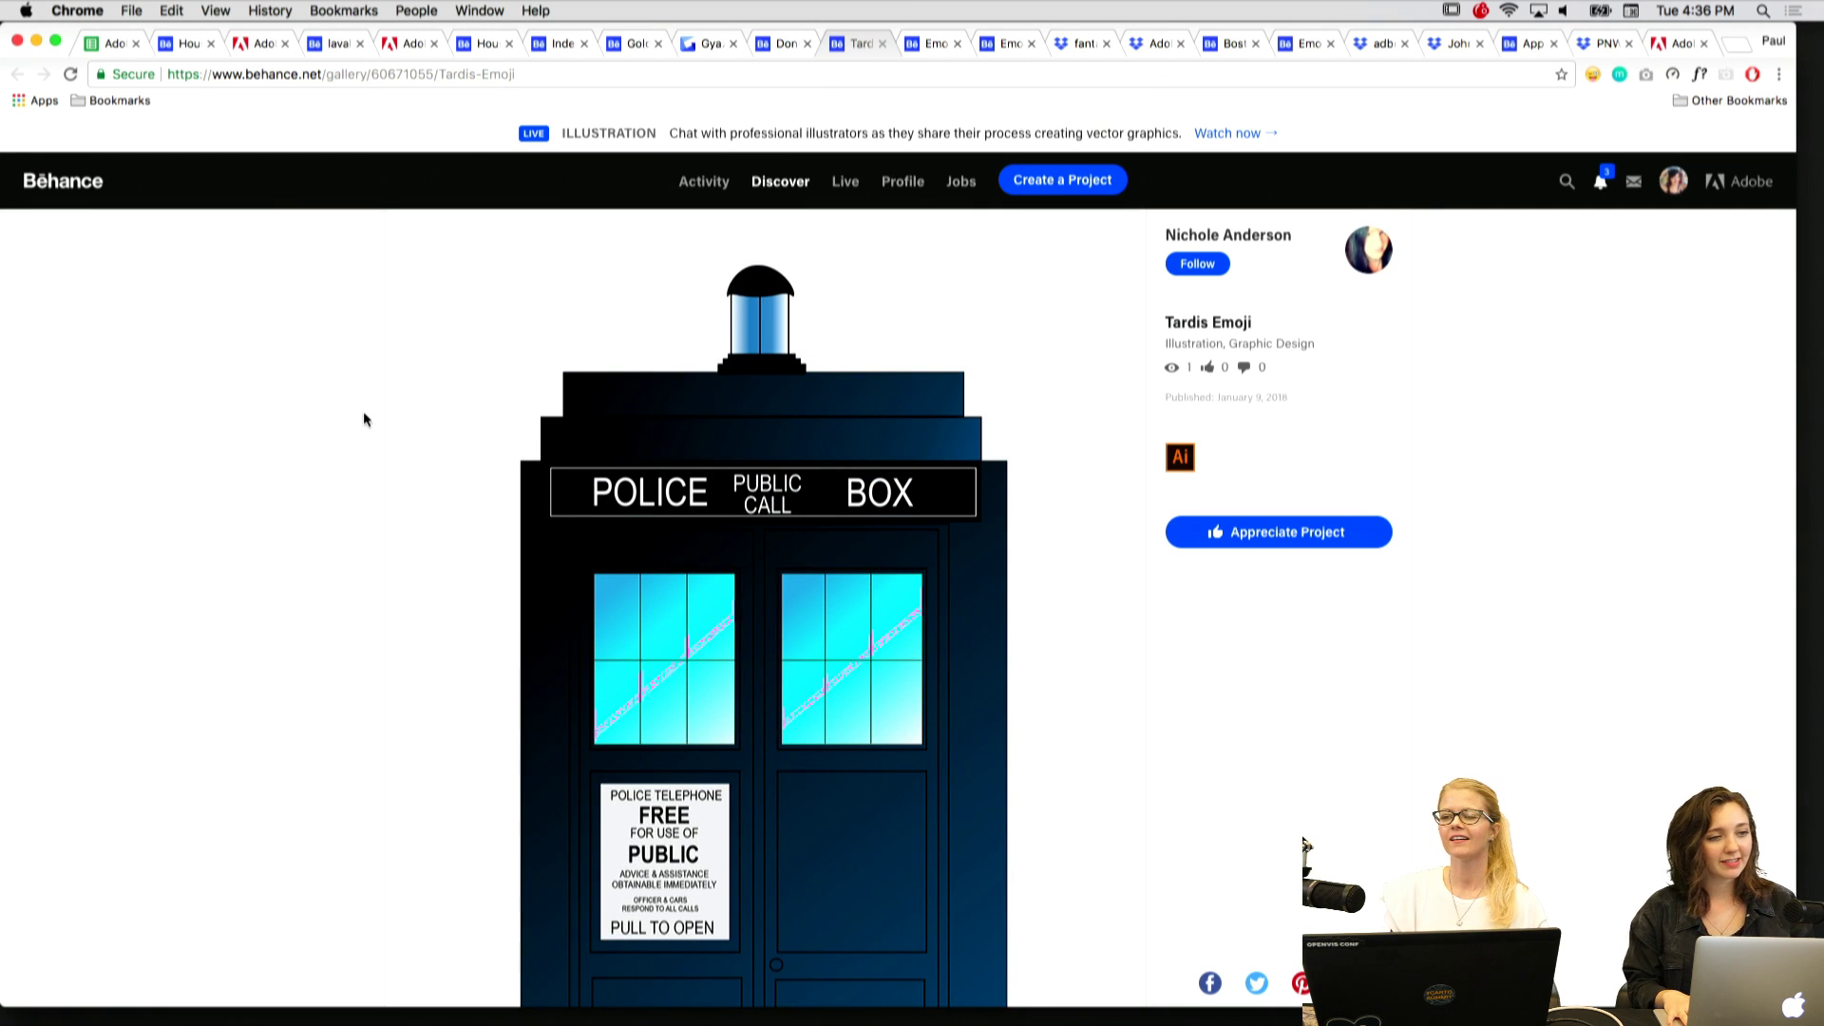
key("super+alt+Left")
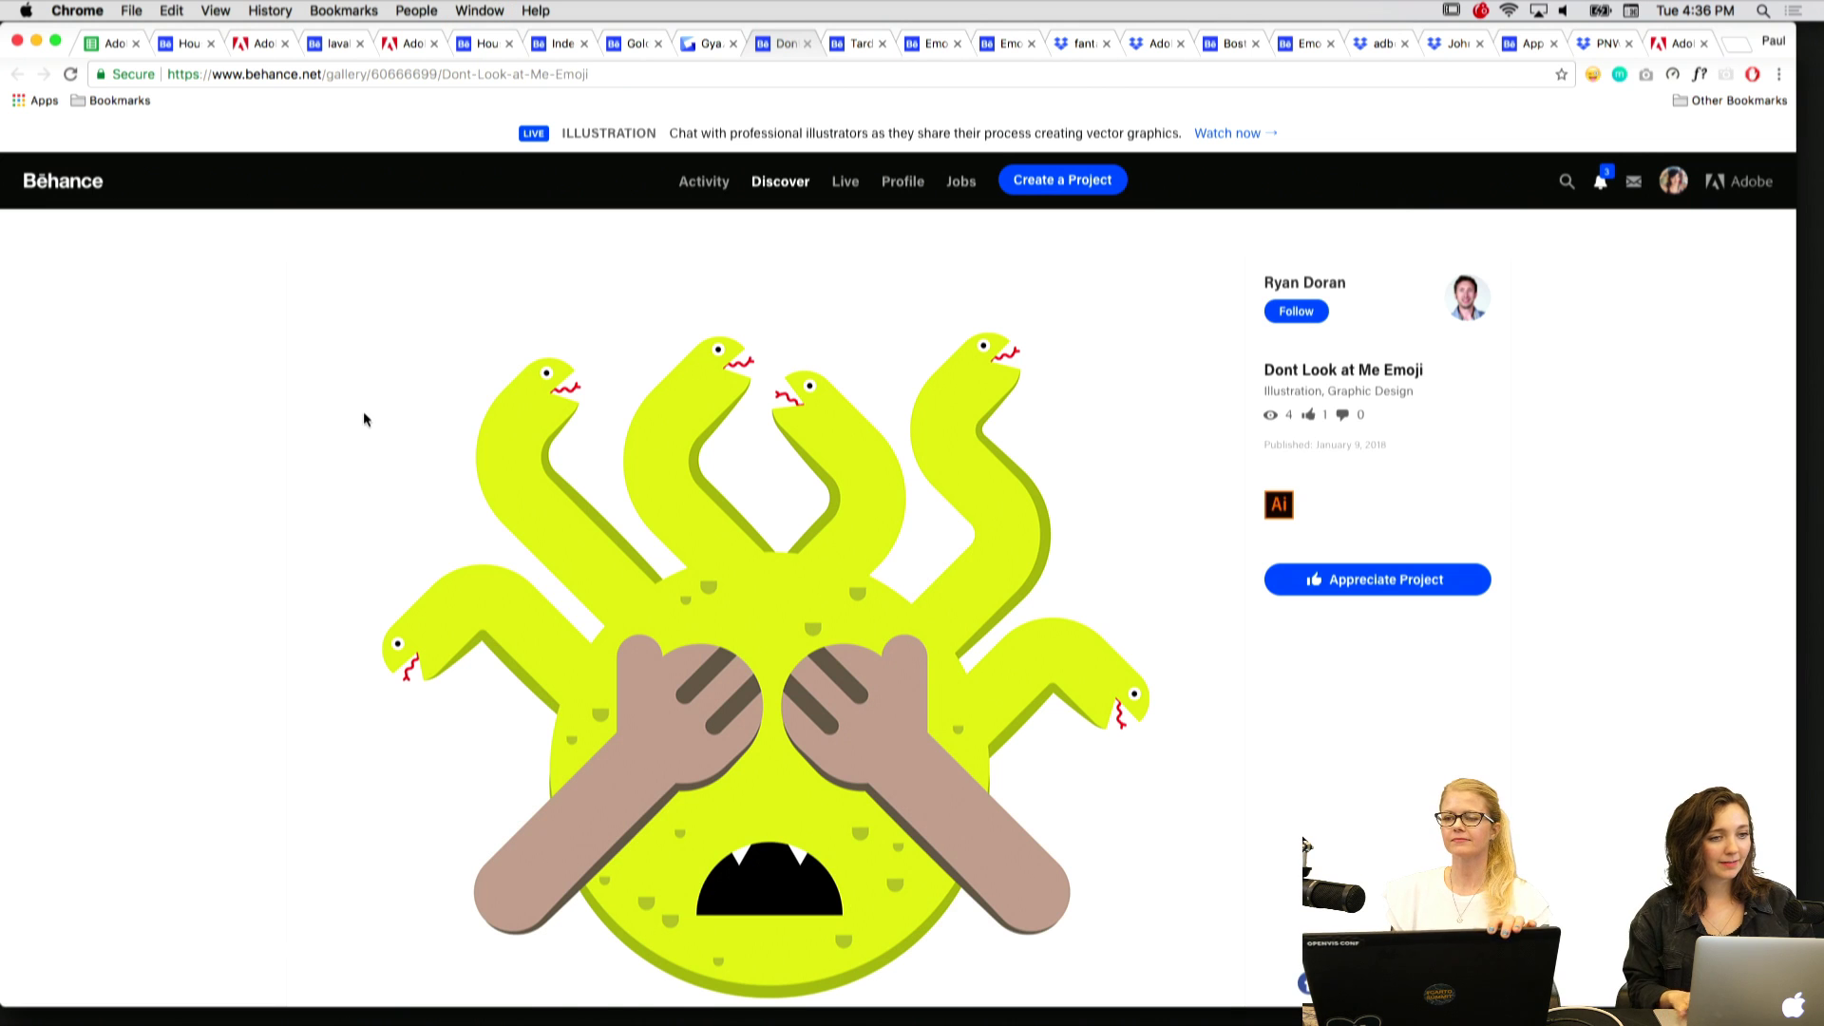
scroll(357, 731, "down", 1)
scroll(357, 731, "down", 5)
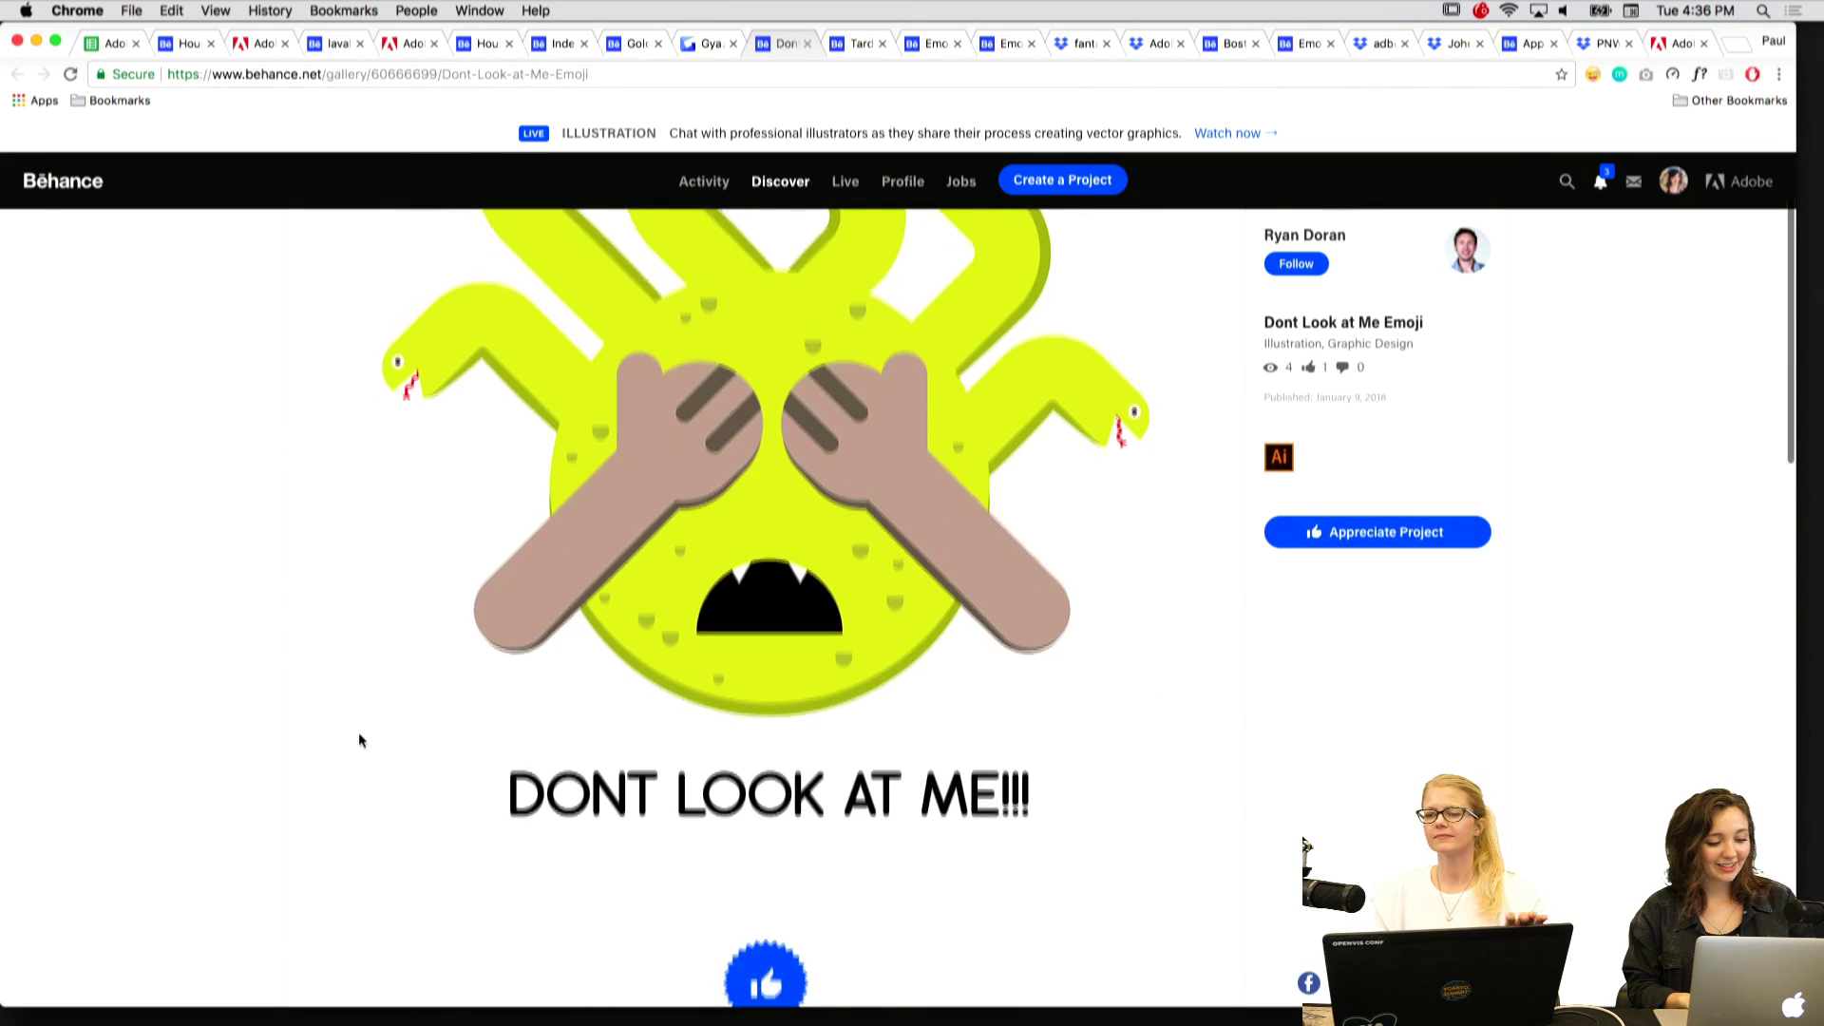
scroll(357, 731, "up", 1)
scroll(357, 732, "up", 2)
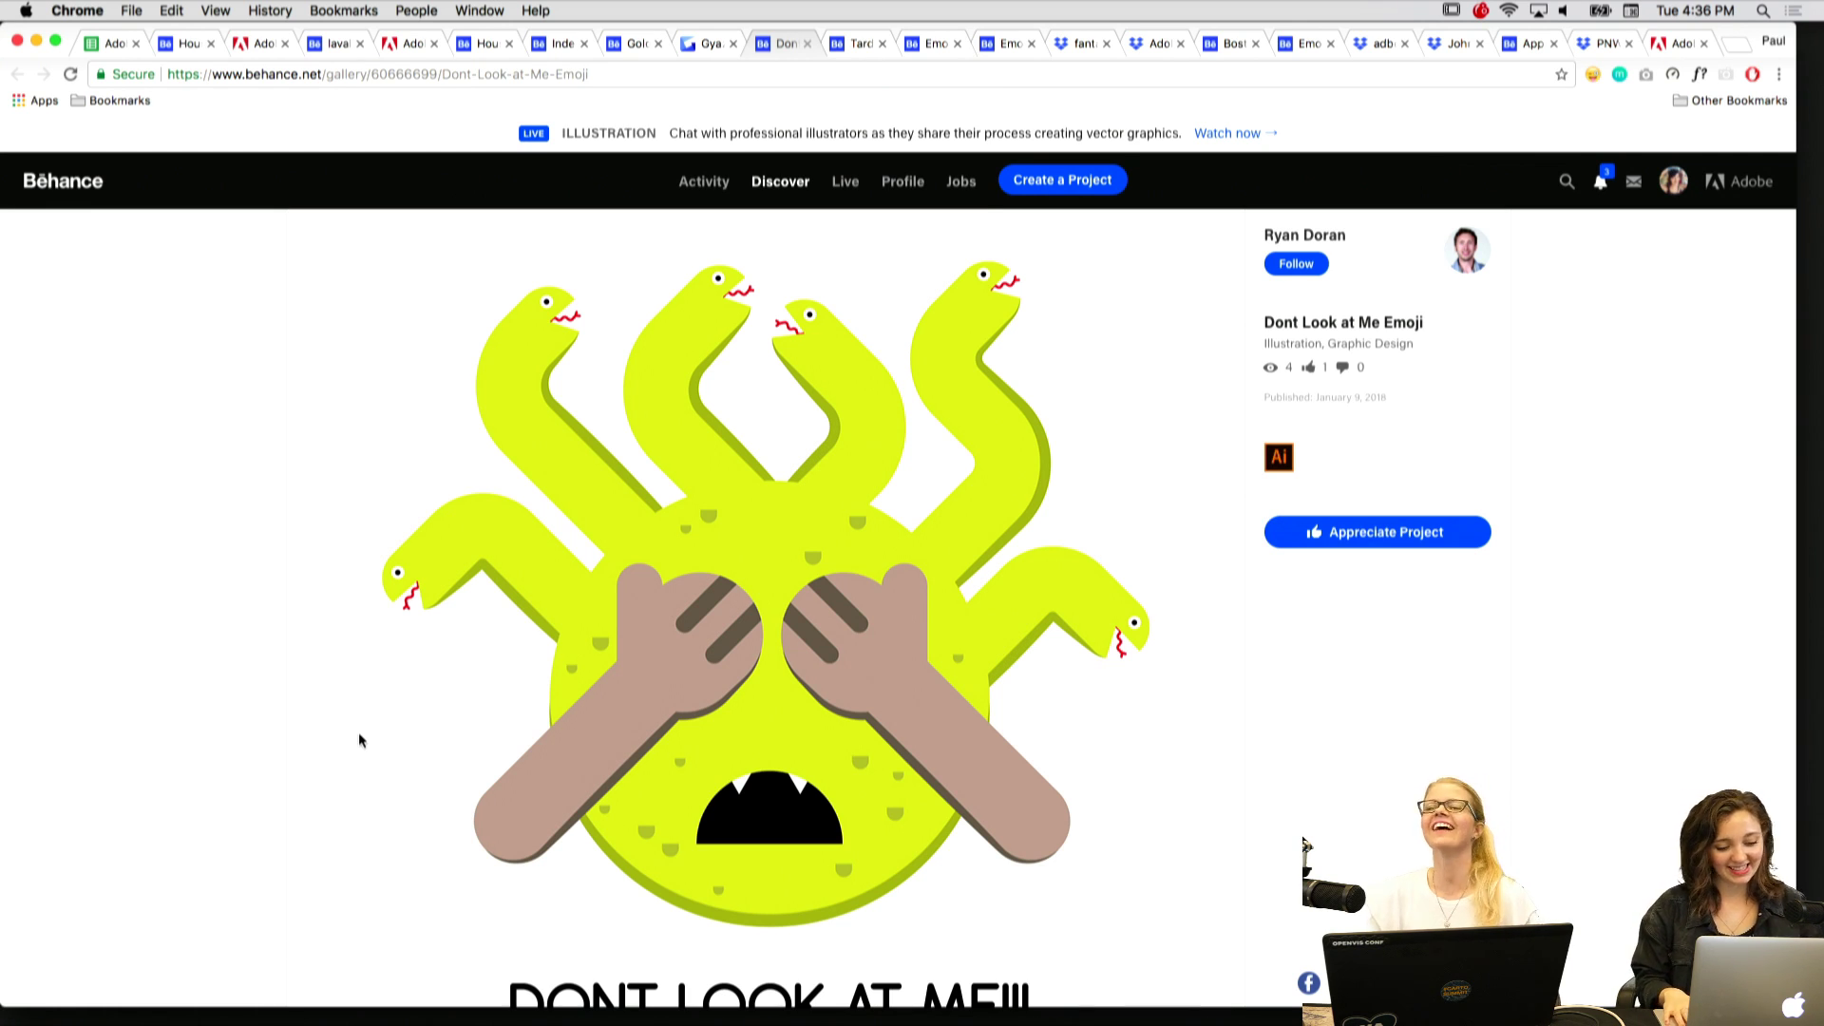
Review the Lets All Take a Picture, Gold Fish, Indecent Proposal and Houseplant entries.
key("ctrl+shift+Tab")
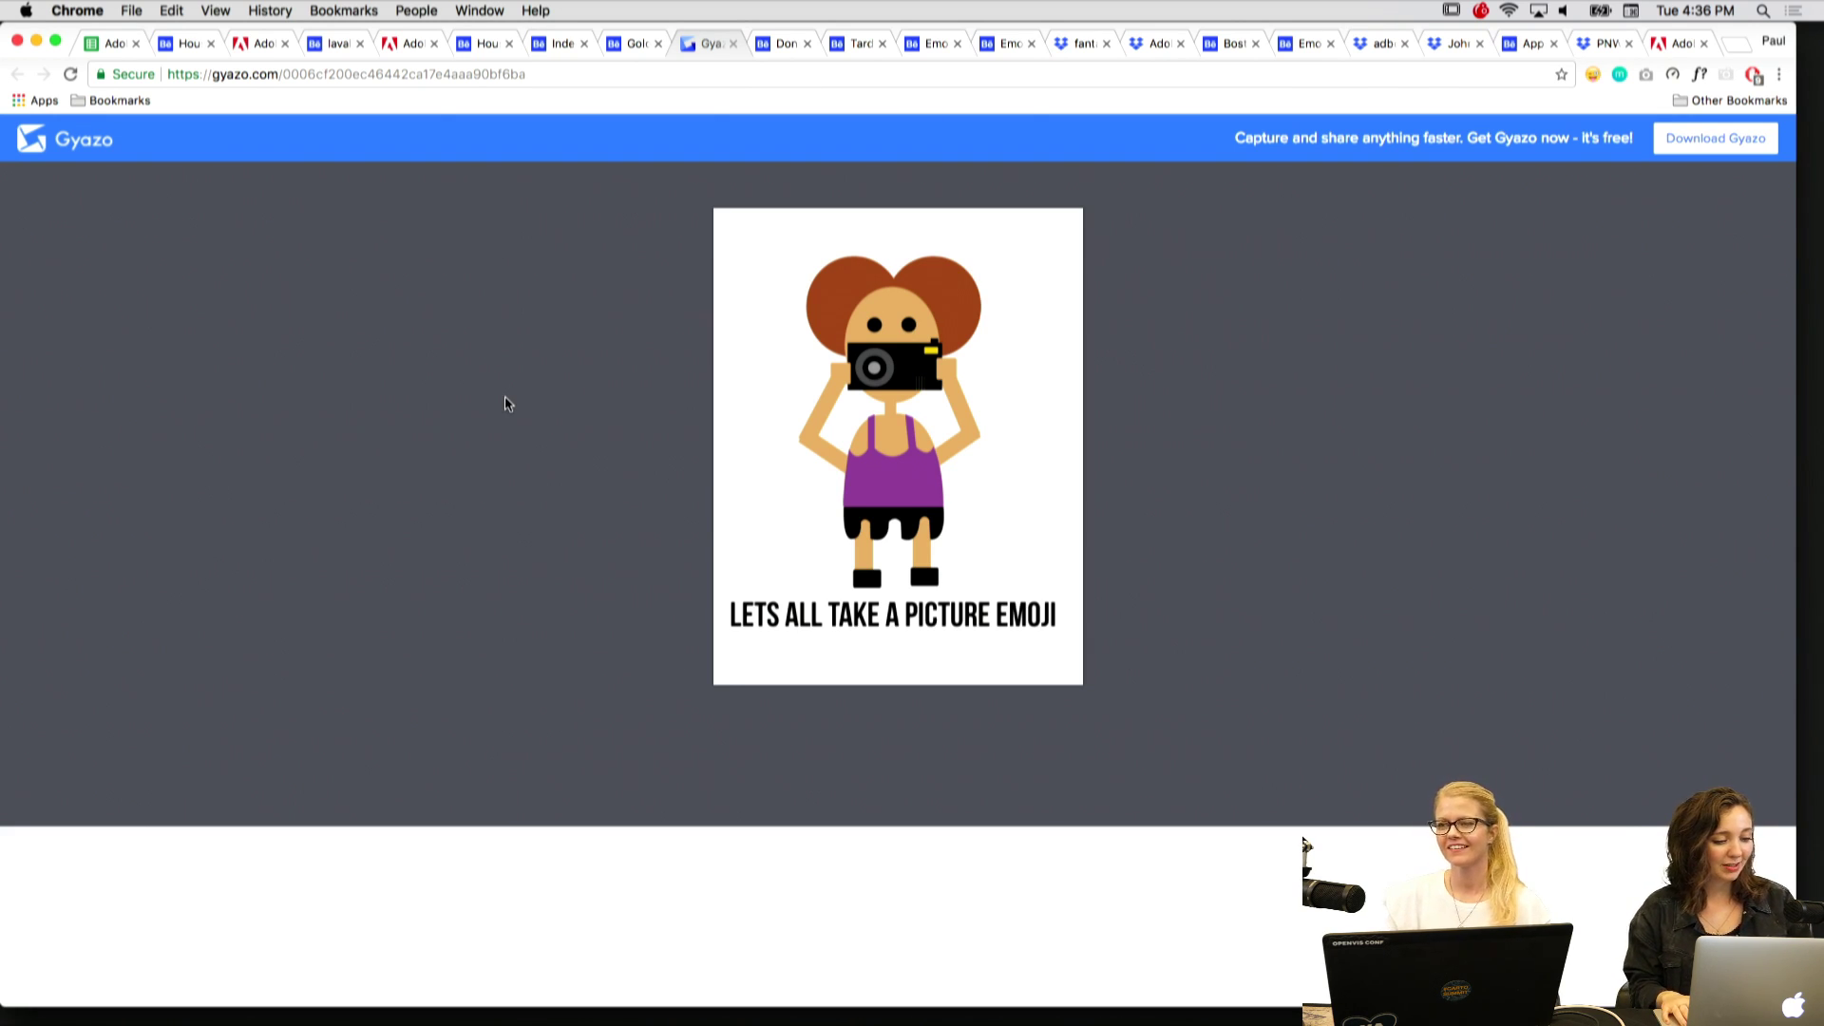
key("ctrl+shift+Tab")
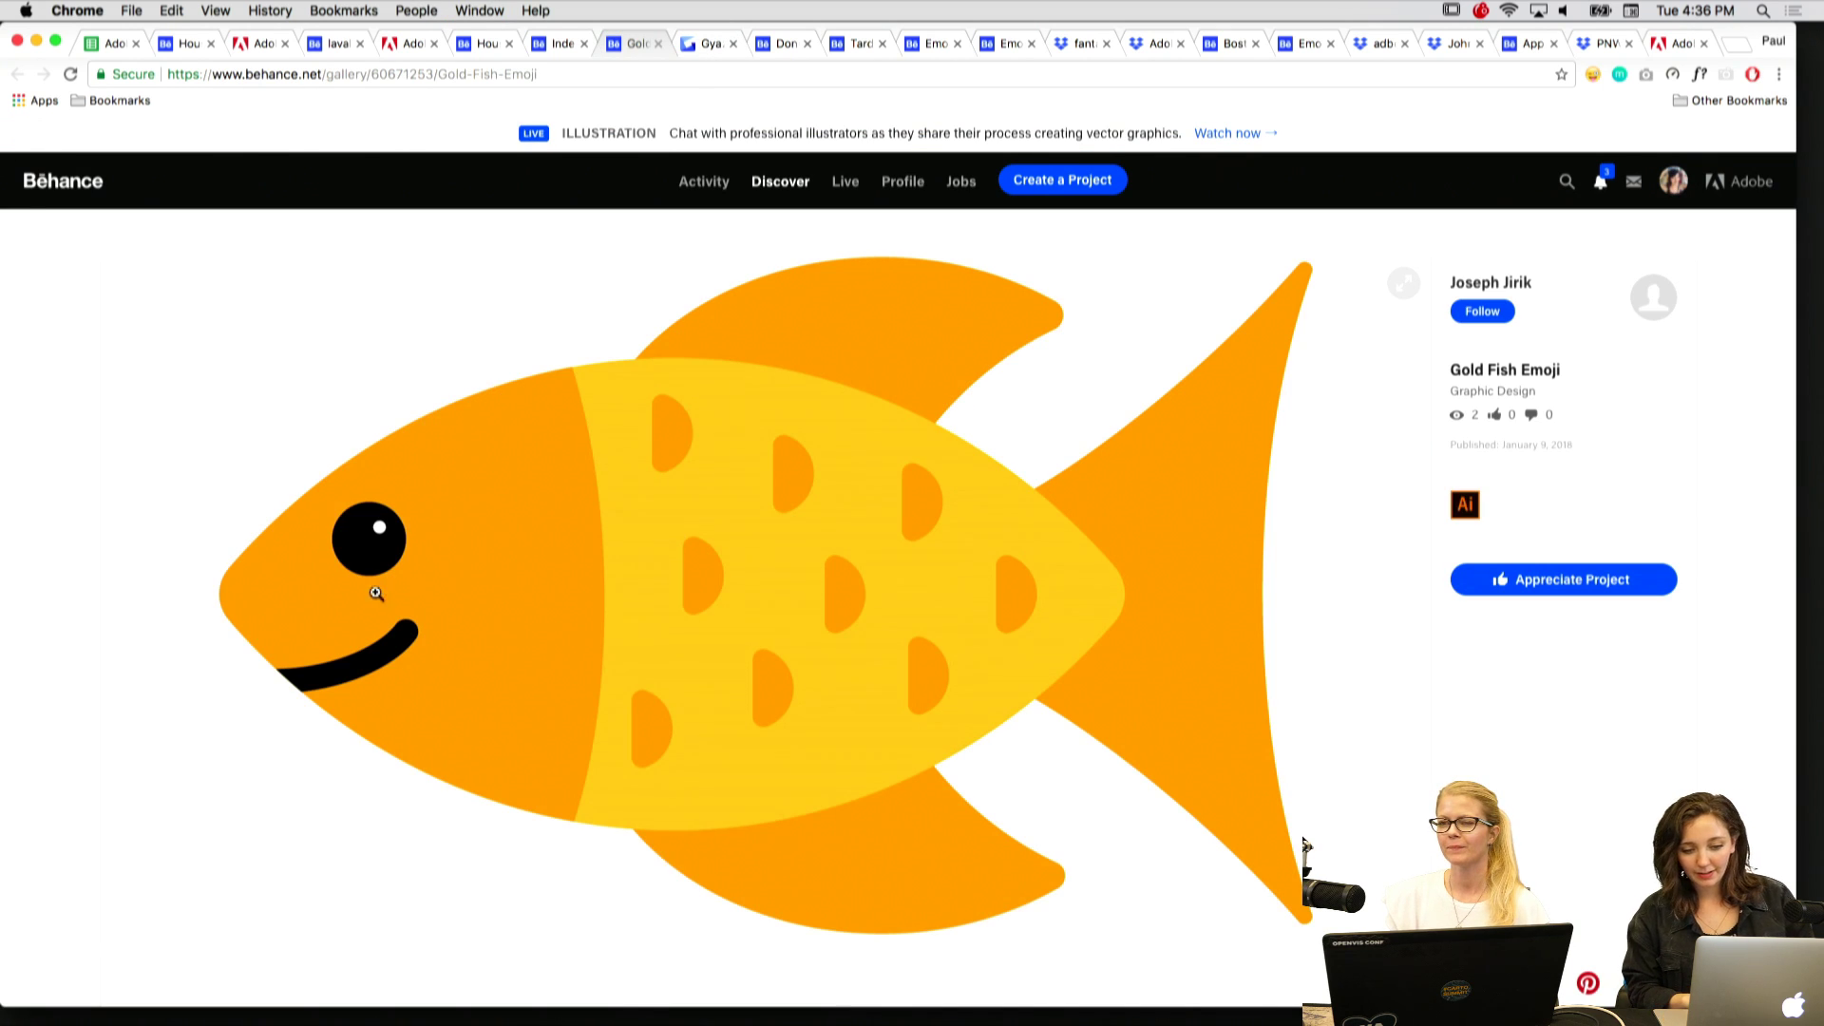
scroll(472, 570, "down", 5)
scroll(474, 568, "up", 5)
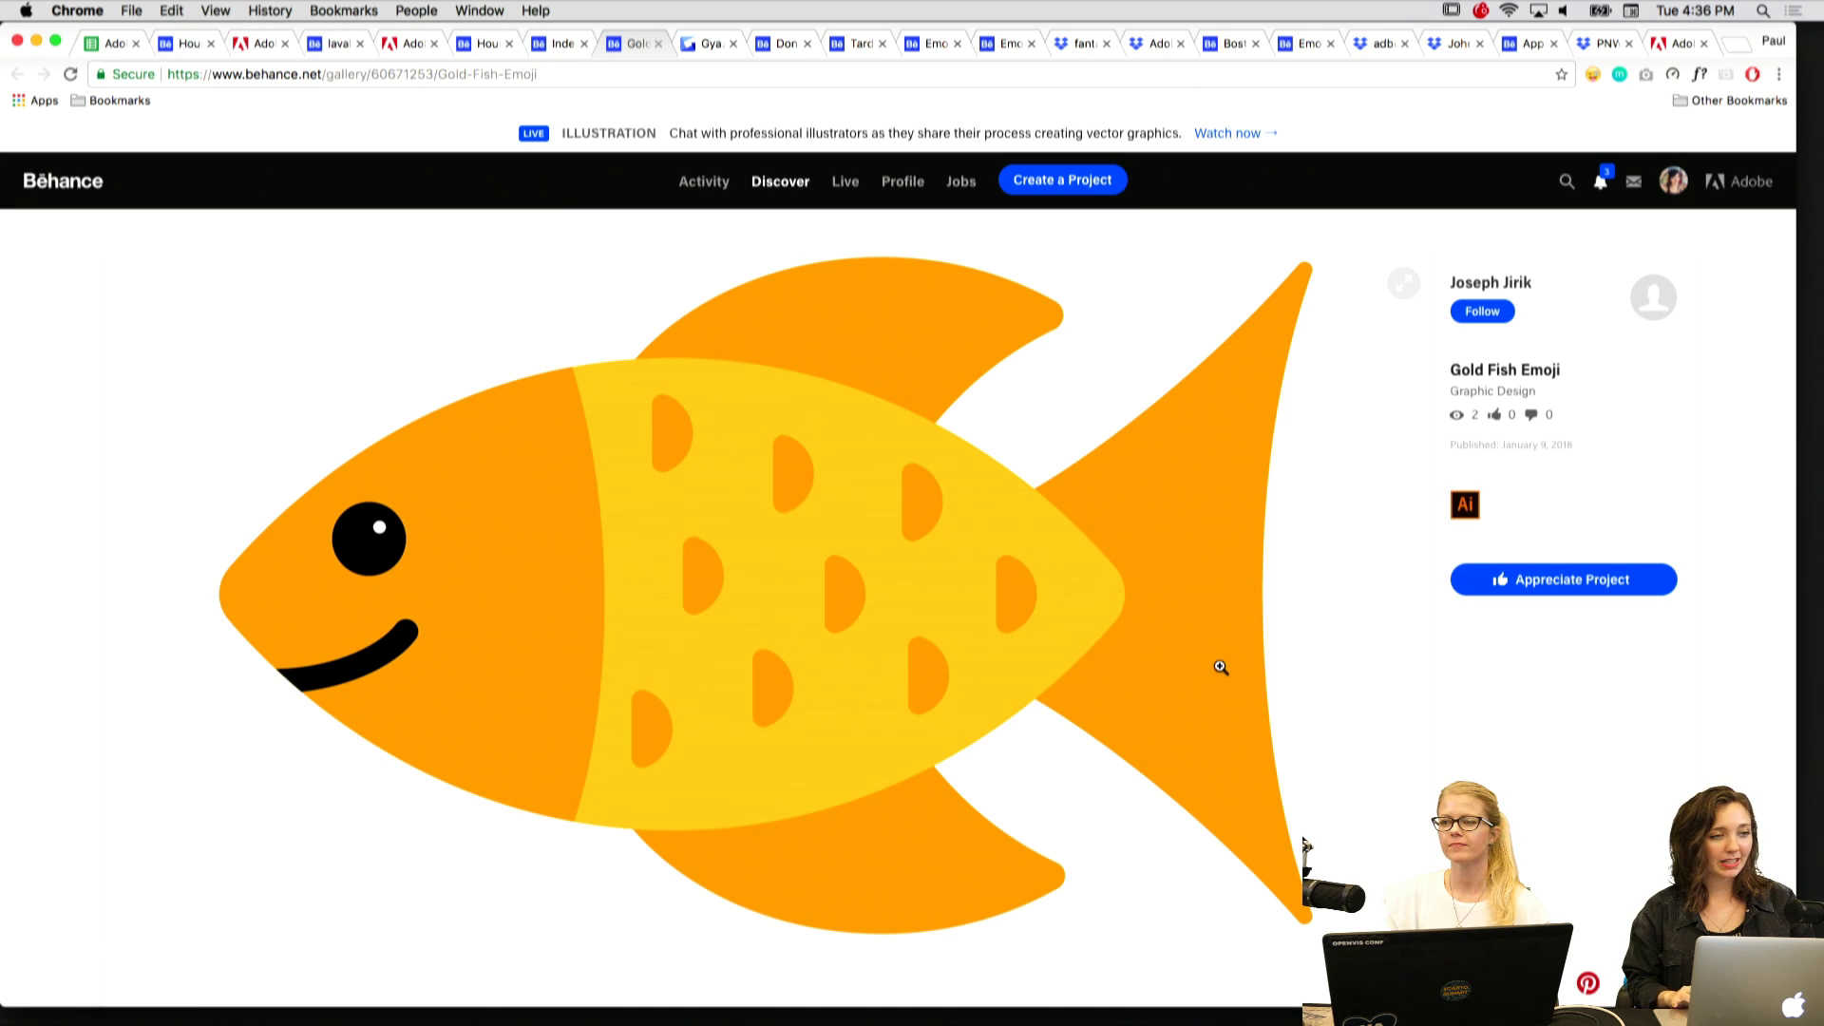
key("super+alt+Left")
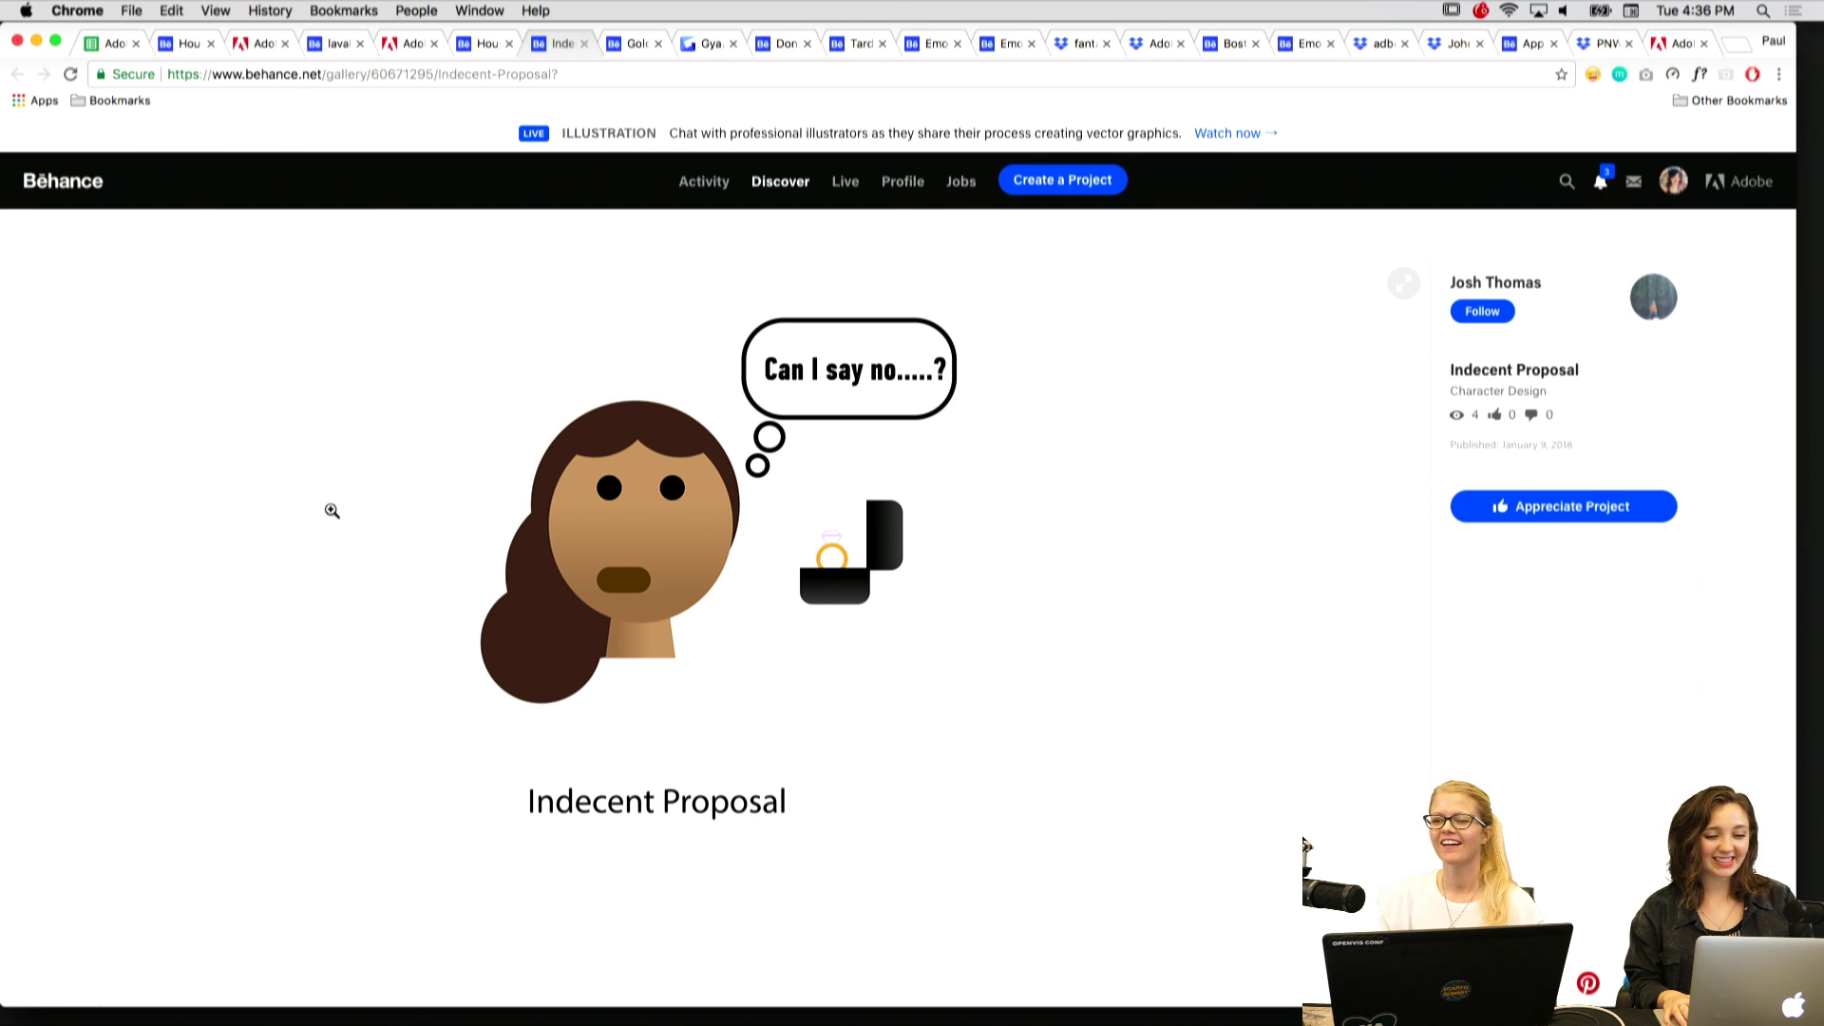
key("super+alt+Left")
scroll(559, 620, "down", 10)
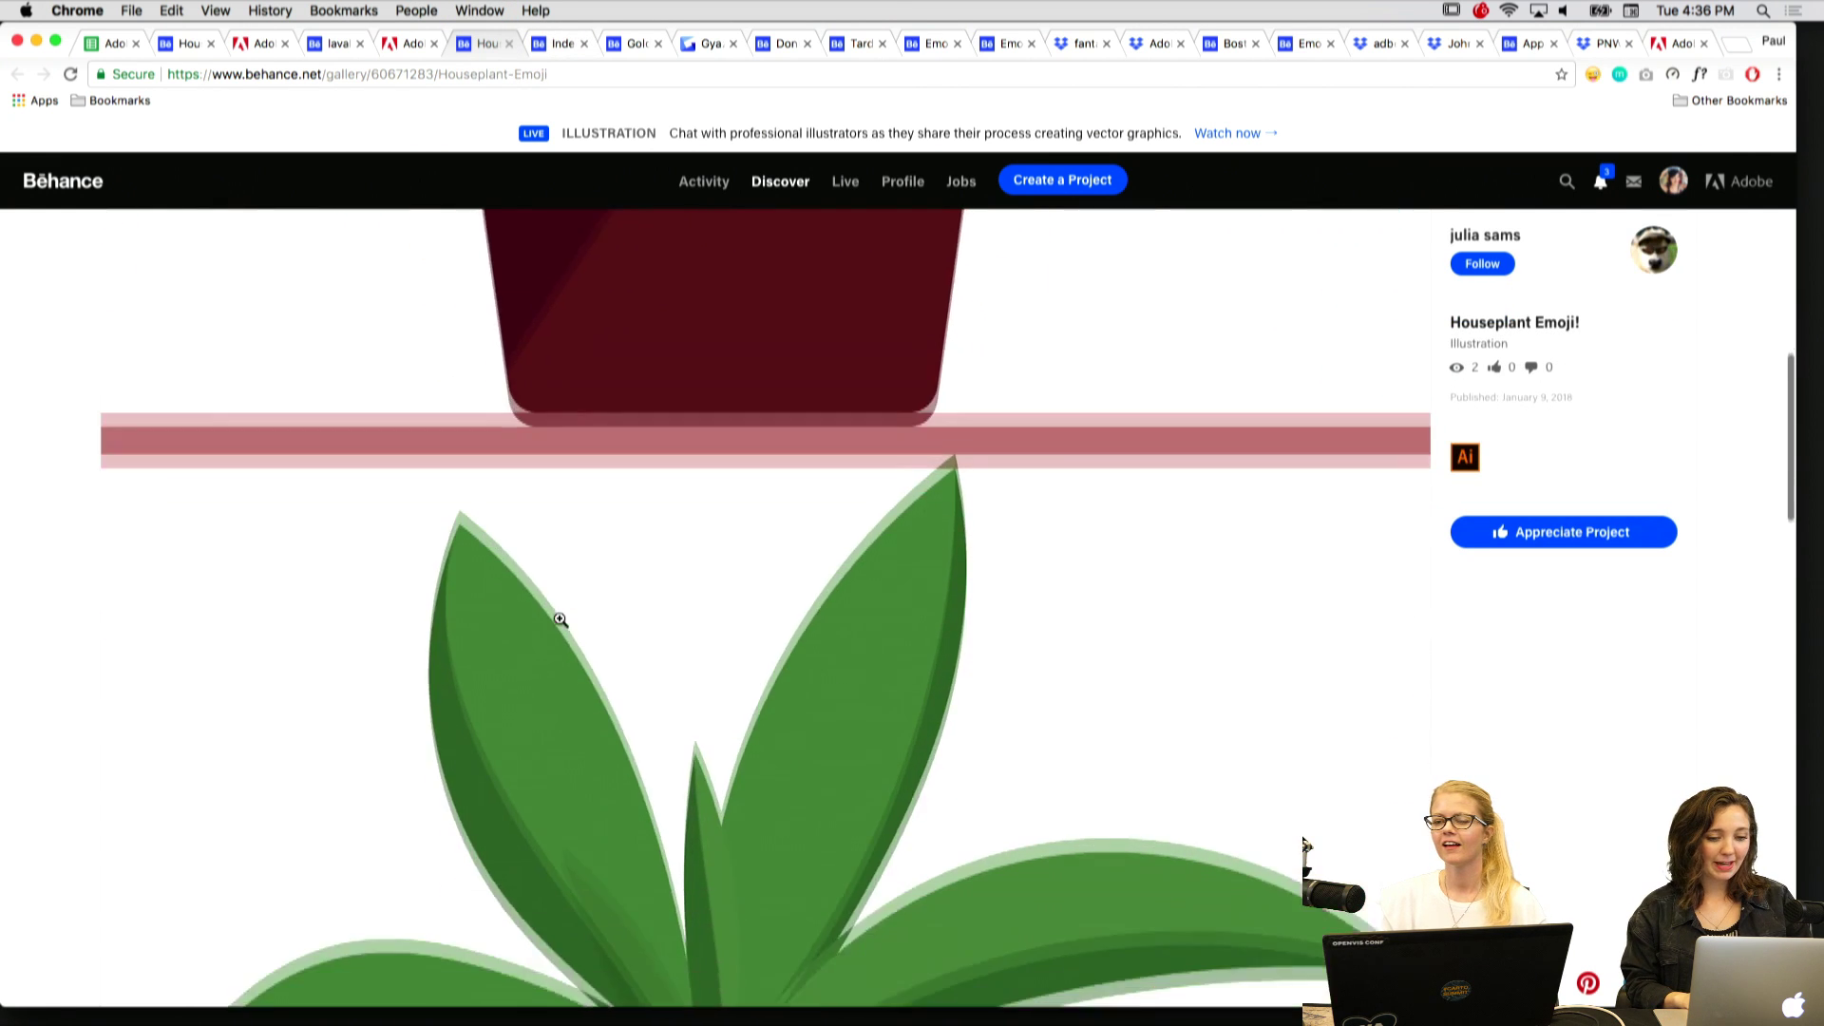
scroll(559, 620, "up", 2)
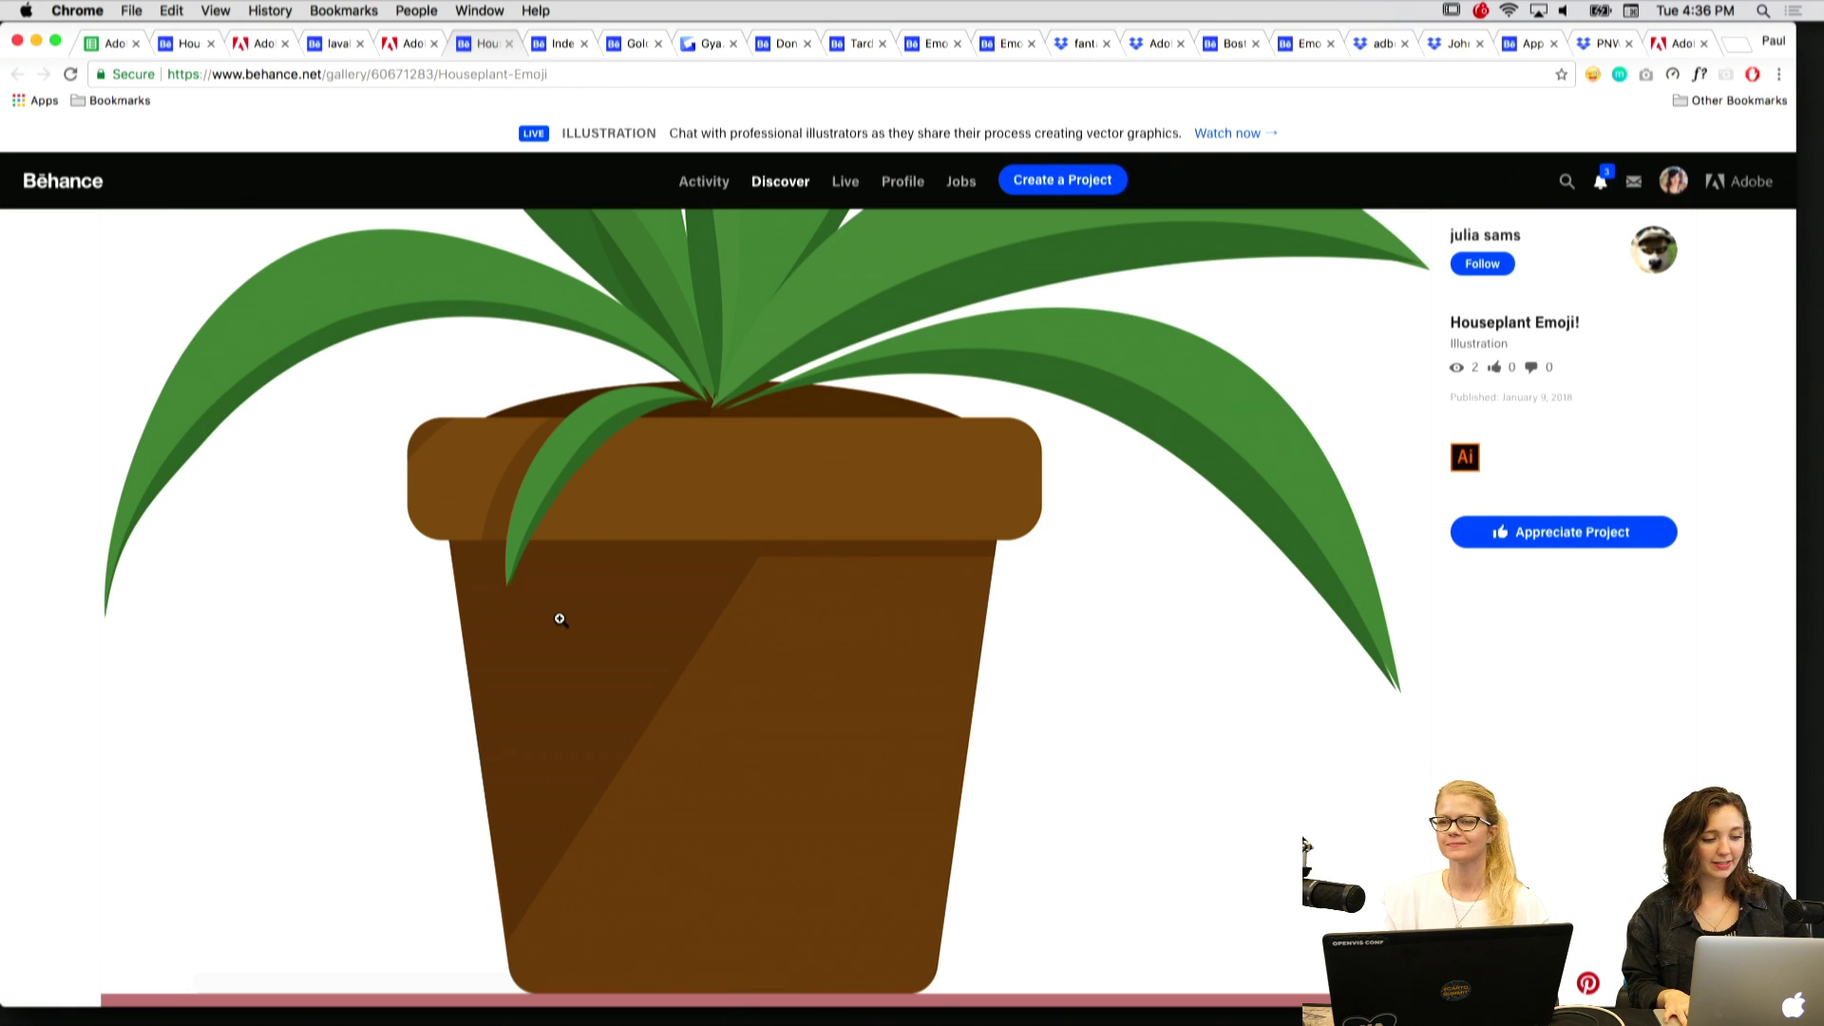
Go back through the kale, lavalamp, Morty Derp and Houseplant Emoji! entries.
key("super+alt+Left")
scroll(559, 619, "down", 6)
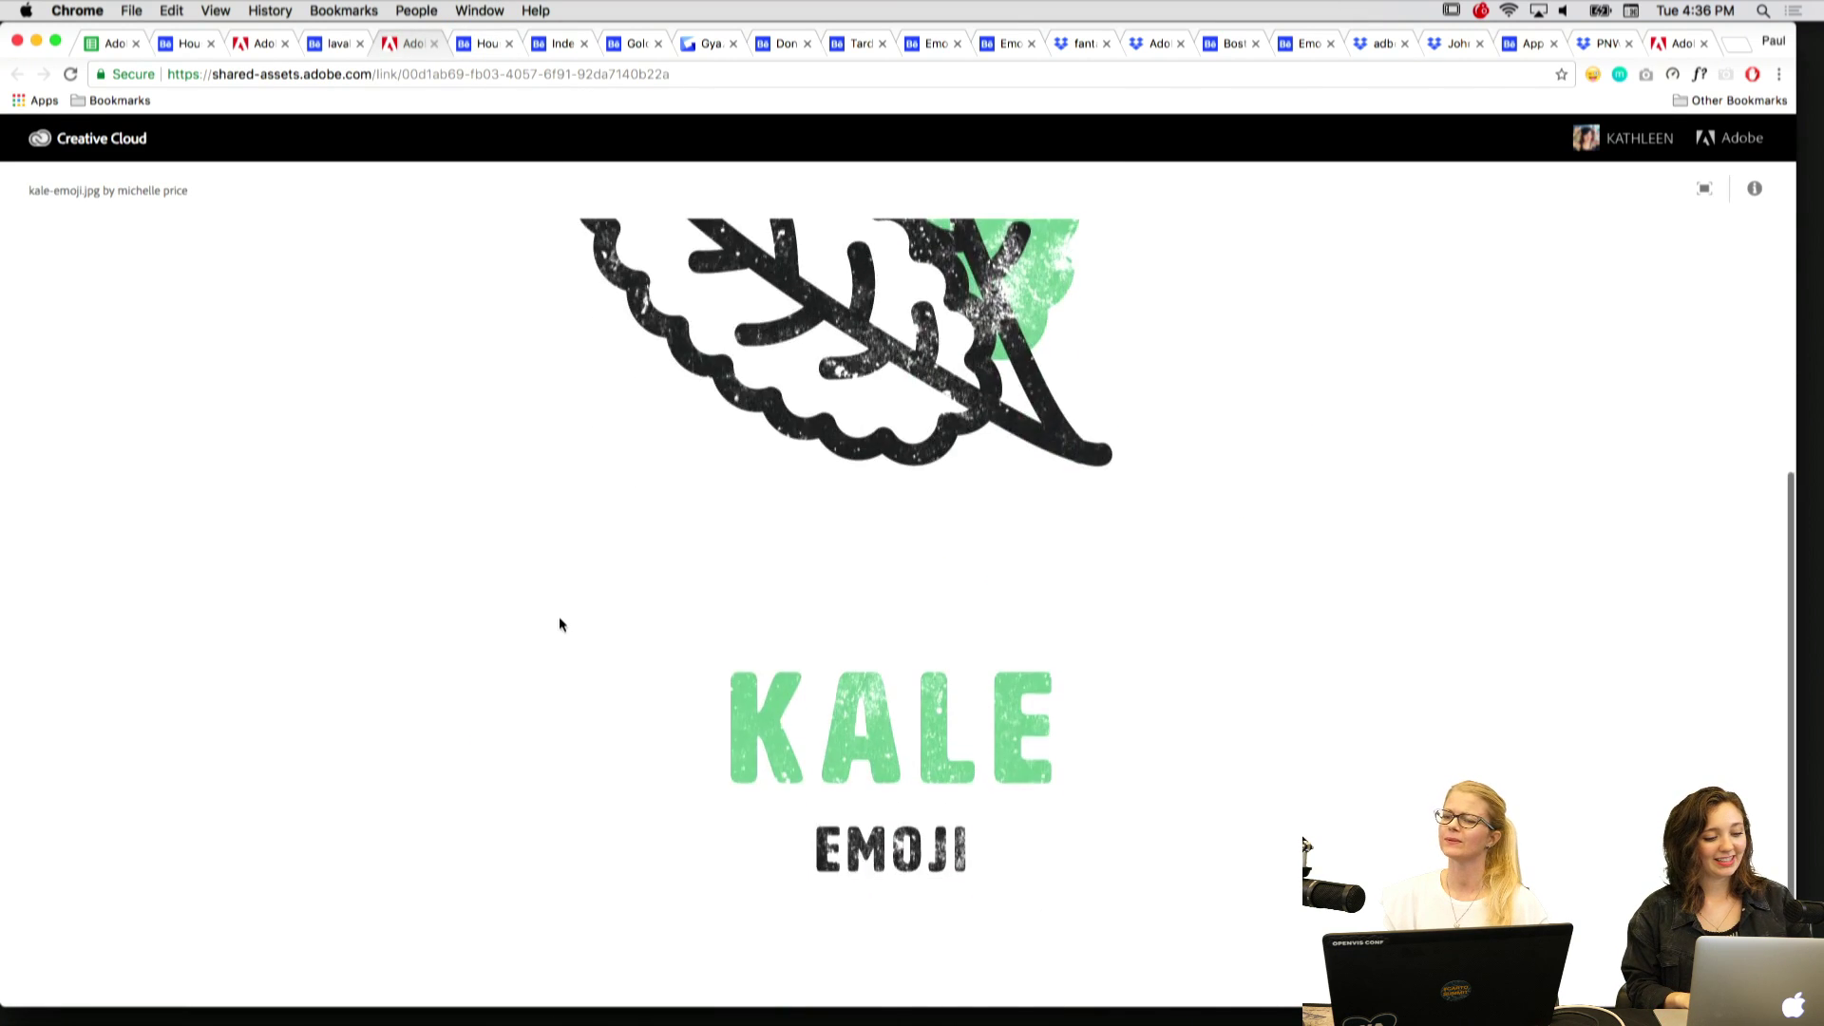
scroll(559, 624, "up", 8)
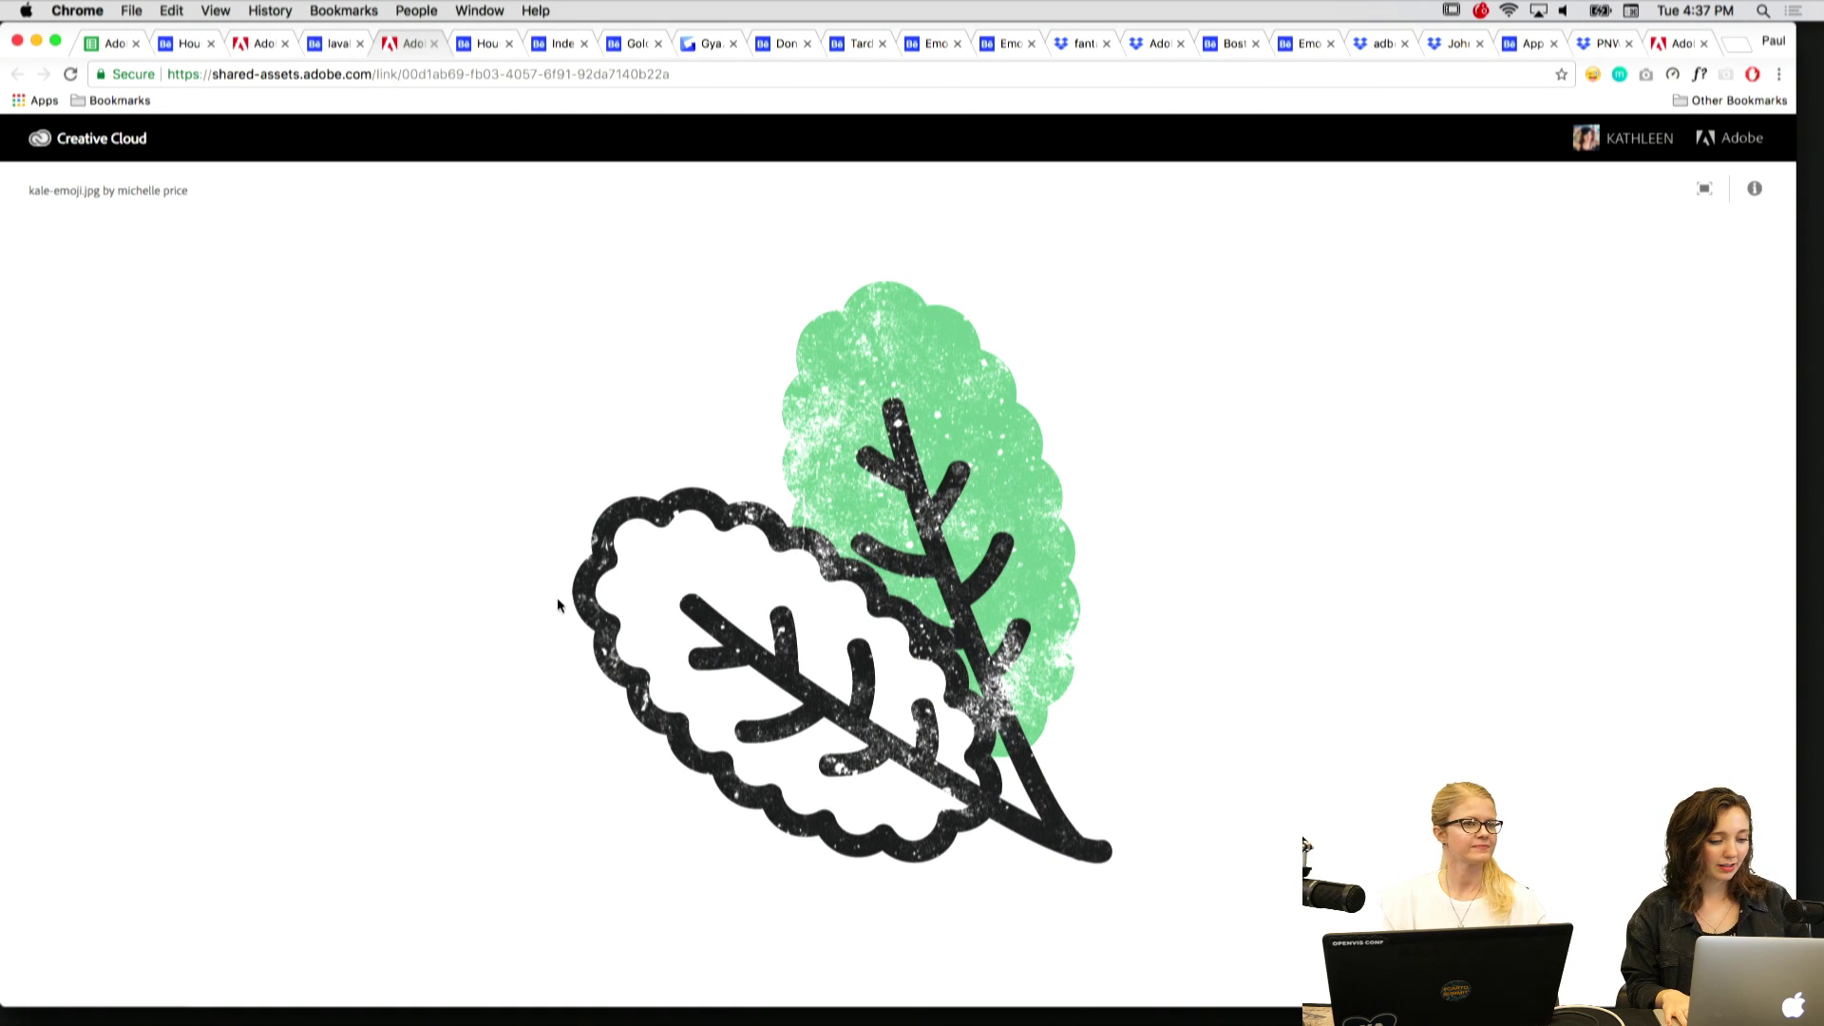
key("super+alt+Left")
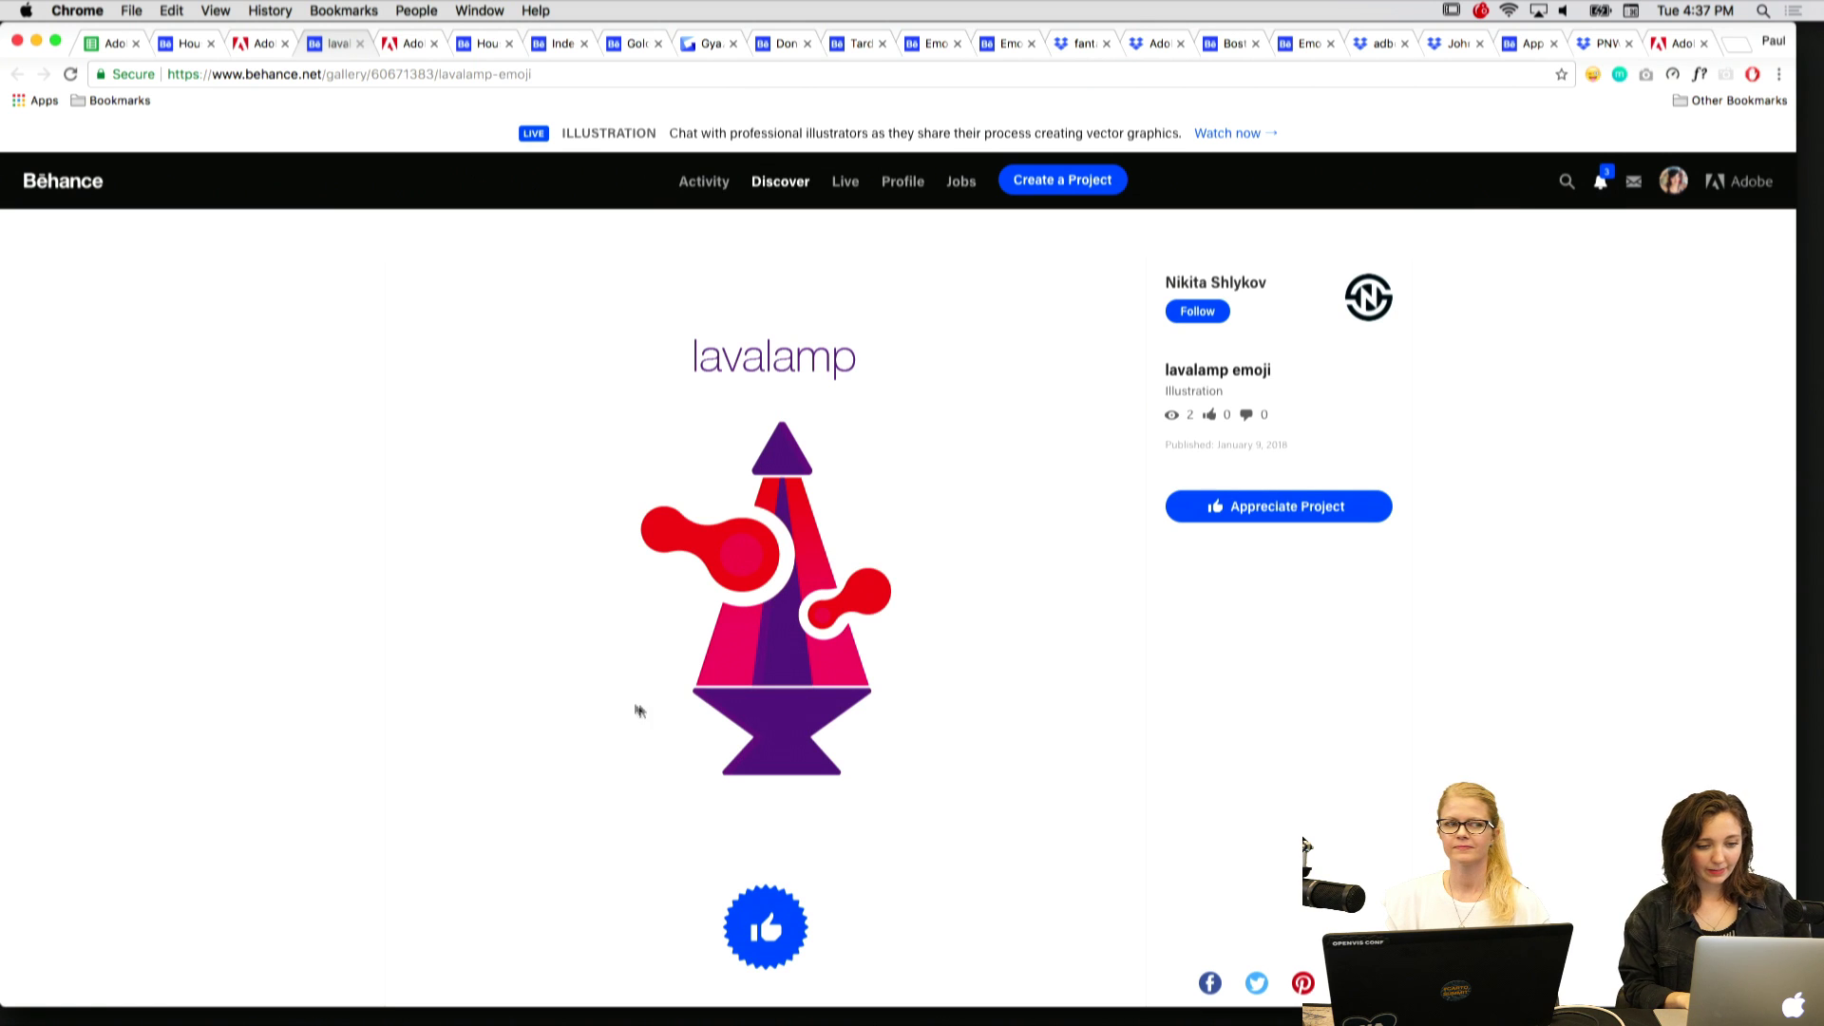
scroll(291, 627, "down", 3)
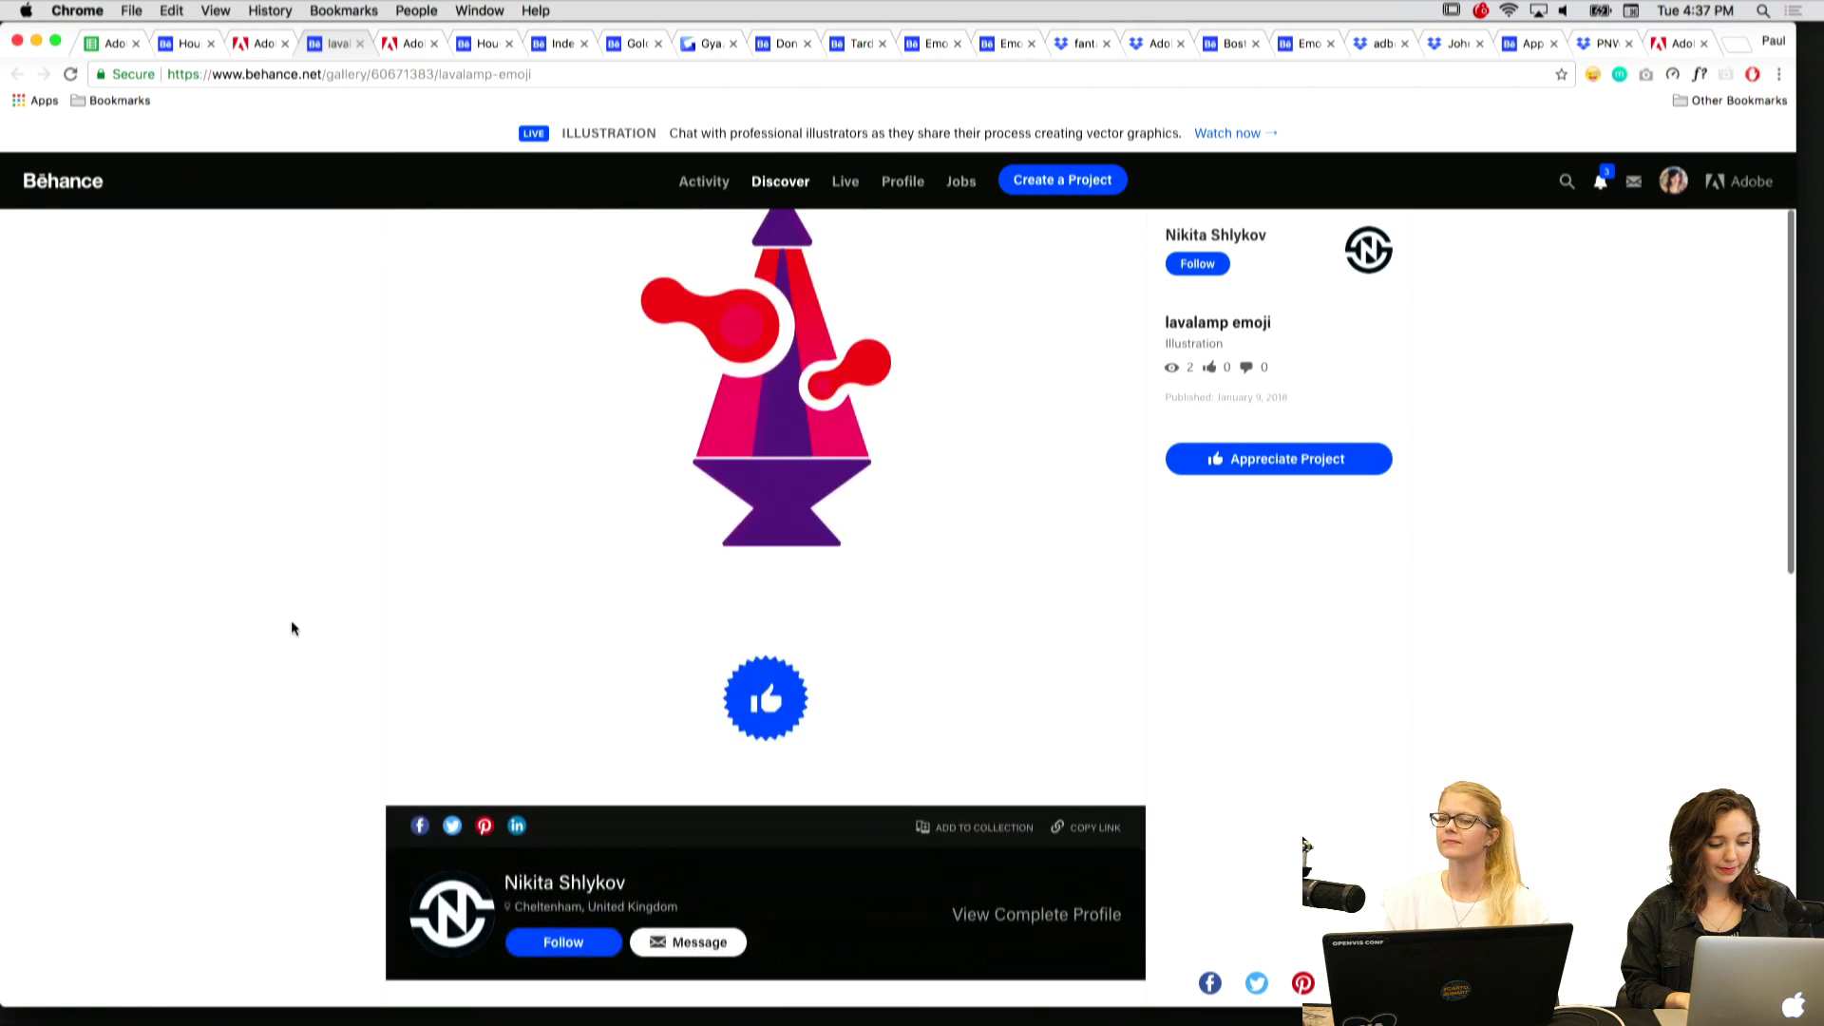
scroll(291, 627, "up", 2)
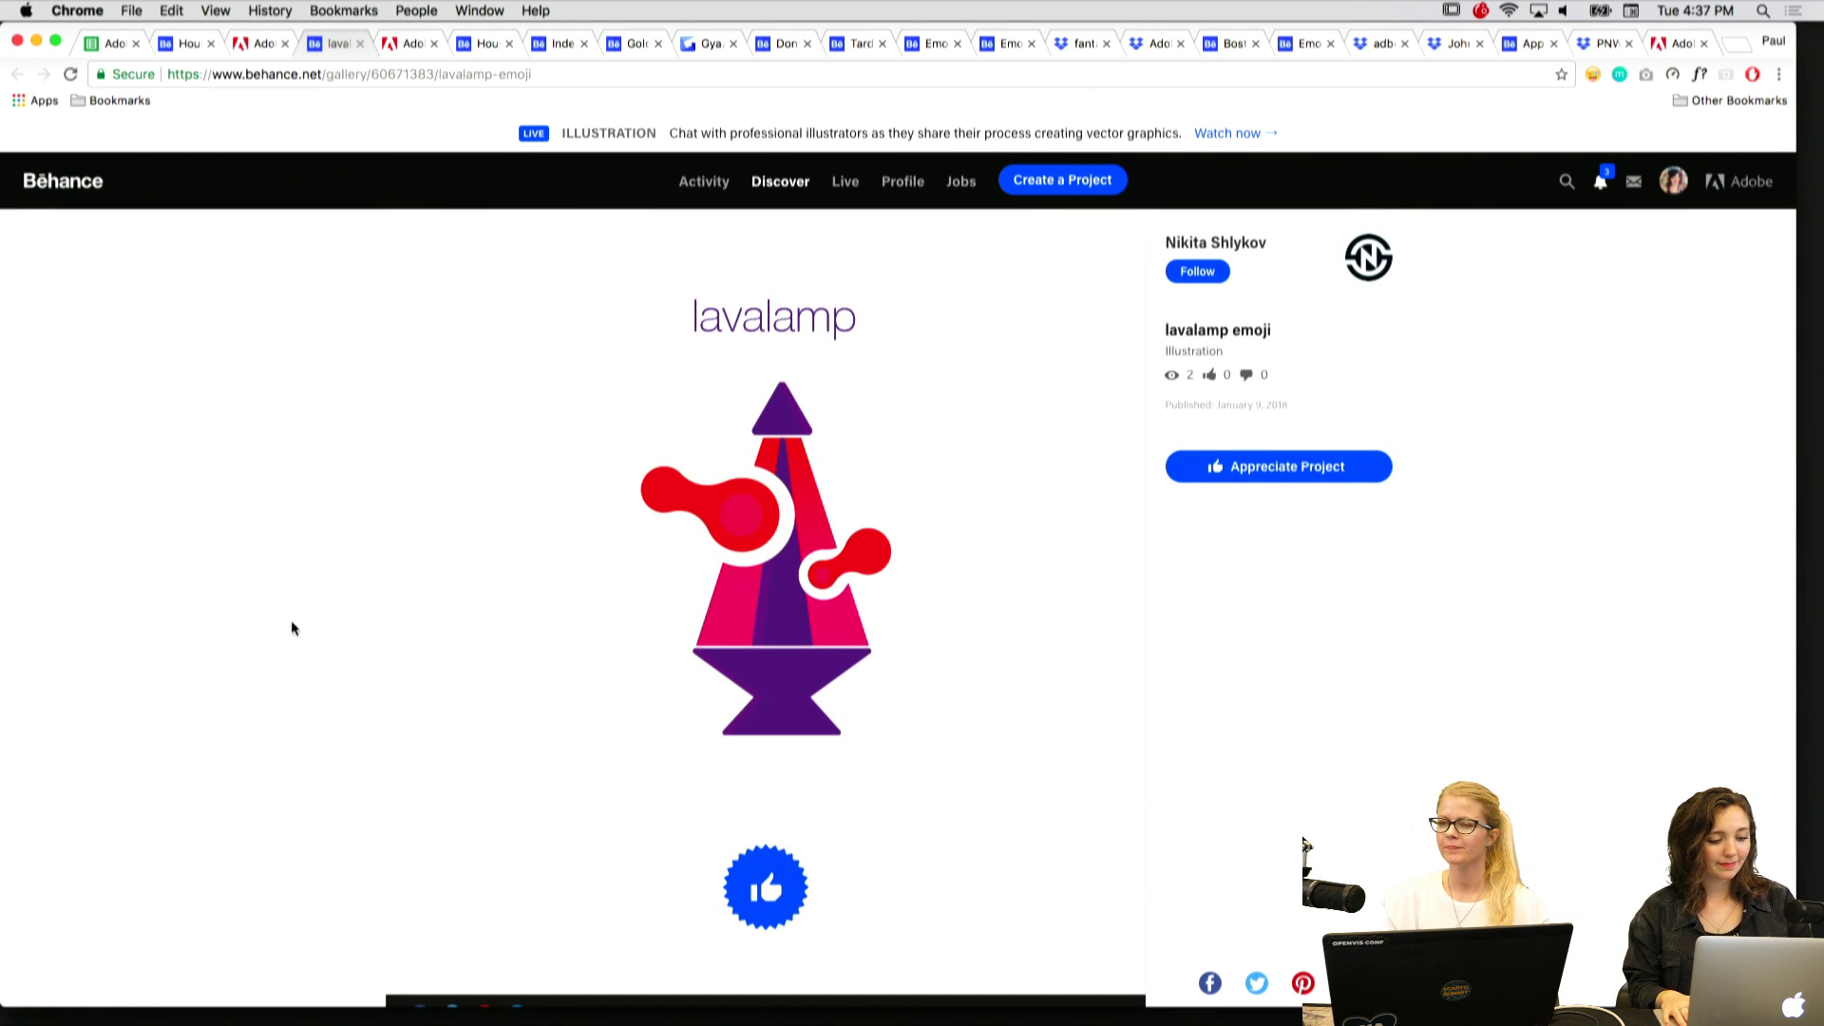
key("super+alt+Left")
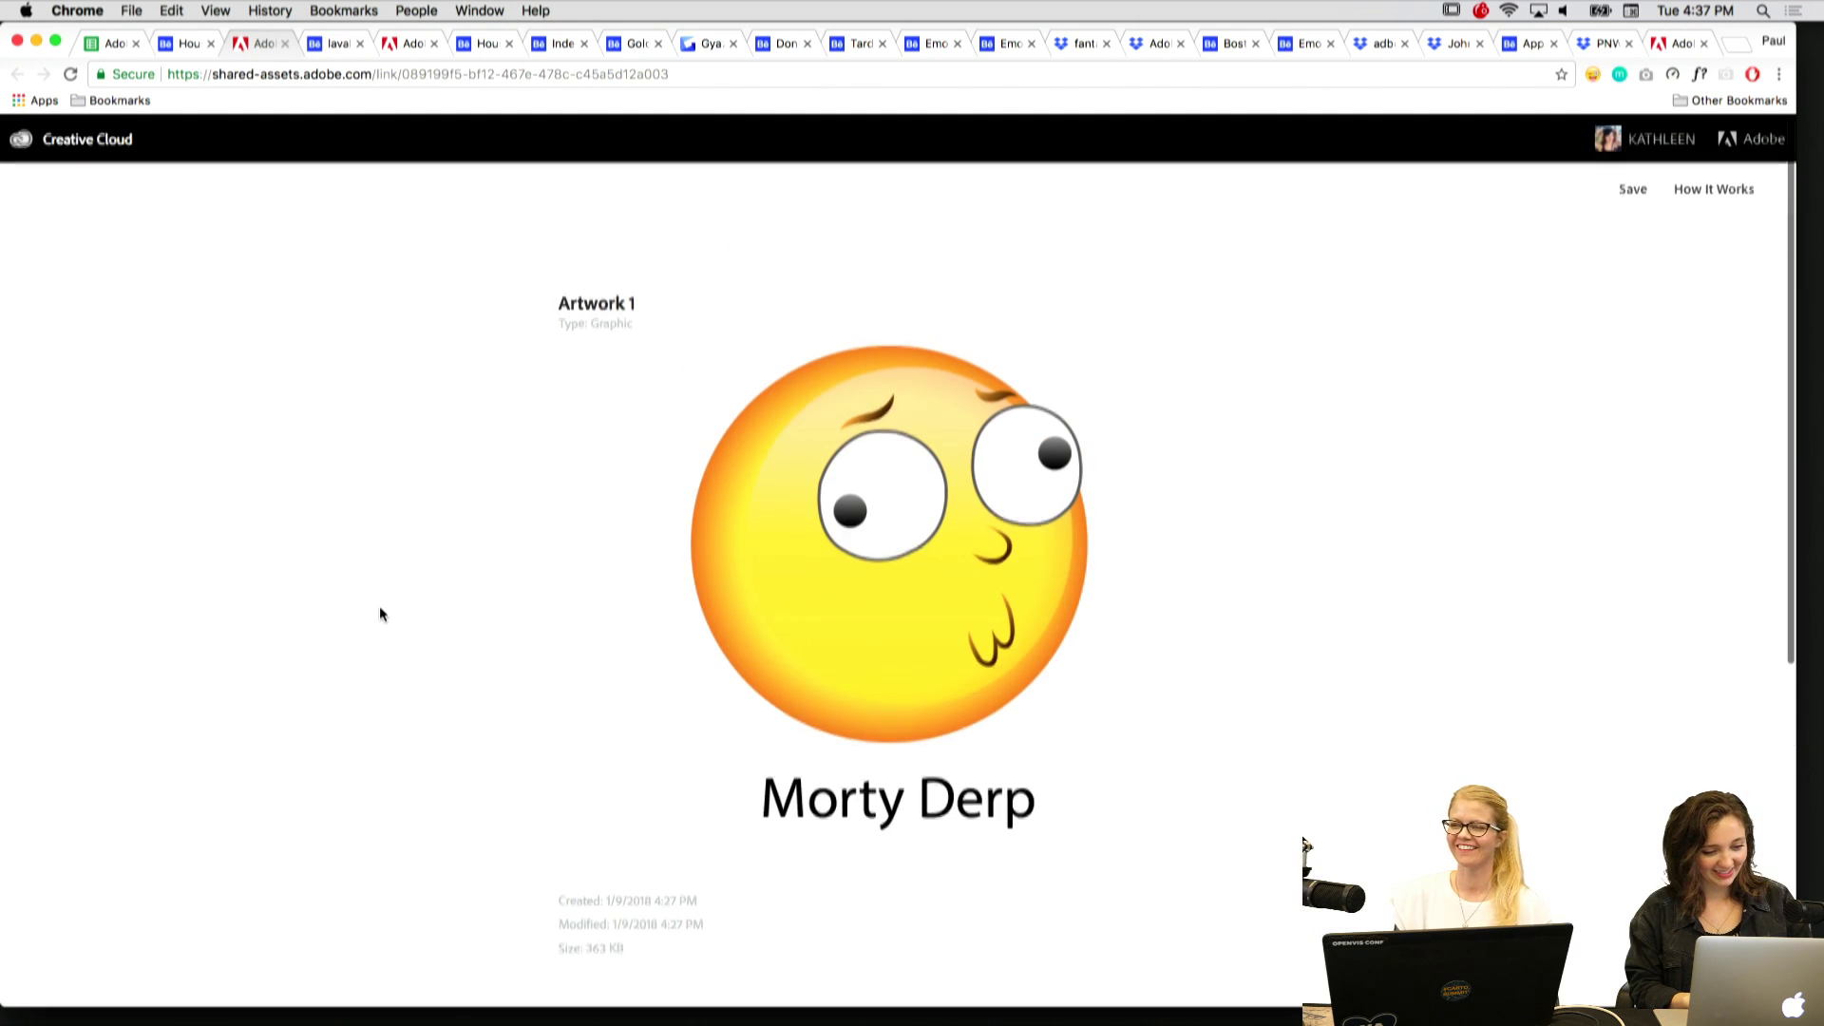
key("super+alt+Left")
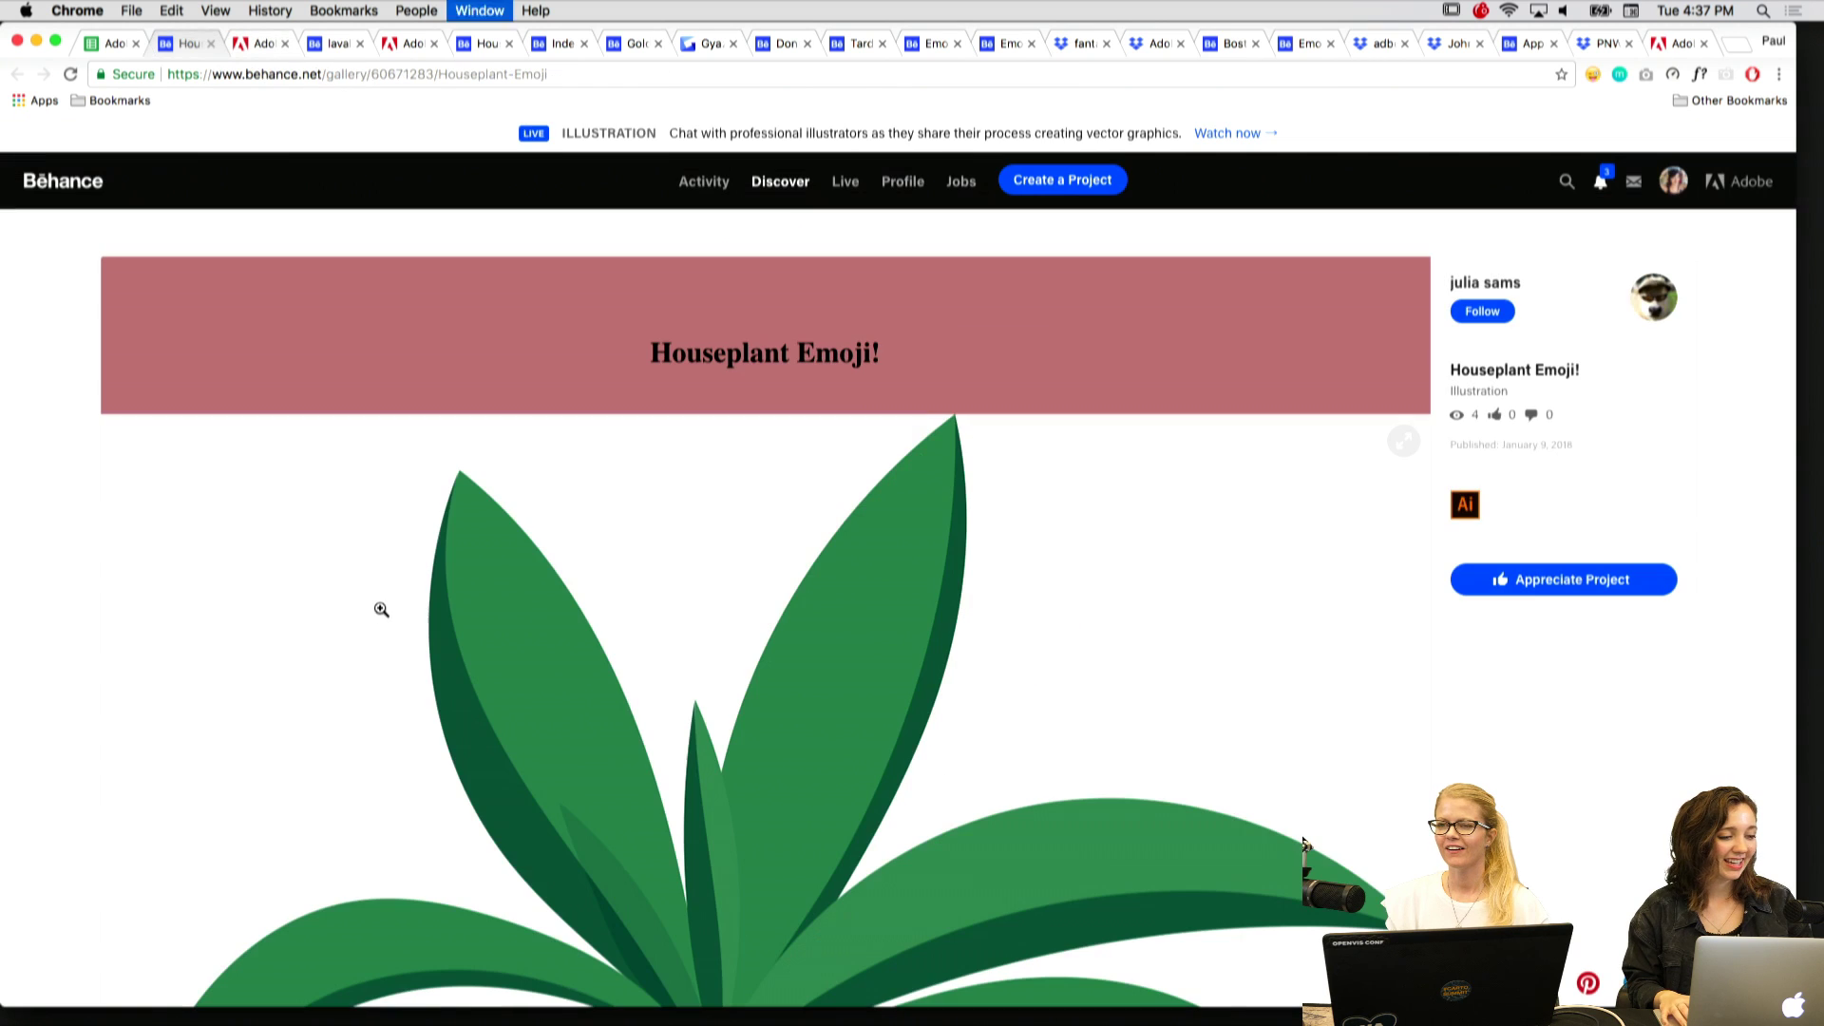
scroll(381, 609, "down", 20)
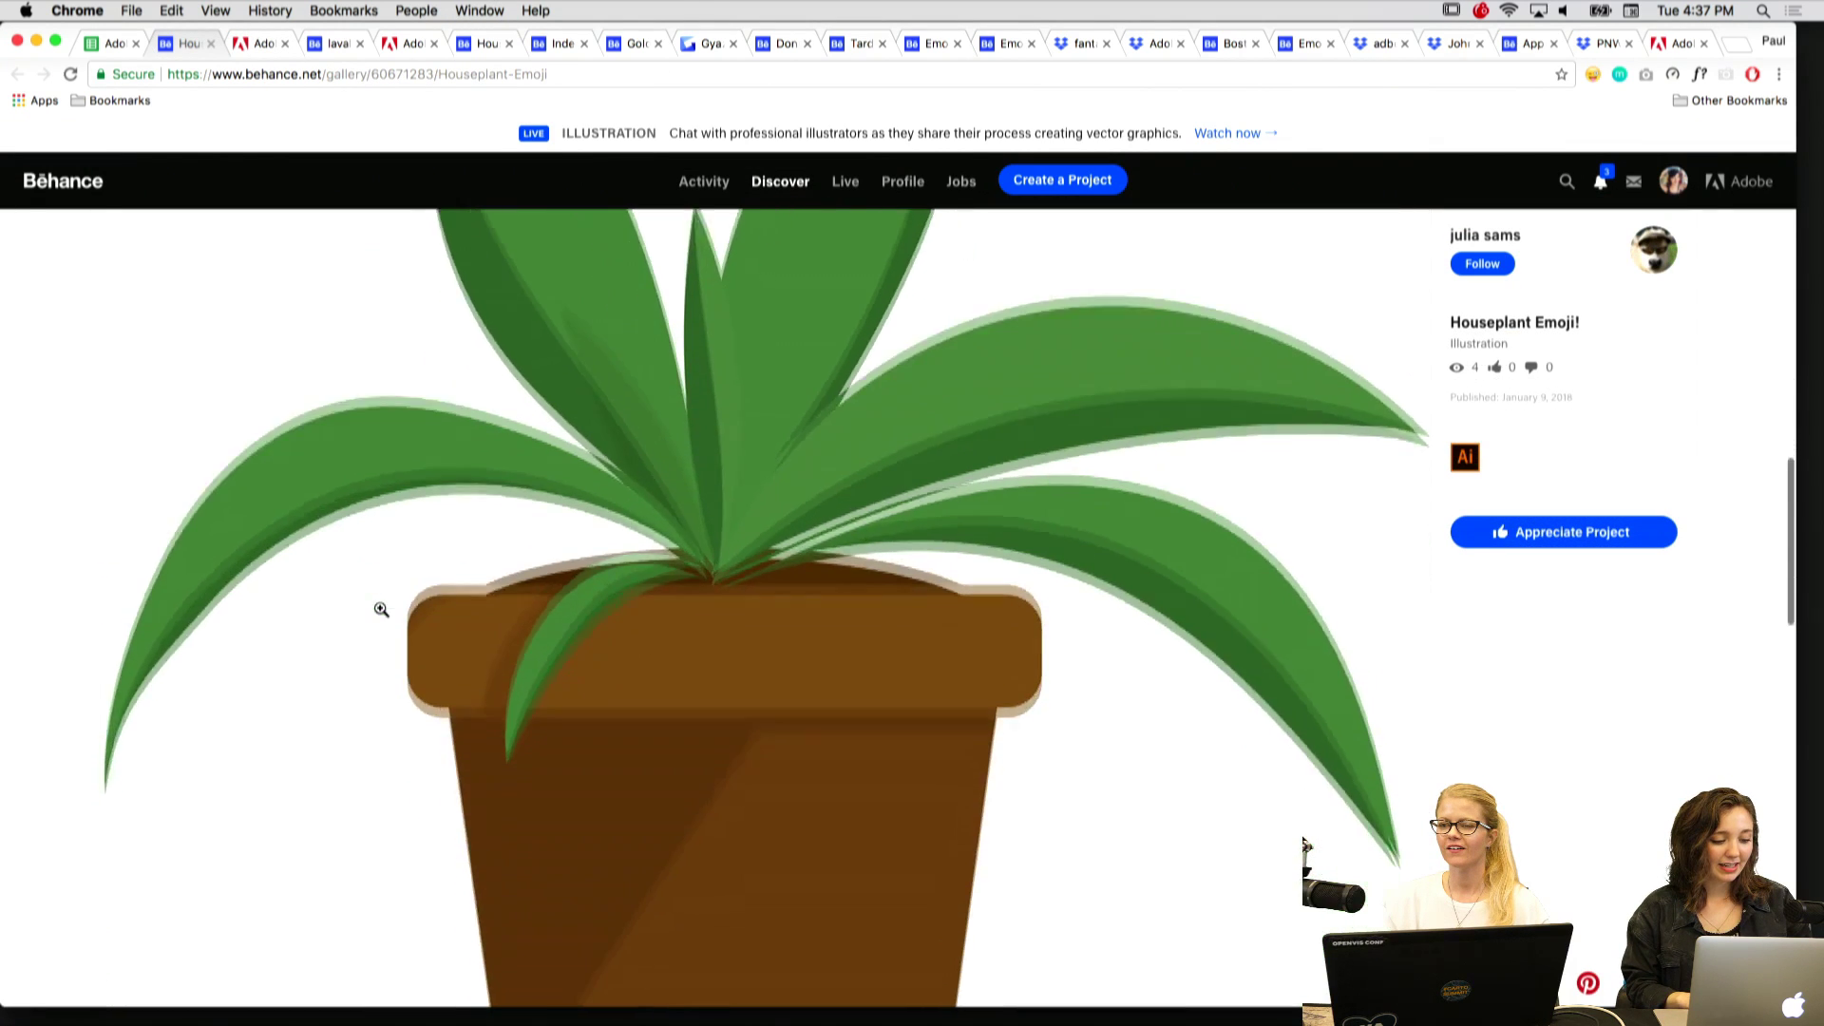
scroll(381, 608, "up", 6)
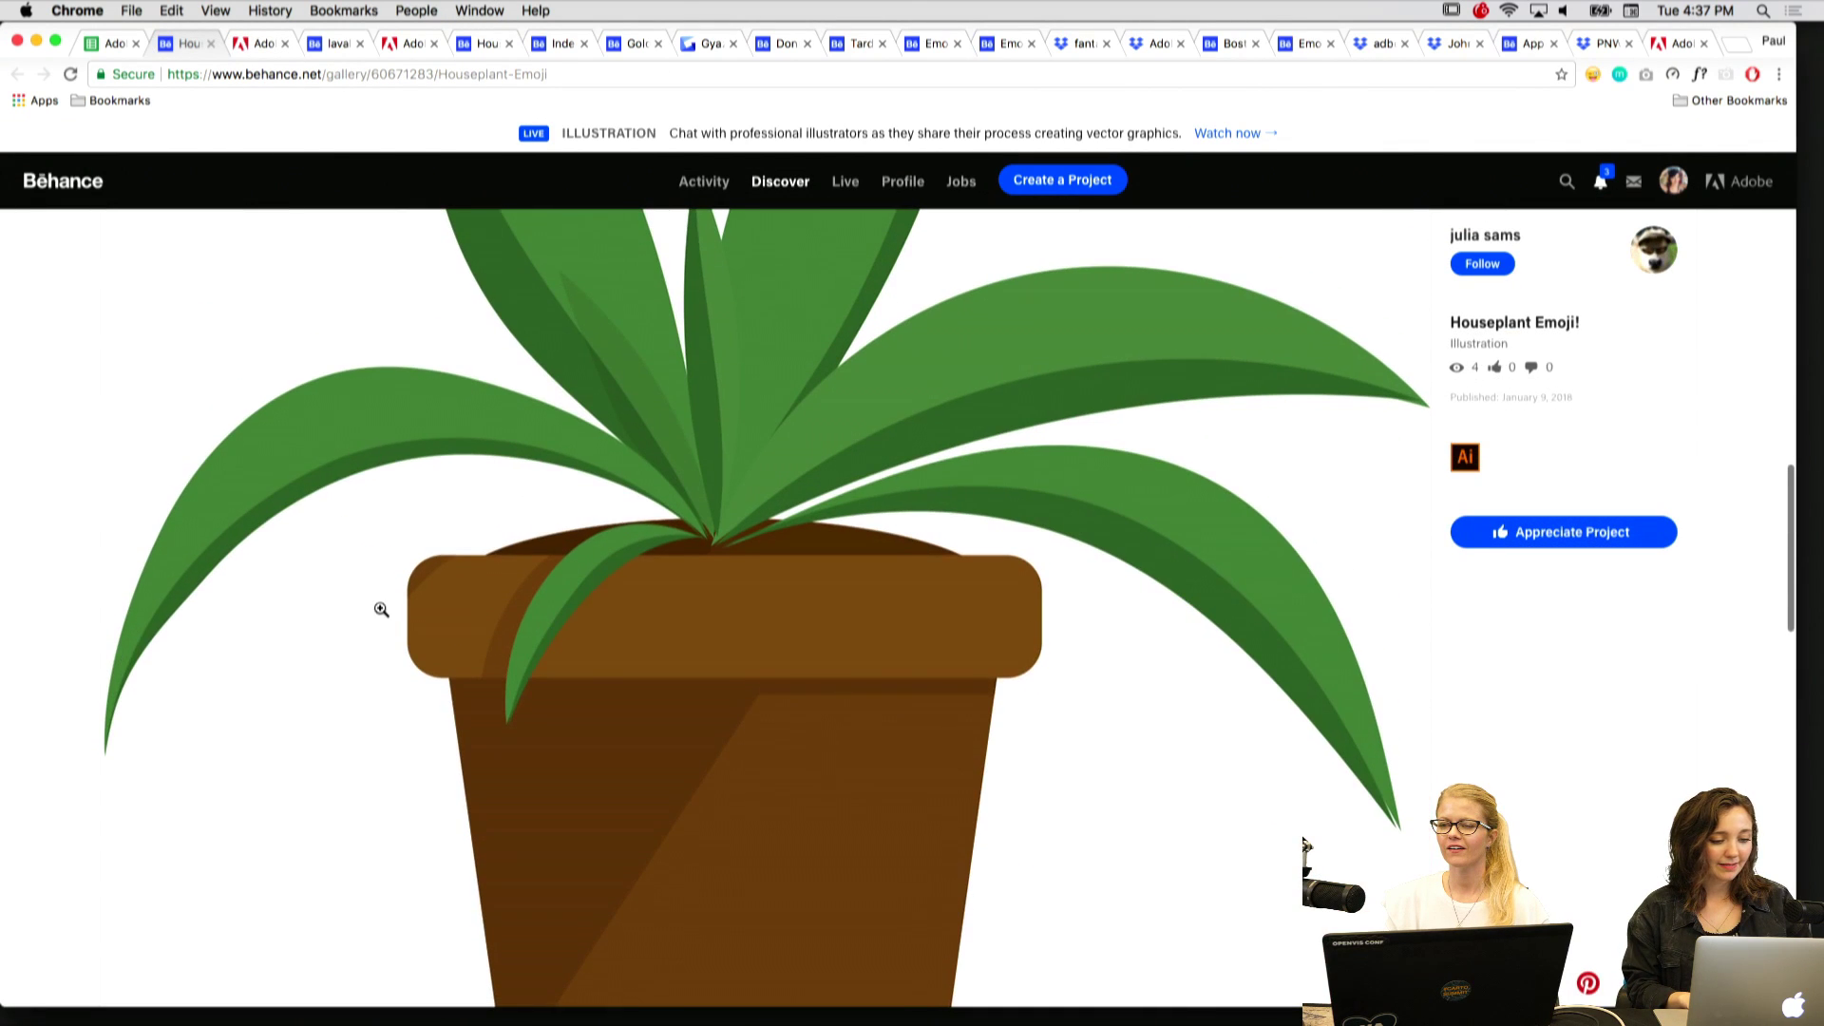
Close the duplicate Houseplant pages, then reopen Houseplant Emoji! from recently closed pages.
left_click(480, 45)
left_click(509, 44)
left_click(211, 44)
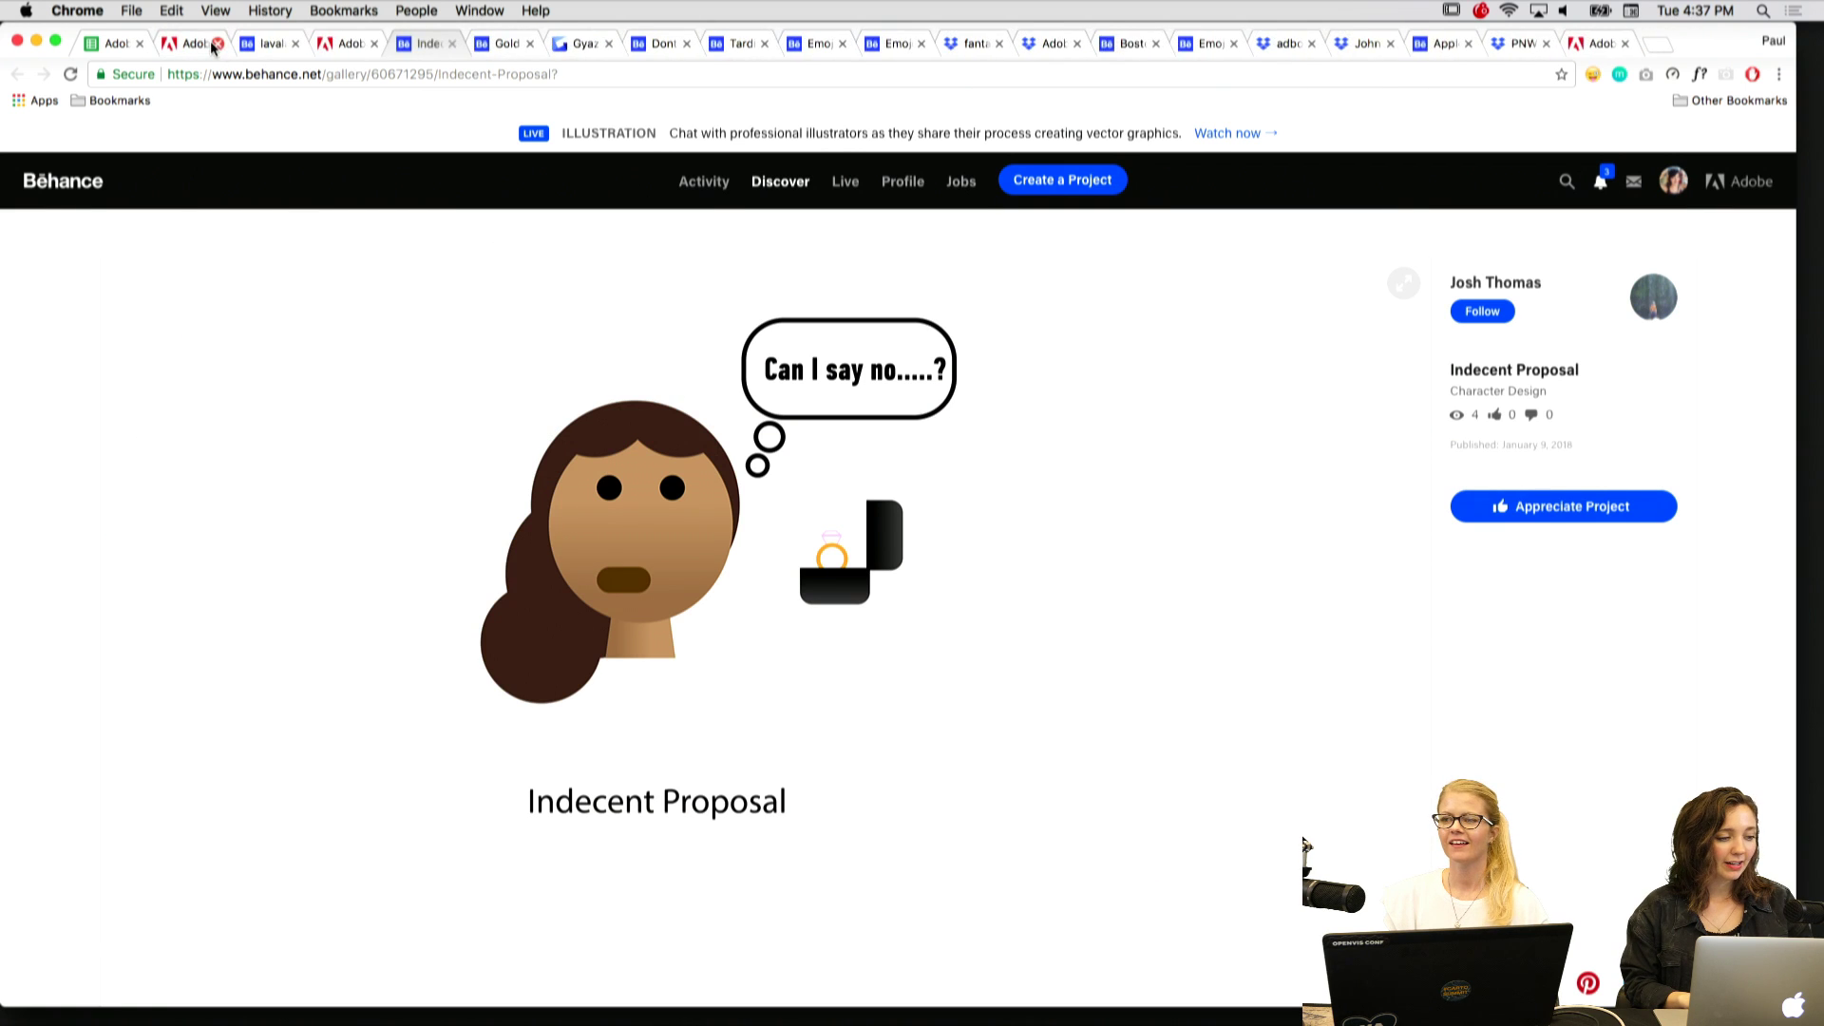
left_click(281, 10)
left_click(290, 117)
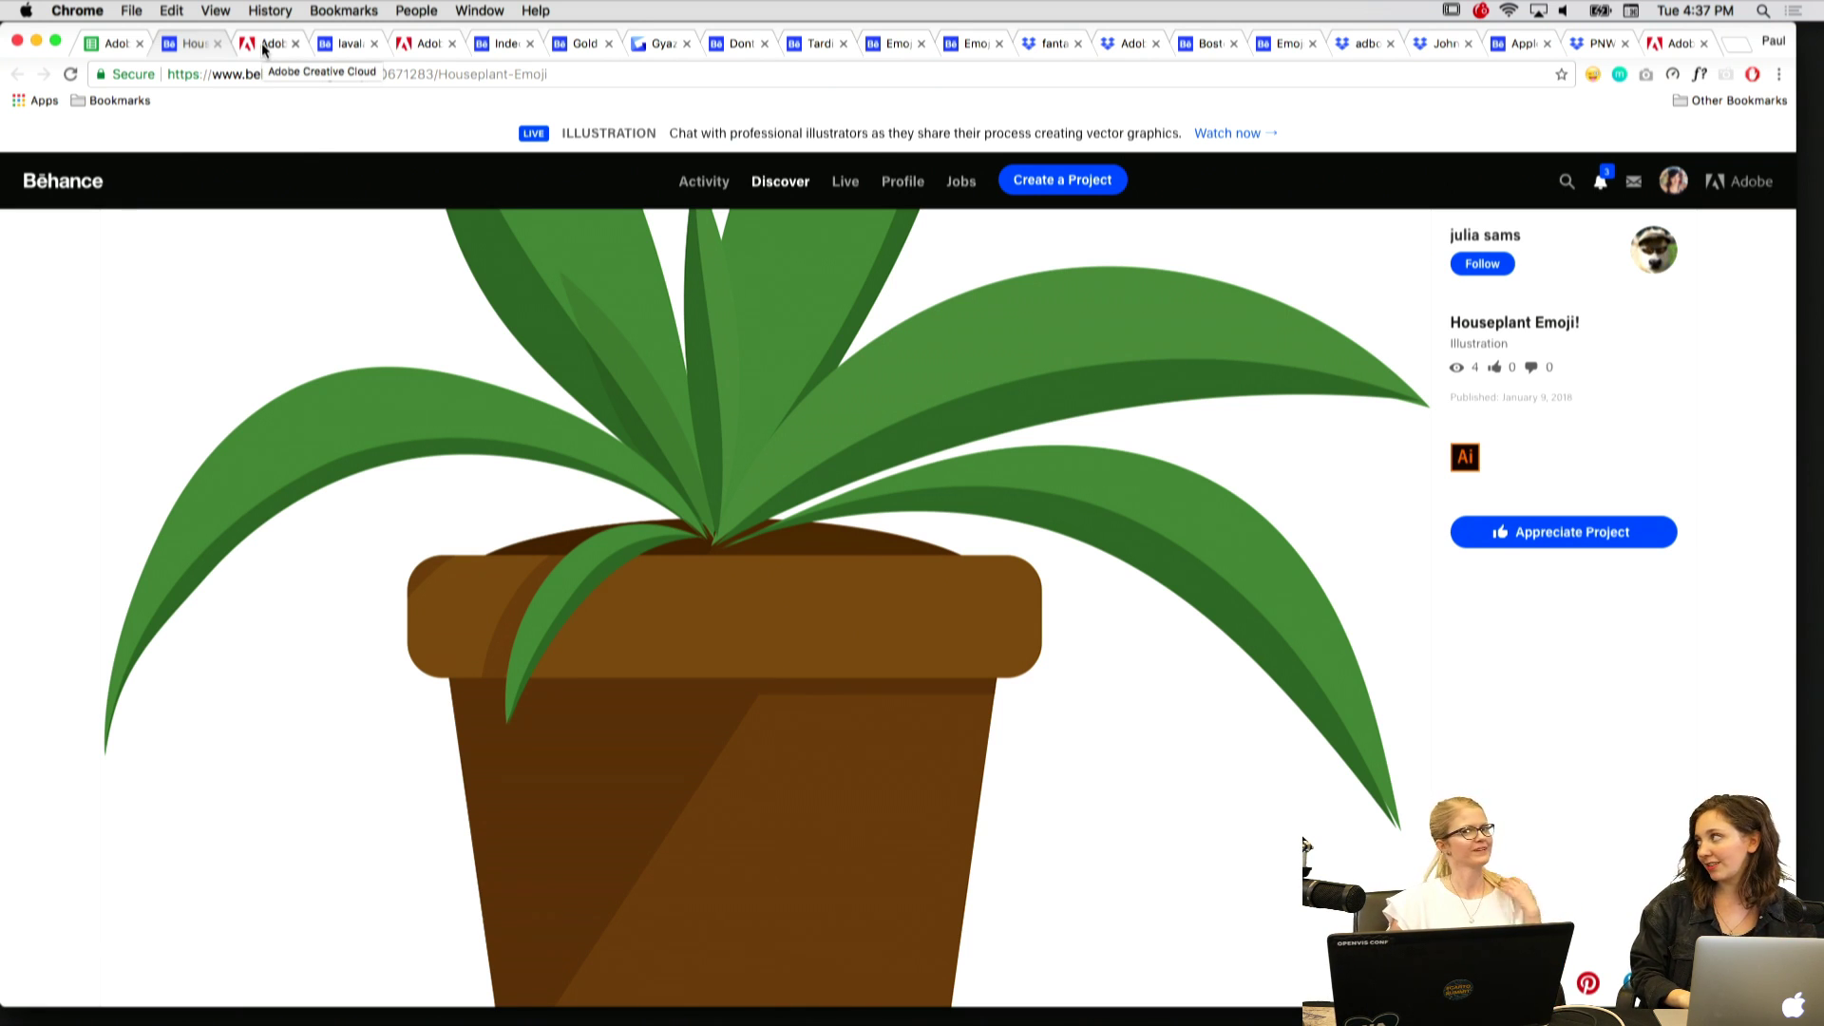
Move the lavalamp entry tab into second place among the open tabs.
left_click(260, 43)
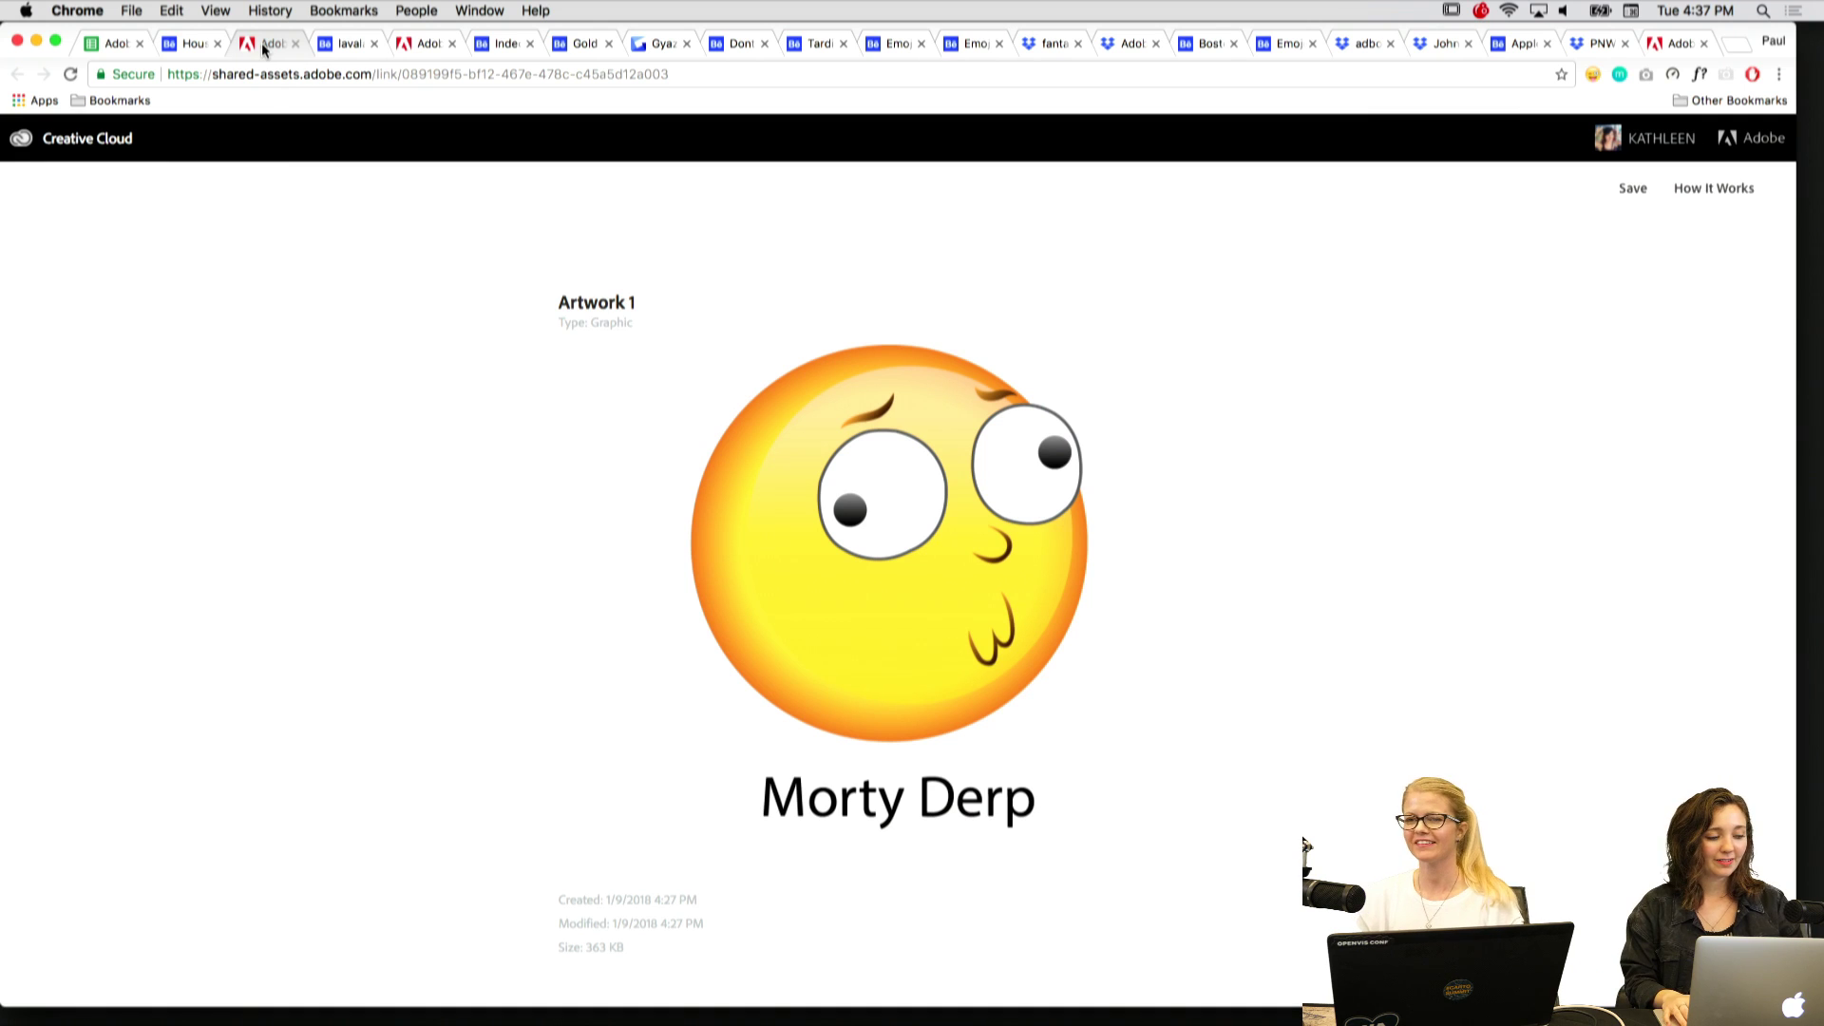
key("ctrl+Tab")
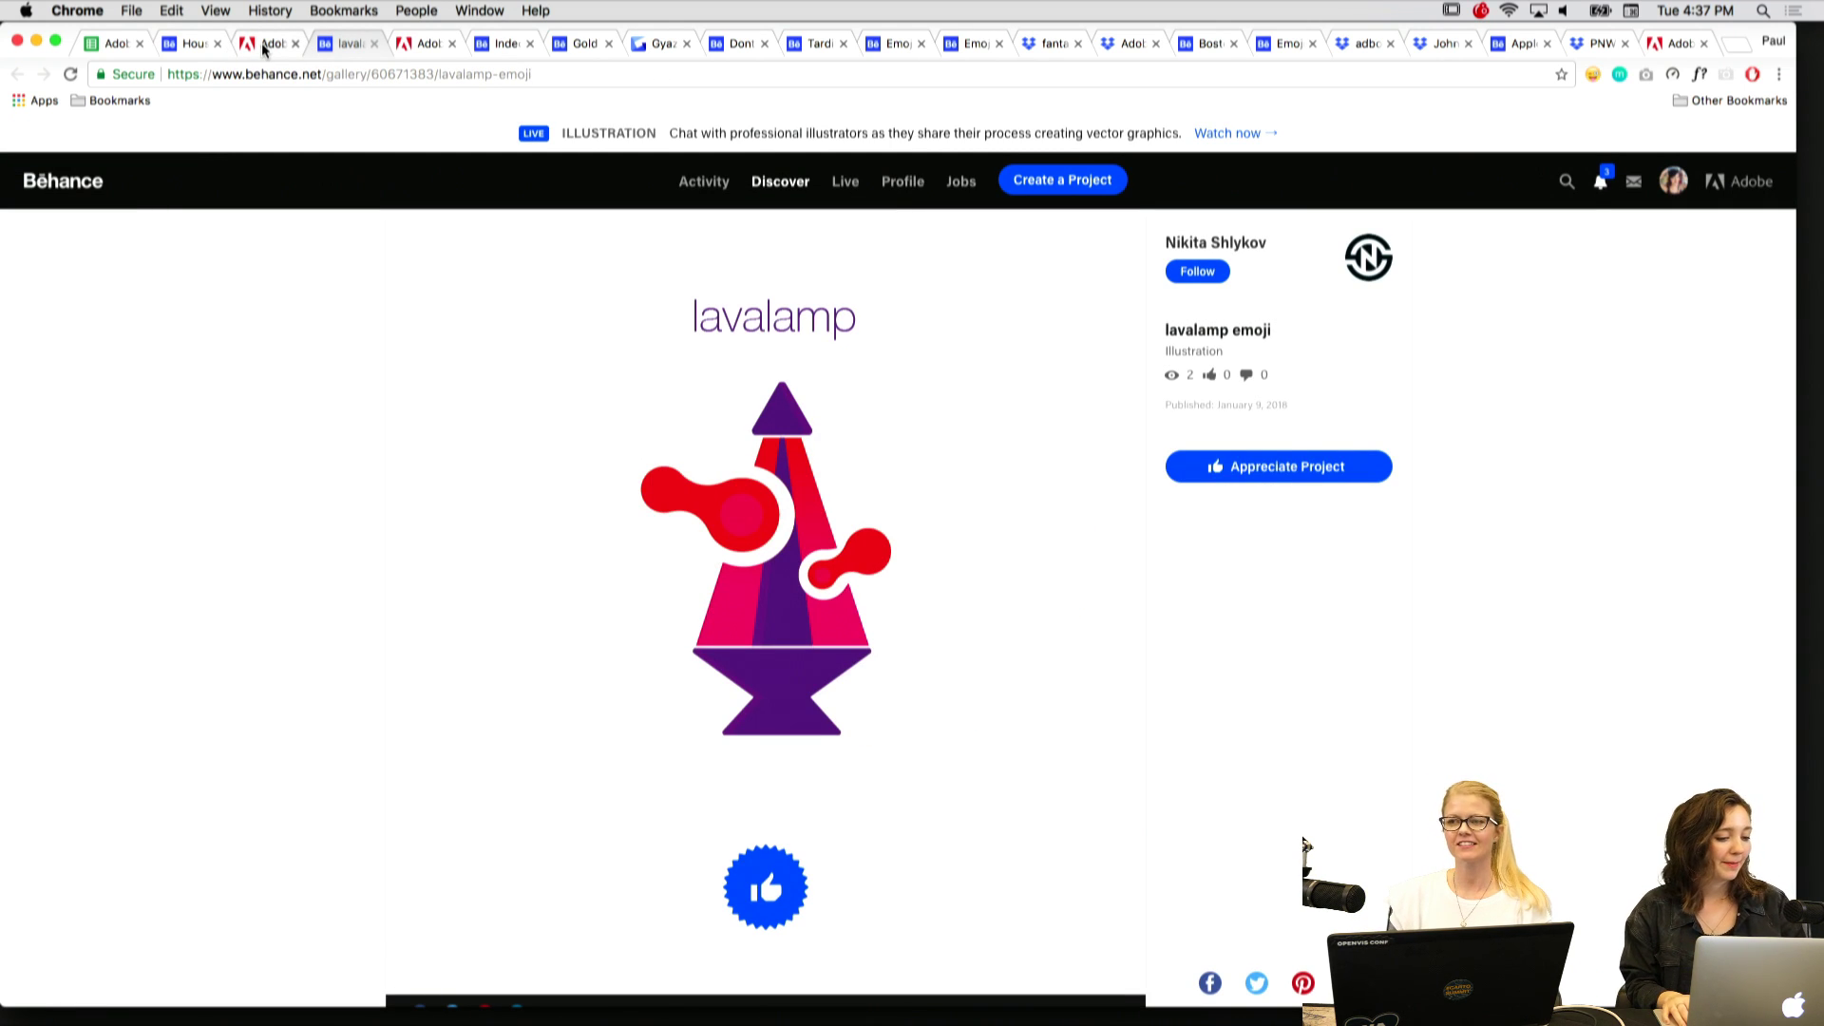
left_click_drag(347, 45, 213, 50)
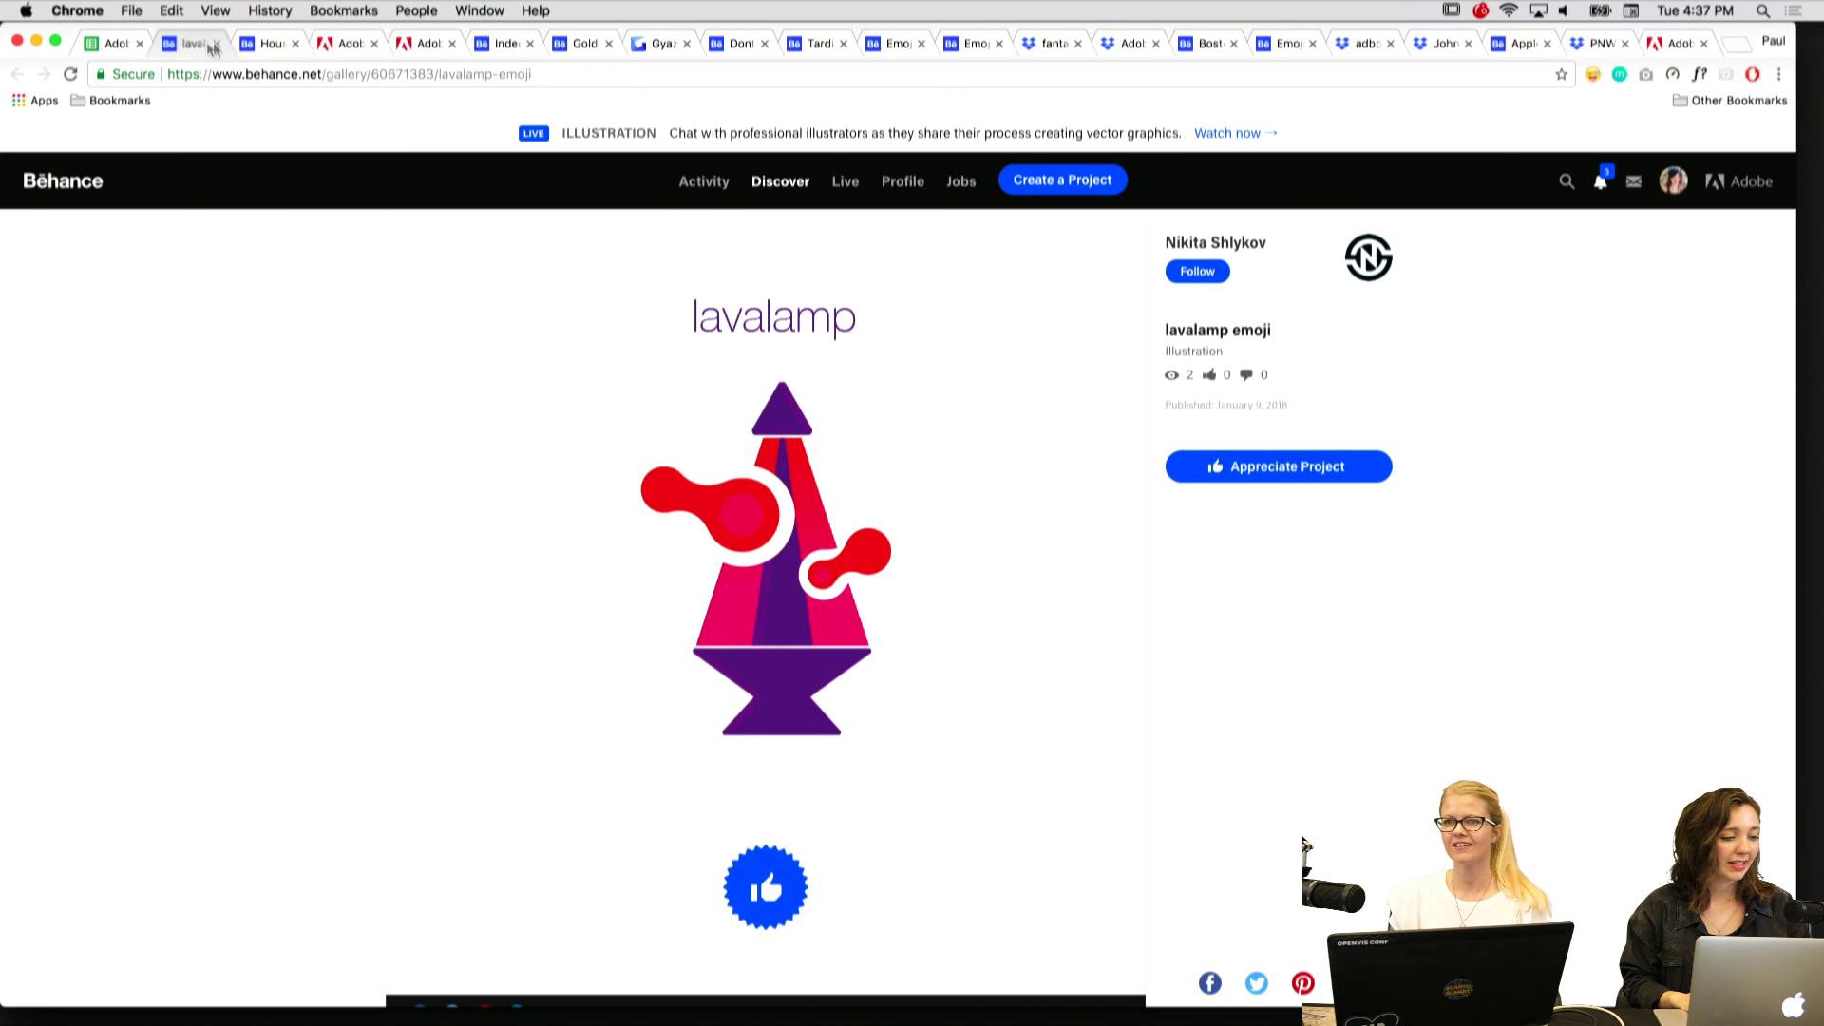
Step through Morty Derp, kale, Indecent Proposal, Gold Fish and picture entries to Tardis.
left_click(346, 45)
key("ctrl+Tab")
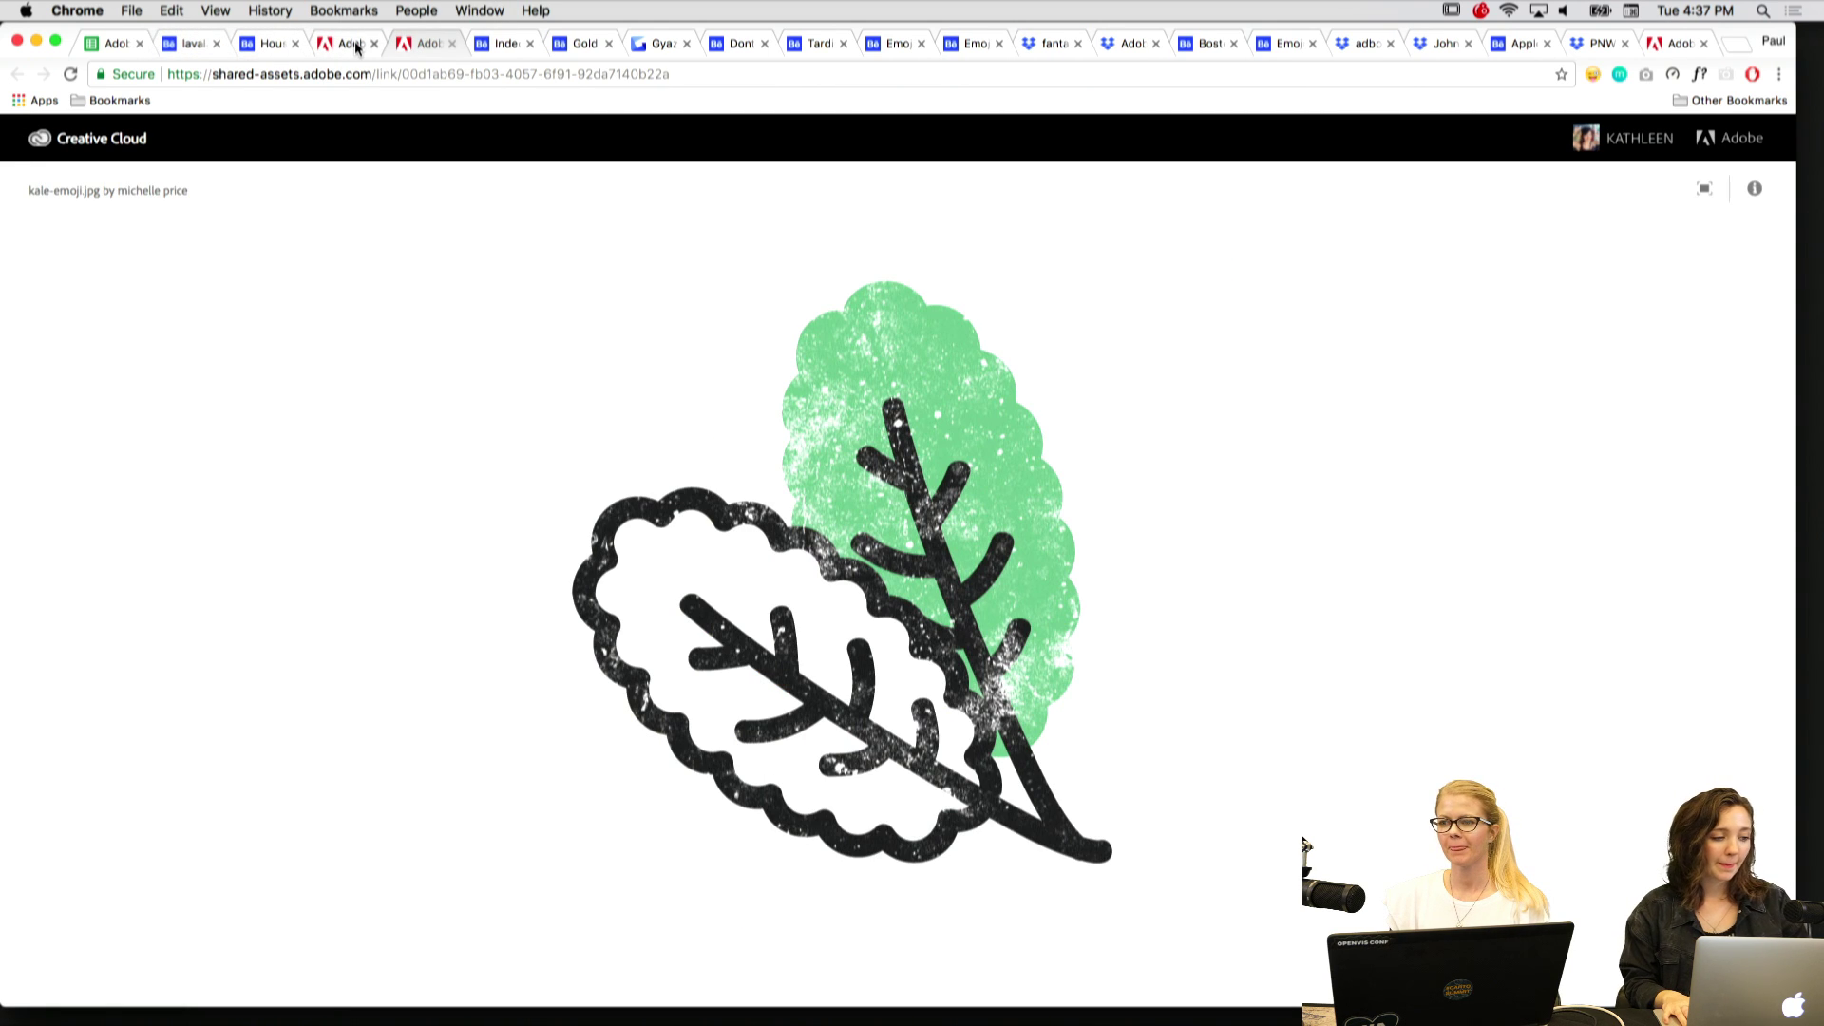
key("ctrl+Tab")
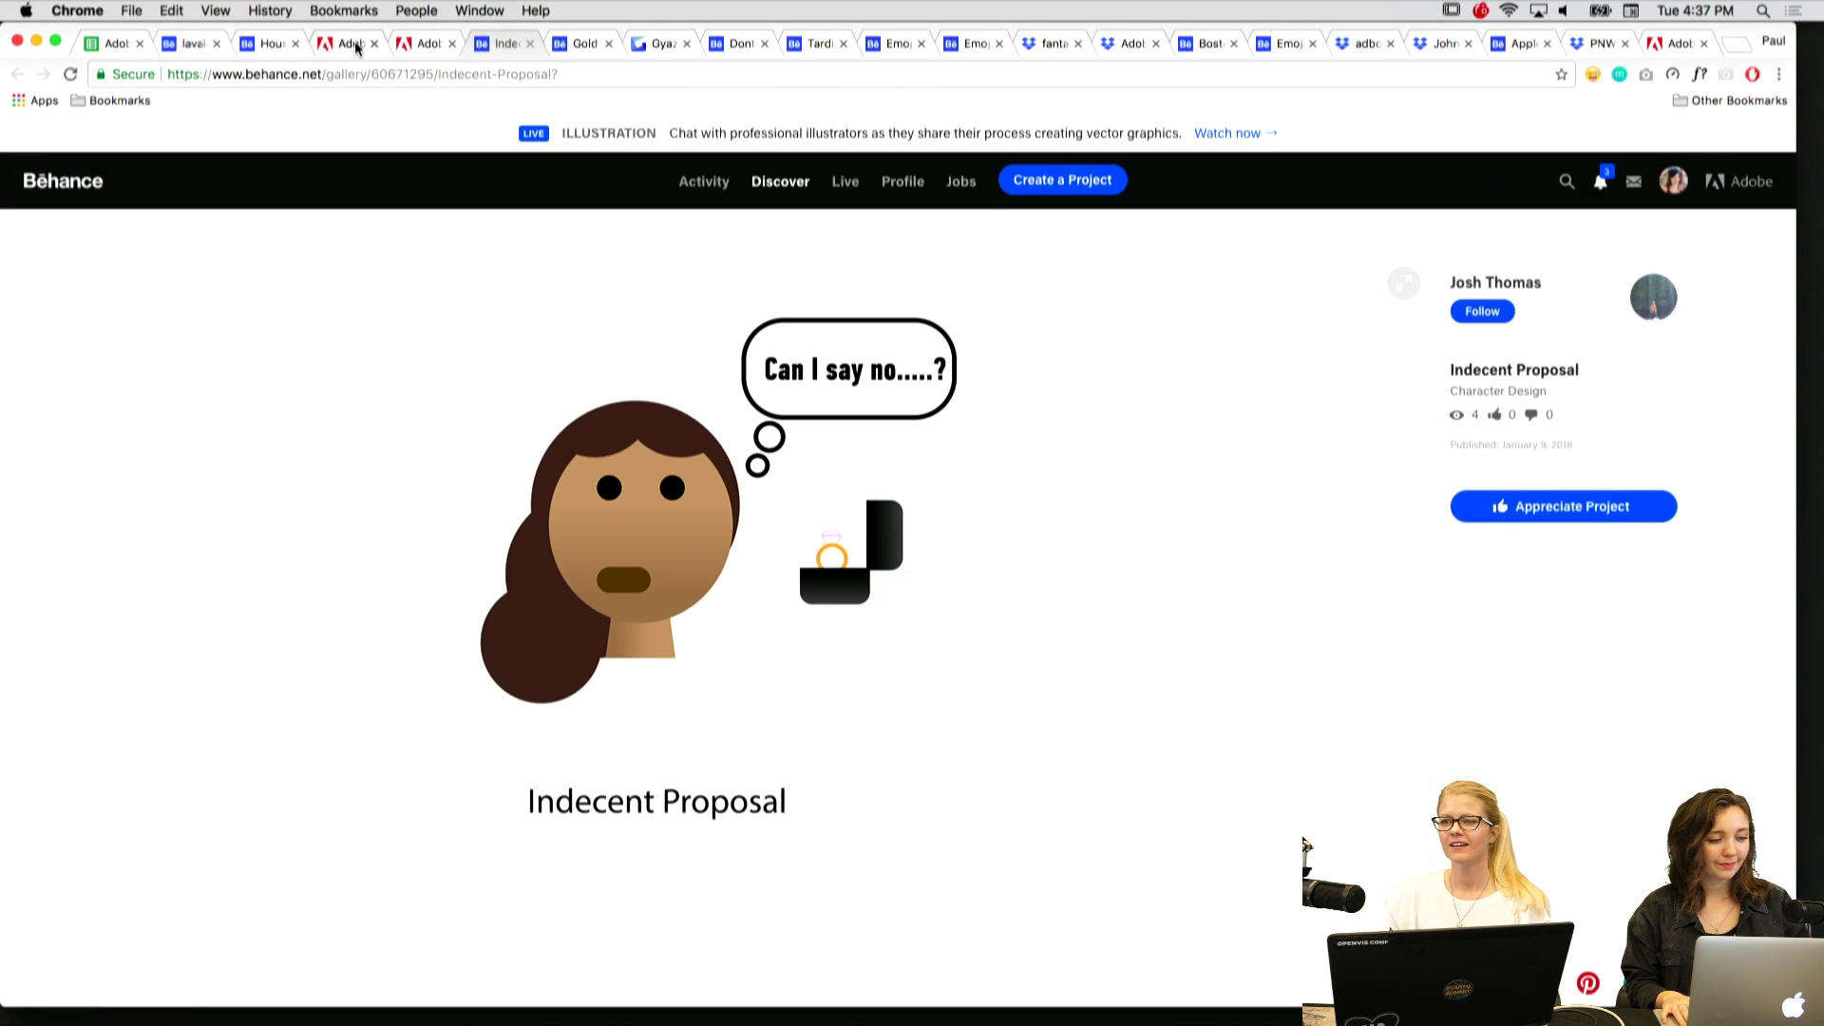
key("ctrl+Tab")
key("ctrl+Tab")
key("ctrl+Tab")
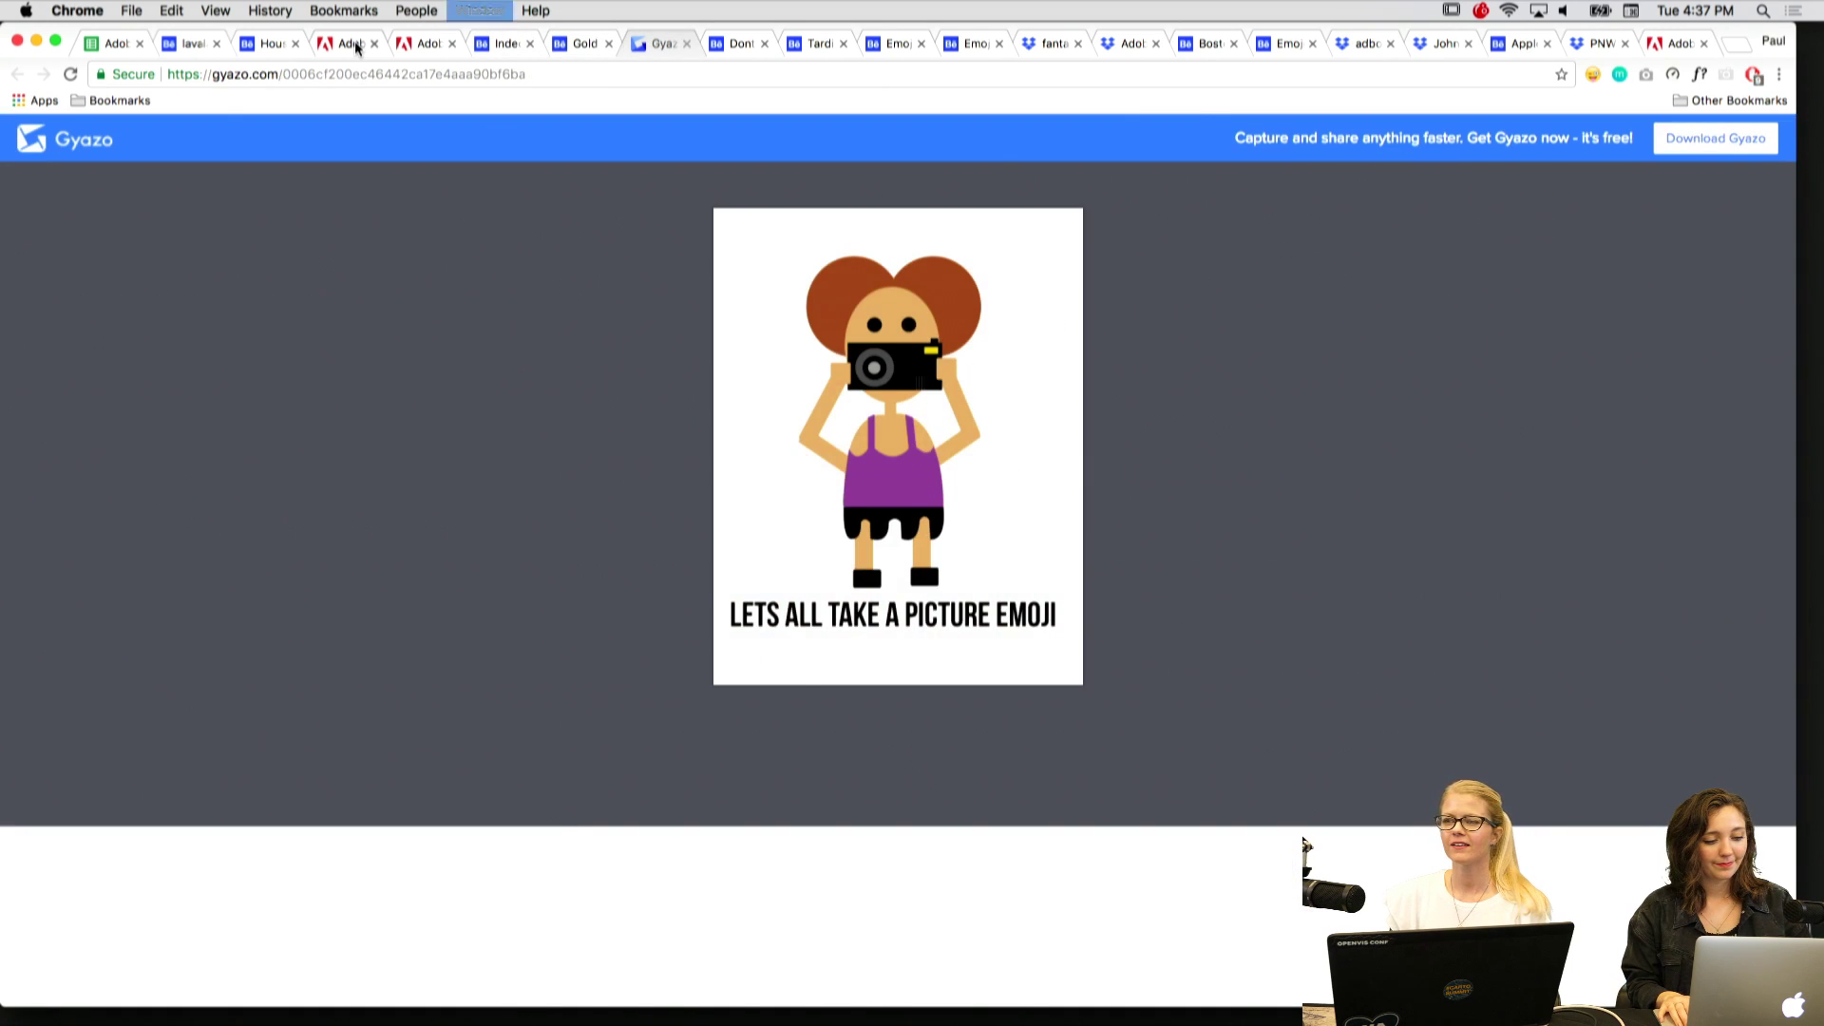
key("ctrl+Tab")
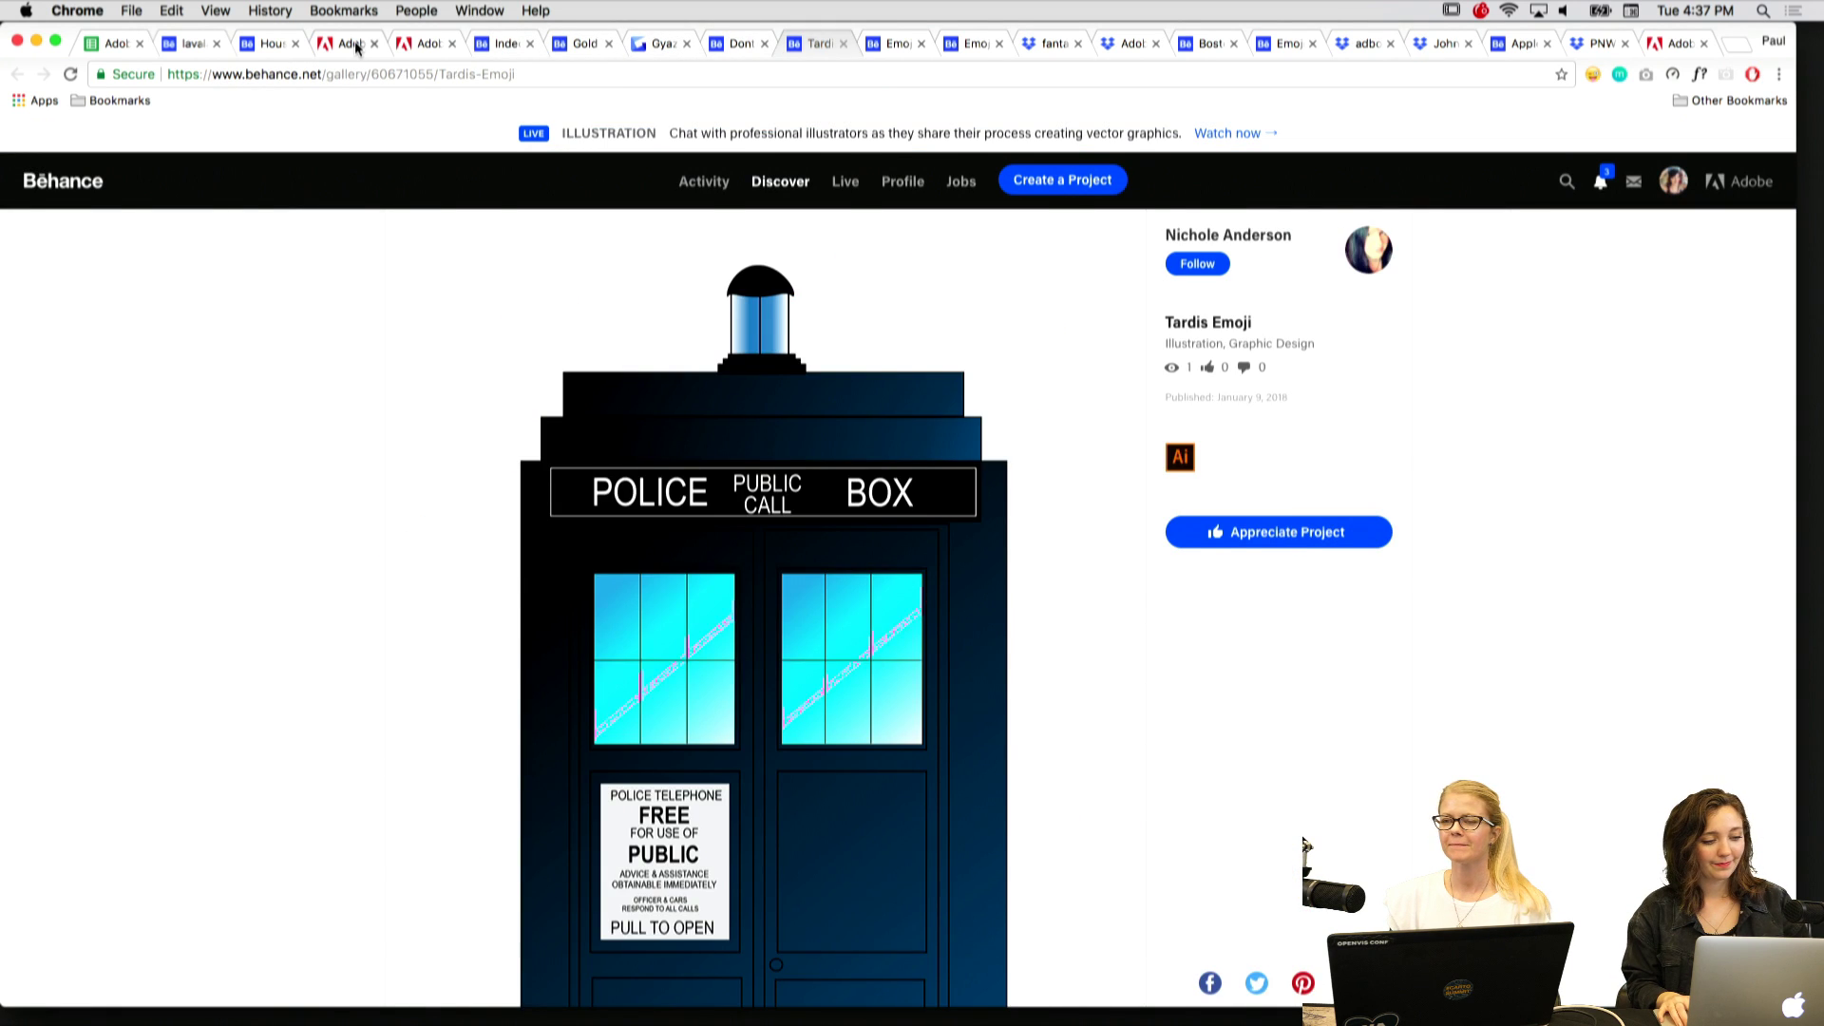
key("ctrl+Tab")
key("ctrl+Tab")
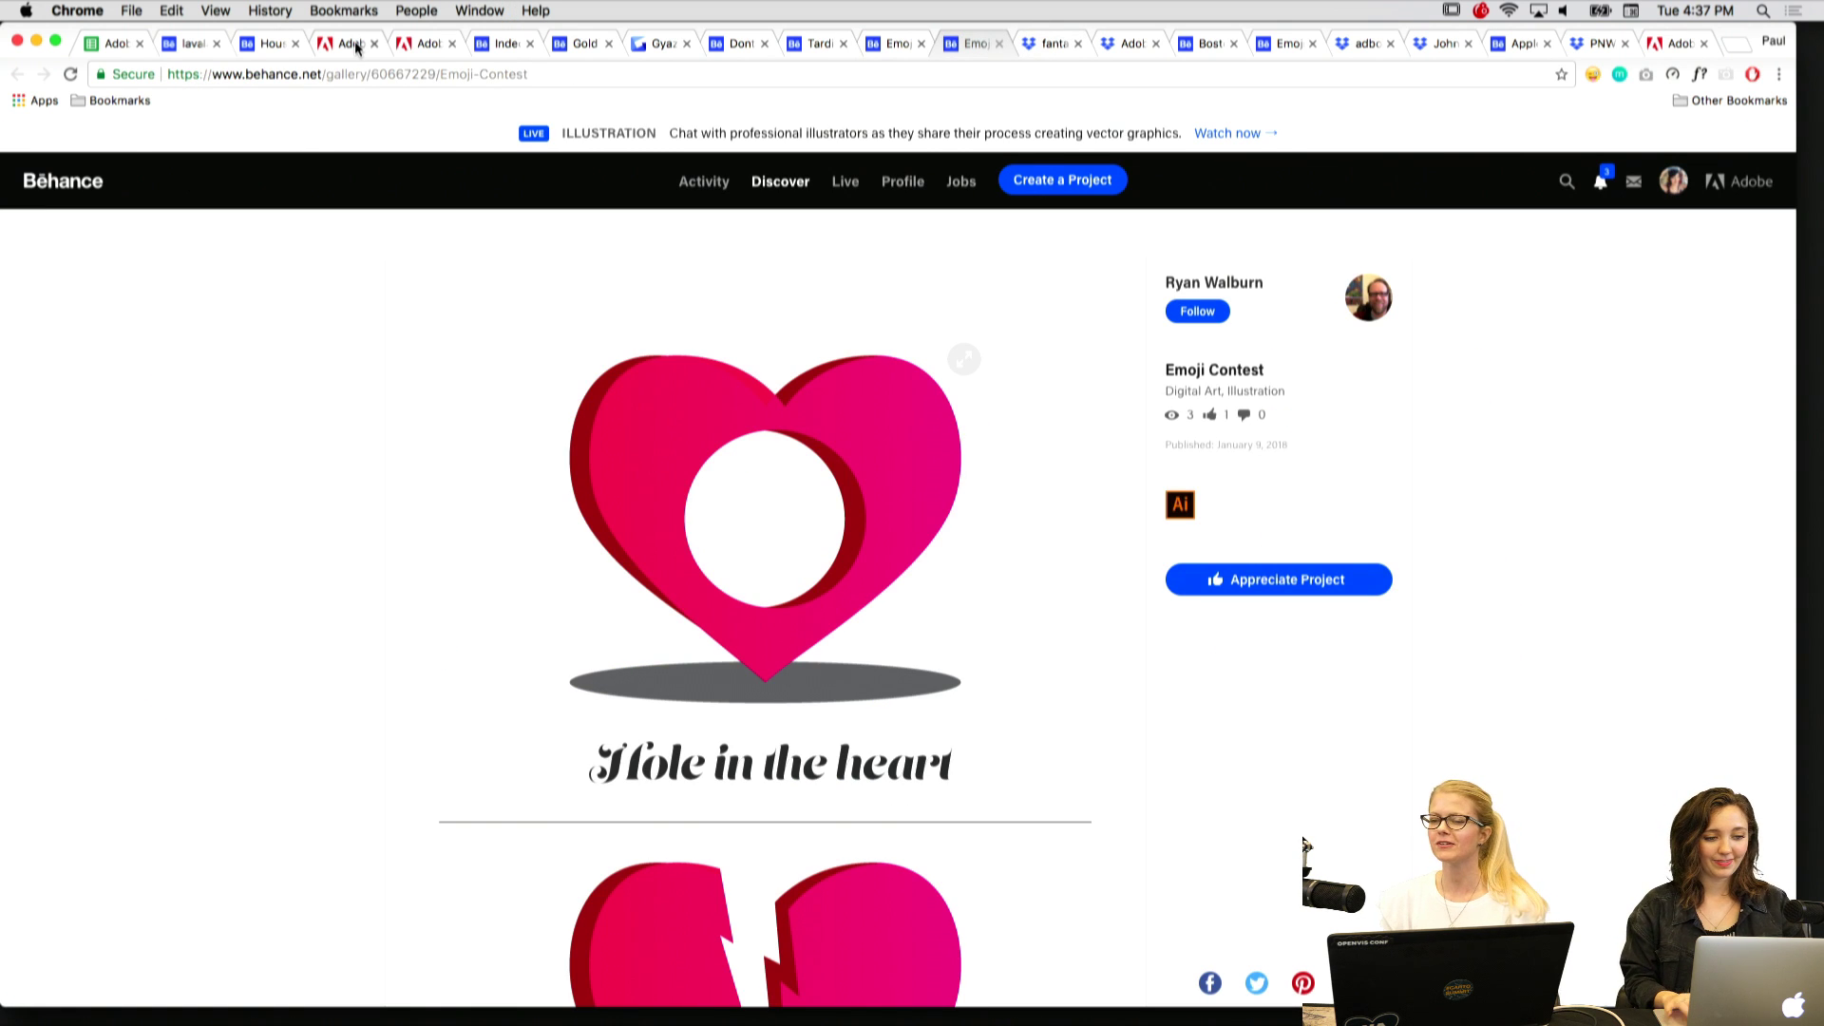
Drag the heart Emoji Contest entry tab toward the front.
scroll(508, 489, "down", 5)
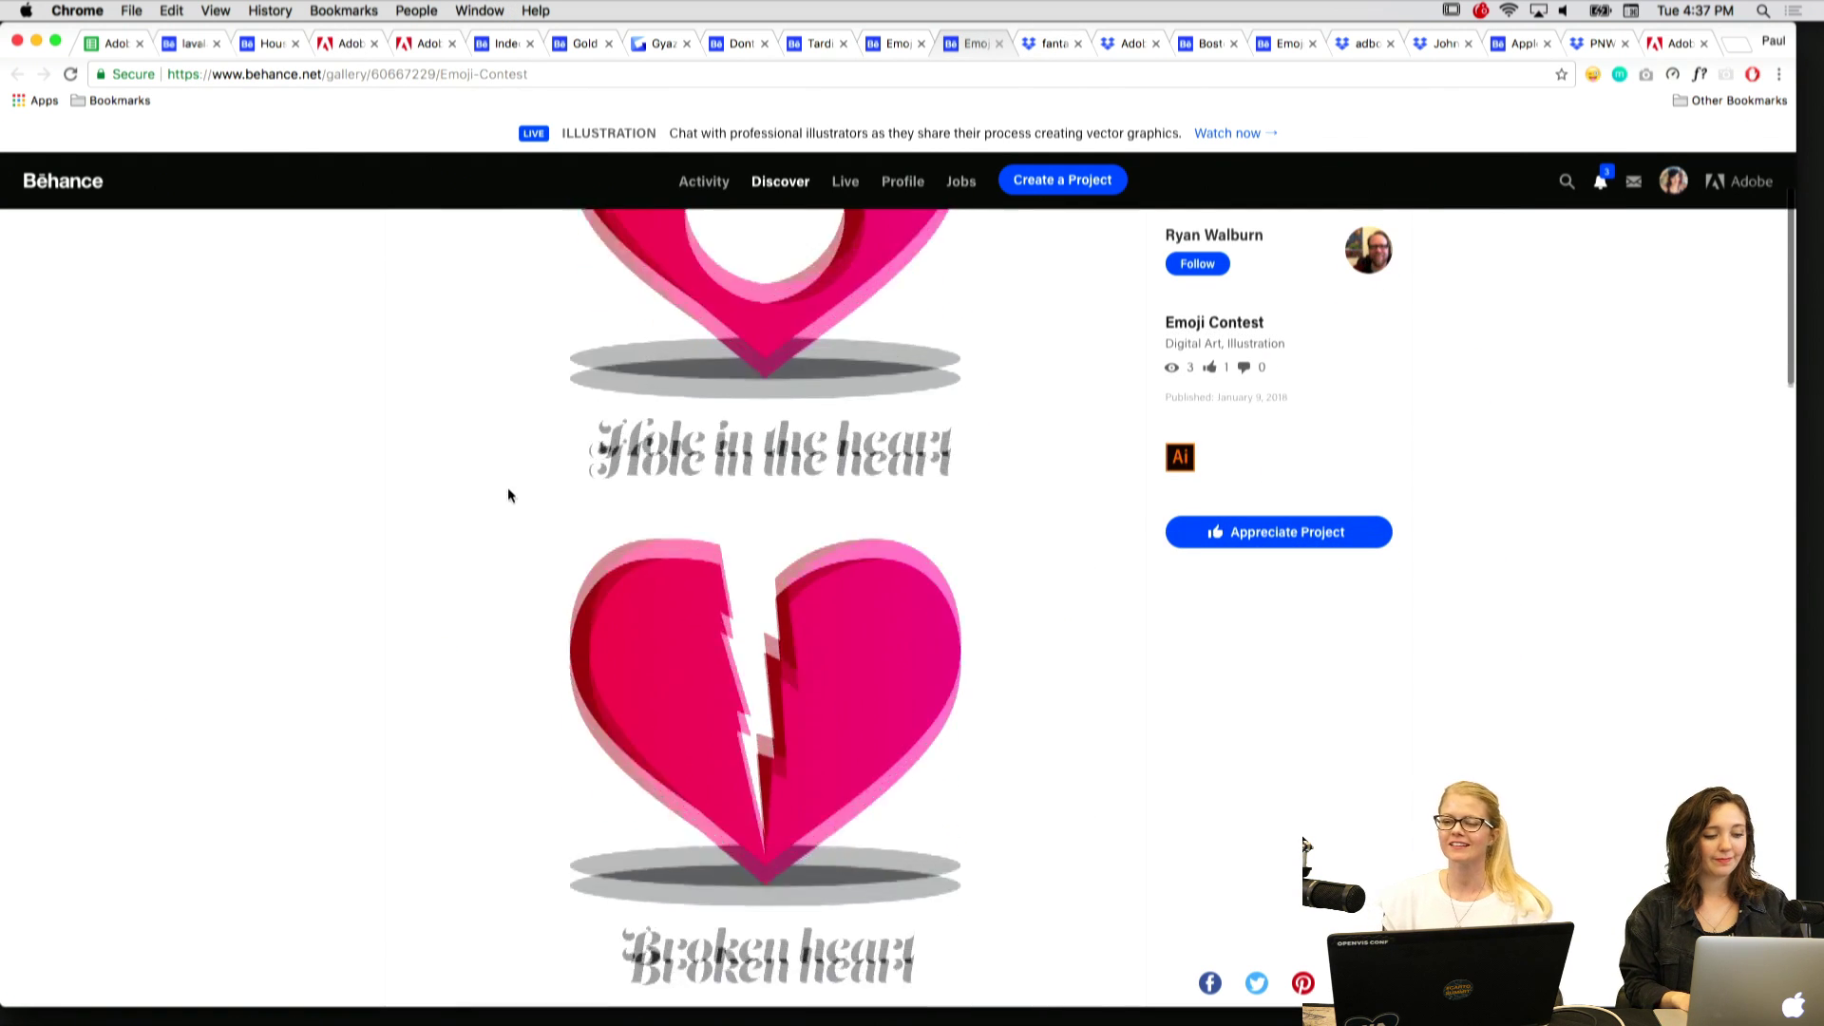
scroll(507, 494, "down", 10)
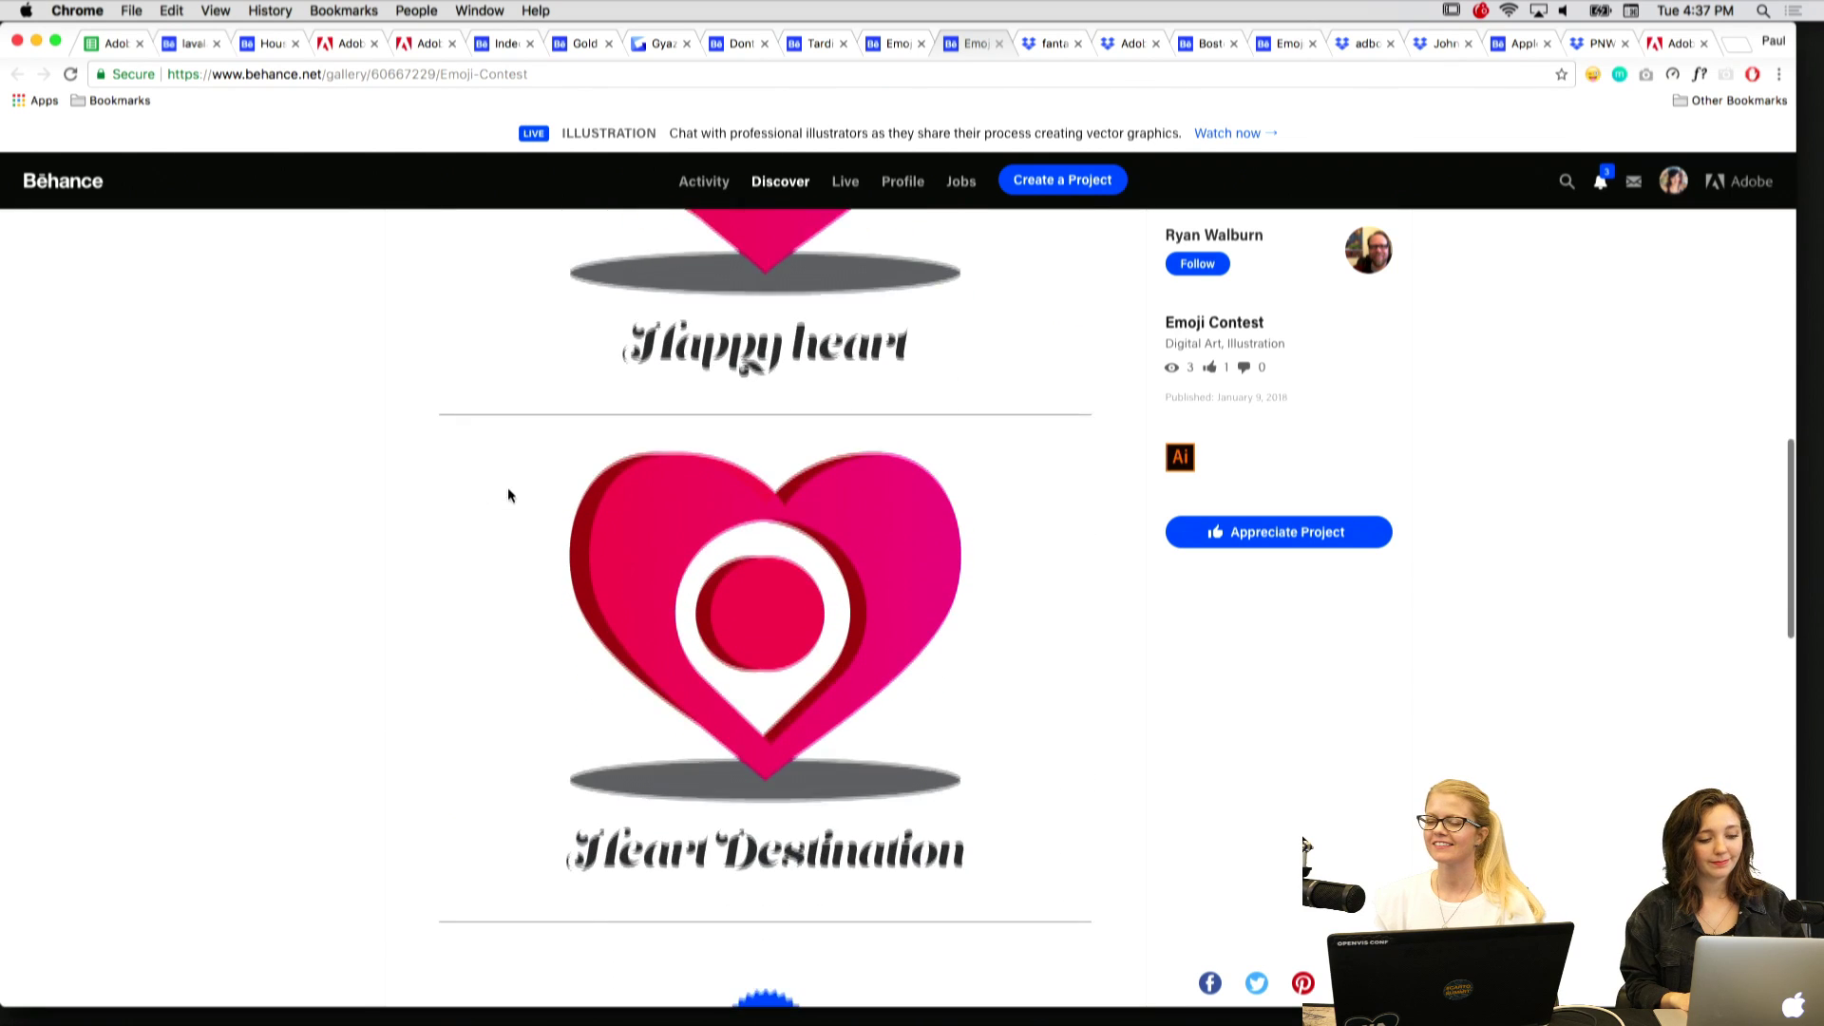
left_click_drag(964, 43, 270, 43)
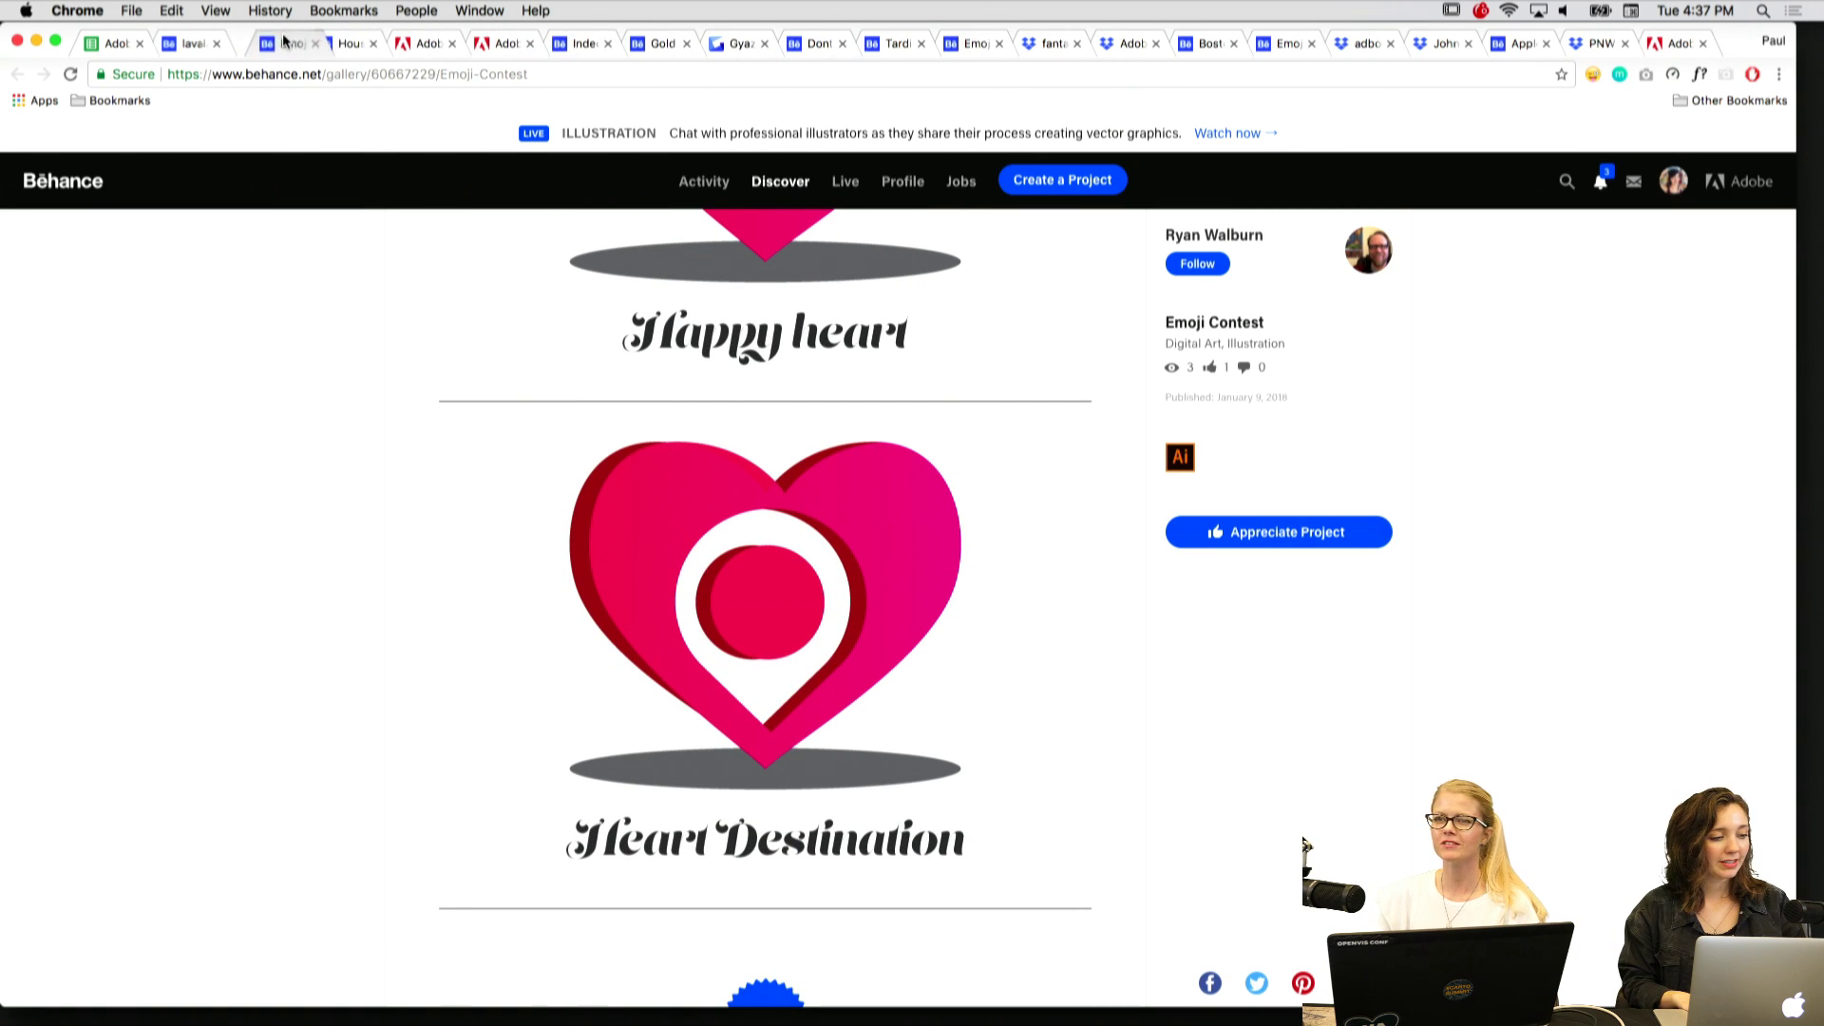
Move the Boston Terrier Emoji tab into third place.
left_click(808, 44)
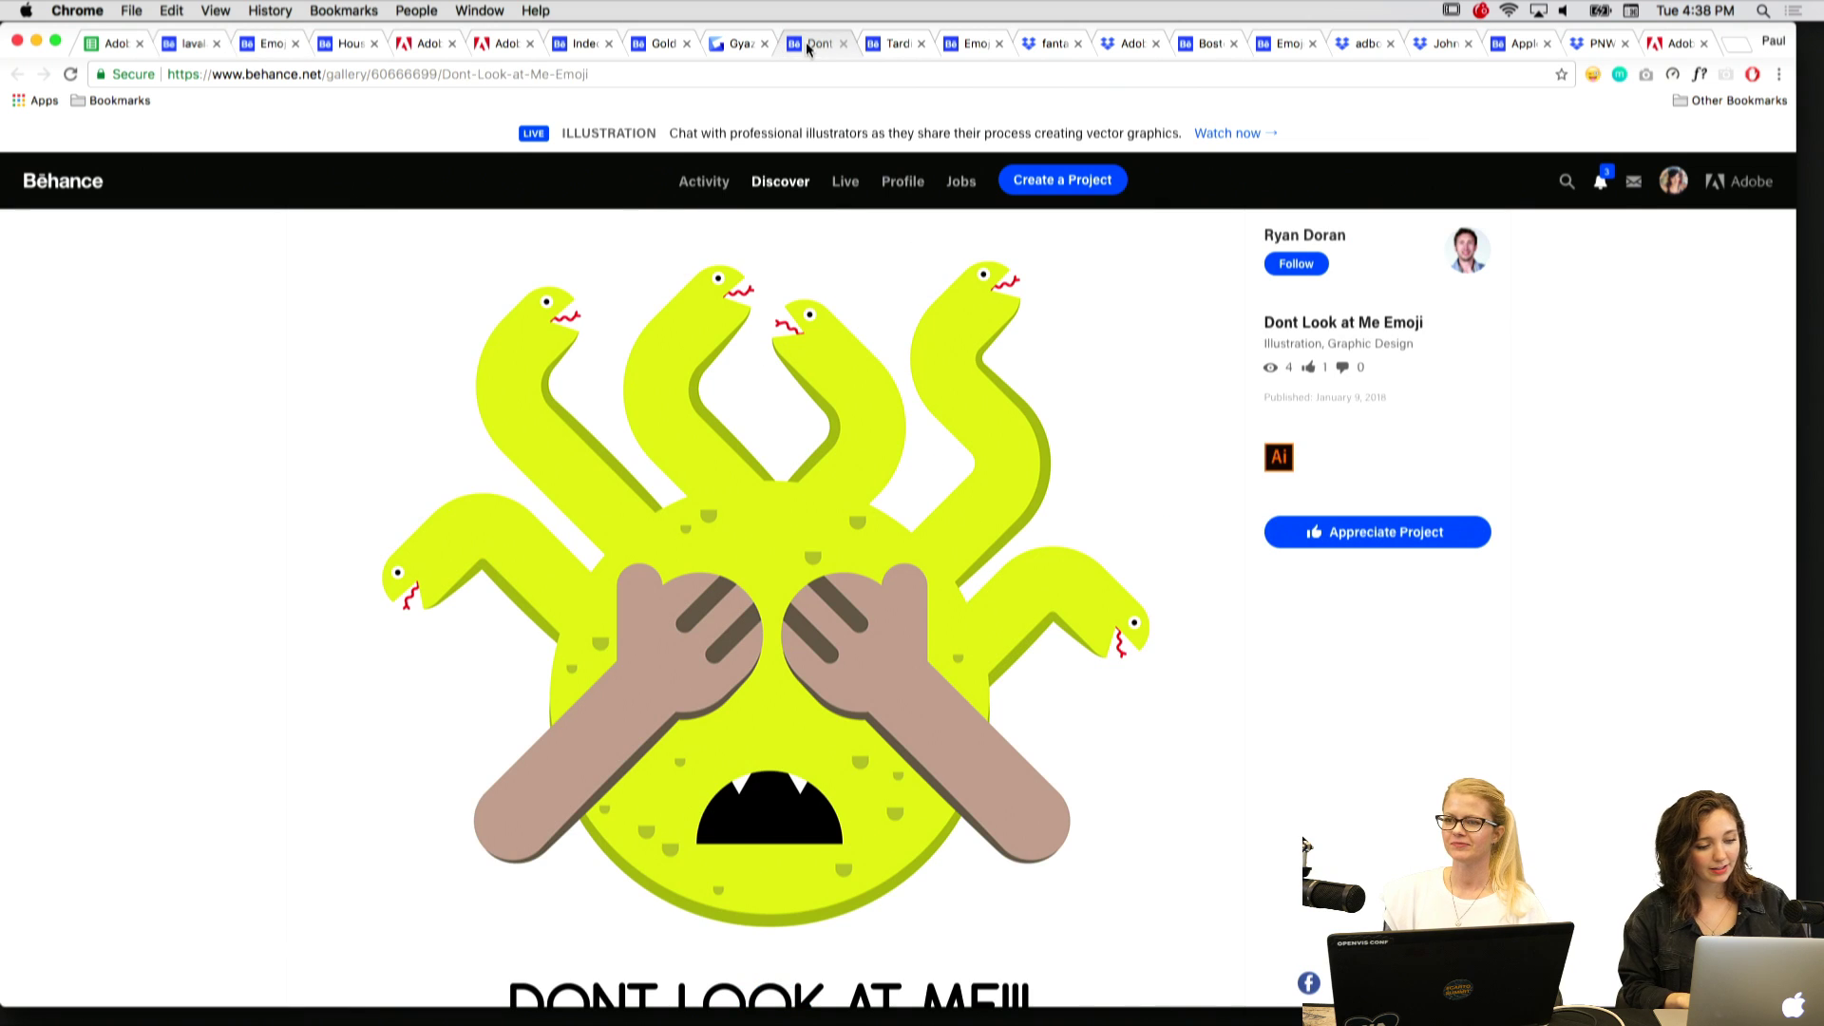
key("ctrl+Tab")
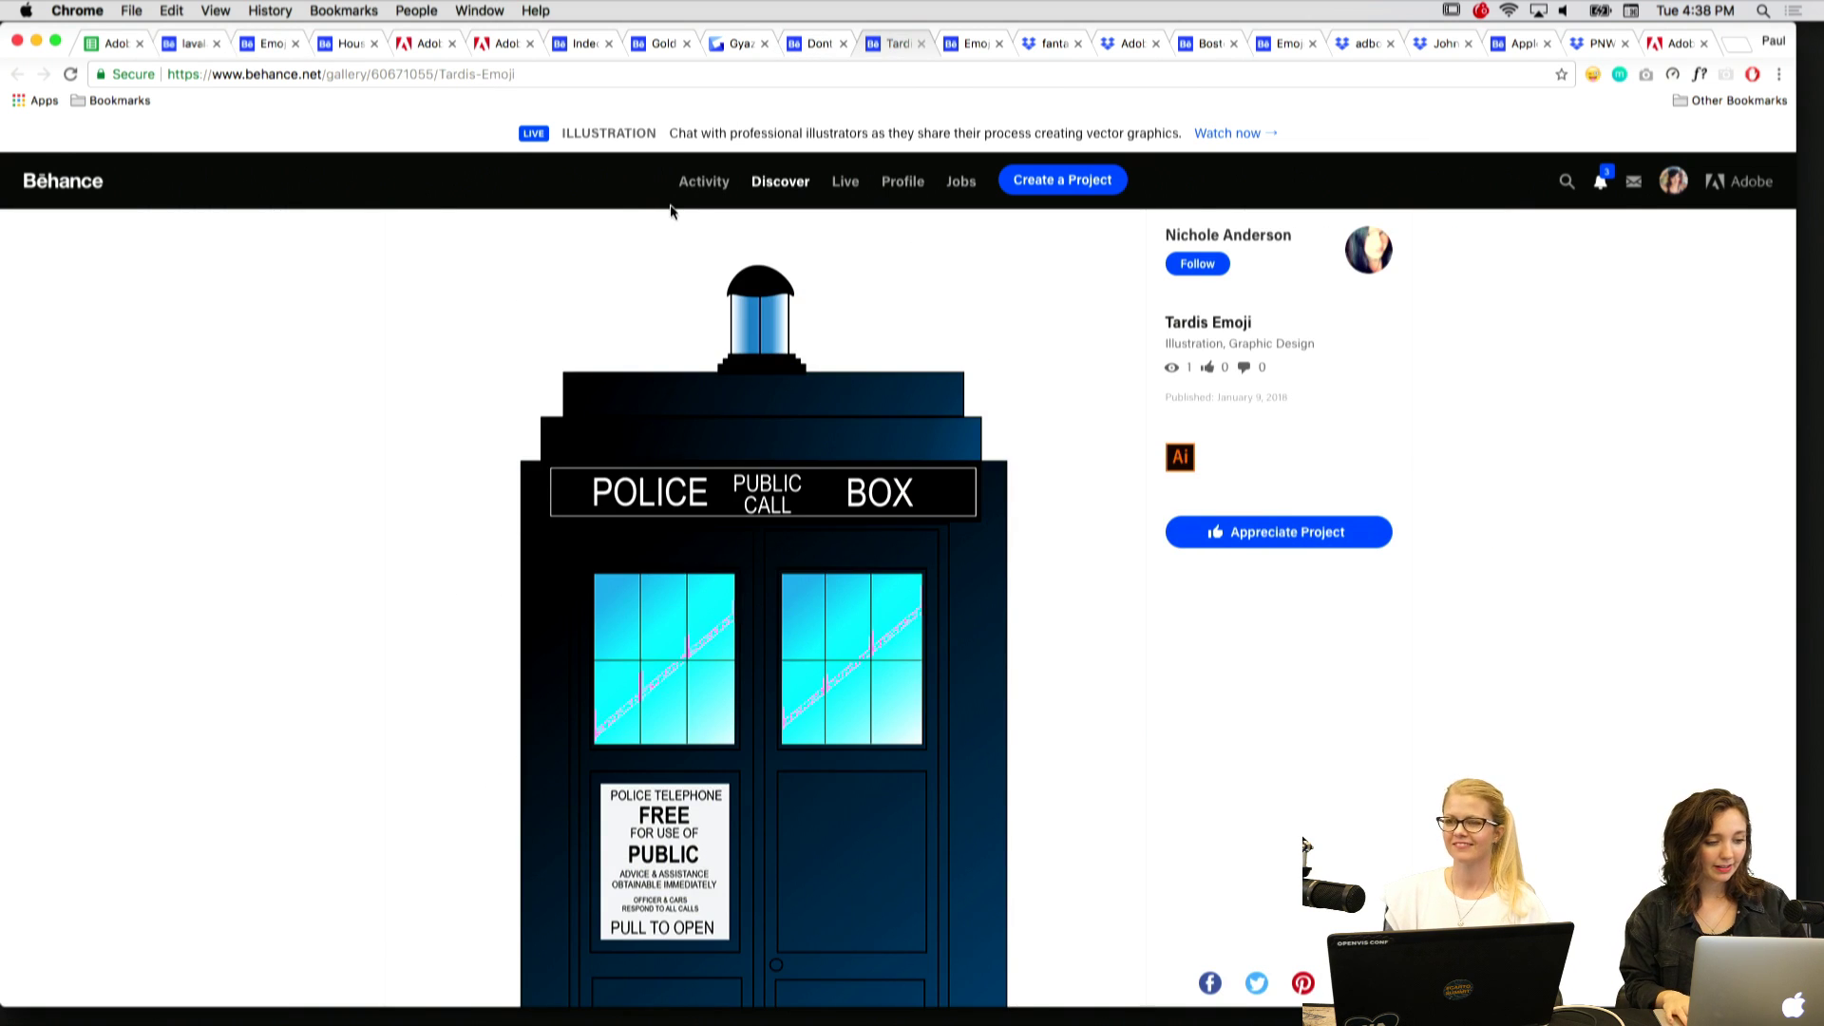
key("ctrl+Tab")
key("ctrl+Tab")
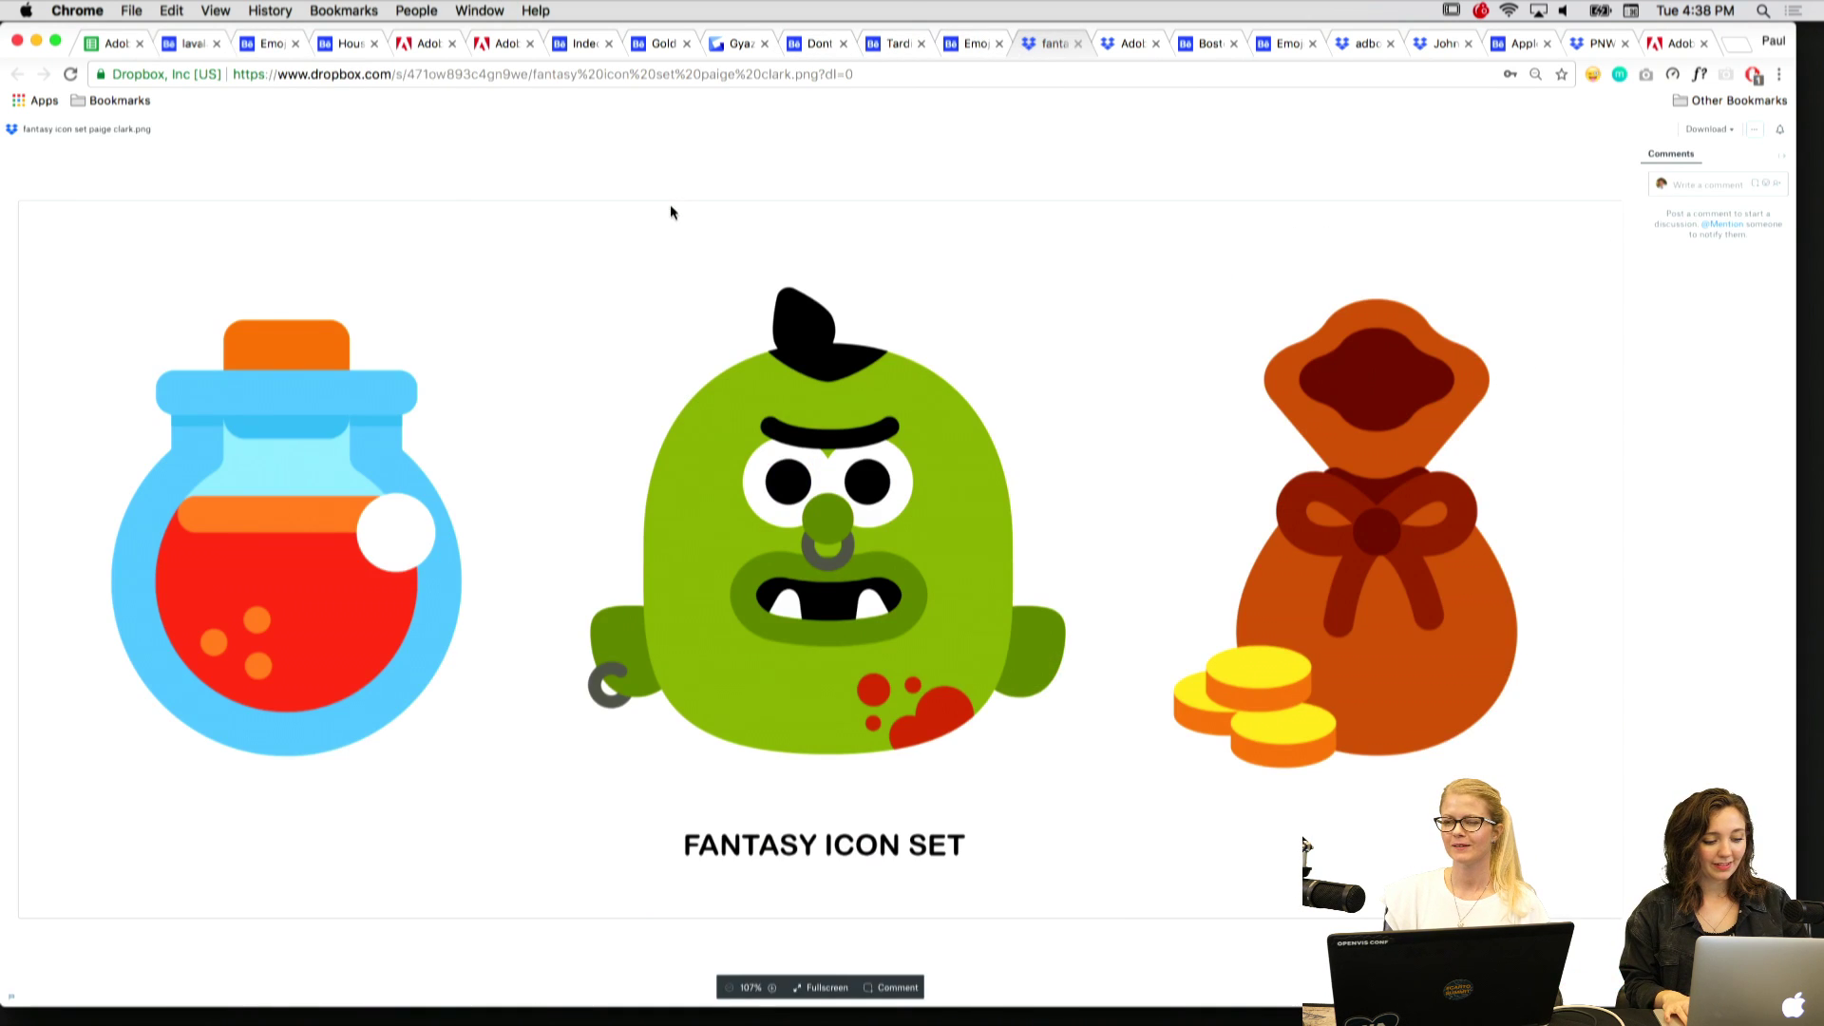
key("ctrl+Tab")
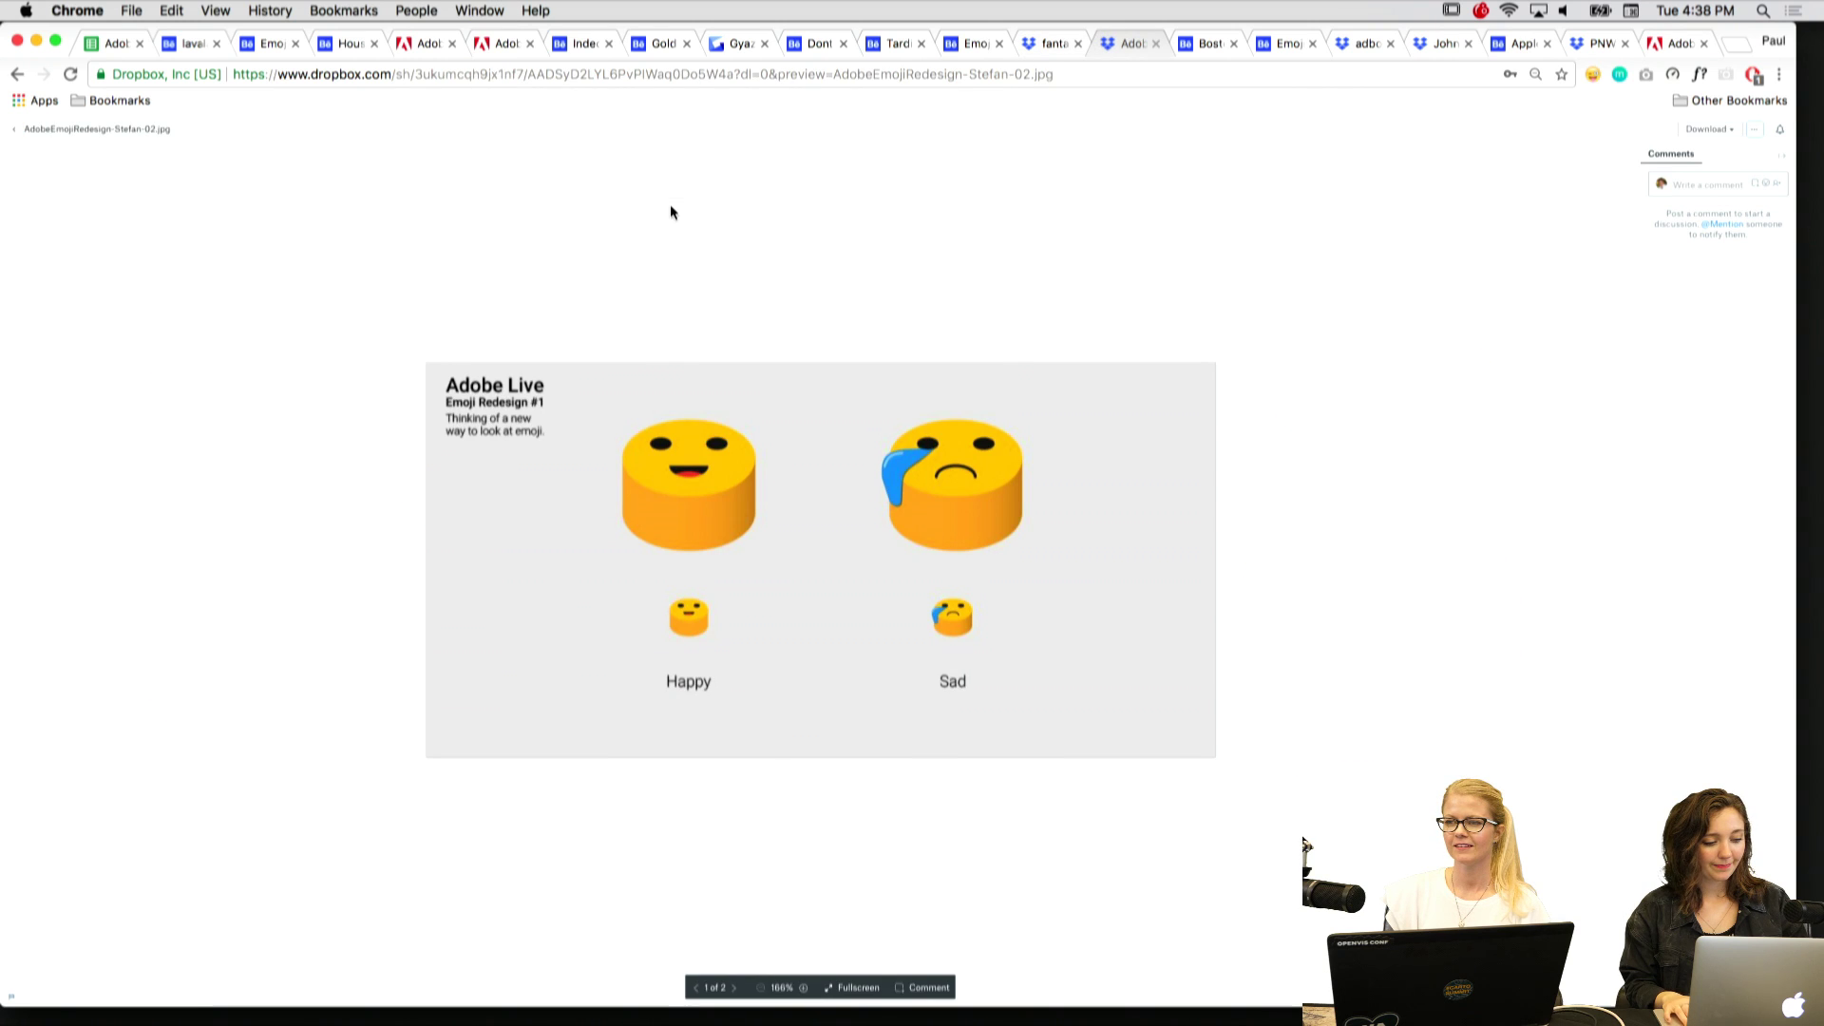
key("ctrl+Tab")
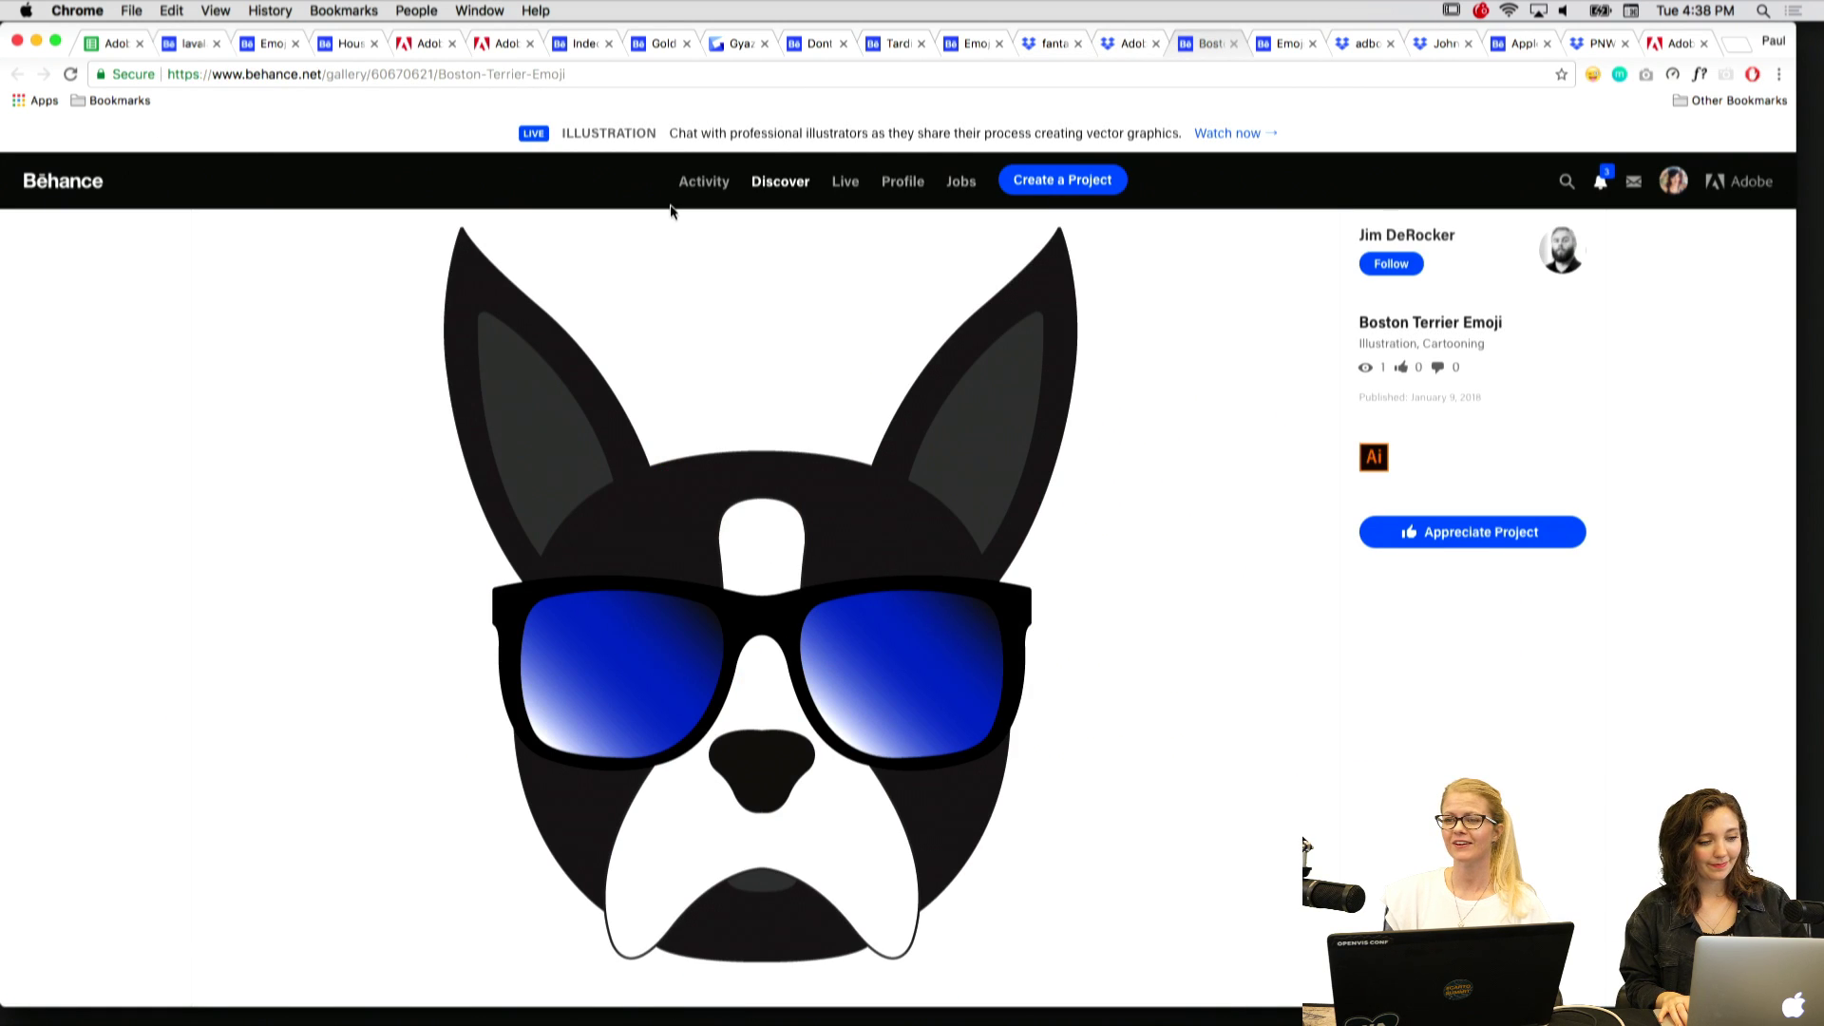
left_click_drag(1209, 42, 277, 57)
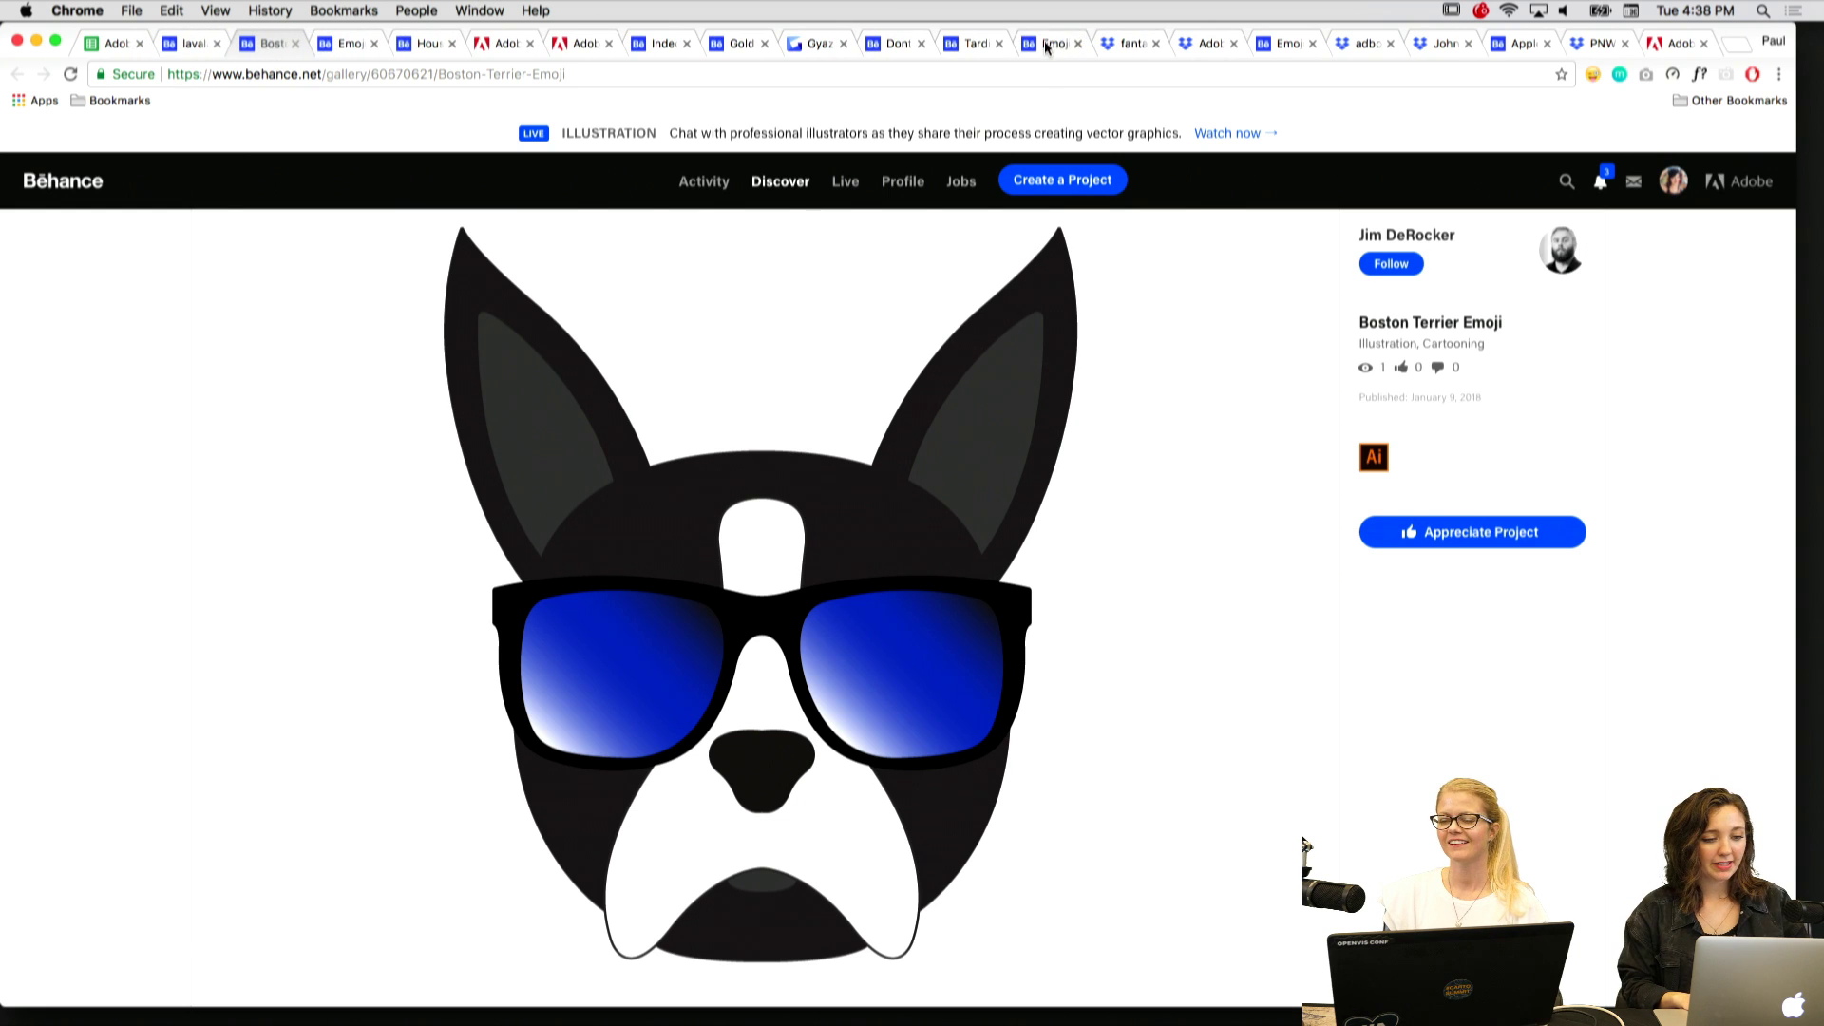
Move the John images folder tab to fourth place, beside the early entries.
left_click(1045, 46)
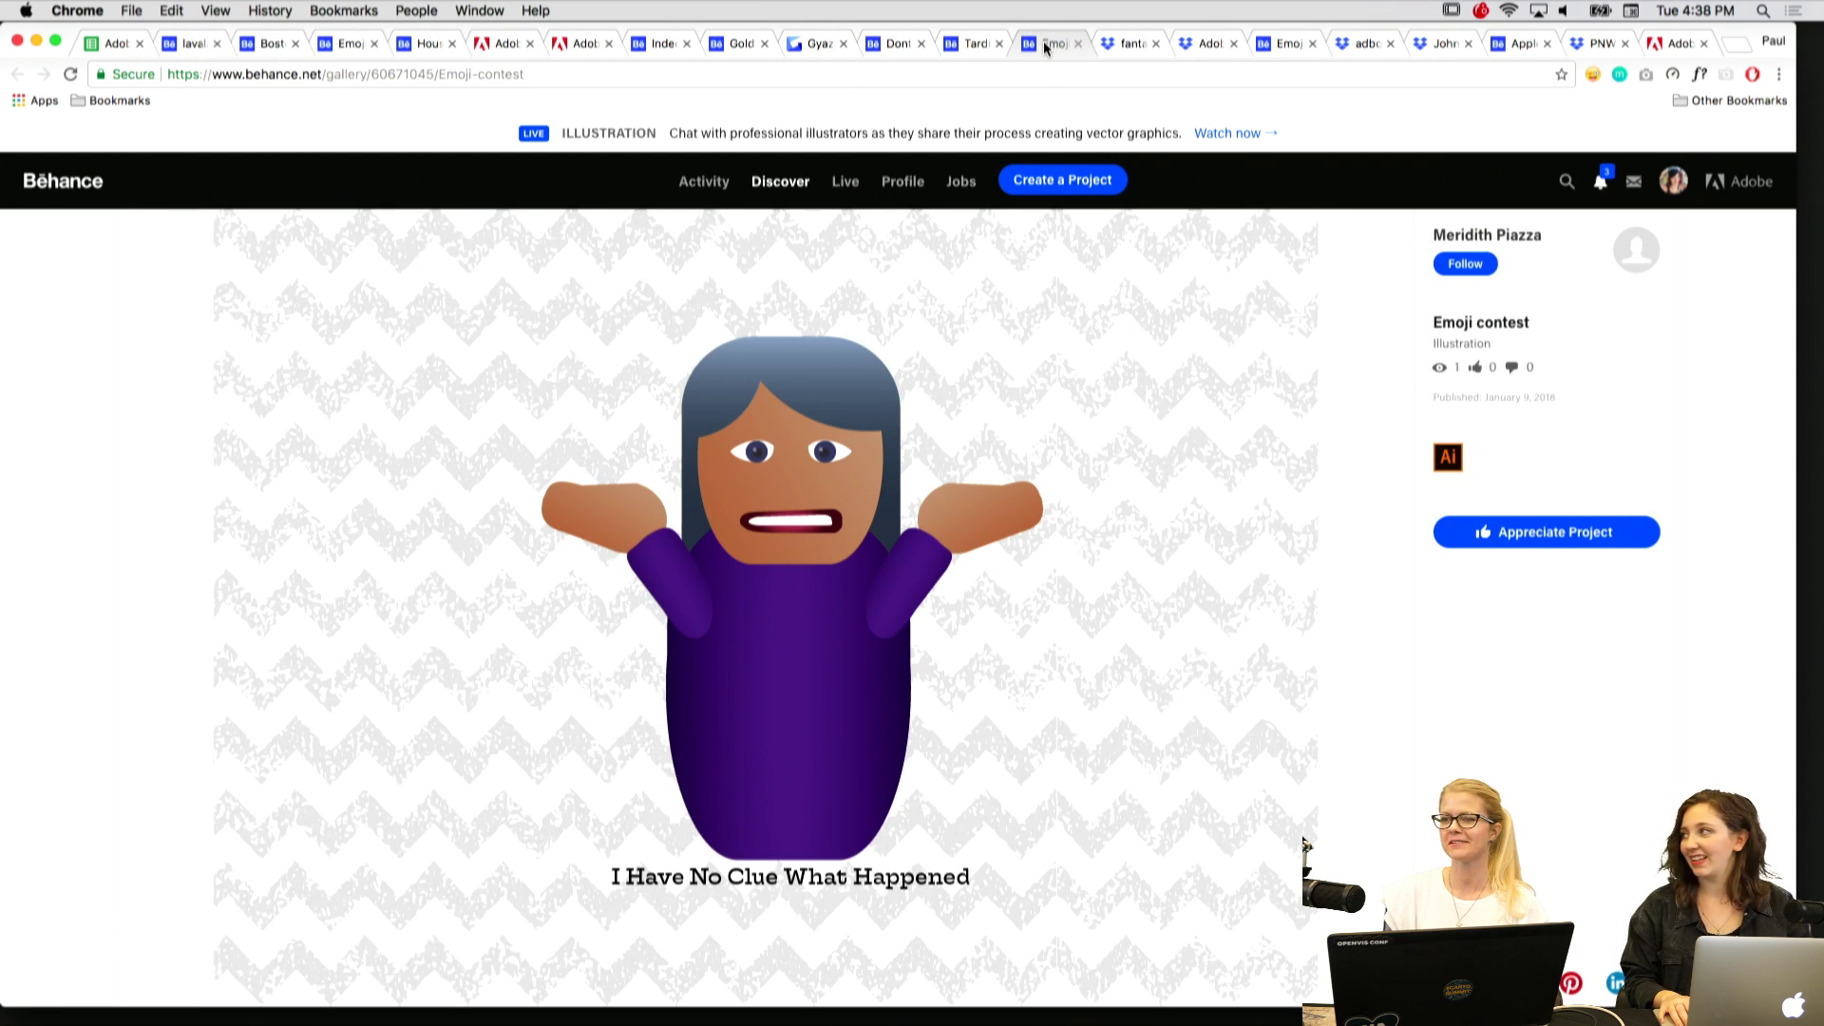
key("ctrl+Tab")
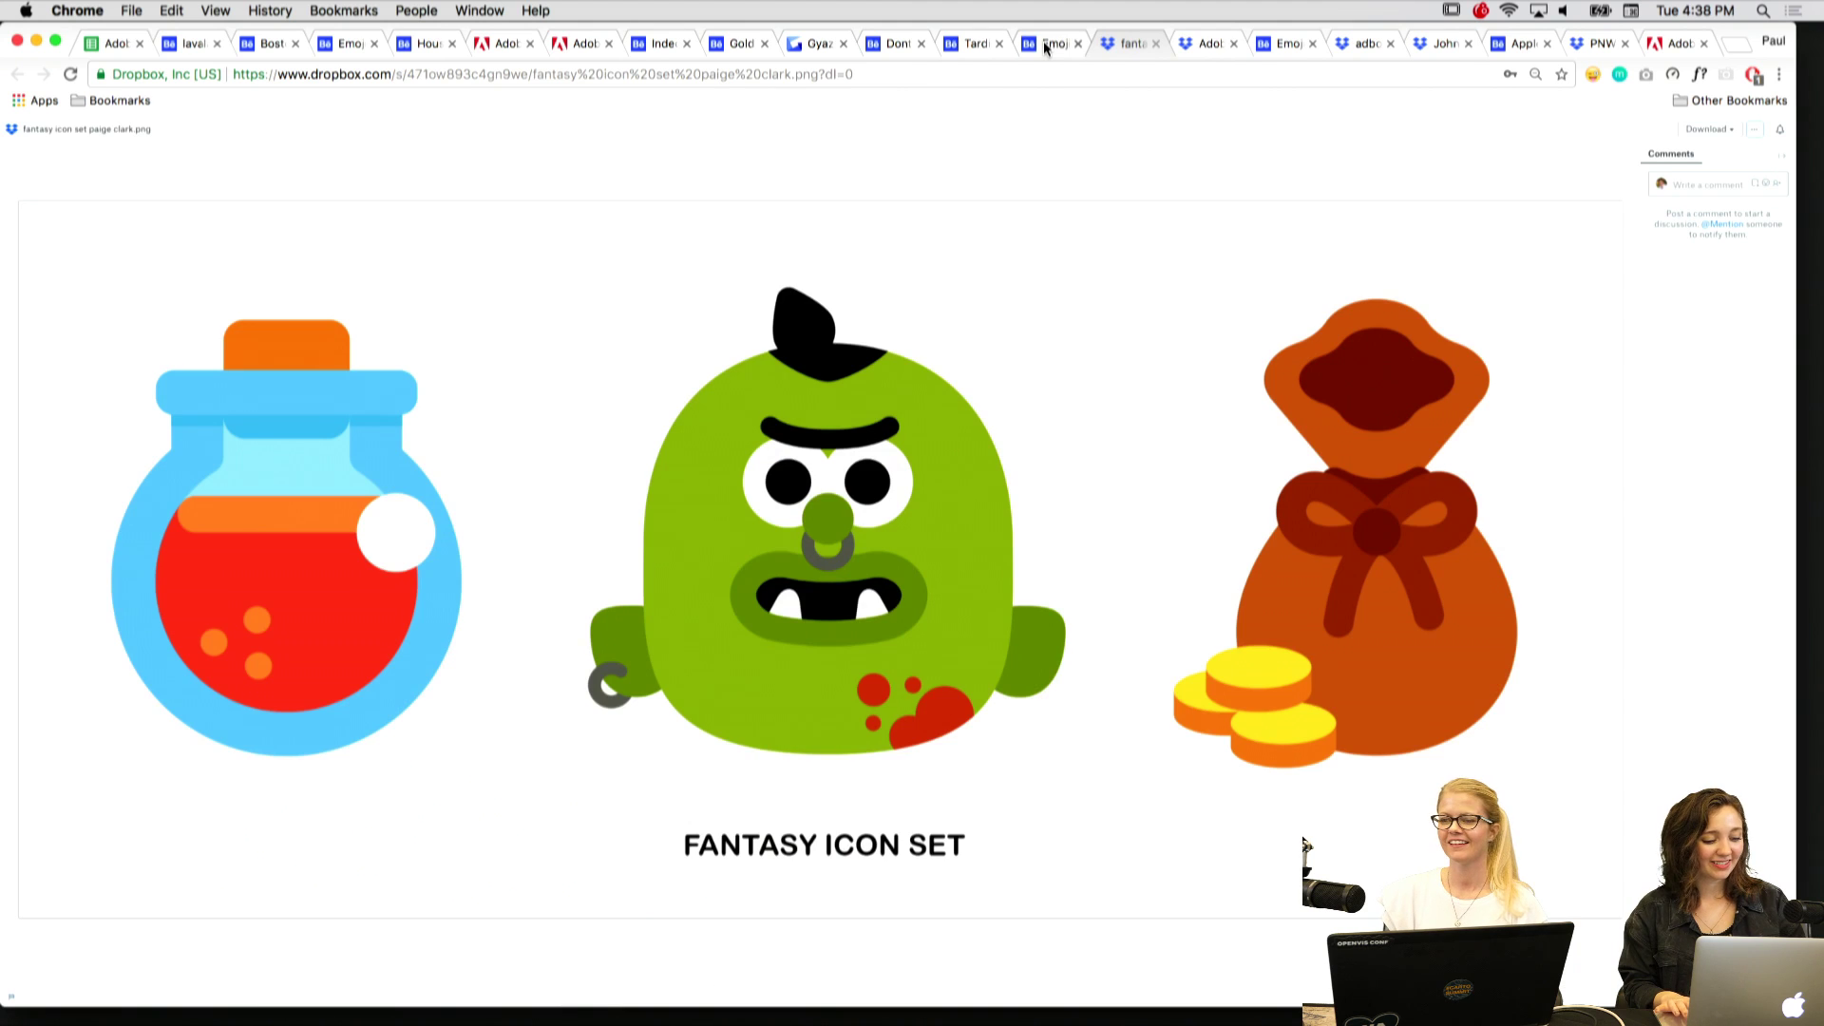
key("ctrl+Tab")
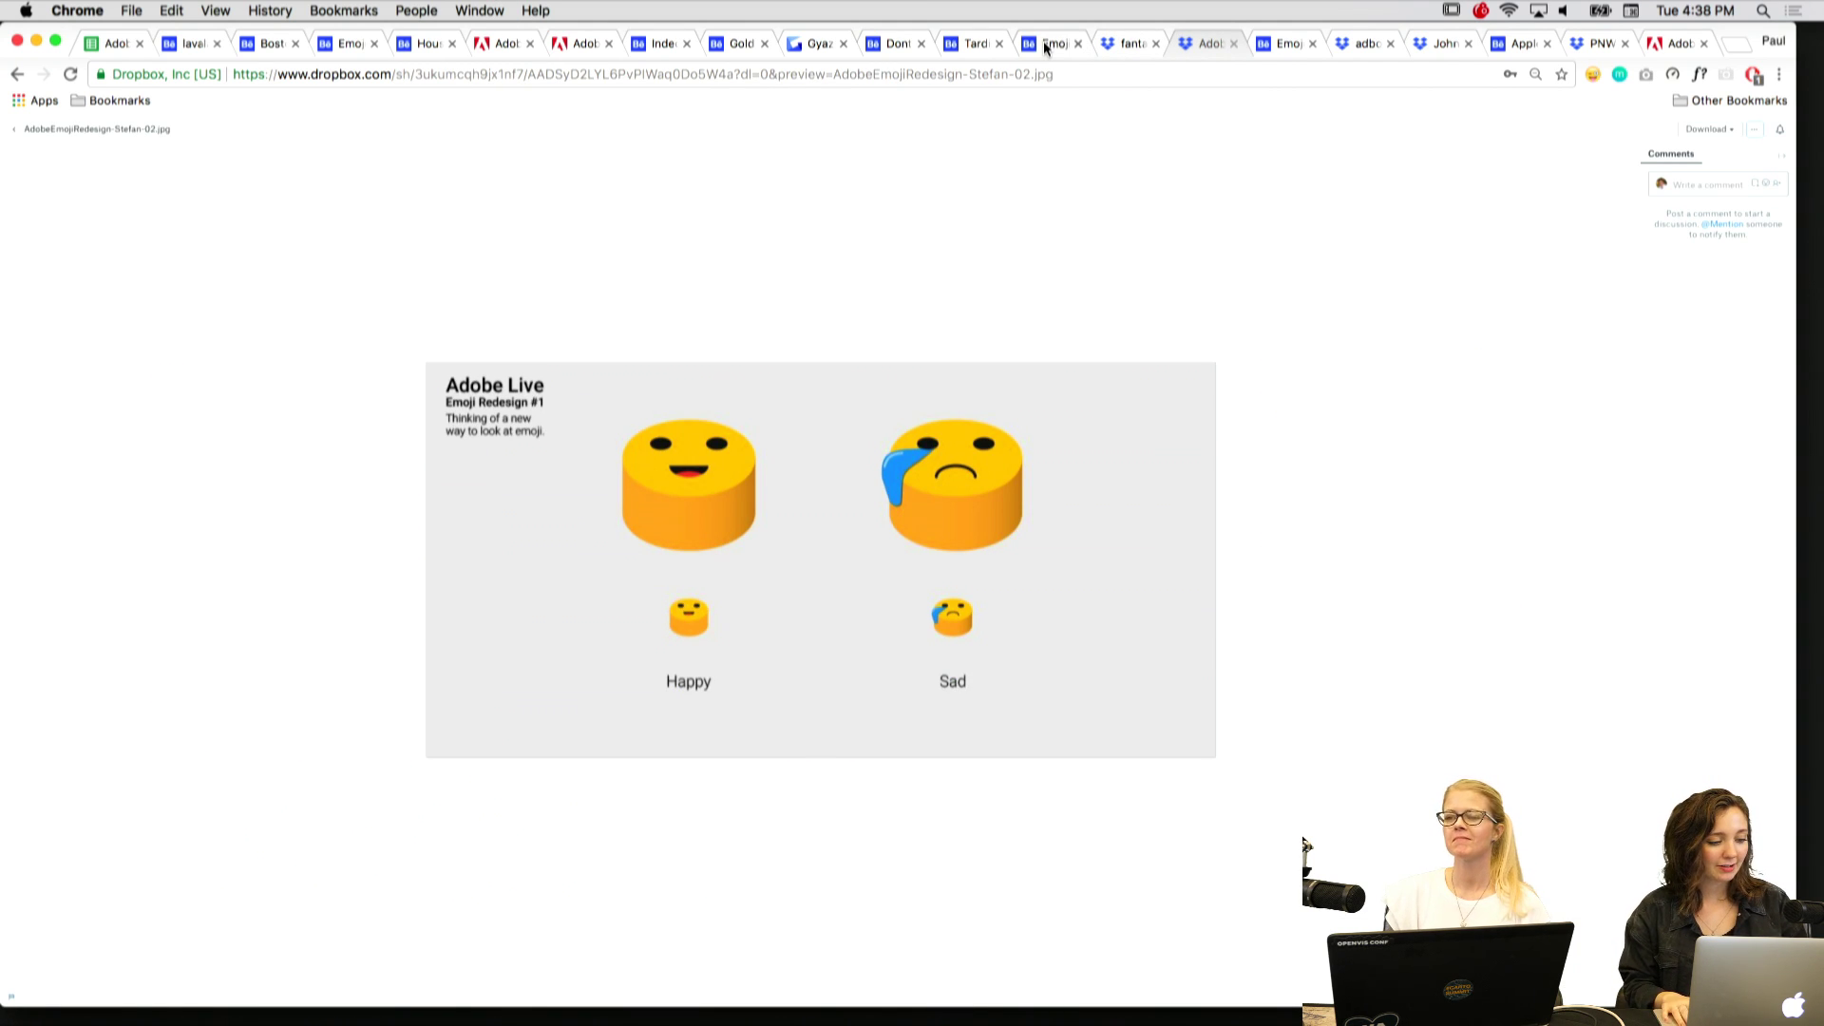
key("ctrl+Tab")
key("ctrl+Tab")
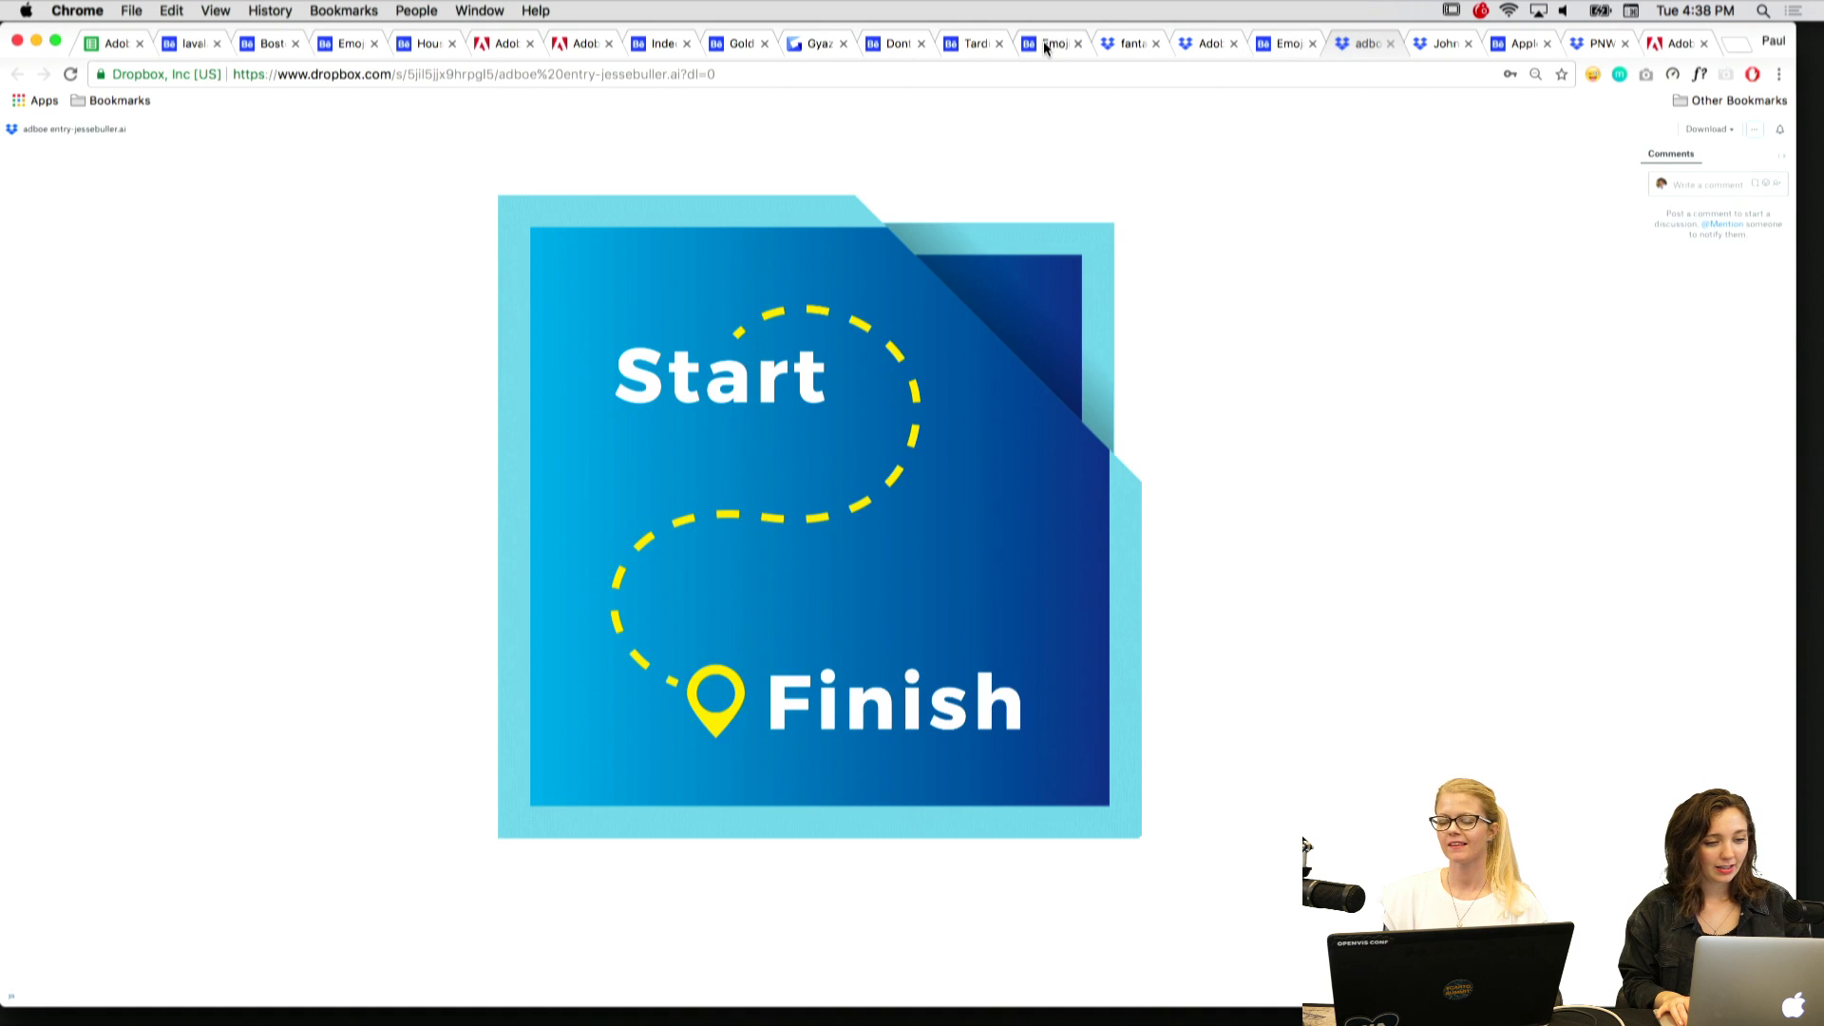
key("ctrl+Tab")
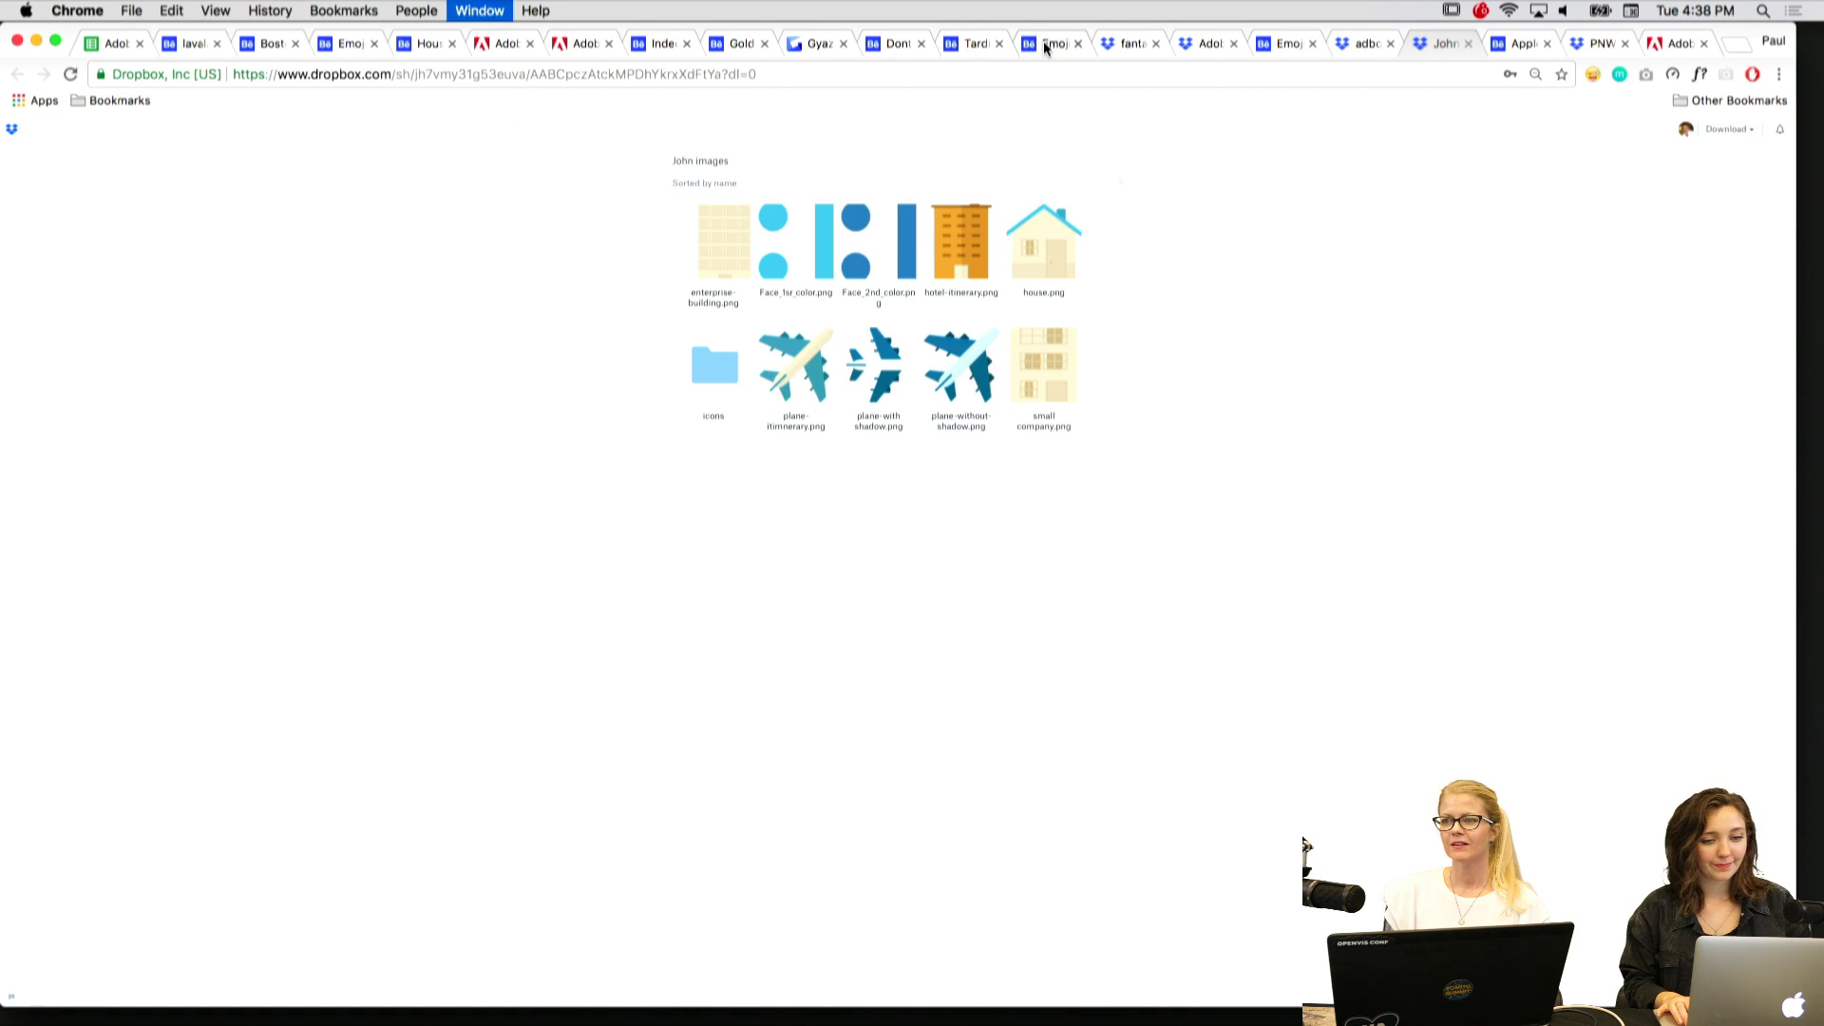
key("ctrl+Tab")
key("ctrl+shift+Tab")
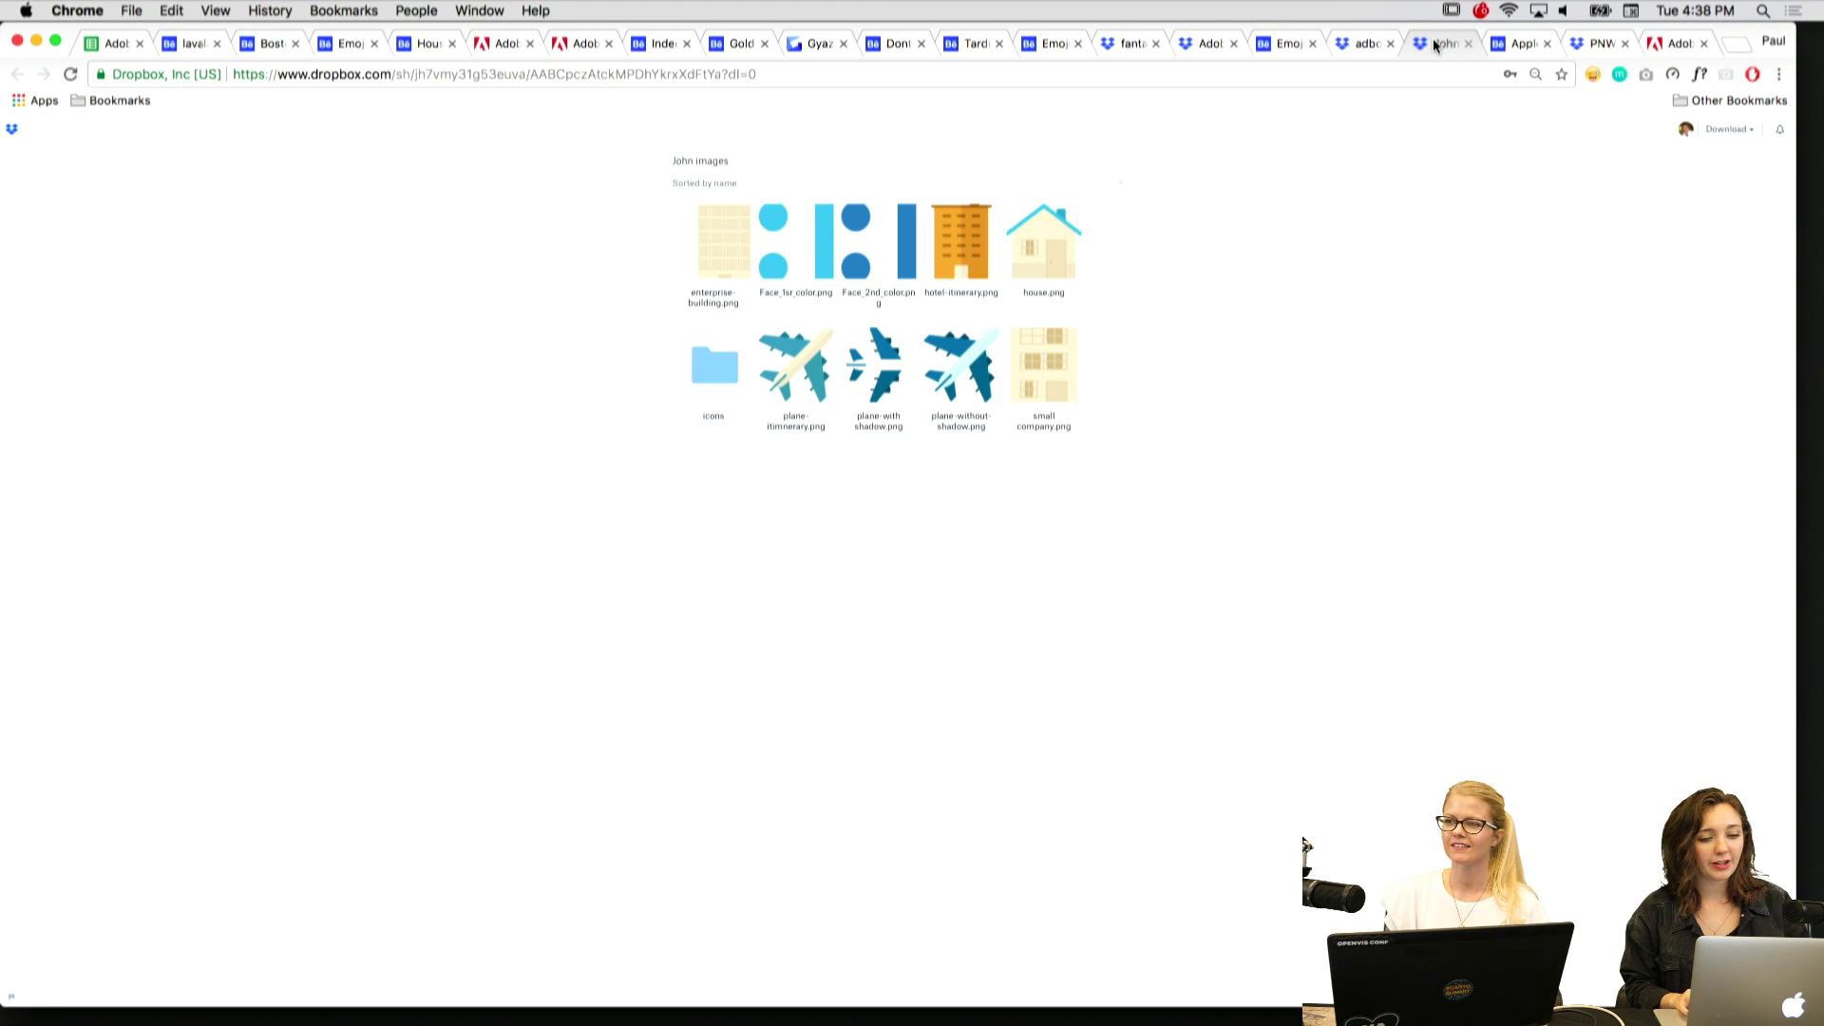
left_click_drag(1435, 45, 337, 42)
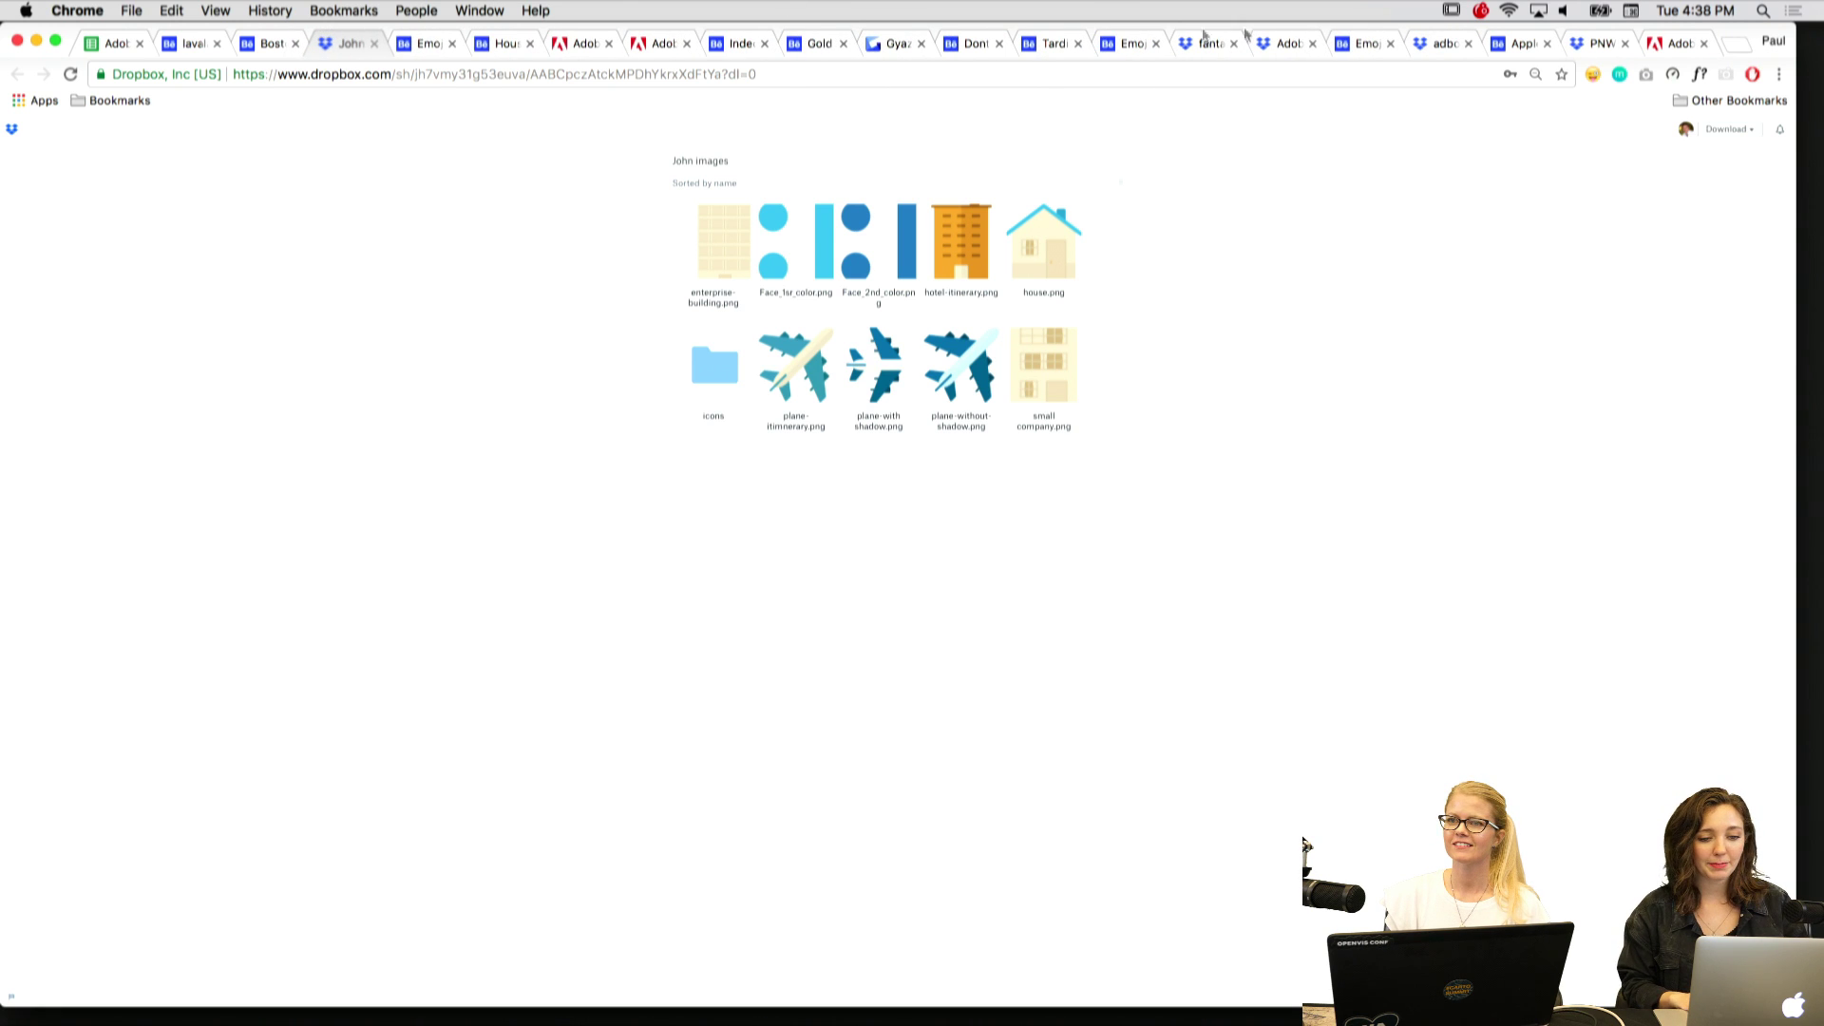
Step through the Emoji contest, Start/Finish and Apple Juice entries to PNW Love.
left_click(1353, 42)
key("ctrl+Tab")
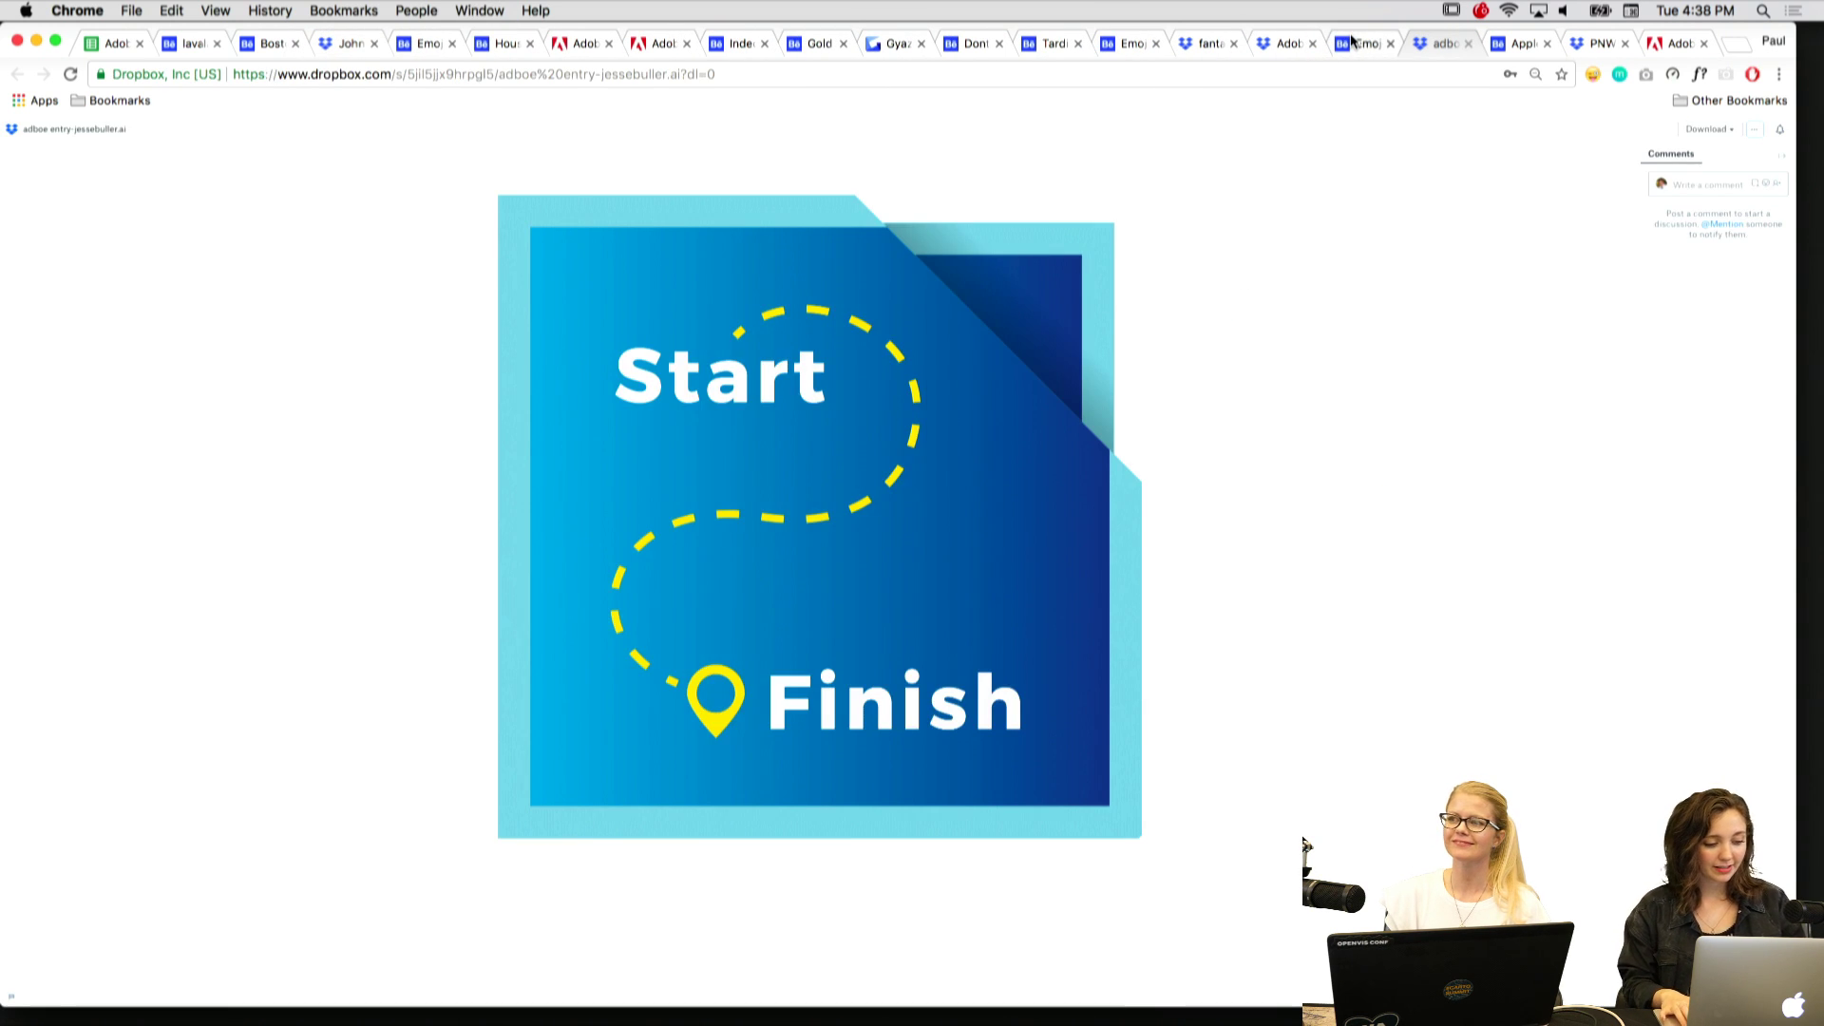
key("ctrl+Tab")
key("ctrl+Tab")
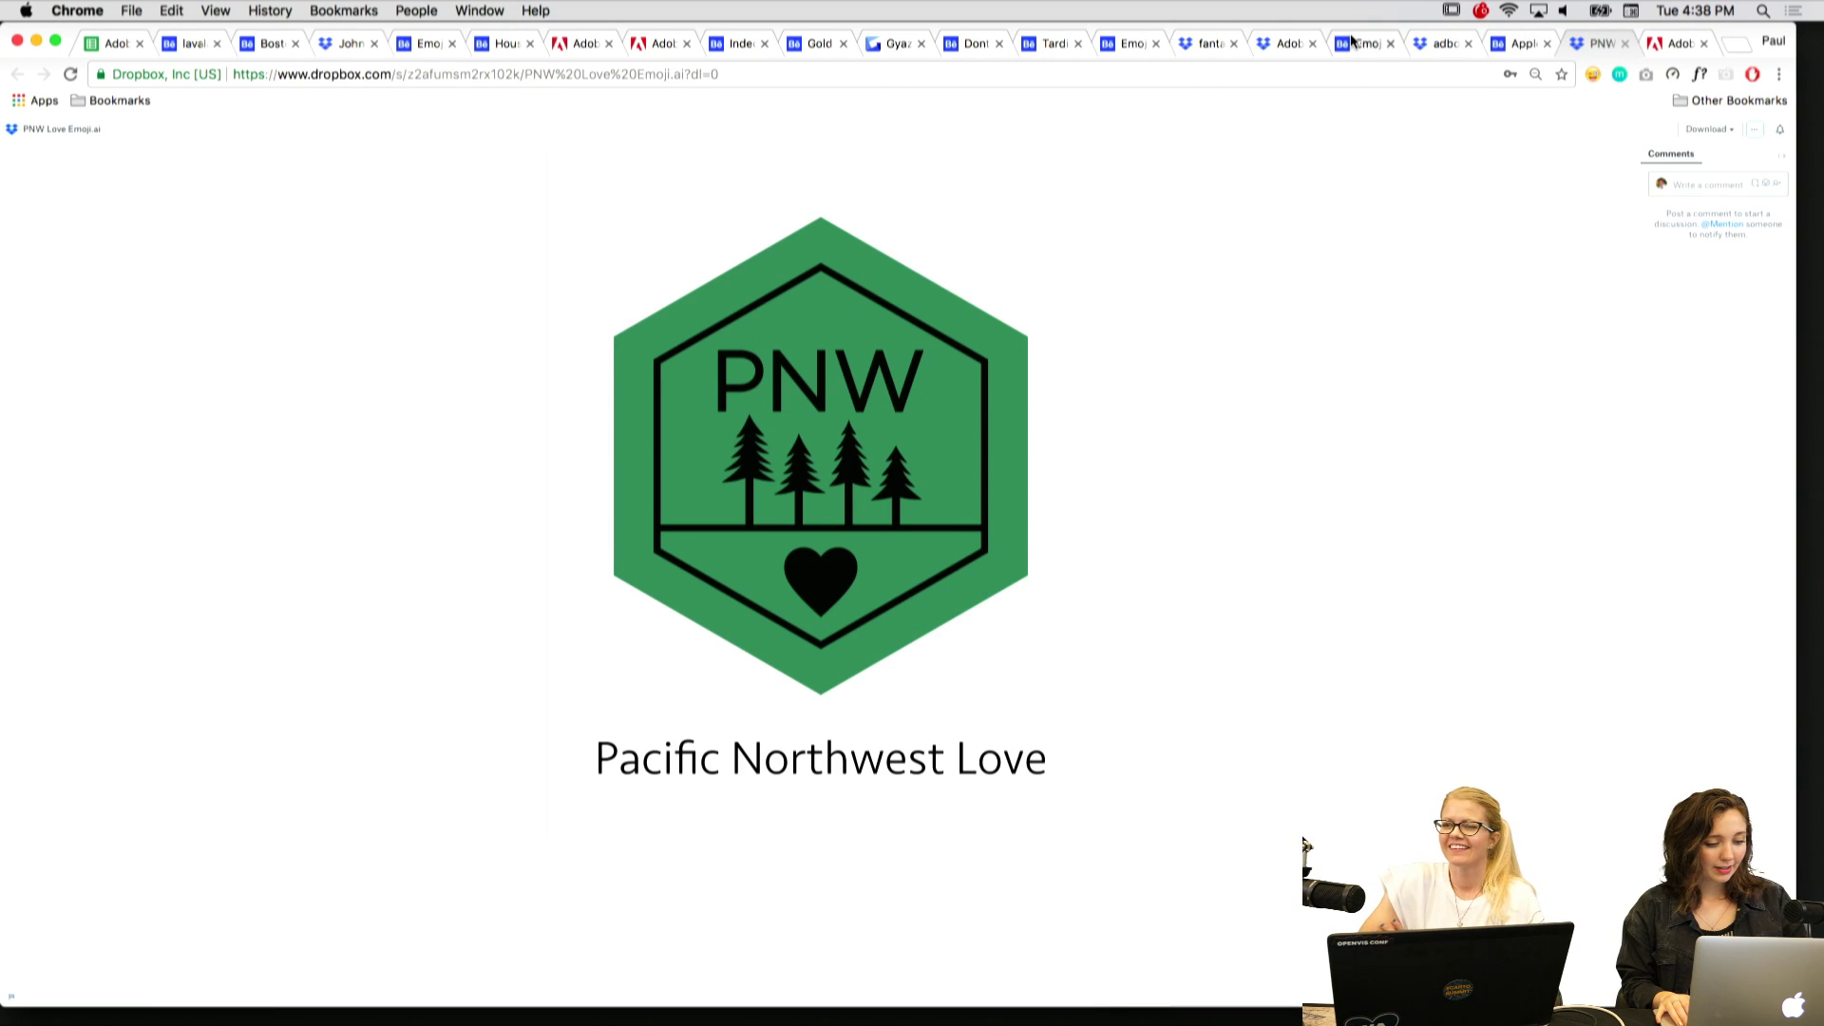
key("ctrl+Tab")
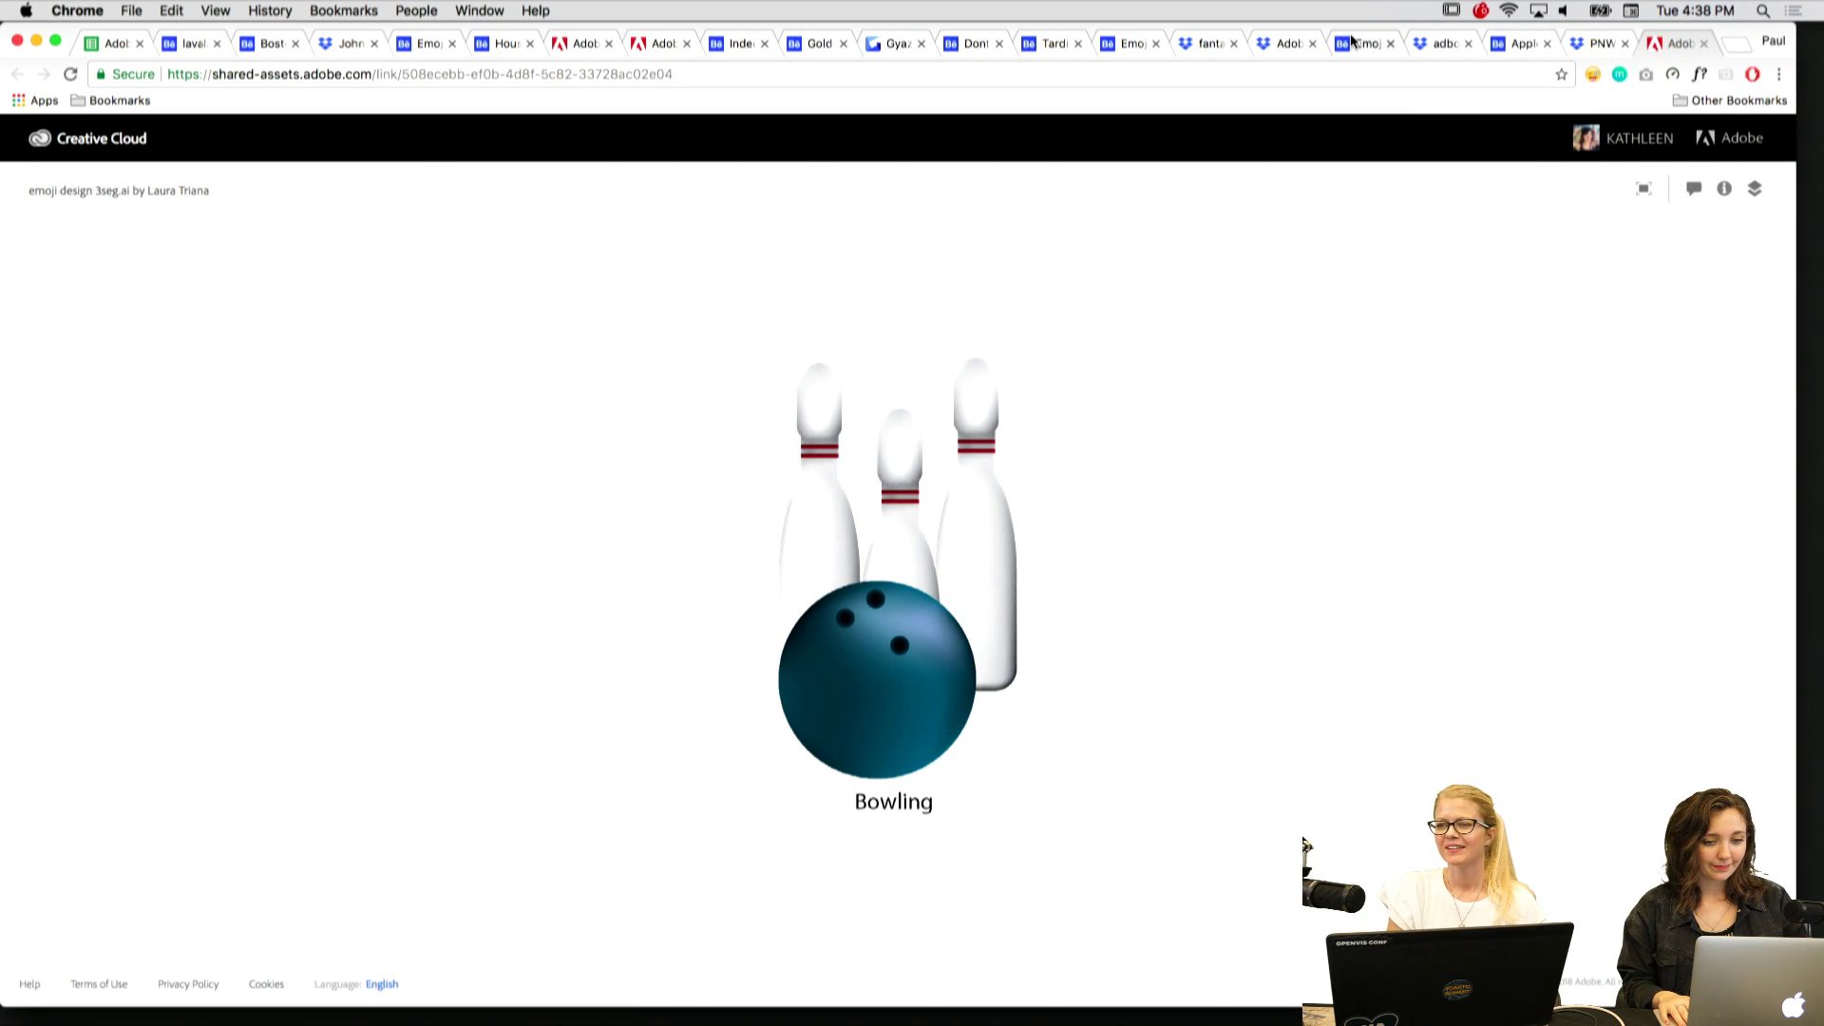
Review the lavalamp, Boston Terrier, John folder and Emoji Contest heart tabs in turn.
left_click(185, 46)
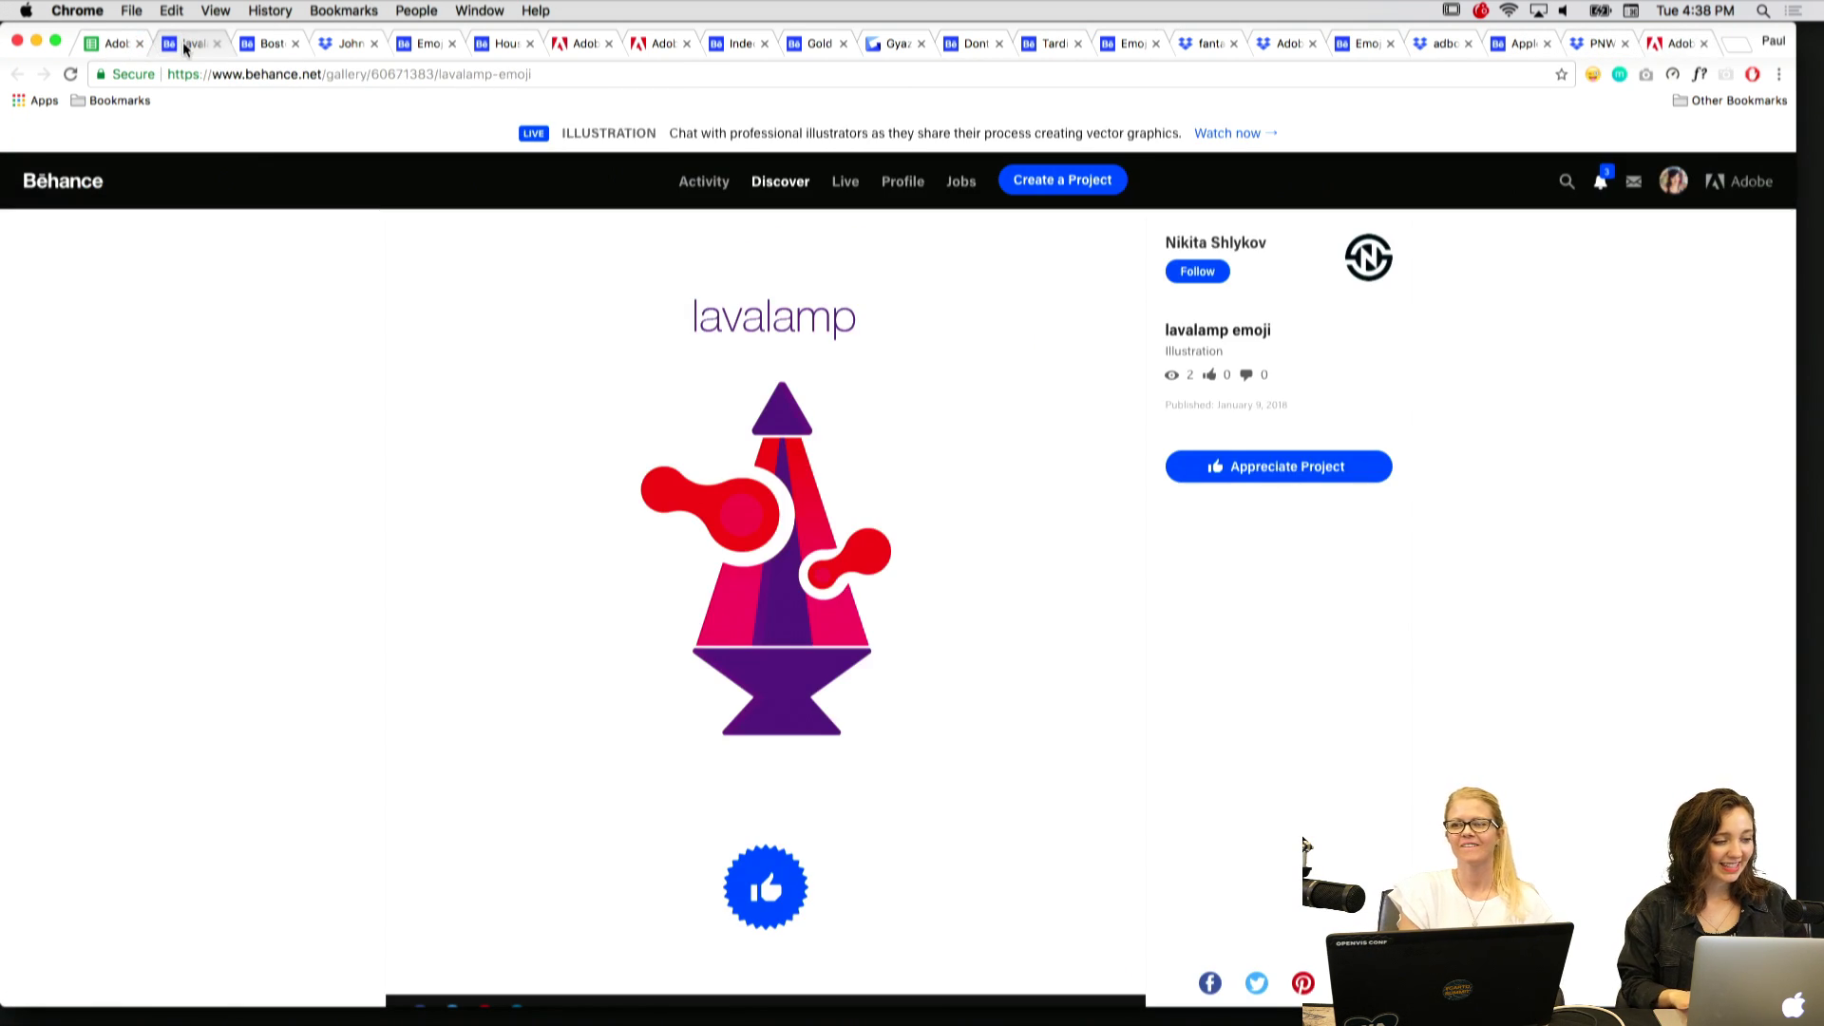
key("ctrl+Tab")
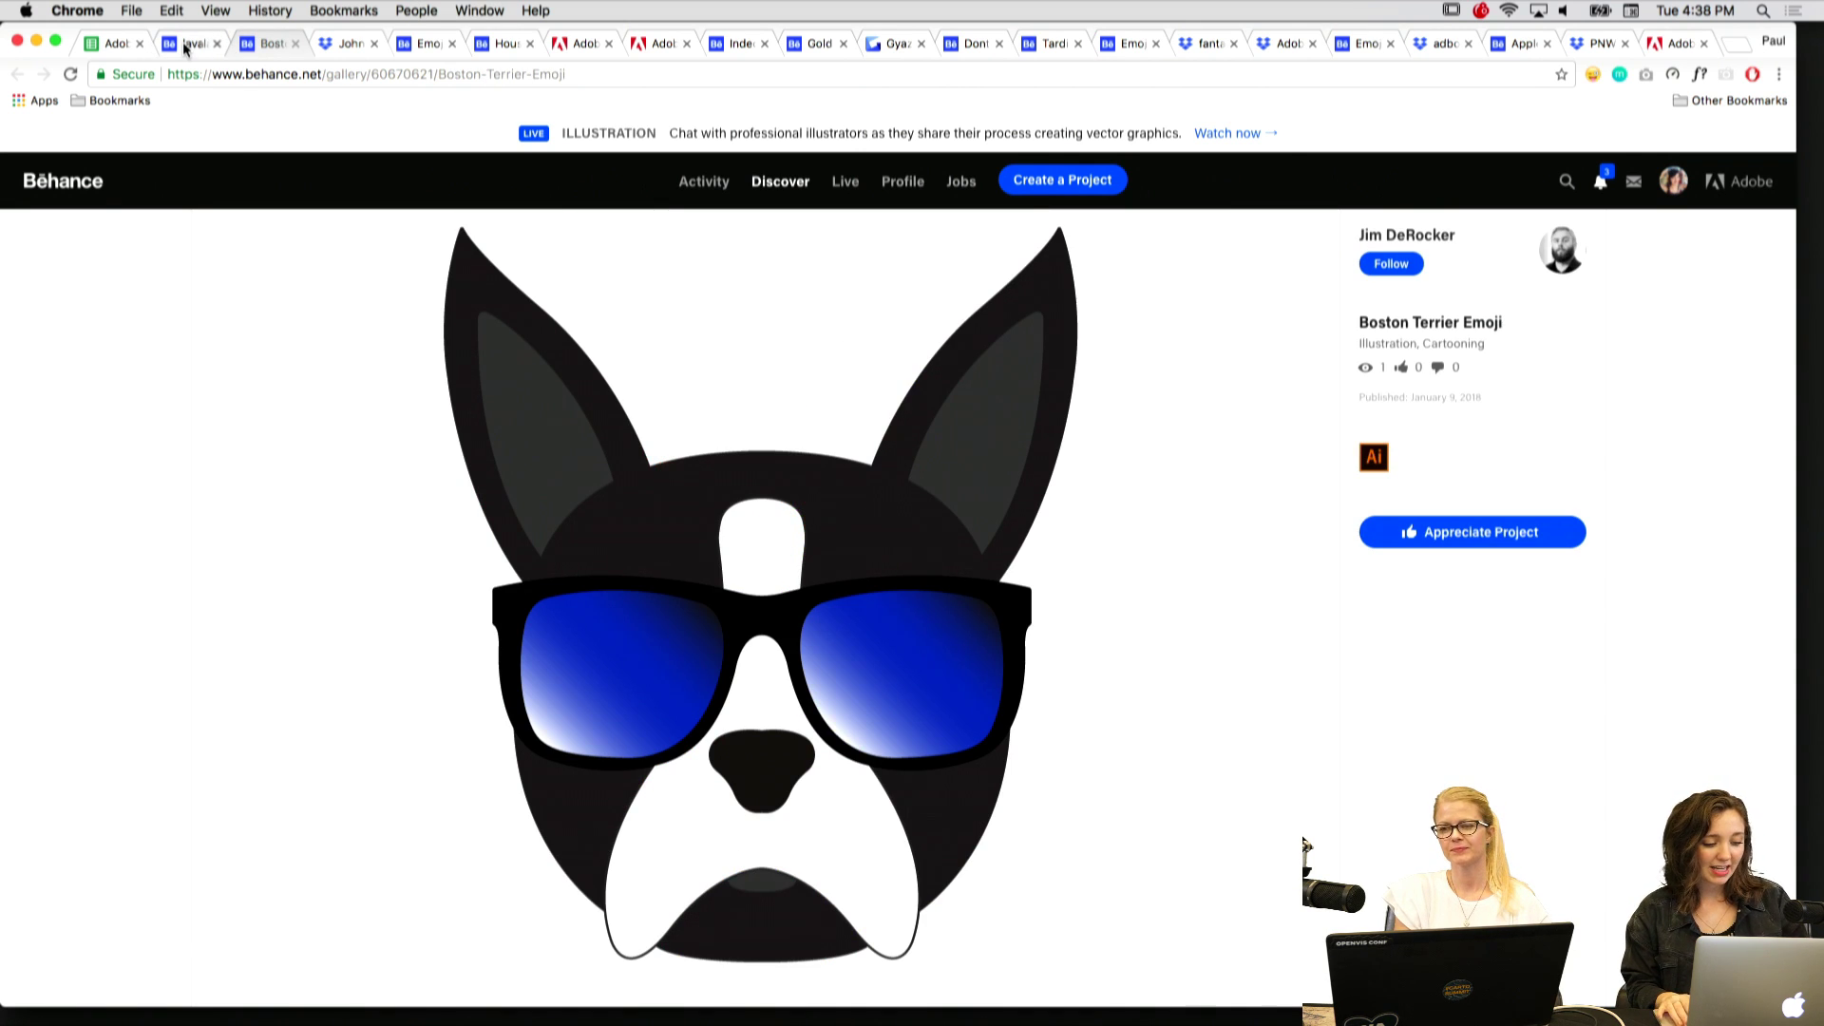
key("ctrl+Tab")
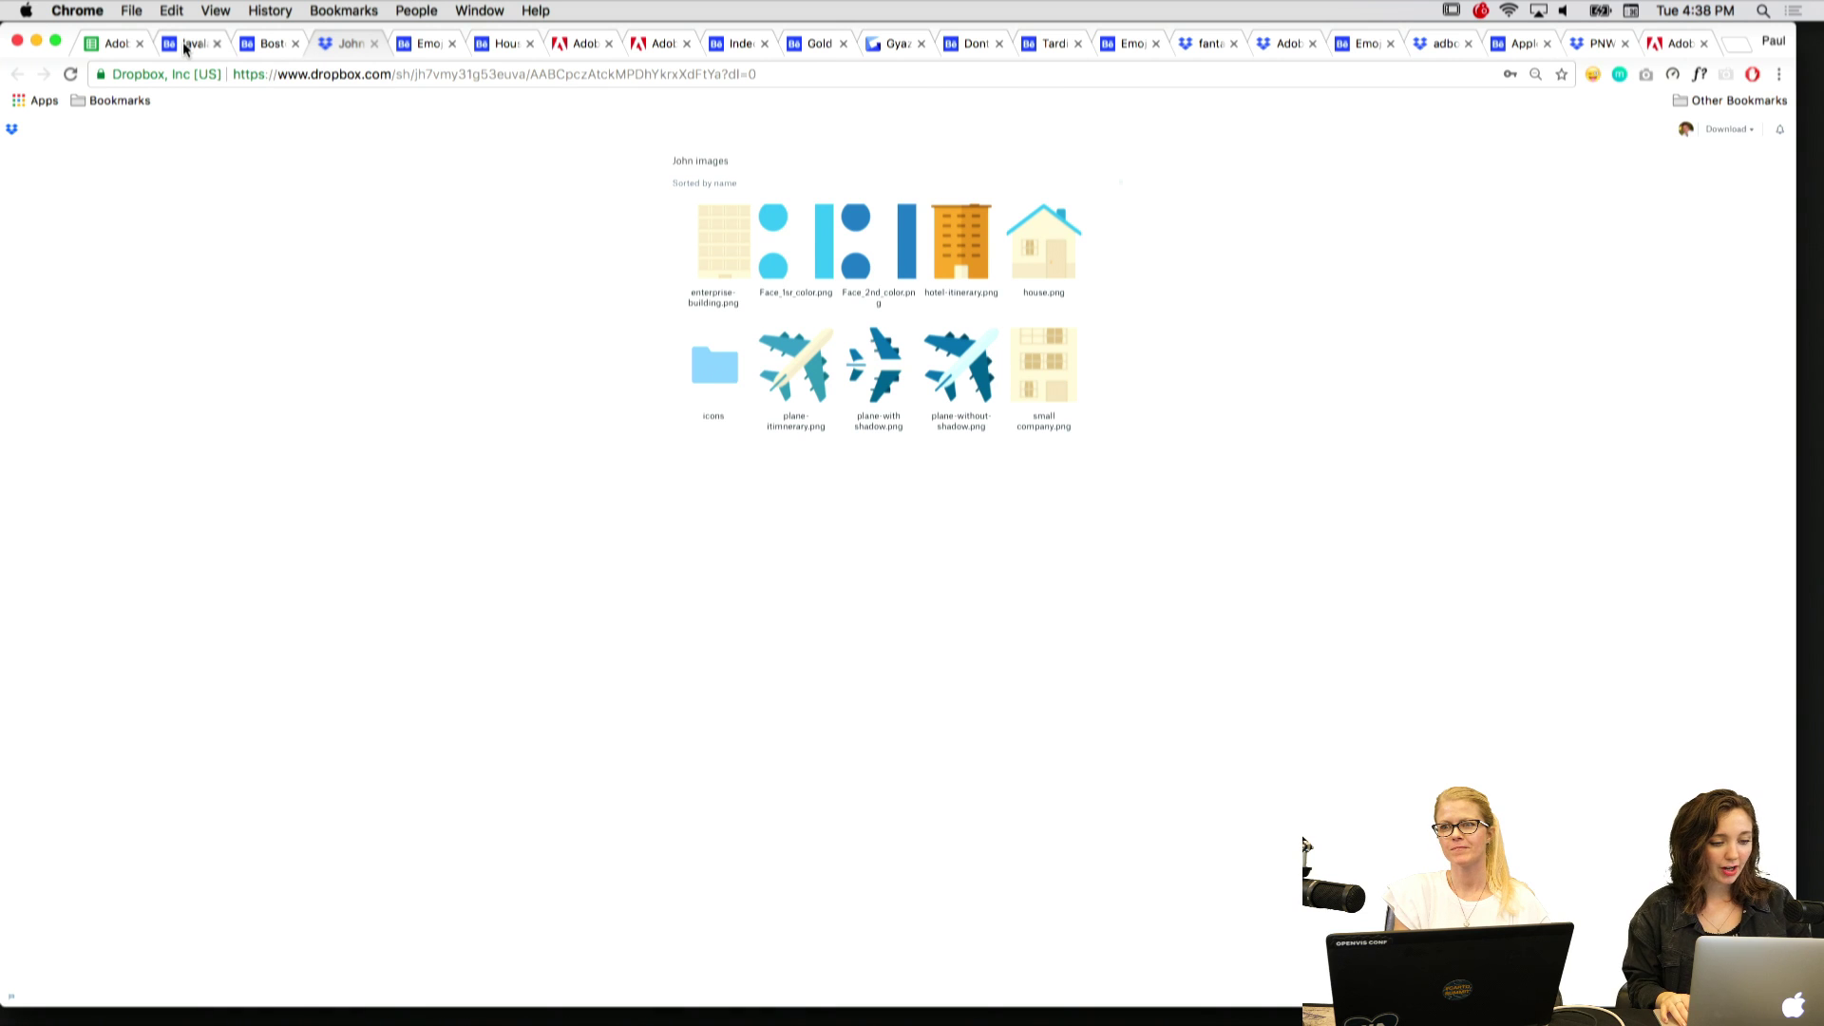
key("ctrl+Tab")
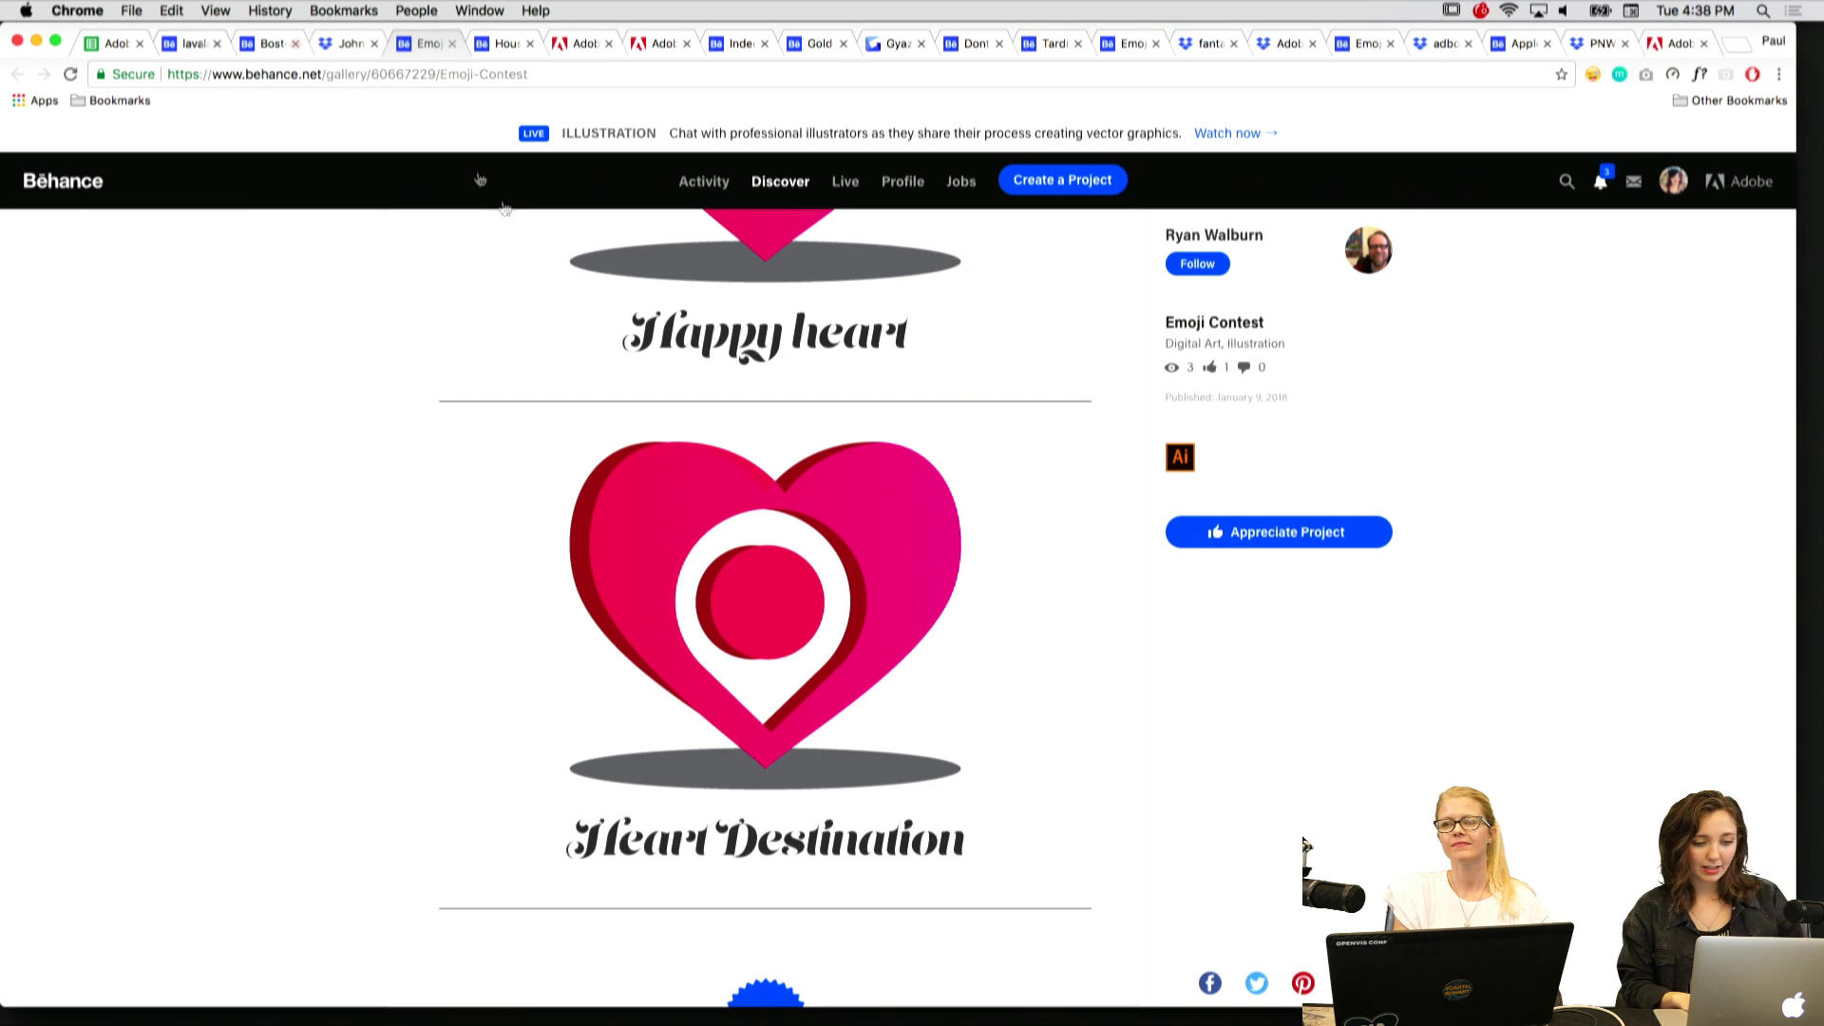
scroll(592, 360, "down", 2)
scroll(591, 359, "down", 5)
scroll(591, 359, "up", 15)
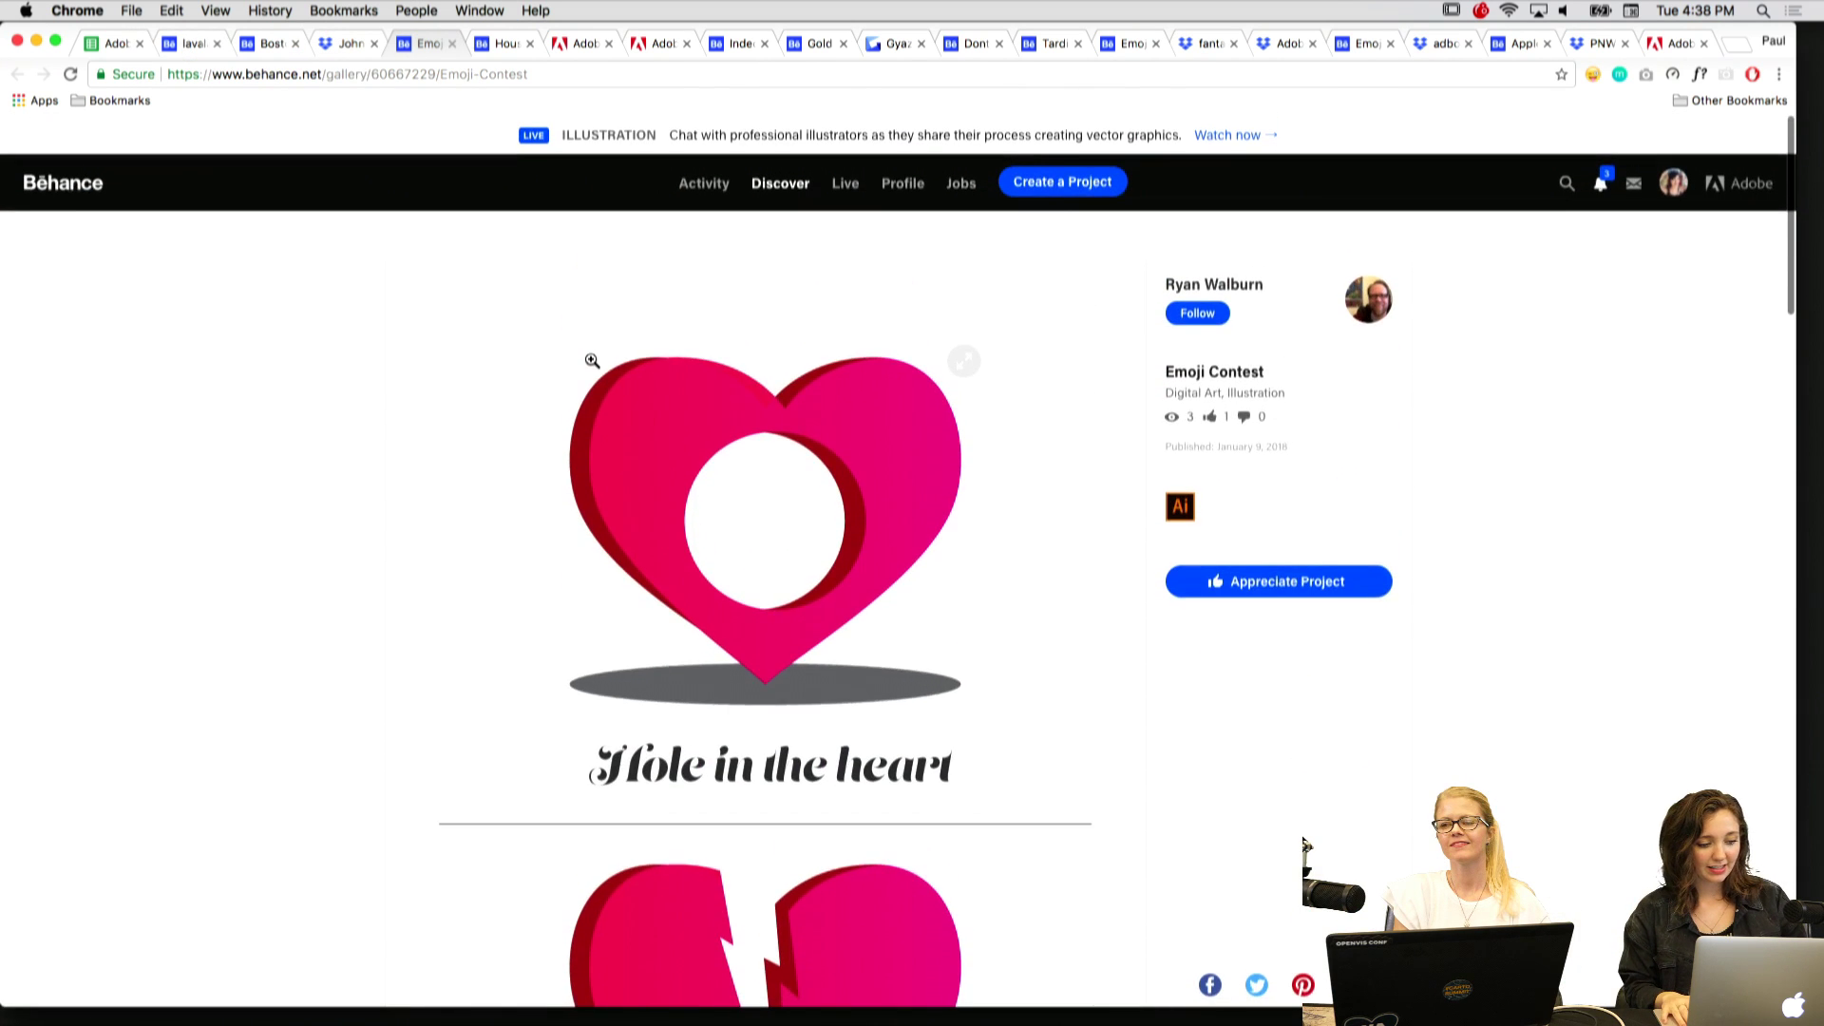
Peek at Houseplant, then step back through the tabs to the lavalamp entry.
key("ctrl+Tab")
key("ctrl+shift+Tab")
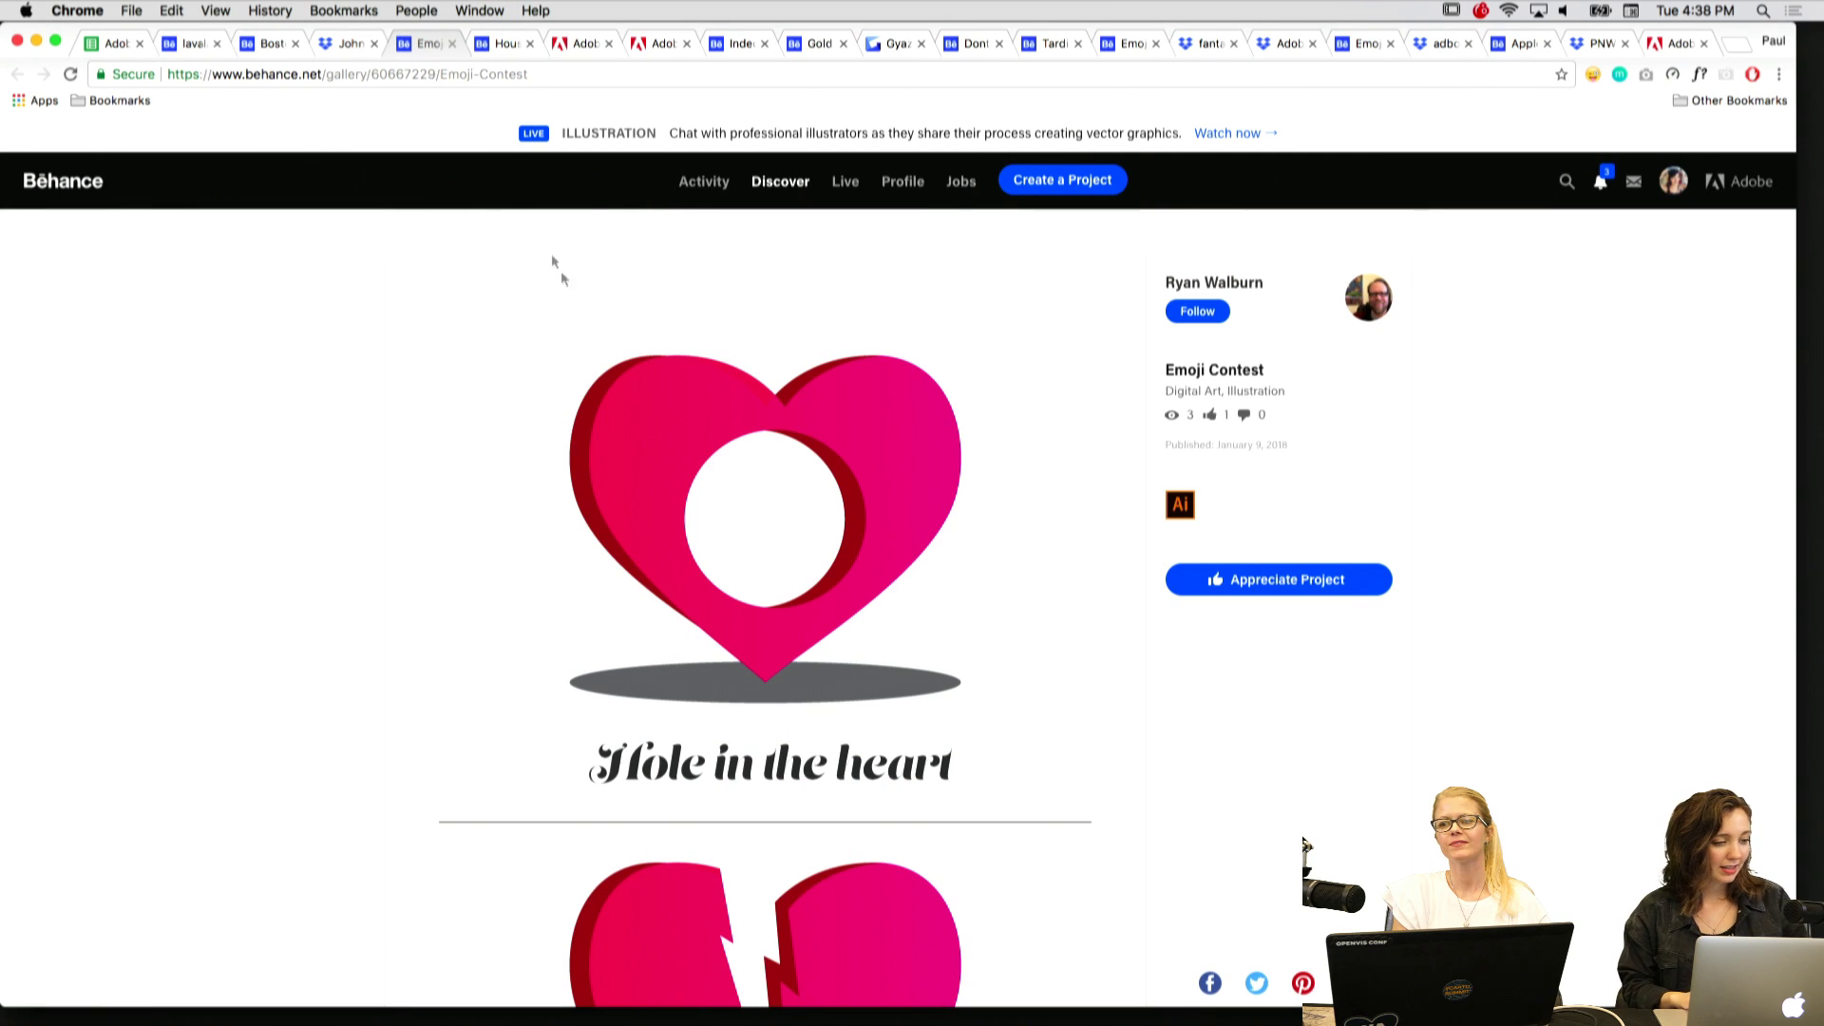
key("ctrl+shift+Tab")
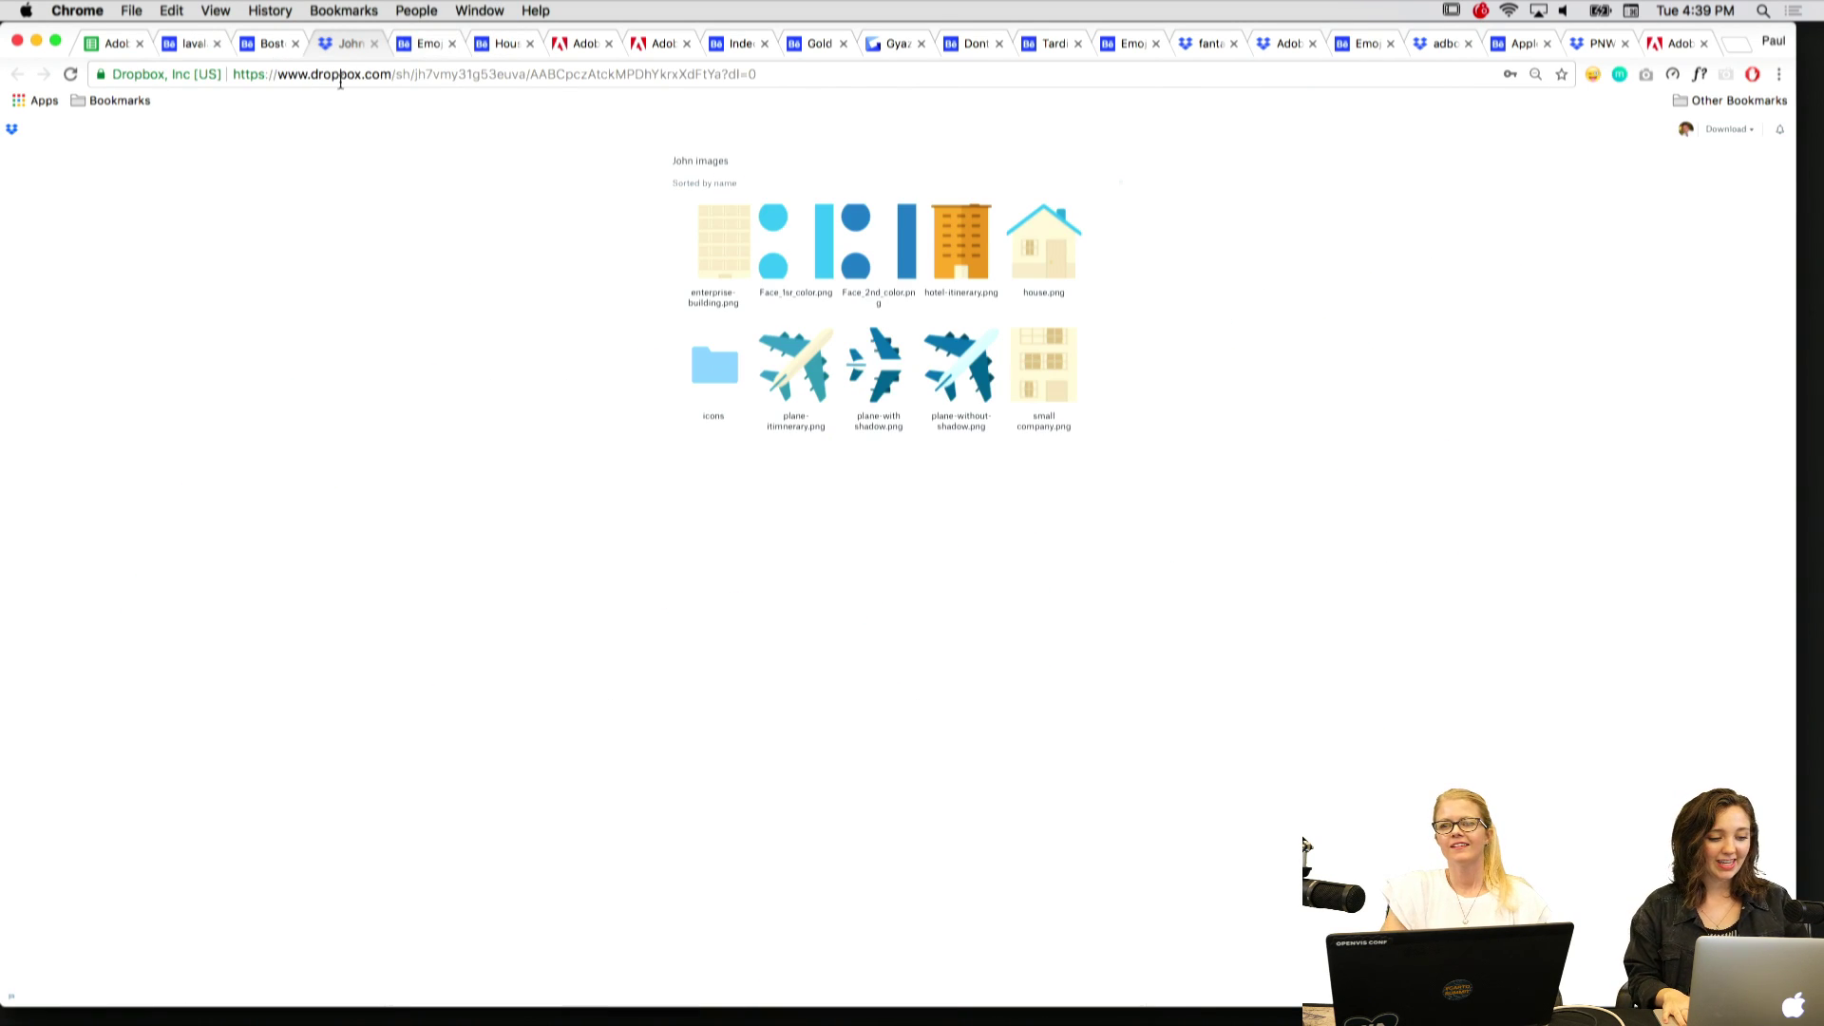
key("ctrl+shift+Tab")
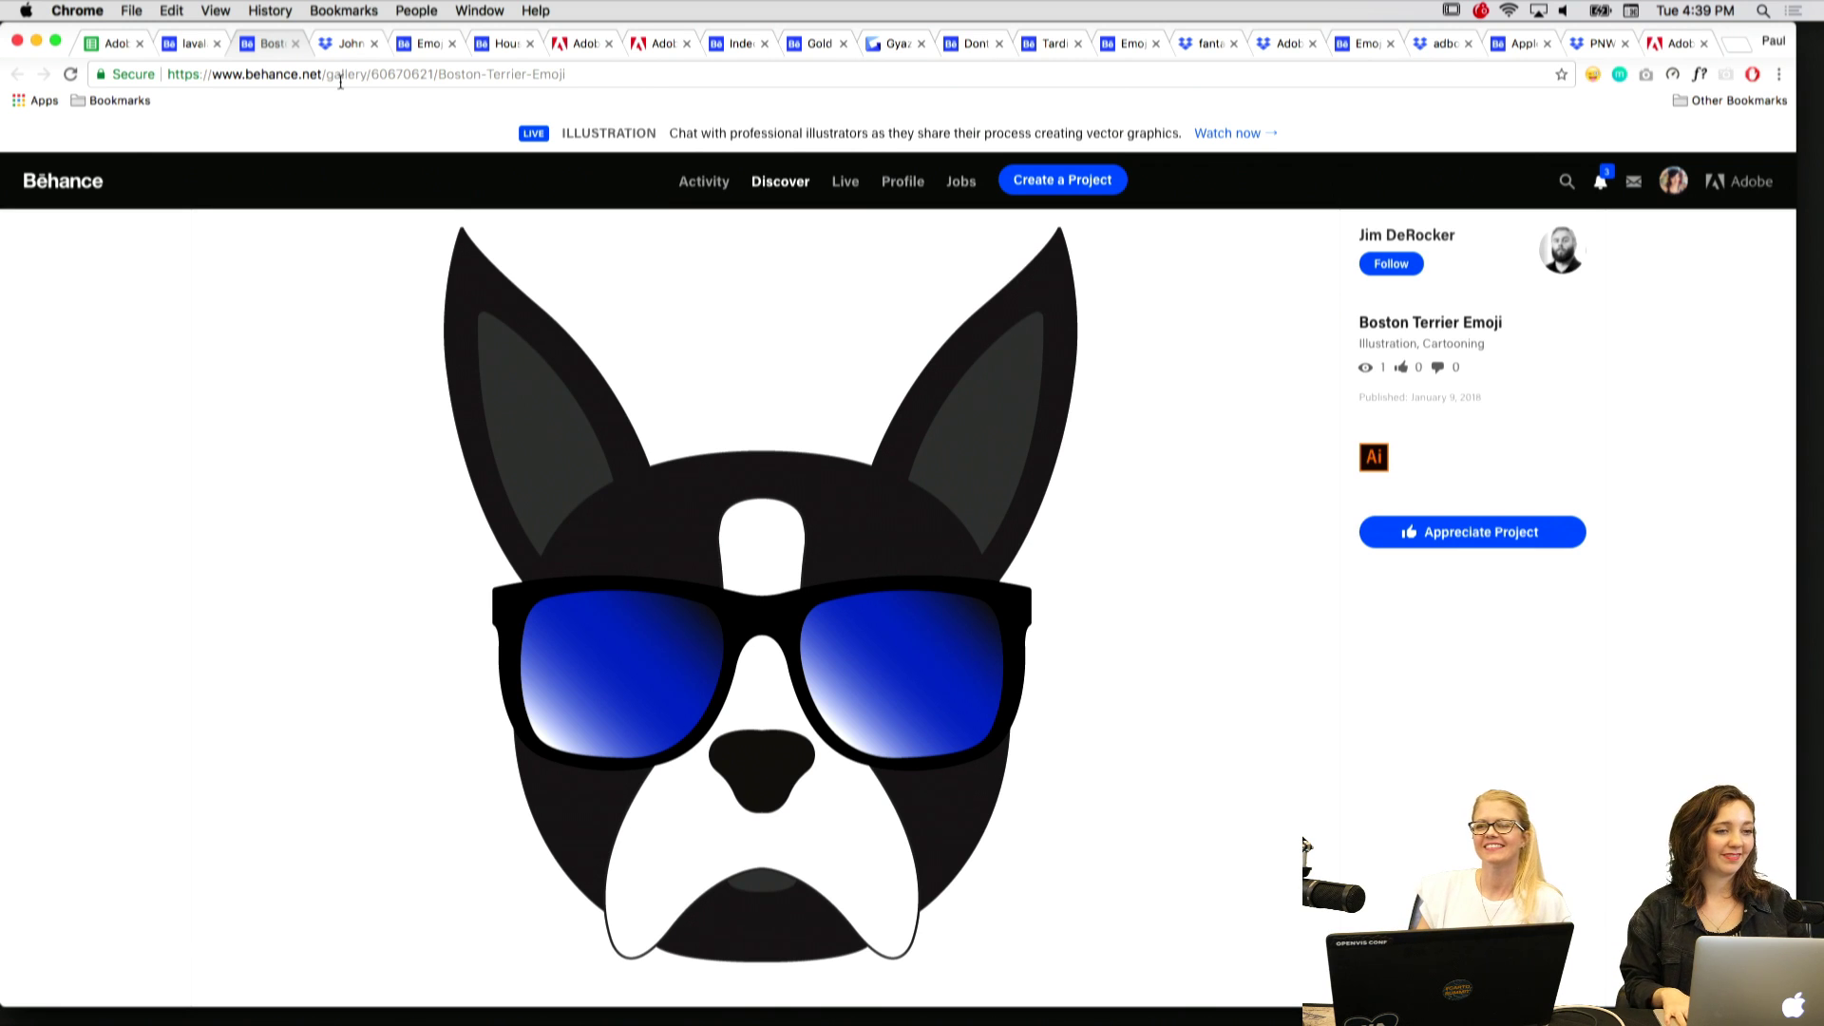
key("ctrl+shift+Tab")
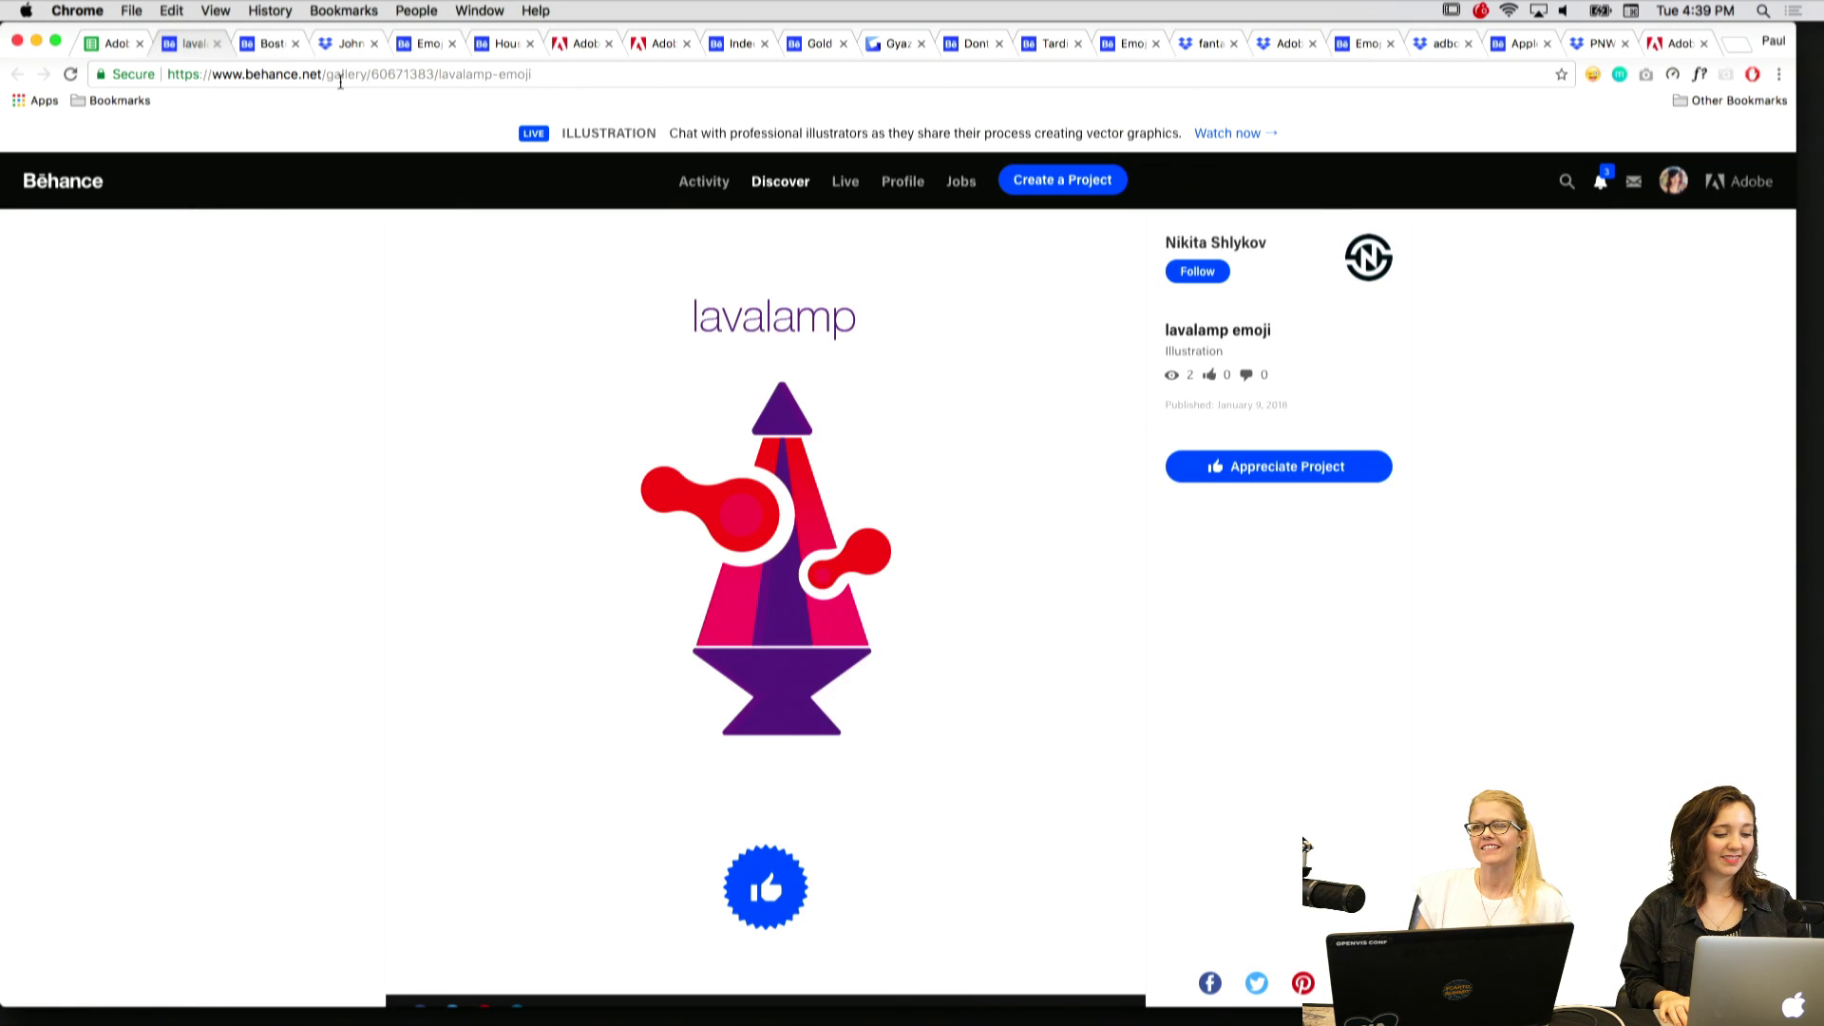
Move forward through Boston Terrier and the John folder to the Emoji Contest heart entries.
key("ctrl+Tab")
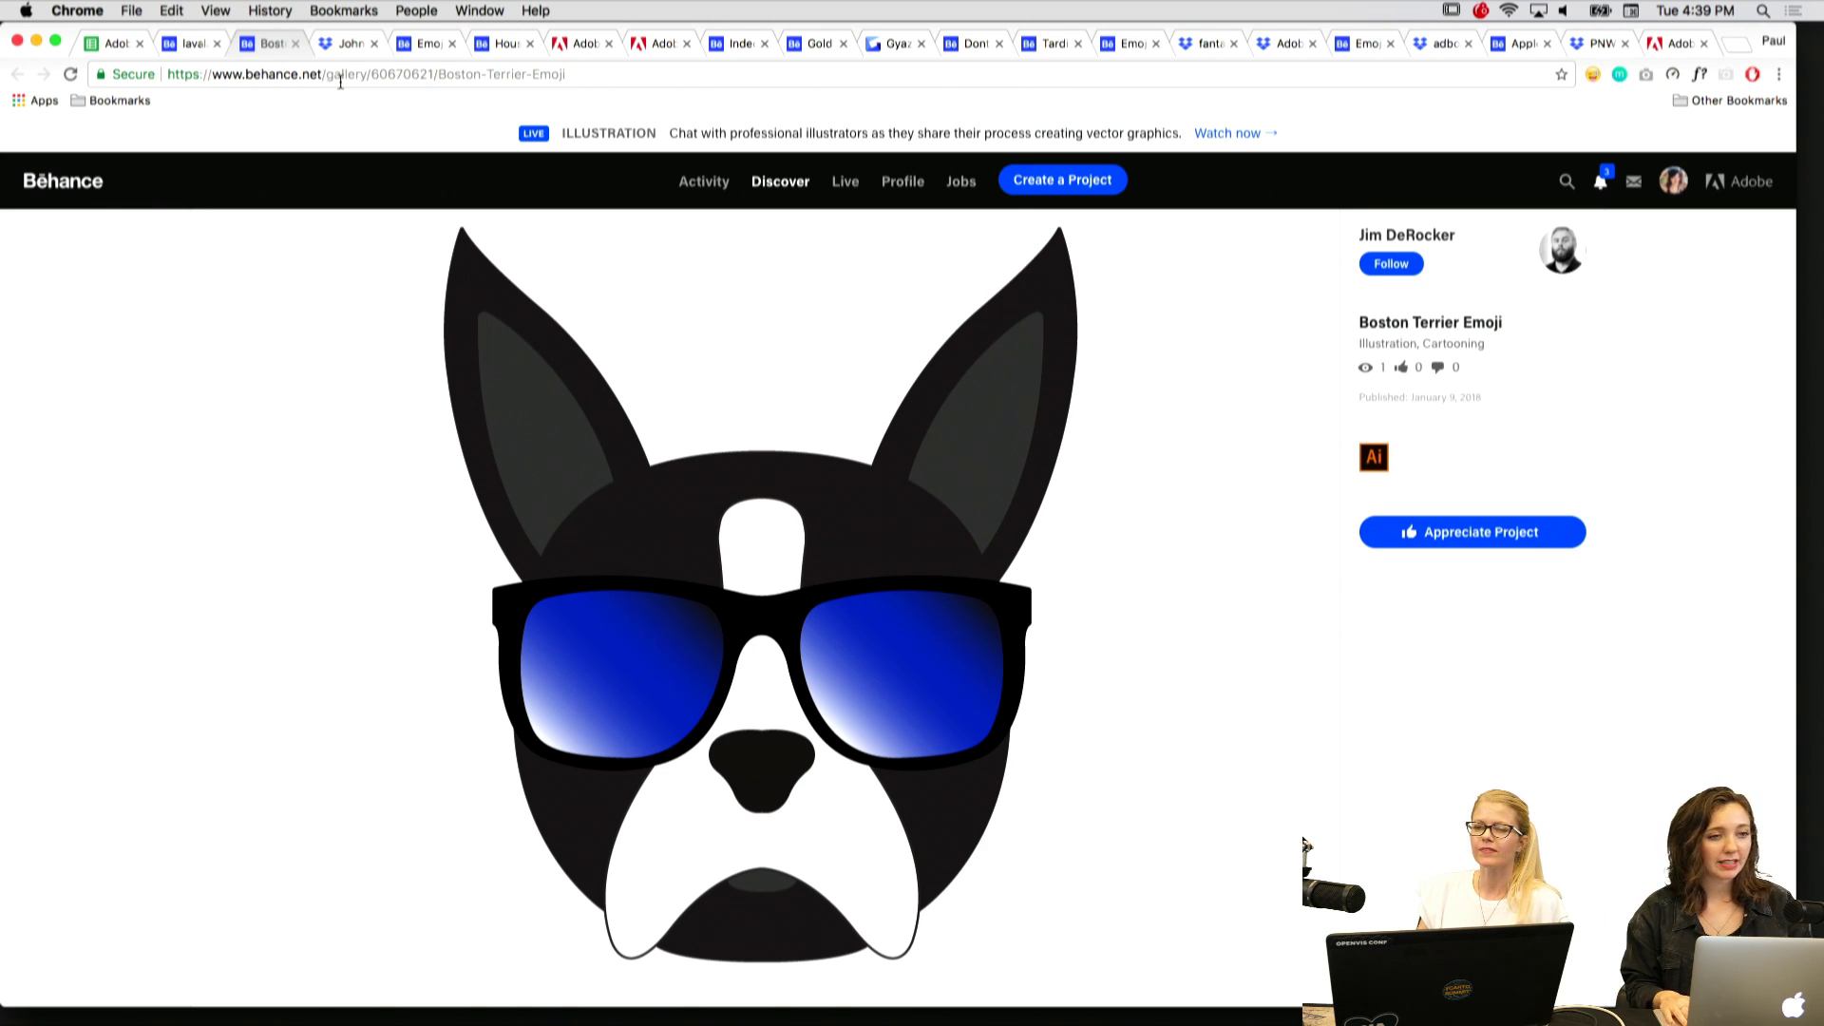
key("ctrl+Tab")
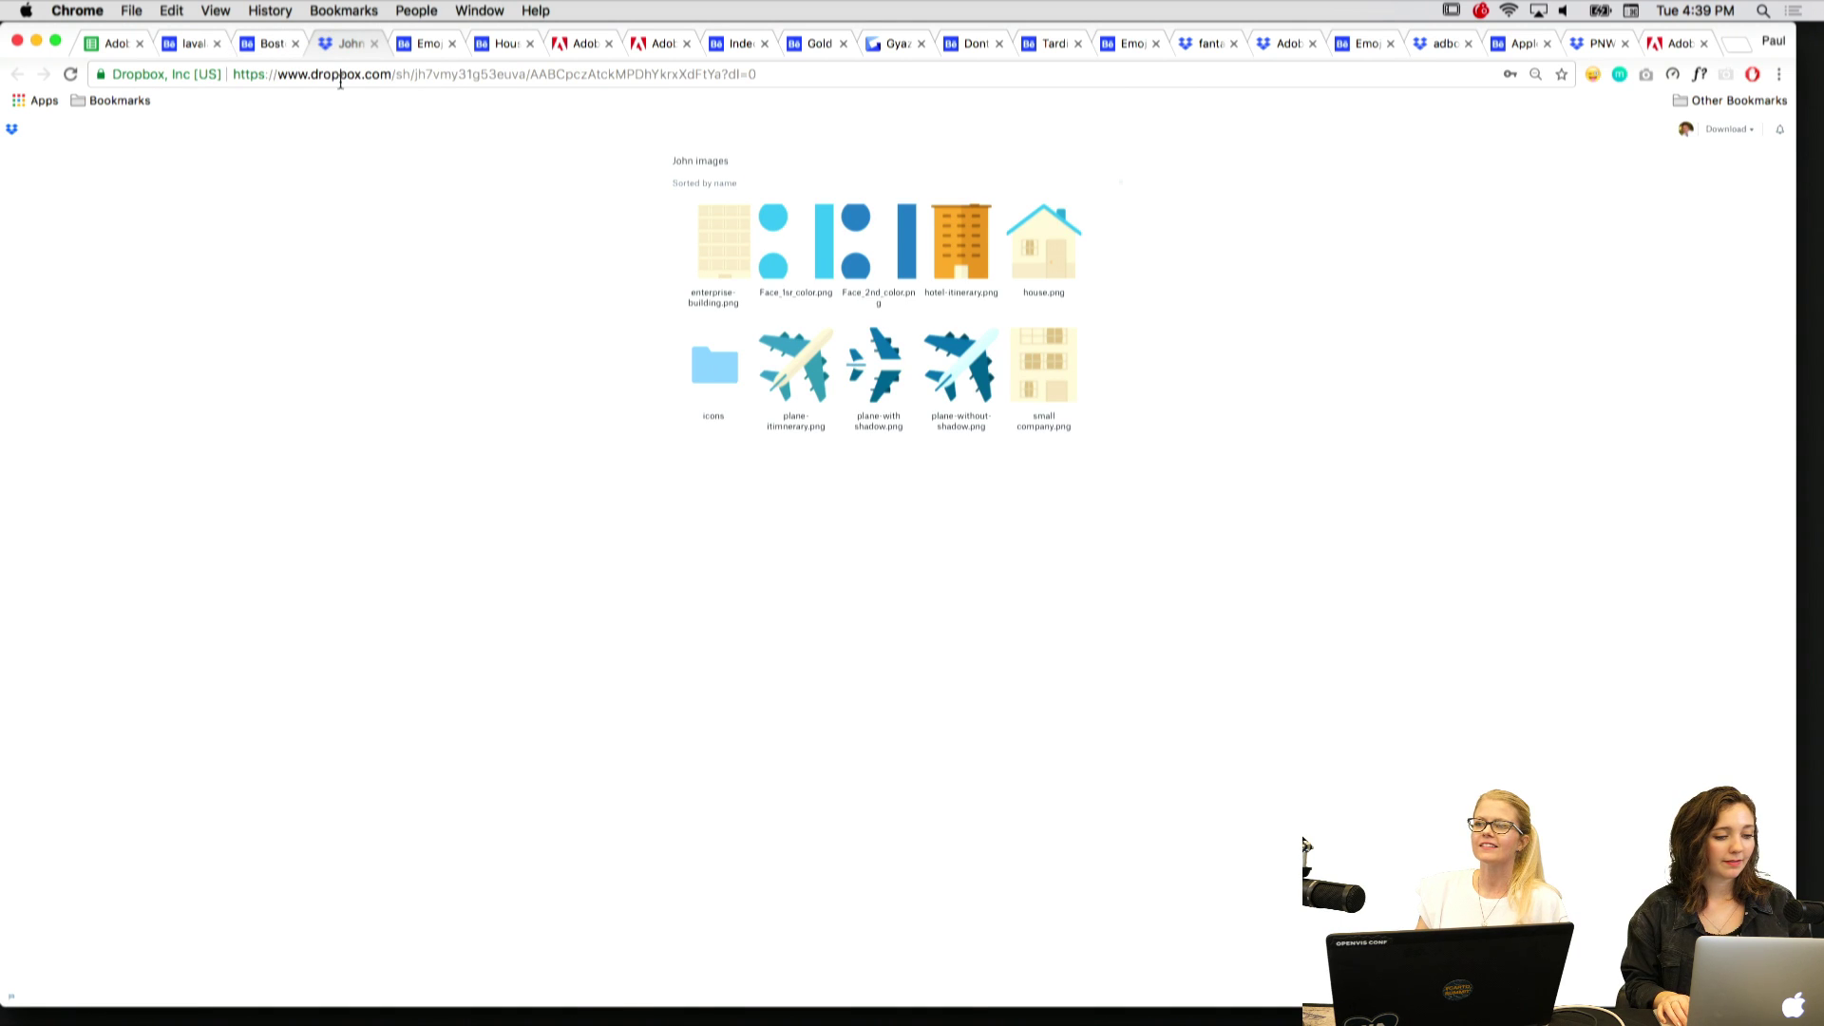
key("ctrl+Tab")
key("ctrl+shift+Tab")
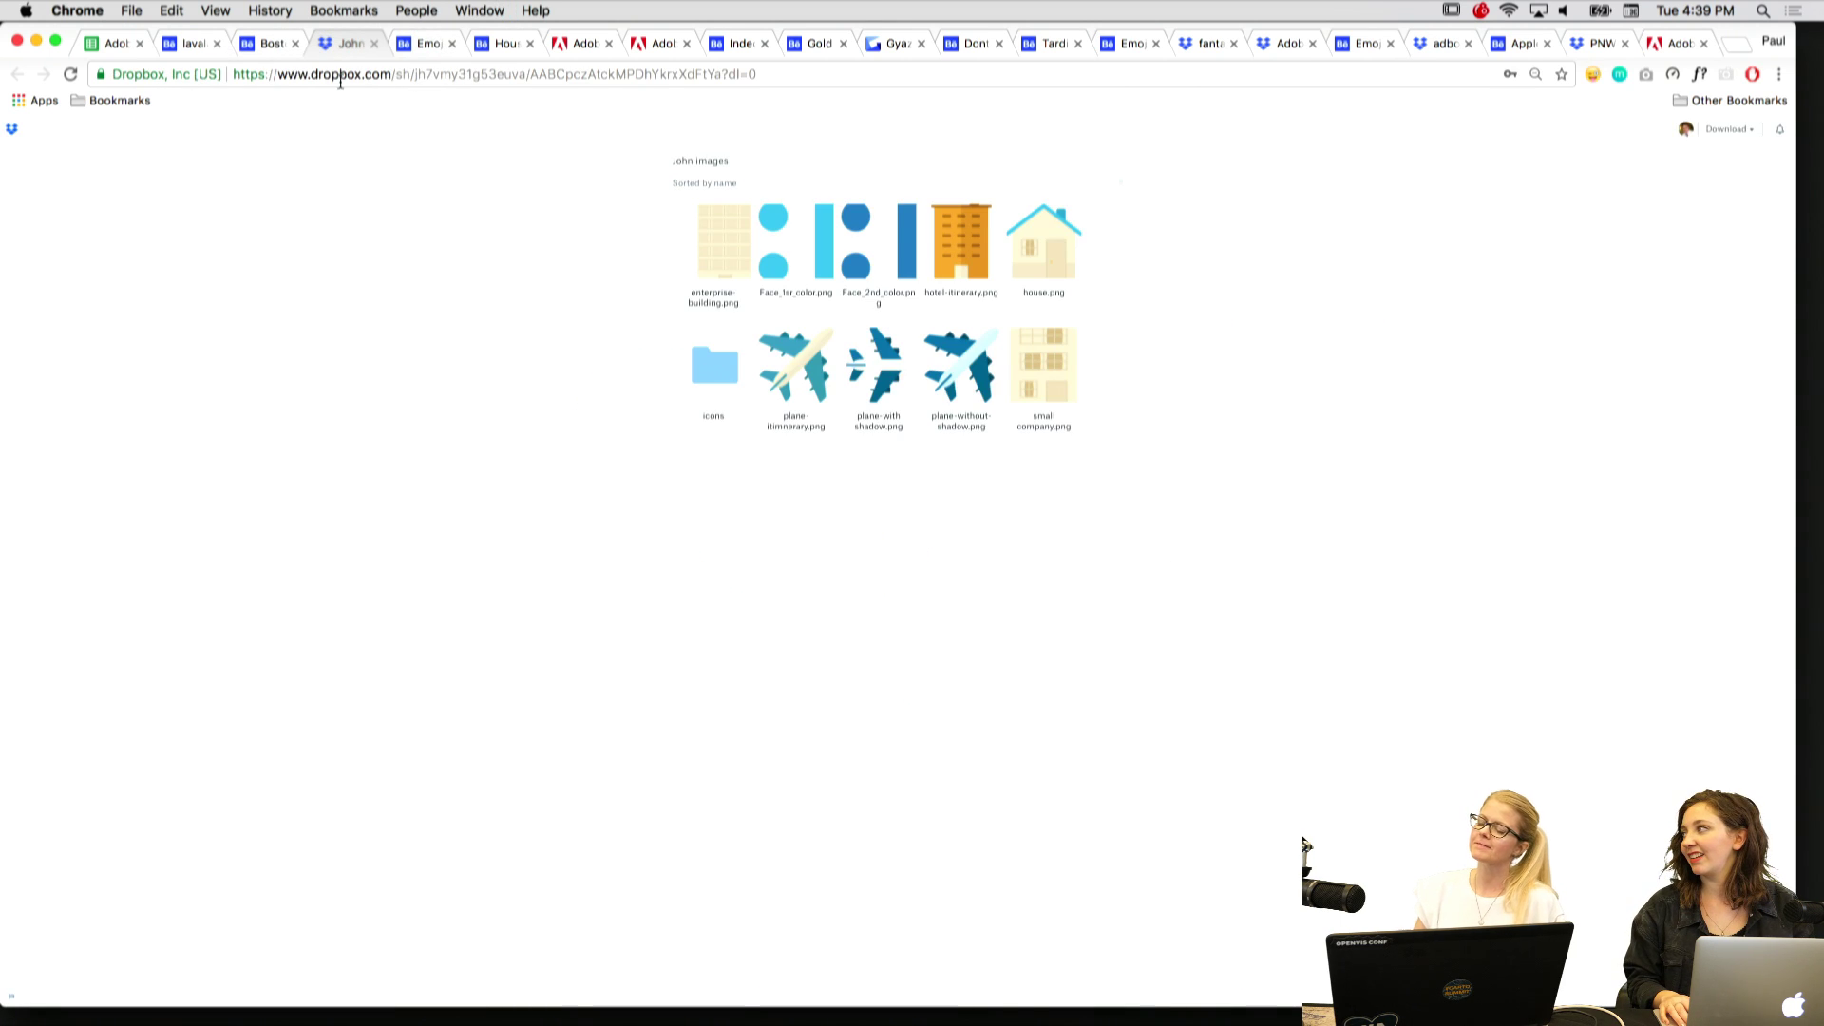
key("ctrl+Tab")
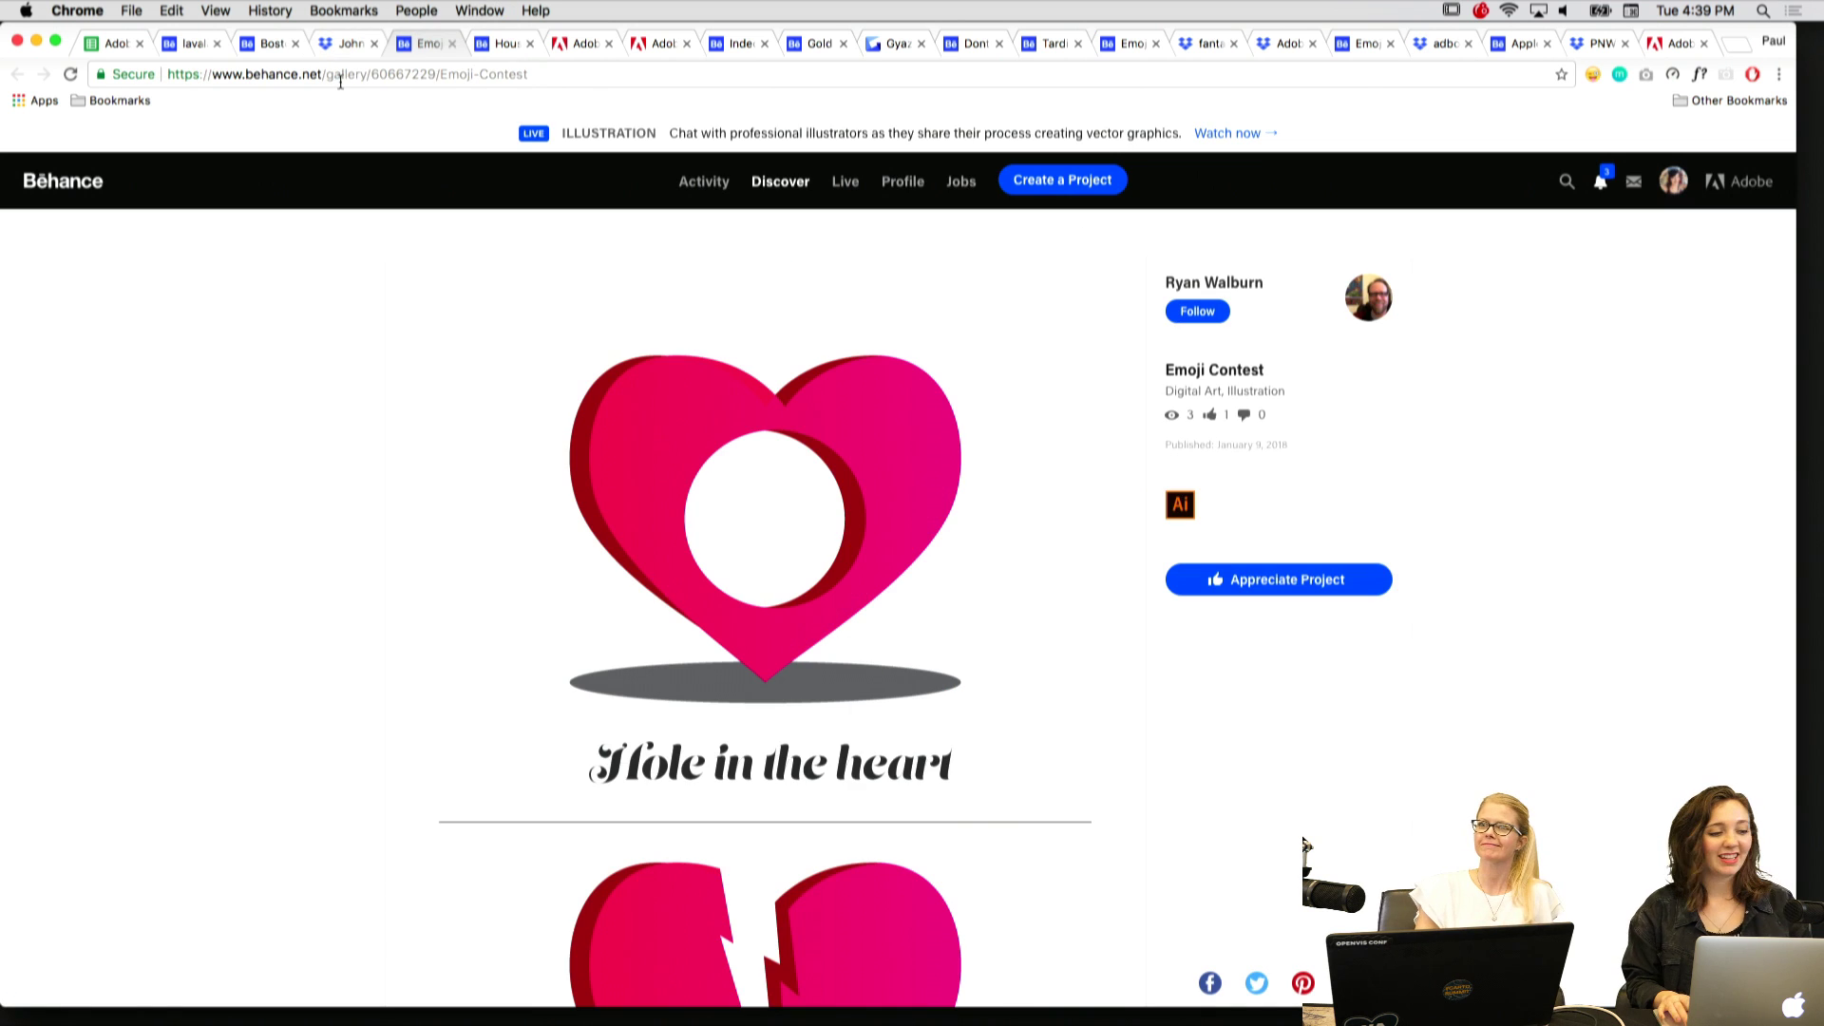
Scroll through the Emoji Contest heart entries, landing on Hole in the heart.
scroll(230, 563, "down", 7)
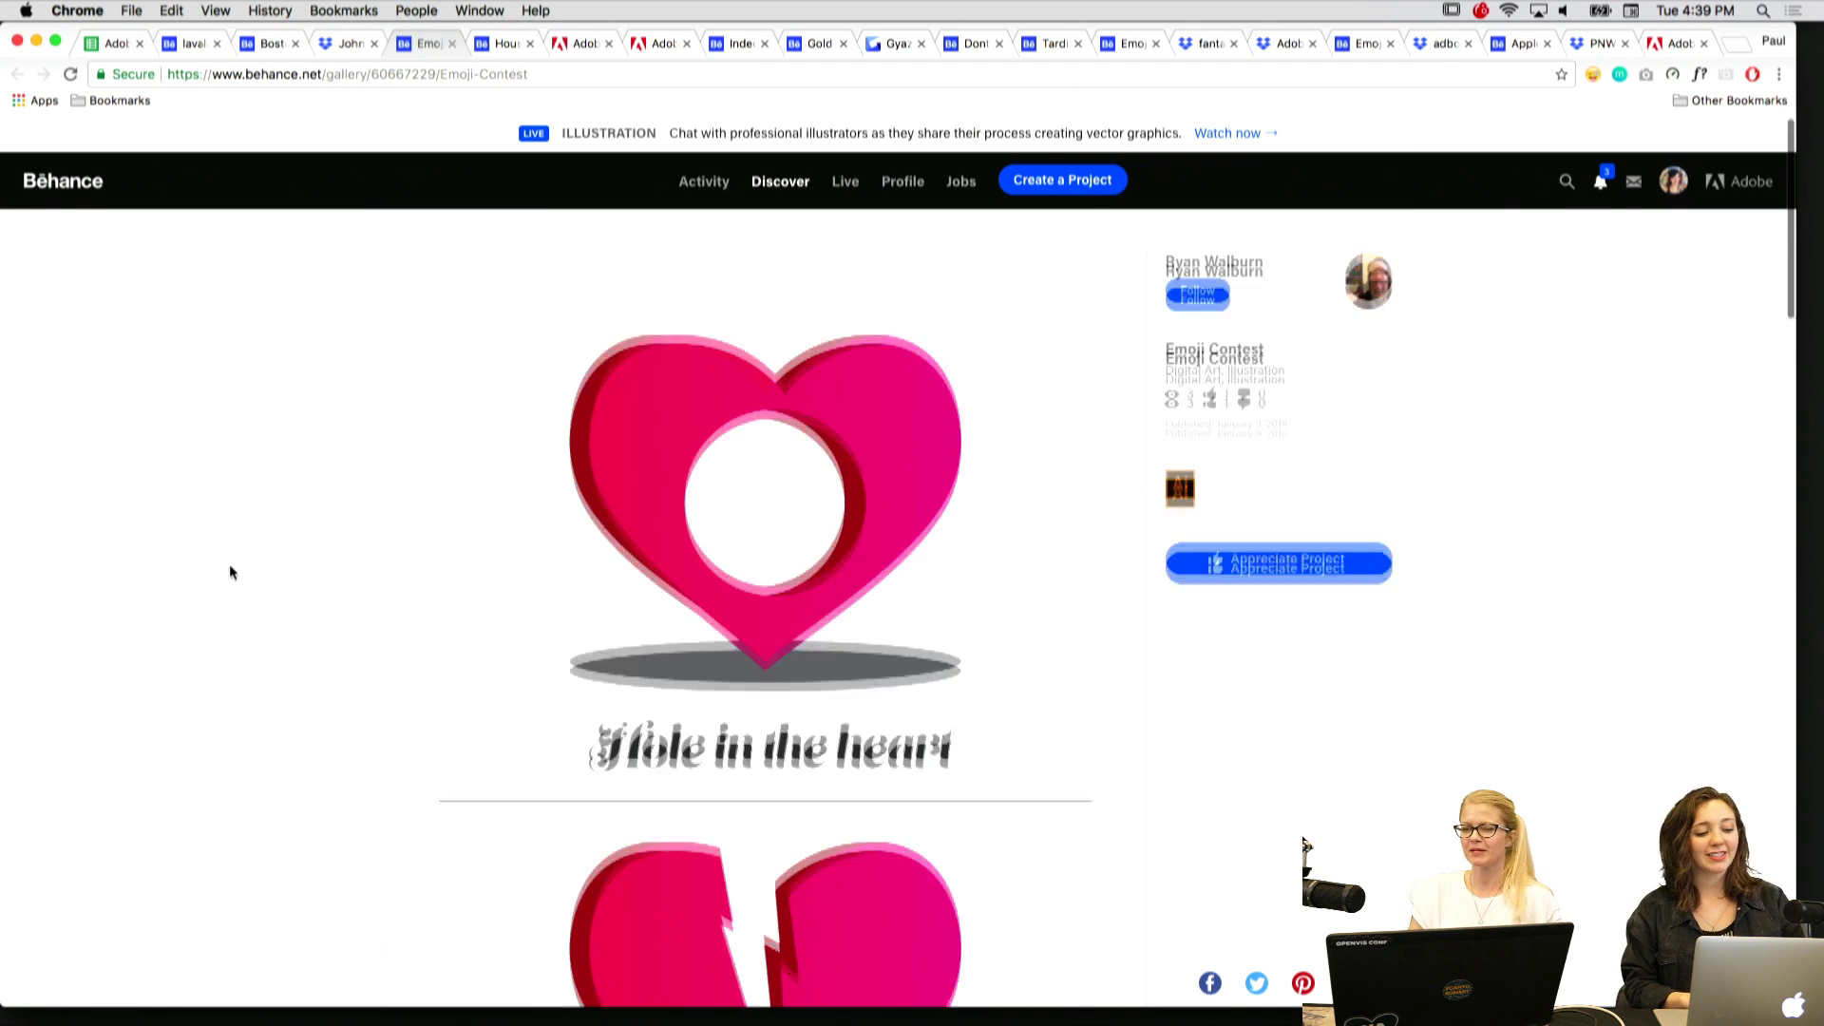
scroll(230, 570, "down", 5)
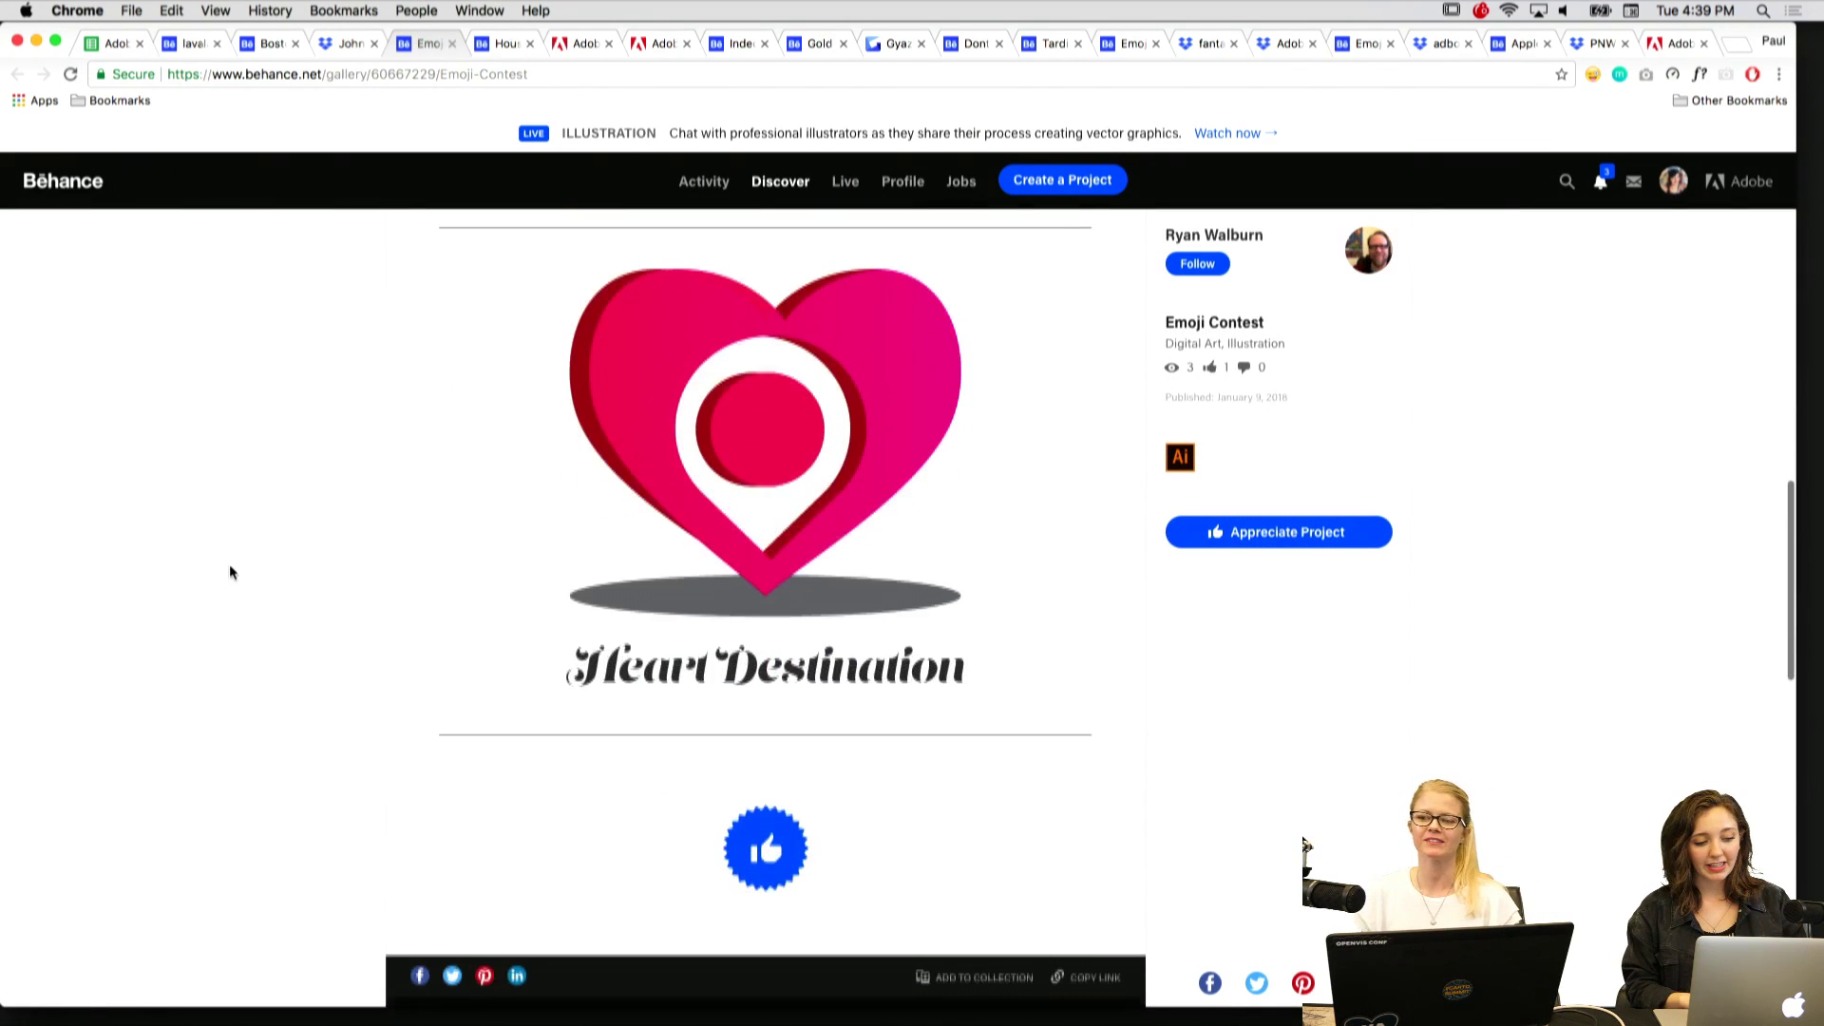
scroll(230, 570, "up", 15)
scroll(230, 570, "down", 4)
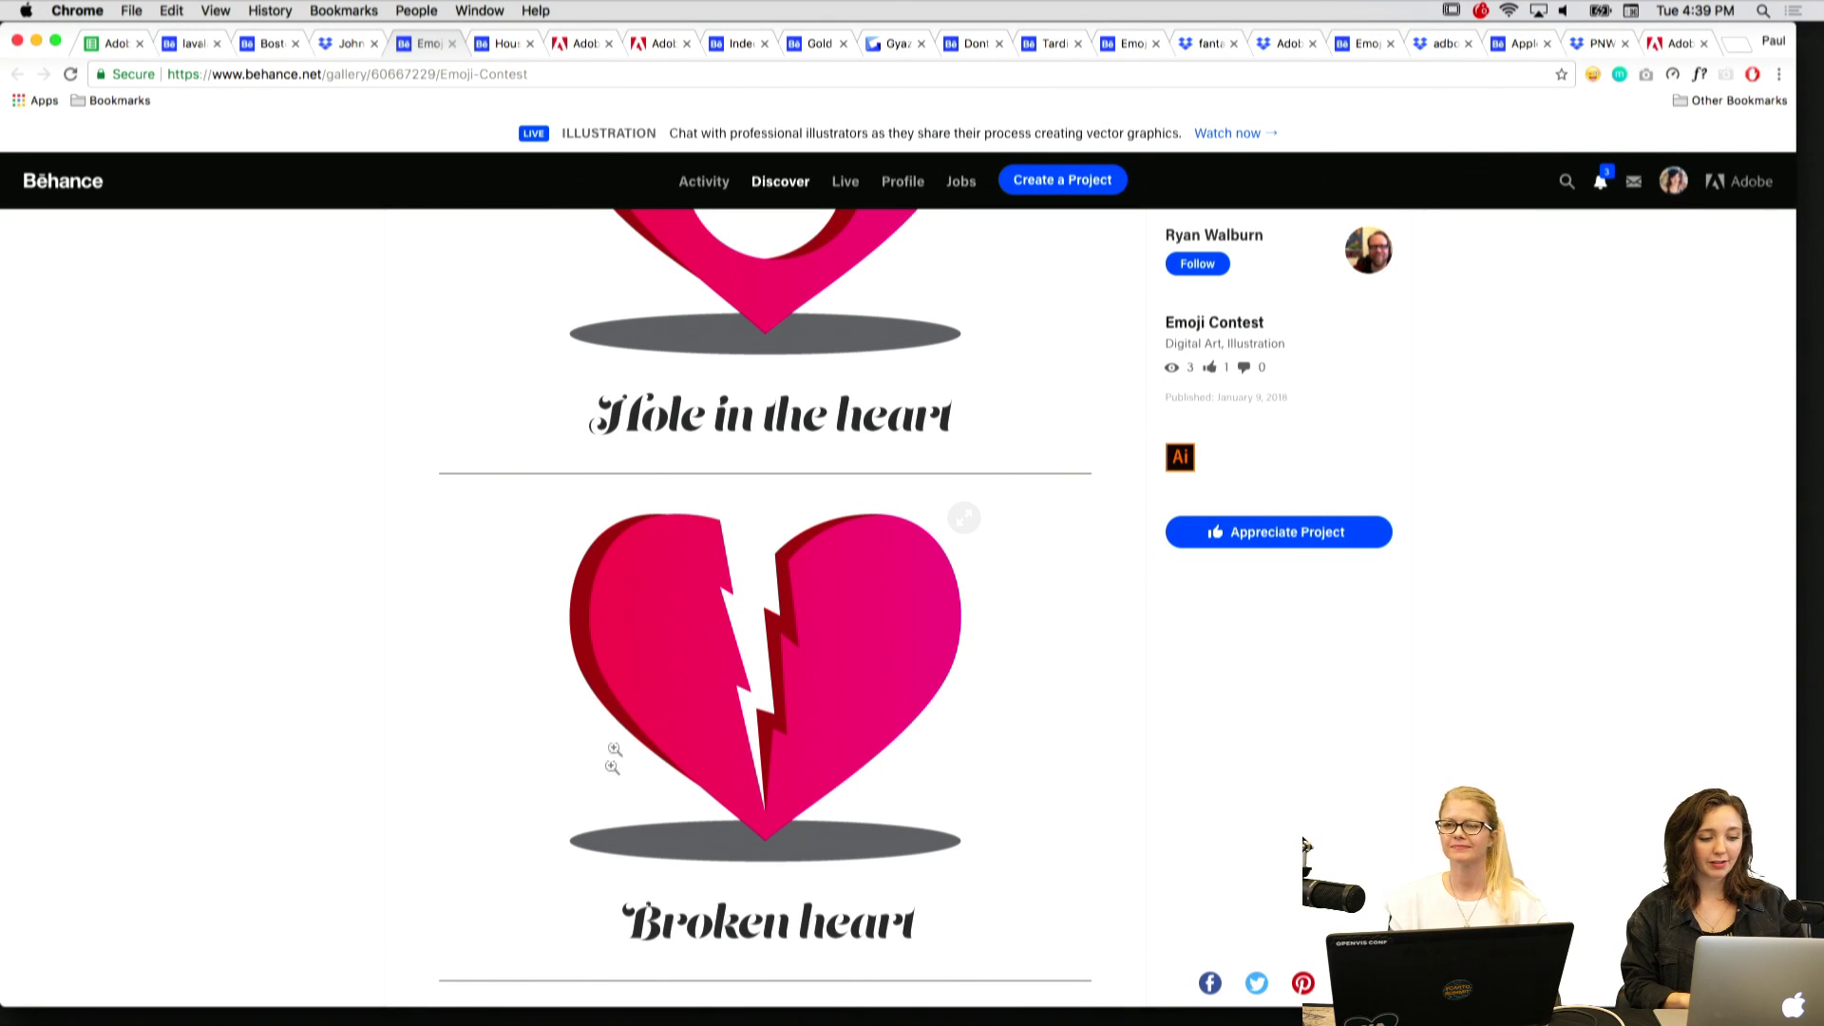
scroll(319, 775, "down", 1)
scroll(319, 775, "down", 10)
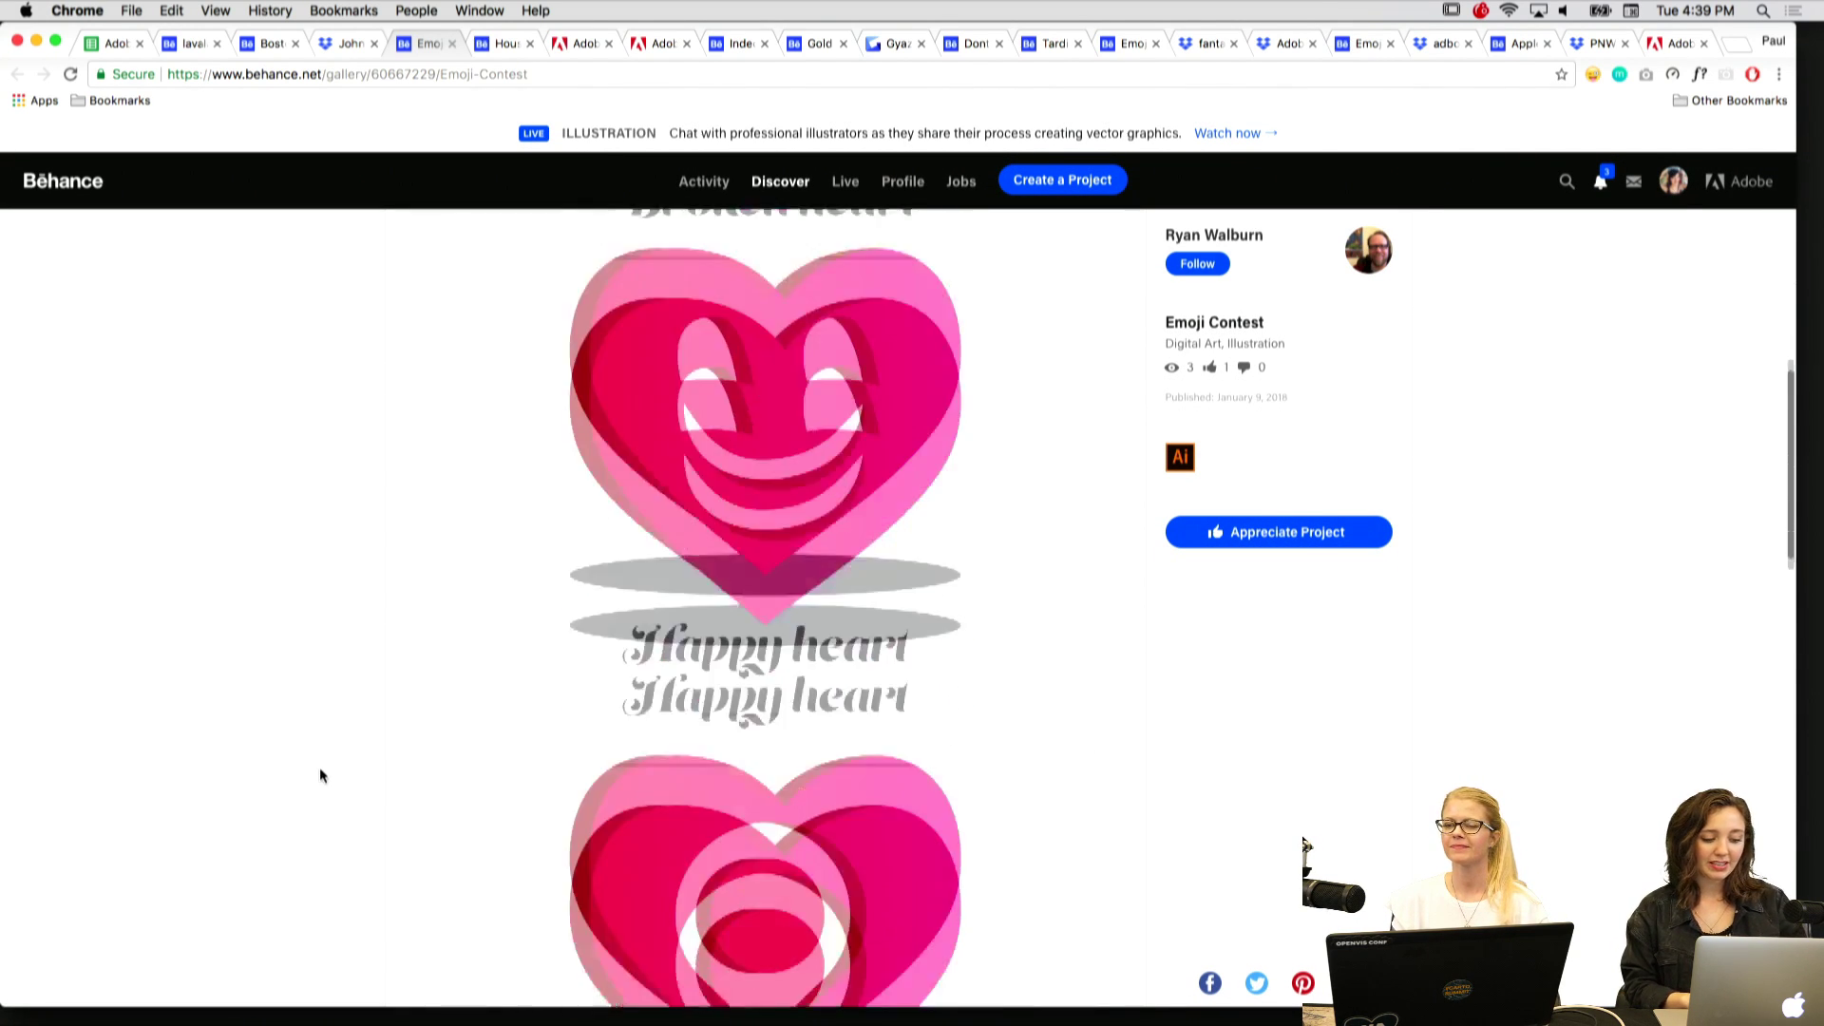
scroll(470, 750, "up", 12)
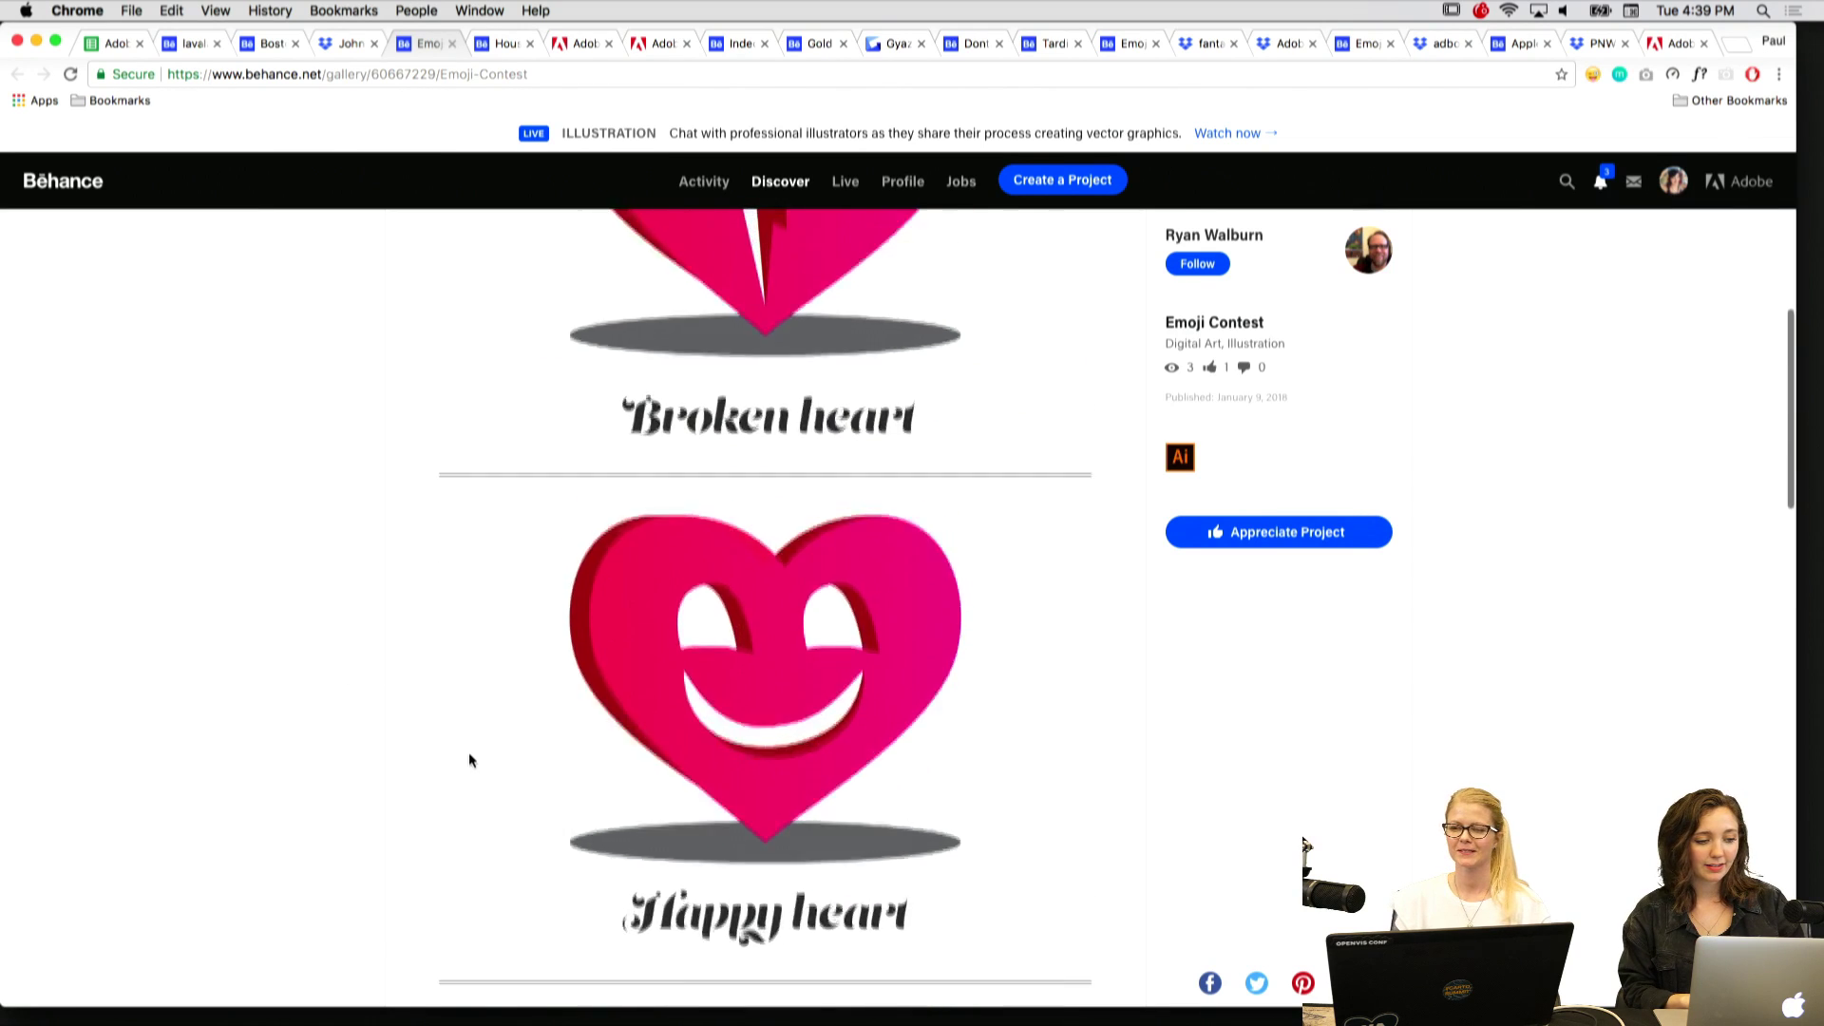
scroll(470, 760, "down", 1)
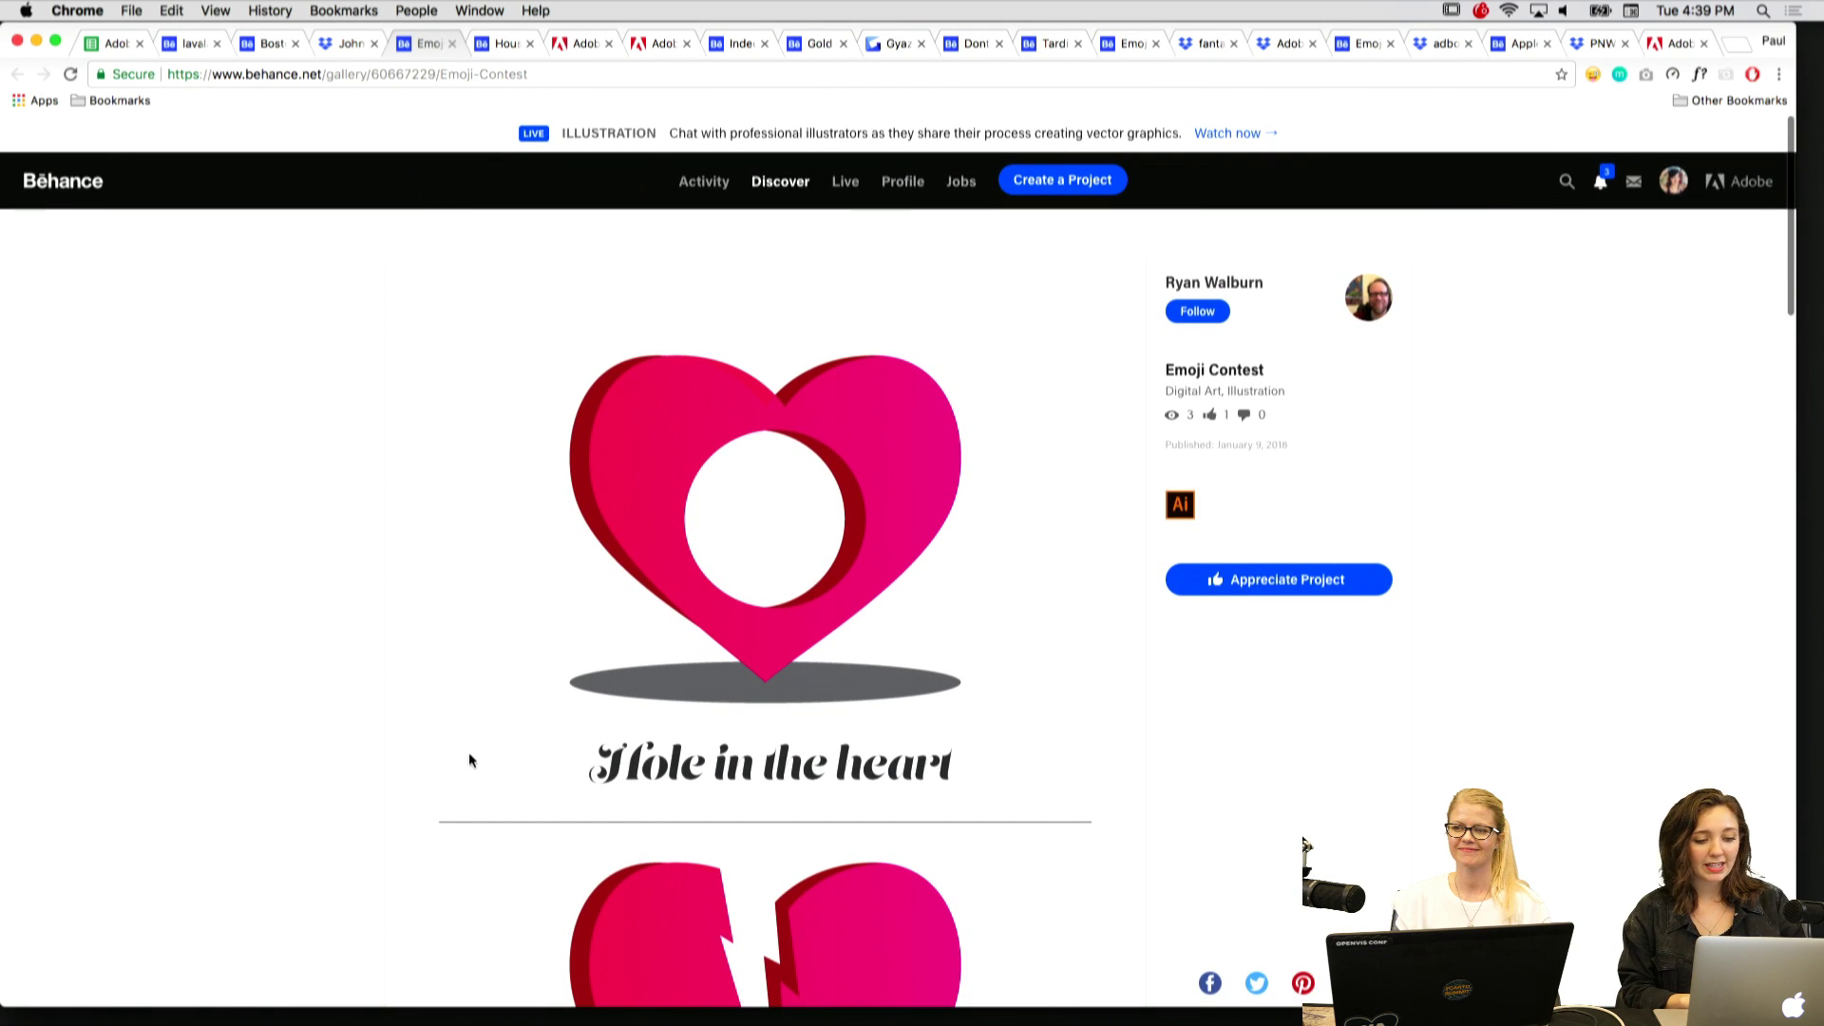
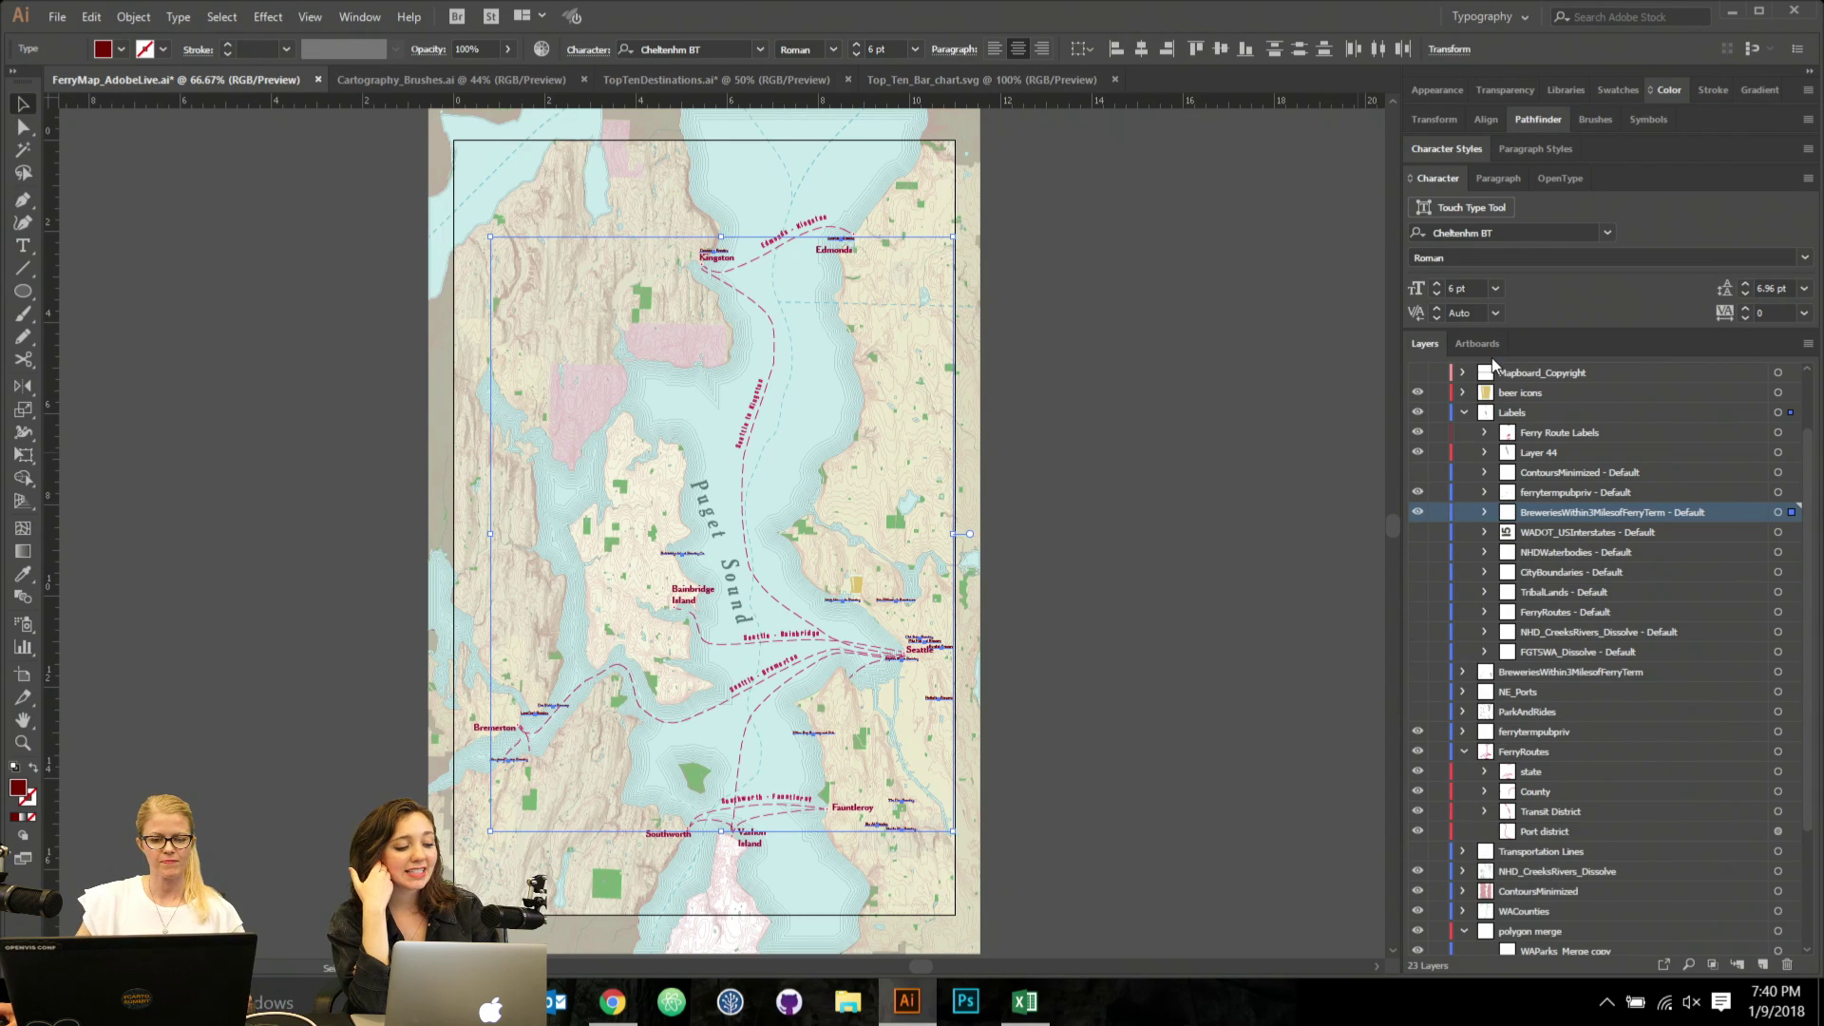
Zoom into the central map and select the Six Billiards & Brewhouse label.
left_click(1311, 469)
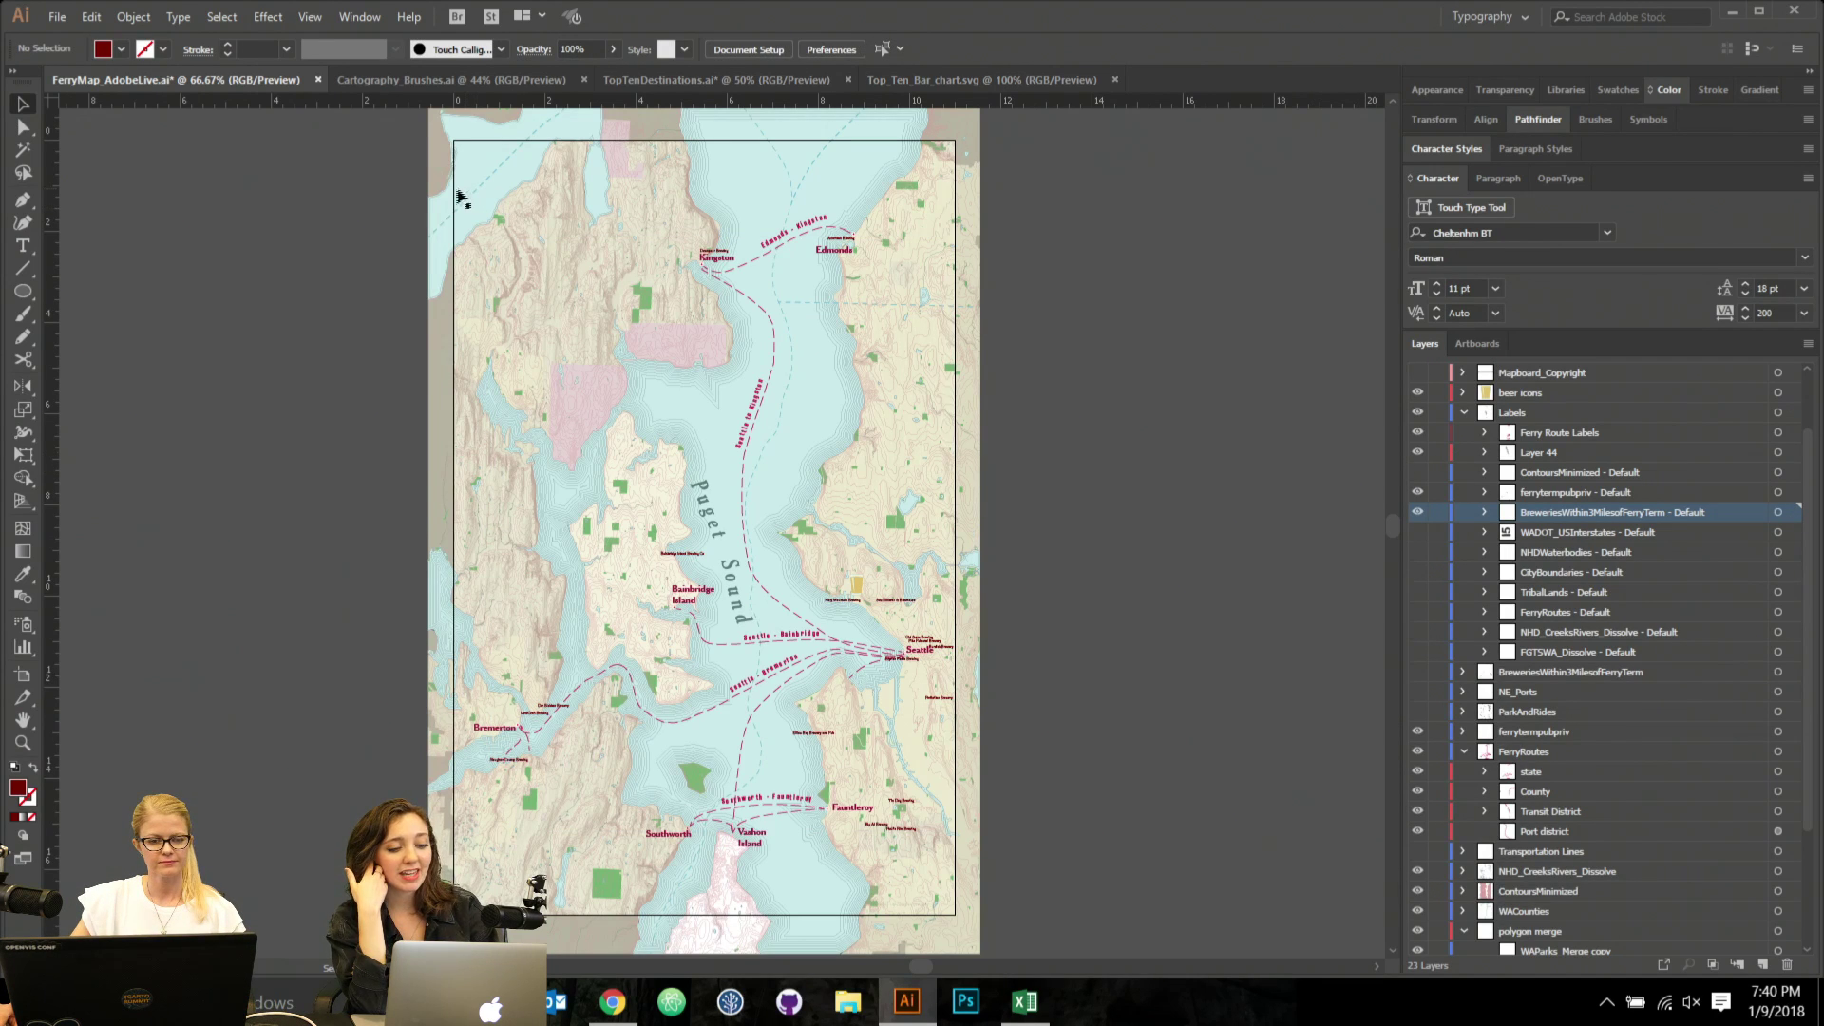
key("z")
left_click_drag(397, 207, 1102, 770)
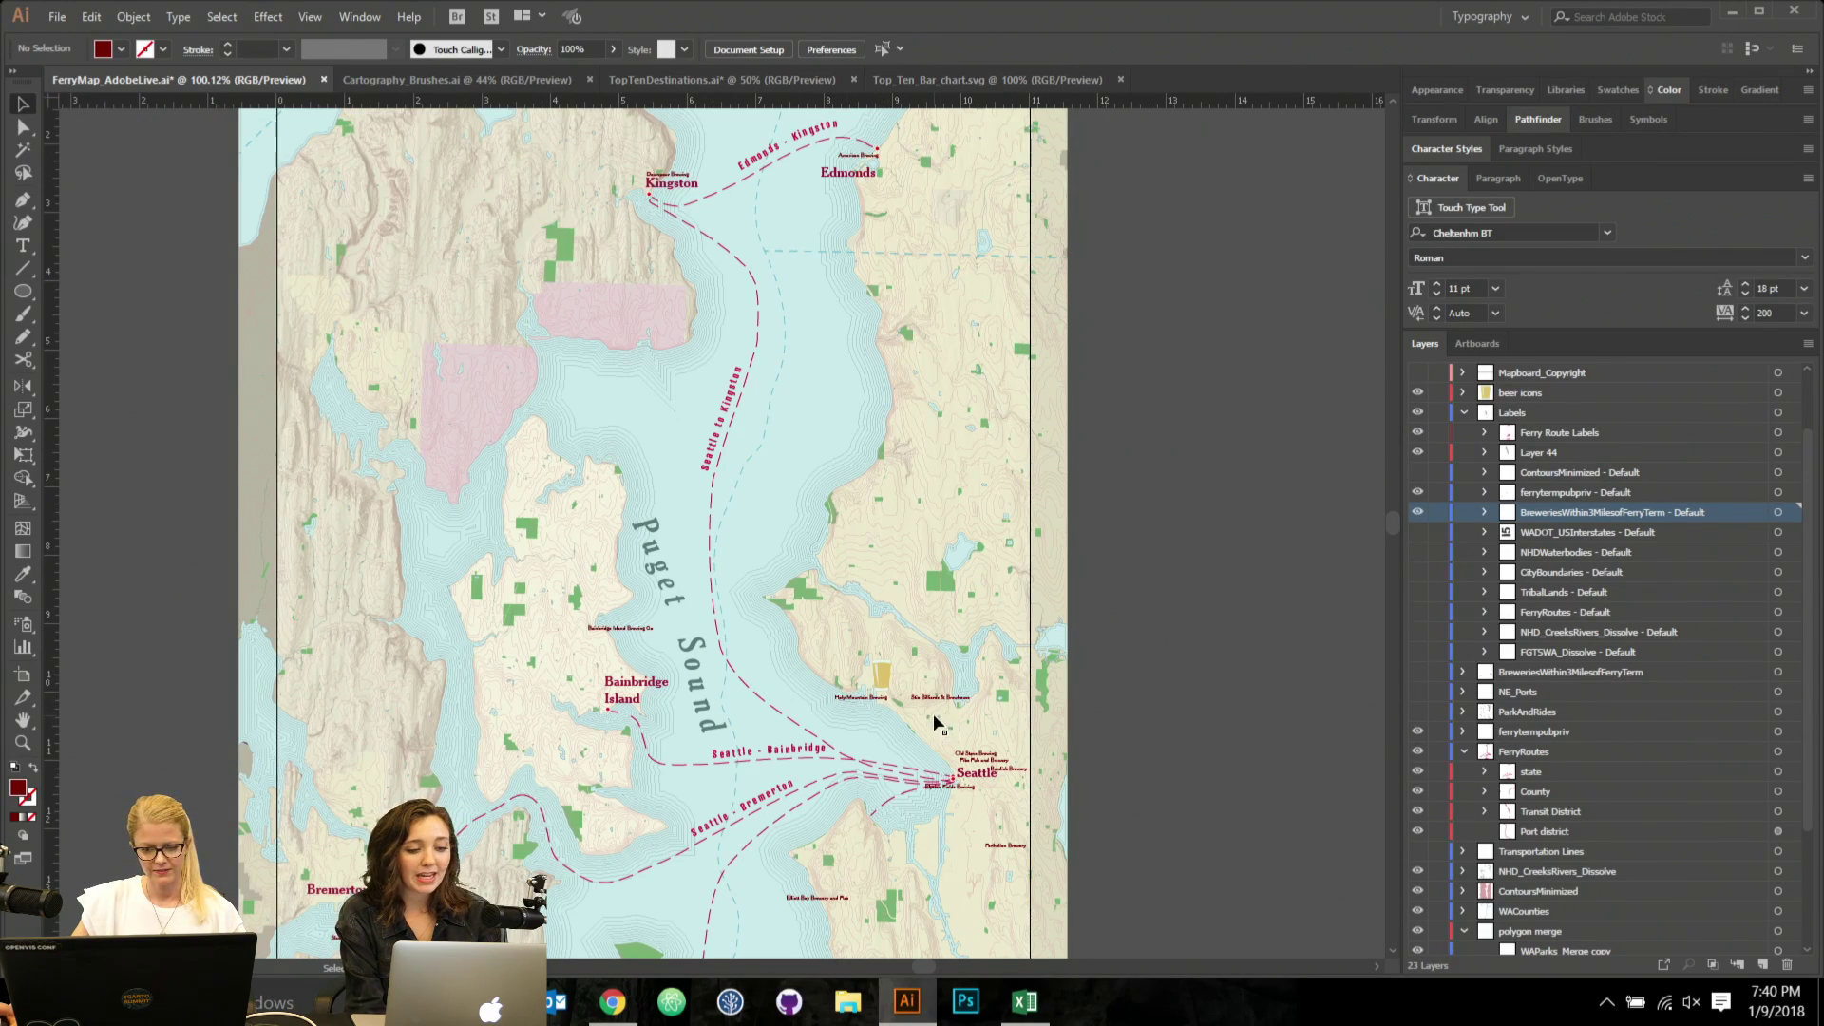
scroll(910, 699, "up", 1)
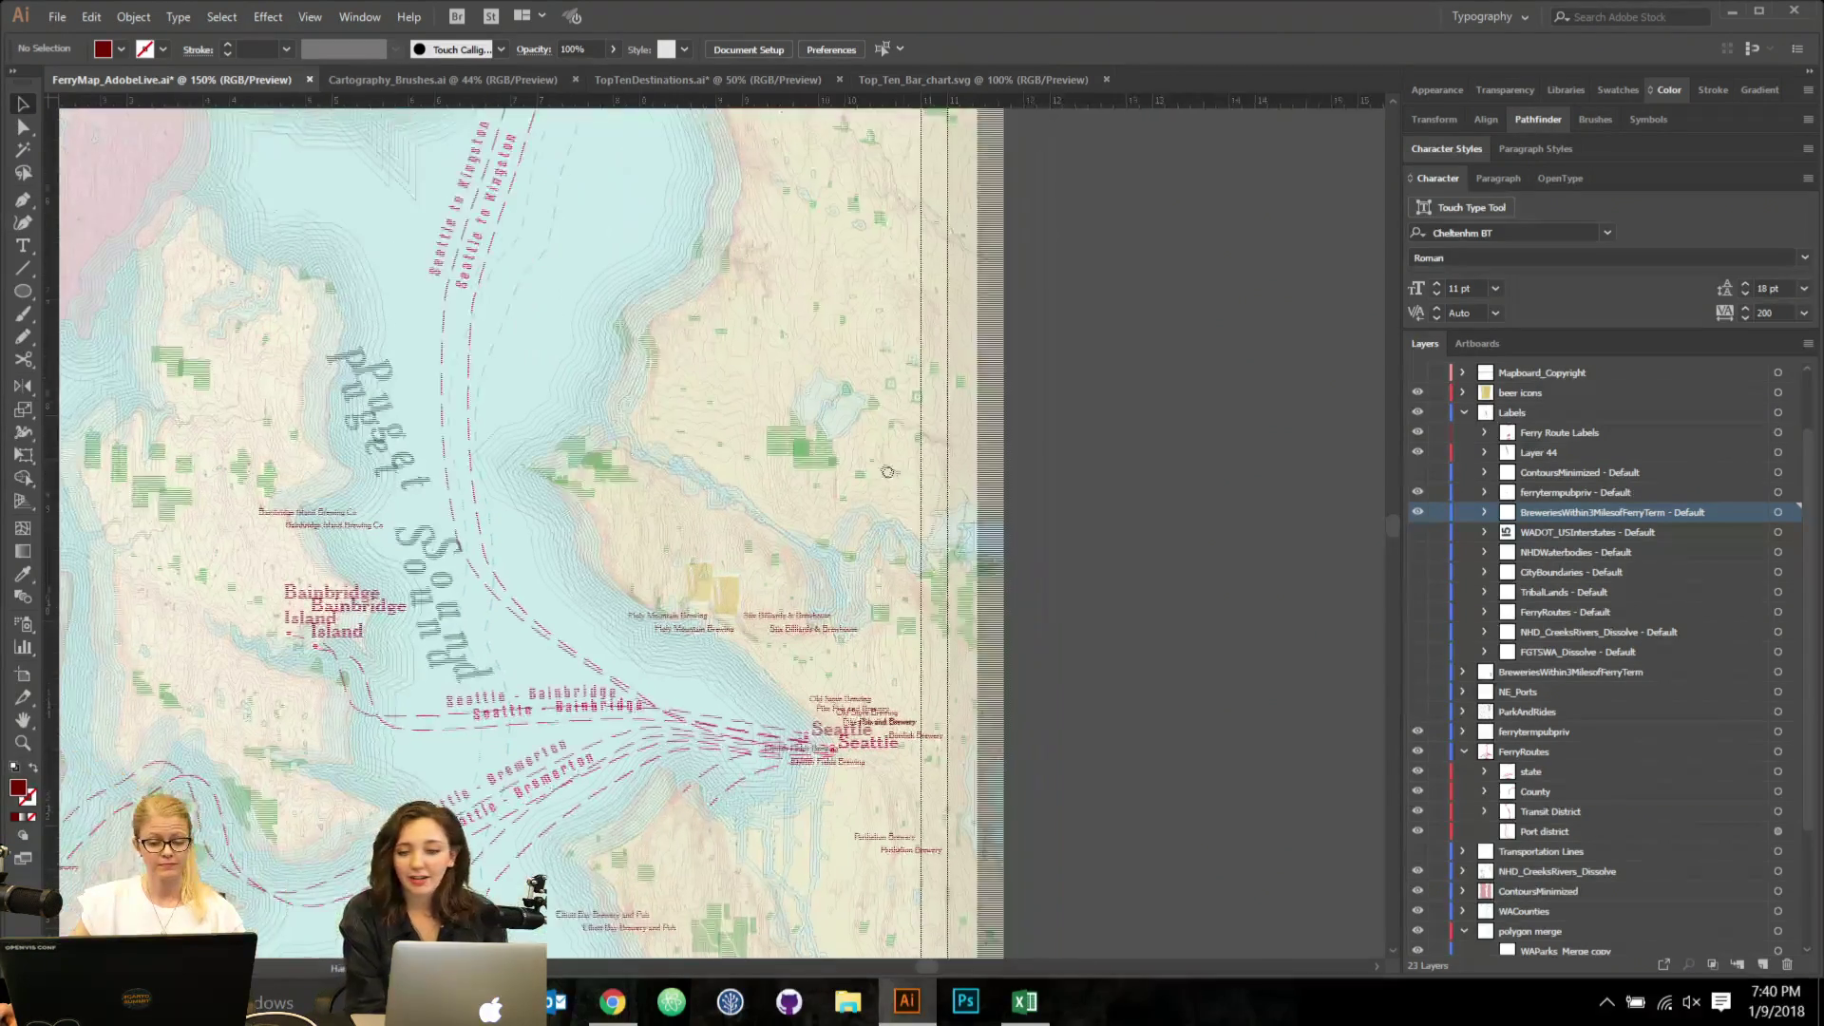
left_click(787, 607)
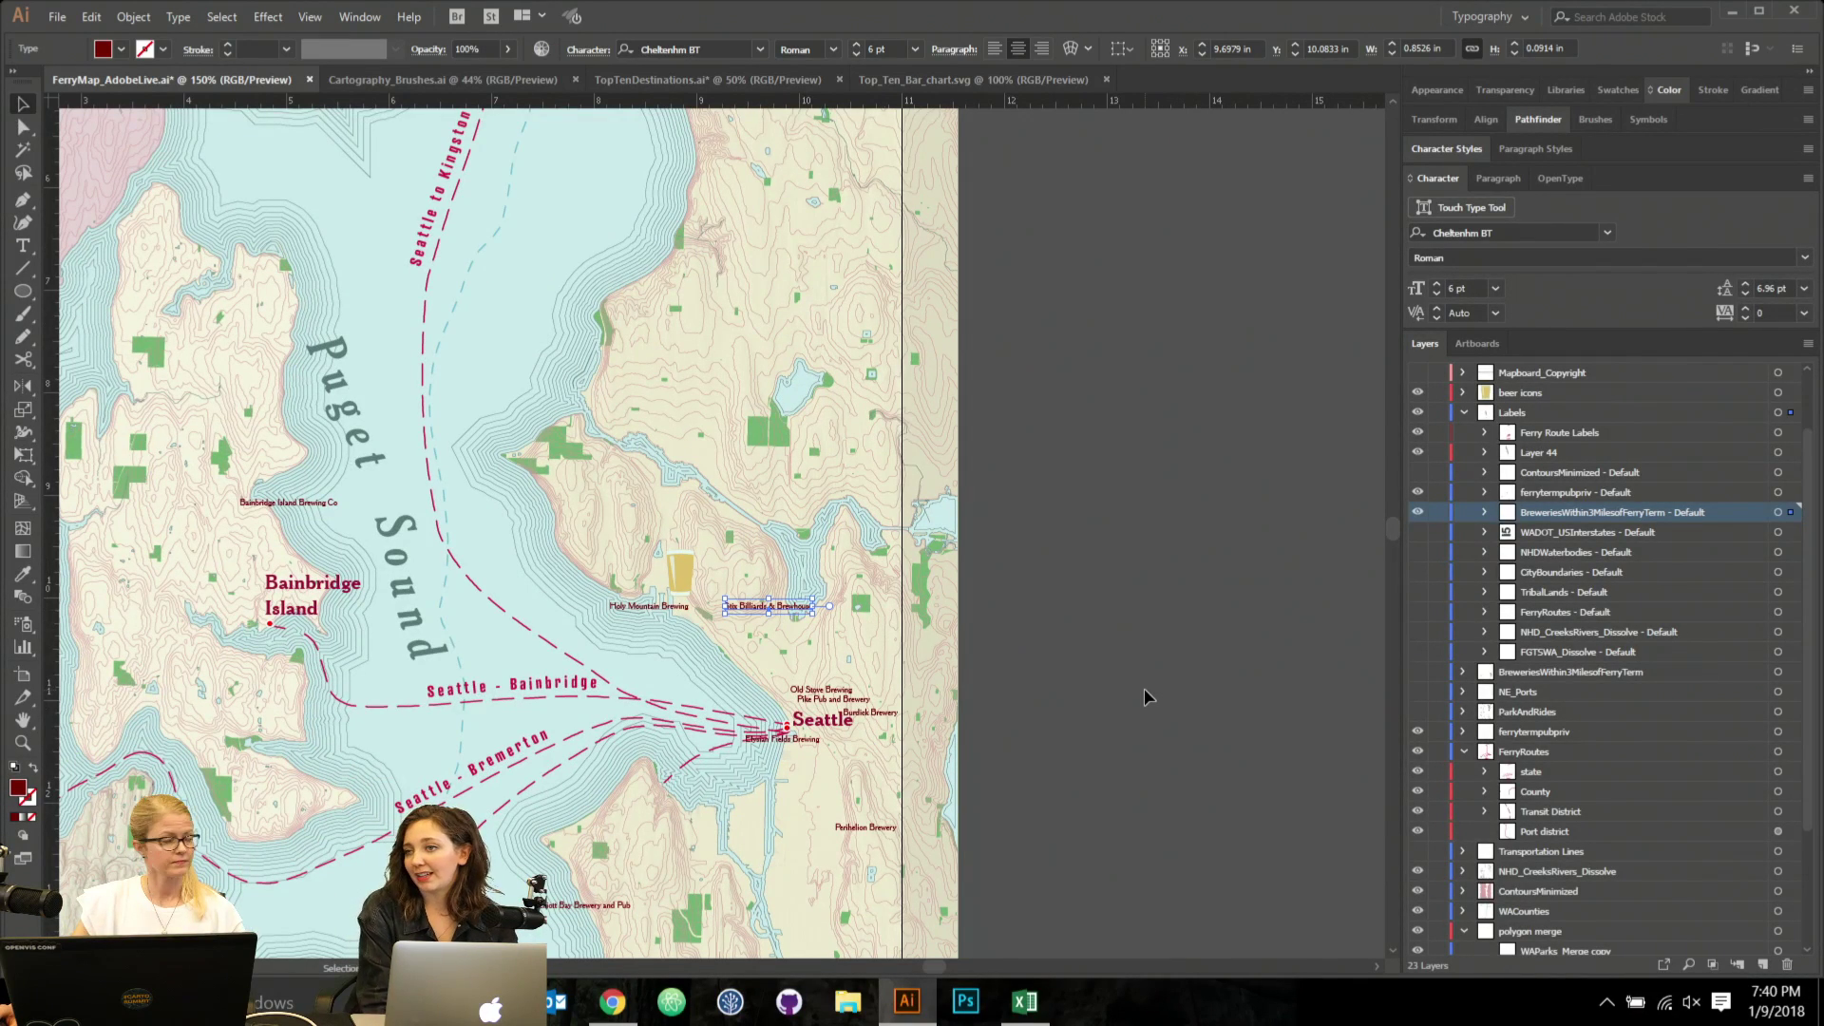
scroll(1125, 686, "down", 1)
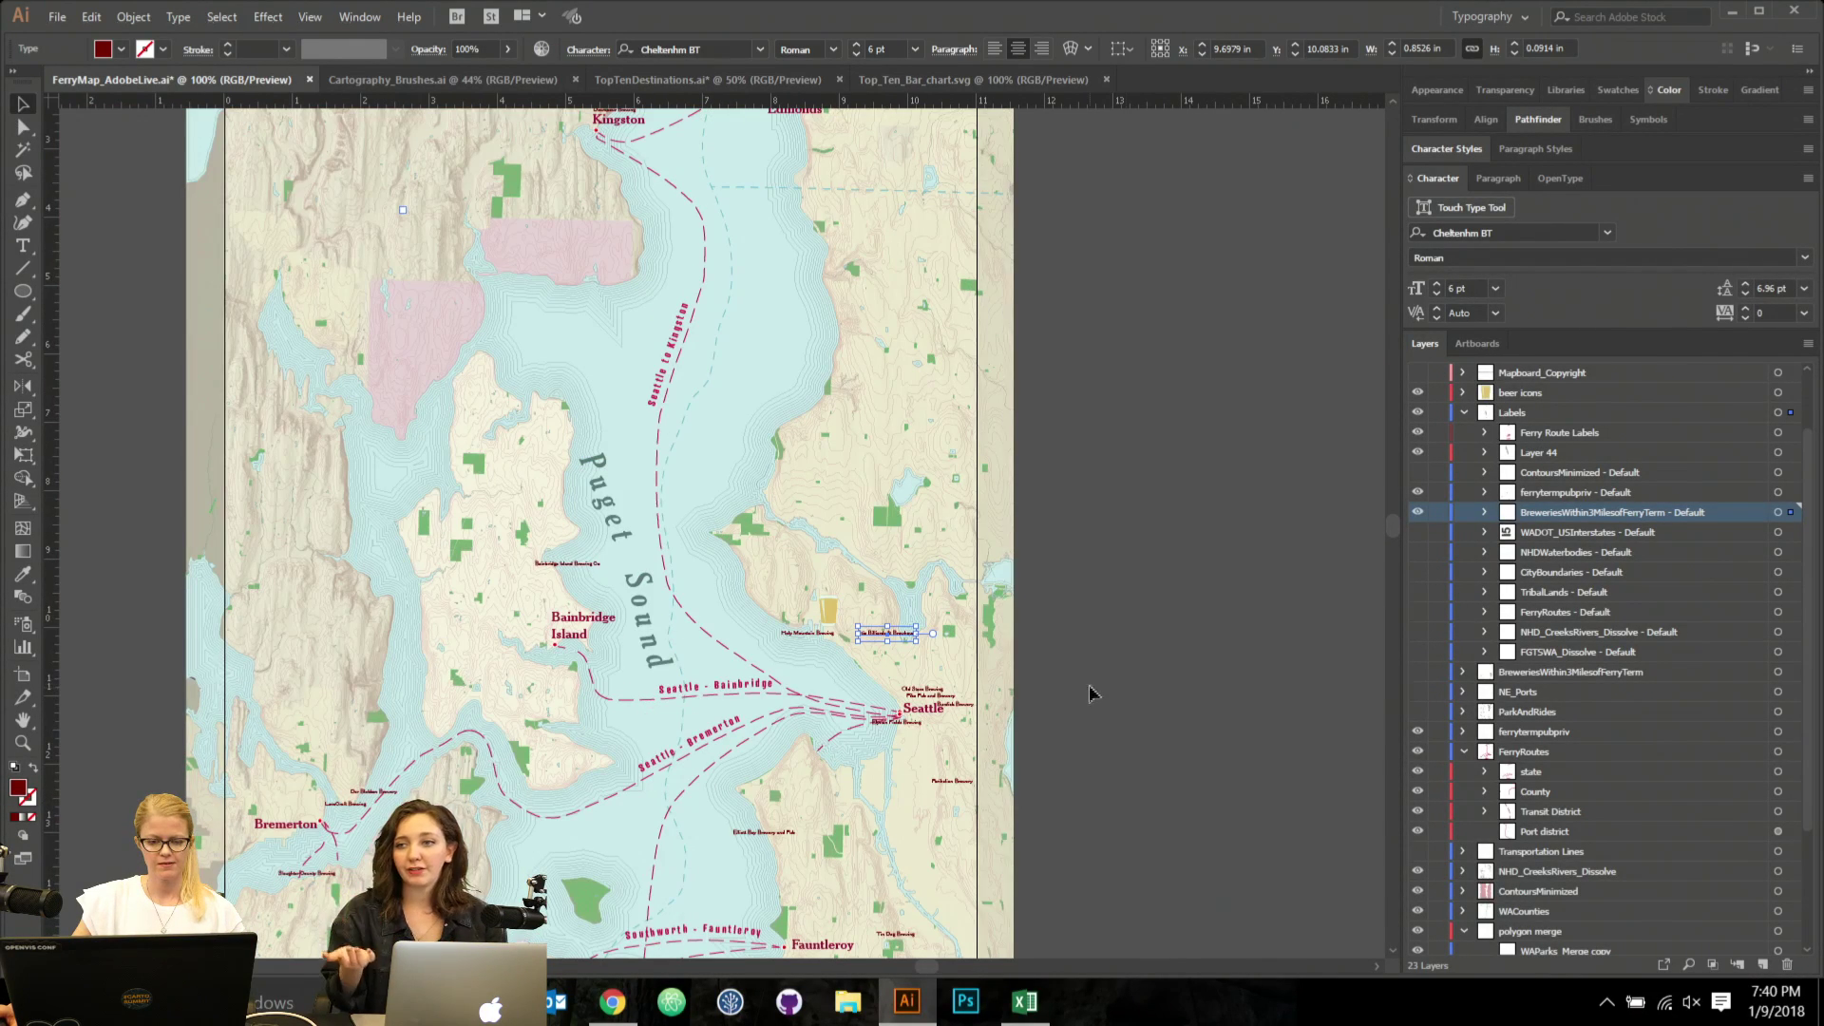
scroll(1036, 448, "down", 1)
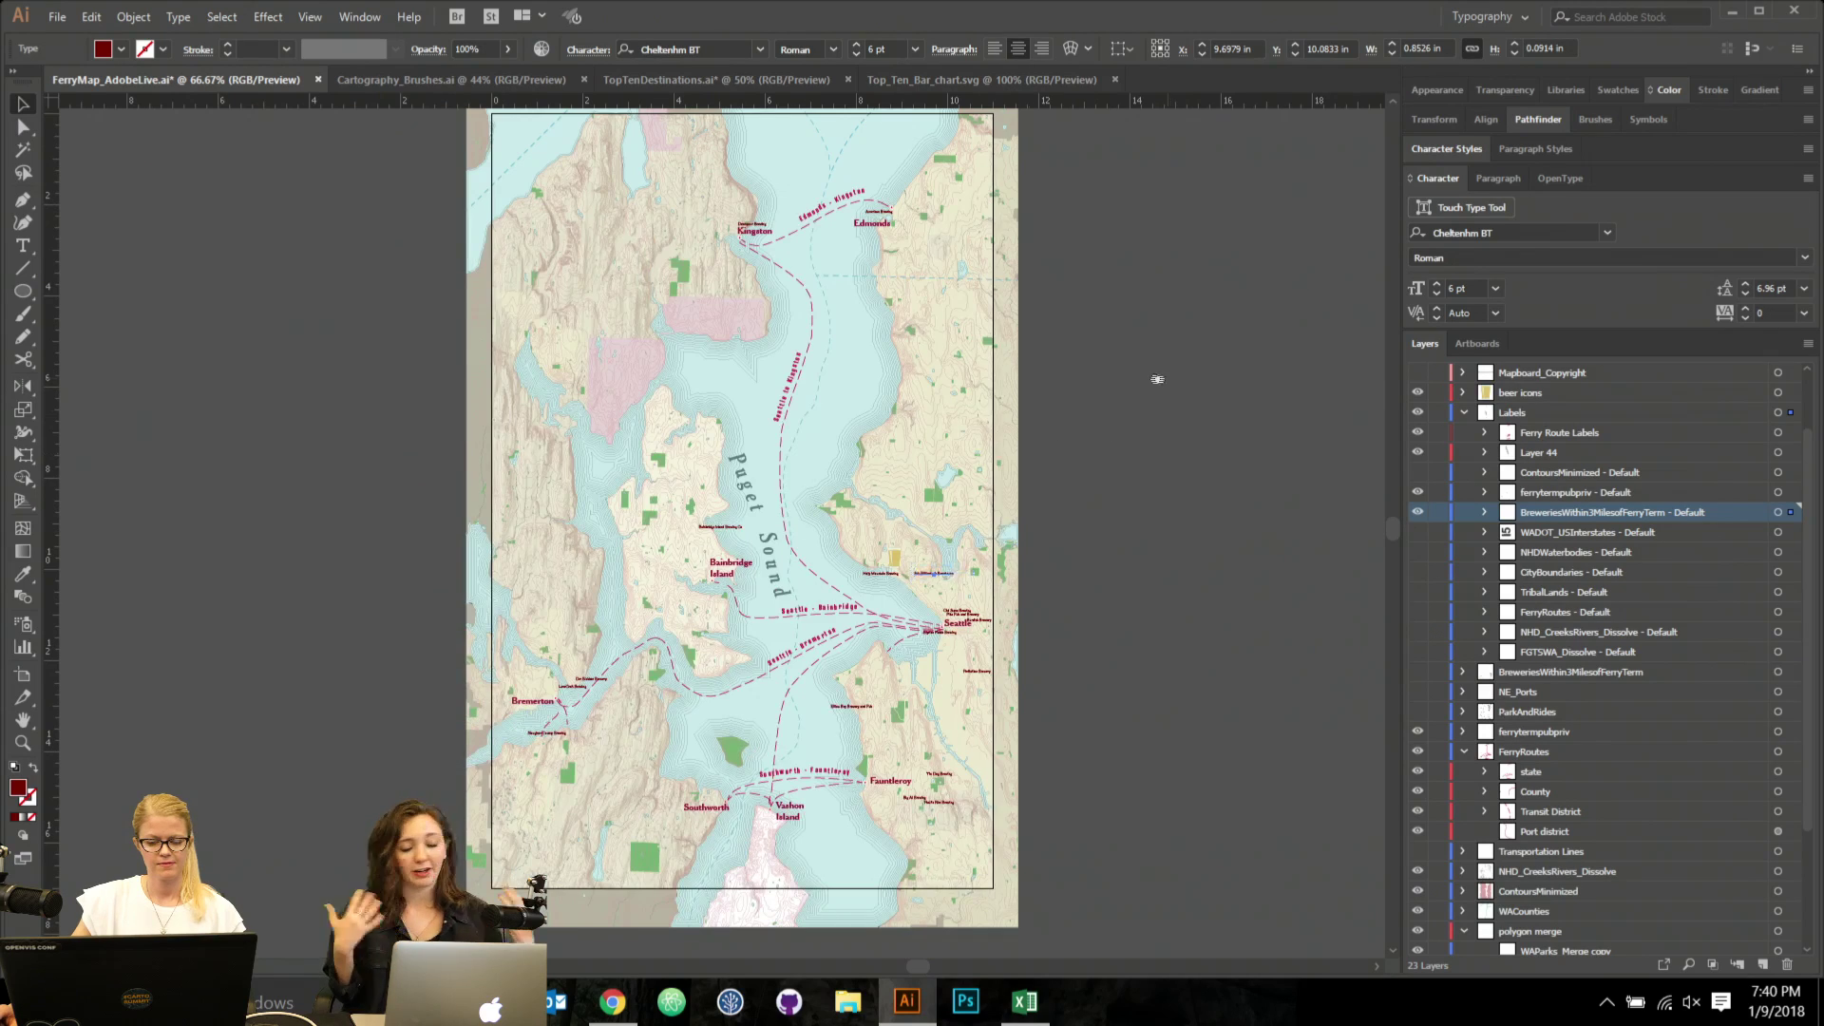
scroll(1071, 391, "right", 2)
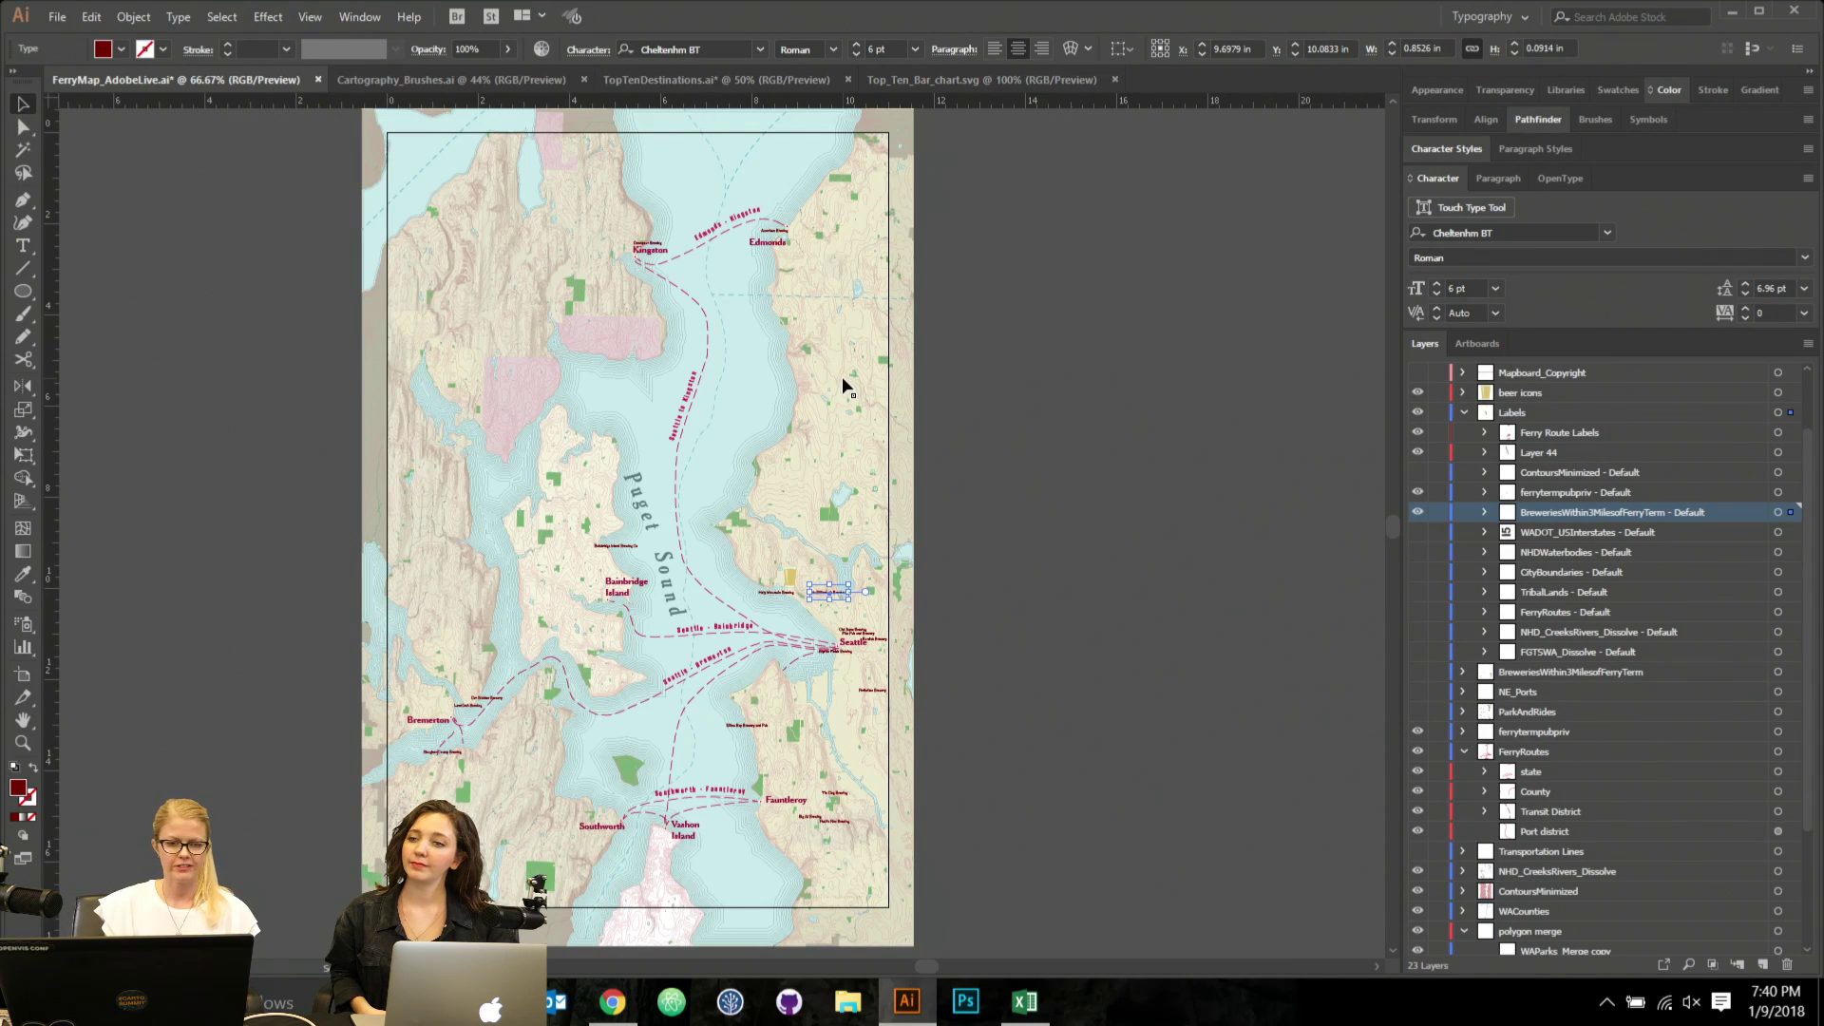
Open the ArcGIS Maps for Adobe Creative Cloud panel, collapse it, then view and close Compilation.
left_click(356, 19)
mouse_move(570, 145)
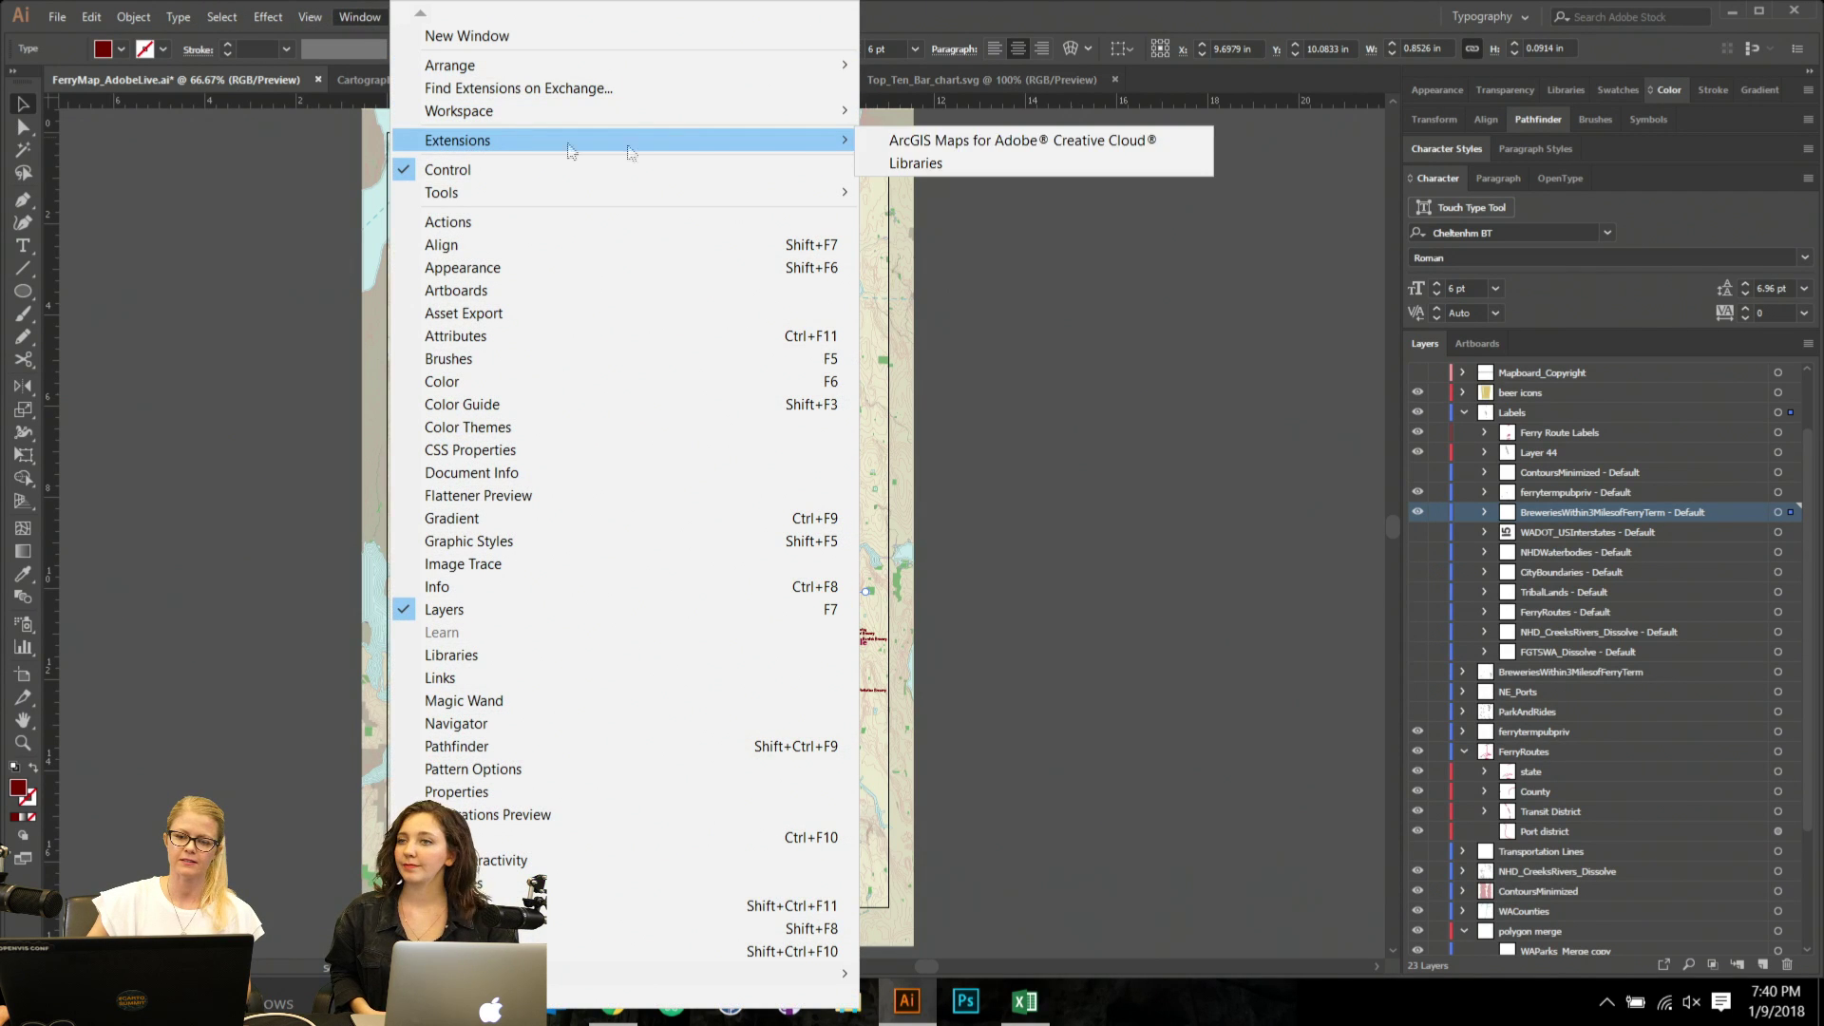
left_click(1155, 142)
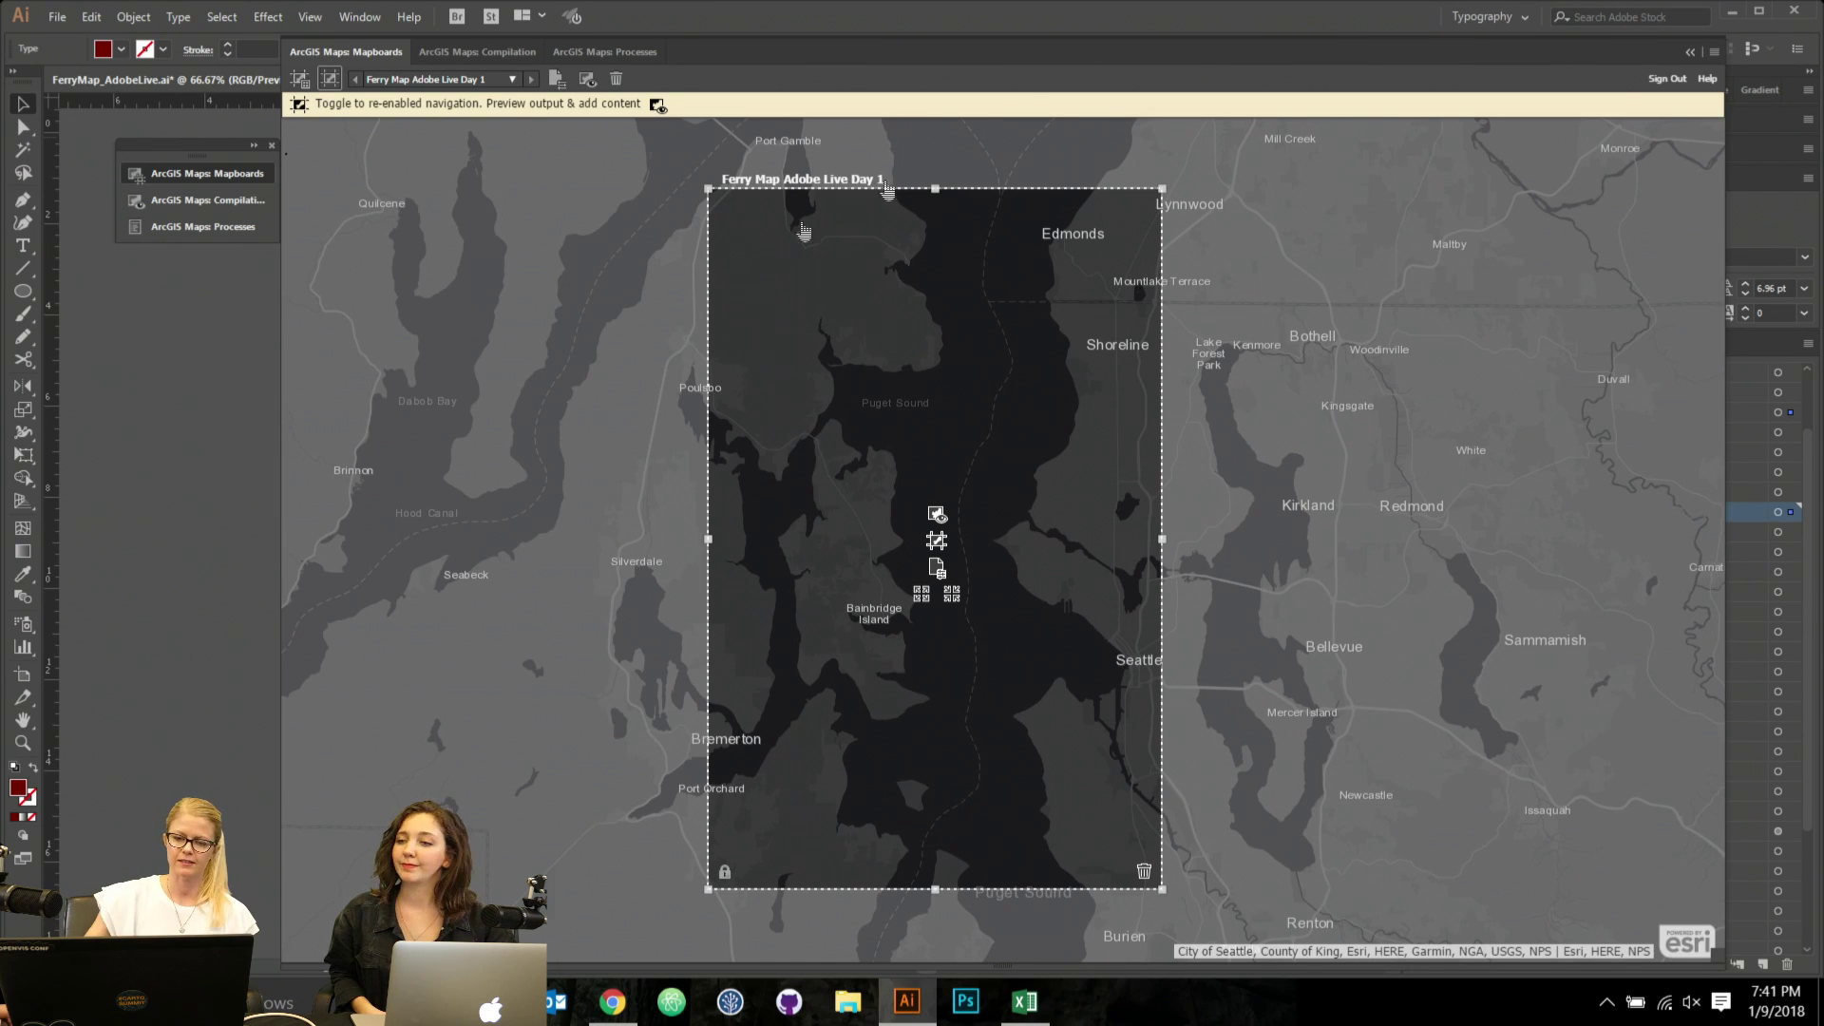
left_click(1689, 53)
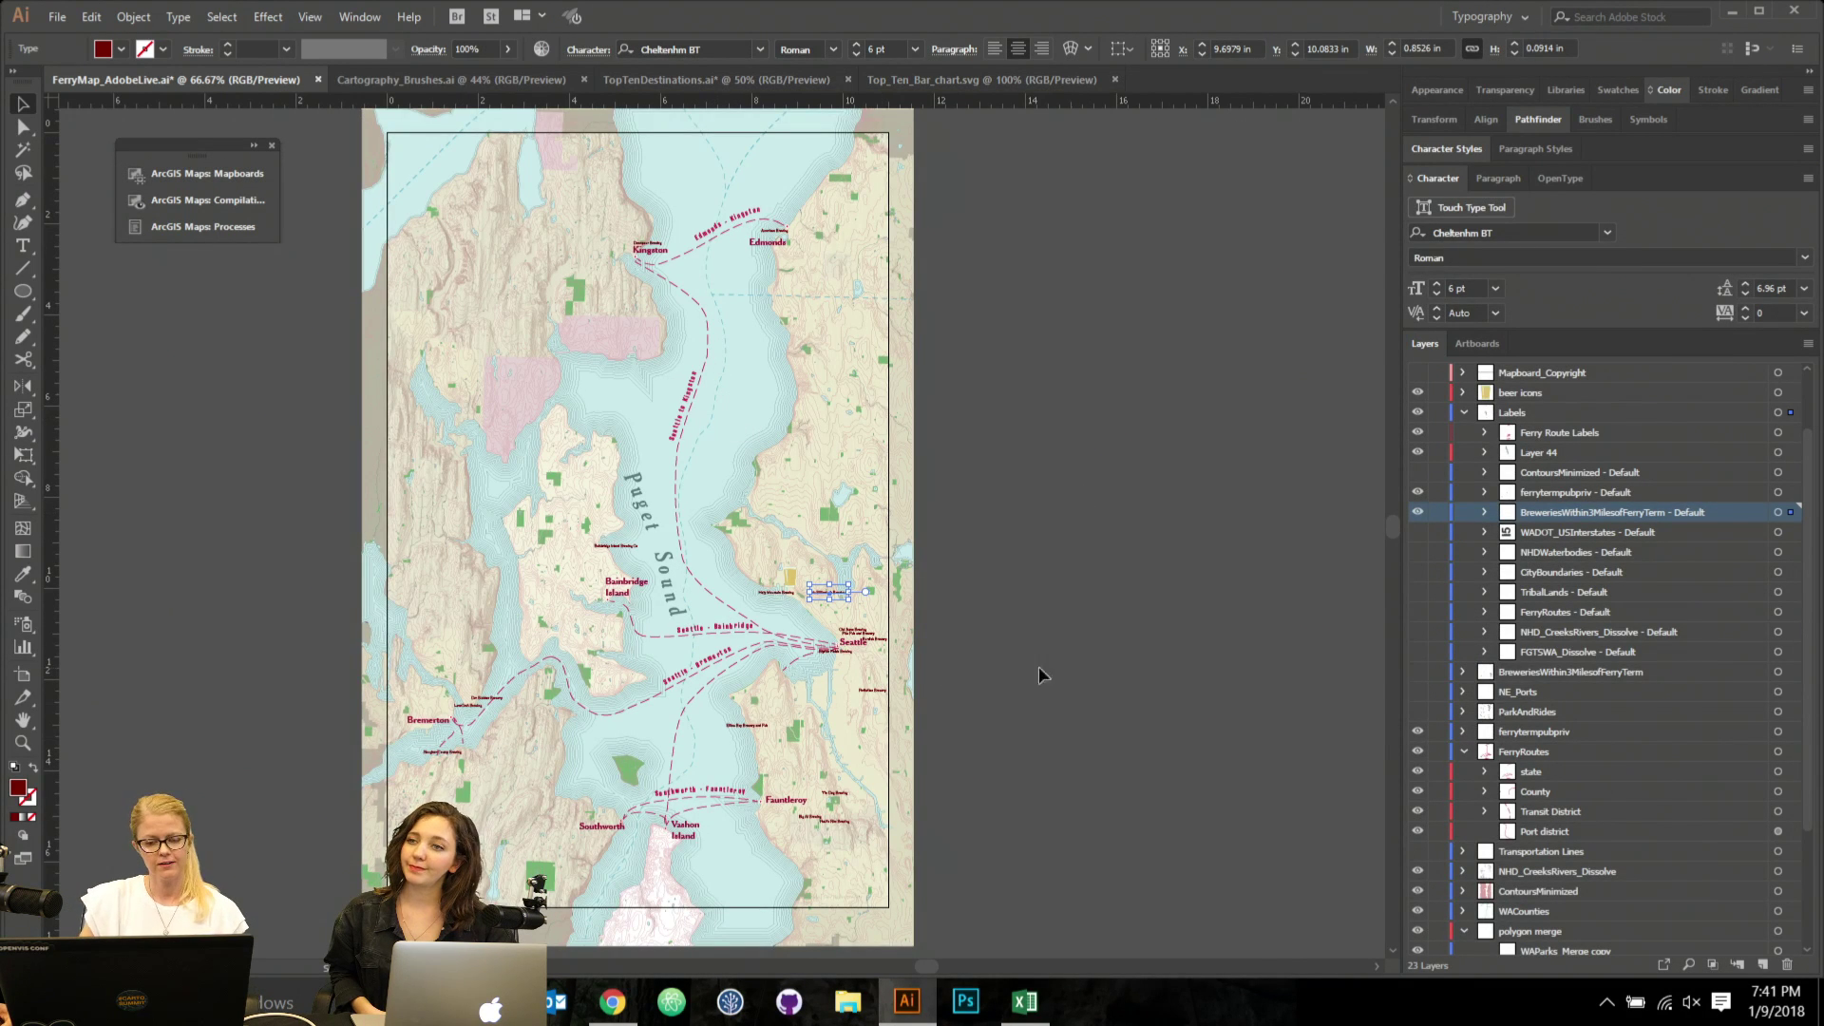
left_click(1120, 527)
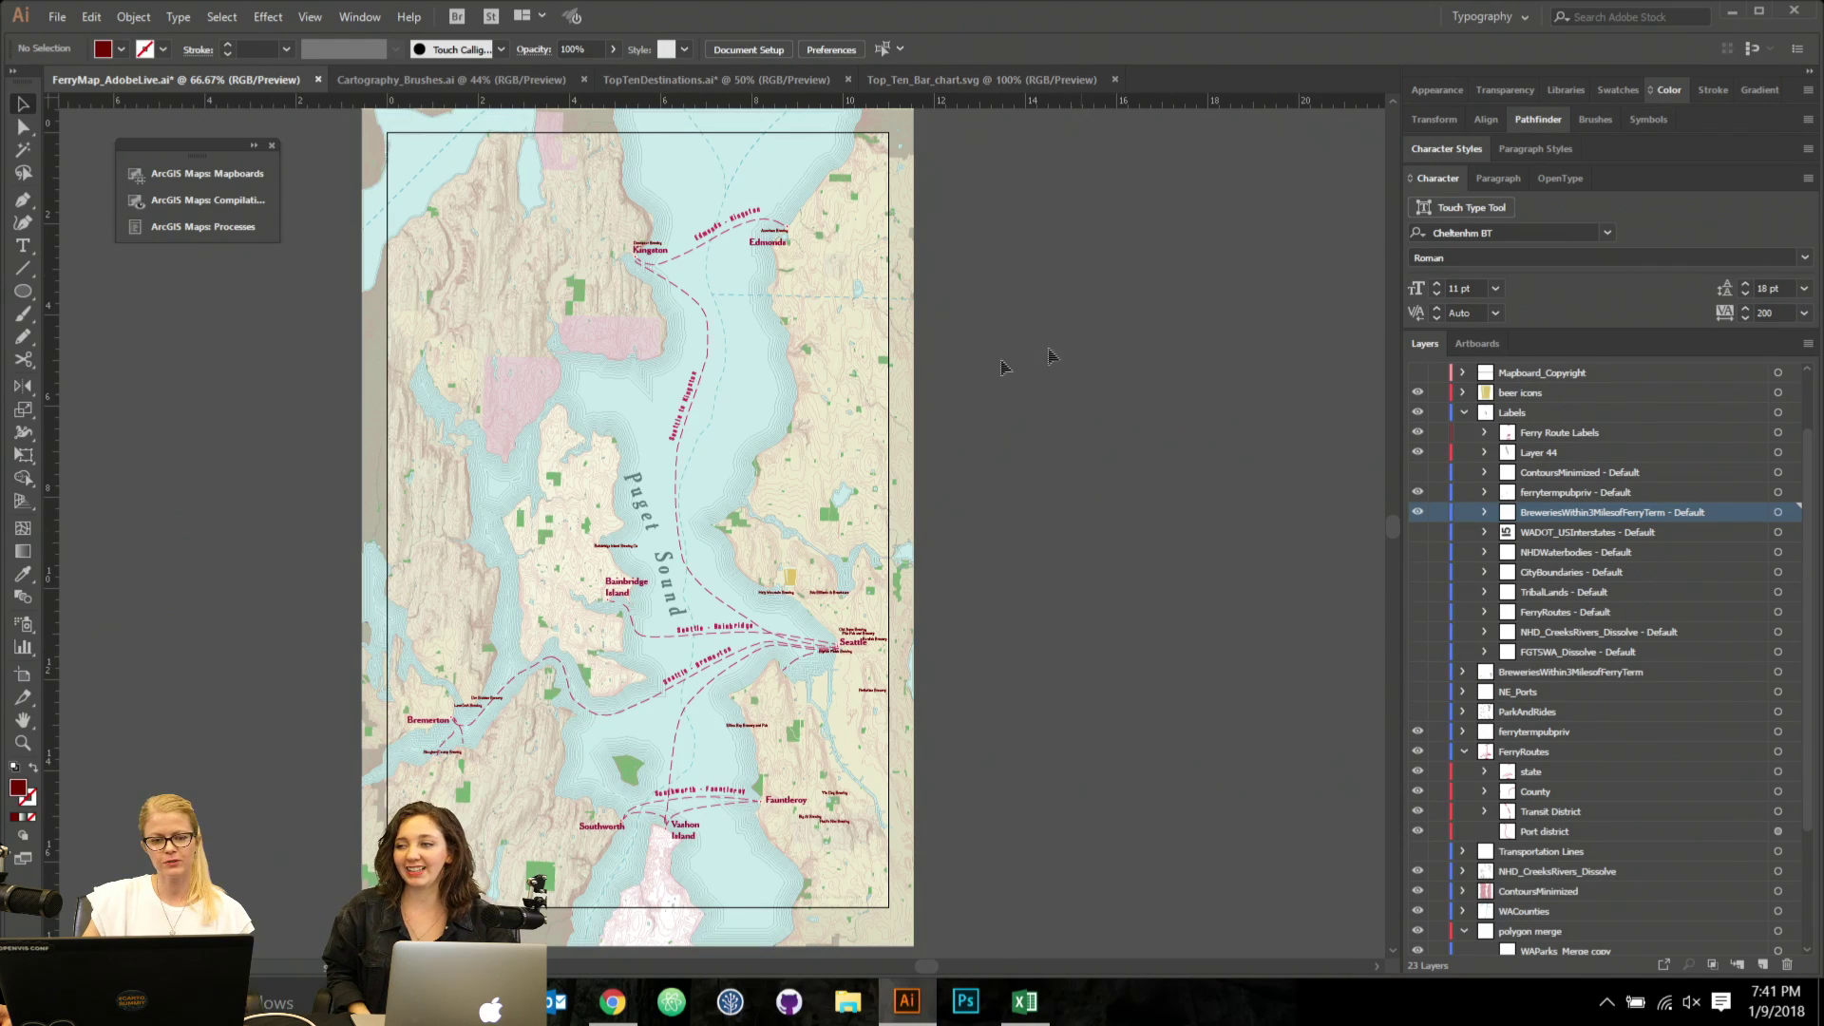
left_click(219, 200)
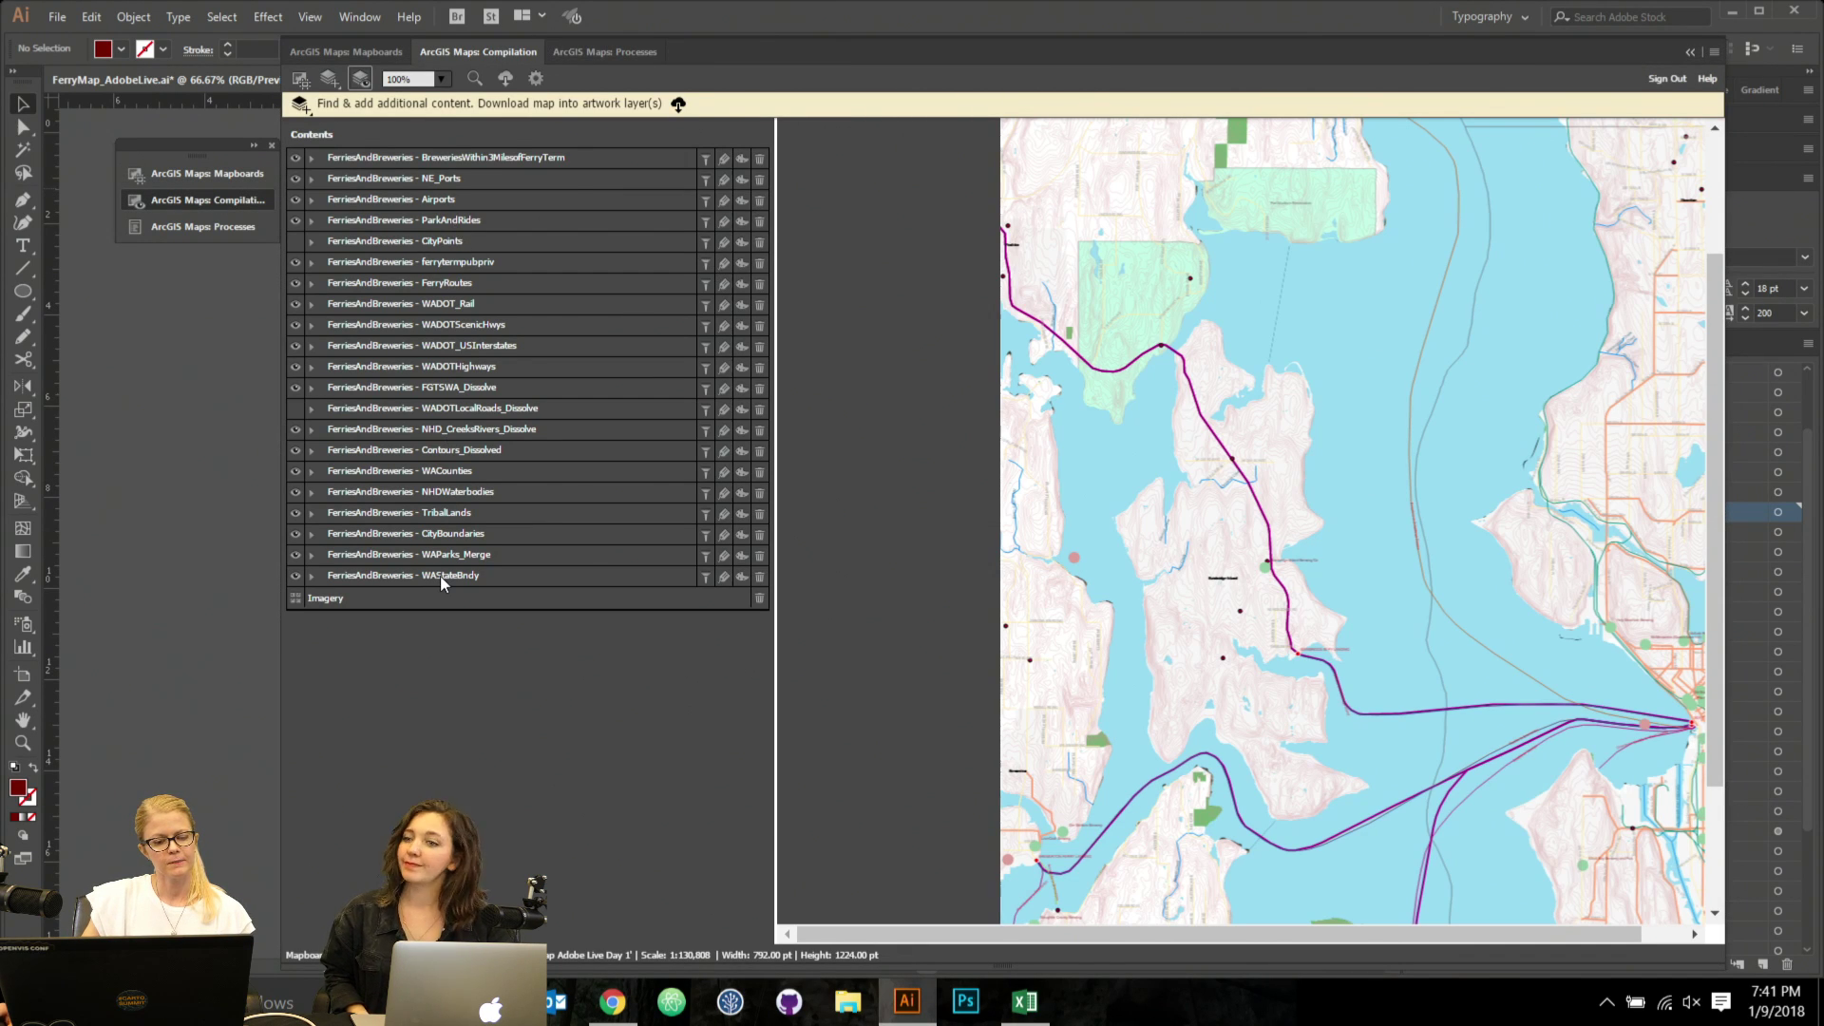
left_click(1689, 52)
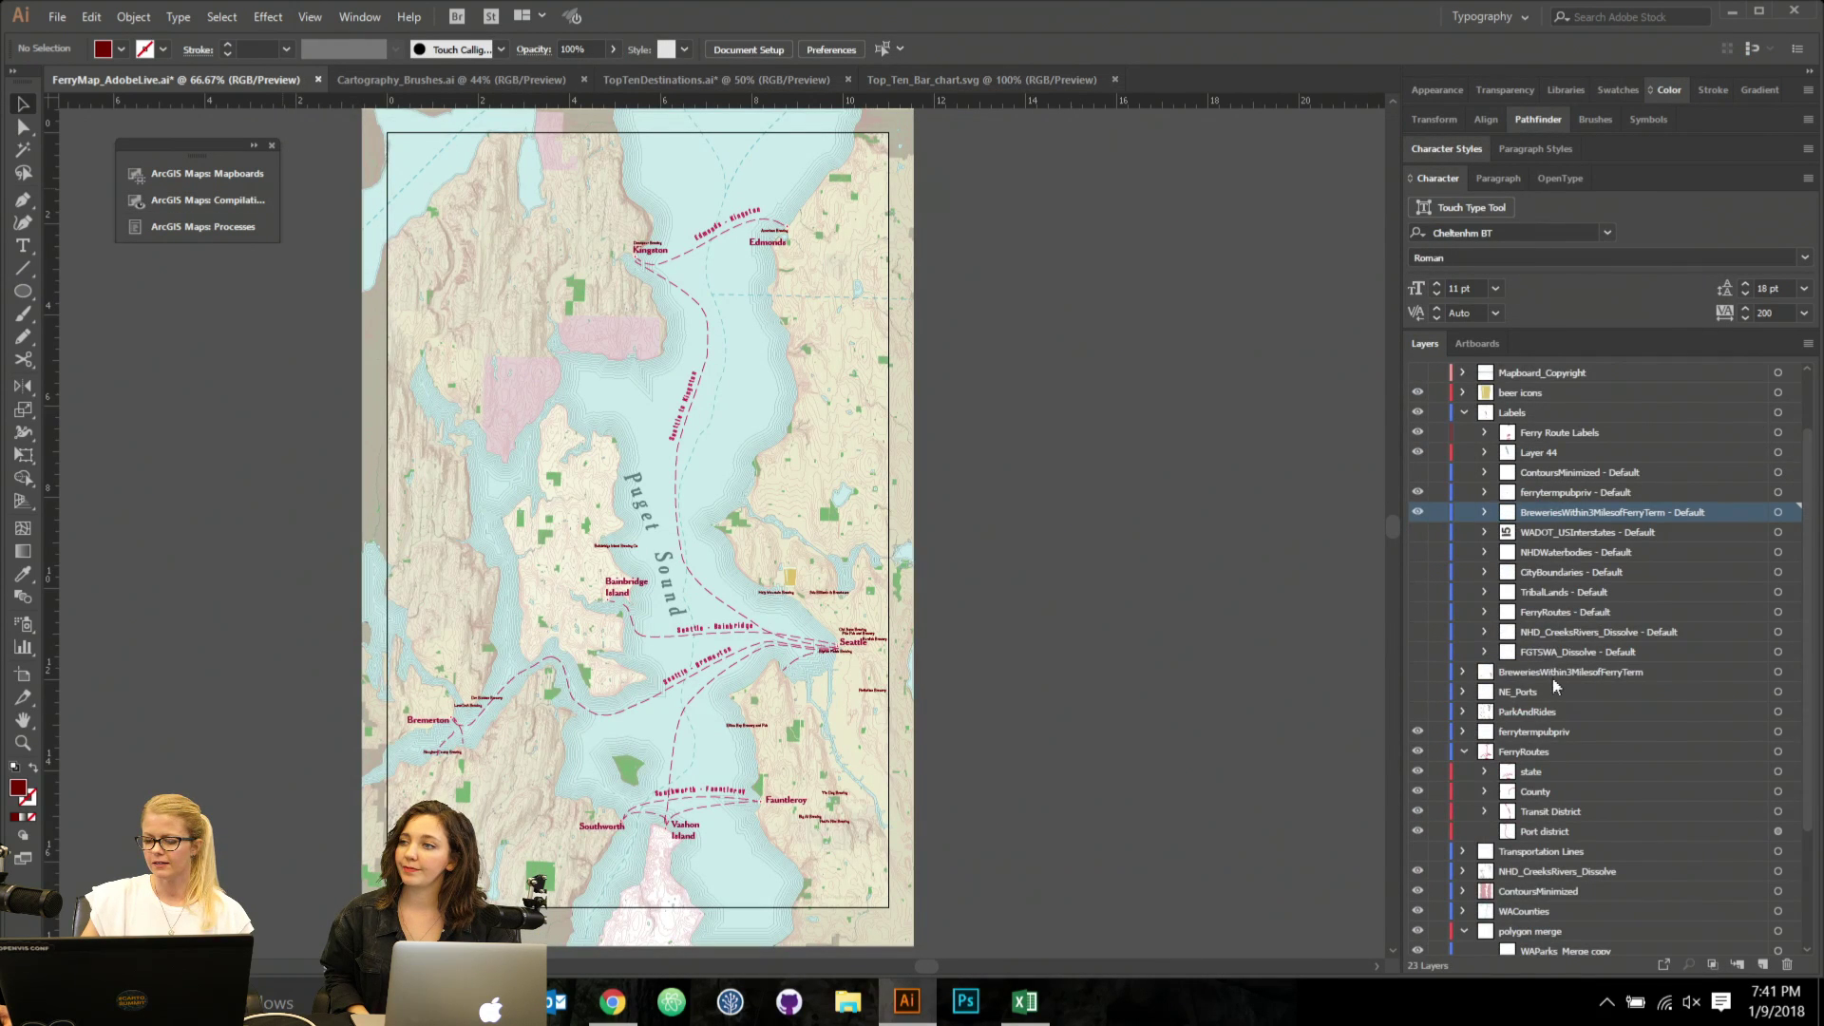
Expand the Character panel to show scaling, baseline shift and language options, nudging the map view slightly.
scroll(1554, 722, "down", 3)
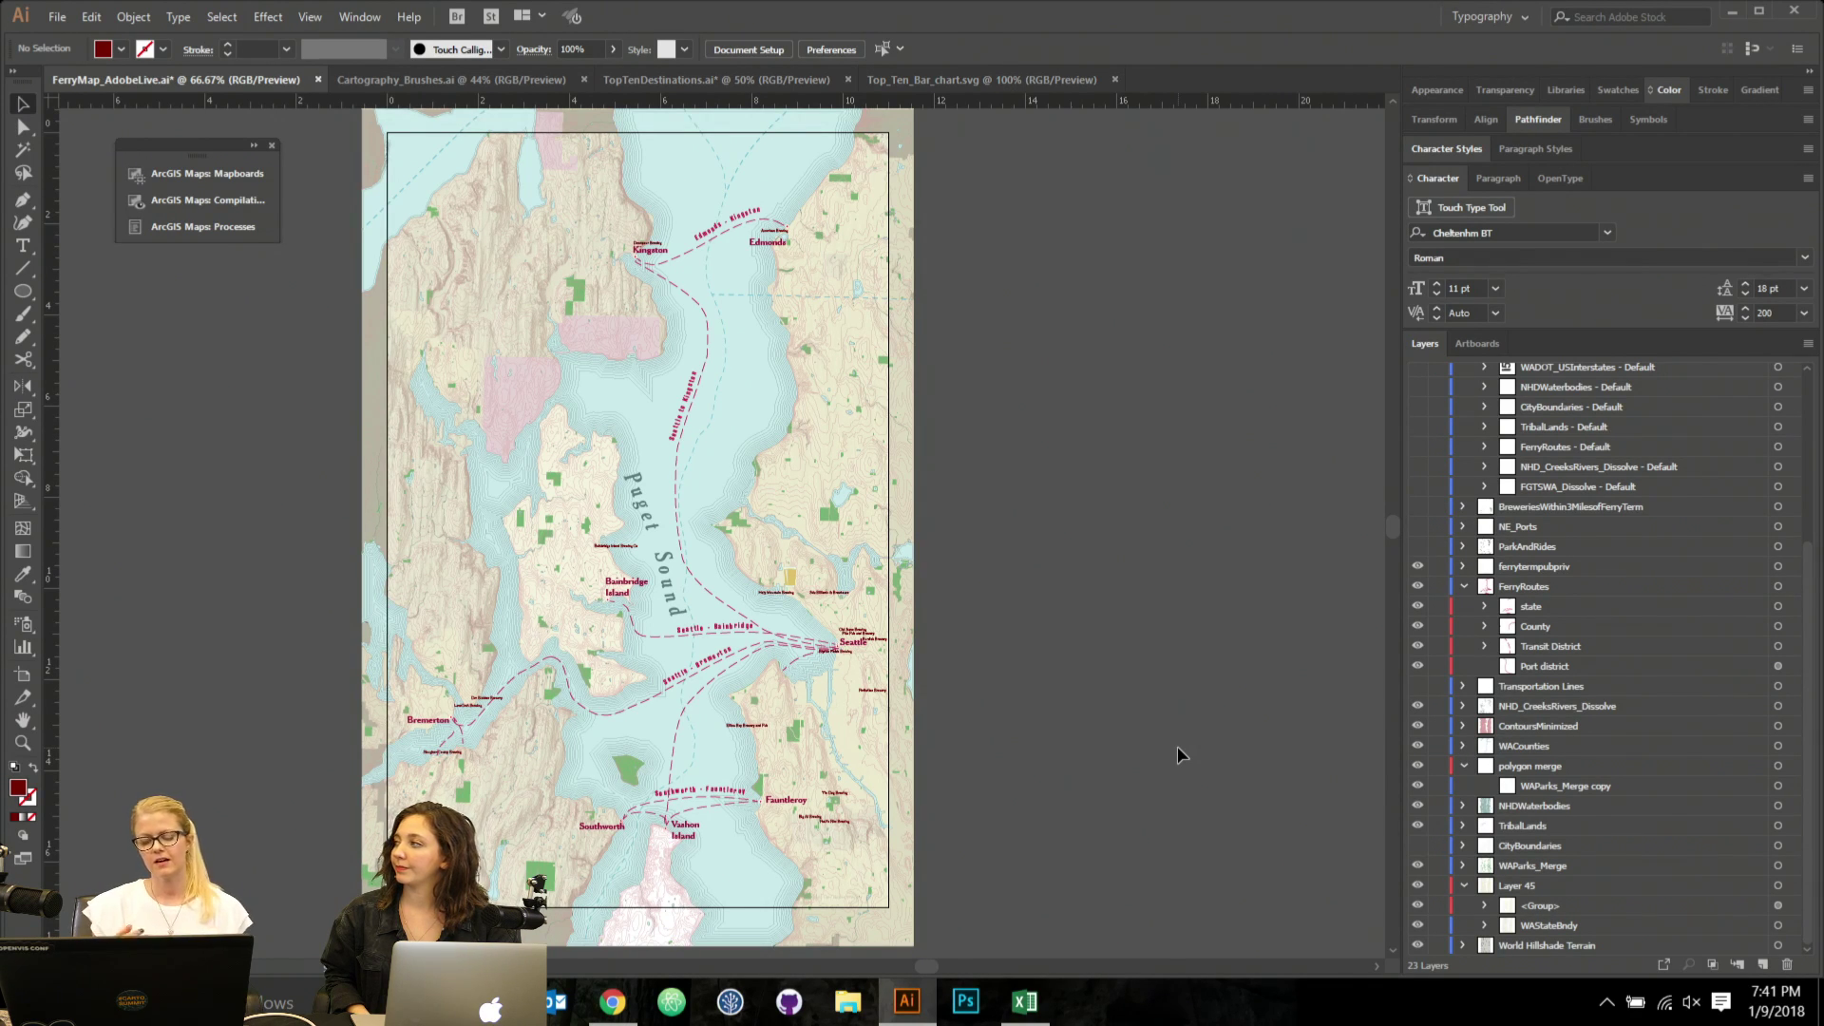
left_click(1429, 180)
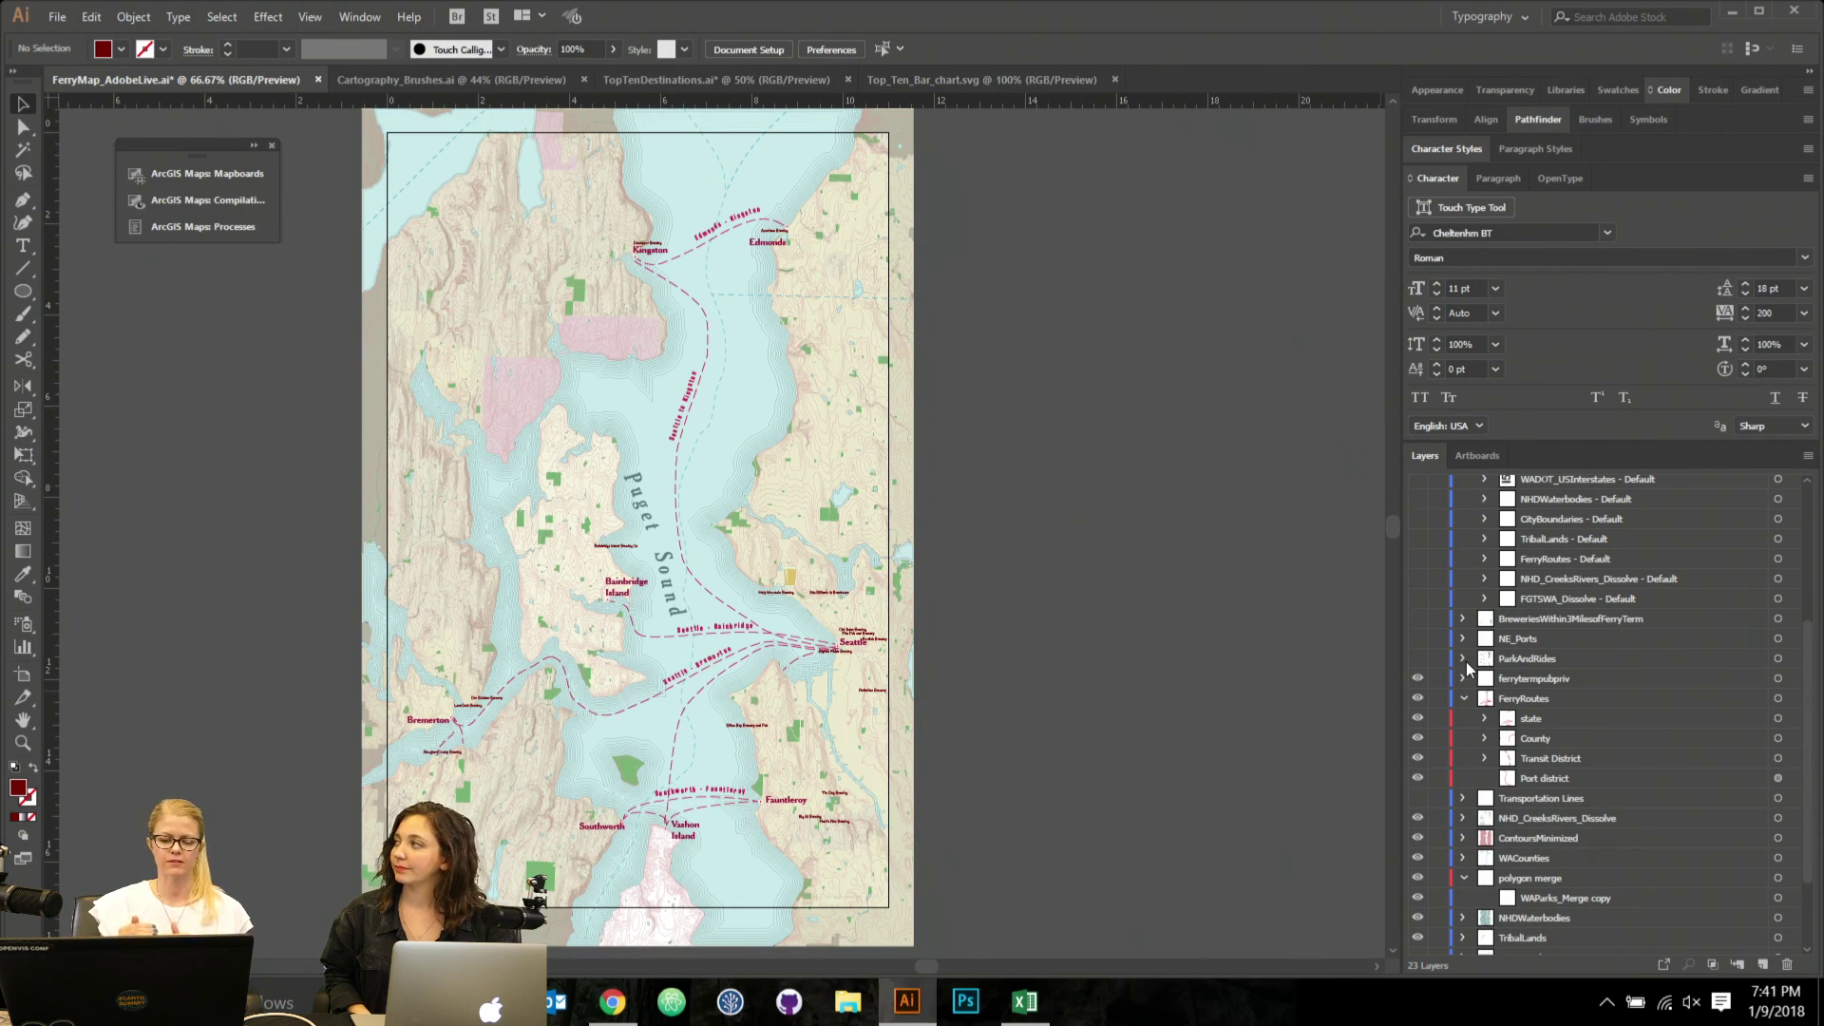
scroll(1527, 917, "down", 1)
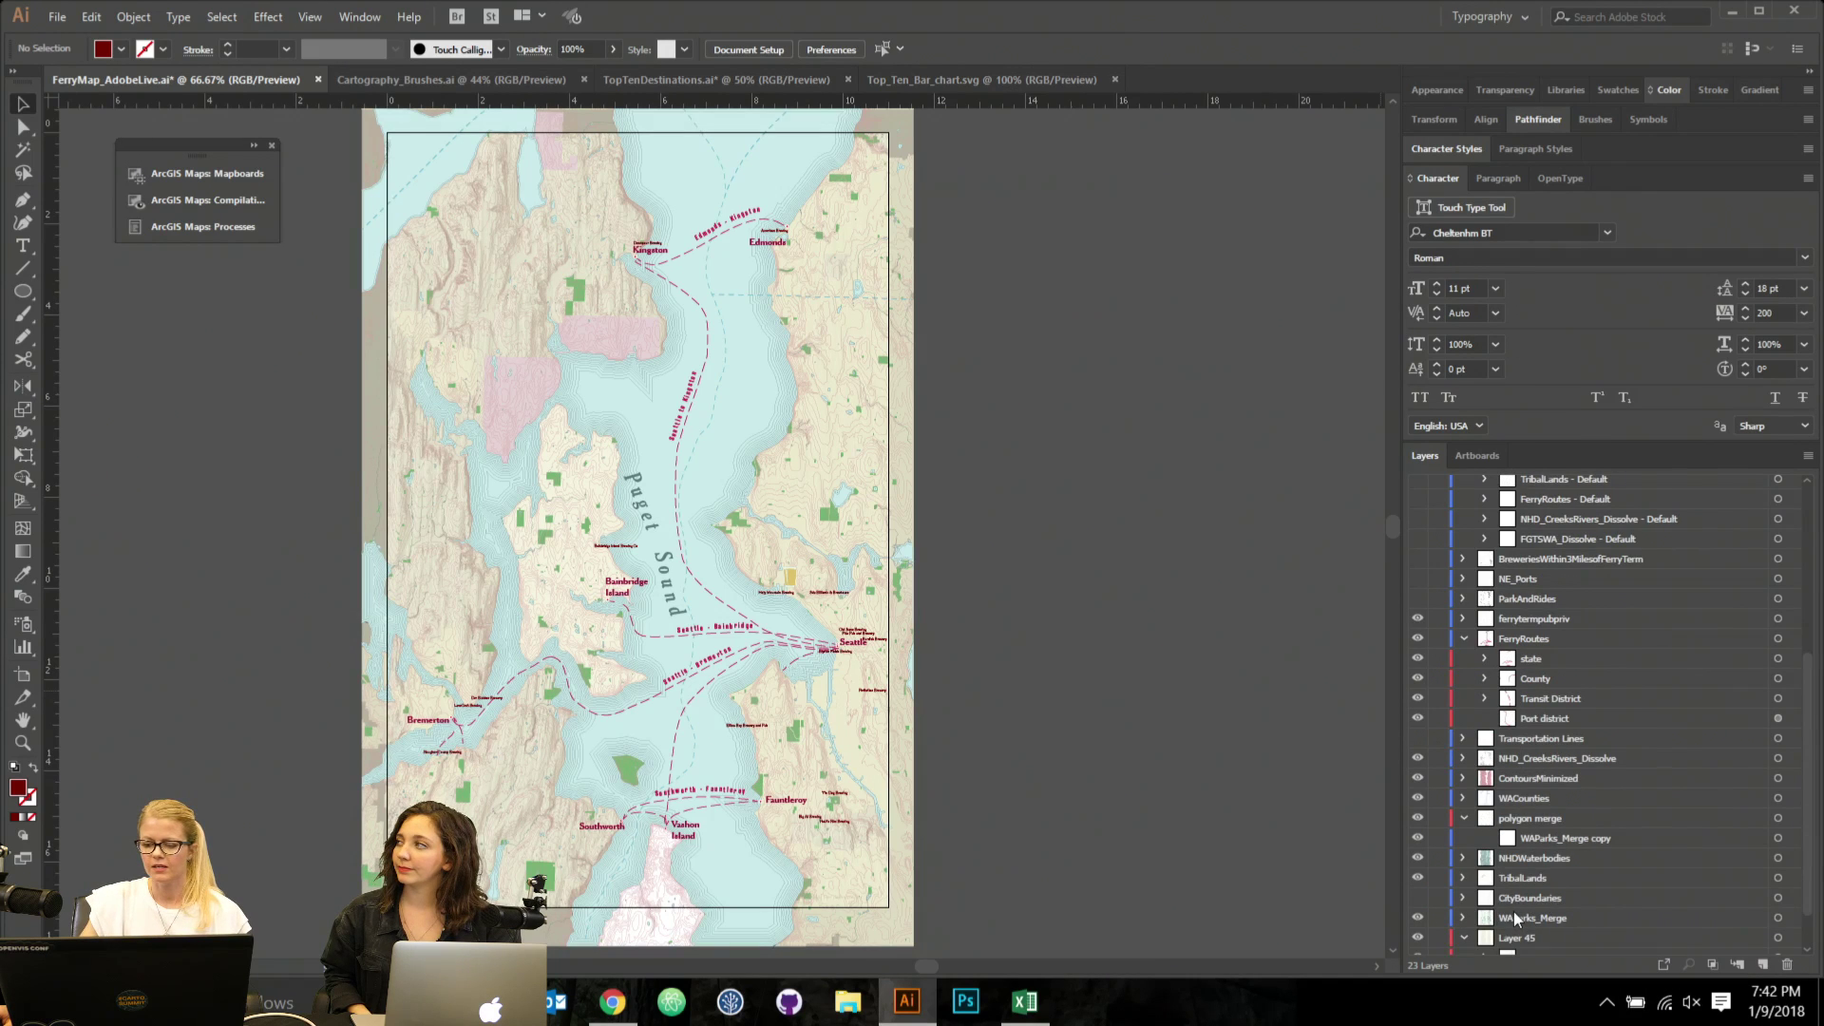
scroll(1517, 917, "down", 1)
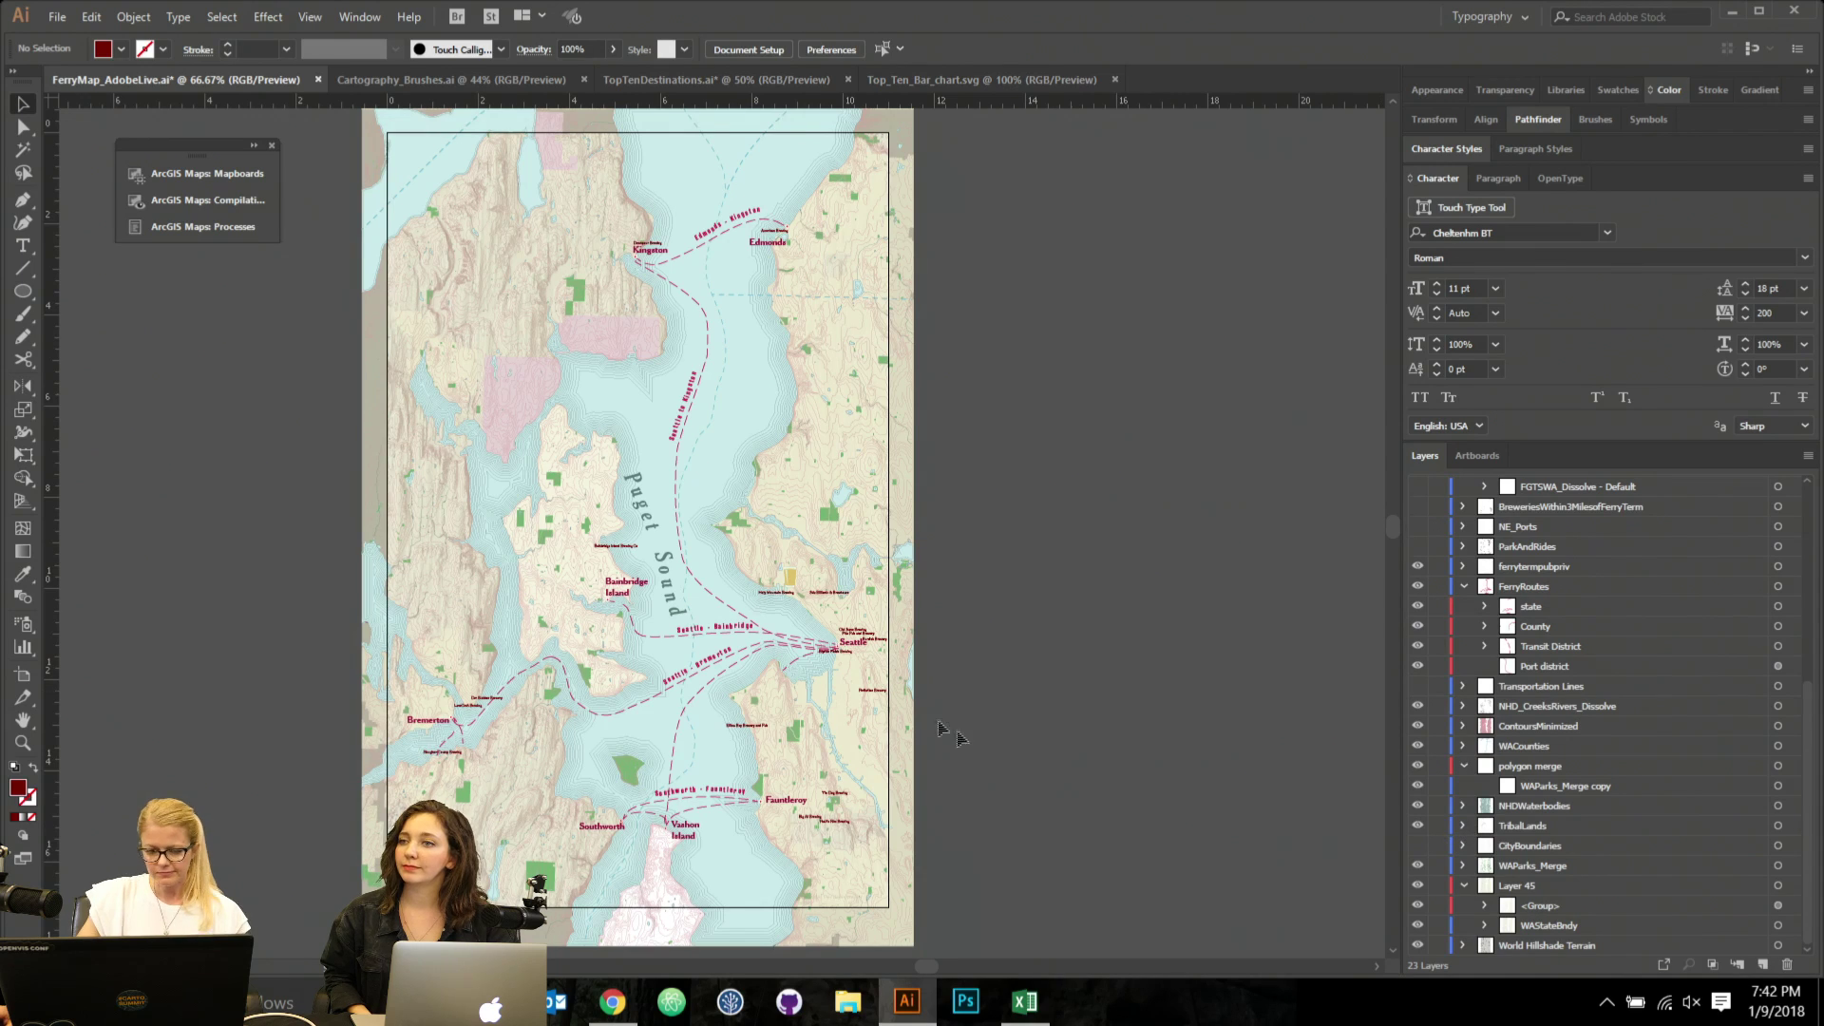
left_click_drag(1099, 636, 1075, 659)
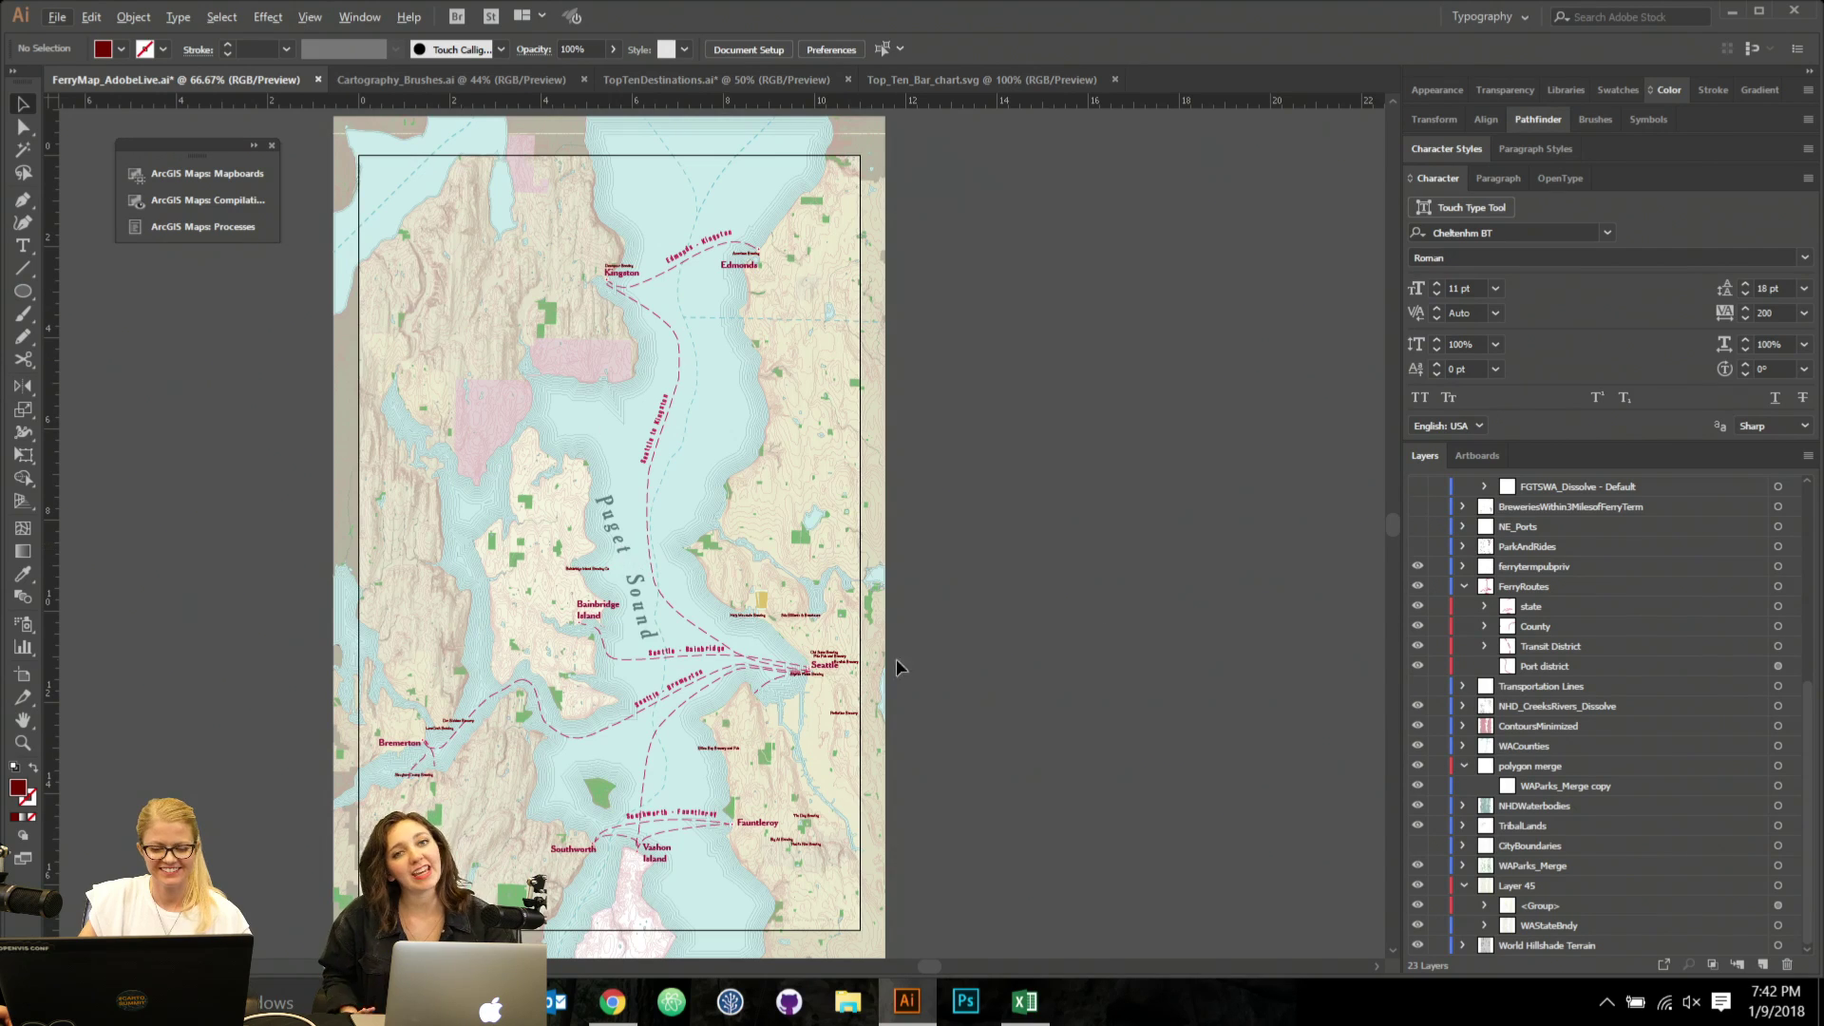
scroll(619, 285, "up", 1)
Ungroup the ferrytermpubpriv group so the nine terminal dots become separate paths.
left_click(615, 298)
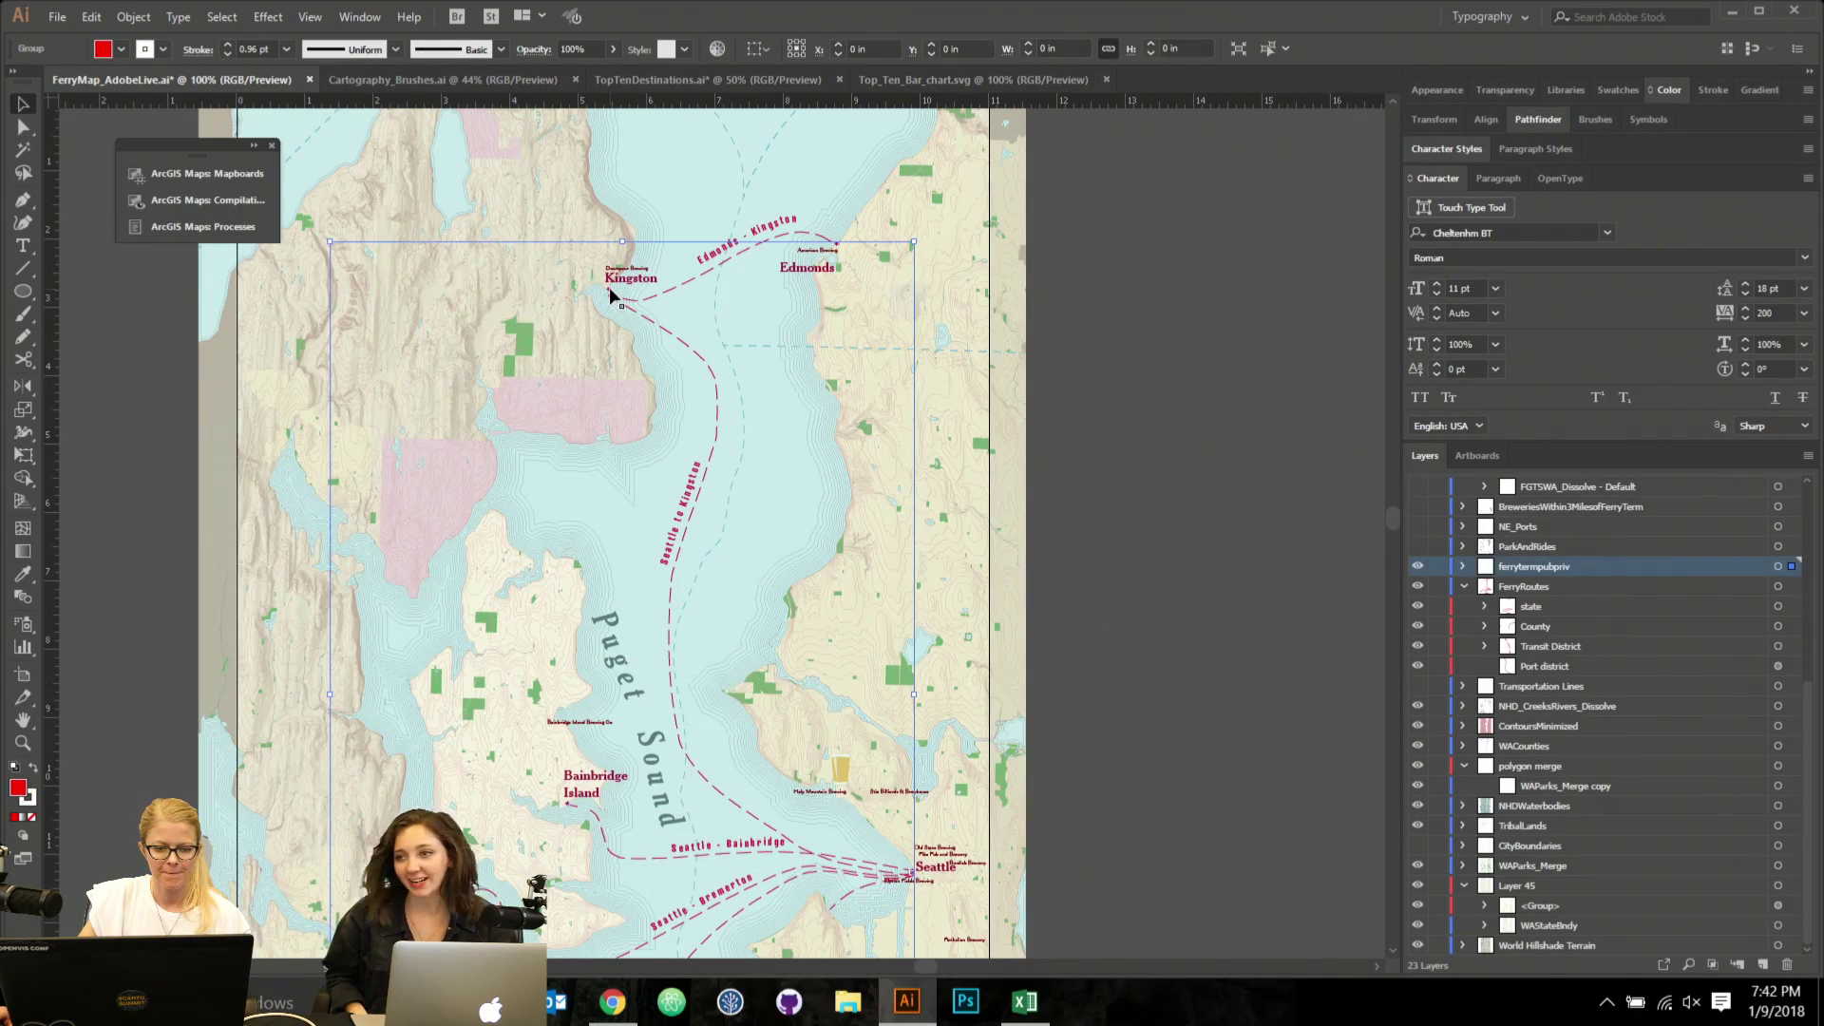
left_click(1464, 568)
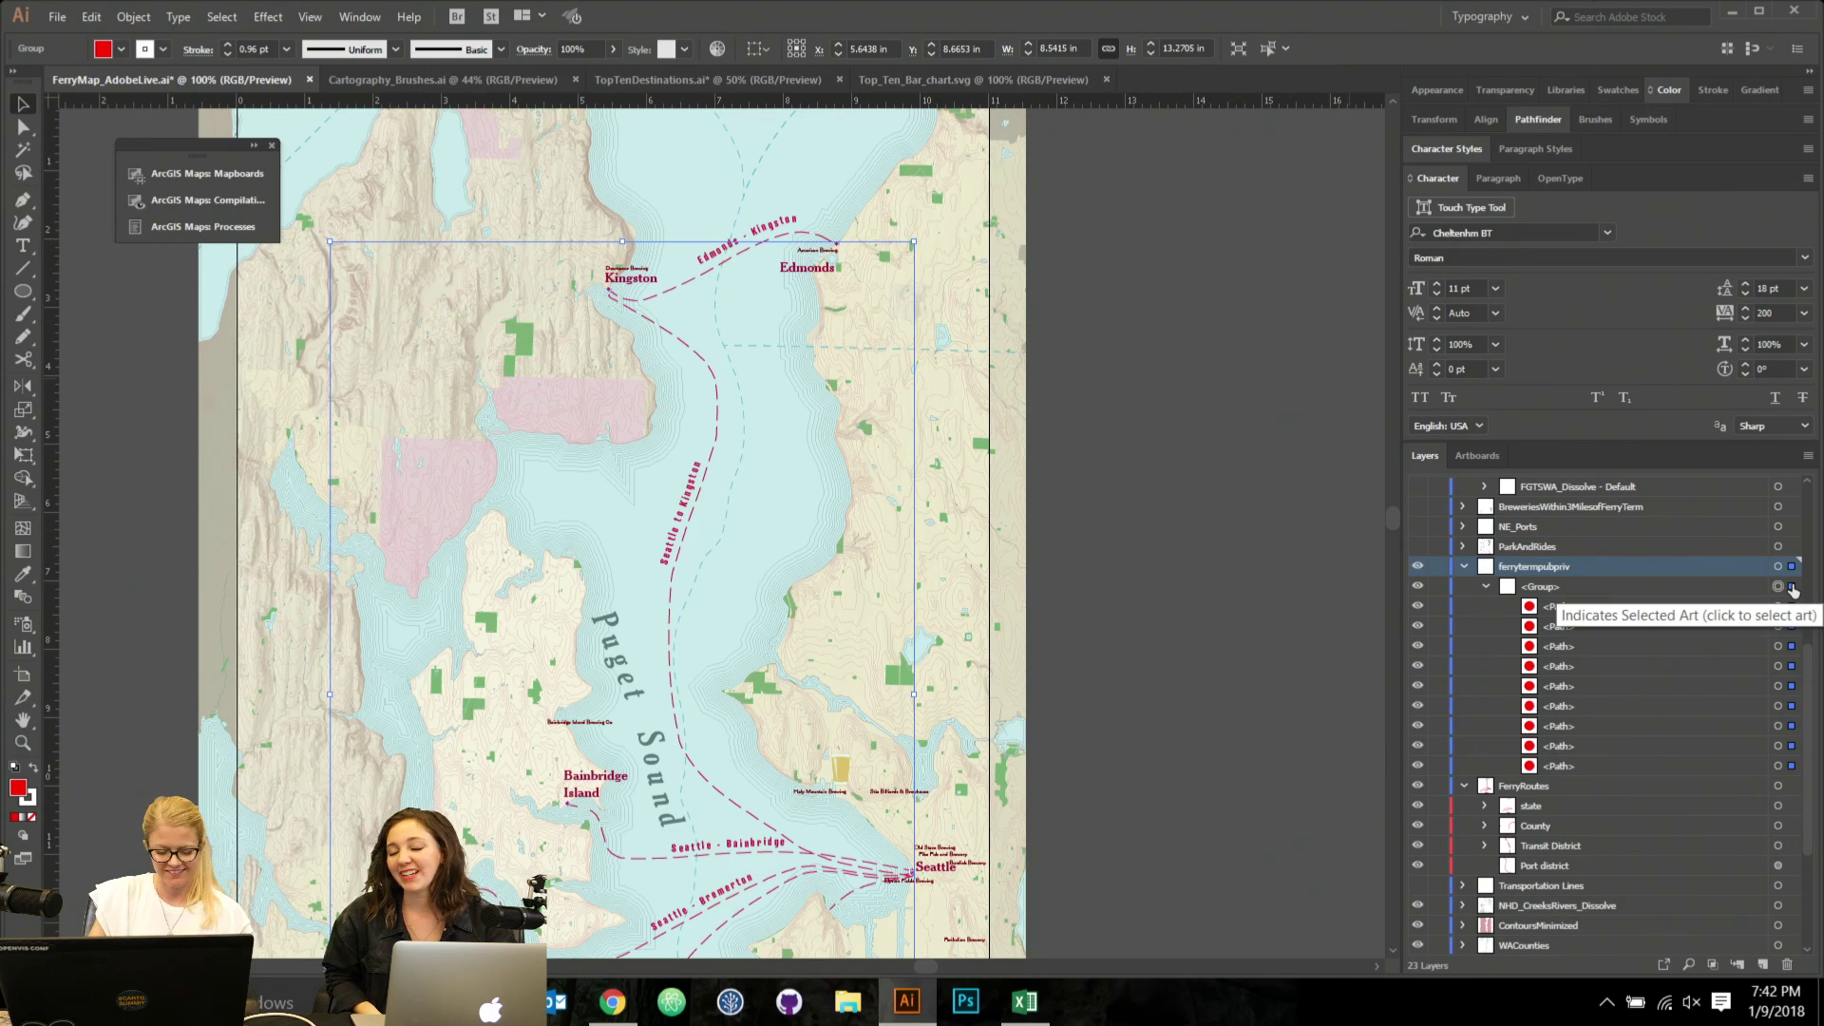
key("ctrl+shift+g")
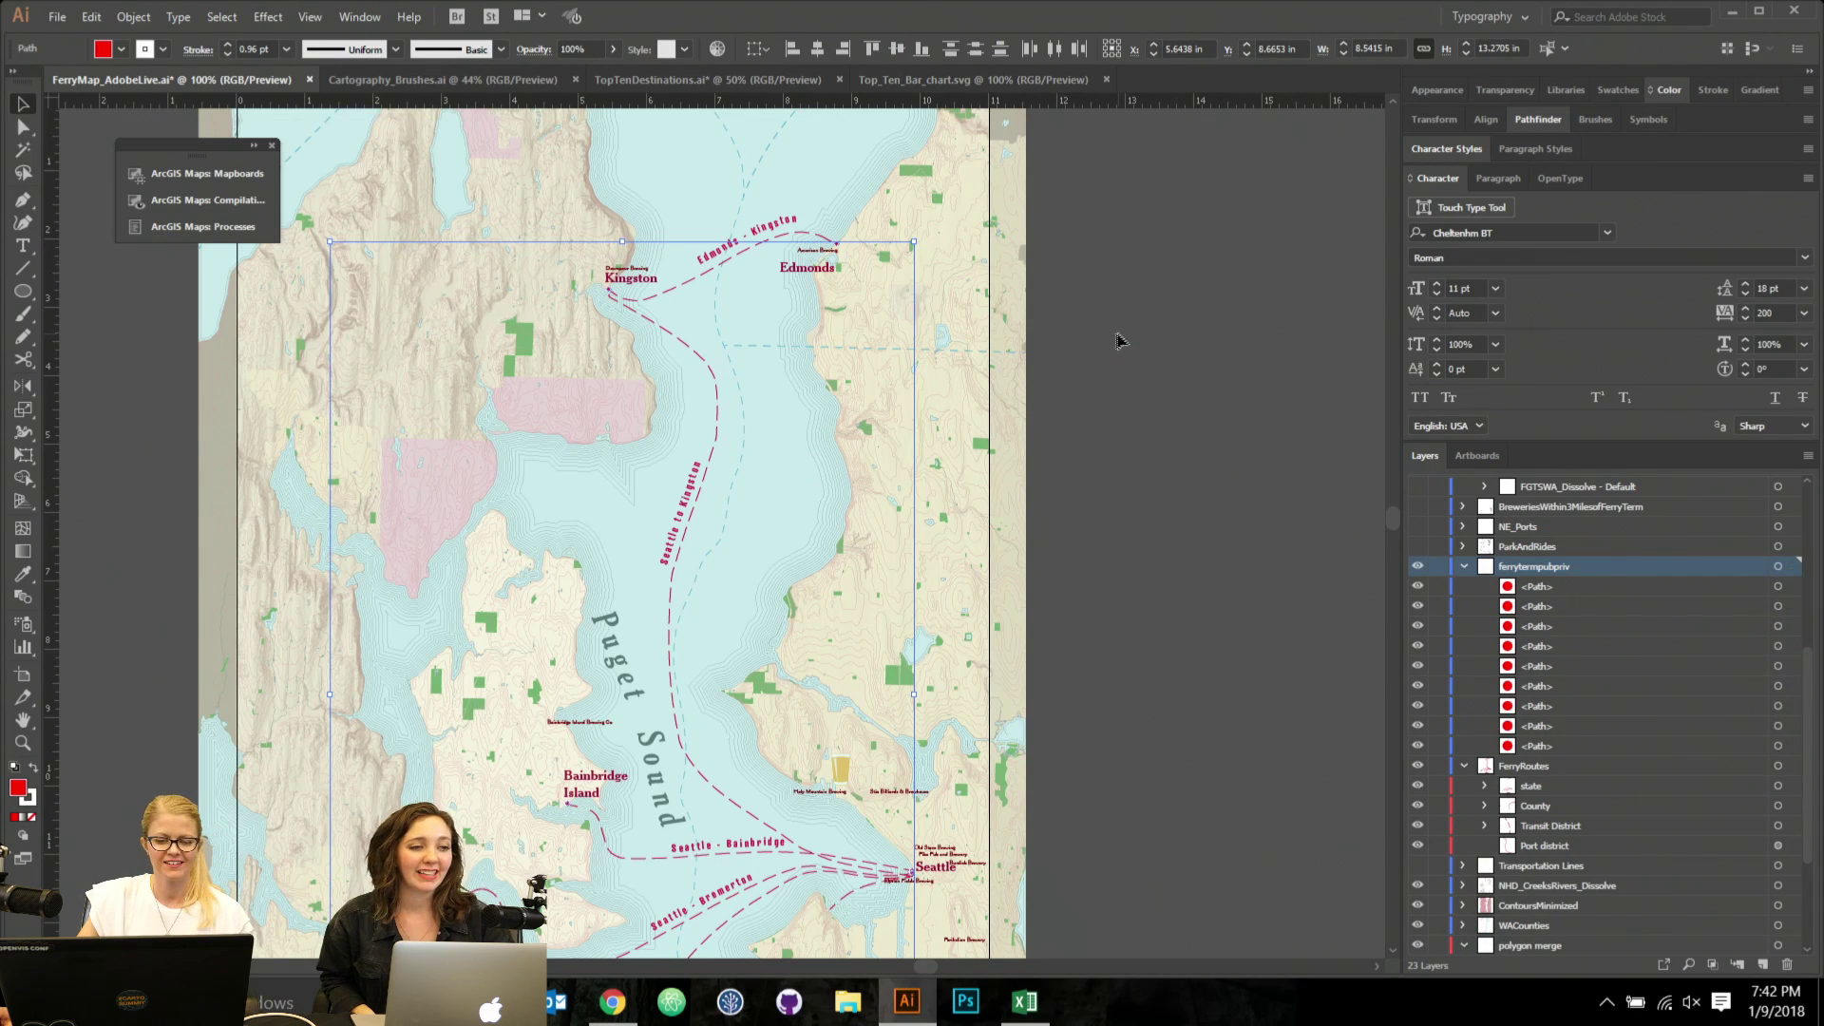
left_click(840, 238)
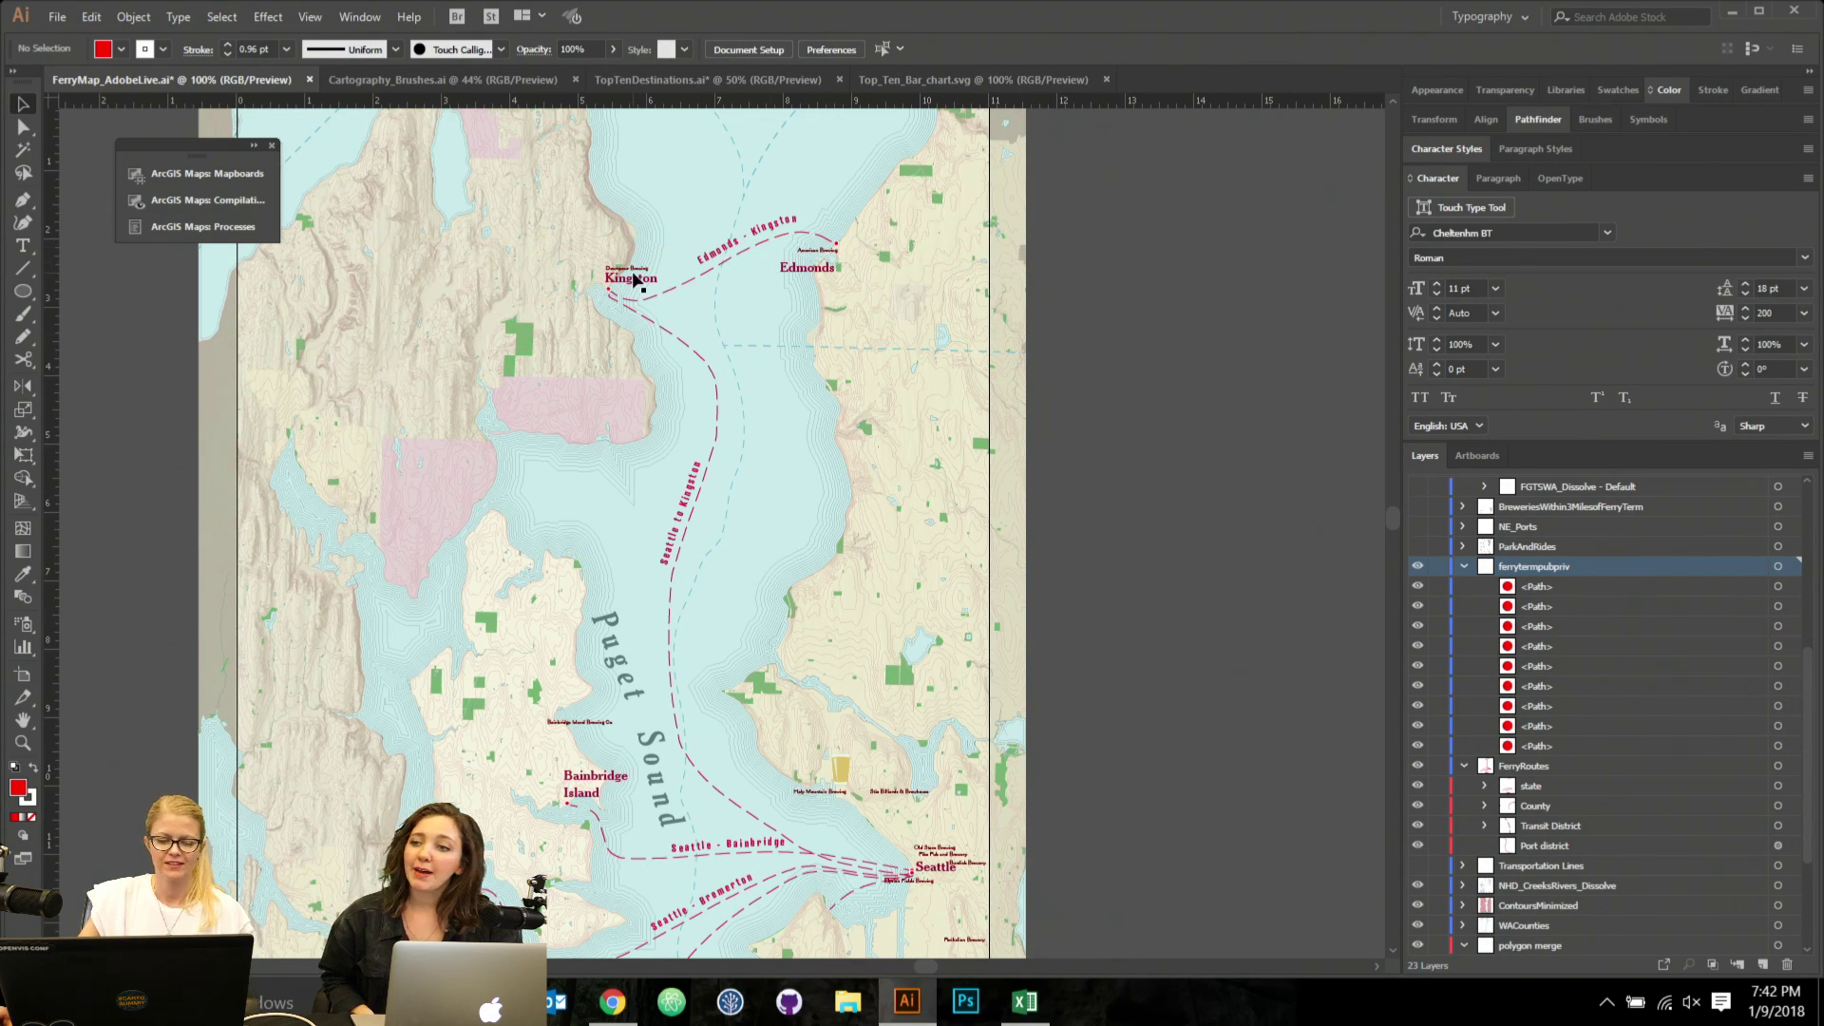
scroll(769, 274, "up", 2)
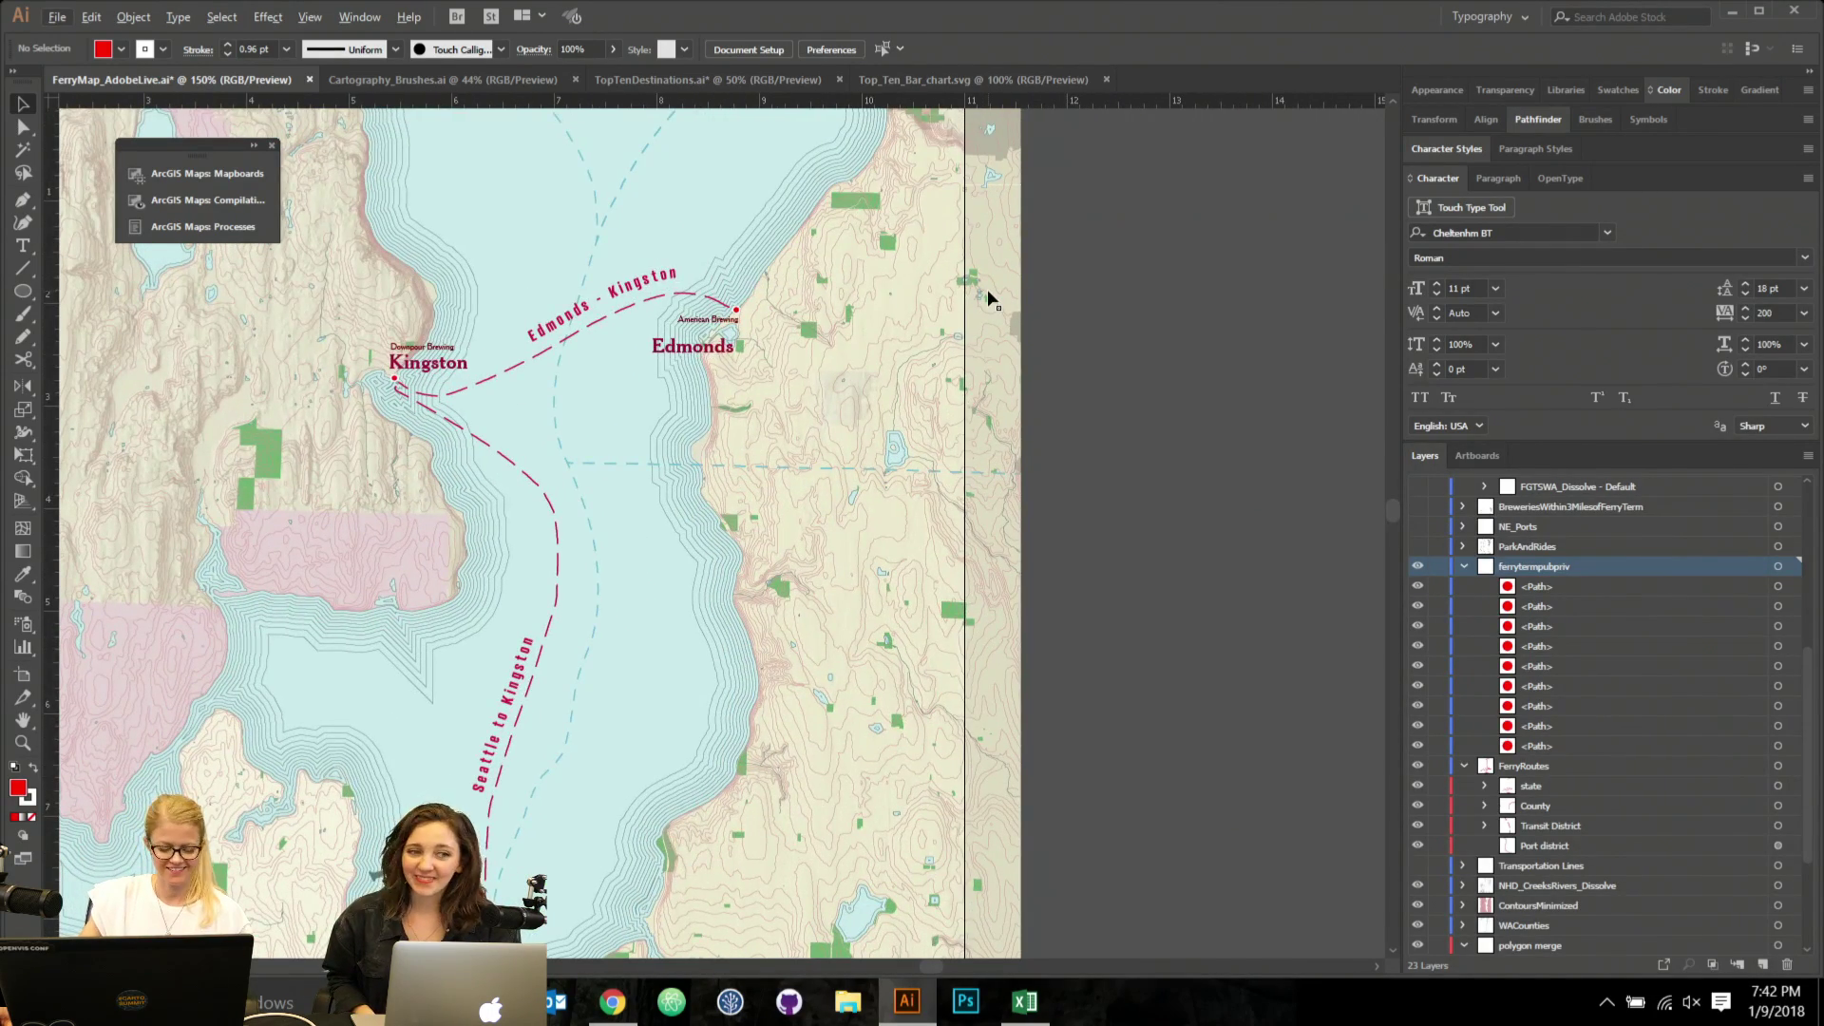
scroll(990, 299, "down", 1)
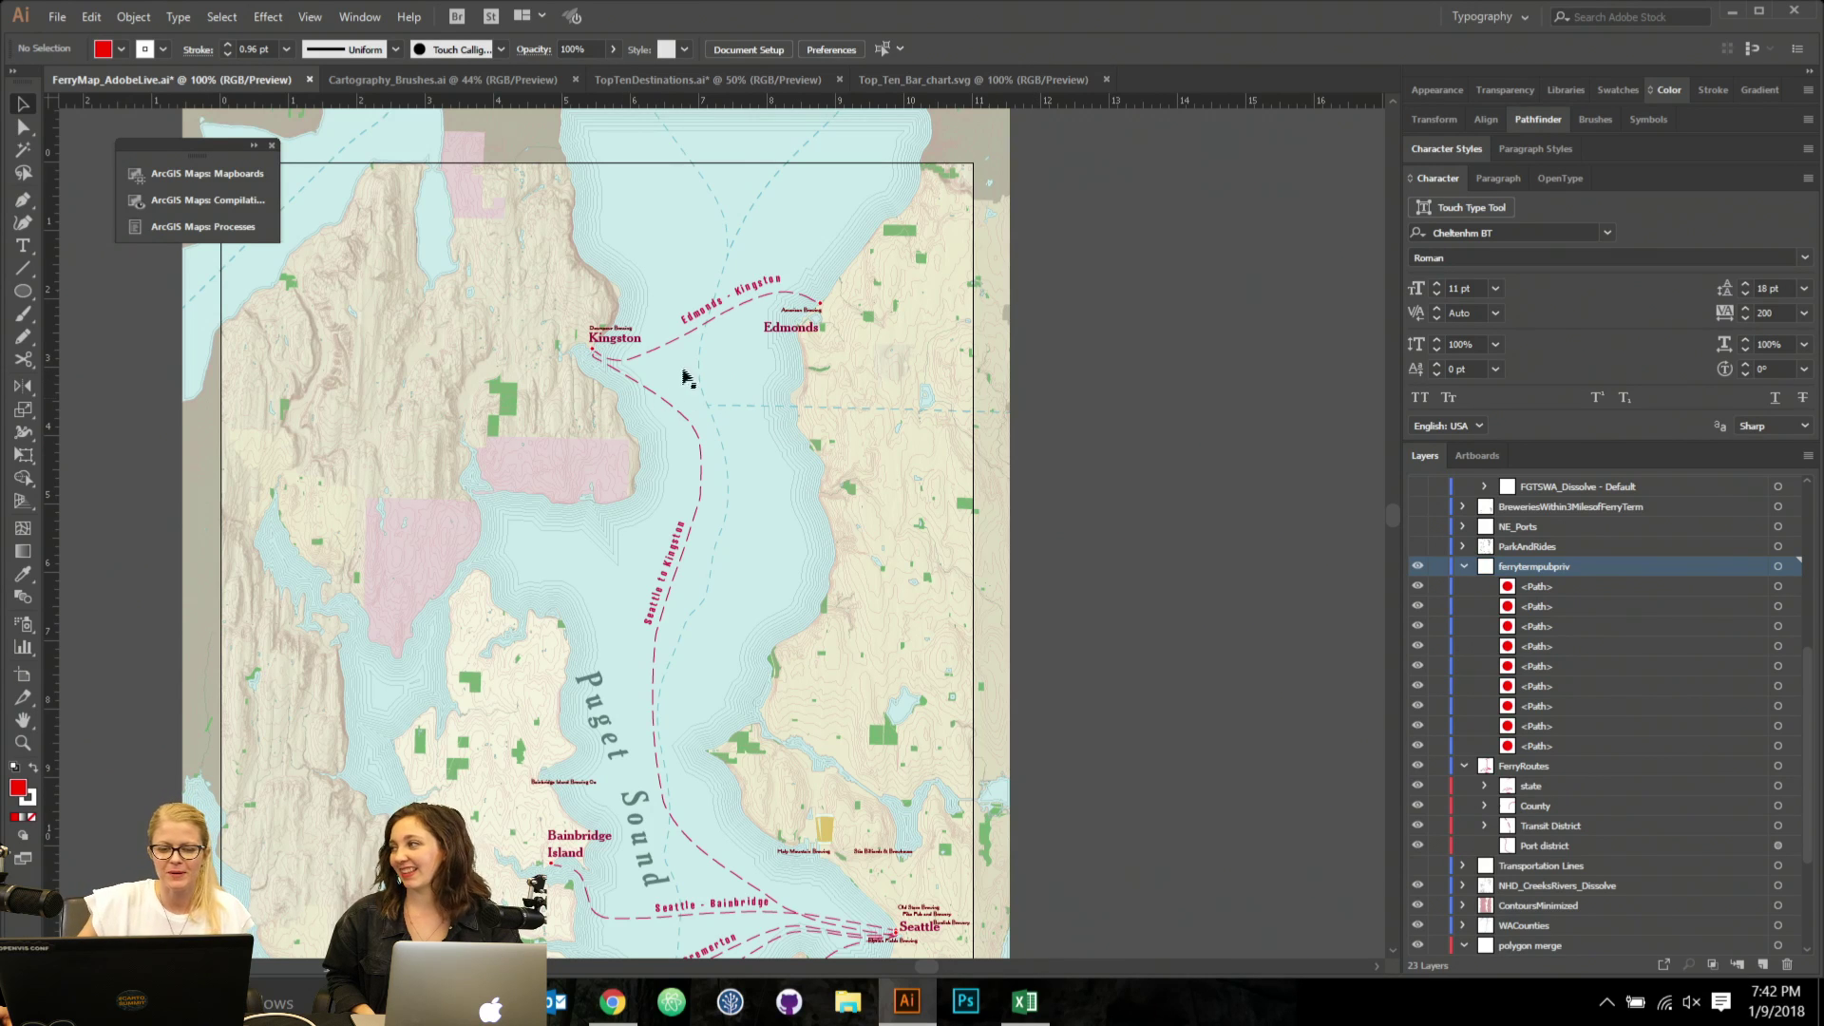
Nudge the Downpour Brewing label above Kingston to the right, then pan south to Seattle.
left_click(610, 330)
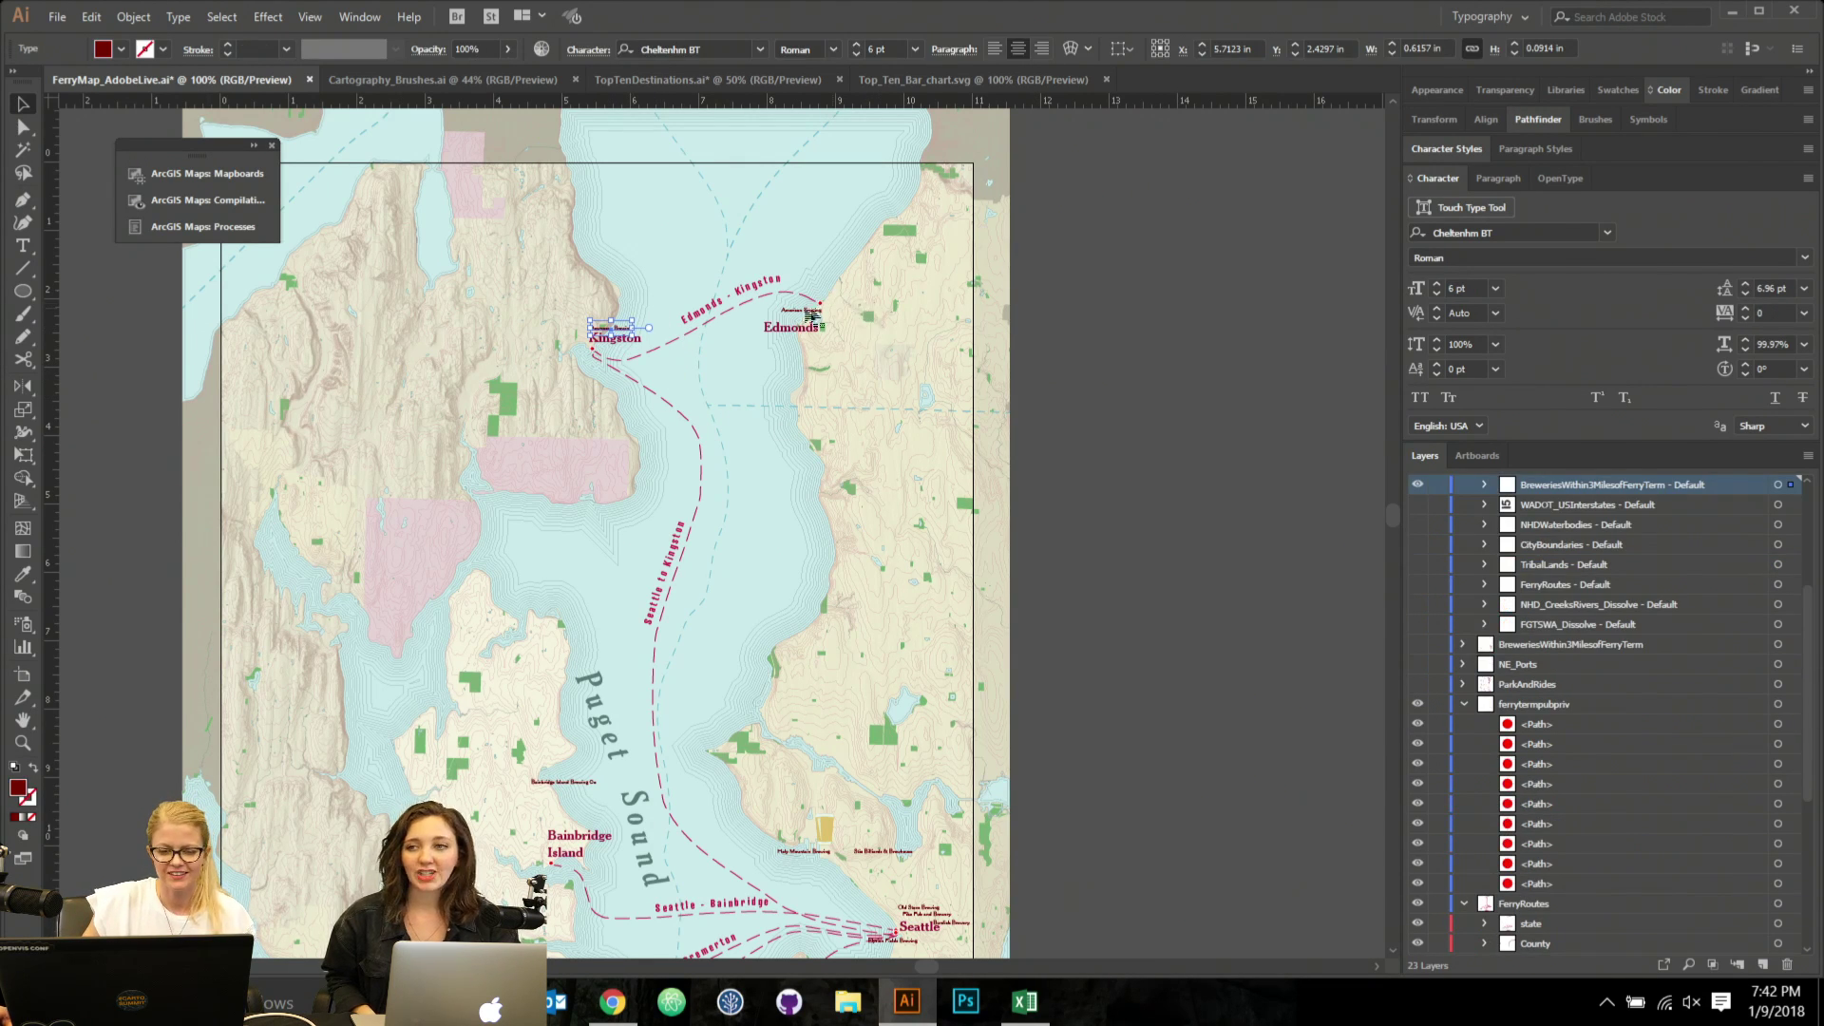
key("shift+Right")
key("shift+Right")
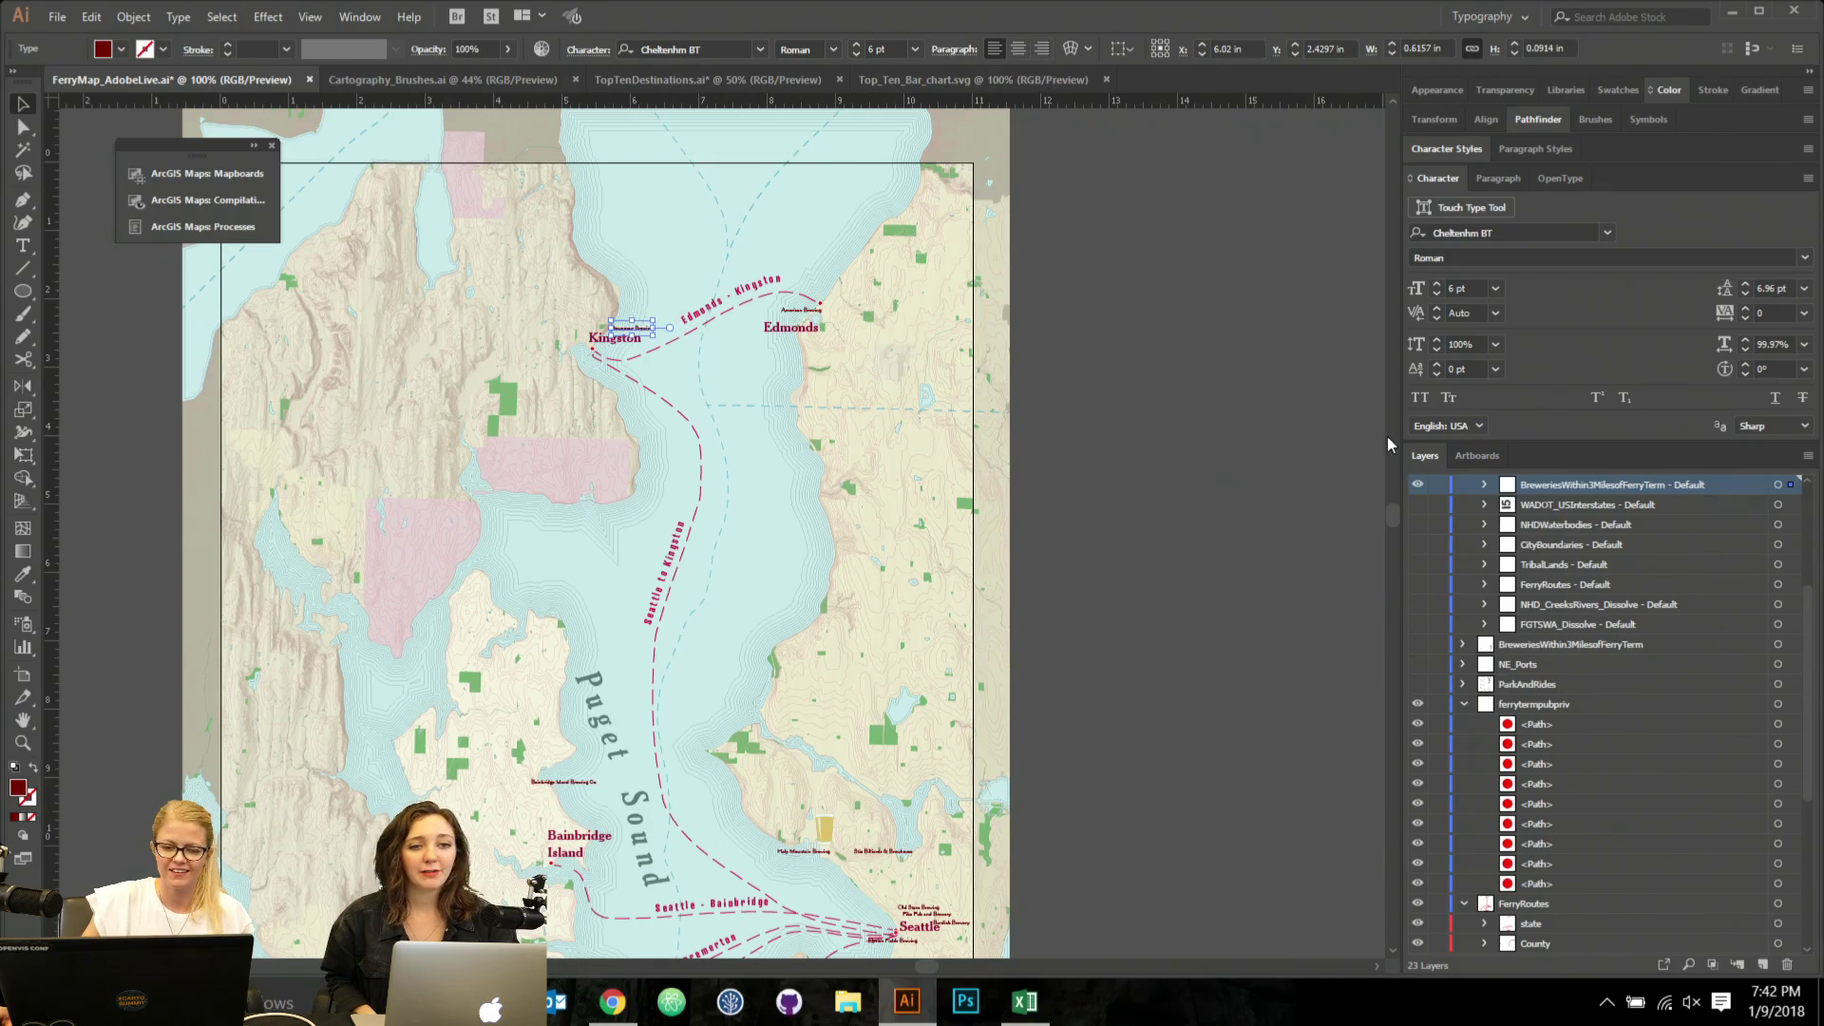
scroll(796, 374, "up", 5)
scroll(725, 411, "up", 5)
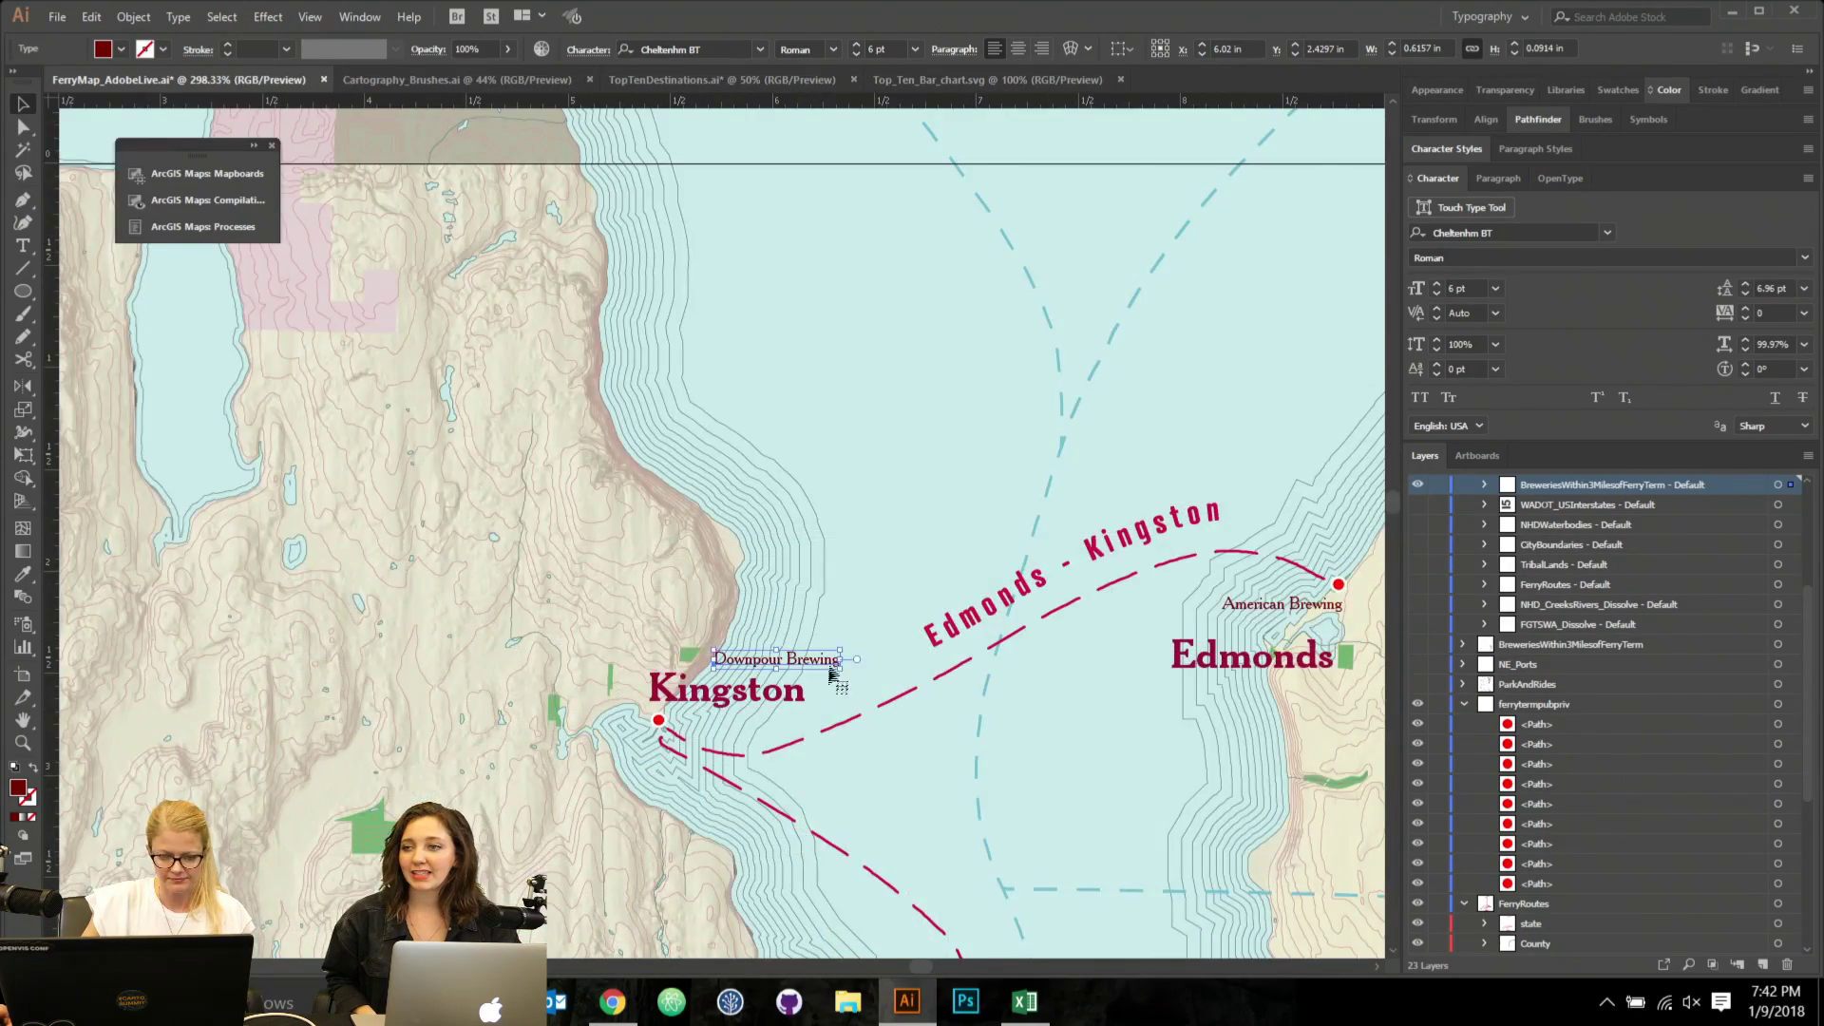
scroll(724, 411, "down", 4)
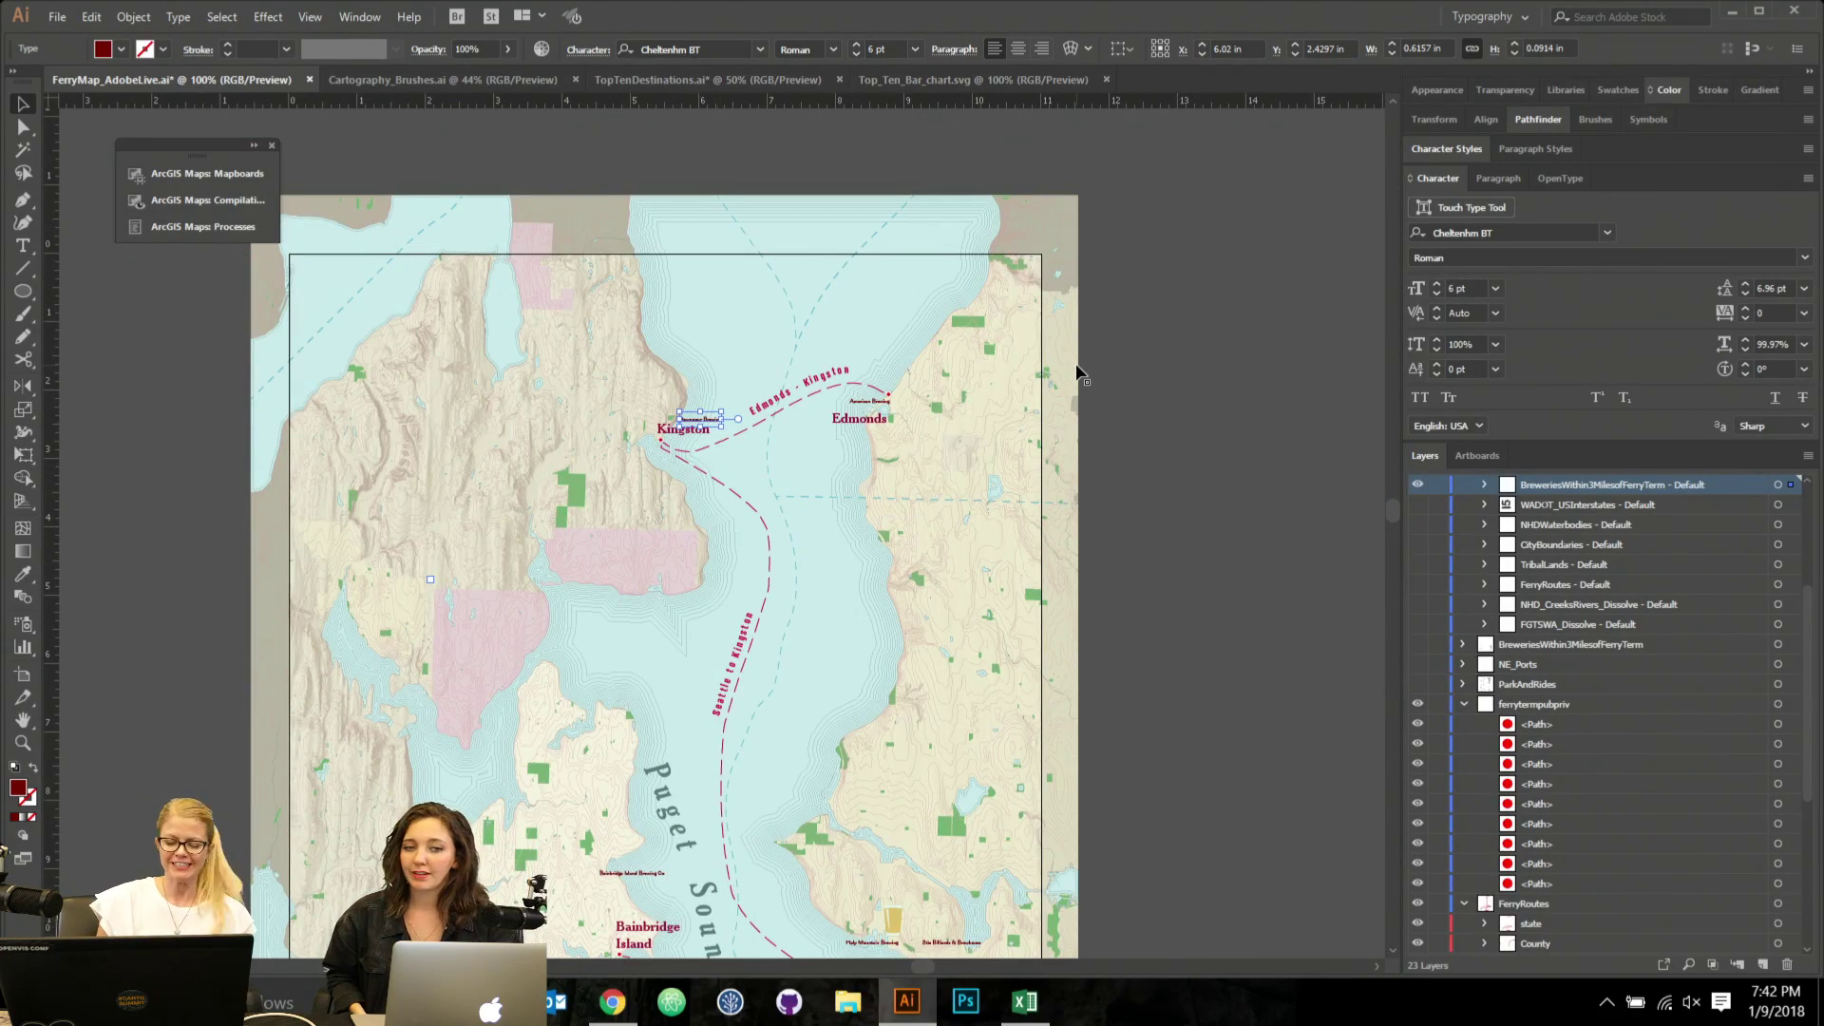
left_click_drag(1176, 395, 1102, 273)
left_click_drag(1087, 478, 1071, 380)
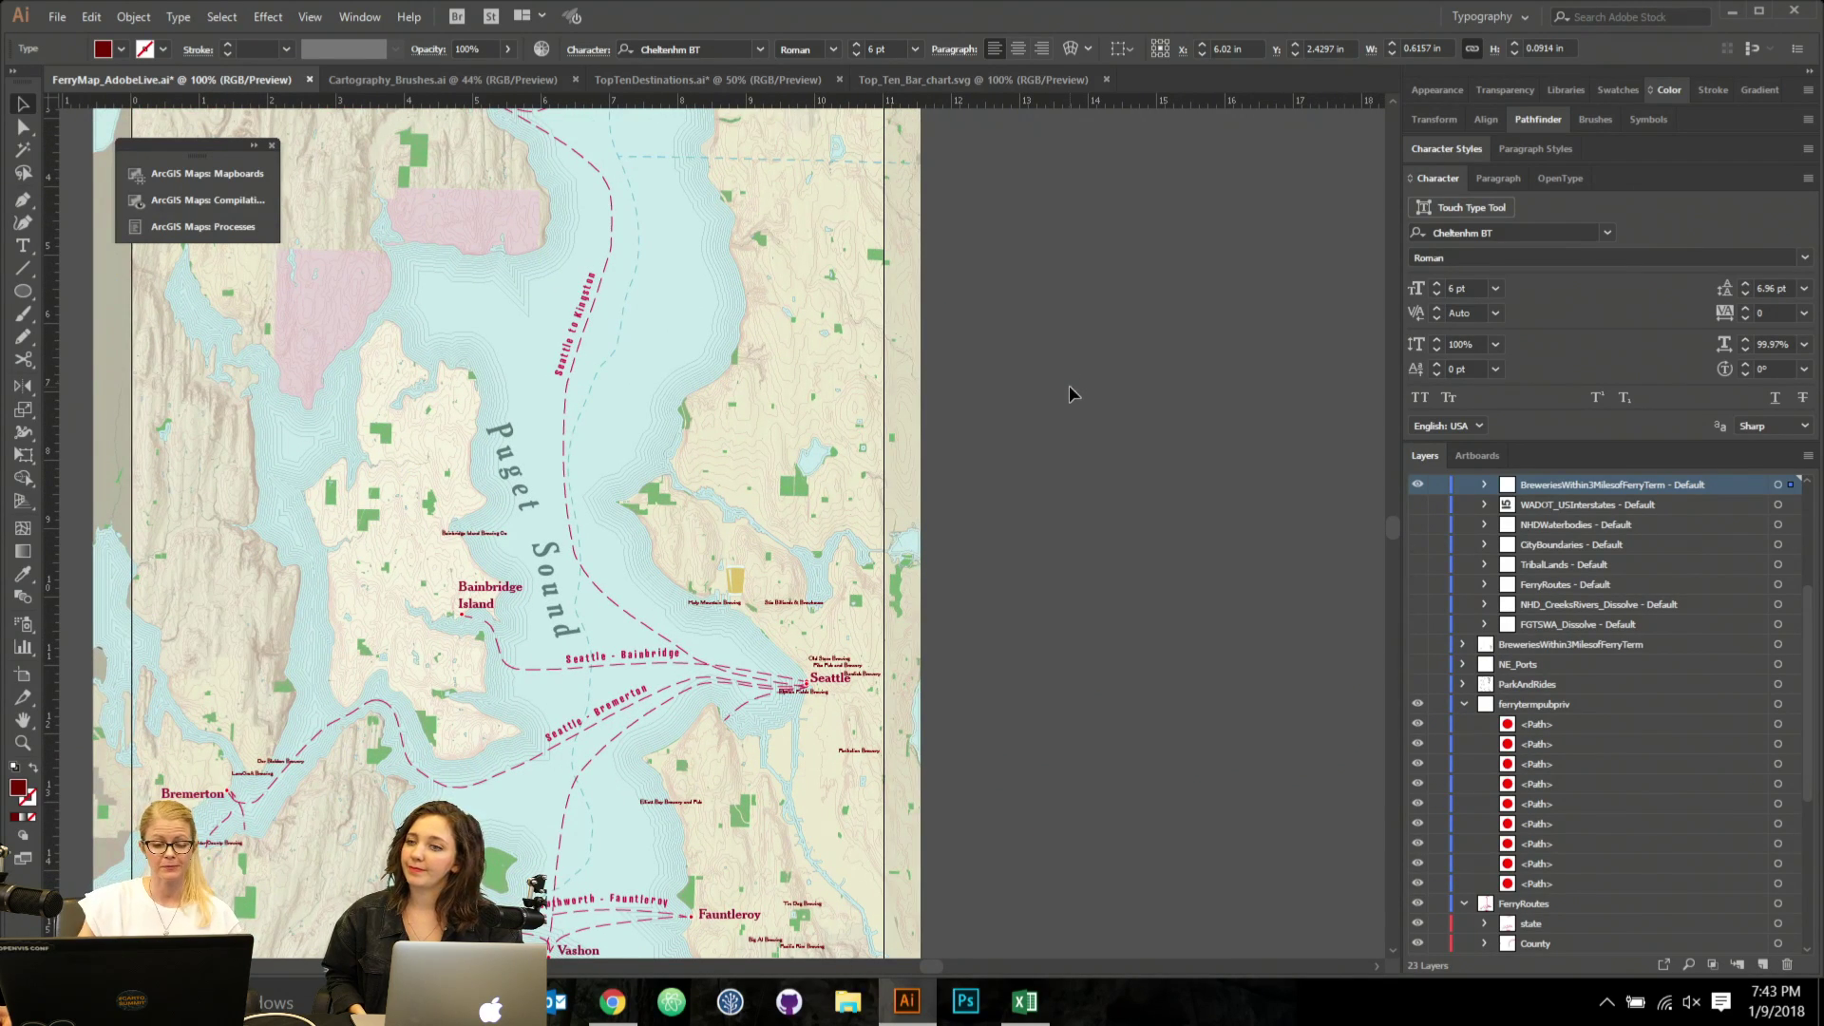
Zoom out and show the Ferry Map Adobe Live Day 1 mapboard in ArcGIS Maps Mapboards.
scroll(819, 454, "down", 1)
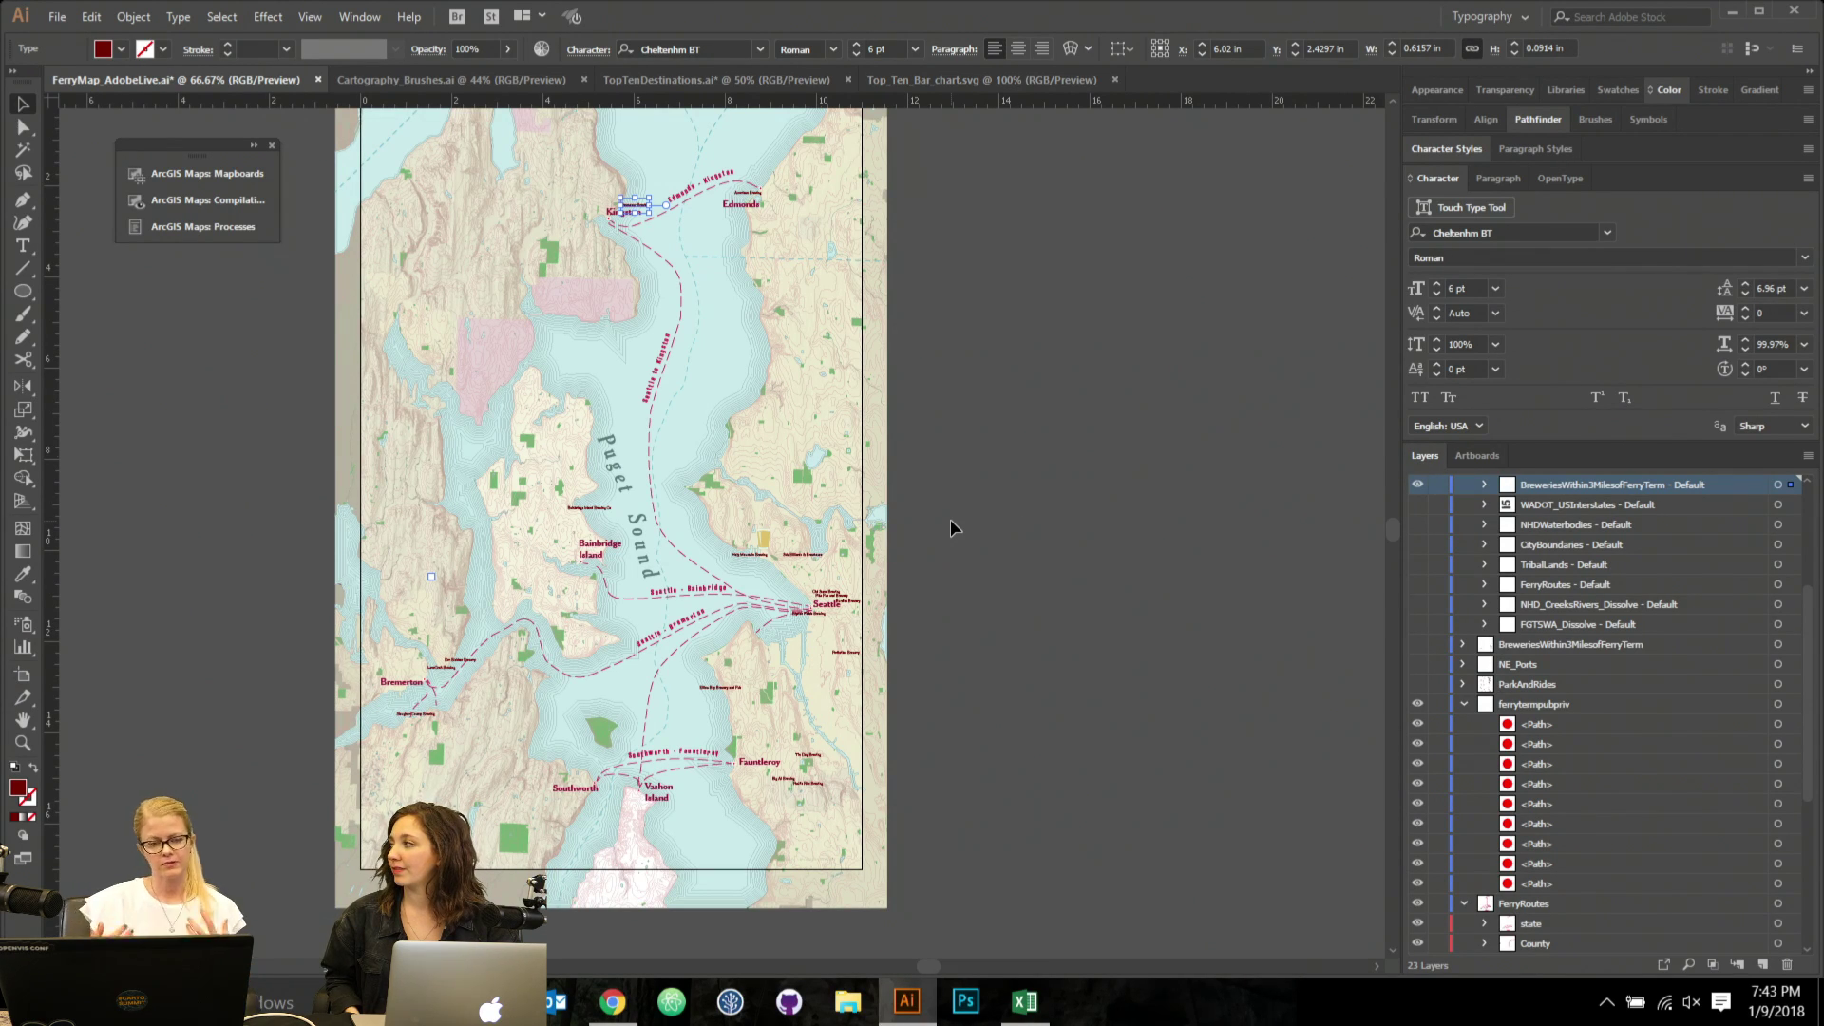
left_click(207, 173)
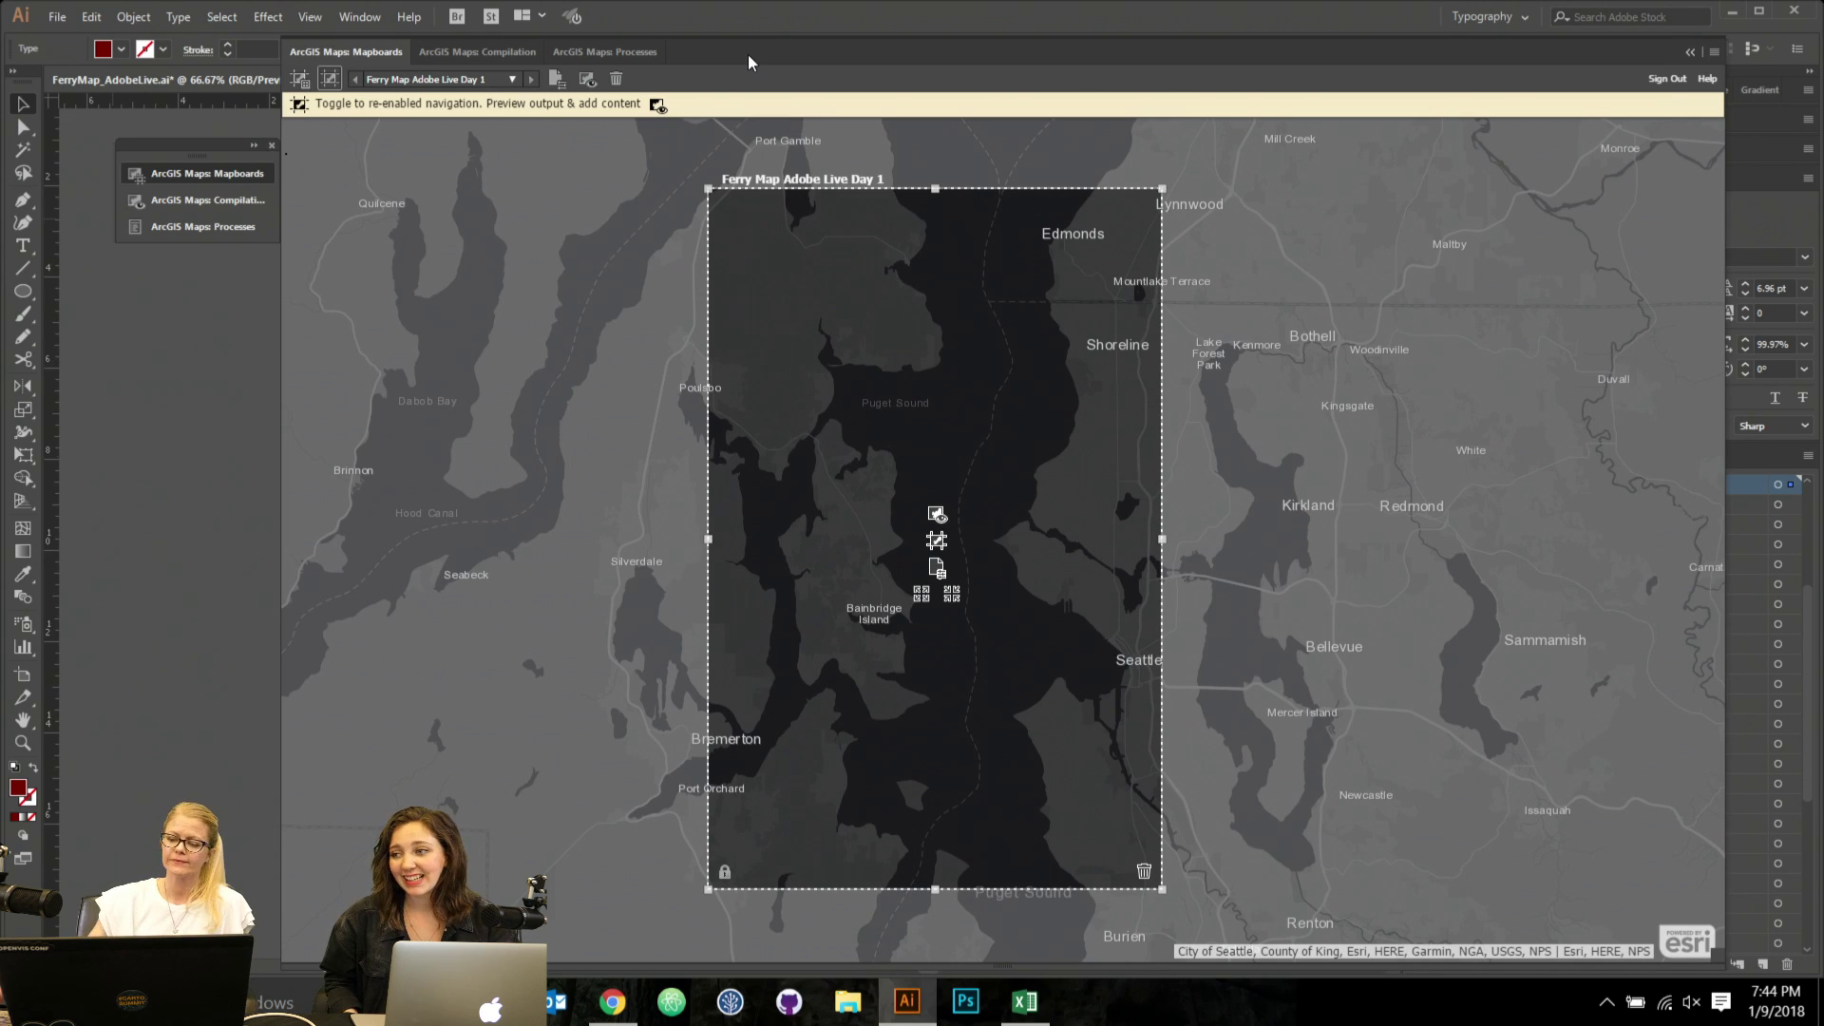
Collapse the ArcGIS mapboards view to return to the Puget Sound ferry map.
left_click(1691, 53)
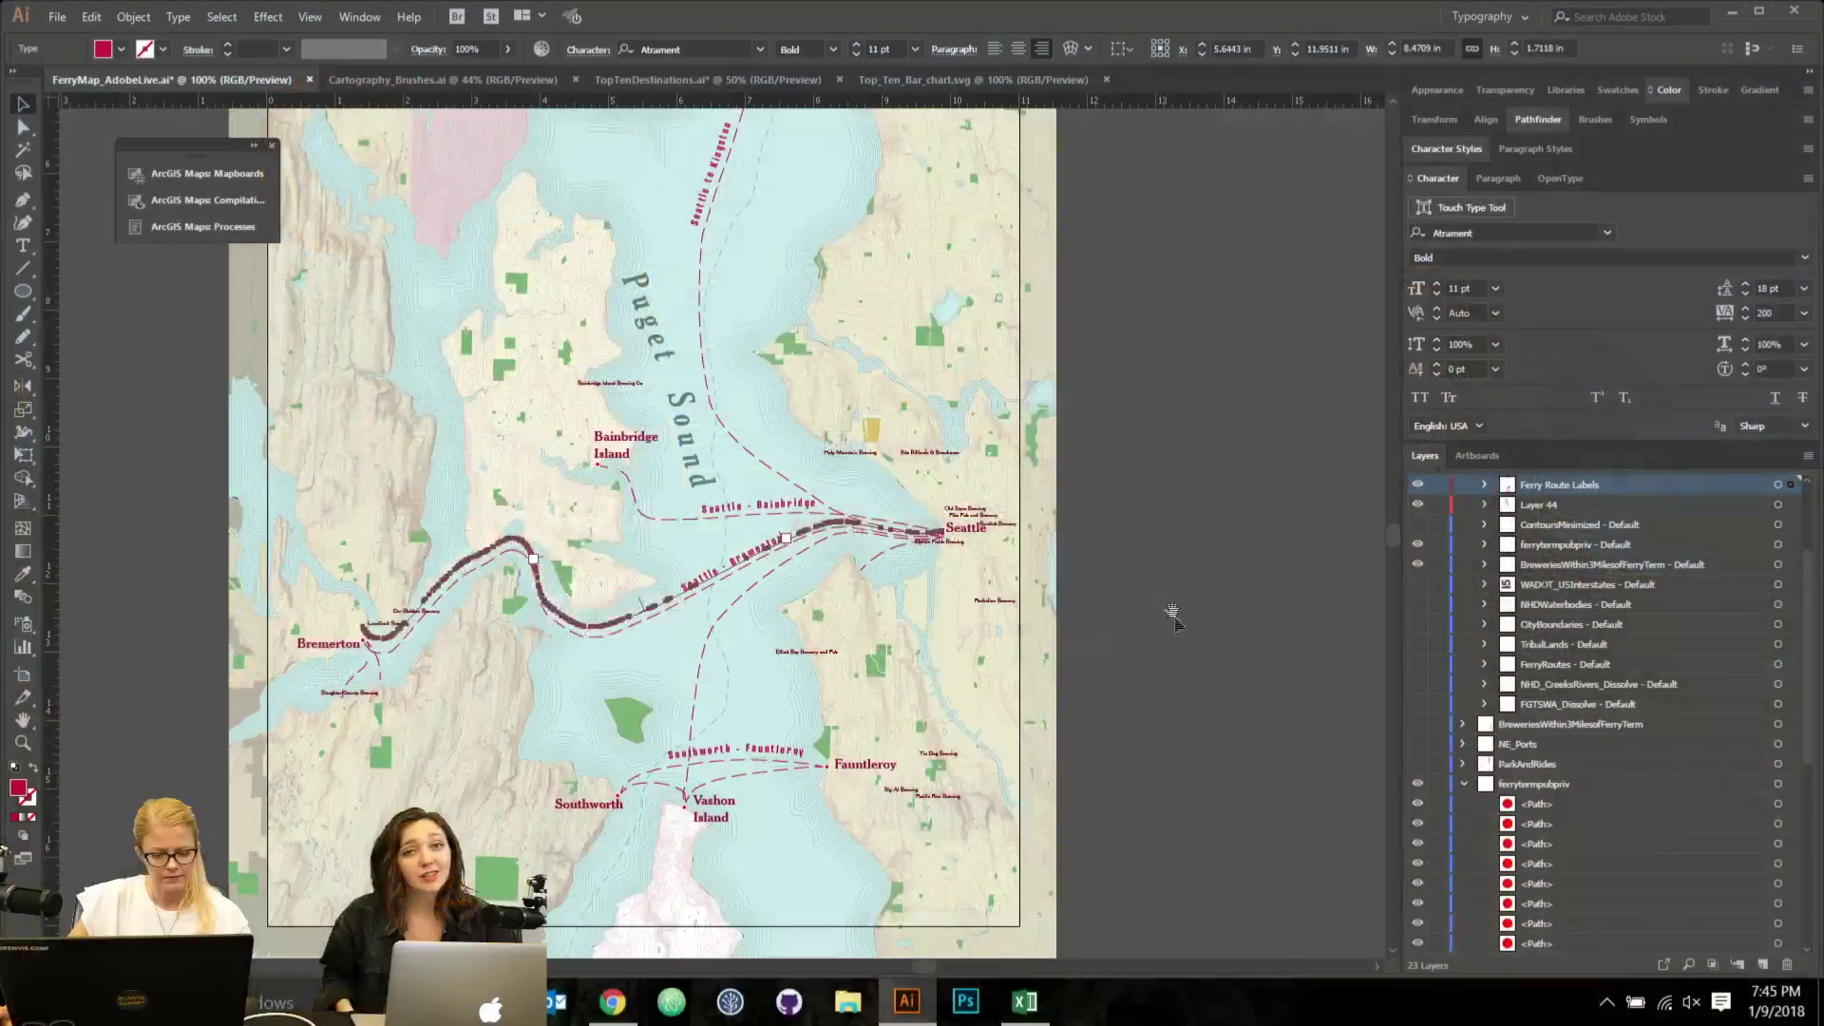
Select all ferry terminal dots on the ferrytermpubpriv layer and open Object > Transform > Transform Each.
left_click(826, 810)
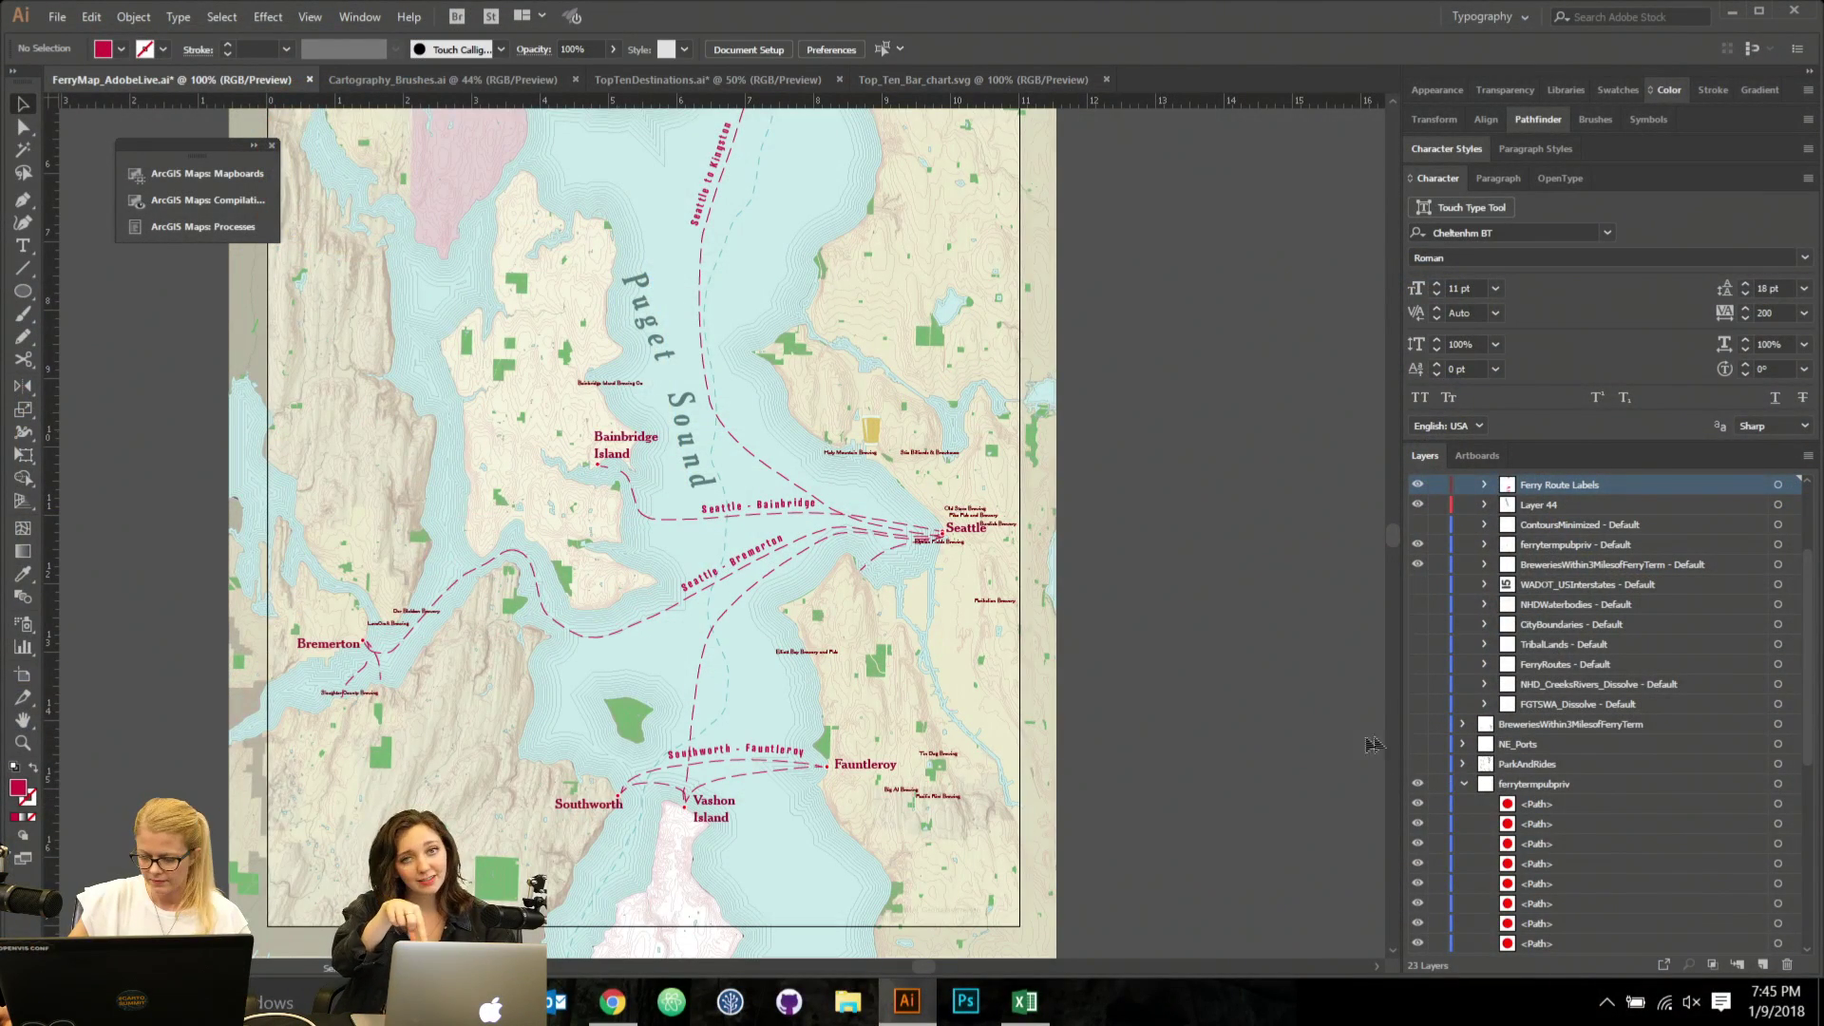
left_click(1791, 784)
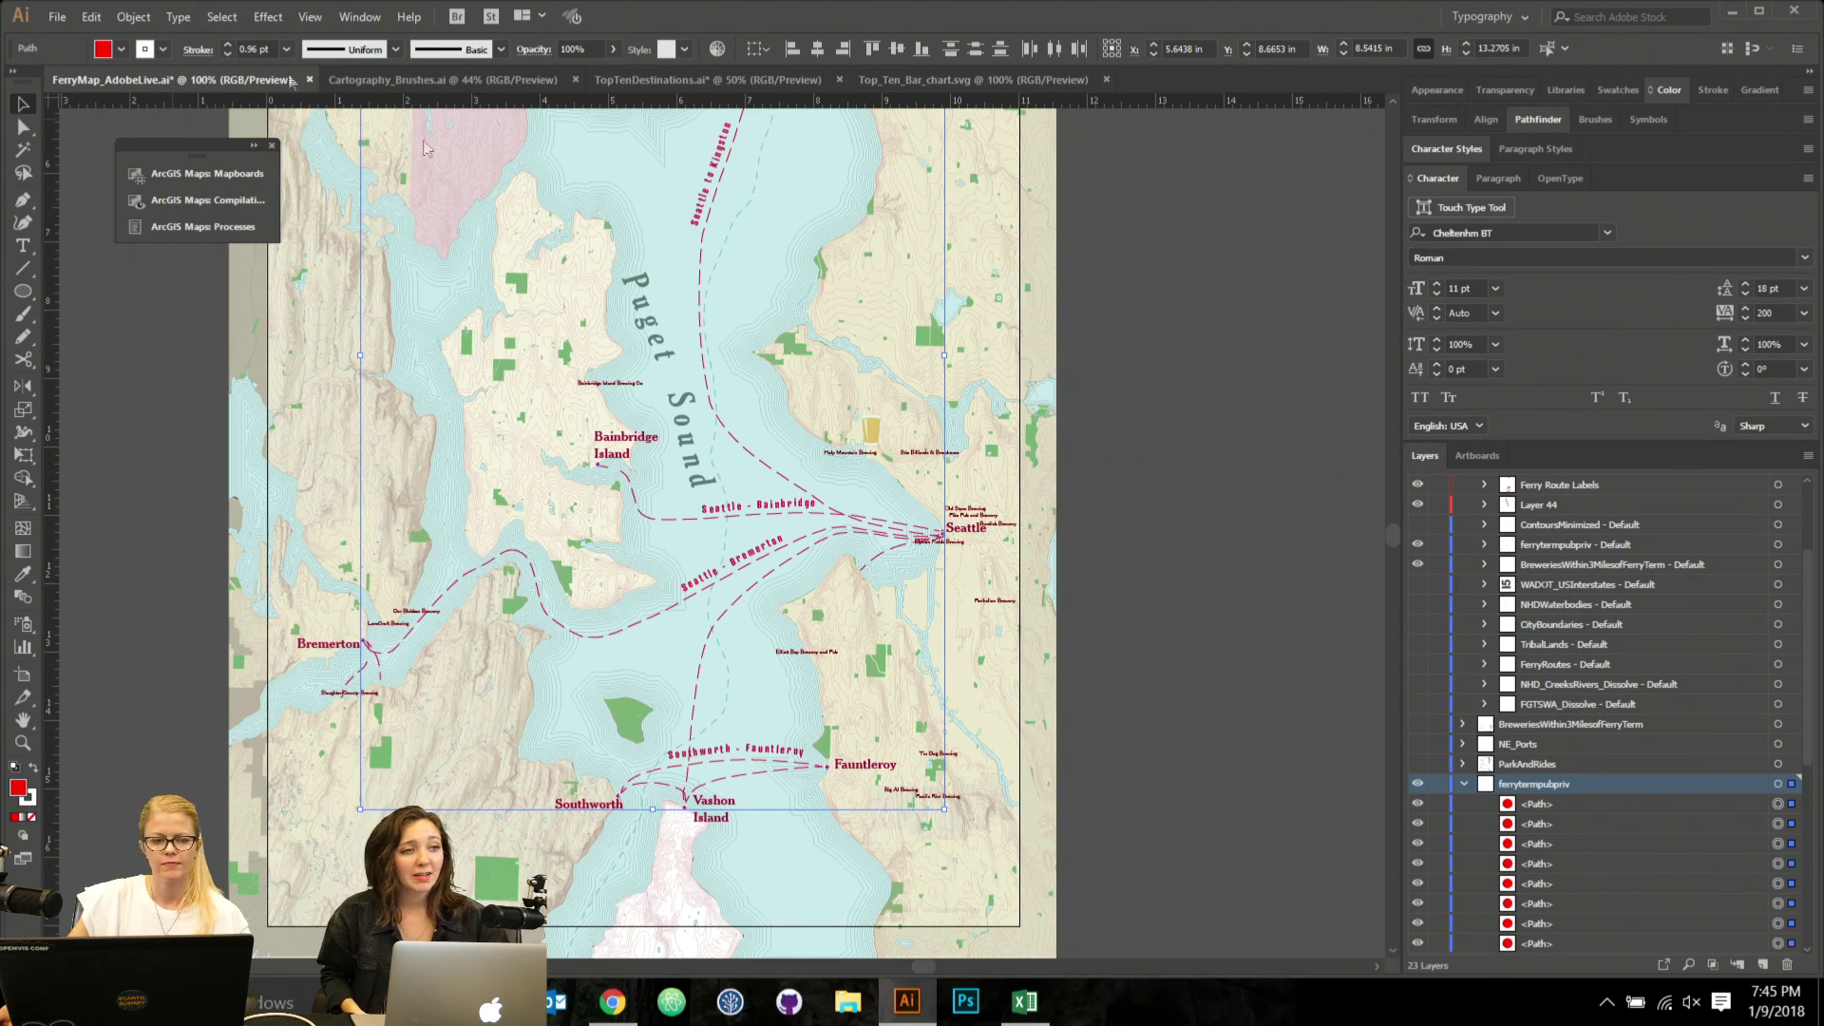
left_click(133, 17)
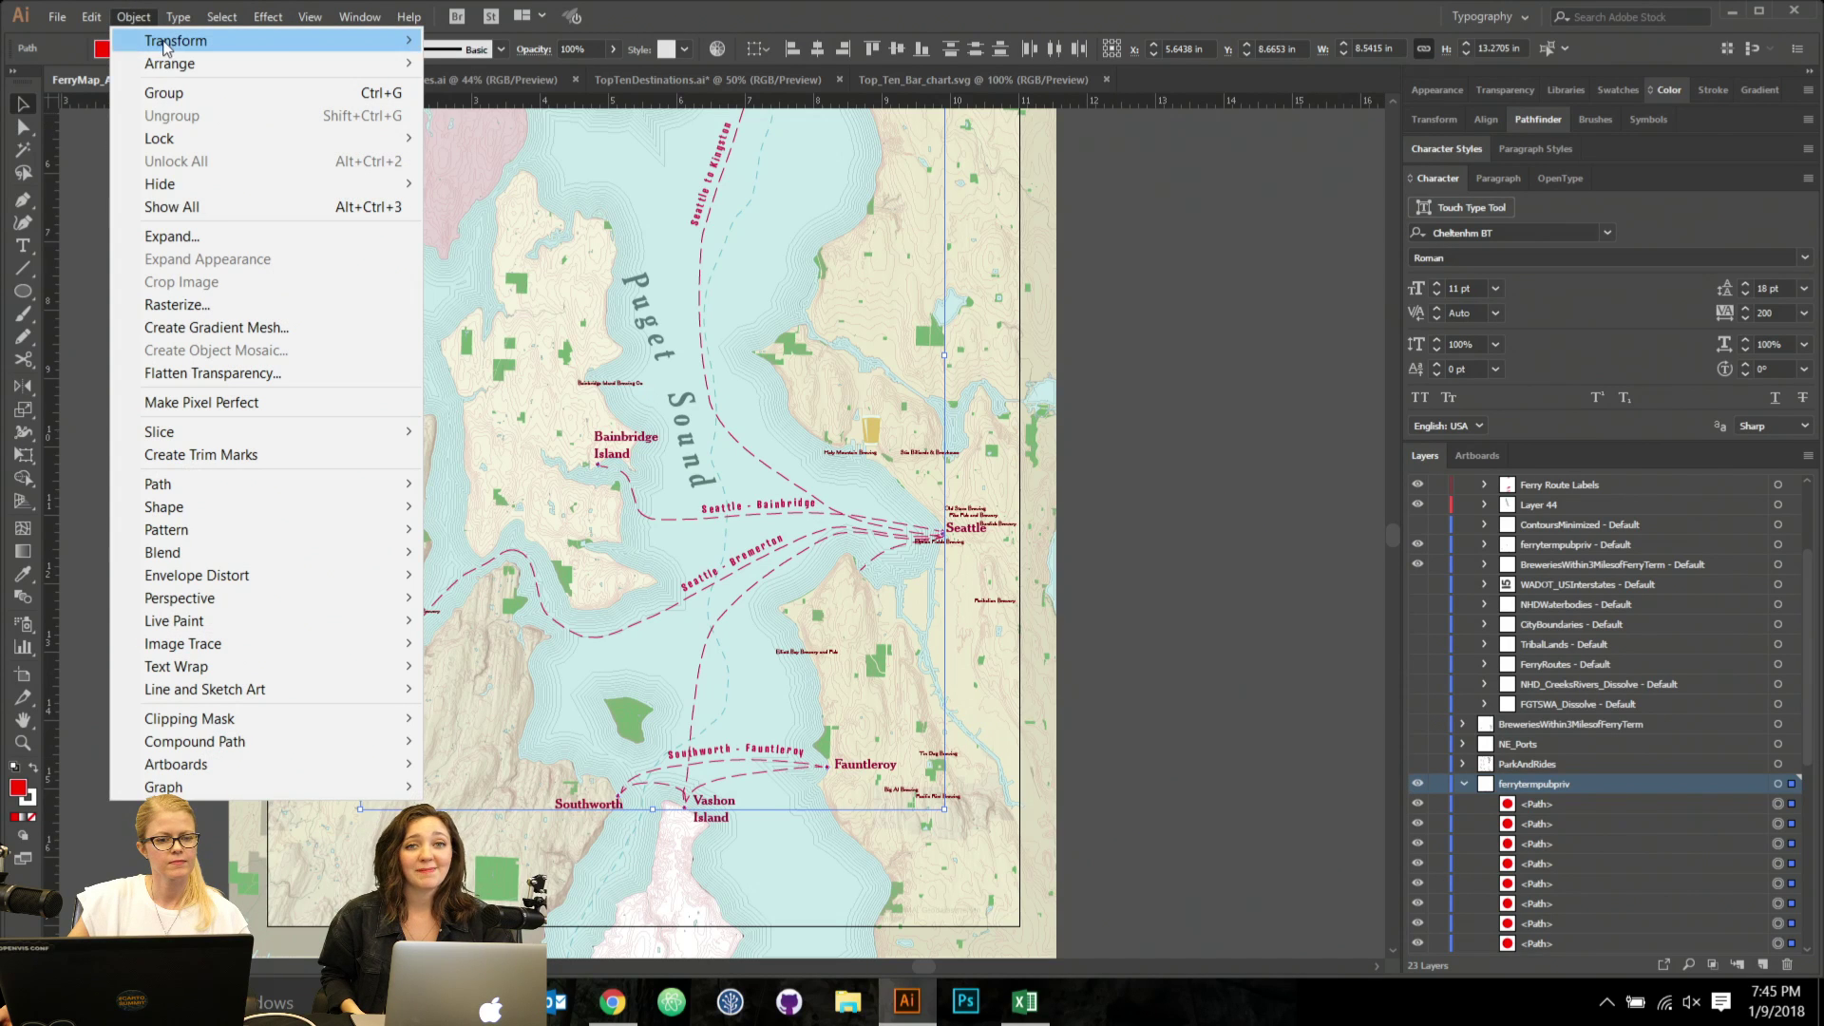
mouse_move(156, 33)
left_click(516, 190)
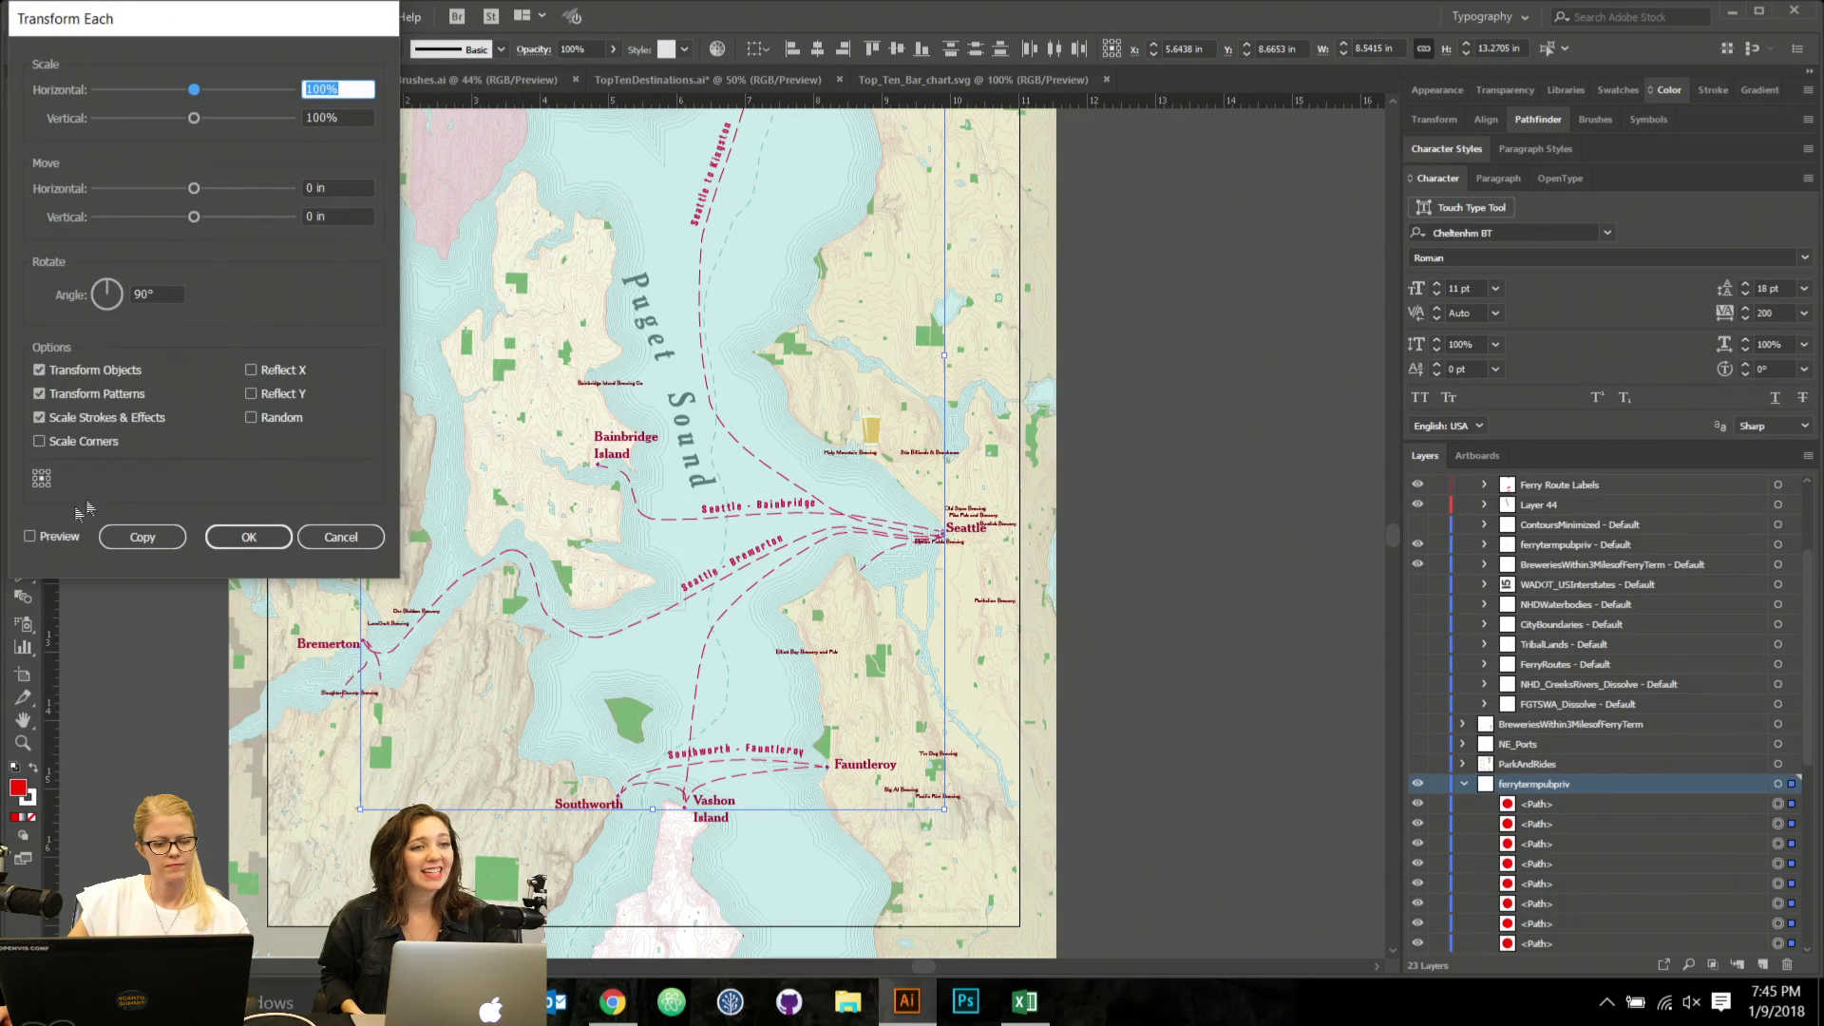
With preview on, scale each dot to 150% horizontally and vertically and apply.
left_click(30, 535)
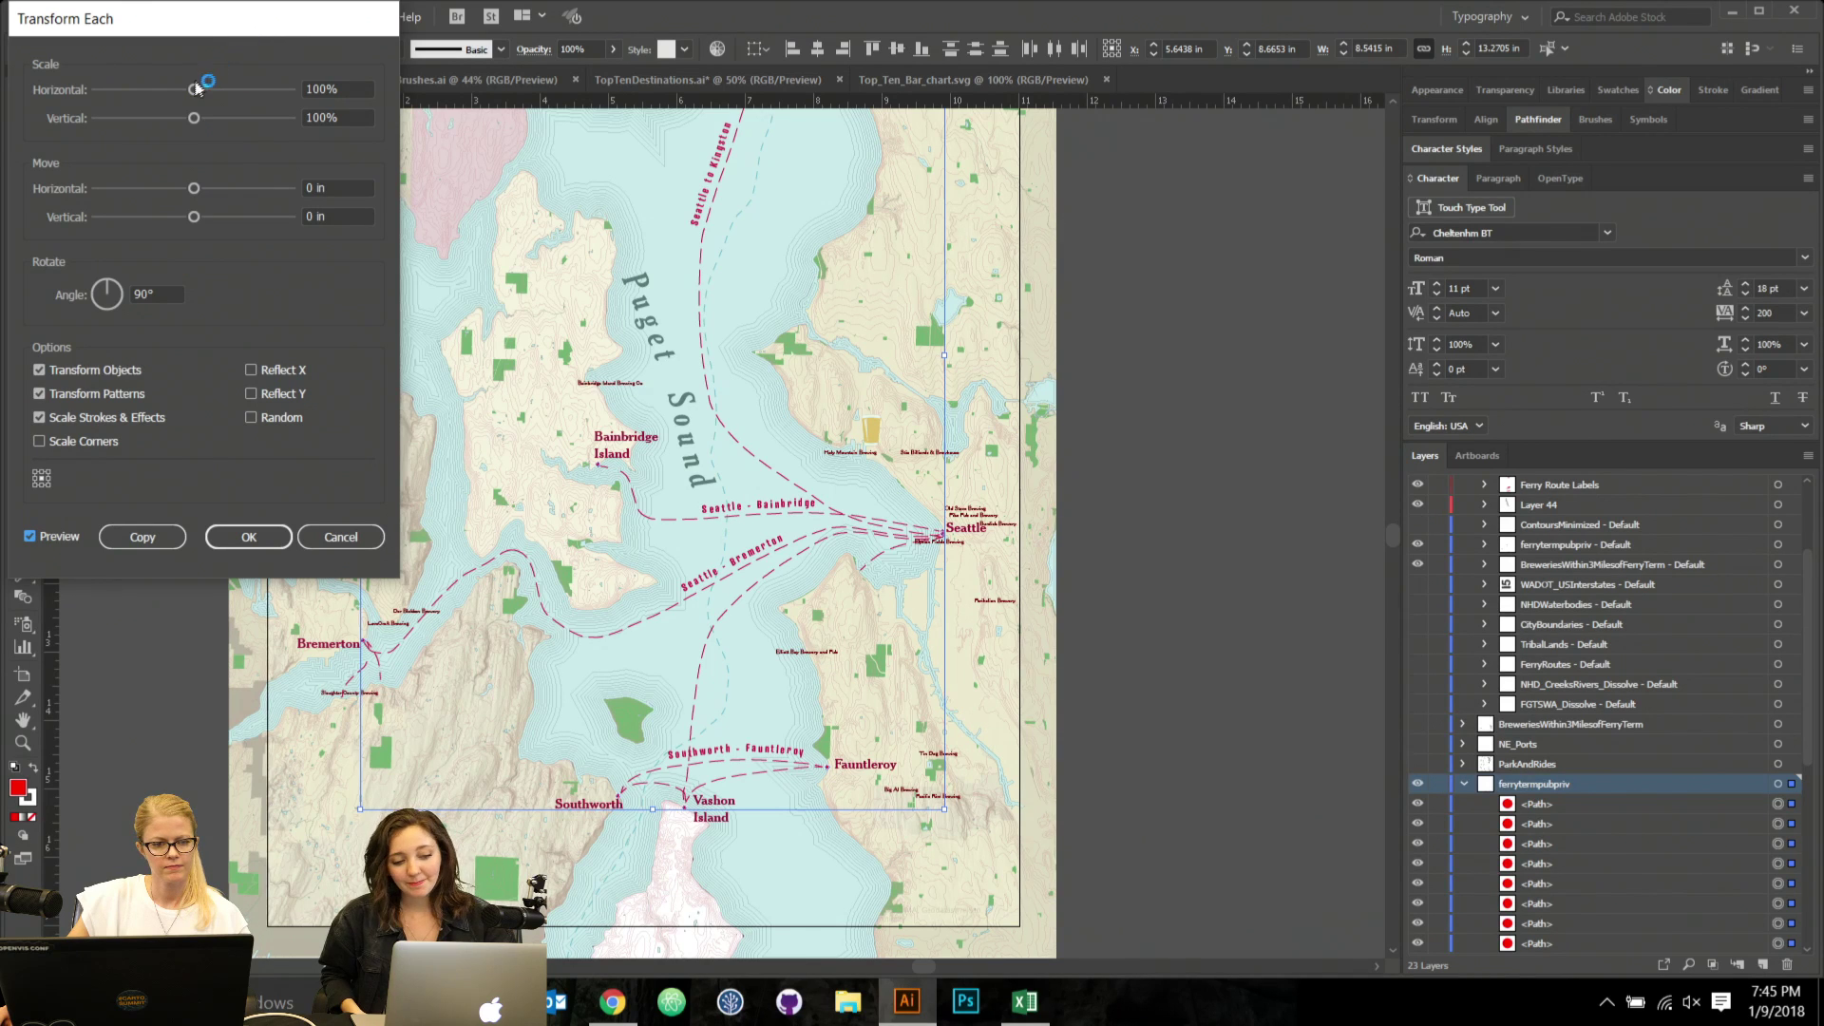
left_click_drag(194, 89, 245, 125)
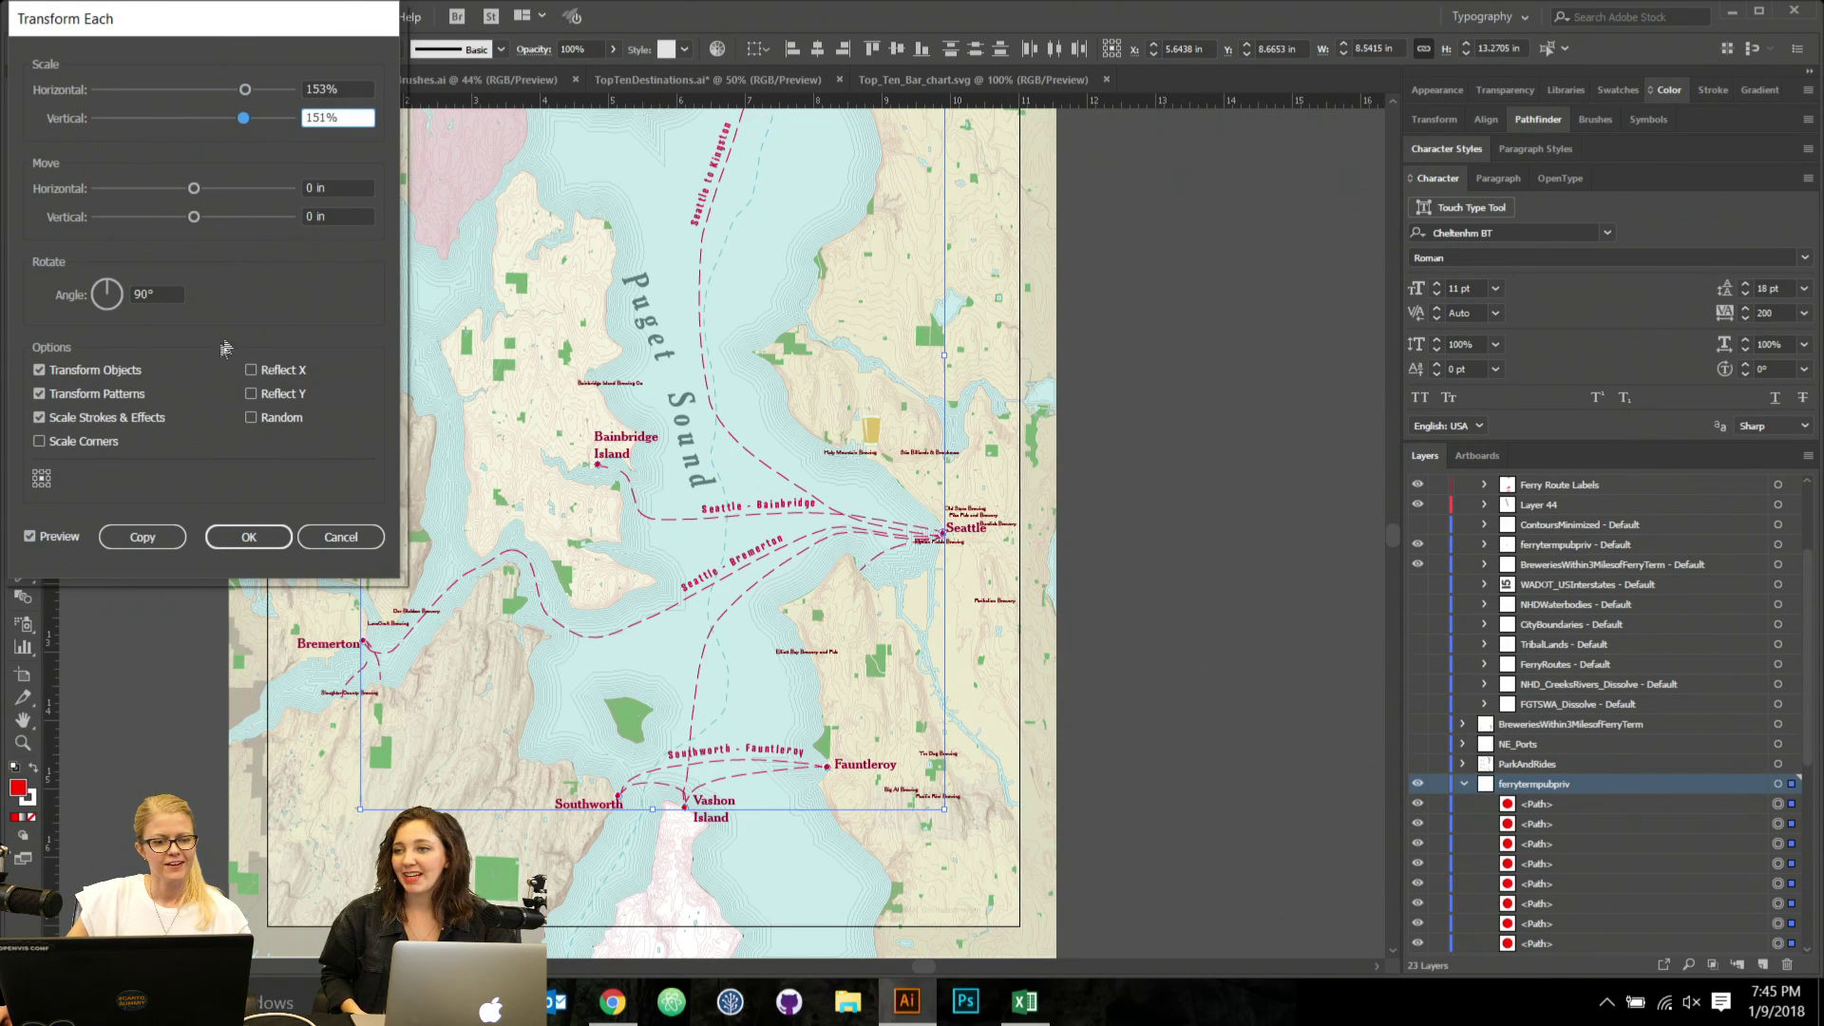
key("shift+Tab")
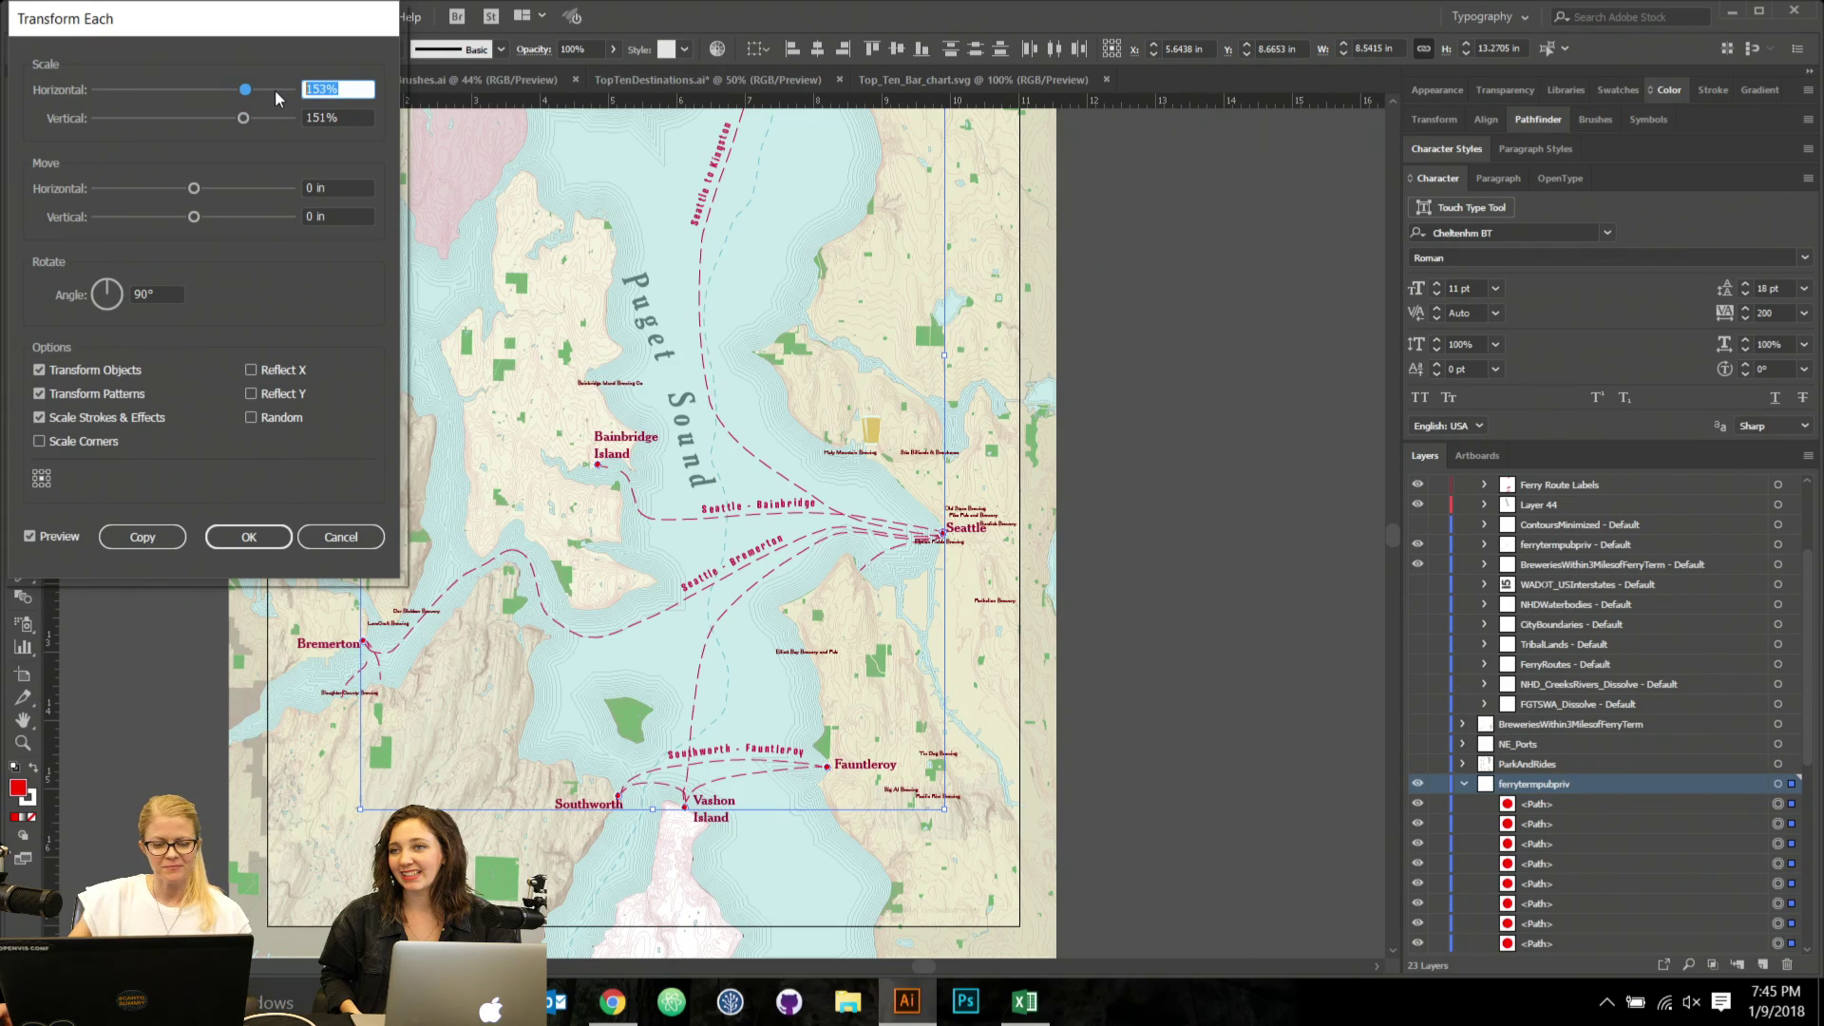
type("10")
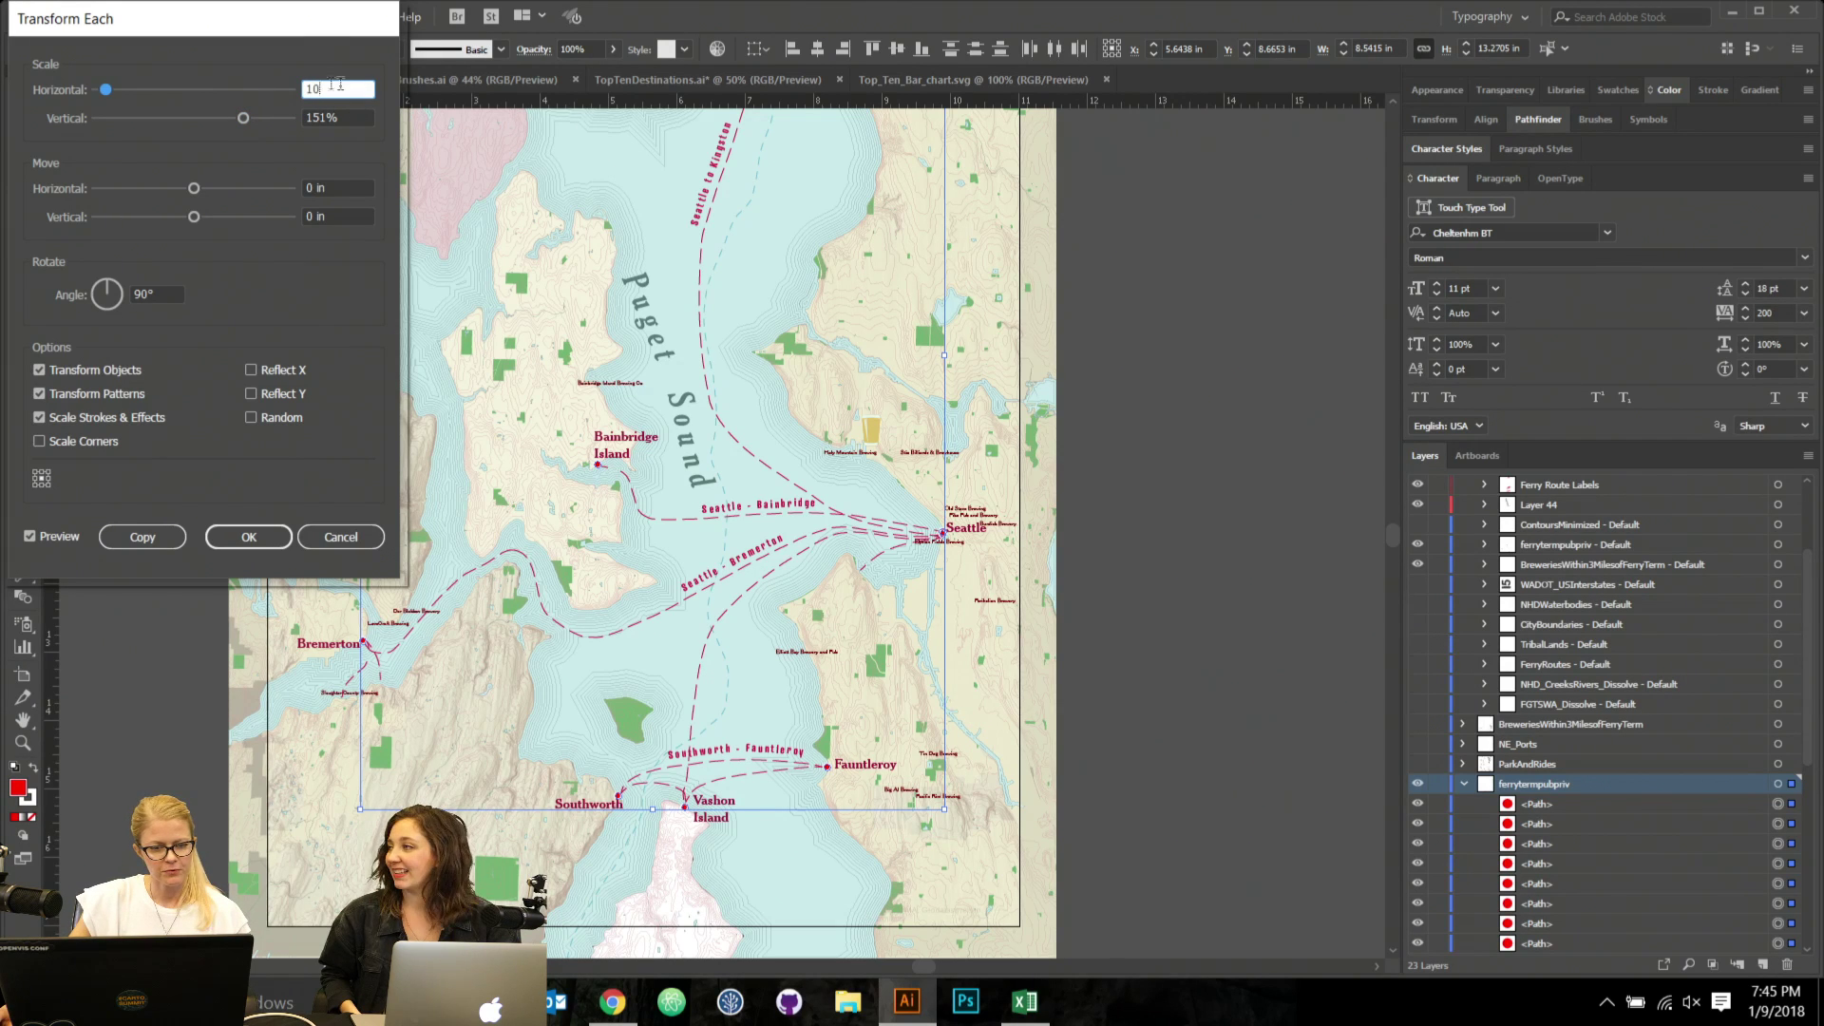
type("10")
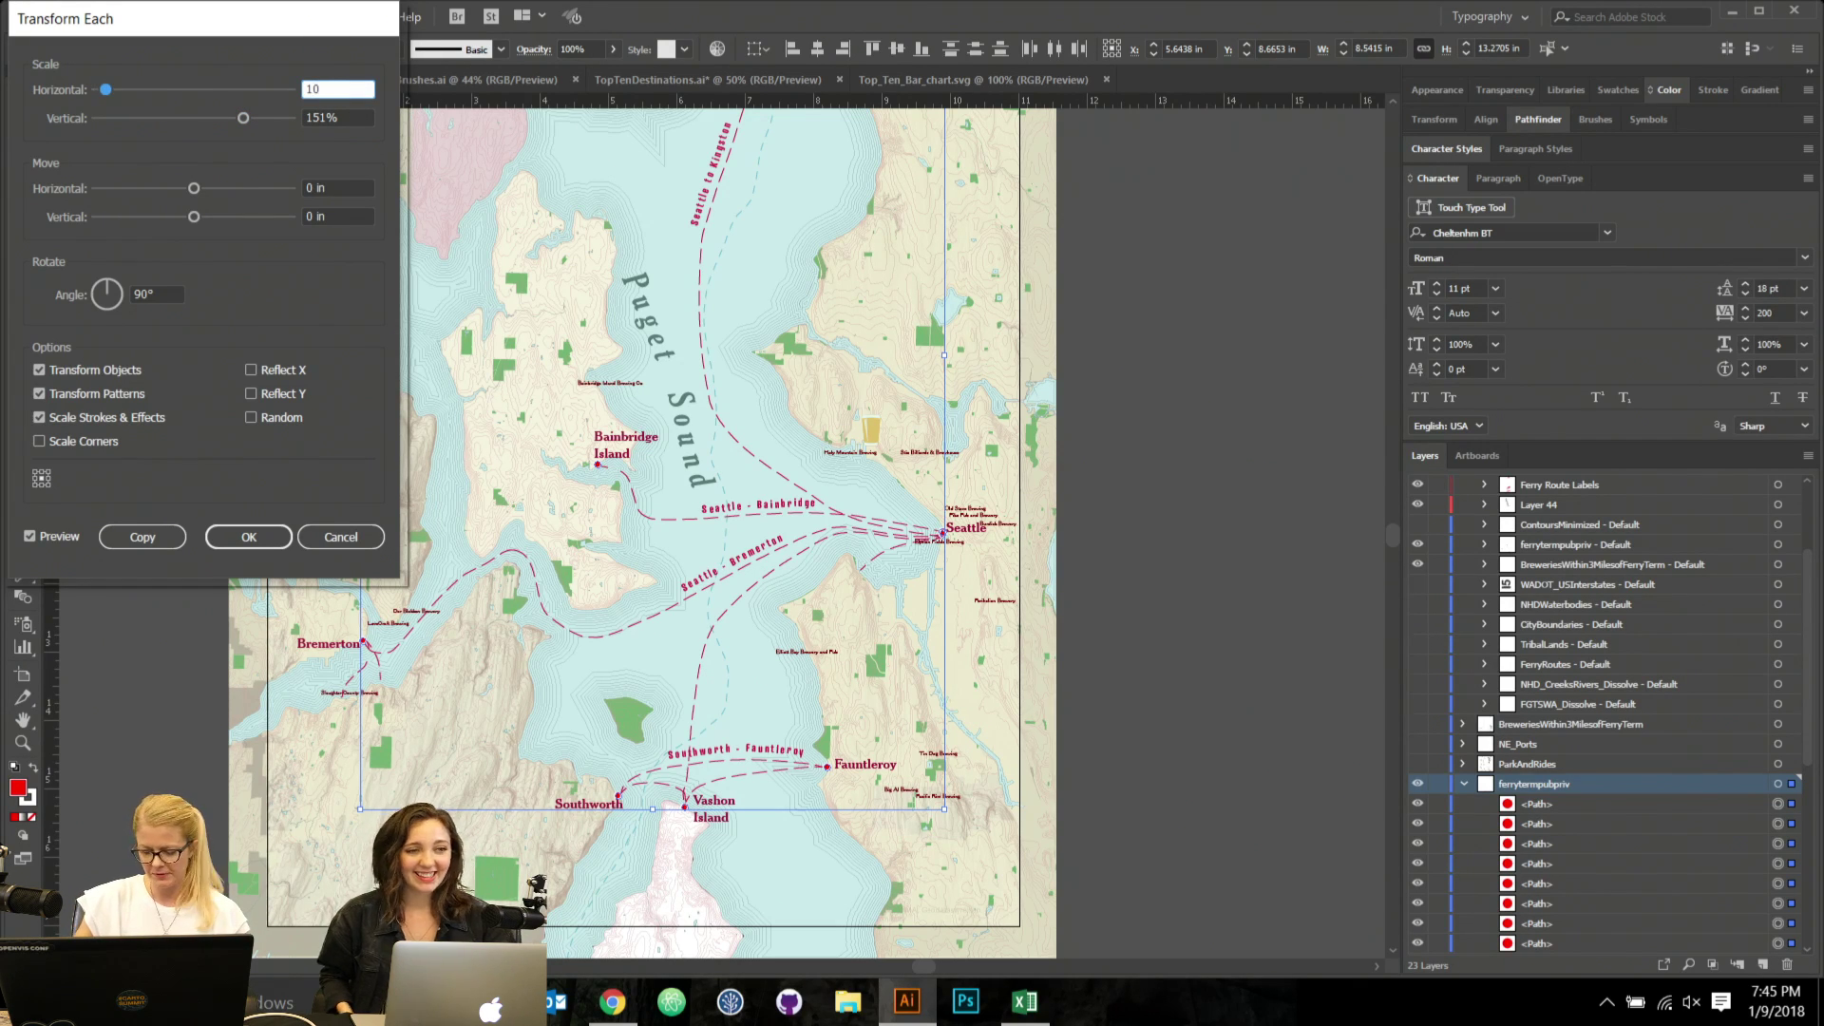
key("BackSpace")
type("50")
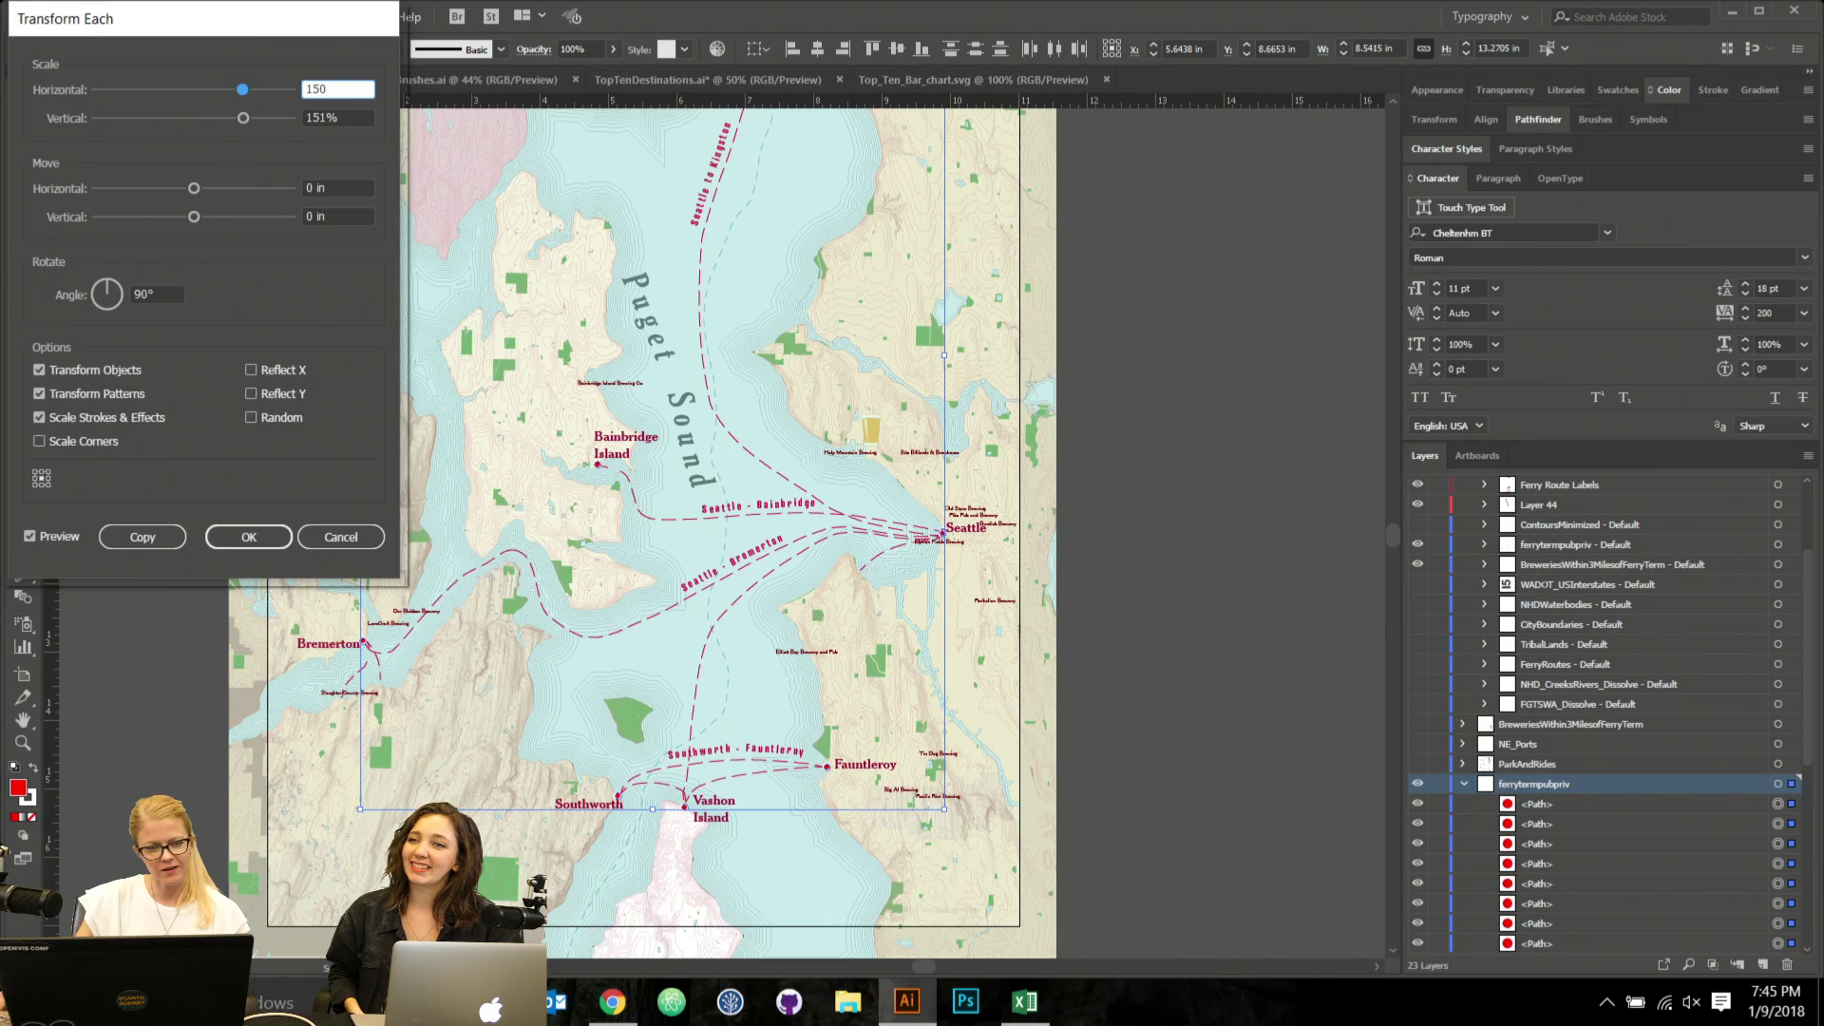
key("Tab")
type("15")
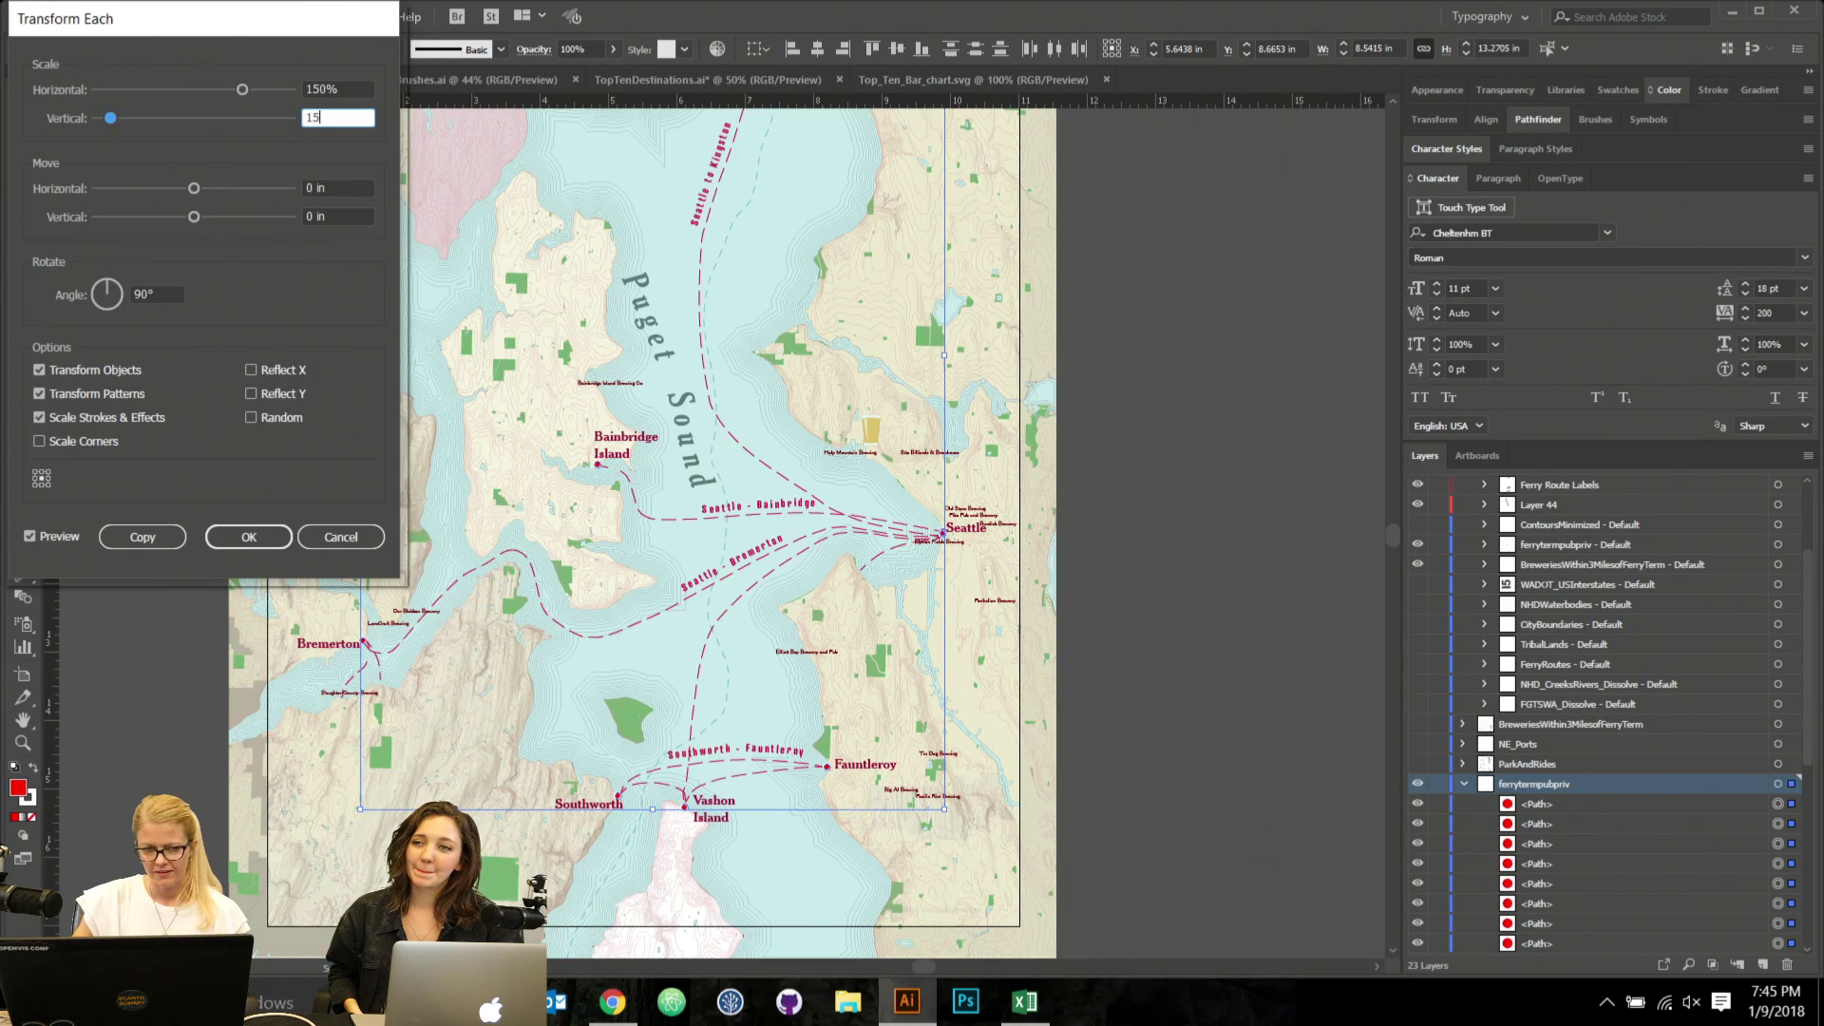
type("0")
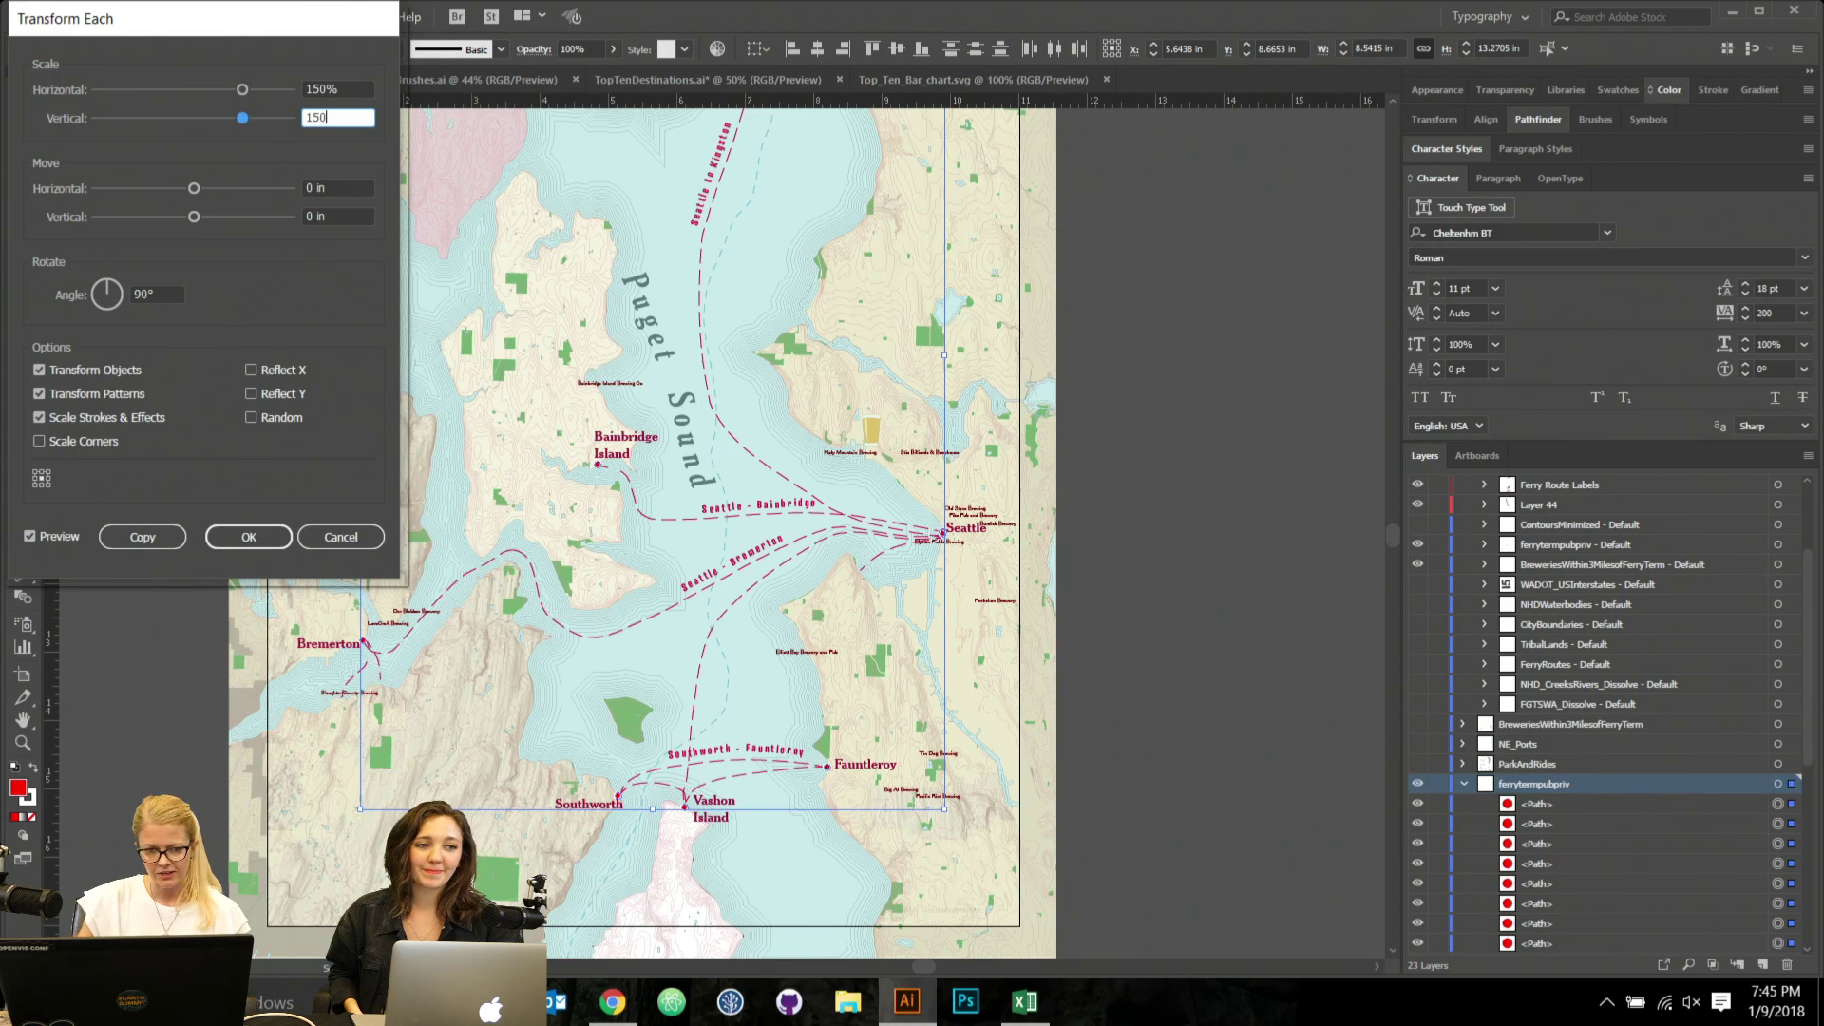
left_click(249, 537)
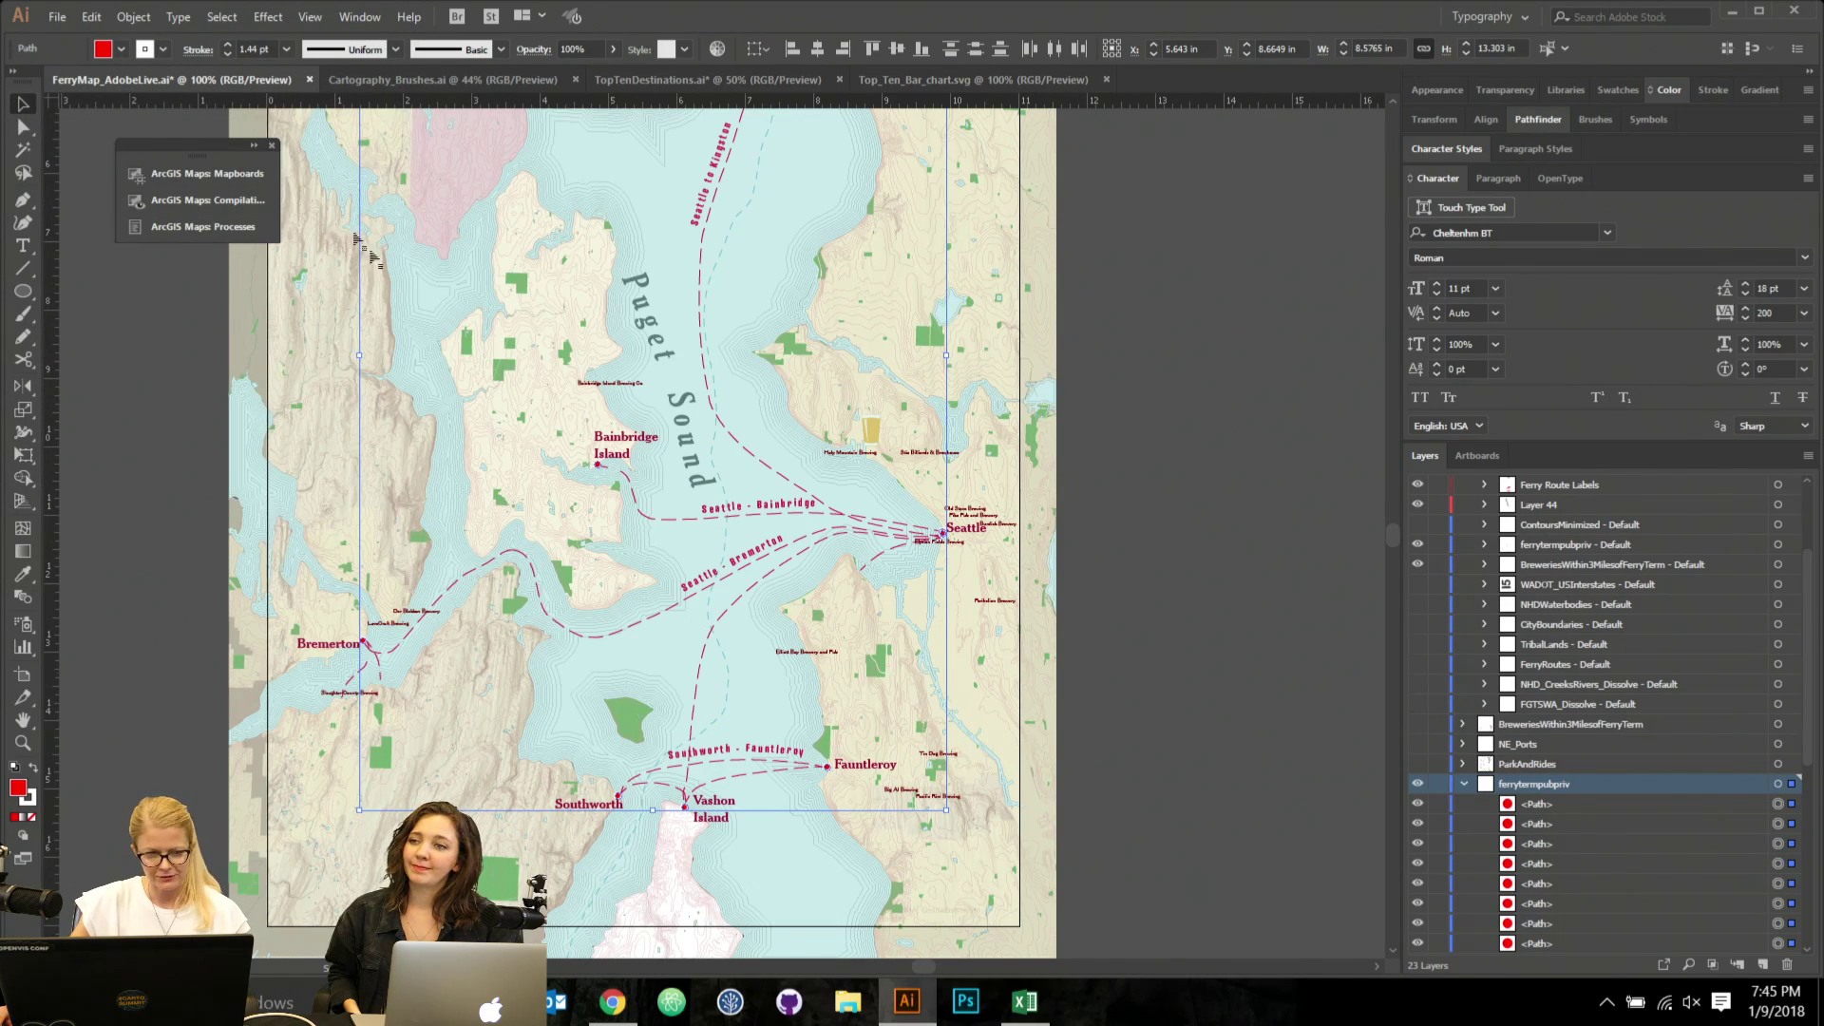
Move the ArcGIS panel aside, check the enlarged dots, and collapse the ferrytermpubpriv layer.
left_click_drag(180, 150, 132, 137)
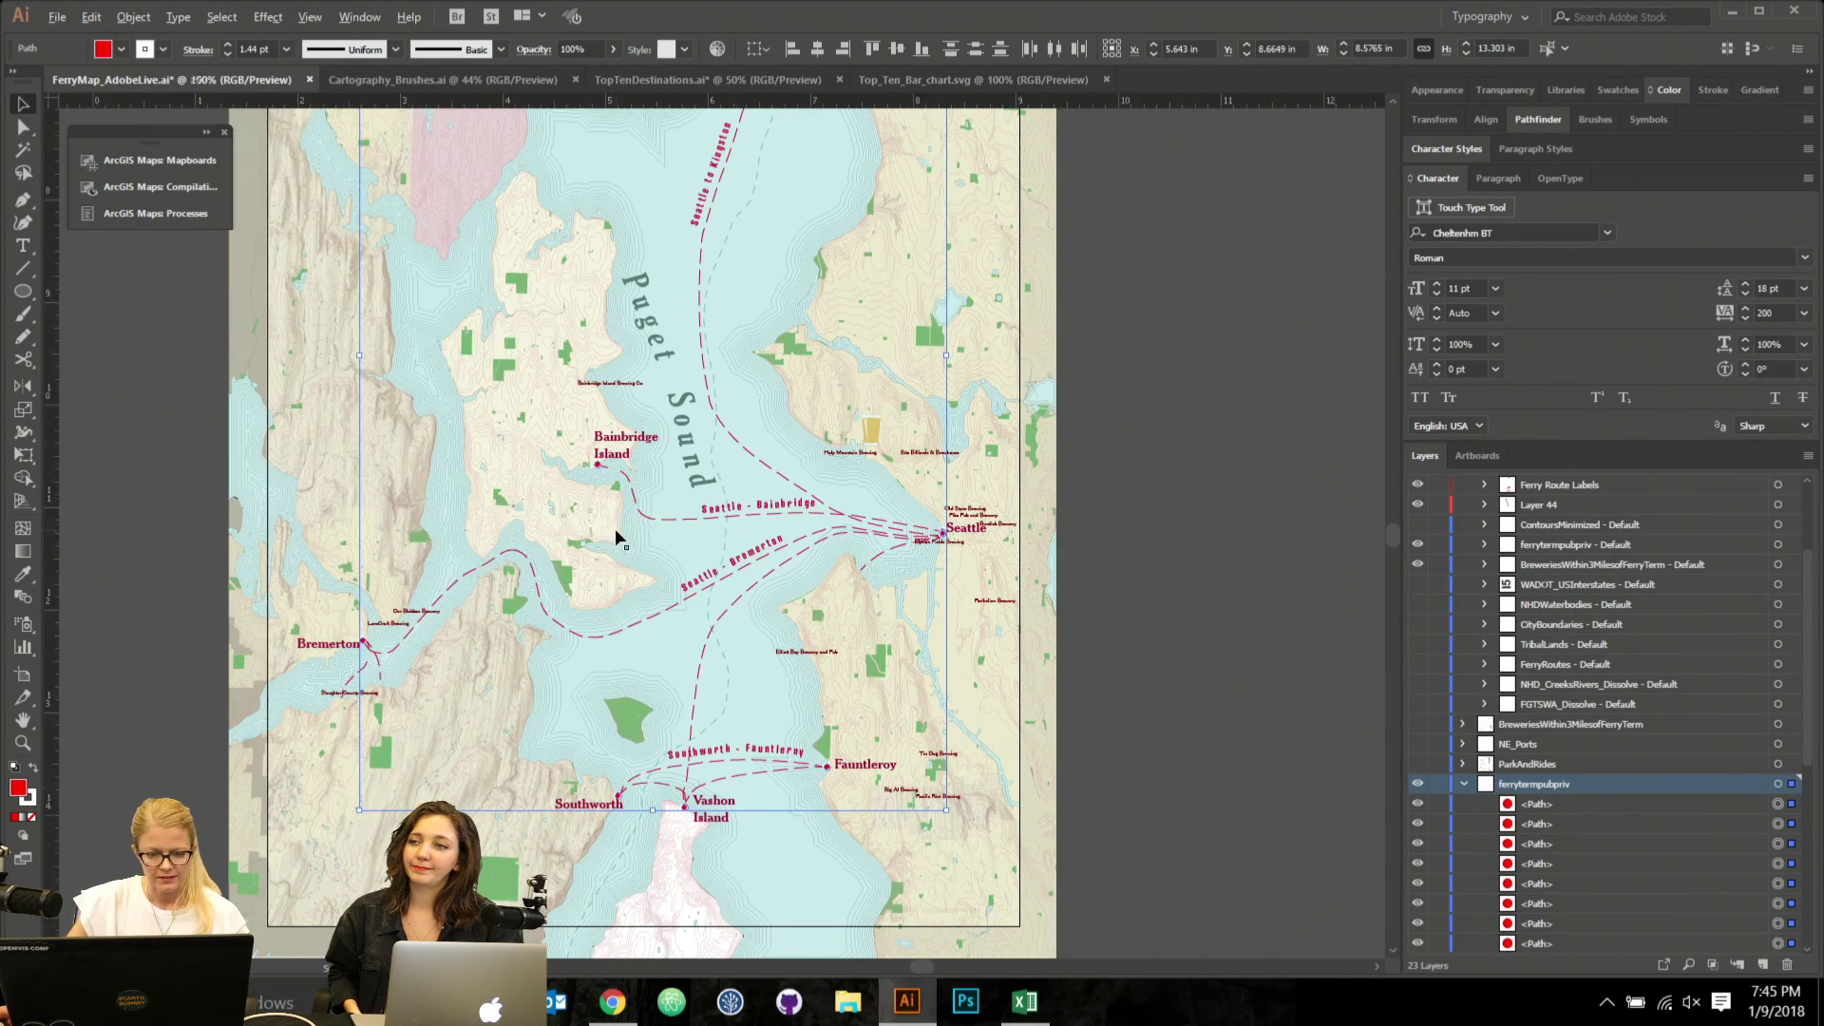
scroll(617, 538, "up", 3)
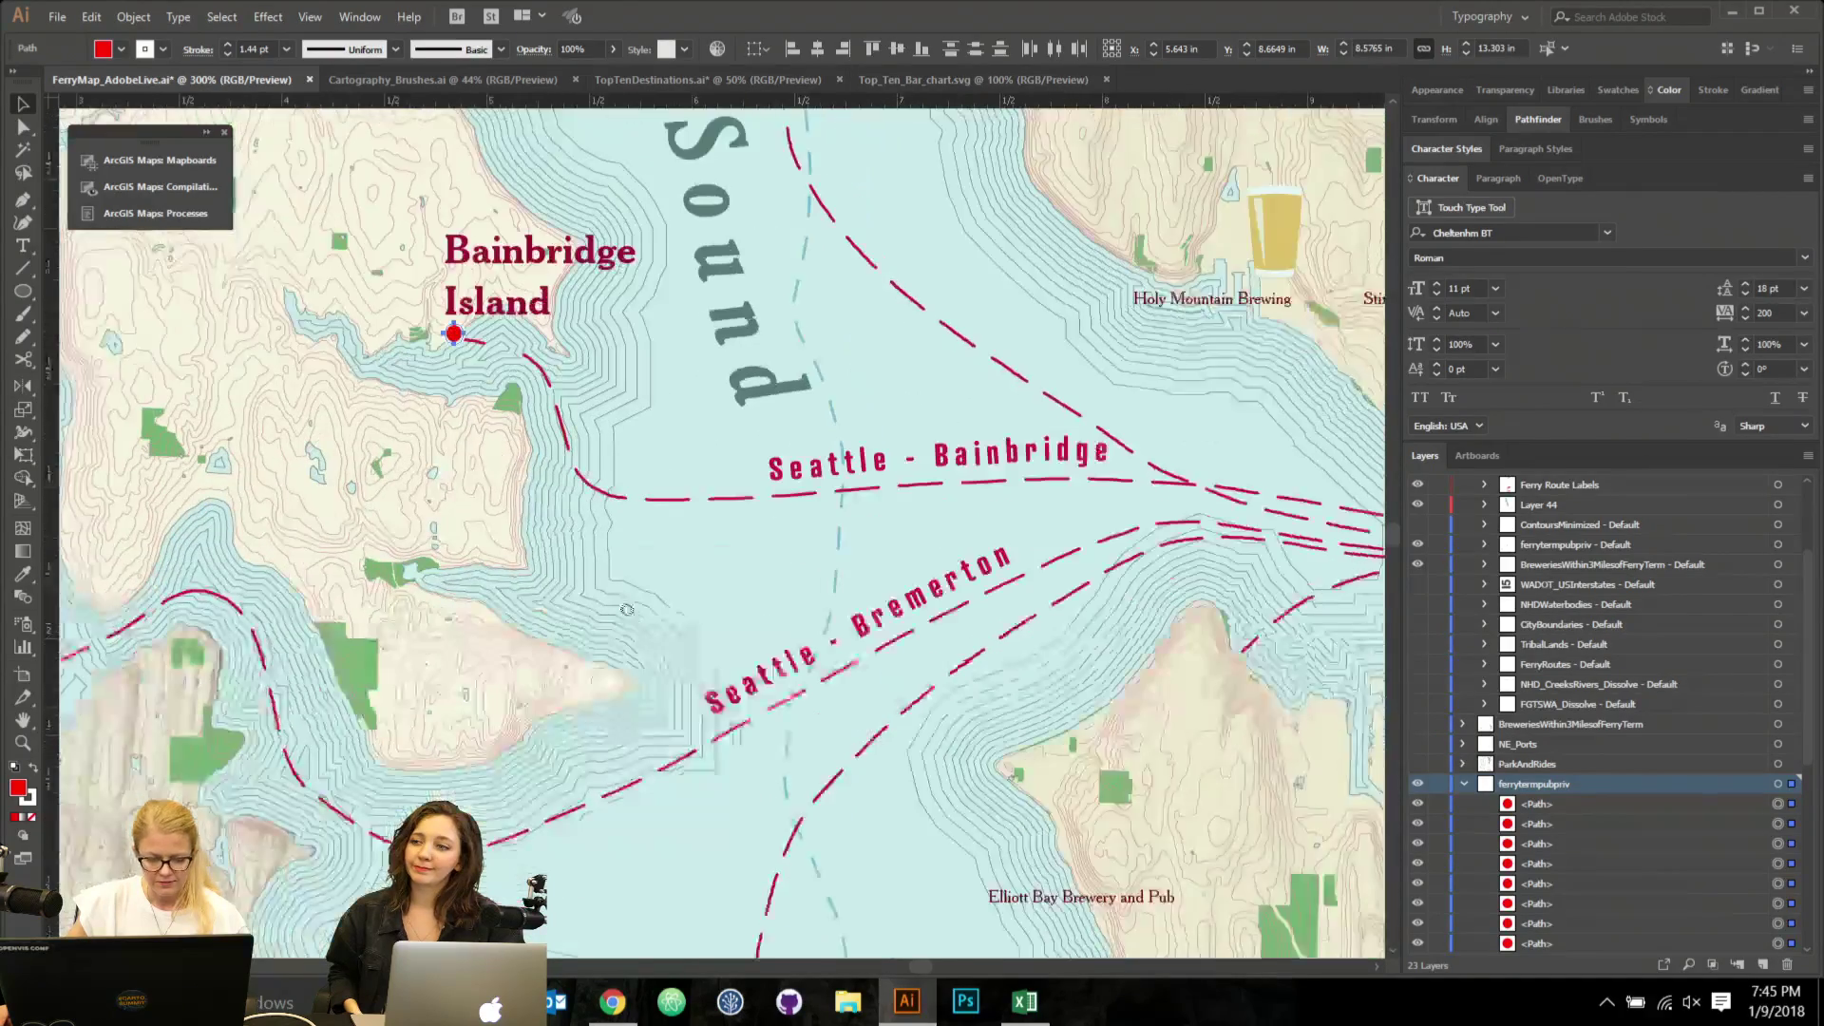
scroll(627, 609, "down", 2)
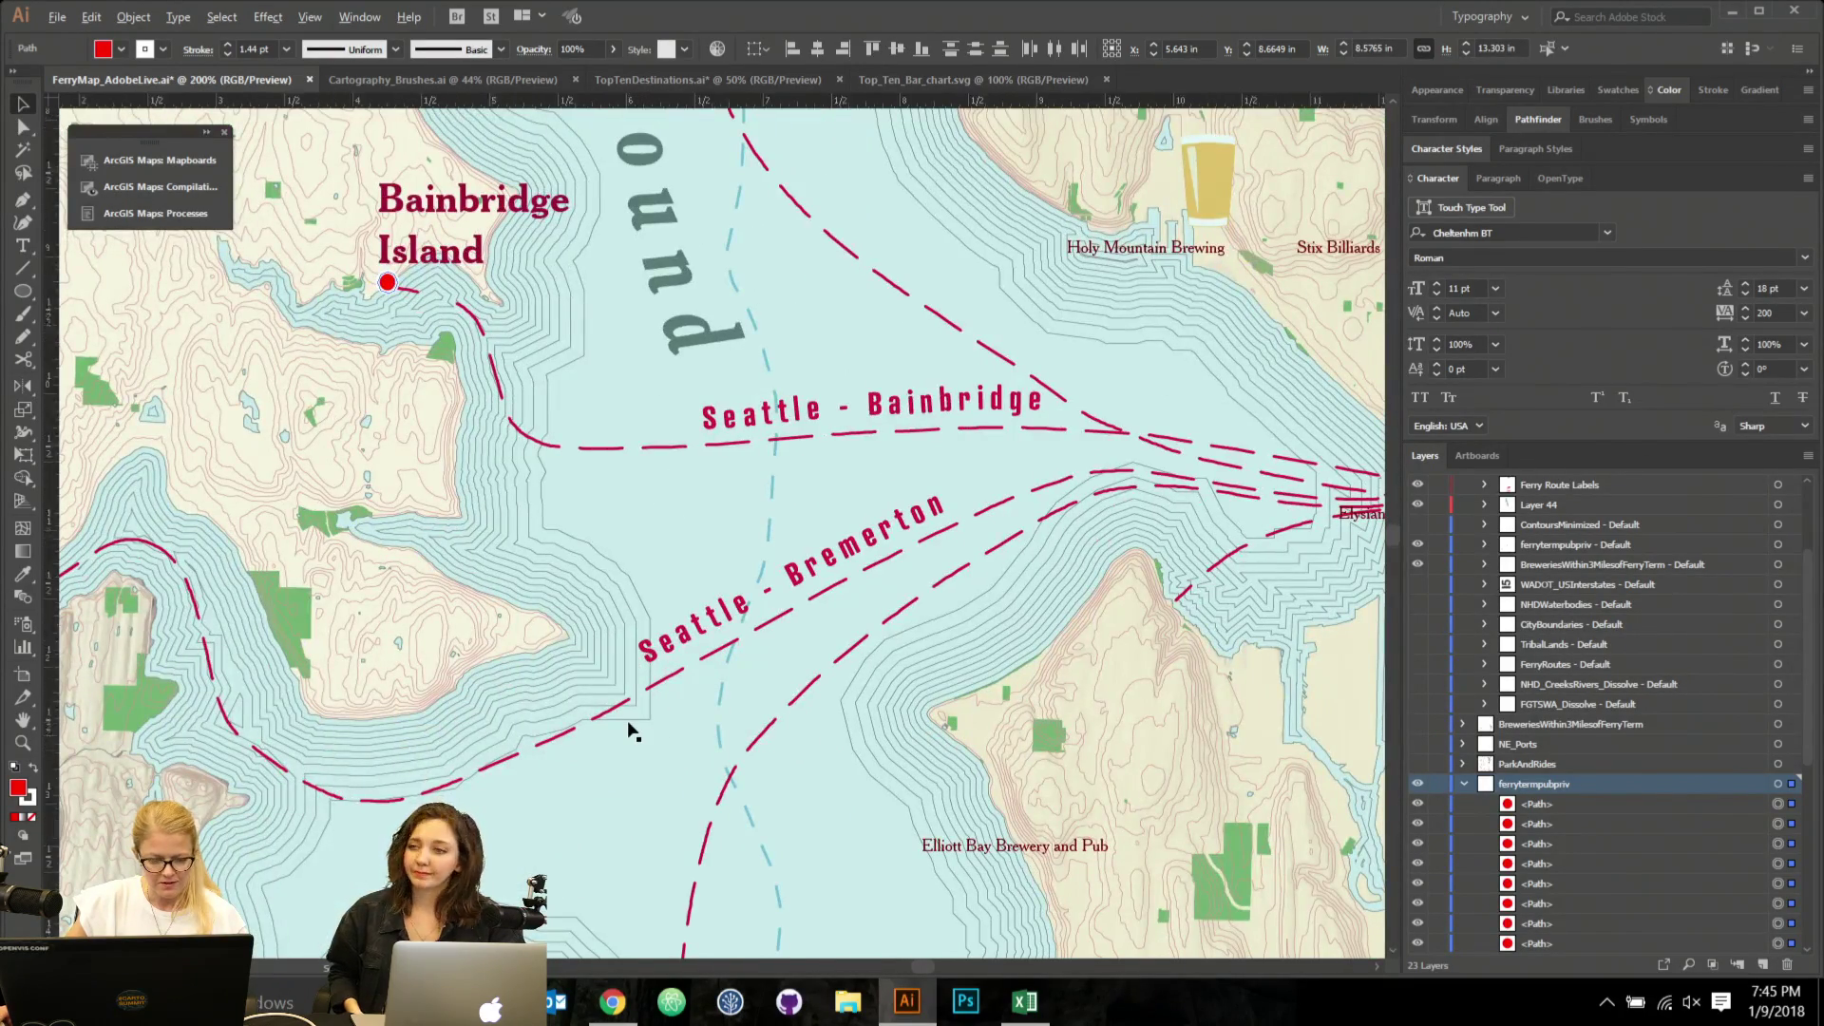
scroll(629, 726, "down", 2)
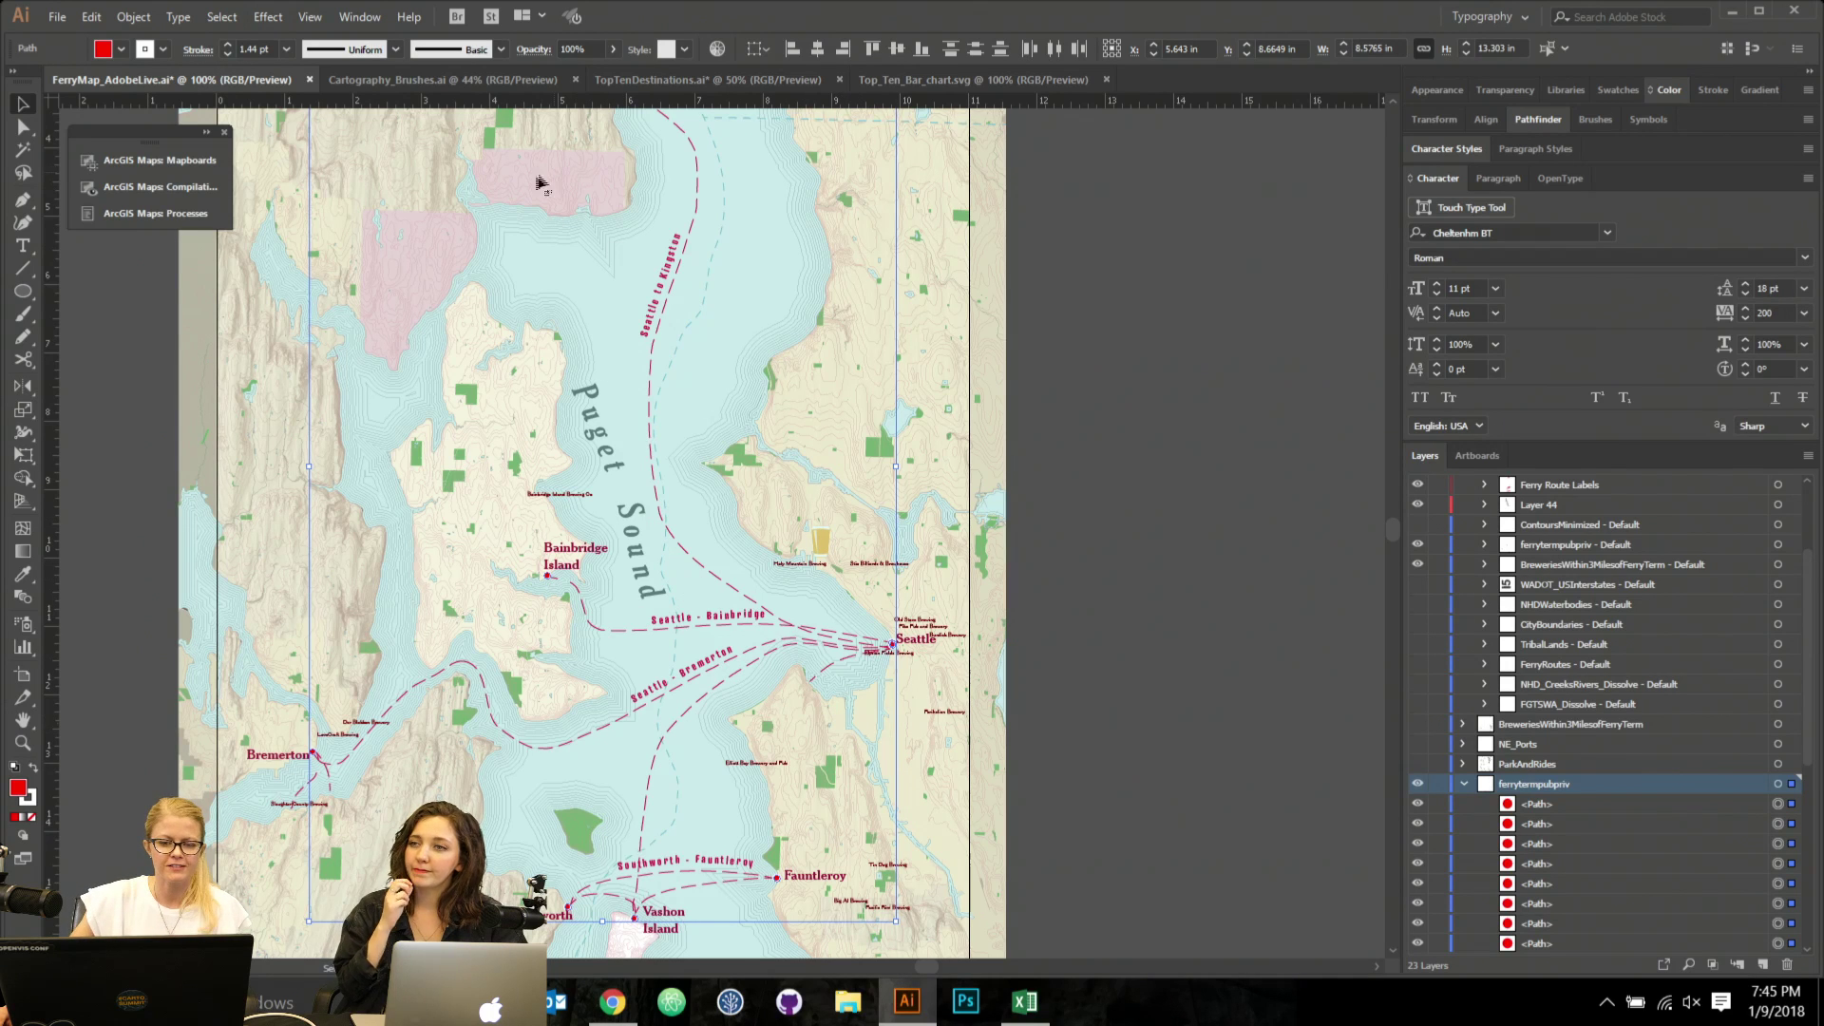
left_click(1464, 784)
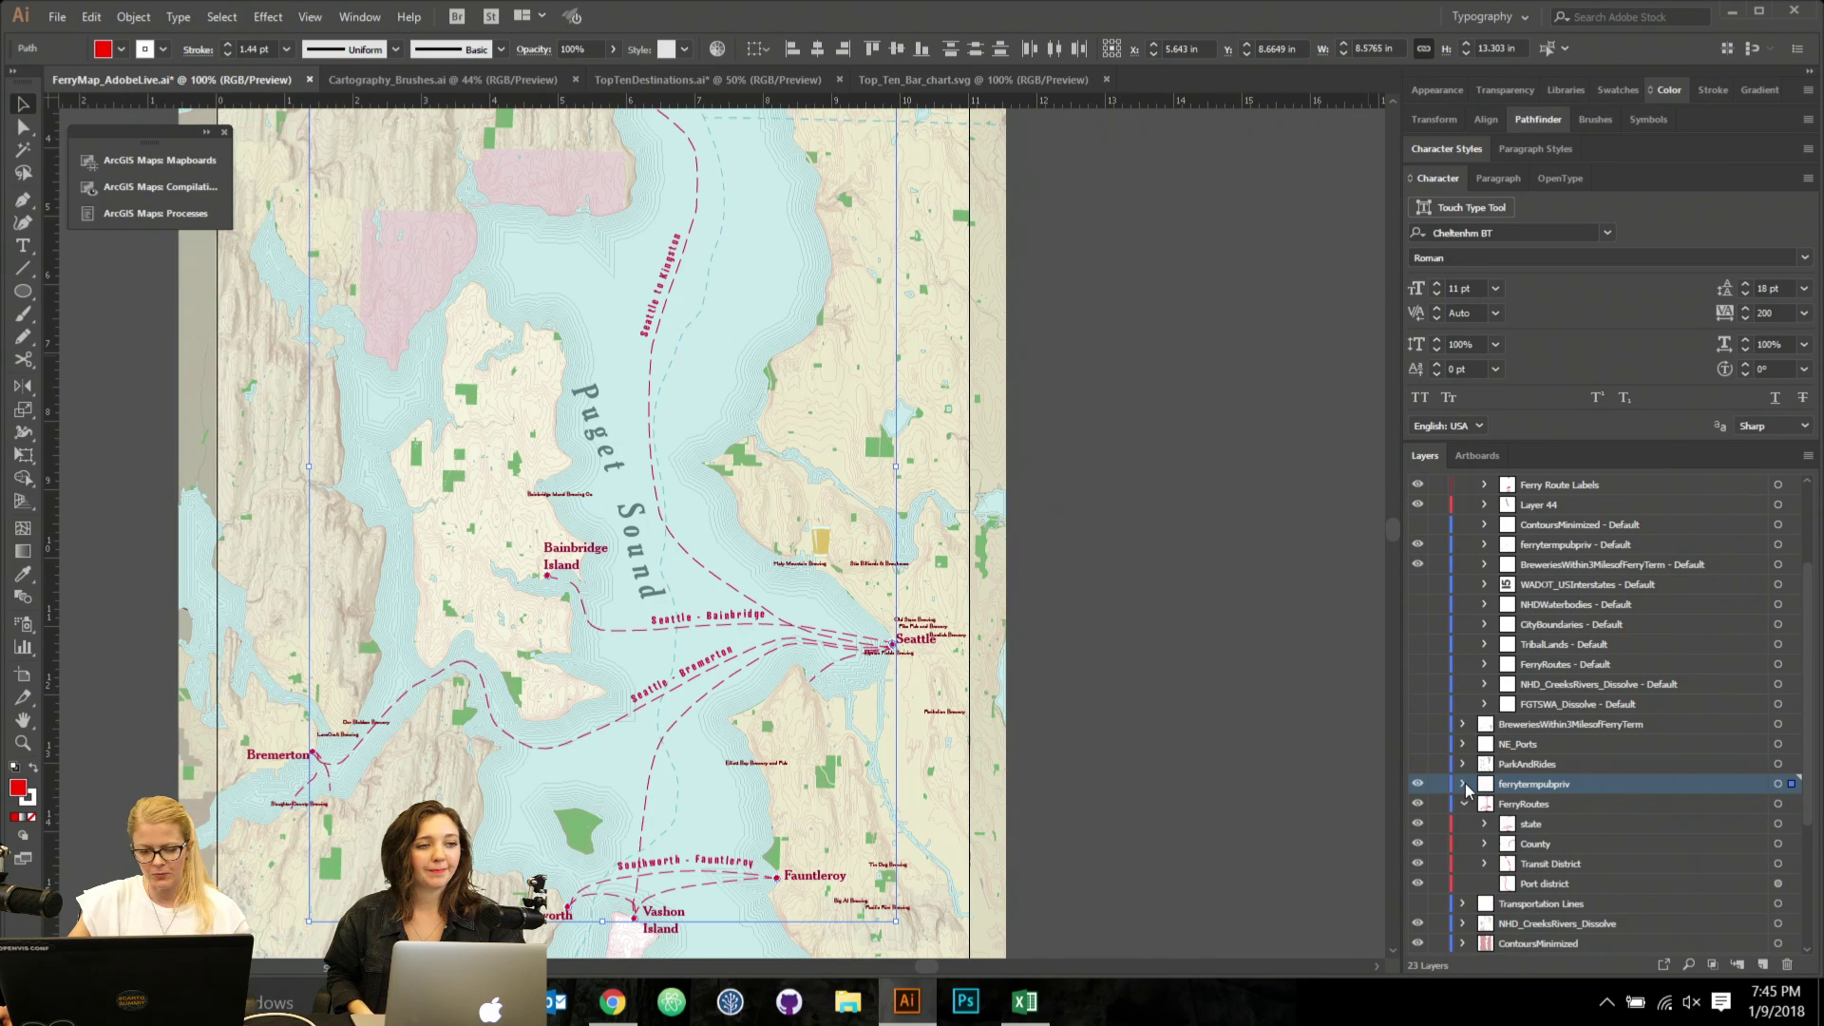
Recolour the ferrytermpubpriv terminal dots' fill from red to dark teal, leaving stroke weight unchanged.
left_click(1792, 785)
double_click(18, 787)
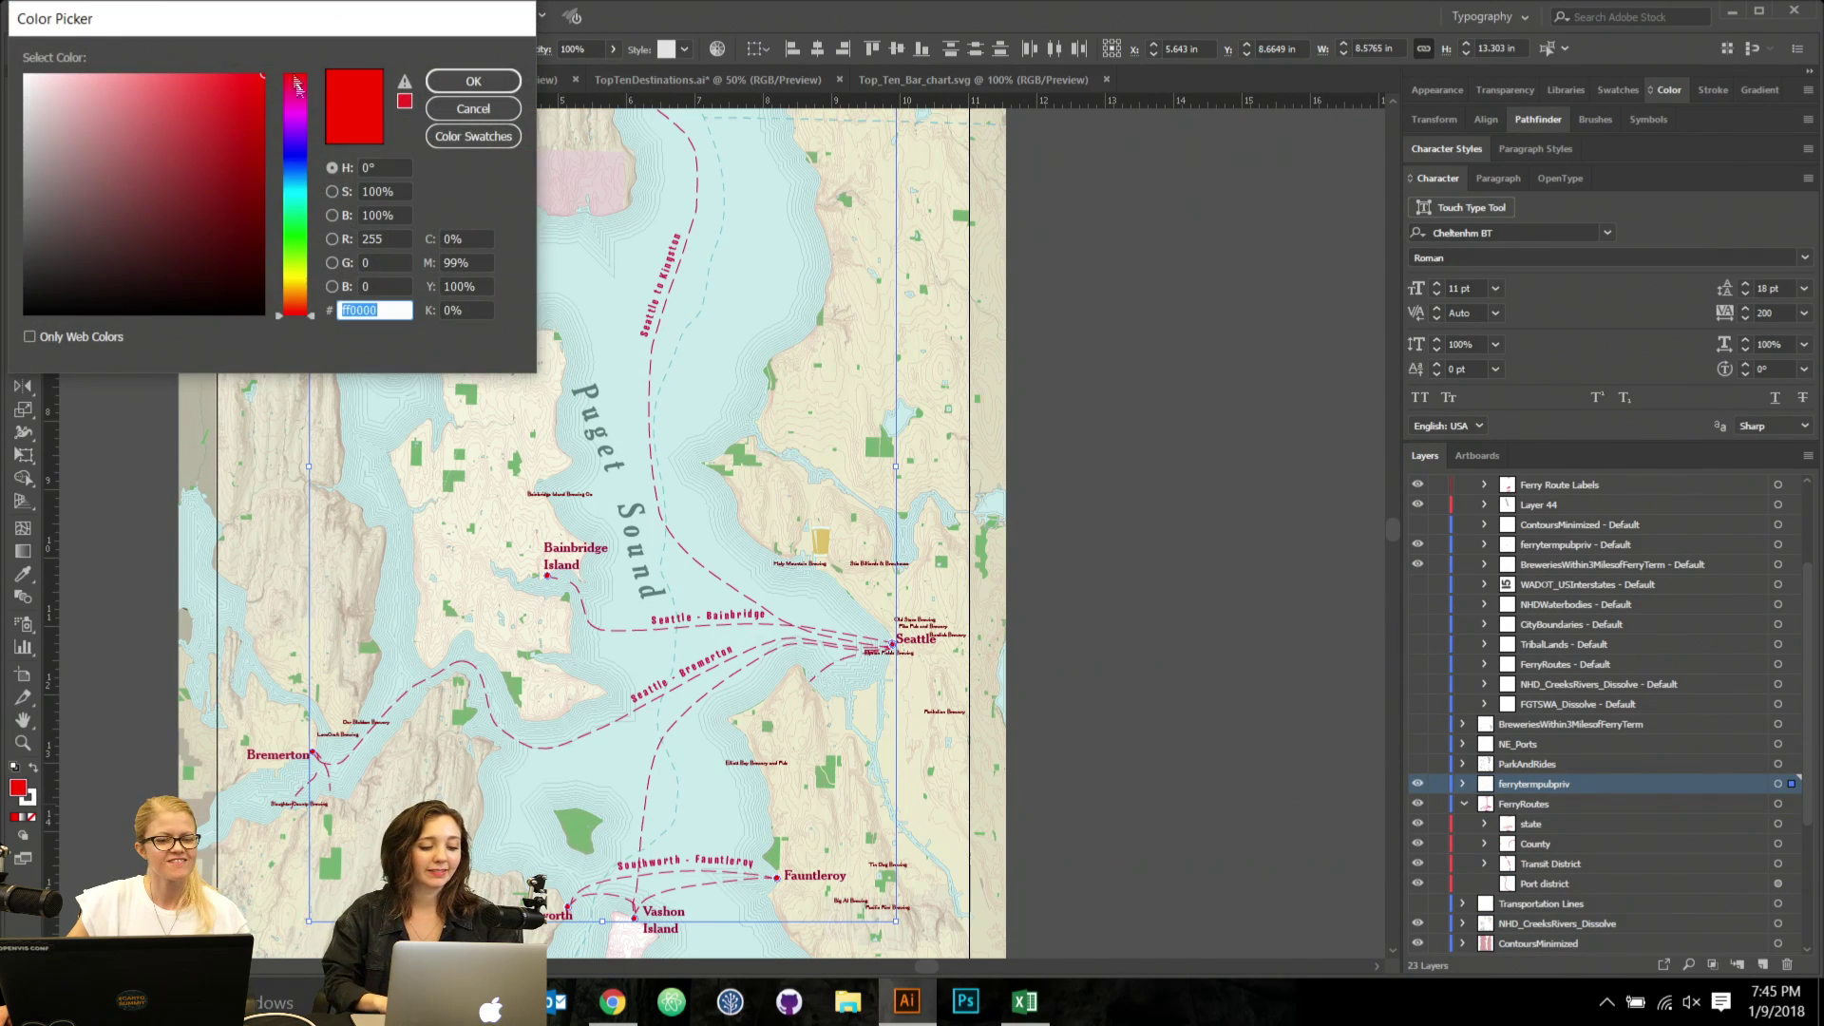
left_click_drag(297, 86, 298, 171)
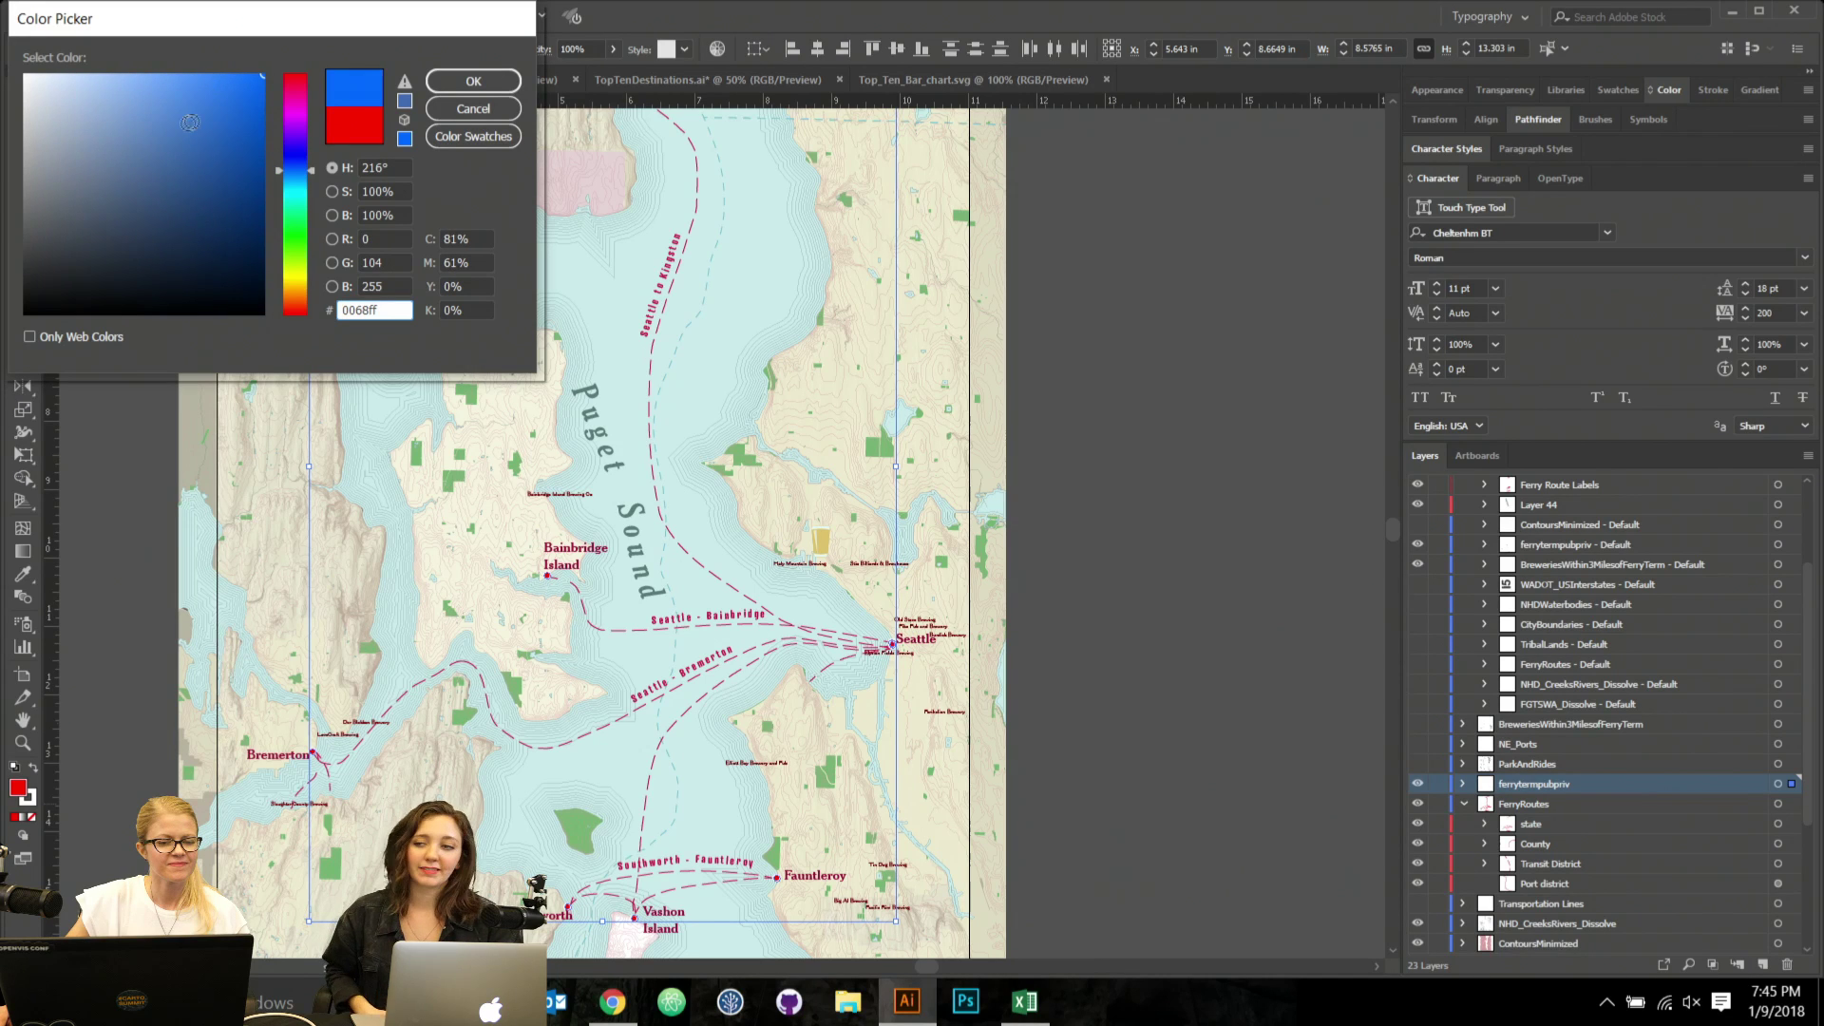
mouse_move(175, 126)
left_mouse_down()
mouse_move(120, 144)
mouse_move(139, 131)
left_mouse_up()
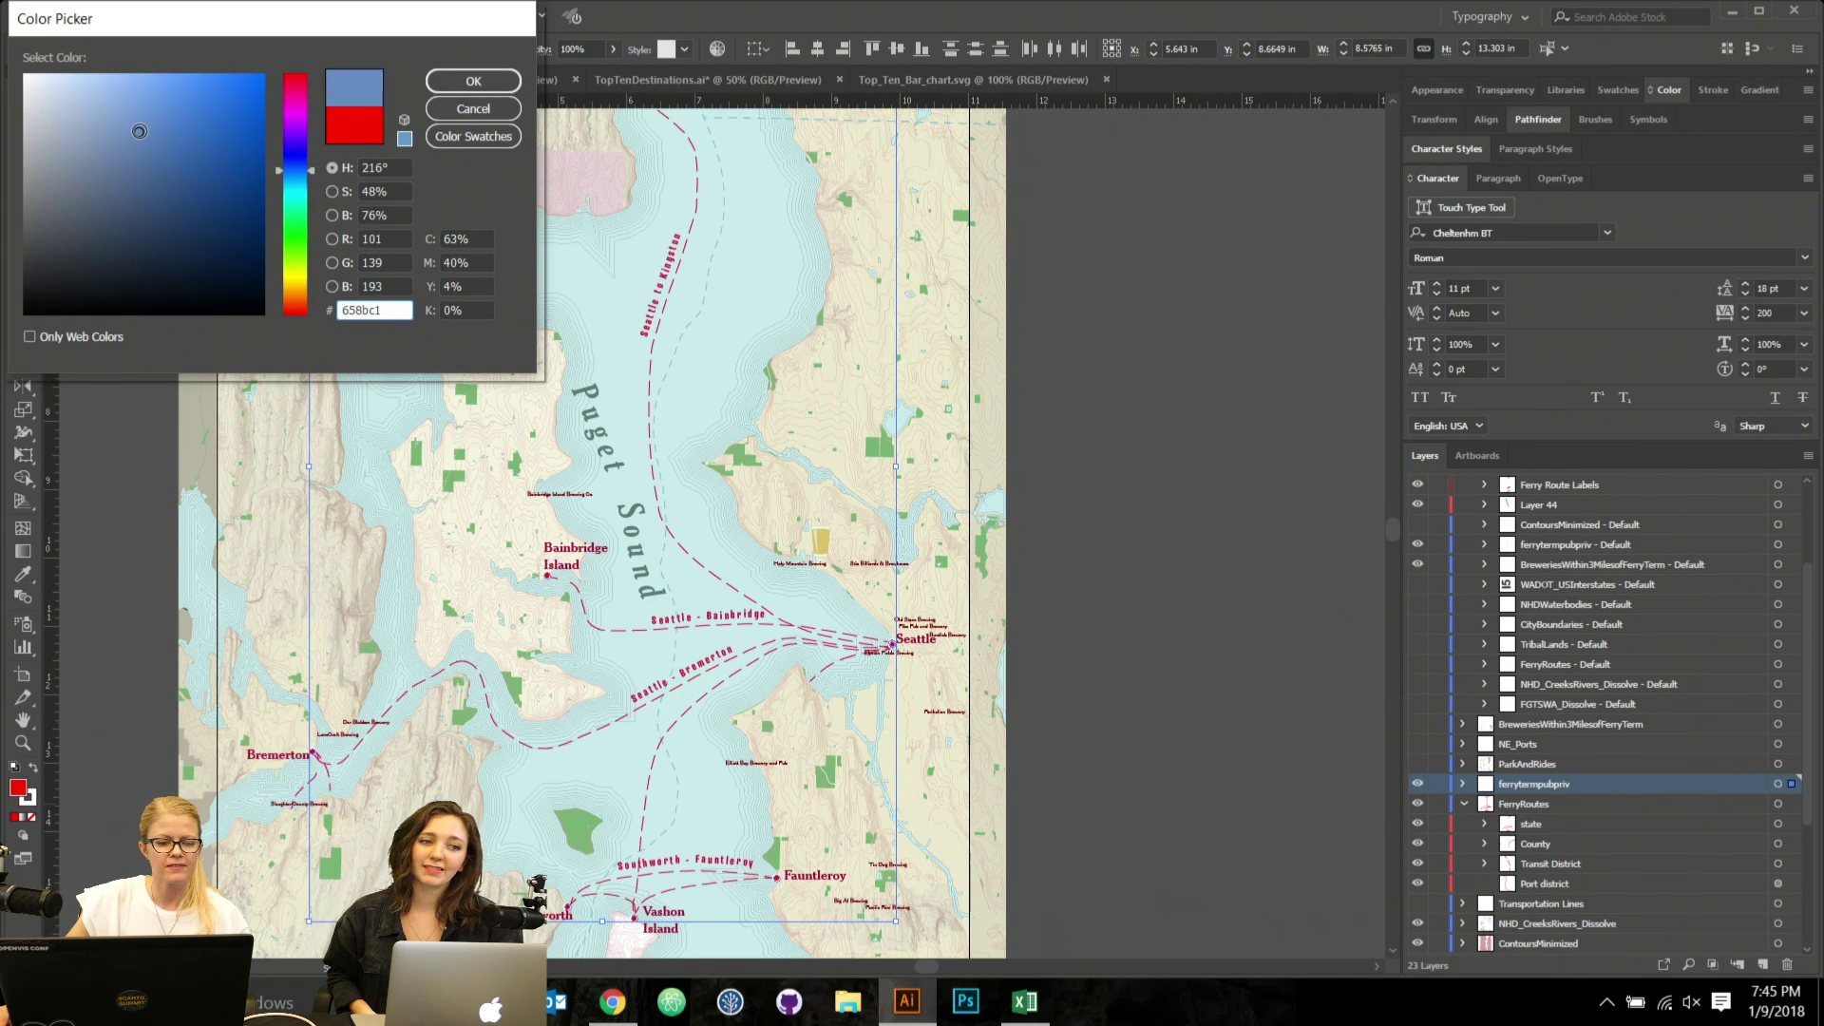
left_click_drag(311, 171, 312, 186)
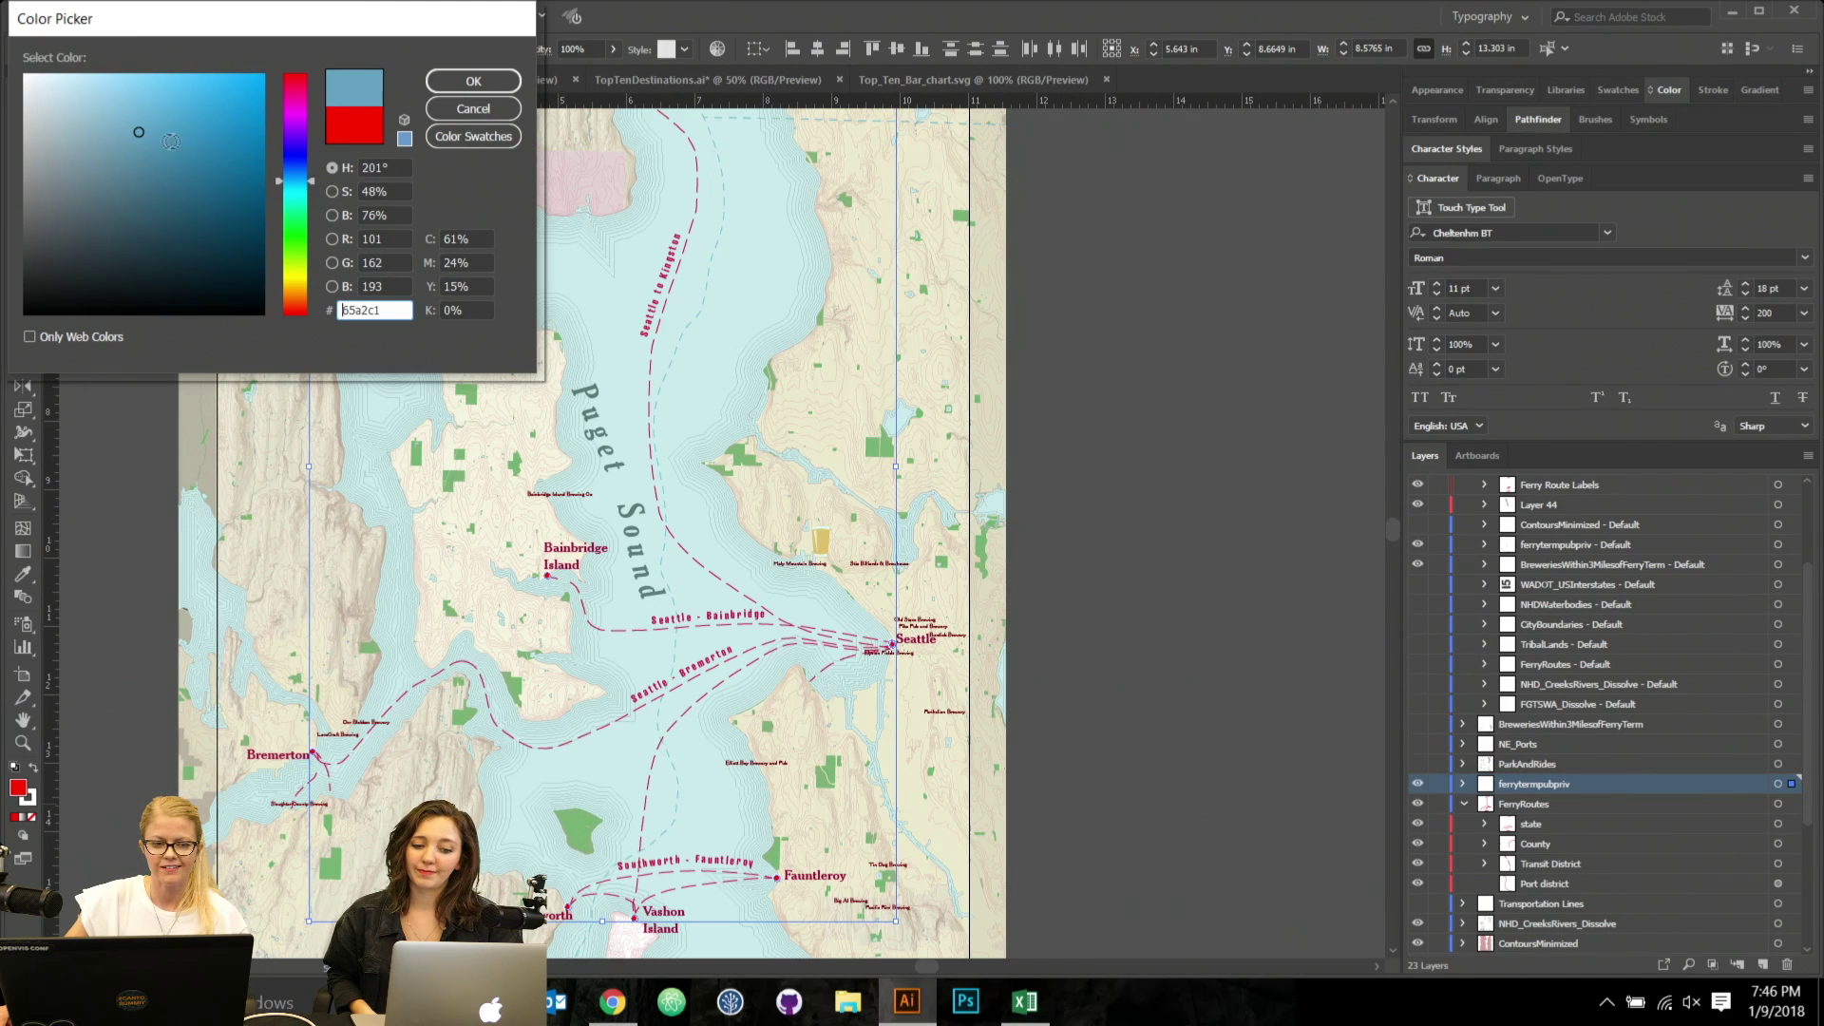
left_click_drag(143, 141, 150, 168)
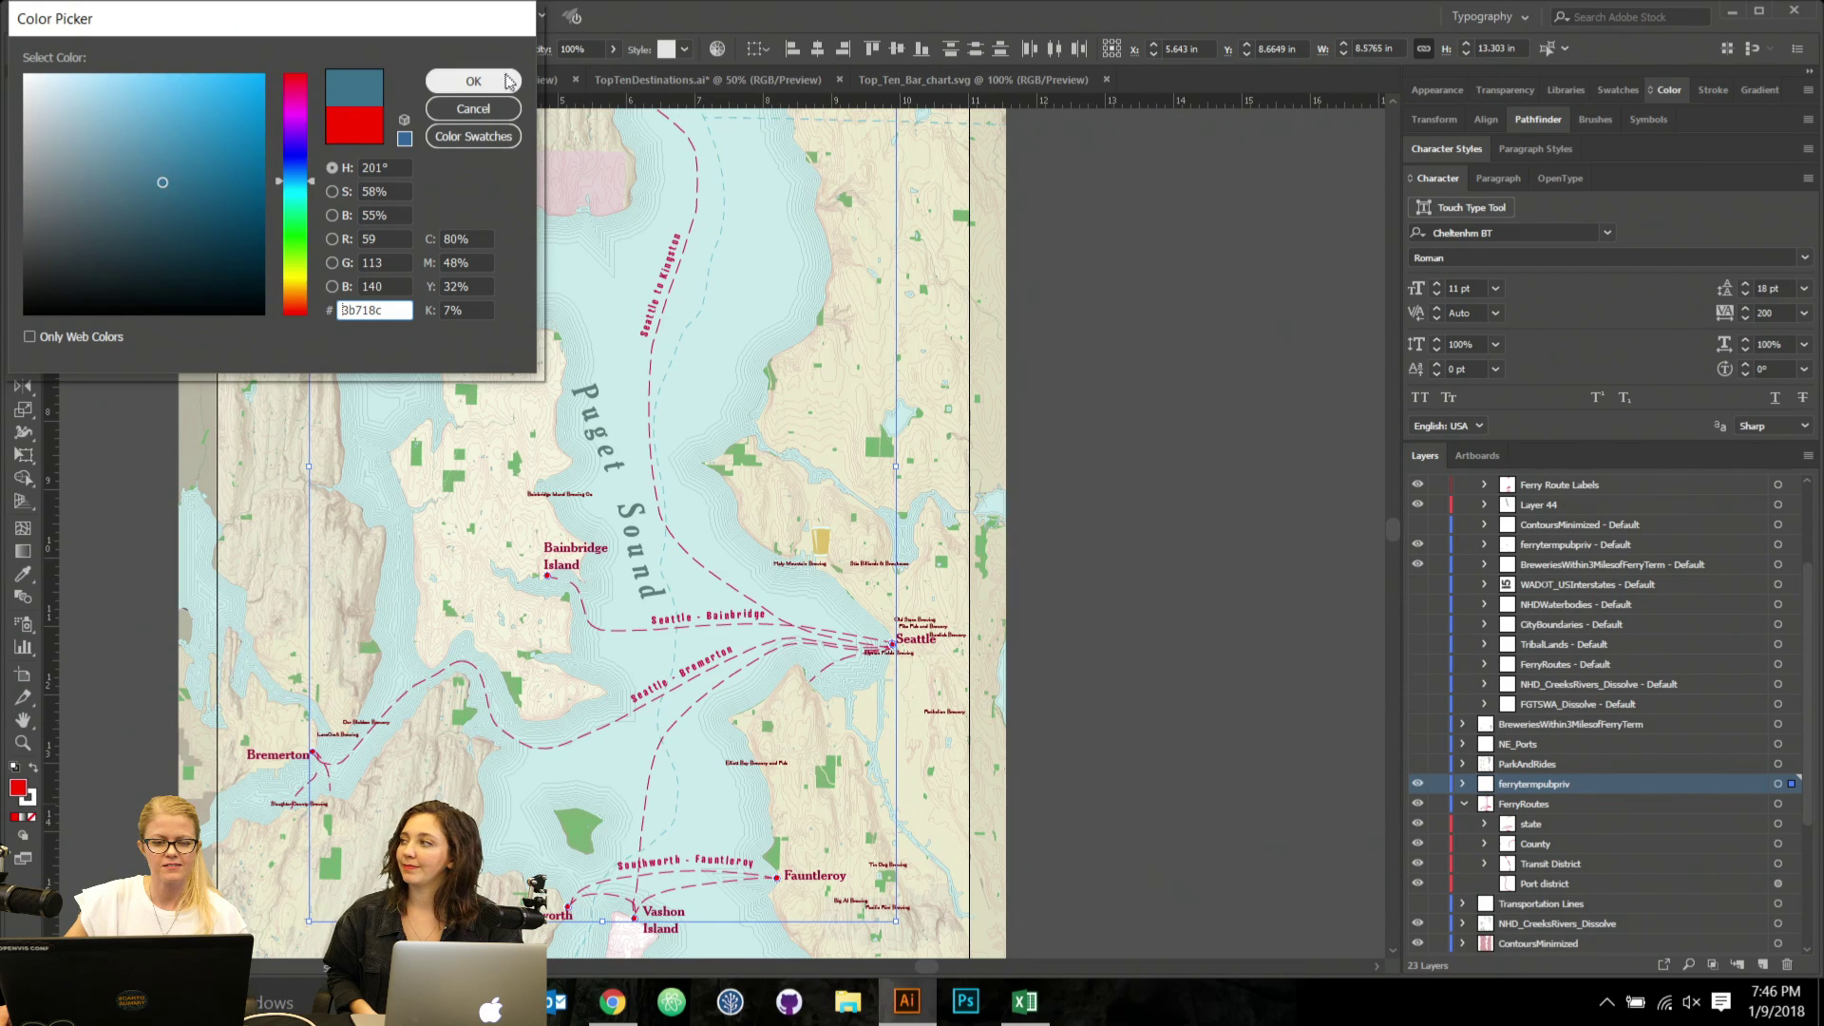
left_click(473, 82)
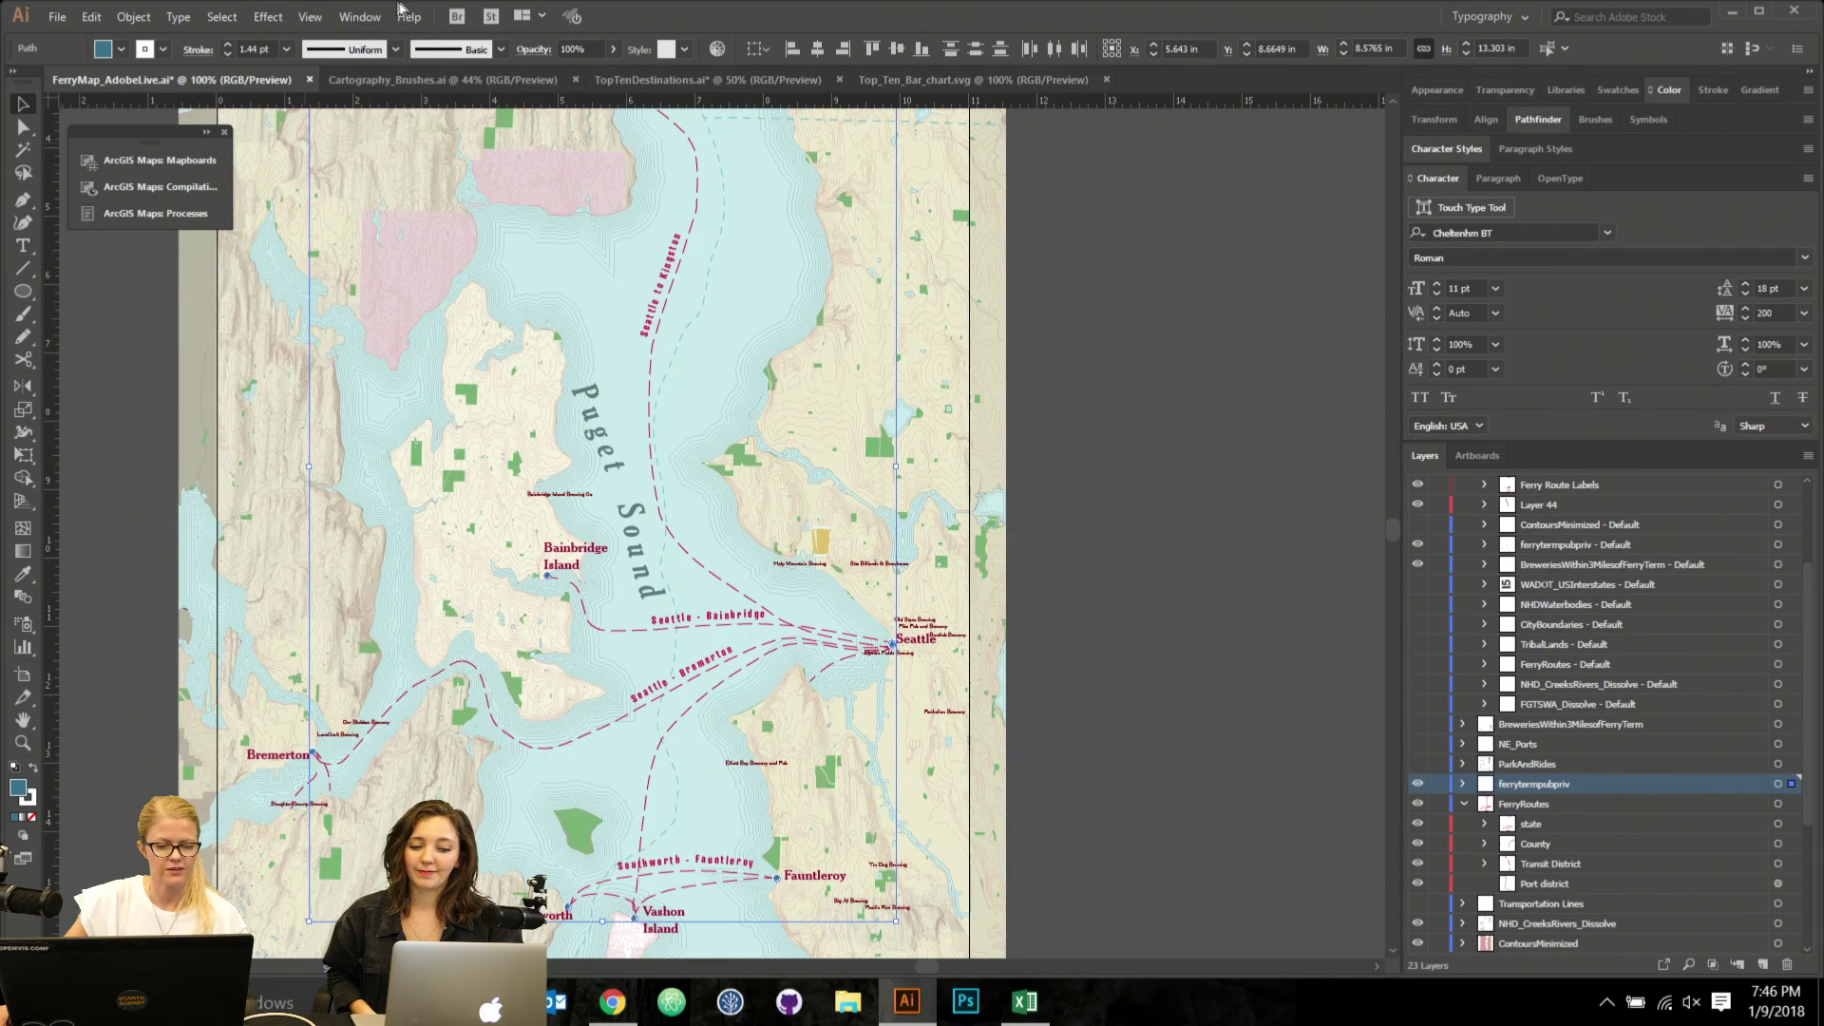
left_click(286, 50)
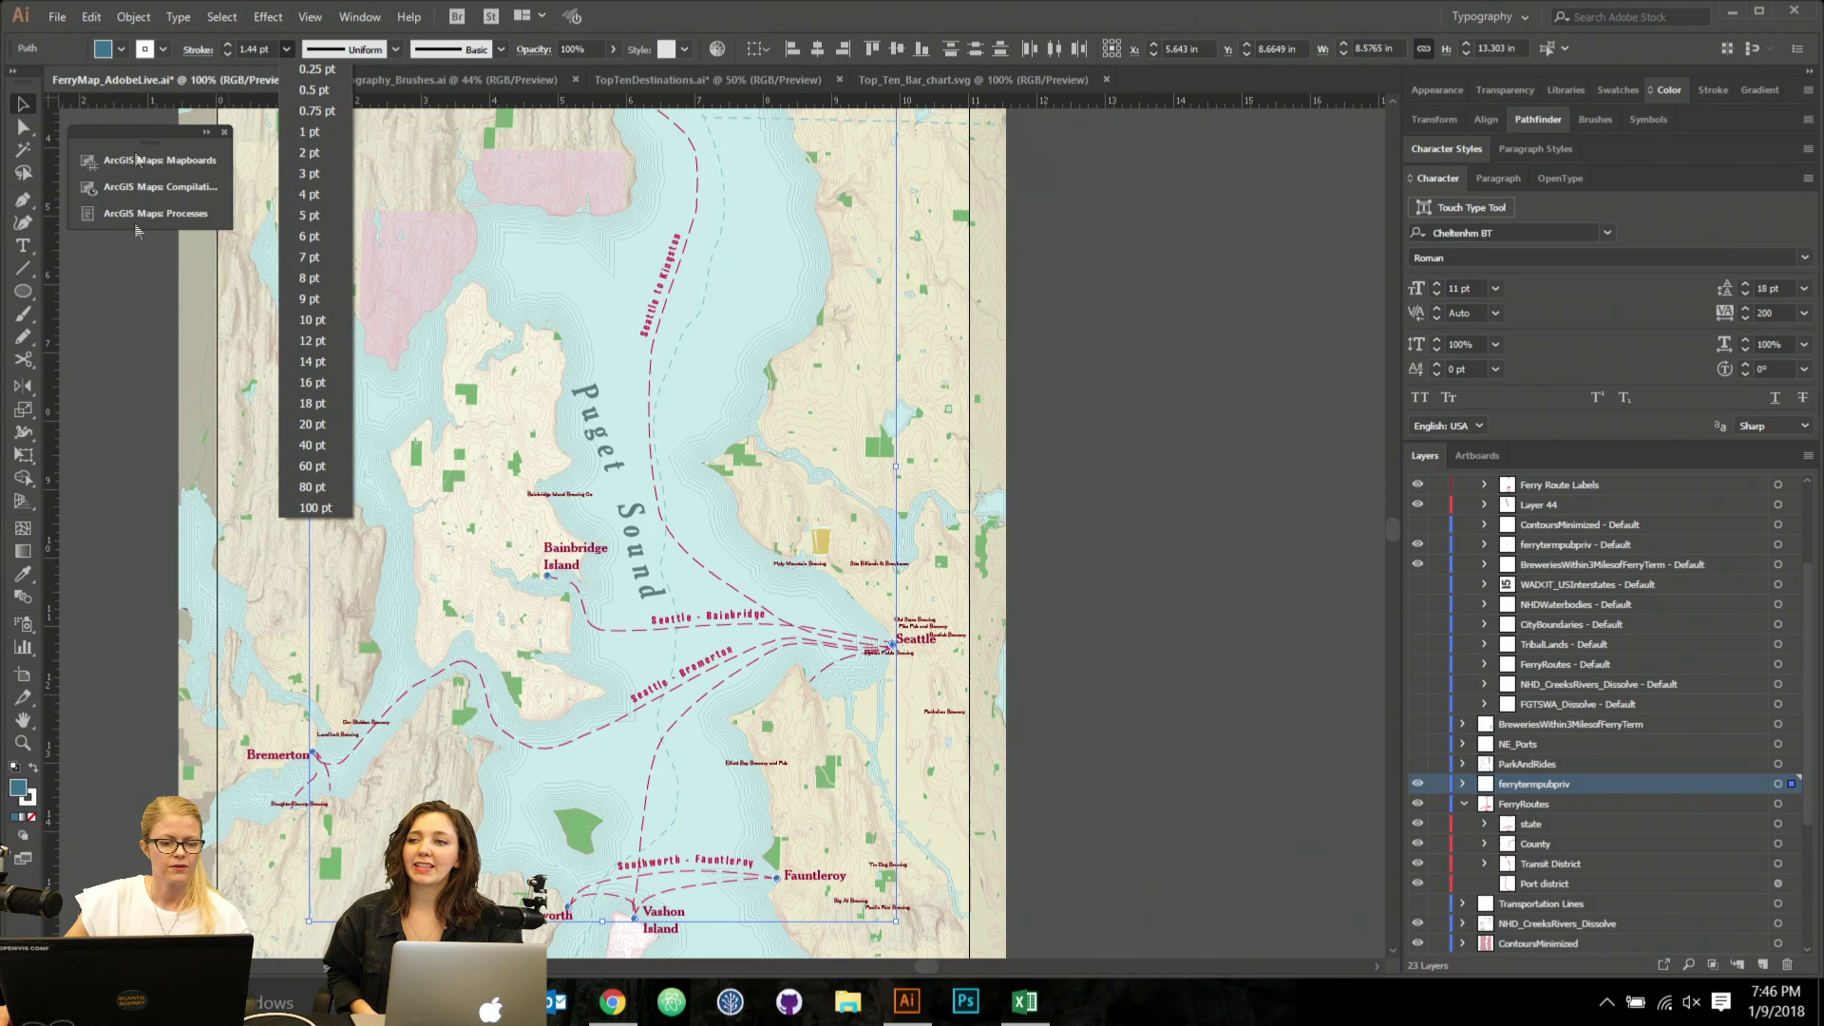
left_click(17, 800)
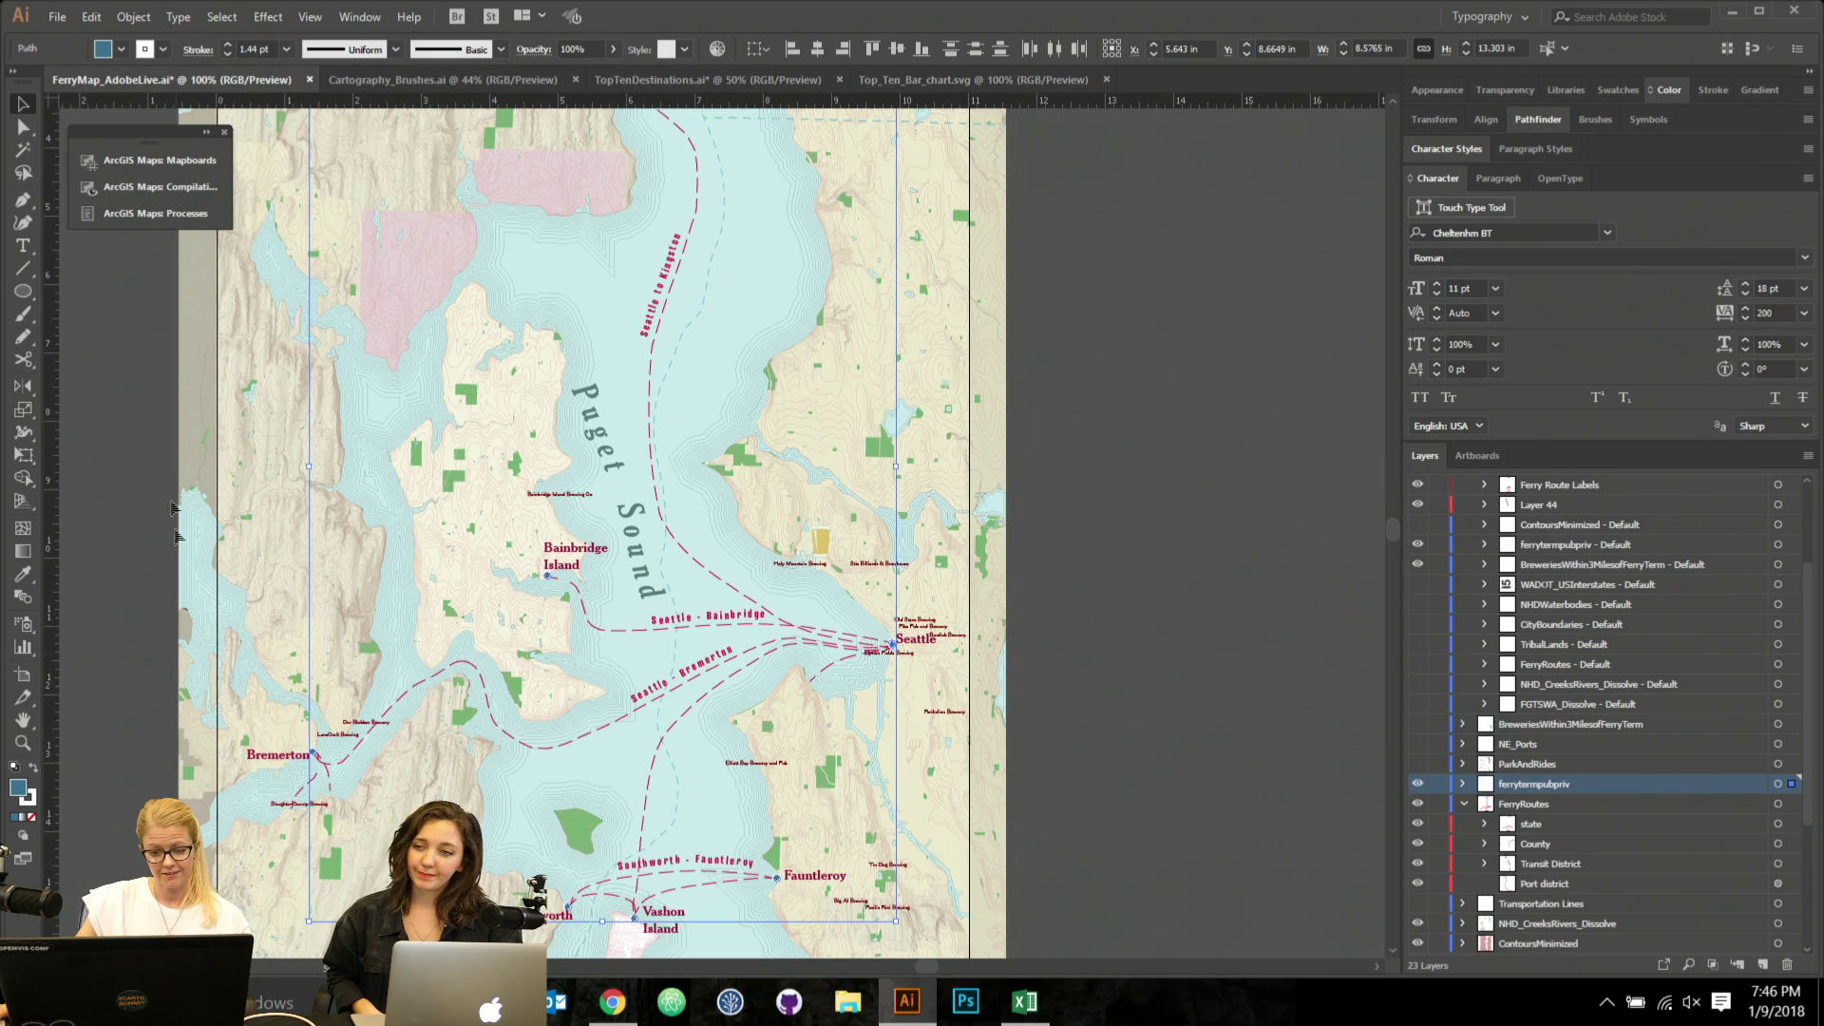
Close the ArcGIS Maps panel and scale each terminal dot to 150% with Transform Each.
left_click(224, 134)
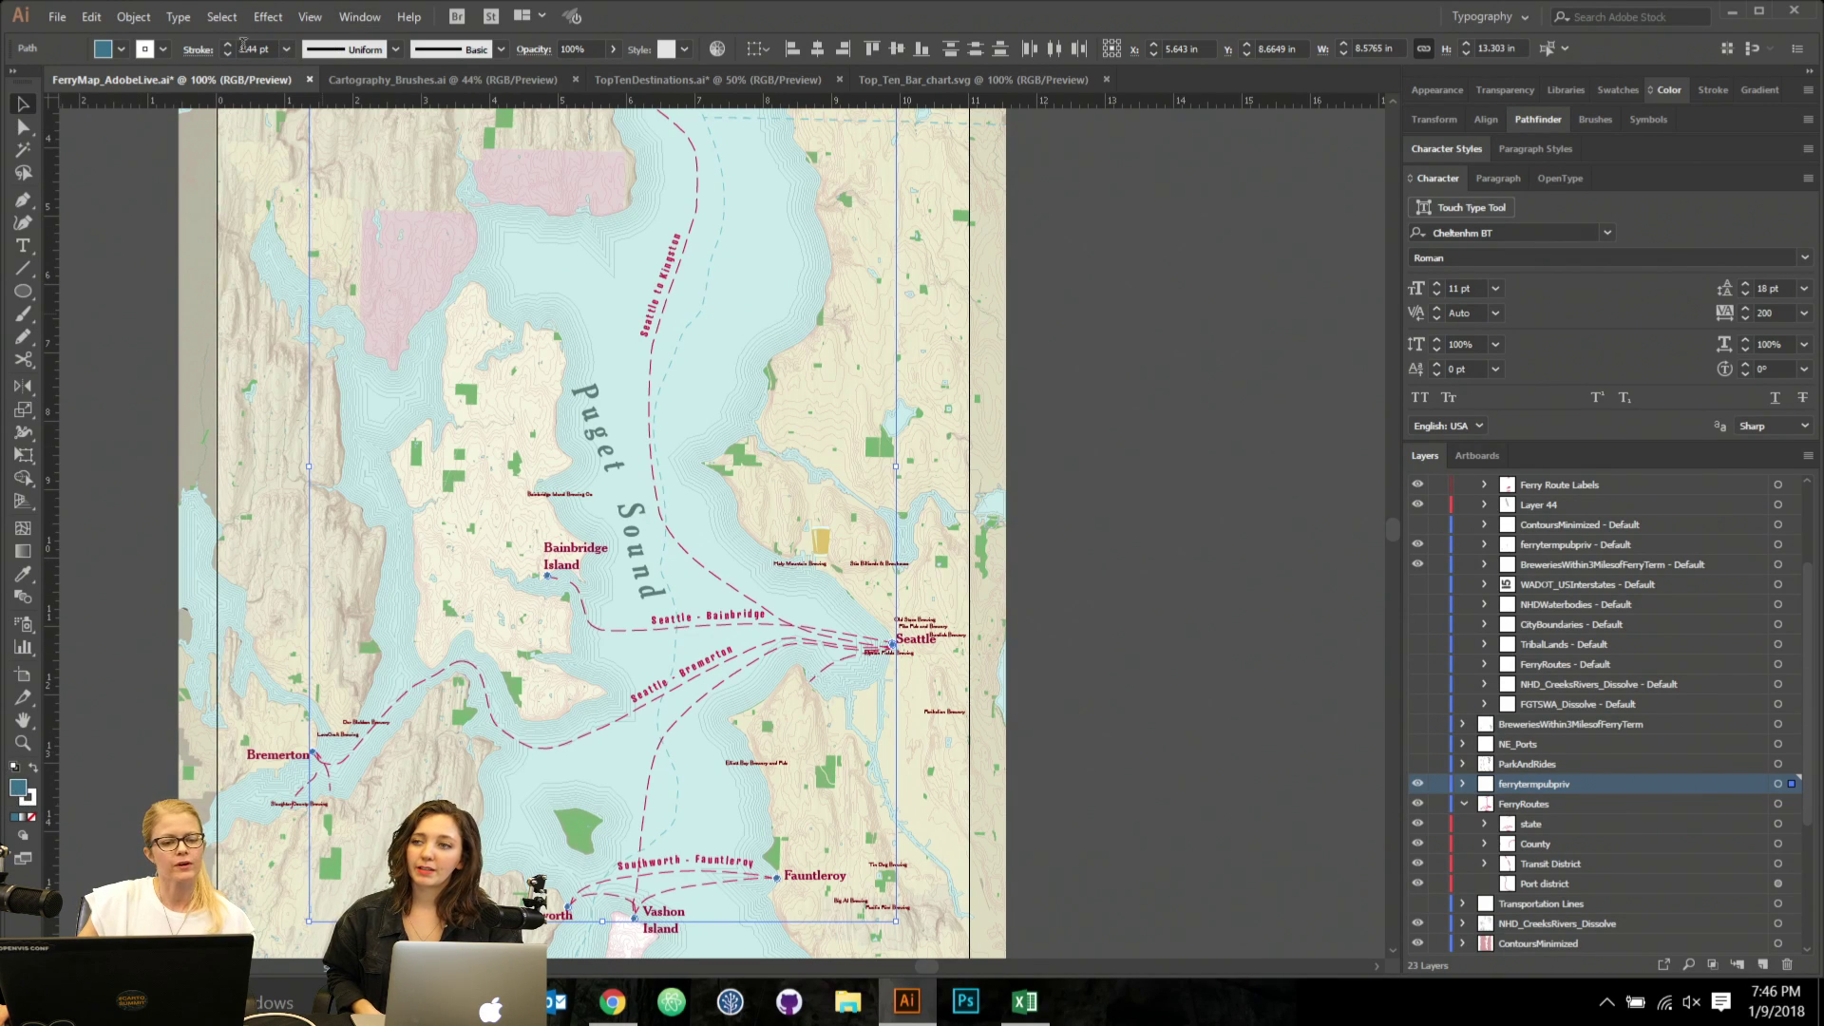
left_click(138, 19)
mouse_move(176, 40)
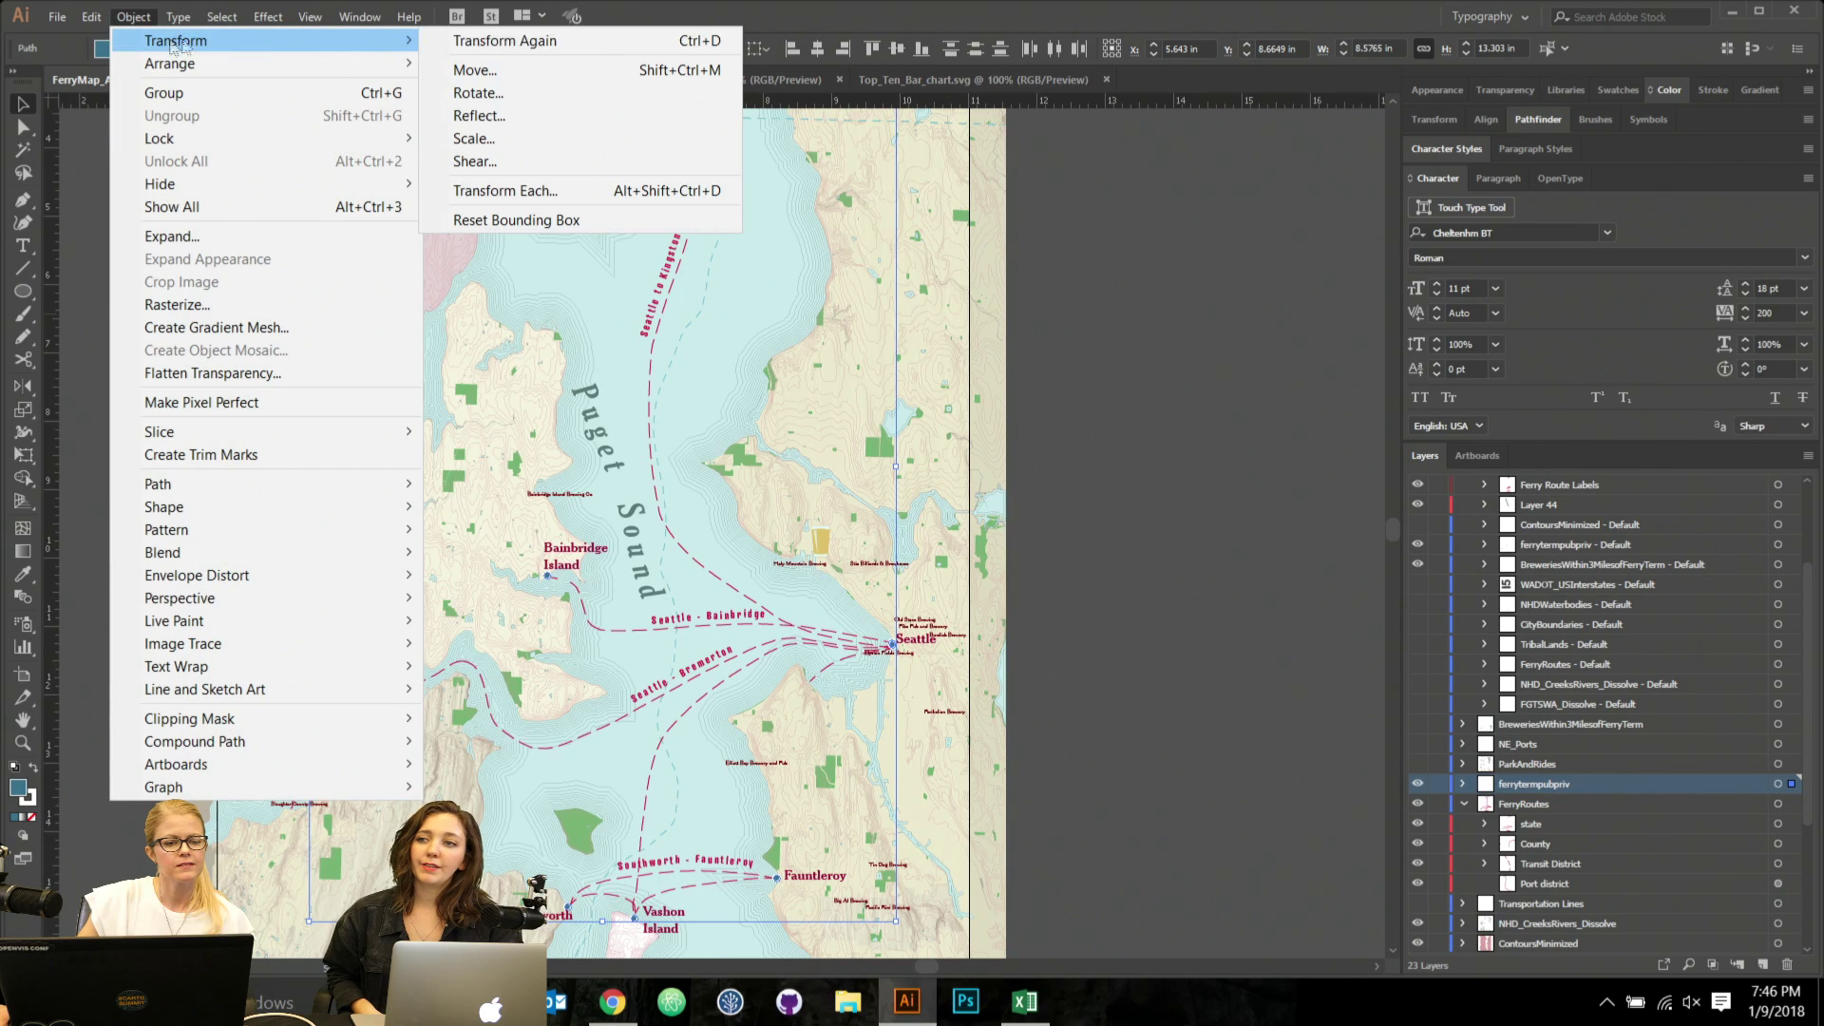
left_click(532, 188)
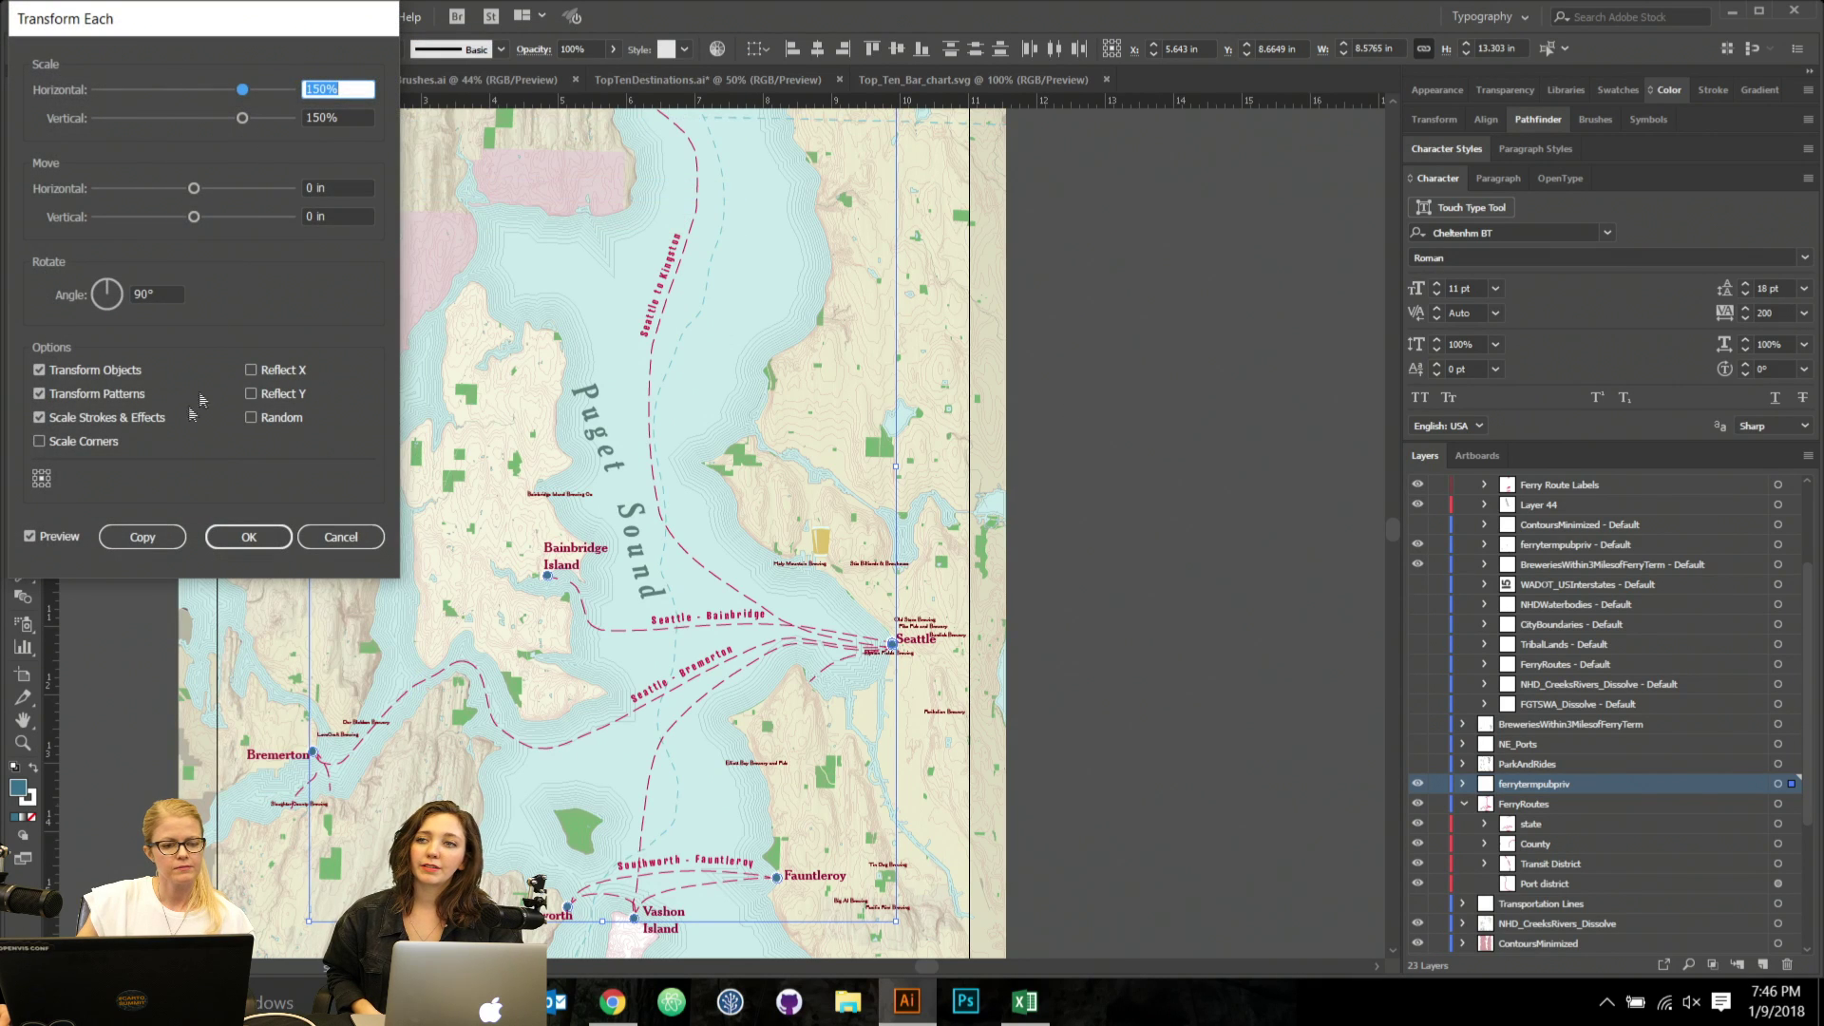
left_click(256, 535)
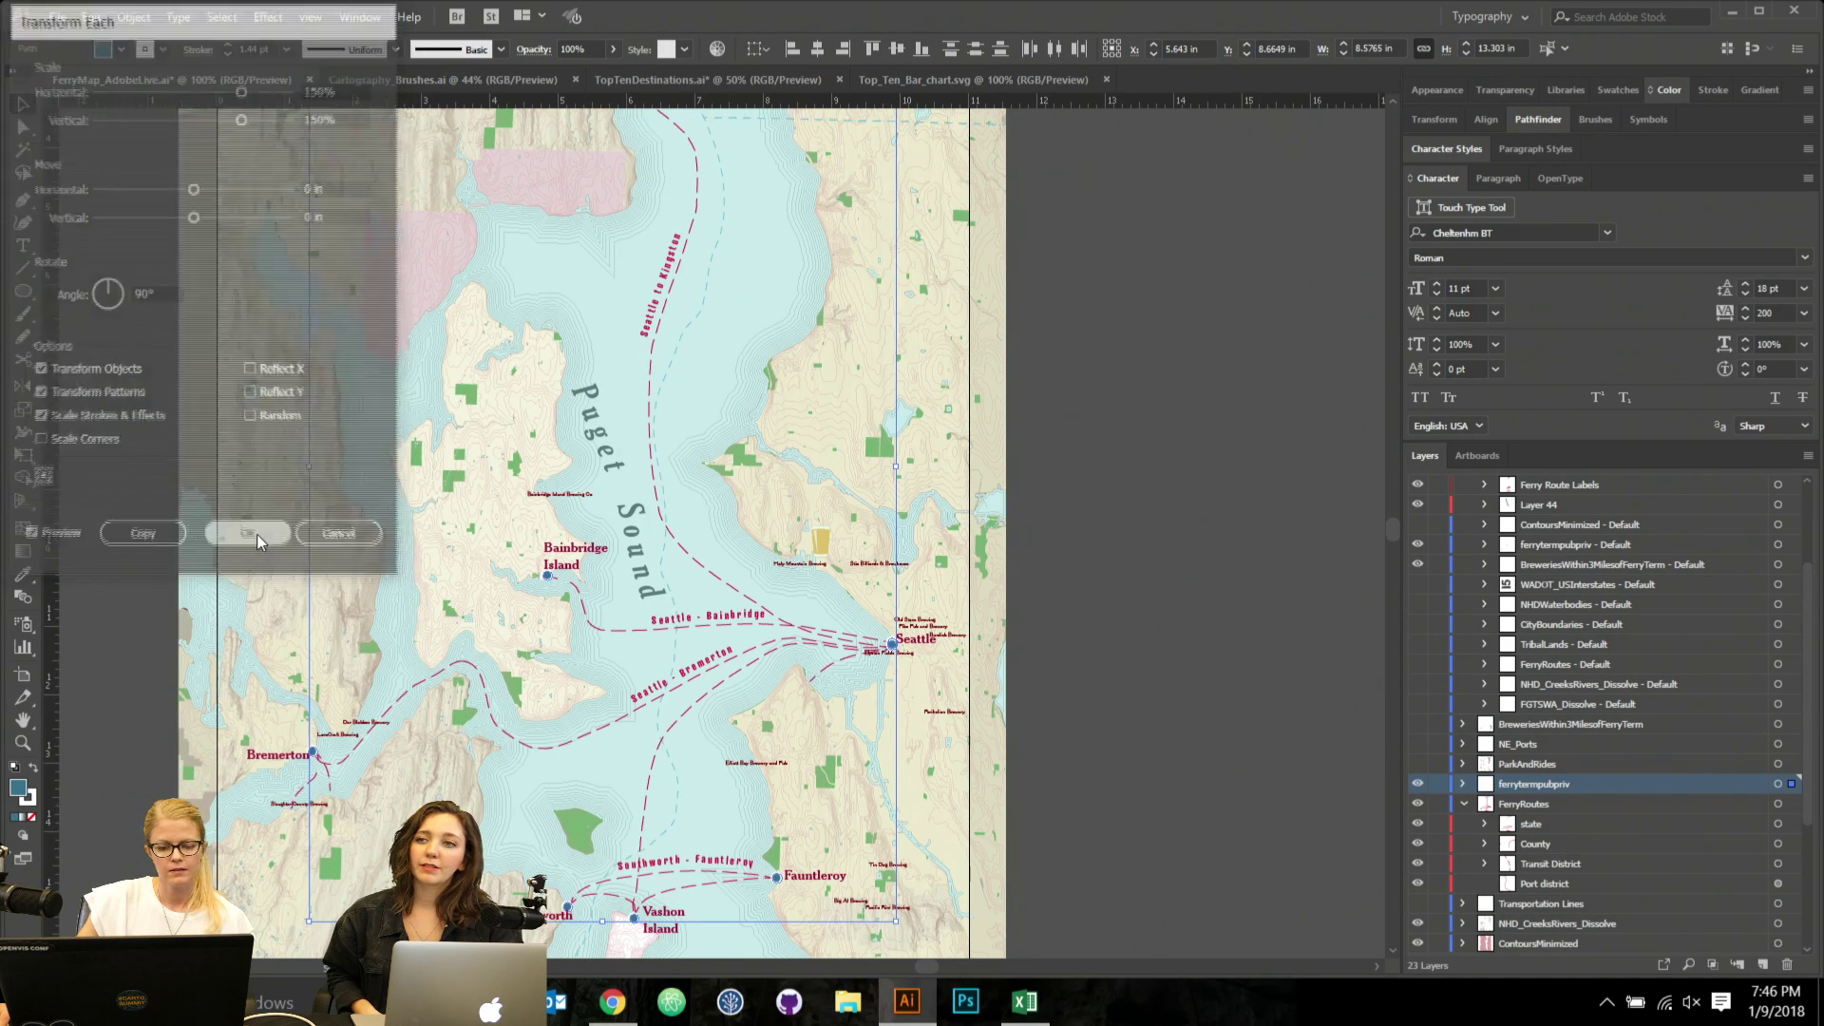
Repeat the 150% scale-up with Ctrl+D, deselect, and pan to bring Kingston and Edmonds into view.
key("a")
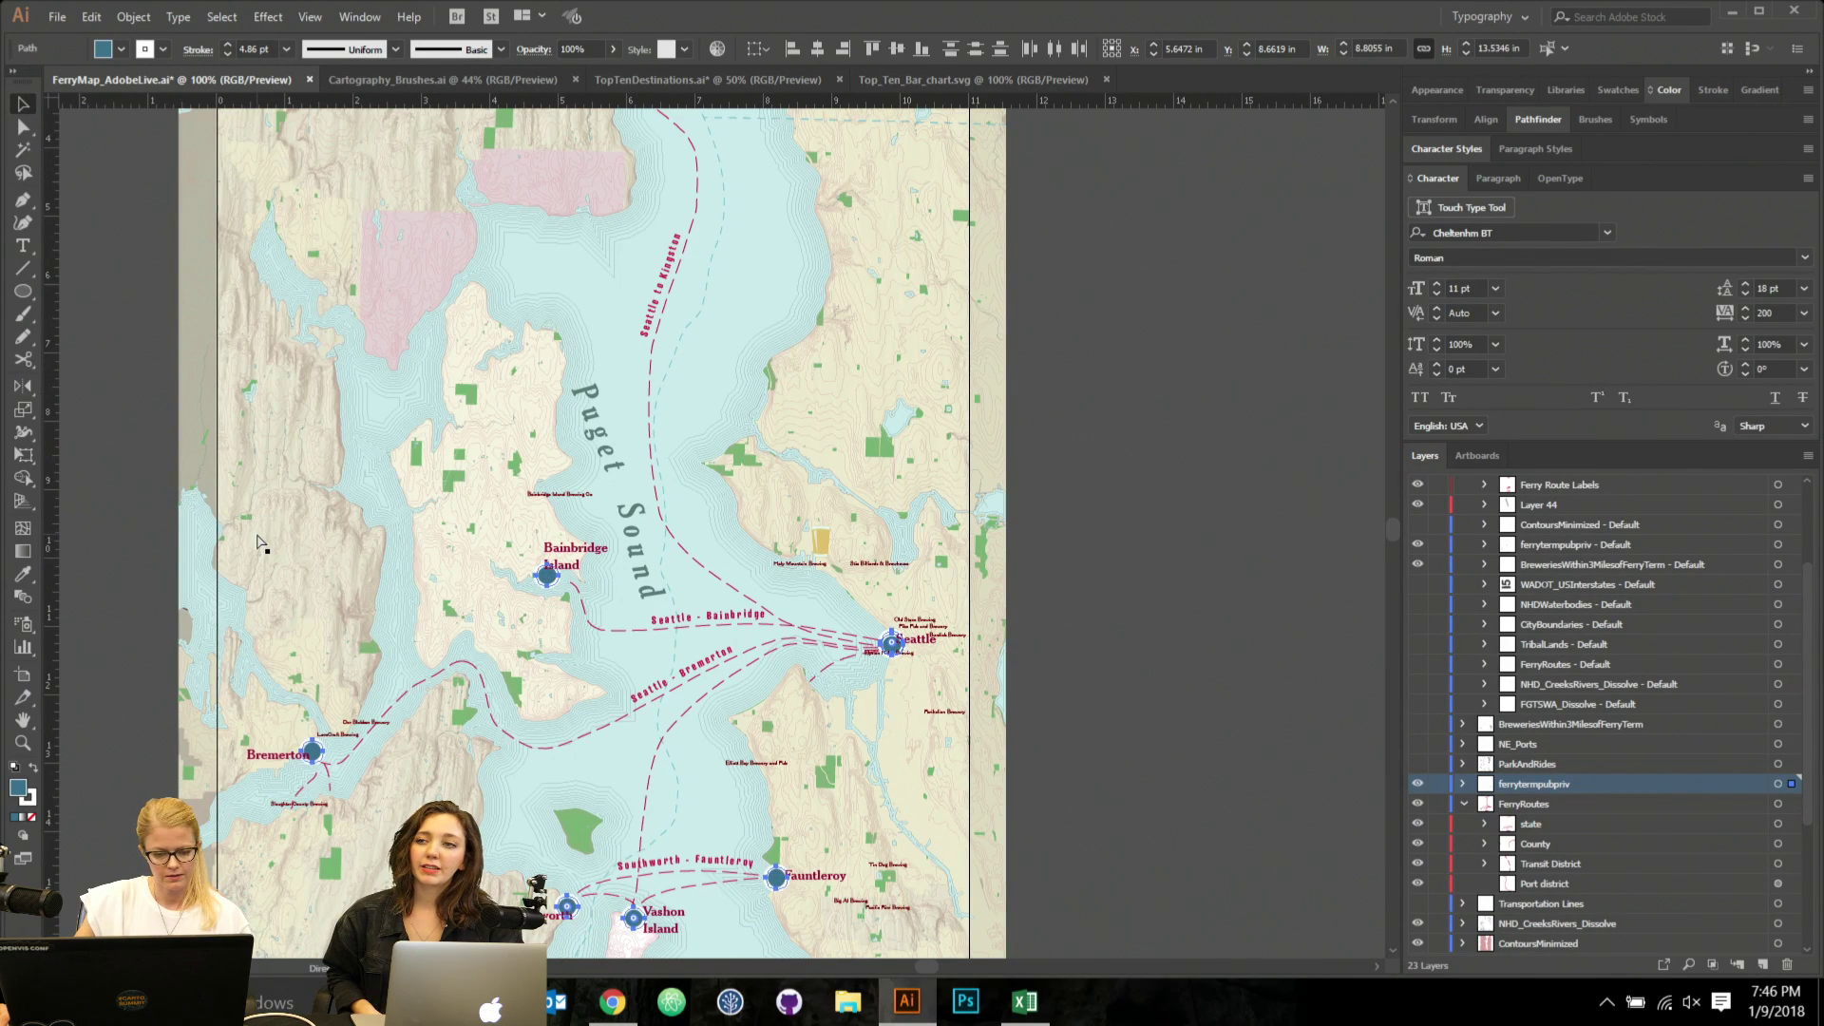
key("ctrl+d")
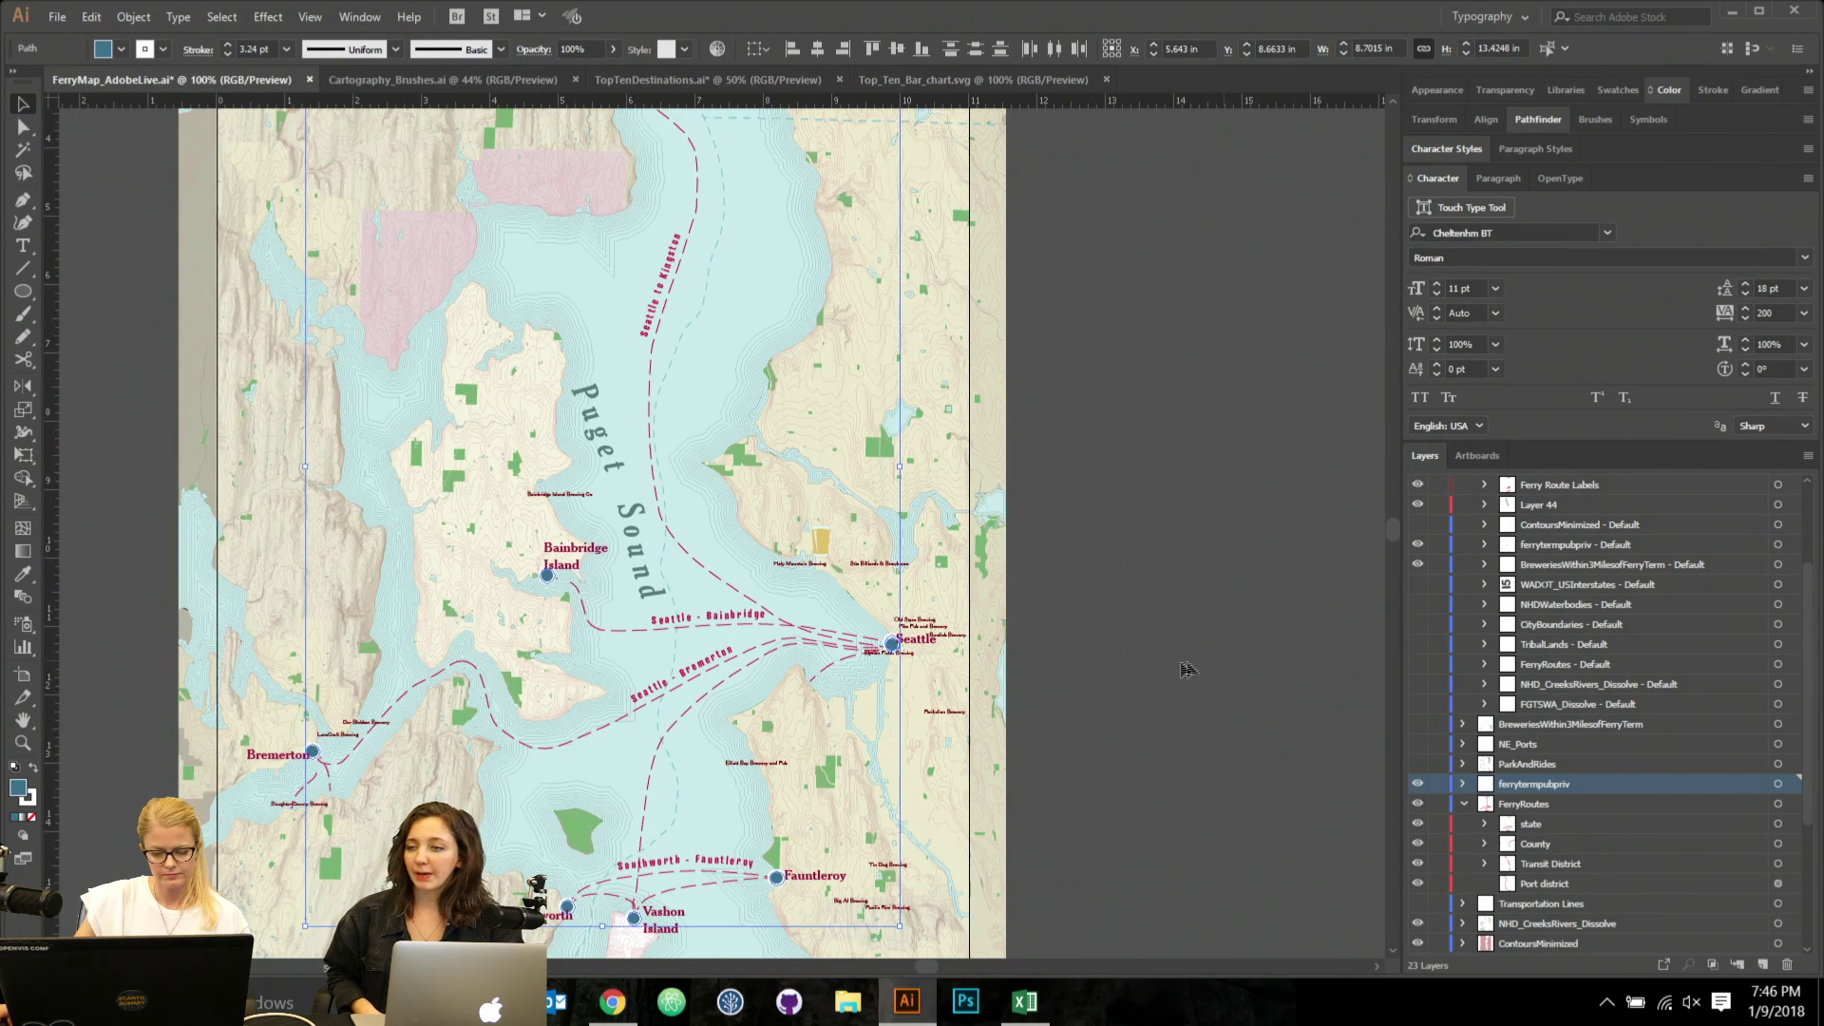
left_click(1183, 665)
scroll(1121, 617, "up", 2)
scroll(1121, 617, "right", 2)
left_click_drag(974, 359, 958, 463)
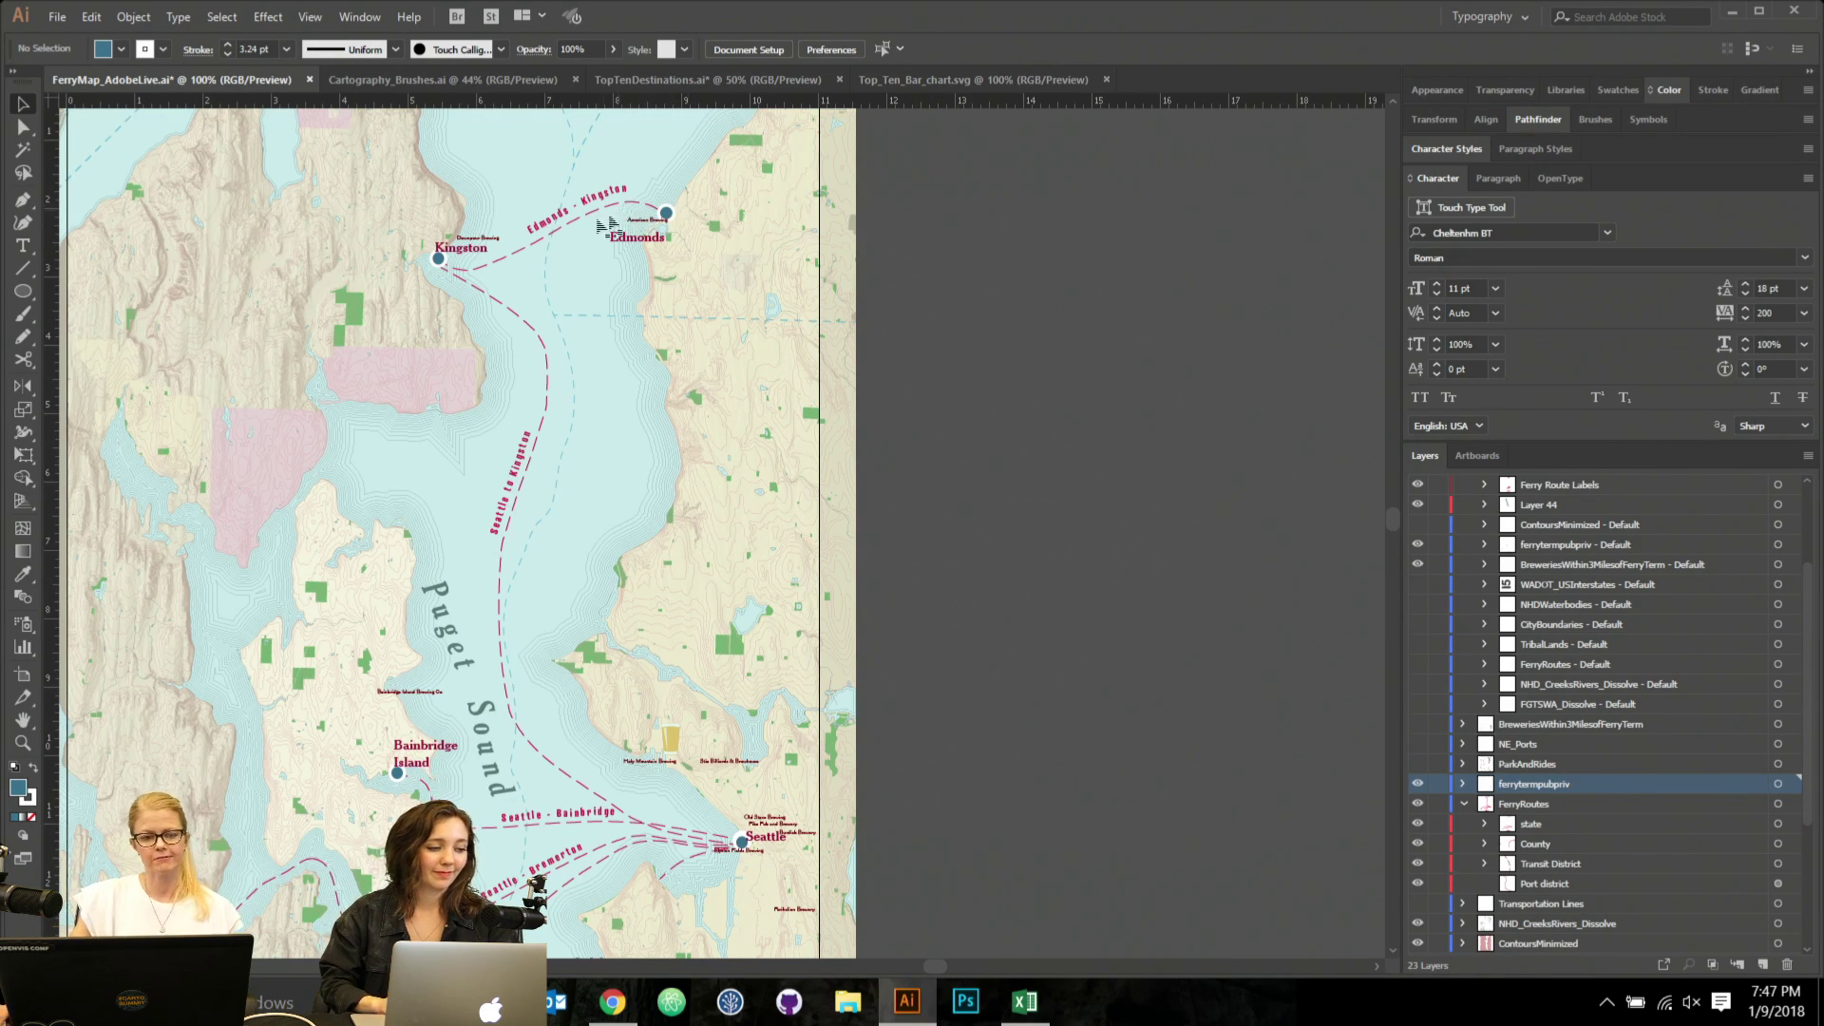
Right-align the Kingston label so it ends left of its dot, then select the Edmonds and layer labels.
left_click(668, 212)
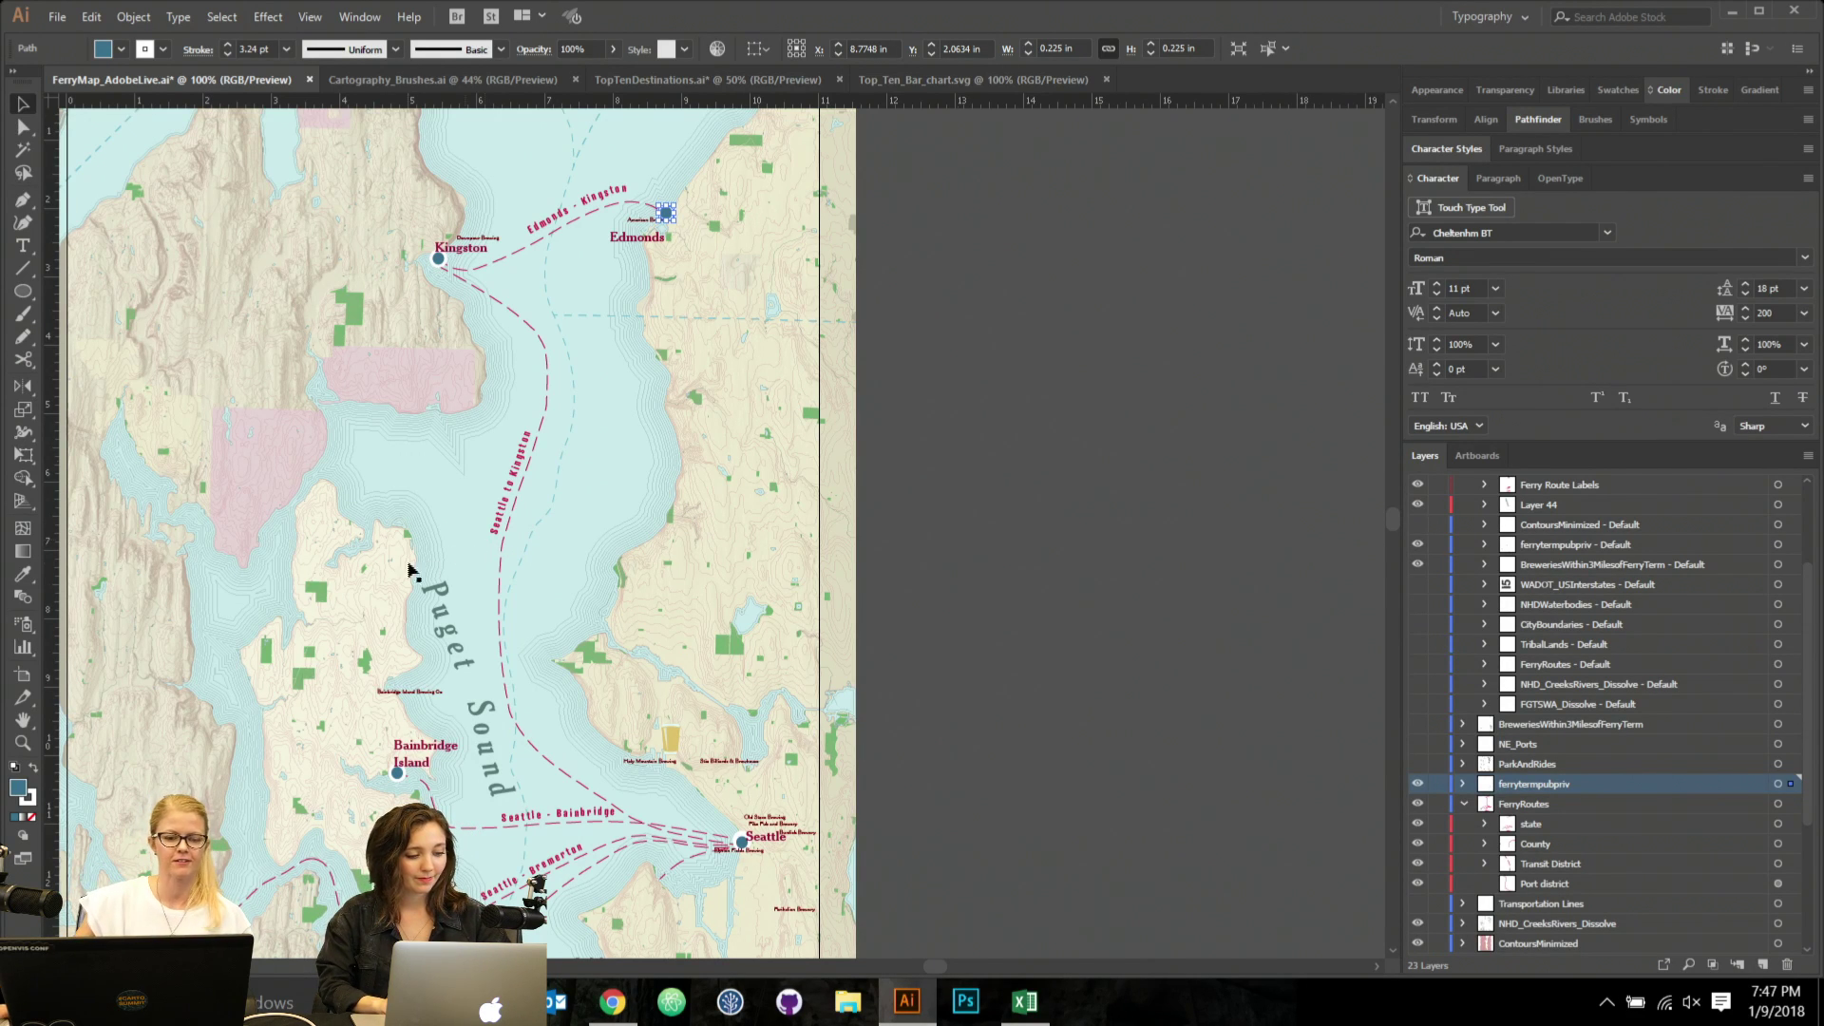
scroll(456, 254, "up", 1)
left_click(461, 247)
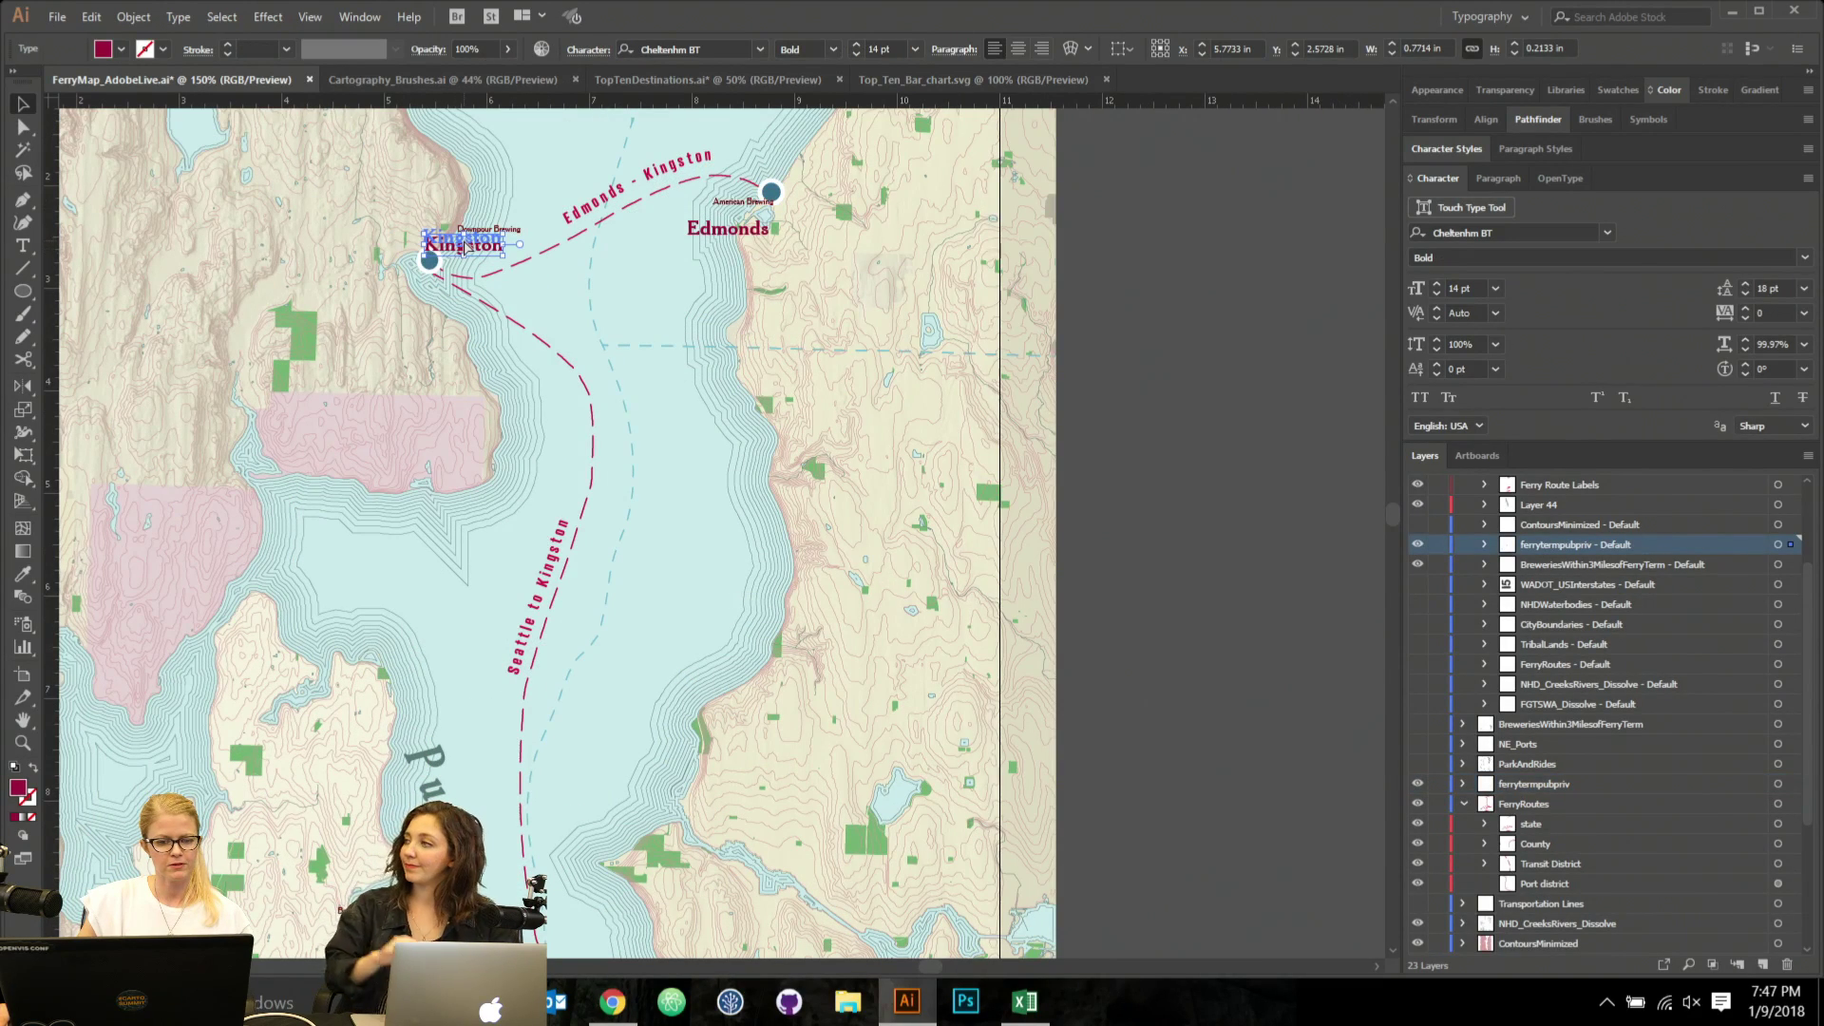
left_click(1042, 49)
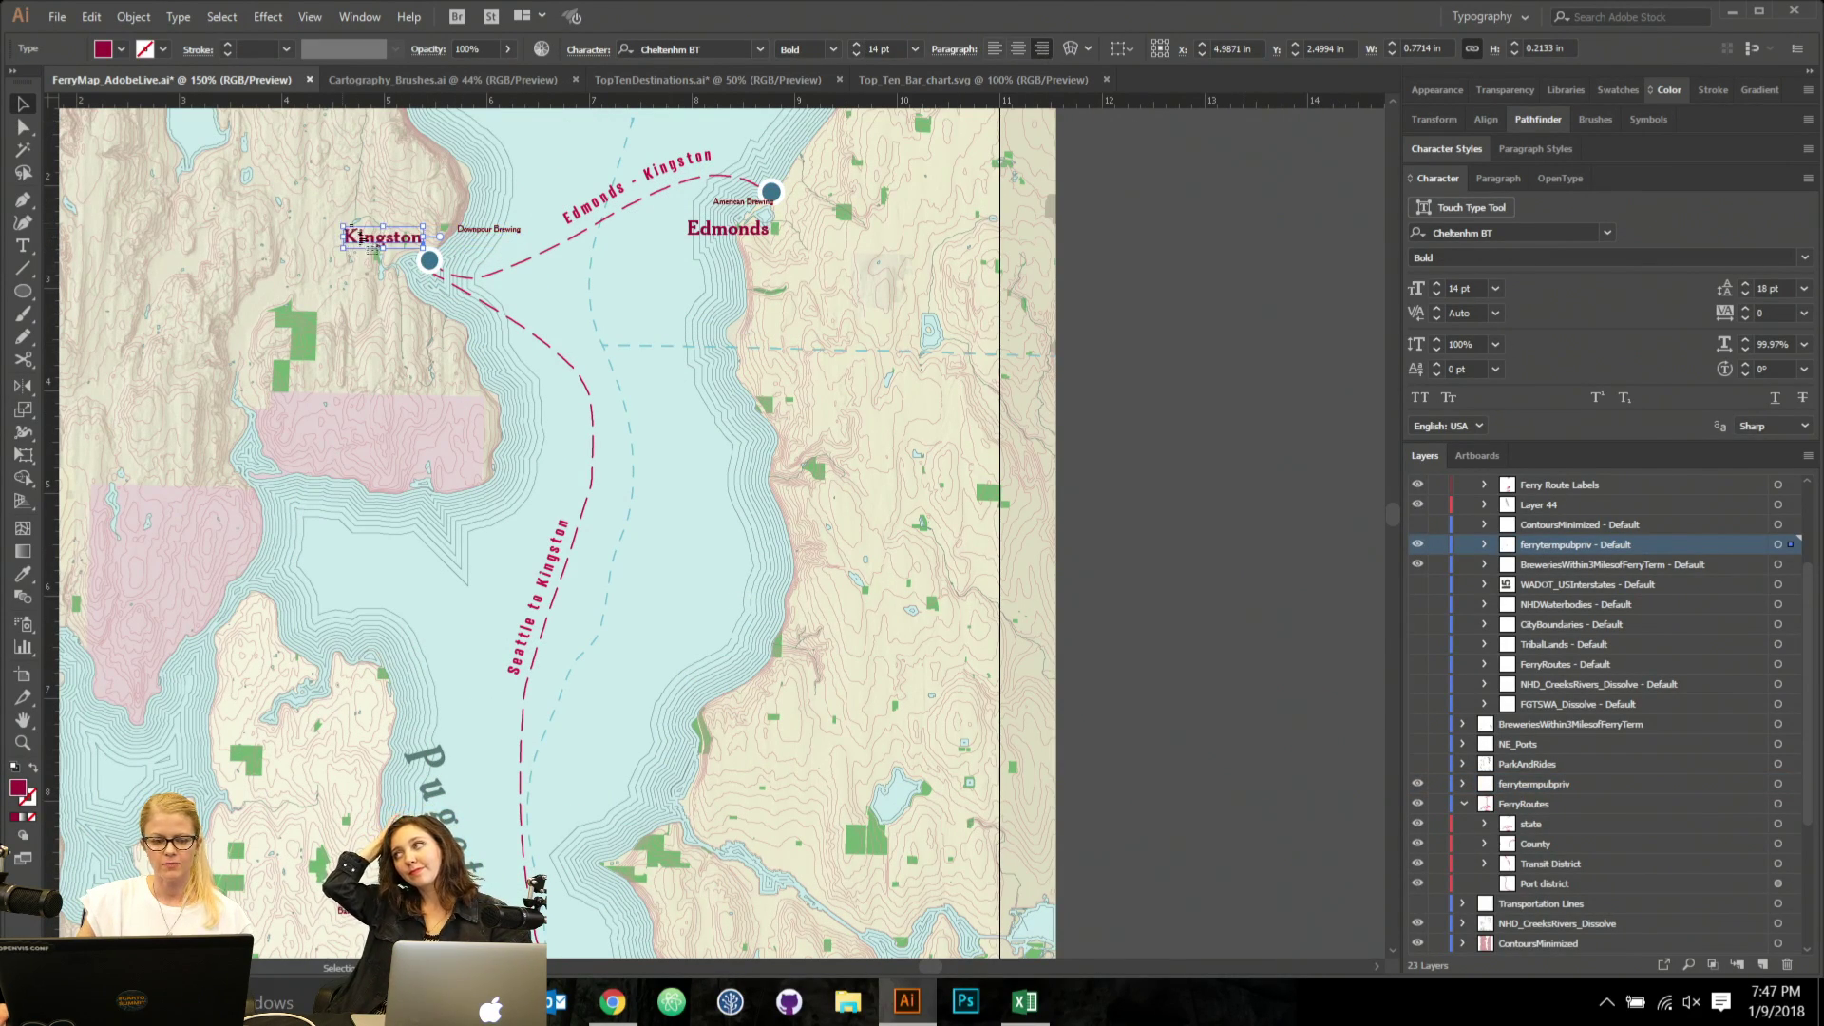
left_click(1268, 389)
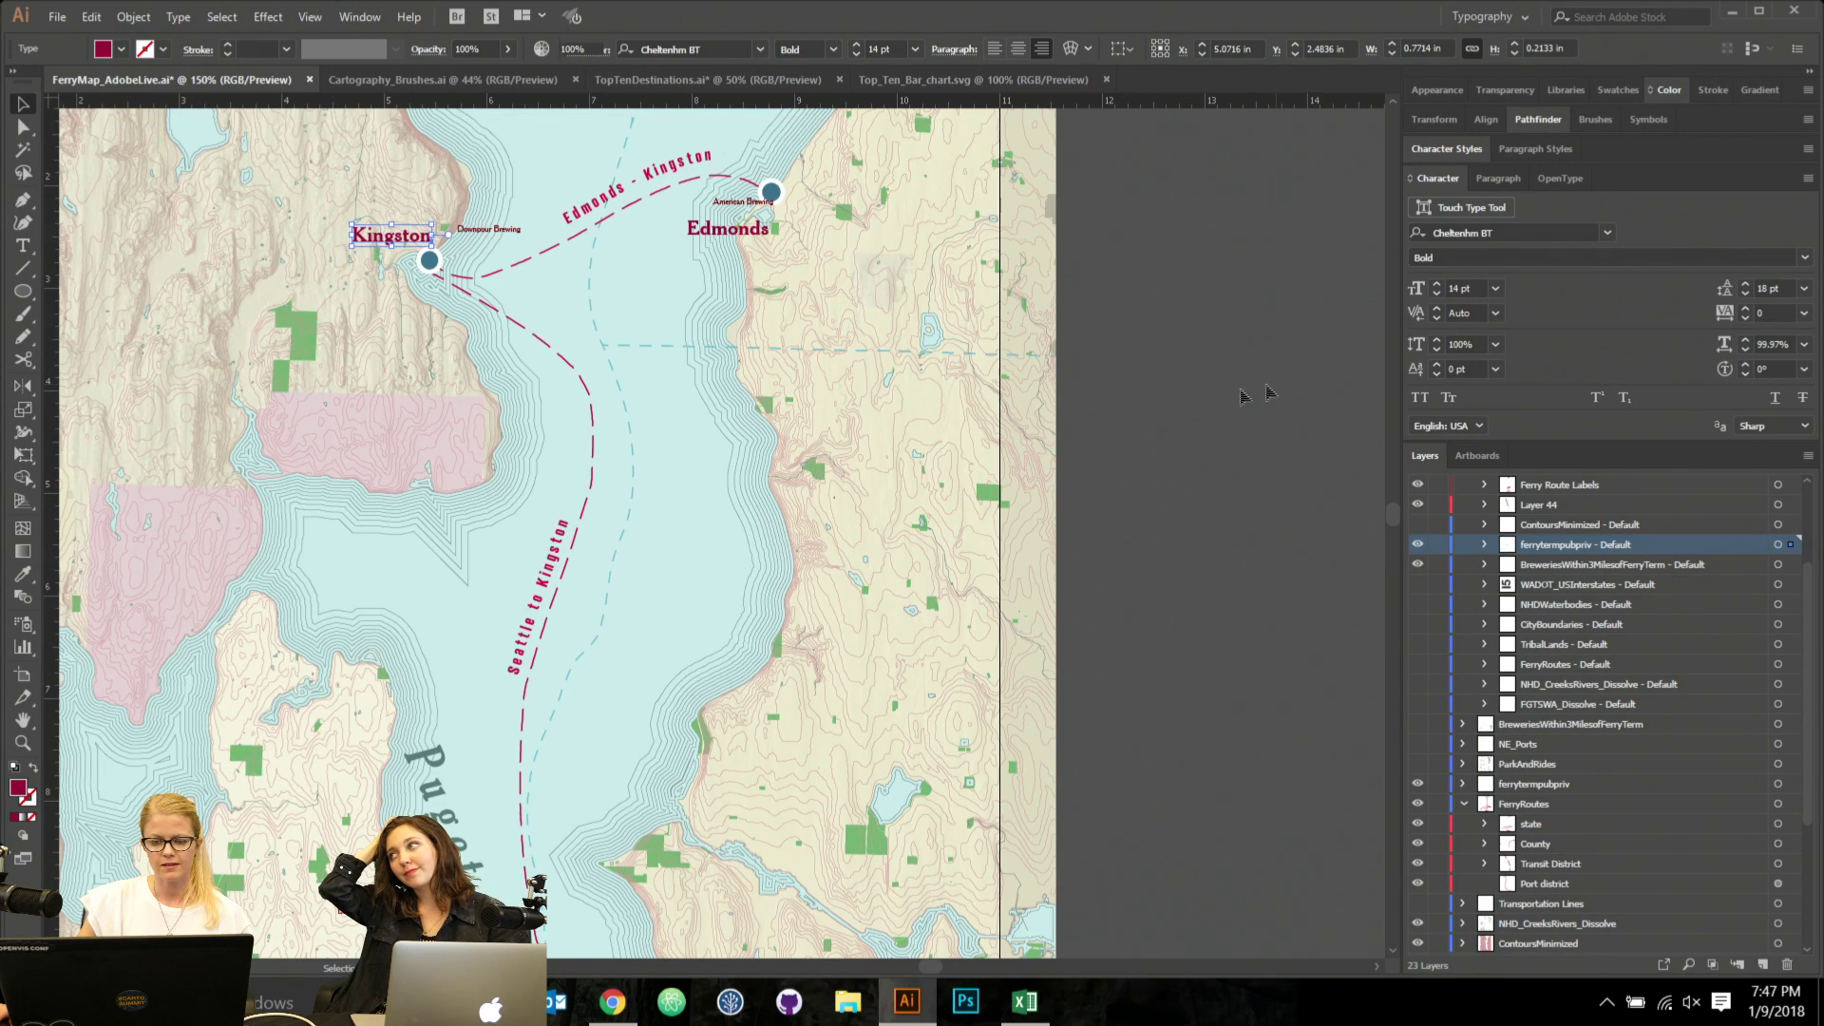
scroll(1016, 439, "down", 1)
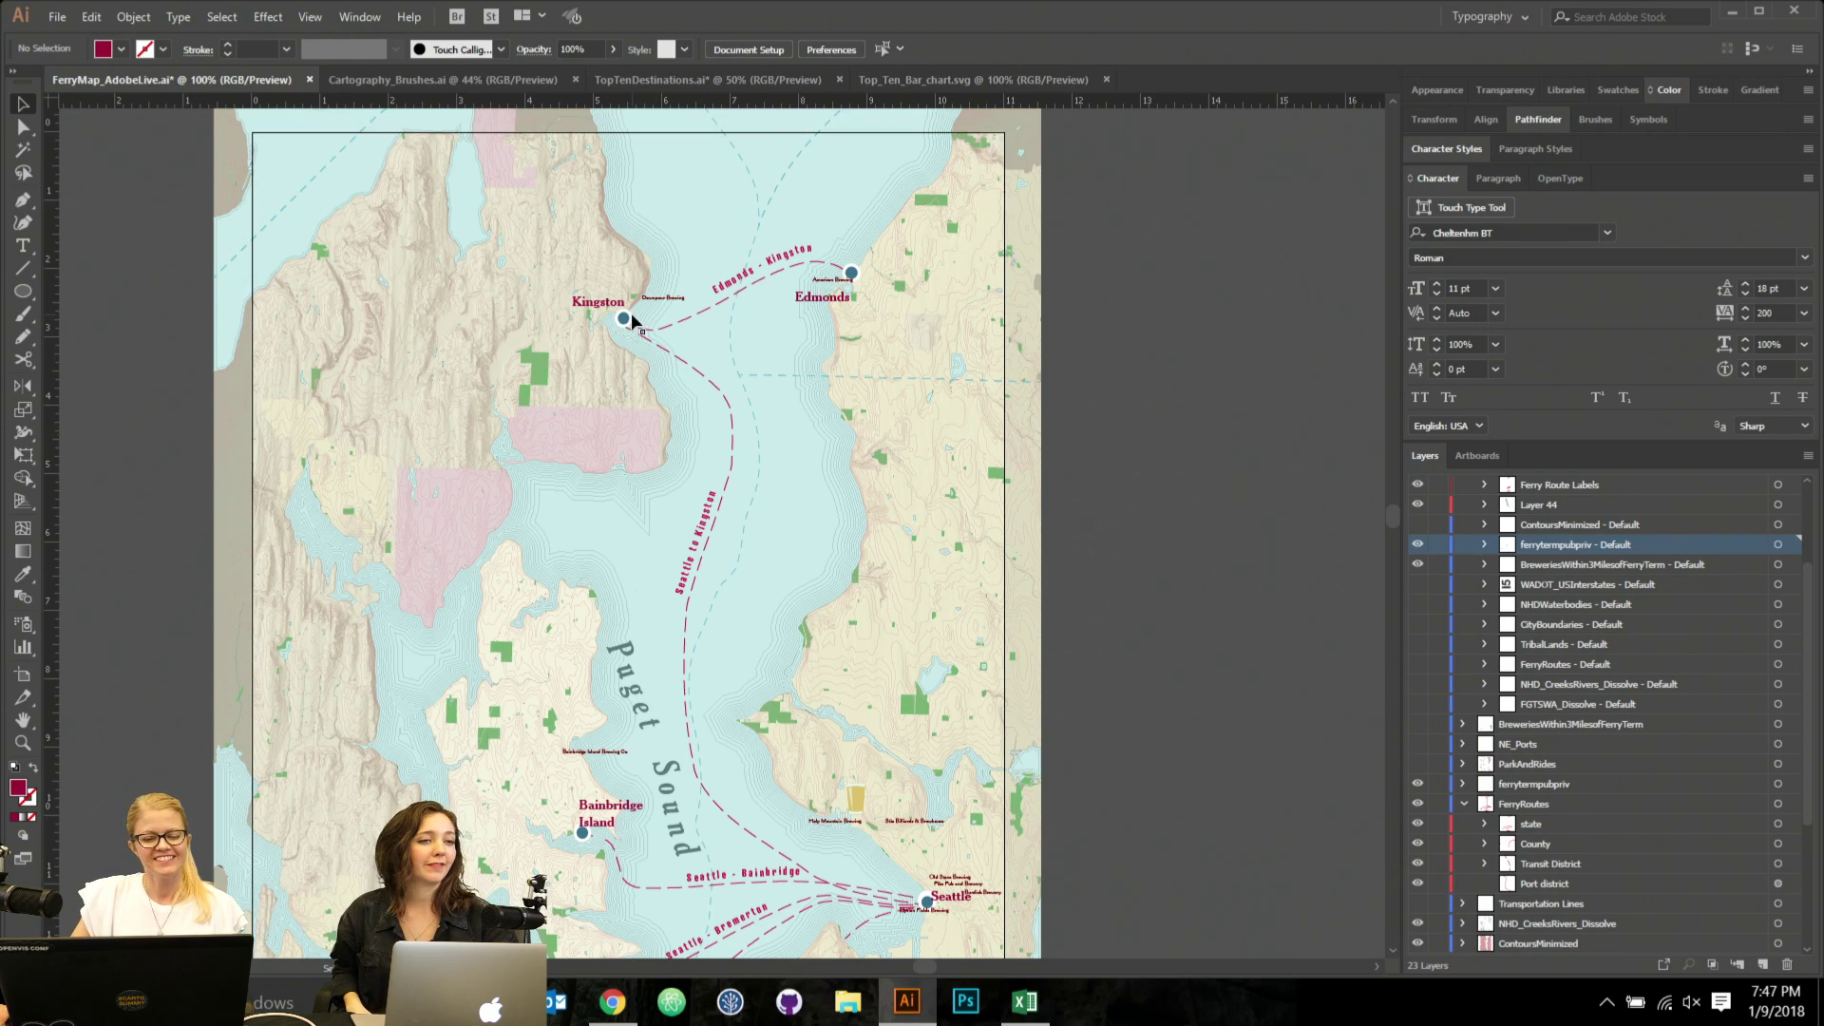
left_click(821, 296)
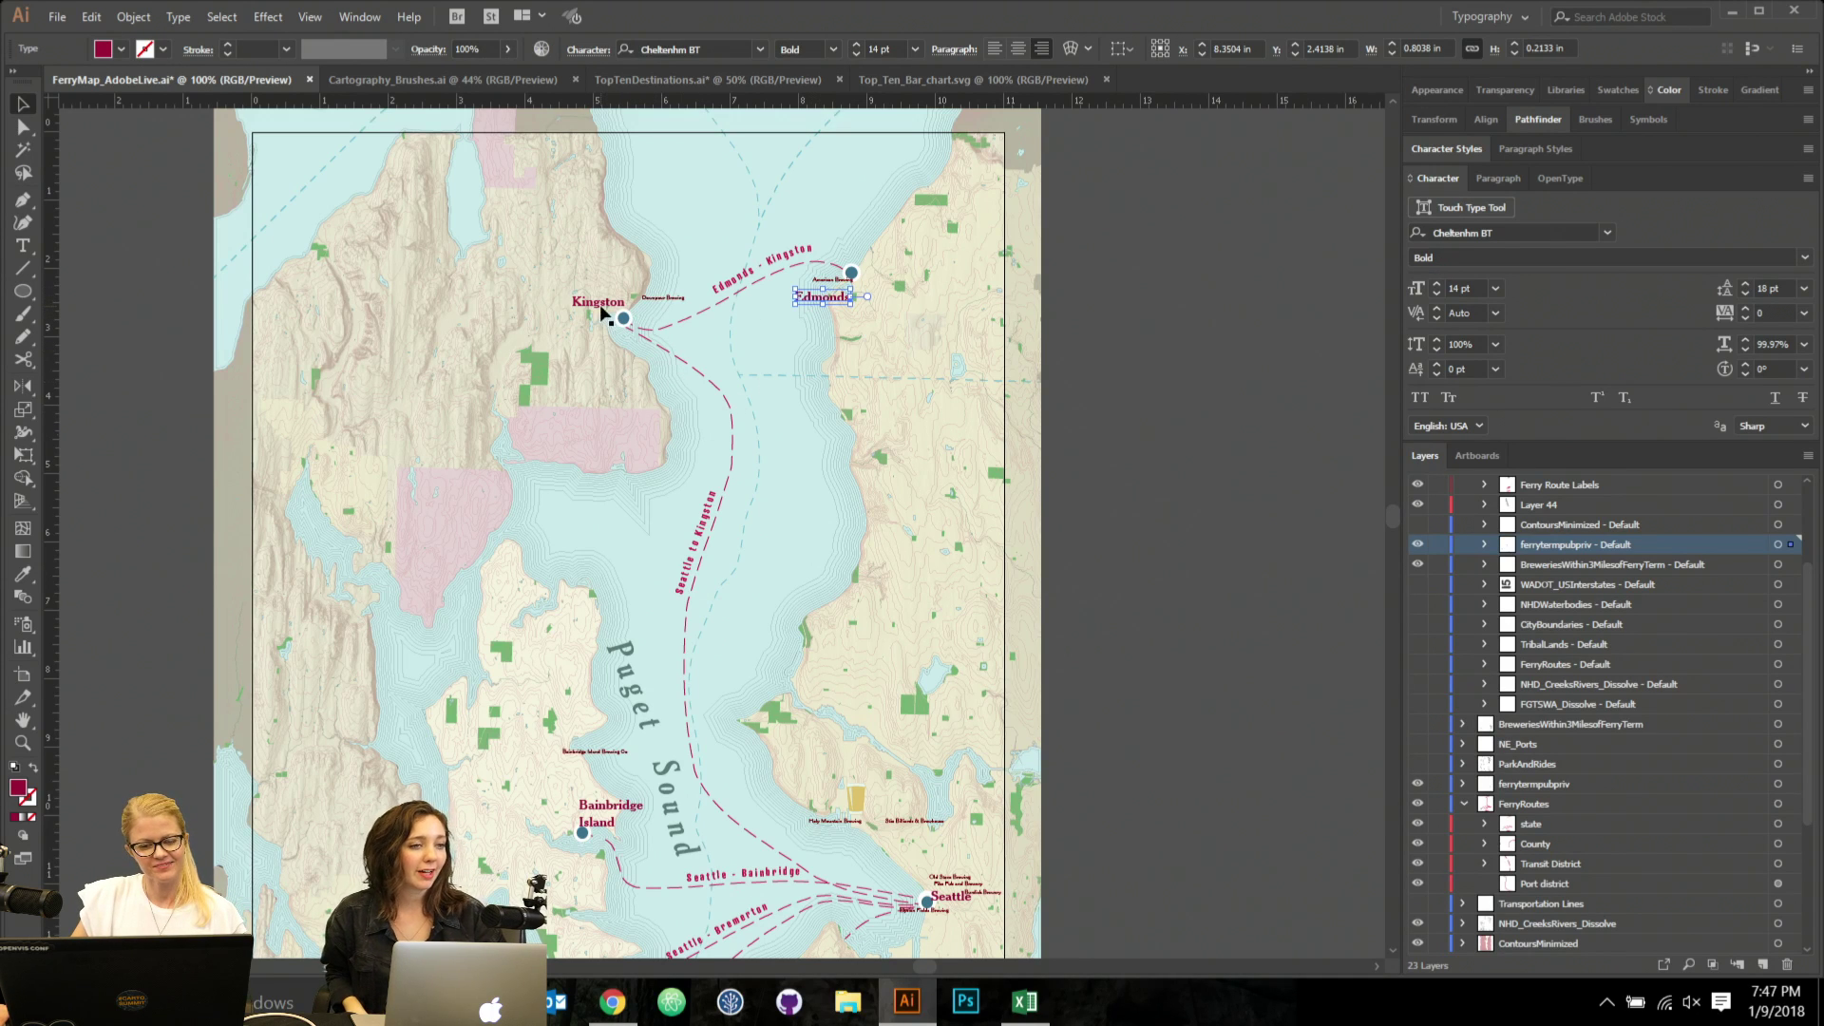
left_click(1784, 545)
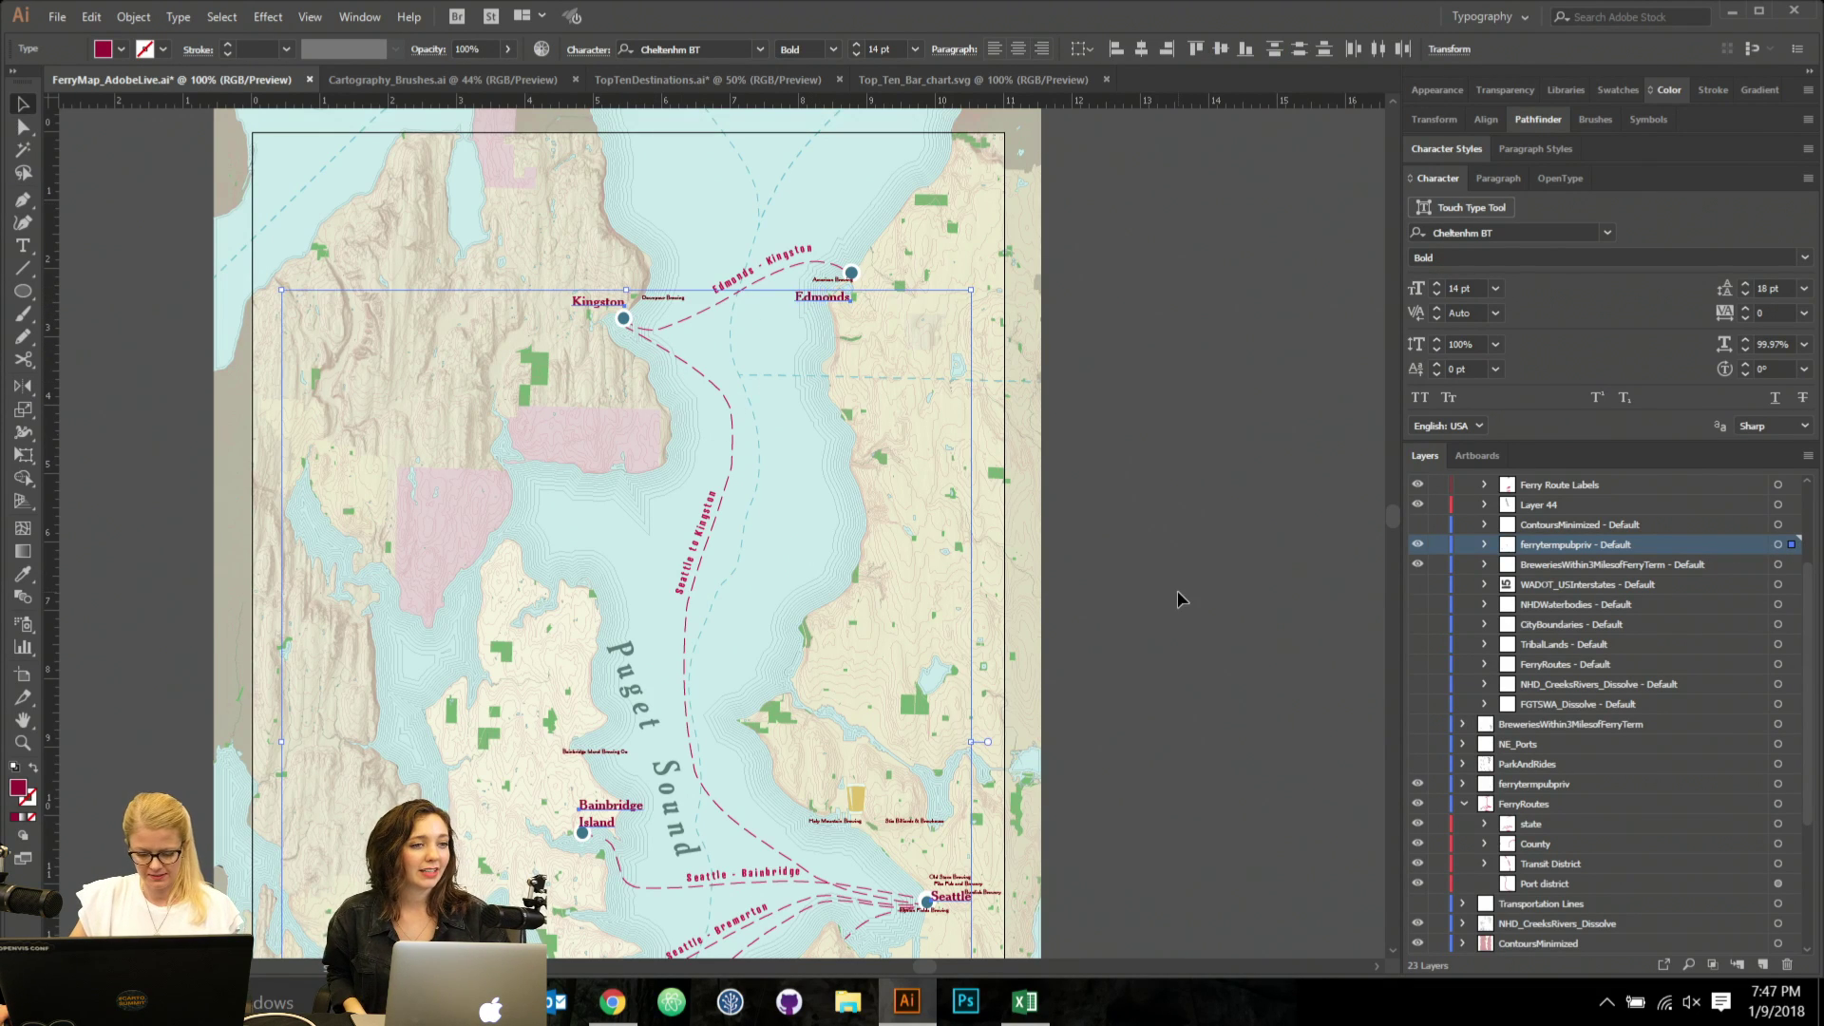
Give the terminal labels the dot's style with no stroke and a dark blue 265466 fill.
key("i")
left_click(852, 269)
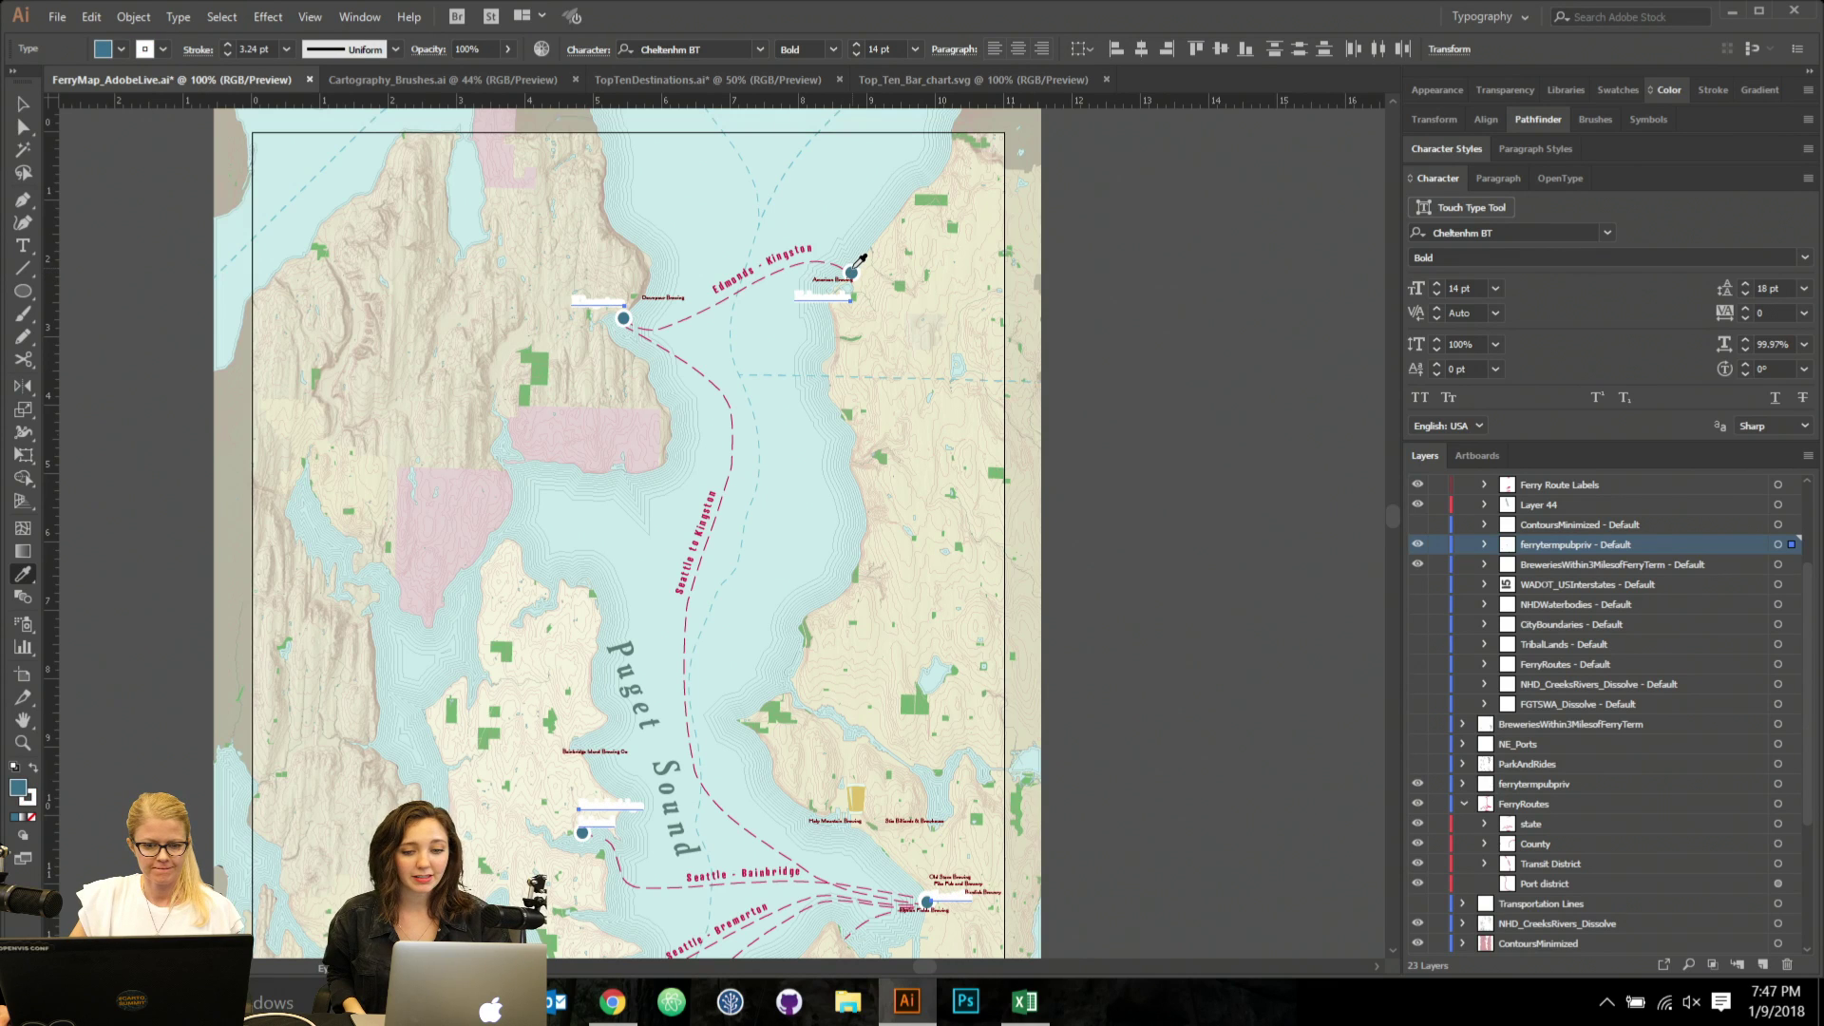
left_click(31, 800)
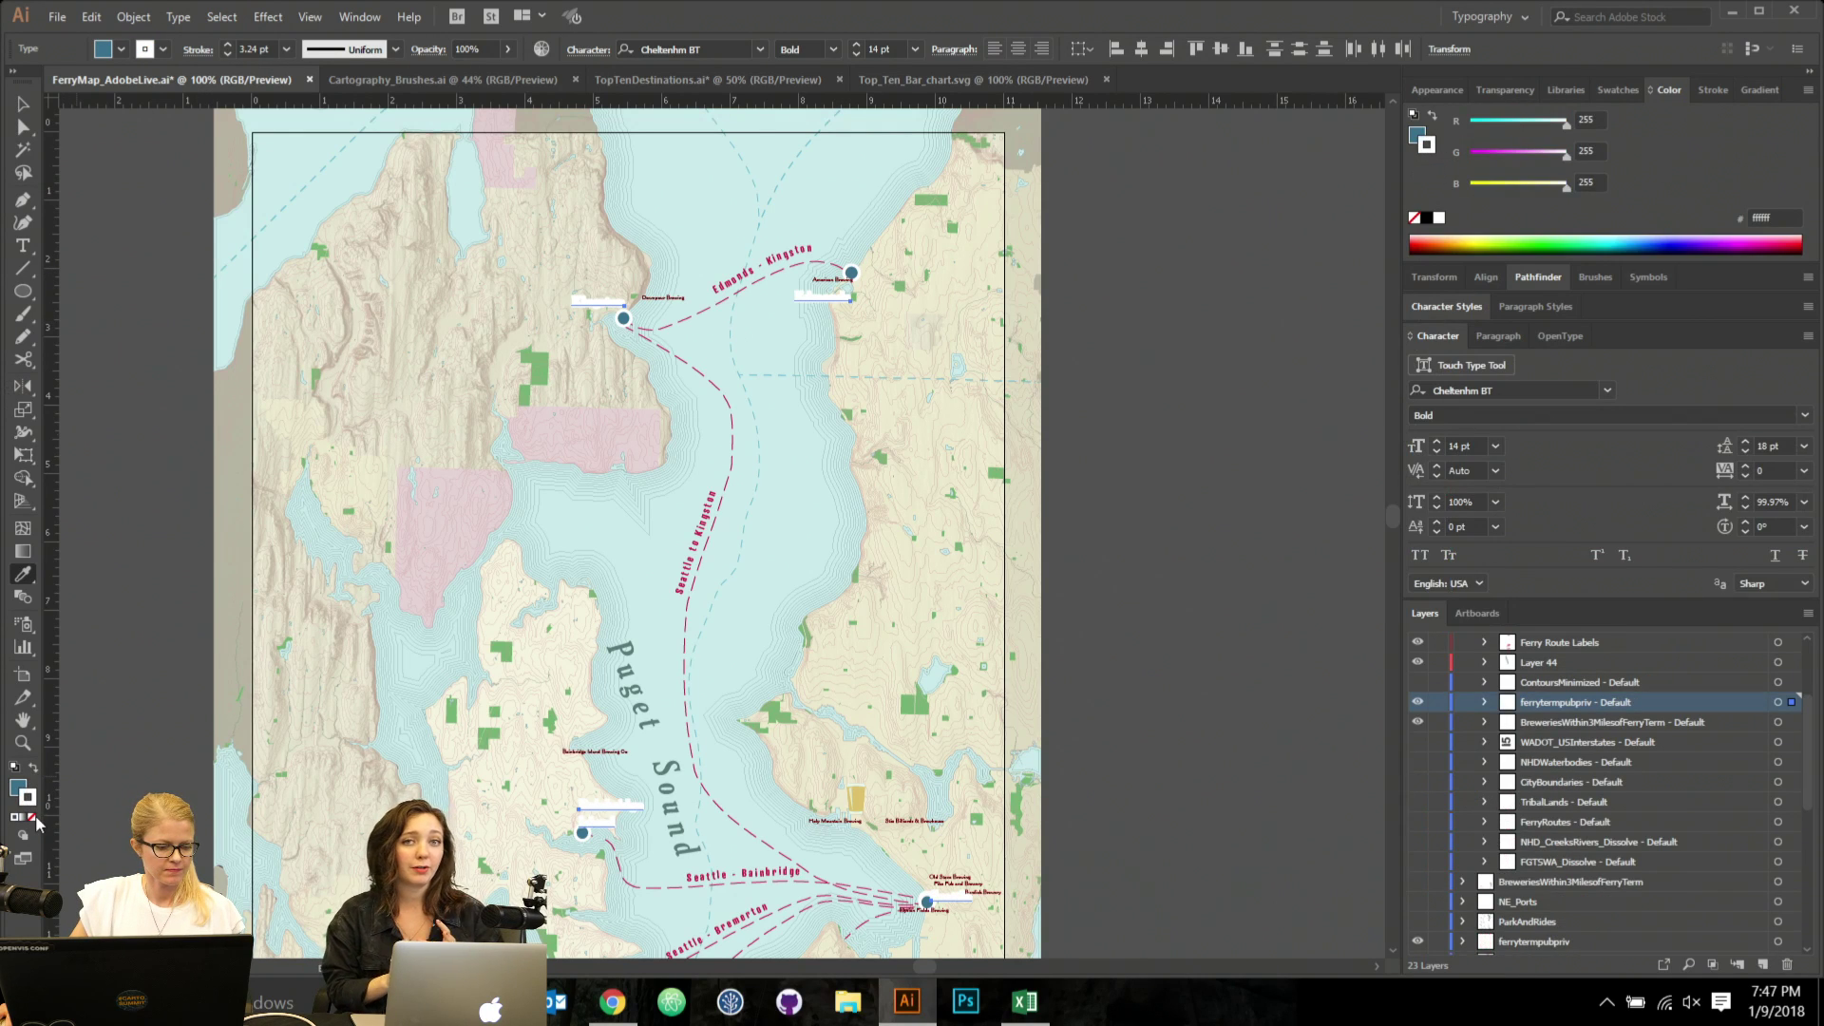
left_click(33, 817)
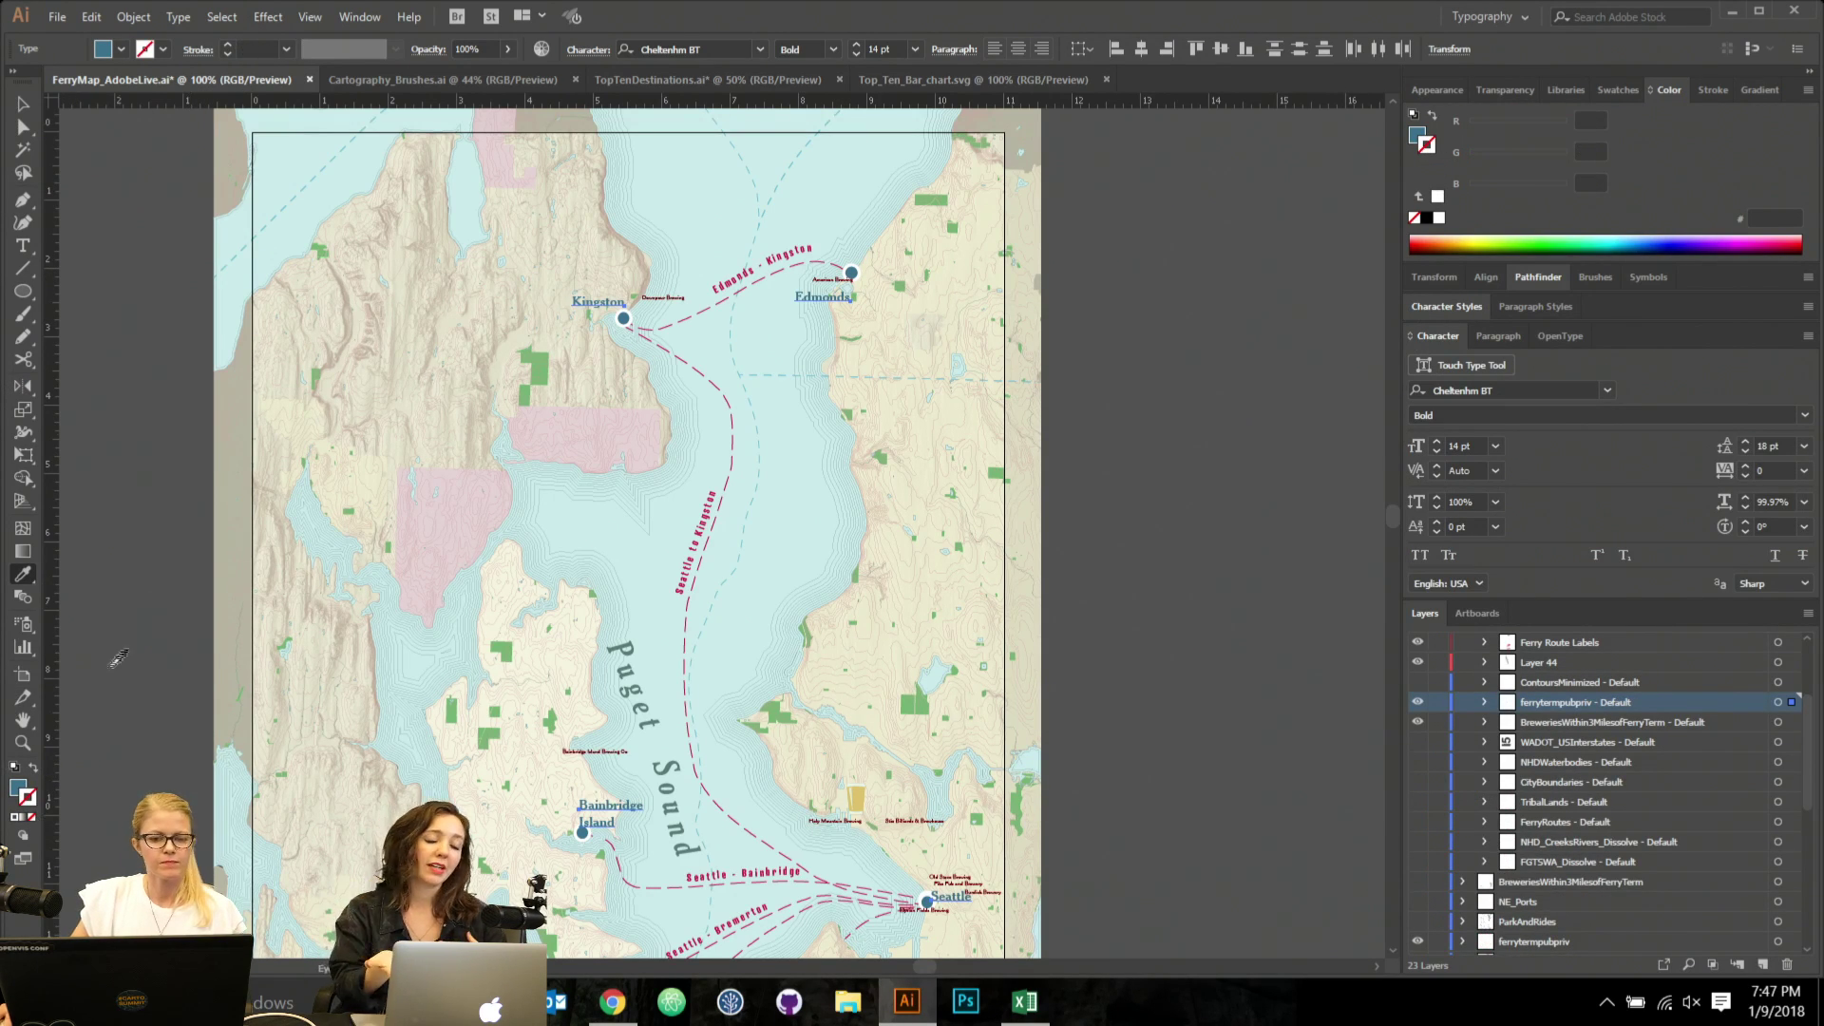
double_click(18, 787)
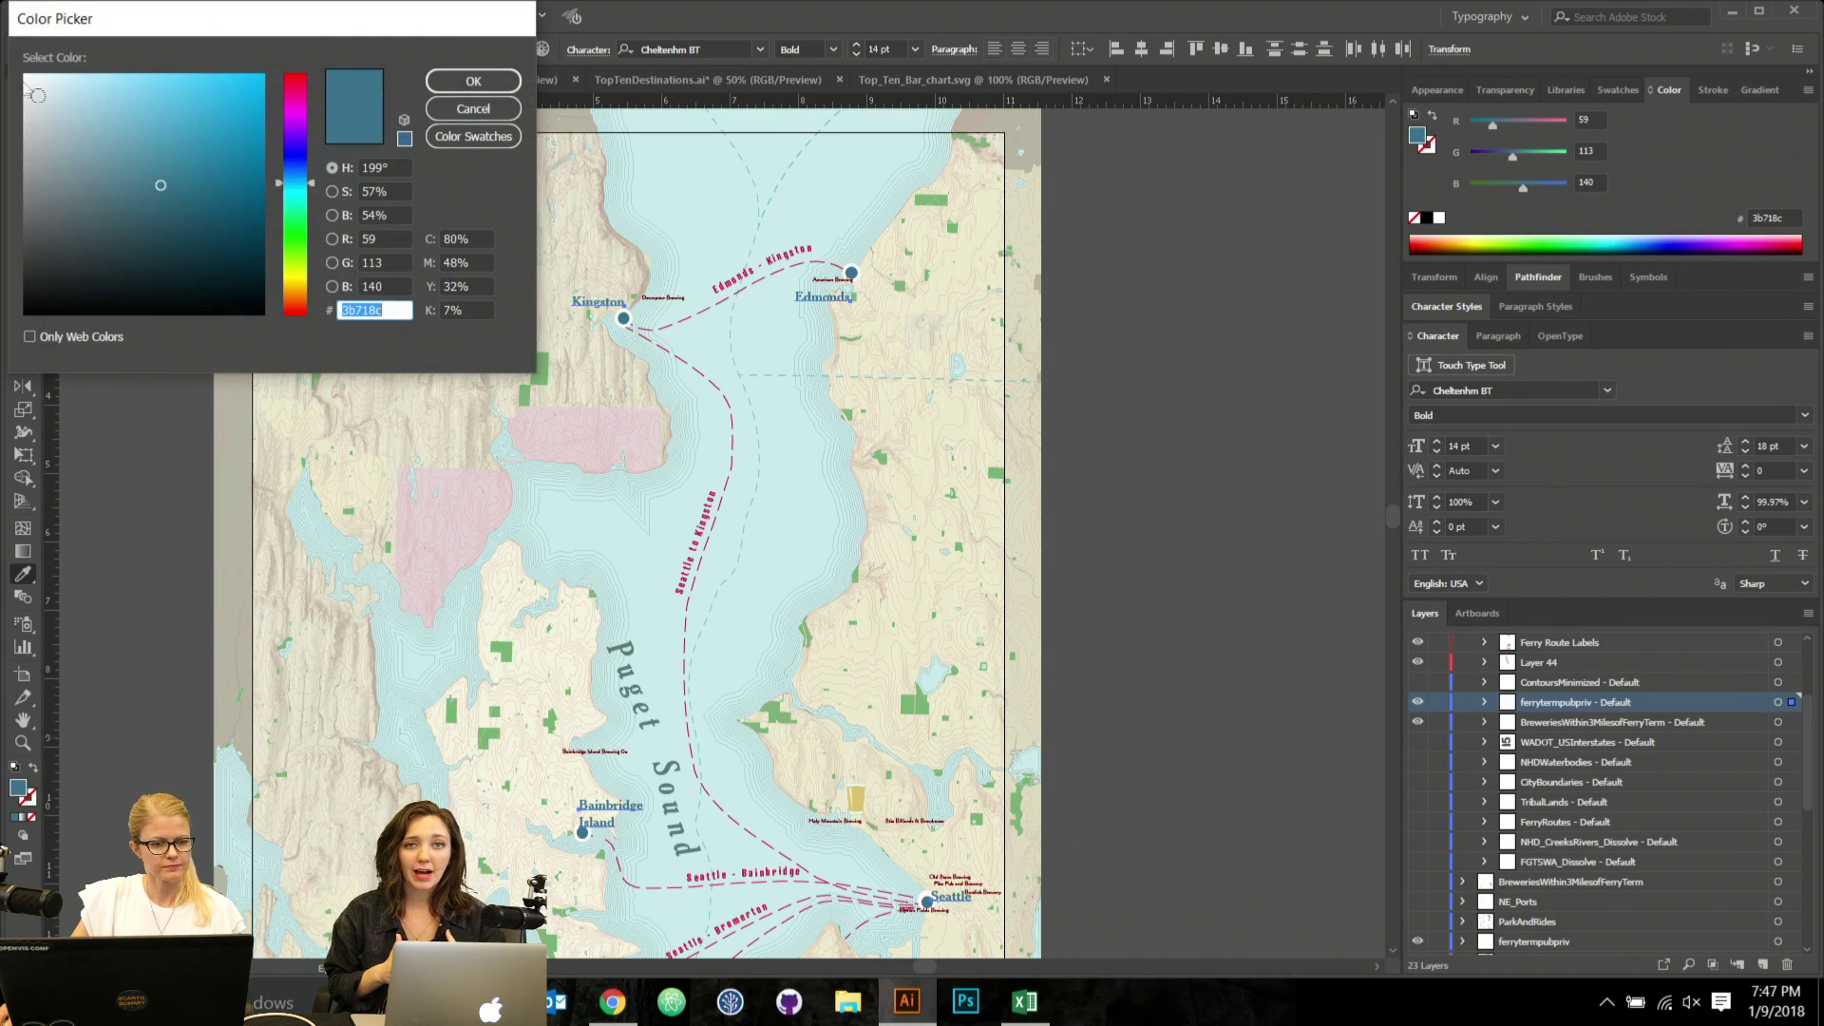
left_click_drag(158, 188, 175, 219)
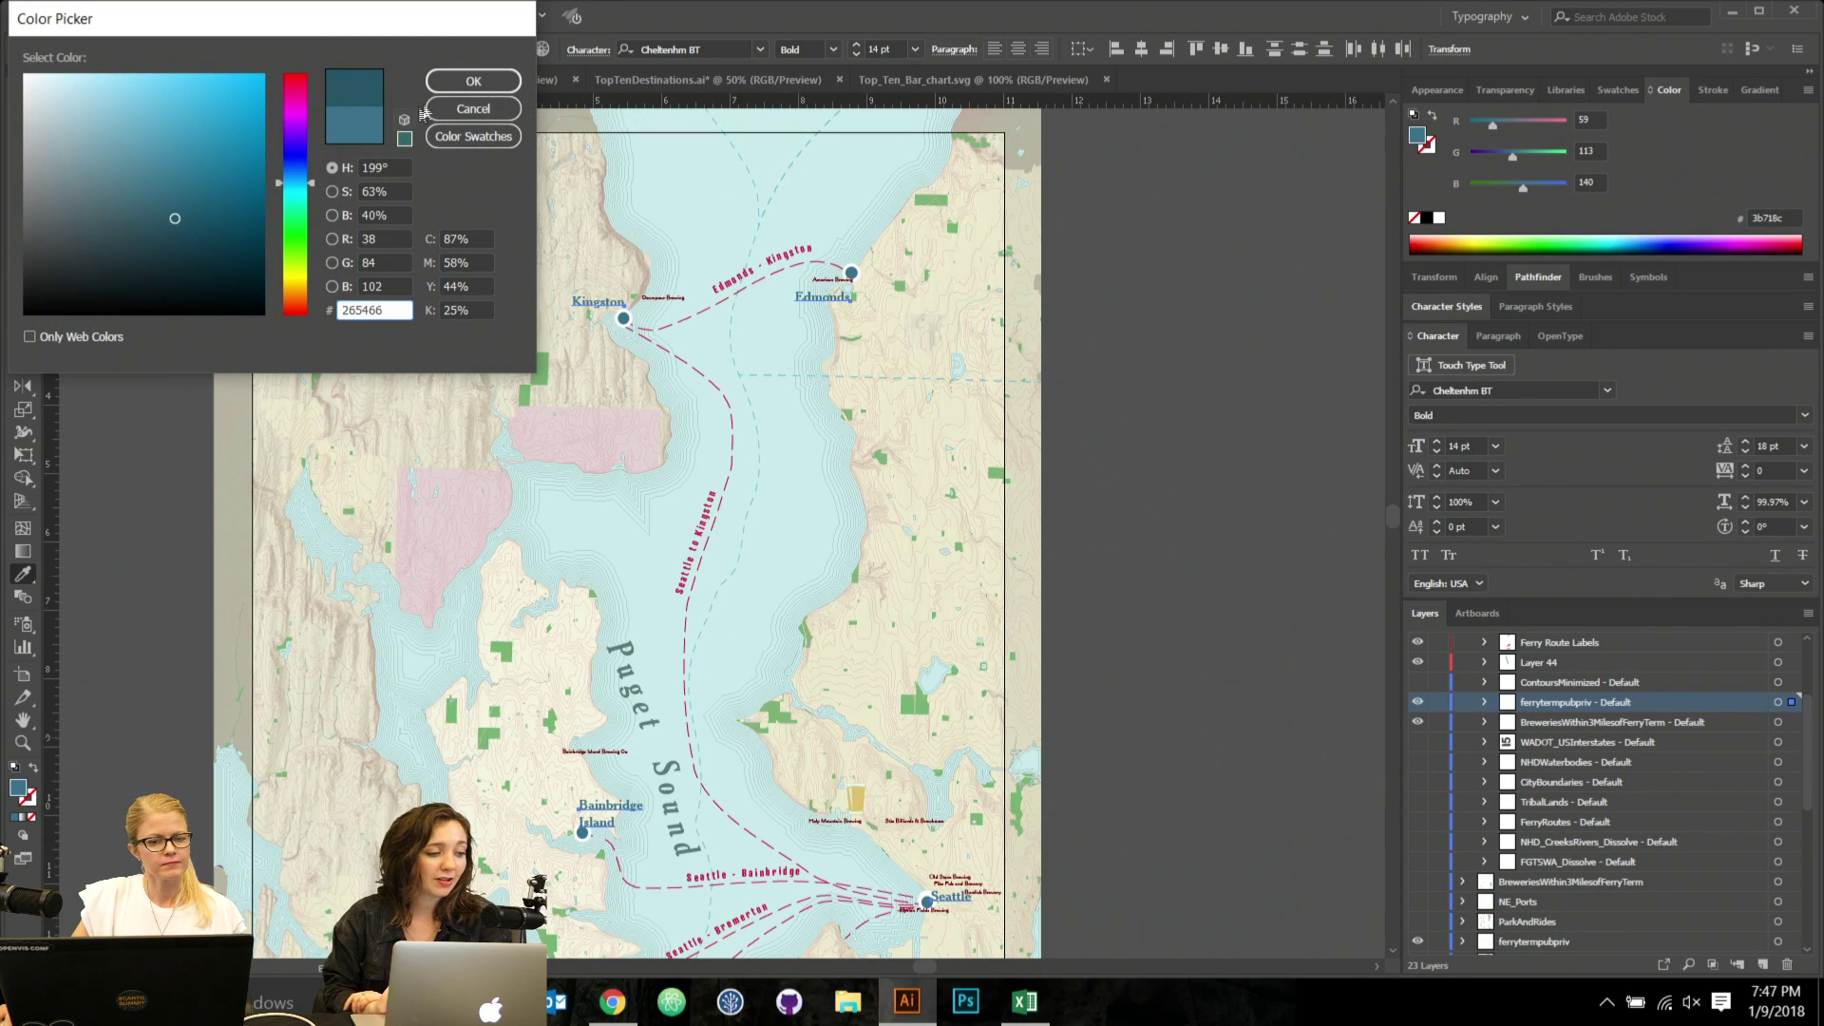
left_click(466, 84)
Select all the ferry terminal dots on the layer.
left_click(19, 101)
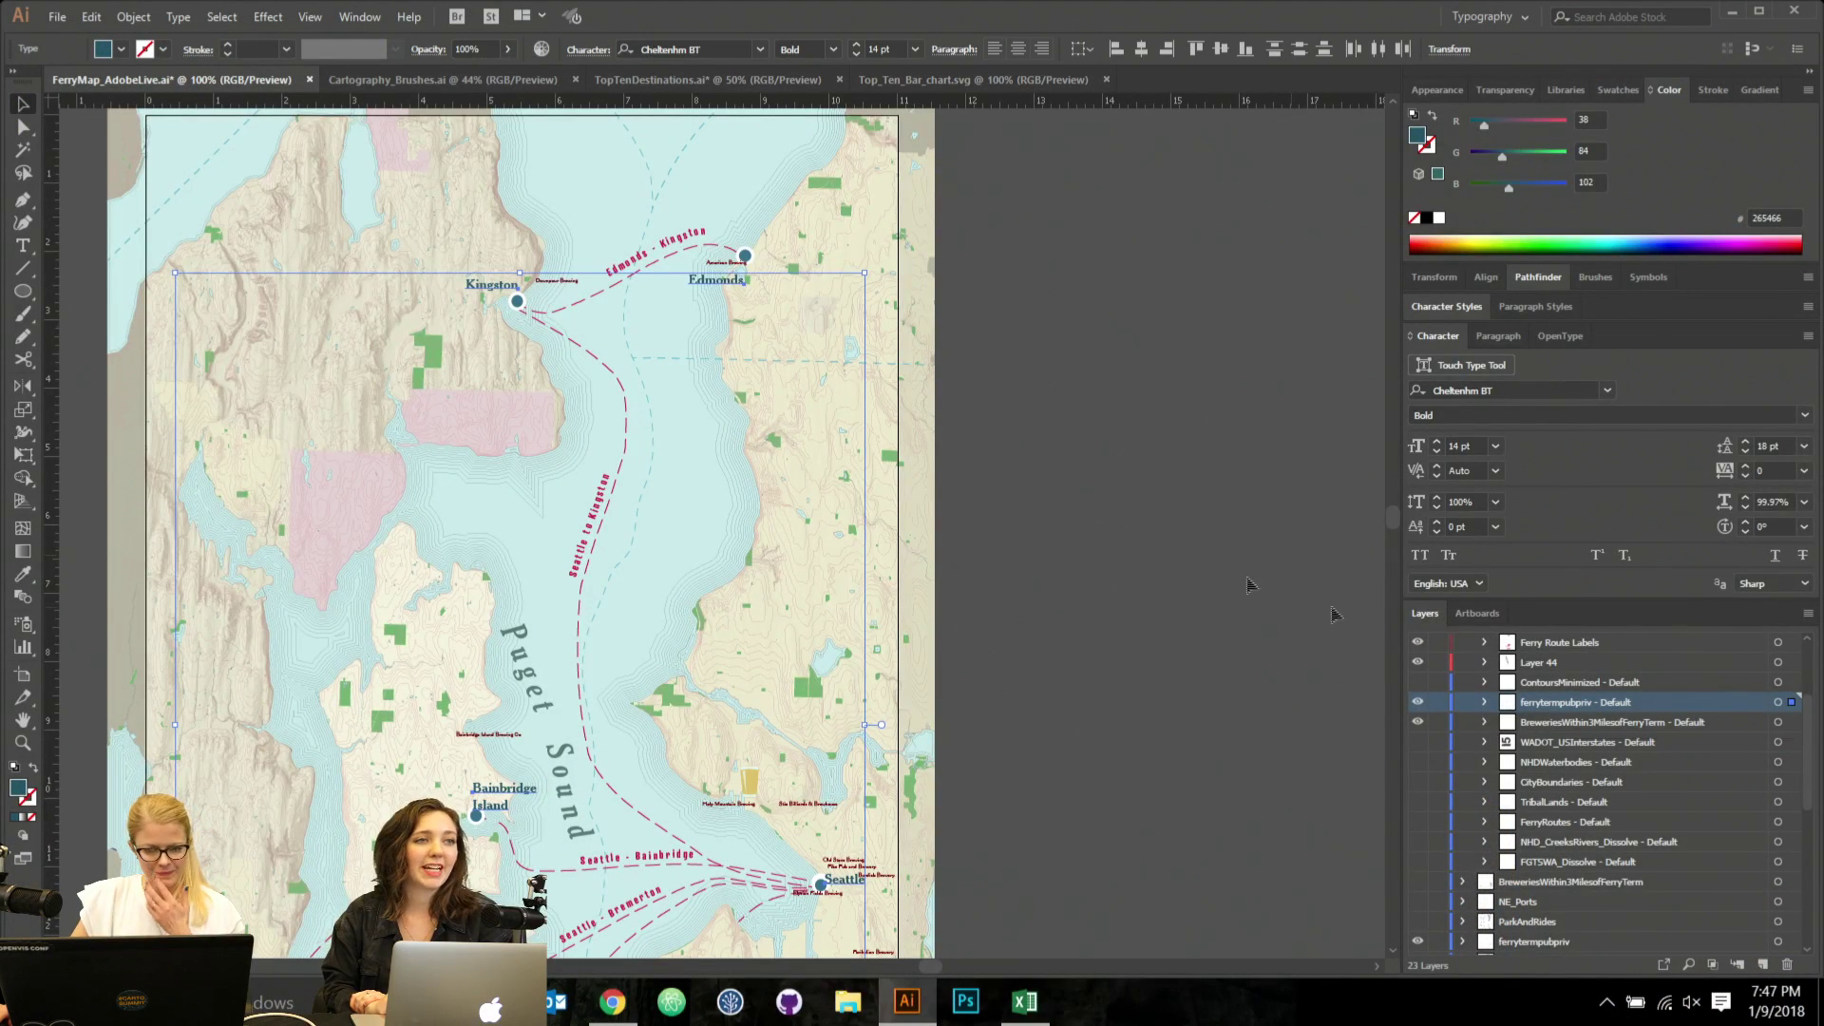
left_click(518, 301)
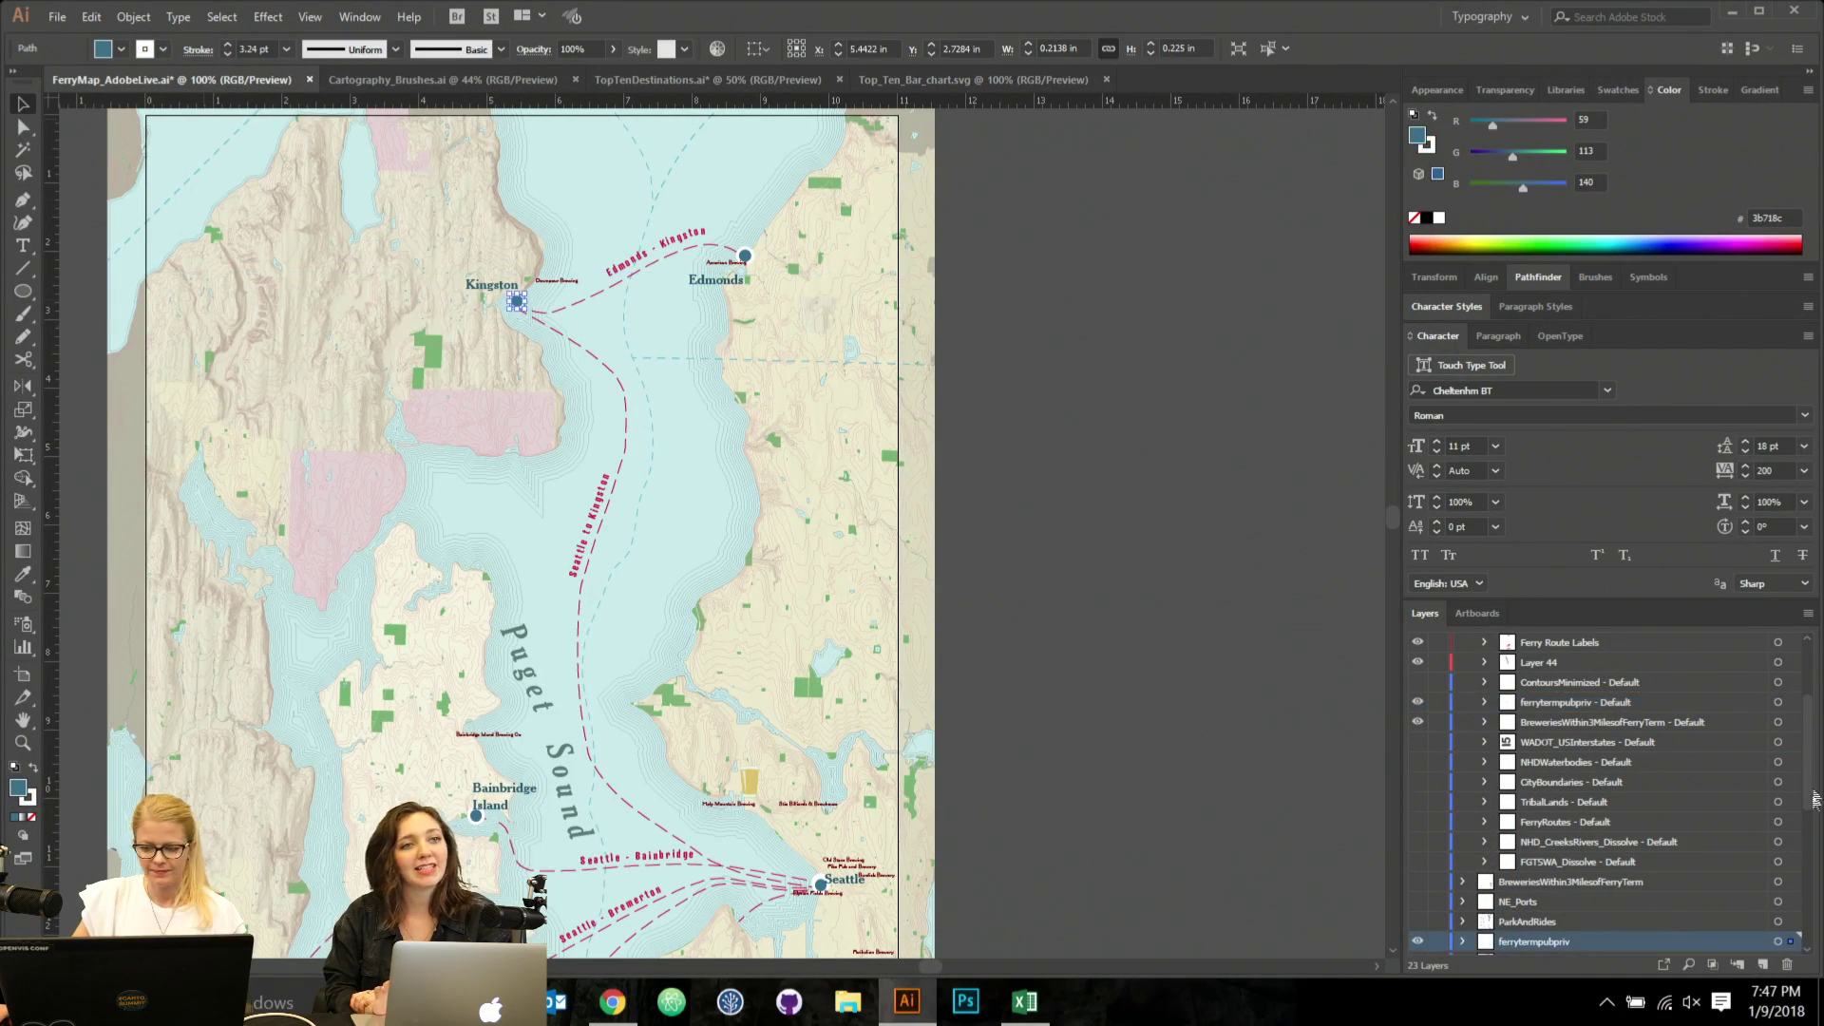
left_click(1791, 942)
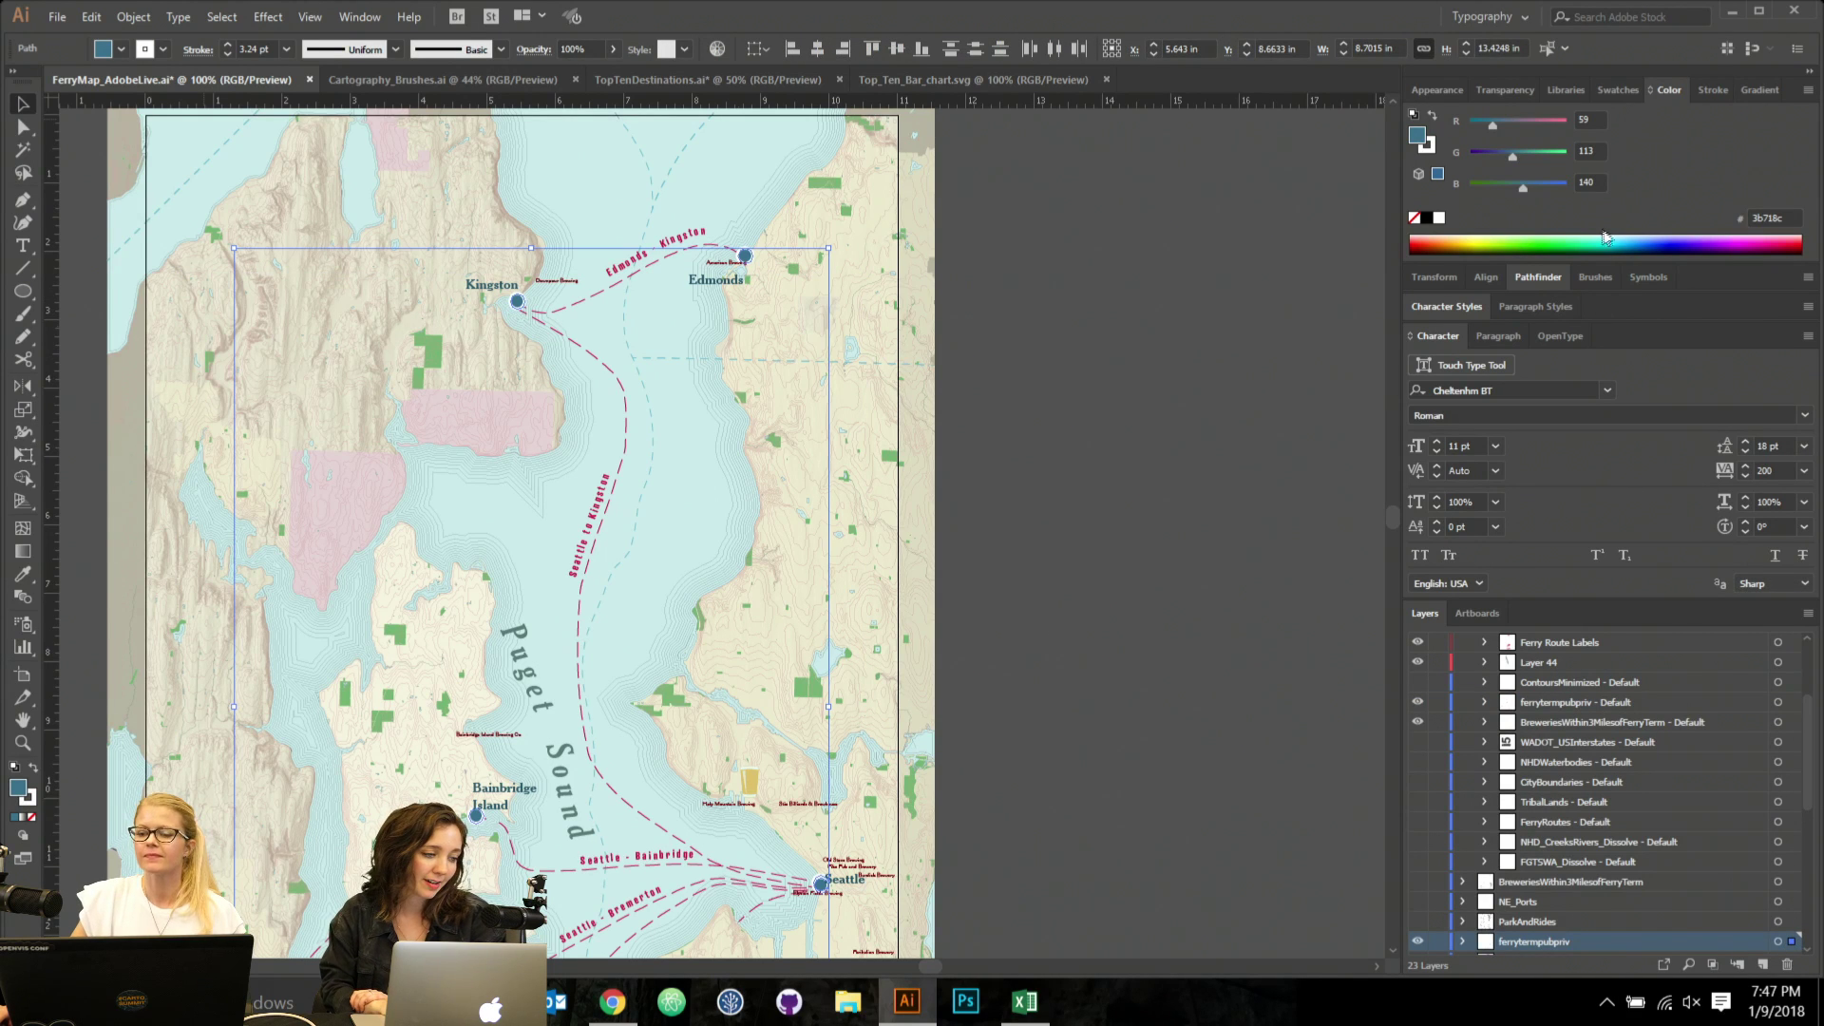
Collapse the Character panel and check the dots' 3b718c fill value.
left_click(1454, 338)
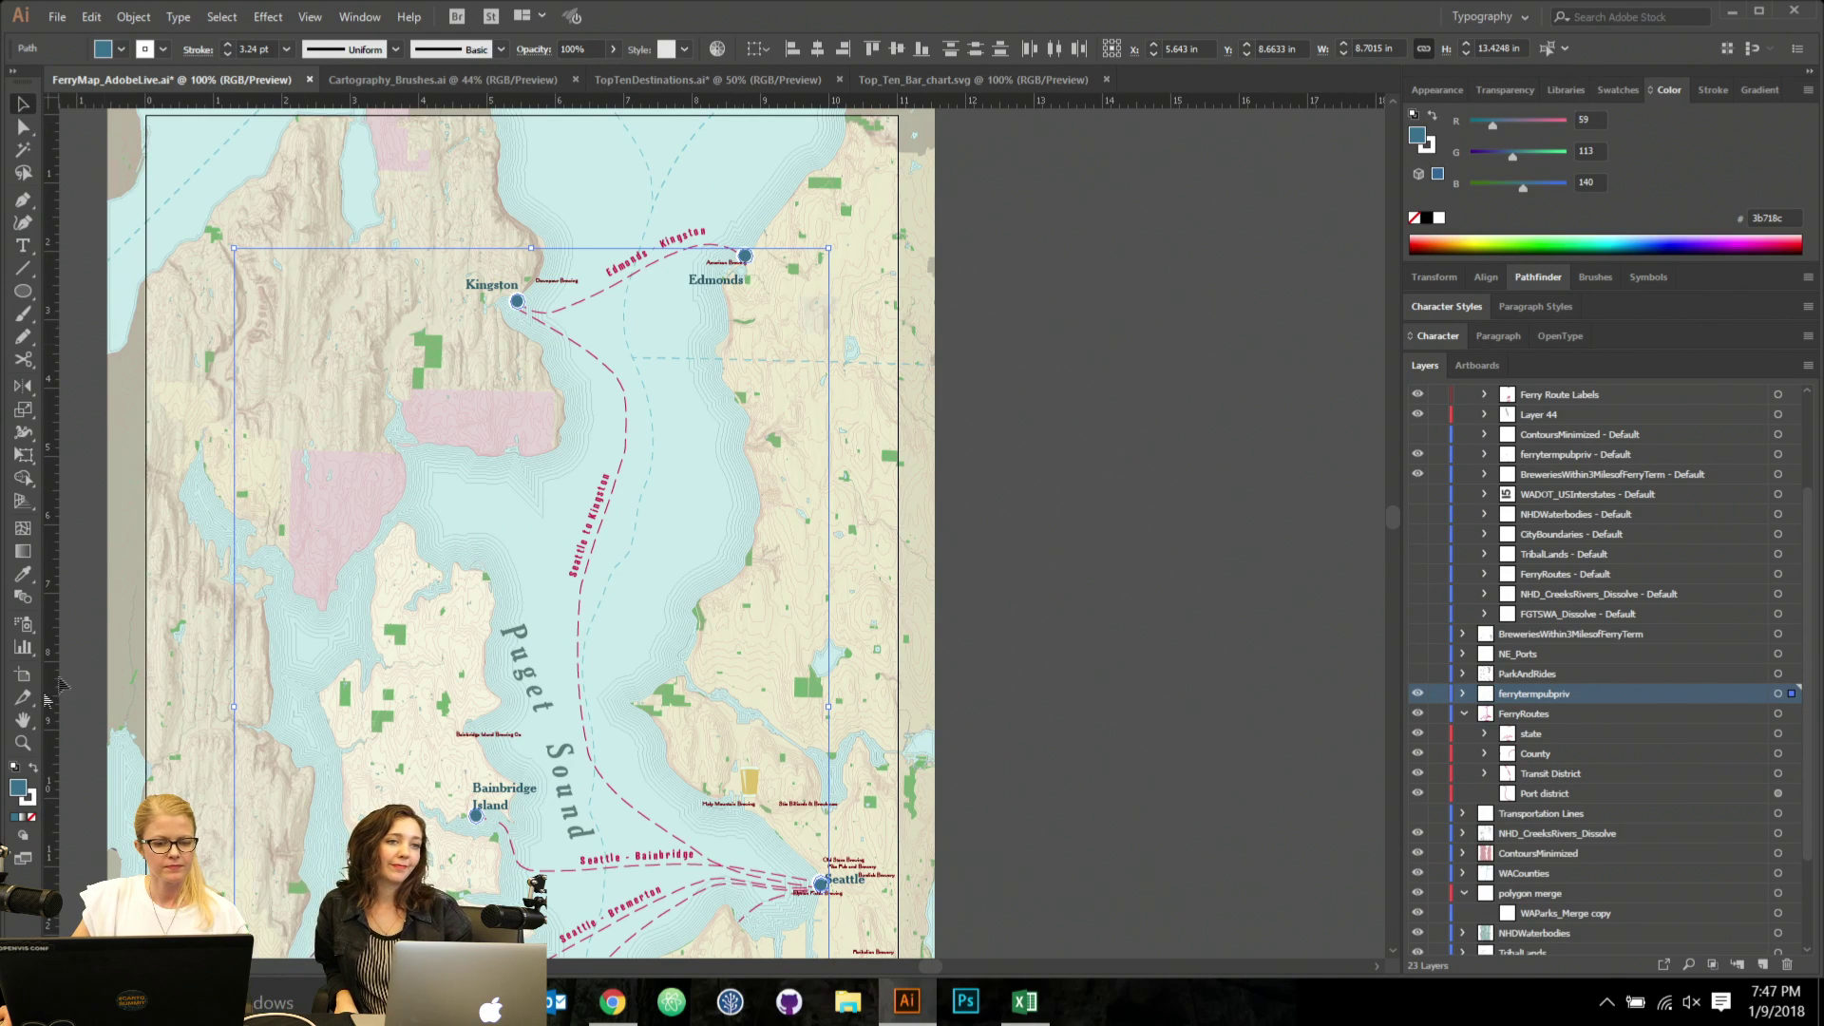
double_click(23, 794)
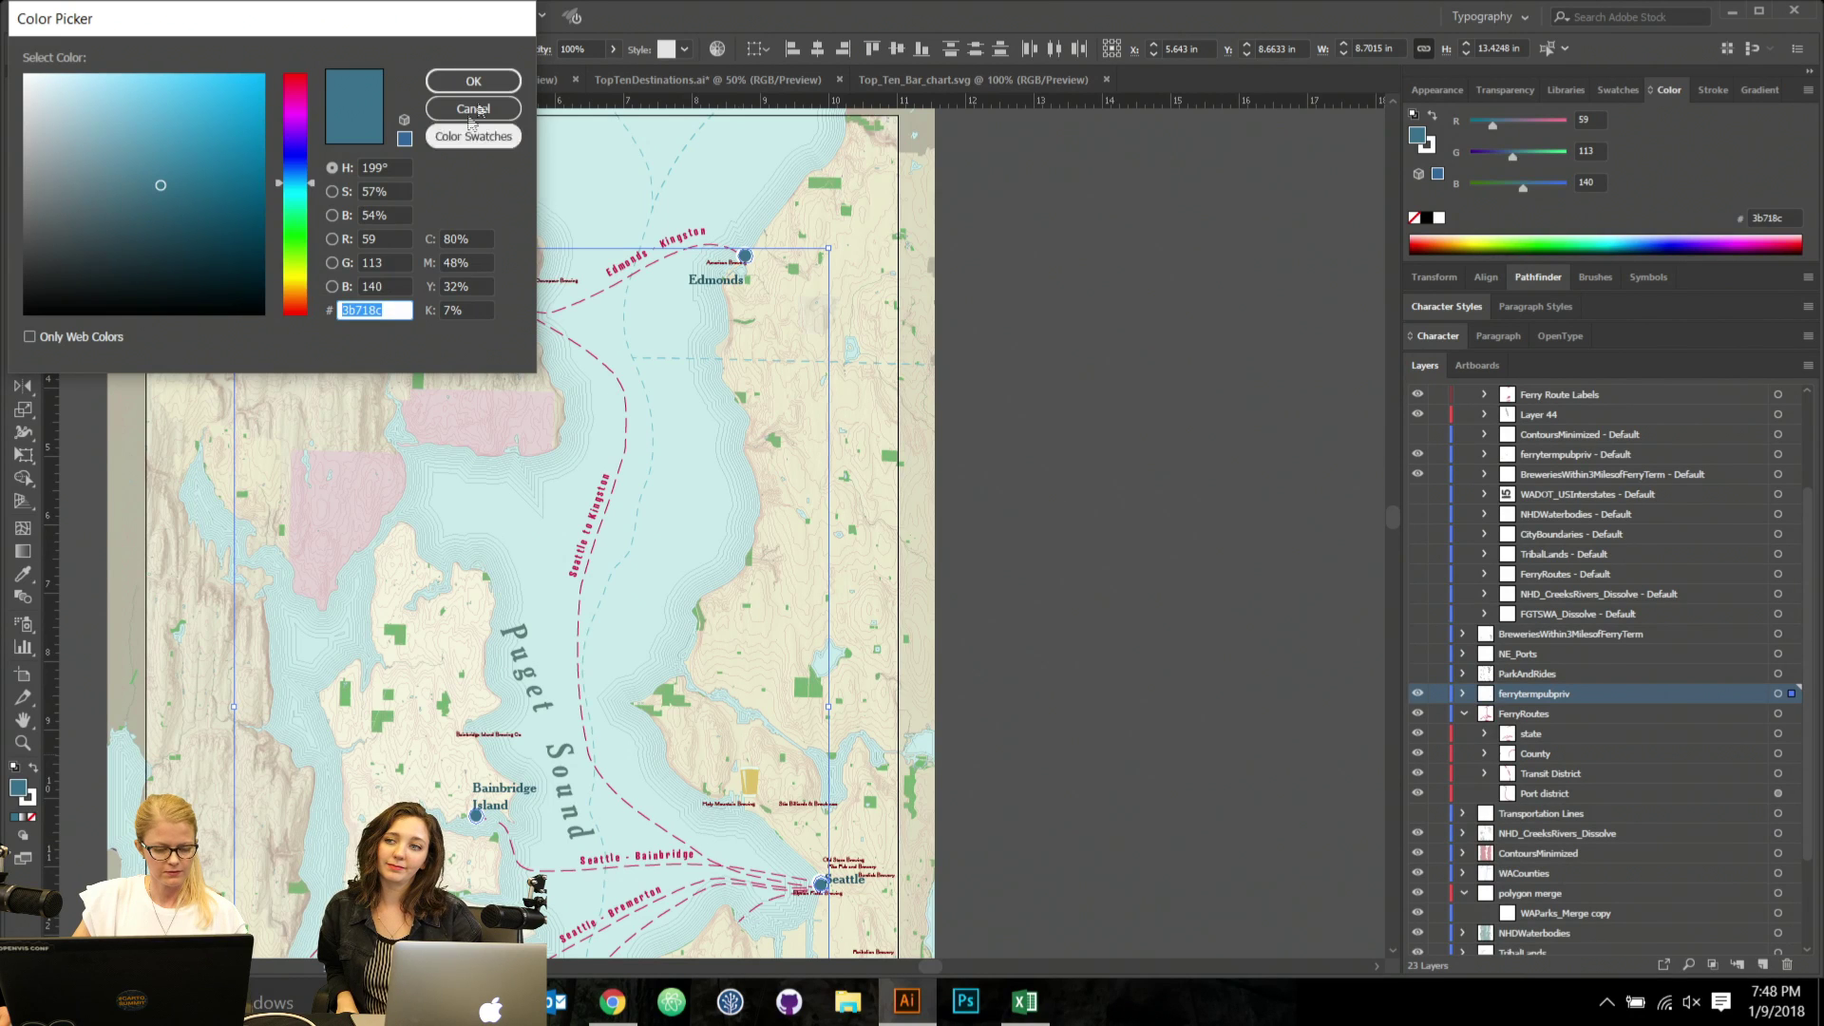
left_click(473, 80)
Give the terminal dots a 3b718c outline lightened to 7da5b5, then deselect them.
double_click(32, 802)
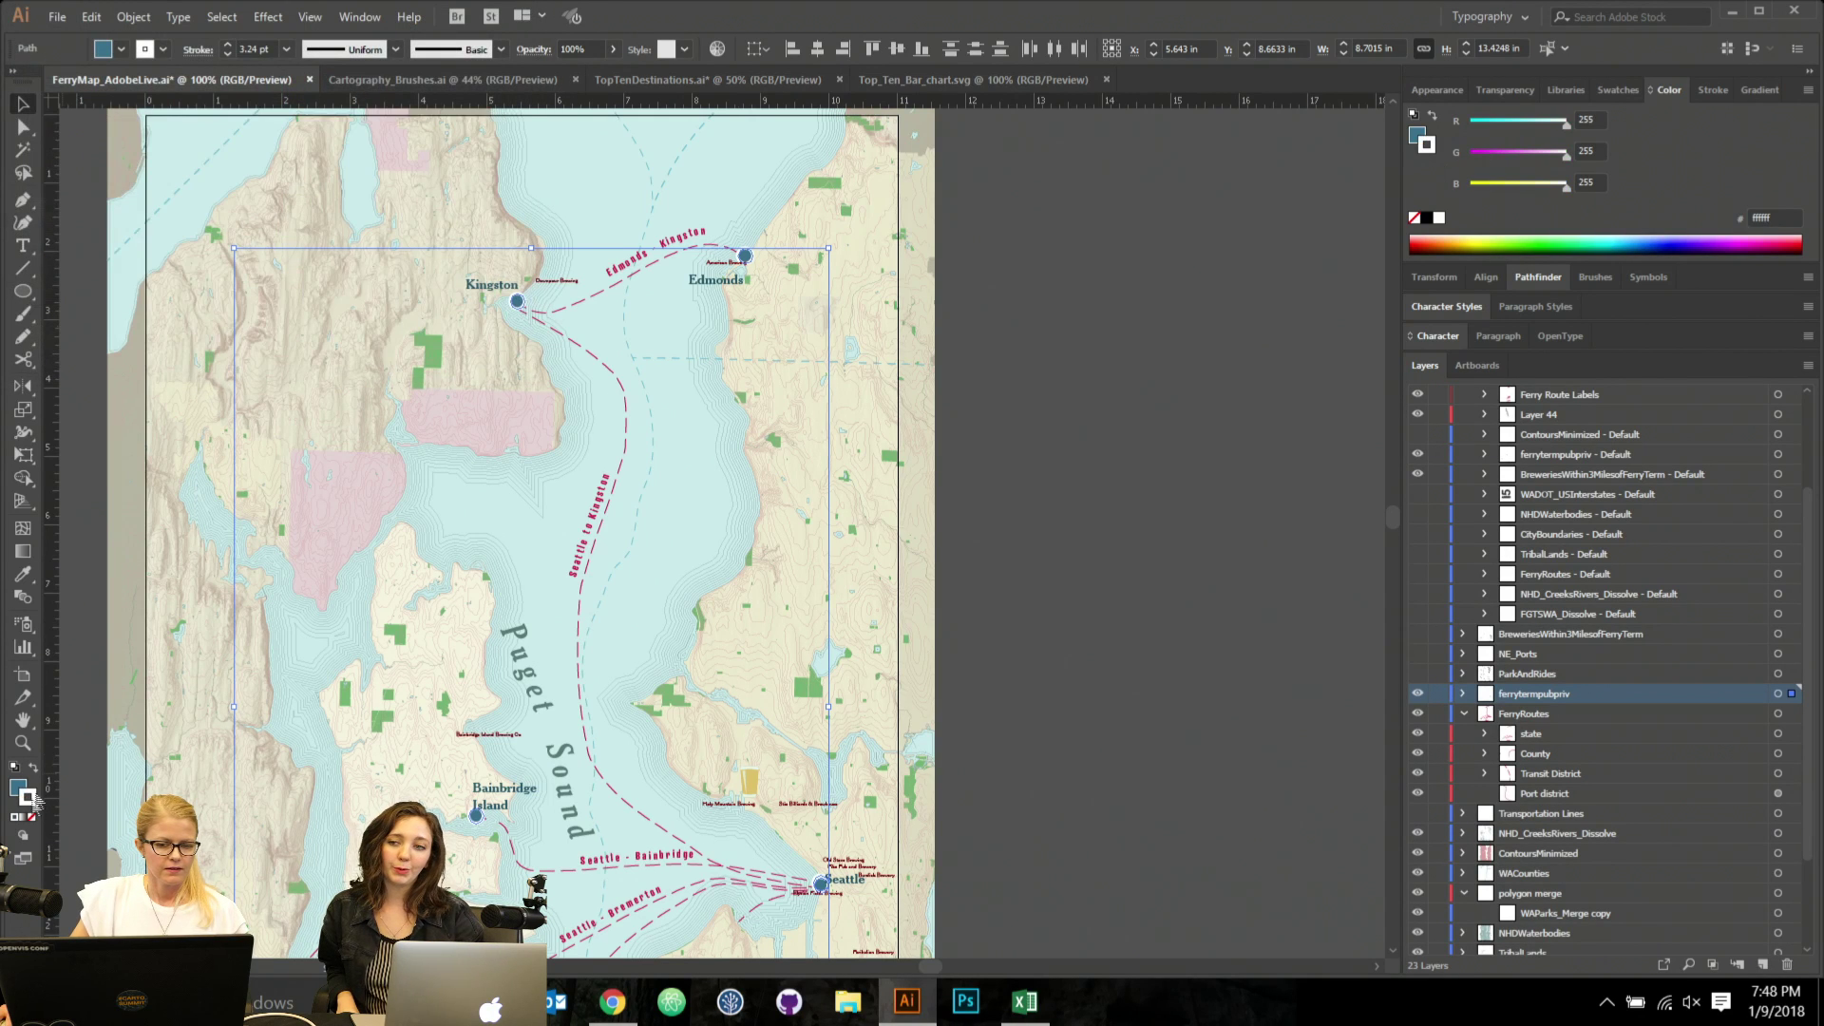
type("3b718c")
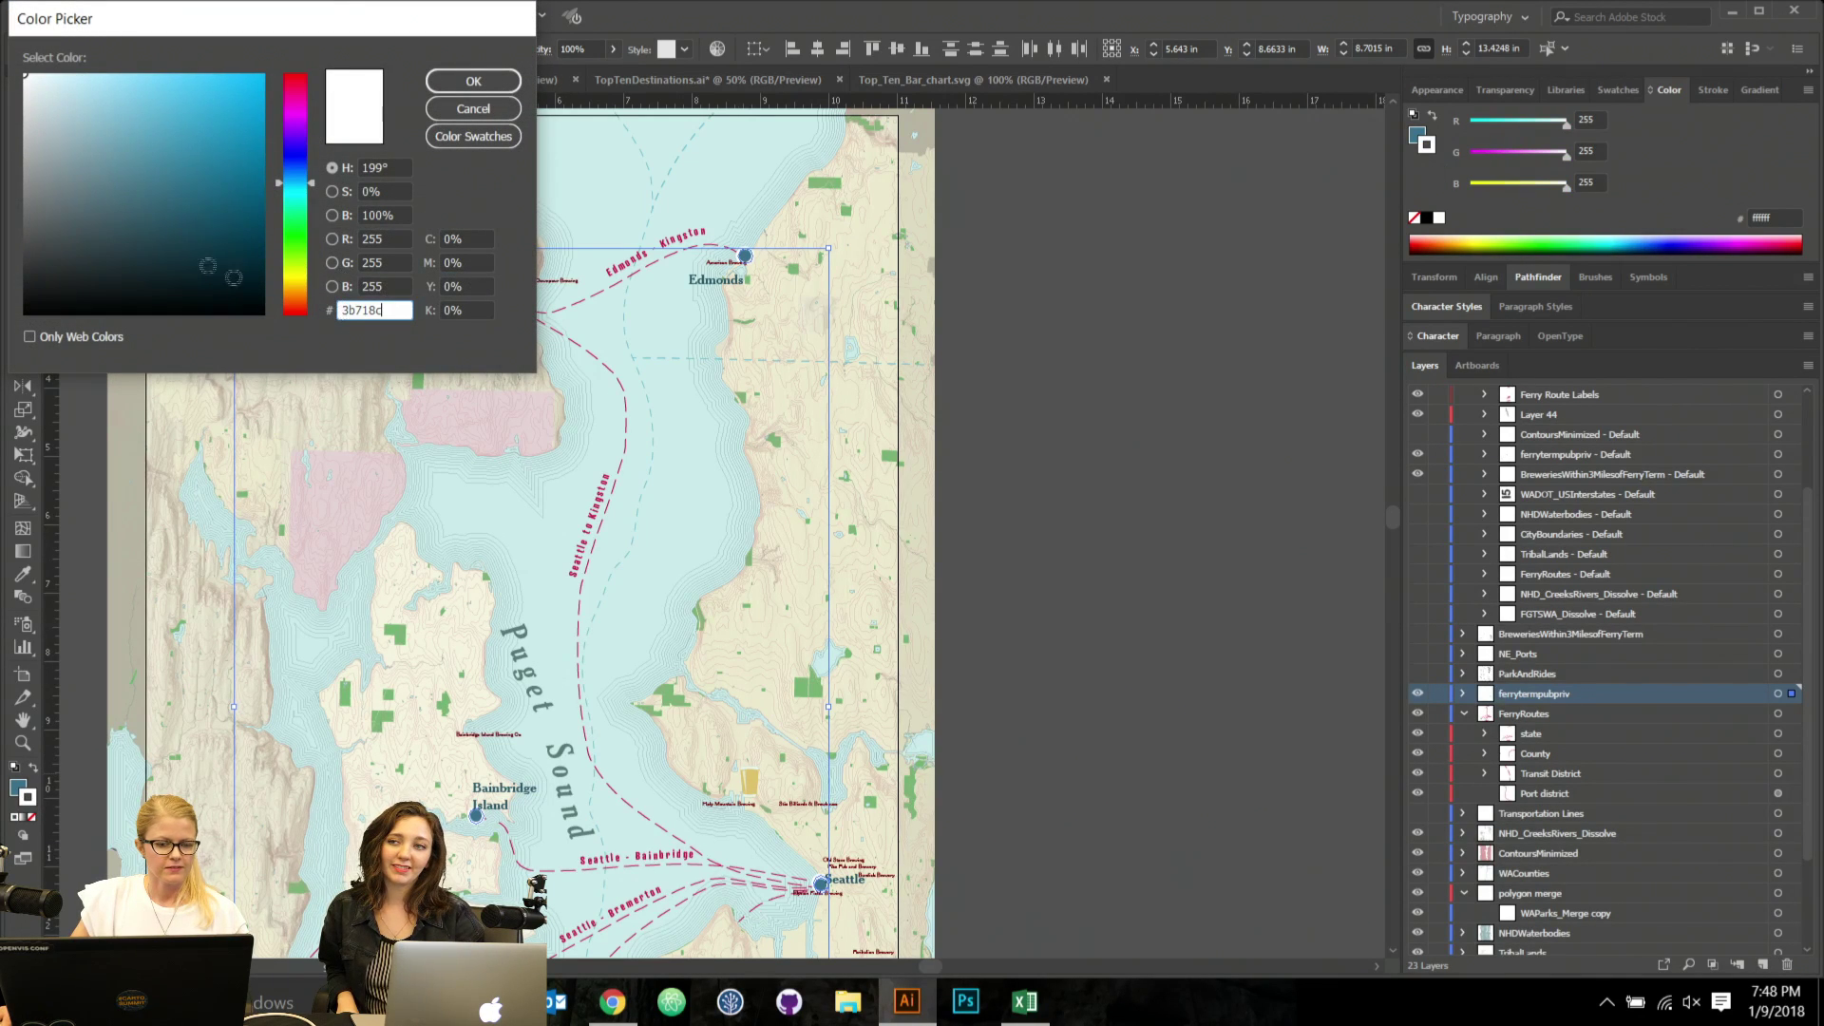
left_click(396, 285)
mouse_move(158, 184)
left_mouse_down()
mouse_move(121, 112)
mouse_move(98, 143)
left_mouse_up()
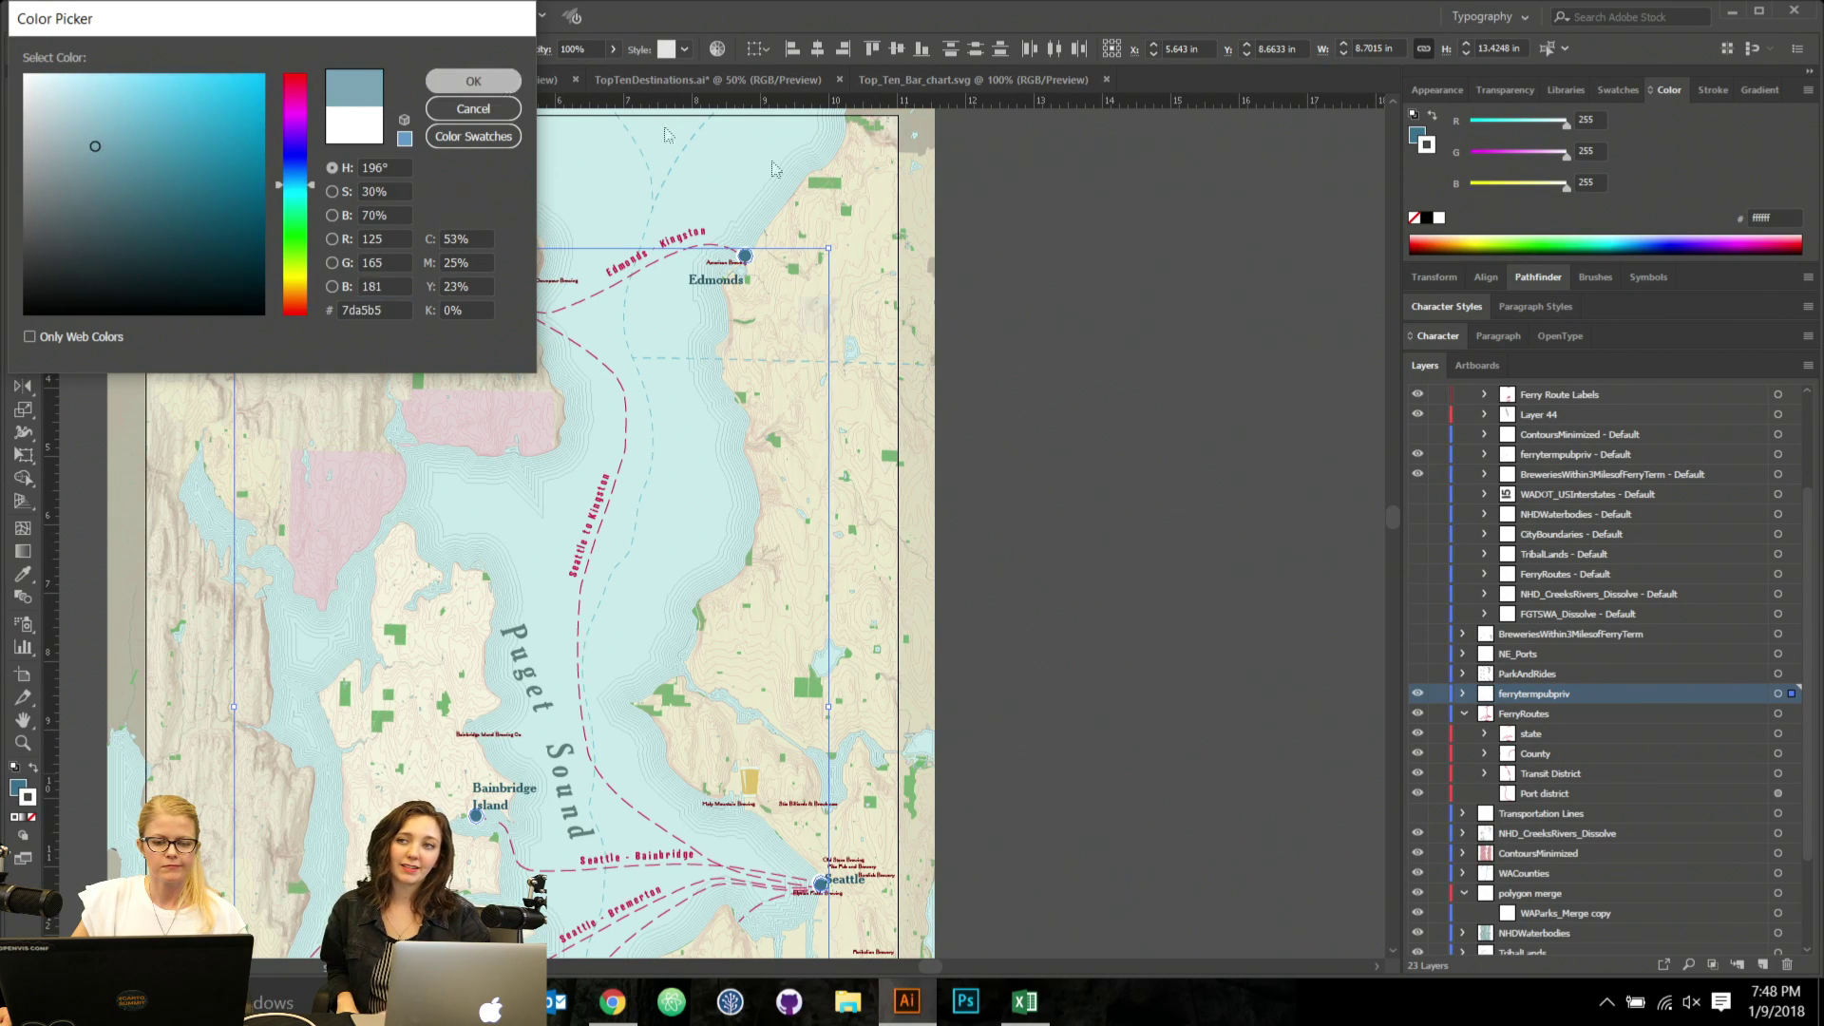
left_click(474, 80)
left_click(1125, 749)
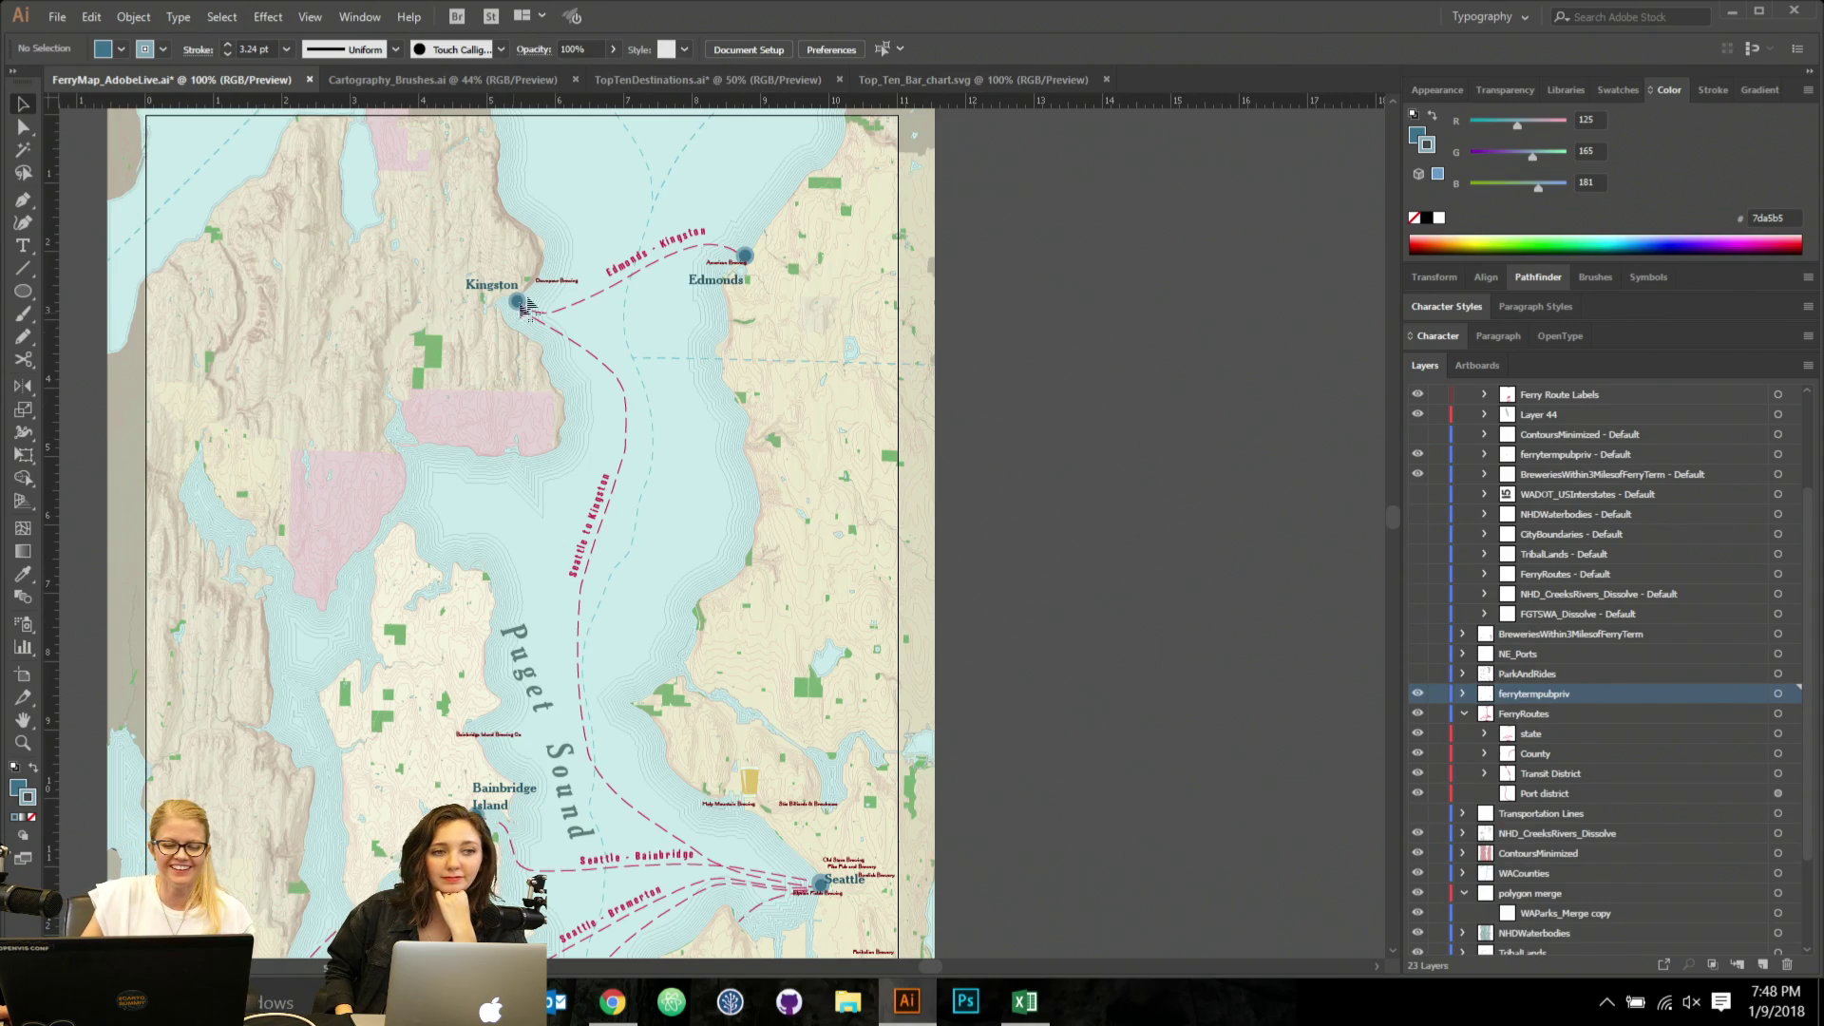
scroll(531, 278, "up", 1)
scroll(964, 384, "down", 1)
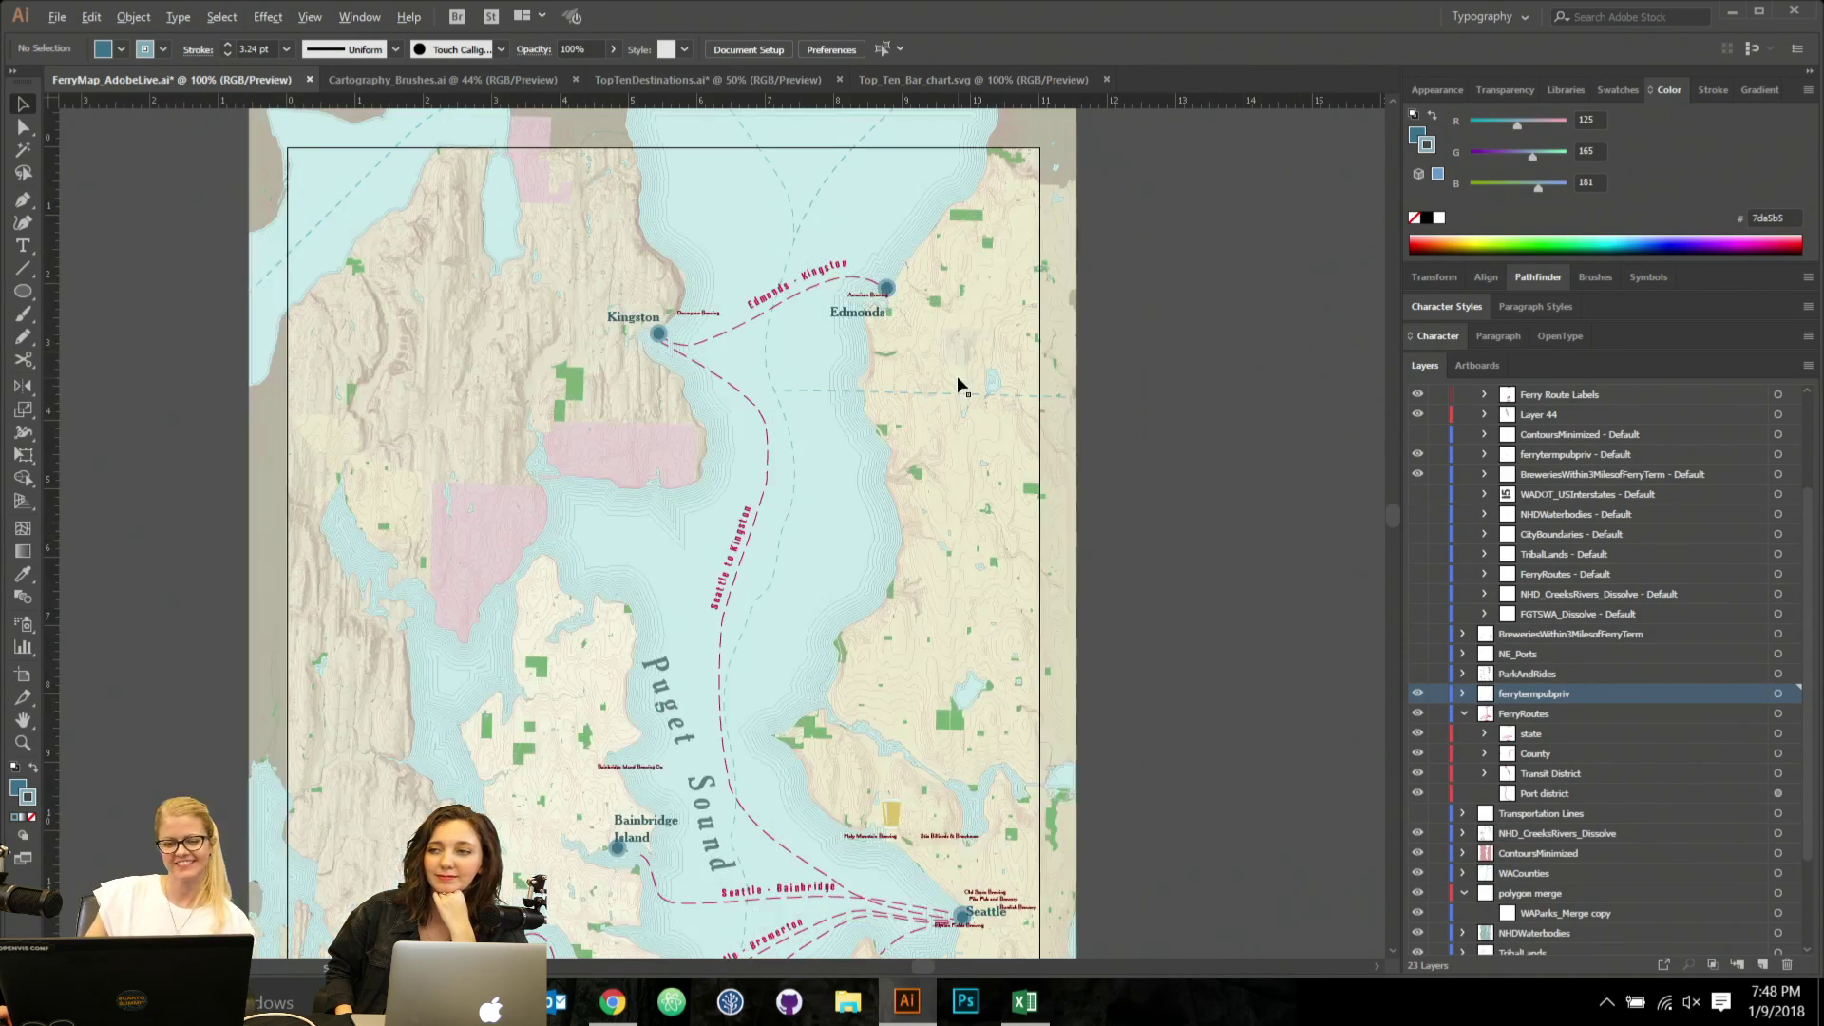
left_click_drag(831, 586, 639, 487)
left_click(421, 504)
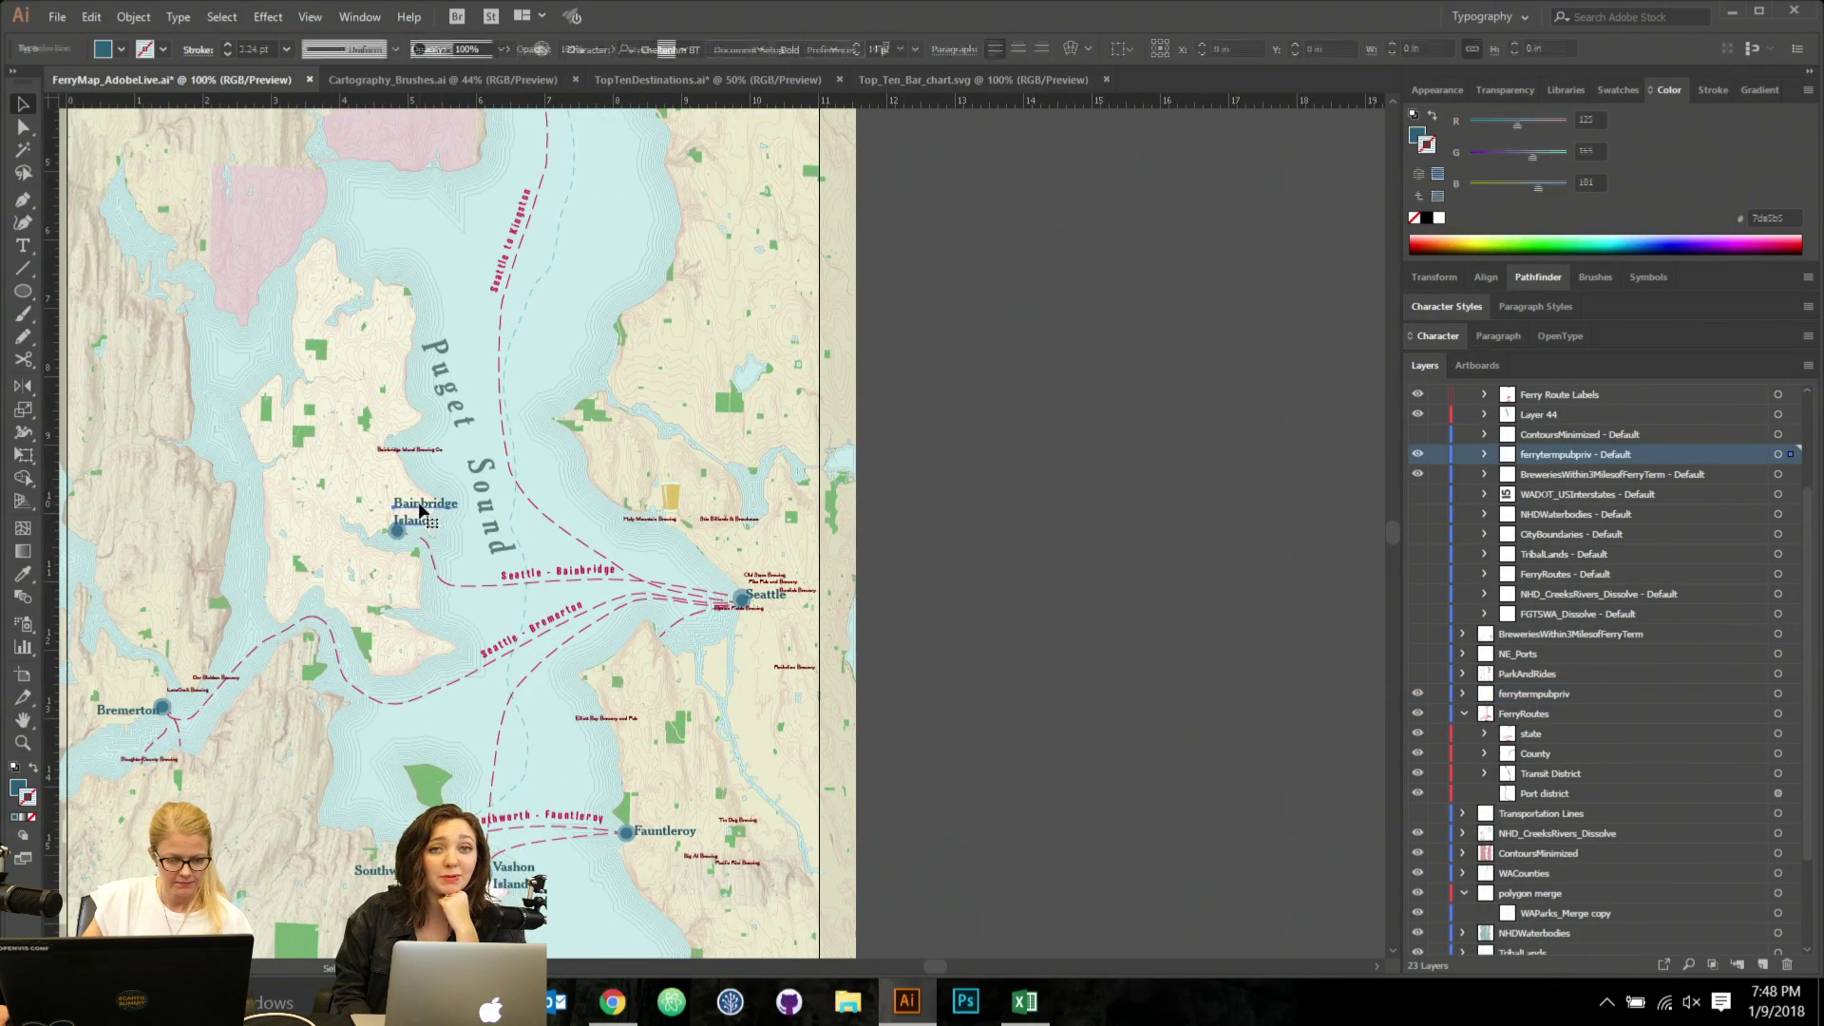
left_click(568, 465)
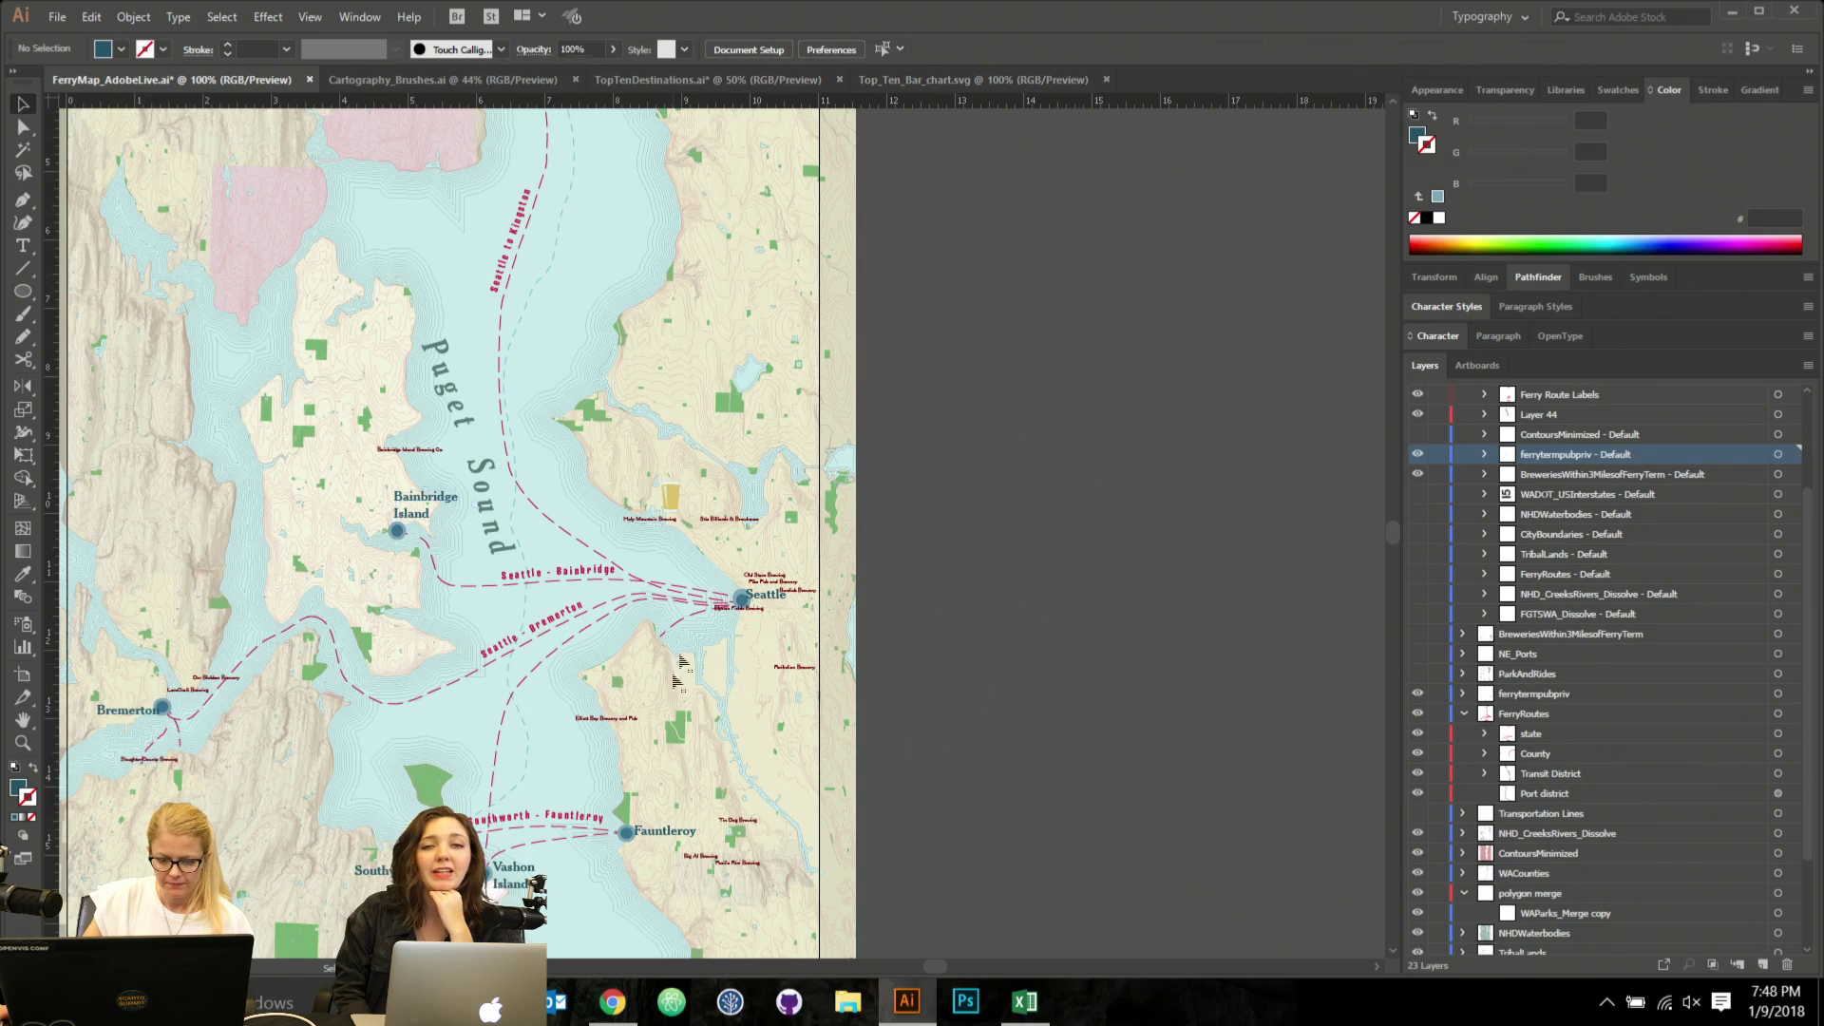
left_click(672, 496)
scroll(802, 566, "up", 2)
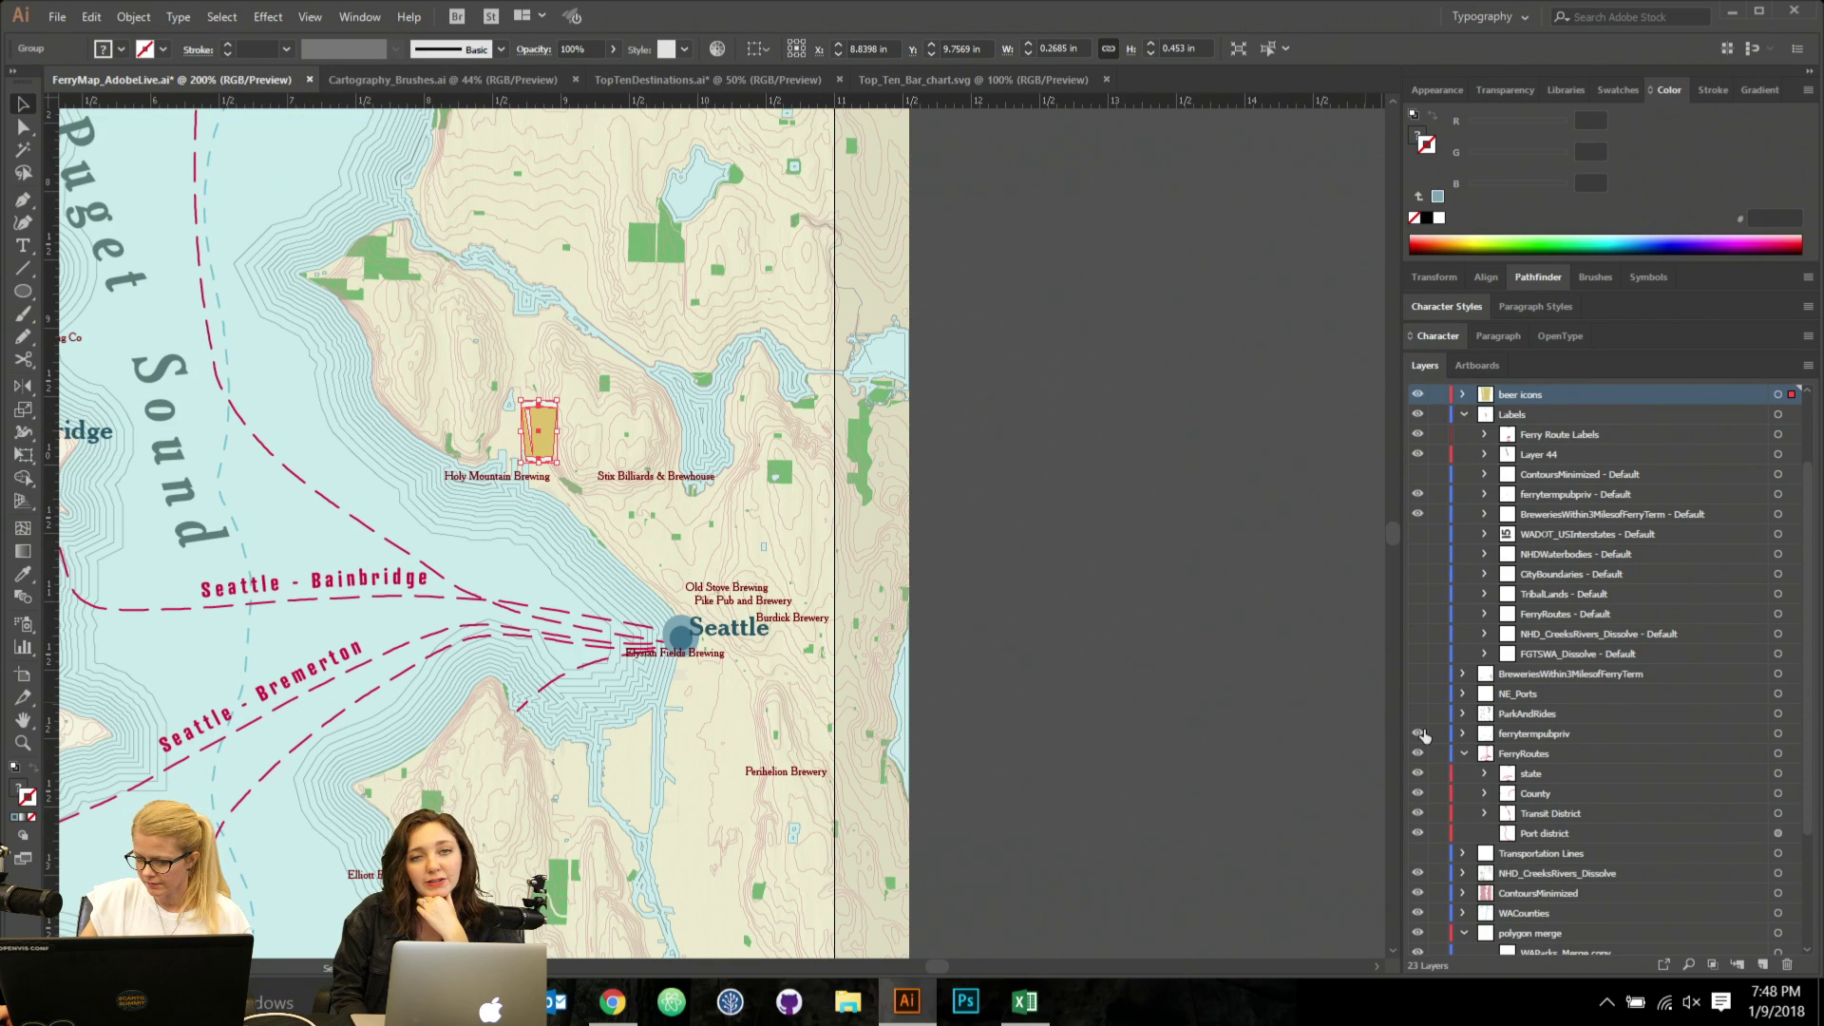
left_click(1462, 733)
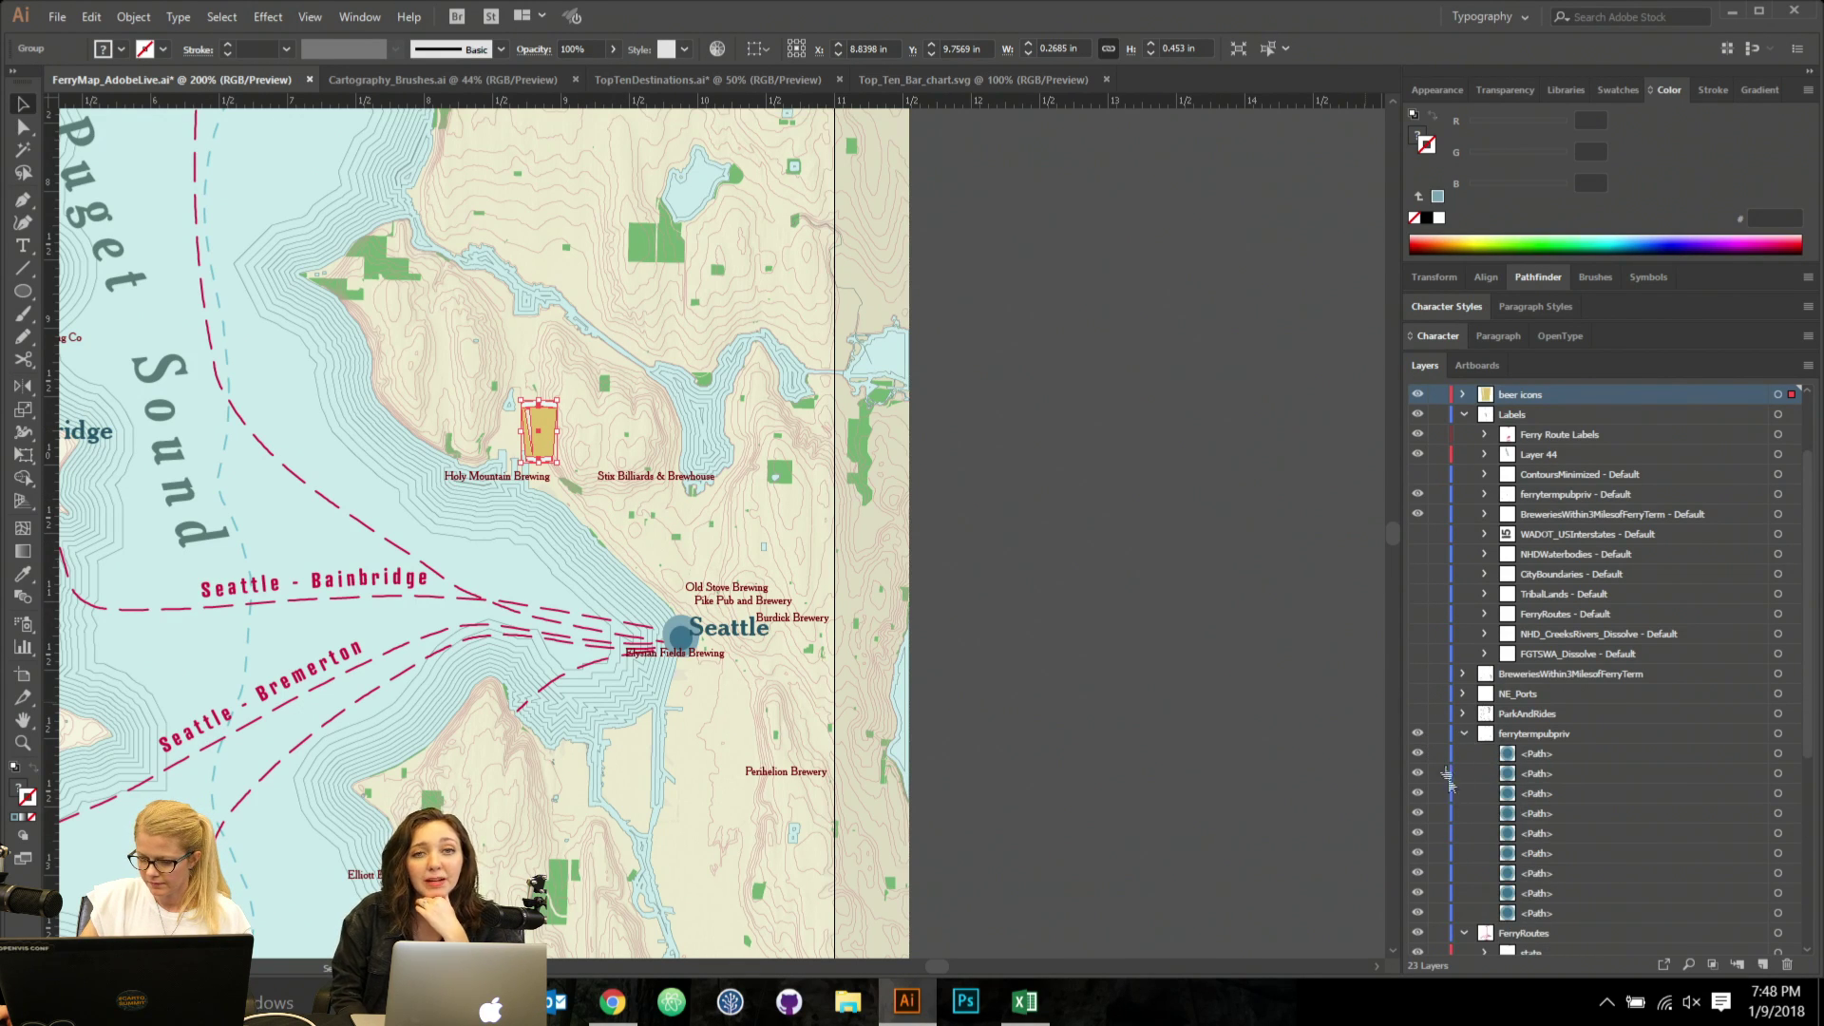
left_click(1464, 734)
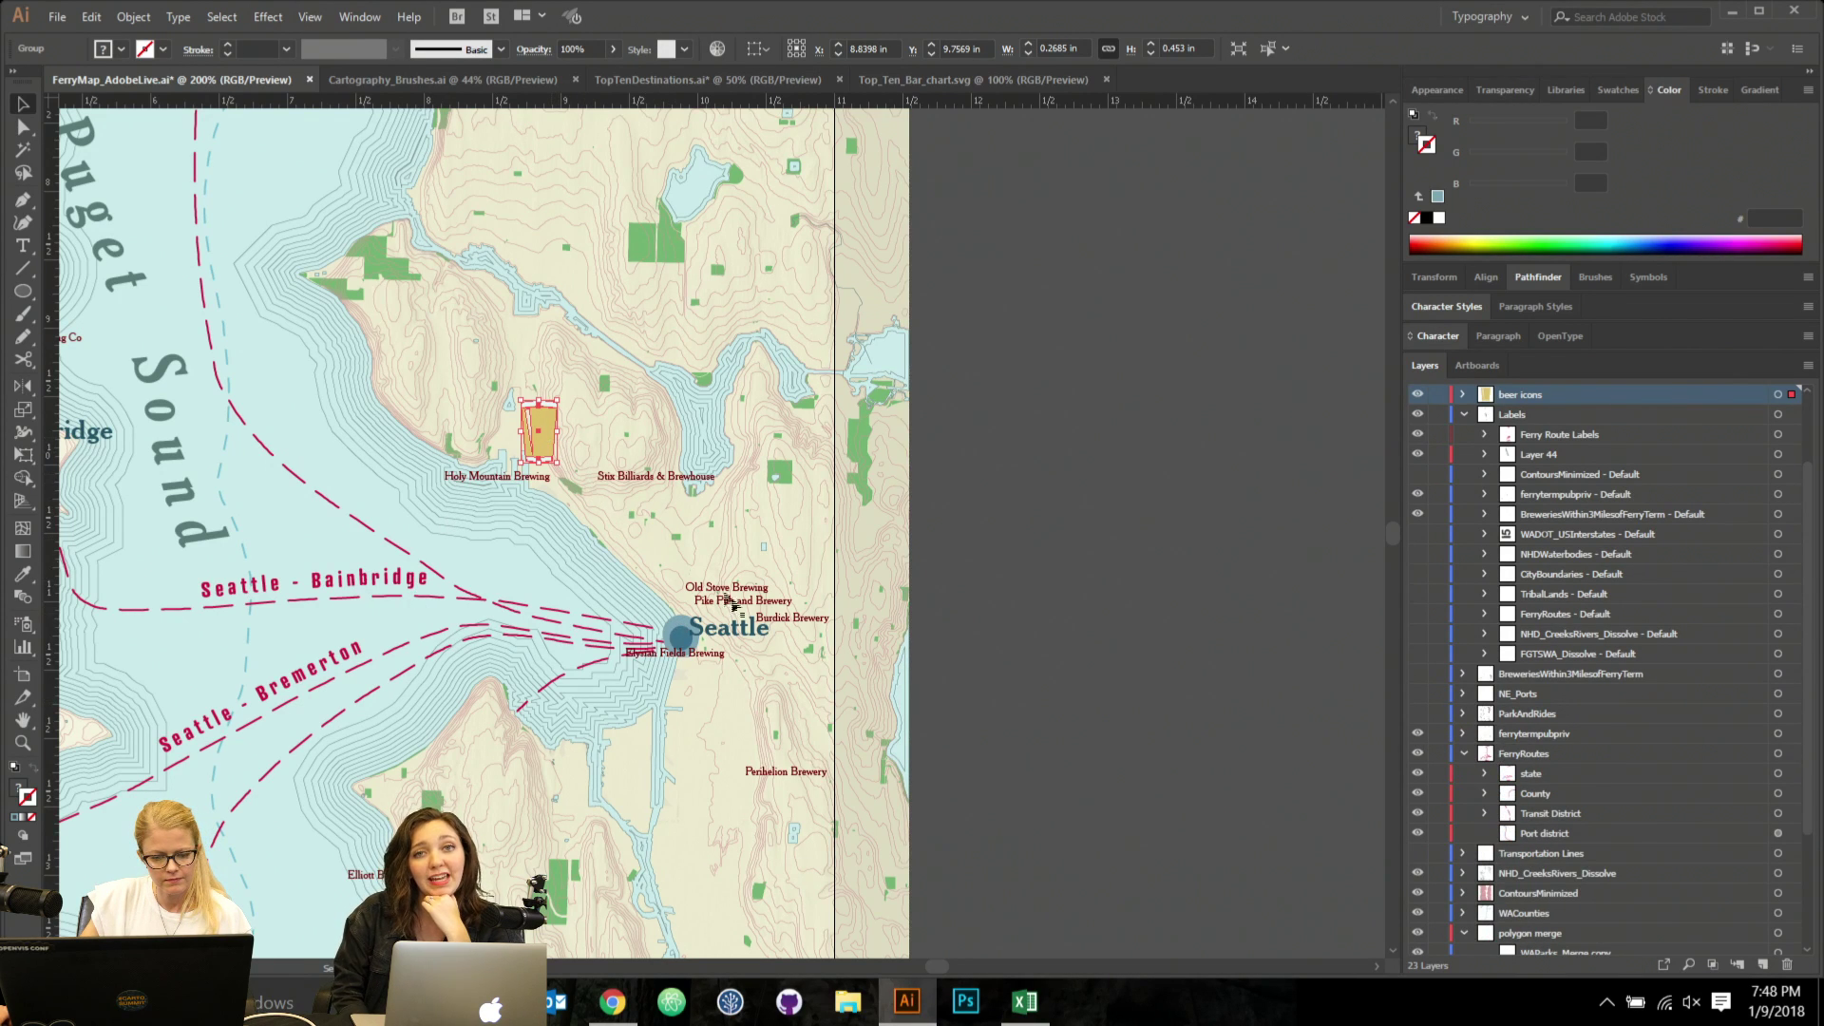
key("t")
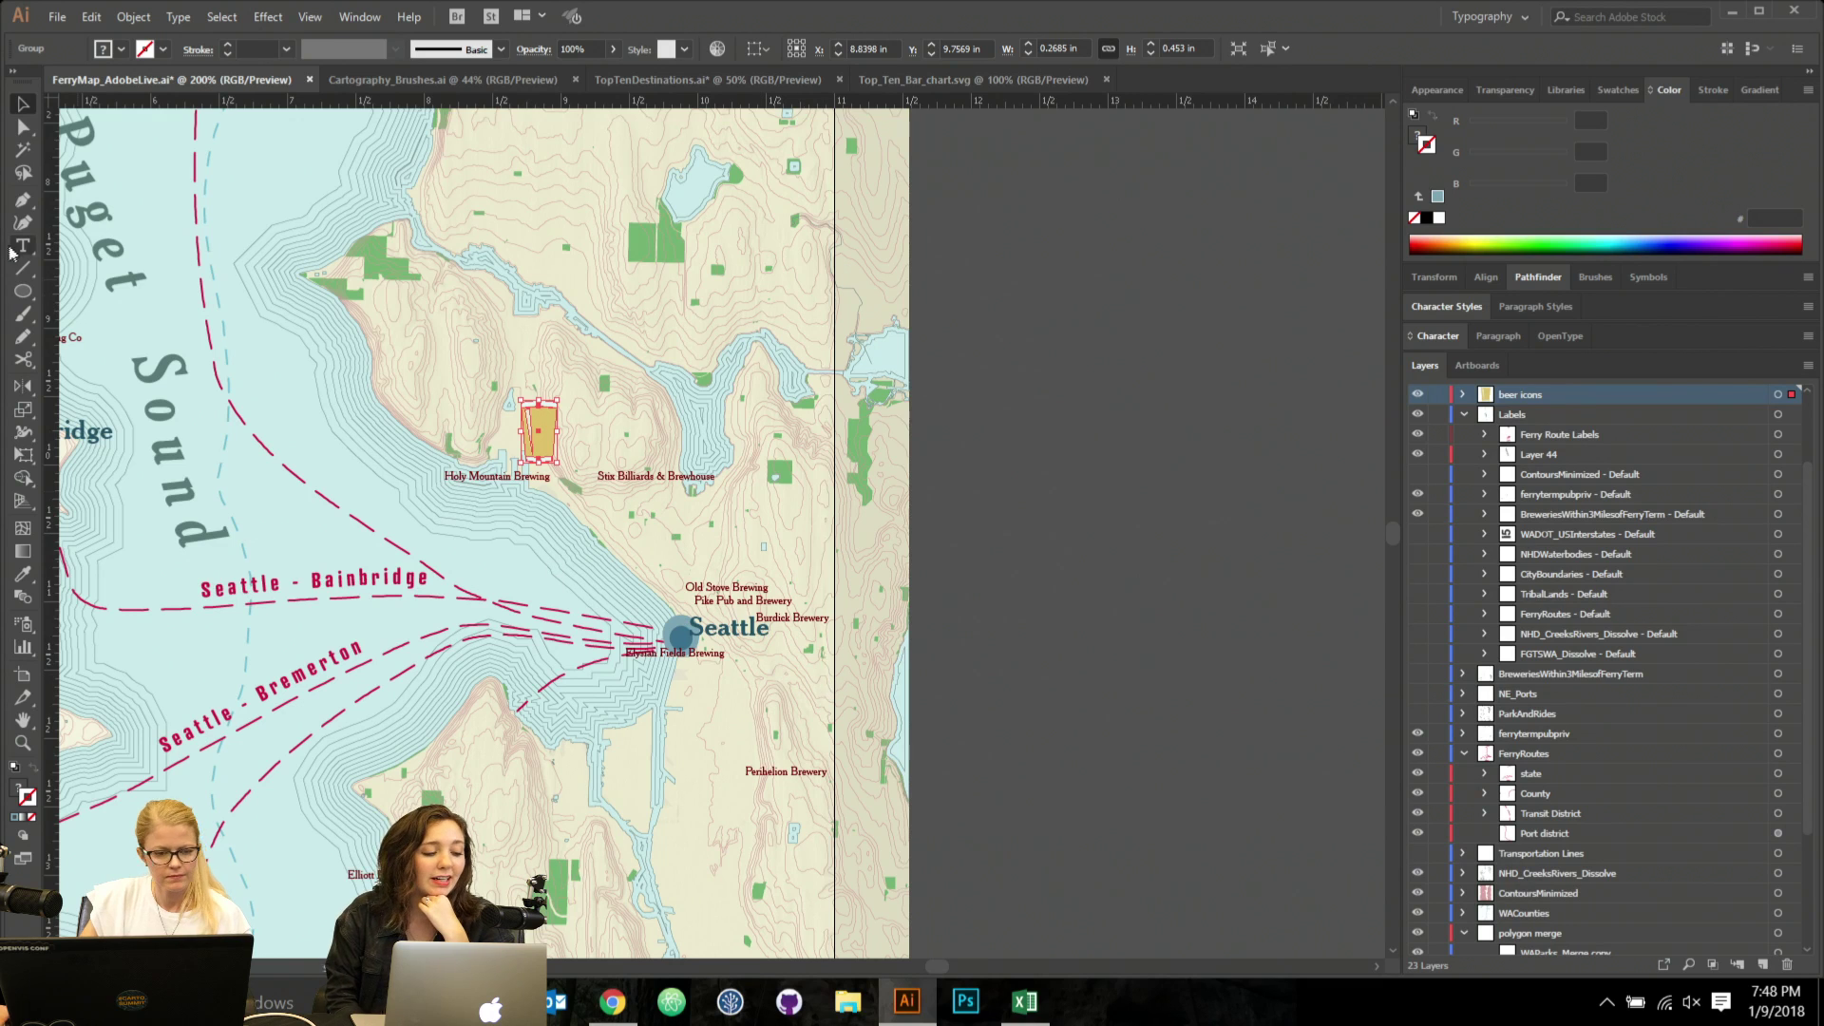
Add a '23' text and give it a brewery label's dark red style.
left_click(1191, 485)
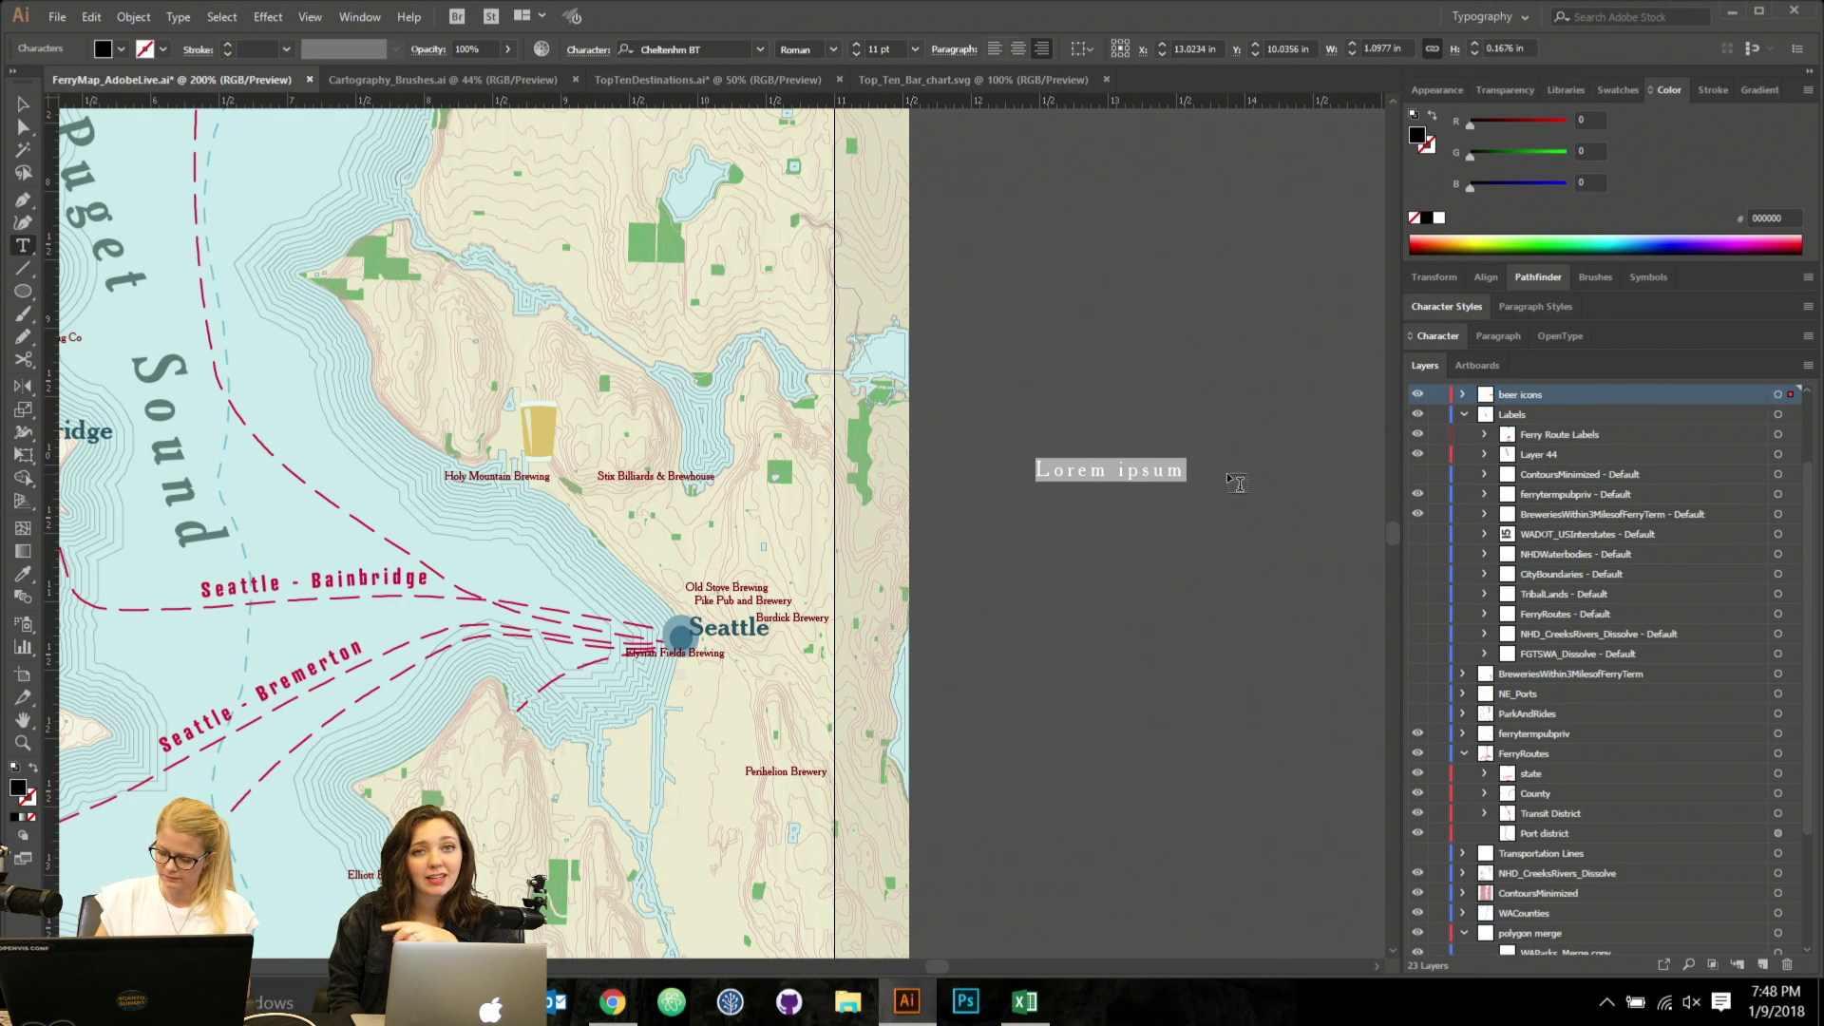
type("23")
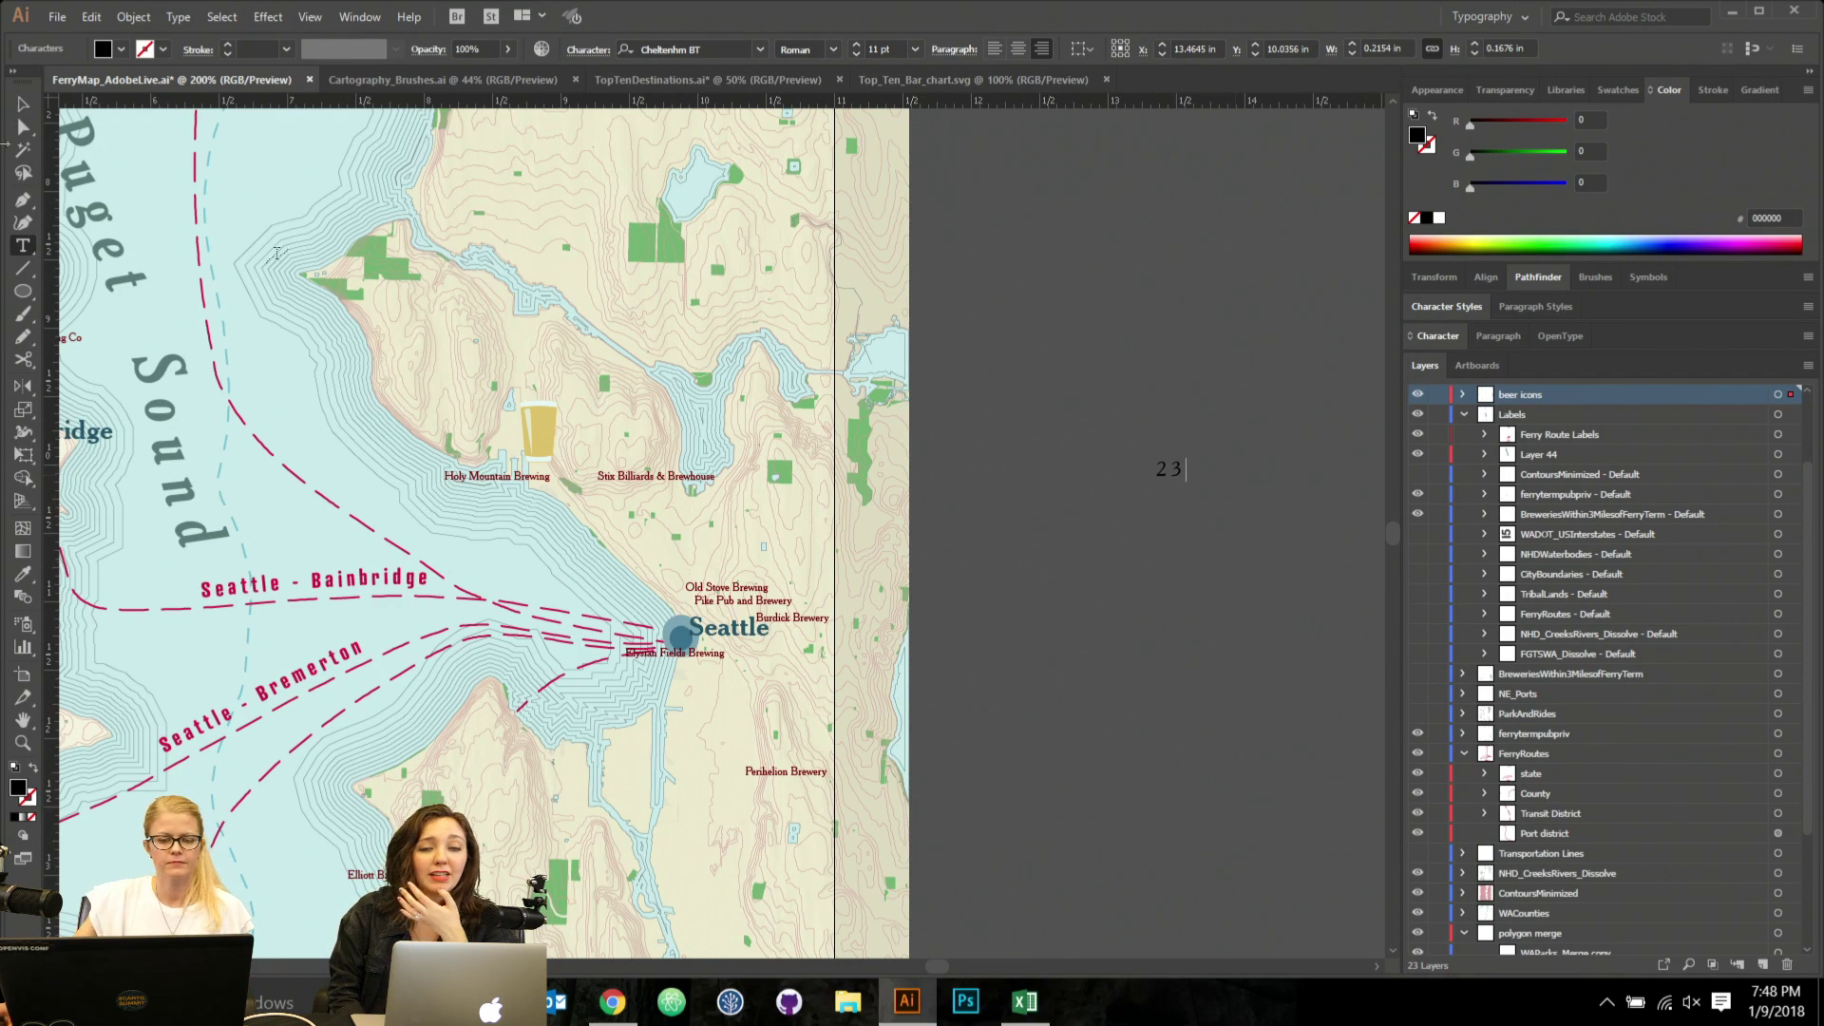
left_click(21, 104)
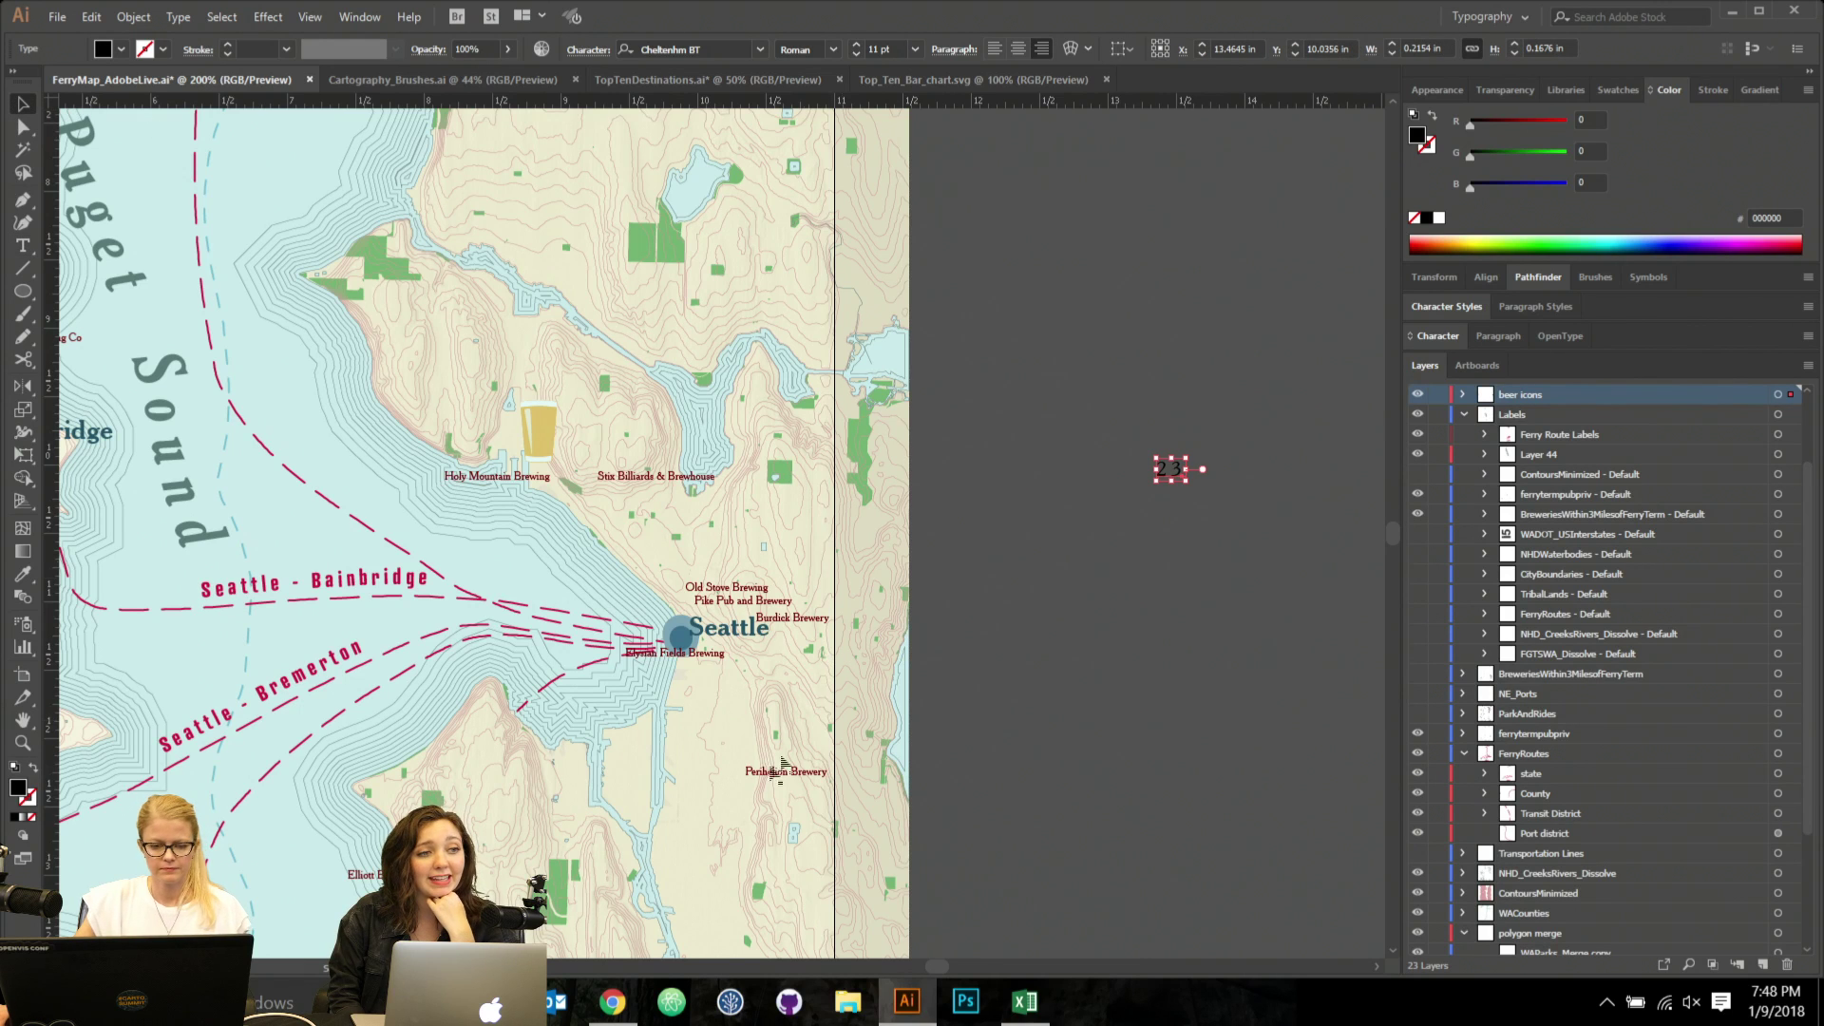
key("i")
left_click(528, 475)
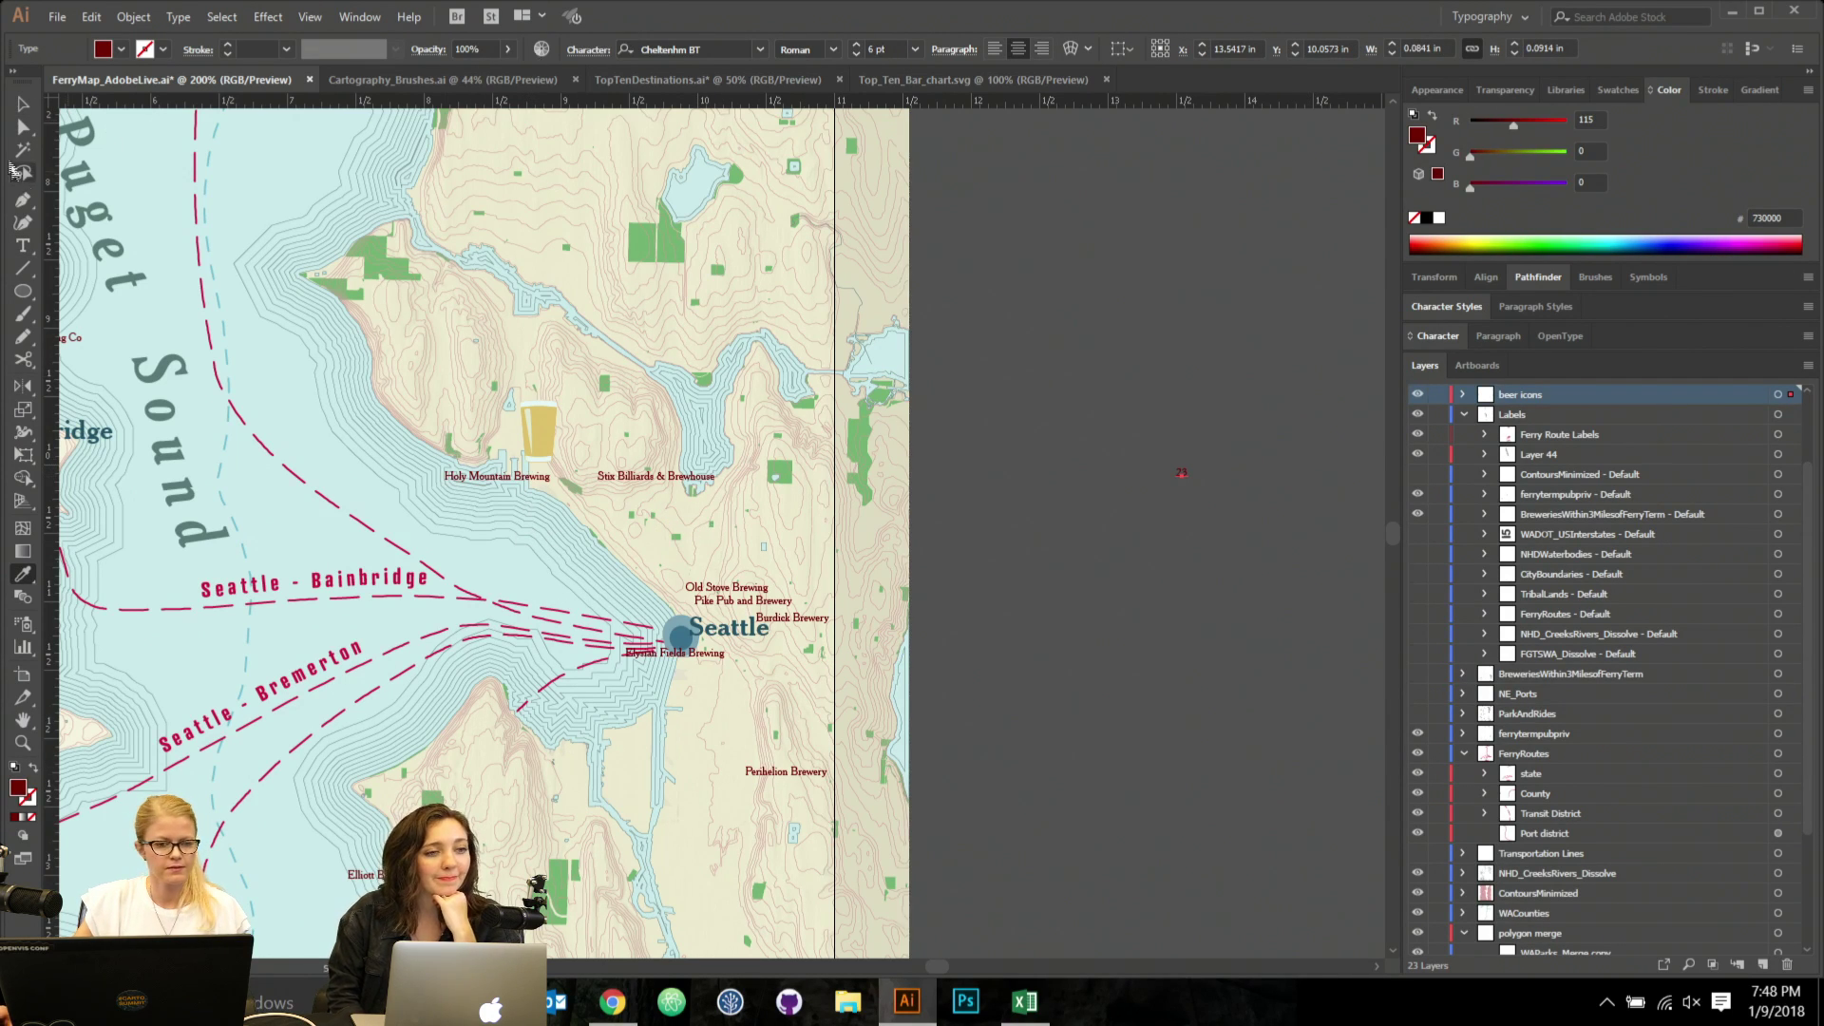
left_click(22, 104)
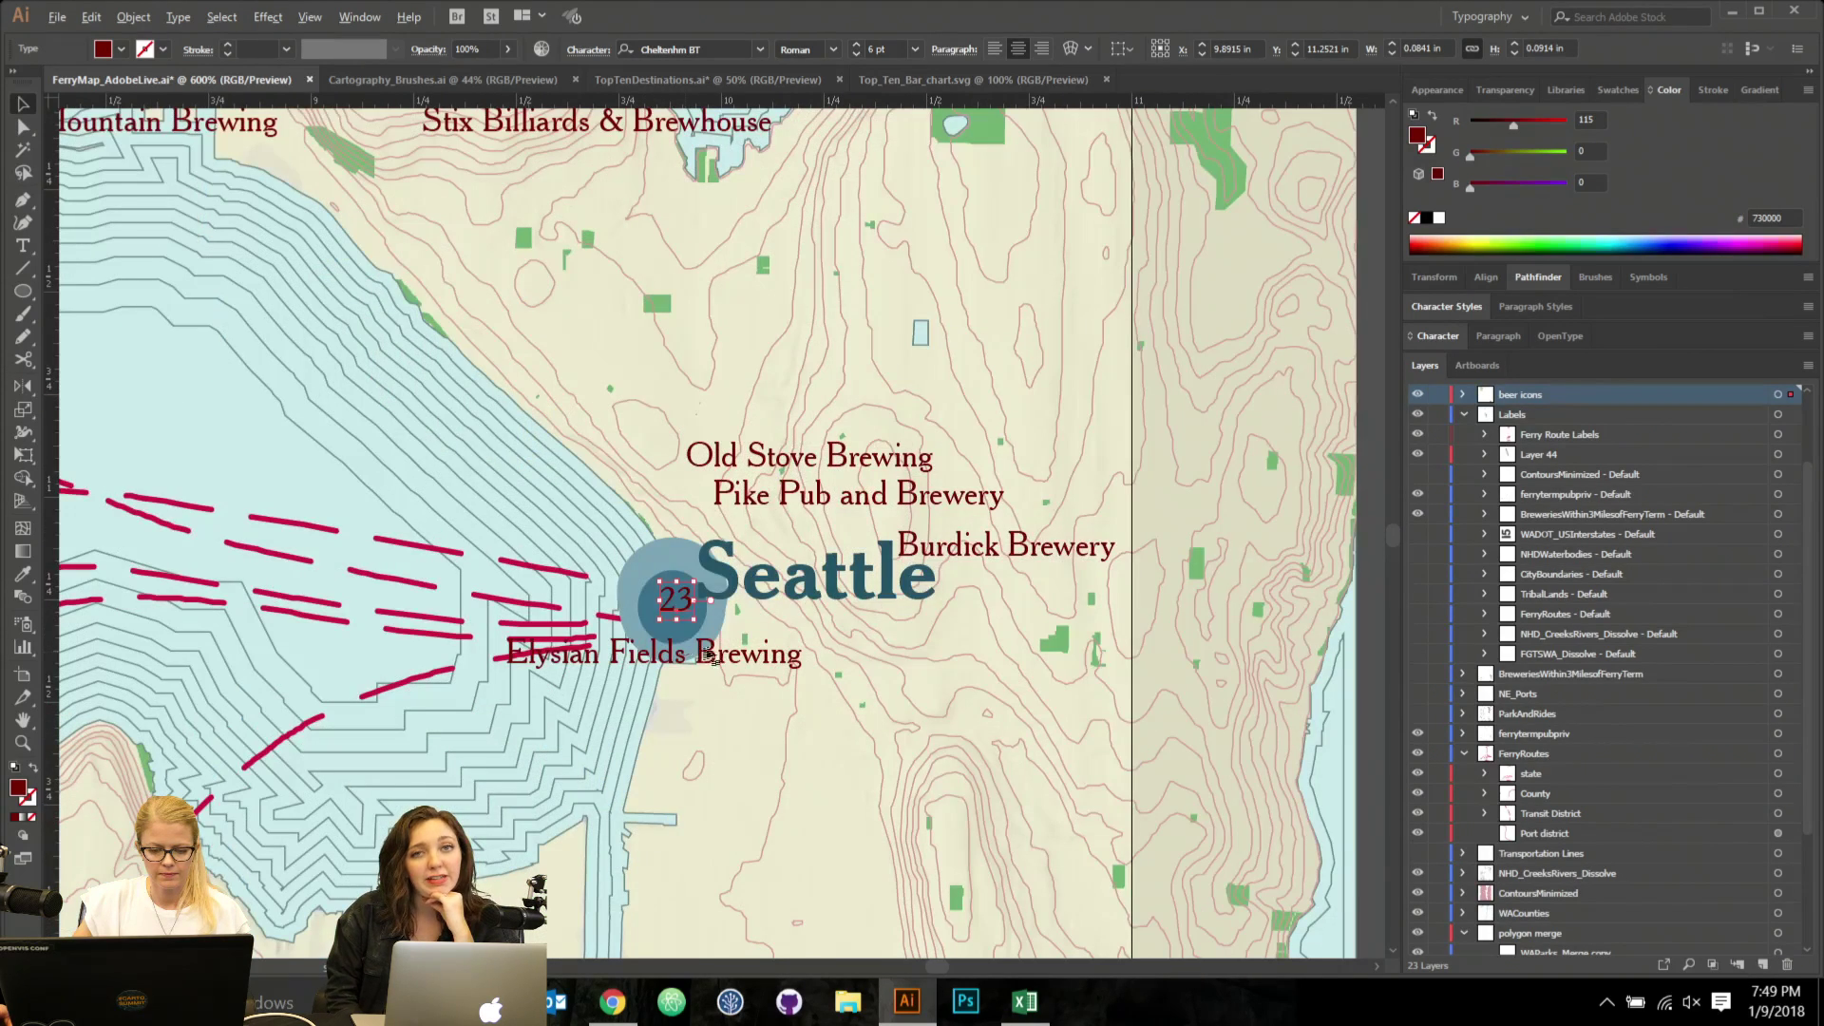
Enlarge the Seattle terminal circle to about 0.54 in and set its stroke to 4 pt.
scroll(680, 643, "up", 3)
left_click(654, 565)
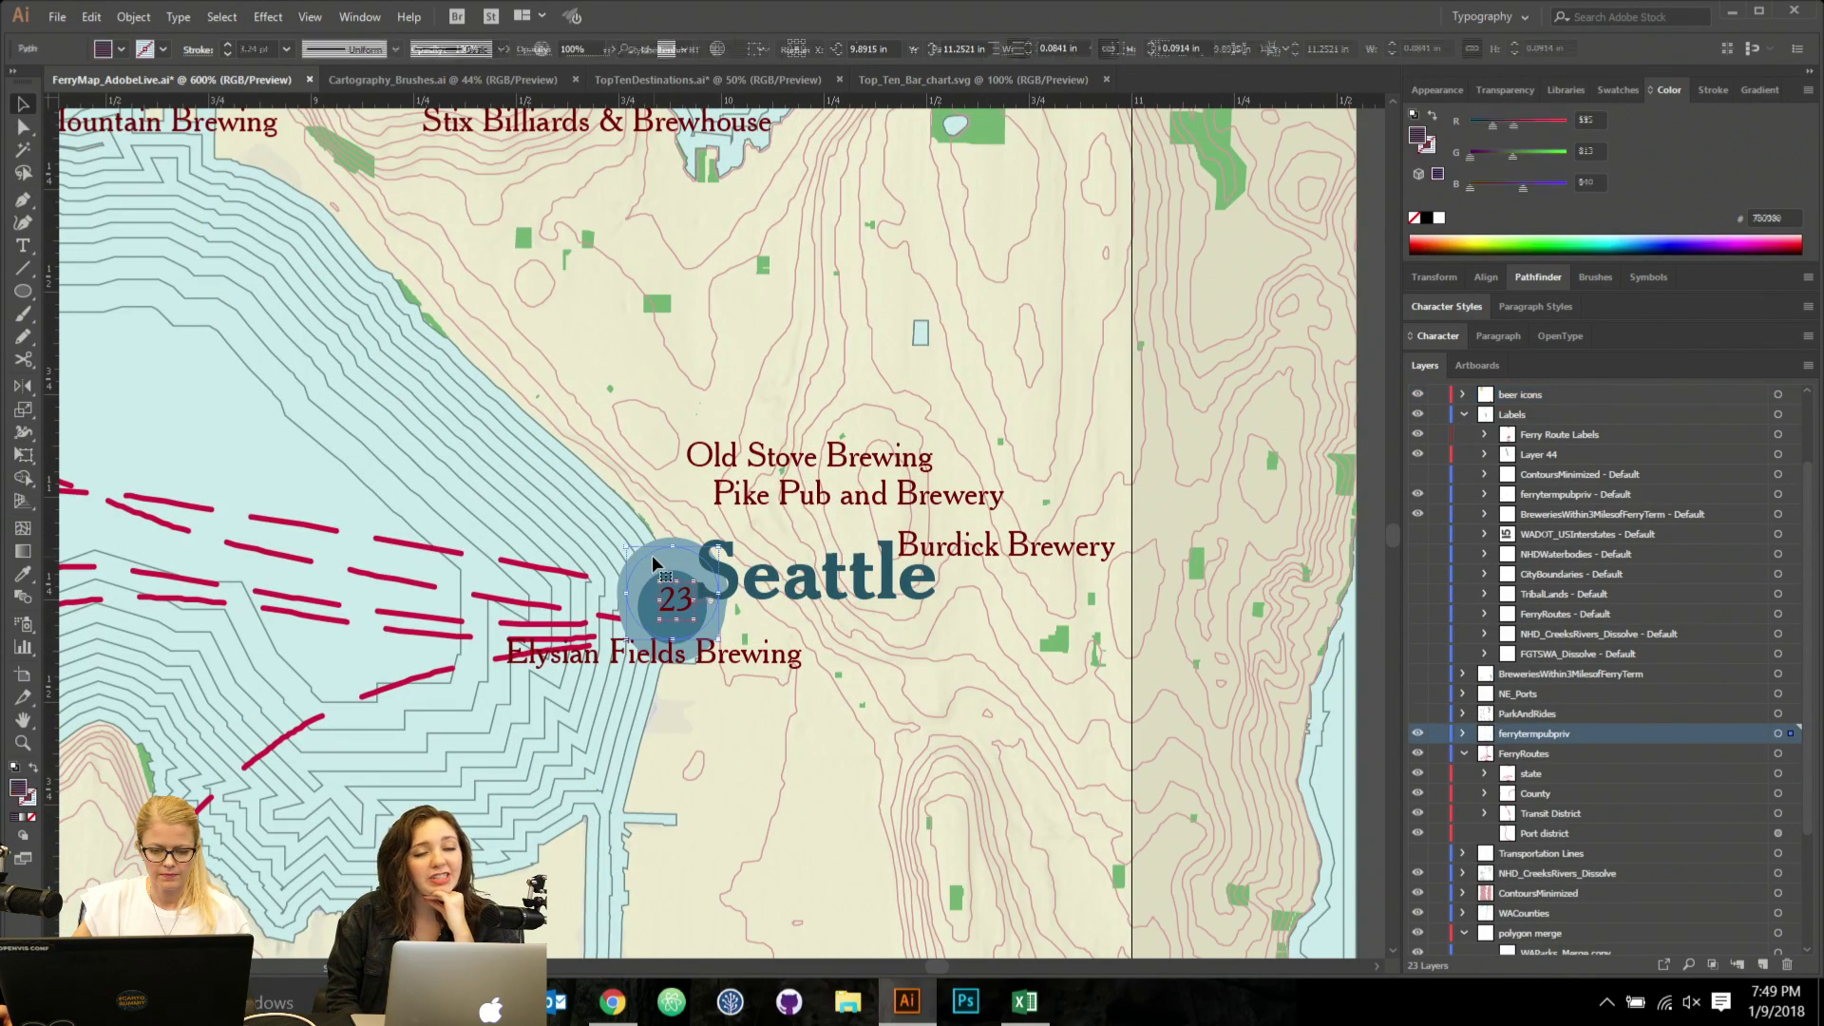
left_click_drag(626, 548, 563, 482)
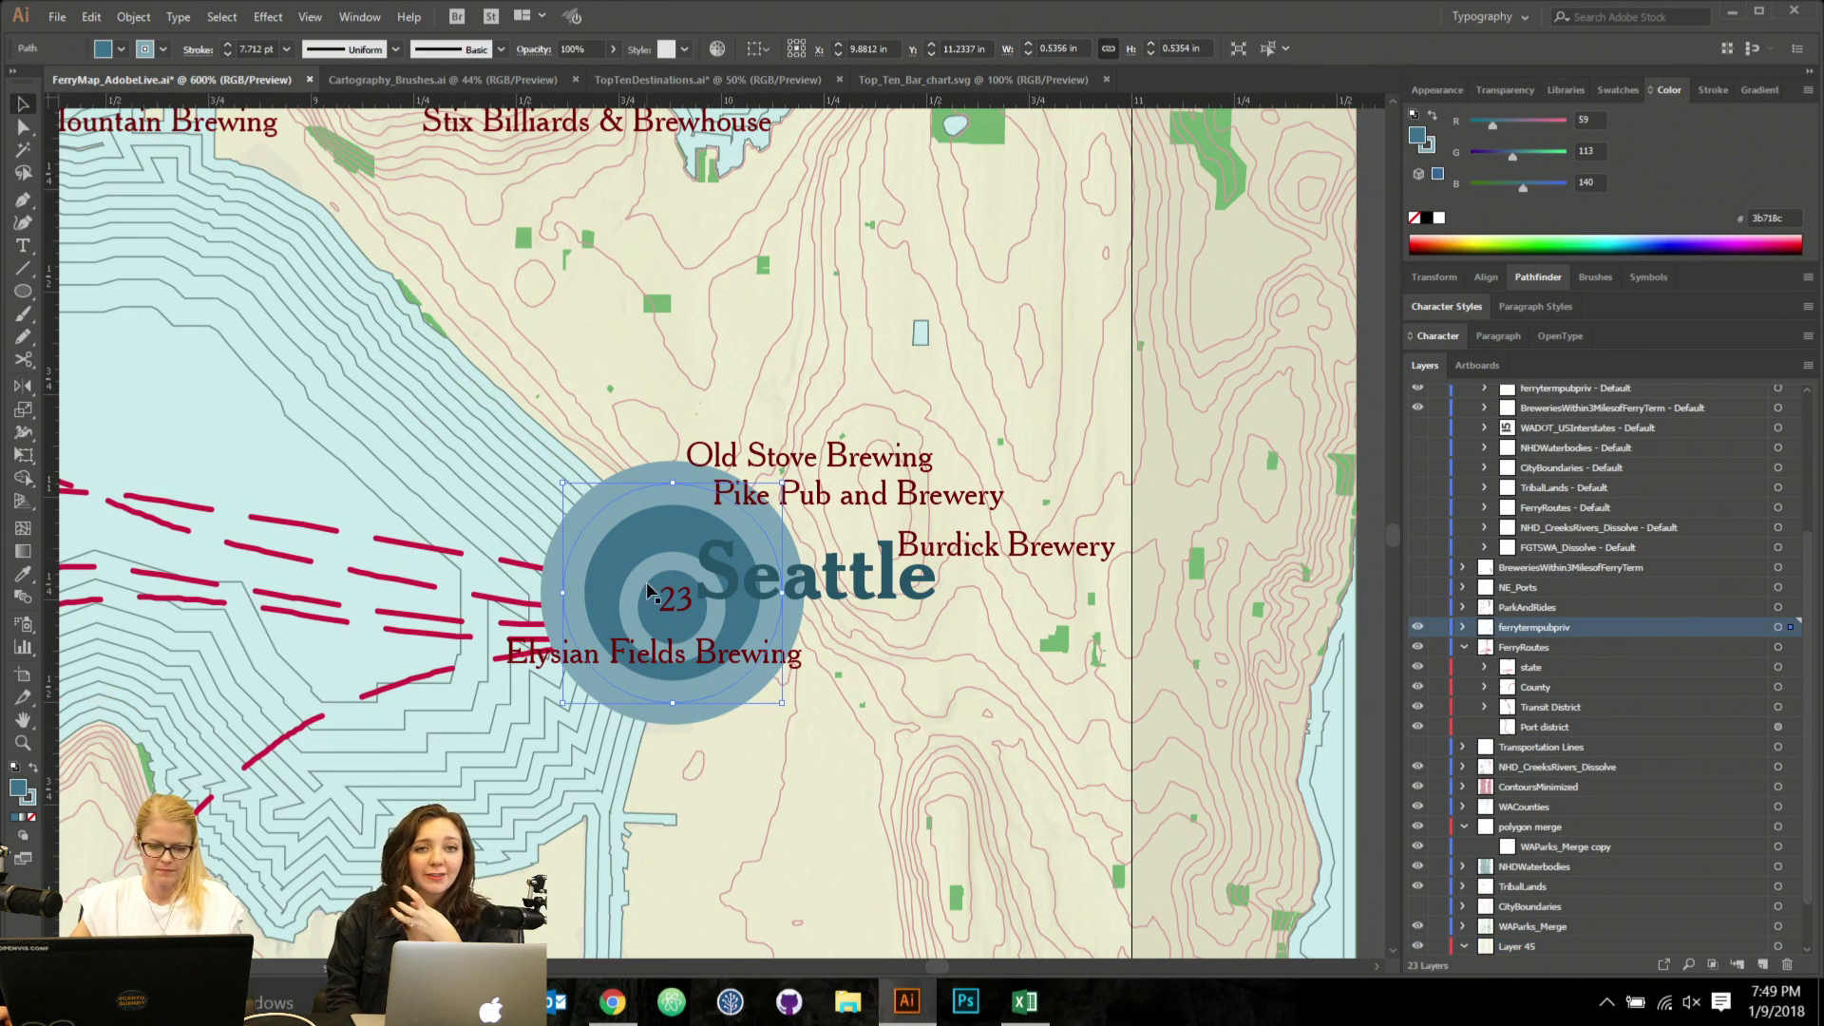
key("ctrl+z")
left_click(612, 527)
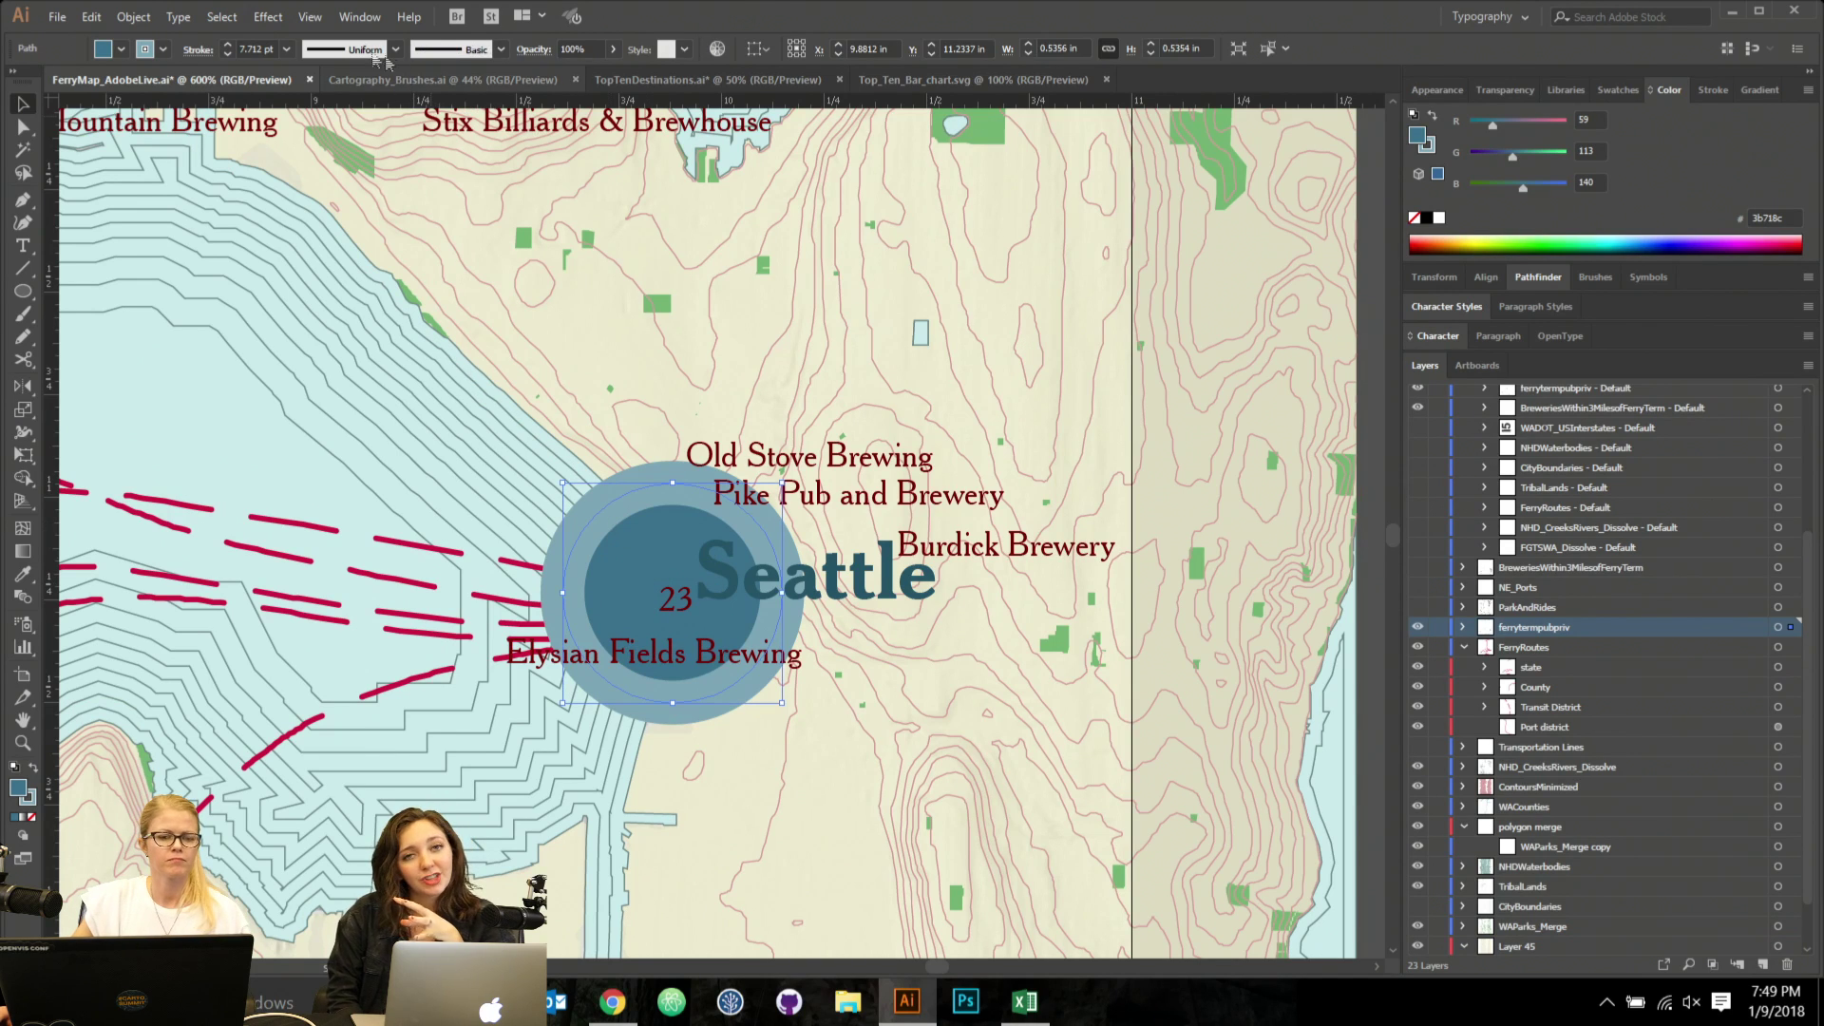
left_click(286, 49)
left_click(309, 194)
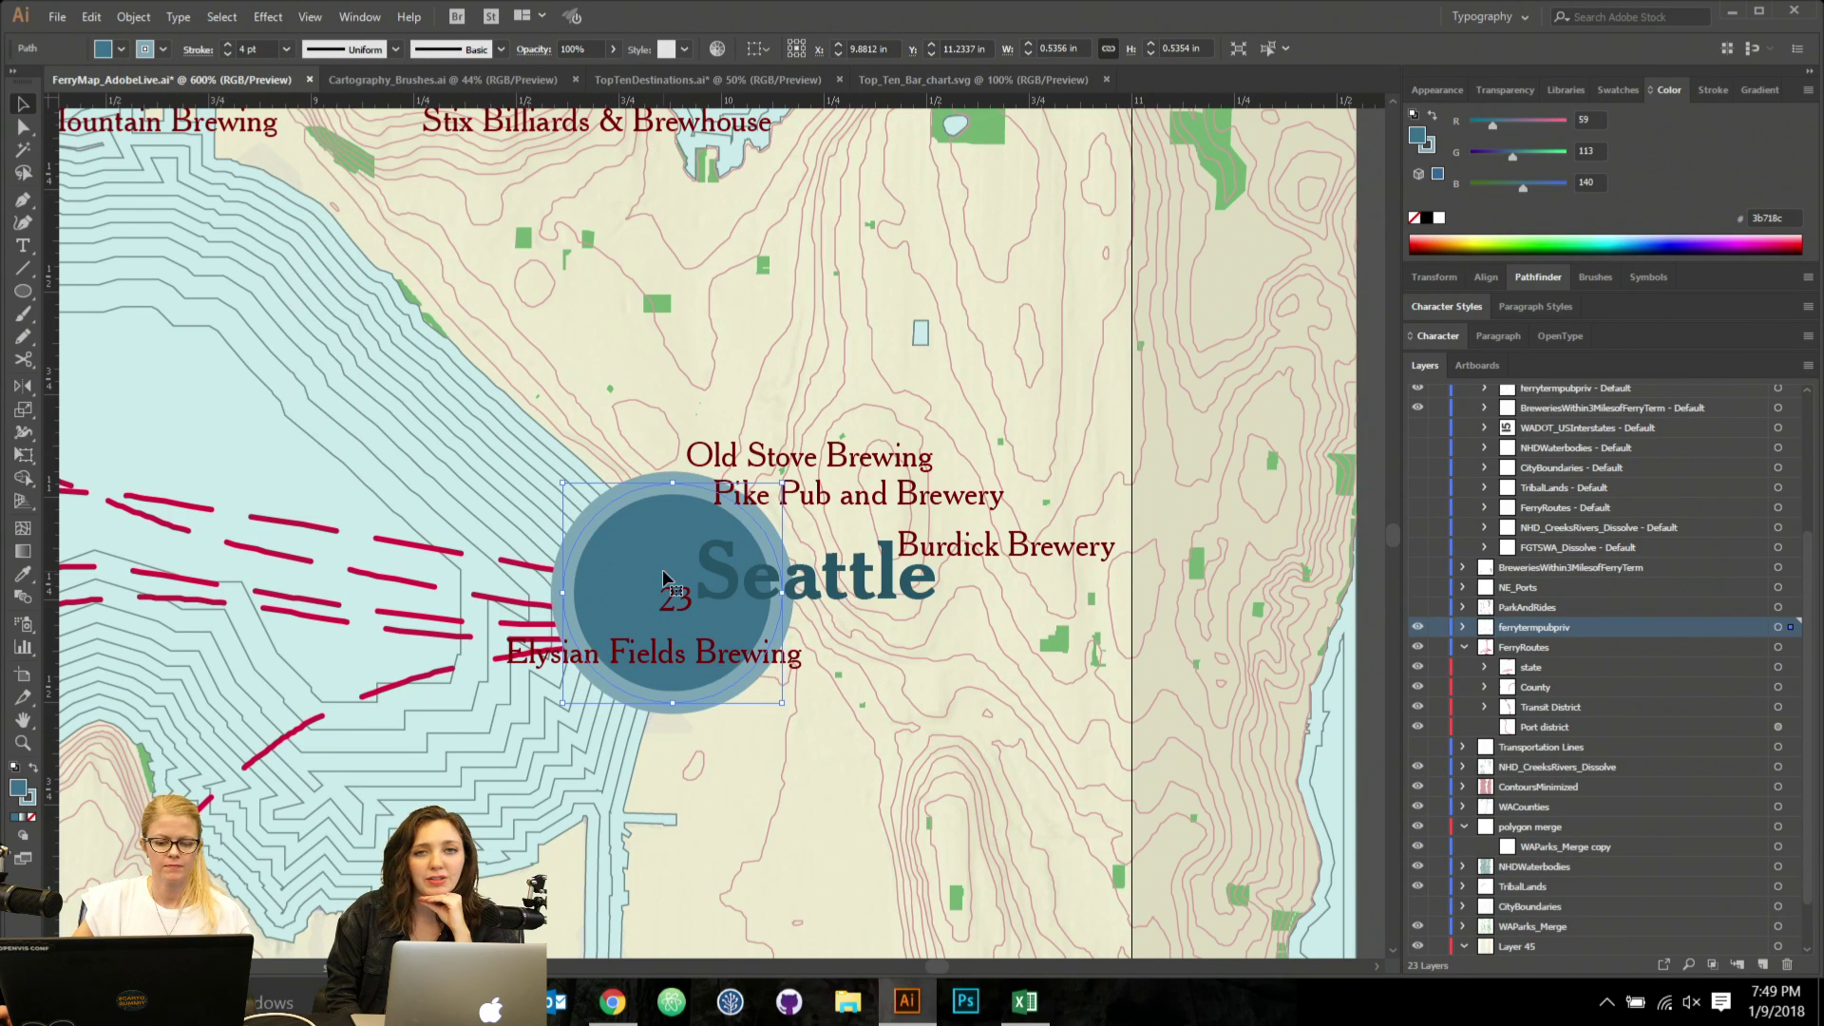
scroll(670, 593, "down", 2)
left_click(670, 593)
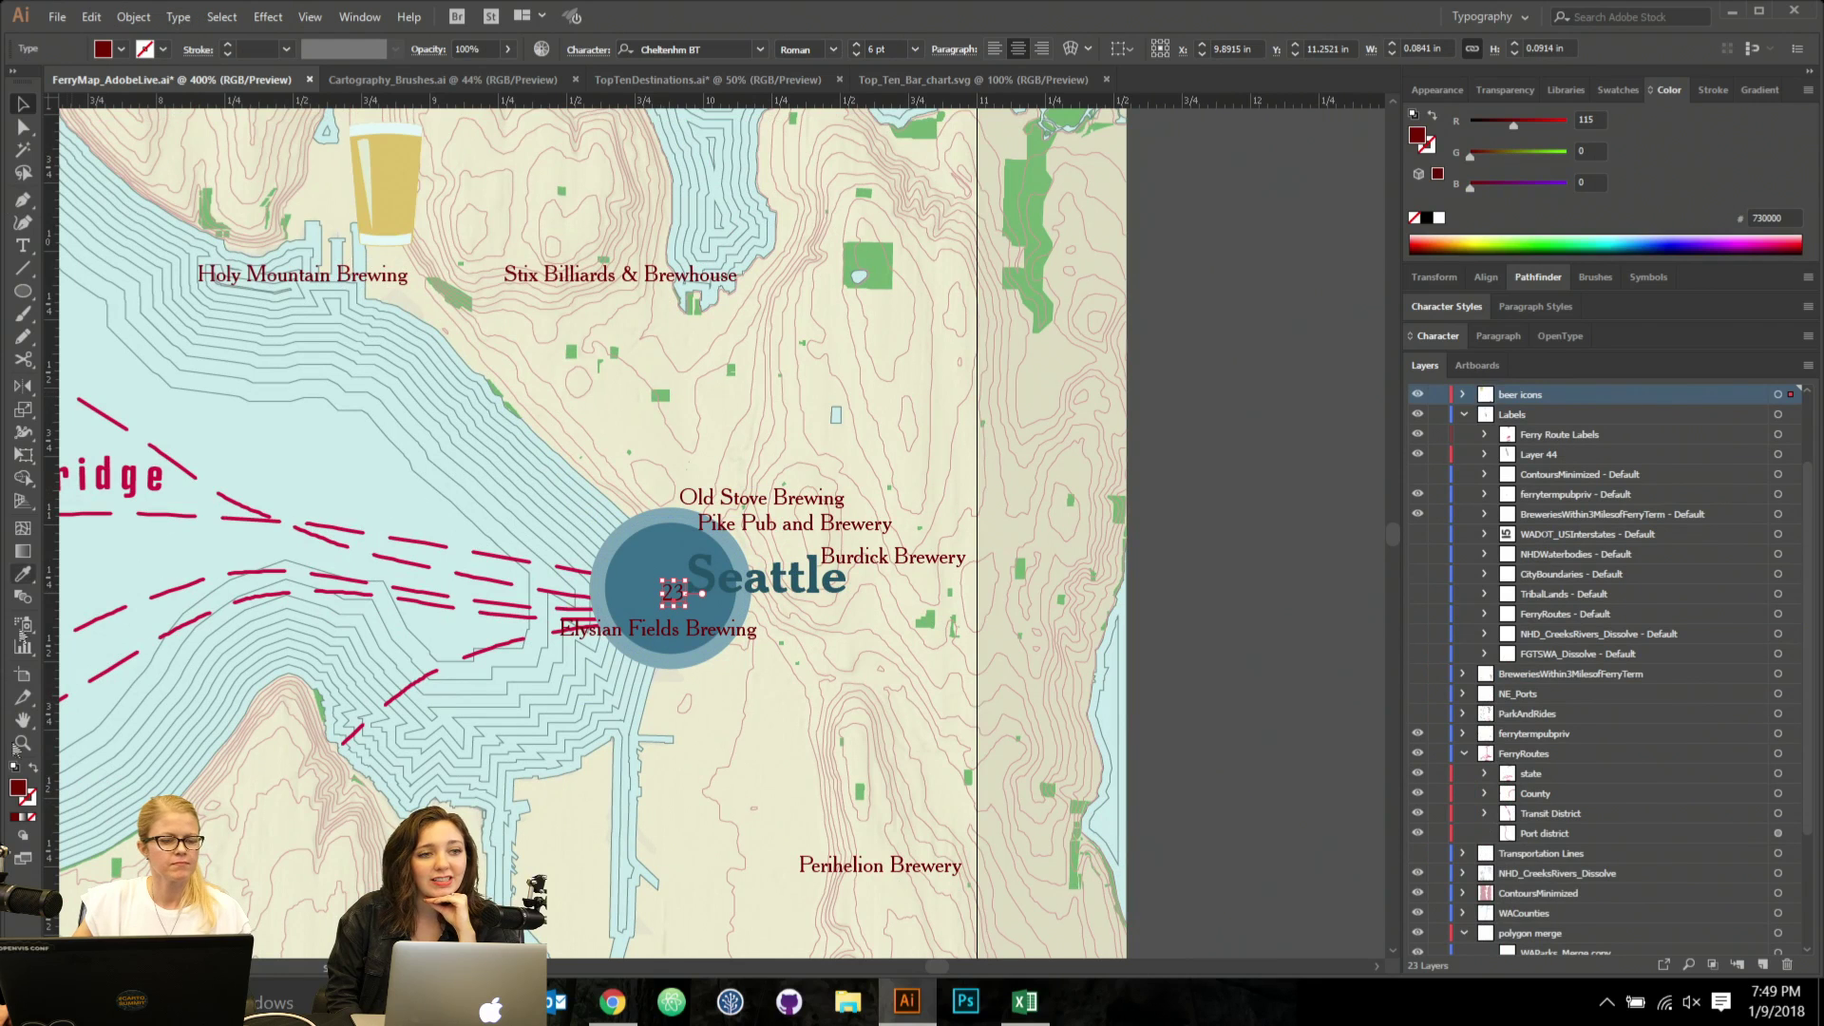
Give the '23' the pale blue water colour and remove its red stroke.
double_click(18, 788)
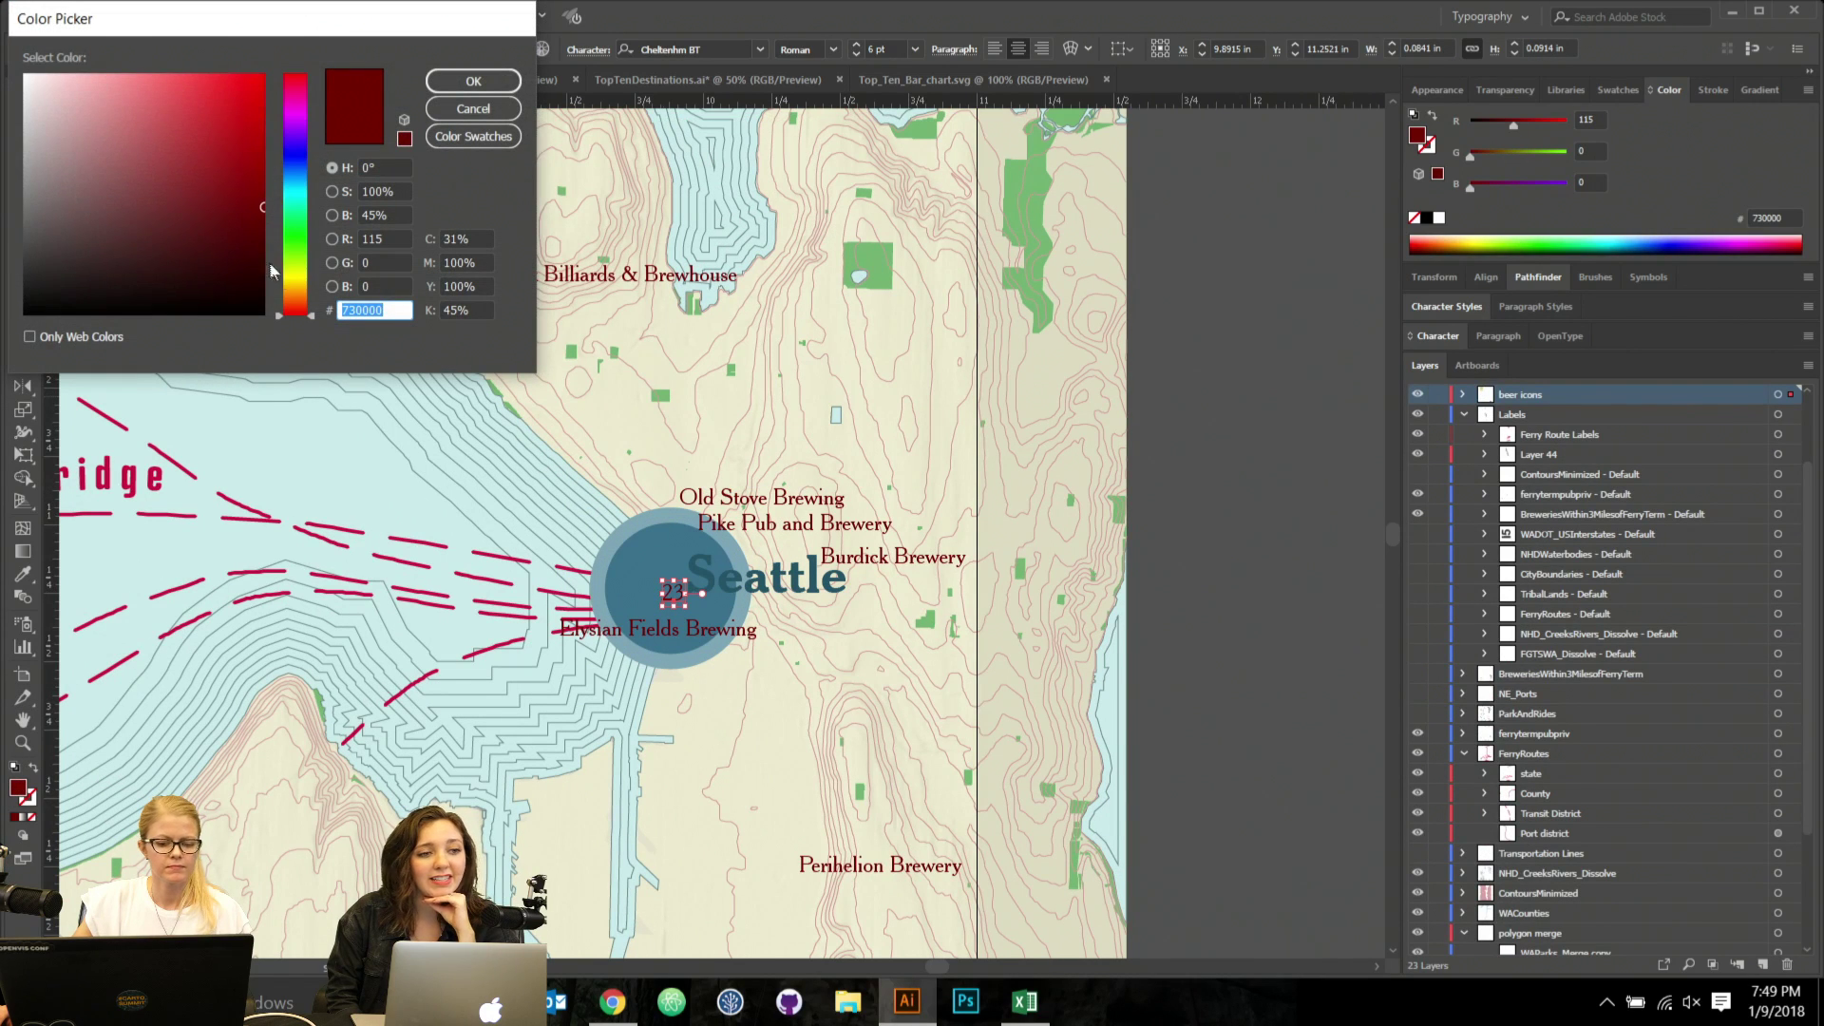
left_click(463, 109)
key("i")
left_click(326, 452)
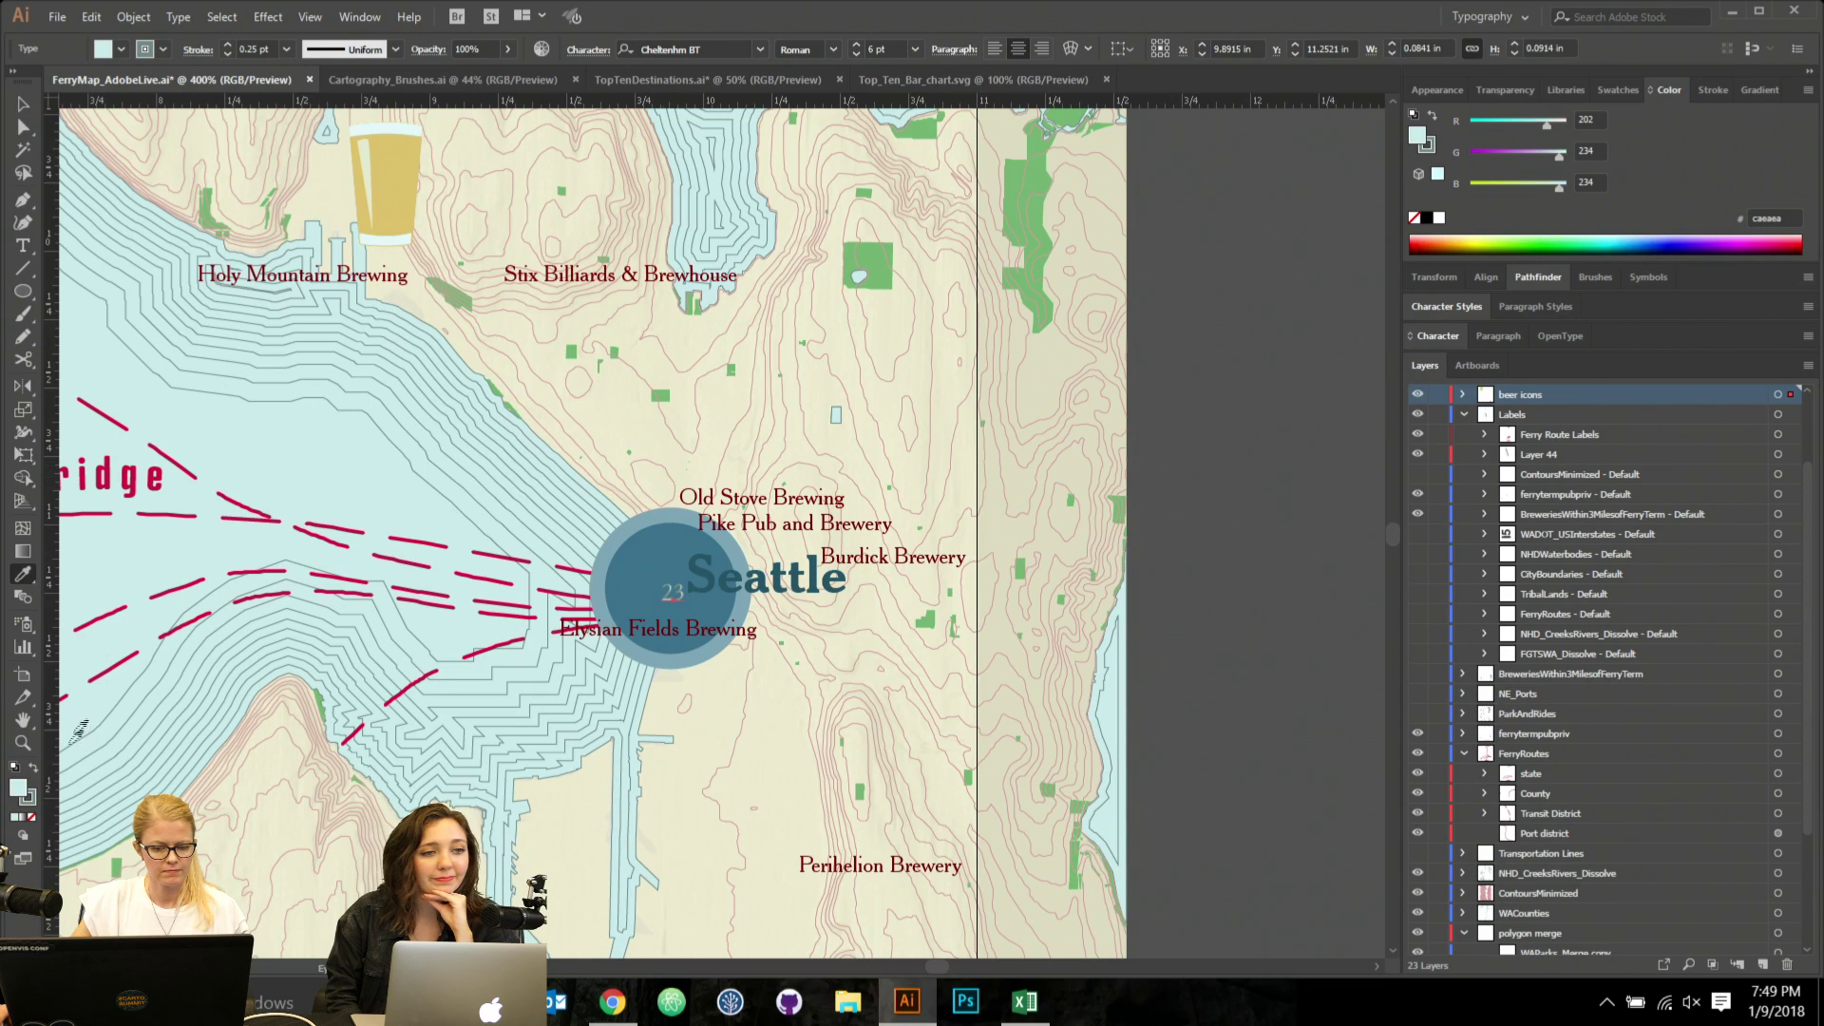
left_click(29, 800)
left_click(31, 817)
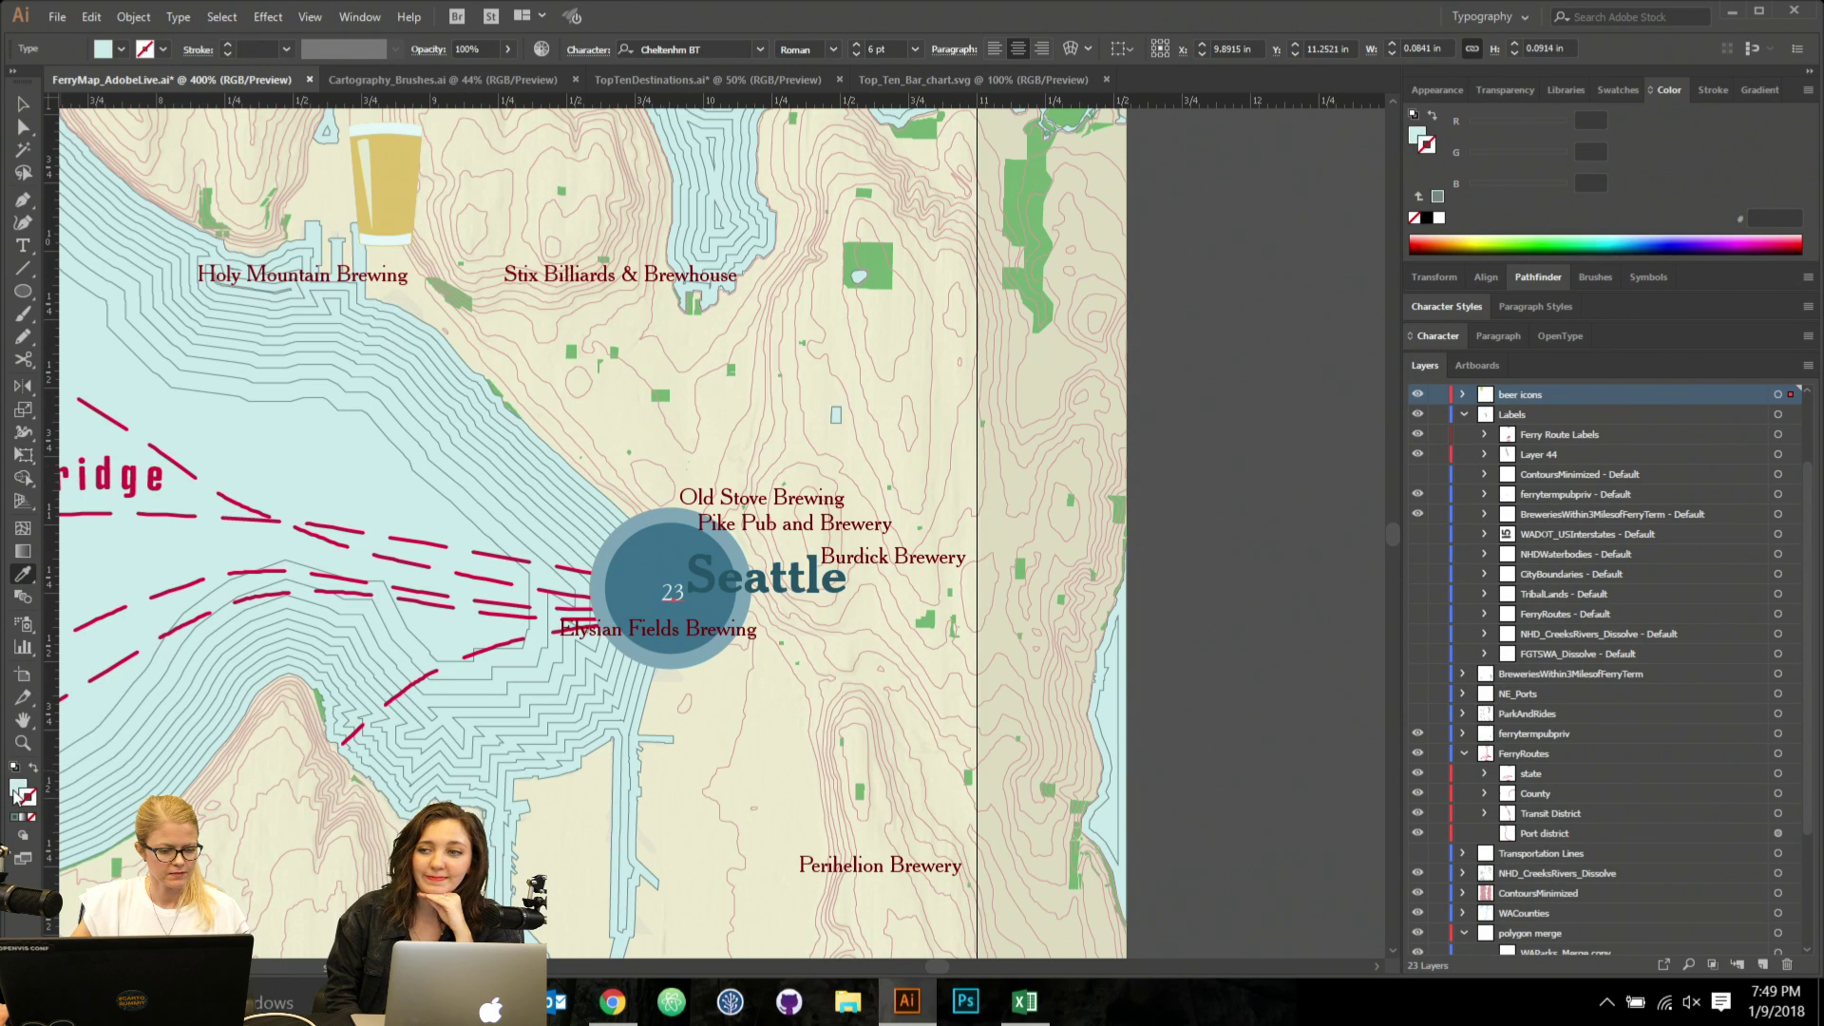
left_click(17, 788)
left_click(23, 103)
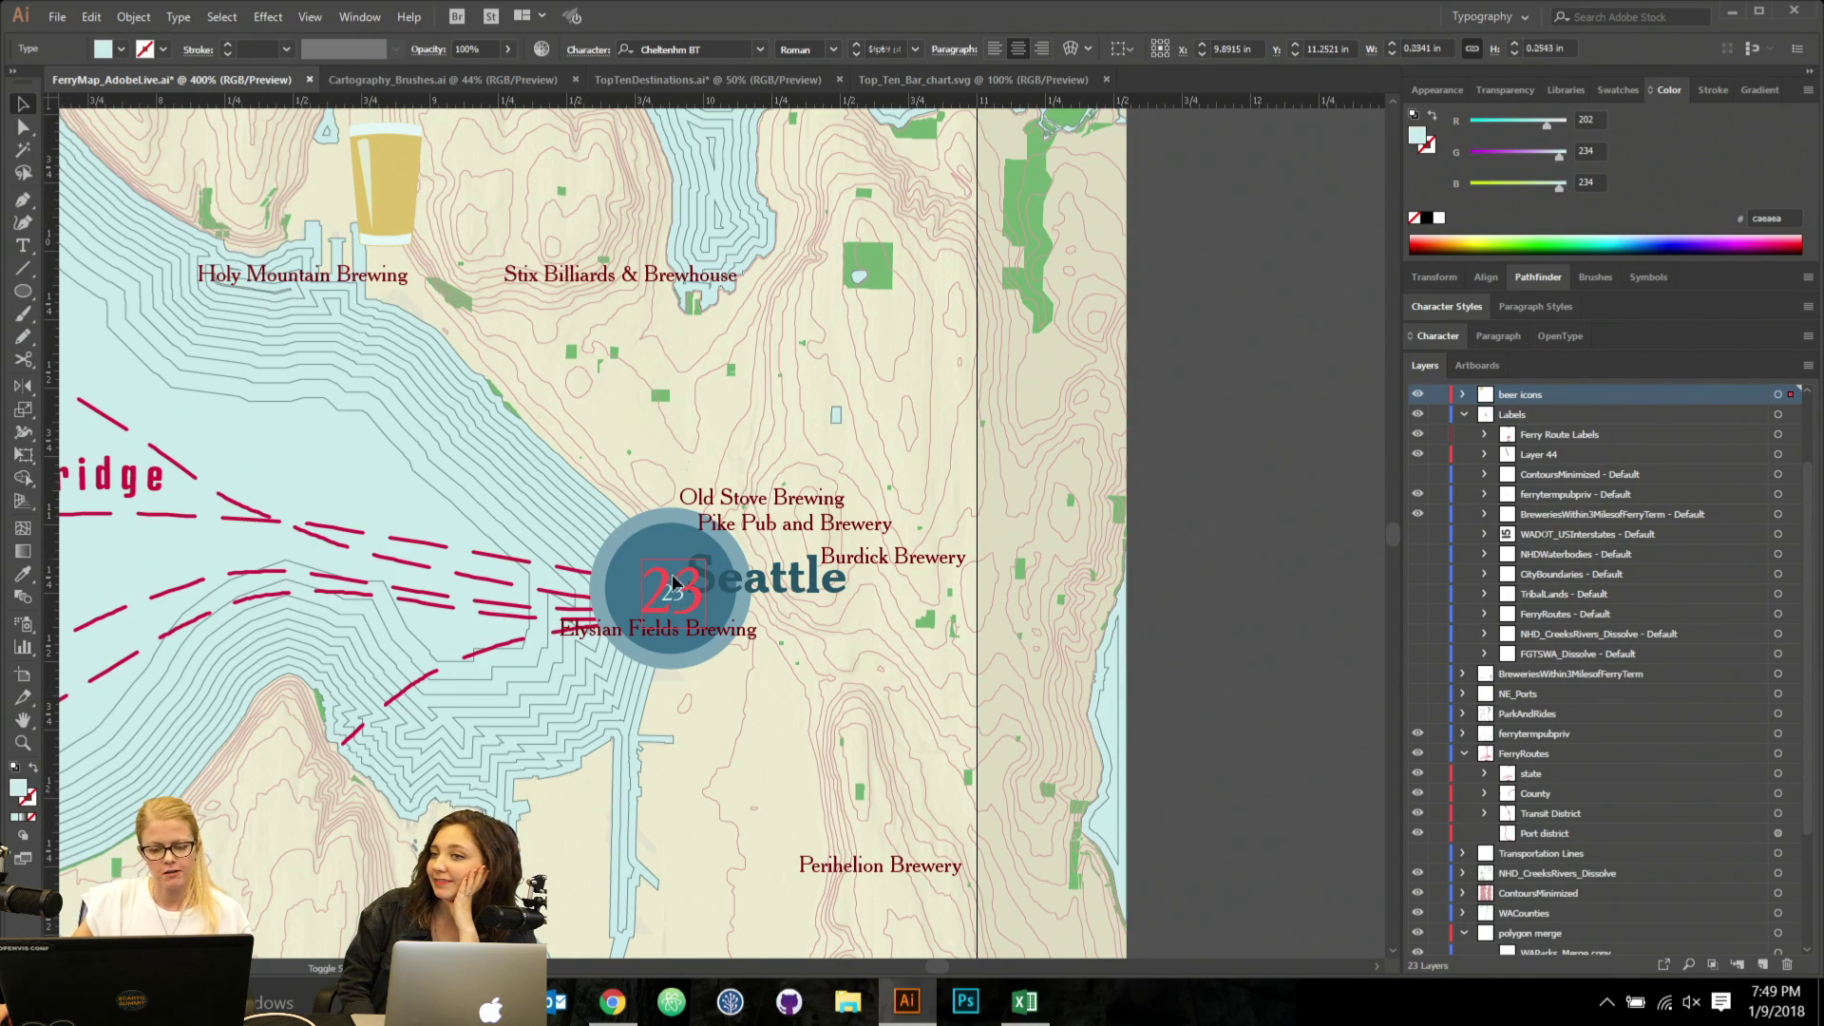
Enlarge the '23' and set it in Cheltenham BT Bold.
left_click_drag(660, 580, 641, 558)
left_click(758, 49)
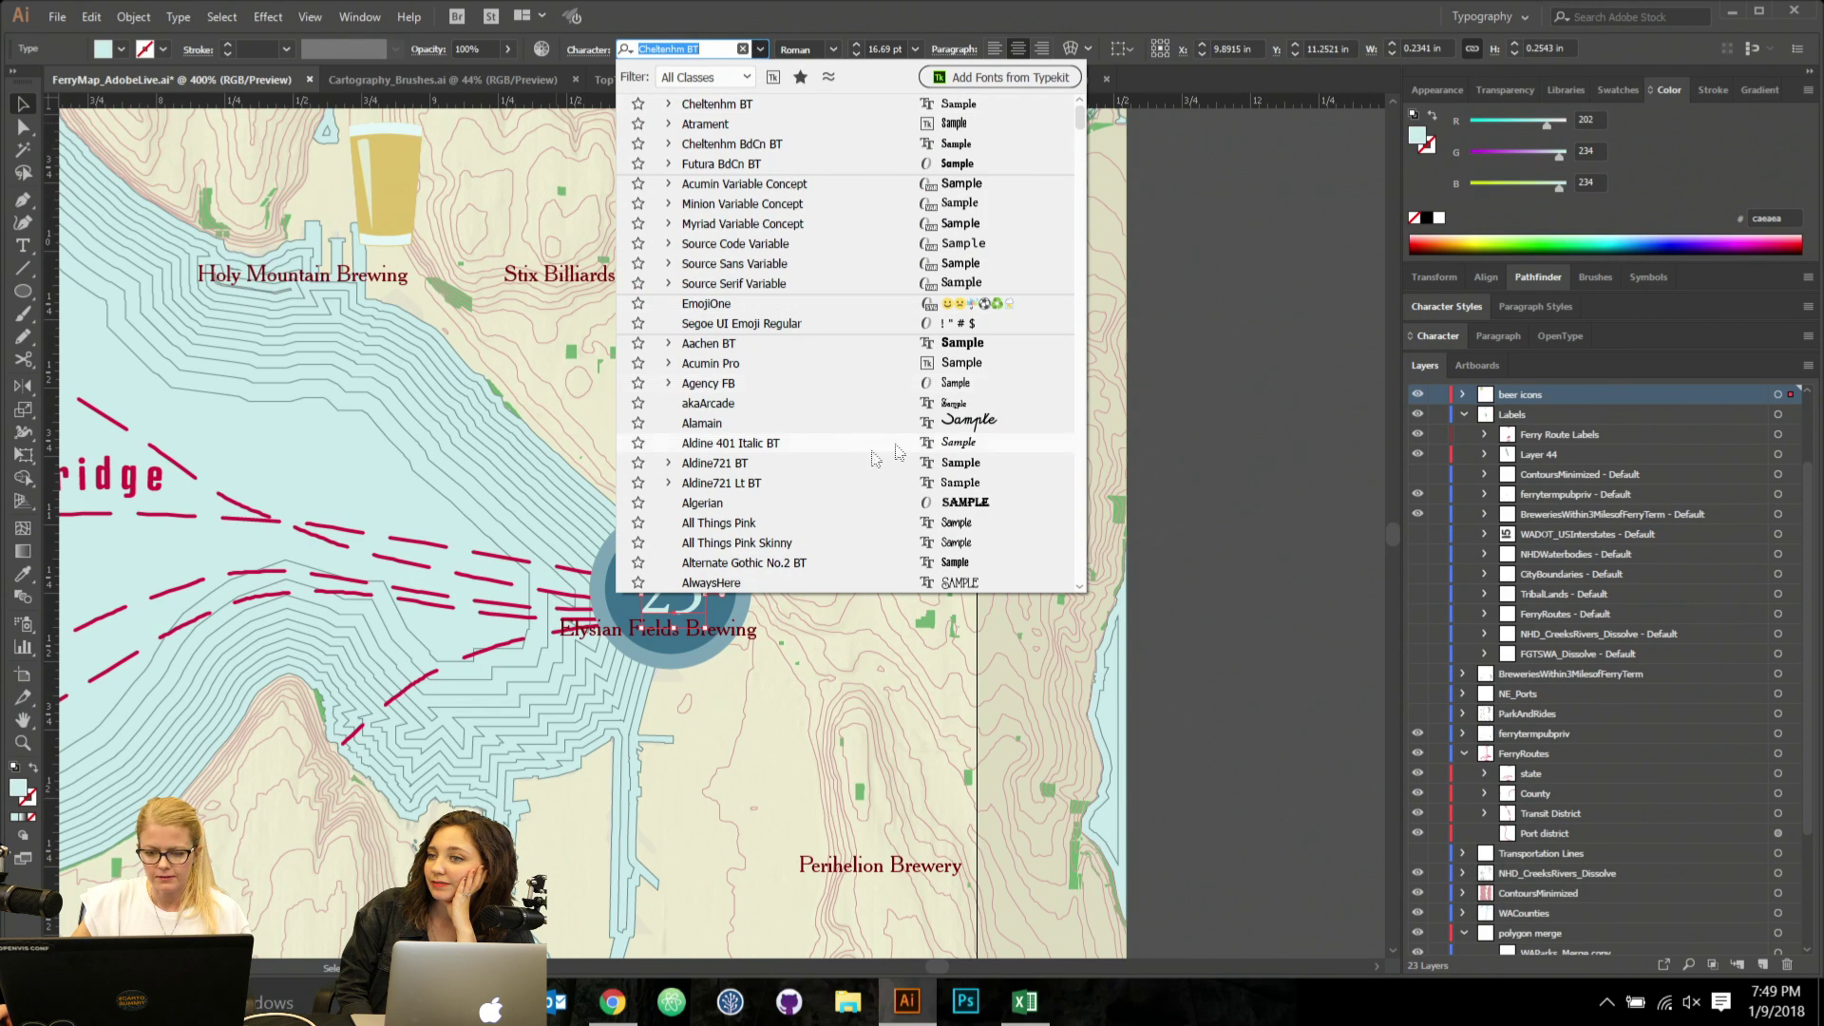
left_click(979, 466)
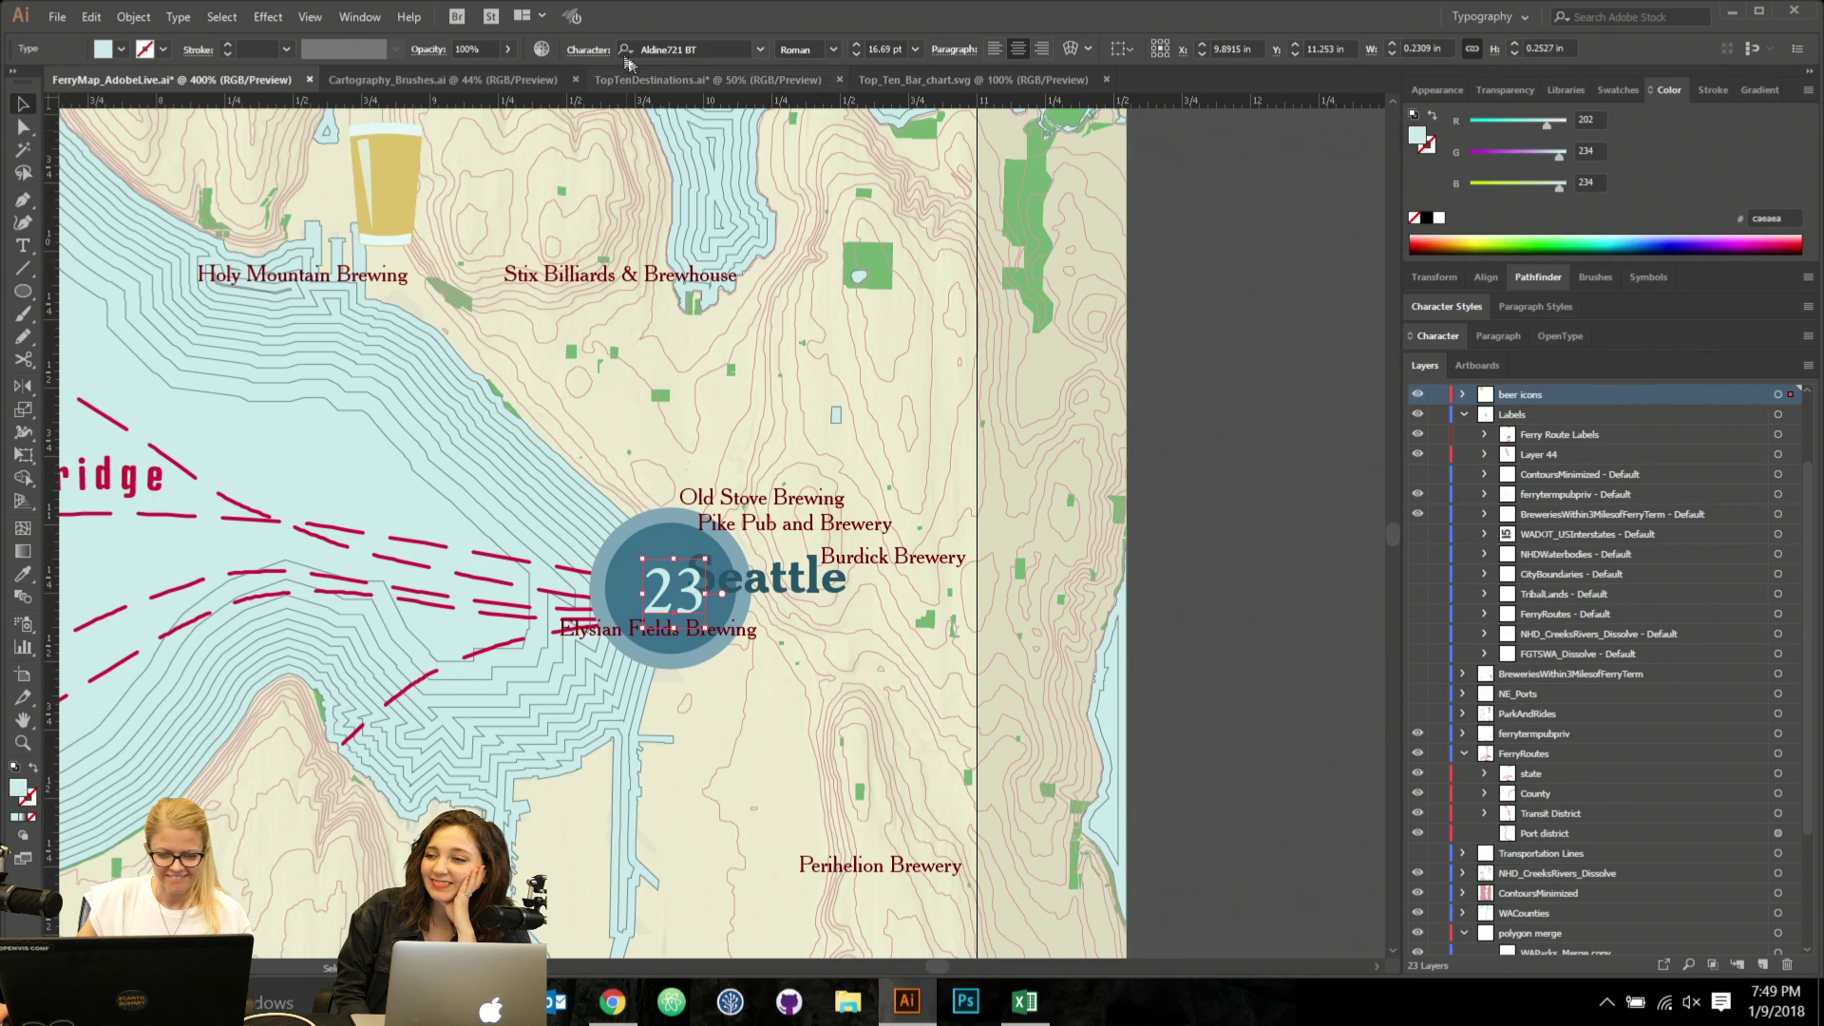
left_click(722, 47)
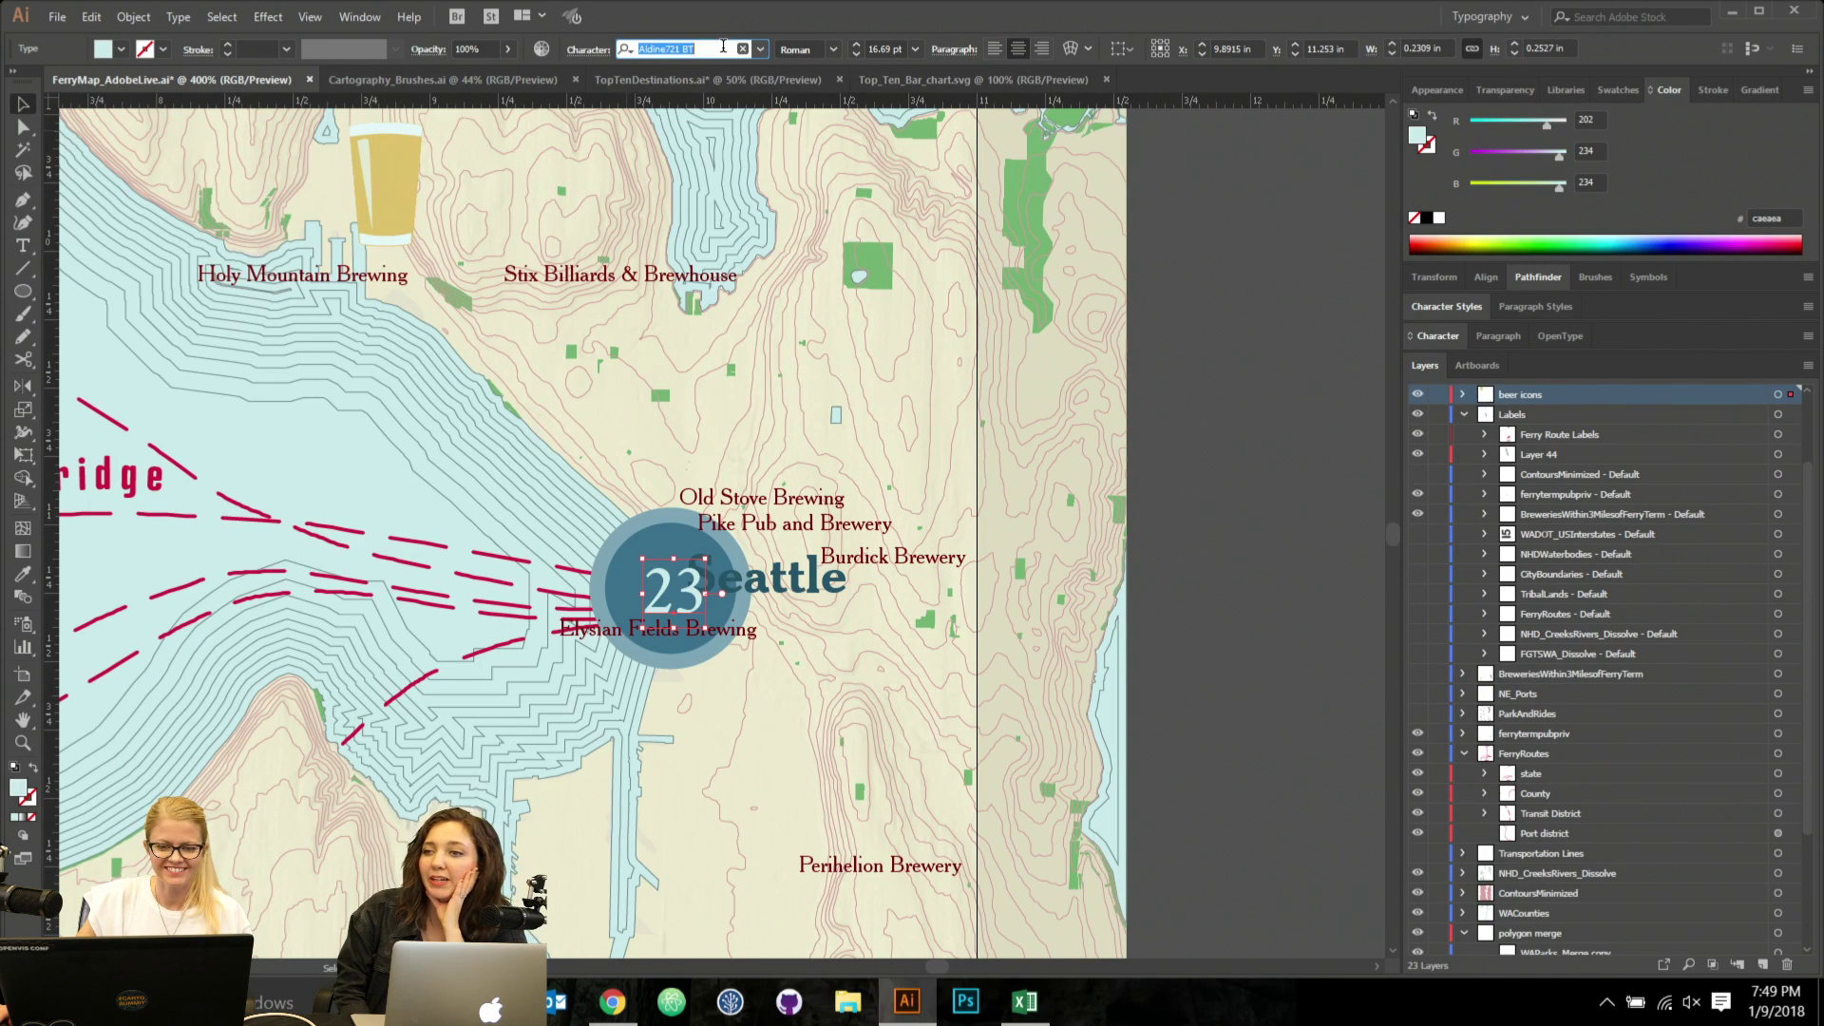
type("chelten")
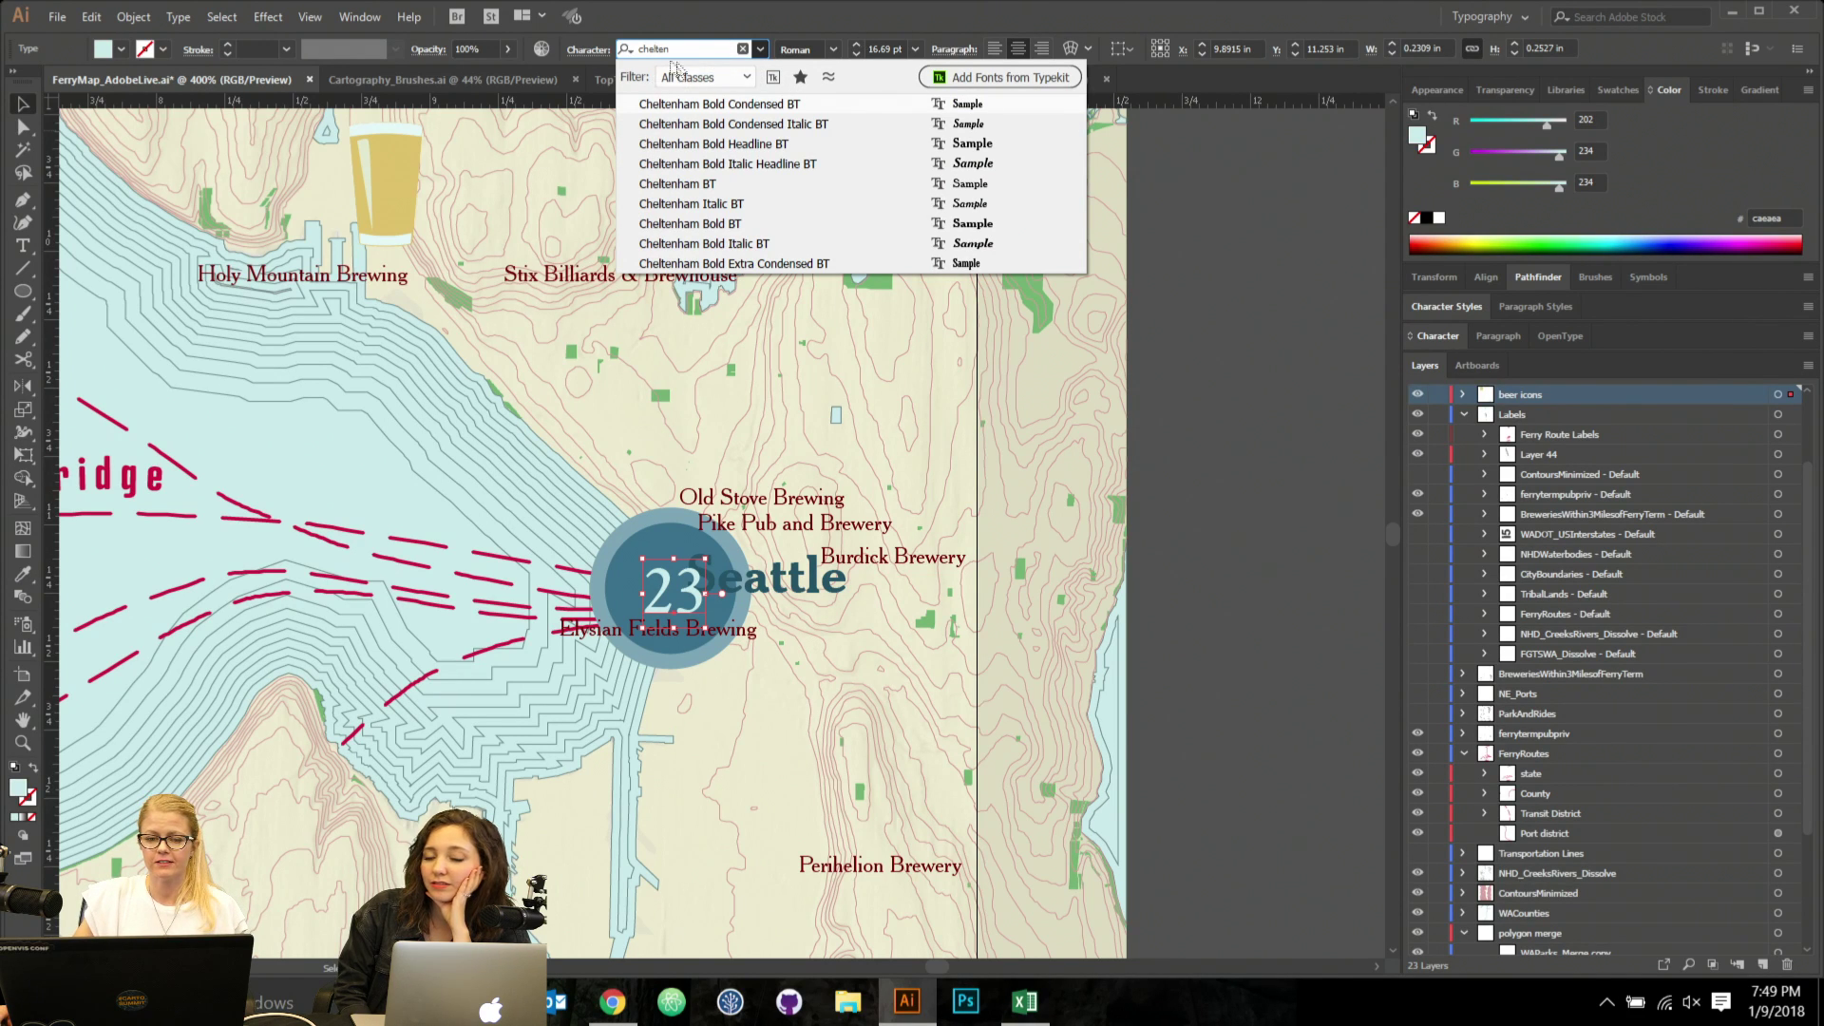
left_click(924, 226)
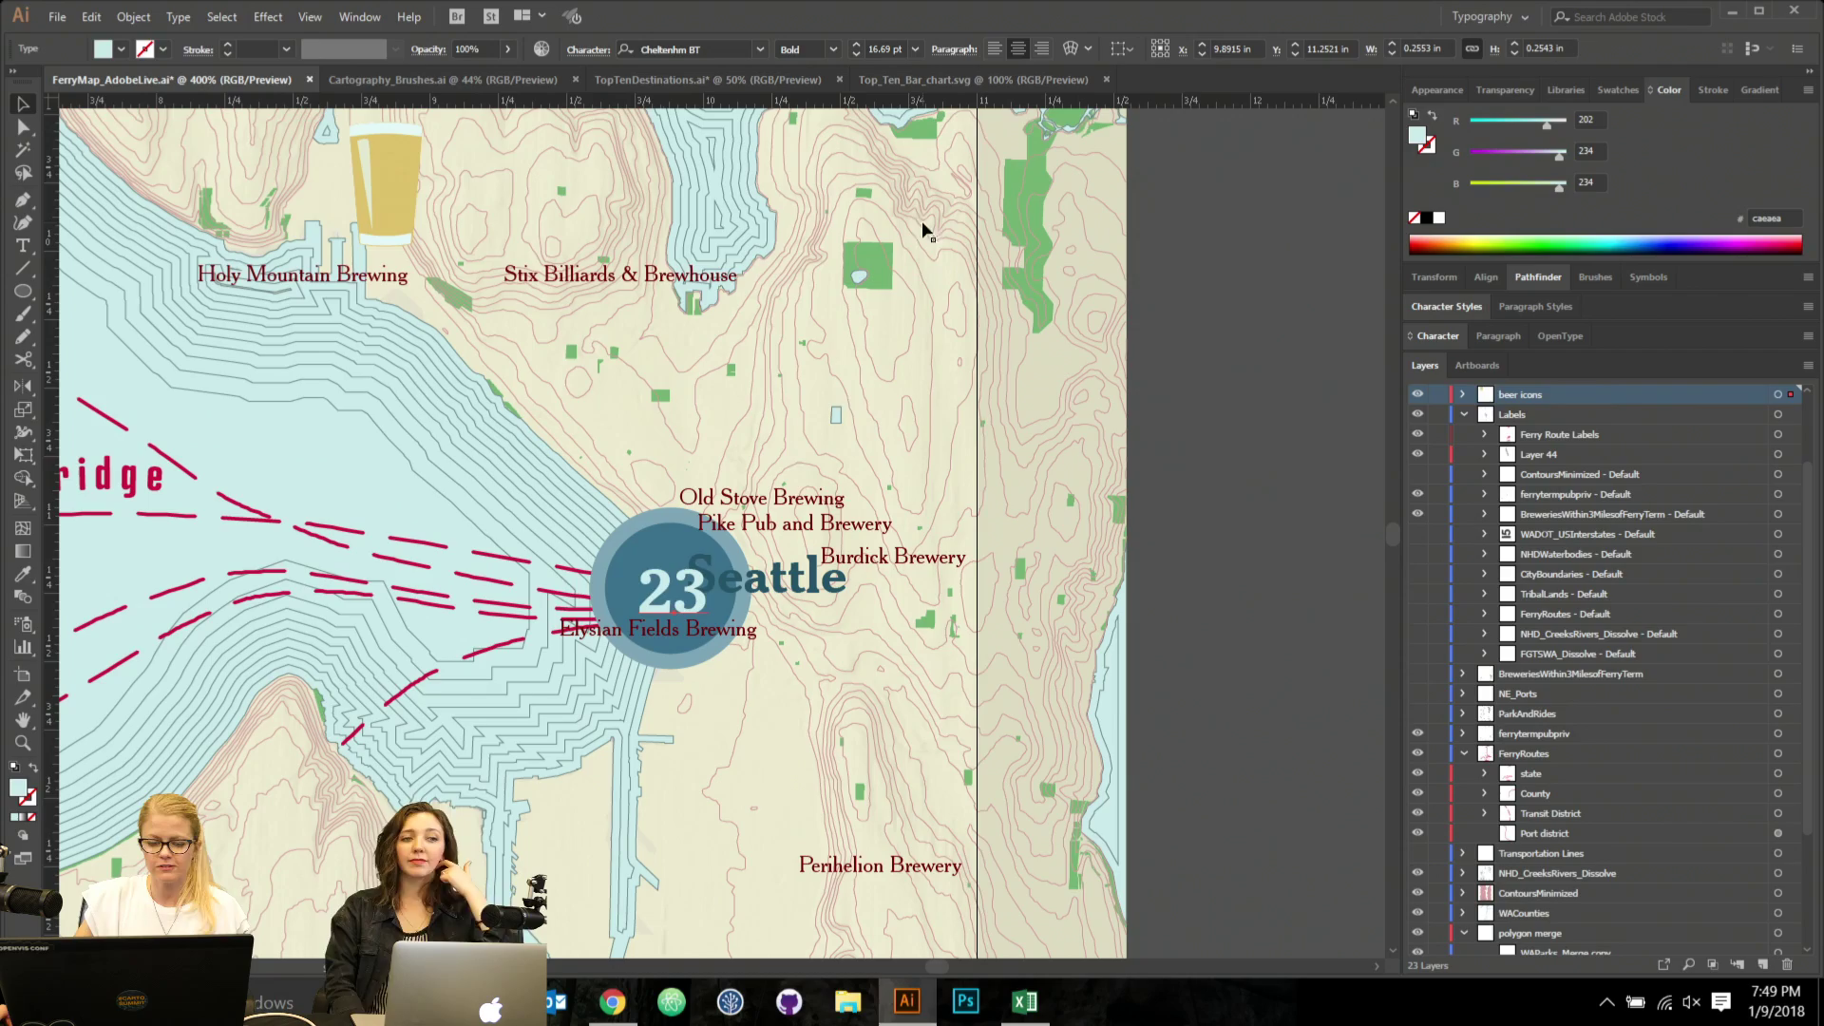
double_click(642, 566)
key("ctrl+minus")
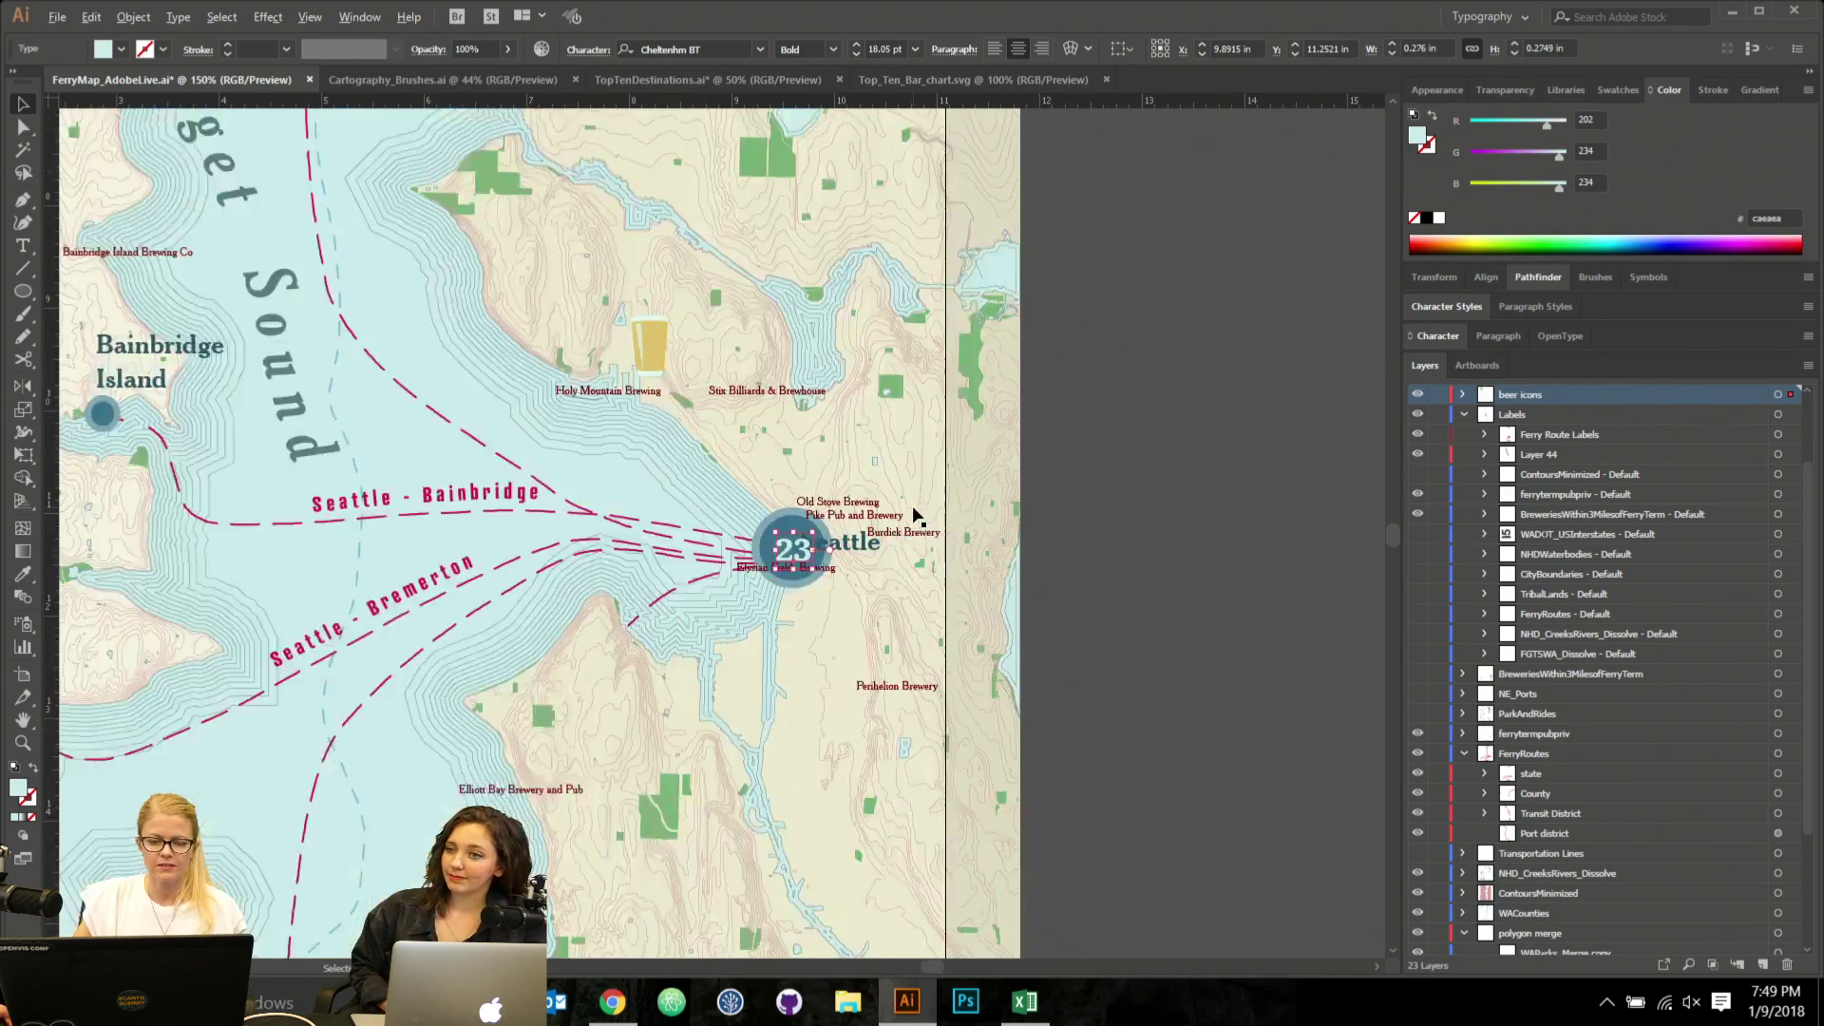
Select the Elysian Fields Brewing label and drag a beer glass copy below the 23 badge.
left_click_drag(907, 176, 788, 380)
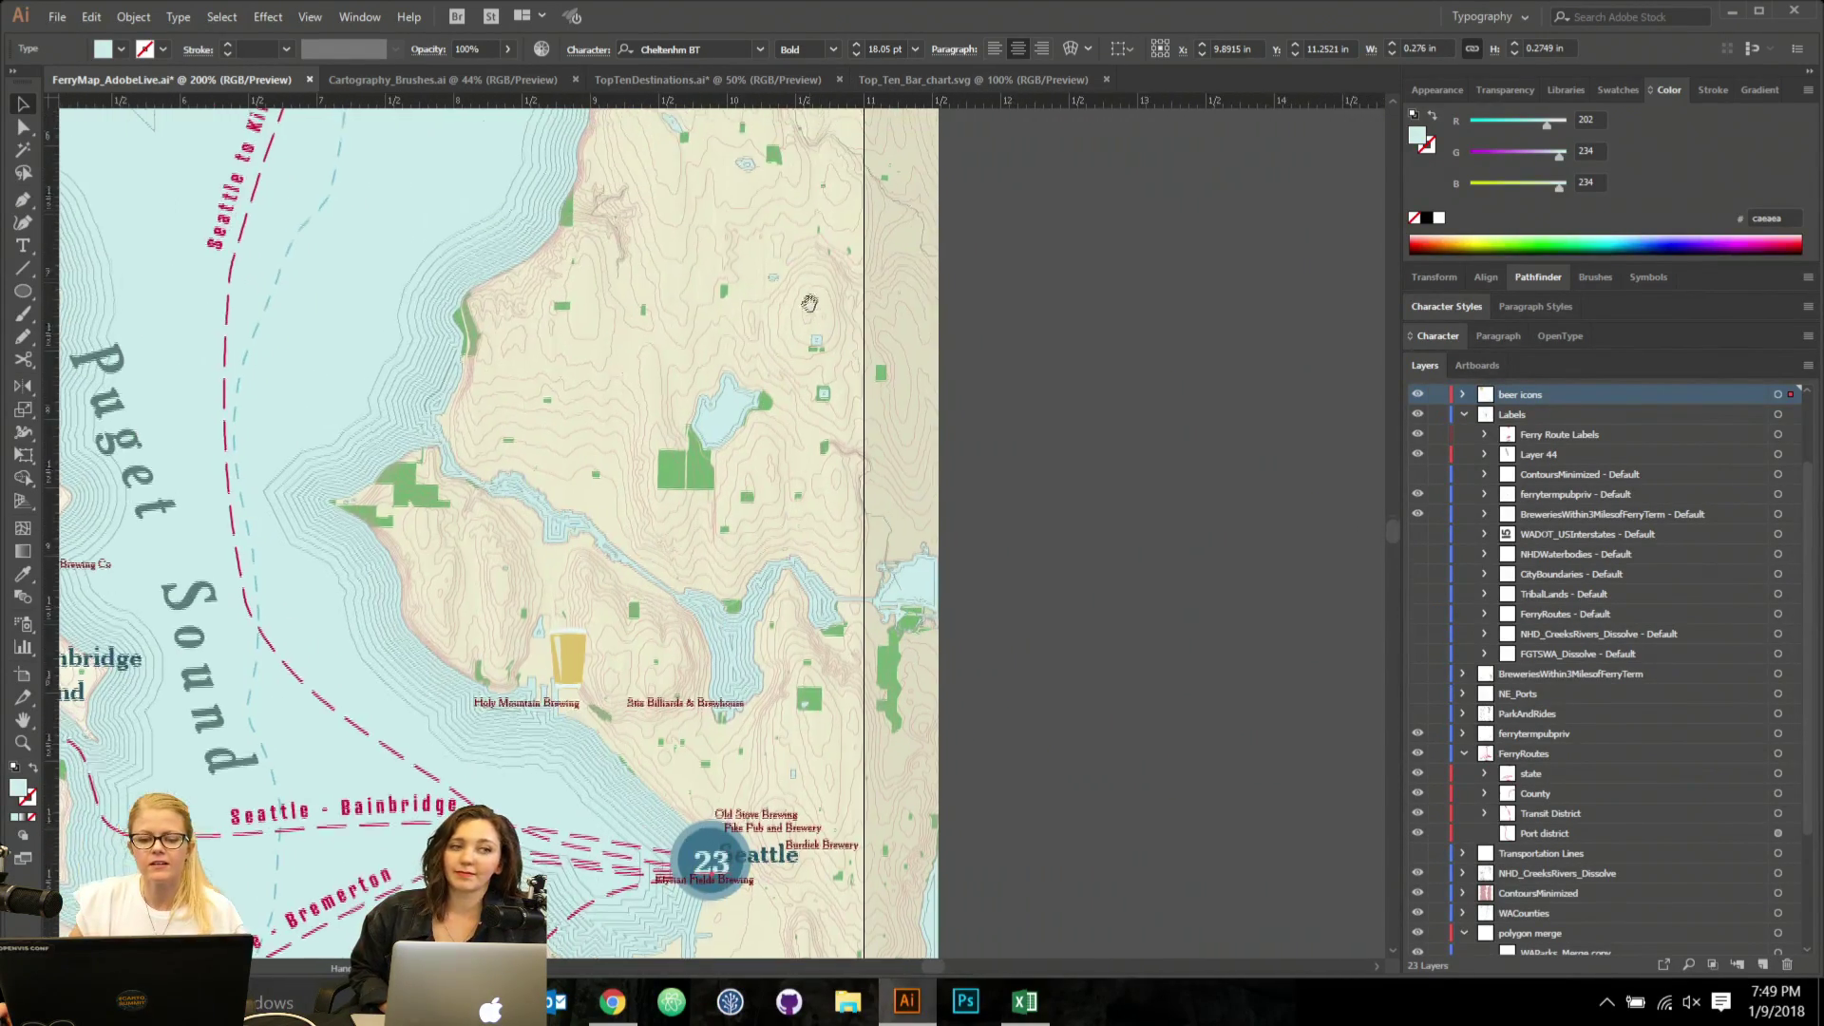
scroll(840, 181, "up", 1)
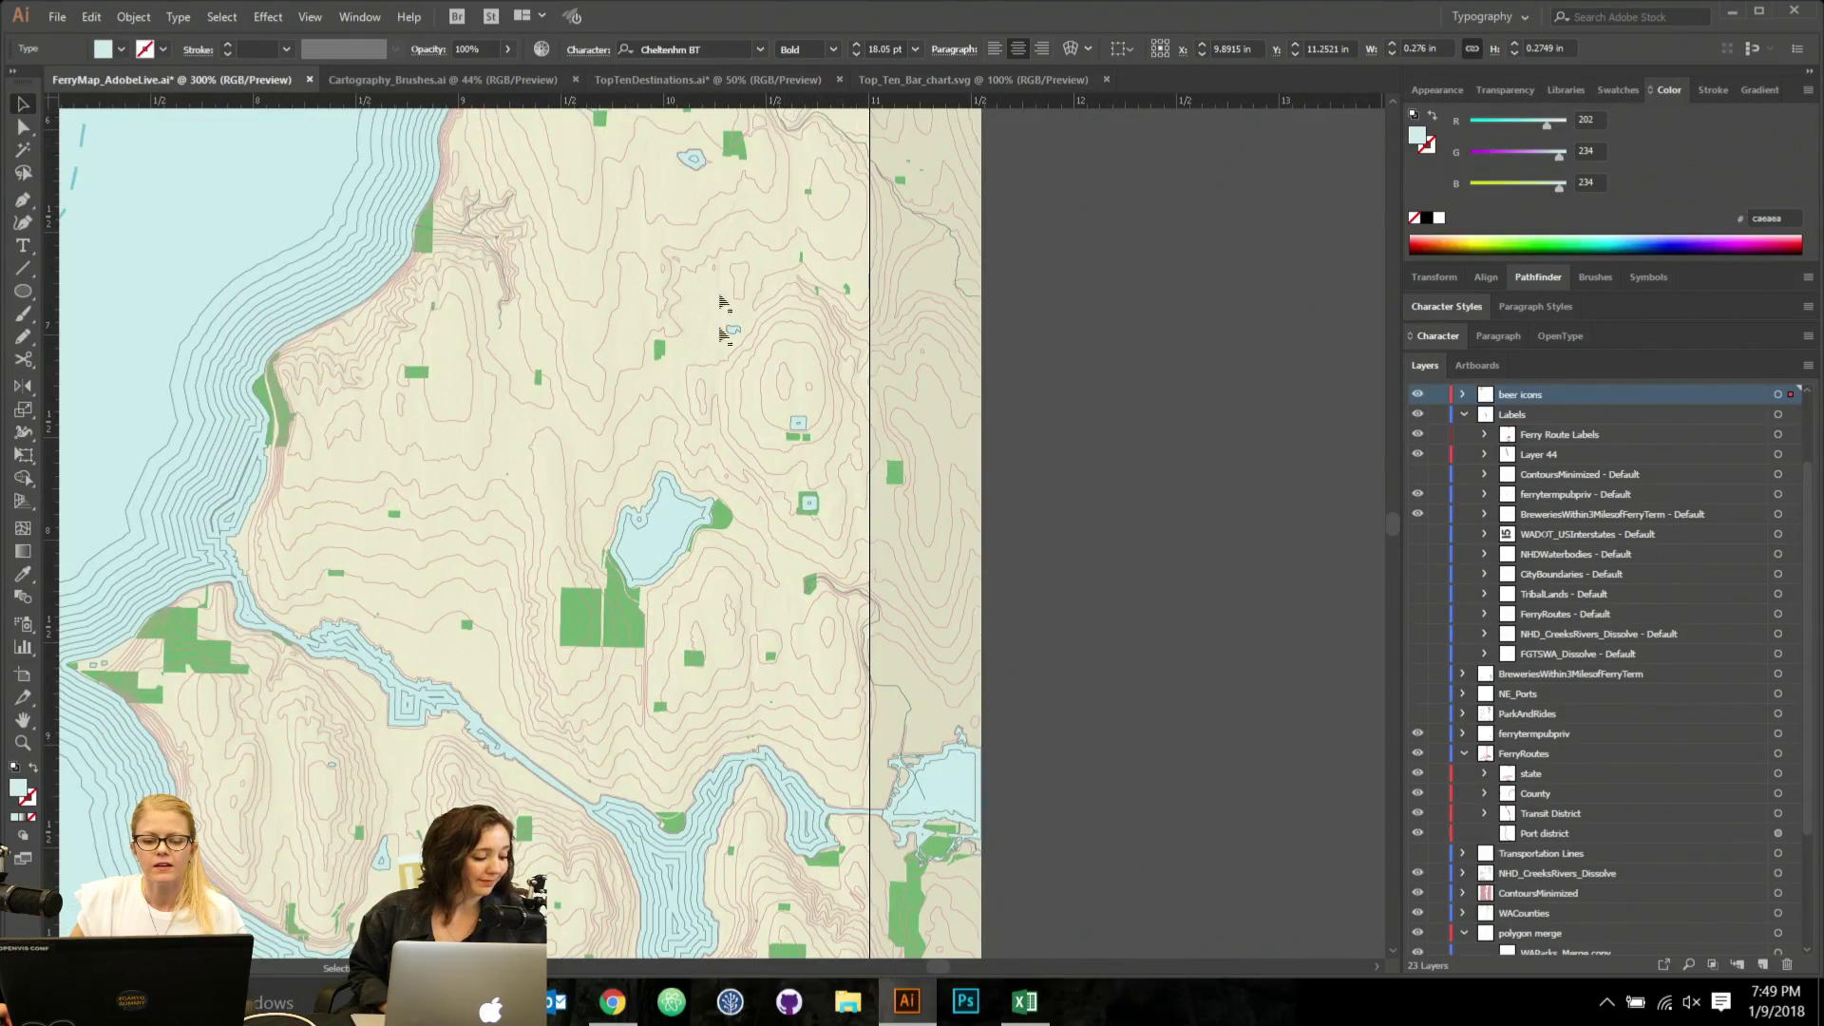
left_click_drag(691, 604, 665, 186)
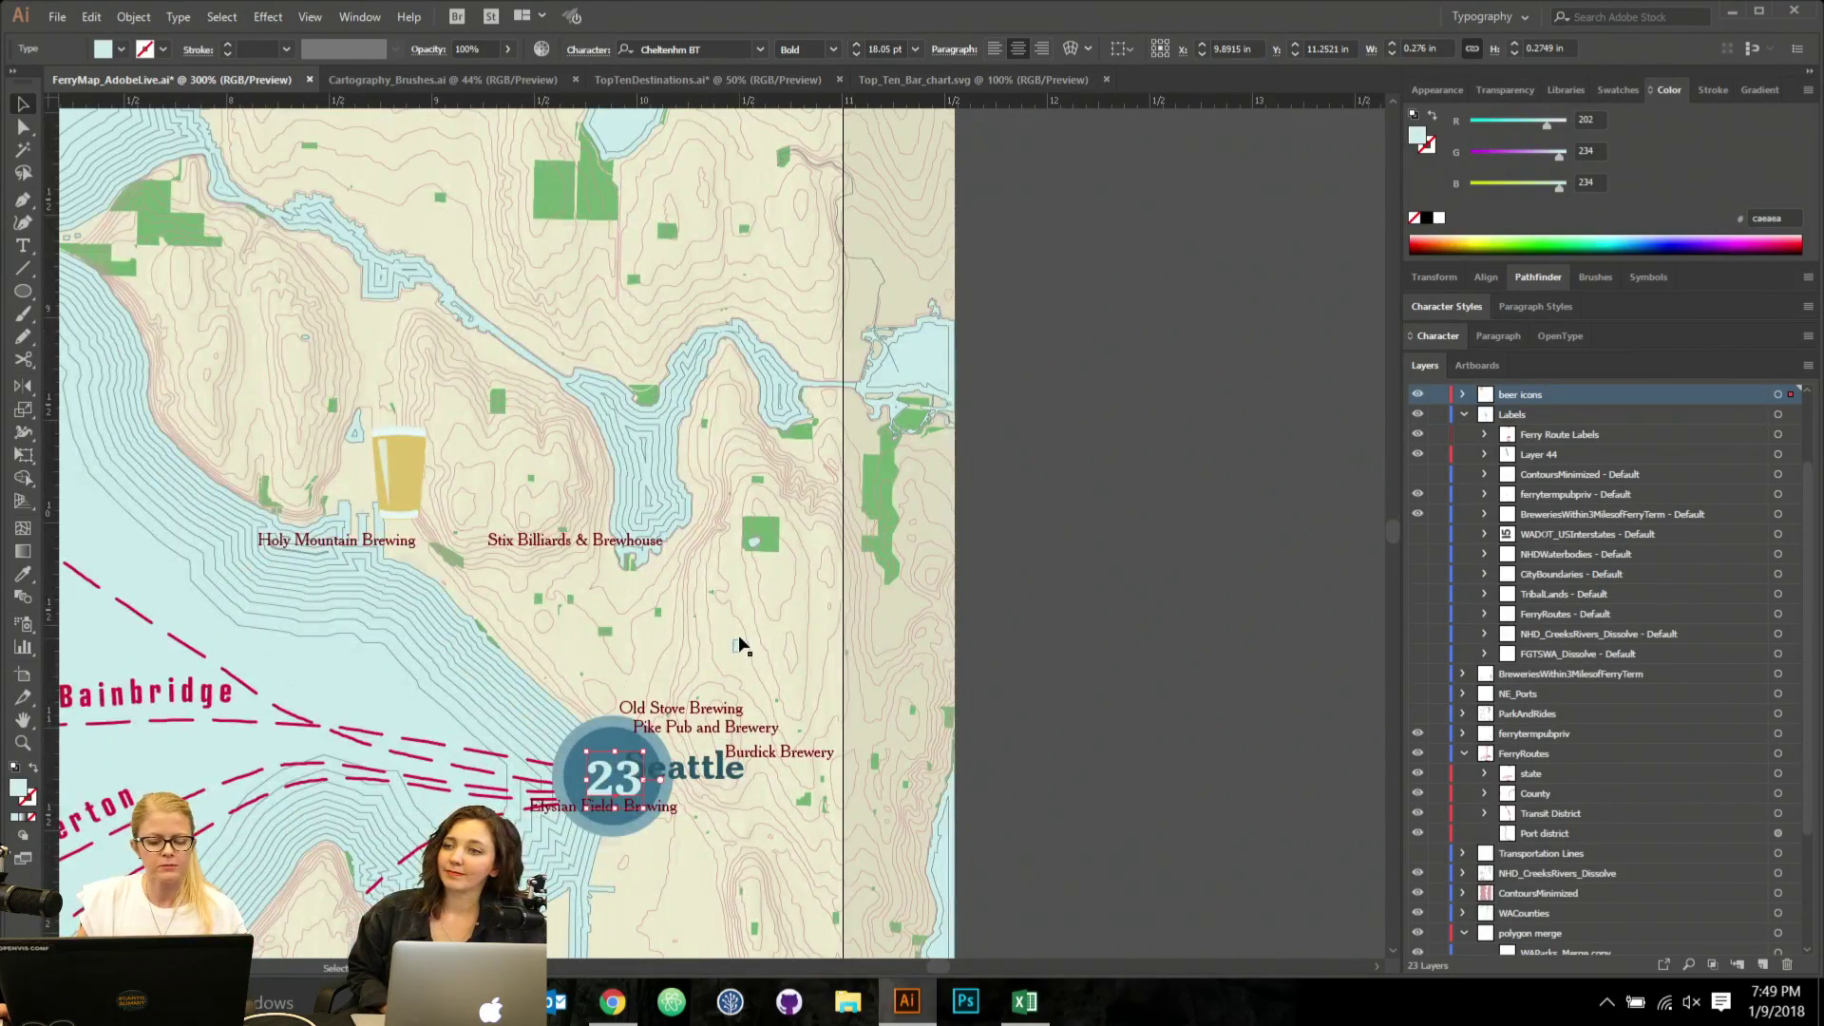
scroll(741, 646, "down", 2)
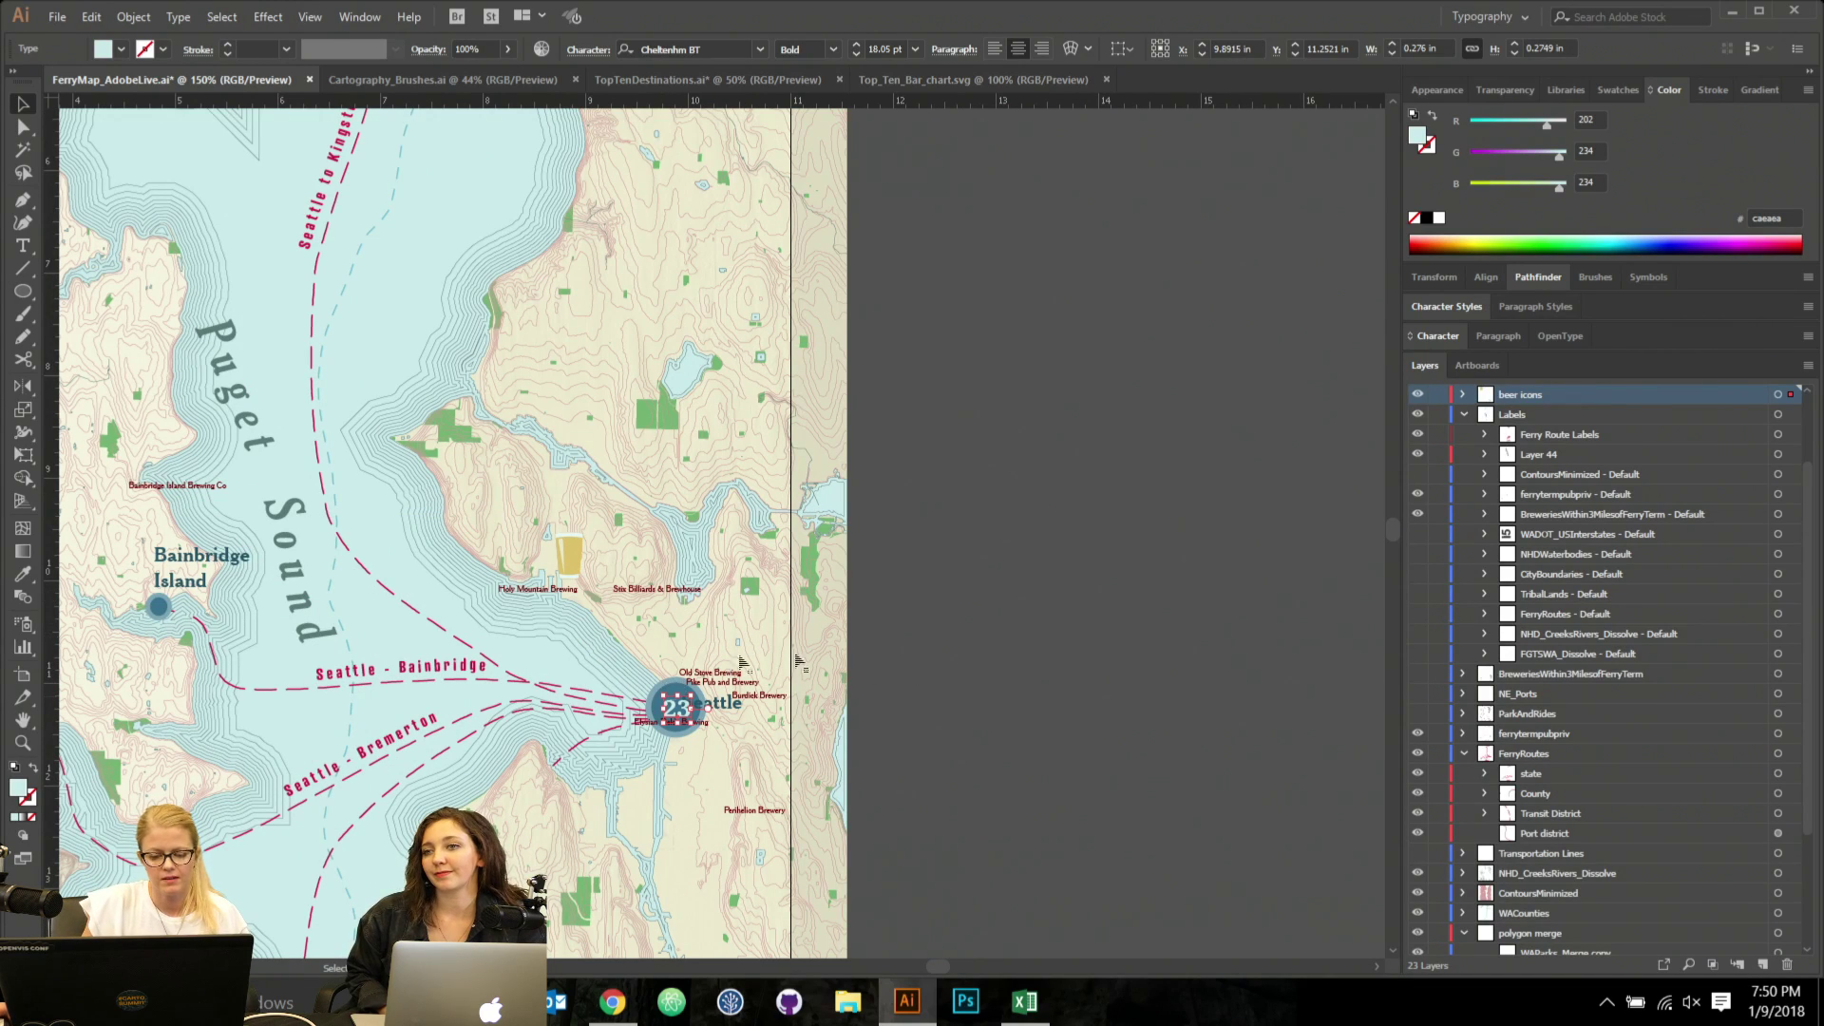
left_click(685, 722)
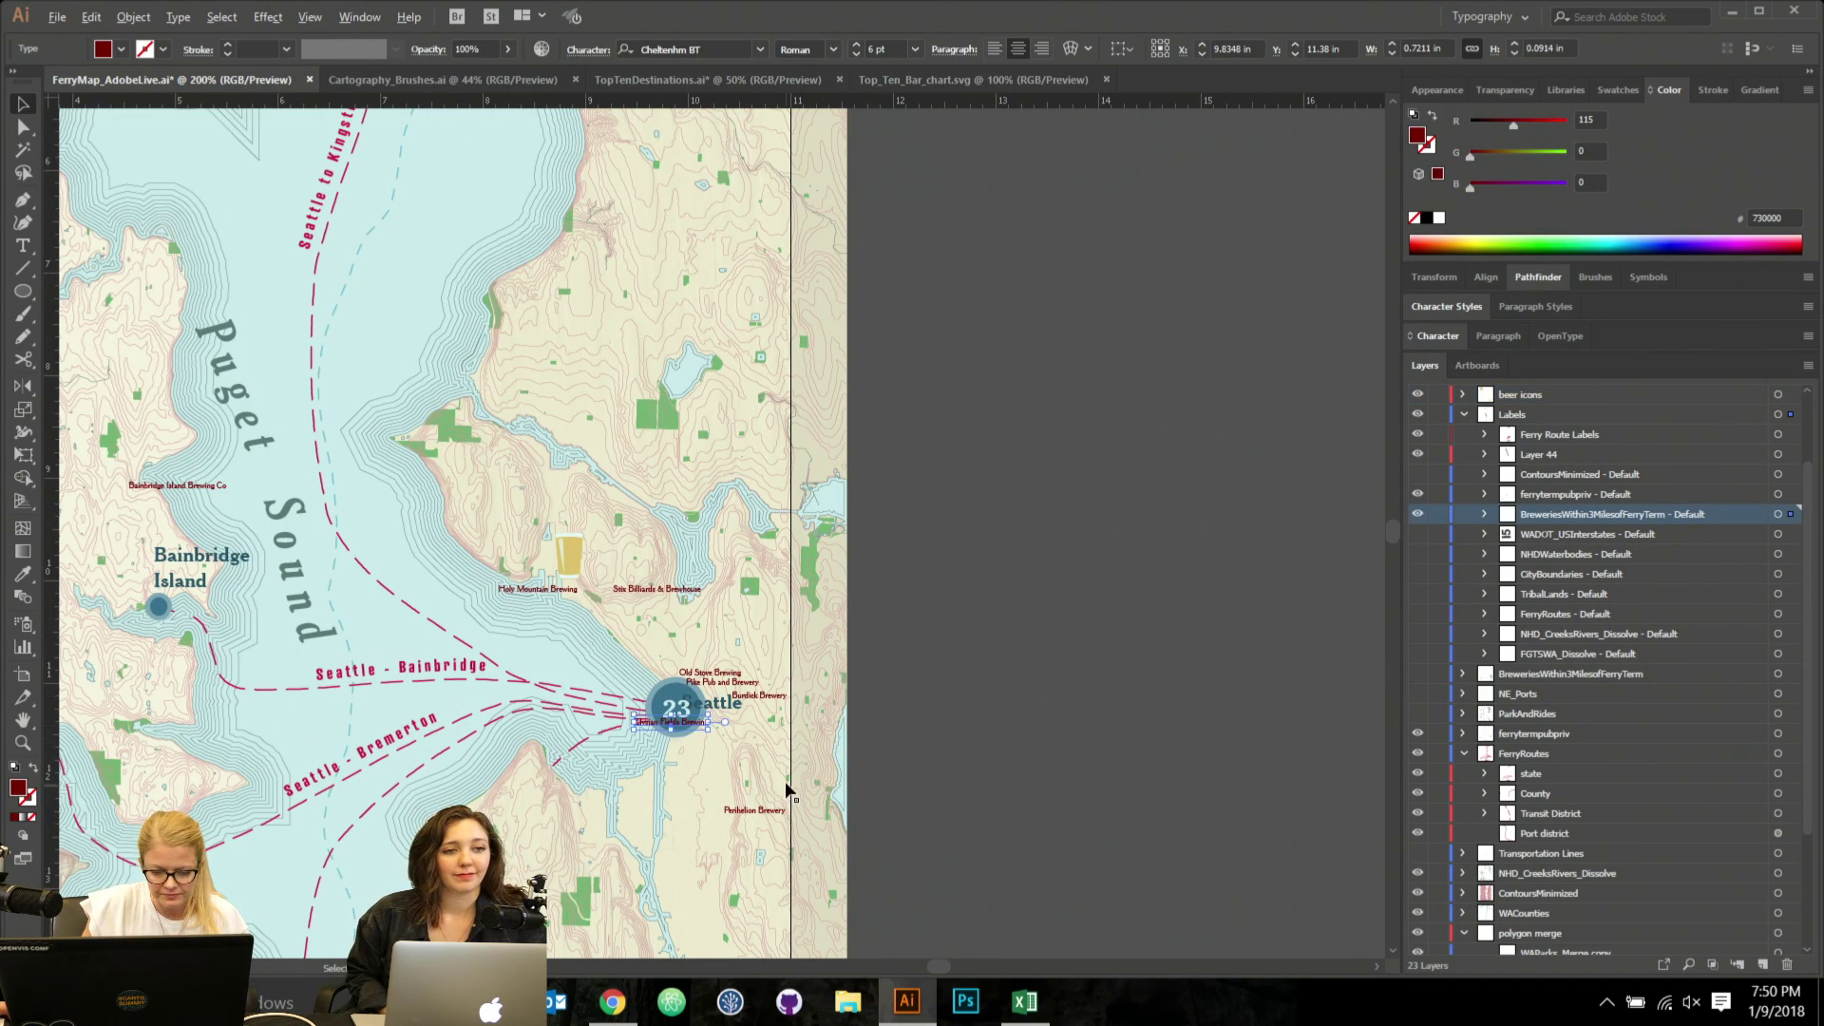
scroll(949, 725, "up", 1)
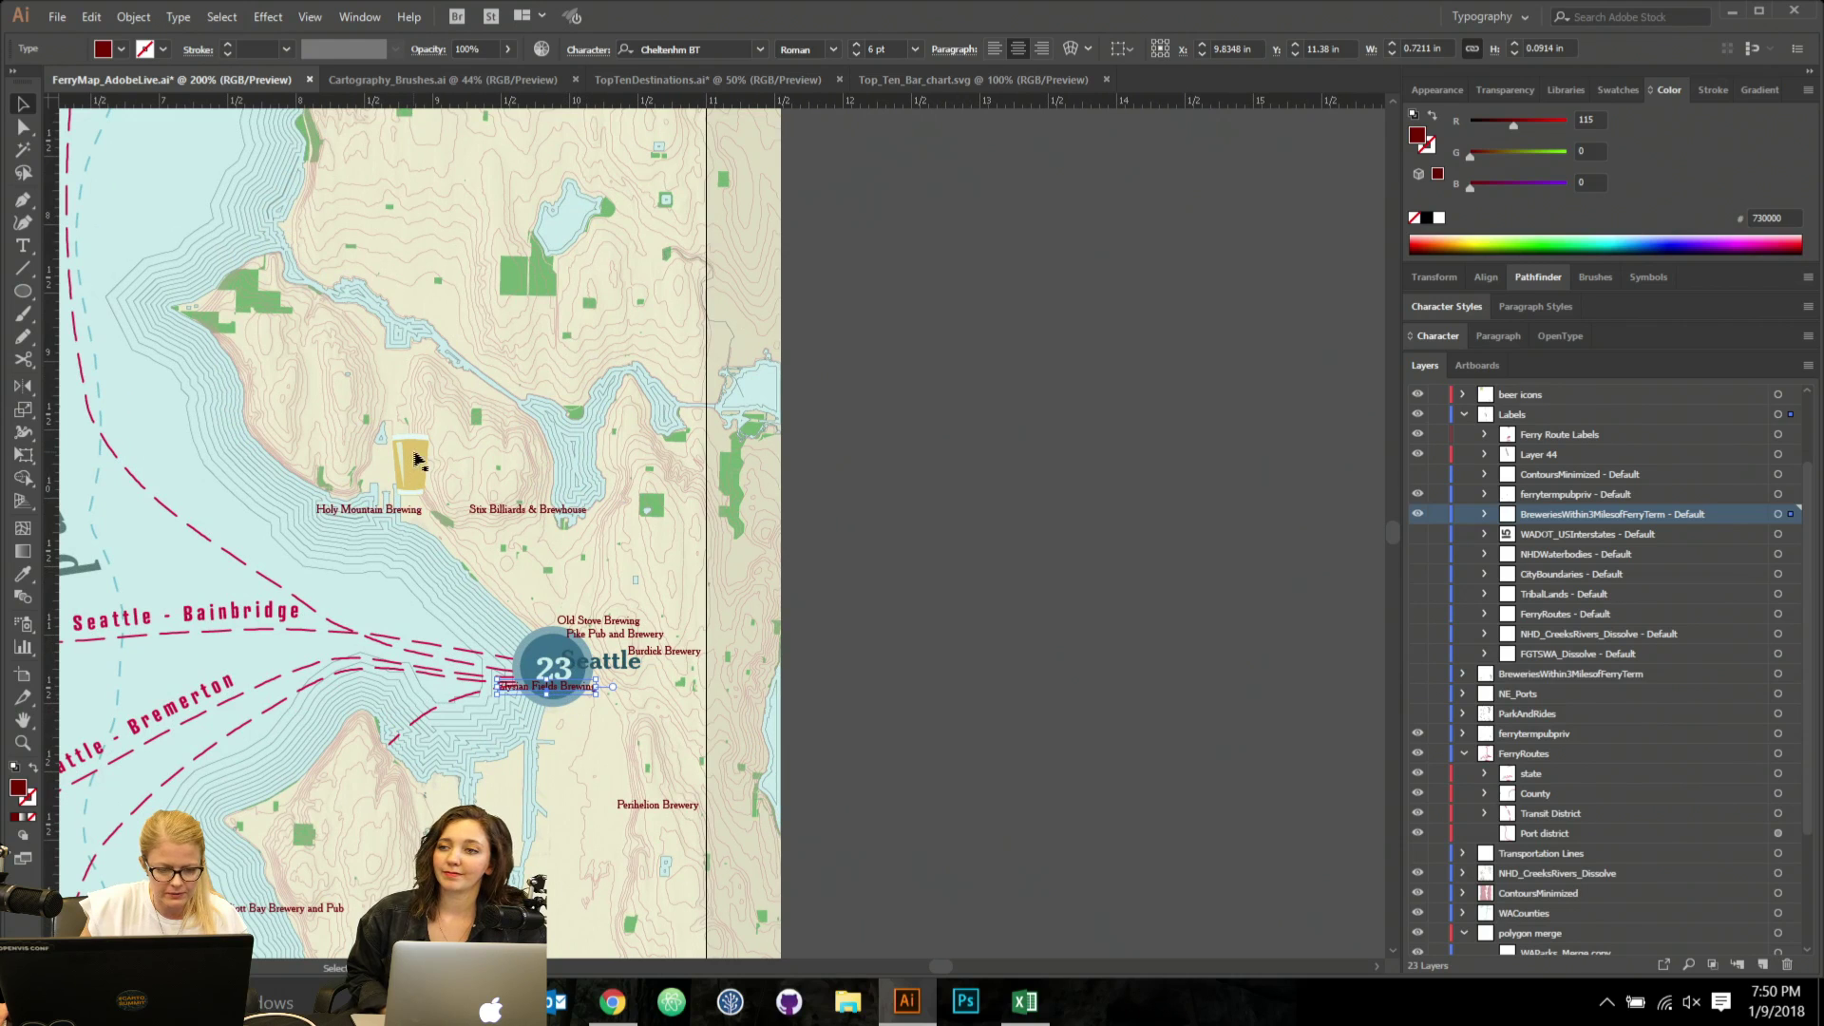
left_click_drag(414, 459, 560, 718)
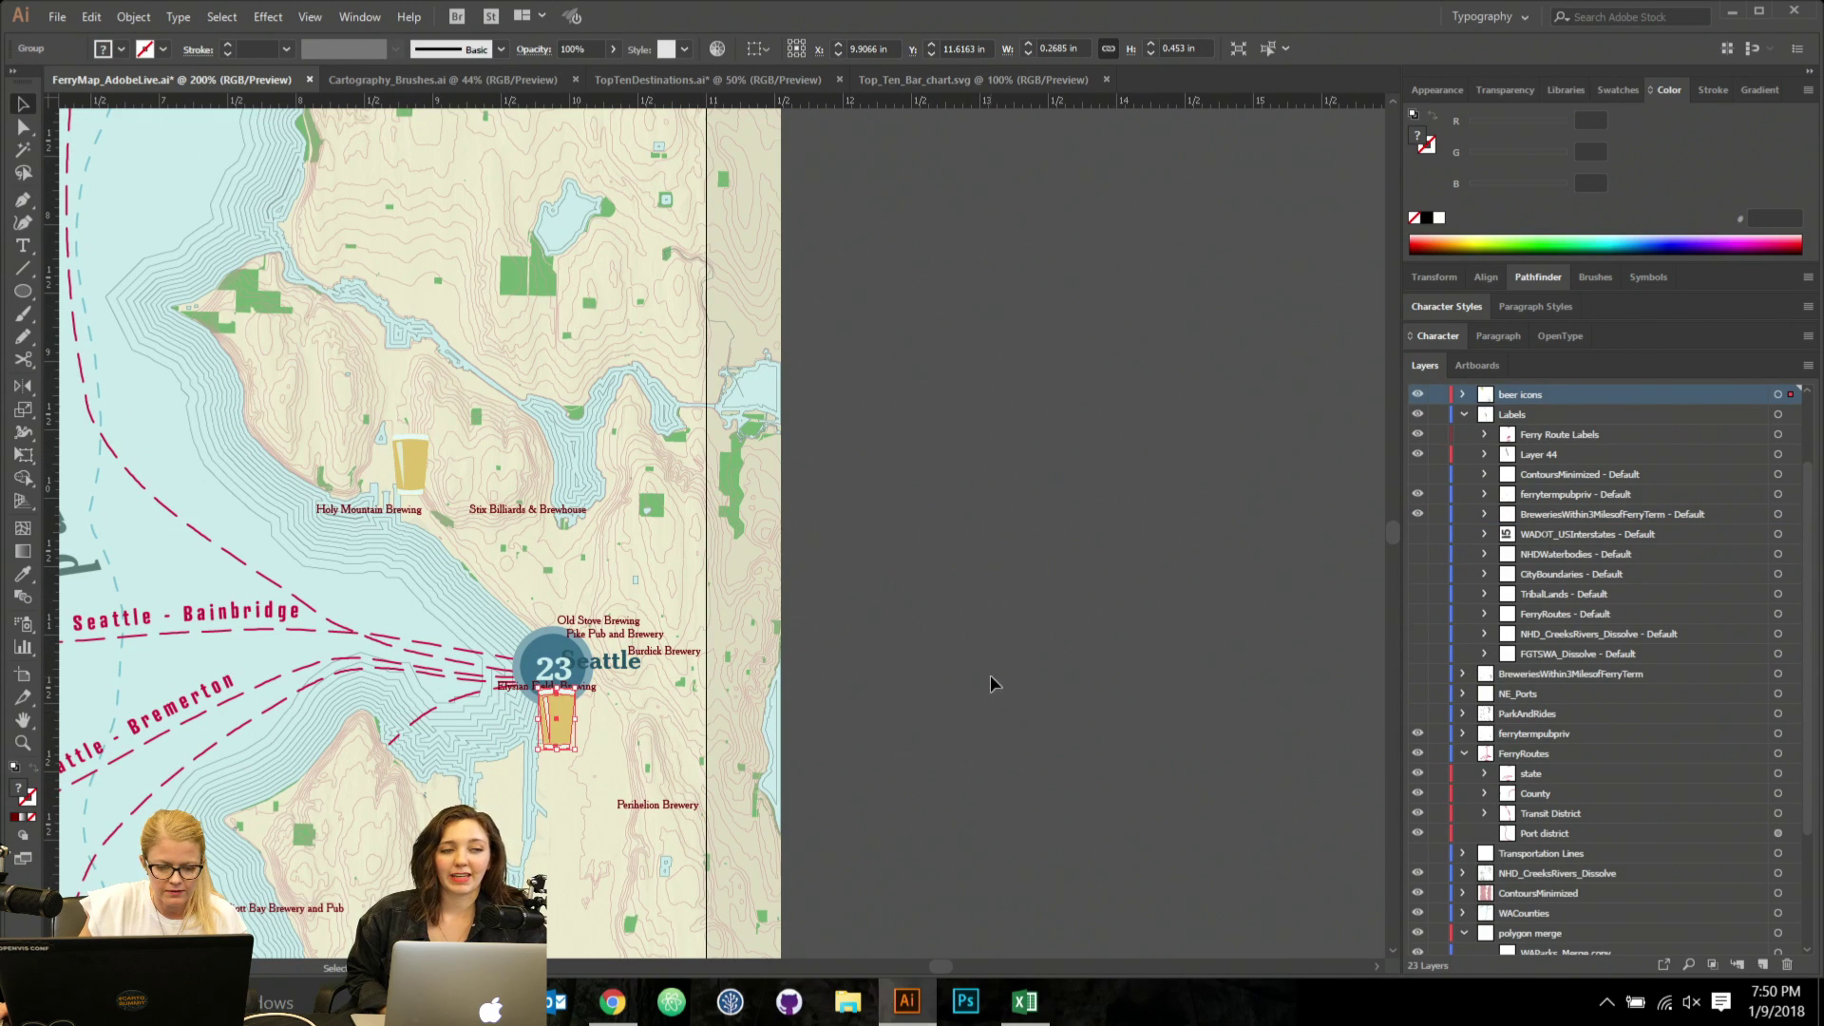
Shift the Seattle label down and right next to the 23 badge.
left_click(594, 714)
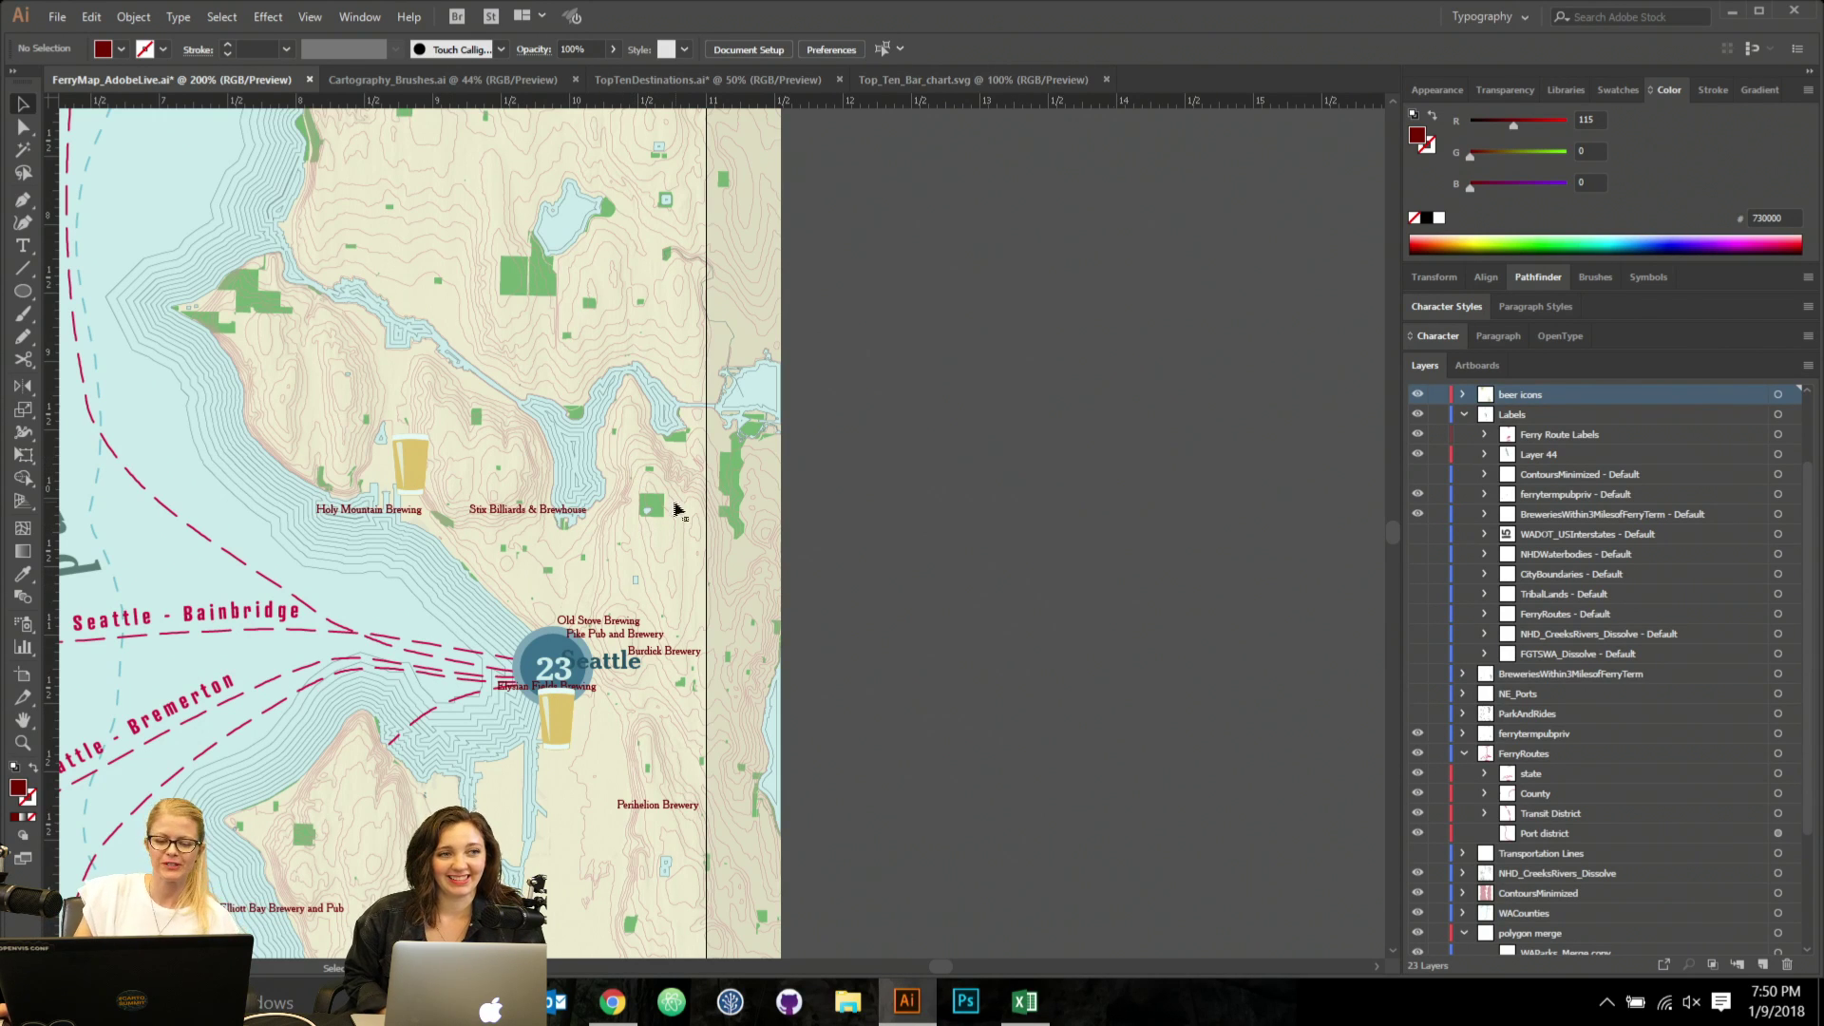
scroll(603, 526, "down", 1, "alt")
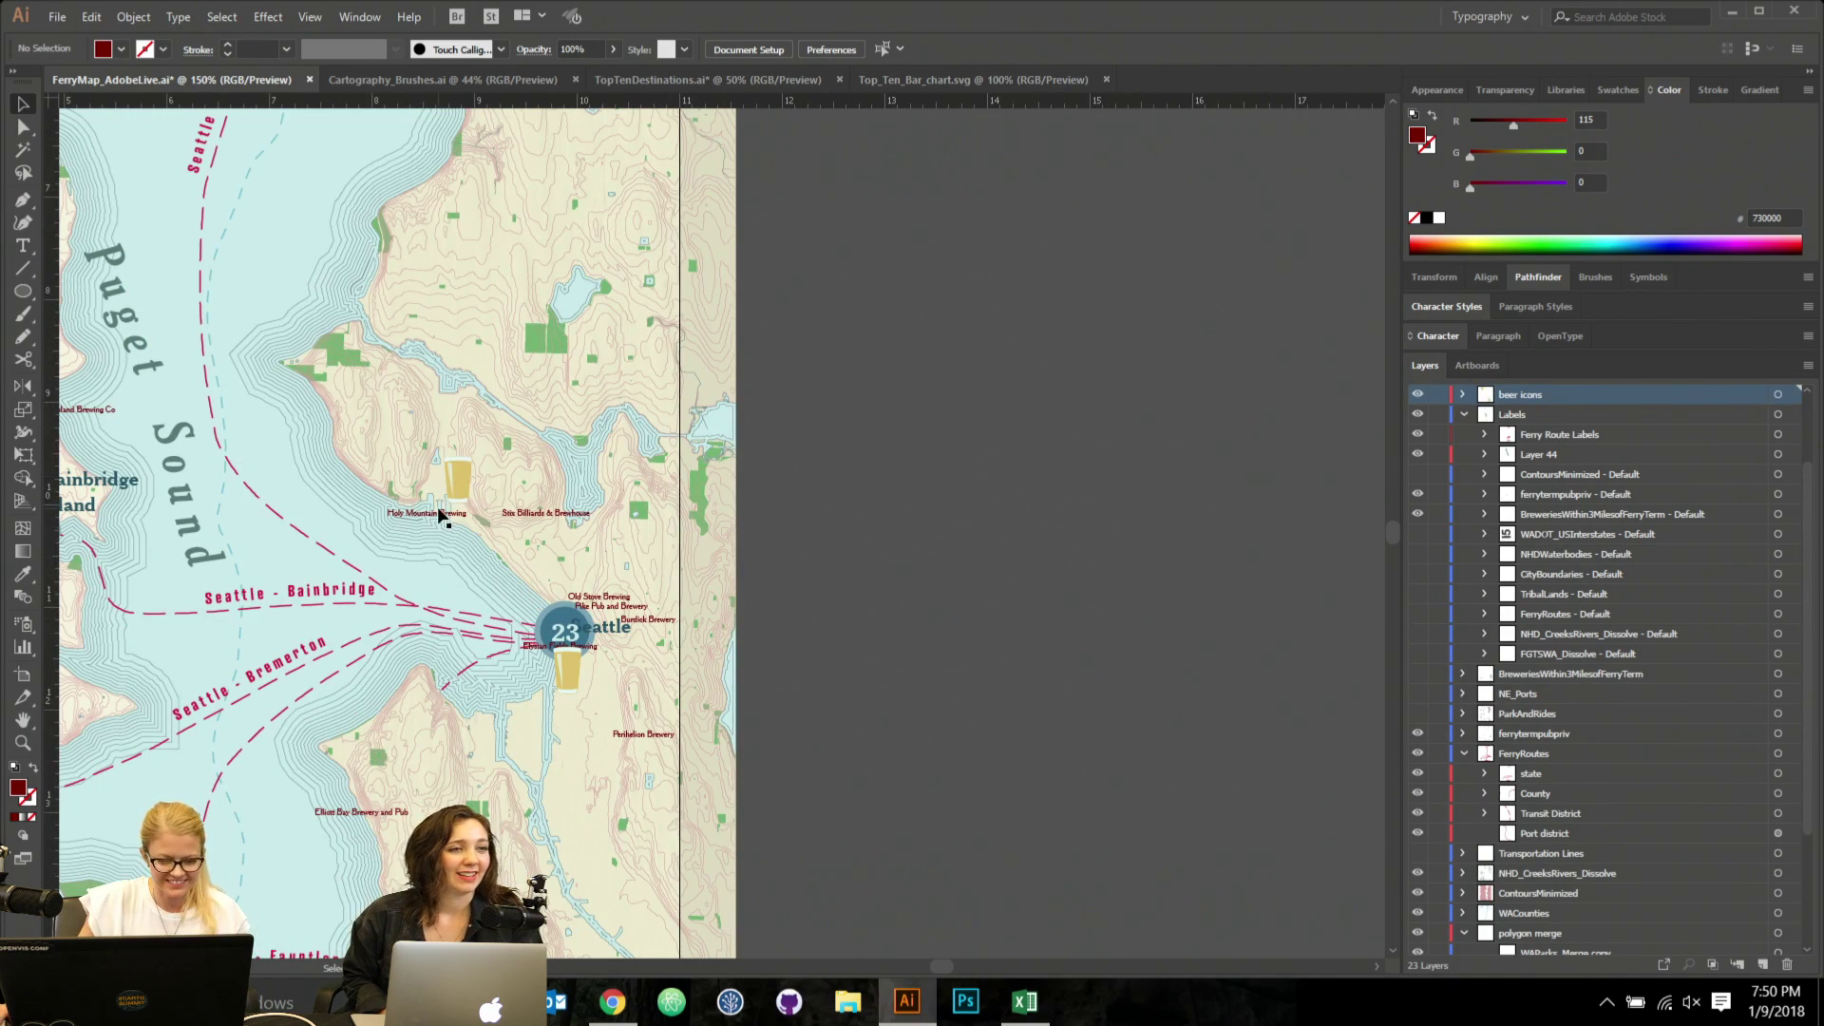
left_click(561, 625)
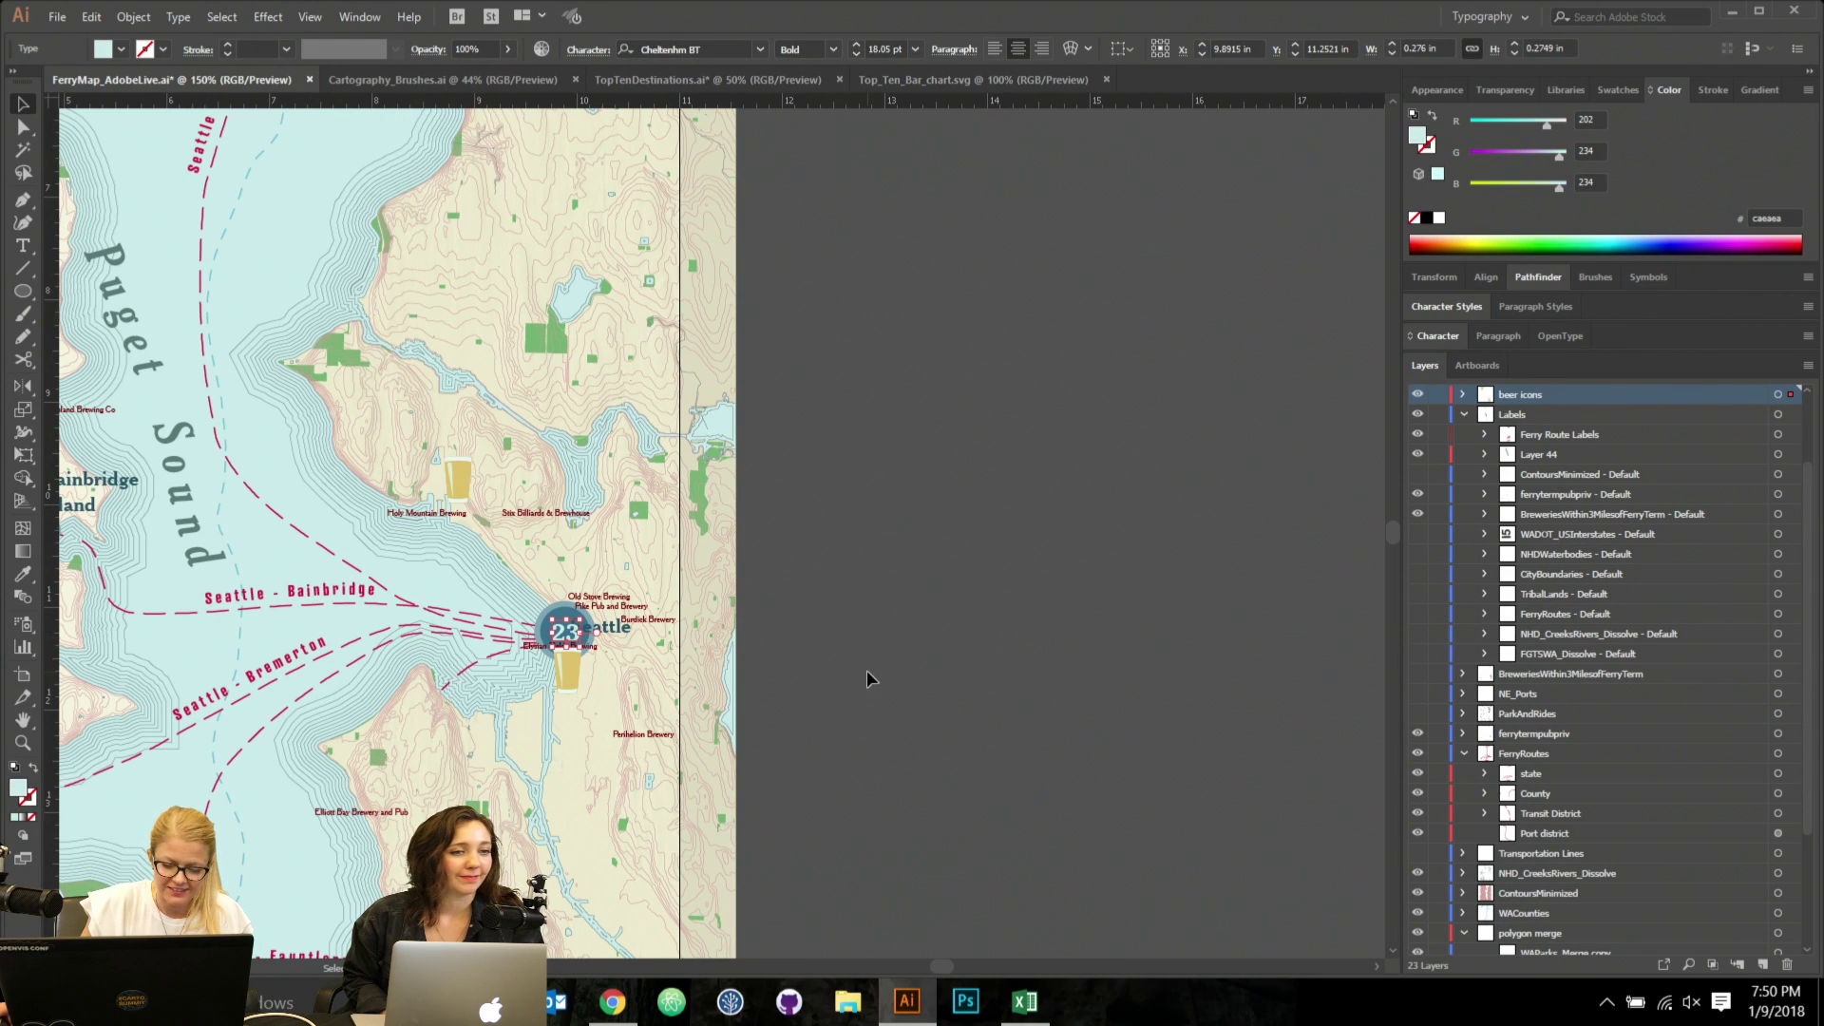
left_click(868, 680)
left_click(604, 635)
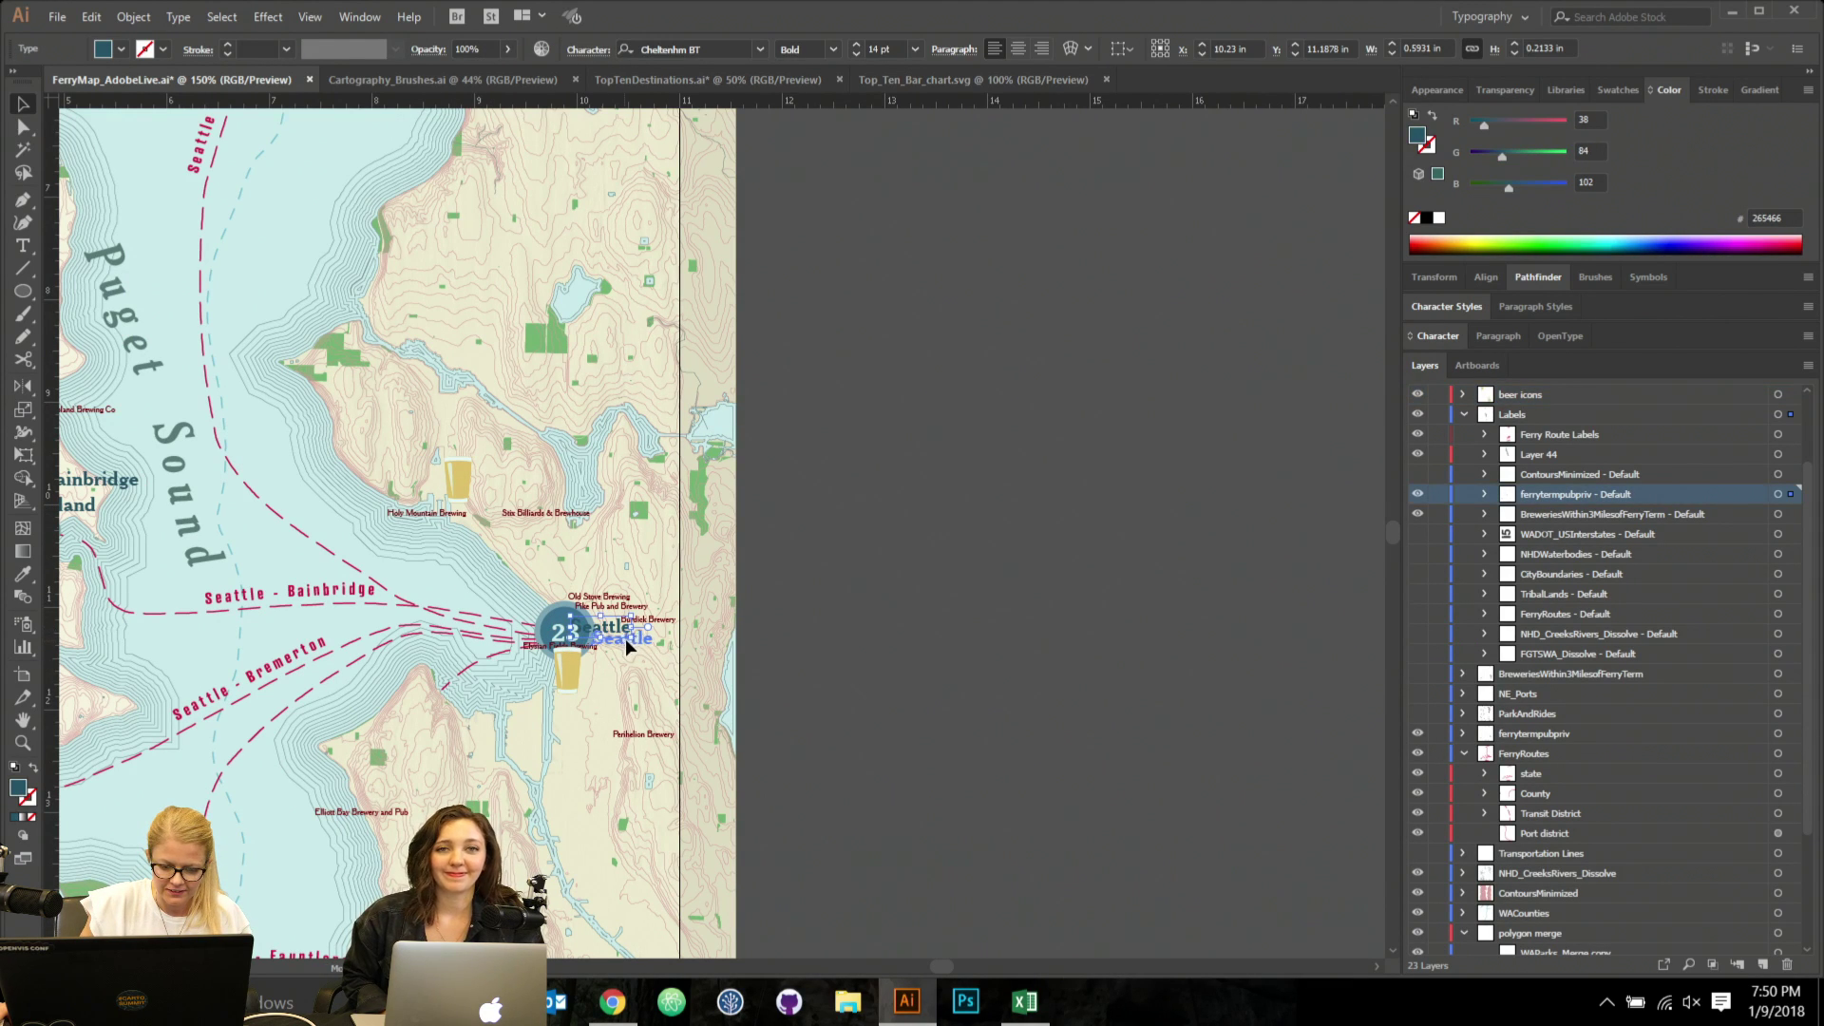
left_click_drag(625, 638, 560, 645)
left_click(635, 701)
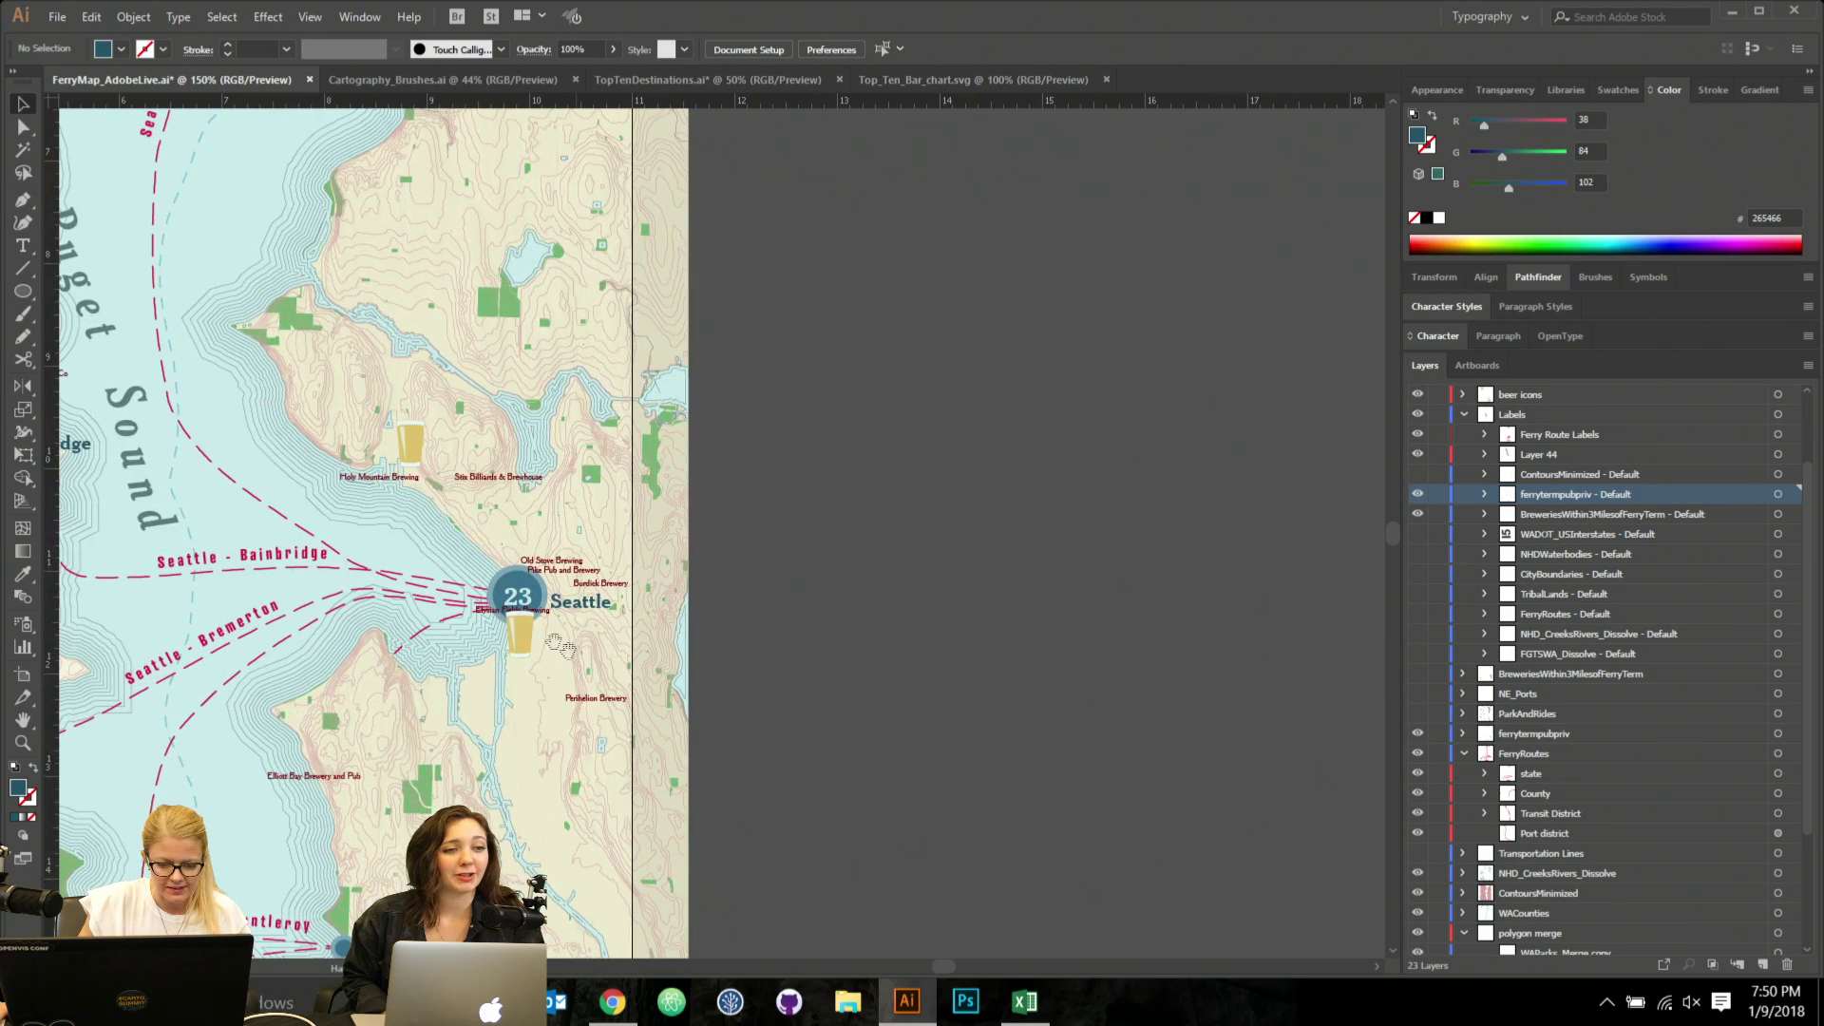
Move the beer glass copy beside Perihelion Brewery and show the breweries-near-terminals layer.
left_click(518, 631)
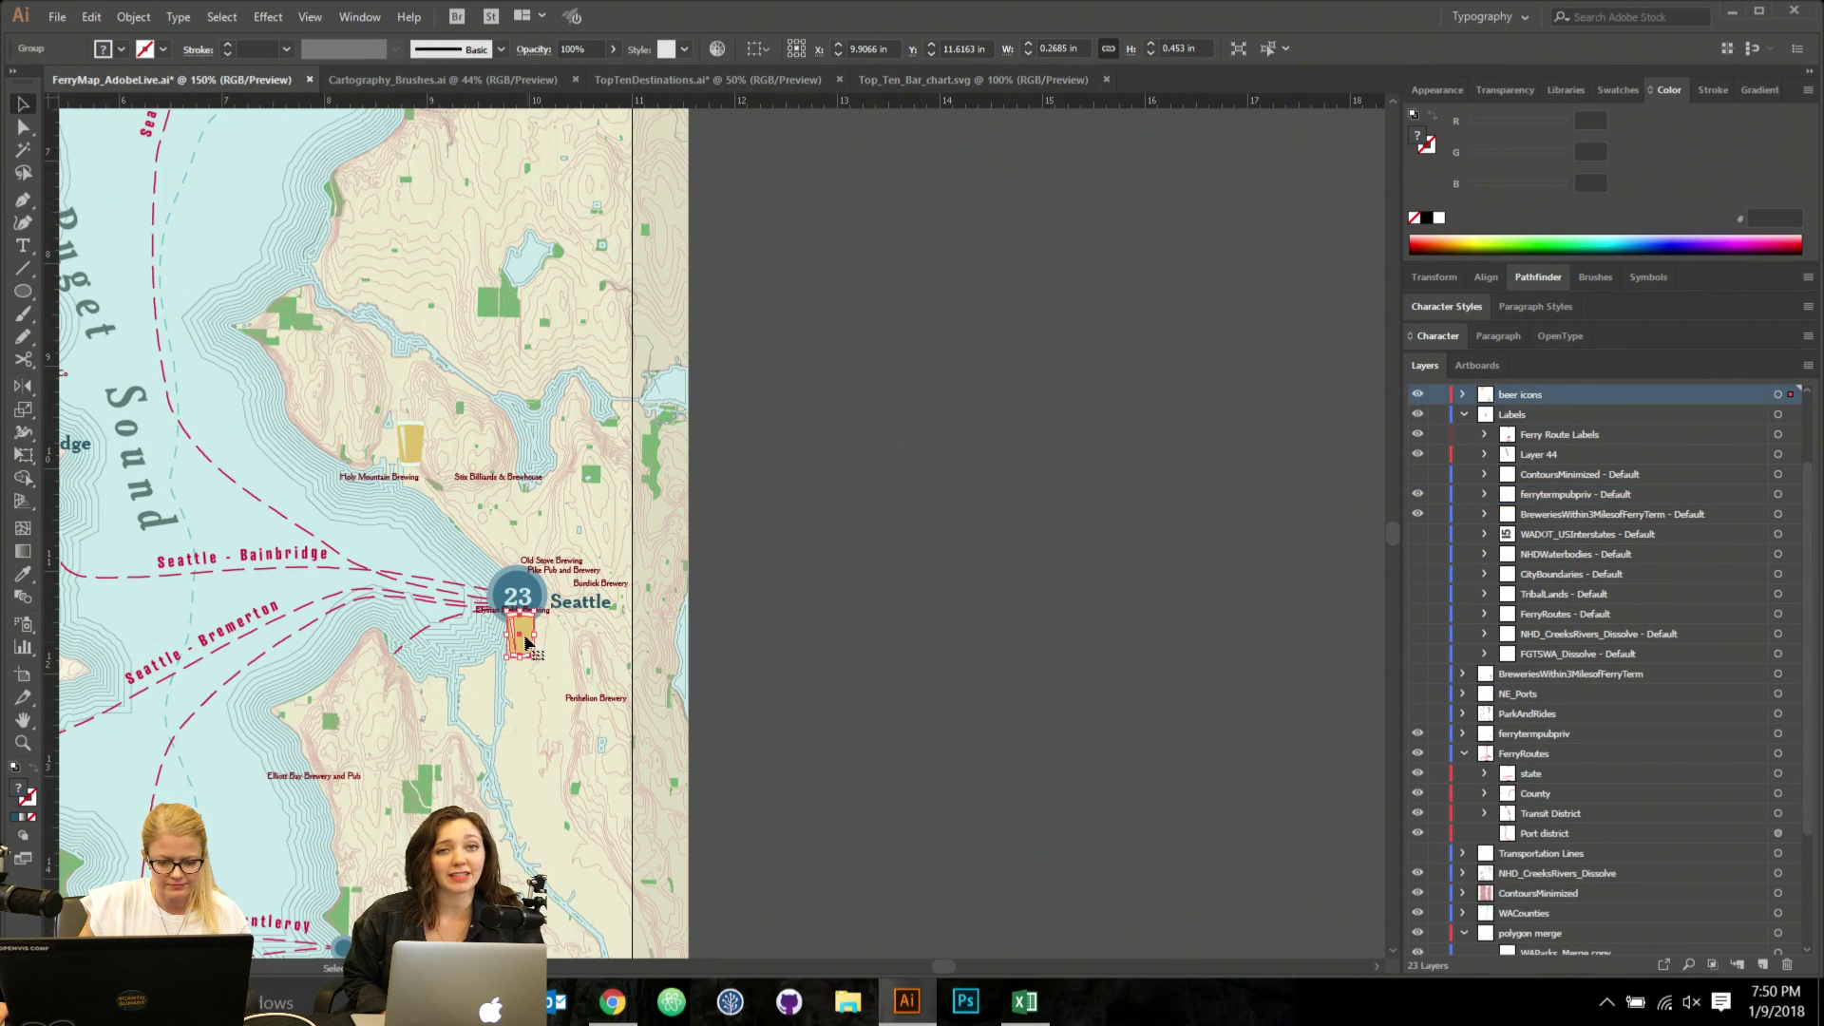
left_click_drag(523, 638, 559, 690)
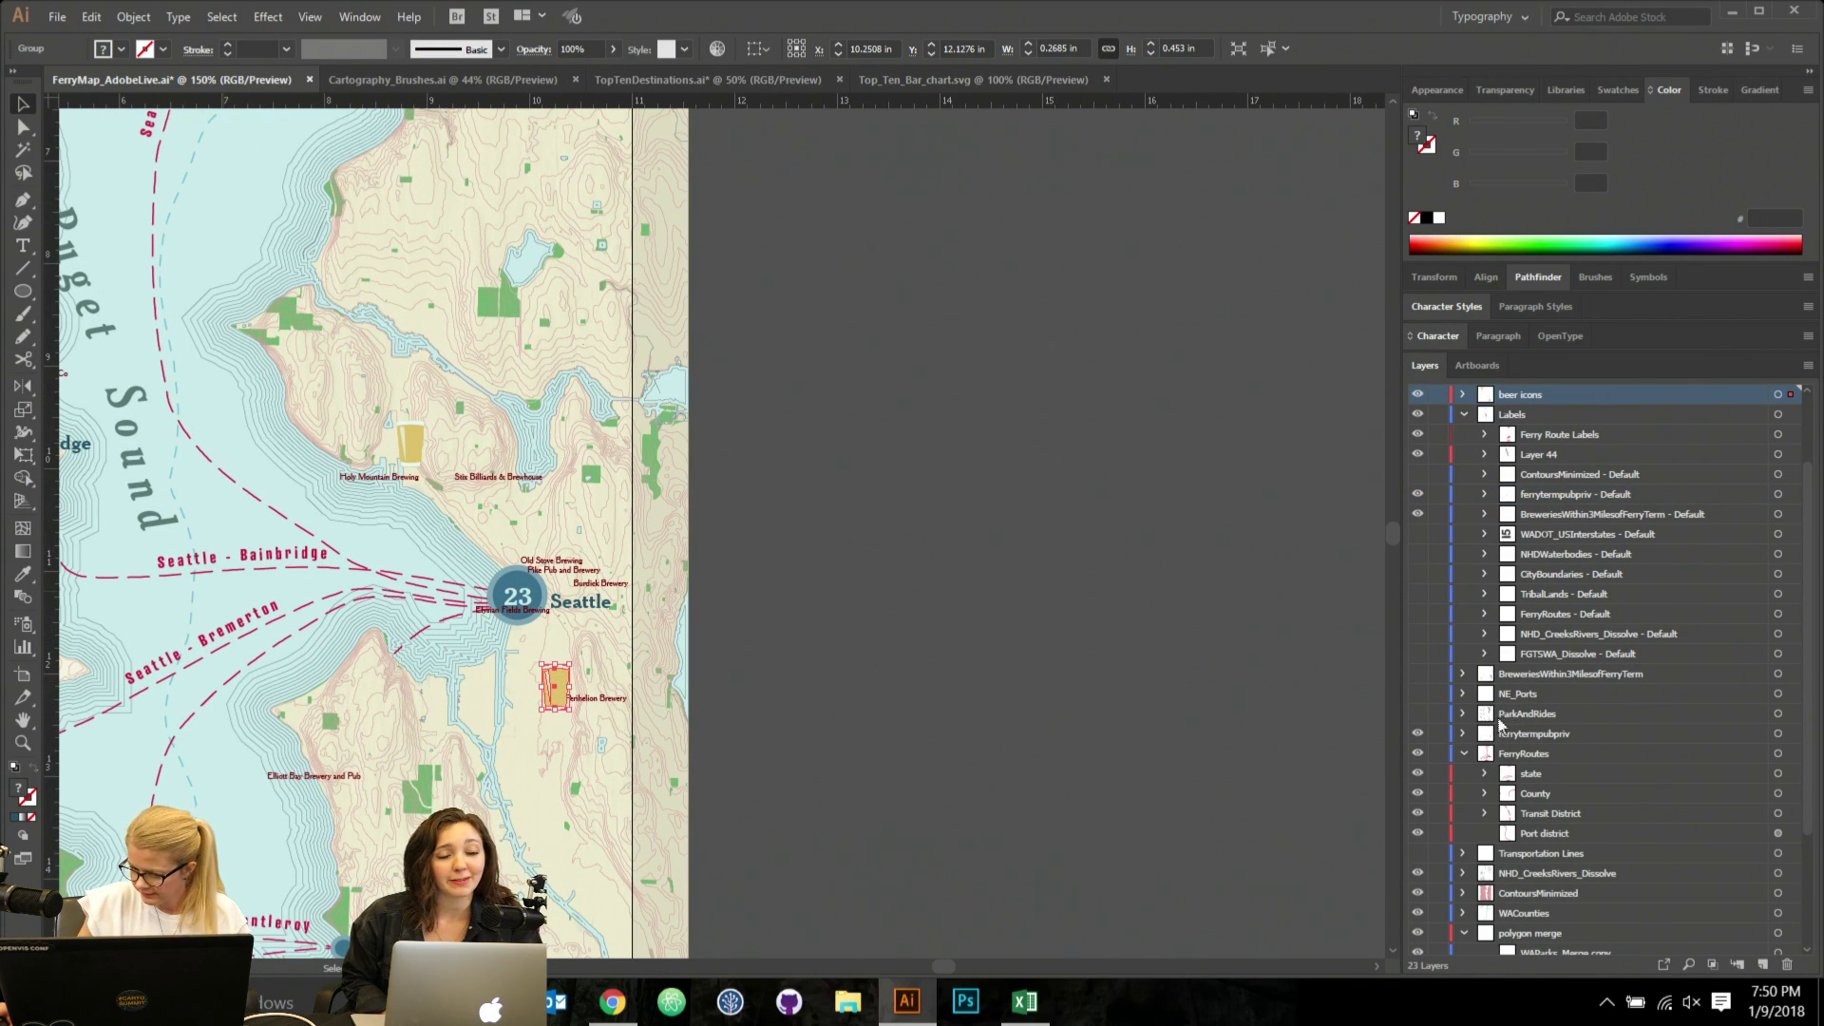
scroll(919, 680, "down", 1)
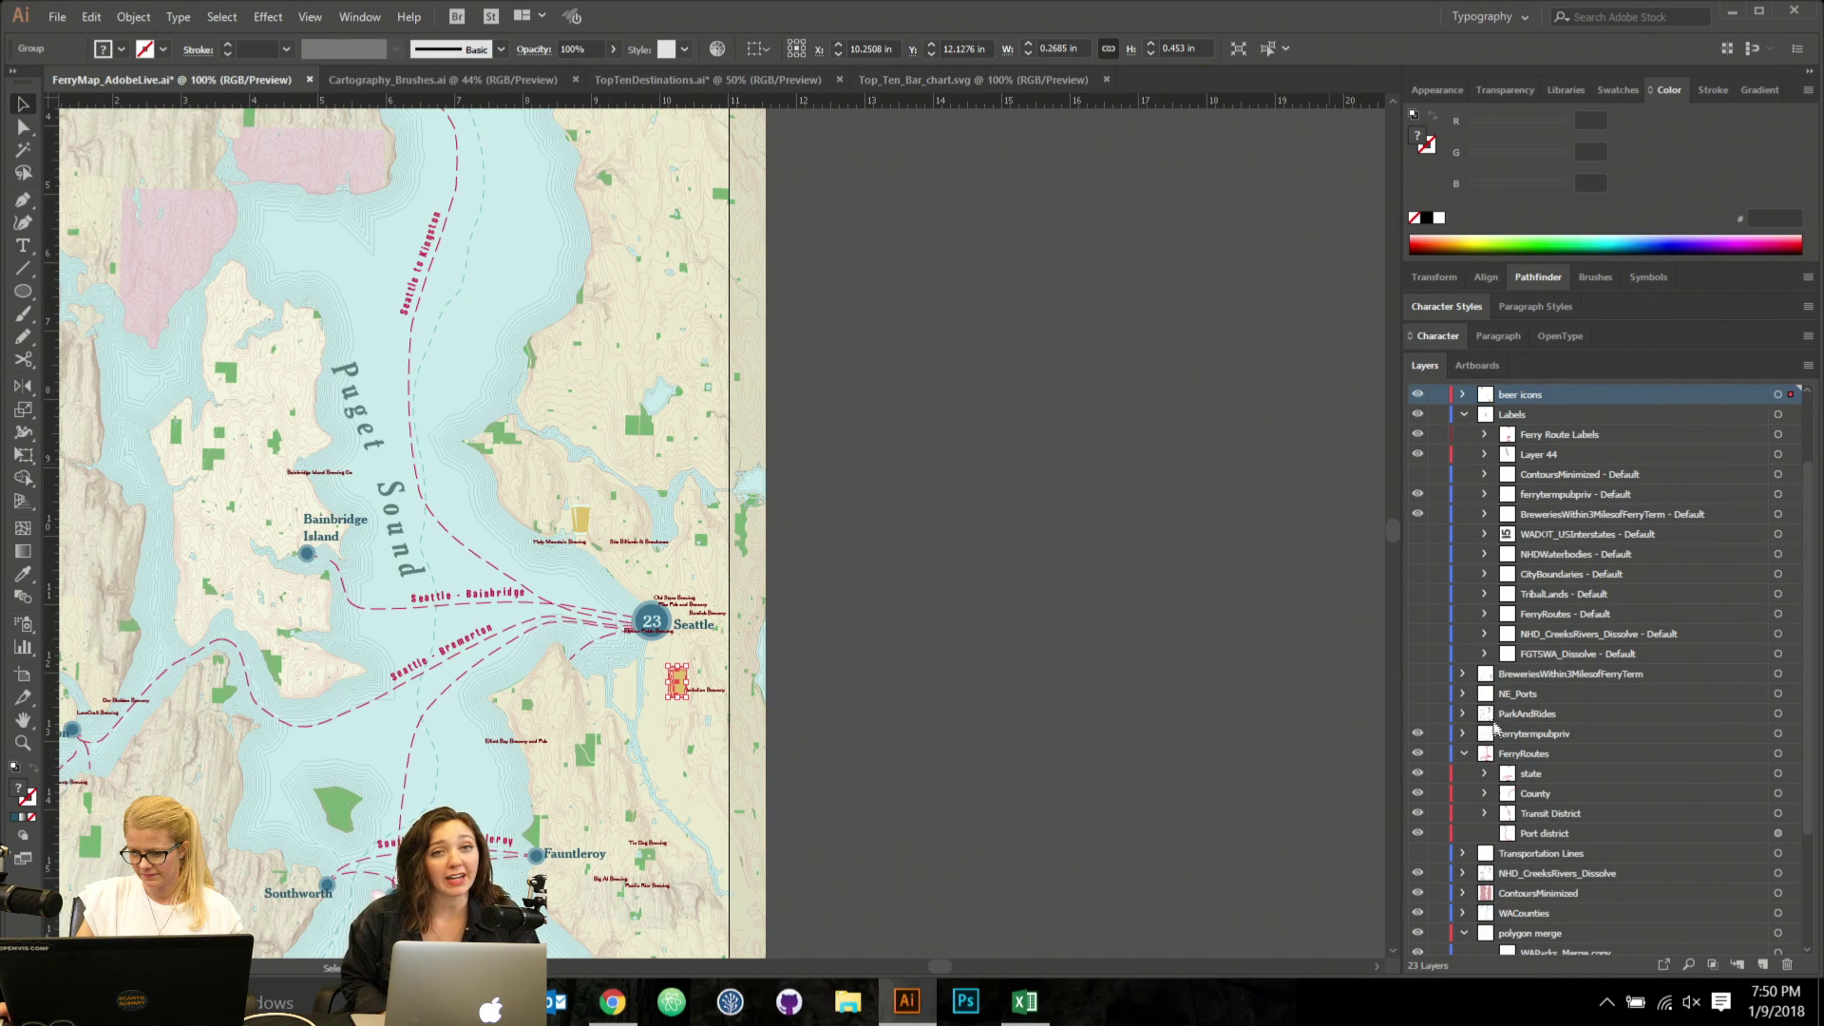
left_click(1418, 674)
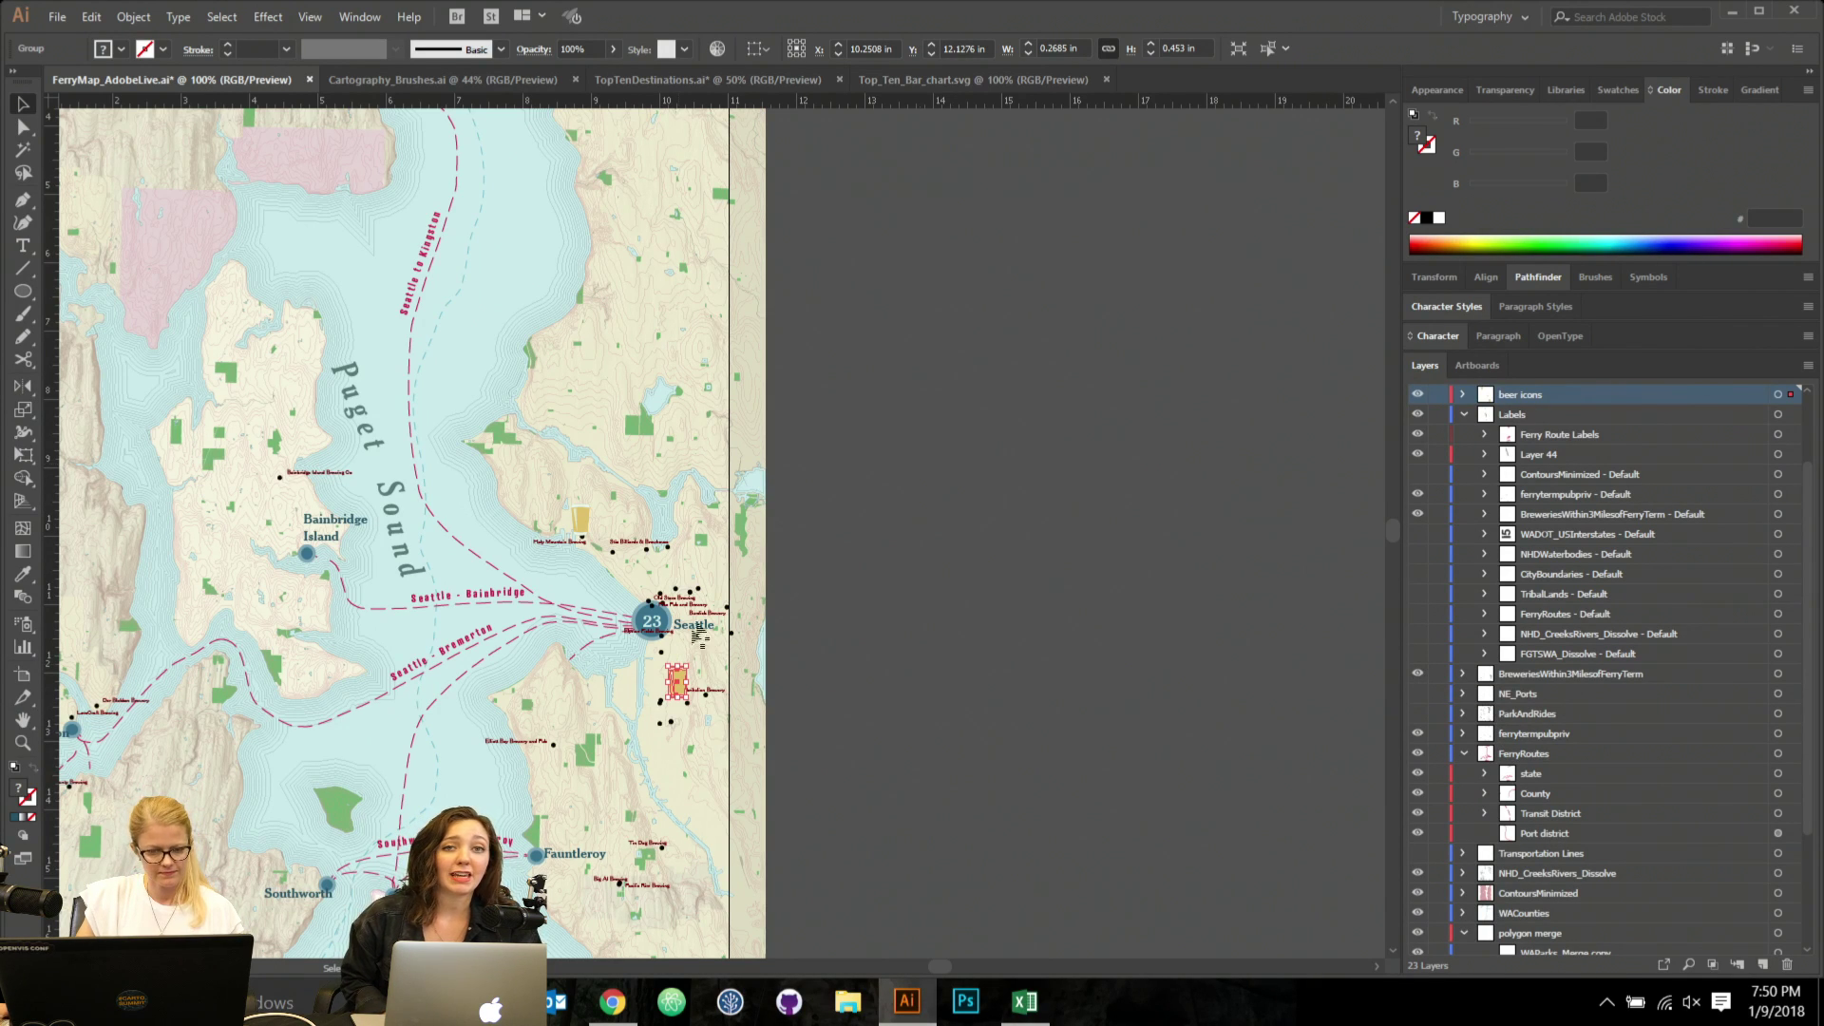
scroll(943, 627, "up", 1)
left_click_drag(942, 625, 894, 614)
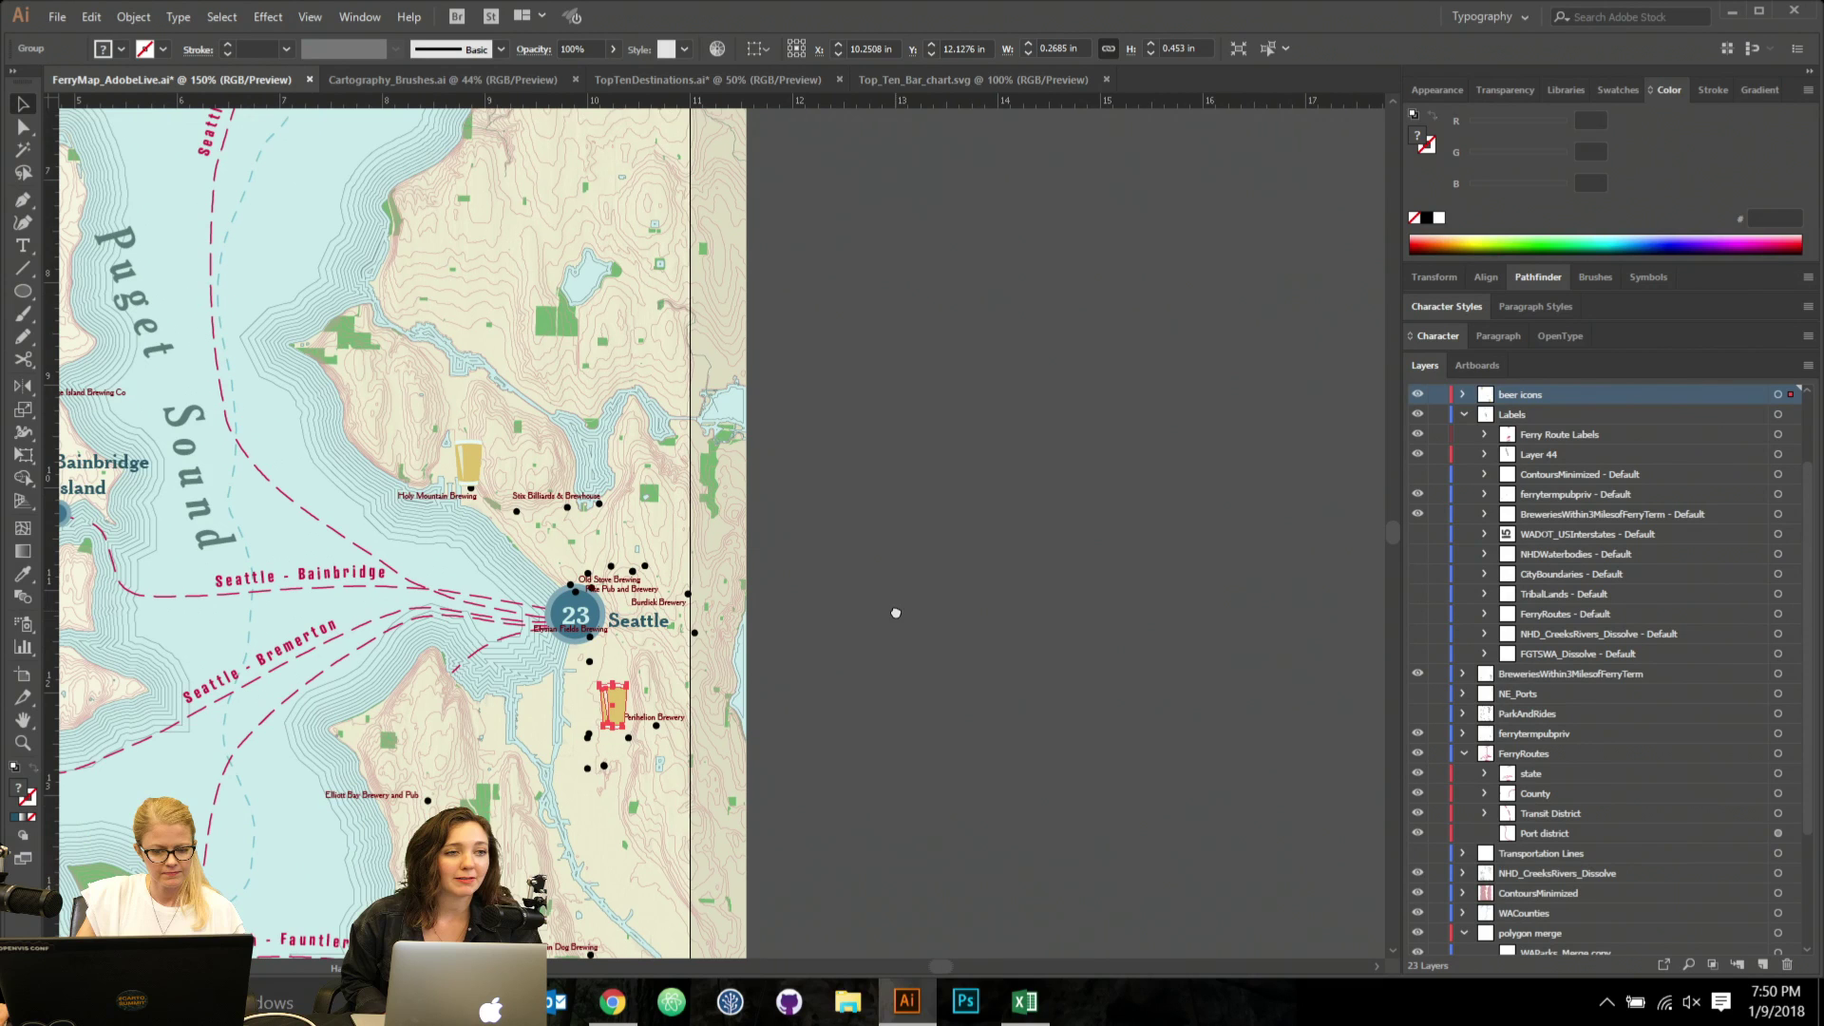
left_click(809, 722)
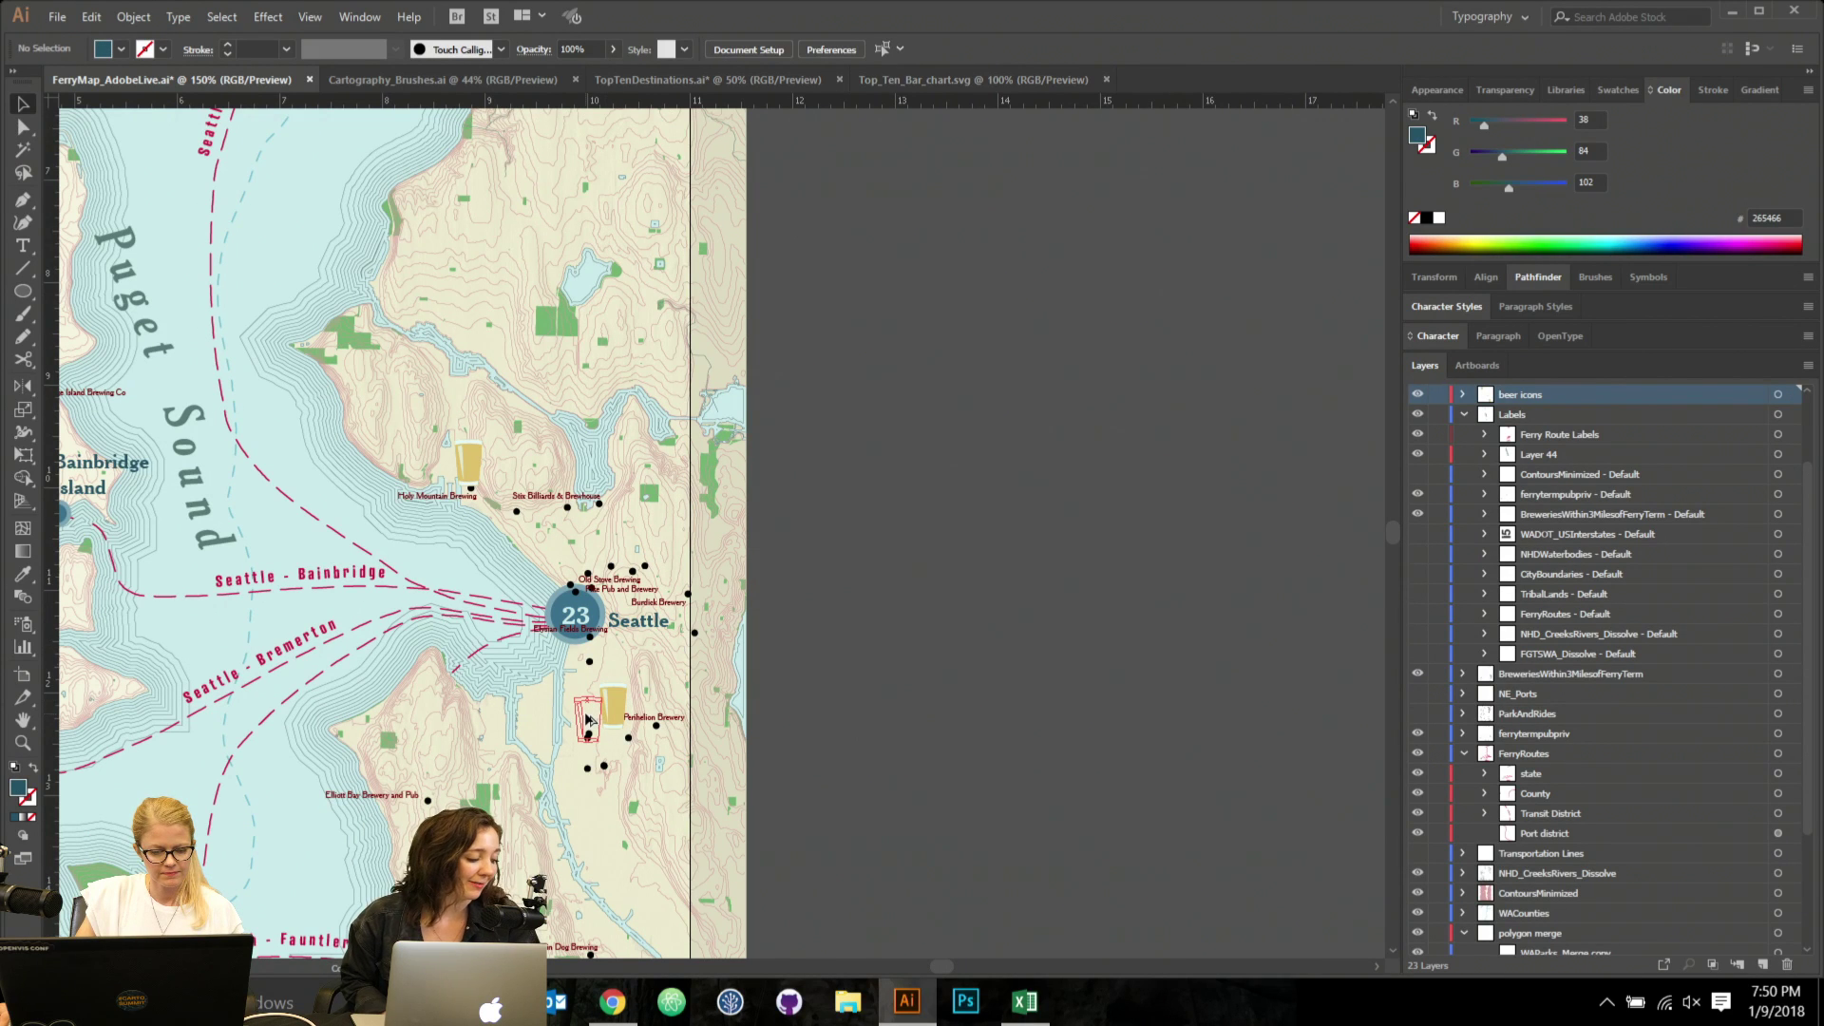
left_click(587, 720)
mouse_move(587, 720)
left_mouse_down()
mouse_move(589, 765)
mouse_move(612, 704)
left_mouse_up()
Undo the moves, place the Seattle label right of the badge, and delete the extra beer glass.
key("ctrl+z")
key("ctrl+z")
key("ctrl+z")
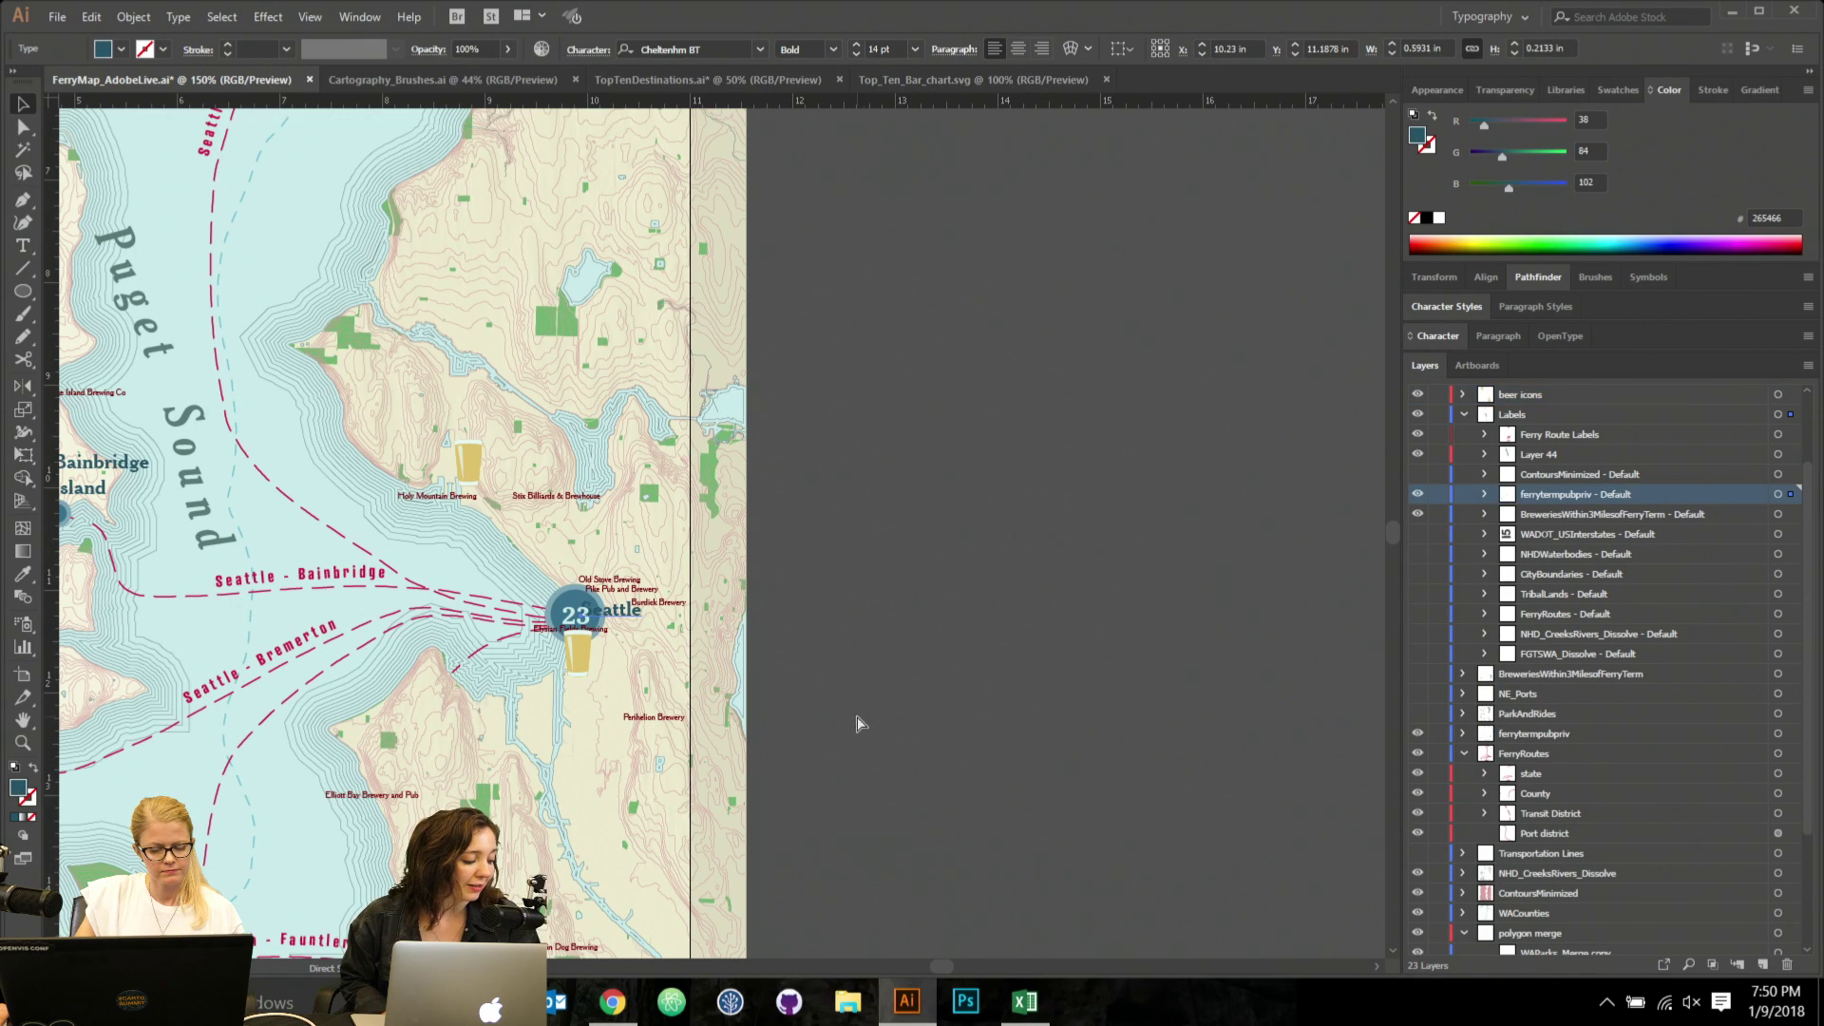
left_click_drag(623, 617, 601, 653)
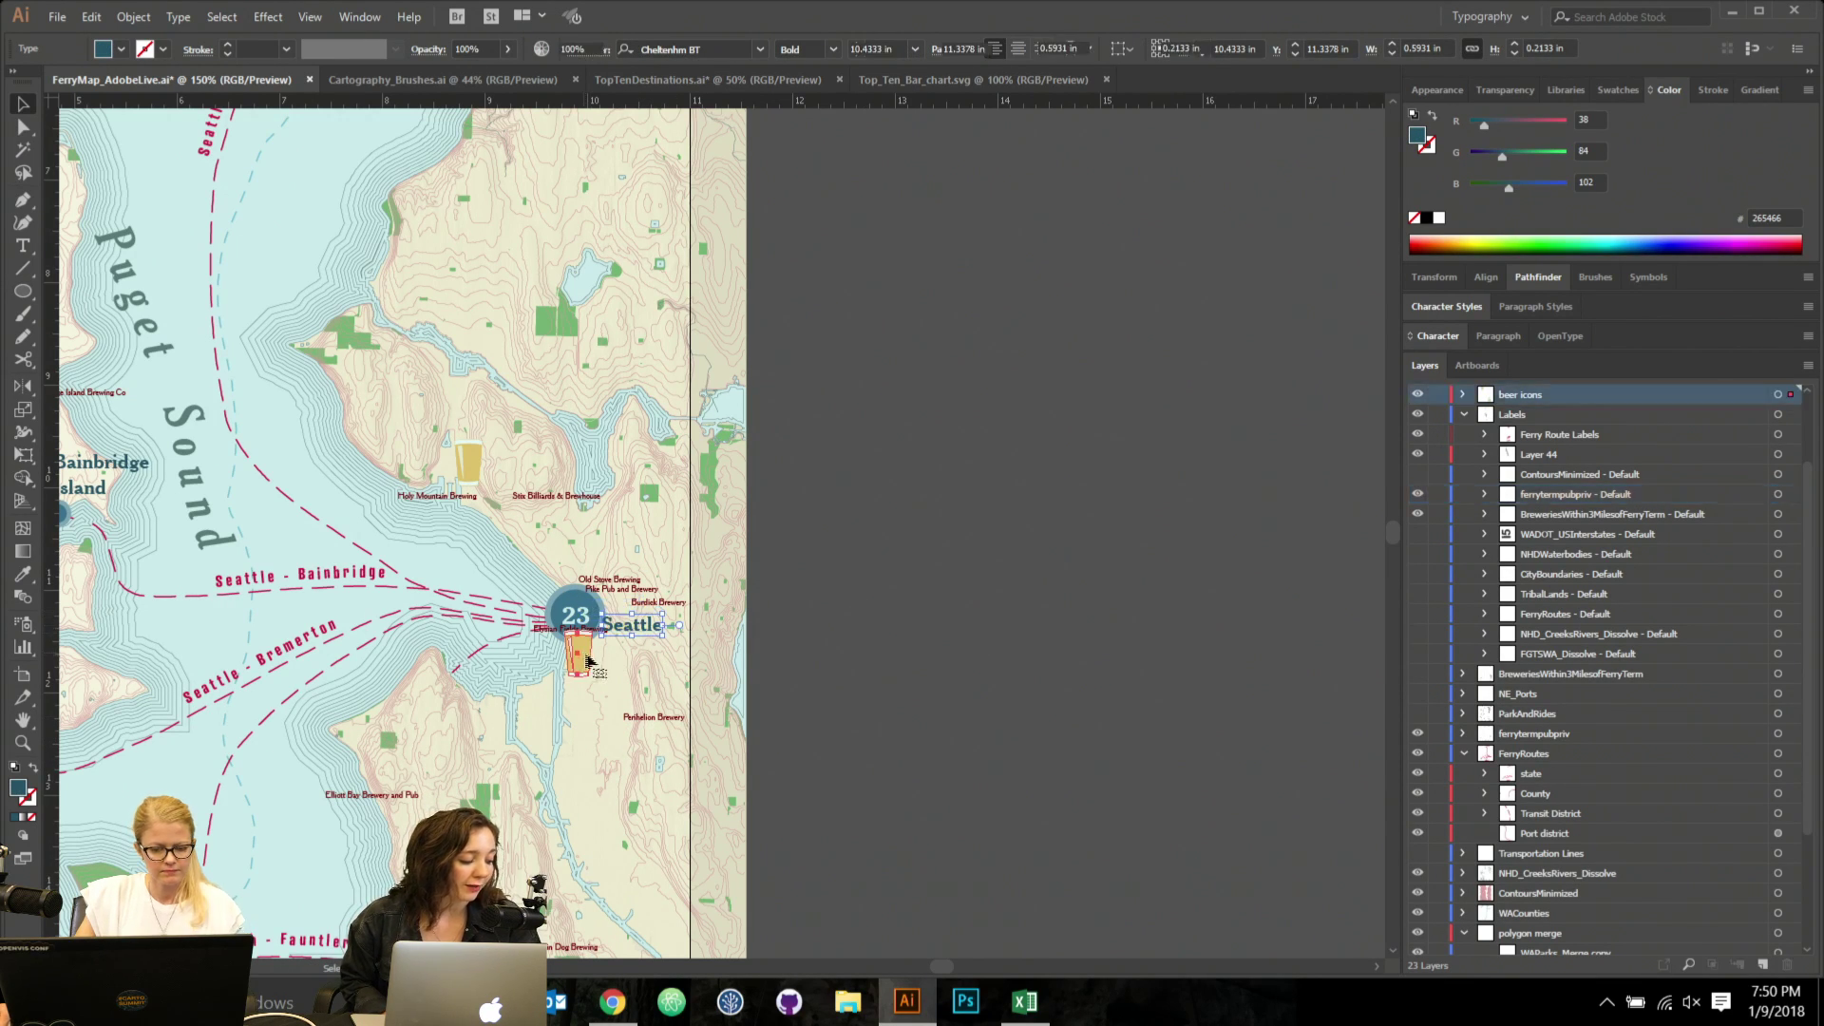
left_click(579, 653)
key("Delete")
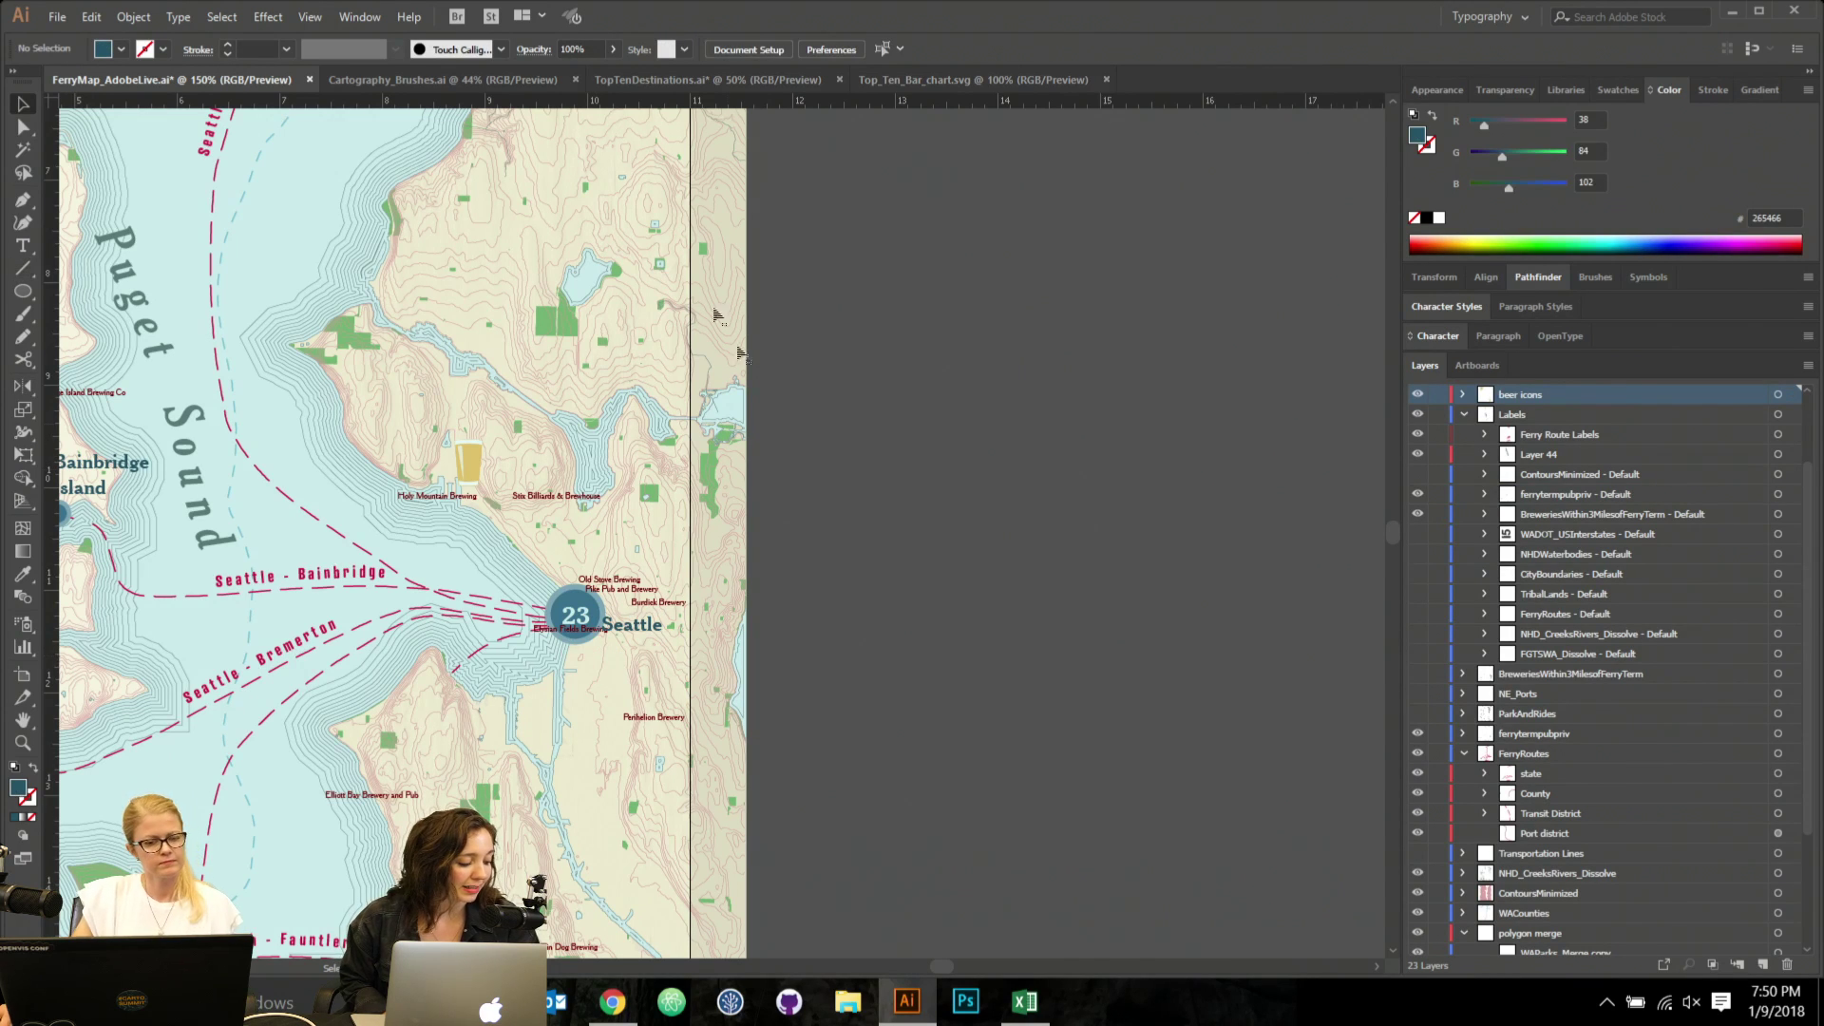
left_click(24, 292)
Draw a rectangle on the pasteboard right of the map.
left_click(123, 299)
left_click_drag(1264, 325, 850, 549)
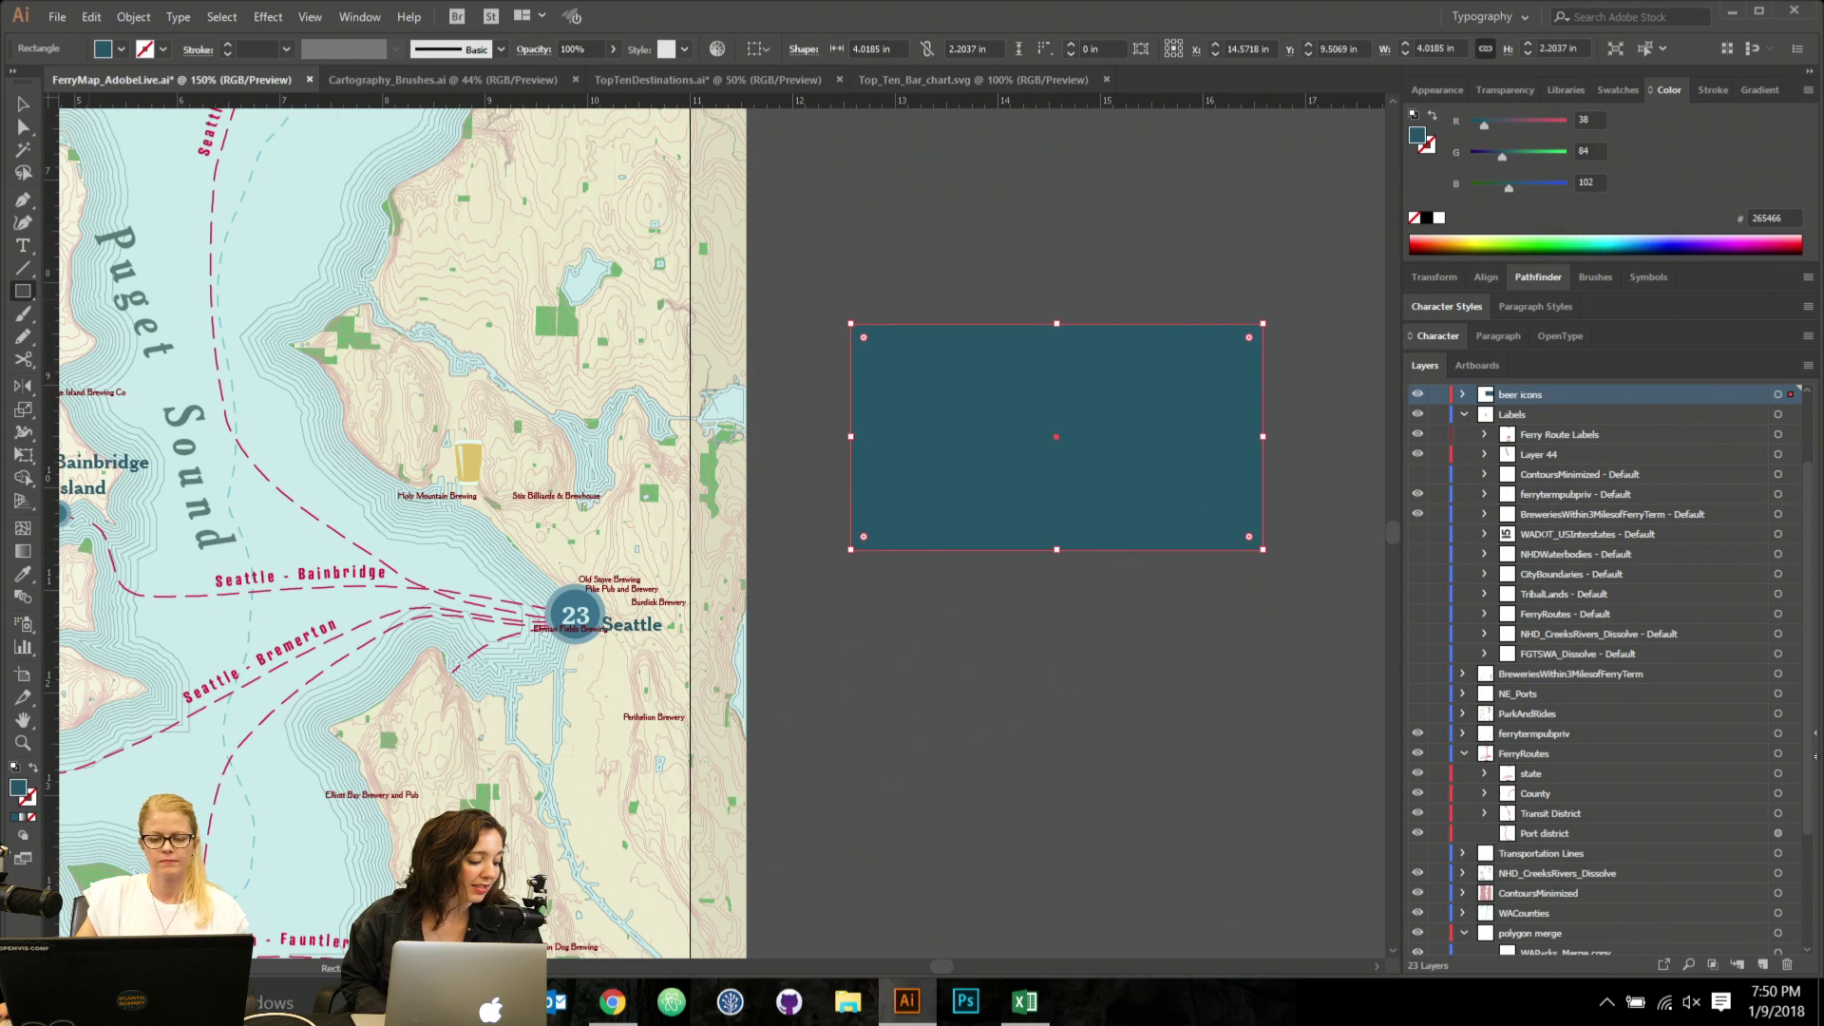
left_click(23, 246)
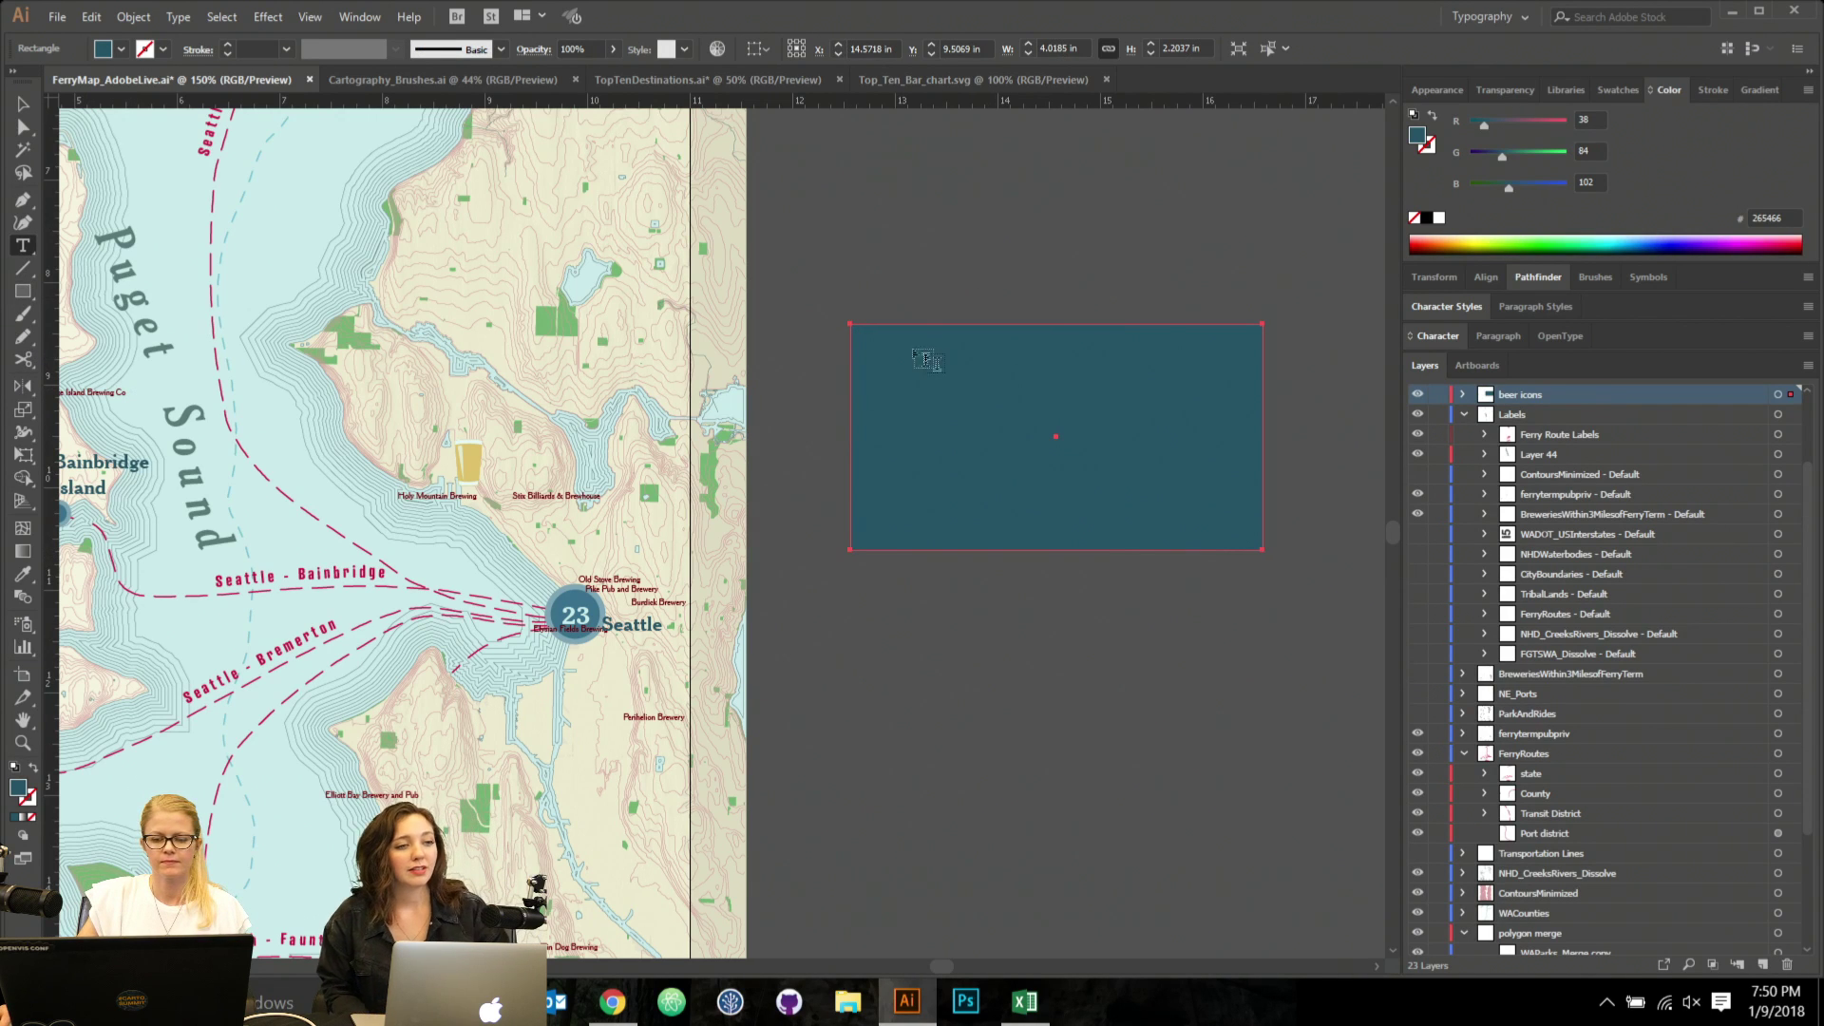
left_click(22, 104)
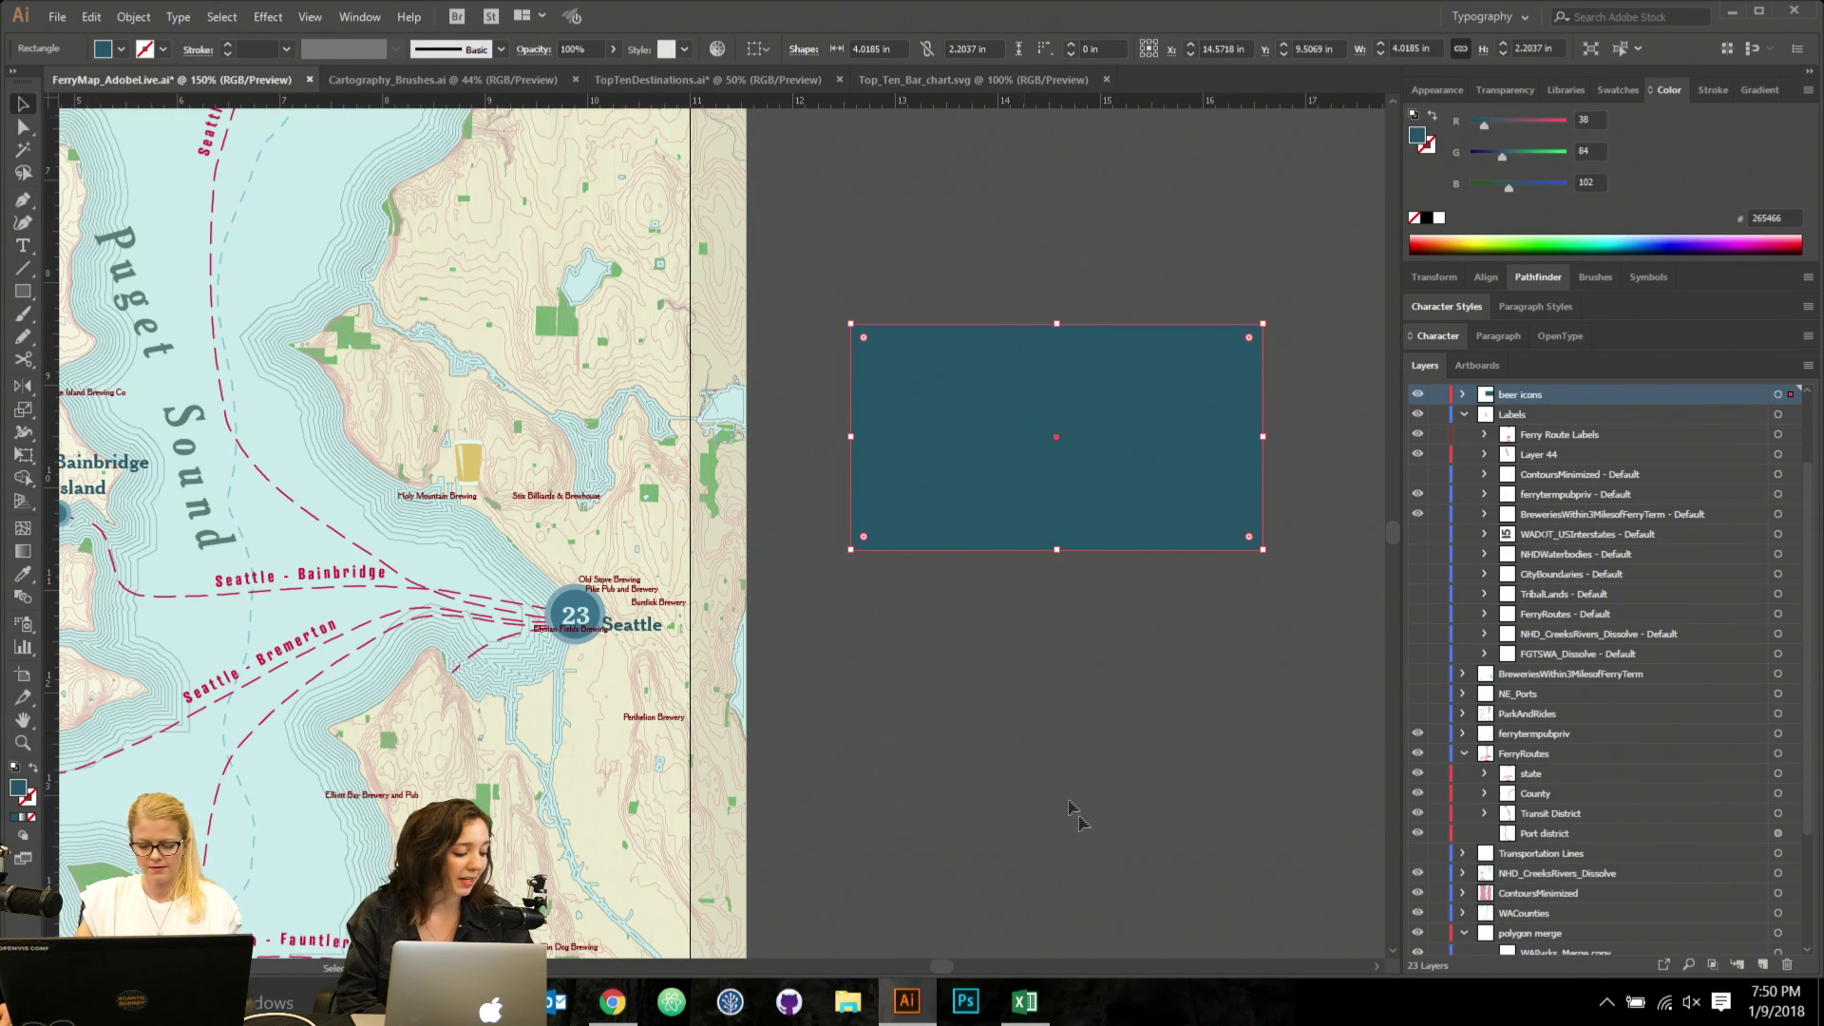
Fill the rectangle with the map's cream colour at 56% opacity.
key("i")
left_click(590, 187)
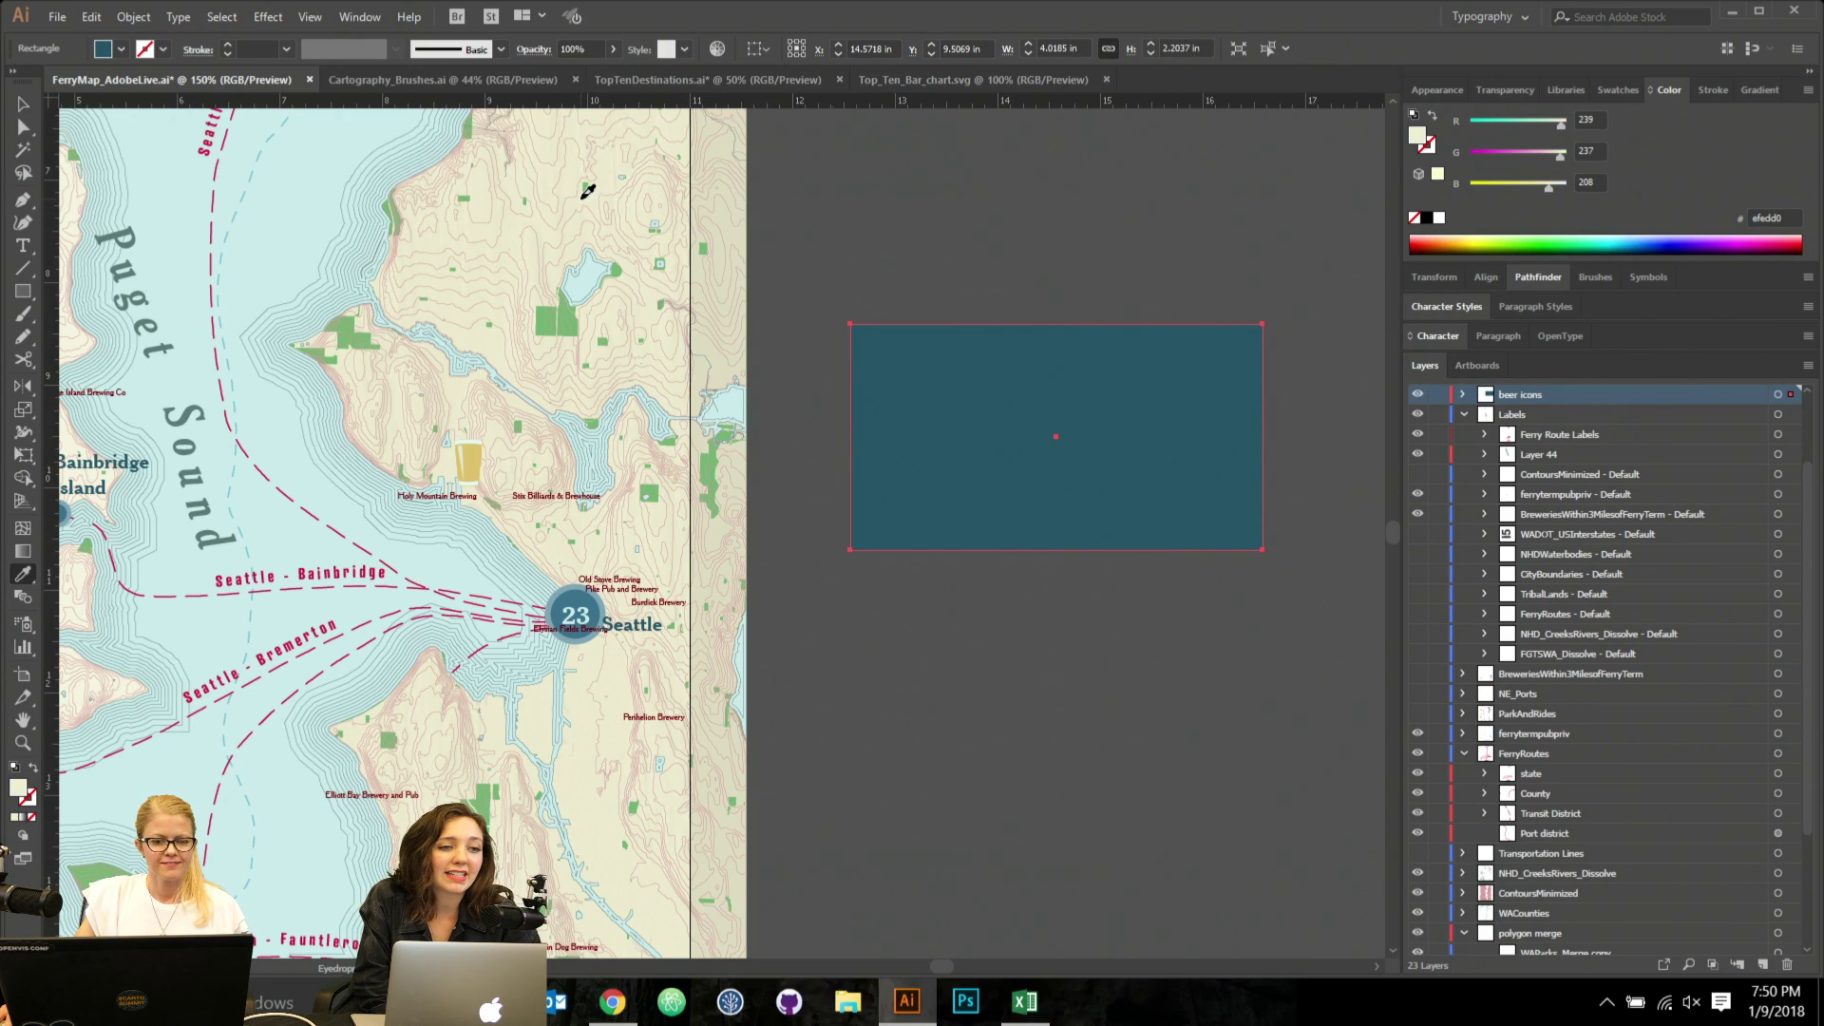
key("v")
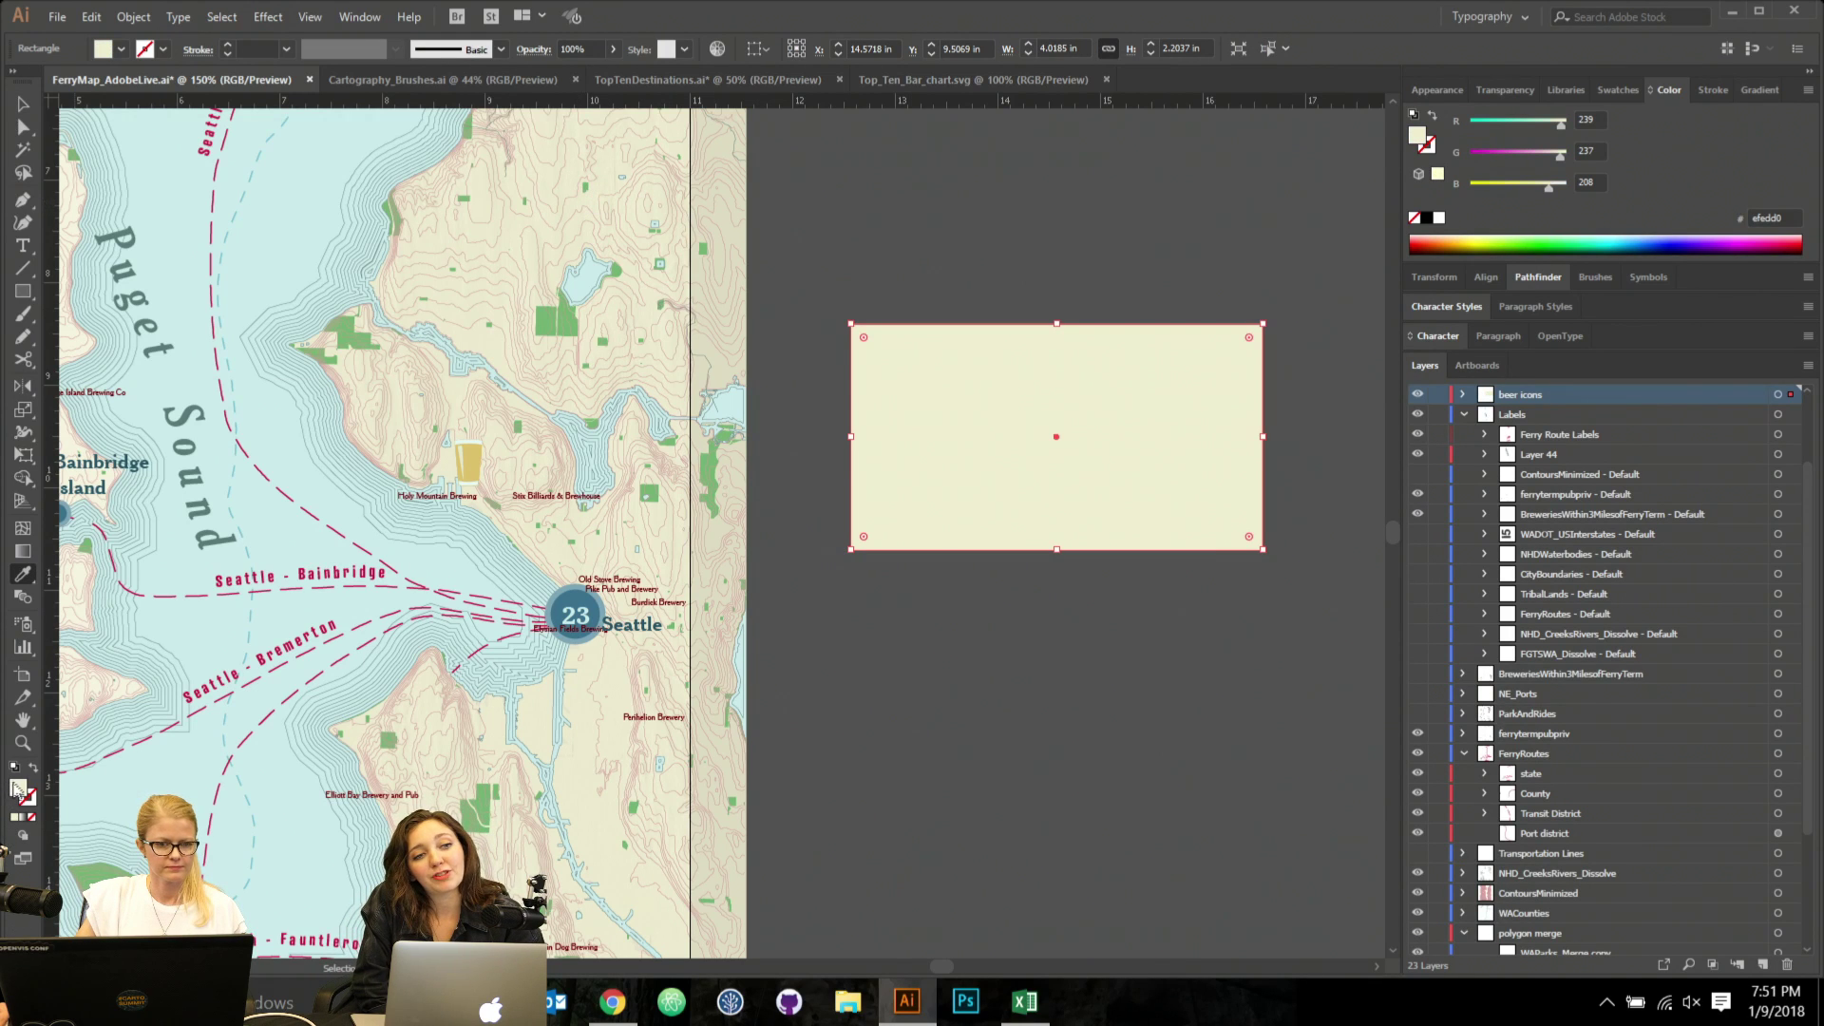
double_click(17, 789)
left_click(482, 74)
left_click(613, 48)
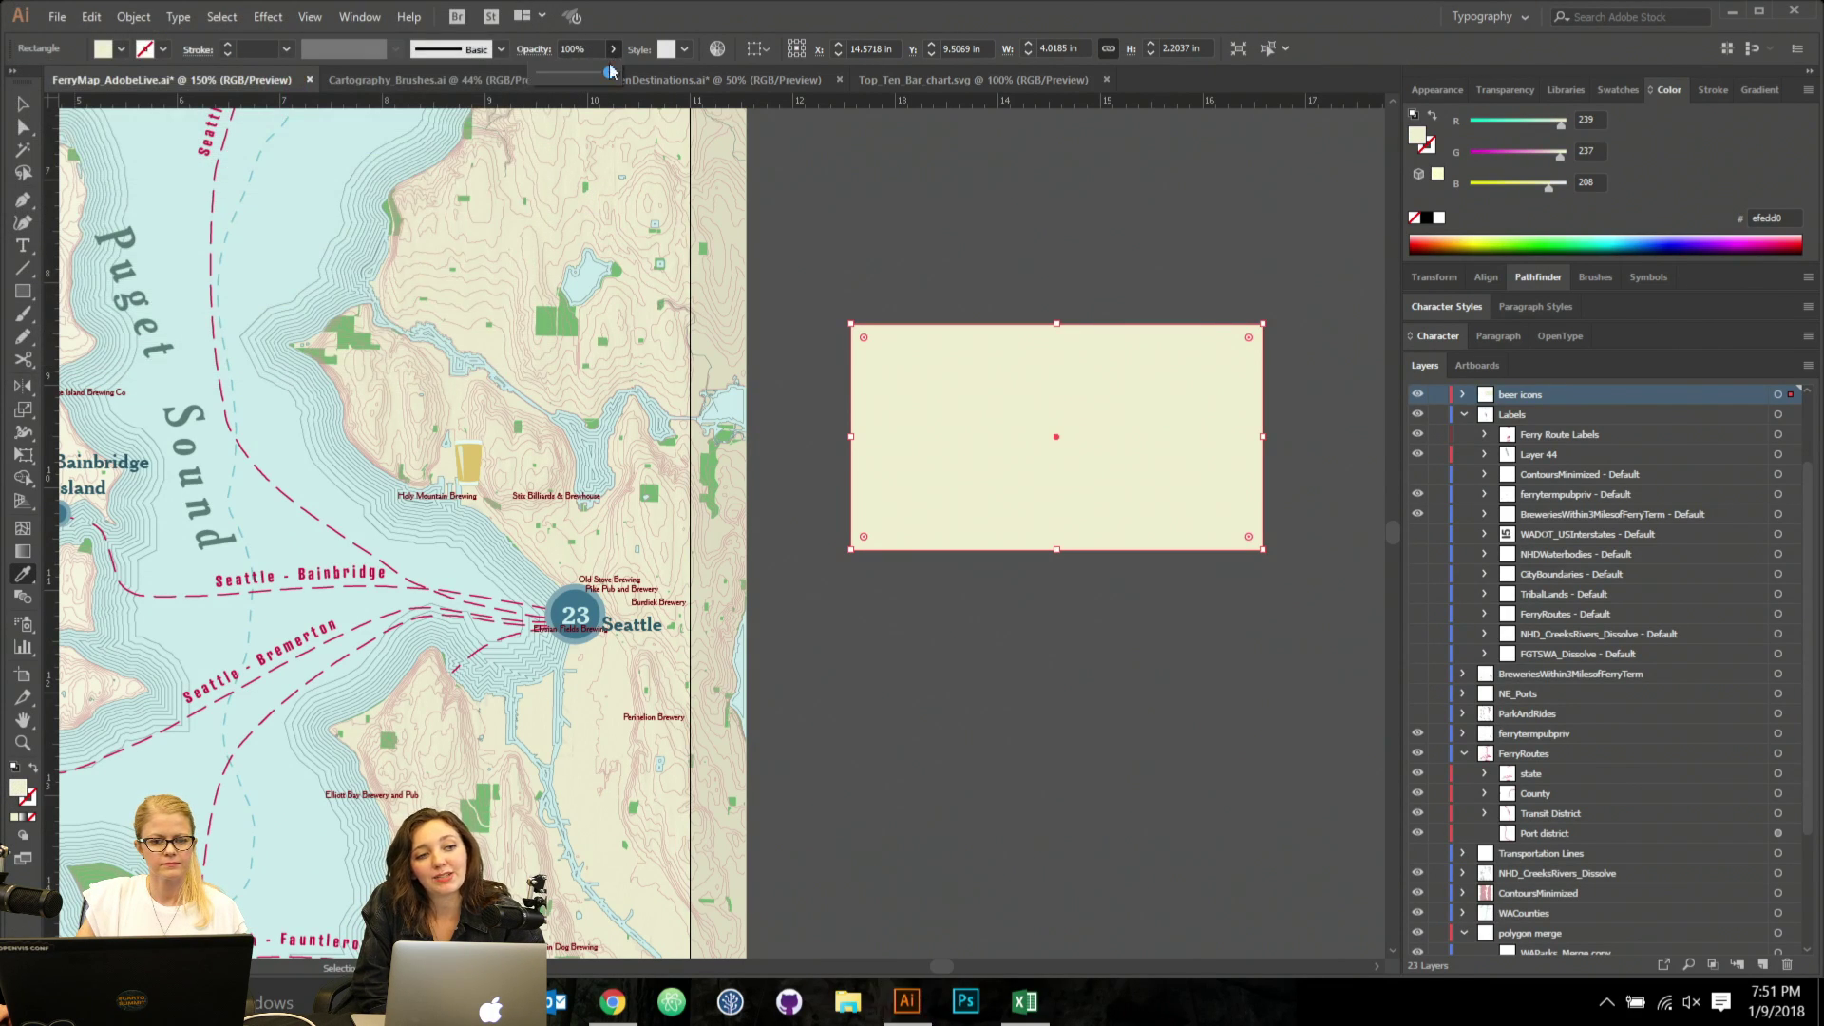
left_click_drag(608, 73, 577, 73)
key("i")
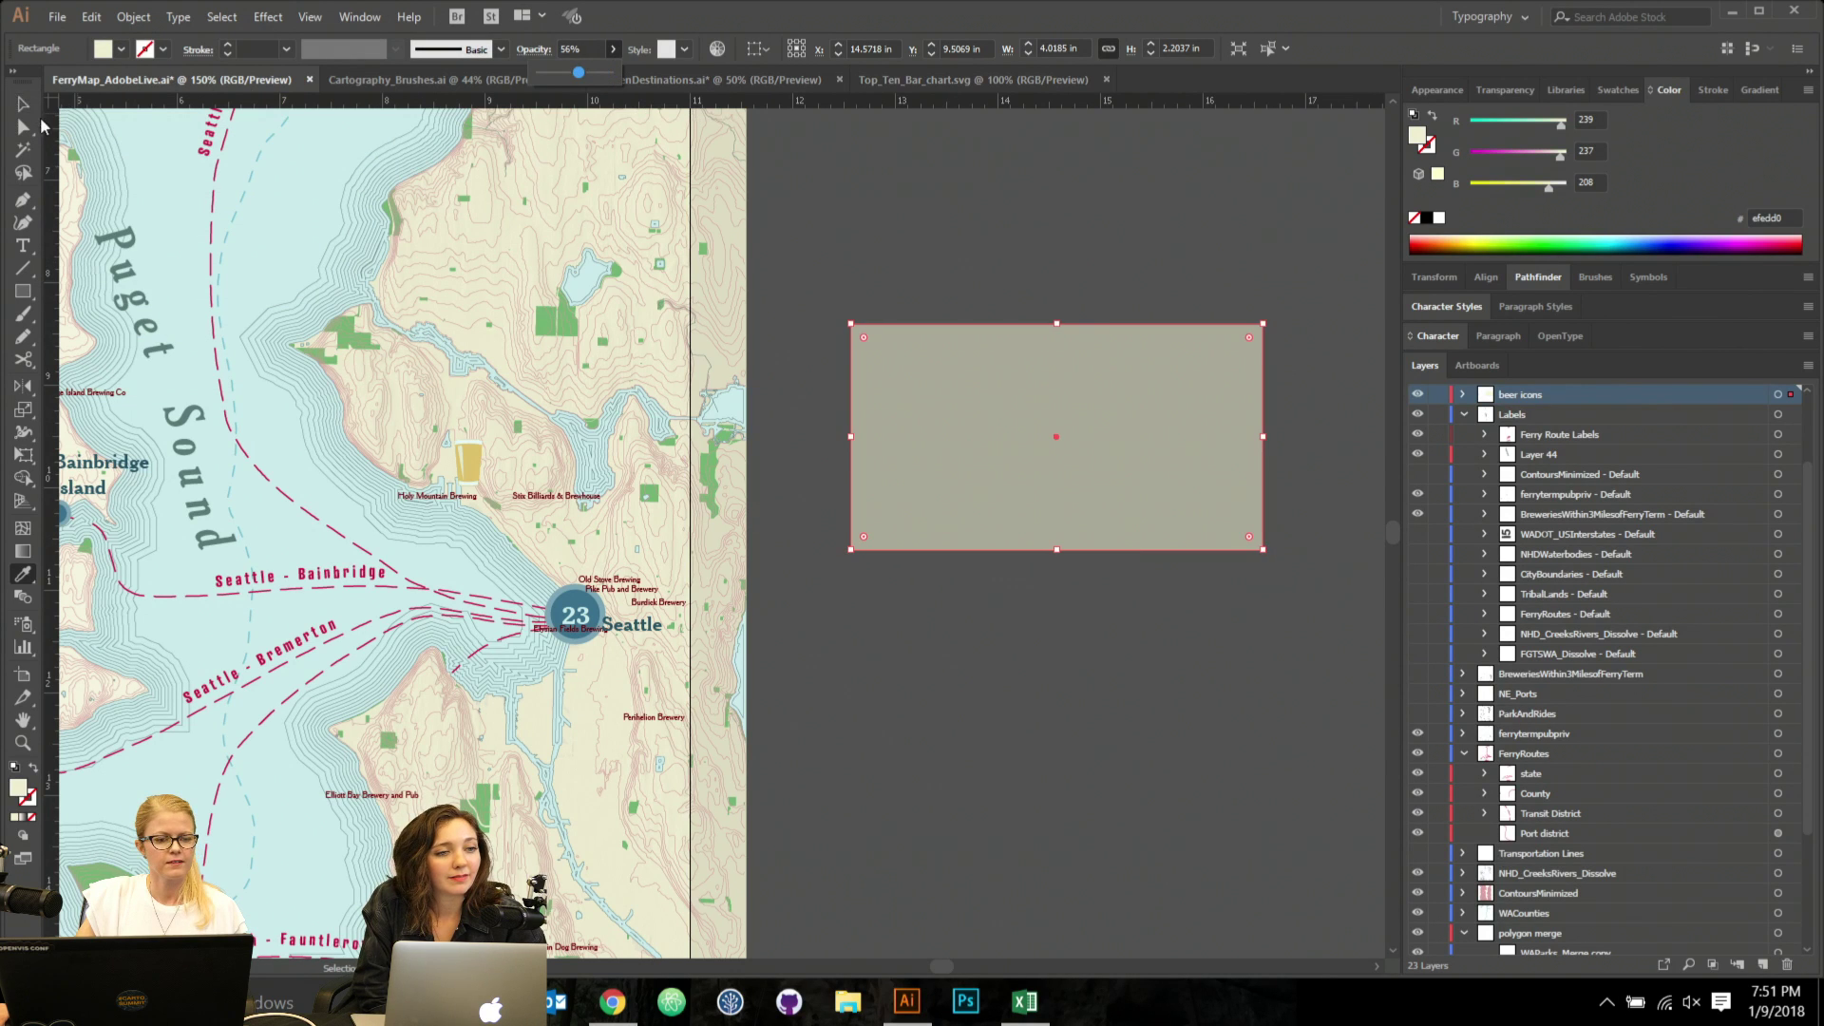
left_click(947, 247)
key("ctrl+z")
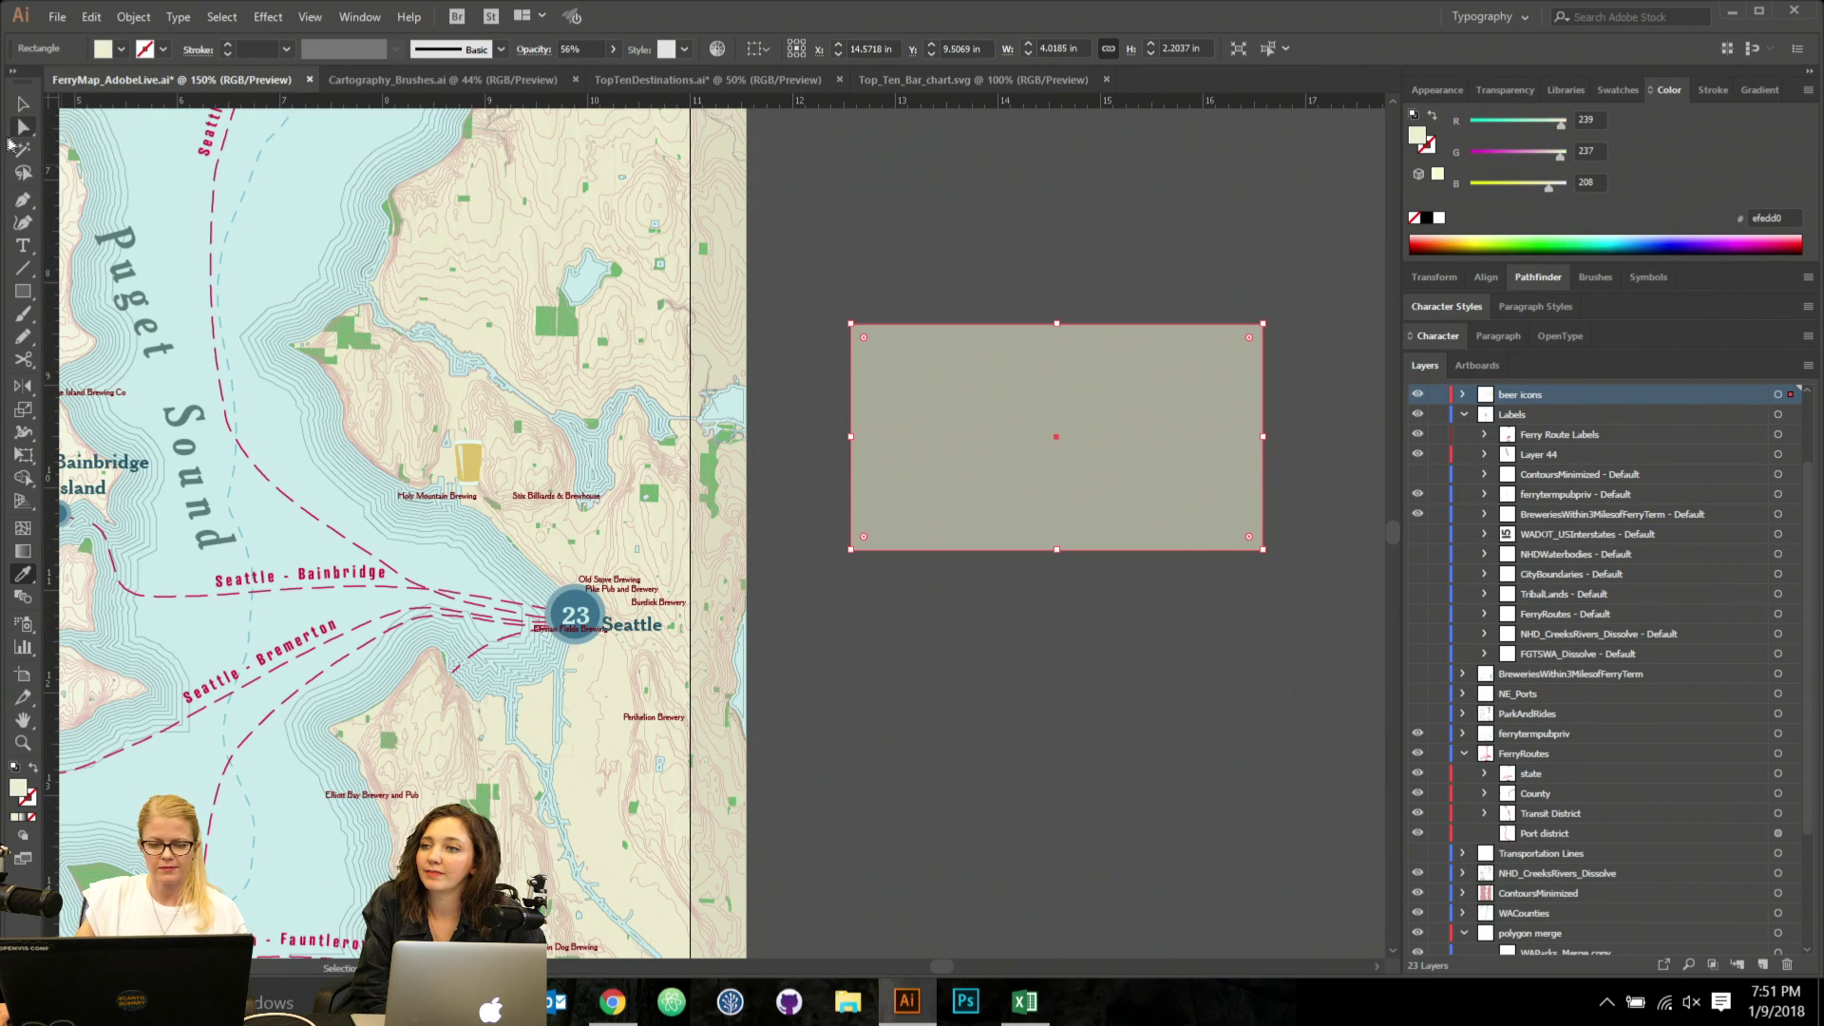
key("v")
Resize the cream panel to 3.17 × 1.74 in and move it onto the map below Seattle.
left_click_drag(1010, 420, 427, 400)
left_click_drag(282, 294, 366, 346)
left_click_drag(538, 456, 482, 764)
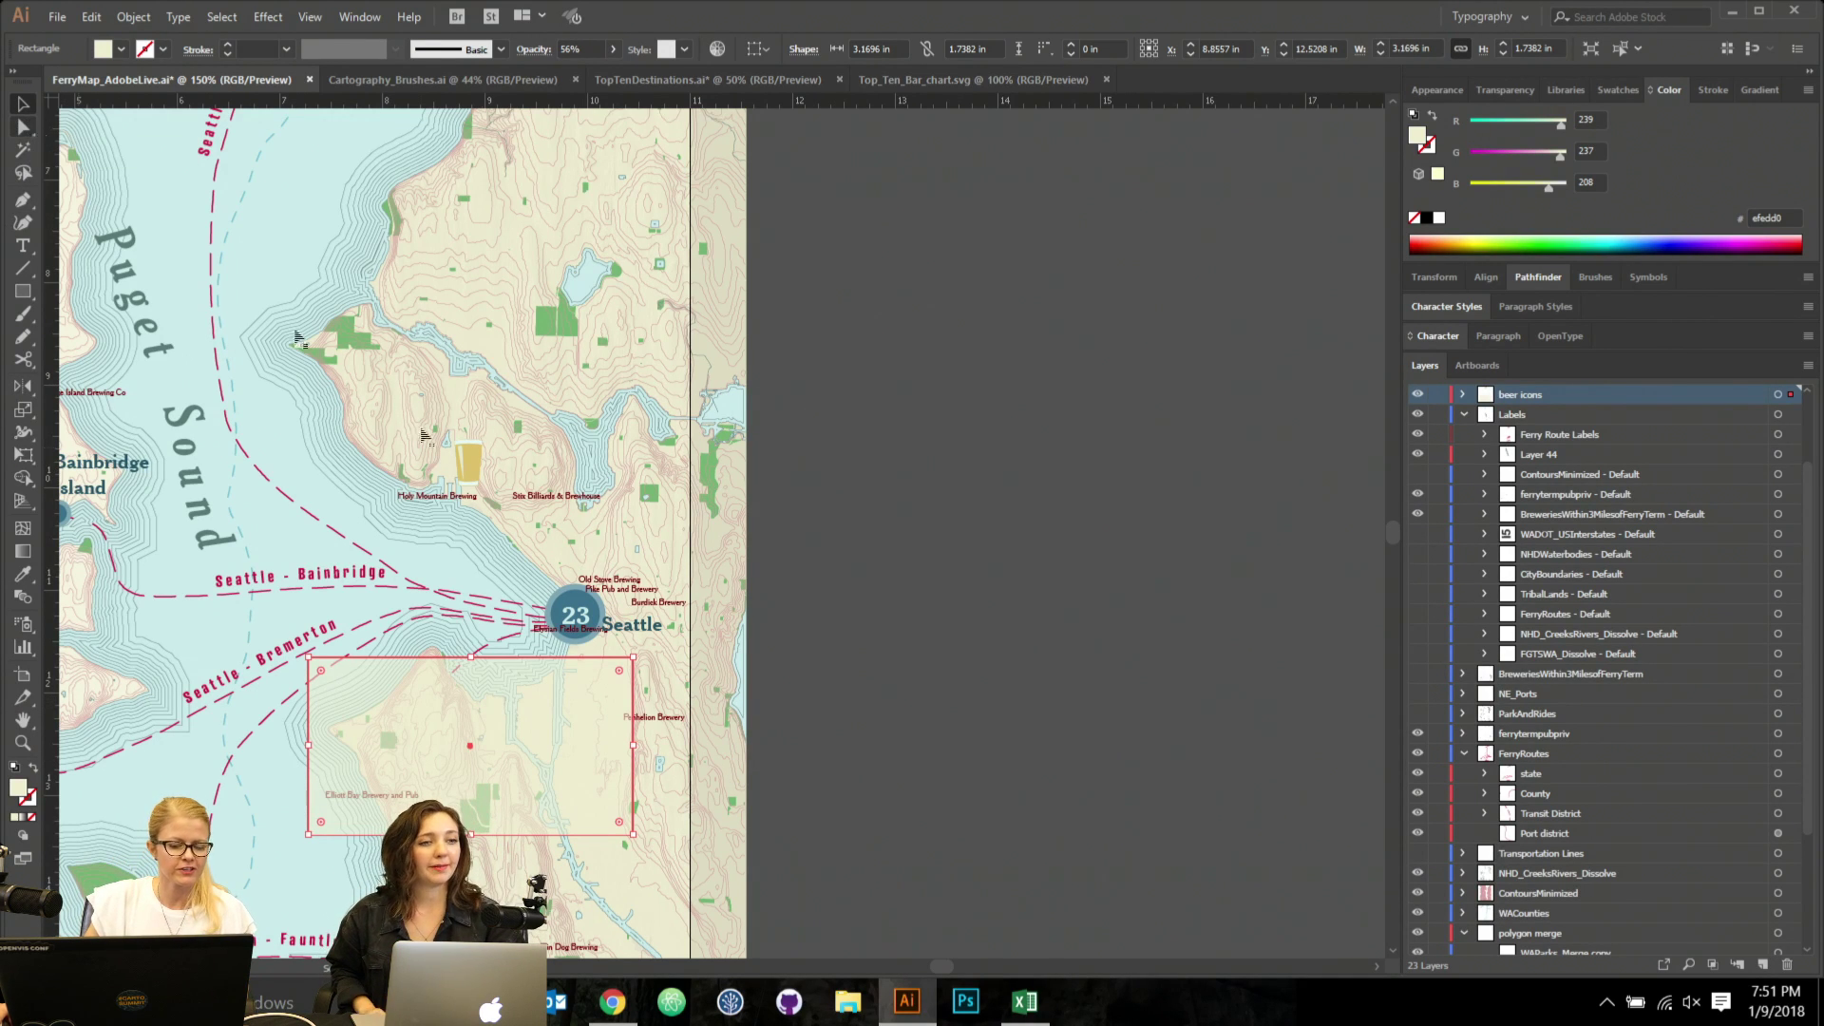
Hide the layer holding the small brewery name labels.
scroll(790, 751, "down", 1, "alt")
scroll(397, 537, "down", 3)
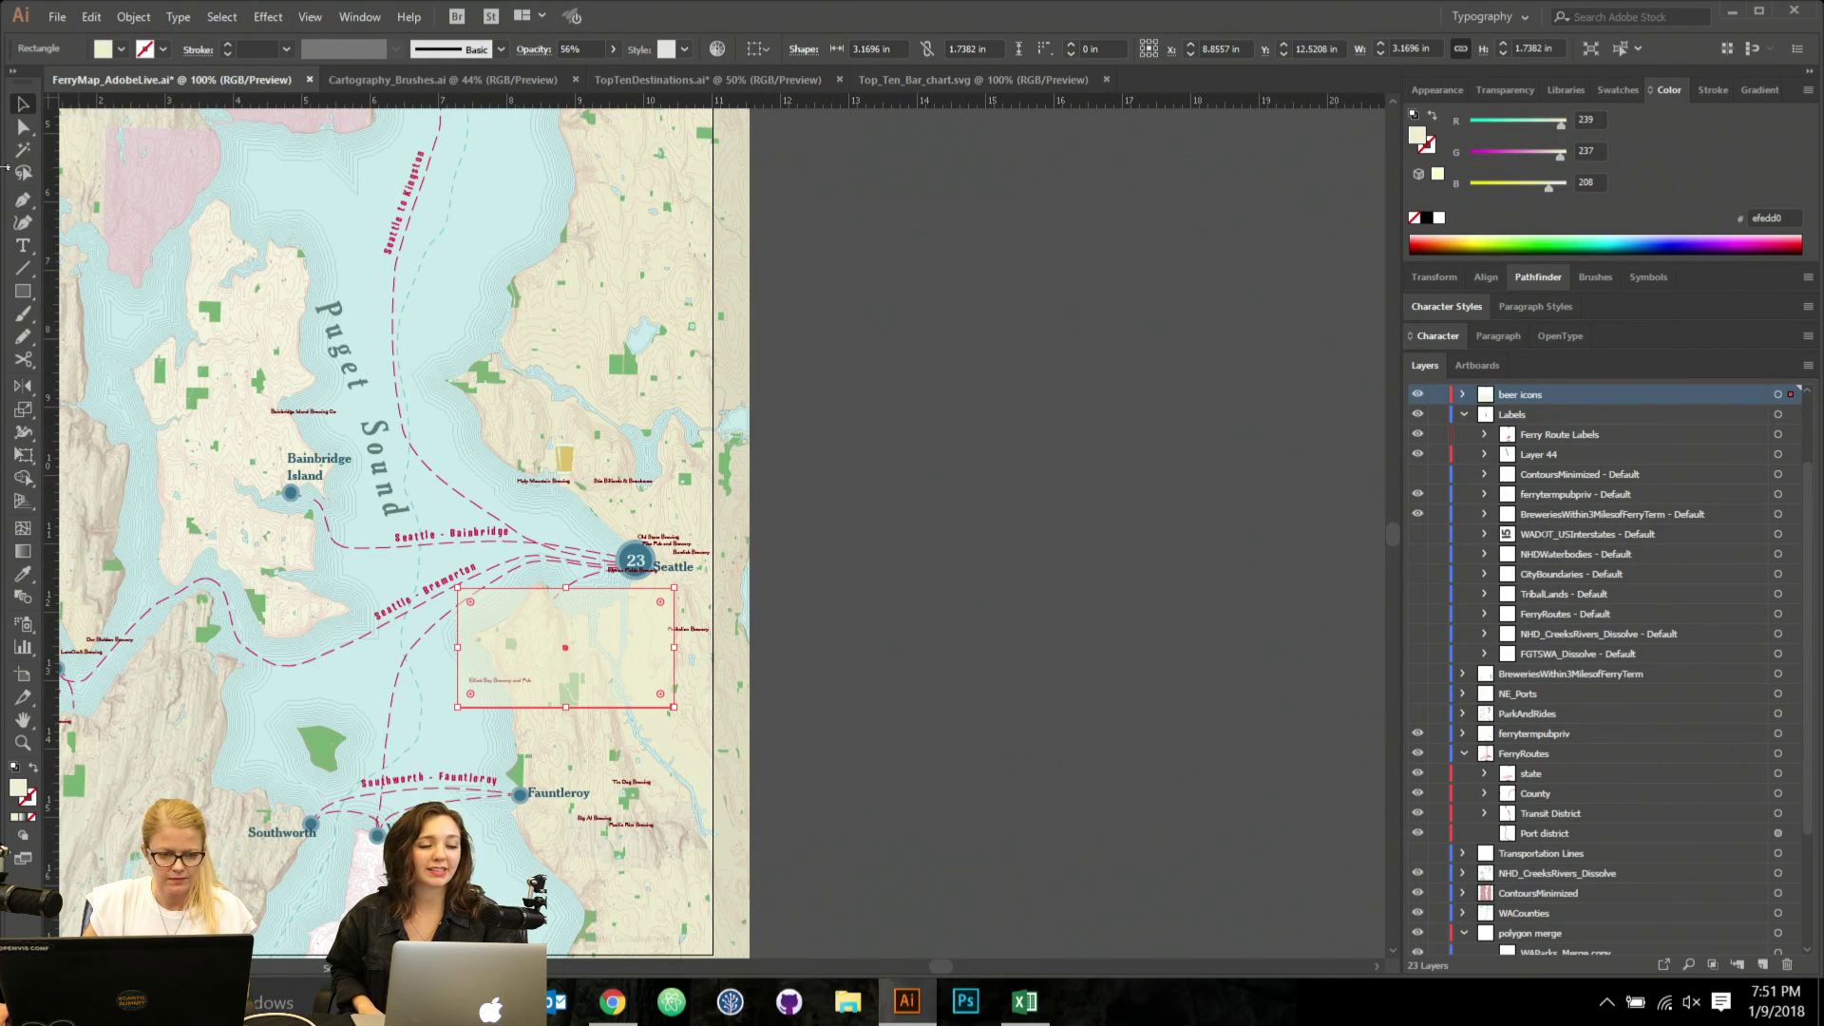
left_click(635, 481)
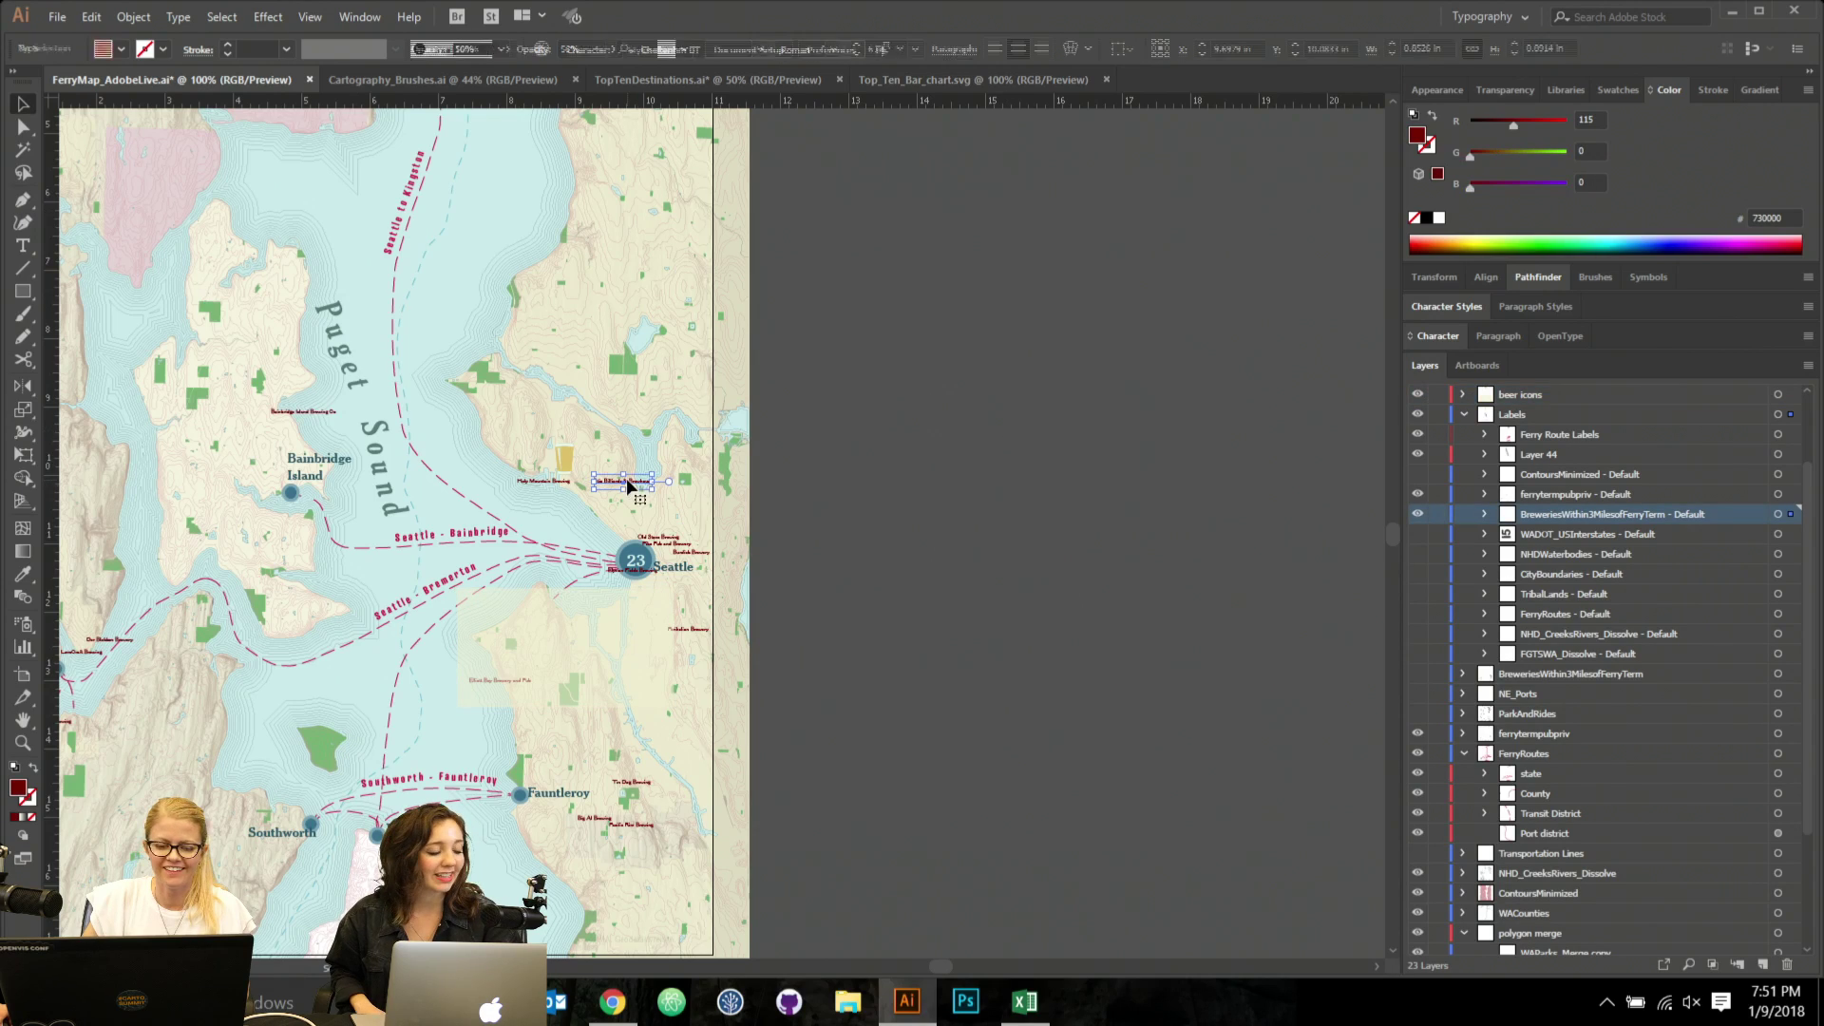
left_click(1418, 516)
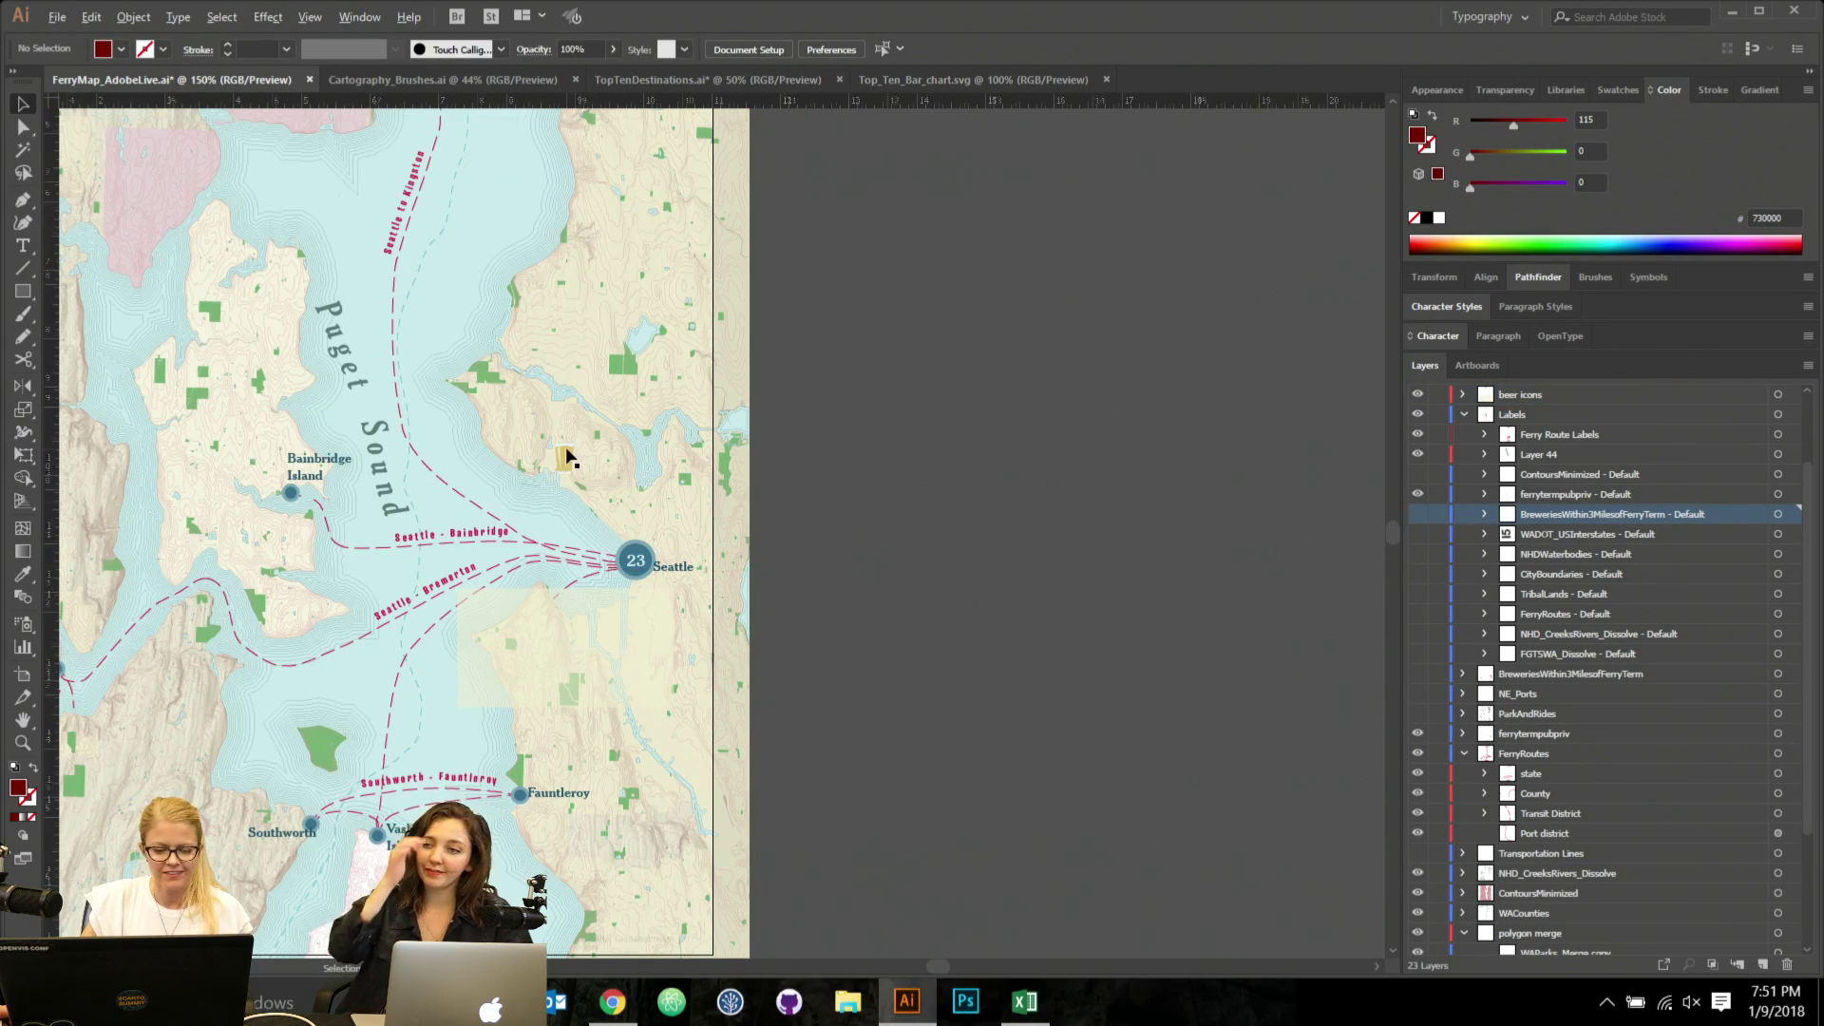
Start a new text object on the pasteboard beside the map.
scroll(570, 476, "up", 1, "alt")
scroll(570, 476, "down", 1, "alt")
left_click(576, 665)
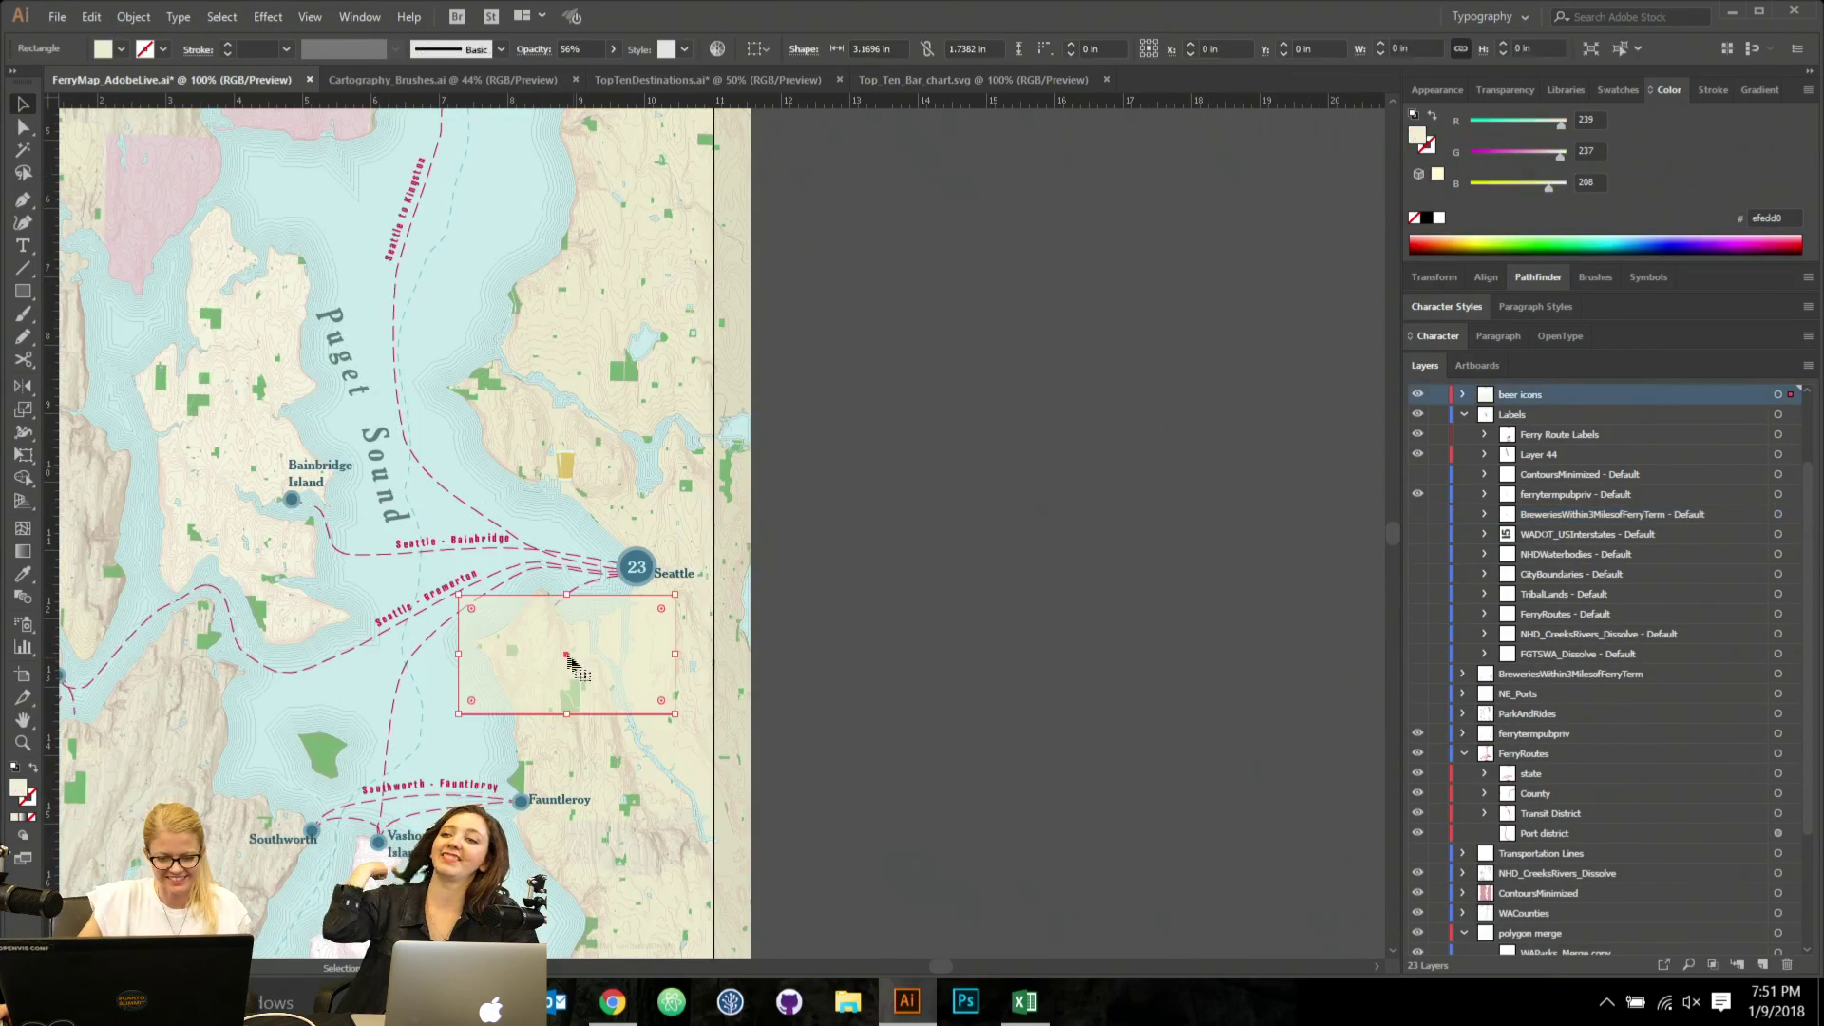
left_click(21, 247)
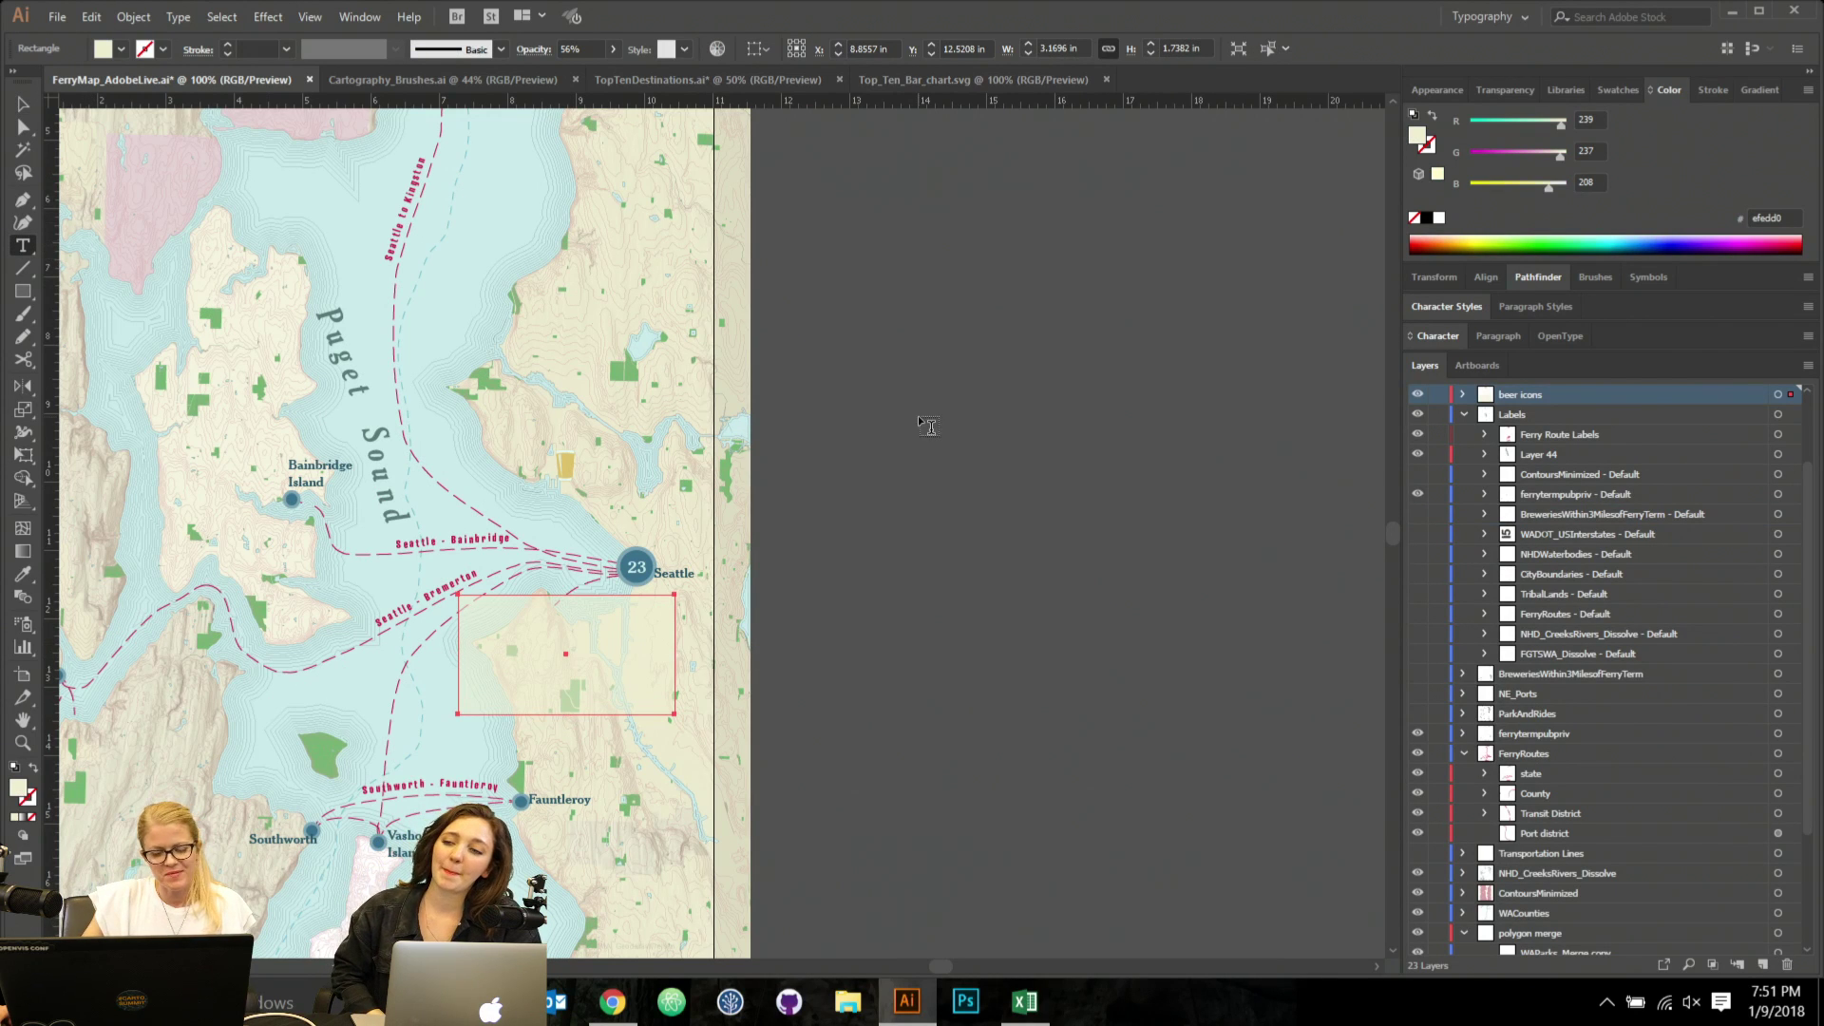
left_click(950, 509)
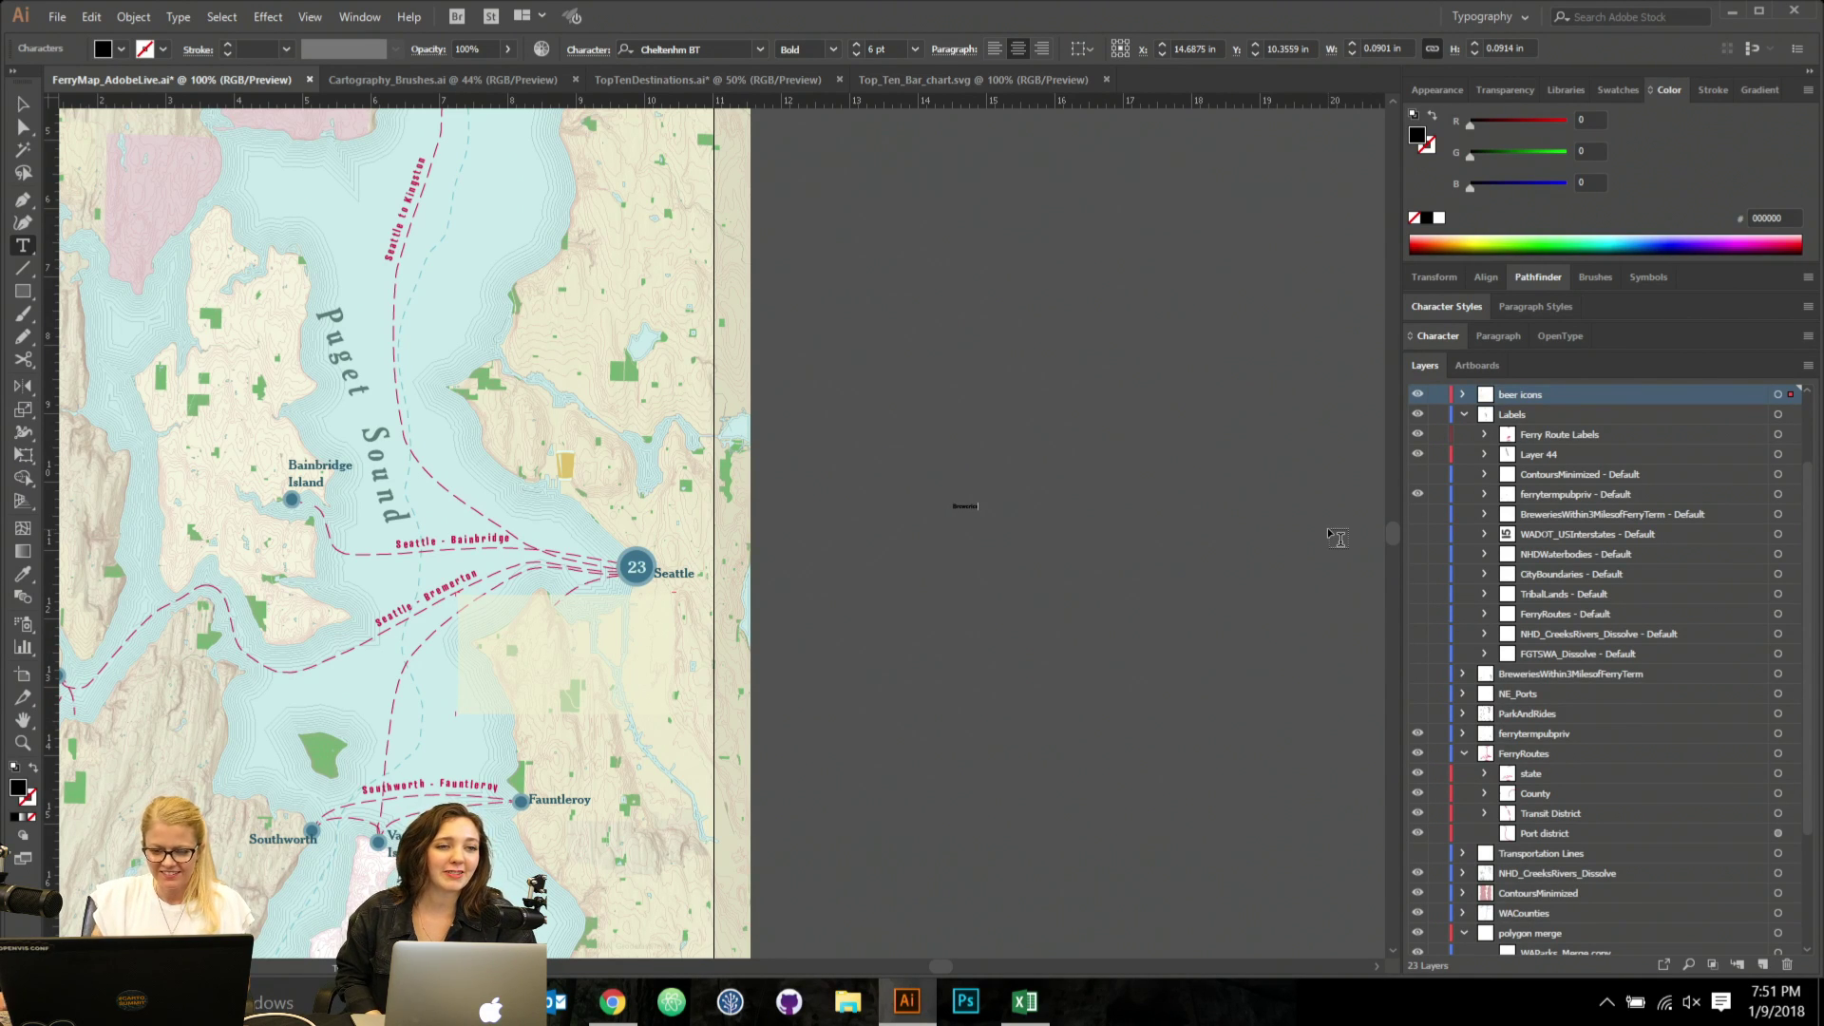
Enlarge the Breweries text and drop it into the cream panel.
left_click(23, 102)
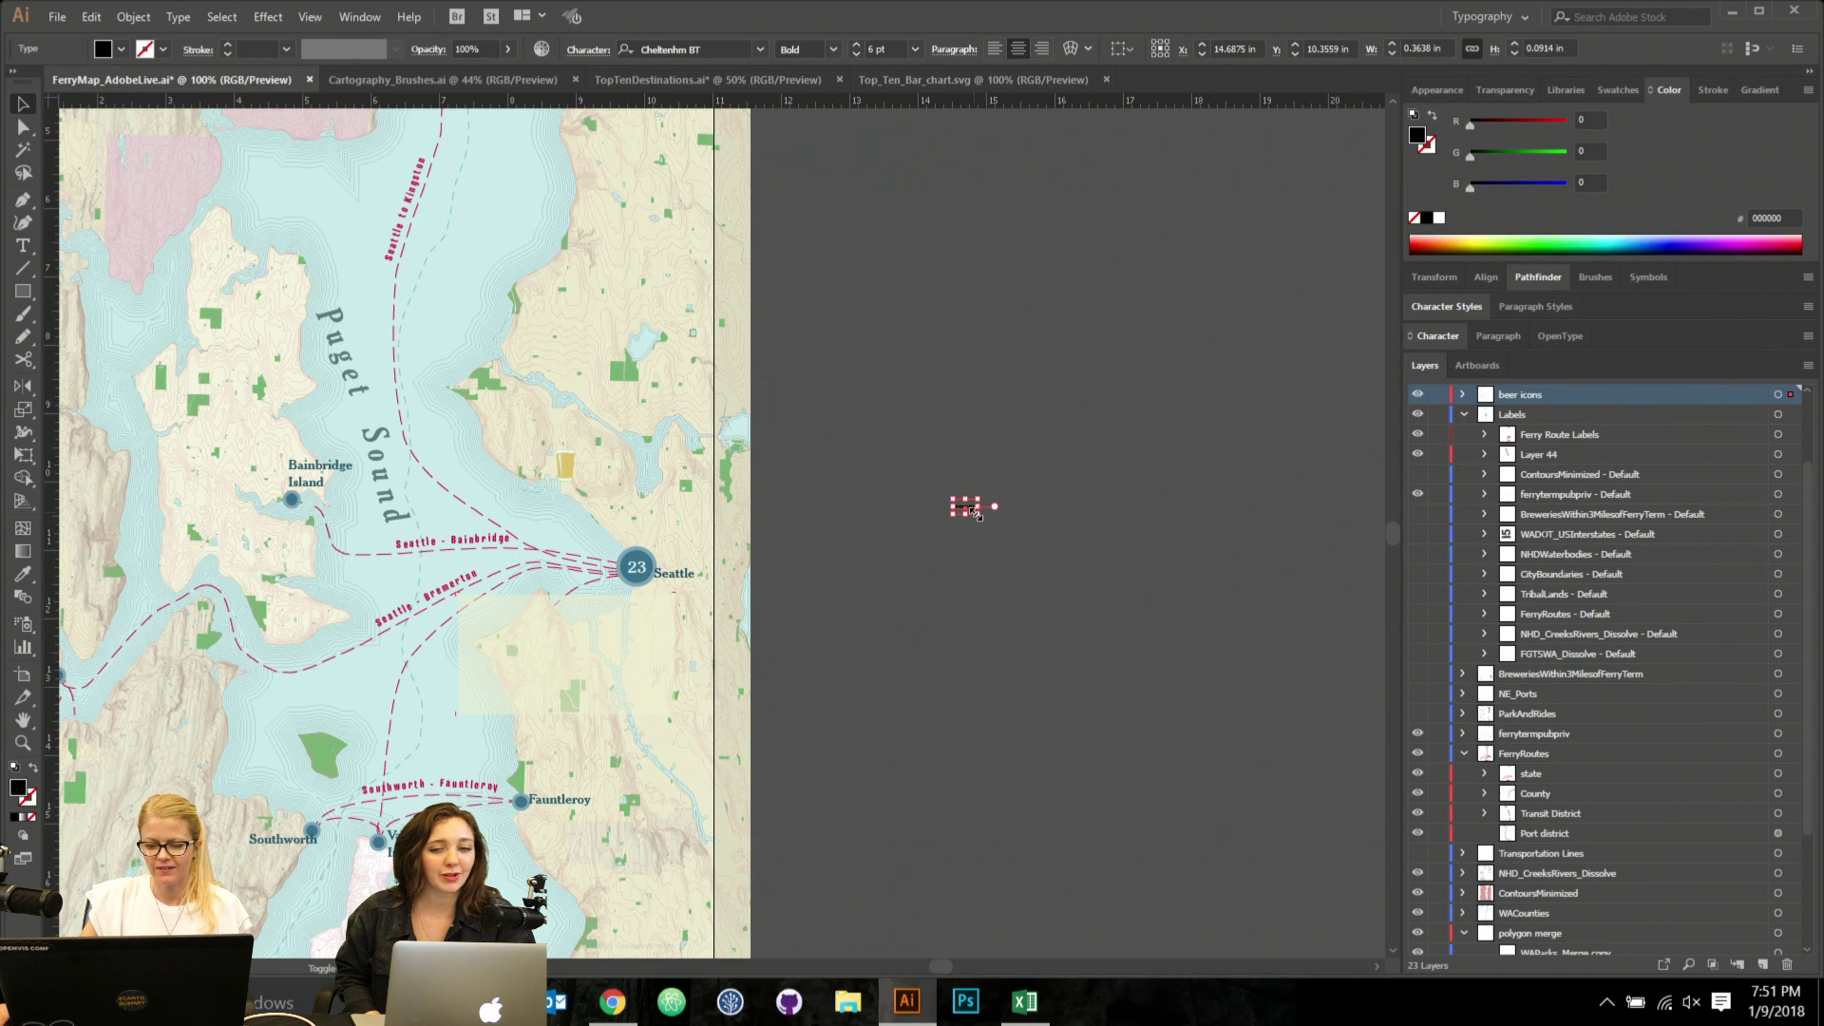
left_click_drag(974, 513, 532, 627)
left_click(1051, 631)
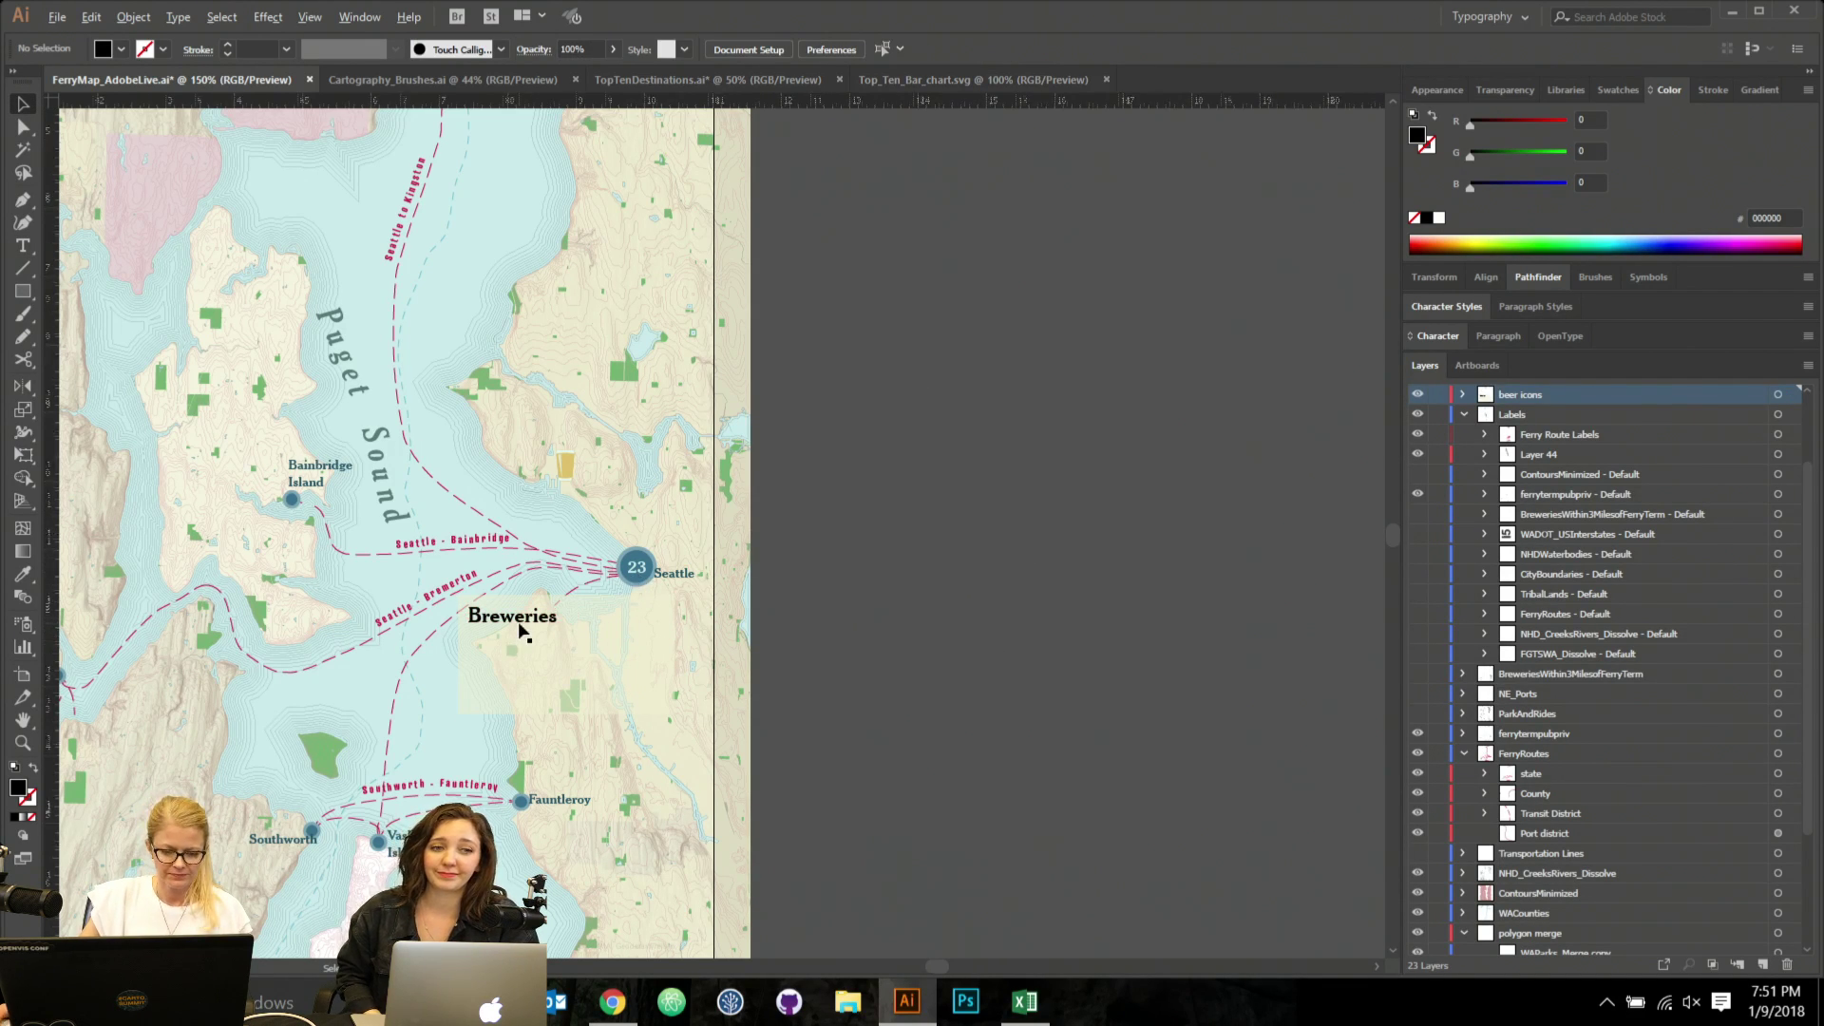
Append ': 23' to the title, left-align it, and move it to the panel's upper left.
scroll(521, 631, "up", 1)
key("t")
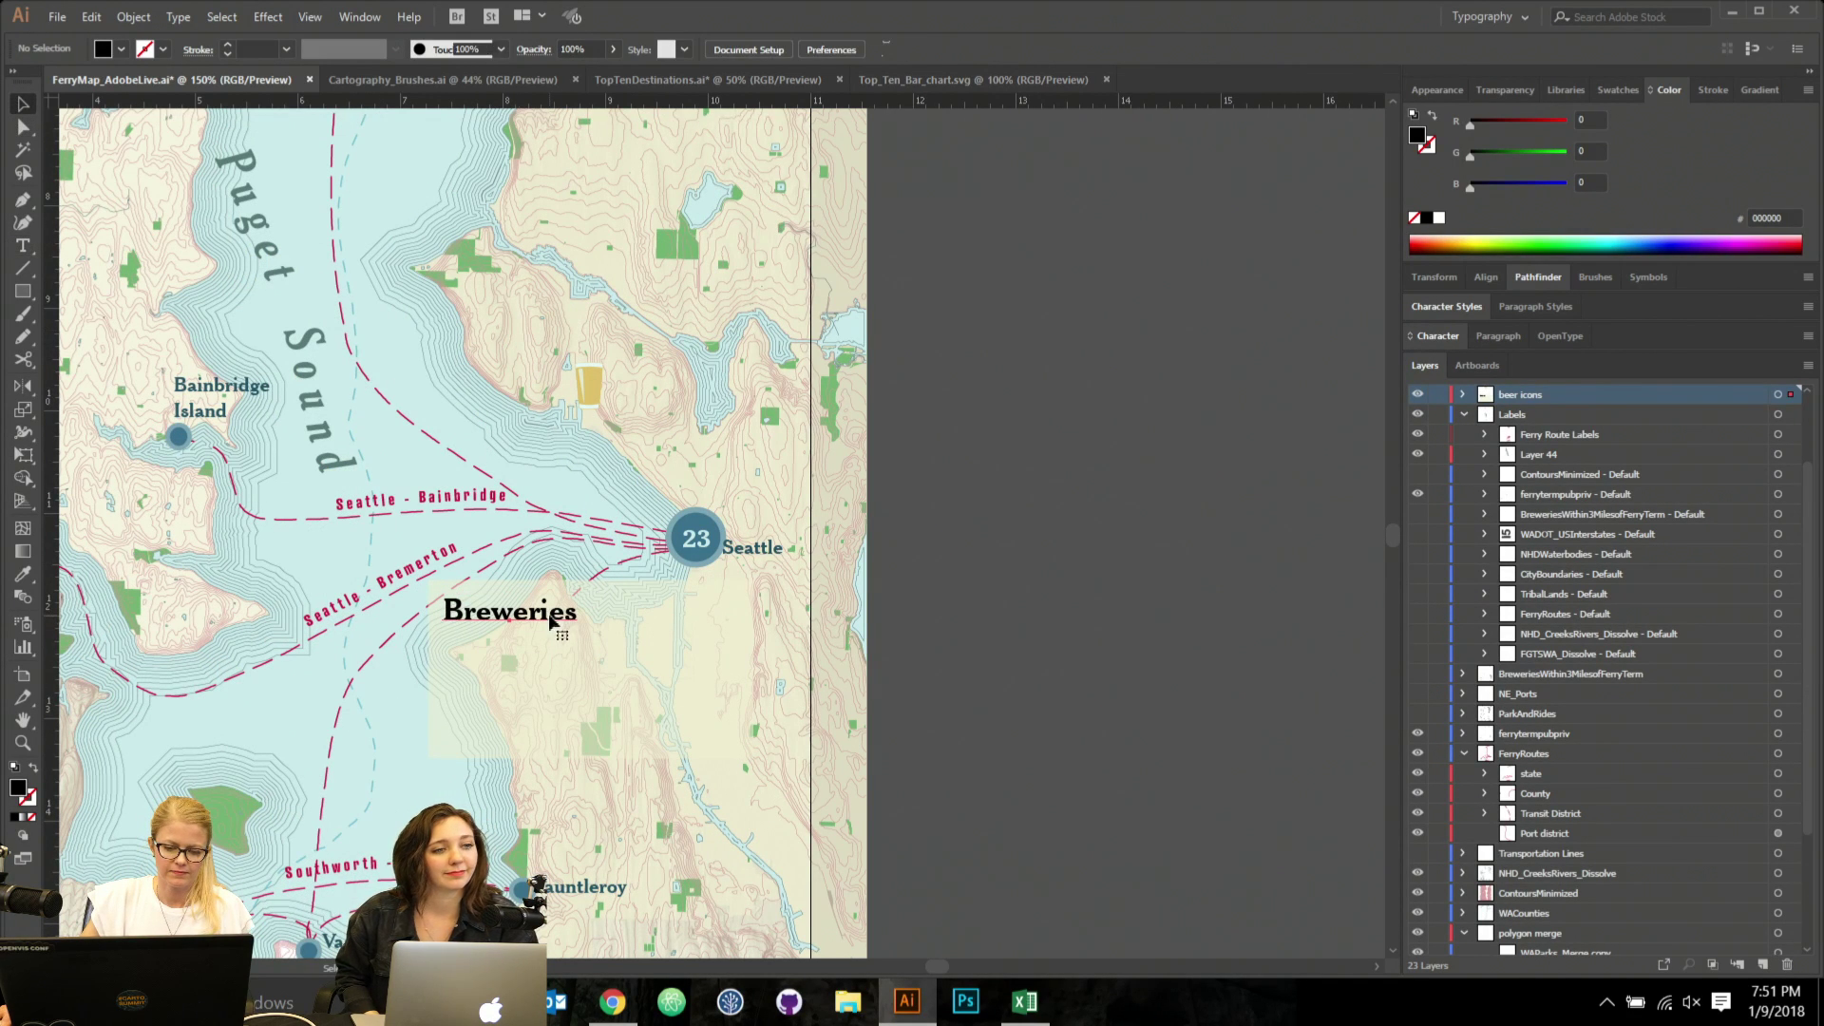
left_click(590, 621)
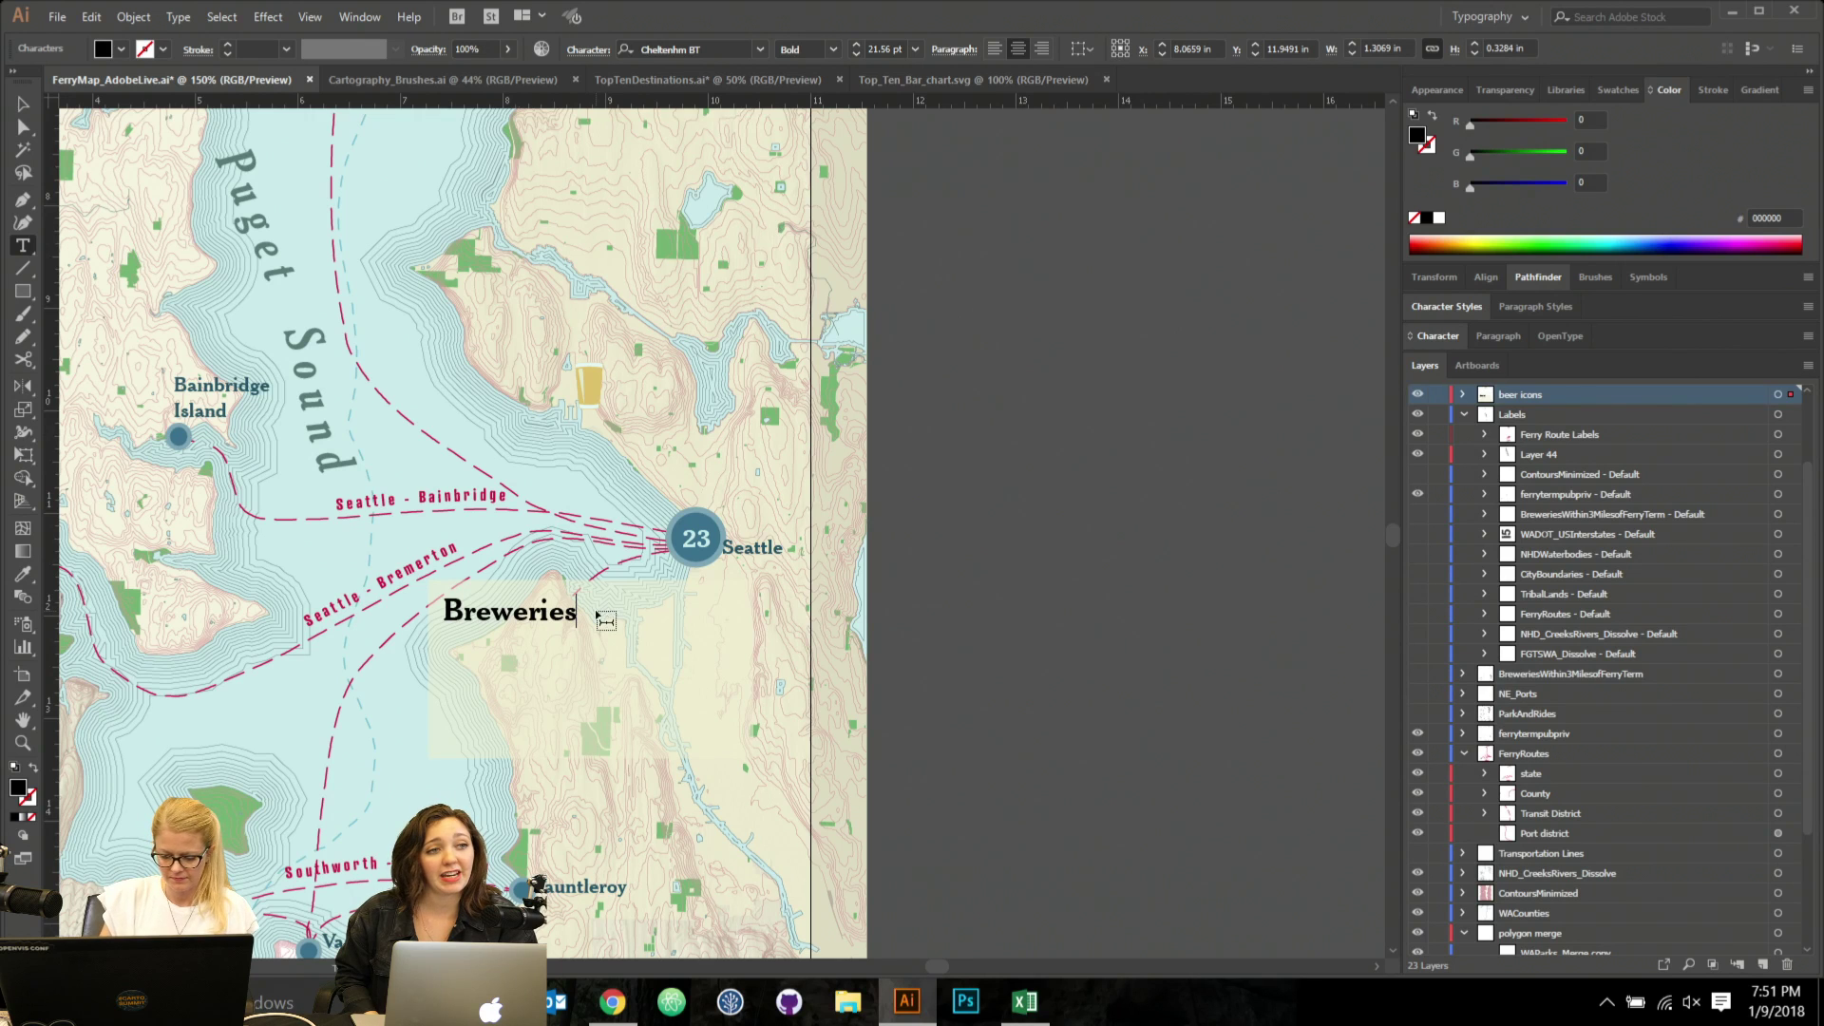
type(": 23")
left_click(23, 104)
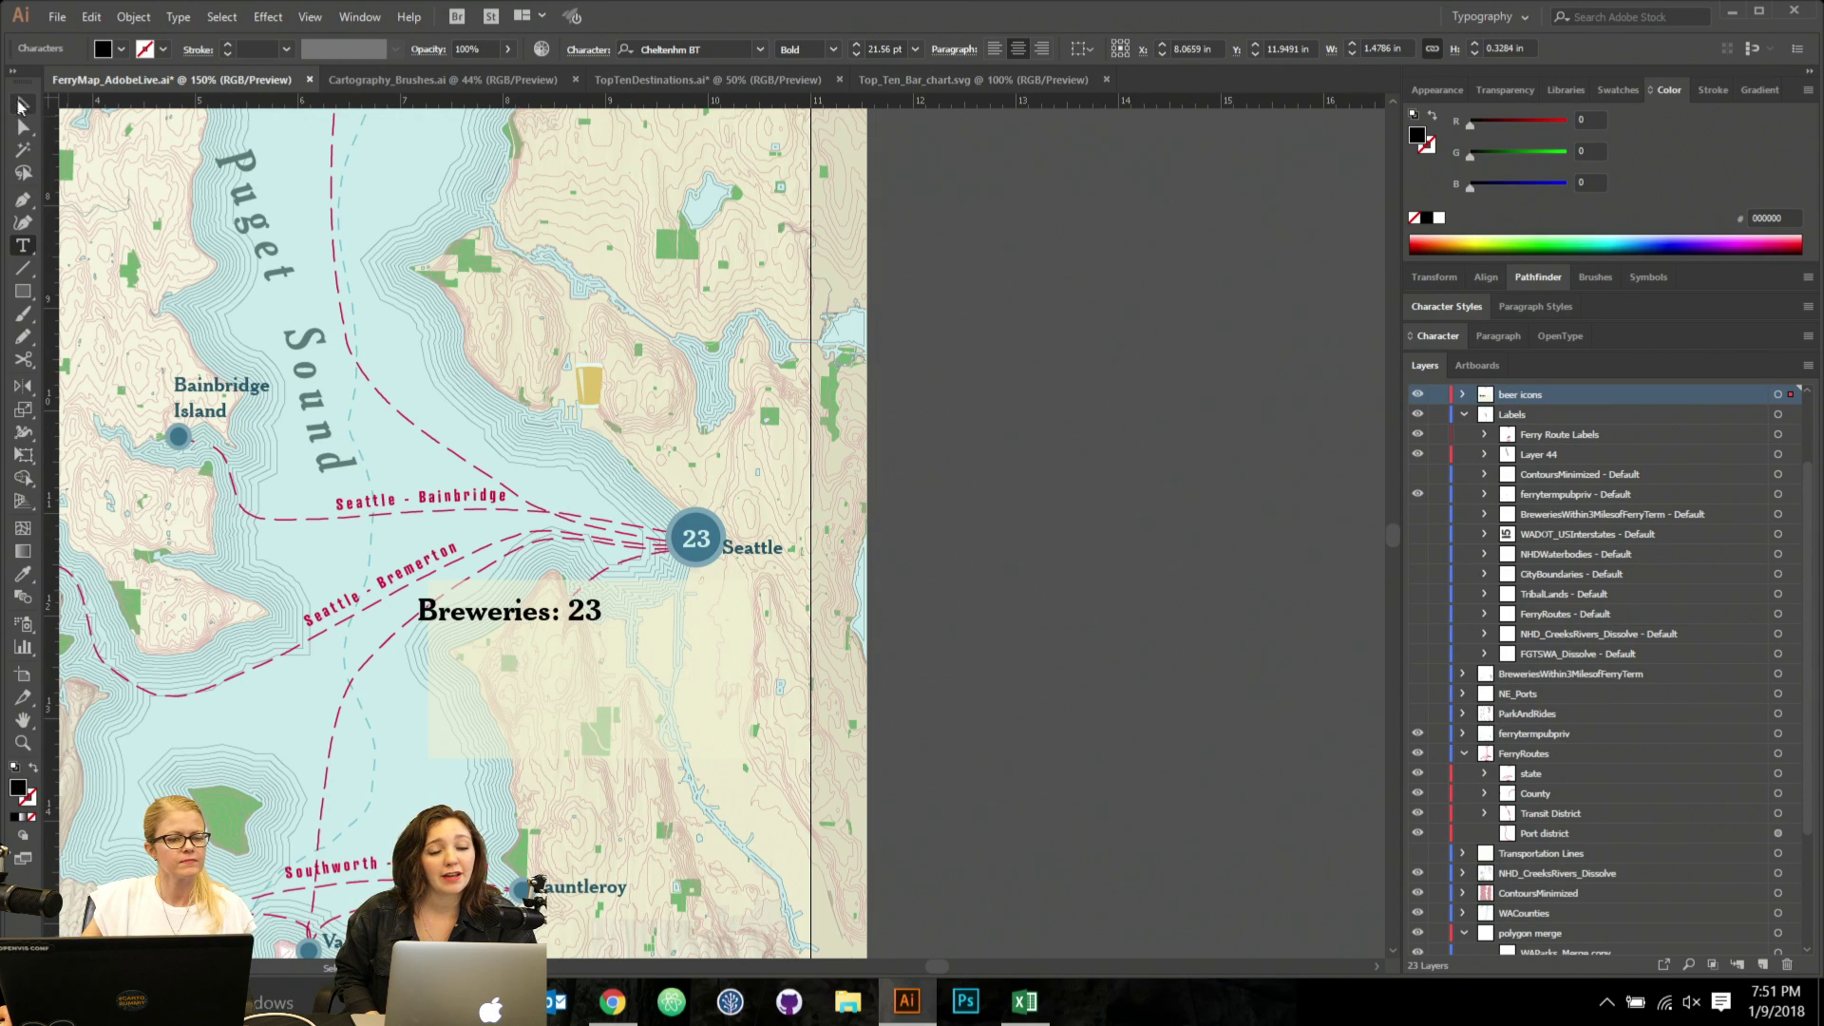
left_click(995, 49)
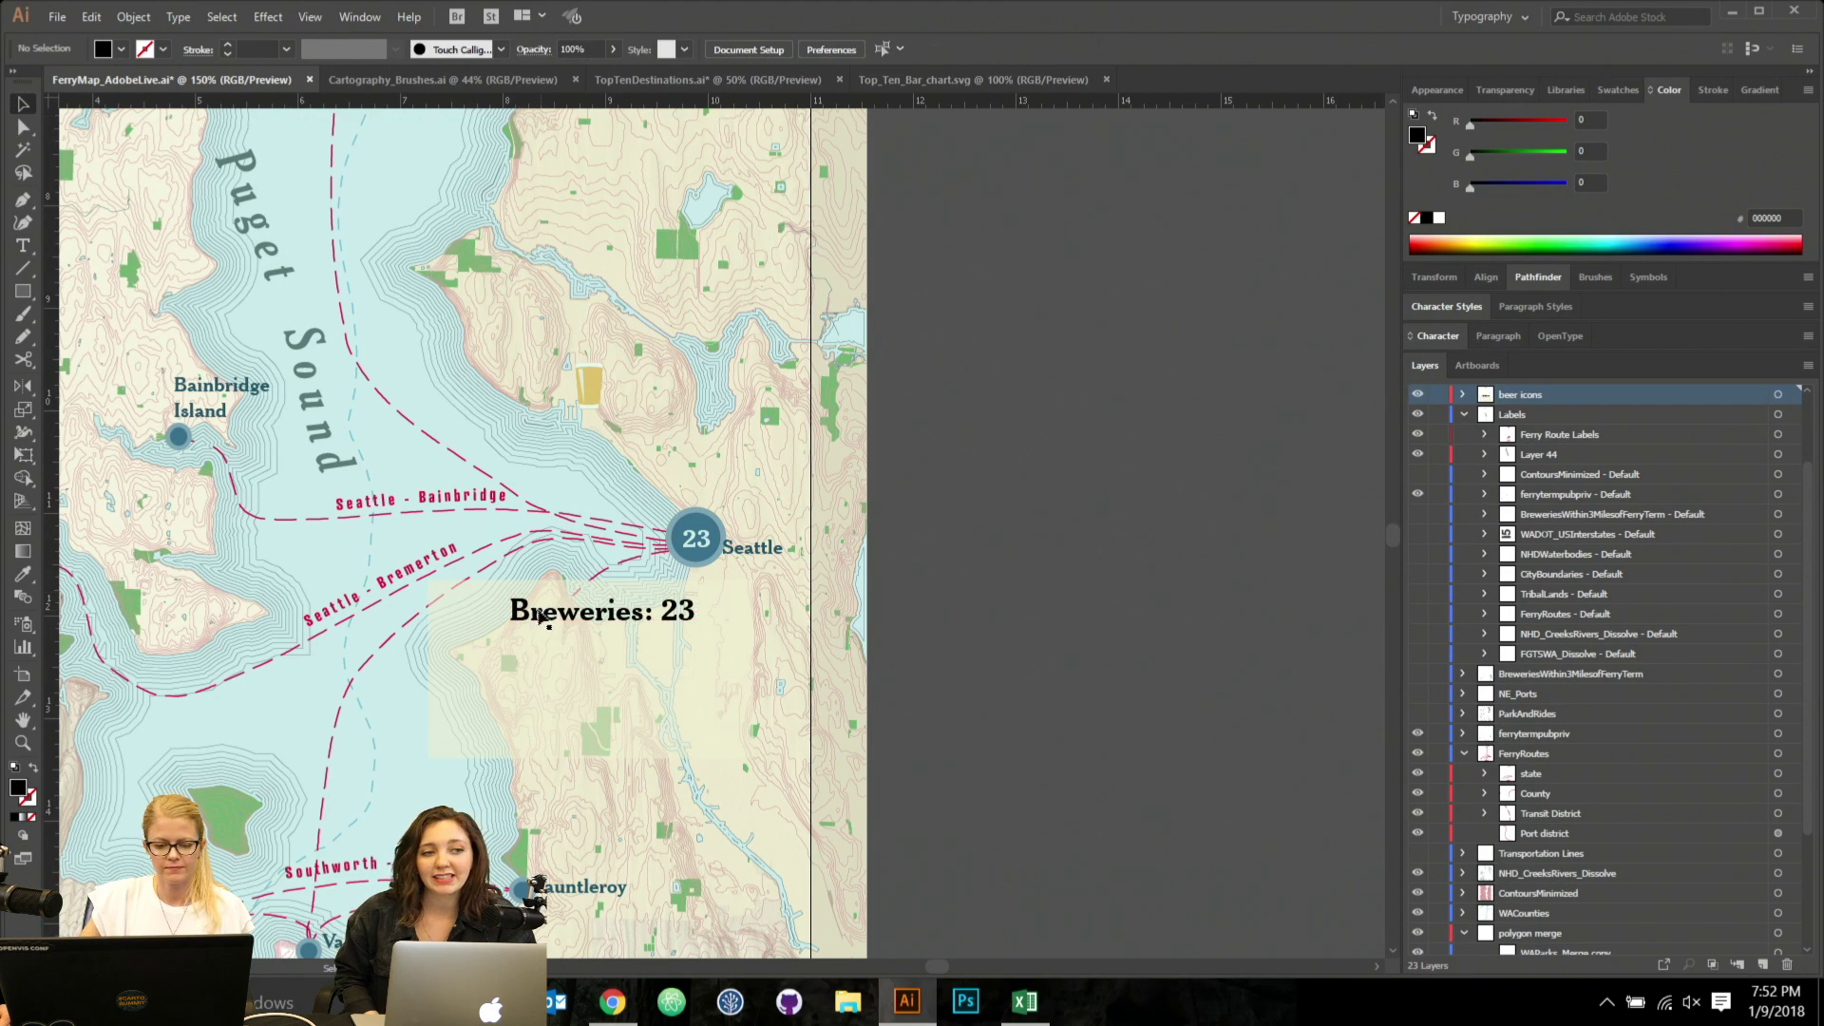
left_click_drag(583, 625, 519, 635)
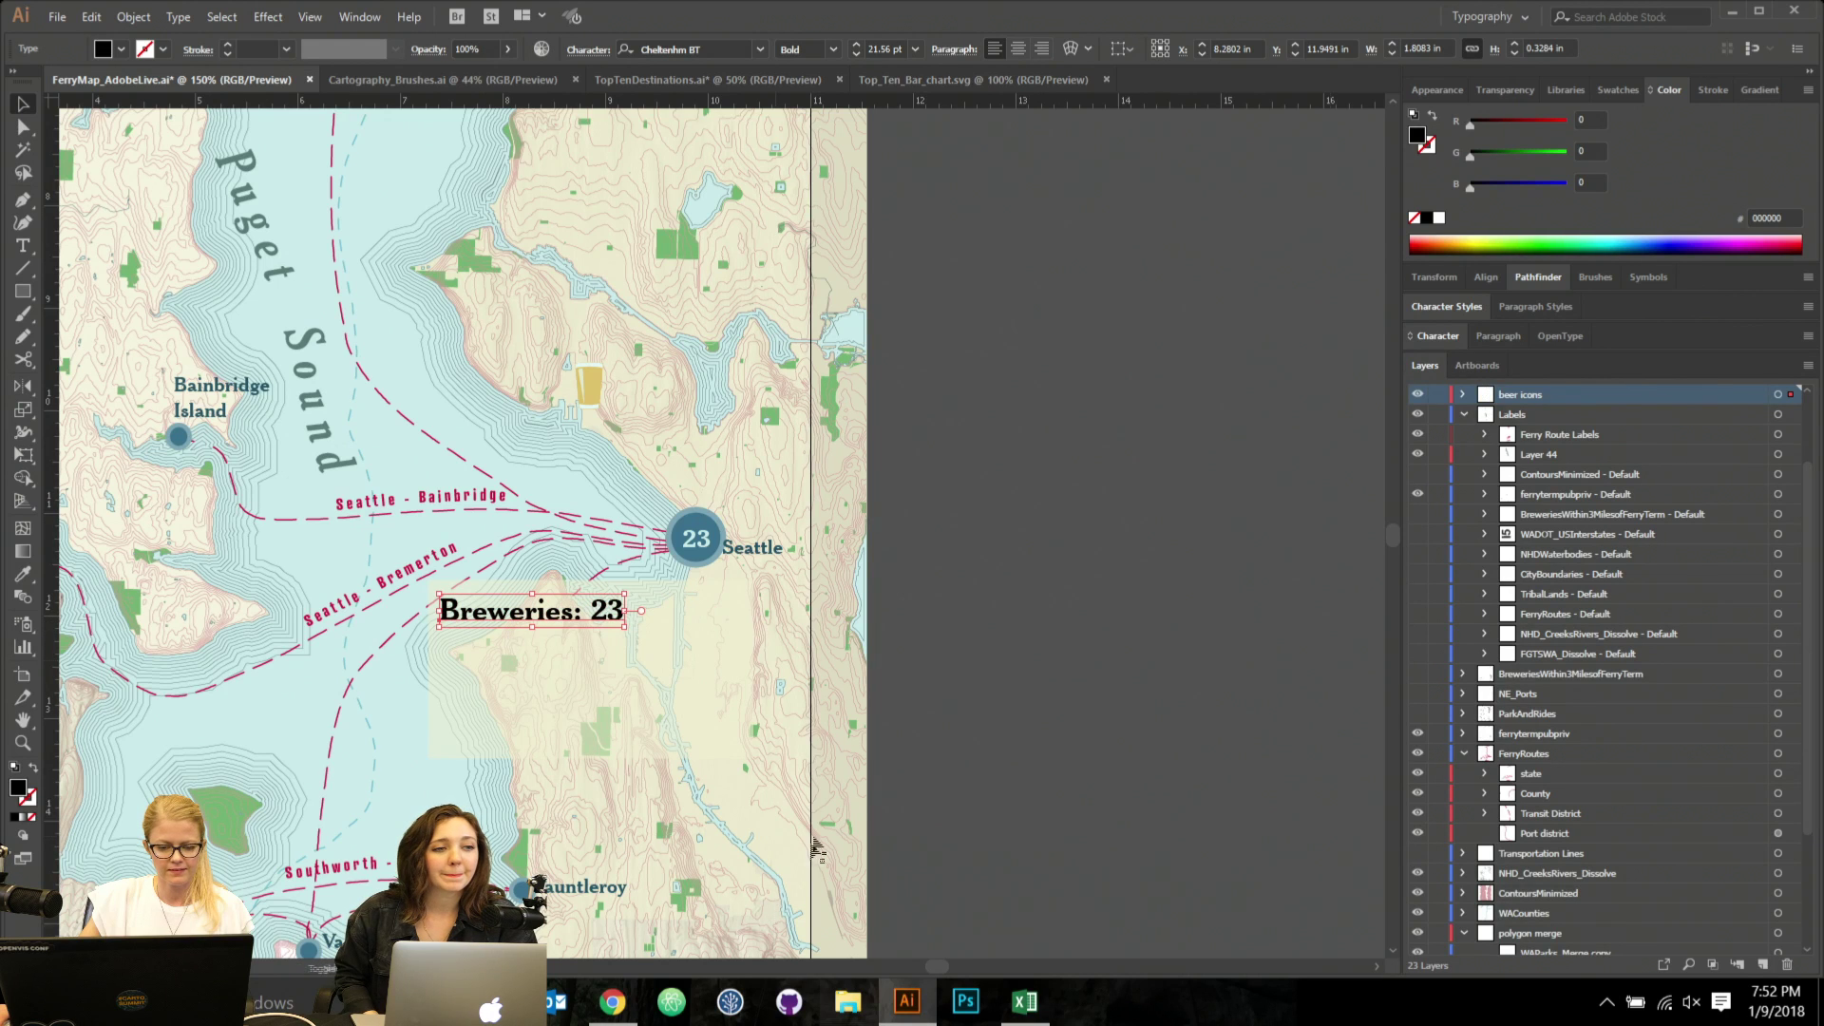
left_click(1018, 734)
Colour the title with the beer icon's yellow, then darken it to olive-brown 726a57.
key("i")
left_click(585, 382)
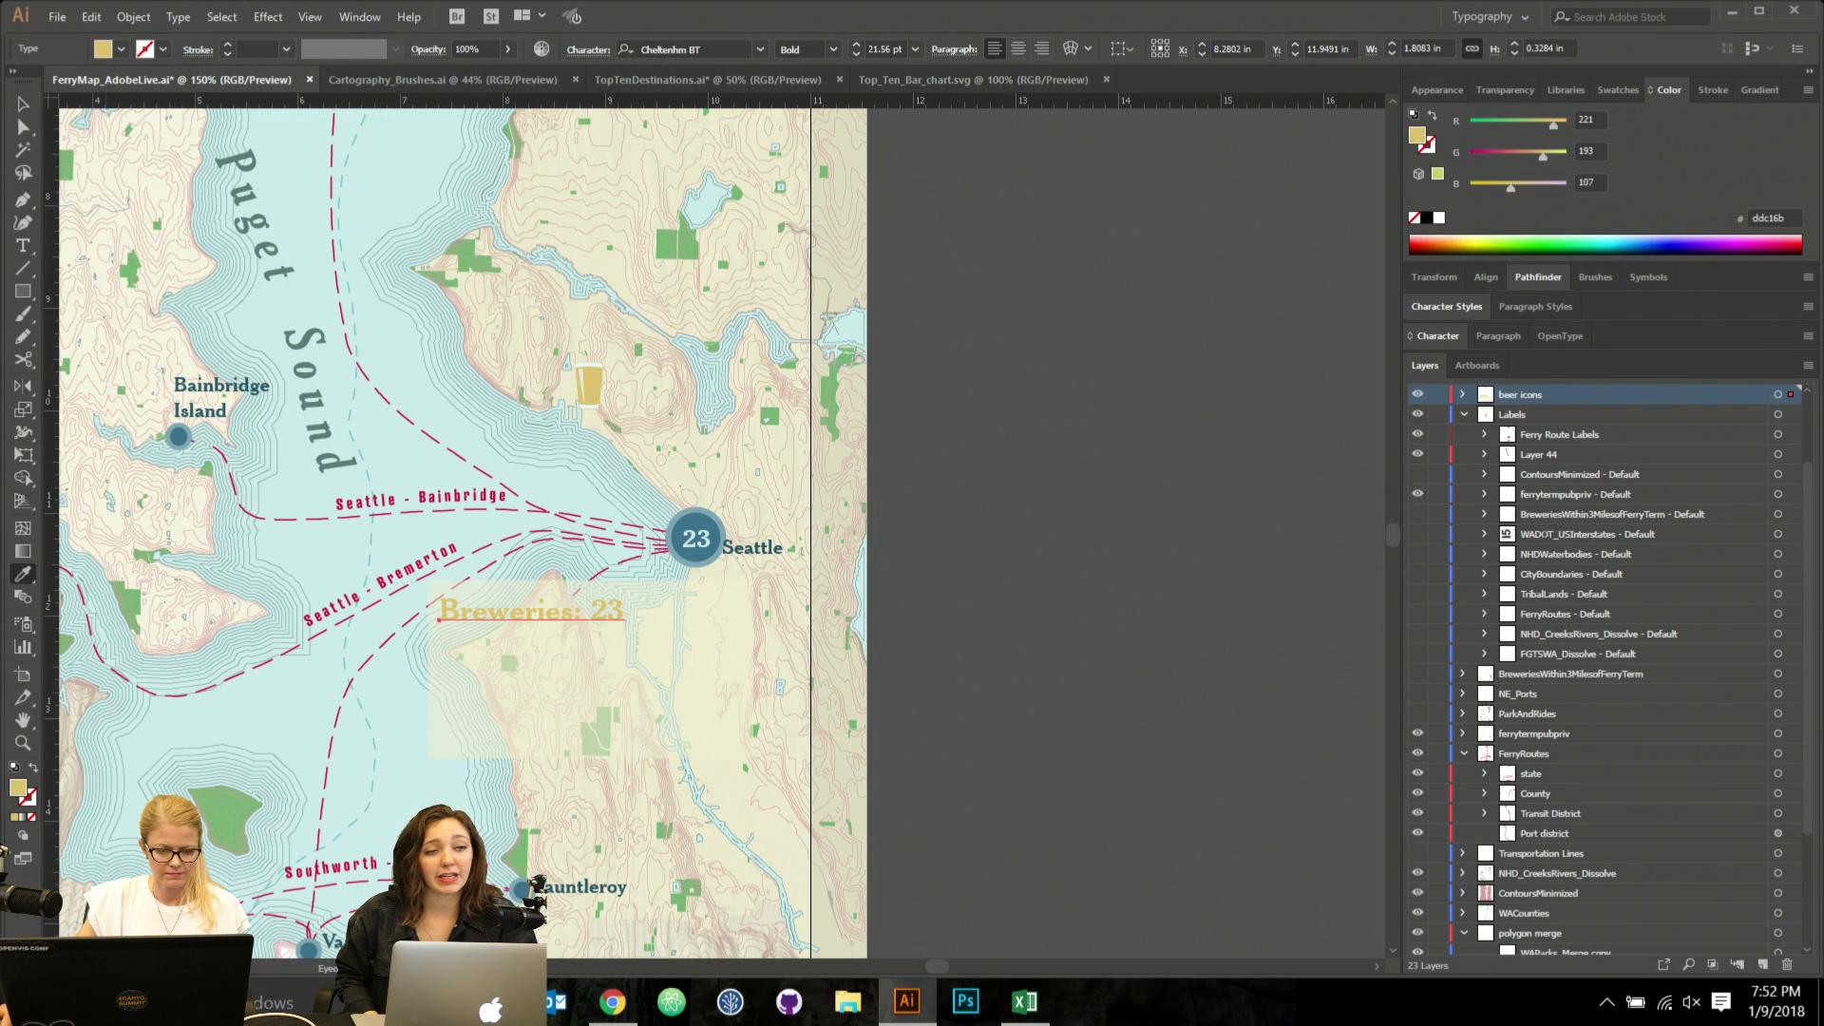
double_click(20, 792)
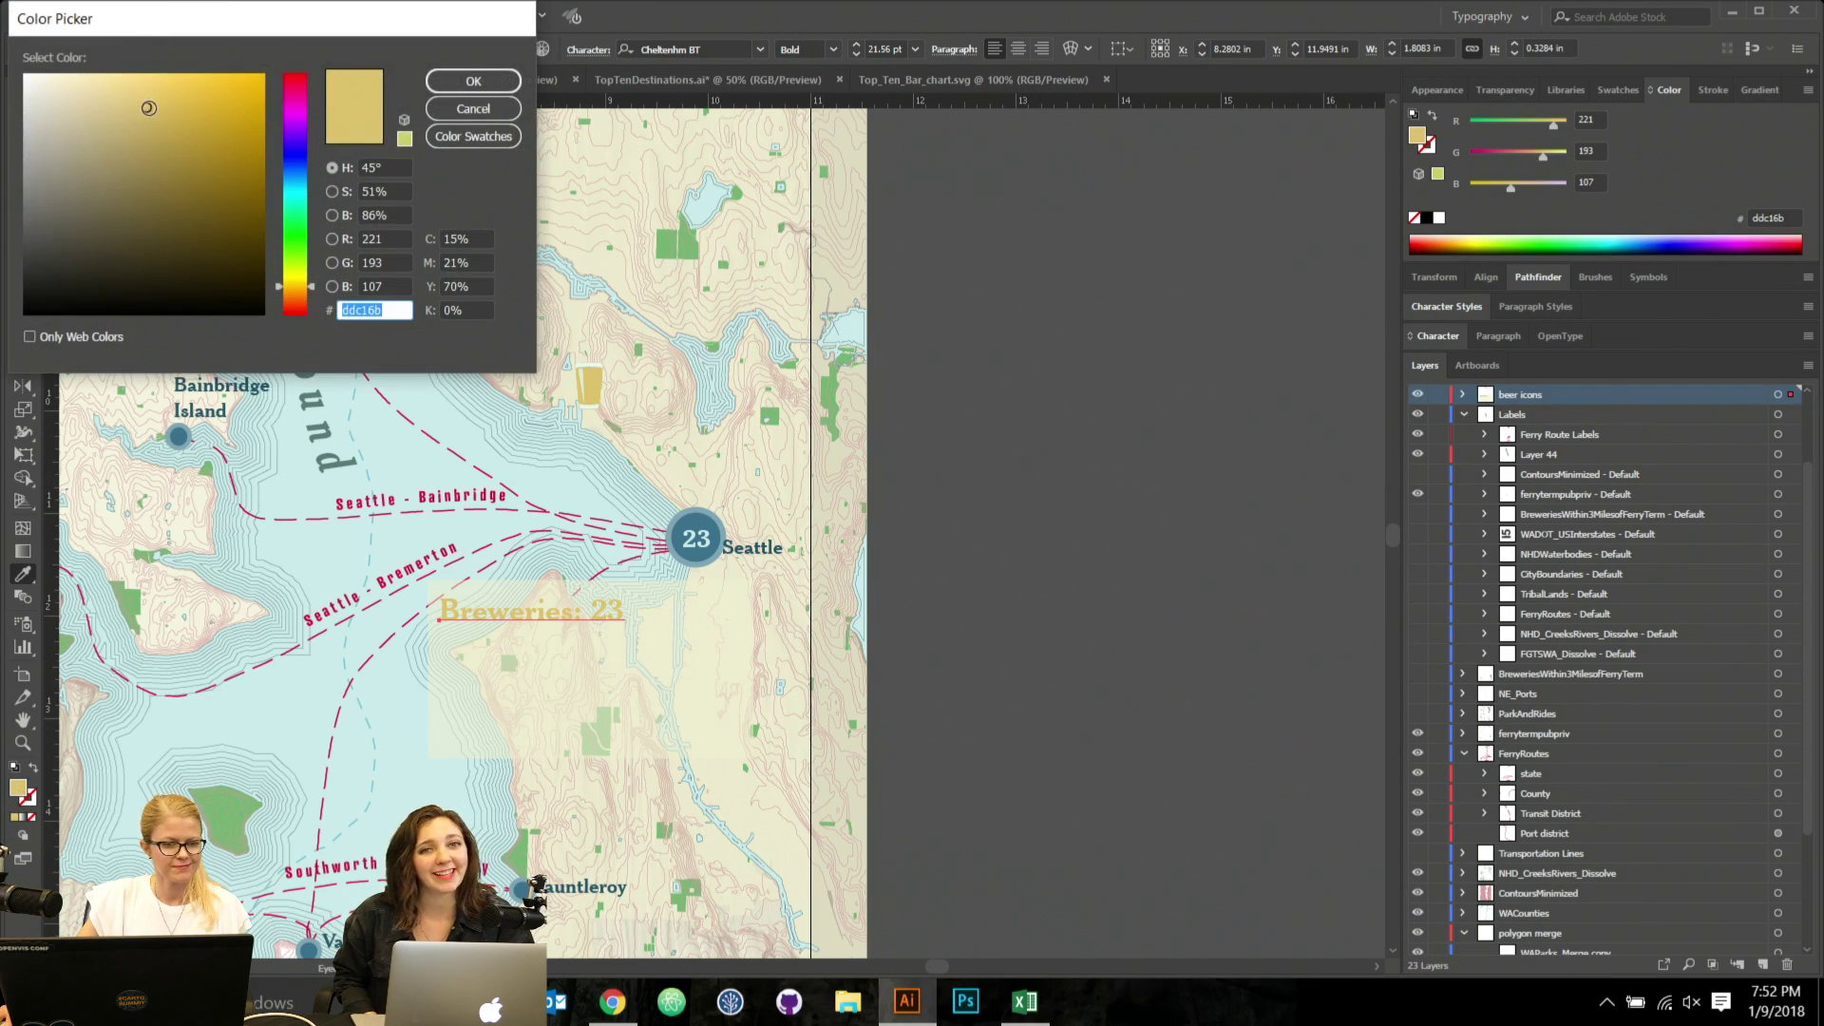
left_click(144, 185)
left_click_drag(143, 185, 102, 185)
left_click(496, 81)
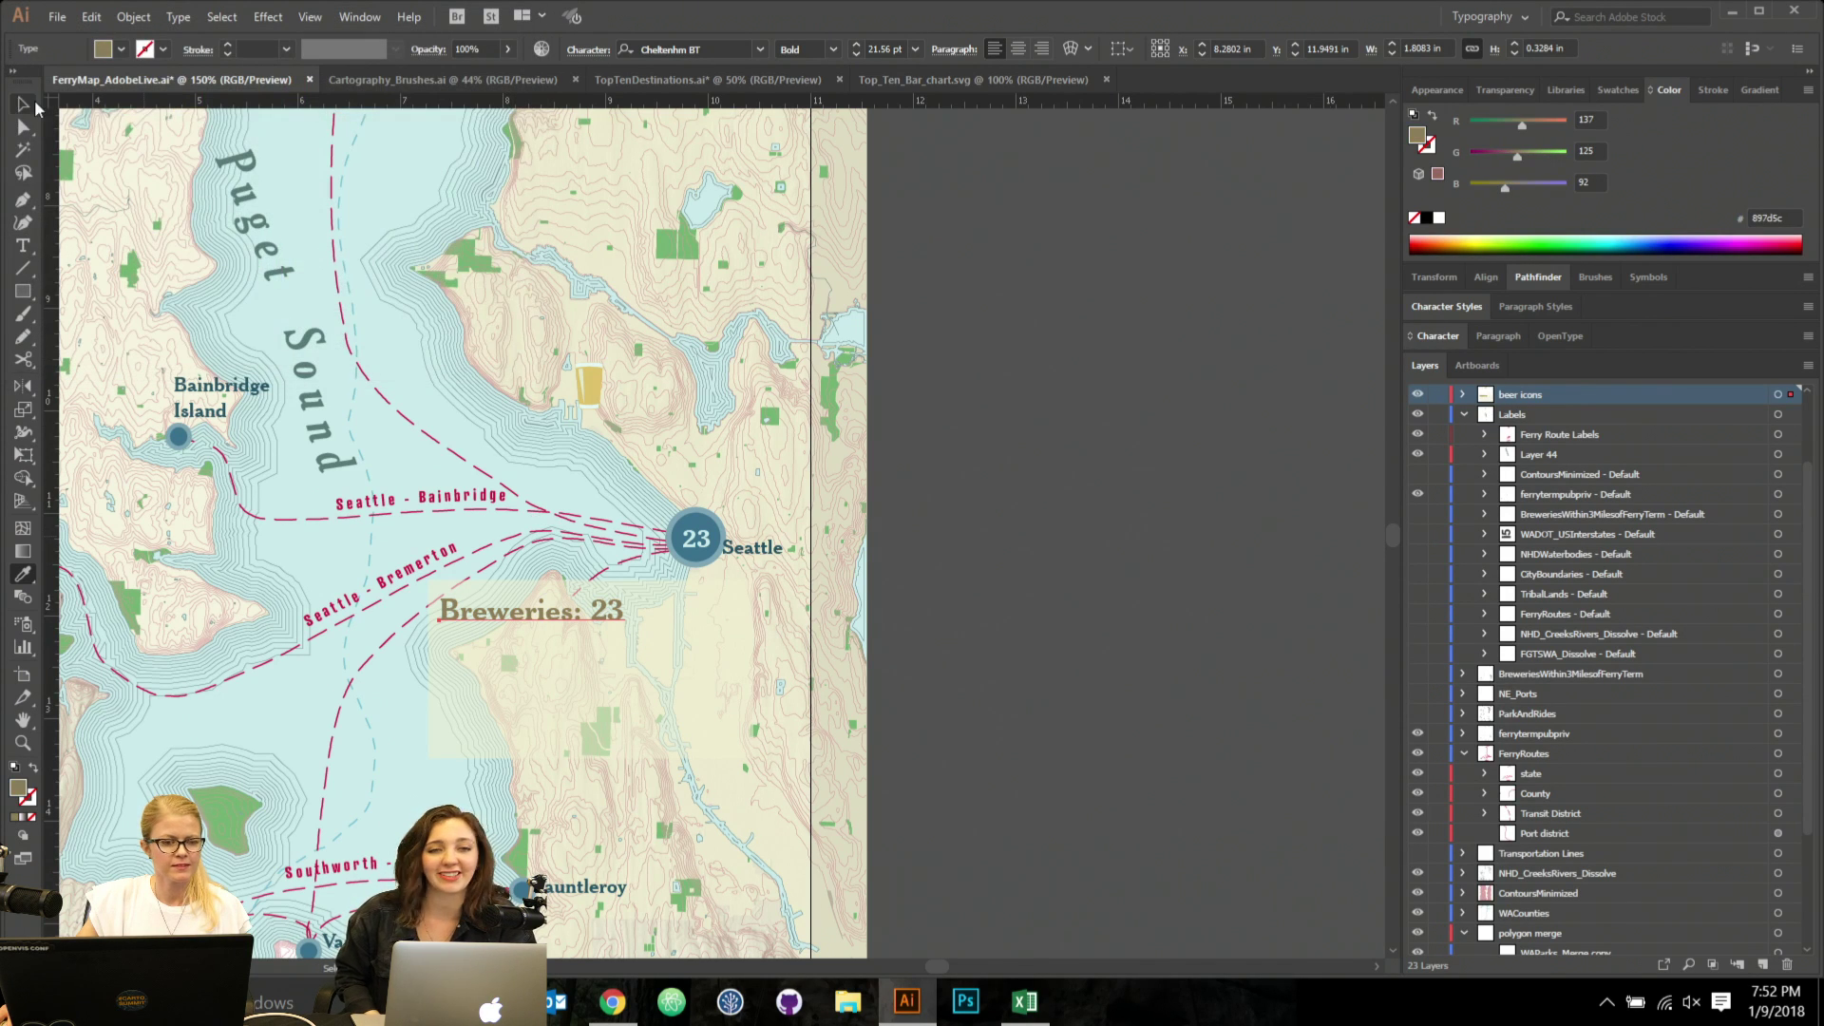
double_click(20, 790)
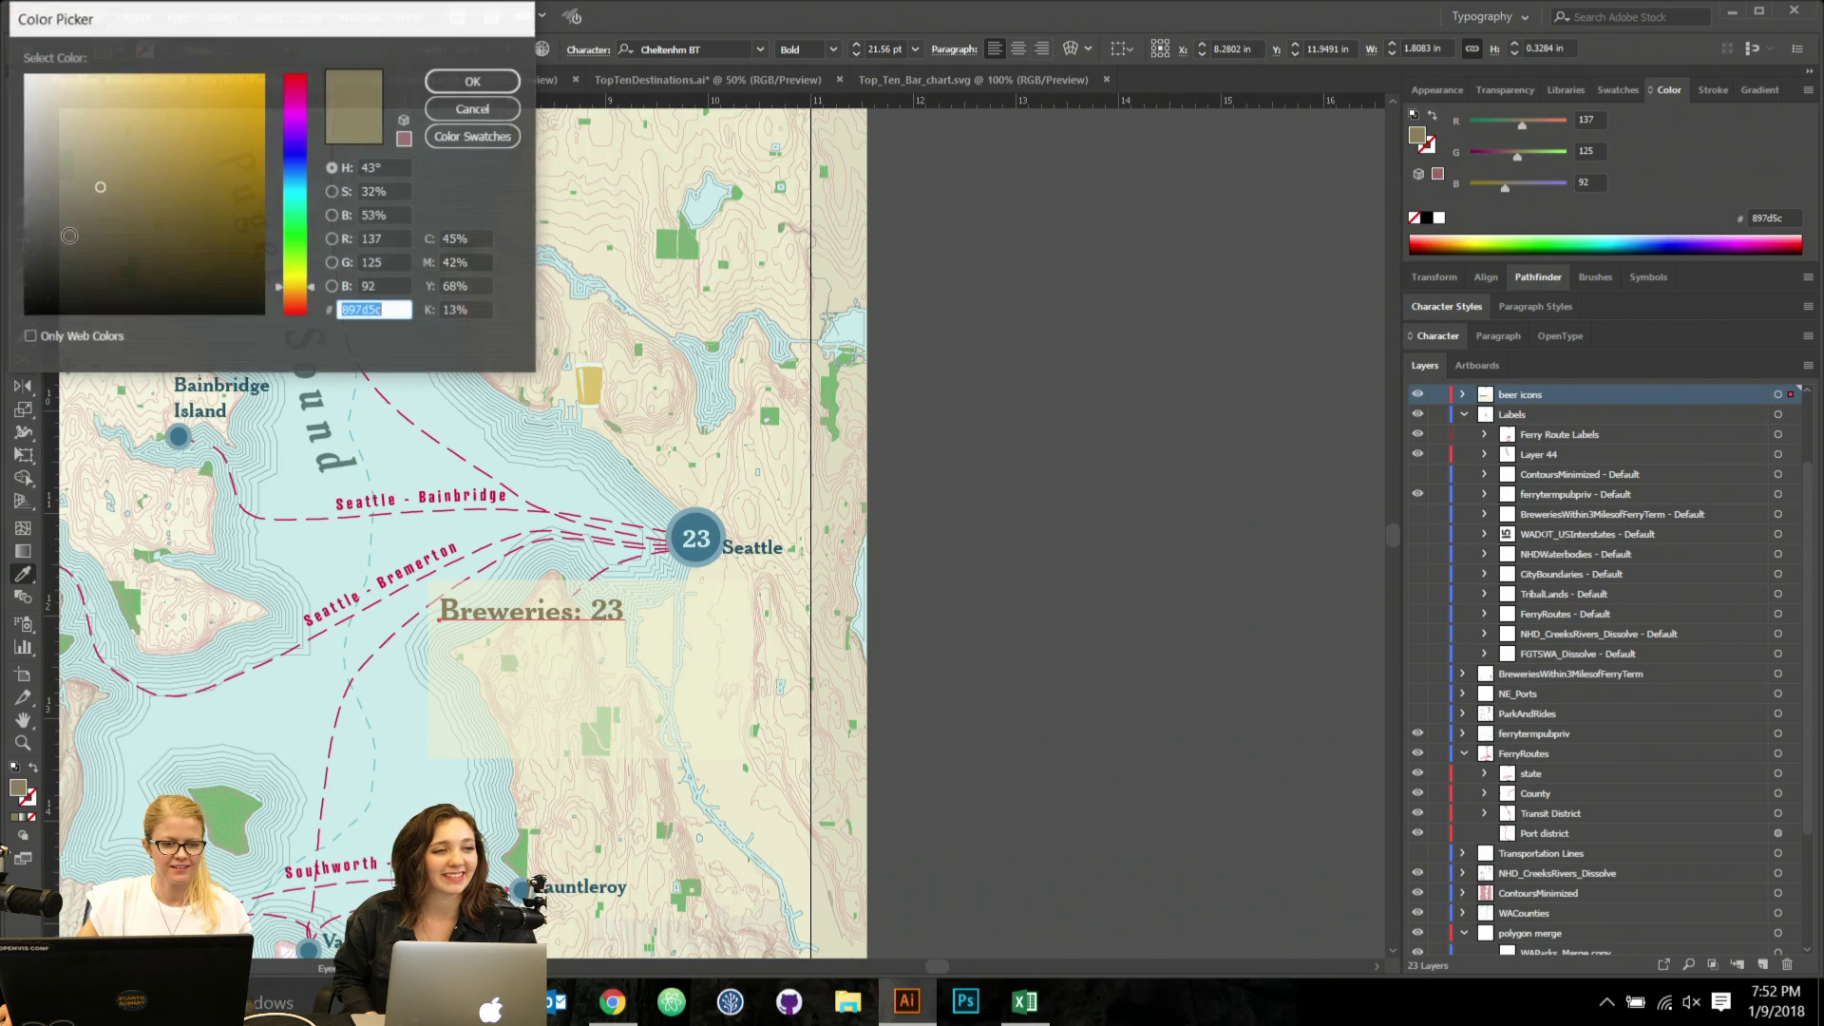
left_click(81, 195)
left_click(80, 206)
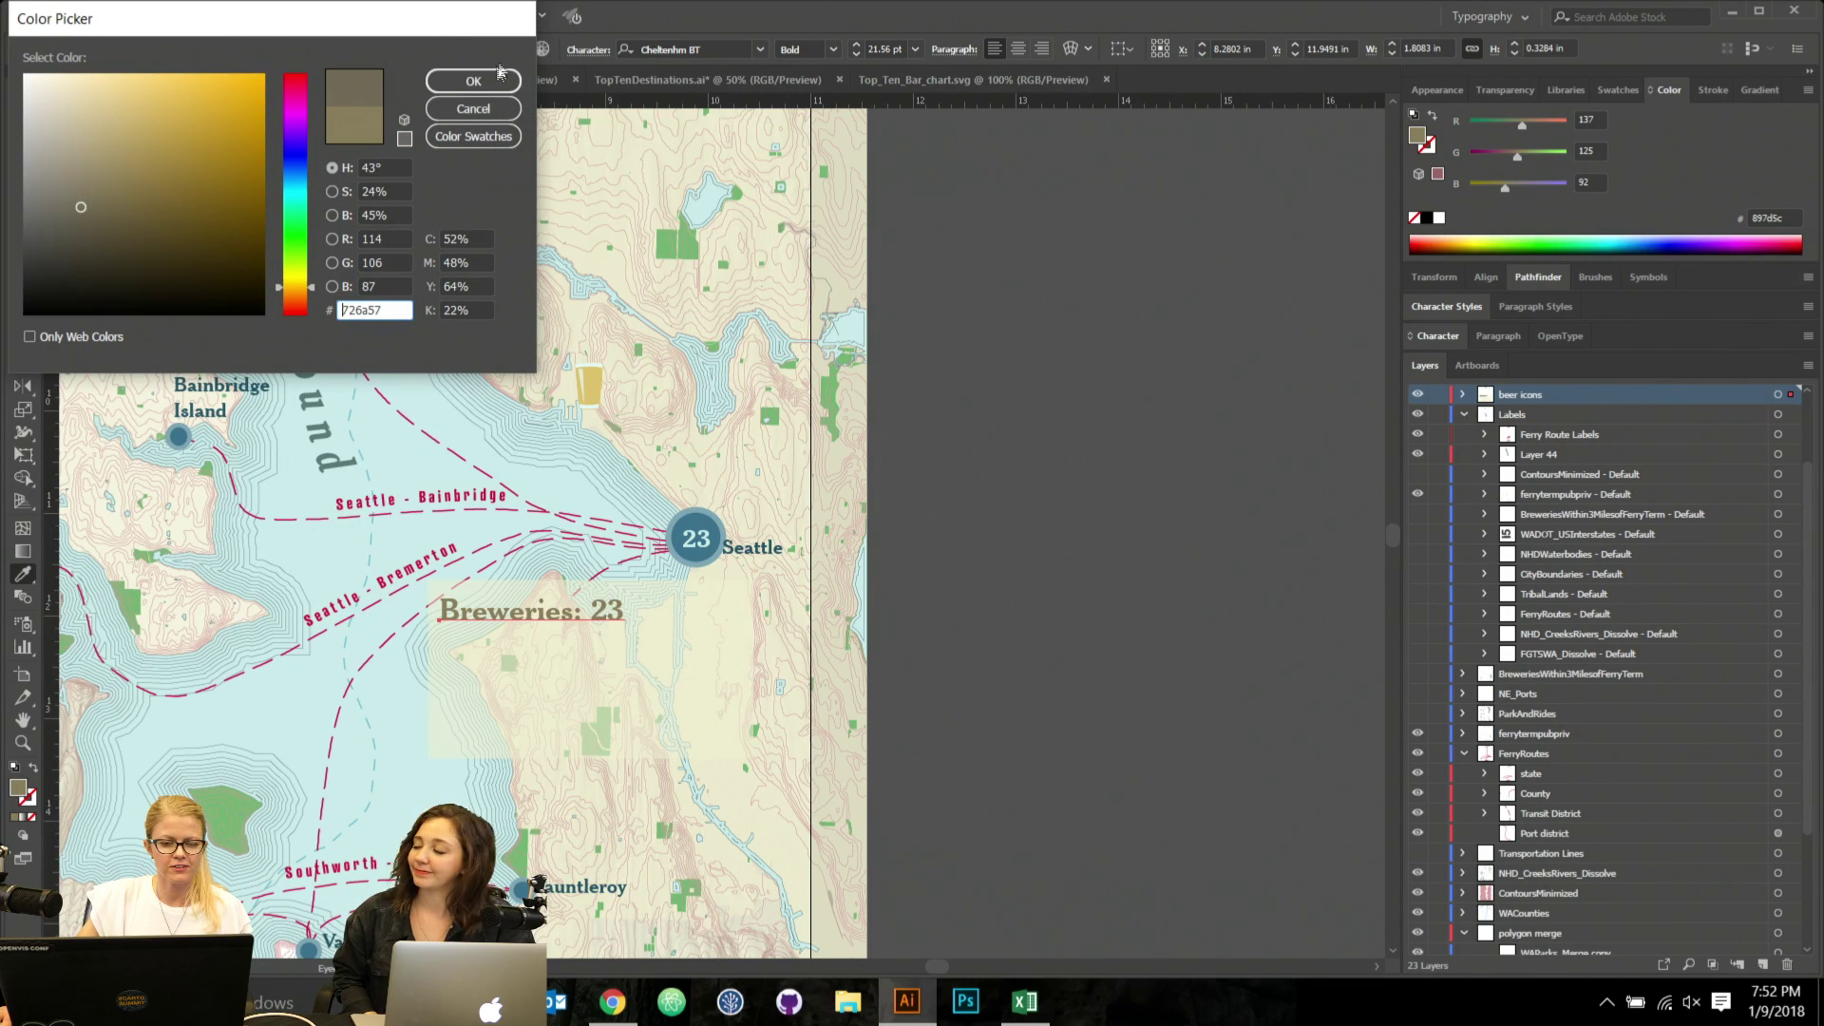
left_click(473, 82)
left_click(23, 103)
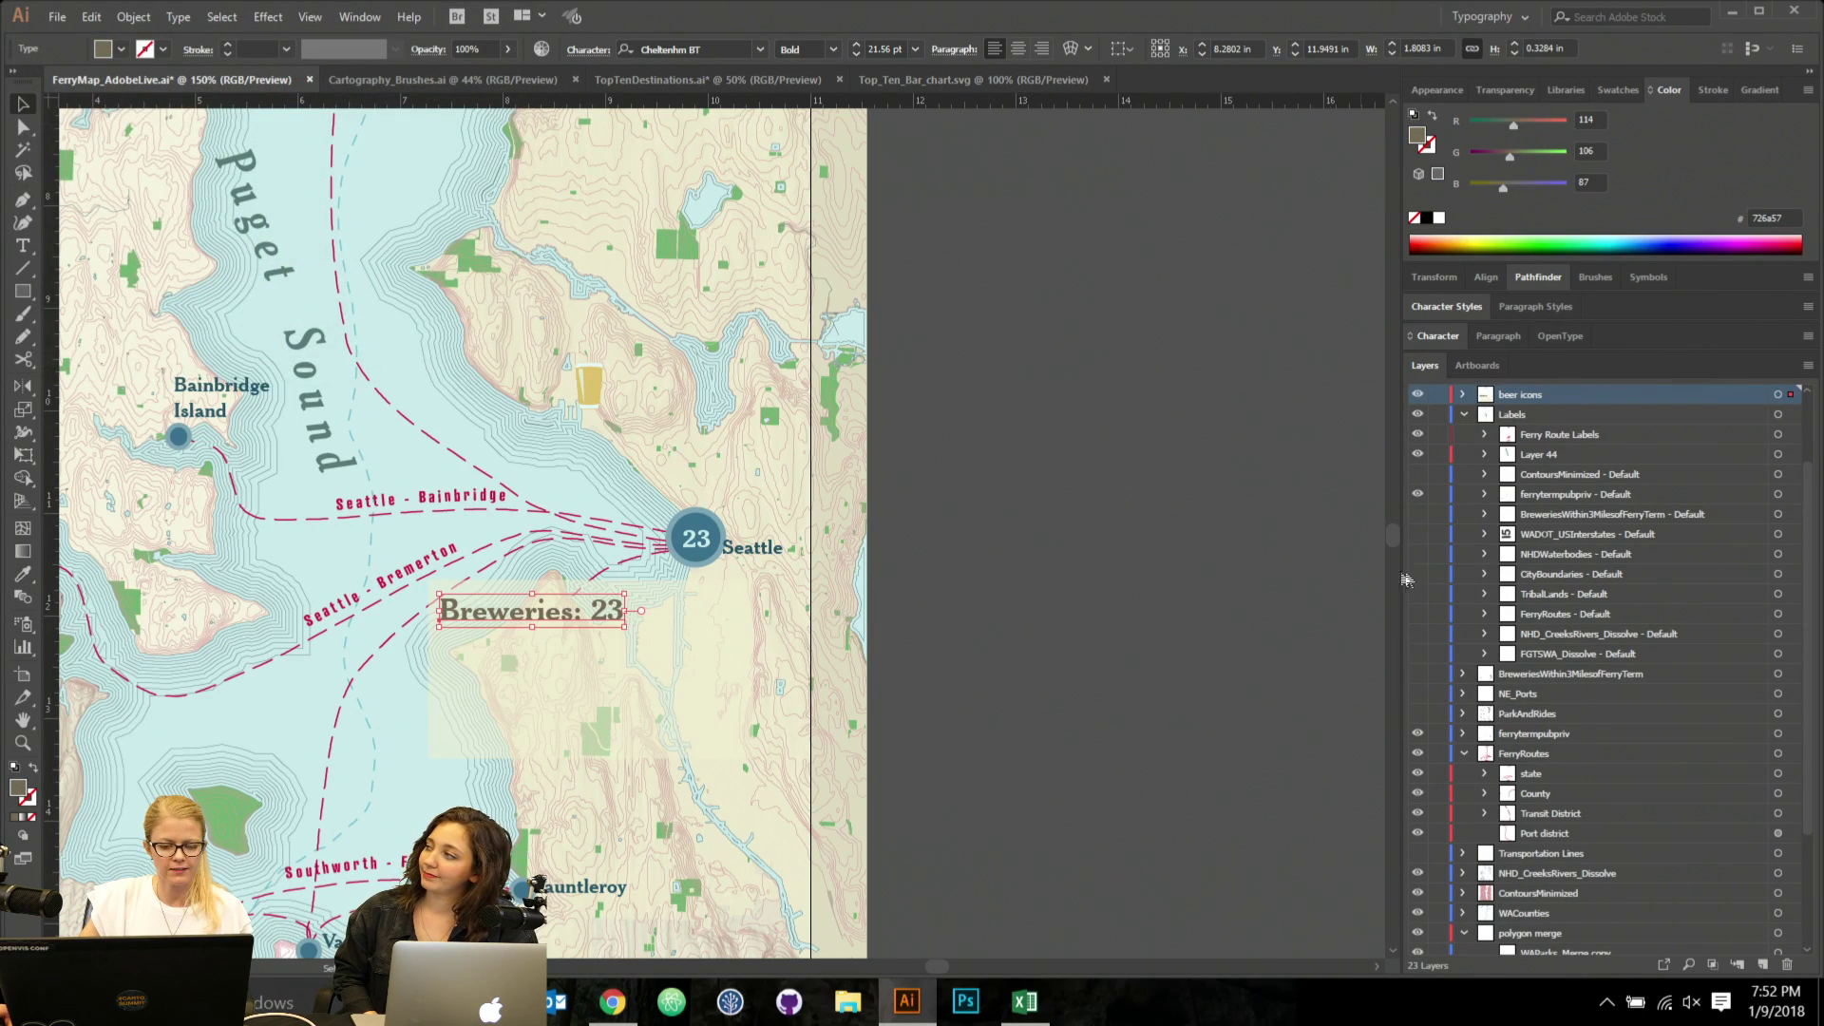
left_click(932, 732)
Shorten the cream panel to about 1.39 in tall.
left_click(549, 731)
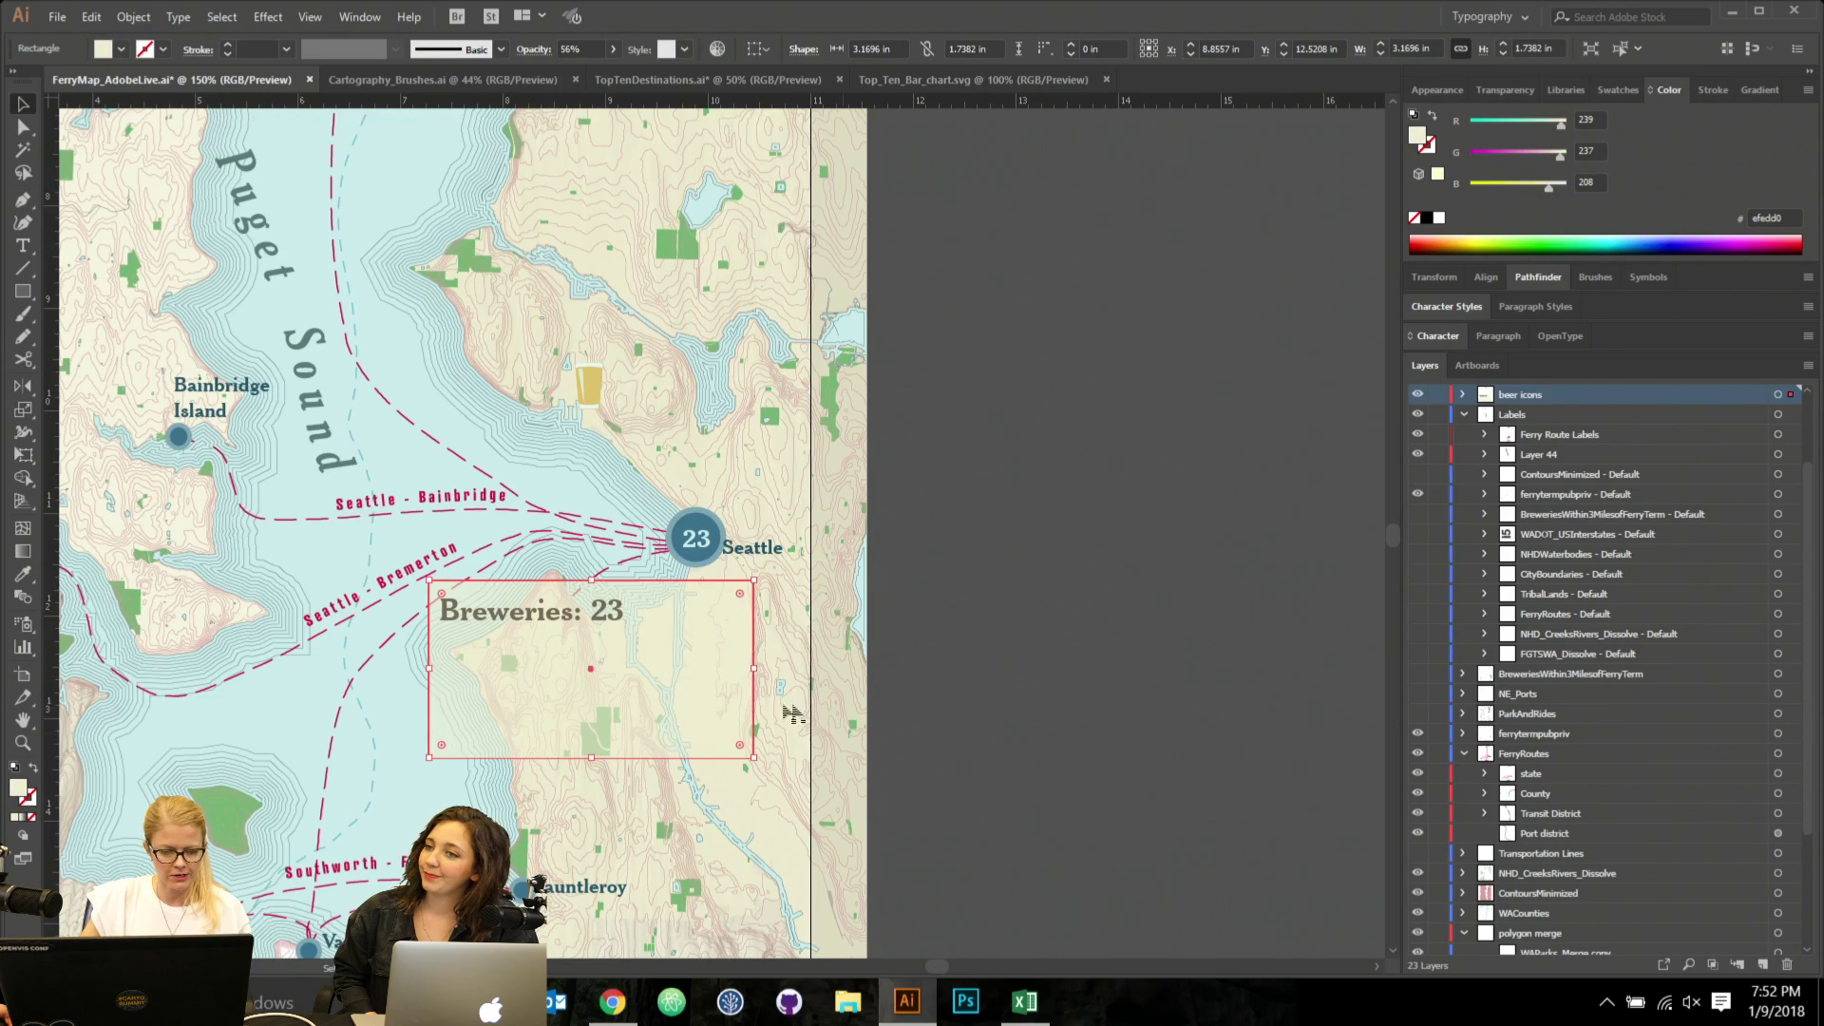
scroll(740, 707, "down", 2)
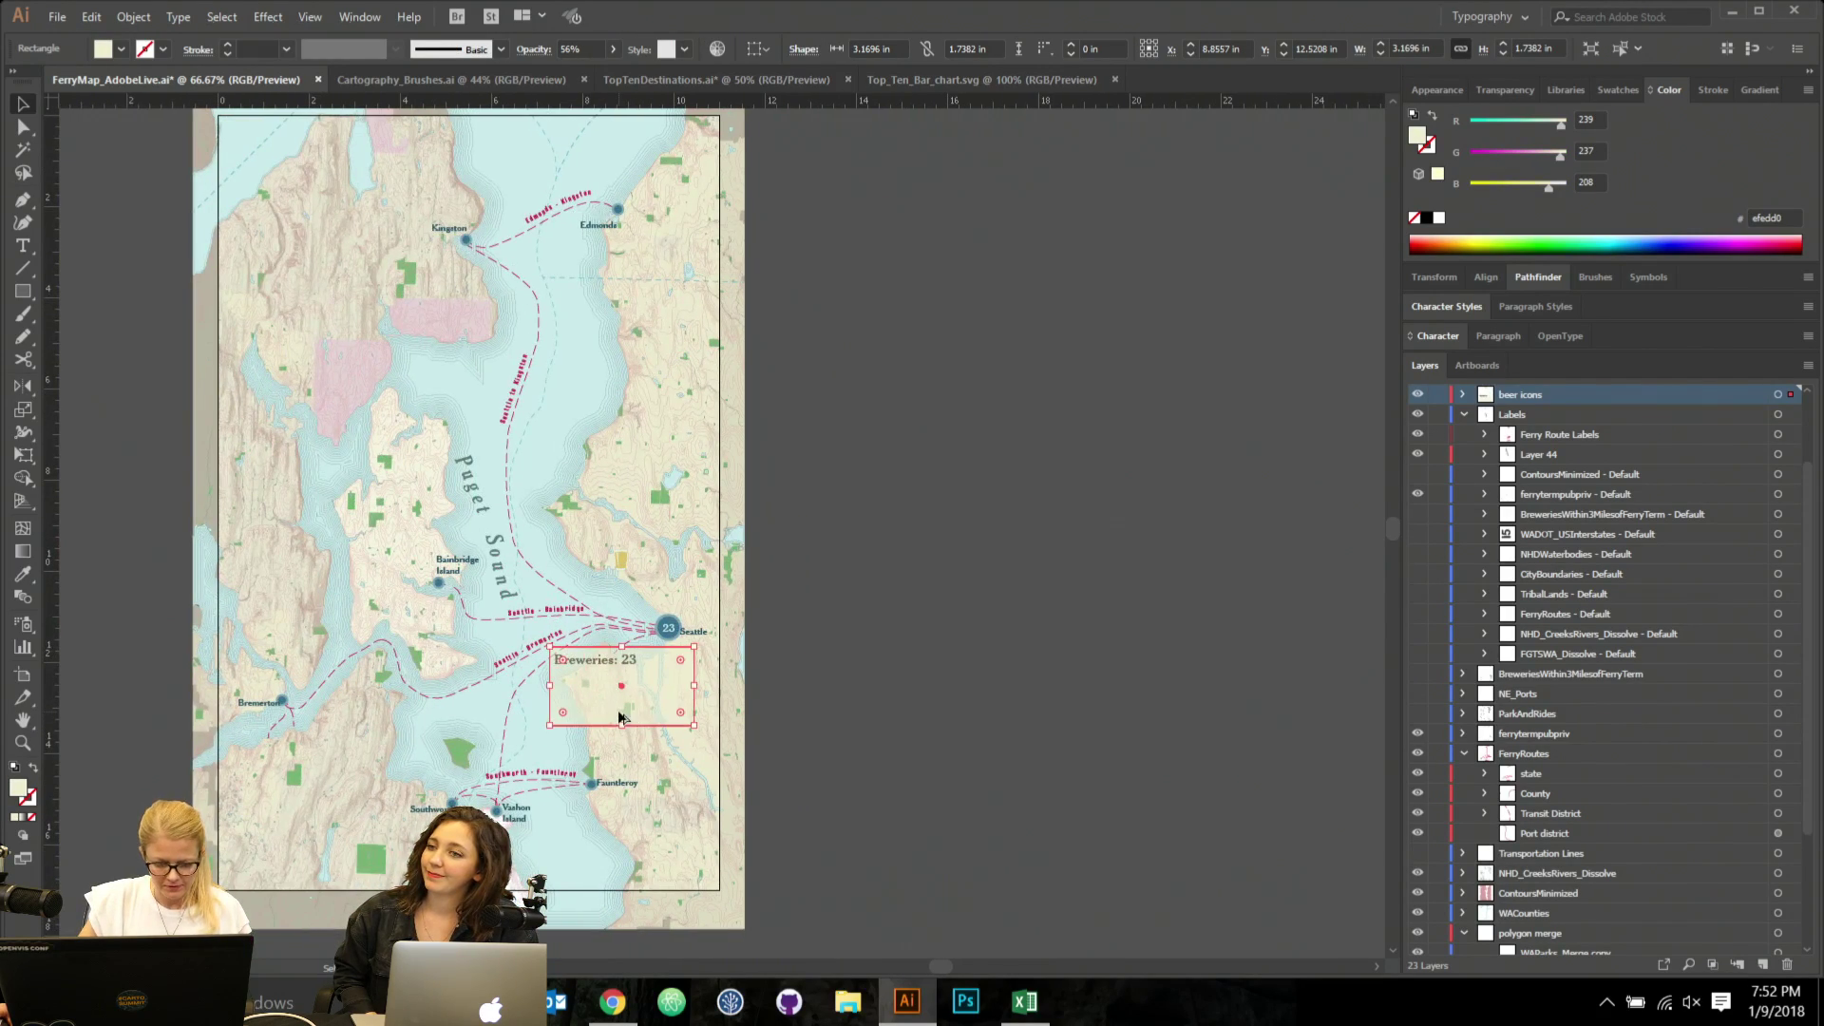
scroll(779, 729, "up", 1)
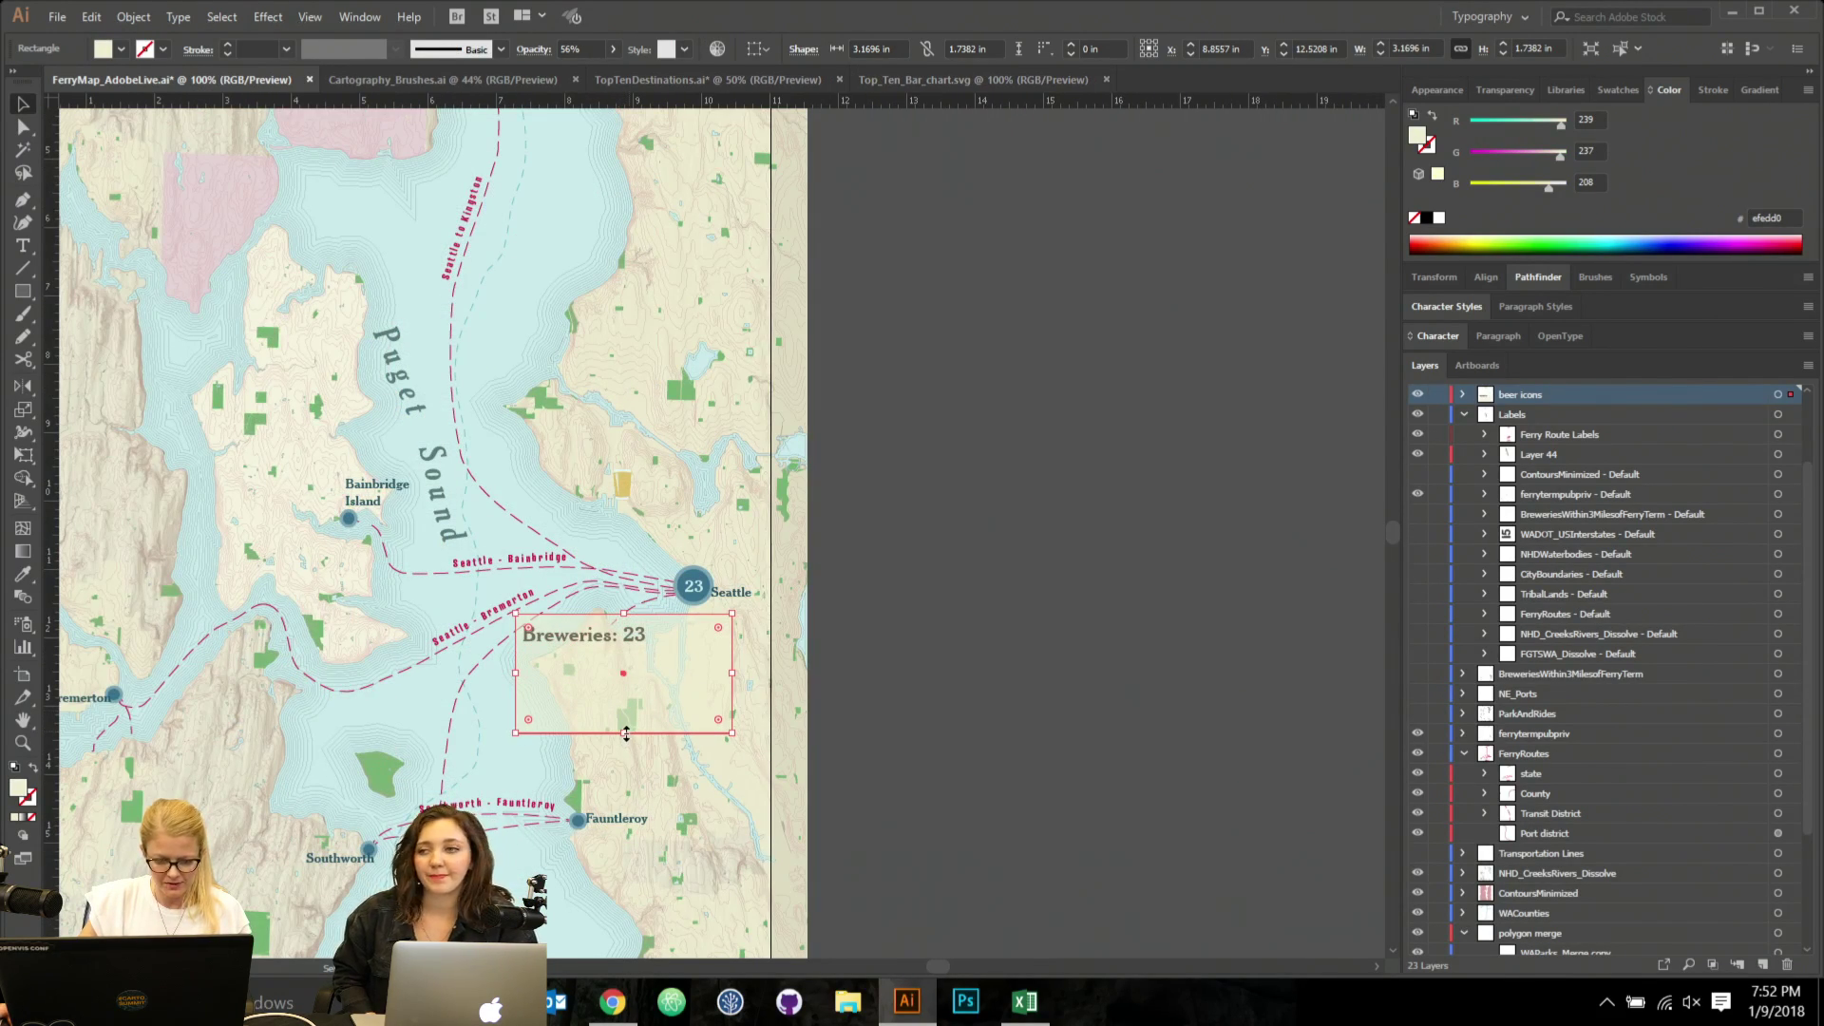
left_click_drag(625, 733, 625, 709)
scroll(938, 686, "right", 1)
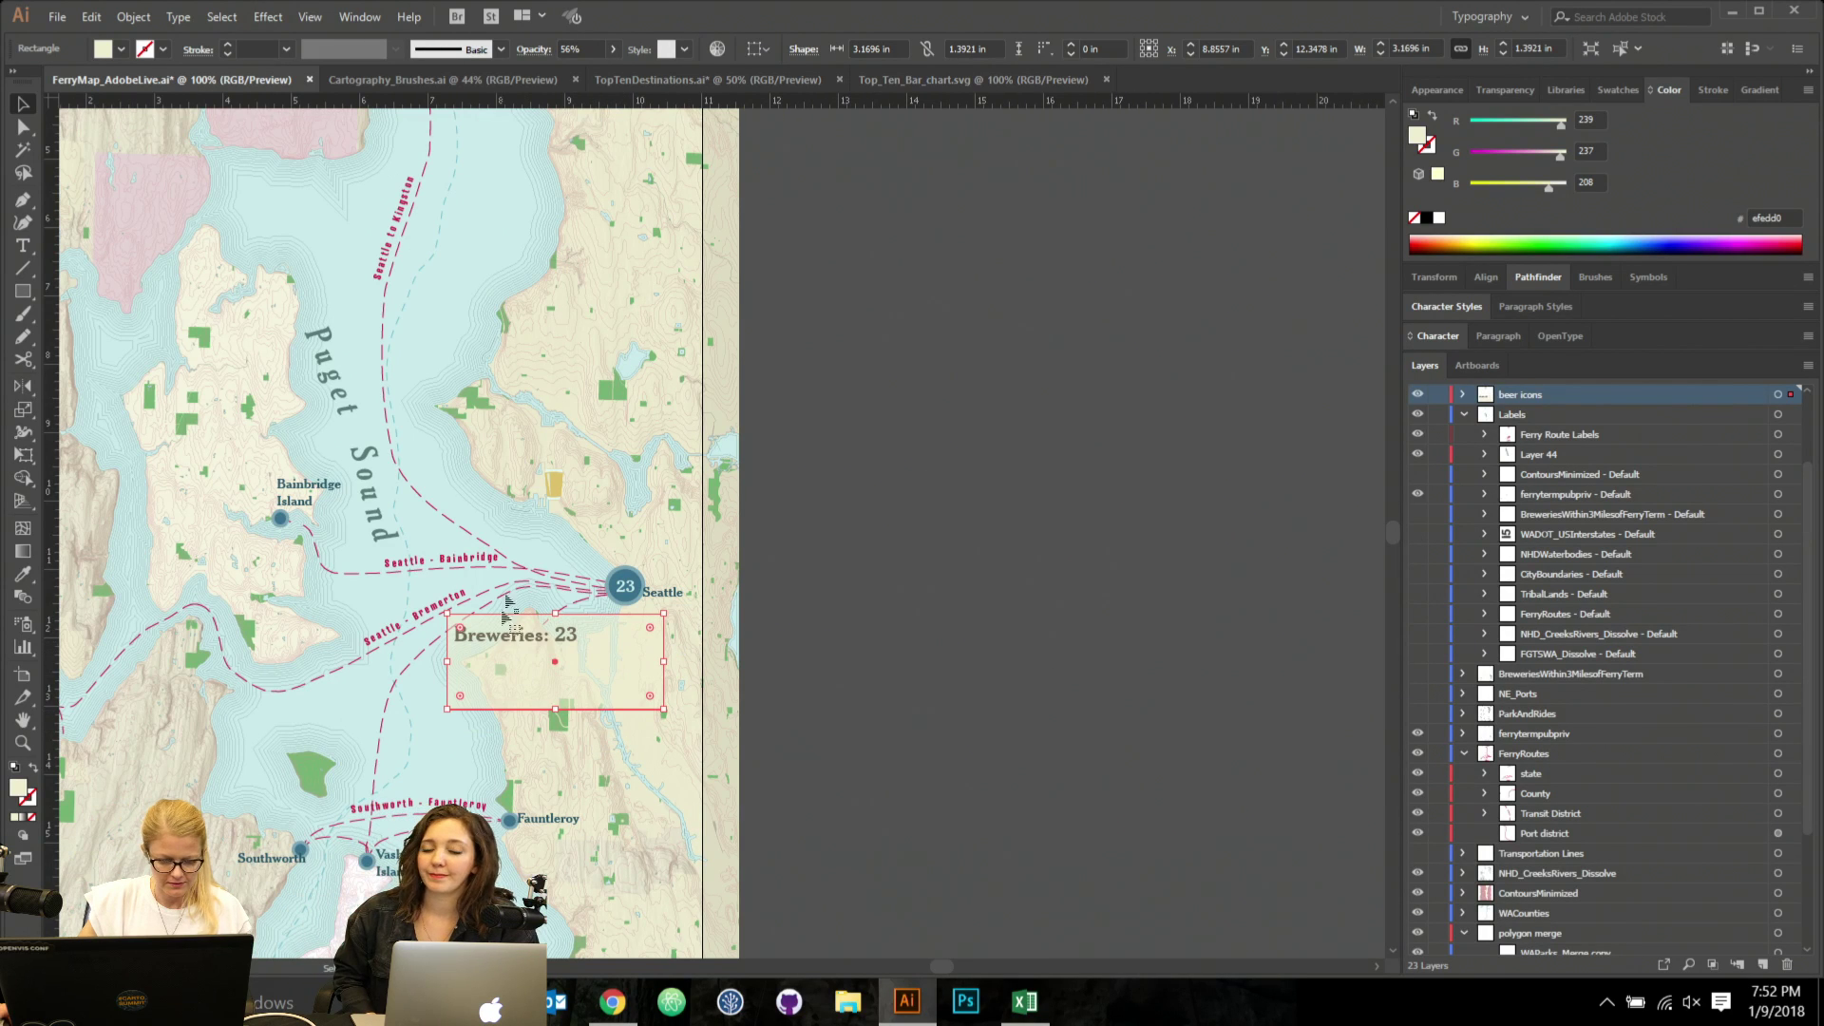
Move the cream panel and title onto a new Layer 47.
left_click(818, 551)
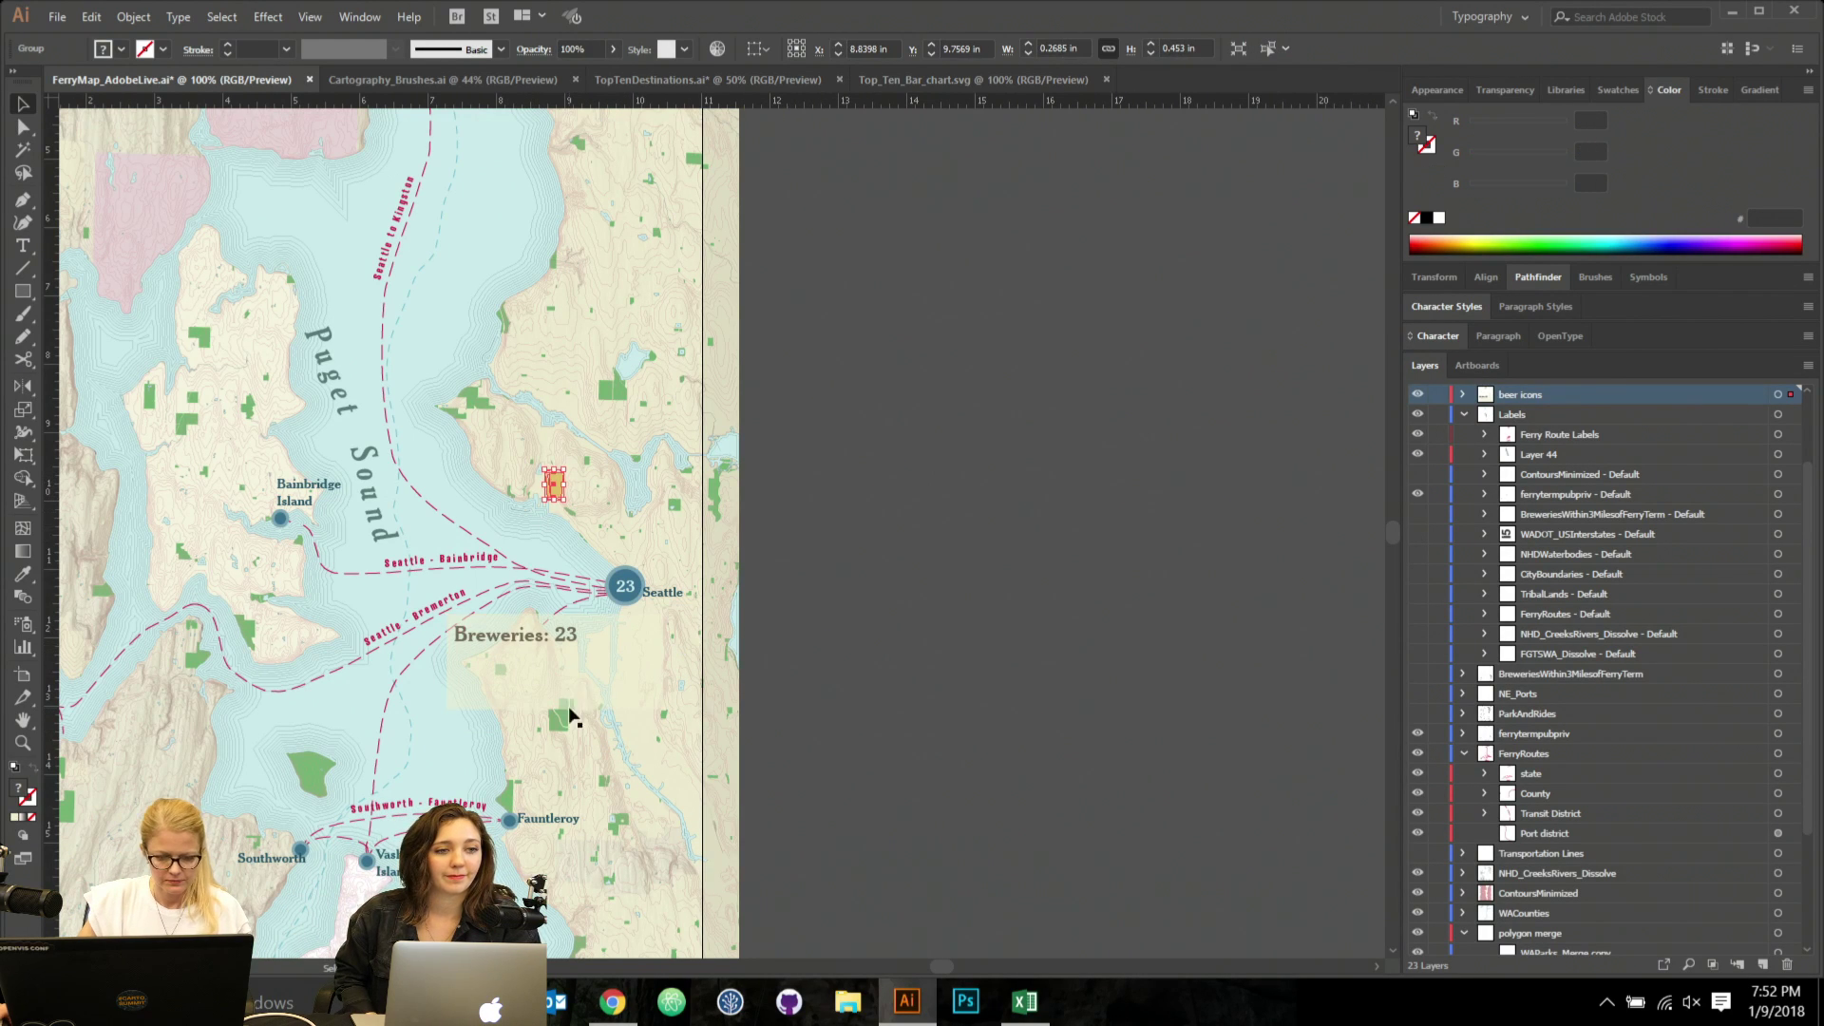
left_click(551, 622)
left_click(553, 622, "shift")
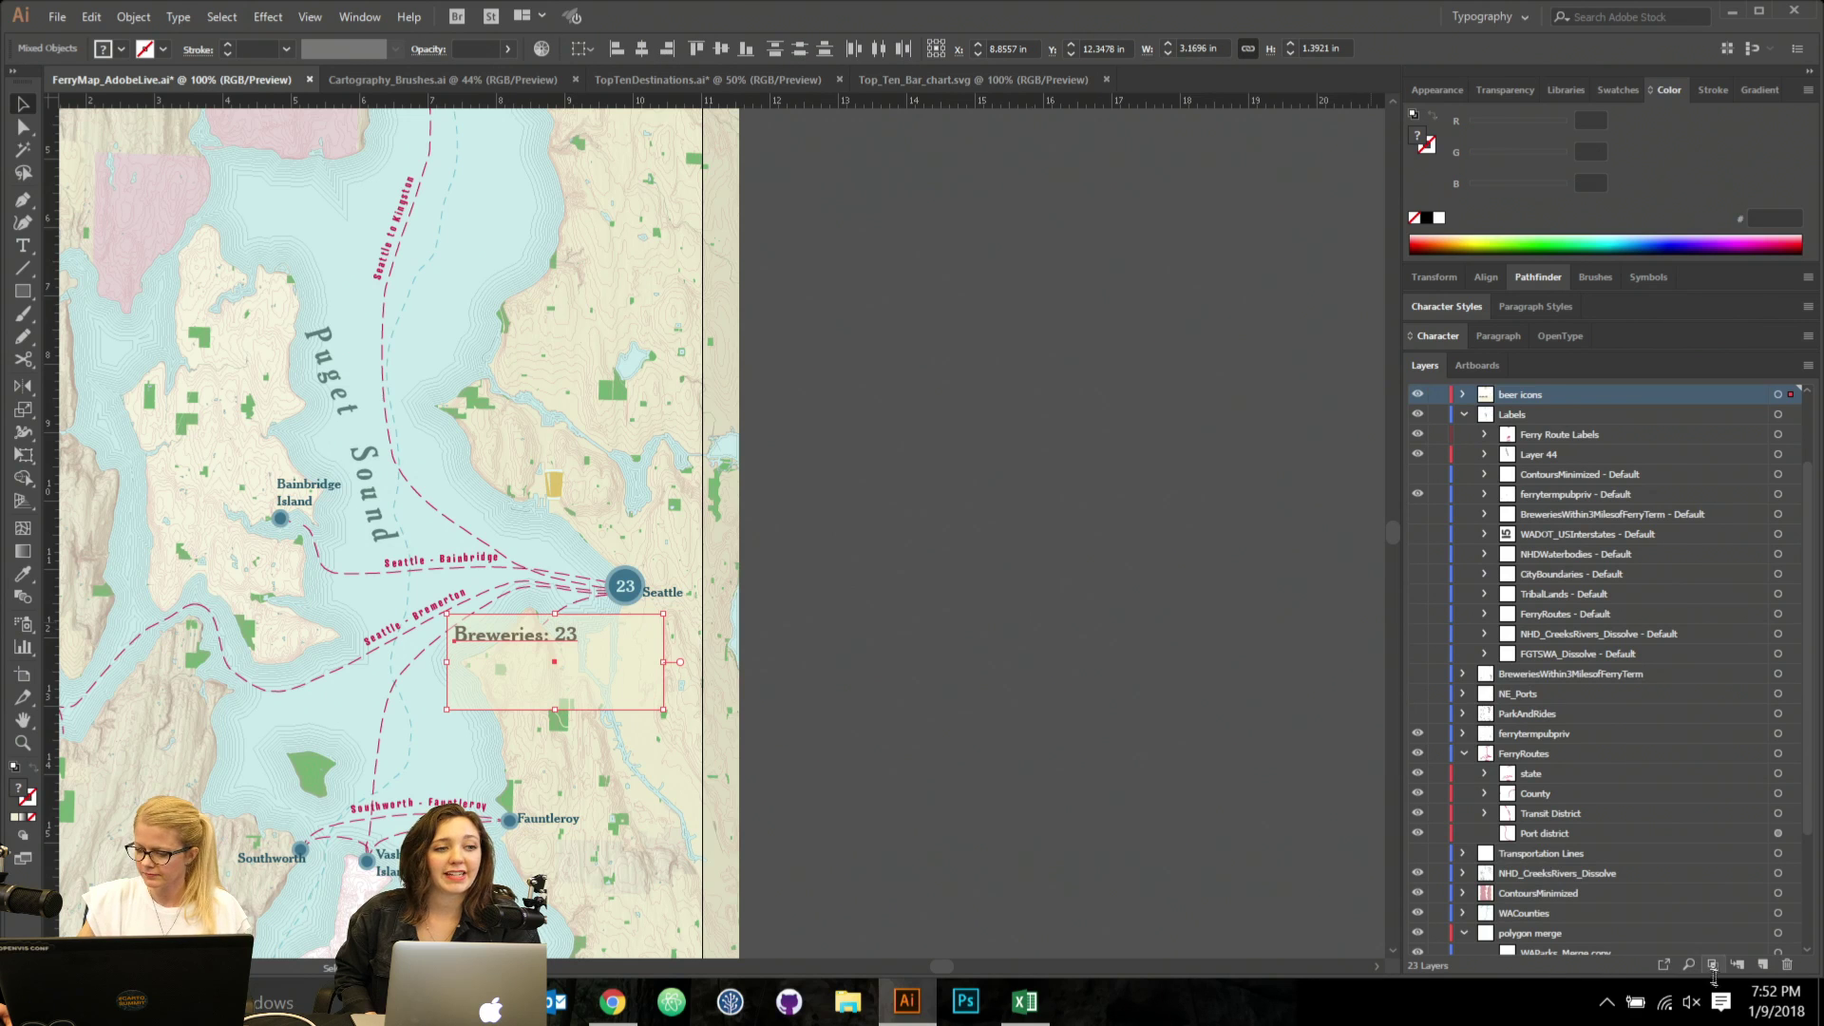
left_click(1762, 964)
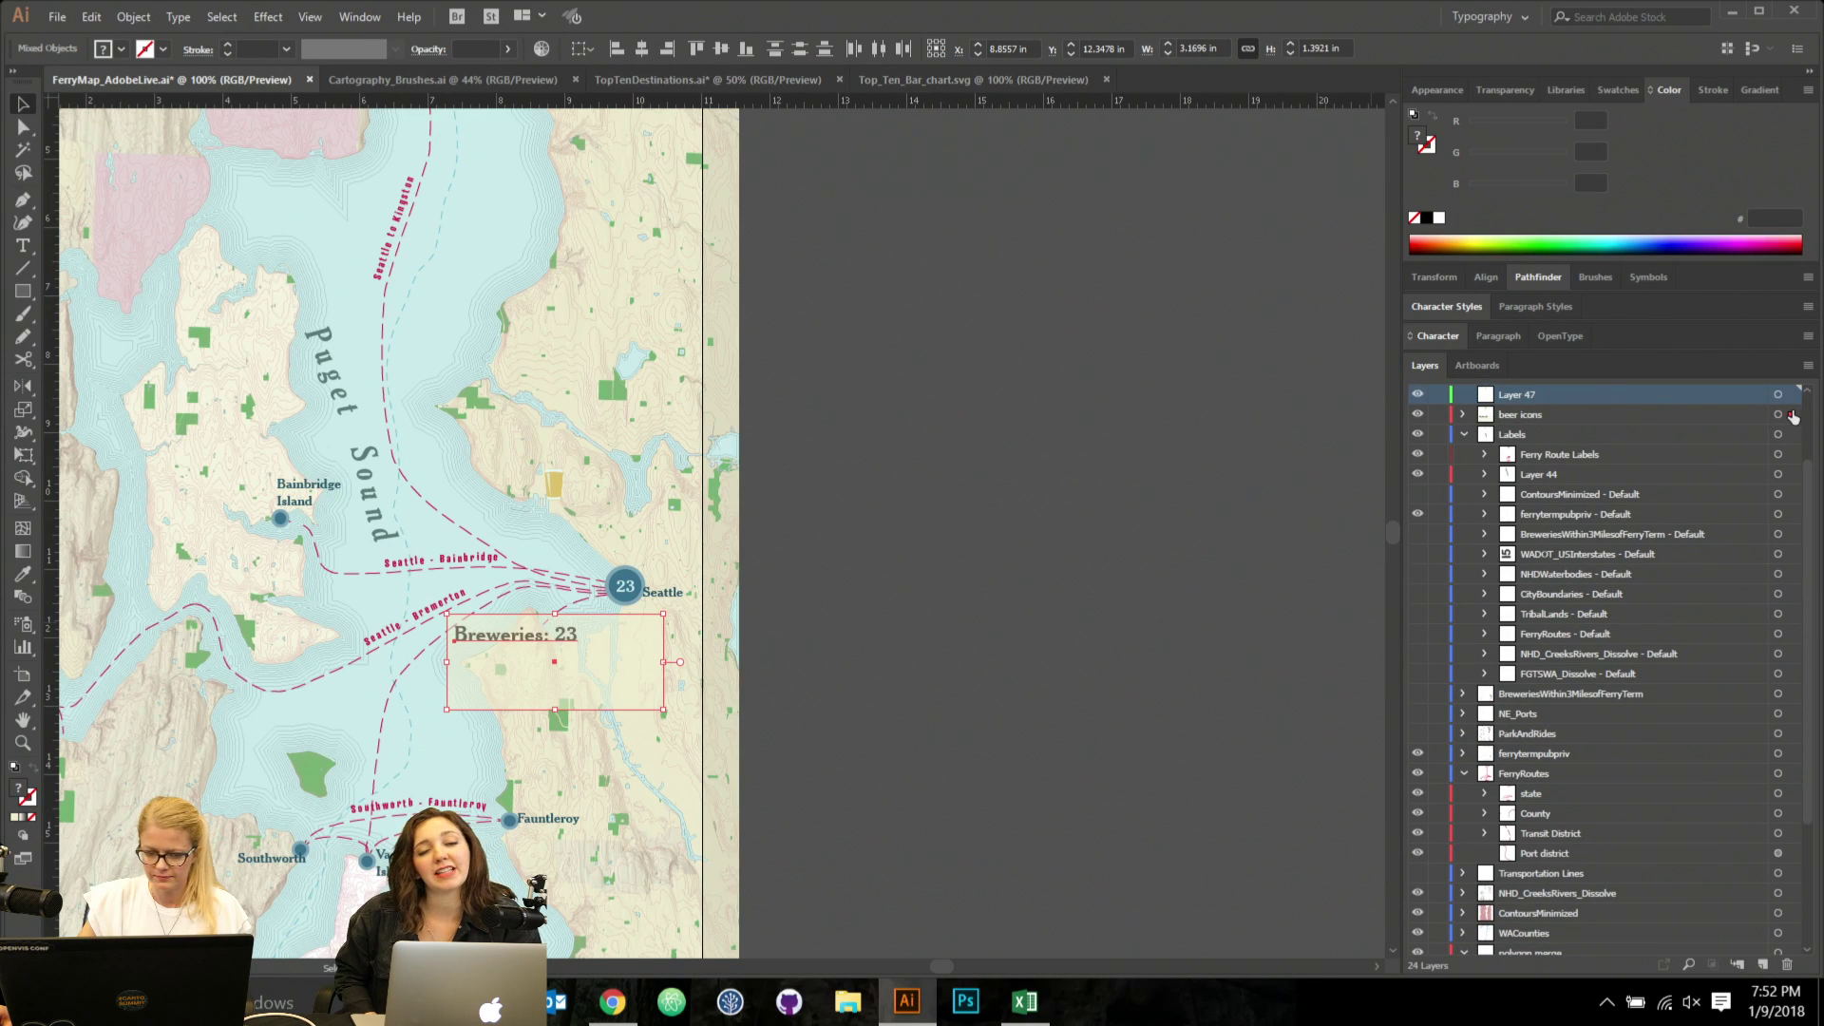
left_click_drag(1791, 415, 1790, 397)
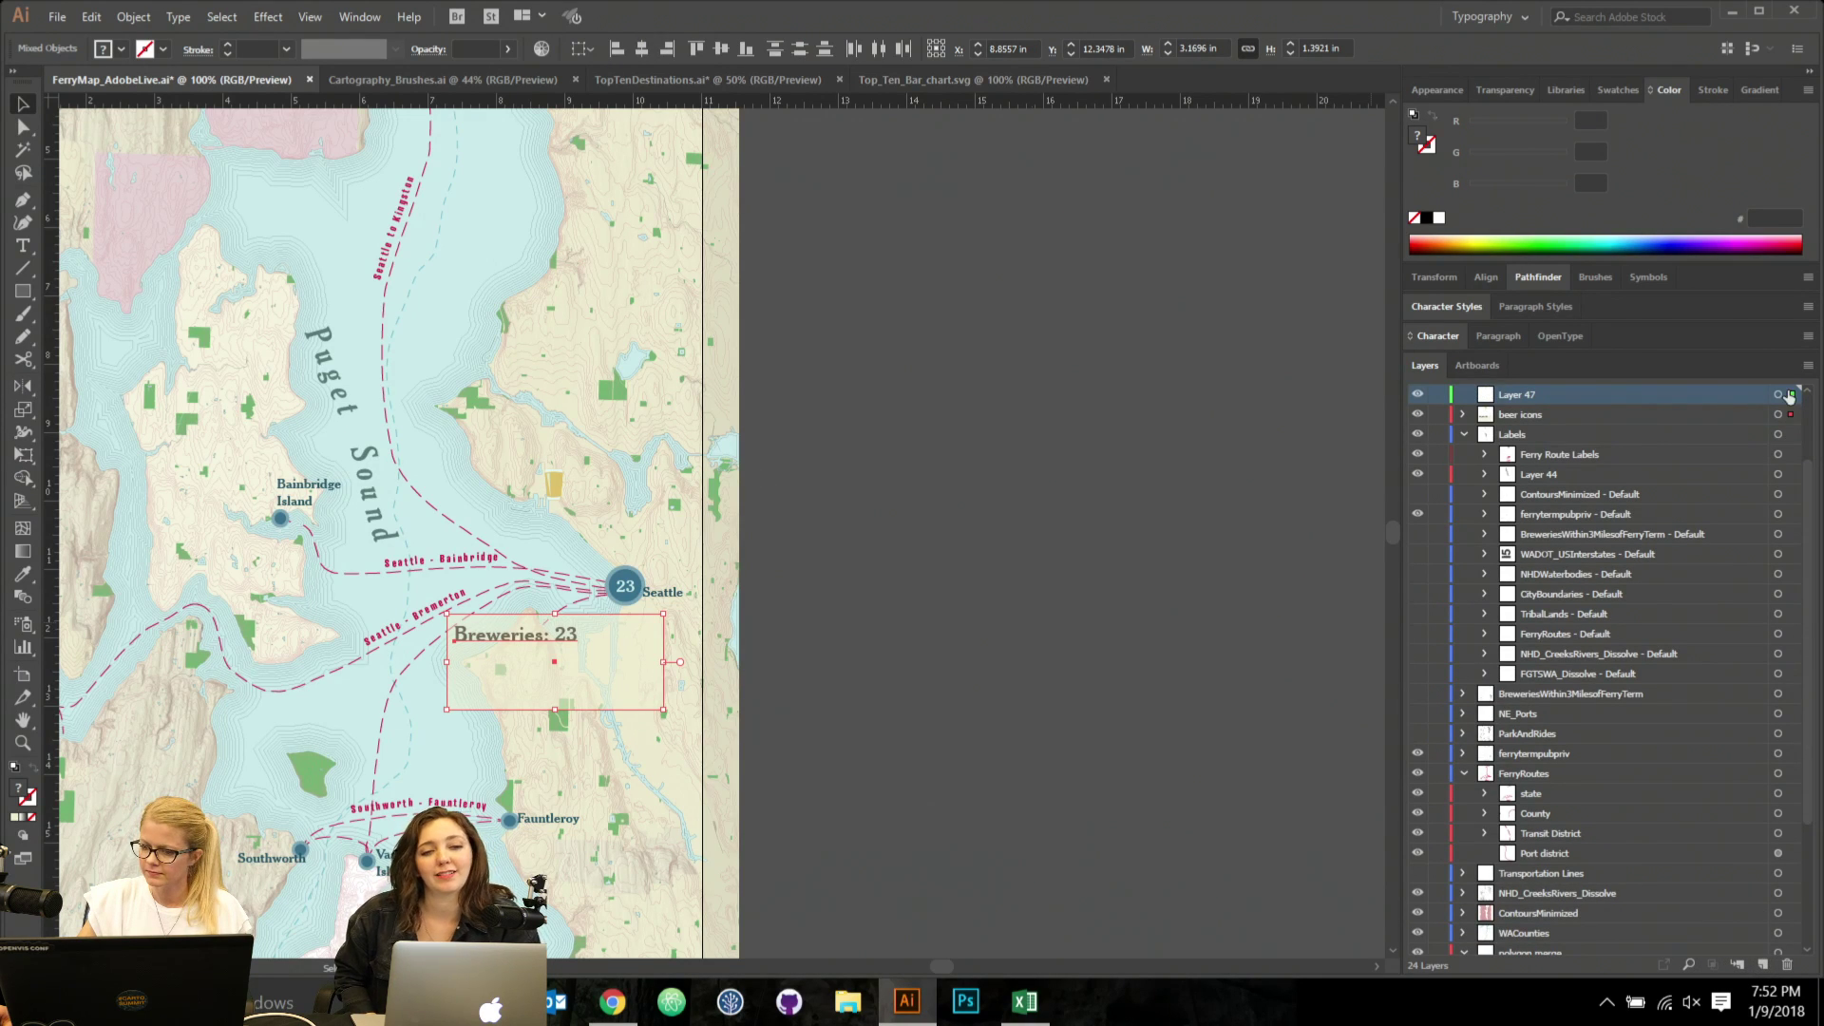
Move the beer icon group from the map onto Layer 47.
left_click(858, 652)
left_click(557, 483)
left_click(561, 483)
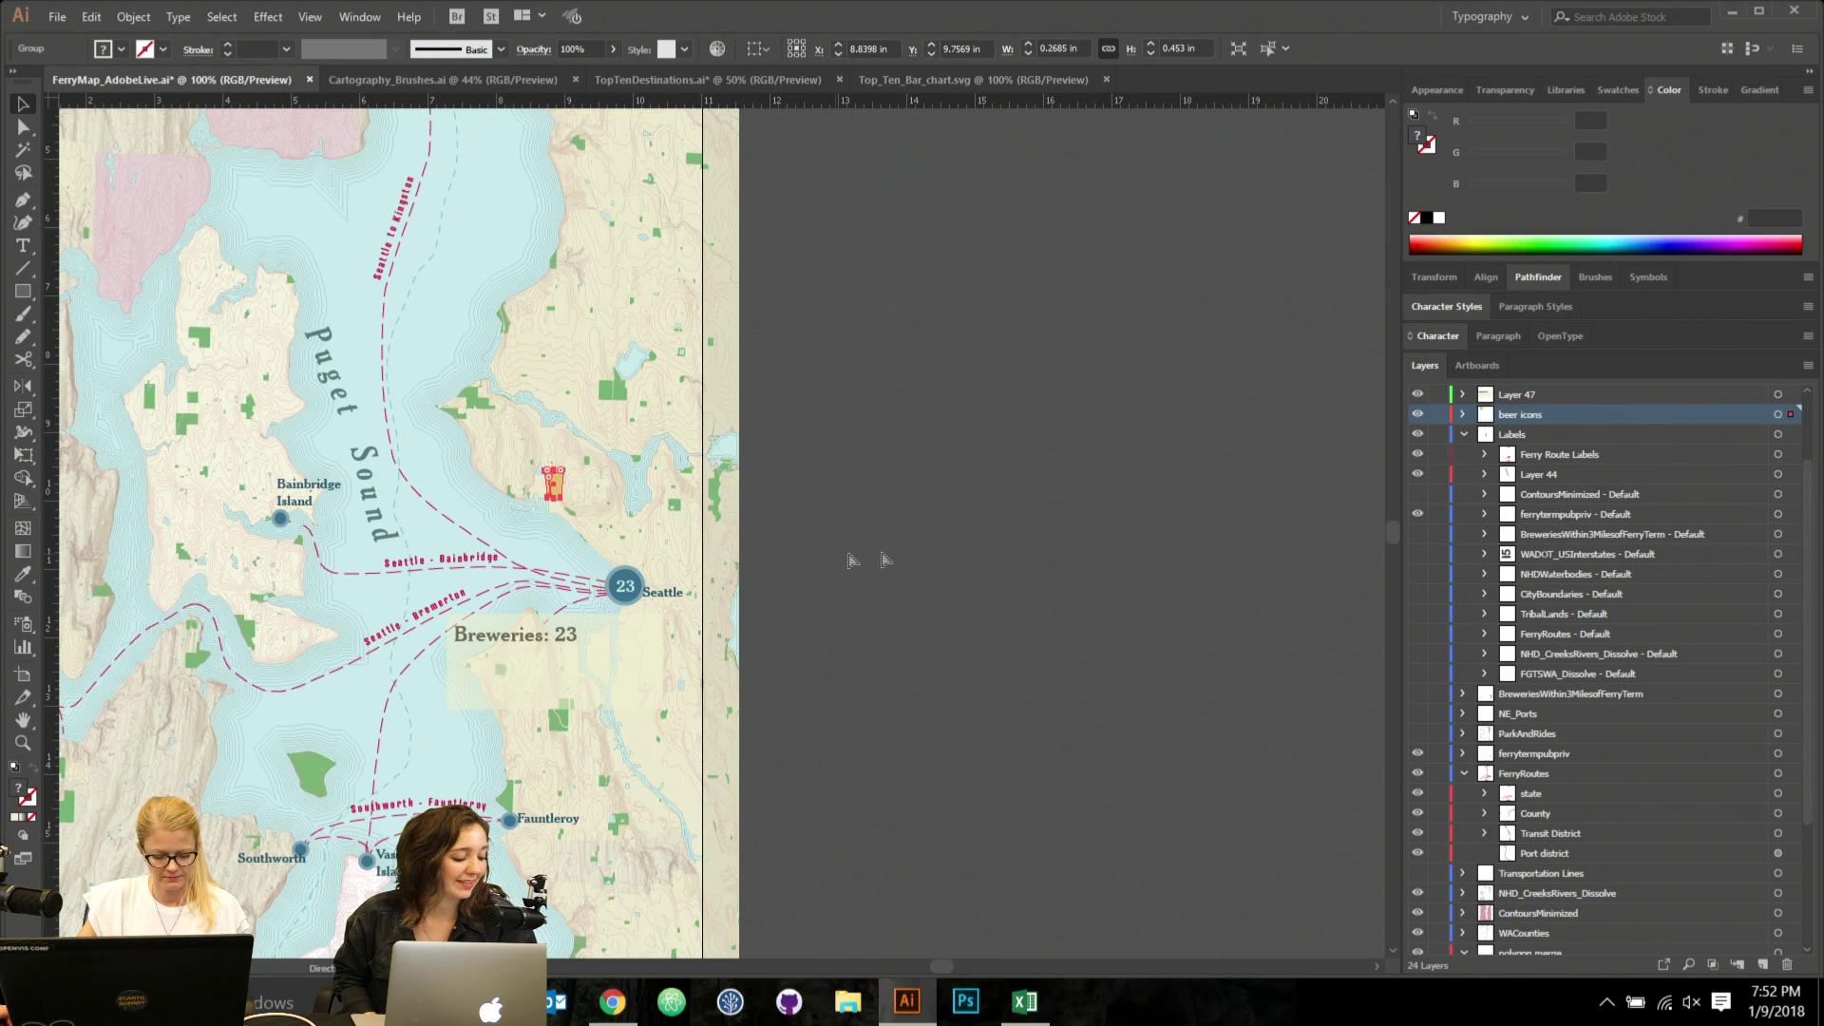
left_click_drag(1785, 402, 1786, 399)
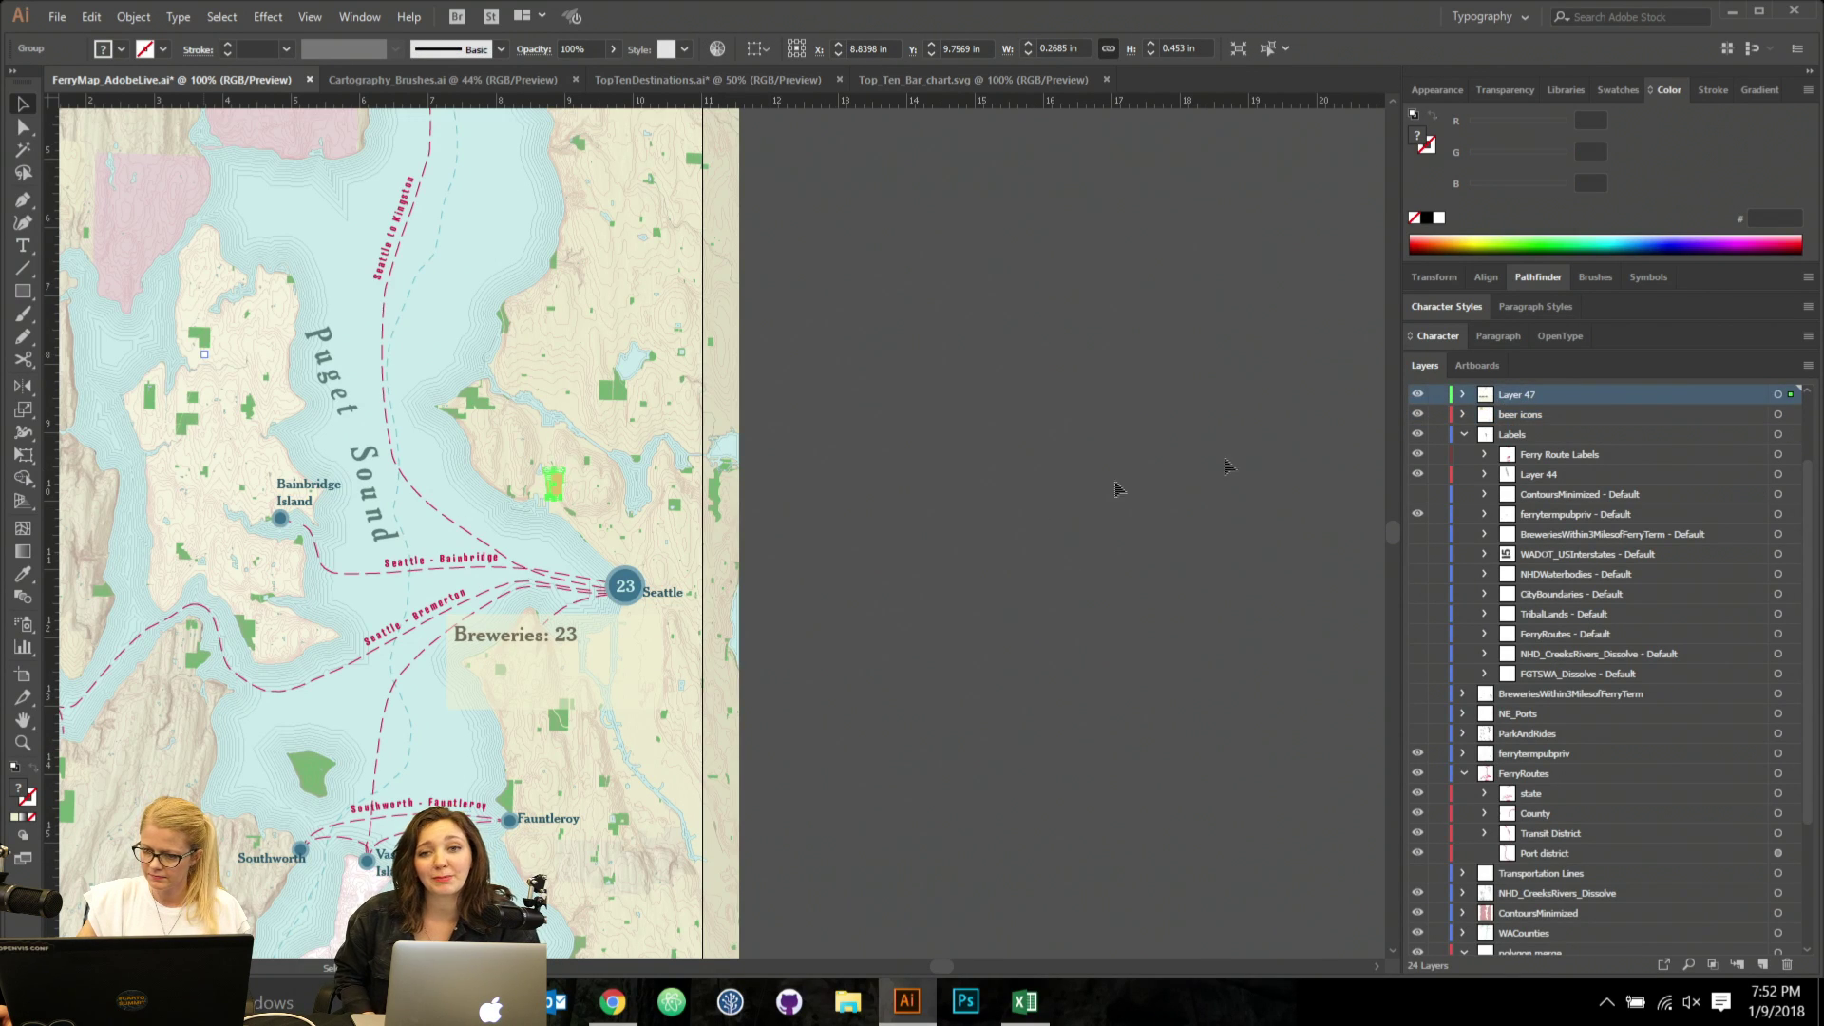
left_click(561, 486)
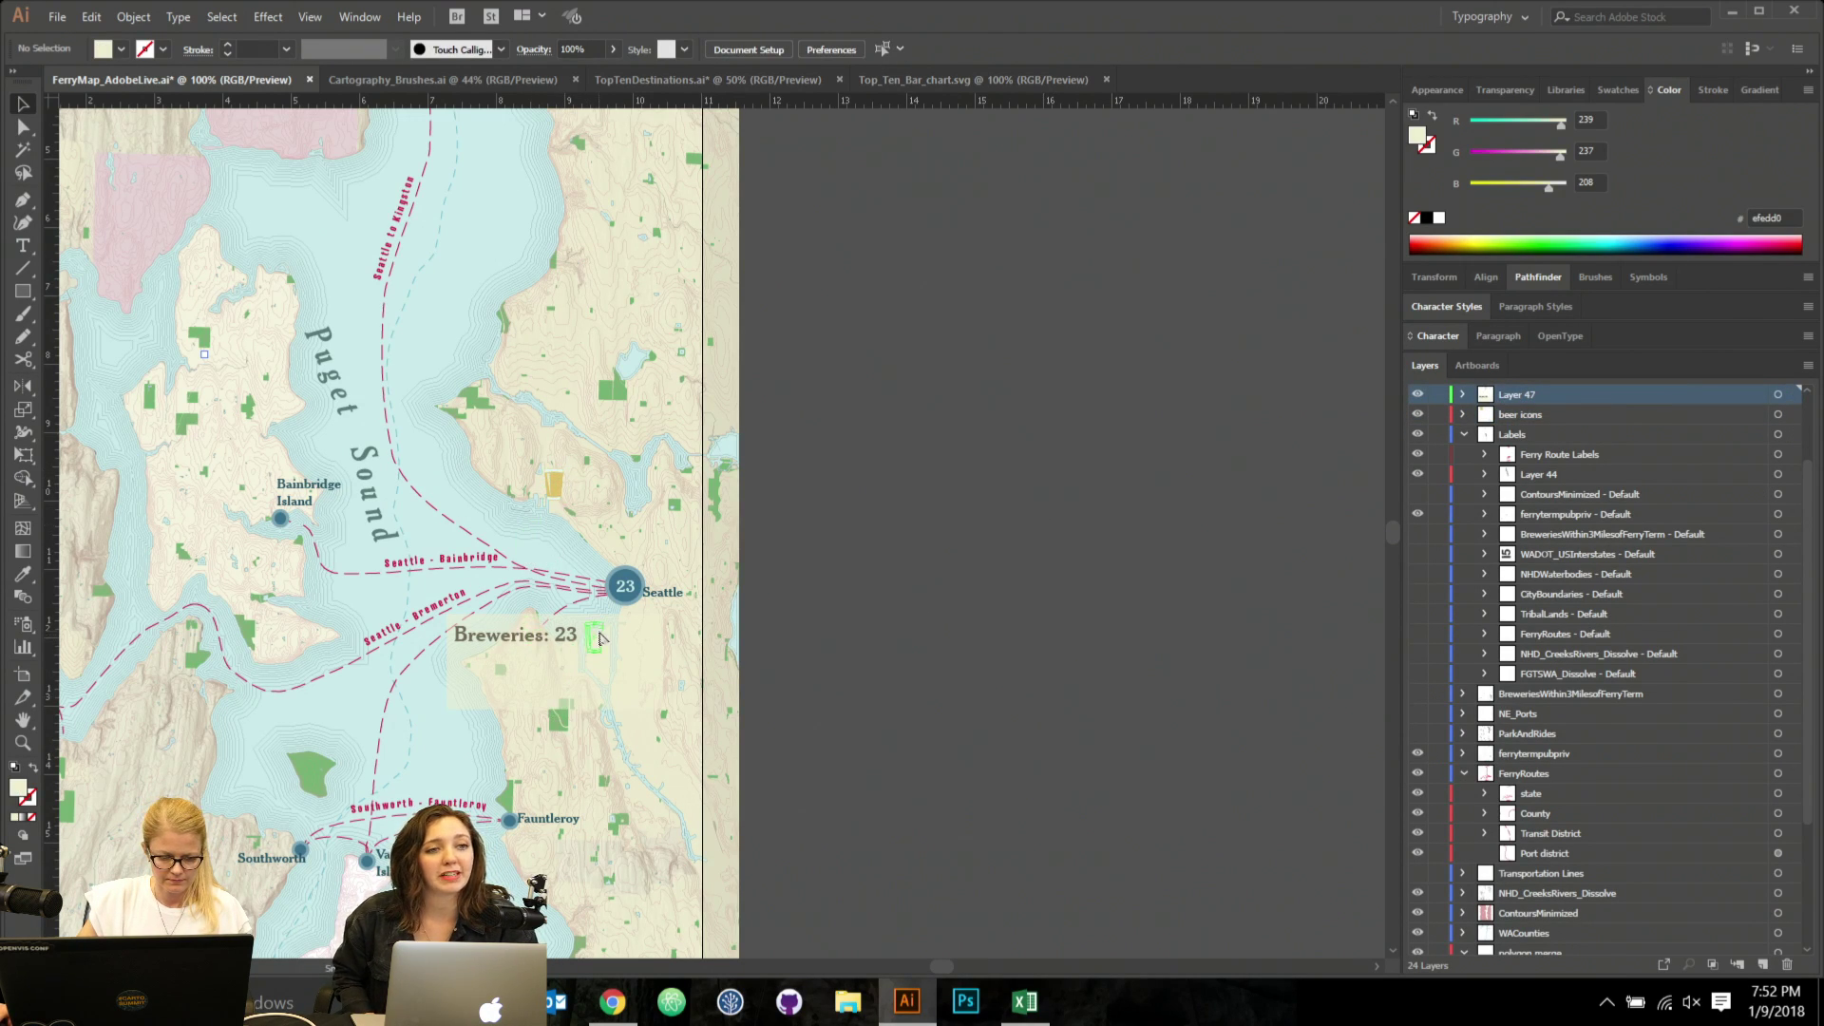
Shift the 'Breweries: 23' label right and place the beer icon just left of it.
left_click(475, 670)
scroll(513, 713, "up", 3)
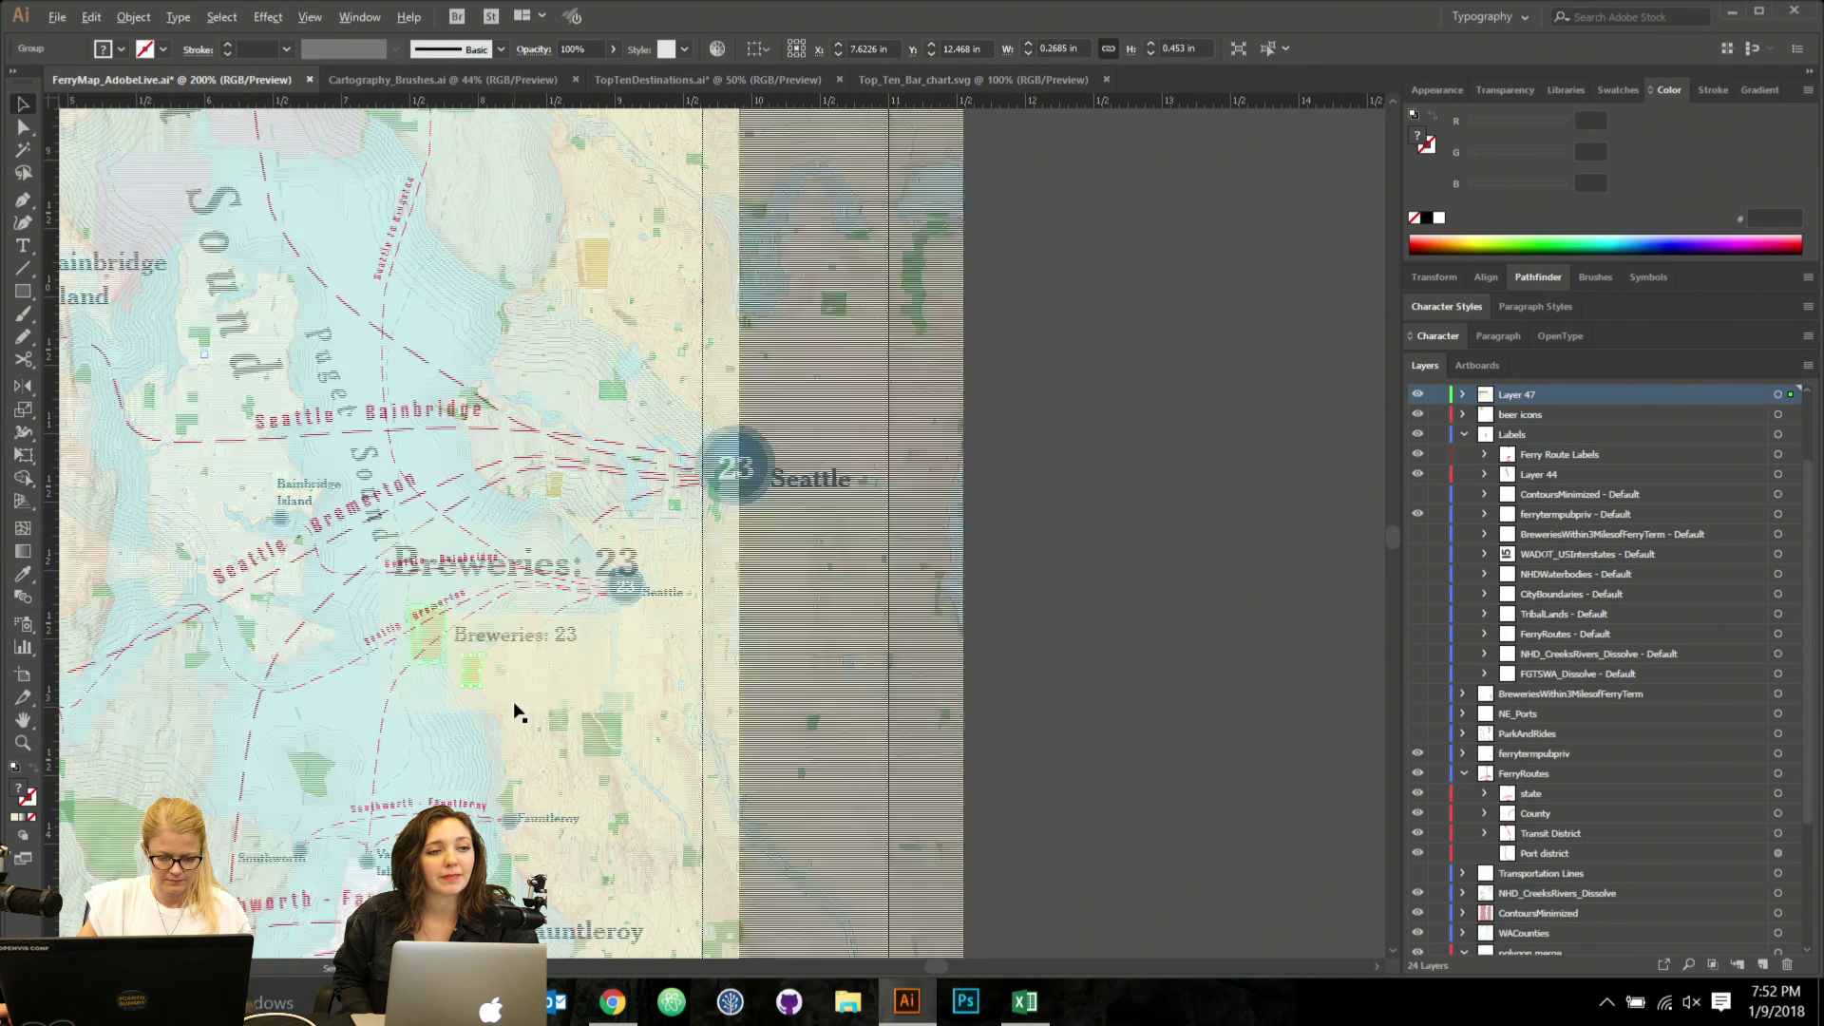
left_click_drag(480, 570, 550, 570)
left_click(426, 643)
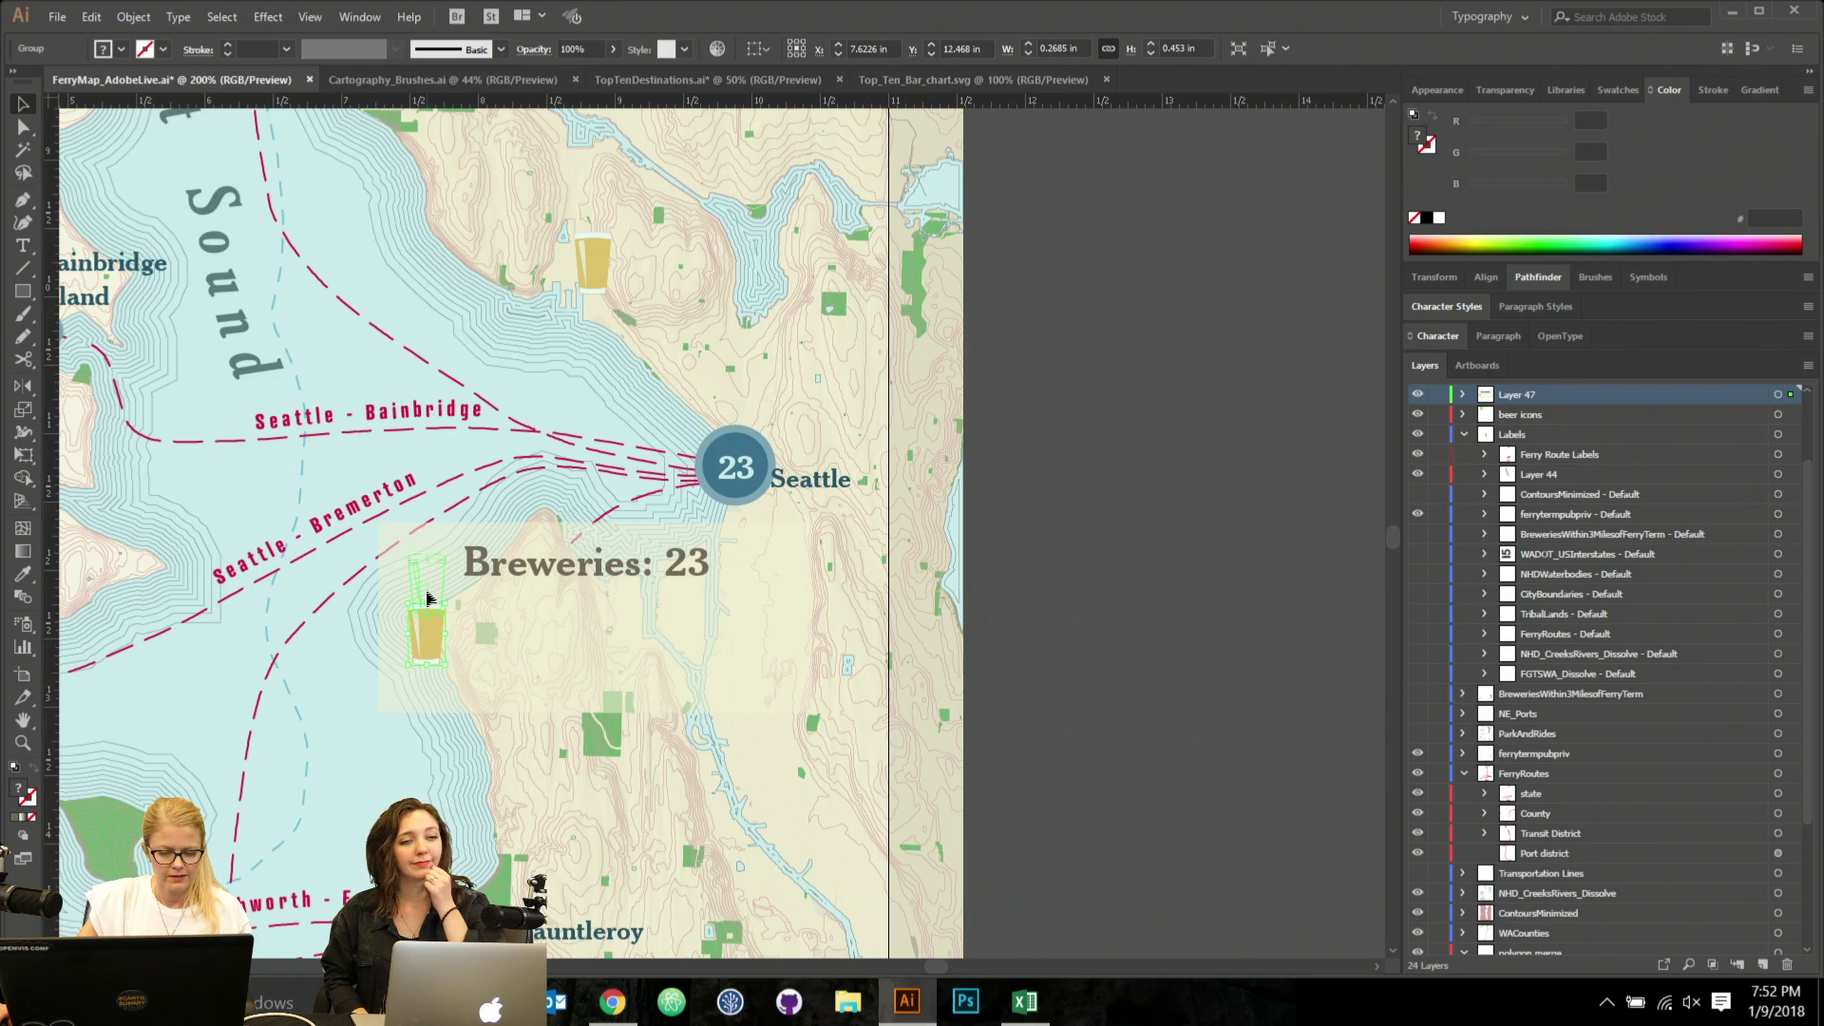
left_click_drag(425, 578, 427, 578)
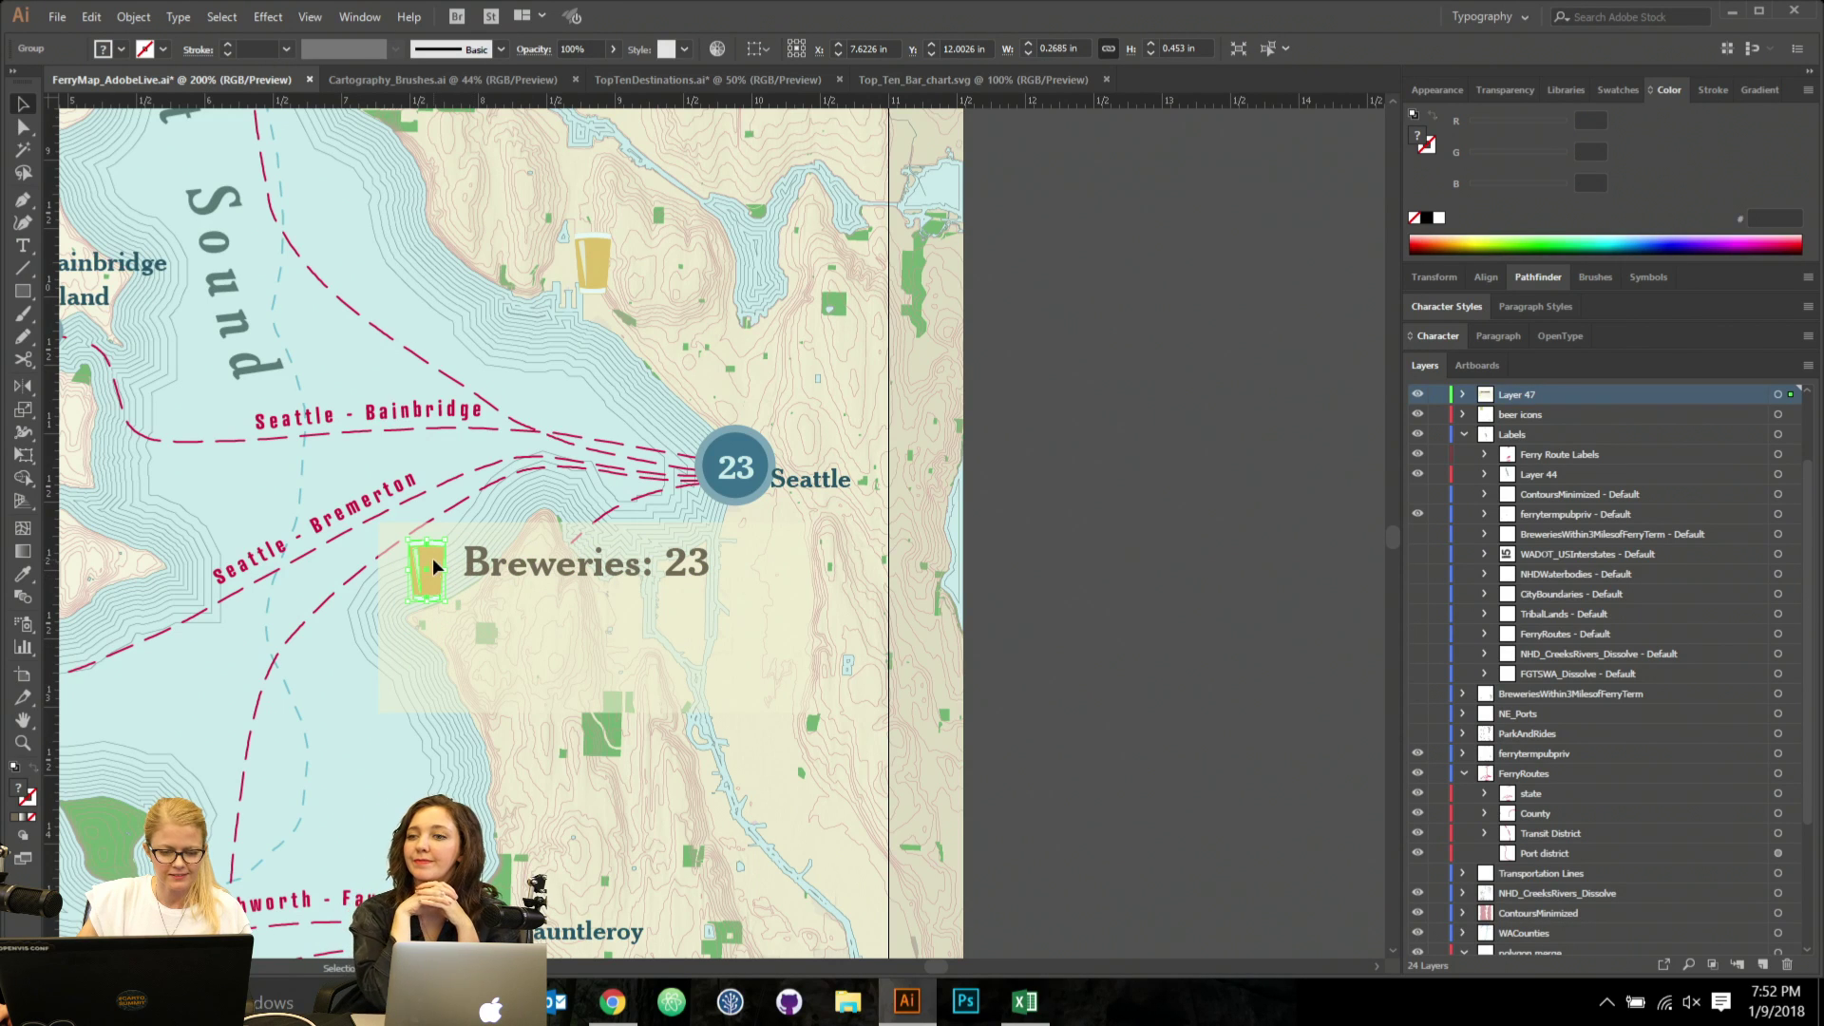
left_click_drag(424, 565, 523, 576)
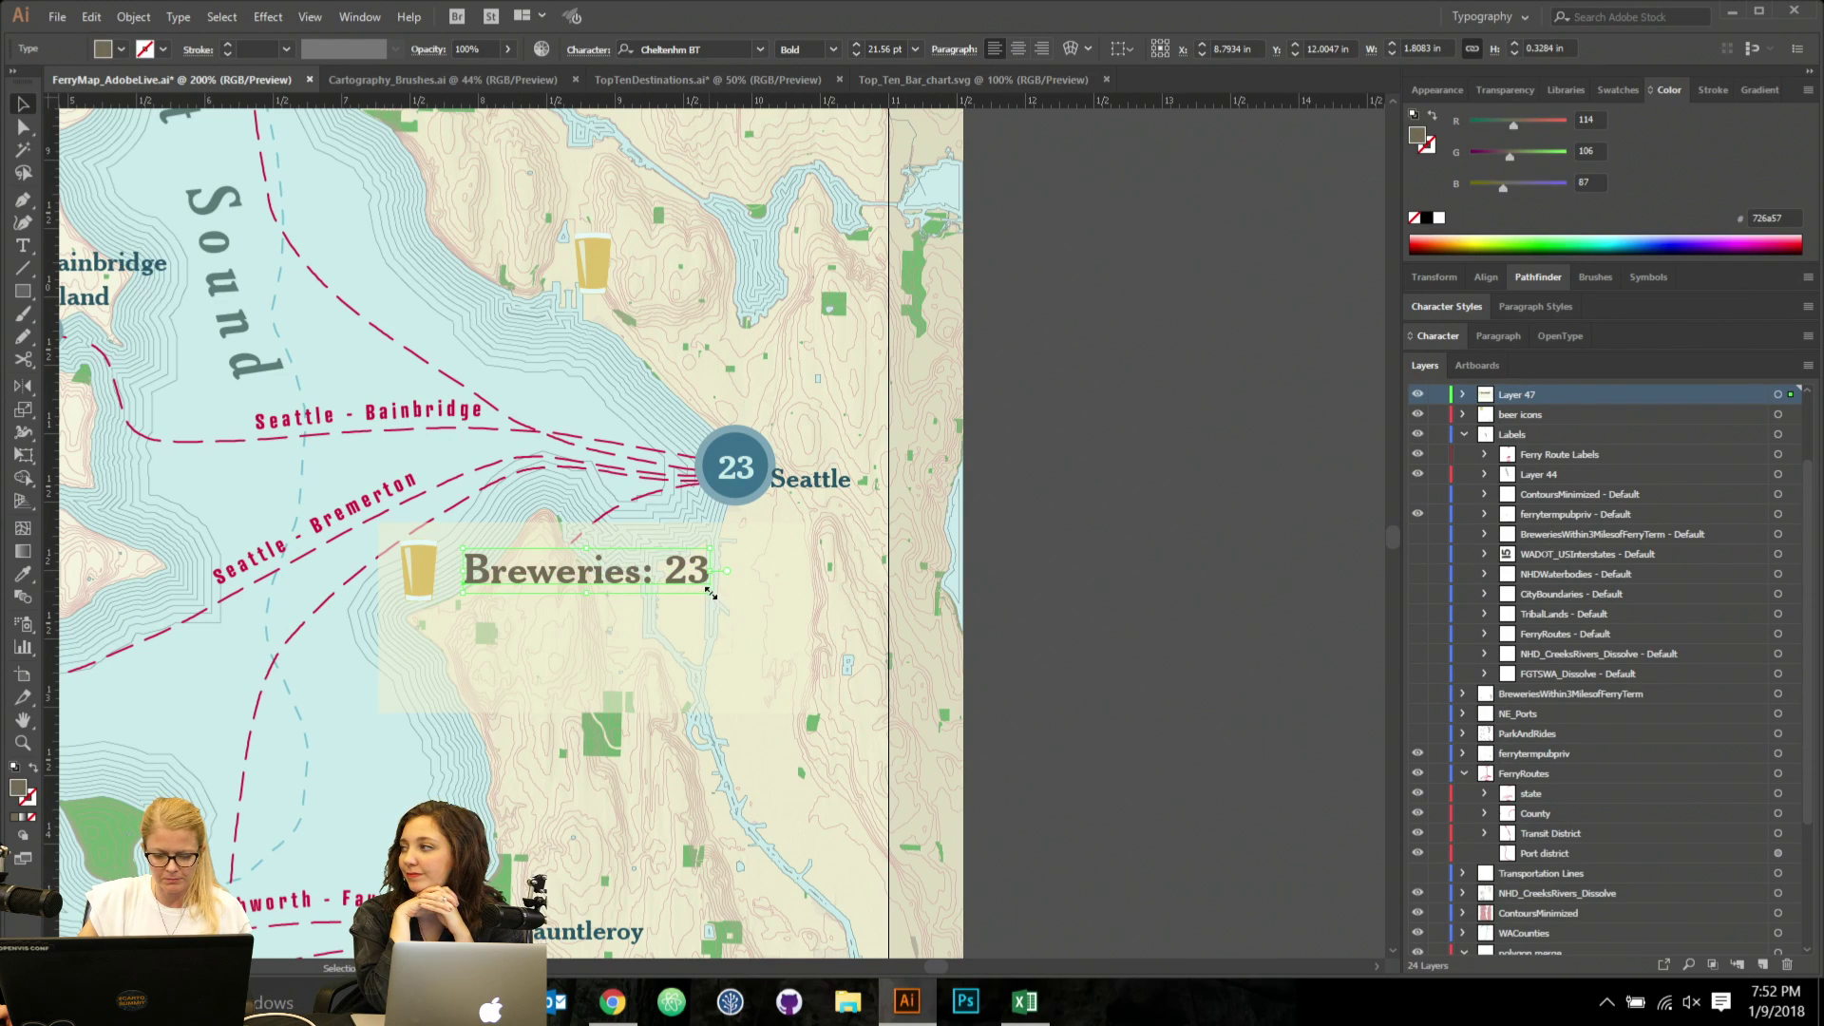
Enlarge the 'Breweries: 23' title and give the panel a paler f4f3e6 fill at 74% opacity.
left_click_drag(711, 593, 750, 597)
left_click(1223, 578)
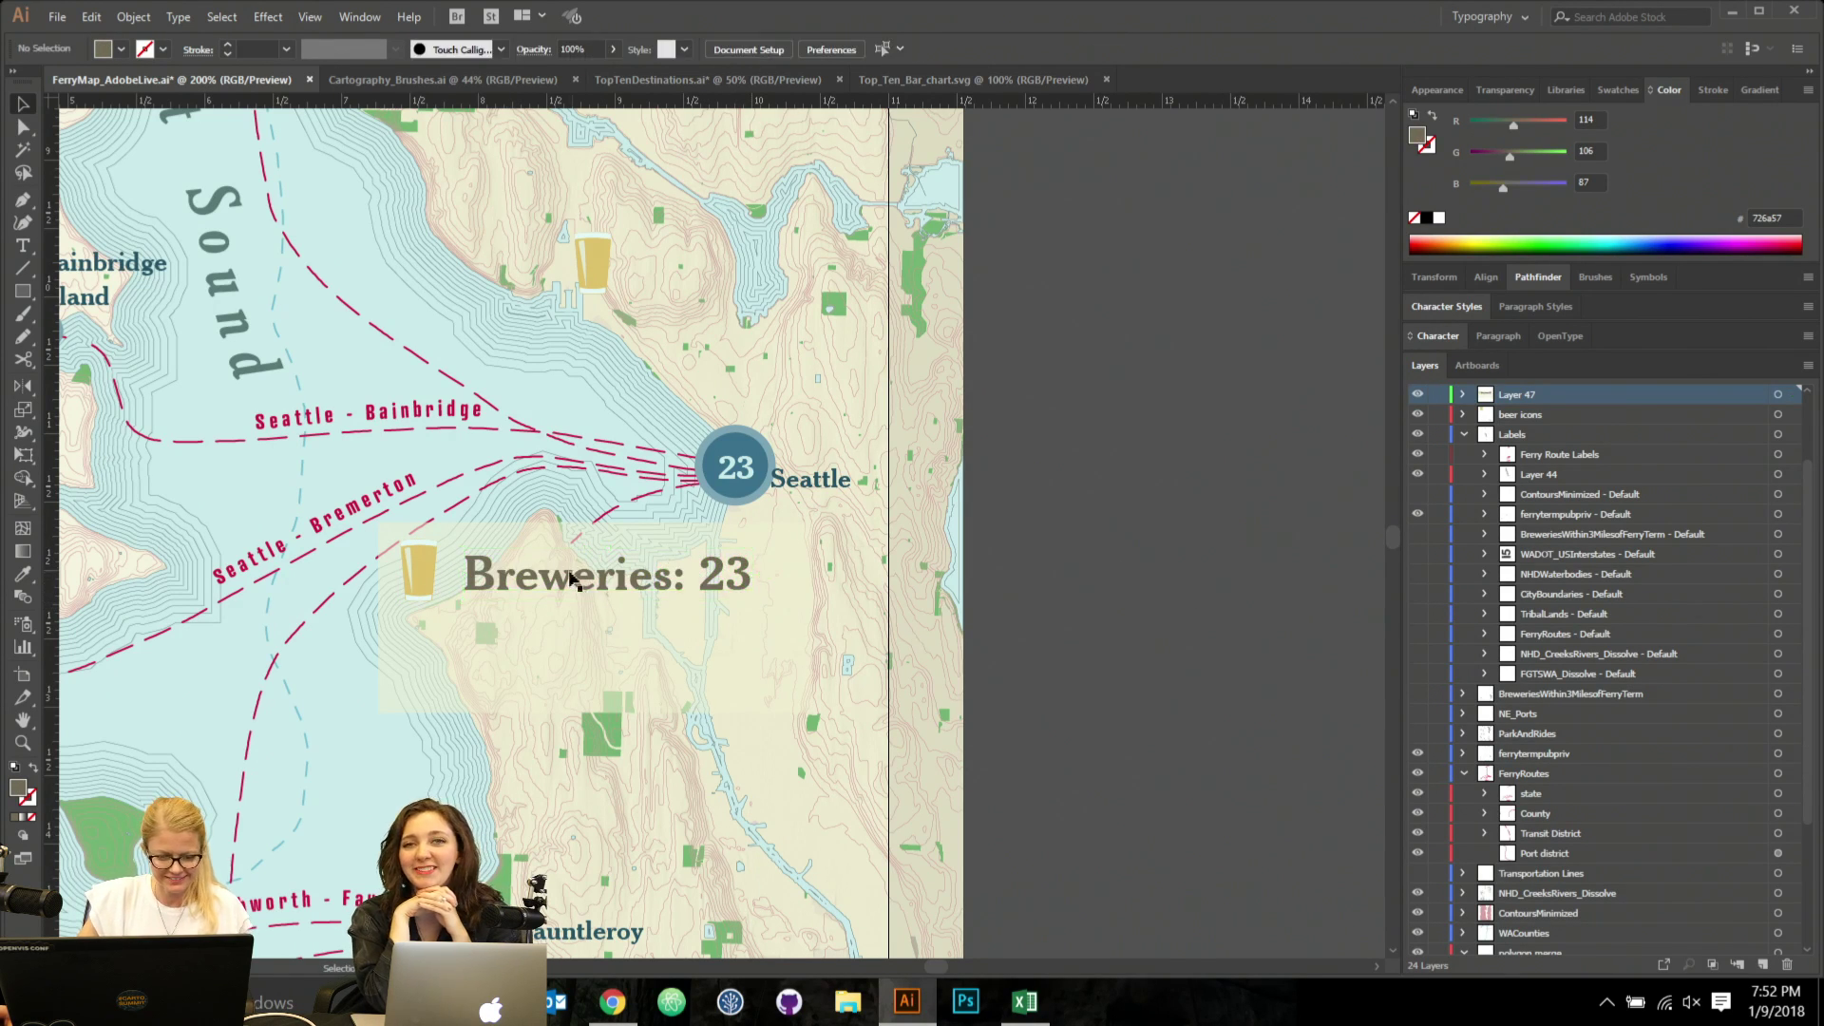
left_click(467, 651)
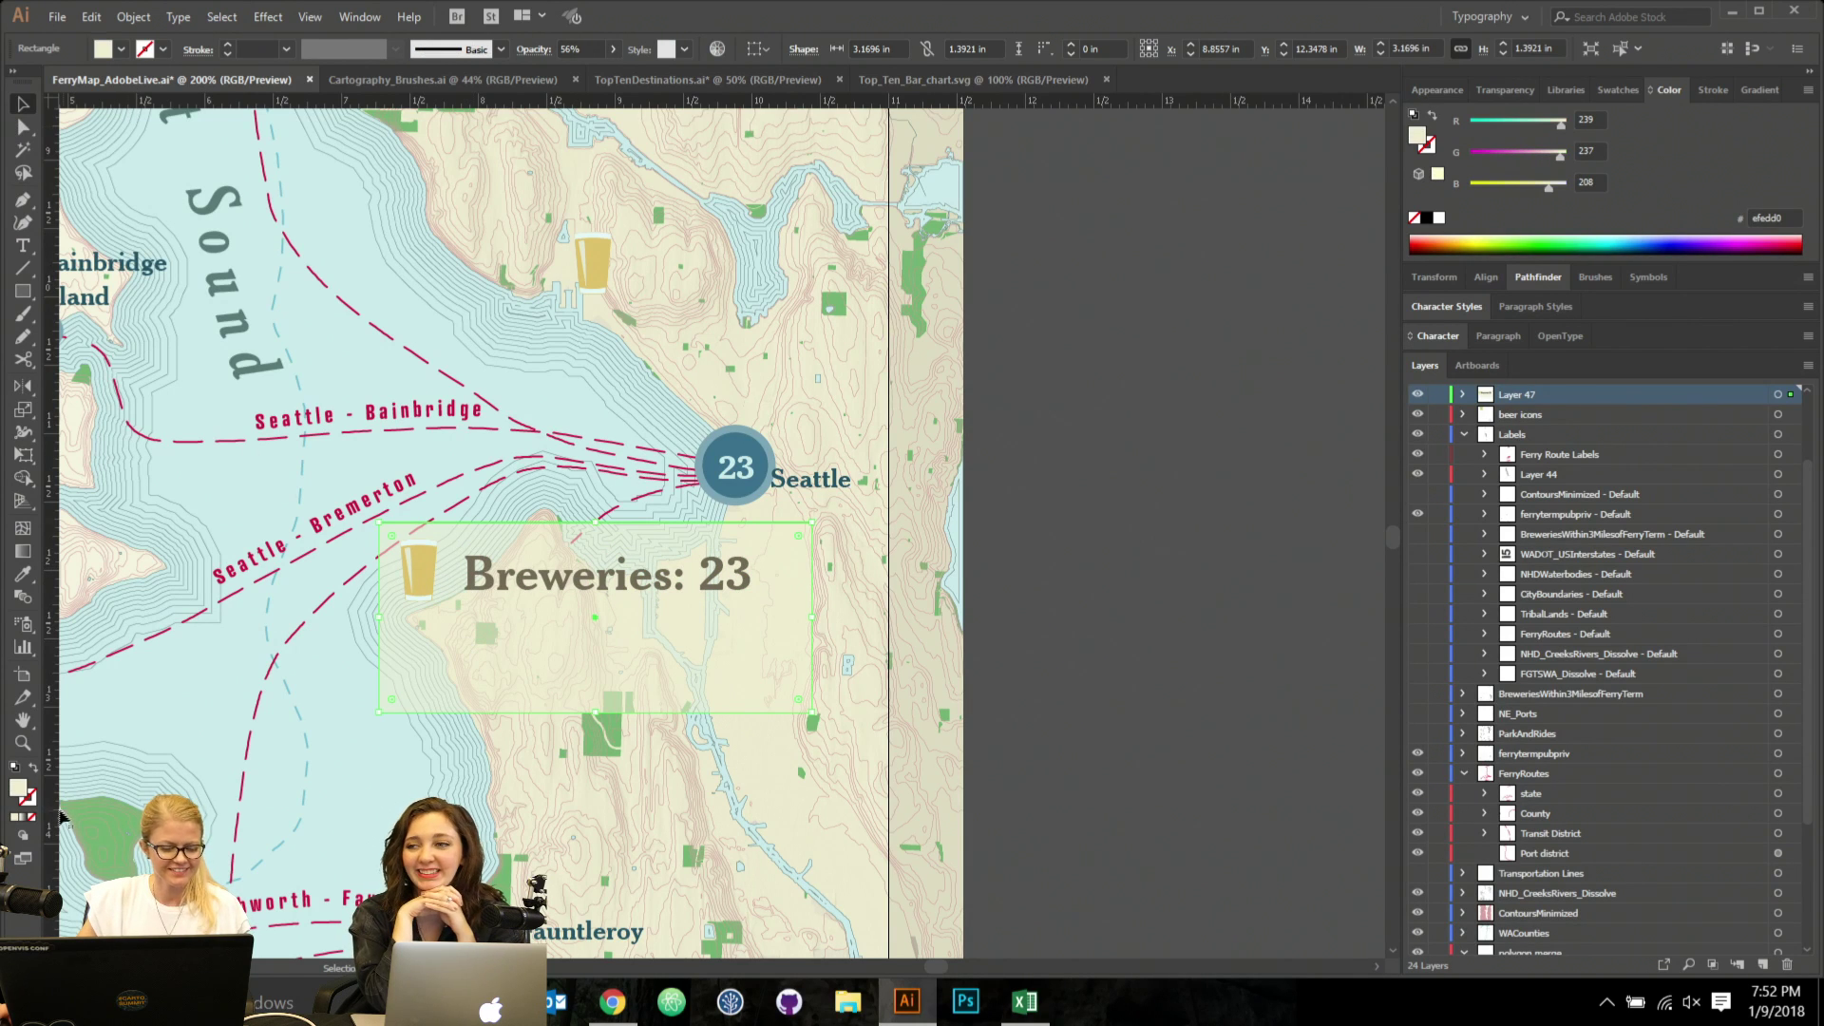
double_click(17, 789)
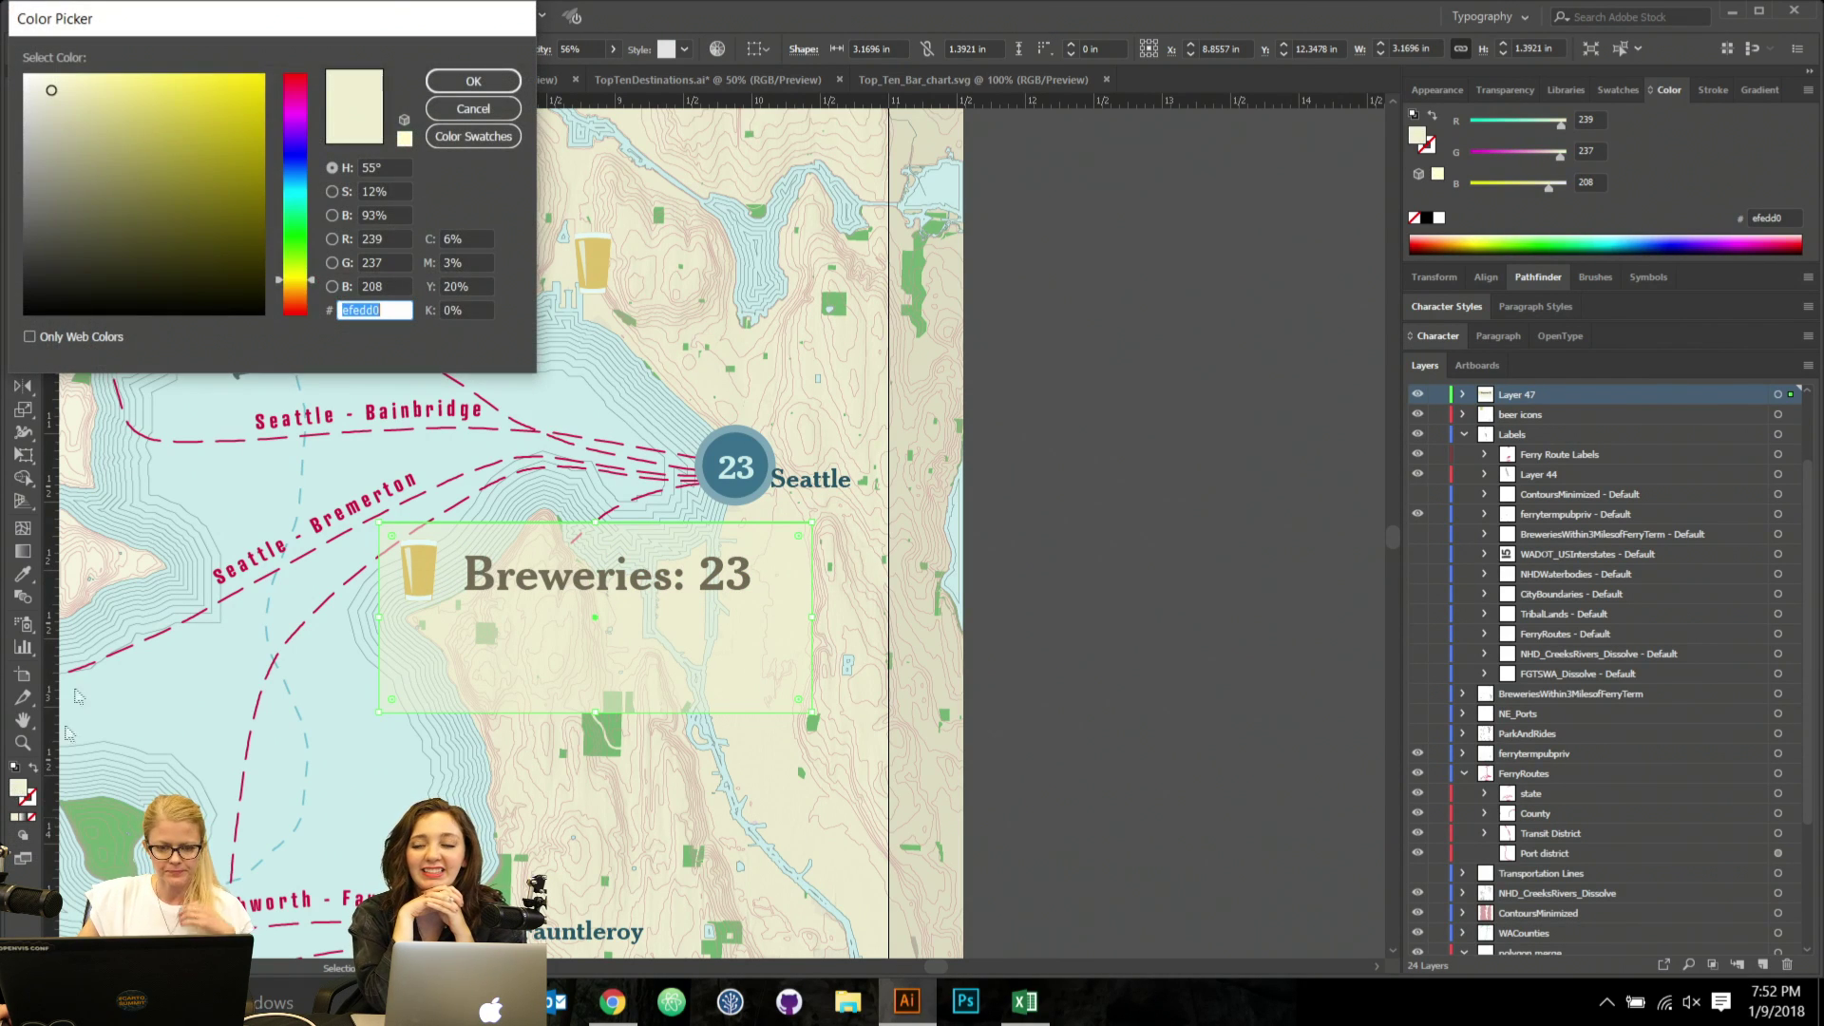
left_click_drag(76, 101, 40, 83)
left_click(473, 80)
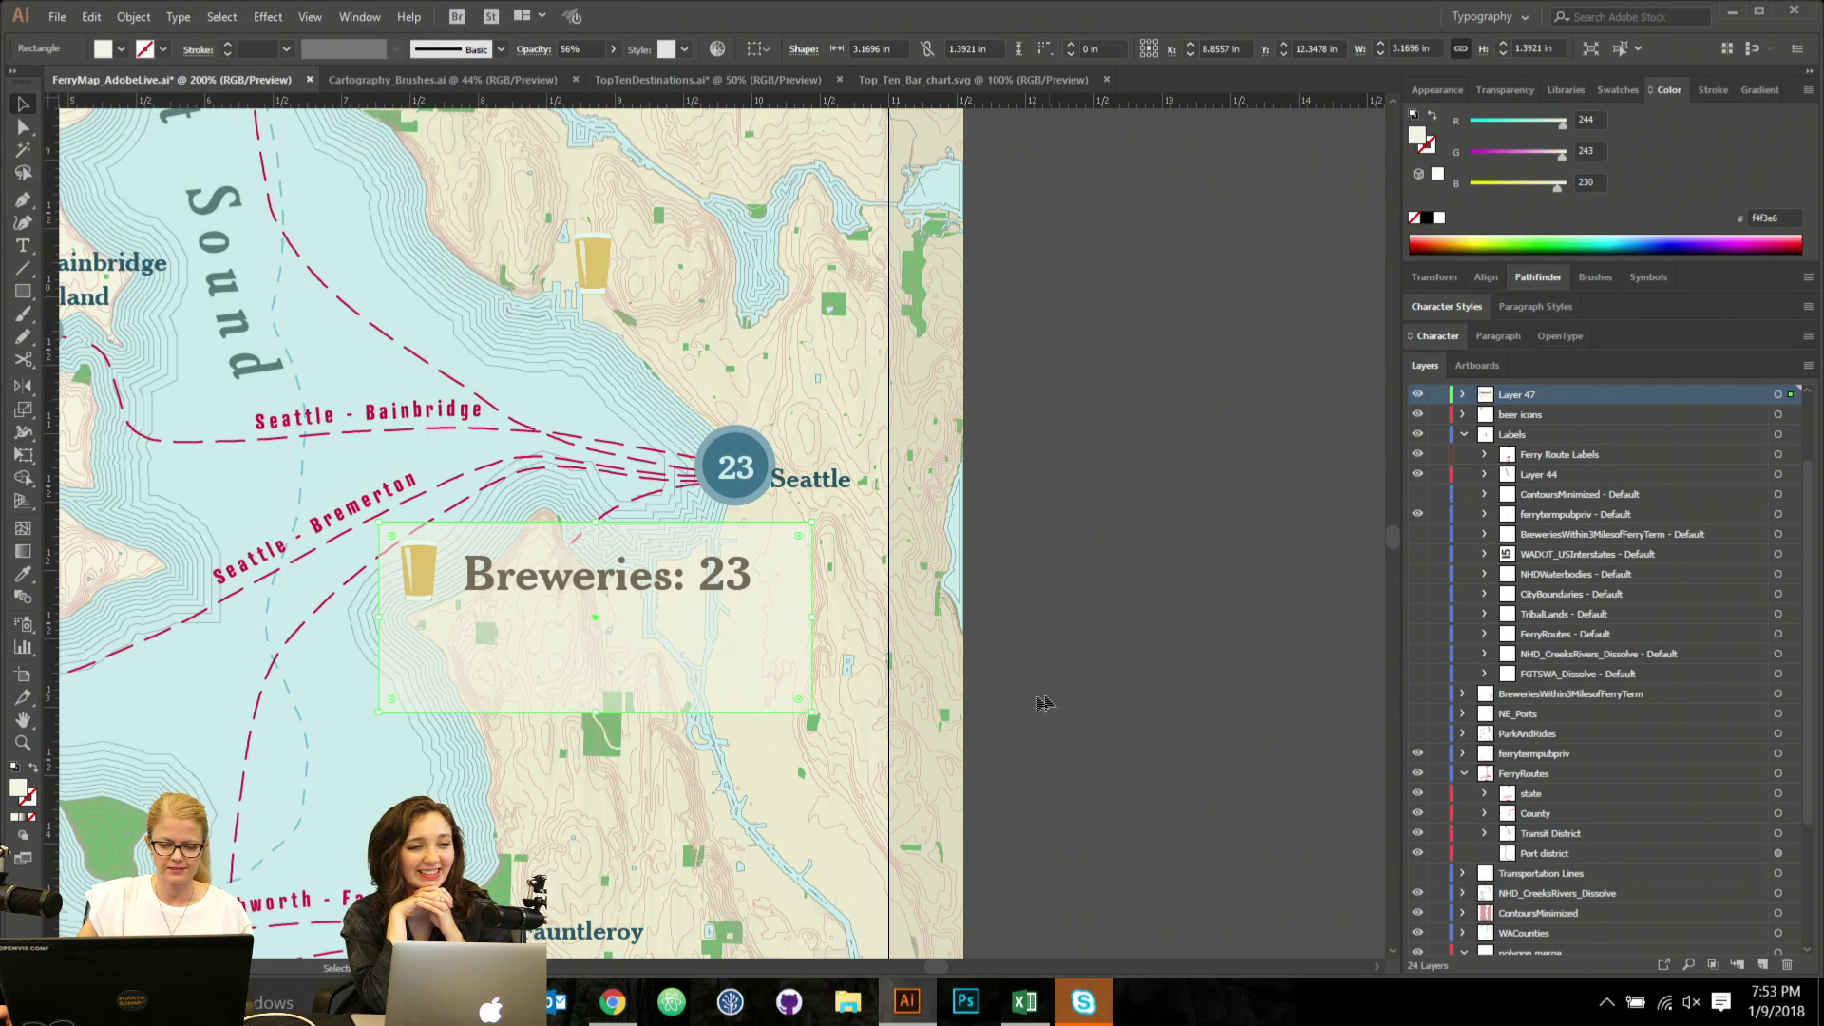
left_click(614, 51)
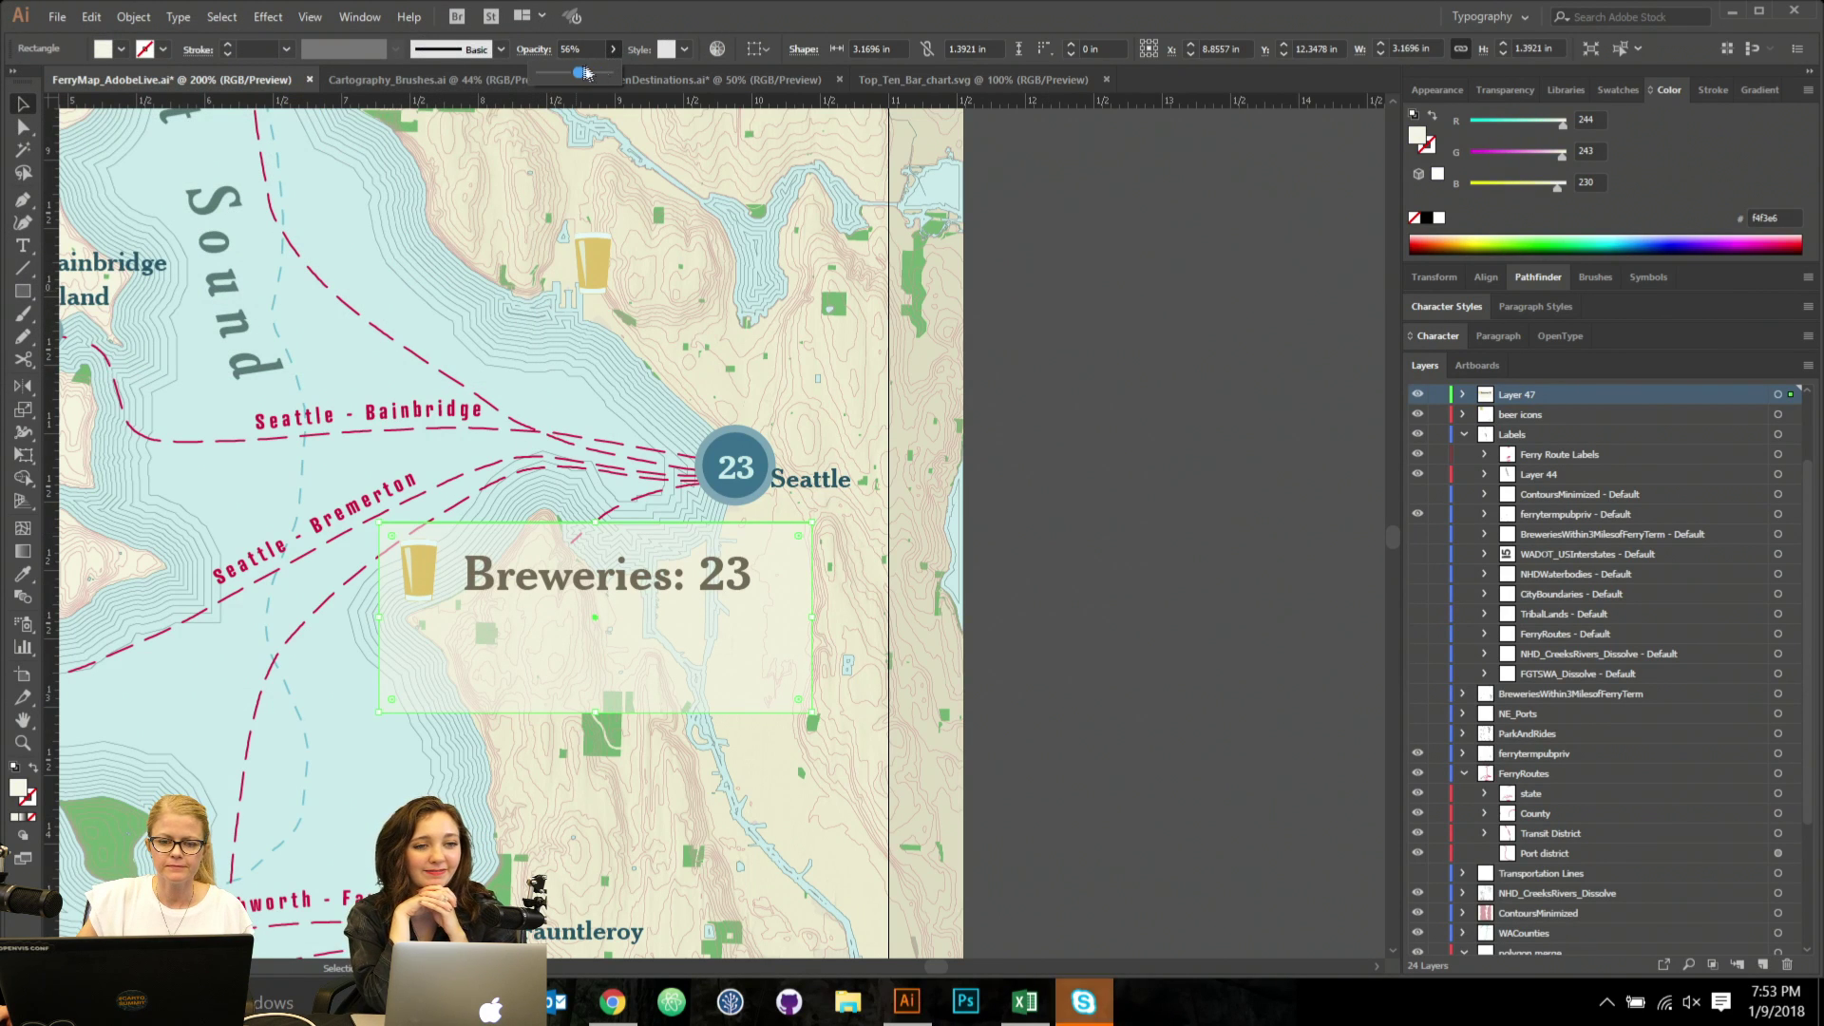
left_click_drag(592, 76, 595, 76)
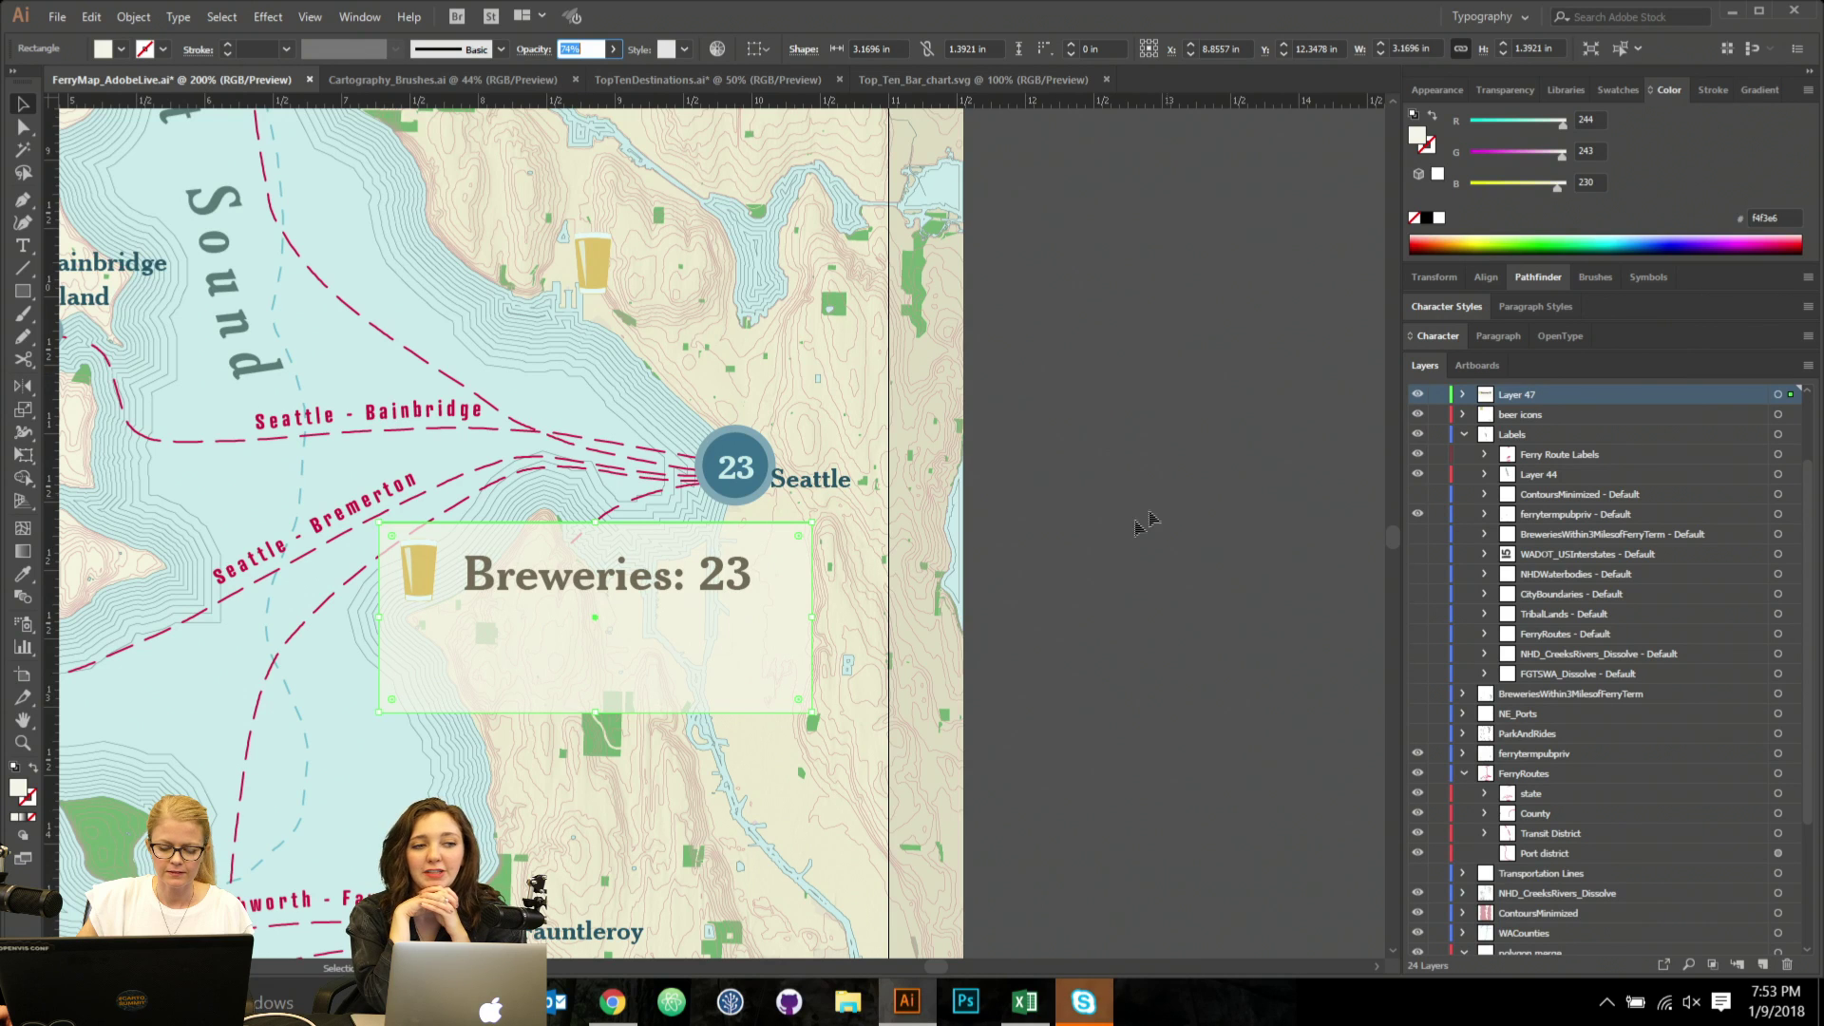
Align the beer glass icon with the 'Breweries: 23' title.
left_click(613, 591)
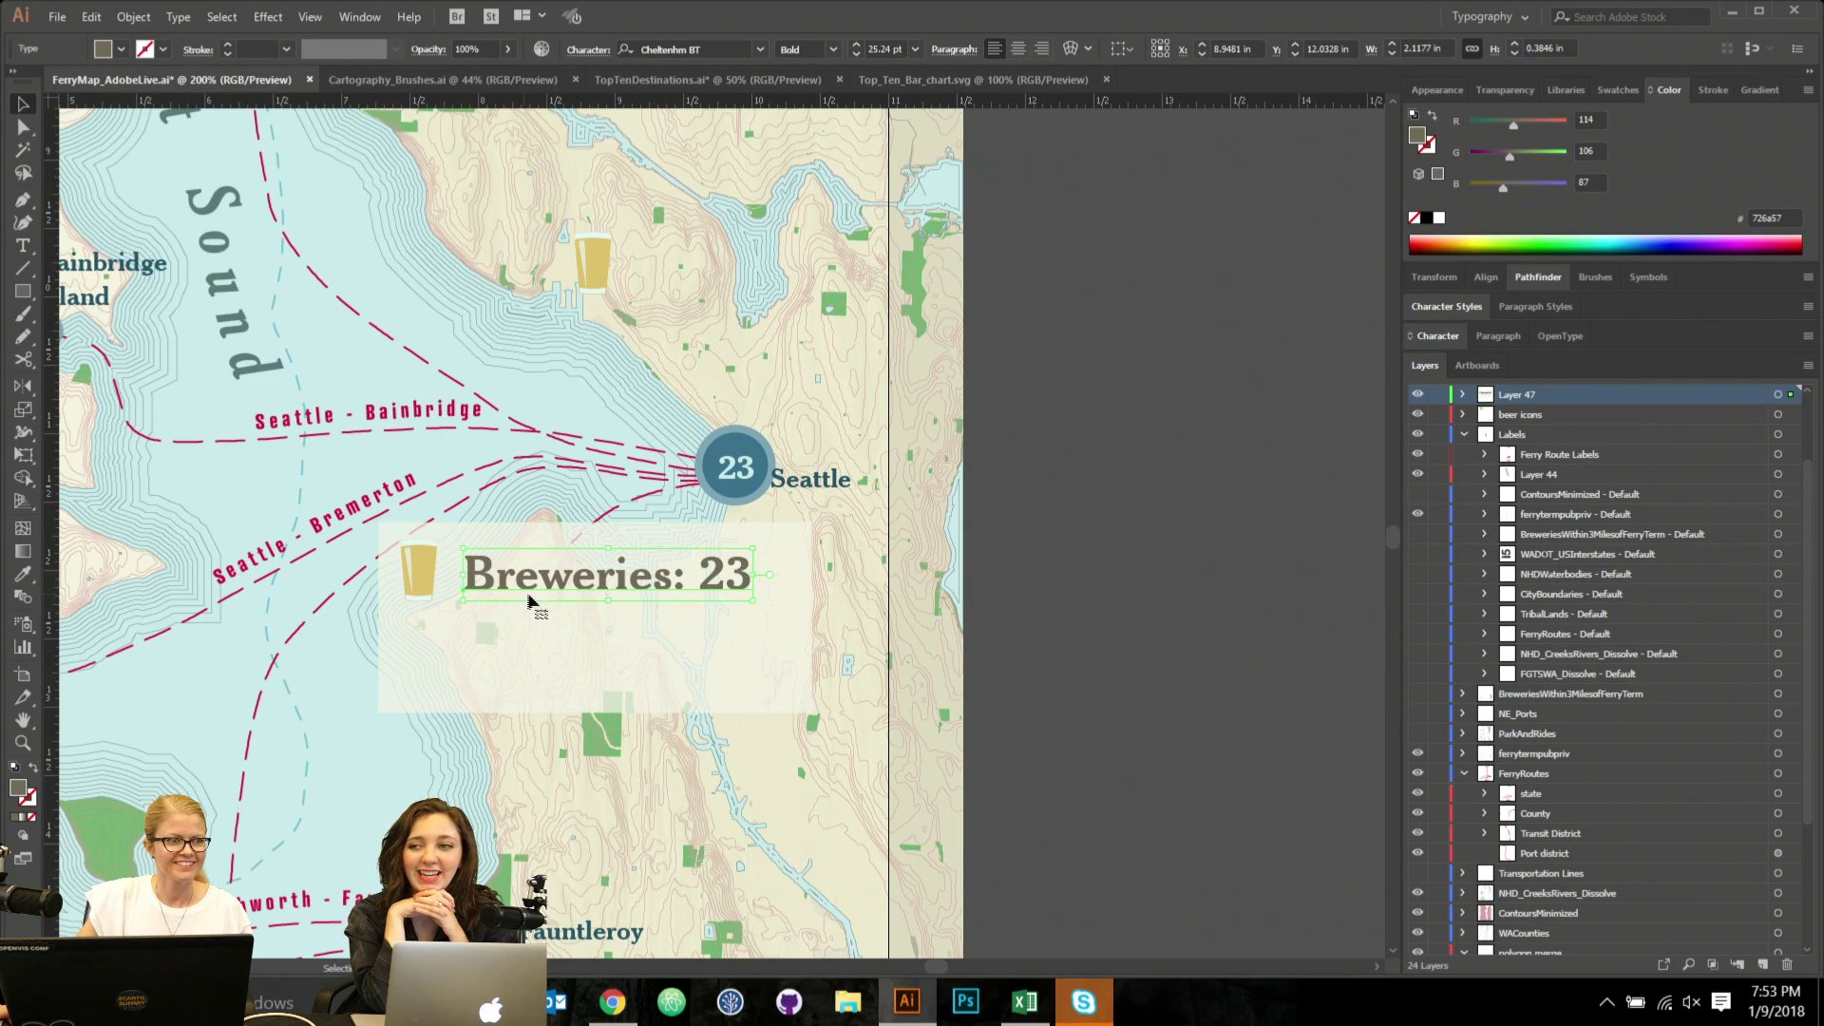
left_click(401, 567, "shift")
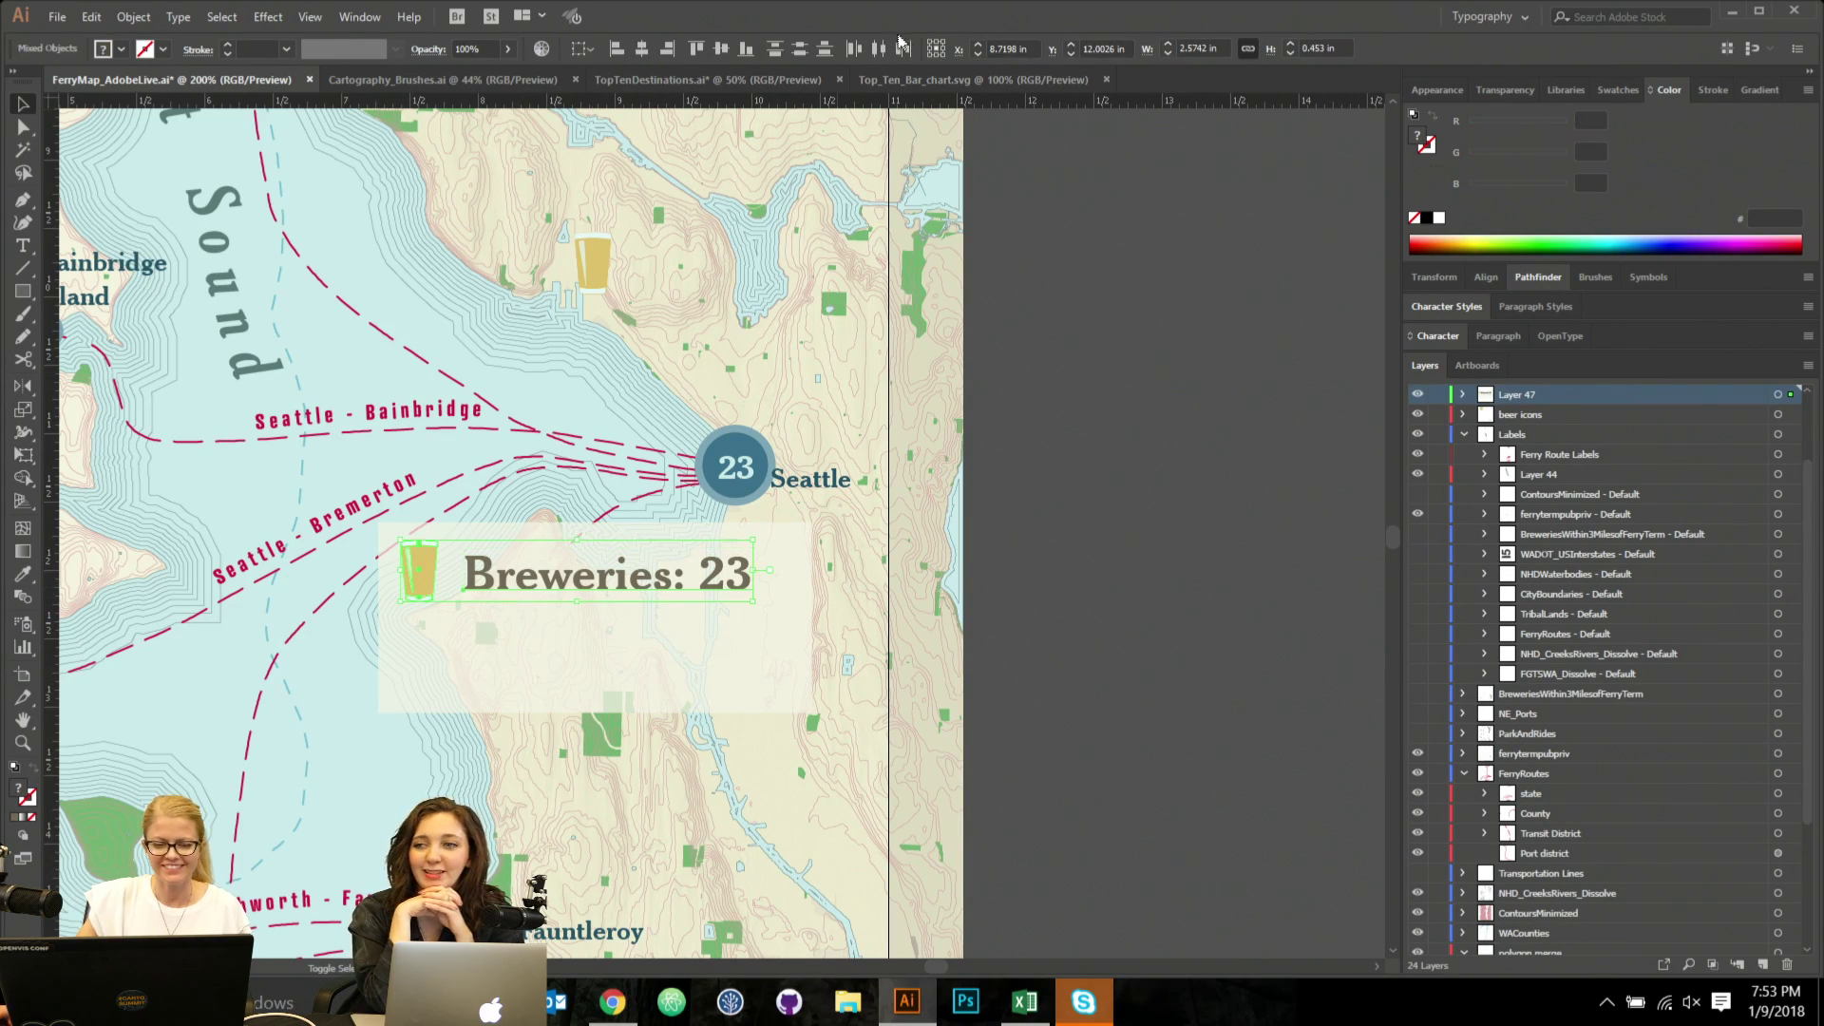
left_click(748, 50)
left_click(1030, 345)
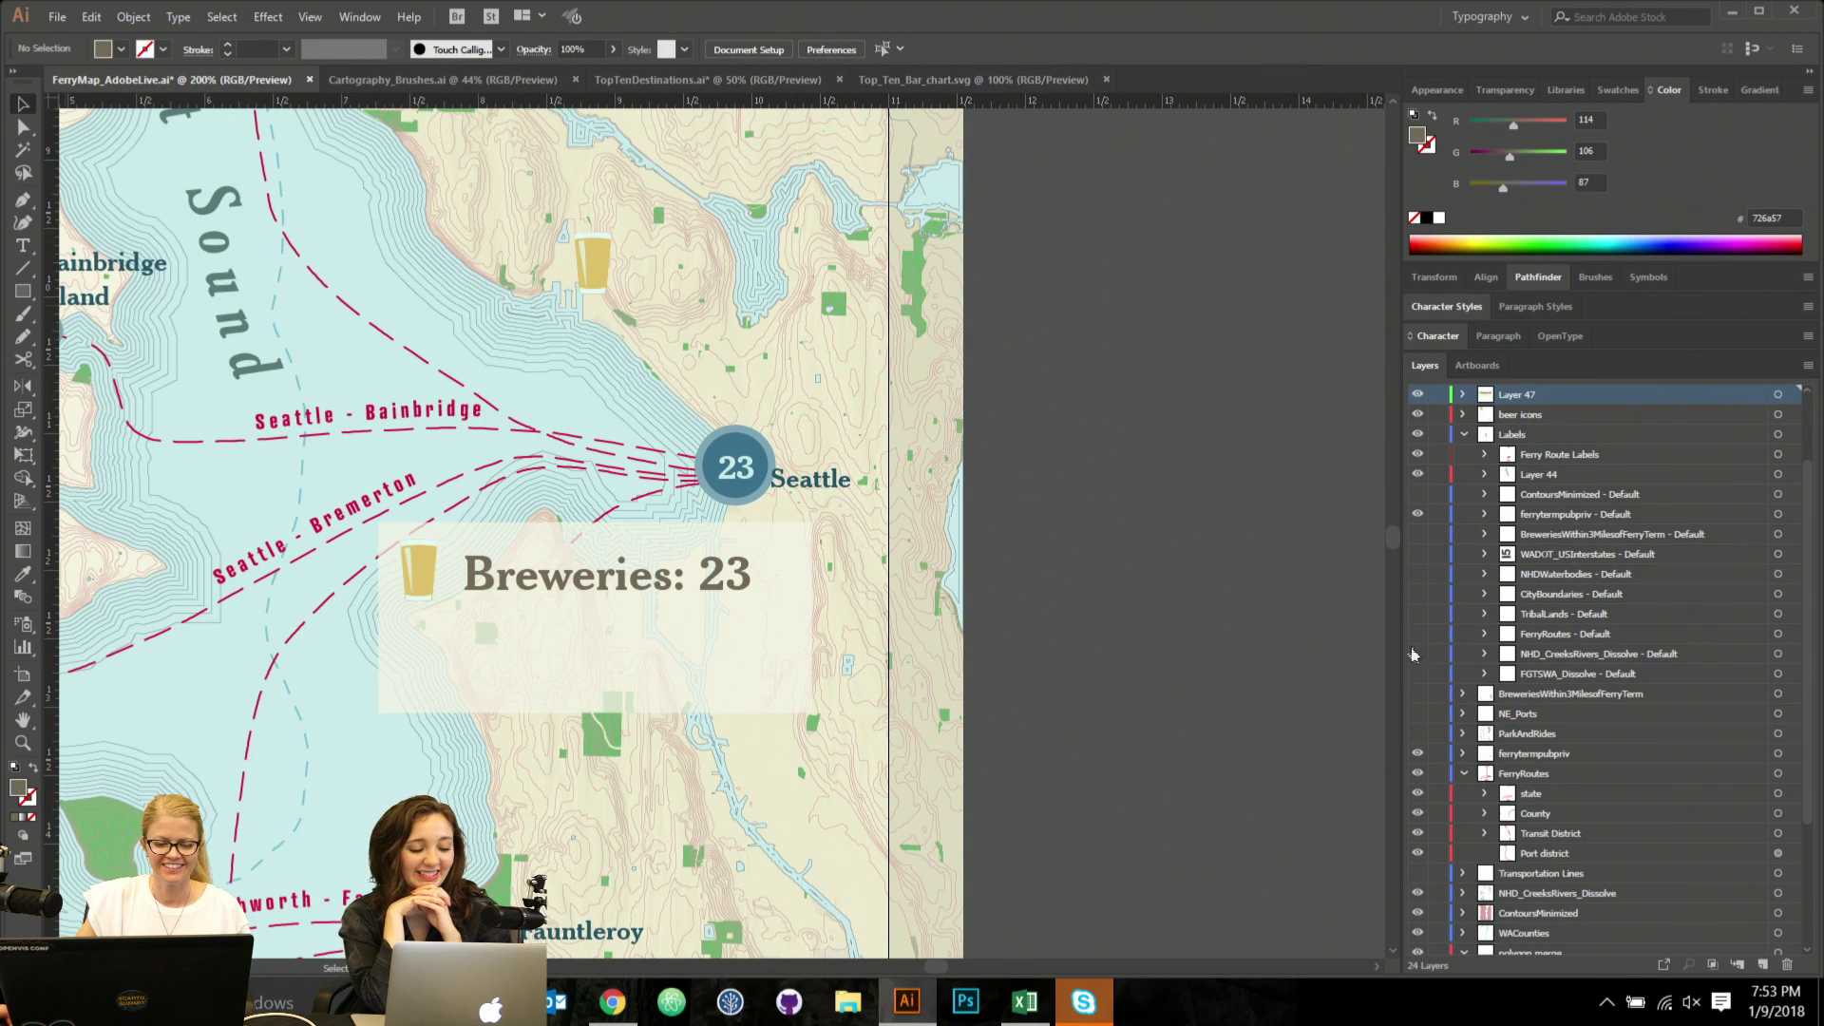
left_click(423, 562)
scroll(415, 575, "up", 1)
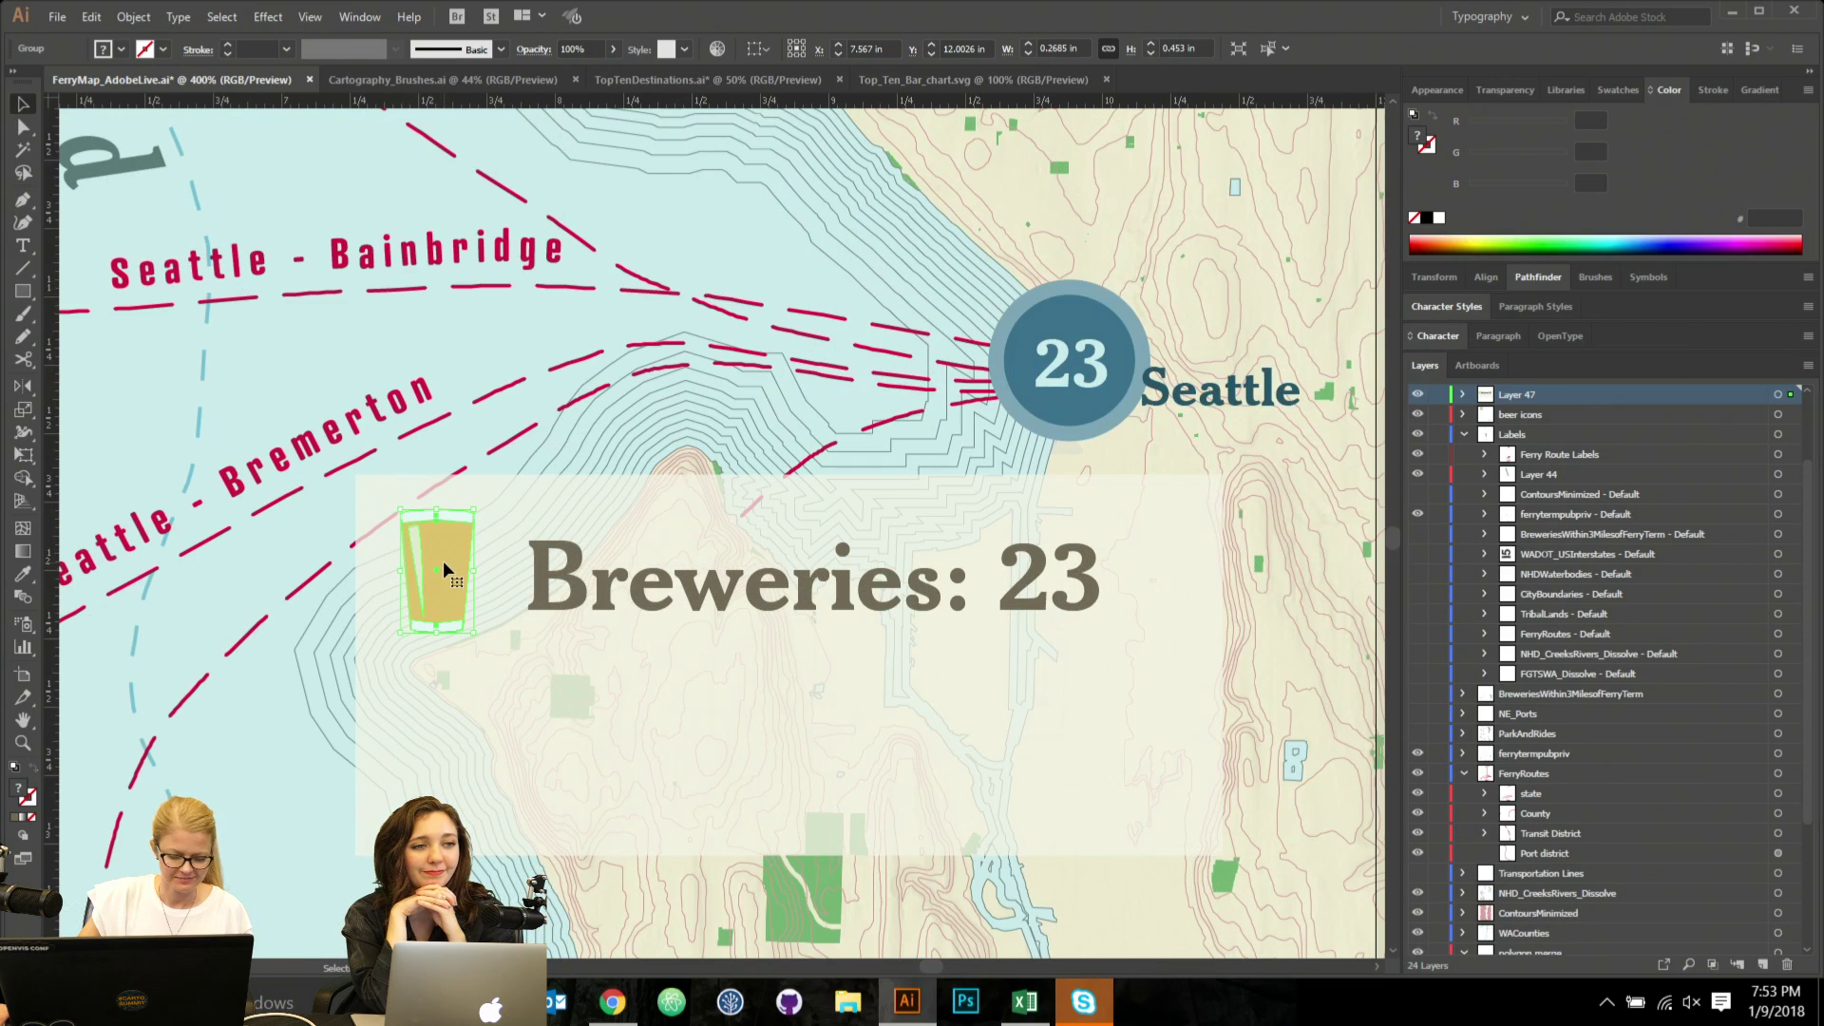
key("a")
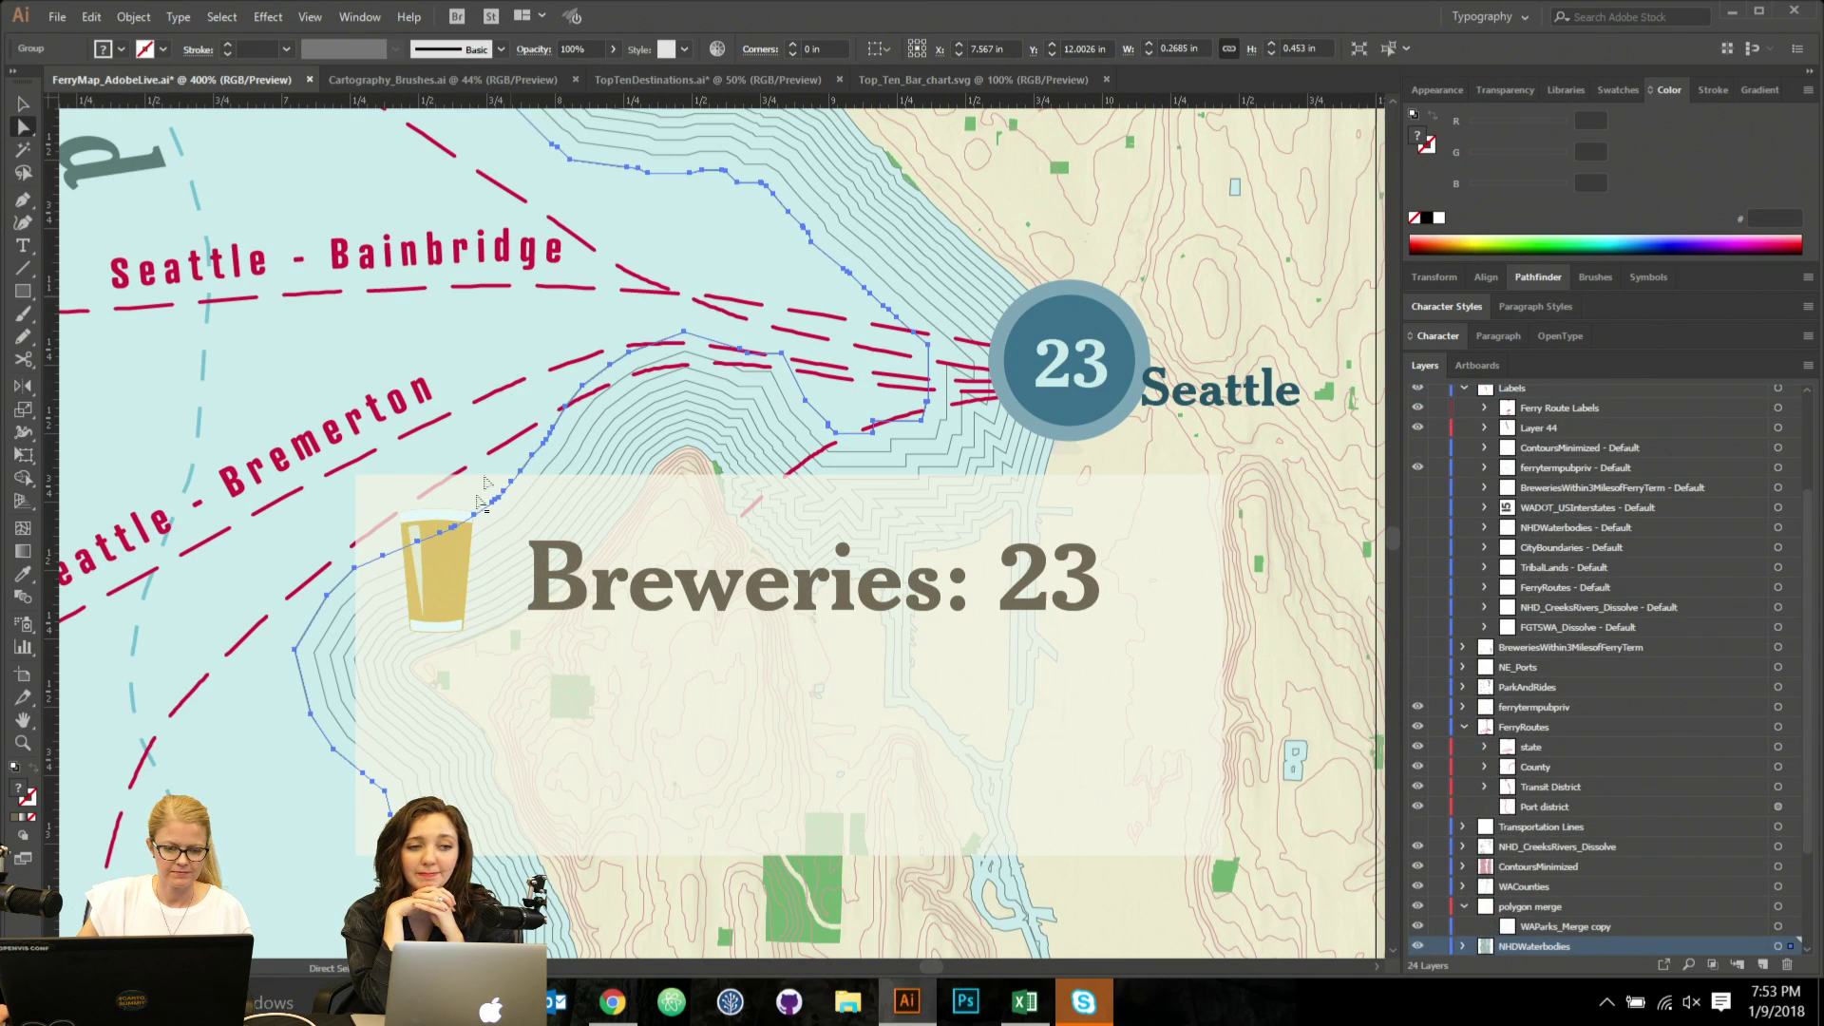
left_click(461, 579)
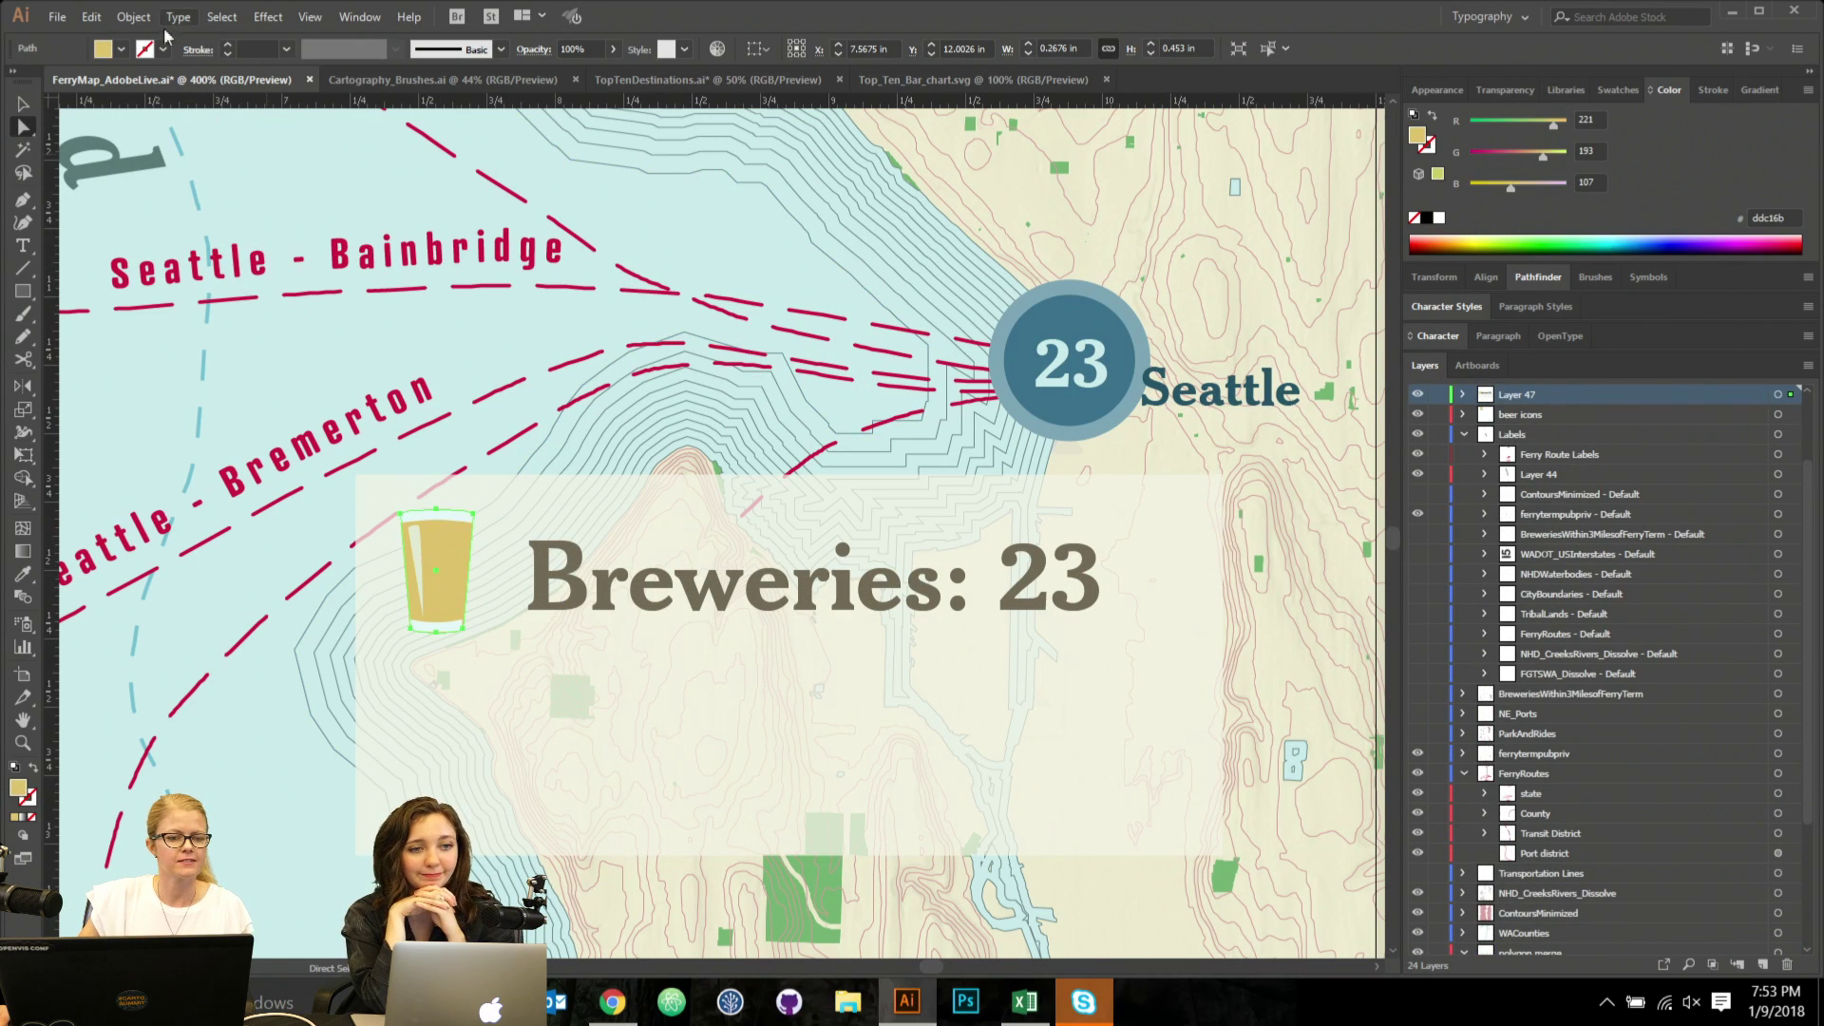
left_click(270, 18)
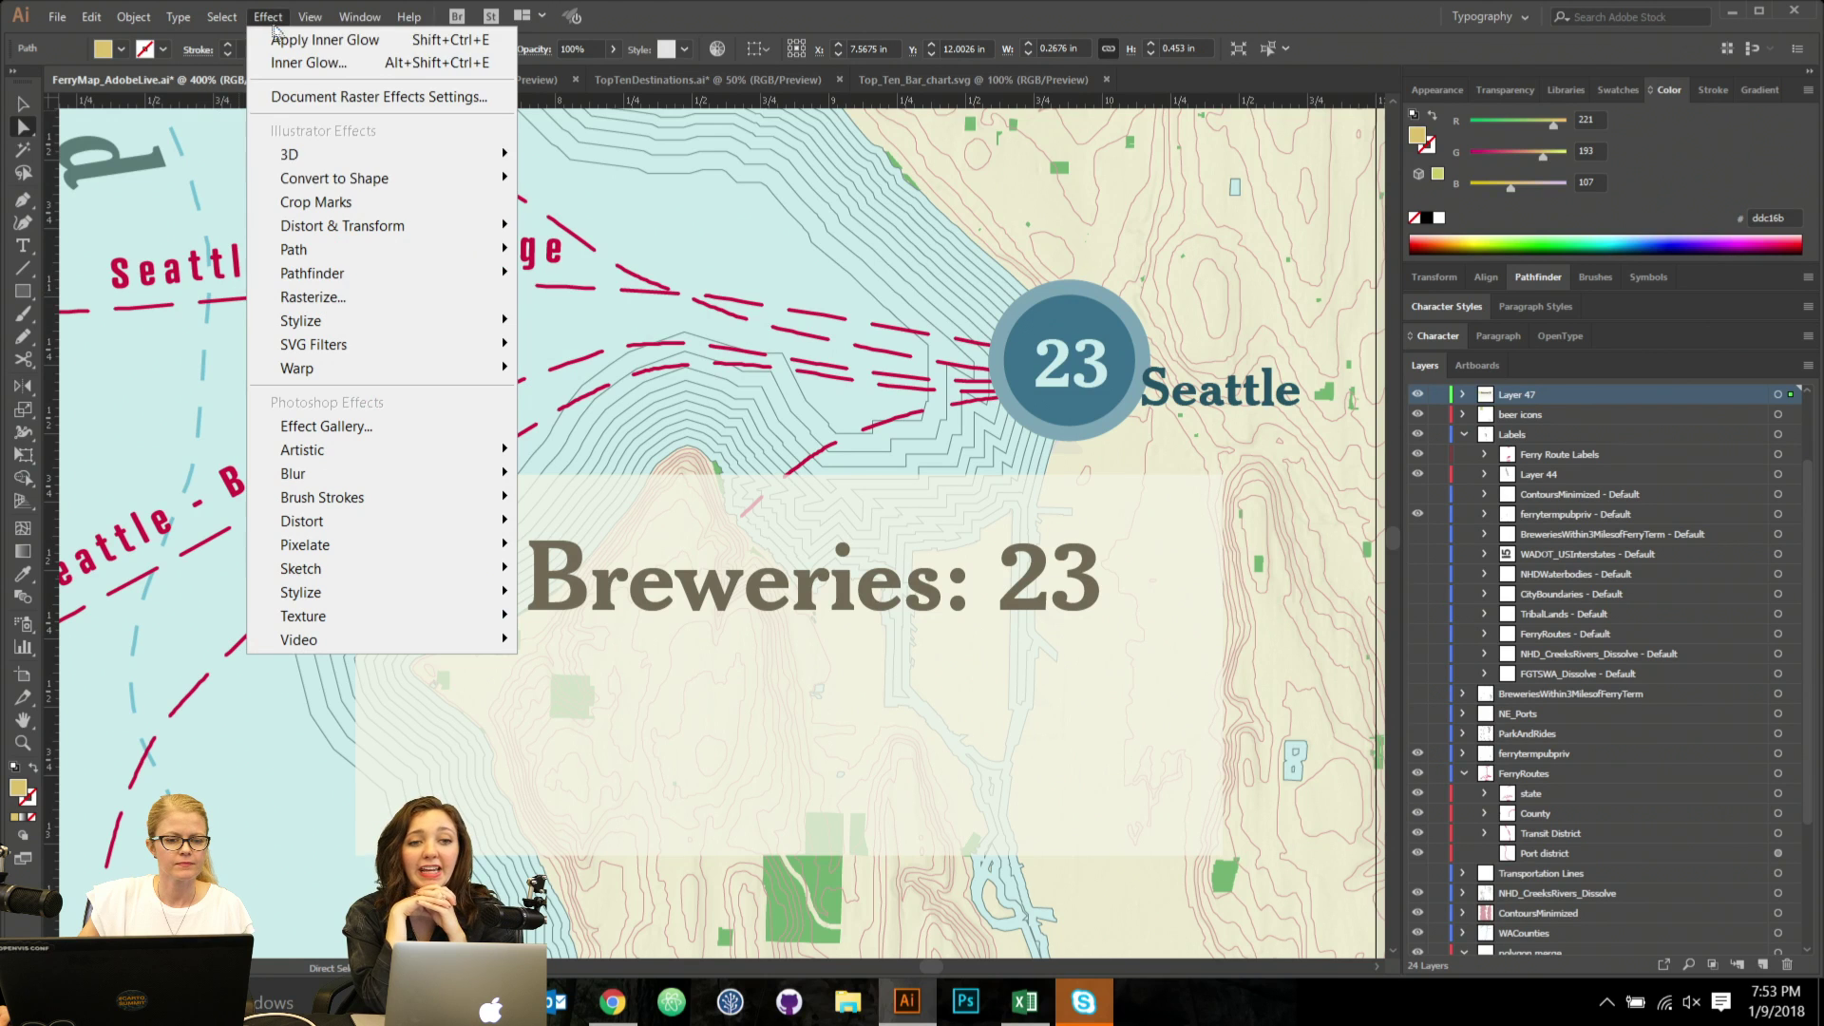
mouse_move(326, 324)
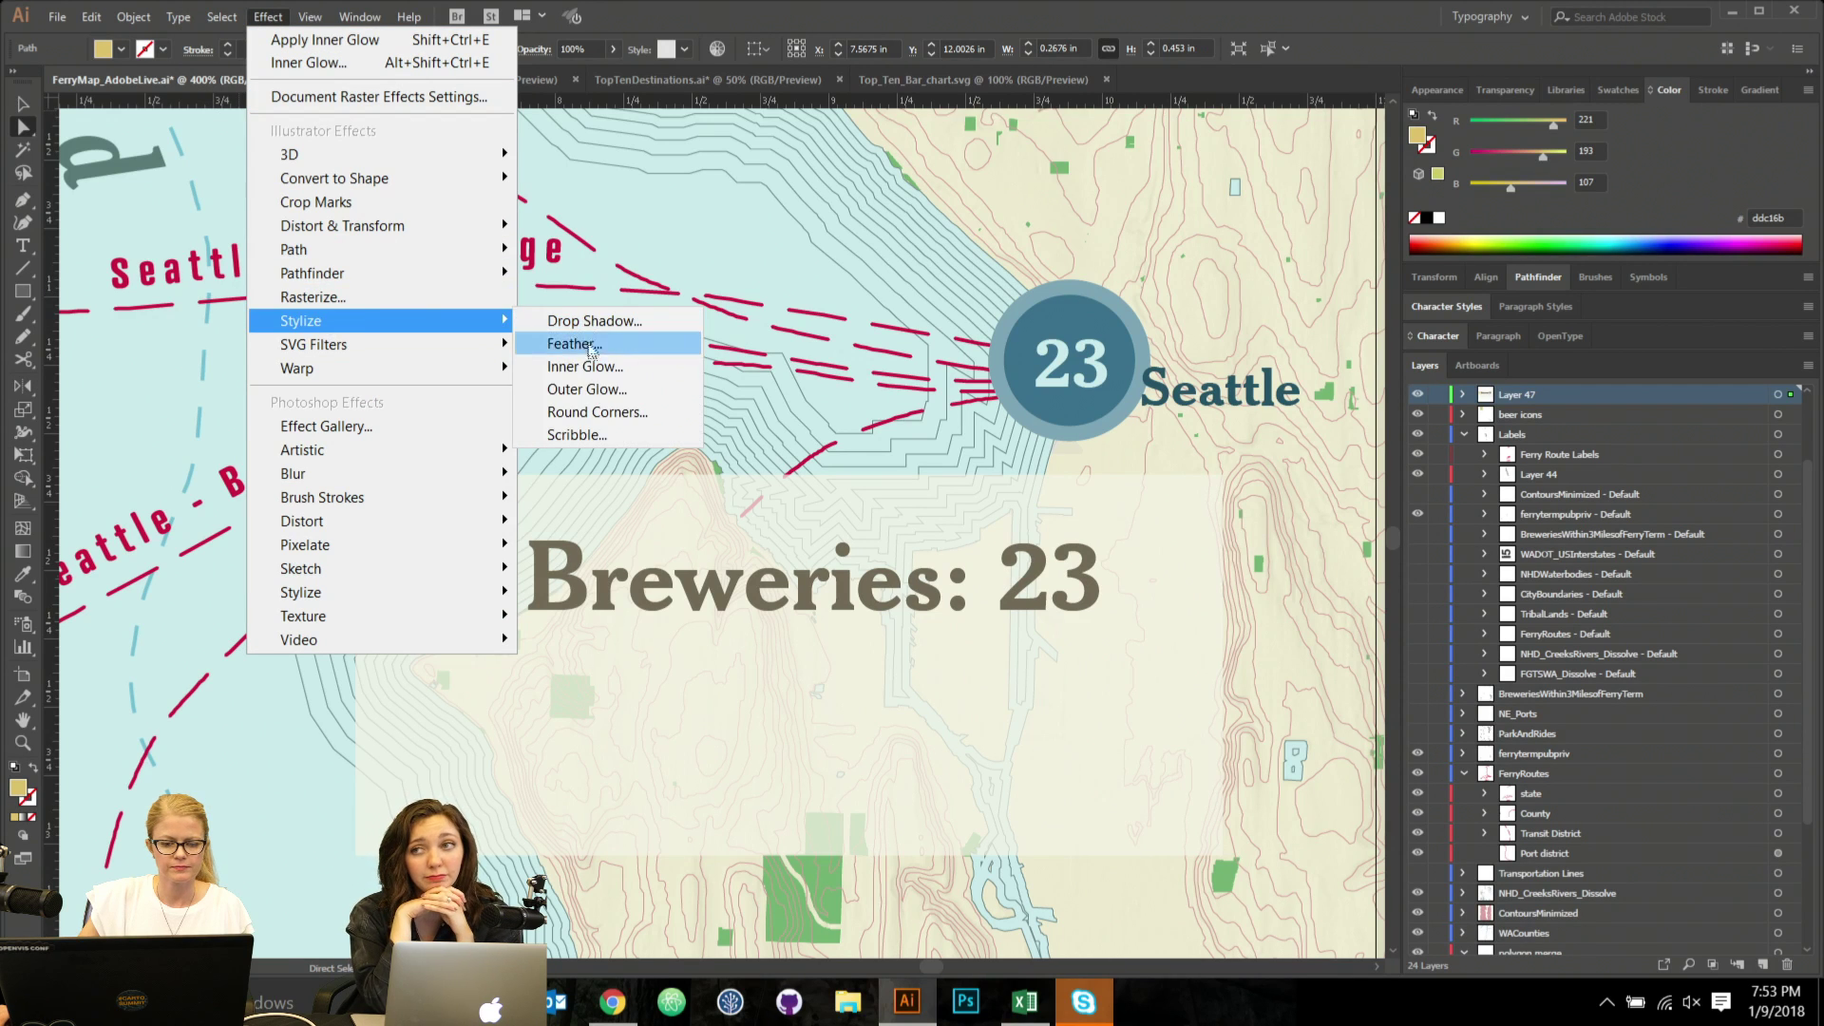
left_click(570, 389)
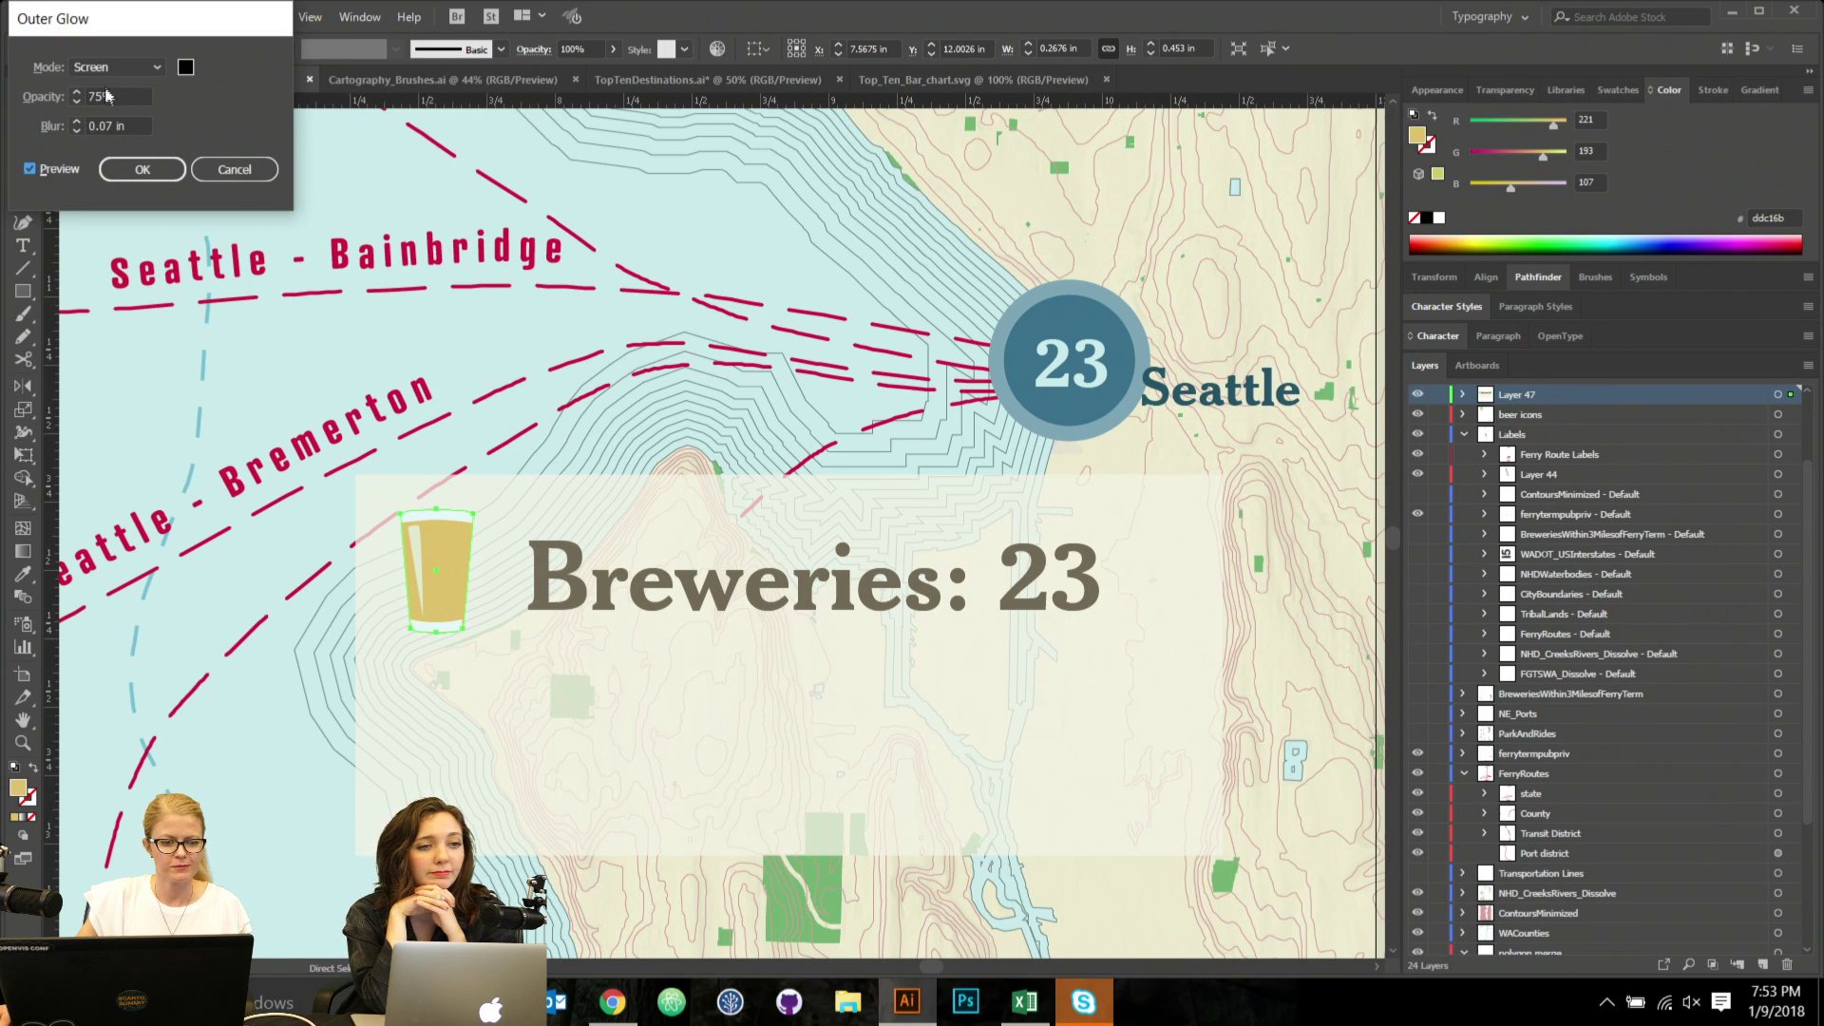
left_click(157, 67)
left_click(146, 94)
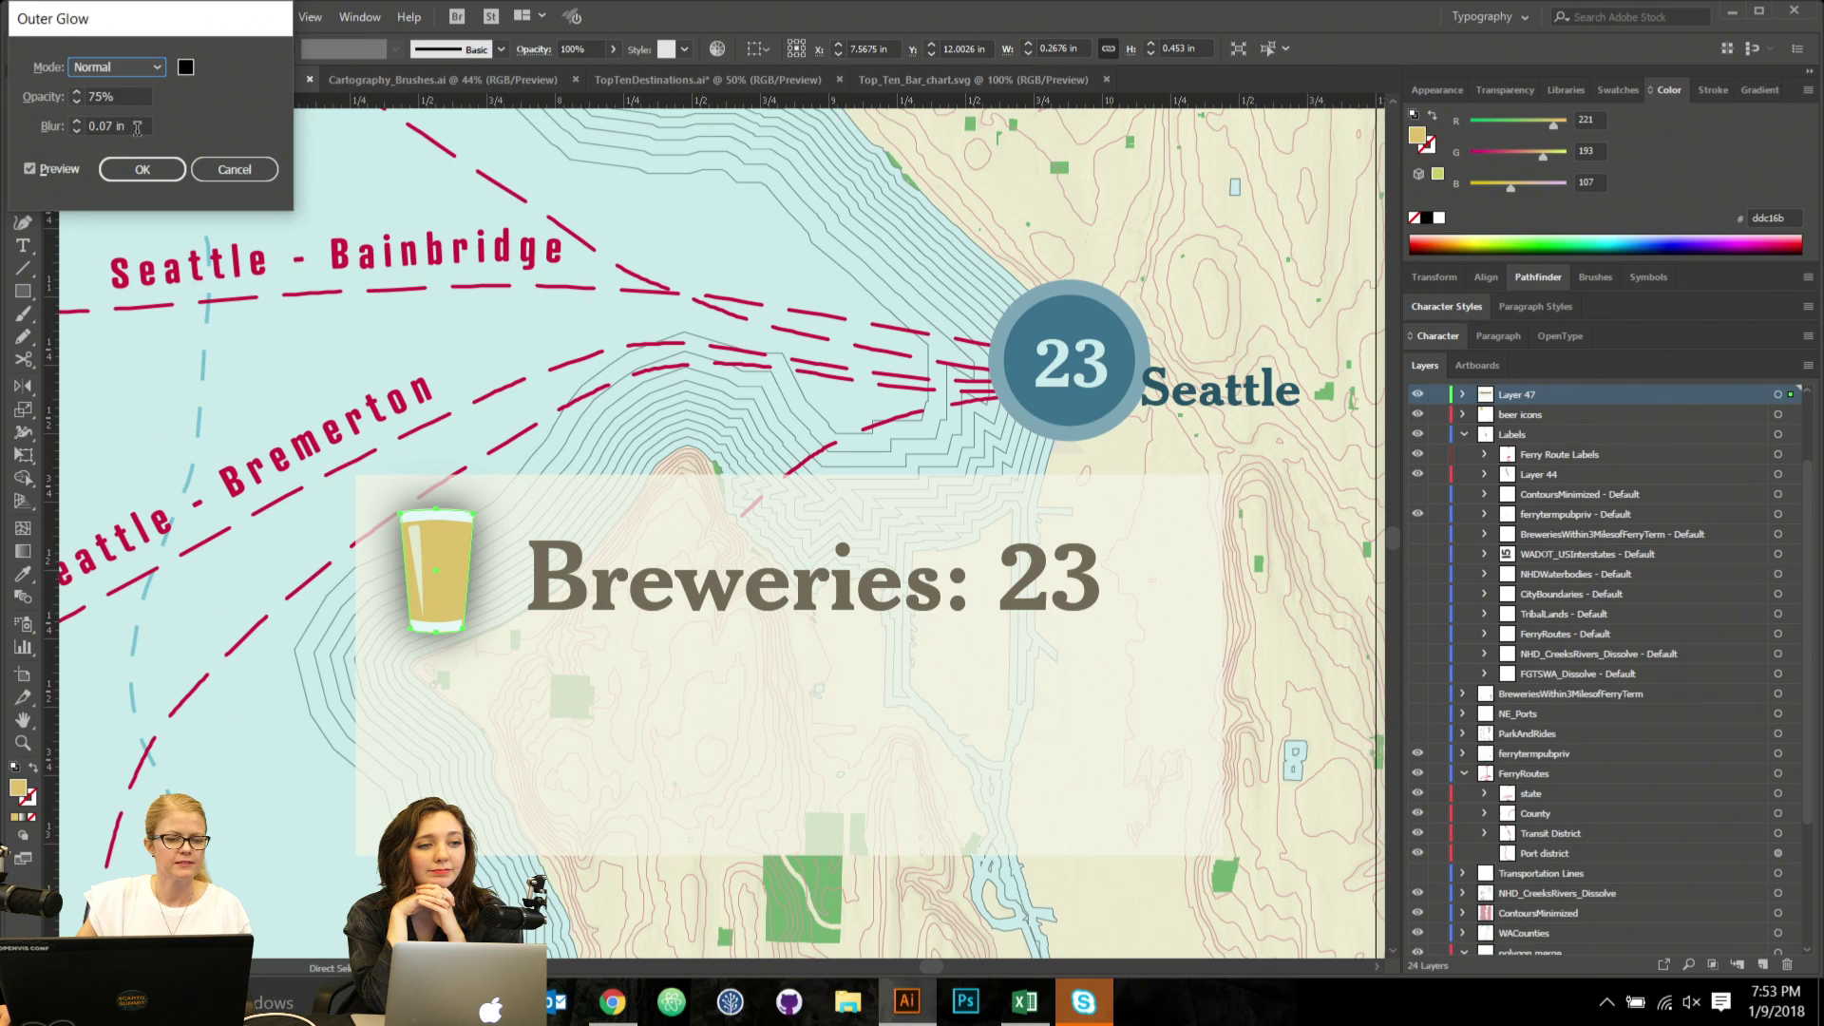
left_click(138, 127)
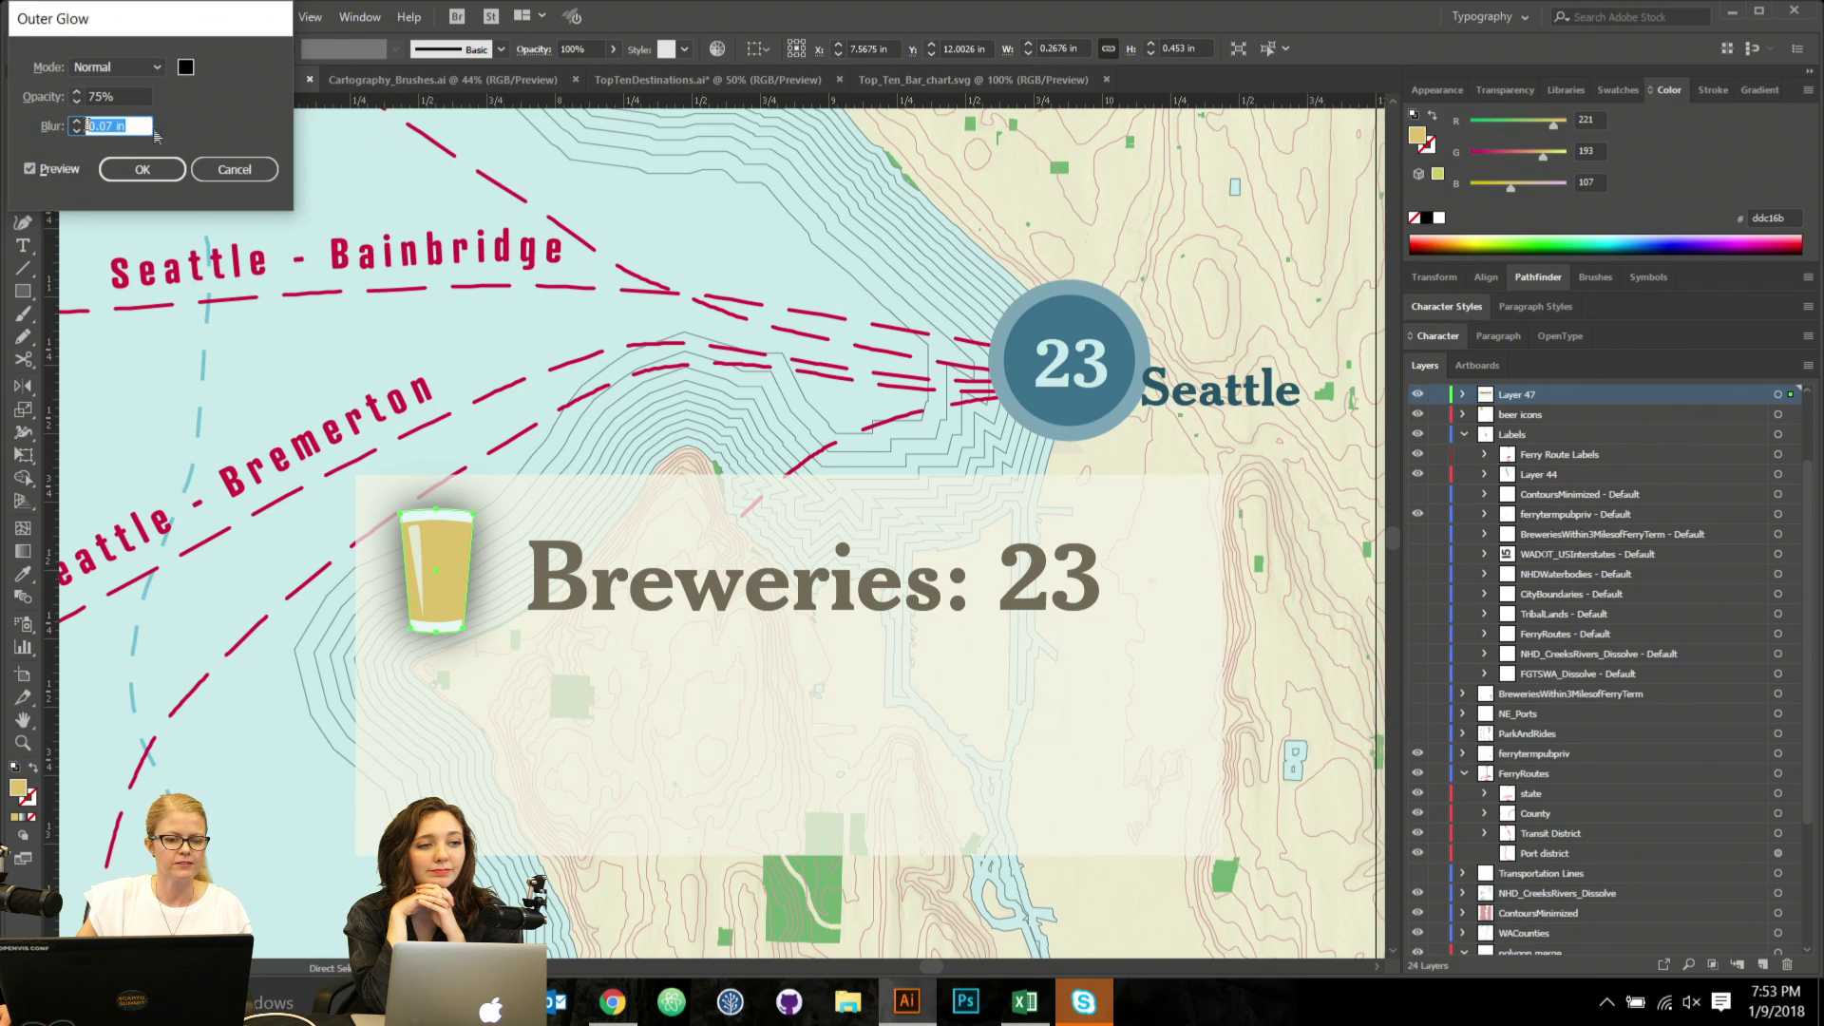
left_click(185, 68)
mouse_move(59, 145)
left_mouse_down()
mouse_move(38, 131)
mouse_move(48, 111)
left_mouse_up()
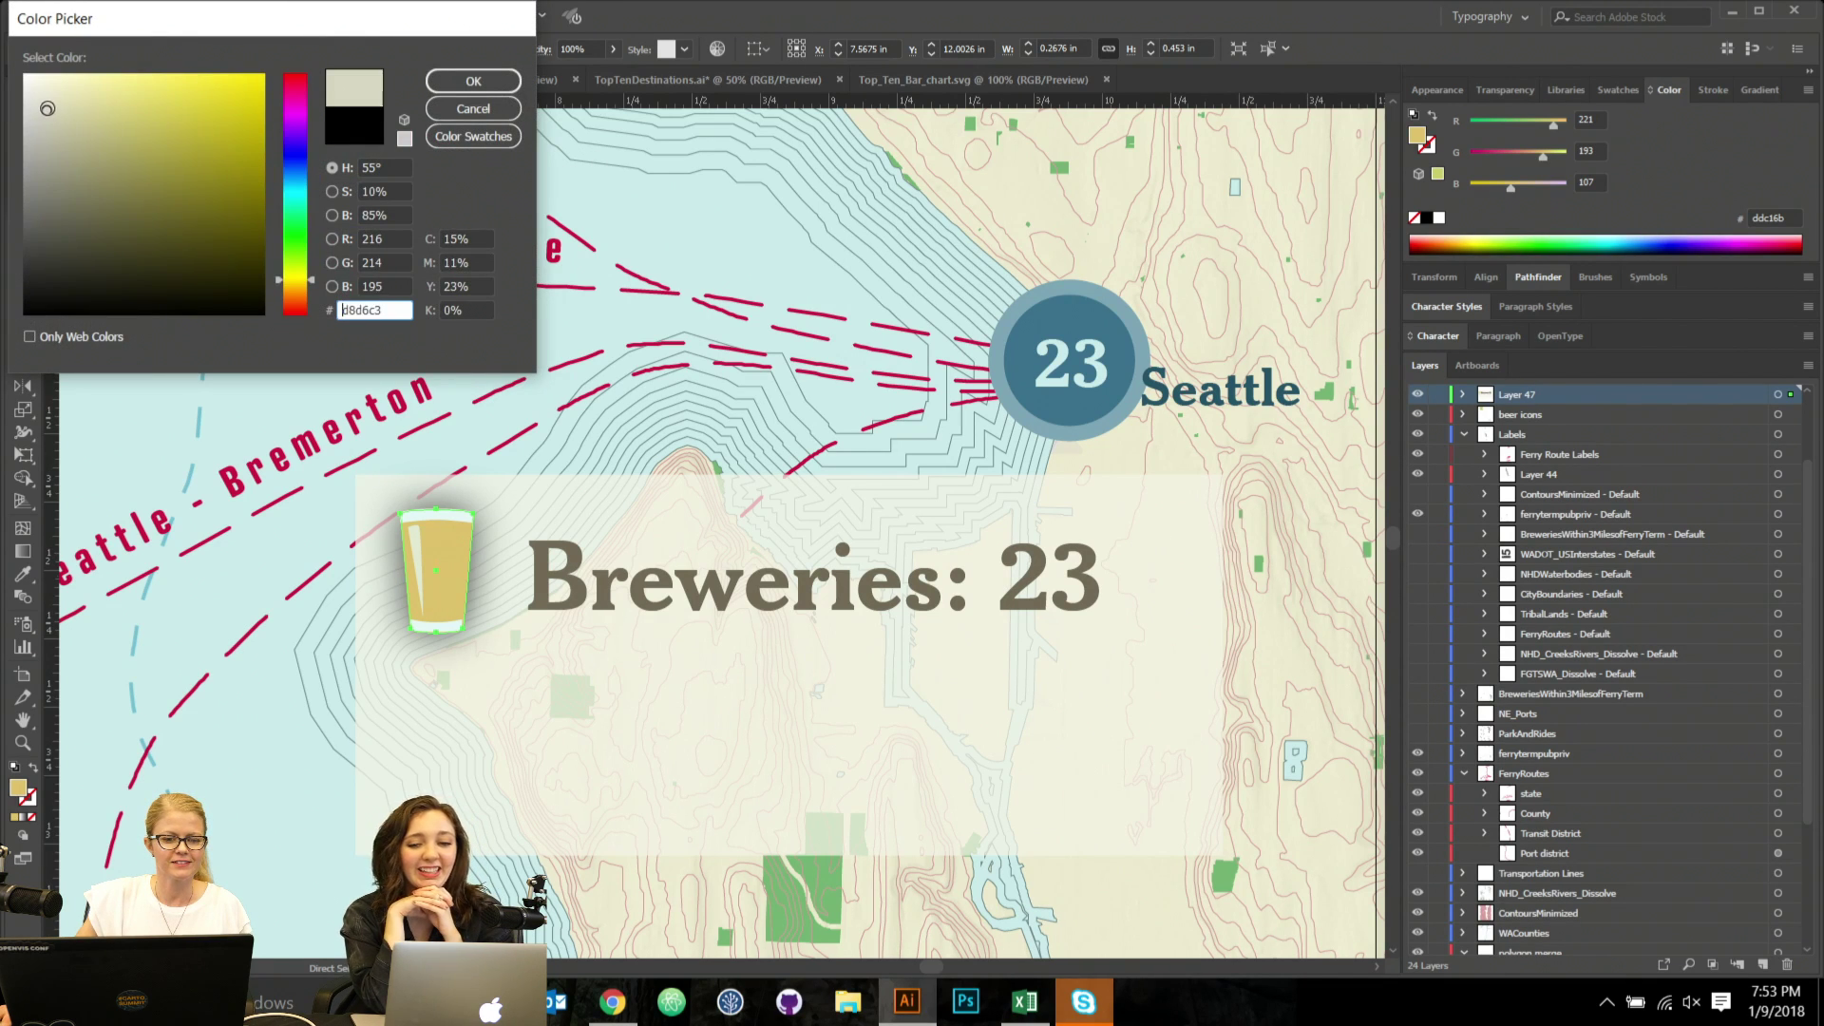
left_click(465, 82)
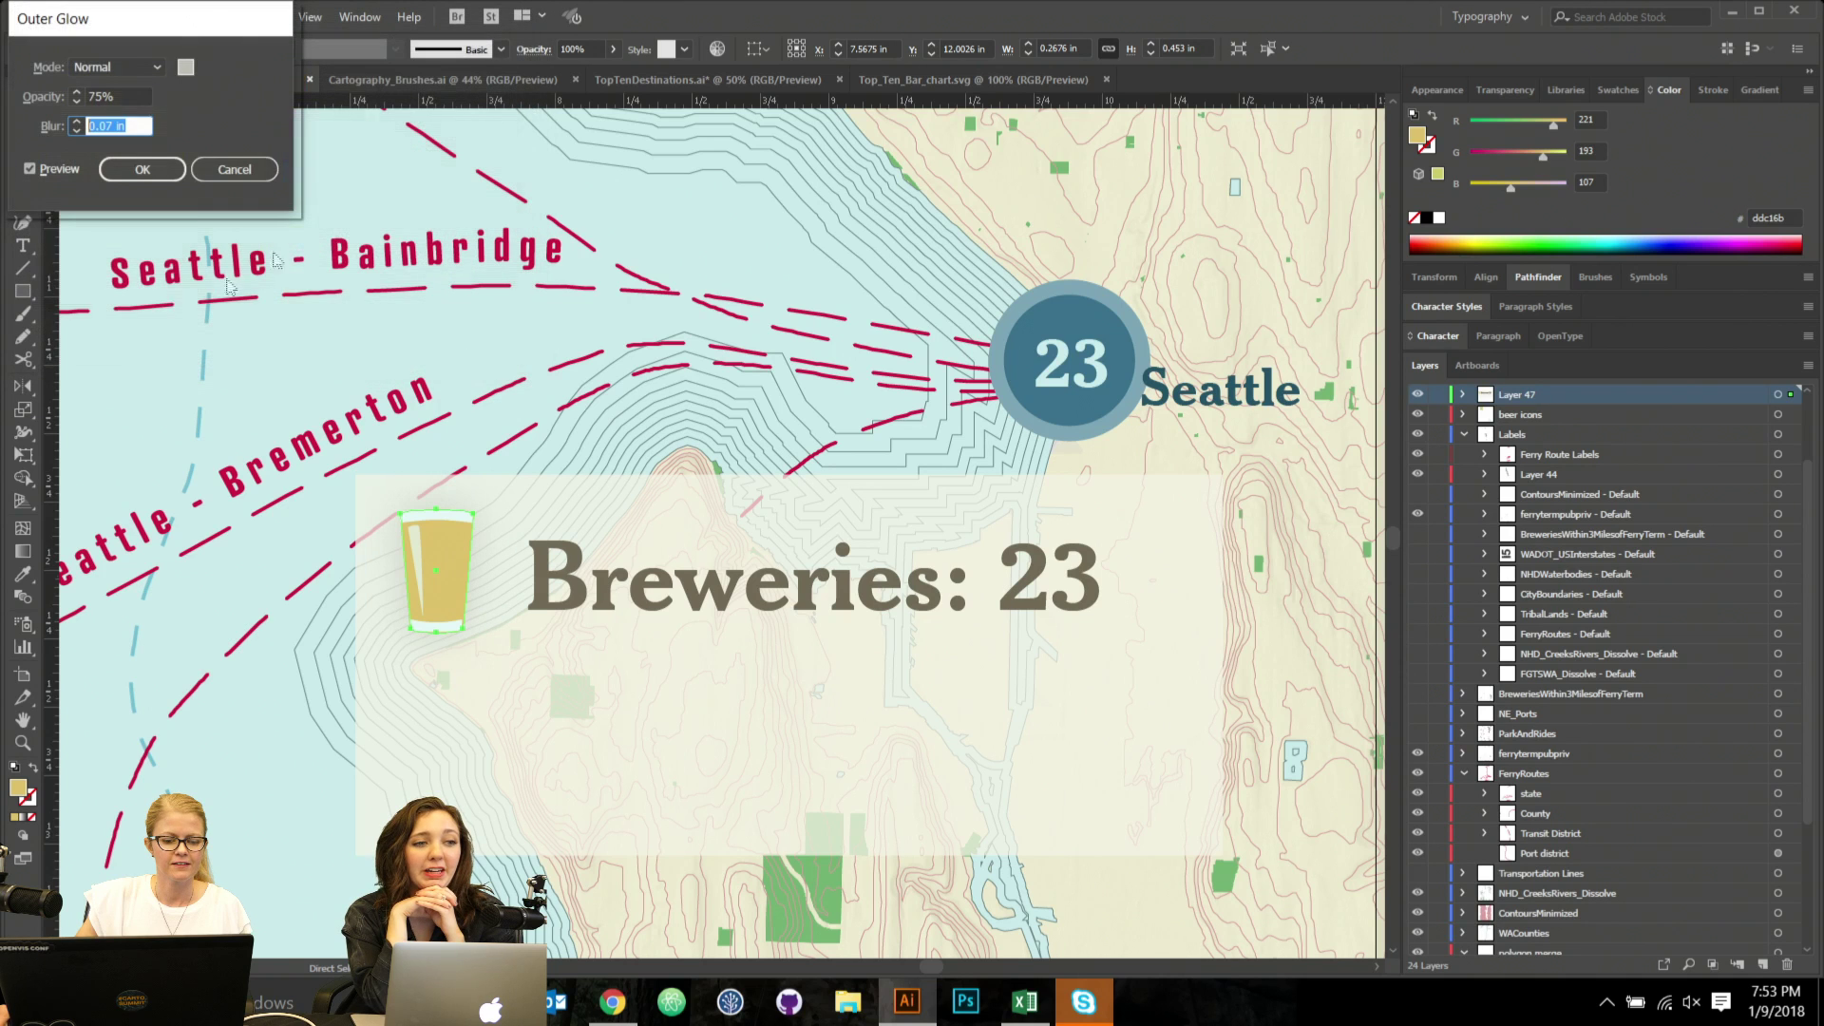
left_click(186, 69)
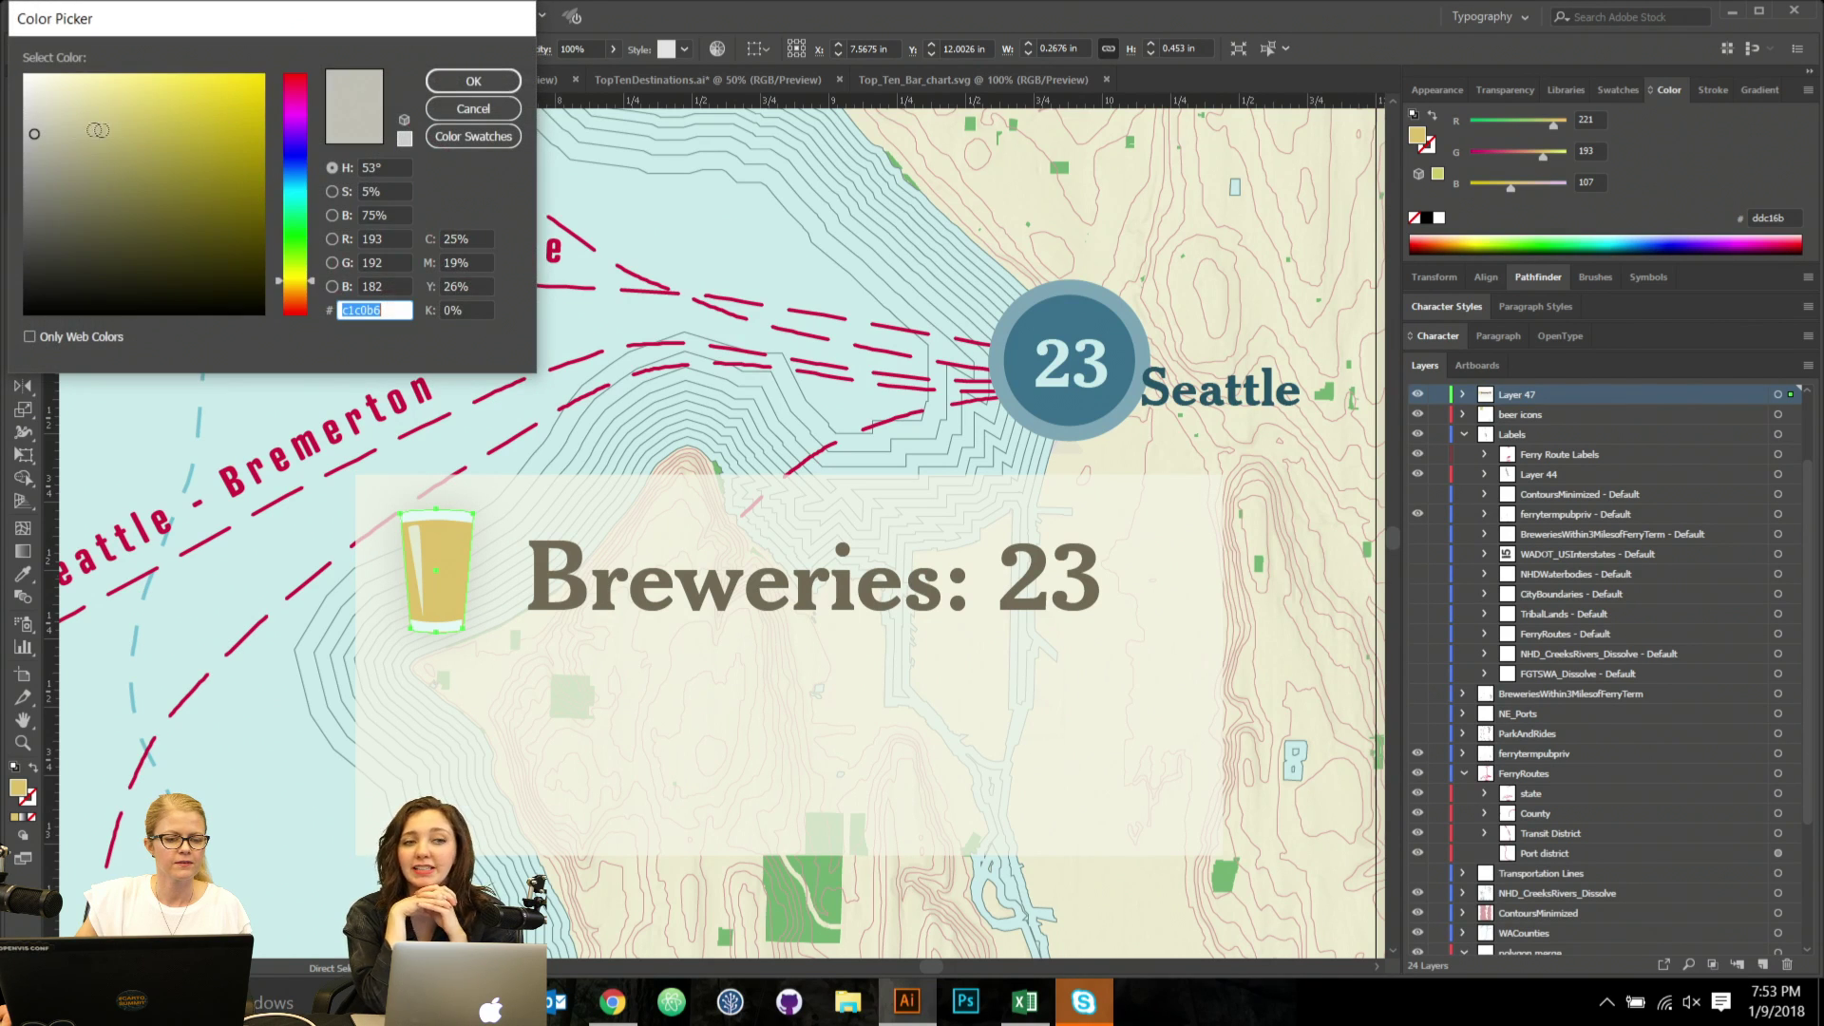
left_click_drag(37, 134, 41, 149)
left_click(509, 81)
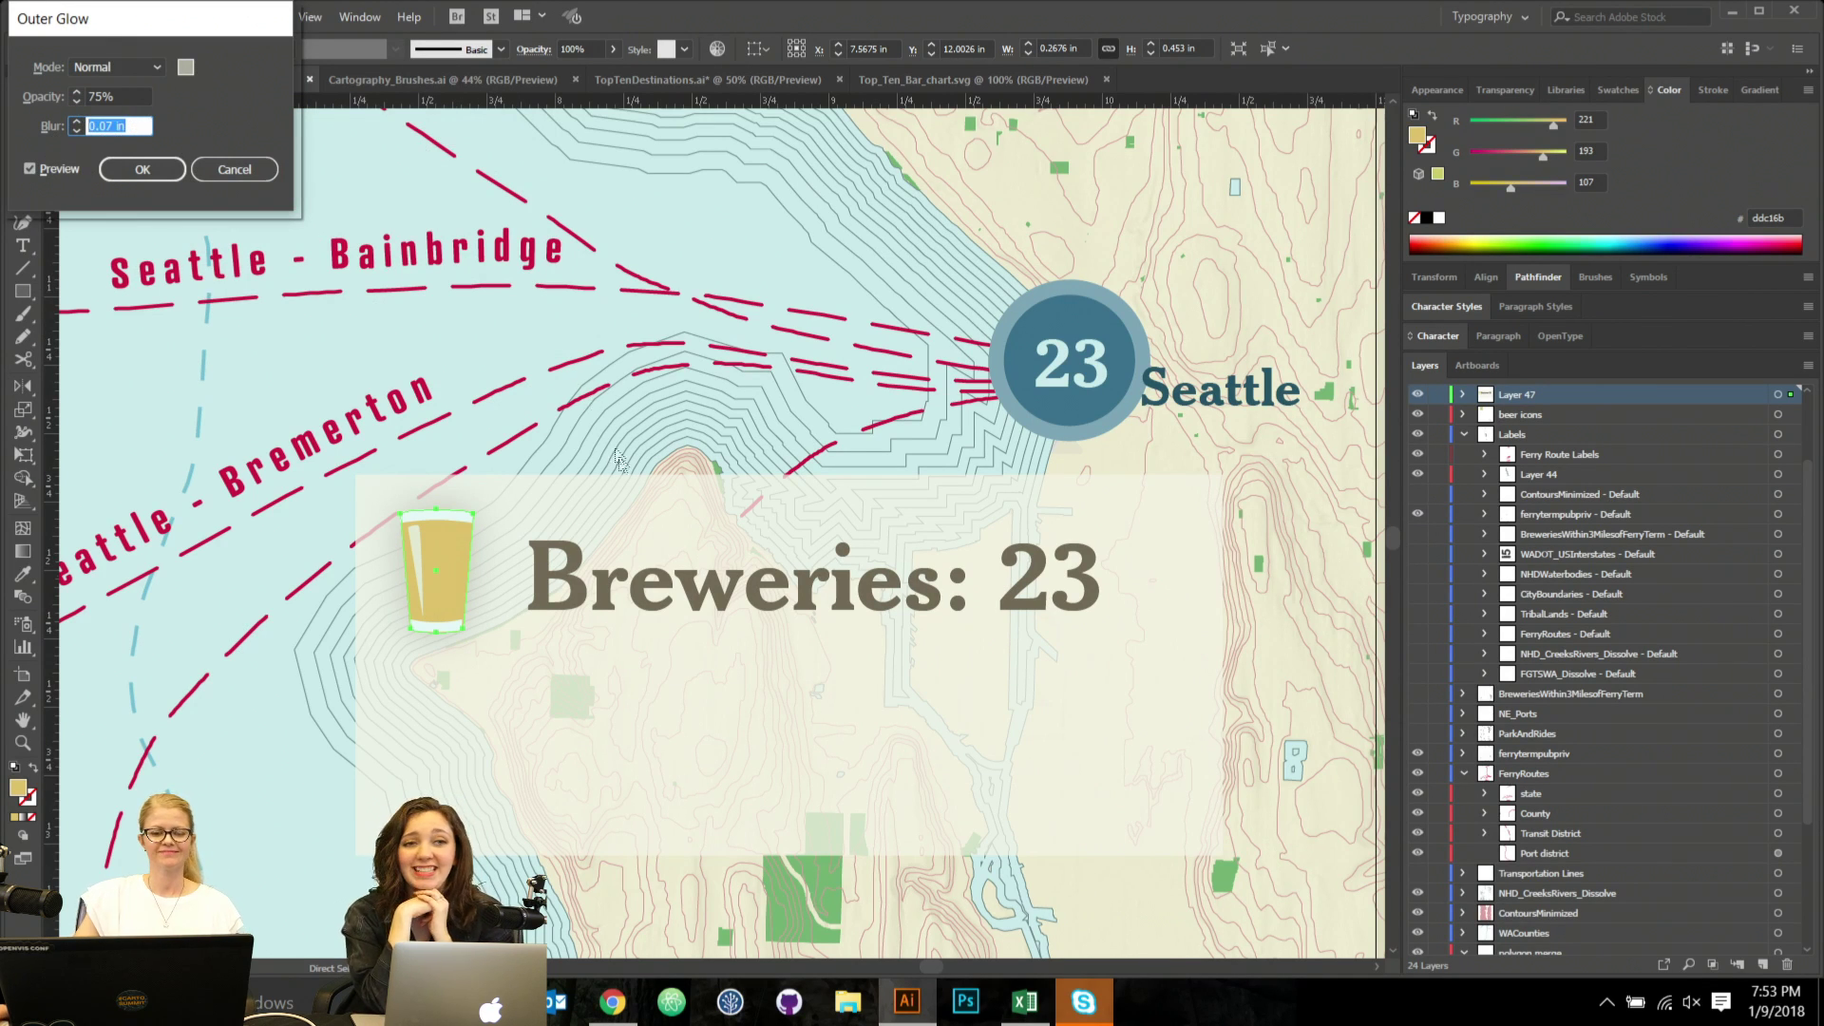
left_click(235, 169)
key("ctrl+0")
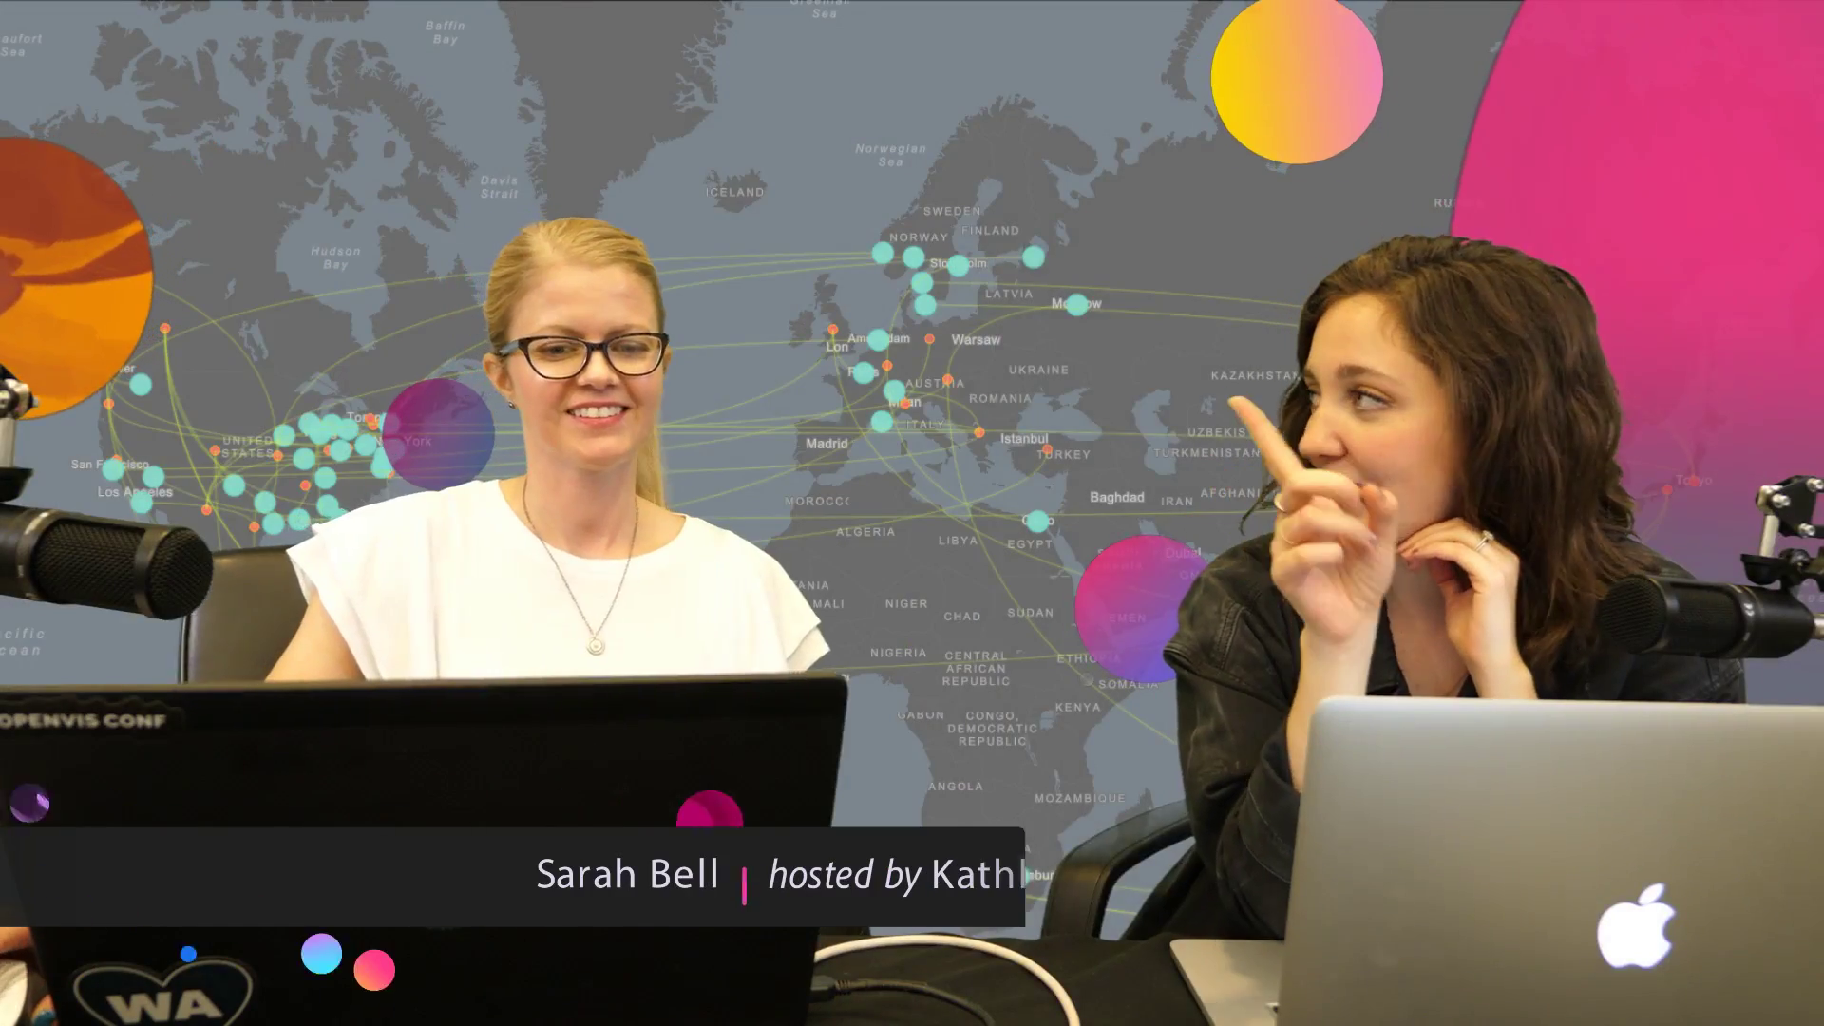